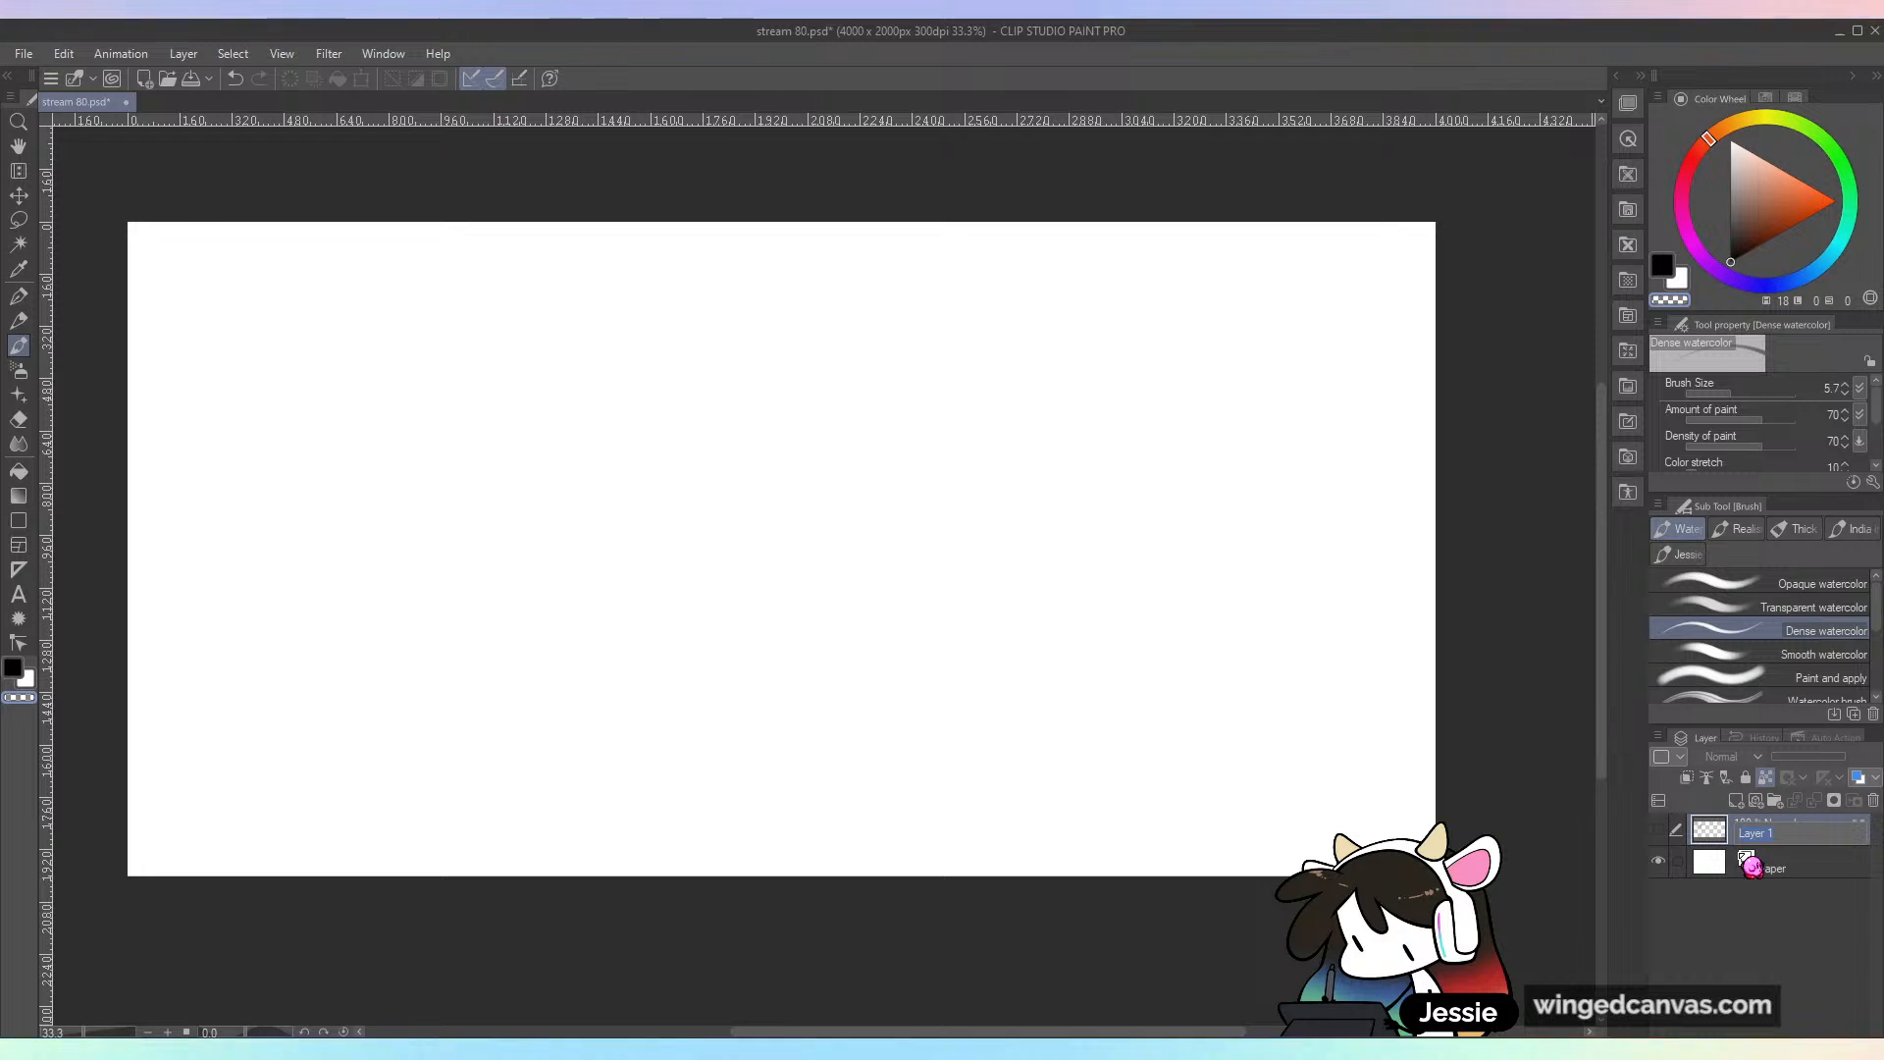
Step: Add a new raster layer named d and resize the canvas to 3070 x 2278 px
{"action": "key", "text": "ctrl+shift+n"}
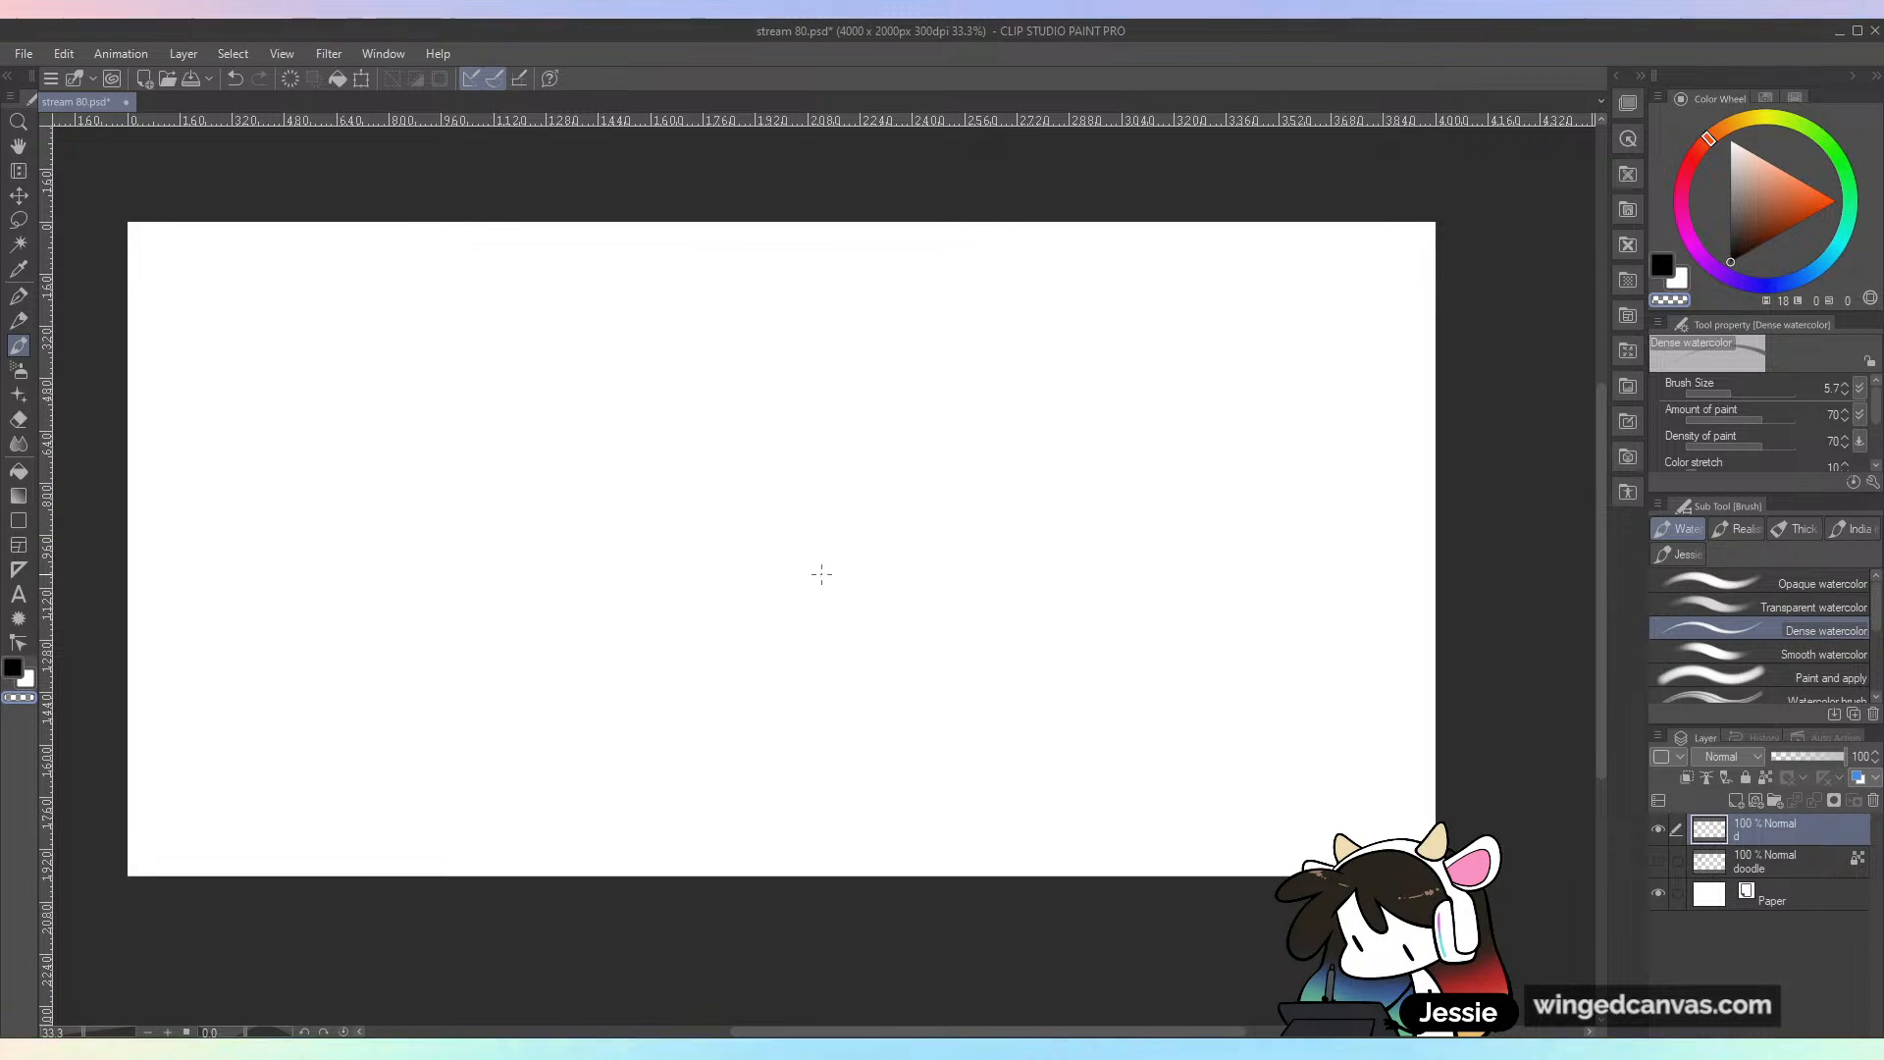
{"action": "left_click", "coordinate": [12, 52]}
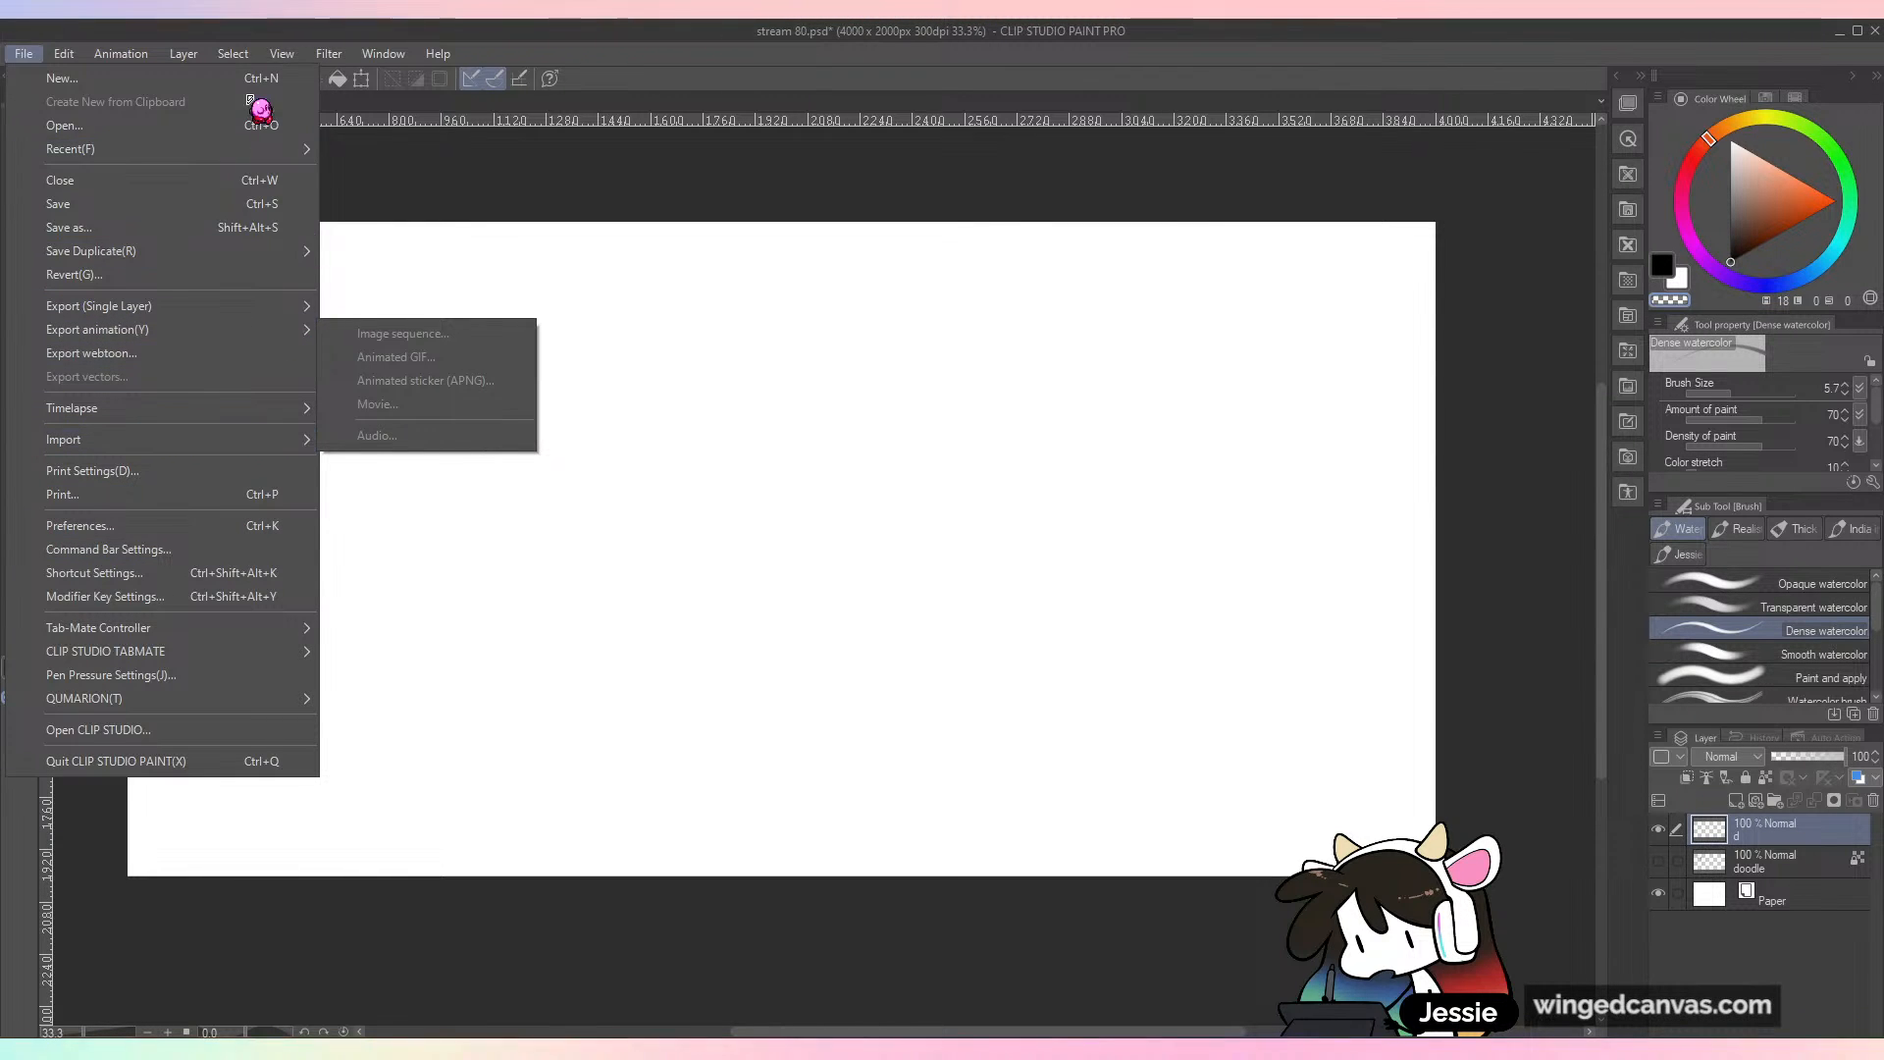
{"action": "mouse_move", "coordinate": [65, 59]}
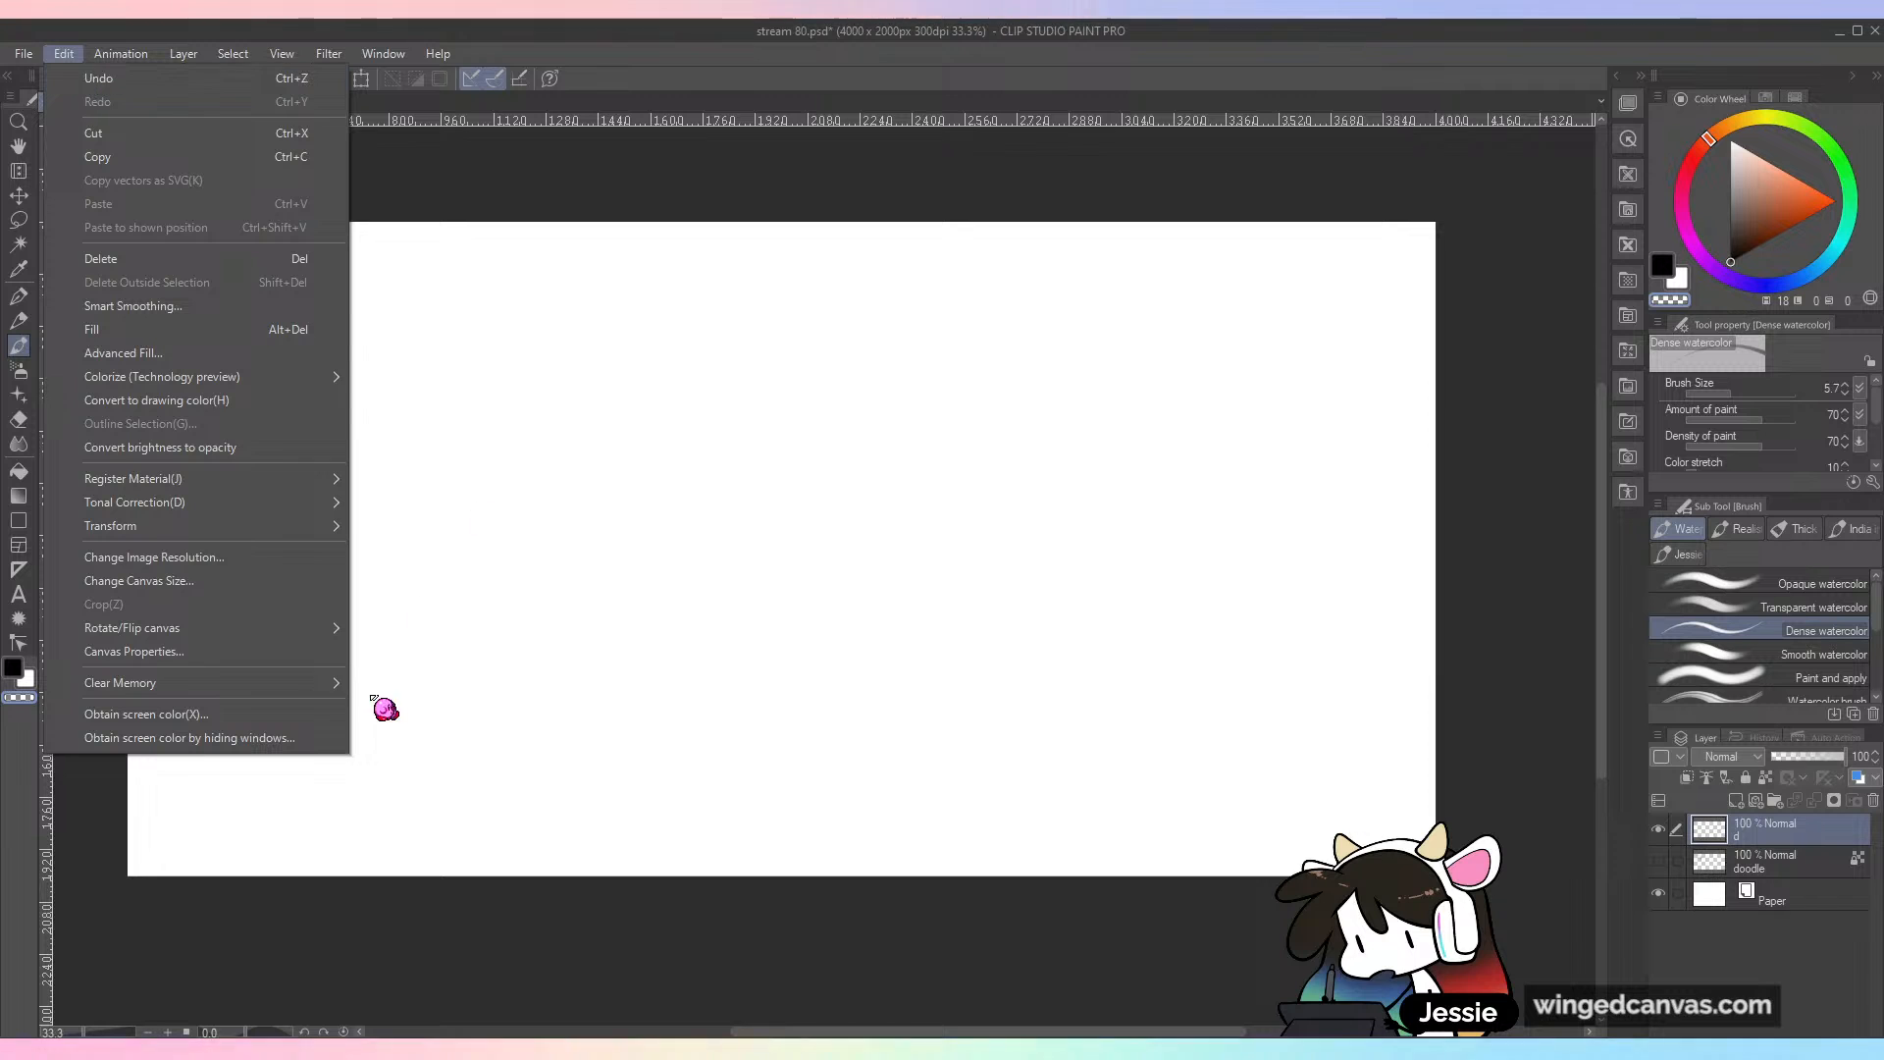
{"action": "left_click", "coordinate": [281, 581]}
{"action": "left_click_drag", "start_coordinate": [1440, 551], "coordinate": [1130, 593]}
{"action": "left_click_drag", "start_coordinate": [630, 876], "coordinate": [646, 966]}
{"action": "left_click", "coordinate": [1670, 164]}
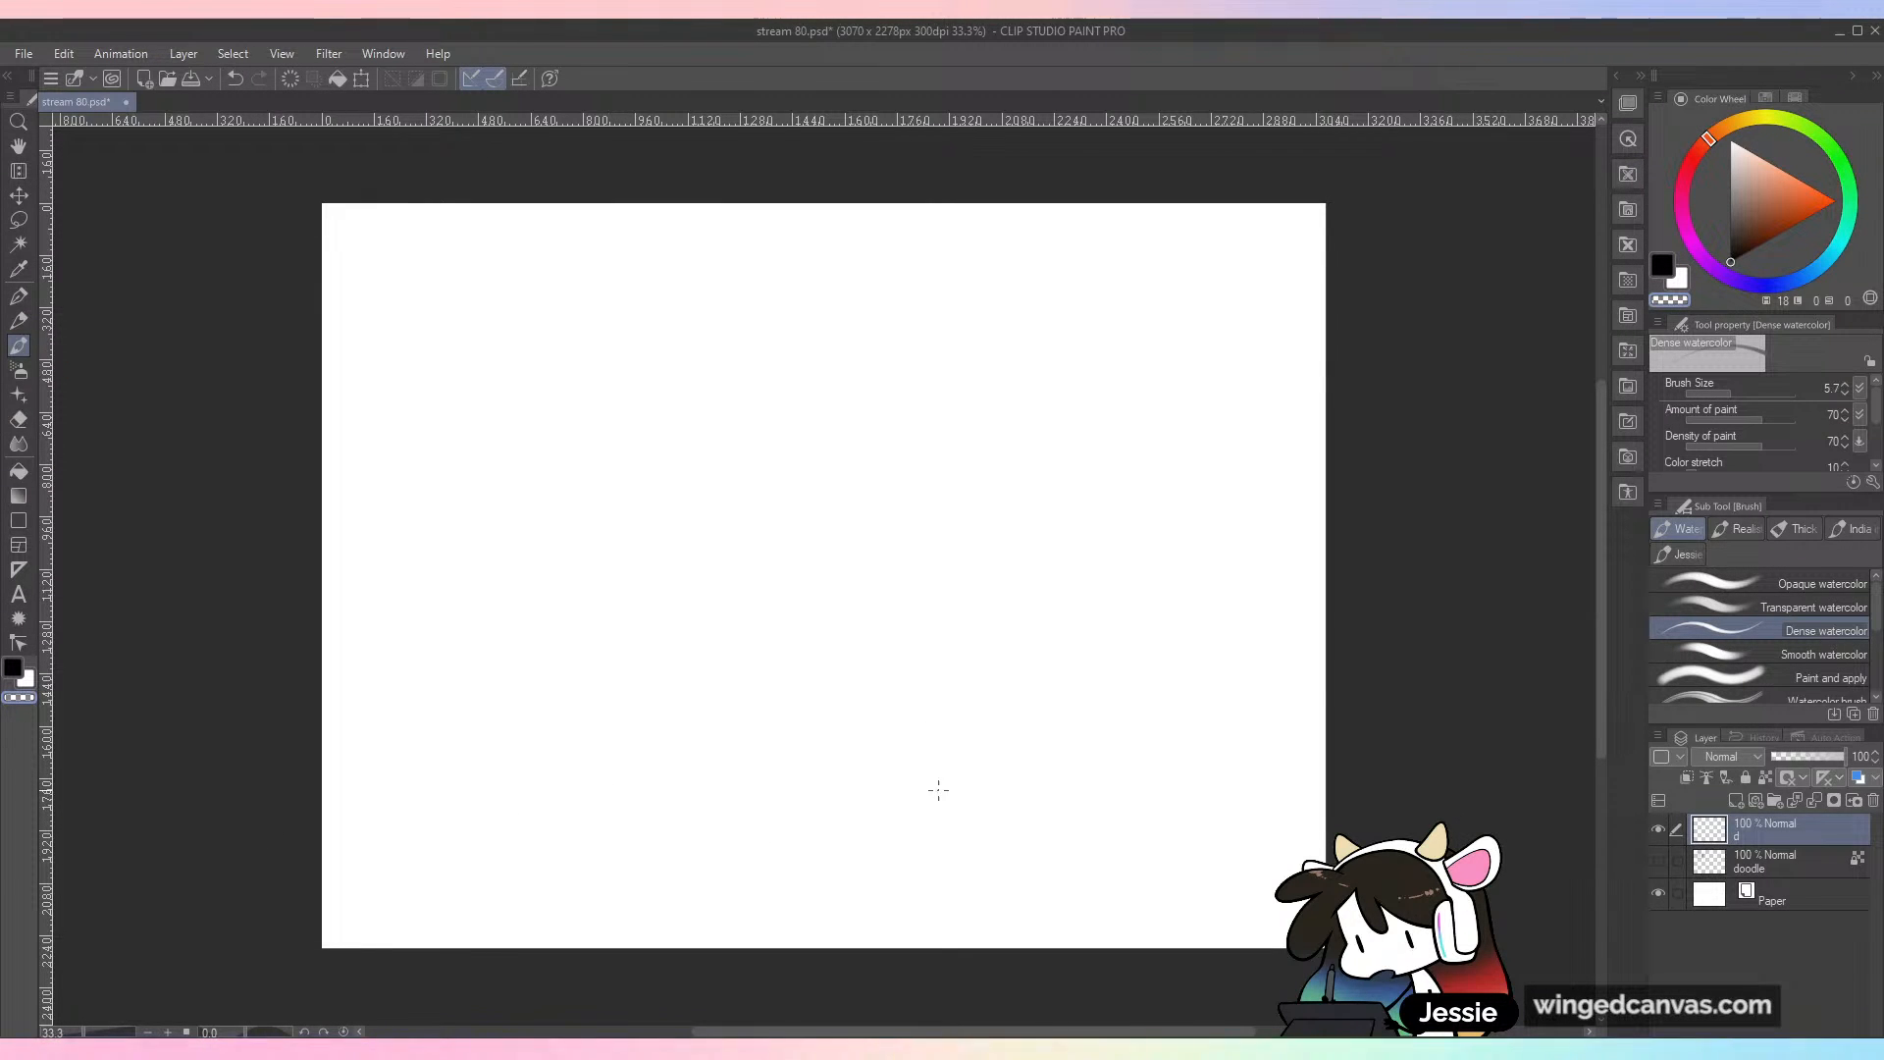
Step: Try broad overlapping black strokes with the Opaque watercolor brush at size 372.7 and undo them all
{"action": "left_click", "coordinate": [1752, 583]}
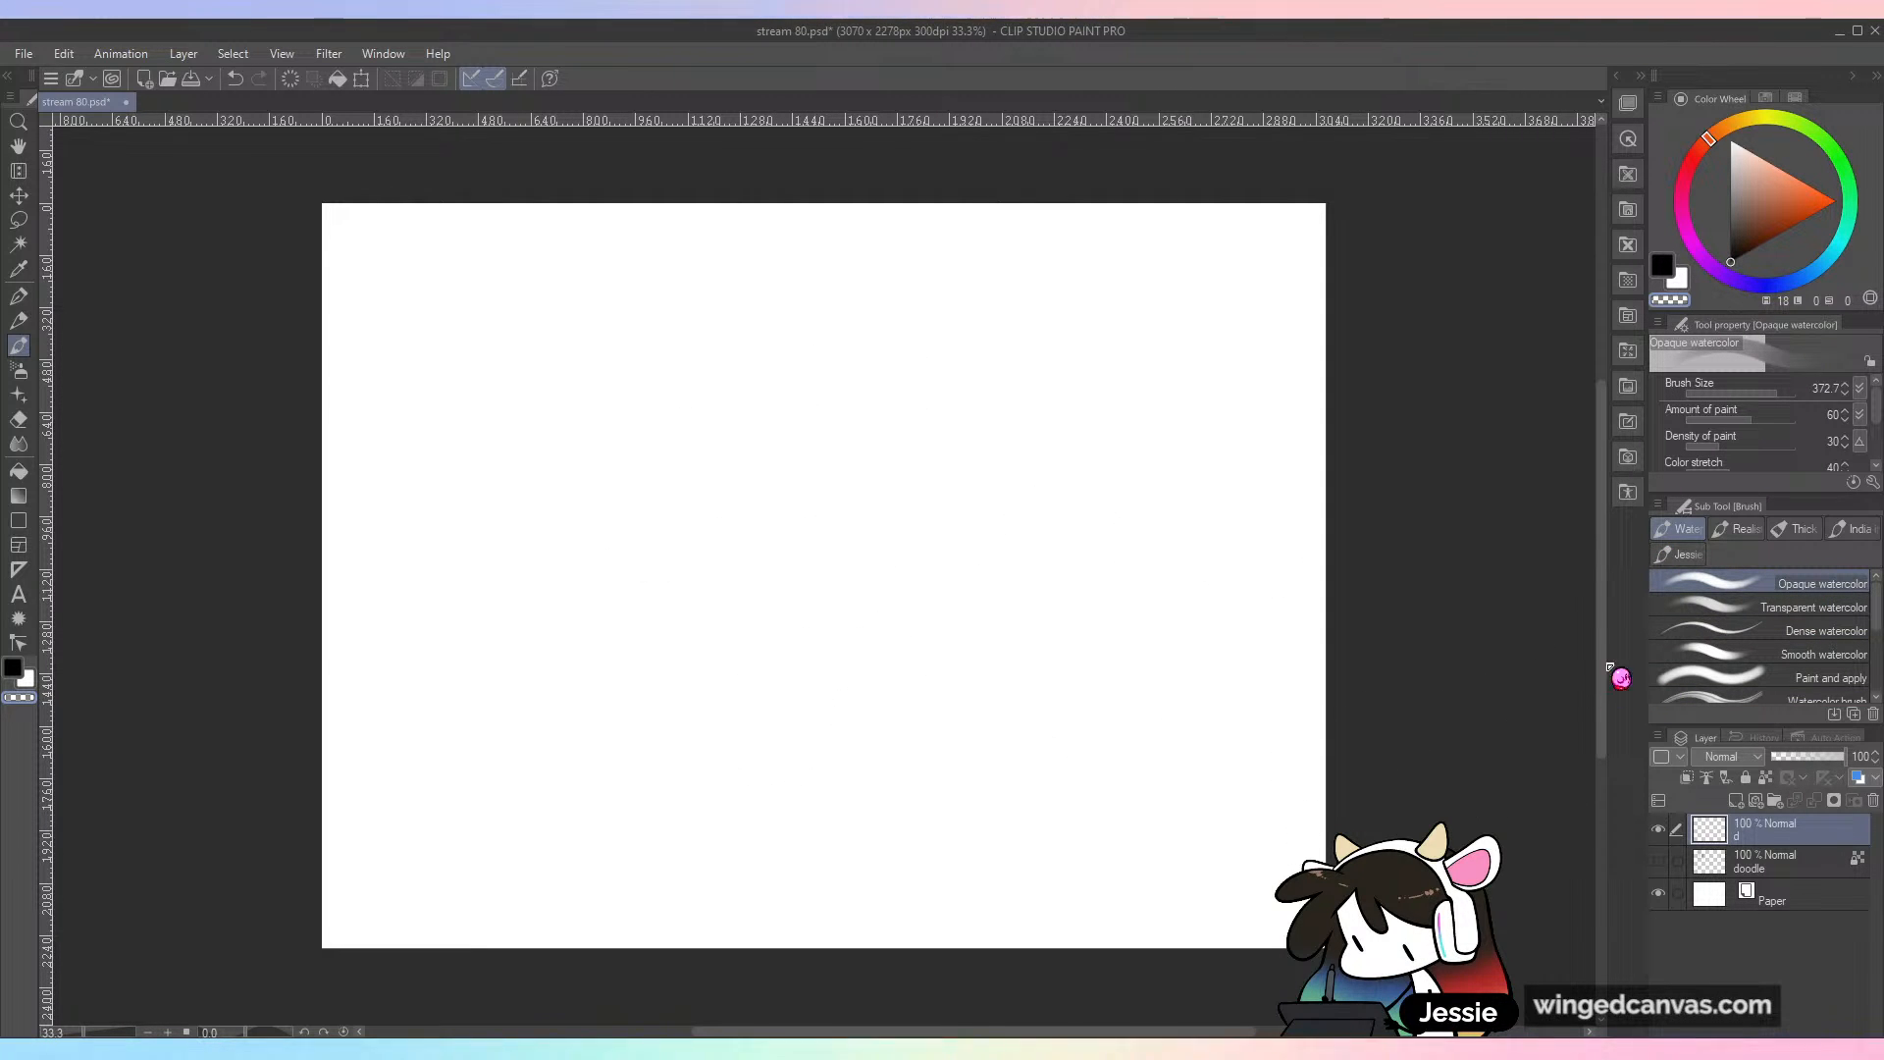
{"action": "mouse_move", "coordinate": [992, 455]}
{"action": "left_mouse_down"}
{"action": "mouse_move", "coordinate": [874, 757]}
{"action": "mouse_move", "coordinate": [1026, 682]}
{"action": "left_mouse_up"}
{"action": "mouse_move", "coordinate": [882, 422]}
{"action": "left_mouse_down"}
{"action": "mouse_move", "coordinate": [995, 575]}
{"action": "mouse_move", "coordinate": [1284, 642]}
{"action": "mouse_move", "coordinate": [1084, 703]}
{"action": "mouse_move", "coordinate": [1050, 574]}
{"action": "mouse_move", "coordinate": [793, 864]}
{"action": "mouse_move", "coordinate": [636, 503]}
{"action": "mouse_move", "coordinate": [725, 577]}
{"action": "mouse_move", "coordinate": [953, 384]}
{"action": "mouse_move", "coordinate": [1356, 519]}
{"action": "mouse_move", "coordinate": [1282, 649]}
{"action": "left_mouse_up"}
{"action": "key", "text": "ctrl+z"}
{"action": "key", "text": "ctrl+z"}
{"action": "key", "text": "ctrl+z"}
{"action": "mouse_move", "coordinate": [549, 628]}
{"action": "left_mouse_down"}
{"action": "mouse_move", "coordinate": [811, 778]}
{"action": "mouse_move", "coordinate": [1207, 673]}
{"action": "mouse_move", "coordinate": [867, 714]}
{"action": "mouse_move", "coordinate": [904, 741]}
{"action": "mouse_move", "coordinate": [727, 504]}
{"action": "mouse_move", "coordinate": [798, 379]}
{"action": "mouse_move", "coordinate": [1143, 436]}
{"action": "mouse_move", "coordinate": [1194, 841]}
{"action": "mouse_move", "coordinate": [1190, 673]}
{"action": "mouse_move", "coordinate": [821, 916]}
{"action": "mouse_move", "coordinate": [1364, 659]}
{"action": "left_mouse_up"}
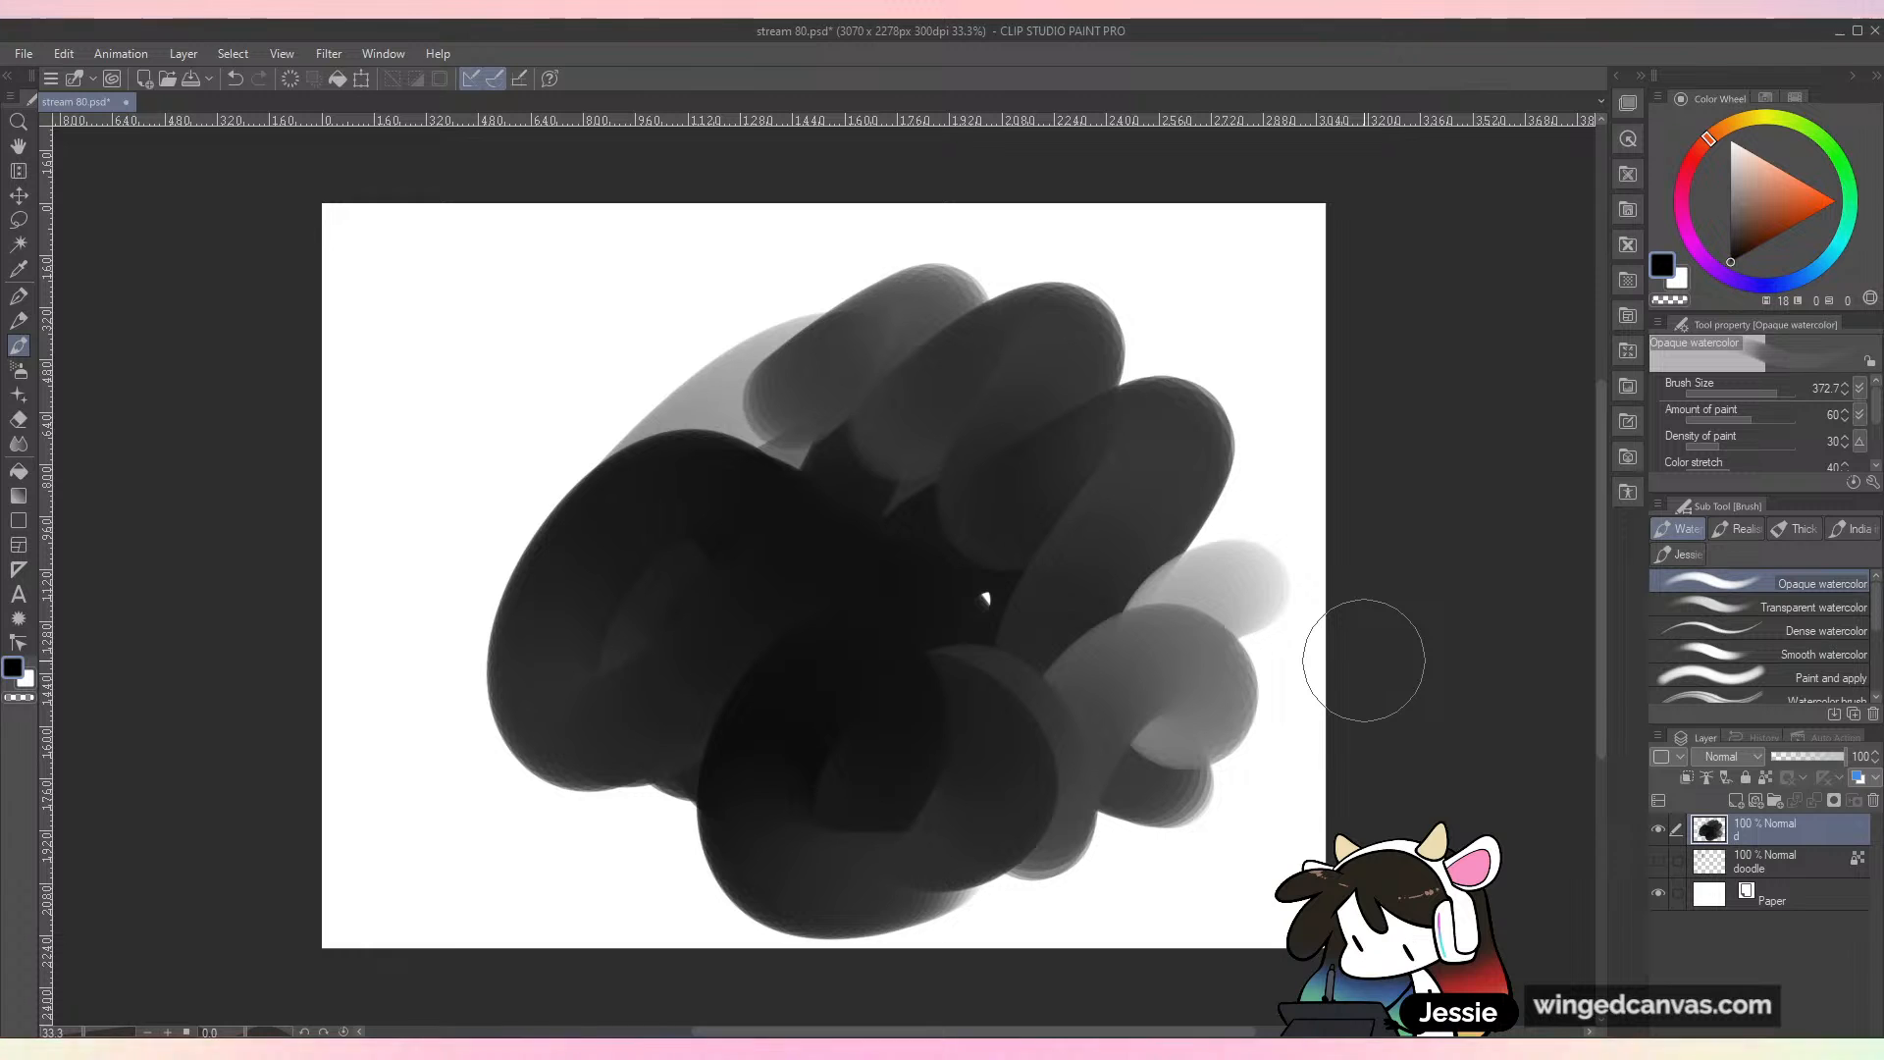
{"action": "key", "text": "ctrl+z"}
{"action": "key", "text": "ctrl+z"}
{"action": "key", "text": "ctrl+z"}
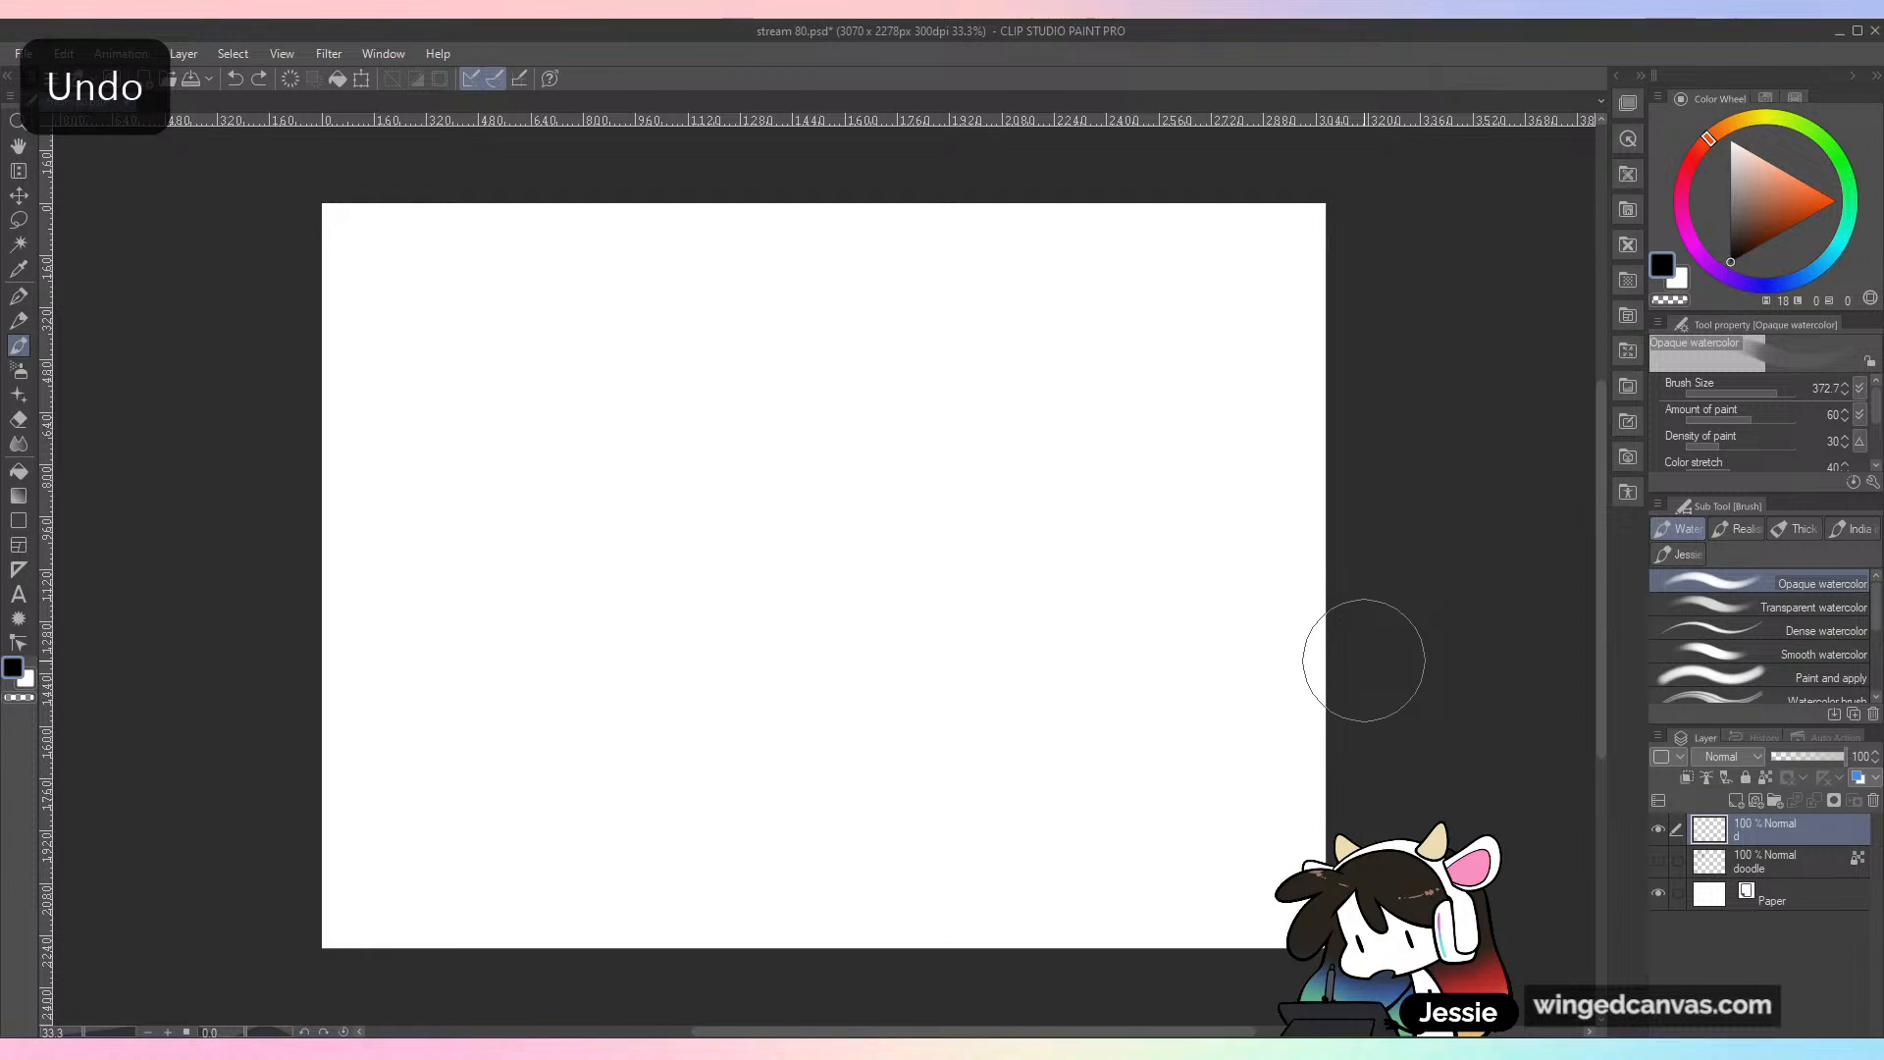
Step: Test the Transparent watercolor brush with a thin black scribble and large overlapping orange strokes at size 486
{"action": "left_click", "coordinate": [1813, 606]}
{"action": "mouse_move", "coordinate": [897, 409]}
{"action": "left_mouse_down"}
{"action": "mouse_move", "coordinate": [820, 449]}
{"action": "mouse_move", "coordinate": [1043, 748]}
{"action": "left_mouse_up"}
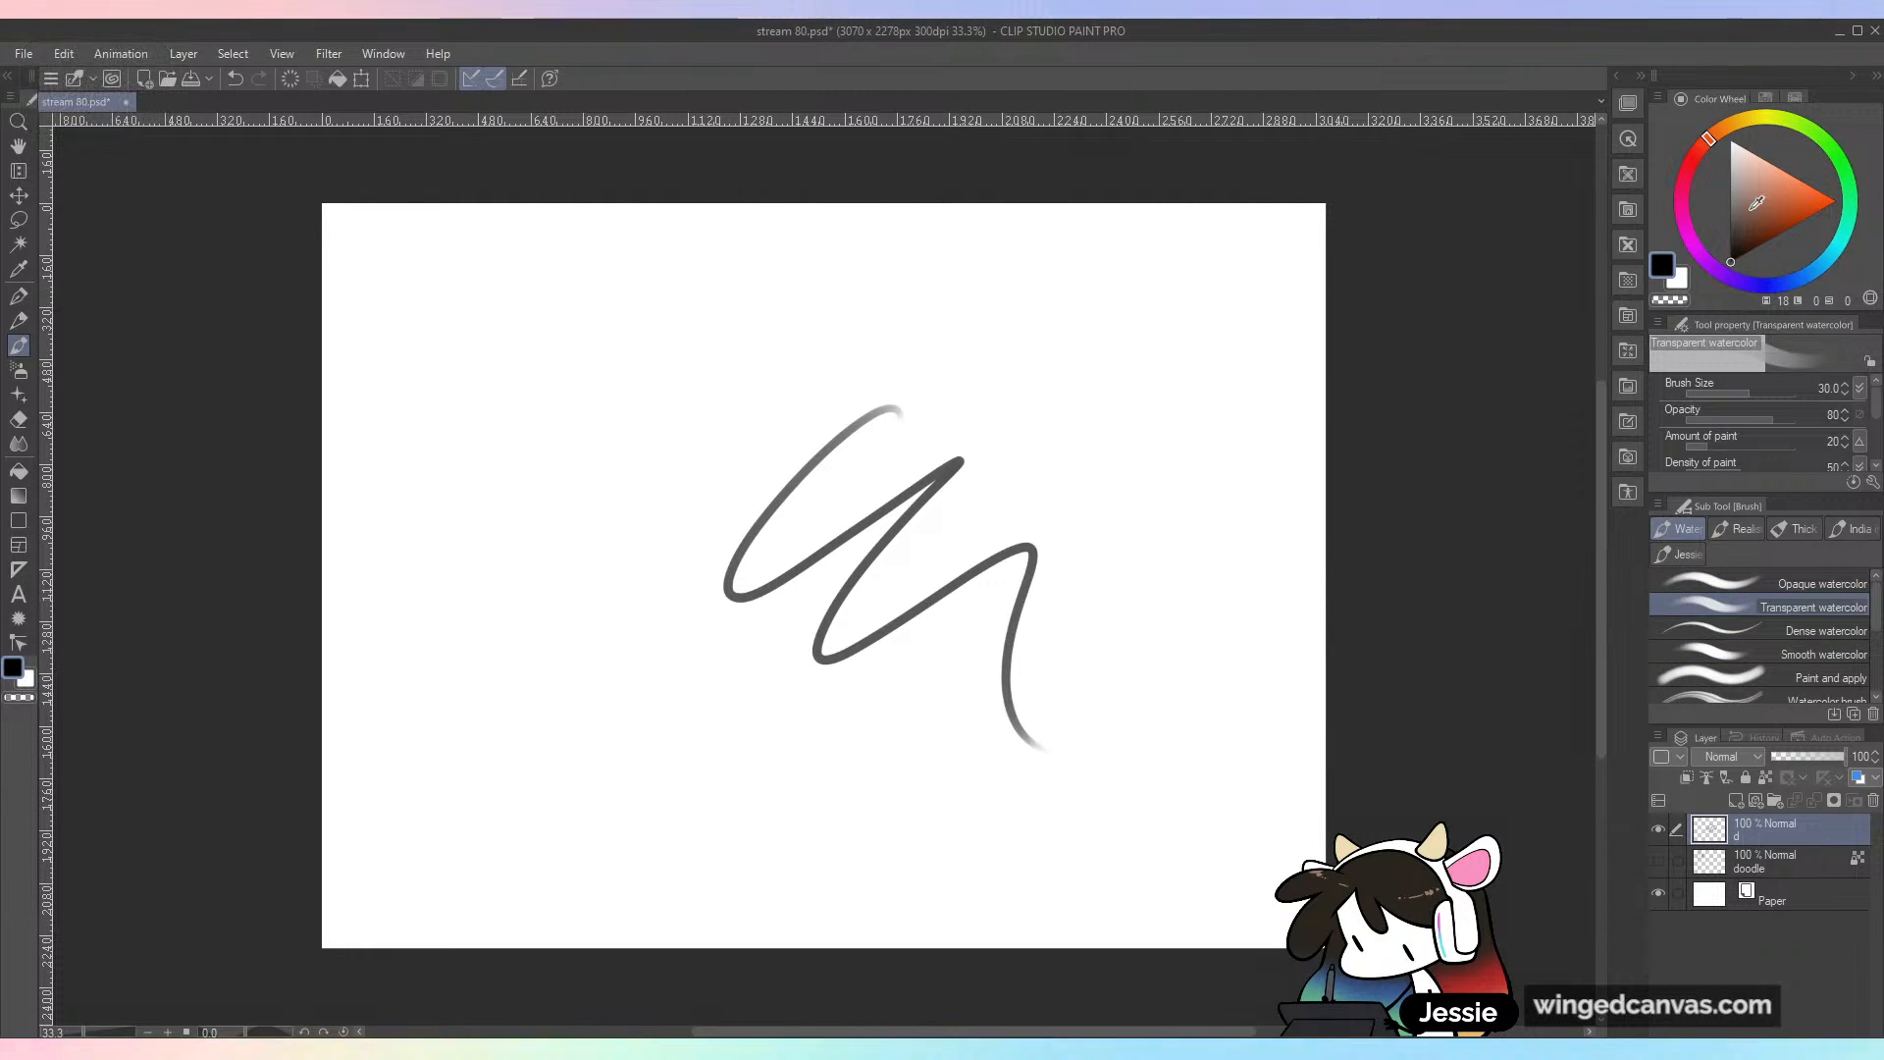
{"action": "mouse_move", "coordinate": [824, 575]}
{"action": "left_mouse_down"}
{"action": "mouse_move", "coordinate": [1001, 520]}
{"action": "mouse_move", "coordinate": [1040, 628]}
{"action": "mouse_move", "coordinate": [778, 462]}
{"action": "mouse_move", "coordinate": [873, 589]}
{"action": "mouse_move", "coordinate": [1202, 653]}
{"action": "left_mouse_up"}
{"action": "left_click_drag", "start_coordinate": [1182, 447], "coordinate": [1099, 618]}
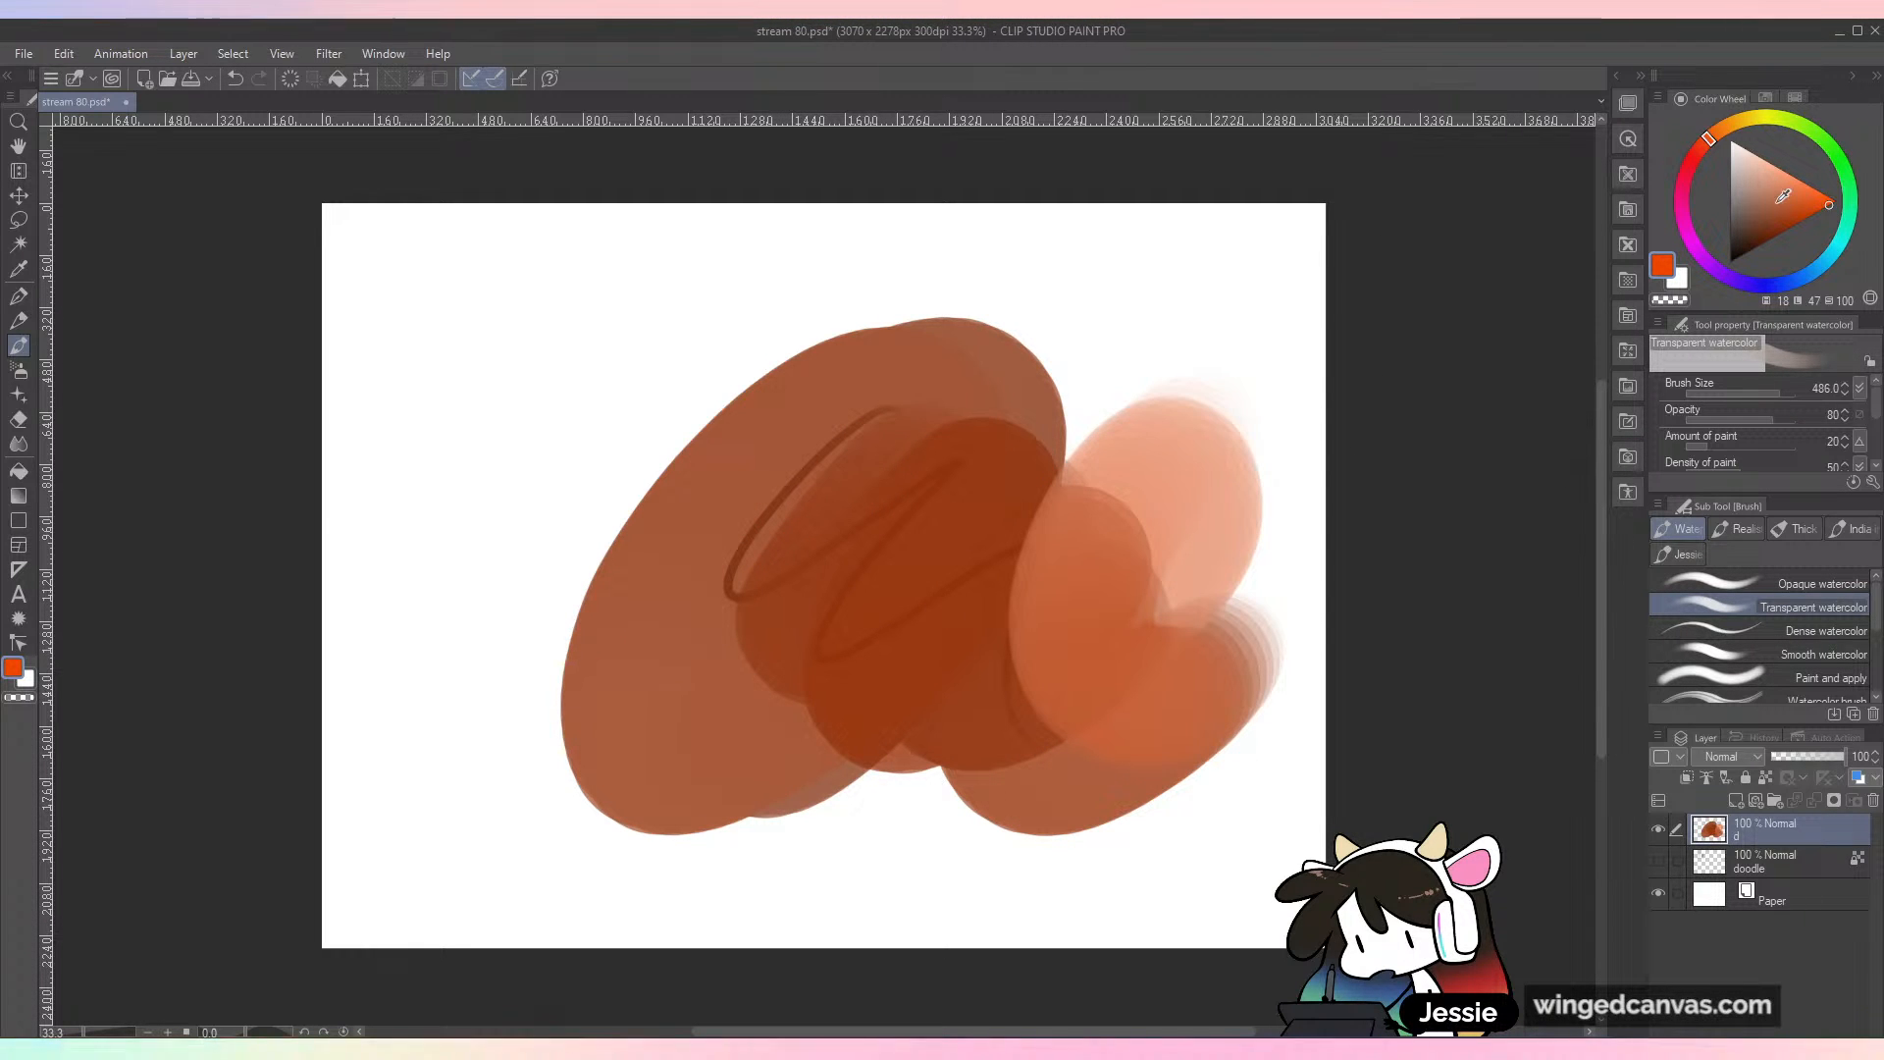
{"action": "mouse_move", "coordinate": [1185, 404]}
{"action": "left_mouse_down"}
{"action": "mouse_move", "coordinate": [1112, 387]}
{"action": "mouse_move", "coordinate": [981, 656]}
{"action": "left_mouse_up"}
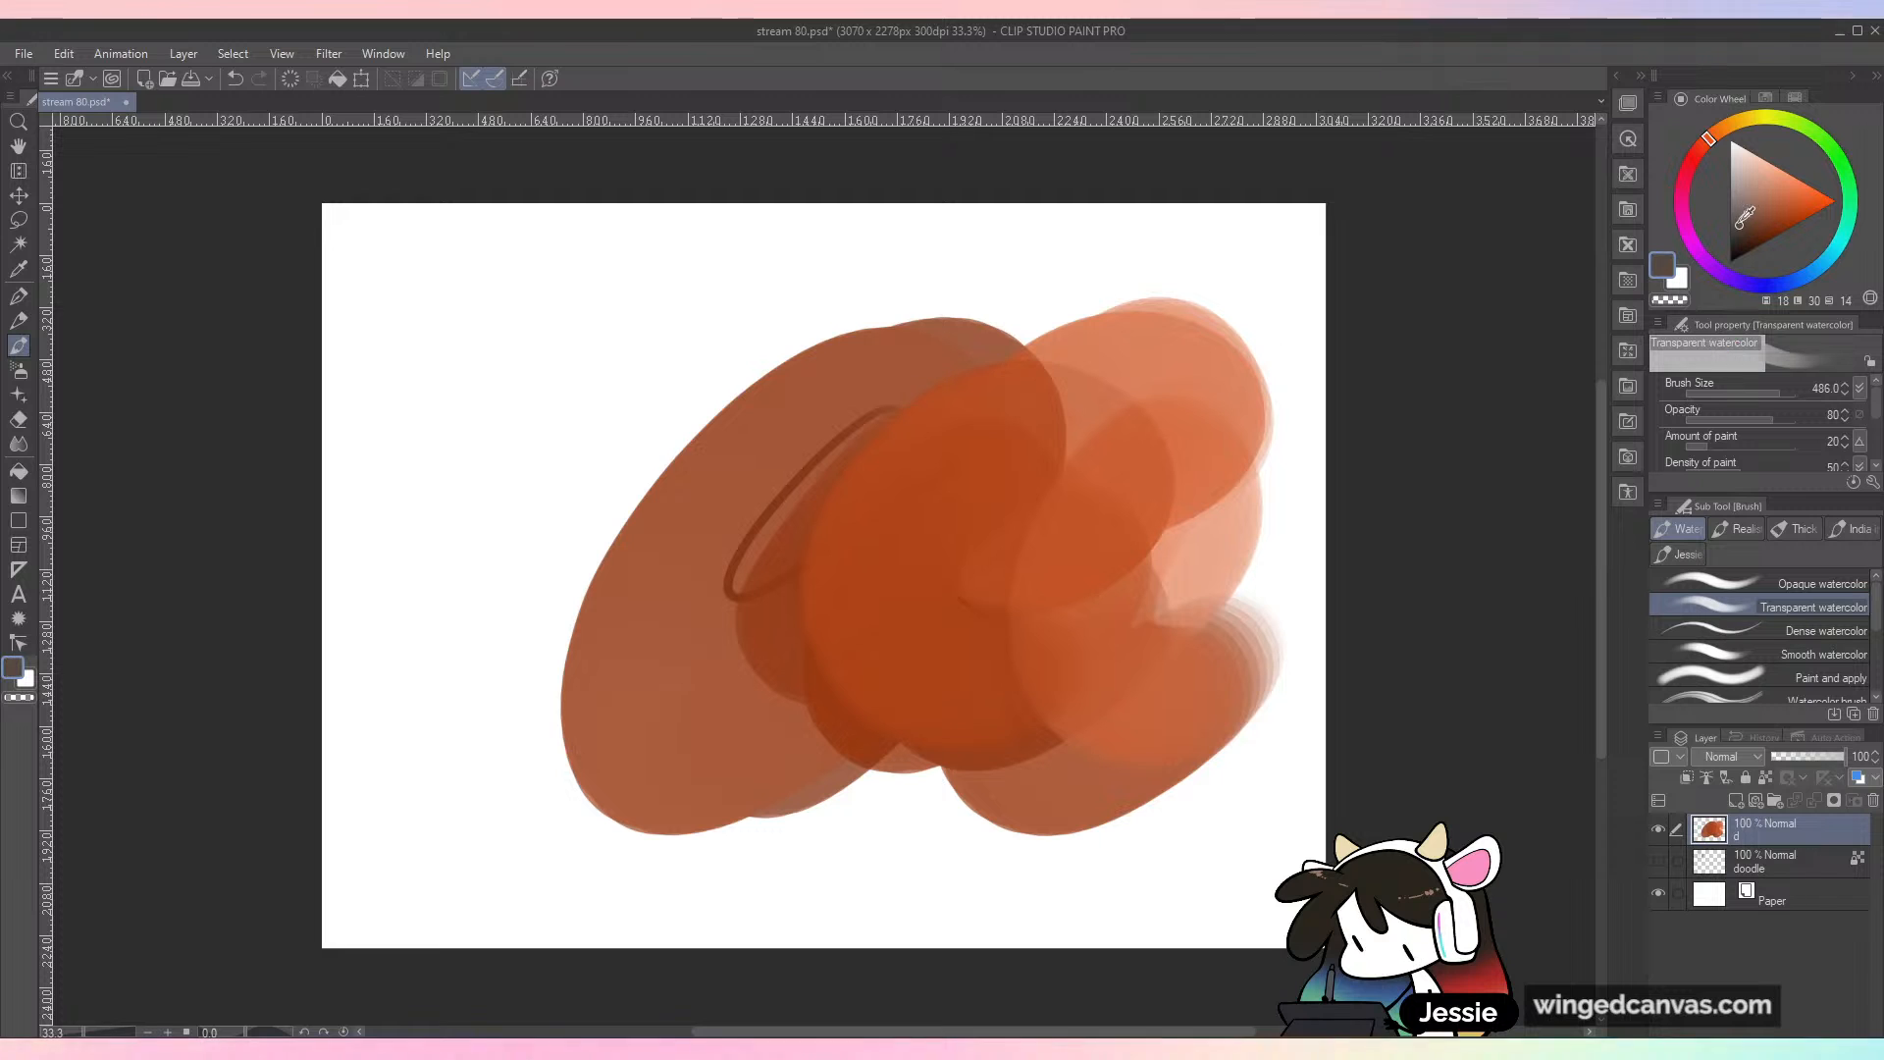
Step: Layer large gray-brown and green Transparent watercolor strokes around and over the orange area
{"action": "mouse_move", "coordinate": [493, 425]}
{"action": "left_mouse_down"}
{"action": "mouse_move", "coordinate": [530, 397]}
{"action": "mouse_move", "coordinate": [675, 451]}
{"action": "mouse_move", "coordinate": [744, 561]}
{"action": "mouse_move", "coordinate": [694, 682]}
{"action": "mouse_move", "coordinate": [667, 605]}
{"action": "mouse_move", "coordinate": [991, 523]}
{"action": "mouse_move", "coordinate": [721, 577]}
{"action": "left_mouse_up"}
{"action": "left_click_drag", "start_coordinate": [677, 353], "coordinate": [780, 481]}
{"action": "left_click", "coordinate": [1776, 119]}
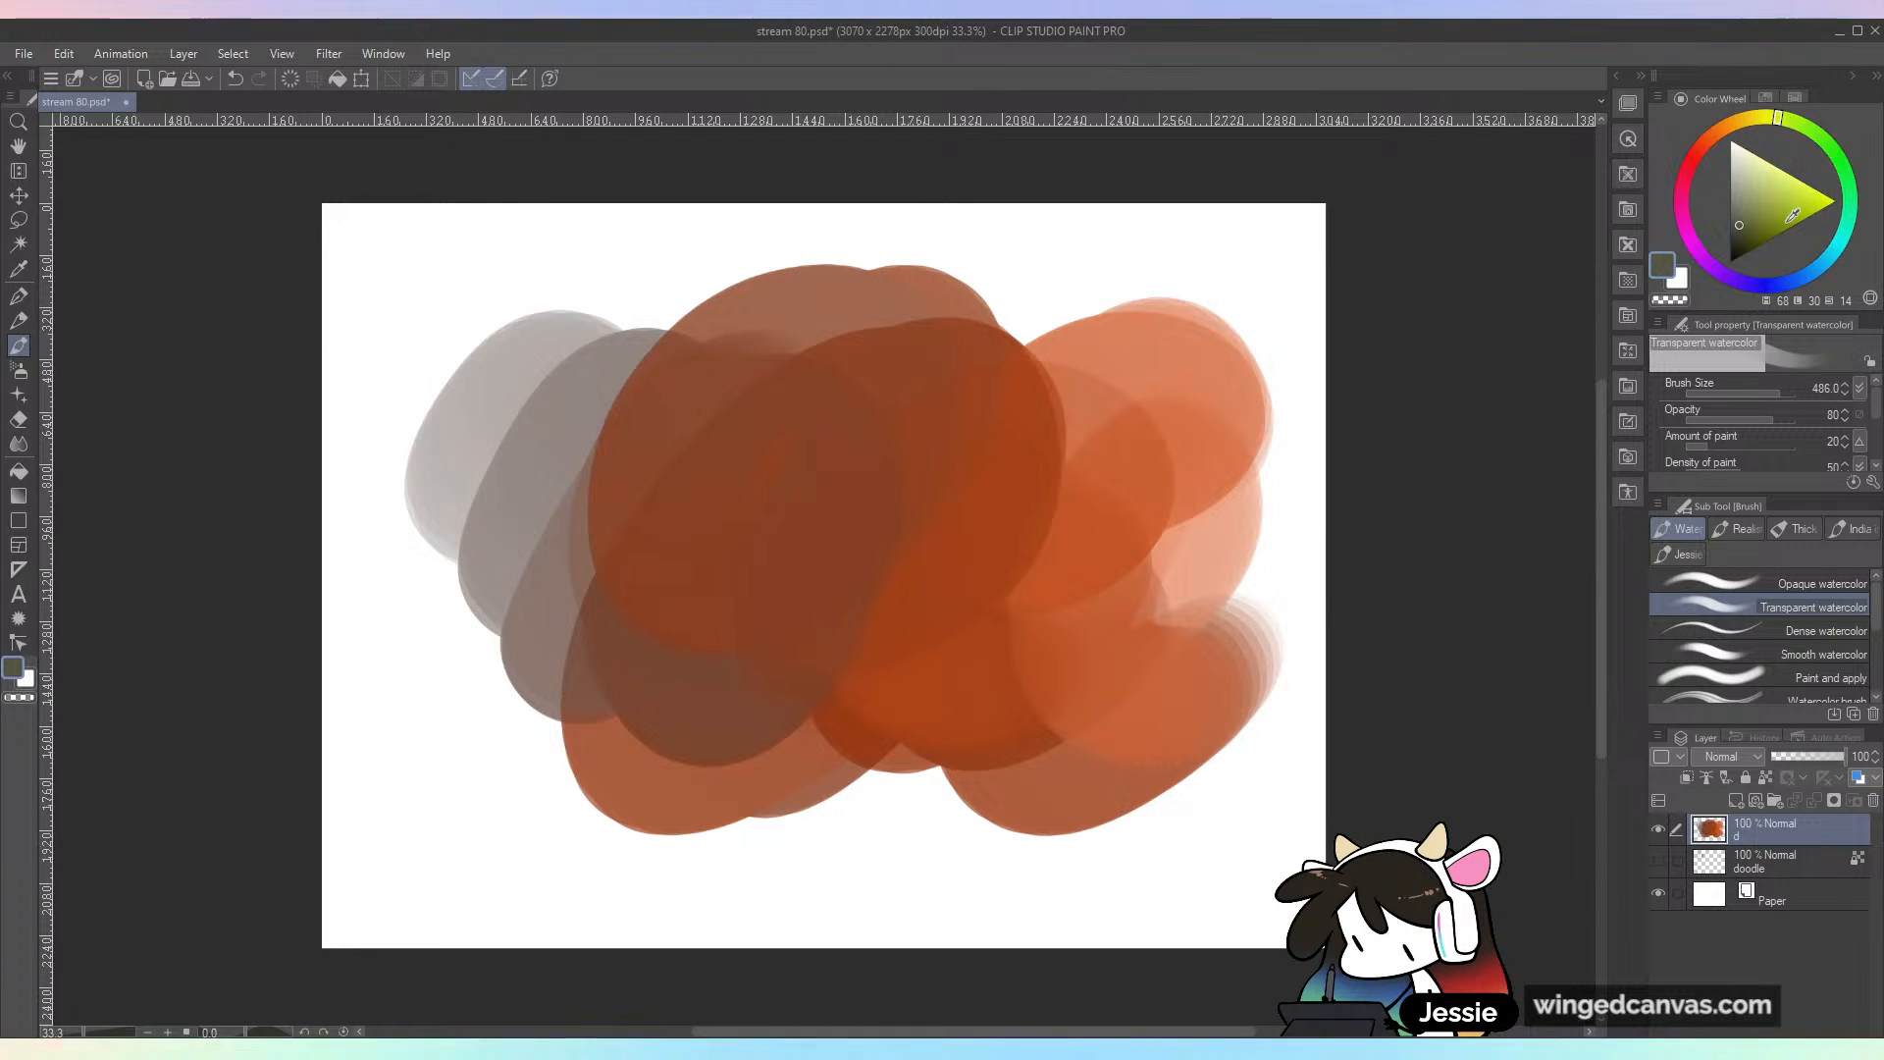
{"action": "mouse_move", "coordinate": [896, 778]}
{"action": "left_mouse_down"}
{"action": "mouse_move", "coordinate": [807, 748]}
{"action": "mouse_move", "coordinate": [769, 631]}
{"action": "left_mouse_up"}
{"action": "mouse_move", "coordinate": [432, 795]}
{"action": "left_mouse_down"}
{"action": "mouse_move", "coordinate": [464, 765]}
{"action": "mouse_move", "coordinate": [528, 843]}
{"action": "mouse_move", "coordinate": [517, 863]}
{"action": "mouse_move", "coordinate": [541, 726]}
{"action": "mouse_move", "coordinate": [759, 751]}
{"action": "mouse_move", "coordinate": [595, 862]}
{"action": "mouse_move", "coordinate": [852, 814]}
{"action": "mouse_move", "coordinate": [995, 840]}
{"action": "mouse_move", "coordinate": [1016, 734]}
{"action": "mouse_move", "coordinate": [1120, 606]}
{"action": "mouse_move", "coordinate": [1105, 736]}
{"action": "mouse_move", "coordinate": [1094, 630]}
{"action": "mouse_move", "coordinate": [1213, 548]}
{"action": "mouse_move", "coordinate": [753, 811]}
{"action": "left_mouse_up"}
{"action": "left_click", "coordinate": [753, 810]}
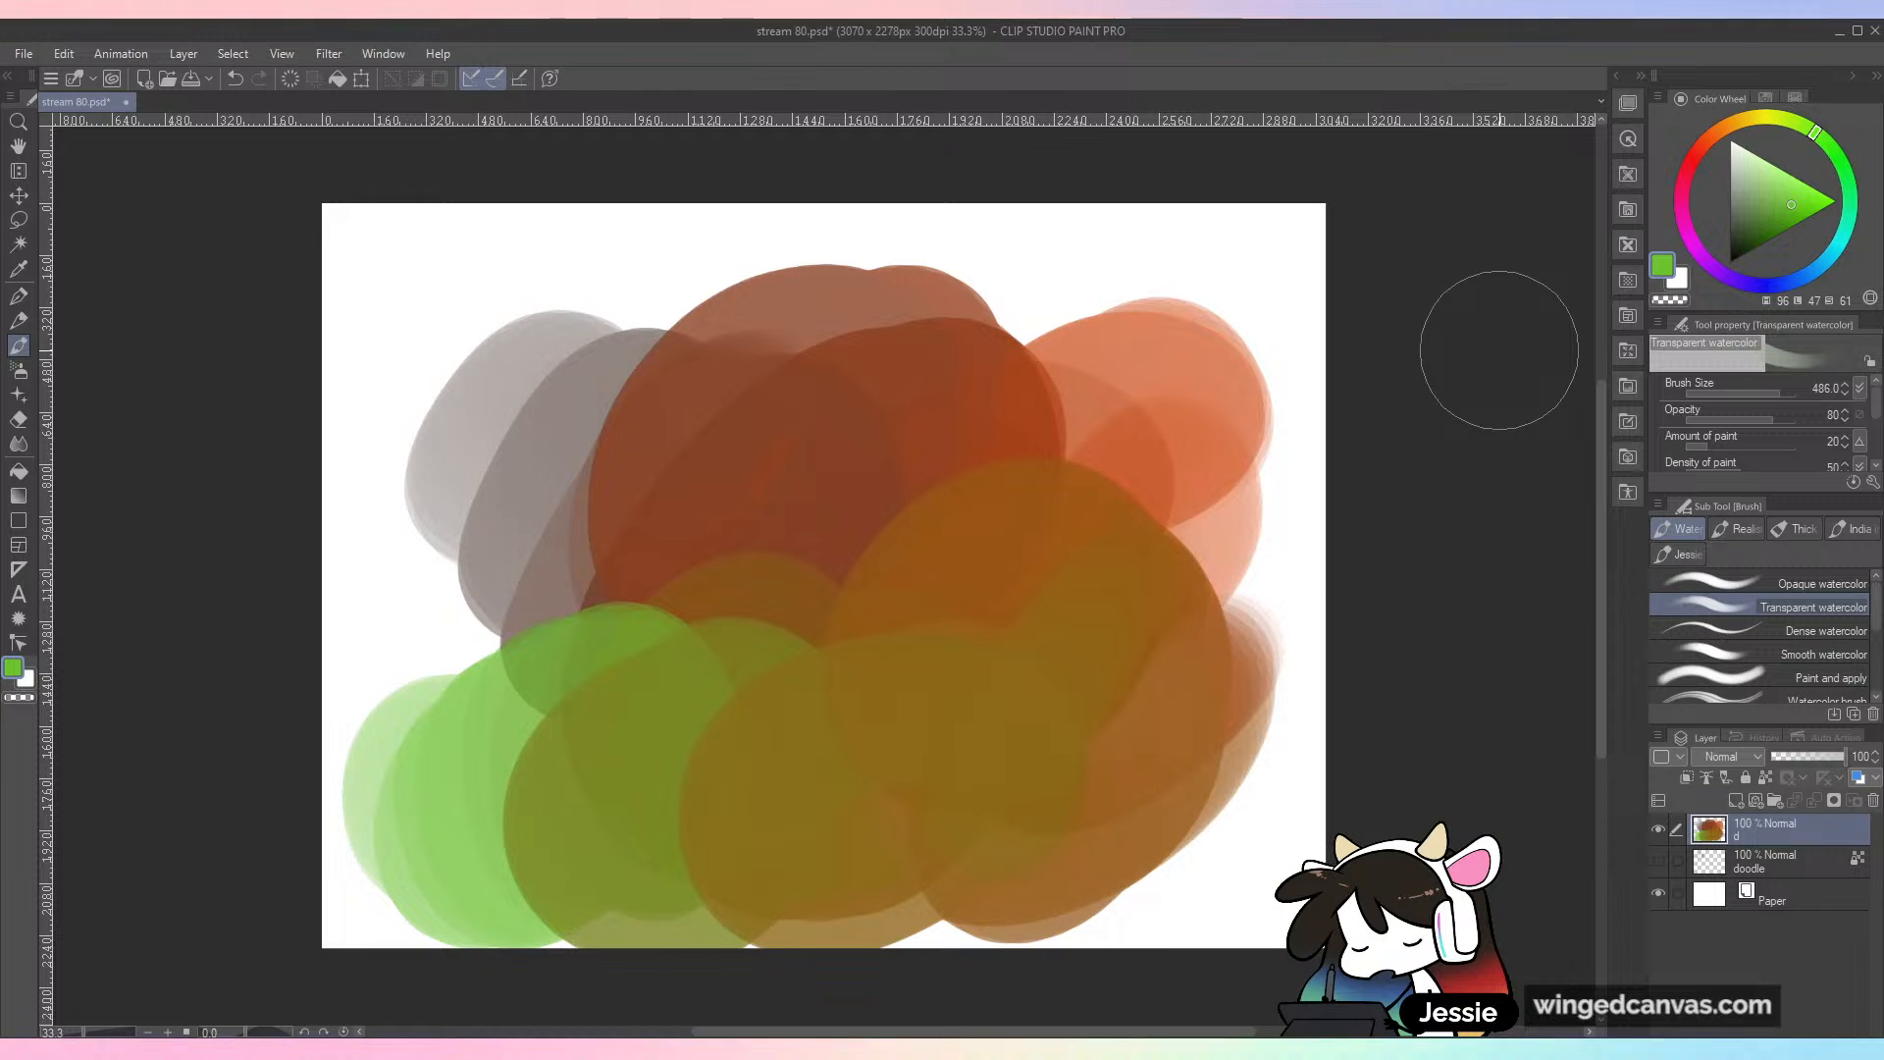
Step: Undo all the Transparent watercolor test strokes until the layer is empty
{"action": "key", "text": "ctrl+z"}
{"action": "key", "text": "ctrl+z"}
{"action": "key", "text": "ctrl+z"}
{"action": "key", "text": "ctrl+z"}
{"action": "key", "text": "ctrl+z"}
{"action": "key", "text": "ctrl+z"}
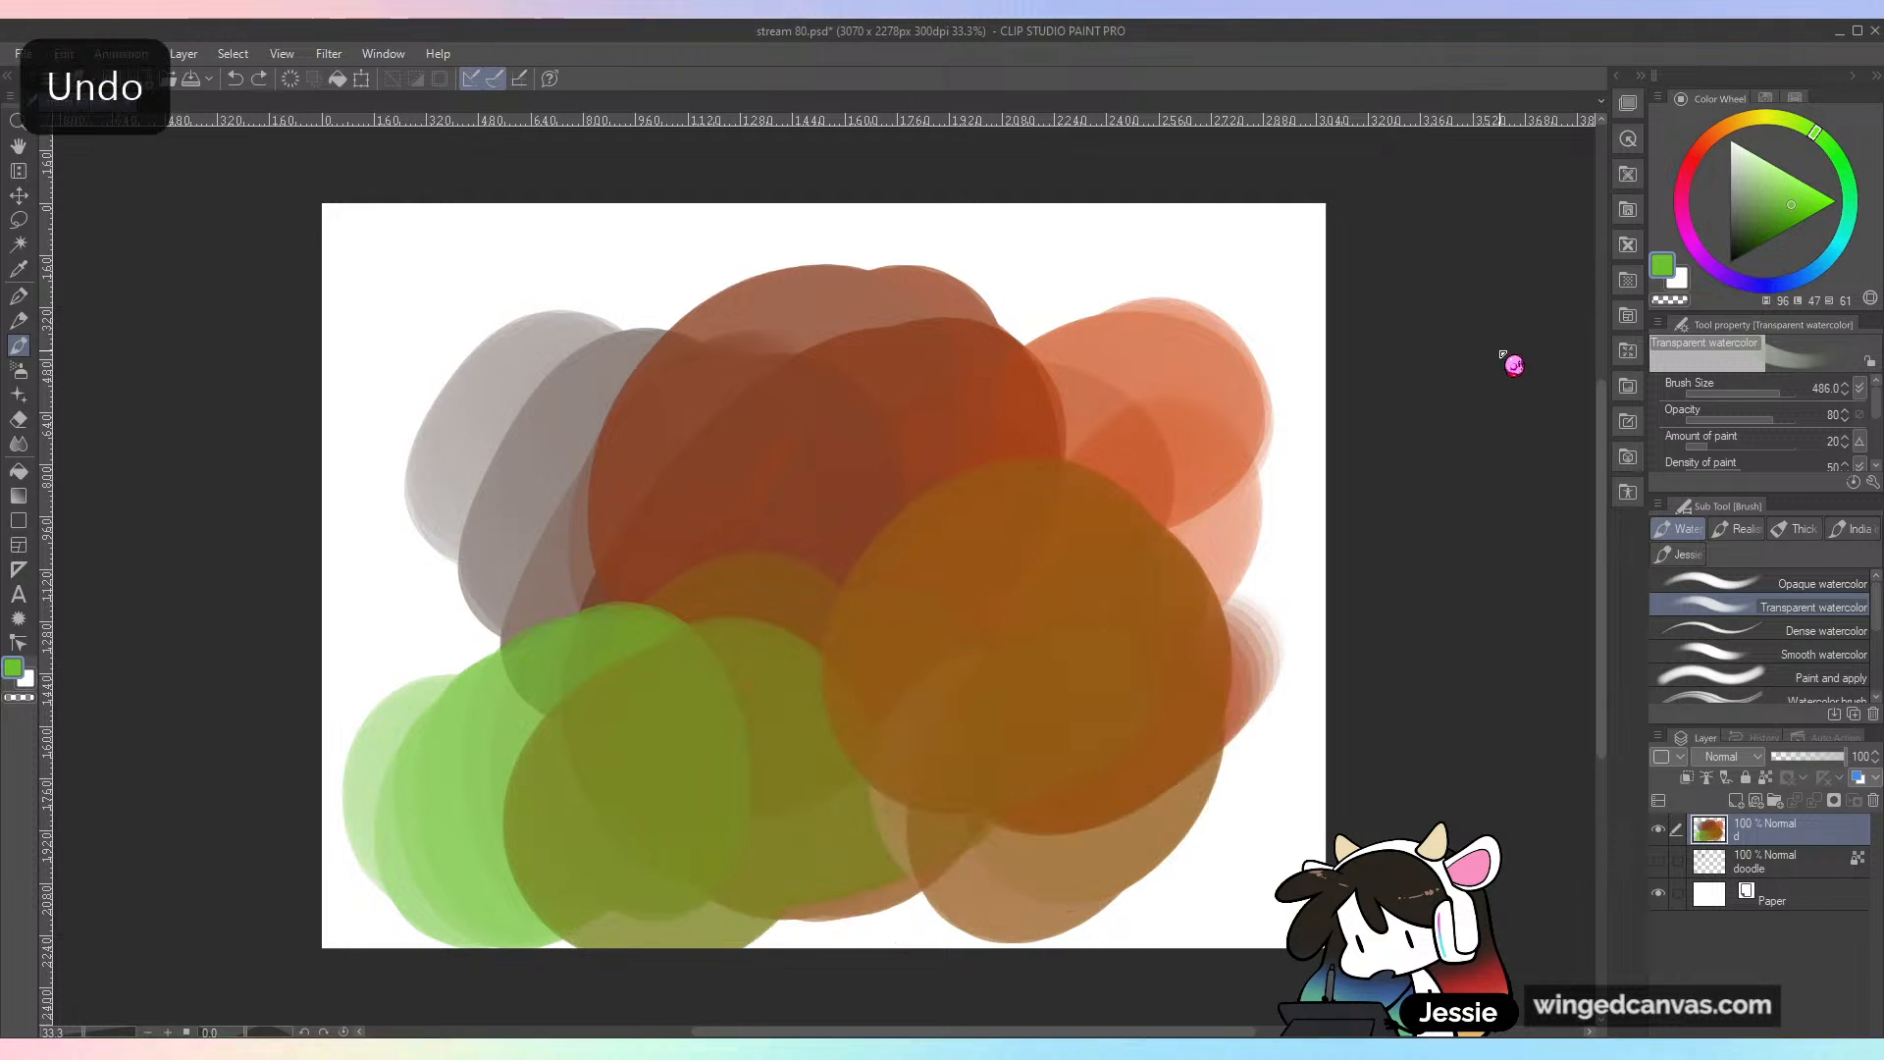
{"action": "key", "text": "ctrl+z"}
{"action": "key", "text": "ctrl+z"}
{"action": "key", "text": "ctrl+z"}
{"action": "key", "text": "ctrl+z"}
{"action": "key", "text": "ctrl+z"}
{"action": "key", "text": "ctrl+z"}
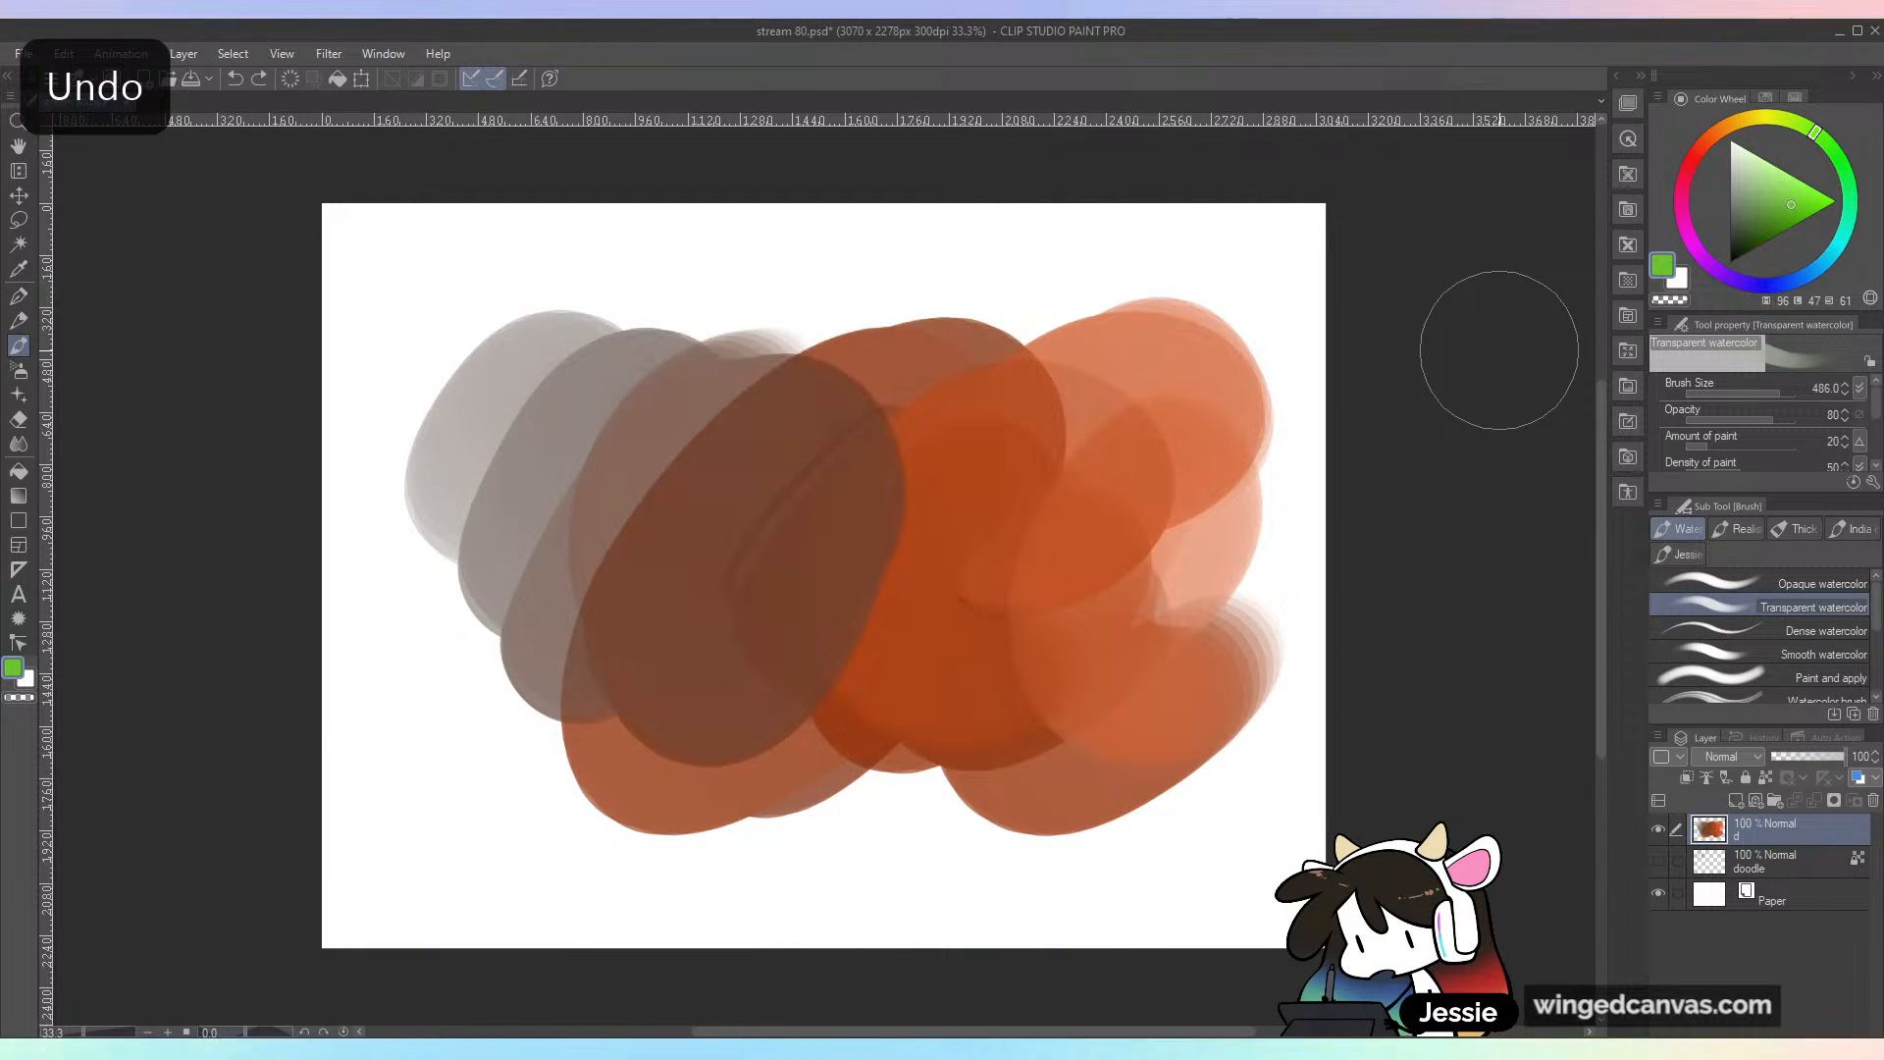
{"action": "key", "text": "ctrl+z"}
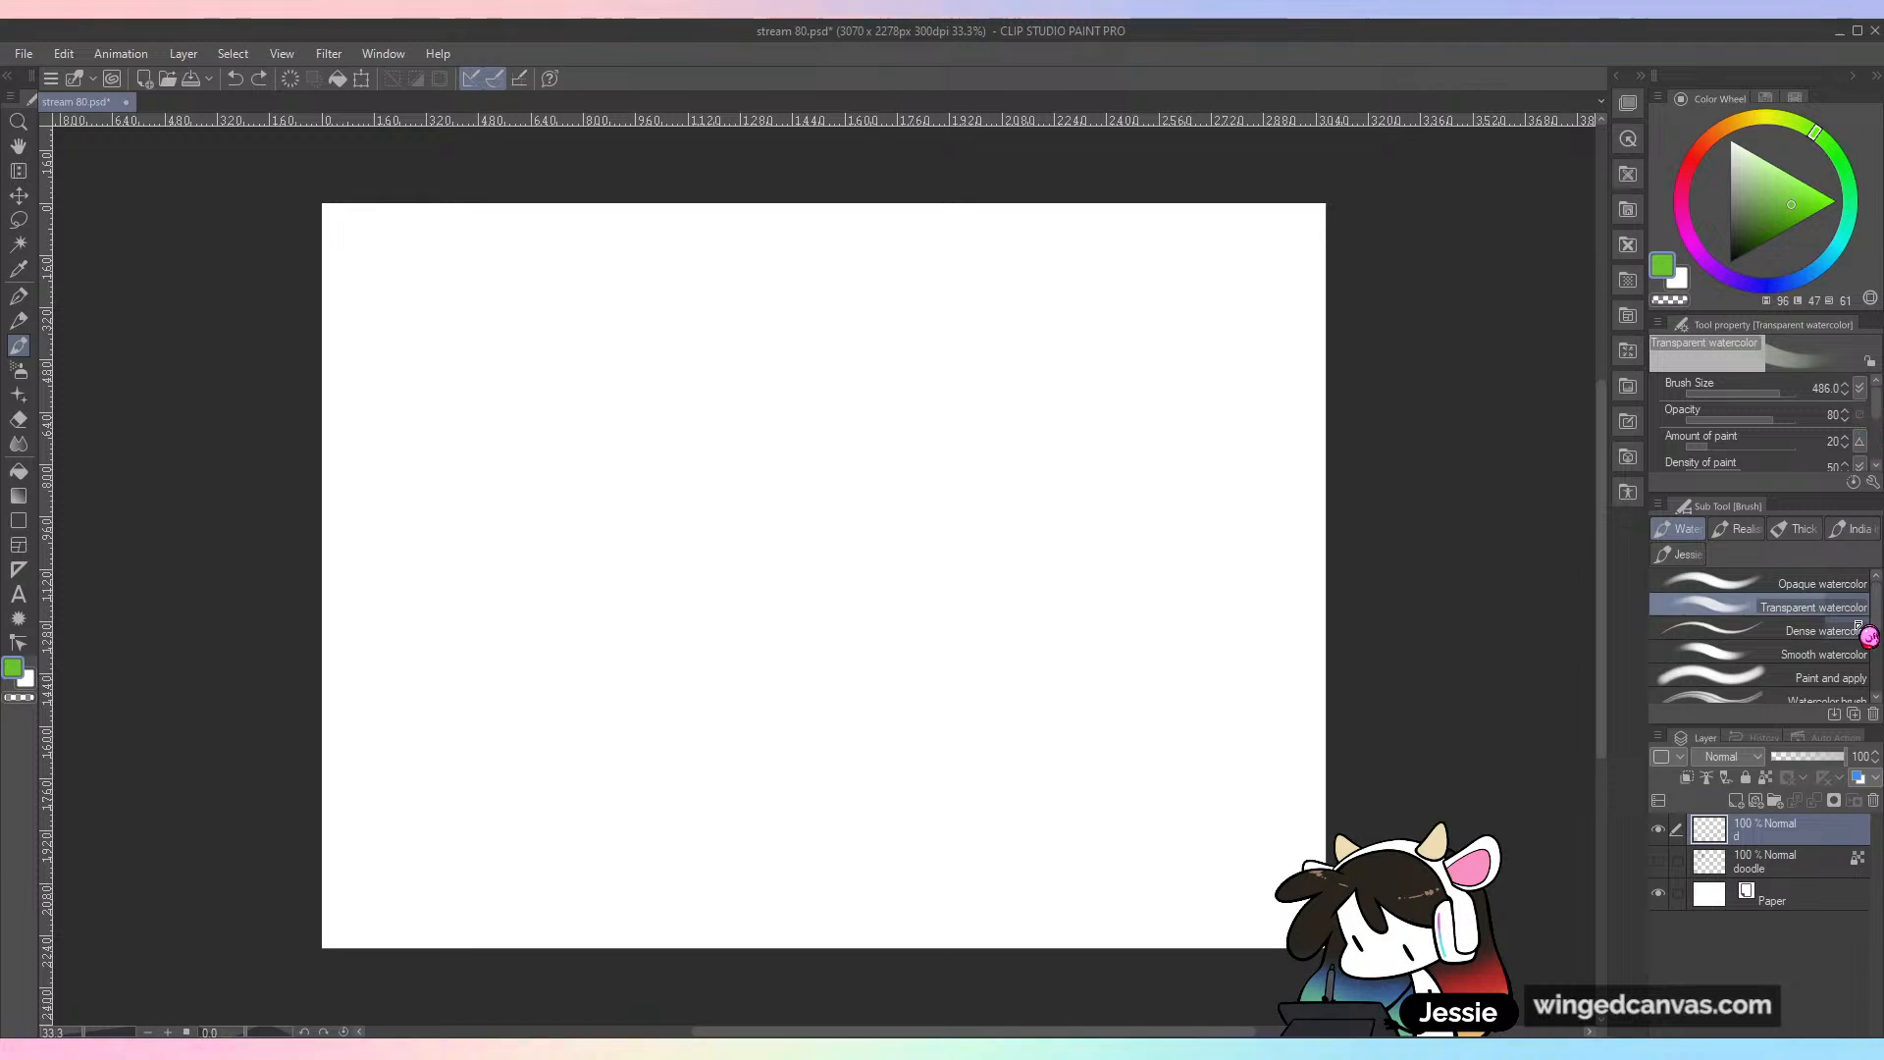
Step: Test the Running color edge watercolor brush with a green scribble at size 168.2 near the canvas centre
{"action": "left_click_drag", "start_coordinate": [1877, 614], "coordinate": [1881, 666]}
{"action": "left_click", "coordinate": [1765, 593]}
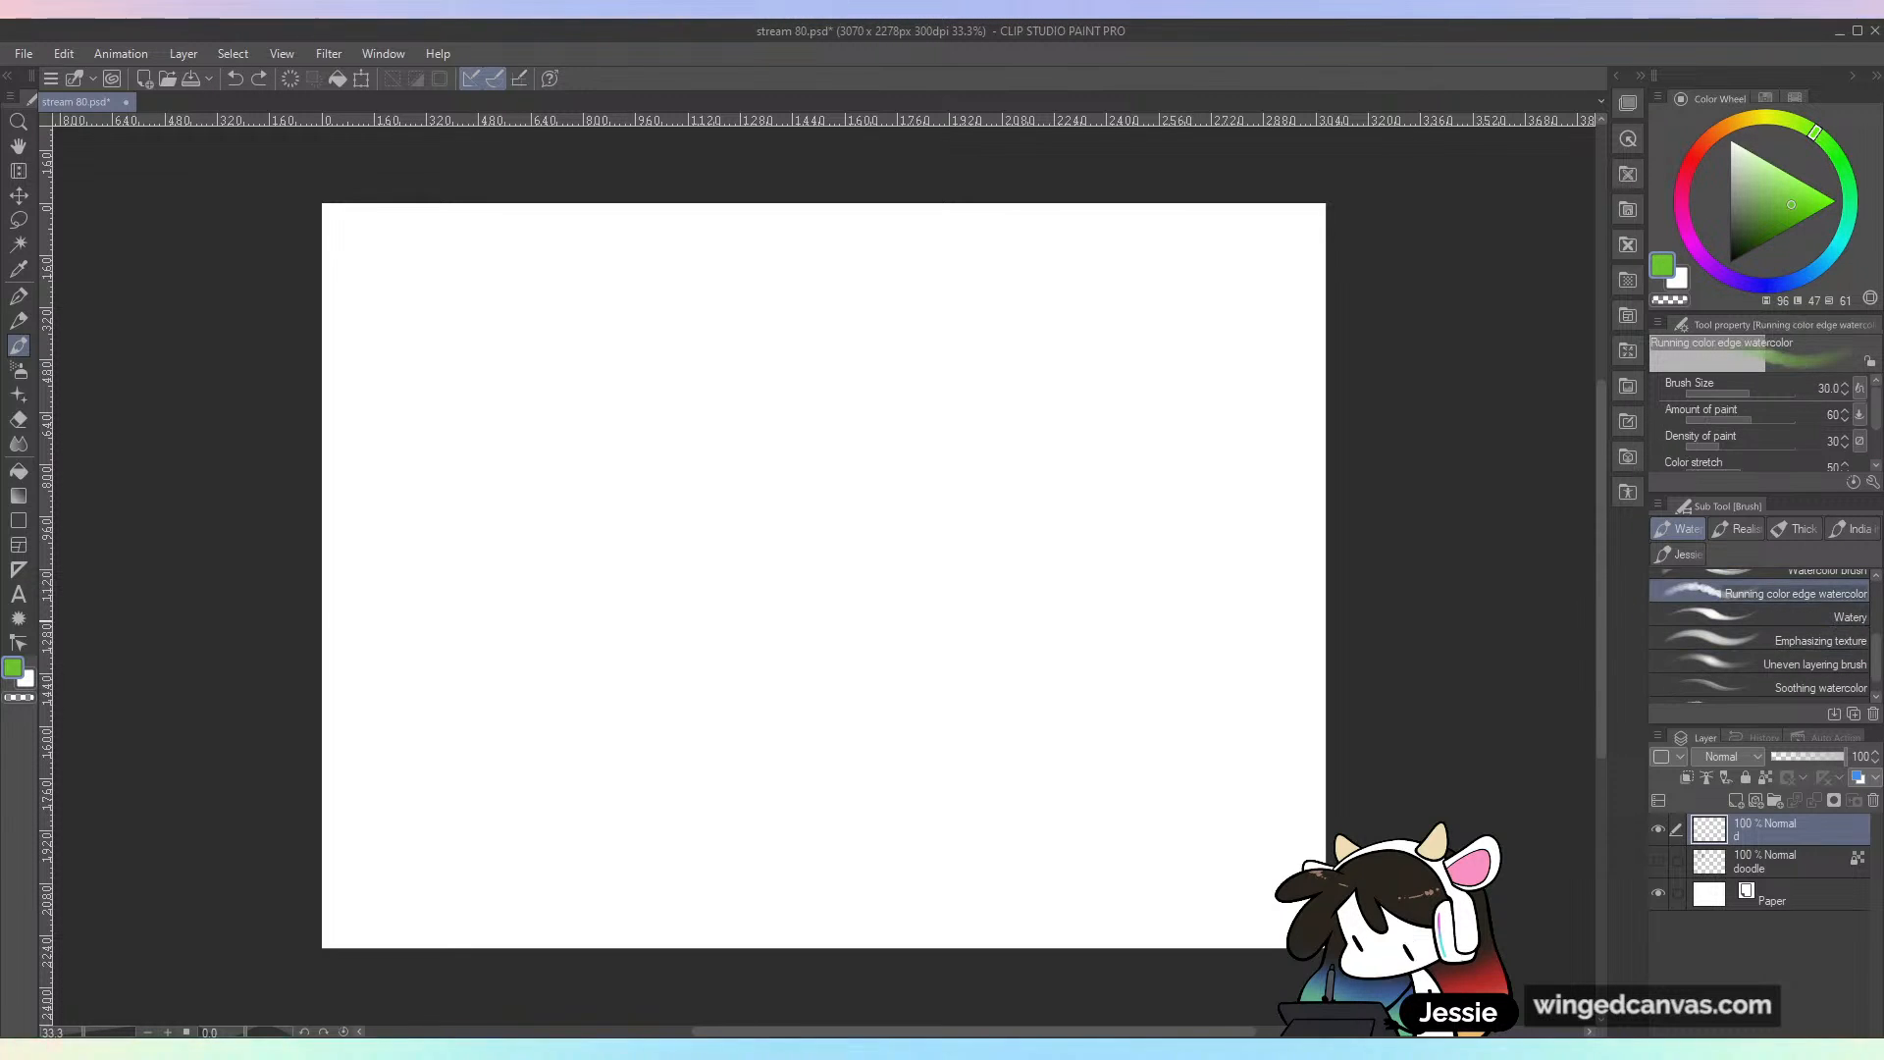
{"action": "left_click_drag", "start_coordinate": [891, 500], "coordinate": [946, 598]}
{"action": "key", "text": "ctrl+z"}
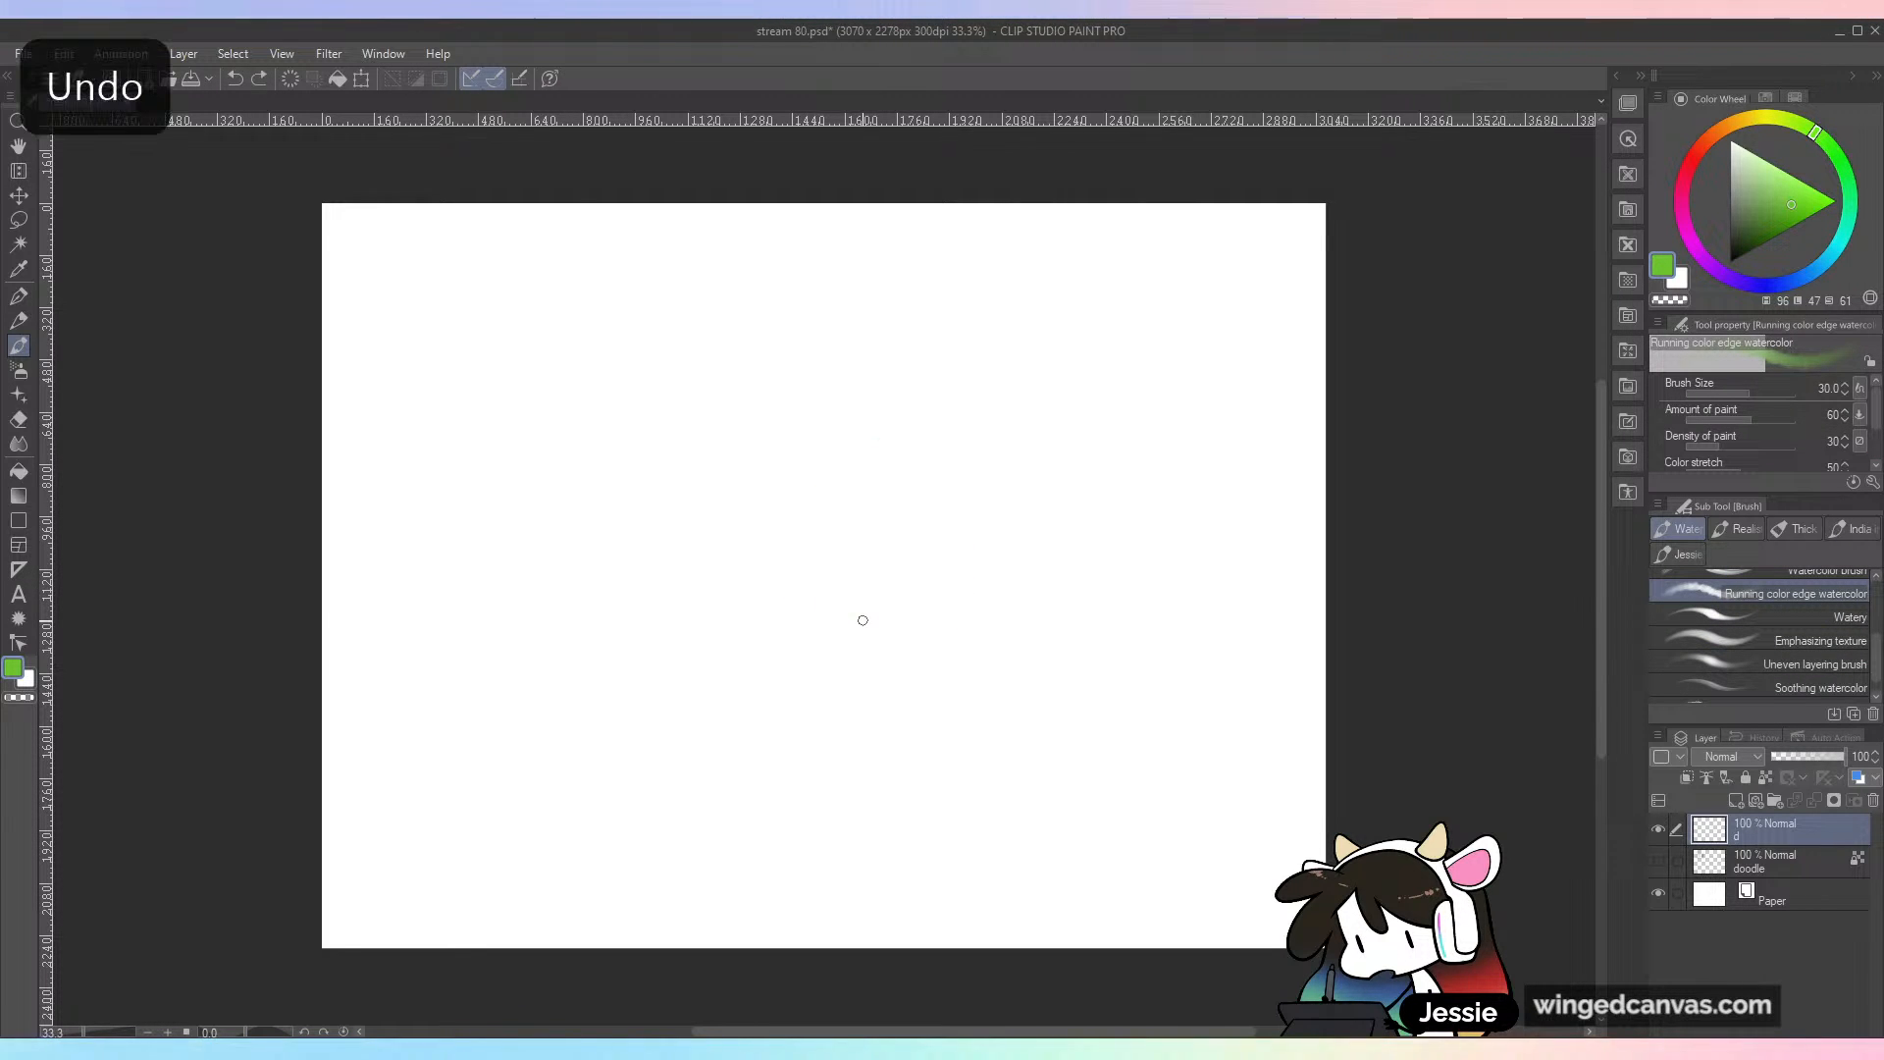
{"action": "mouse_move", "coordinate": [891, 496]}
{"action": "left_mouse_down"}
{"action": "mouse_move", "coordinate": [723, 614]}
{"action": "mouse_move", "coordinate": [956, 667]}
{"action": "left_mouse_up"}
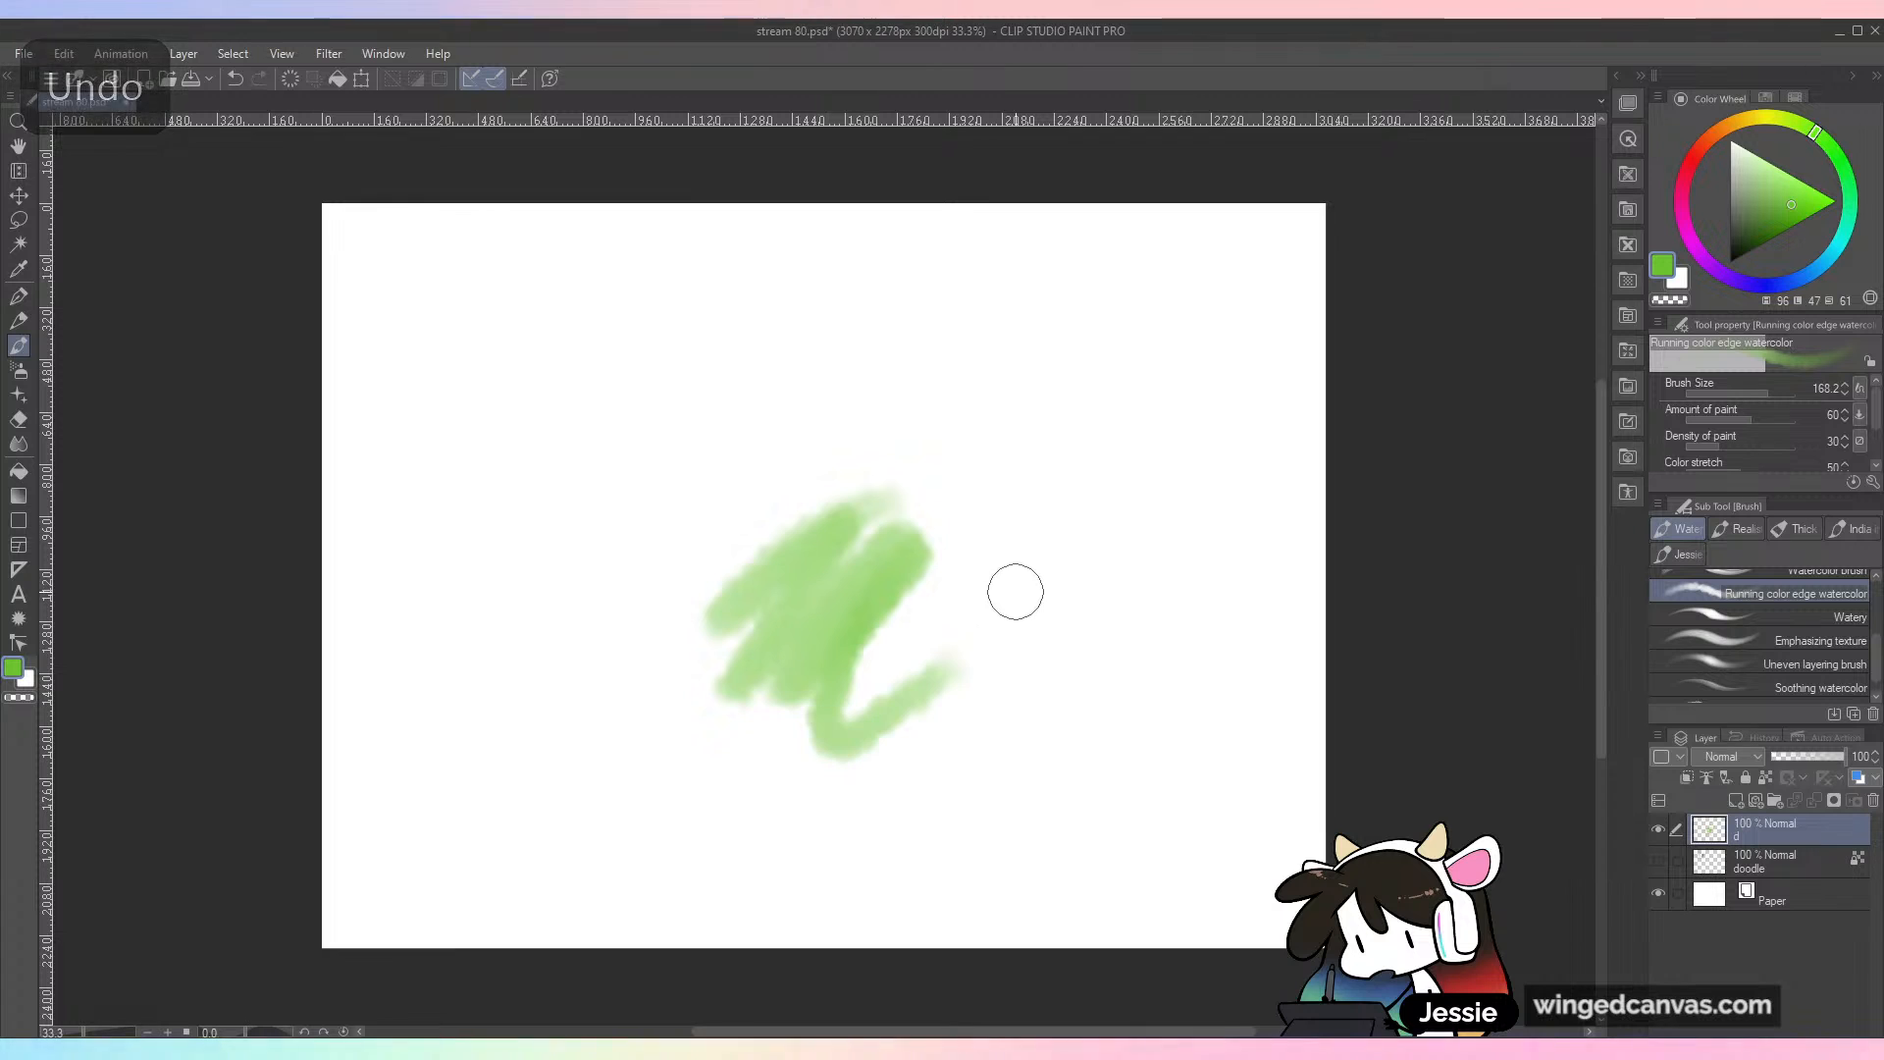
Step: Paint large soft pink and orange patches over the green scribble with the Running color edge watercolor brush at size 756.1
{"action": "left_click", "coordinate": [1686, 228]}
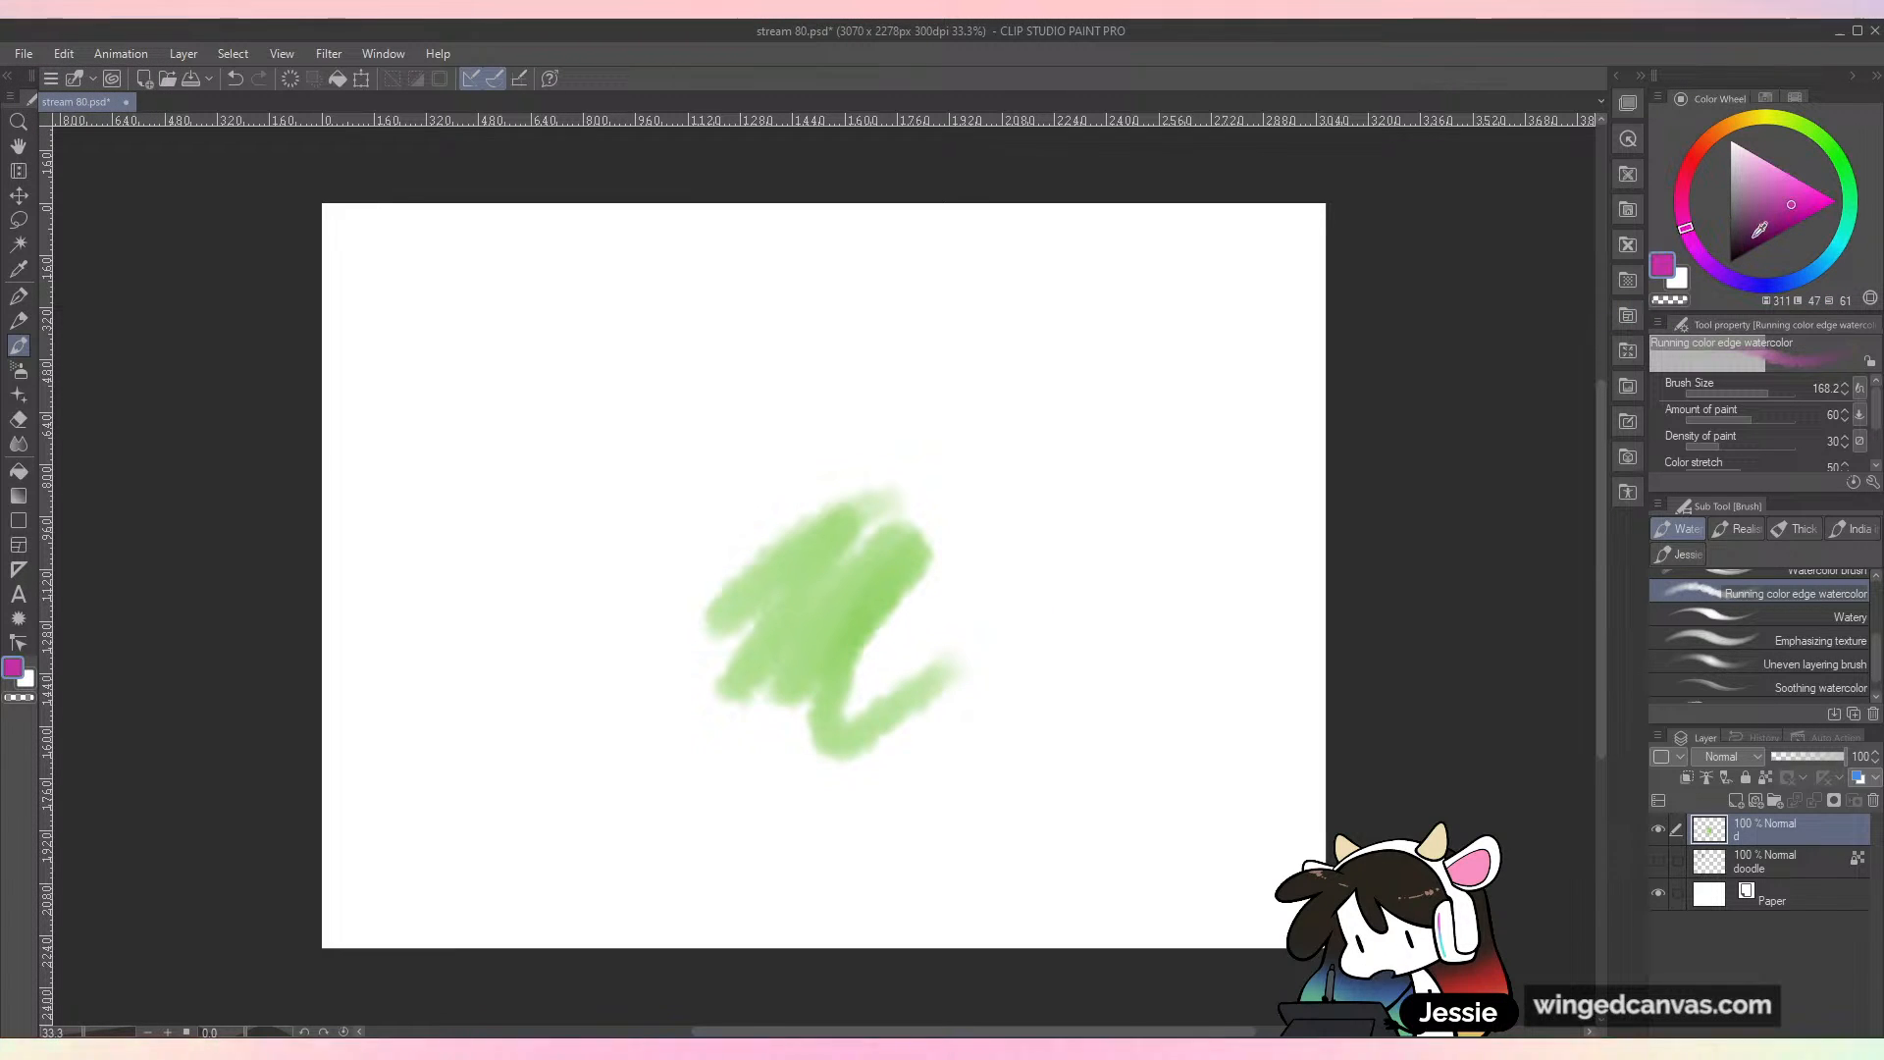
{"action": "left_click_drag", "start_coordinate": [1781, 171], "coordinate": [1771, 186]}
{"action": "mouse_move", "coordinate": [942, 589]}
{"action": "left_mouse_down"}
{"action": "mouse_move", "coordinate": [840, 631]}
{"action": "mouse_move", "coordinate": [916, 609]}
{"action": "mouse_move", "coordinate": [997, 619]}
{"action": "mouse_move", "coordinate": [1039, 512]}
{"action": "mouse_move", "coordinate": [972, 673]}
{"action": "mouse_move", "coordinate": [892, 618]}
{"action": "mouse_move", "coordinate": [715, 749]}
{"action": "mouse_move", "coordinate": [853, 653]}
{"action": "mouse_move", "coordinate": [786, 677]}
{"action": "mouse_move", "coordinate": [813, 435]}
{"action": "left_mouse_up"}
{"action": "left_click", "coordinate": [1785, 395]}
{"action": "left_click_drag", "start_coordinate": [1735, 144], "coordinate": [1708, 138]}
{"action": "mouse_move", "coordinate": [912, 589]}
{"action": "left_mouse_down"}
{"action": "mouse_move", "coordinate": [875, 470]}
{"action": "mouse_move", "coordinate": [1133, 540]}
{"action": "mouse_move", "coordinate": [1021, 769]}
{"action": "mouse_move", "coordinate": [1177, 821]}
{"action": "left_mouse_up"}
{"action": "left_click_drag", "start_coordinate": [892, 757], "coordinate": [720, 797]}
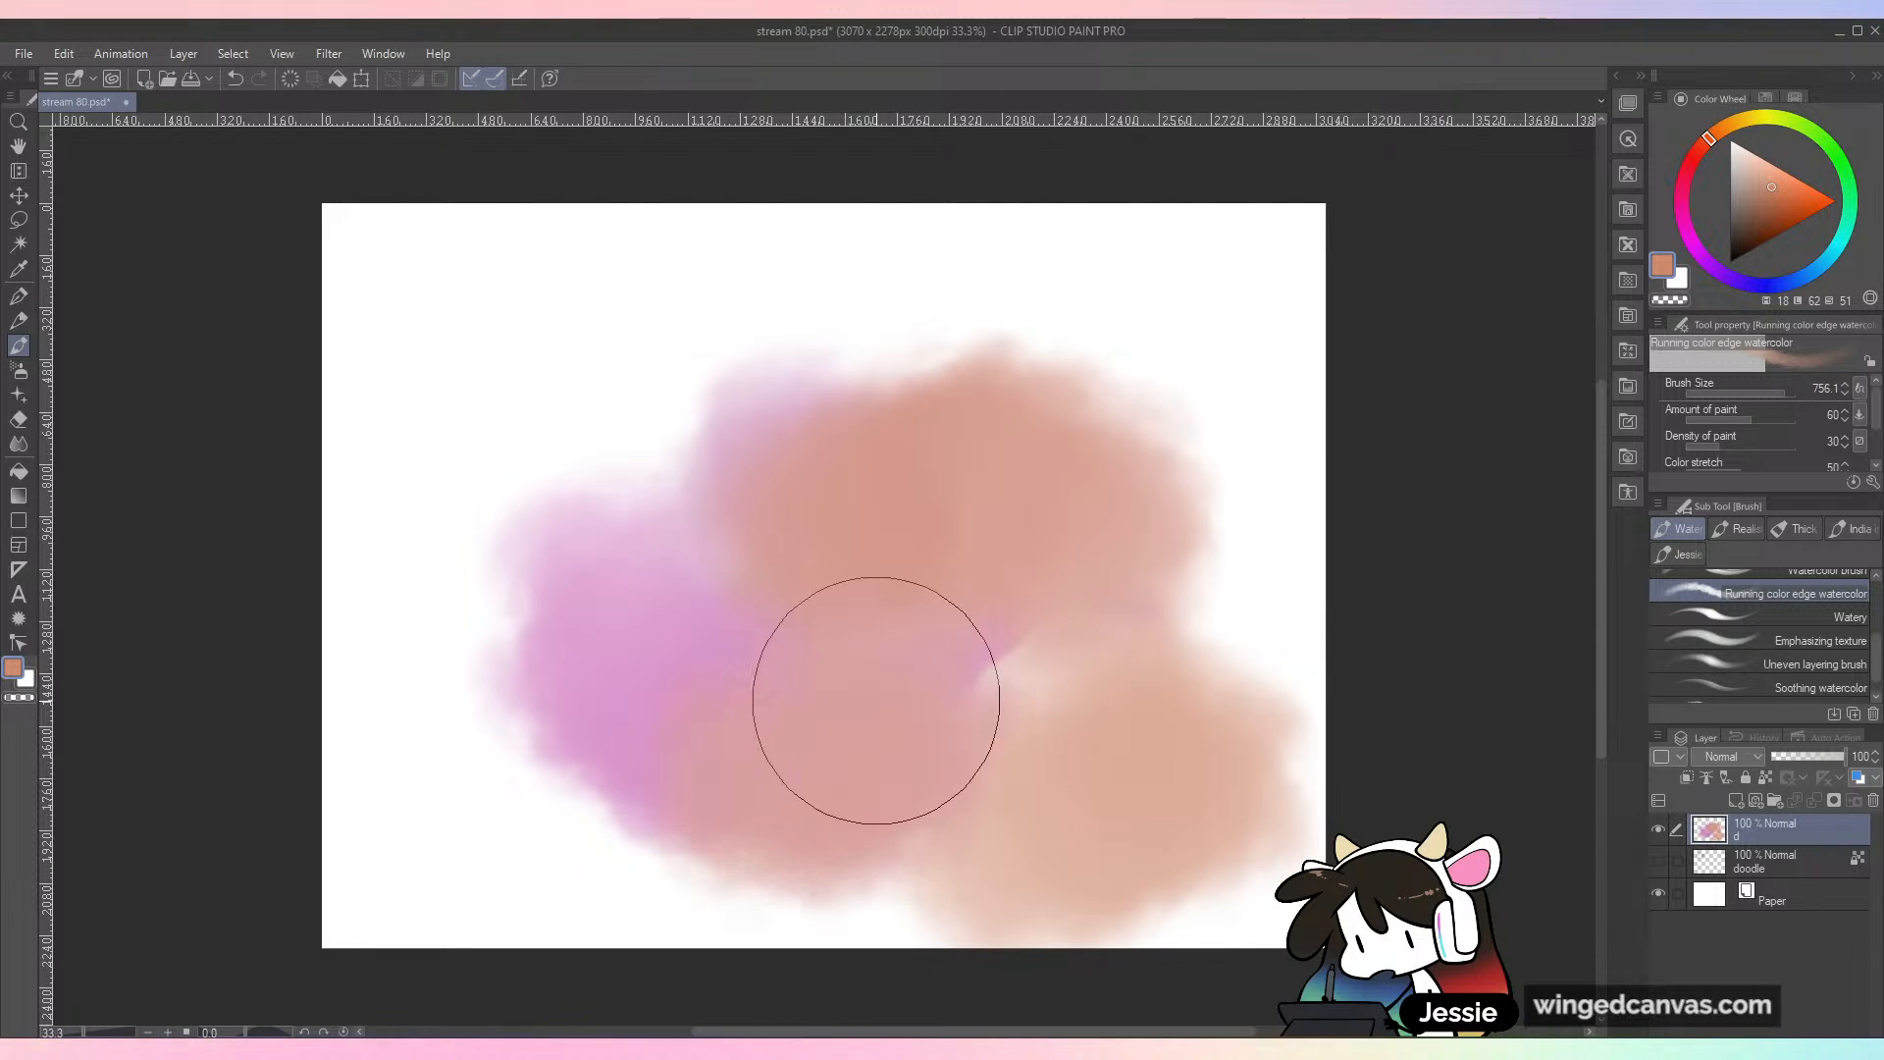
Step: Paint soft light blue patches across the upper canvas, over the orange area and near both side edges
{"action": "left_click", "coordinate": [1822, 266]}
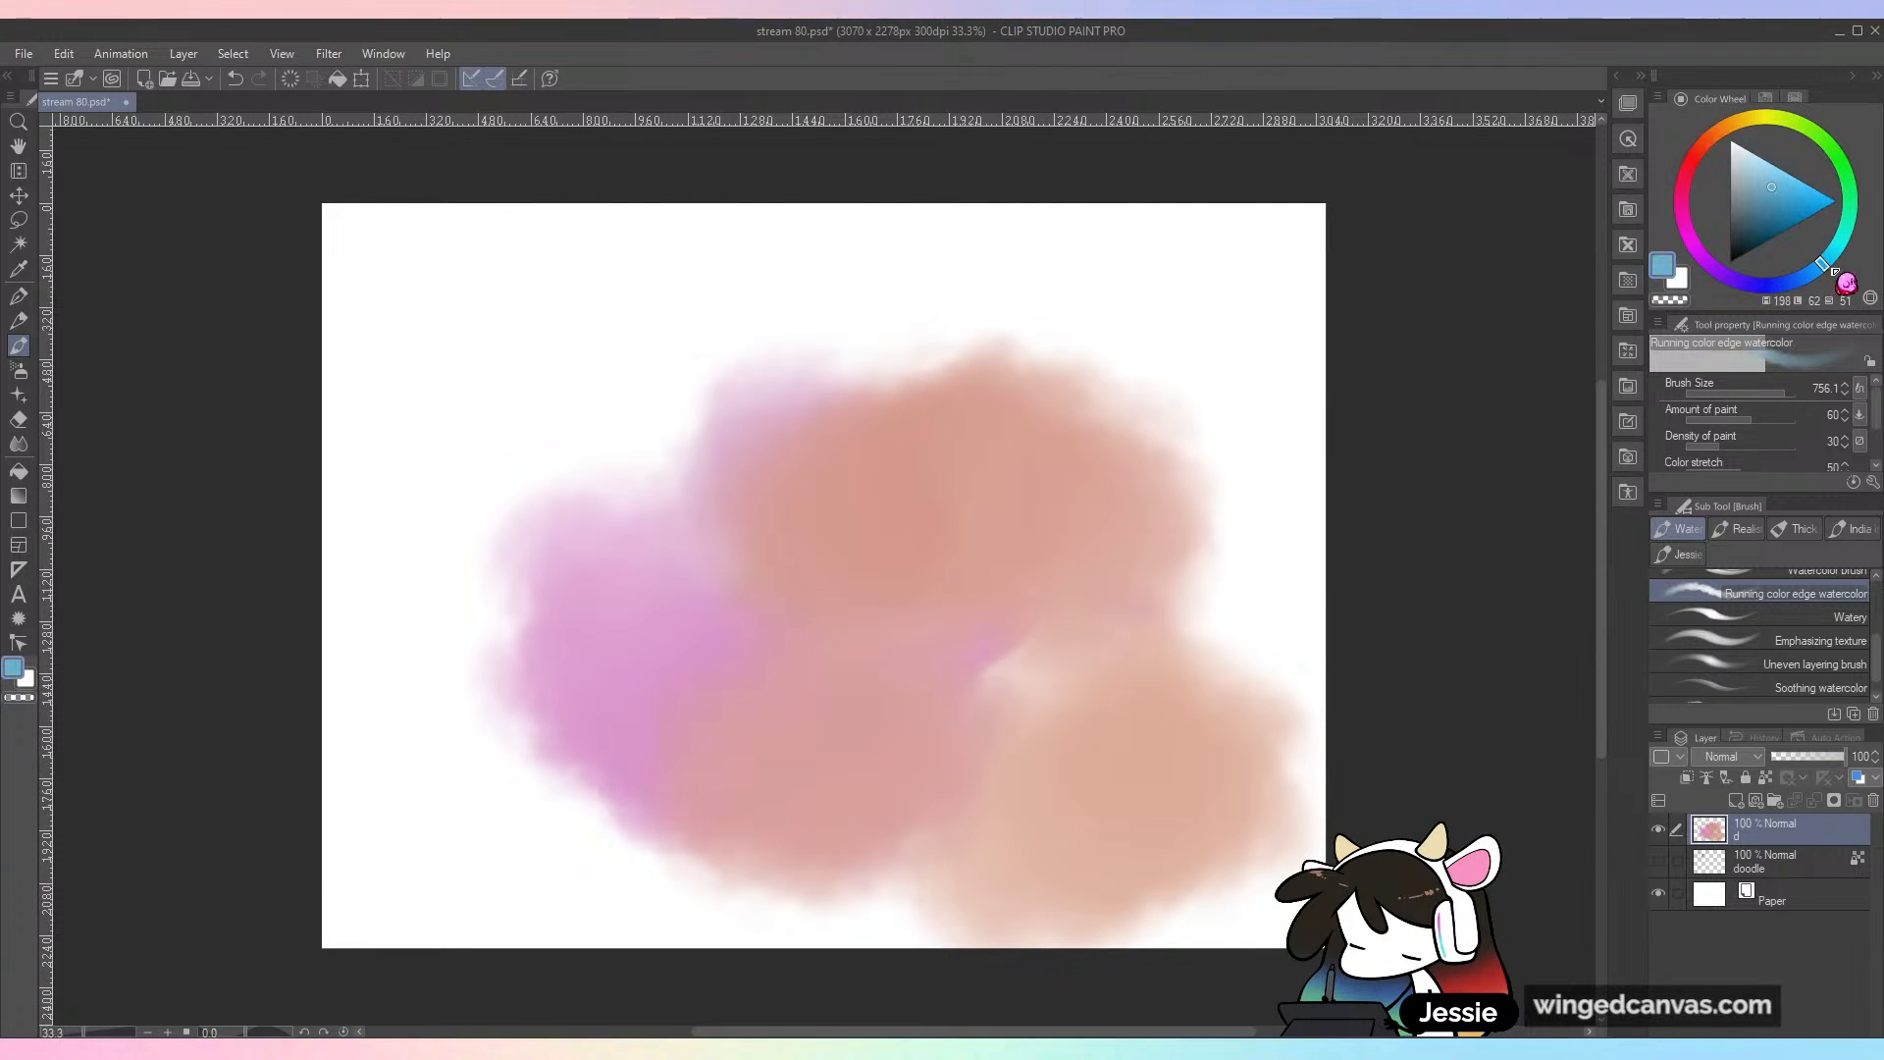
{"action": "mouse_move", "coordinate": [1010, 442]}
{"action": "left_mouse_down"}
{"action": "mouse_move", "coordinate": [1102, 378]}
{"action": "mouse_move", "coordinate": [895, 391]}
{"action": "left_mouse_up"}
{"action": "mouse_move", "coordinate": [535, 384]}
{"action": "left_mouse_down"}
{"action": "mouse_move", "coordinate": [673, 450]}
{"action": "mouse_move", "coordinate": [1339, 340]}
{"action": "left_mouse_up"}
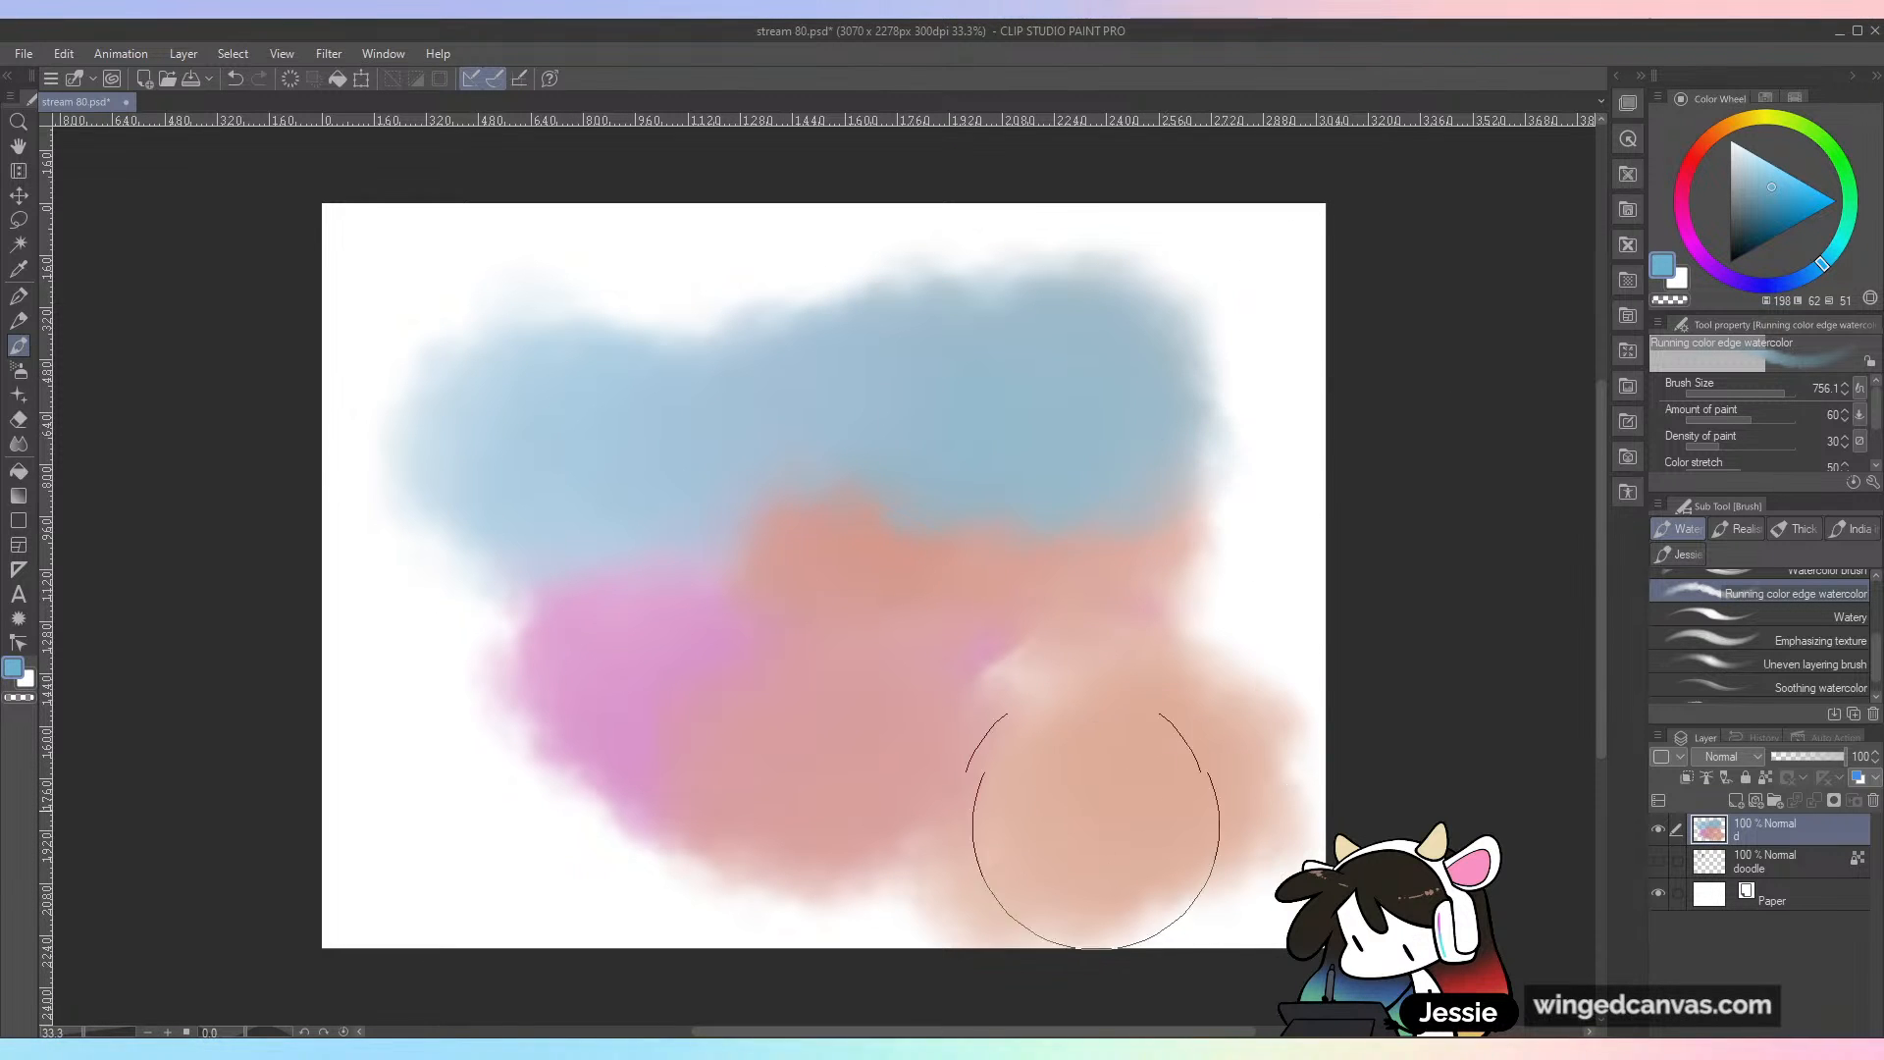
{"action": "mouse_move", "coordinate": [1090, 619]}
{"action": "left_mouse_down"}
{"action": "mouse_move", "coordinate": [1253, 547]}
{"action": "mouse_move", "coordinate": [1189, 600]}
{"action": "left_mouse_up"}
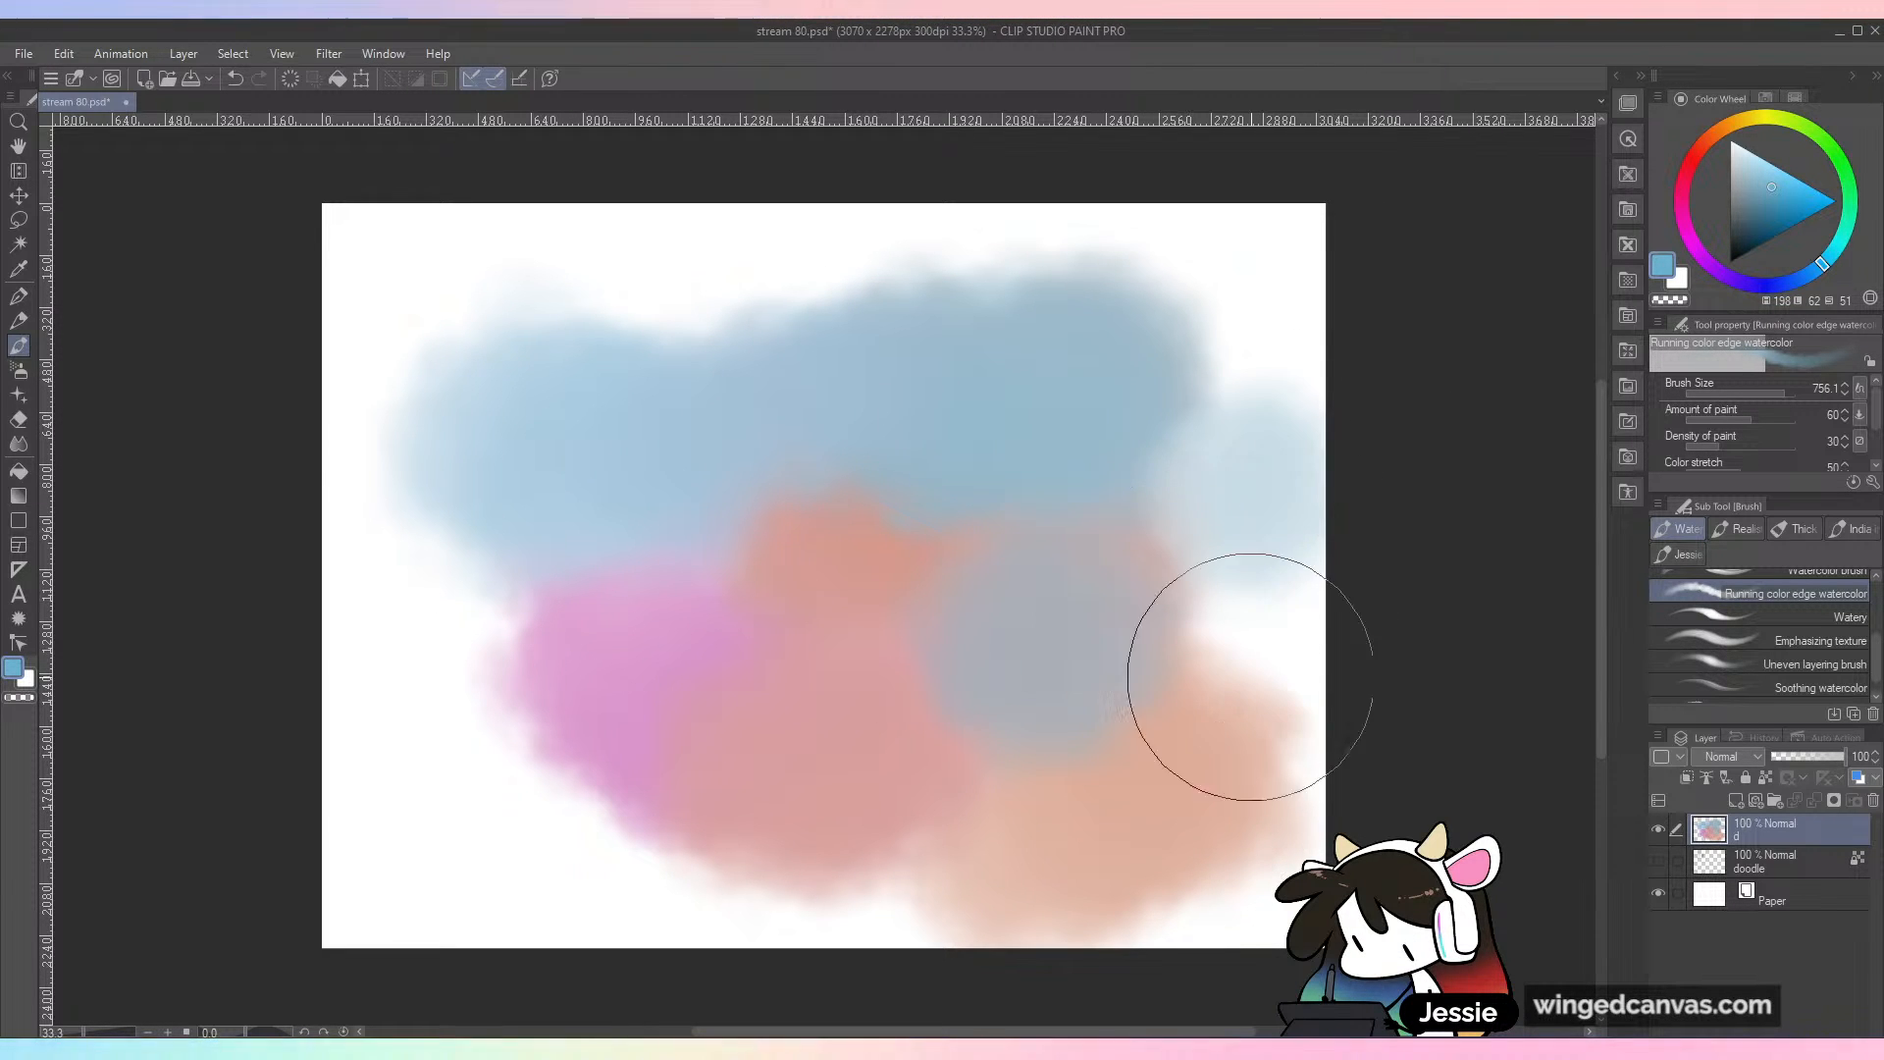
{"action": "left_click_drag", "start_coordinate": [1275, 363], "coordinate": [1216, 295]}
{"action": "left_click_drag", "start_coordinate": [446, 799], "coordinate": [423, 774]}
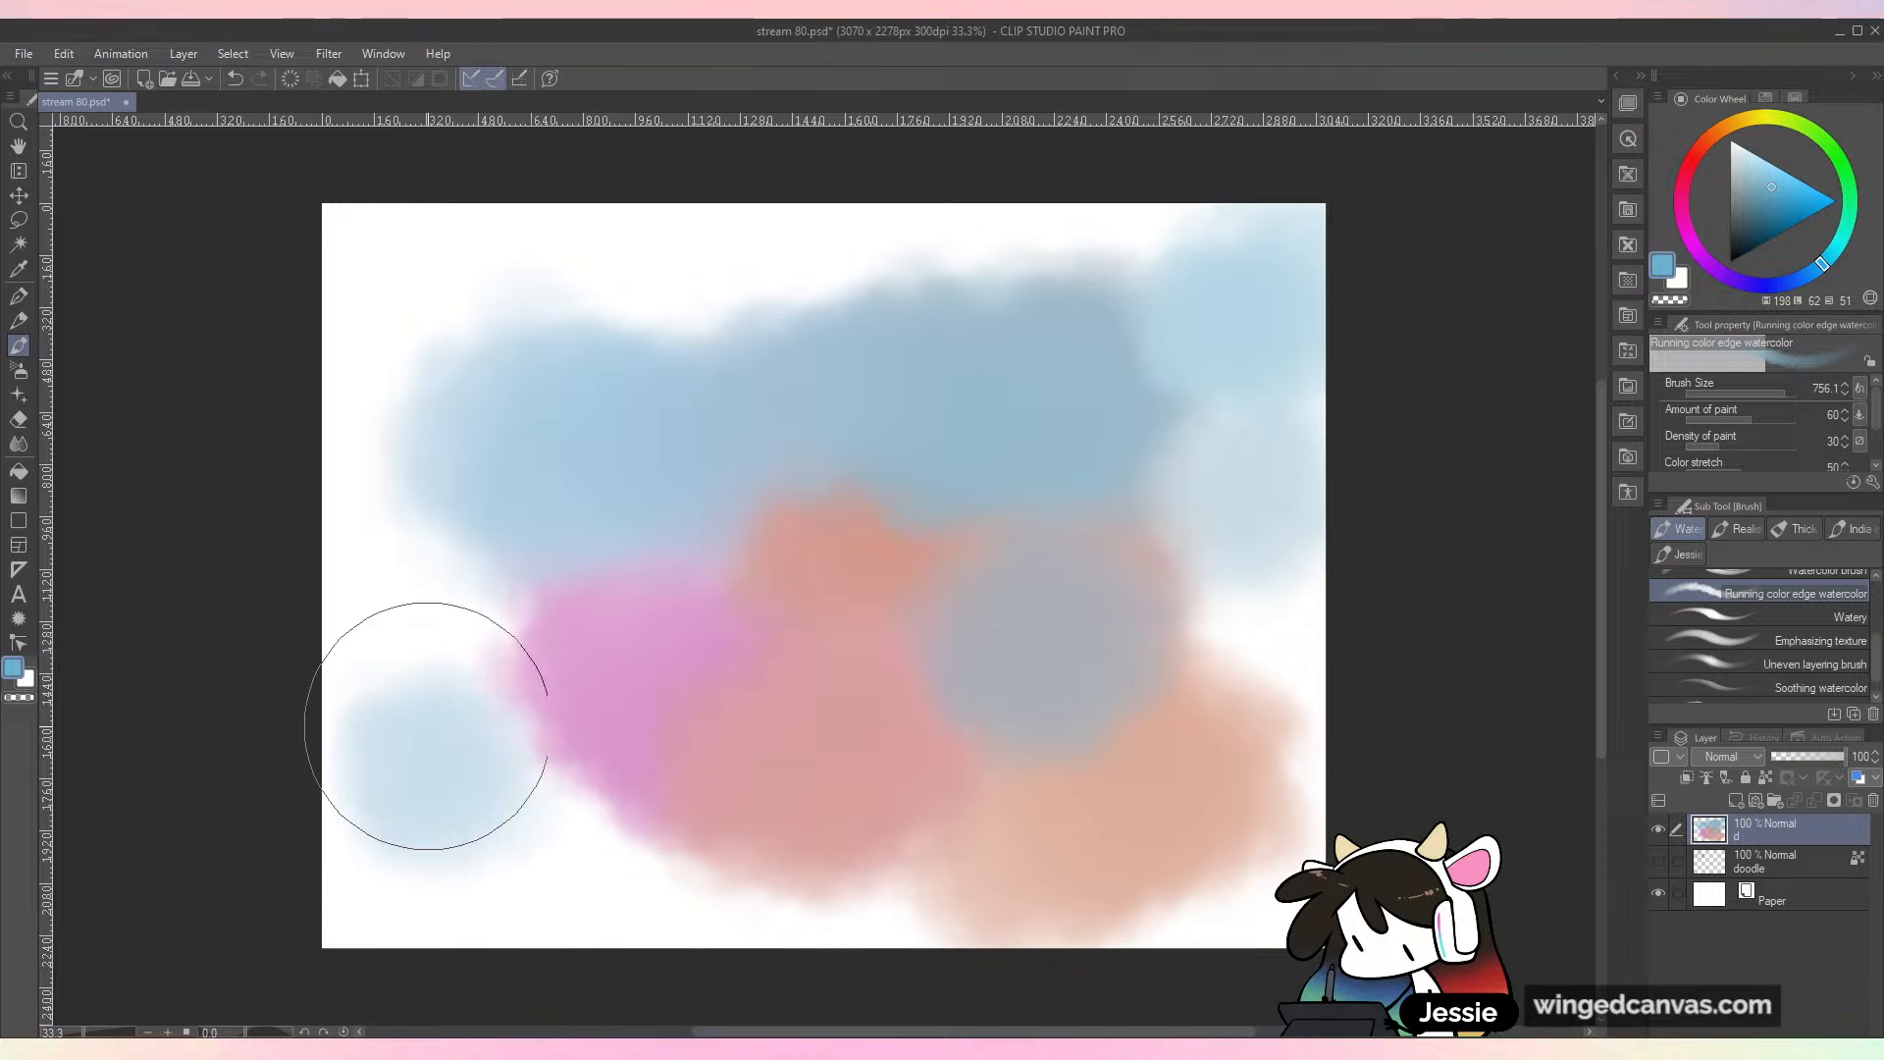
Step: Test the Uneven layering brush at size 100 with a blue stroke and orange scribbles over the soft patches
{"action": "left_click", "coordinate": [1837, 668]}
{"action": "mouse_move", "coordinate": [933, 539]}
{"action": "left_mouse_down"}
{"action": "mouse_move", "coordinate": [1009, 497]}
{"action": "mouse_move", "coordinate": [1219, 577]}
{"action": "left_mouse_up"}
{"action": "left_click", "coordinate": [1707, 141]}
{"action": "mouse_move", "coordinate": [922, 463]}
{"action": "left_mouse_down"}
{"action": "mouse_move", "coordinate": [769, 618]}
{"action": "mouse_move", "coordinate": [1051, 546]}
{"action": "mouse_move", "coordinate": [1148, 691]}
{"action": "left_mouse_up"}
{"action": "mouse_move", "coordinate": [1070, 525]}
{"action": "left_mouse_down"}
{"action": "mouse_move", "coordinate": [1067, 467]}
{"action": "mouse_move", "coordinate": [1019, 410]}
{"action": "mouse_move", "coordinate": [958, 434]}
{"action": "left_mouse_up"}
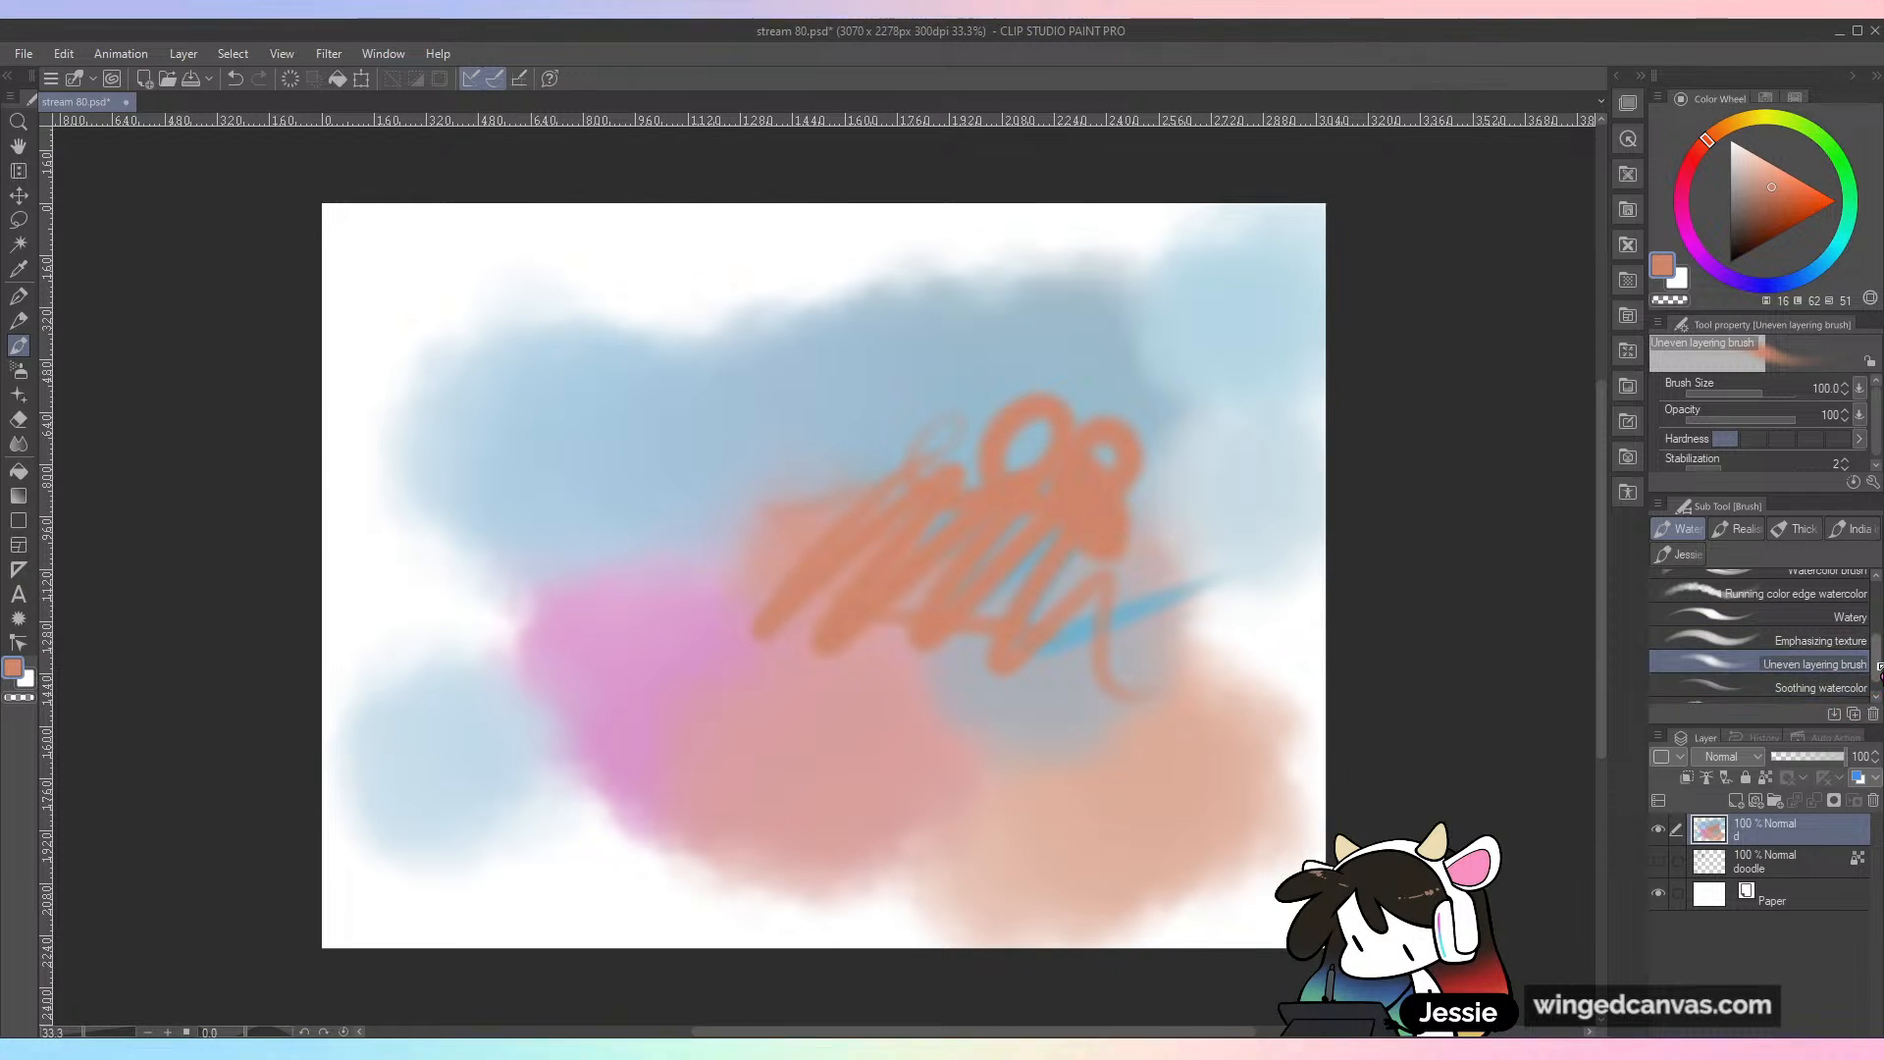
Step: Switch to the Watery brush and scribble orange test strokes over the blue area
{"action": "scroll", "coordinate": [1815, 637], "scroll_direction": "up", "scroll_amount": 1}
{"action": "left_click", "coordinate": [1815, 634]}
{"action": "mouse_move", "coordinate": [850, 420]}
{"action": "left_mouse_down"}
{"action": "mouse_move", "coordinate": [896, 383]}
{"action": "mouse_move", "coordinate": [893, 495]}
{"action": "left_mouse_up"}
{"action": "left_click_drag", "start_coordinate": [775, 413], "coordinate": [771, 511]}
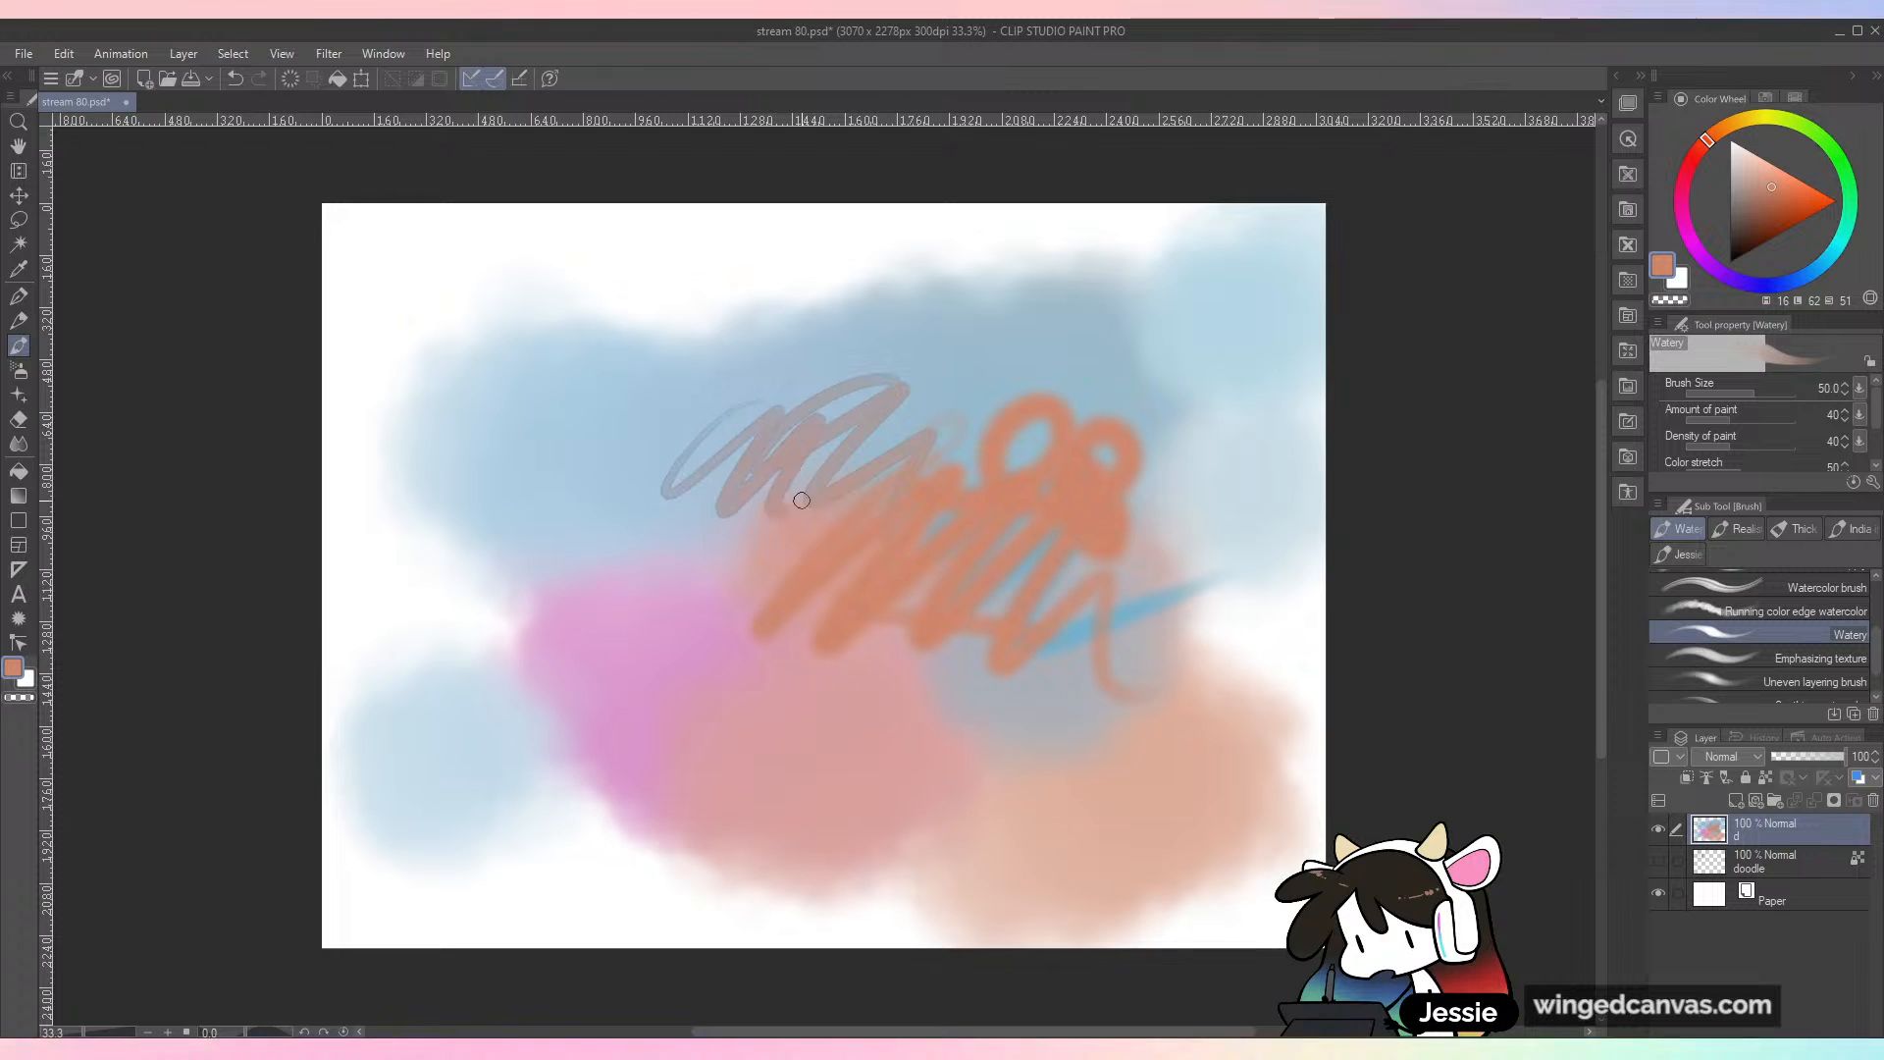
Step: Undo all the Watery, Uneven layering and Running color edge test strokes until the layer is empty
{"action": "key", "text": "ctrl+z"}
{"action": "key", "text": "ctrl+z"}
{"action": "key", "text": "ctrl+z"}
{"action": "key", "text": "ctrl+z"}
{"action": "key", "text": "ctrl+z"}
{"action": "key", "text": "ctrl+z"}
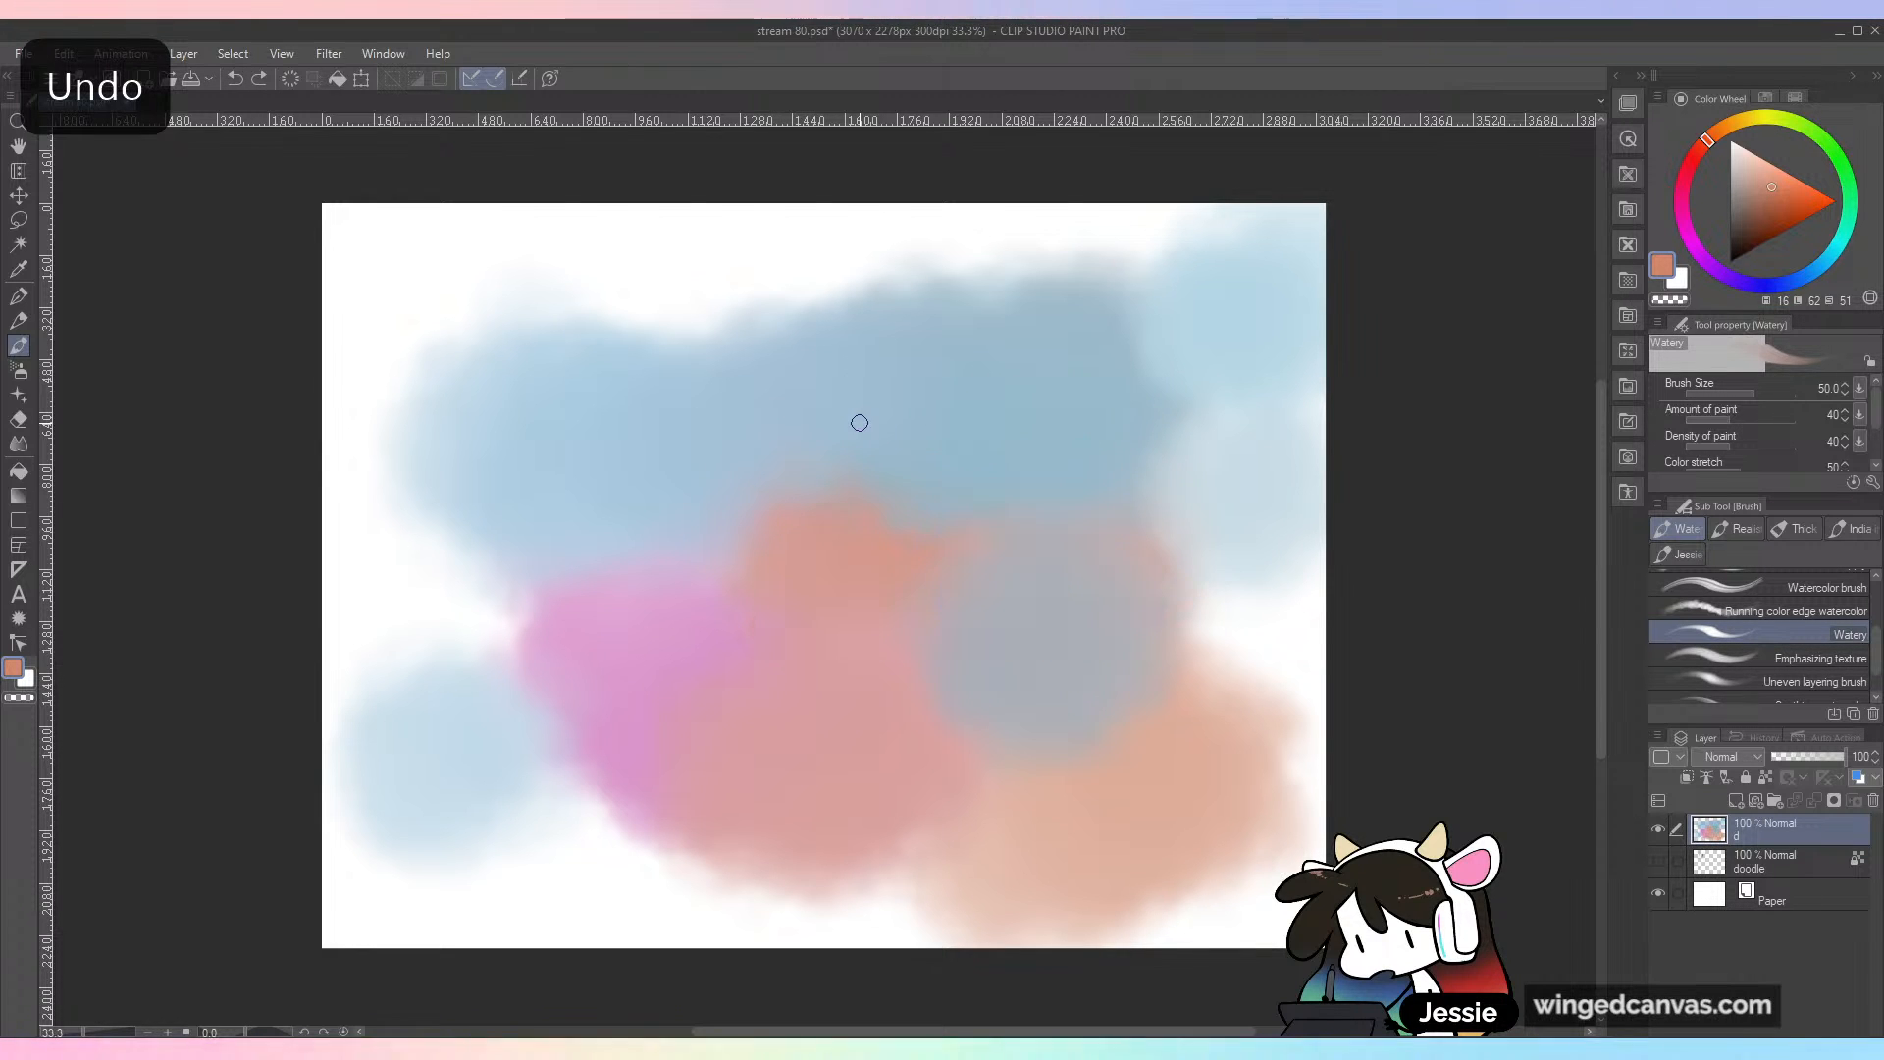
{"action": "key", "text": "ctrl+z"}
{"action": "key", "text": "ctrl+z"}
{"action": "key", "text": "ctrl+z"}
{"action": "key", "text": "ctrl+z"}
{"action": "key", "text": "ctrl+z"}
{"action": "key", "text": "ctrl+z"}
{"action": "key", "text": "ctrl+z"}
{"action": "key", "text": "ctrl+z"}
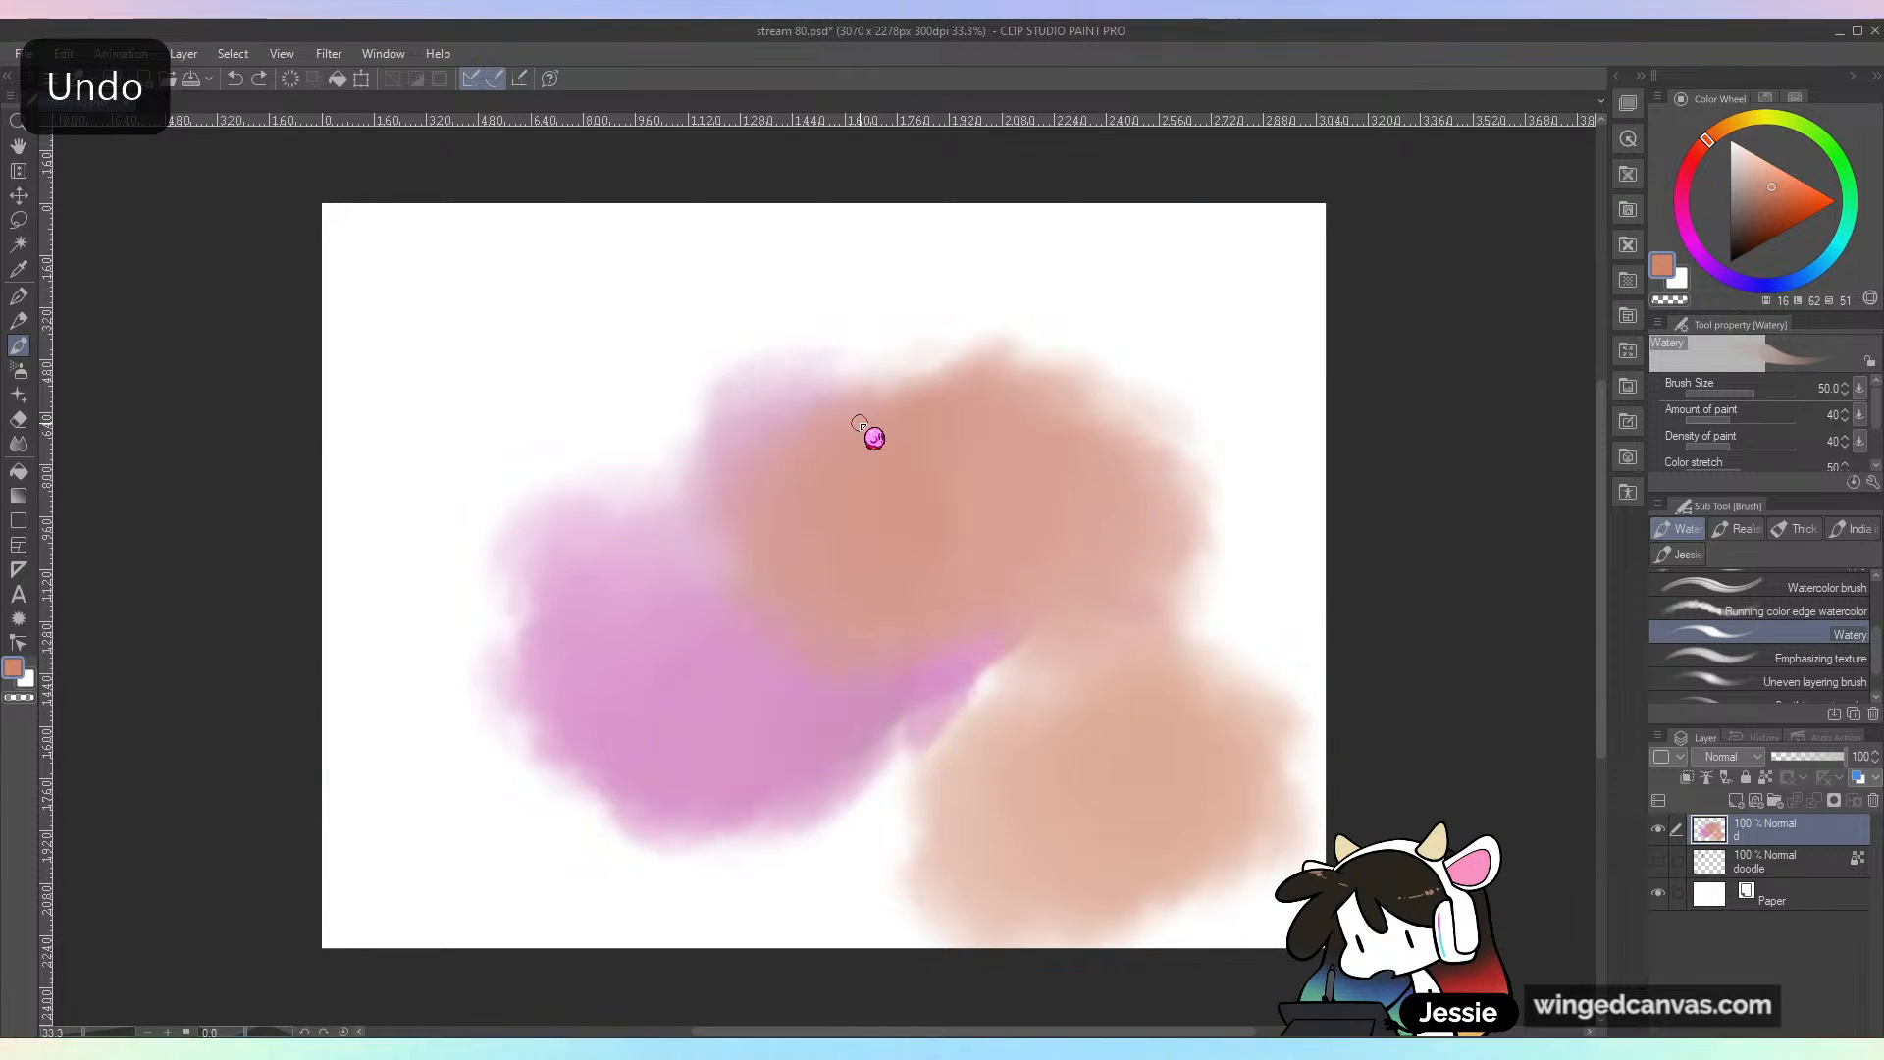
{"action": "key", "text": "ctrl+z"}
{"action": "key", "text": "ctrl+z"}
{"action": "key", "text": "ctrl+z"}
{"action": "key", "text": "ctrl+z"}
{"action": "key", "text": "ctrl+z"}
{"action": "key", "text": "ctrl+z"}
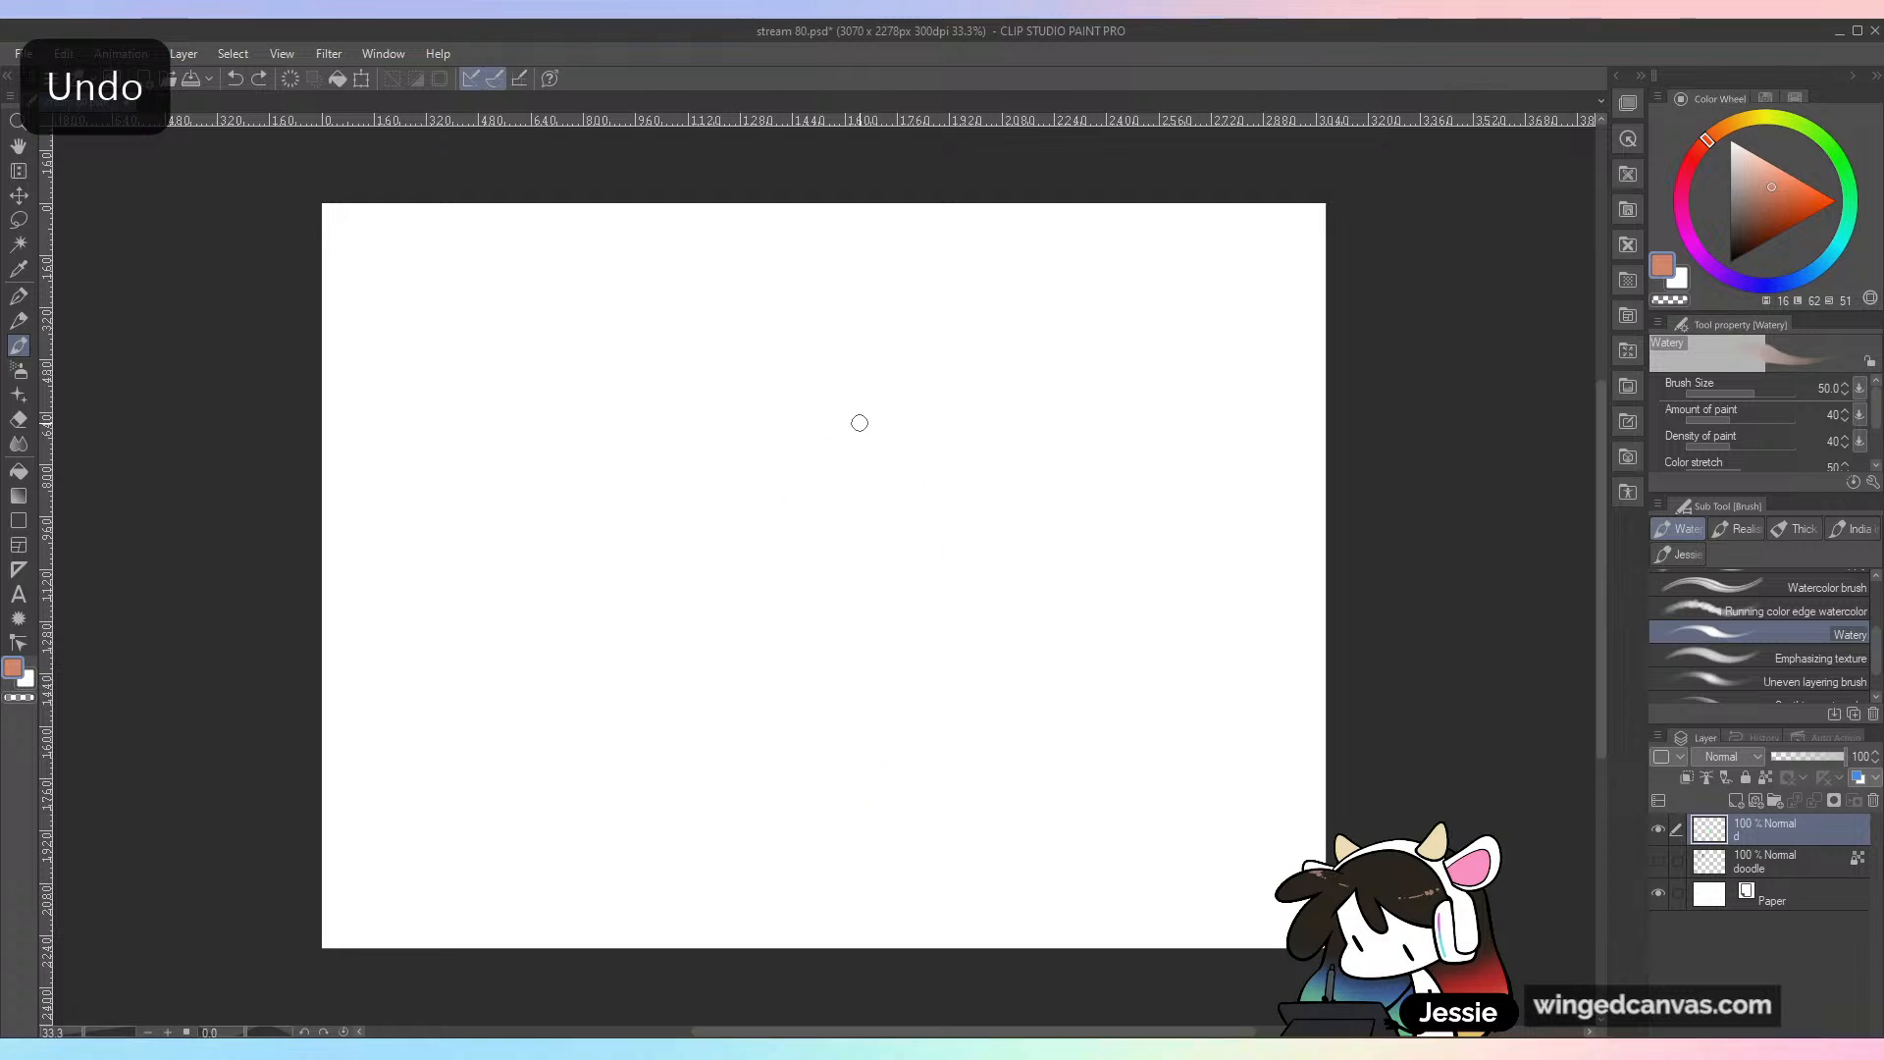
Step: Set the Watery brush size to 250 and paint an overlapping orange blob with a tapering stroke towards the upper right
{"action": "left_click_drag", "start_coordinate": [653, 459], "coordinate": [716, 467]}
{"action": "key", "text": "ctrl+z"}
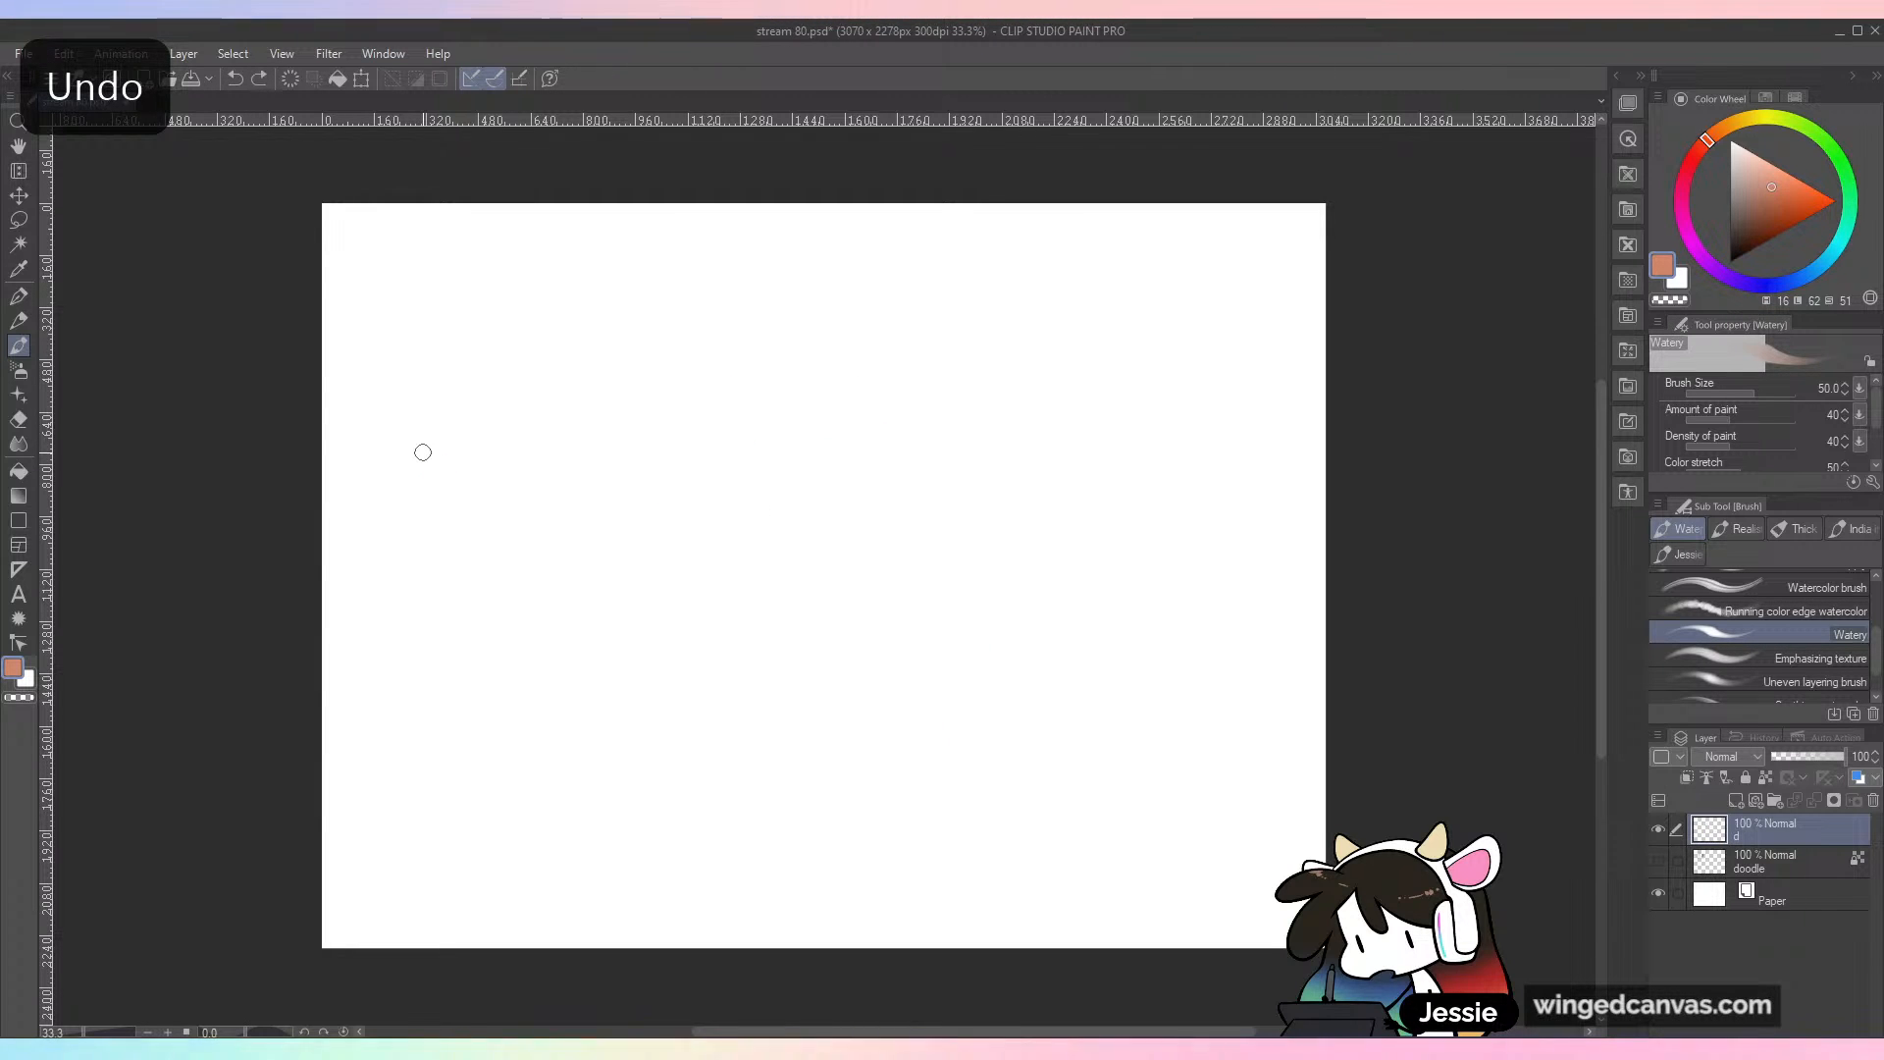
{"action": "key", "text": "bracketright"}
{"action": "key", "text": "bracketright"}
{"action": "key", "text": "bracketright"}
{"action": "key", "text": "bracketright"}
{"action": "key", "text": "bracketright"}
{"action": "key", "text": "bracketright"}
{"action": "key", "text": "bracketright"}
{"action": "key", "text": "bracketright"}
{"action": "key", "text": "bracketright"}
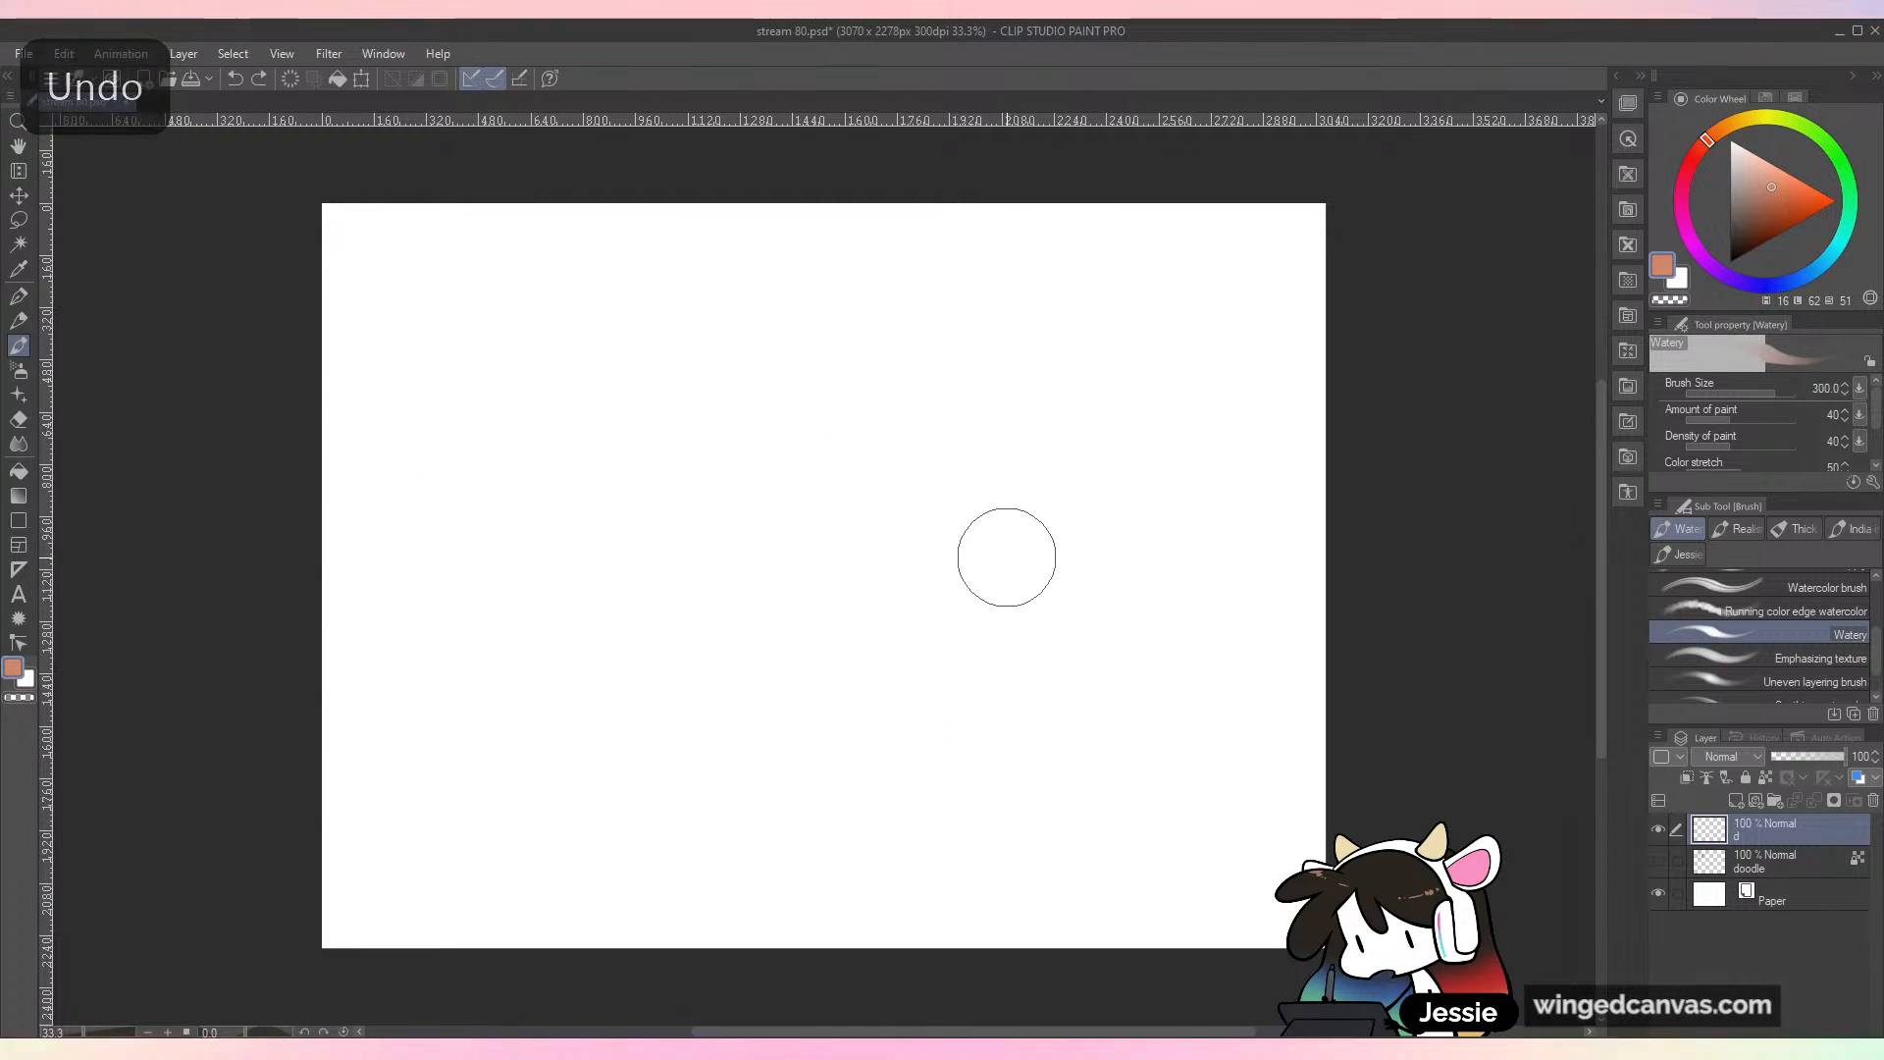
{"action": "key", "text": "bracketleft"}
{"action": "mouse_move", "coordinate": [771, 475]}
{"action": "left_mouse_down"}
{"action": "mouse_move", "coordinate": [735, 487]}
{"action": "mouse_move", "coordinate": [732, 455]}
{"action": "mouse_move", "coordinate": [776, 594]}
{"action": "mouse_move", "coordinate": [894, 550]}
{"action": "mouse_move", "coordinate": [868, 461]}
{"action": "left_mouse_up"}
{"action": "left_click_drag", "start_coordinate": [853, 614], "coordinate": [926, 568]}
{"action": "key", "text": "ctrl+z"}
{"action": "mouse_move", "coordinate": [896, 432]}
{"action": "left_mouse_down"}
{"action": "mouse_move", "coordinate": [1085, 274]}
{"action": "mouse_move", "coordinate": [783, 645]}
{"action": "left_mouse_up"}
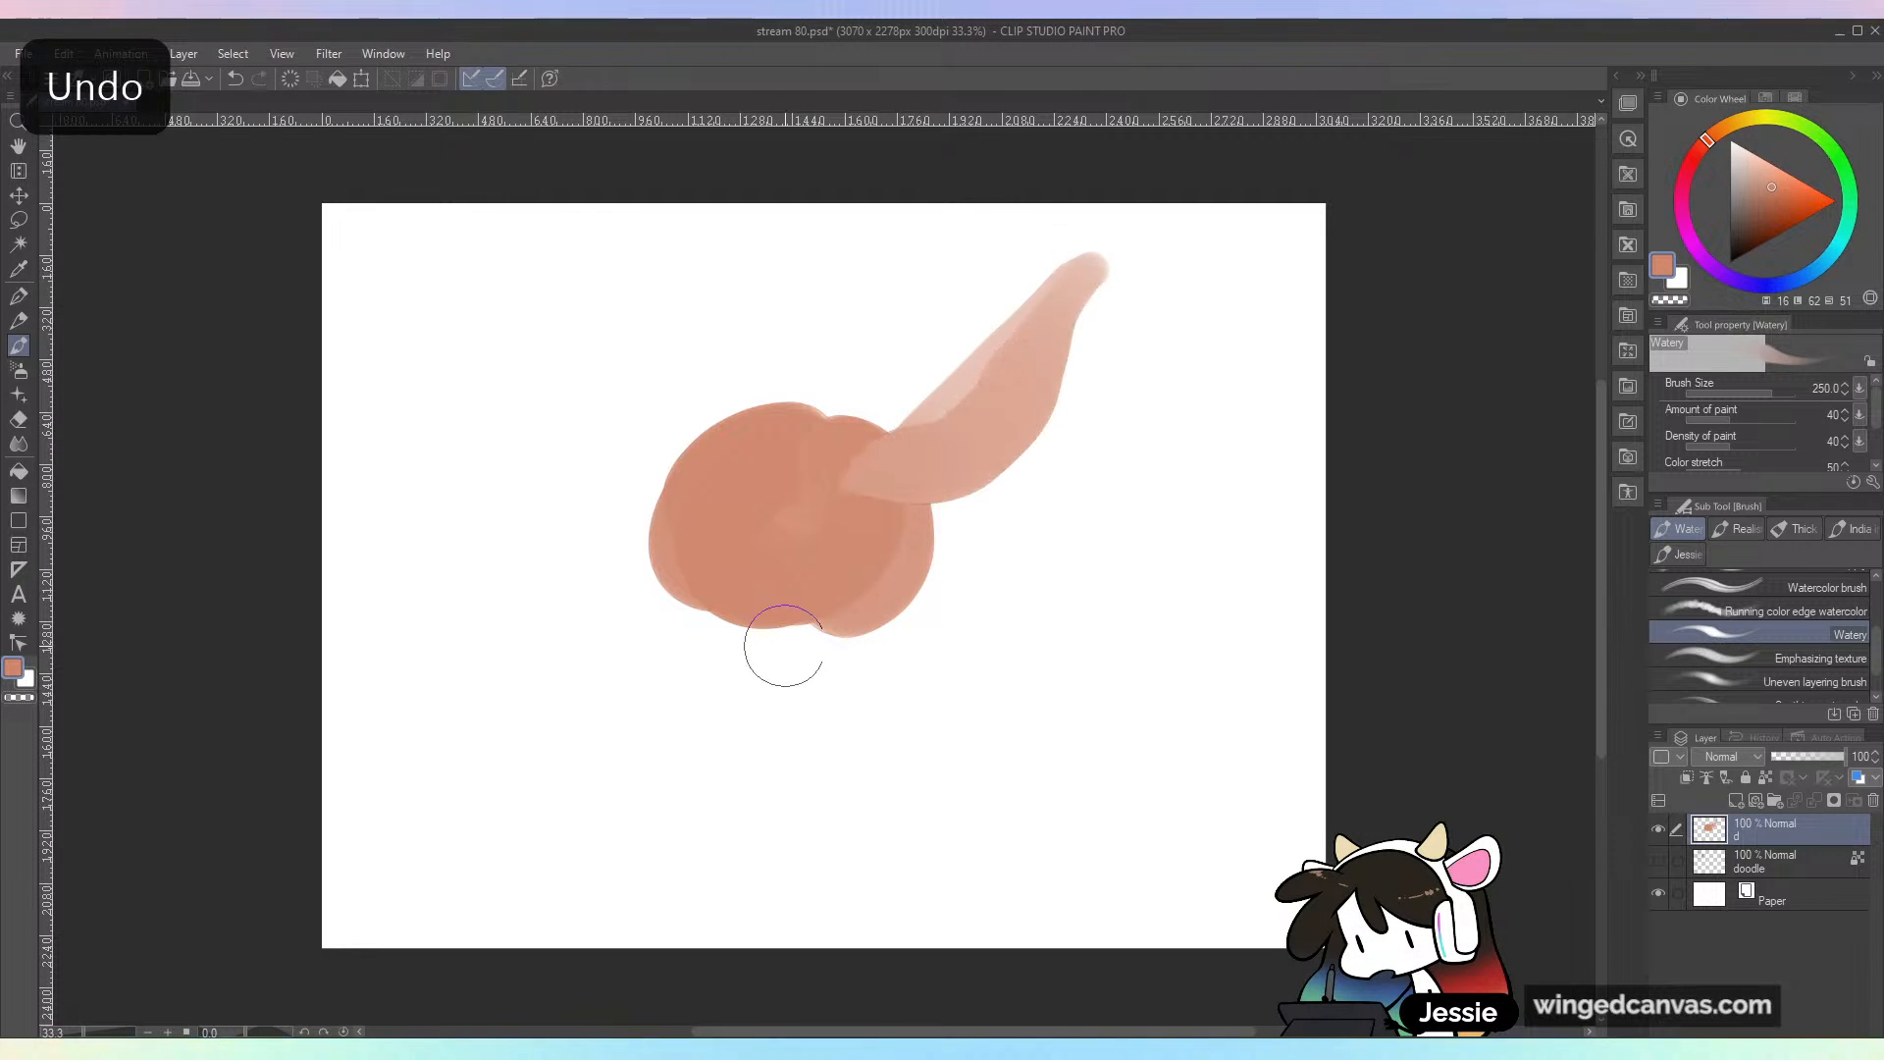
Step: Paint light blue Watery strokes over and around the orange shape to mix the two colors
{"action": "left_click", "coordinate": [1829, 261]}
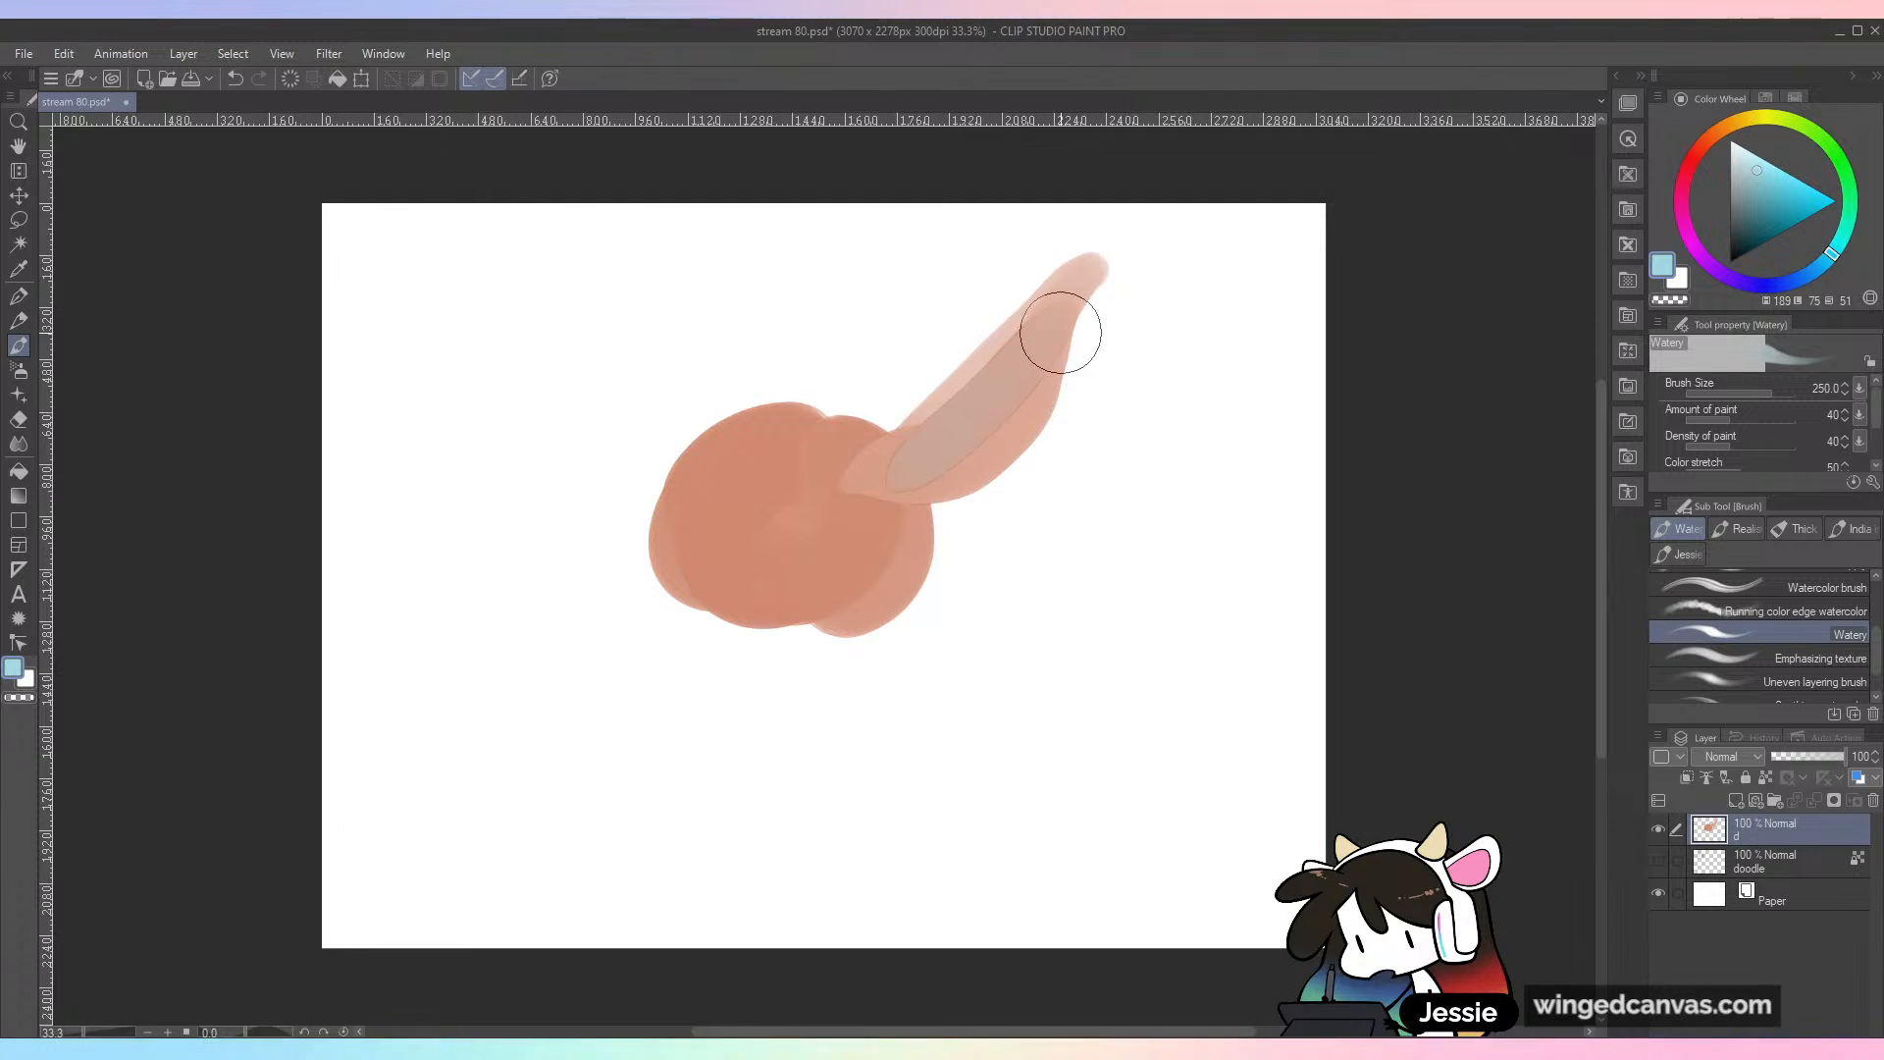
{"action": "mouse_move", "coordinate": [979, 506]}
{"action": "left_mouse_down"}
{"action": "mouse_move", "coordinate": [1082, 407]}
{"action": "mouse_move", "coordinate": [976, 516]}
{"action": "mouse_move", "coordinate": [1074, 392]}
{"action": "mouse_move", "coordinate": [1018, 474]}
{"action": "mouse_move", "coordinate": [979, 460]}
{"action": "mouse_move", "coordinate": [978, 424]}
{"action": "mouse_move", "coordinate": [1064, 473]}
{"action": "mouse_move", "coordinate": [945, 576]}
{"action": "mouse_move", "coordinate": [855, 589]}
{"action": "mouse_move", "coordinate": [861, 544]}
{"action": "mouse_move", "coordinate": [844, 623]}
{"action": "mouse_move", "coordinate": [1008, 571]}
{"action": "mouse_move", "coordinate": [1190, 572]}
{"action": "left_mouse_up"}
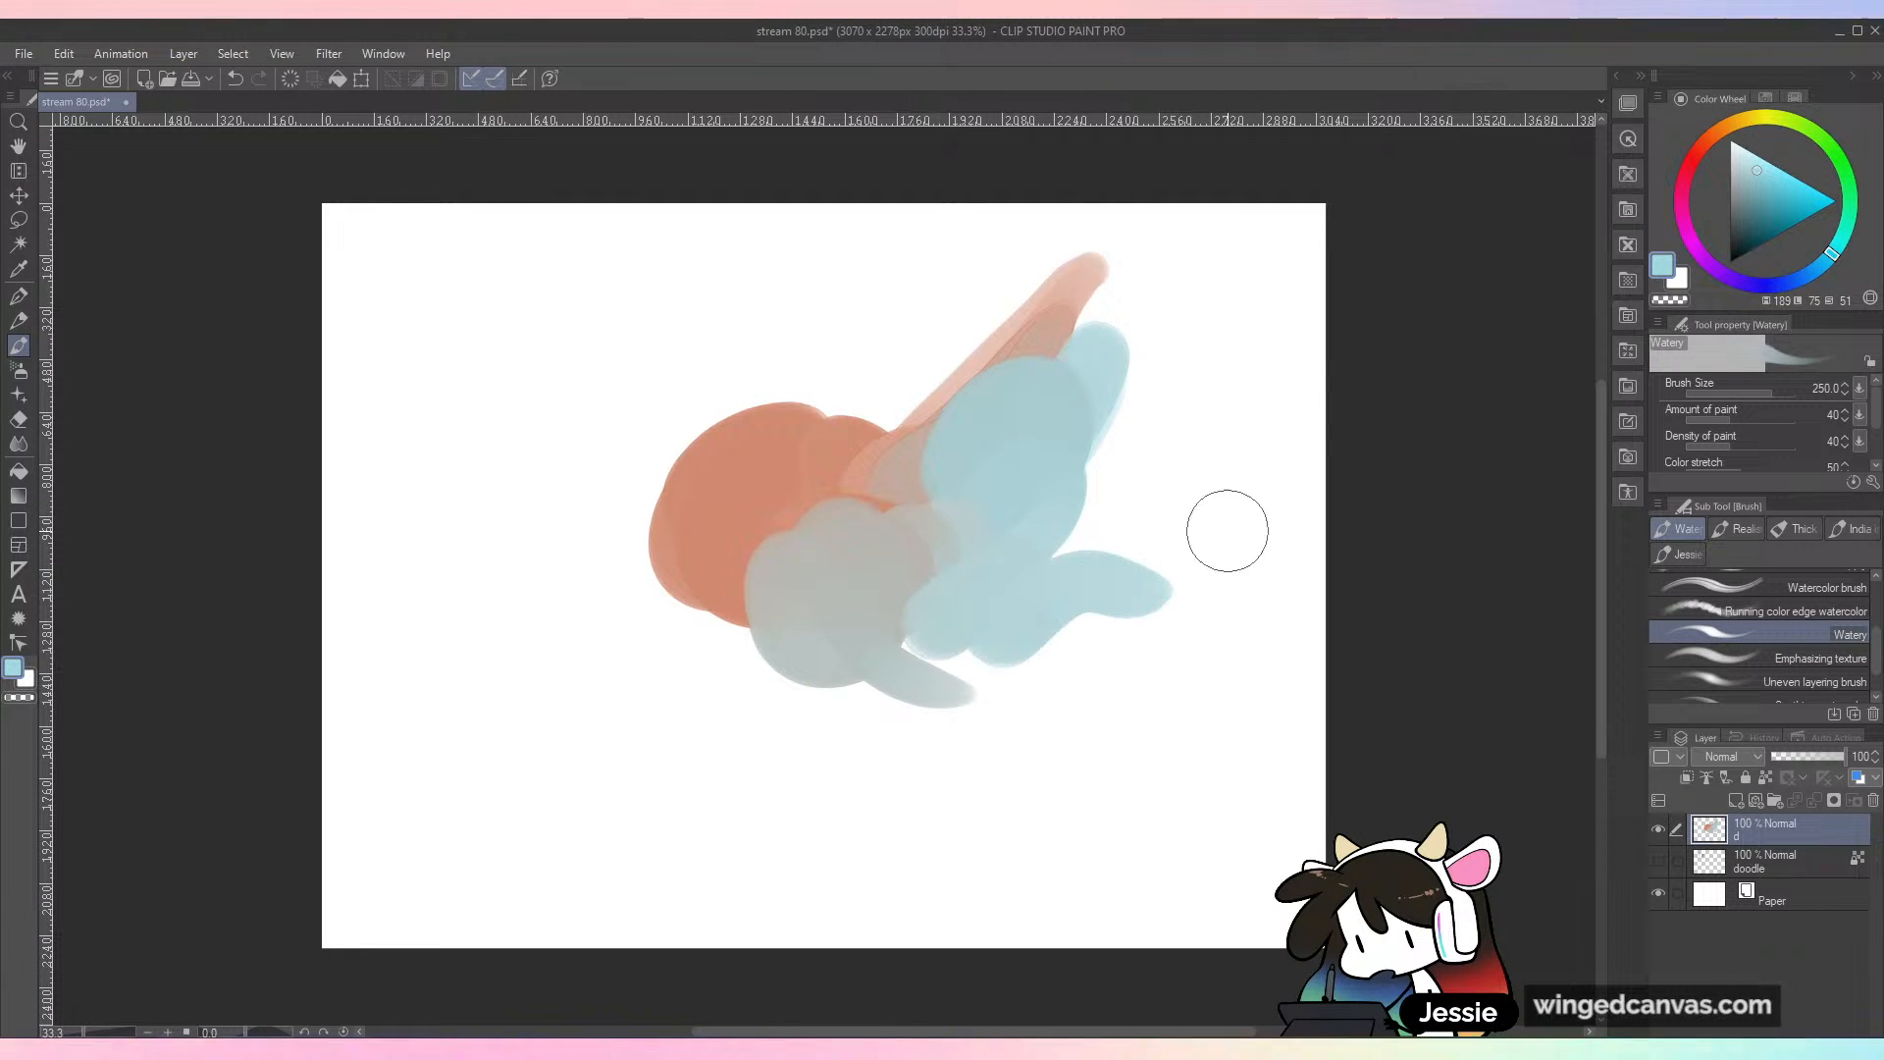
{"action": "mouse_move", "coordinate": [902, 427]}
{"action": "left_mouse_down"}
{"action": "mouse_move", "coordinate": [757, 421]}
{"action": "mouse_move", "coordinate": [652, 510]}
{"action": "mouse_move", "coordinate": [775, 687]}
{"action": "left_mouse_up"}
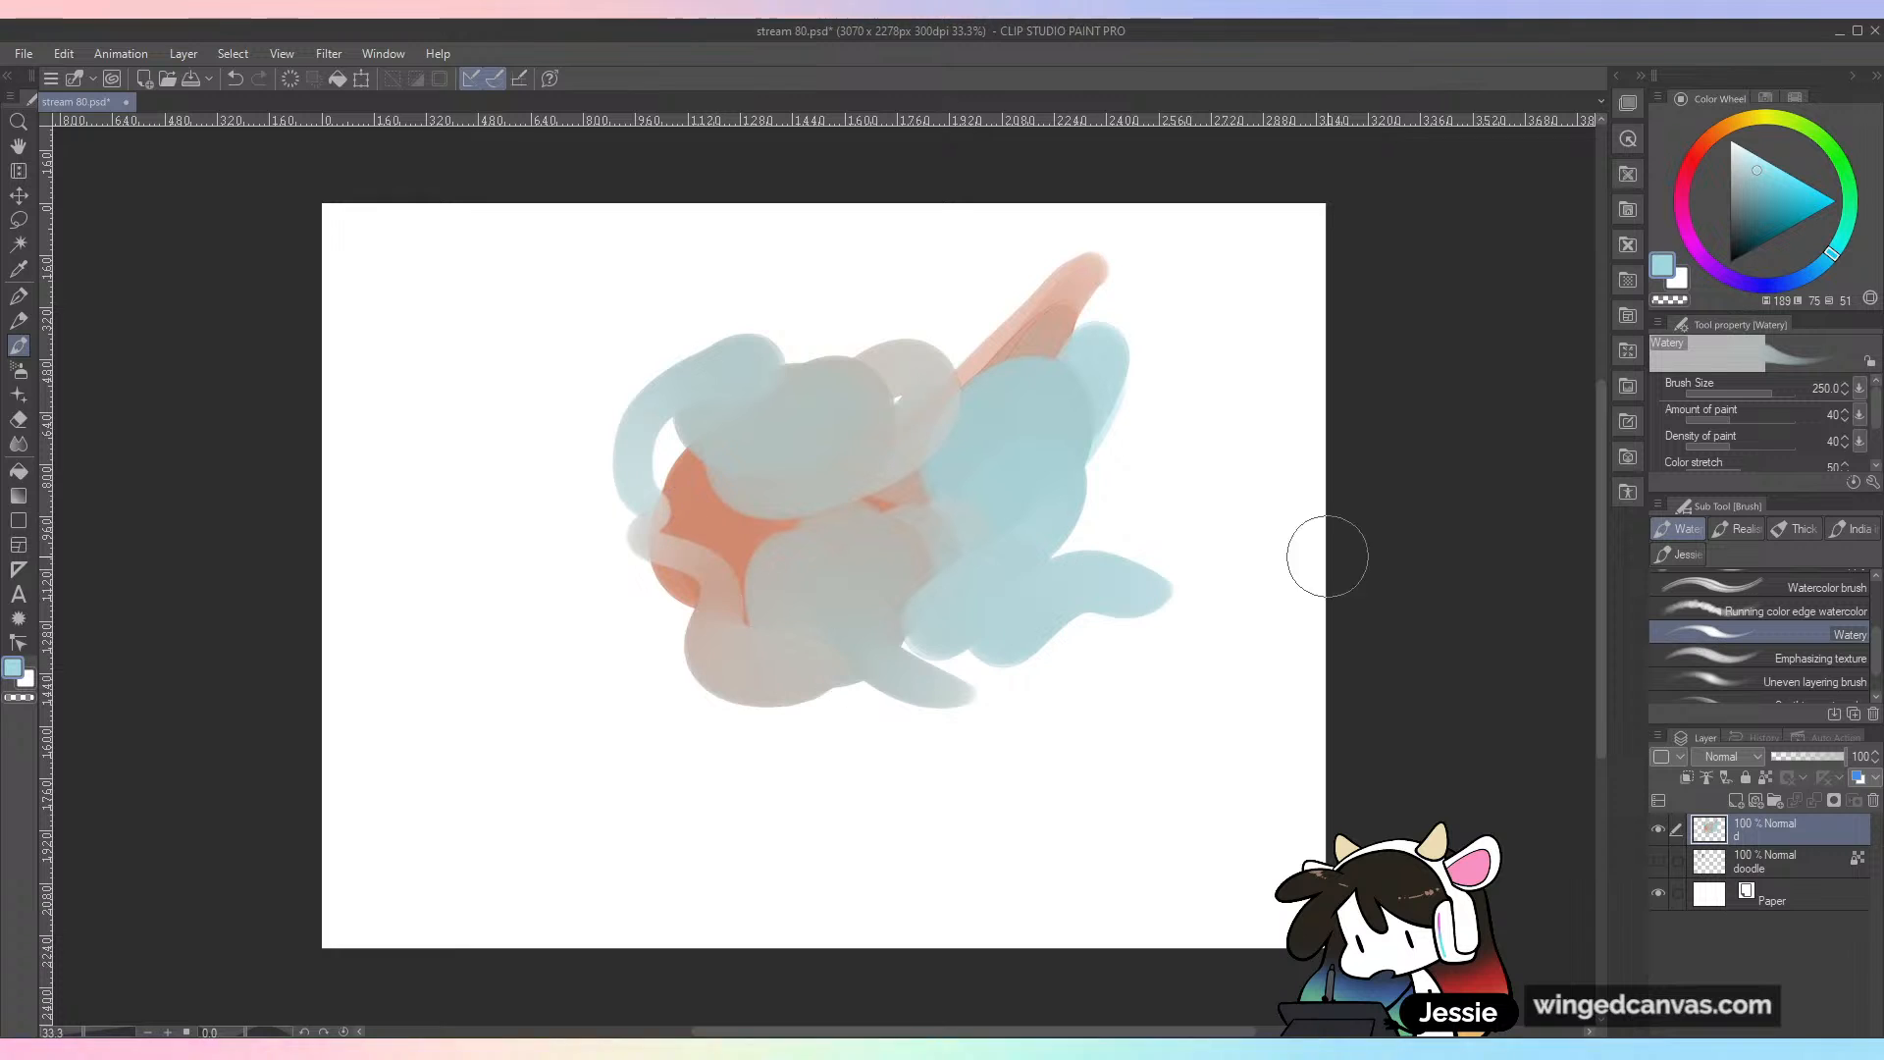
Step: Pick up the orange and paint Watery strokes back over the blue shapes, then resample the light blue
{"action": "left_click", "coordinate": [713, 523], "text": "alt"}
{"action": "mouse_move", "coordinate": [713, 523]}
{"action": "left_mouse_down"}
{"action": "mouse_move", "coordinate": [728, 481]}
{"action": "mouse_move", "coordinate": [762, 497]}
{"action": "mouse_move", "coordinate": [837, 583]}
{"action": "mouse_move", "coordinate": [831, 473]}
{"action": "mouse_move", "coordinate": [994, 613]}
{"action": "mouse_move", "coordinate": [1174, 577]}
{"action": "left_mouse_up"}
{"action": "left_click", "coordinate": [1168, 585], "text": "alt"}
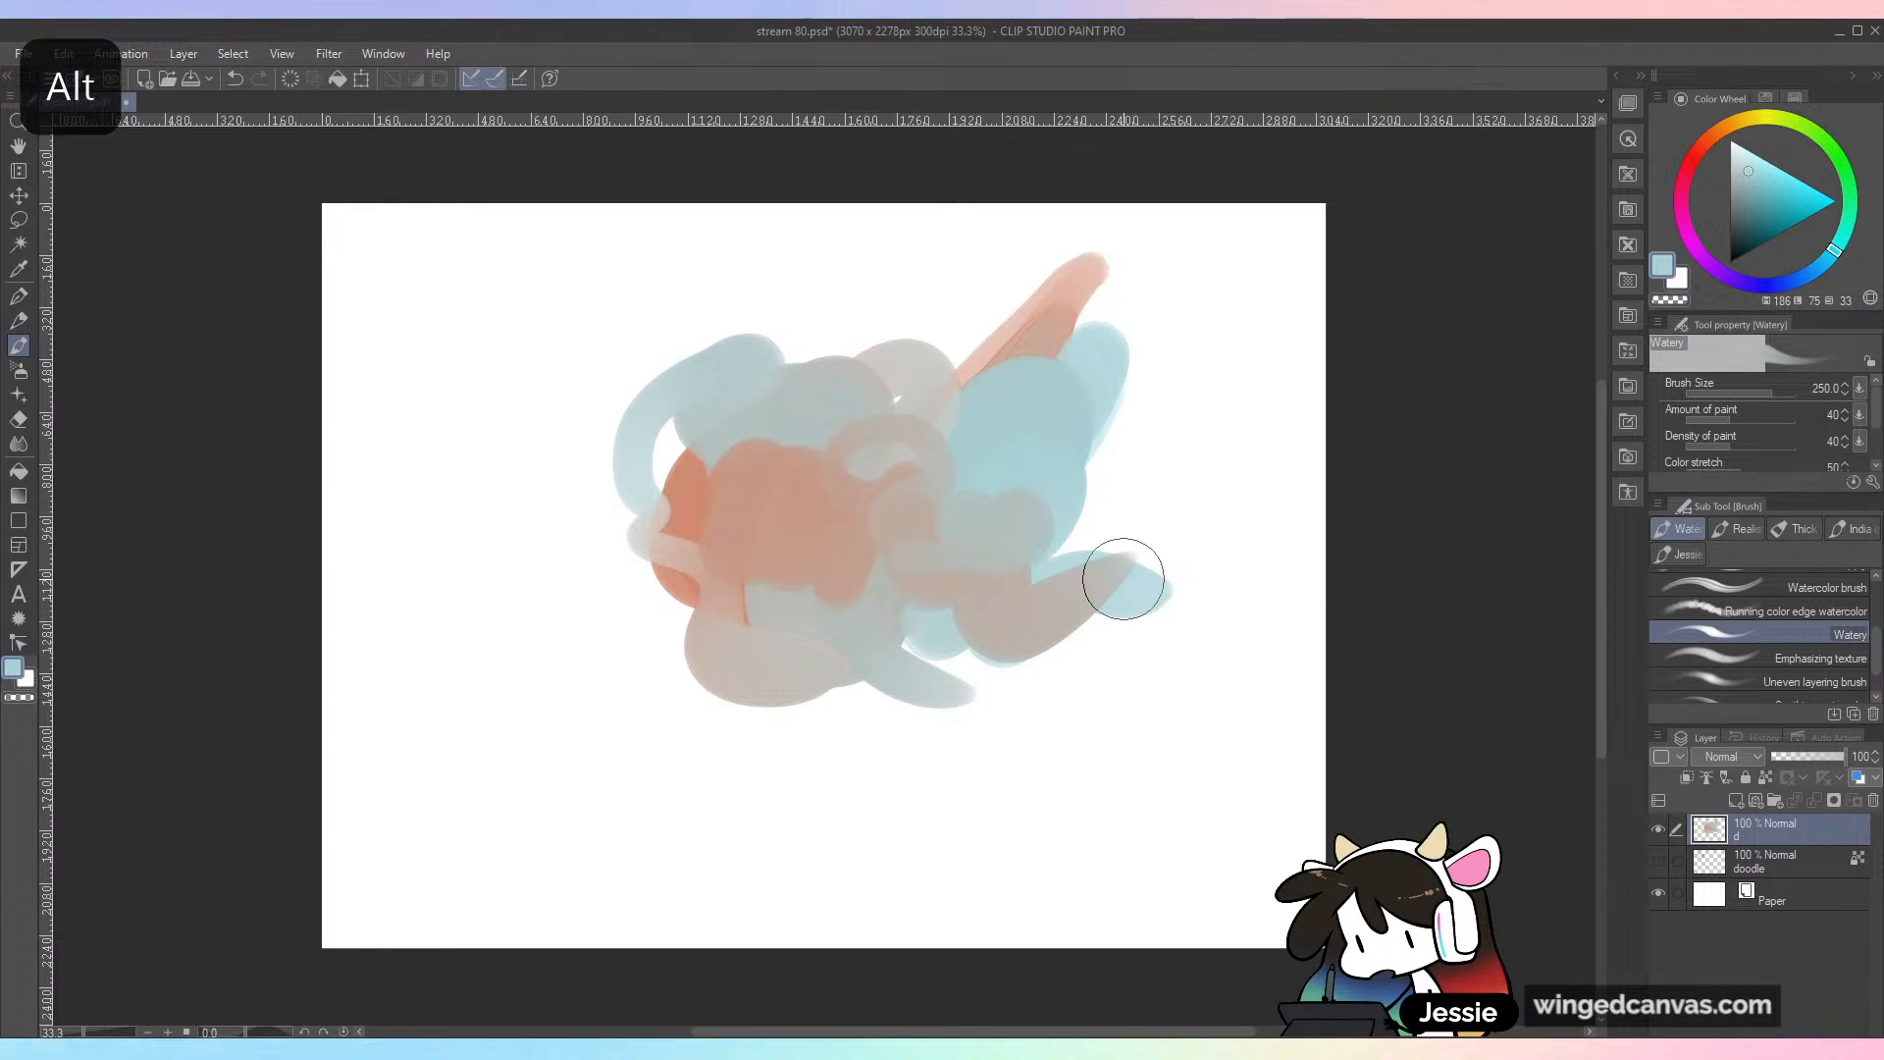
Step: Undo all the orange and blue Watery strokes until the layer is empty
{"action": "key", "text": "ctrl+z"}
{"action": "key", "text": "ctrl+z"}
{"action": "key", "text": "ctrl+z"}
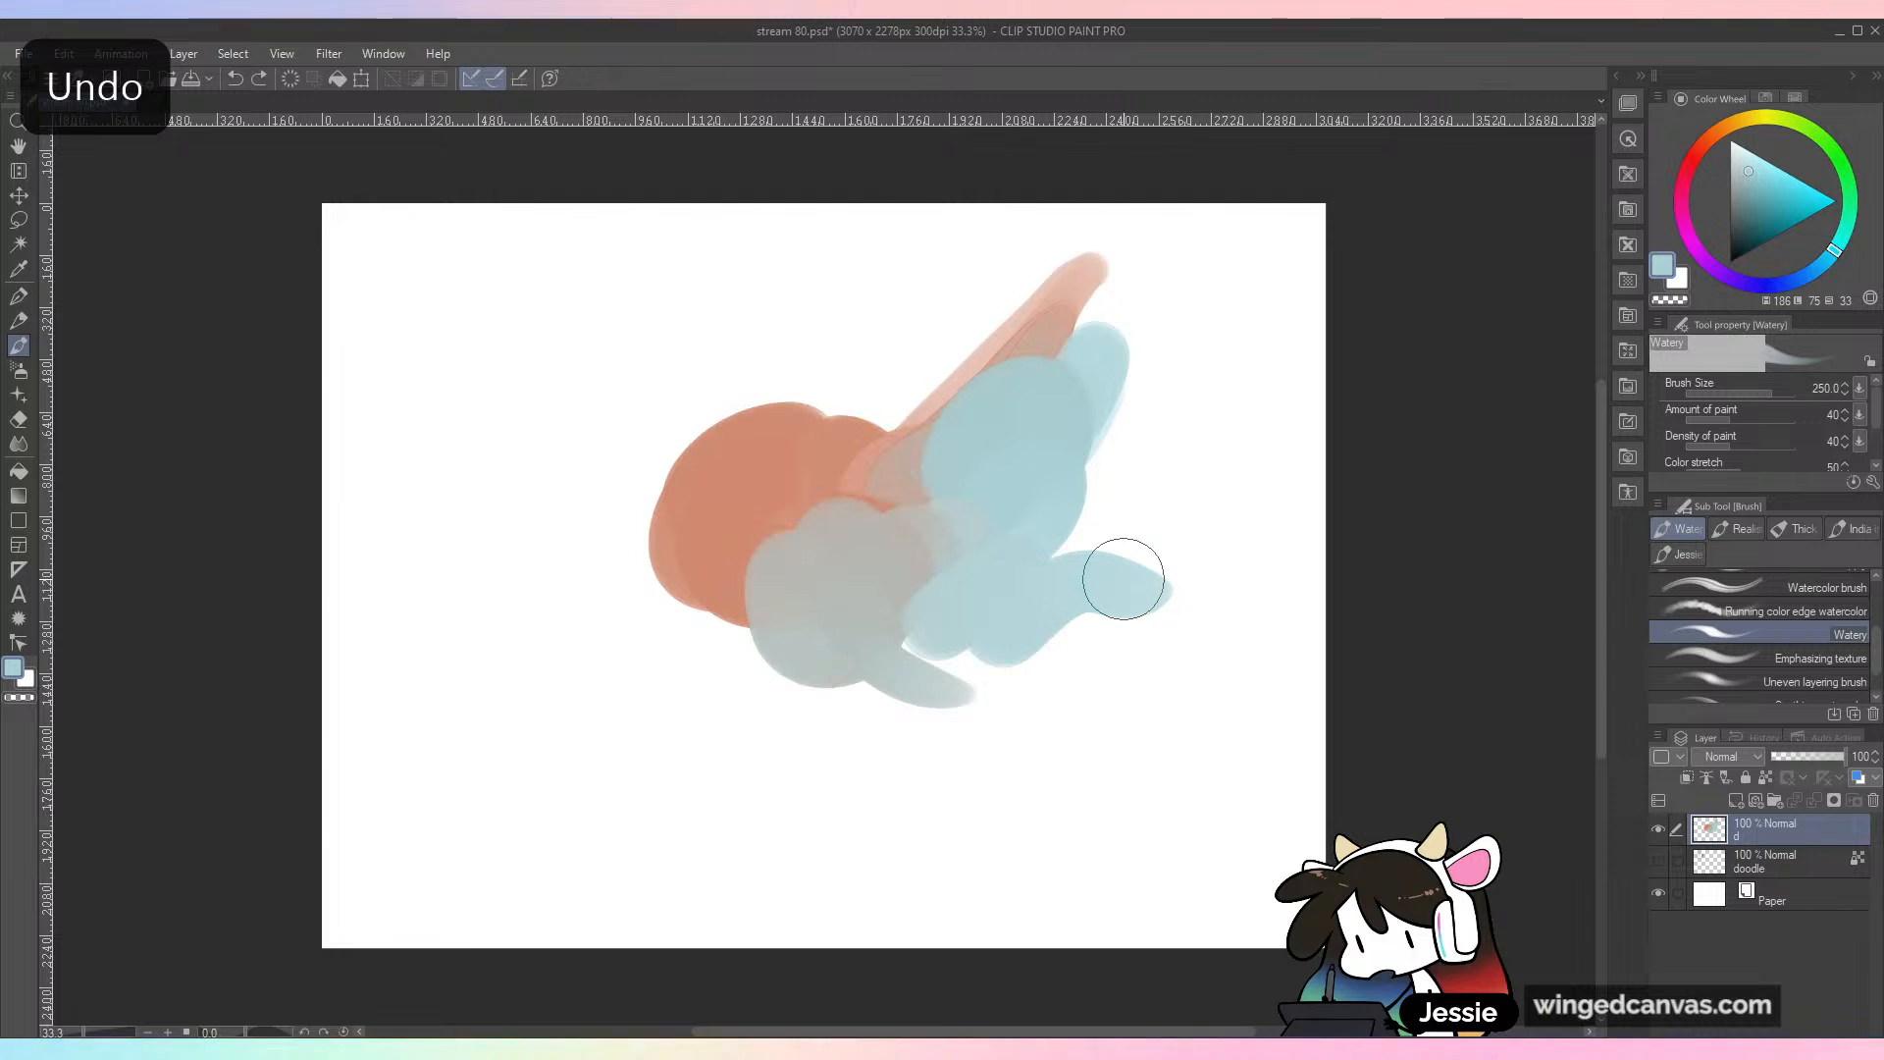
{"action": "key", "text": "ctrl+z"}
{"action": "key", "text": "ctrl+z"}
{"action": "key", "text": "ctrl+z"}
{"action": "key", "text": "ctrl+z"}
{"action": "key", "text": "ctrl+z"}
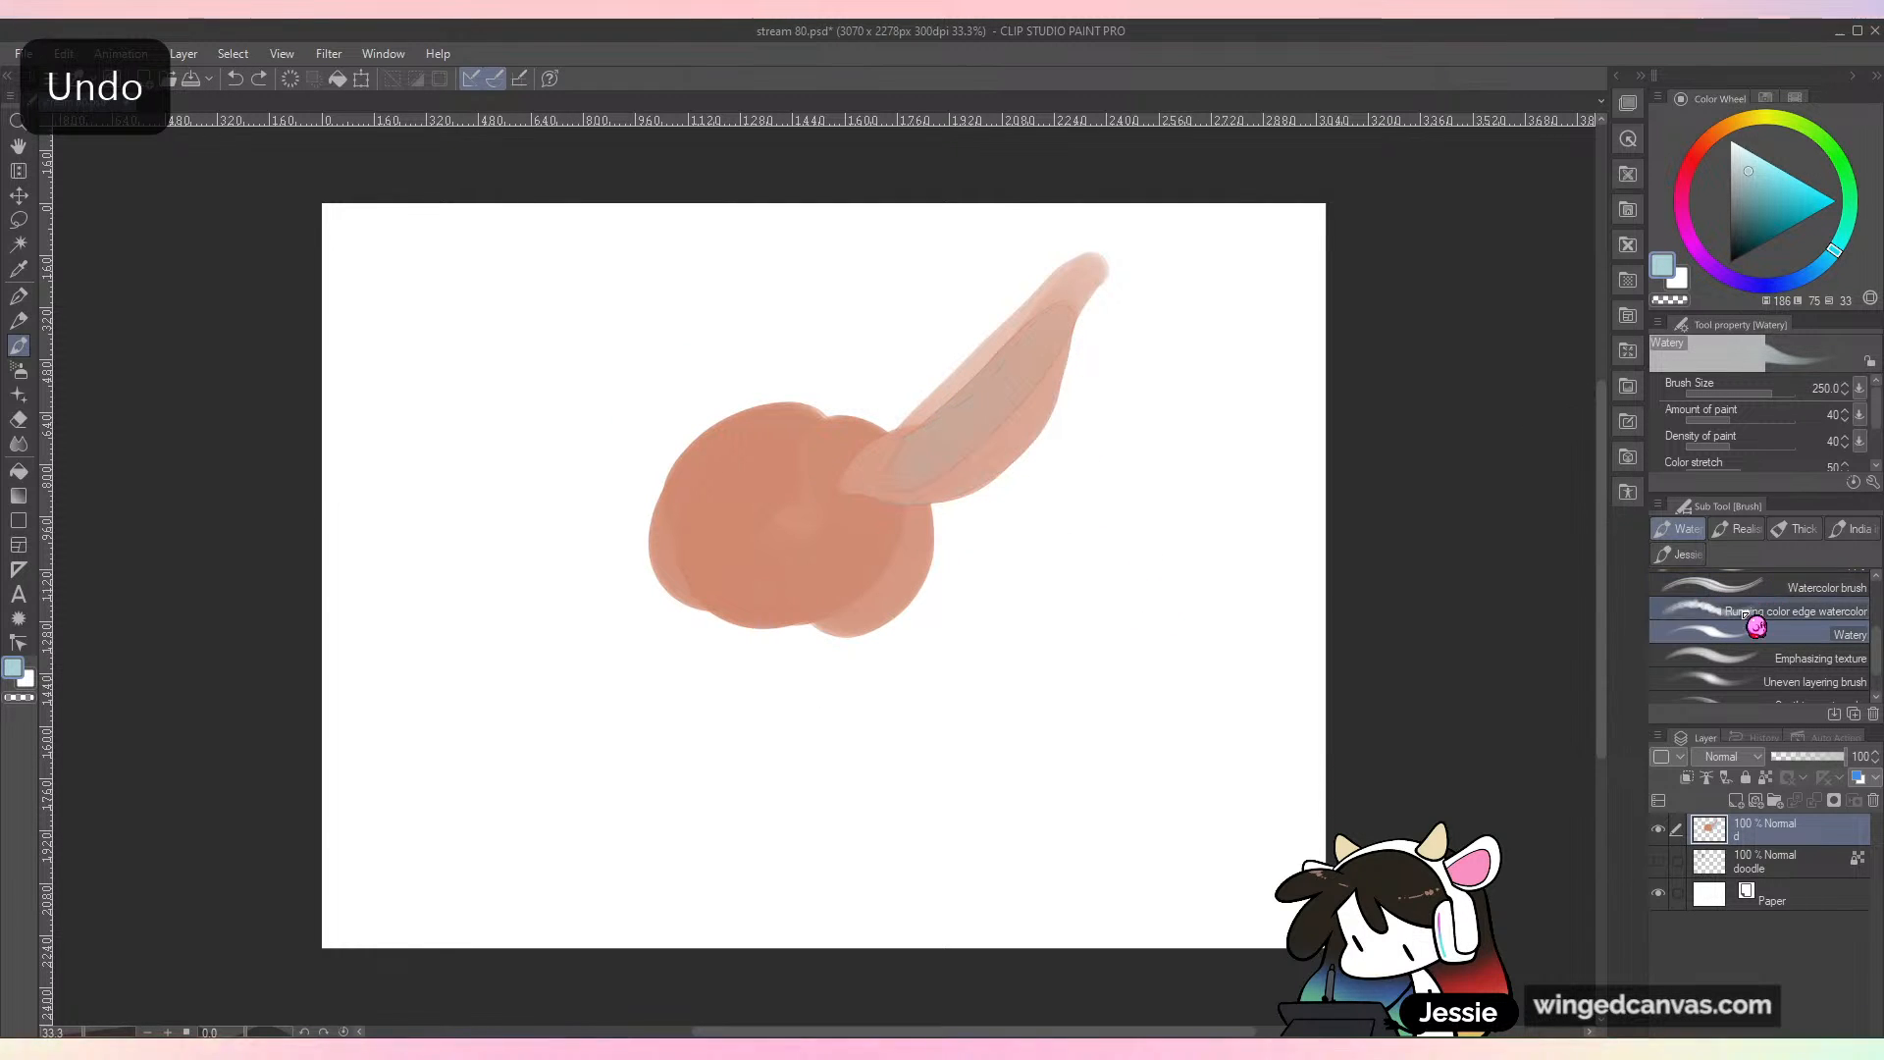
{"action": "key", "text": "ctrl+z"}
{"action": "key", "text": "ctrl+z"}
Step: Switch to the Watercolor brush, enlarge it to 58.2, and try two separate test strokes, undoing each one
{"action": "left_click", "coordinate": [1825, 587]}
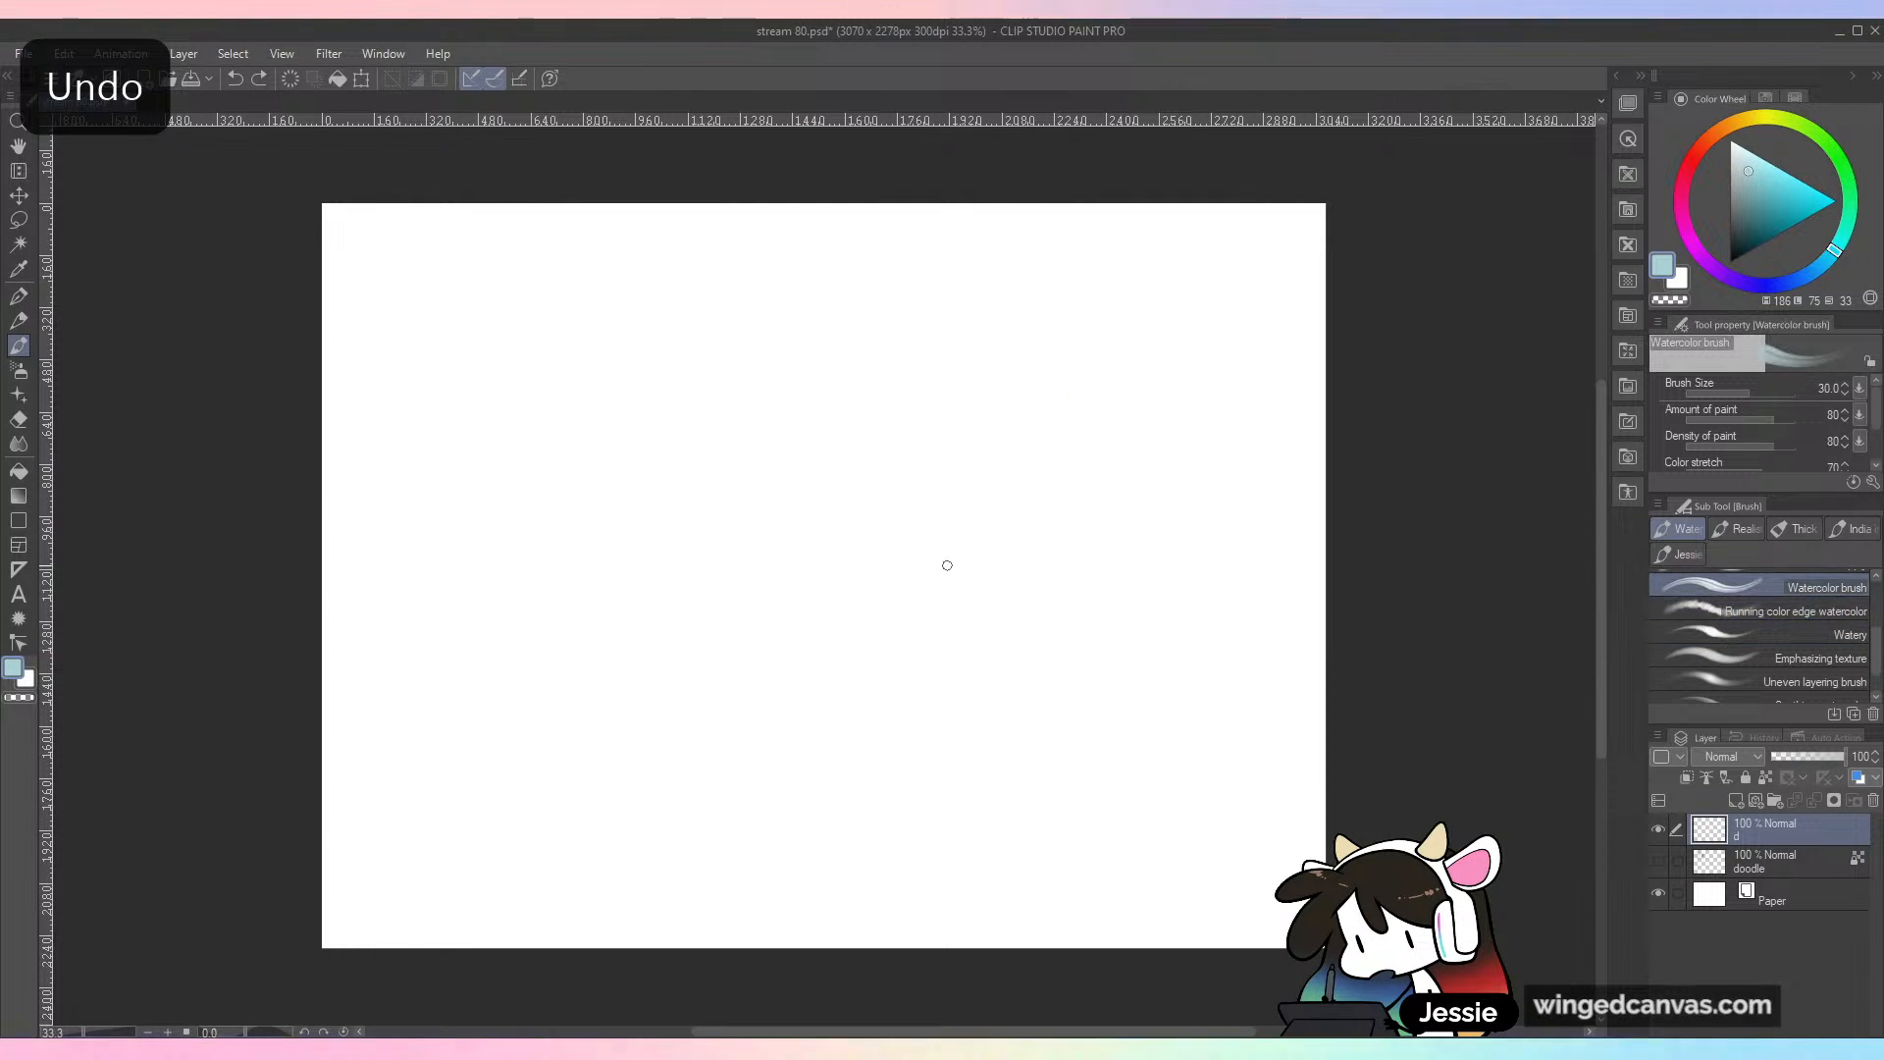
{"action": "left_click_drag", "start_coordinate": [1025, 459], "coordinate": [966, 509]}
{"action": "key", "text": "ctrl+z"}
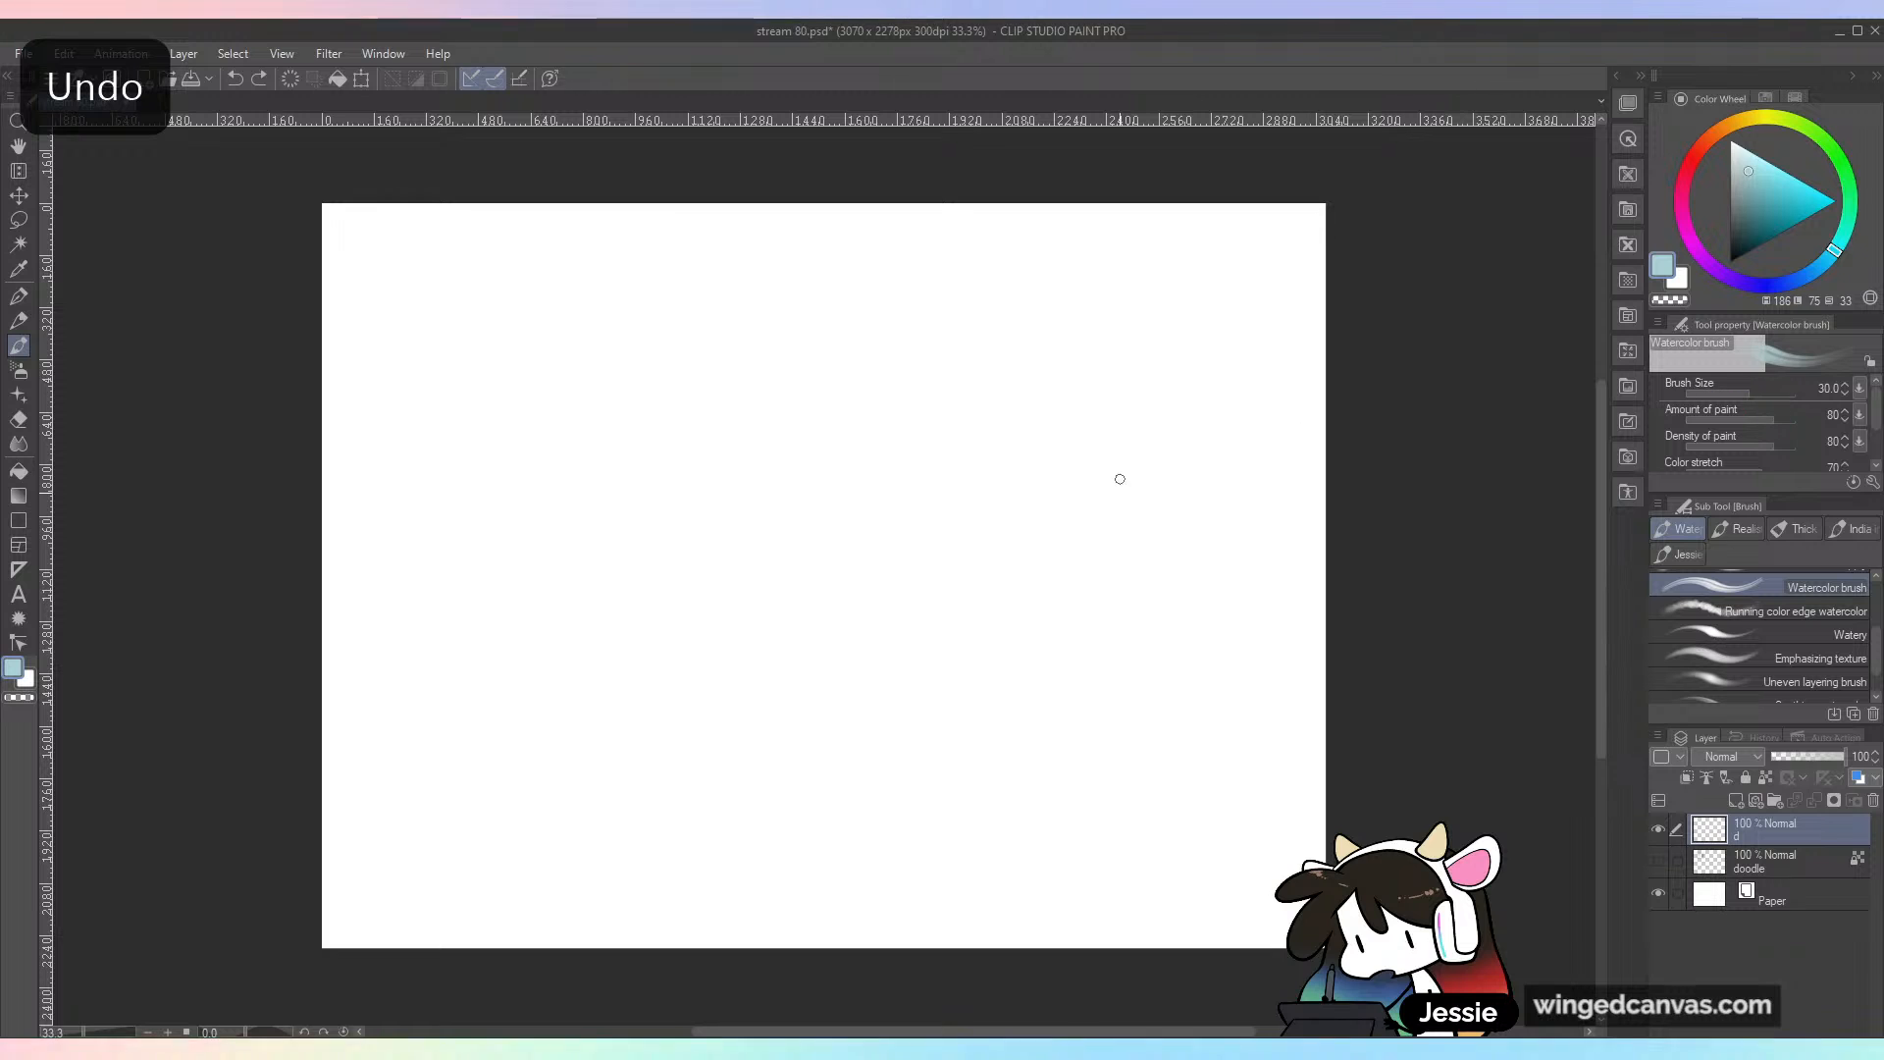
{"action": "left_click_drag", "start_coordinate": [1781, 400], "coordinate": [1759, 408]}
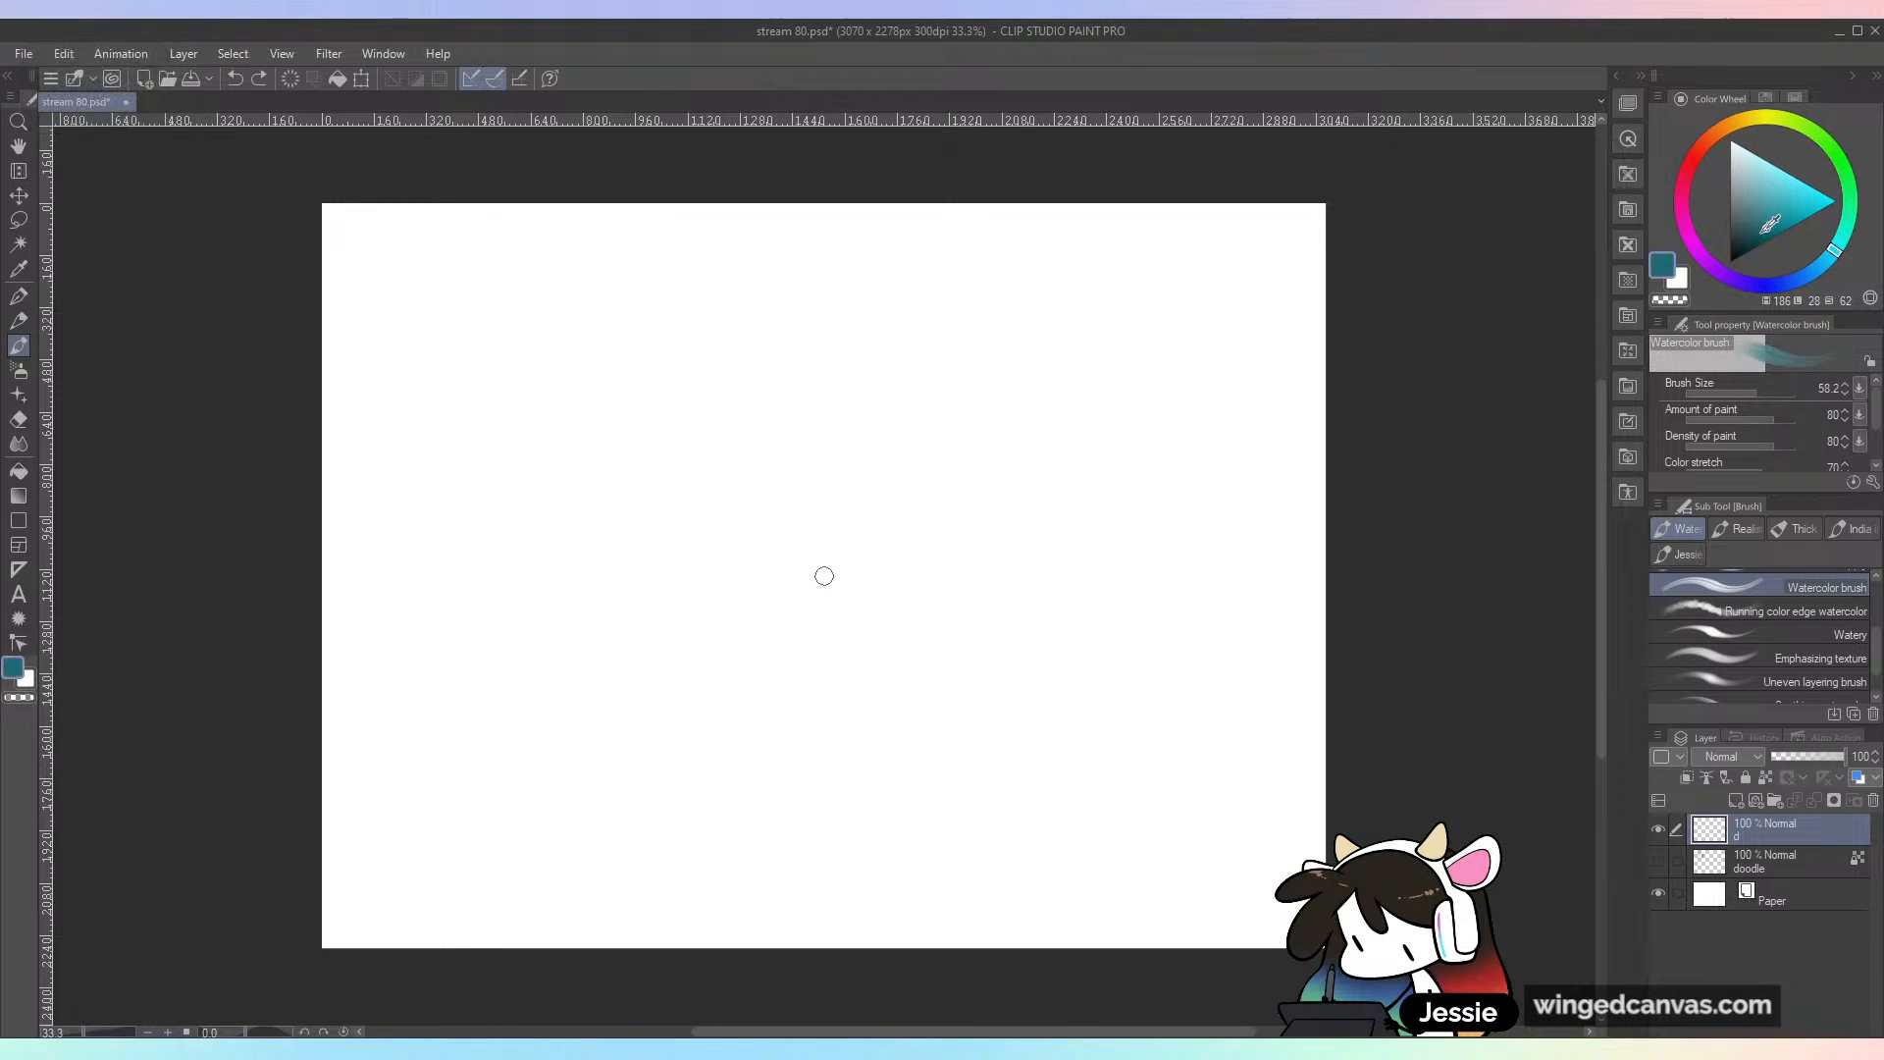
{"action": "left_click_drag", "start_coordinate": [994, 426], "coordinate": [1018, 708]}
{"action": "key", "text": "ctrl+z"}
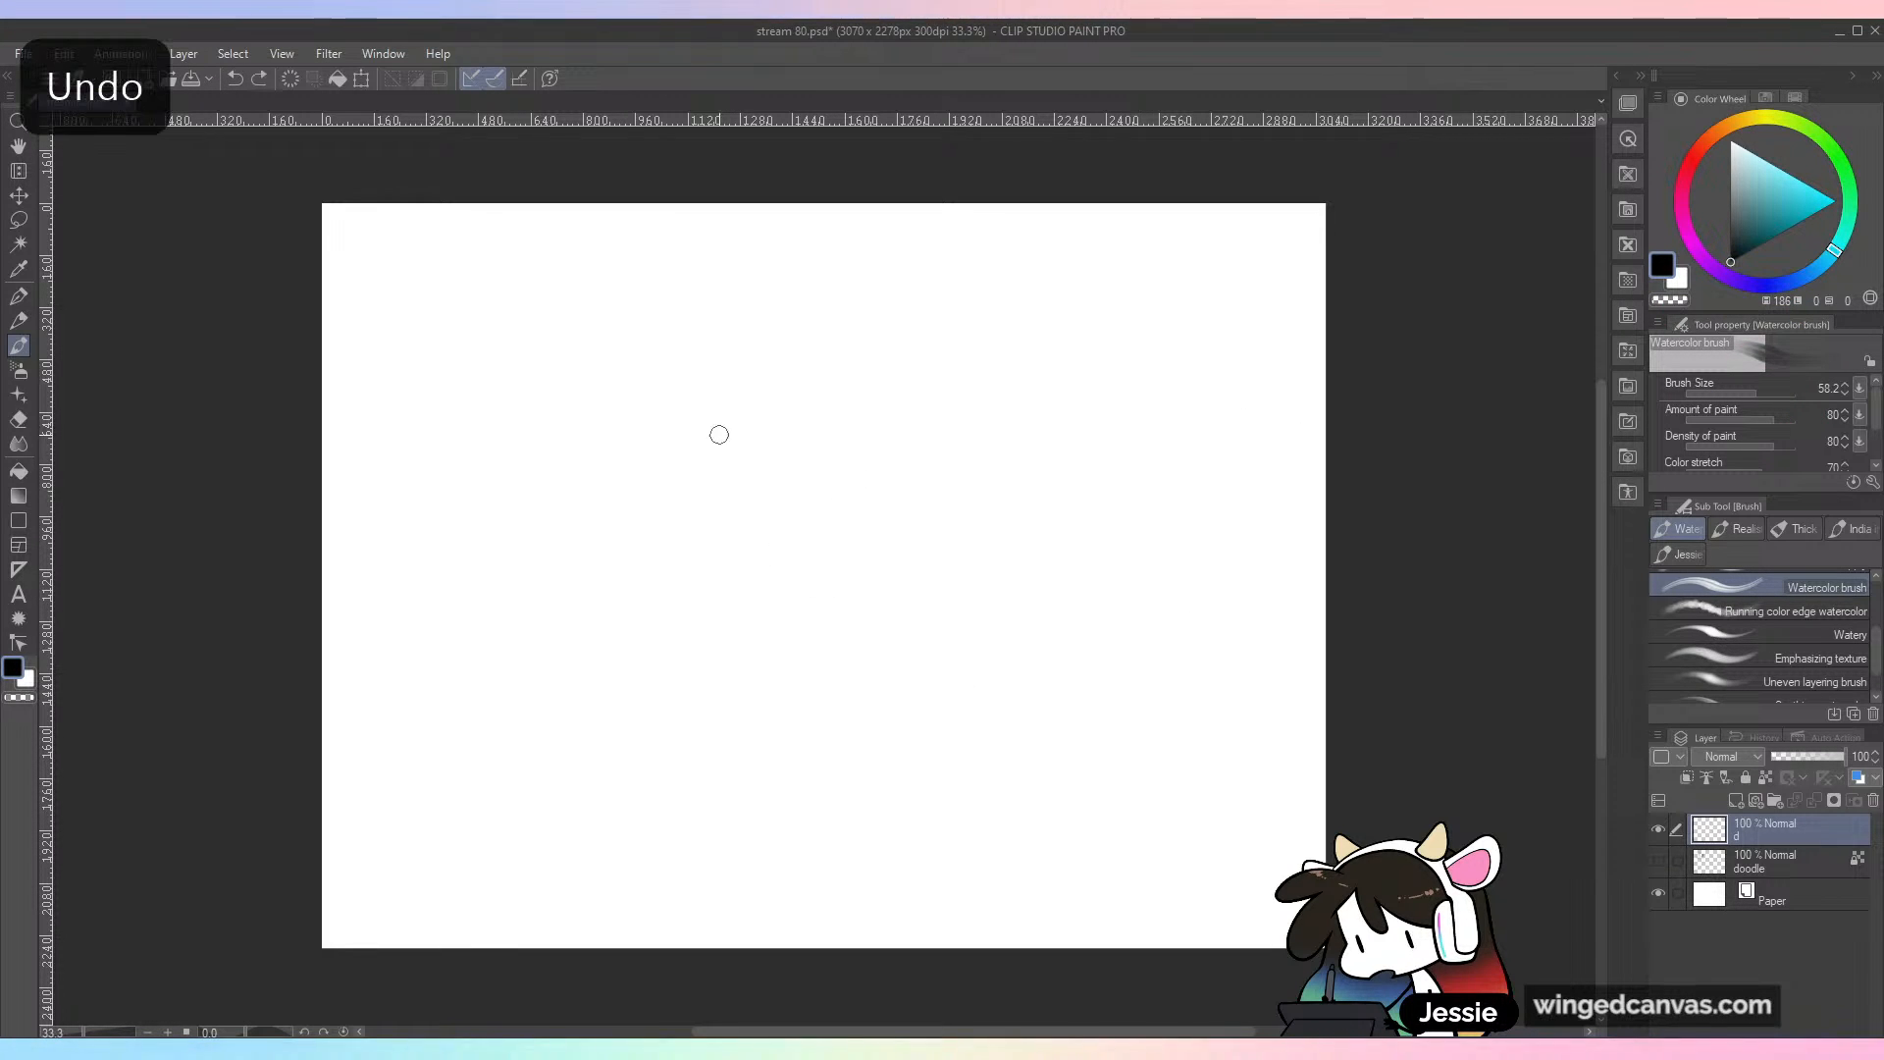
Step: Scribble black Watercolor brush lines across the canvas and layer looping teal strokes over them
{"action": "left_click_drag", "start_coordinate": [751, 417], "coordinate": [701, 706]}
{"action": "mouse_move", "coordinate": [762, 534]}
{"action": "left_mouse_down"}
{"action": "mouse_move", "coordinate": [1025, 623]}
{"action": "mouse_move", "coordinate": [971, 598]}
{"action": "mouse_move", "coordinate": [993, 675]}
{"action": "mouse_move", "coordinate": [1058, 616]}
{"action": "mouse_move", "coordinate": [1030, 647]}
{"action": "mouse_move", "coordinate": [1079, 510]}
{"action": "mouse_move", "coordinate": [1207, 594]}
{"action": "left_mouse_up"}
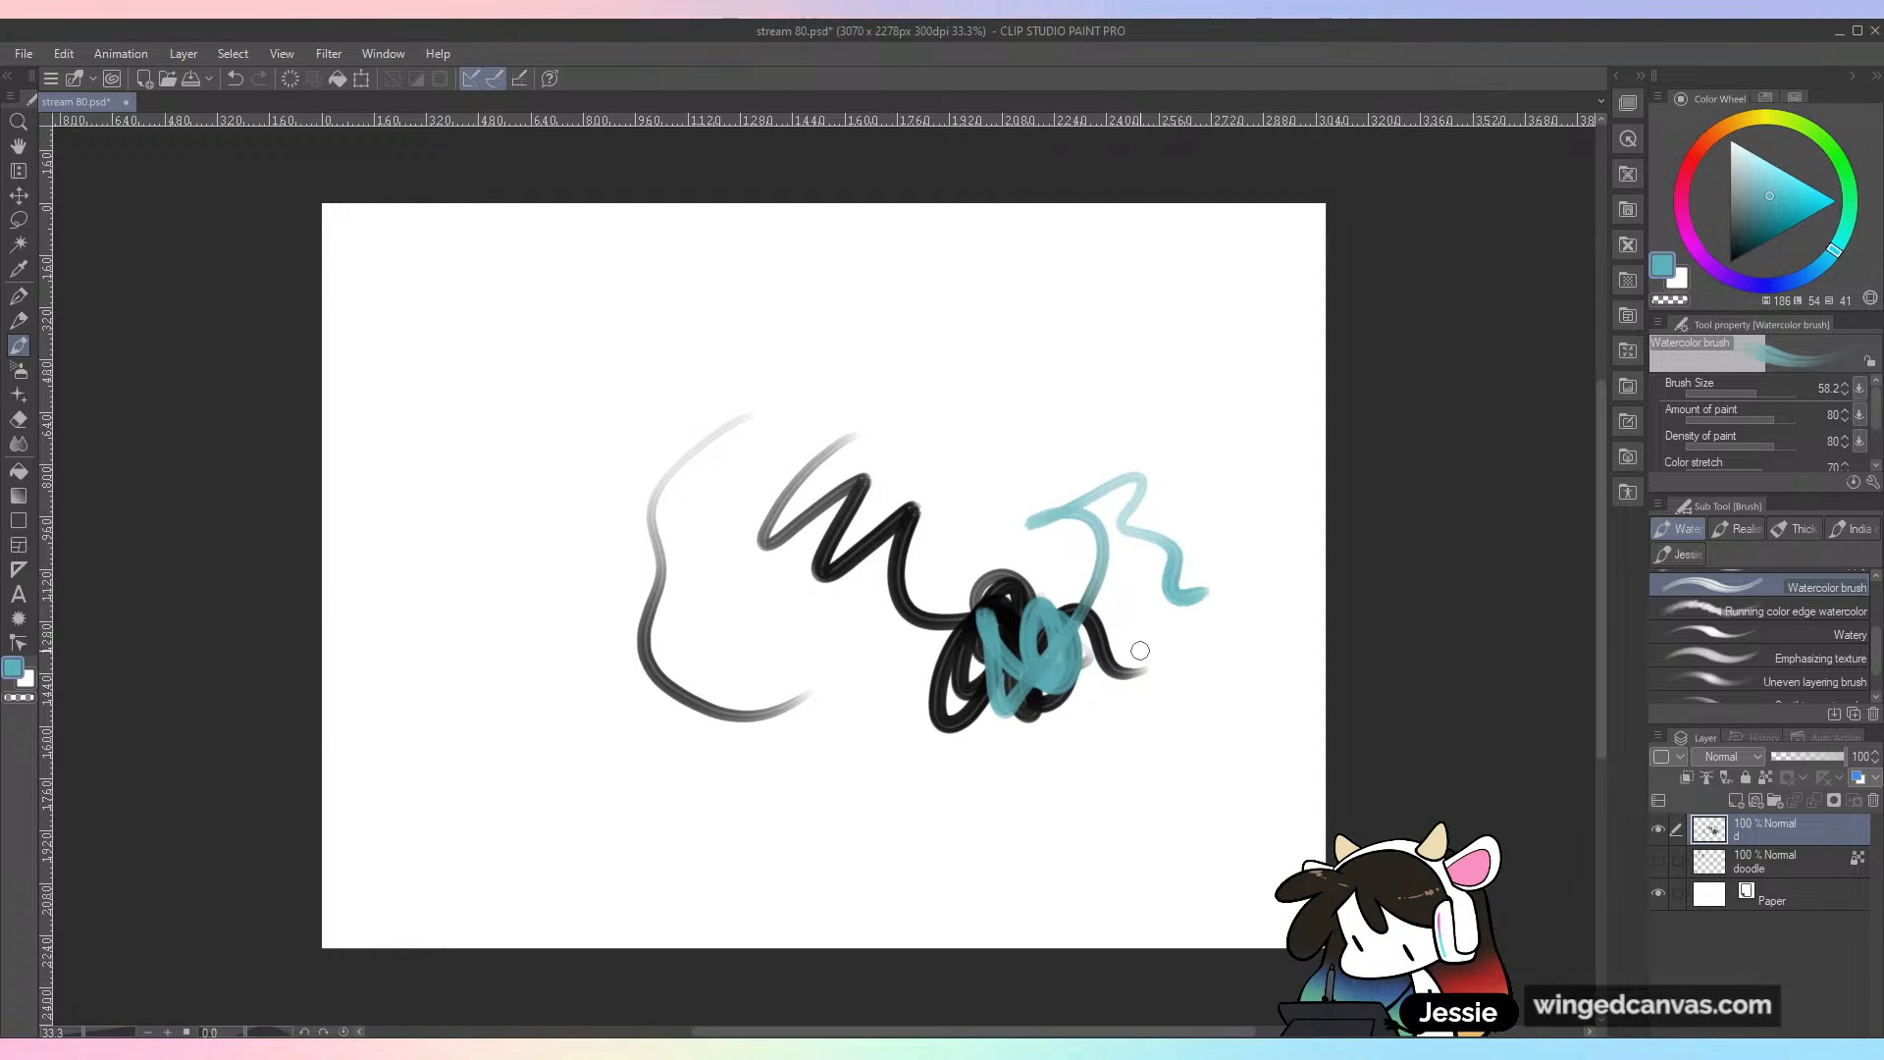
{"action": "mouse_move", "coordinate": [1160, 706]}
{"action": "left_mouse_down"}
{"action": "mouse_move", "coordinate": [1060, 775]}
{"action": "mouse_move", "coordinate": [956, 665]}
{"action": "mouse_move", "coordinate": [957, 879]}
{"action": "left_mouse_up"}
Step: Change the color to red and scribble loops over the teal and black lines to see them blend
{"action": "left_click", "coordinate": [1698, 161]}
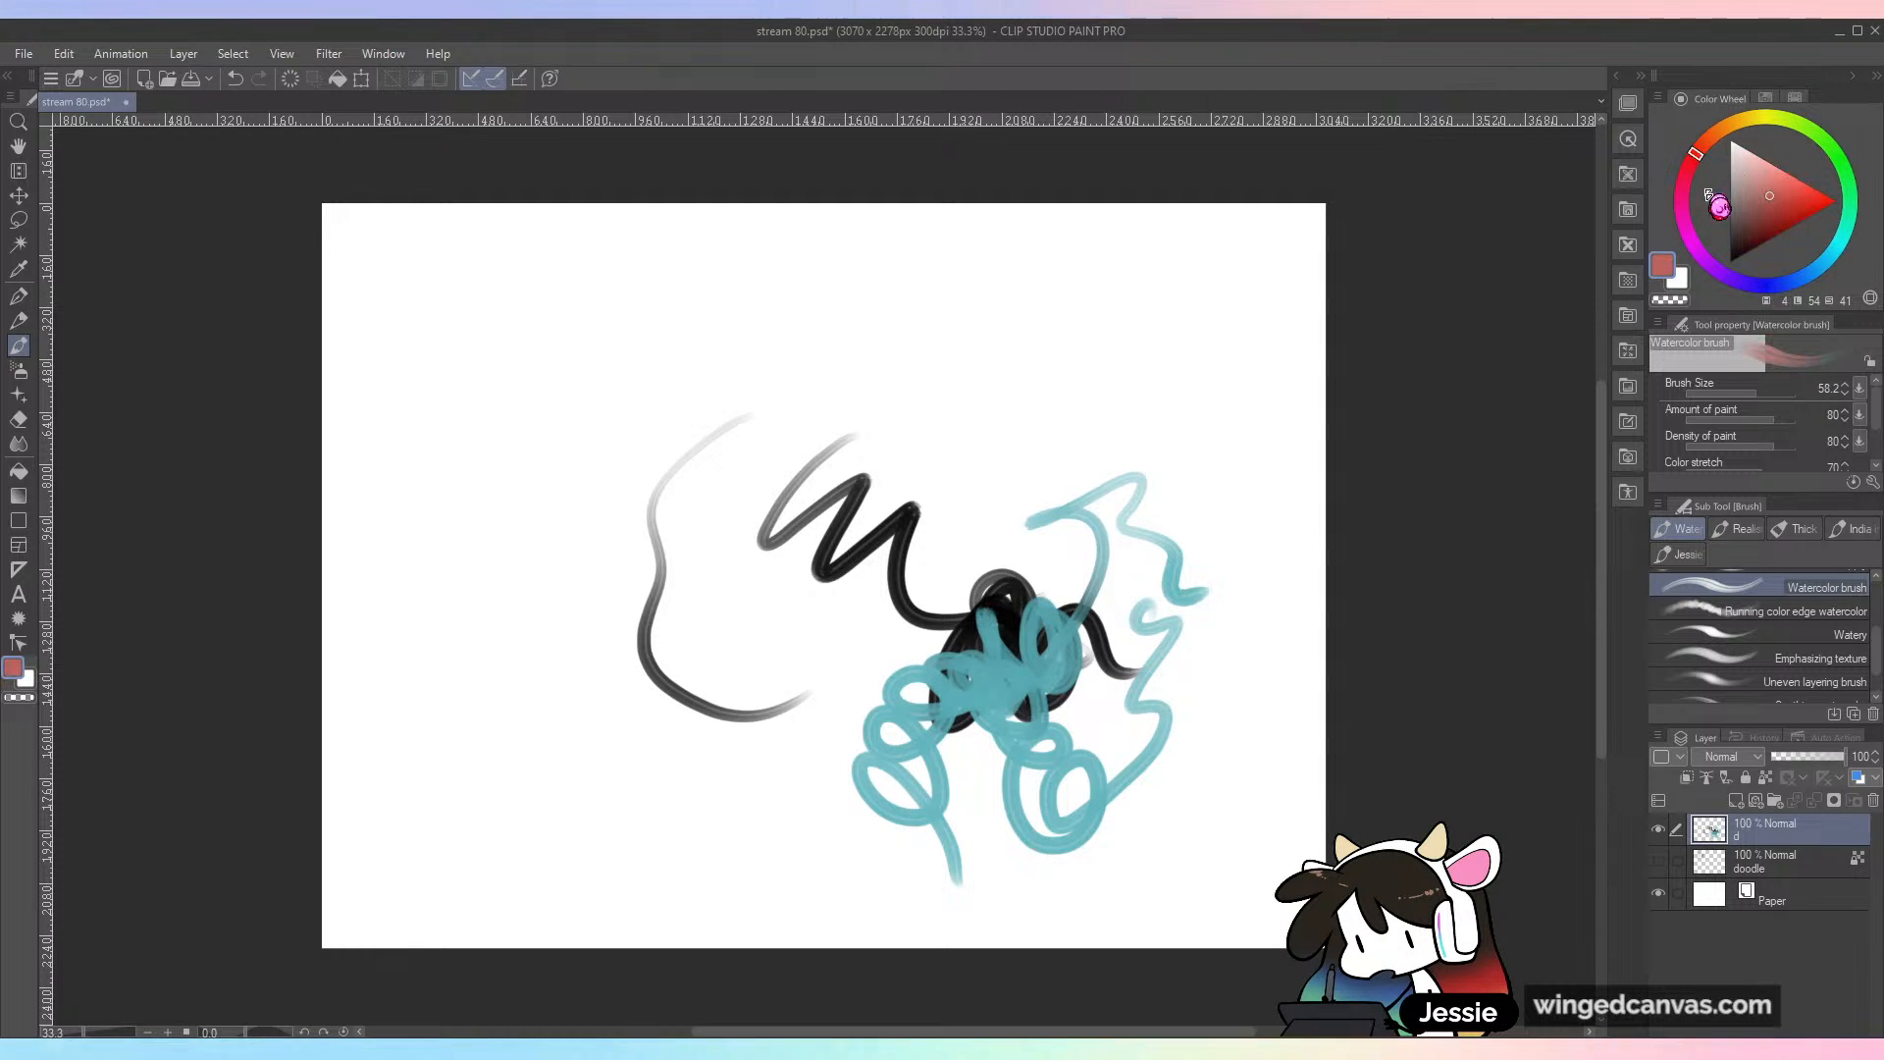
{"action": "mouse_move", "coordinate": [1086, 711]}
{"action": "left_mouse_down"}
{"action": "mouse_move", "coordinate": [1163, 780]}
{"action": "mouse_move", "coordinate": [1251, 775]}
{"action": "mouse_move", "coordinate": [1244, 898]}
{"action": "left_mouse_up"}
{"action": "mouse_move", "coordinate": [1159, 683]}
{"action": "left_mouse_down"}
{"action": "mouse_move", "coordinate": [1060, 710]}
{"action": "mouse_move", "coordinate": [863, 829]}
{"action": "mouse_move", "coordinate": [1094, 868]}
{"action": "mouse_move", "coordinate": [1265, 841]}
{"action": "left_mouse_up"}
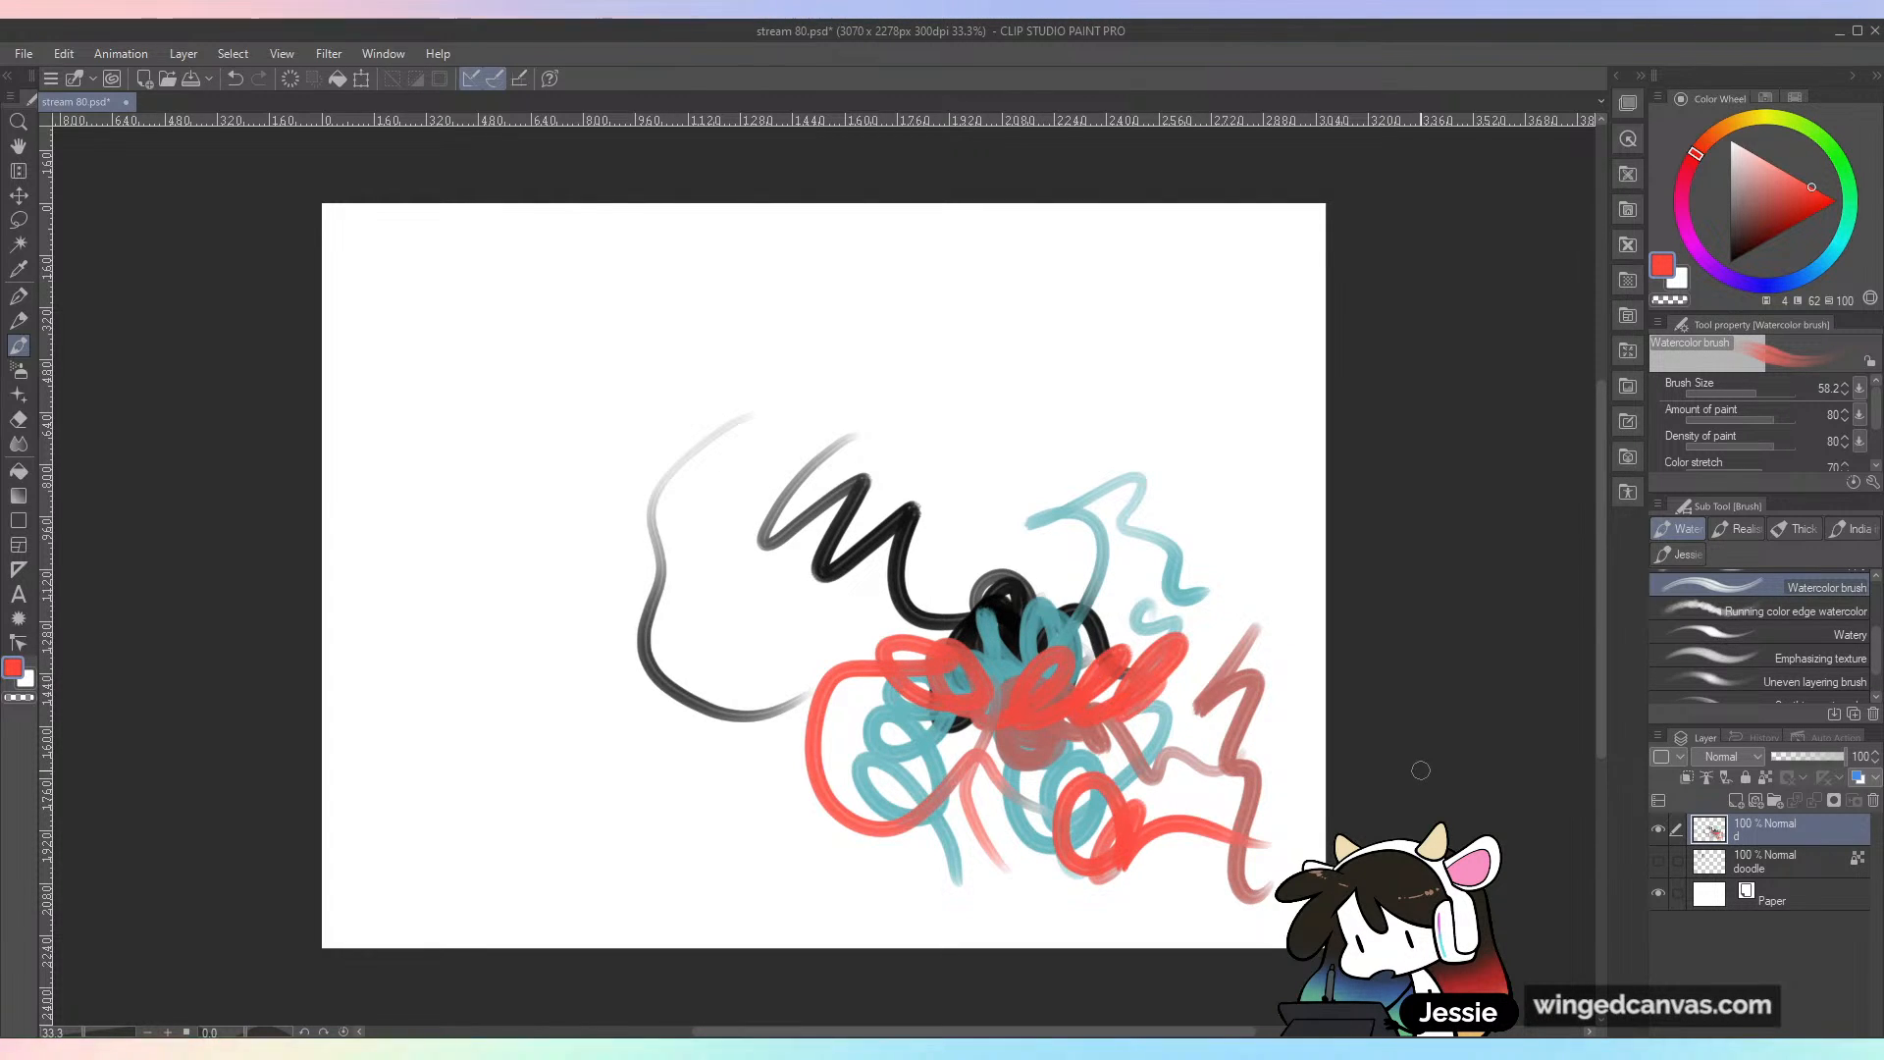
Step: Undo the red, teal and black Watercolor brush scribbles until the layer is empty
{"action": "key", "text": "ctrl+z"}
{"action": "key", "text": "ctrl+z"}
{"action": "key", "text": "ctrl+z"}
{"action": "key", "text": "ctrl+z"}
{"action": "key", "text": "ctrl+z"}
{"action": "key", "text": "ctrl+z"}
{"action": "key", "text": "ctrl+z"}
{"action": "key", "text": "ctrl+z"}
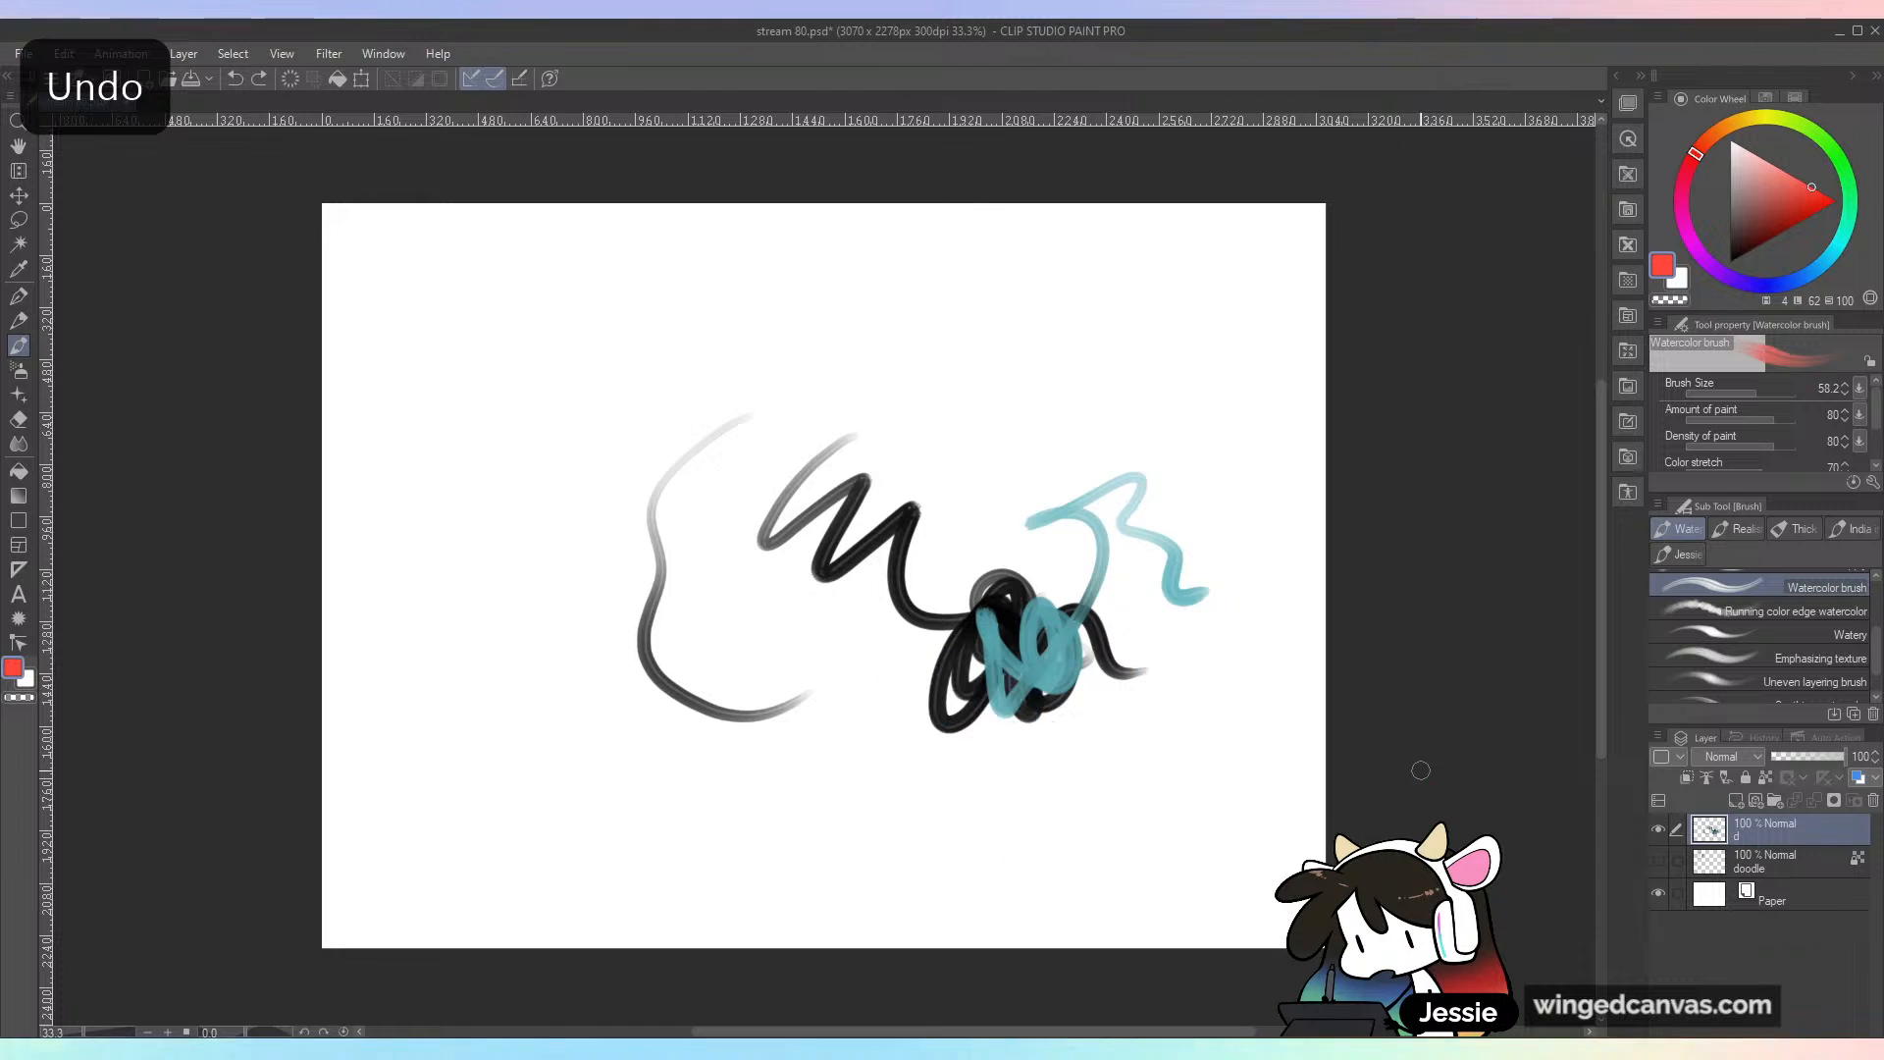
{"action": "key", "text": "ctrl+z"}
{"action": "key", "text": "ctrl+z"}
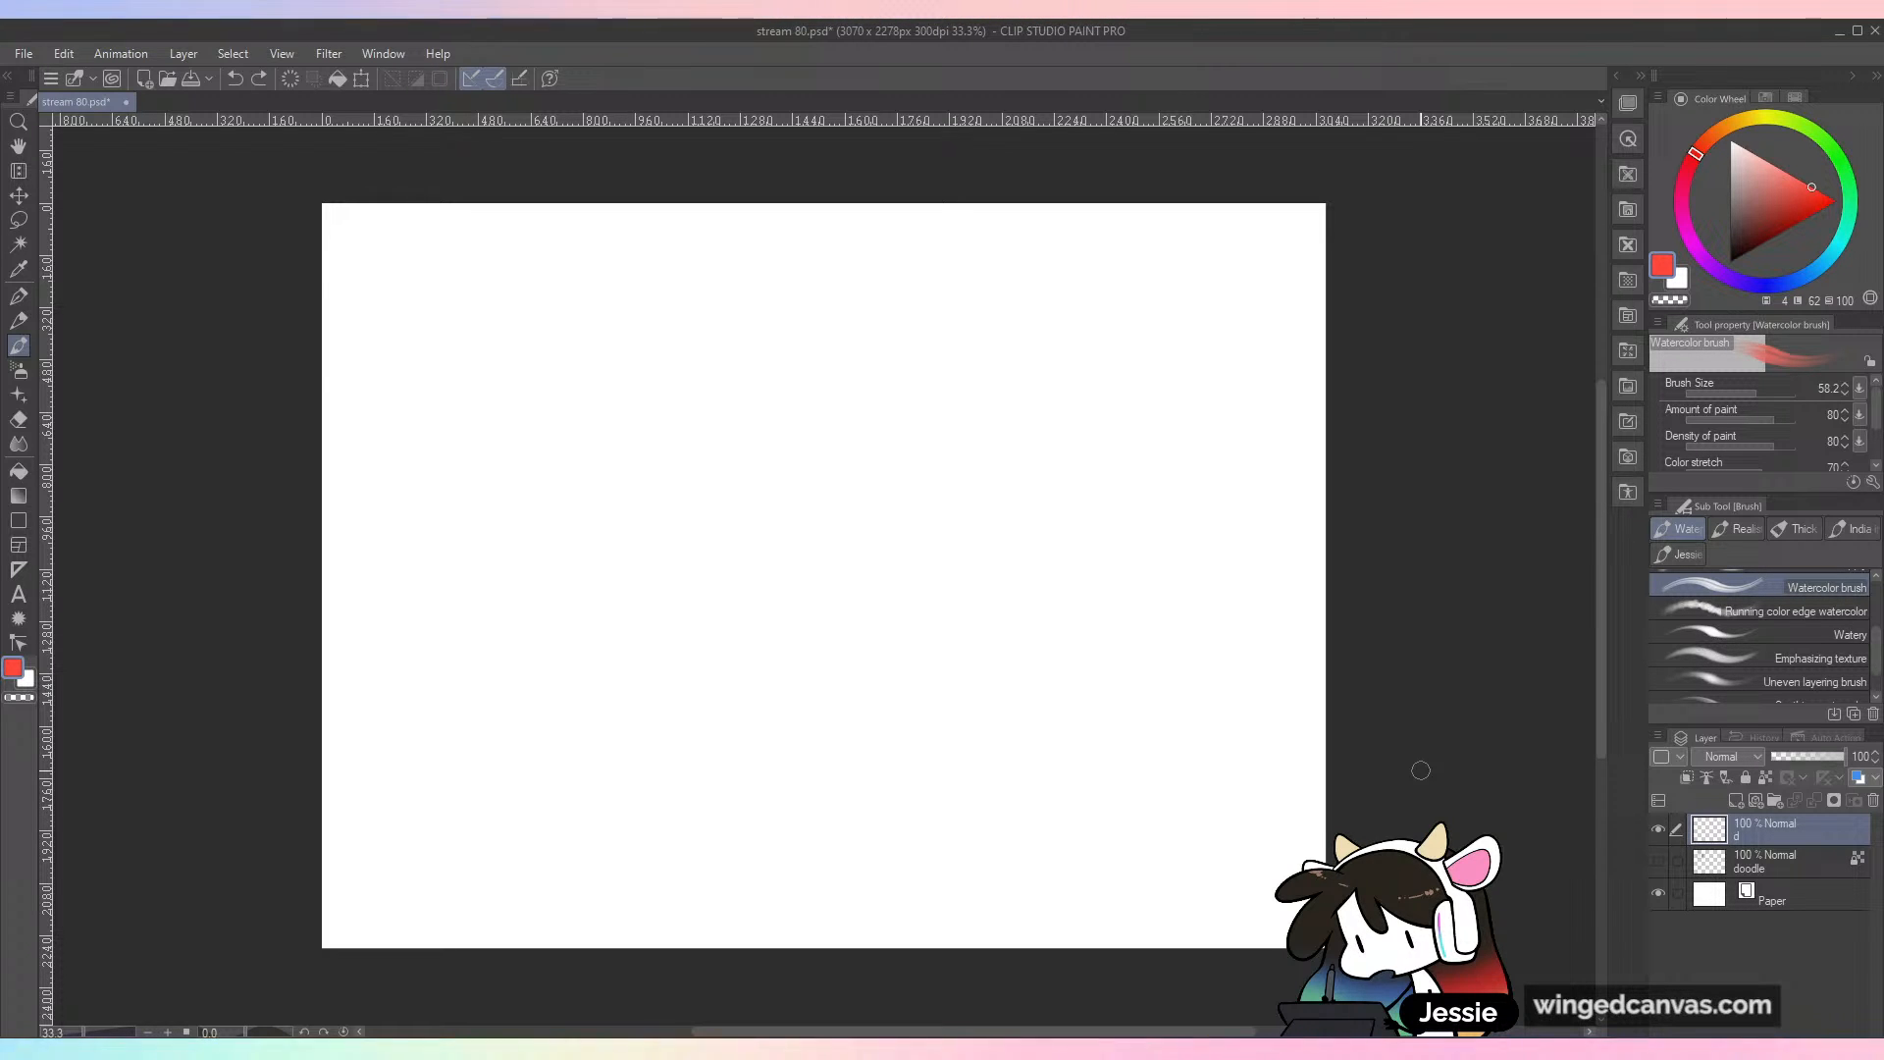
Step: Try black Watercolor brush strokes at sizes 58.2 and 40, undoing each one
{"action": "left_click", "coordinate": [1730, 261]}
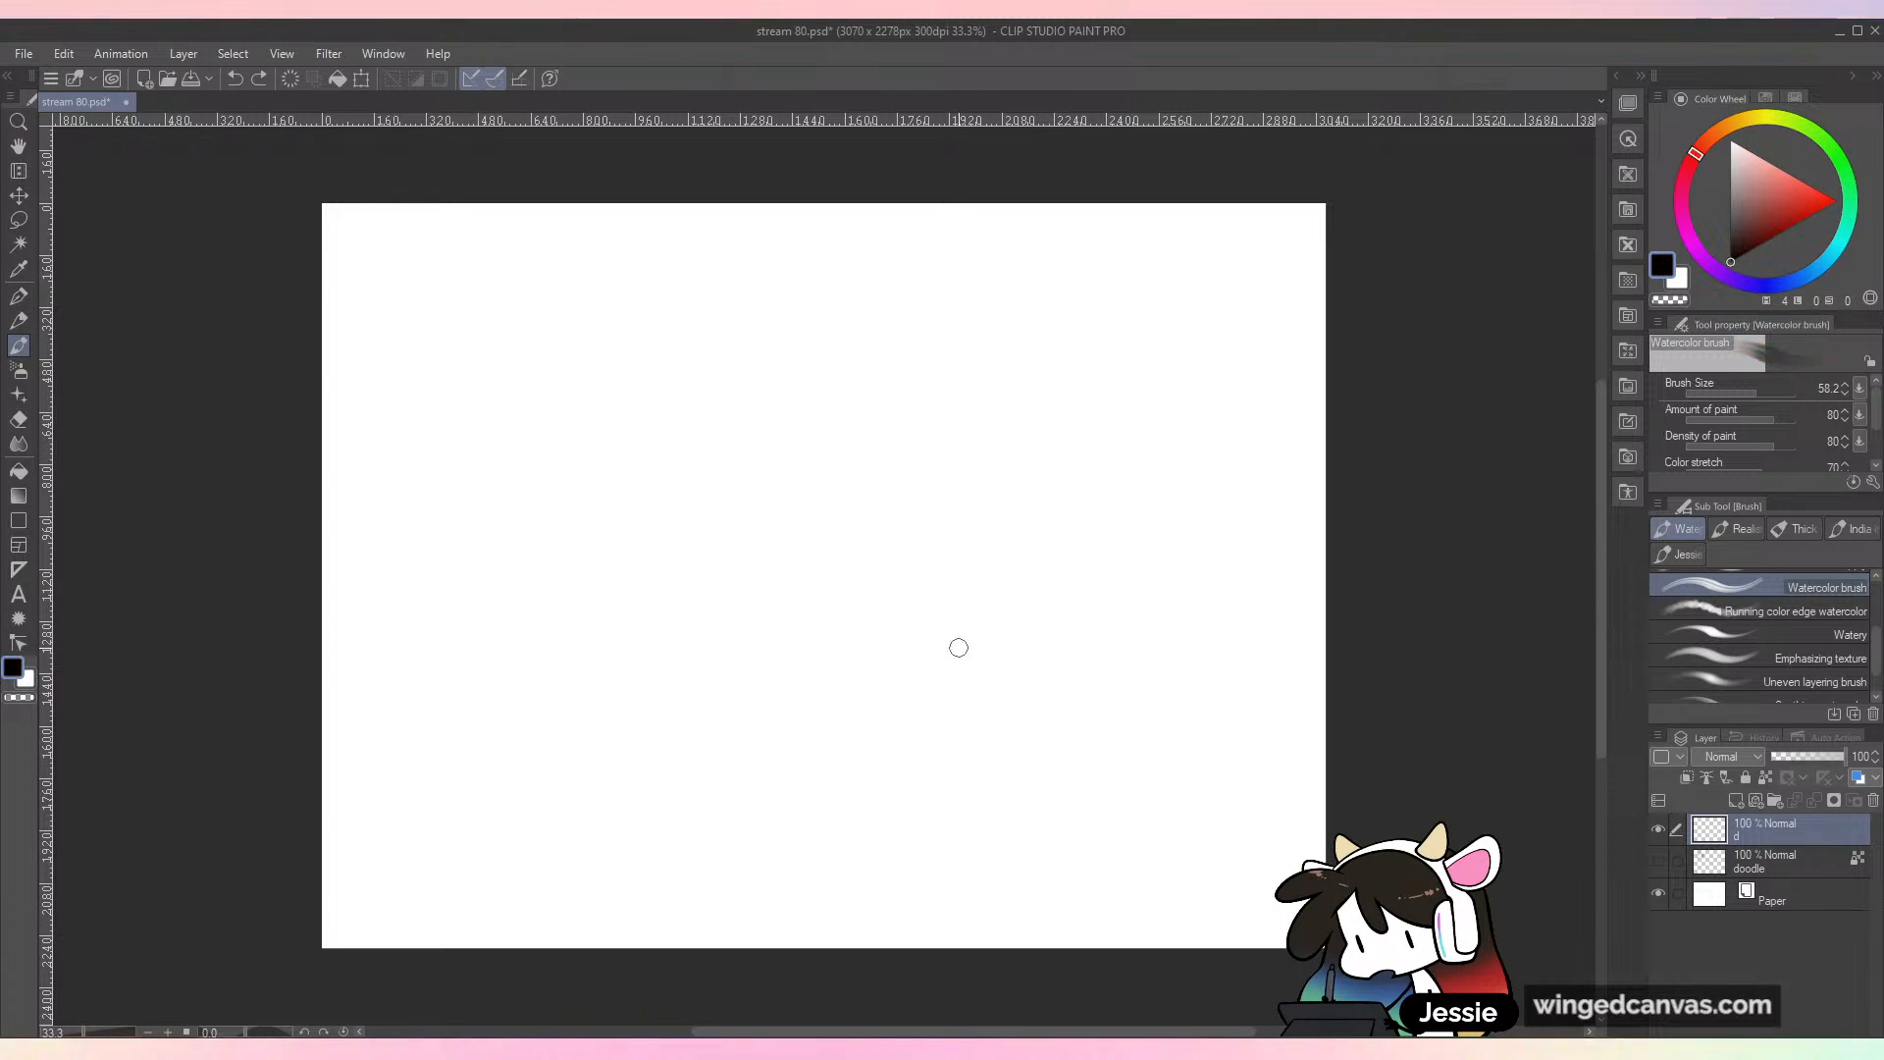
{"action": "left_click_drag", "start_coordinate": [889, 499], "coordinate": [928, 783]}
{"action": "key", "text": "ctrl+z"}
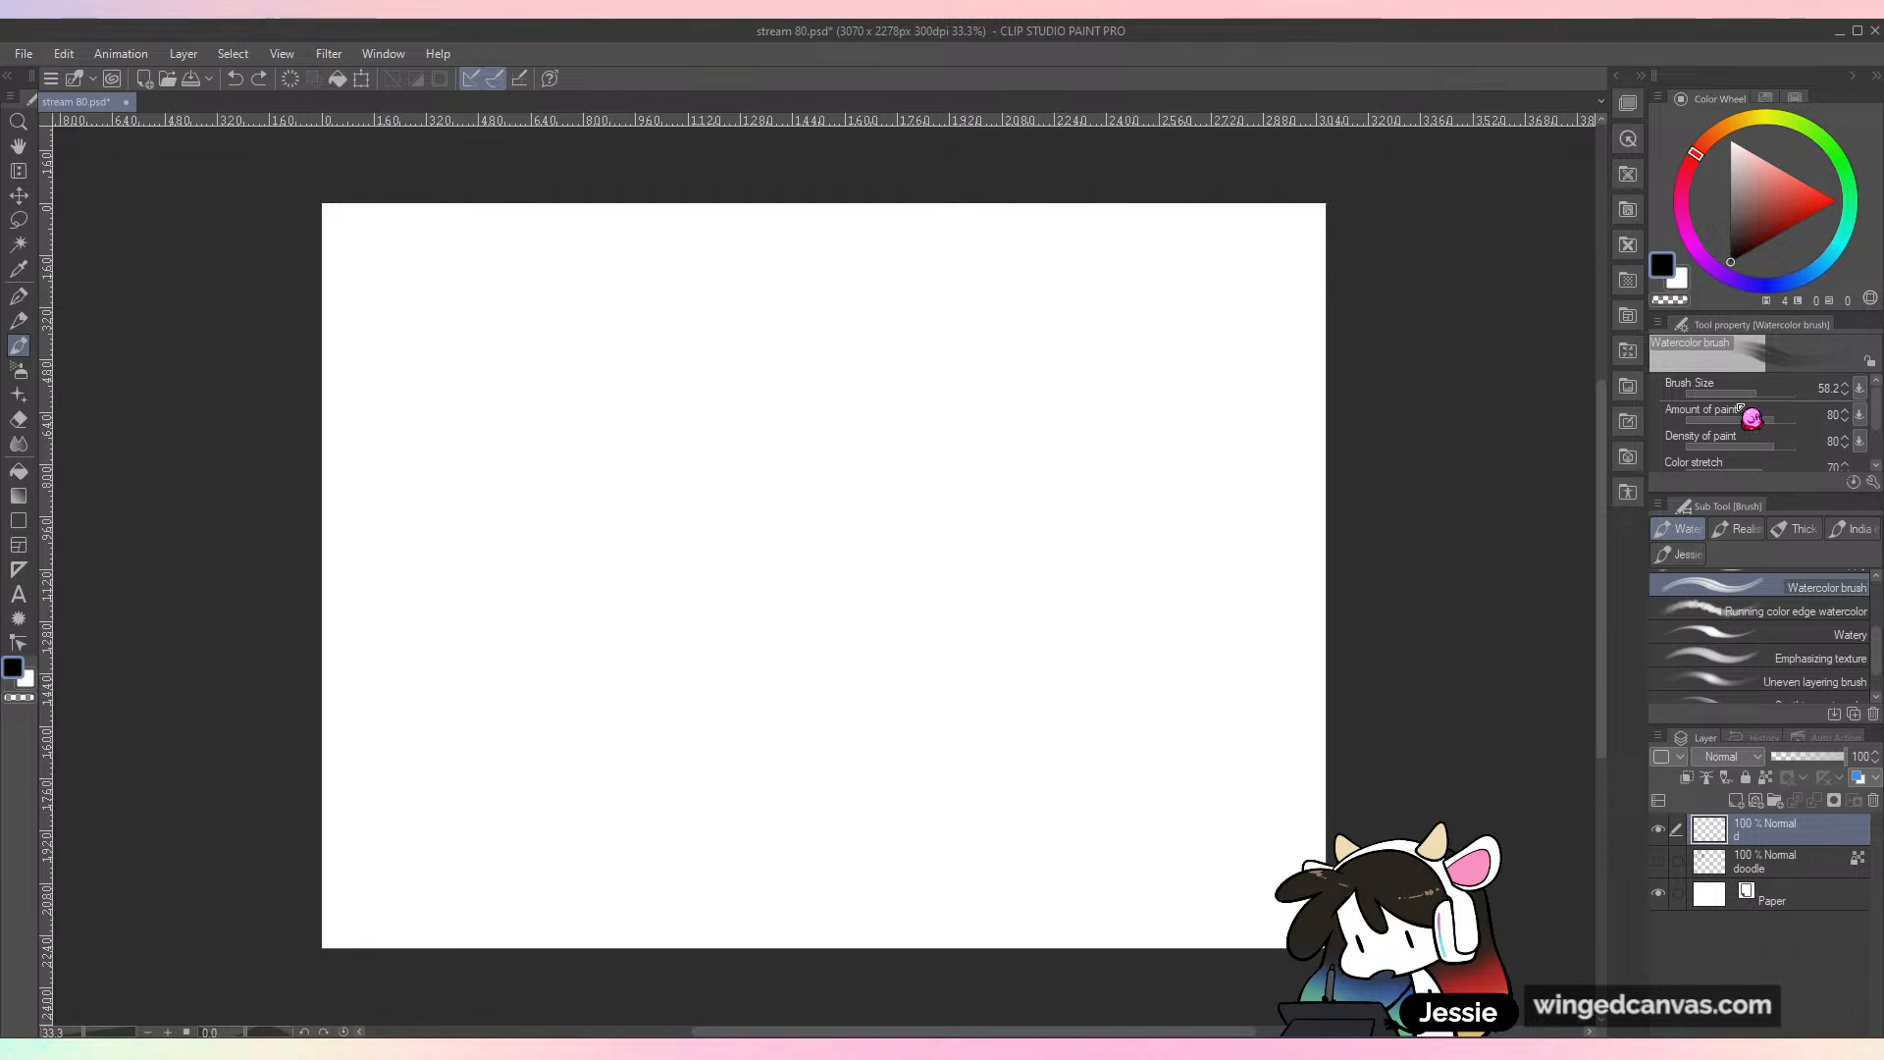
{"action": "left_click_drag", "start_coordinate": [966, 402], "coordinate": [1042, 535]}
{"action": "key", "text": "ctrl+z"}
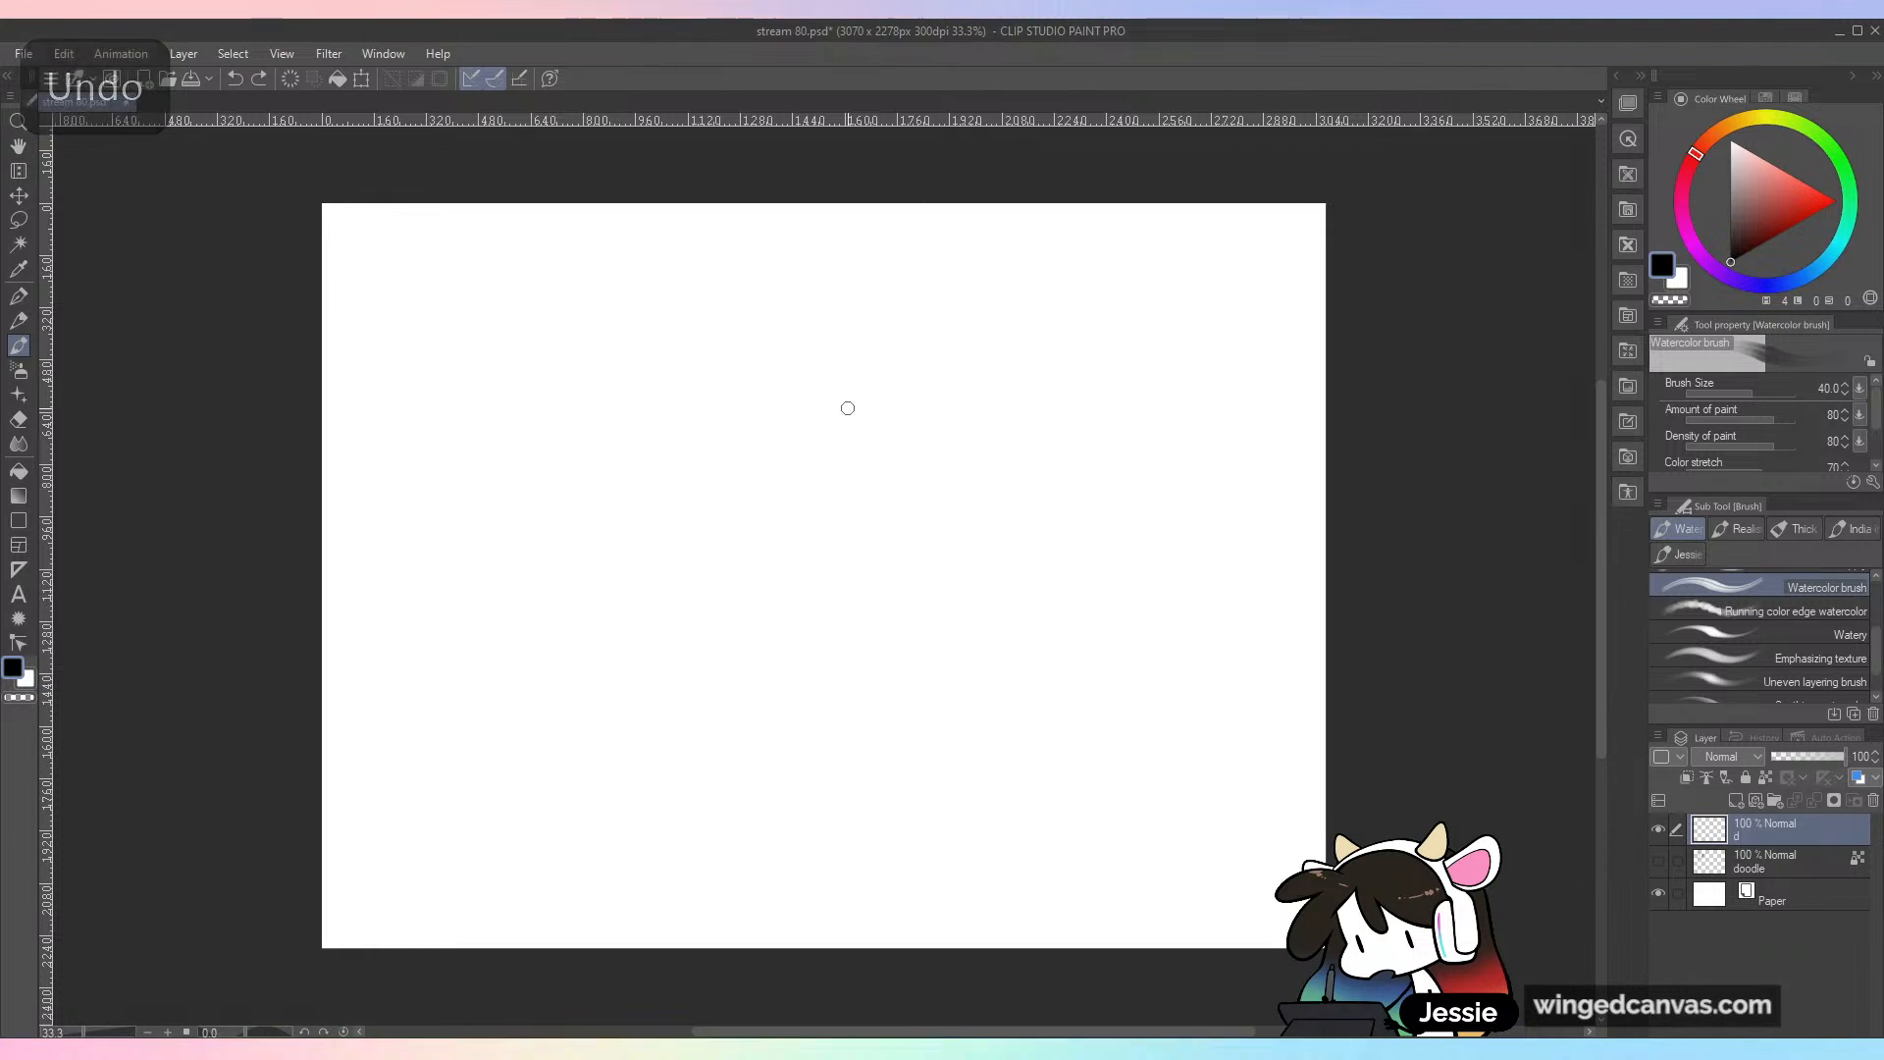
{"action": "left_click_drag", "start_coordinate": [895, 383], "coordinate": [962, 549]}
{"action": "key", "text": "ctrl+z"}
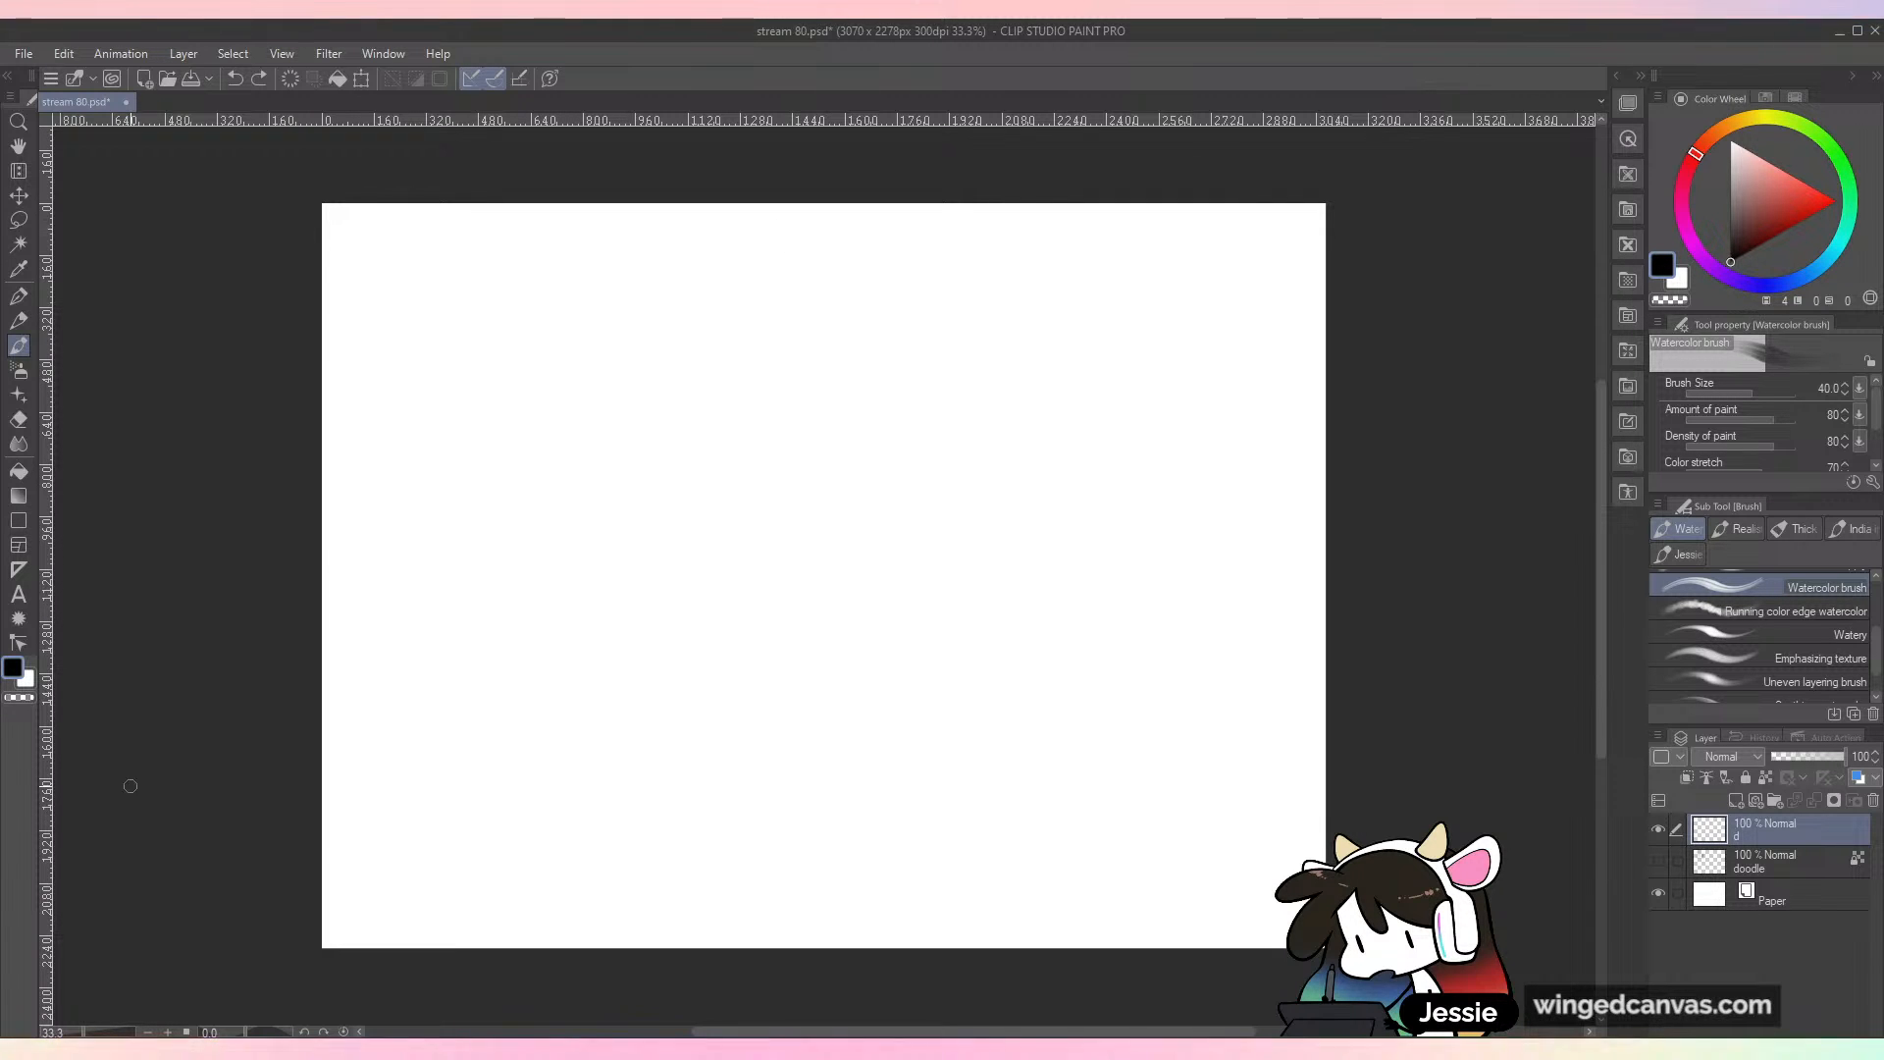
{"action": "left_click_drag", "start_coordinate": [734, 359], "coordinate": [662, 483]}
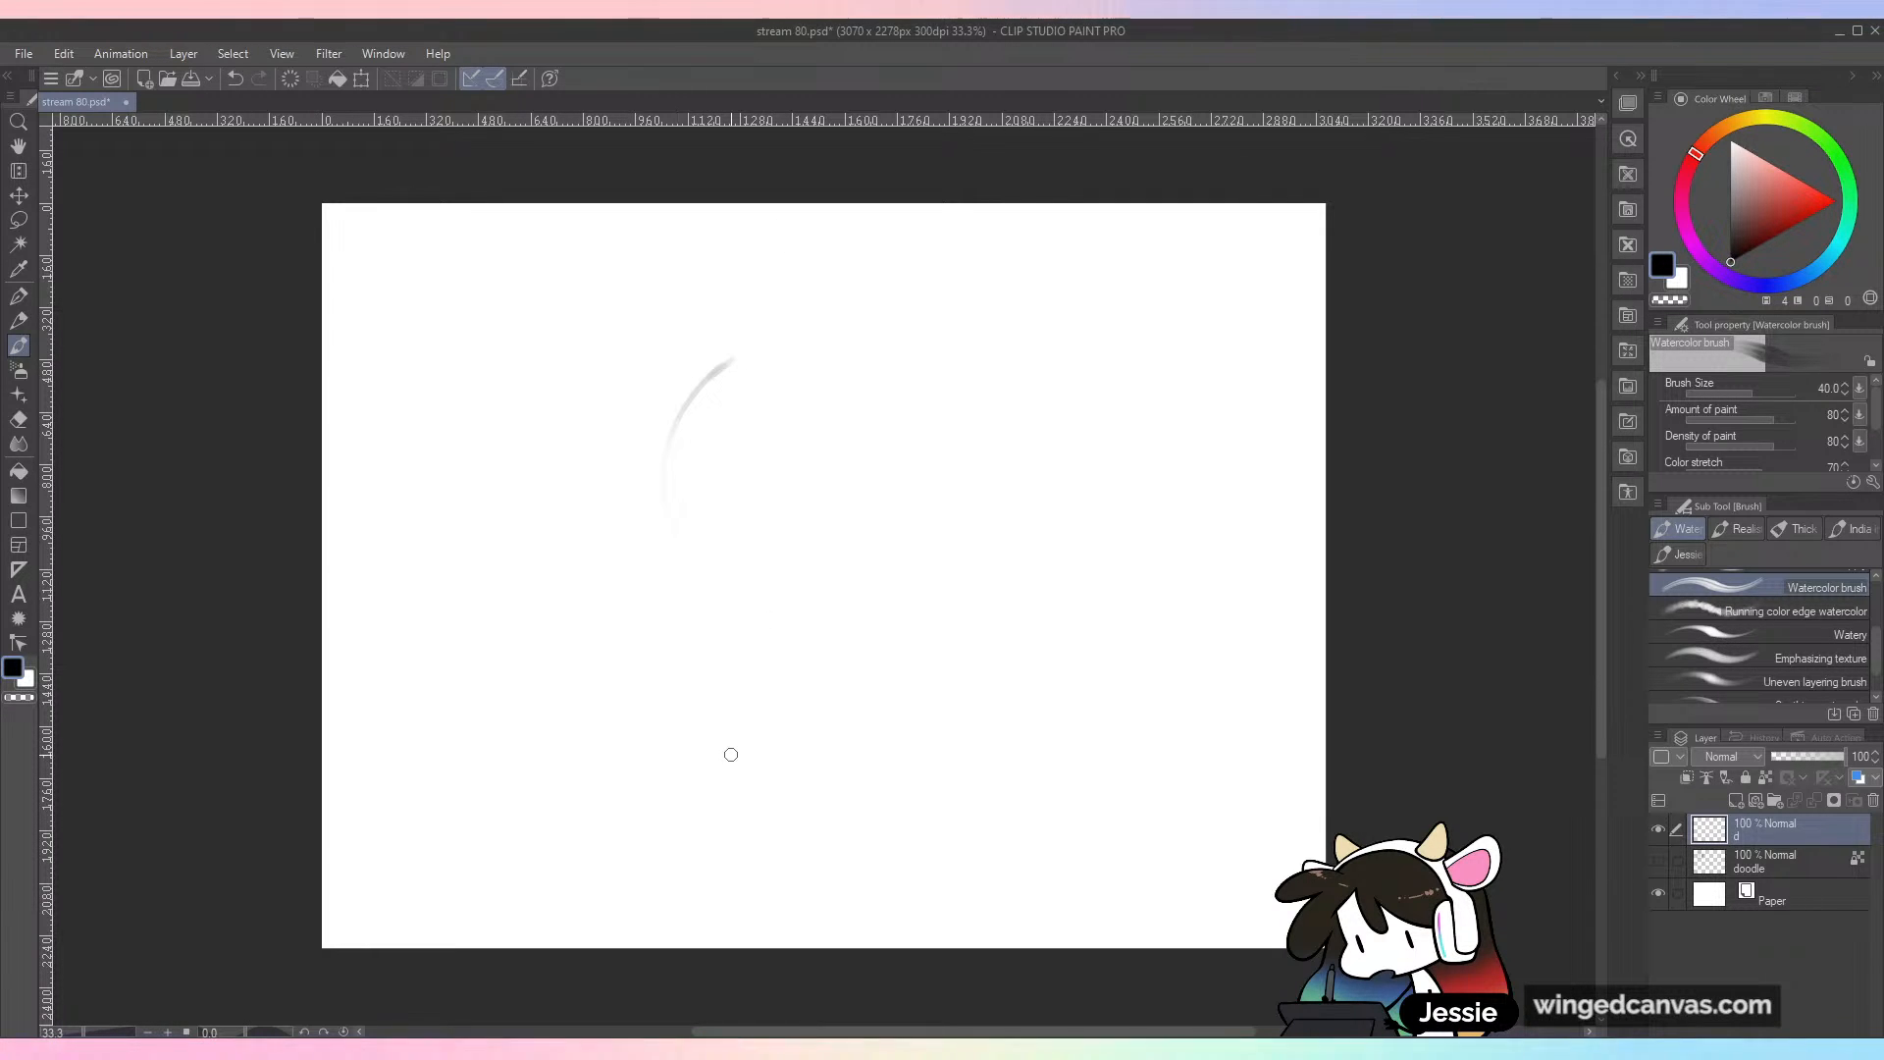
{"action": "key", "text": "ctrl+z"}
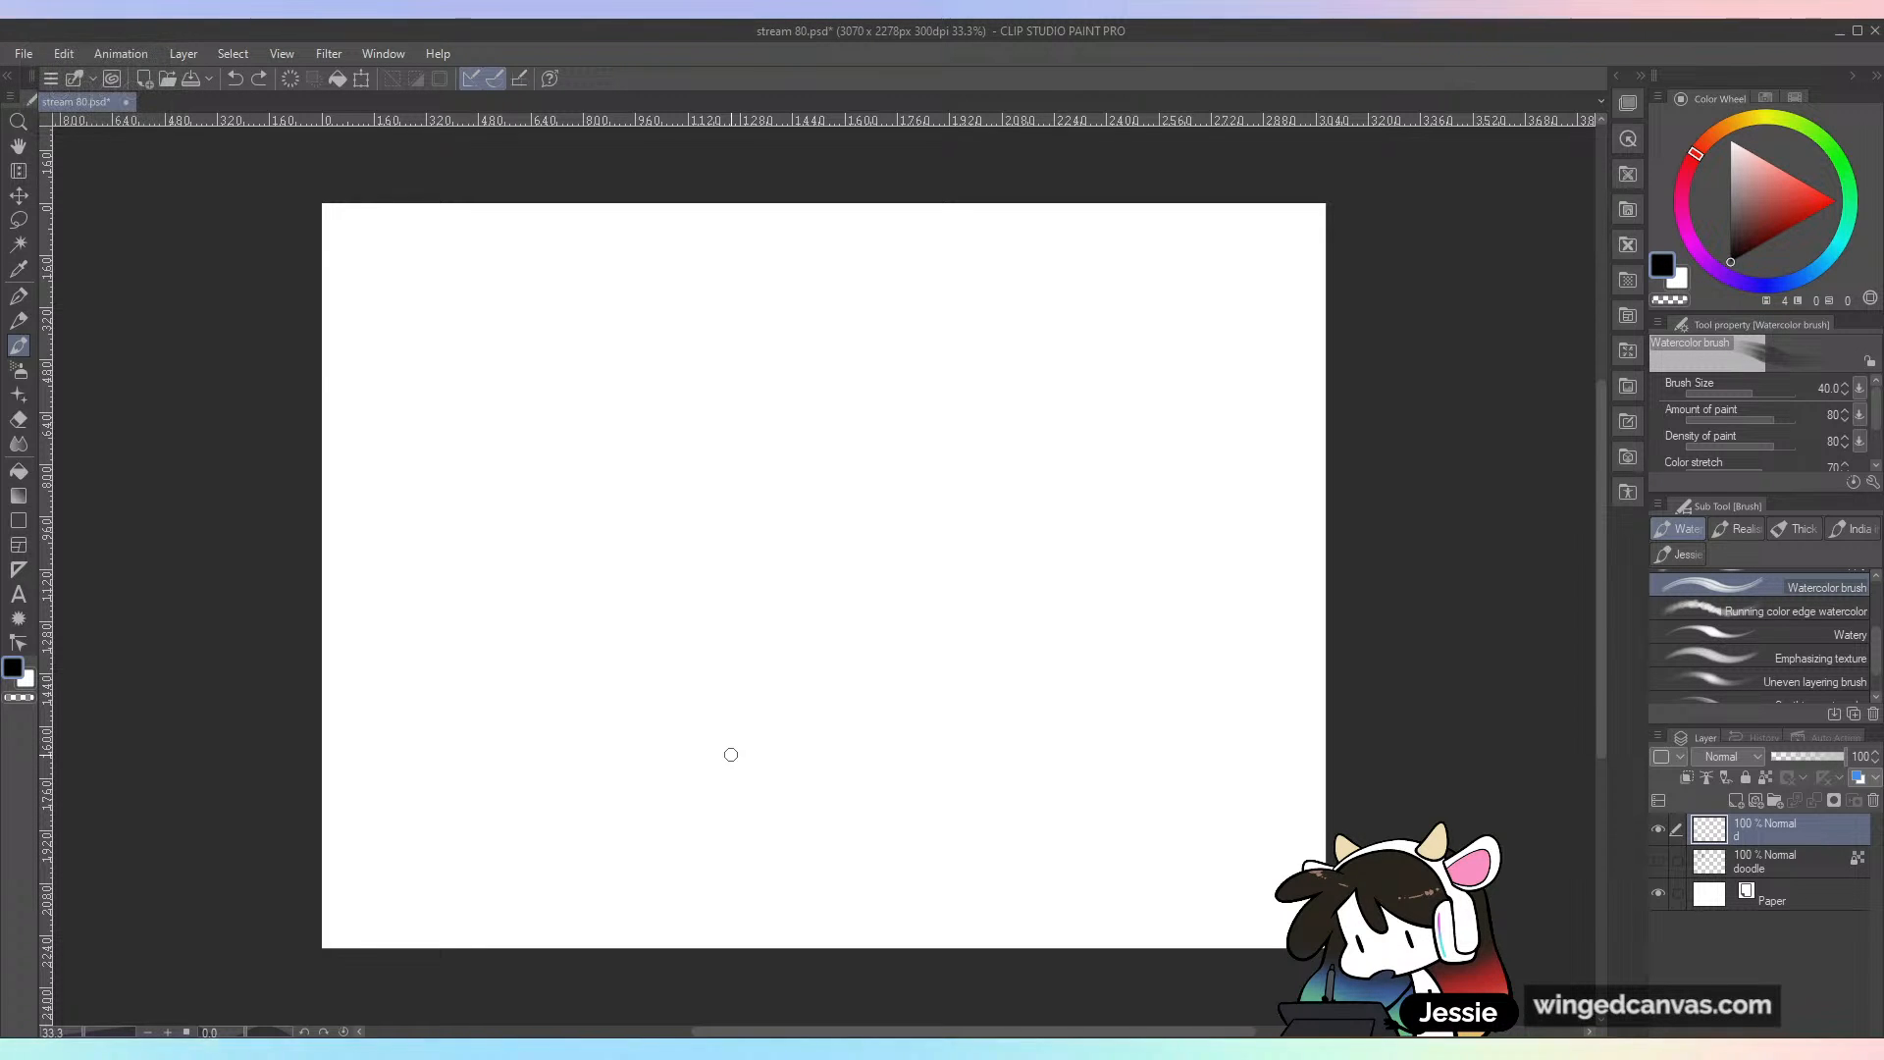
Step: Switch to the Dense watercolor brush, set its size to 20.1, and draw a short black zigzag
{"action": "left_click_drag", "start_coordinate": [1875, 648], "coordinate": [1881, 596]}
{"action": "left_click", "coordinate": [1727, 630]}
{"action": "left_click_drag", "start_coordinate": [820, 526], "coordinate": [917, 618]}
{"action": "key", "text": "ctrl+z"}
{"action": "left_click", "coordinate": [1748, 393]}
{"action": "left_click_drag", "start_coordinate": [732, 444], "coordinate": [782, 567]}
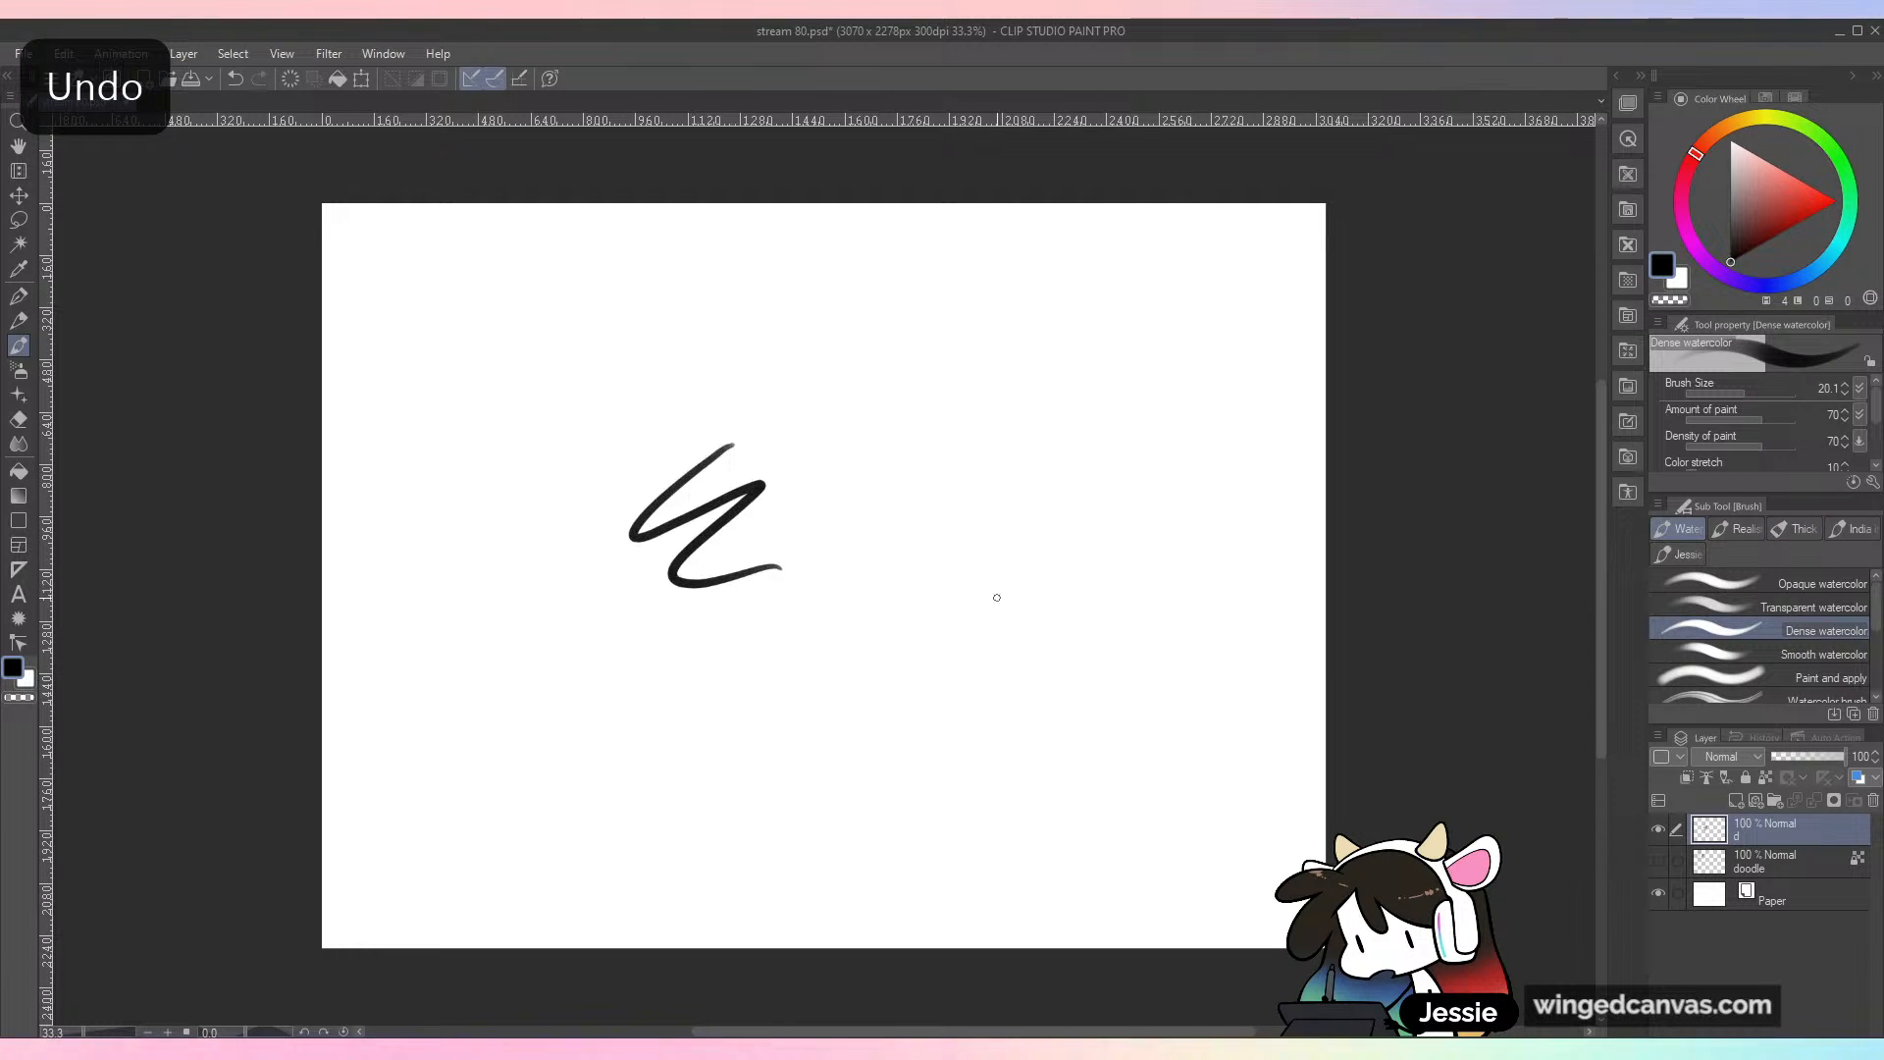
Step: Paint a white Dense watercolor stroke over the black zigzag and undo both strokes
{"action": "left_click", "coordinate": [1730, 142]}
{"action": "mouse_move", "coordinate": [746, 482]}
{"action": "left_mouse_down"}
{"action": "mouse_move", "coordinate": [724, 518]}
{"action": "mouse_move", "coordinate": [732, 576]}
{"action": "left_mouse_up"}
{"action": "key", "text": "ctrl+z"}
{"action": "key", "text": "ctrl+z"}
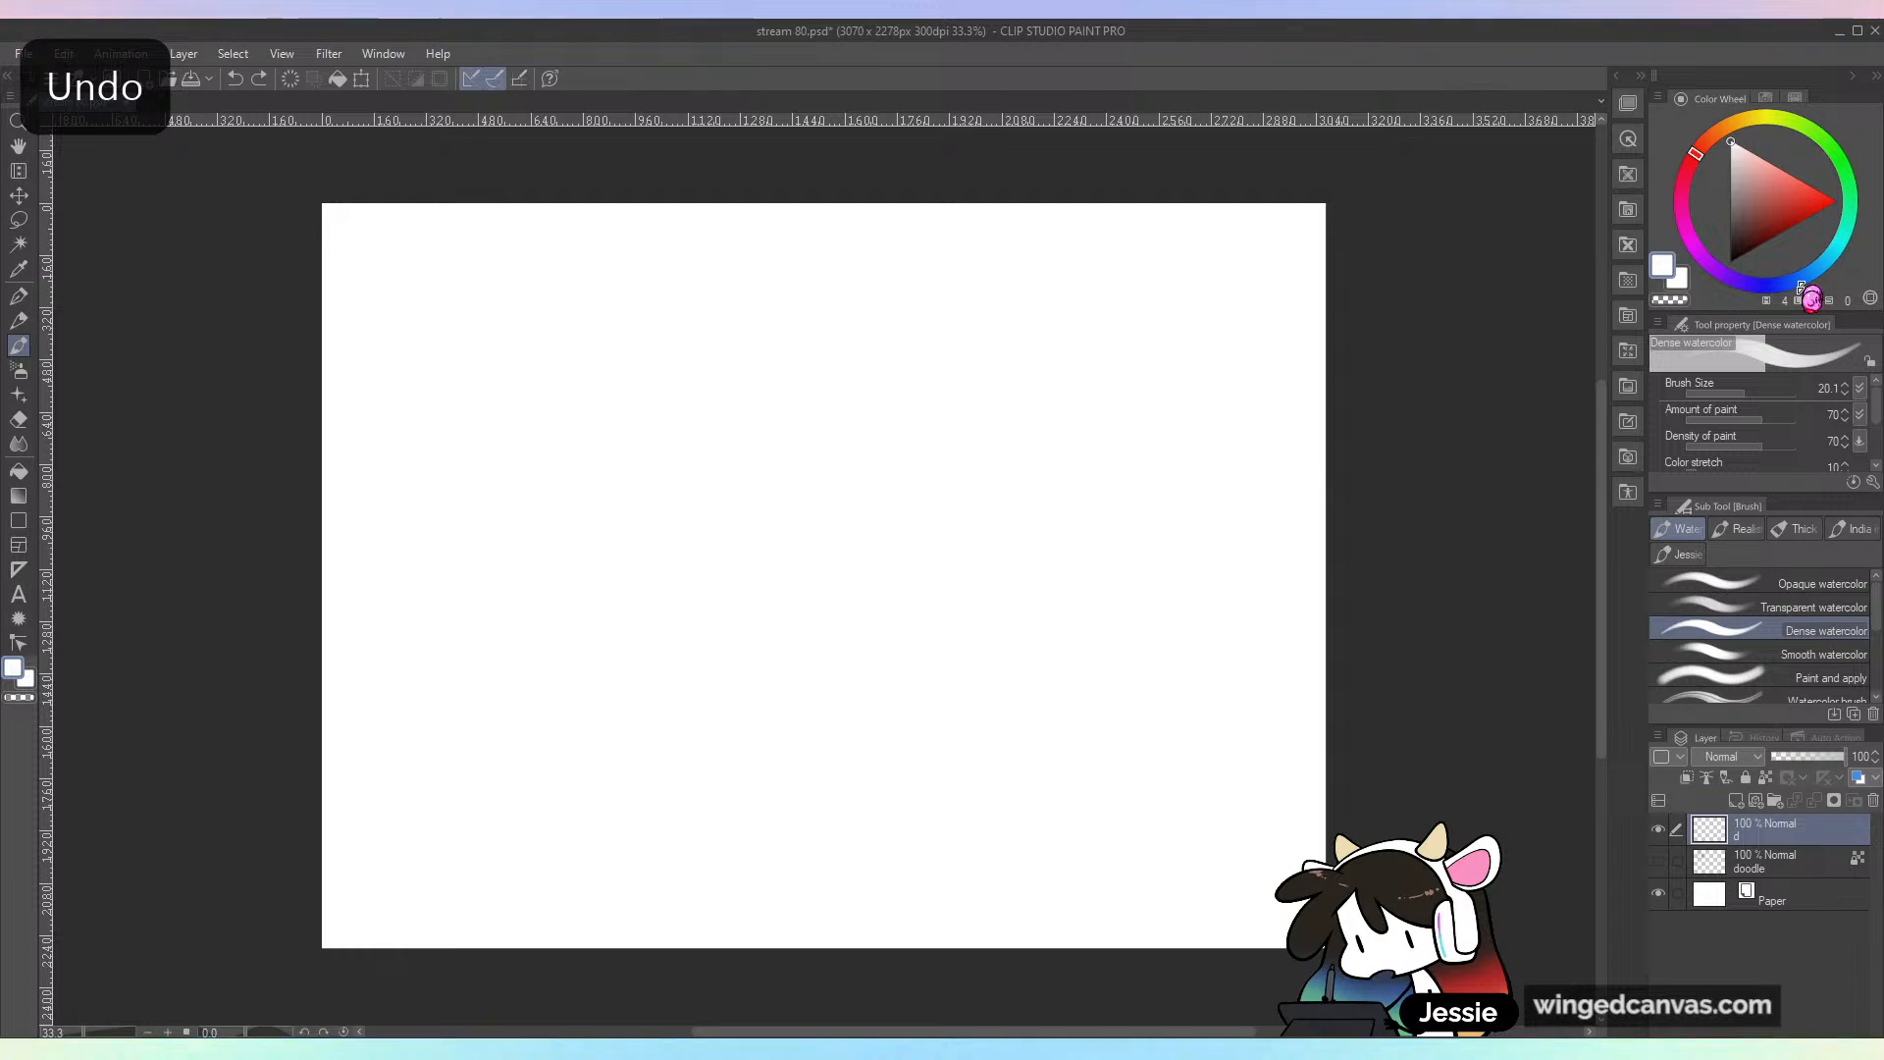
Step: Set the drawing color to a muted orange-brown
{"action": "left_click", "coordinate": [1722, 128]}
{"action": "left_click", "coordinate": [1756, 203]}
{"action": "left_click_drag", "start_coordinate": [1756, 203], "coordinate": [1753, 202]}
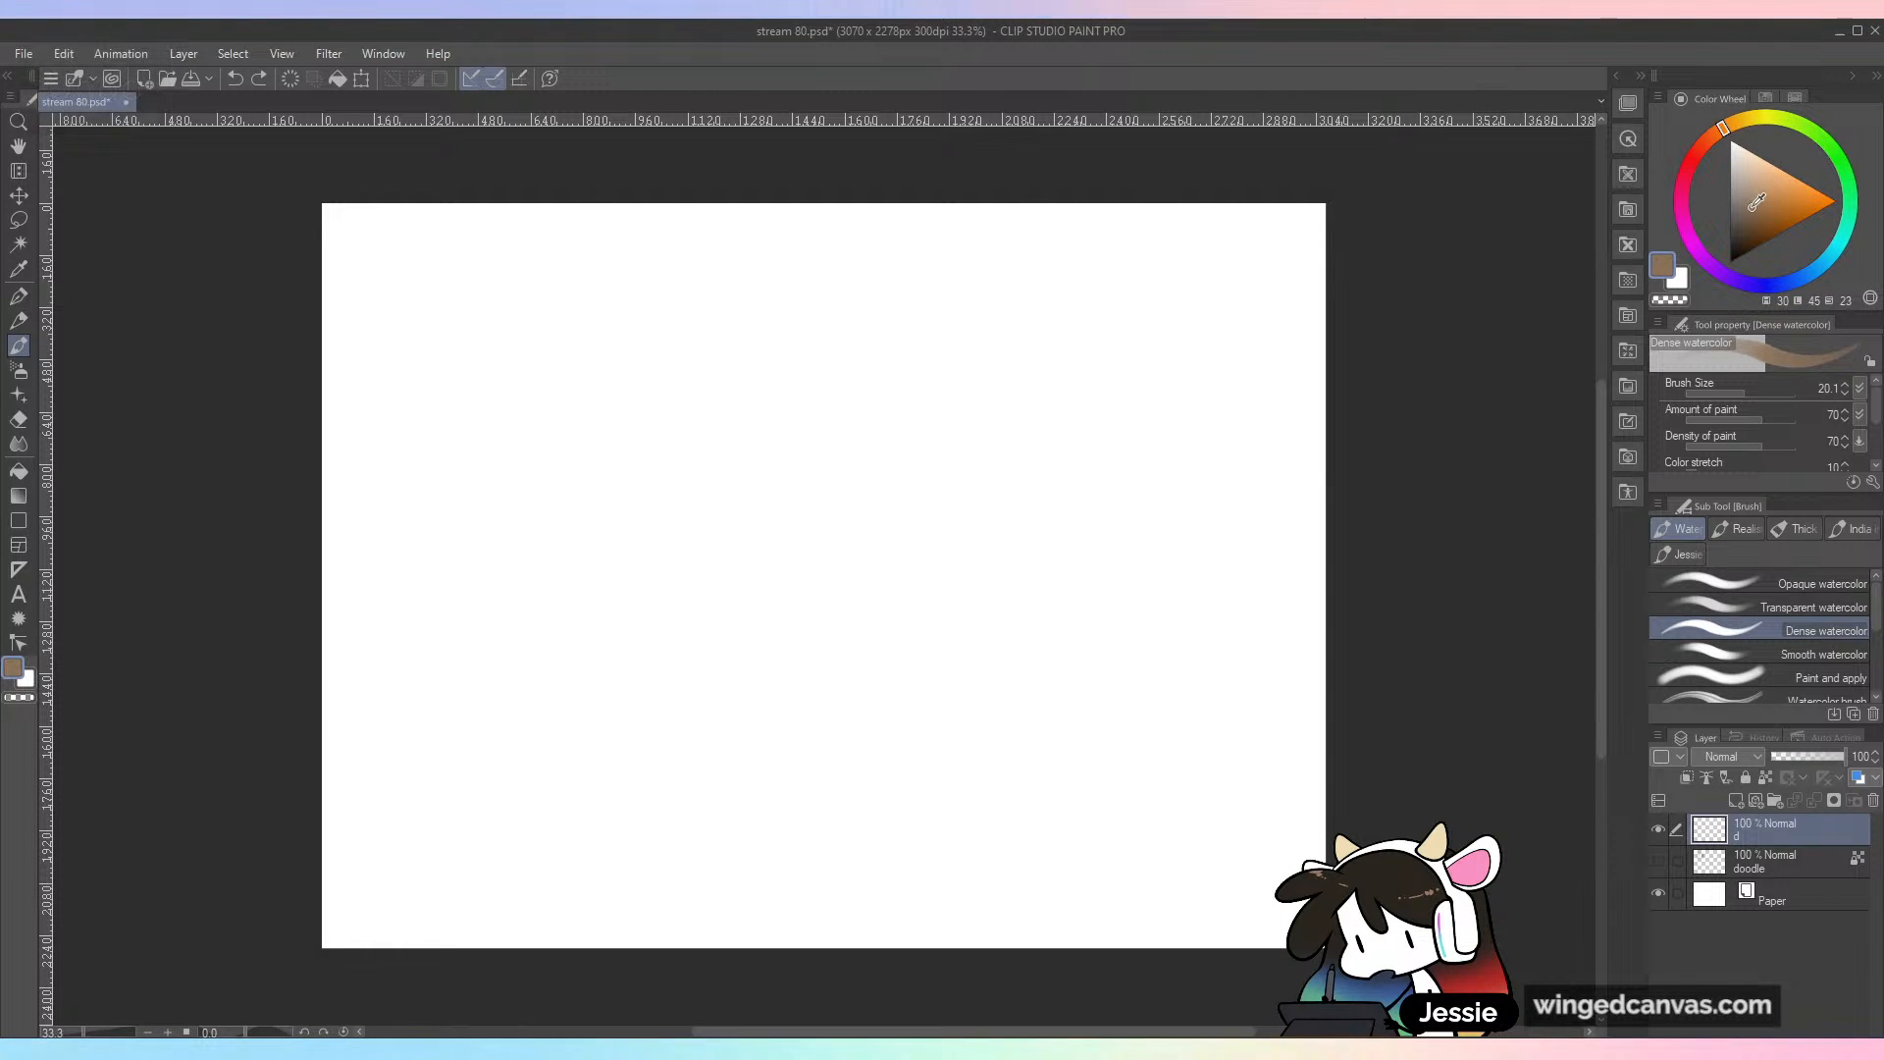
Step: Reduce the Dense watercolor brush to size 7.6, try a thin brown zigzag, and undo it
{"action": "left_click", "coordinate": [1732, 394]}
{"action": "left_click_drag", "start_coordinate": [854, 456], "coordinate": [898, 660]}
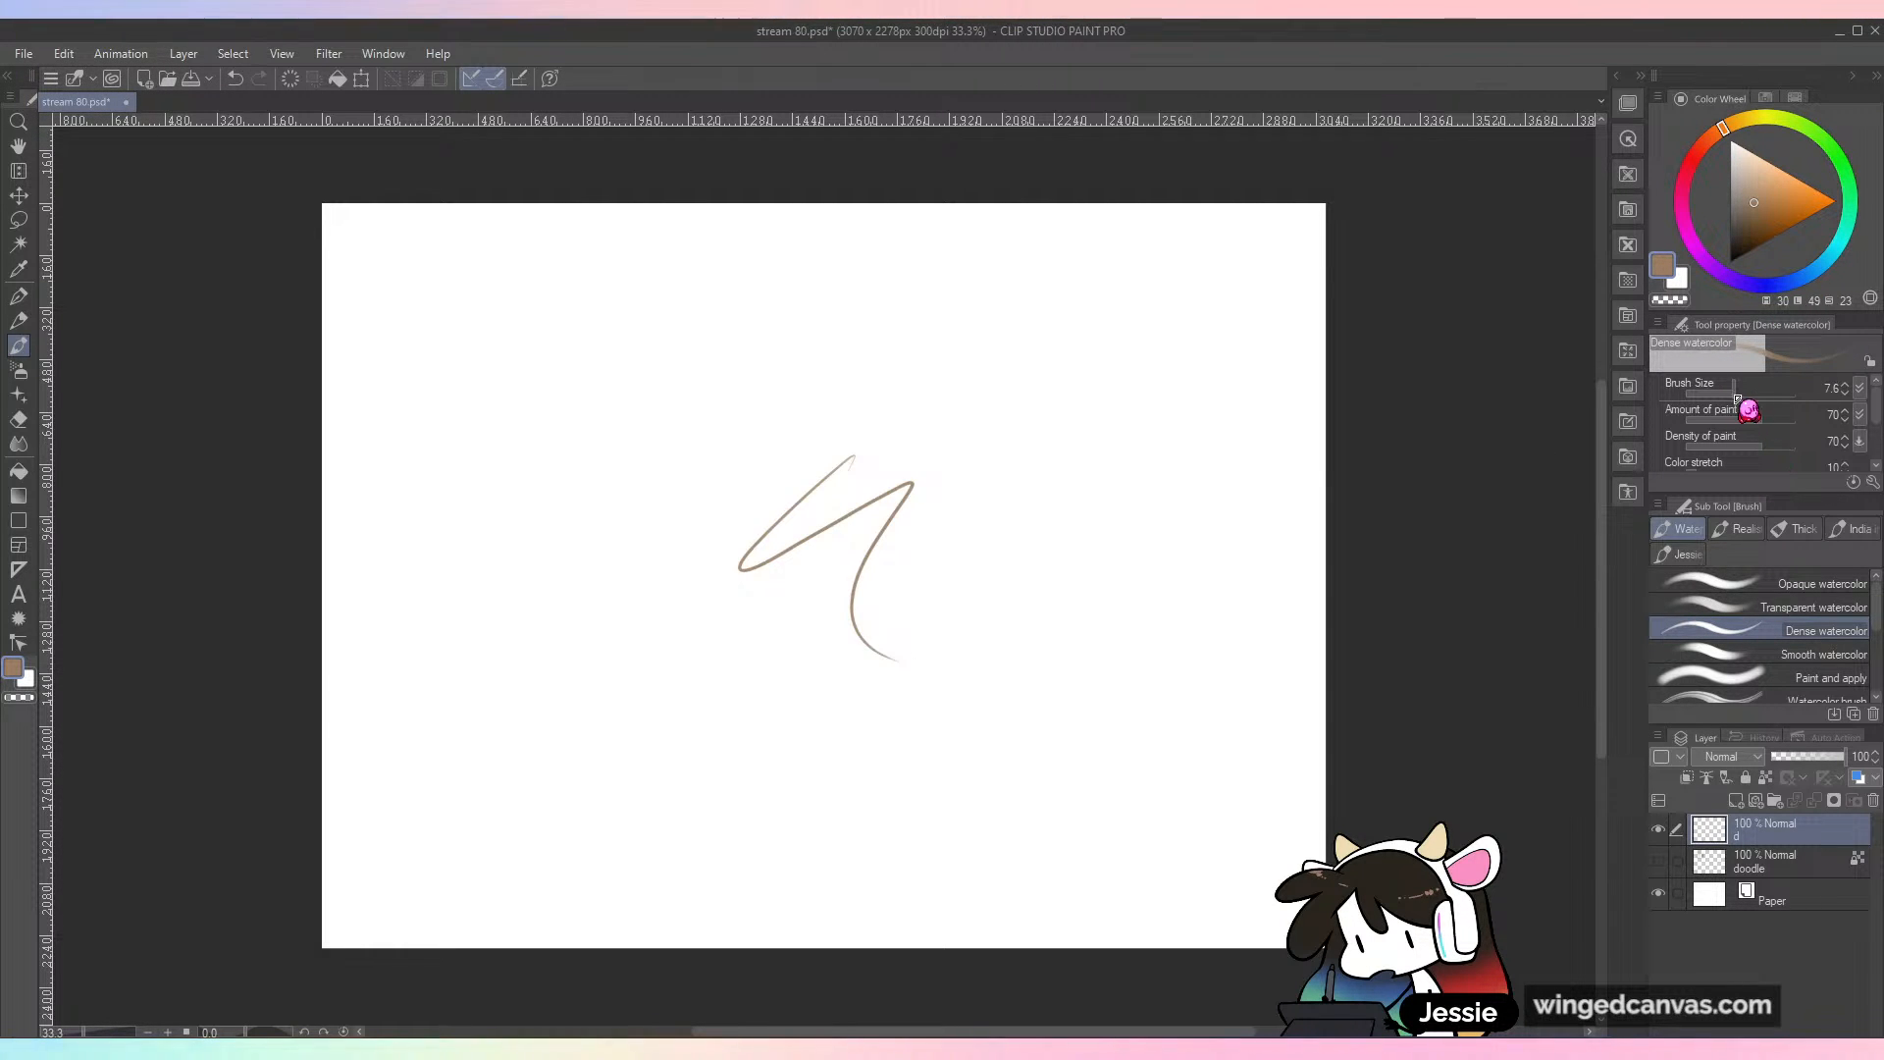
{"action": "key", "text": "ctrl+z"}
Step: Switch to the Transparent watercolor brush and try several brown strokes, including some at size 44.6, undoing each
{"action": "left_click", "coordinate": [1844, 608]}
{"action": "mouse_move", "coordinate": [863, 422]}
{"action": "left_mouse_down"}
{"action": "mouse_move", "coordinate": [706, 577]}
{"action": "mouse_move", "coordinate": [863, 706]}
{"action": "left_mouse_up"}
{"action": "key", "text": "ctrl+z"}
{"action": "mouse_move", "coordinate": [721, 481]}
{"action": "left_mouse_down"}
{"action": "mouse_move", "coordinate": [757, 488]}
{"action": "mouse_move", "coordinate": [731, 590]}
{"action": "left_mouse_up"}
{"action": "key", "text": "ctrl+z"}
{"action": "left_click", "coordinate": [1752, 393]}
{"action": "left_click_drag", "start_coordinate": [825, 507], "coordinate": [861, 622]}
{"action": "key", "text": "ctrl+z"}
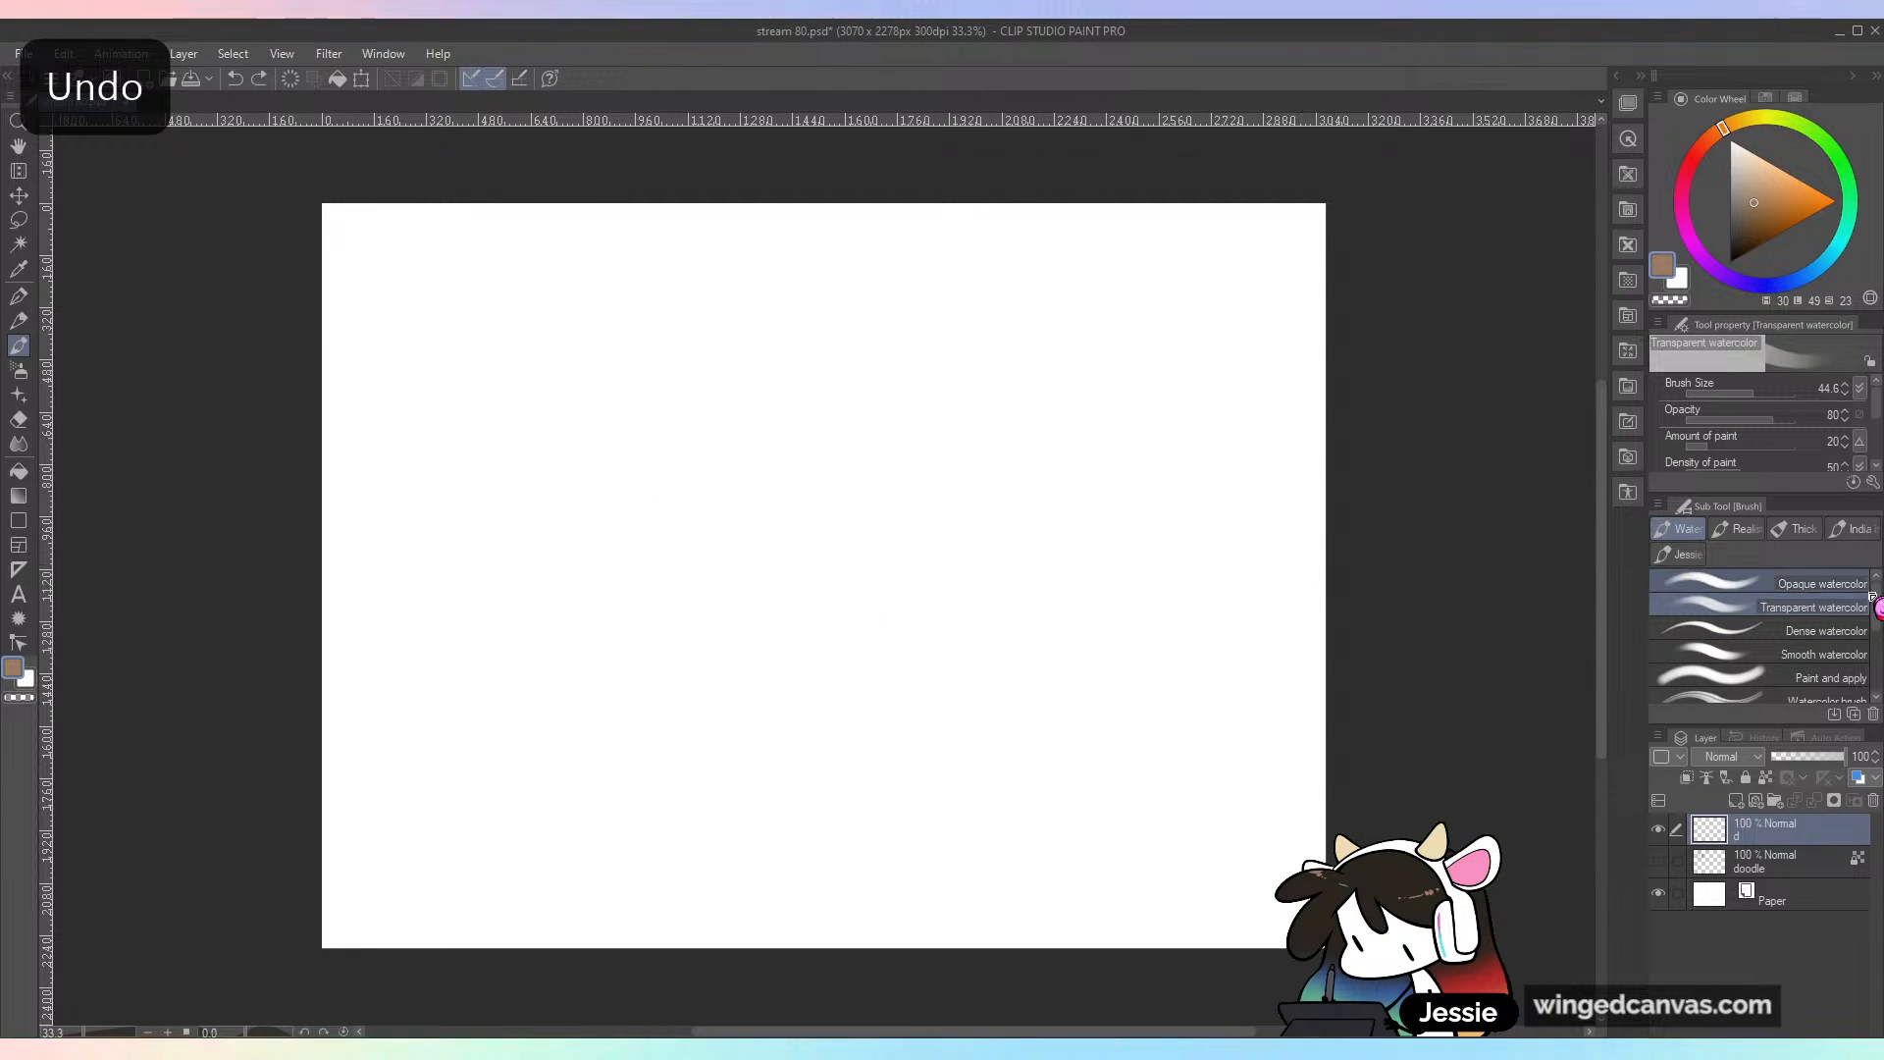
Step: Return to the Watercolor brush, test and undo a stroke, then set the size to 22 and a darker brown
{"action": "left_click", "coordinate": [1826, 700]}
{"action": "mouse_move", "coordinate": [736, 501]}
{"action": "left_mouse_down"}
{"action": "mouse_move", "coordinate": [732, 575]}
{"action": "mouse_move", "coordinate": [897, 677]}
{"action": "left_mouse_up"}
{"action": "key", "text": "ctrl+z"}
{"action": "left_click", "coordinate": [1751, 393]}
{"action": "left_click", "coordinate": [1745, 221]}
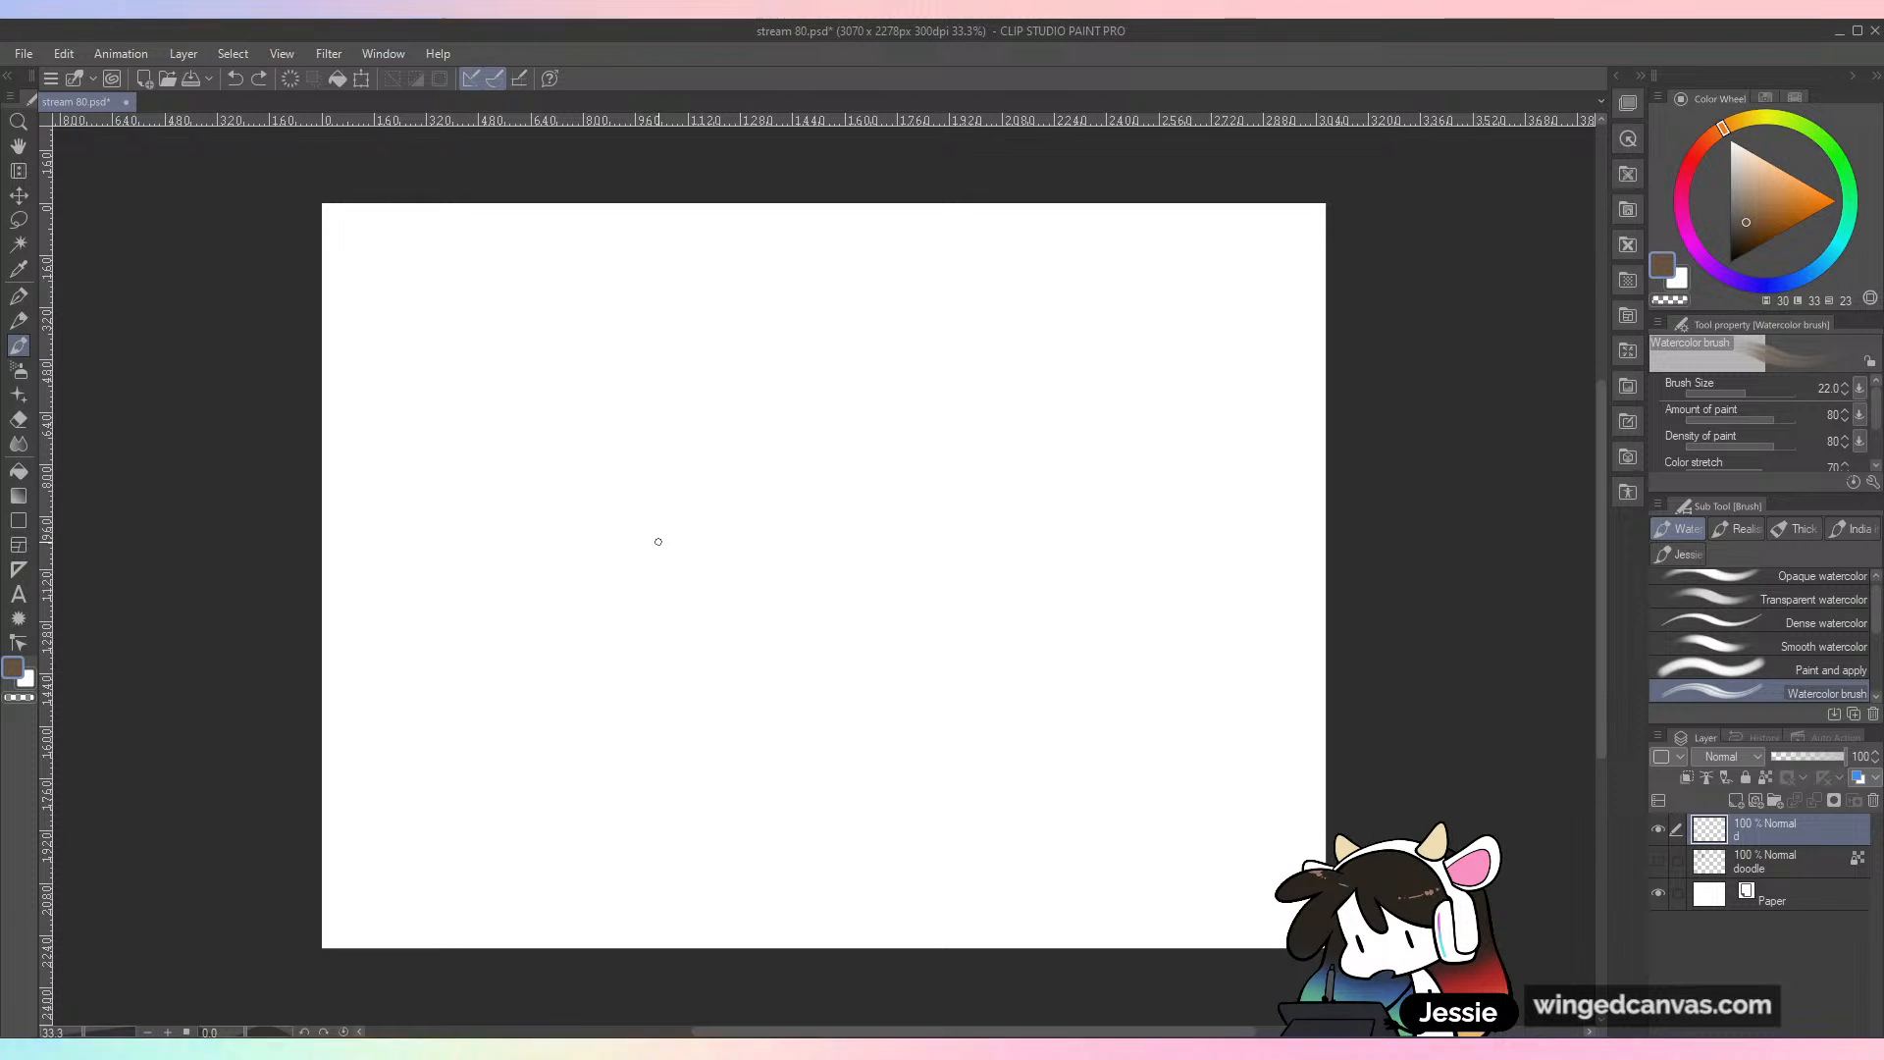
Step: Sketch a round head with light overlapping strokes and curved vertical and horizontal face guidelines
{"action": "mouse_move", "coordinate": [664, 520]}
{"action": "left_mouse_down"}
{"action": "mouse_move", "coordinate": [605, 559]}
{"action": "mouse_move", "coordinate": [600, 680]}
{"action": "left_mouse_up"}
{"action": "left_click_drag", "start_coordinate": [618, 549], "coordinate": [723, 520]}
{"action": "mouse_move", "coordinate": [600, 568]}
{"action": "left_mouse_down"}
{"action": "mouse_move", "coordinate": [657, 713]}
{"action": "mouse_move", "coordinate": [815, 603]}
{"action": "left_mouse_up"}
{"action": "left_click_drag", "start_coordinate": [700, 525], "coordinate": [644, 726]}
{"action": "key", "text": "ctrl+z"}
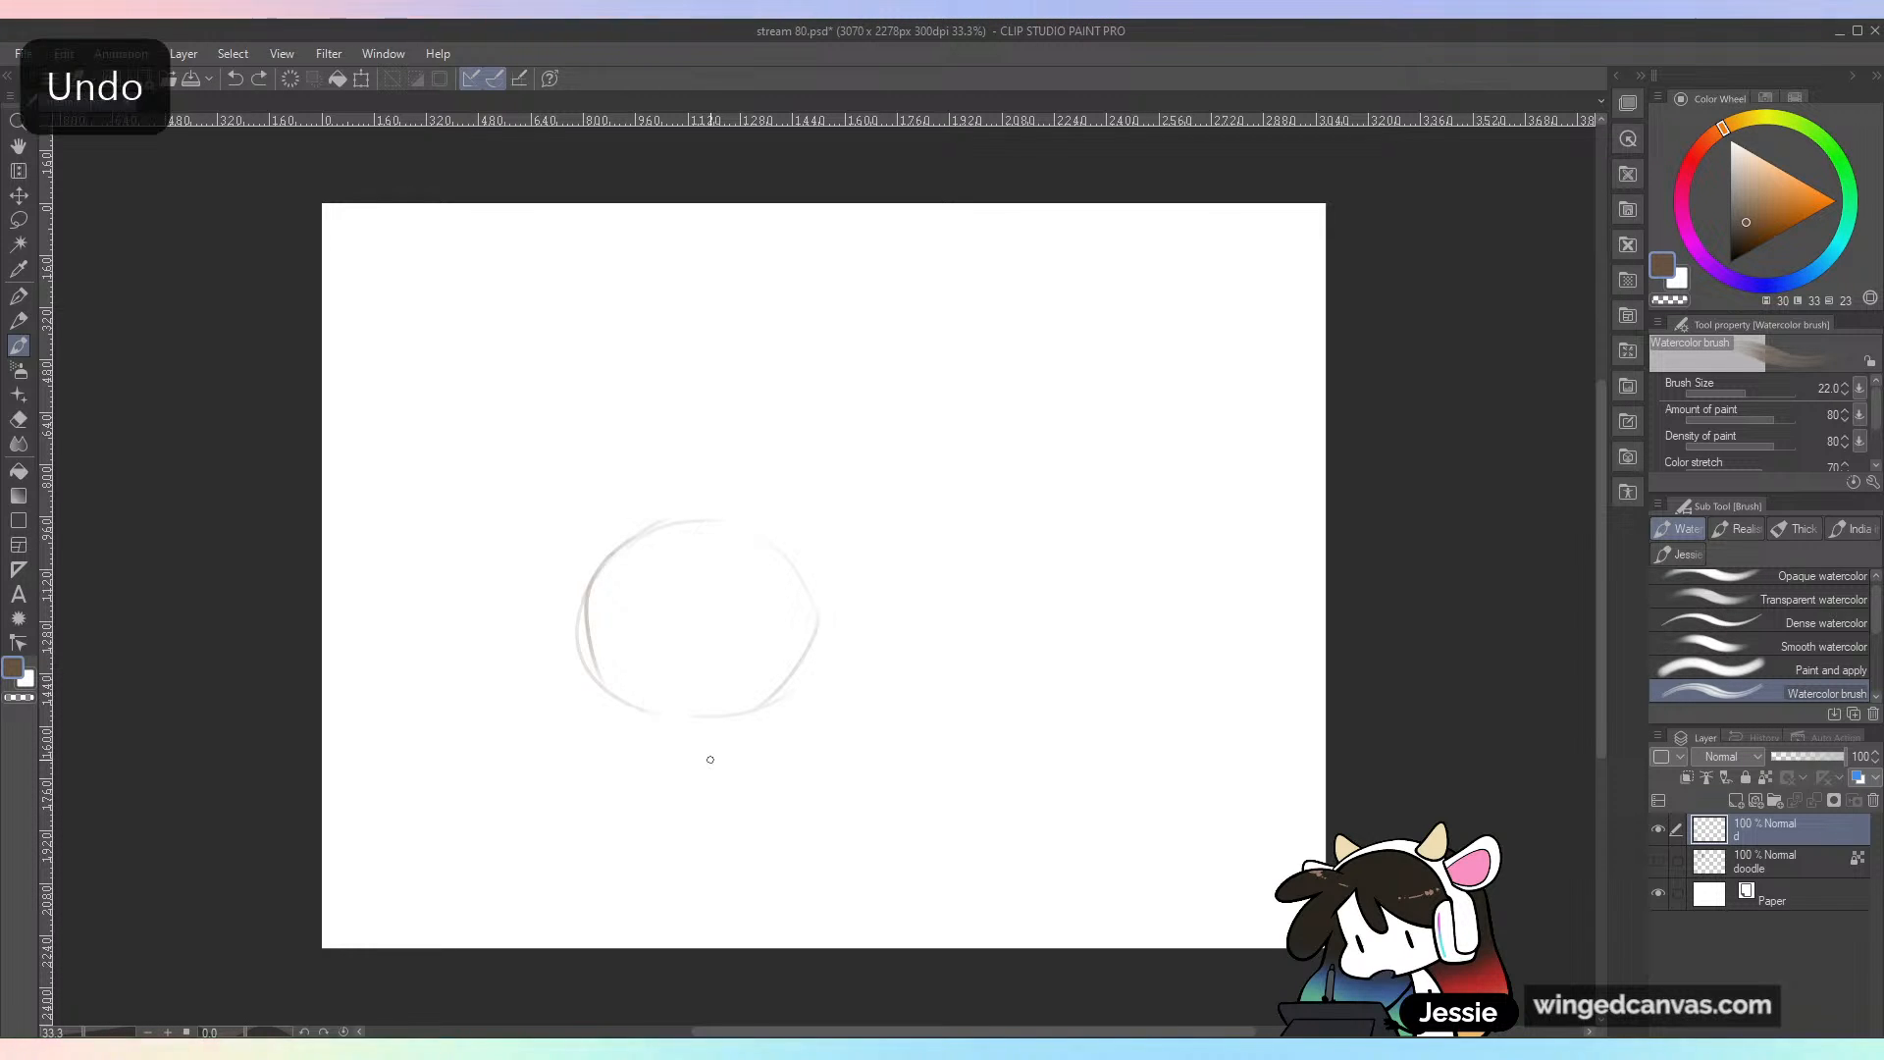
{"action": "left_click_drag", "start_coordinate": [702, 524], "coordinate": [643, 718]}
{"action": "left_click_drag", "start_coordinate": [590, 595], "coordinate": [754, 588]}
Step: Sketch the outline of a tall pointed ear rising from the upper left of the head
{"action": "left_click_drag", "start_coordinate": [691, 515], "coordinate": [639, 355]}
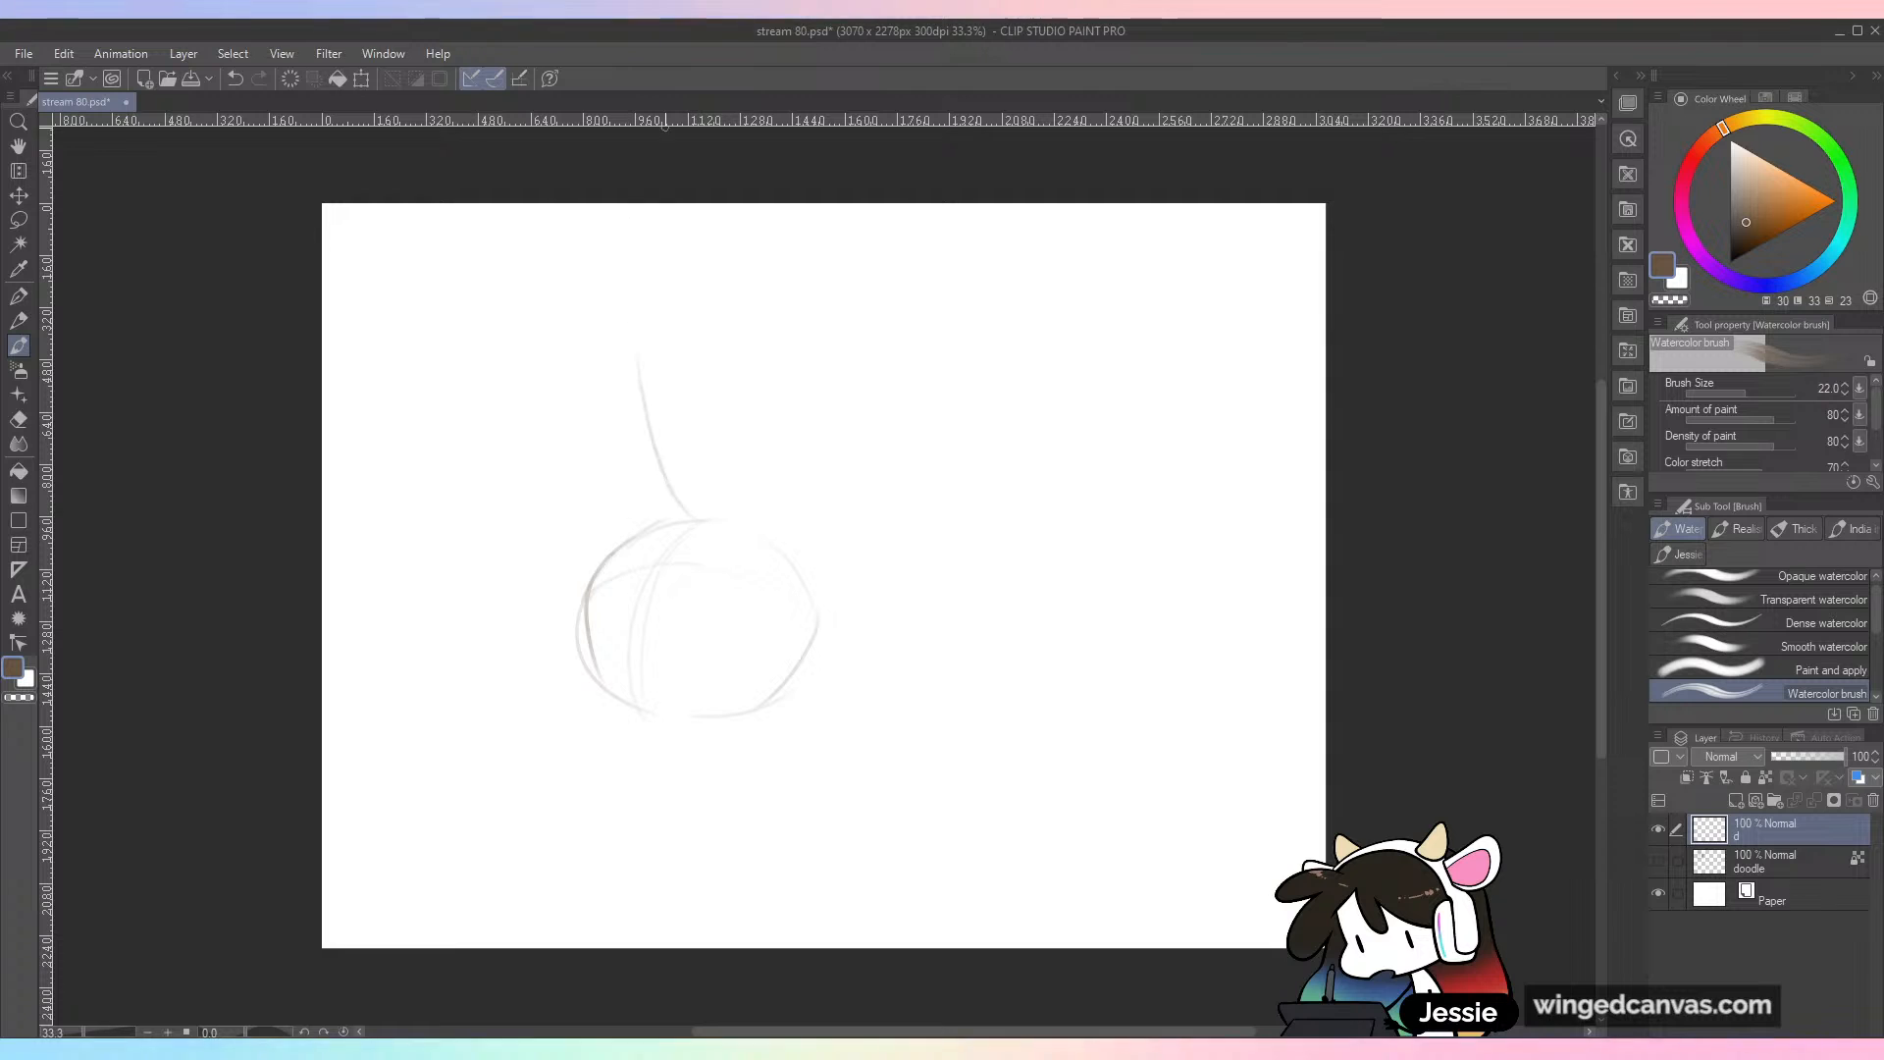
{"action": "left_click_drag", "start_coordinate": [586, 247], "coordinate": [638, 355]}
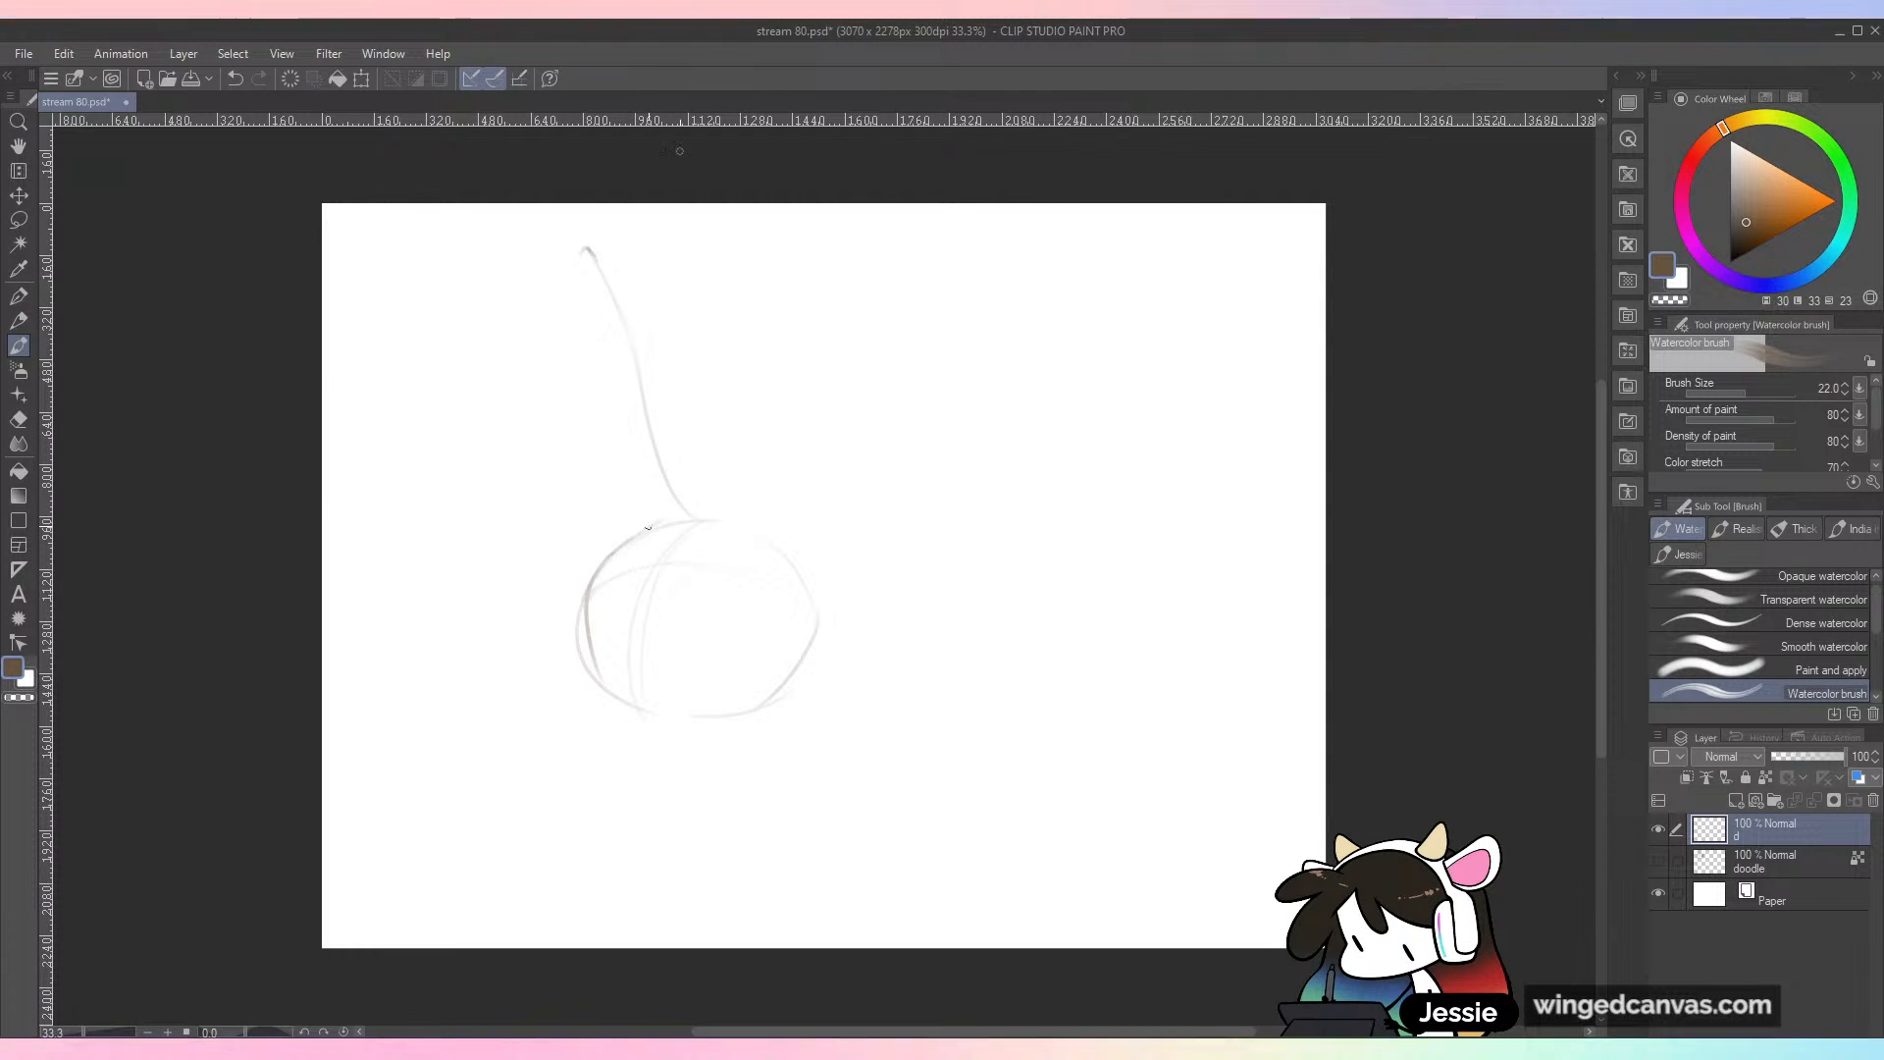
{"action": "left_click_drag", "start_coordinate": [581, 252], "coordinate": [579, 312]}
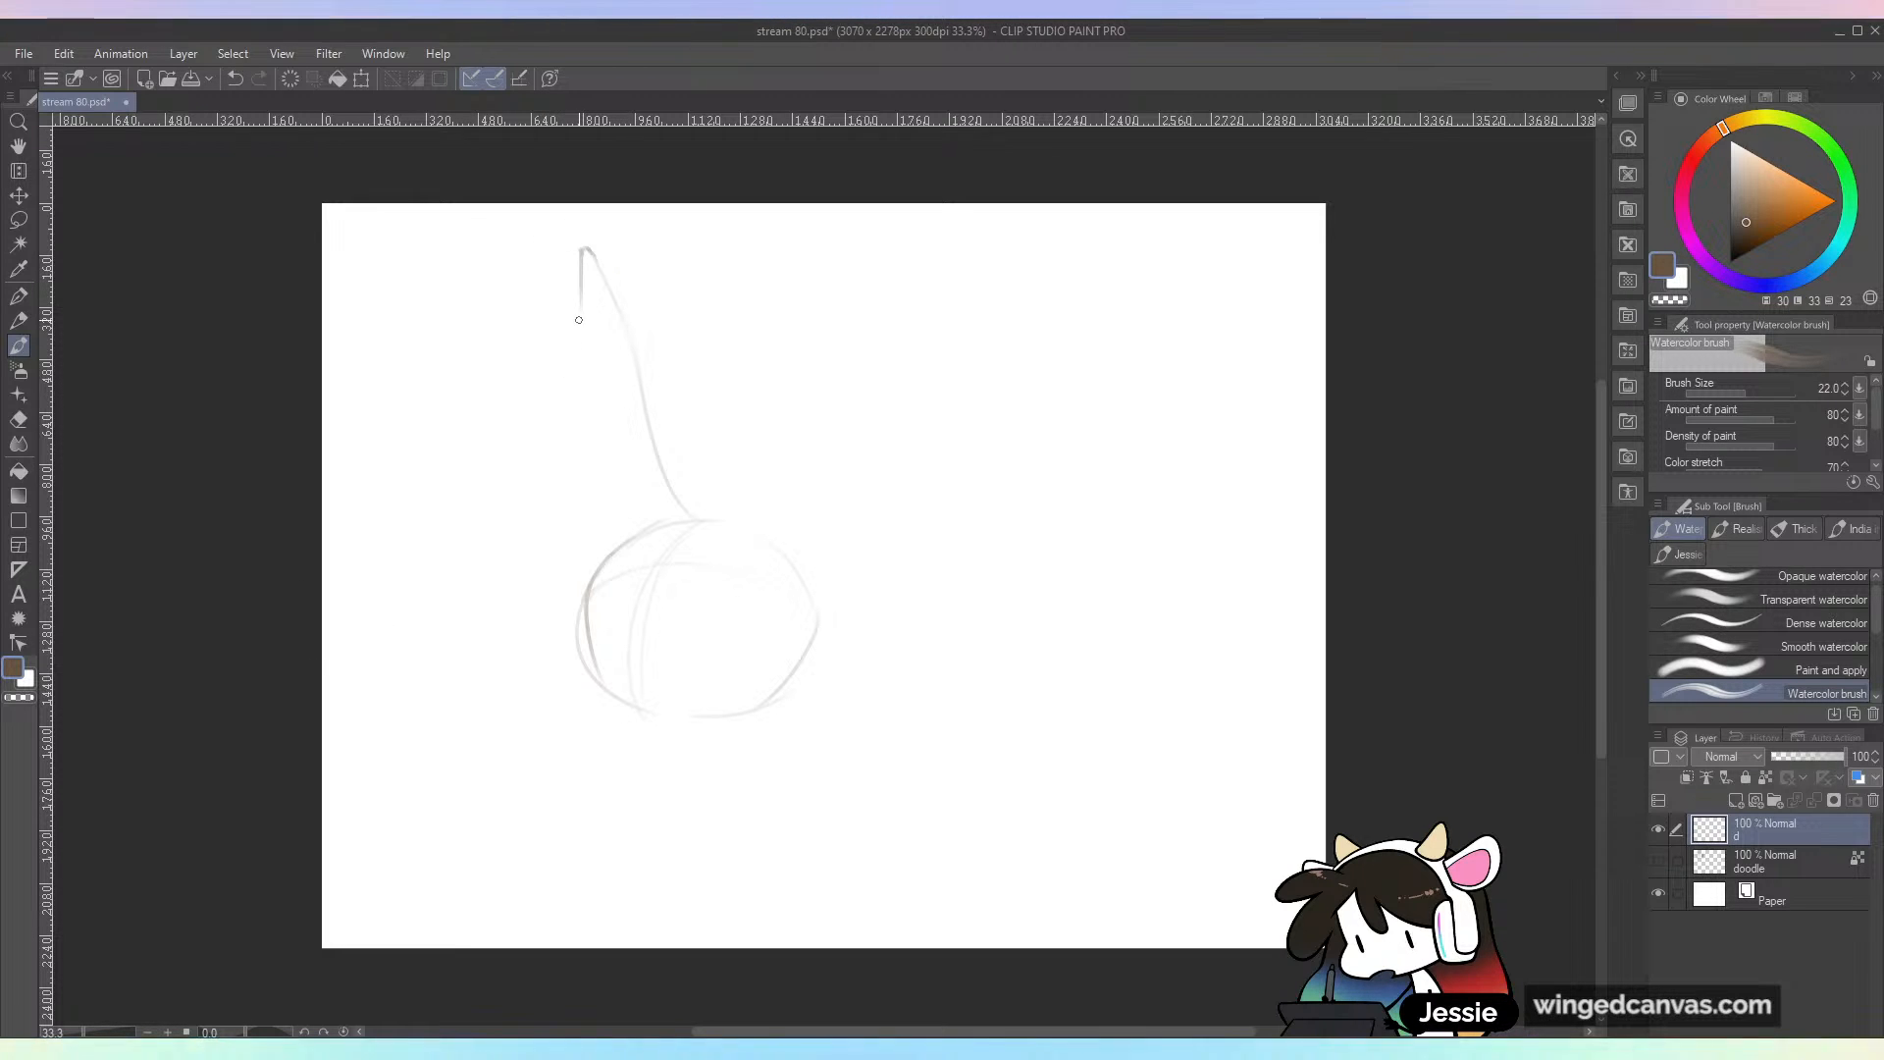
{"action": "mouse_move", "coordinate": [540, 428]}
{"action": "left_mouse_down"}
{"action": "mouse_move", "coordinate": [575, 522]}
{"action": "mouse_move", "coordinate": [643, 523]}
{"action": "left_mouse_up"}
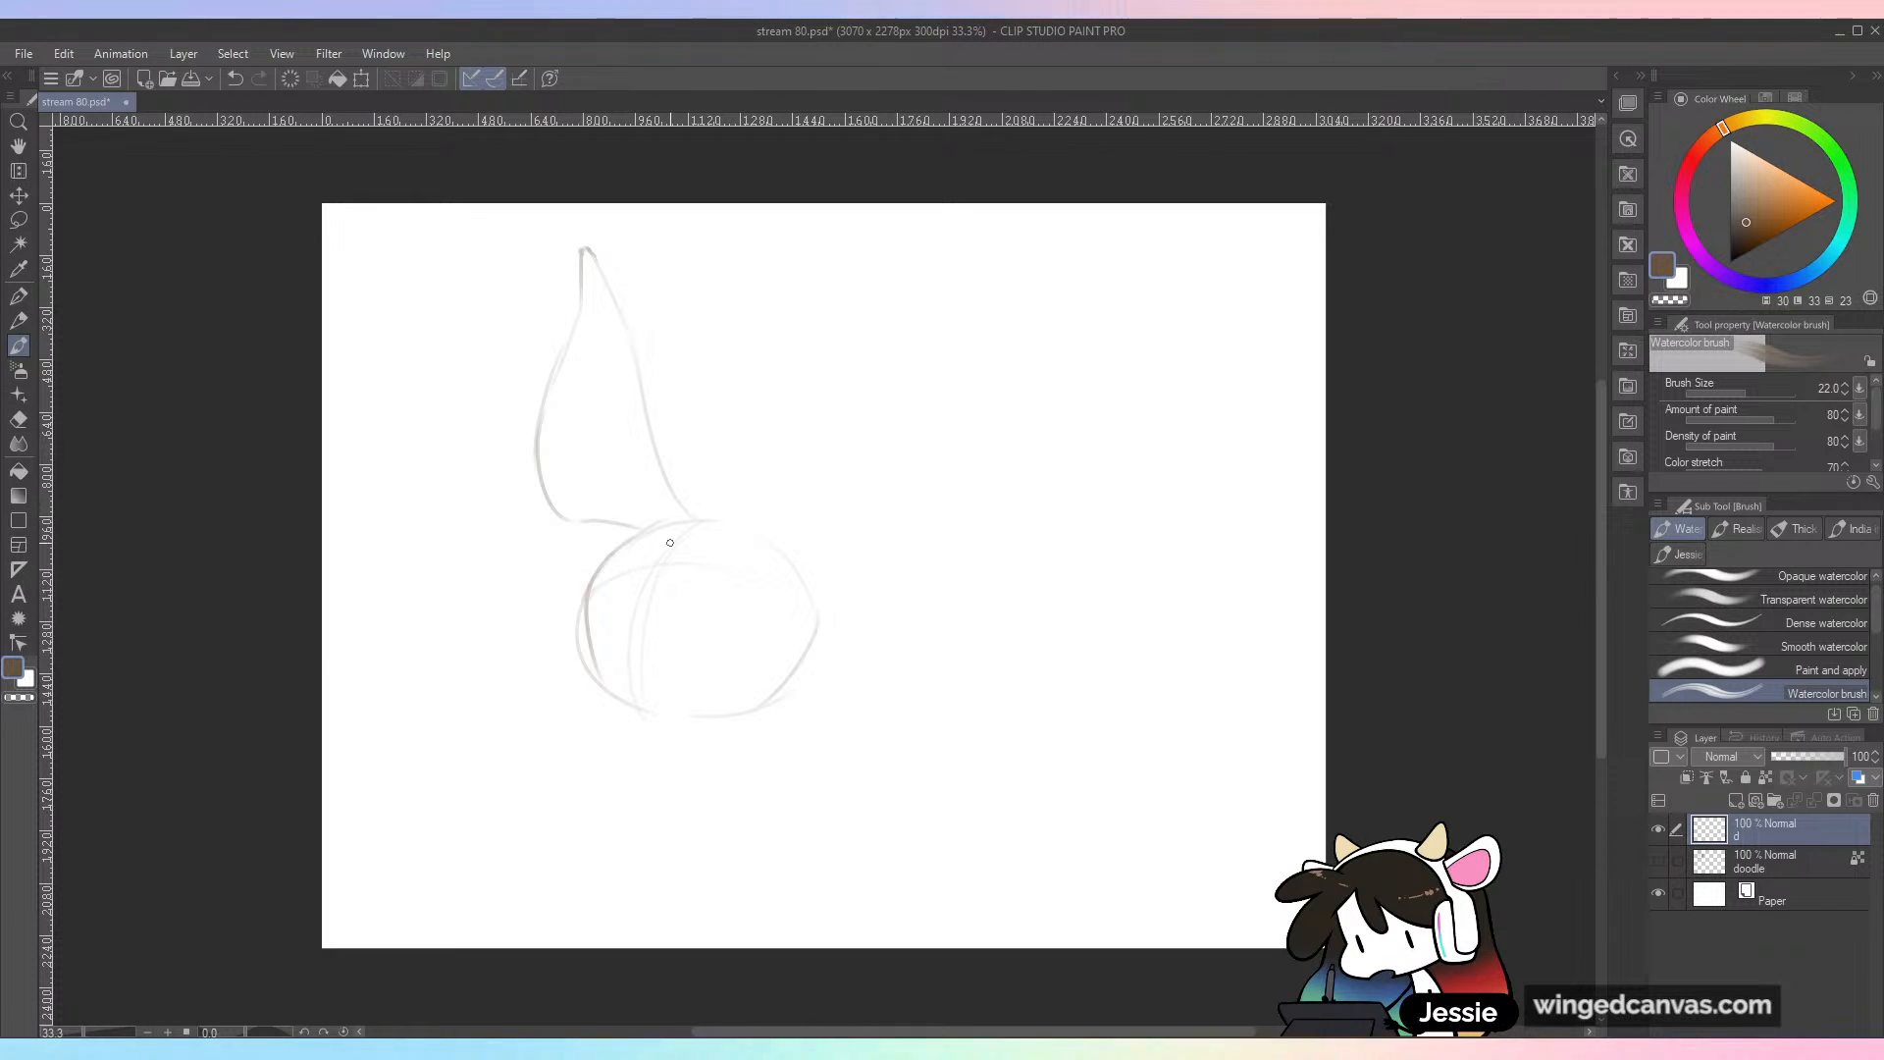
Step: Draw the curved inner folds and small details near the base of the left ear
{"action": "mouse_move", "coordinate": [621, 341]}
{"action": "left_mouse_down"}
{"action": "mouse_move", "coordinate": [597, 462]}
{"action": "mouse_move", "coordinate": [665, 511]}
{"action": "mouse_move", "coordinate": [626, 512]}
{"action": "left_mouse_up"}
{"action": "mouse_move", "coordinate": [596, 426]}
{"action": "left_mouse_down"}
{"action": "mouse_move", "coordinate": [592, 403]}
{"action": "mouse_move", "coordinate": [594, 483]}
{"action": "left_mouse_up"}
{"action": "left_click_drag", "start_coordinate": [602, 364], "coordinate": [619, 388]}
Step: Sketch the tall pointed right ear with its inner edge line, joining it to the side of the head
{"action": "mouse_move", "coordinate": [703, 517]}
{"action": "left_mouse_down"}
{"action": "mouse_move", "coordinate": [748, 522]}
{"action": "mouse_move", "coordinate": [759, 404]}
{"action": "left_mouse_up"}
{"action": "mouse_move", "coordinate": [760, 520]}
{"action": "left_mouse_down"}
{"action": "mouse_move", "coordinate": [744, 393]}
{"action": "mouse_move", "coordinate": [768, 287]}
{"action": "left_mouse_up"}
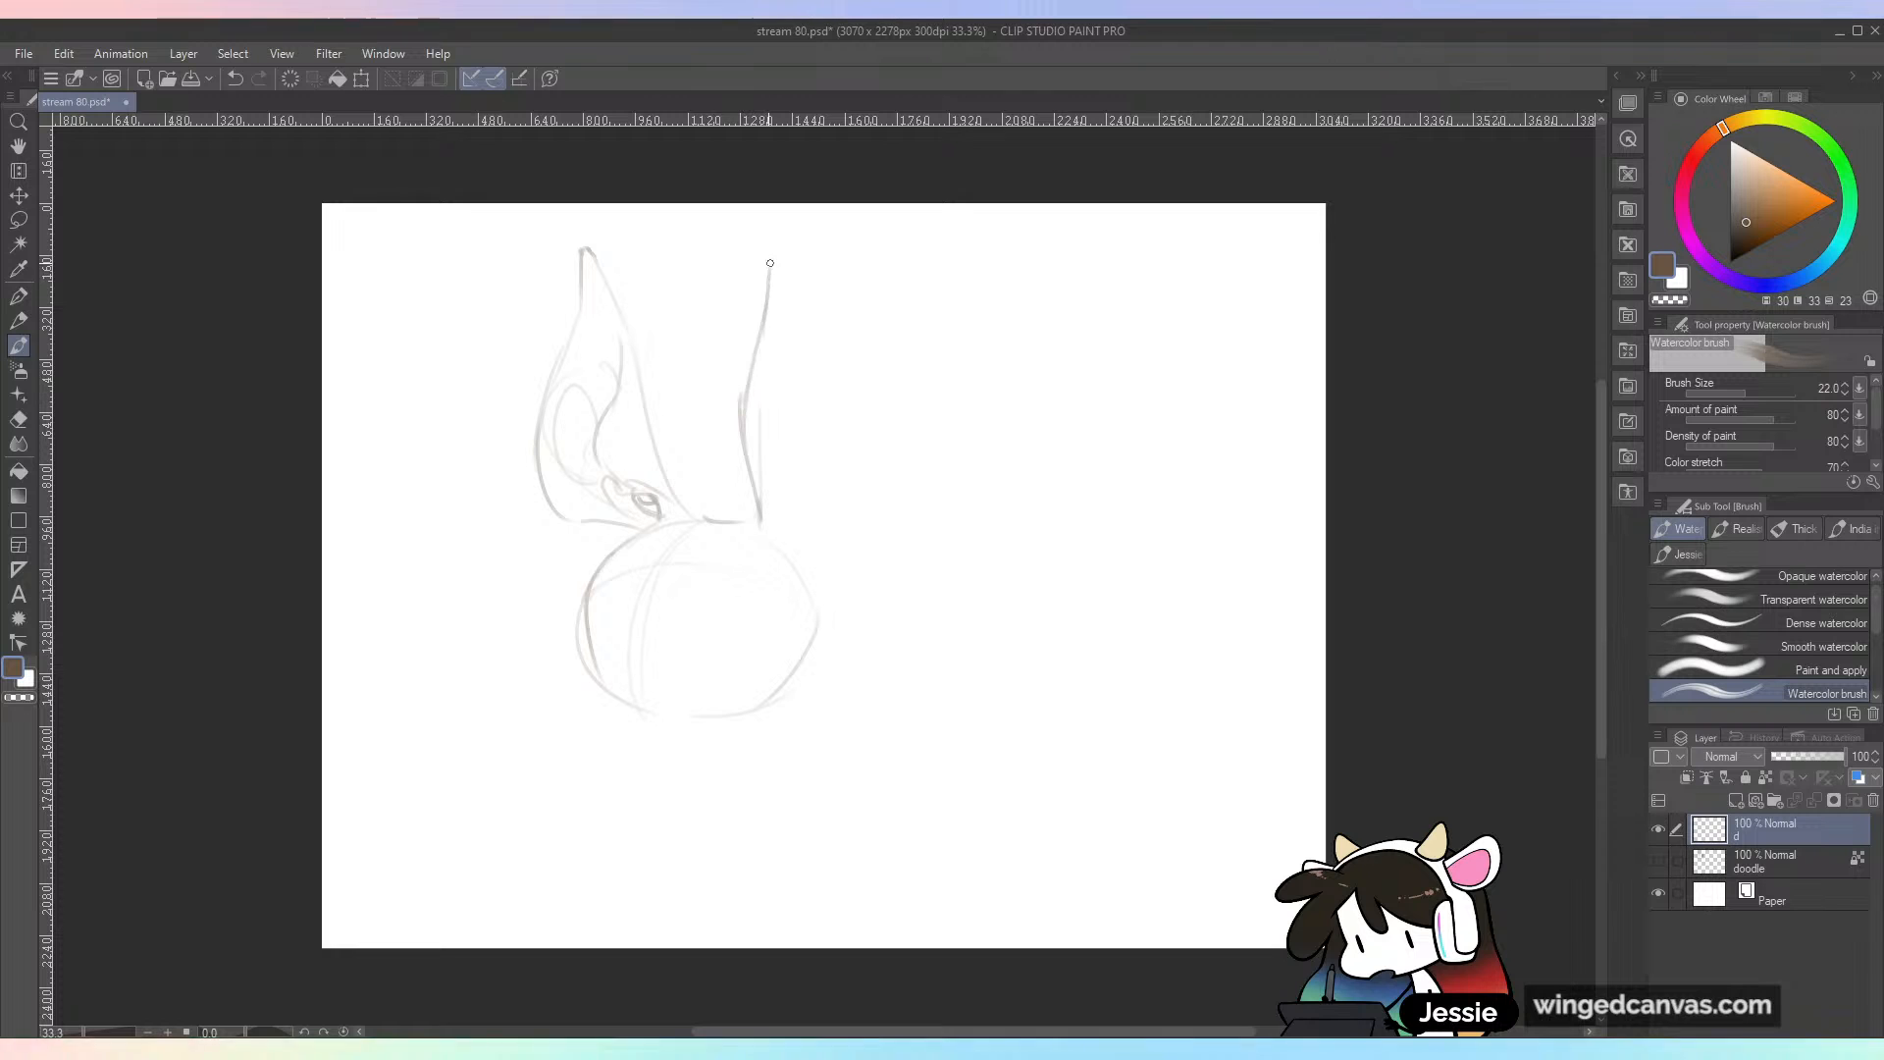
{"action": "mouse_move", "coordinate": [812, 356]}
{"action": "left_mouse_down"}
{"action": "mouse_move", "coordinate": [832, 522]}
{"action": "mouse_move", "coordinate": [817, 601]}
{"action": "left_mouse_up"}
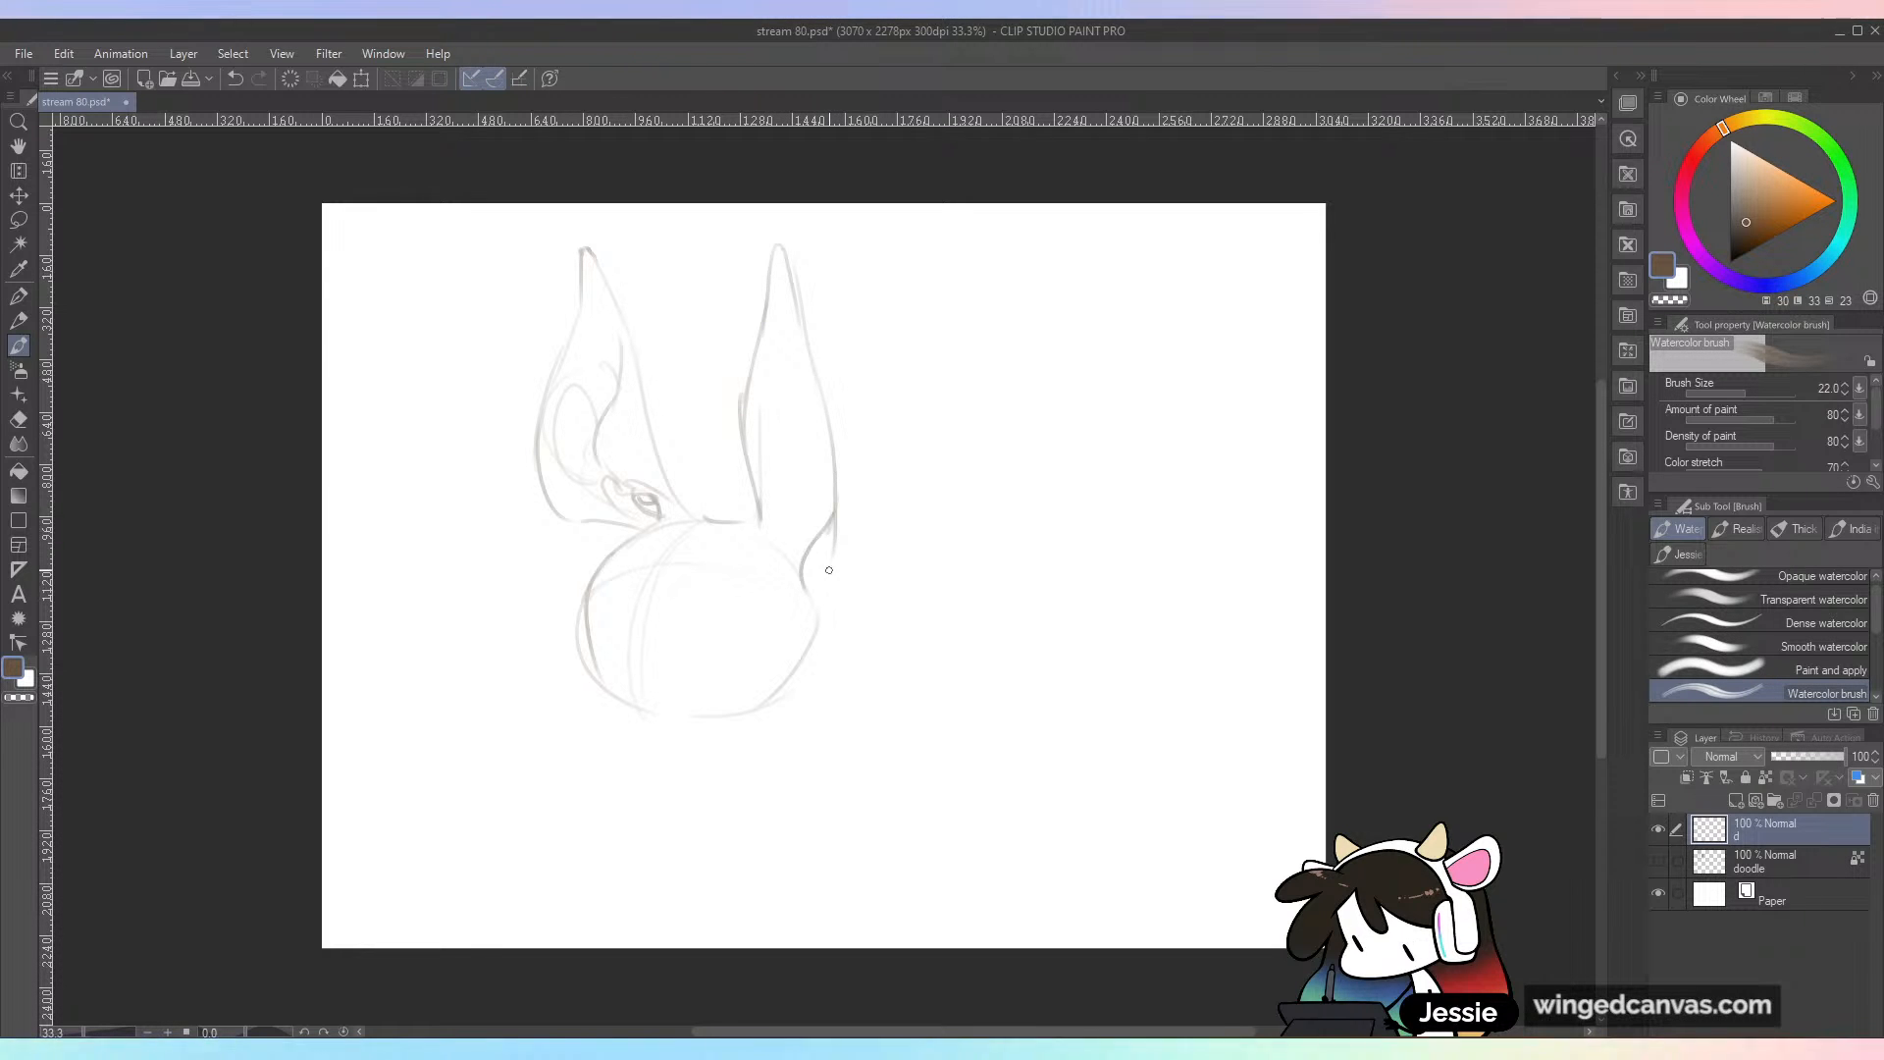
{"action": "left_click_drag", "start_coordinate": [758, 431], "coordinate": [760, 501]}
{"action": "mouse_move", "coordinate": [810, 398]}
{"action": "left_mouse_down"}
{"action": "mouse_move", "coordinate": [834, 529]}
{"action": "mouse_move", "coordinate": [802, 591]}
{"action": "left_mouse_up"}
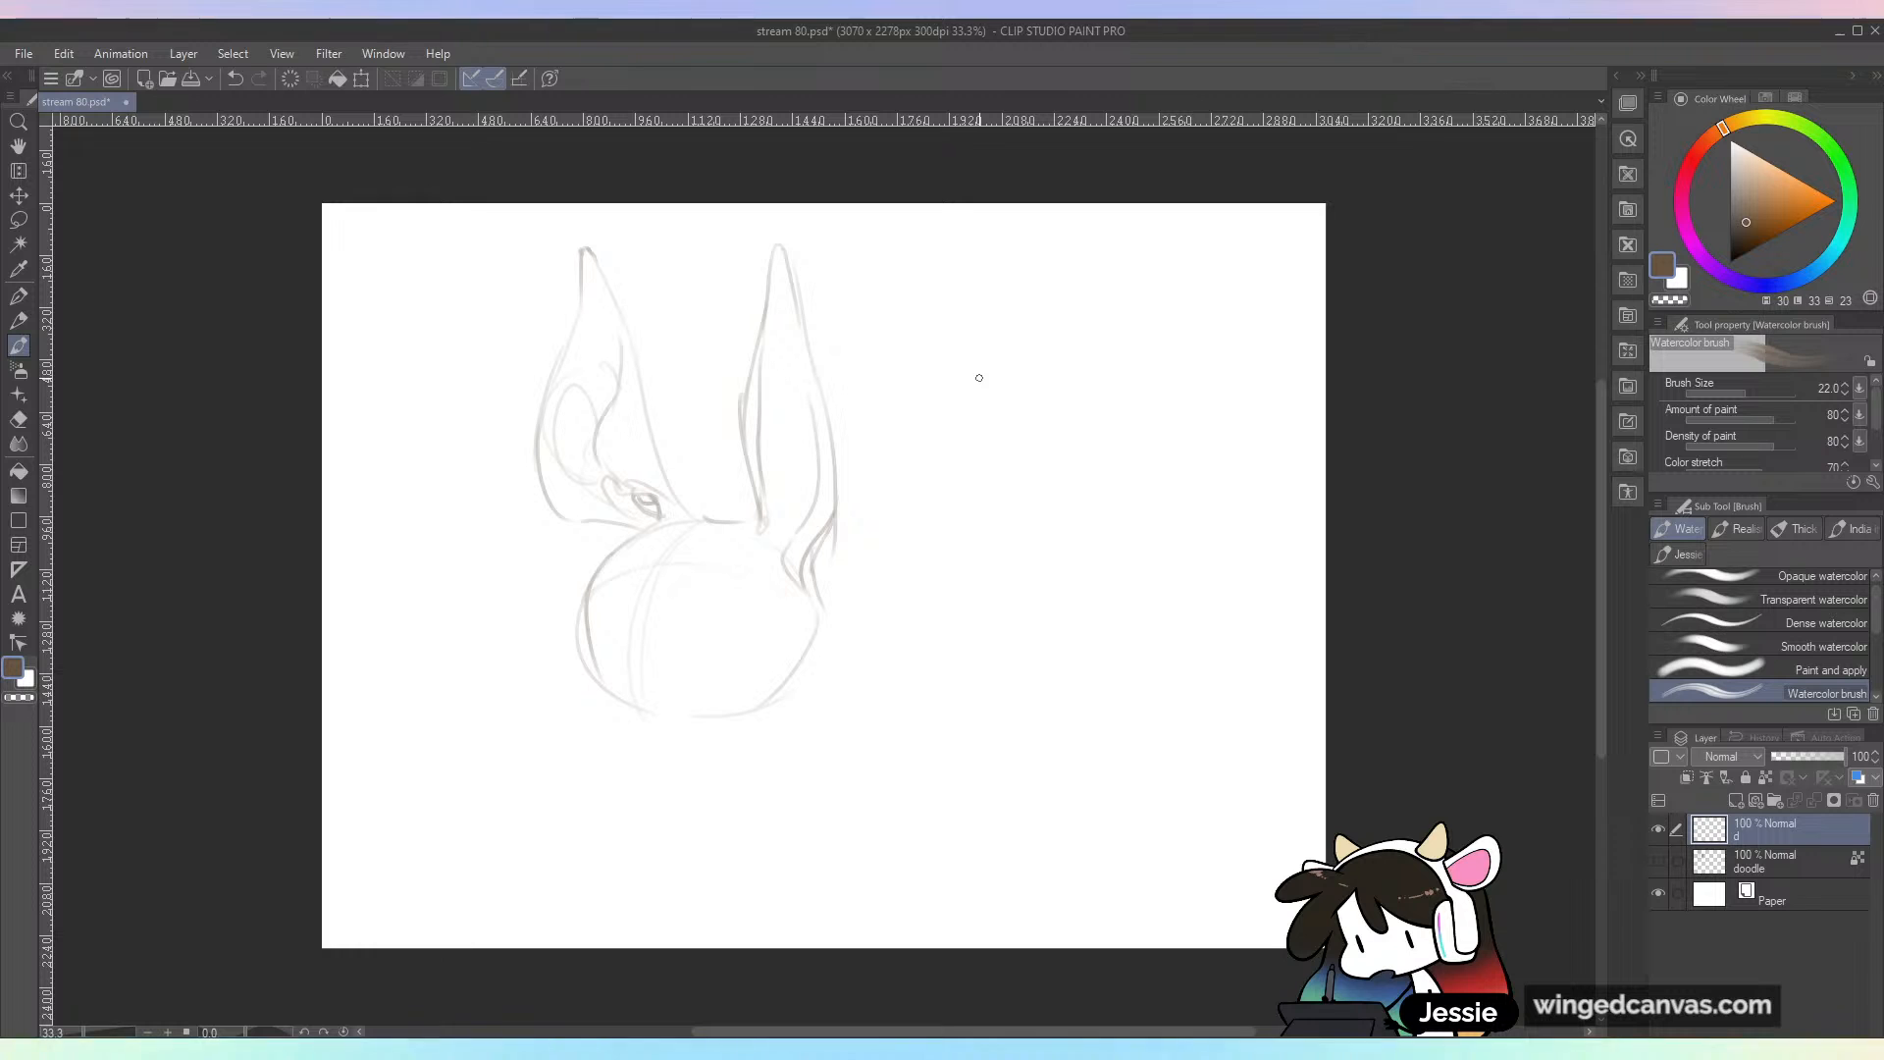
Step: Move the sketch down and slightly left, and draw a small pointed tuft curving up from the top of the head
{"action": "key", "text": "k"}
{"action": "left_click_drag", "start_coordinate": [806, 557], "coordinate": [777, 660]}
{"action": "key", "text": "b"}
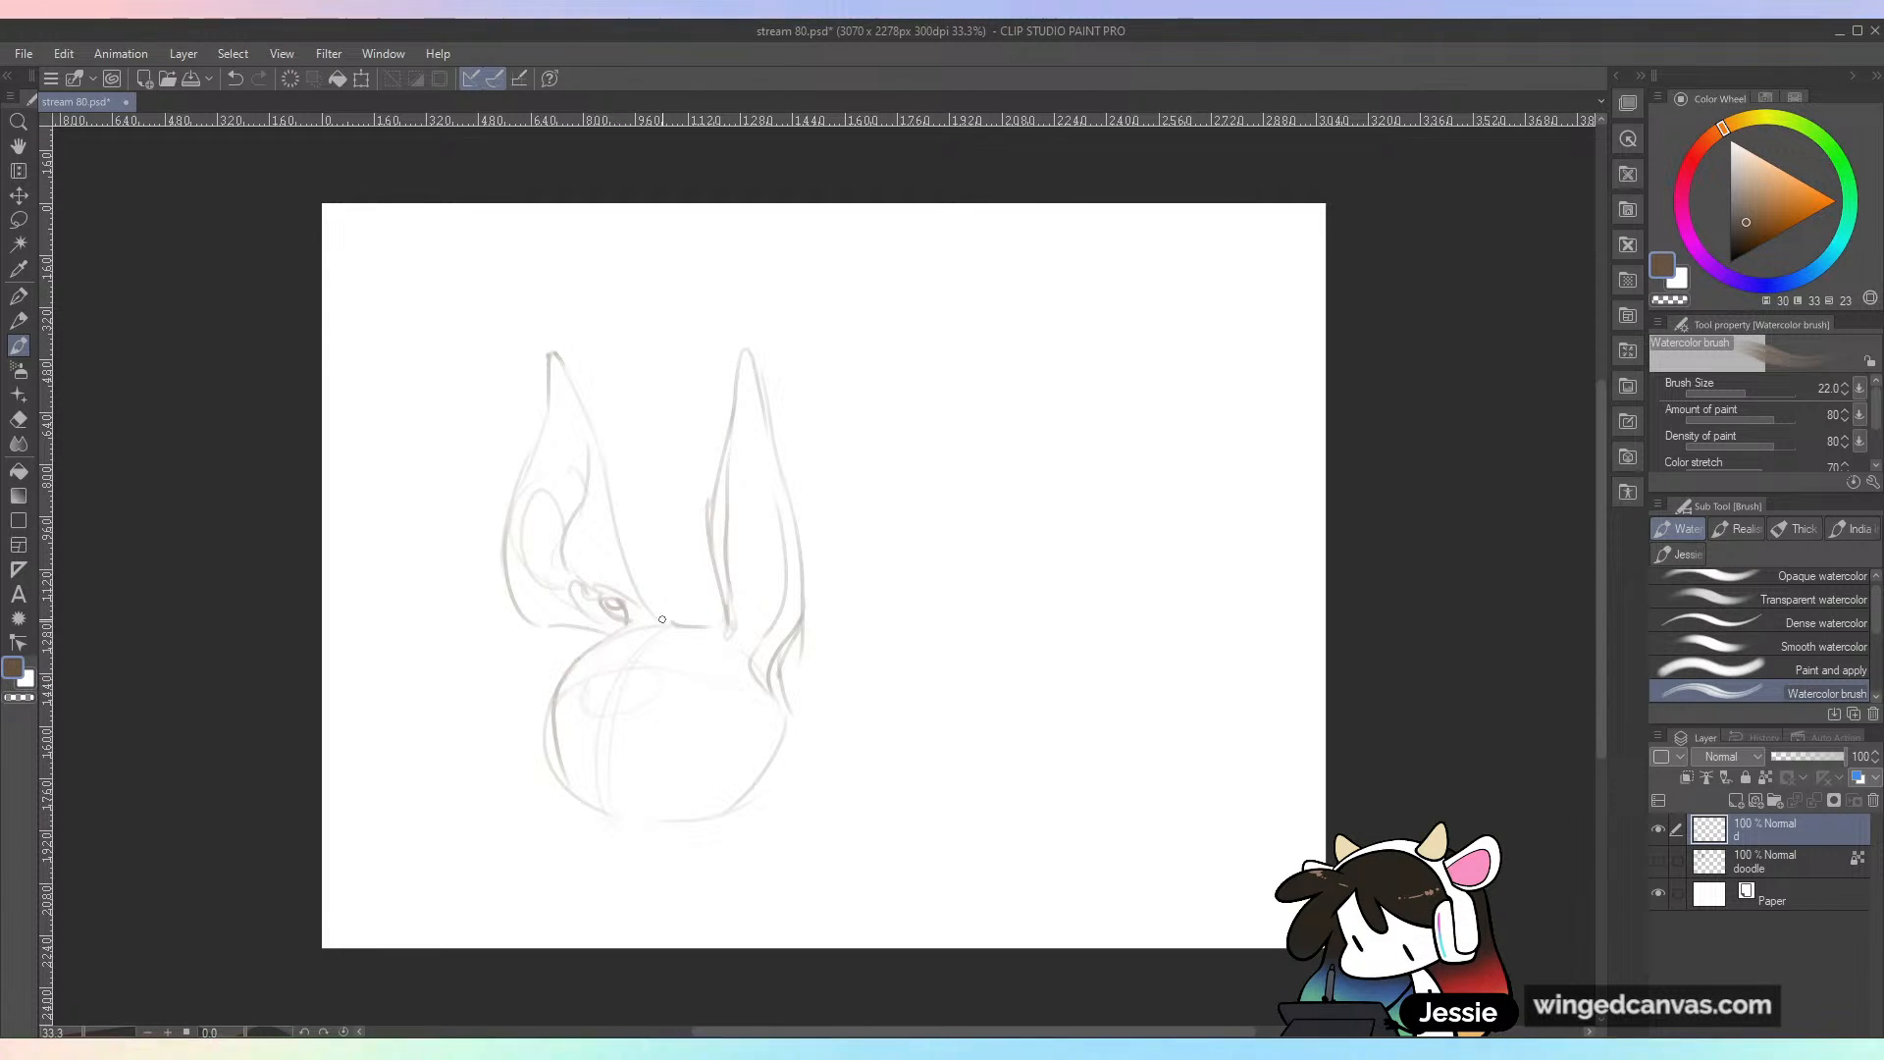
{"action": "left_click_drag", "start_coordinate": [645, 640], "coordinate": [677, 594]}
{"action": "left_click_drag", "start_coordinate": [677, 597], "coordinate": [652, 673]}
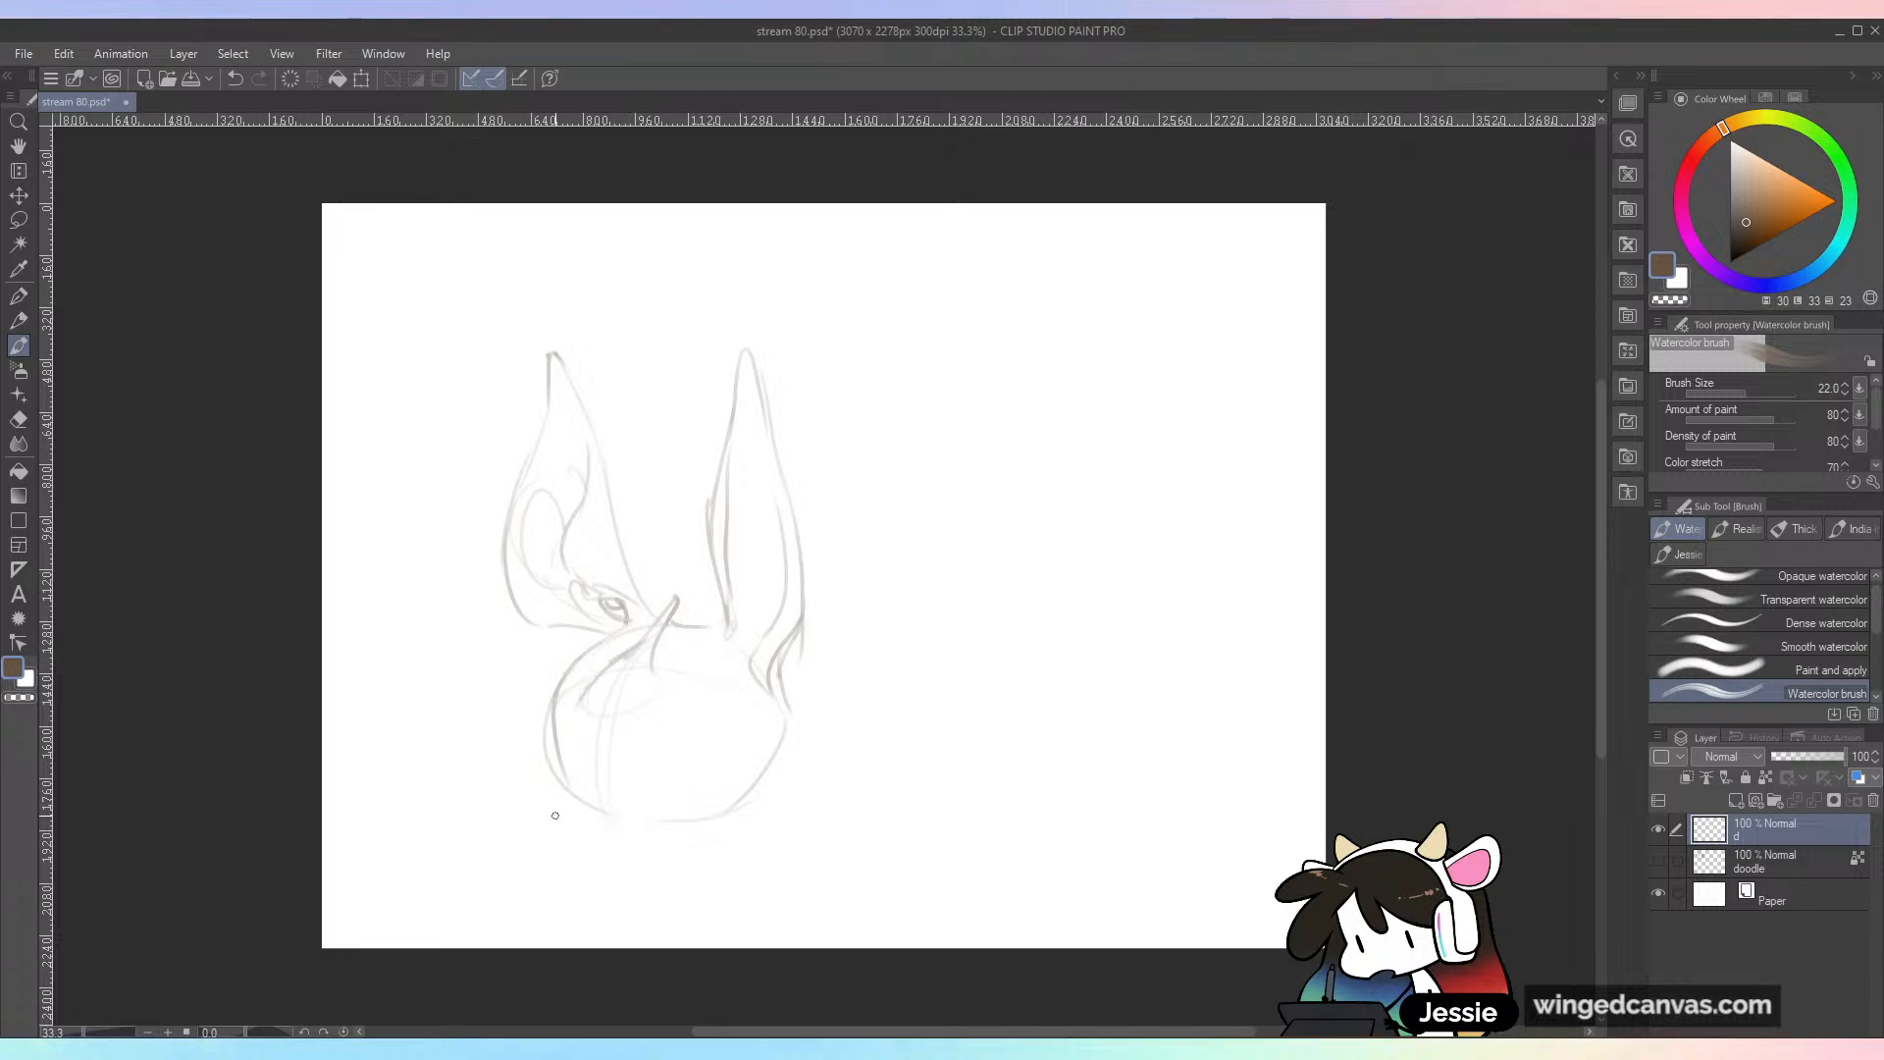
Step: Hide the sketch layer "d" and show the "doodle" layer
{"action": "left_click", "coordinate": [1658, 829]}
{"action": "left_click", "coordinate": [1658, 860]}
{"action": "left_click_drag", "start_coordinate": [785, 434], "coordinate": [754, 398]}
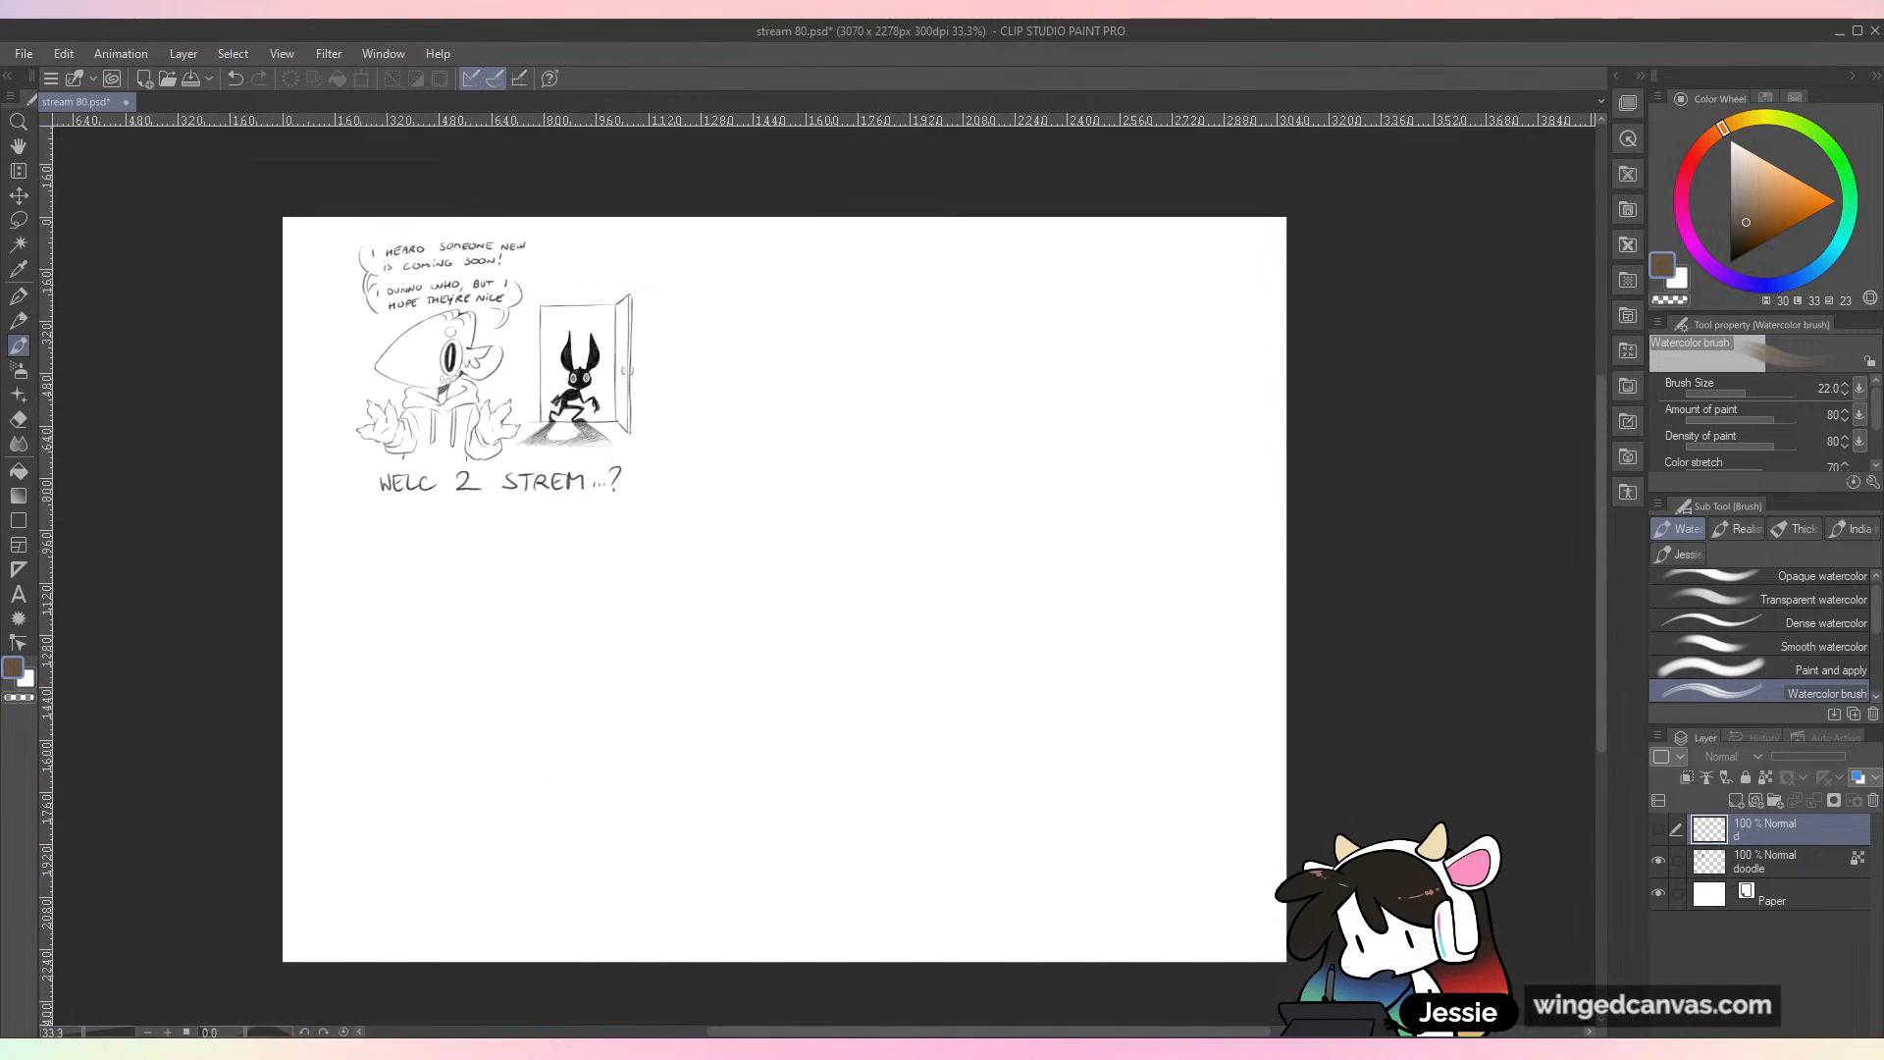
Step: Examine the dark long-eared figure in the doodle up close, and switch visibility back from the "doodle" layer to sketch layer "d"
{"action": "scroll", "coordinate": [490, 422], "scroll_direction": "up", "scroll_amount": 6}
{"action": "left_click_drag", "start_coordinate": [491, 422], "coordinate": [785, 640]}
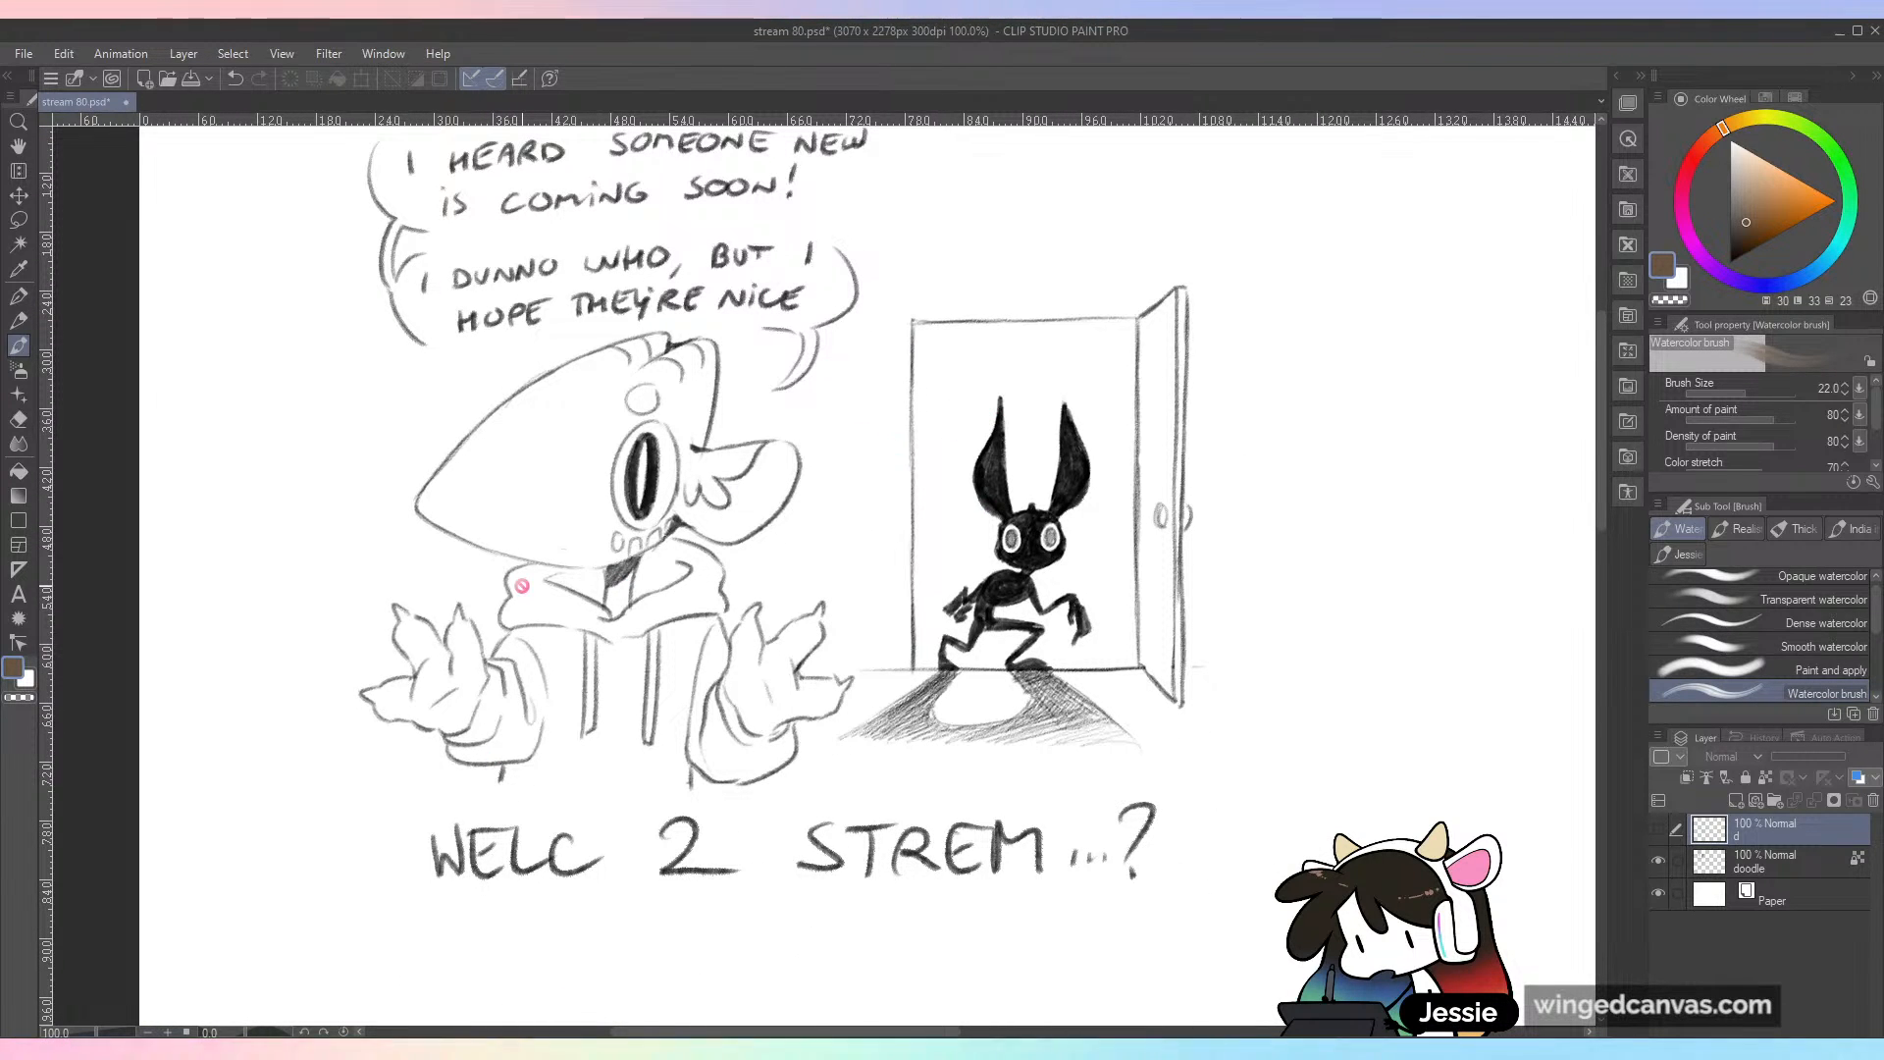
{"action": "scroll", "coordinate": [1174, 676], "scroll_direction": "down", "scroll_amount": 2}
{"action": "left_click_drag", "start_coordinate": [1175, 676], "coordinate": [589, 316]}
{"action": "scroll", "coordinate": [970, 612], "scroll_direction": "down", "scroll_amount": 1}
{"action": "left_click", "coordinate": [1658, 860]}
{"action": "left_click", "coordinate": [1658, 829]}
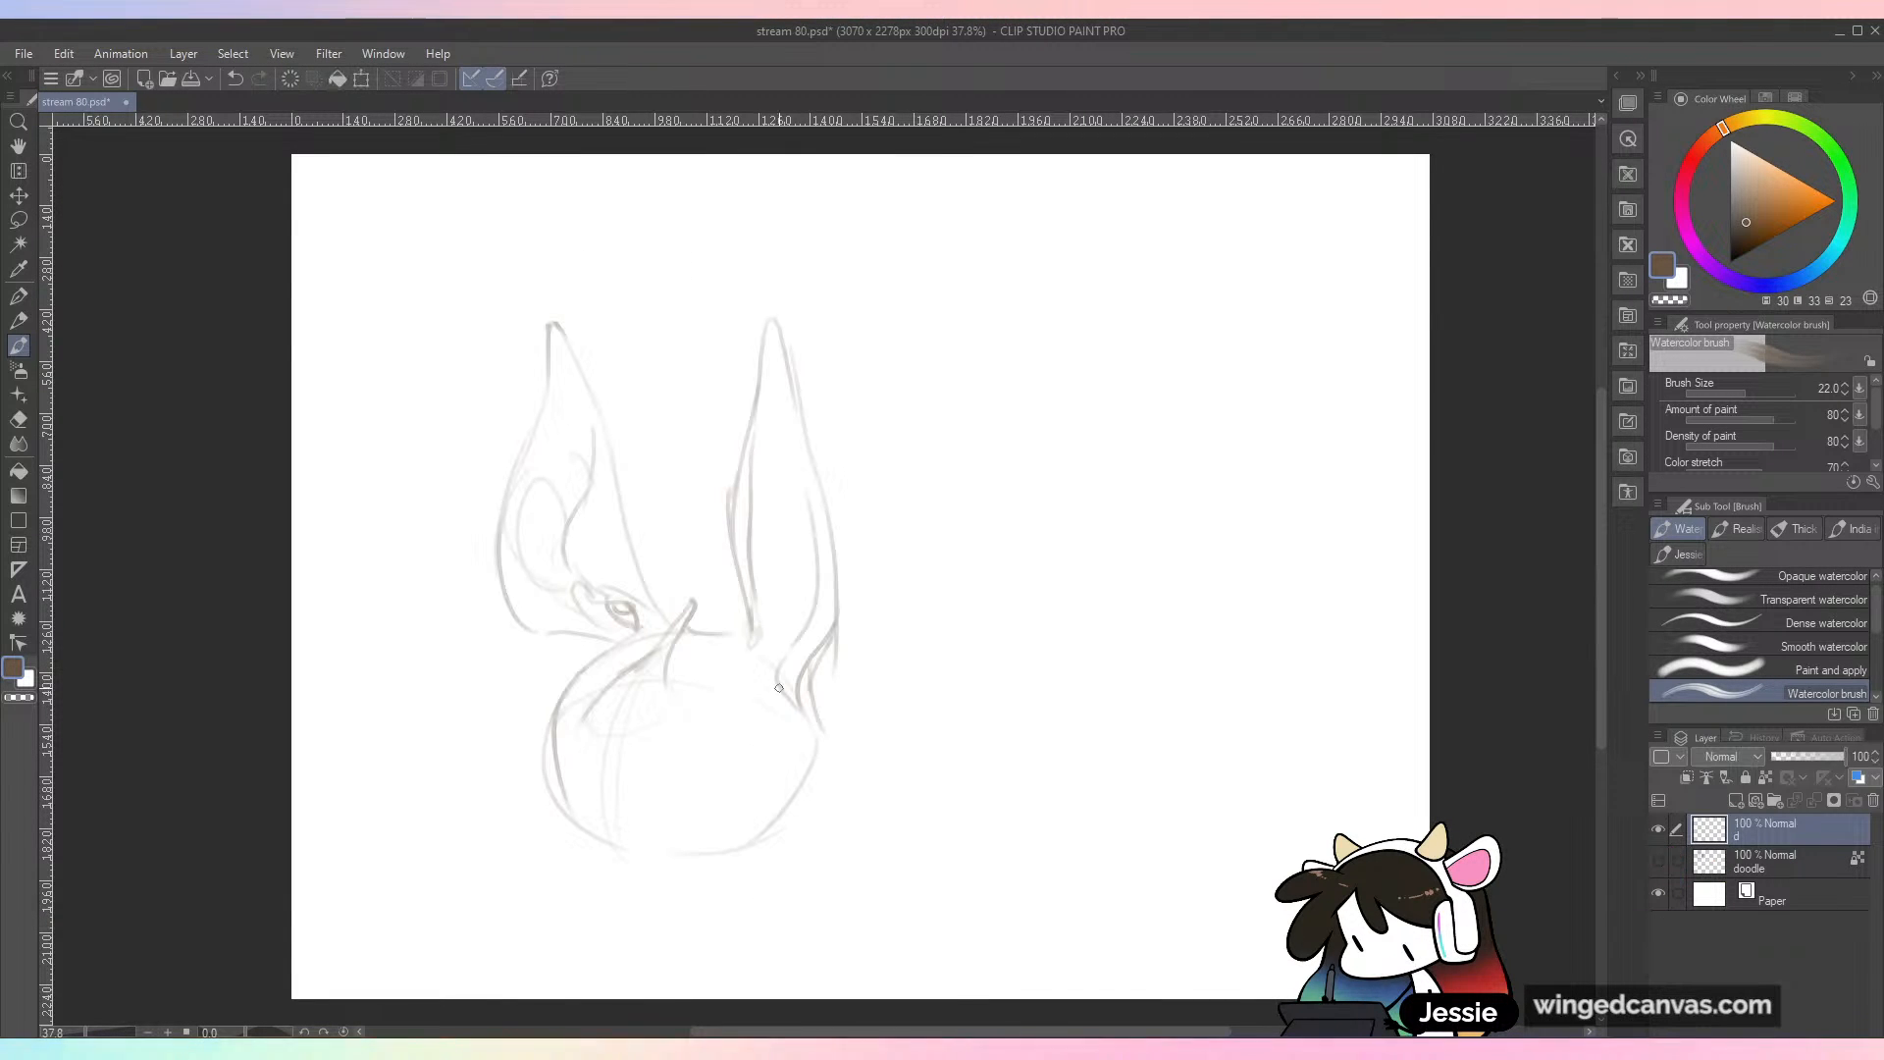
Step: Sketch the angular nose shape with nostril lines below the base of the head tuft
{"action": "left_click_drag", "start_coordinate": [640, 679], "coordinate": [633, 746]}
{"action": "left_click_drag", "start_coordinate": [751, 684], "coordinate": [694, 783]}
{"action": "mouse_move", "coordinate": [684, 715]}
{"action": "left_mouse_down"}
{"action": "mouse_move", "coordinate": [775, 701]}
{"action": "mouse_move", "coordinate": [758, 753]}
{"action": "left_mouse_up"}
{"action": "mouse_move", "coordinate": [773, 697]}
{"action": "left_mouse_down"}
{"action": "mouse_move", "coordinate": [761, 752]}
{"action": "mouse_move", "coordinate": [721, 772]}
{"action": "left_mouse_up"}
{"action": "key", "text": "ctrl+z"}
{"action": "key", "text": "ctrl+z"}
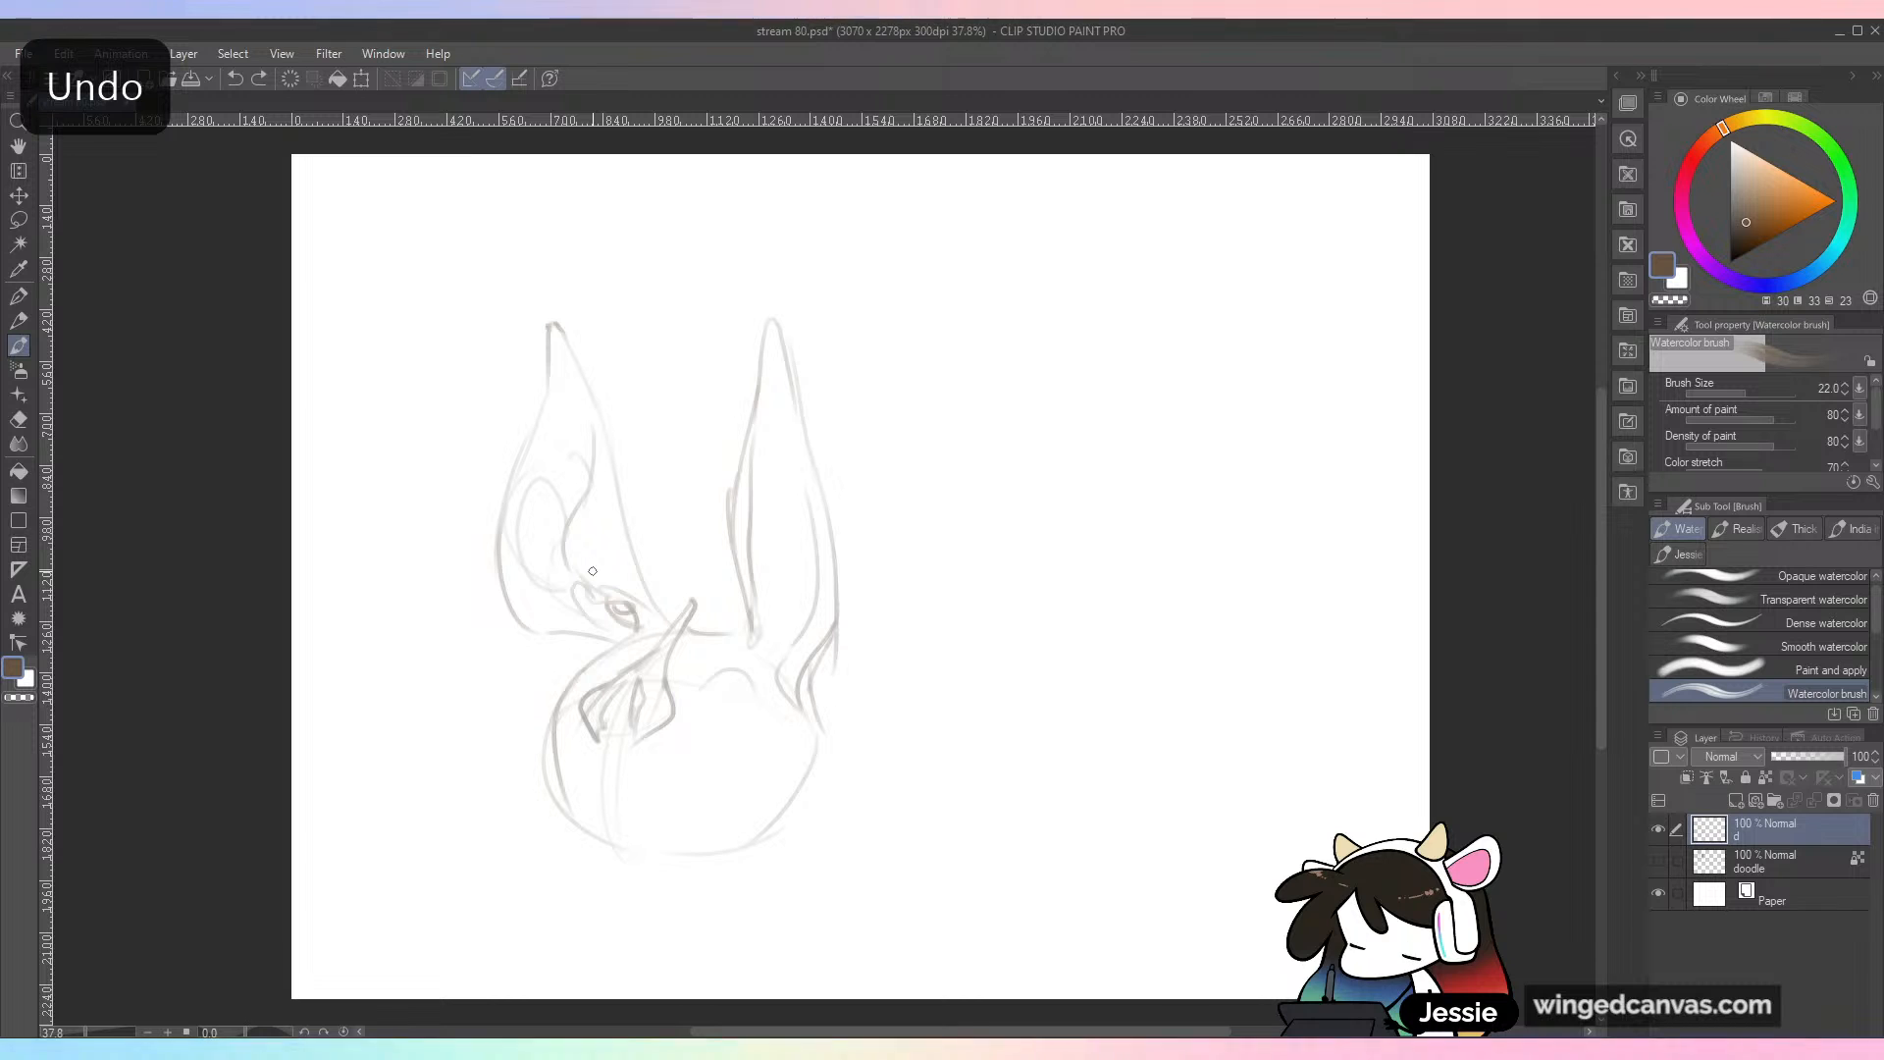
{"action": "key", "text": "ctrl+z"}
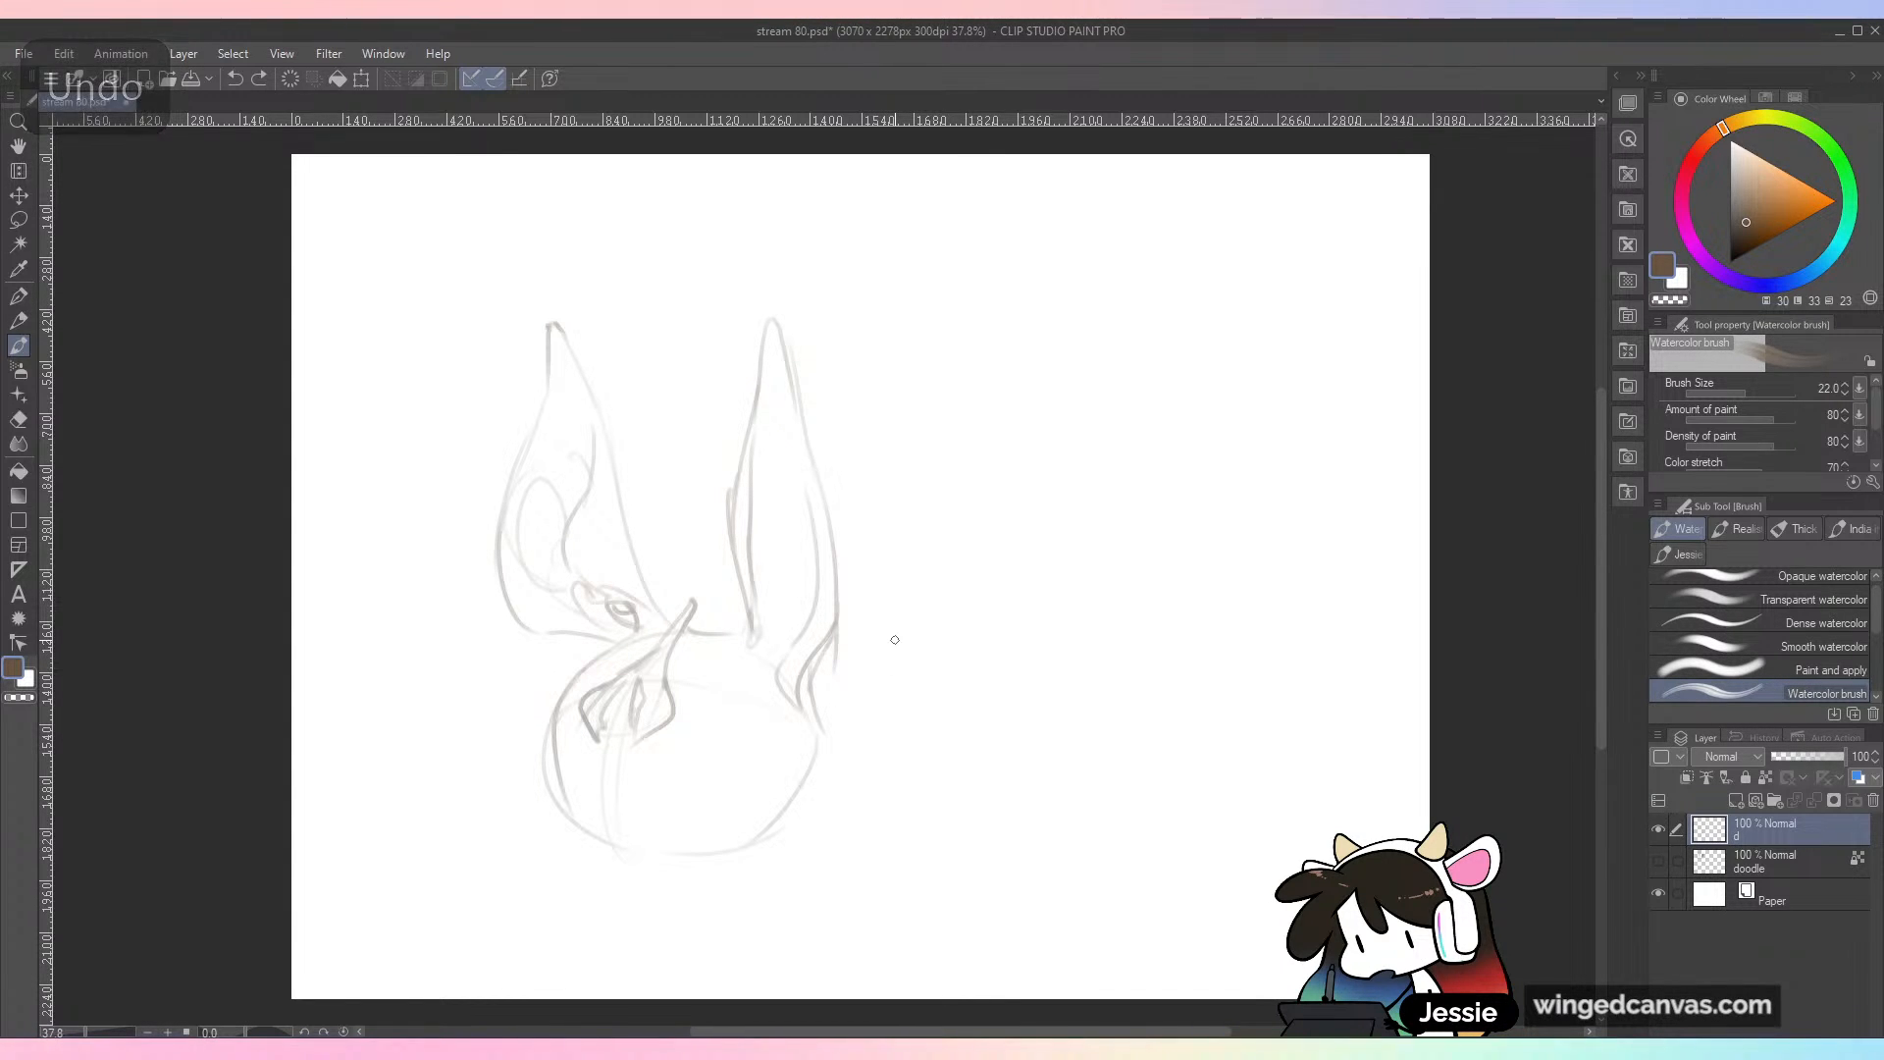
Step: Draw the large round eye with an inner ring, the jagged toothy mouth with its cheek corner, and the jaw outline
{"action": "mouse_move", "coordinate": [753, 681]}
{"action": "left_mouse_down"}
{"action": "mouse_move", "coordinate": [696, 713]}
{"action": "mouse_move", "coordinate": [707, 689]}
{"action": "mouse_move", "coordinate": [701, 744]}
{"action": "mouse_move", "coordinate": [738, 680]}
{"action": "mouse_move", "coordinate": [753, 774]}
{"action": "left_mouse_up"}
{"action": "mouse_move", "coordinate": [738, 690]}
{"action": "left_mouse_down"}
{"action": "mouse_move", "coordinate": [706, 727]}
{"action": "mouse_move", "coordinate": [717, 703]}
{"action": "mouse_move", "coordinate": [750, 760]}
{"action": "left_mouse_up"}
{"action": "mouse_move", "coordinate": [594, 659]}
{"action": "left_mouse_down"}
{"action": "mouse_move", "coordinate": [564, 683]}
{"action": "mouse_move", "coordinate": [552, 755]}
{"action": "mouse_move", "coordinate": [711, 788]}
{"action": "mouse_move", "coordinate": [681, 791]}
{"action": "left_mouse_up"}
{"action": "left_click_drag", "start_coordinate": [577, 738], "coordinate": [566, 748]}
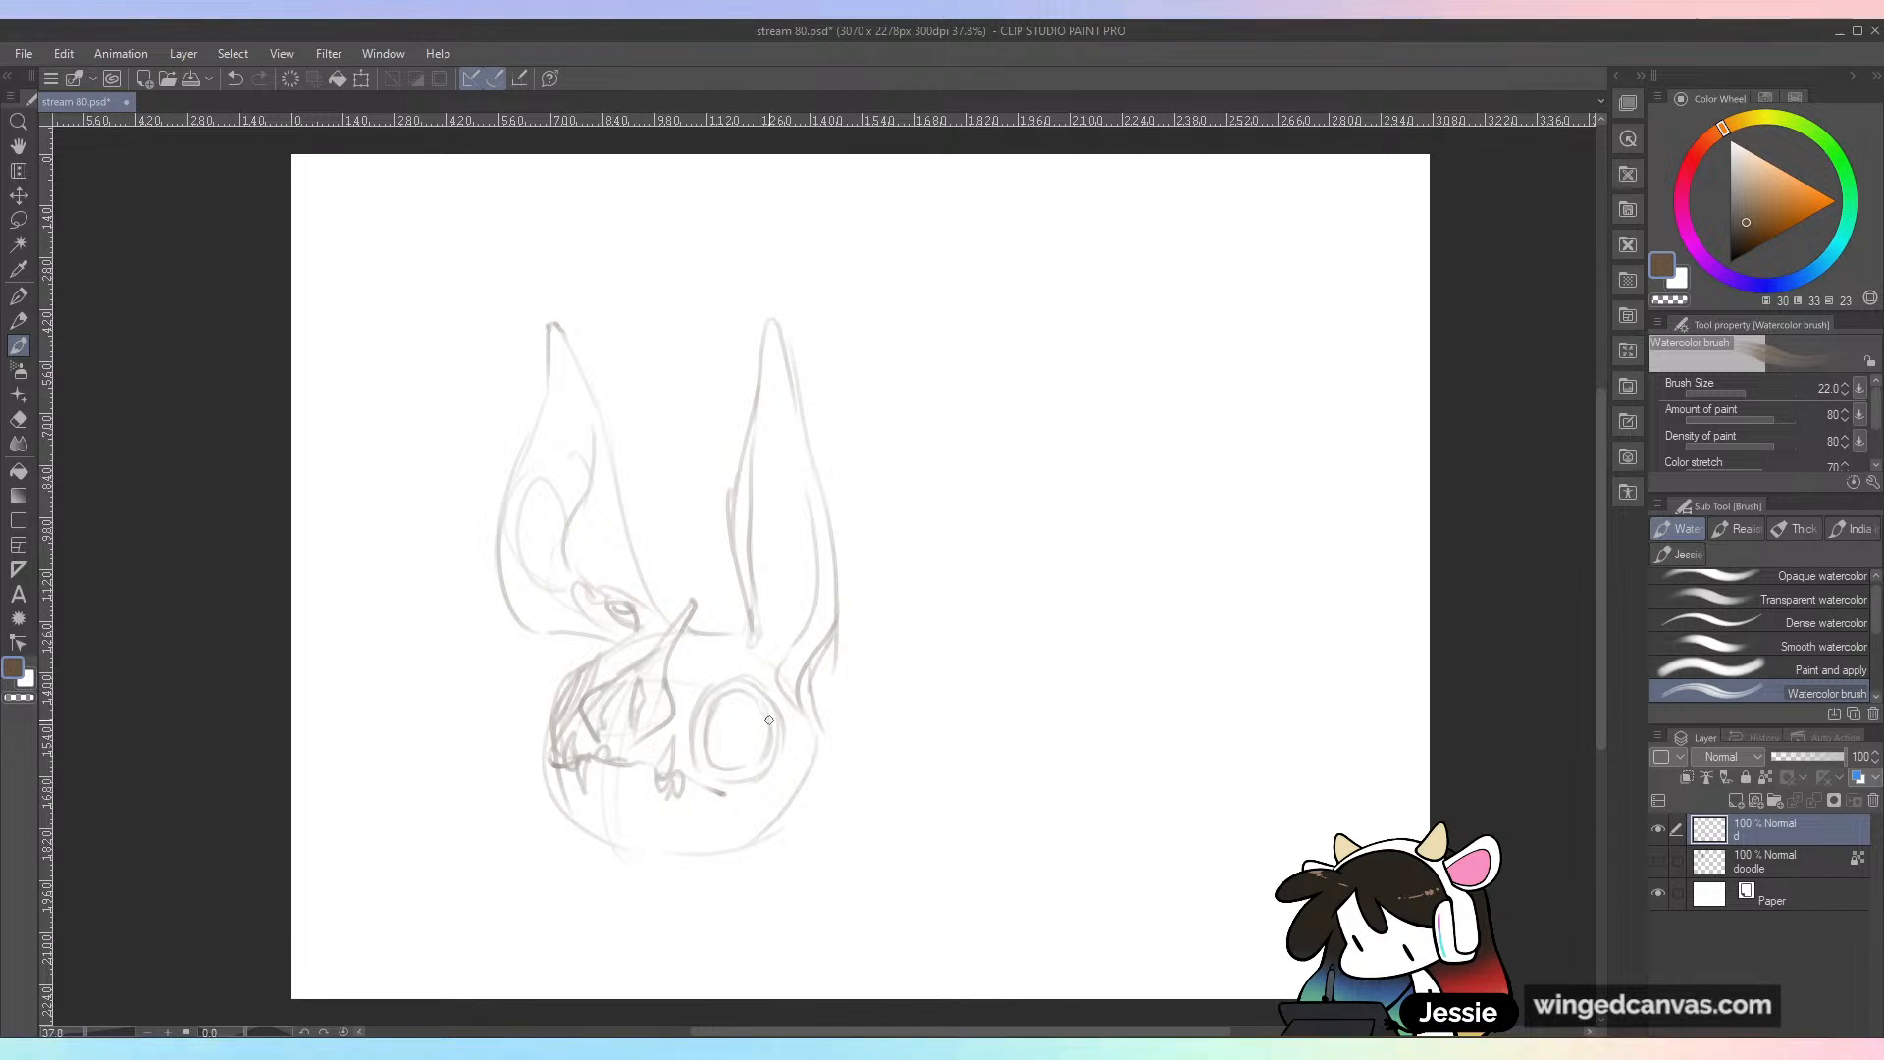
{"action": "mouse_move", "coordinate": [729, 799]}
{"action": "left_mouse_down"}
{"action": "mouse_move", "coordinate": [746, 791]}
{"action": "mouse_move", "coordinate": [738, 806]}
{"action": "left_mouse_up"}
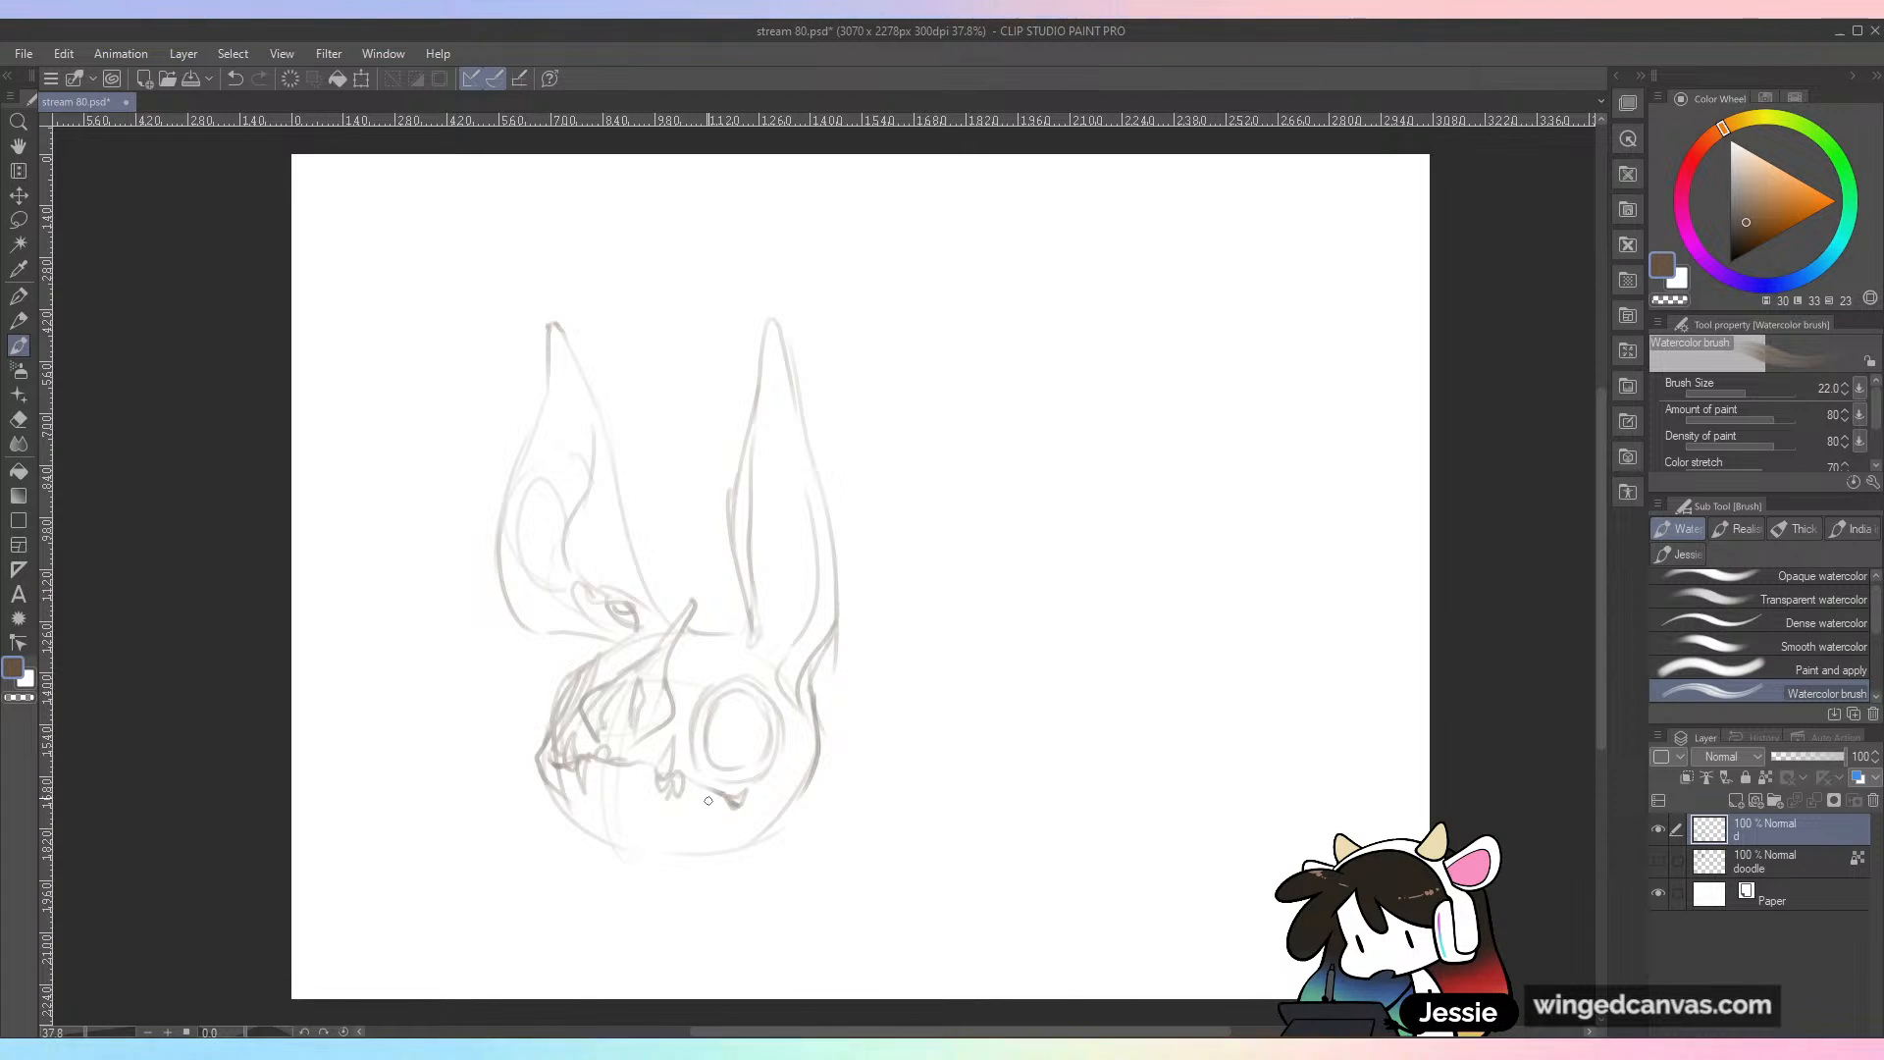
{"action": "left_click_drag", "start_coordinate": [675, 845], "coordinate": [805, 779]}
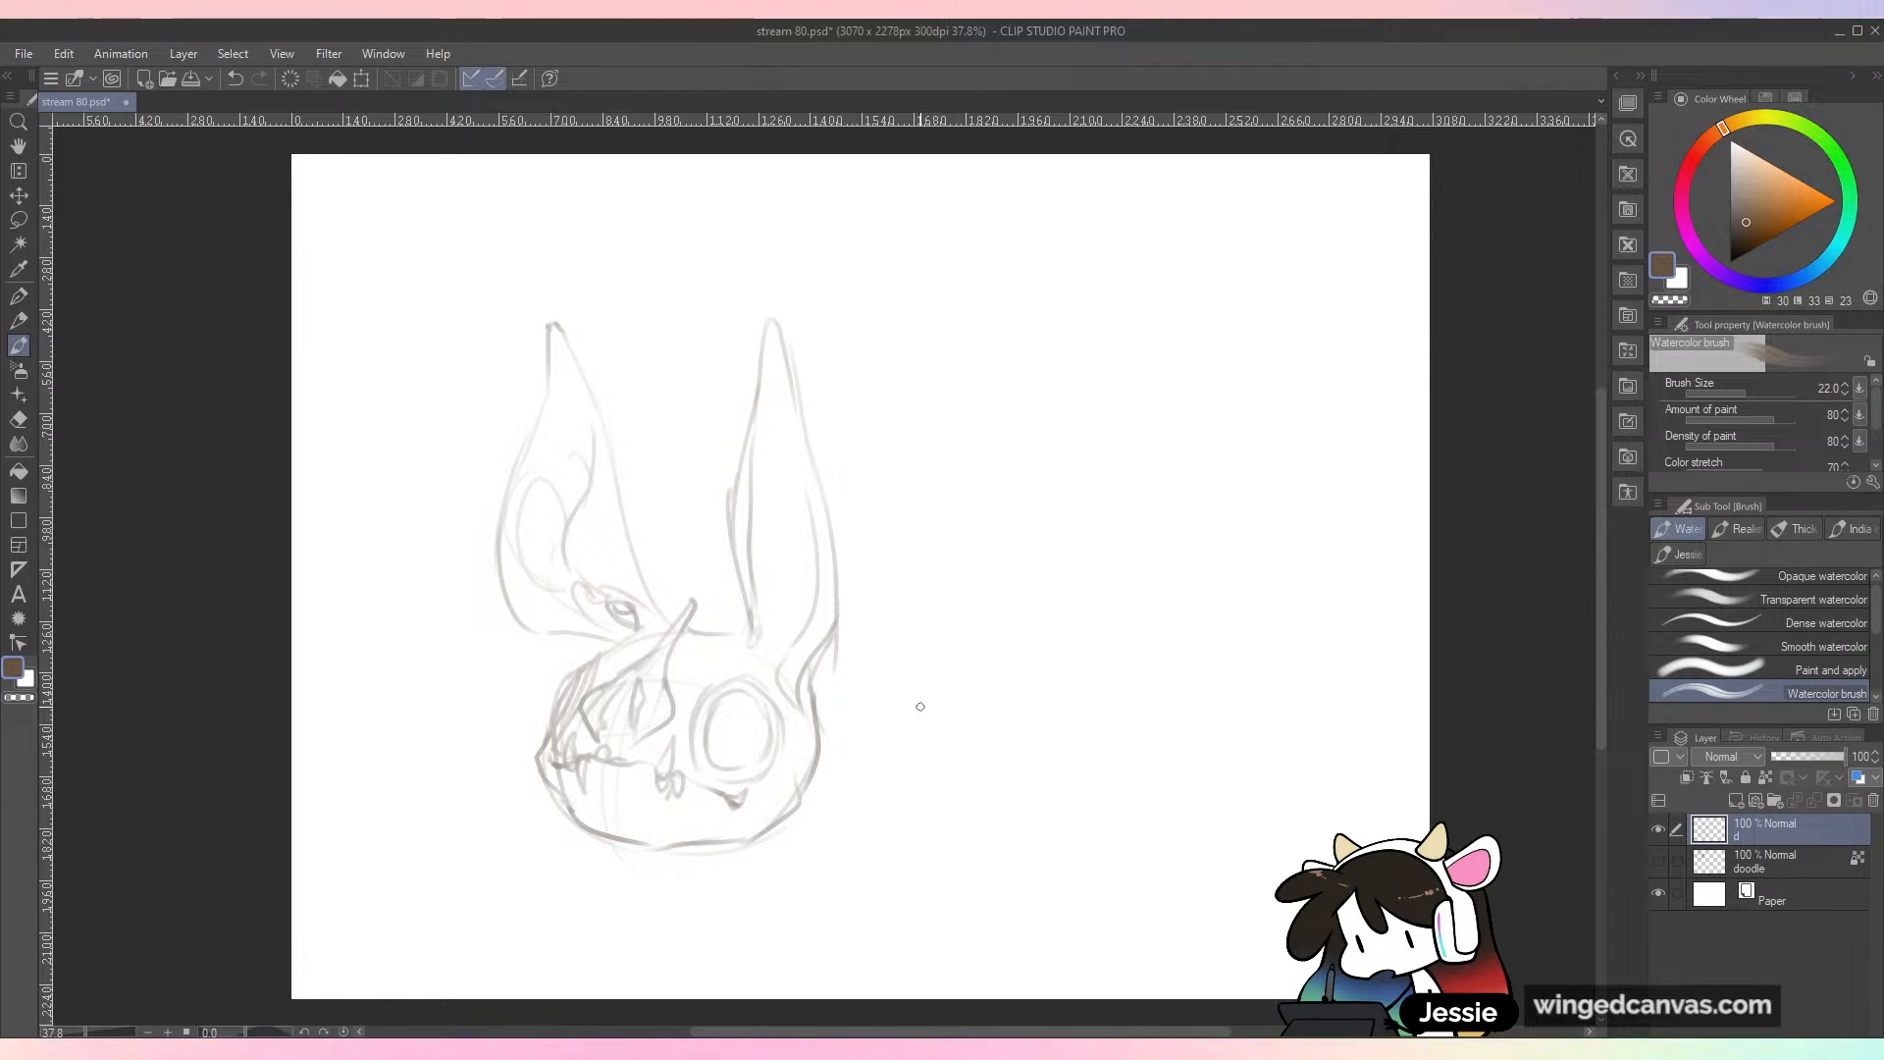
Step: Sketch the inner folds of the right ear and darken its lower outline down to the side of the head
{"action": "mouse_move", "coordinate": [761, 638]}
{"action": "left_mouse_down"}
{"action": "mouse_move", "coordinate": [800, 608]}
{"action": "mouse_move", "coordinate": [812, 535]}
{"action": "left_mouse_up"}
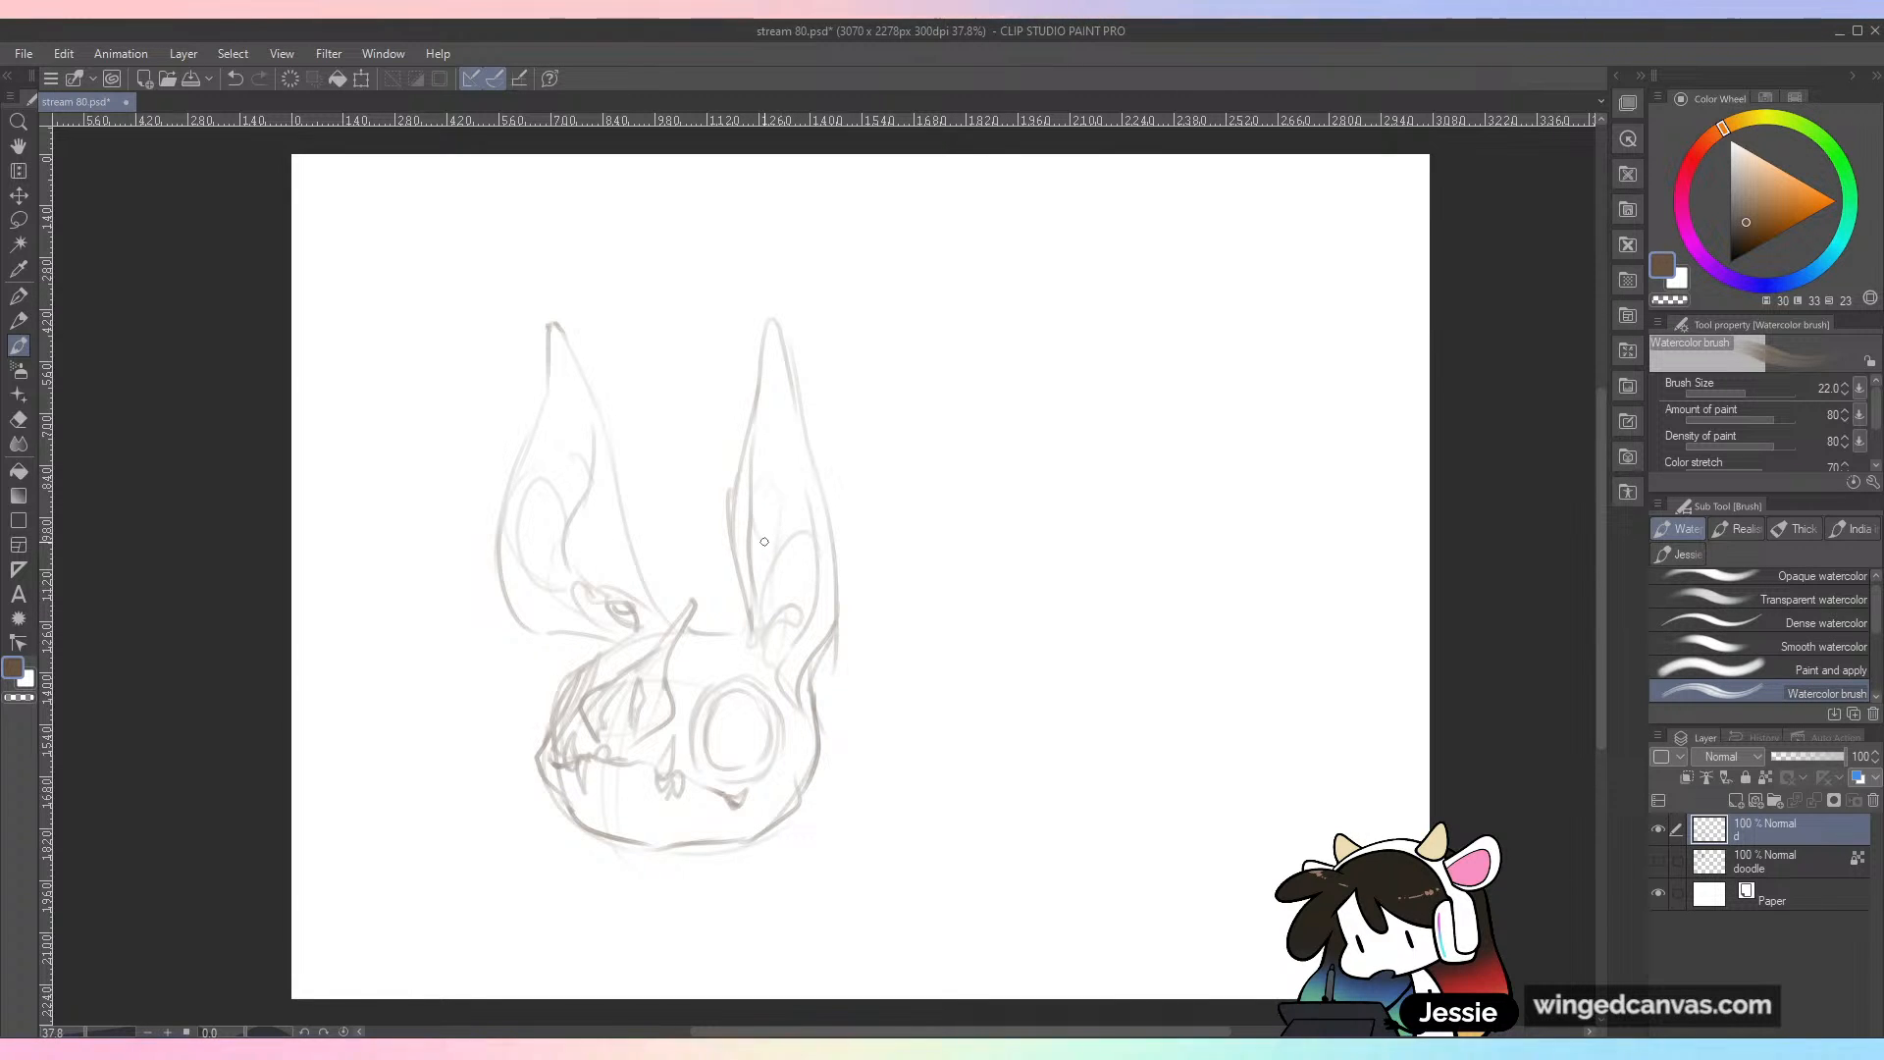
{"action": "left_click_drag", "start_coordinate": [782, 666], "coordinate": [810, 712]}
{"action": "left_click_drag", "start_coordinate": [826, 646], "coordinate": [799, 711]}
{"action": "mouse_move", "coordinate": [731, 529]}
{"action": "left_mouse_down"}
{"action": "mouse_move", "coordinate": [752, 628]}
{"action": "mouse_move", "coordinate": [755, 494]}
{"action": "mouse_move", "coordinate": [840, 636]}
{"action": "left_mouse_up"}
{"action": "left_click_drag", "start_coordinate": [820, 547], "coordinate": [794, 675]}
{"action": "left_click_drag", "start_coordinate": [799, 644], "coordinate": [784, 699]}
{"action": "key", "text": "ctrl+z"}
Step: Darken the left ear's outline and inner fold from the pointed tip down to the base
{"action": "mouse_move", "coordinate": [589, 469]}
{"action": "left_mouse_down"}
{"action": "mouse_move", "coordinate": [573, 527]}
{"action": "mouse_move", "coordinate": [602, 597]}
{"action": "mouse_move", "coordinate": [643, 628]}
{"action": "left_mouse_up"}
{"action": "left_click_drag", "start_coordinate": [613, 503], "coordinate": [668, 622]}
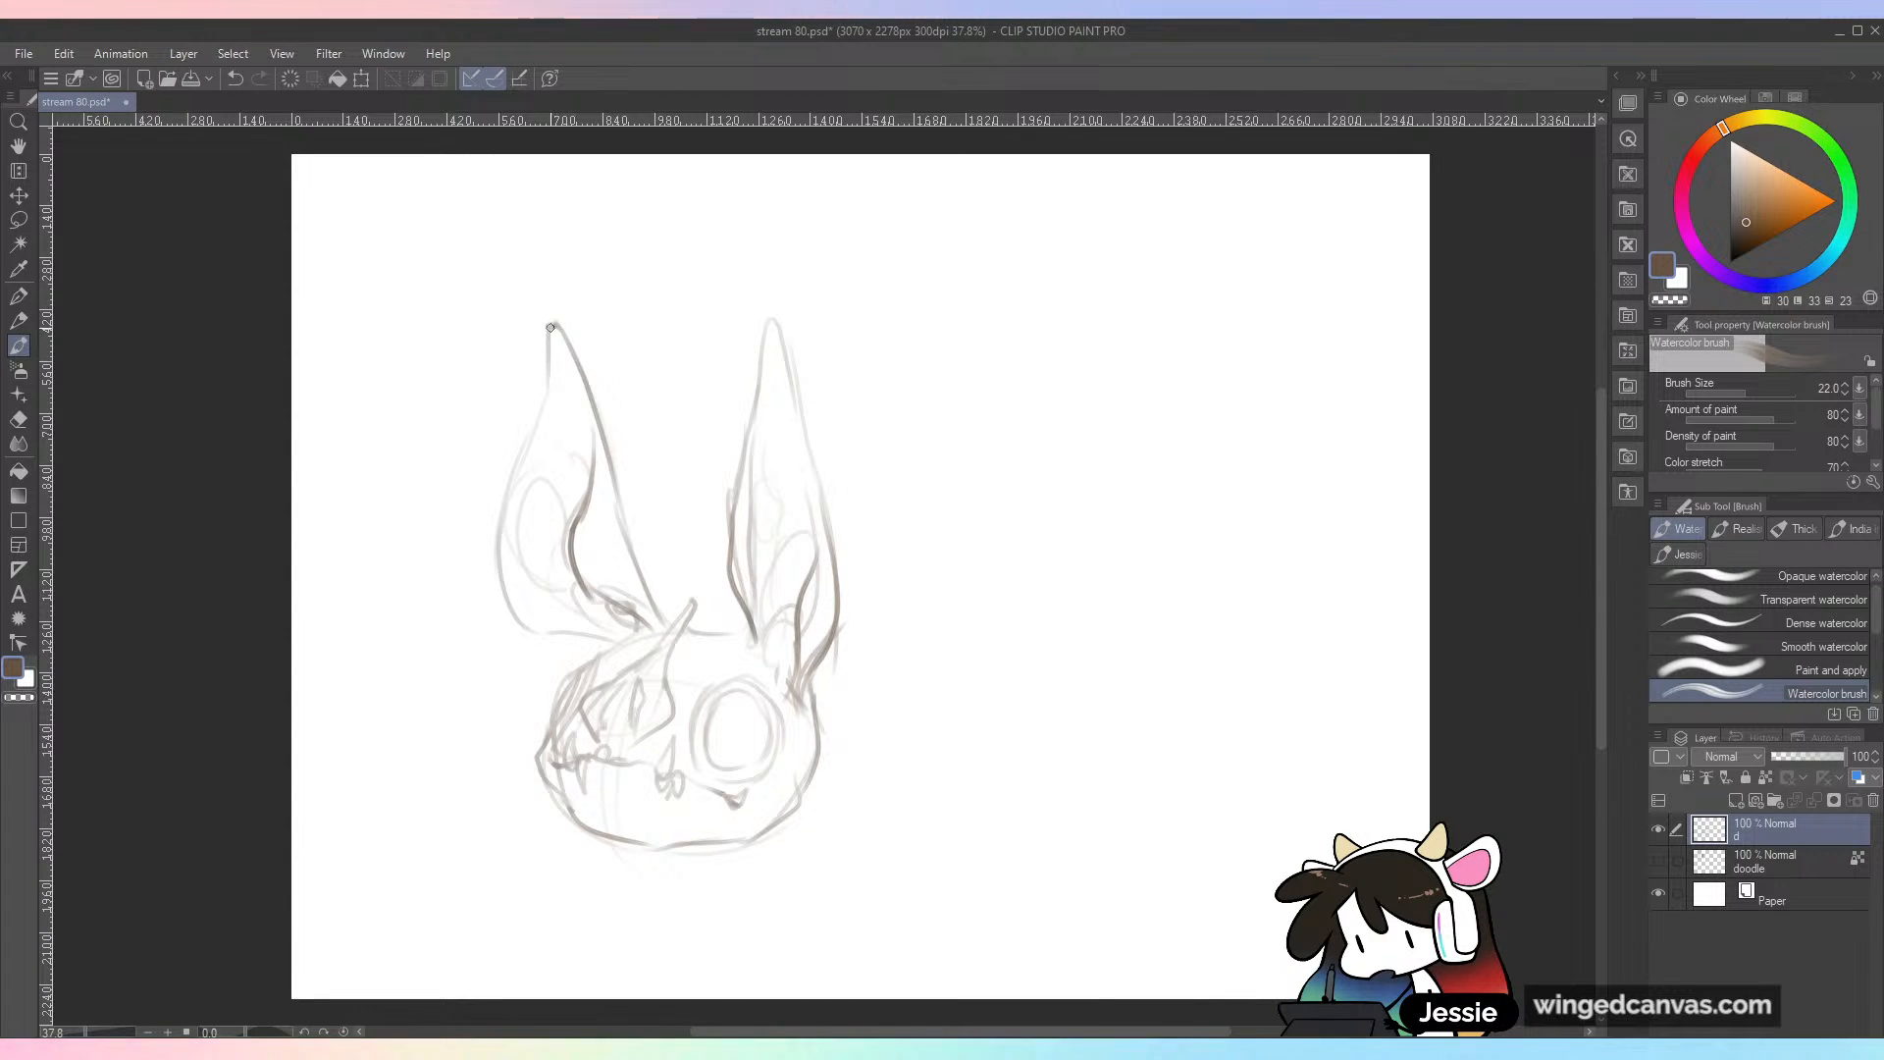
{"action": "mouse_move", "coordinate": [536, 413]}
{"action": "left_mouse_down"}
{"action": "mouse_move", "coordinate": [496, 584]}
{"action": "mouse_move", "coordinate": [611, 636]}
{"action": "left_mouse_up"}
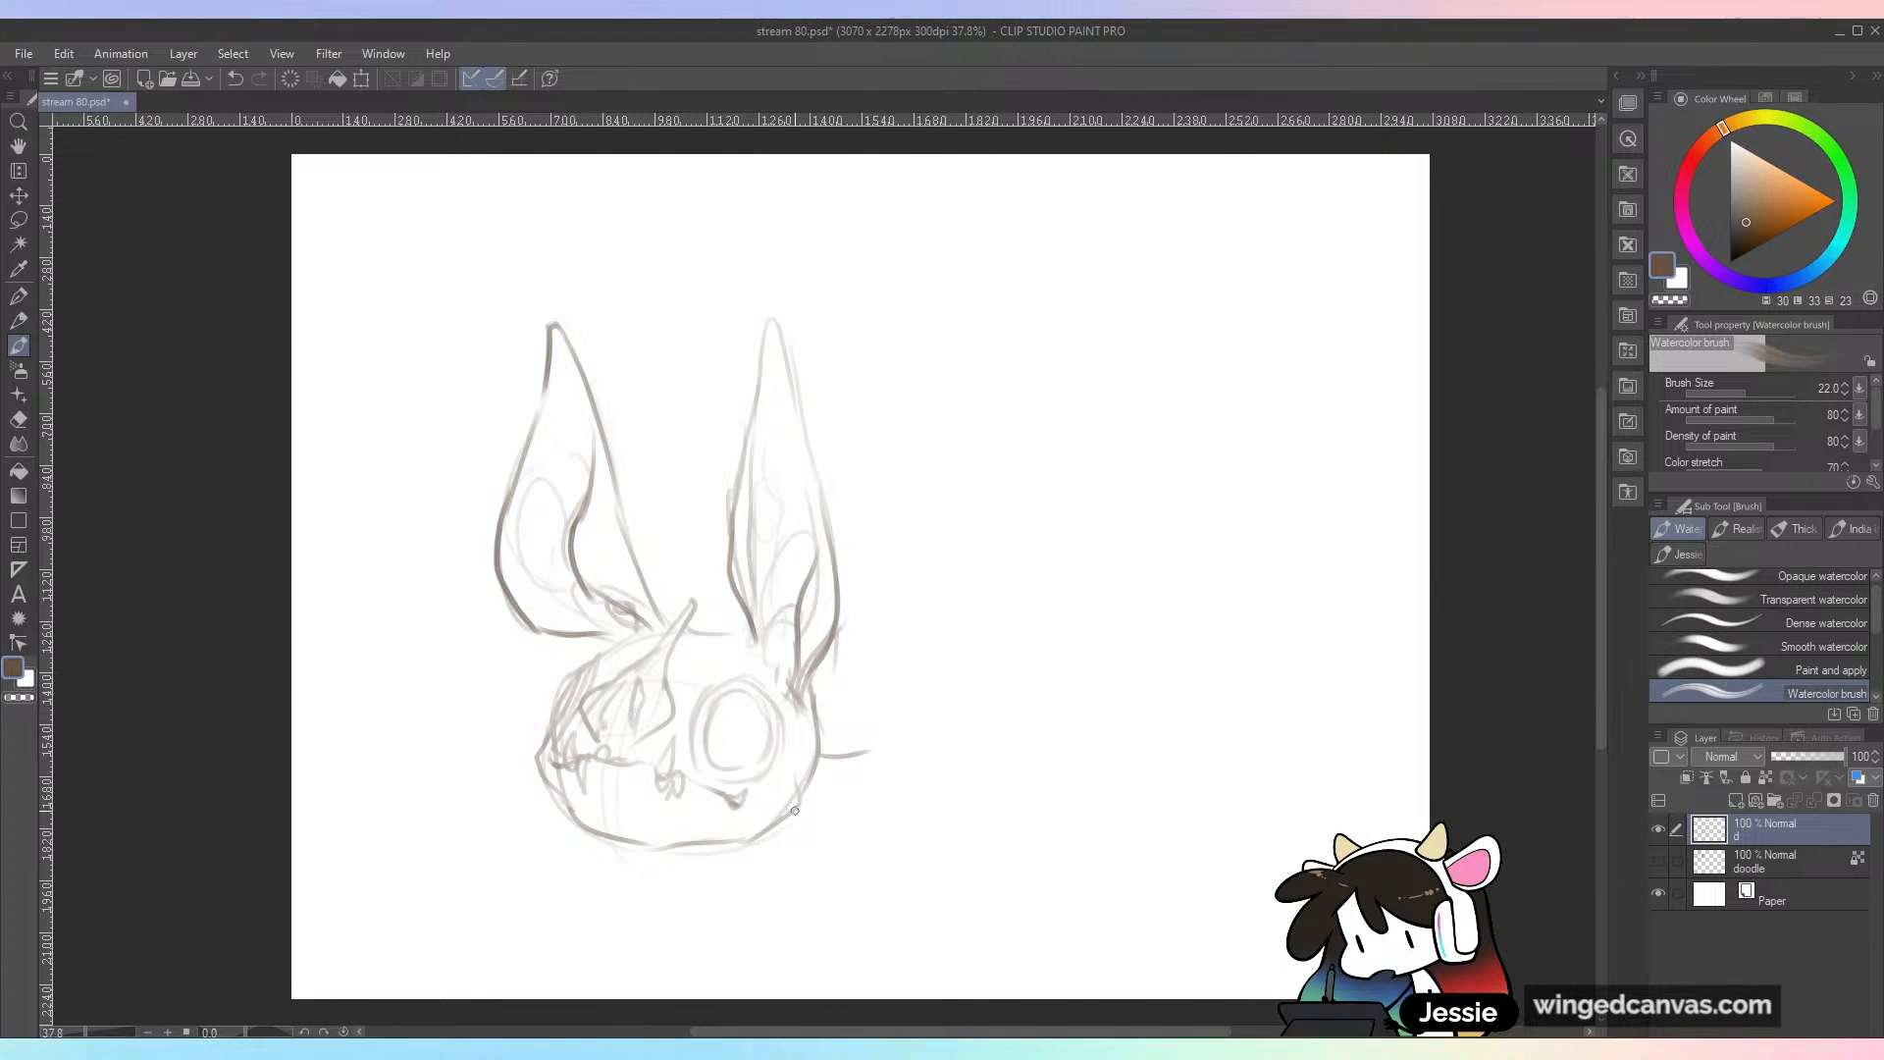
Step: Rough in a rounded upper body behind the head with a small shoulder shape, and curve the back upward behind it
{"action": "mouse_move", "coordinate": [822, 706]}
{"action": "left_mouse_down"}
{"action": "mouse_move", "coordinate": [924, 655]}
{"action": "mouse_move", "coordinate": [944, 817]}
{"action": "mouse_move", "coordinate": [1002, 747]}
{"action": "left_mouse_up"}
{"action": "left_click_drag", "start_coordinate": [823, 793], "coordinate": [942, 823]}
{"action": "left_click_drag", "start_coordinate": [812, 785], "coordinate": [1001, 760]}
{"action": "mouse_move", "coordinate": [822, 692]}
{"action": "left_mouse_down"}
{"action": "mouse_move", "coordinate": [892, 643]}
{"action": "mouse_move", "coordinate": [984, 677]}
{"action": "left_mouse_up"}
{"action": "left_click_drag", "start_coordinate": [785, 784], "coordinate": [959, 806]}
{"action": "mouse_move", "coordinate": [1035, 551]}
{"action": "left_mouse_down"}
{"action": "mouse_move", "coordinate": [959, 629]}
{"action": "mouse_move", "coordinate": [1025, 431]}
{"action": "left_mouse_up"}
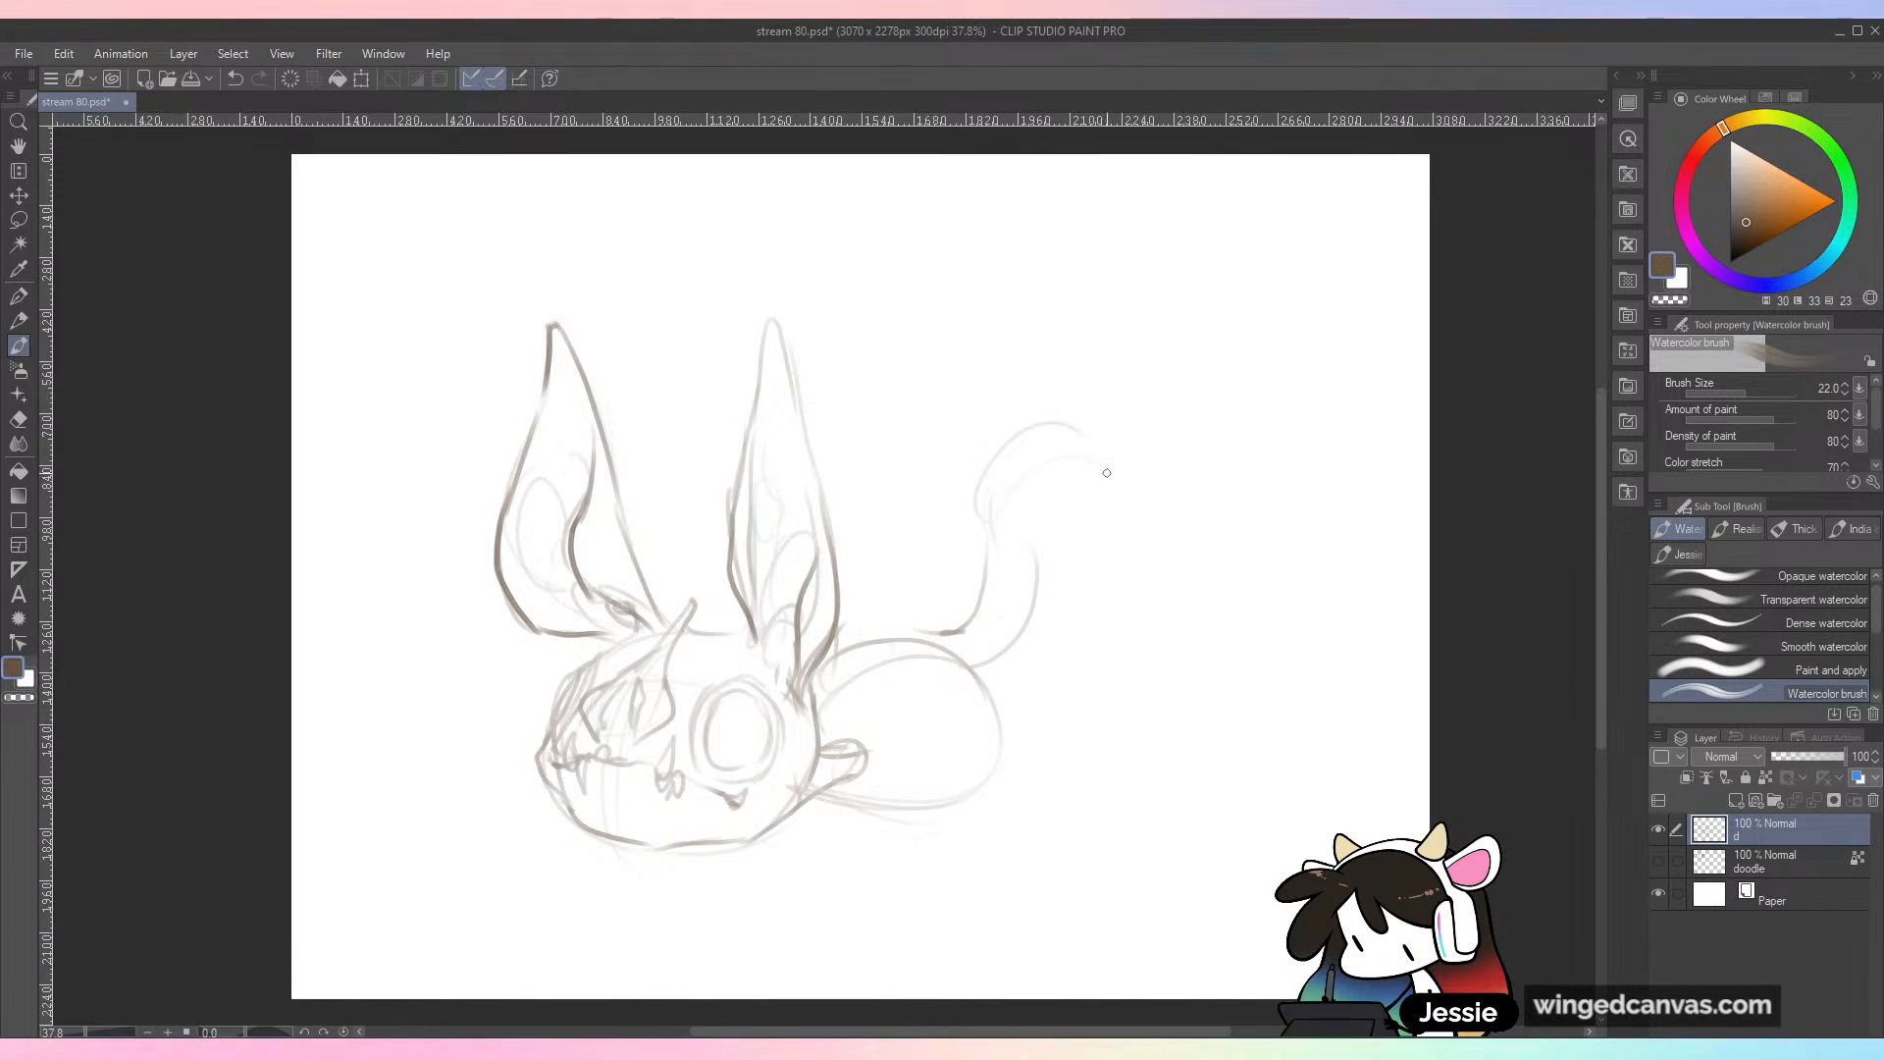
{"action": "mouse_move", "coordinate": [844, 766]}
{"action": "left_mouse_down"}
{"action": "mouse_move", "coordinate": [817, 733]}
{"action": "mouse_move", "coordinate": [853, 732]}
{"action": "mouse_move", "coordinate": [651, 836]}
{"action": "left_mouse_up"}
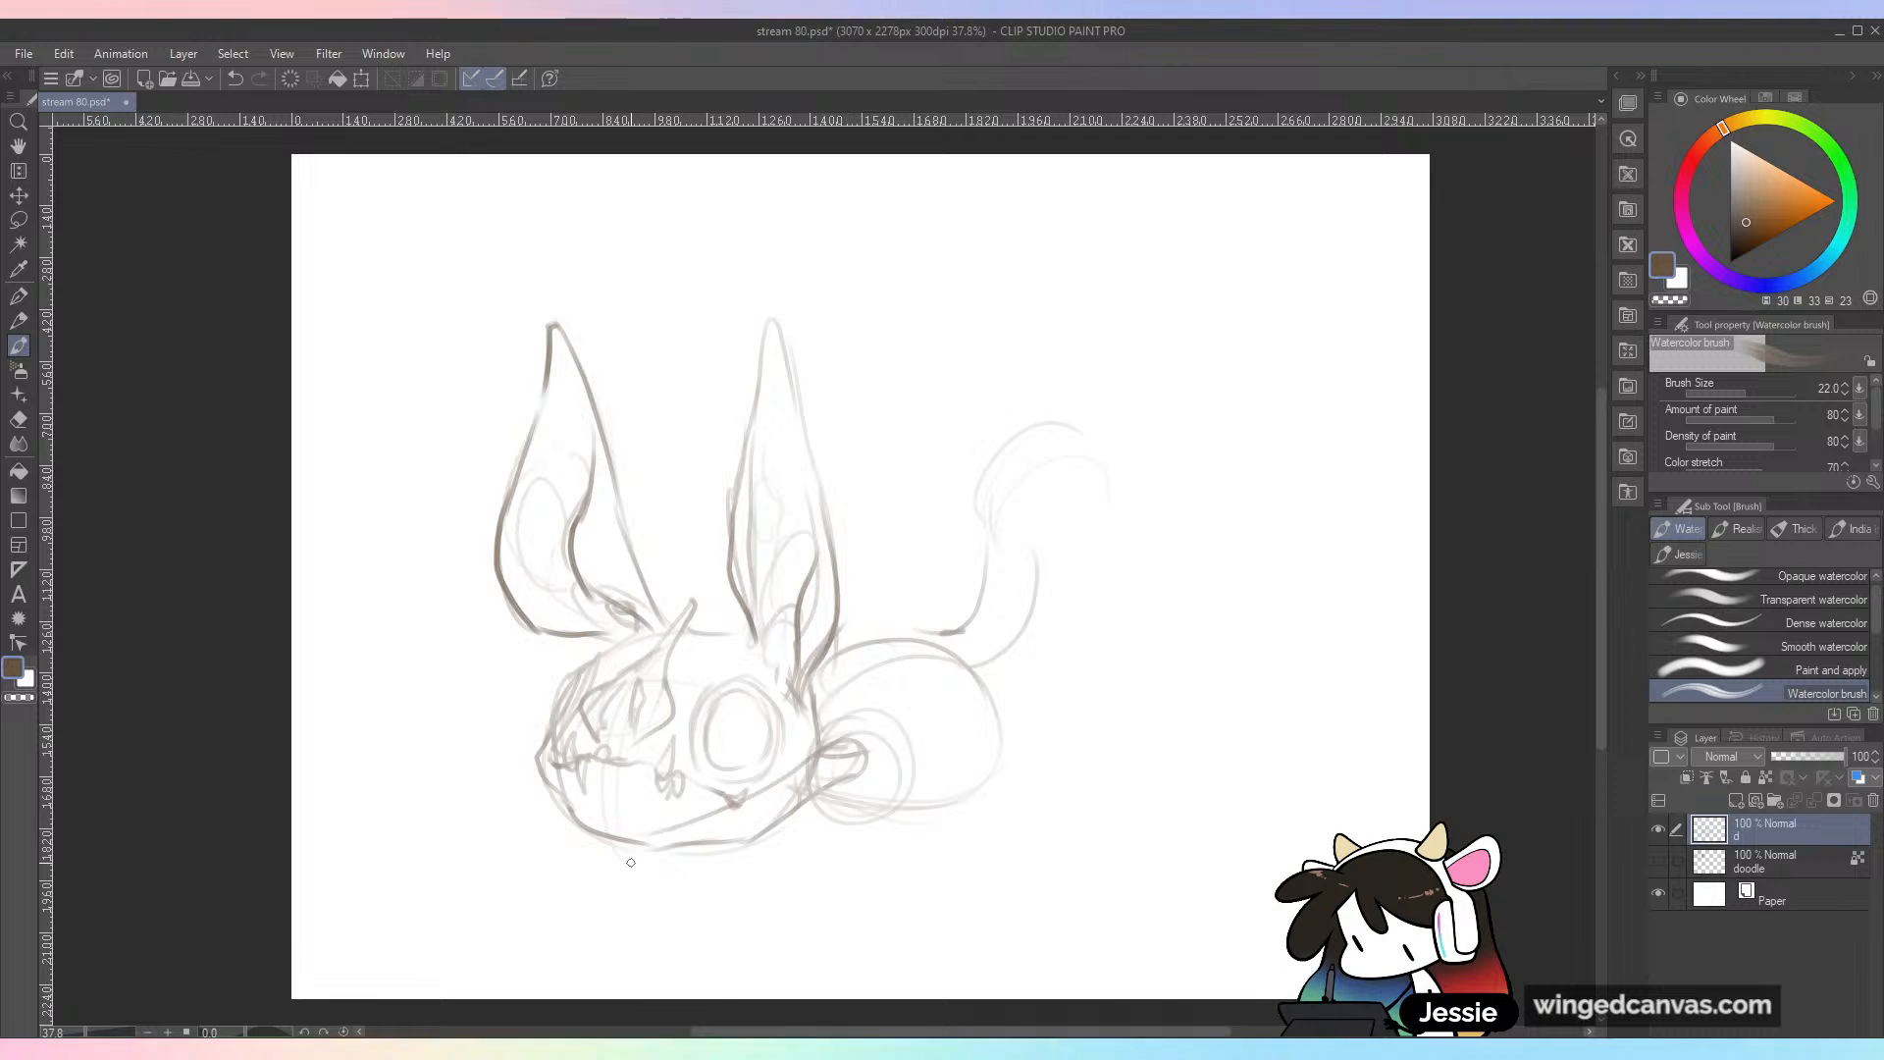
{"action": "key", "text": "ctrl+z"}
{"action": "key", "text": "ctrl+z"}
{"action": "key", "text": "ctrl+z"}
Step: Draw the near upper arm stretching from the shoulder forward beneath the chin
{"action": "mouse_move", "coordinate": [872, 755]}
{"action": "left_mouse_down"}
{"action": "mouse_move", "coordinate": [764, 782]}
{"action": "mouse_move", "coordinate": [766, 845]}
{"action": "left_mouse_up"}
{"action": "mouse_move", "coordinate": [771, 803]}
{"action": "left_mouse_down"}
{"action": "mouse_move", "coordinate": [742, 835]}
{"action": "mouse_move", "coordinate": [795, 864]}
{"action": "mouse_move", "coordinate": [941, 784]}
{"action": "mouse_move", "coordinate": [757, 801]}
{"action": "mouse_move", "coordinate": [529, 905]}
{"action": "mouse_move", "coordinate": [606, 911]}
{"action": "mouse_move", "coordinate": [830, 829]}
{"action": "left_mouse_up"}
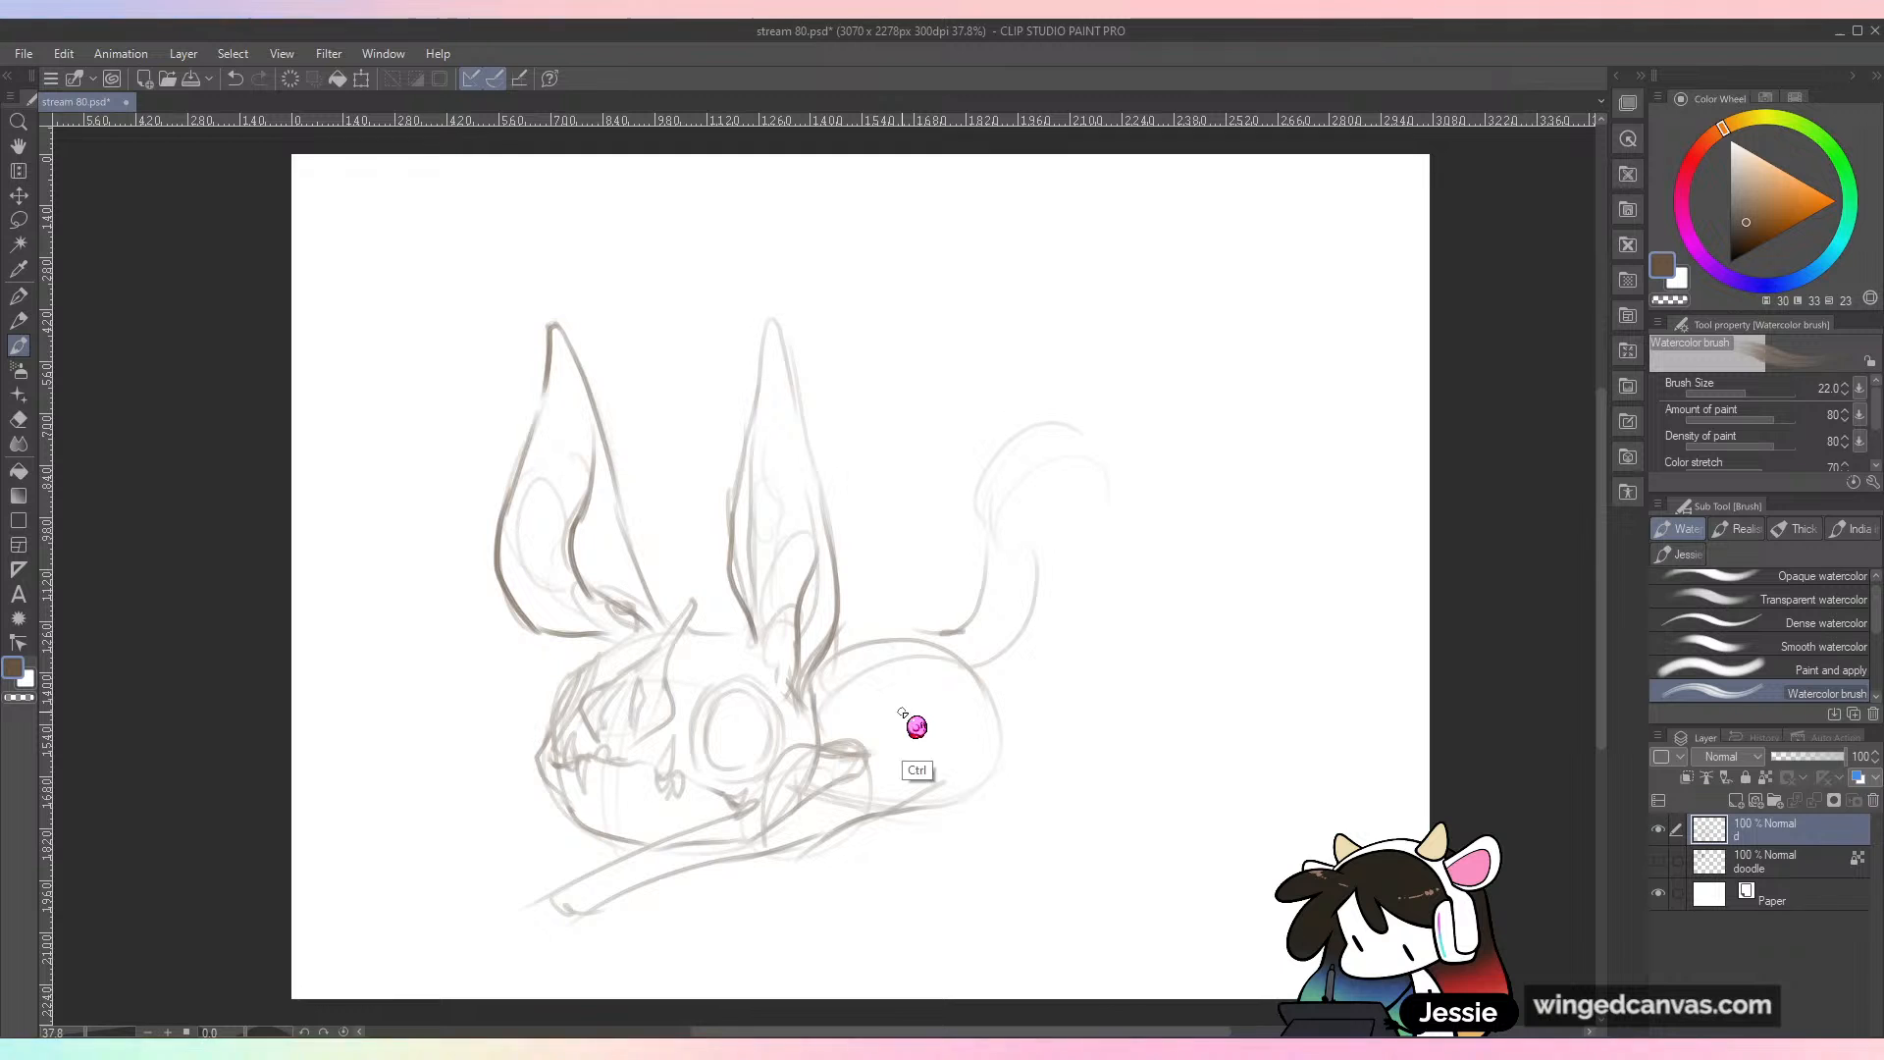
Step: Transform the whole sketch, scaling it down slightly and moving it toward the upper right to free space in front of the arm
{"action": "key", "text": "ctrl+t"}
{"action": "left_click_drag", "start_coordinate": [1110, 317], "coordinate": [1032, 394]}
{"action": "left_click_drag", "start_coordinate": [932, 627], "coordinate": [1055, 551]}
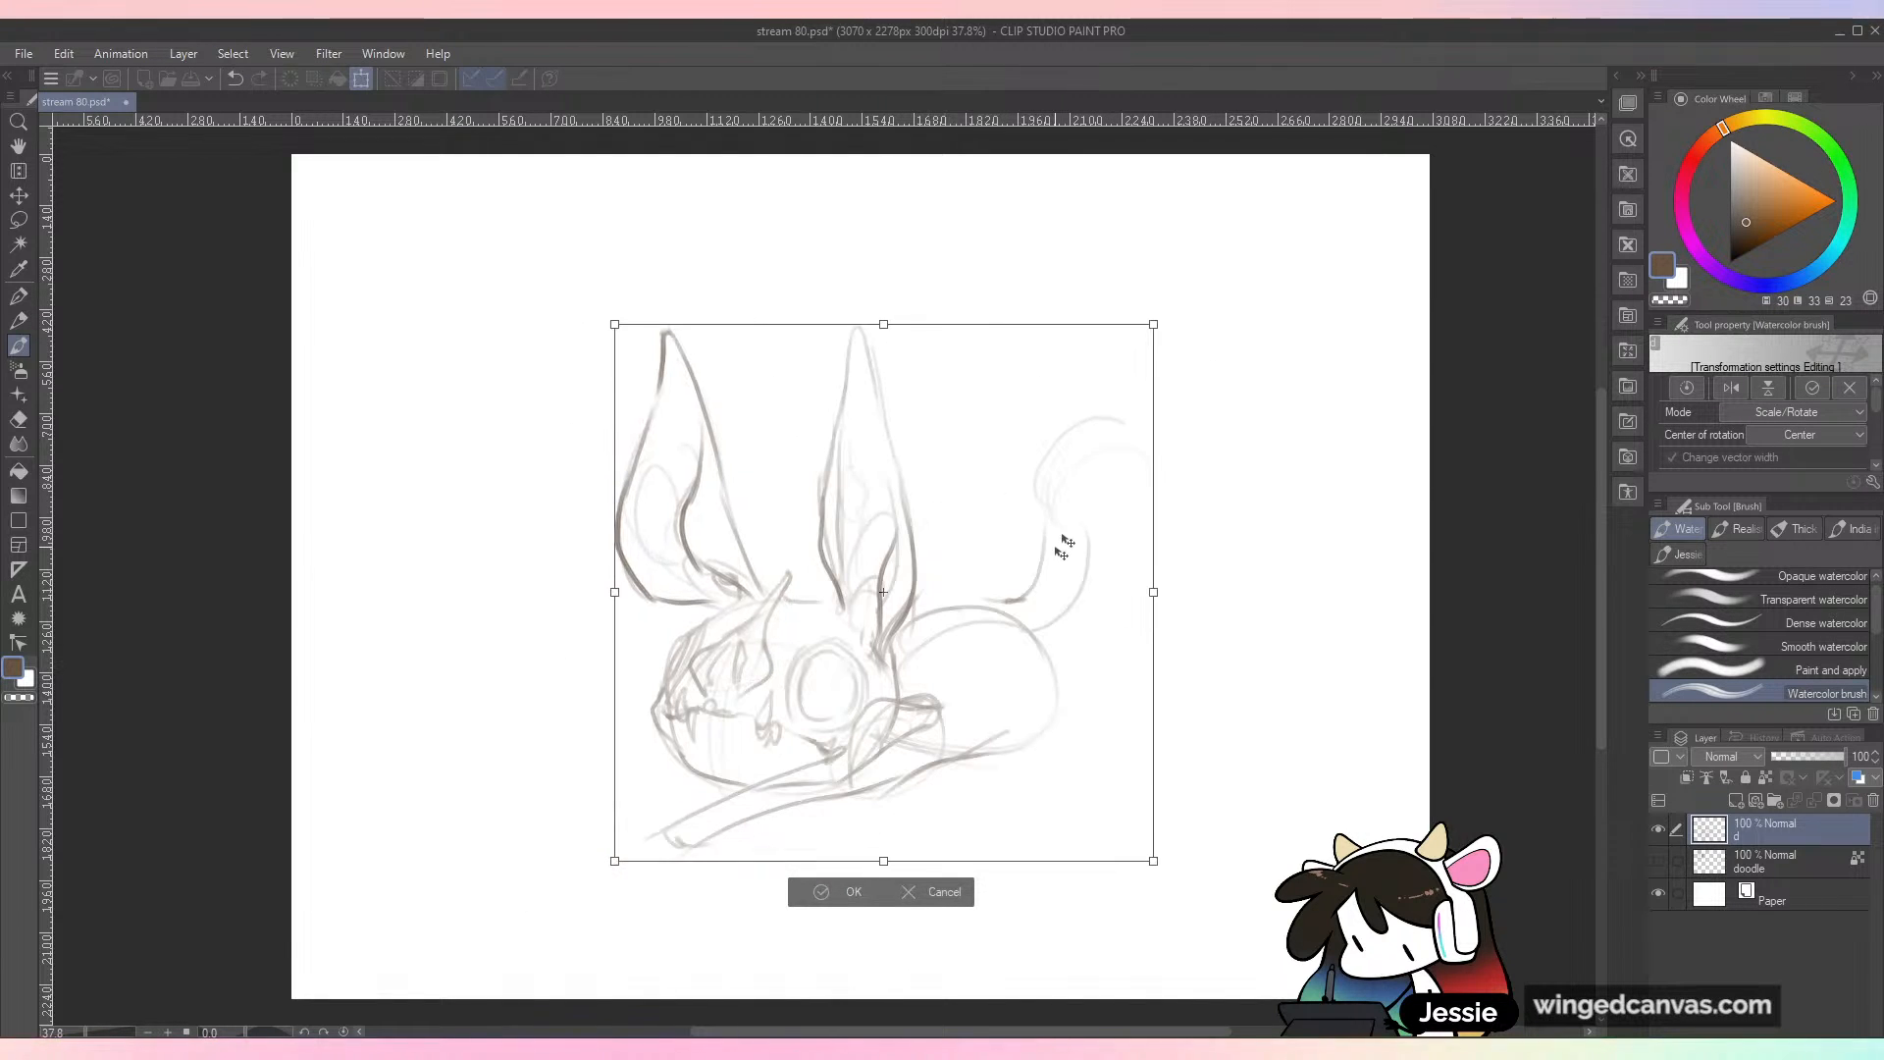
{"action": "left_click_drag", "start_coordinate": [880, 863], "coordinate": [886, 915]}
{"action": "left_click_drag", "start_coordinate": [1027, 770], "coordinate": [1023, 730]}
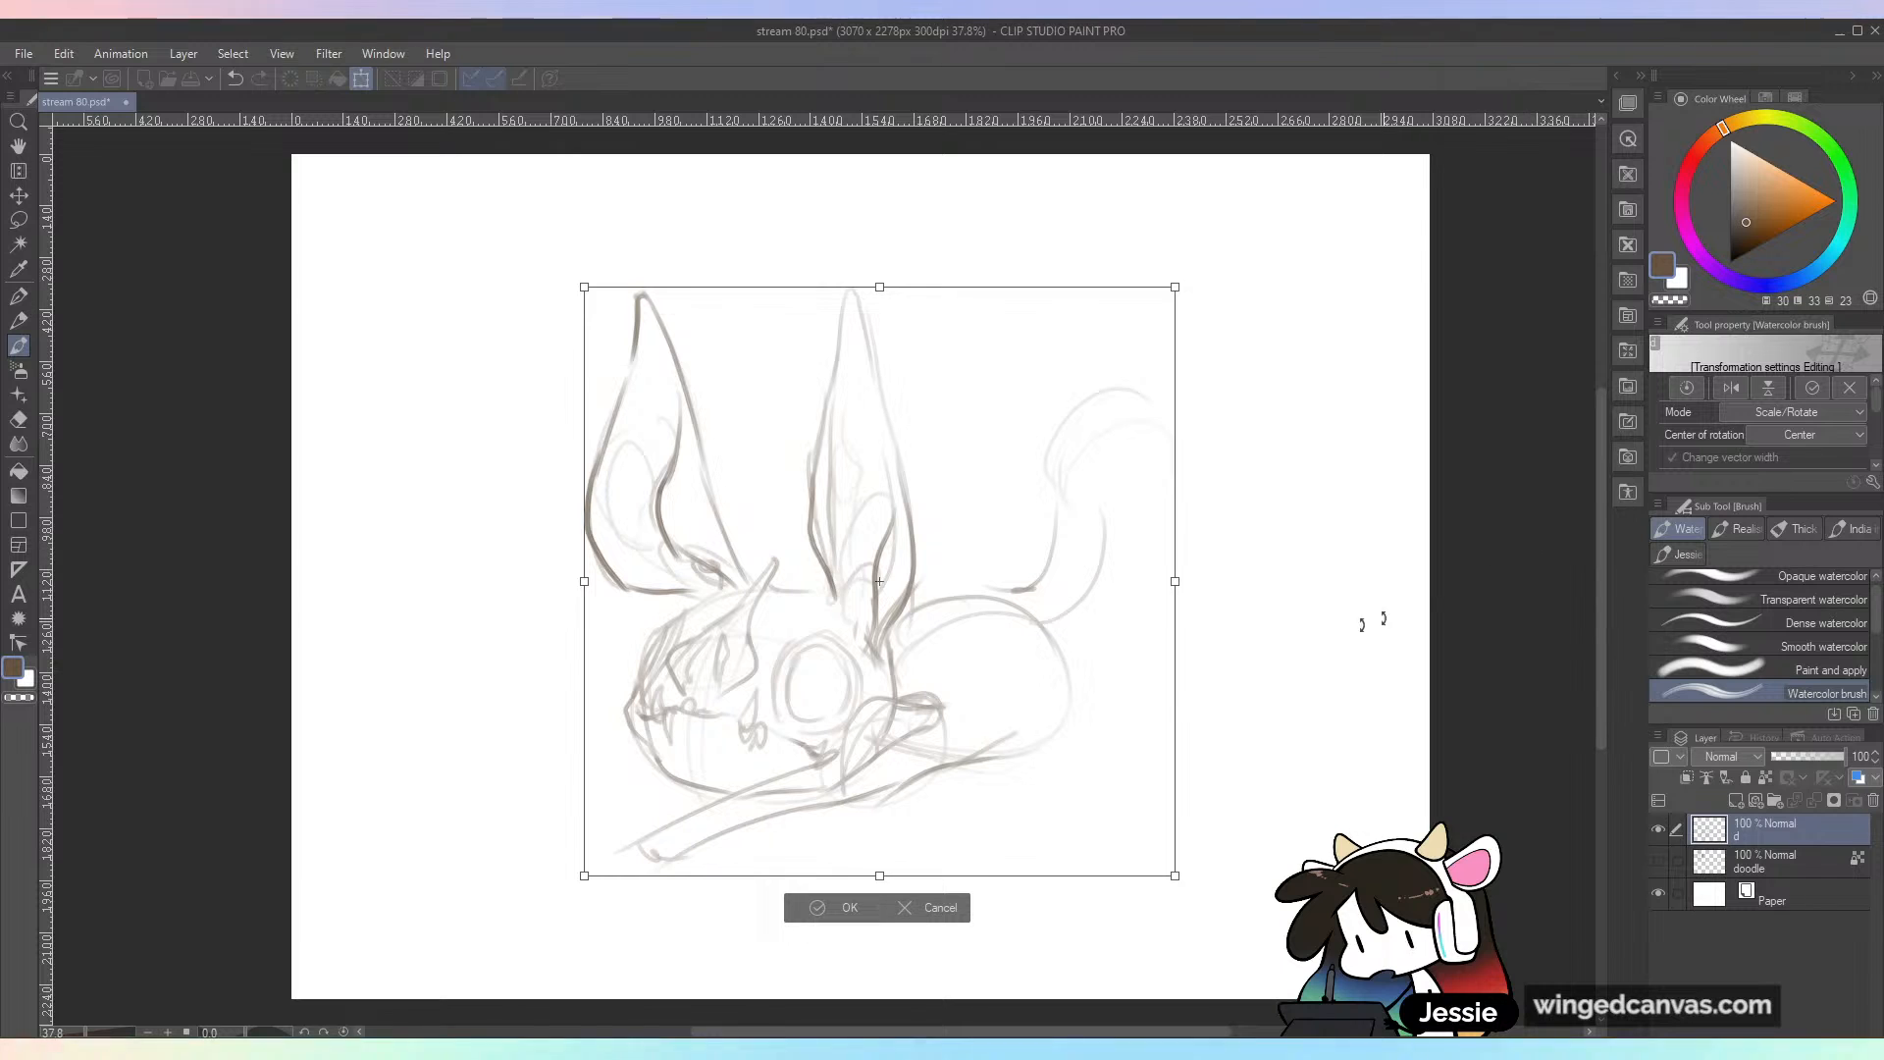
{"action": "left_click", "coordinate": [847, 908]}
Step: Draw the near arm's elbow and forearm, ending in a large hand with bent, clawed fingers
{"action": "mouse_move", "coordinate": [639, 825]}
{"action": "left_mouse_down"}
{"action": "mouse_move", "coordinate": [540, 869]}
{"action": "mouse_move", "coordinate": [687, 846]}
{"action": "left_mouse_up"}
{"action": "mouse_move", "coordinate": [645, 908]}
{"action": "left_mouse_down"}
{"action": "mouse_move", "coordinate": [679, 846]}
{"action": "mouse_move", "coordinate": [486, 952]}
{"action": "left_mouse_up"}
{"action": "mouse_move", "coordinate": [602, 850]}
{"action": "left_mouse_down"}
{"action": "mouse_move", "coordinate": [434, 926]}
{"action": "mouse_move", "coordinate": [437, 775]}
{"action": "mouse_move", "coordinate": [371, 796]}
{"action": "mouse_move", "coordinate": [353, 853]}
{"action": "mouse_move", "coordinate": [390, 827]}
{"action": "mouse_move", "coordinate": [520, 895]}
{"action": "mouse_move", "coordinate": [534, 806]}
{"action": "mouse_move", "coordinate": [471, 791]}
{"action": "mouse_move", "coordinate": [431, 858]}
{"action": "mouse_move", "coordinate": [463, 810]}
{"action": "mouse_move", "coordinate": [506, 827]}
{"action": "left_mouse_up"}
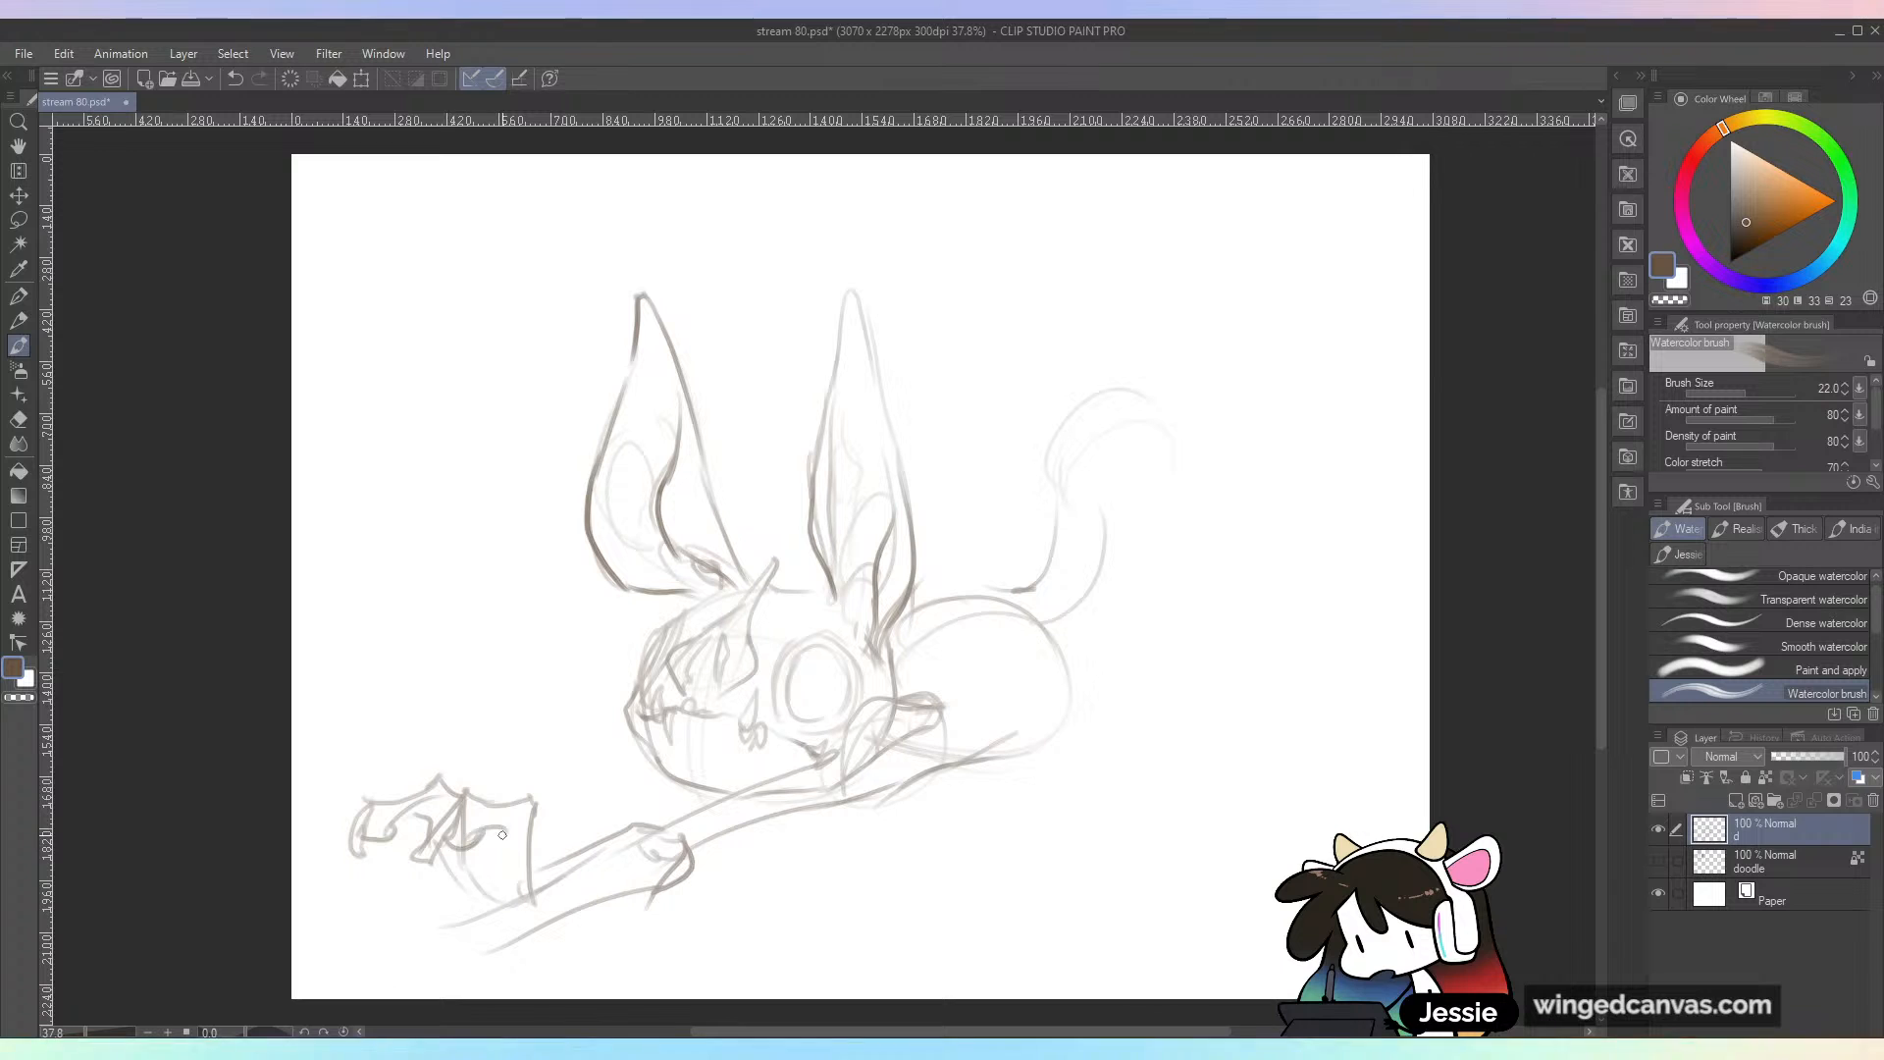
{"action": "mouse_move", "coordinate": [541, 915]}
{"action": "left_mouse_down"}
{"action": "mouse_move", "coordinate": [559, 806]}
{"action": "mouse_move", "coordinate": [490, 845]}
{"action": "mouse_move", "coordinate": [538, 854]}
{"action": "mouse_move", "coordinate": [515, 920]}
{"action": "left_mouse_up"}
{"action": "mouse_move", "coordinate": [584, 863]}
{"action": "left_mouse_down"}
{"action": "mouse_move", "coordinate": [512, 894]}
{"action": "mouse_move", "coordinate": [560, 903]}
{"action": "mouse_move", "coordinate": [512, 896]}
{"action": "mouse_move", "coordinate": [516, 928]}
{"action": "mouse_move", "coordinate": [559, 924]}
{"action": "left_mouse_up"}
{"action": "mouse_move", "coordinate": [473, 869]}
{"action": "left_mouse_down"}
{"action": "mouse_move", "coordinate": [454, 914]}
{"action": "mouse_move", "coordinate": [515, 960]}
{"action": "mouse_move", "coordinate": [577, 885]}
{"action": "left_mouse_up"}
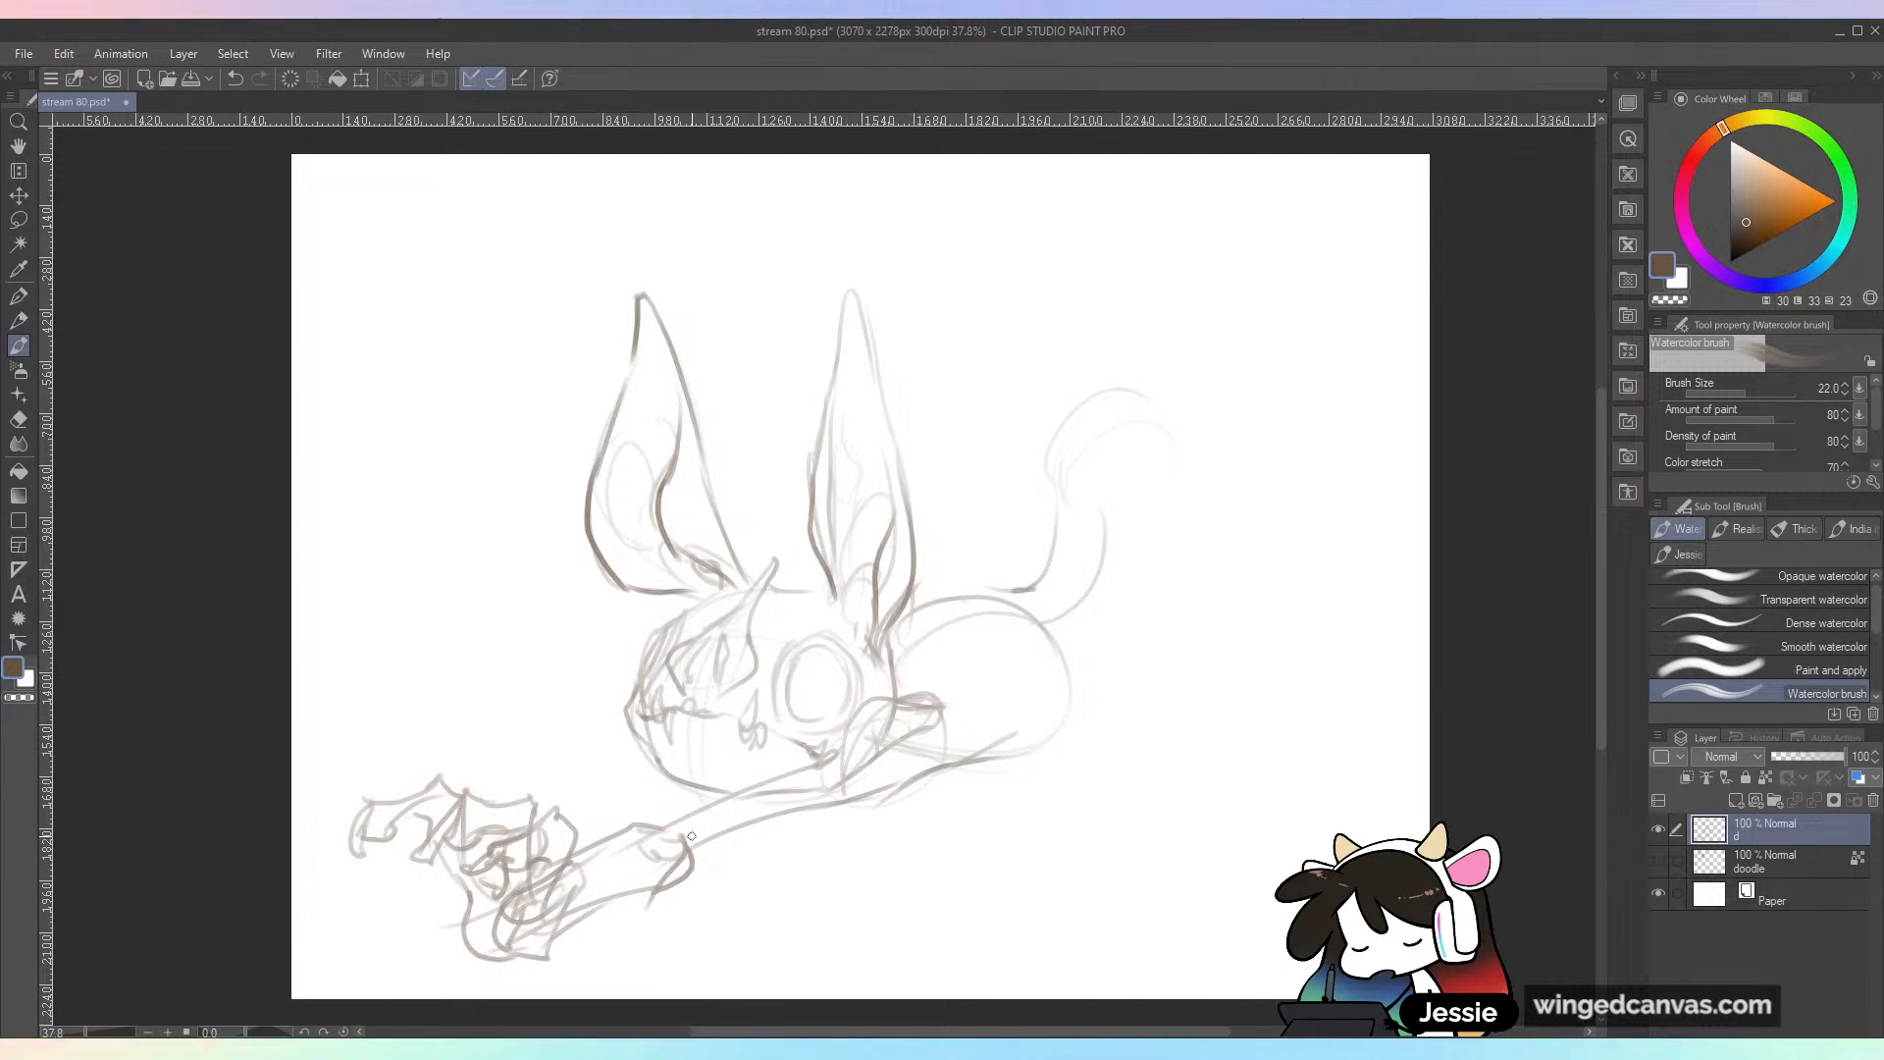
Step: Add a long curved finger under the near hand and reinforce the forearm lines up to the elbow
{"action": "mouse_move", "coordinate": [412, 928]}
{"action": "left_mouse_down"}
{"action": "mouse_move", "coordinate": [366, 930]}
{"action": "mouse_move", "coordinate": [425, 920]}
{"action": "mouse_move", "coordinate": [387, 938]}
{"action": "mouse_move", "coordinate": [336, 881]}
{"action": "left_mouse_up"}
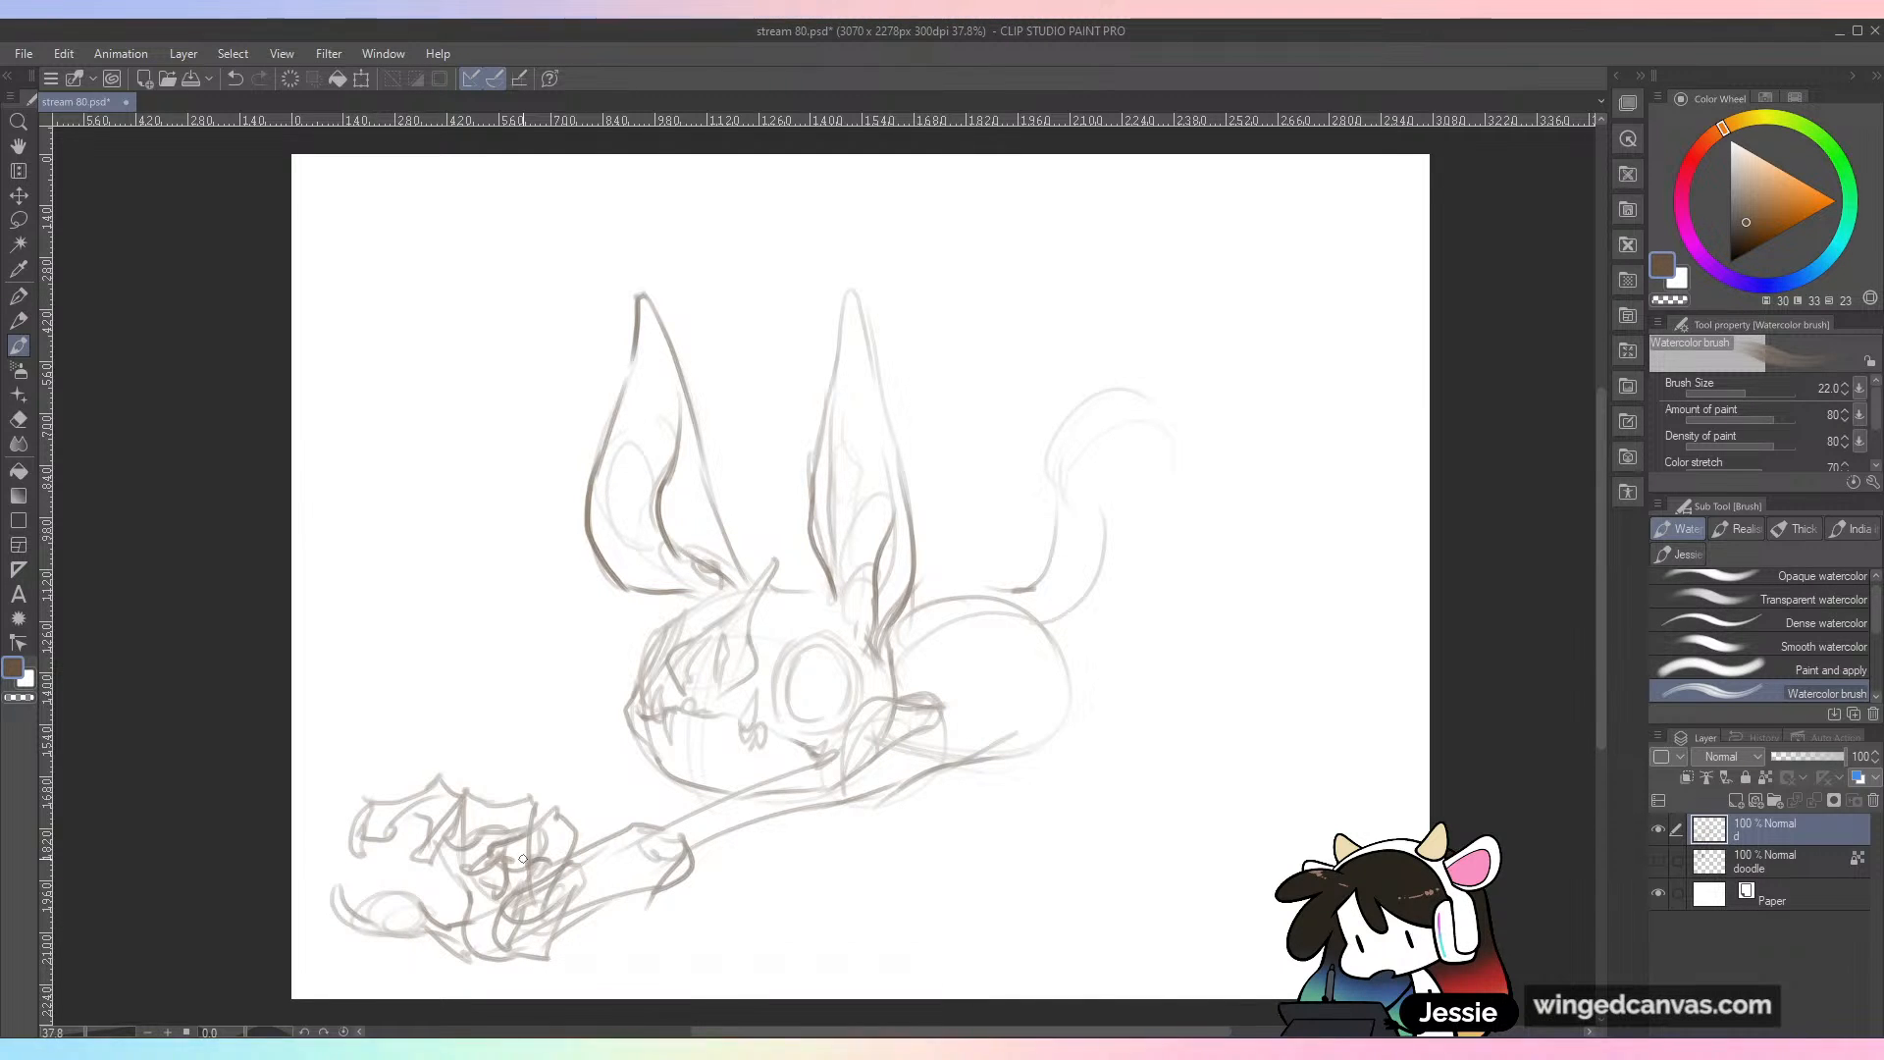
{"action": "left_click_drag", "start_coordinate": [561, 873], "coordinate": [673, 834]}
{"action": "left_click_drag", "start_coordinate": [552, 947], "coordinate": [770, 813]}
Step: Transform the sketch again, making it slightly smaller and moving it to the right on the canvas
{"action": "key", "text": "ctrl+t"}
{"action": "mouse_move", "coordinate": [999, 520]}
{"action": "left_mouse_down"}
{"action": "mouse_move", "coordinate": [1131, 488]}
{"action": "mouse_move", "coordinate": [1101, 501]}
{"action": "left_mouse_up"}
{"action": "left_click_drag", "start_coordinate": [1278, 274], "coordinate": [1257, 287]}
{"action": "left_click_drag", "start_coordinate": [1134, 562], "coordinate": [1165, 530]}
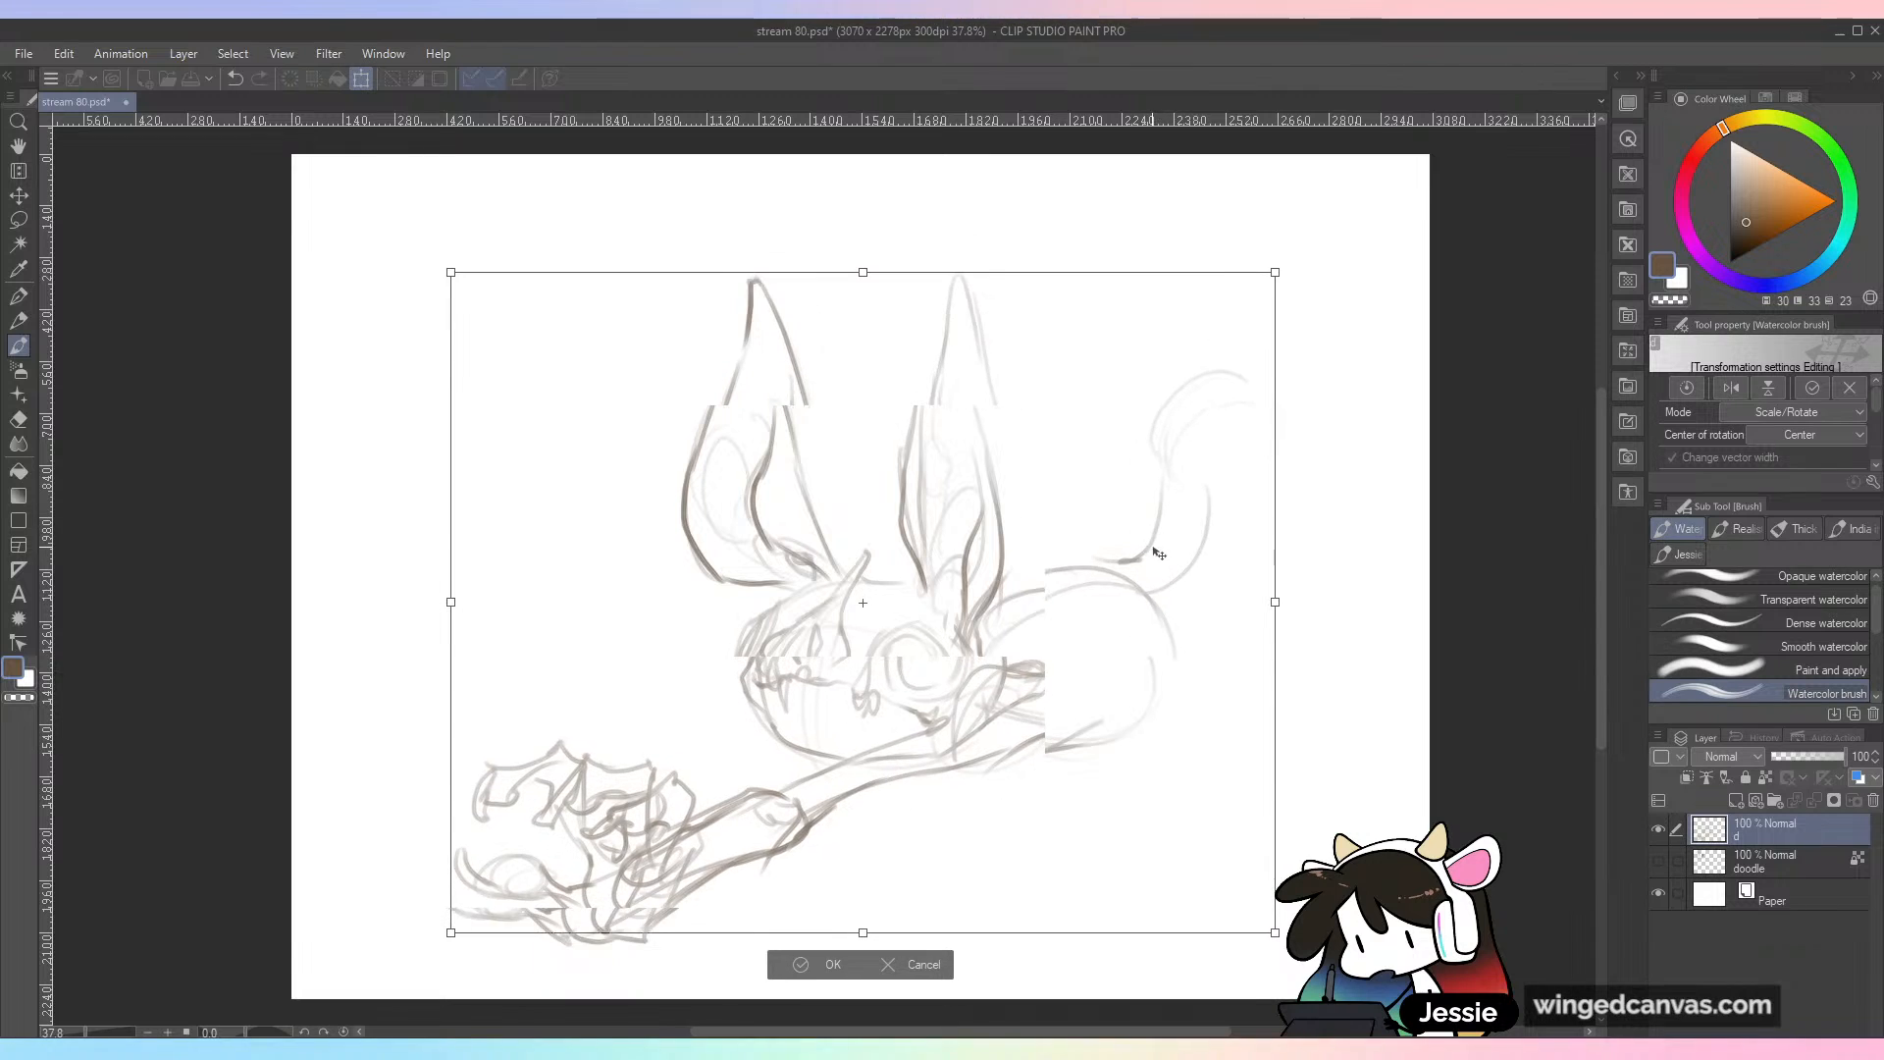
{"action": "left_click", "coordinate": [852, 958]}
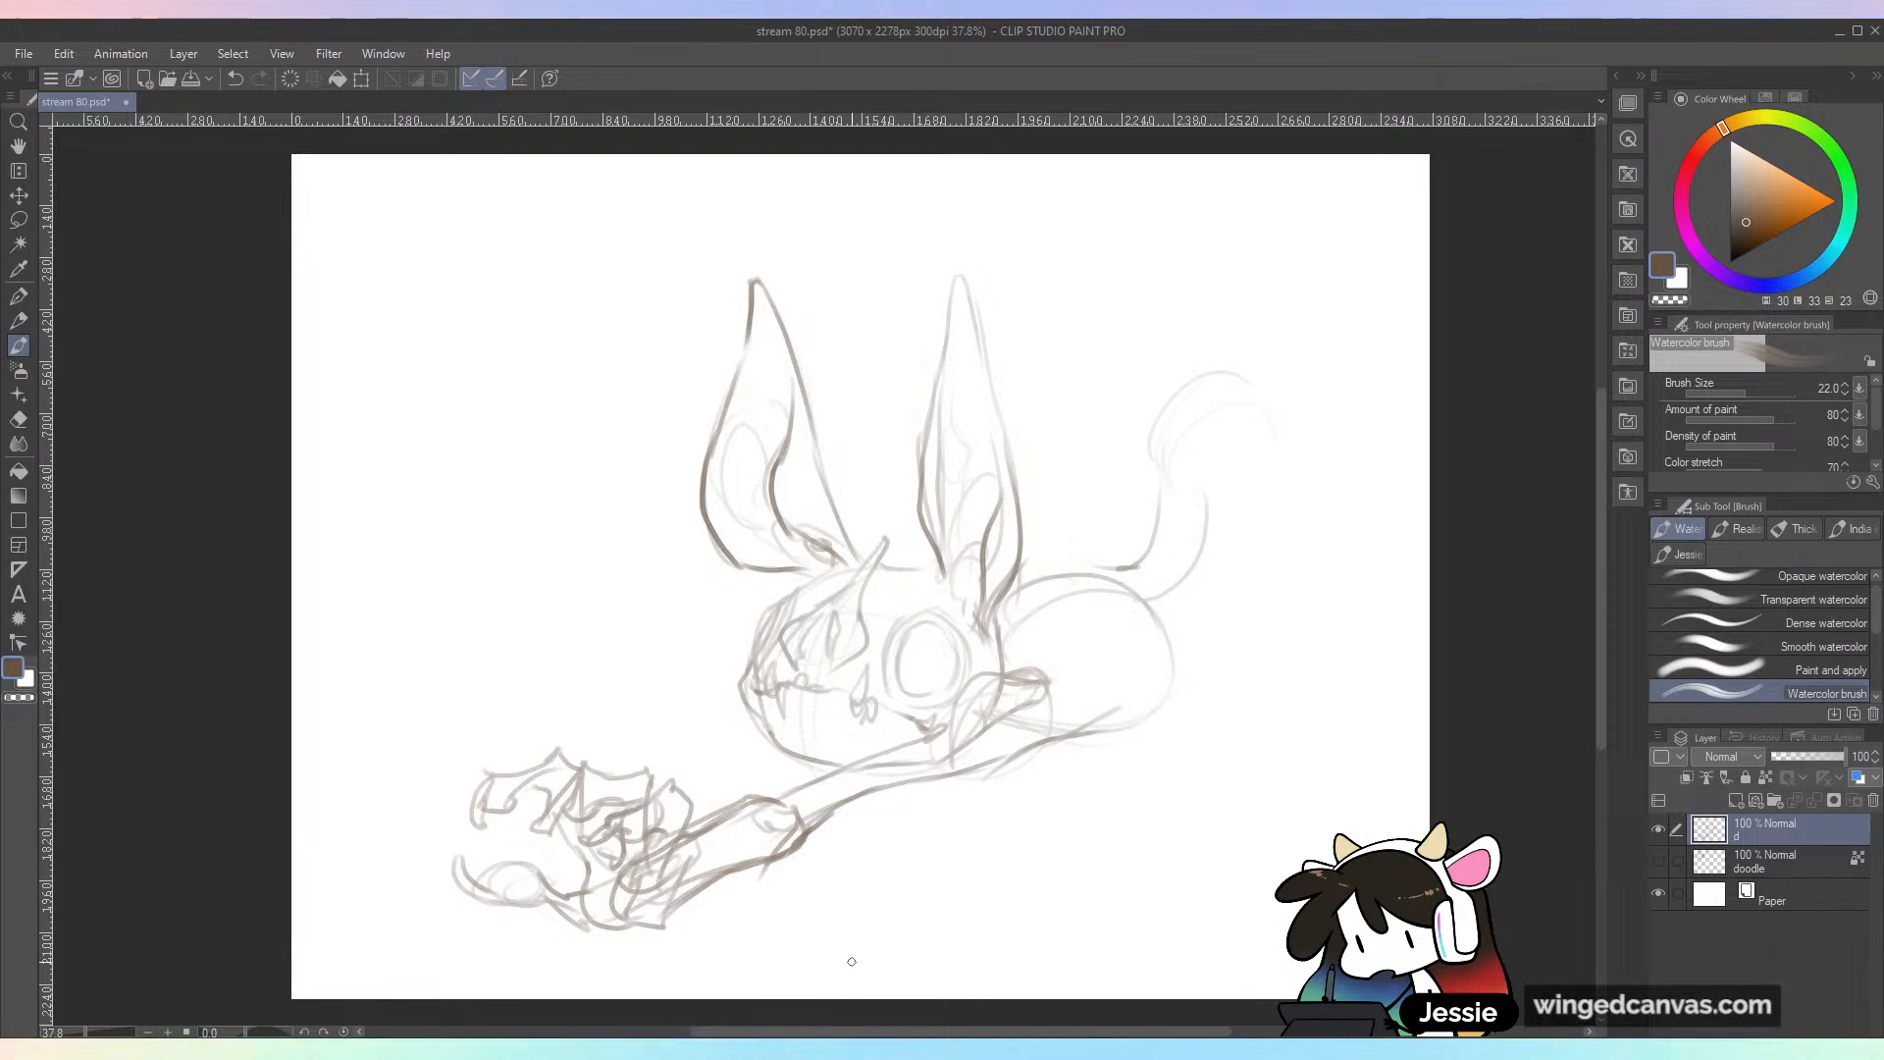
Step: Sketch the far arm reaching forward behind the near one, with a spread clawed hand beyond the near hand
{"action": "mouse_move", "coordinate": [736, 702]}
{"action": "left_mouse_down"}
{"action": "mouse_move", "coordinate": [601, 761]}
{"action": "mouse_move", "coordinate": [689, 774]}
{"action": "left_mouse_up"}
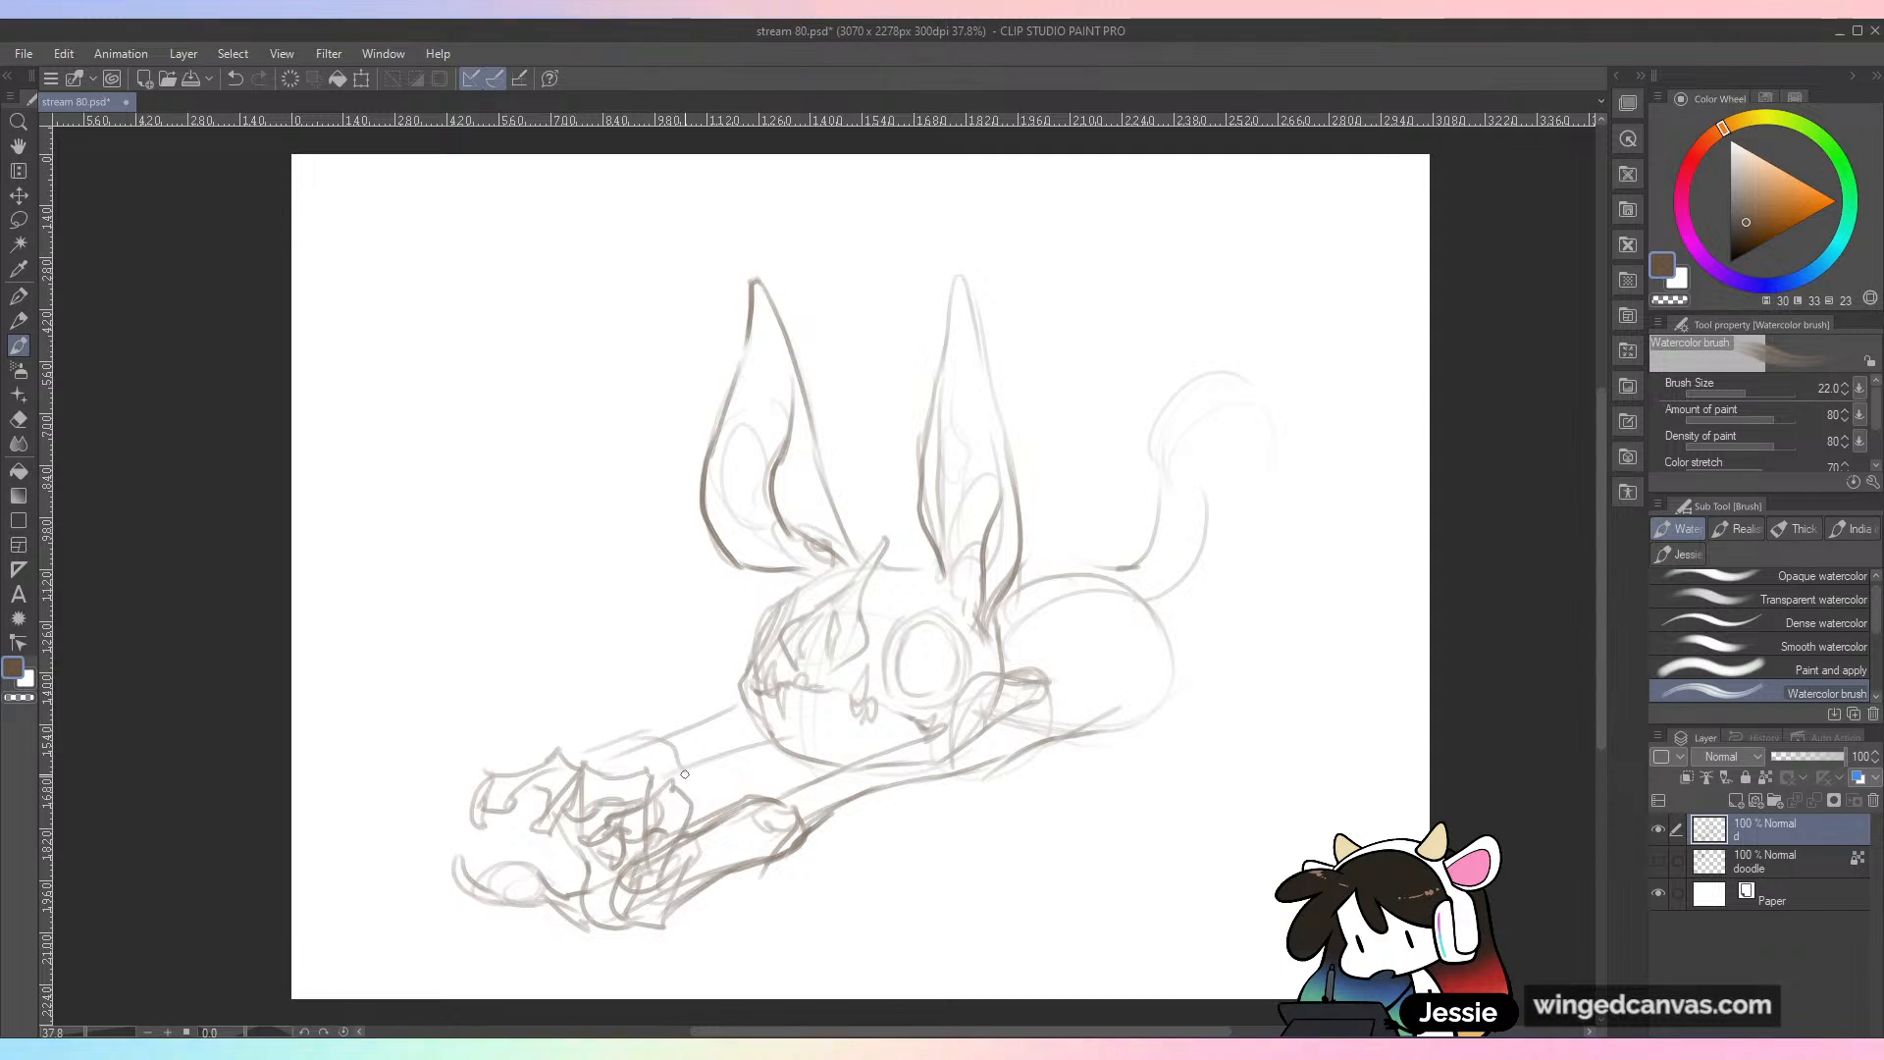
{"action": "left_click_drag", "start_coordinate": [485, 797], "coordinate": [462, 844]}
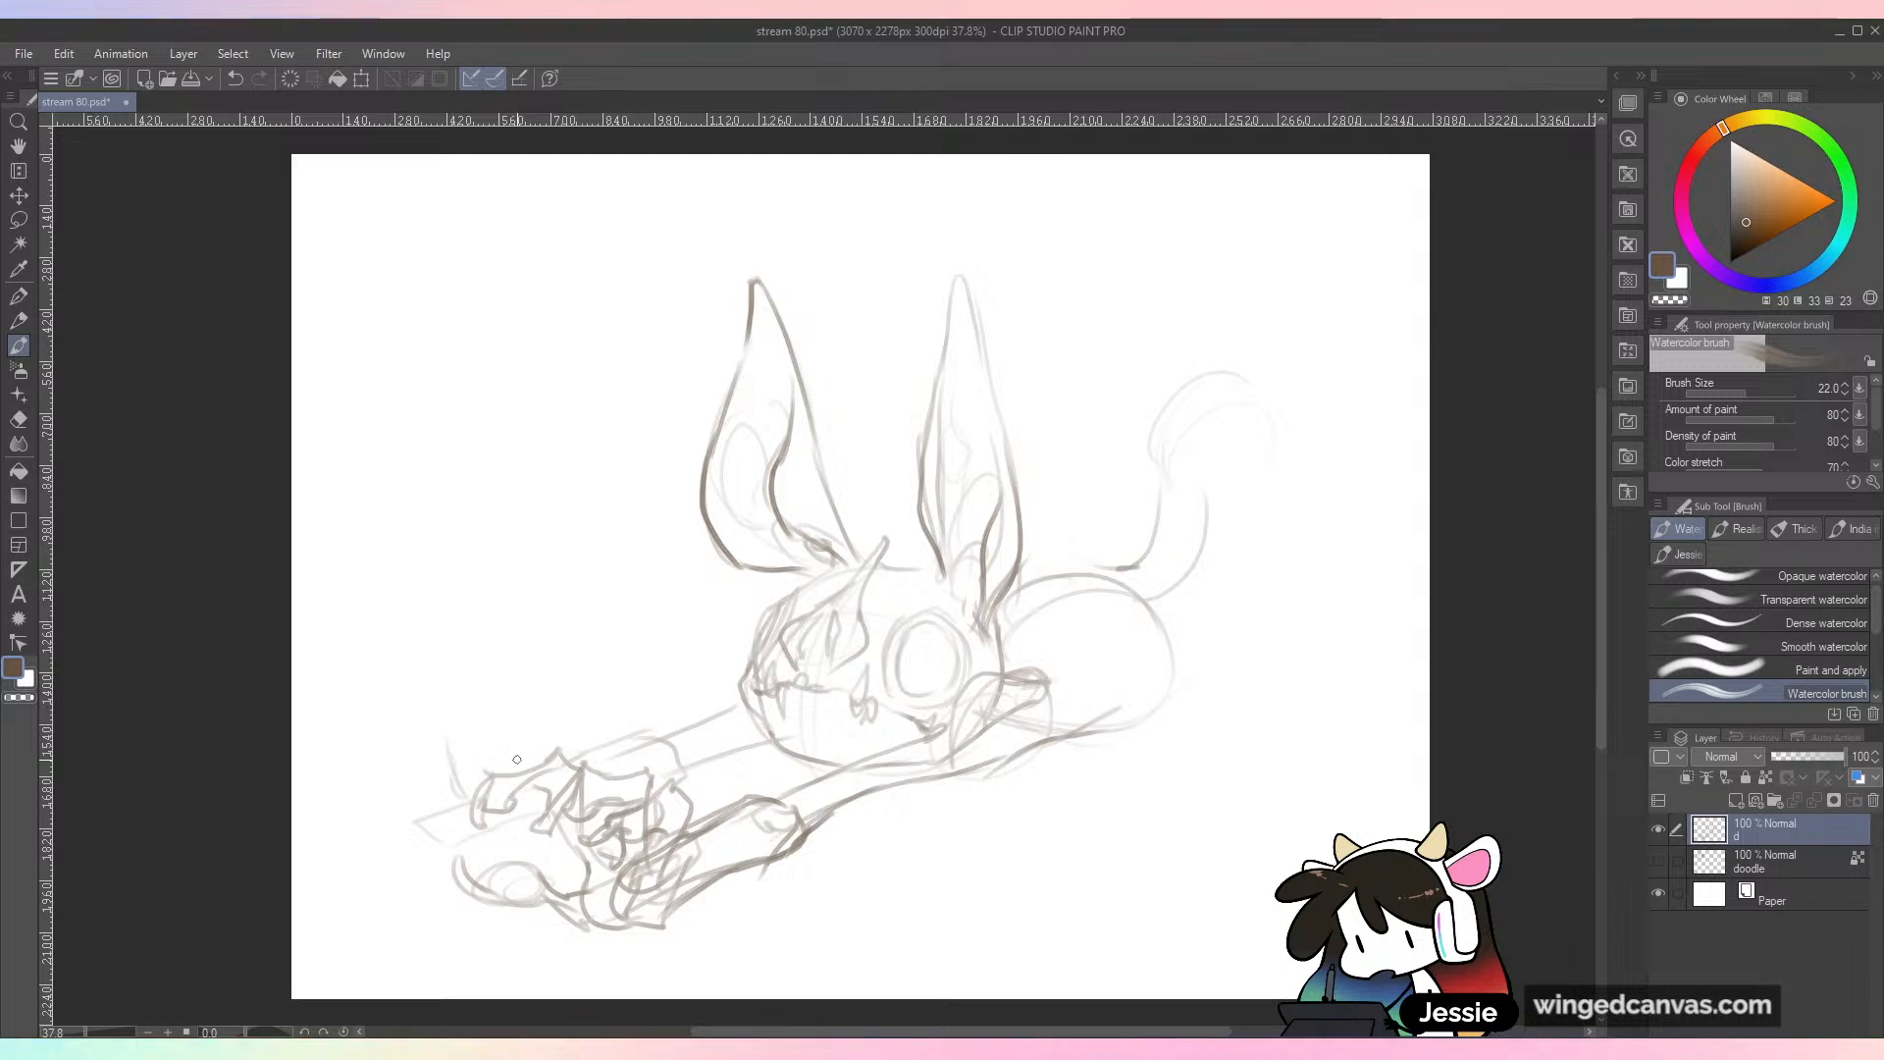
{"action": "mouse_move", "coordinate": [482, 819]}
{"action": "left_mouse_down"}
{"action": "mouse_move", "coordinate": [411, 812]}
{"action": "mouse_move", "coordinate": [417, 781]}
{"action": "mouse_move", "coordinate": [436, 810]}
{"action": "mouse_move", "coordinate": [471, 760]}
{"action": "mouse_move", "coordinate": [446, 748]}
{"action": "mouse_move", "coordinate": [444, 687]}
{"action": "mouse_move", "coordinate": [402, 684]}
{"action": "mouse_move", "coordinate": [395, 745]}
{"action": "mouse_move", "coordinate": [430, 731]}
{"action": "mouse_move", "coordinate": [392, 755]}
{"action": "mouse_move", "coordinate": [371, 734]}
{"action": "mouse_move", "coordinate": [321, 791]}
{"action": "mouse_move", "coordinate": [365, 748]}
{"action": "mouse_move", "coordinate": [444, 792]}
{"action": "mouse_move", "coordinate": [475, 786]}
{"action": "mouse_move", "coordinate": [389, 790]}
{"action": "mouse_move", "coordinate": [350, 769]}
{"action": "mouse_move", "coordinate": [314, 819]}
{"action": "mouse_move", "coordinate": [340, 827]}
{"action": "mouse_move", "coordinate": [369, 792]}
{"action": "mouse_move", "coordinate": [454, 882]}
{"action": "mouse_move", "coordinate": [487, 867]}
{"action": "mouse_move", "coordinate": [404, 807]}
{"action": "left_mouse_up"}
{"action": "left_click_drag", "start_coordinate": [388, 715], "coordinate": [307, 867]}
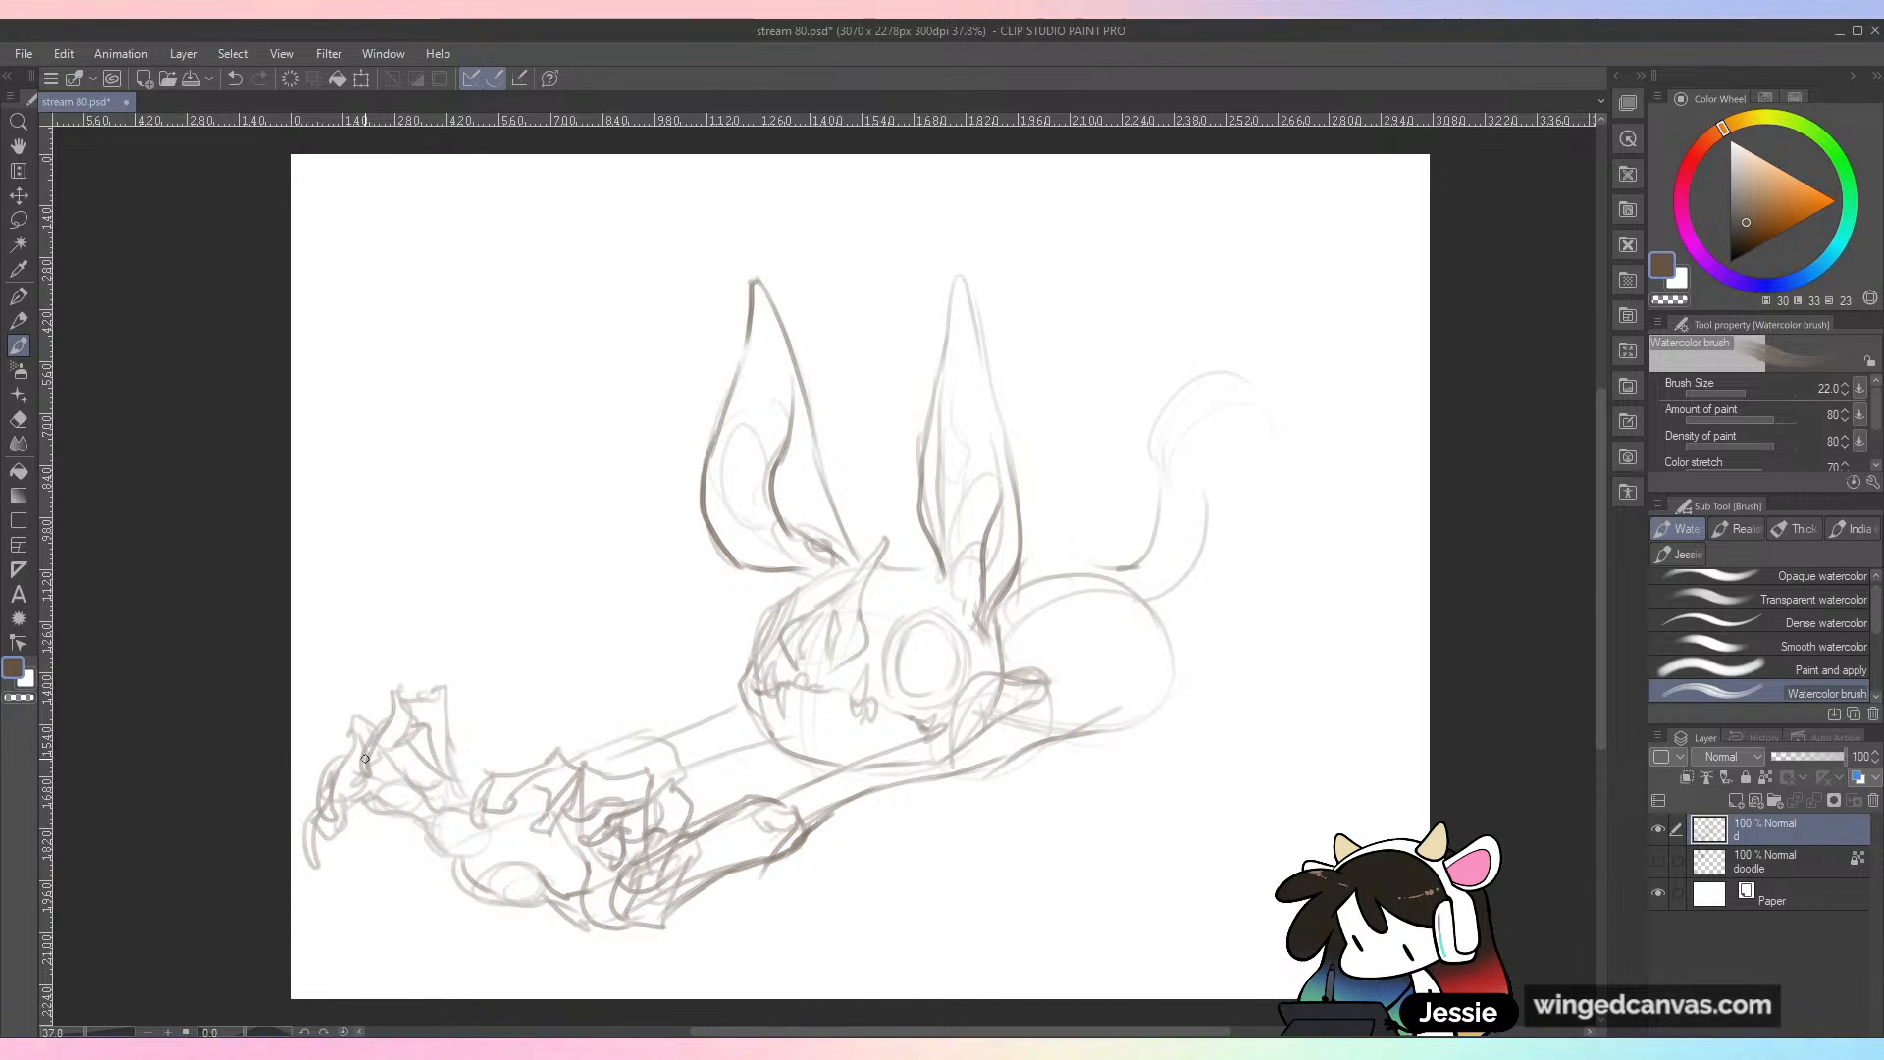
{"action": "left_click_drag", "start_coordinate": [354, 824], "coordinate": [438, 832]}
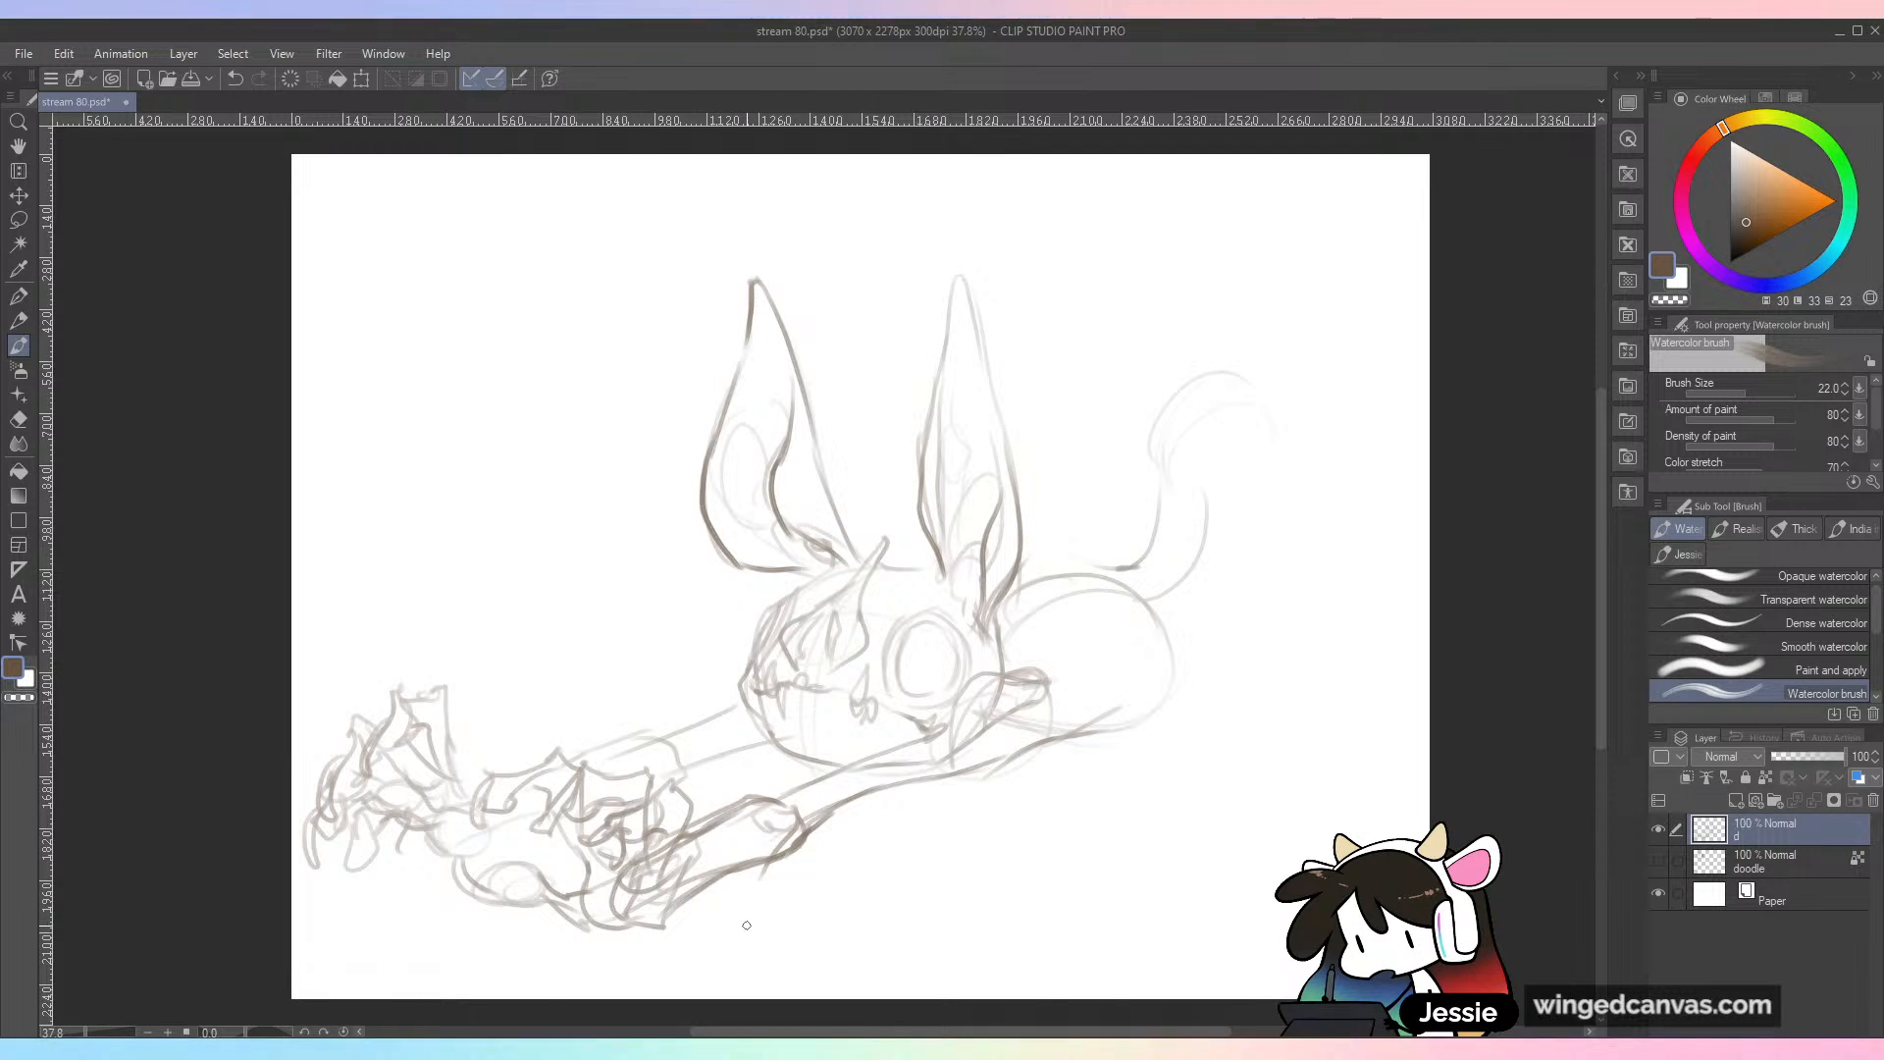
Step: Strengthen the far hand's palm and knuckles, add another hooked claw below it, and round off the far elbow
{"action": "mouse_move", "coordinate": [372, 781]}
{"action": "left_mouse_down"}
{"action": "mouse_move", "coordinate": [411, 832]}
{"action": "mouse_move", "coordinate": [422, 798]}
{"action": "mouse_move", "coordinate": [469, 822]}
{"action": "left_mouse_up"}
{"action": "left_click_drag", "start_coordinate": [441, 845], "coordinate": [502, 852]}
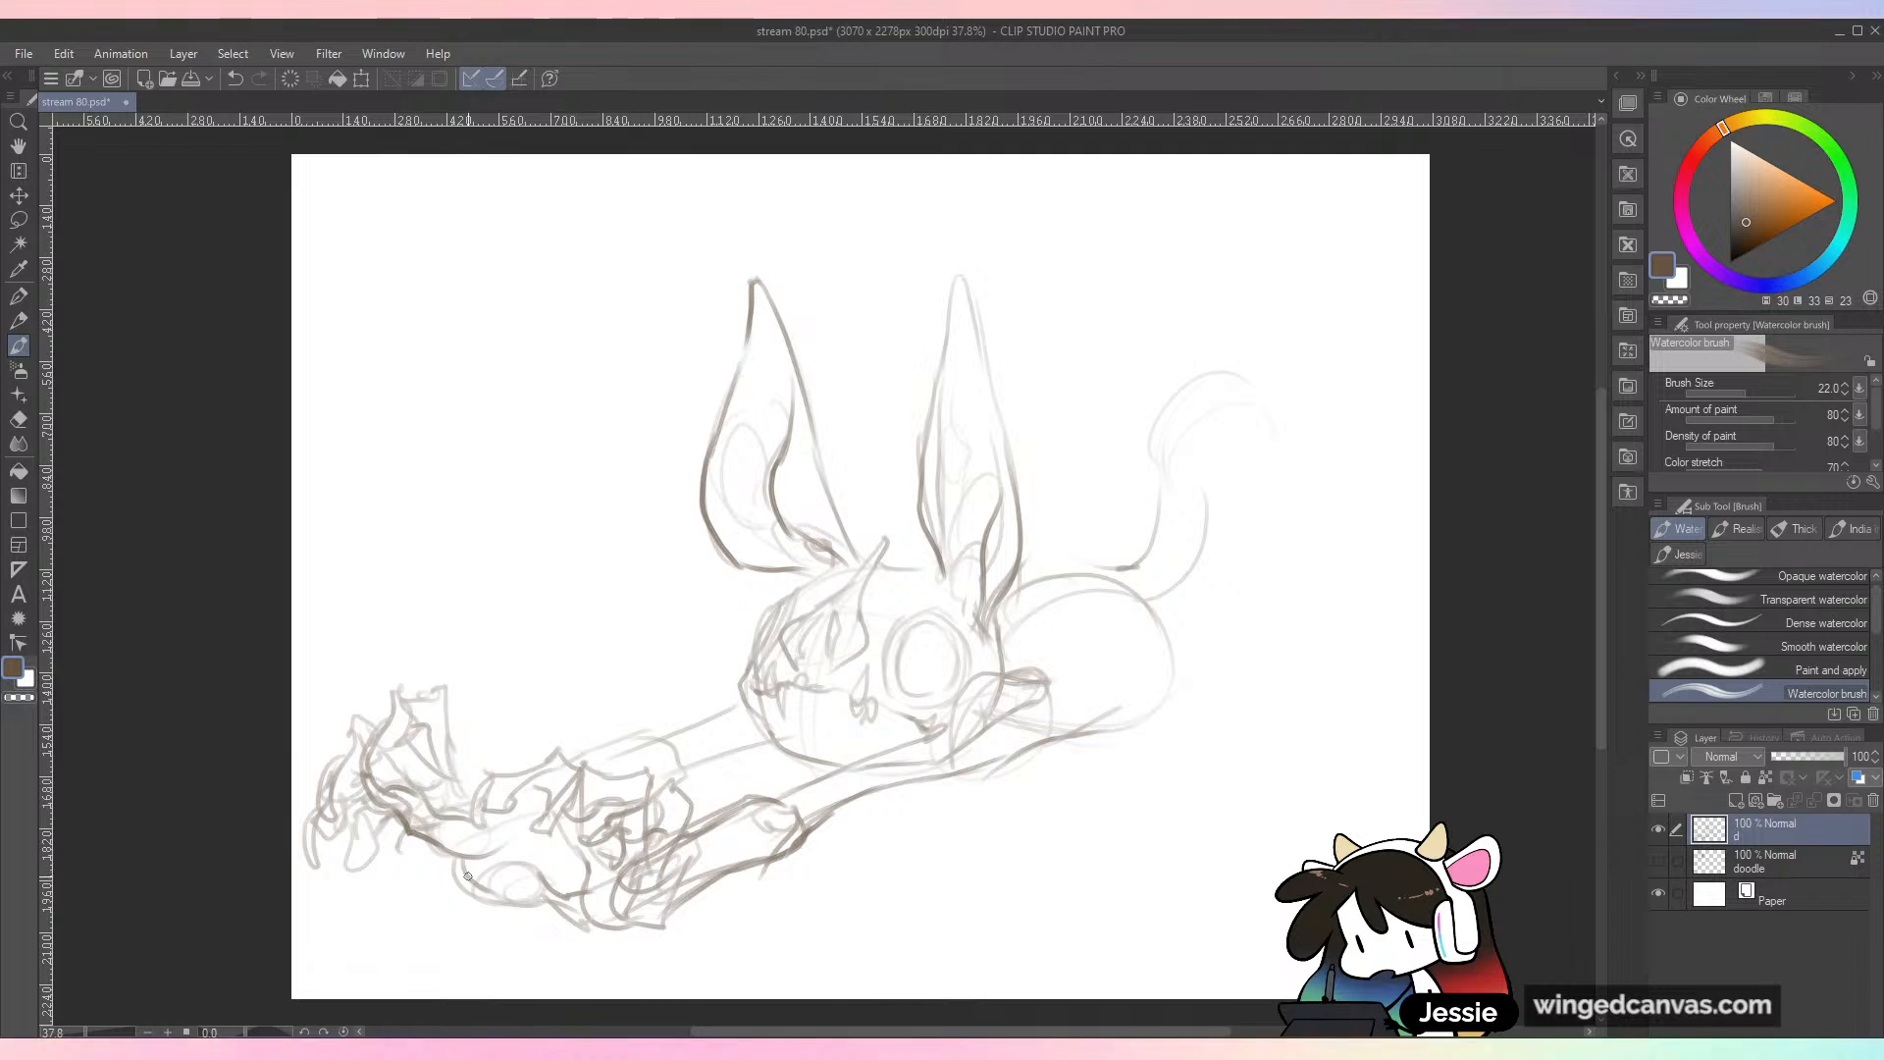
{"action": "mouse_move", "coordinate": [350, 846]}
{"action": "left_mouse_down"}
{"action": "mouse_move", "coordinate": [355, 906]}
{"action": "mouse_move", "coordinate": [398, 826]}
{"action": "mouse_move", "coordinate": [424, 883]}
{"action": "left_mouse_up"}
{"action": "left_click_drag", "start_coordinate": [544, 835], "coordinate": [495, 860]}
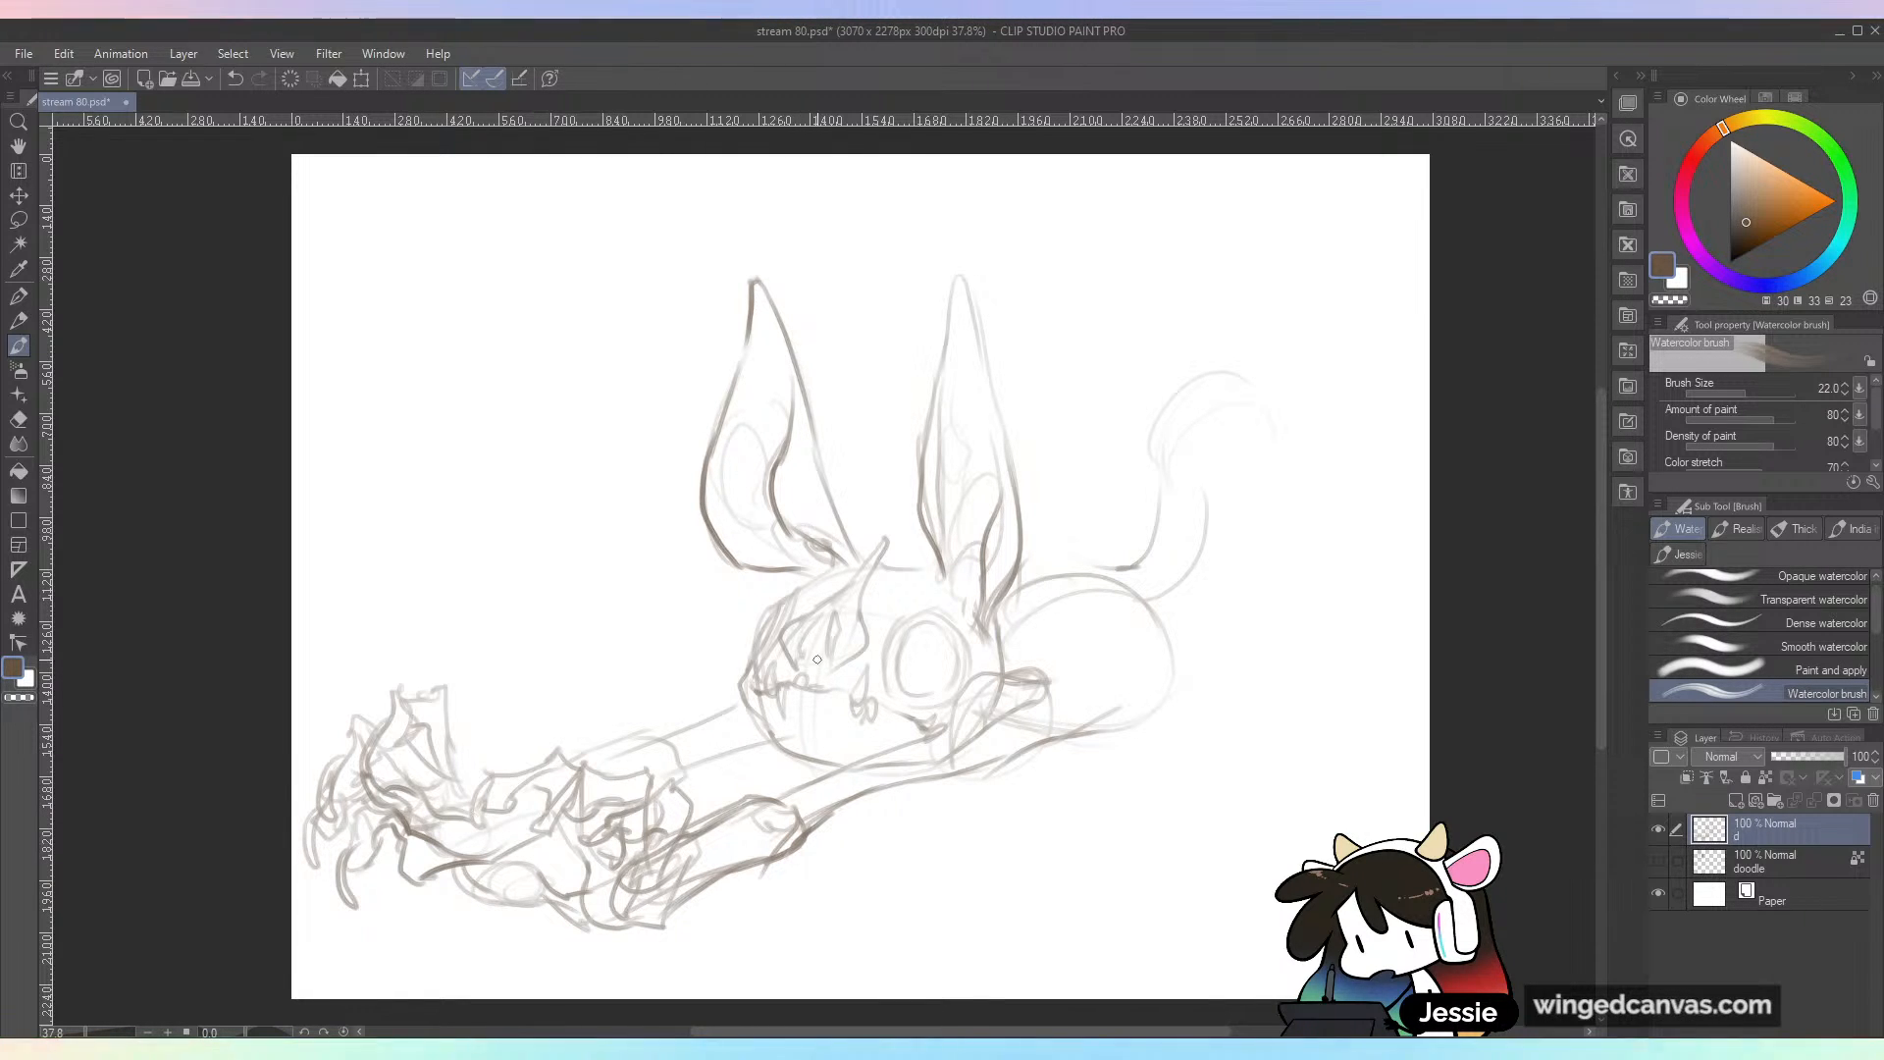
{"action": "left_click_drag", "start_coordinate": [639, 732], "coordinate": [686, 772]}
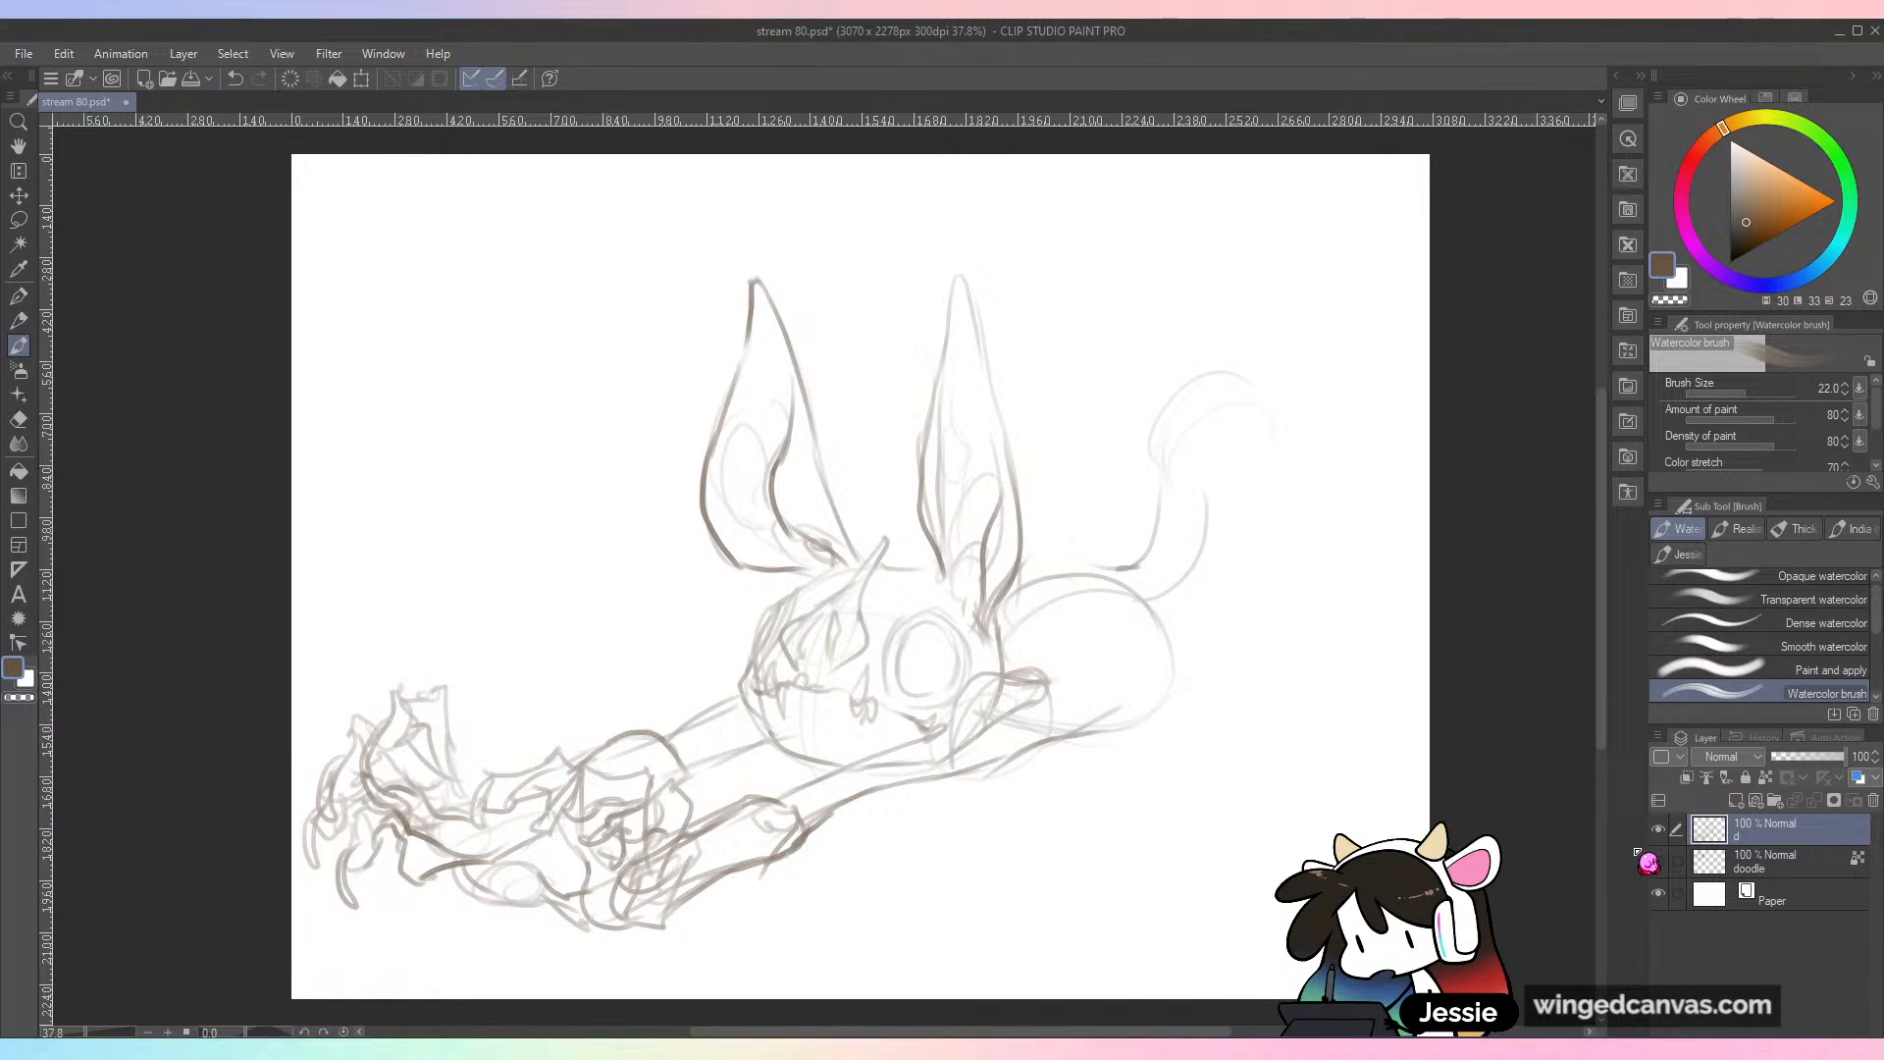
Step: Shrink the sketch slightly, move it to the right and rotate it a little counterclockwise so the rear sits higher
{"action": "key", "text": "ctrl+t"}
{"action": "left_click_drag", "start_coordinate": [1277, 276], "coordinate": [1249, 295]}
{"action": "mouse_move", "coordinate": [1142, 613]}
{"action": "left_mouse_down"}
{"action": "mouse_move", "coordinate": [1231, 593]}
{"action": "mouse_move", "coordinate": [1206, 607]}
{"action": "left_mouse_up"}
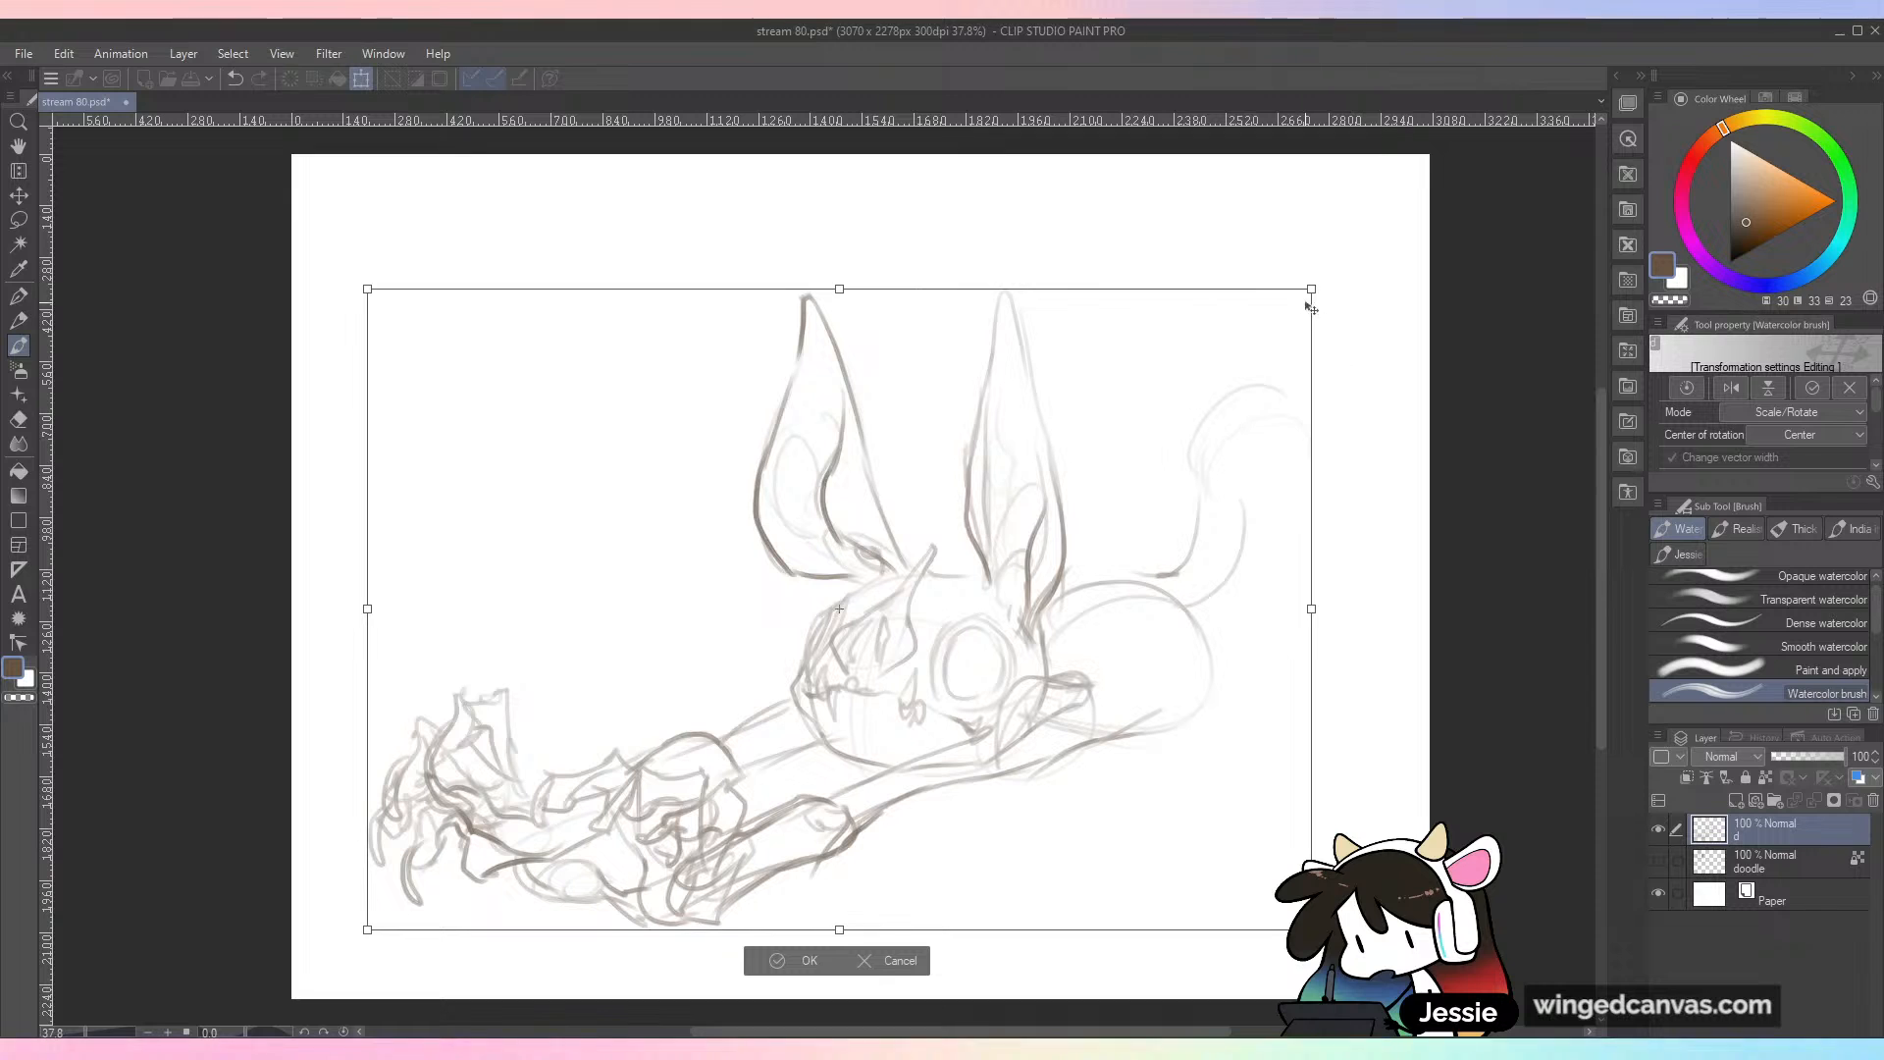
{"action": "mouse_move", "coordinate": [1313, 290]}
{"action": "left_mouse_down"}
{"action": "mouse_move", "coordinate": [1295, 302]}
{"action": "mouse_move", "coordinate": [1295, 281]}
{"action": "left_mouse_up"}
{"action": "left_click_drag", "start_coordinate": [1191, 609], "coordinate": [1180, 594]}
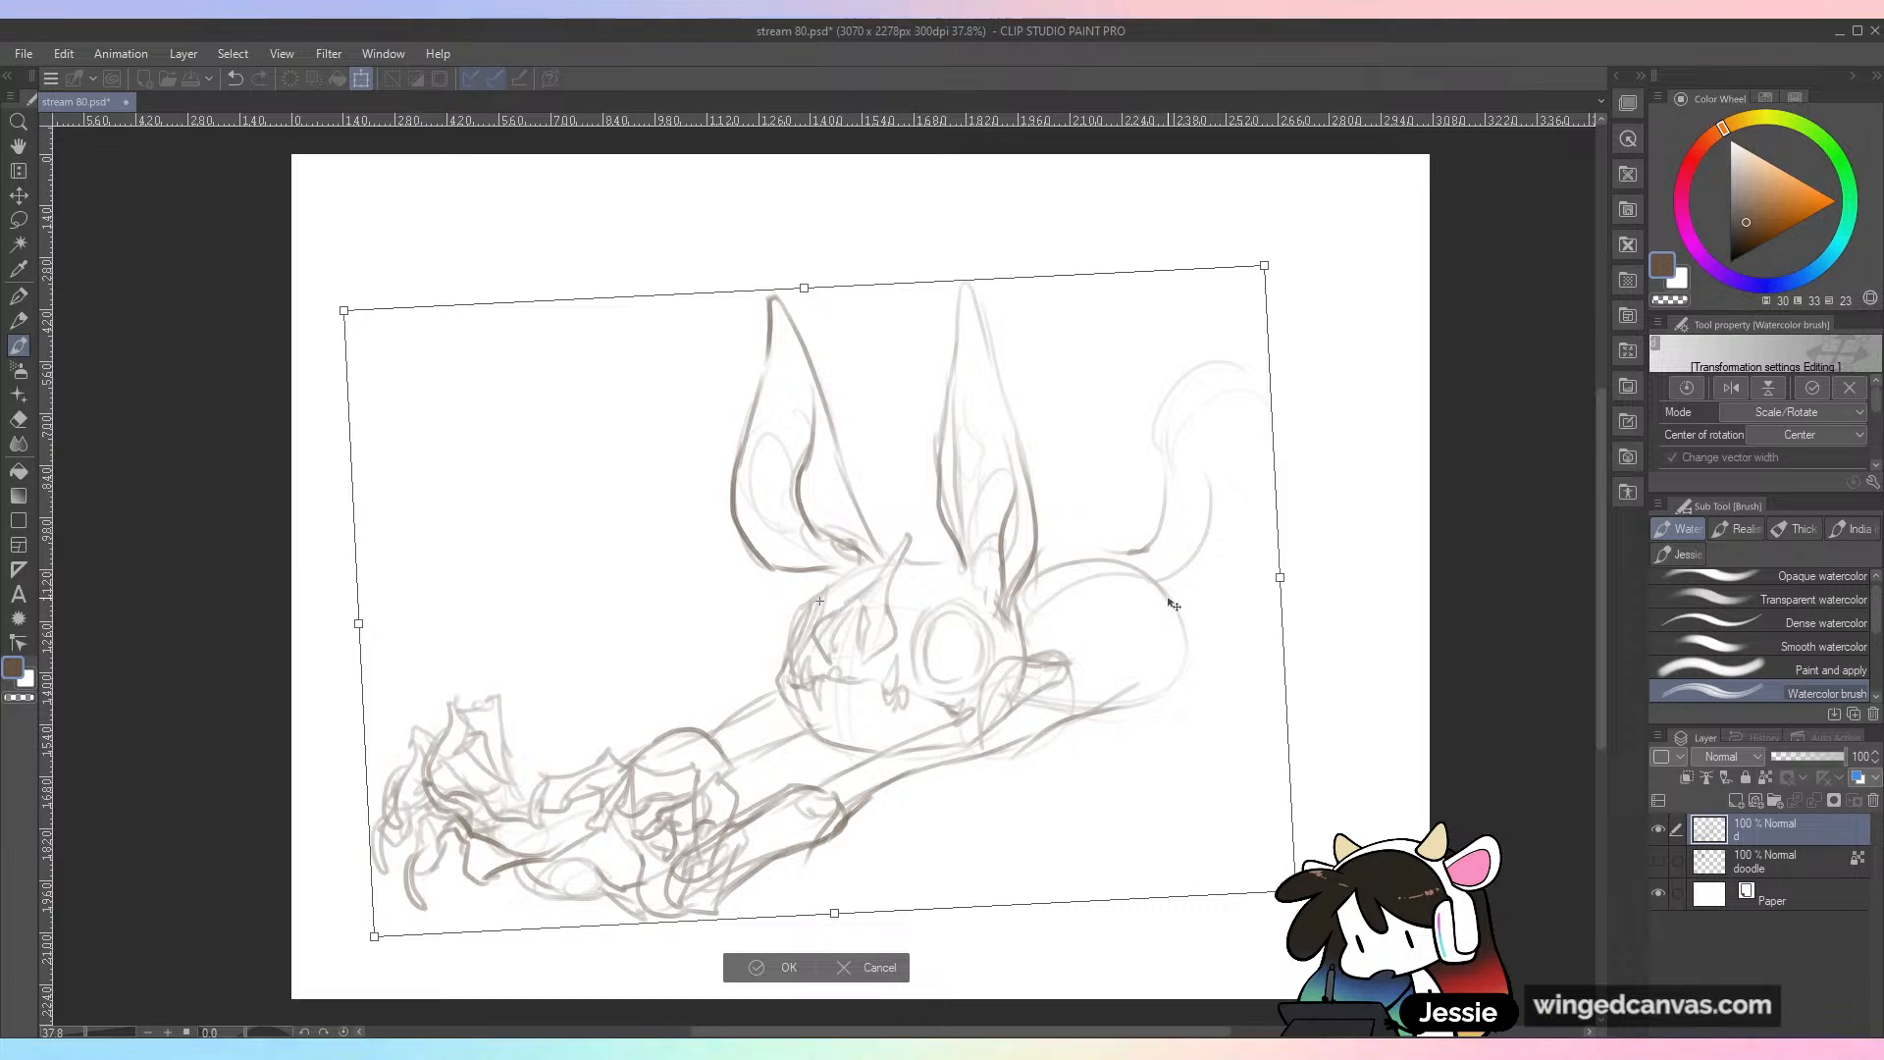
{"action": "left_click", "coordinate": [785, 970]}
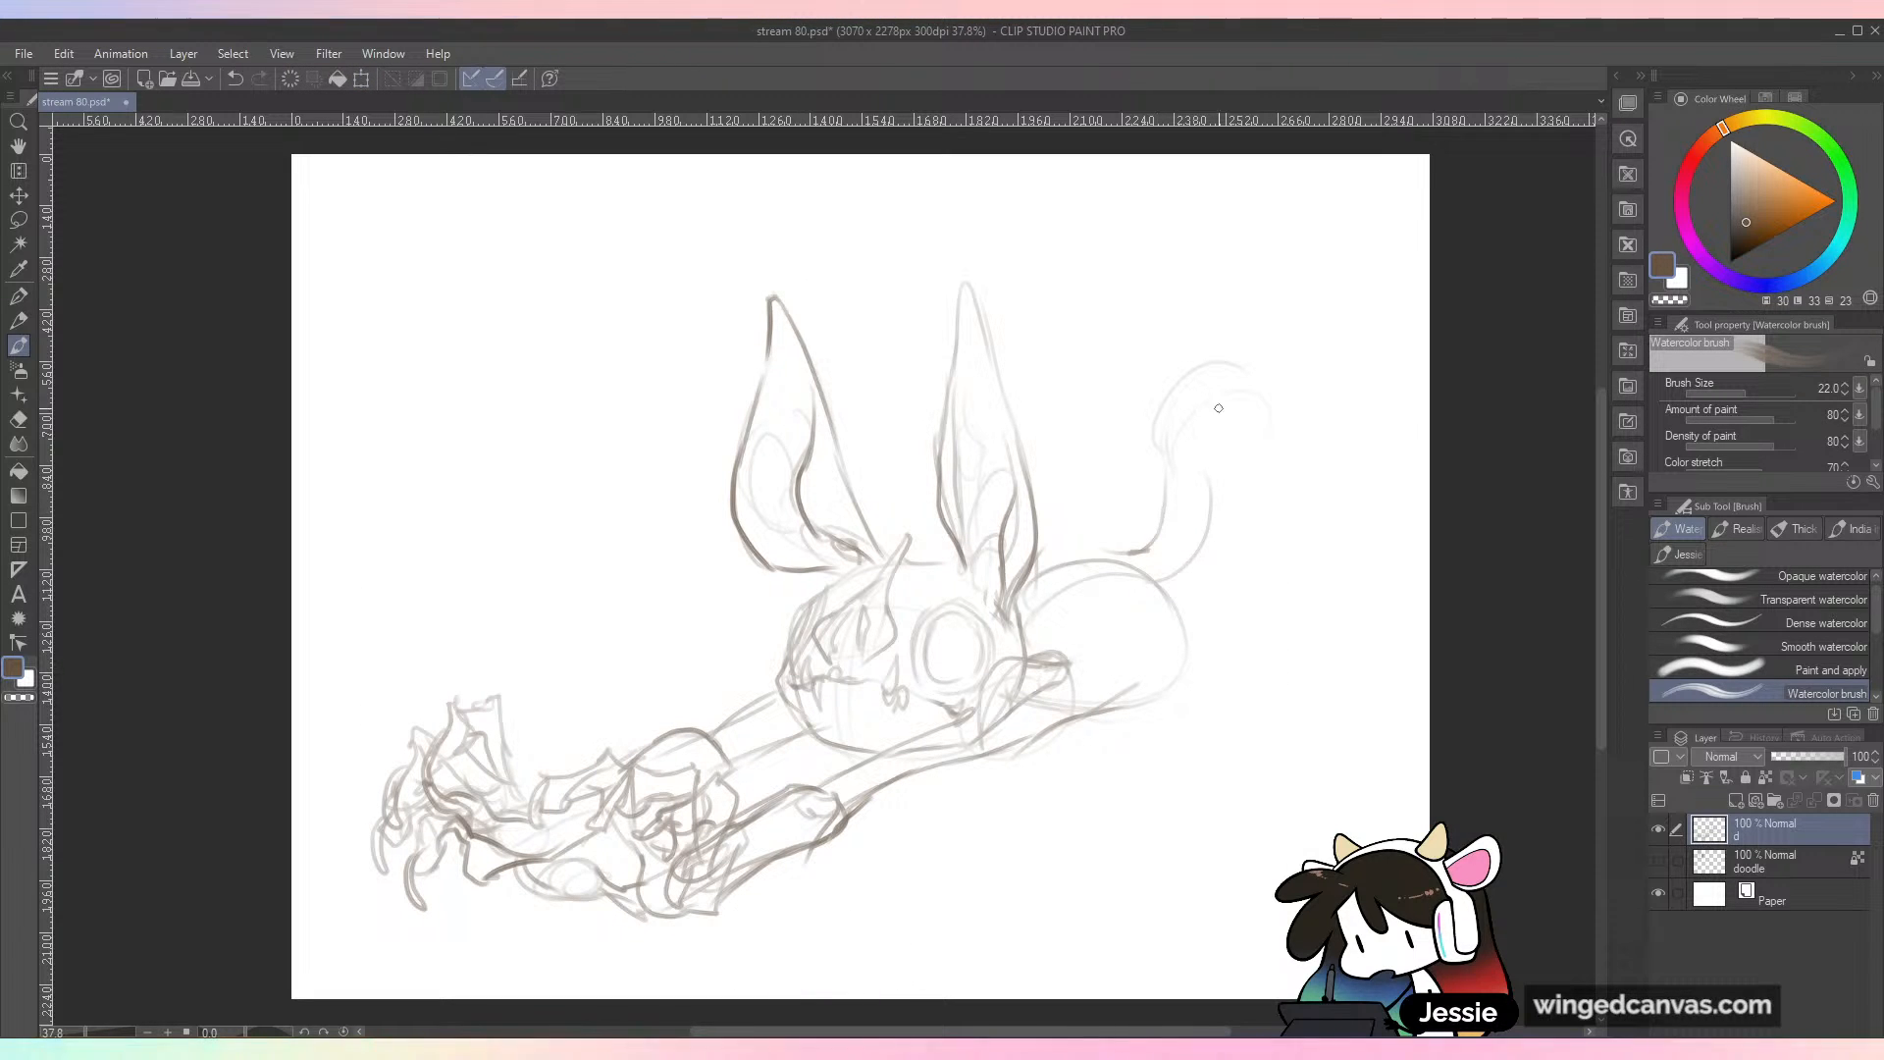
Step: Extend the arched back up to a raised hip, and draw the long hind thigh down to an oval knee
{"action": "mouse_move", "coordinate": [1129, 549]}
{"action": "left_mouse_down"}
{"action": "mouse_move", "coordinate": [1153, 476]}
{"action": "mouse_move", "coordinate": [1124, 365]}
{"action": "mouse_move", "coordinate": [1303, 351]}
{"action": "left_mouse_up"}
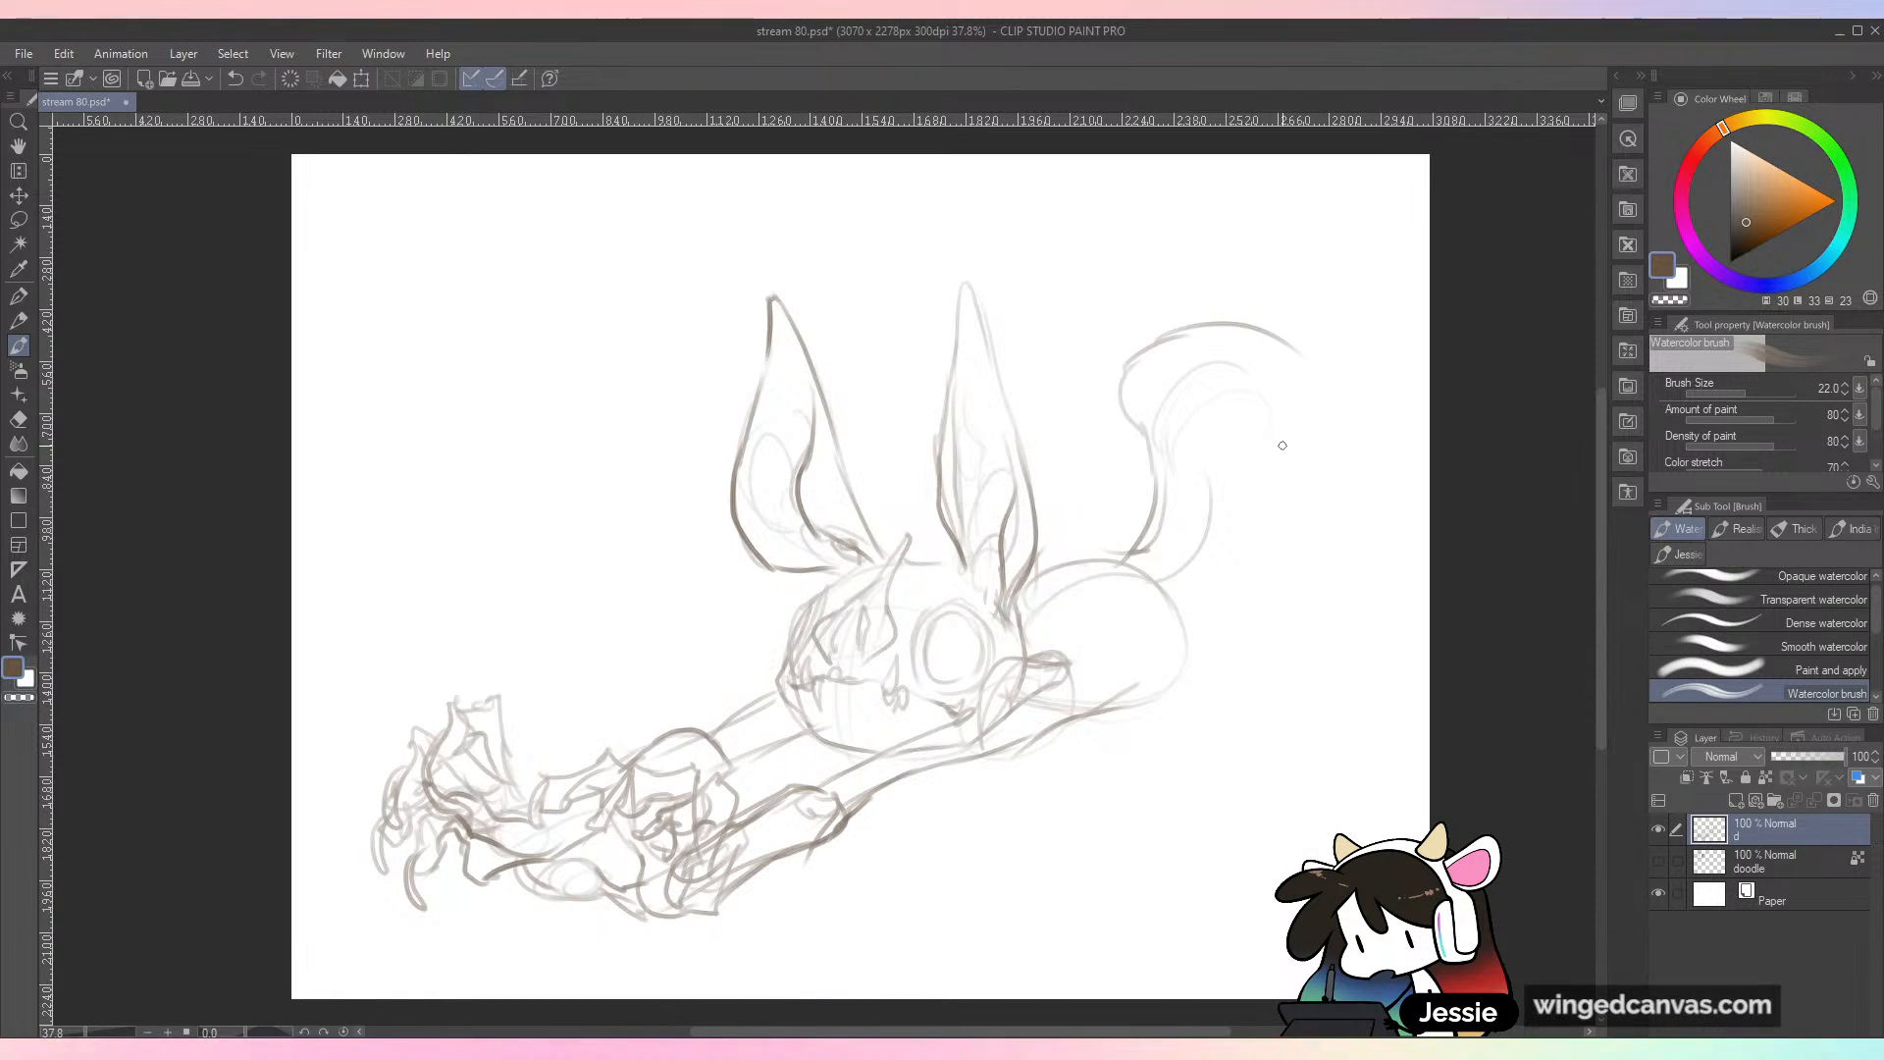
{"action": "left_click_drag", "start_coordinate": [1133, 410], "coordinate": [1136, 430]}
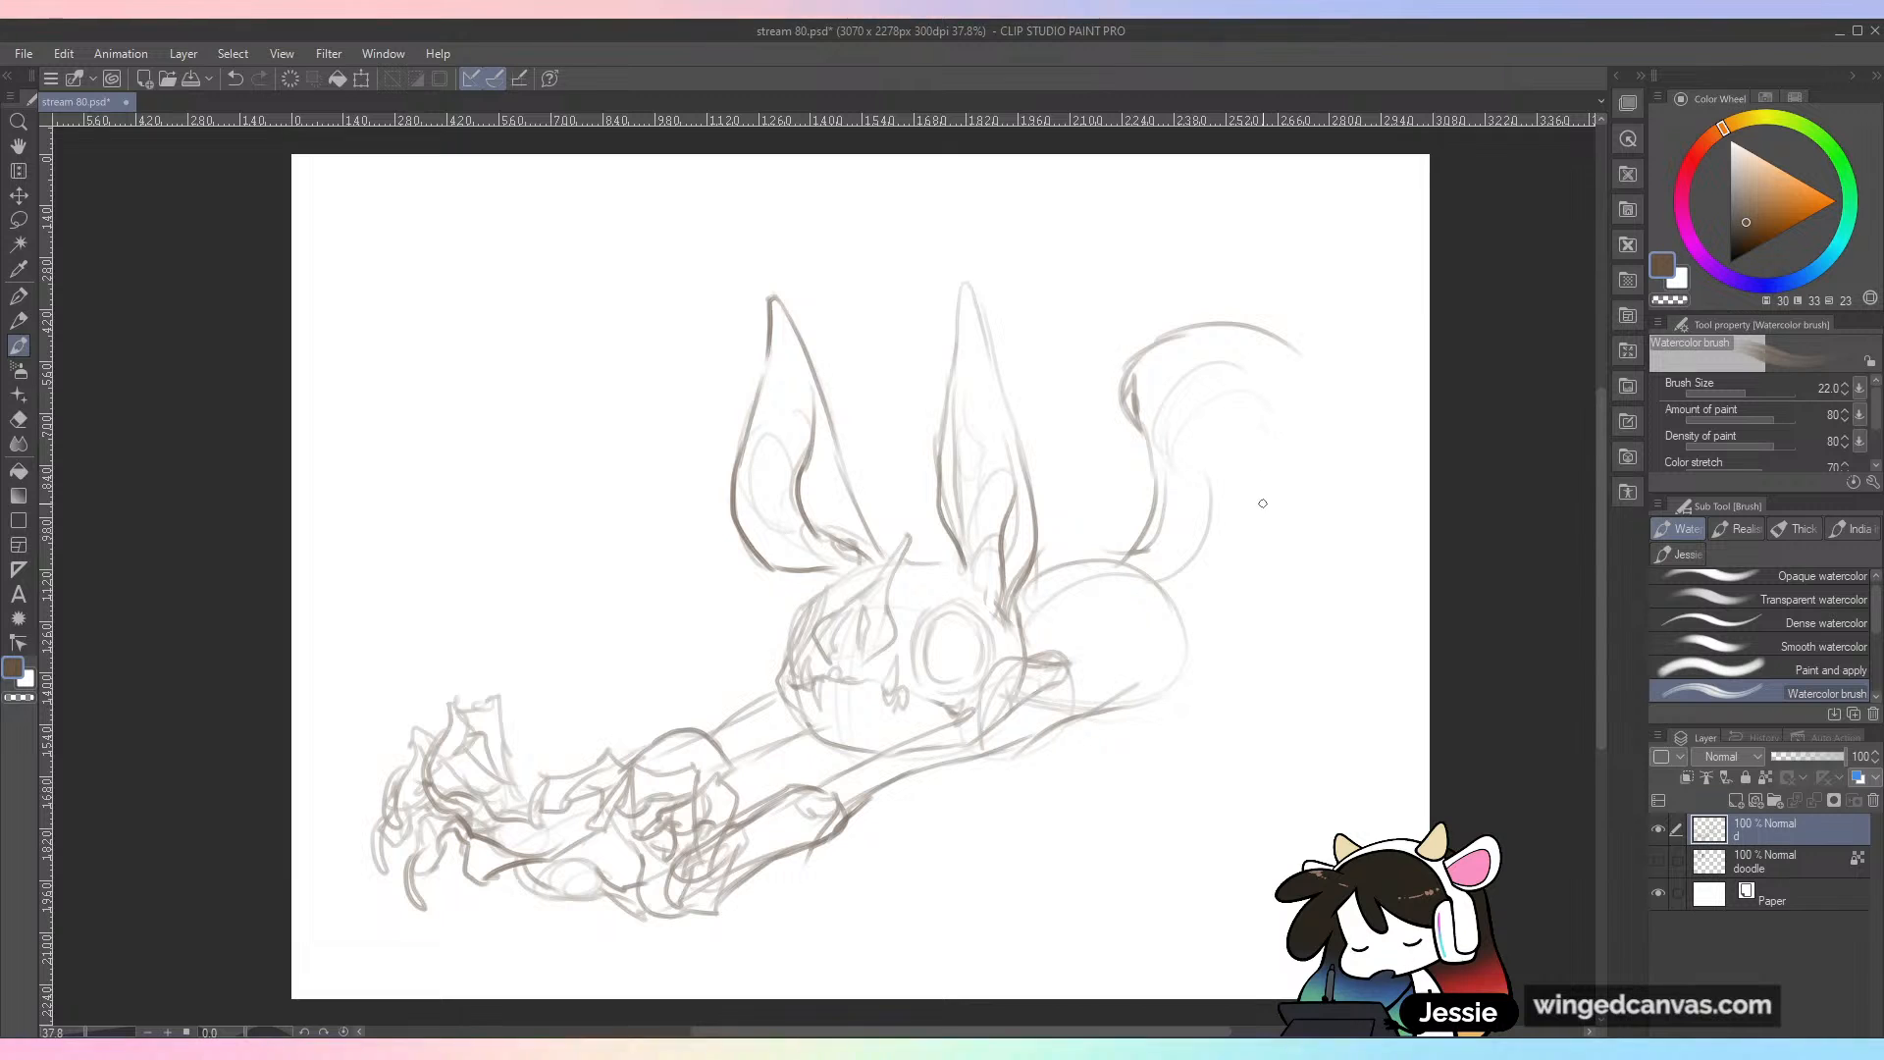
{"action": "left_click_drag", "start_coordinate": [1258, 451], "coordinate": [1310, 339]}
{"action": "left_click_drag", "start_coordinate": [1327, 369], "coordinate": [1324, 582]}
{"action": "left_click_drag", "start_coordinate": [1260, 433], "coordinate": [1274, 610]}
{"action": "left_click_drag", "start_coordinate": [1269, 503], "coordinate": [1285, 637]}
{"action": "left_click_drag", "start_coordinate": [1284, 633], "coordinate": [1319, 600]}
{"action": "left_click_drag", "start_coordinate": [1328, 480], "coordinate": [1307, 638]}
Step: Draw the hind leg's shin tapering down to the ankle and a foot with spread, clawed toes
{"action": "left_click_drag", "start_coordinate": [1276, 563], "coordinate": [1260, 756]}
{"action": "left_click_drag", "start_coordinate": [1287, 600], "coordinate": [1304, 799]}
{"action": "left_click_drag", "start_coordinate": [1260, 692], "coordinate": [1247, 857]}
{"action": "mouse_move", "coordinate": [1276, 763]}
{"action": "left_mouse_down"}
{"action": "mouse_move", "coordinate": [1267, 814]}
{"action": "mouse_move", "coordinate": [1316, 814]}
{"action": "mouse_move", "coordinate": [1208, 866]}
{"action": "mouse_move", "coordinate": [1180, 850]}
{"action": "mouse_move", "coordinate": [1113, 913]}
{"action": "mouse_move", "coordinate": [1246, 873]}
{"action": "mouse_move", "coordinate": [1270, 842]}
{"action": "mouse_move", "coordinate": [1207, 913]}
{"action": "mouse_move", "coordinate": [1276, 875]}
{"action": "mouse_move", "coordinate": [1295, 854]}
{"action": "mouse_move", "coordinate": [1268, 869]}
{"action": "mouse_move", "coordinate": [1166, 840]}
{"action": "left_mouse_up"}
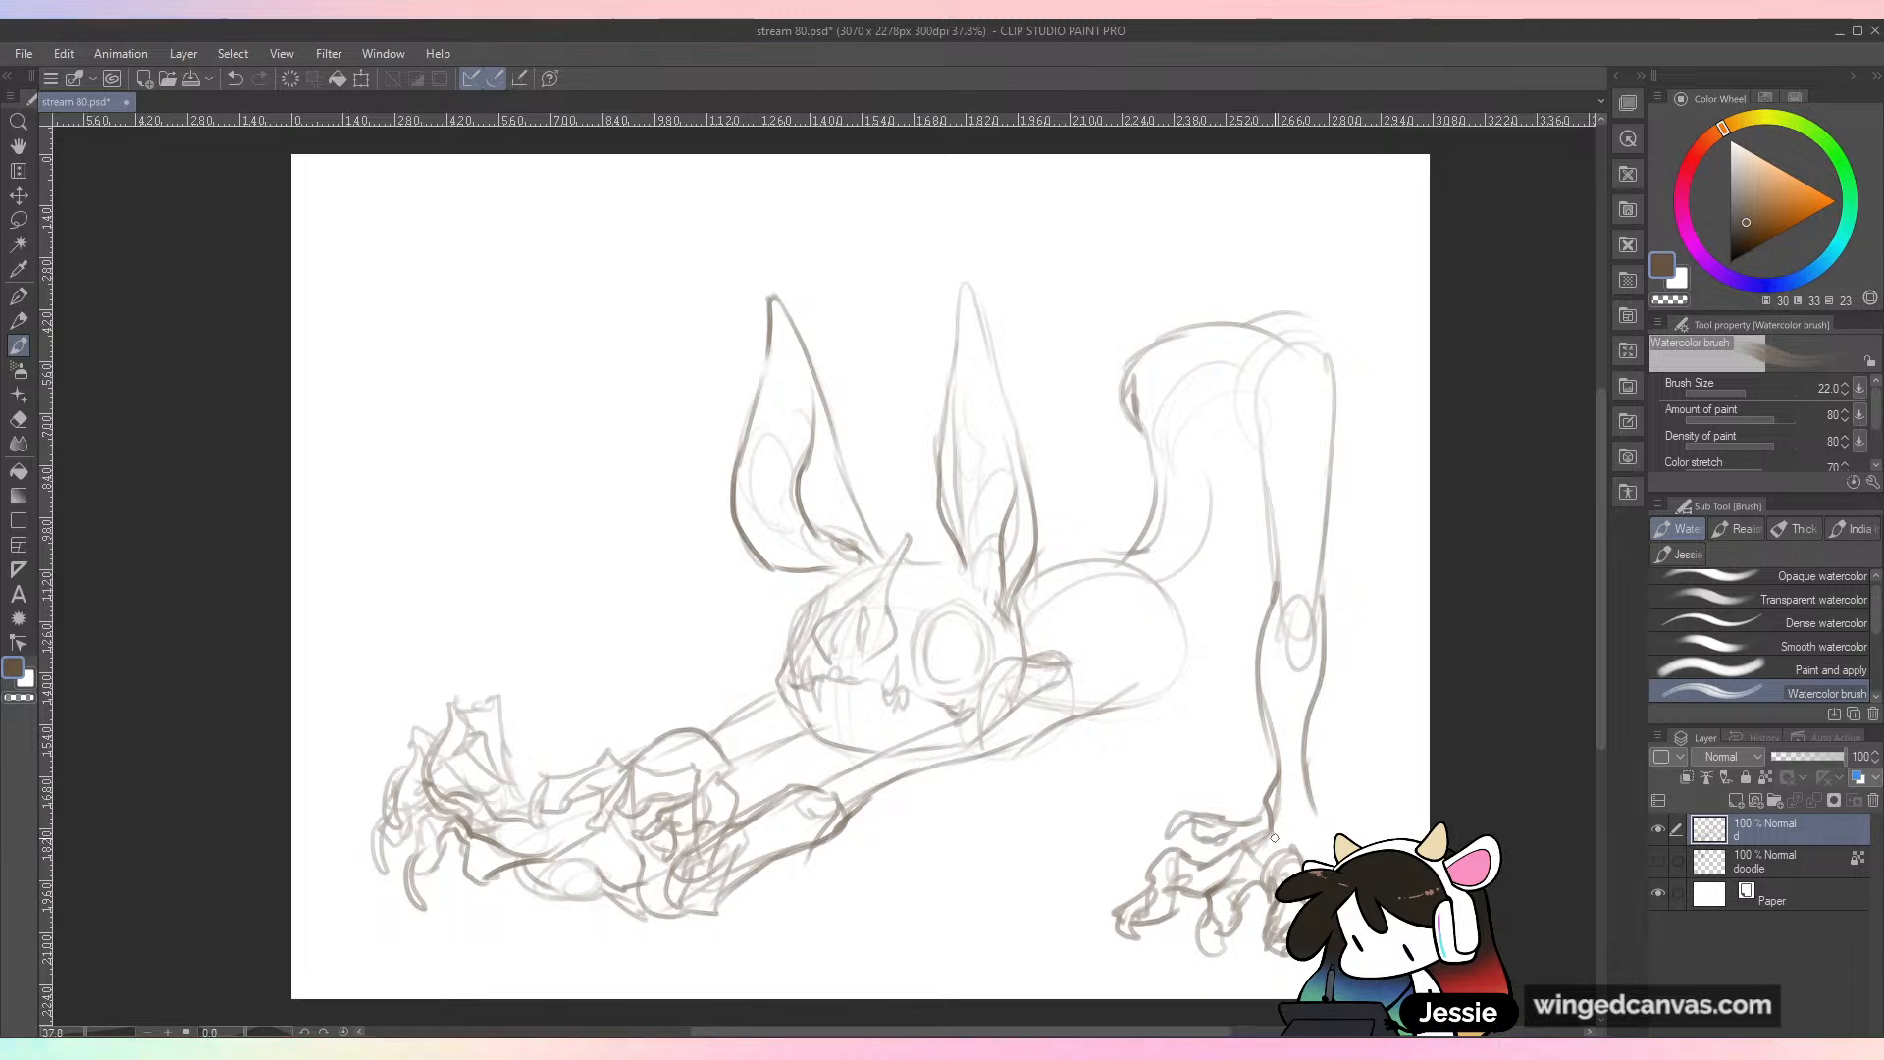
{"action": "left_click_drag", "start_coordinate": [1308, 814], "coordinate": [1330, 850]}
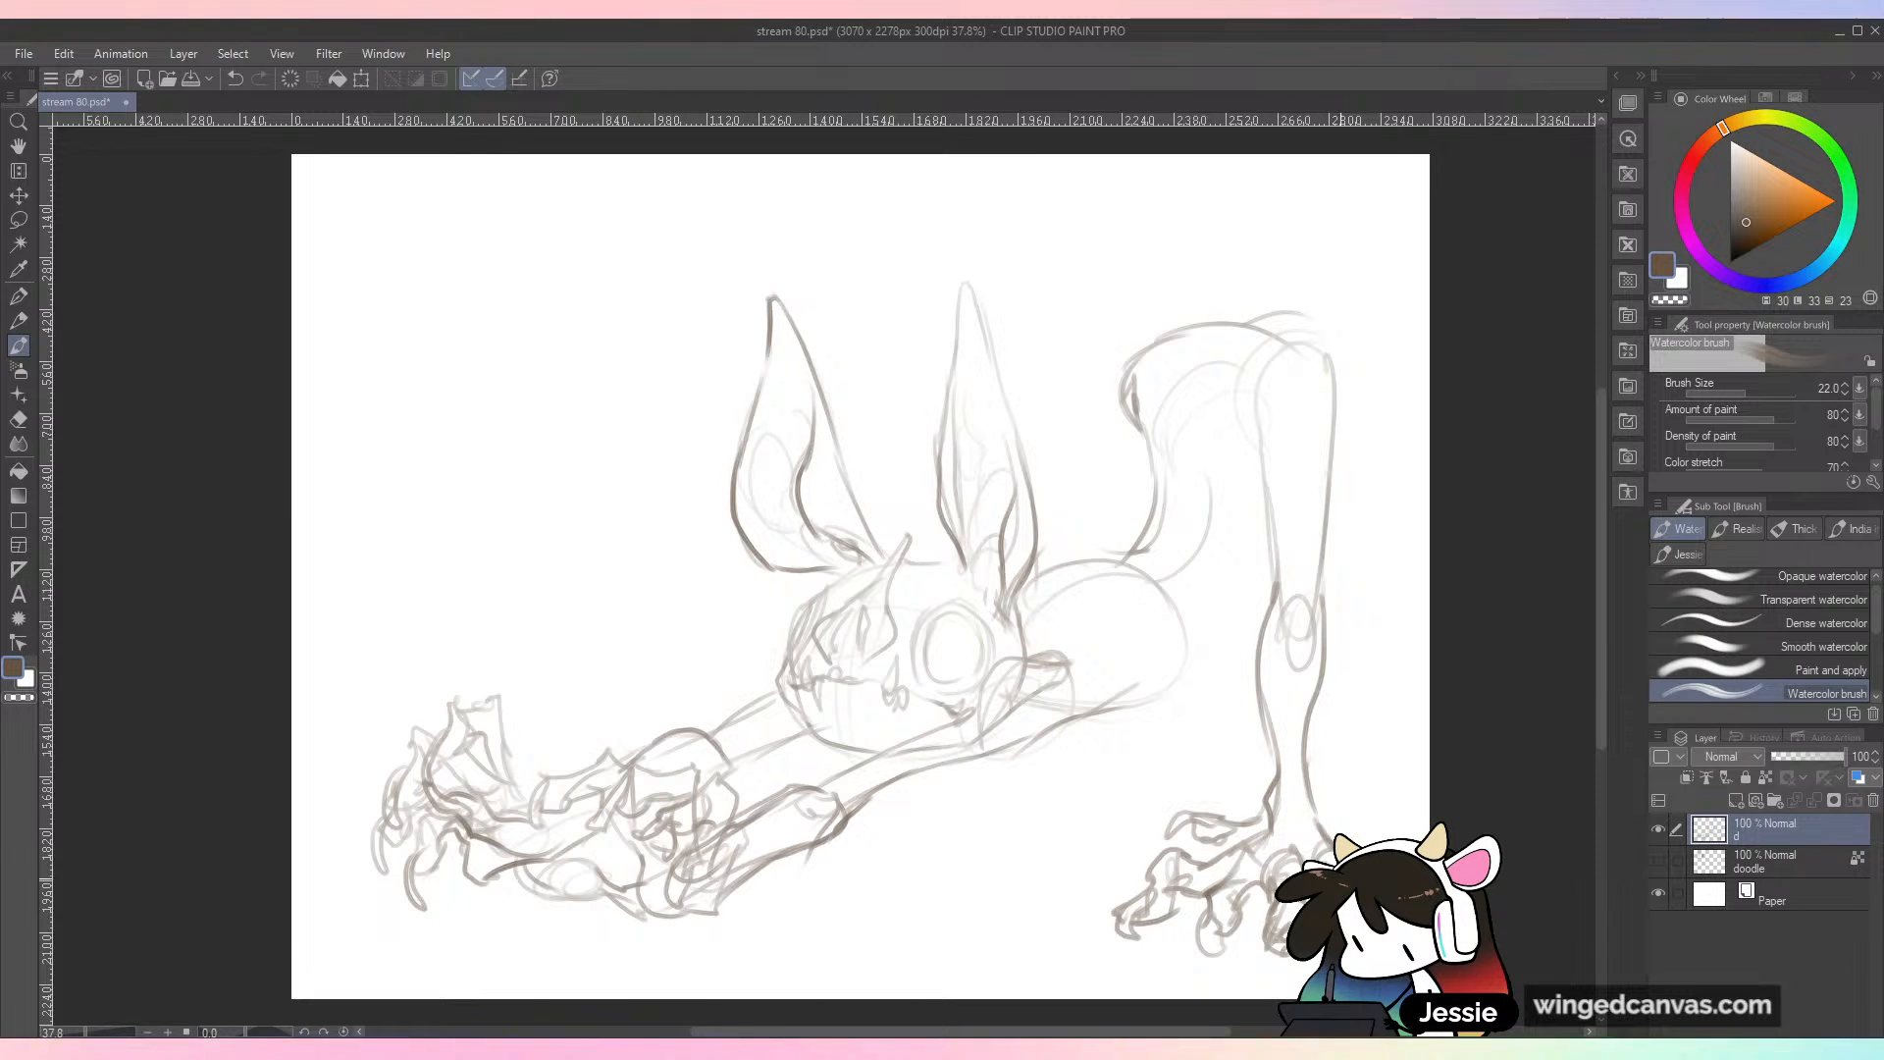
Step: Connect the chest to the hip with a belly line, and darken the inner waist curve and underside of the torso
{"action": "left_click_drag", "start_coordinate": [1195, 670], "coordinate": [1262, 549]}
{"action": "left_click_drag", "start_coordinate": [1248, 331], "coordinate": [1030, 461]}
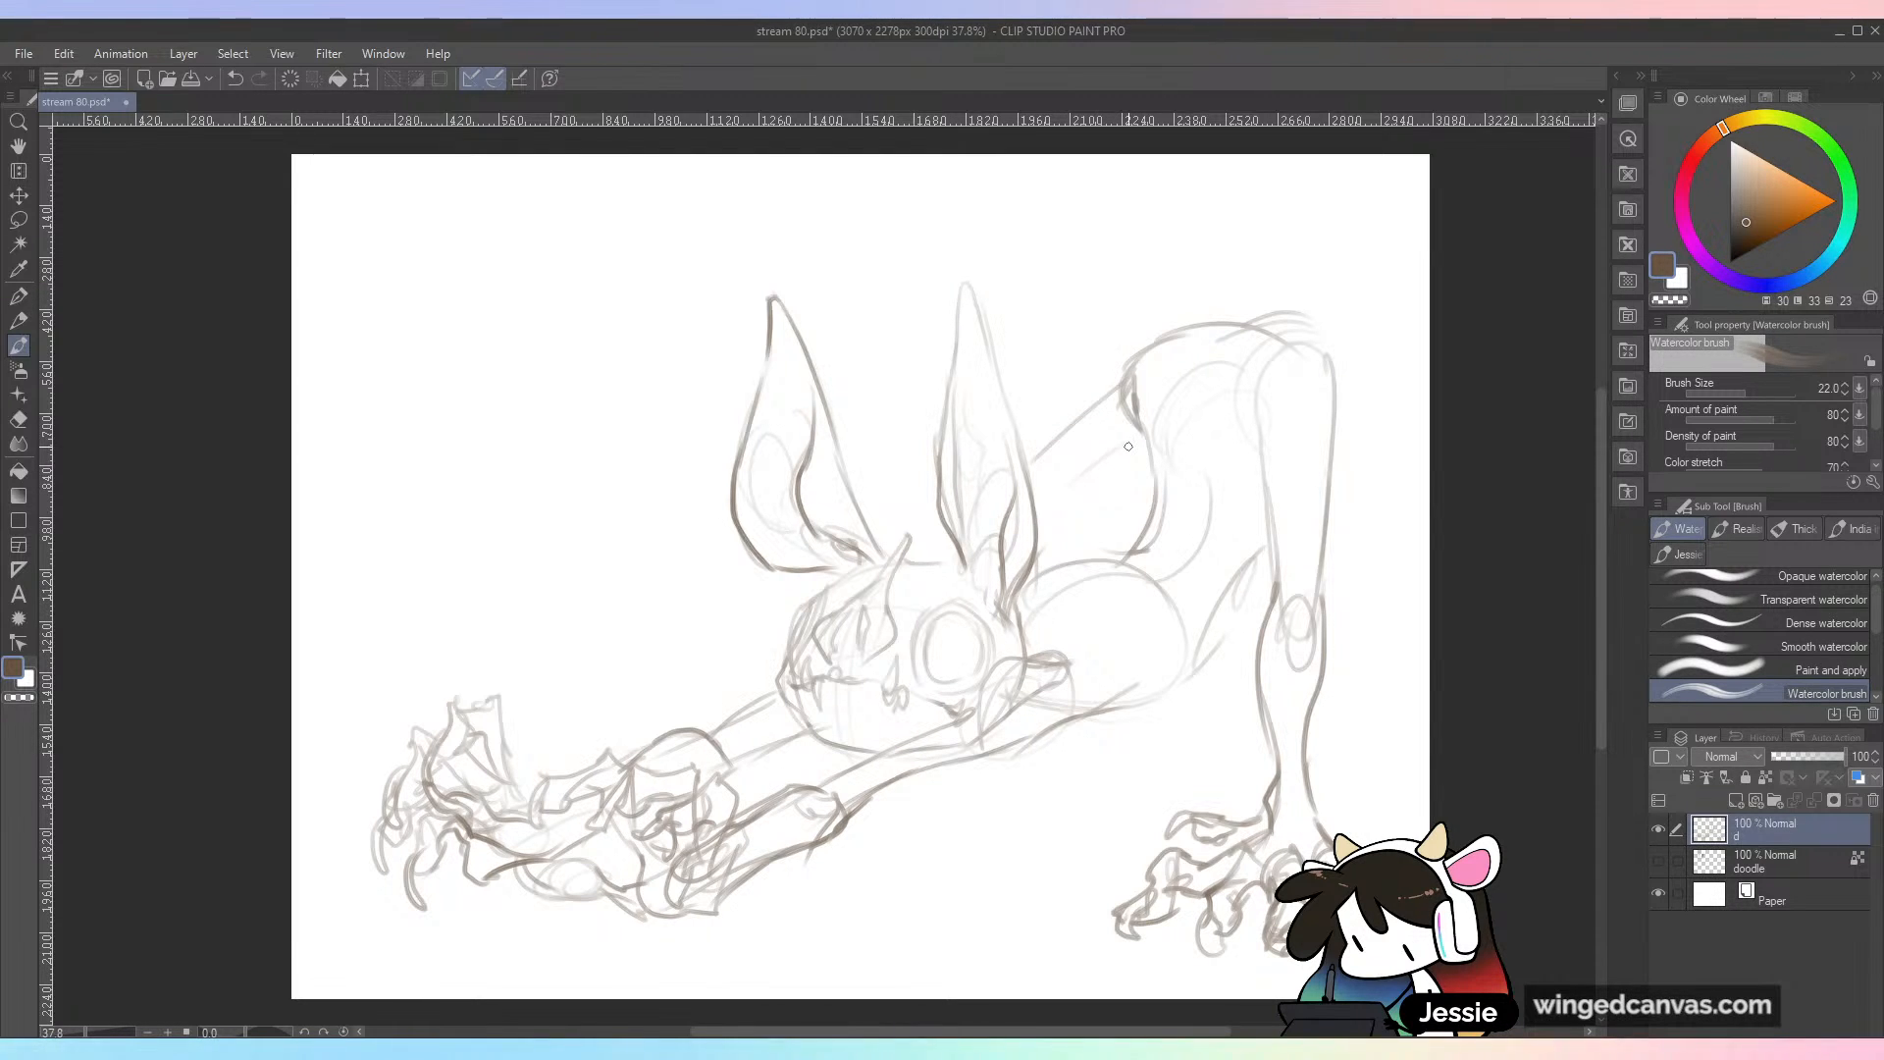
{"action": "key", "text": "ctrl+z"}
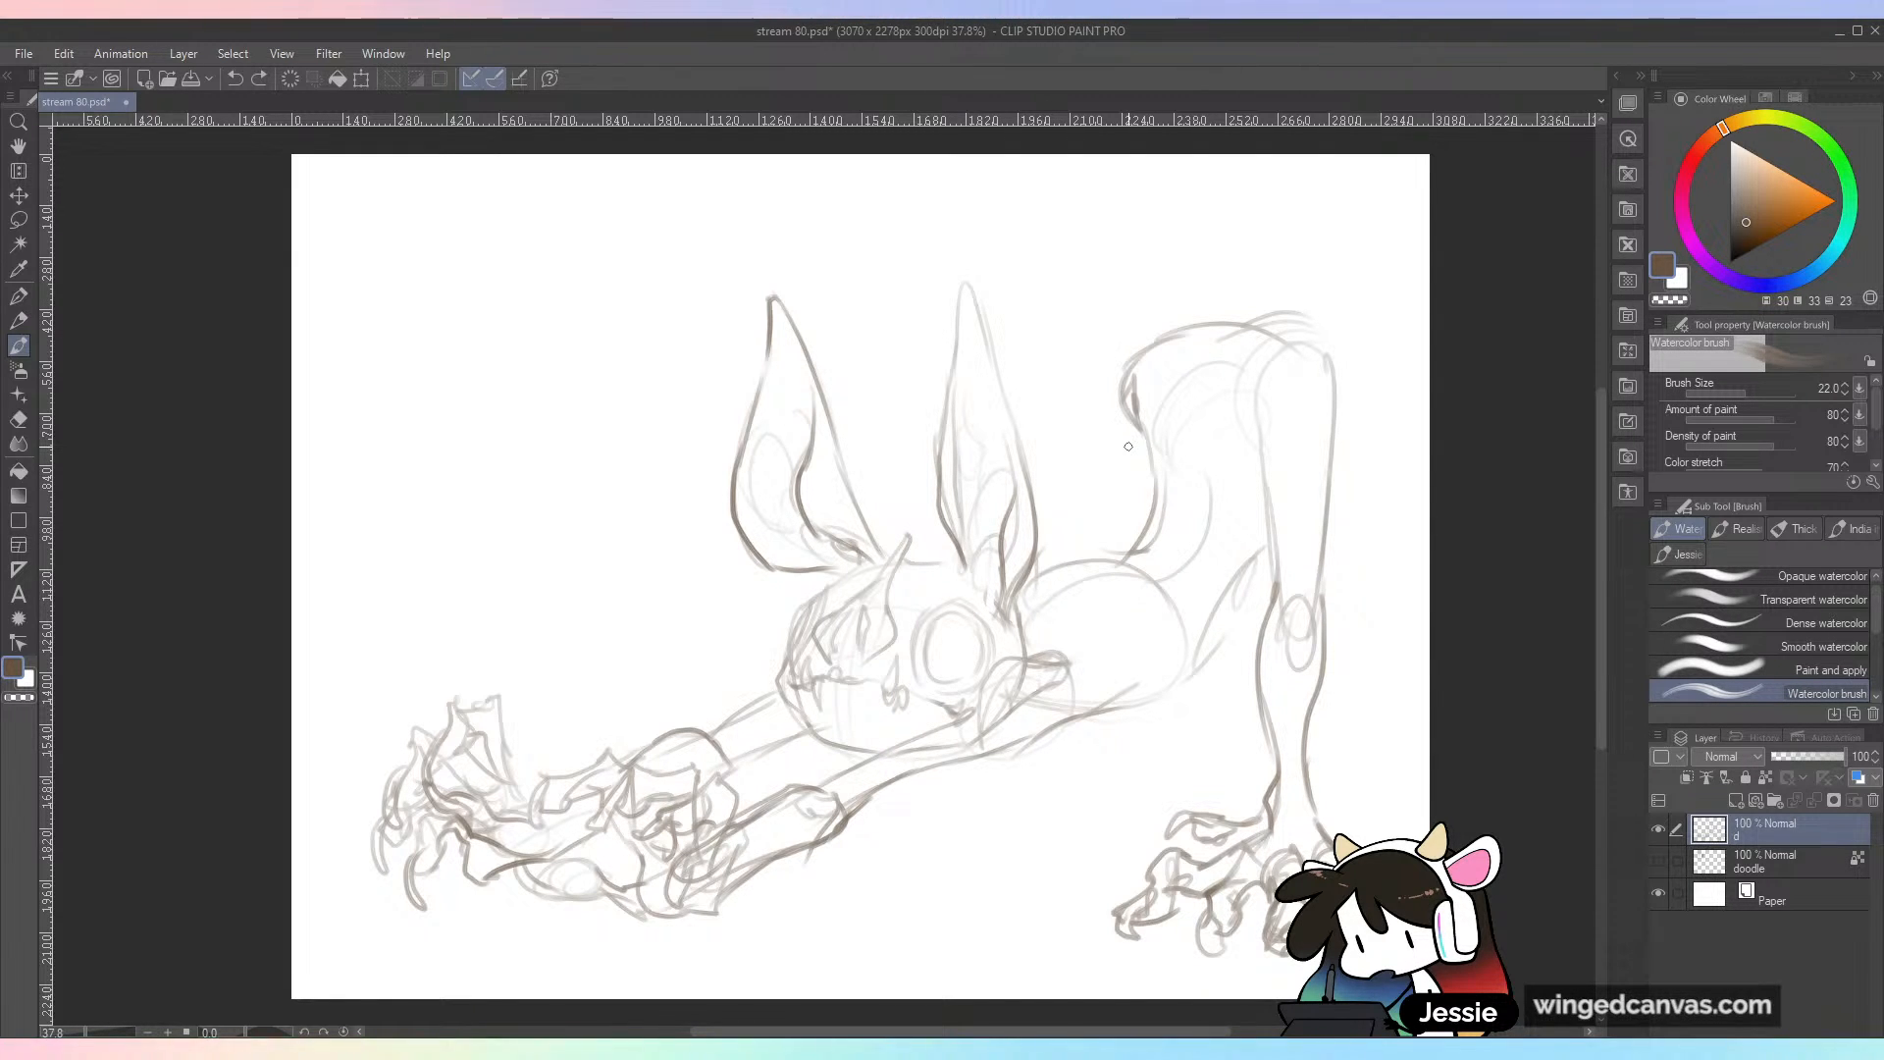
{"action": "left_click_drag", "start_coordinate": [1262, 505], "coordinate": [1202, 355]}
{"action": "mouse_move", "coordinate": [1224, 439]}
{"action": "left_mouse_down"}
{"action": "mouse_move", "coordinate": [1199, 341]}
{"action": "mouse_move", "coordinate": [1334, 365]}
{"action": "mouse_move", "coordinate": [1132, 395]}
{"action": "mouse_move", "coordinate": [1161, 500]}
{"action": "mouse_move", "coordinate": [1021, 590]}
{"action": "left_mouse_up"}
{"action": "mouse_move", "coordinate": [1126, 705]}
{"action": "left_mouse_down"}
{"action": "mouse_move", "coordinate": [1216, 661]}
{"action": "mouse_move", "coordinate": [1259, 561]}
{"action": "left_mouse_up"}
{"action": "left_click_drag", "start_coordinate": [1216, 653], "coordinate": [1271, 520]}
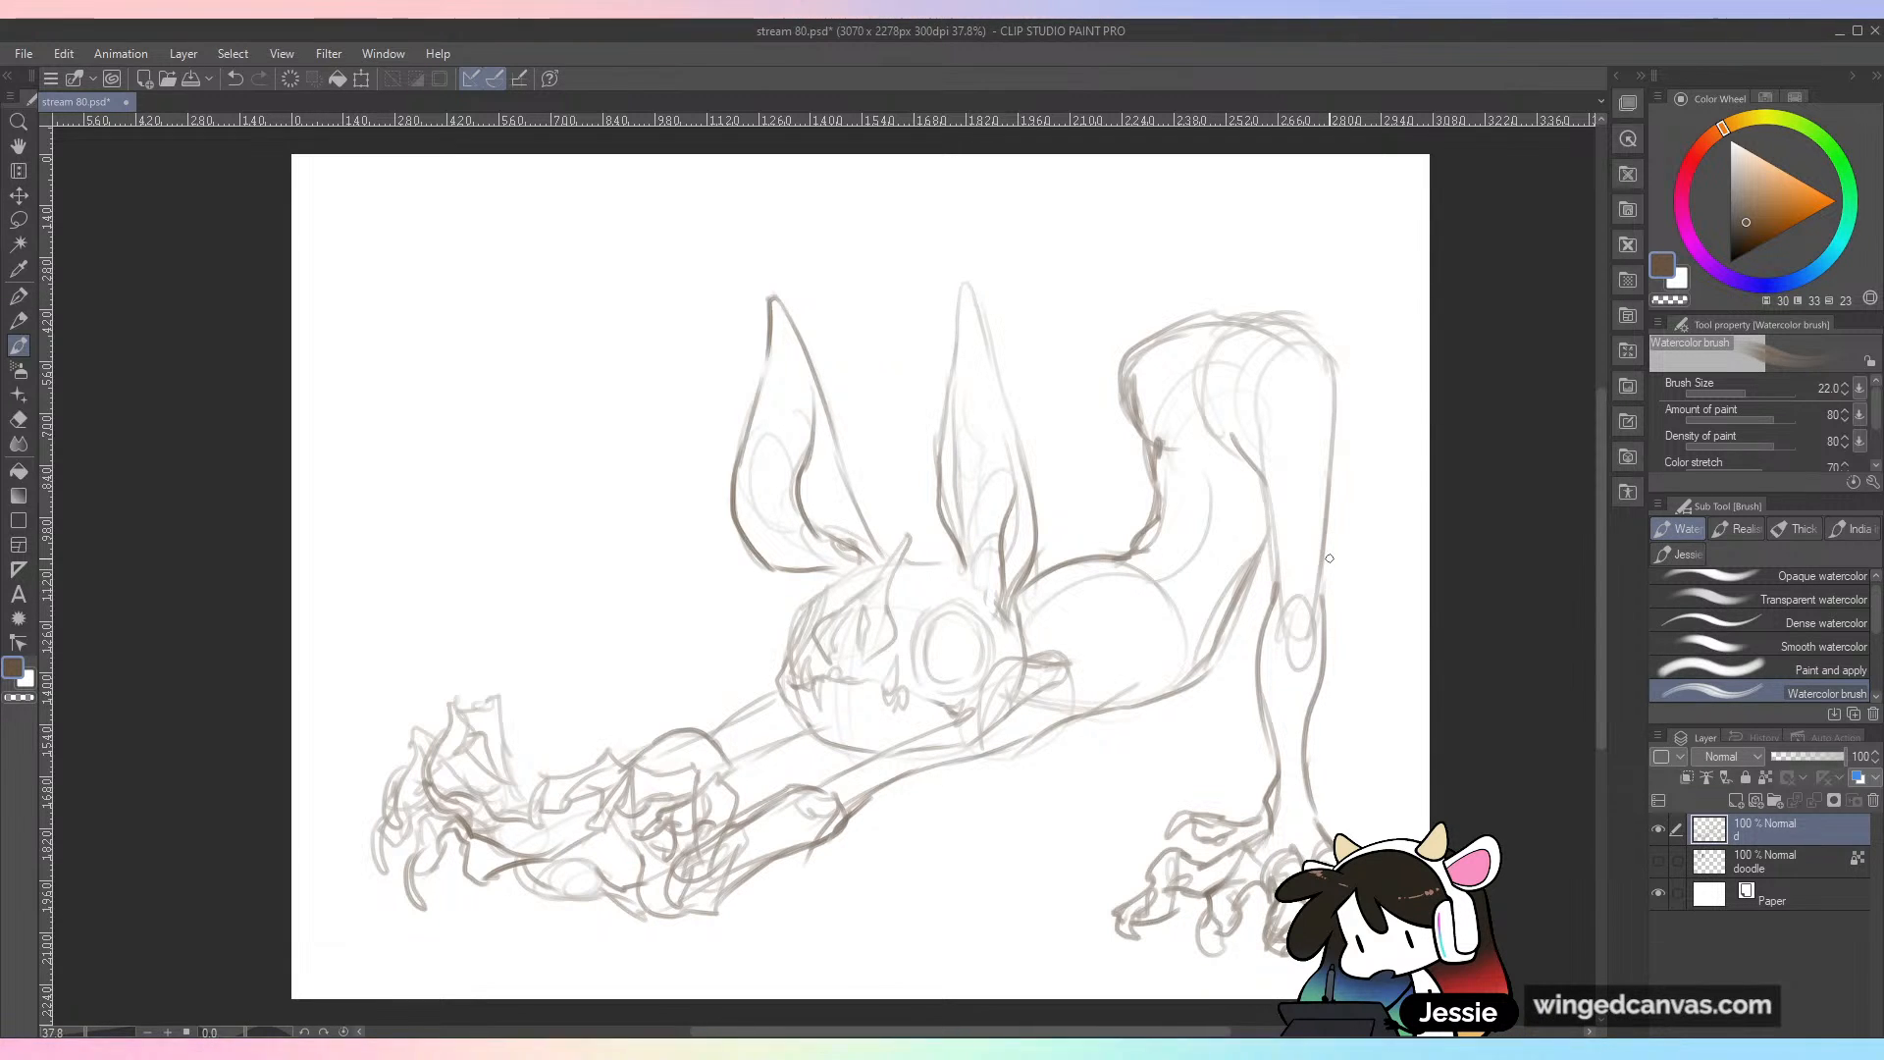
Step: Draw the far hind leg stretching forward from the raised hip and passing behind the ears and head
{"action": "left_click_drag", "start_coordinate": [1123, 358], "coordinate": [1003, 443]}
{"action": "left_click_drag", "start_coordinate": [1136, 420], "coordinate": [1016, 474]}
{"action": "left_click_drag", "start_coordinate": [1117, 363], "coordinate": [886, 549]}
{"action": "mouse_move", "coordinate": [922, 557]}
{"action": "left_mouse_down"}
{"action": "mouse_move", "coordinate": [978, 532]}
{"action": "mouse_move", "coordinate": [1016, 463]}
{"action": "mouse_move", "coordinate": [923, 571]}
{"action": "left_mouse_up"}
Step: Sketch the far foot with knuckled, clawed toes reaching out beyond the head, below the near ear
{"action": "left_click_drag", "start_coordinate": [762, 580], "coordinate": [655, 604]}
{"action": "mouse_move", "coordinate": [655, 600]}
{"action": "left_mouse_down"}
{"action": "mouse_move", "coordinate": [679, 614]}
{"action": "mouse_move", "coordinate": [704, 595]}
{"action": "left_mouse_up"}
{"action": "mouse_move", "coordinate": [670, 579]}
{"action": "left_mouse_down"}
{"action": "mouse_move", "coordinate": [643, 641]}
{"action": "mouse_move", "coordinate": [667, 600]}
{"action": "left_mouse_up"}
{"action": "left_click_drag", "start_coordinate": [653, 604], "coordinate": [696, 598]}
{"action": "mouse_move", "coordinate": [761, 643]}
{"action": "left_mouse_down"}
{"action": "mouse_move", "coordinate": [806, 575]}
{"action": "mouse_move", "coordinate": [728, 559]}
{"action": "mouse_move", "coordinate": [717, 517]}
{"action": "mouse_move", "coordinate": [648, 549]}
{"action": "mouse_move", "coordinate": [637, 610]}
{"action": "mouse_move", "coordinate": [716, 561]}
{"action": "left_mouse_up"}
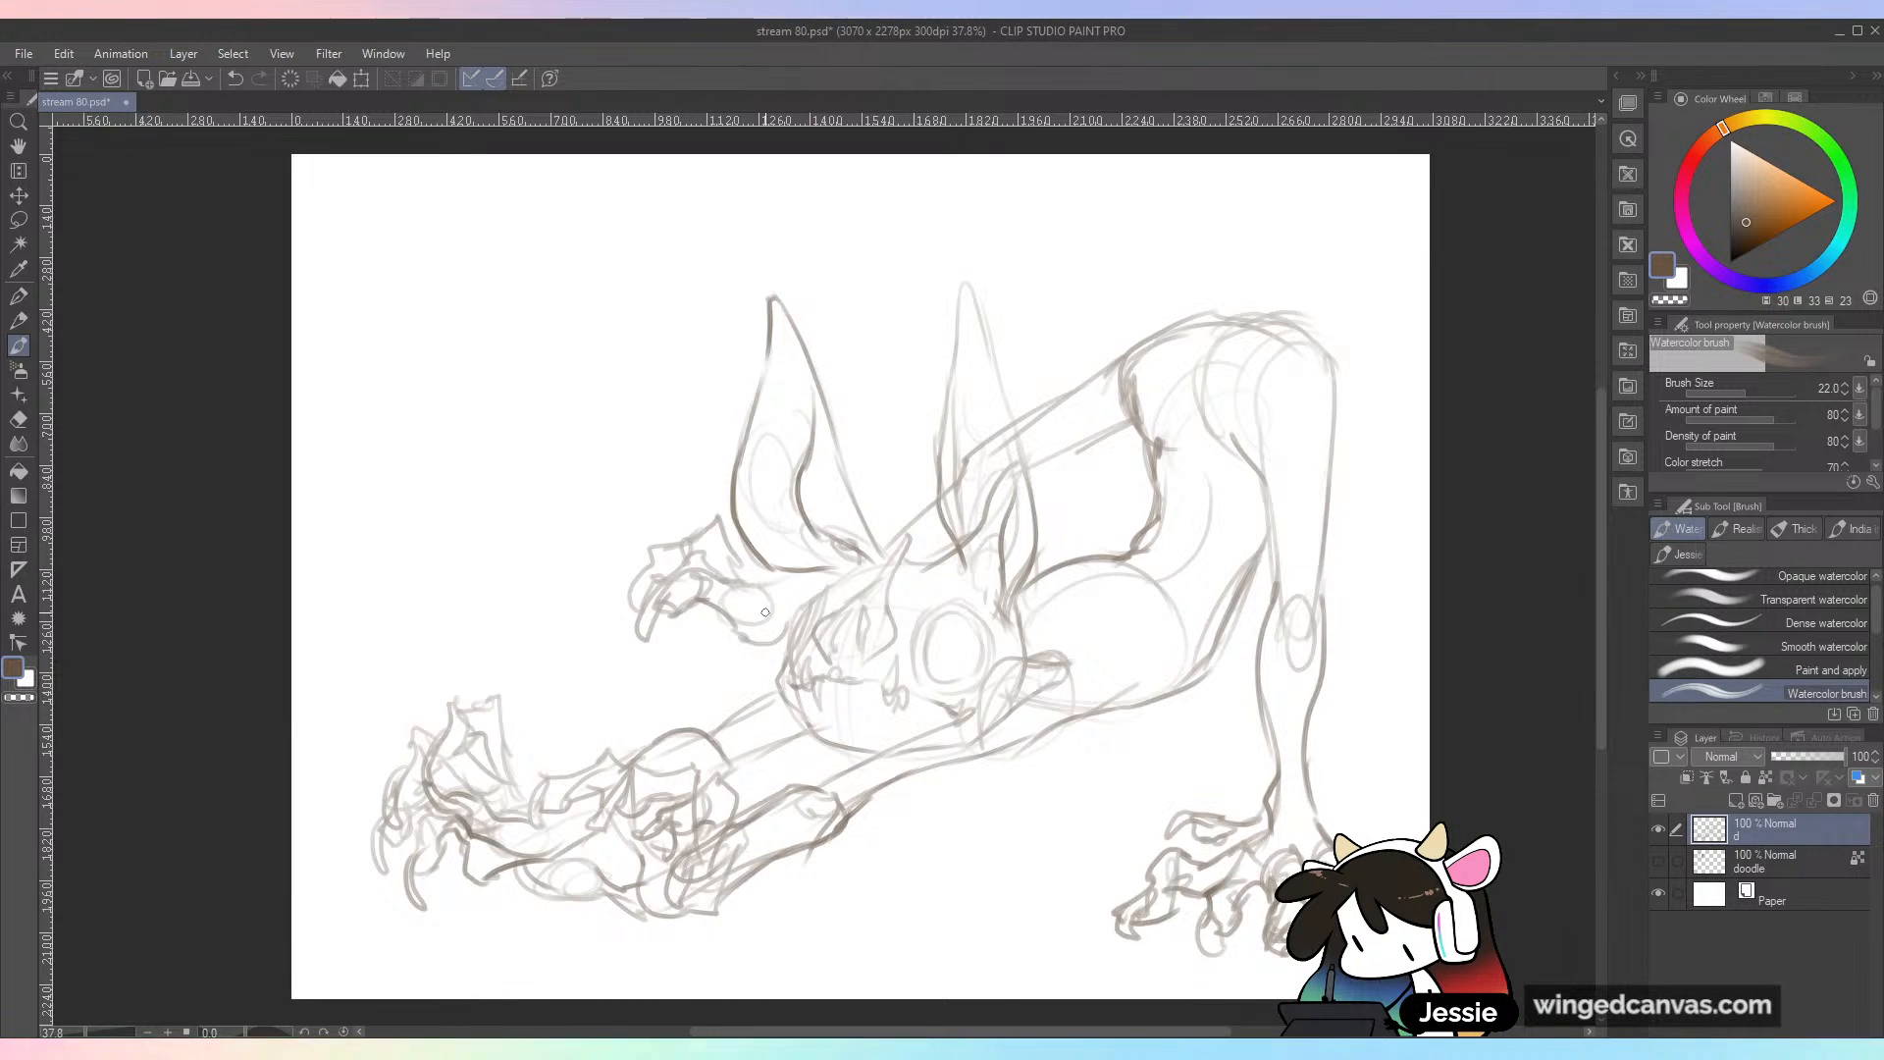
{"action": "mouse_move", "coordinate": [736, 647]}
{"action": "left_mouse_down"}
{"action": "mouse_move", "coordinate": [694, 620]}
{"action": "mouse_move", "coordinate": [603, 645]}
{"action": "mouse_move", "coordinate": [587, 673]}
{"action": "mouse_move", "coordinate": [657, 633]}
{"action": "mouse_move", "coordinate": [735, 660]}
{"action": "left_mouse_up"}
{"action": "left_click_drag", "start_coordinate": [649, 610], "coordinate": [595, 647]}
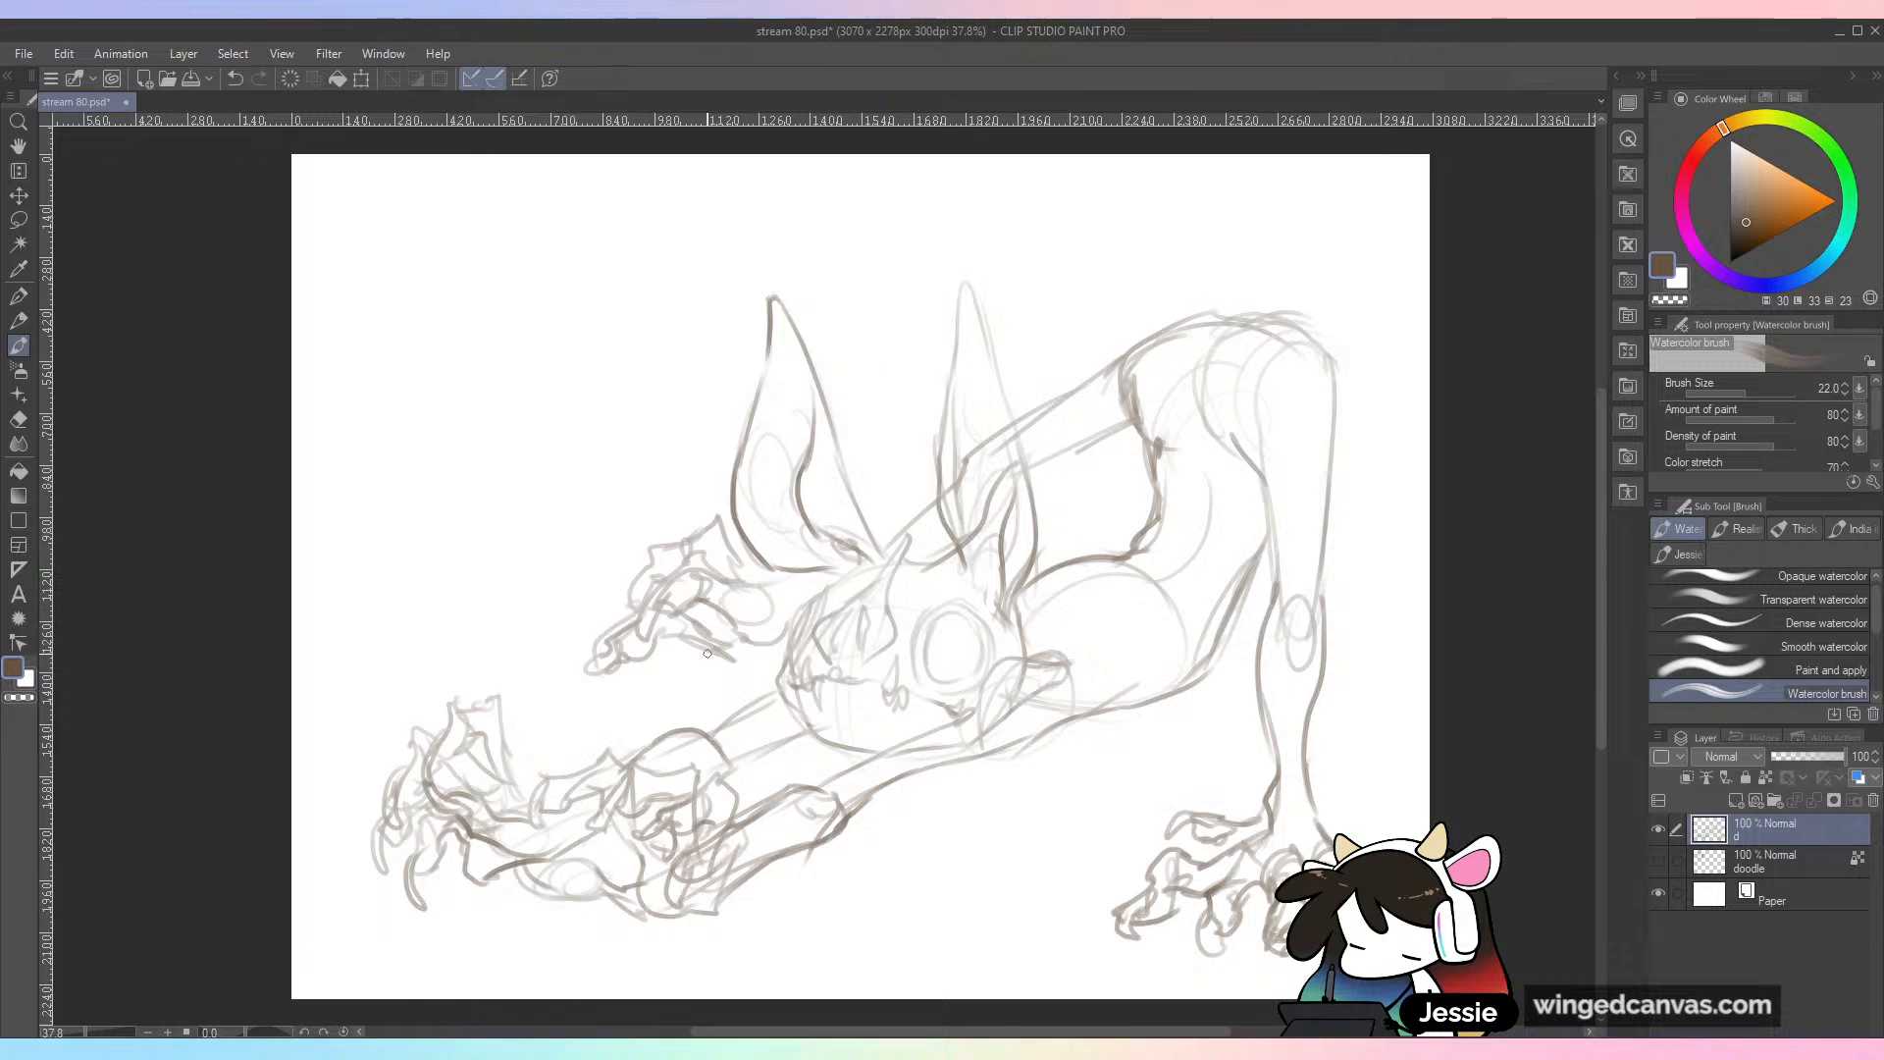
Step: Add contour lines around the waist and hip, and fill out the near hind leg with a bulging calf and an ankle cuff
{"action": "left_click_drag", "start_coordinate": [1049, 467], "coordinate": [1143, 446]}
{"action": "left_click_drag", "start_coordinate": [1091, 378], "coordinate": [1232, 312]}
{"action": "left_click_drag", "start_coordinate": [1199, 486], "coordinate": [1263, 524]}
{"action": "left_click_drag", "start_coordinate": [1099, 441], "coordinate": [1187, 457]}
{"action": "left_click_drag", "start_coordinate": [1344, 395], "coordinate": [1347, 530]}
{"action": "mouse_move", "coordinate": [1213, 372]}
{"action": "left_mouse_down"}
{"action": "mouse_move", "coordinate": [1262, 485]}
{"action": "mouse_move", "coordinate": [1250, 618]}
{"action": "mouse_move", "coordinate": [1282, 642]}
{"action": "mouse_move", "coordinate": [1255, 745]}
{"action": "mouse_move", "coordinate": [1320, 785]}
{"action": "mouse_move", "coordinate": [1361, 653]}
{"action": "left_mouse_up"}
{"action": "left_click_drag", "start_coordinate": [1300, 417], "coordinate": [1317, 648]}
{"action": "mouse_move", "coordinate": [1357, 636]}
{"action": "left_mouse_down"}
{"action": "mouse_move", "coordinate": [1341, 475]}
{"action": "mouse_move", "coordinate": [1363, 638]}
{"action": "left_mouse_up"}
Step: Strengthen the far leg's thigh contours and erase the part of its lines that crosses the ear
{"action": "left_click_drag", "start_coordinate": [1128, 470], "coordinate": [1038, 495]}
{"action": "left_click_drag", "start_coordinate": [1109, 370], "coordinate": [1025, 408]}
{"action": "left_click_drag", "start_coordinate": [938, 498], "coordinate": [877, 533]}
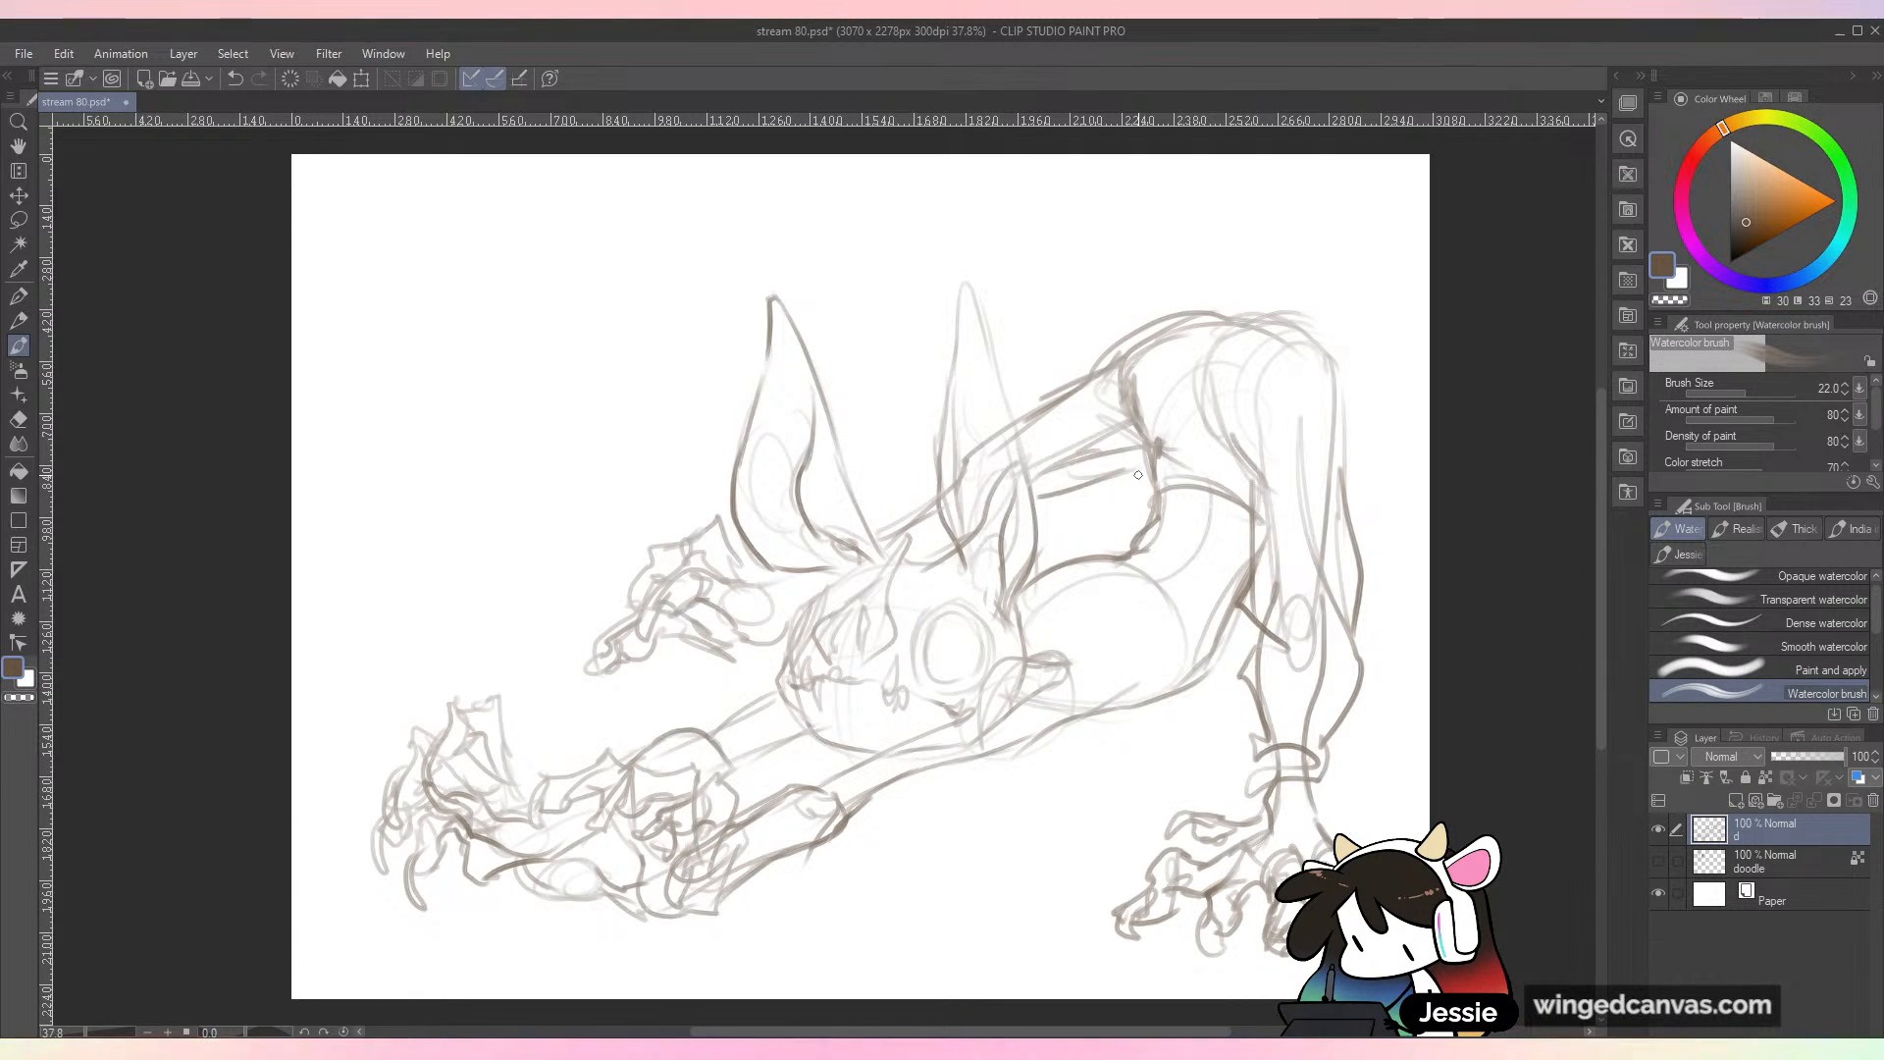
{"action": "mouse_move", "coordinate": [965, 482]}
{"action": "left_mouse_down"}
{"action": "mouse_move", "coordinate": [989, 444]}
{"action": "mouse_move", "coordinate": [972, 540]}
{"action": "left_mouse_up"}
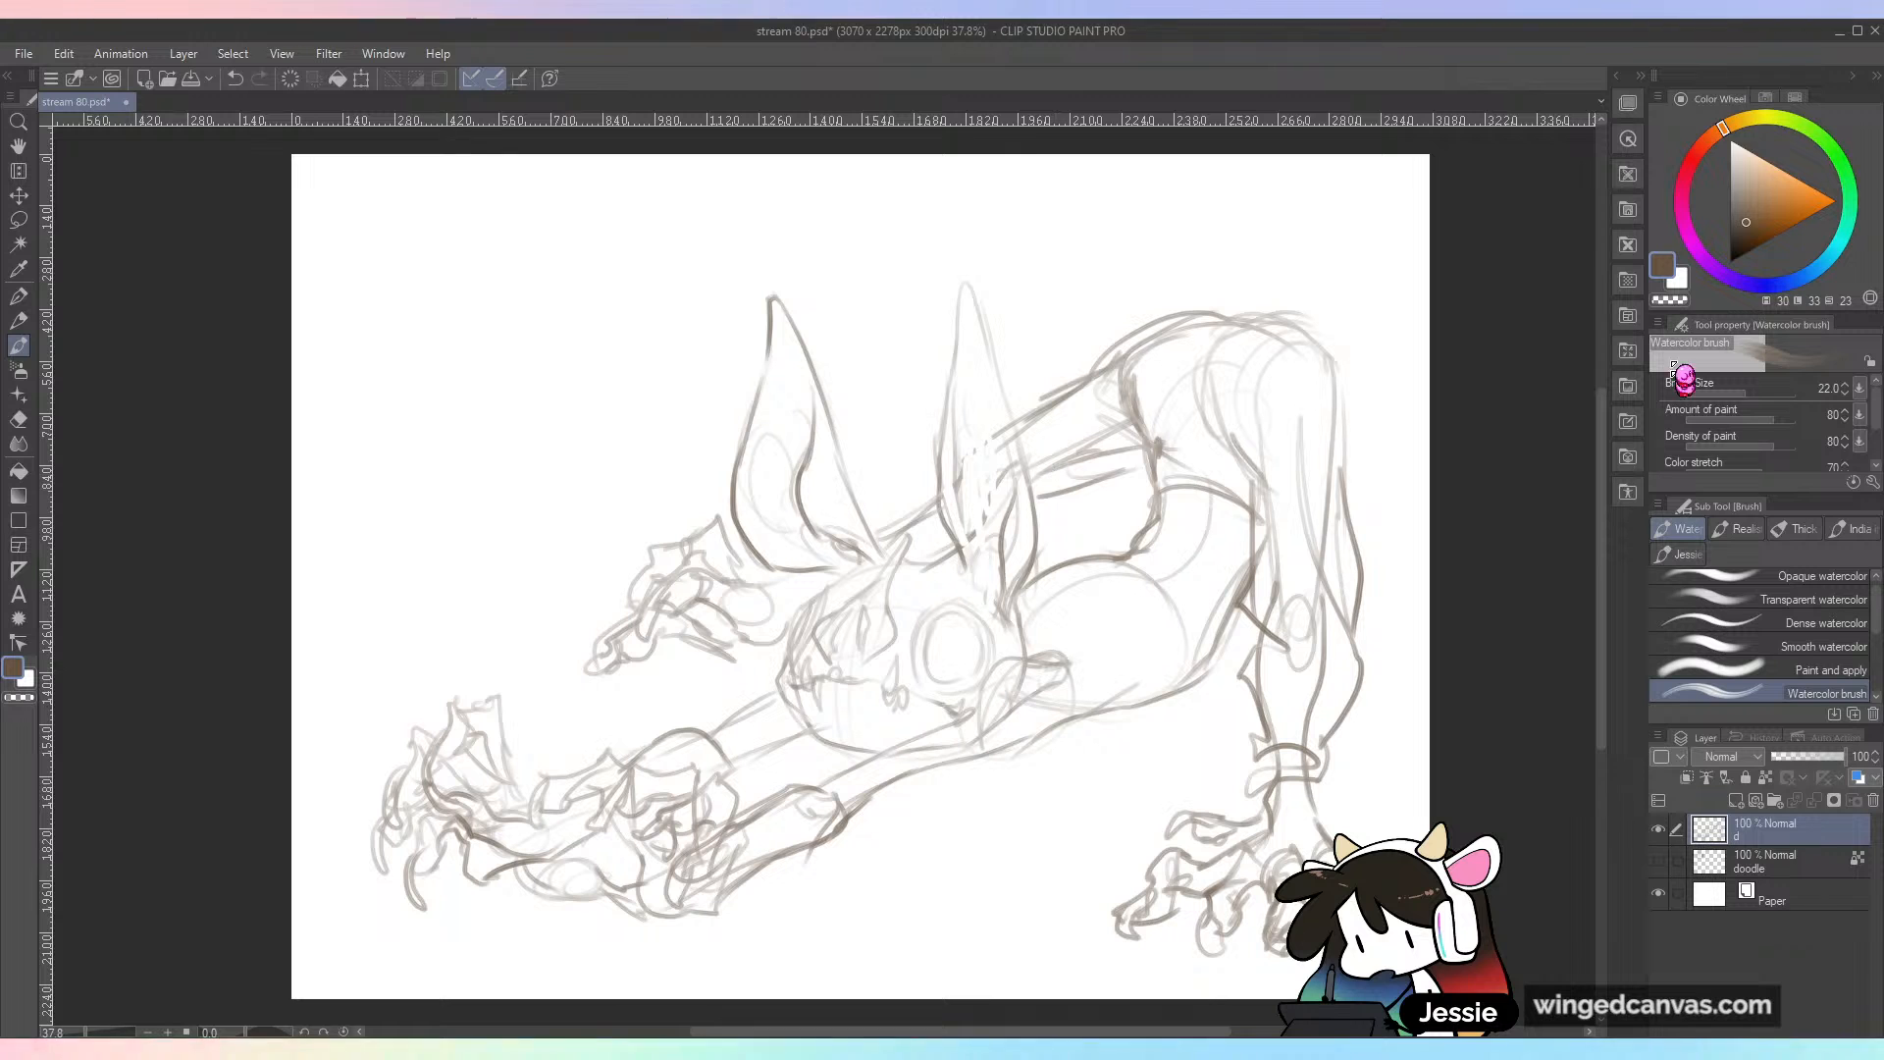
Step: Darken the line under the jaw along the upper arm, and add curved chest and rib lines across the torso
{"action": "mouse_move", "coordinate": [1000, 675]}
{"action": "left_mouse_down"}
{"action": "mouse_move", "coordinate": [957, 722]}
{"action": "mouse_move", "coordinate": [802, 786]}
{"action": "left_mouse_up"}
{"action": "mouse_move", "coordinate": [1085, 652]}
{"action": "left_mouse_down"}
{"action": "mouse_move", "coordinate": [1109, 698]}
{"action": "mouse_move", "coordinate": [1136, 687]}
{"action": "left_mouse_up"}
{"action": "left_click_drag", "start_coordinate": [1199, 615], "coordinate": [1143, 706]}
{"action": "left_click_drag", "start_coordinate": [1150, 556], "coordinate": [1214, 624]}
{"action": "left_click_drag", "start_coordinate": [1143, 534], "coordinate": [1218, 574]}
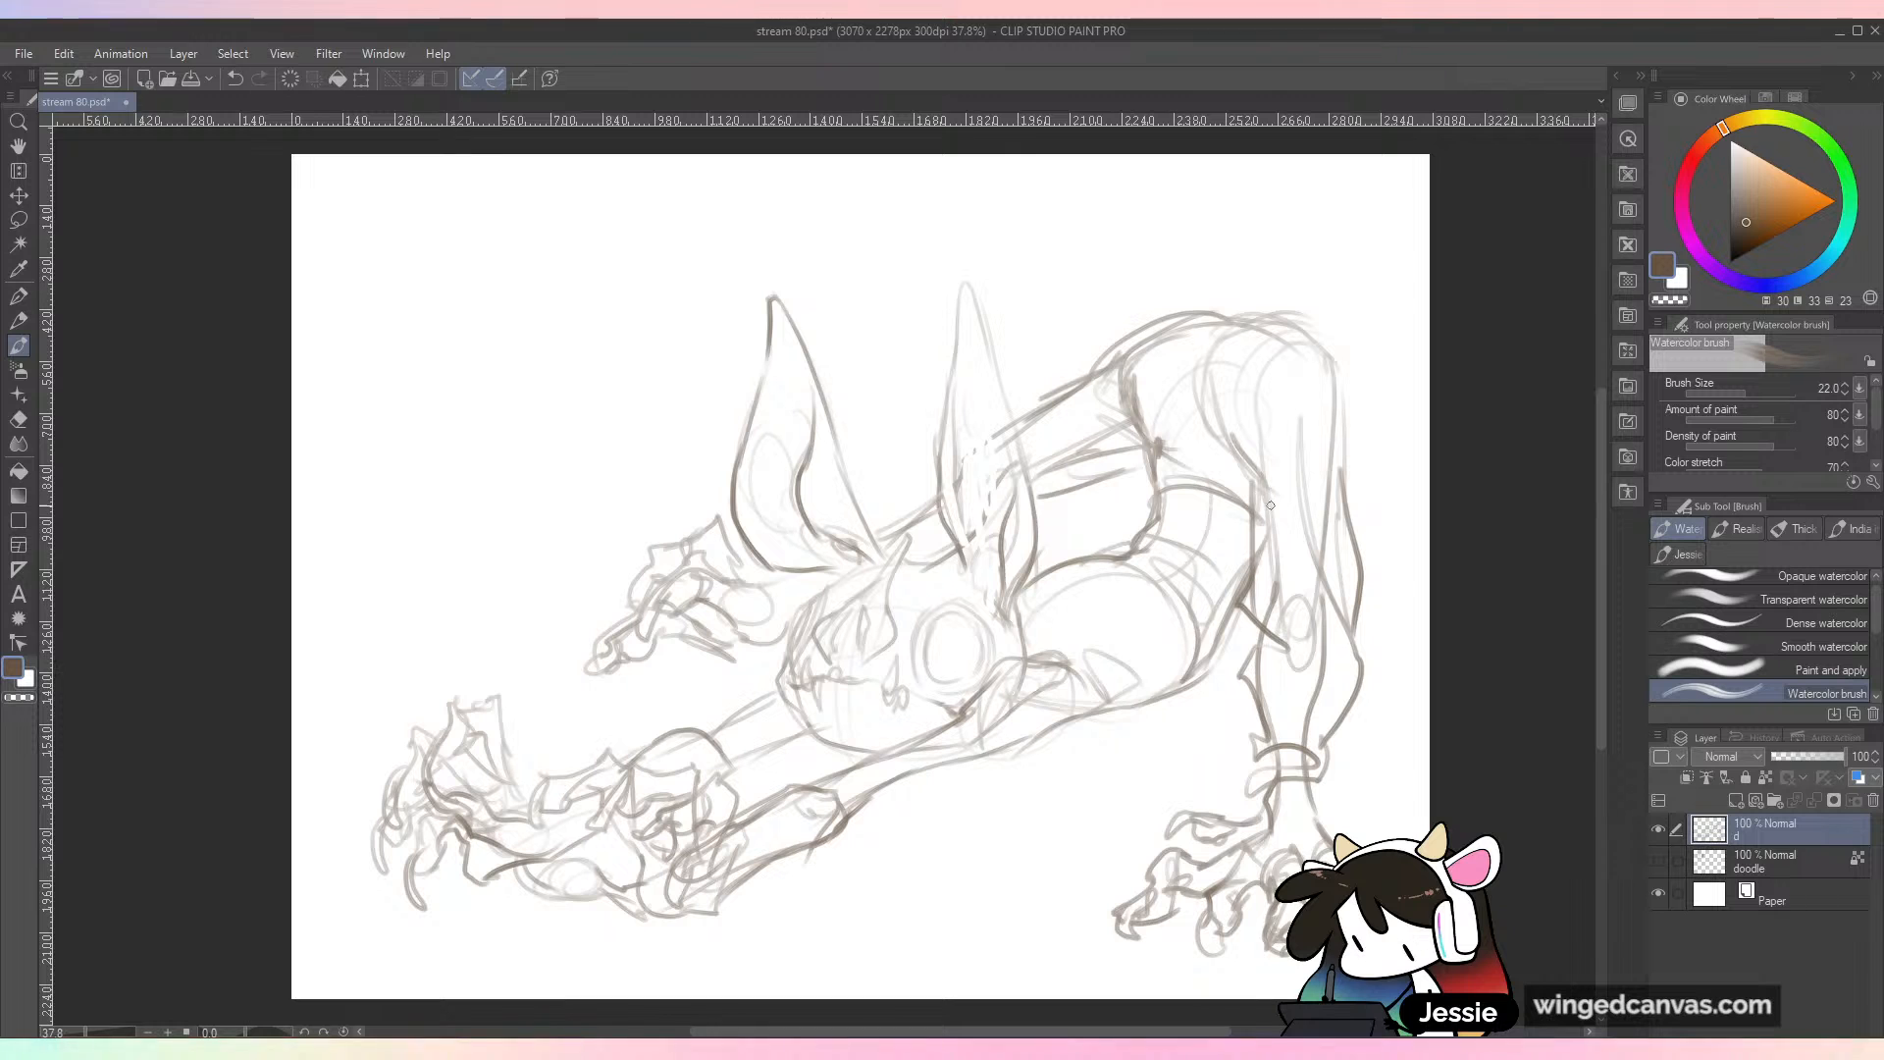
Step: Draw cuffs around both outstretched forearms and firm up the near forearm's outline
{"action": "left_click_drag", "start_coordinate": [712, 736], "coordinate": [780, 693]}
{"action": "left_click_drag", "start_coordinate": [836, 781], "coordinate": [872, 804]}
{"action": "mouse_move", "coordinate": [879, 775]}
{"action": "left_mouse_down"}
{"action": "mouse_move", "coordinate": [859, 824]}
{"action": "mouse_move", "coordinate": [832, 809]}
{"action": "mouse_move", "coordinate": [849, 825]}
{"action": "mouse_move", "coordinate": [862, 808]}
{"action": "left_mouse_up"}
{"action": "mouse_move", "coordinate": [874, 771]}
{"action": "left_mouse_down"}
{"action": "mouse_move", "coordinate": [786, 786]}
{"action": "mouse_move", "coordinate": [781, 814]}
{"action": "left_mouse_up"}
{"action": "left_click_drag", "start_coordinate": [753, 842], "coordinate": [724, 875]}
{"action": "mouse_move", "coordinate": [714, 738]}
{"action": "left_mouse_down"}
{"action": "mouse_move", "coordinate": [716, 713]}
{"action": "mouse_move", "coordinate": [737, 769]}
{"action": "left_mouse_up"}
{"action": "mouse_move", "coordinate": [755, 734]}
{"action": "left_mouse_down"}
{"action": "mouse_move", "coordinate": [672, 745]}
{"action": "mouse_move", "coordinate": [750, 715]}
{"action": "left_mouse_up"}
{"action": "left_click_drag", "start_coordinate": [742, 755], "coordinate": [786, 729]}
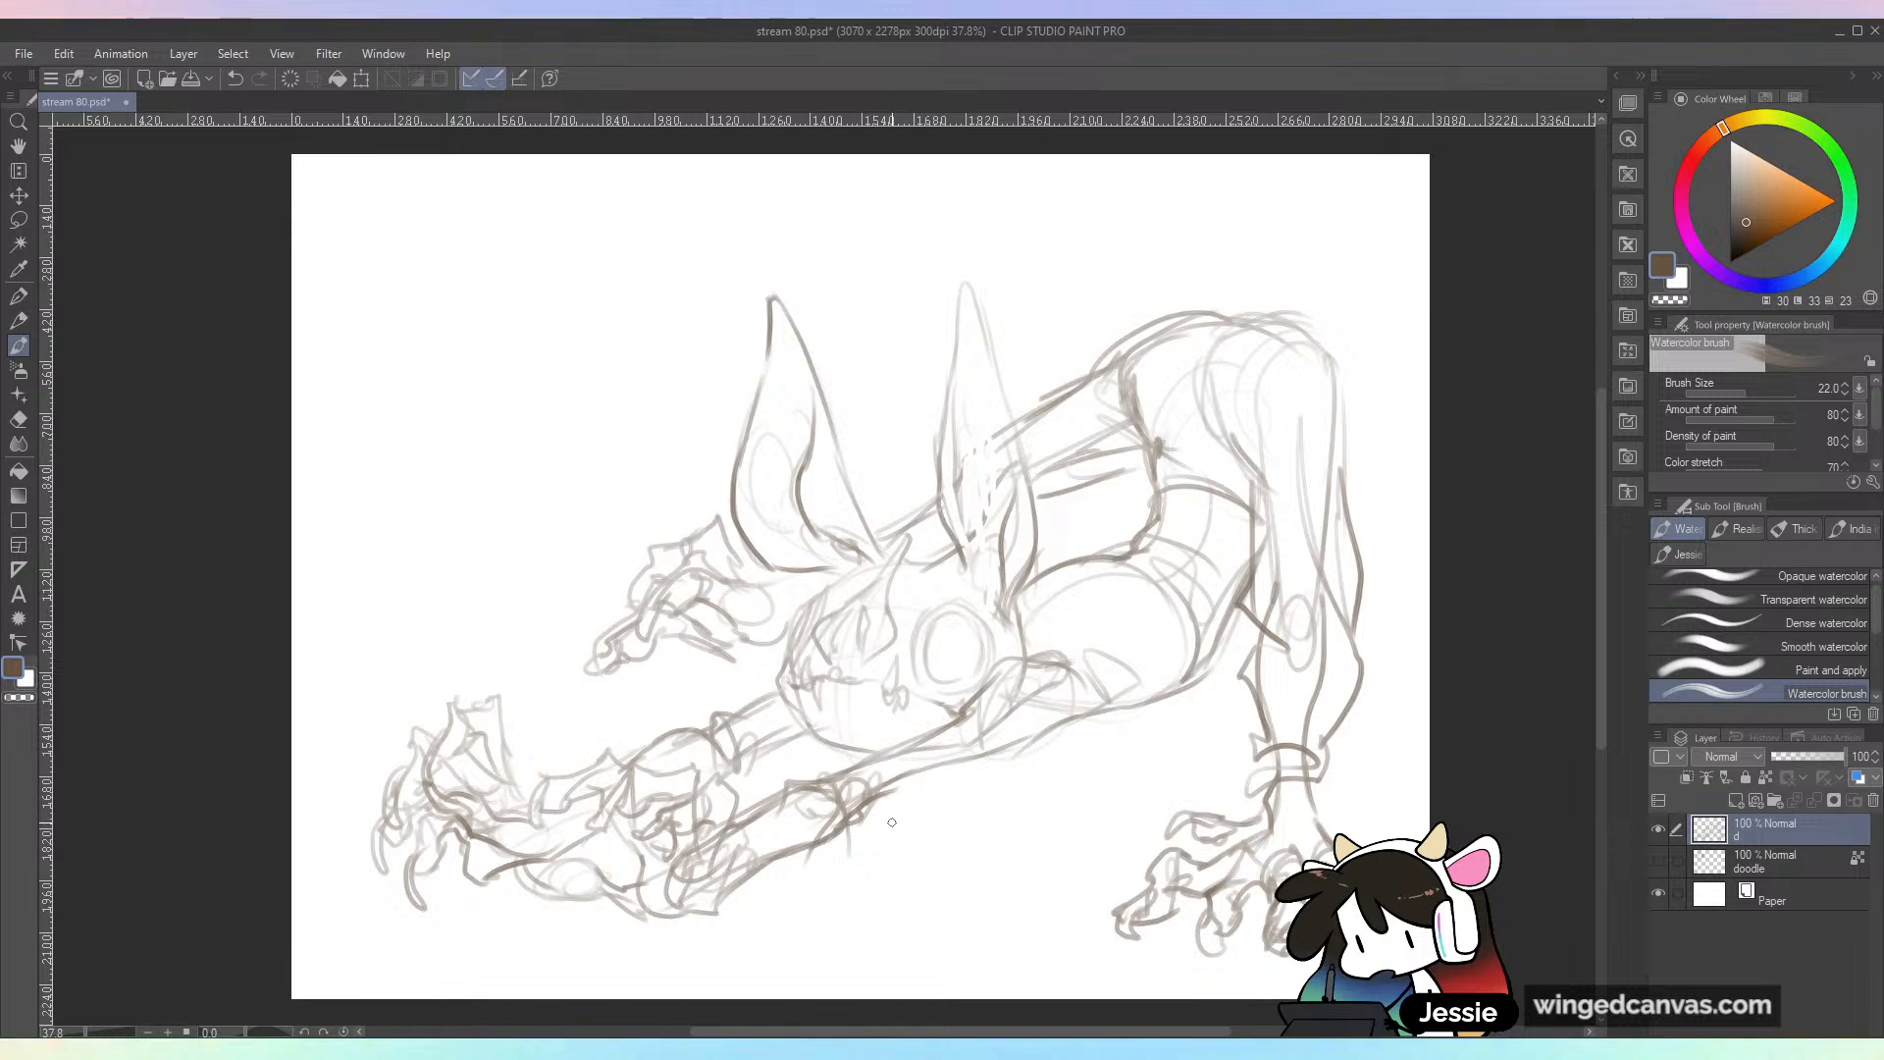
Step: Move the whole sketch slightly up and to the left, and return to the Watercolor brush
{"action": "key", "text": "k"}
{"action": "left_click_drag", "start_coordinate": [1342, 625], "coordinate": [1312, 591]}
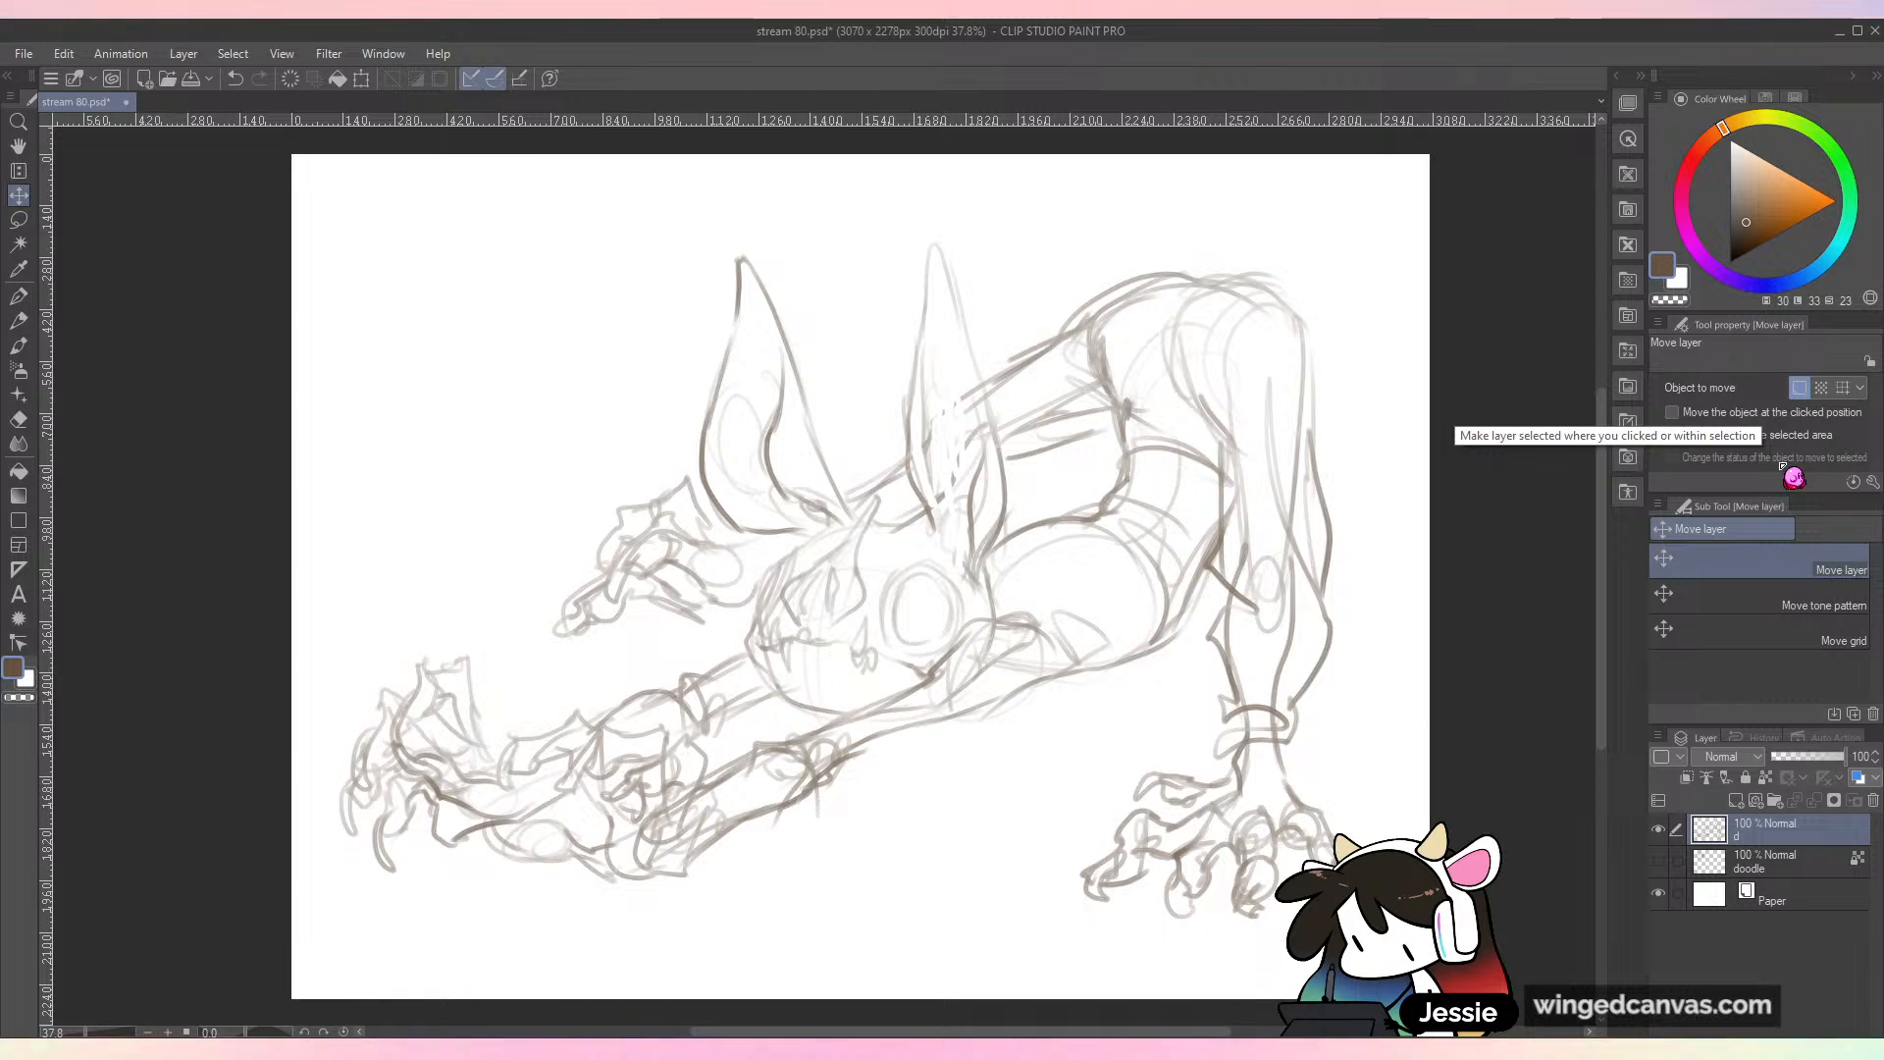
{"action": "key", "text": "b"}
Step: Define the shoulder edge, draw a band across the waist, and add short curved marks over the raised hip
{"action": "mouse_move", "coordinate": [969, 637]}
{"action": "left_mouse_down"}
{"action": "mouse_move", "coordinate": [1044, 684]}
{"action": "mouse_move", "coordinate": [1005, 620]}
{"action": "mouse_move", "coordinate": [1063, 623]}
{"action": "mouse_move", "coordinate": [971, 634]}
{"action": "mouse_move", "coordinate": [924, 679]}
{"action": "mouse_move", "coordinate": [961, 713]}
{"action": "left_mouse_up"}
{"action": "left_click_drag", "start_coordinate": [962, 714], "coordinate": [1093, 668]}
{"action": "mouse_move", "coordinate": [991, 617]}
{"action": "left_mouse_down"}
{"action": "mouse_move", "coordinate": [1172, 451]}
{"action": "mouse_move", "coordinate": [1126, 484]}
{"action": "mouse_move", "coordinate": [1148, 453]}
{"action": "mouse_move", "coordinate": [1099, 435]}
{"action": "mouse_move", "coordinate": [1221, 437]}
{"action": "left_mouse_up"}
{"action": "left_click_drag", "start_coordinate": [1107, 429], "coordinate": [1220, 439]}
{"action": "mouse_move", "coordinate": [1115, 427]}
{"action": "left_mouse_down"}
{"action": "mouse_move", "coordinate": [1105, 479]}
{"action": "mouse_move", "coordinate": [1240, 419]}
{"action": "mouse_move", "coordinate": [1190, 327]}
{"action": "mouse_move", "coordinate": [1167, 375]}
{"action": "mouse_move", "coordinate": [1214, 386]}
{"action": "left_mouse_up"}
{"action": "left_click_drag", "start_coordinate": [1226, 328], "coordinate": [1211, 383]}
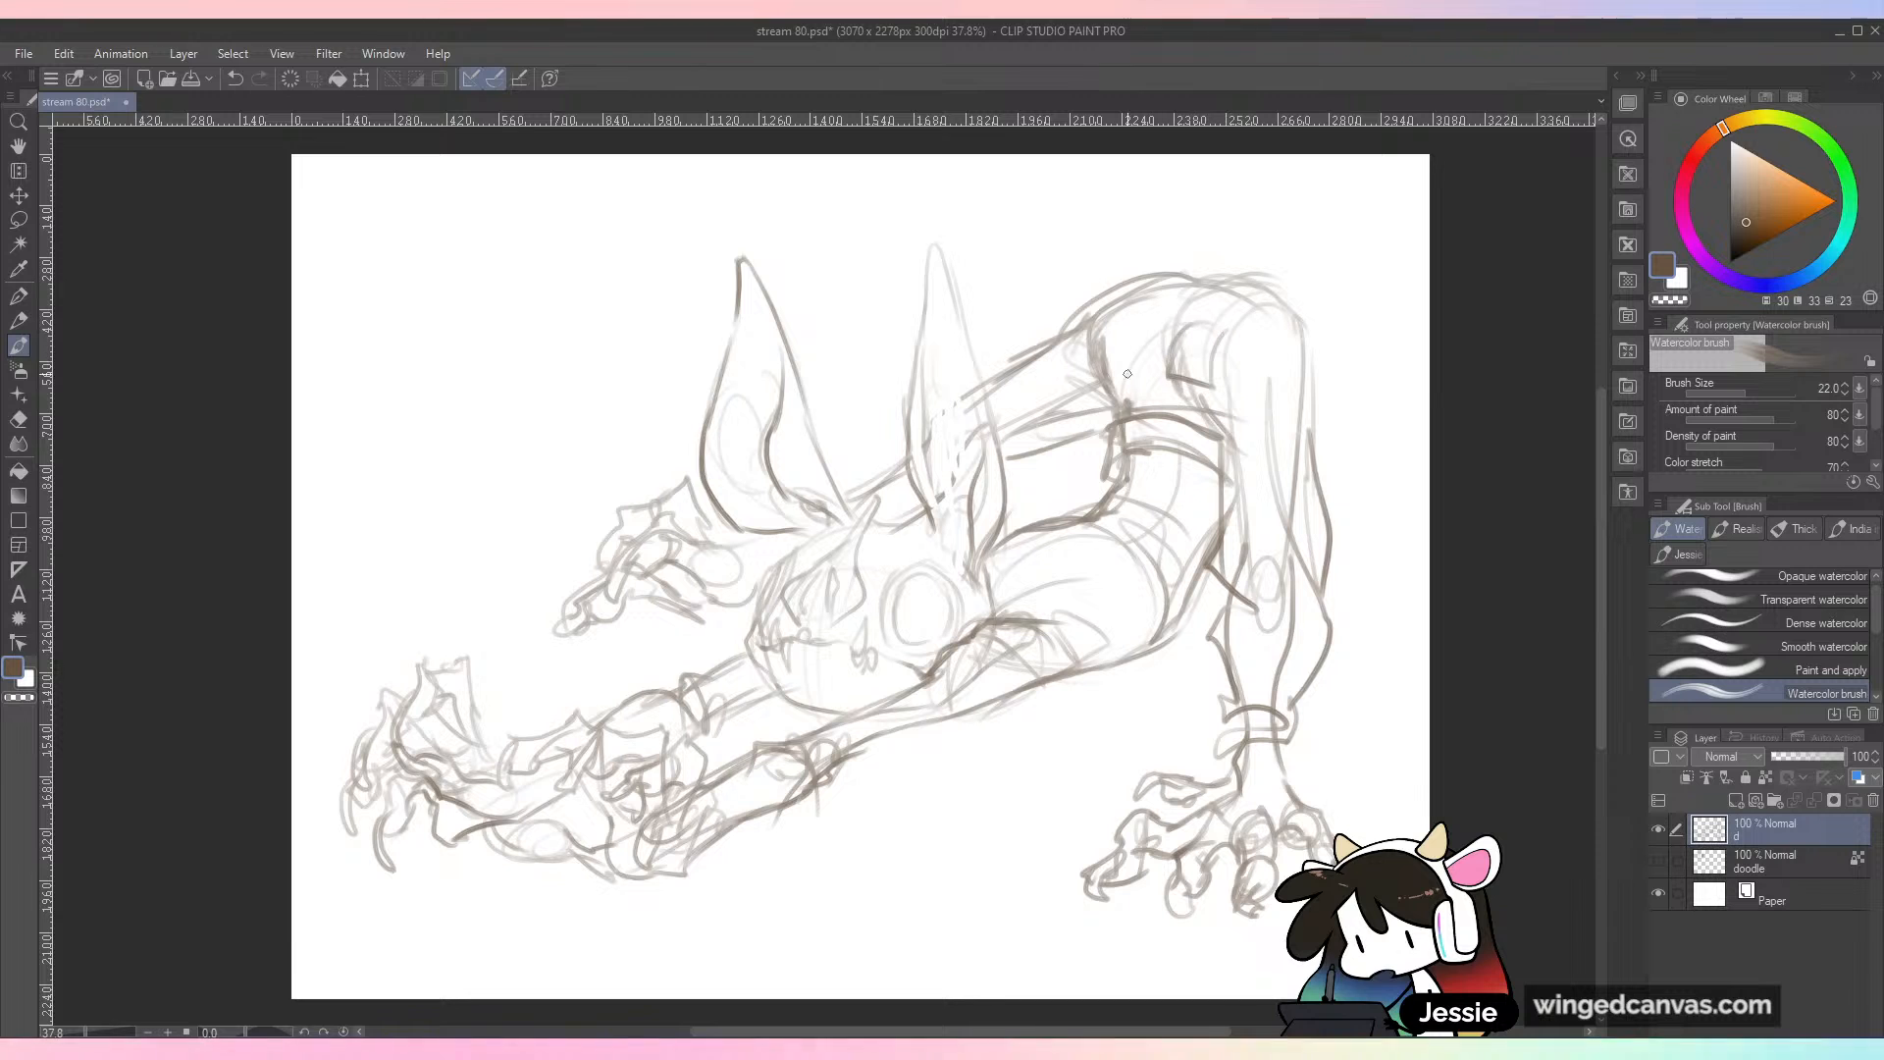
{"action": "left_click_drag", "start_coordinate": [1101, 369], "coordinate": [1144, 371]}
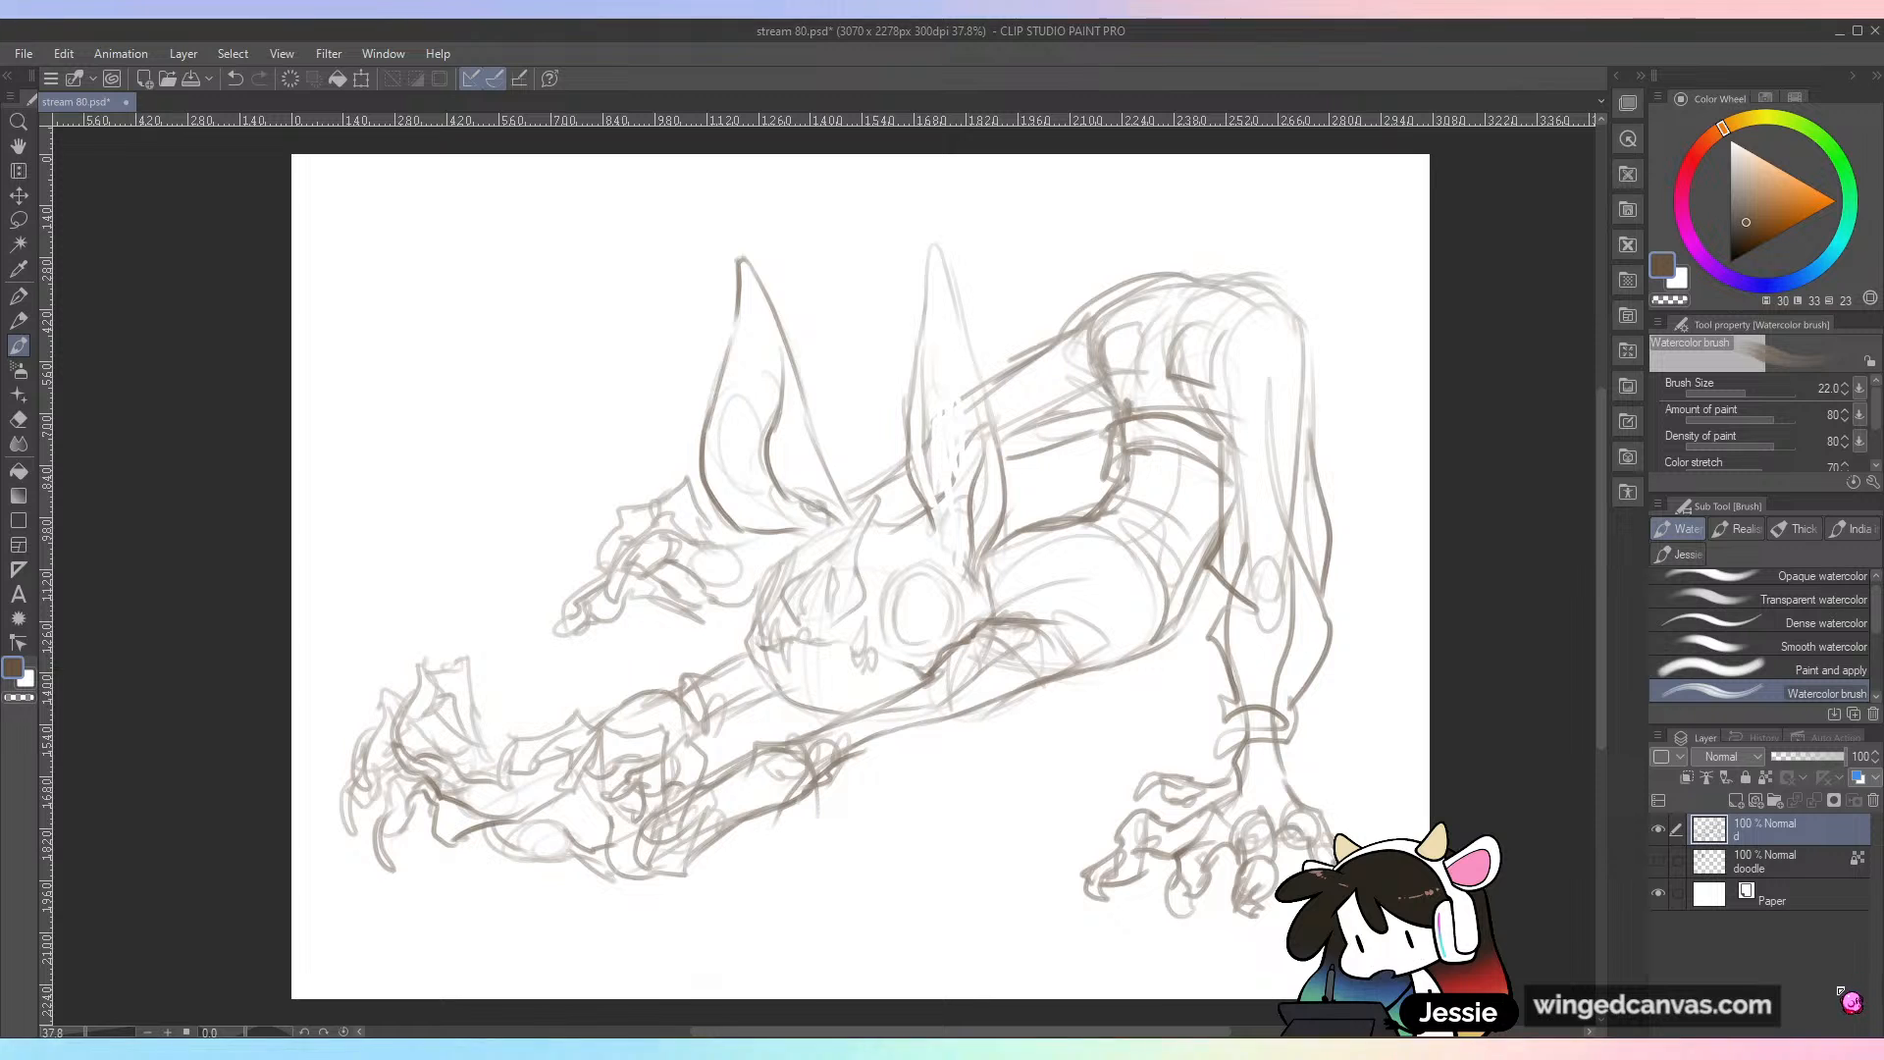
Step: Switch the drawing colour to black, lower the sketch layer d to 30% opacity and add a new layer above it
{"action": "left_click", "coordinate": [1729, 262]}
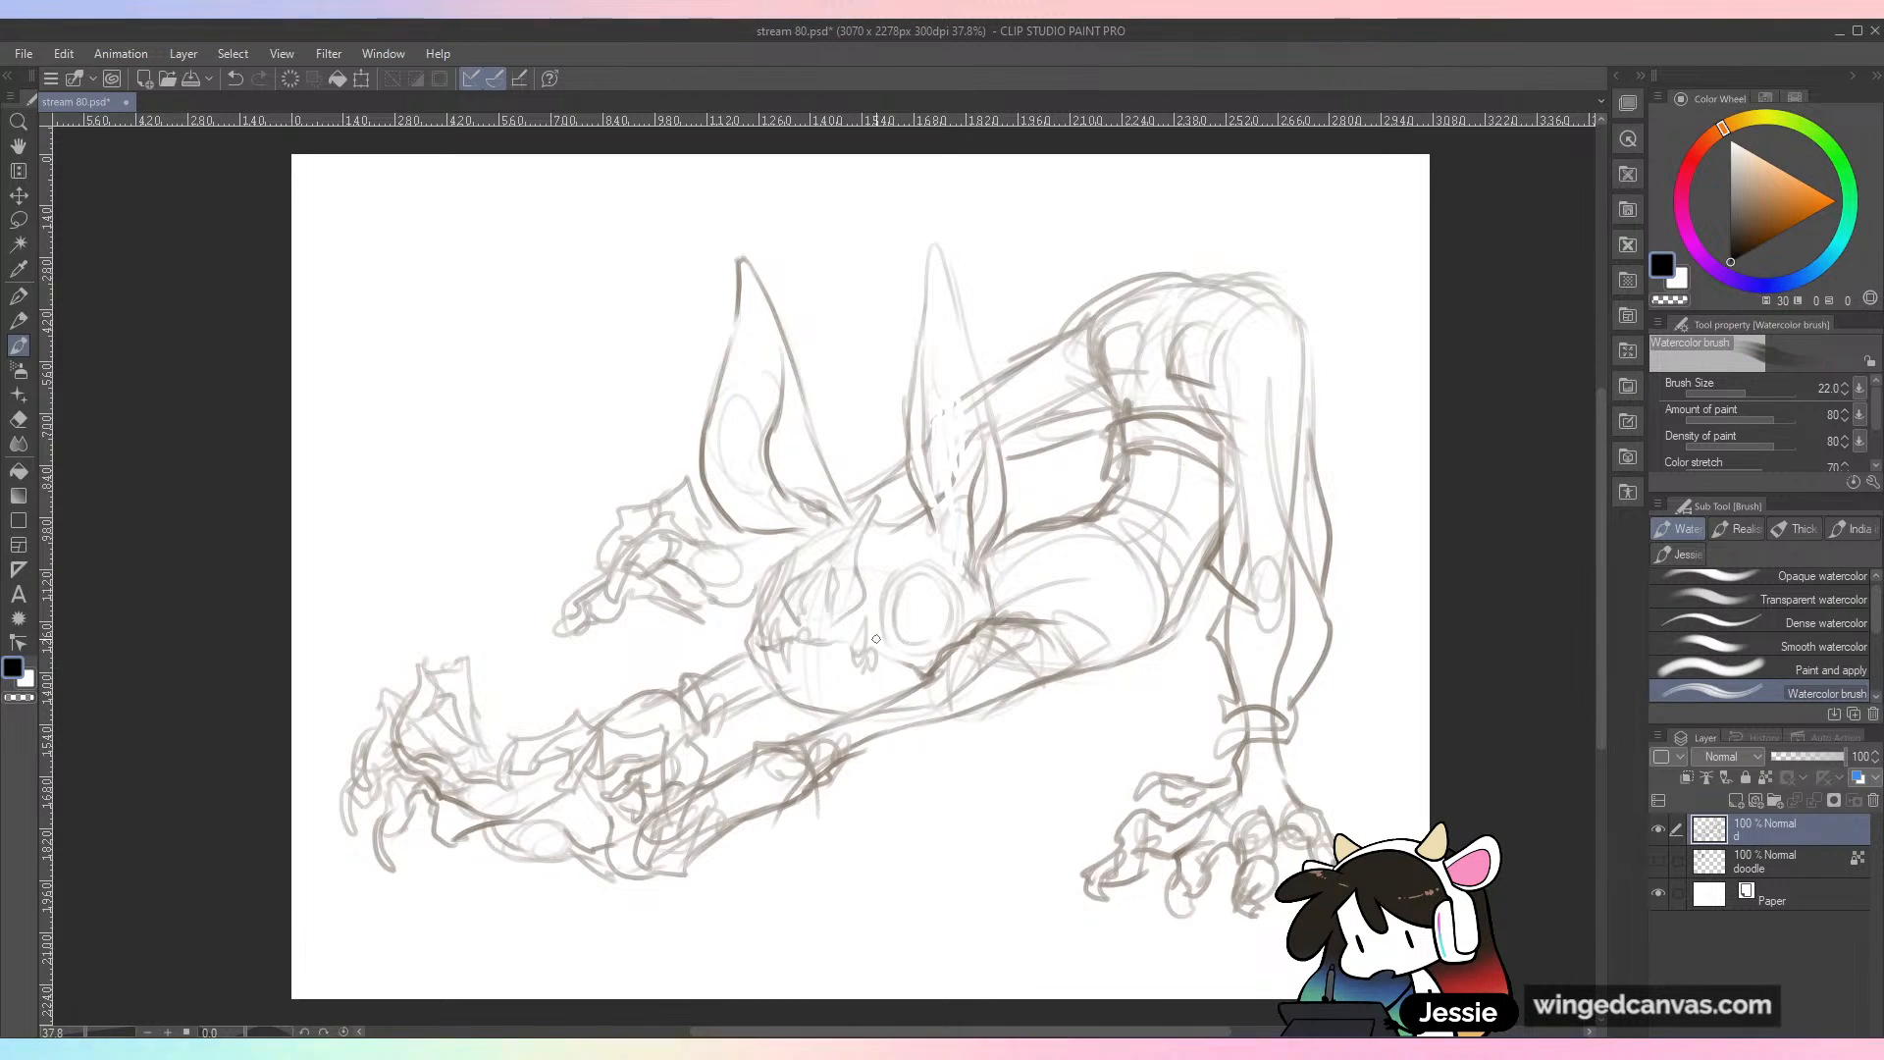
{"action": "left_click_drag", "start_coordinate": [861, 670], "coordinate": [939, 692]}
{"action": "key", "text": "ctrl+z"}
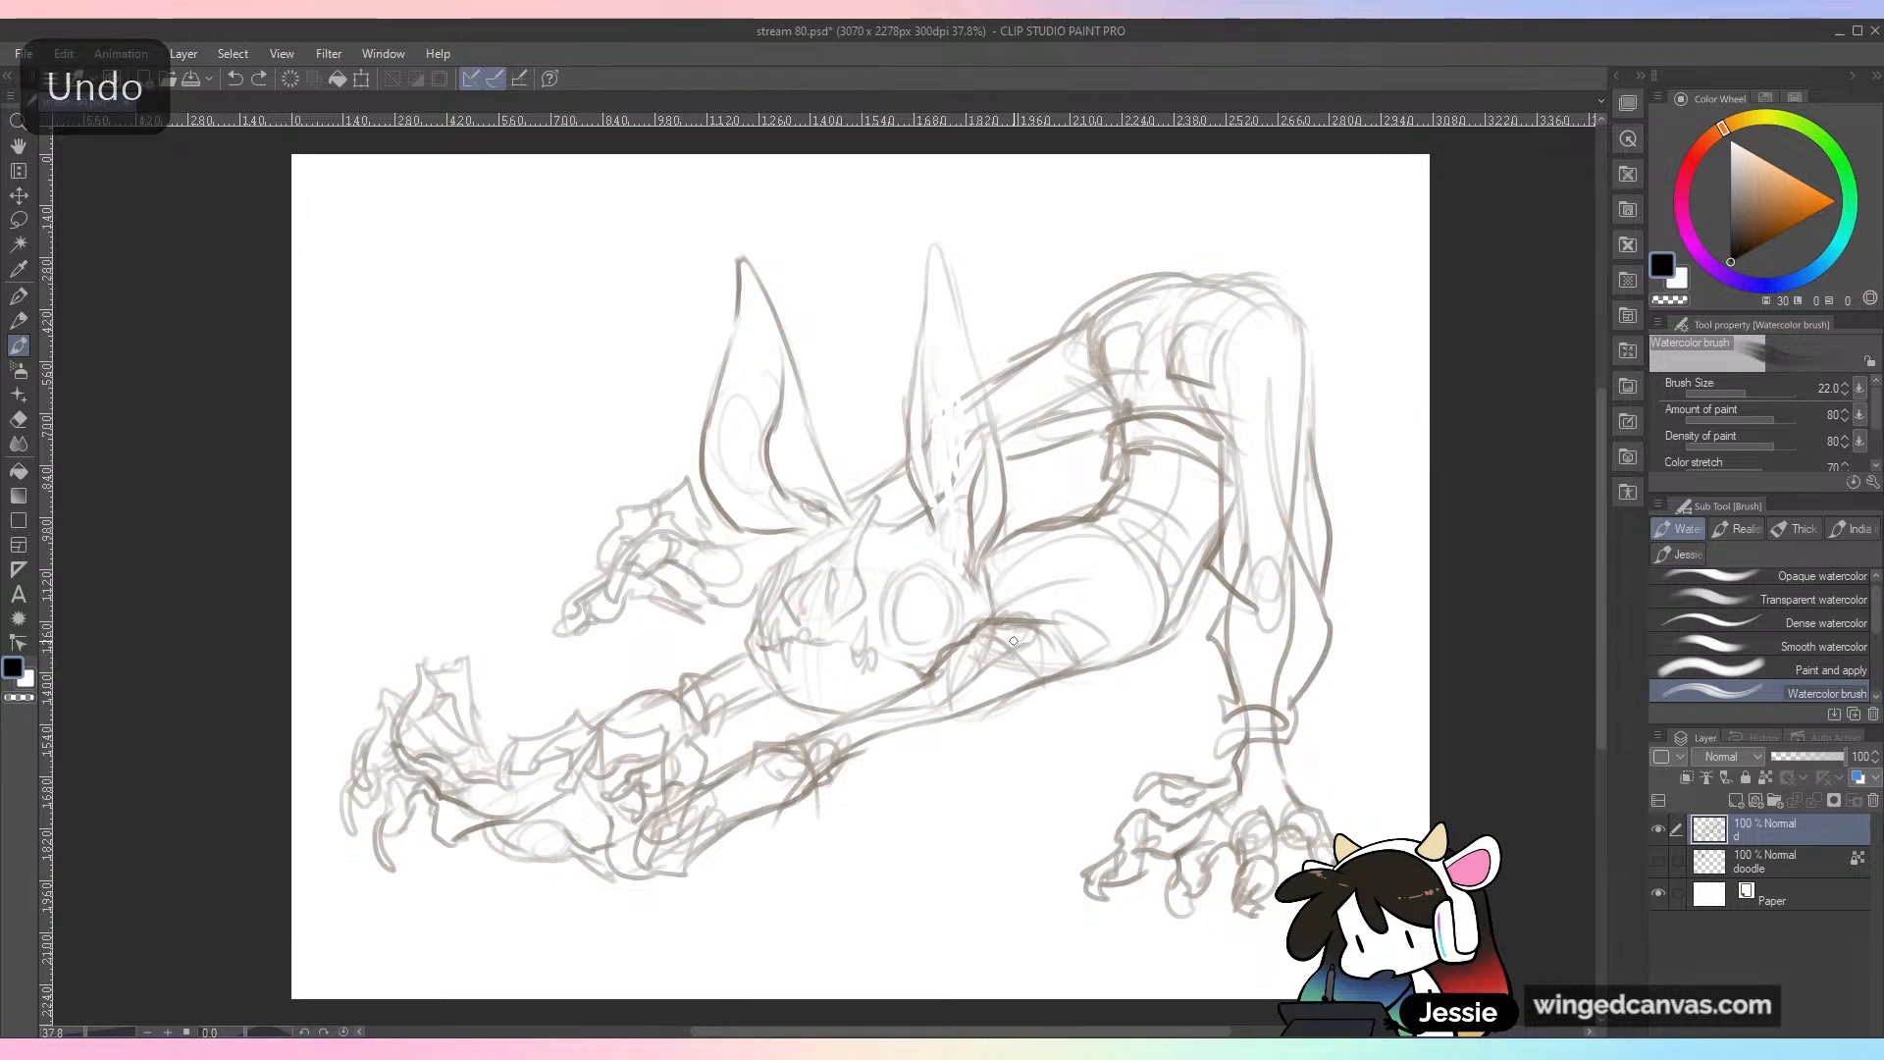
{"action": "left_click", "coordinate": [1827, 756]}
{"action": "left_click_drag", "start_coordinate": [1817, 762], "coordinate": [1793, 769]}
{"action": "key", "text": "ctrl+shift+n"}
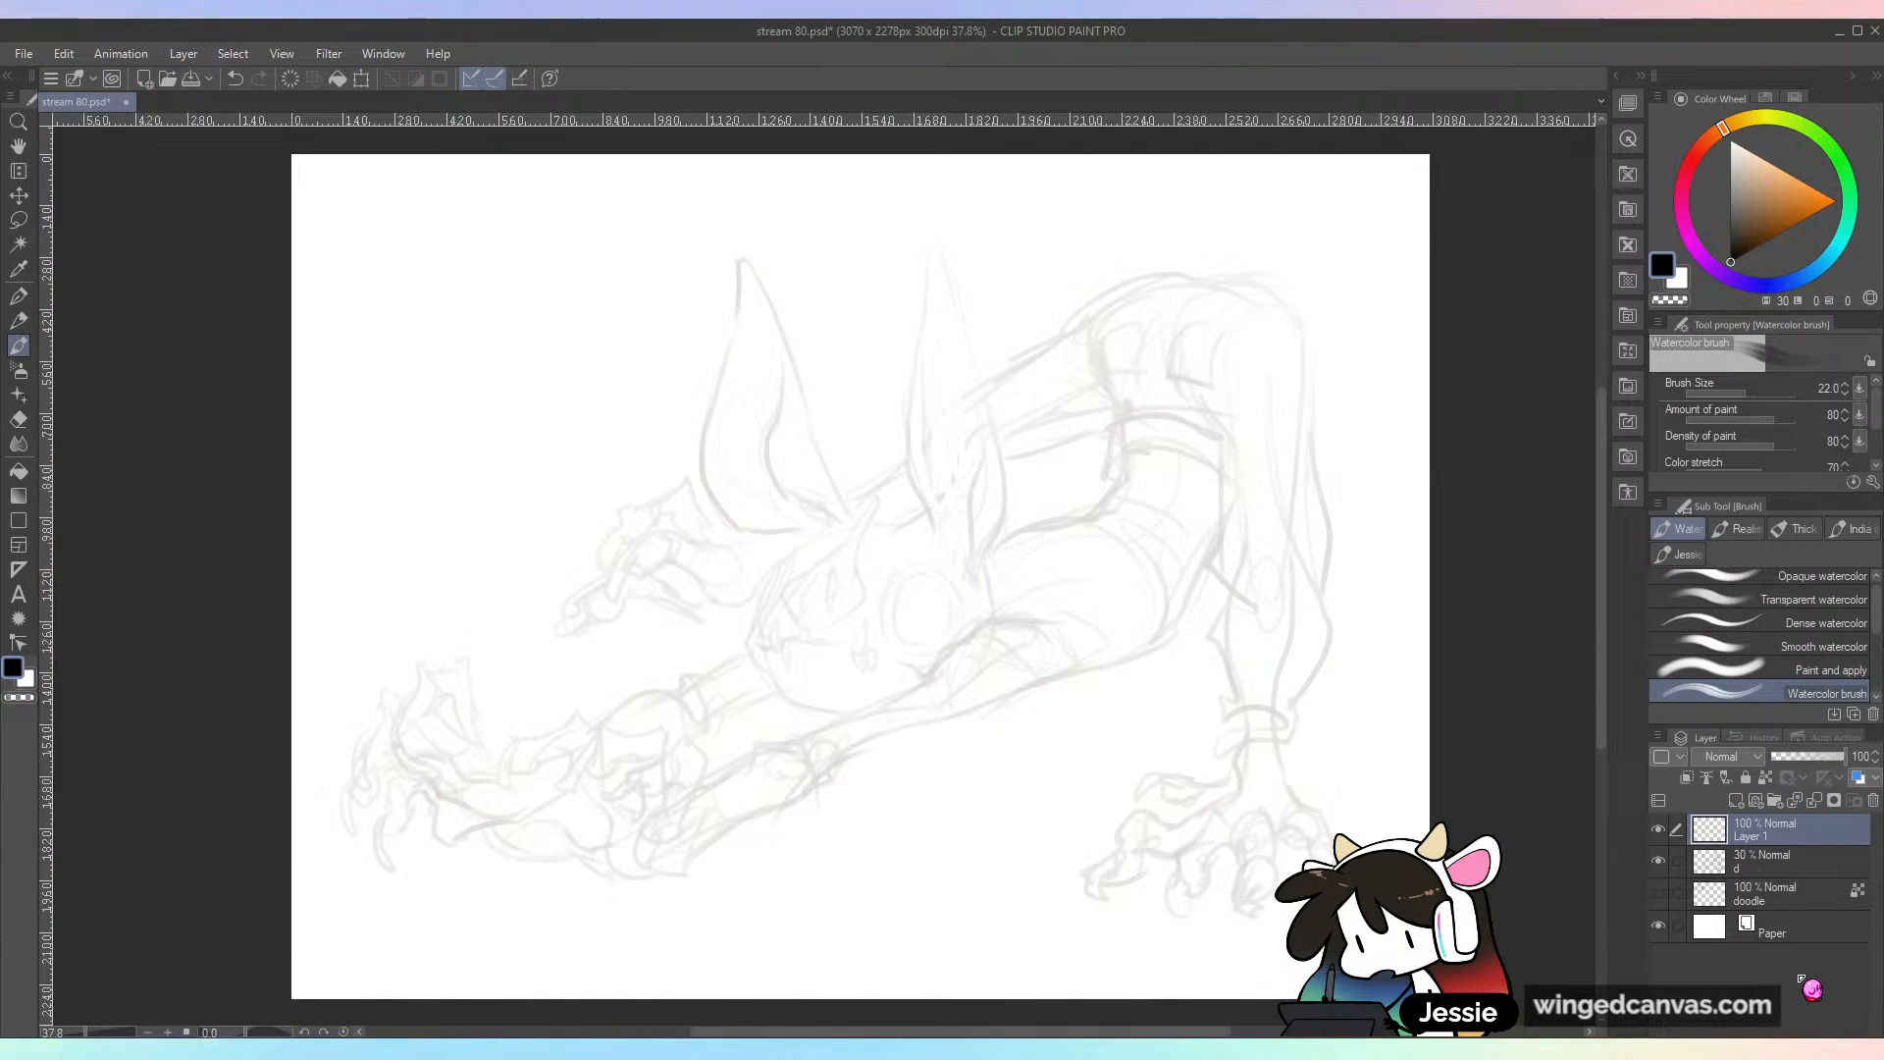
{"action": "mouse_move", "coordinate": [961, 509]}
{"action": "left_mouse_down"}
{"action": "mouse_move", "coordinate": [930, 681]}
{"action": "mouse_move", "coordinate": [1064, 693]}
{"action": "left_mouse_up"}
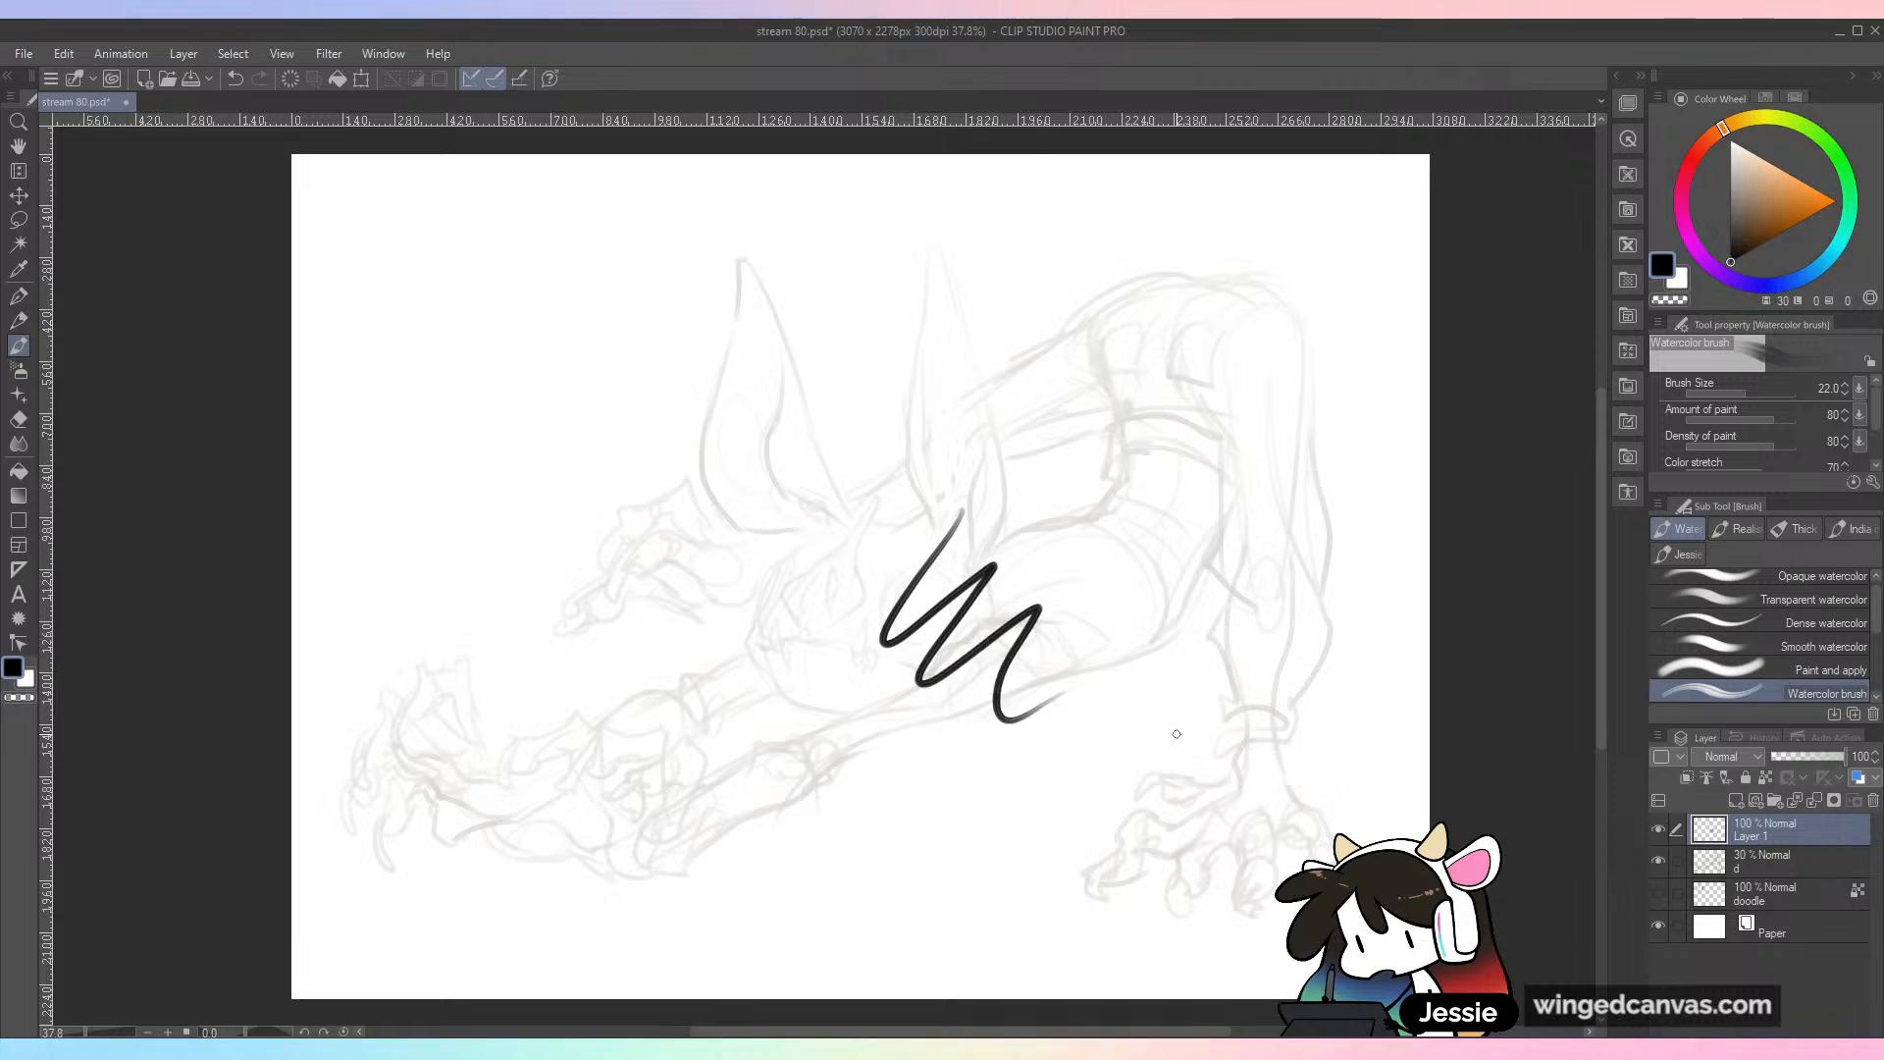
{"action": "key", "text": "ctrl+z"}
{"action": "left_click", "coordinate": [1658, 860]}
{"action": "left_click", "coordinate": [1658, 860]}
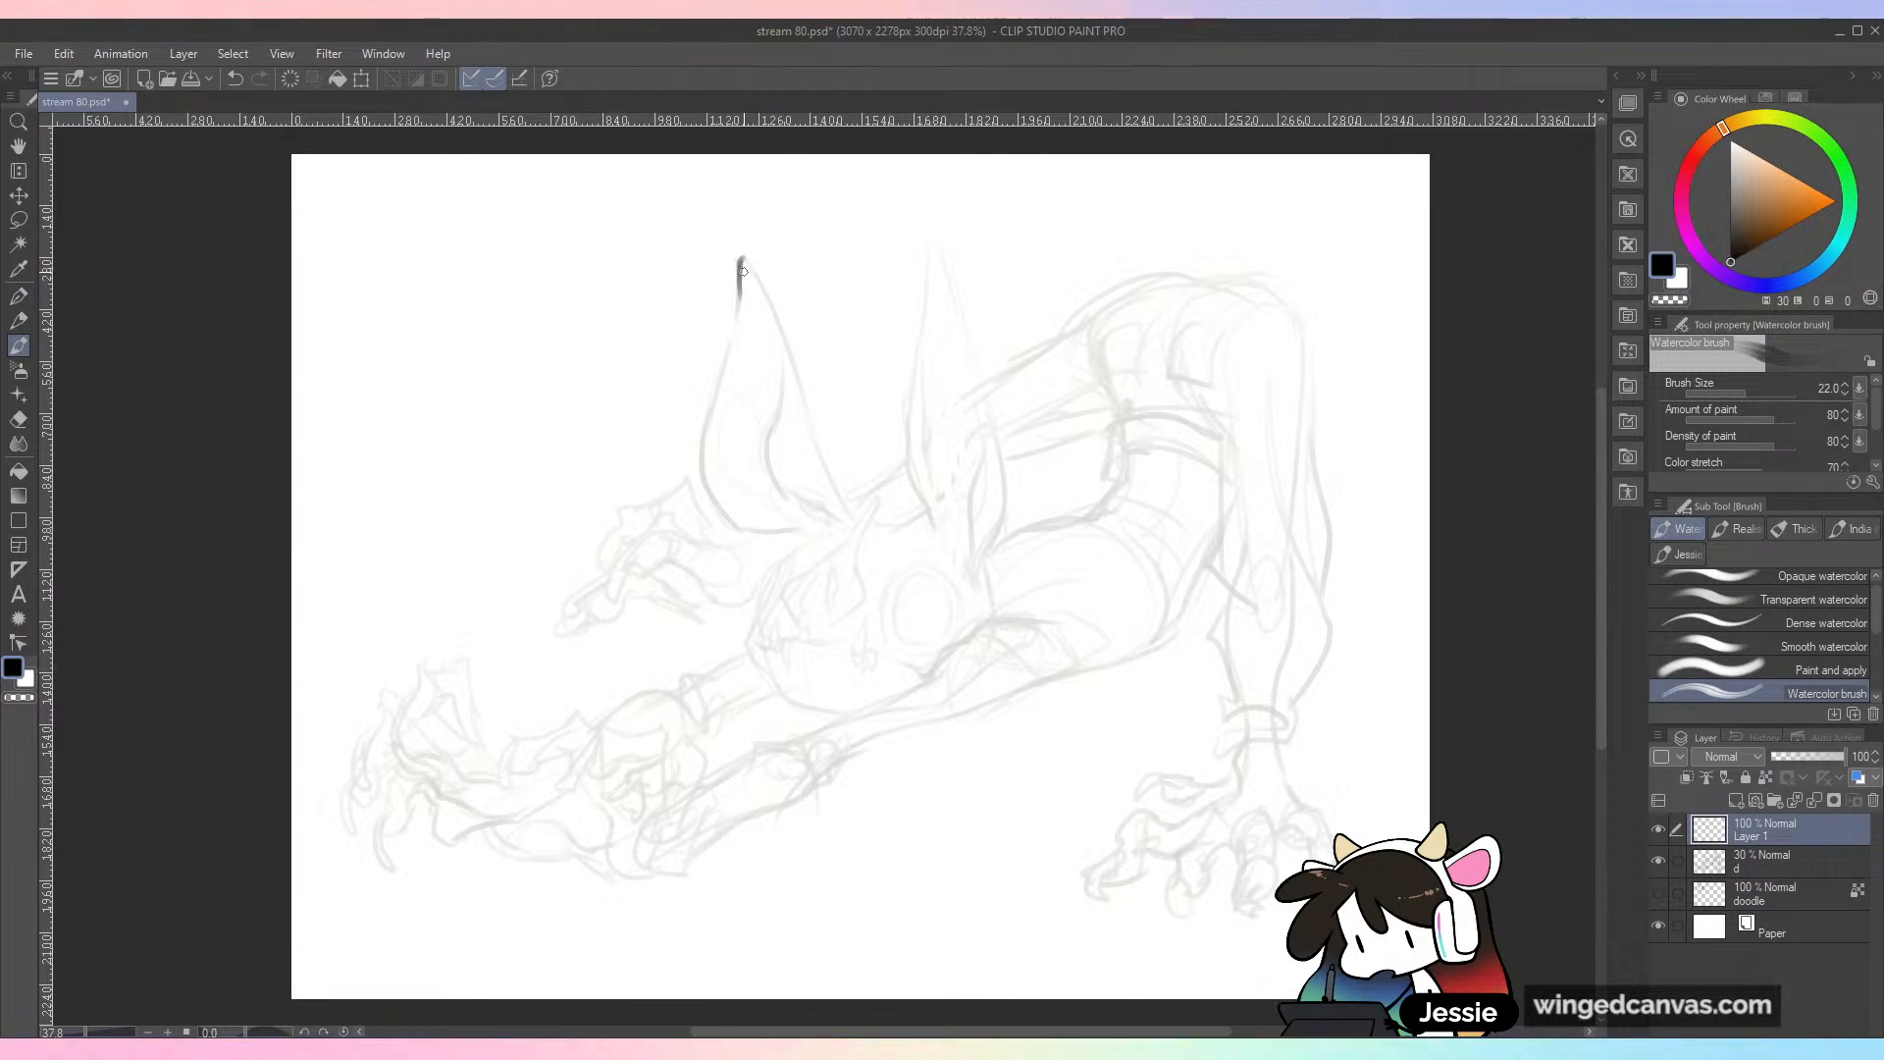
Step: Ink the first ear in black with its pointed tip, inner fold and outer curve running down to its base
{"action": "left_click_drag", "start_coordinate": [744, 259], "coordinate": [812, 427]}
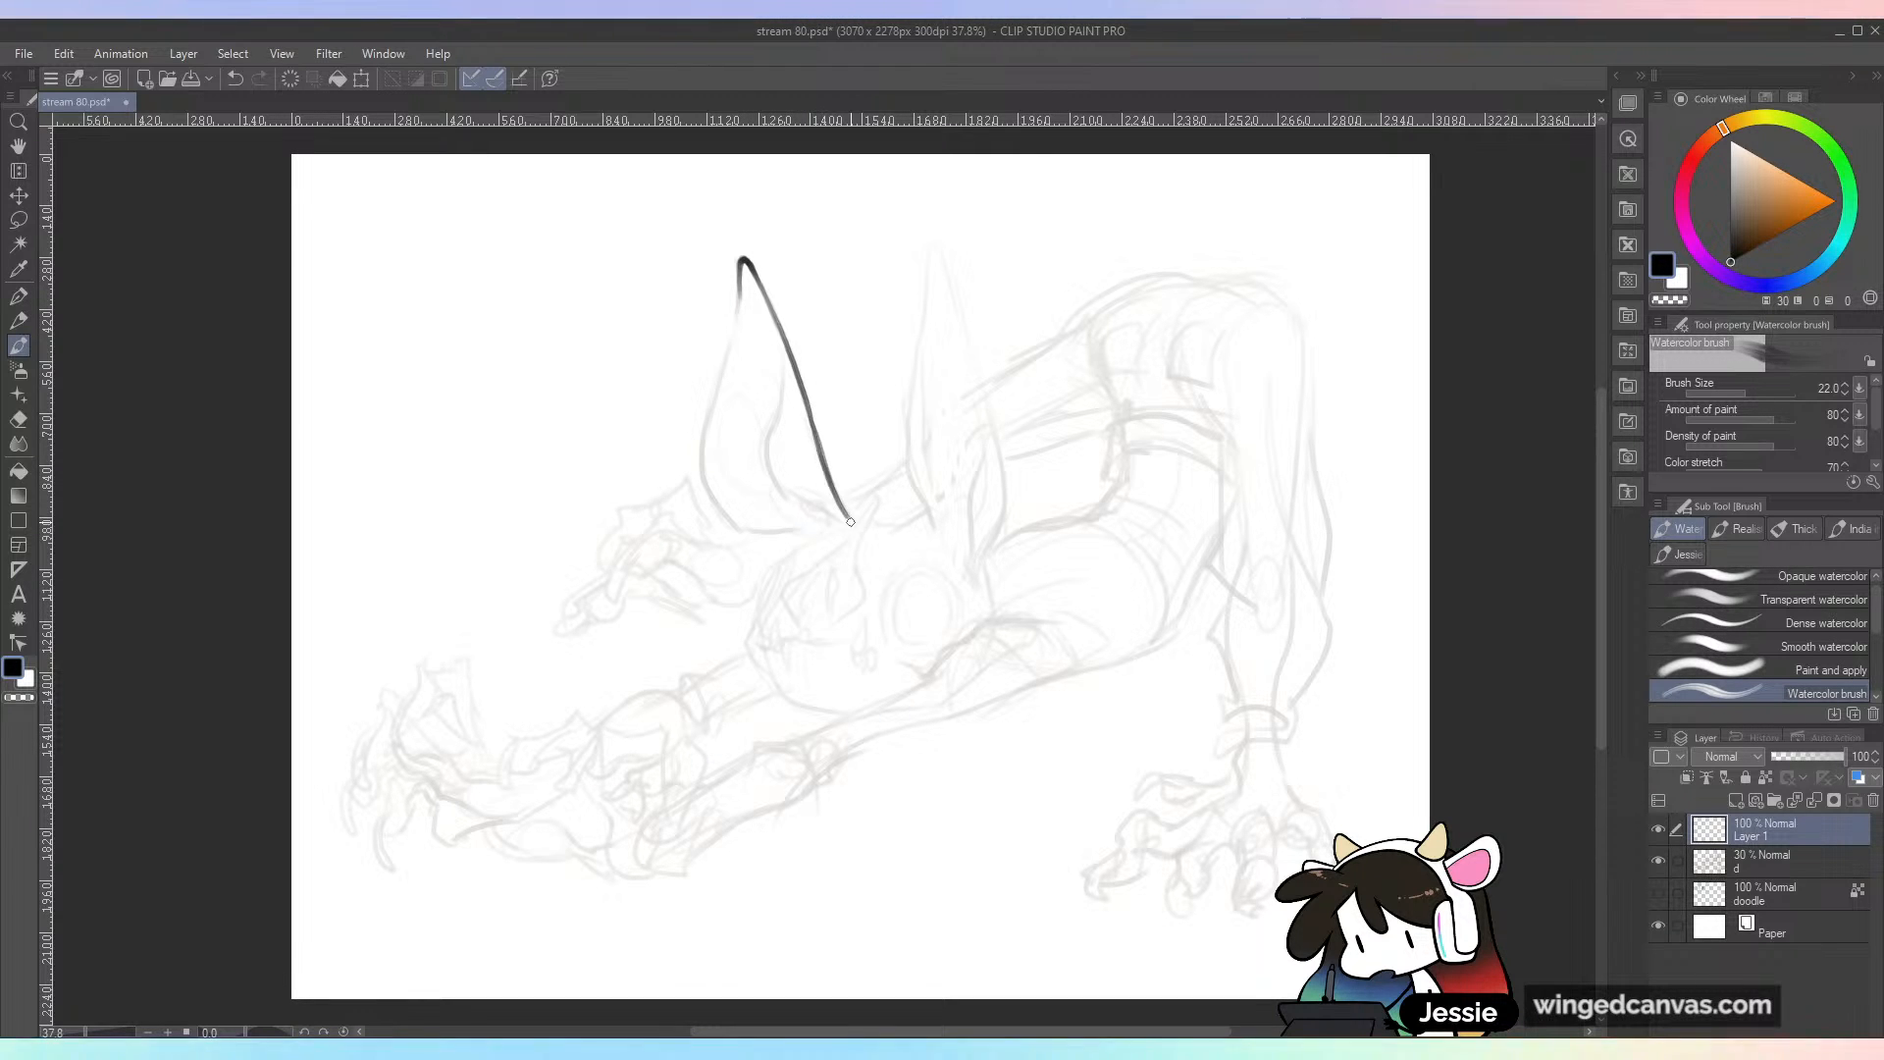
{"action": "mouse_move", "coordinate": [772, 331]}
{"action": "left_mouse_down"}
{"action": "mouse_move", "coordinate": [778, 465]}
{"action": "mouse_move", "coordinate": [822, 517]}
{"action": "left_mouse_up"}
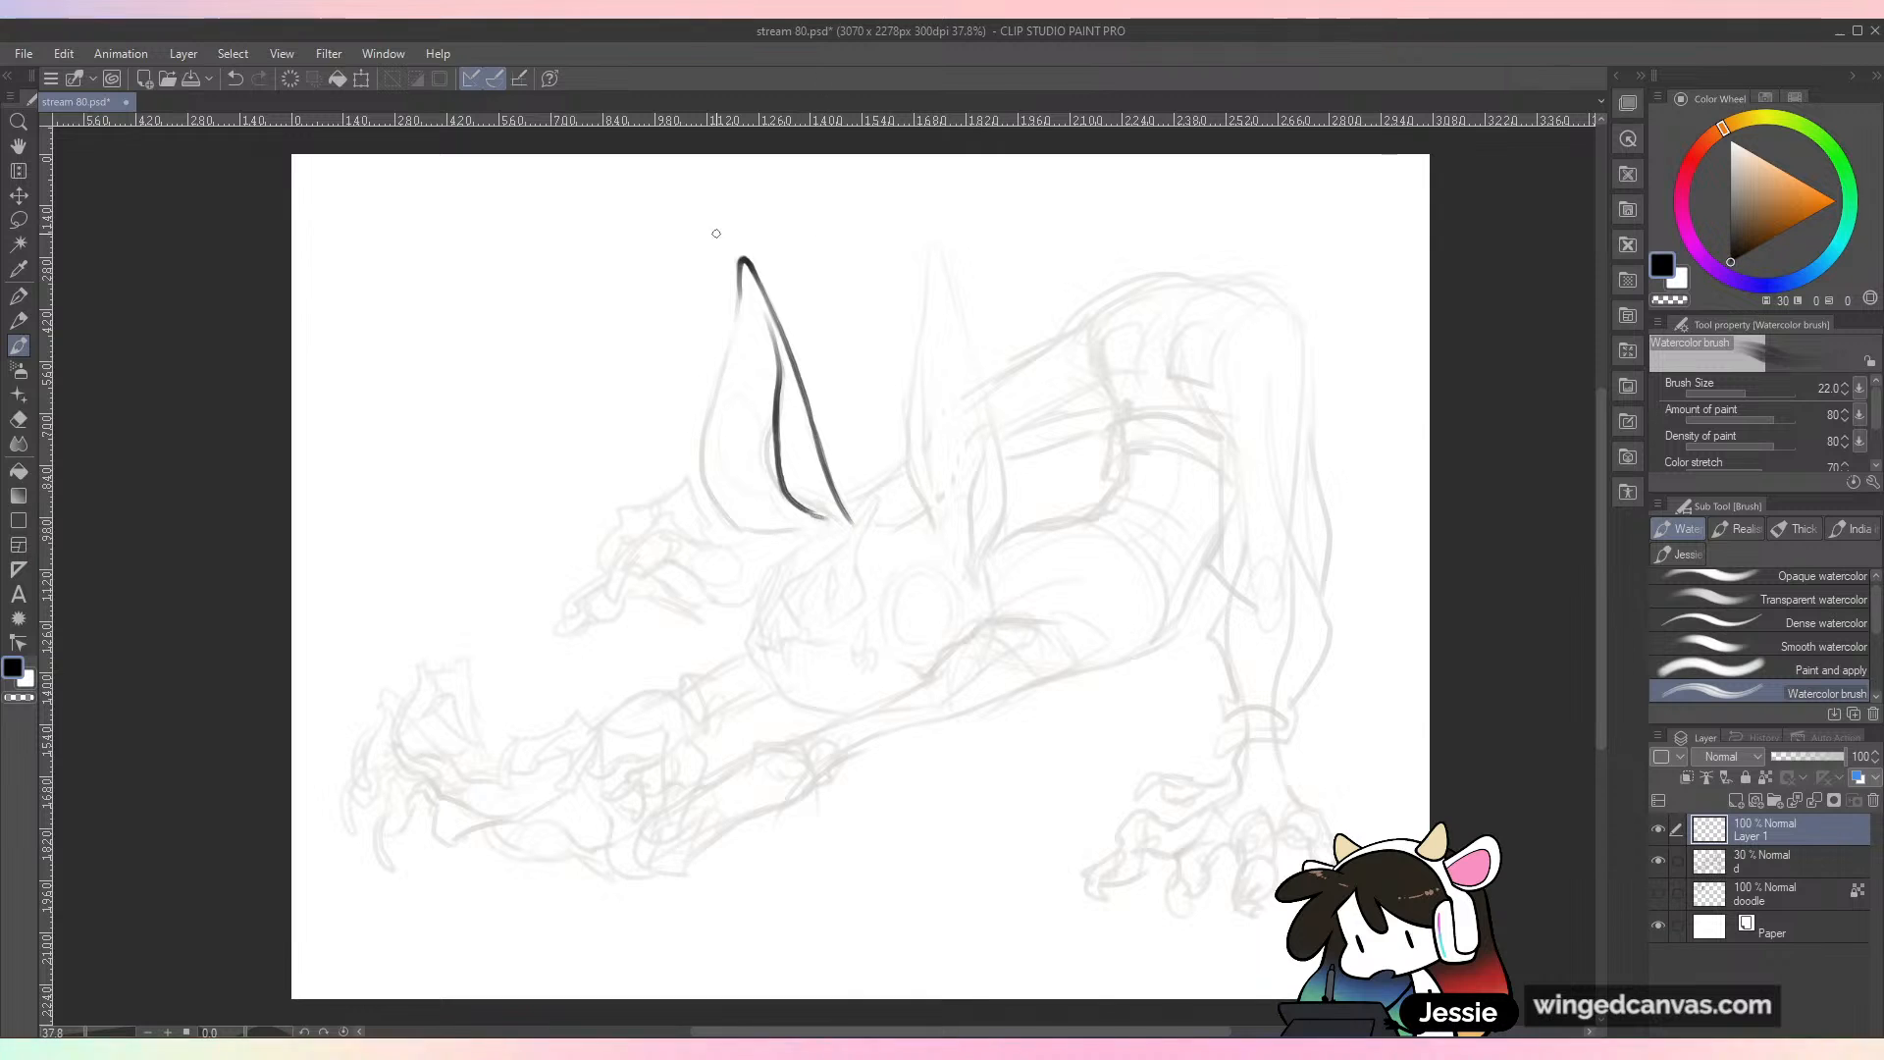
{"action": "mouse_move", "coordinate": [740, 282]}
{"action": "left_mouse_down"}
{"action": "mouse_move", "coordinate": [710, 400]}
{"action": "mouse_move", "coordinate": [747, 534]}
{"action": "mouse_move", "coordinate": [812, 539]}
{"action": "left_mouse_up"}
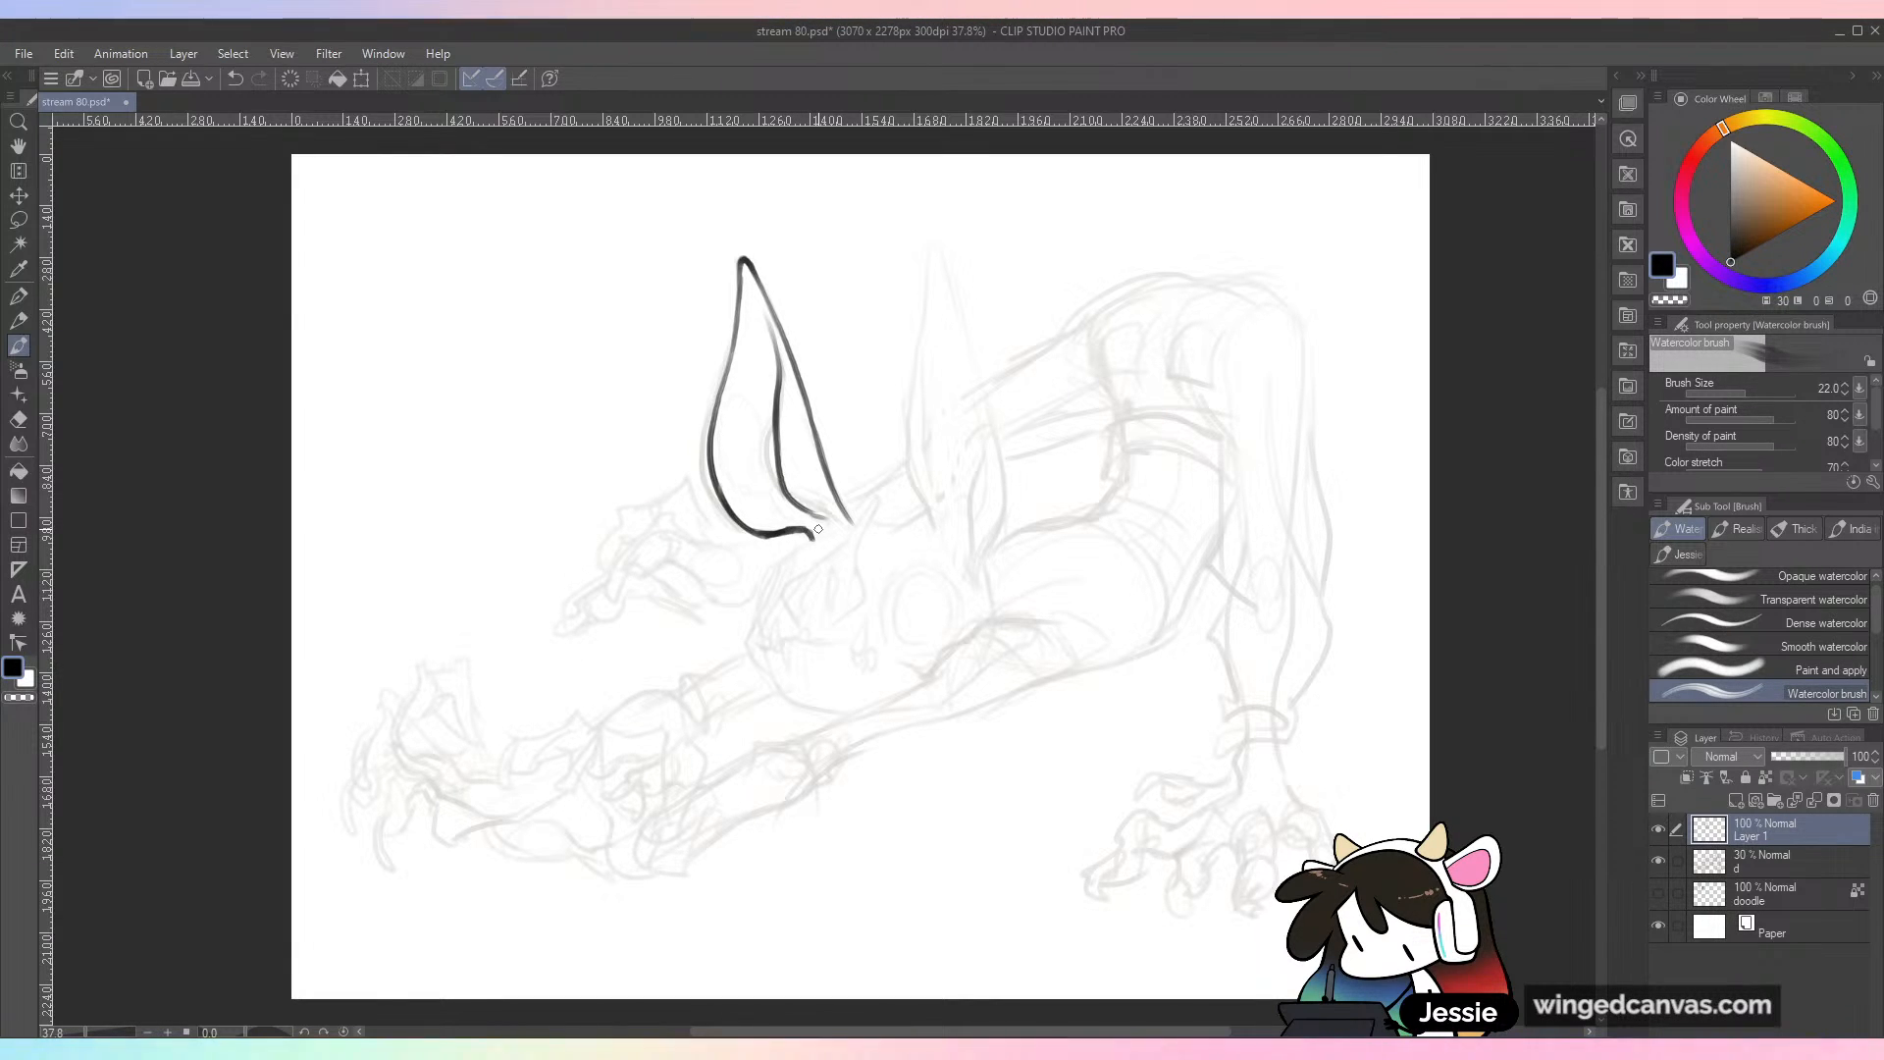
{"action": "key", "text": "ctrl+z"}
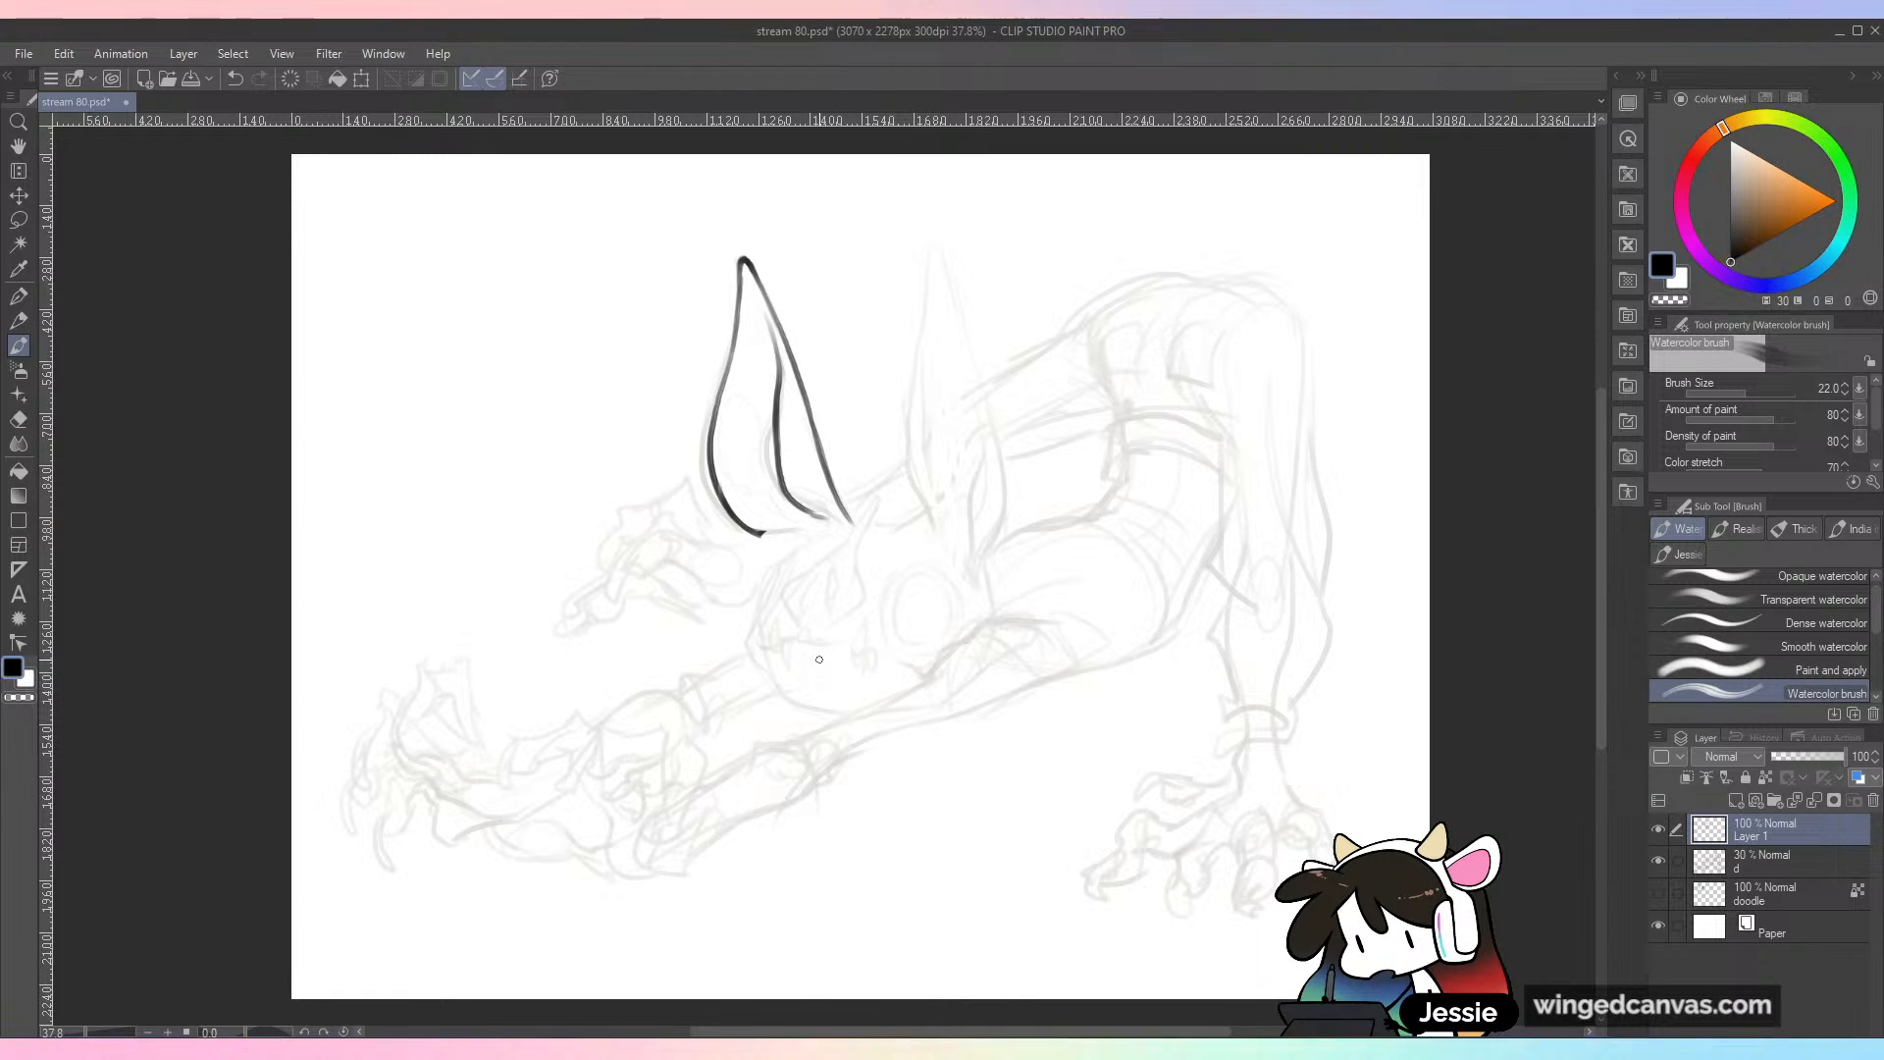
{"action": "scroll", "coordinate": [893, 520], "scroll_direction": "up", "scroll_amount": 2}
{"action": "left_click_drag", "start_coordinate": [660, 544], "coordinate": [741, 540]}
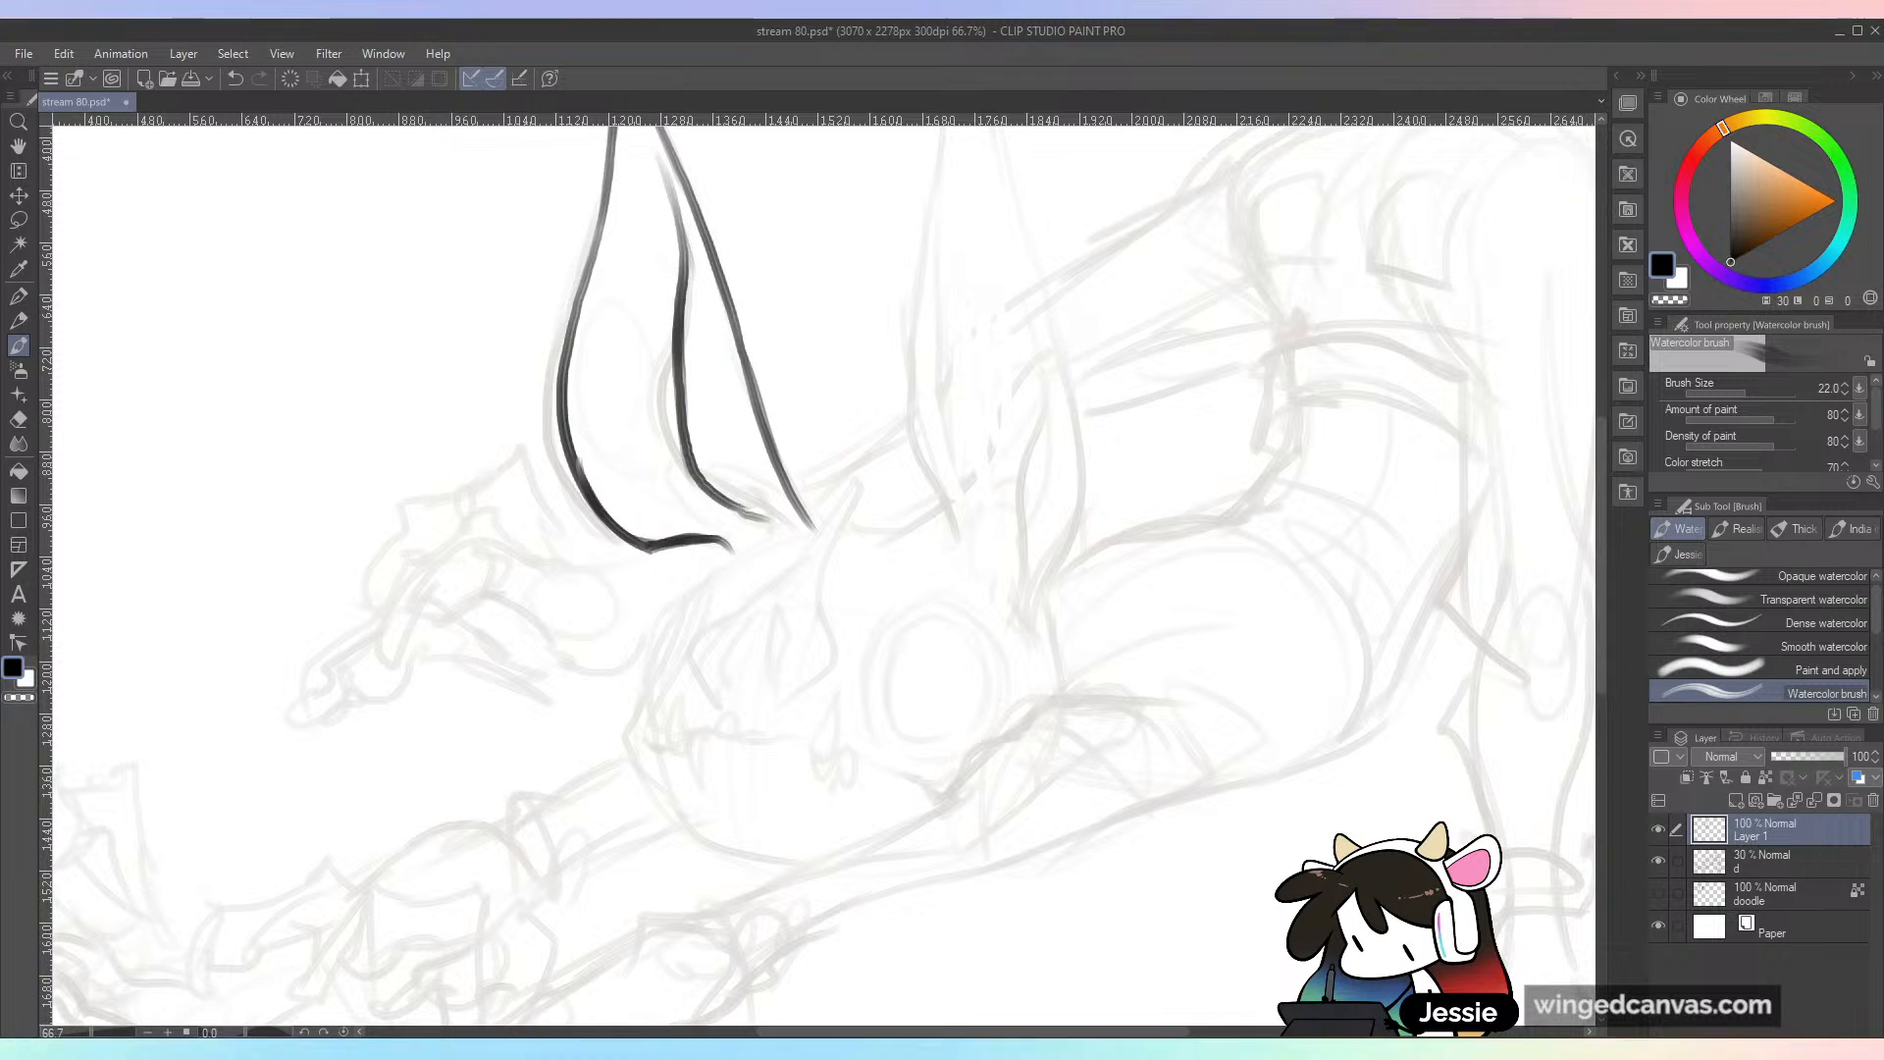
Step: Ink the front of the skull with its spiked brow, nose openings and the jagged edge of the snout
{"action": "scroll", "coordinate": [926, 639], "scroll_direction": "down", "scroll_amount": 1}
{"action": "mouse_move", "coordinate": [774, 567]}
{"action": "left_mouse_down"}
{"action": "mouse_move", "coordinate": [731, 640]}
{"action": "mouse_move", "coordinate": [763, 610]}
{"action": "mouse_move", "coordinate": [742, 673]}
{"action": "left_mouse_up"}
{"action": "key", "text": "ctrl+z"}
{"action": "mouse_move", "coordinate": [779, 606]}
{"action": "left_mouse_down"}
{"action": "mouse_move", "coordinate": [729, 690]}
{"action": "mouse_move", "coordinate": [737, 728]}
{"action": "mouse_move", "coordinate": [670, 596]}
{"action": "left_mouse_up"}
{"action": "mouse_move", "coordinate": [767, 455]}
{"action": "left_mouse_down"}
{"action": "mouse_move", "coordinate": [798, 396]}
{"action": "mouse_move", "coordinate": [786, 482]}
{"action": "mouse_move", "coordinate": [709, 492]}
{"action": "mouse_move", "coordinate": [718, 544]}
{"action": "mouse_move", "coordinate": [720, 514]}
{"action": "mouse_move", "coordinate": [780, 533]}
{"action": "mouse_move", "coordinate": [791, 491]}
{"action": "left_mouse_up"}
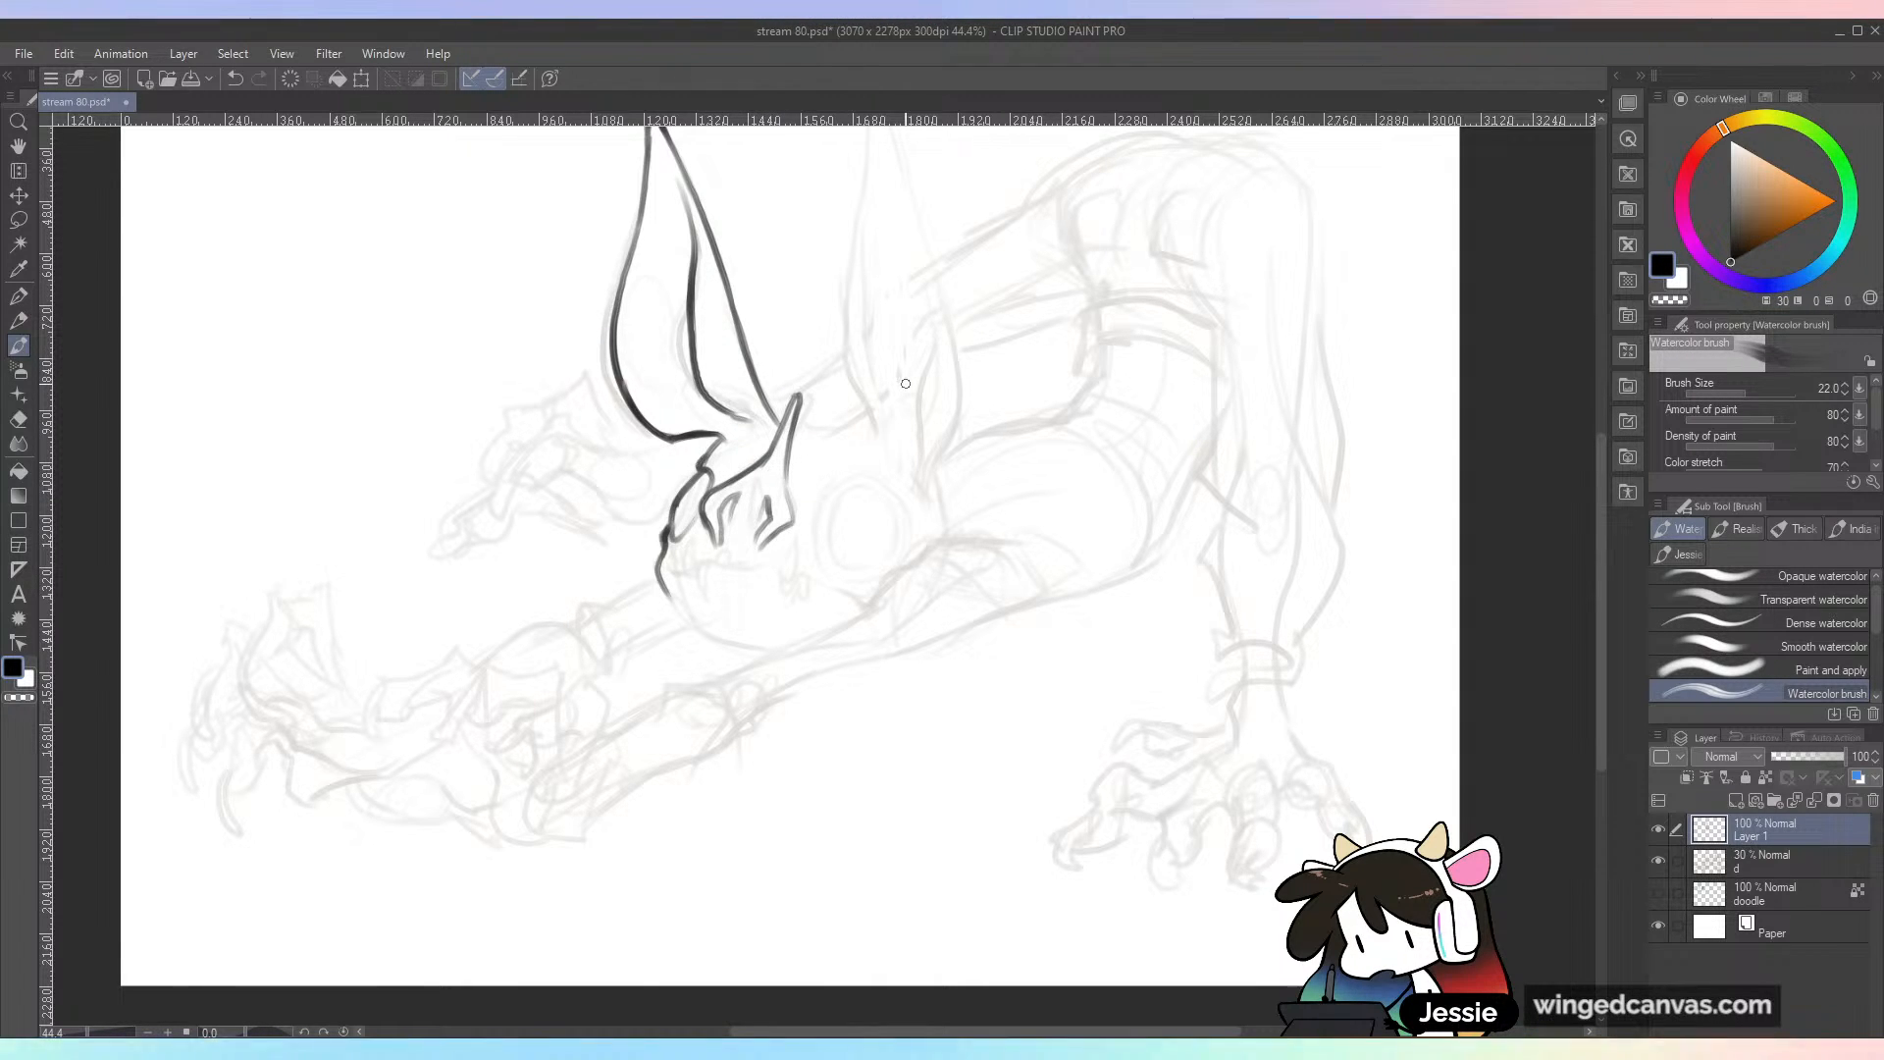
{"action": "left_click_drag", "start_coordinate": [787, 498], "coordinate": [792, 527]}
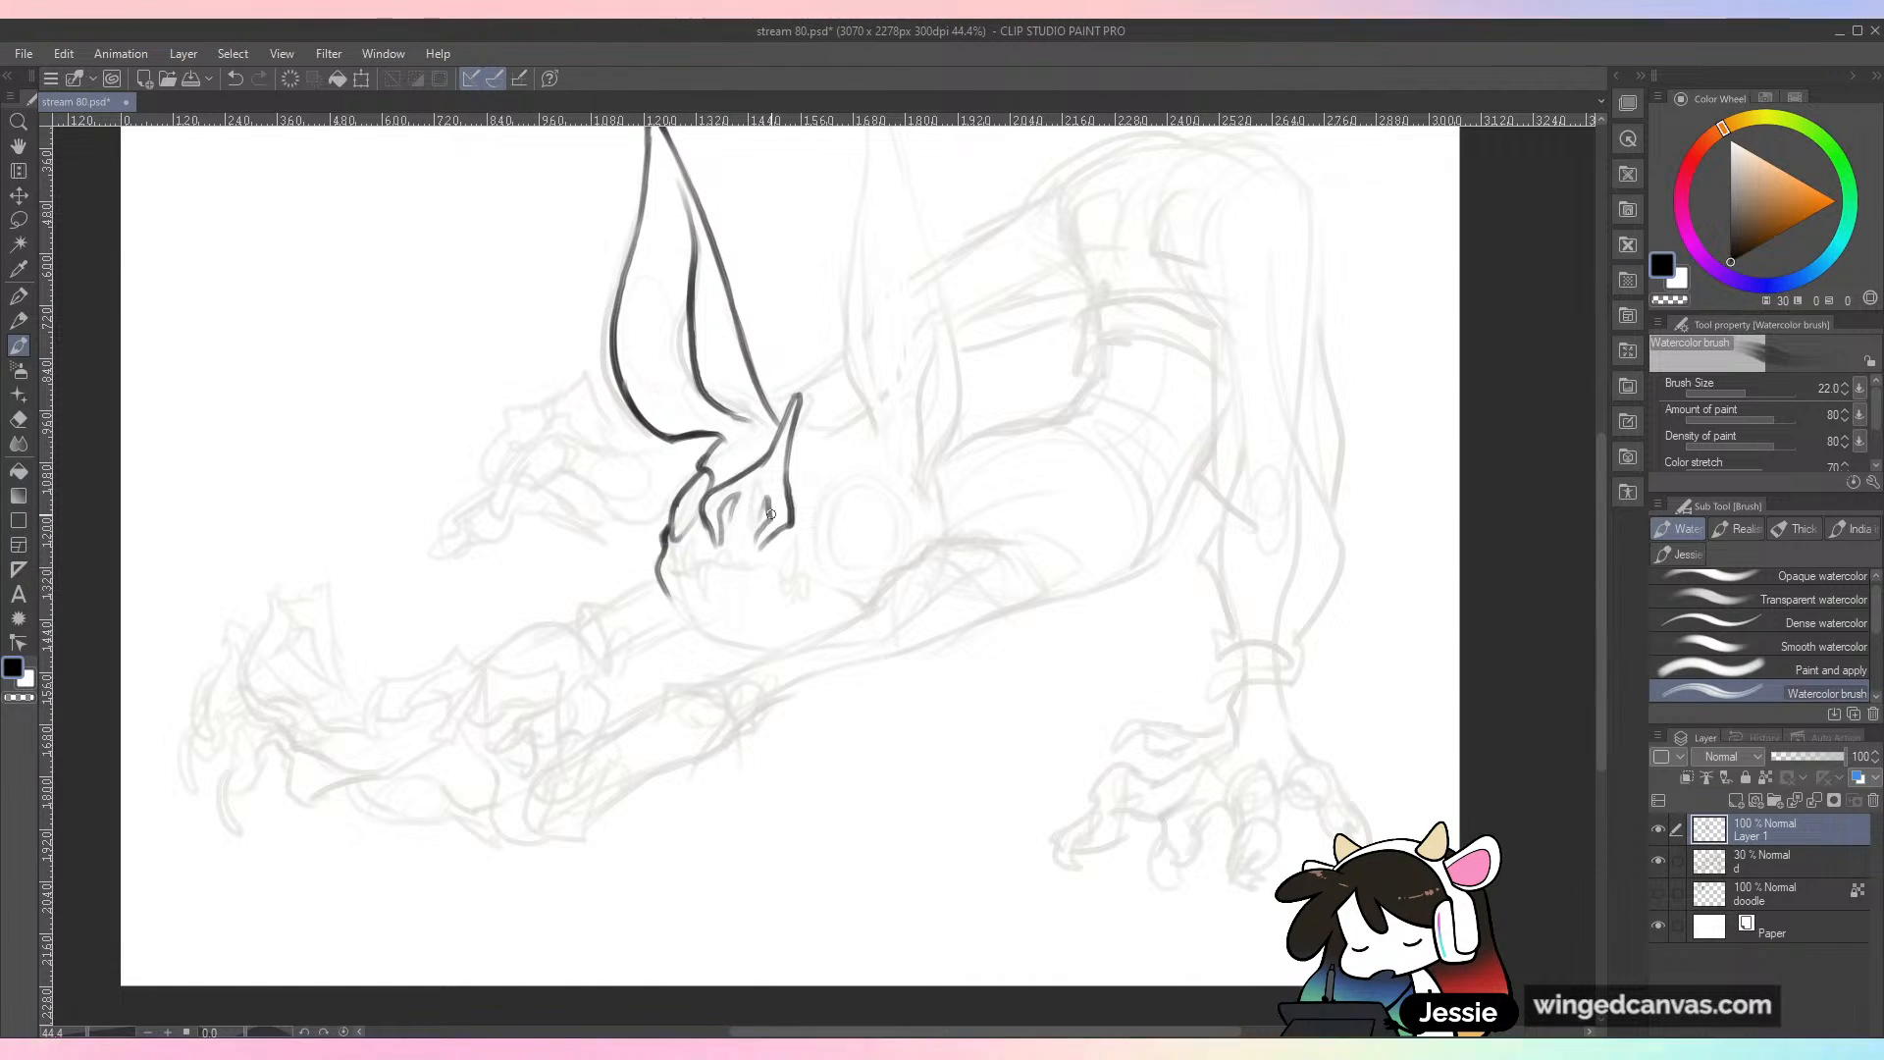
Step: Ink the upper jaw line with pointed front teeth, long fangs and a tooth at the mouth's corner
{"action": "mouse_move", "coordinate": [690, 578]}
{"action": "left_mouse_down"}
{"action": "mouse_move", "coordinate": [683, 544]}
{"action": "mouse_move", "coordinate": [709, 601]}
{"action": "mouse_move", "coordinate": [720, 574]}
{"action": "left_mouse_up"}
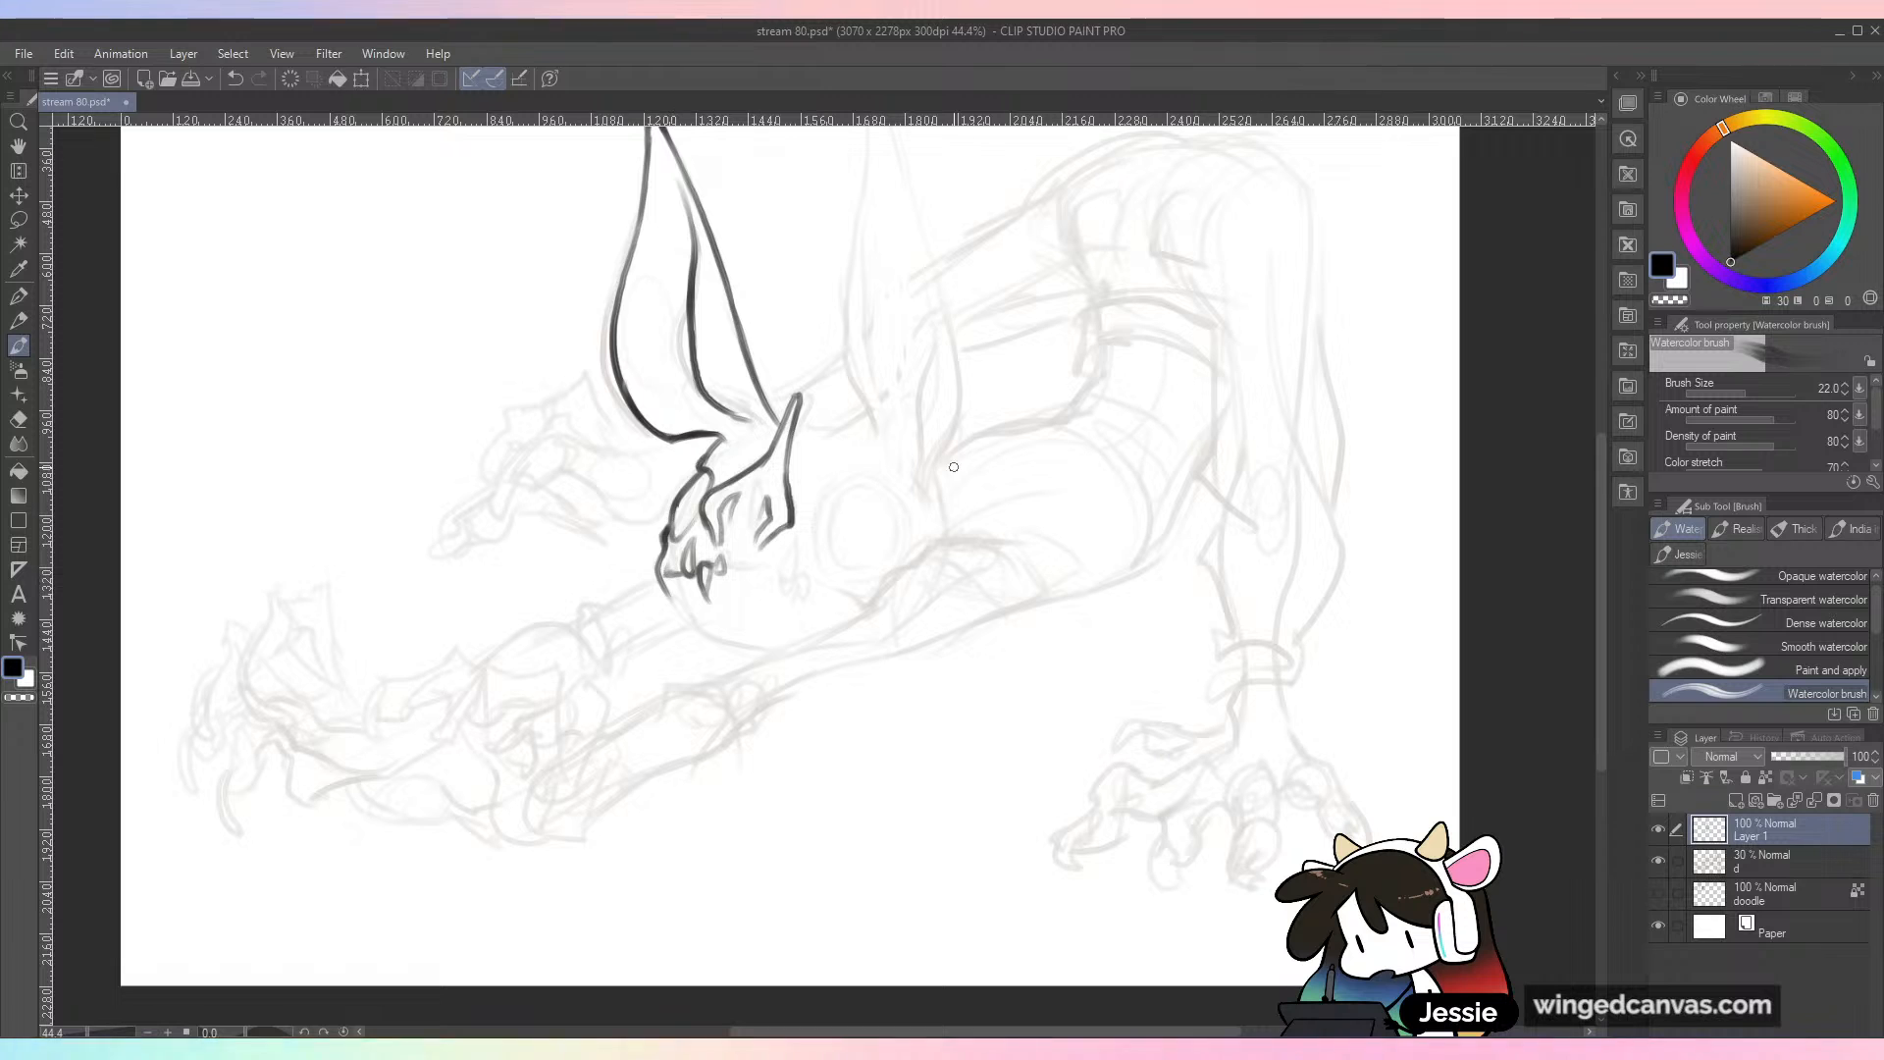
{"action": "mouse_move", "coordinate": [721, 571]}
{"action": "left_mouse_down"}
{"action": "mouse_move", "coordinate": [771, 580]}
{"action": "mouse_move", "coordinate": [796, 545]}
{"action": "mouse_move", "coordinate": [816, 601]}
{"action": "mouse_move", "coordinate": [819, 585]}
{"action": "left_mouse_up"}
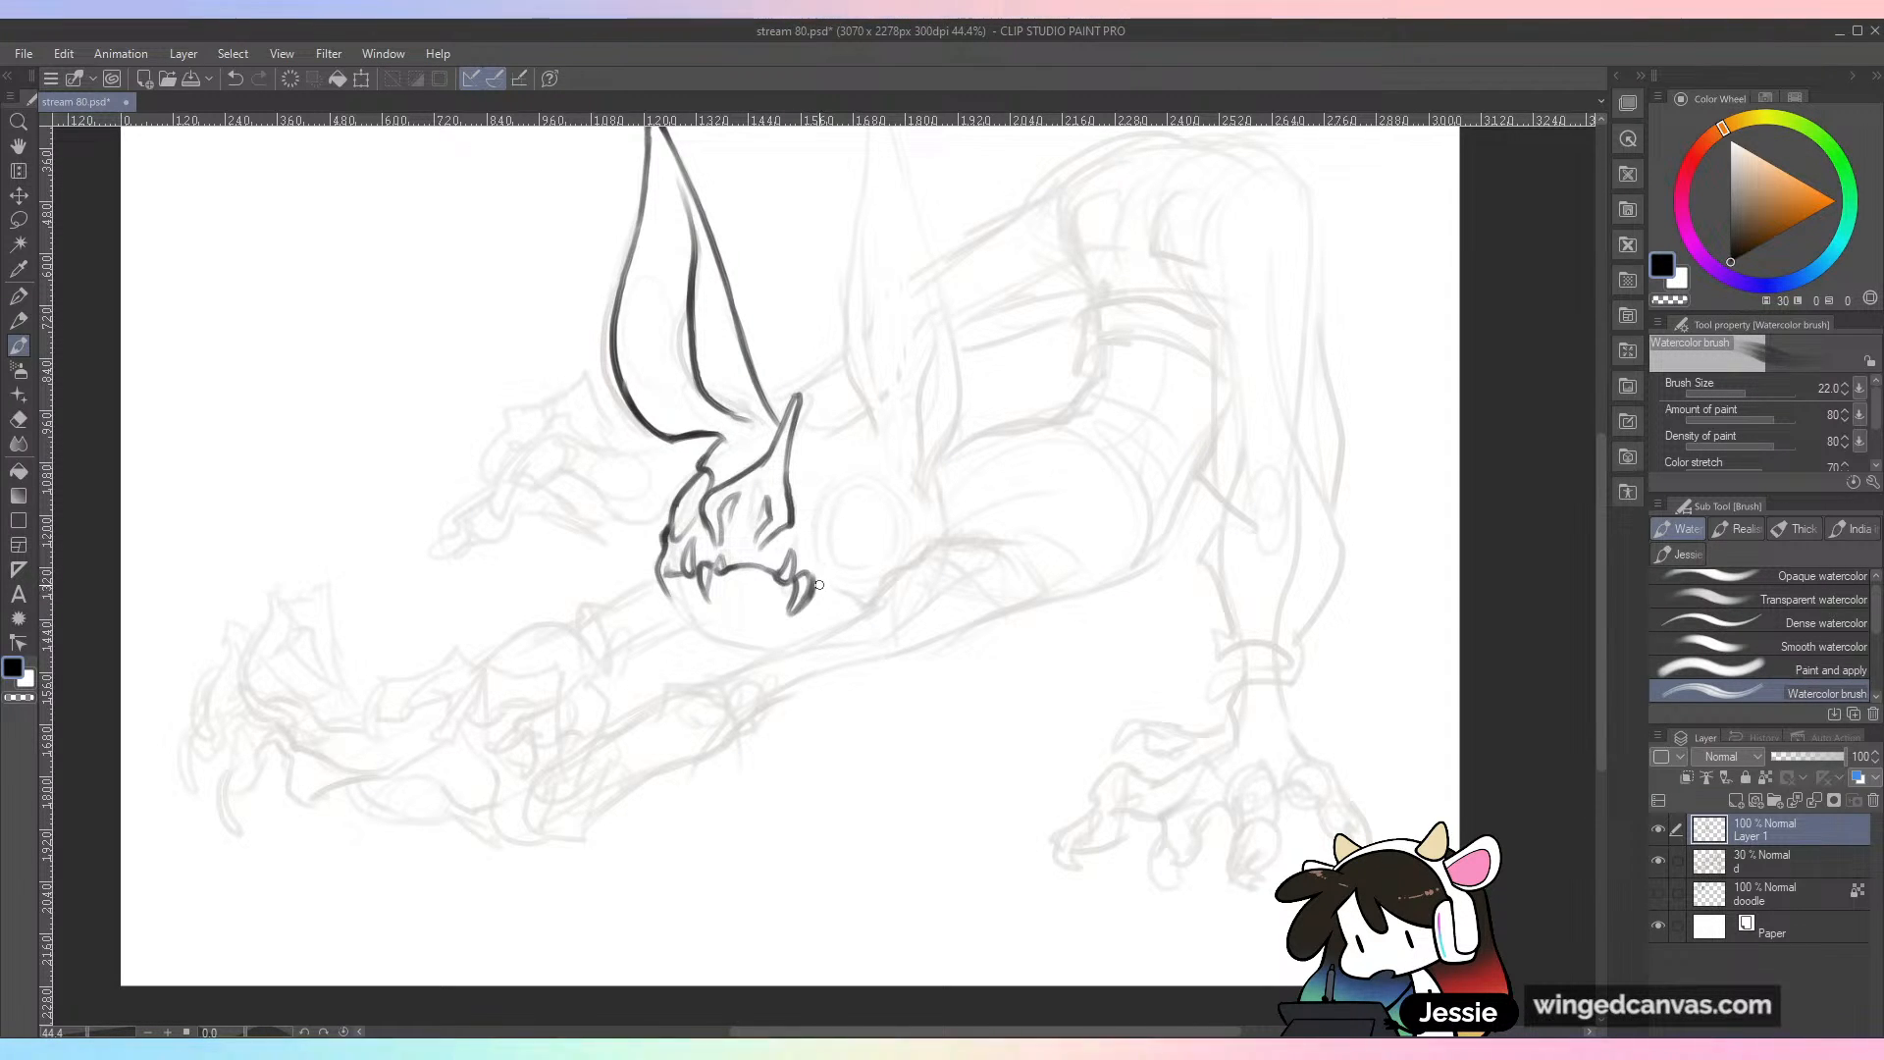
{"action": "mouse_move", "coordinate": [858, 599]}
{"action": "left_mouse_down"}
{"action": "mouse_move", "coordinate": [874, 574]}
{"action": "mouse_move", "coordinate": [855, 597]}
{"action": "left_mouse_up"}
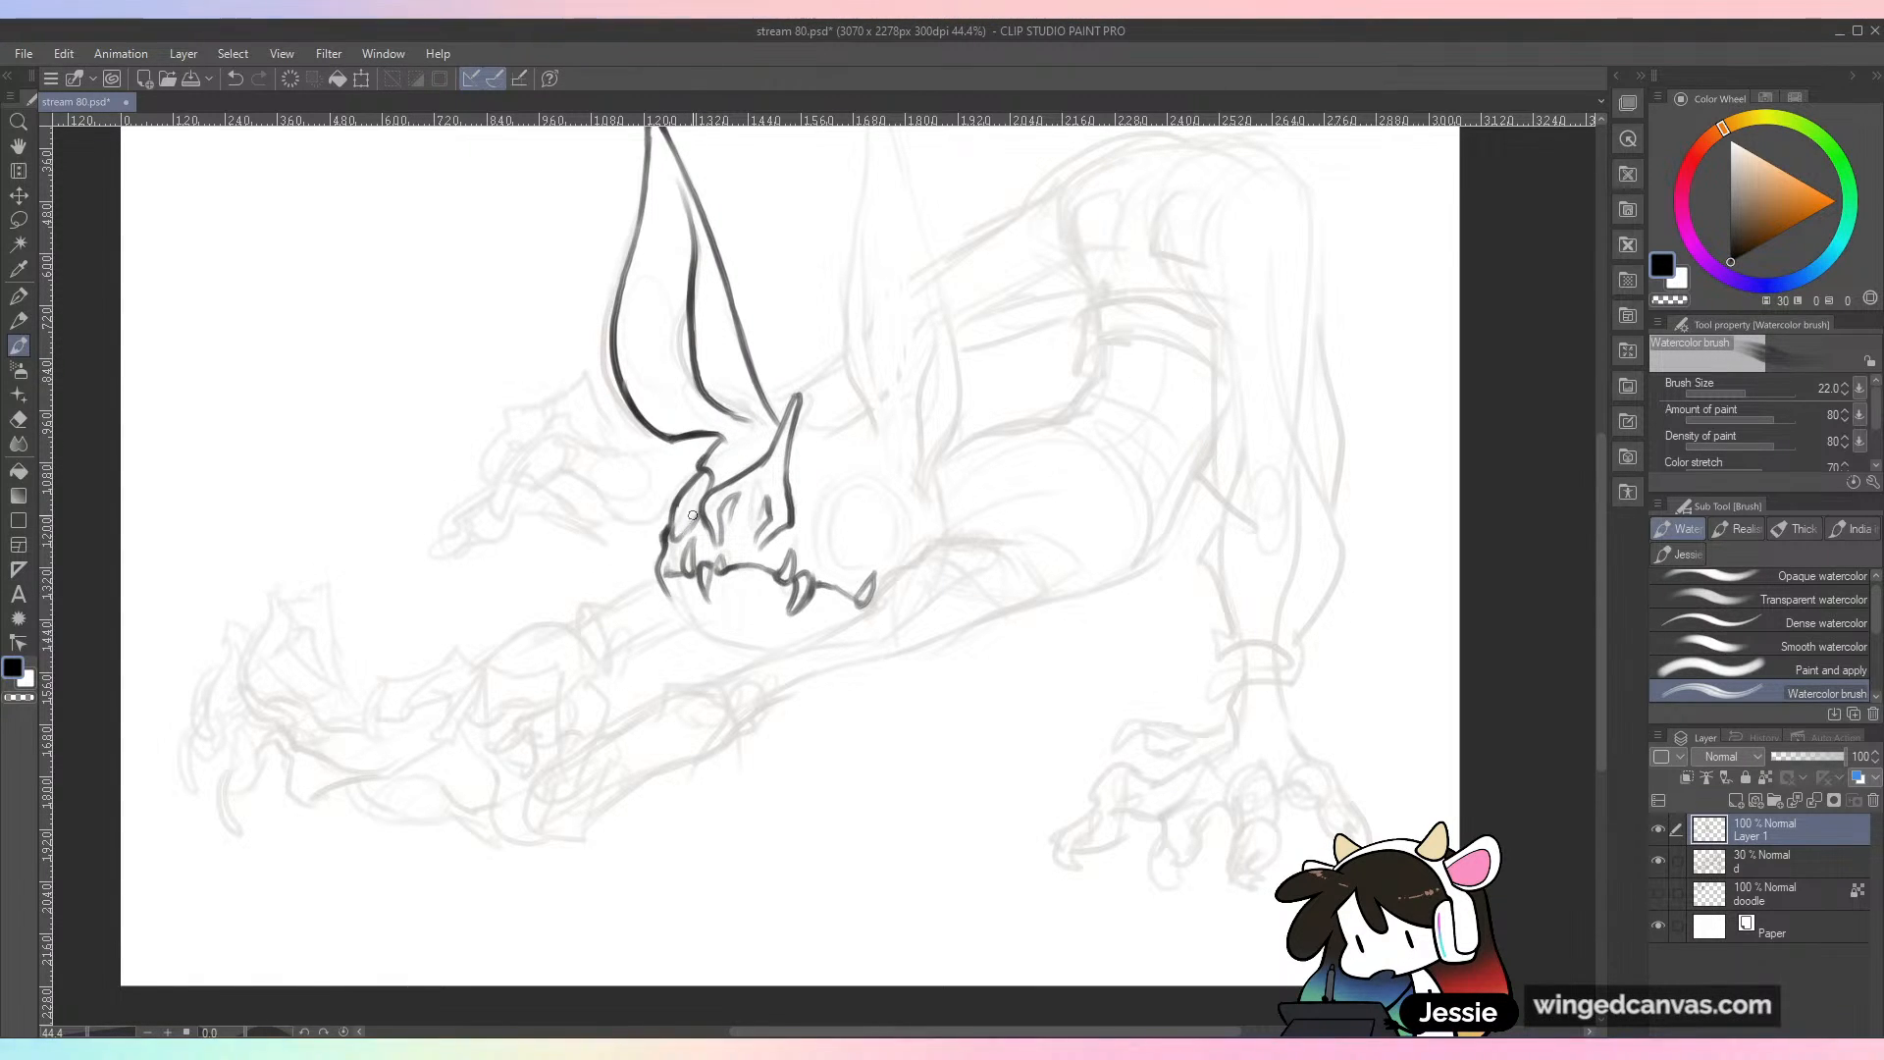
{"action": "key", "text": "ctrl+z"}
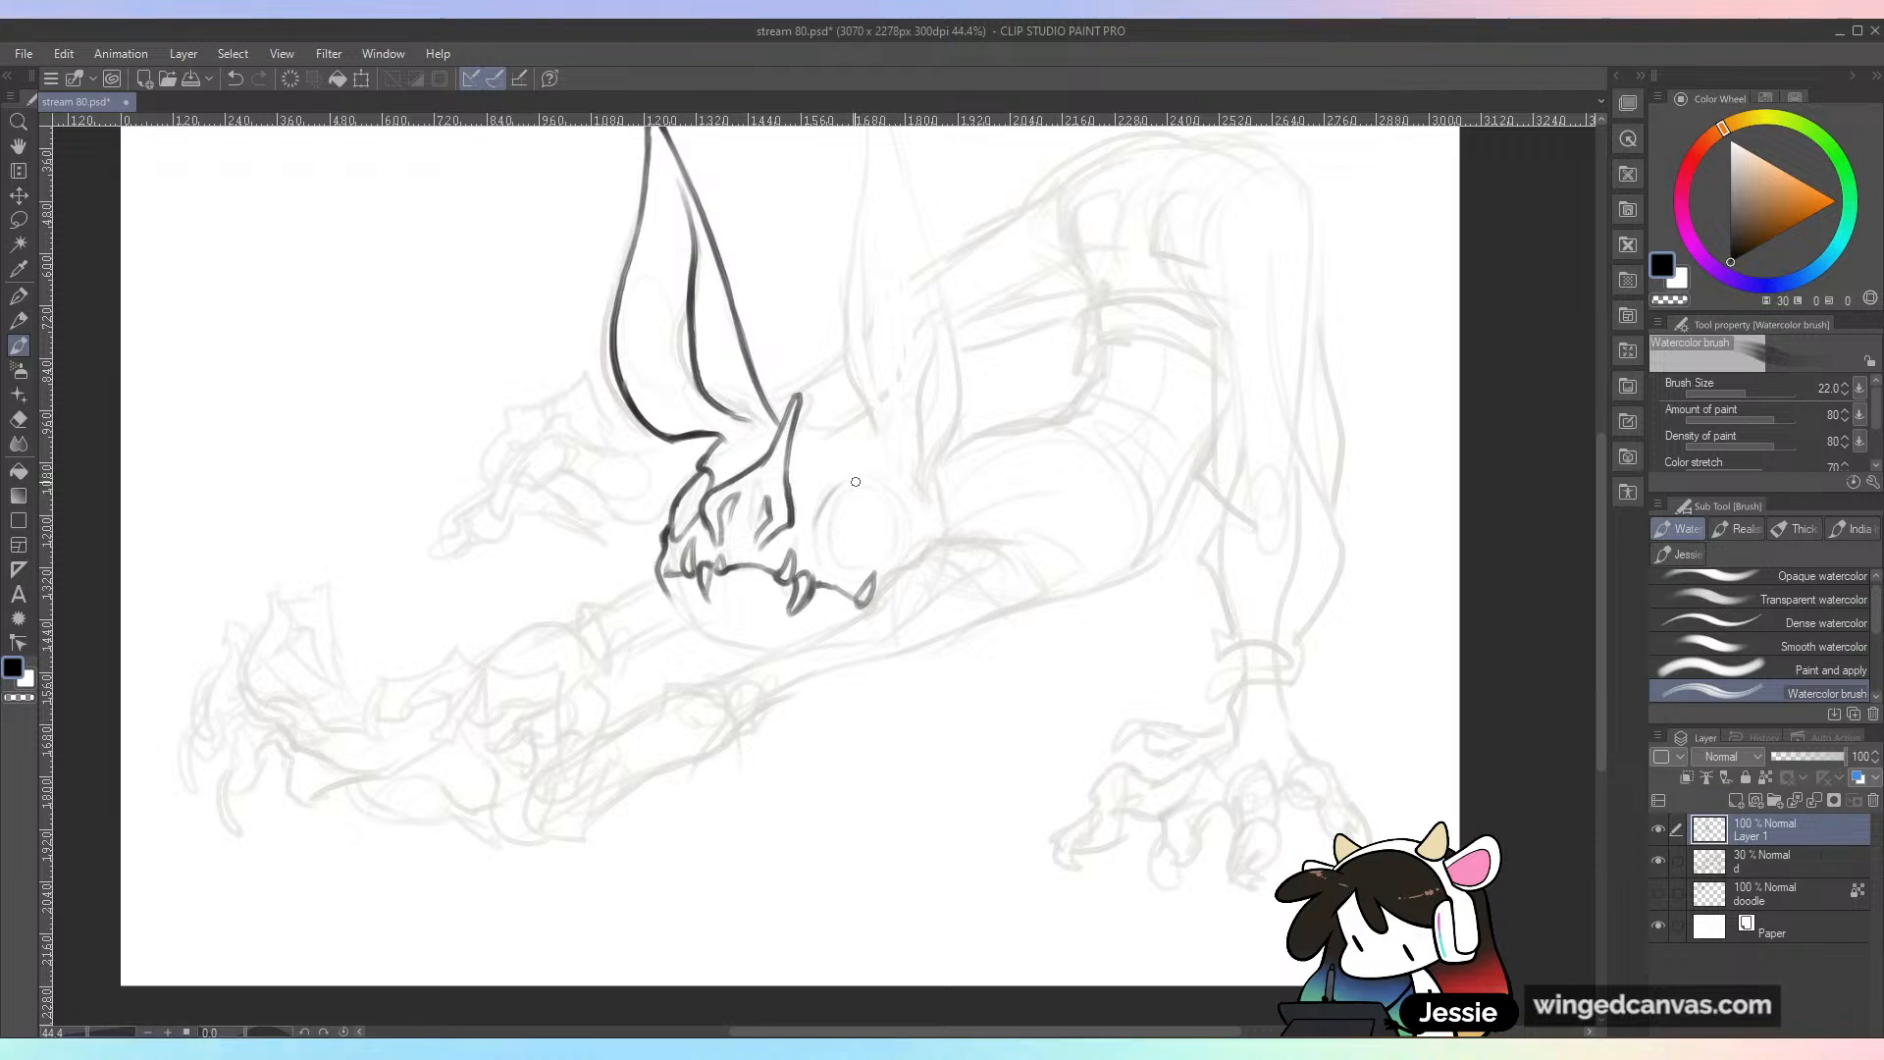
{"action": "key", "text": "ctrl+z"}
Step: Ink the large round eye as a clean circle on the side of the skull, undoing uneven strokes
{"action": "mouse_move", "coordinate": [819, 513]}
{"action": "left_mouse_down"}
{"action": "mouse_move", "coordinate": [841, 480]}
{"action": "mouse_move", "coordinate": [902, 506]}
{"action": "left_mouse_up"}
{"action": "key", "text": "ctrl+z"}
{"action": "left_click_drag", "start_coordinate": [1353, 561], "coordinate": [1387, 619]}
{"action": "left_click_drag", "start_coordinate": [1386, 697], "coordinate": [1377, 718]}
{"action": "left_click_drag", "start_coordinate": [902, 505], "coordinate": [900, 567]}
{"action": "left_click_drag", "start_coordinate": [1375, 717], "coordinate": [1369, 747]}
{"action": "left_click_drag", "start_coordinate": [819, 512], "coordinate": [825, 566]}
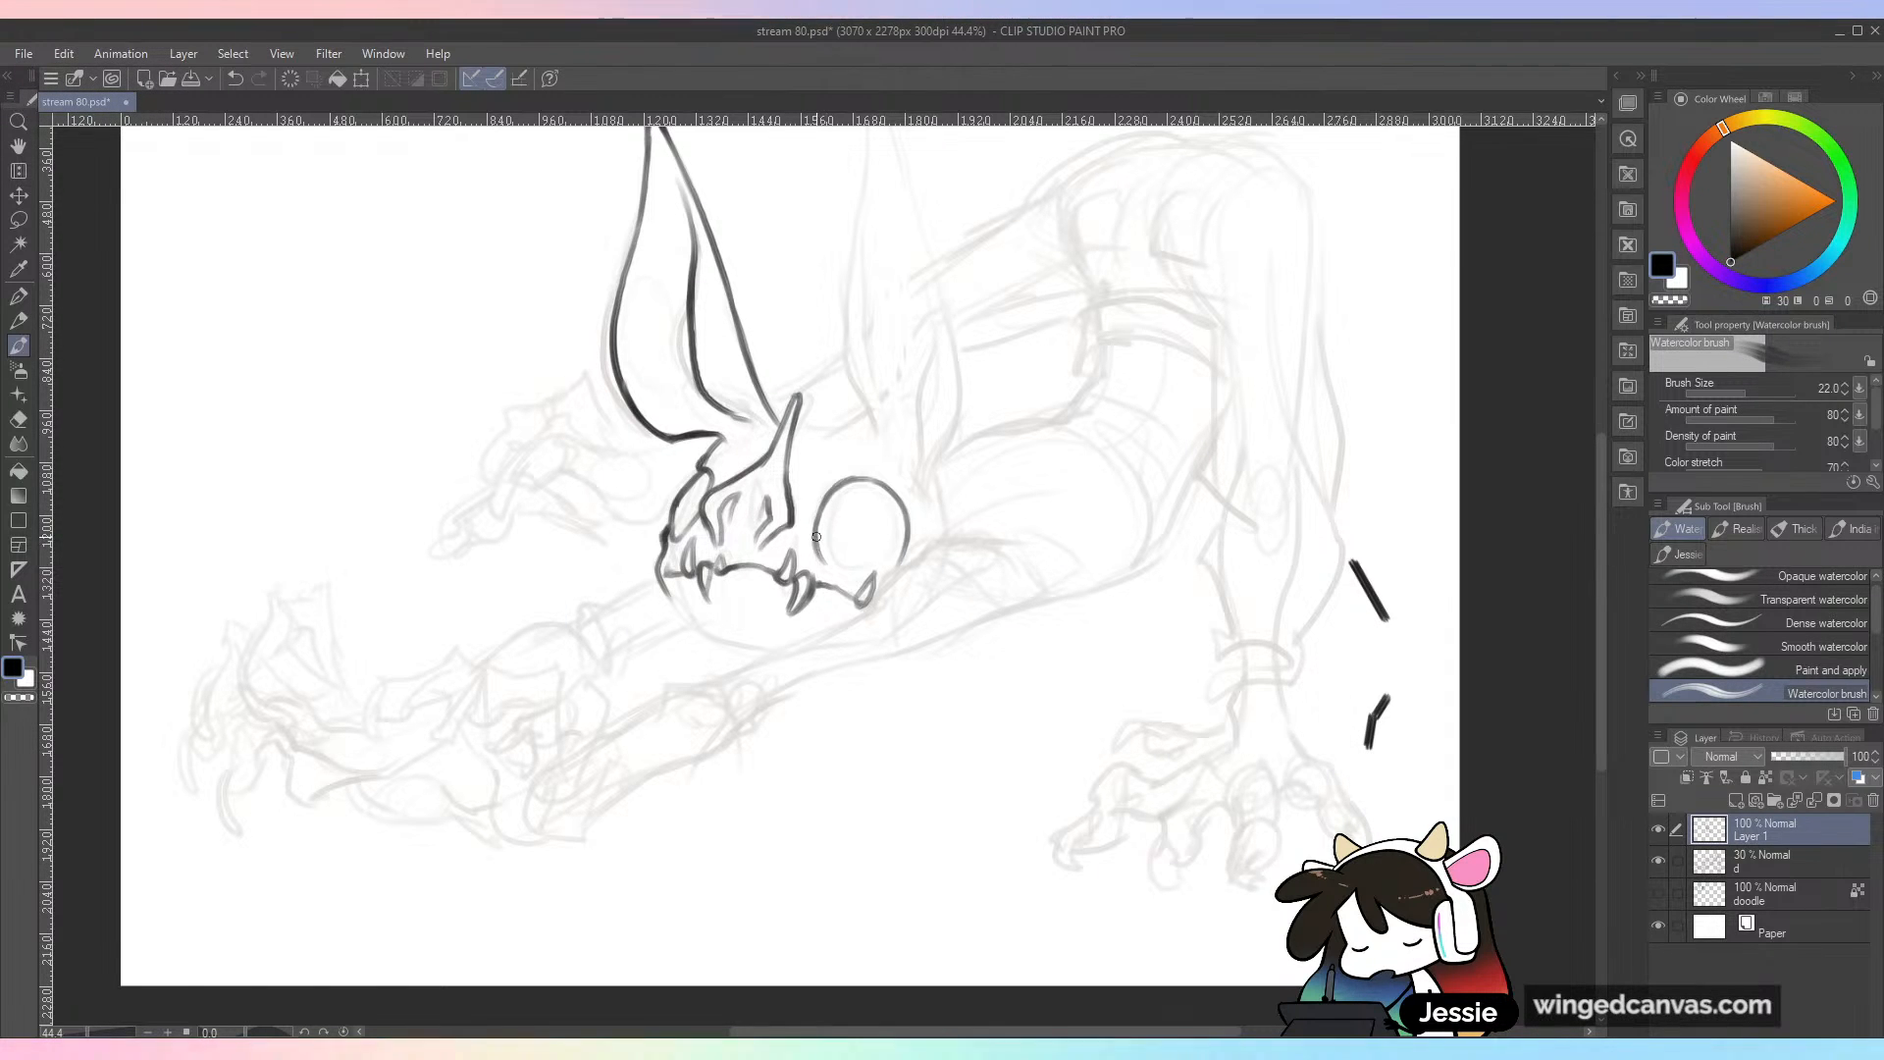
{"action": "key", "text": "ctrl+z"}
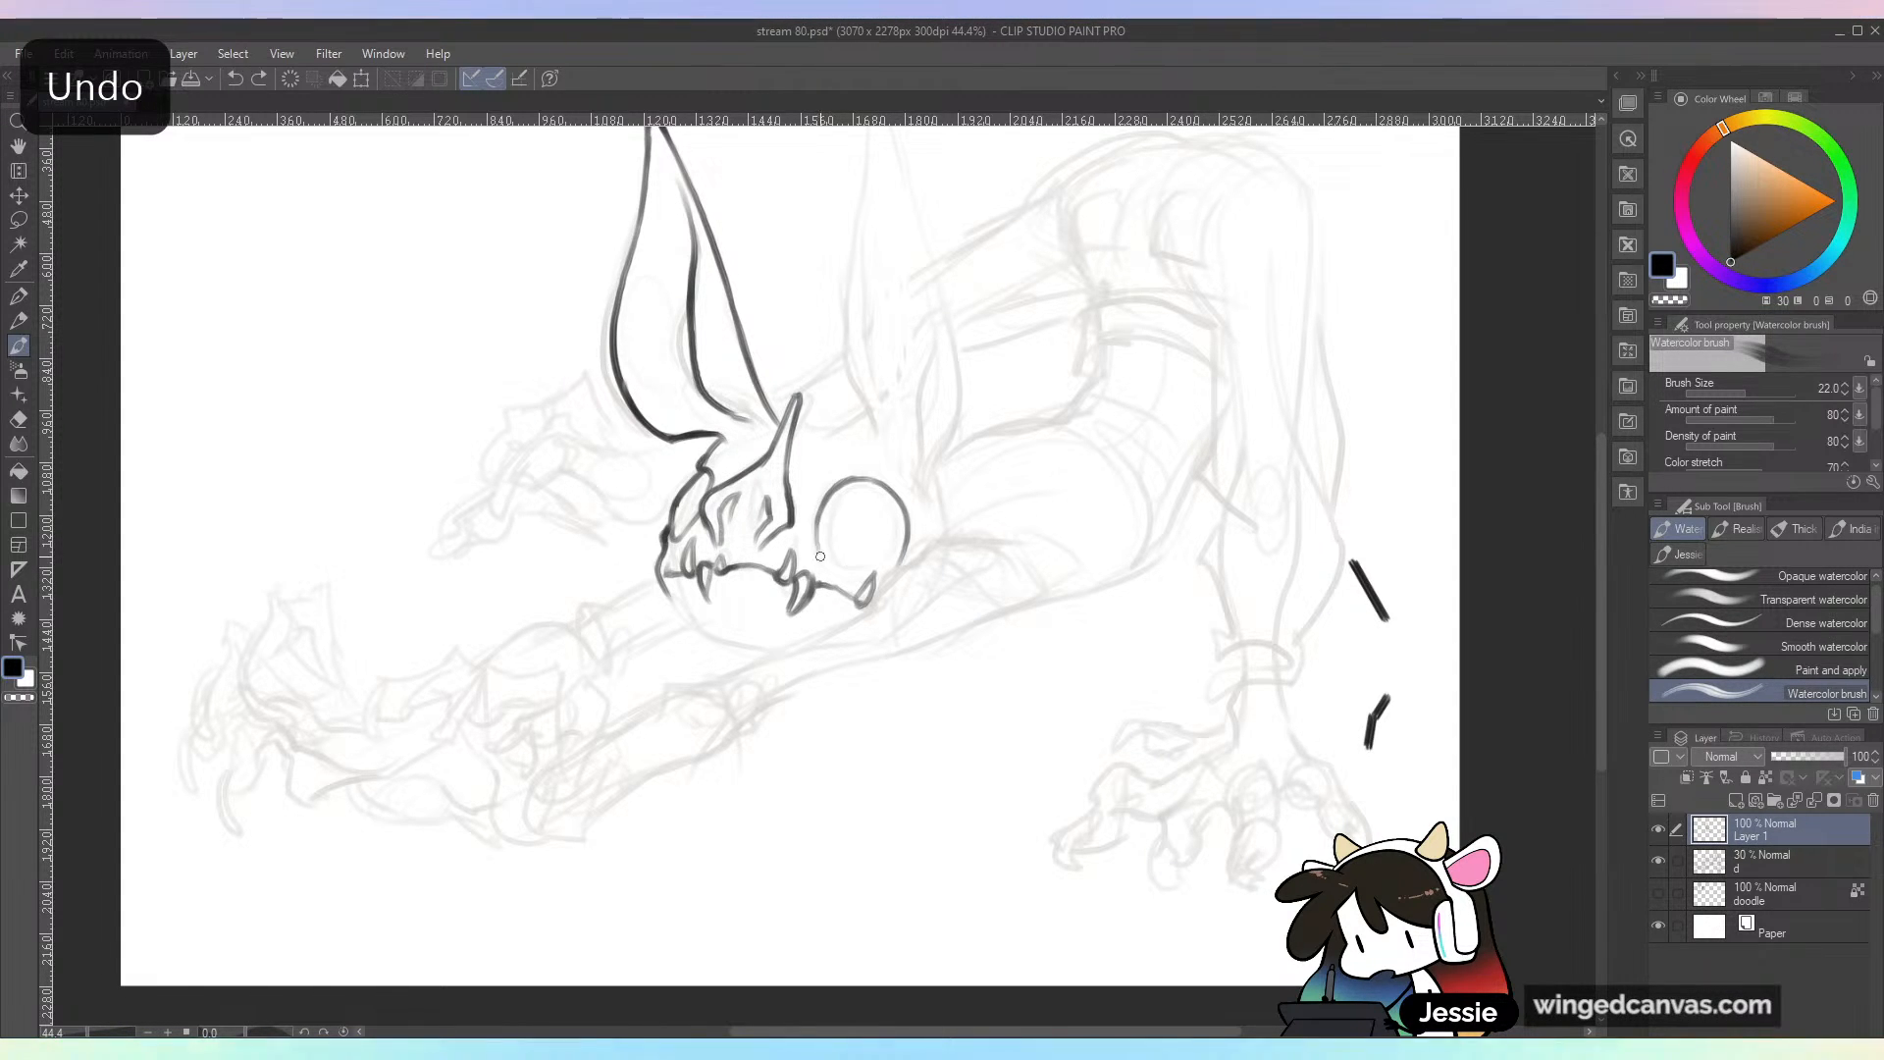
{"action": "left_click_drag", "start_coordinate": [817, 537], "coordinate": [849, 576]}
{"action": "key", "text": "ctrl+z"}
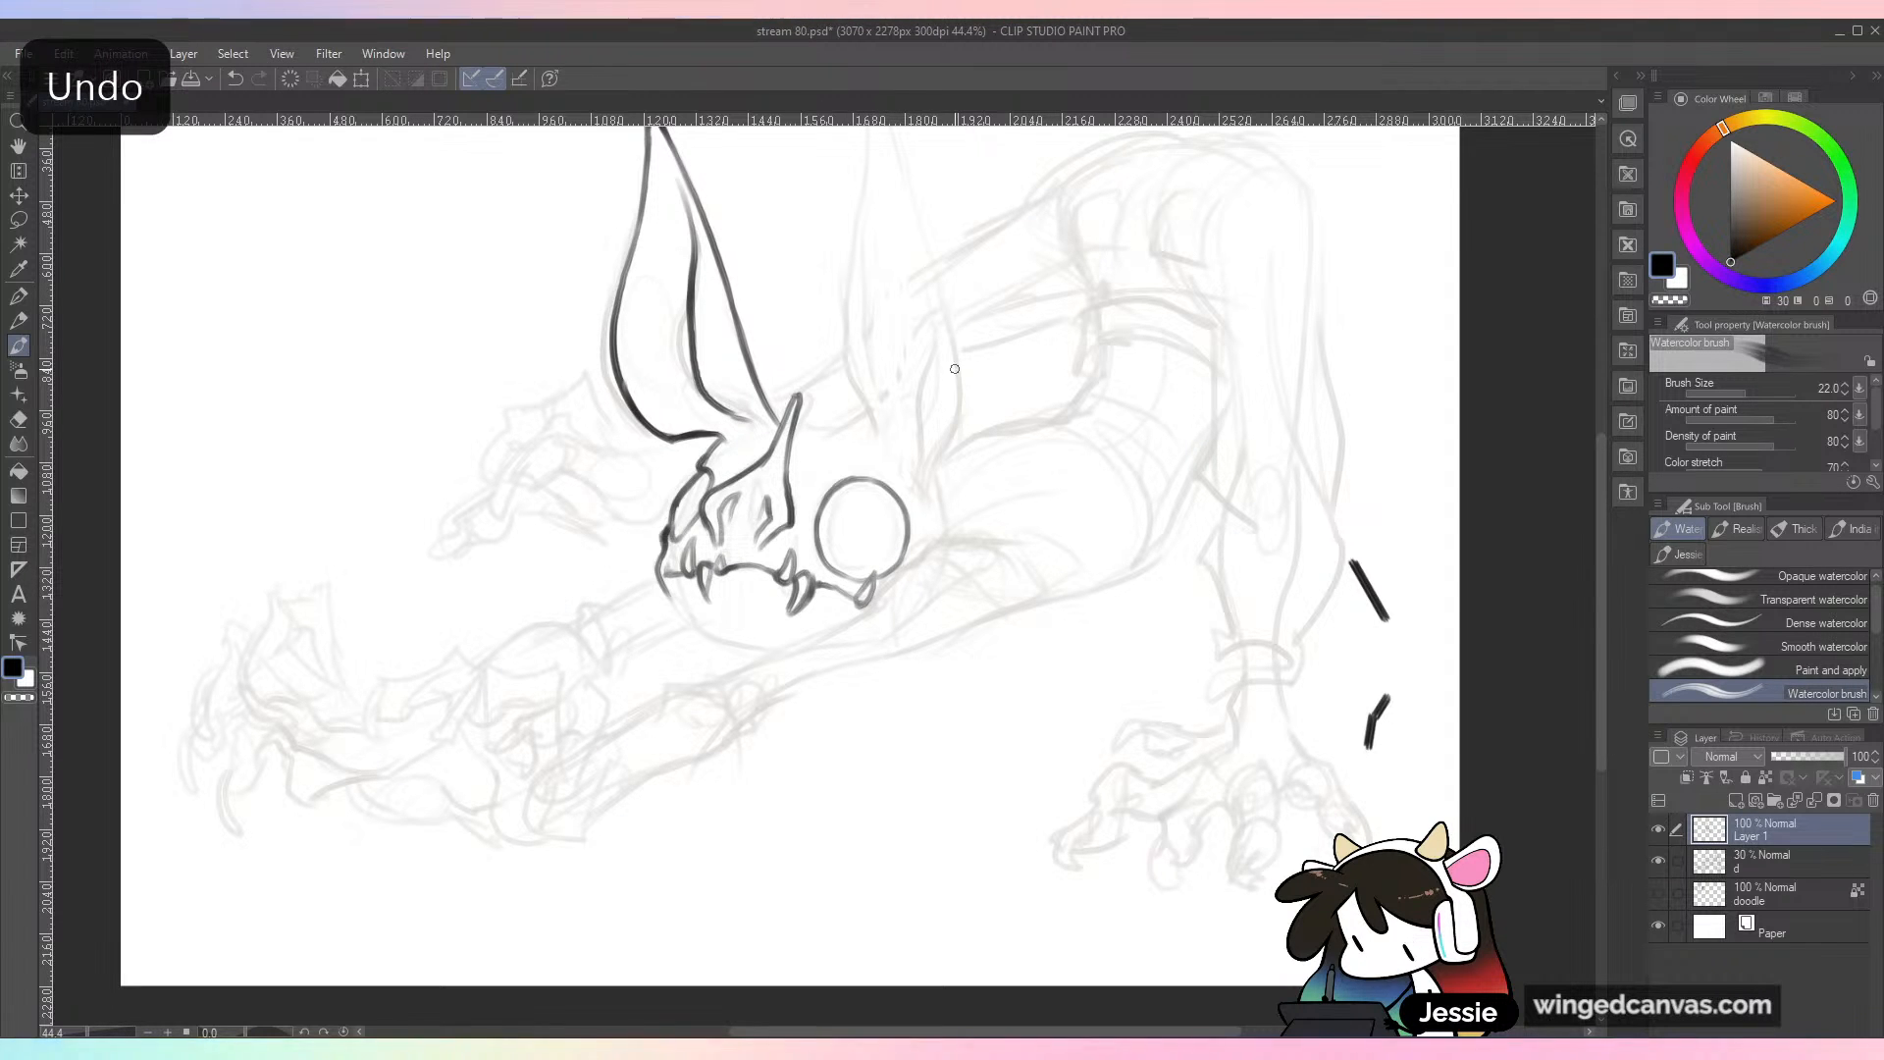
Step: Check the drawing in mirrored view and remove the stray black strokes beside the hind leg
{"action": "key", "text": "h"}
{"action": "key", "text": "h"}
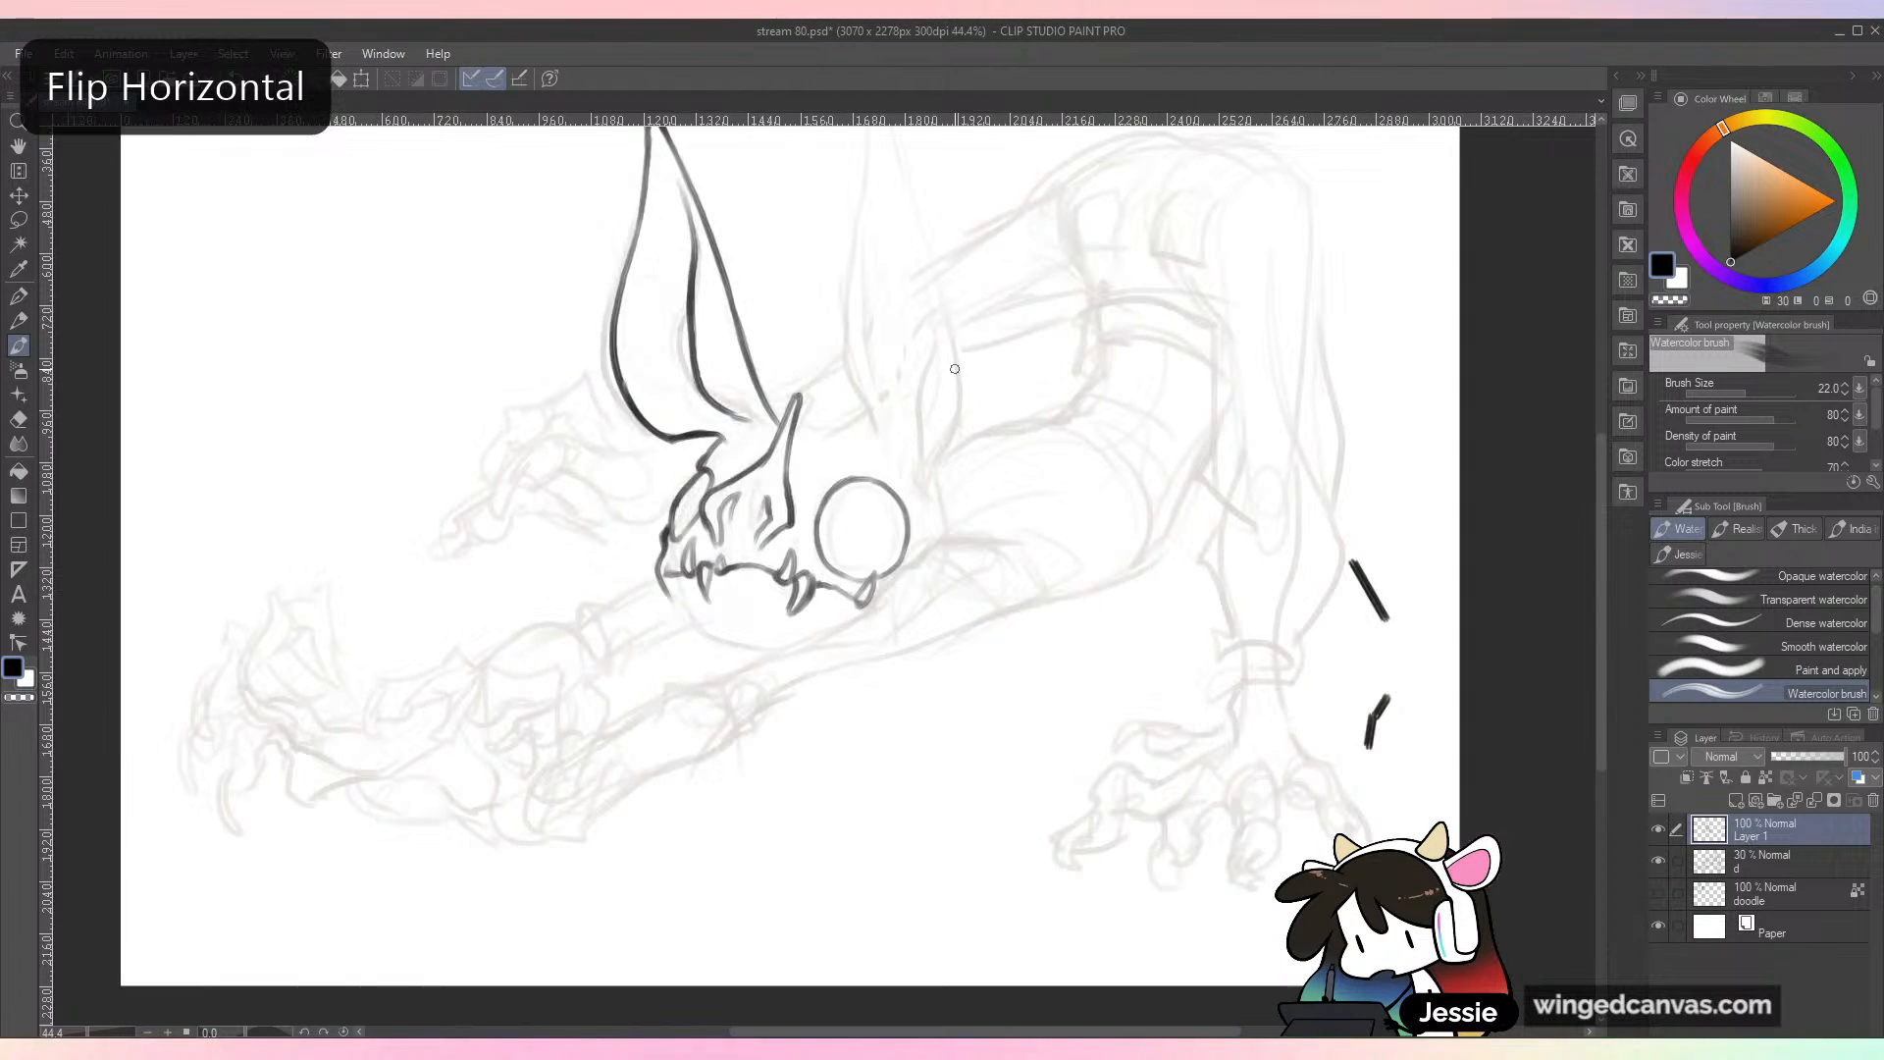
{"action": "left_click_drag", "start_coordinate": [1350, 560], "coordinate": [1387, 620]}
{"action": "mouse_move", "coordinate": [1387, 698]}
{"action": "left_mouse_down"}
{"action": "mouse_move", "coordinate": [1370, 747]}
{"action": "mouse_move", "coordinate": [1379, 693]}
{"action": "left_mouse_up"}
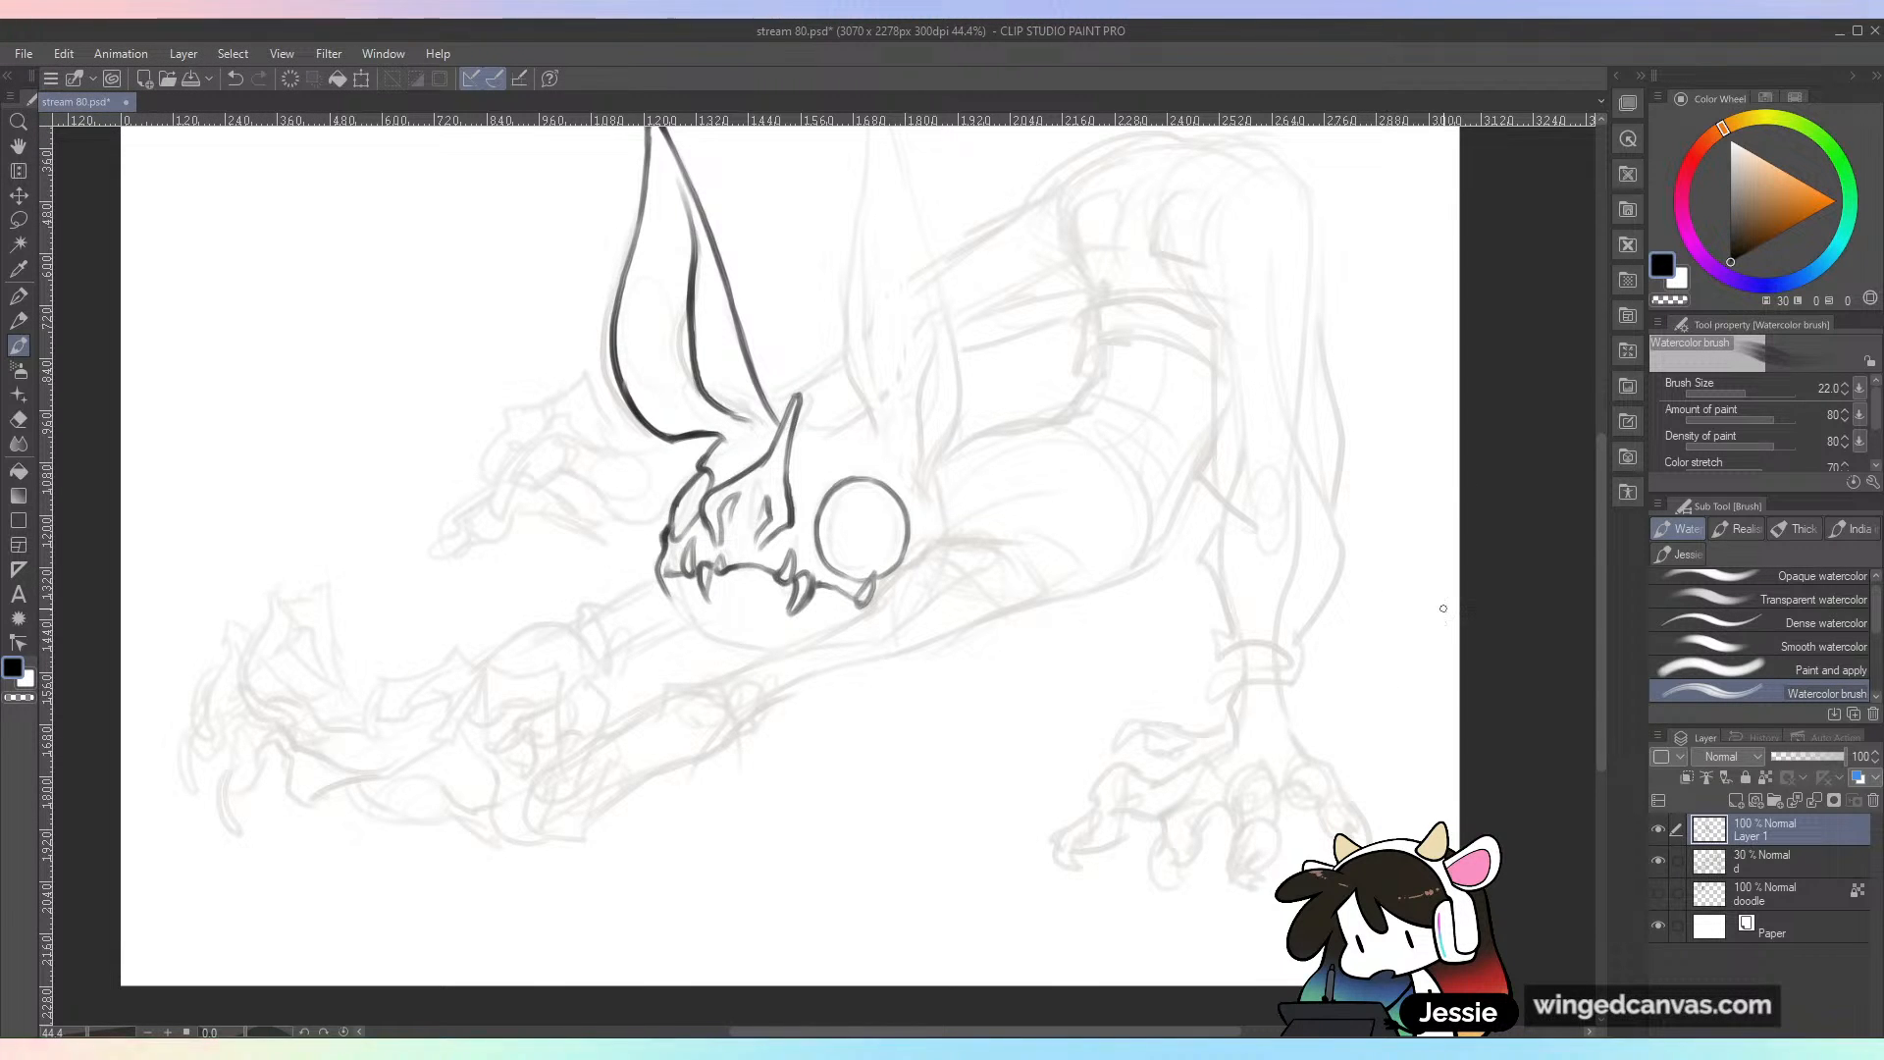
{"action": "key", "text": "ctrl+minus"}
{"action": "key", "text": "ctrl+plus"}
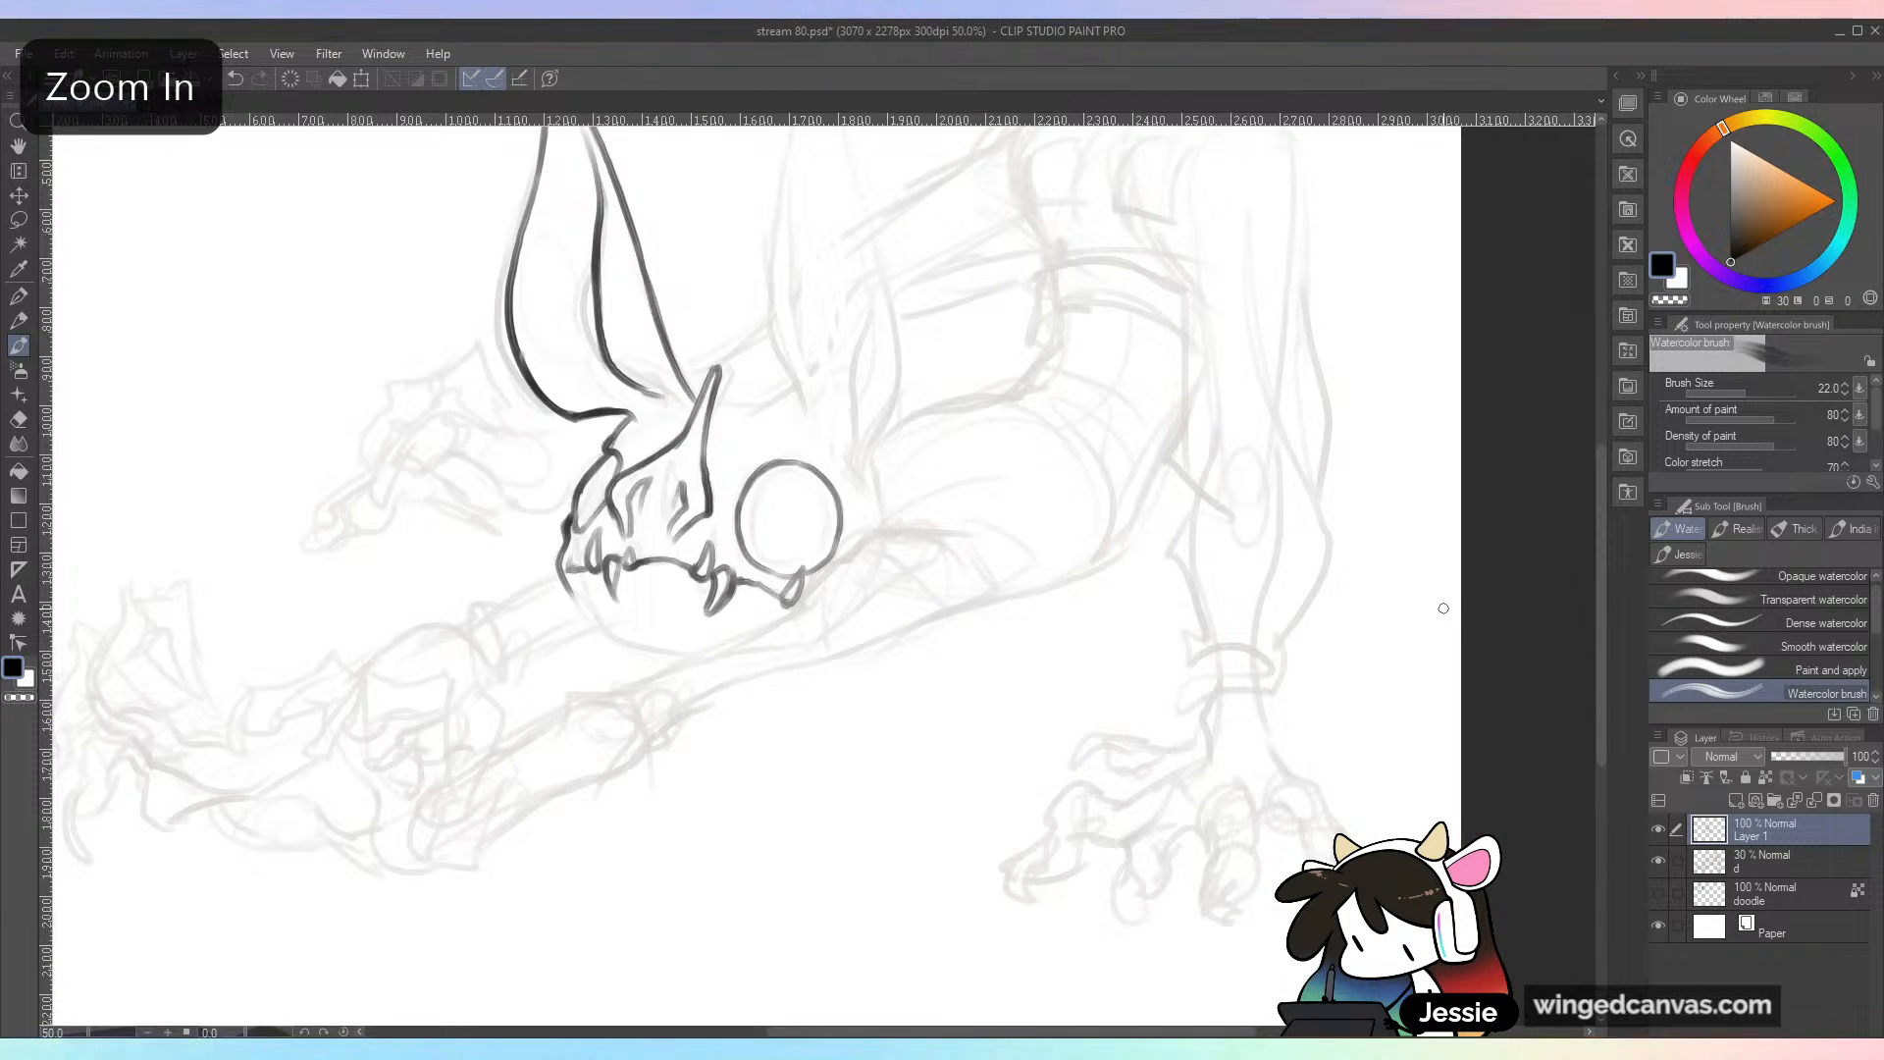
{"action": "key", "text": "ctrl+plus"}
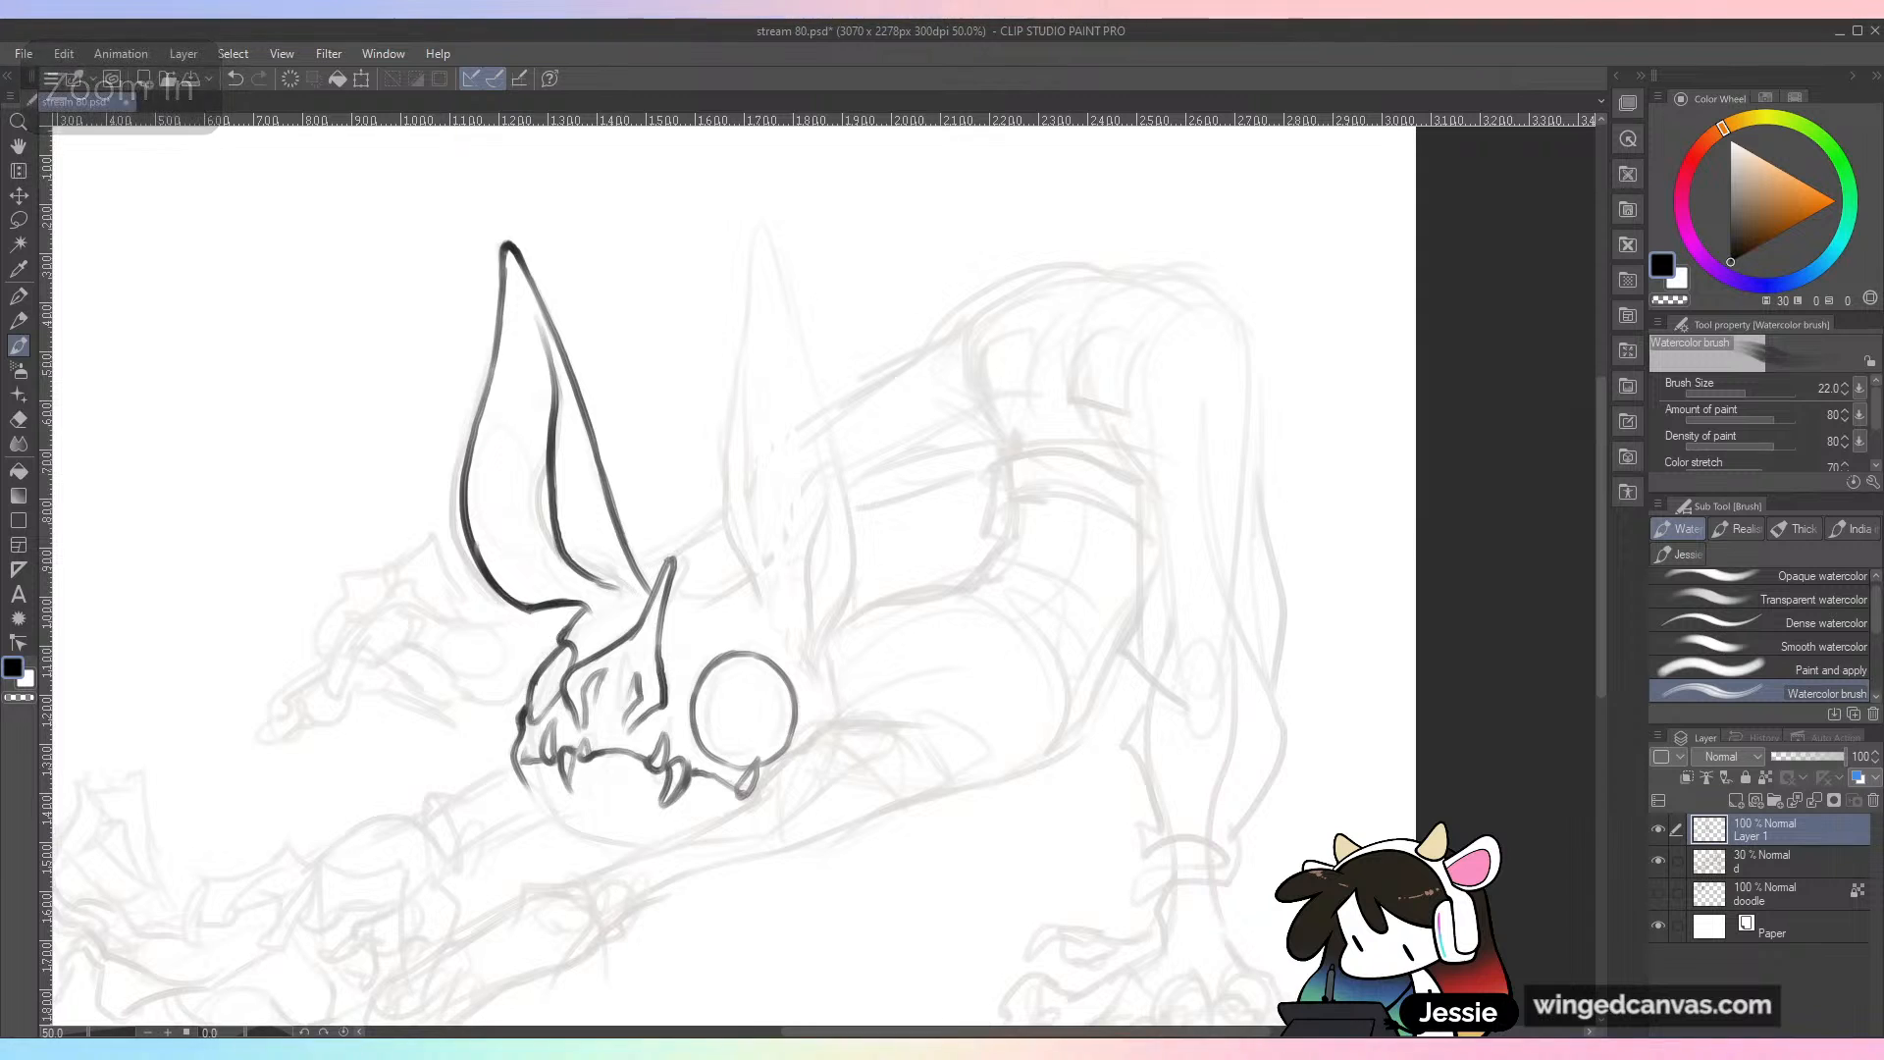
Step: Ink the inner rim of the front ear and join the ear's base to the skull
{"action": "mouse_move", "coordinate": [412, 426]}
{"action": "left_mouse_down"}
{"action": "mouse_move", "coordinate": [400, 555]}
{"action": "mouse_move", "coordinate": [457, 592]}
{"action": "left_mouse_up"}
{"action": "mouse_move", "coordinate": [402, 493]}
{"action": "left_mouse_down"}
{"action": "mouse_move", "coordinate": [465, 590]}
{"action": "mouse_move", "coordinate": [527, 599]}
{"action": "left_mouse_up"}
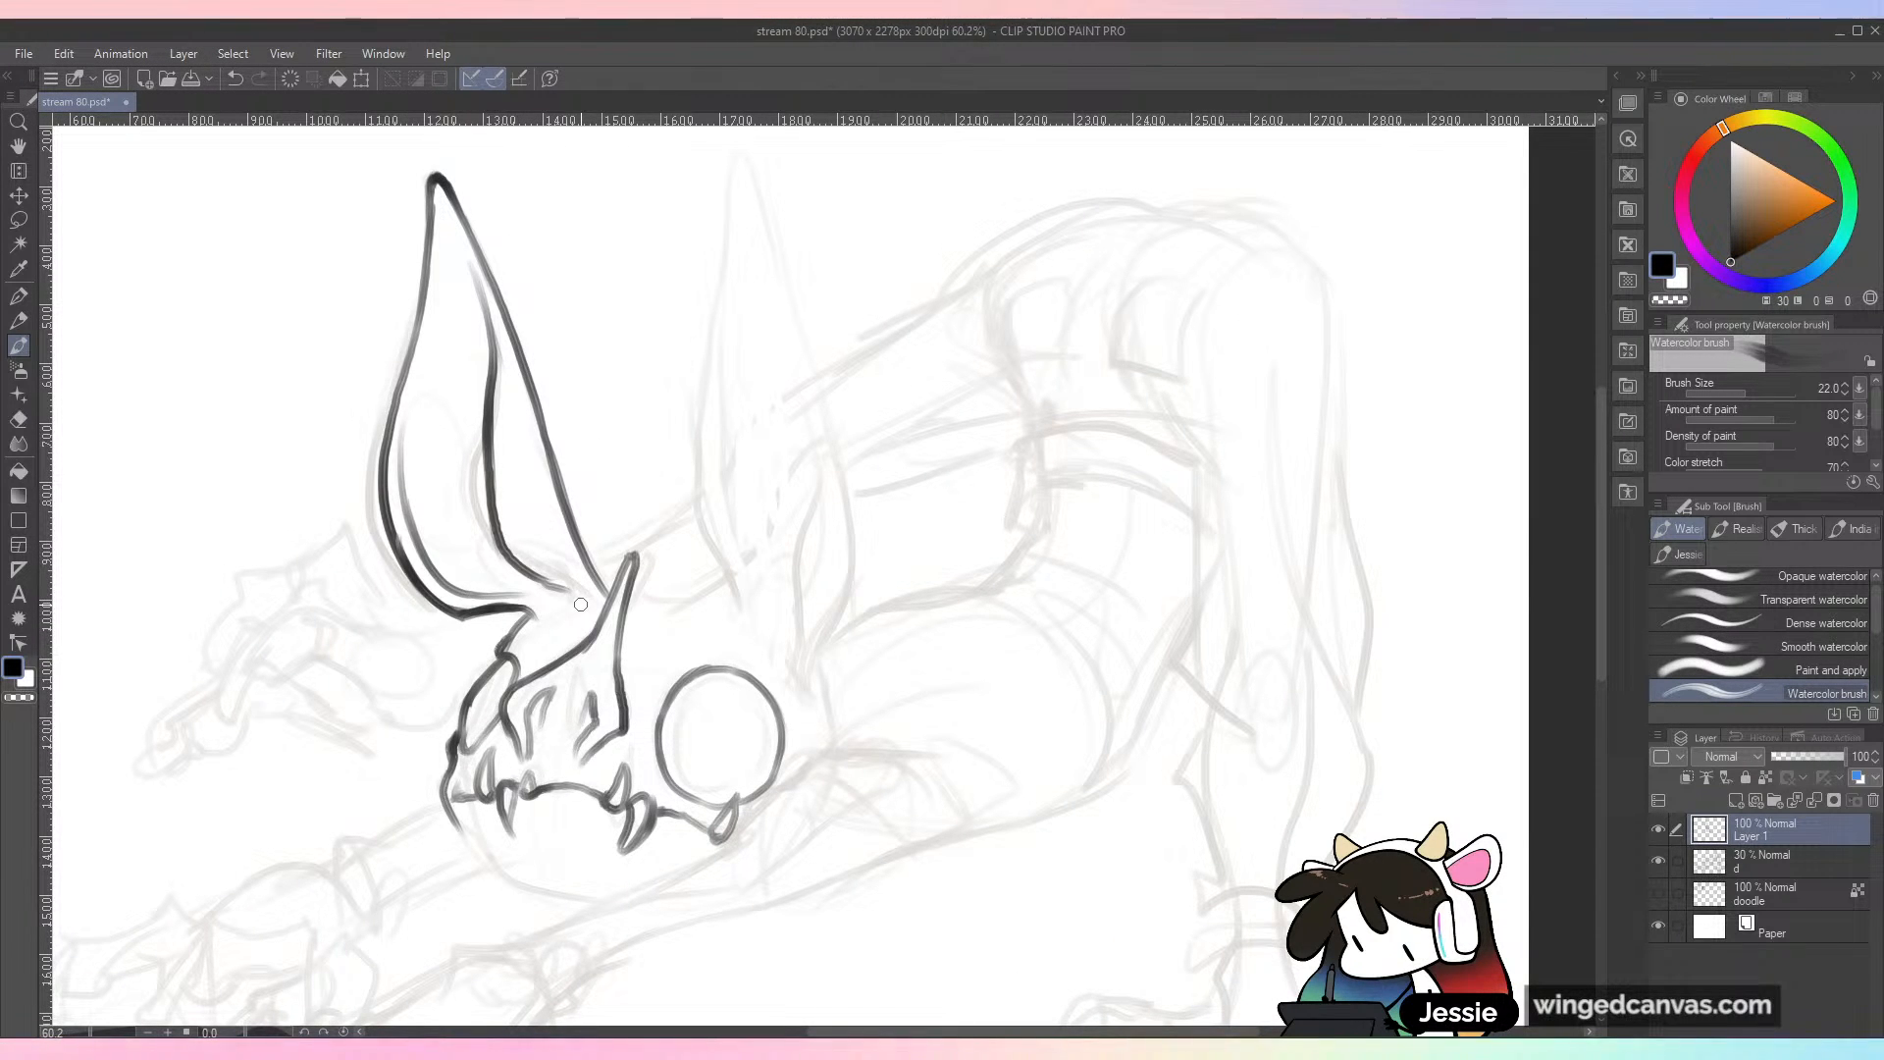
{"action": "key", "text": "ctrl+minus"}
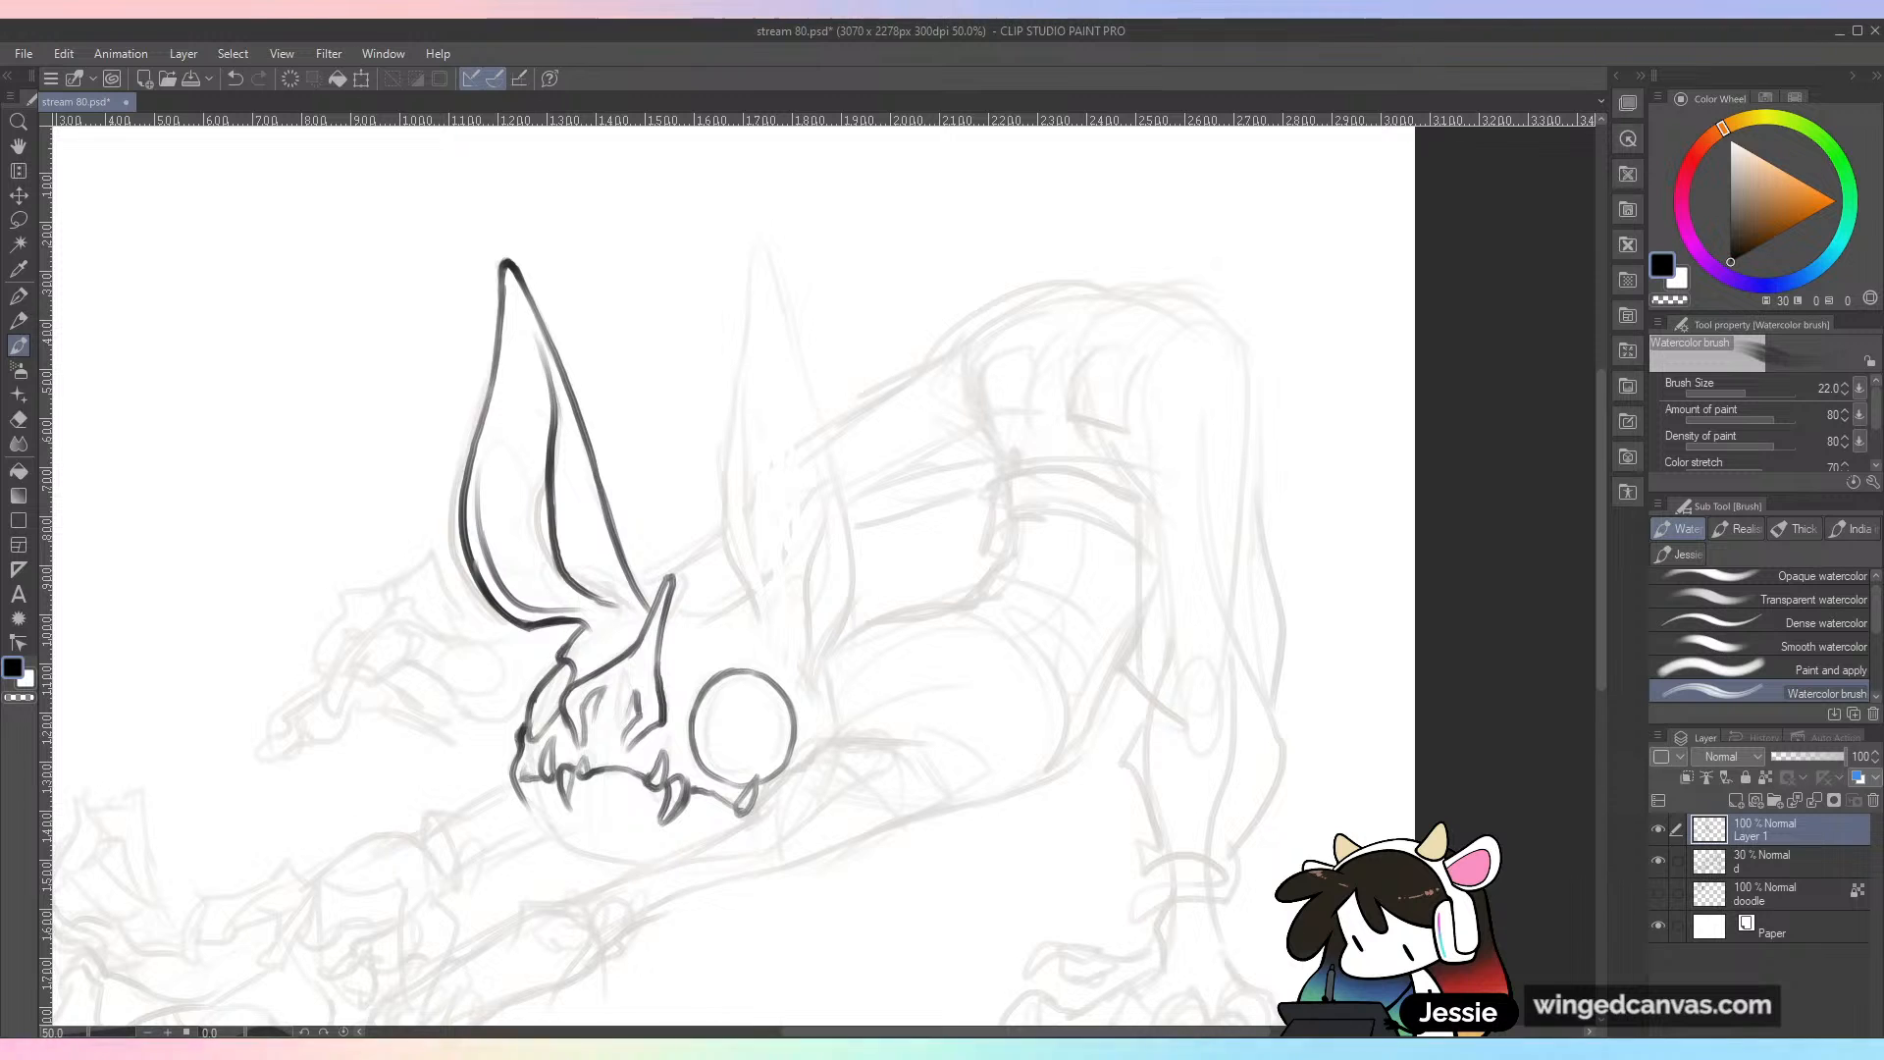
{"action": "left_click_drag", "start_coordinate": [576, 612], "coordinate": [558, 659]}
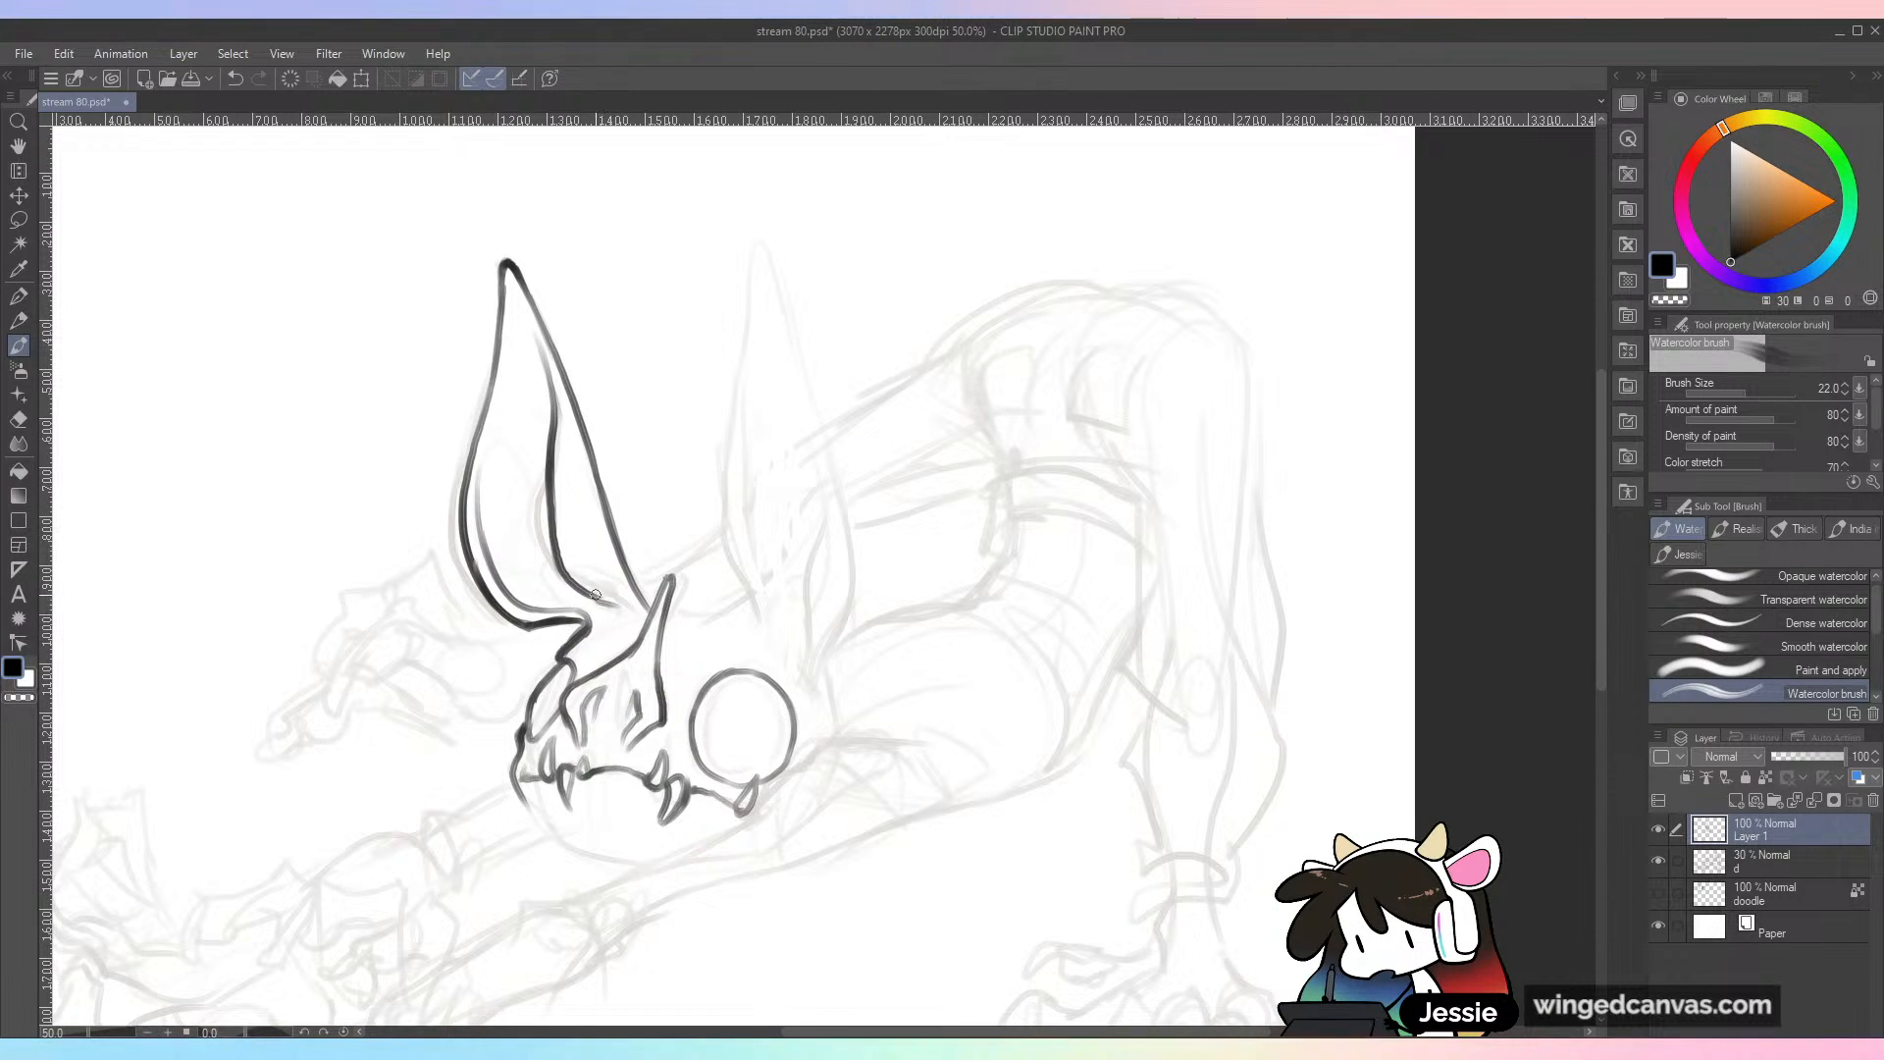
{"action": "left_click_drag", "start_coordinate": [600, 595], "coordinate": [615, 610]}
{"action": "scroll", "coordinate": [913, 689], "scroll_direction": "down", "scroll_amount": 1}
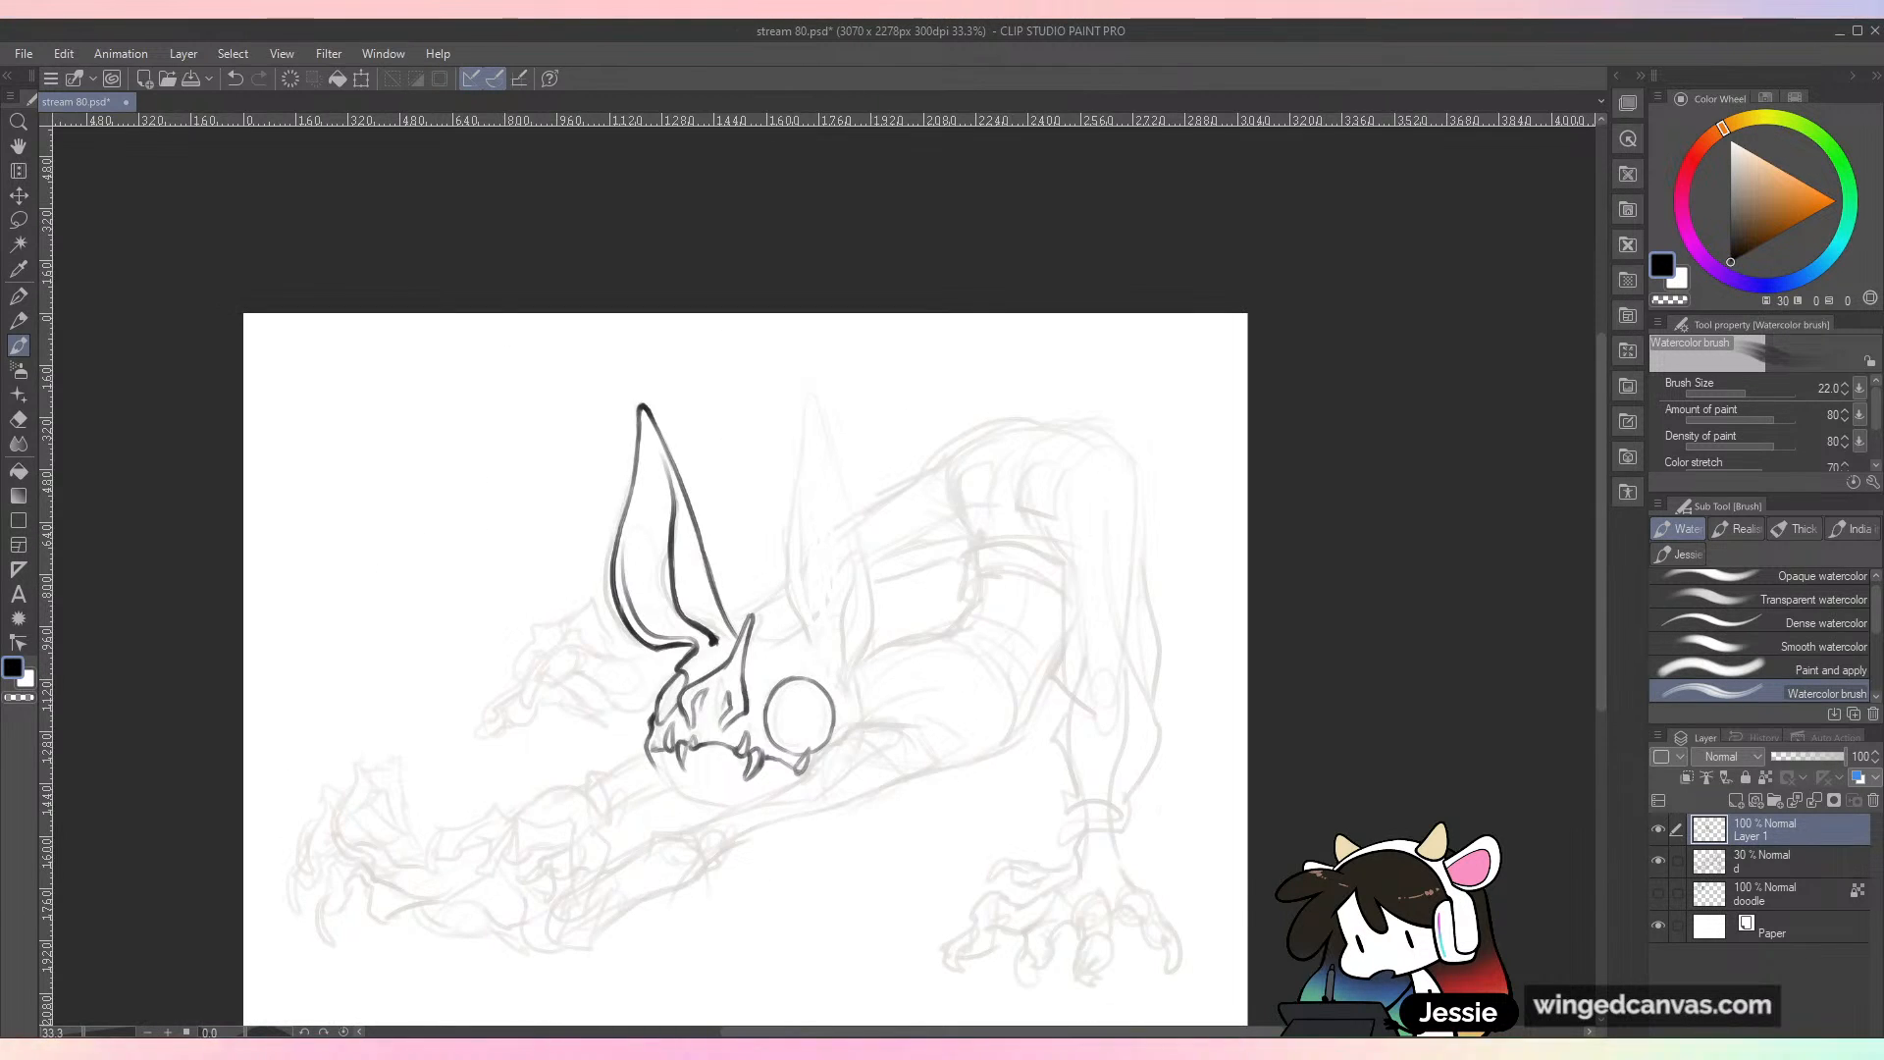
{"action": "scroll", "coordinate": [844, 682], "scroll_direction": "up", "scroll_amount": 2}
{"action": "left_click_drag", "start_coordinate": [586, 587], "coordinate": [586, 593]}
{"action": "scroll", "coordinate": [803, 622], "scroll_direction": "down", "scroll_amount": 2}
Step: Ink the rounded chin and lower jaw from the snout's tip along its underside, undoing uneven strokes
{"action": "left_click_drag", "start_coordinate": [802, 622], "coordinate": [770, 458]}
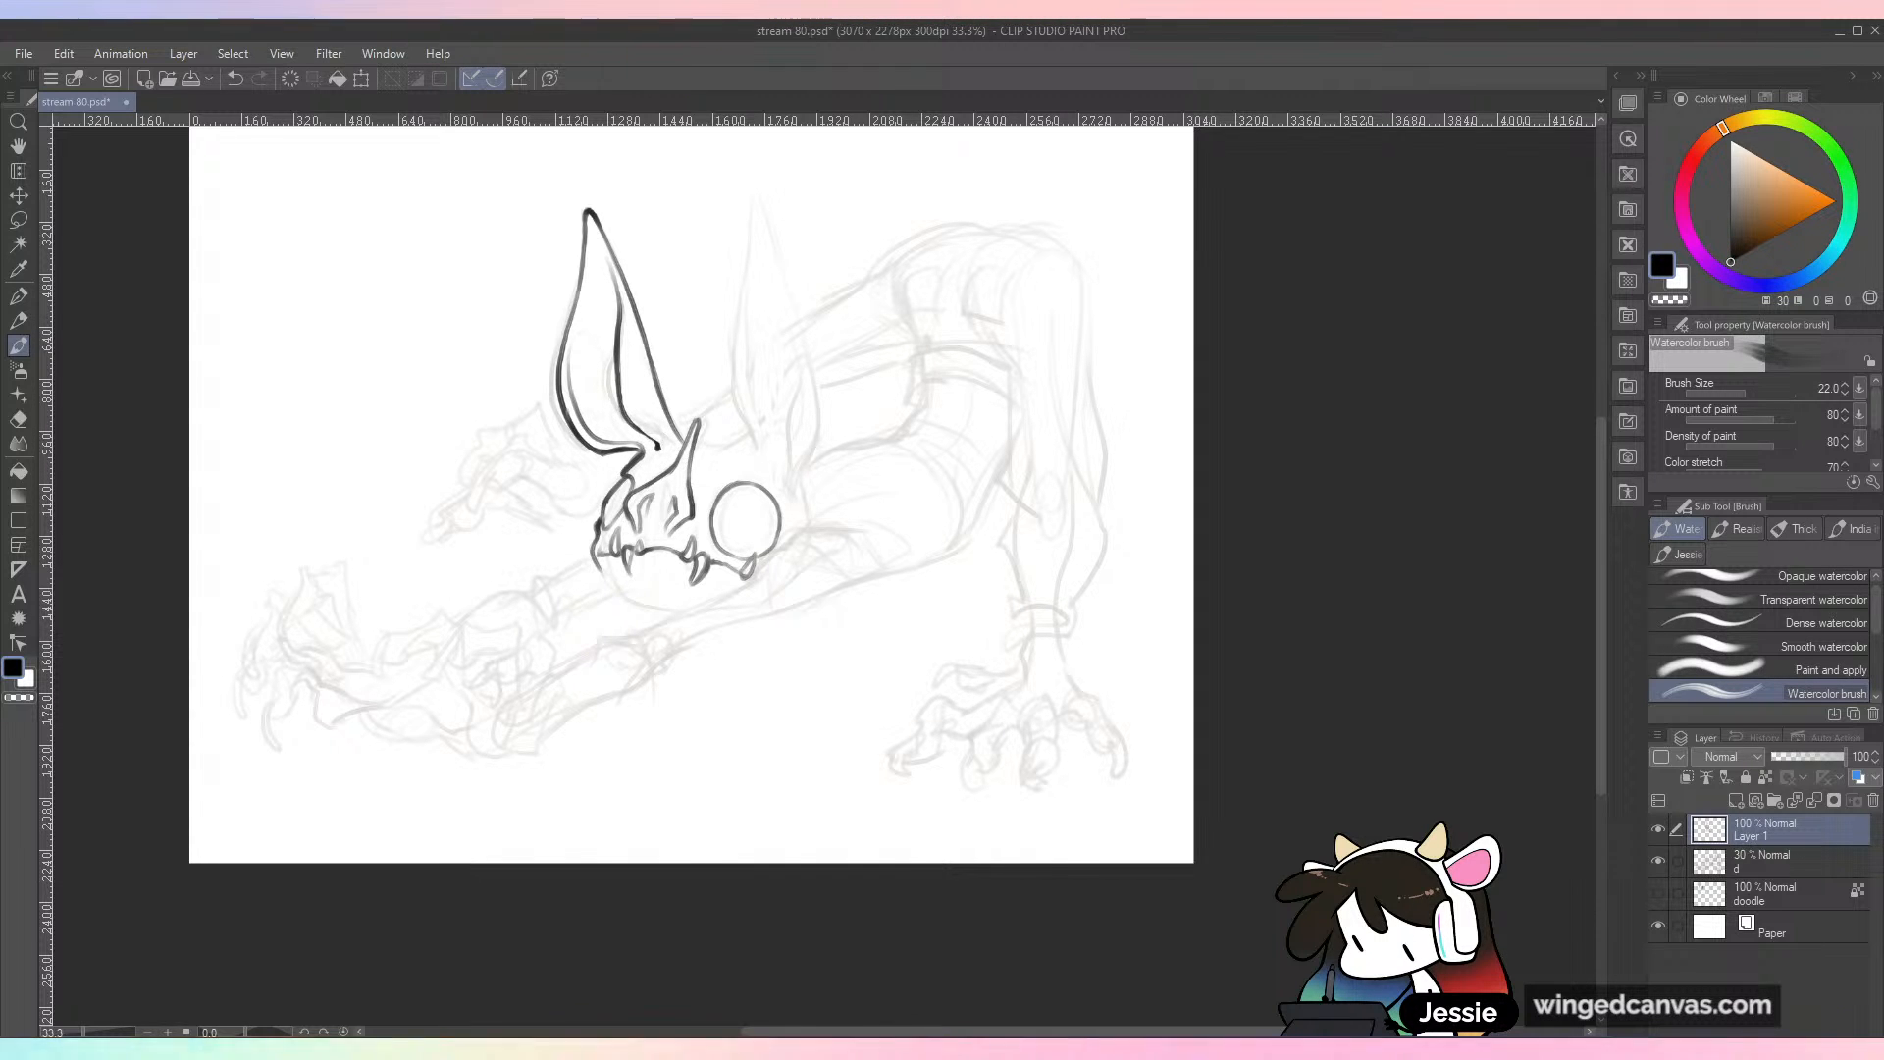
{"action": "key", "text": "shift+space"}
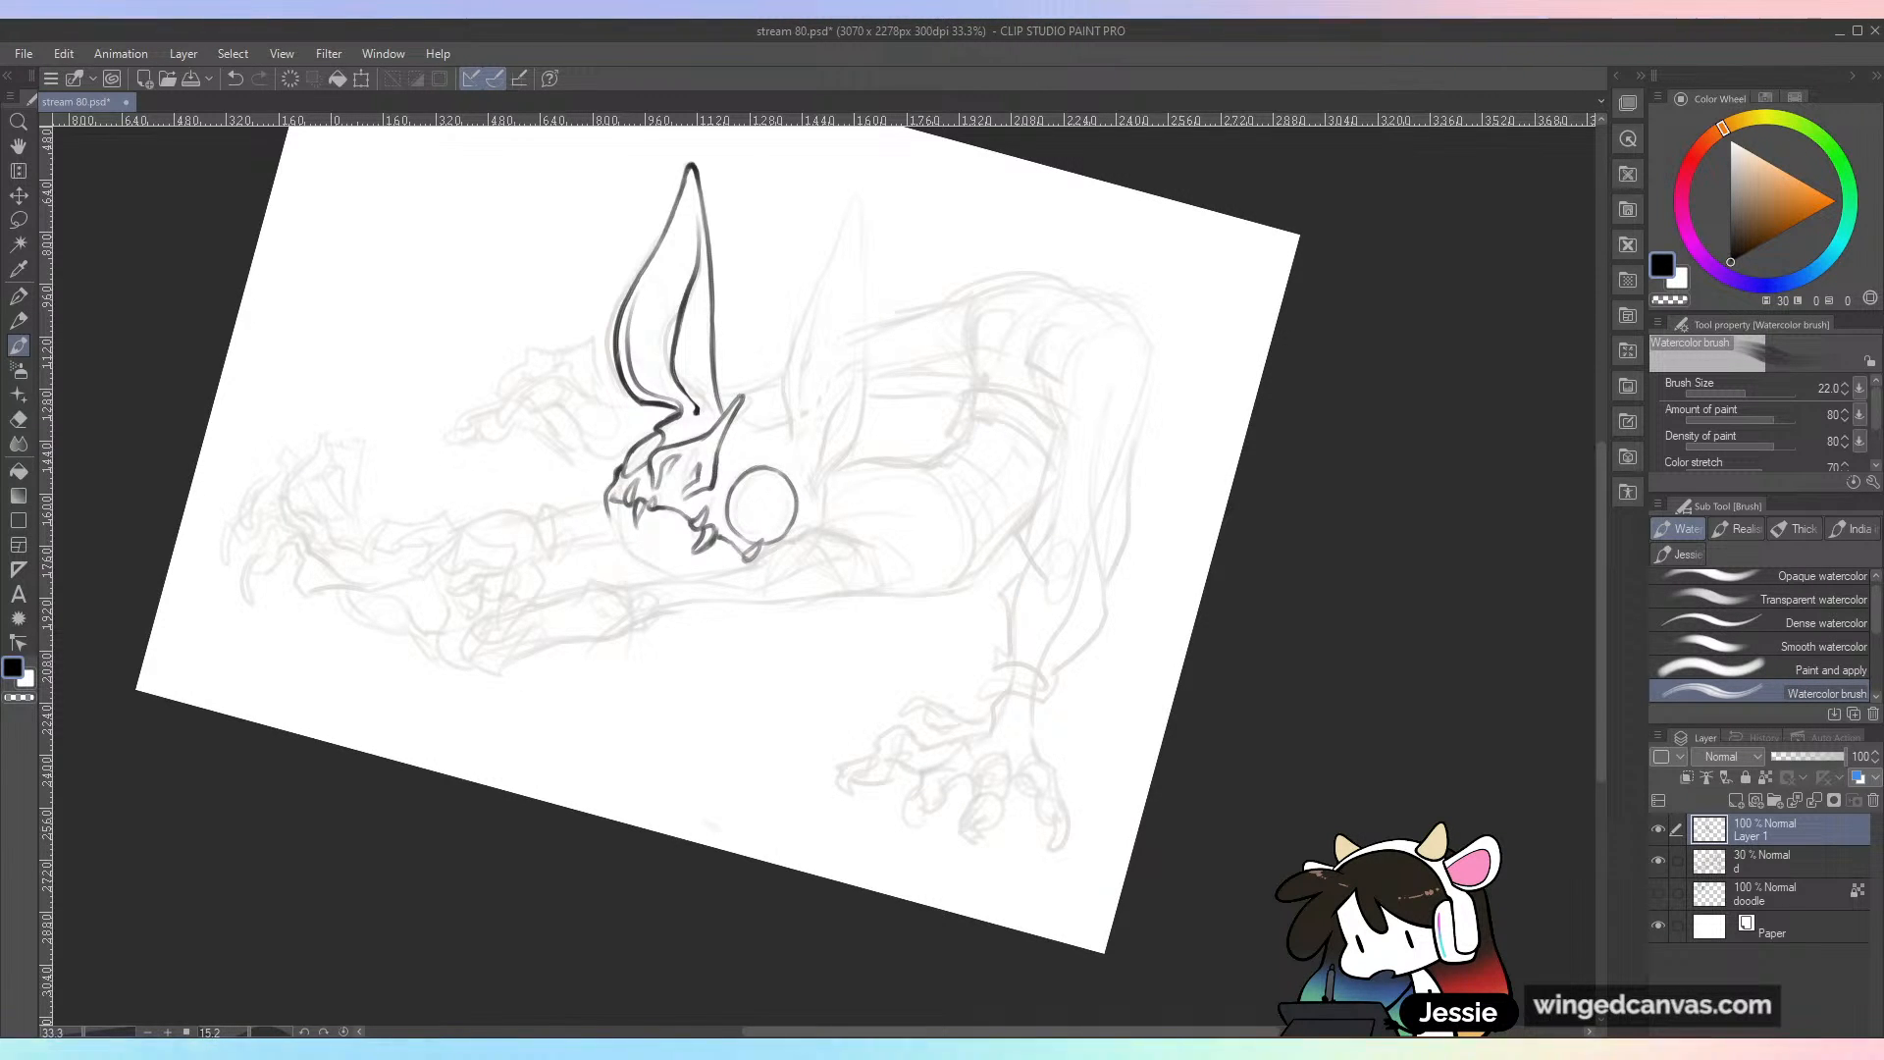
{"action": "key", "text": "ctrl+at"}
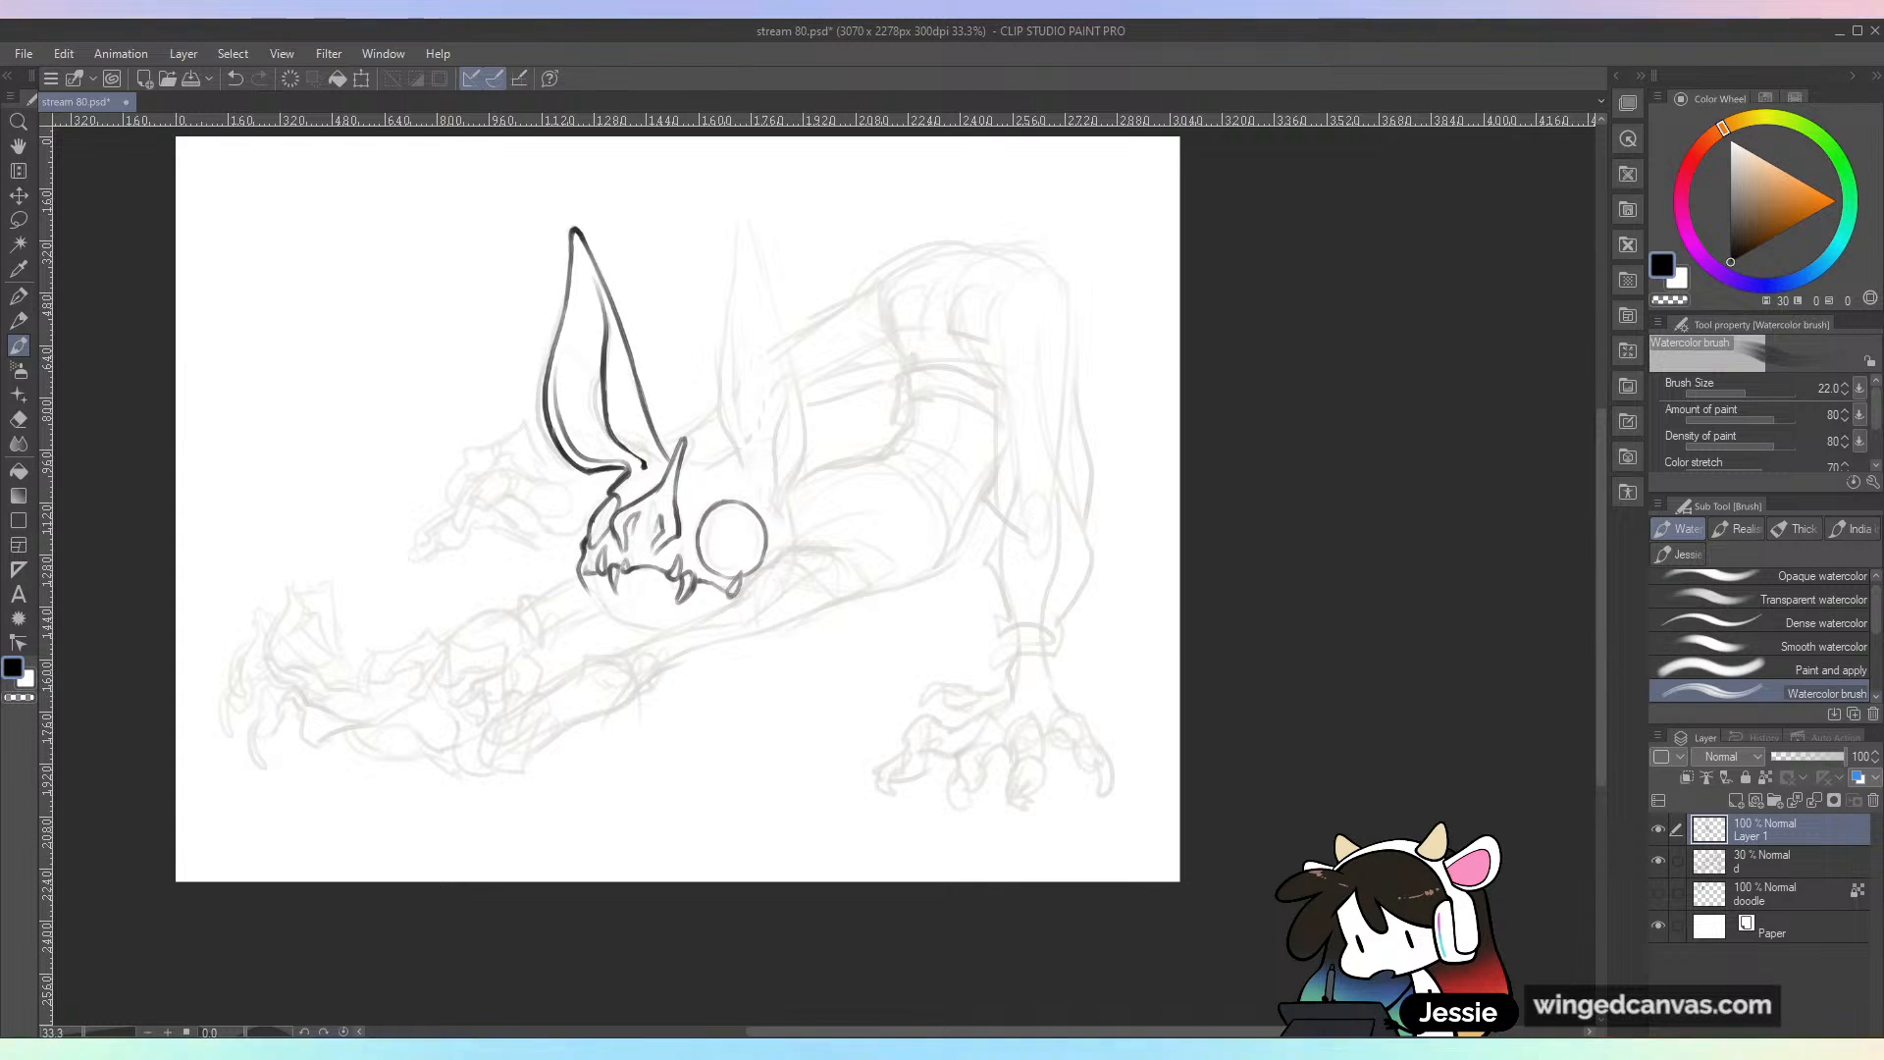
{"action": "scroll", "coordinate": [861, 575], "scroll_direction": "up", "scroll_amount": 2}
{"action": "left_click_drag", "start_coordinate": [860, 575], "coordinate": [1126, 500]}
{"action": "mouse_move", "coordinate": [624, 498]}
{"action": "left_mouse_down"}
{"action": "mouse_move", "coordinate": [715, 589]}
{"action": "mouse_move", "coordinate": [972, 717]}
{"action": "mouse_move", "coordinate": [918, 732]}
{"action": "mouse_move", "coordinate": [1026, 726]}
{"action": "left_mouse_up"}
{"action": "key", "text": "ctrl+z"}
{"action": "key", "text": "ctrl+z"}
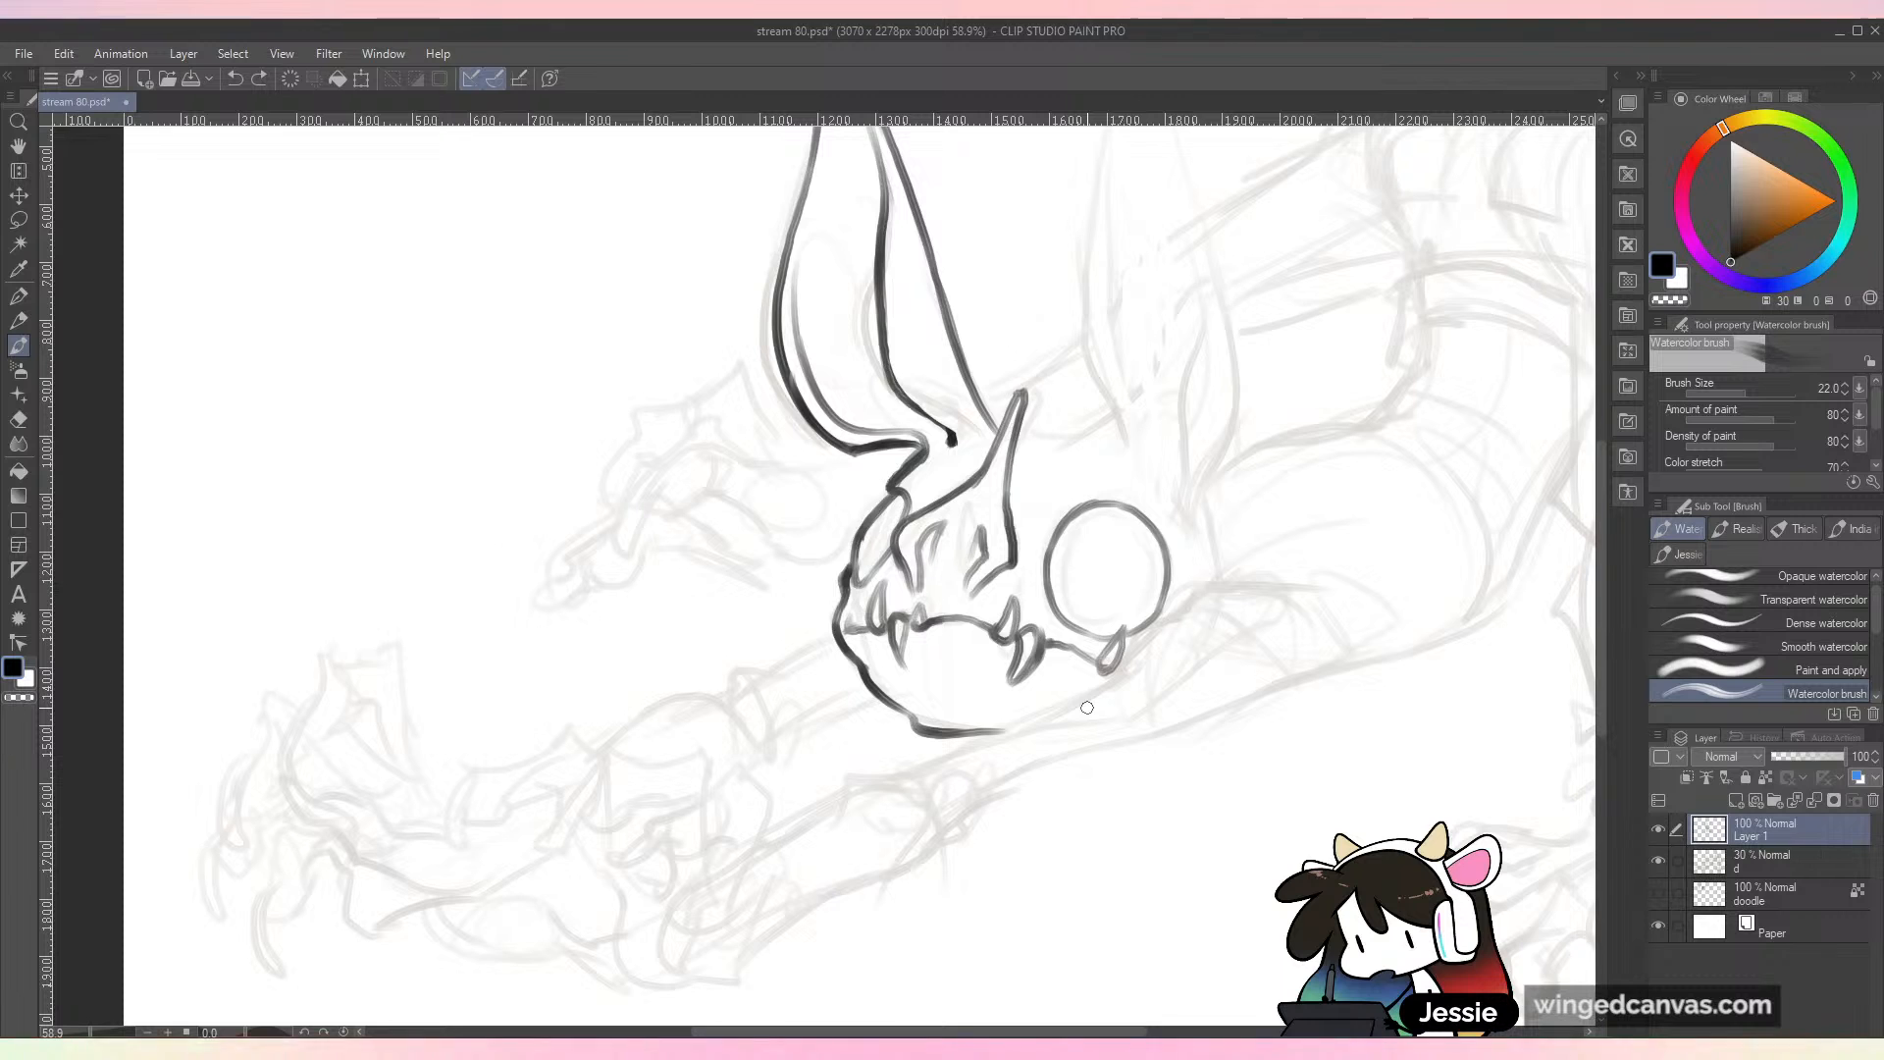
{"action": "left_click_drag", "start_coordinate": [1087, 706], "coordinate": [967, 741]}
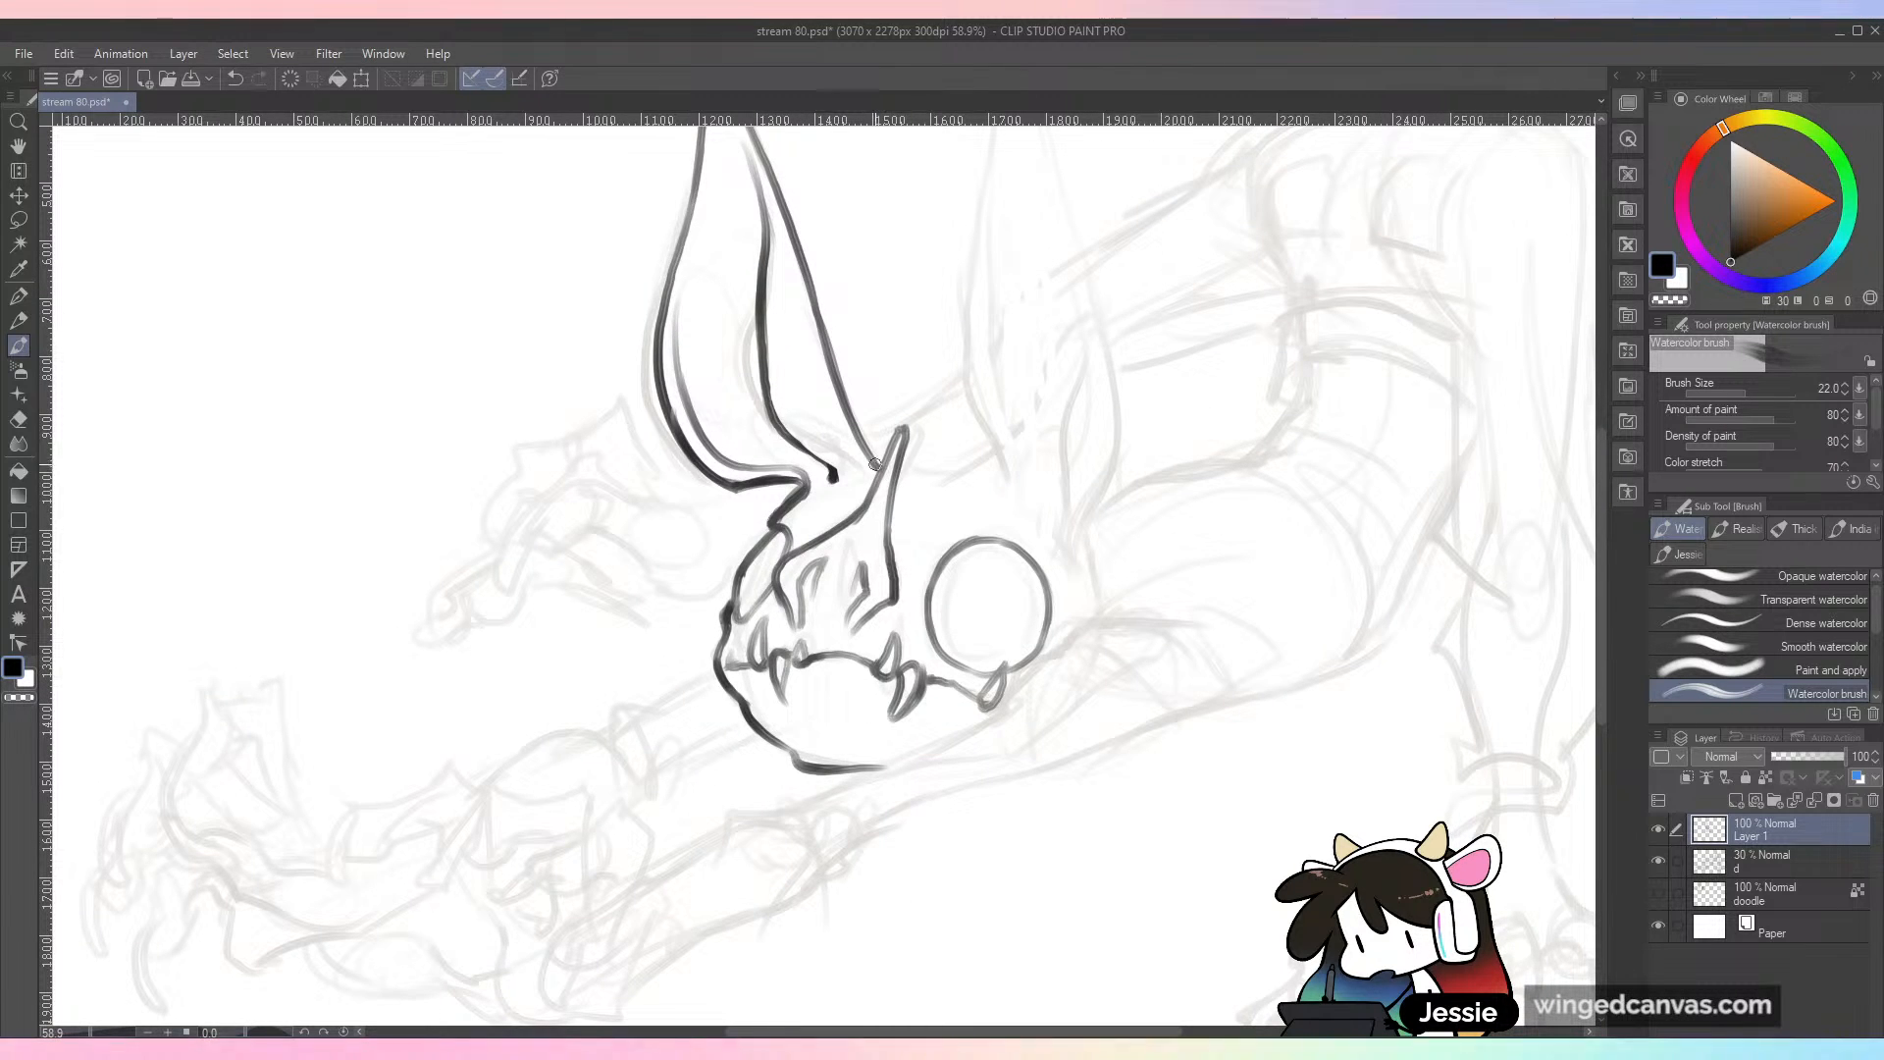
Step: Ink the top of the skull from the horn to the base of the second ear
{"action": "left_click_drag", "start_coordinate": [895, 478], "coordinate": [954, 474]}
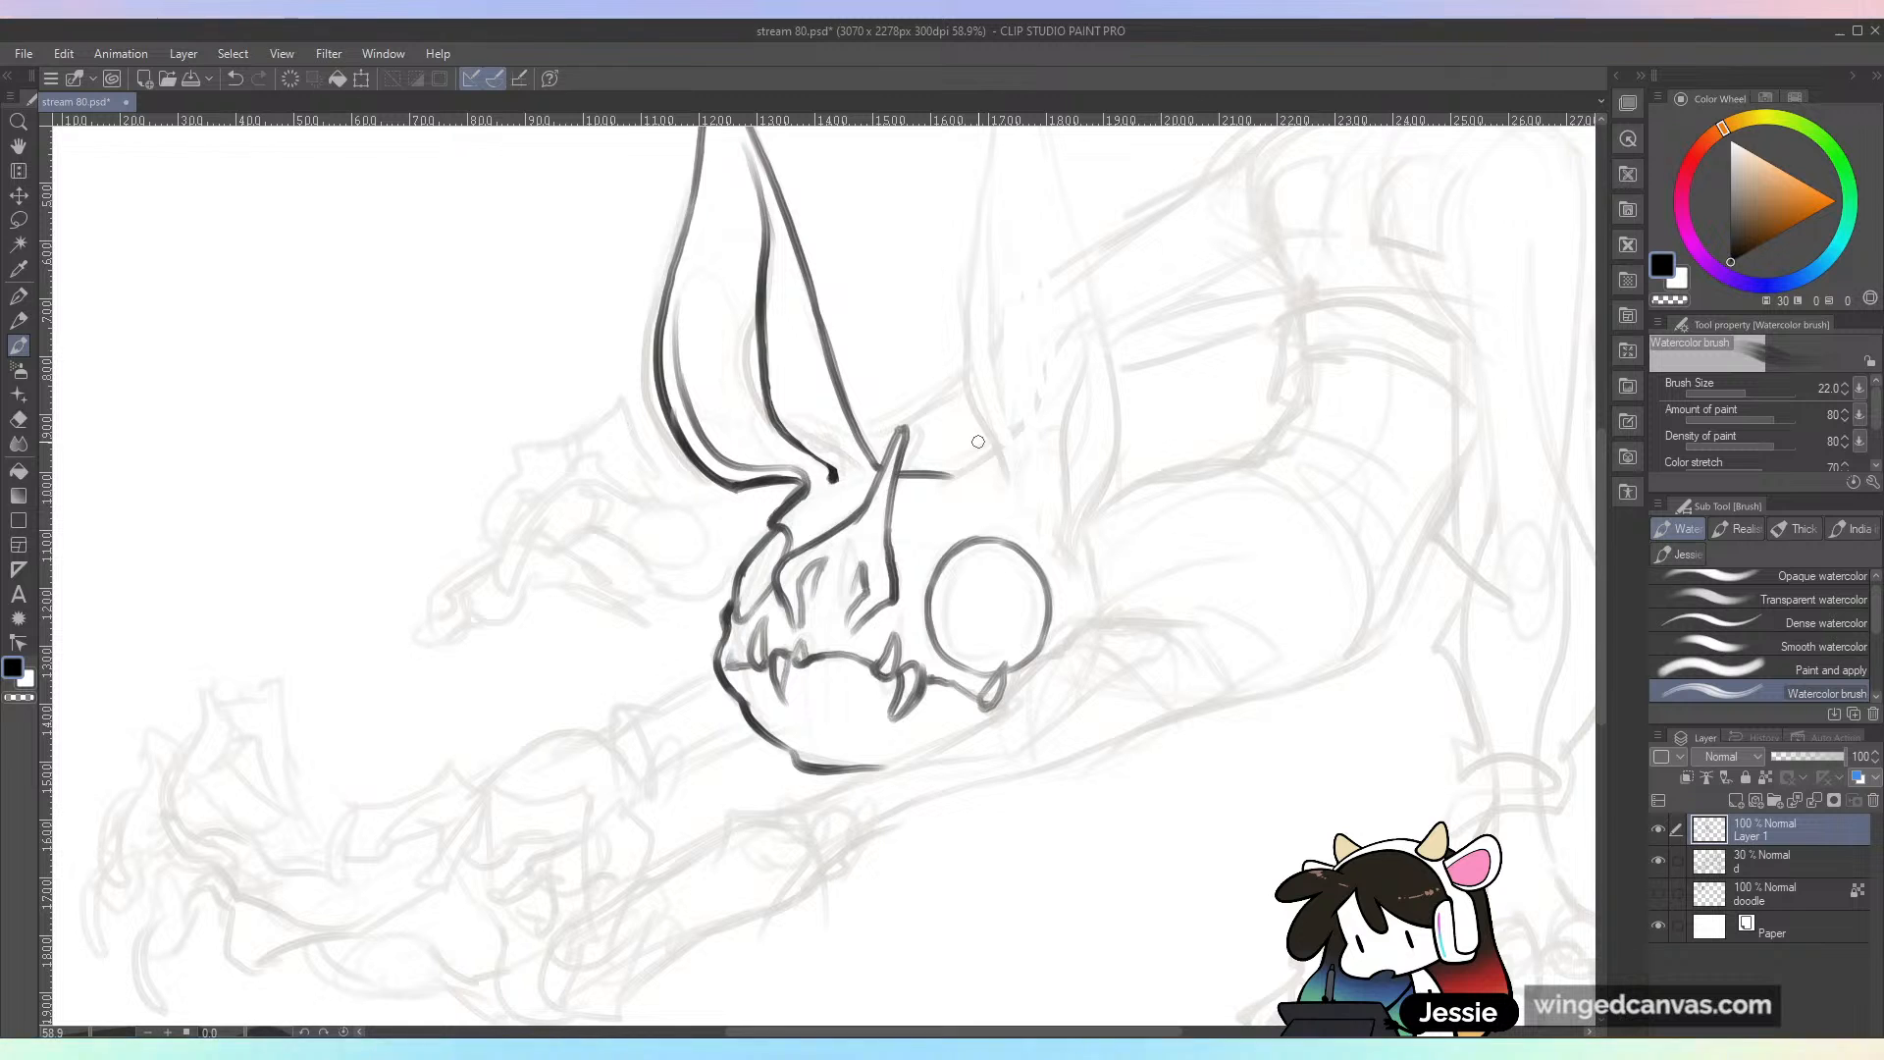
{"action": "mouse_move", "coordinate": [979, 442]}
{"action": "left_mouse_down"}
{"action": "mouse_move", "coordinate": [820, 580]}
{"action": "mouse_move", "coordinate": [816, 621]}
{"action": "mouse_move", "coordinate": [780, 620]}
{"action": "left_mouse_up"}
{"action": "key", "text": "ctrl+z"}
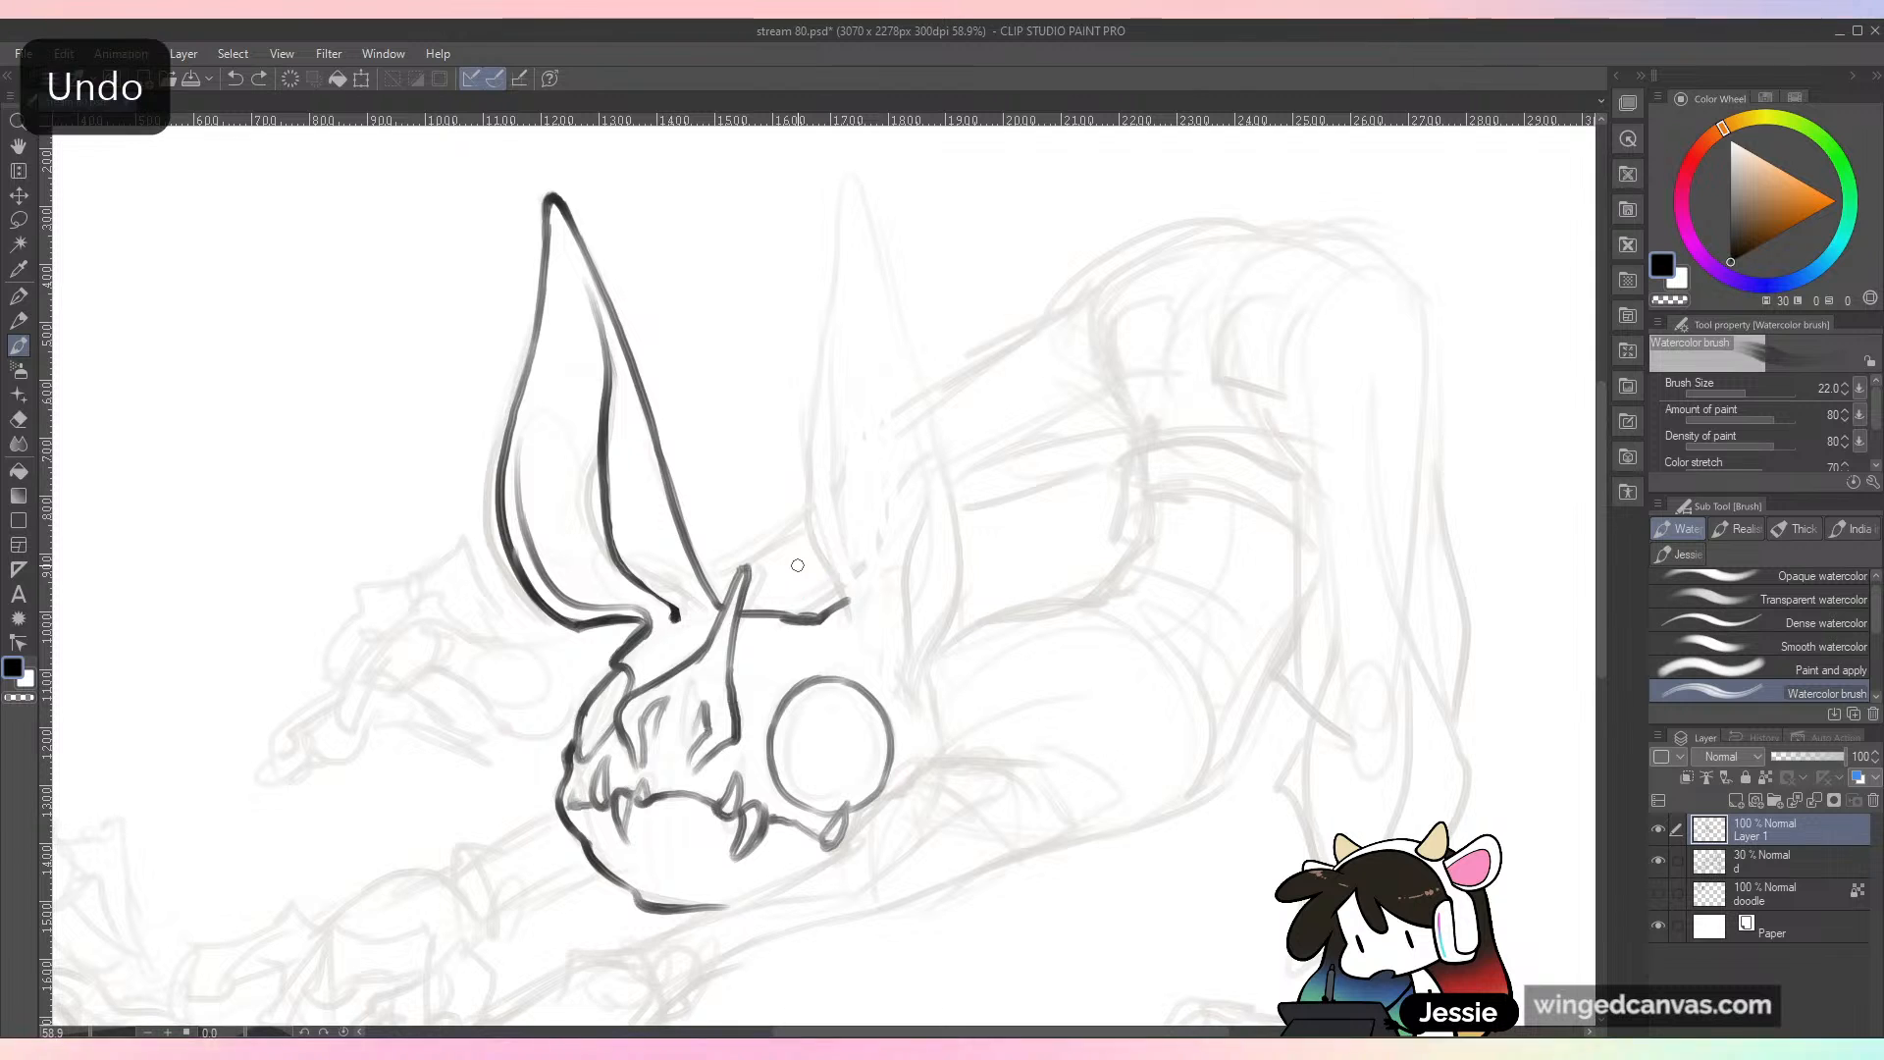
{"action": "left_click_drag", "start_coordinate": [777, 614], "coordinate": [830, 618]}
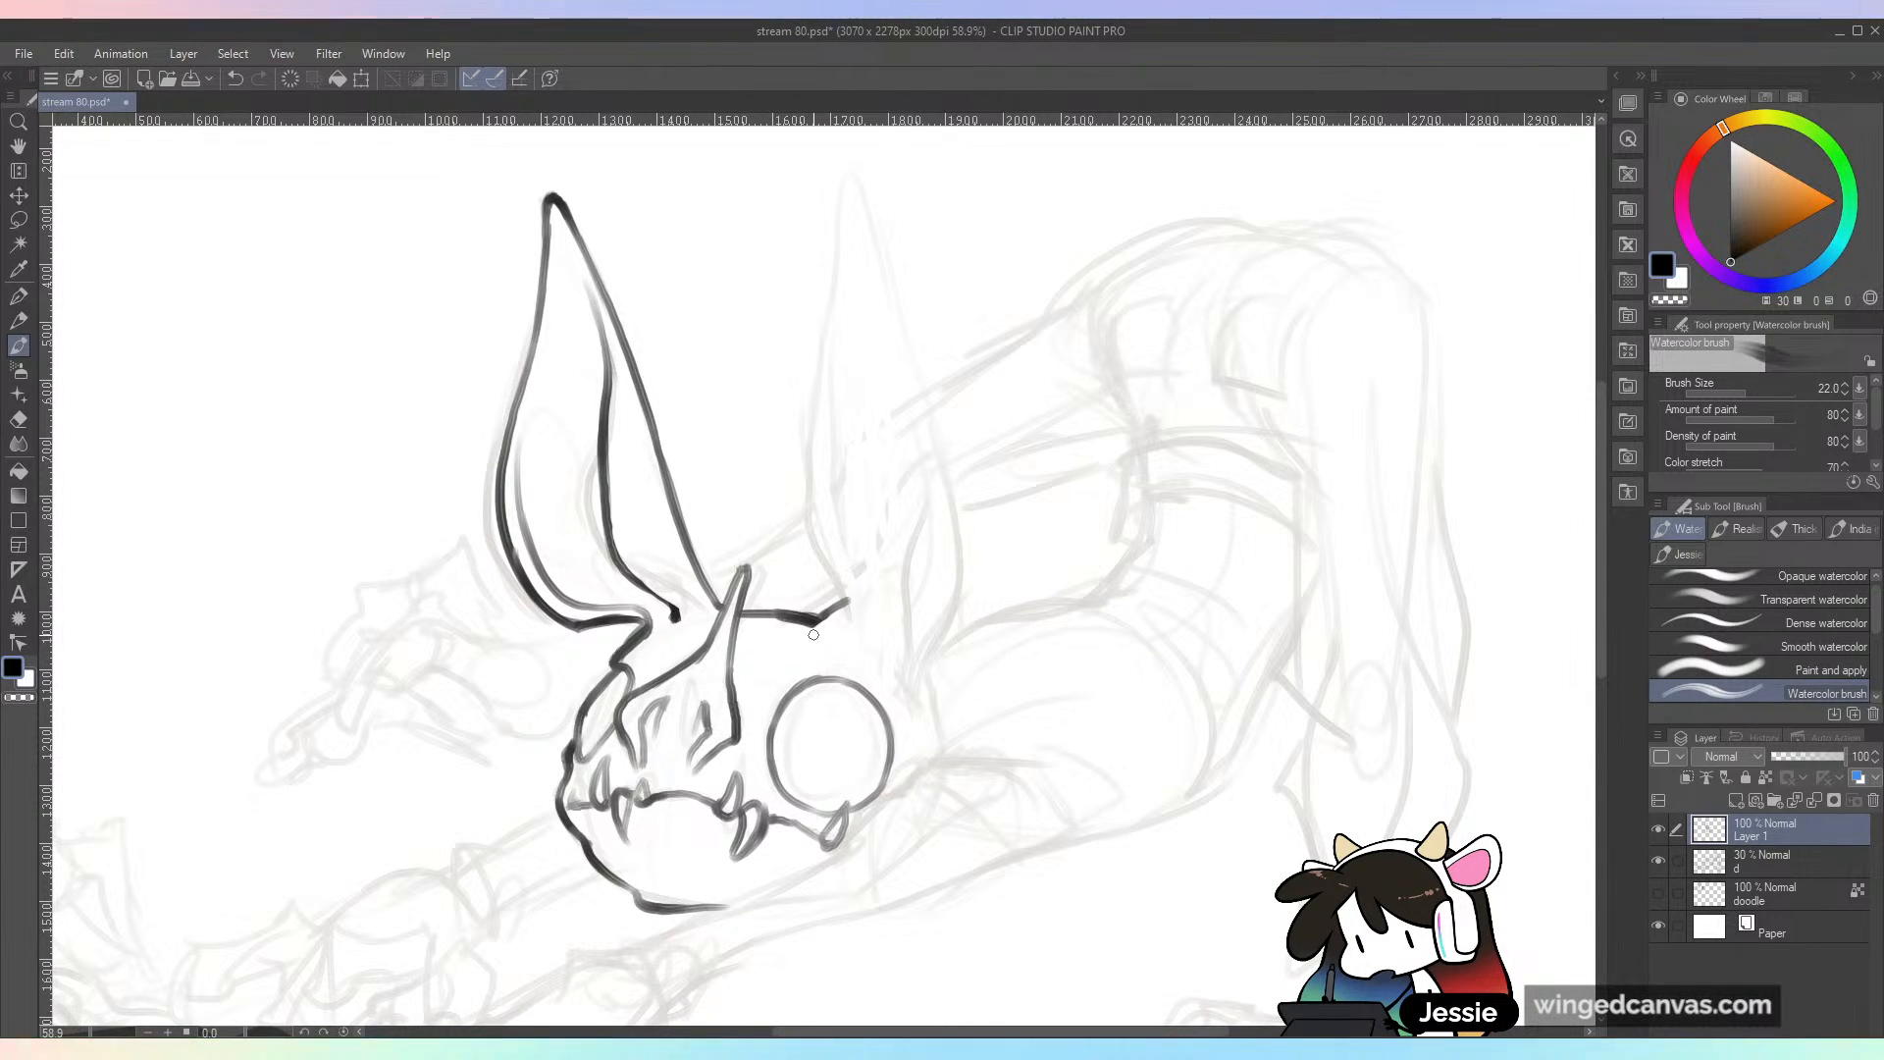
Step: Ink the front edge of the second ear from its tip to the skull, redoing the stroke's lower part
{"action": "scroll", "coordinate": [830, 619], "scroll_direction": "up", "scroll_amount": 1}
{"action": "mouse_move", "coordinate": [853, 238]}
{"action": "left_mouse_down"}
{"action": "mouse_move", "coordinate": [813, 389]}
{"action": "mouse_move", "coordinate": [830, 371]}
{"action": "mouse_move", "coordinate": [810, 573]}
{"action": "mouse_move", "coordinate": [808, 485]}
{"action": "mouse_move", "coordinate": [838, 660]}
{"action": "left_mouse_up"}
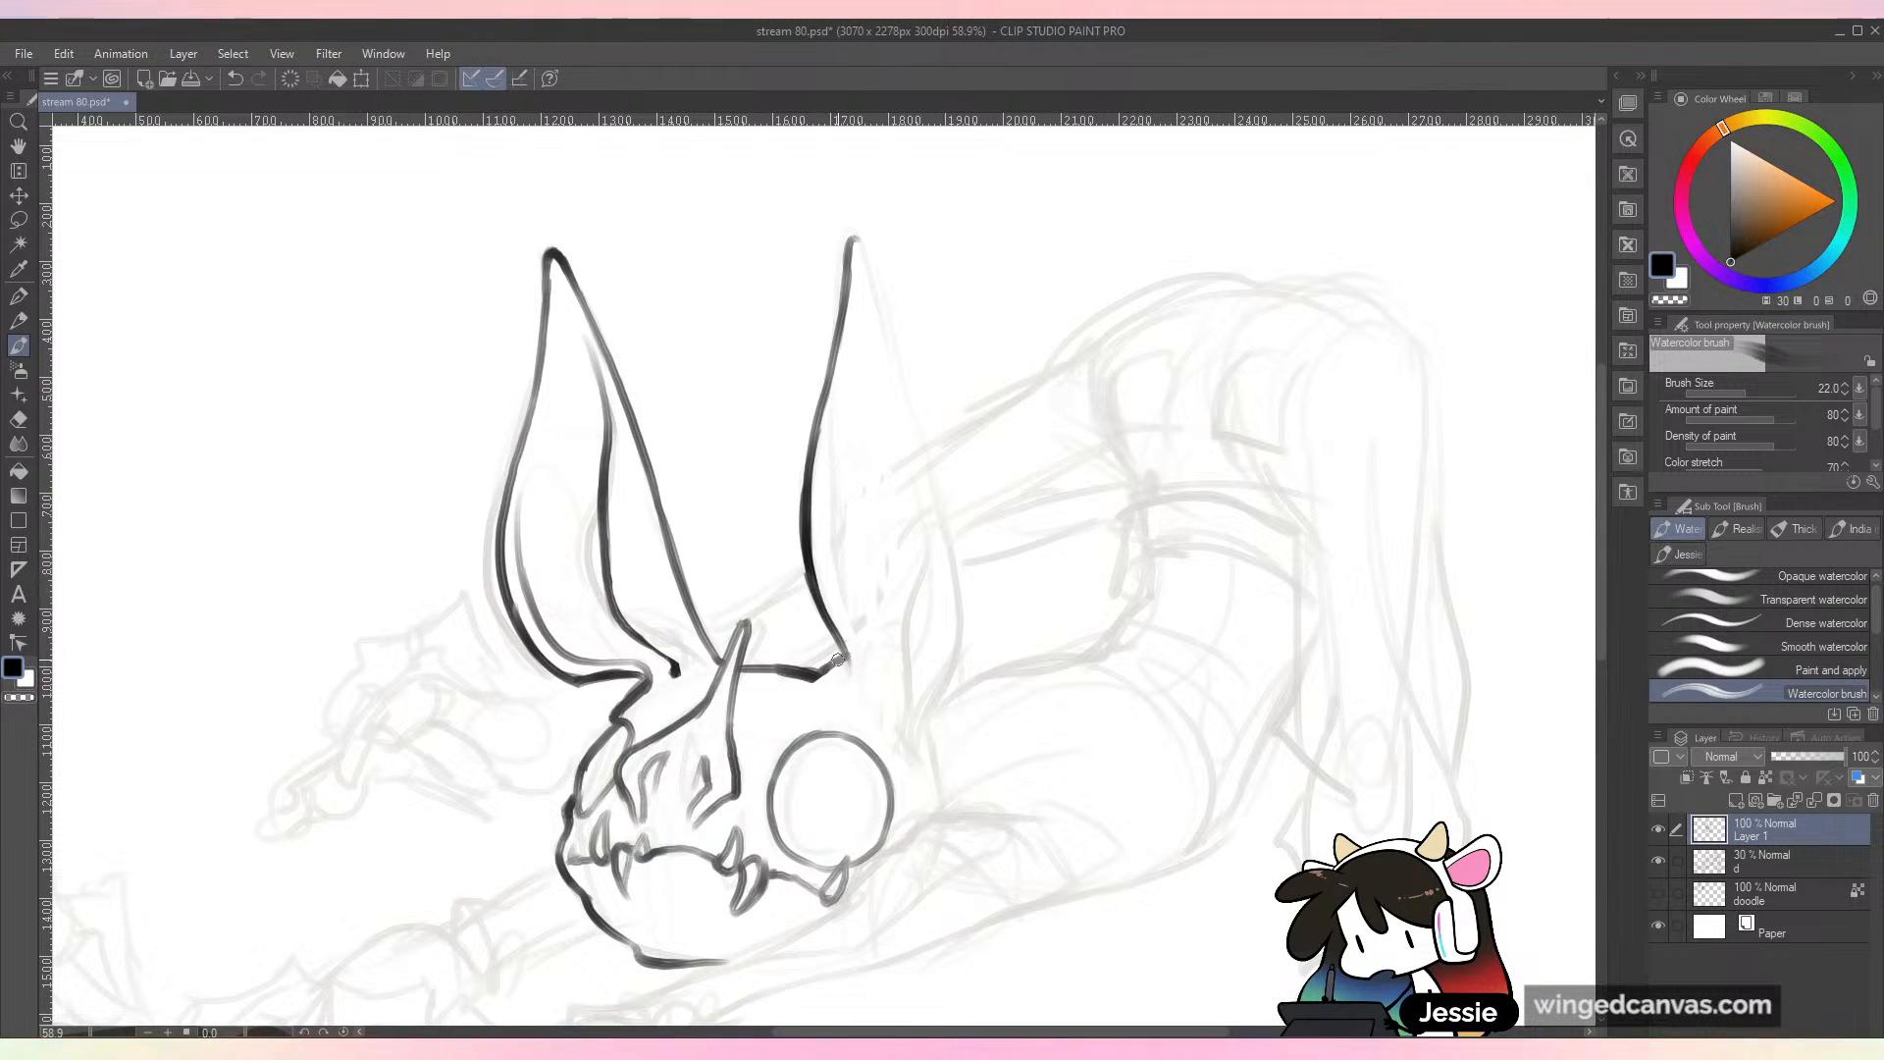
{"action": "key", "text": "ctrl+z"}
{"action": "key", "text": "ctrl+z"}
{"action": "left_click_drag", "start_coordinate": [808, 540], "coordinate": [845, 649]}
{"action": "left_click_drag", "start_coordinate": [815, 576], "coordinate": [850, 675]}
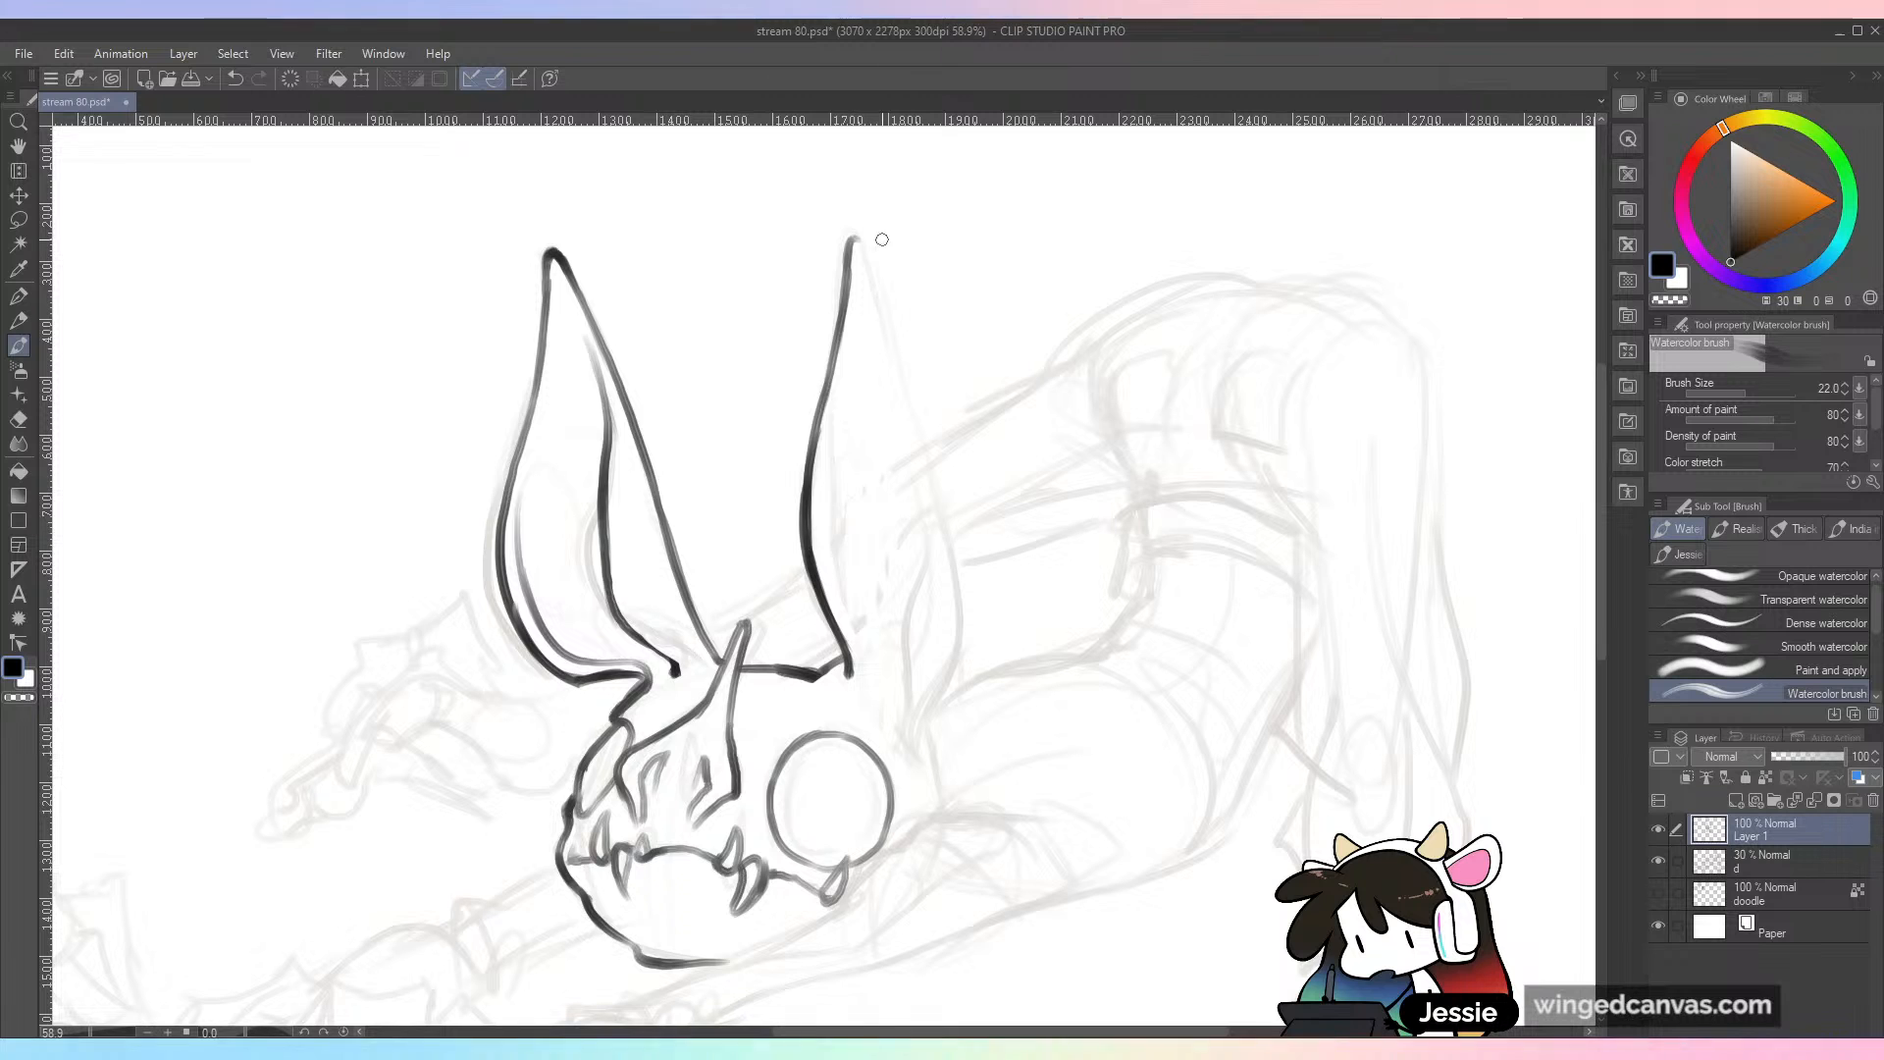
Step: Ink the back edge of the second ear from its tip down to the base behind the eye
{"action": "left_click_drag", "start_coordinate": [857, 243], "coordinate": [890, 343]}
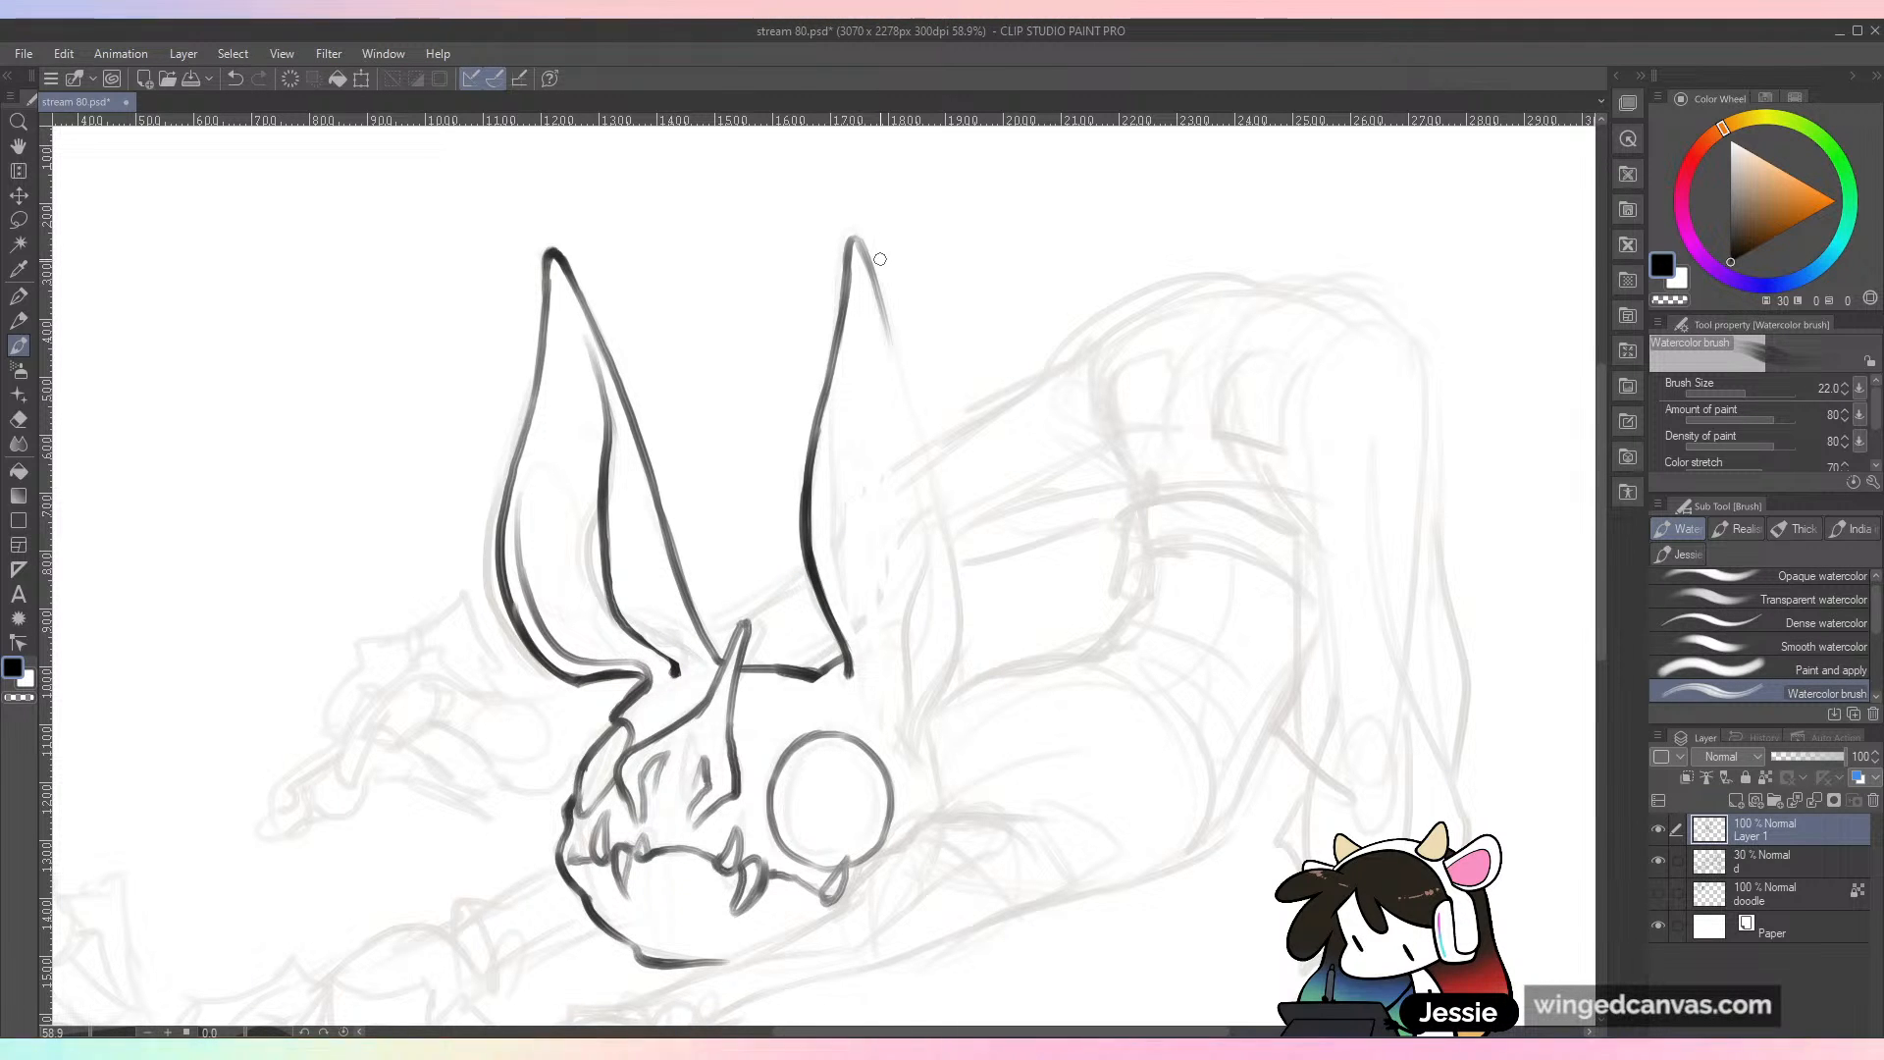
{"action": "mouse_move", "coordinate": [873, 279]}
{"action": "left_mouse_down"}
{"action": "mouse_move", "coordinate": [918, 437]}
{"action": "mouse_move", "coordinate": [792, 466]}
{"action": "left_mouse_up"}
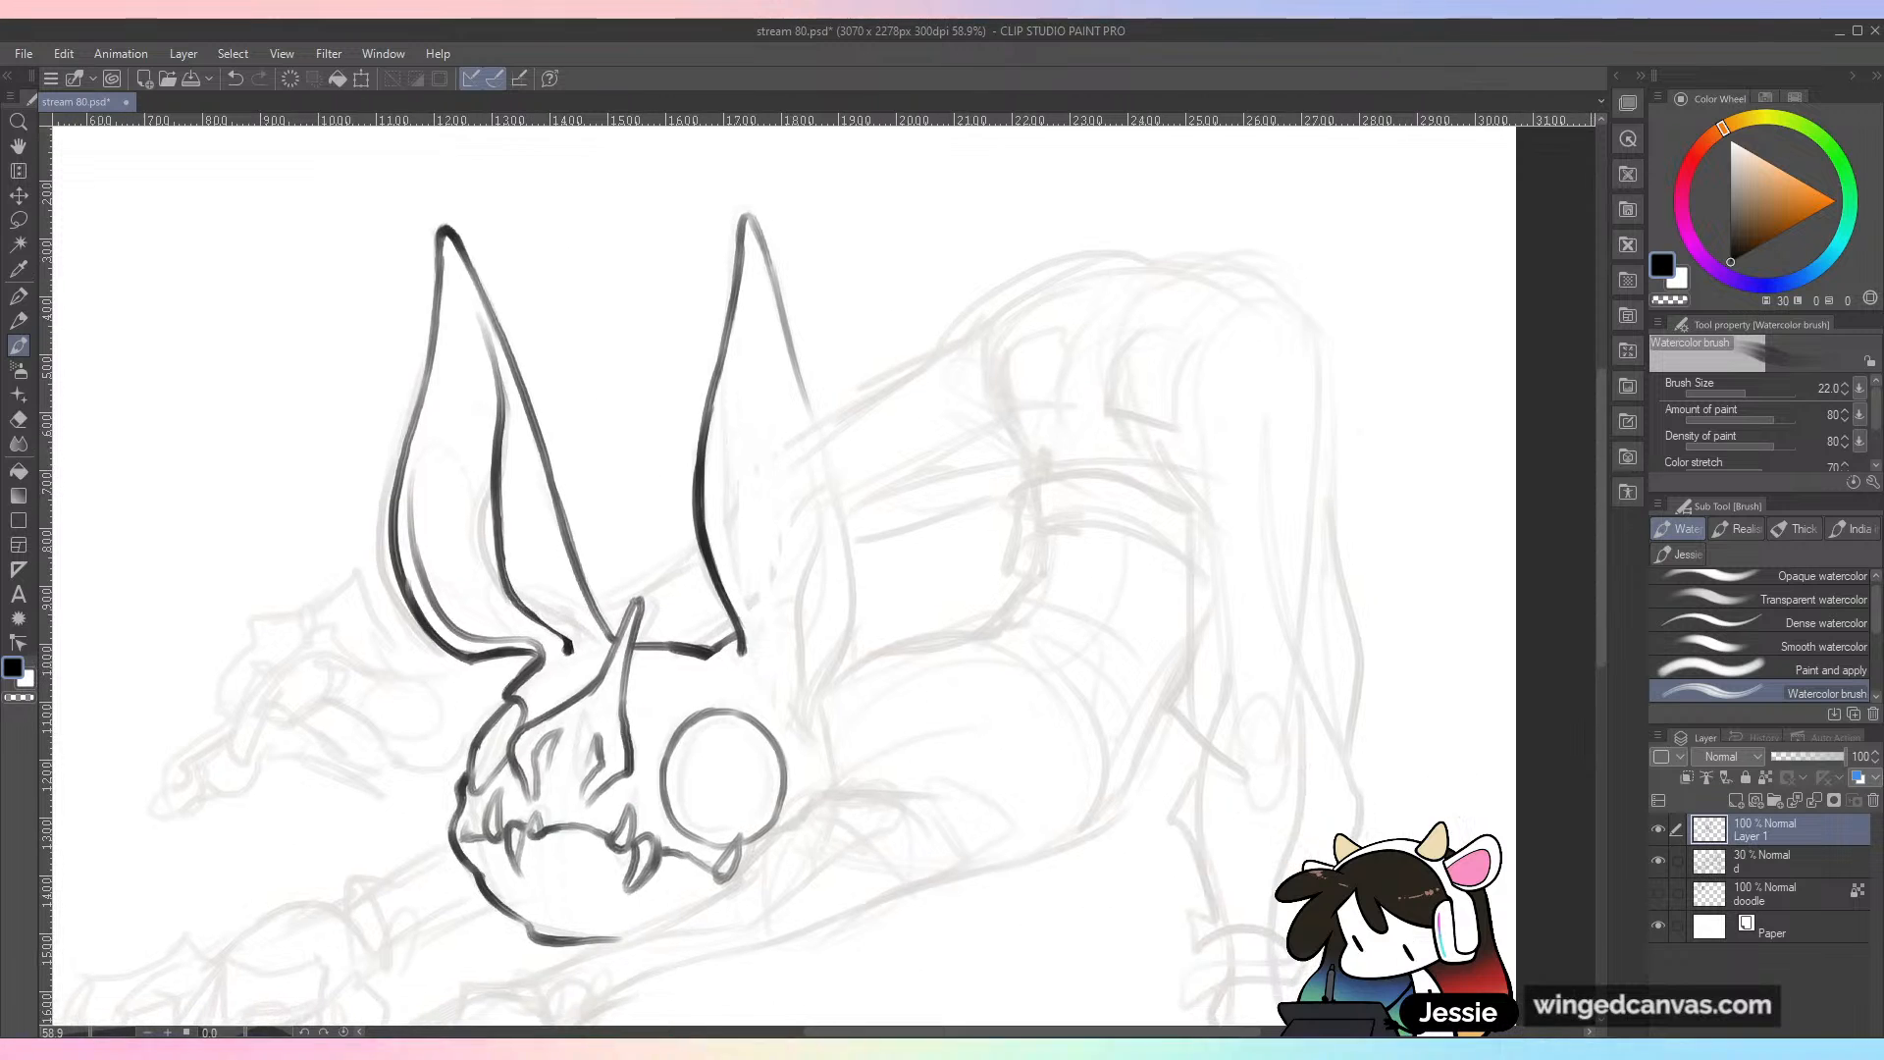
{"action": "left_click_drag", "start_coordinate": [784, 338], "coordinate": [849, 612]}
{"action": "mouse_move", "coordinate": [844, 518]}
{"action": "left_mouse_down"}
{"action": "mouse_move", "coordinate": [847, 602]}
{"action": "mouse_move", "coordinate": [806, 726]}
{"action": "left_mouse_up"}
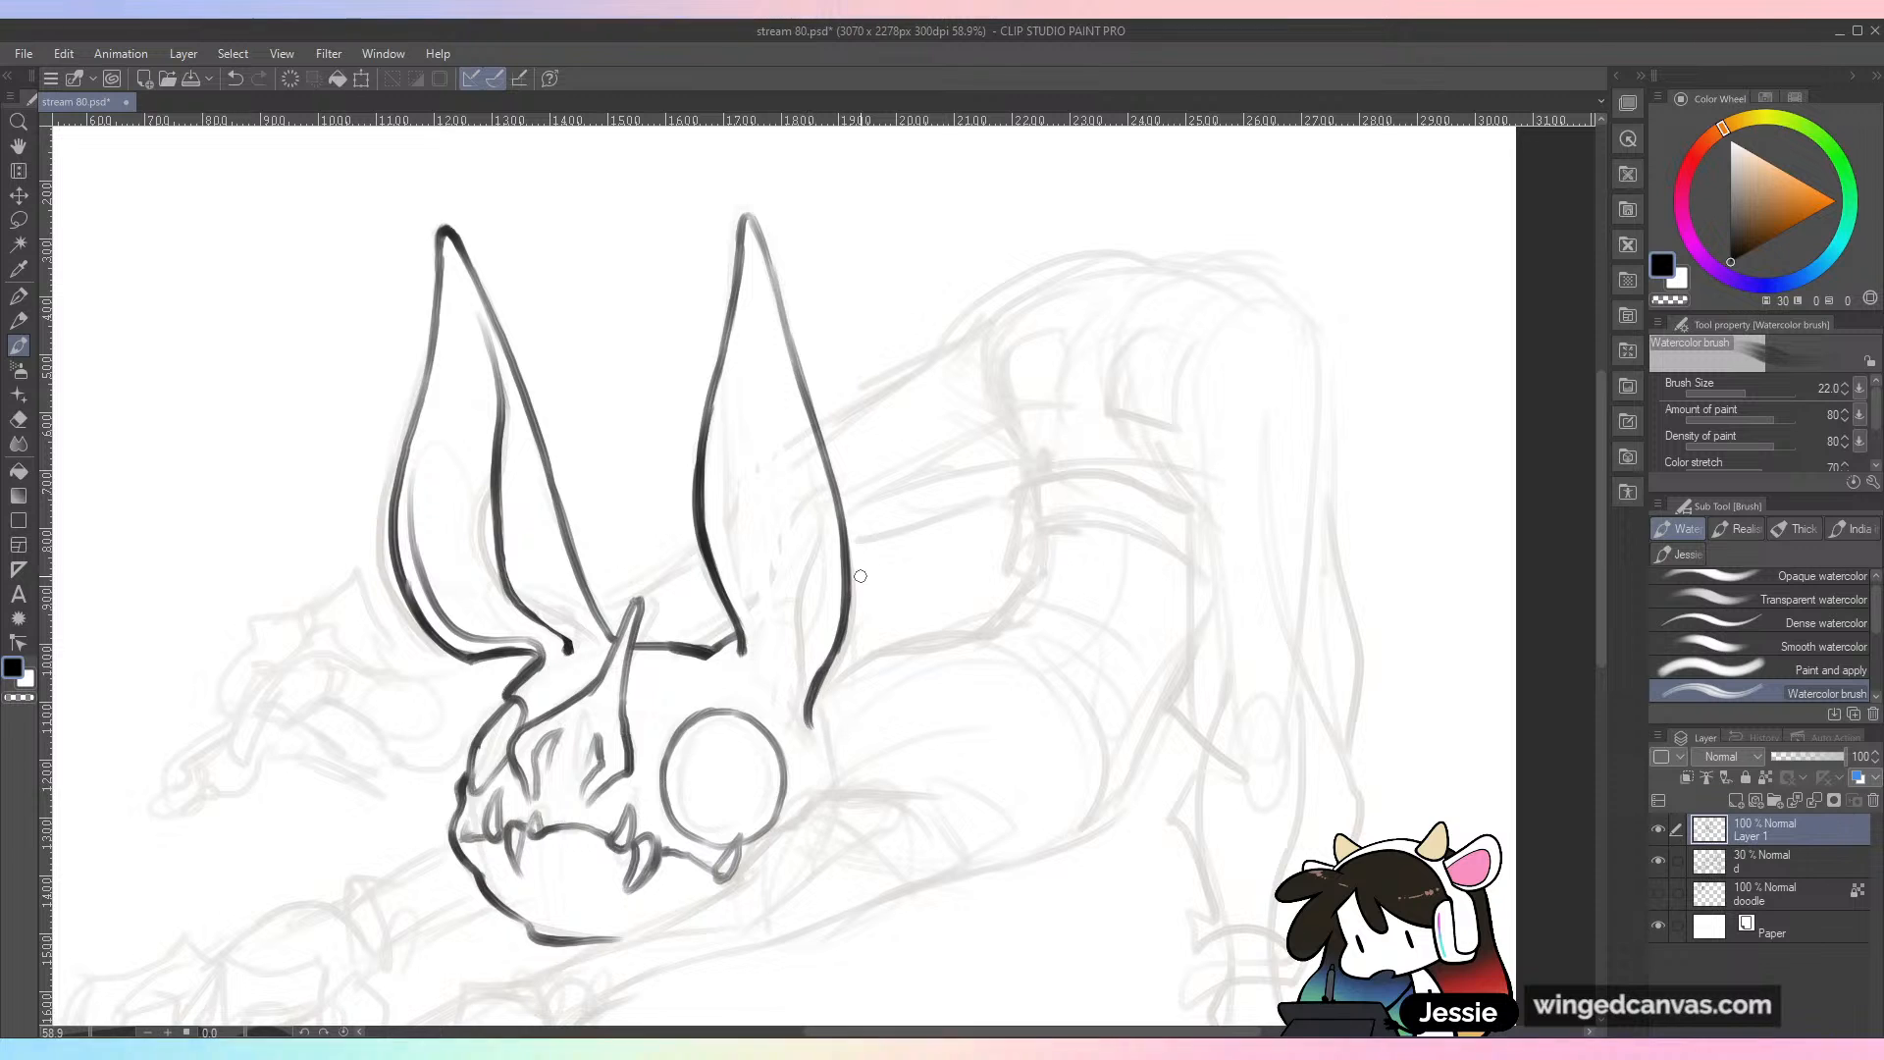
Step: Ink the inner contour lines along both edges of the second ear
{"action": "mouse_move", "coordinate": [726, 381]}
{"action": "left_mouse_down"}
{"action": "mouse_move", "coordinate": [720, 492]}
{"action": "mouse_move", "coordinate": [721, 428]}
{"action": "mouse_move", "coordinate": [717, 467]}
{"action": "mouse_move", "coordinate": [748, 652]}
{"action": "left_mouse_up"}
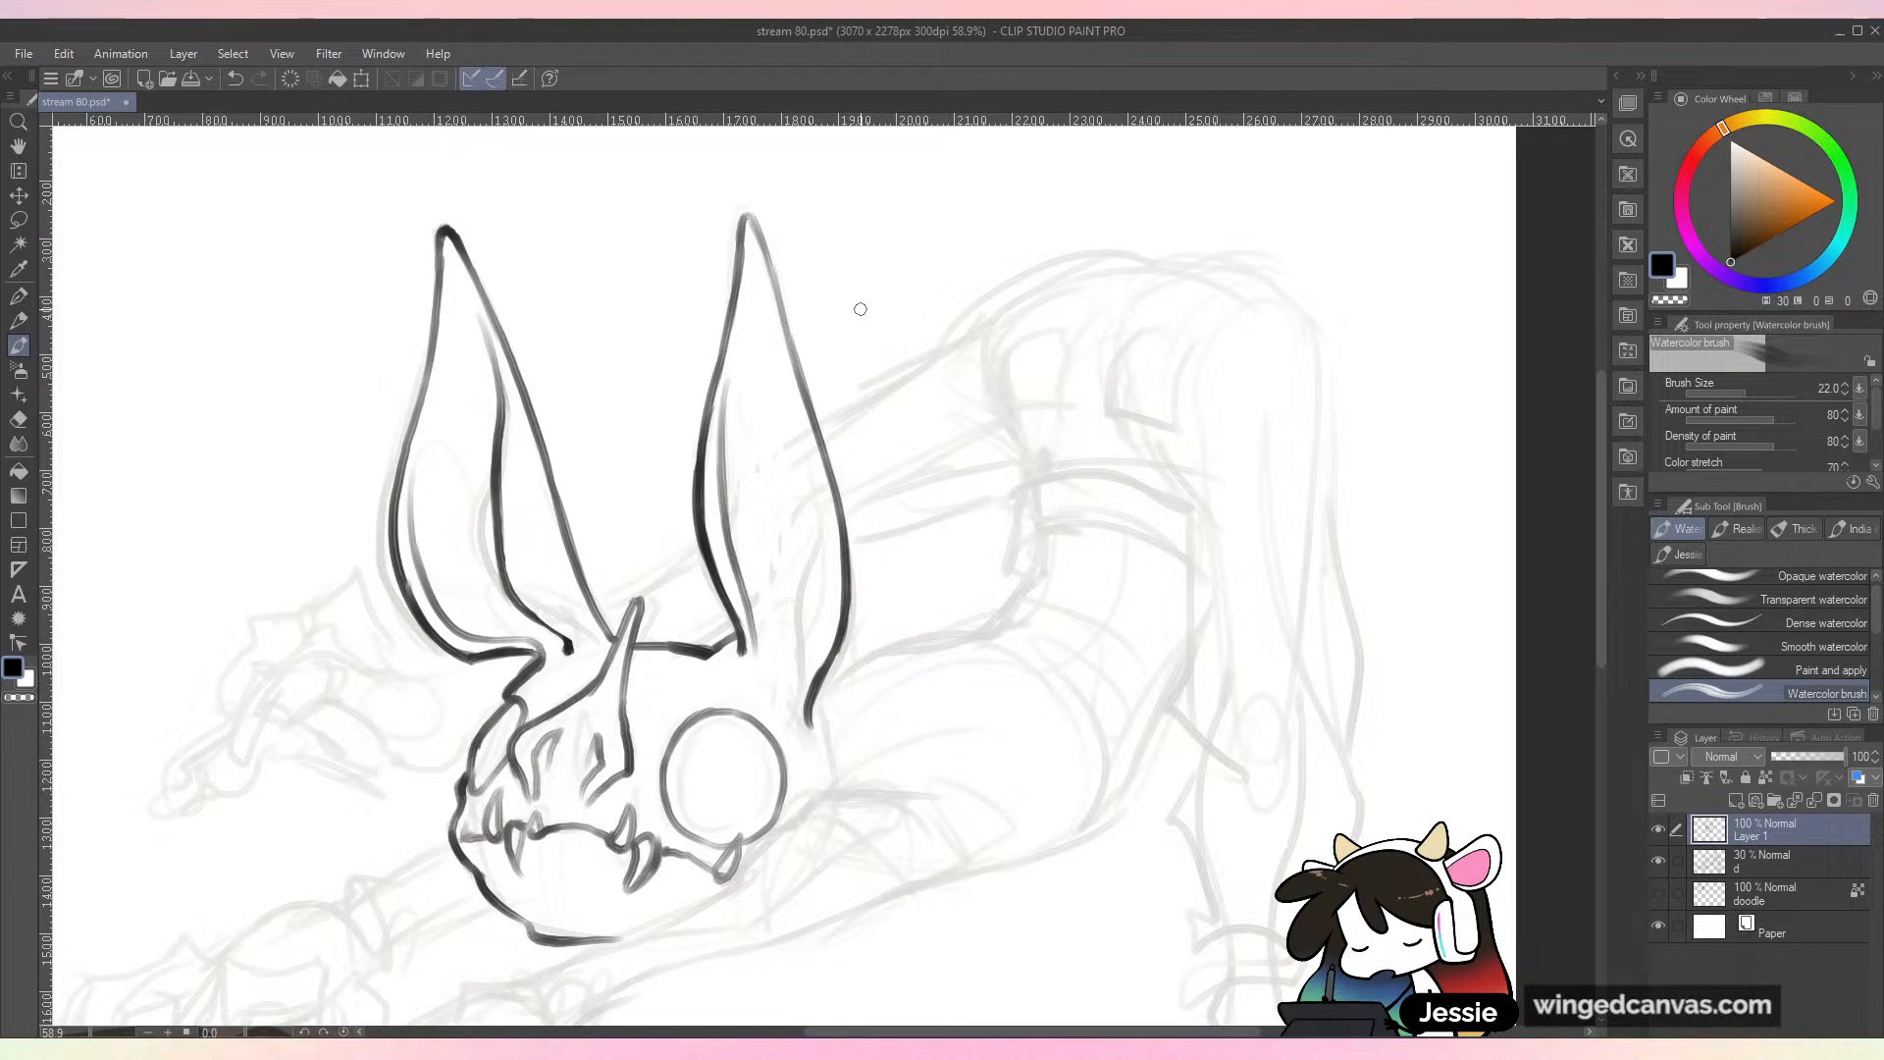
{"action": "mouse_move", "coordinate": [803, 417]}
{"action": "left_mouse_down"}
{"action": "mouse_move", "coordinate": [820, 535]}
{"action": "mouse_move", "coordinate": [785, 709]}
{"action": "left_mouse_up"}
{"action": "key", "text": "ctrl+z"}
{"action": "key", "text": "ctrl+z"}
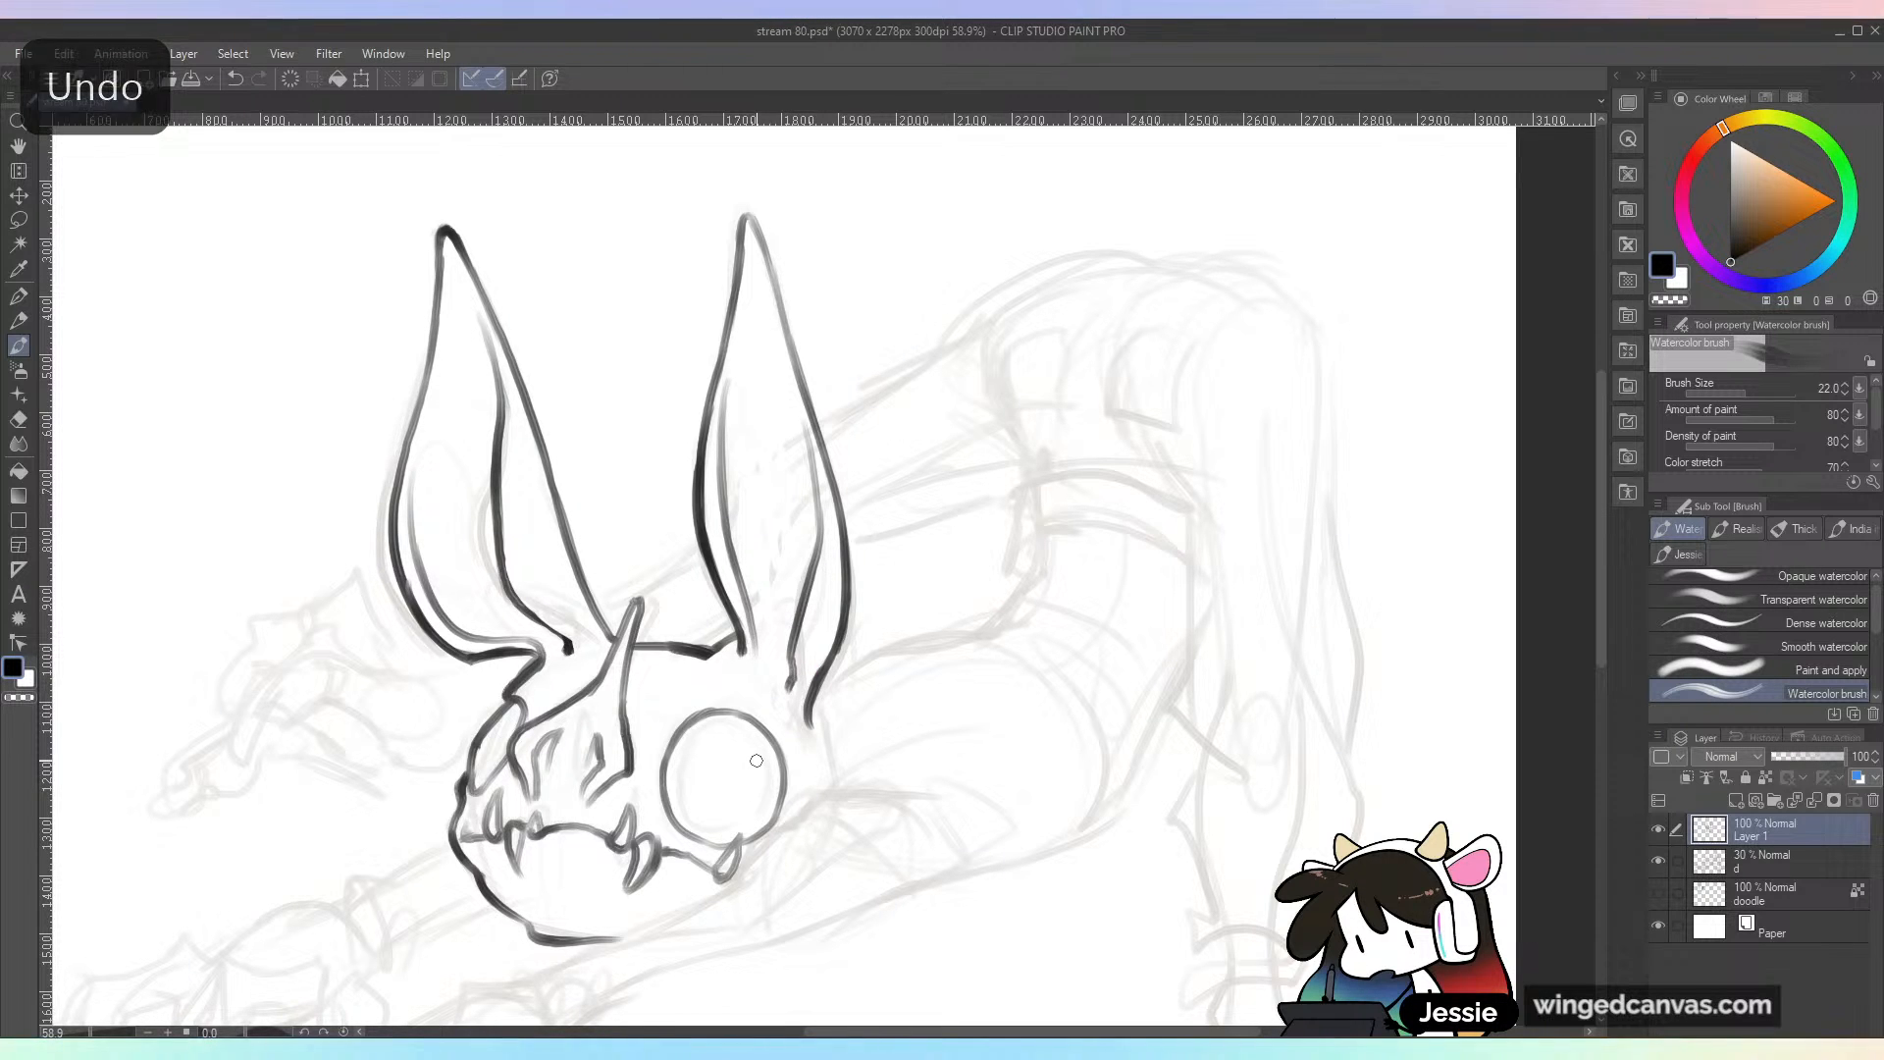
{"action": "left_click_drag", "start_coordinate": [756, 760], "coordinate": [843, 662]}
{"action": "left_click_drag", "start_coordinate": [878, 561], "coordinate": [872, 596]}
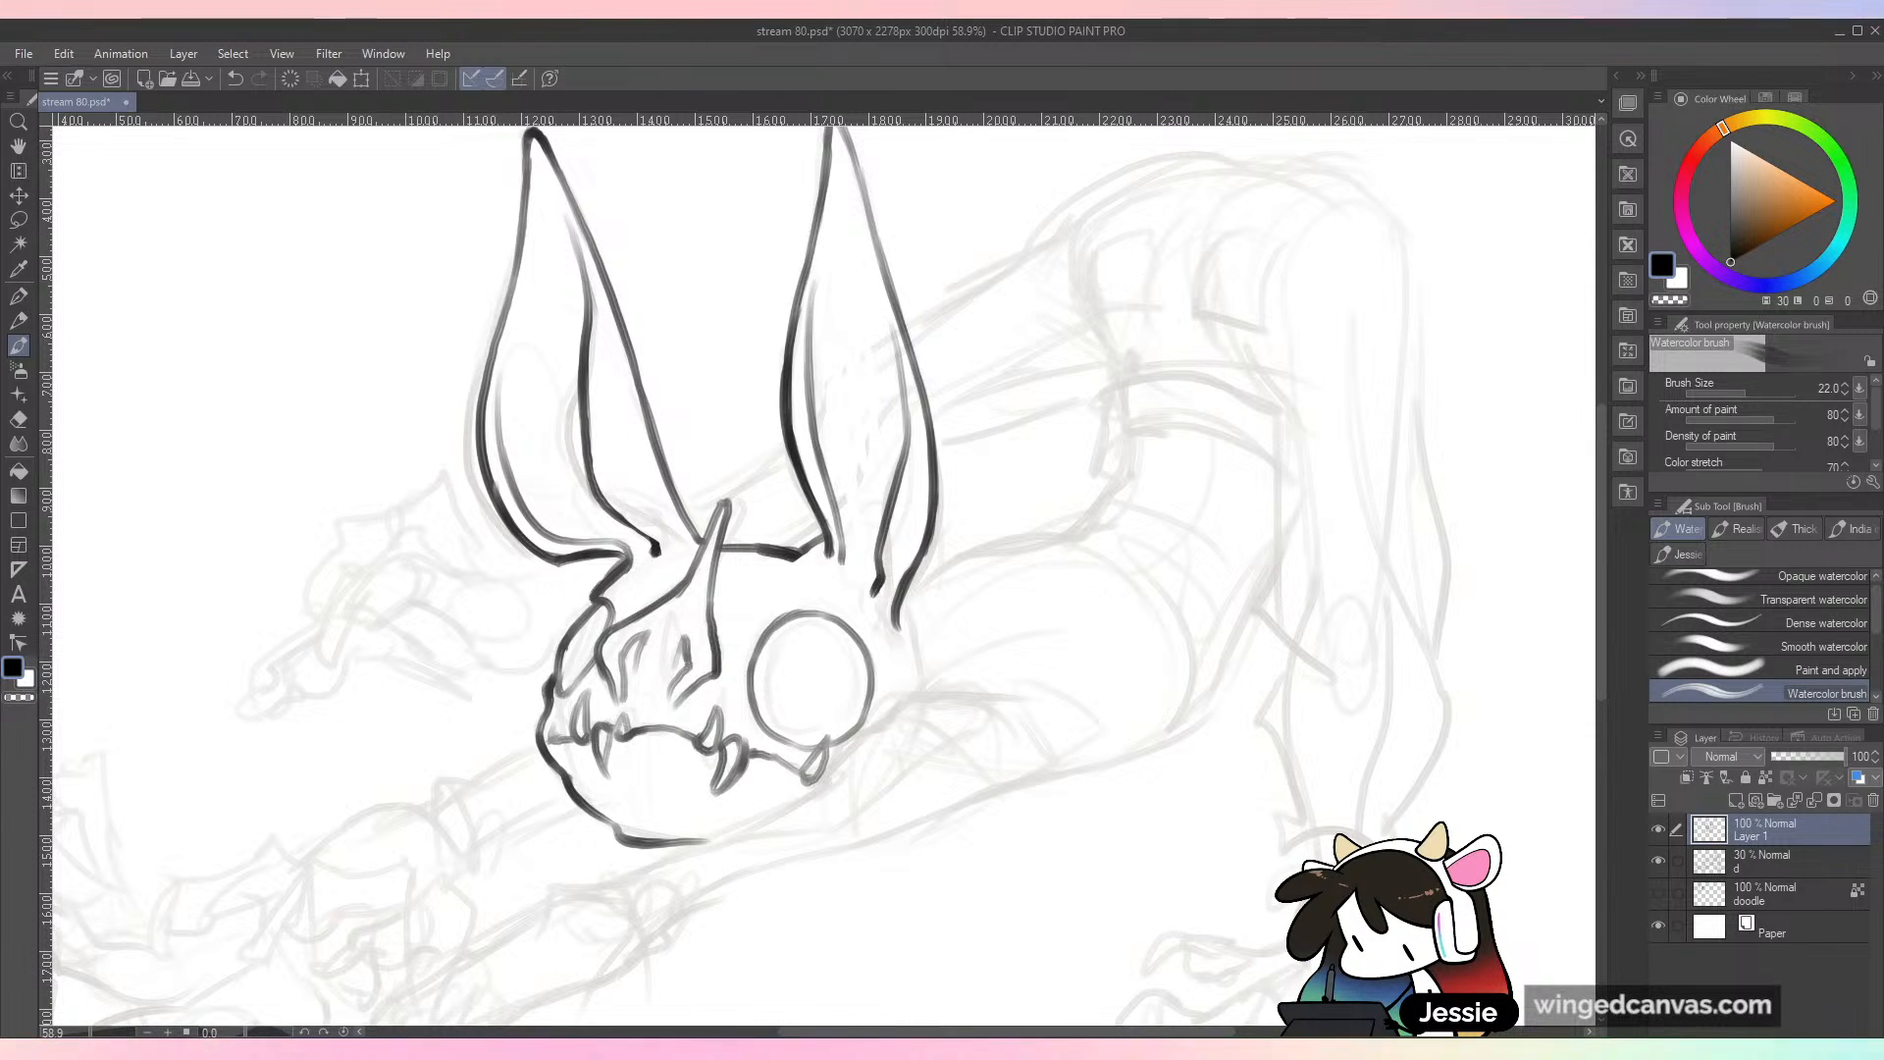
Step: Remove the stray stroke below the creature's body and save the drawing
{"action": "scroll", "coordinate": [957, 623], "scroll_direction": "down", "scroll_amount": 1}
{"action": "left_click_drag", "start_coordinate": [942, 628], "coordinate": [966, 486]}
{"action": "left_click_drag", "start_coordinate": [997, 654], "coordinate": [1050, 768]}
{"action": "left_click_drag", "start_coordinate": [1050, 769], "coordinate": [1070, 794]}
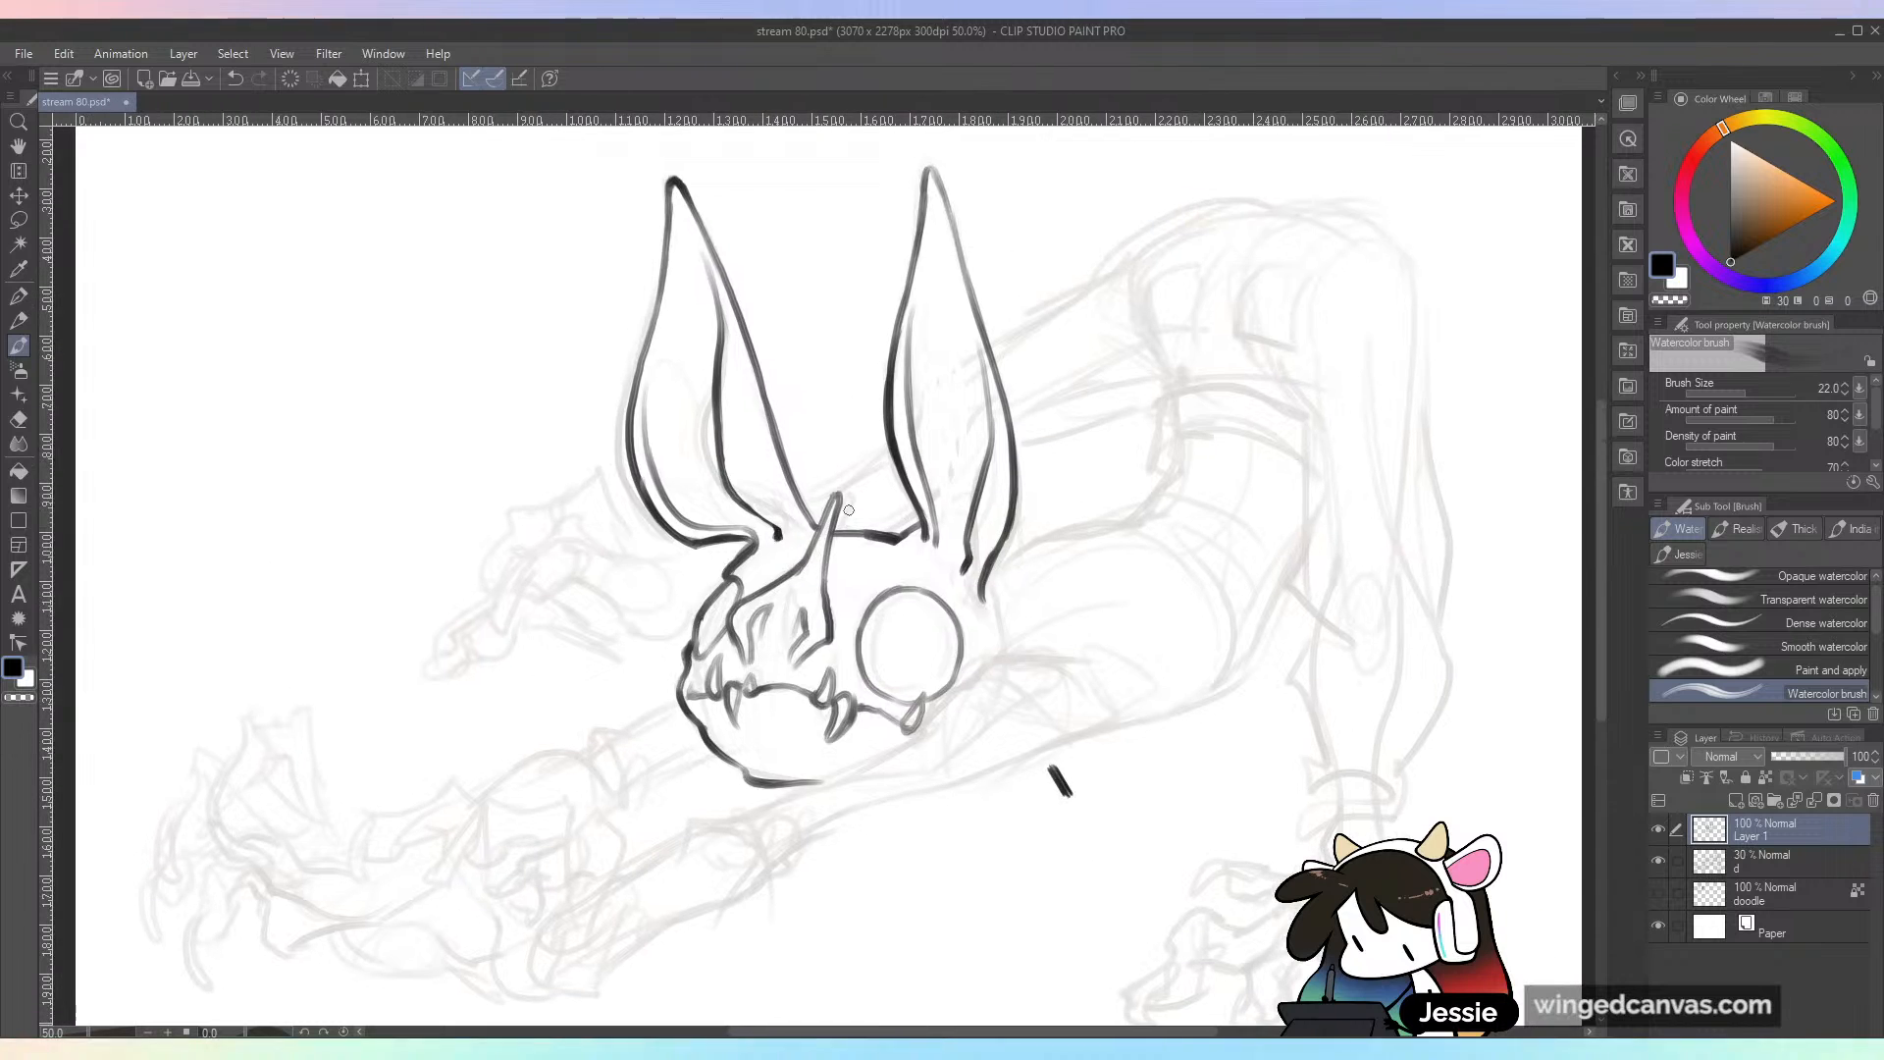
{"action": "key", "text": "ctrl+z"}
{"action": "key", "text": "ctrl+plus"}
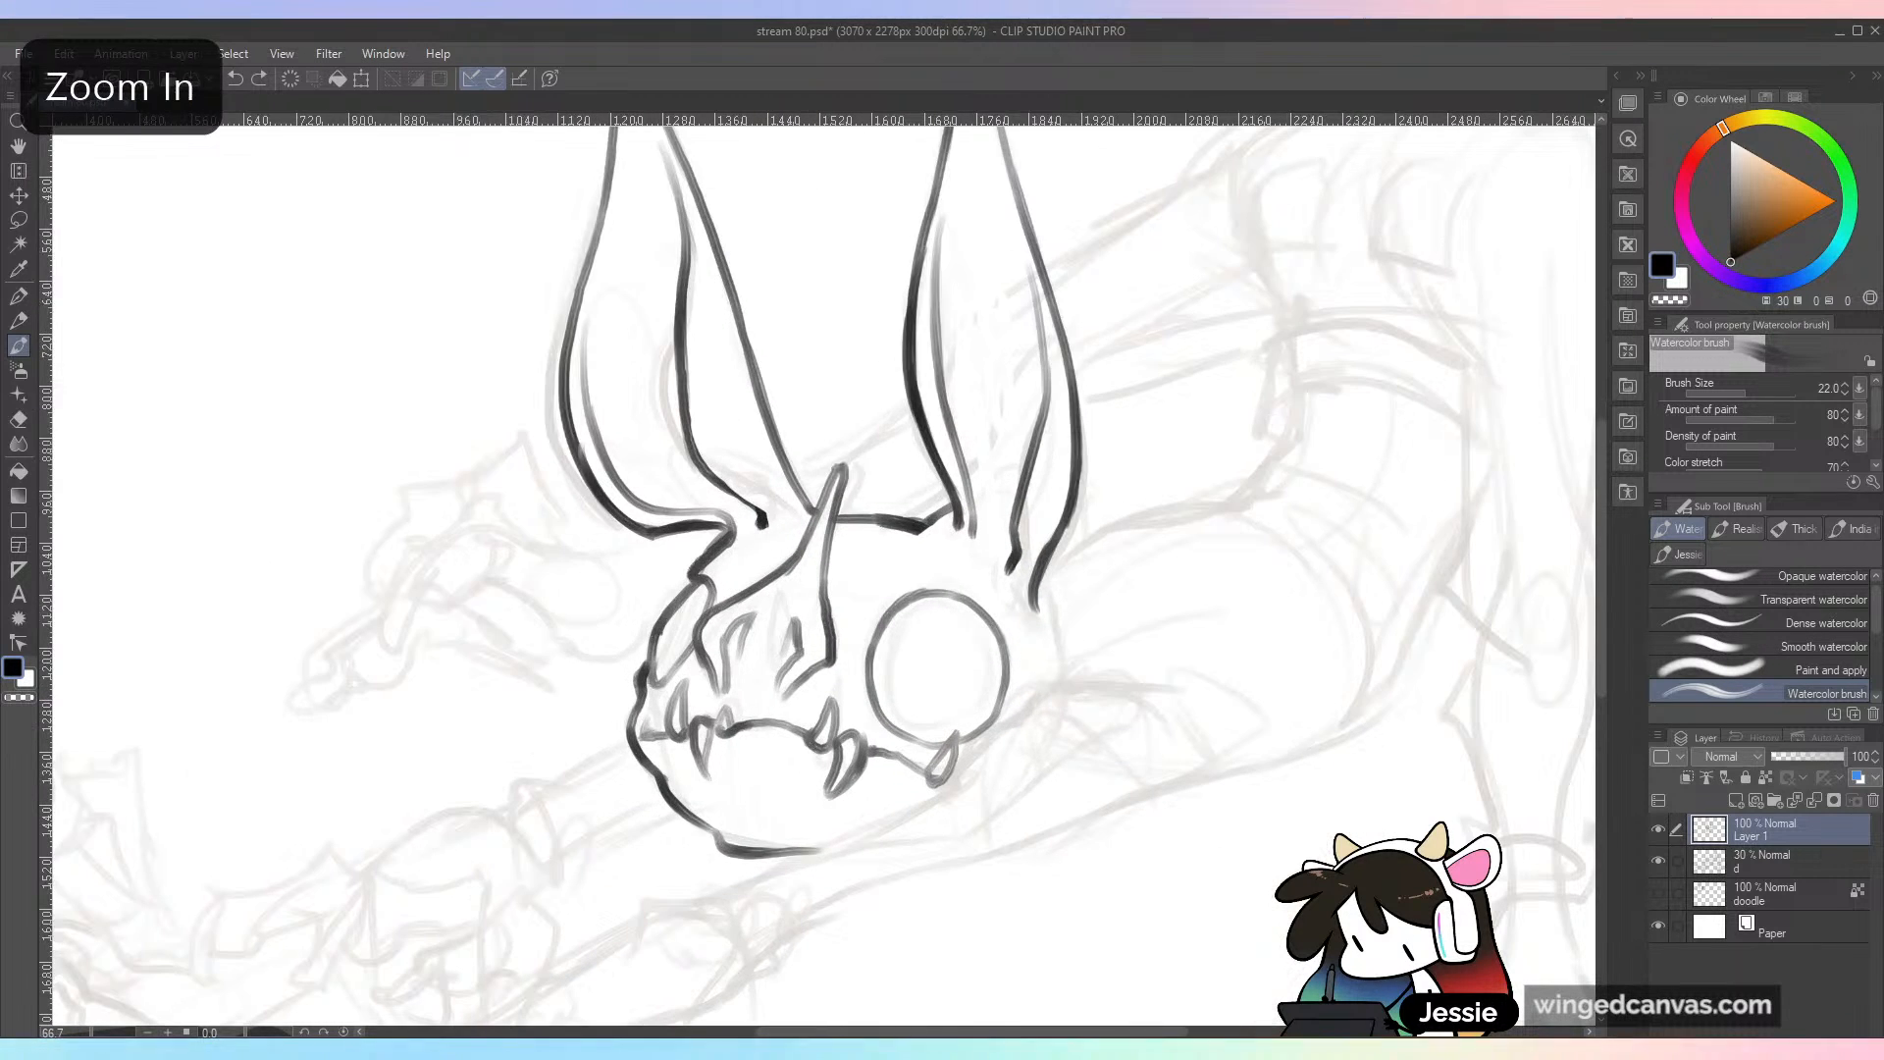
{"action": "left_click_drag", "start_coordinate": [1101, 684], "coordinate": [1062, 577]}
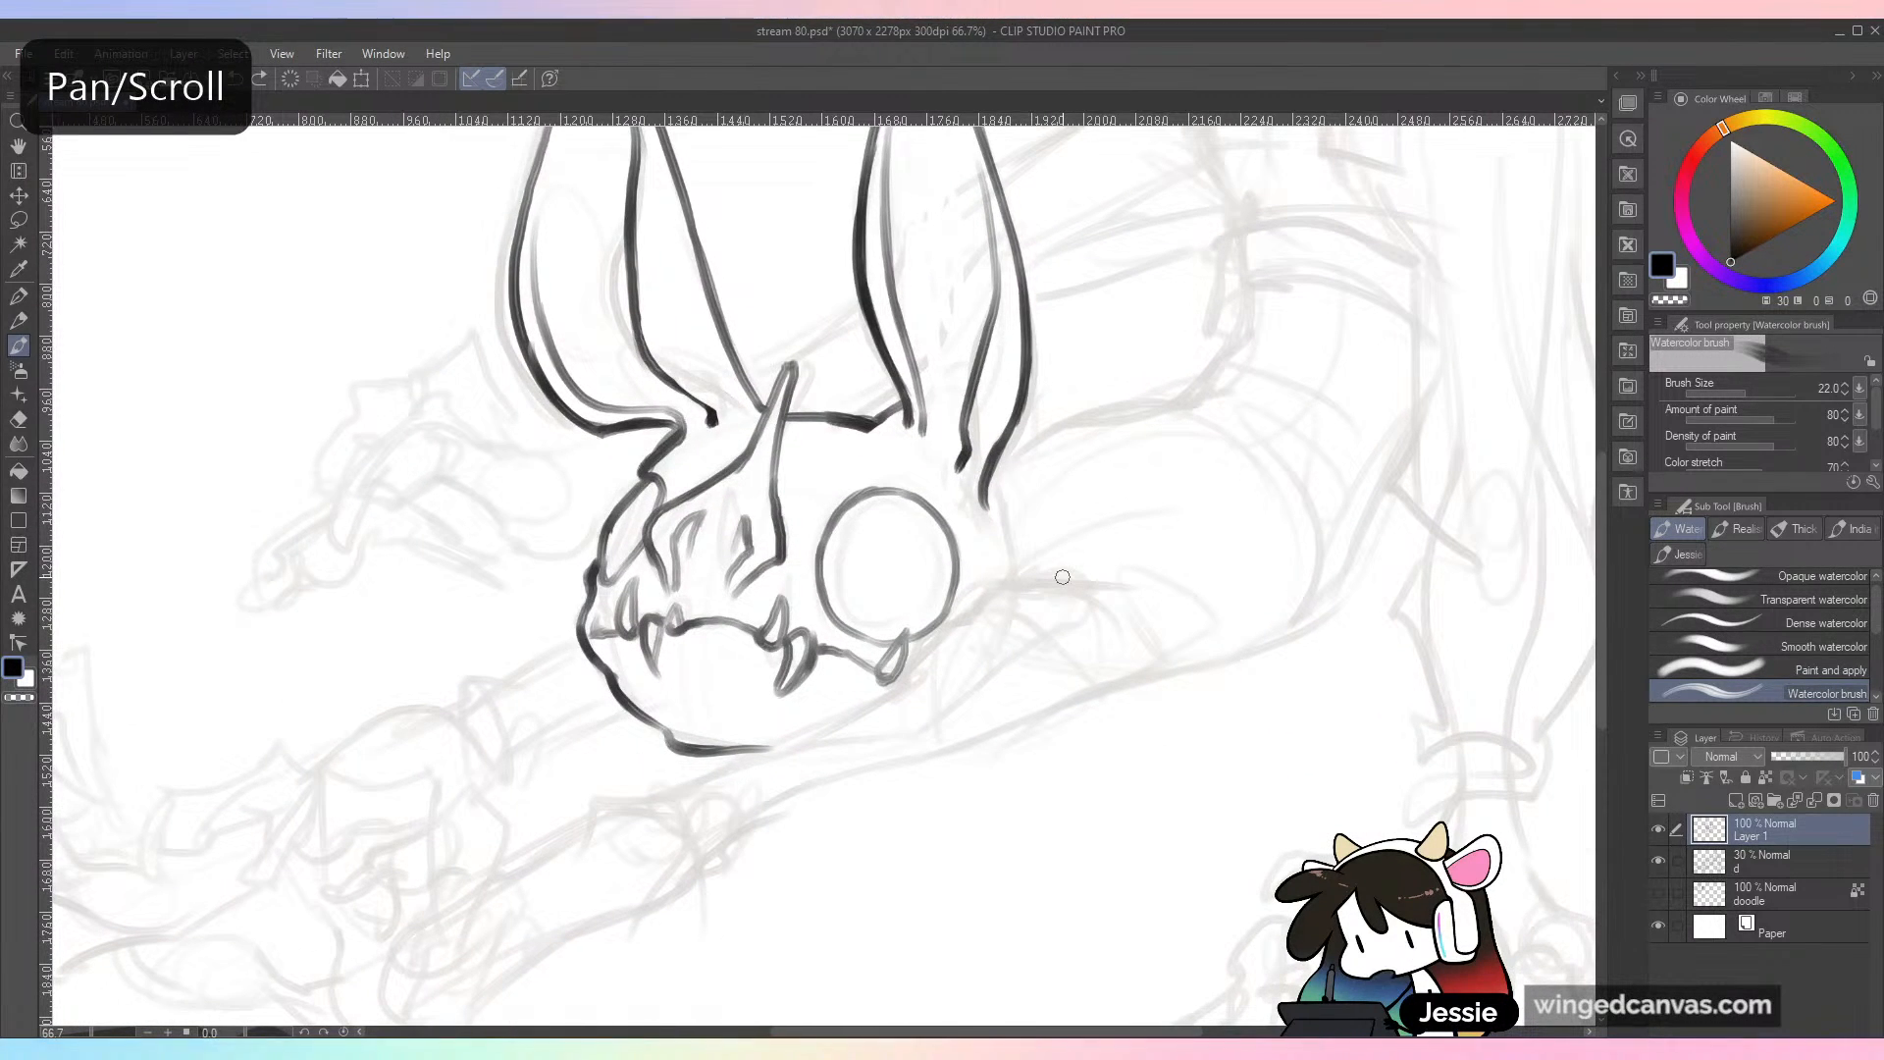
{"action": "key", "text": "ctrl+plus"}
{"action": "key", "text": "ctrl+minus"}
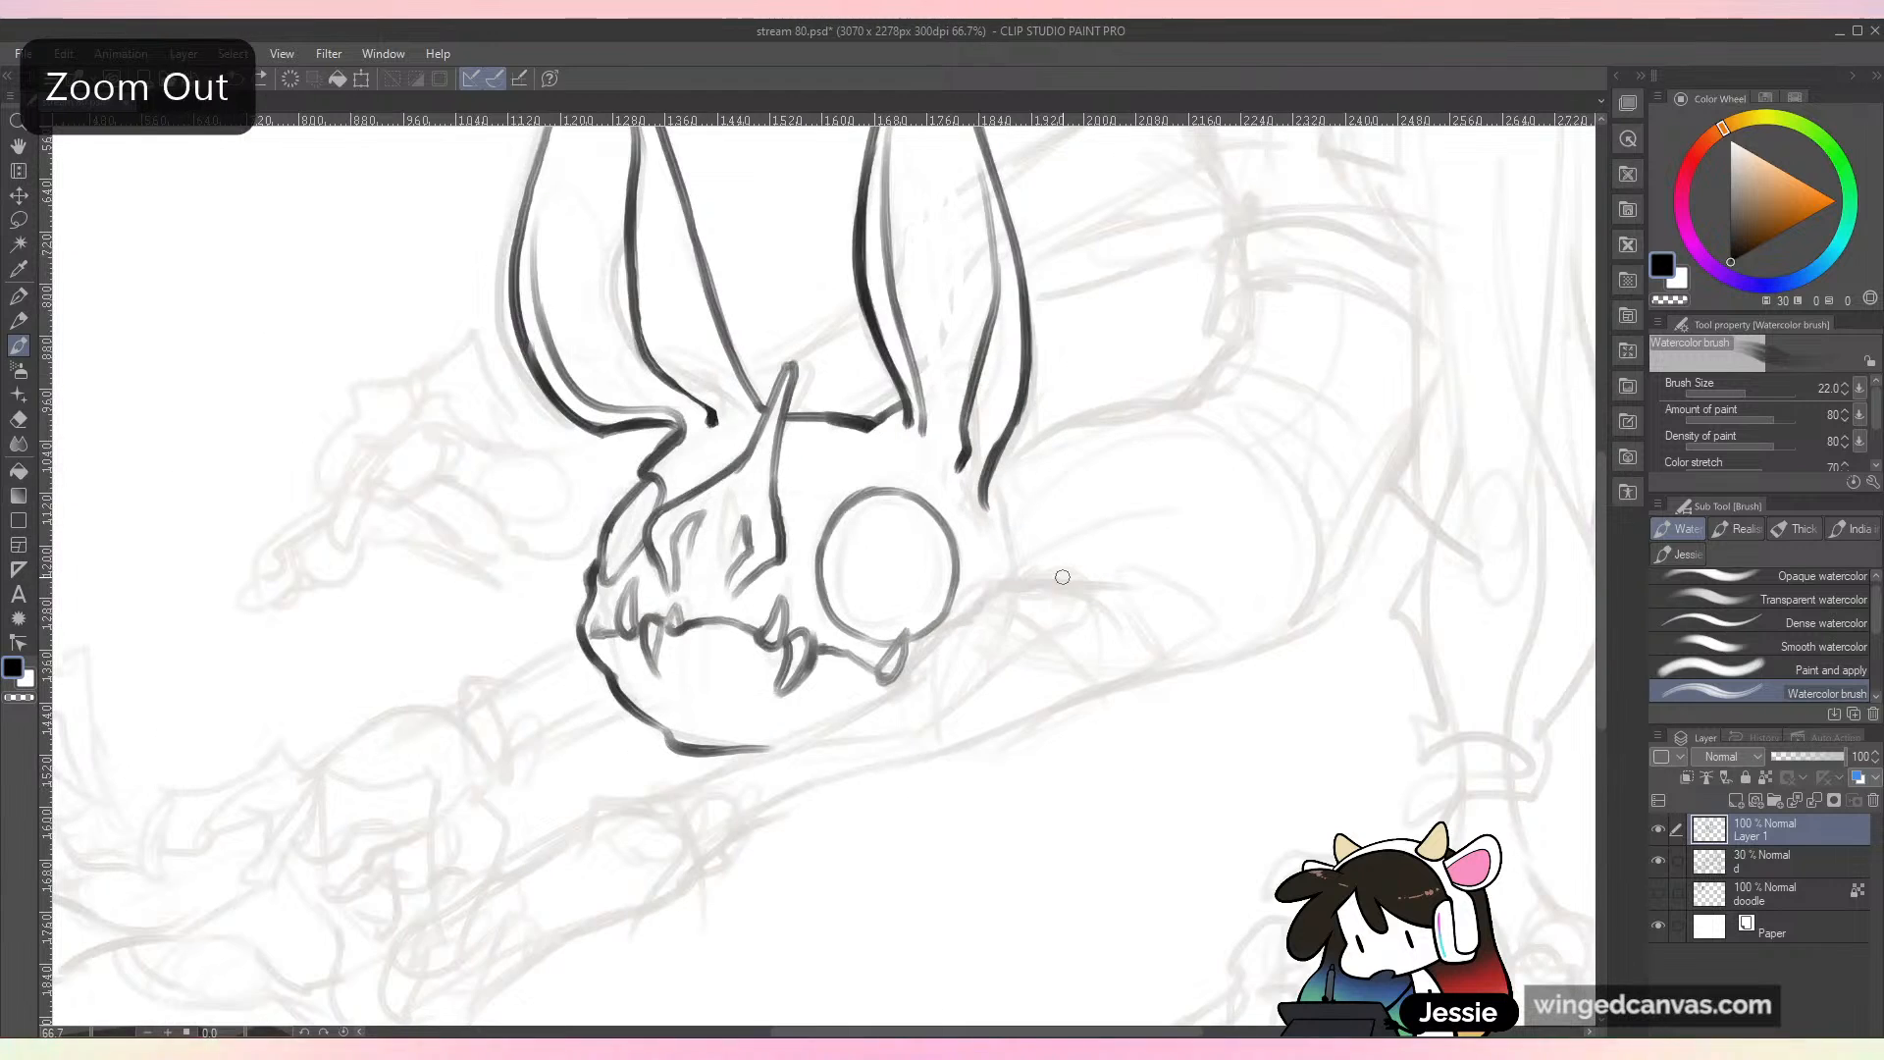
{"action": "key", "text": "ctrl+s"}
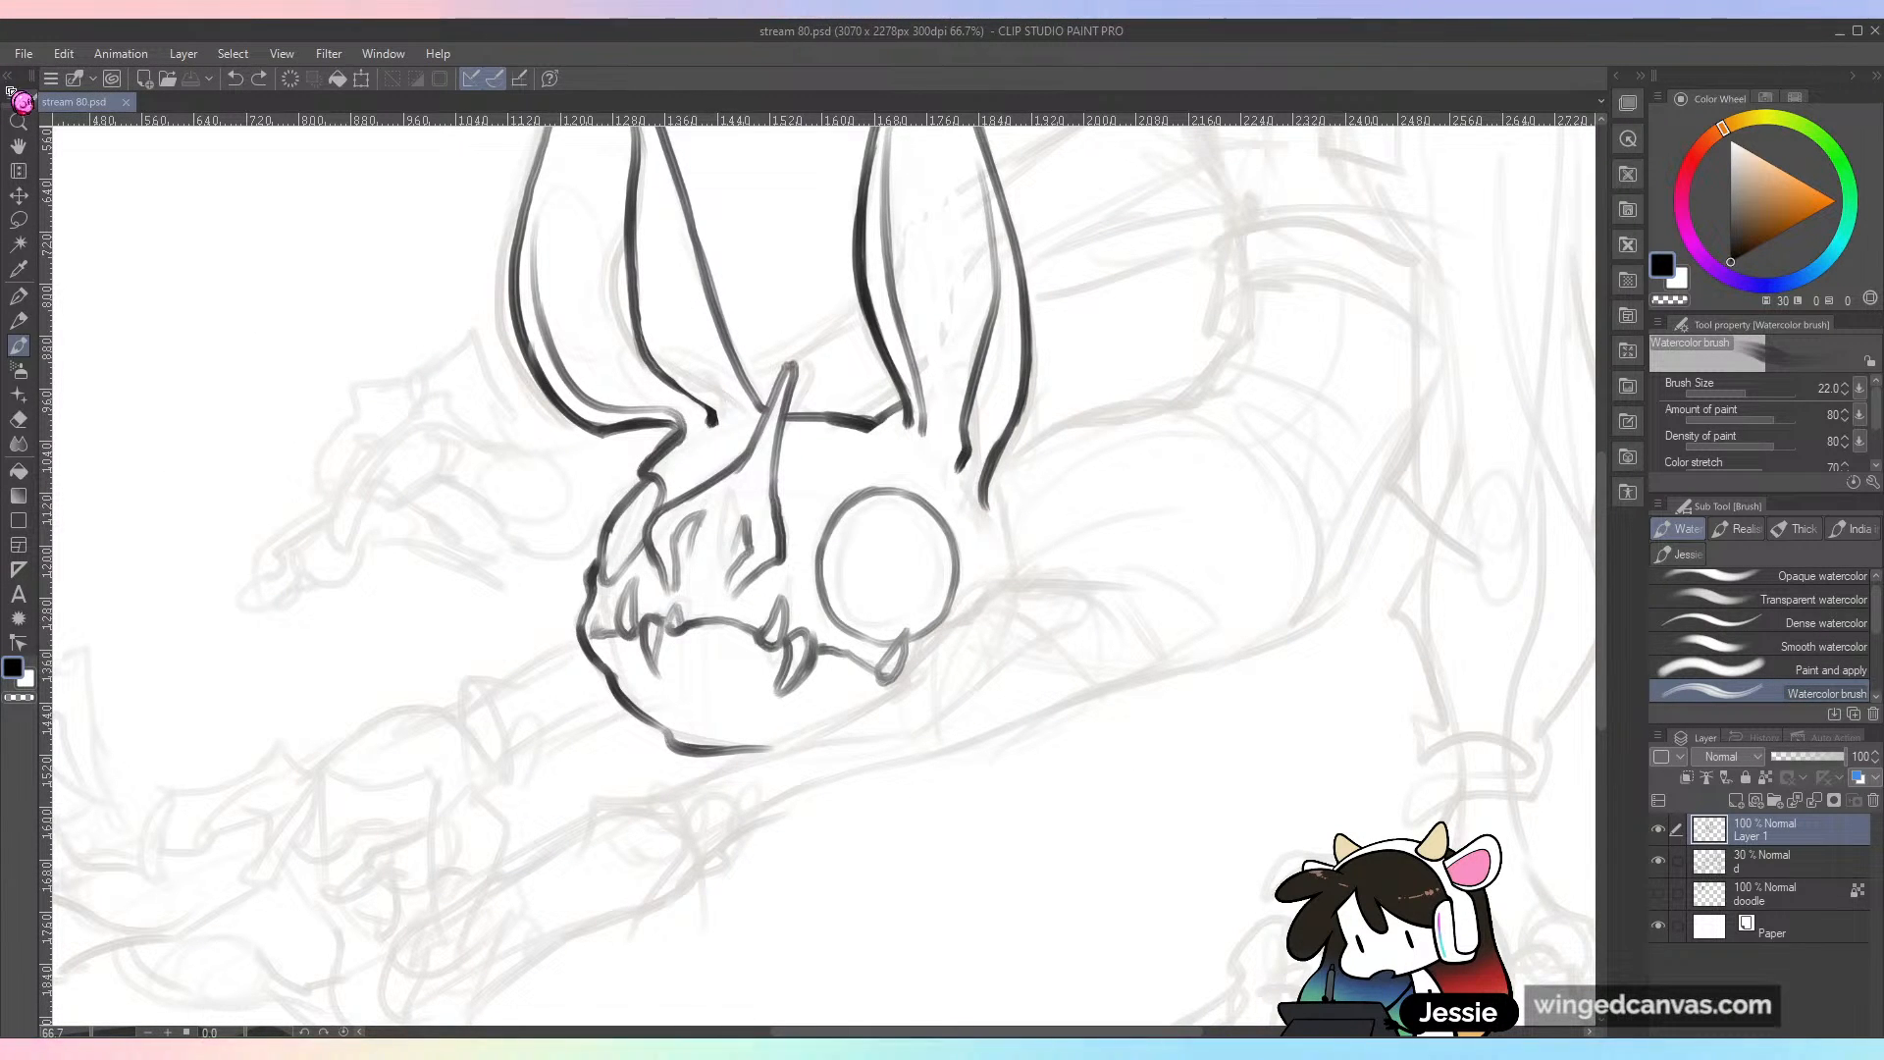
Step: Open Sketch Dump 506-5.jpg, examine its line work and shading, and close it without saving changes
{"action": "left_click", "coordinate": [27, 54]}
{"action": "left_click", "coordinate": [56, 129]}
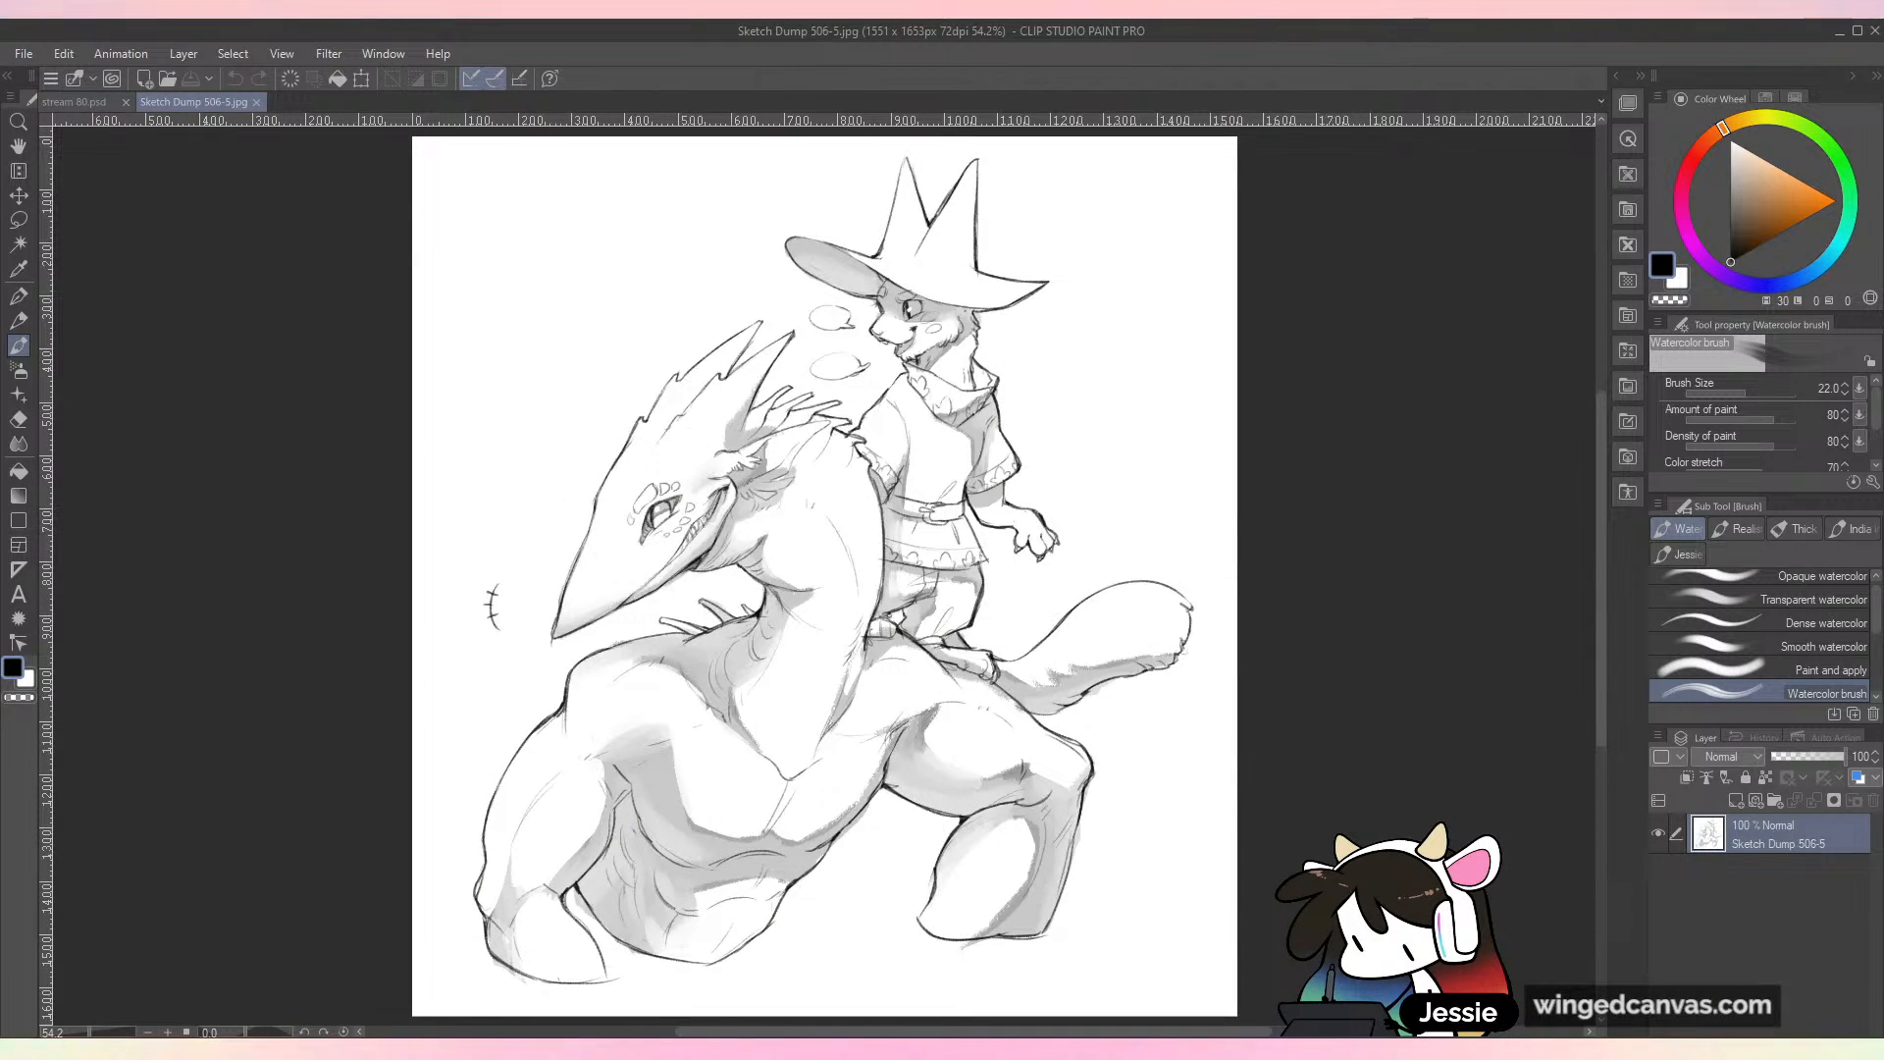
{"action": "mouse_move", "coordinate": [824, 576]}
{"action": "left_mouse_down"}
{"action": "mouse_move", "coordinate": [815, 494]}
{"action": "mouse_move", "coordinate": [837, 629]}
{"action": "mouse_move", "coordinate": [812, 563]}
{"action": "left_mouse_up"}
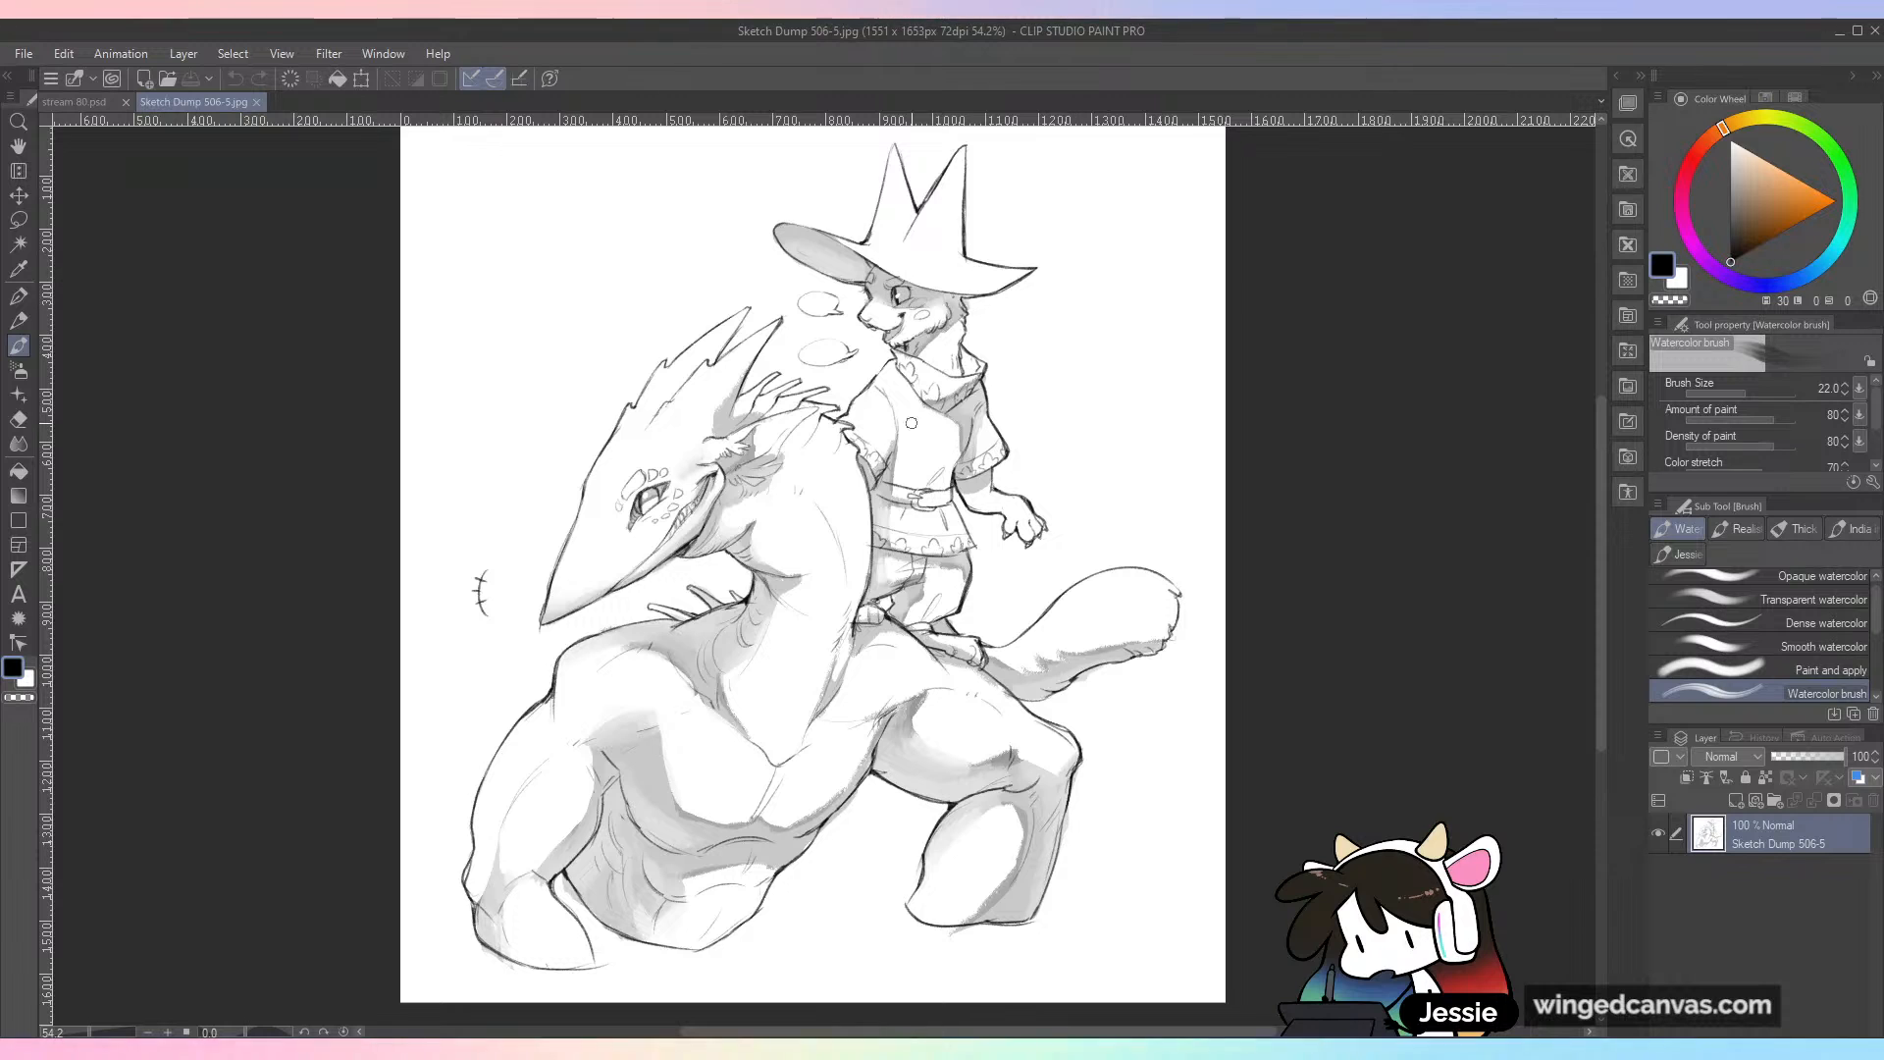
{"action": "mouse_move", "coordinate": [556, 224]}
{"action": "left_mouse_down"}
{"action": "mouse_move", "coordinate": [574, 398]}
{"action": "mouse_move", "coordinate": [590, 341]}
{"action": "left_mouse_up"}
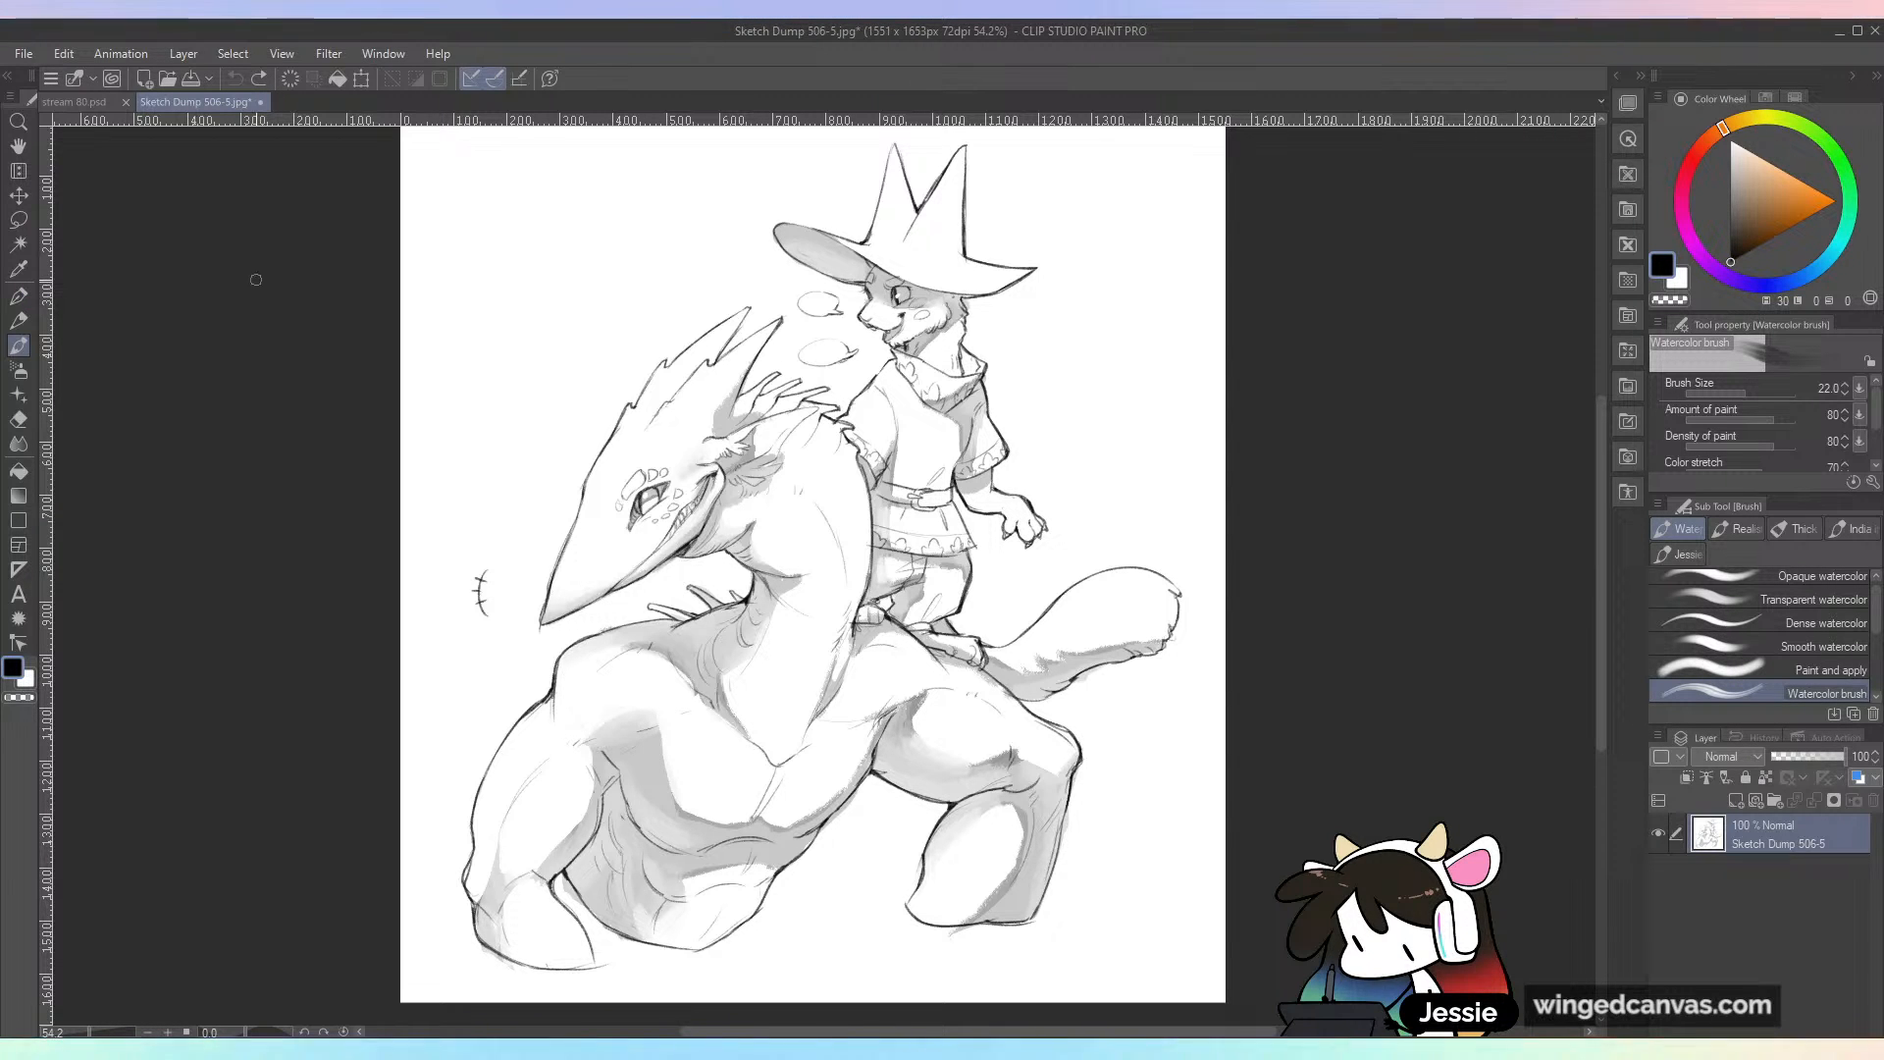
{"action": "left_click", "coordinate": [261, 102]}
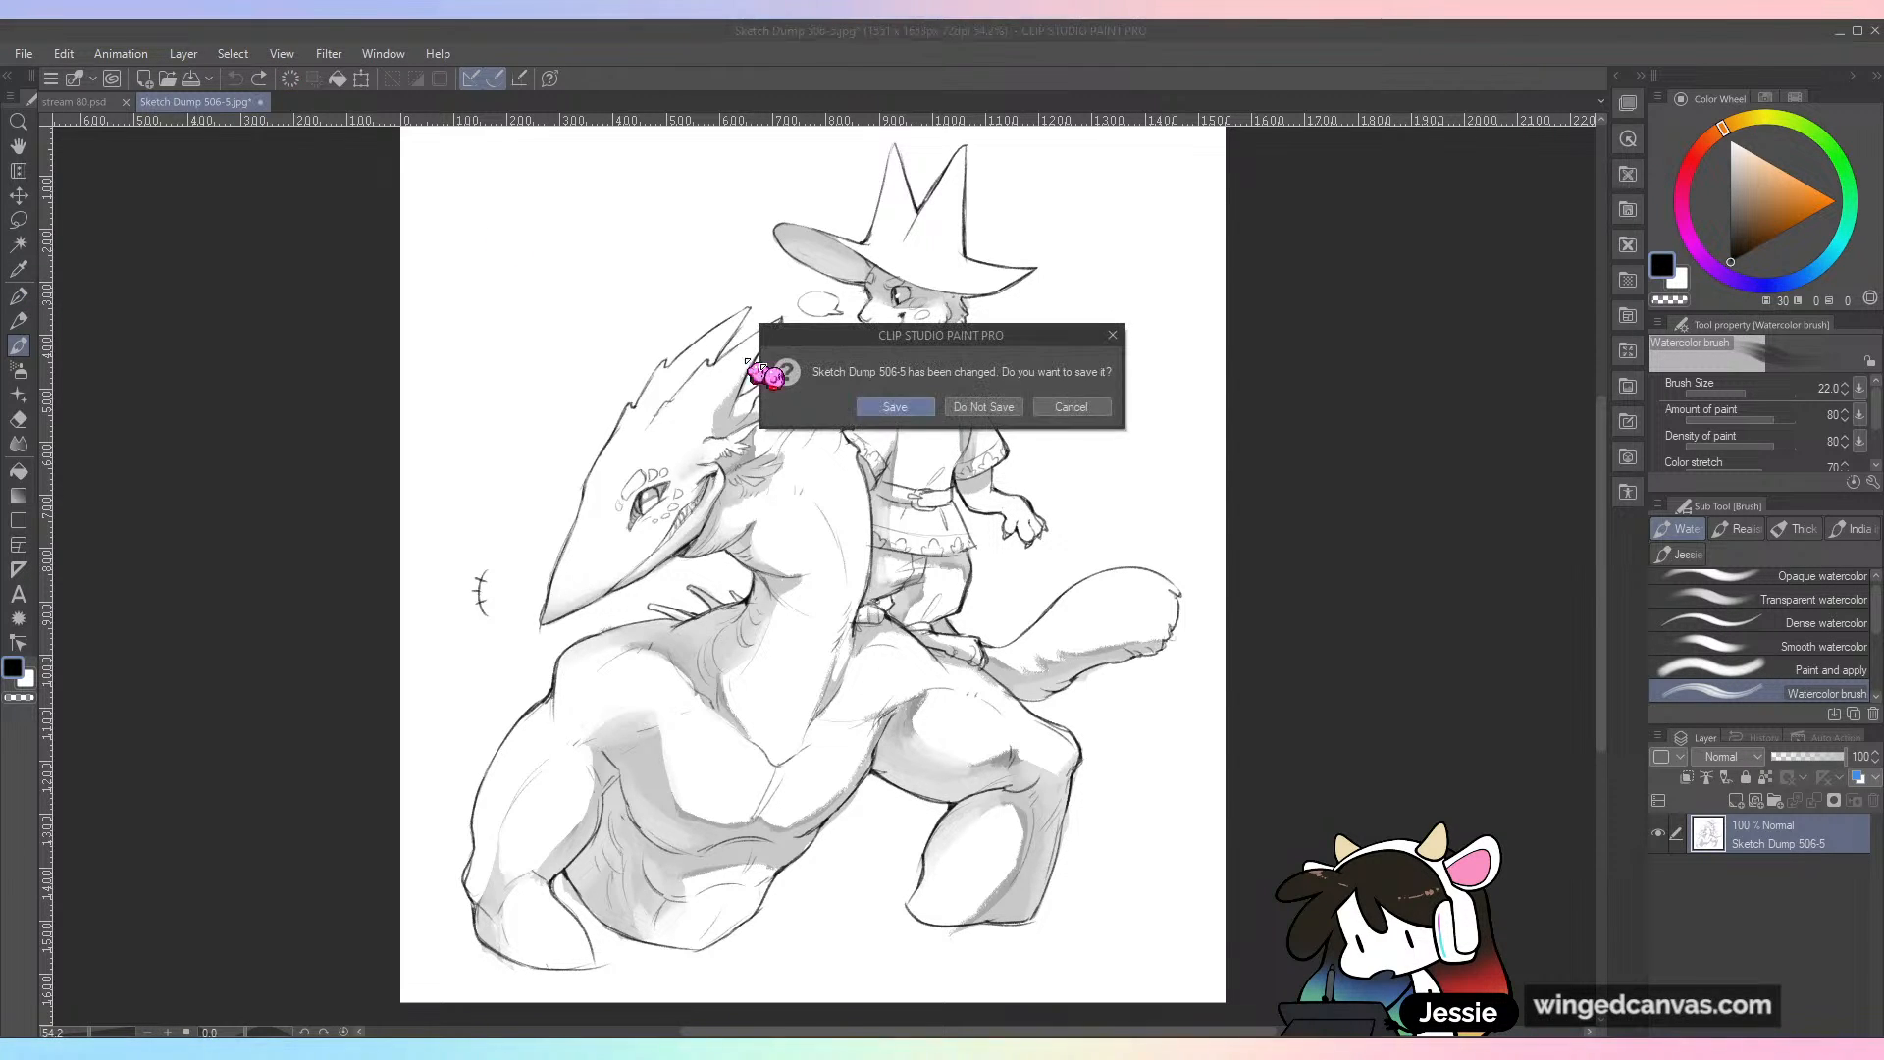
{"action": "left_click", "coordinate": [967, 408]}
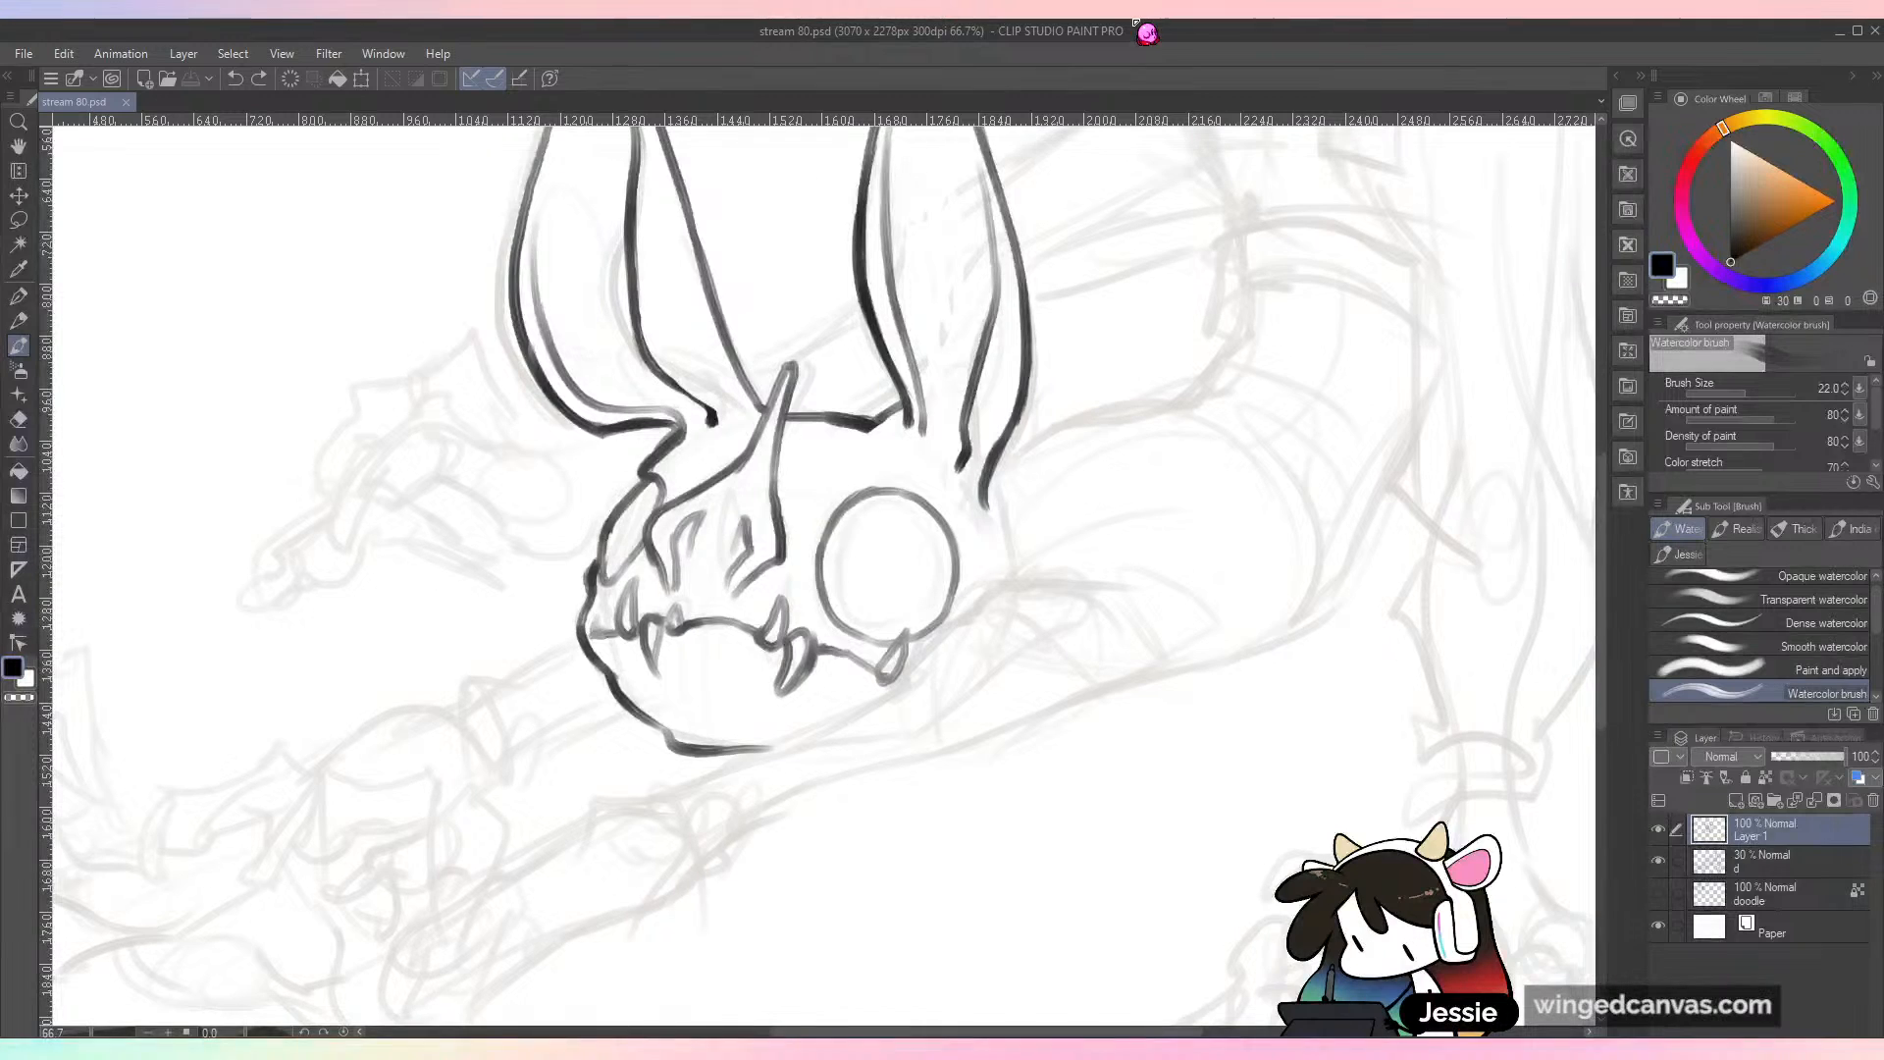
Step: Ink a thick inner ring inside the large round eye
{"action": "scroll", "coordinate": [1068, 501], "scroll_direction": "up", "scroll_amount": 3}
{"action": "mouse_move", "coordinate": [807, 538]}
{"action": "left_mouse_down"}
{"action": "mouse_move", "coordinate": [865, 453]}
{"action": "mouse_move", "coordinate": [822, 486]}
{"action": "mouse_move", "coordinate": [820, 567]}
{"action": "mouse_move", "coordinate": [836, 468]}
{"action": "mouse_move", "coordinate": [883, 447]}
{"action": "mouse_move", "coordinate": [834, 461]}
{"action": "mouse_move", "coordinate": [829, 491]}
{"action": "mouse_move", "coordinate": [929, 446]}
{"action": "mouse_move", "coordinate": [940, 508]}
{"action": "mouse_move", "coordinate": [917, 578]}
{"action": "mouse_move", "coordinate": [834, 600]}
{"action": "mouse_move", "coordinate": [887, 613]}
{"action": "mouse_move", "coordinate": [927, 578]}
{"action": "mouse_move", "coordinate": [927, 473]}
{"action": "mouse_move", "coordinate": [939, 557]}
{"action": "left_mouse_up"}
{"action": "key", "text": "ctrl+z"}
{"action": "key", "text": "ctrl+minus"}
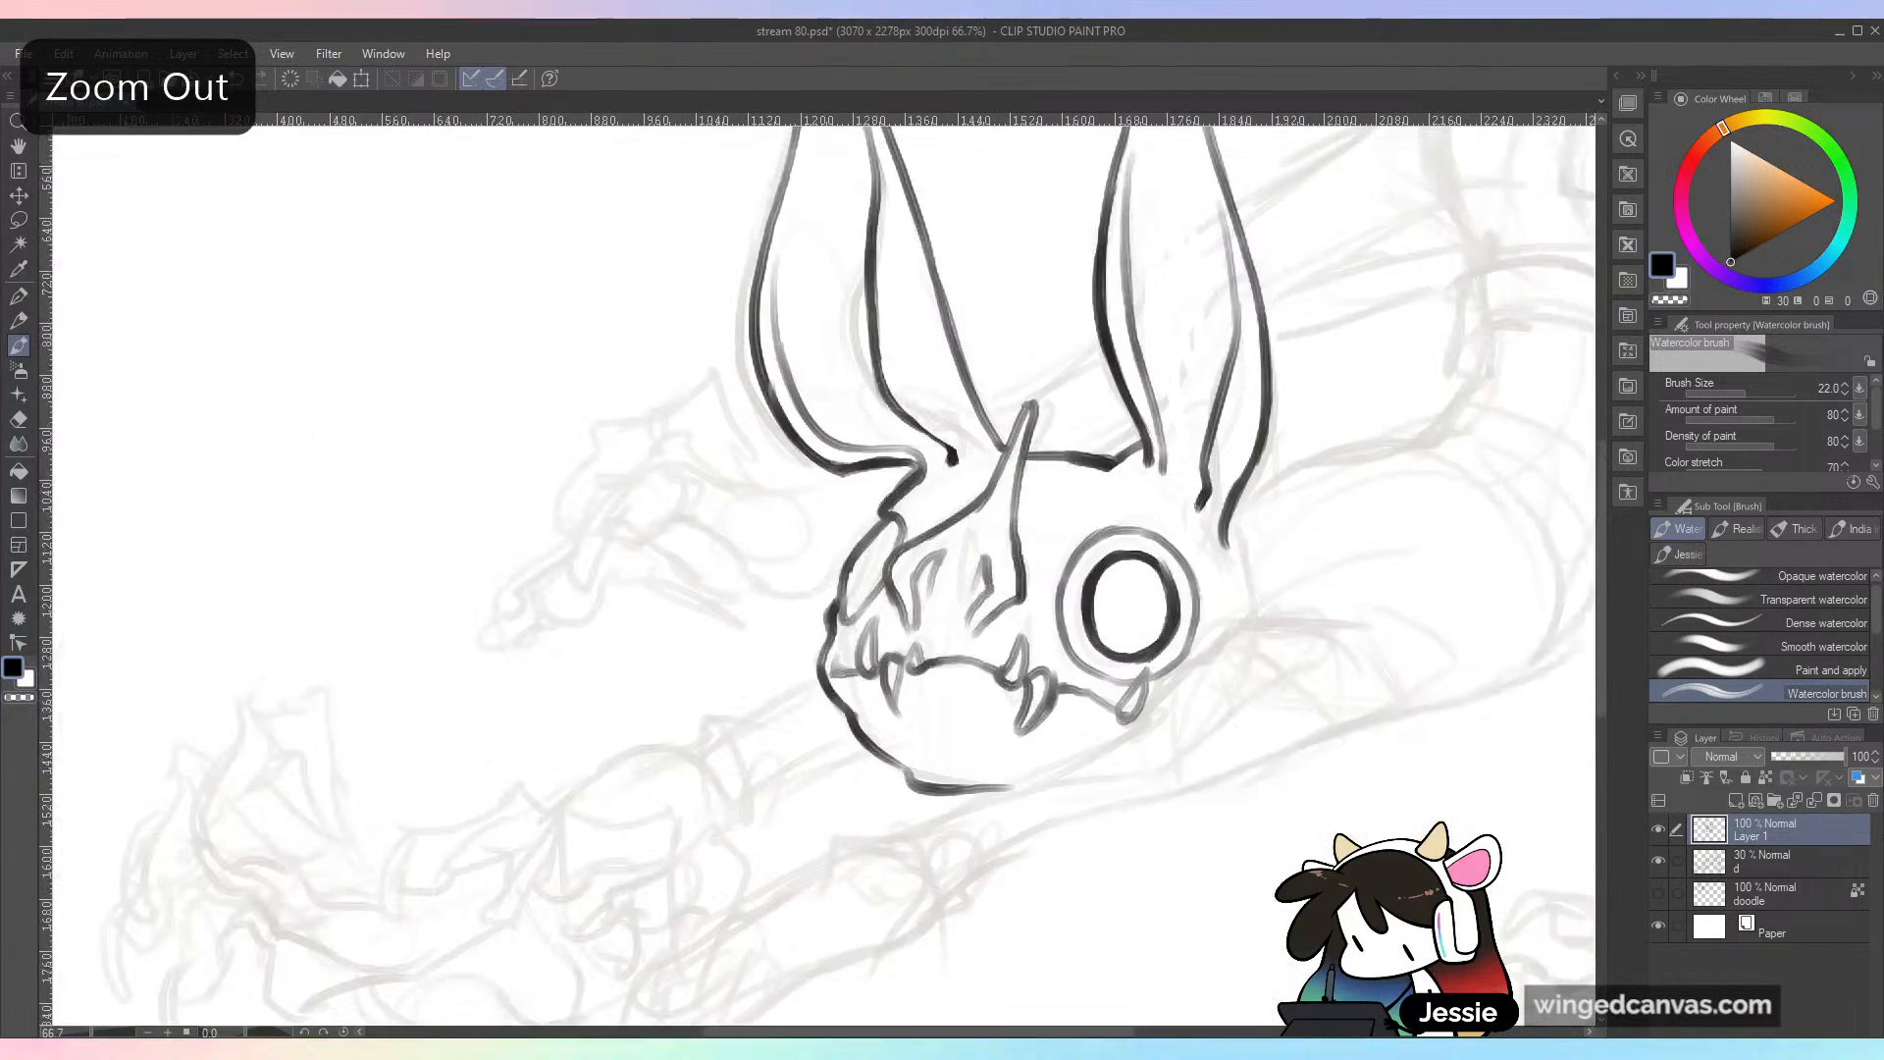
Step: Ink the narrow far eye at the skull's edge and try a curved brow line above the round eye
{"action": "mouse_move", "coordinate": [926, 589]}
{"action": "left_mouse_down"}
{"action": "mouse_move", "coordinate": [917, 618]}
{"action": "mouse_move", "coordinate": [962, 541]}
{"action": "mouse_move", "coordinate": [924, 618]}
{"action": "mouse_move", "coordinate": [595, 464]}
{"action": "left_mouse_up"}
{"action": "mouse_move", "coordinate": [755, 430]}
{"action": "left_mouse_down"}
{"action": "mouse_move", "coordinate": [903, 361]}
{"action": "mouse_move", "coordinate": [862, 402]}
{"action": "left_mouse_up"}
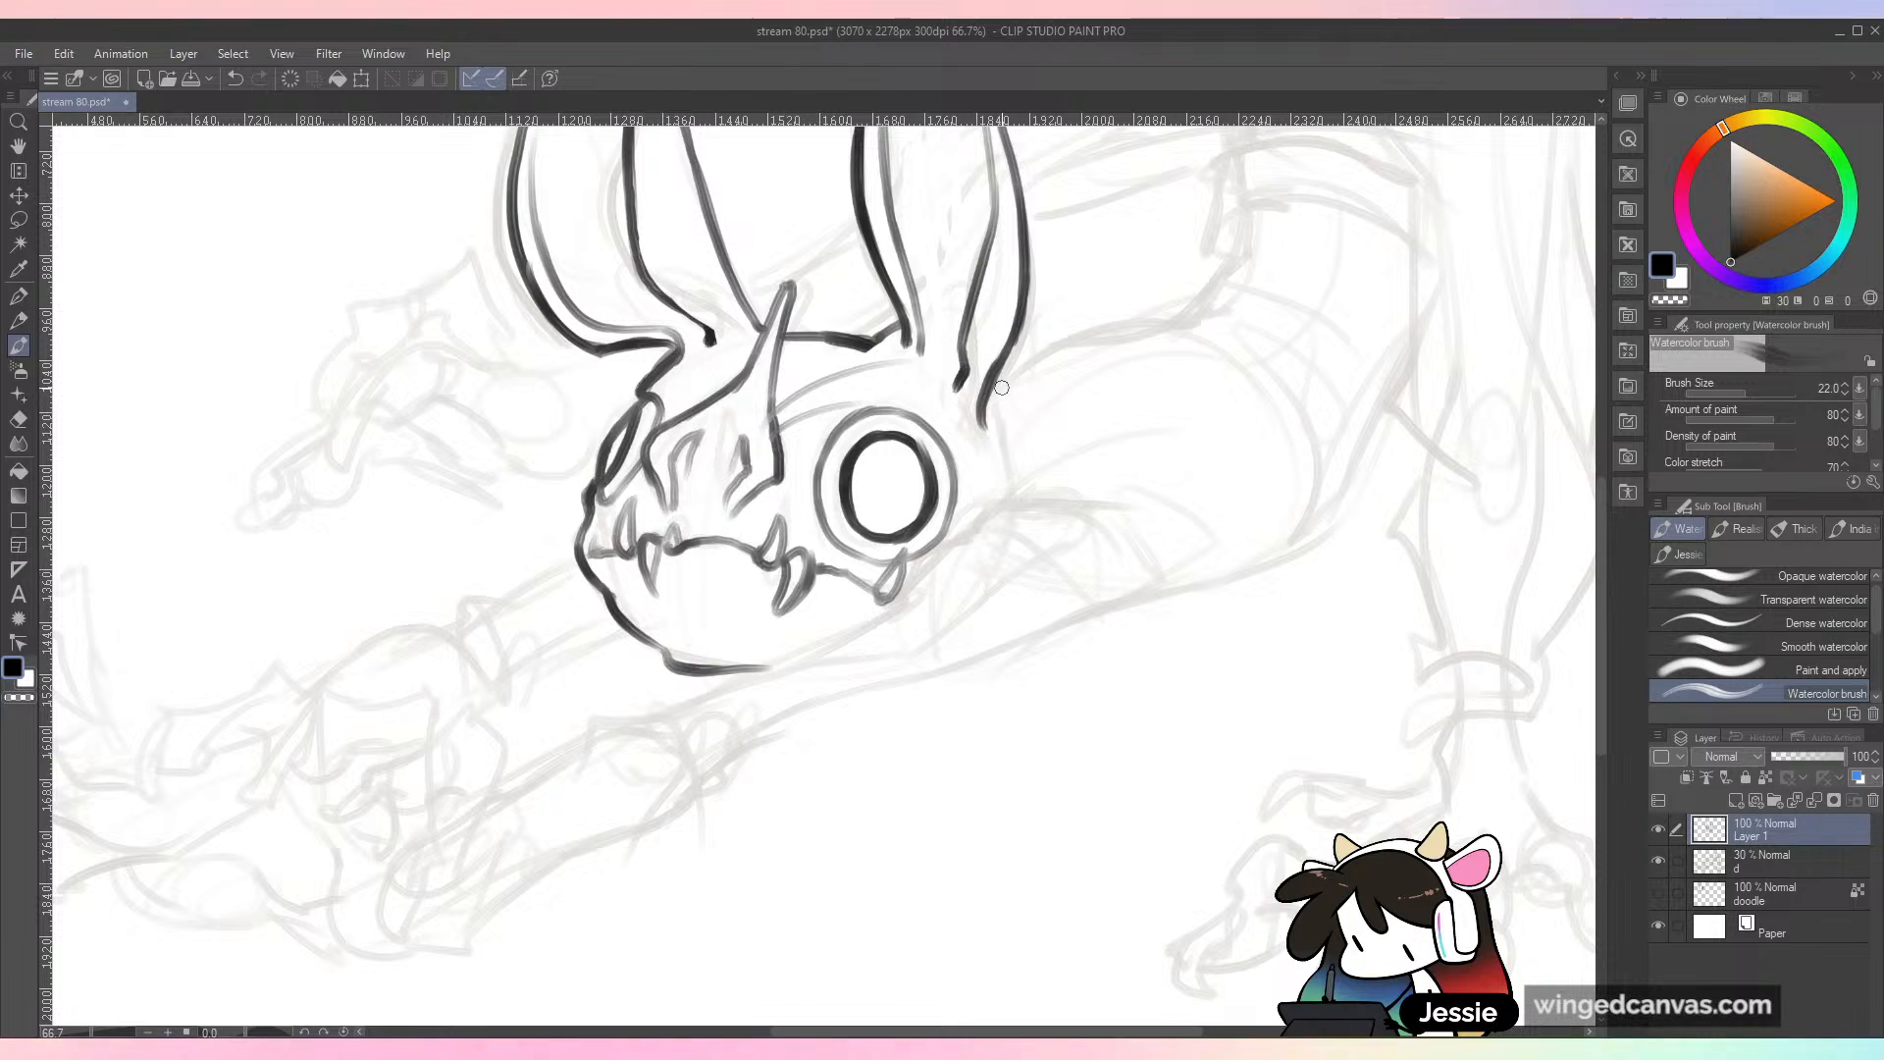
{"action": "key", "text": "ctrl+z"}
{"action": "key", "text": "ctrl+z"}
Step: Add a cluster of small dots on the bridge of the snout beside the horn
{"action": "left_click", "coordinate": [747, 404]}
{"action": "left_click", "coordinate": [755, 421]}
{"action": "left_click", "coordinate": [763, 438]}
{"action": "left_click", "coordinate": [743, 423]}
{"action": "left_click", "coordinate": [731, 412]}
{"action": "left_click_drag", "start_coordinate": [780, 416], "coordinate": [913, 377]}
{"action": "left_click_drag", "start_coordinate": [650, 376], "coordinate": [723, 423]}
{"action": "key", "text": "ctrl+z"}
{"action": "key", "text": "ctrl+z"}
{"action": "key", "text": "ctrl+minus"}
{"action": "key", "text": "ctrl+plus"}
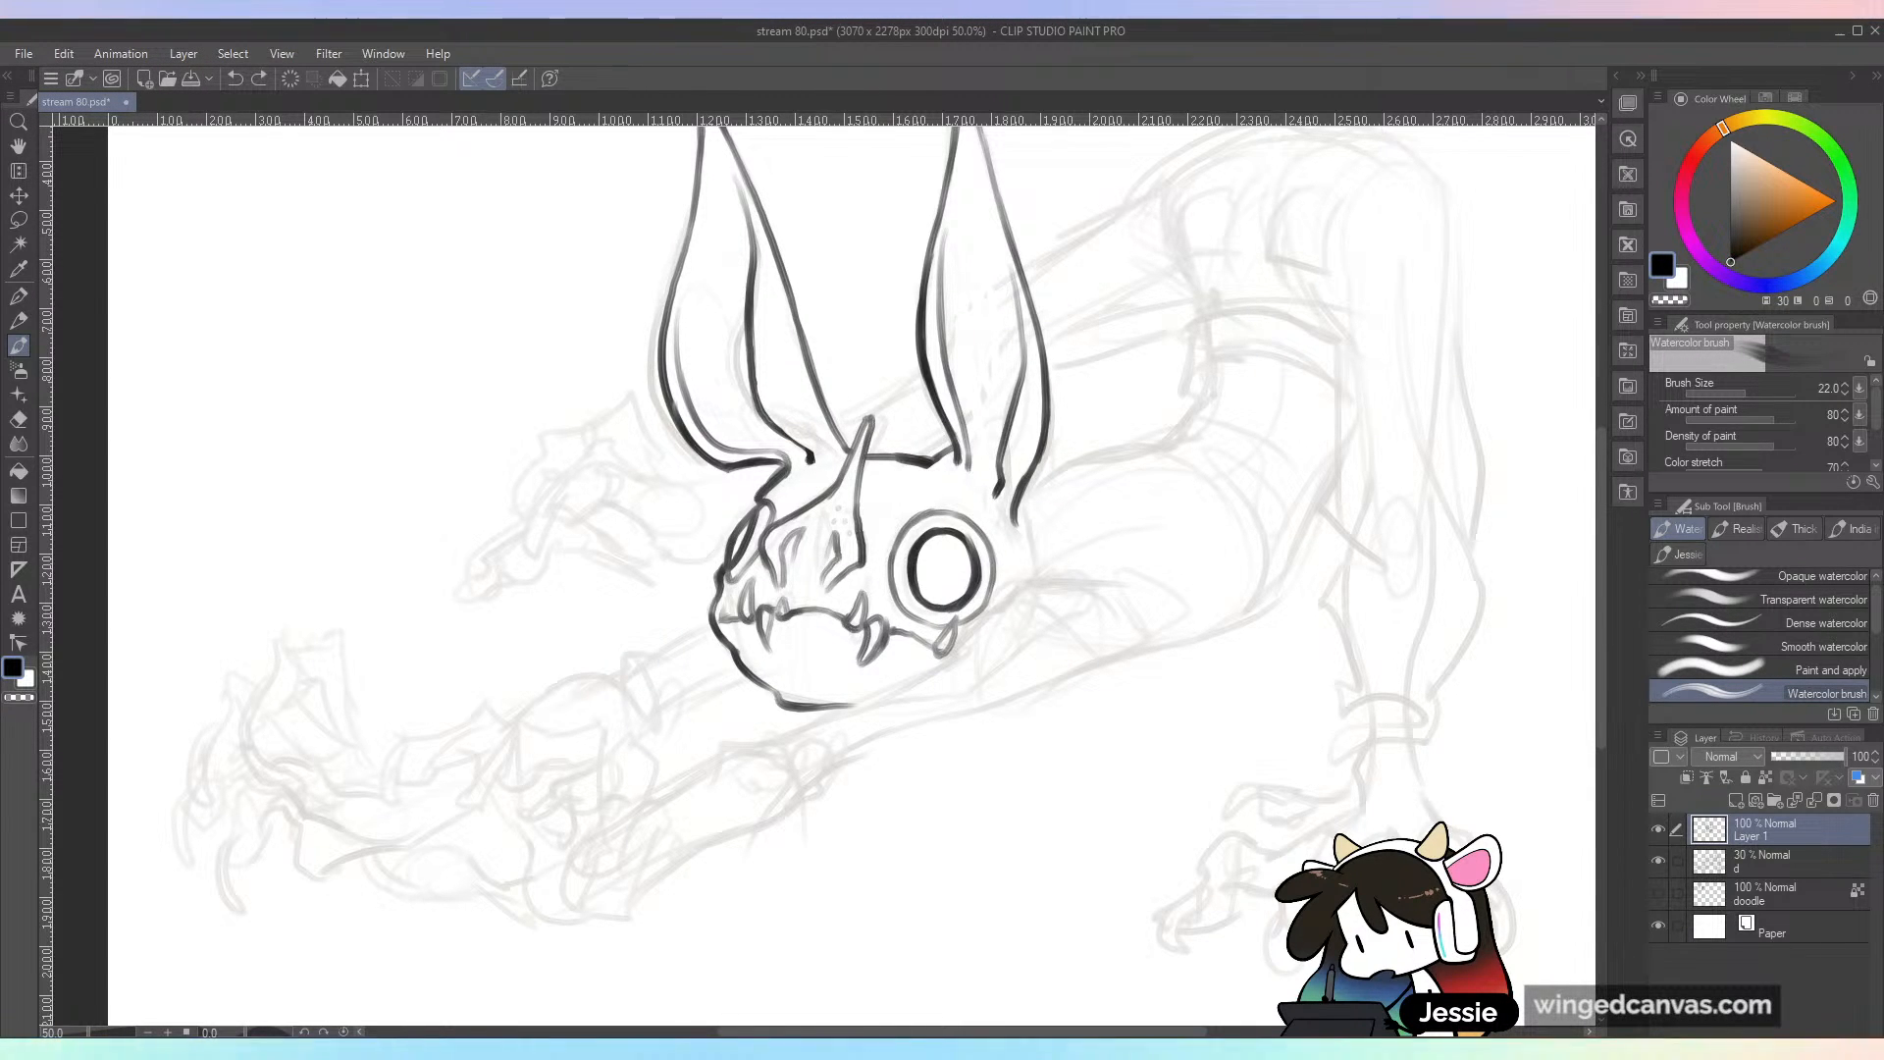
Step: Ink the back of the skull from the second ear's base down the cheek and along the jaw to the chin
{"action": "scroll", "coordinate": [1212, 645], "scroll_direction": "up", "scroll_amount": 2}
{"action": "mouse_move", "coordinate": [938, 475]}
{"action": "left_mouse_down"}
{"action": "mouse_move", "coordinate": [954, 533]}
{"action": "mouse_move", "coordinate": [927, 578]}
{"action": "mouse_move", "coordinate": [1029, 656]}
{"action": "left_mouse_up"}
{"action": "key", "text": "ctrl+z"}
Step: Ink the near arm beneath the jaw, outlining both edges from the elbow back toward the shoulder and adding creases at the joint
{"action": "mouse_move", "coordinate": [917, 589]}
{"action": "left_mouse_down"}
{"action": "mouse_move", "coordinate": [789, 698]}
{"action": "mouse_move", "coordinate": [583, 778]}
{"action": "mouse_move", "coordinate": [715, 784]}
{"action": "mouse_move", "coordinate": [780, 625]}
{"action": "left_mouse_up"}
{"action": "mouse_move", "coordinate": [694, 686]}
{"action": "left_mouse_down"}
{"action": "mouse_move", "coordinate": [798, 610]}
{"action": "mouse_move", "coordinate": [1099, 498]}
{"action": "left_mouse_up"}
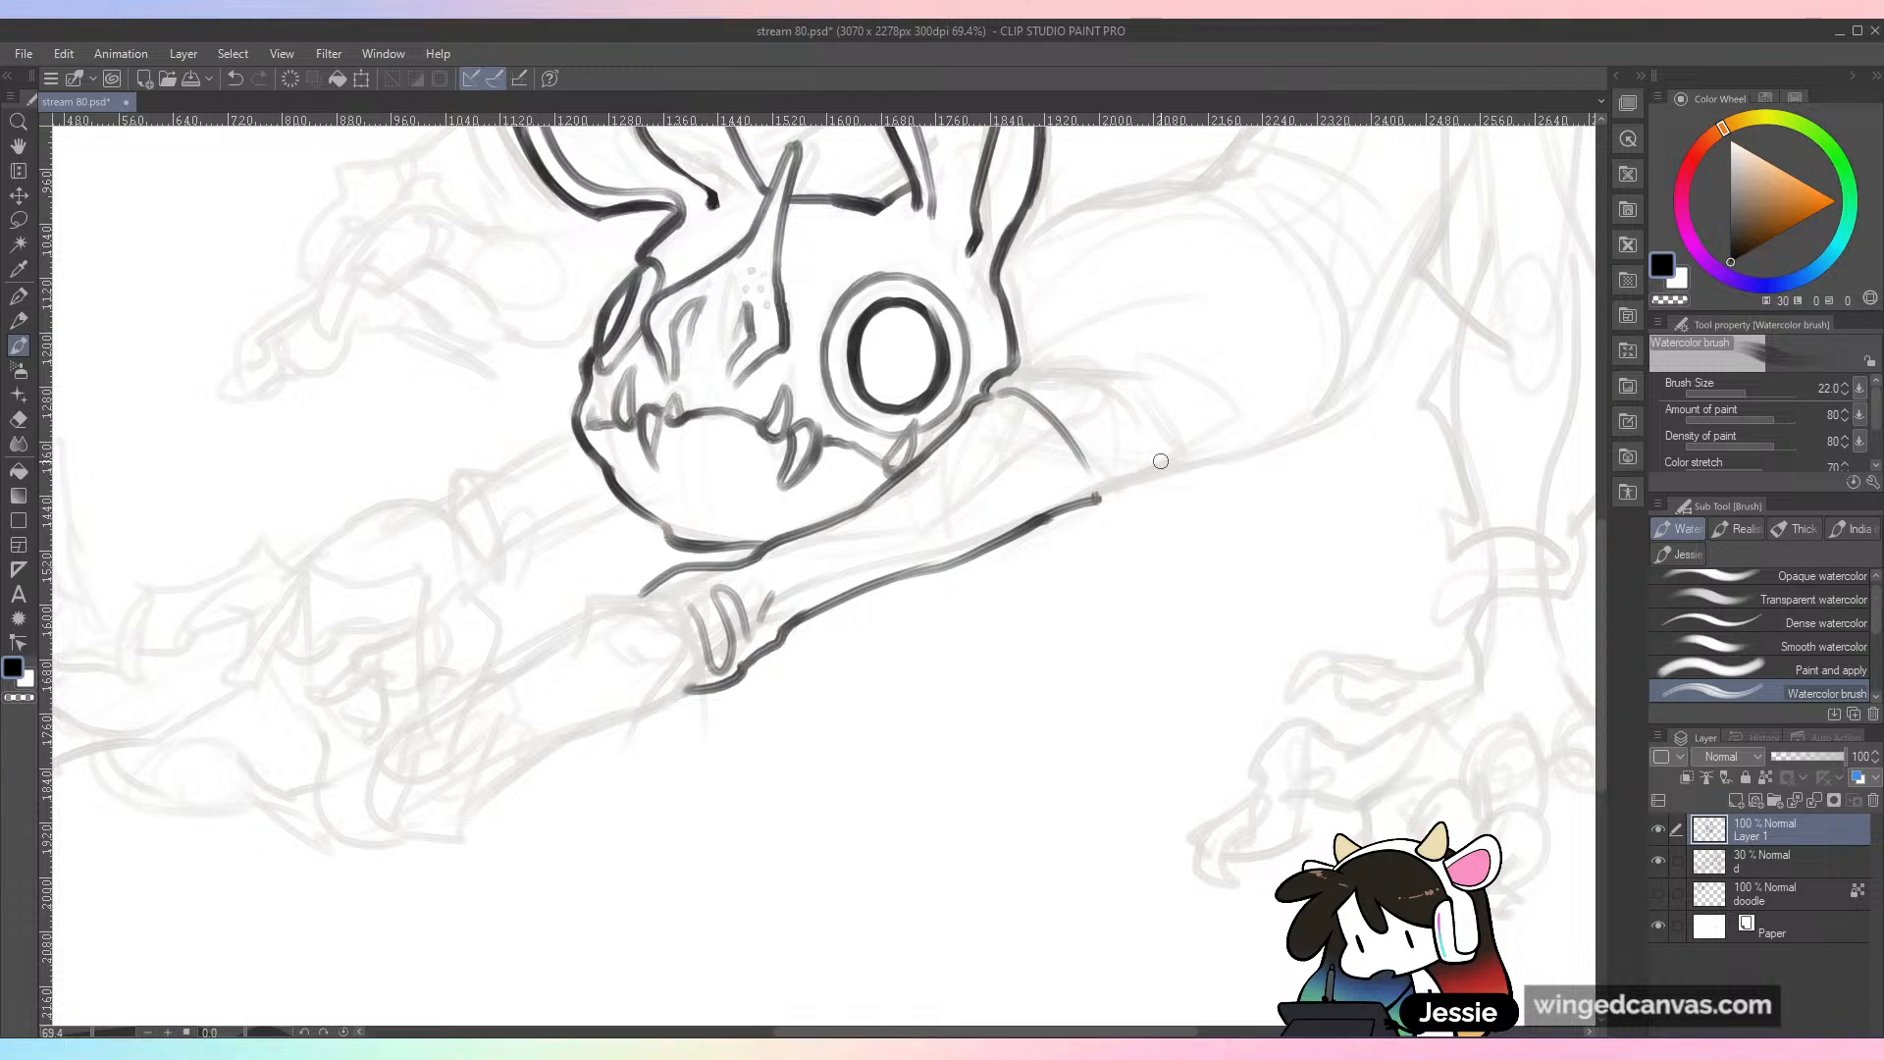
{"action": "scroll", "coordinate": [1099, 649], "scroll_direction": "down", "scroll_amount": 1}
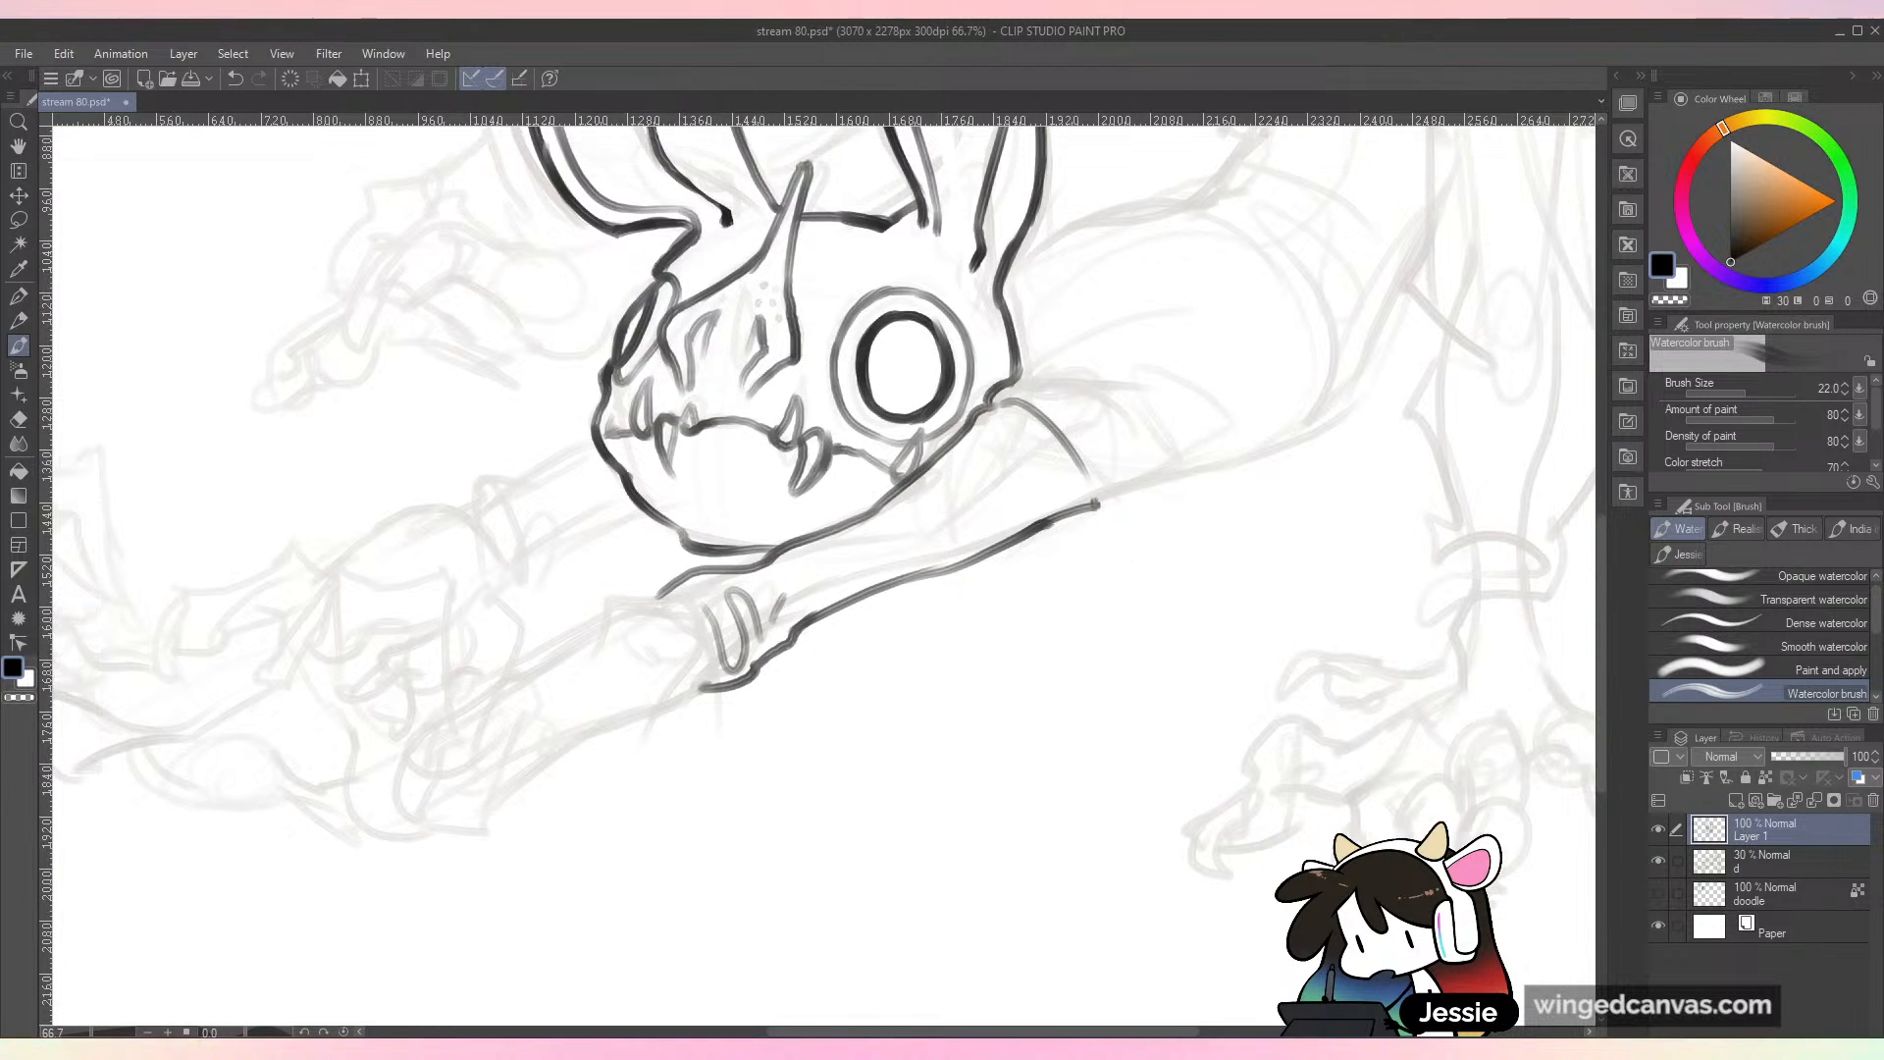
{"action": "scroll", "coordinate": [932, 941], "scroll_direction": "down", "scroll_amount": 3}
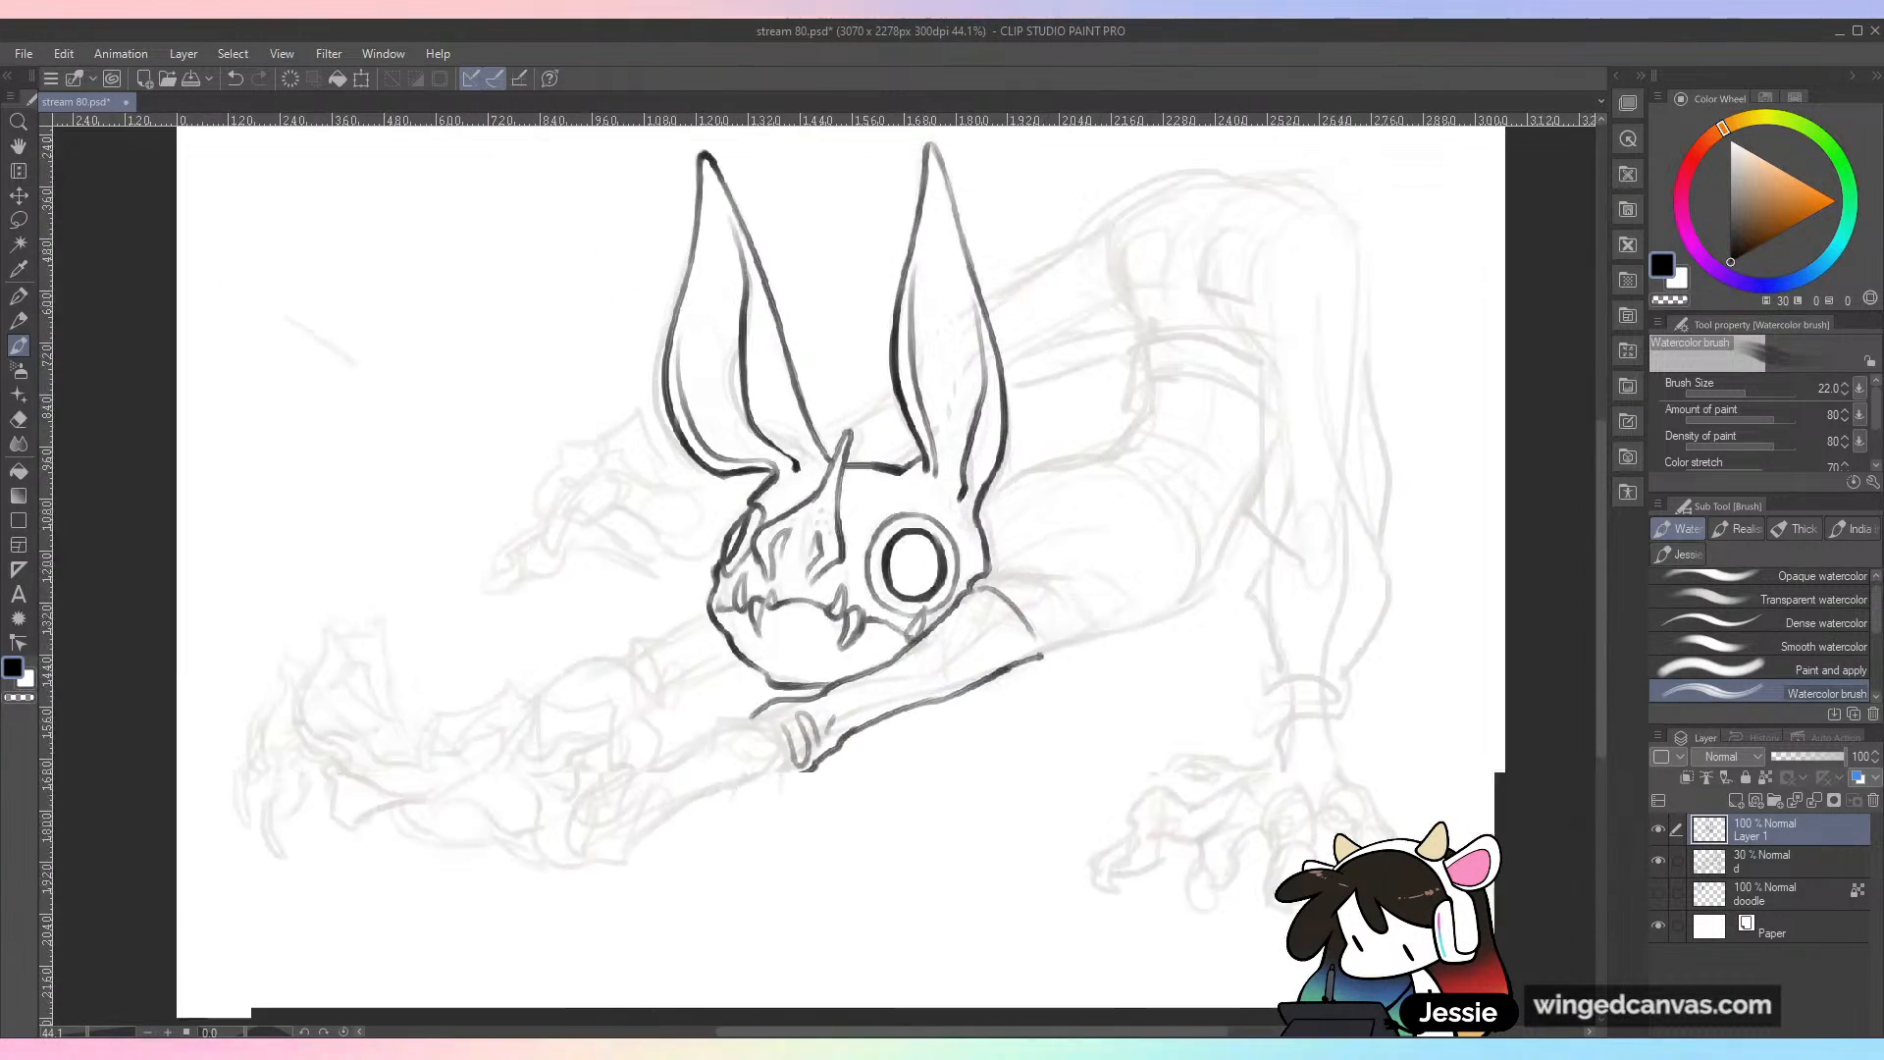
{"action": "mouse_move", "coordinate": [596, 704]}
{"action": "left_mouse_down"}
{"action": "mouse_move", "coordinate": [651, 683]}
{"action": "mouse_move", "coordinate": [628, 588]}
{"action": "left_mouse_up"}
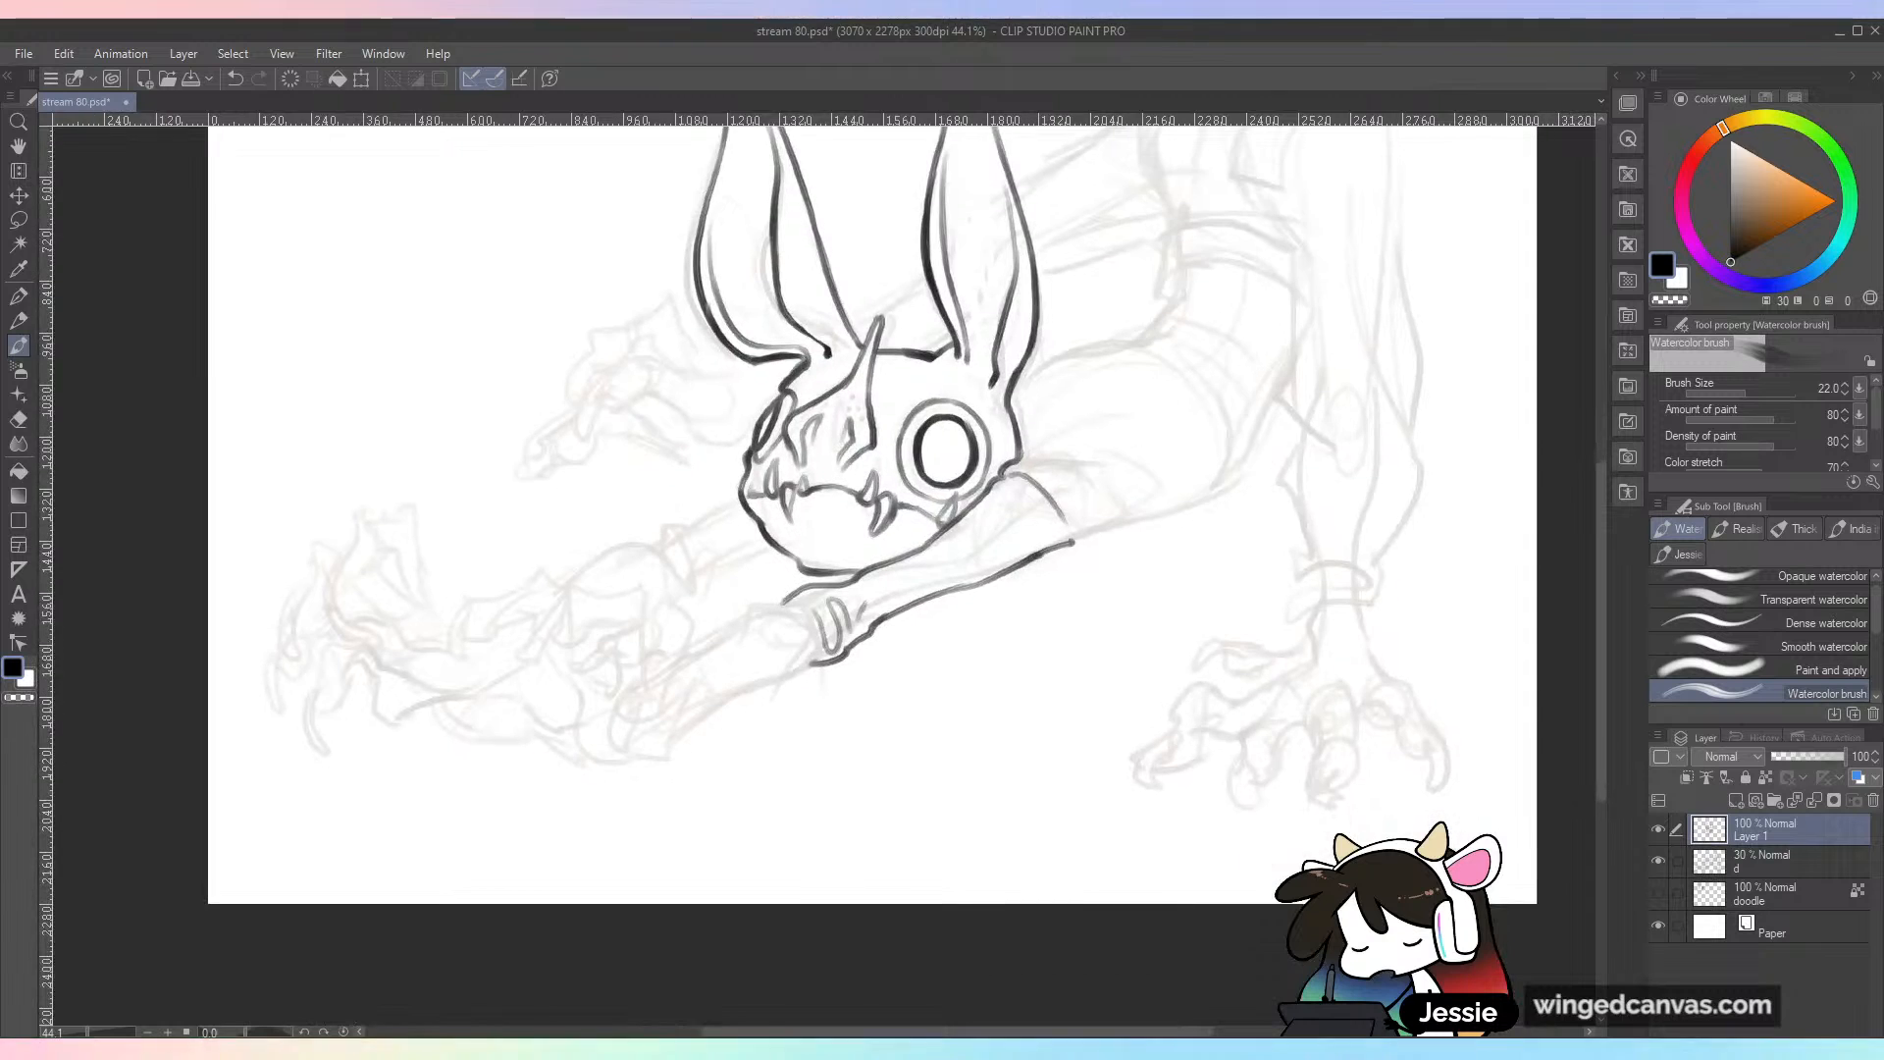
{"action": "scroll", "coordinate": [628, 588], "scroll_direction": "up", "scroll_amount": 1}
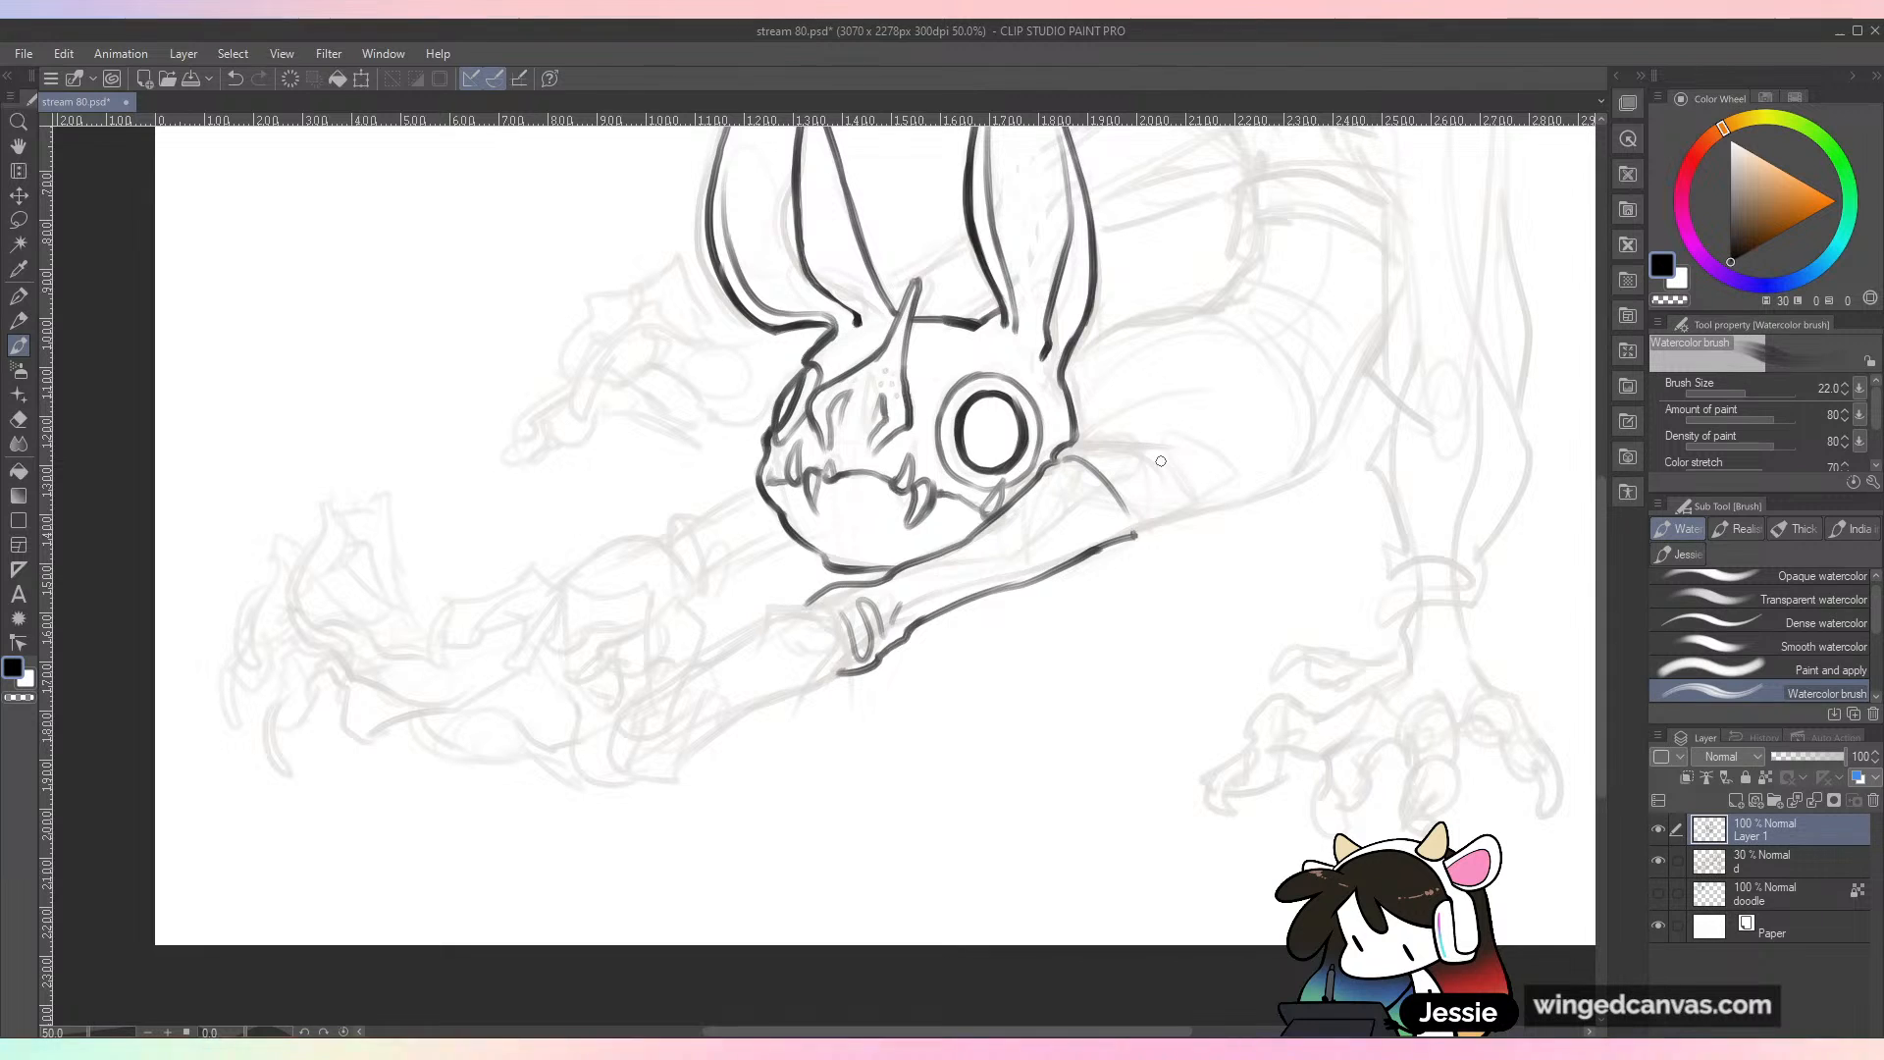
{"action": "scroll", "coordinate": [1161, 461], "scroll_direction": "down", "scroll_amount": 1}
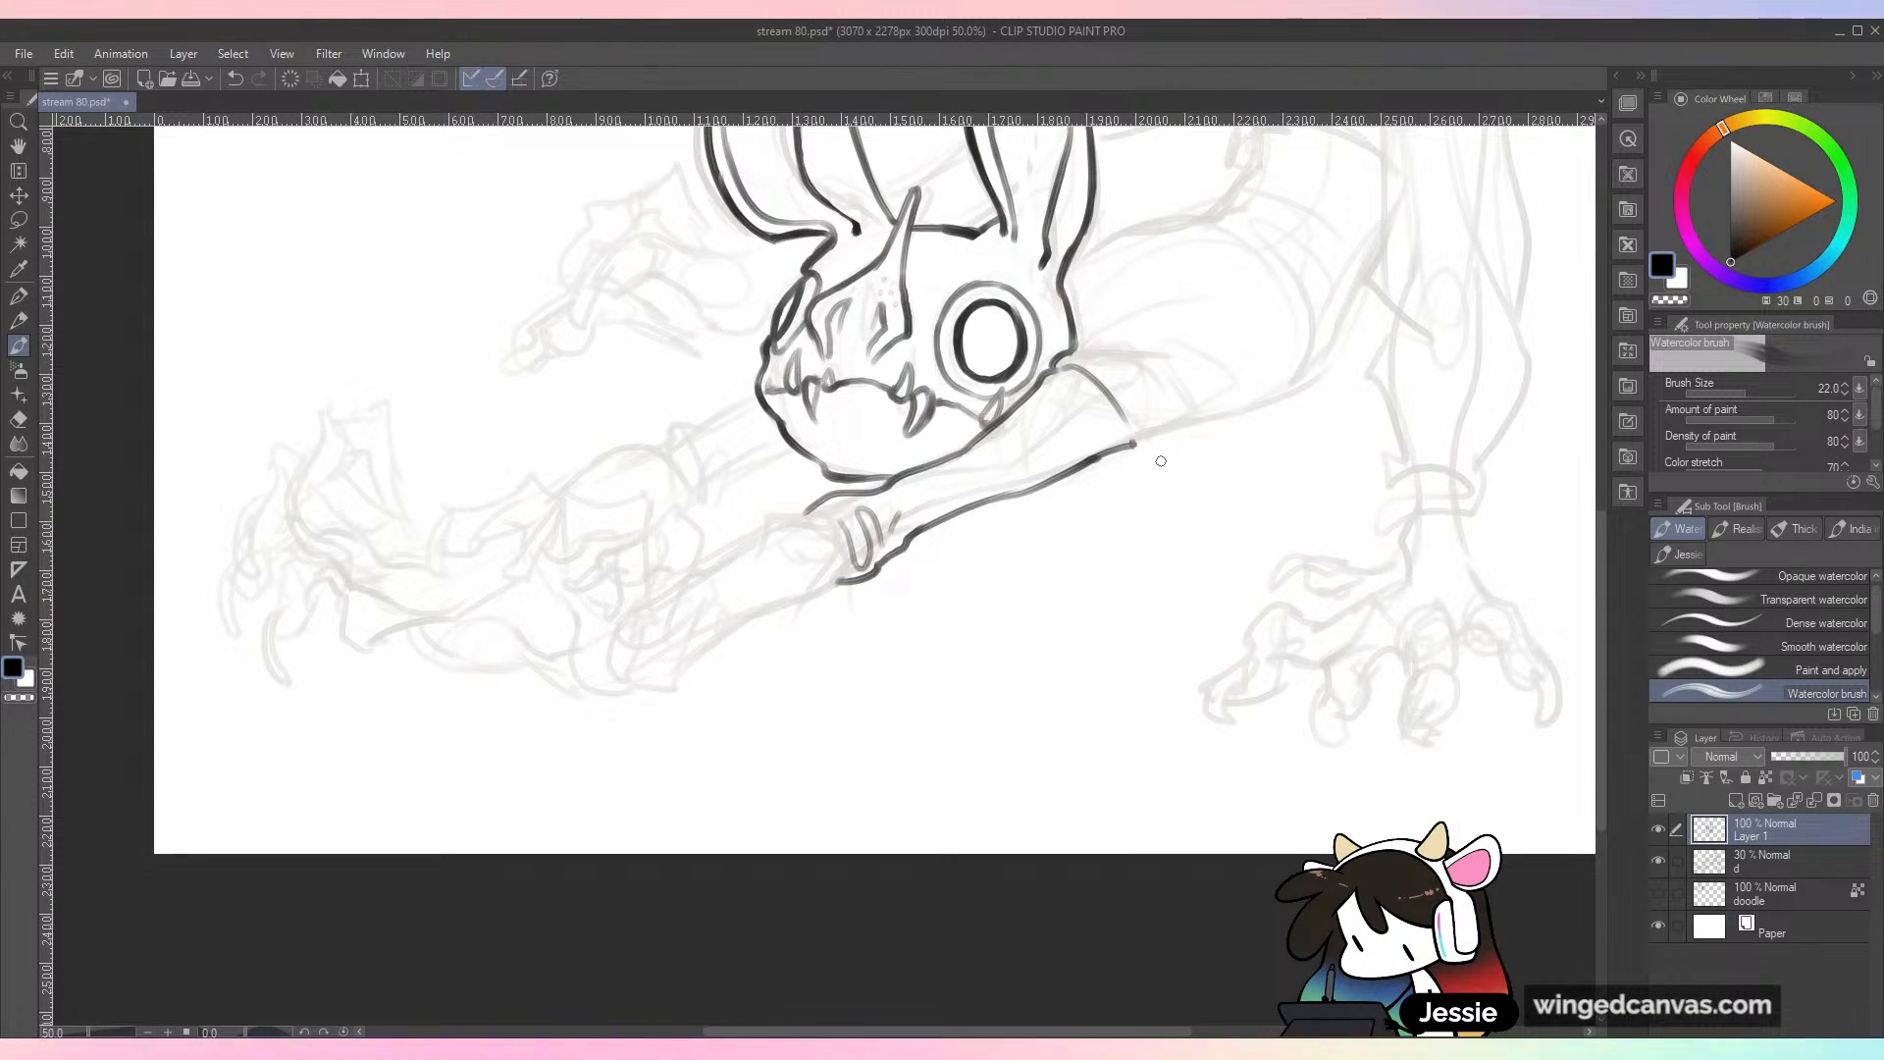
{"action": "left_click_drag", "start_coordinate": [910, 681], "coordinate": [891, 713]}
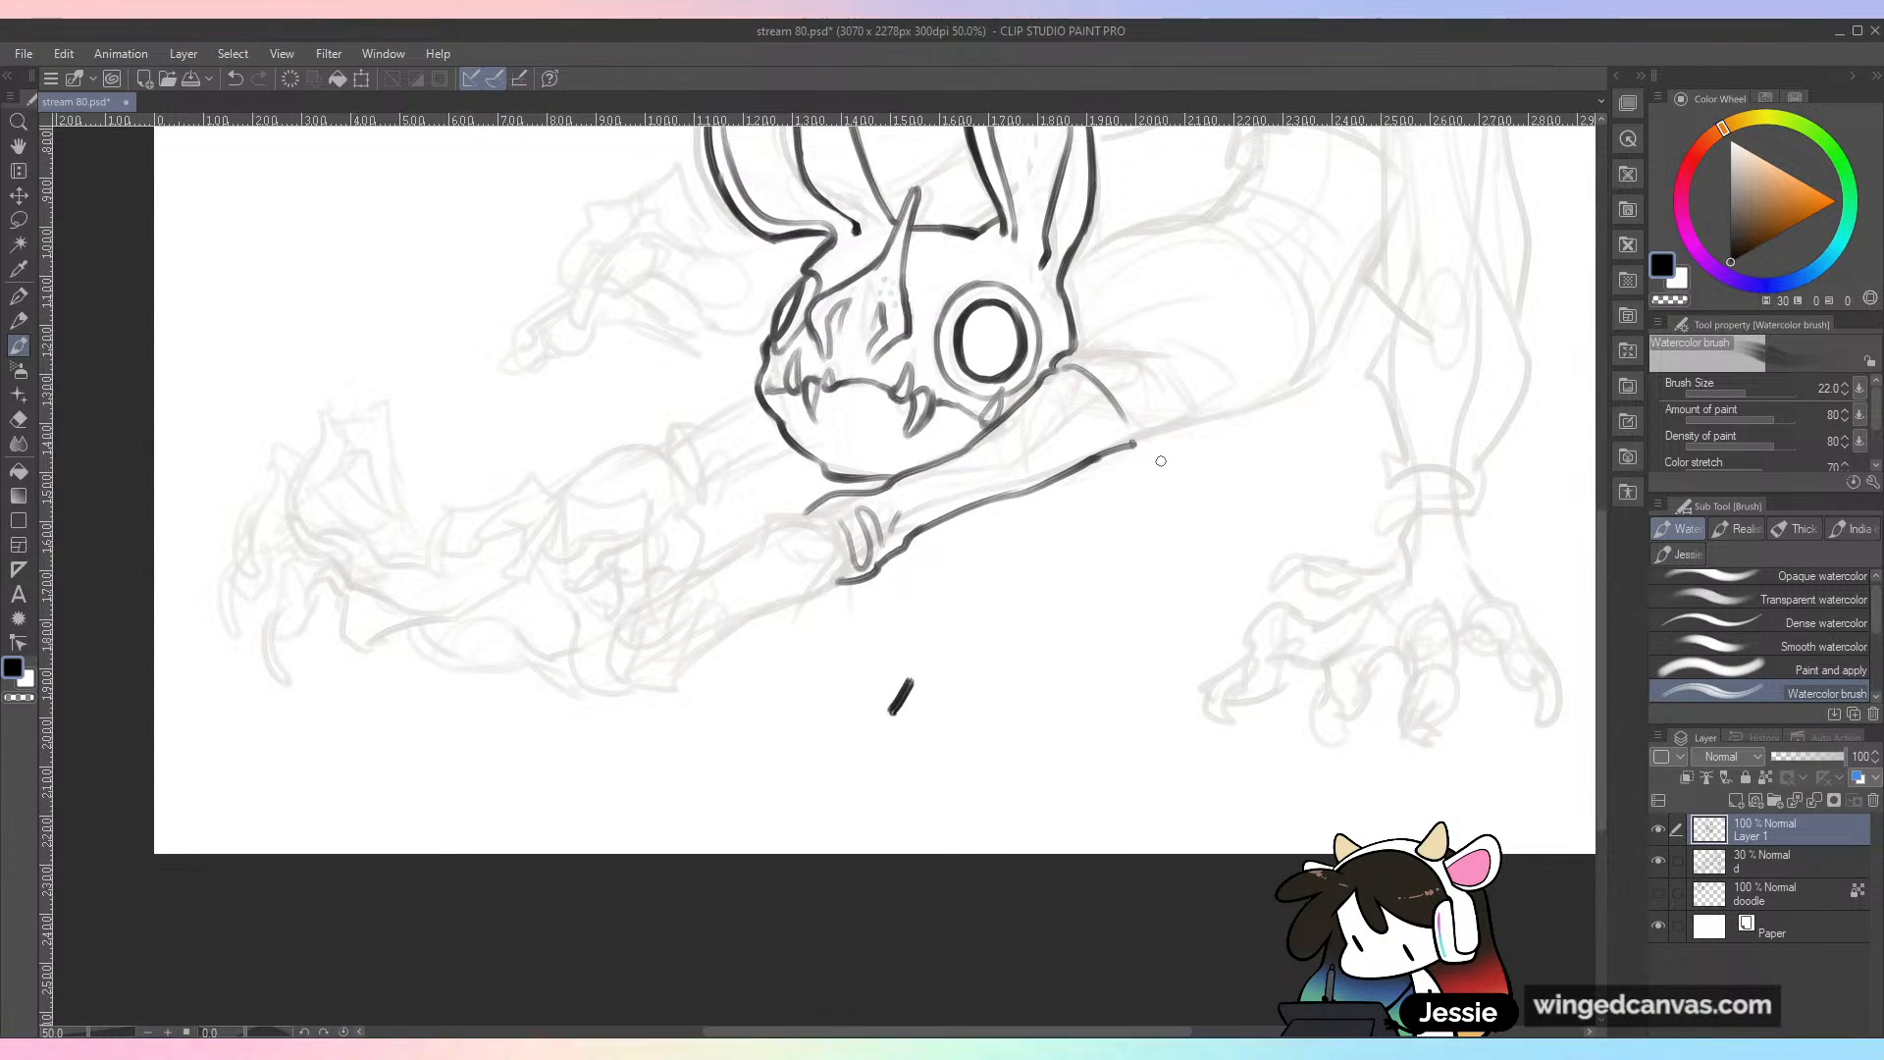
{"action": "key", "text": "ctrl+z"}
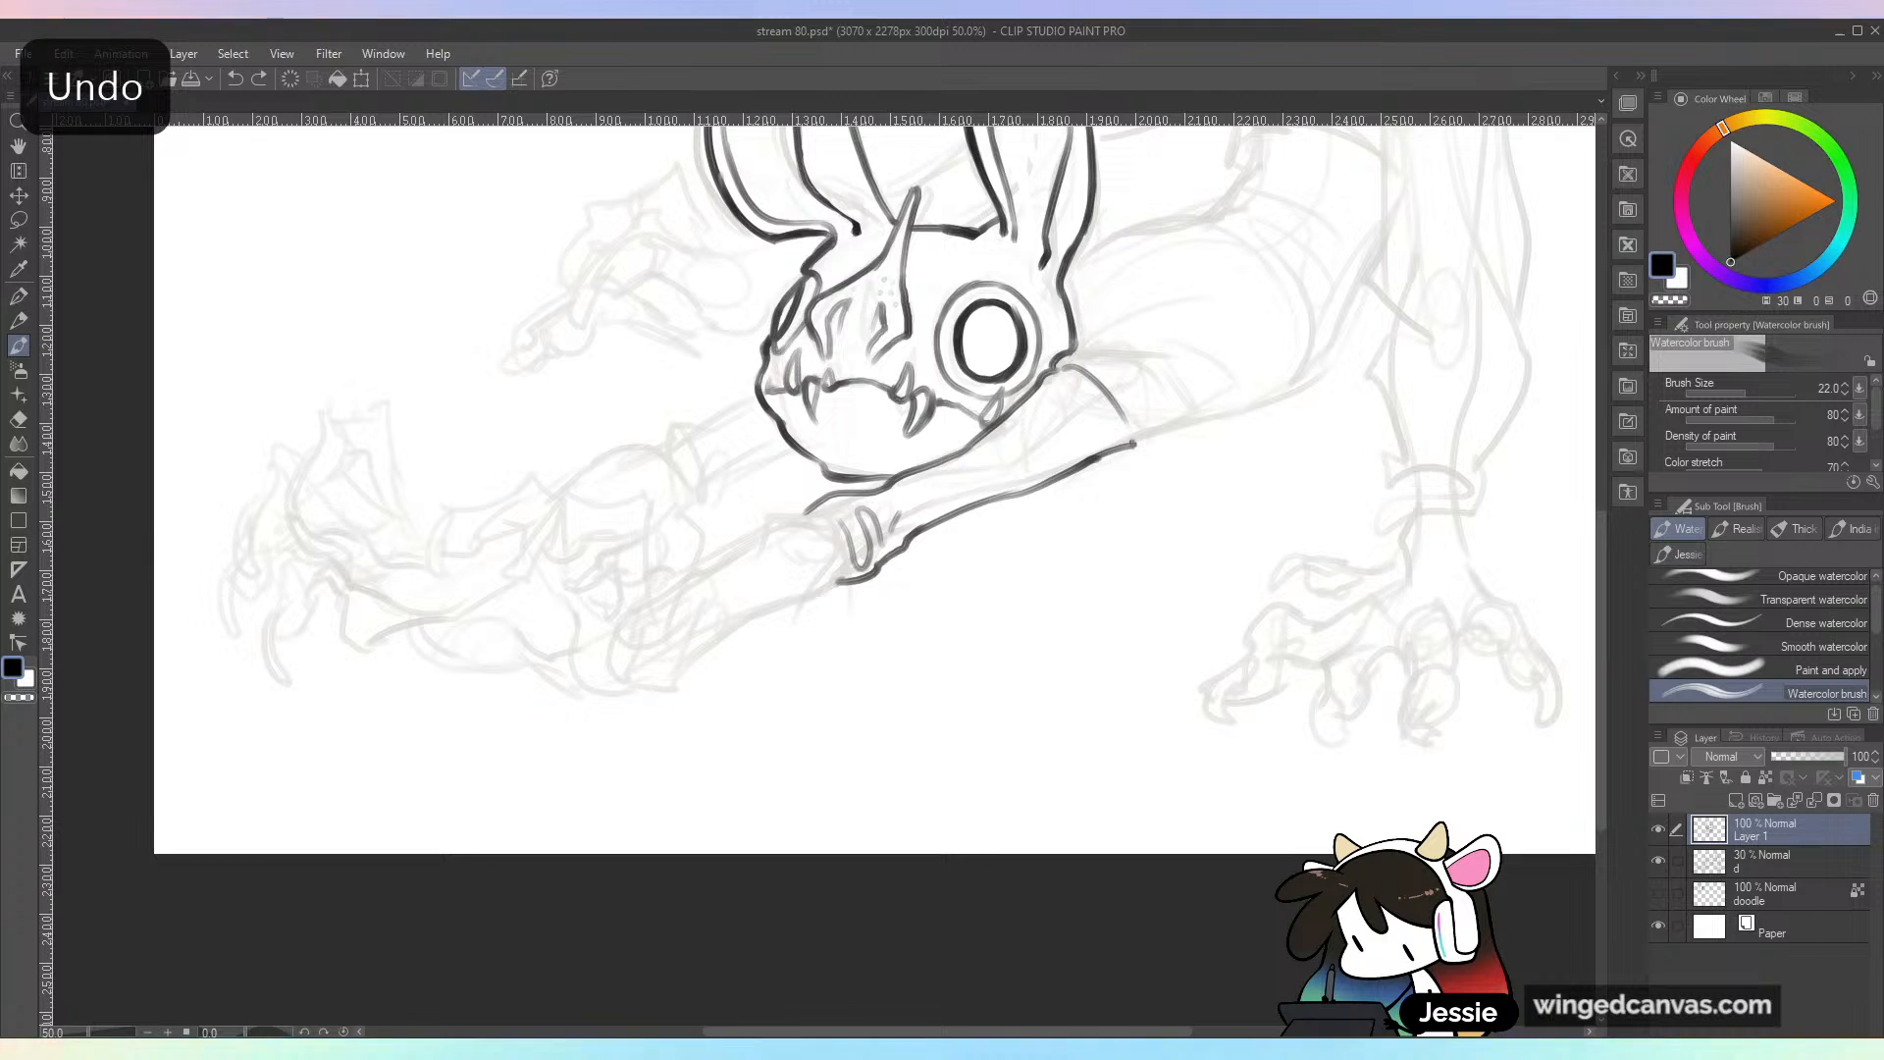
Step: Ink the upper and lower edges of the near forearm from the elbow joint down to the knobbly wrist
{"action": "key", "text": "ctrl+plus"}
{"action": "left_click_drag", "start_coordinate": [982, 516], "coordinate": [1143, 520]}
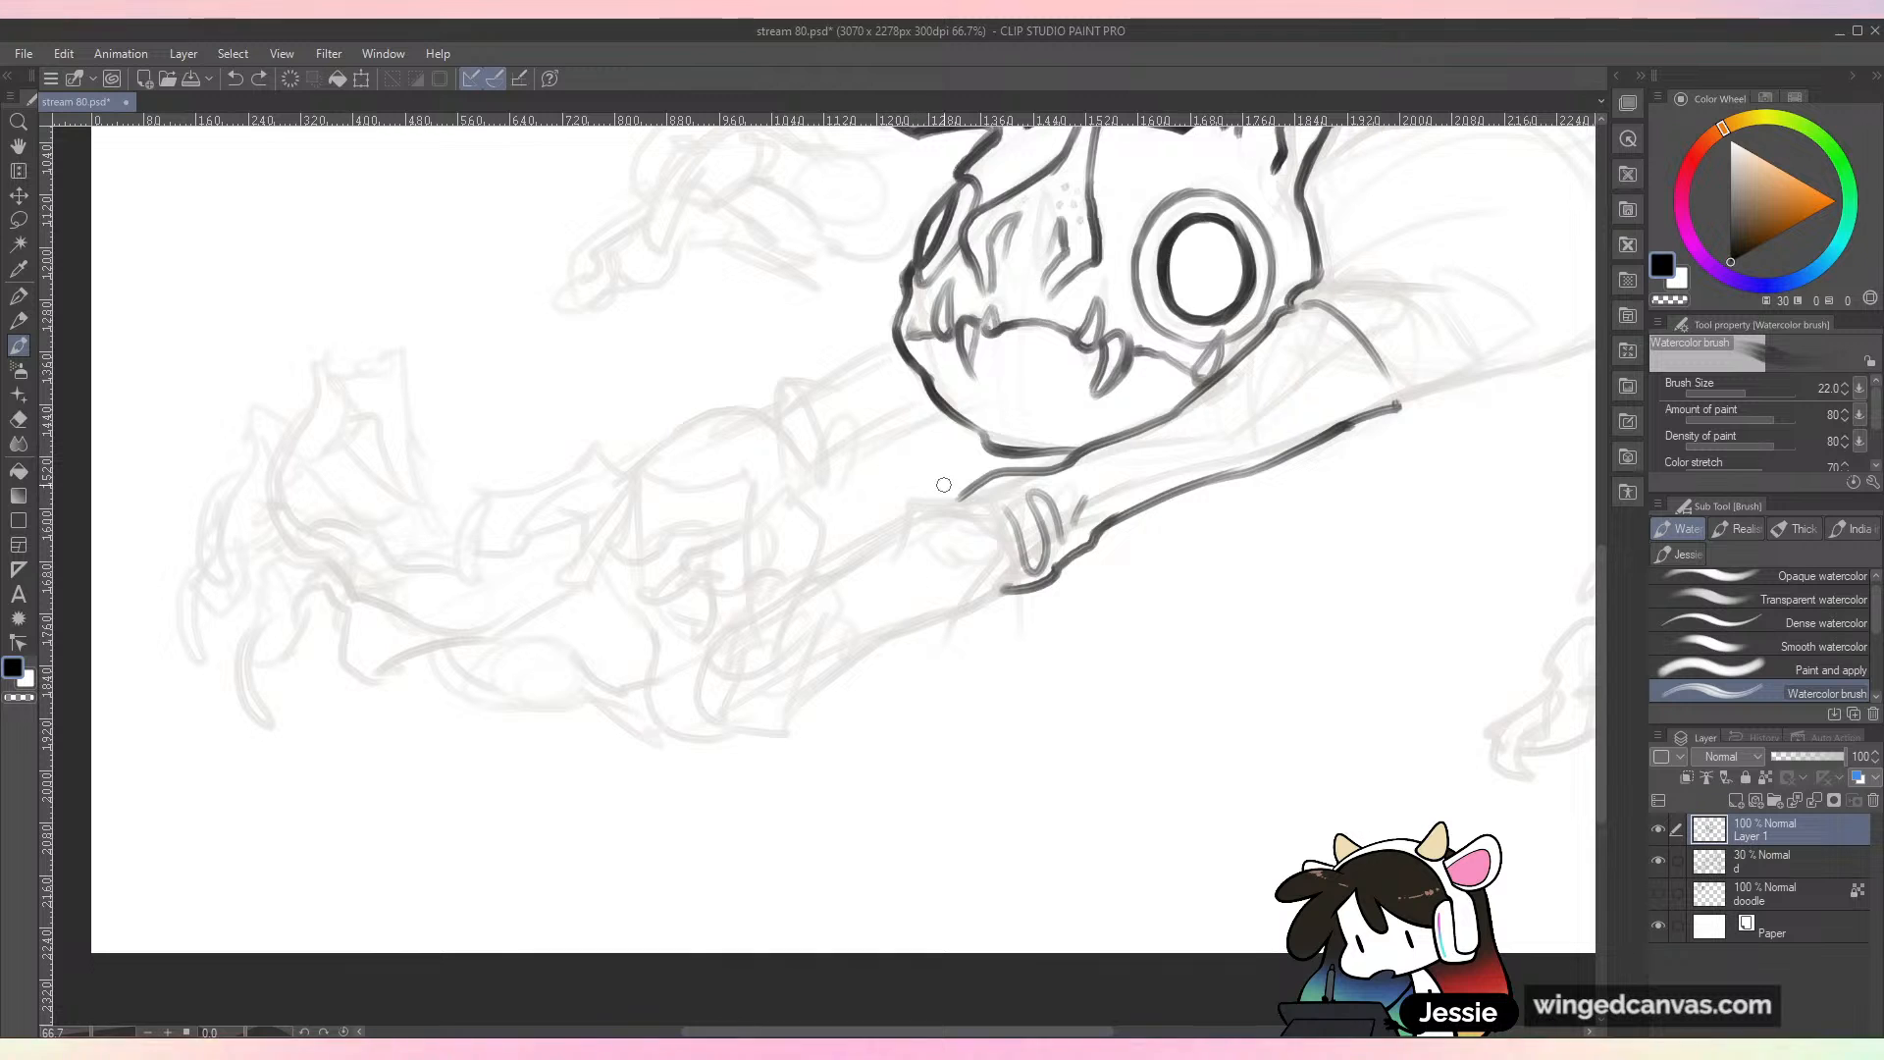
{"action": "left_click_drag", "start_coordinate": [948, 505], "coordinate": [773, 605]}
{"action": "mouse_move", "coordinate": [1006, 587]}
{"action": "left_mouse_down"}
{"action": "mouse_move", "coordinate": [864, 647]}
{"action": "mouse_move", "coordinate": [785, 719]}
{"action": "left_mouse_up"}
{"action": "left_click_drag", "start_coordinate": [821, 649], "coordinate": [876, 596]}
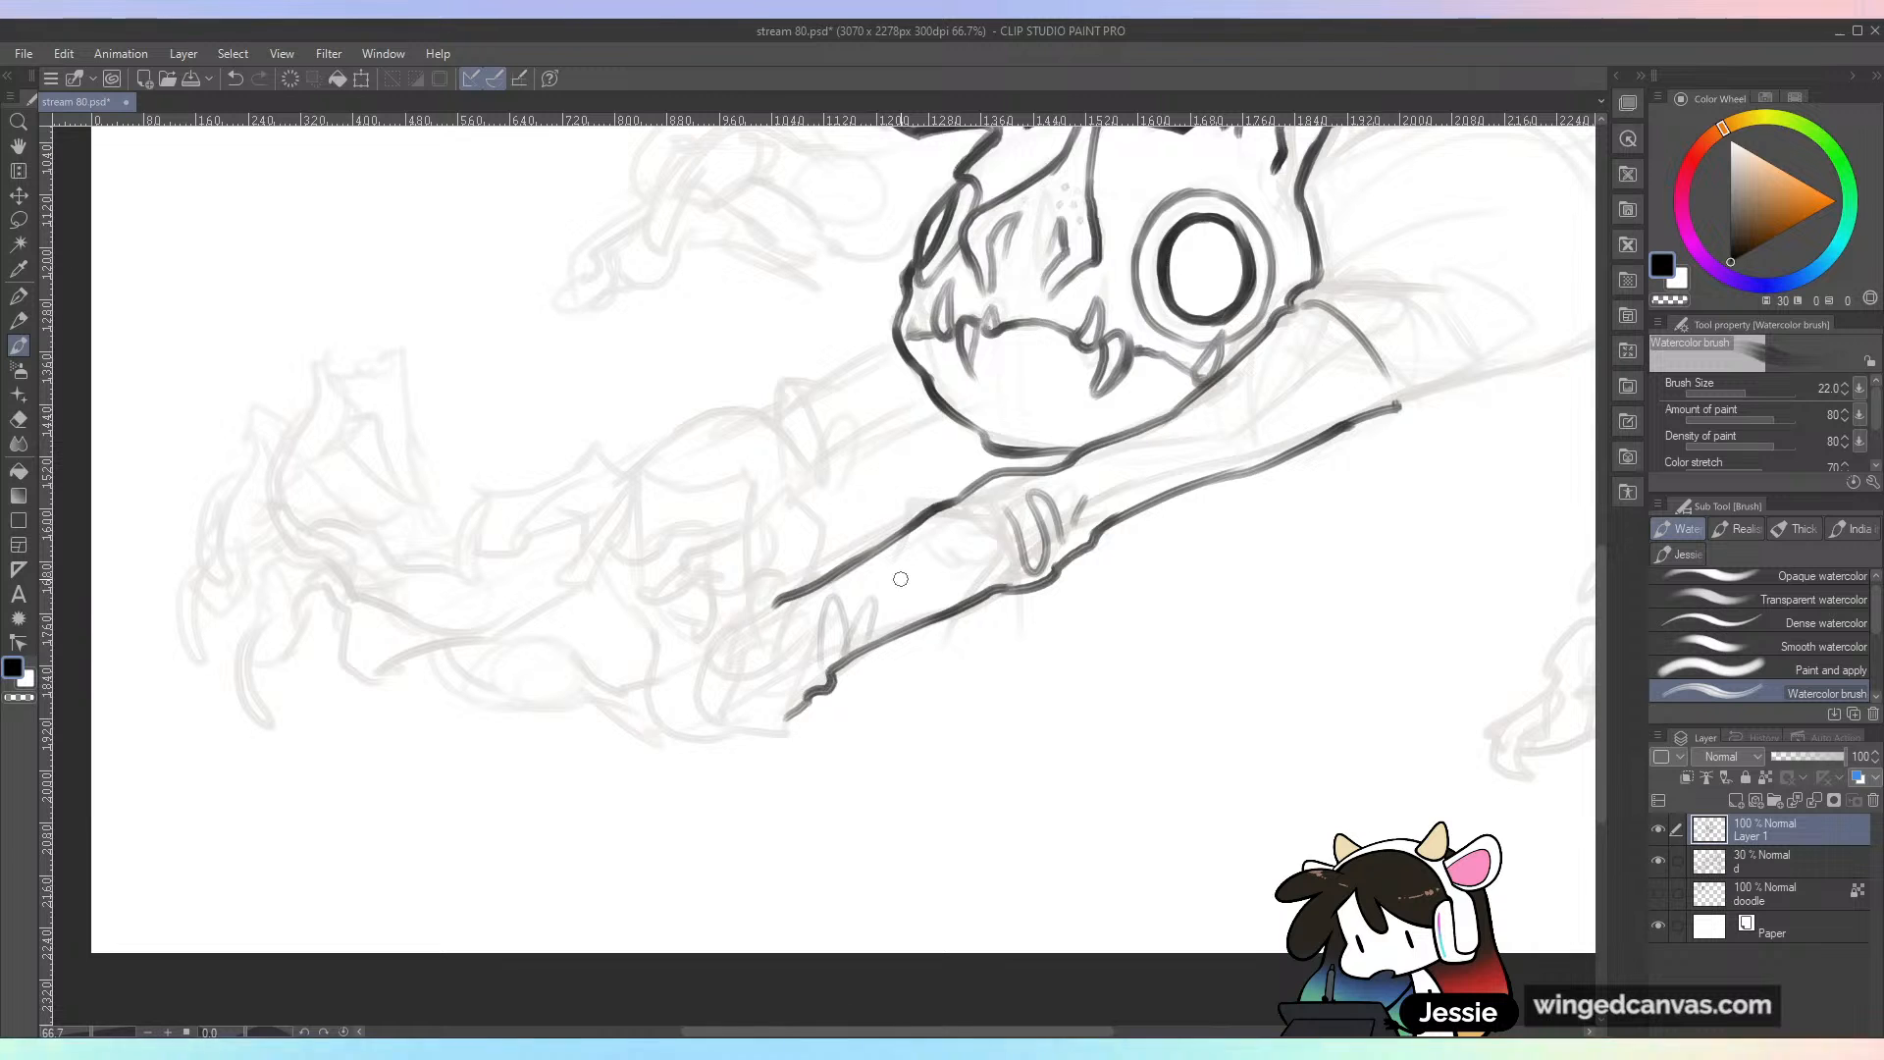
{"action": "scroll", "coordinate": [900, 580], "scroll_direction": "down", "scroll_amount": 3}
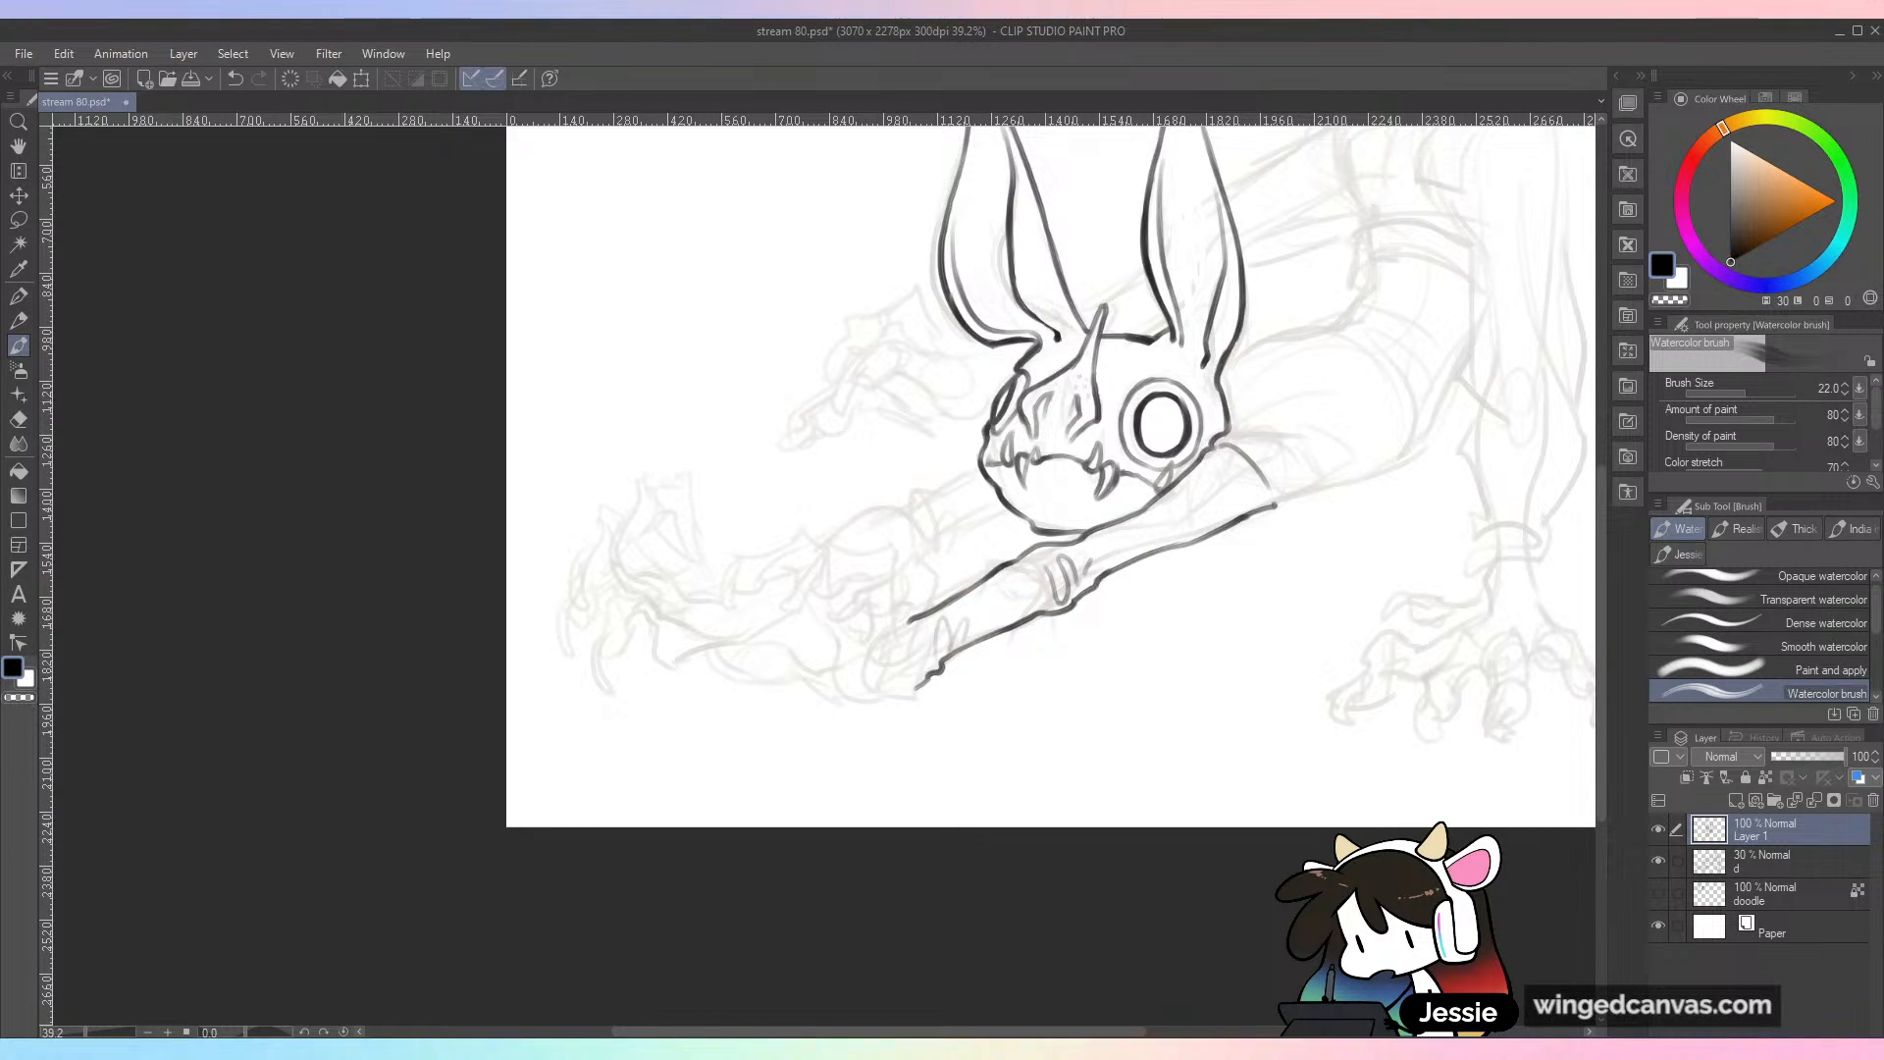
{"action": "key", "text": "ctrl+plus"}
{"action": "left_click_drag", "start_coordinate": [1232, 545], "coordinate": [1090, 580]}
{"action": "key", "text": "ctrl+minus"}
{"action": "key", "text": "ctrl+plus"}
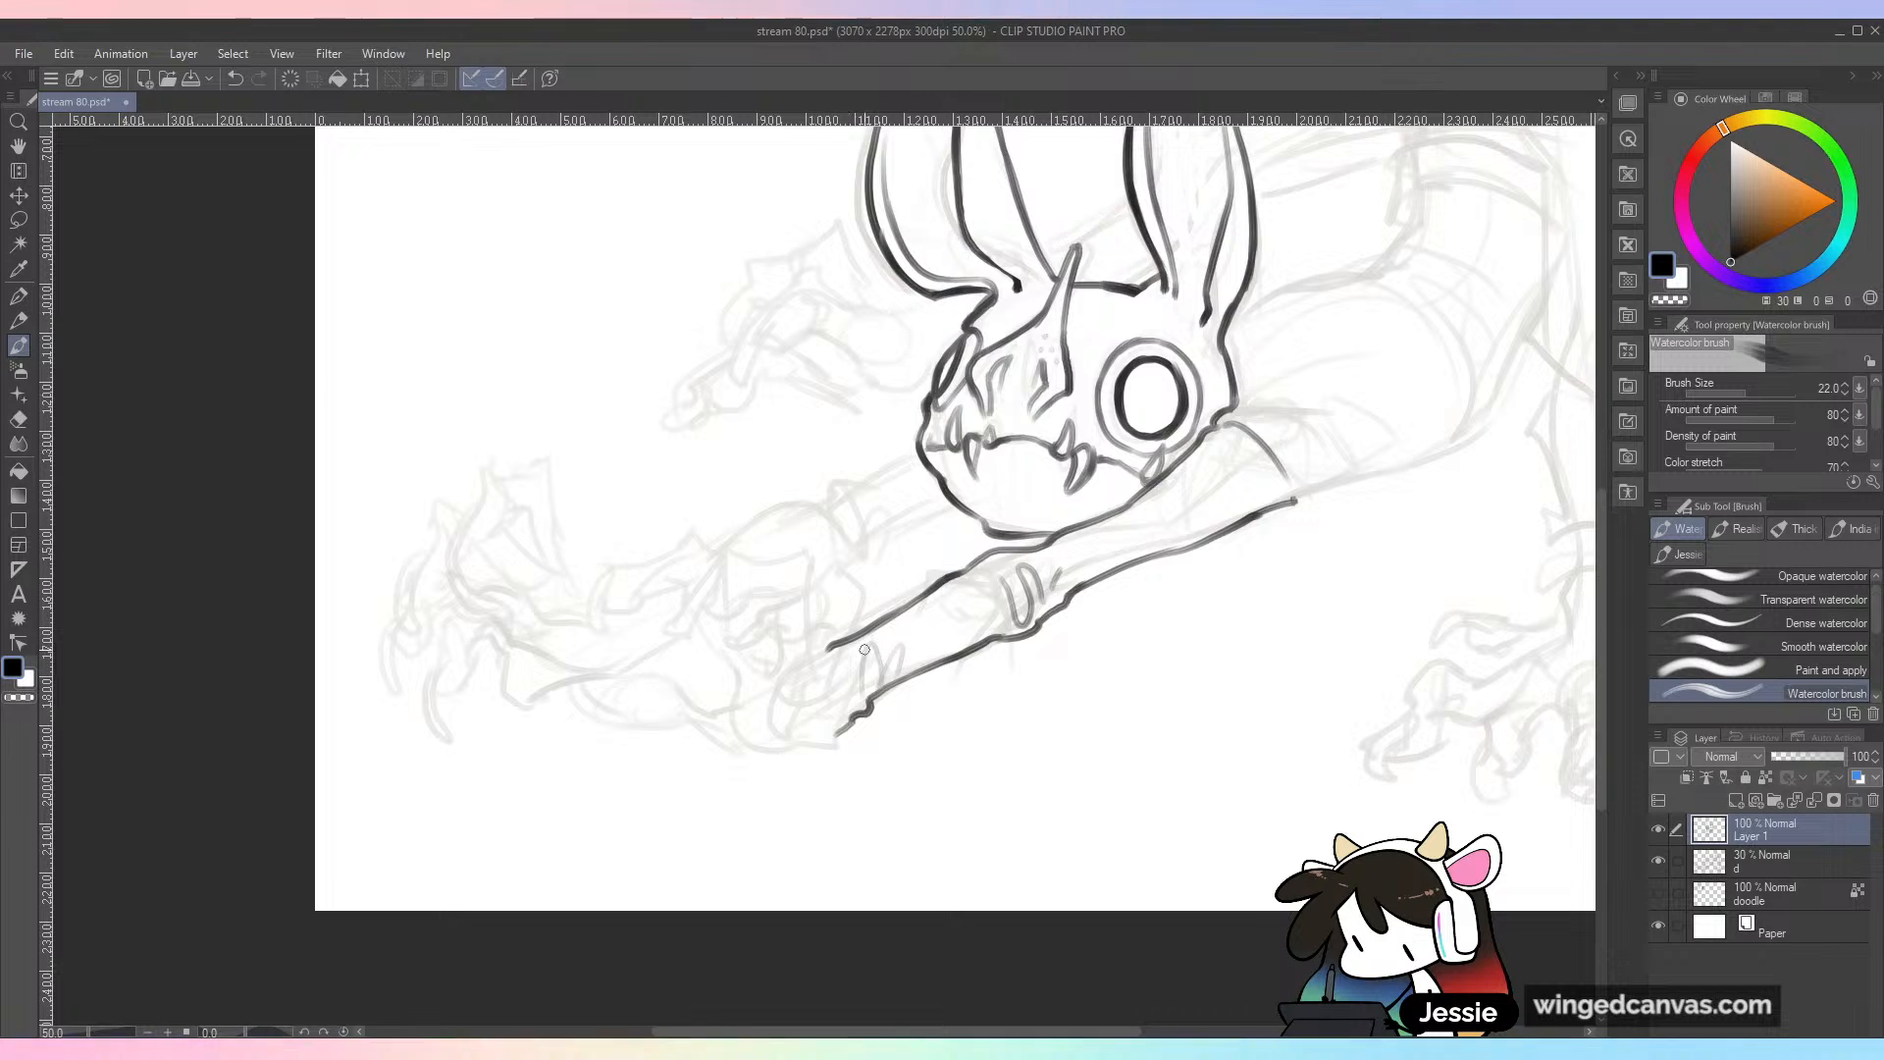
{"action": "key", "text": "ctrl+plus"}
{"action": "left_click_drag", "start_coordinate": [787, 703], "coordinate": [967, 546]}
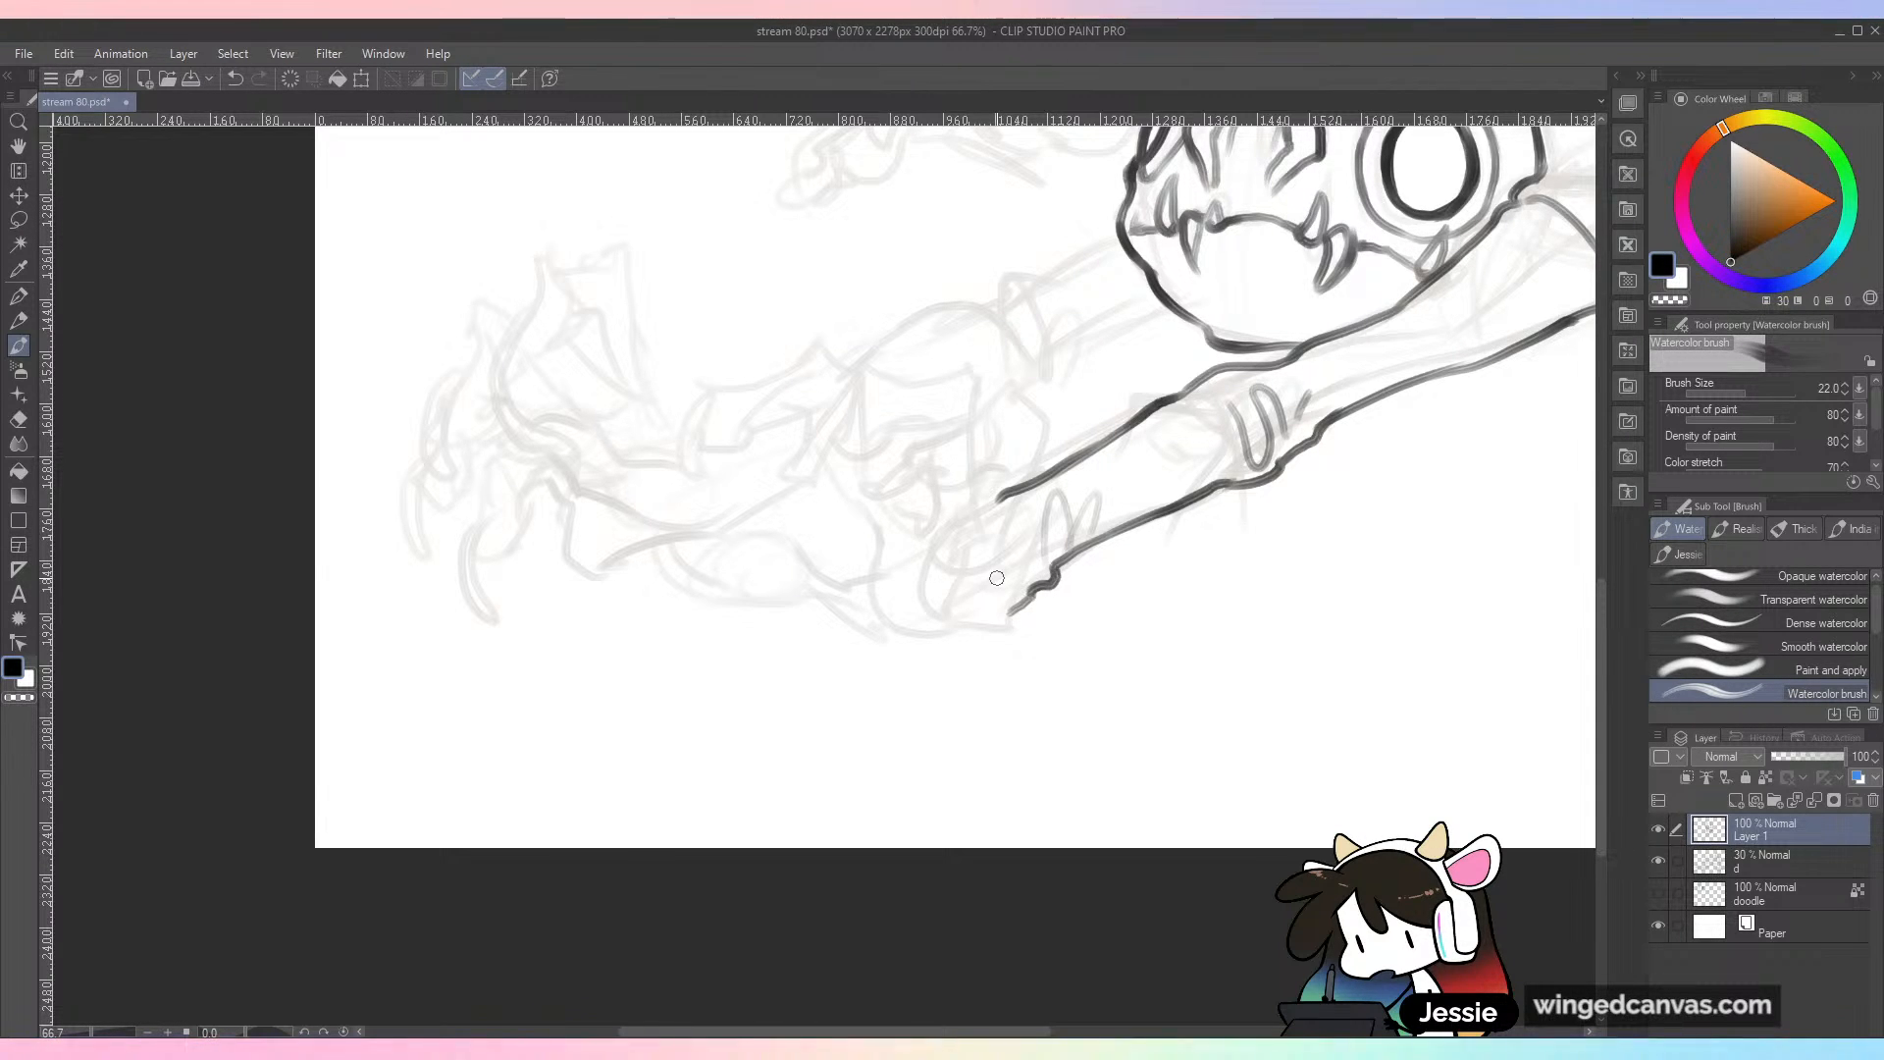
{"action": "left_click_drag", "start_coordinate": [827, 582], "coordinate": [922, 576]}
{"action": "key", "text": "ctrl+z"}
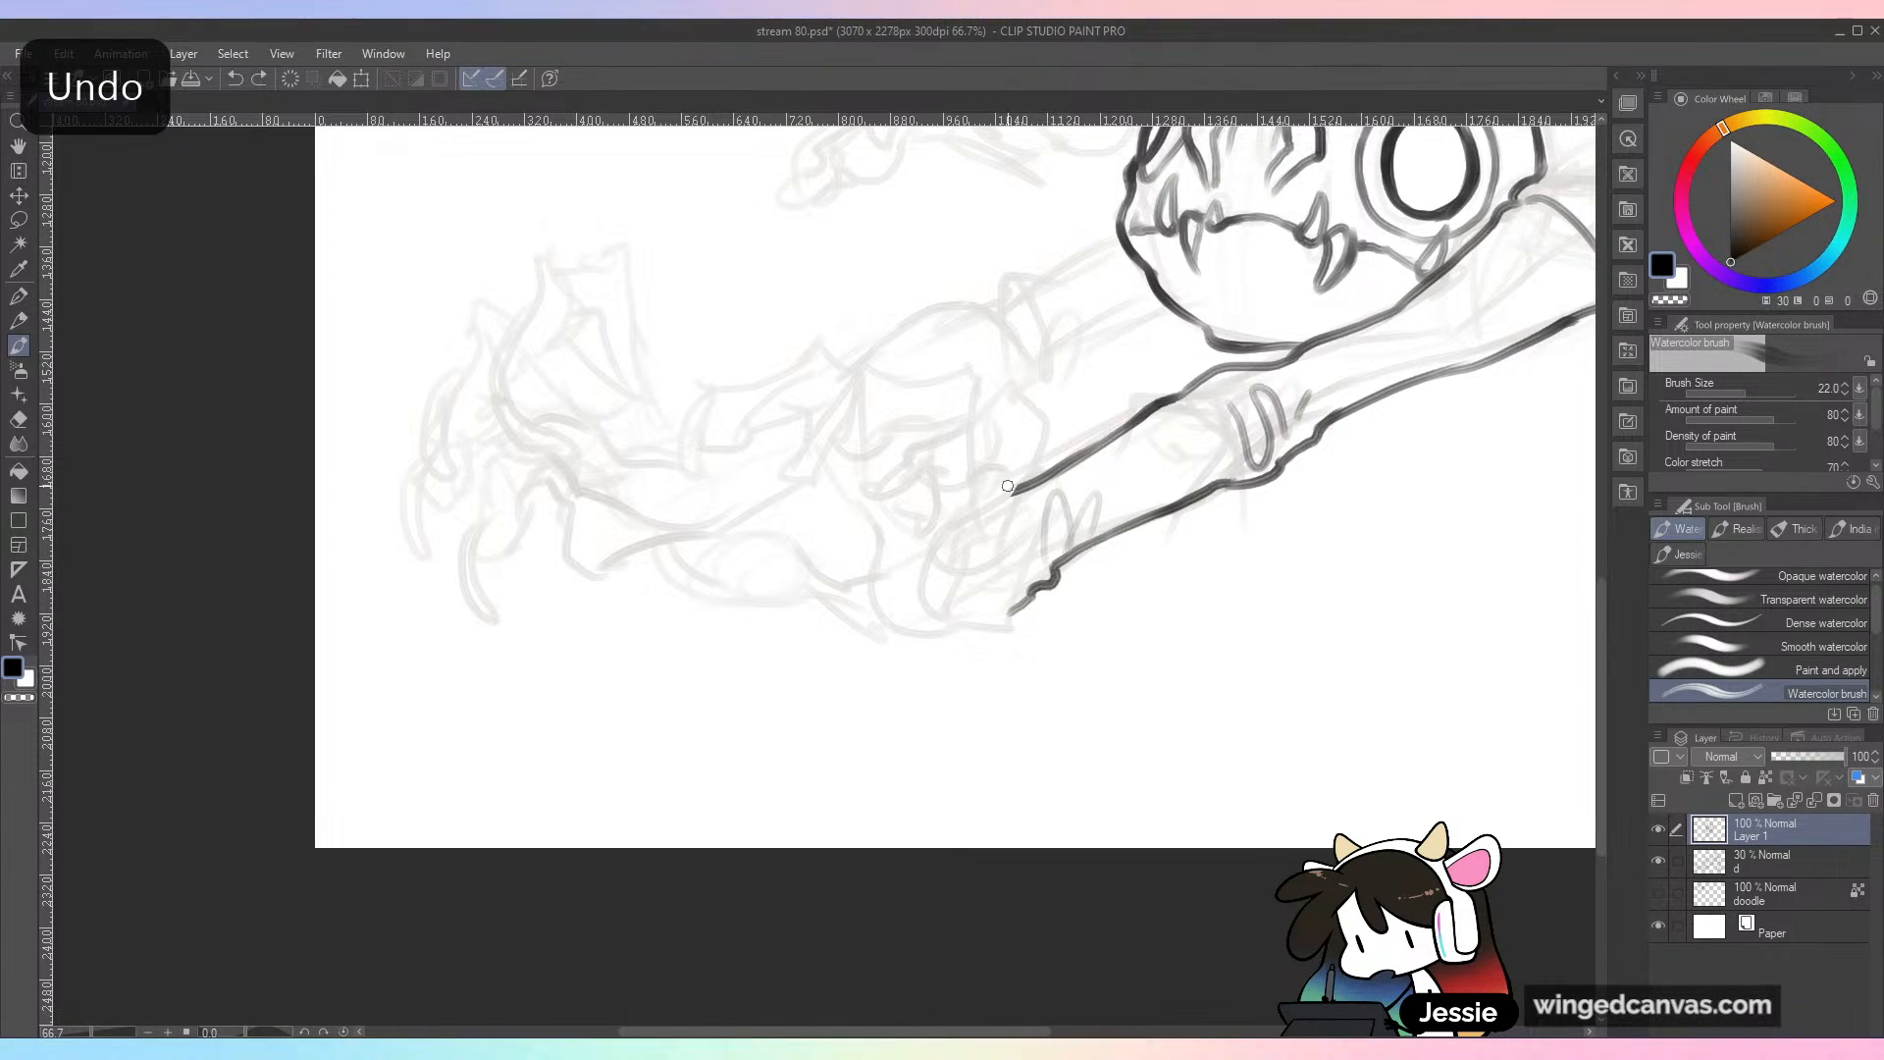
Step: Ink the near hand's first bent, clawed finger above the wrist and the hand's edge down to the wrist bump
{"action": "mouse_move", "coordinate": [1036, 461]}
{"action": "left_mouse_down"}
{"action": "mouse_move", "coordinate": [1013, 538]}
{"action": "mouse_move", "coordinate": [1037, 455]}
{"action": "left_mouse_up"}
{"action": "left_click_drag", "start_coordinate": [985, 393], "coordinate": [1040, 449]}
{"action": "key", "text": "ctrl+z"}
{"action": "left_click_drag", "start_coordinate": [984, 389], "coordinate": [1040, 448]}
{"action": "mouse_move", "coordinate": [989, 388]}
{"action": "left_mouse_down"}
{"action": "mouse_move", "coordinate": [911, 467]}
{"action": "mouse_move", "coordinate": [899, 521]}
{"action": "mouse_move", "coordinate": [942, 461]}
{"action": "mouse_move", "coordinate": [931, 491]}
{"action": "mouse_move", "coordinate": [955, 487]}
{"action": "mouse_move", "coordinate": [989, 424]}
{"action": "mouse_move", "coordinate": [983, 471]}
{"action": "mouse_move", "coordinate": [1020, 454]}
{"action": "mouse_move", "coordinate": [984, 485]}
{"action": "mouse_move", "coordinate": [965, 531]}
{"action": "left_mouse_up"}
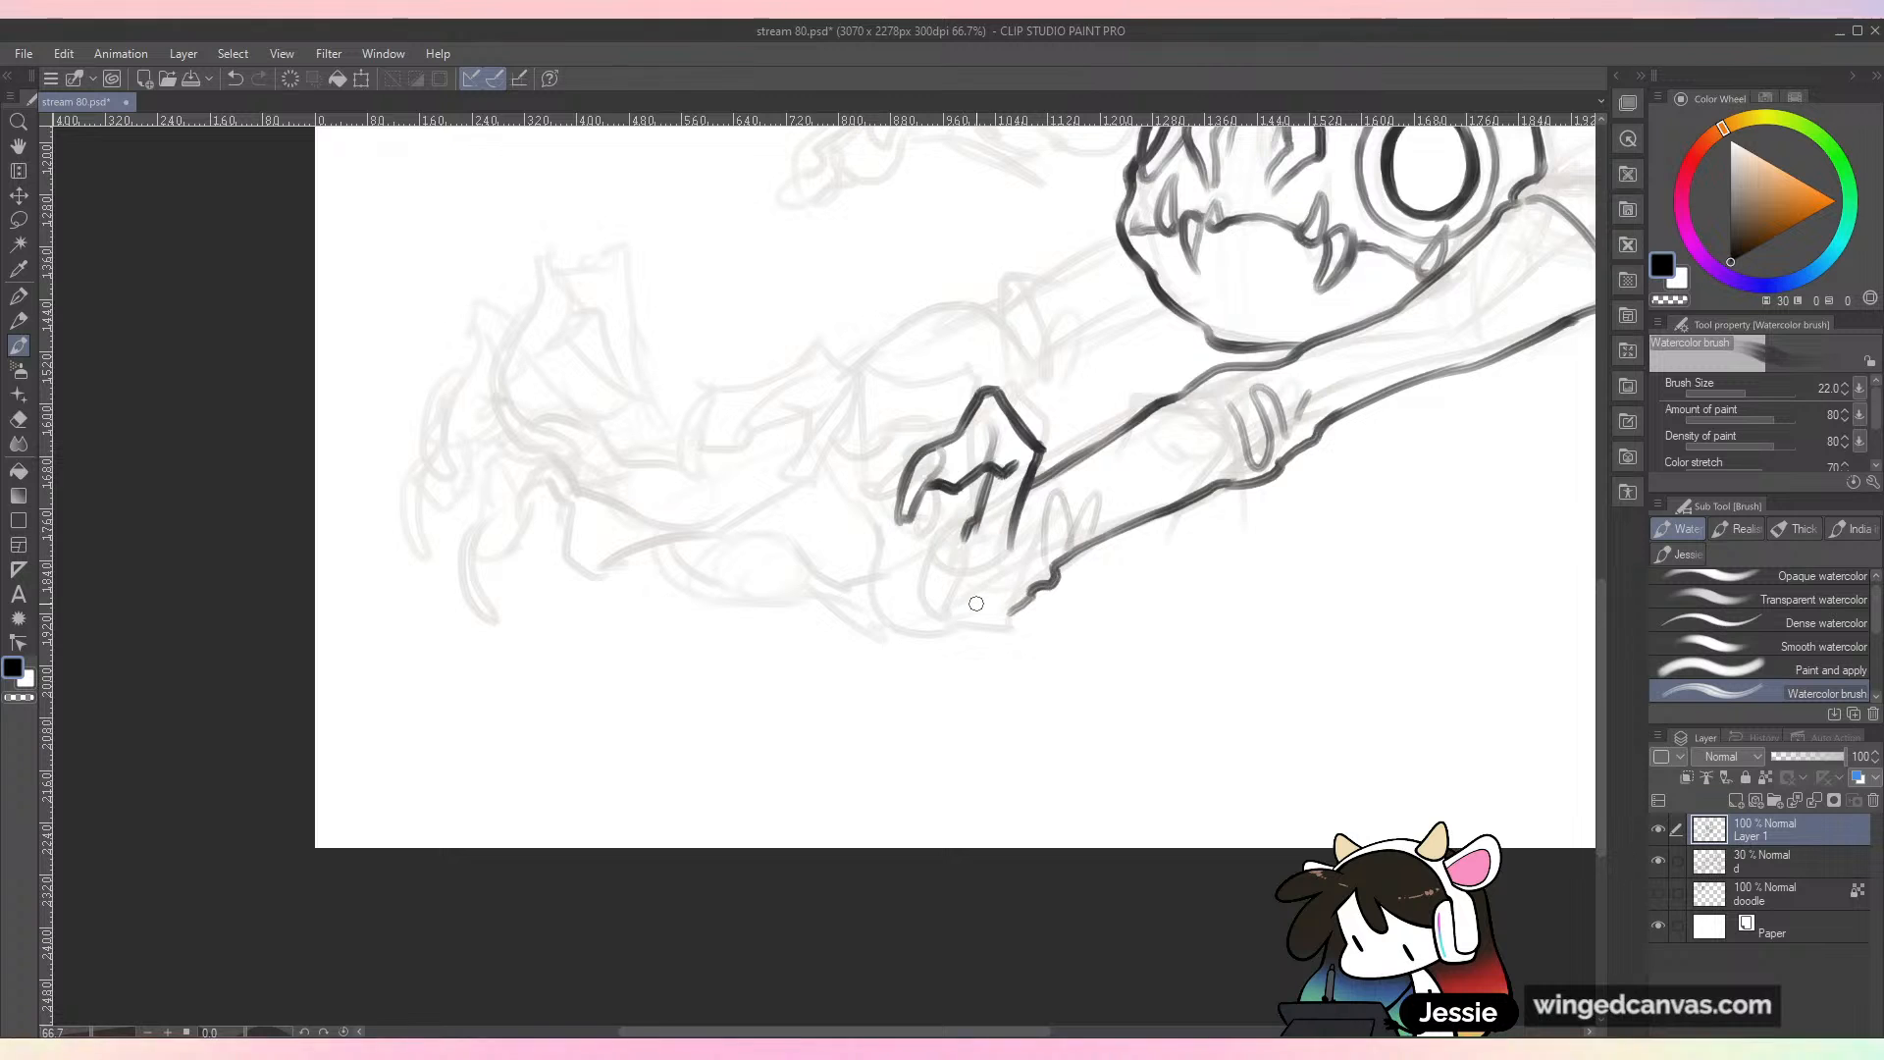
{"action": "scroll", "coordinate": [1045, 618], "scroll_direction": "up", "scroll_amount": 3}
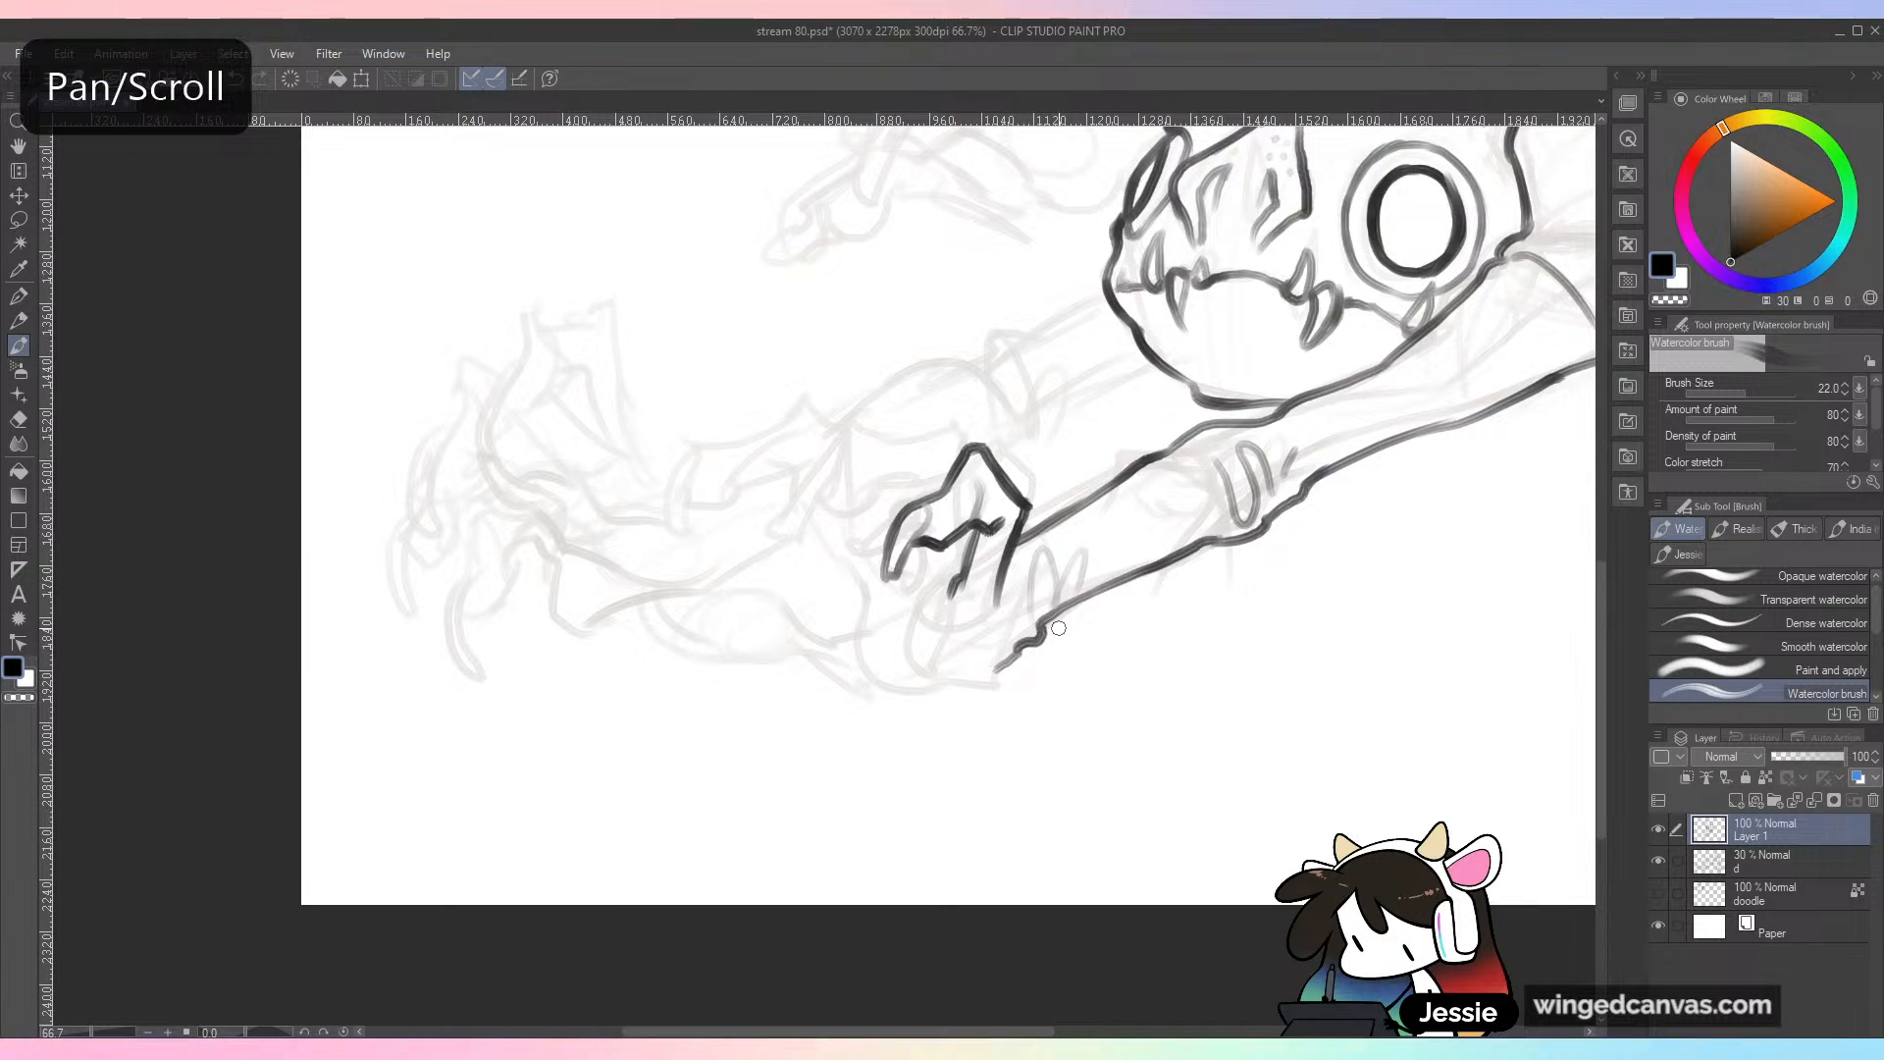
{"action": "left_click_drag", "start_coordinate": [1018, 569], "coordinate": [992, 673]}
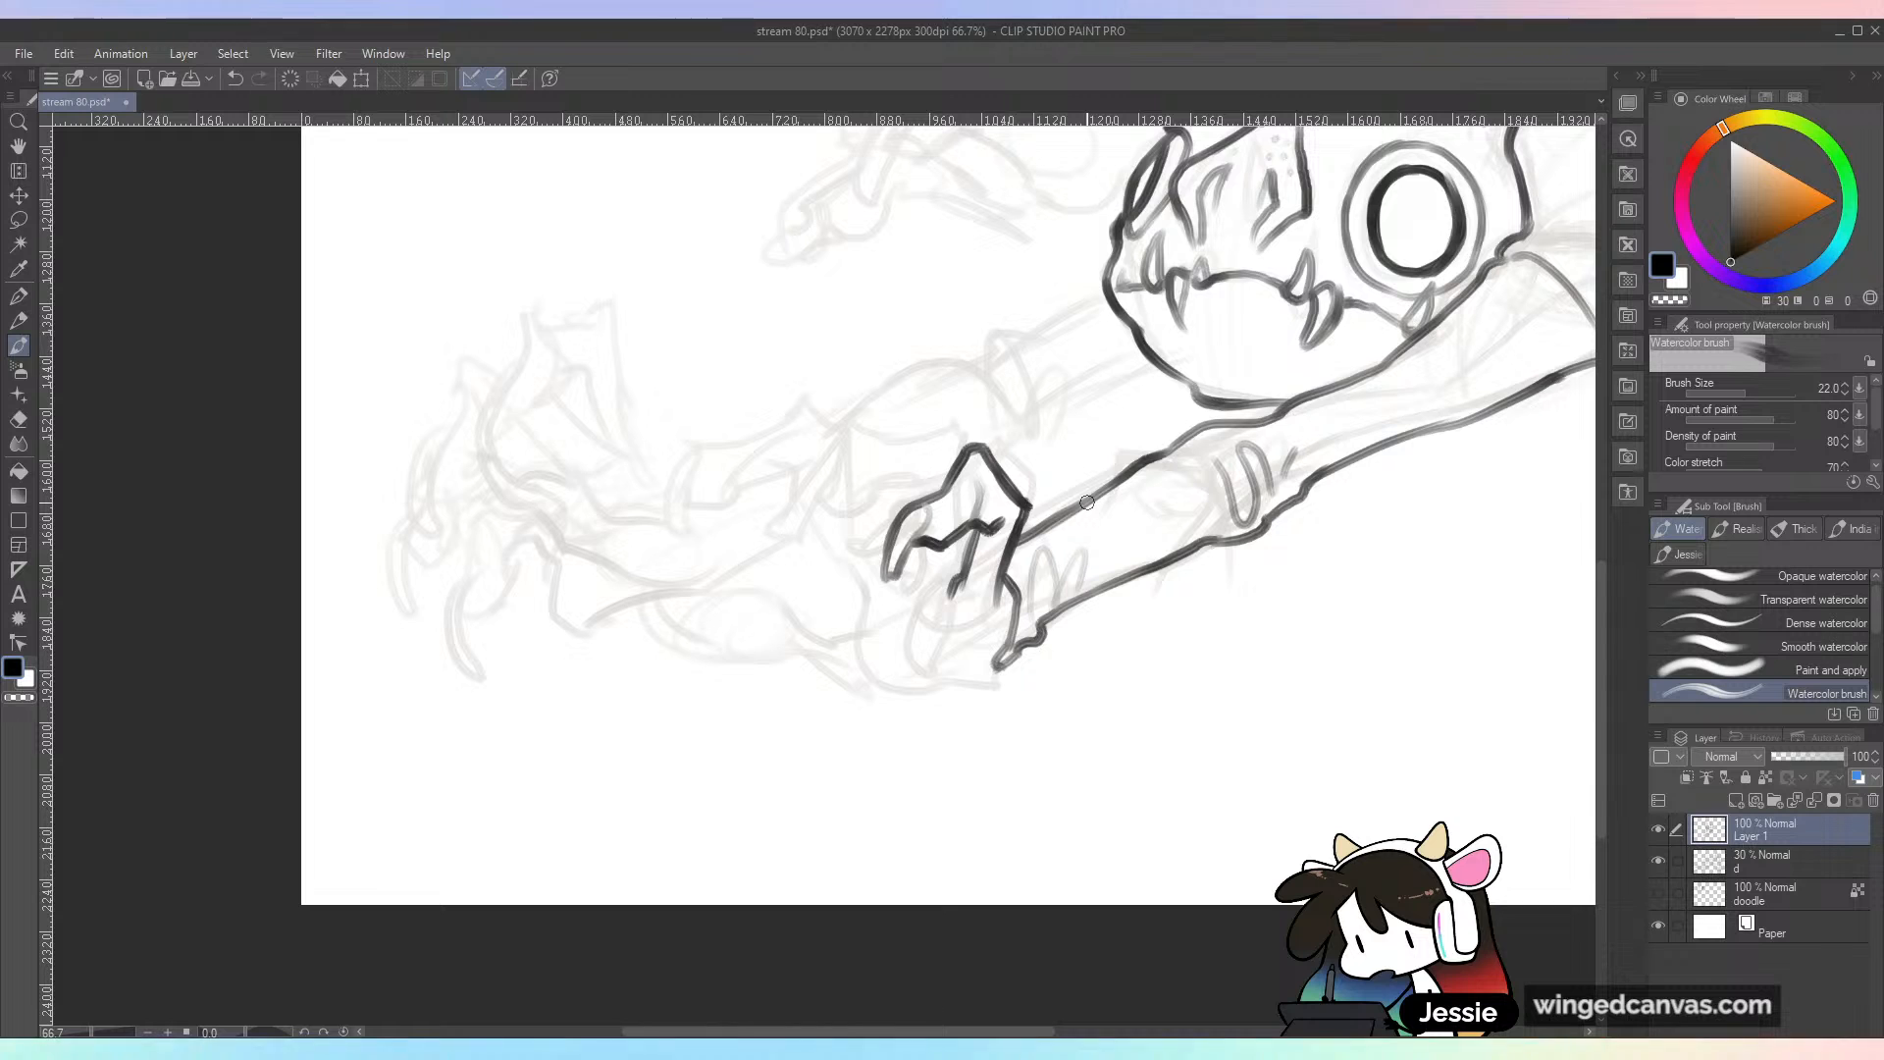
Step: Ink the second bent finger with its curved claw beside the first finger of the near hand
{"action": "mouse_move", "coordinate": [958, 450]}
{"action": "left_mouse_down"}
{"action": "mouse_move", "coordinate": [954, 426]}
{"action": "mouse_move", "coordinate": [859, 410]}
{"action": "left_mouse_up"}
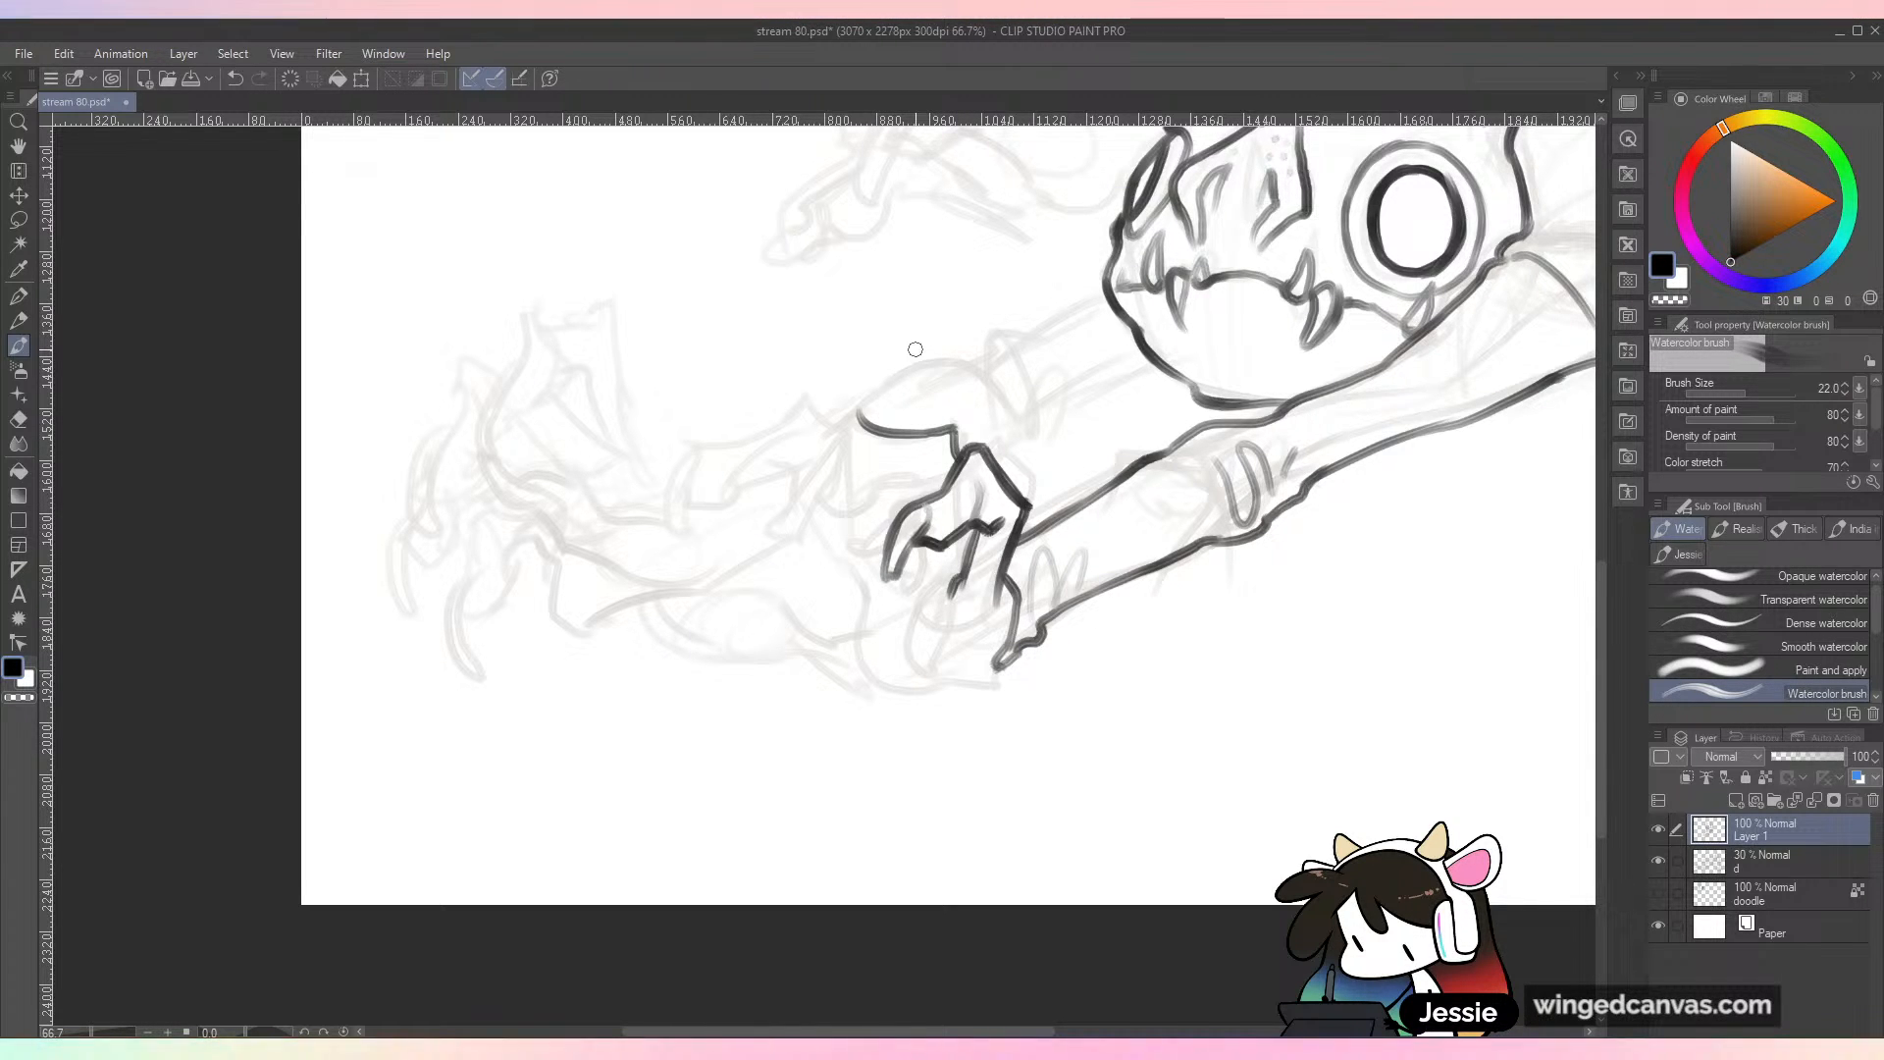
{"action": "key", "text": "ctrl+z"}
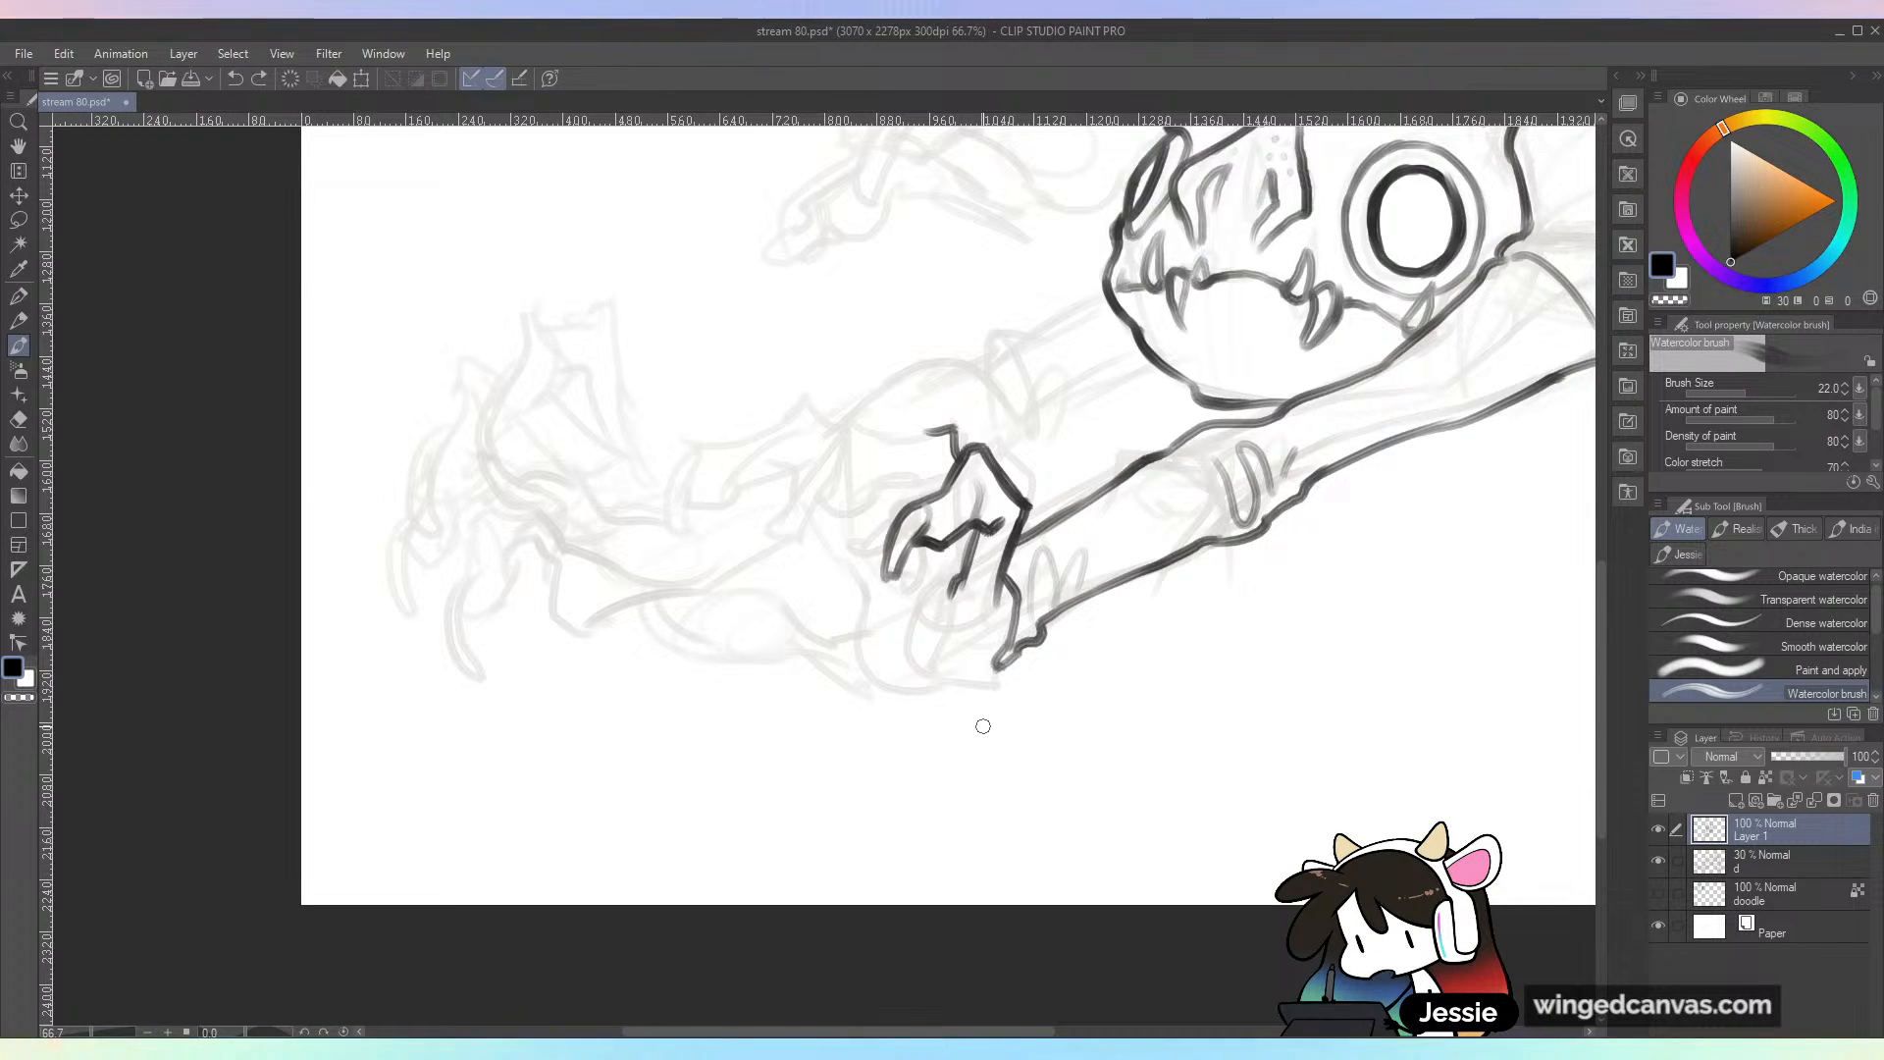
{"action": "mouse_move", "coordinate": [923, 431]}
{"action": "left_mouse_down"}
{"action": "mouse_move", "coordinate": [883, 417]}
{"action": "mouse_move", "coordinate": [806, 526]}
{"action": "mouse_move", "coordinate": [870, 454]}
{"action": "left_mouse_up"}
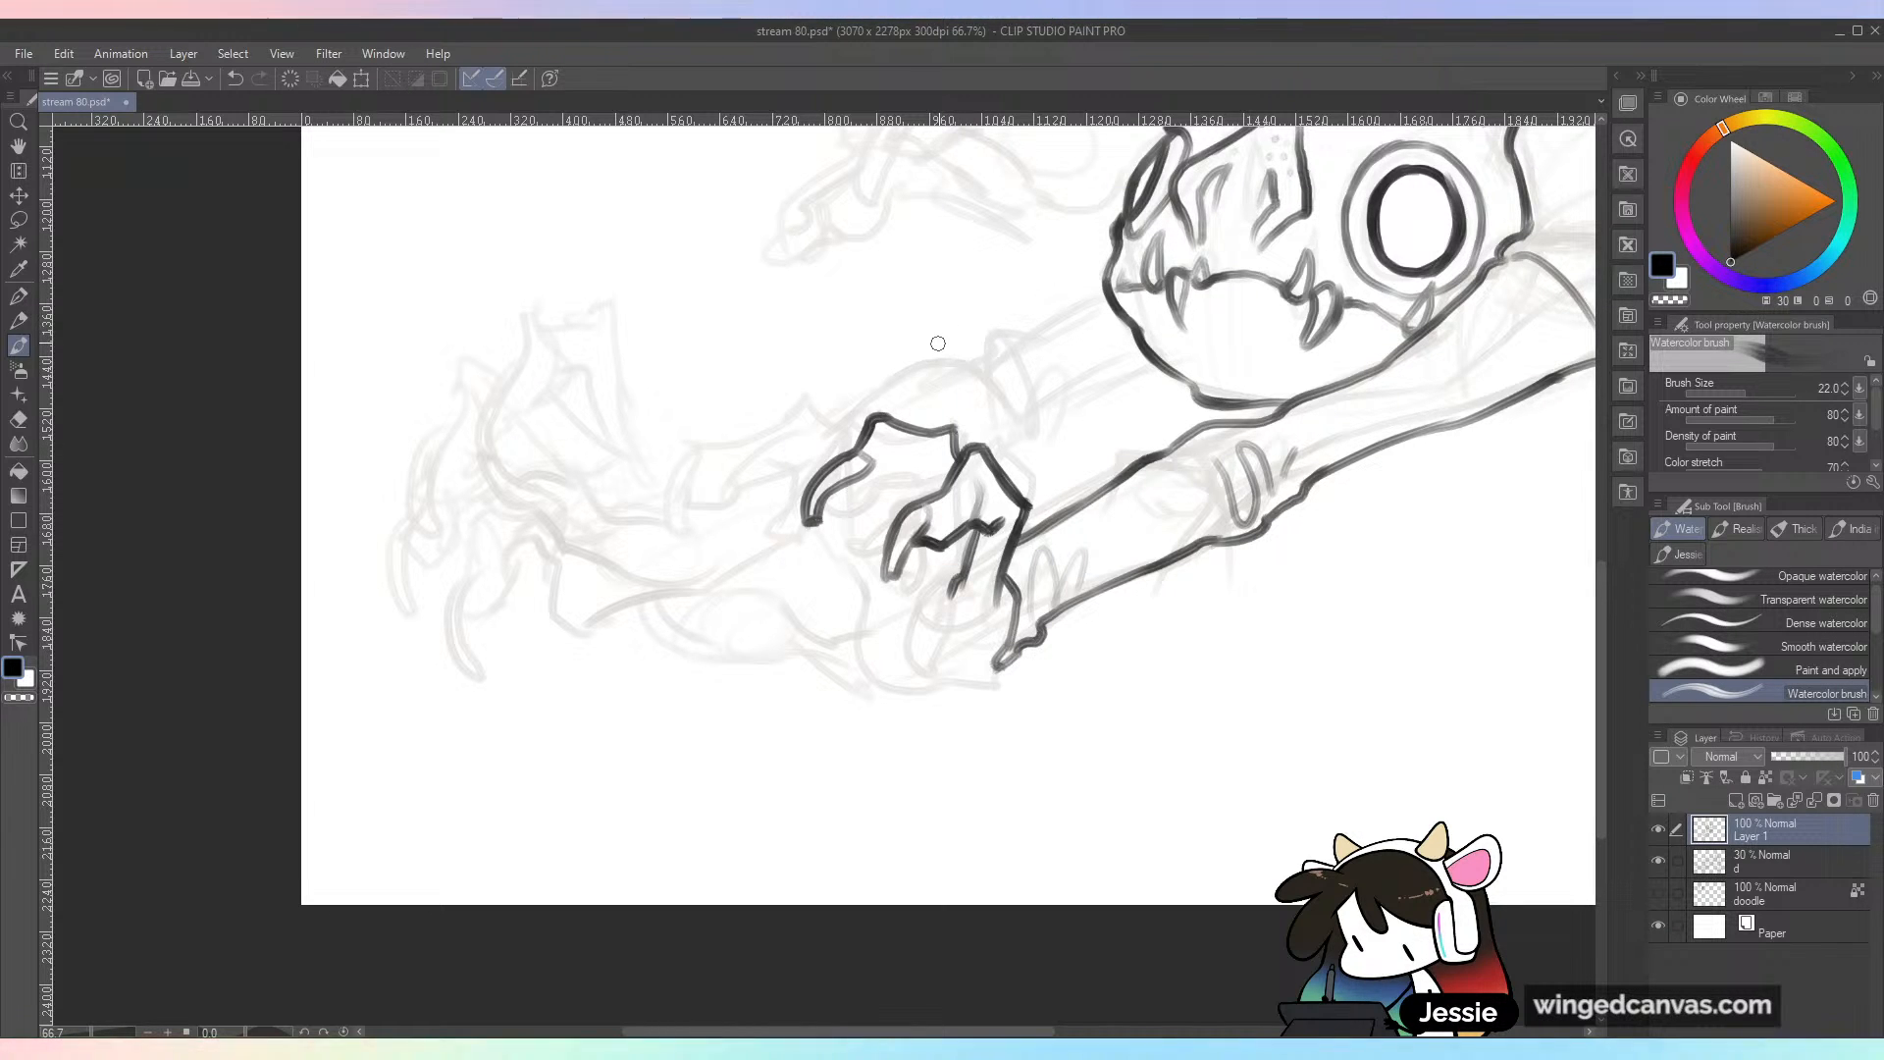
{"action": "mouse_move", "coordinate": [842, 488]}
{"action": "left_mouse_down"}
{"action": "mouse_move", "coordinate": [867, 496]}
{"action": "mouse_move", "coordinate": [950, 453]}
{"action": "mouse_move", "coordinate": [931, 490]}
{"action": "mouse_move", "coordinate": [942, 579]}
{"action": "left_mouse_up"}
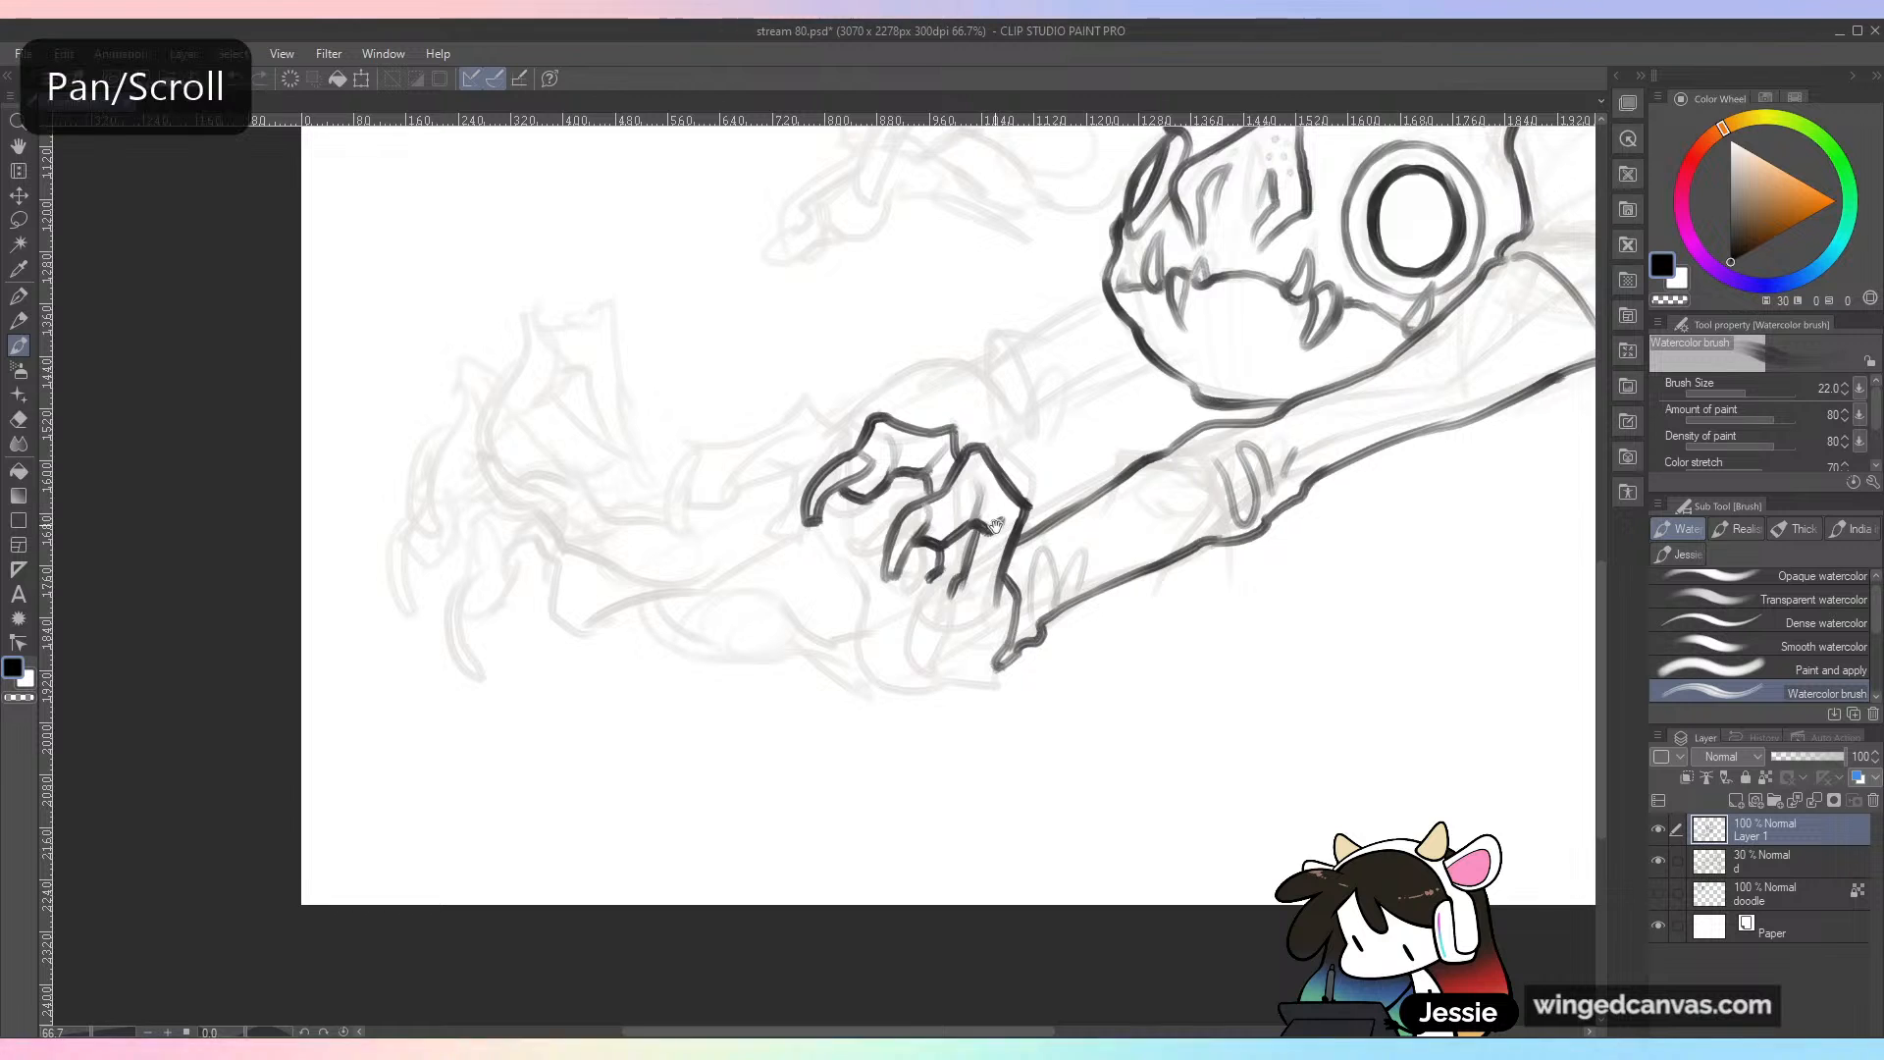
Step: Ink the remaining overlapping fingers and curled claws at the far side of the near hand
{"action": "left_click_drag", "start_coordinate": [997, 553], "coordinate": [969, 533]}
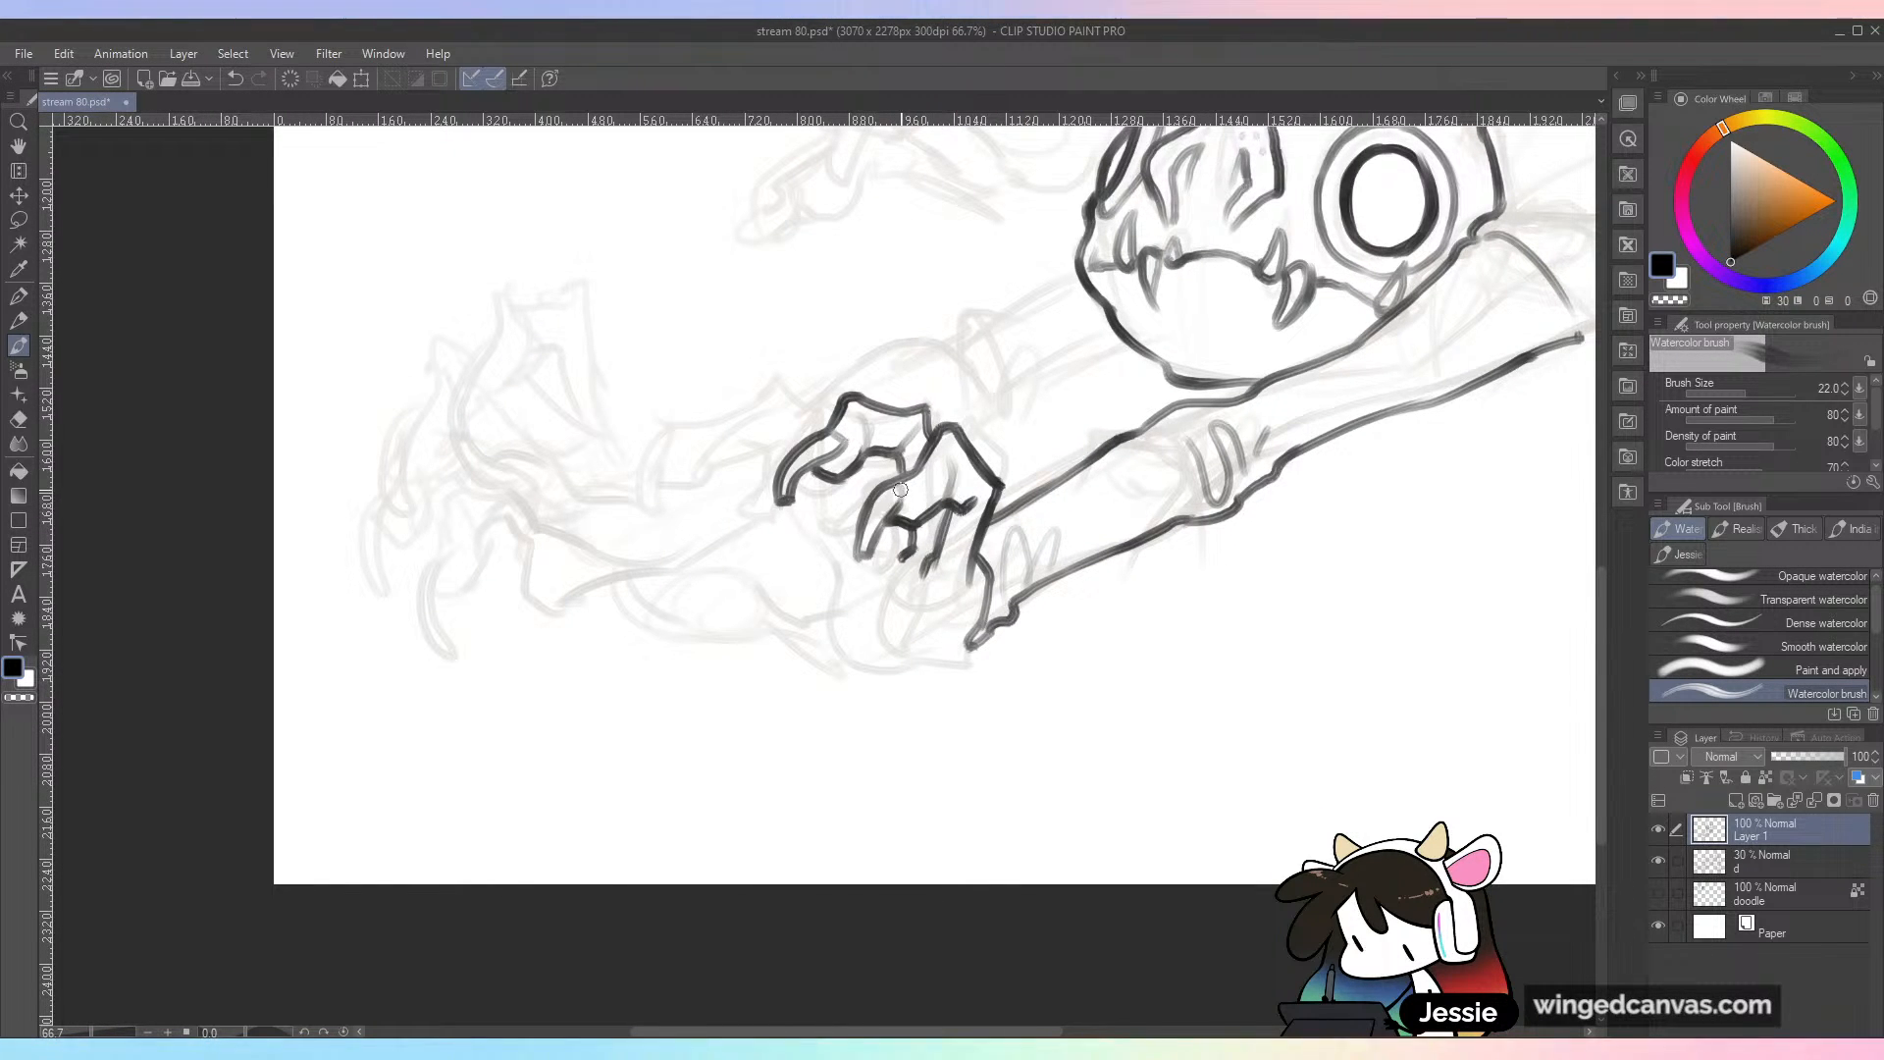
{"action": "left_click_drag", "start_coordinate": [922, 392], "coordinate": [855, 476]}
{"action": "key", "text": "ctrl+minus"}
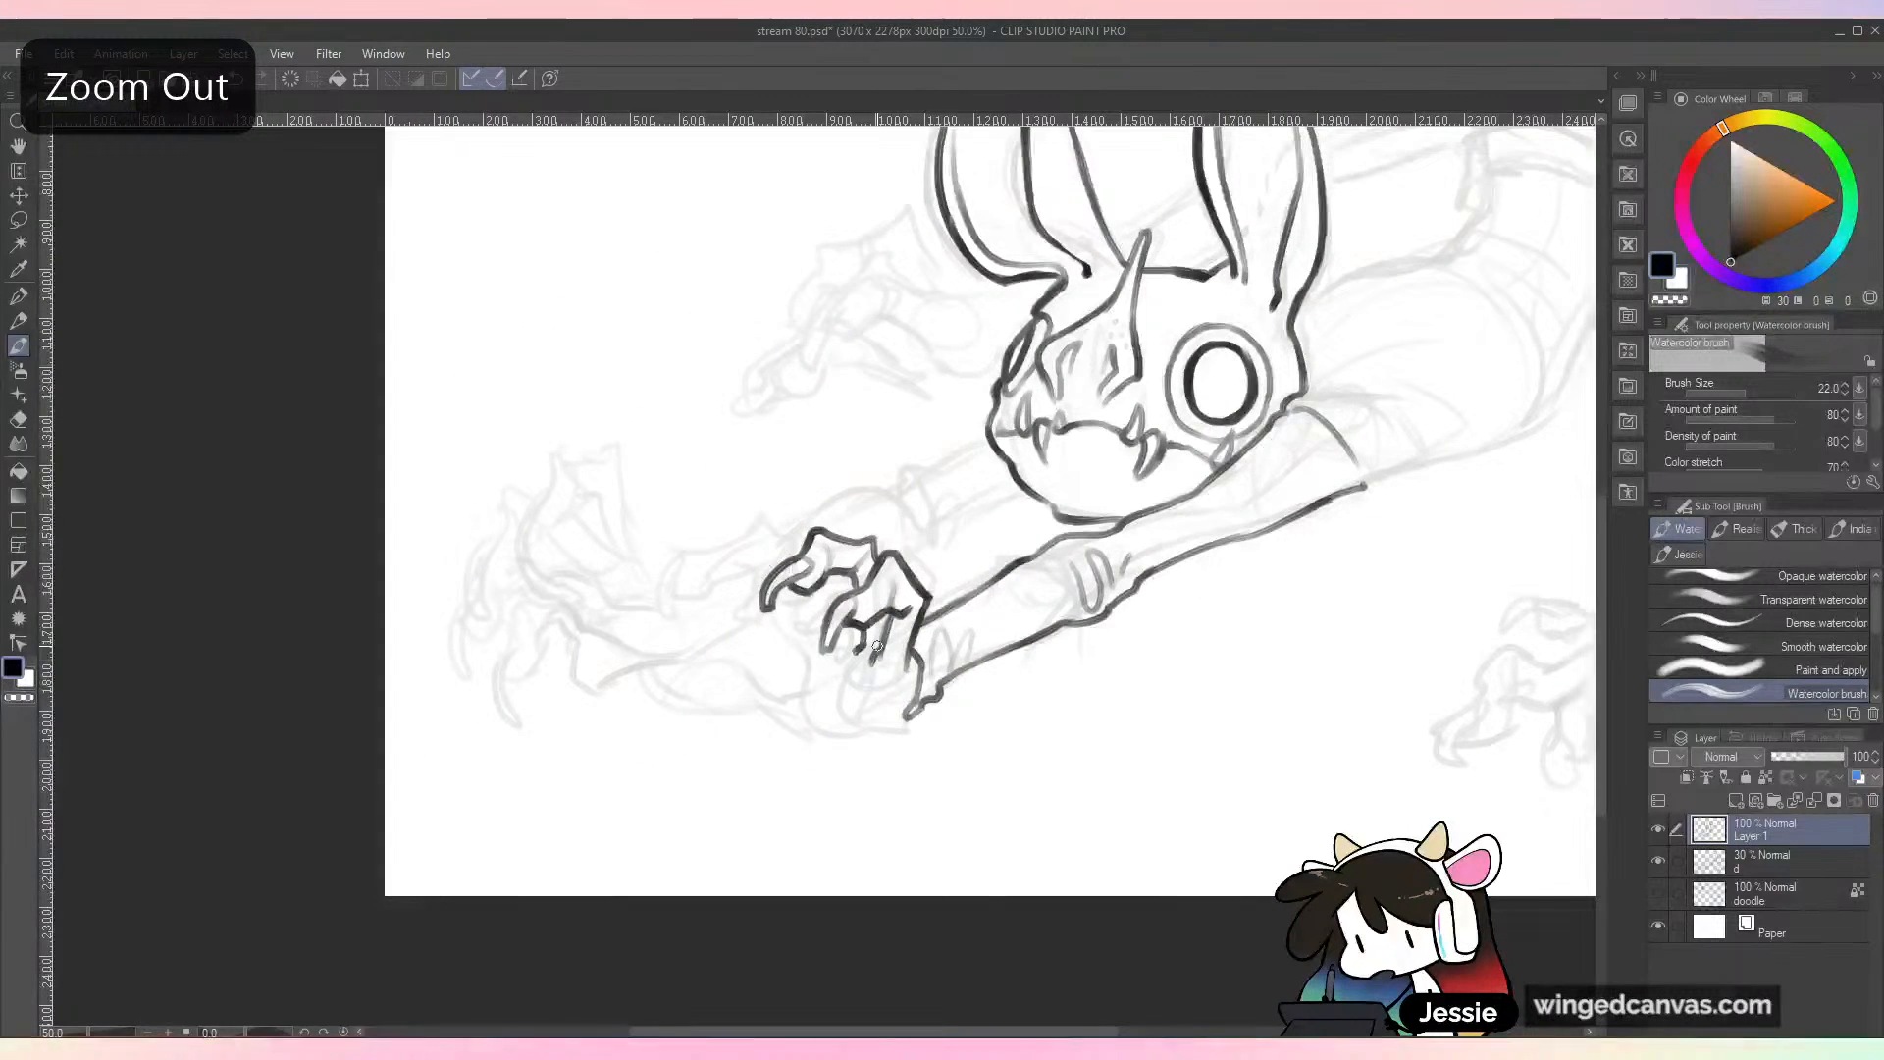
{"action": "mouse_move", "coordinate": [1129, 639]}
{"action": "left_mouse_down"}
{"action": "mouse_move", "coordinate": [903, 771]}
{"action": "mouse_move", "coordinate": [1165, 638]}
{"action": "left_mouse_up"}
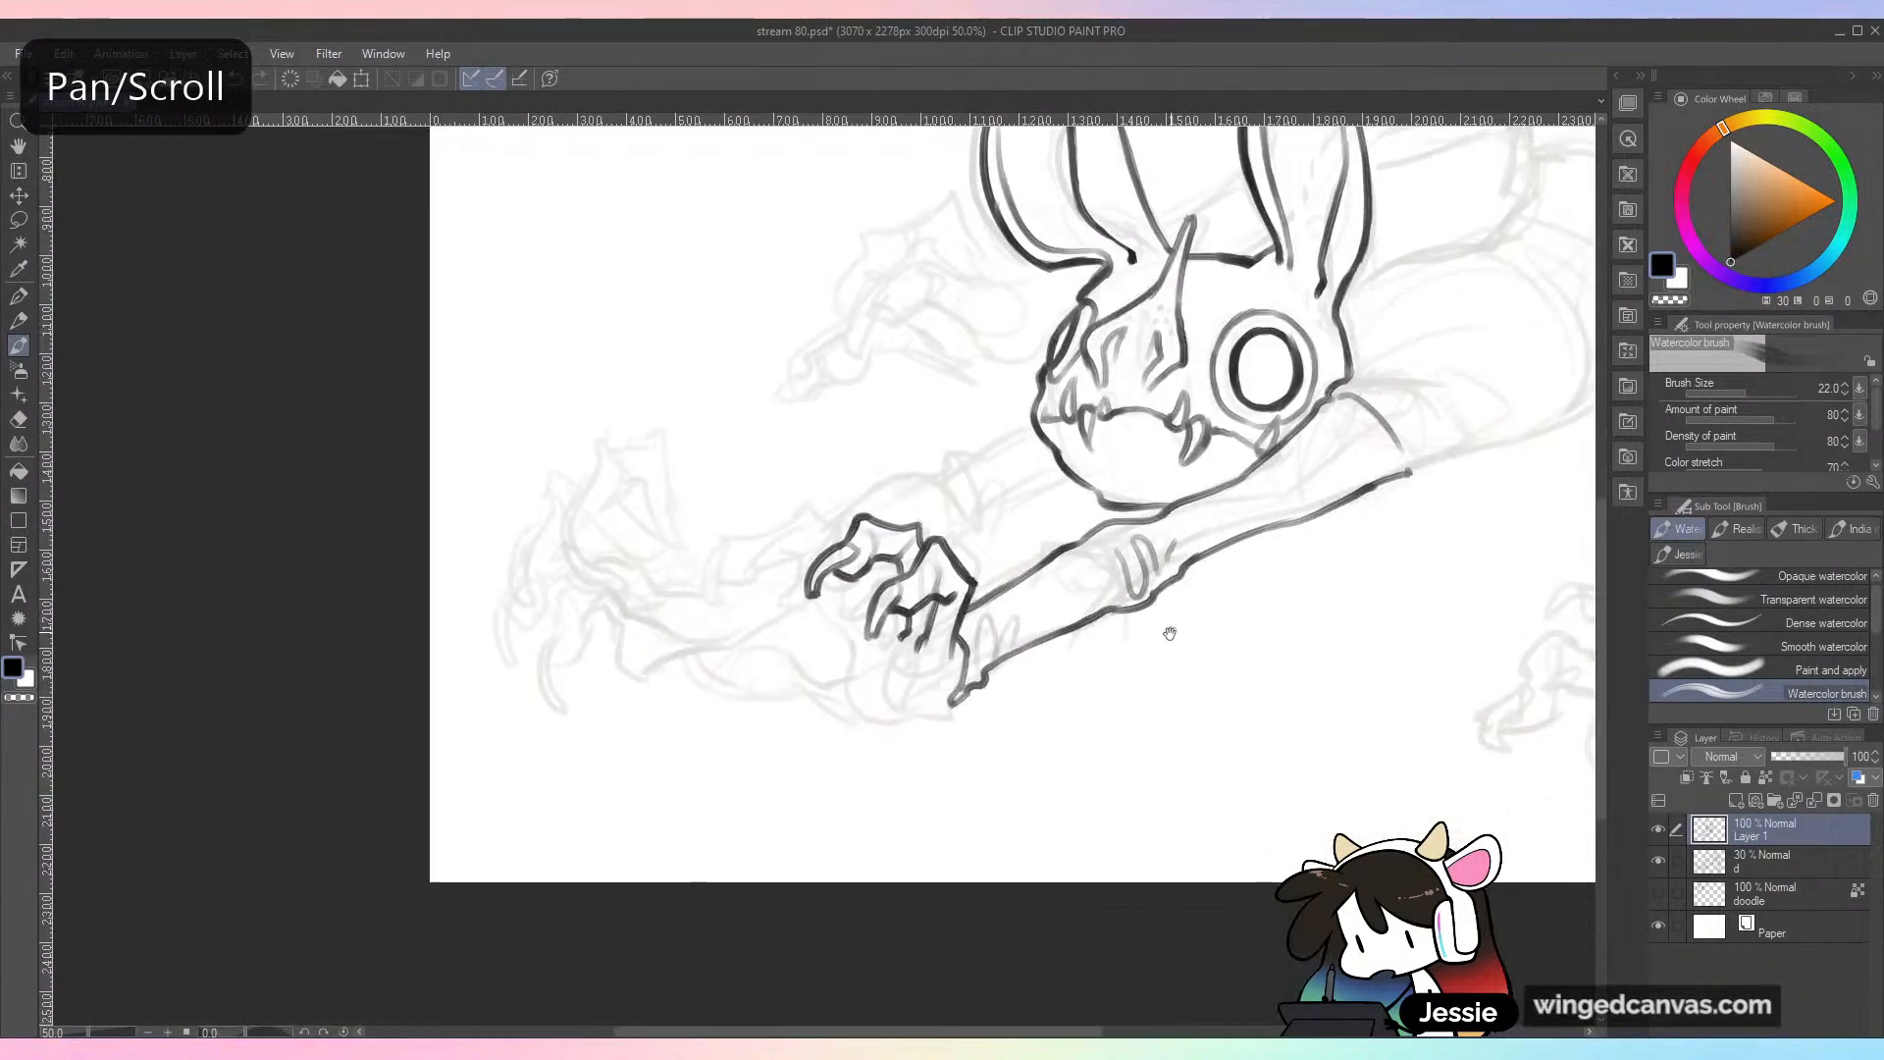
{"action": "key", "text": "ctrl+minus"}
{"action": "key", "text": "ctrl+plus"}
{"action": "key", "text": "ctrl+plus"}
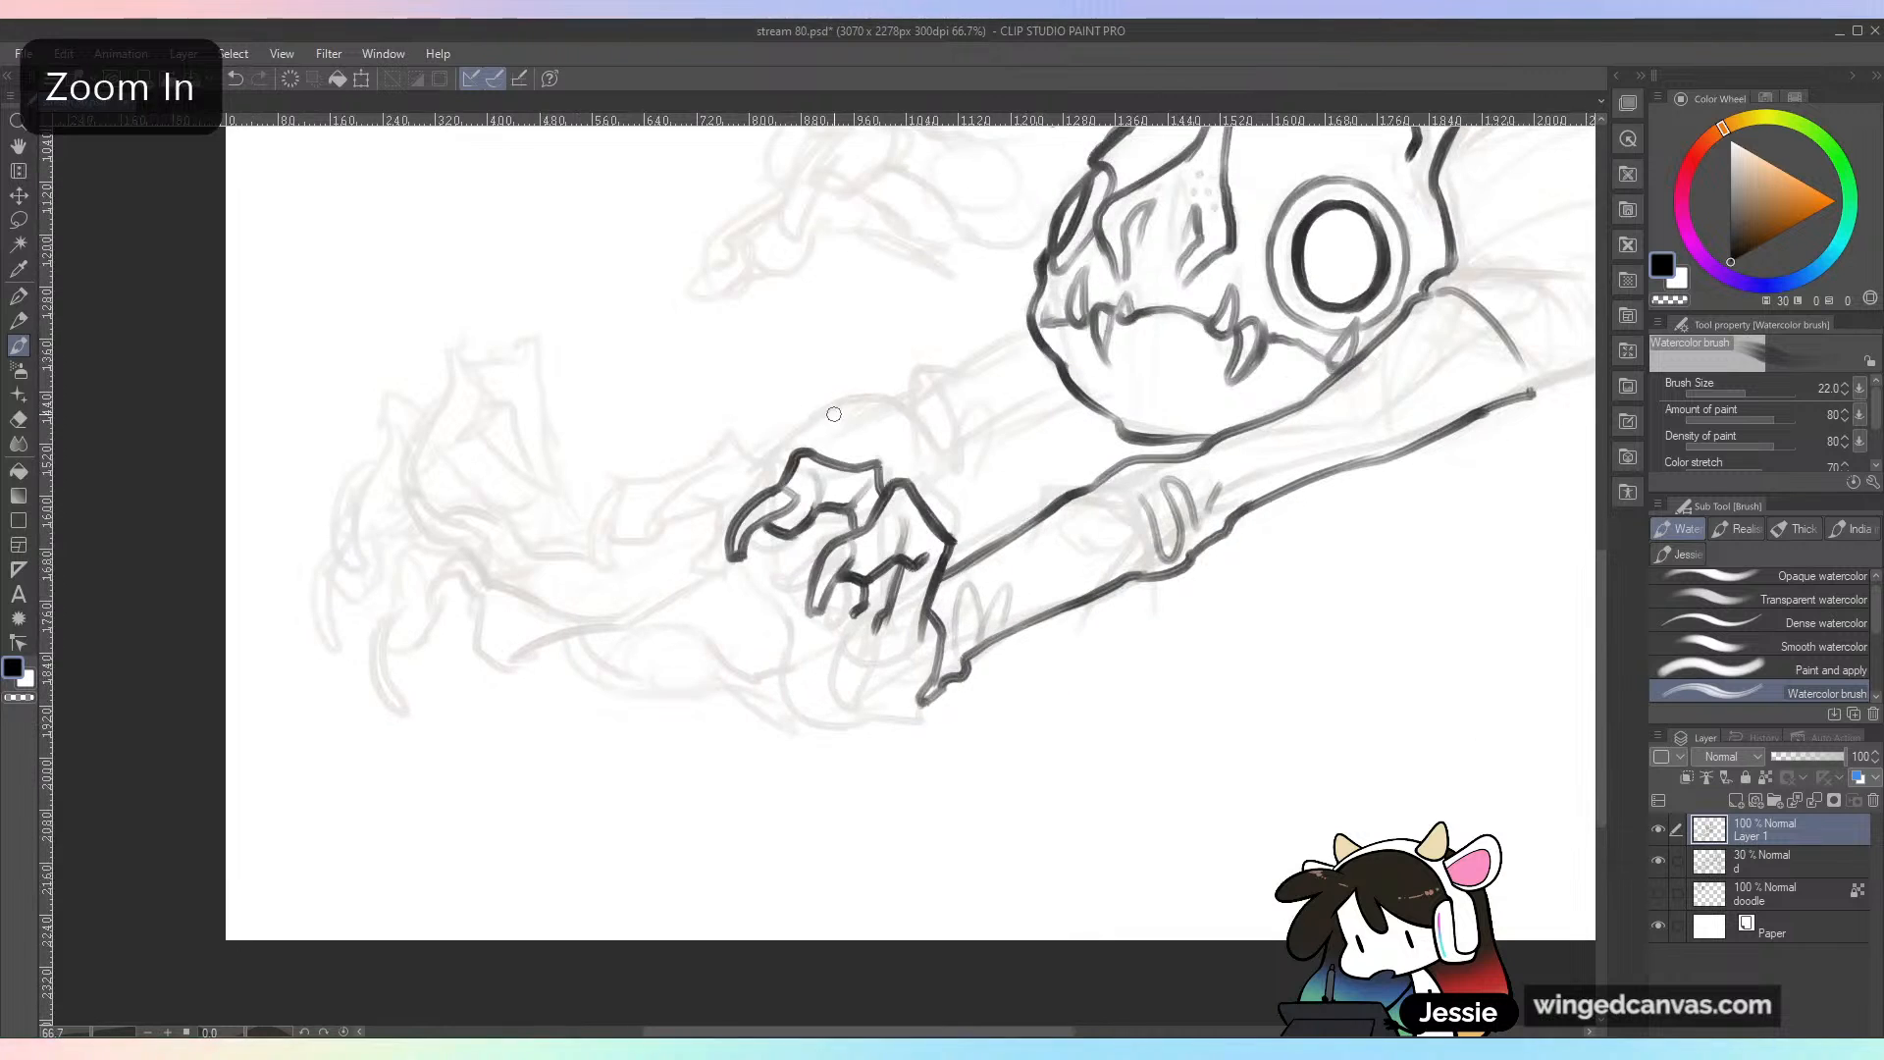
{"action": "mouse_move", "coordinate": [786, 468]}
{"action": "left_mouse_down"}
{"action": "mouse_move", "coordinate": [743, 443]}
{"action": "mouse_move", "coordinate": [708, 525]}
{"action": "mouse_move", "coordinate": [714, 581]}
{"action": "mouse_move", "coordinate": [768, 531]}
{"action": "mouse_move", "coordinate": [806, 586]}
{"action": "left_mouse_up"}
{"action": "left_click_drag", "start_coordinate": [832, 508], "coordinate": [811, 602]}
{"action": "mouse_move", "coordinate": [728, 491]}
{"action": "left_mouse_down"}
{"action": "mouse_move", "coordinate": [690, 538]}
{"action": "mouse_move", "coordinate": [724, 627]}
{"action": "left_mouse_up"}
{"action": "mouse_move", "coordinate": [712, 592]}
{"action": "left_mouse_down"}
{"action": "mouse_move", "coordinate": [724, 626]}
{"action": "mouse_move", "coordinate": [725, 581]}
{"action": "mouse_move", "coordinate": [728, 601]}
{"action": "mouse_move", "coordinate": [754, 595]}
{"action": "mouse_move", "coordinate": [743, 549]}
{"action": "mouse_move", "coordinate": [714, 626]}
{"action": "left_mouse_up"}
{"action": "key", "text": "ctrl+z"}
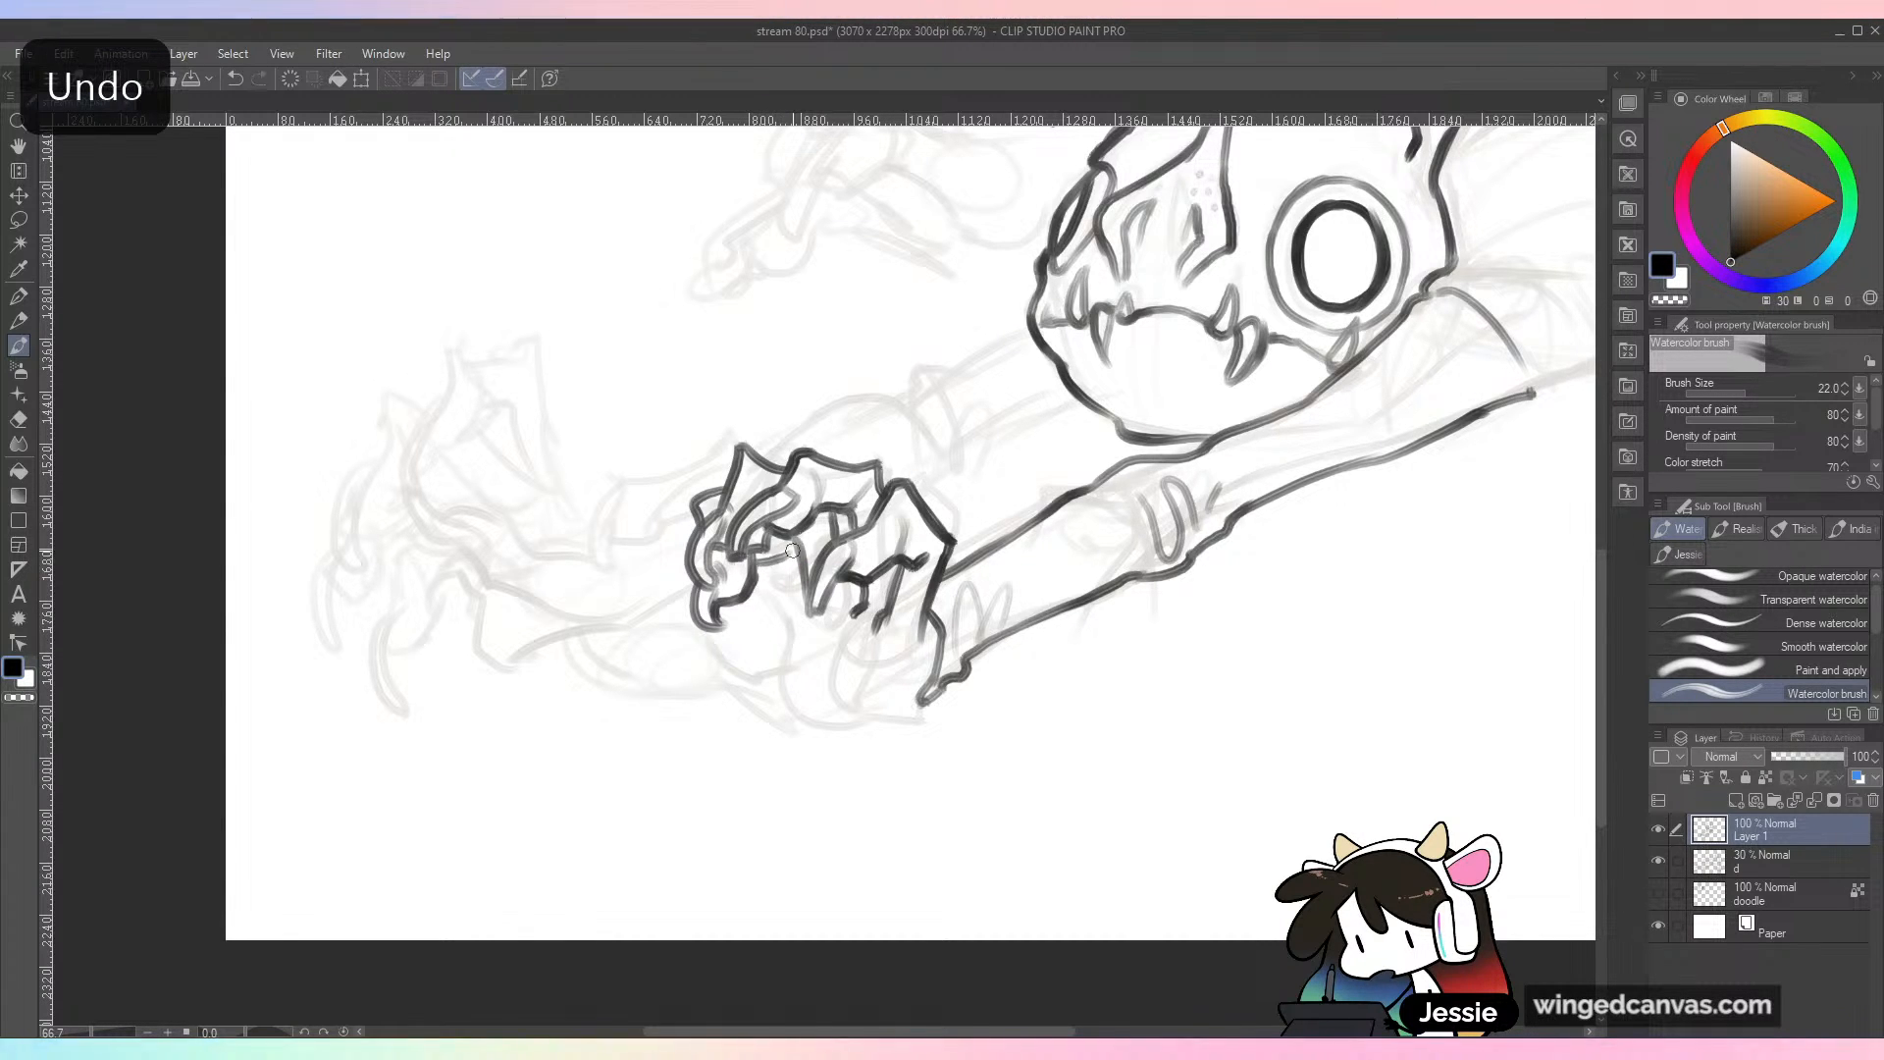
Step: Ink the near hand's palm and extended thumb with a pointed claw, joining the outline to the wrist
{"action": "mouse_move", "coordinate": [782, 594]}
{"action": "left_mouse_down"}
{"action": "mouse_move", "coordinate": [789, 634]}
{"action": "mouse_move", "coordinate": [898, 712]}
{"action": "mouse_move", "coordinate": [832, 720]}
{"action": "mouse_move", "coordinate": [794, 656]}
{"action": "mouse_move", "coordinate": [754, 681]}
{"action": "mouse_move", "coordinate": [810, 662]}
{"action": "mouse_move", "coordinate": [752, 680]}
{"action": "mouse_move", "coordinate": [663, 639]}
{"action": "mouse_move", "coordinate": [638, 678]}
{"action": "mouse_move", "coordinate": [791, 723]}
{"action": "mouse_move", "coordinate": [903, 703]}
{"action": "mouse_move", "coordinate": [808, 734]}
{"action": "mouse_move", "coordinate": [788, 713]}
{"action": "mouse_move", "coordinate": [859, 724]}
{"action": "left_mouse_up"}
{"action": "key", "text": "ctrl+z"}
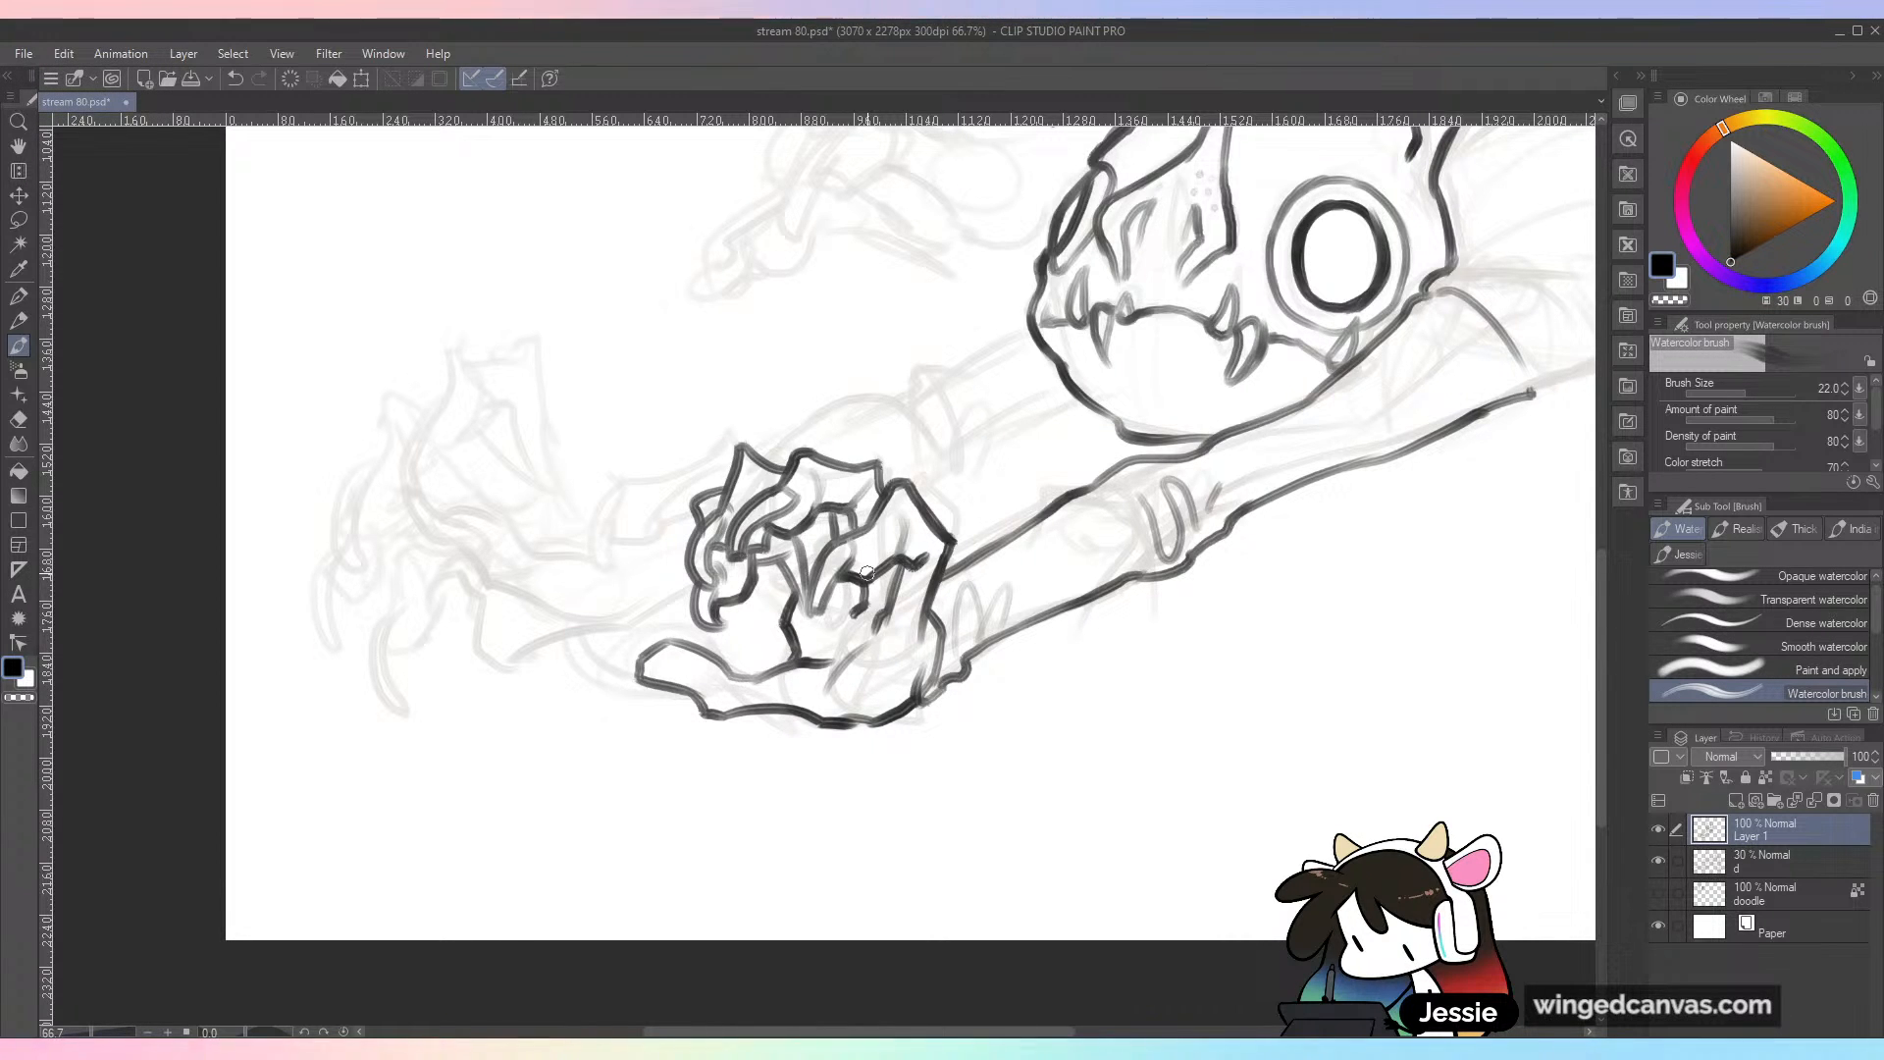
{"action": "left_click_drag", "start_coordinate": [866, 573], "coordinate": [927, 464]}
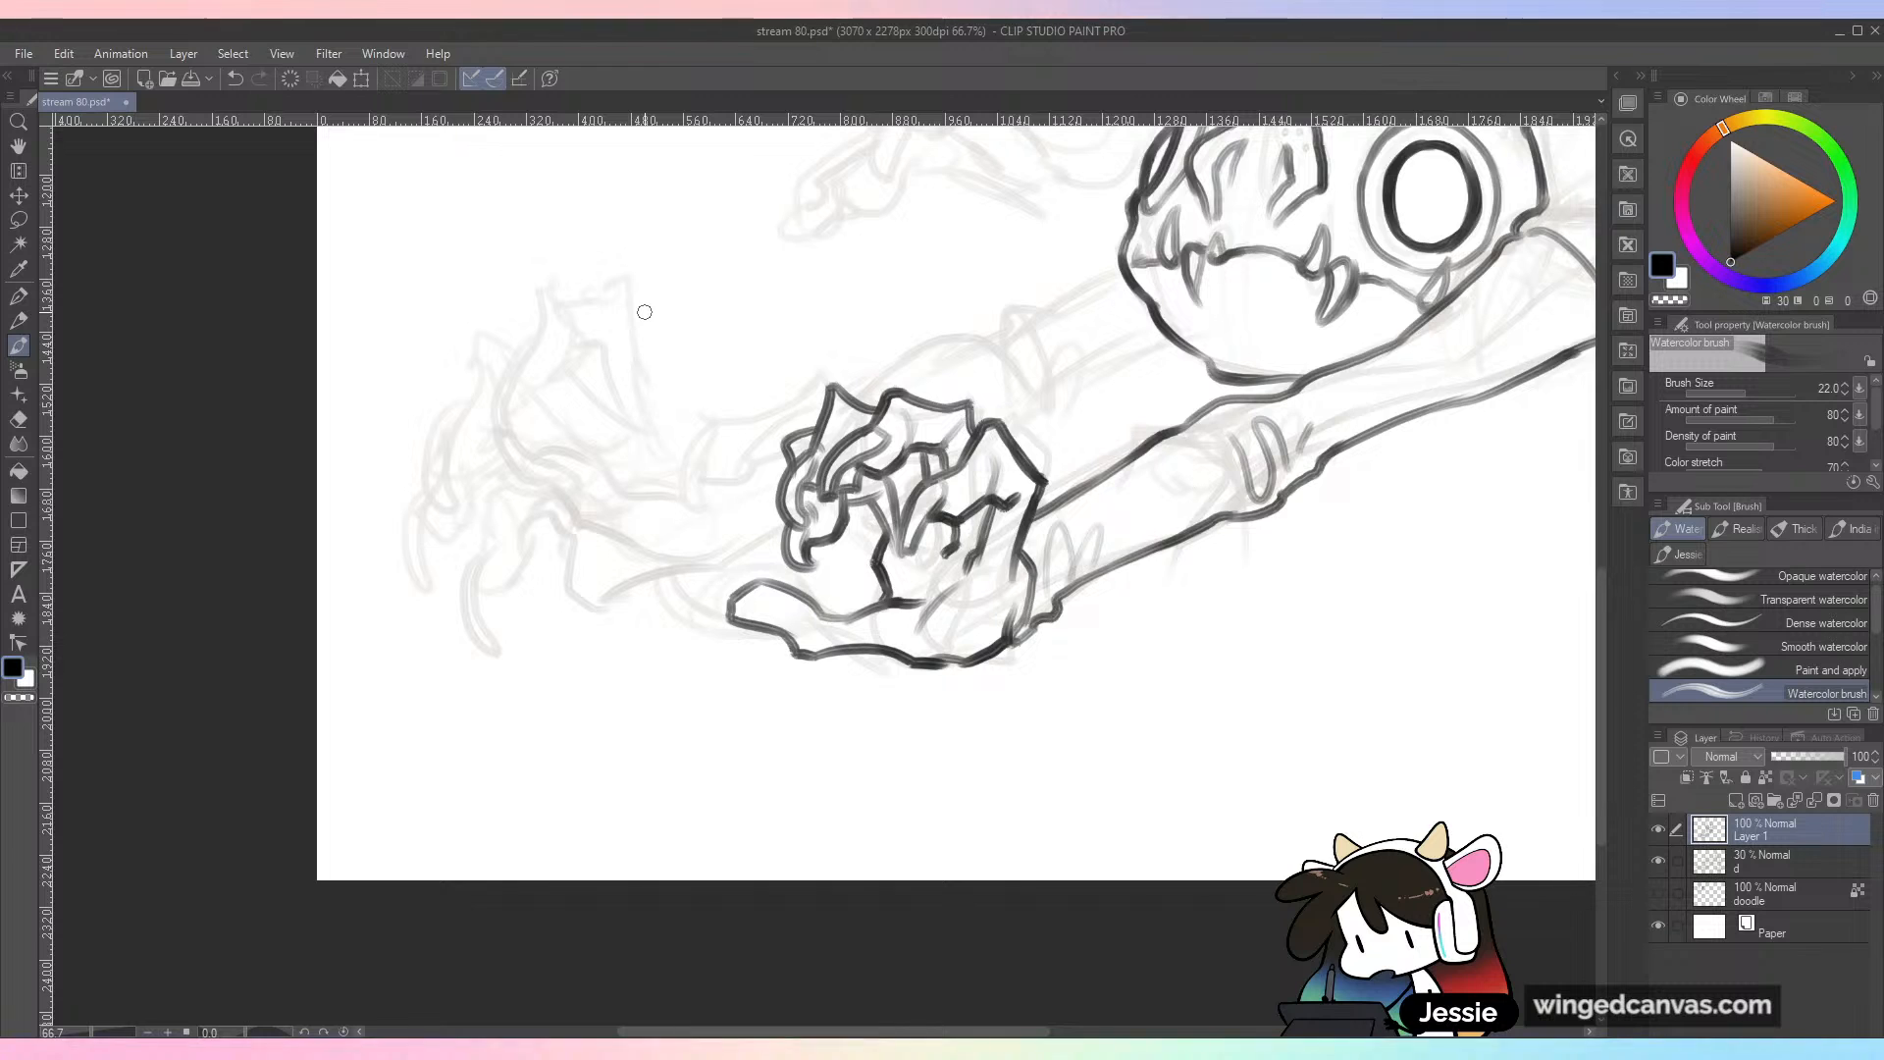
{"action": "mouse_move", "coordinate": [738, 634]}
{"action": "left_mouse_down"}
{"action": "mouse_move", "coordinate": [691, 592]}
{"action": "mouse_move", "coordinate": [731, 613]}
{"action": "mouse_move", "coordinate": [695, 597]}
{"action": "mouse_move", "coordinate": [749, 635]}
{"action": "left_mouse_up"}
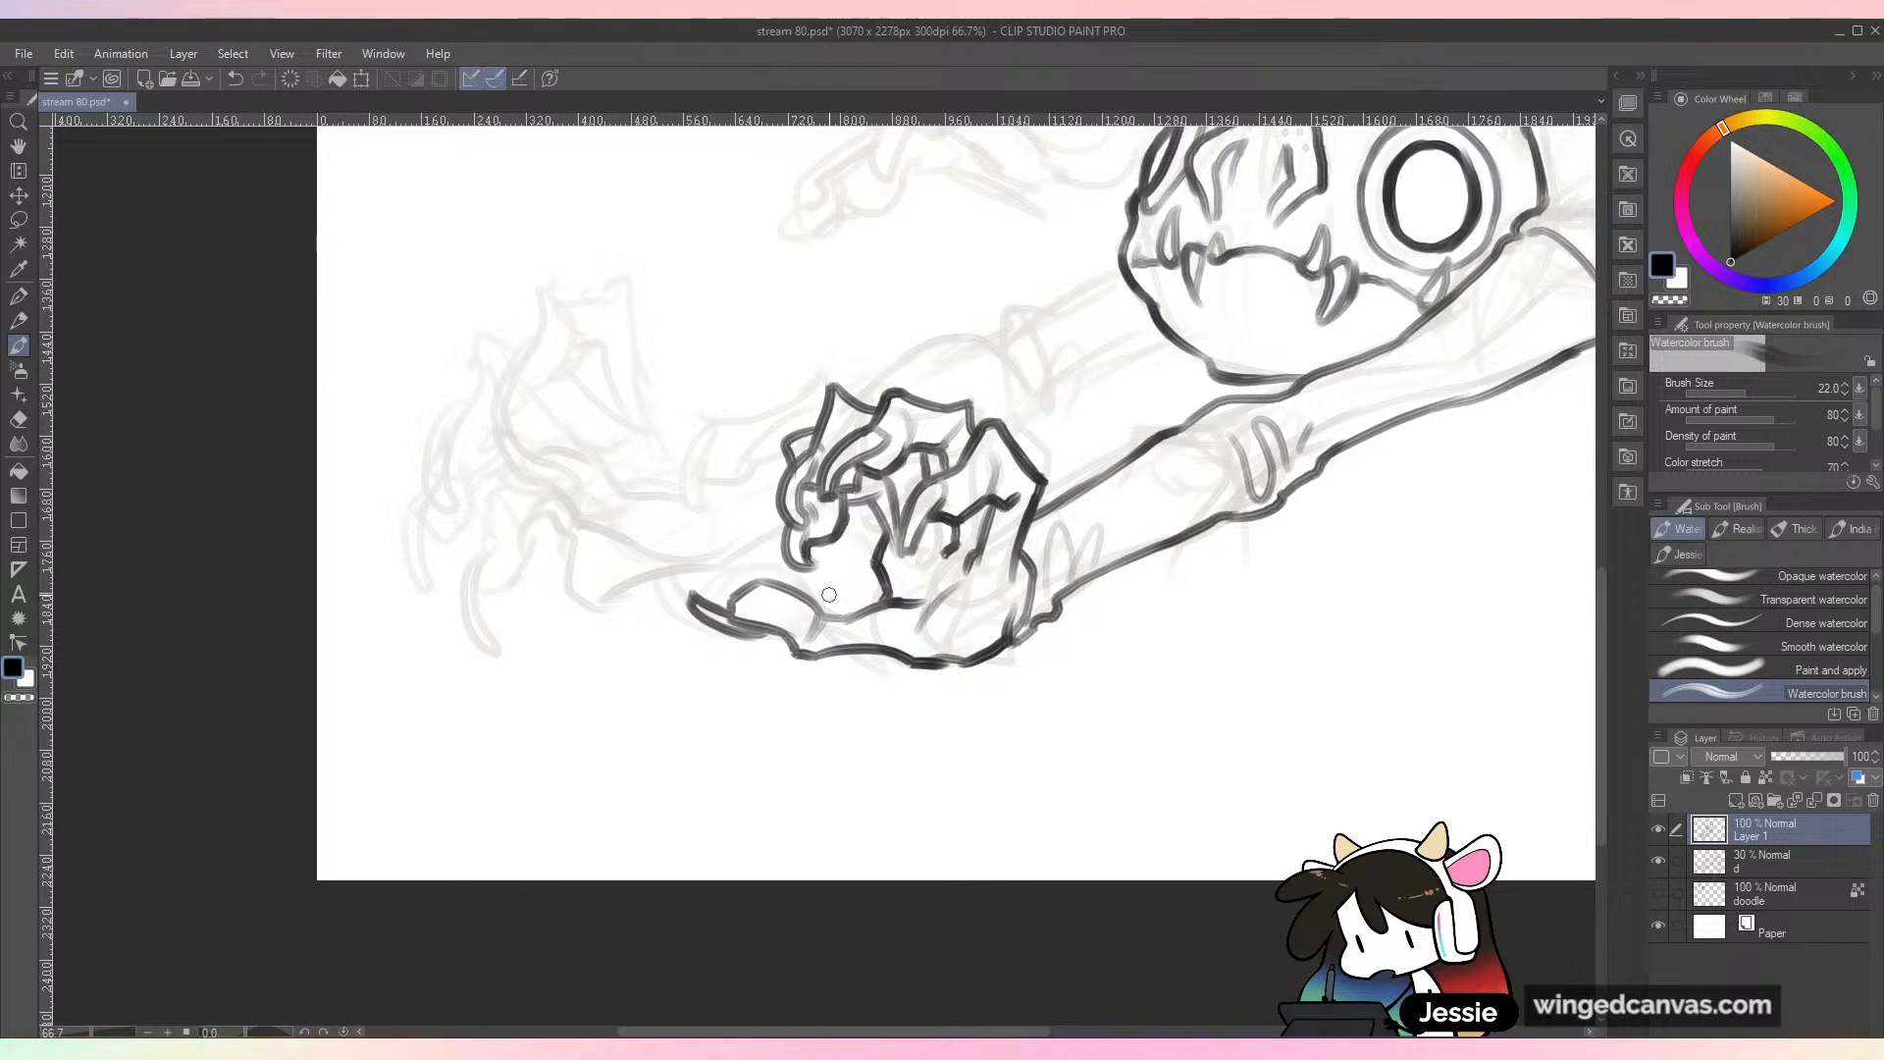
Step: Save the drawing and toggle the sketch layer d off and on to check the inked line art
{"action": "key", "text": "ctrl+minus"}
{"action": "key", "text": "ctrl+minus"}
{"action": "key", "text": "ctrl+plus"}
{"action": "key", "text": "ctrl+plus"}
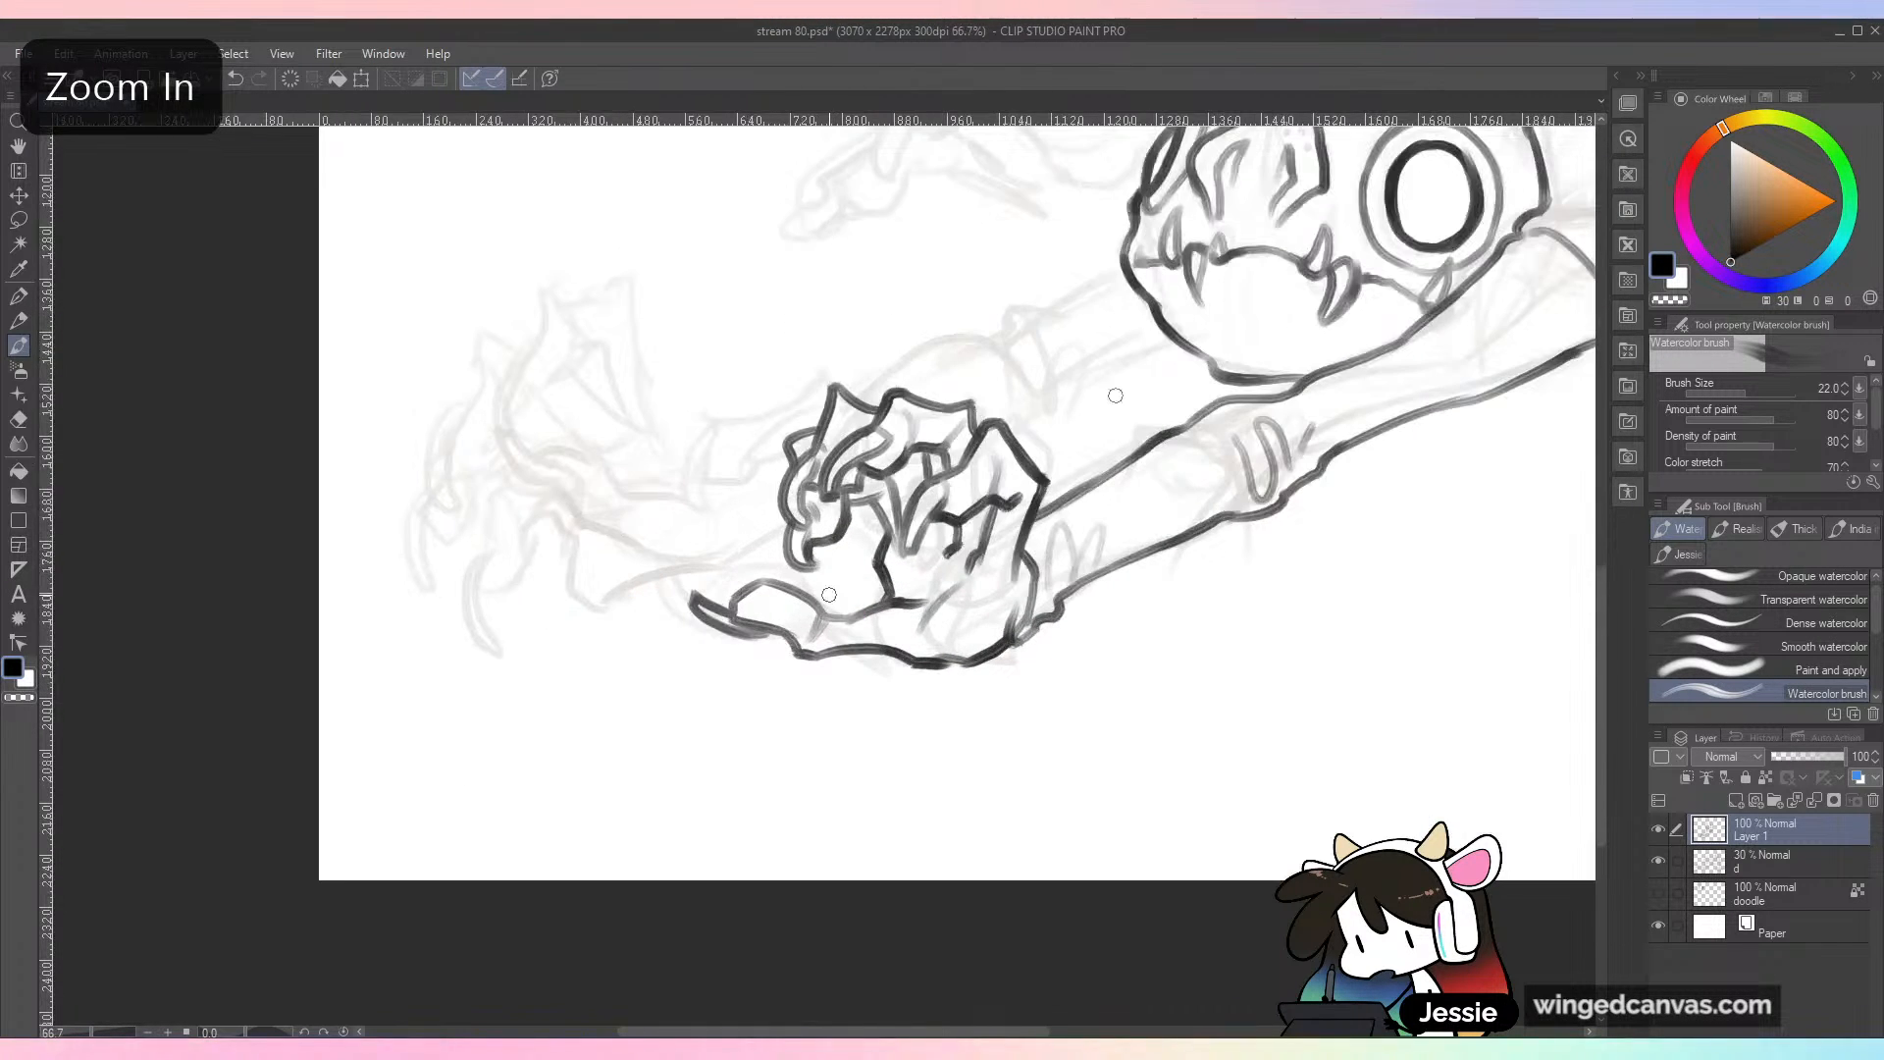
{"action": "key", "text": "ctrl+minus"}
{"action": "key", "text": "ctrl+minus"}
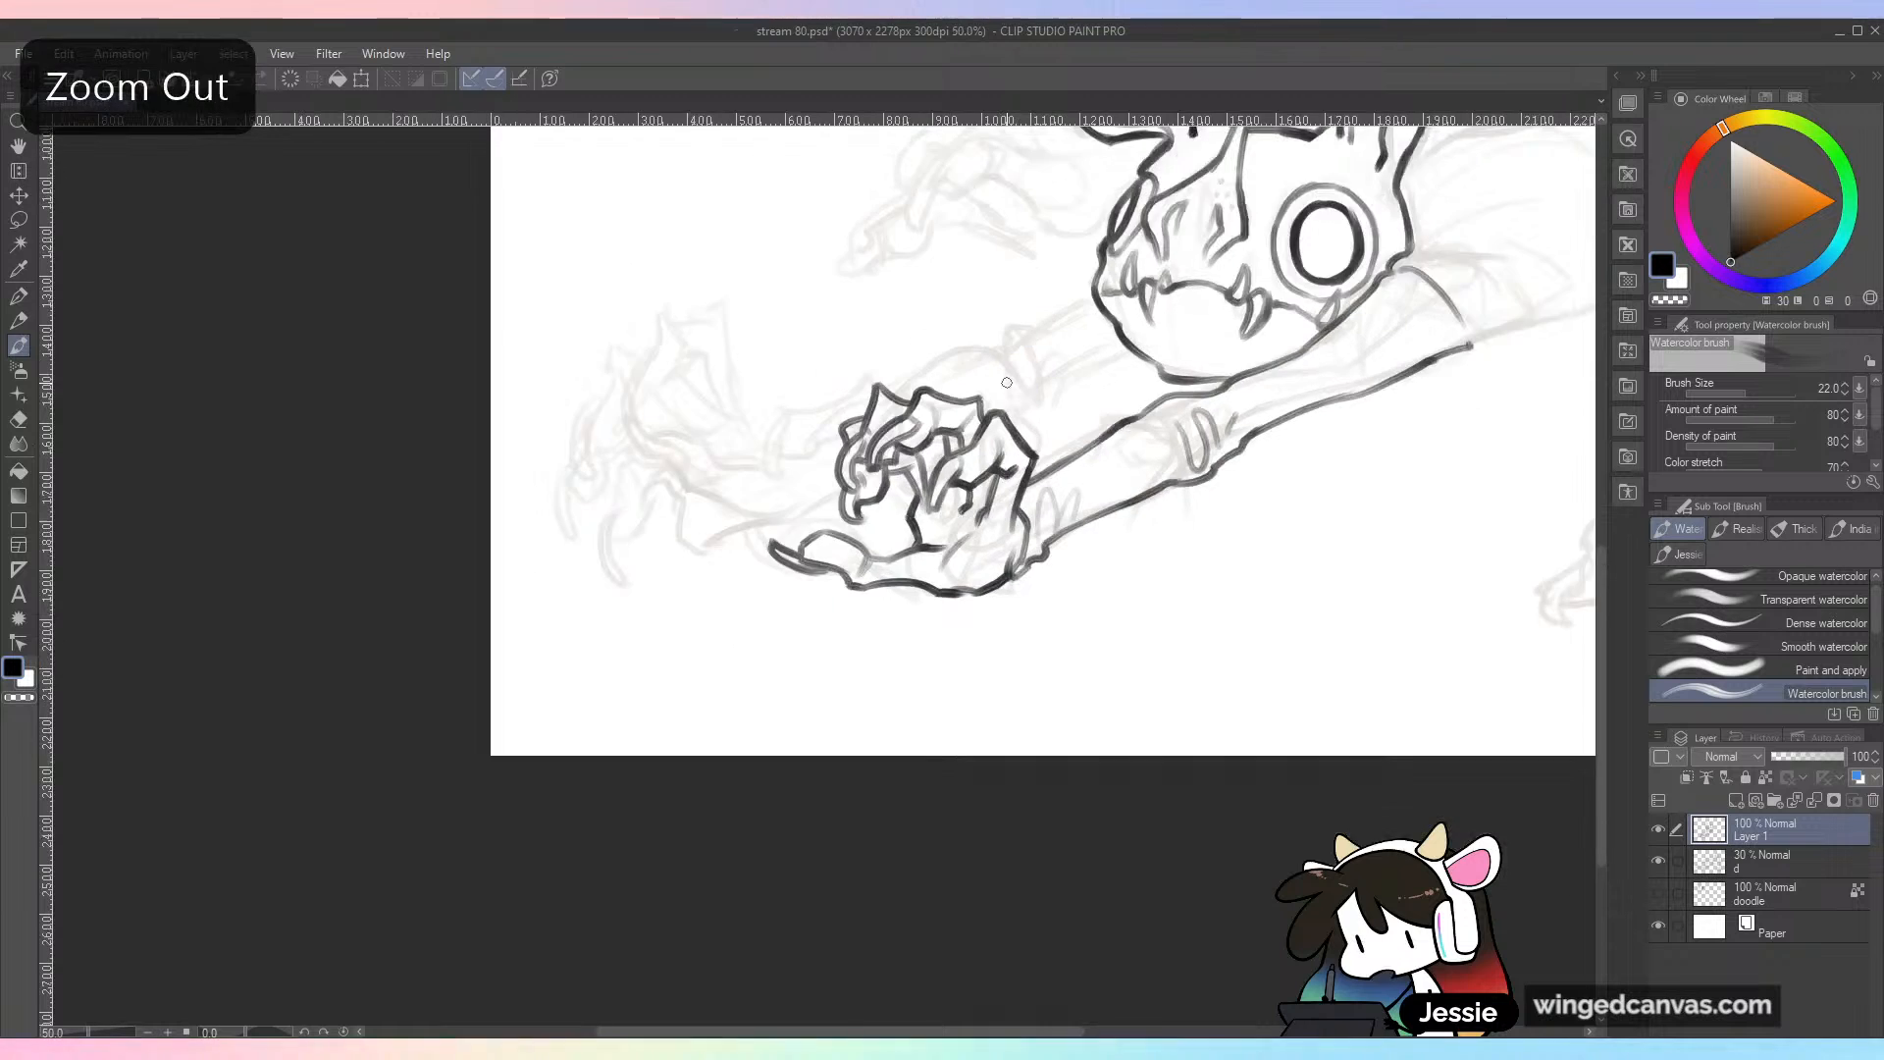
{"action": "key", "text": "ctrl+s"}
{"action": "left_click", "coordinate": [1659, 862]}
{"action": "left_click", "coordinate": [1659, 861]}
Step: Ink the upper and lower edges of the far forearm from the jaw toward the joint behind the near hand
{"action": "left_click_drag", "start_coordinate": [1169, 487], "coordinate": [951, 711]}
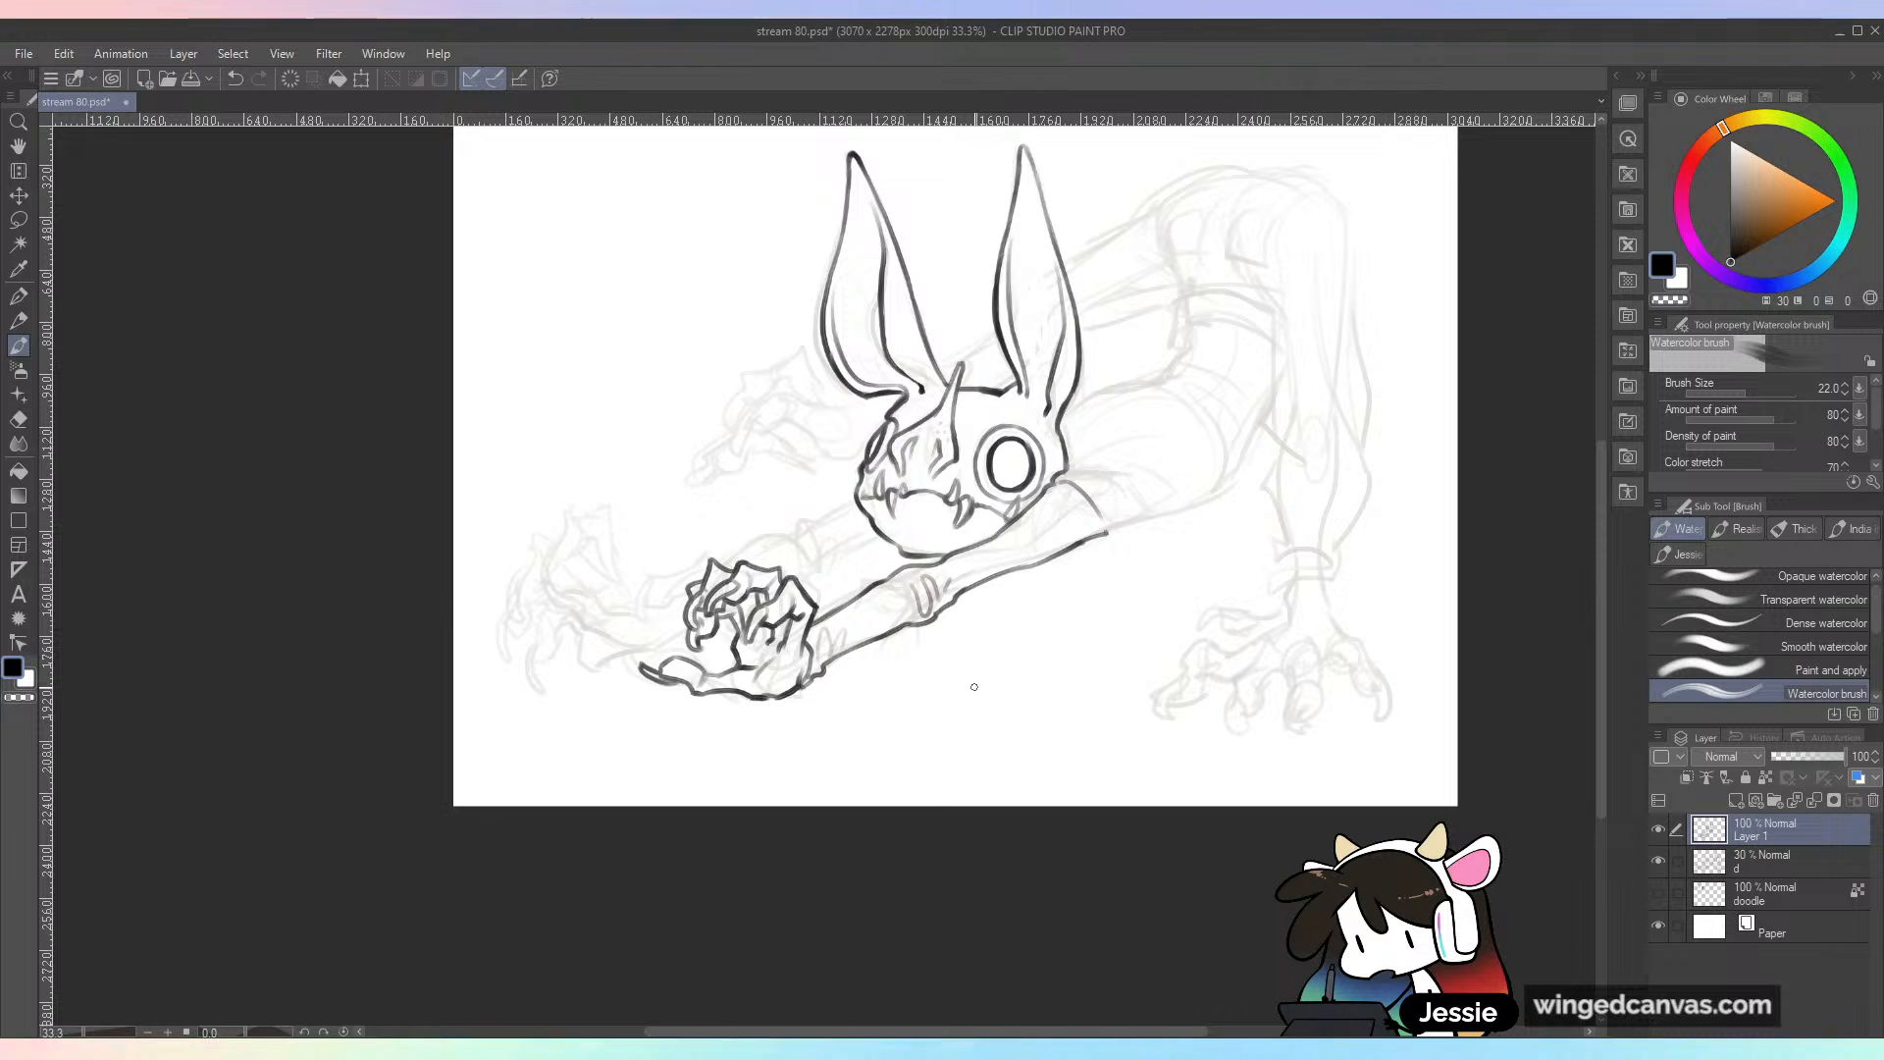
{"action": "key", "text": "ctrl+plus"}
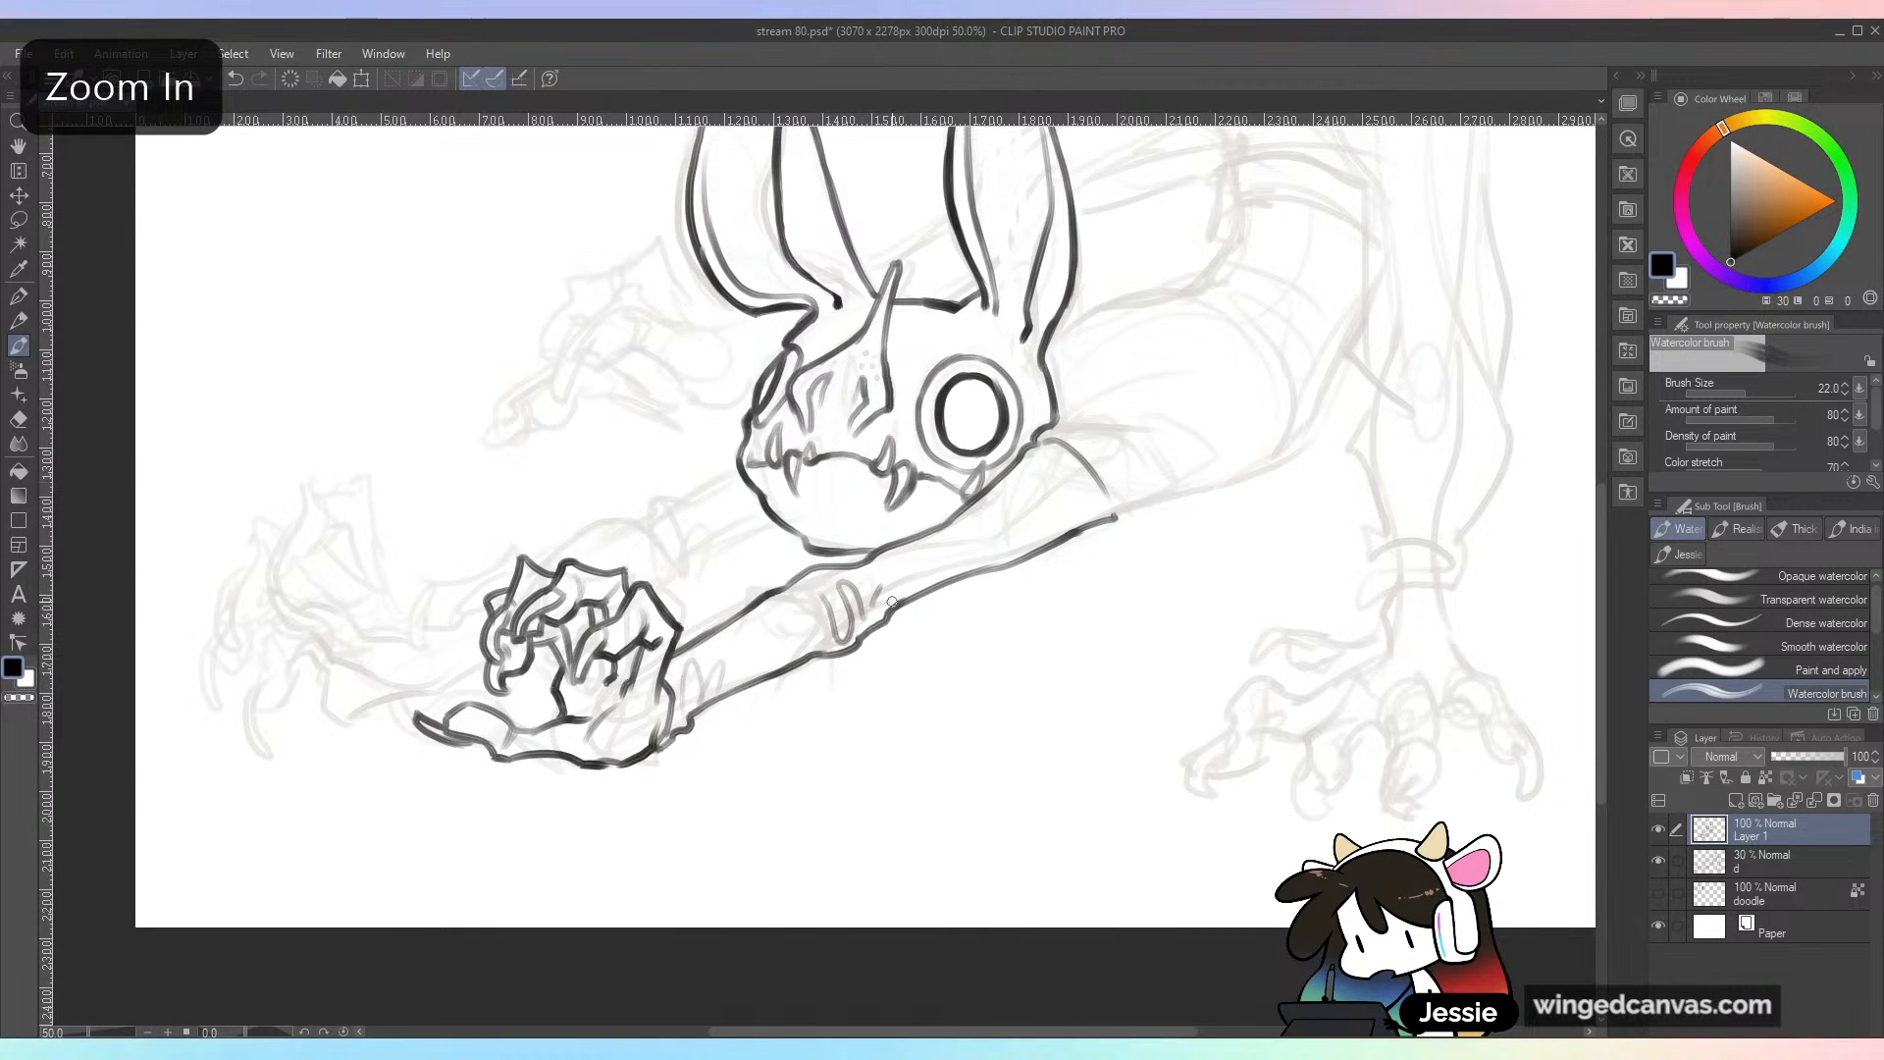
{"action": "left_click_drag", "start_coordinate": [959, 592], "coordinate": [1268, 528]}
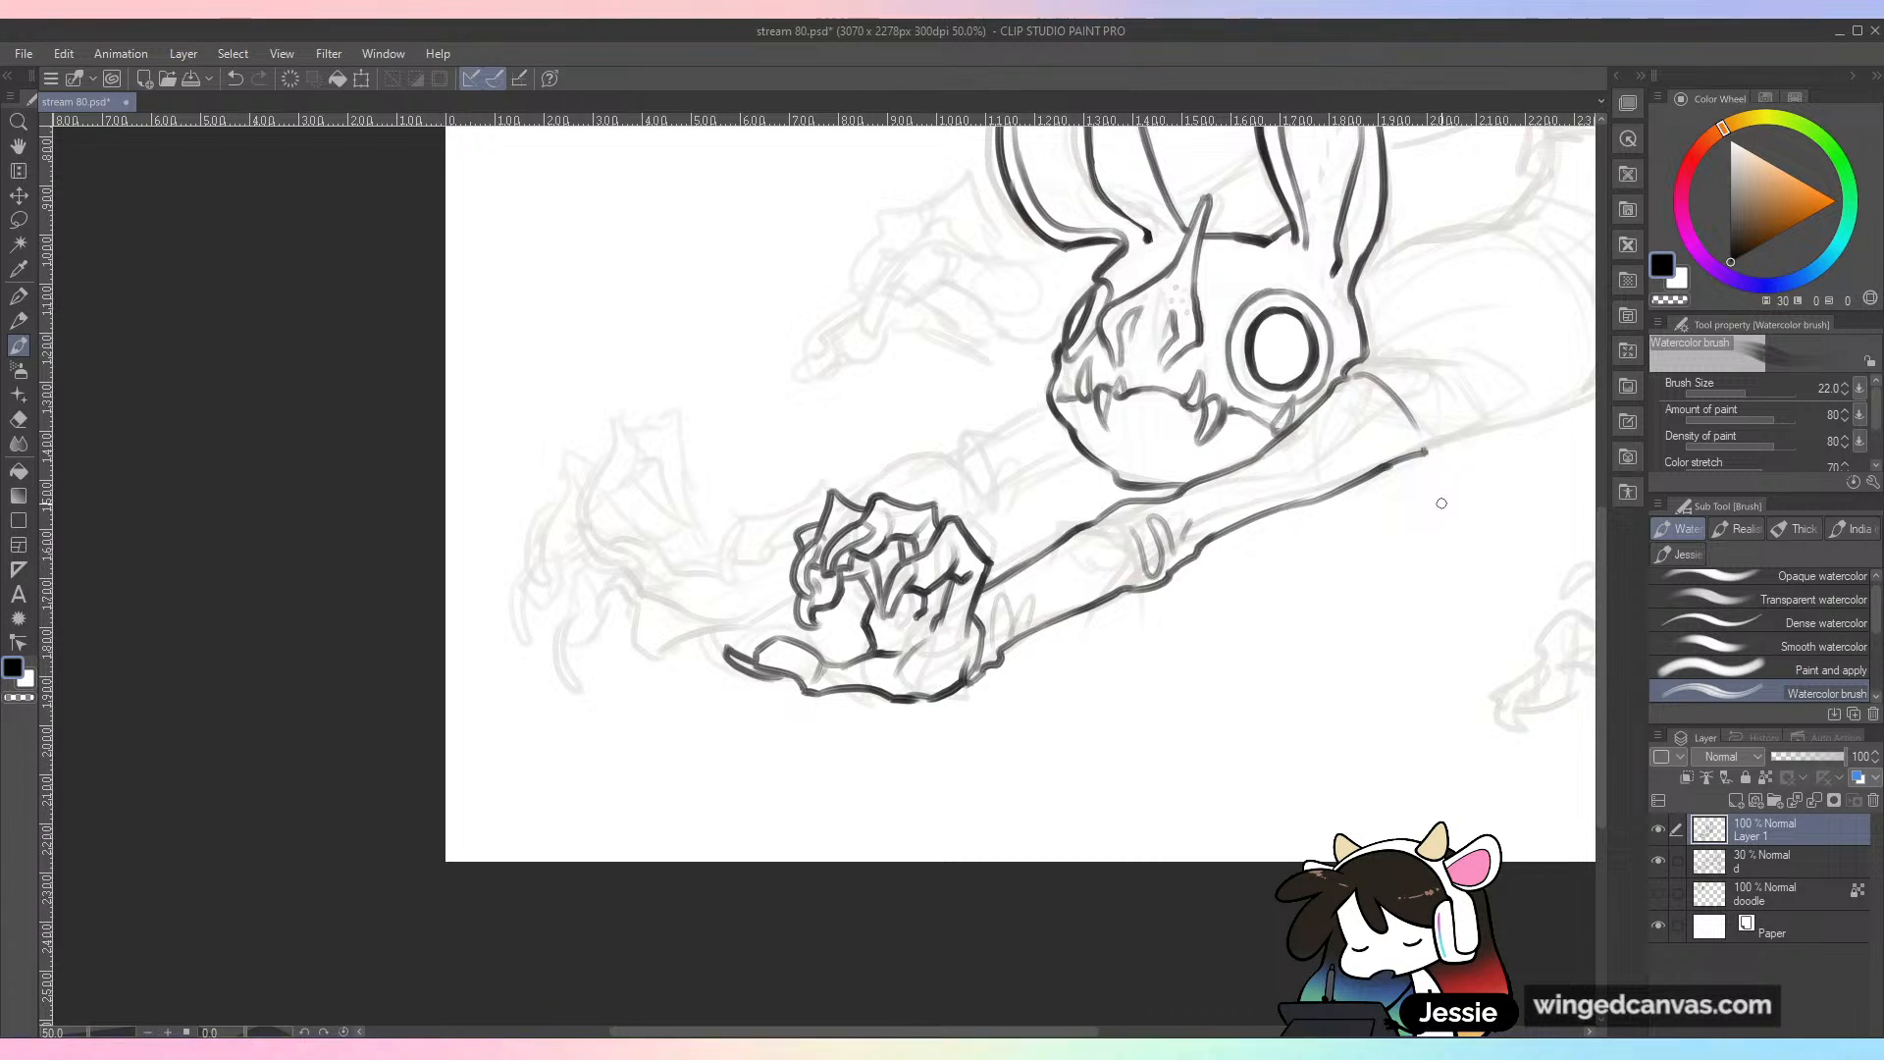
{"action": "mouse_move", "coordinate": [958, 448]}
{"action": "left_mouse_down"}
{"action": "mouse_move", "coordinate": [1039, 395]}
{"action": "mouse_move", "coordinate": [937, 454]}
{"action": "mouse_move", "coordinate": [1011, 488]}
{"action": "left_mouse_up"}
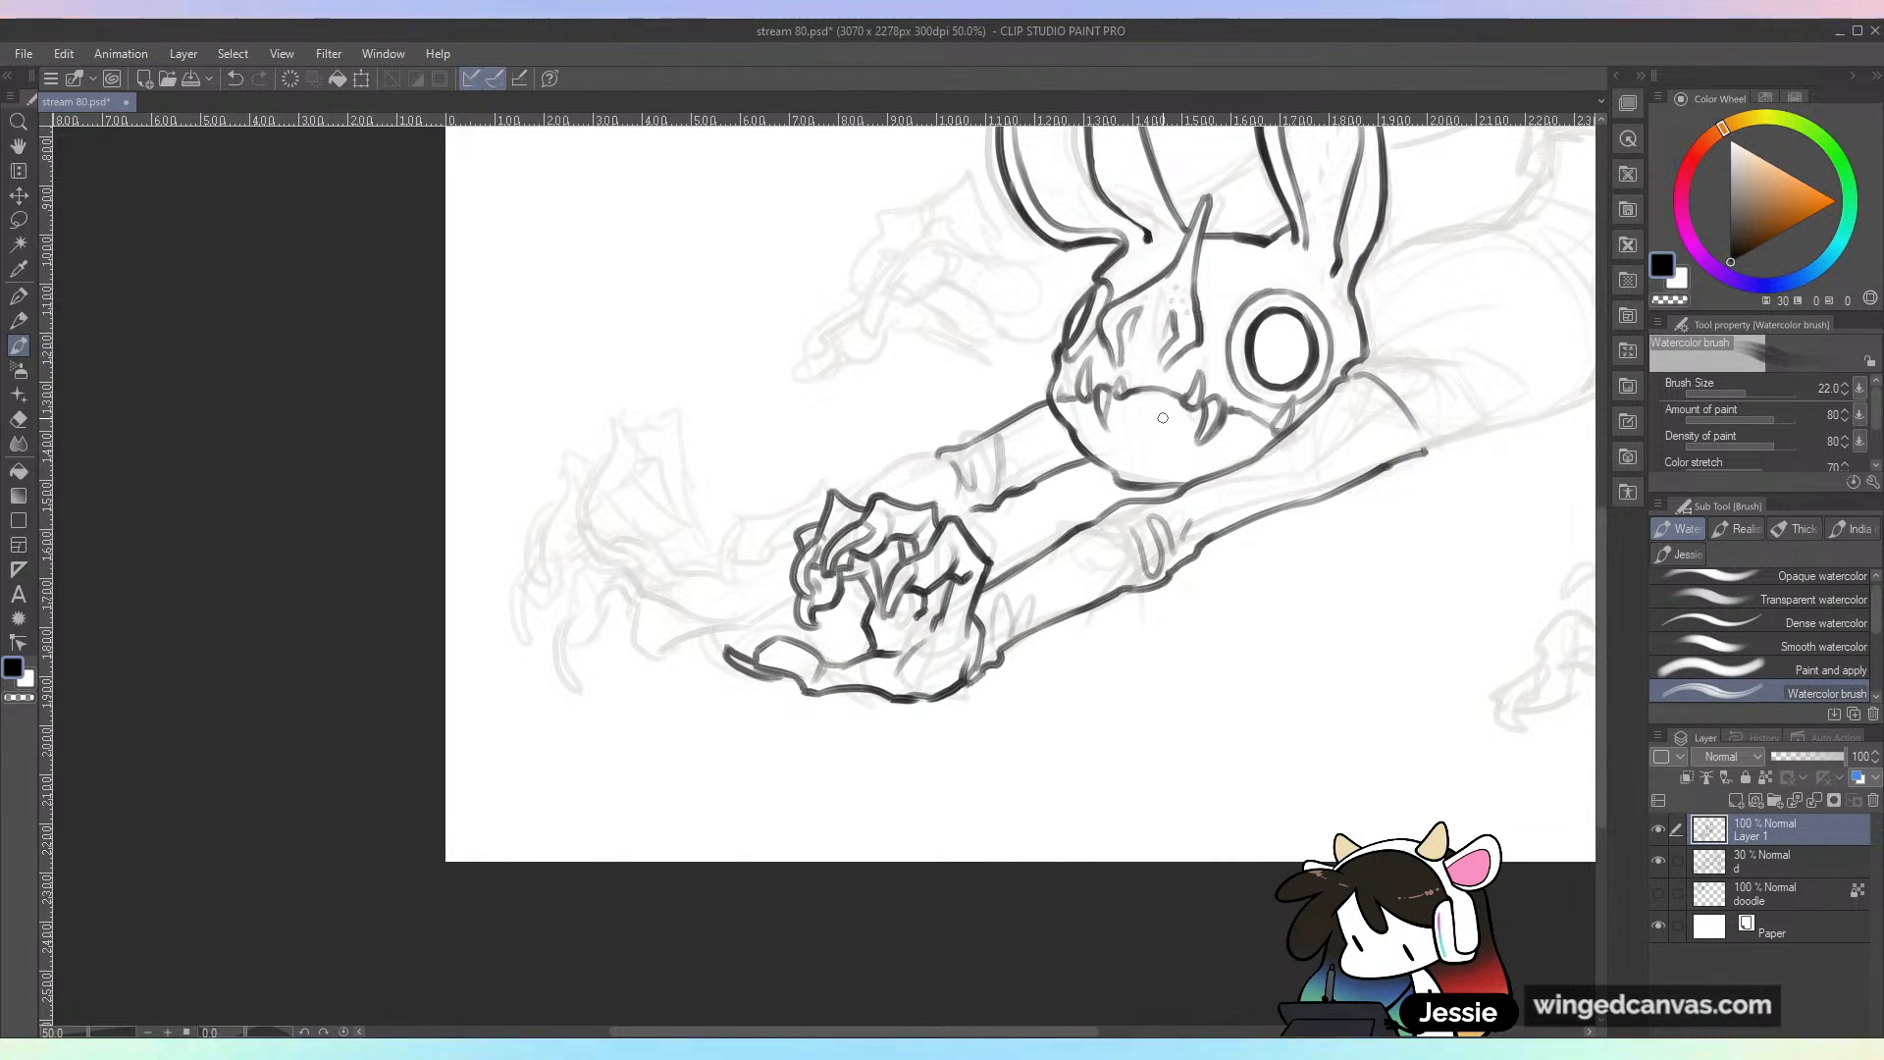
Step: Ink the far wrist beyond the near hand's fingers and start the edge rising into the far hand
{"action": "key", "text": "ctrl+plus"}
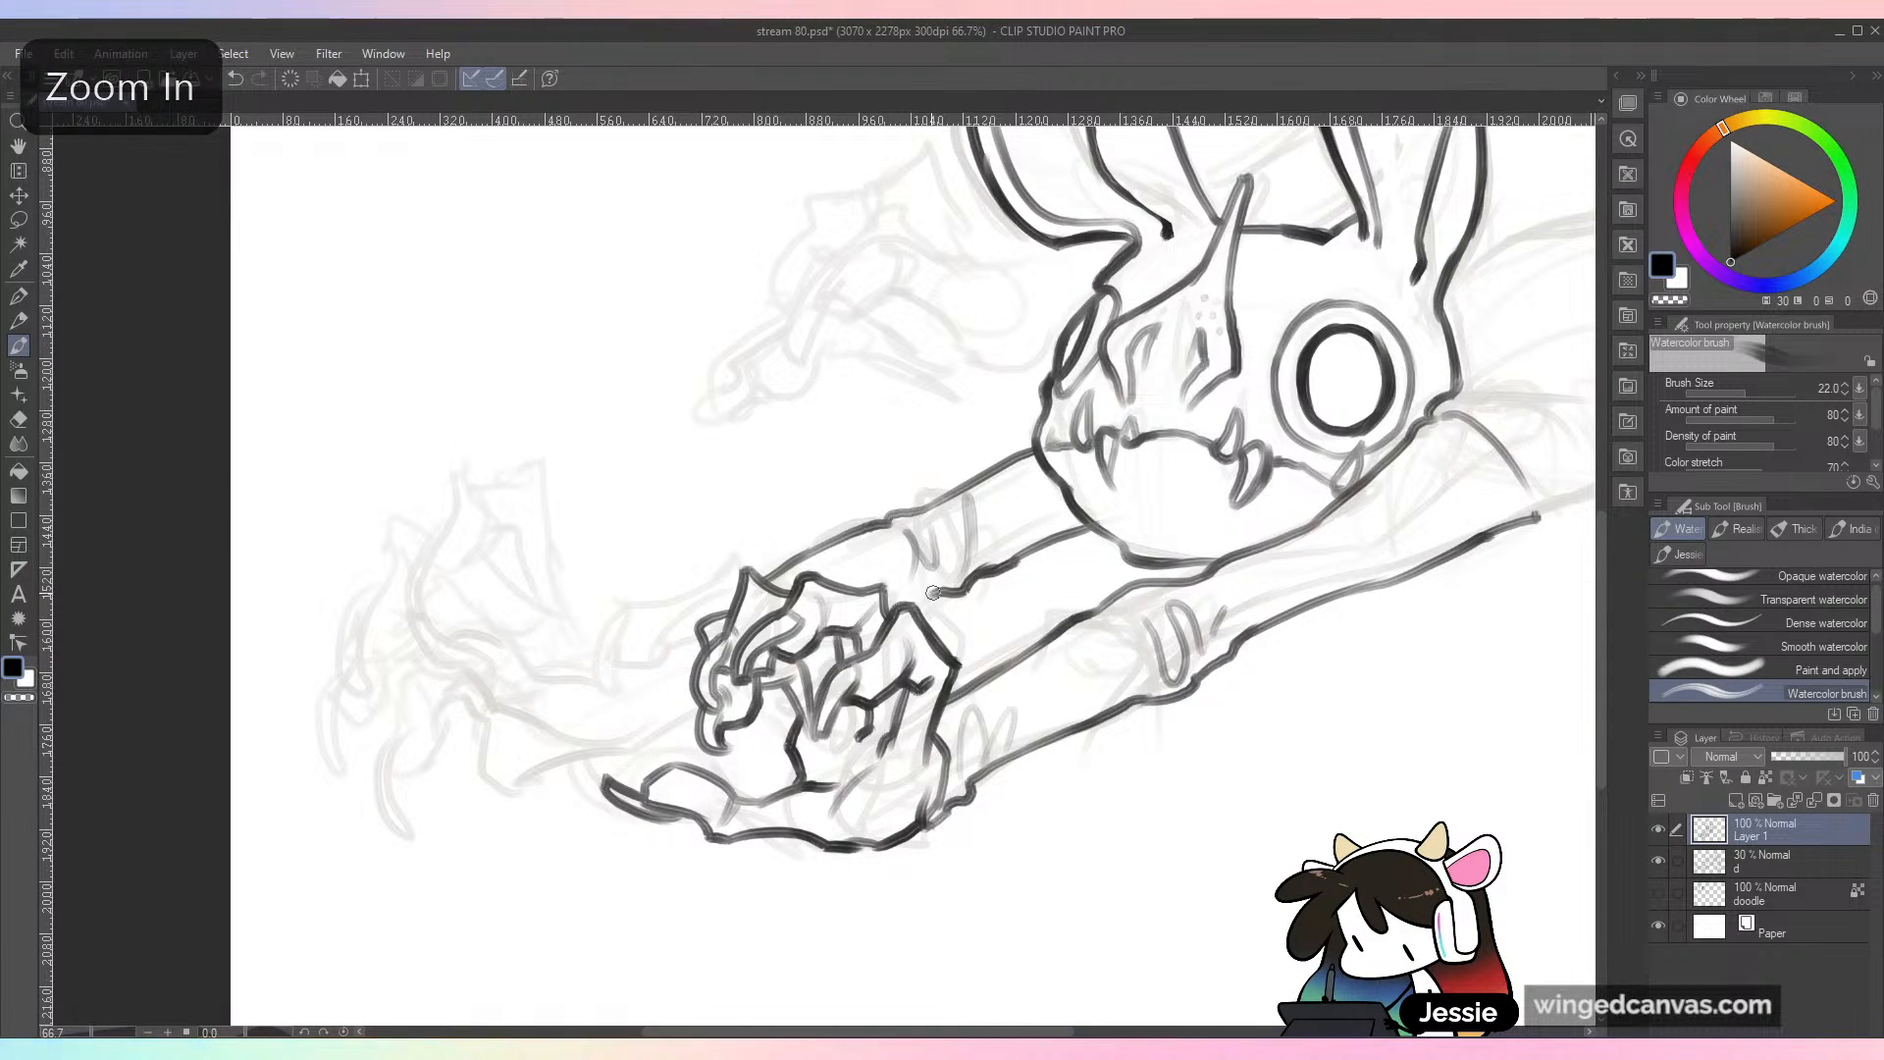
{"action": "left_click_drag", "start_coordinate": [937, 627], "coordinate": [1171, 543]}
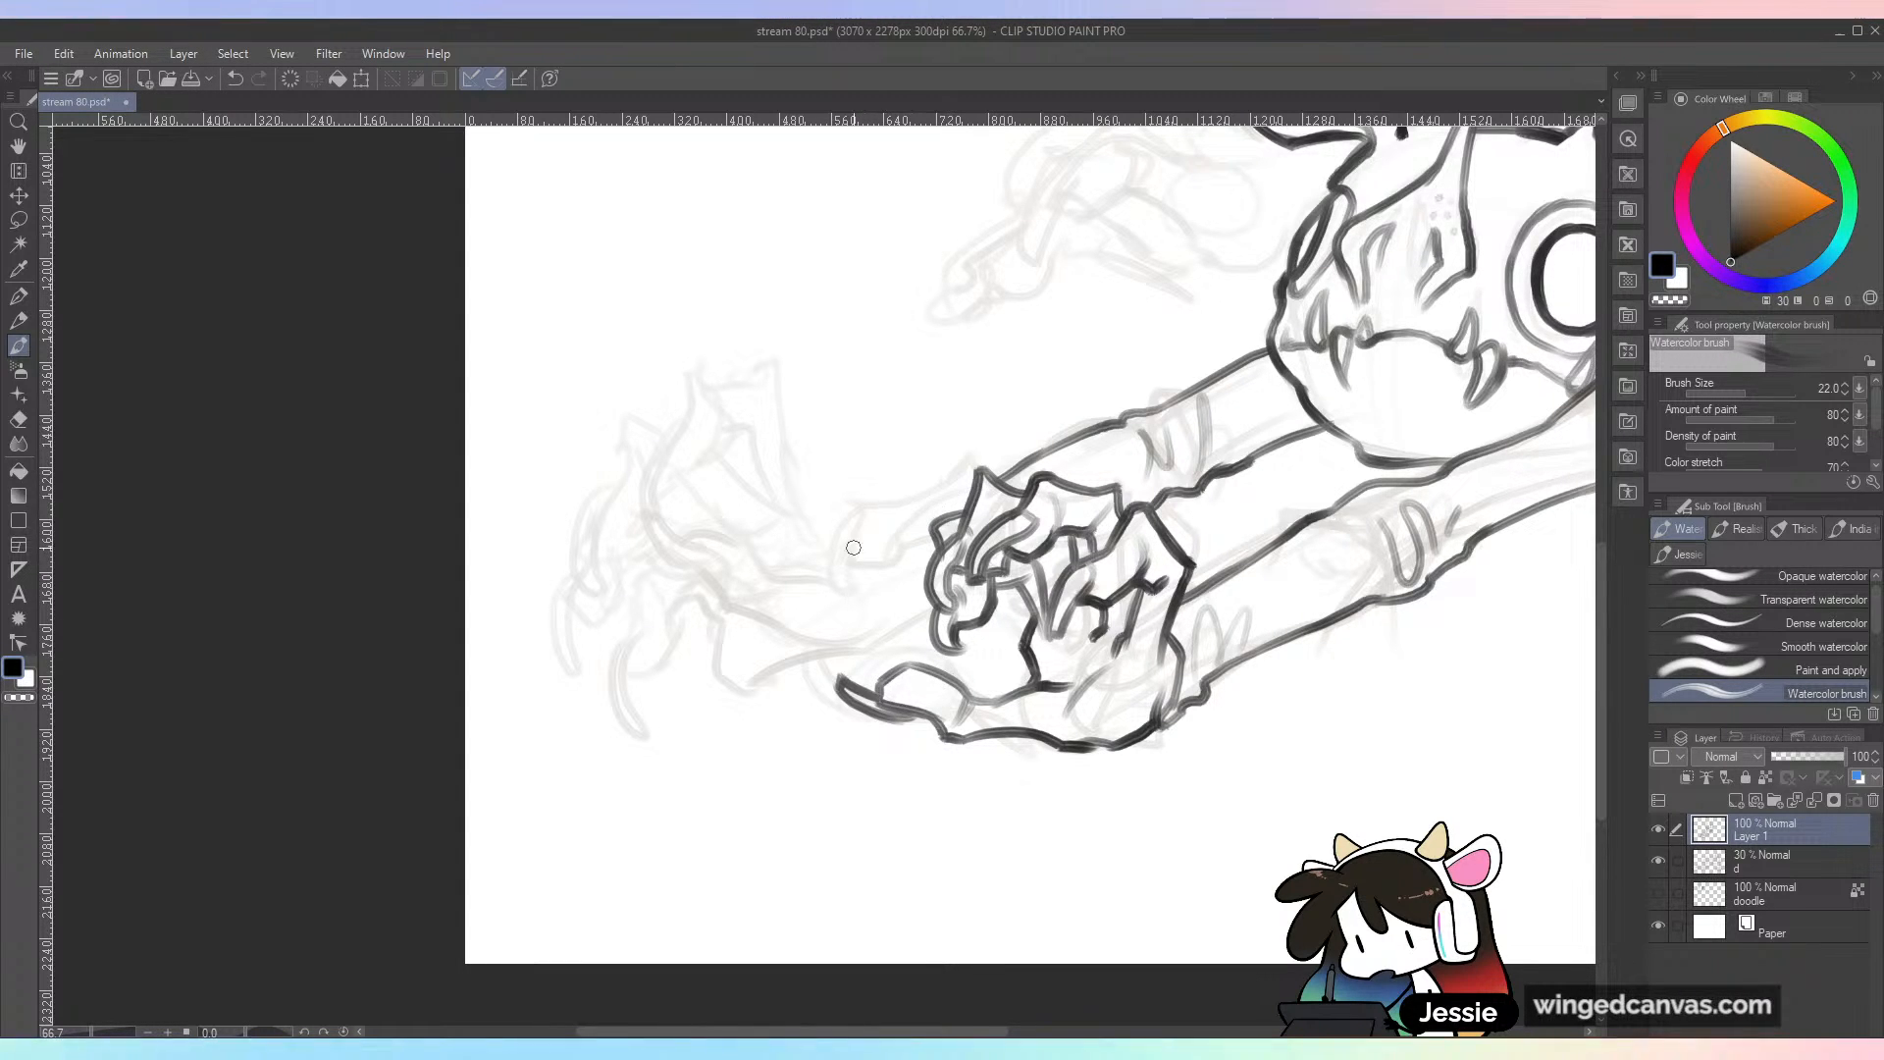
{"action": "mouse_move", "coordinate": [856, 543]}
{"action": "left_mouse_down"}
{"action": "mouse_move", "coordinate": [894, 634]}
{"action": "mouse_move", "coordinate": [943, 608]}
{"action": "mouse_move", "coordinate": [855, 550]}
{"action": "mouse_move", "coordinate": [881, 533]}
{"action": "mouse_move", "coordinate": [896, 551]}
{"action": "mouse_move", "coordinate": [908, 533]}
{"action": "mouse_move", "coordinate": [891, 529]}
{"action": "mouse_move", "coordinate": [986, 481]}
{"action": "left_mouse_up"}
{"action": "key", "text": "ctrl+minus"}
{"action": "key", "text": "ctrl+plus"}
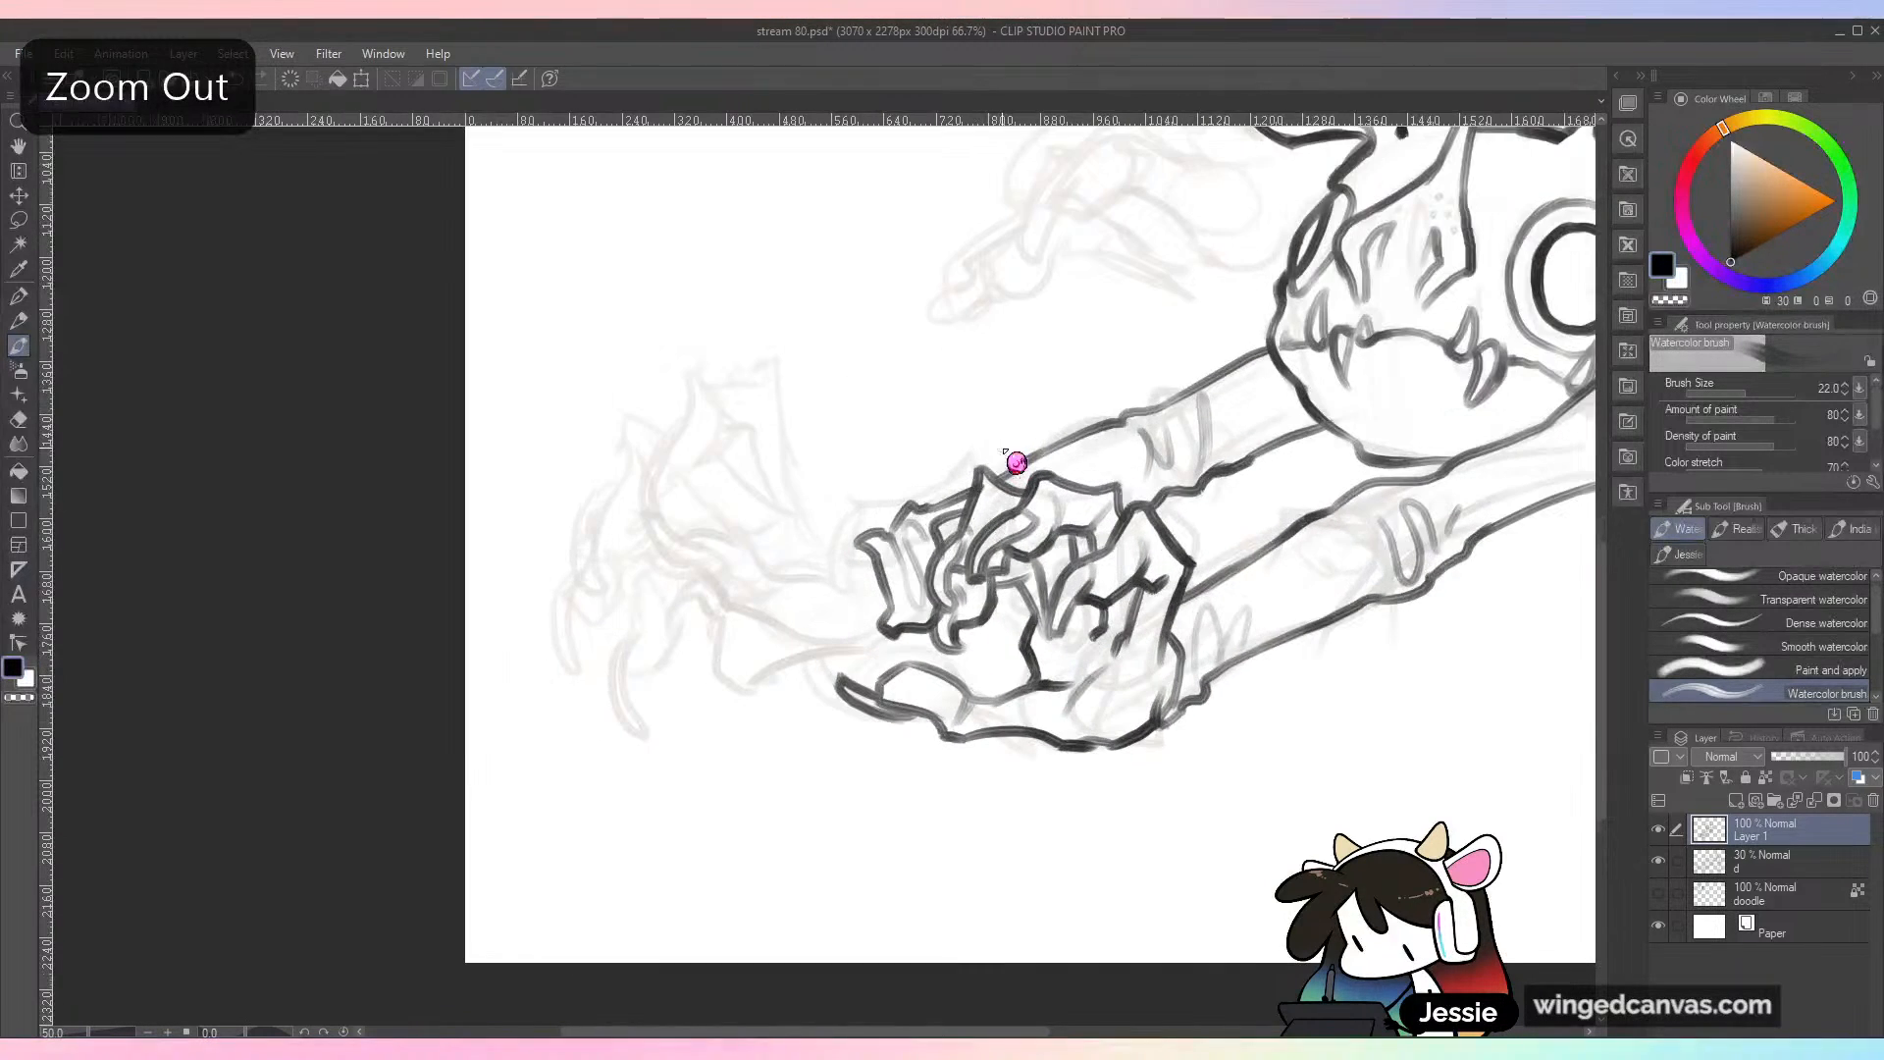
{"action": "left_click_drag", "start_coordinate": [796, 473], "coordinate": [855, 567]}
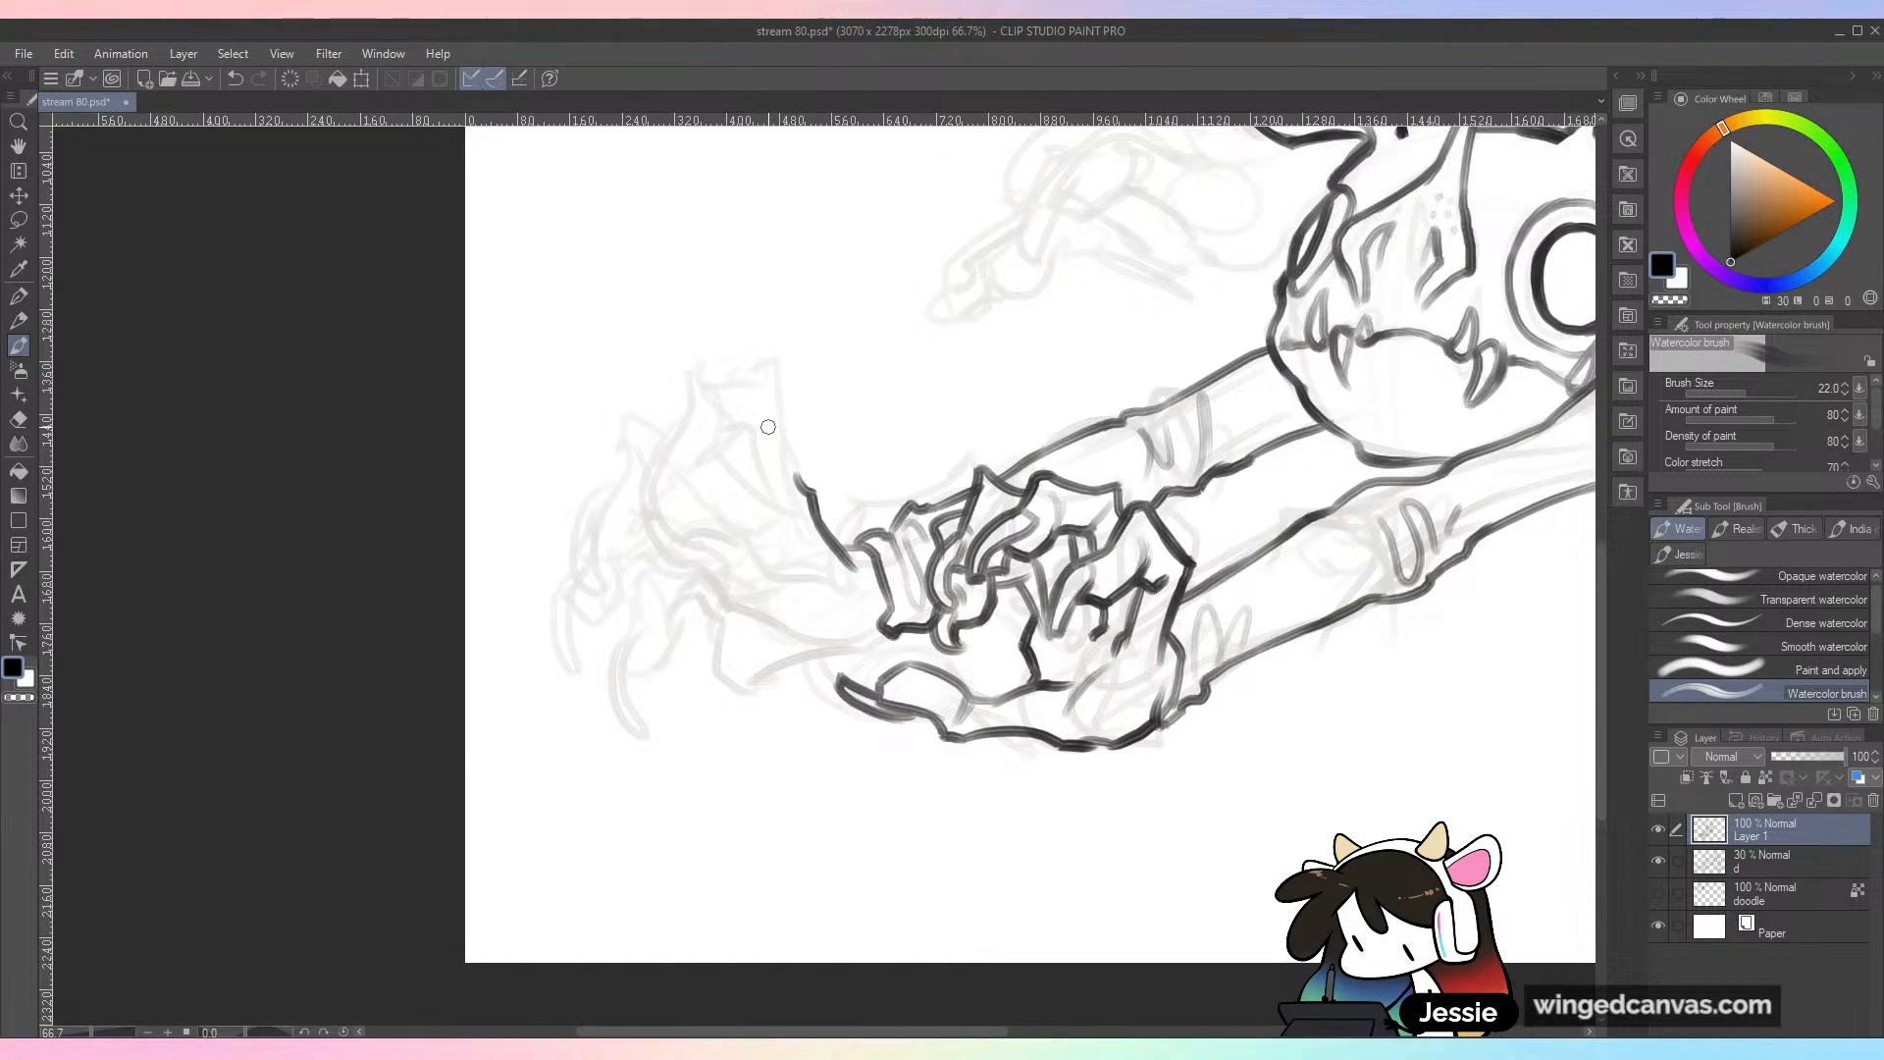
{"action": "key", "text": "ctrl+minus"}
{"action": "key", "text": "ctrl+minus"}
{"action": "left_click_drag", "start_coordinate": [1234, 641], "coordinate": [922, 753]}
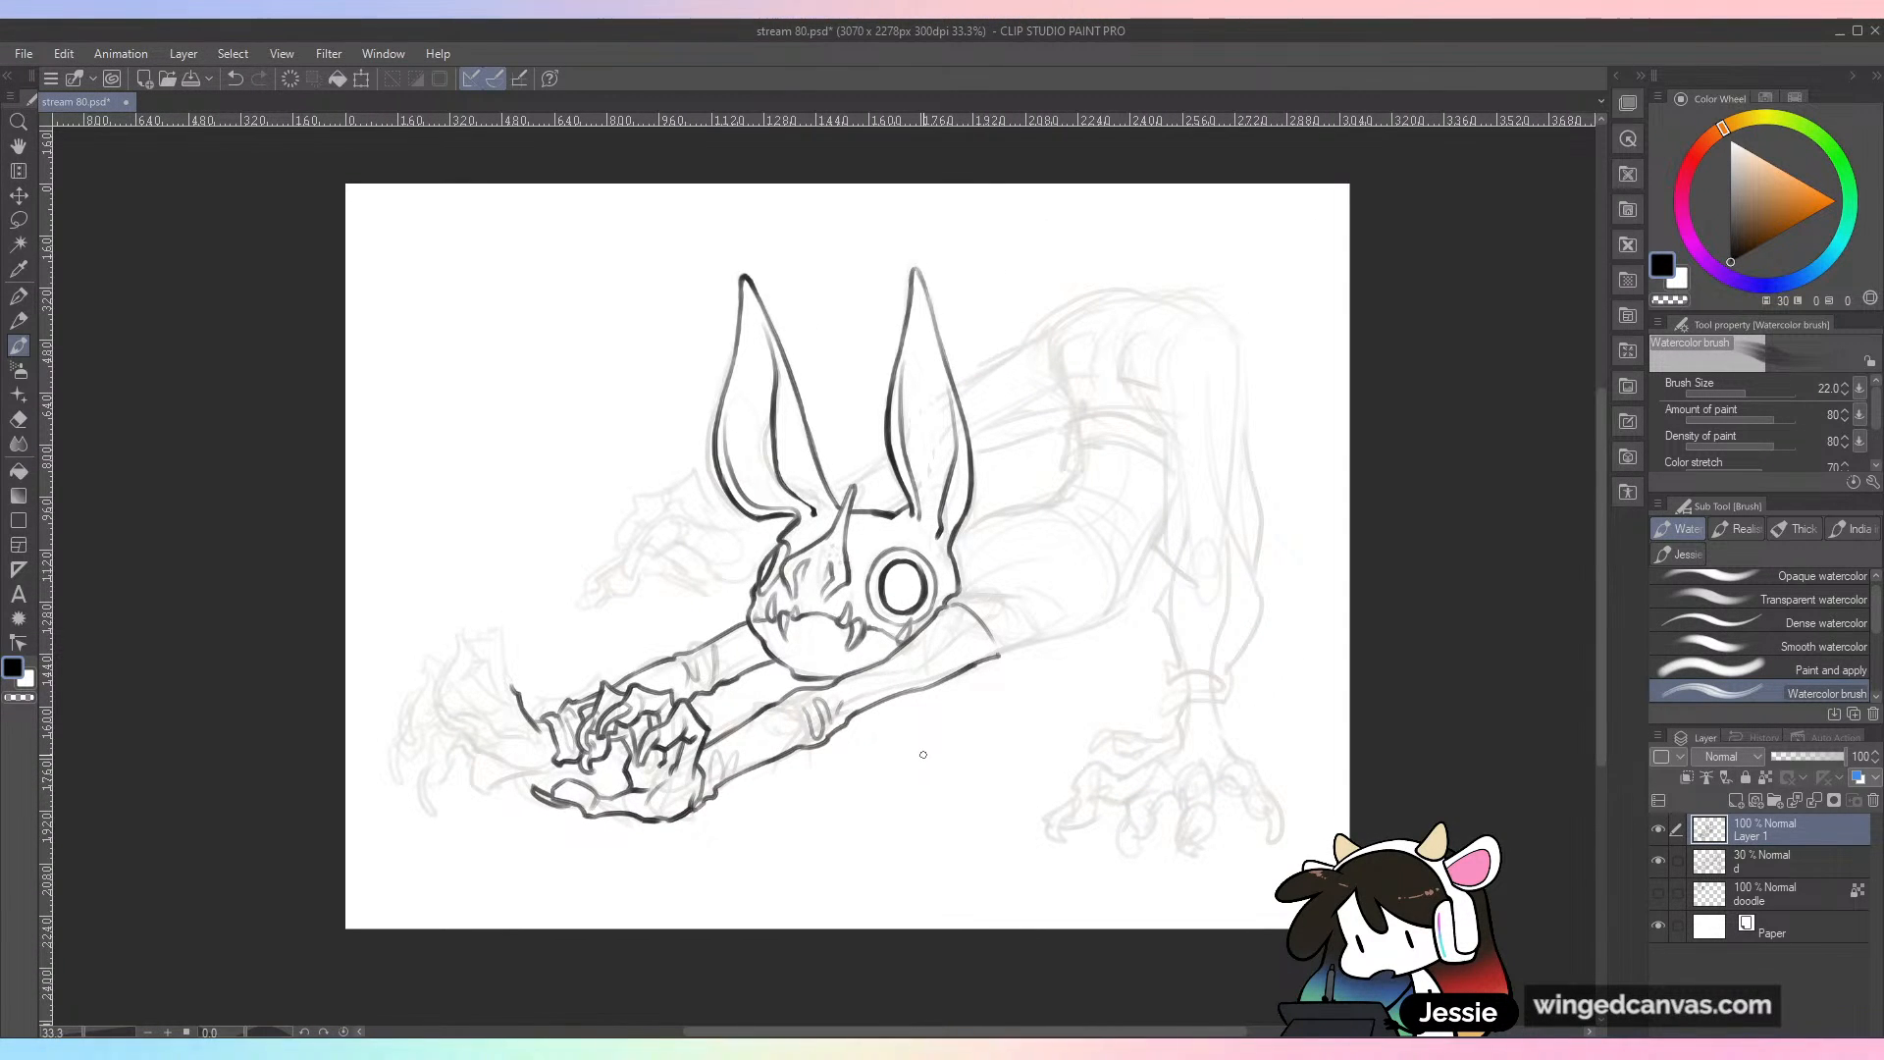
{"action": "key", "text": "ctrl+plus"}
{"action": "left_click_drag", "start_coordinate": [906, 621], "coordinate": [1216, 504]}
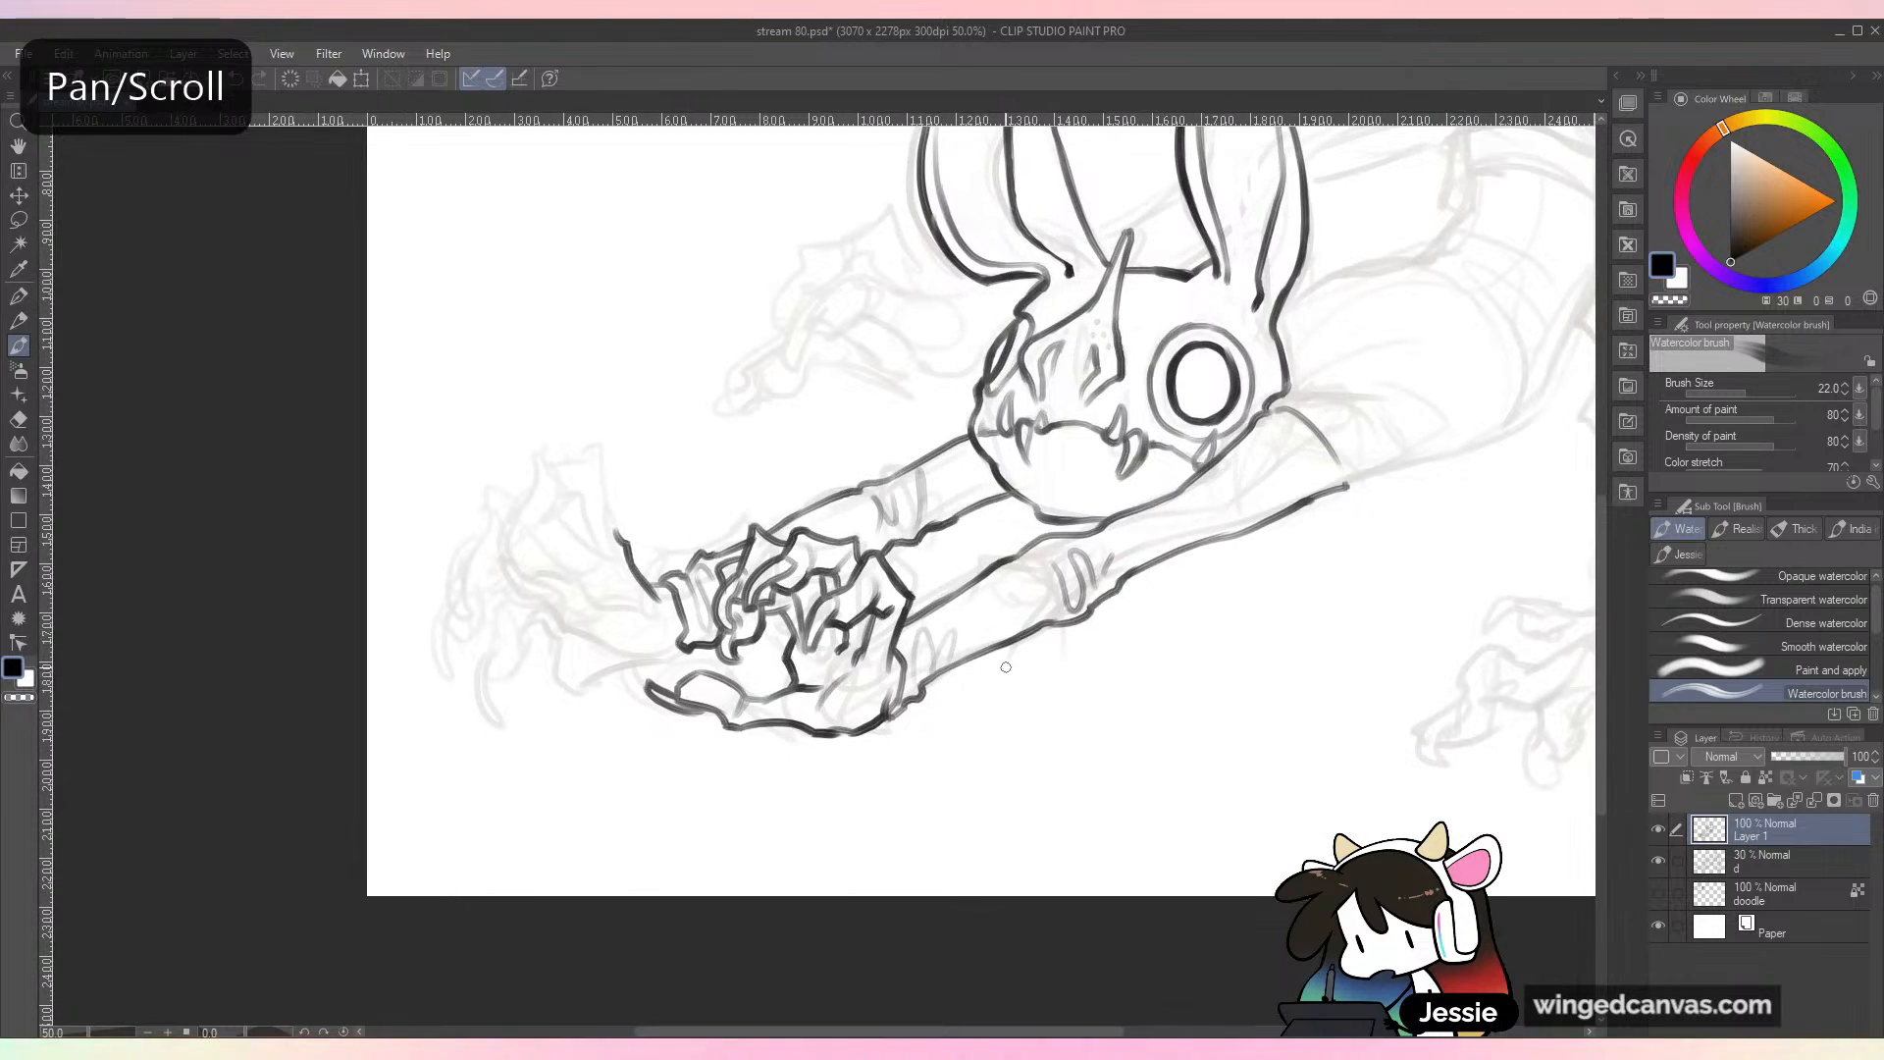
{"action": "left_click_drag", "start_coordinate": [822, 724], "coordinate": [964, 677]}
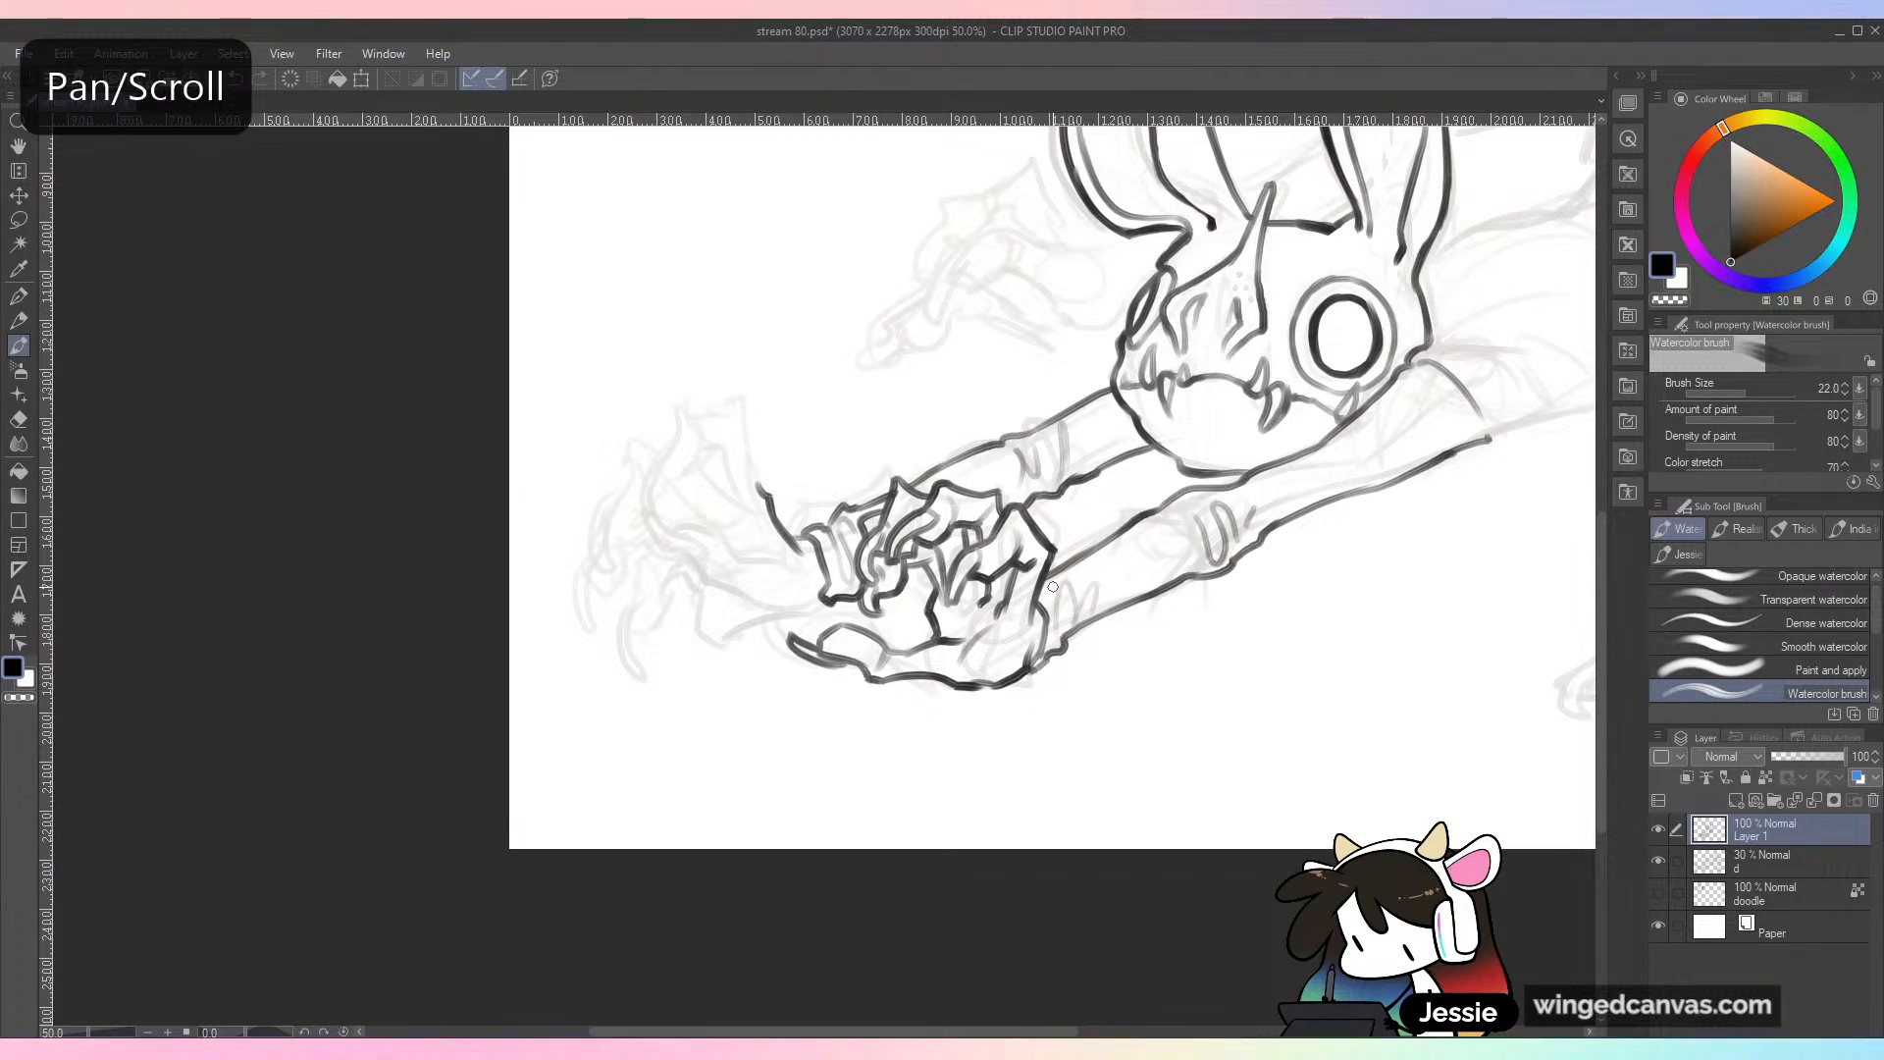
{"action": "key", "text": "ctrl+plus"}
{"action": "left_click_drag", "start_coordinate": [715, 721], "coordinate": [1029, 652]}
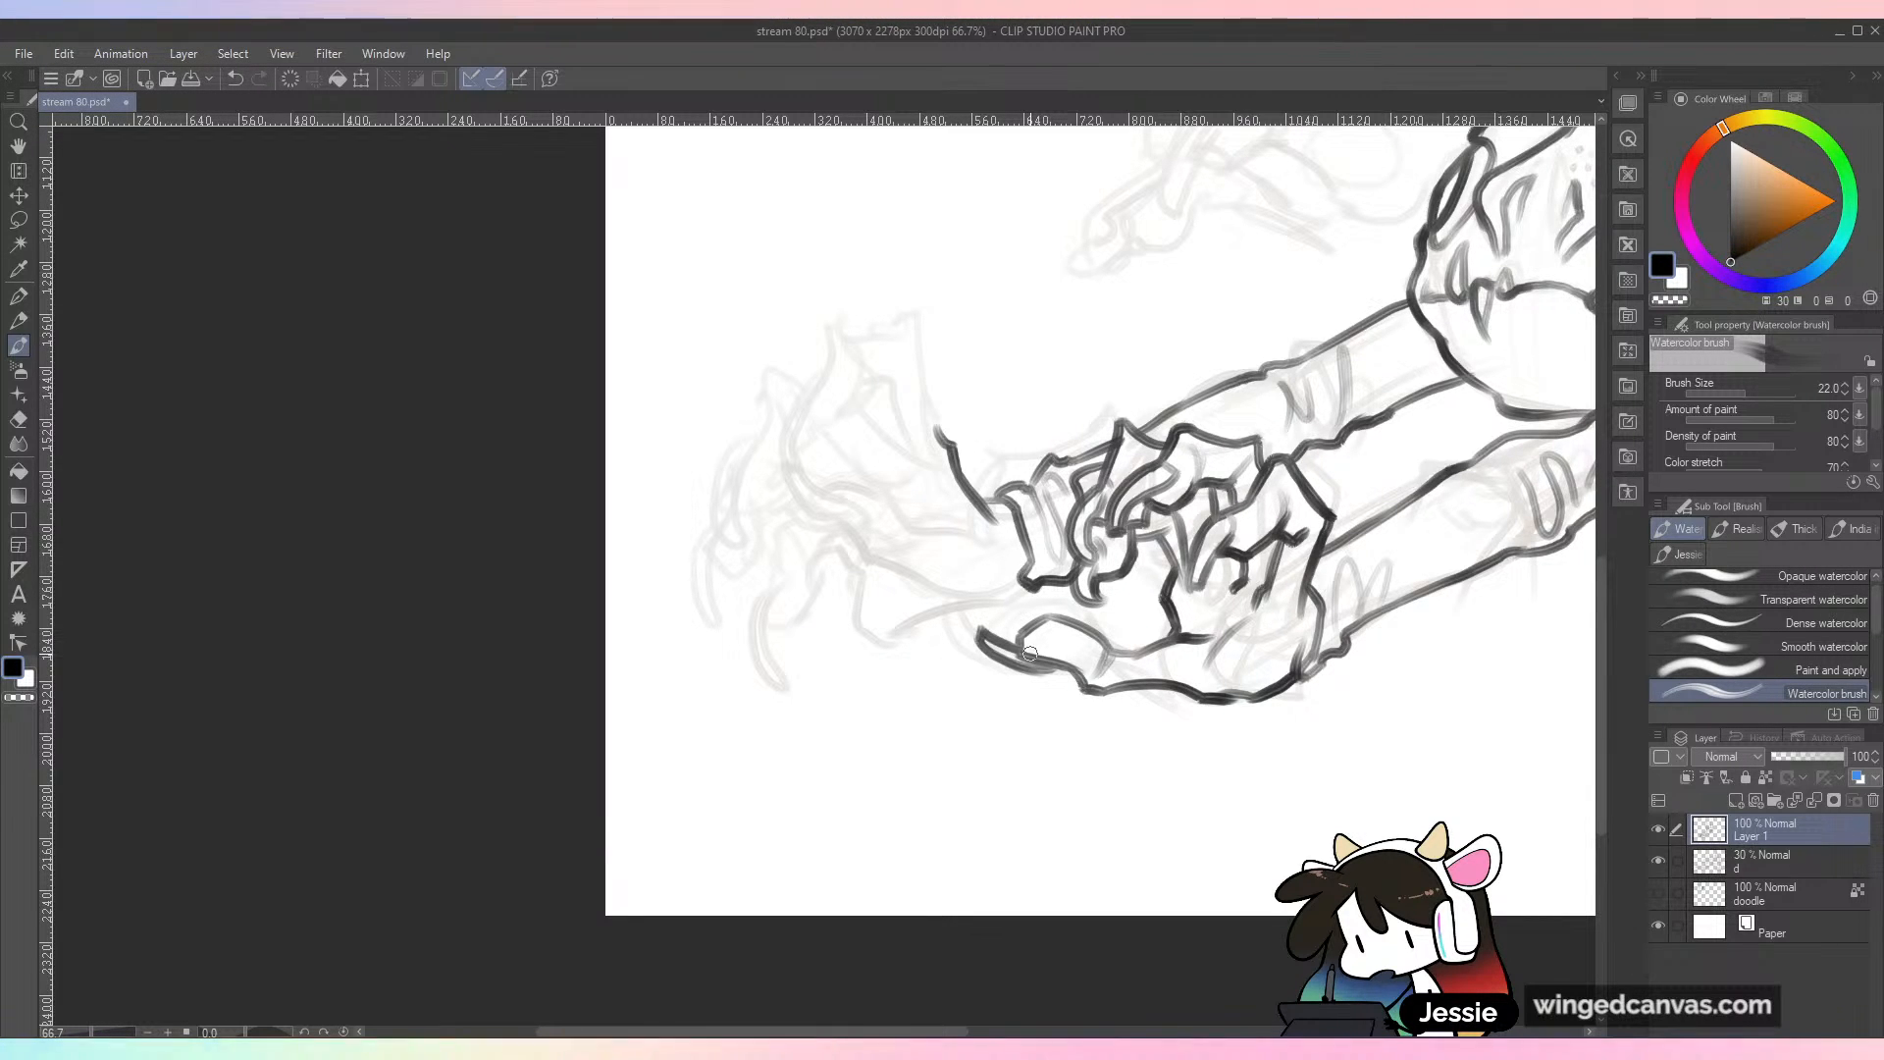
{"action": "left_click_drag", "start_coordinate": [814, 454], "coordinate": [873, 505]}
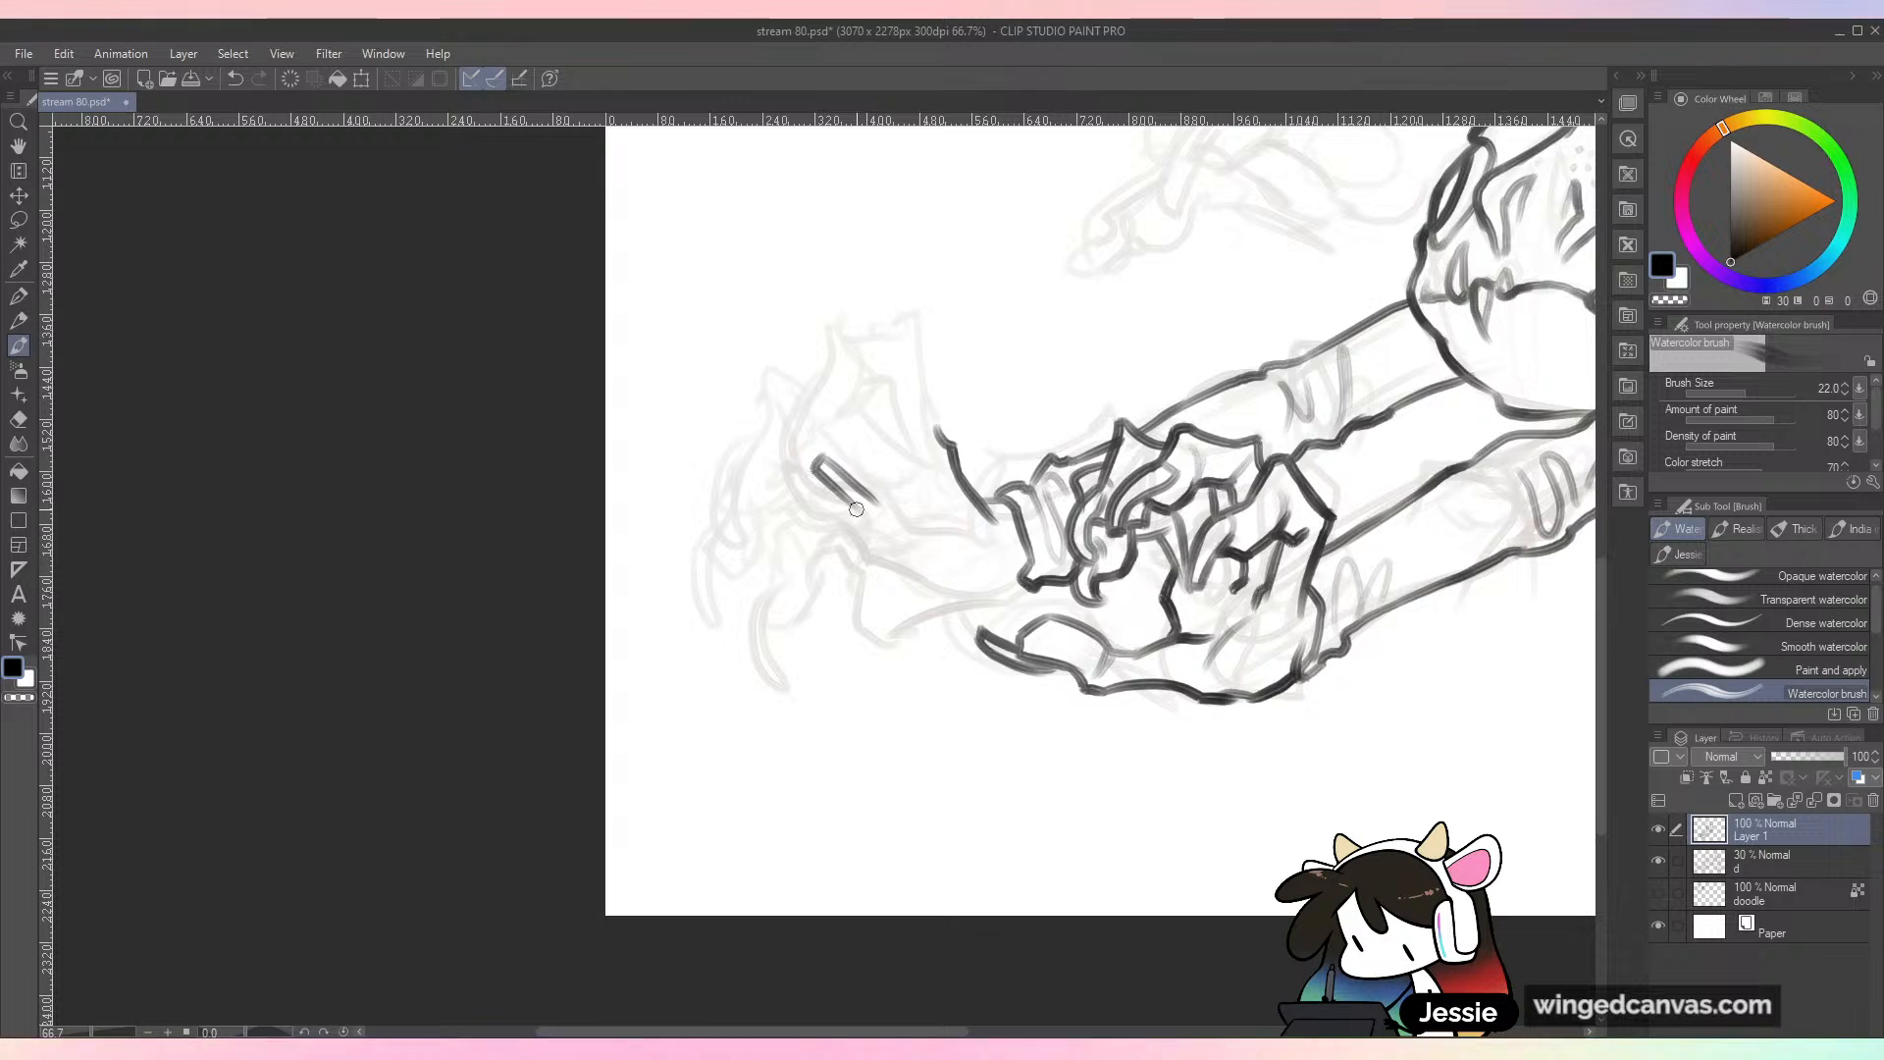
{"action": "key", "text": "ctrl+z"}
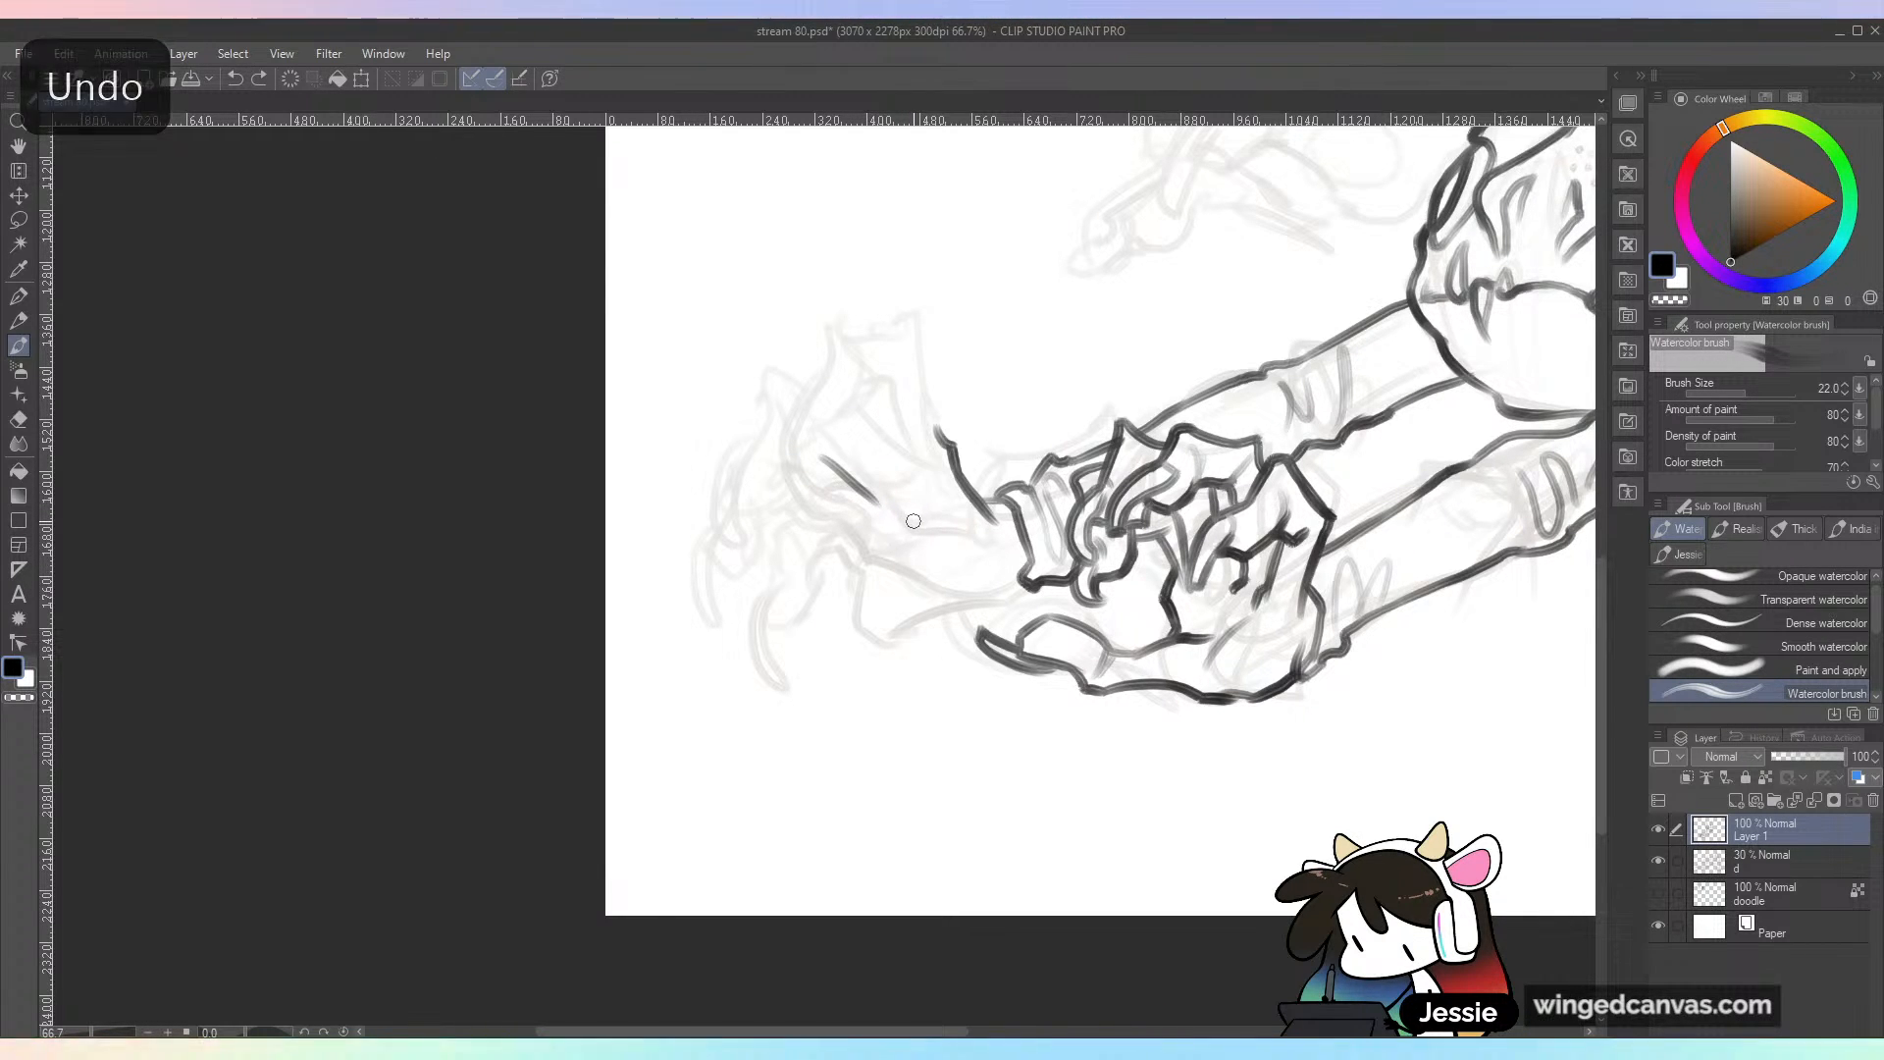
{"action": "left_click_drag", "start_coordinate": [980, 469], "coordinate": [935, 457]}
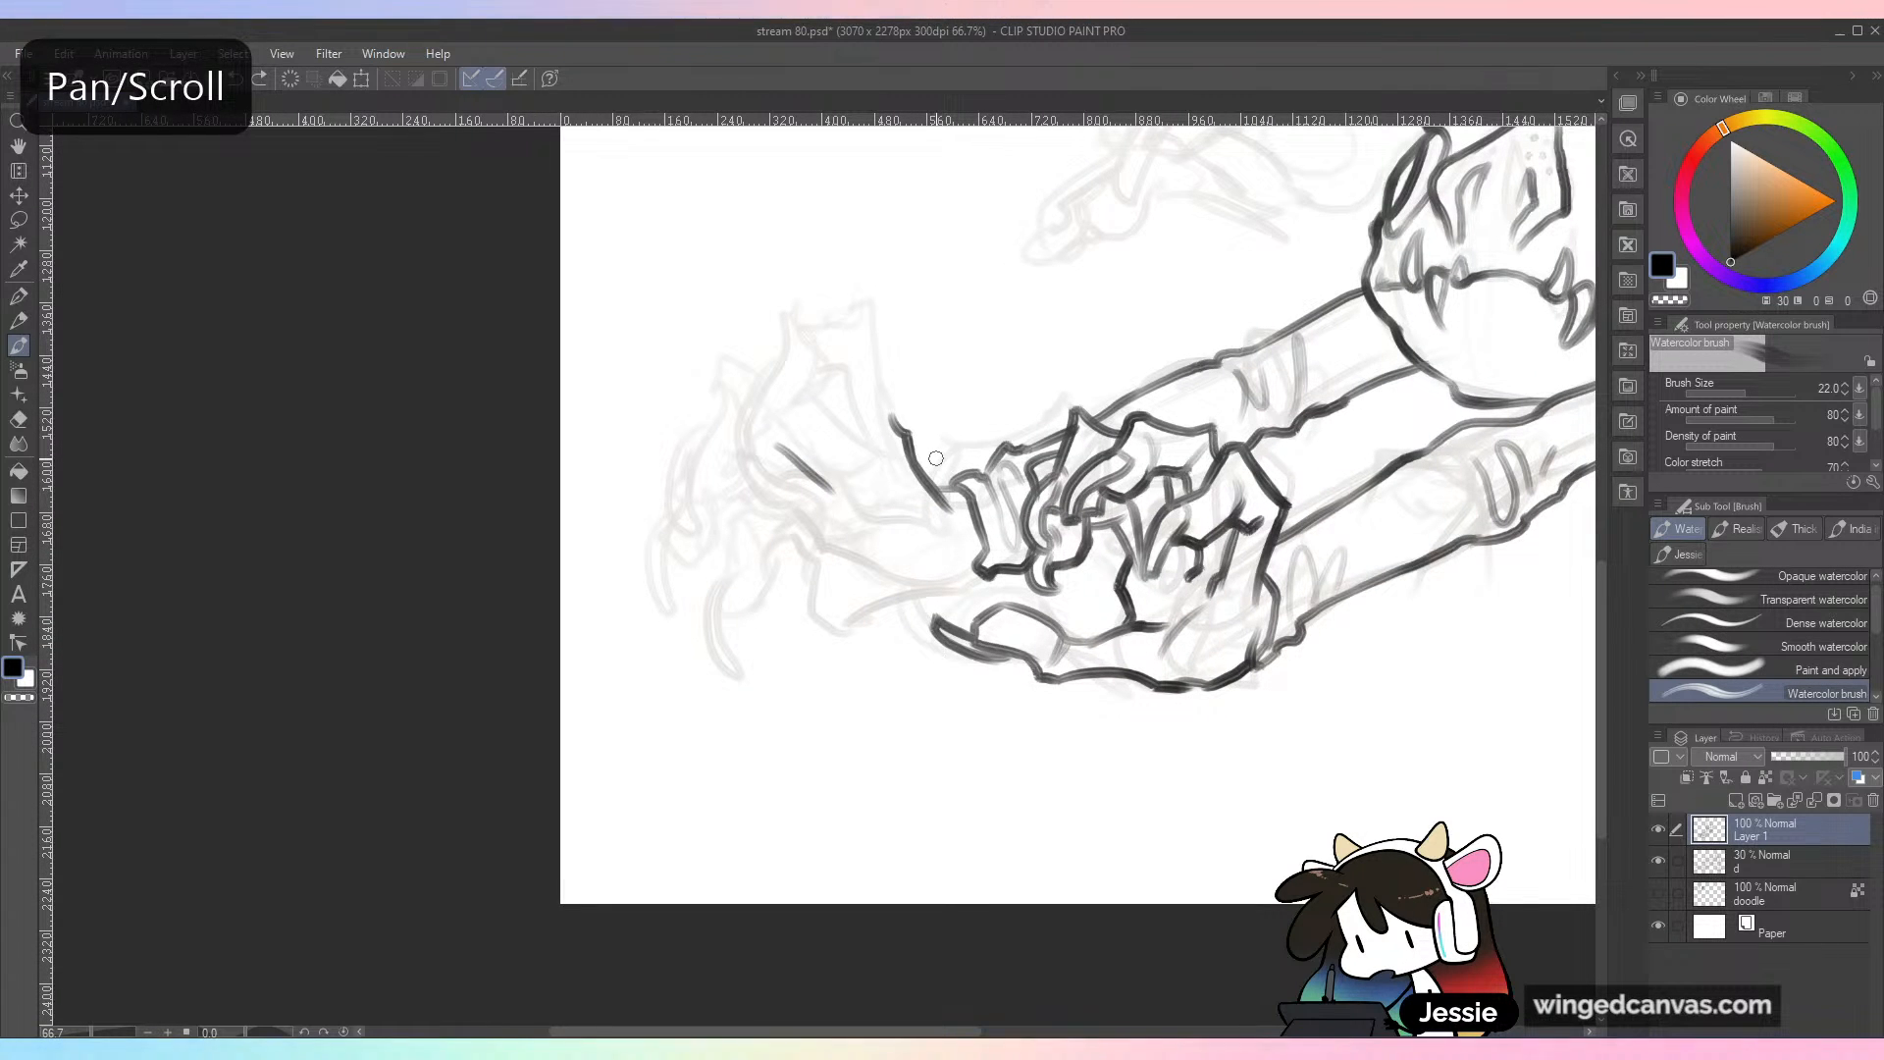
{"action": "key", "text": "ctrl+z"}
Step: Ink the far hand's inner palm contours and the palm's outer edge with the Watercolor brush
{"action": "mouse_move", "coordinate": [772, 452]}
{"action": "left_mouse_down"}
{"action": "mouse_move", "coordinate": [816, 490]}
{"action": "mouse_move", "coordinate": [835, 479]}
{"action": "mouse_move", "coordinate": [840, 494]}
{"action": "mouse_move", "coordinate": [792, 480]}
{"action": "mouse_move", "coordinate": [863, 543]}
{"action": "left_mouse_up"}
{"action": "mouse_move", "coordinate": [829, 471]}
{"action": "left_mouse_down"}
{"action": "mouse_move", "coordinate": [956, 528]}
{"action": "mouse_move", "coordinate": [920, 572]}
{"action": "left_mouse_up"}
{"action": "key", "text": "ctrl+z"}
{"action": "key", "text": "ctrl+z"}
{"action": "mouse_move", "coordinate": [885, 510]}
{"action": "left_mouse_down"}
{"action": "mouse_move", "coordinate": [925, 523]}
{"action": "mouse_move", "coordinate": [913, 590]}
{"action": "mouse_move", "coordinate": [865, 547]}
{"action": "mouse_move", "coordinate": [867, 594]}
{"action": "left_mouse_up"}
{"action": "key", "text": "ctrl+z"}
{"action": "key", "text": "ctrl+z"}
Step: Ink the heel of the far hand into the wrist and outline its raised, bent finger and first curled claws
{"action": "mouse_move", "coordinate": [869, 594]}
{"action": "left_mouse_down"}
{"action": "mouse_move", "coordinate": [911, 614]}
{"action": "mouse_move", "coordinate": [891, 607]}
{"action": "mouse_move", "coordinate": [979, 558]}
{"action": "left_mouse_up"}
{"action": "key", "text": "ctrl+z"}
{"action": "mouse_move", "coordinate": [889, 416]}
{"action": "left_mouse_down"}
{"action": "mouse_move", "coordinate": [876, 351]}
{"action": "mouse_move", "coordinate": [797, 309]}
{"action": "mouse_move", "coordinate": [870, 352]}
{"action": "mouse_move", "coordinate": [757, 387]}
{"action": "mouse_move", "coordinate": [729, 446]}
{"action": "mouse_move", "coordinate": [797, 350]}
{"action": "mouse_move", "coordinate": [844, 391]}
{"action": "mouse_move", "coordinate": [854, 446]}
{"action": "mouse_move", "coordinate": [805, 394]}
{"action": "mouse_move", "coordinate": [726, 376]}
{"action": "mouse_move", "coordinate": [689, 442]}
{"action": "mouse_move", "coordinate": [704, 510]}
{"action": "mouse_move", "coordinate": [703, 466]}
{"action": "mouse_move", "coordinate": [800, 429]}
{"action": "mouse_move", "coordinate": [842, 478]}
{"action": "left_mouse_up"}
{"action": "key", "text": "ctrl+z"}
{"action": "key", "text": "ctrl+z"}
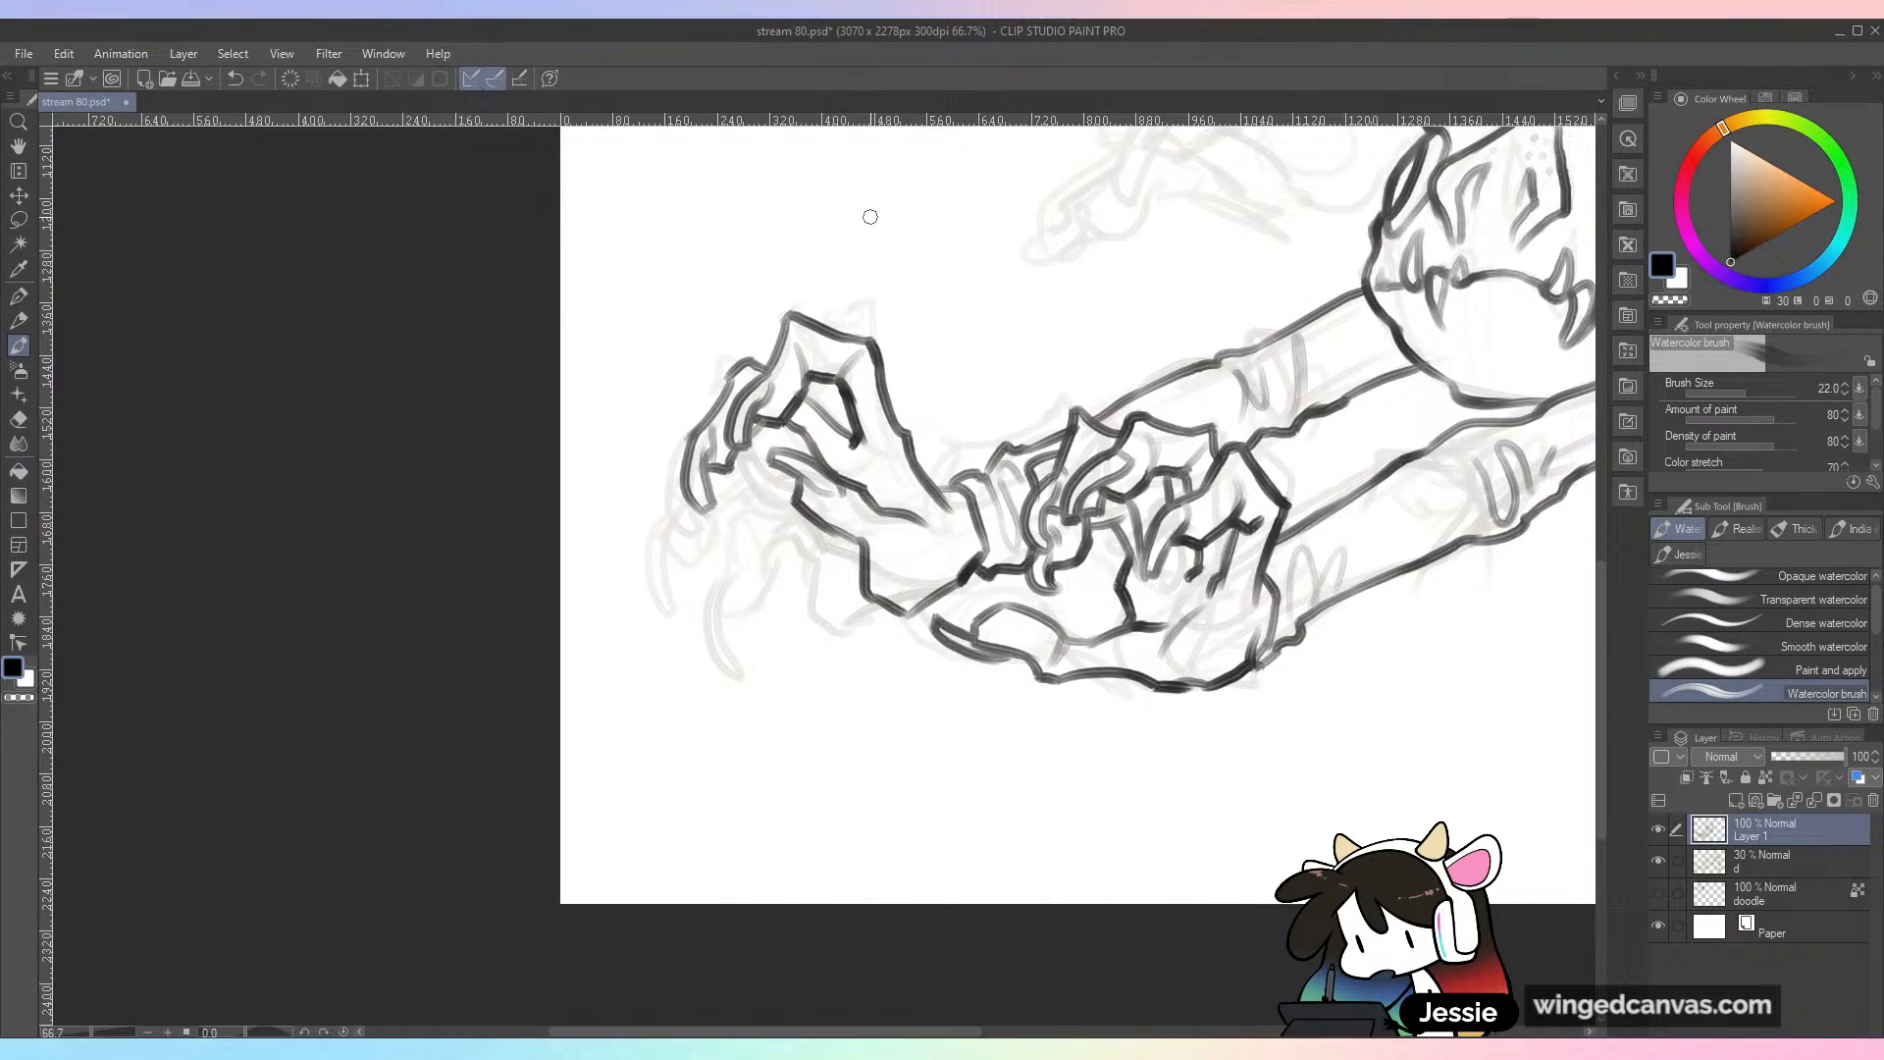
Step: Ink the far hand's remaining long fingers curling downward into pointed claws
{"action": "mouse_move", "coordinate": [688, 506]}
{"action": "left_mouse_down"}
{"action": "mouse_move", "coordinate": [702, 614]}
{"action": "mouse_move", "coordinate": [693, 596]}
{"action": "left_mouse_up"}
{"action": "key", "text": "ctrl+z"}
{"action": "mouse_move", "coordinate": [705, 616]}
{"action": "left_mouse_down"}
{"action": "mouse_move", "coordinate": [689, 527]}
{"action": "mouse_move", "coordinate": [718, 556]}
{"action": "mouse_move", "coordinate": [755, 461]}
{"action": "left_mouse_up"}
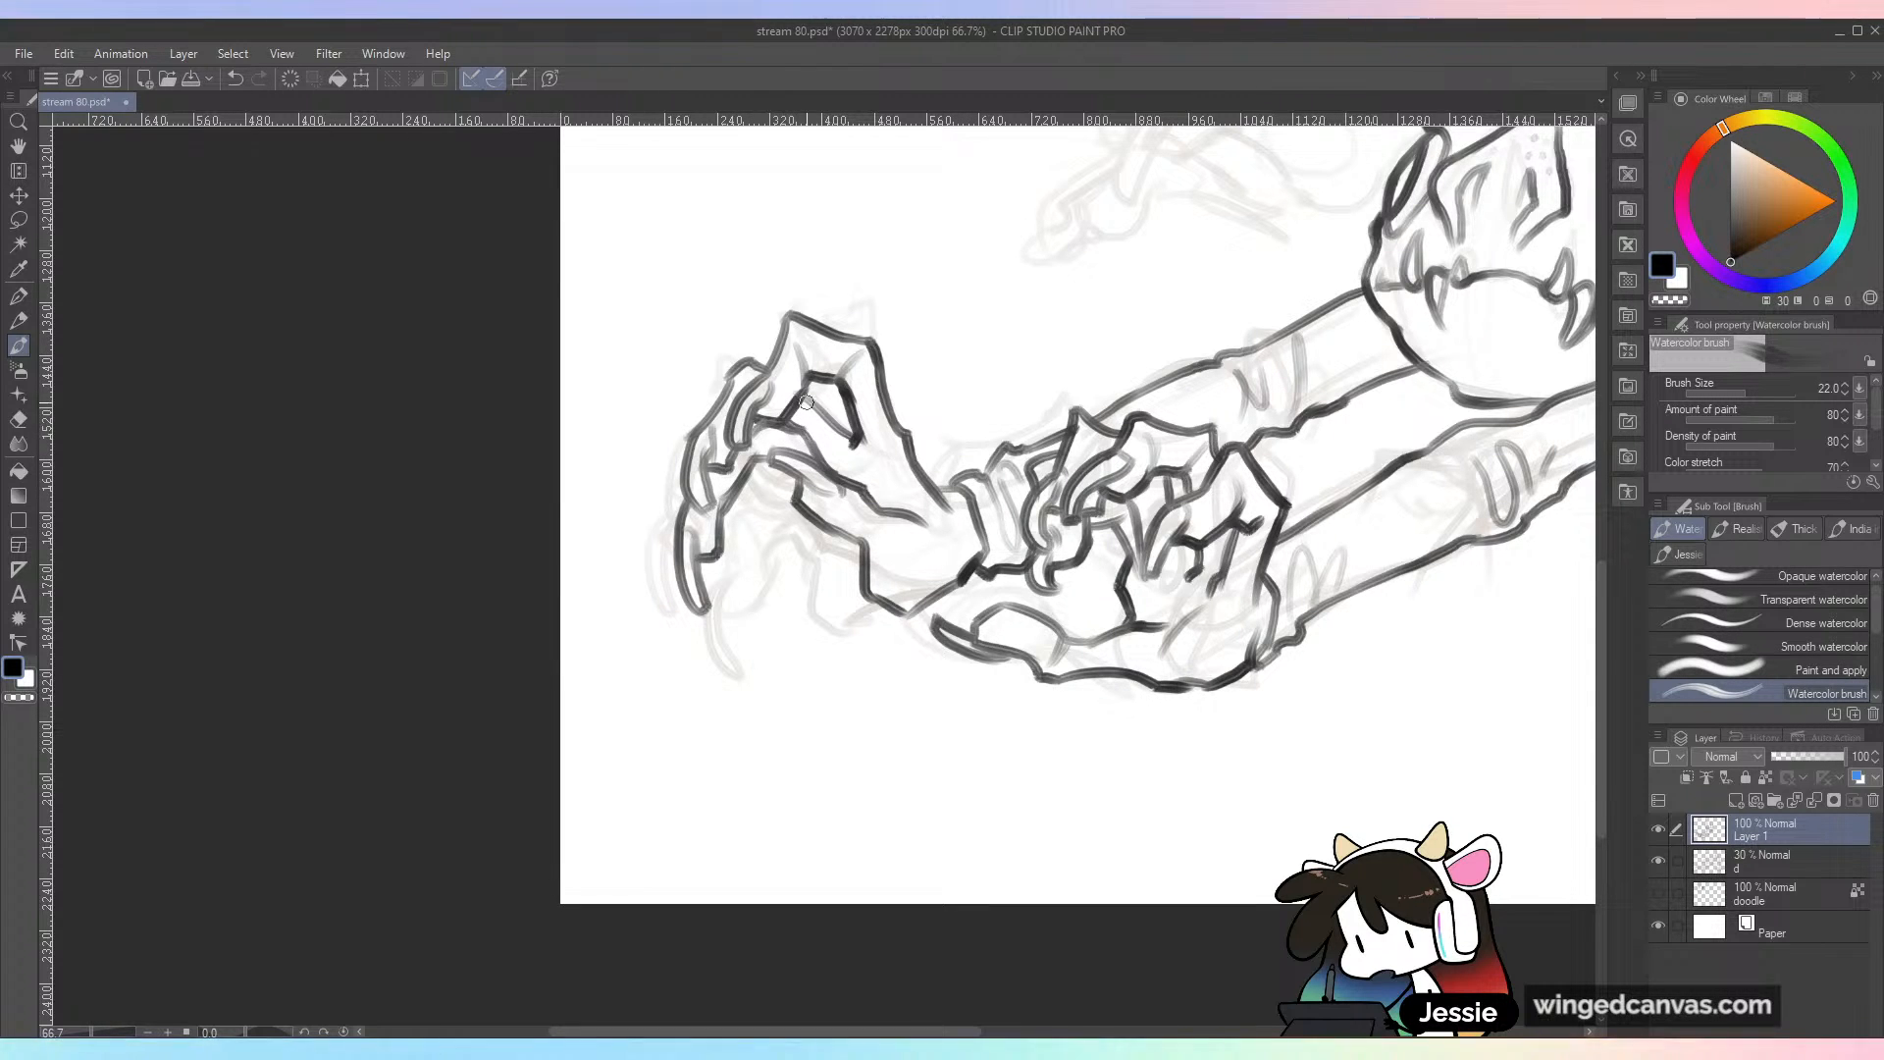
{"action": "mouse_move", "coordinate": [752, 559]}
{"action": "left_mouse_down"}
{"action": "mouse_move", "coordinate": [789, 630]}
{"action": "mouse_move", "coordinate": [770, 571]}
{"action": "mouse_move", "coordinate": [777, 596]}
{"action": "mouse_move", "coordinate": [784, 495]}
{"action": "left_mouse_up"}
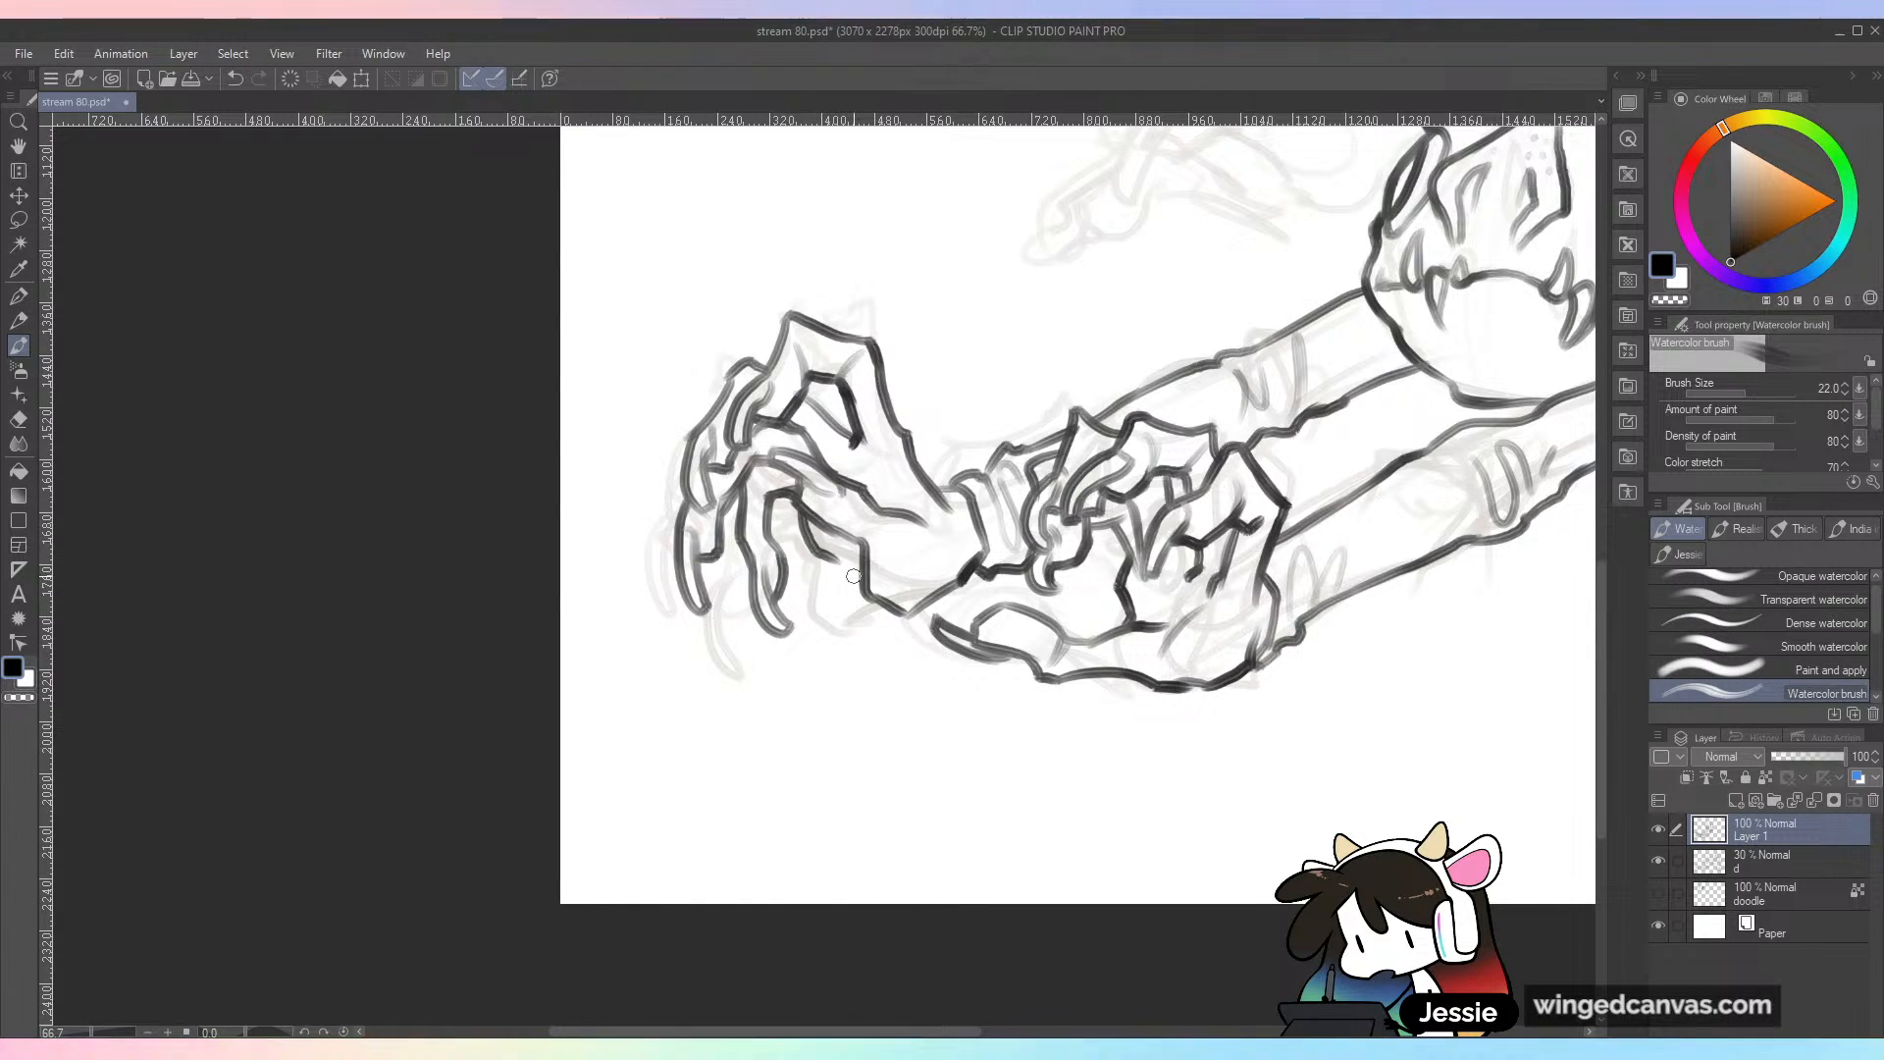
Step: Examine the inked far hand and both arms up close and against the whole drawing
{"action": "key", "text": "ctrl+minus"}
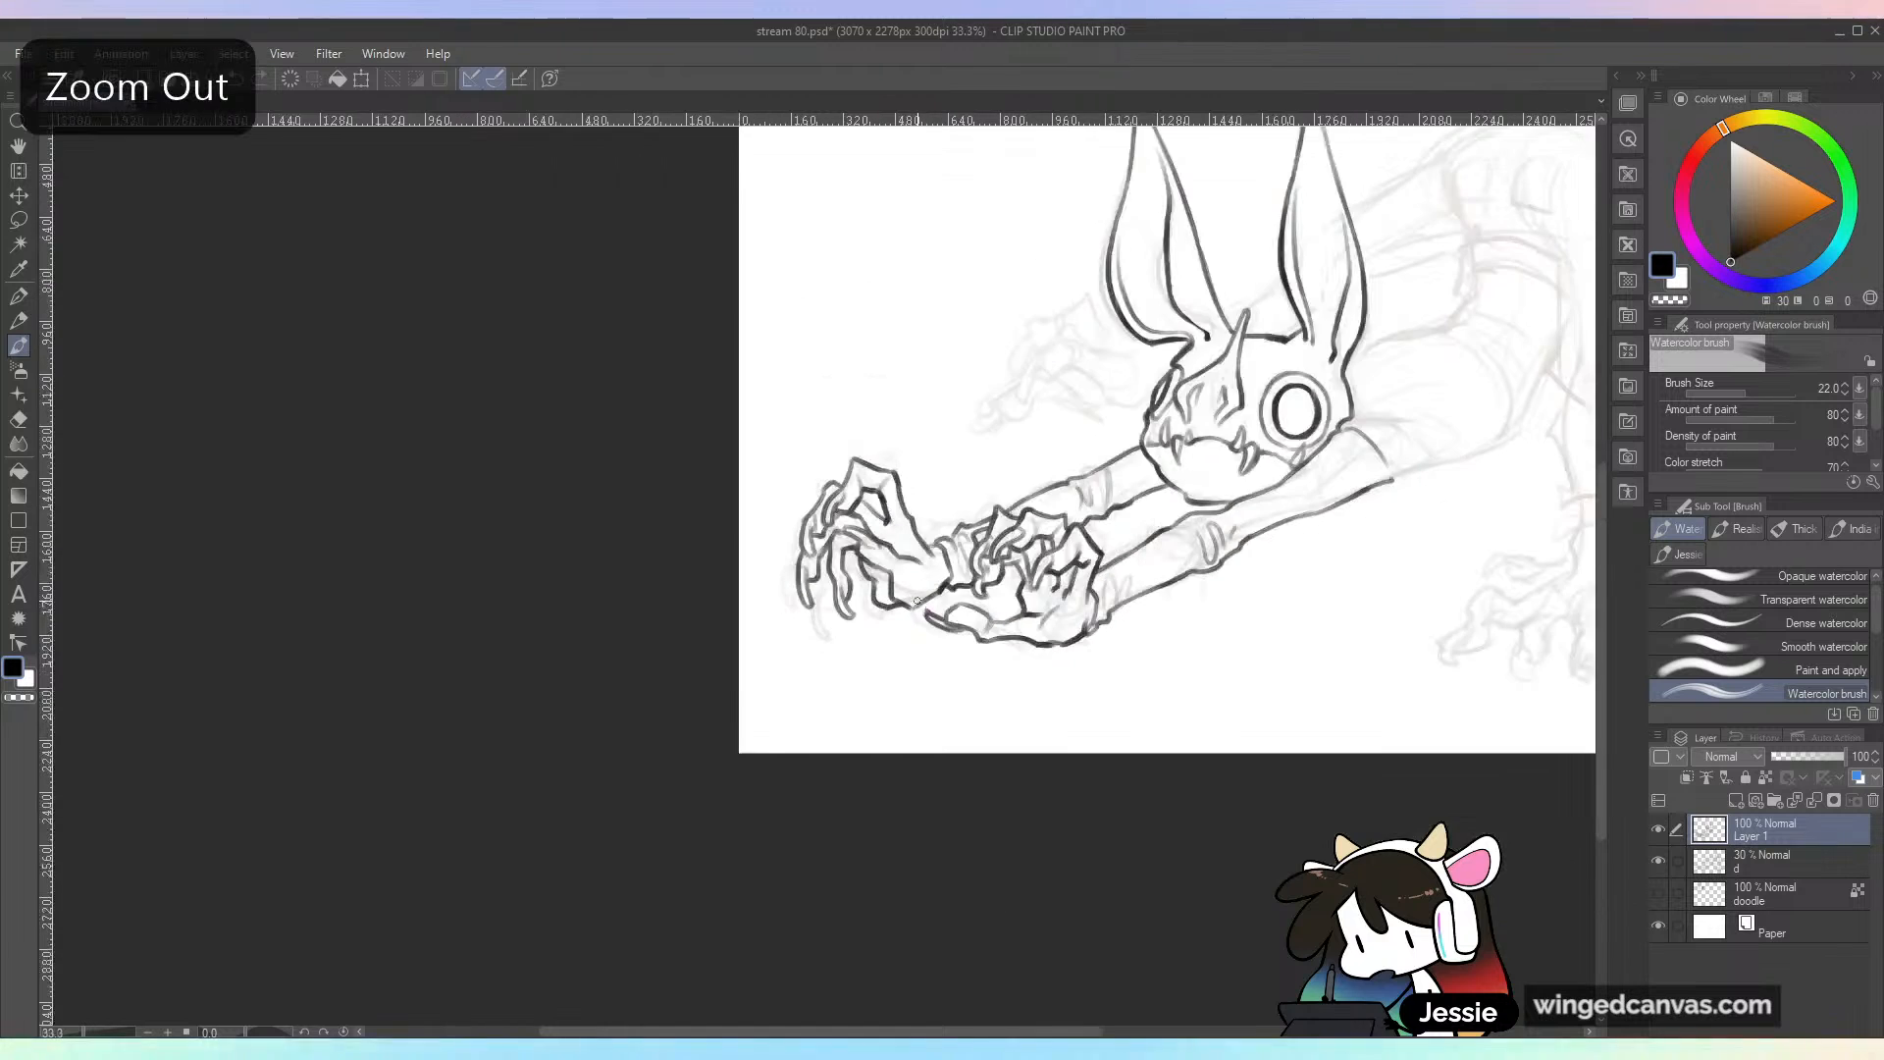
{"action": "key", "text": "ctrl+plus"}
{"action": "key", "text": "ctrl+minus"}
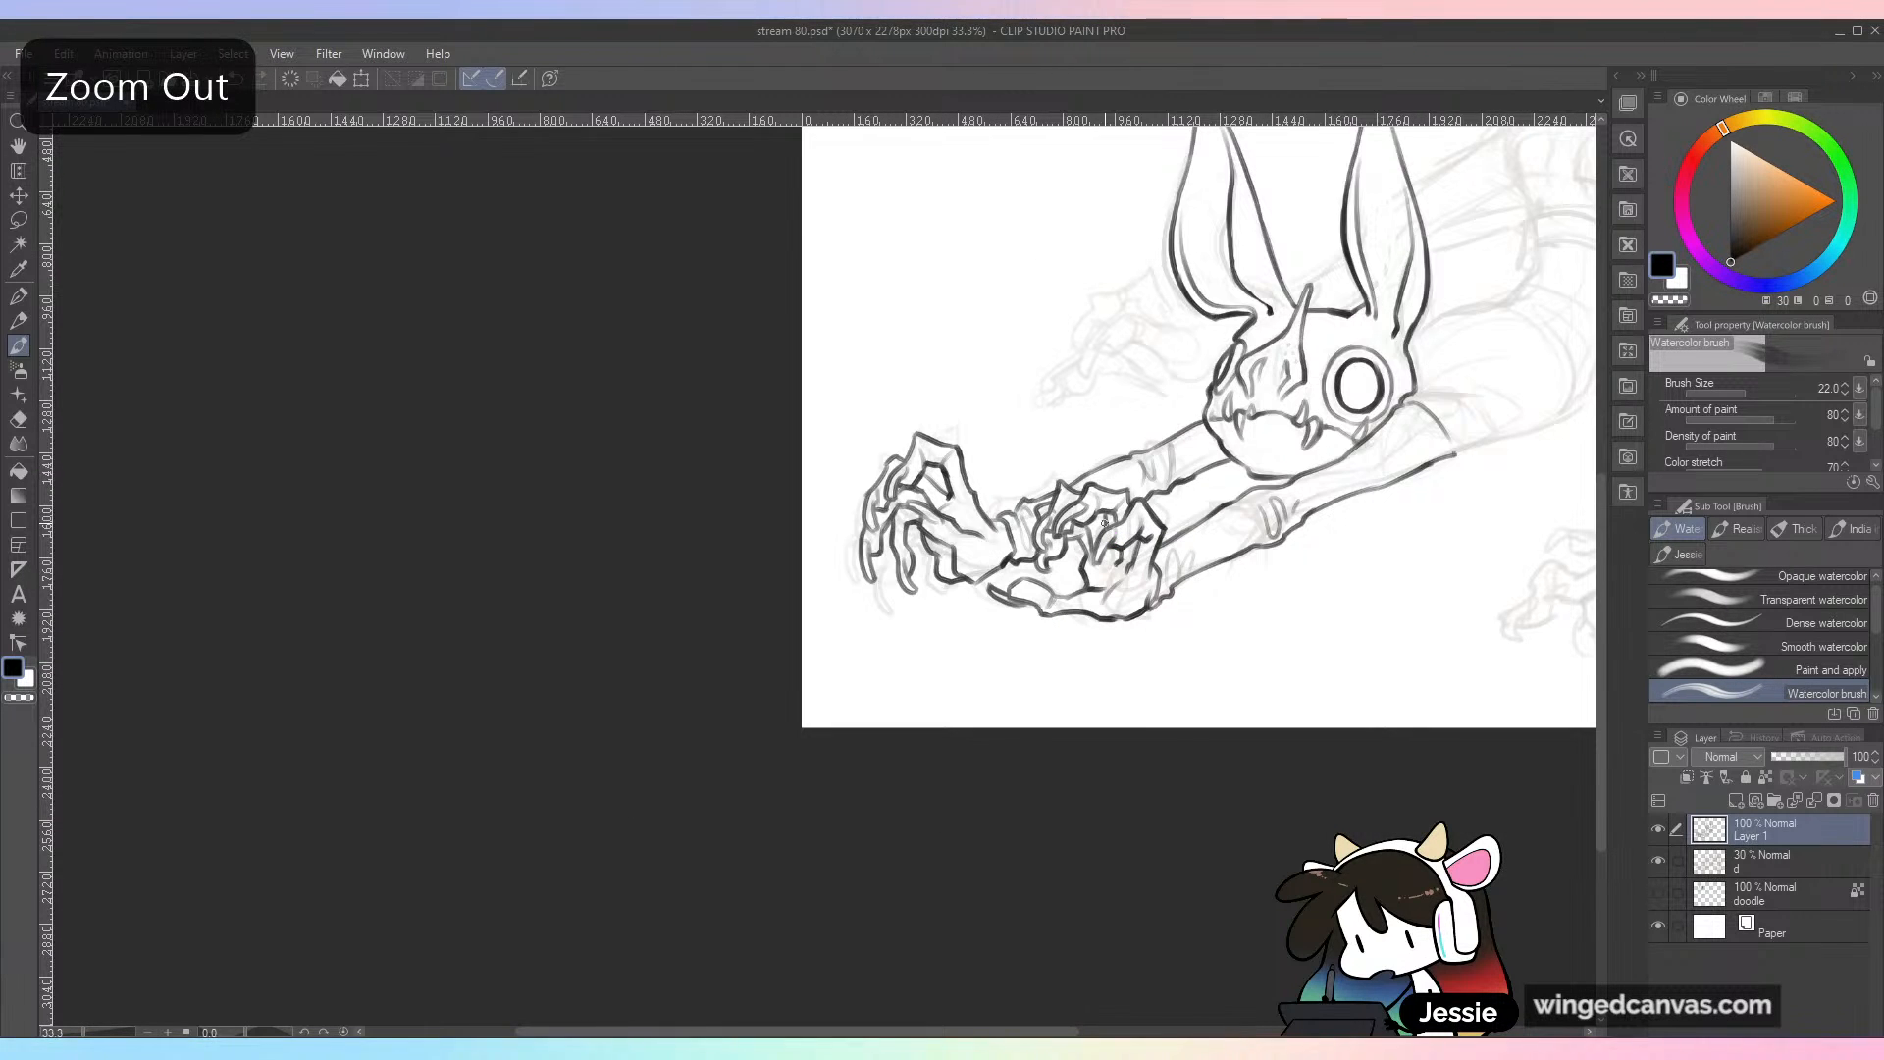
{"action": "left_click_drag", "start_coordinate": [1243, 673], "coordinate": [1064, 681]}
{"action": "key", "text": "ctrl+plus"}
{"action": "key", "text": "ctrl+plus"}
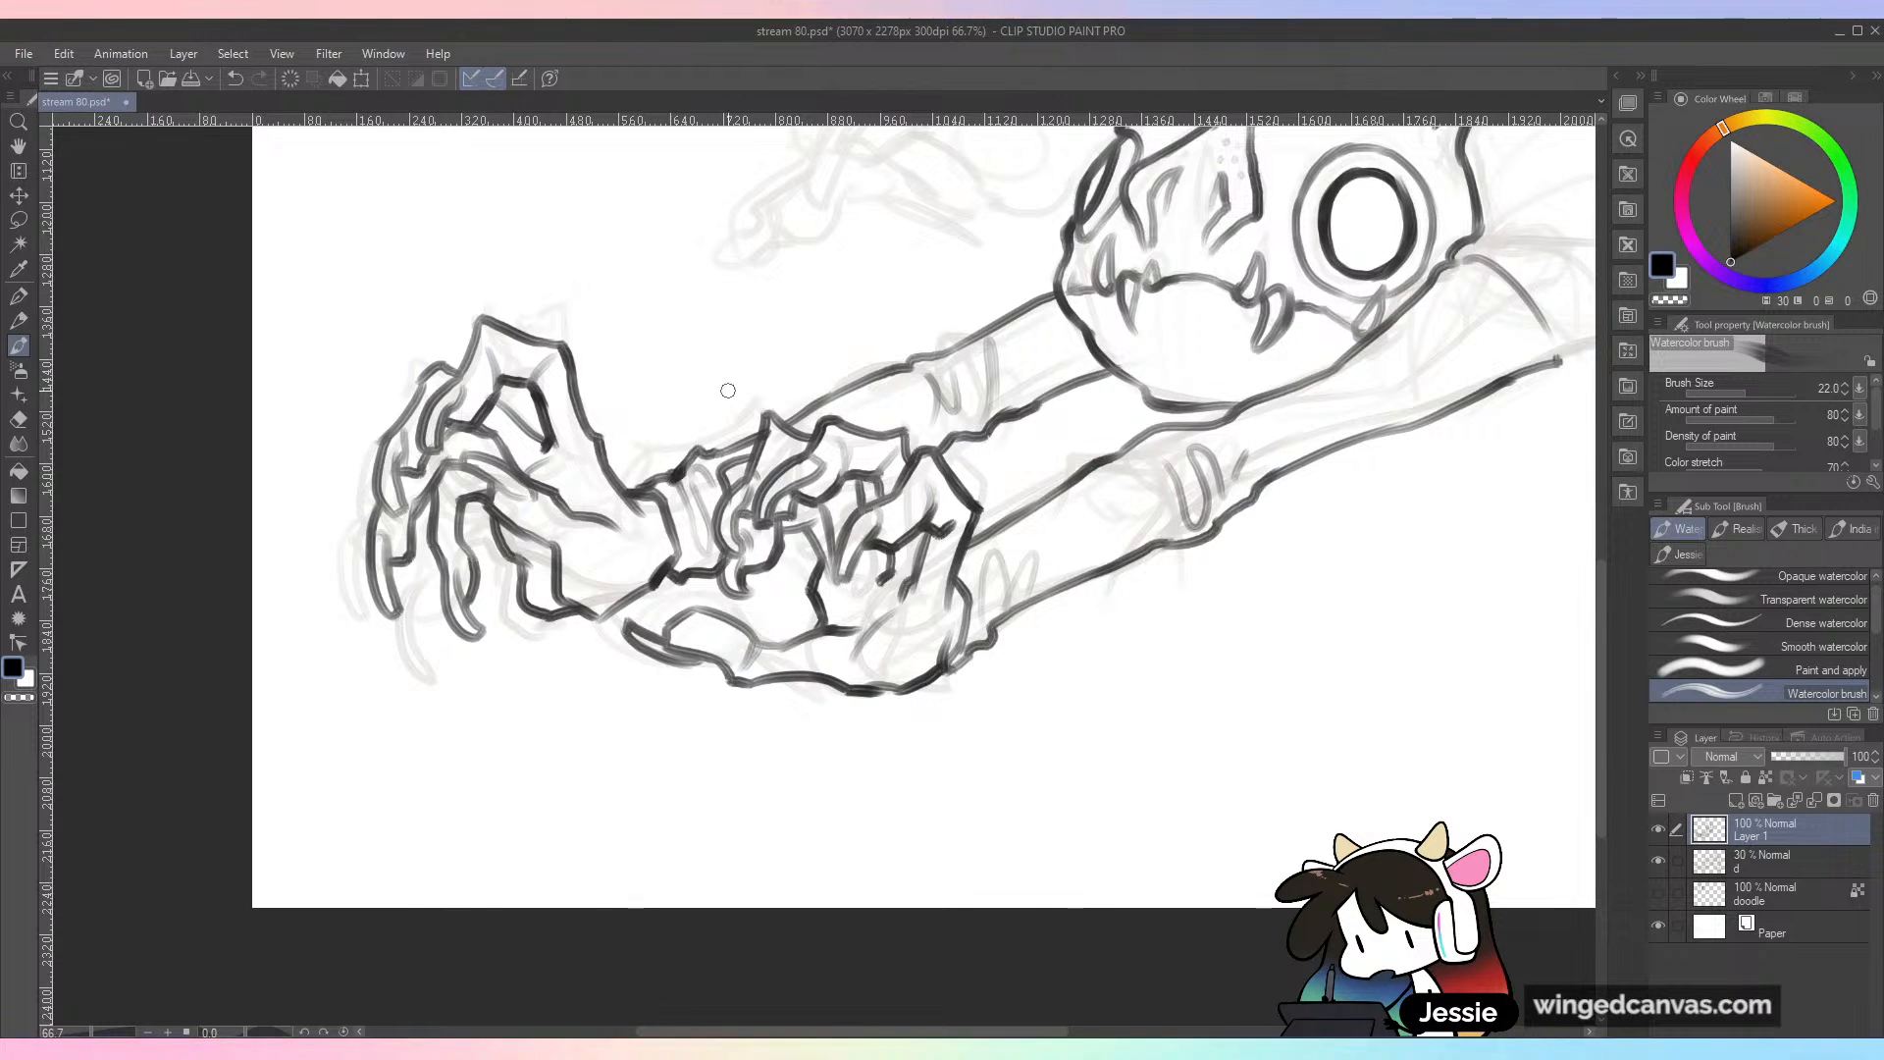
{"action": "key", "text": "ctrl+minus"}
{"action": "key", "text": "ctrl+minus"}
{"action": "key", "text": "ctrl+plus"}
{"action": "left_click_drag", "start_coordinate": [496, 448], "coordinate": [816, 607]}
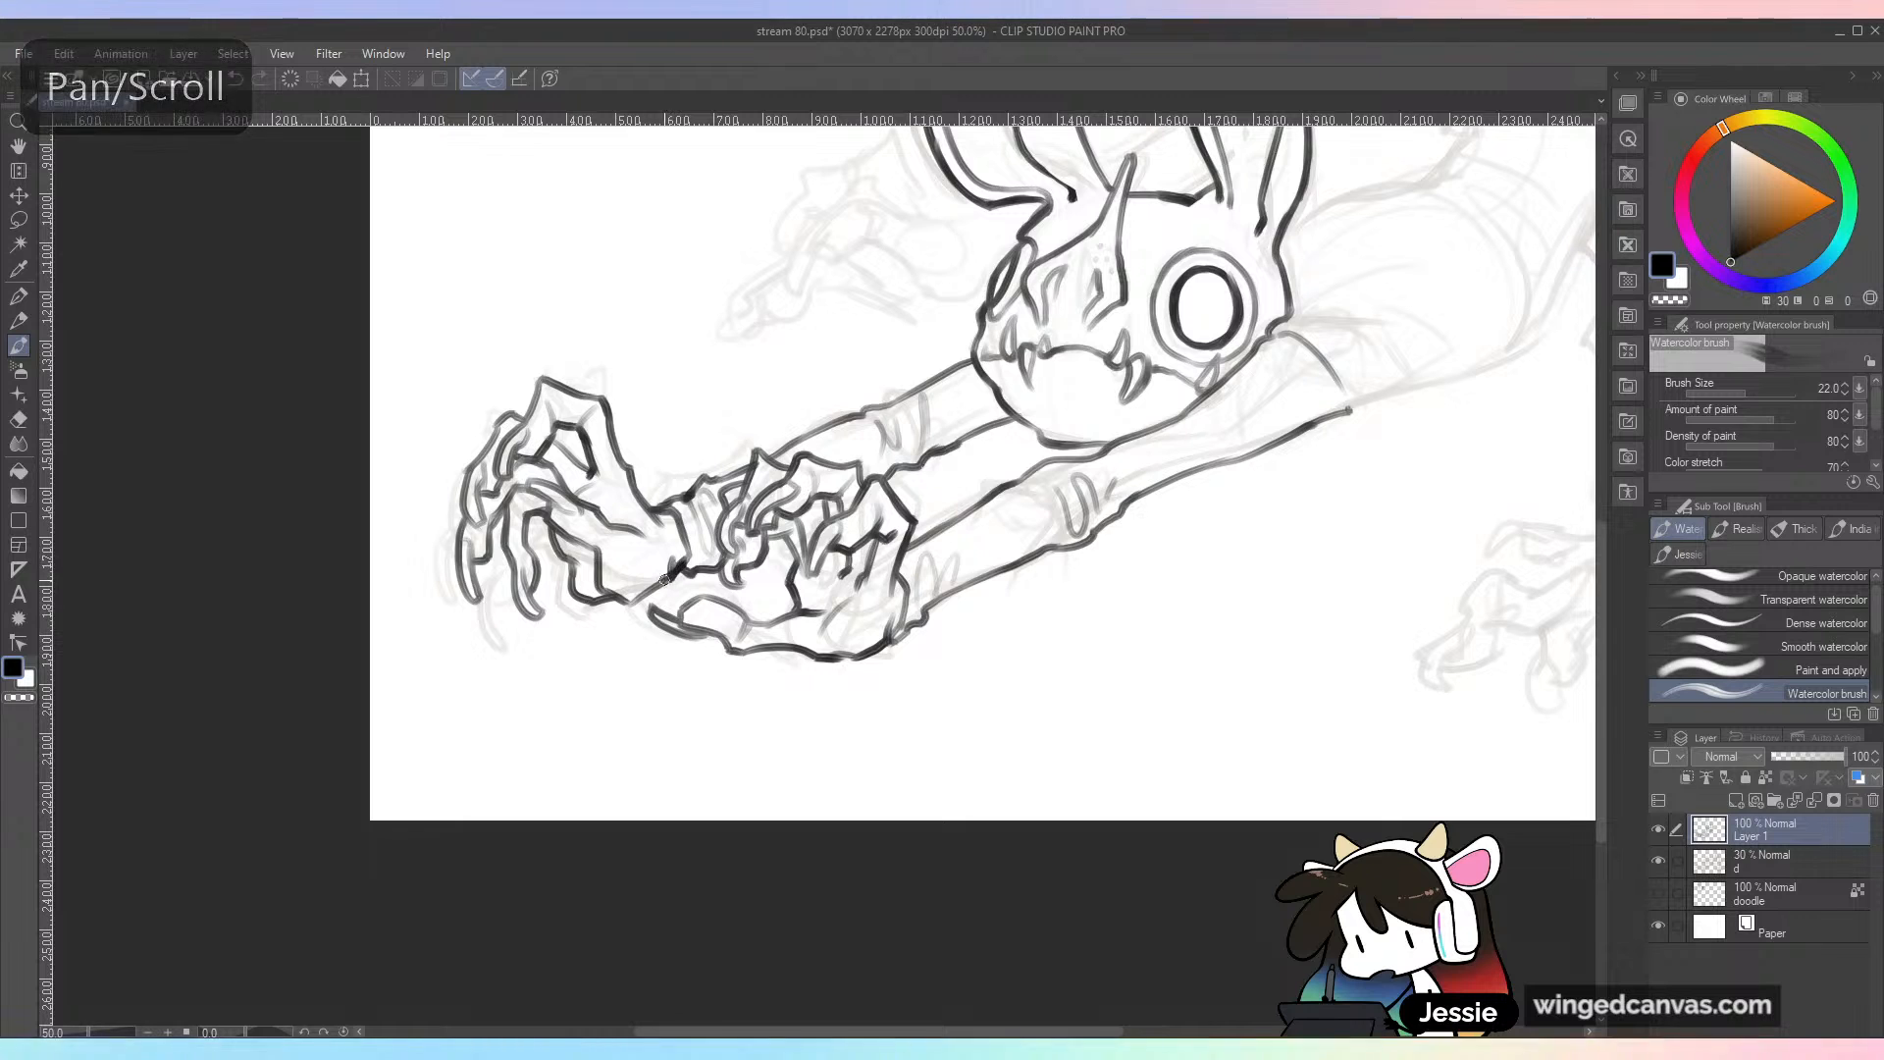
{"action": "key", "text": "ctrl+minus"}
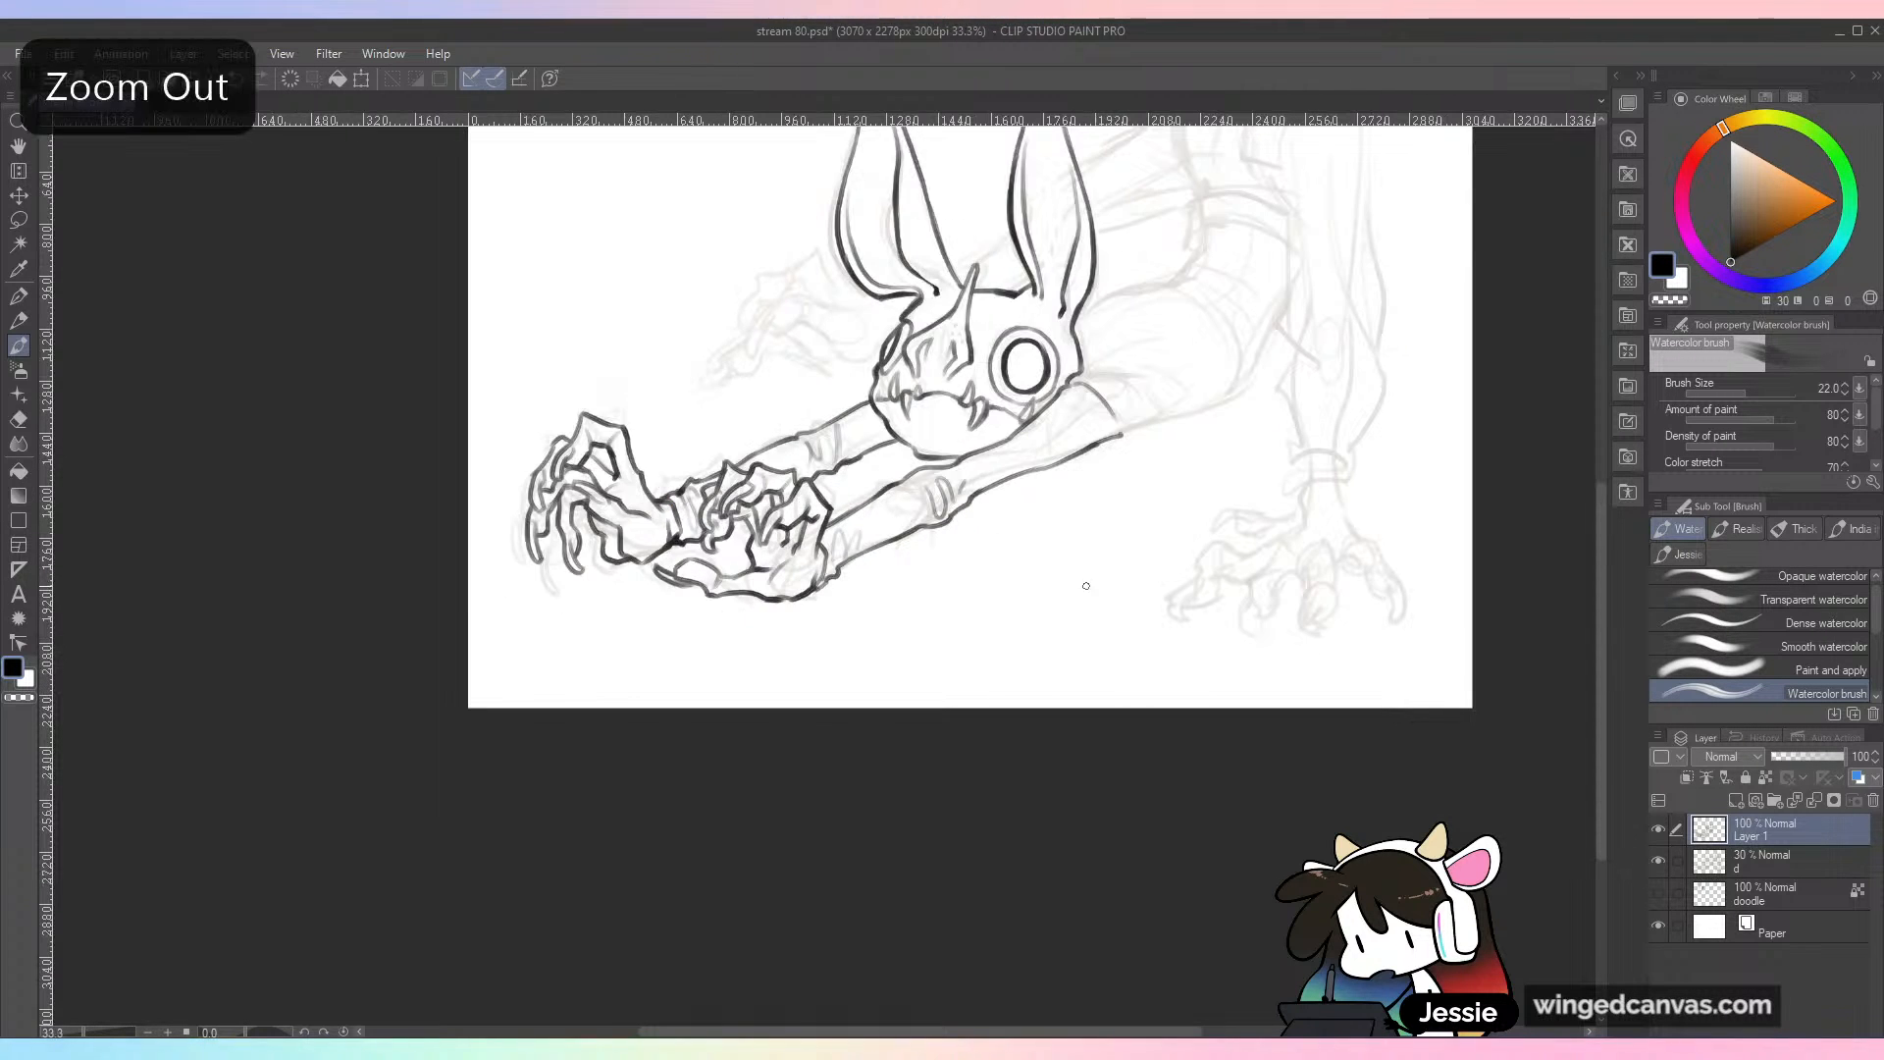
{"action": "left_click_drag", "start_coordinate": [1129, 751], "coordinate": [1055, 720]}
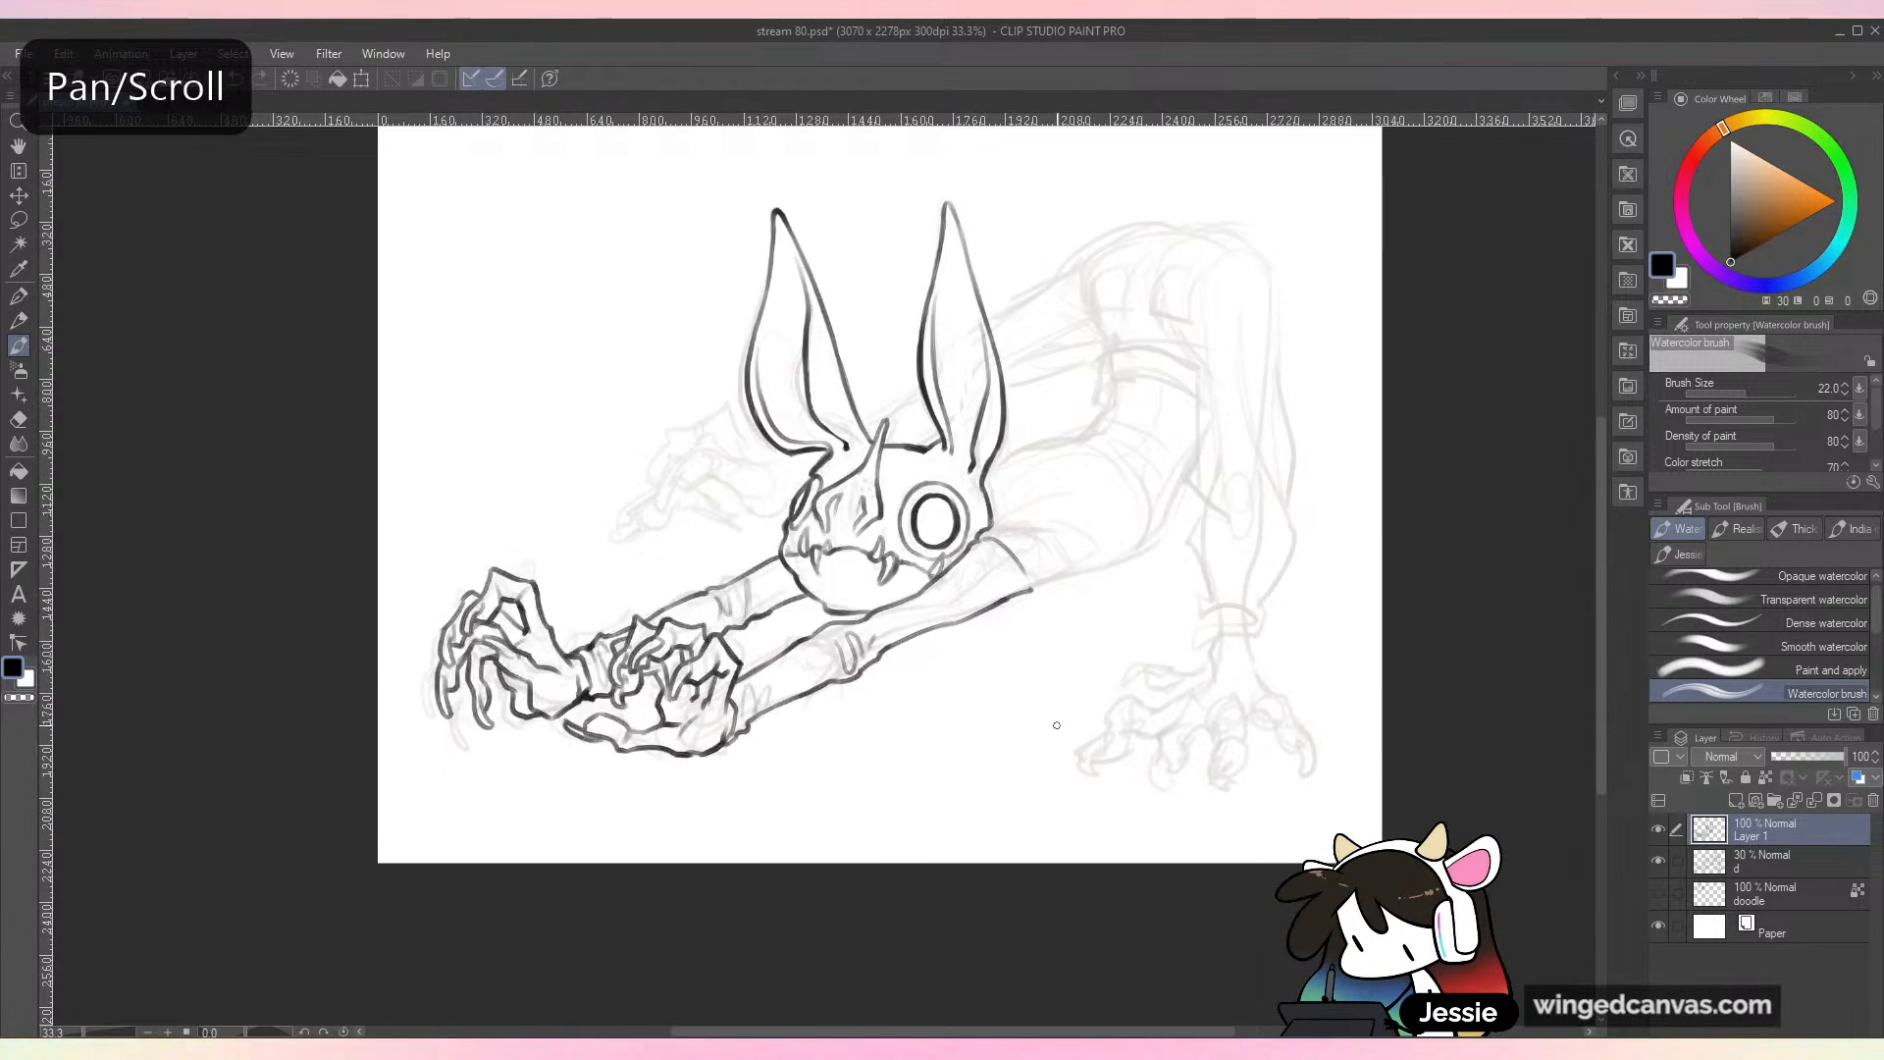
Step: Darken the far forearm's outline beside the jaw and at its joint, and save the drawing
{"action": "key", "text": "ctrl+plus"}
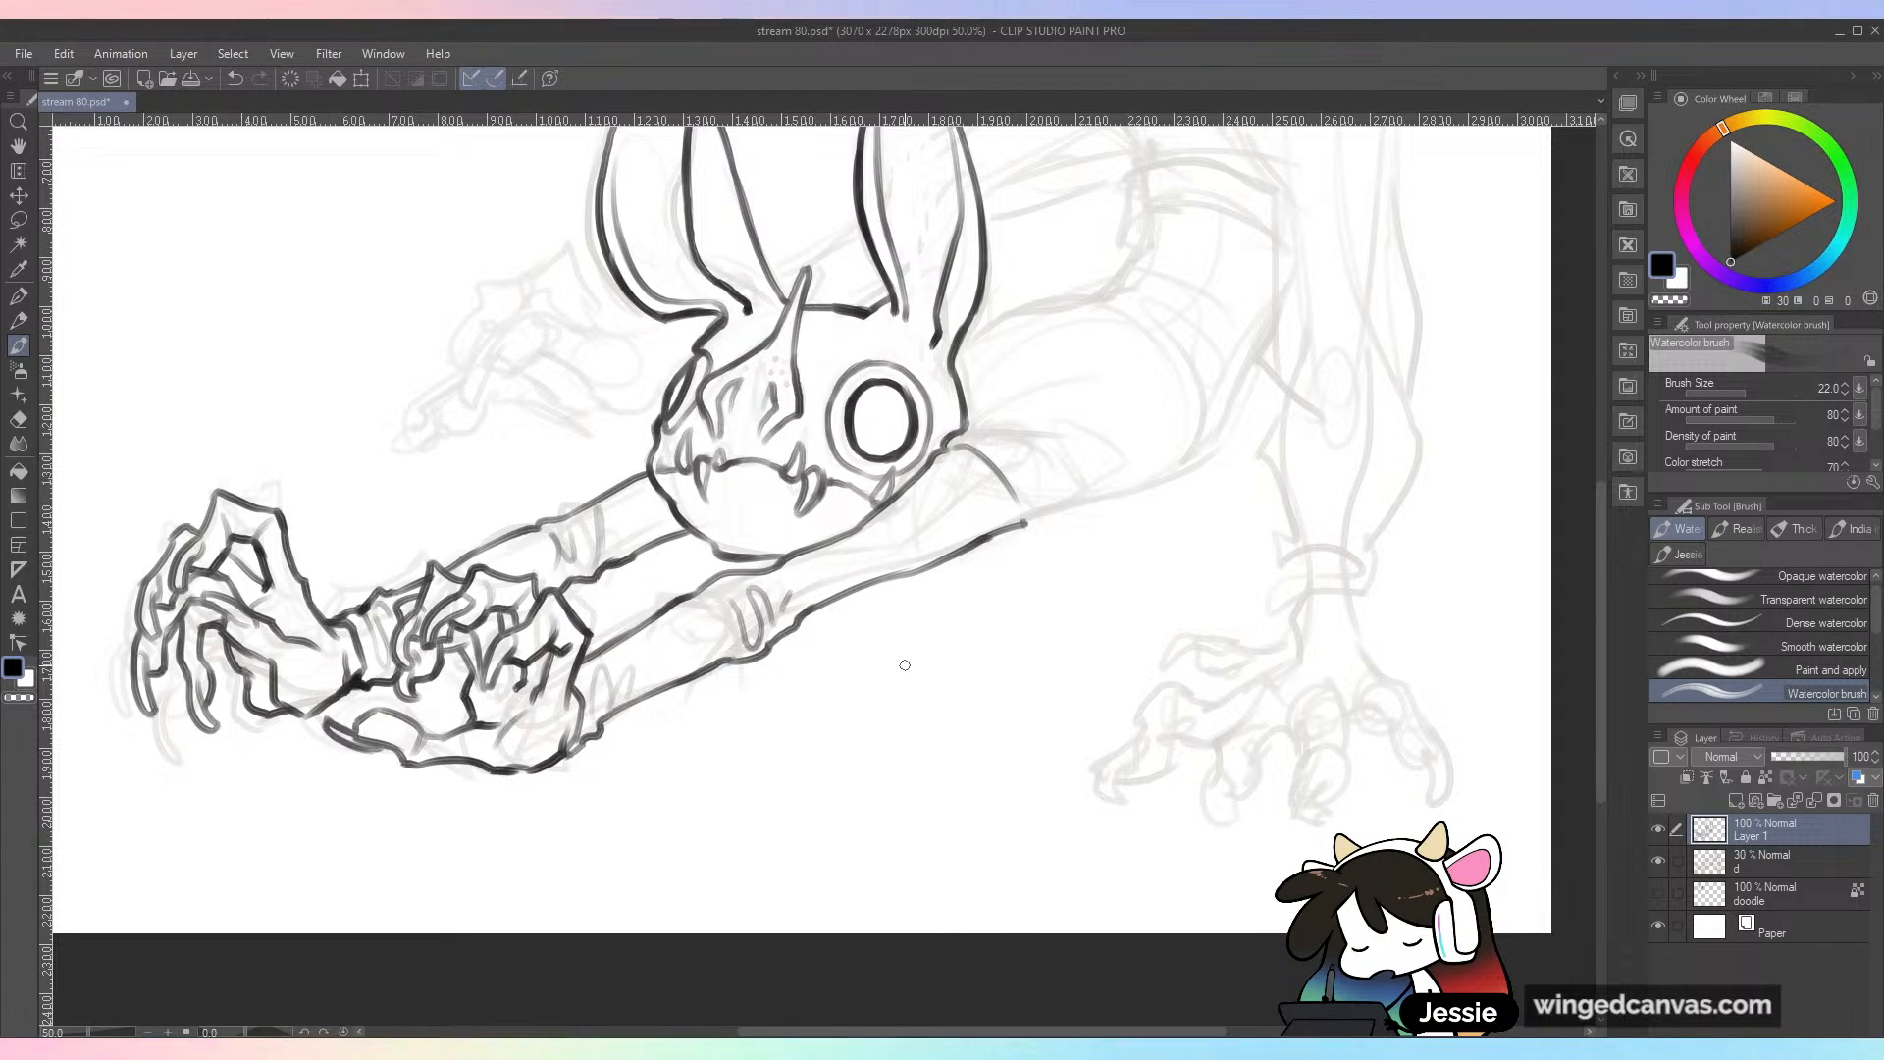
{"action": "left_click_drag", "start_coordinate": [1103, 372], "coordinate": [1217, 384]}
{"action": "key", "text": "ctrl+z"}
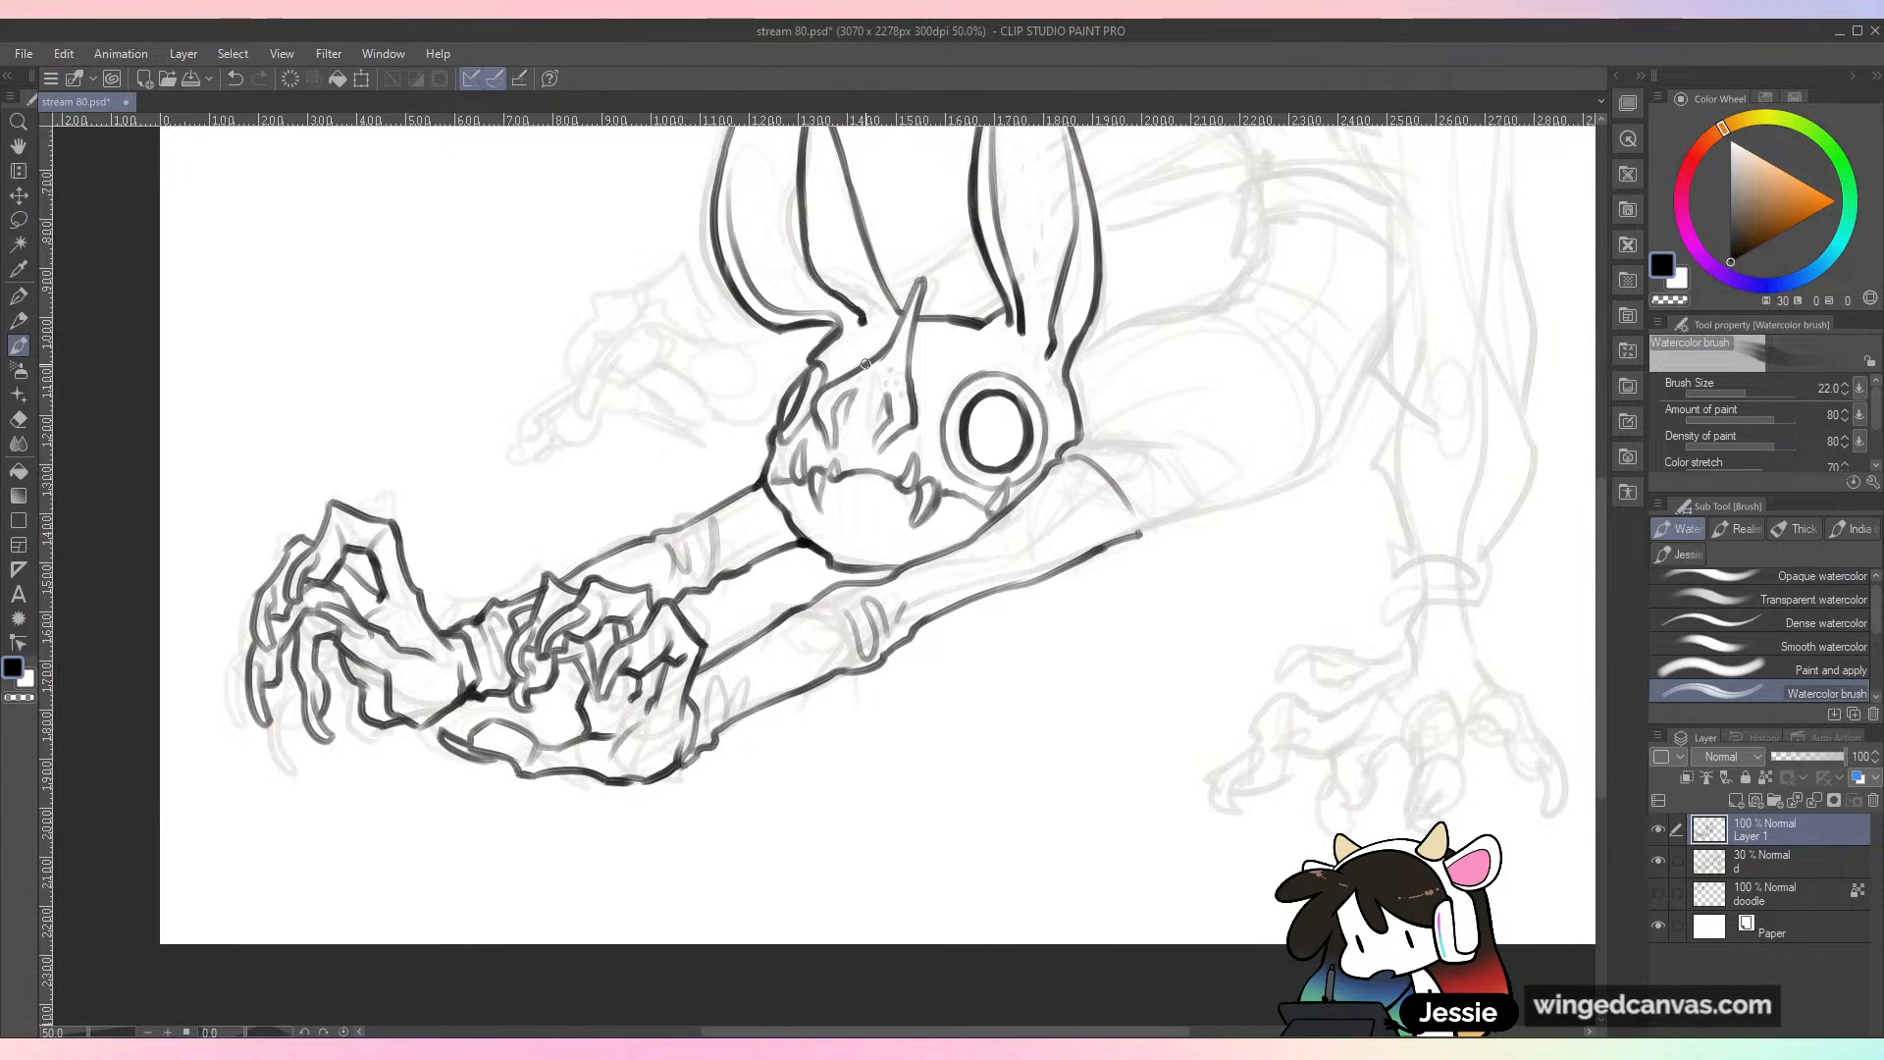
{"action": "mouse_move", "coordinate": [746, 489]}
{"action": "left_mouse_down"}
{"action": "mouse_move", "coordinate": [655, 536]}
{"action": "mouse_move", "coordinate": [743, 551]}
{"action": "left_mouse_up"}
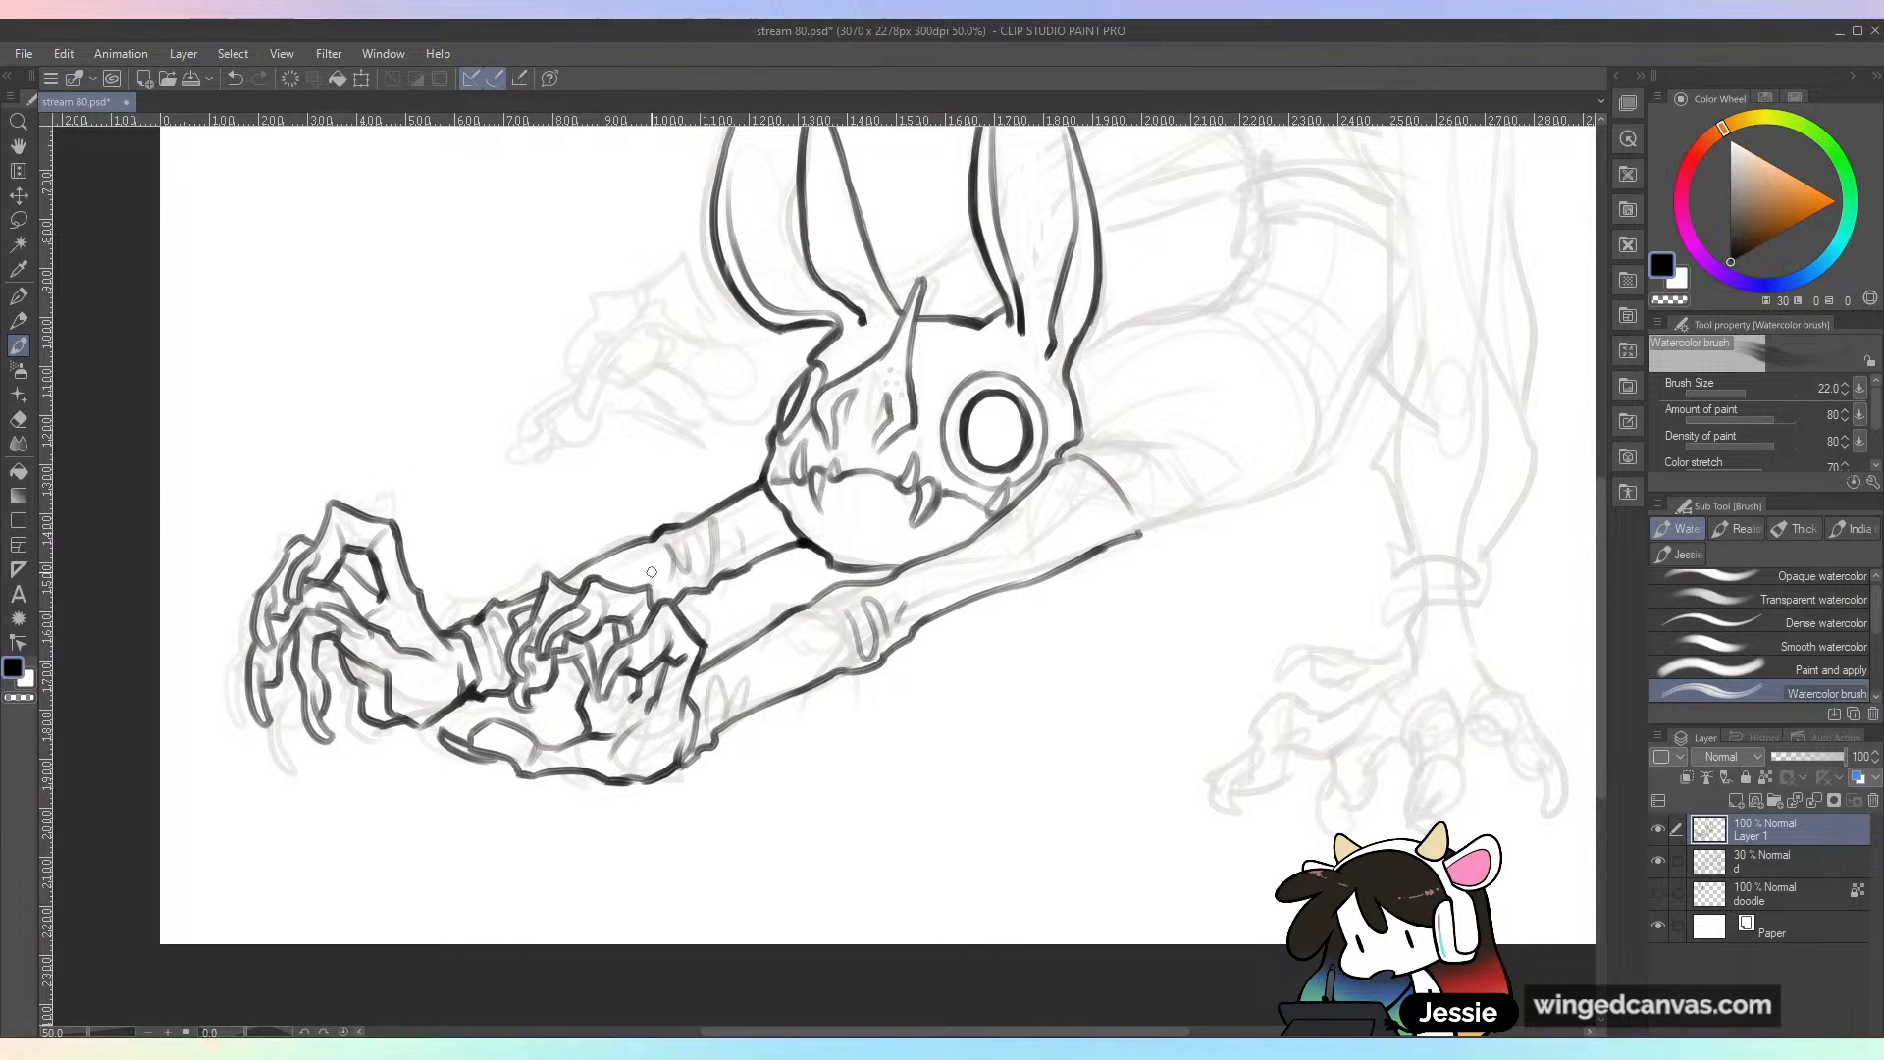
{"action": "key", "text": "ctrl+minus"}
{"action": "key", "text": "ctrl+s"}
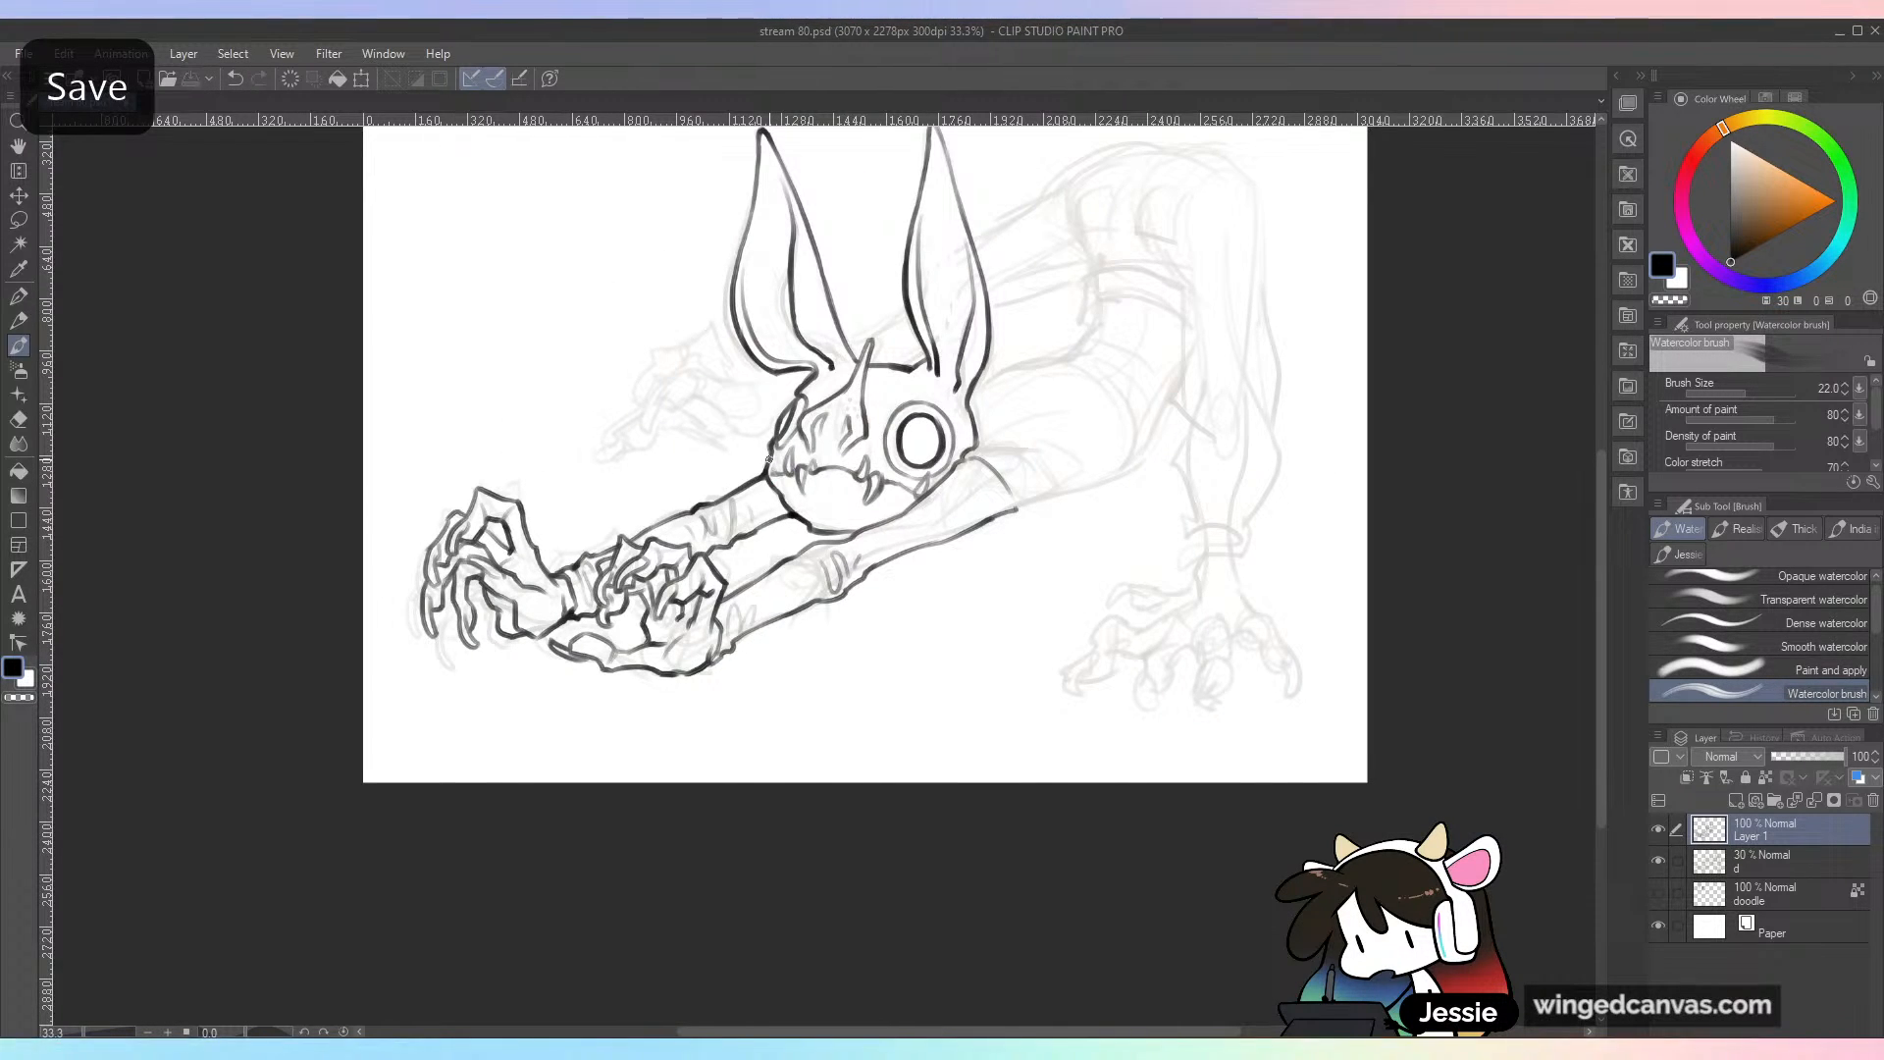
Step: Ink the shoulder crease behind the jaw and the torso's upper edge running back from the head
{"action": "left_click_drag", "start_coordinate": [1601, 526], "coordinate": [1606, 485]}
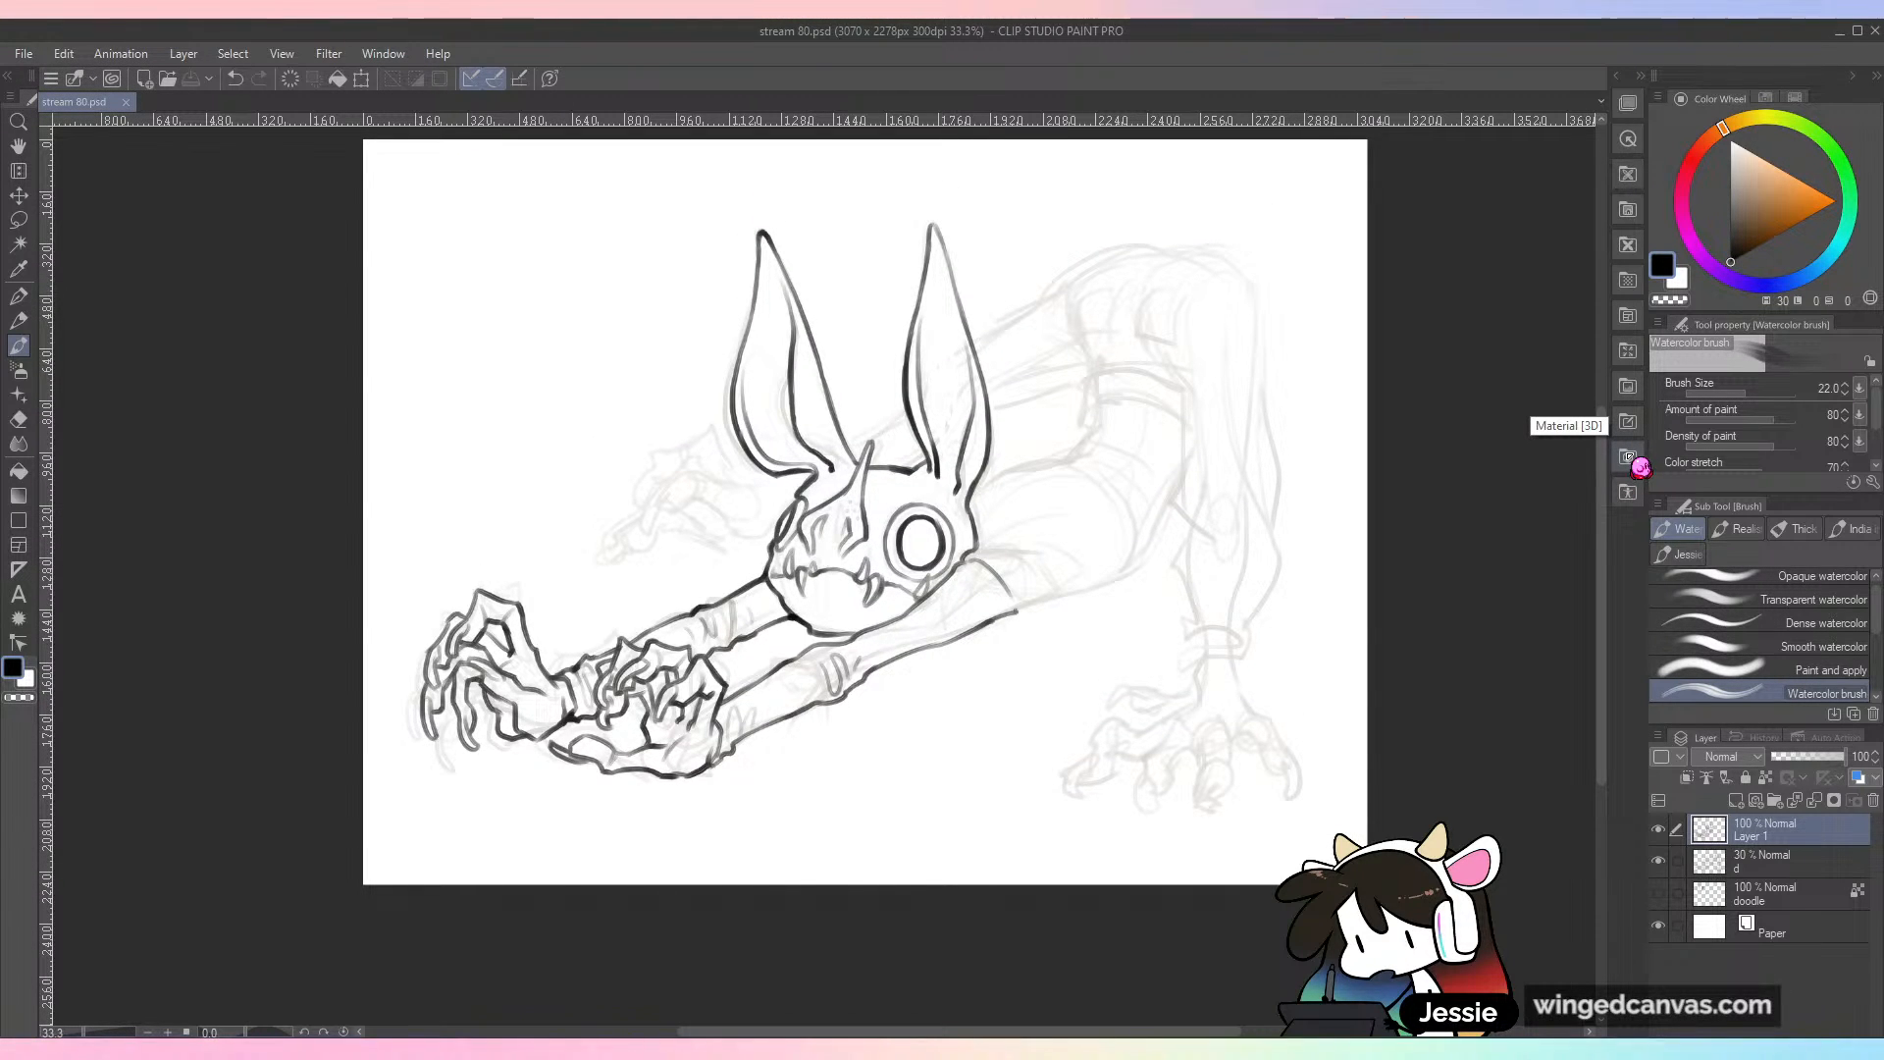
{"action": "key", "text": "ctrl+plus"}
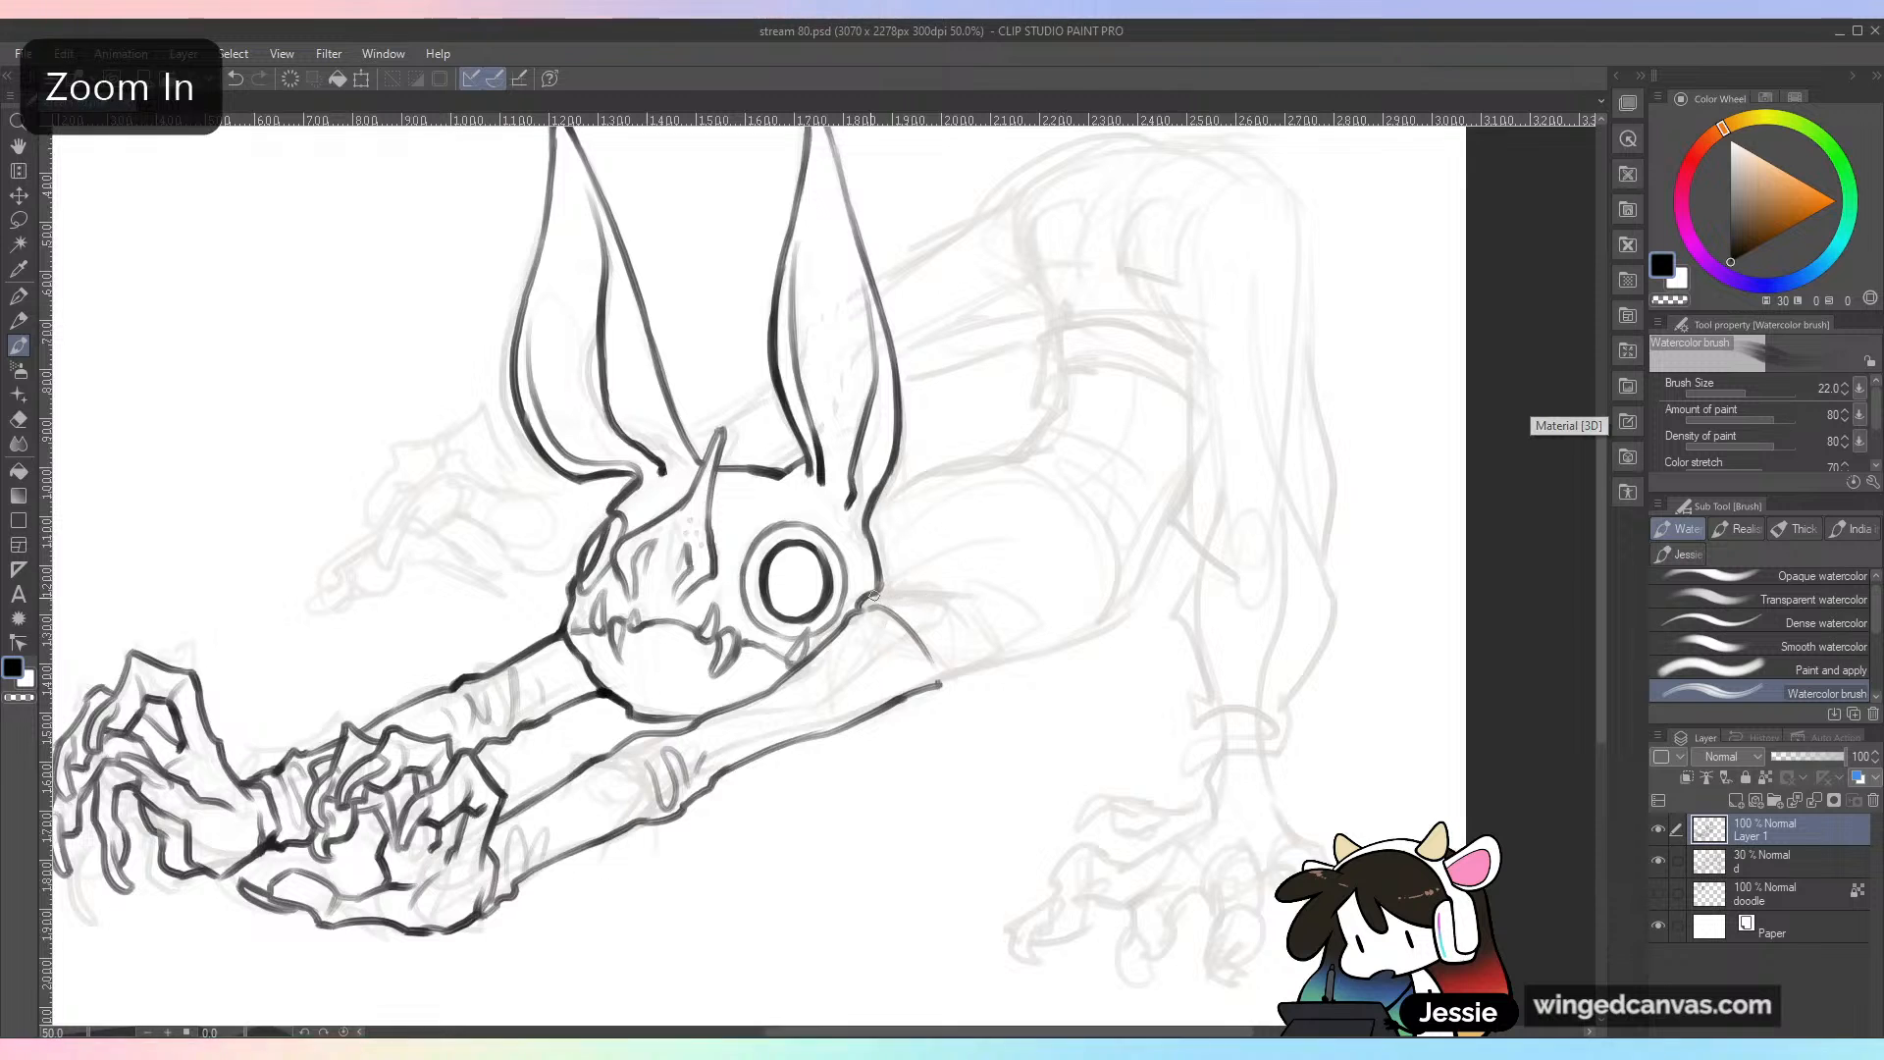
{"action": "left_click_drag", "start_coordinate": [865, 599], "coordinate": [953, 575]}
{"action": "mouse_move", "coordinate": [869, 508]}
{"action": "left_mouse_down"}
{"action": "mouse_move", "coordinate": [913, 473]}
{"action": "mouse_move", "coordinate": [1033, 450]}
{"action": "mouse_move", "coordinate": [1139, 458]}
{"action": "left_mouse_up"}
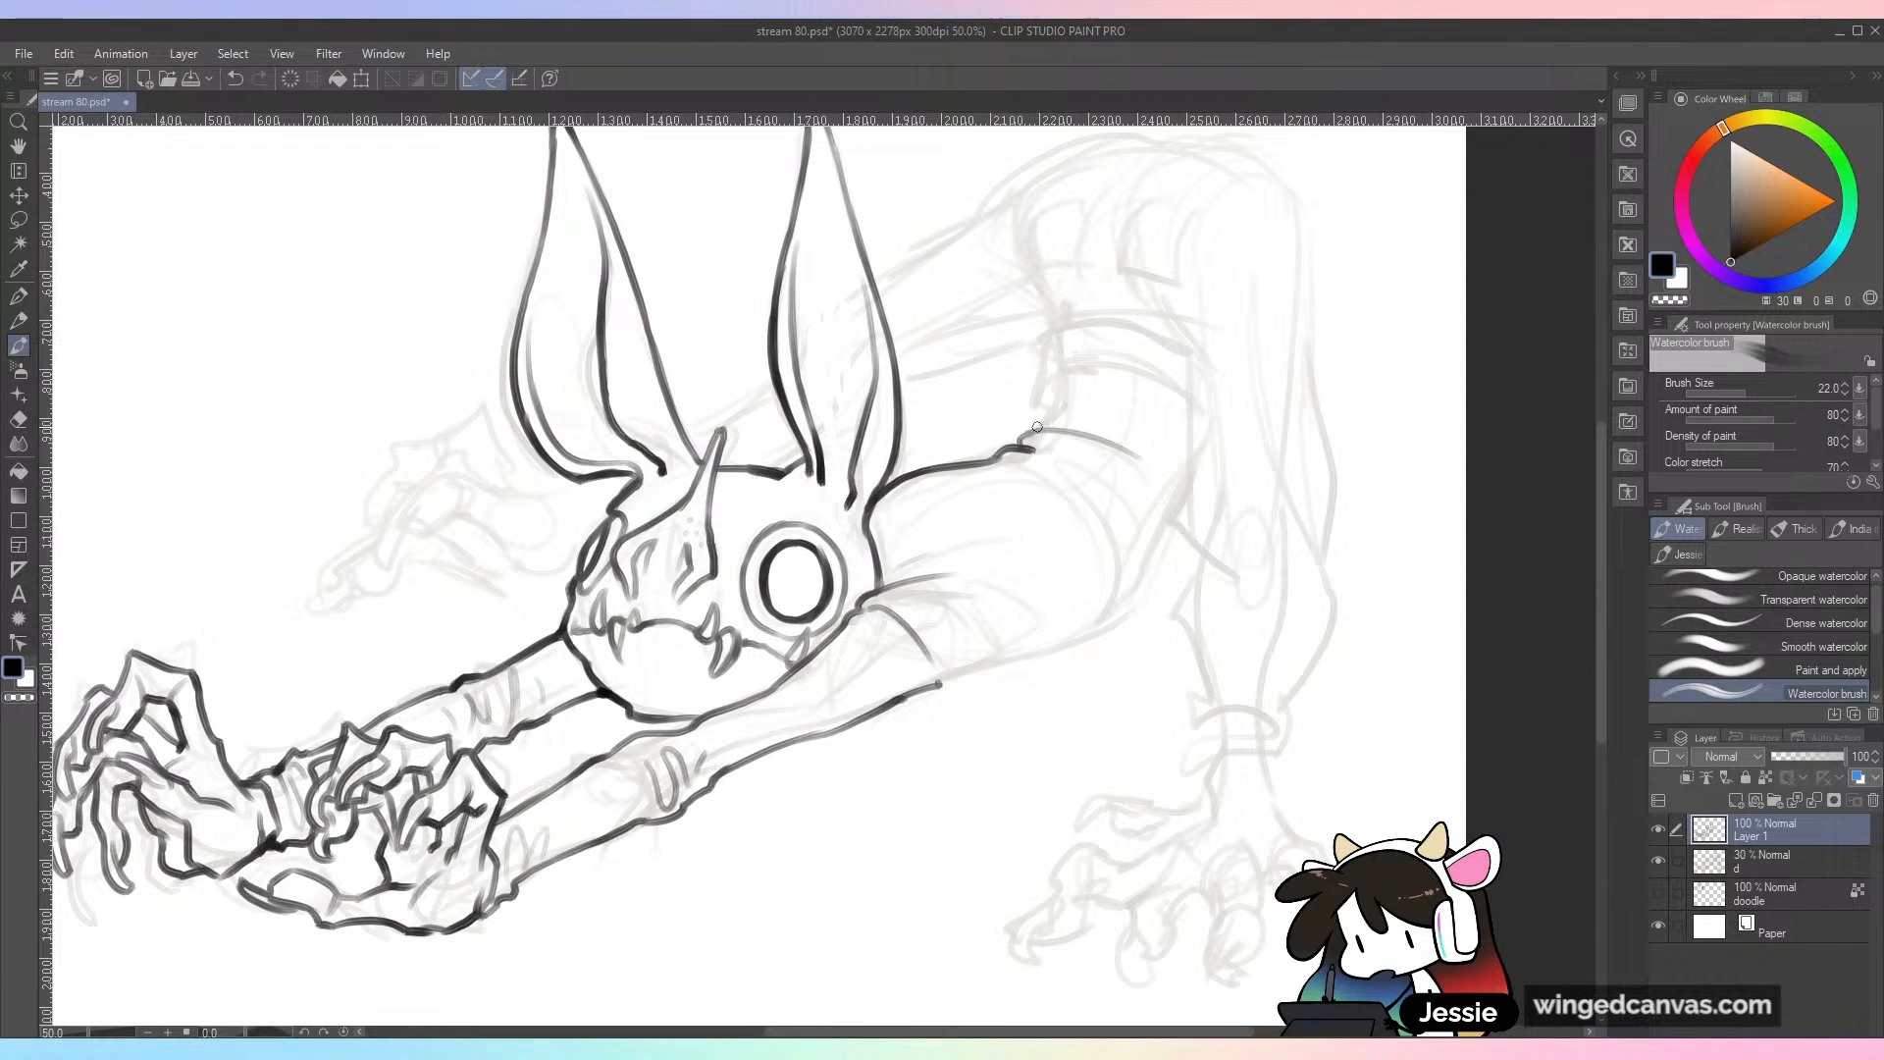
{"action": "key", "text": "ctrl+z"}
Step: Ink the notched edge at the end of the back and the rounded curve above the waist
{"action": "mouse_move", "coordinate": [1036, 420]}
{"action": "left_mouse_down"}
{"action": "mouse_move", "coordinate": [1029, 371]}
{"action": "mouse_move", "coordinate": [1109, 325]}
{"action": "mouse_move", "coordinate": [1190, 341]}
{"action": "left_mouse_up"}
{"action": "key", "text": "ctrl+z"}
{"action": "key", "text": "ctrl+z"}
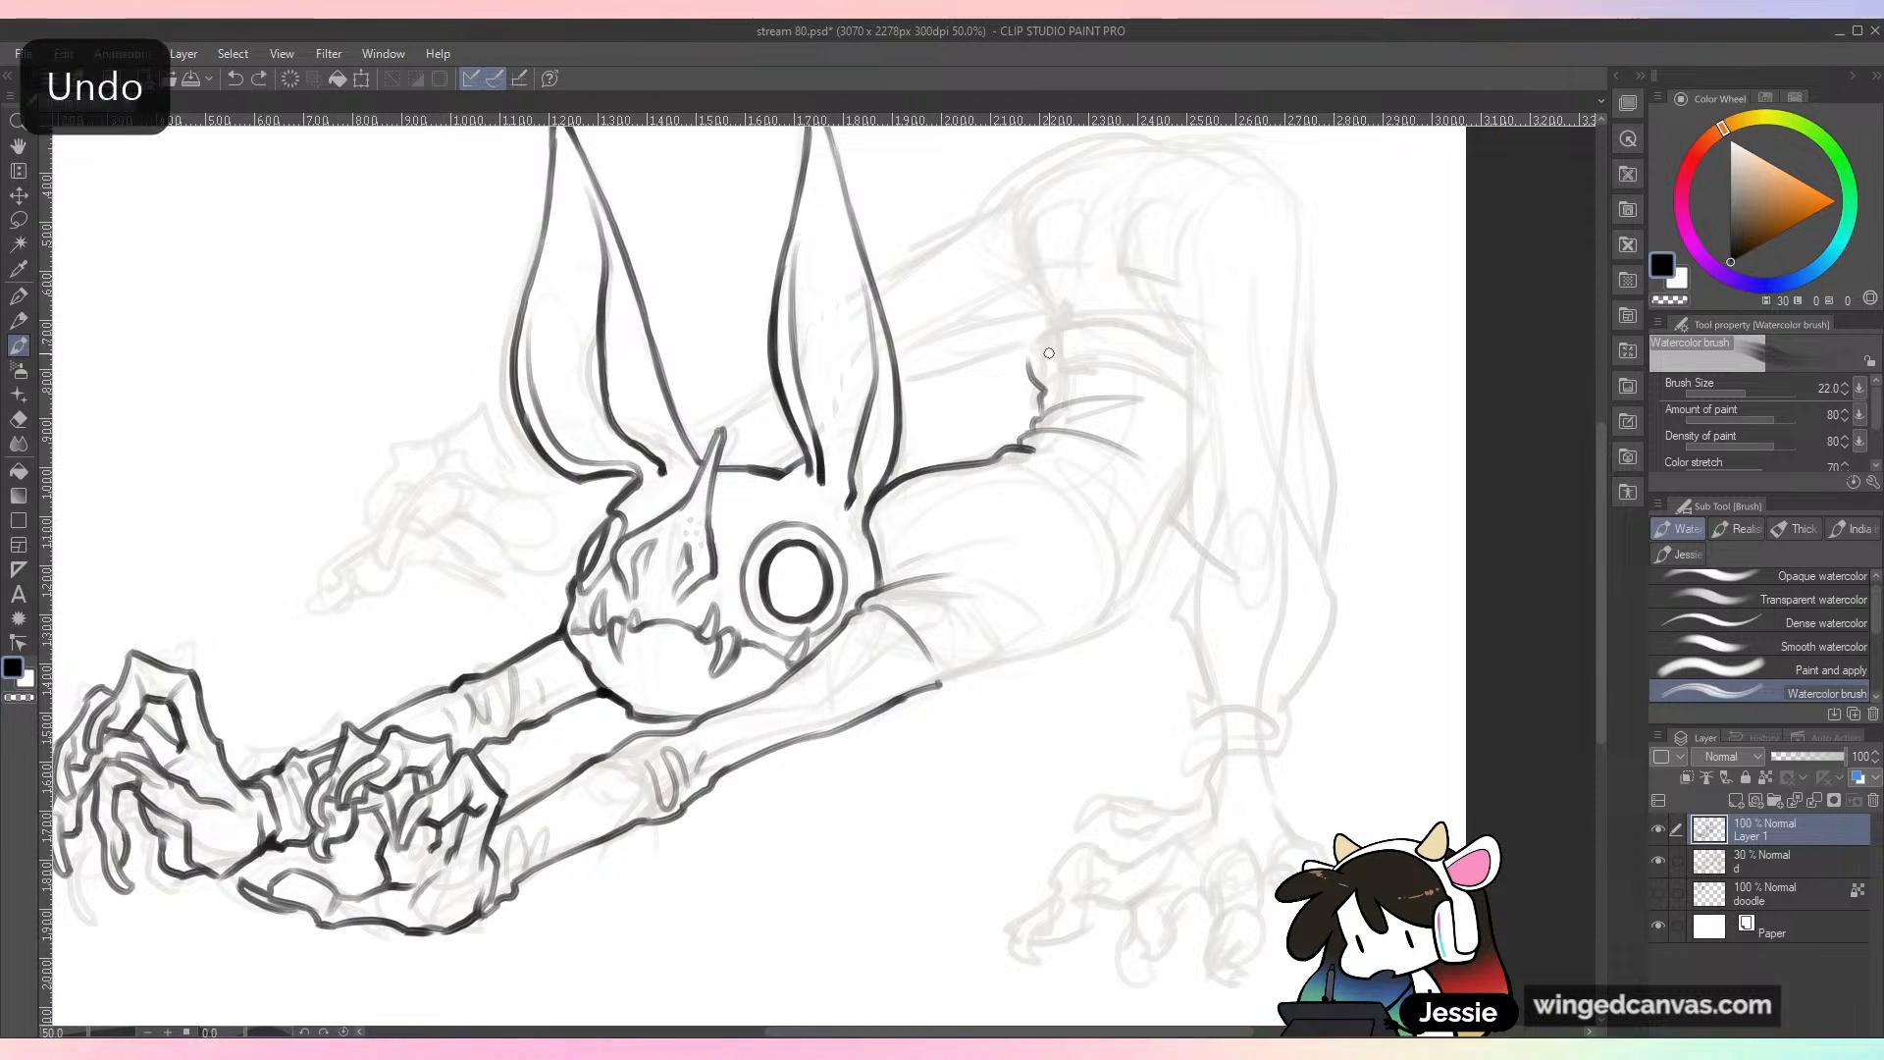
{"action": "mouse_move", "coordinate": [1028, 366]}
{"action": "left_mouse_down"}
{"action": "mouse_move", "coordinate": [1118, 316]}
{"action": "mouse_move", "coordinate": [1182, 336]}
{"action": "left_mouse_up"}
{"action": "key", "text": "ctrl+z"}
{"action": "key", "text": "ctrl+z"}
{"action": "mouse_move", "coordinate": [1037, 418]}
{"action": "left_mouse_down"}
{"action": "mouse_move", "coordinate": [1028, 363]}
{"action": "mouse_move", "coordinate": [1081, 314]}
{"action": "mouse_move", "coordinate": [1175, 338]}
{"action": "mouse_move", "coordinate": [1195, 364]}
{"action": "left_mouse_up"}
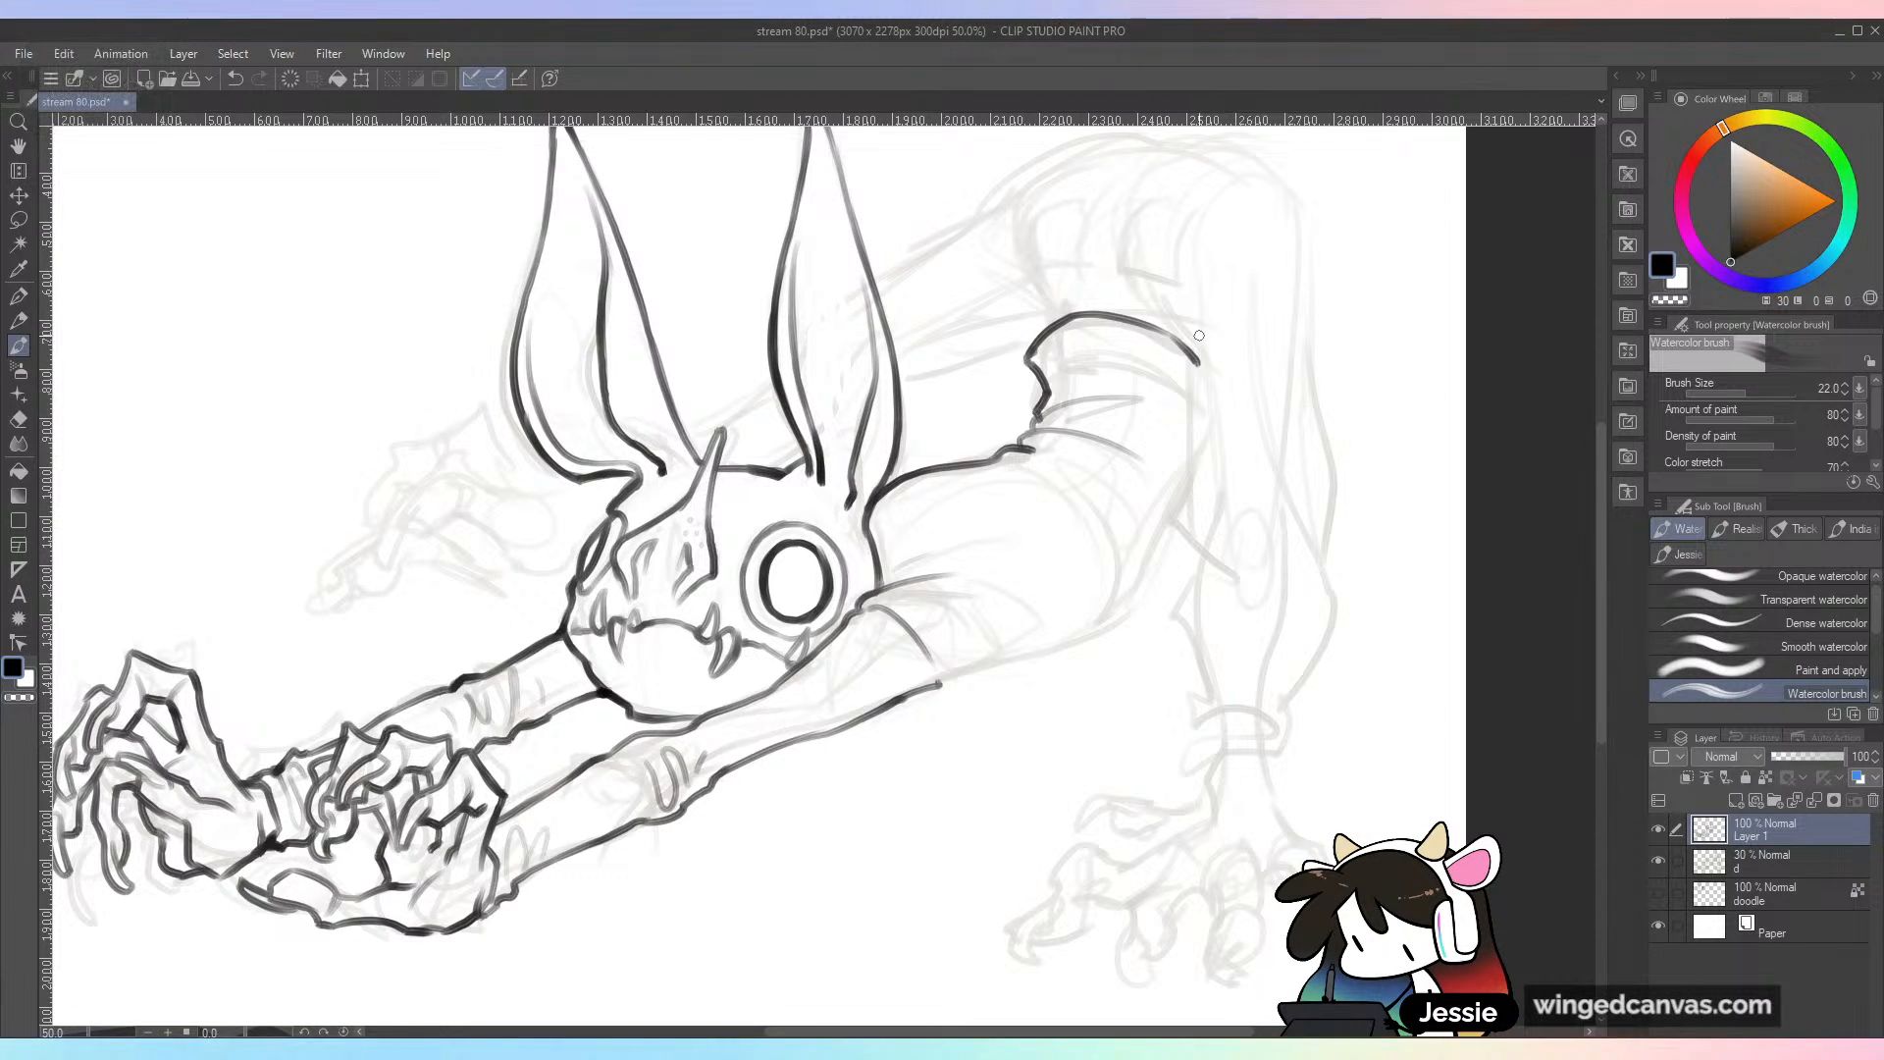
{"action": "mouse_move", "coordinate": [1039, 413]}
{"action": "left_mouse_down"}
{"action": "mouse_move", "coordinate": [1025, 452]}
{"action": "mouse_move", "coordinate": [1048, 410]}
{"action": "left_mouse_up"}
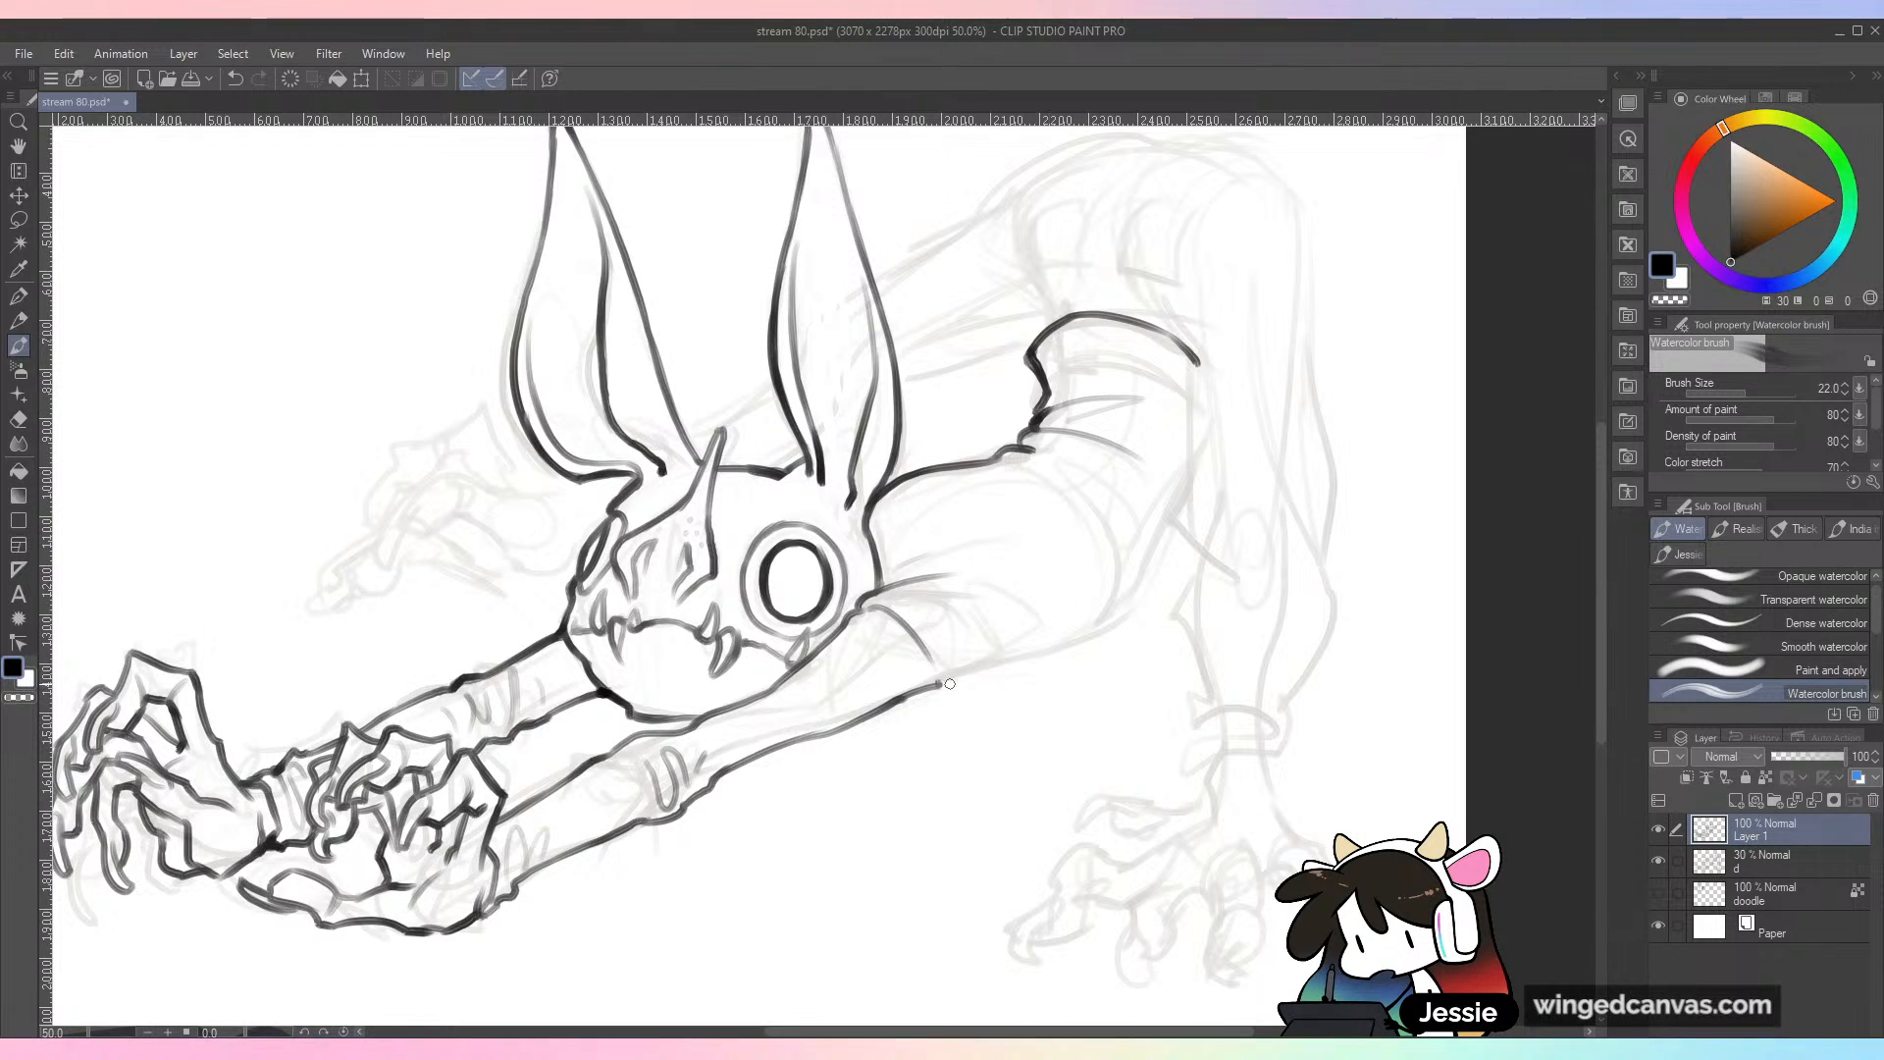
Step: Ink the torso's lower edge from the near arm up to the waist, then toggle sketch layer d off and on
{"action": "left_click_drag", "start_coordinate": [934, 682], "coordinate": [1128, 614]}
{"action": "left_click_drag", "start_coordinate": [1170, 528], "coordinate": [1125, 619]}
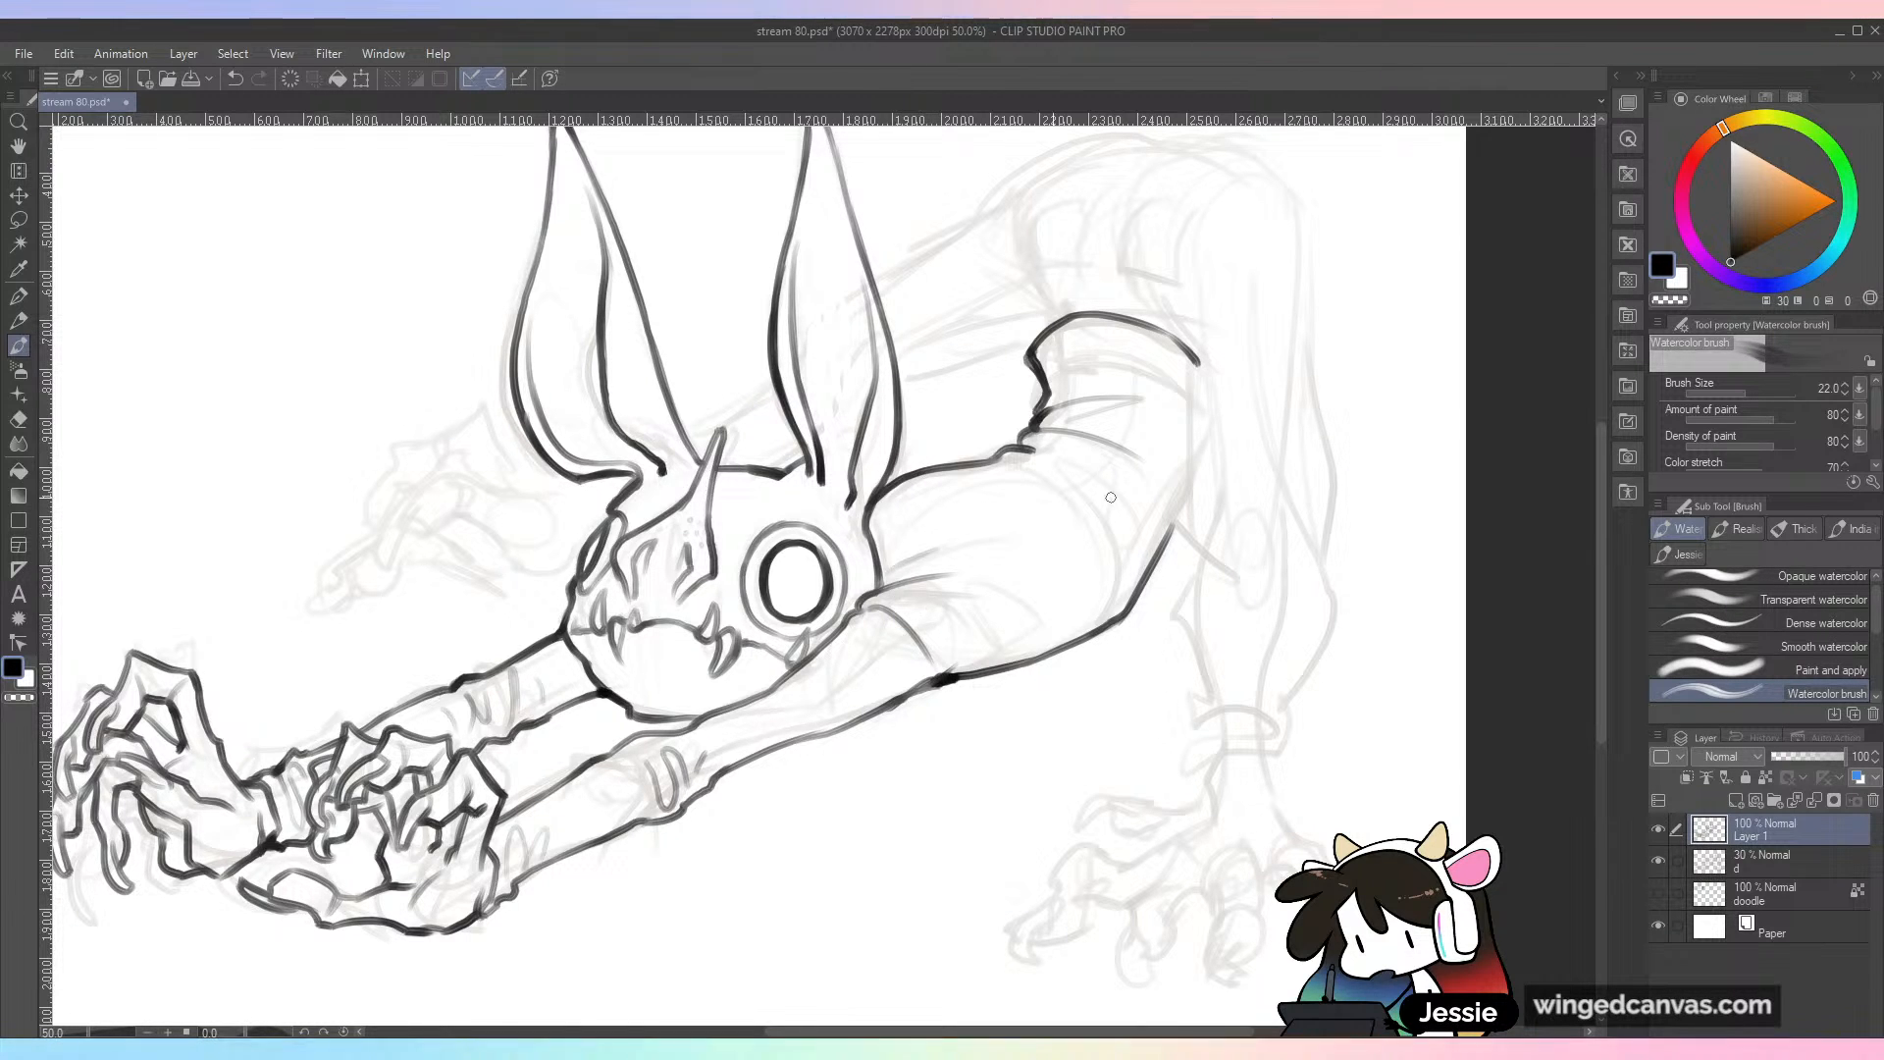
{"action": "key", "text": "ctrl+minus"}
{"action": "left_click", "coordinate": [1658, 860]}
{"action": "left_click", "coordinate": [1658, 861]}
{"action": "key", "text": "ctrl+plus"}
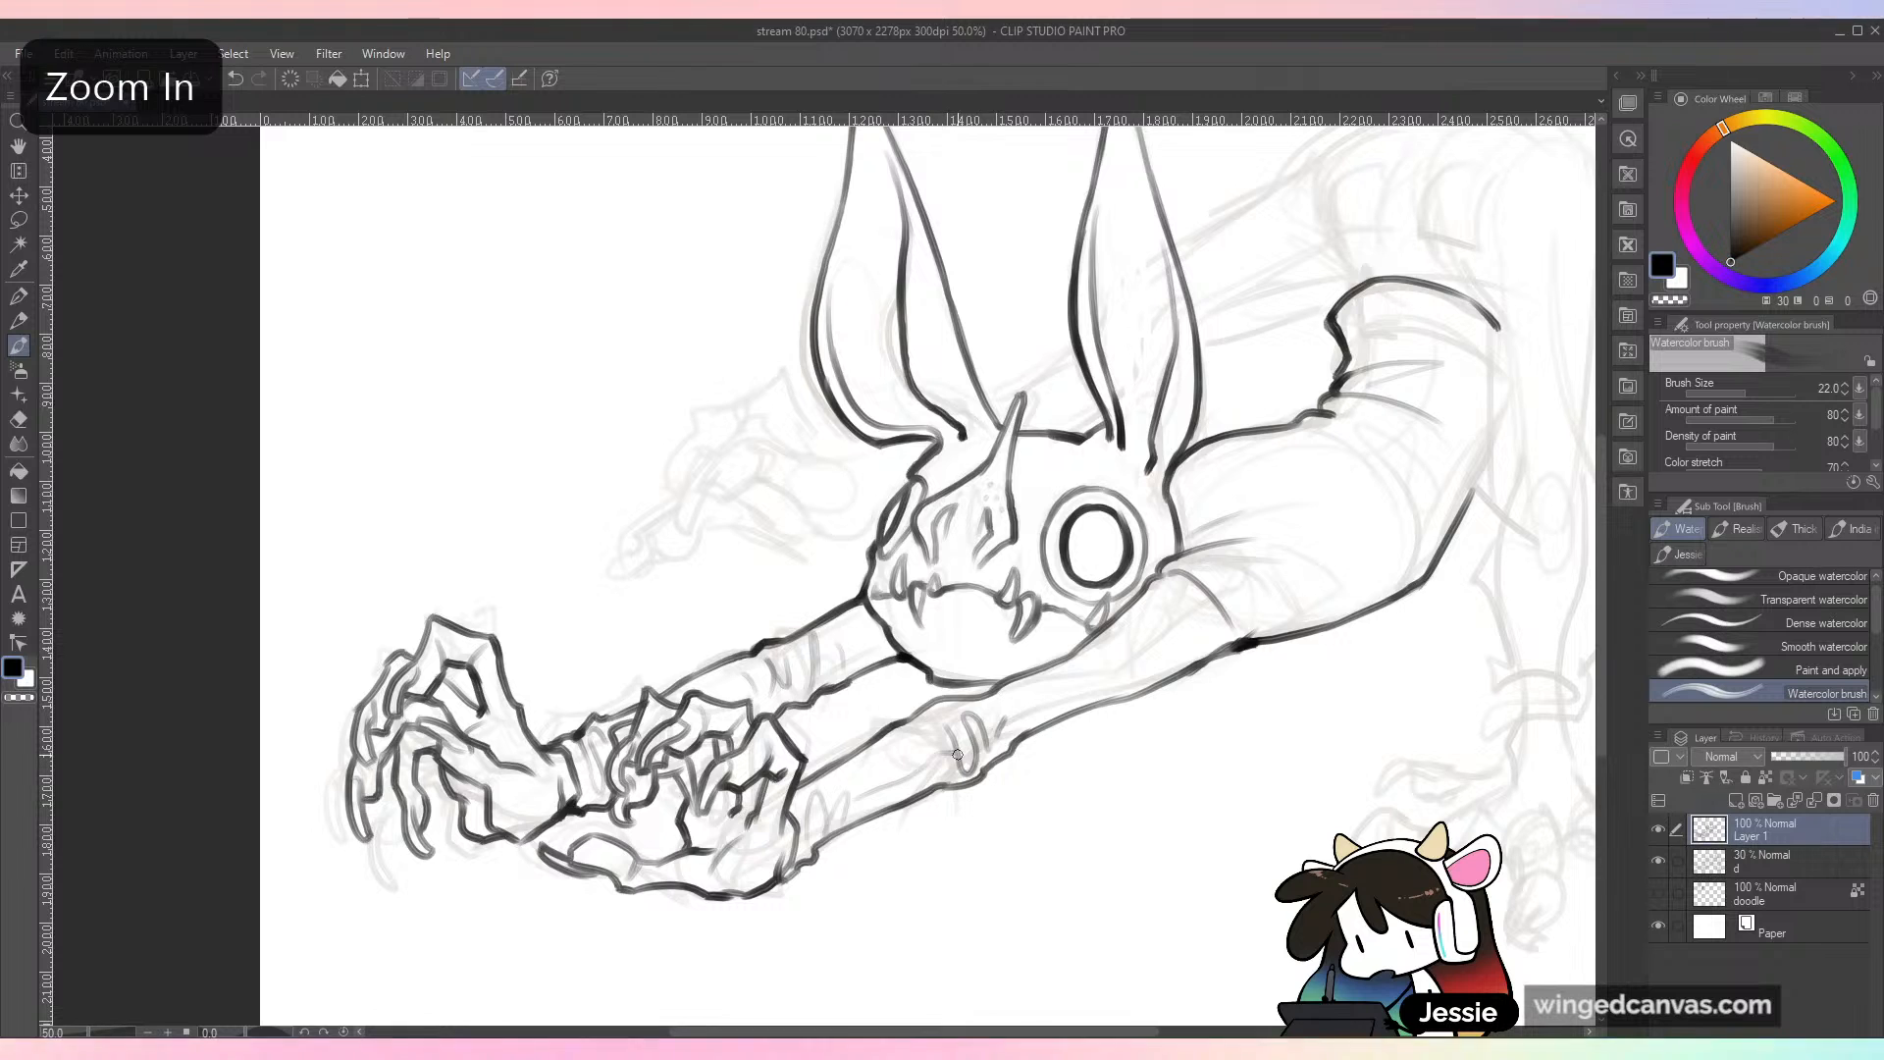
Step: Ink a light inner contour line along the near arm and hide the sketch layer d
{"action": "left_click_drag", "start_coordinate": [1043, 698], "coordinate": [1220, 628]}
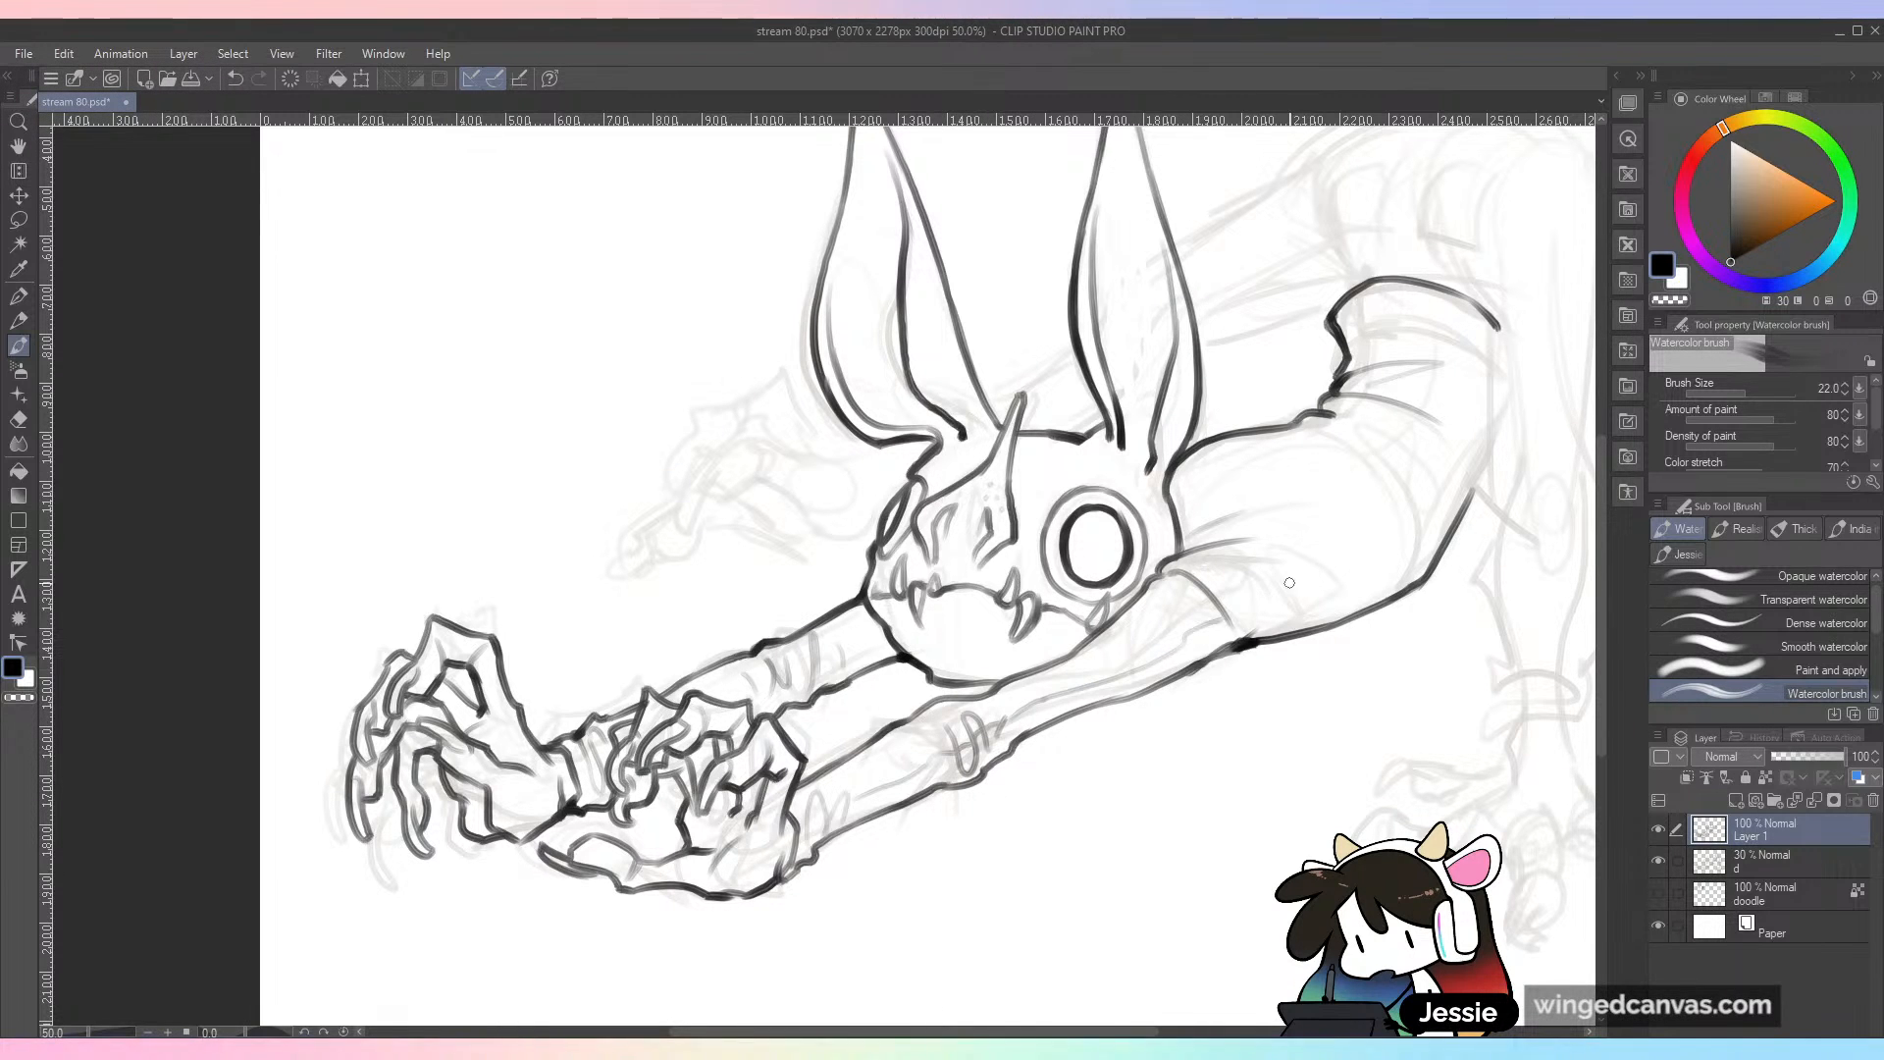
{"action": "key", "text": "ctrl+minus"}
{"action": "left_click", "coordinate": [1660, 860]}
{"action": "left_click_drag", "start_coordinate": [1358, 748], "coordinate": [1127, 756]}
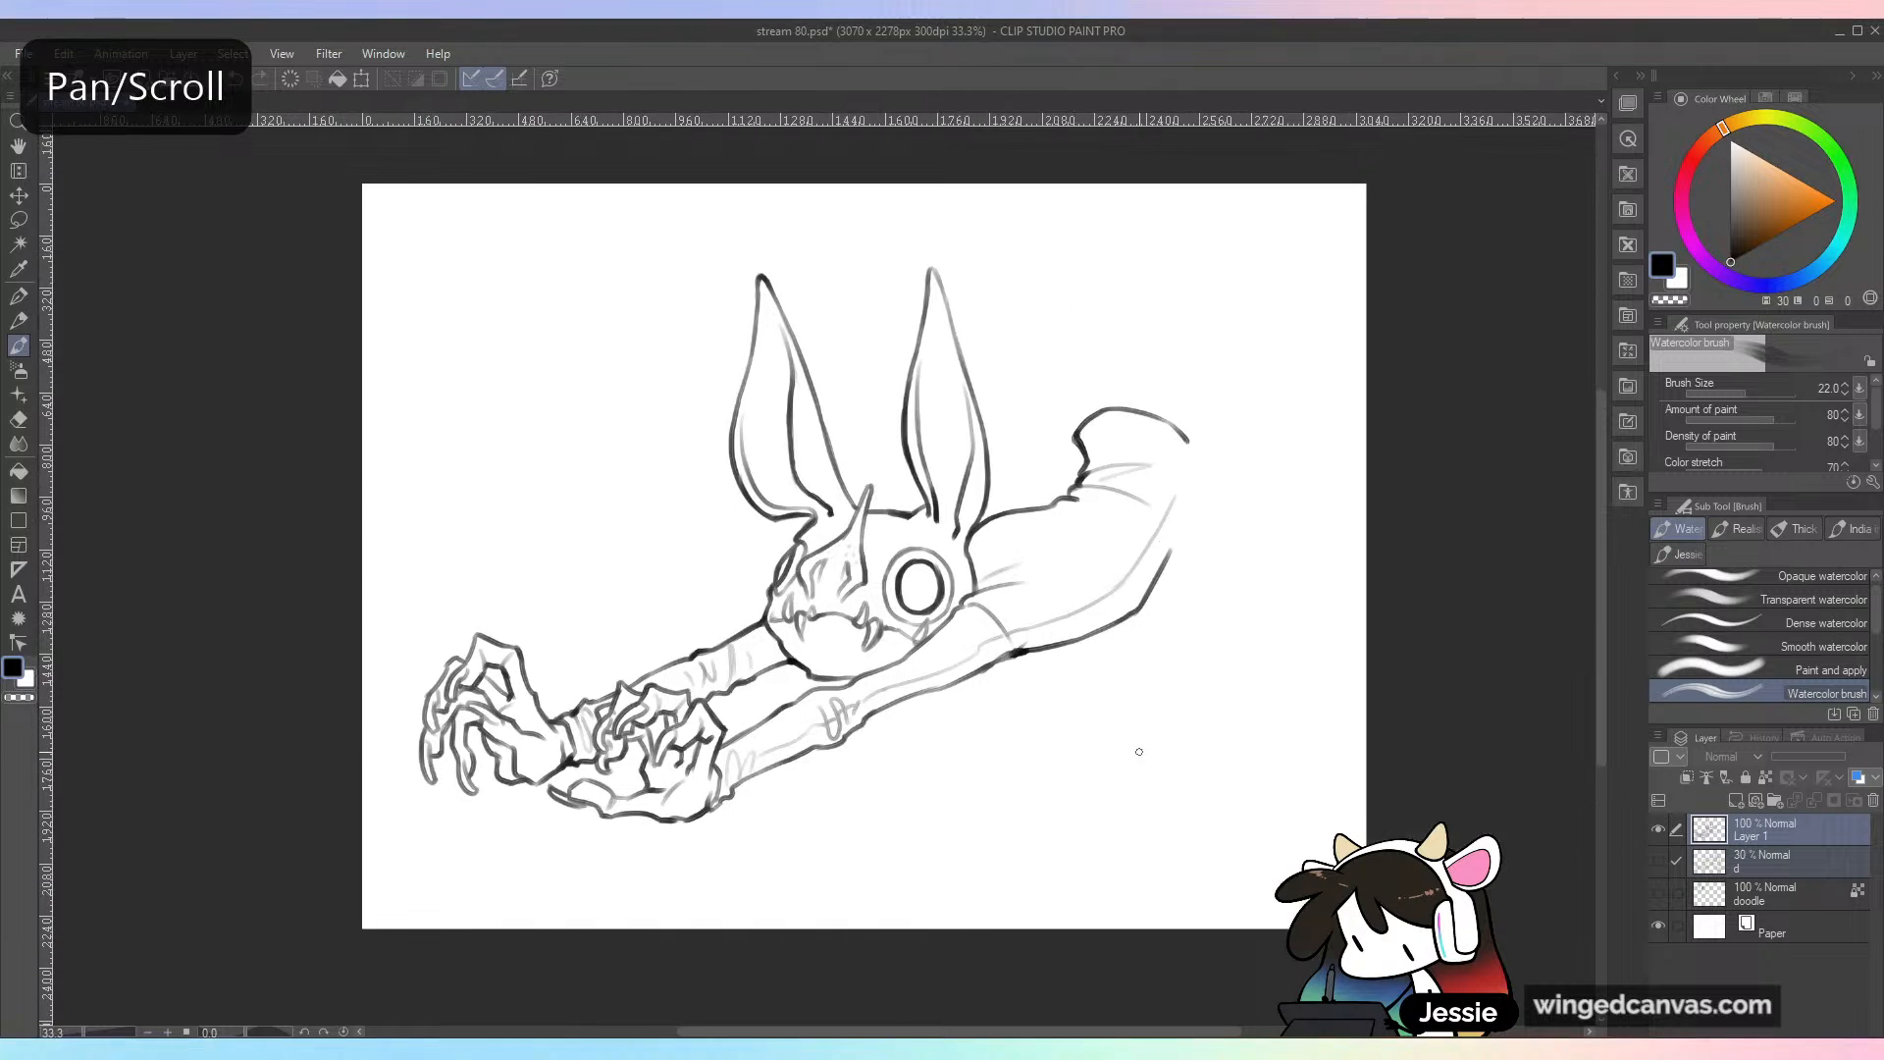
Step: Show the sketch layer d again and ink a second waistband line just inside the curve above the waist
{"action": "key", "text": "ctrl+plus"}
{"action": "left_click_drag", "start_coordinate": [881, 502], "coordinate": [891, 527]}
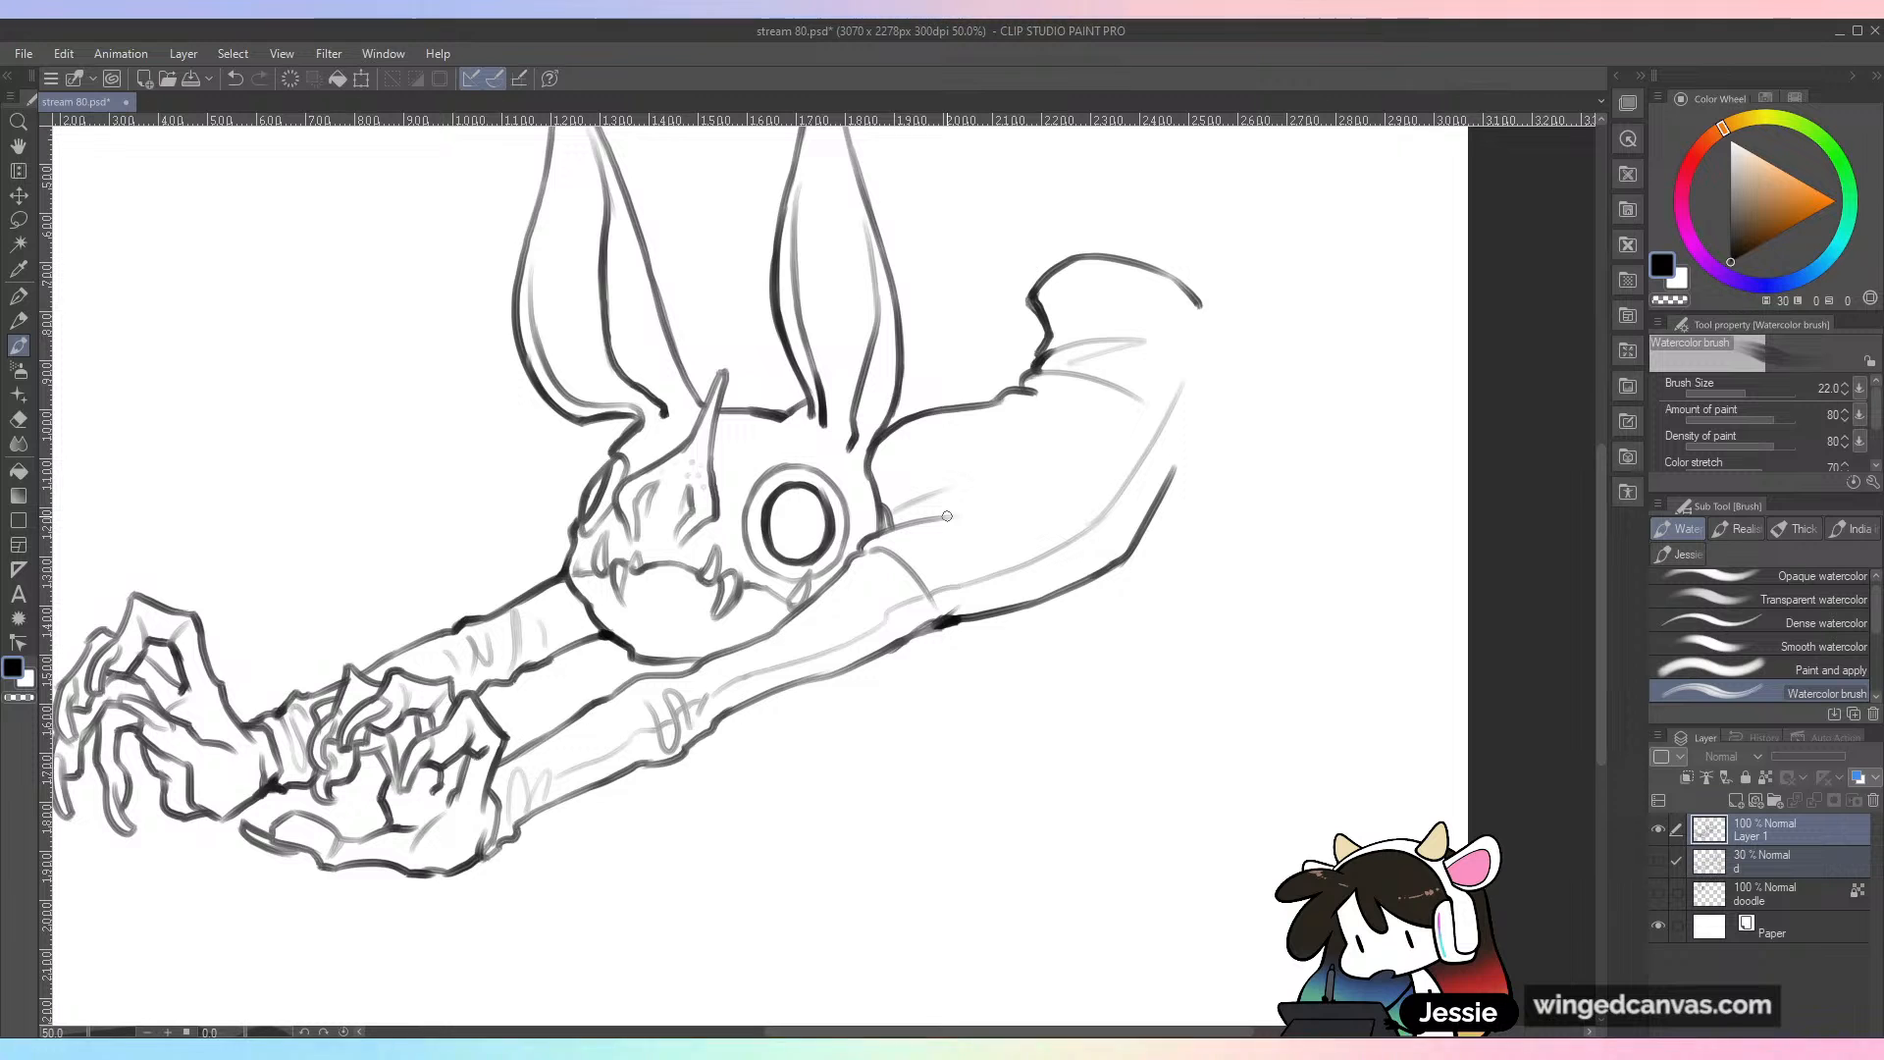
{"action": "left_click", "coordinate": [1658, 860]}
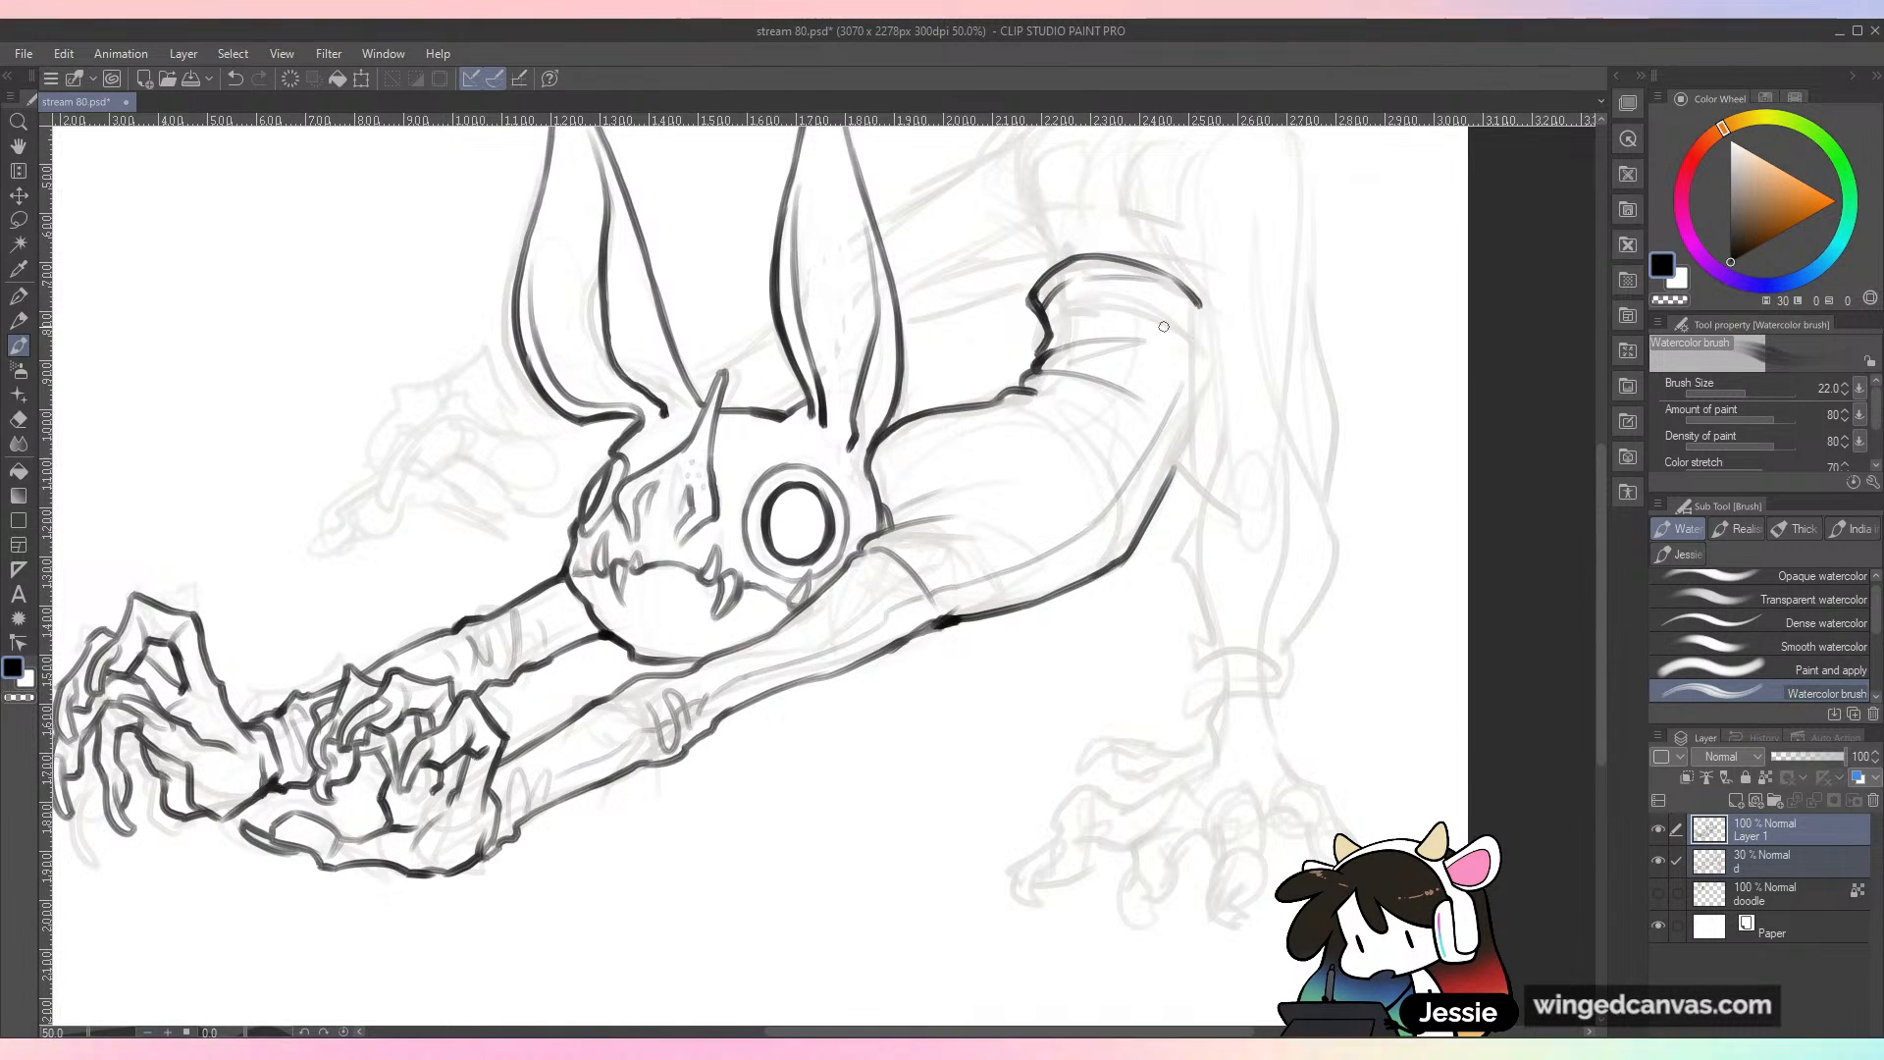
{"action": "key", "text": "ctrl+z"}
{"action": "mouse_move", "coordinate": [1083, 287]}
{"action": "left_mouse_down"}
{"action": "mouse_move", "coordinate": [1158, 271]}
{"action": "mouse_move", "coordinate": [1195, 321]}
{"action": "left_mouse_up"}
{"action": "scroll", "coordinate": [1209, 364], "scroll_direction": "down", "scroll_amount": 2}
{"action": "scroll", "coordinate": [1295, 244], "scroll_direction": "up", "scroll_amount": 2}
{"action": "key", "text": "ctrl+z"}
{"action": "mouse_move", "coordinate": [1074, 410]}
{"action": "left_mouse_down"}
{"action": "mouse_move", "coordinate": [1108, 440]}
{"action": "mouse_move", "coordinate": [1083, 514]}
{"action": "left_mouse_up"}
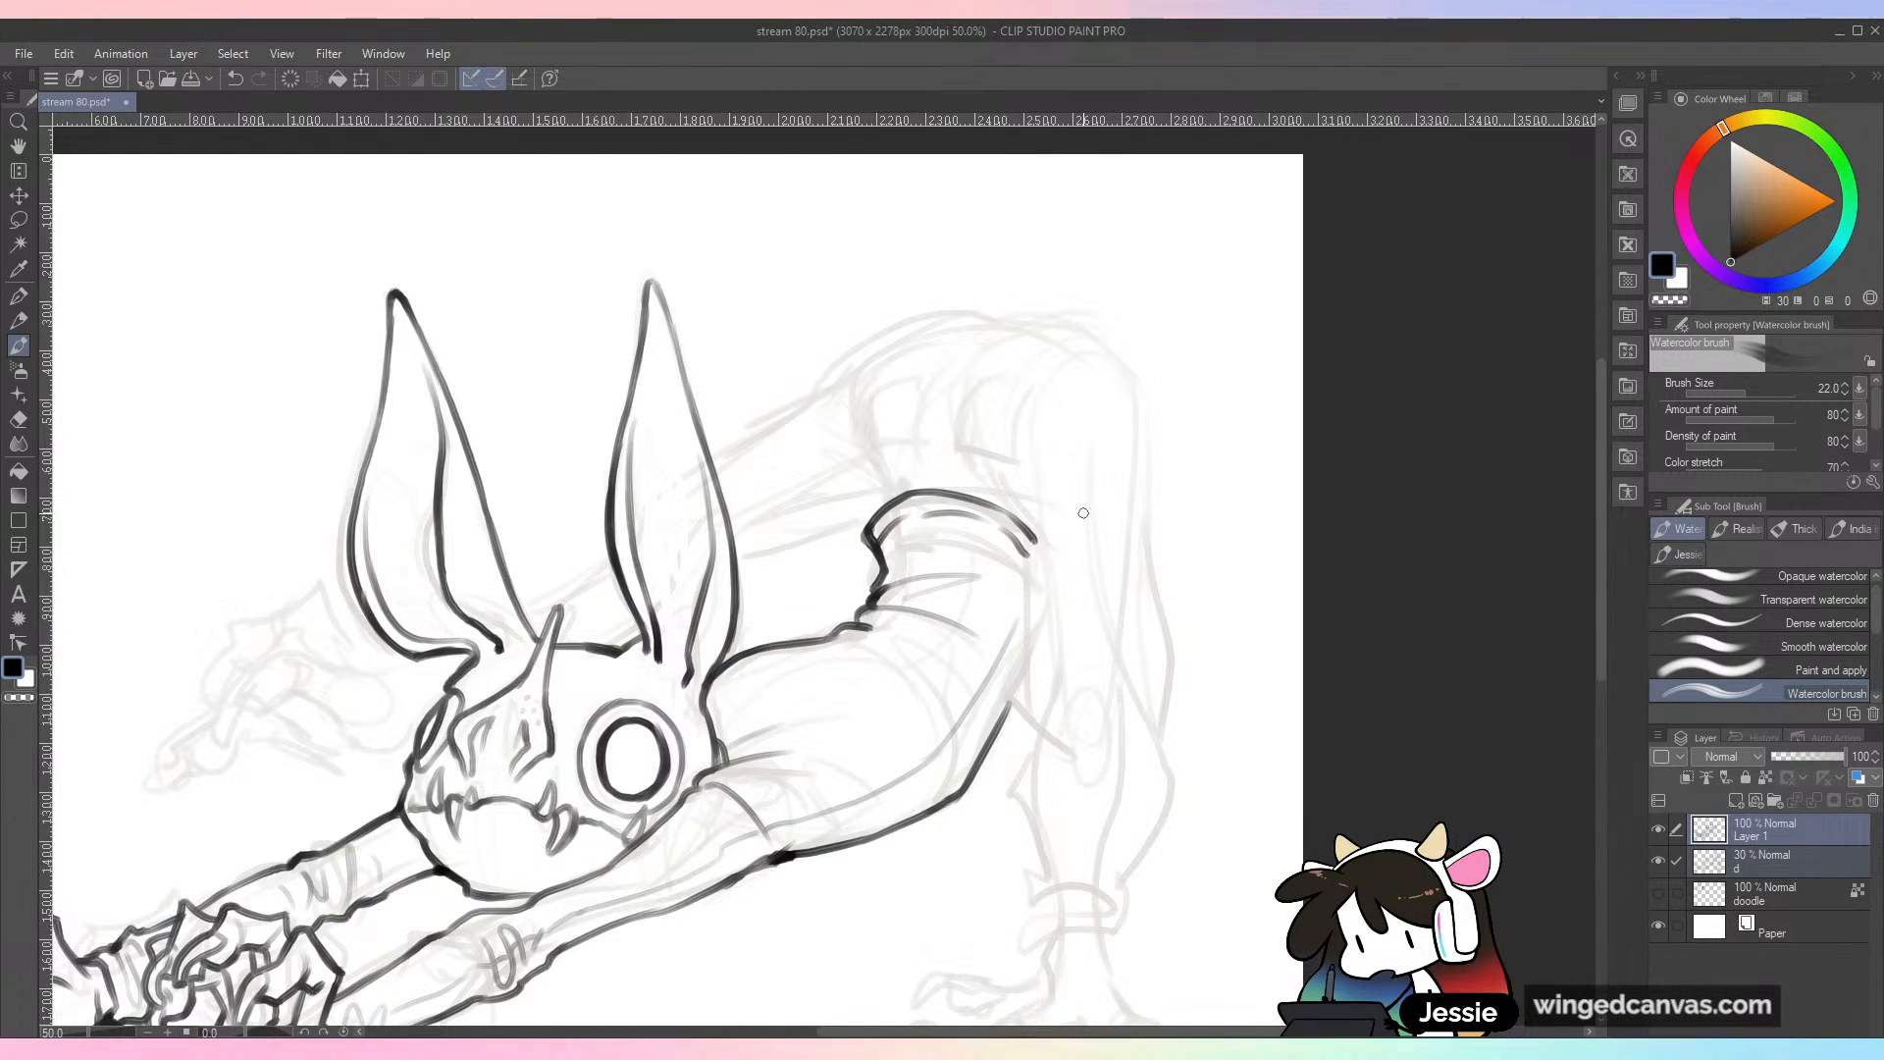
Step: Ink the short hip line rising from the waistband and the outer contour from behind the ear over the hips
{"action": "left_click_drag", "start_coordinate": [880, 503], "coordinate": [857, 458]}
{"action": "key", "text": "ctrl+minus"}
{"action": "key", "text": "ctrl+z"}
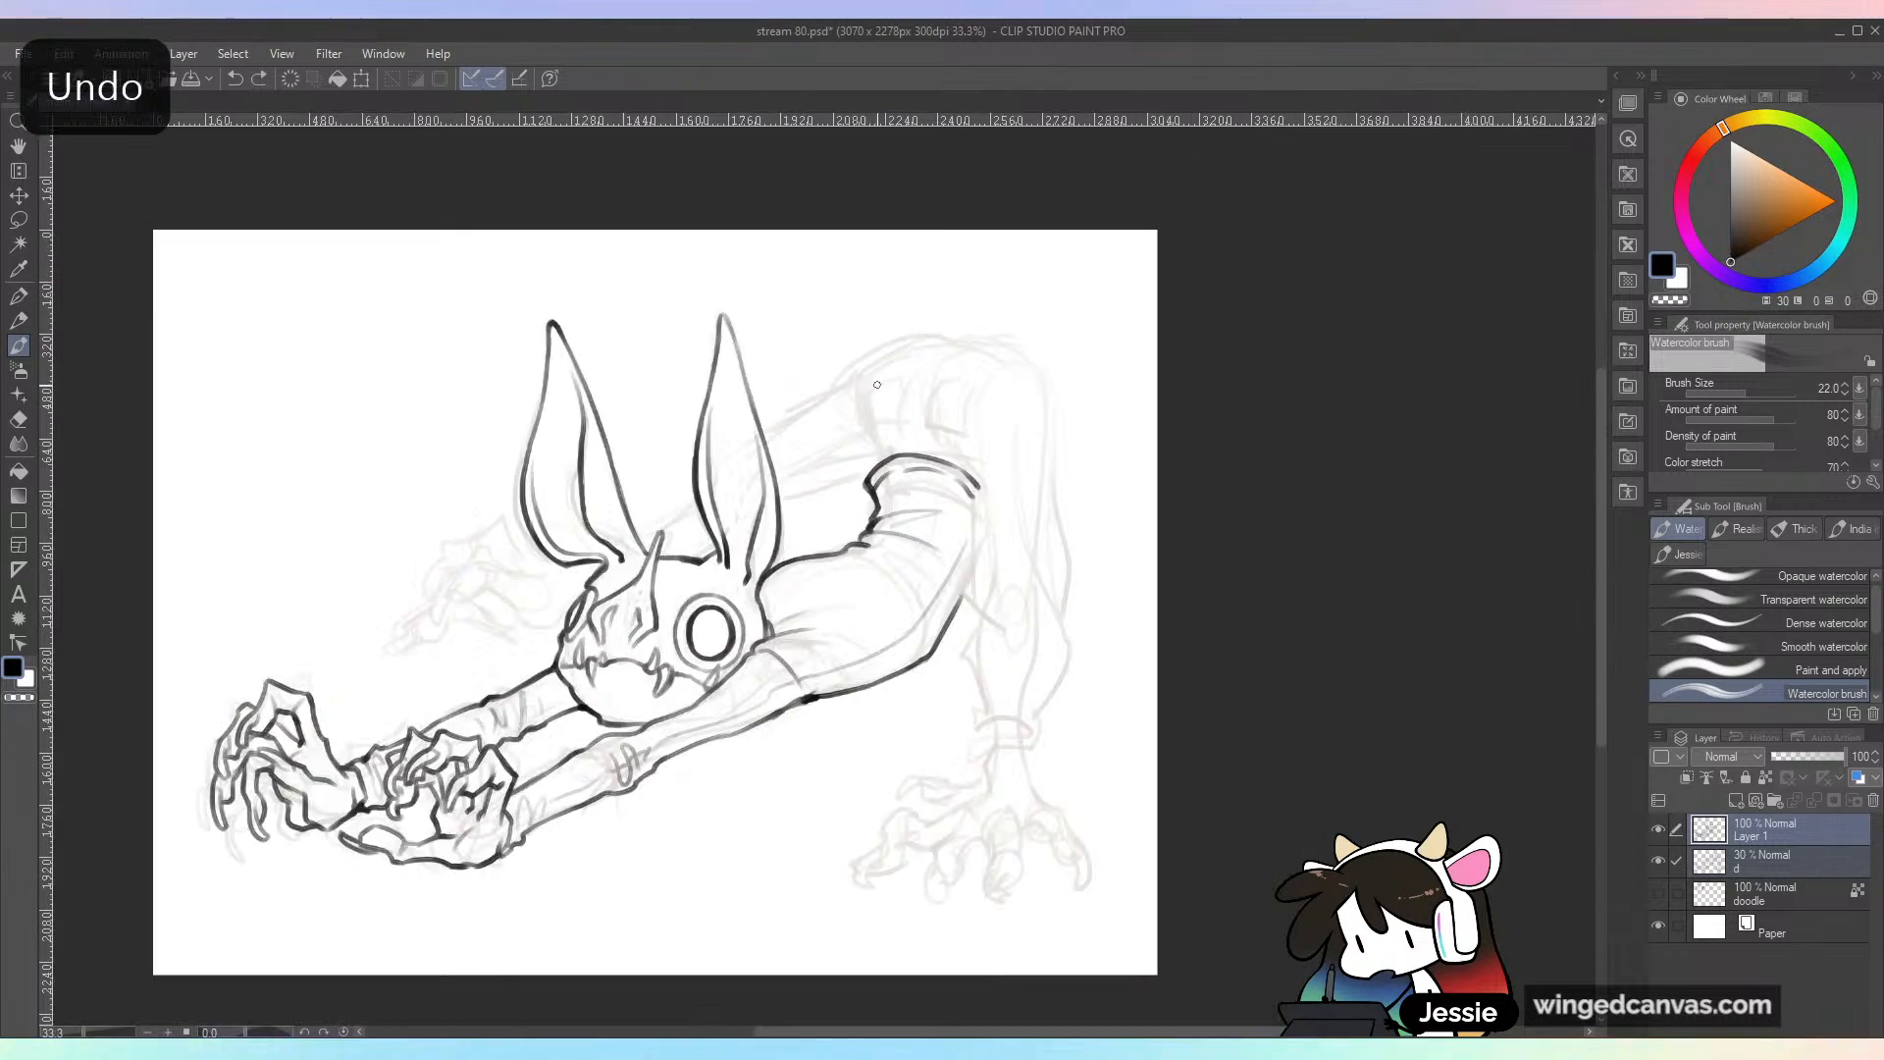
{"action": "key", "text": "ctrl+plus"}
{"action": "left_click_drag", "start_coordinate": [789, 461], "coordinate": [797, 381]}
{"action": "mouse_move", "coordinate": [648, 488]}
{"action": "left_mouse_down"}
{"action": "mouse_move", "coordinate": [836, 344]}
{"action": "mouse_move", "coordinate": [781, 390]}
{"action": "mouse_move", "coordinate": [806, 361]}
{"action": "mouse_move", "coordinate": [916, 337]}
{"action": "mouse_move", "coordinate": [1055, 375]}
{"action": "mouse_move", "coordinate": [1076, 412]}
{"action": "left_mouse_up"}
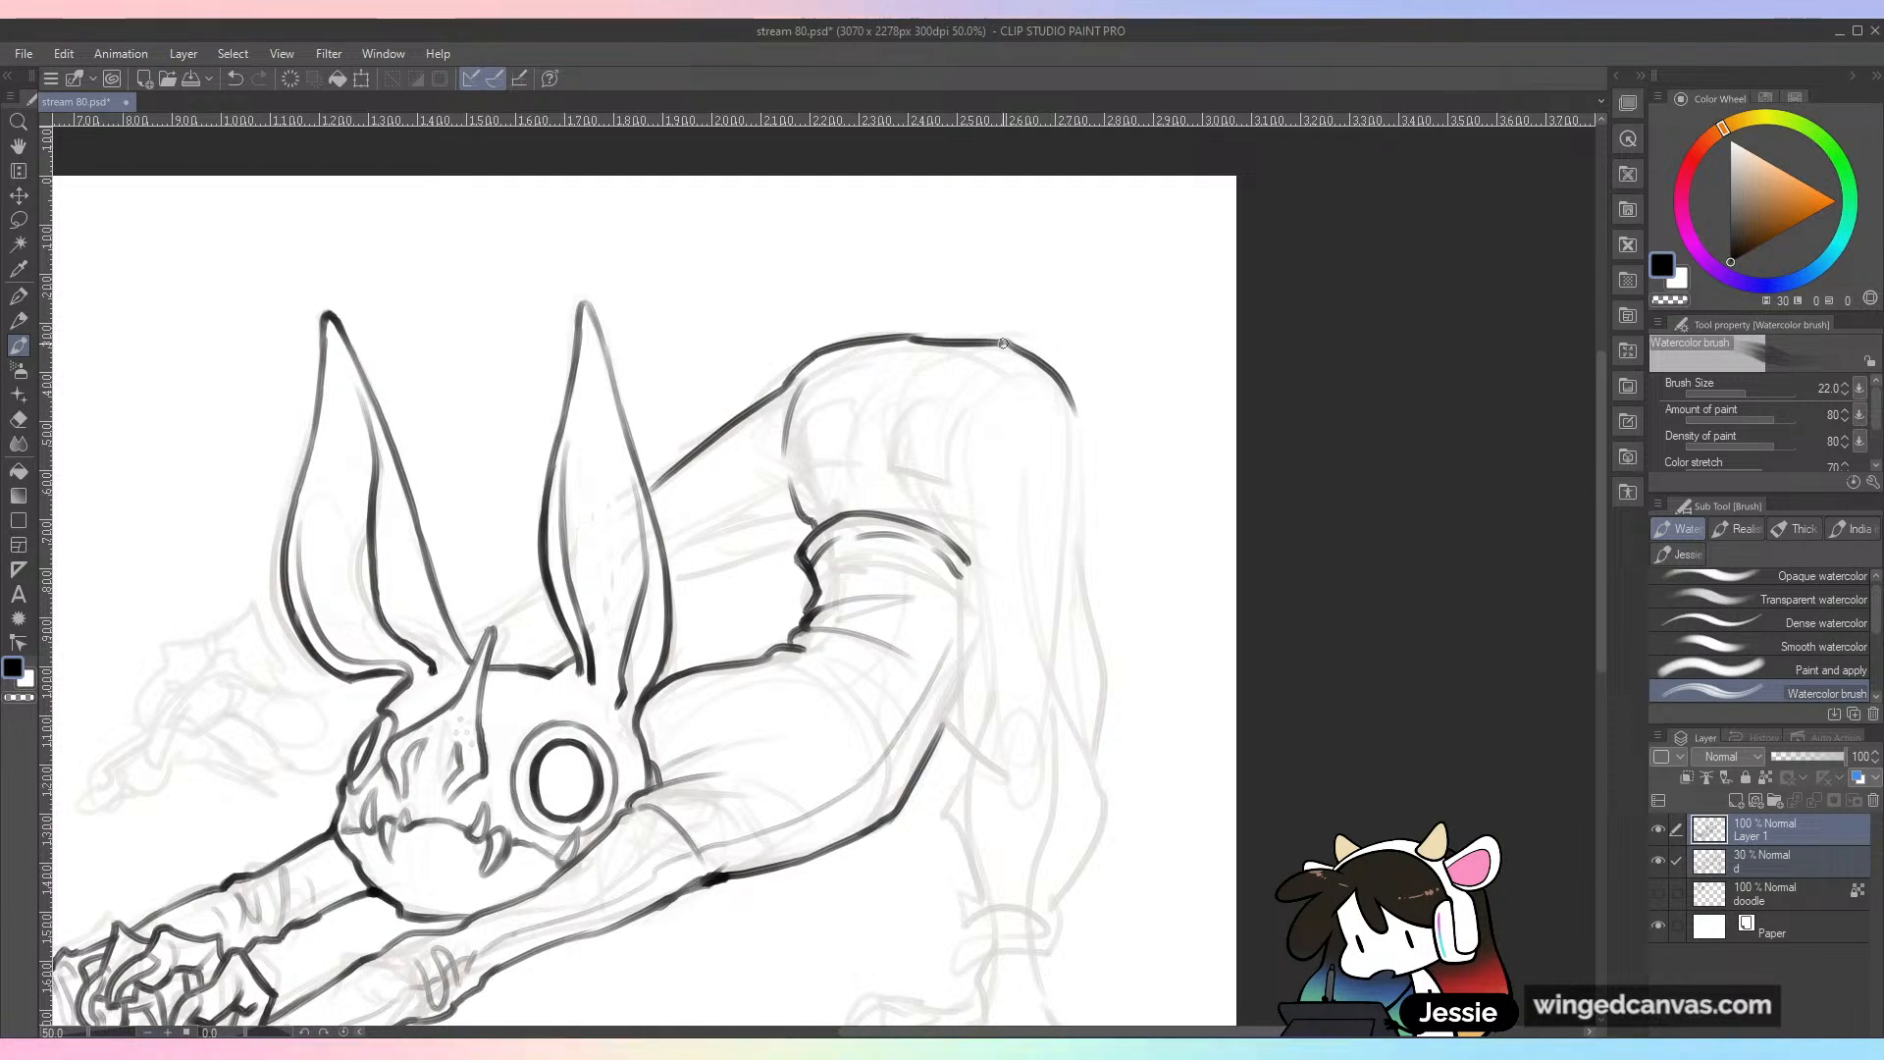
{"action": "key", "text": "ctrl+z"}
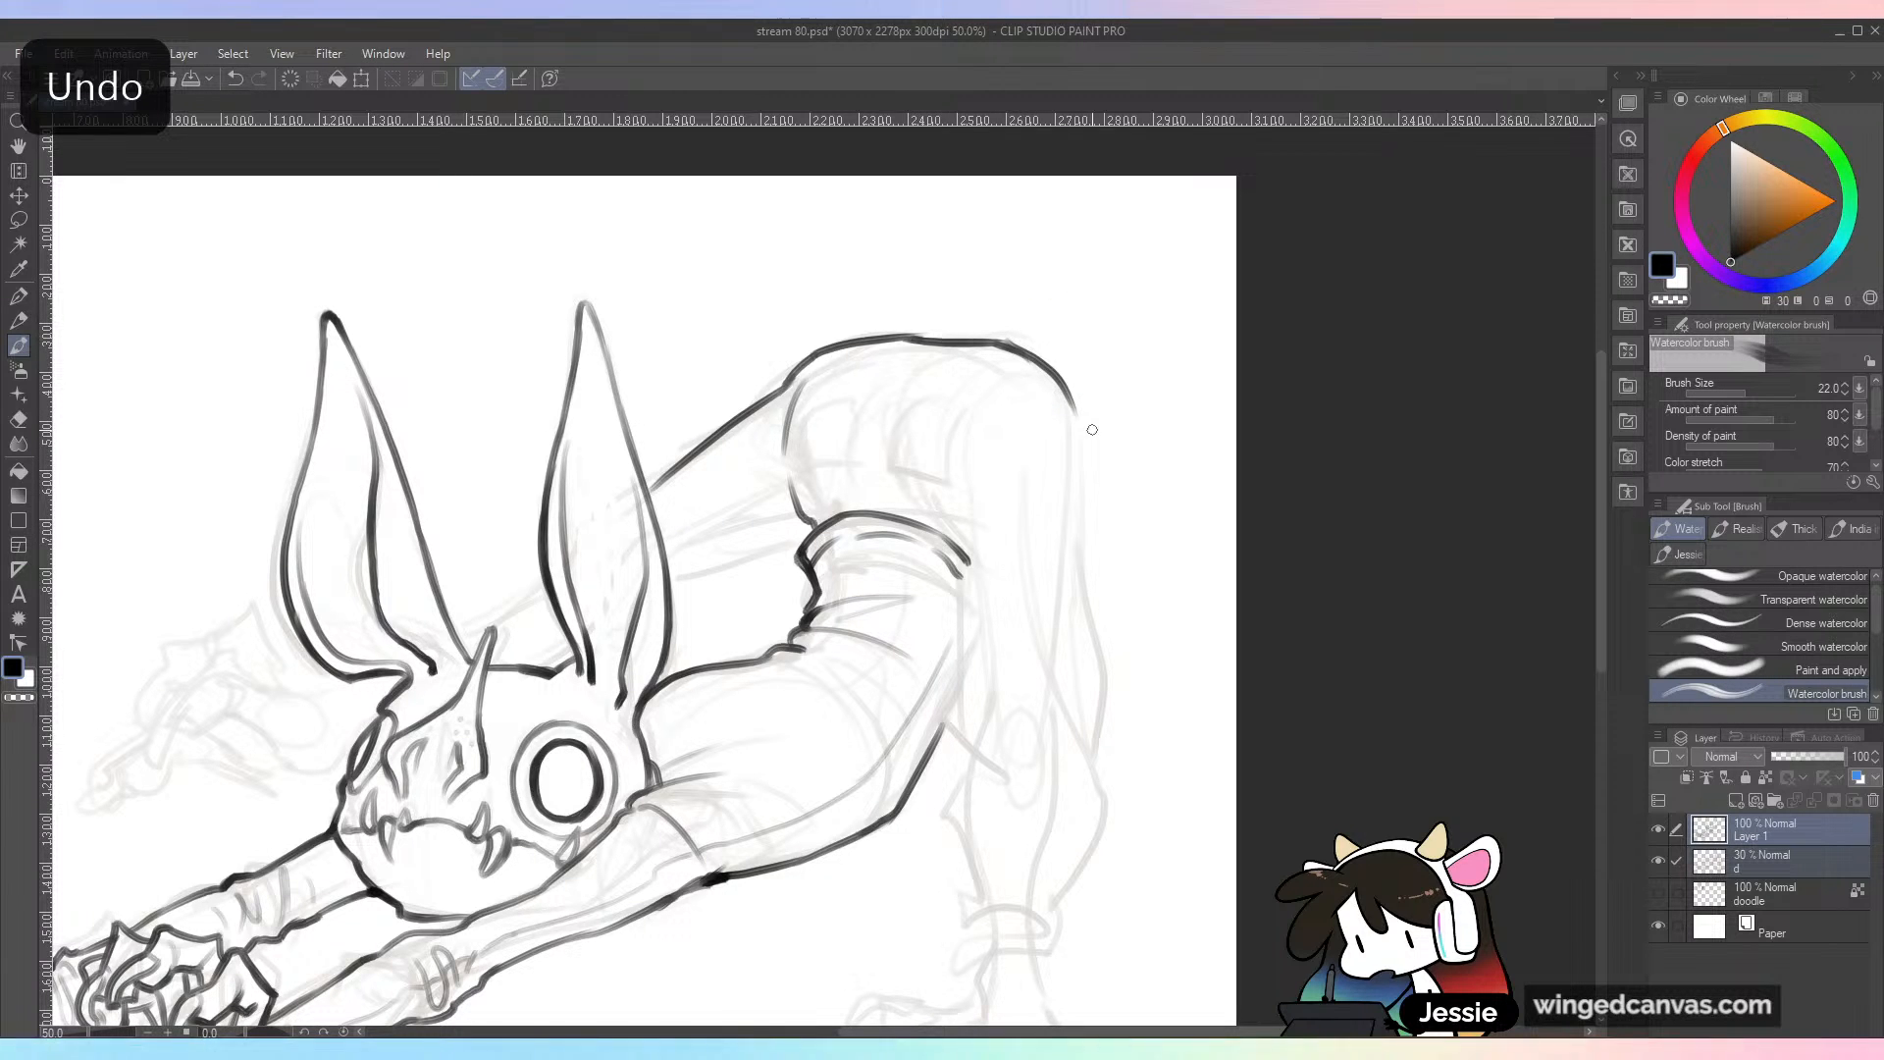
Step: Ink the fold above the end of the waistband and both long edges of the near trouser leg
{"action": "mouse_move", "coordinate": [965, 561]}
{"action": "left_mouse_down"}
{"action": "mouse_move", "coordinate": [961, 577]}
{"action": "mouse_move", "coordinate": [999, 372]}
{"action": "mouse_move", "coordinate": [953, 506]}
{"action": "left_mouse_up"}
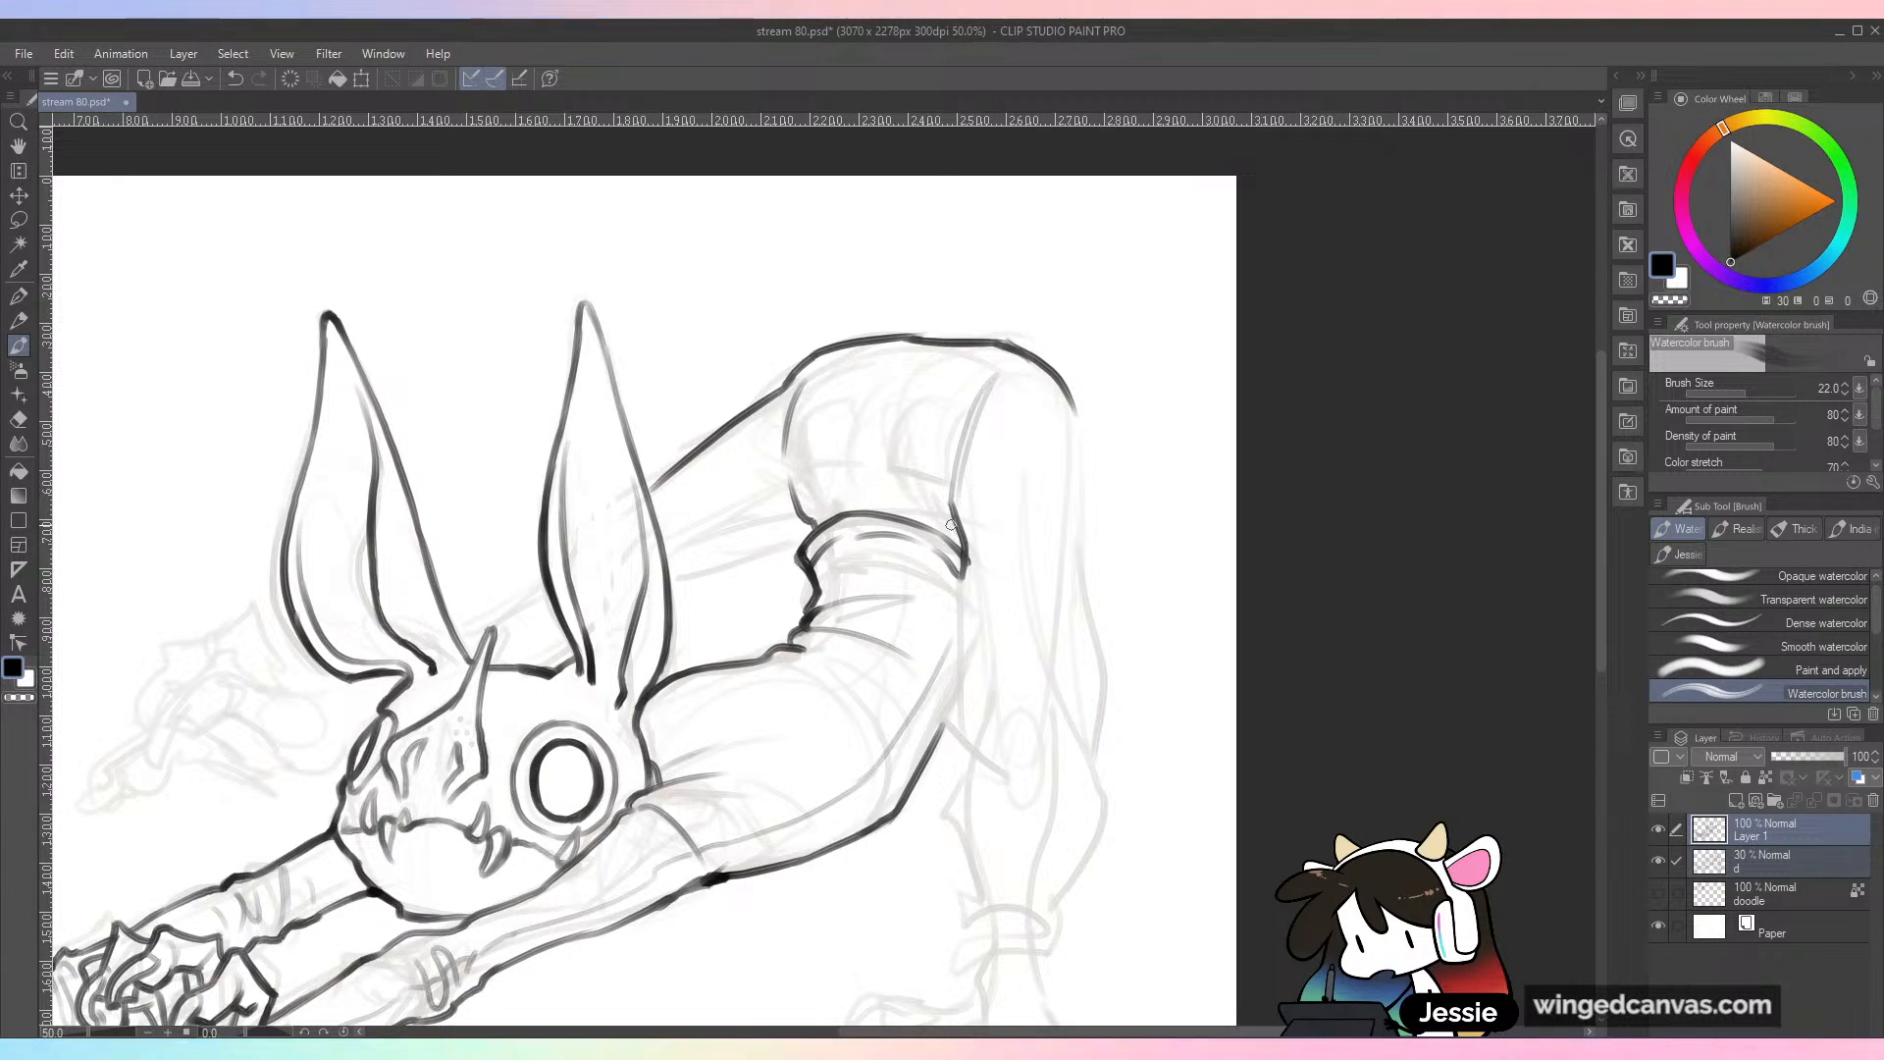
{"action": "left_click_drag", "start_coordinate": [1076, 404], "coordinate": [1091, 627]}
{"action": "left_click_drag", "start_coordinate": [965, 559], "coordinate": [951, 768]}
{"action": "left_click_drag", "start_coordinate": [1079, 628], "coordinate": [1104, 785]}
Step: Ink the gathered bottom of the near trouser leg with its folds and the narrow cuff at the ankle
{"action": "mouse_move", "coordinate": [932, 722]}
{"action": "left_mouse_down"}
{"action": "mouse_move", "coordinate": [982, 515]}
{"action": "mouse_move", "coordinate": [1005, 577]}
{"action": "mouse_move", "coordinate": [990, 655]}
{"action": "mouse_move", "coordinate": [1021, 705]}
{"action": "mouse_move", "coordinate": [1165, 685]}
{"action": "mouse_move", "coordinate": [1122, 550]}
{"action": "mouse_move", "coordinate": [1157, 639]}
{"action": "left_mouse_up"}
{"action": "left_click_drag", "start_coordinate": [1008, 593], "coordinate": [1067, 493]}
{"action": "mouse_move", "coordinate": [1011, 703]}
{"action": "left_mouse_down"}
{"action": "mouse_move", "coordinate": [1025, 741]}
{"action": "mouse_move", "coordinate": [1111, 733]}
{"action": "mouse_move", "coordinate": [1125, 764]}
{"action": "mouse_move", "coordinate": [1118, 707]}
{"action": "mouse_move", "coordinate": [1120, 764]}
{"action": "left_mouse_up"}
{"action": "key", "text": "ctrl+minus"}
{"action": "key", "text": "ctrl+plus"}
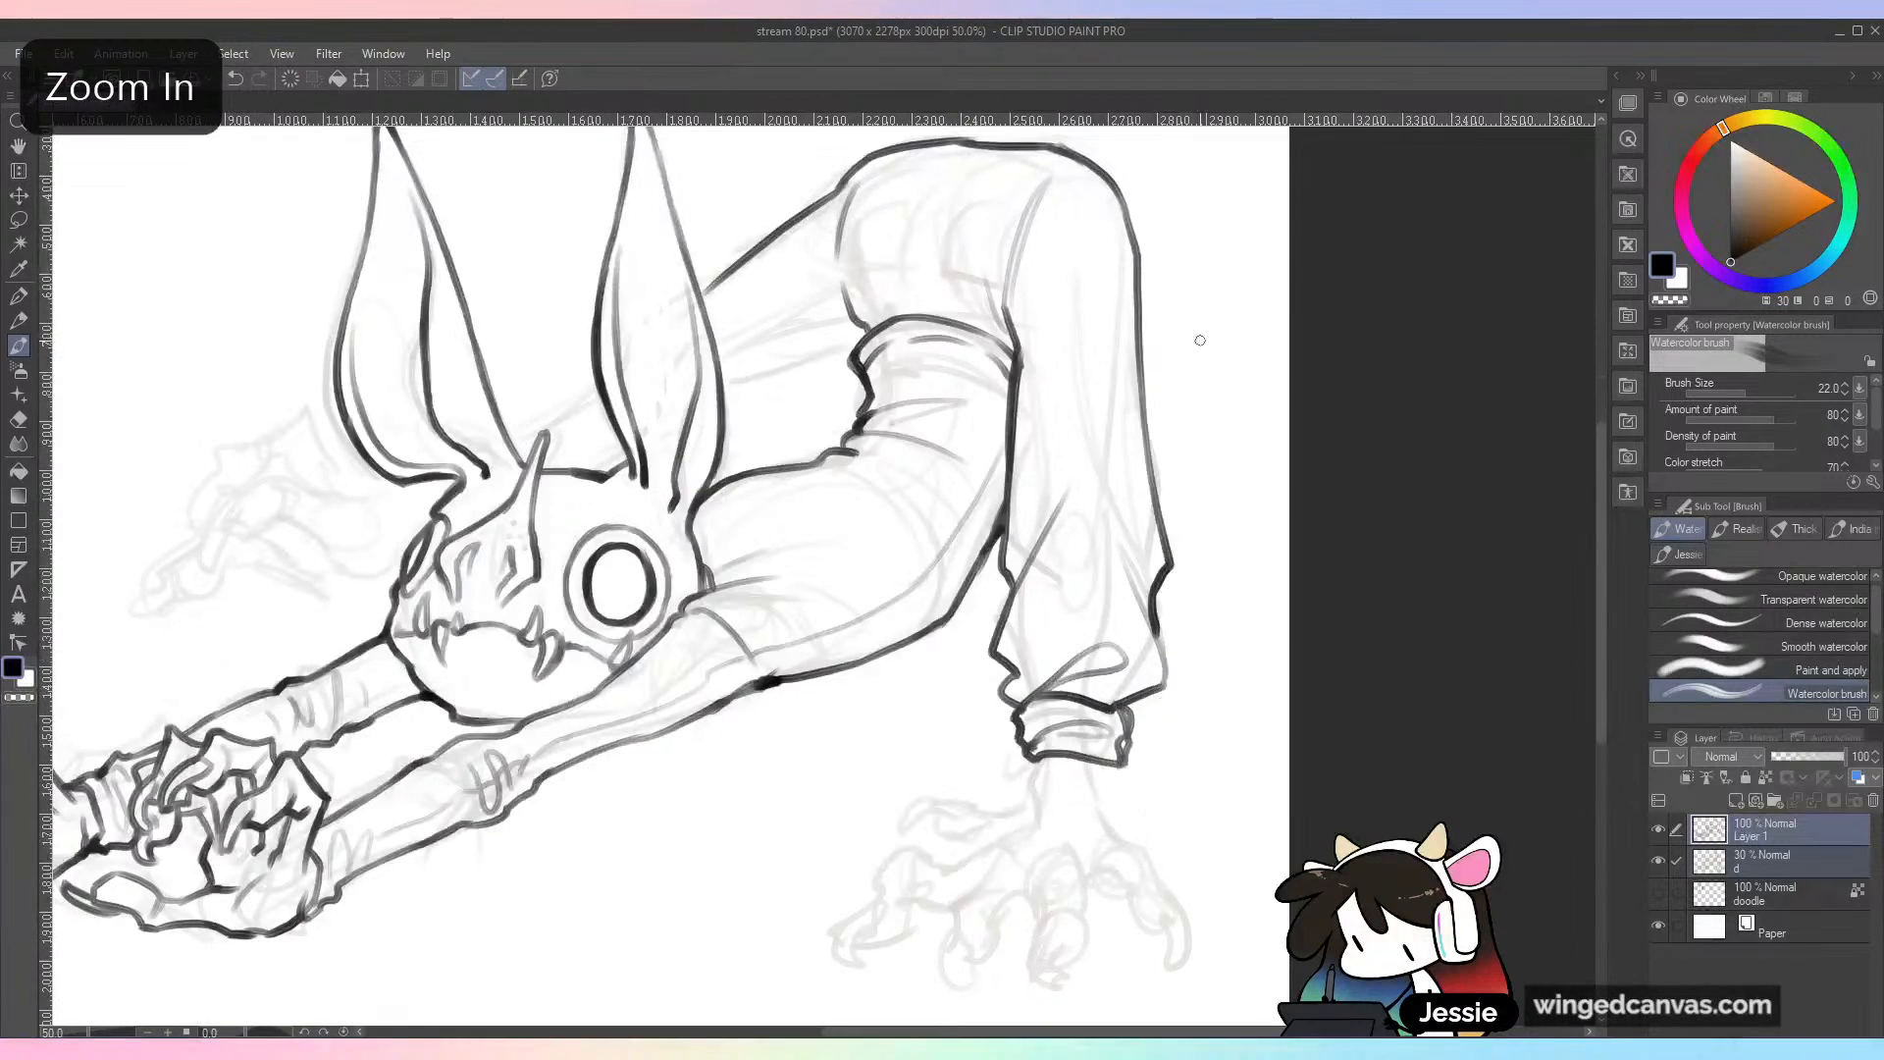
Step: Ink the far leg's lower edge from the waist notch down to the ear
{"action": "left_click_drag", "start_coordinate": [861, 330], "coordinate": [767, 401]}
{"action": "mouse_move", "coordinate": [852, 334]}
{"action": "left_mouse_down"}
{"action": "mouse_move", "coordinate": [799, 291]}
{"action": "mouse_move", "coordinate": [907, 240]}
{"action": "mouse_move", "coordinate": [864, 340]}
{"action": "mouse_move", "coordinate": [843, 322]}
{"action": "mouse_move", "coordinate": [867, 308]}
{"action": "mouse_move", "coordinate": [846, 328]}
{"action": "mouse_move", "coordinate": [816, 316]}
{"action": "mouse_move", "coordinate": [880, 308]}
{"action": "mouse_move", "coordinate": [824, 348]}
{"action": "mouse_move", "coordinate": [793, 300]}
{"action": "mouse_move", "coordinate": [785, 388]}
{"action": "mouse_move", "coordinate": [723, 406]}
{"action": "mouse_move", "coordinate": [776, 390]}
{"action": "mouse_move", "coordinate": [735, 428]}
{"action": "left_mouse_up"}
{"action": "key", "text": "ctrl+z"}
{"action": "key", "text": "ctrl+z"}
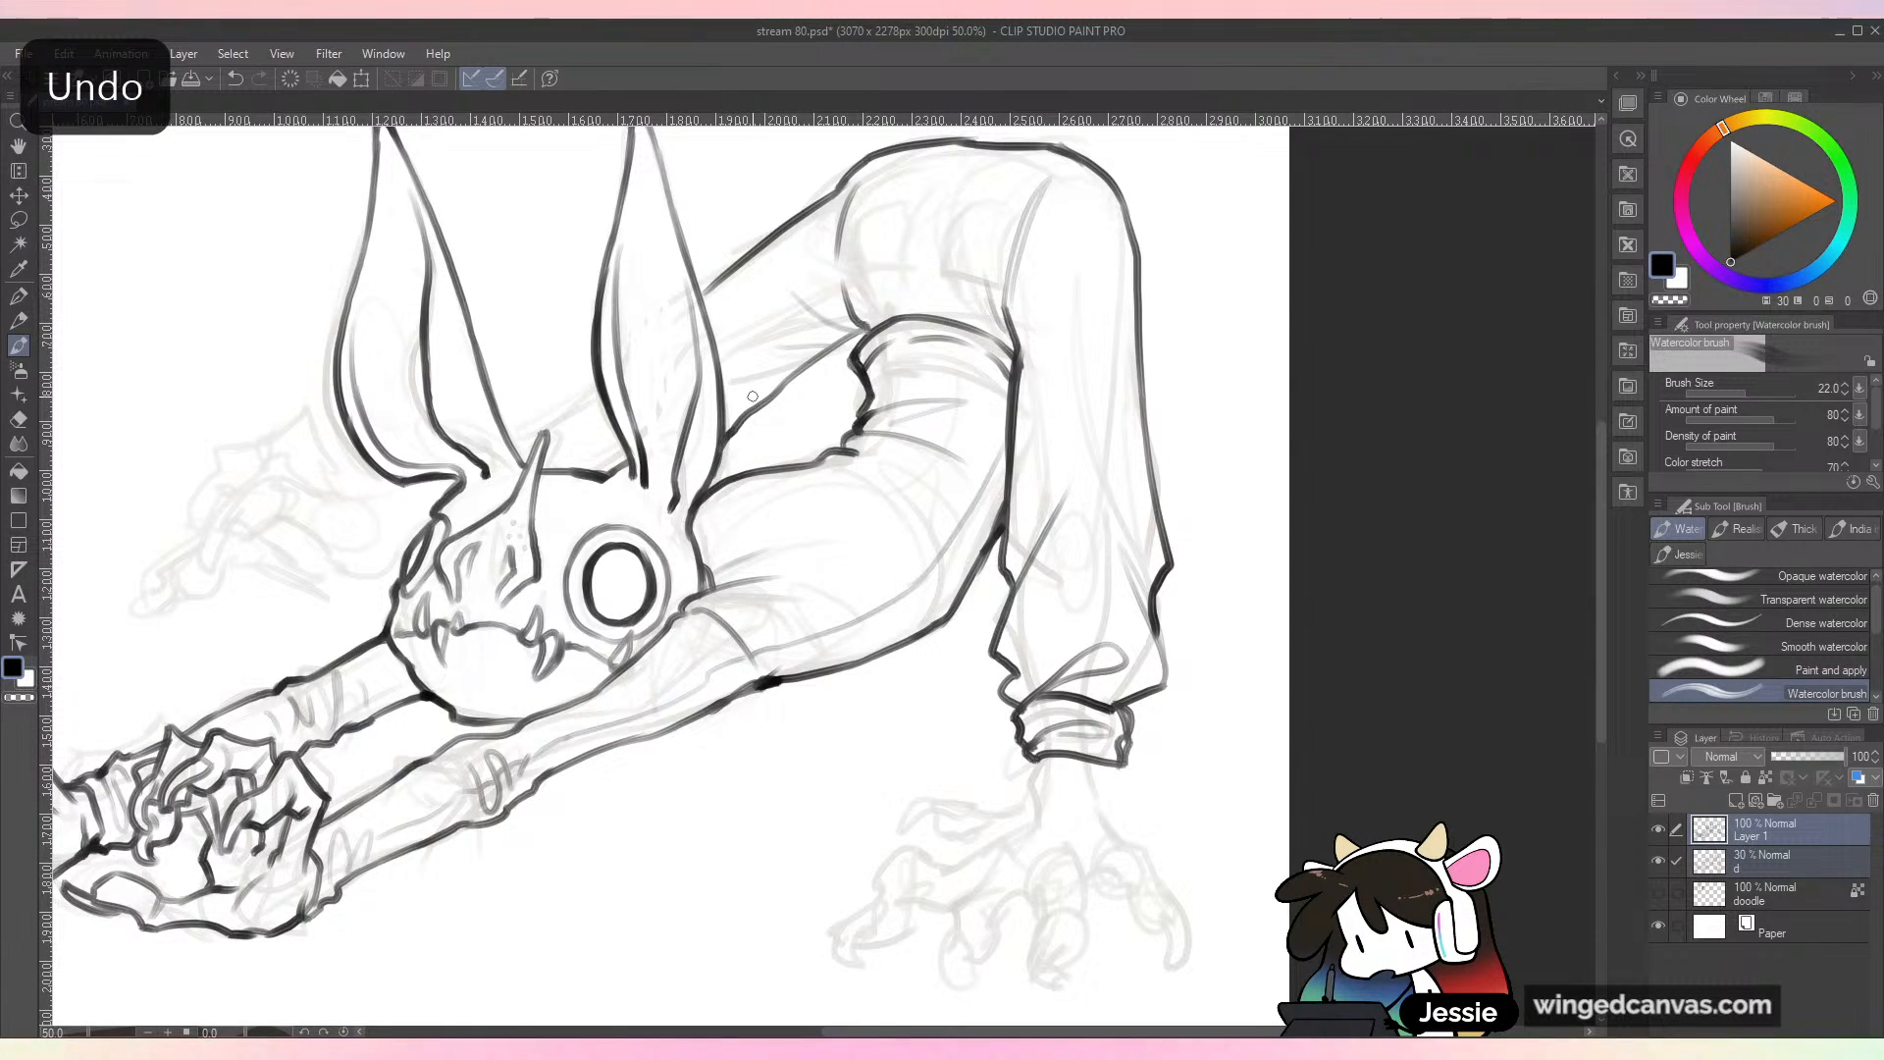
{"action": "key", "text": "ctrl+minus"}
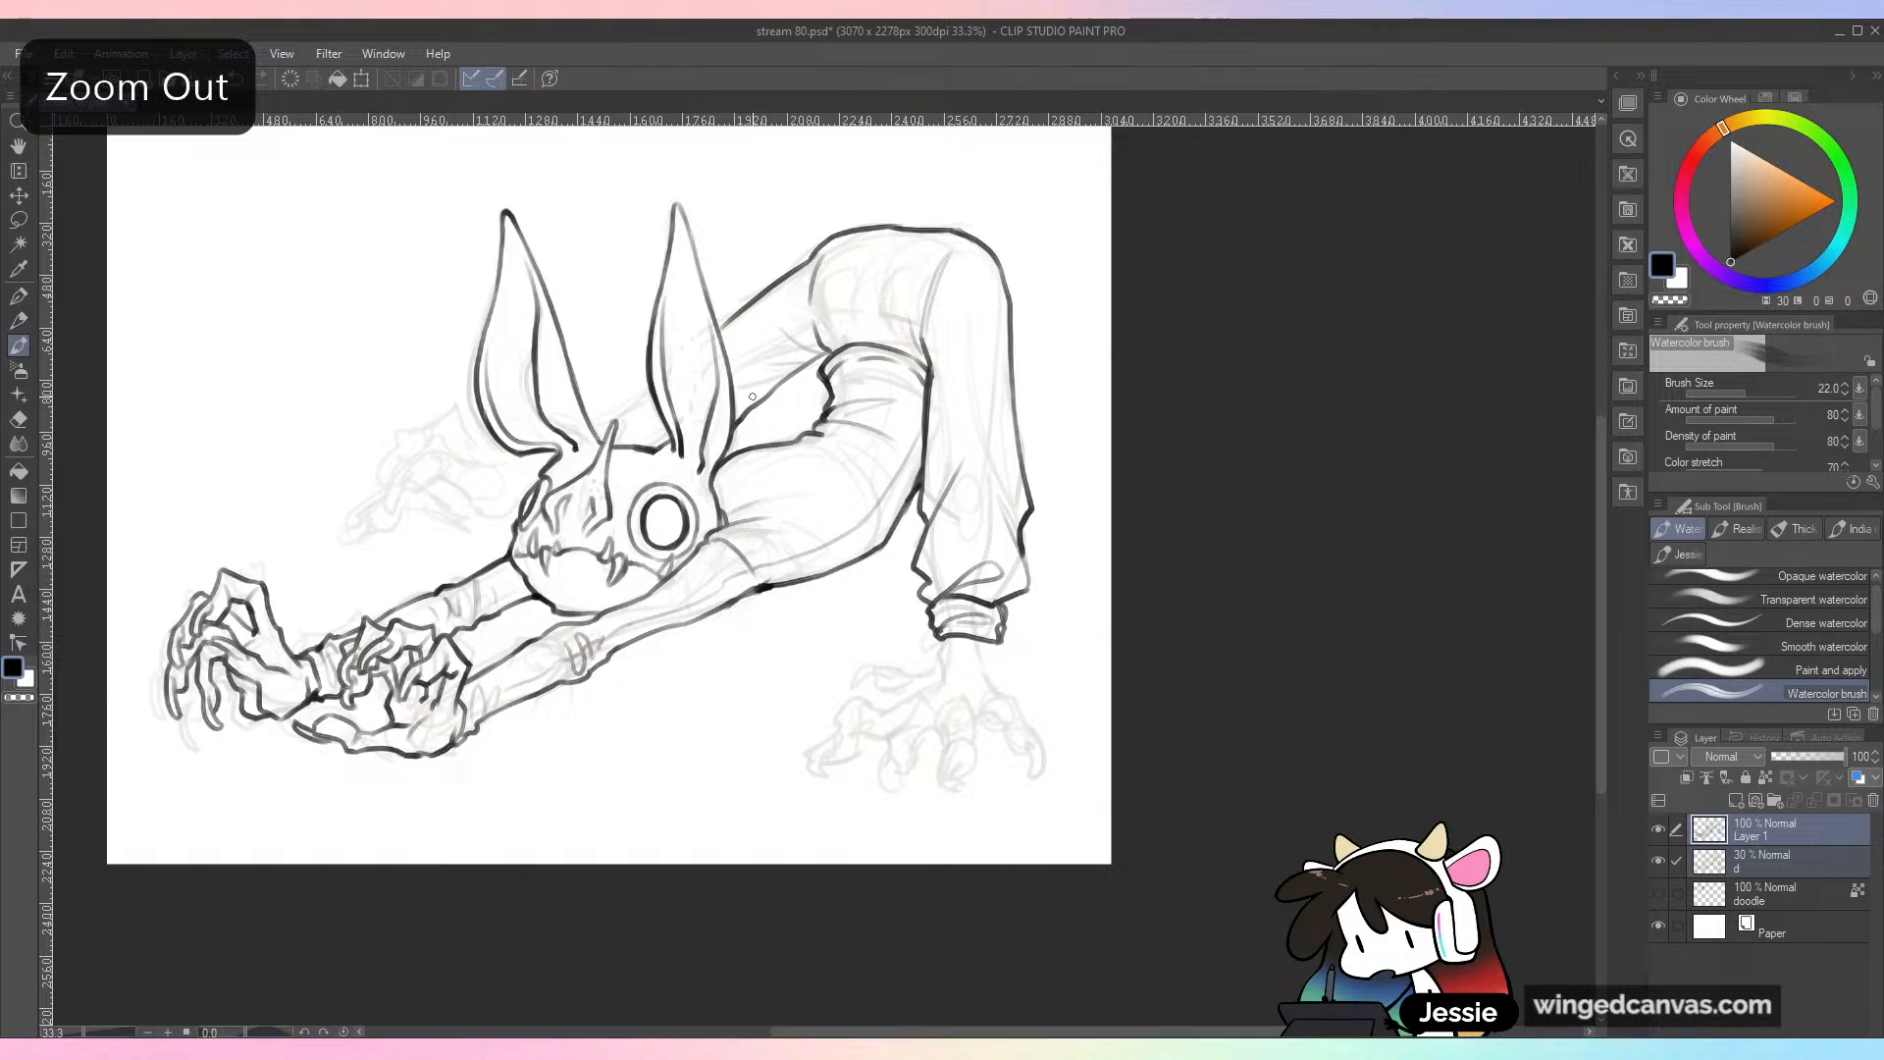
{"action": "key", "text": "ctrl+plus"}
{"action": "key", "text": "ctrl+z"}
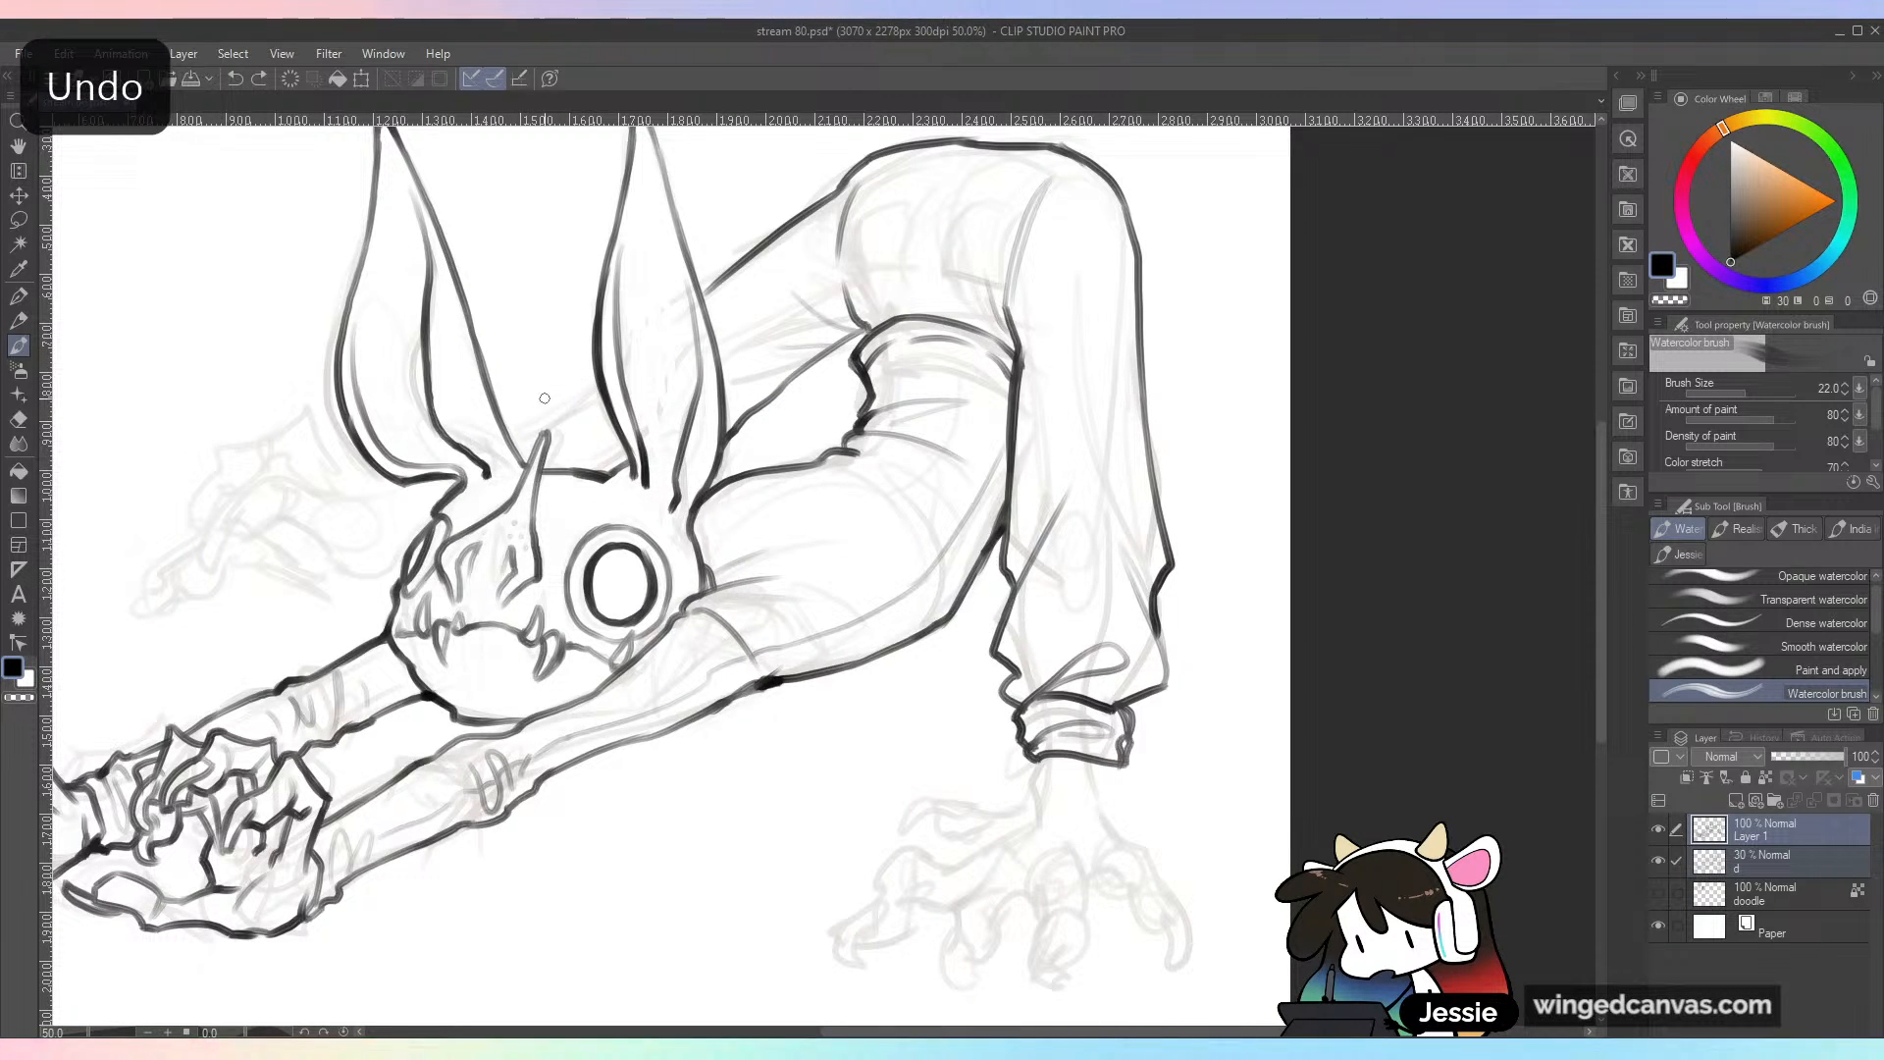
Step: Ink the far leg's trouser hem and cuff in the gap between the two ears
{"action": "left_click_drag", "start_coordinate": [576, 370], "coordinate": [497, 428]}
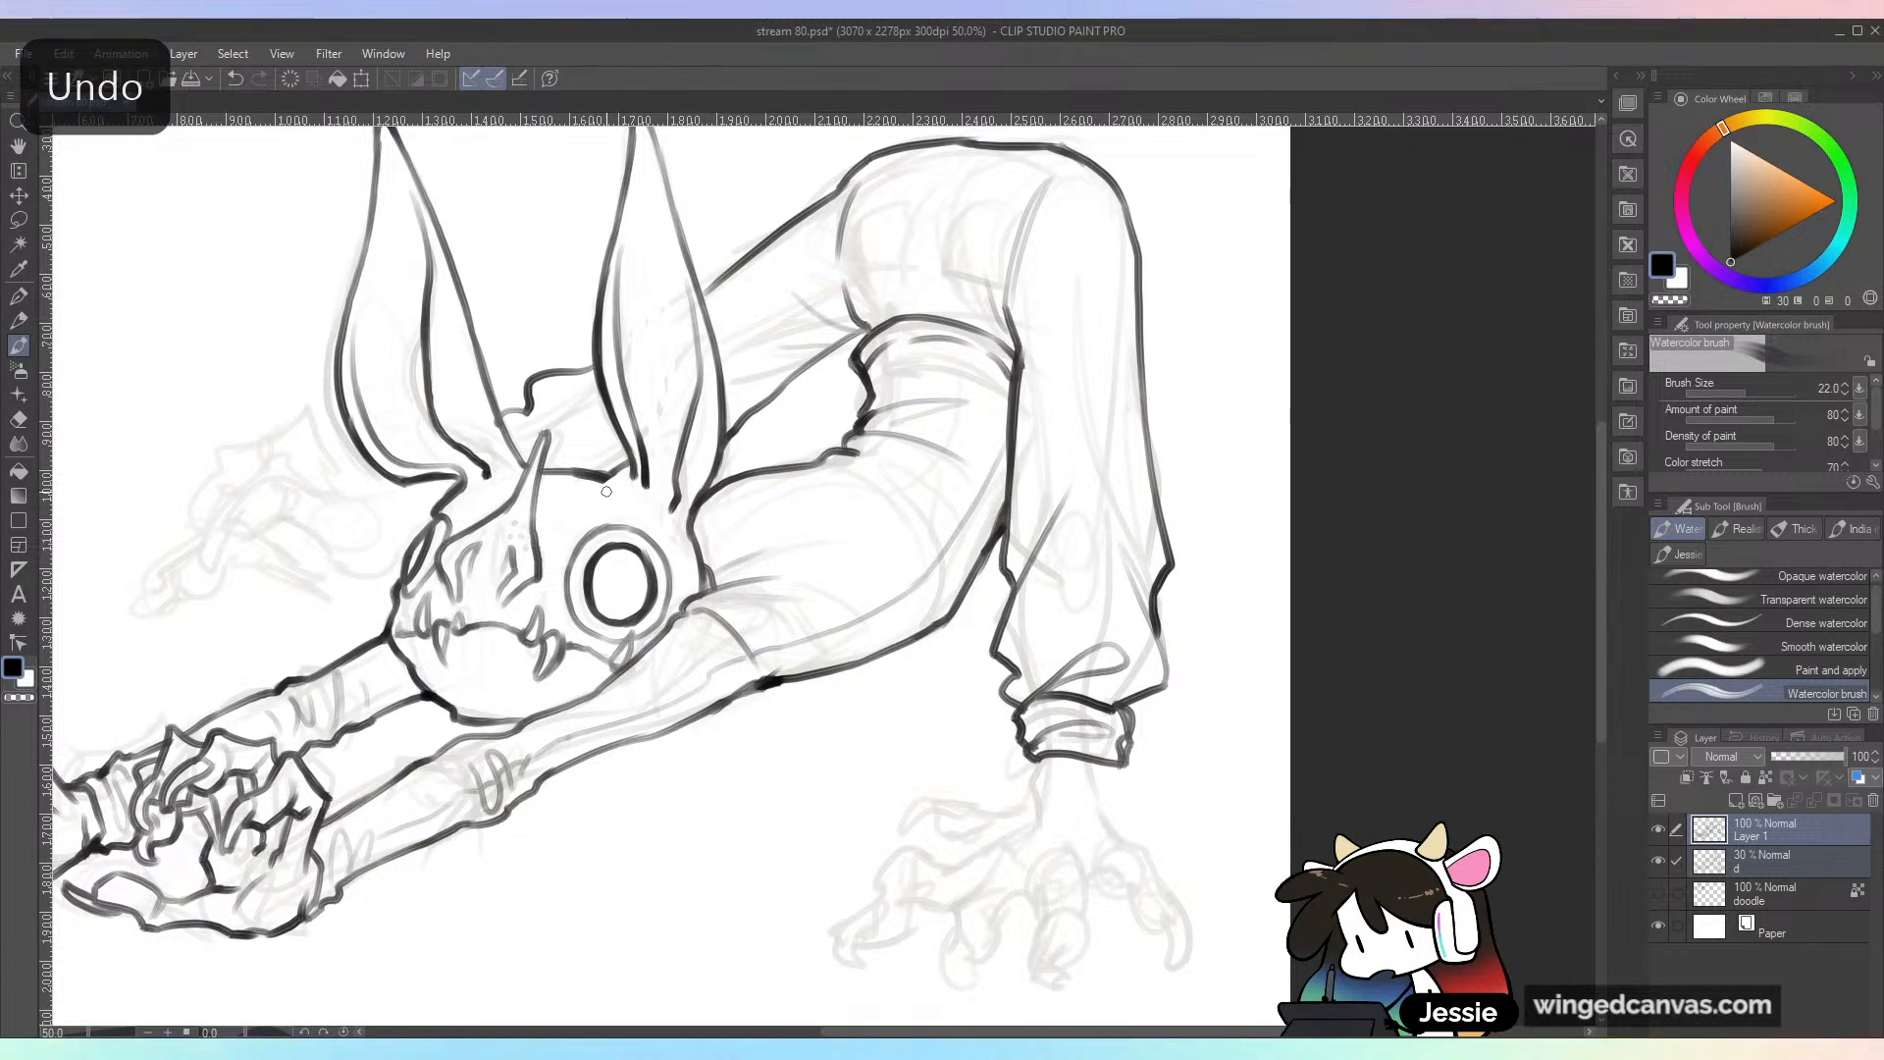
{"action": "left_click_drag", "start_coordinate": [700, 415], "coordinate": [899, 456]}
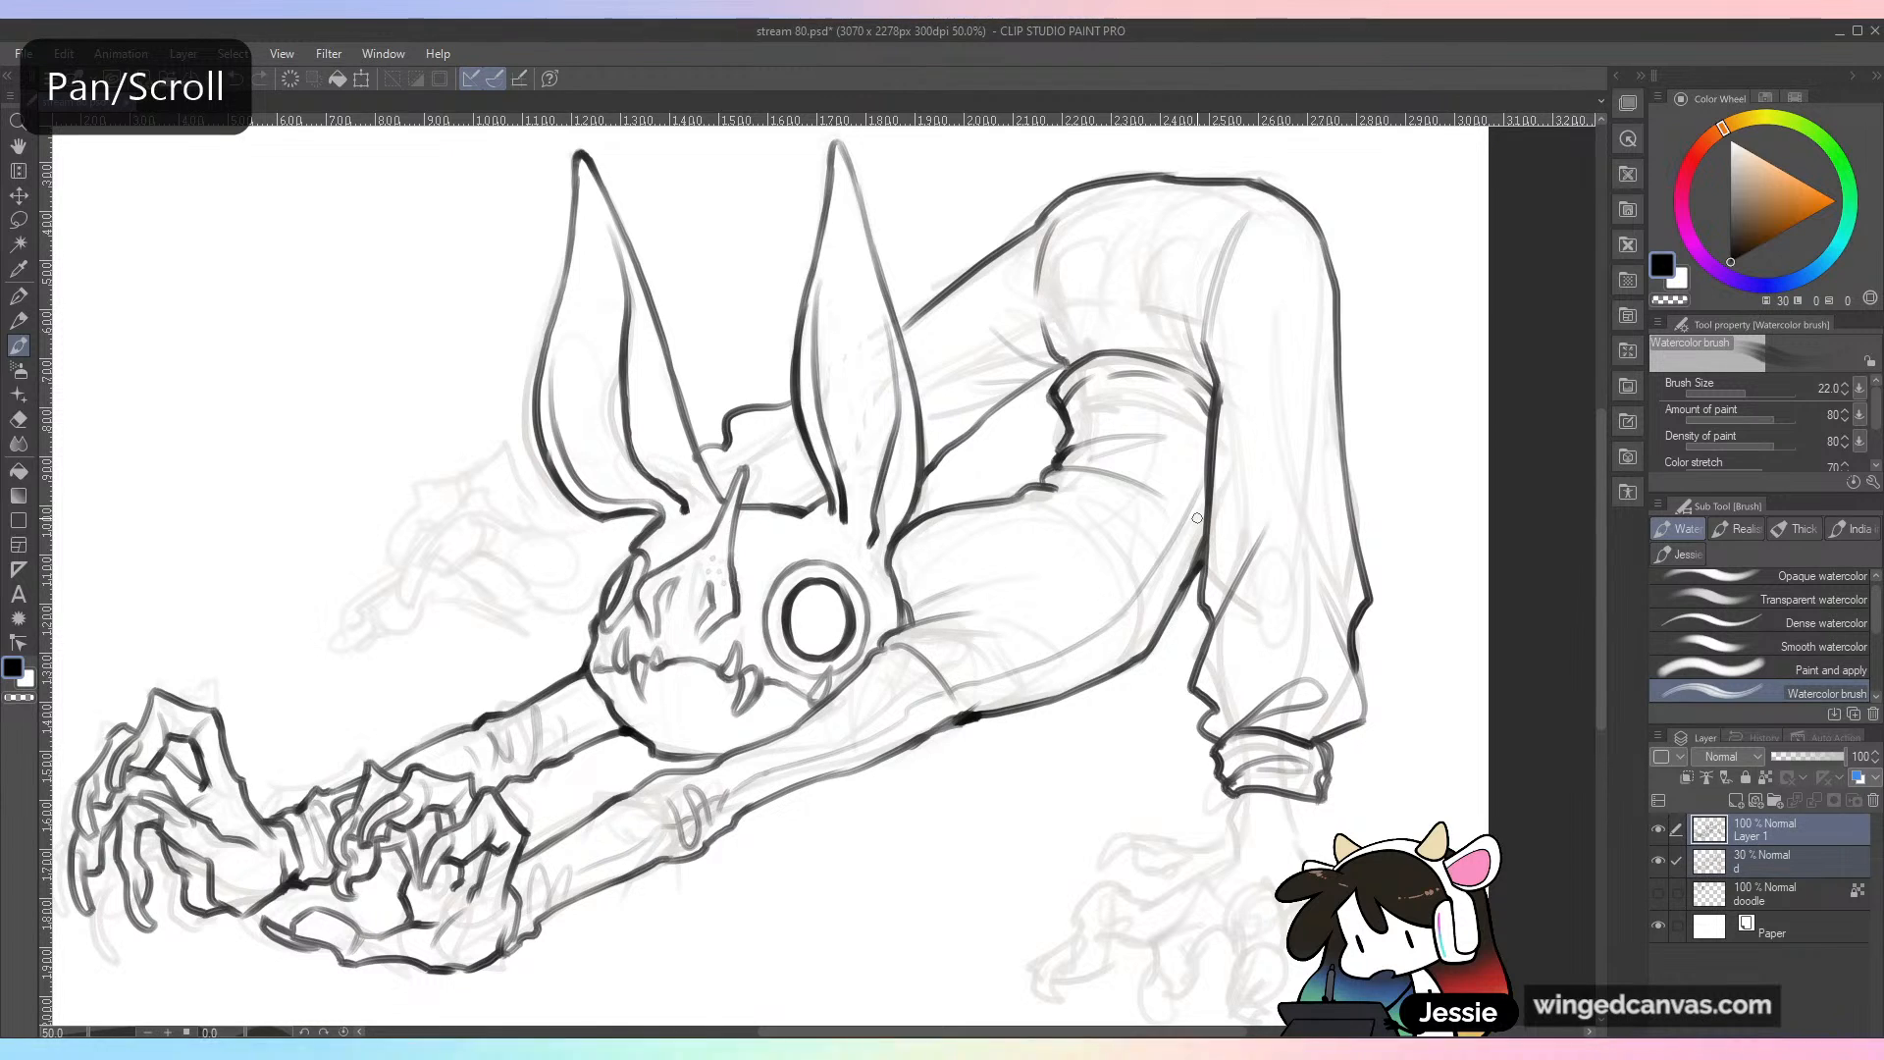
{"action": "key", "text": "ctrl+z"}
{"action": "mouse_move", "coordinate": [793, 399]}
{"action": "left_mouse_down"}
{"action": "mouse_move", "coordinate": [709, 473]}
{"action": "mouse_move", "coordinate": [801, 502]}
{"action": "left_mouse_up"}
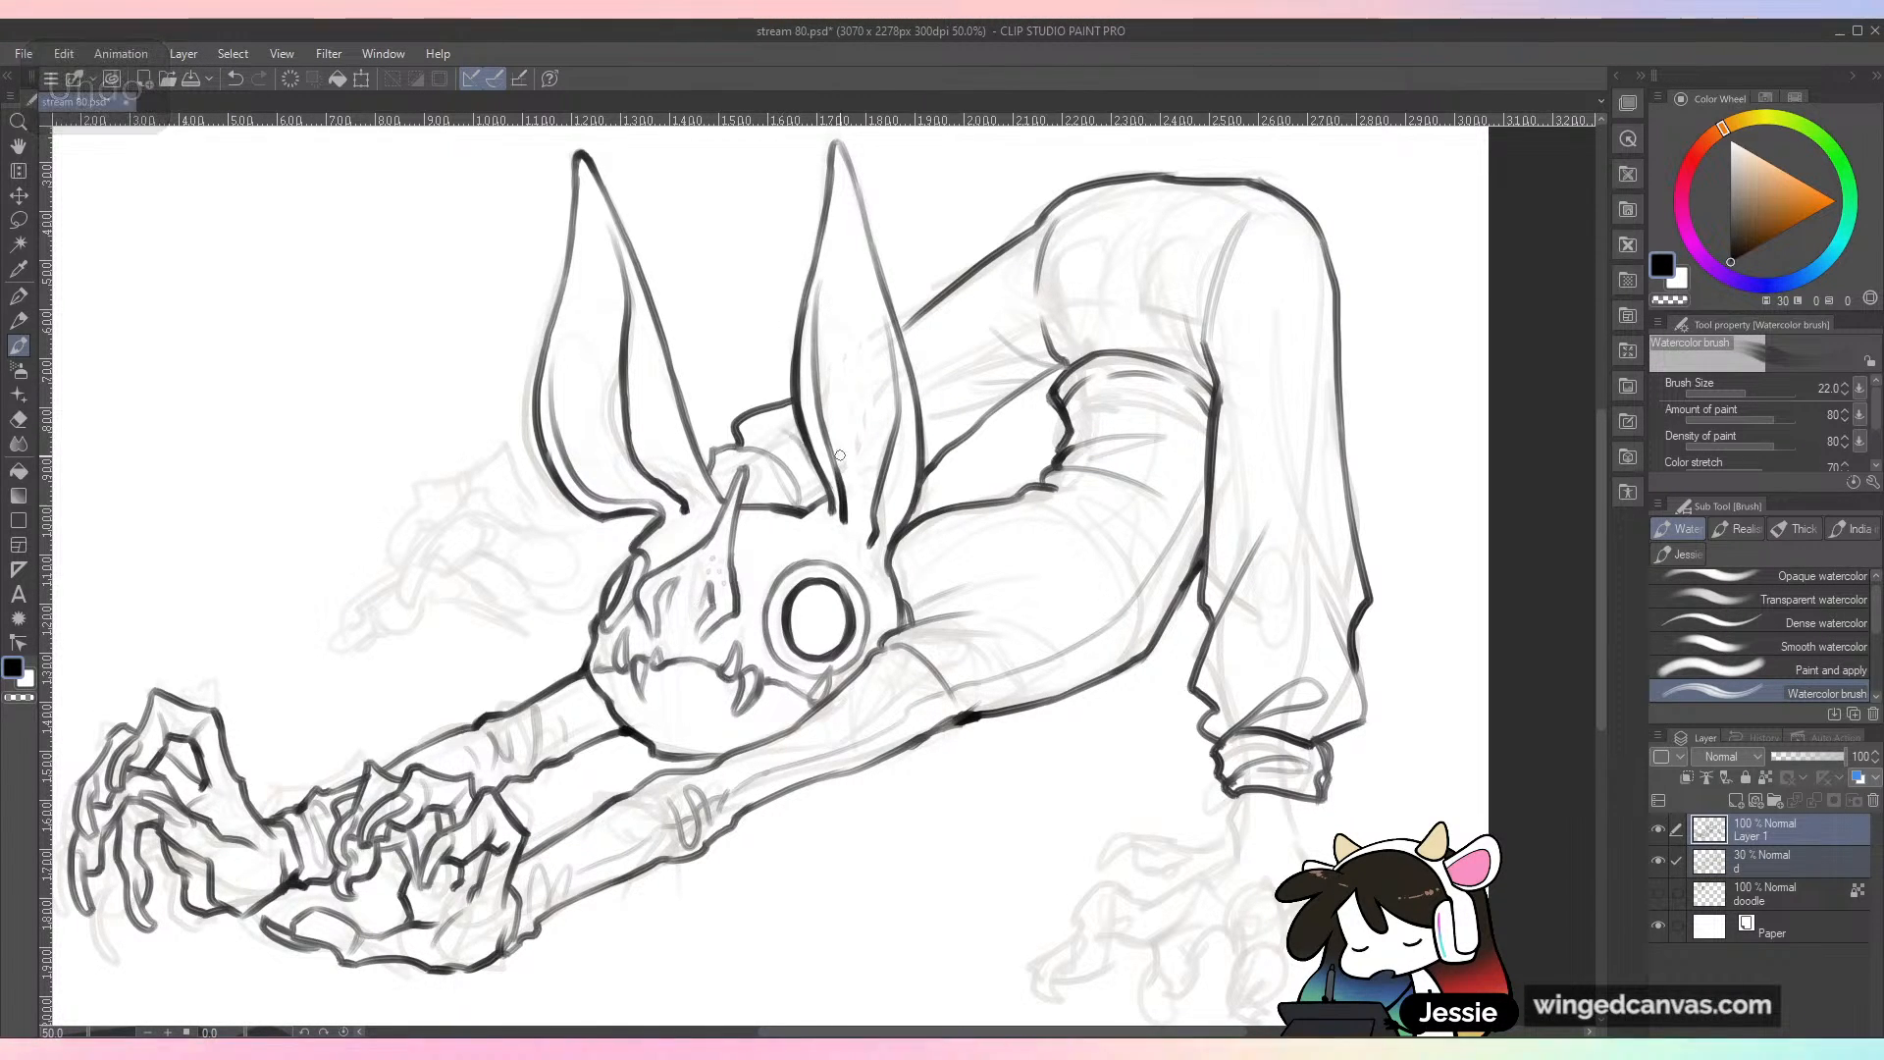
{"action": "left_click_drag", "start_coordinate": [804, 401], "coordinate": [1002, 323]}
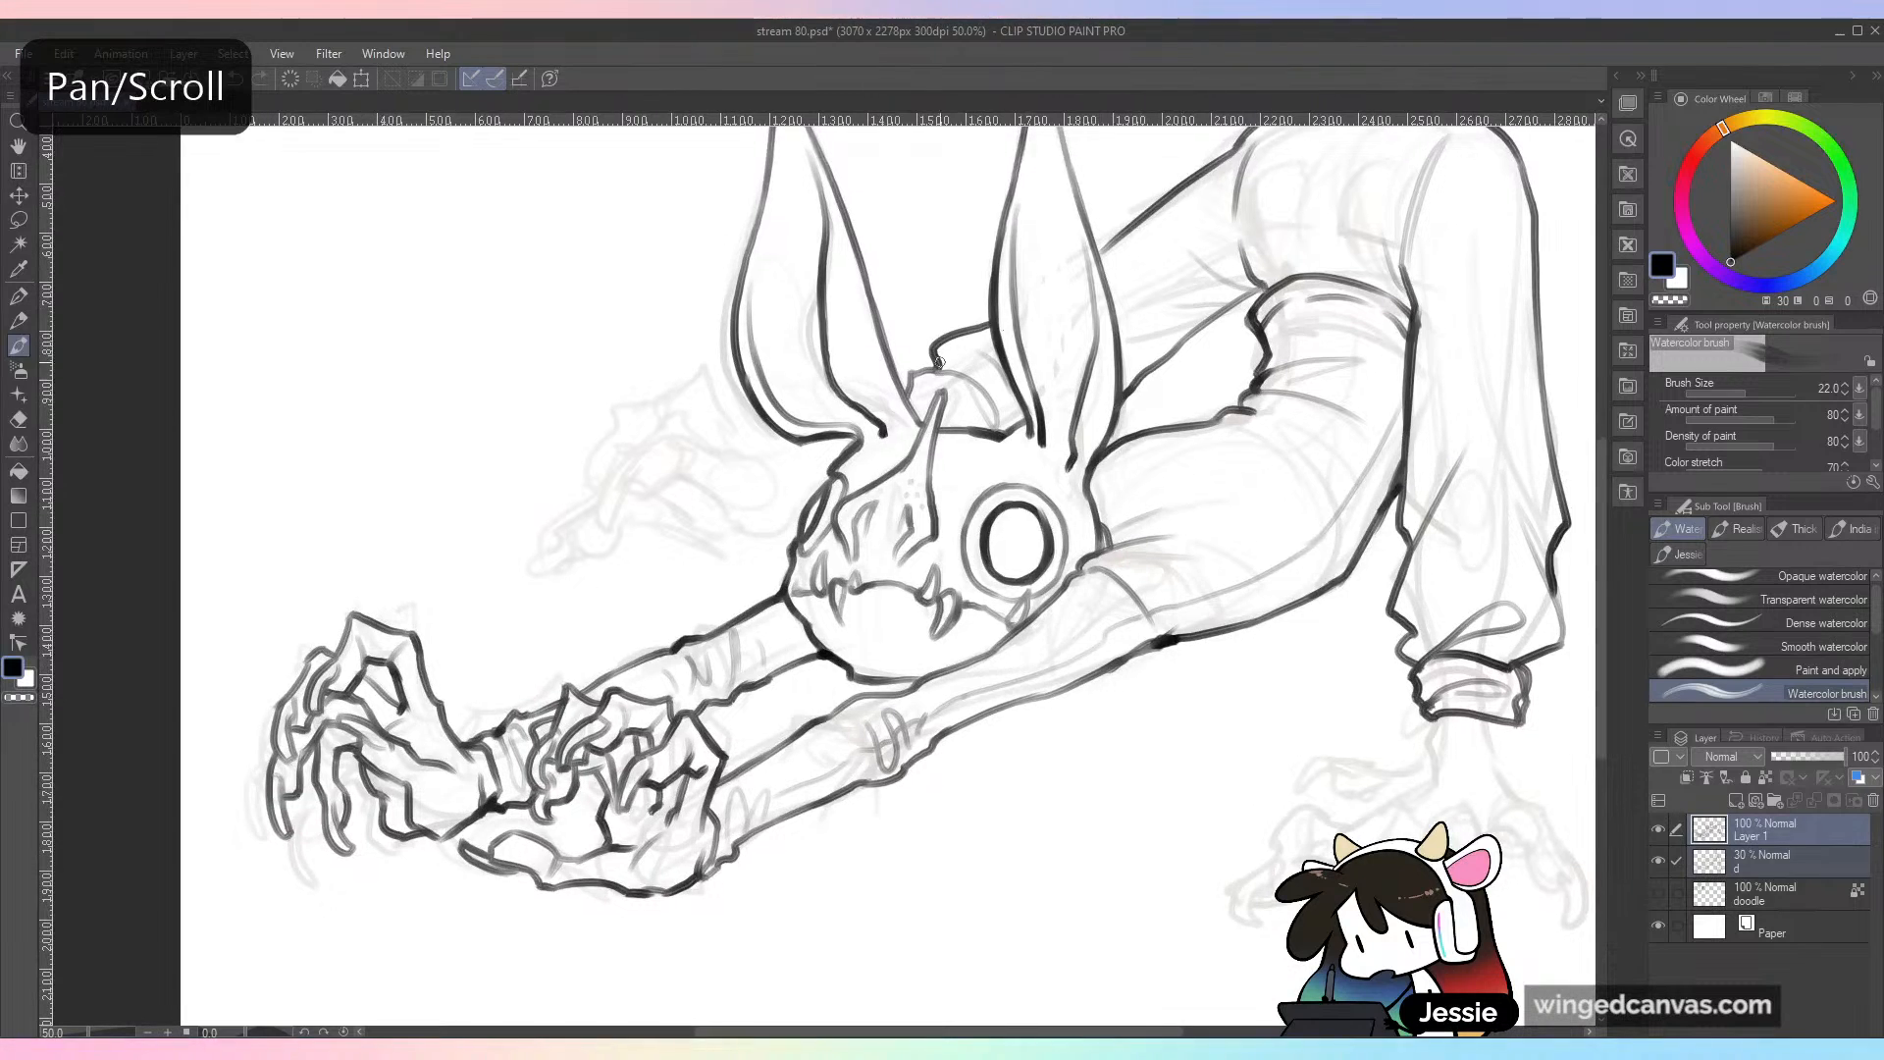
{"action": "left_click_drag", "start_coordinate": [761, 470], "coordinate": [693, 436]}
{"action": "key", "text": "ctrl+z"}
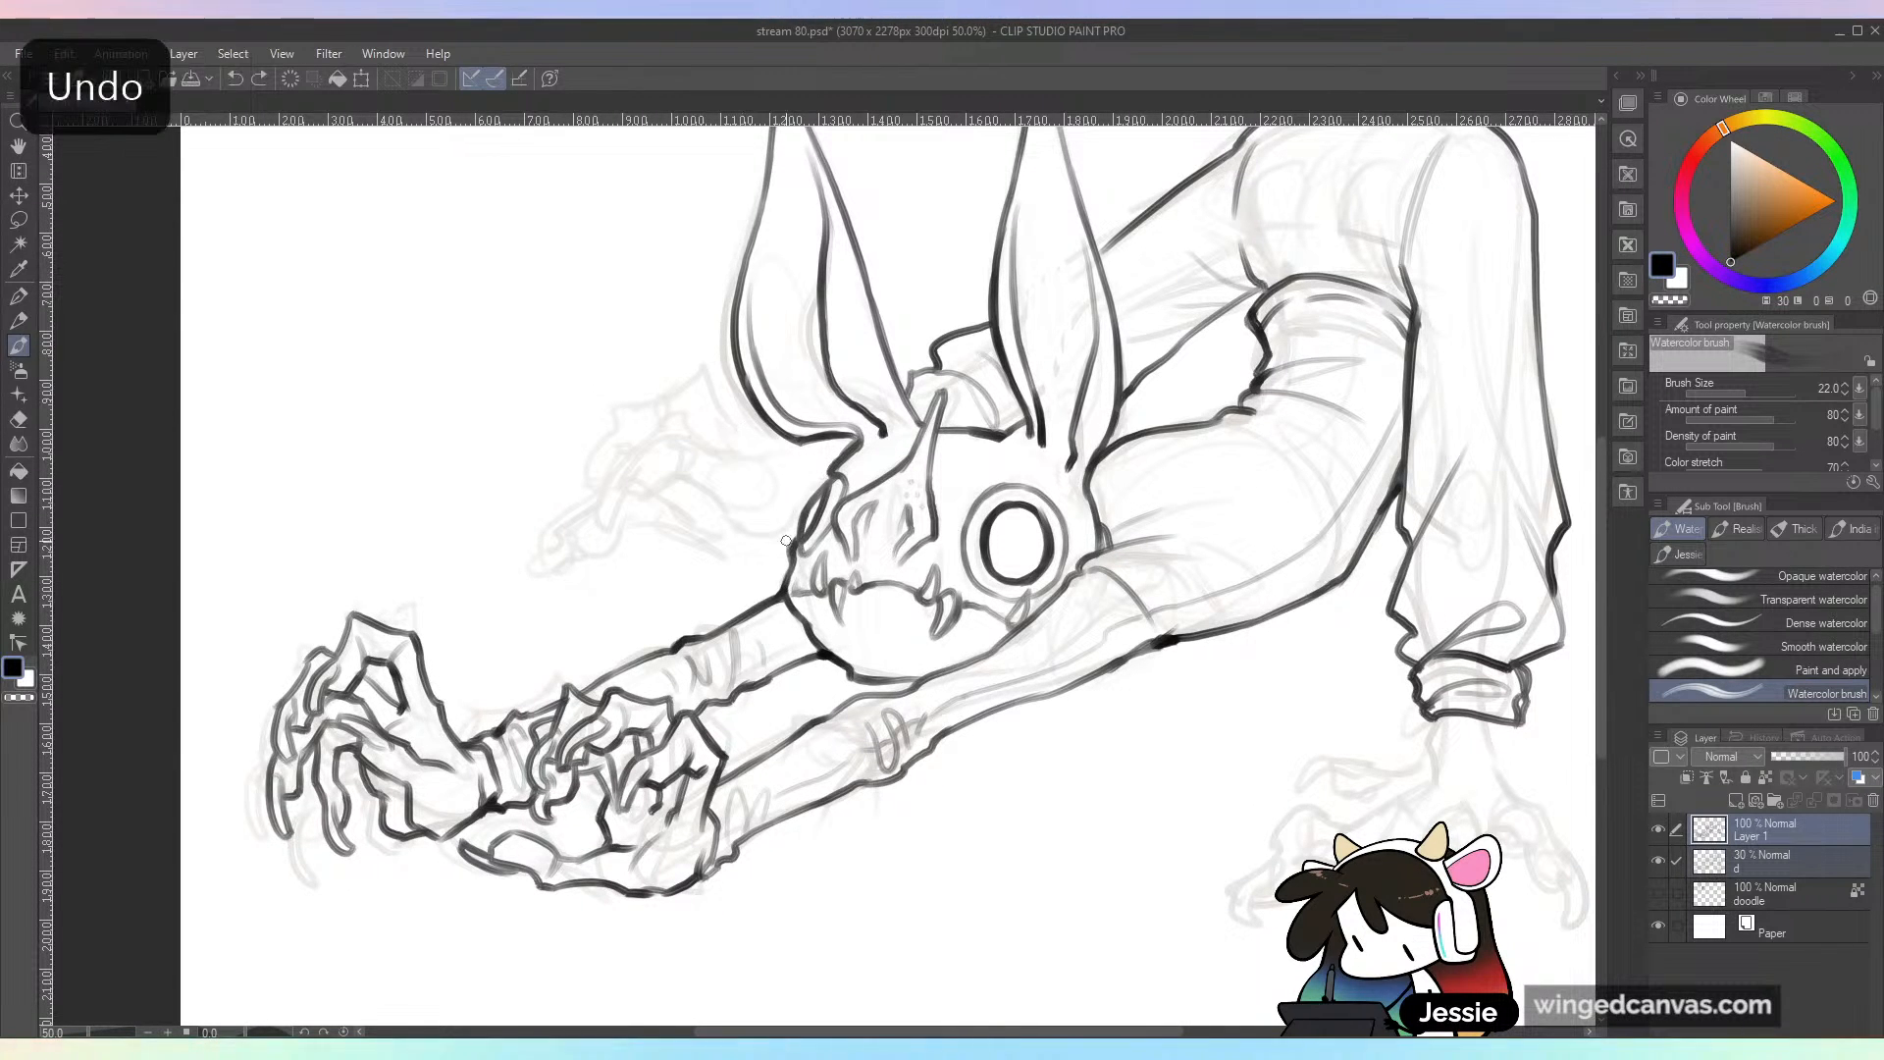
{"action": "mouse_move", "coordinate": [736, 541]}
{"action": "left_mouse_down"}
{"action": "mouse_move", "coordinate": [789, 556]}
{"action": "mouse_move", "coordinate": [718, 532]}
{"action": "left_mouse_up"}
{"action": "key", "text": "ctrl+z"}
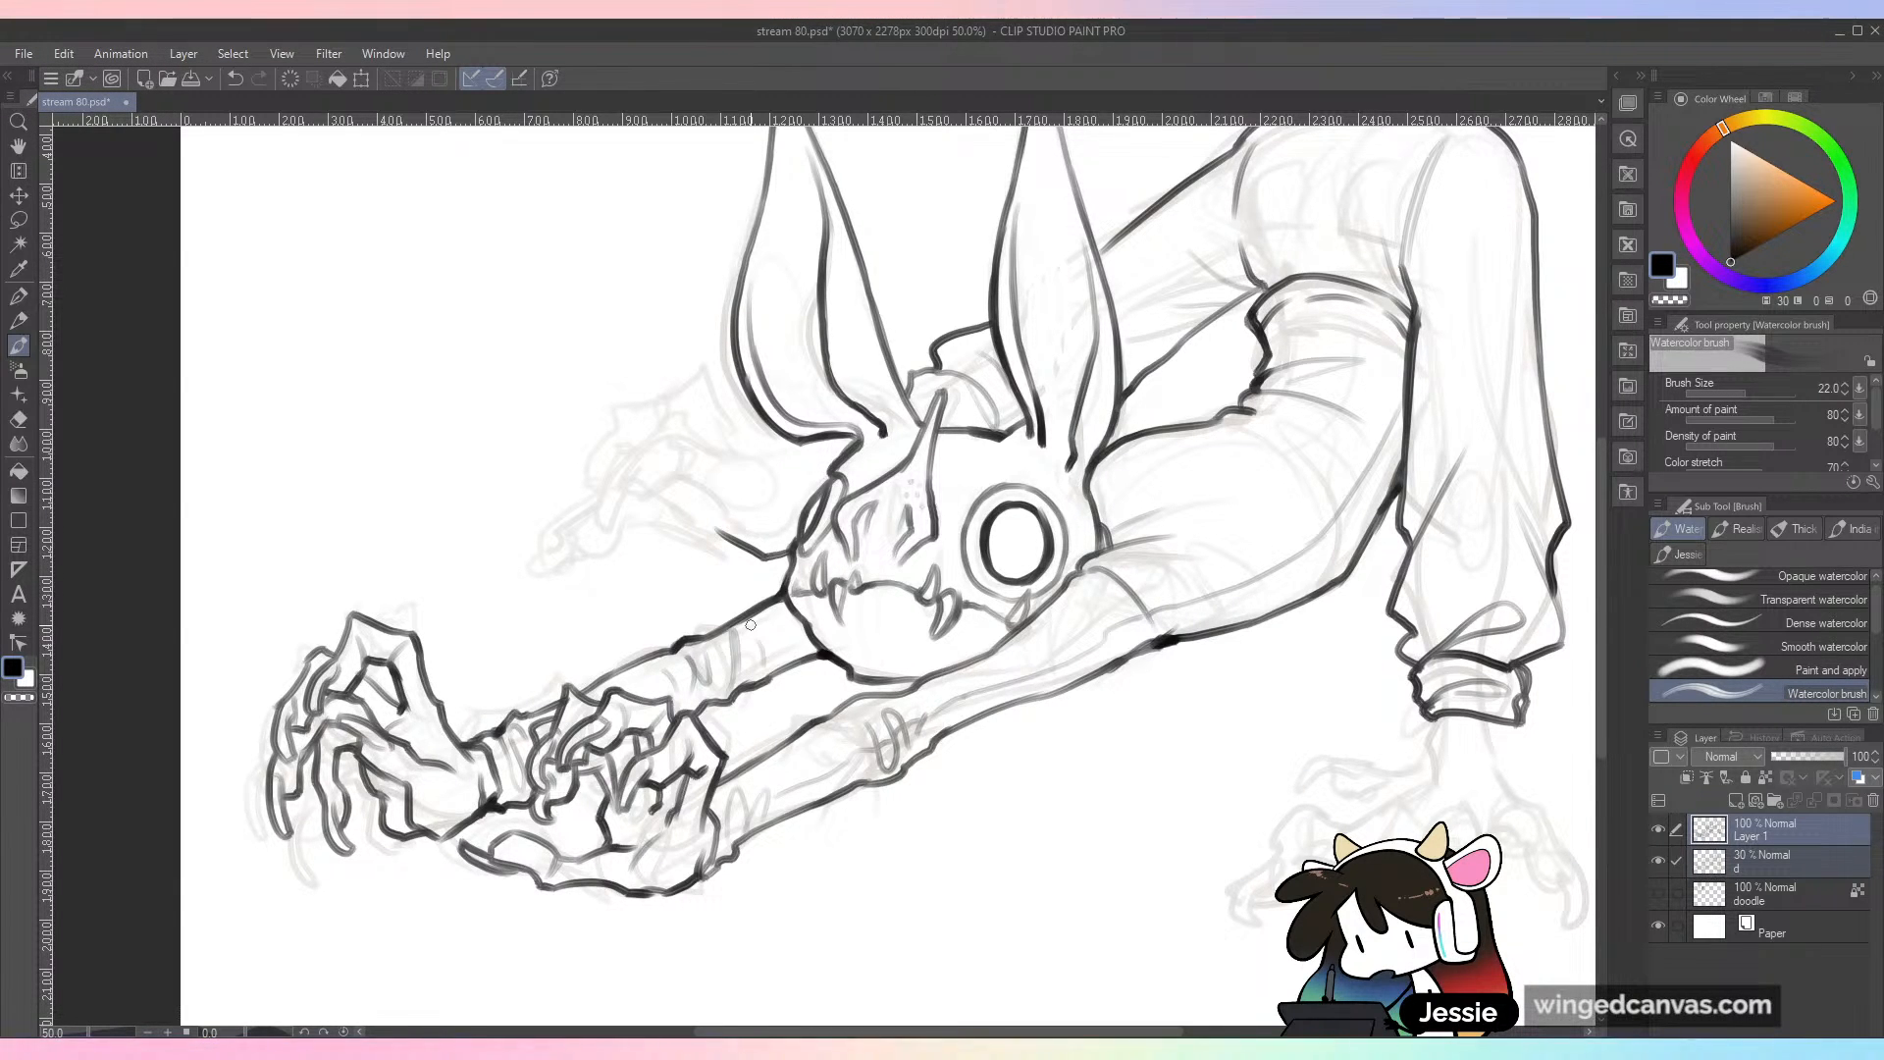
{"action": "key", "text": "ctrl+z"}
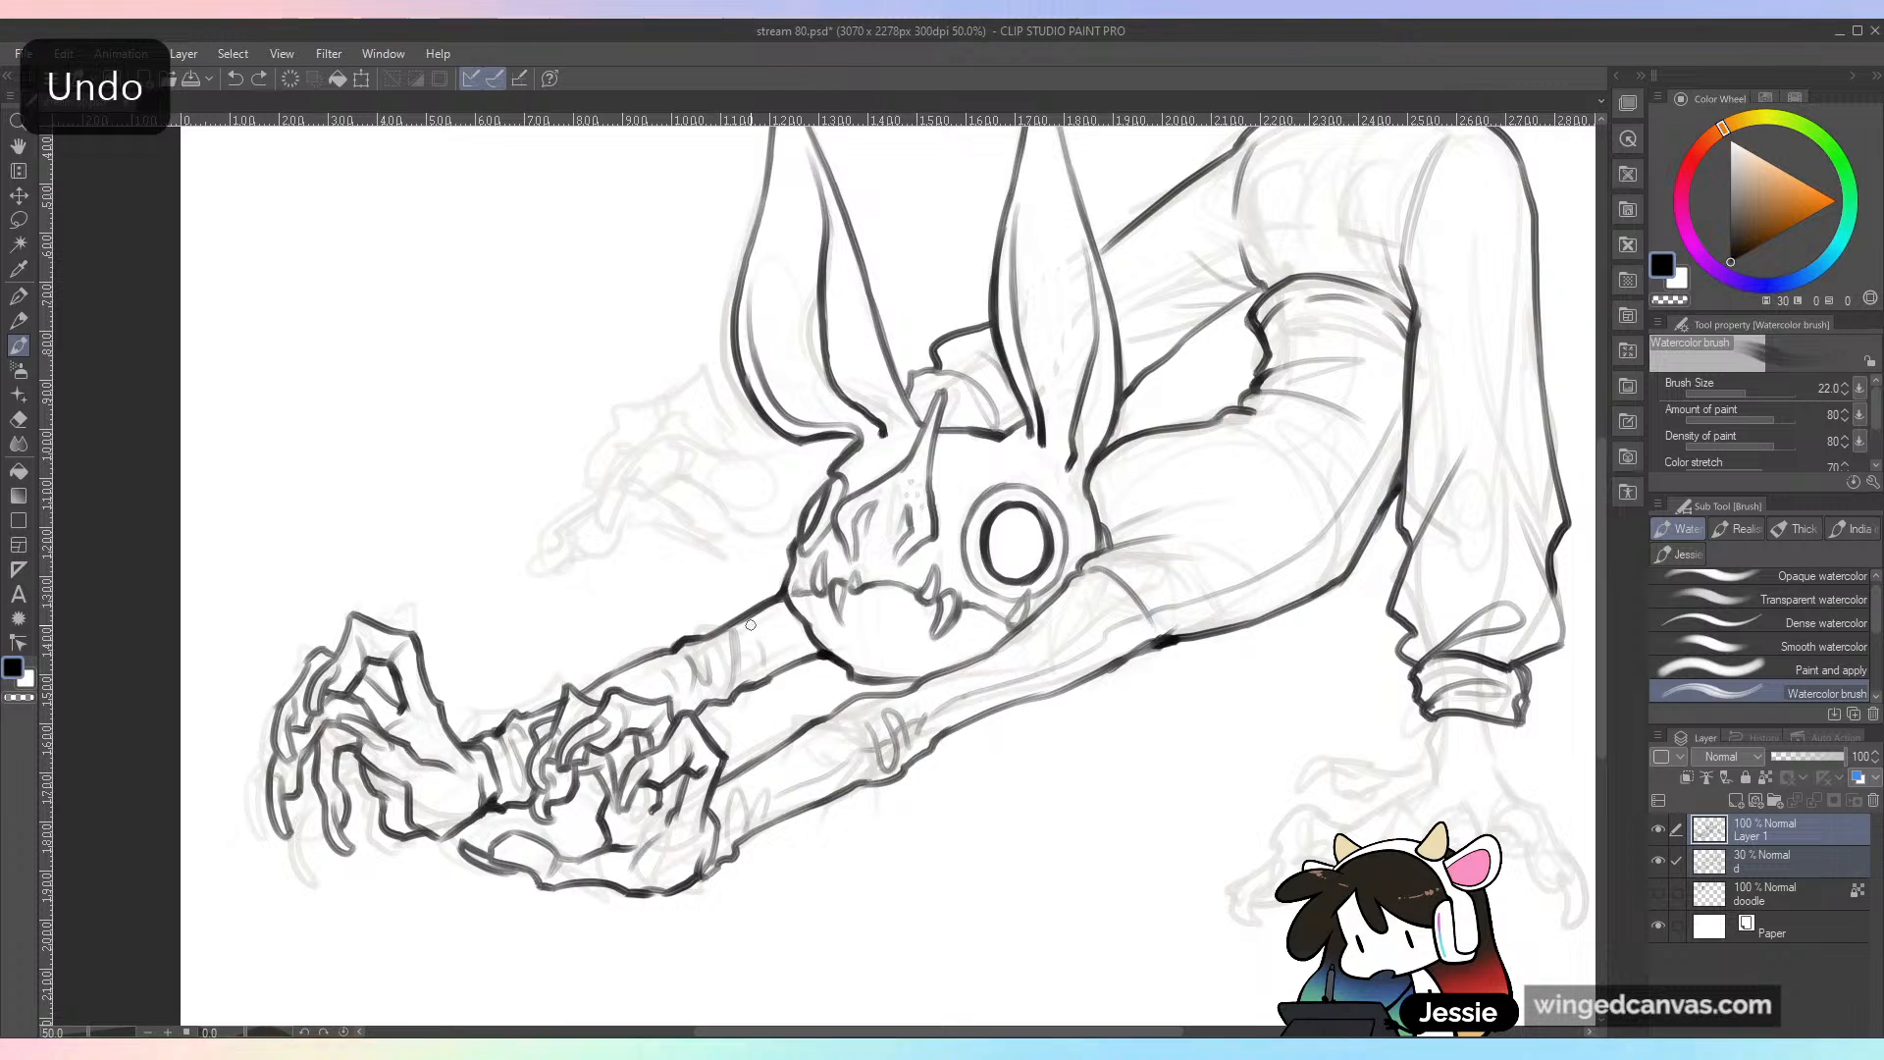
Step: Ink the short curled toe of the far foot and the foot's lower edge running back to the head
{"action": "mouse_move", "coordinate": [642, 482]}
{"action": "left_mouse_down"}
{"action": "mouse_move", "coordinate": [687, 453]}
{"action": "mouse_move", "coordinate": [765, 491]}
{"action": "left_mouse_up"}
{"action": "mouse_move", "coordinate": [632, 495]}
{"action": "left_mouse_down"}
{"action": "mouse_move", "coordinate": [676, 479]}
{"action": "mouse_move", "coordinate": [681, 504]}
{"action": "mouse_move", "coordinate": [696, 474]}
{"action": "mouse_move", "coordinate": [719, 531]}
{"action": "left_mouse_up"}
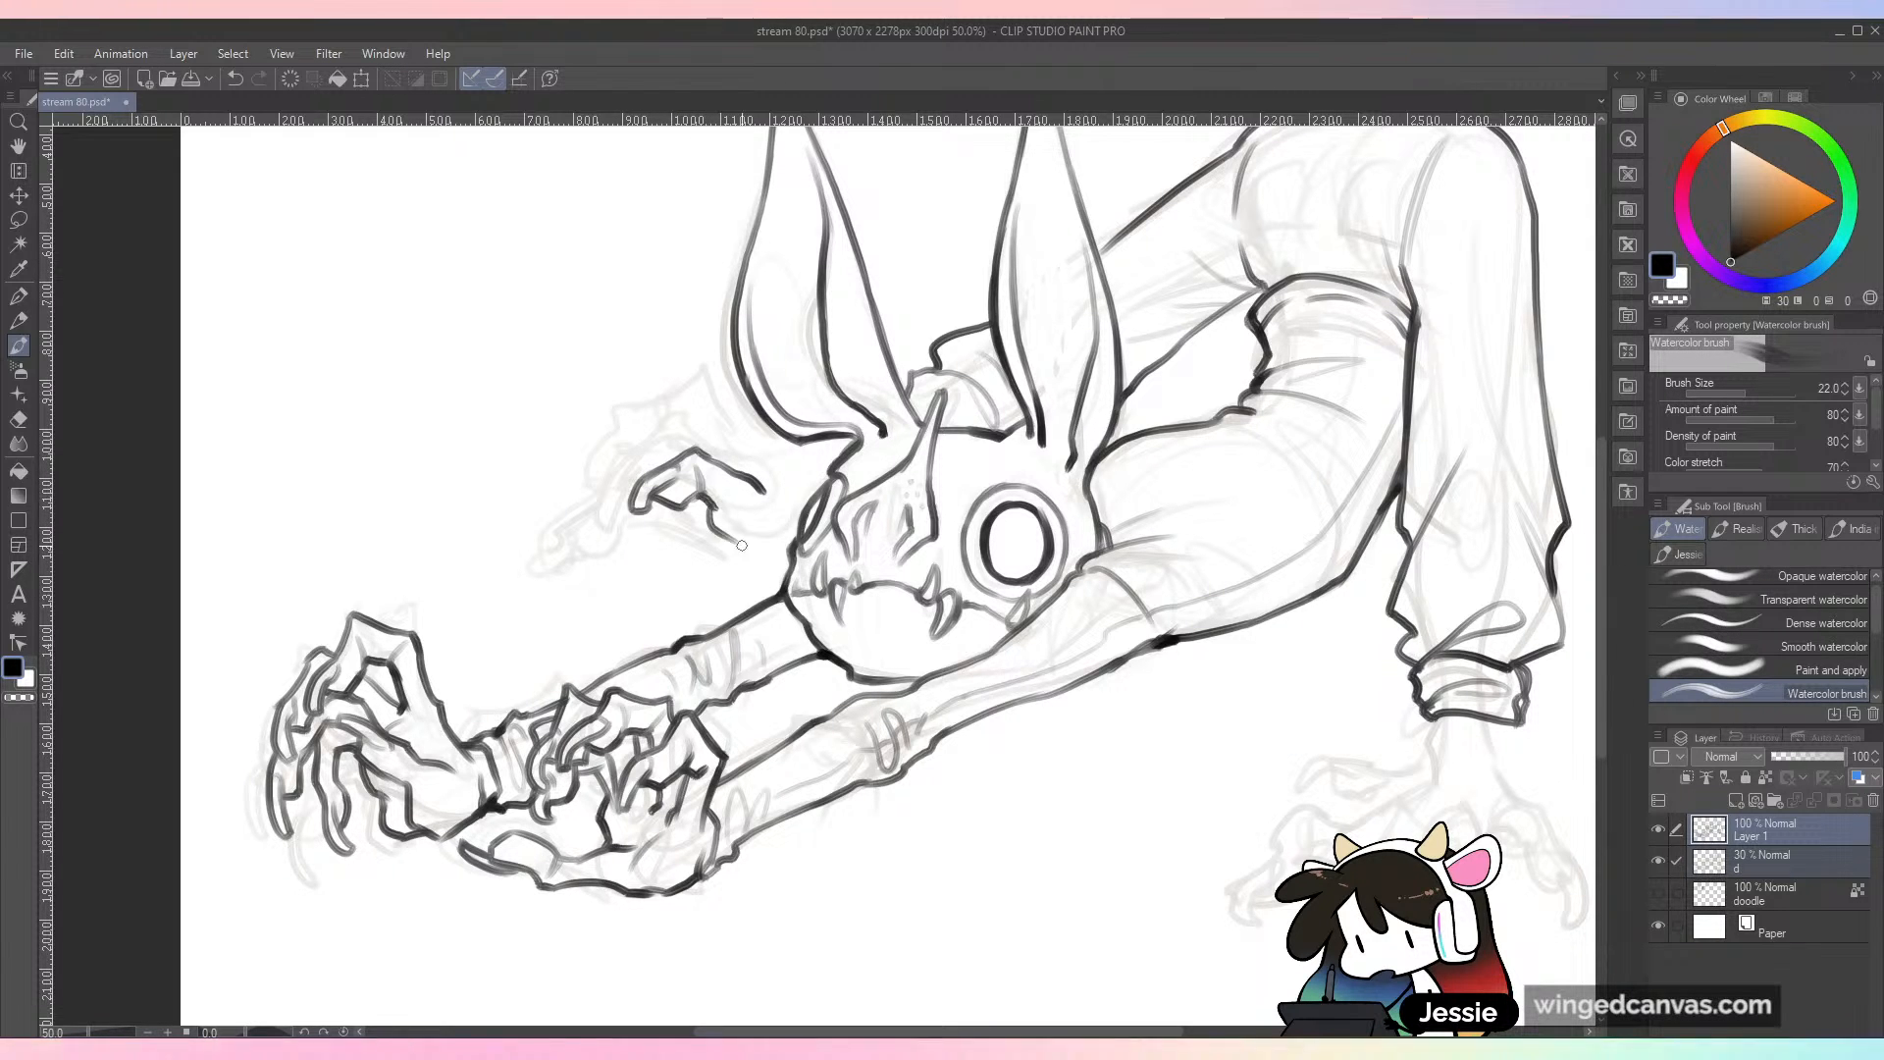
{"action": "left_click_drag", "start_coordinate": [766, 546], "coordinate": [799, 523]}
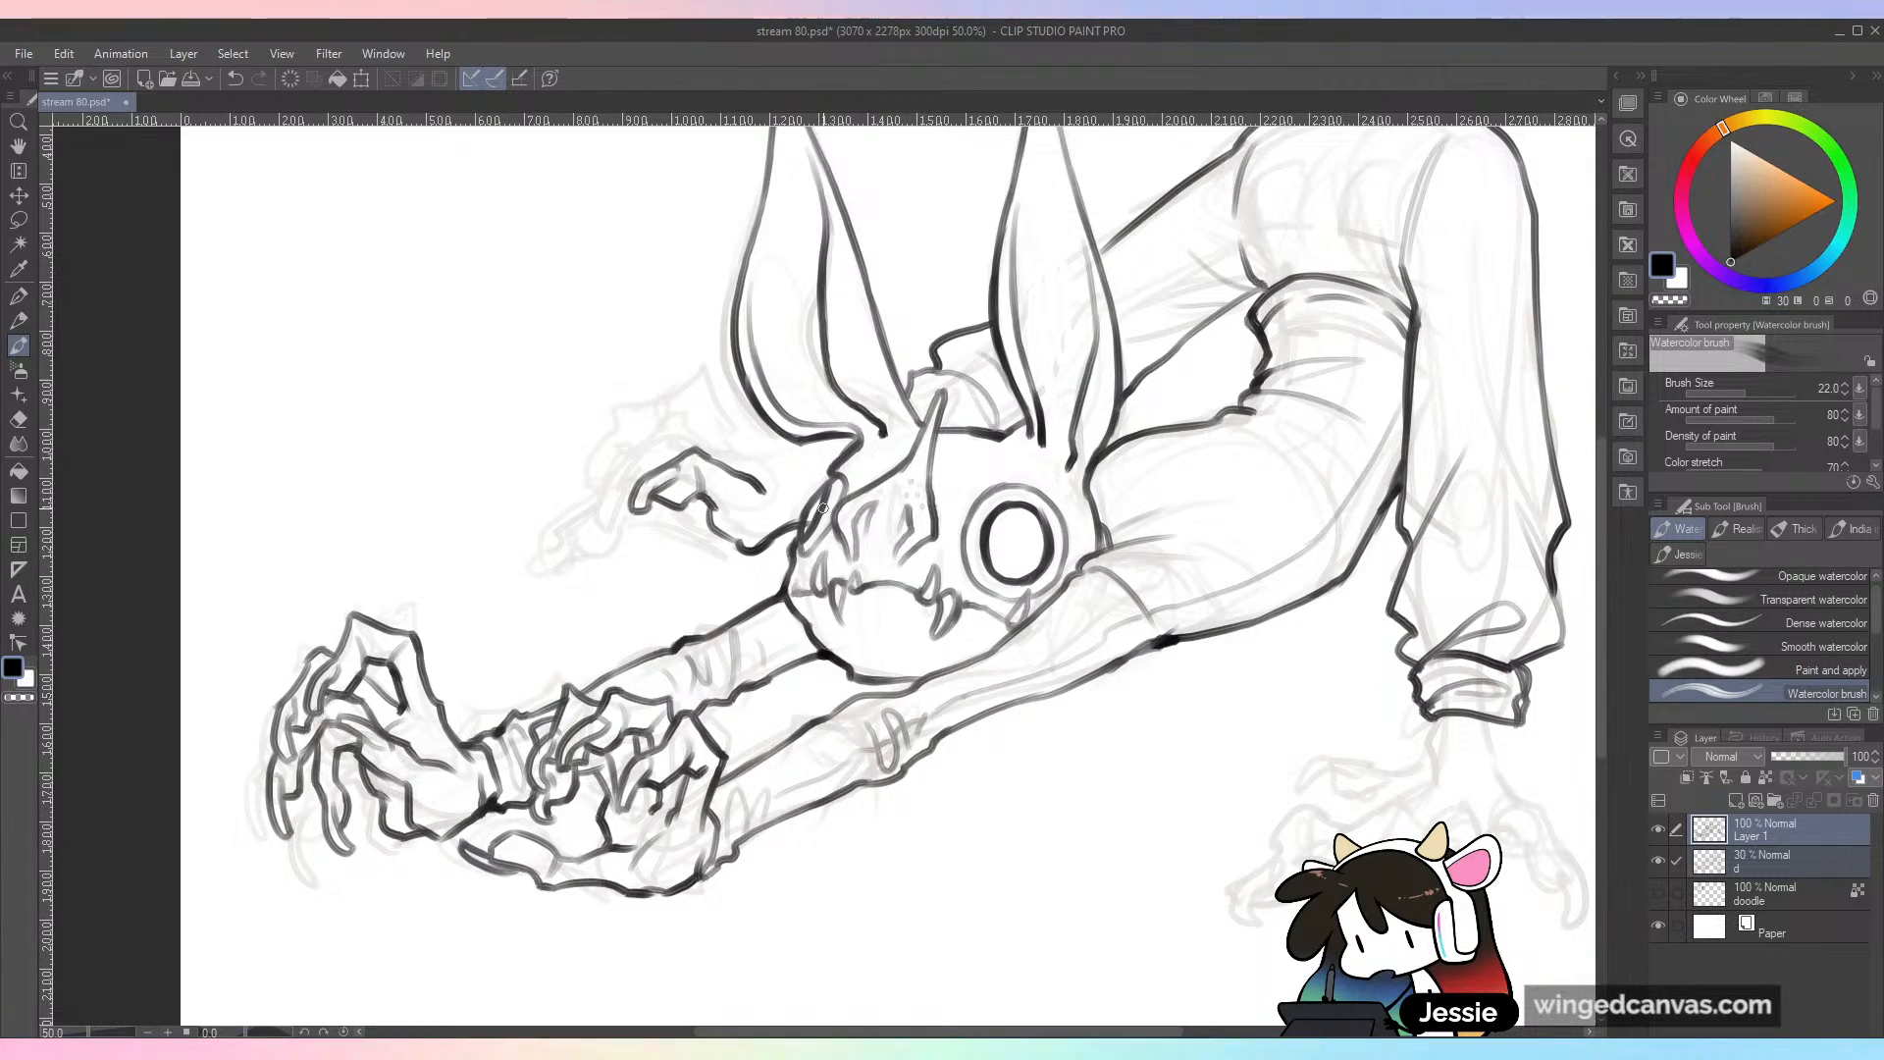
{"action": "key", "text": "ctrl+z"}
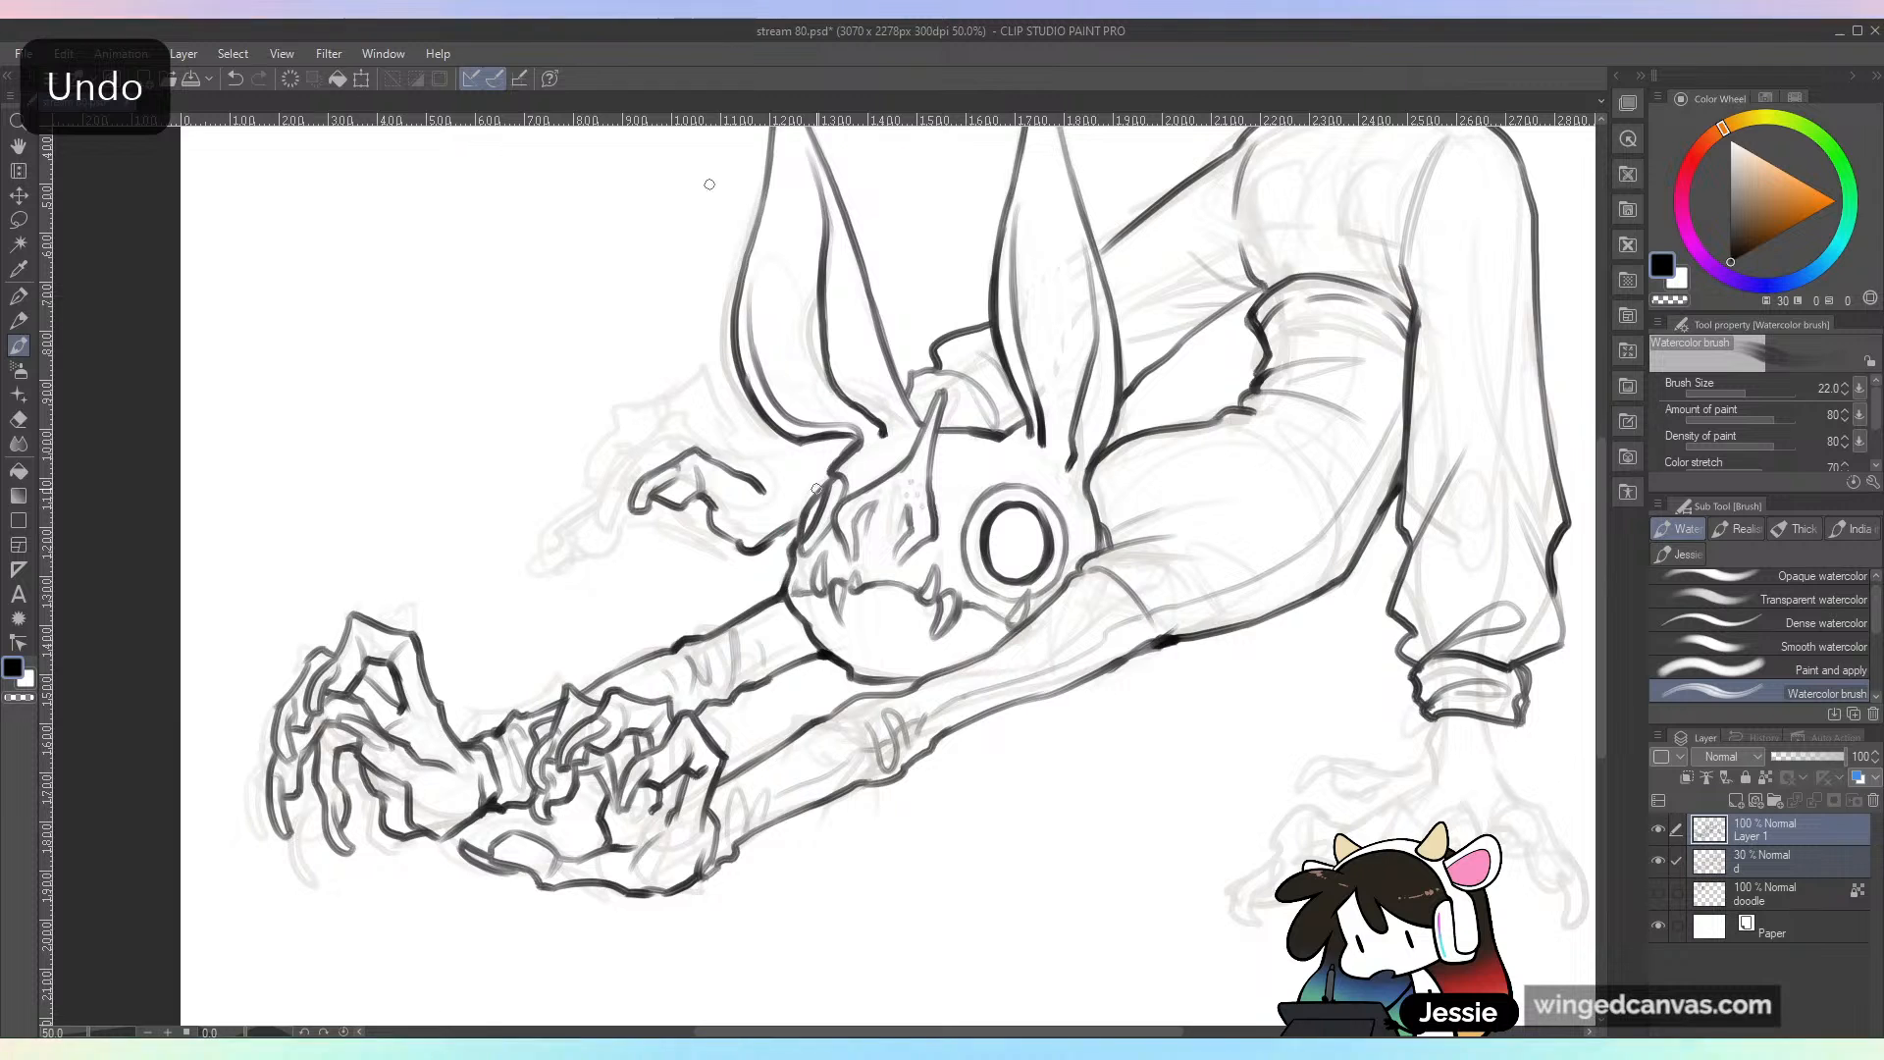
Step: Ink the raised upper toe of the far foot and the foot's upper edge beneath the ear, redoing unsatisfactory strokes
{"action": "left_click_drag", "start_coordinate": [733, 432], "coordinate": [707, 338]}
{"action": "key", "text": "ctrl+z"}
{"action": "key", "text": "ctrl+z"}
{"action": "mouse_move", "coordinate": [732, 439]}
{"action": "left_mouse_down"}
{"action": "mouse_move", "coordinate": [702, 368]}
{"action": "mouse_move", "coordinate": [637, 366]}
{"action": "mouse_move", "coordinate": [703, 372]}
{"action": "mouse_move", "coordinate": [634, 339]}
{"action": "mouse_move", "coordinate": [587, 436]}
{"action": "mouse_move", "coordinate": [637, 399]}
{"action": "mouse_move", "coordinate": [636, 371]}
{"action": "mouse_move", "coordinate": [683, 378]}
{"action": "left_mouse_up"}
{"action": "key", "text": "ctrl+z"}
{"action": "key", "text": "ctrl+z"}
{"action": "key", "text": "ctrl+z"}
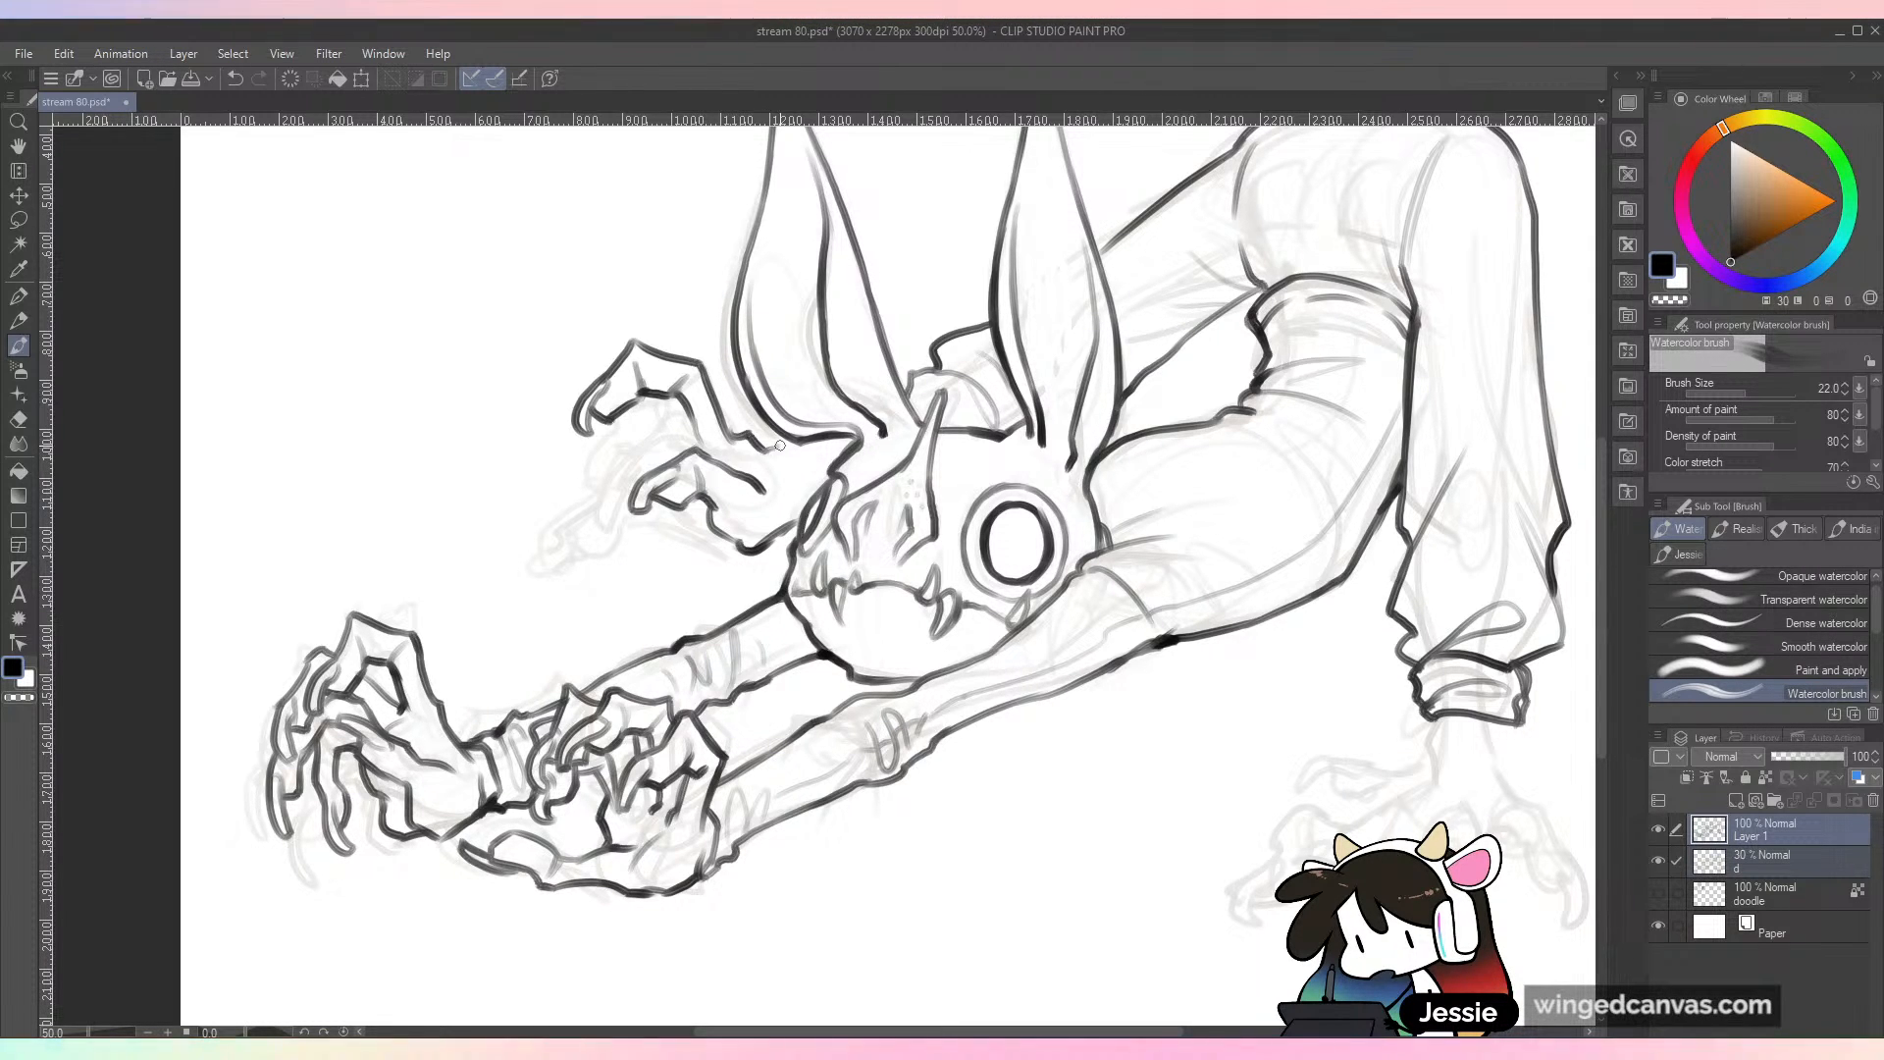
{"action": "key", "text": "ctrl+z"}
{"action": "mouse_move", "coordinate": [768, 449]}
{"action": "left_mouse_down"}
{"action": "mouse_move", "coordinate": [800, 441]}
{"action": "mouse_move", "coordinate": [832, 471]}
{"action": "left_mouse_up"}
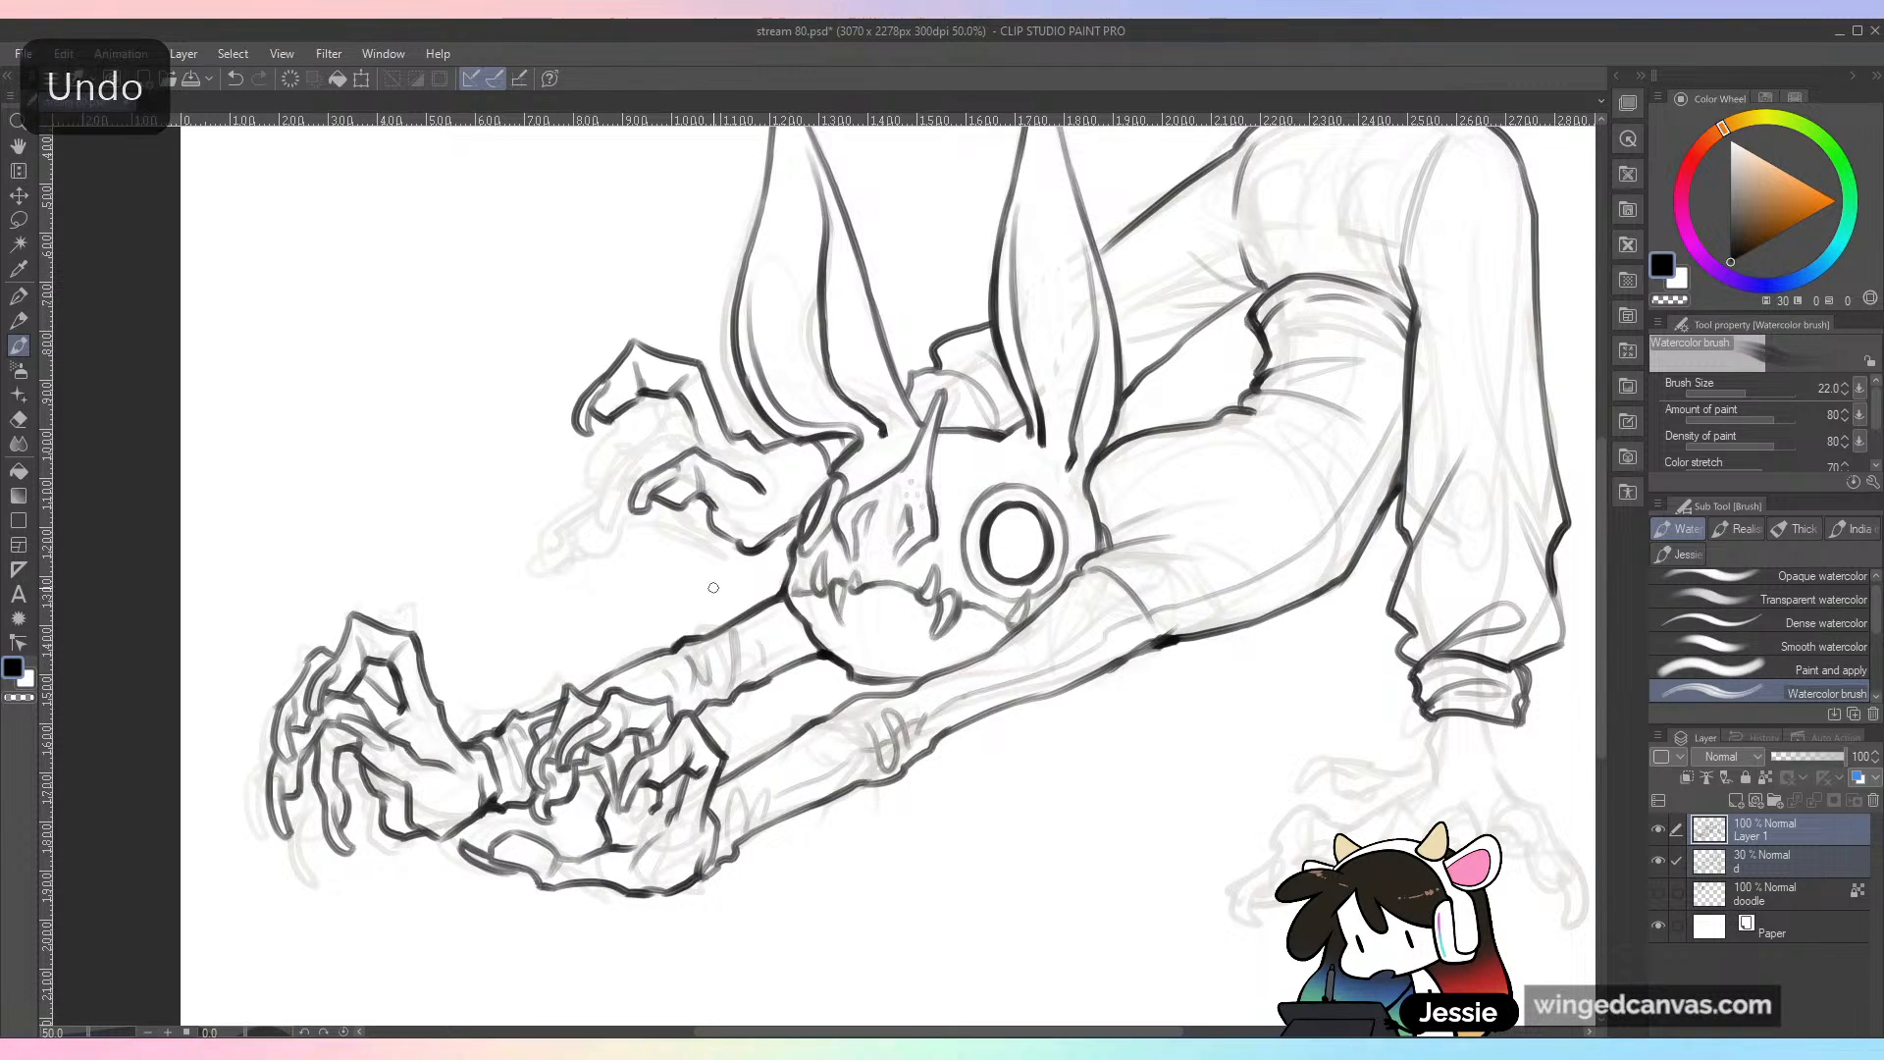
Step: Ink the long, low-reaching toes and claws of the far foot, then save the drawing
{"action": "left_click_drag", "start_coordinate": [788, 529], "coordinate": [722, 542]}
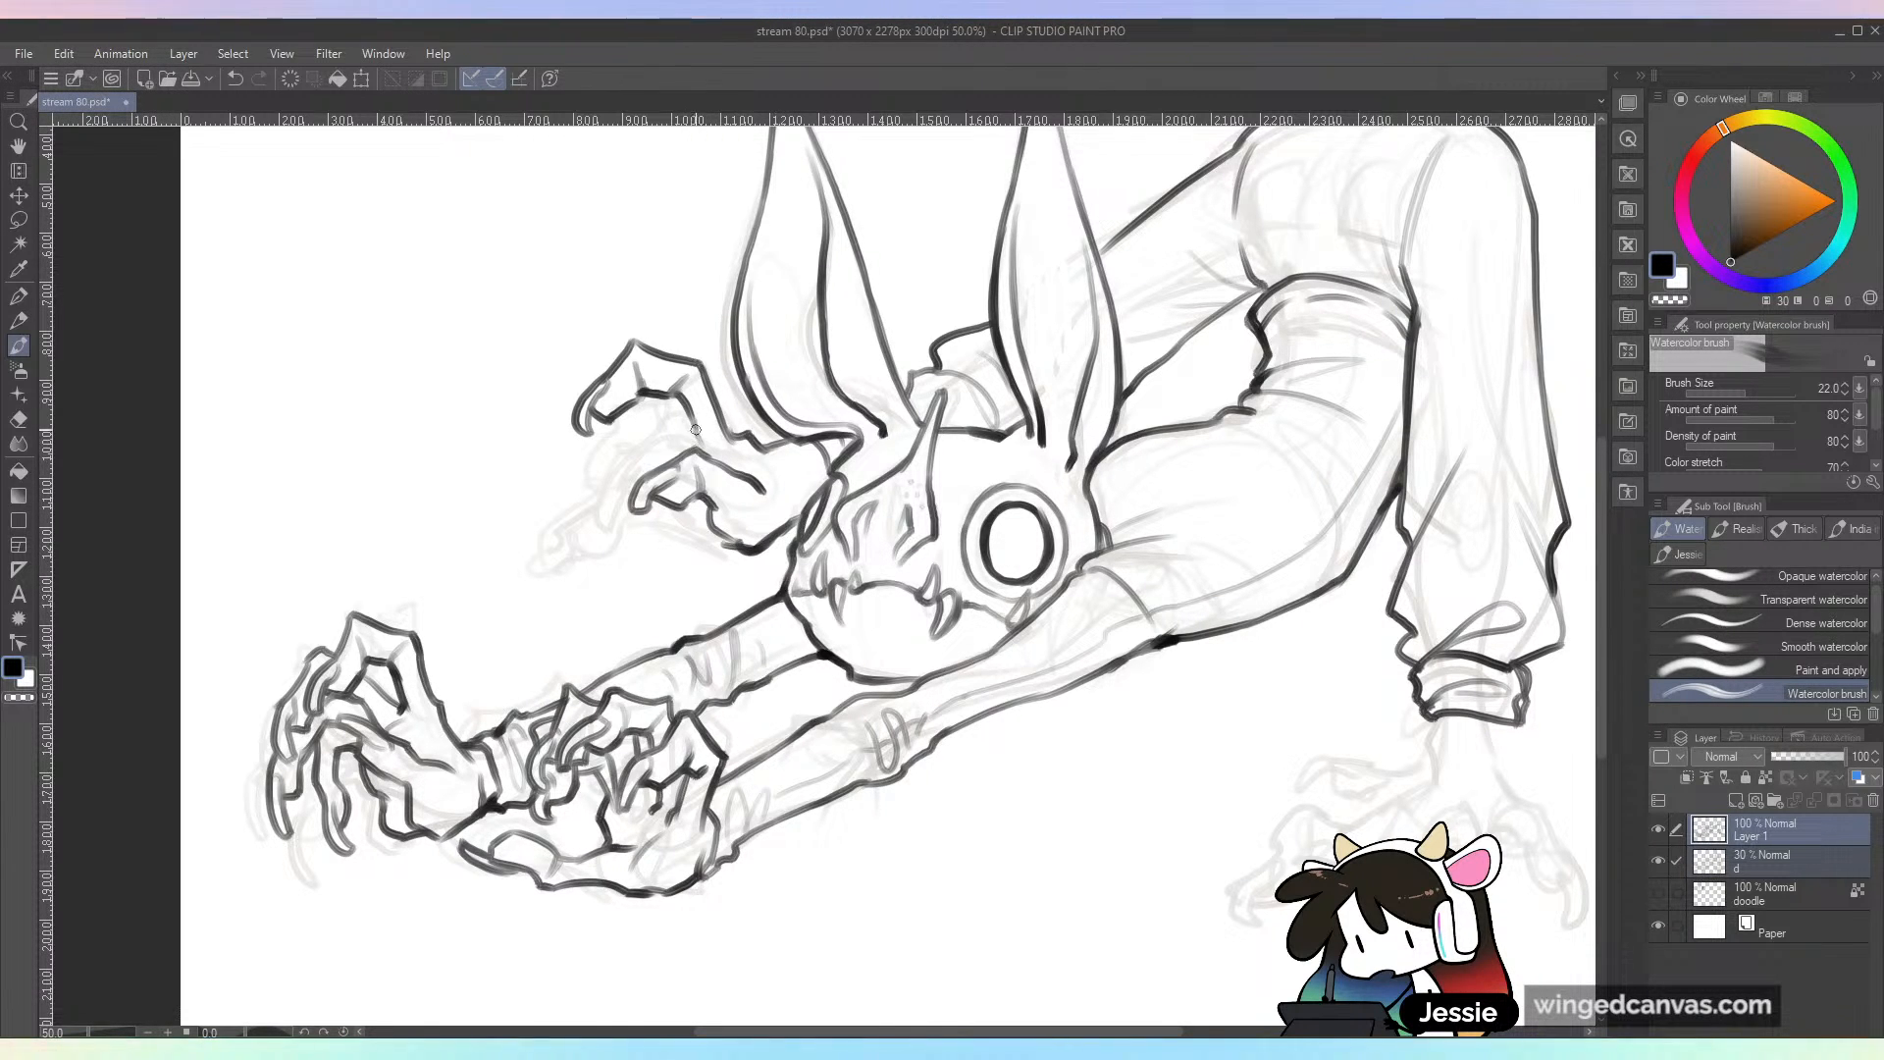
{"action": "mouse_move", "coordinate": [691, 441]}
{"action": "left_mouse_down"}
{"action": "mouse_move", "coordinate": [628, 438]}
{"action": "mouse_move", "coordinate": [539, 534]}
{"action": "mouse_move", "coordinate": [559, 549]}
{"action": "mouse_move", "coordinate": [644, 461]}
{"action": "mouse_move", "coordinate": [639, 477]}
{"action": "left_mouse_up"}
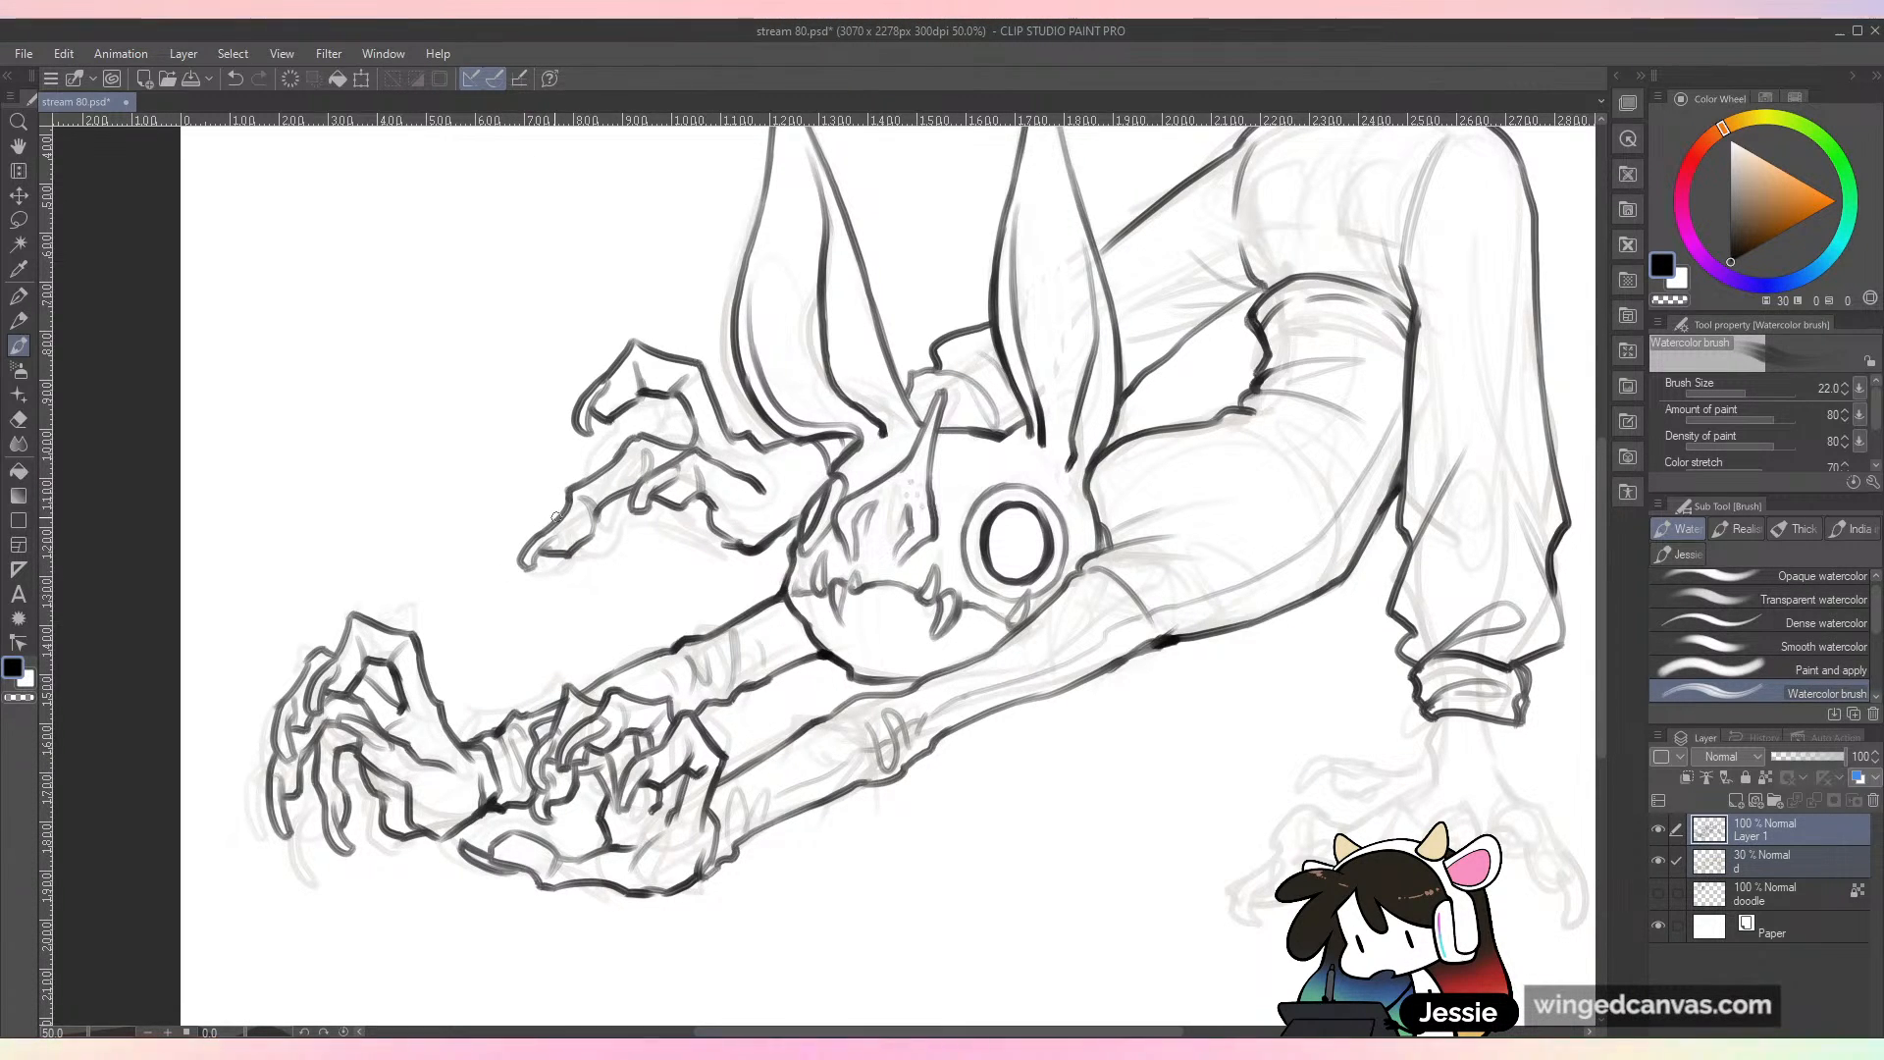
{"action": "left_click_drag", "start_coordinate": [533, 525], "coordinate": [501, 564]}
{"action": "mouse_move", "coordinate": [502, 564]}
{"action": "left_mouse_down"}
{"action": "mouse_move", "coordinate": [533, 534]}
{"action": "mouse_move", "coordinate": [736, 503]}
{"action": "mouse_move", "coordinate": [725, 523]}
{"action": "mouse_move", "coordinate": [686, 514]}
{"action": "mouse_move", "coordinate": [587, 544]}
{"action": "left_mouse_up"}
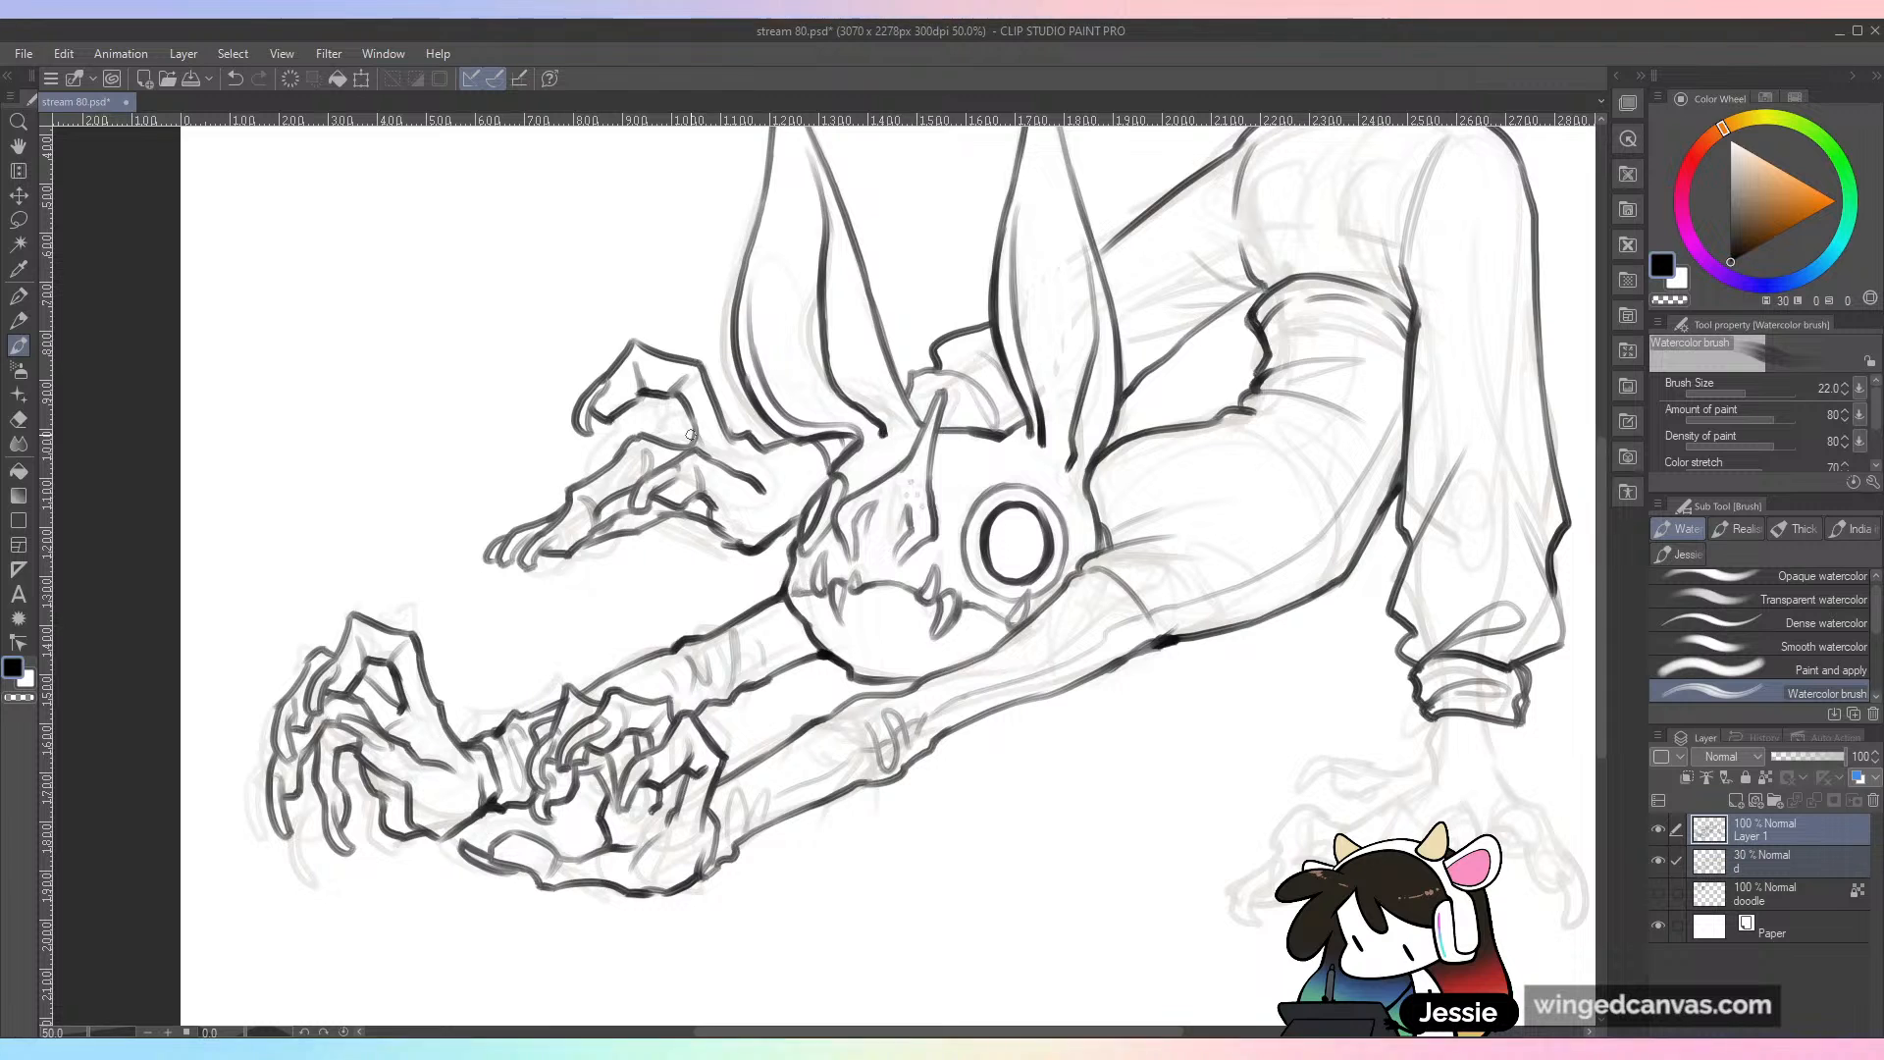
{"action": "key", "text": "ctrl+s"}
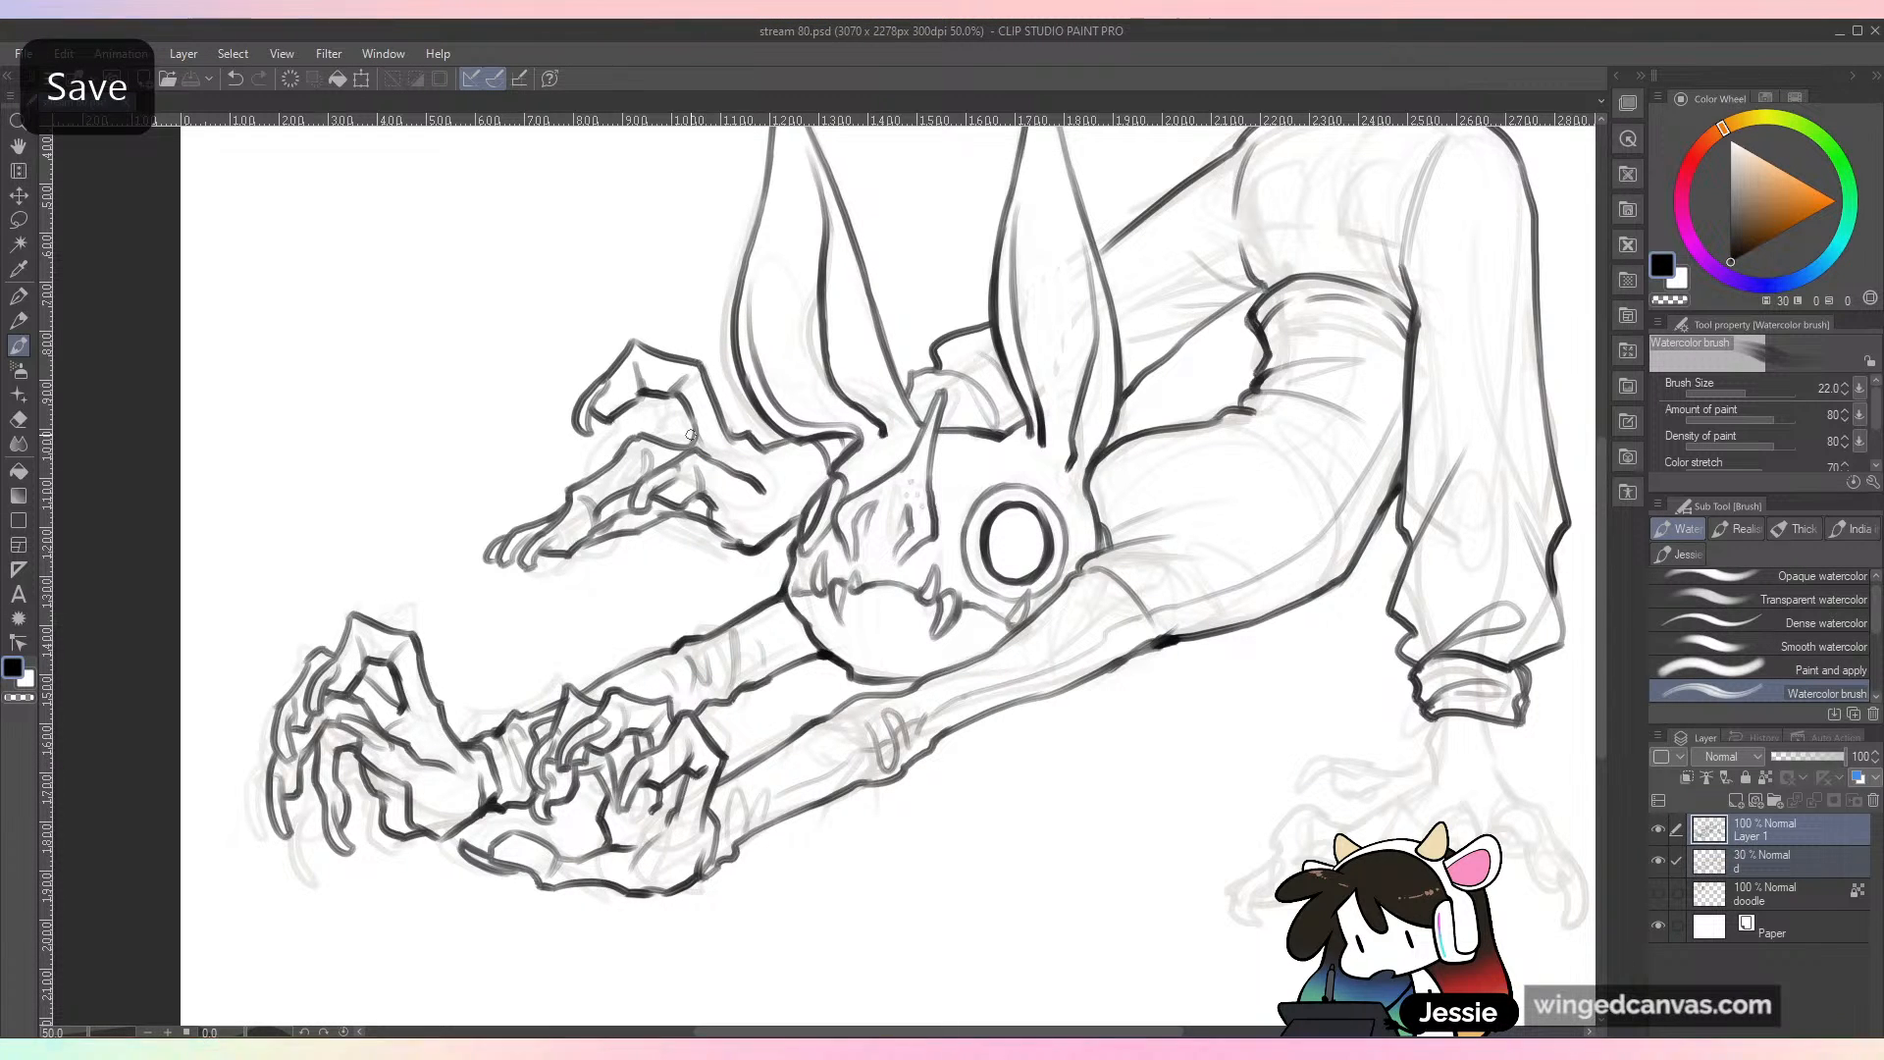
{"action": "mouse_move", "coordinate": [346, 284]}
{"action": "left_mouse_down"}
{"action": "mouse_move", "coordinate": [393, 339]}
{"action": "mouse_move", "coordinate": [416, 304]}
{"action": "left_mouse_up"}
{"action": "mouse_move", "coordinate": [440, 332]}
{"action": "left_mouse_down"}
{"action": "mouse_move", "coordinate": [469, 287]}
{"action": "mouse_move", "coordinate": [561, 330]}
{"action": "left_mouse_up"}
{"action": "key", "text": "ctrl+z"}
{"action": "key", "text": "ctrl+z"}
{"action": "key", "text": "ctrl+z"}
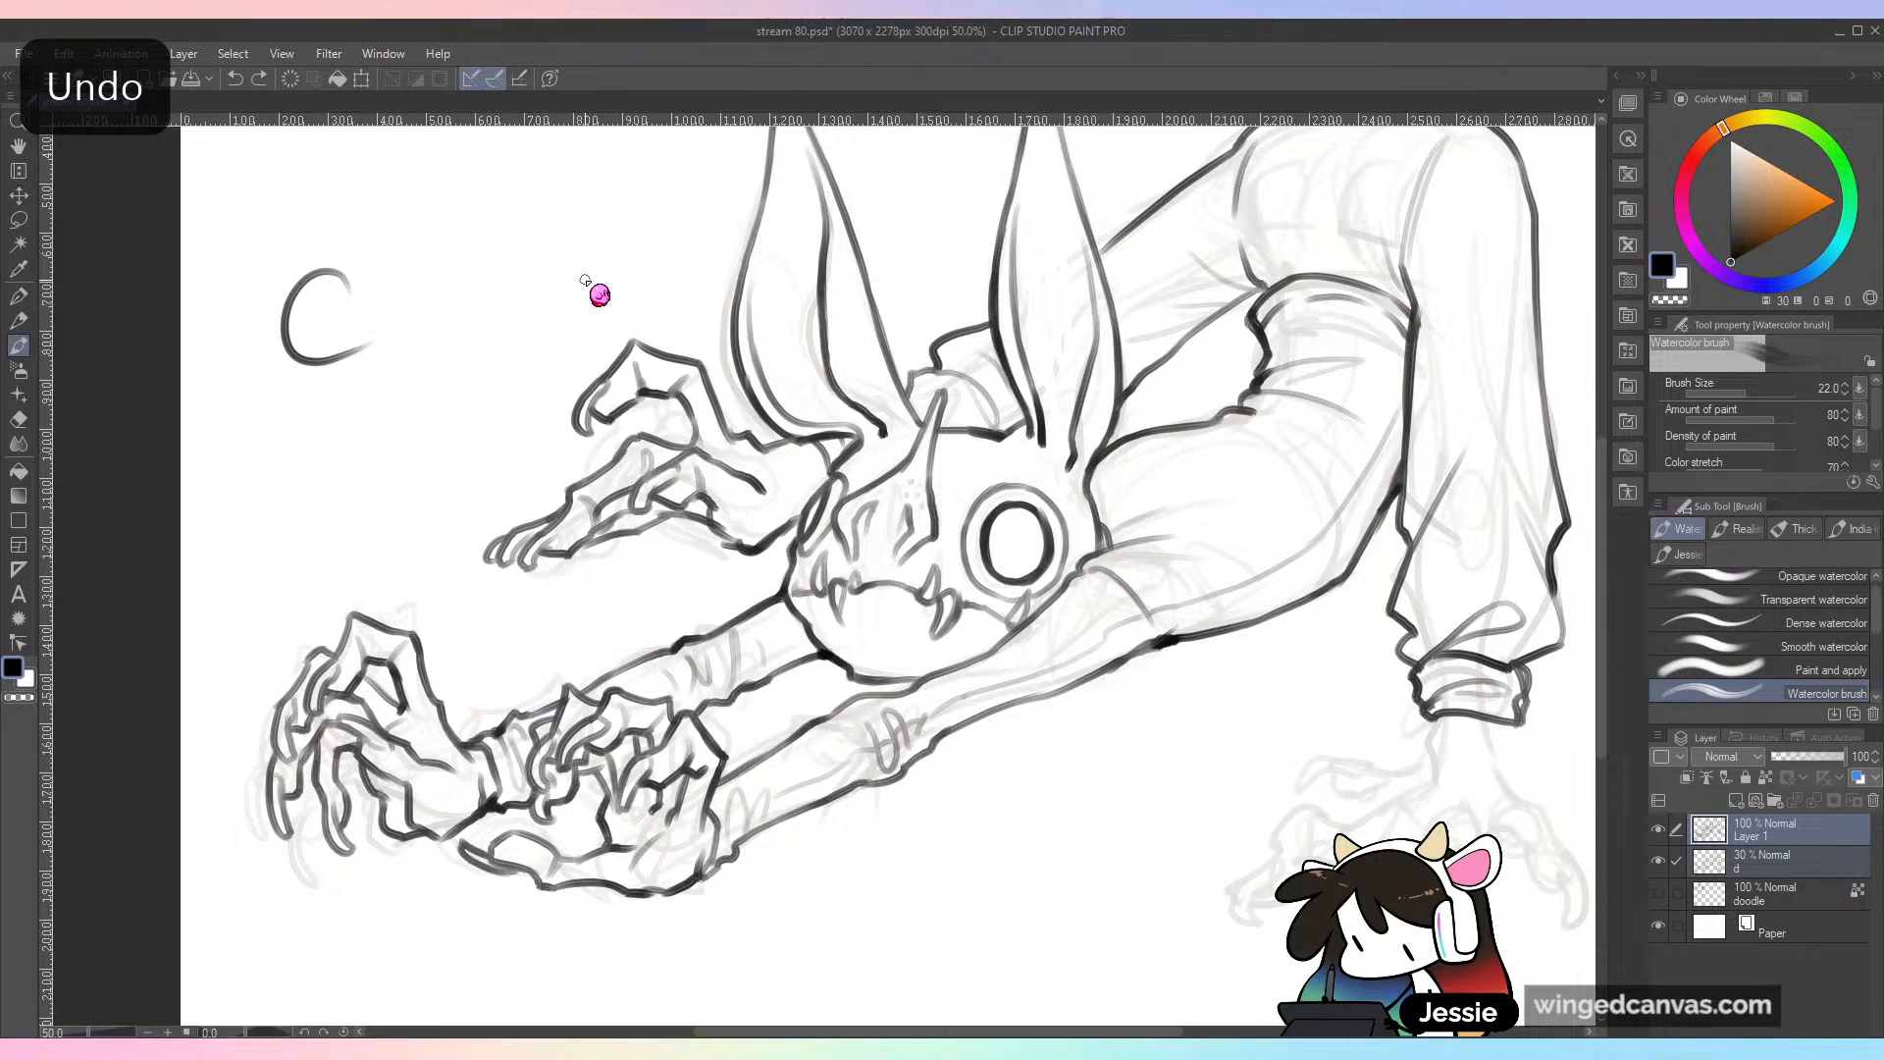
{"action": "key", "text": "ctrl+z"}
{"action": "left_click_drag", "start_coordinate": [316, 231], "coordinate": [343, 320]}
{"action": "left_click_drag", "start_coordinate": [363, 267], "coordinate": [420, 270]}
{"action": "left_click_drag", "start_coordinate": [426, 296], "coordinate": [452, 267]}
{"action": "left_click_drag", "start_coordinate": [293, 374], "coordinate": [341, 430]}
{"action": "mouse_move", "coordinate": [333, 339]}
{"action": "left_mouse_down"}
{"action": "mouse_move", "coordinate": [370, 431]}
{"action": "mouse_move", "coordinate": [404, 424]}
{"action": "left_mouse_up"}
{"action": "mouse_move", "coordinate": [432, 372]}
{"action": "left_mouse_down"}
{"action": "mouse_move", "coordinate": [458, 397]}
{"action": "mouse_move", "coordinate": [535, 371]}
{"action": "left_mouse_up"}
{"action": "left_click_drag", "start_coordinate": [1178, 956], "coordinate": [1094, 741]}
{"action": "key", "text": "ctrl+z"}
{"action": "key", "text": "ctrl+z"}
{"action": "key", "text": "ctrl+z"}
{"action": "key", "text": "ctrl+z"}
{"action": "key", "text": "ctrl+z"}
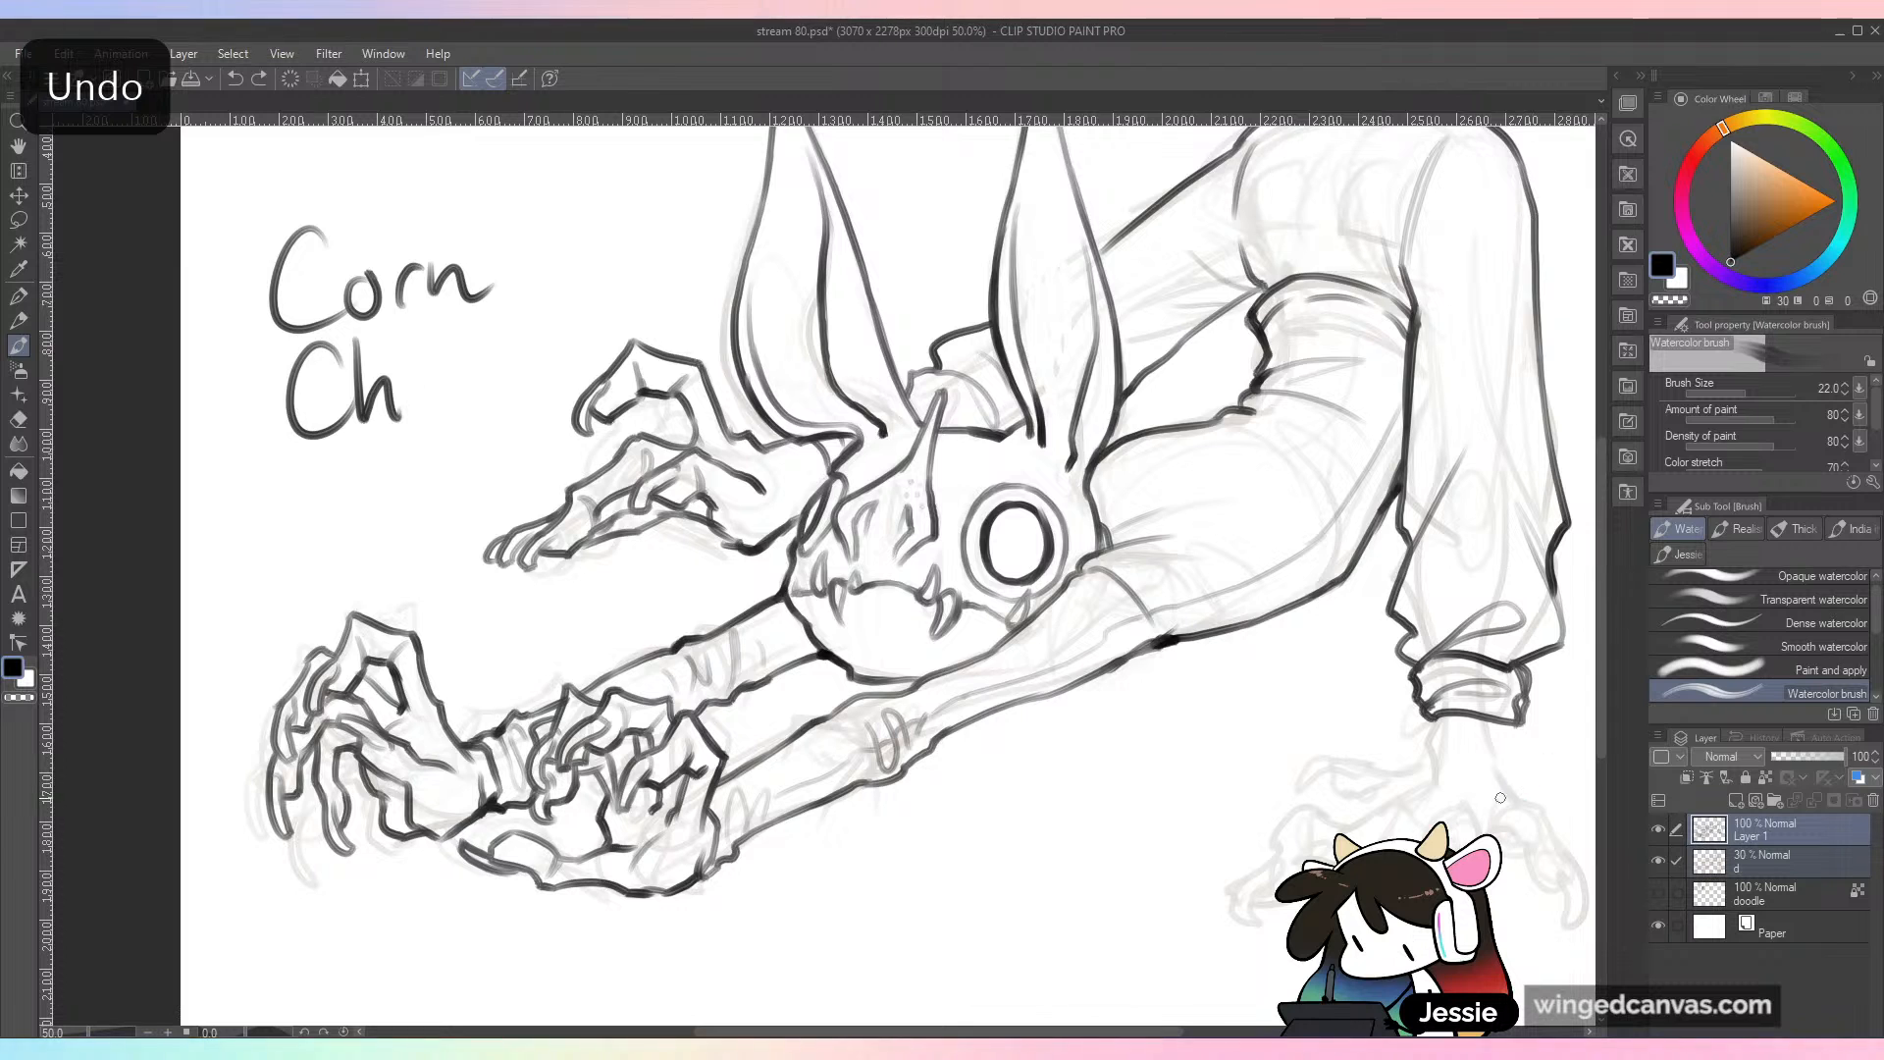
{"action": "key", "text": "ctrl+z"}
{"action": "key", "text": "ctrl+z"}
{"action": "key", "text": "ctrl+z"}
{"action": "key", "text": "ctrl+z"}
{"action": "key", "text": "ctrl+z"}
{"action": "key", "text": "ctrl+z"}
{"action": "left_click_drag", "start_coordinate": [329, 240], "coordinate": [253, 329]}
{"action": "left_click_drag", "start_coordinate": [375, 285], "coordinate": [432, 314]}
{"action": "left_click_drag", "start_coordinate": [447, 224], "coordinate": [456, 300]}
{"action": "mouse_move", "coordinate": [420, 272]}
{"action": "left_mouse_down"}
{"action": "mouse_move", "coordinate": [491, 260]}
{"action": "mouse_move", "coordinate": [486, 299]}
{"action": "left_mouse_up"}
{"action": "mouse_move", "coordinate": [510, 225]}
{"action": "left_mouse_down"}
{"action": "mouse_move", "coordinate": [543, 267]}
{"action": "mouse_move", "coordinate": [579, 270]}
{"action": "left_mouse_up"}
{"action": "key", "text": "ctrl+z"}
{"action": "key", "text": "ctrl+z"}
{"action": "key", "text": "ctrl+z"}
{"action": "key", "text": "ctrl+z"}
{"action": "key", "text": "ctrl+z"}
{"action": "key", "text": "ctrl+z"}
{"action": "key", "text": "ctrl+z"}
{"action": "key", "text": "ctrl+z"}
Step: Save the drawing, then switch to the browser and look over Corn Chippe's character sheet on D&D Beyond
{"action": "key", "text": "ctrl+s"}
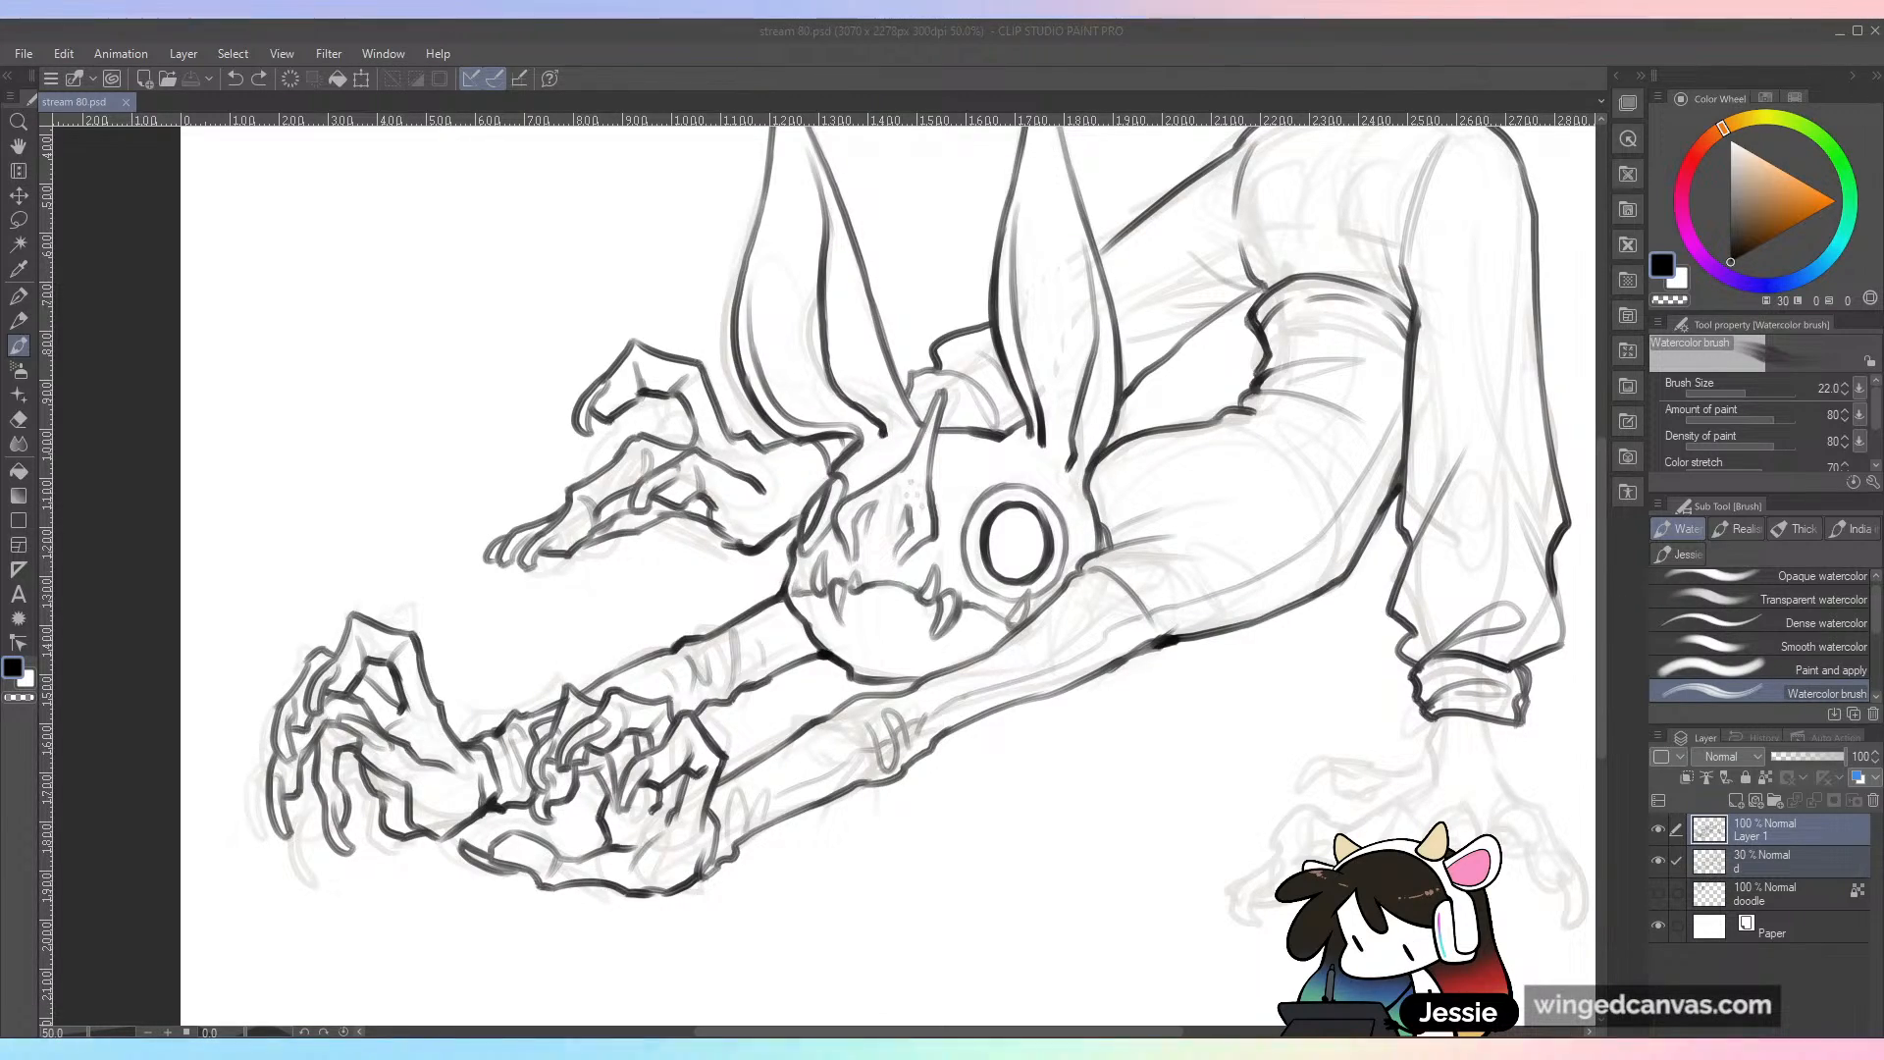
{"action": "left_click_drag", "start_coordinate": [0, 36], "coordinate": [589, 21]}
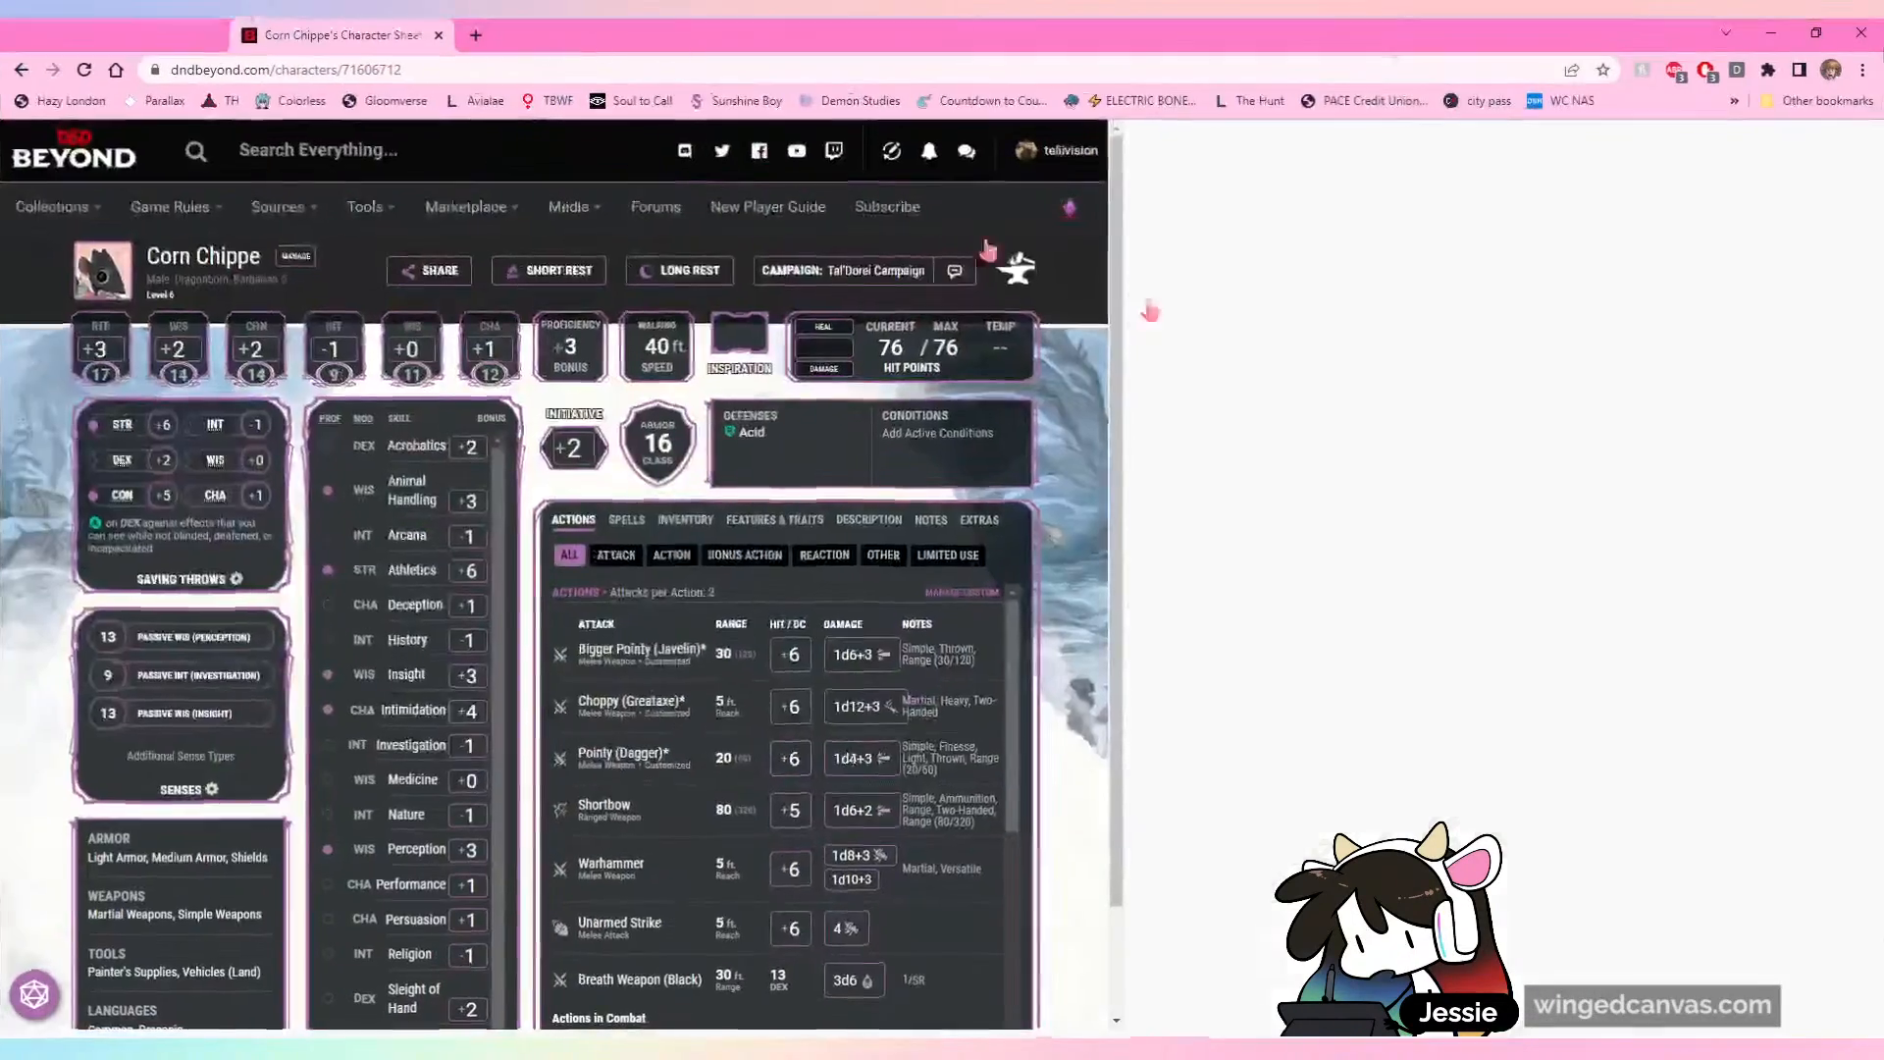
{"action": "scroll", "coordinate": [1760, 543], "scroll_direction": "down", "scroll_amount": 2}
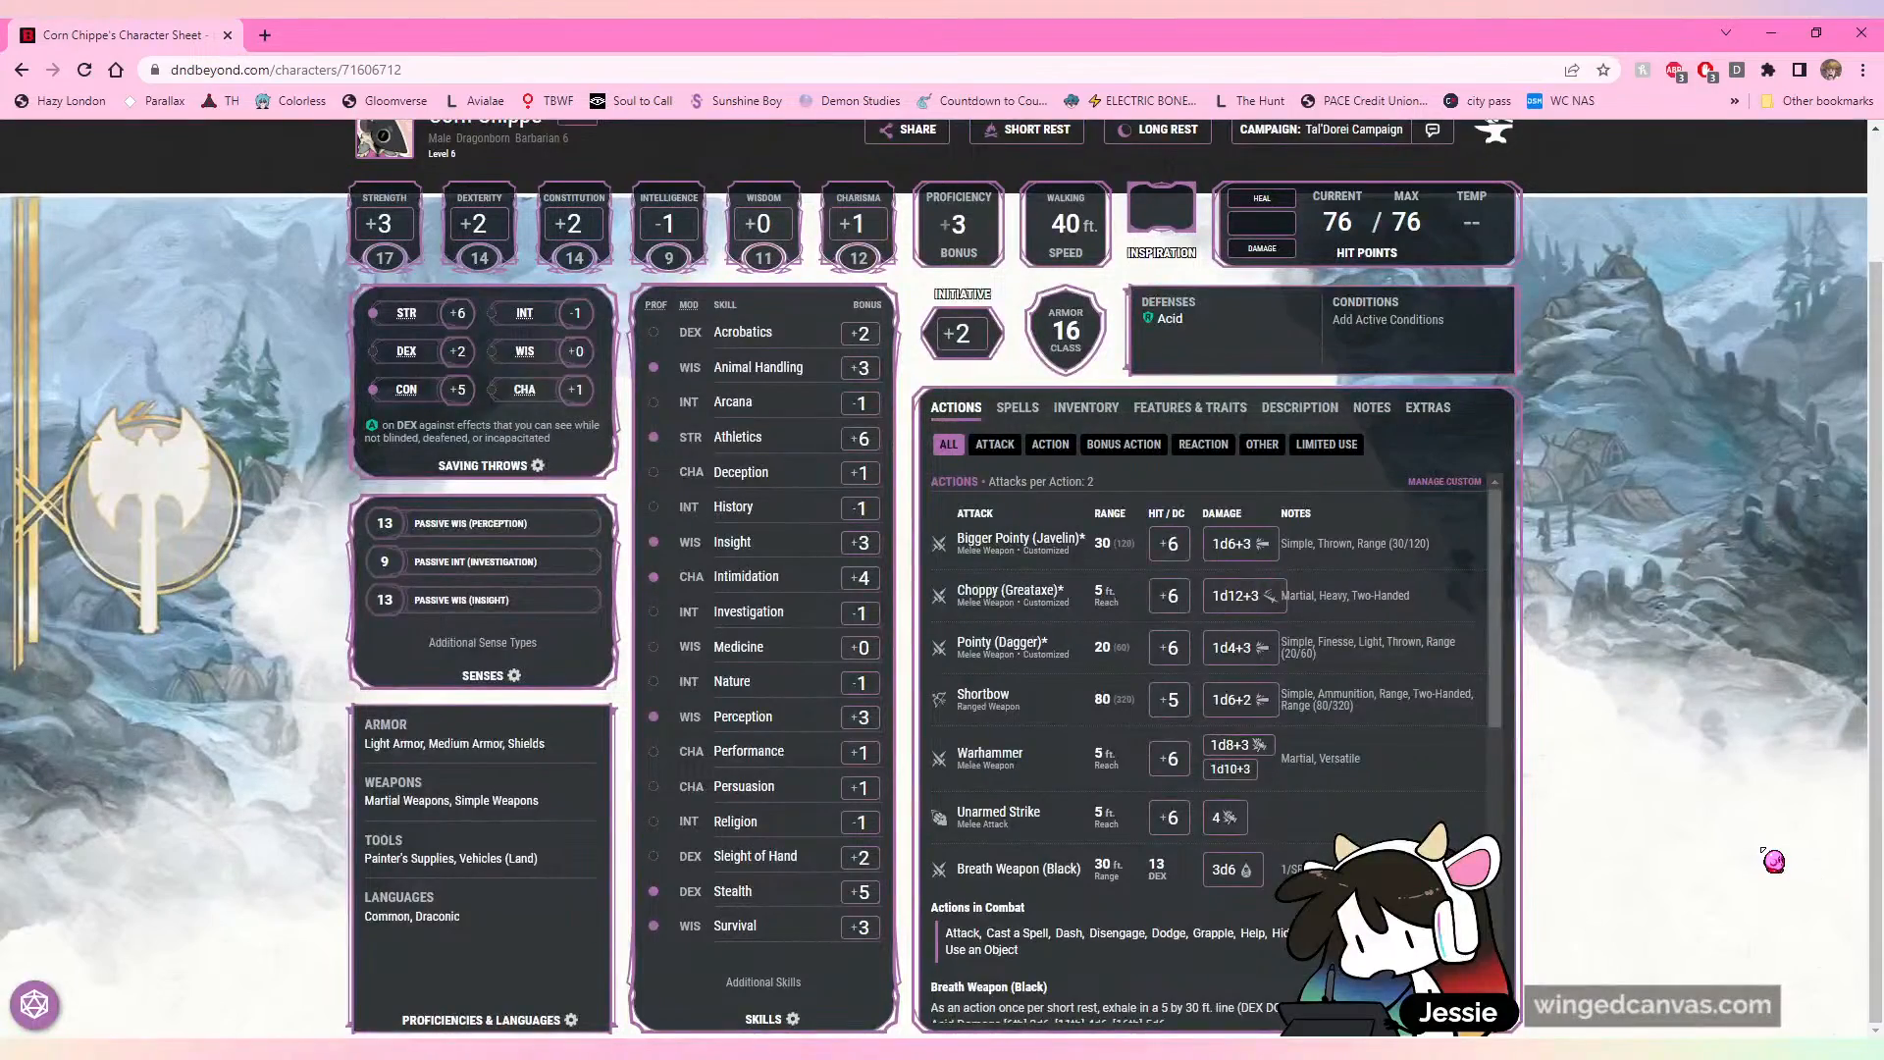
{"action": "scroll", "coordinate": [1763, 859], "scroll_direction": "up", "scroll_amount": 2}
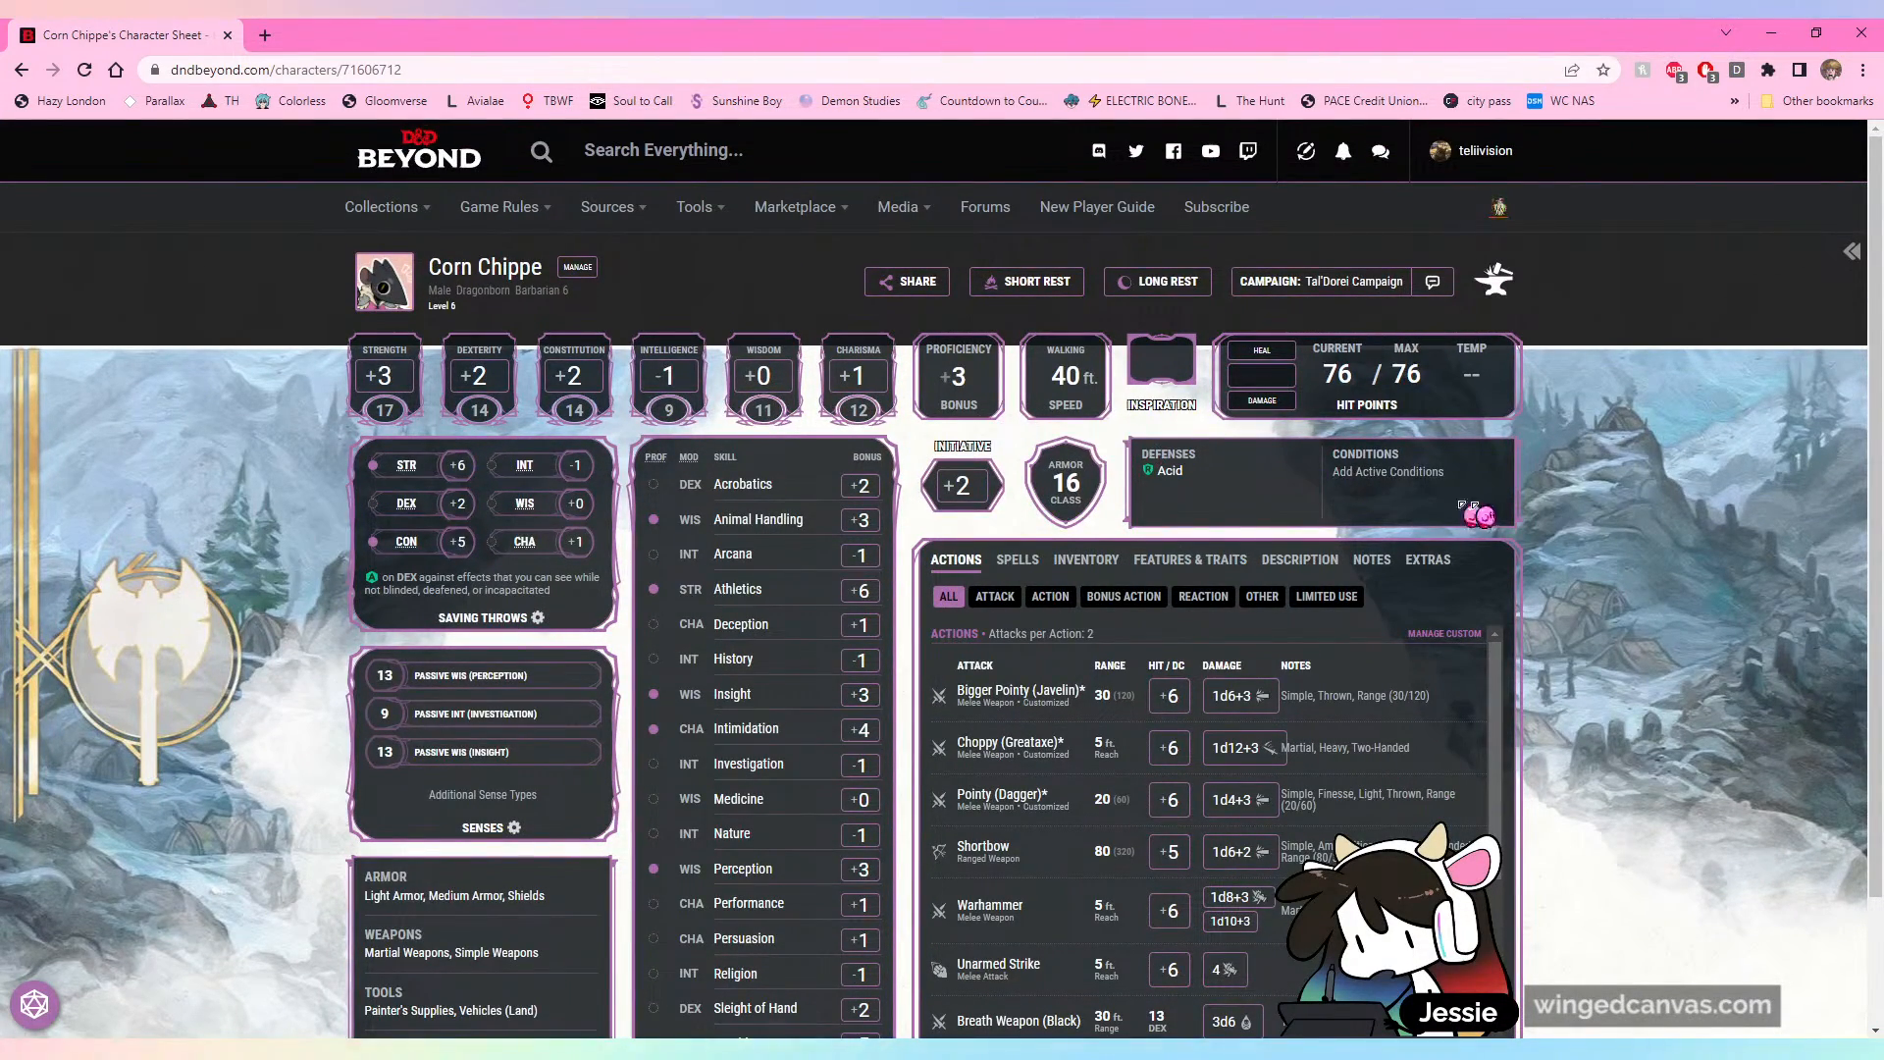
{"action": "scroll", "coordinate": [1756, 599], "scroll_direction": "down", "scroll_amount": 2}
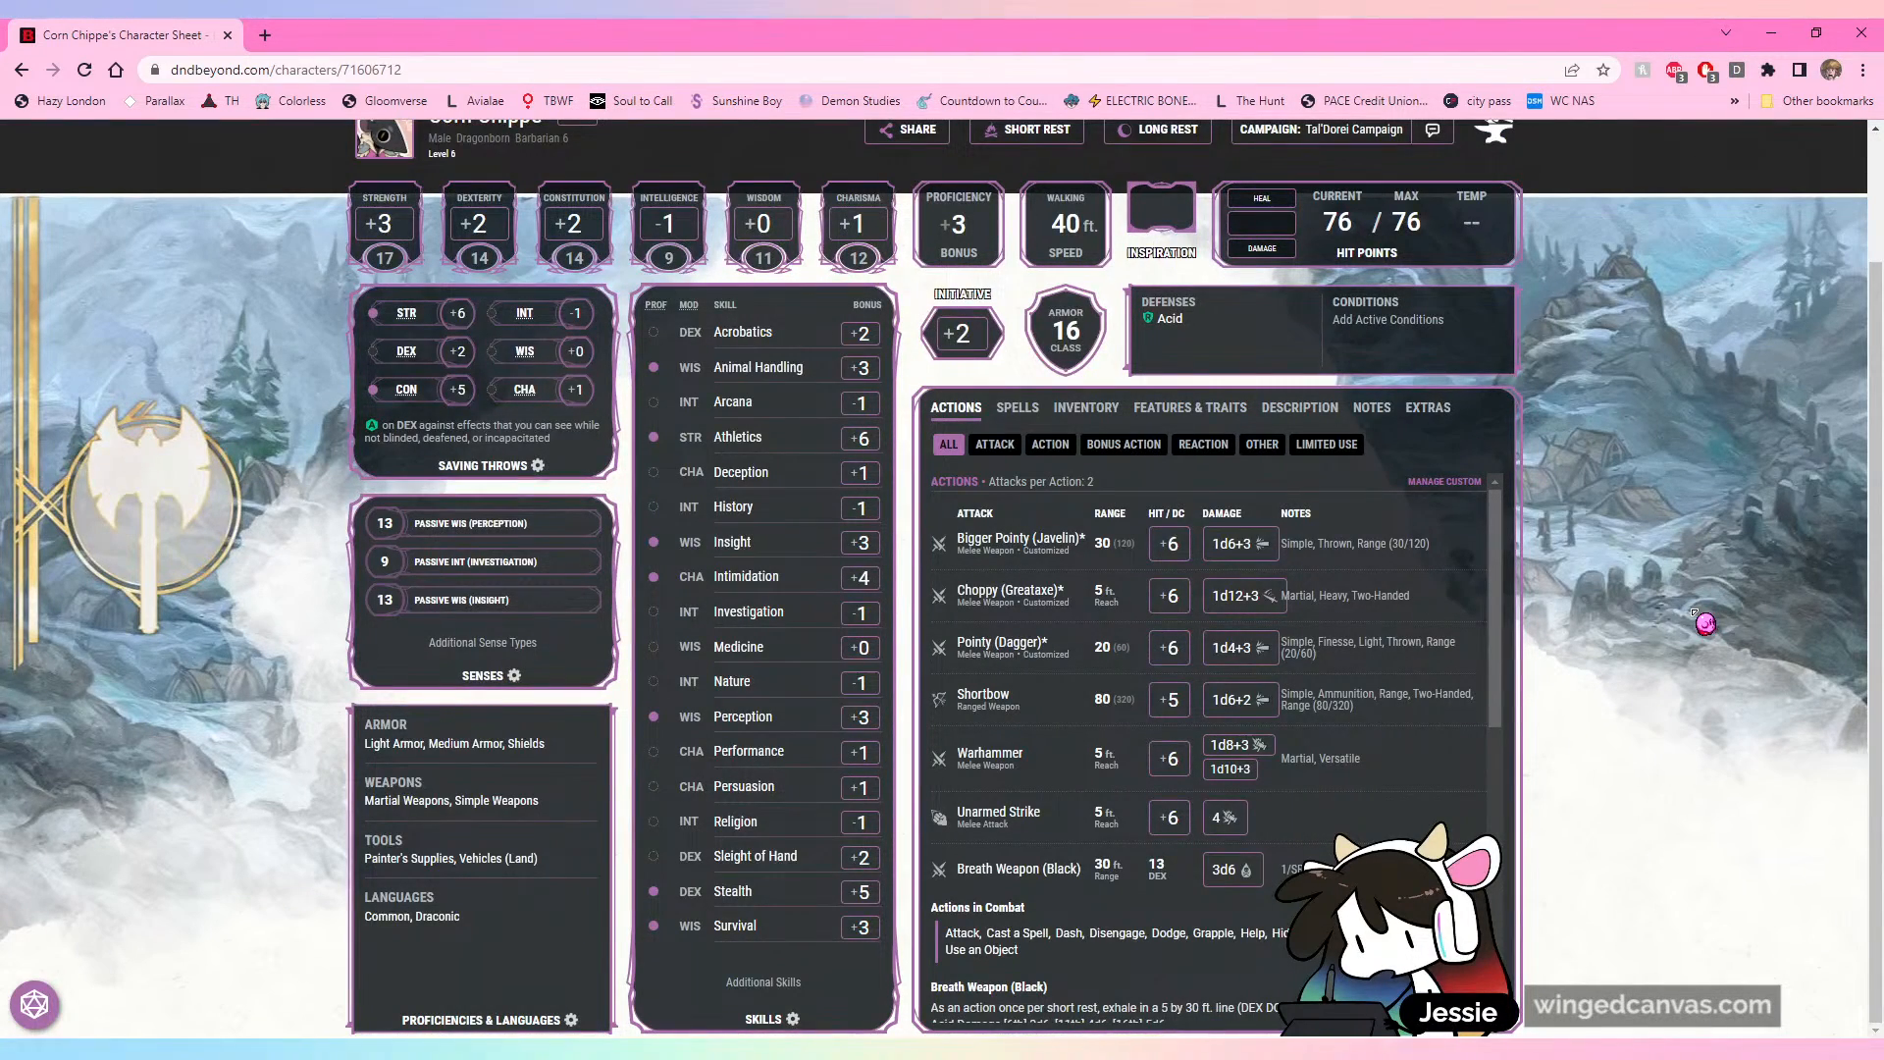
{"action": "scroll", "coordinate": [1688, 628], "scroll_direction": "up", "scroll_amount": 2}
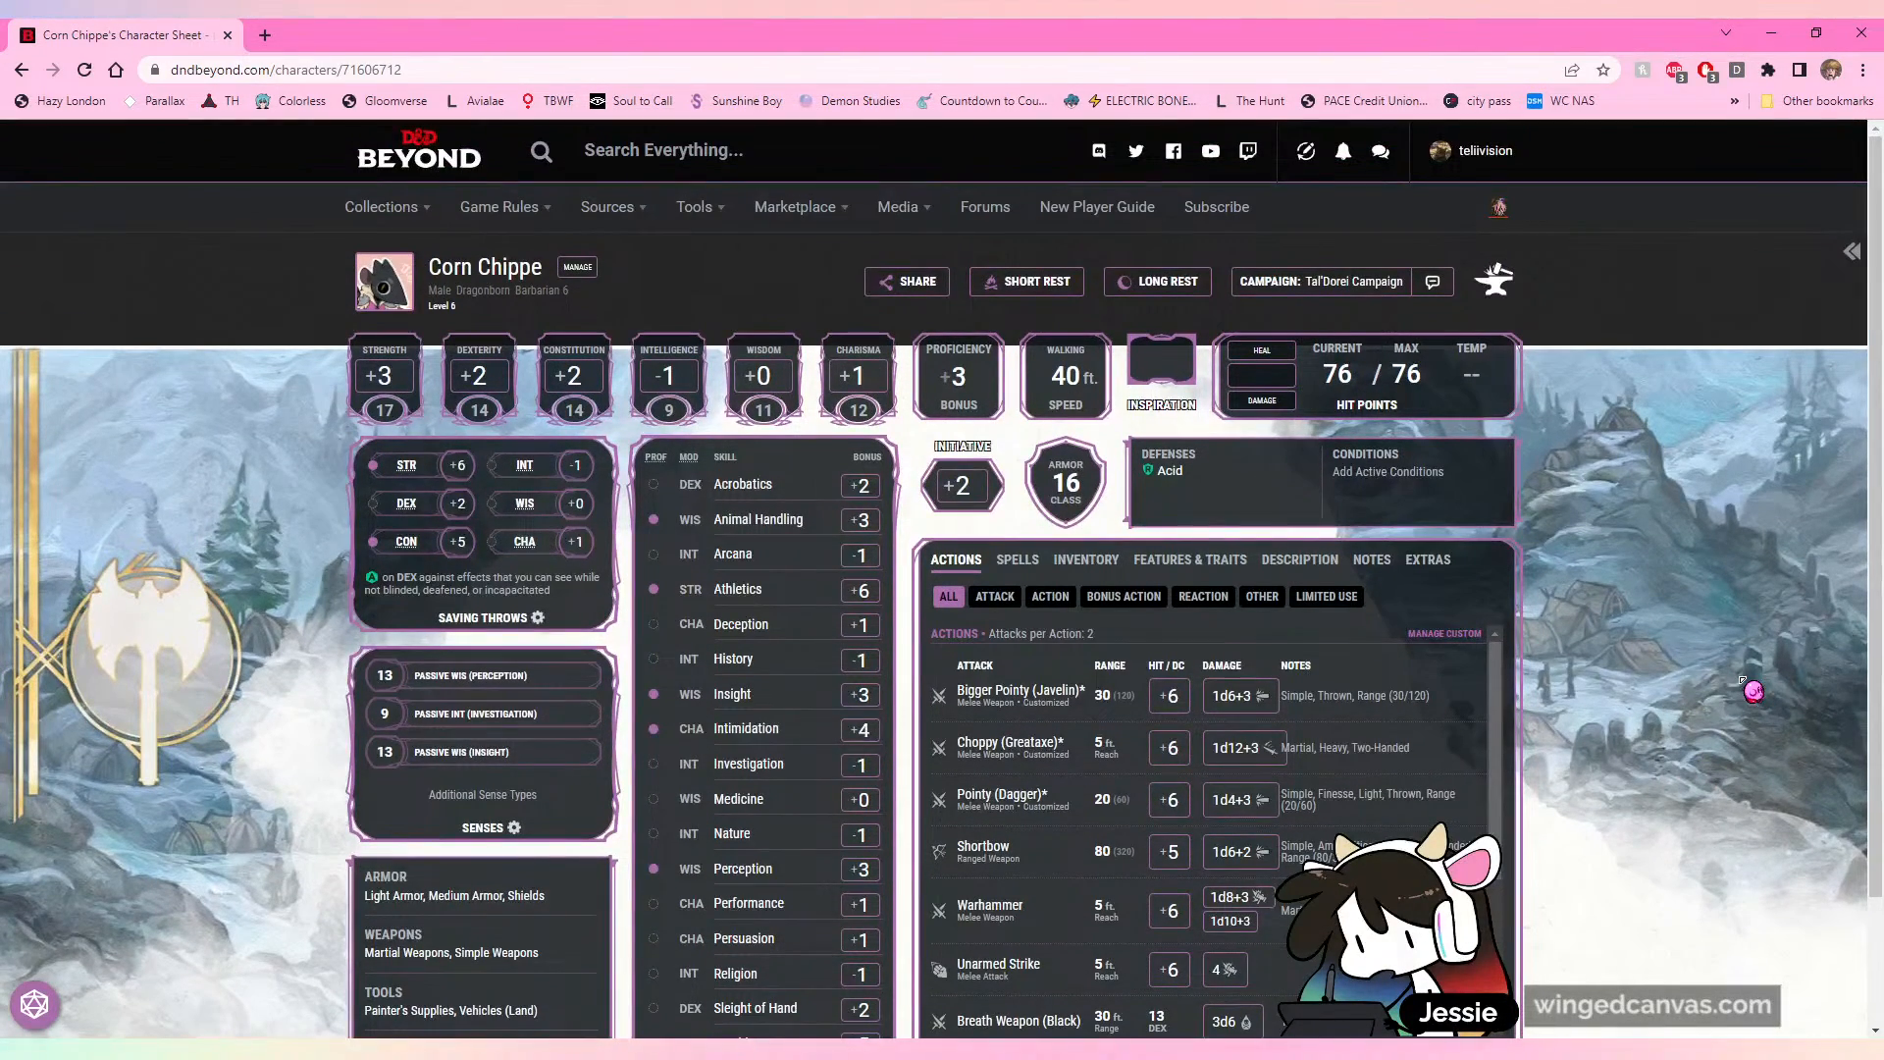
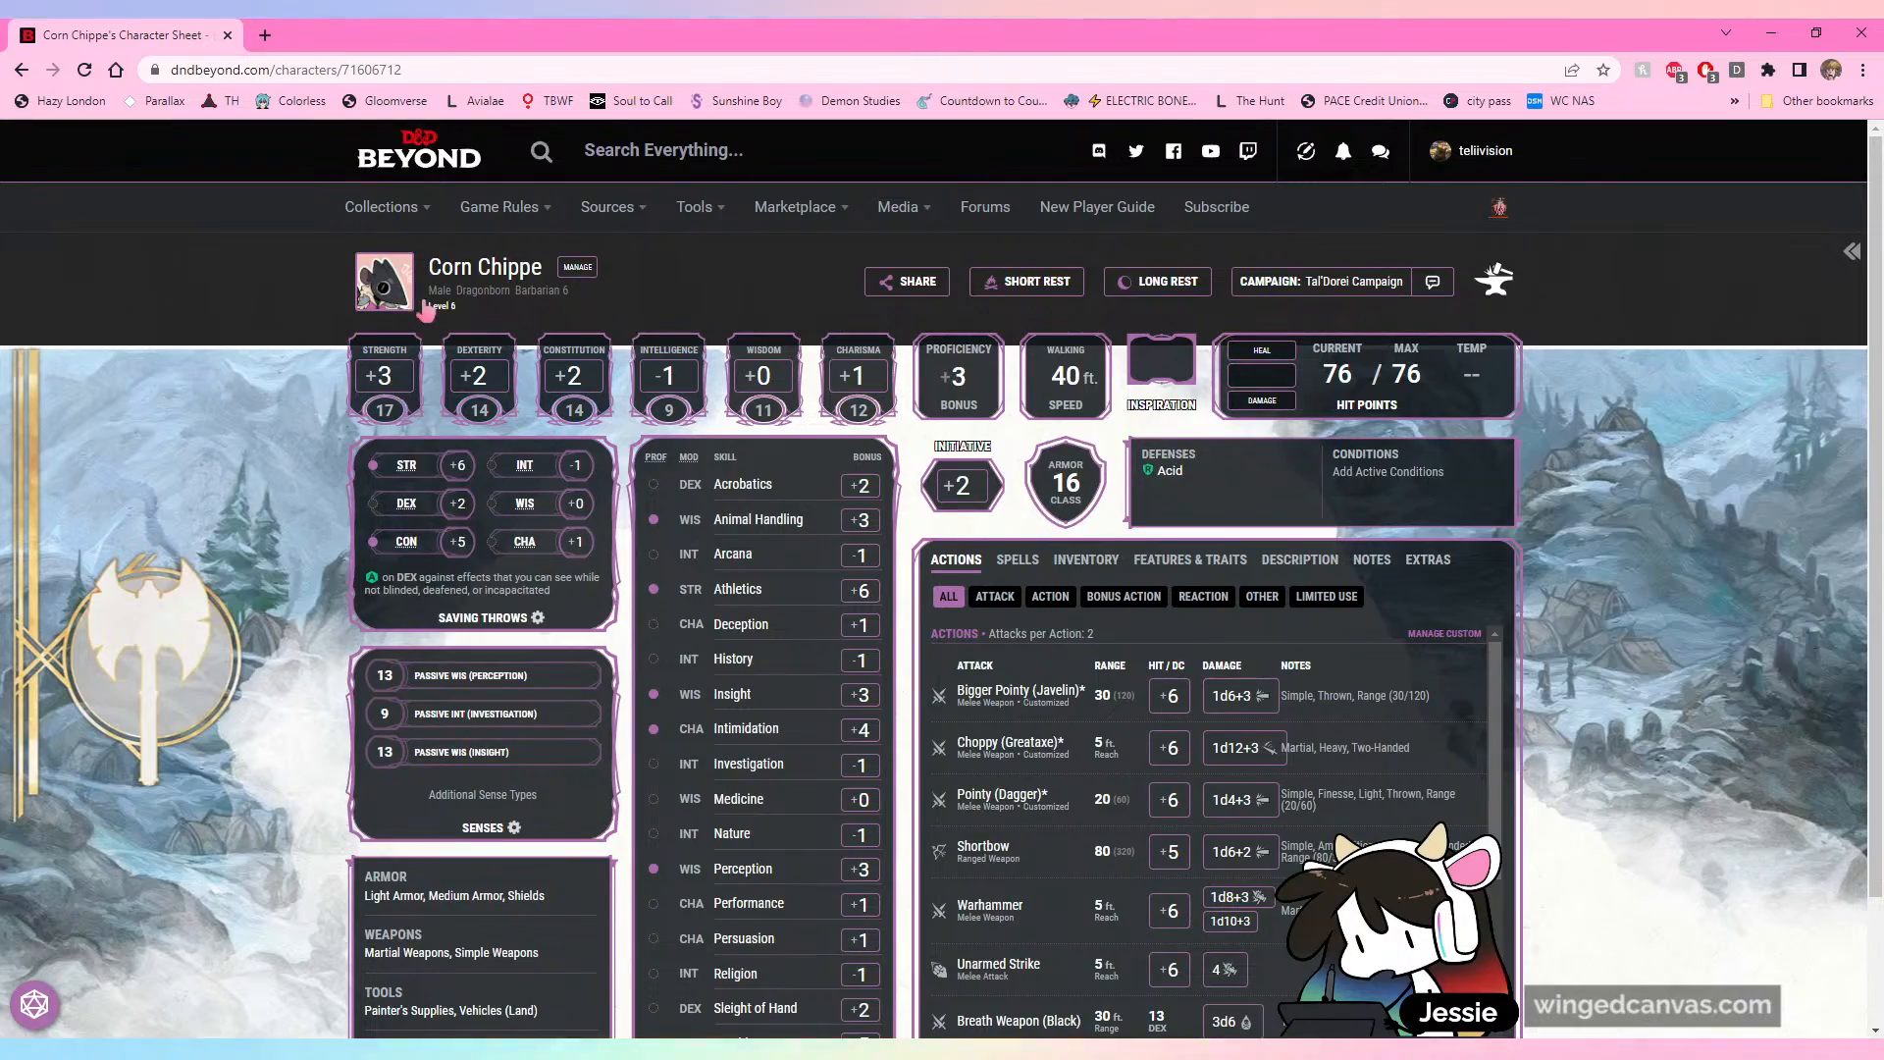
Step: Look over Corn Chippe's character sheet and the equipment, backpack and attunement sections of its inventory
{"action": "scroll", "coordinate": [224, 505], "scroll_direction": "down", "scroll_amount": 1}
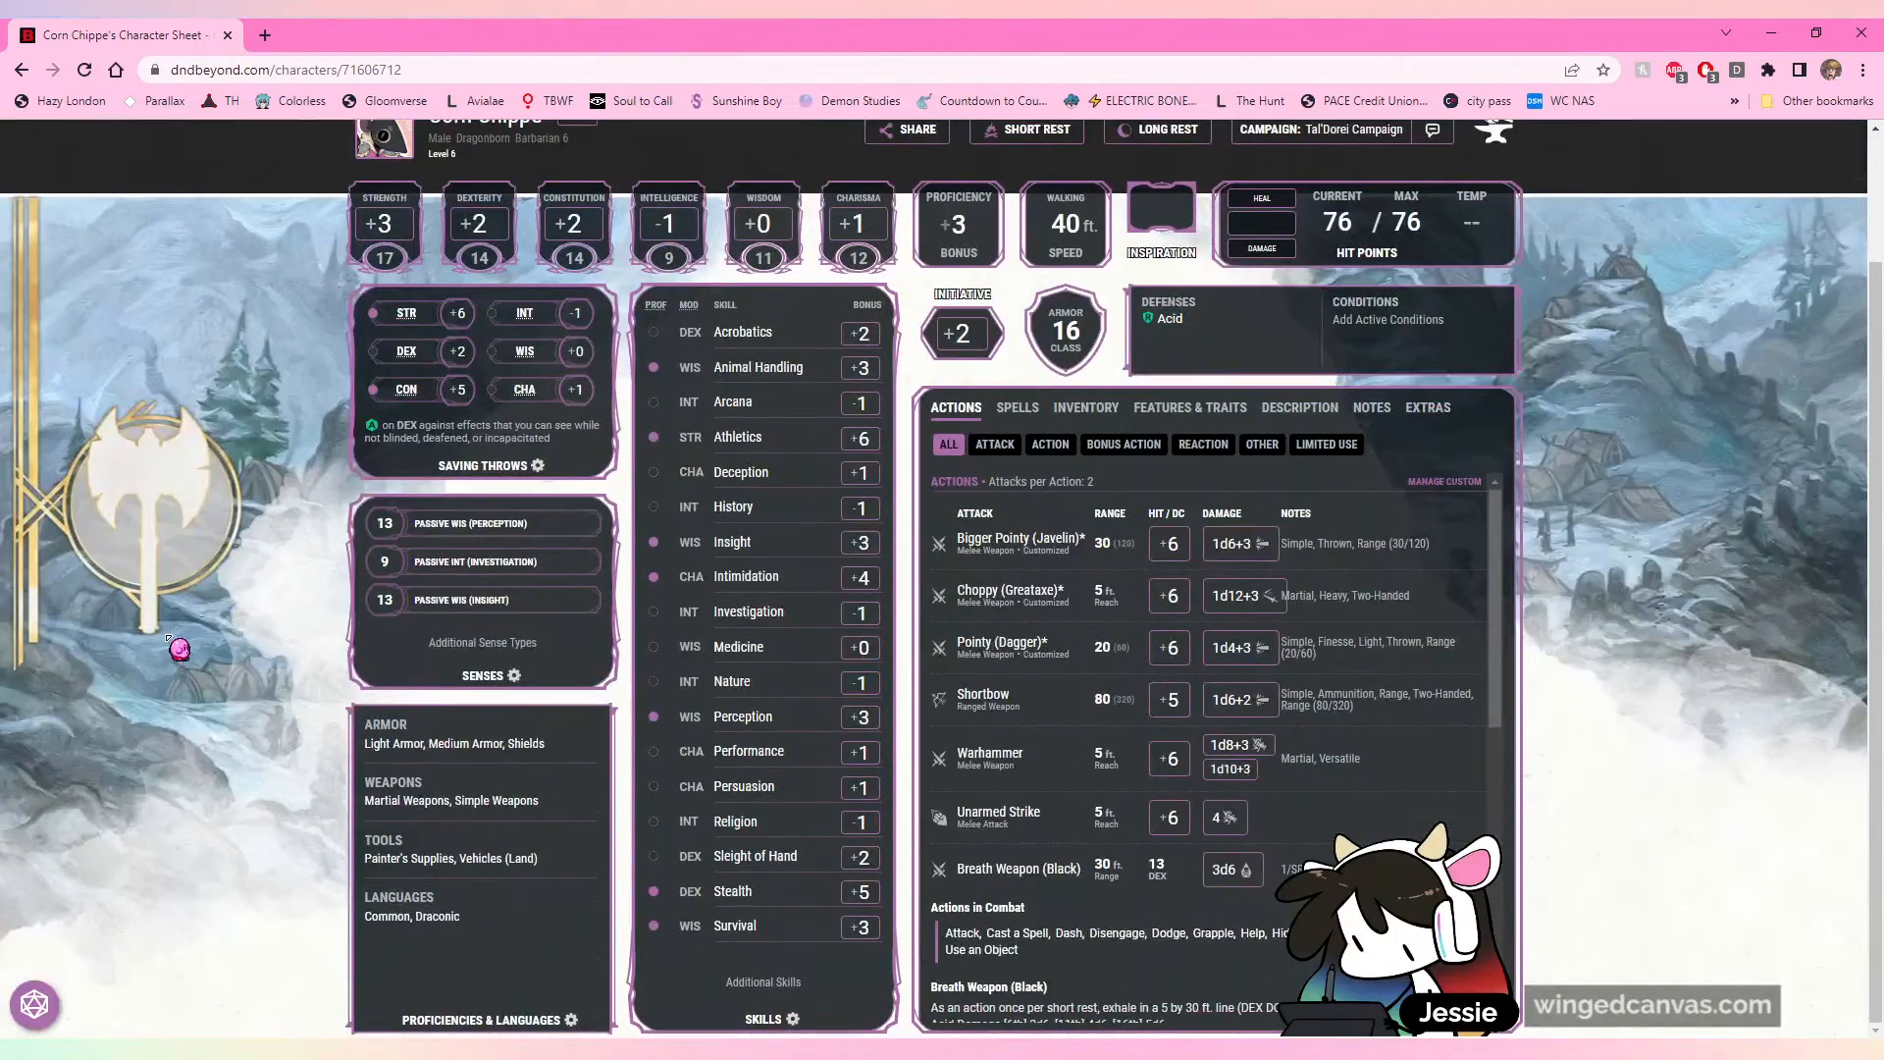
{"action": "scroll", "coordinate": [181, 647], "scroll_direction": "up", "scroll_amount": 1}
{"action": "scroll", "coordinate": [1737, 659], "scroll_direction": "down", "scroll_amount": 2}
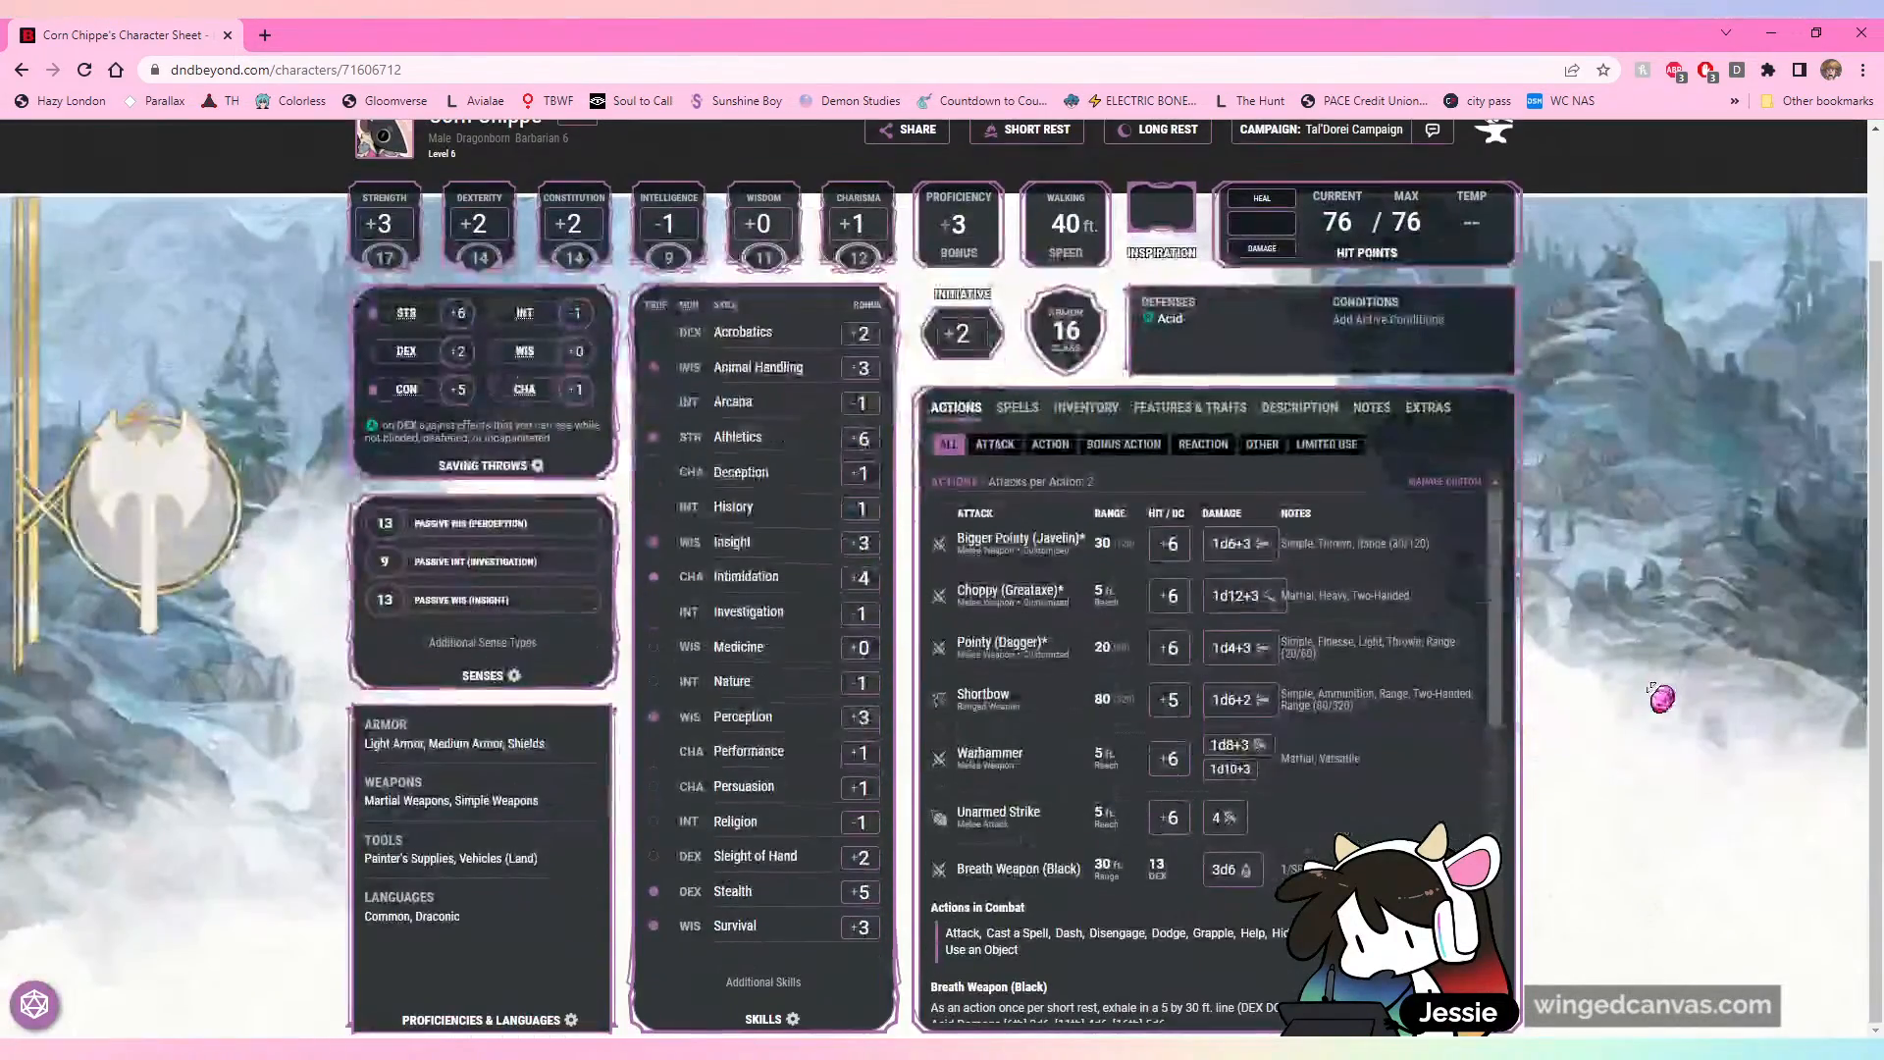
{"action": "left_click", "coordinate": [1050, 410]}
{"action": "left_click", "coordinate": [1059, 412]}
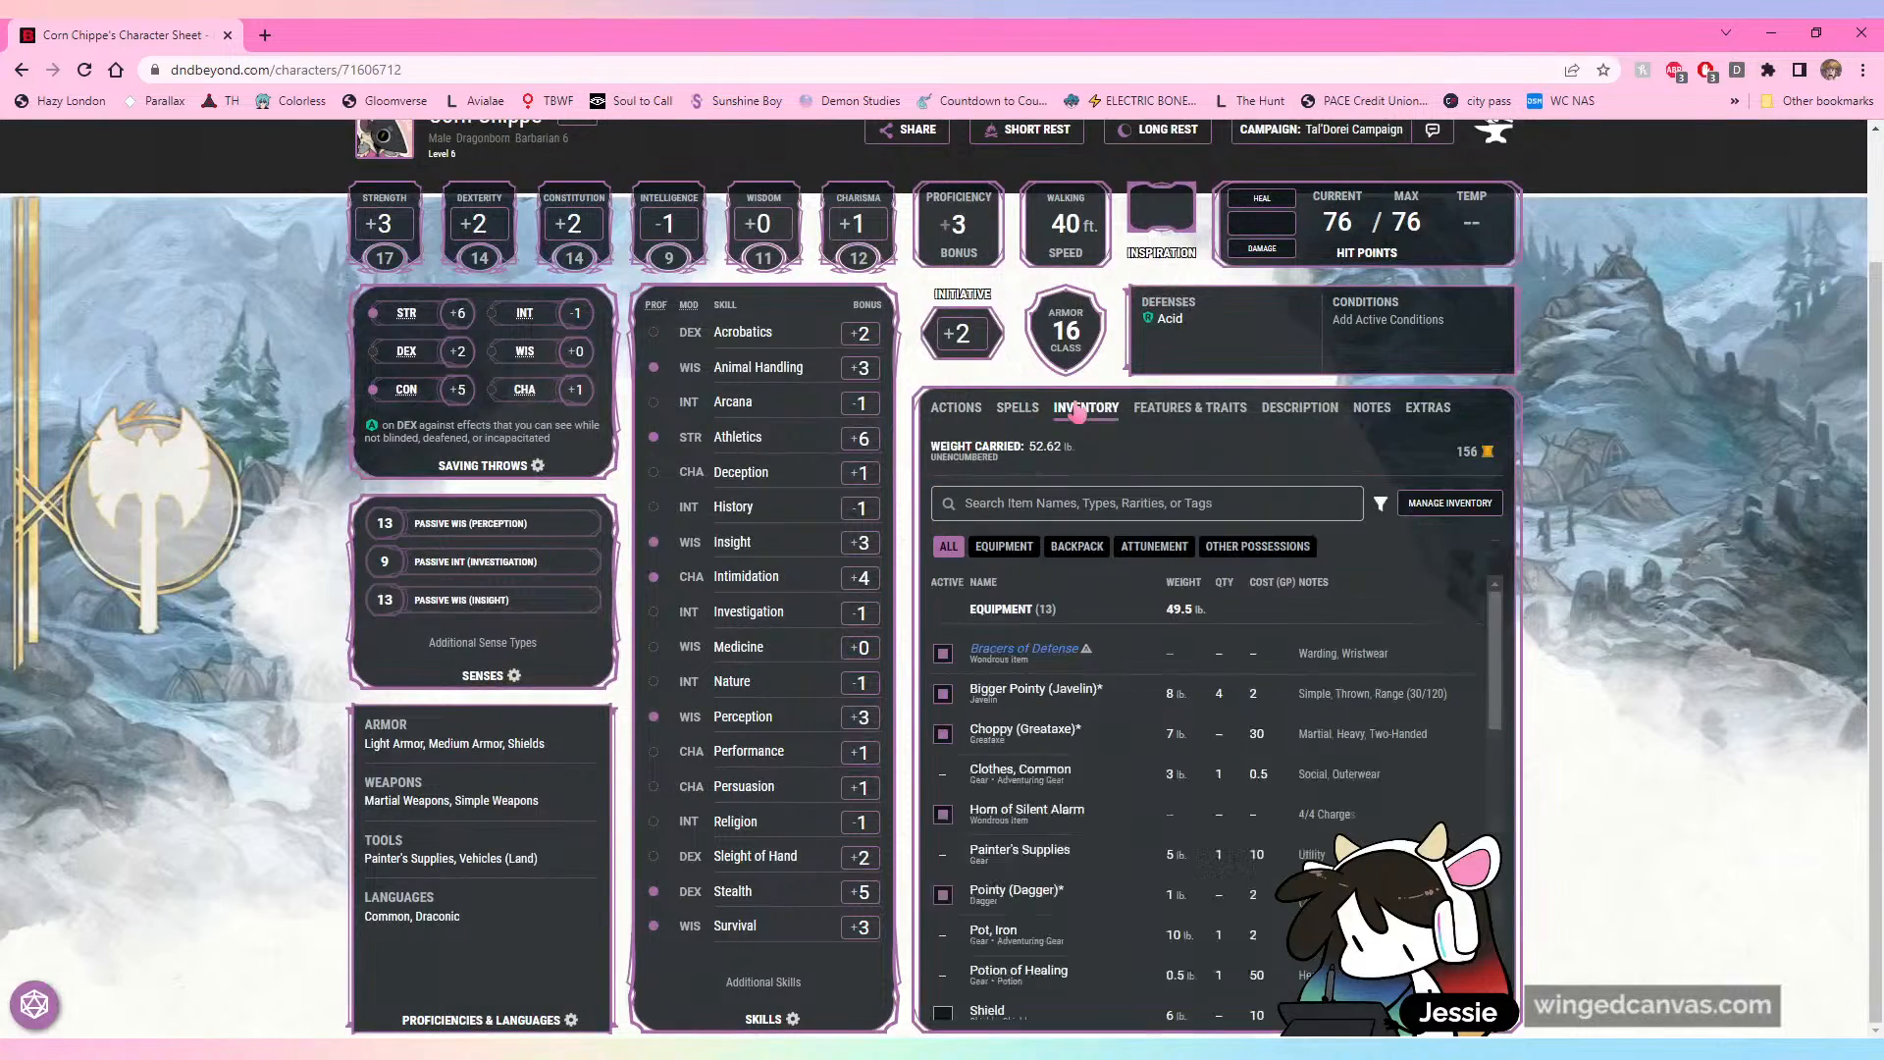
{"action": "scroll", "coordinate": [1344, 662], "scroll_direction": "down", "scroll_amount": 3}
{"action": "scroll", "coordinate": [1344, 662], "scroll_direction": "down", "scroll_amount": 5}
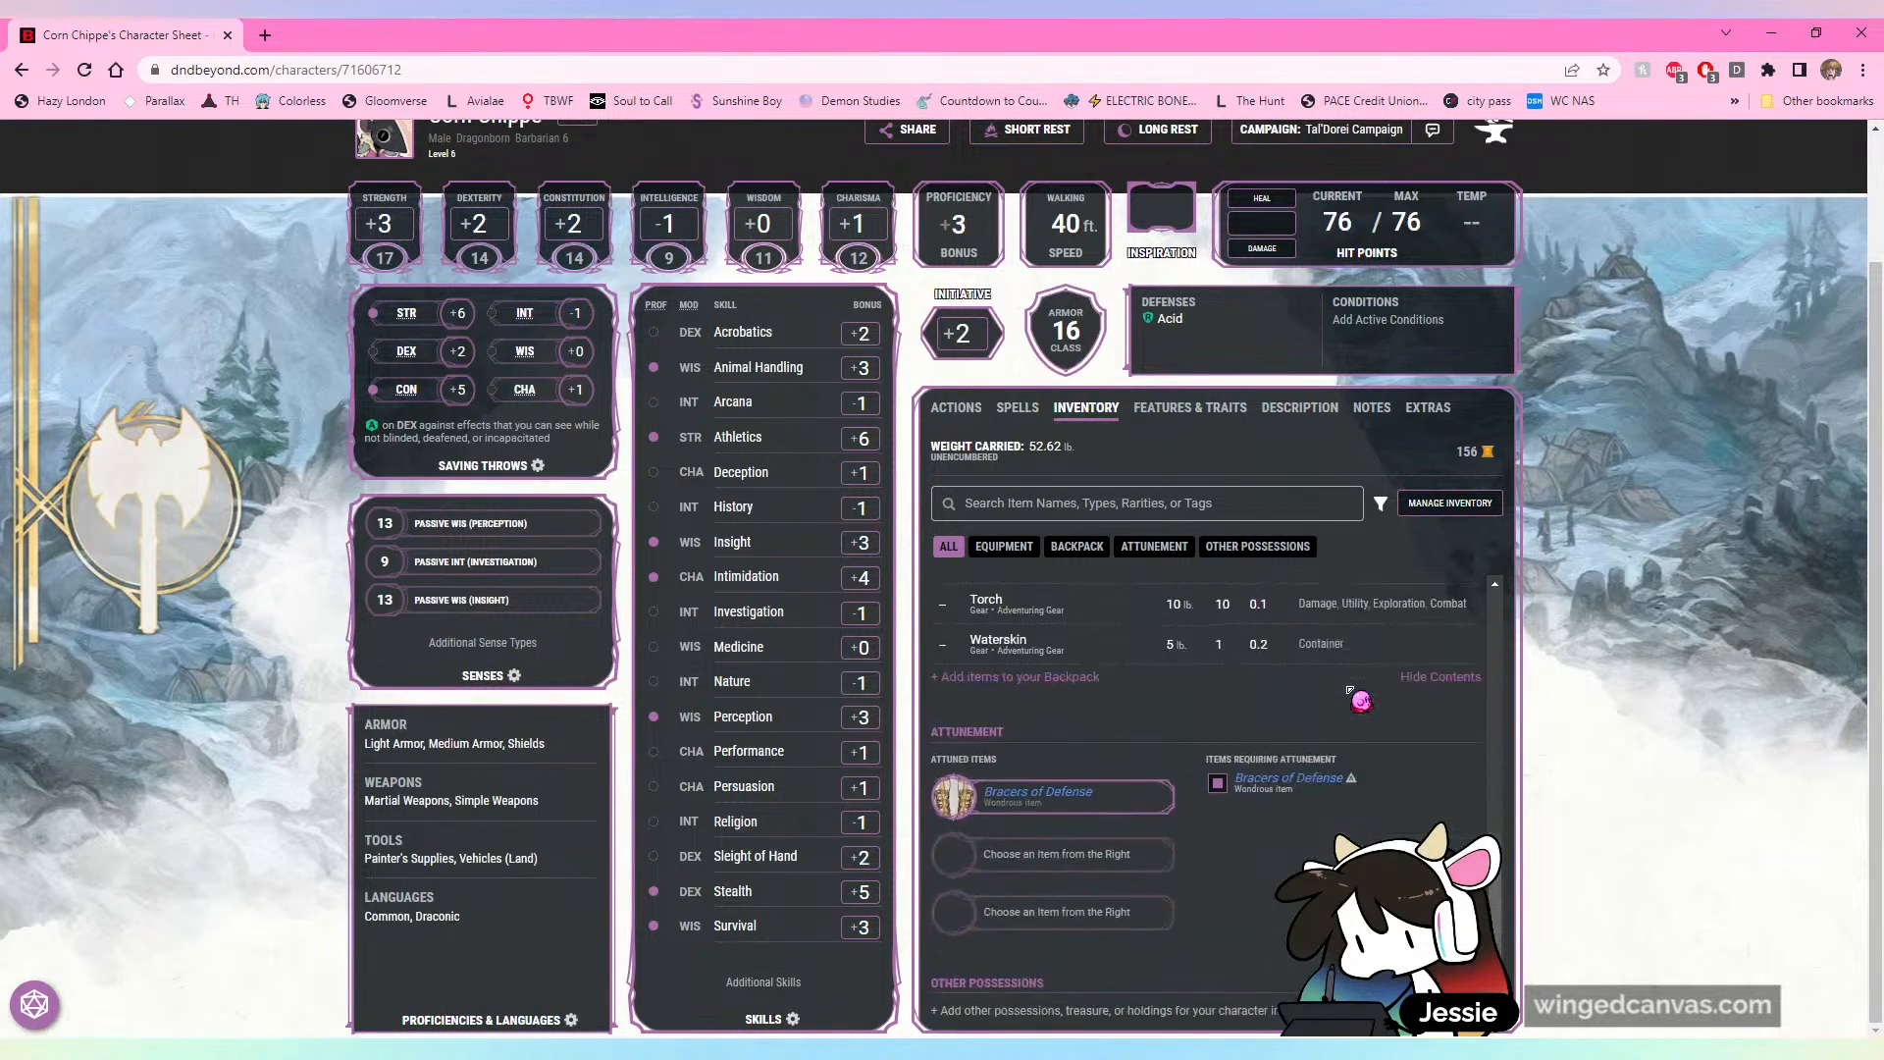
{"action": "scroll", "coordinate": [1374, 706], "scroll_direction": "up", "scroll_amount": 8}
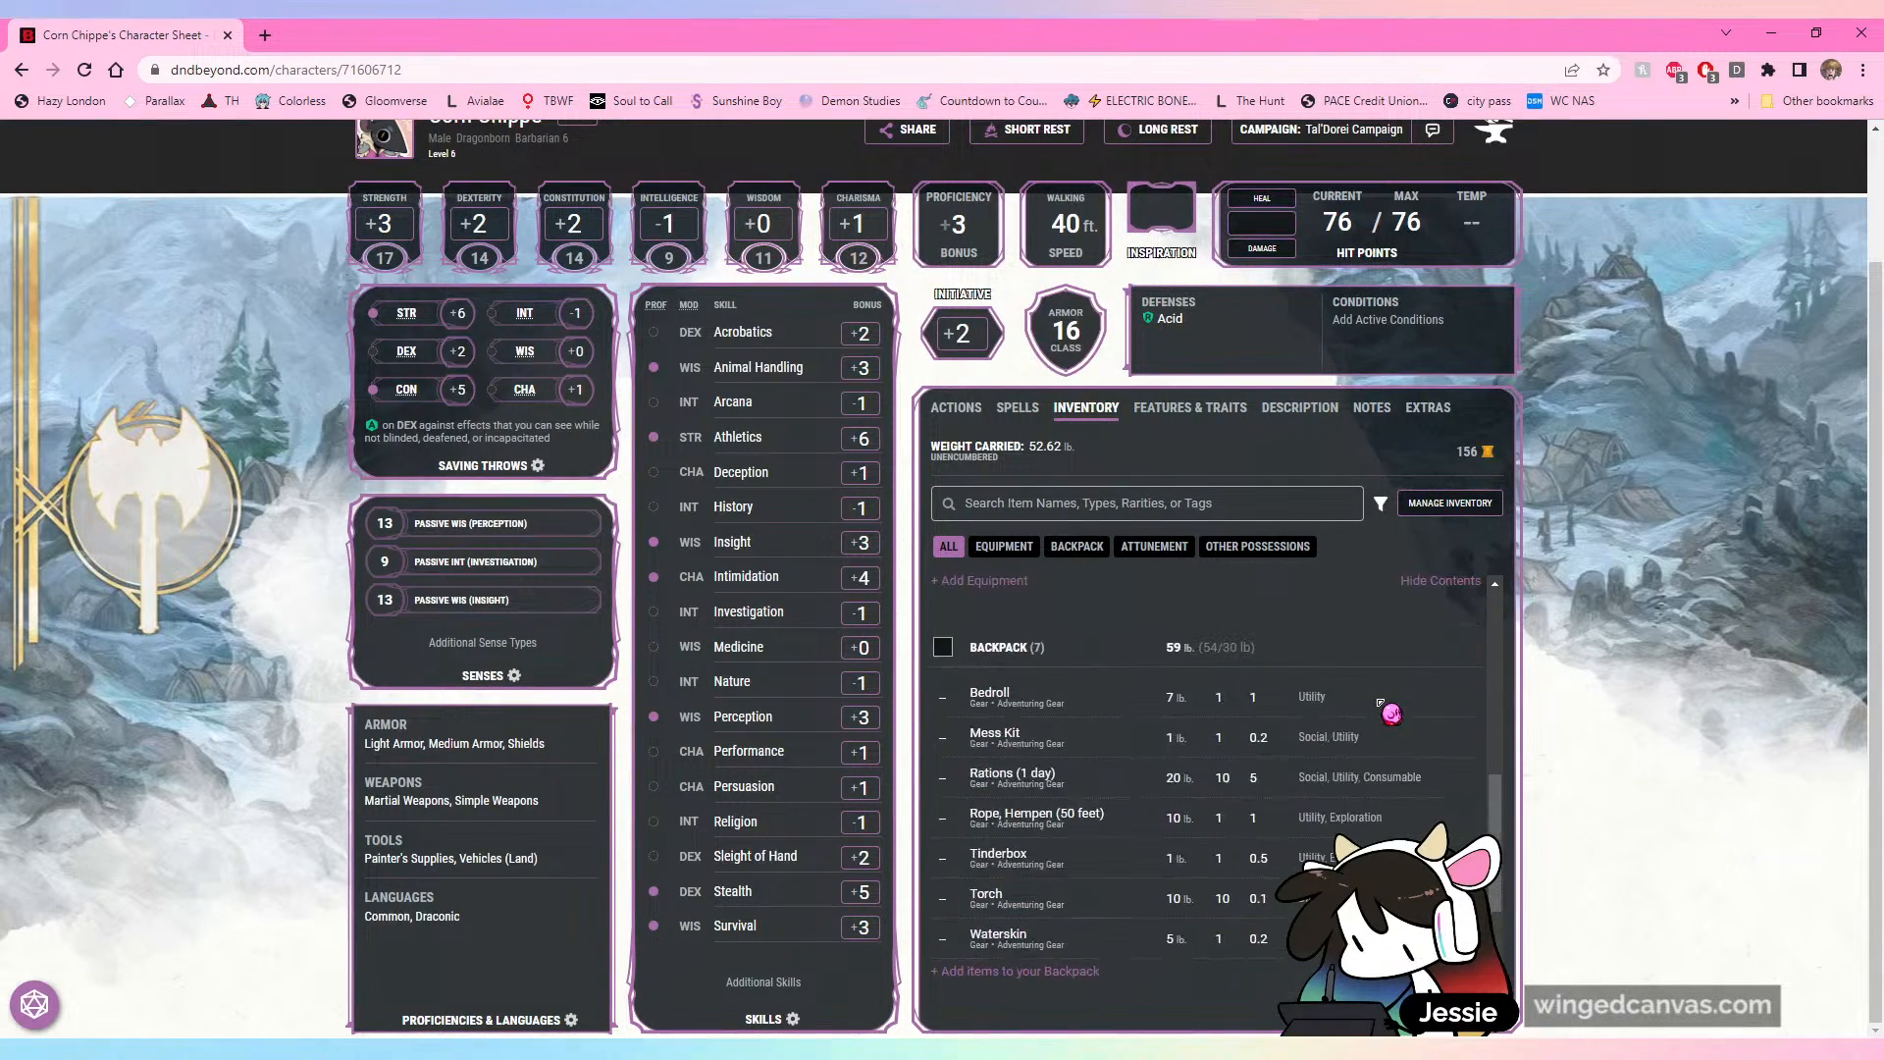
{"action": "scroll", "coordinate": [1085, 769], "scroll_direction": "down", "scroll_amount": 2}
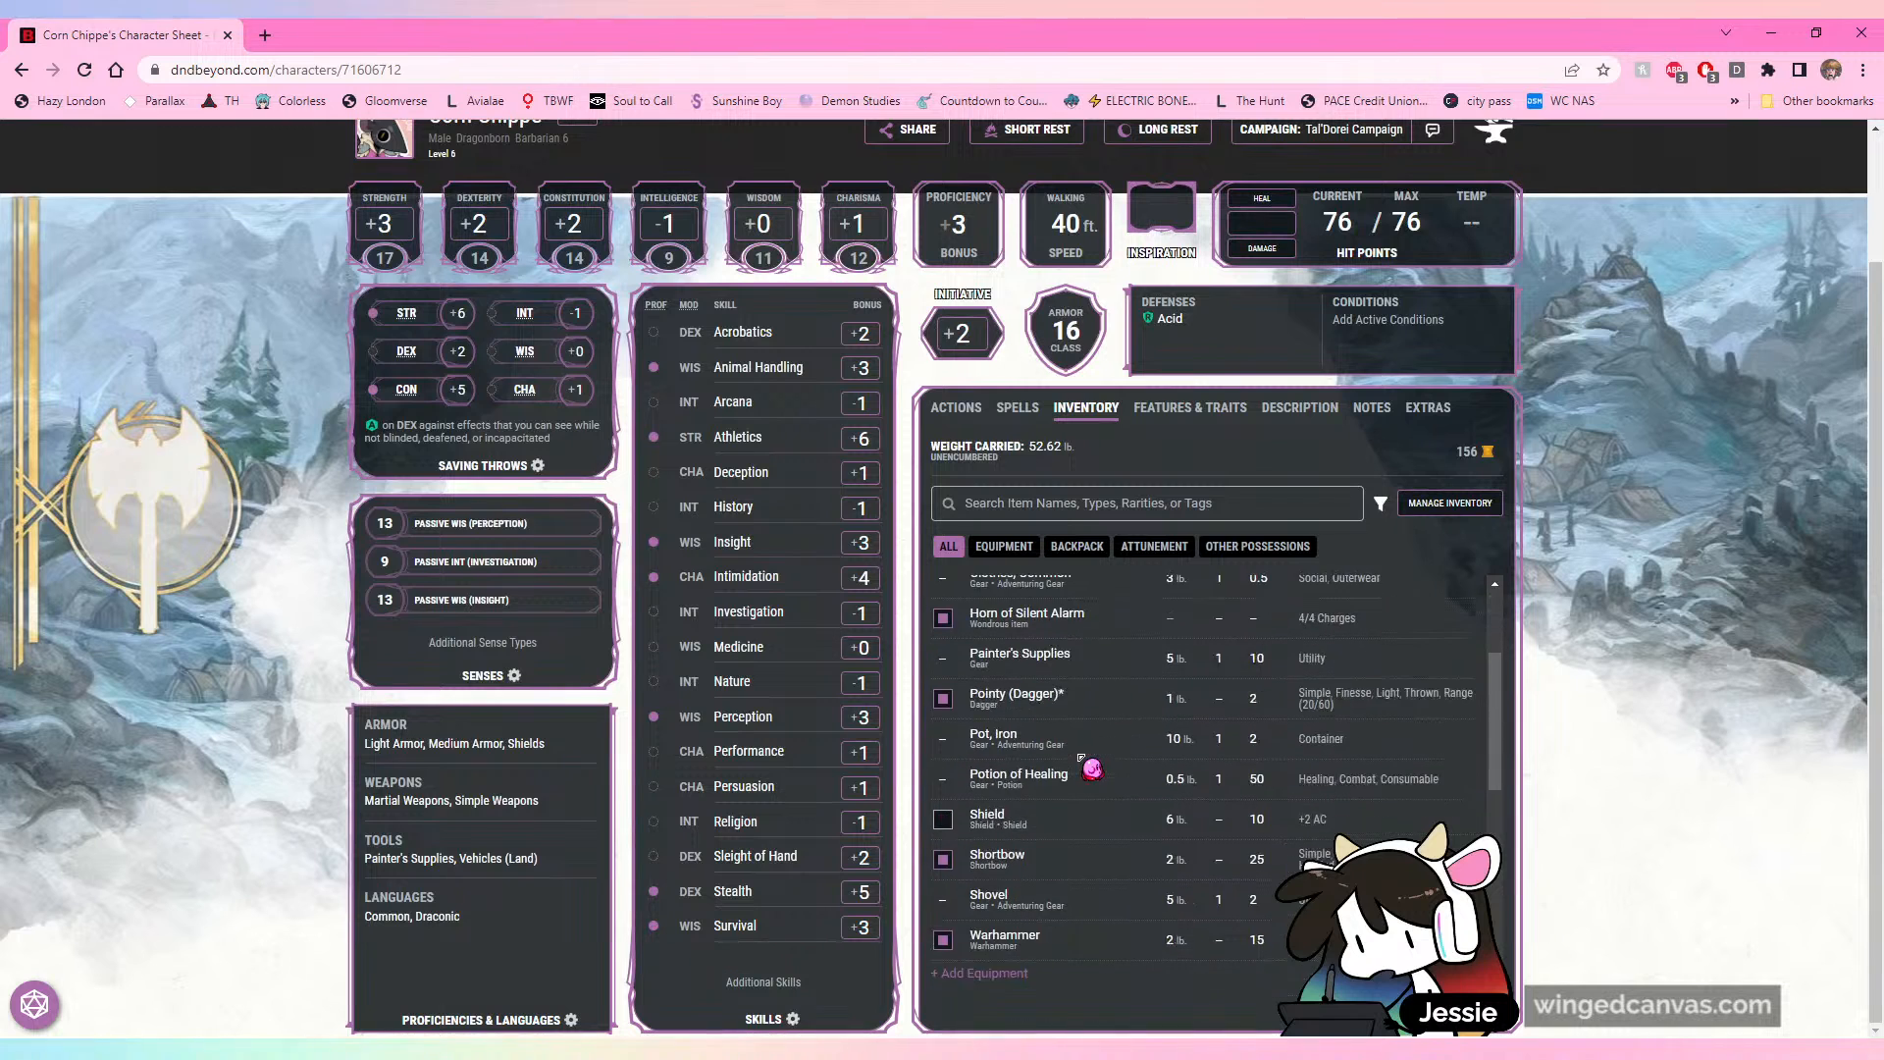
{"action": "scroll", "coordinate": [1089, 755], "scroll_direction": "up", "scroll_amount": 2}
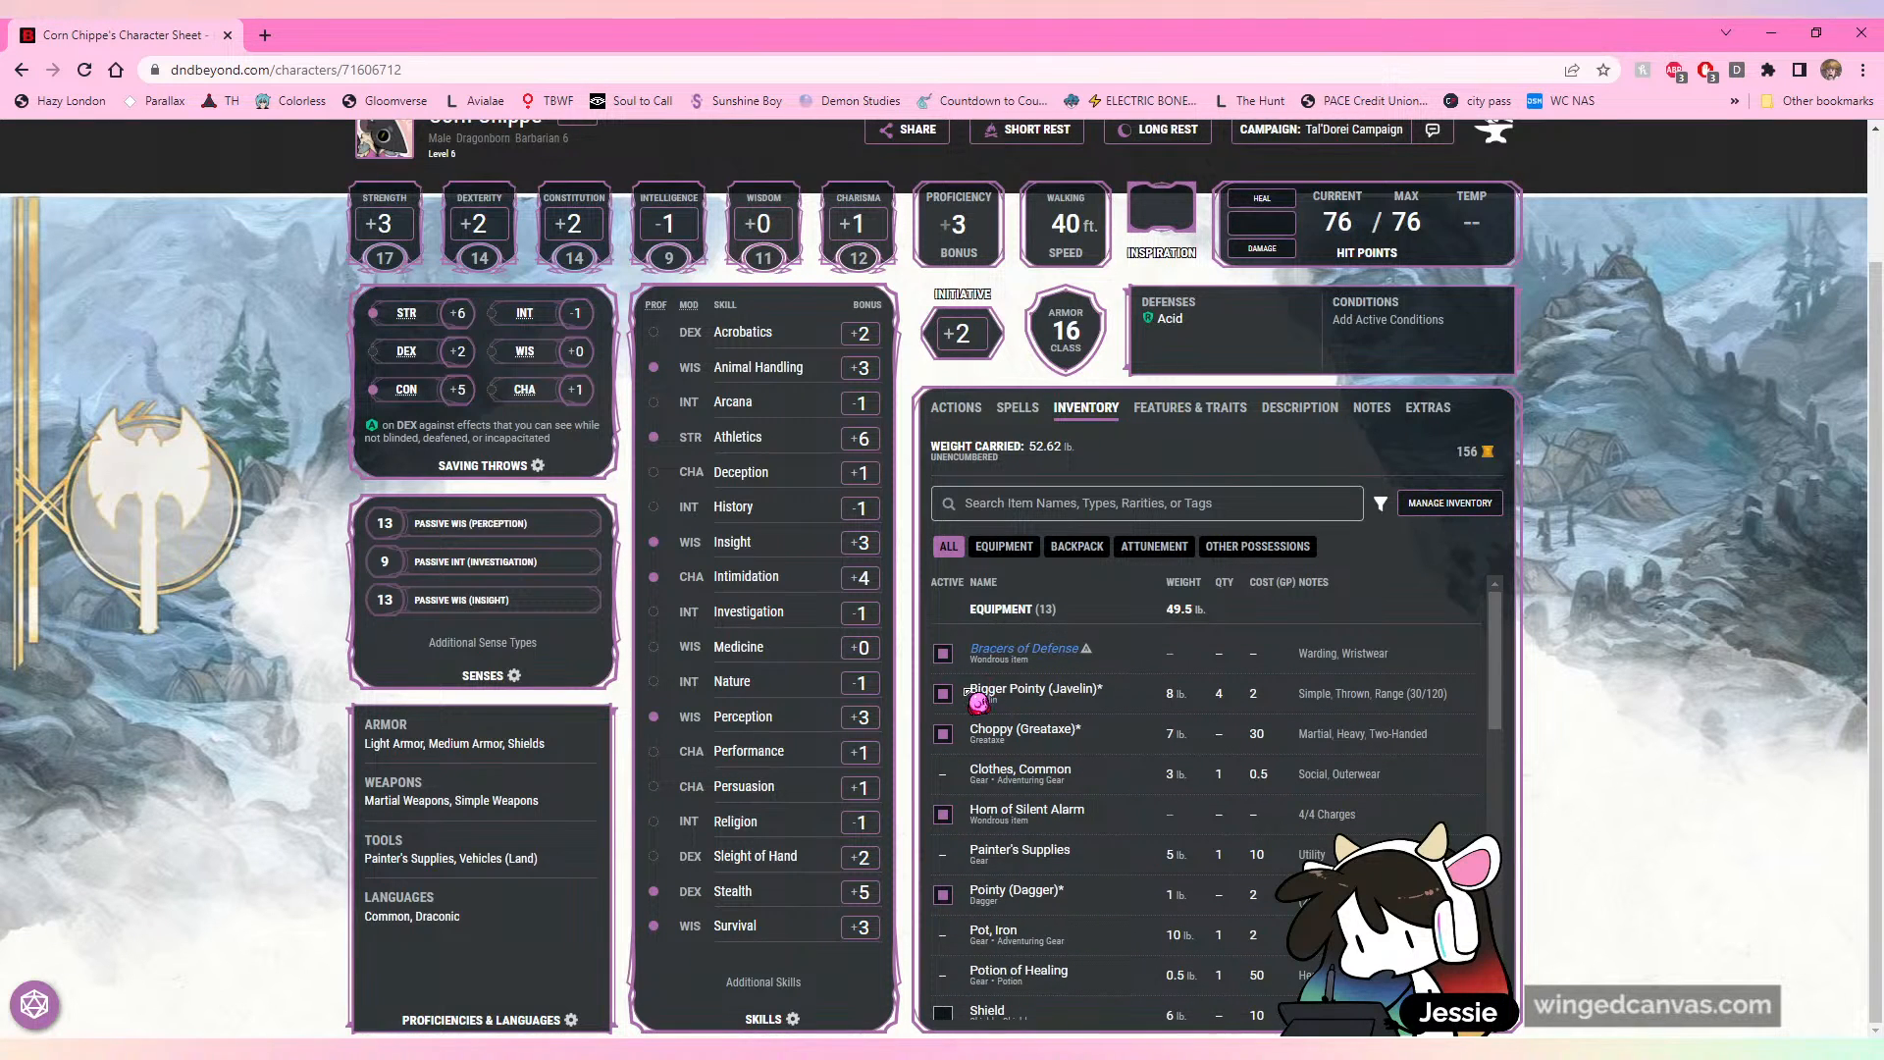
Step: Examine the item details of the Bigger Pointy (Javelin) and the Shortbow in the inventory
{"action": "left_click", "coordinate": [1124, 700]}
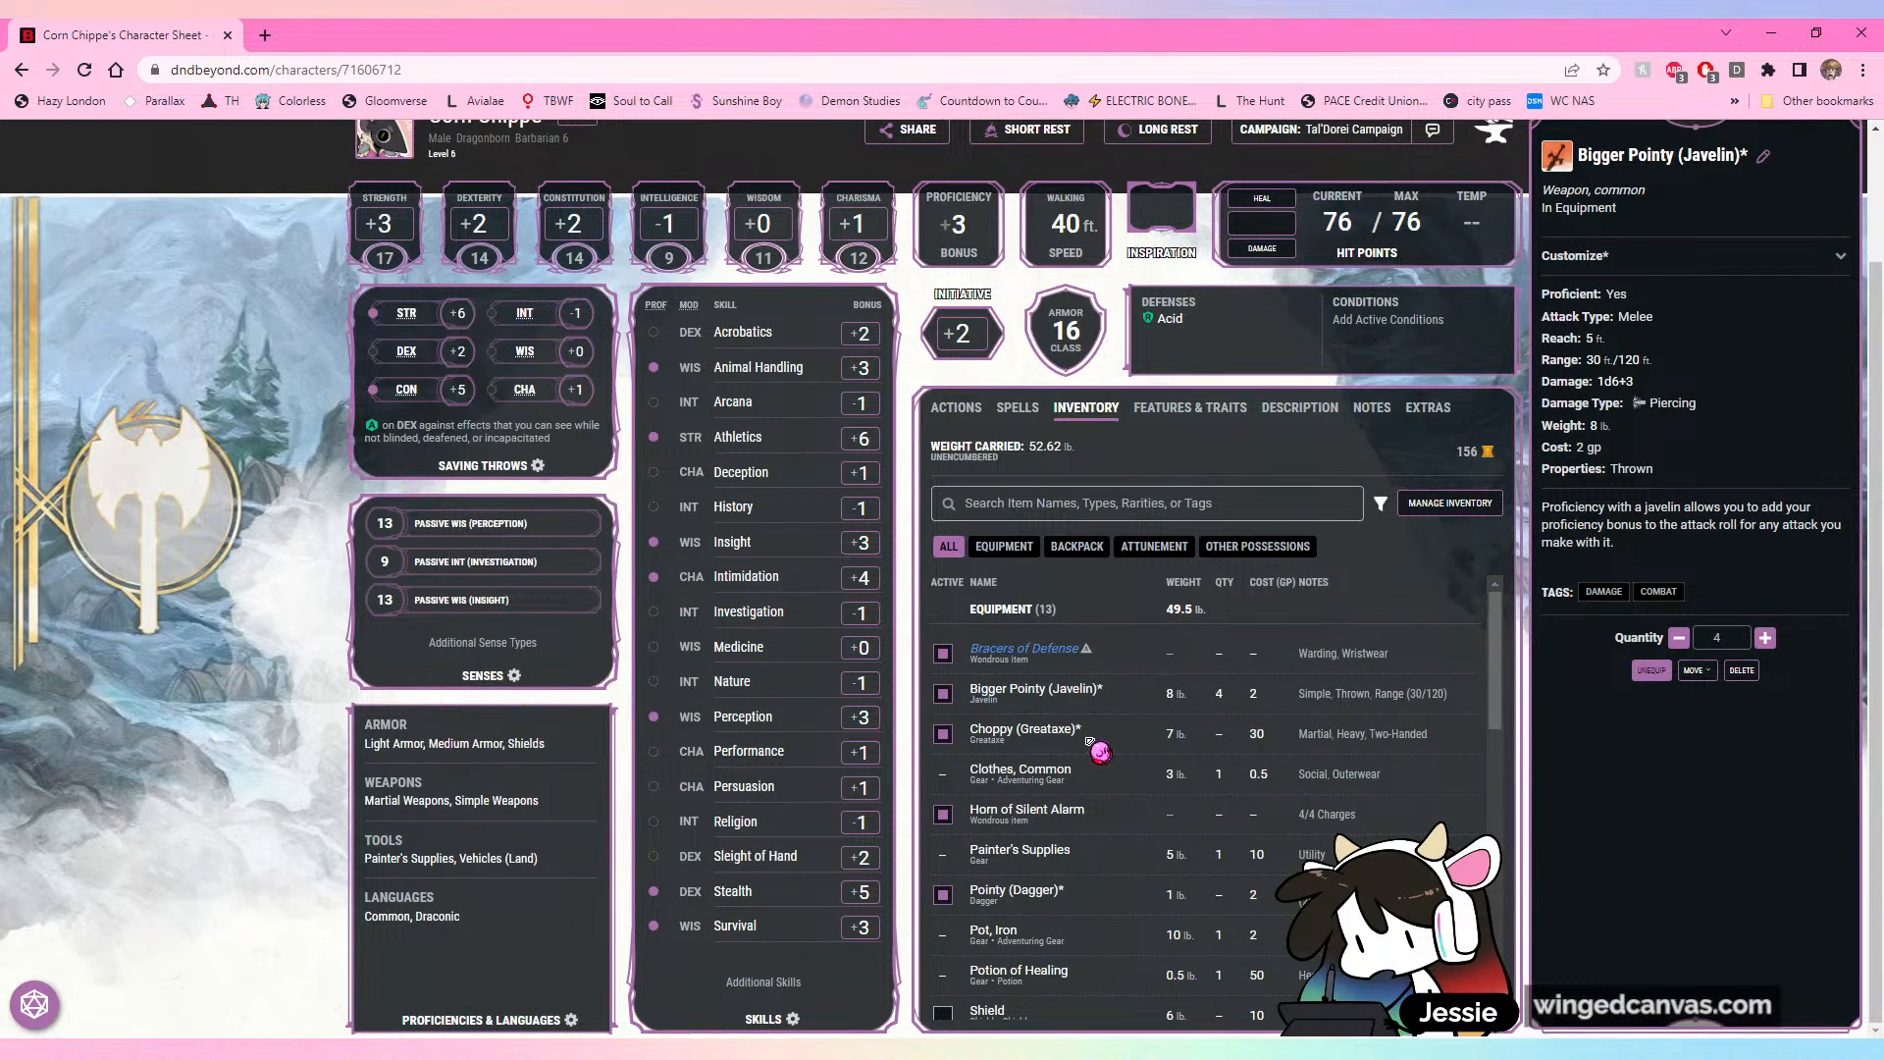
{"action": "scroll", "coordinate": [1123, 829], "scroll_direction": "down", "scroll_amount": 1}
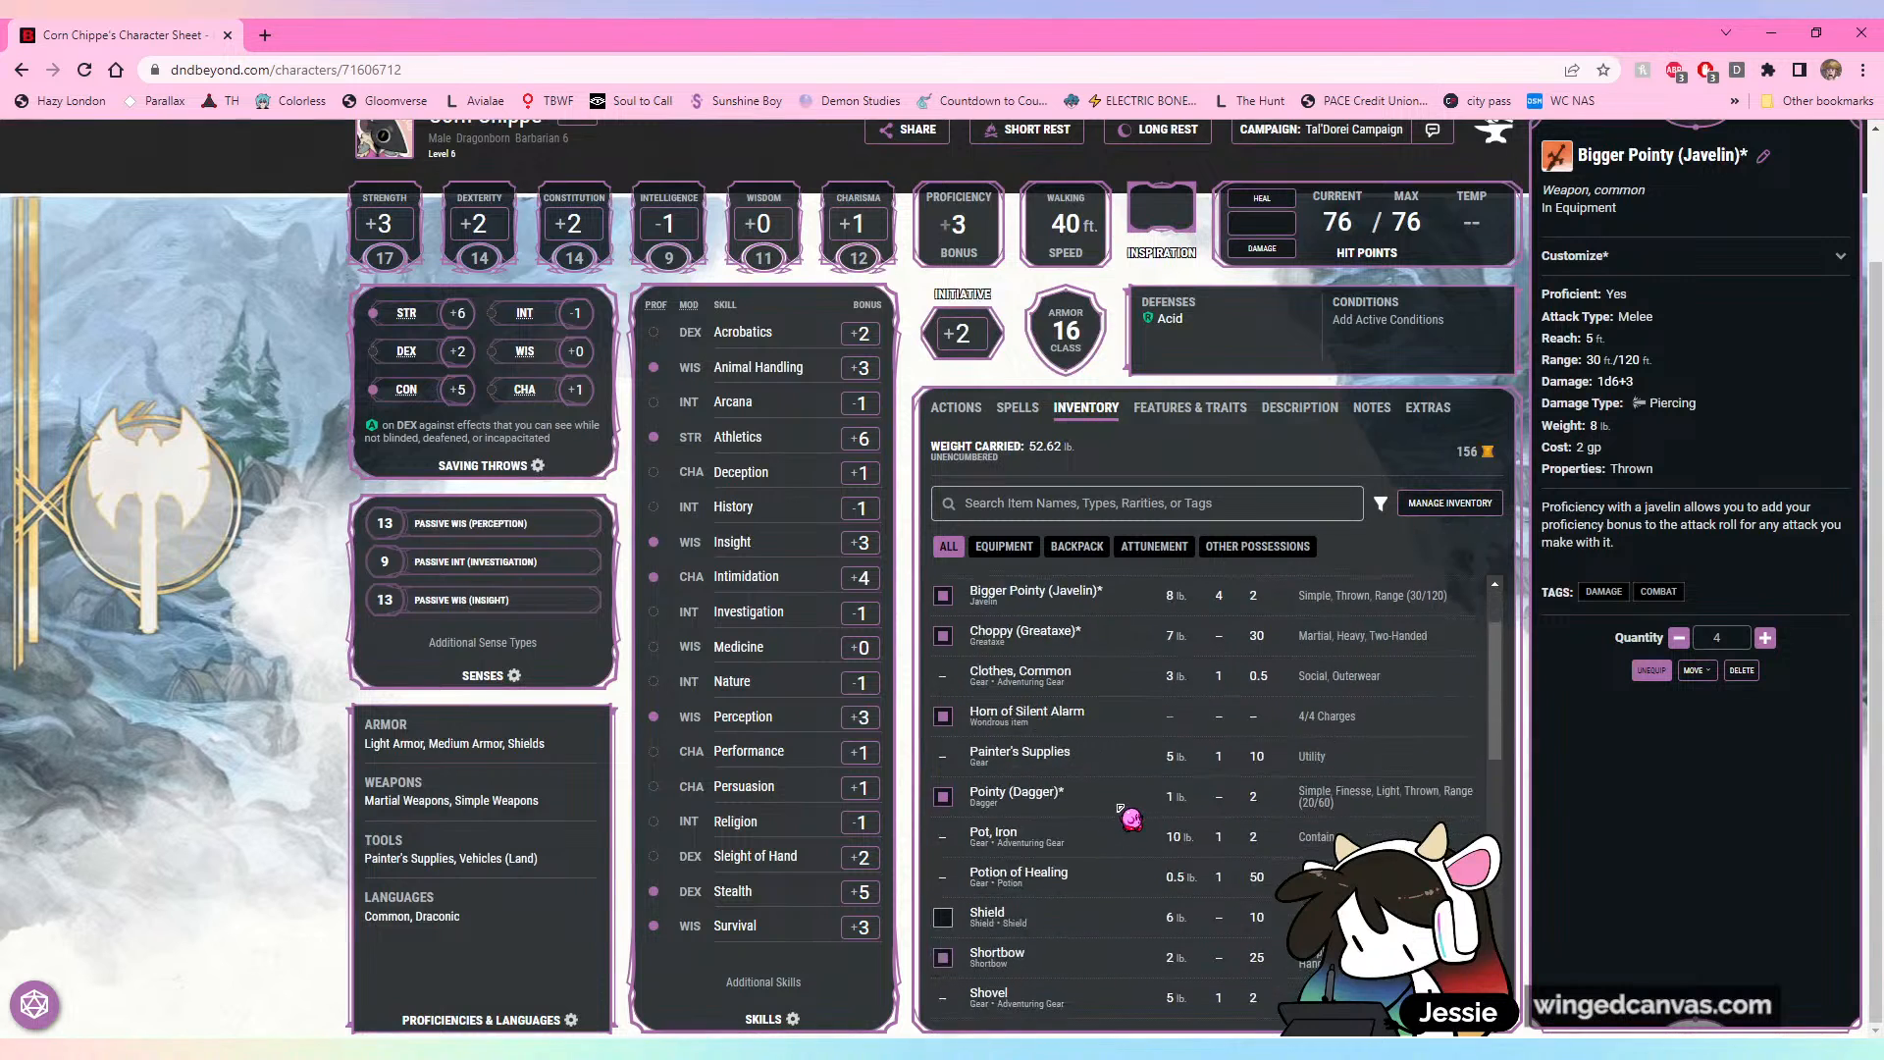
{"action": "scroll", "coordinate": [1115, 802], "scroll_direction": "down", "scroll_amount": 1}
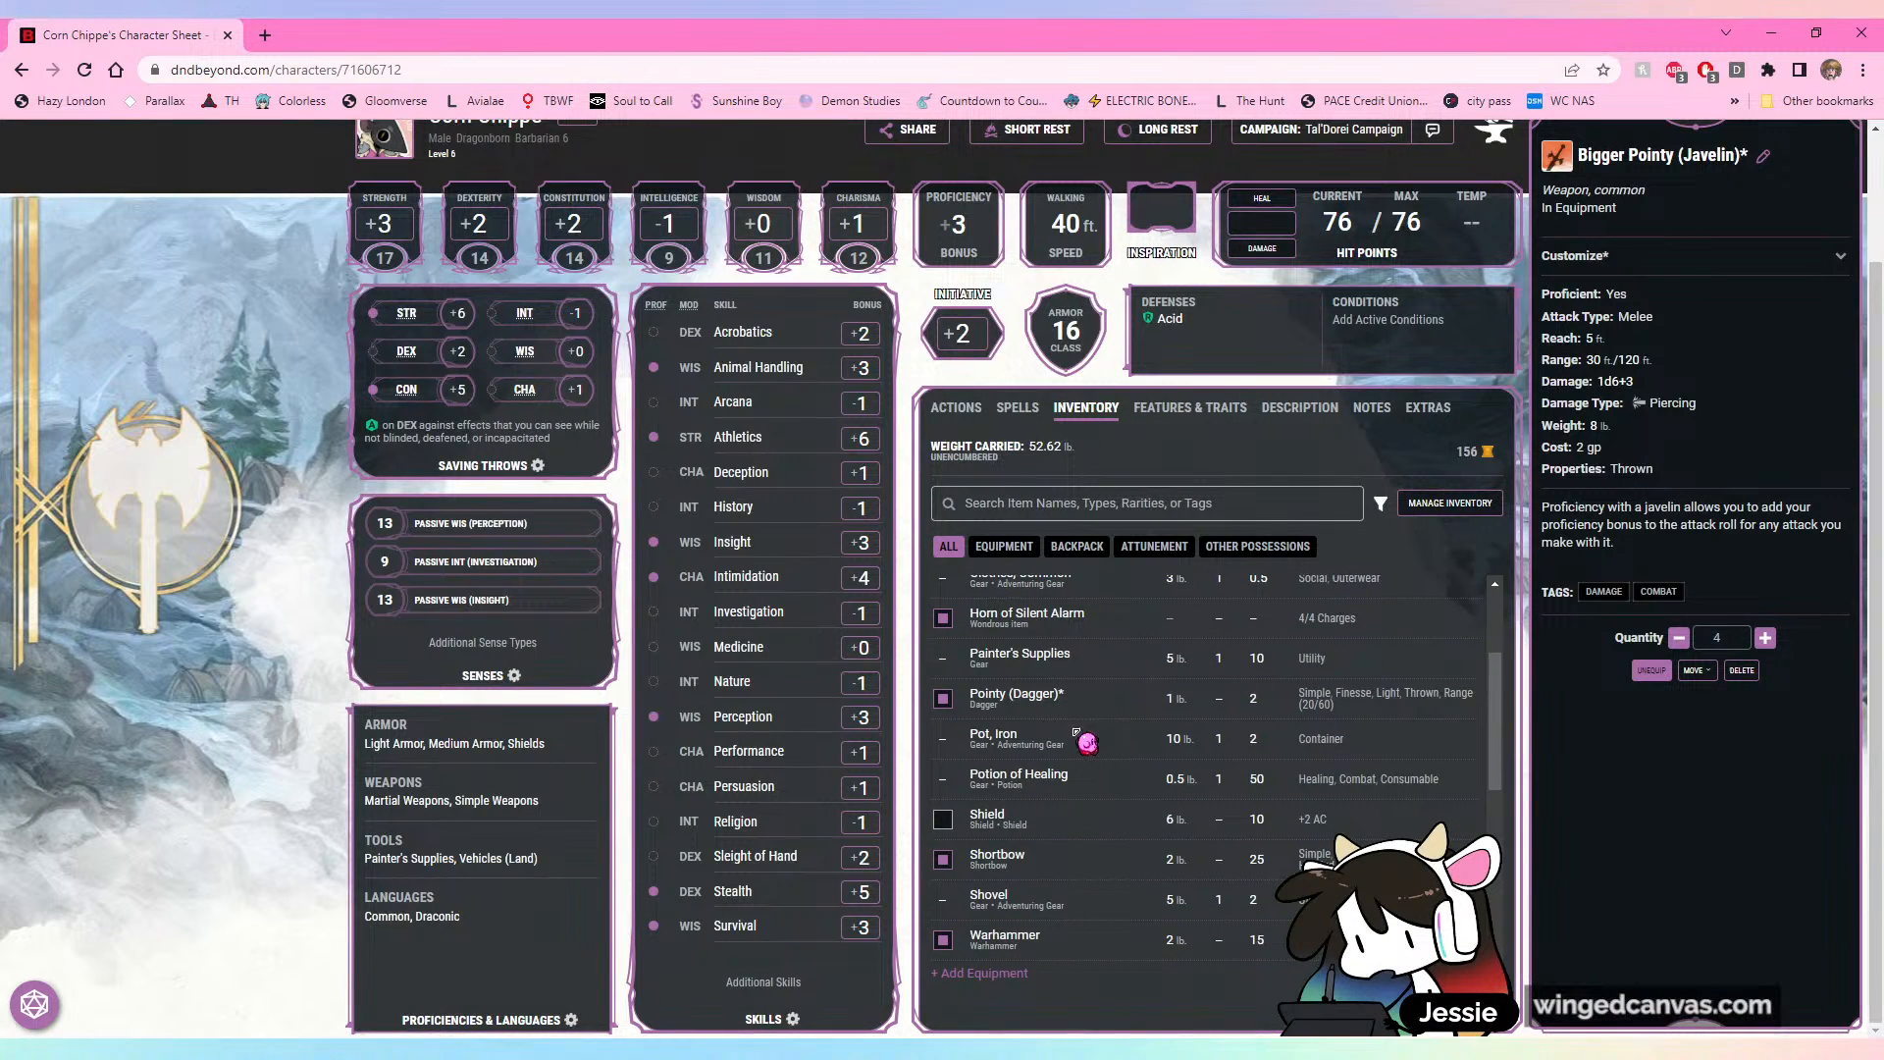
{"action": "left_click", "coordinate": [1059, 863]}
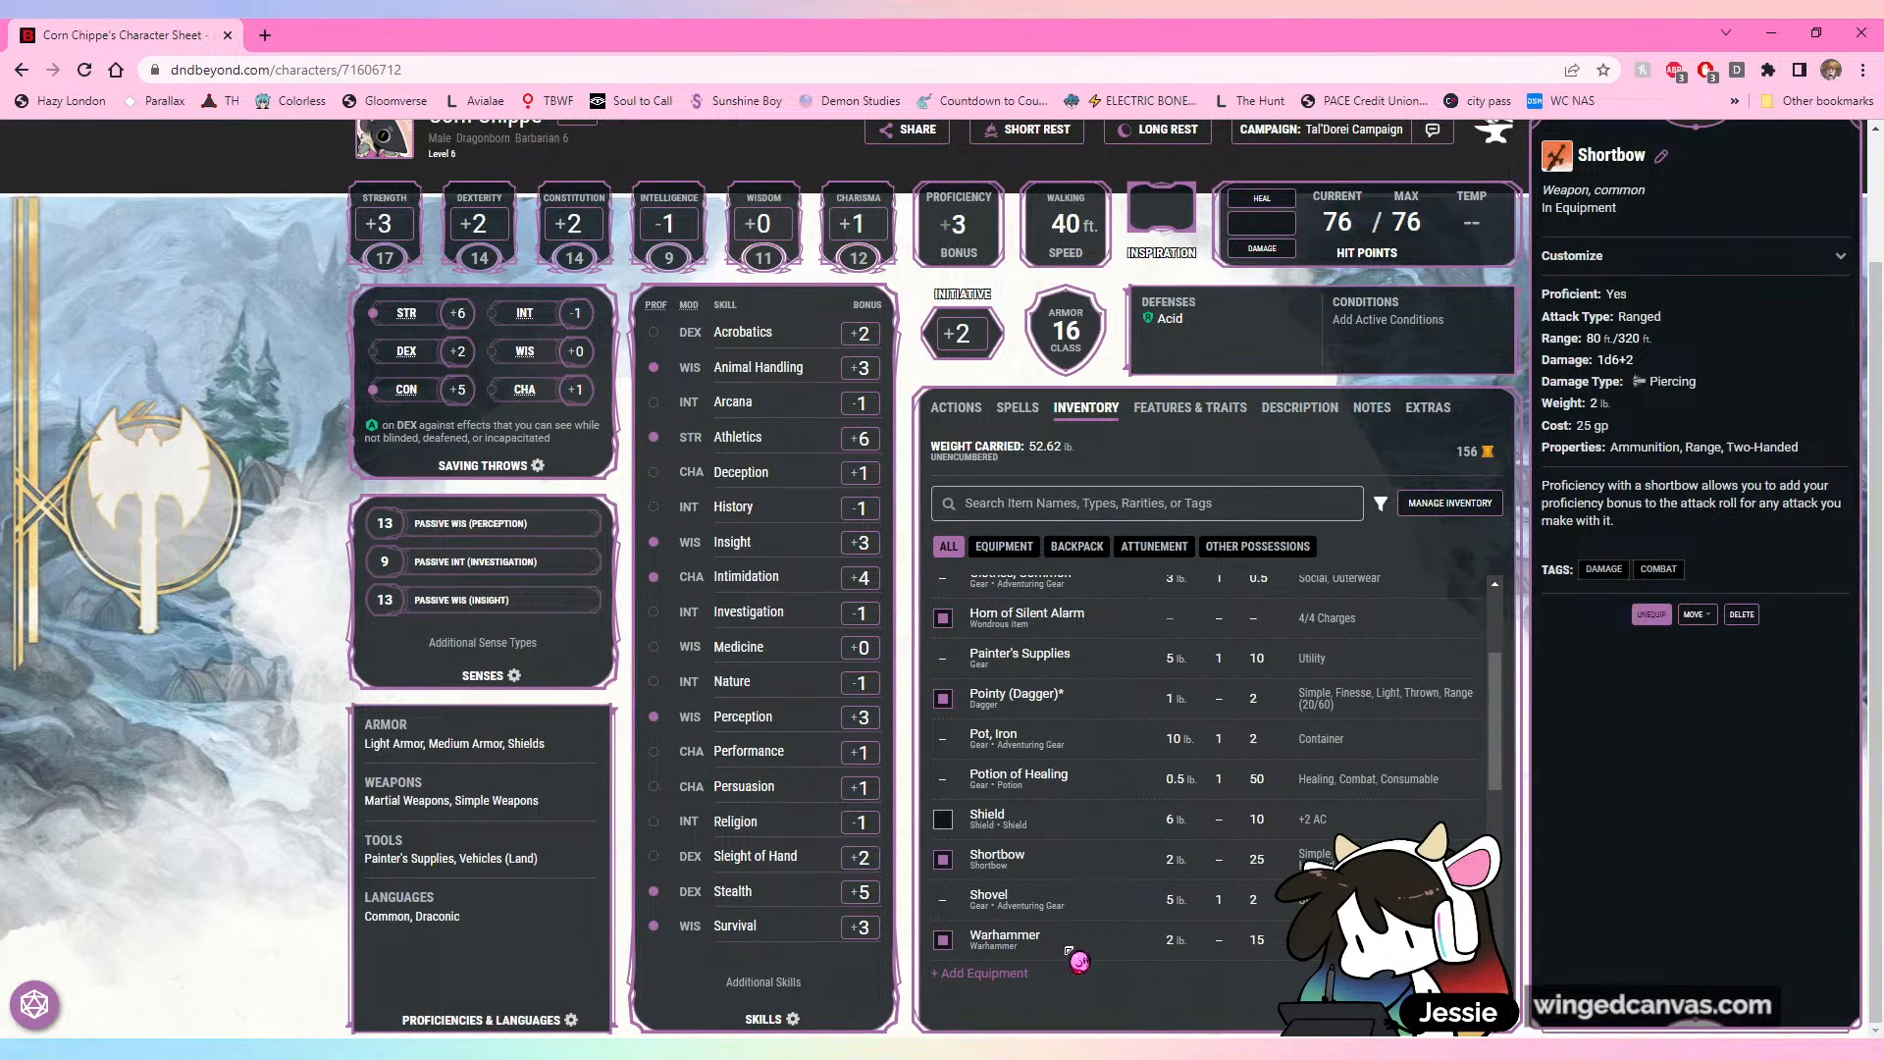
{"action": "left_click", "coordinate": [338, 598]}
Step: Leave the D&D Beyond character sheet and switch back to the drawing in Clip Studio Paint
{"action": "scroll", "coordinate": [1796, 751], "scroll_direction": "up", "scroll_amount": 2}
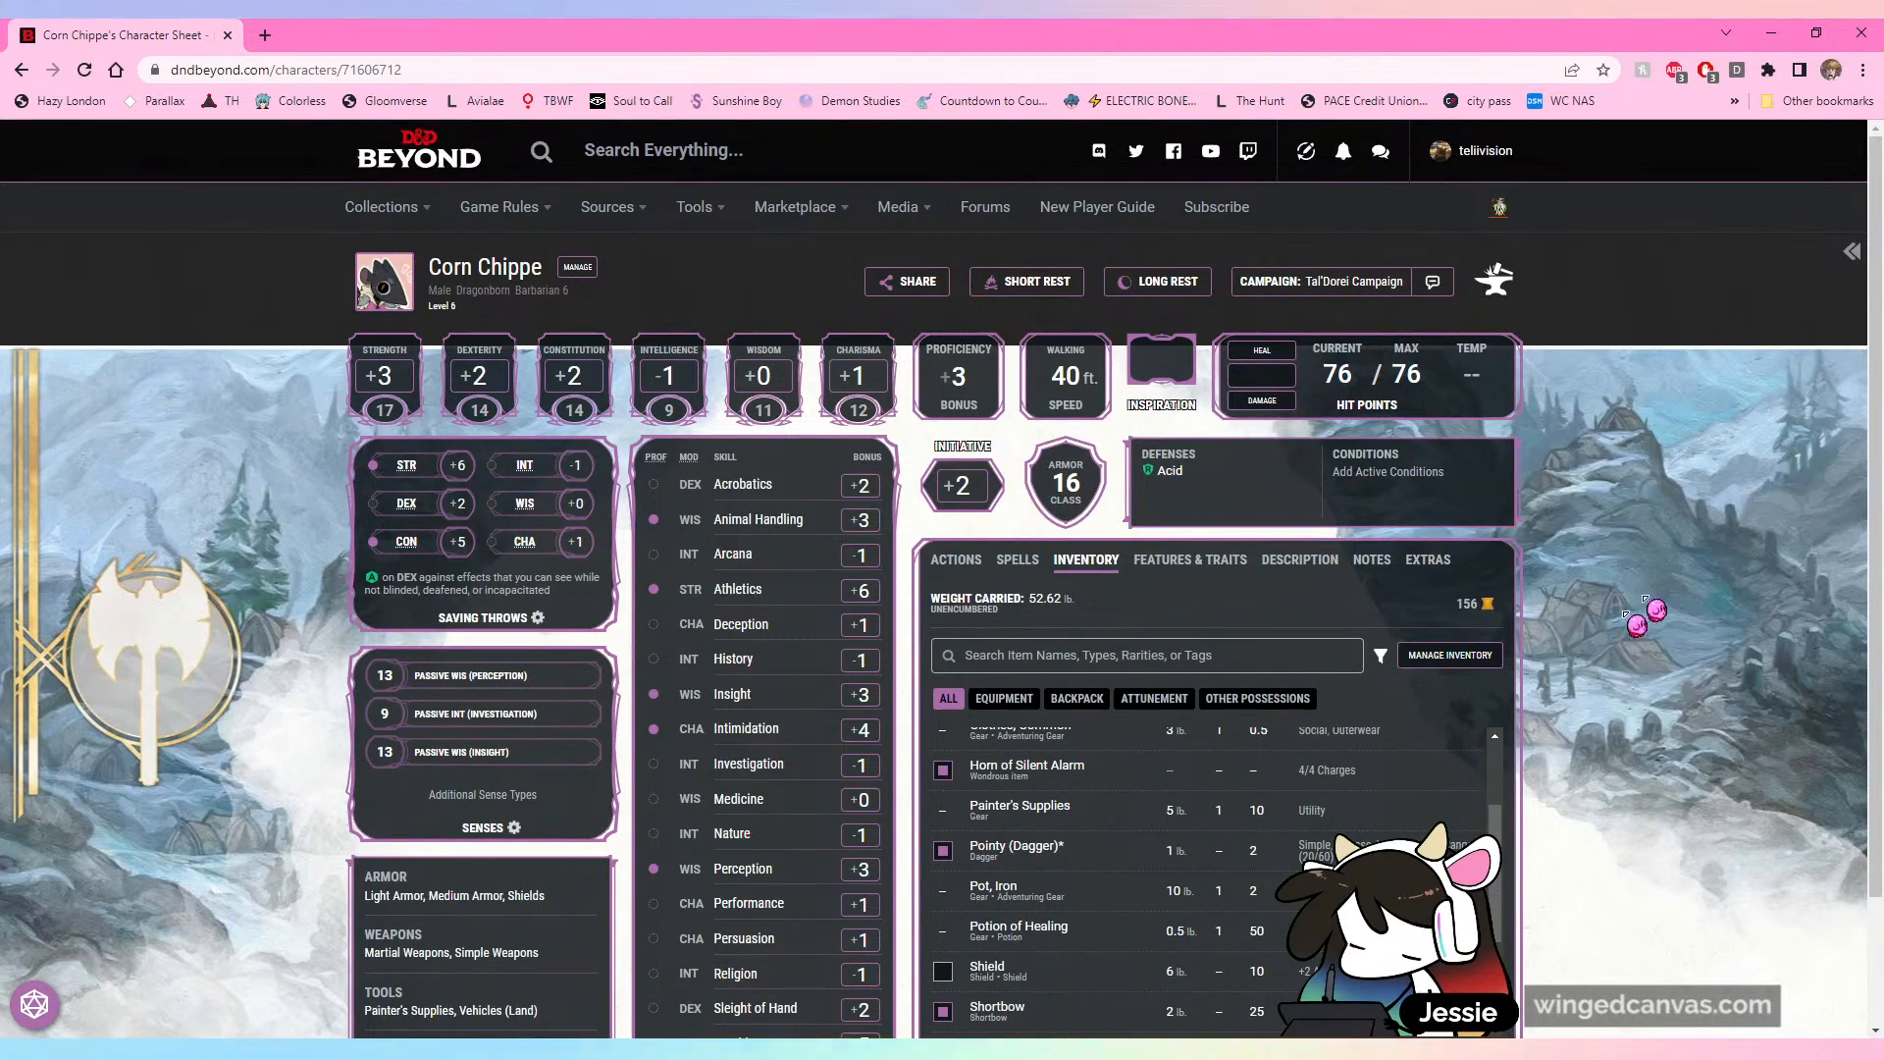
{"action": "scroll", "coordinate": [1726, 665], "scroll_direction": "down", "scroll_amount": 1}
{"action": "scroll", "coordinate": [1737, 677], "scroll_direction": "up", "scroll_amount": 1}
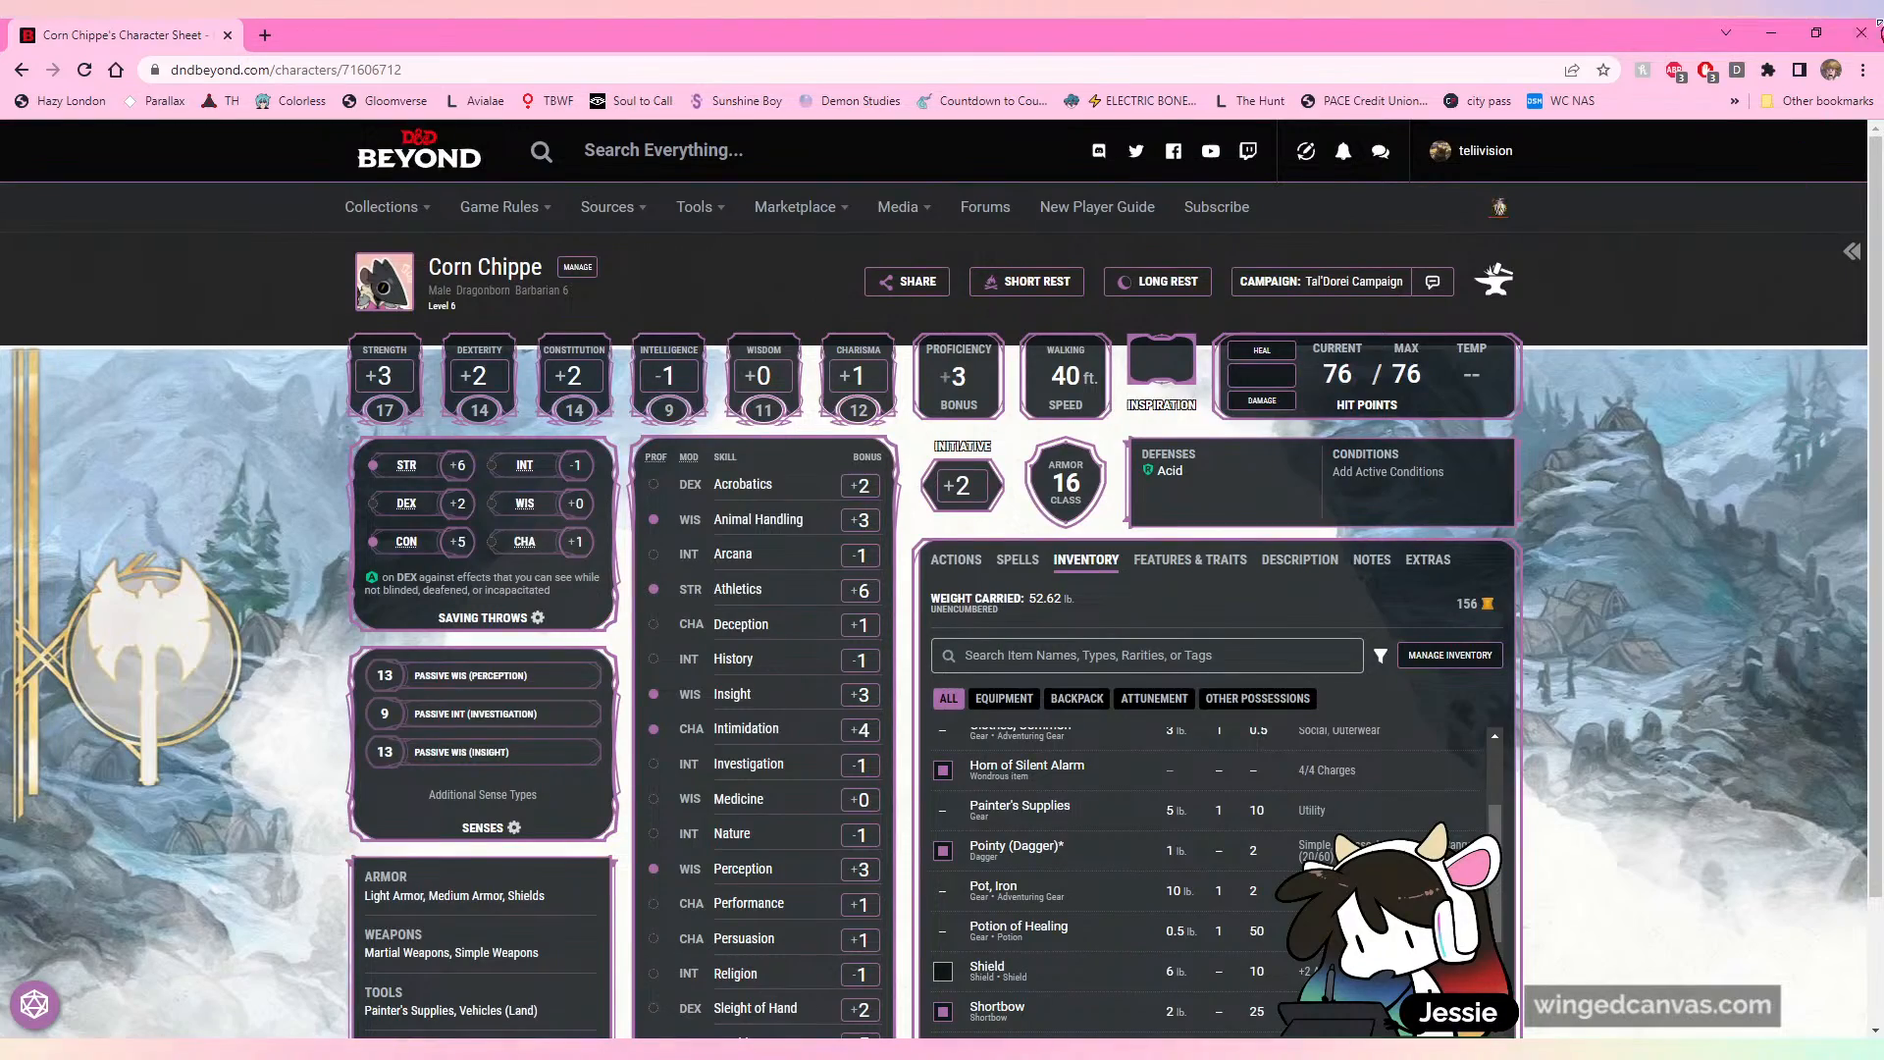
{"action": "left_click", "coordinate": [1859, 32]}
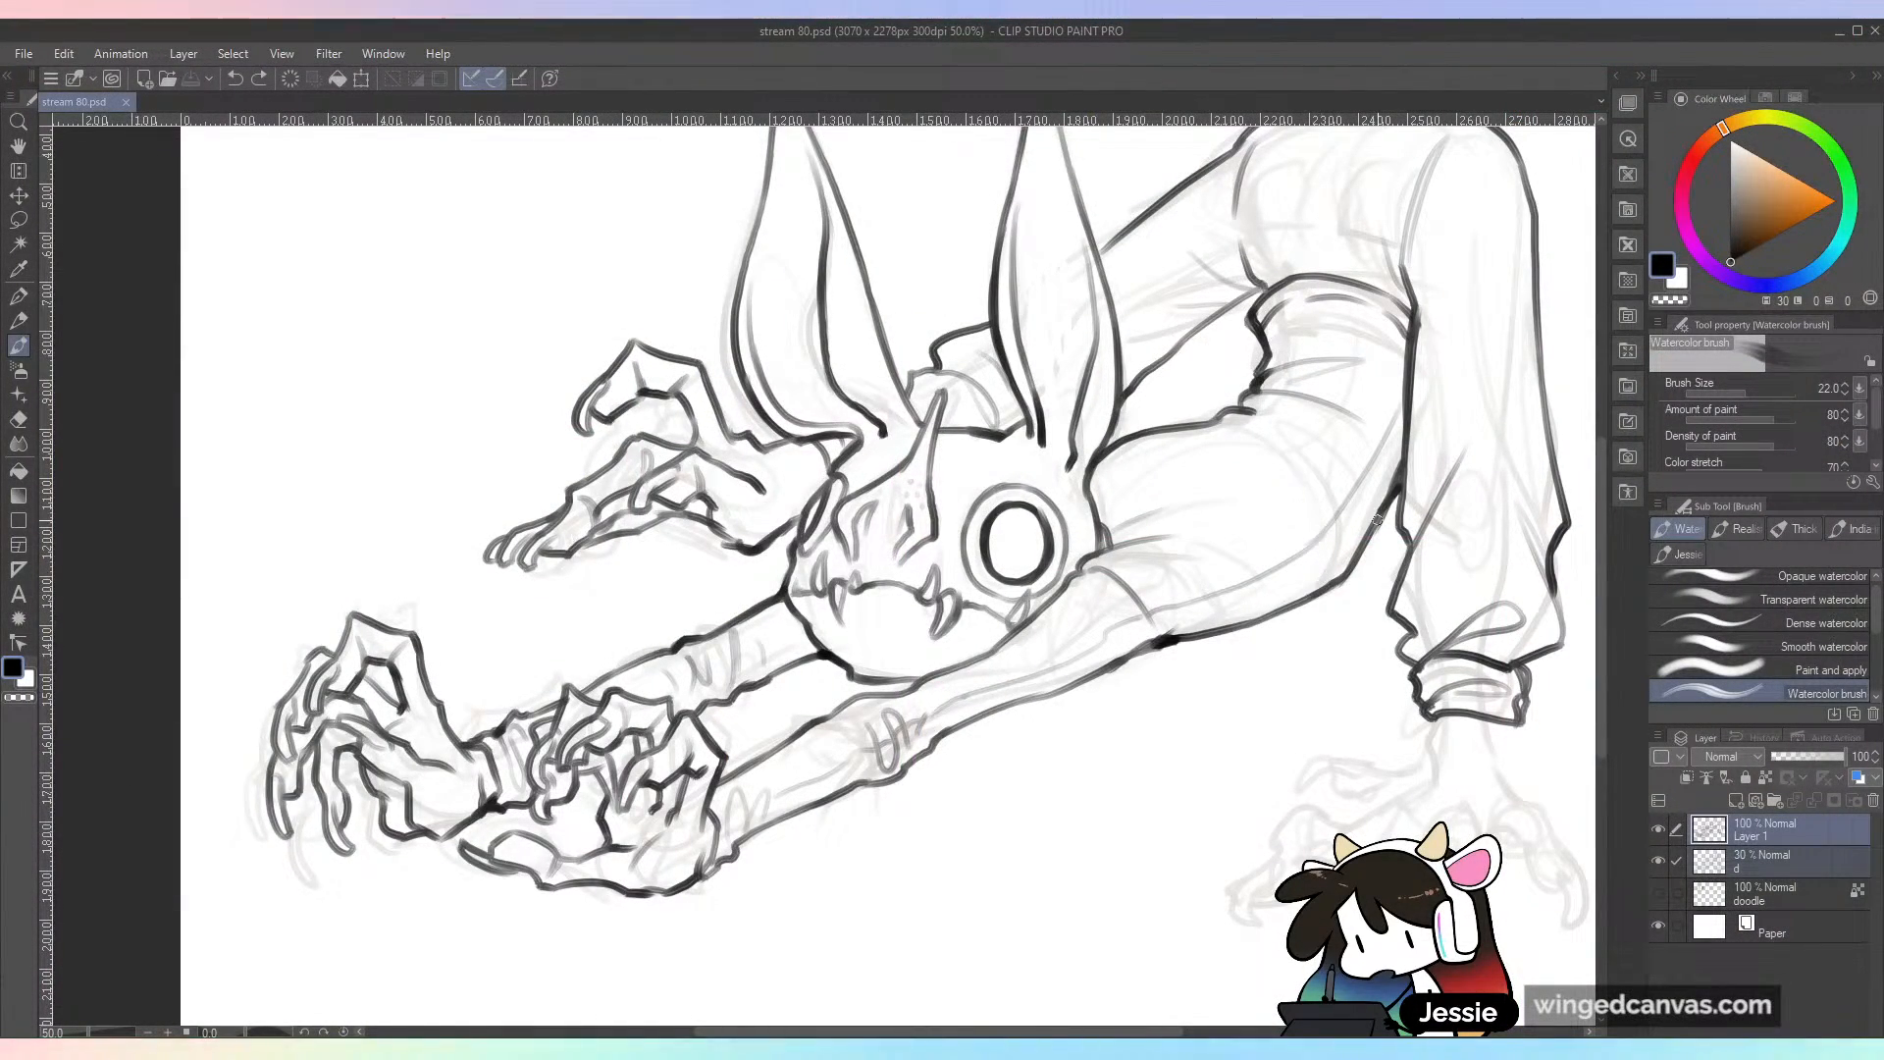
Step: Ink the near foot's inner ankle edge below the trouser cuff, its short upper toe and the clawed toe beneath it
{"action": "scroll", "coordinate": [1295, 505], "scroll_direction": "up", "scroll_amount": 2}
{"action": "scroll", "coordinate": [1311, 581], "scroll_direction": "down", "scroll_amount": 1}
{"action": "scroll", "coordinate": [1312, 581], "scroll_direction": "down", "scroll_amount": 1}
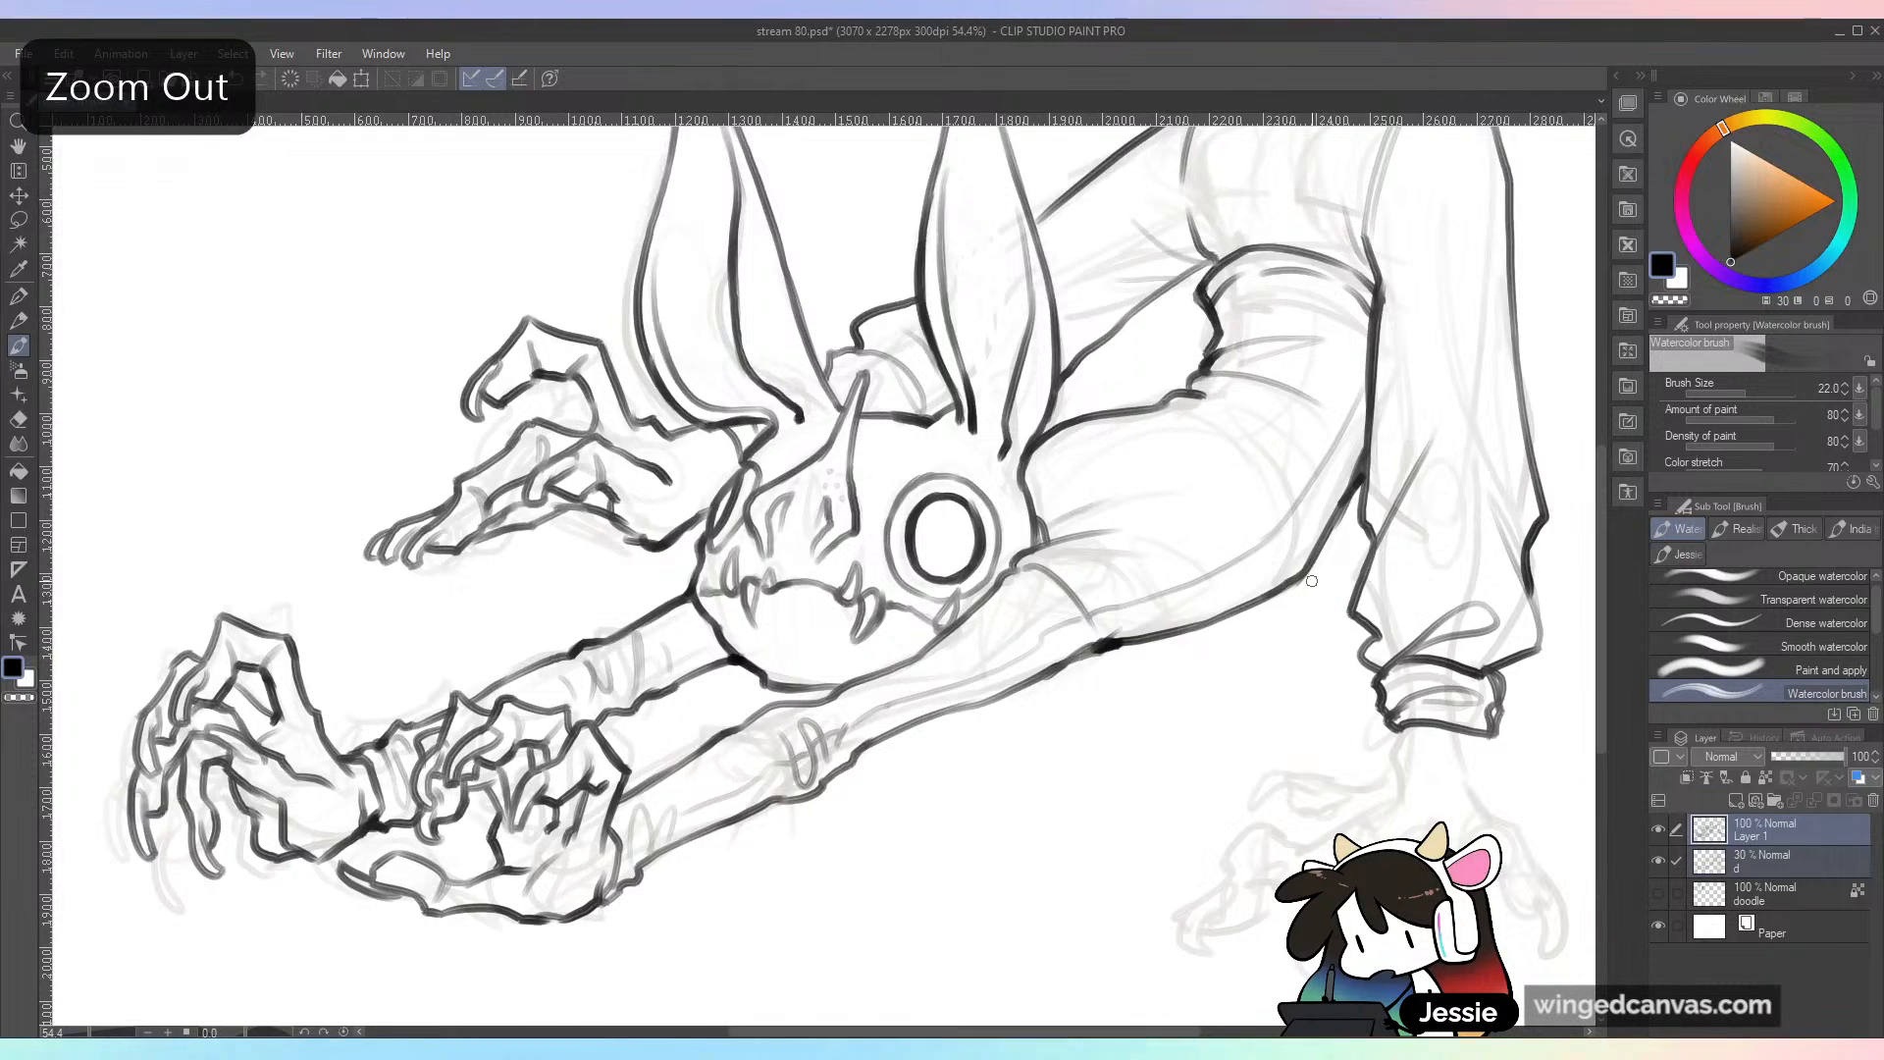
{"action": "scroll", "coordinate": [1276, 587], "scroll_direction": "up", "scroll_amount": 1}
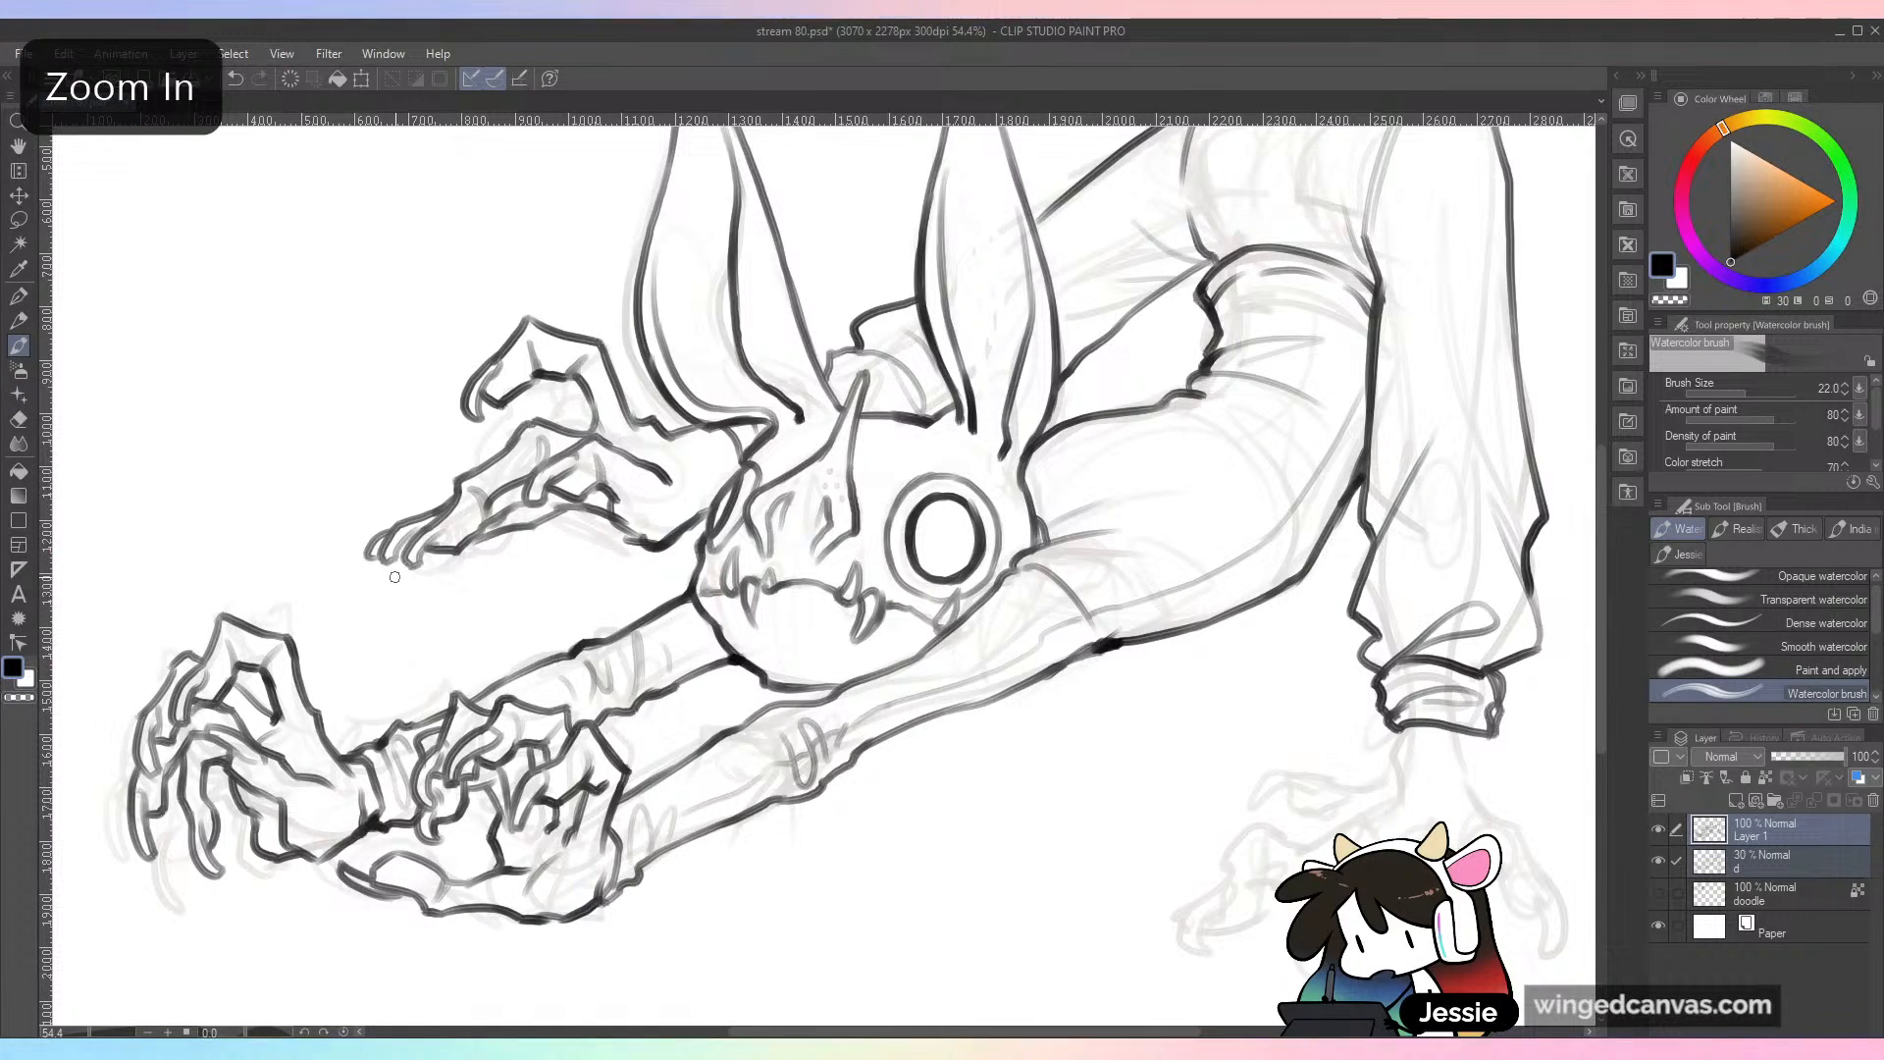
{"action": "scroll", "coordinate": [1006, 183], "scroll_direction": "down", "scroll_amount": 1}
{"action": "scroll", "coordinate": [1005, 182], "scroll_direction": "down", "scroll_amount": 1}
{"action": "left_click_drag", "start_coordinate": [1388, 538], "coordinate": [1099, 663]}
{"action": "scroll", "coordinate": [1177, 623], "scroll_direction": "up", "scroll_amount": 1}
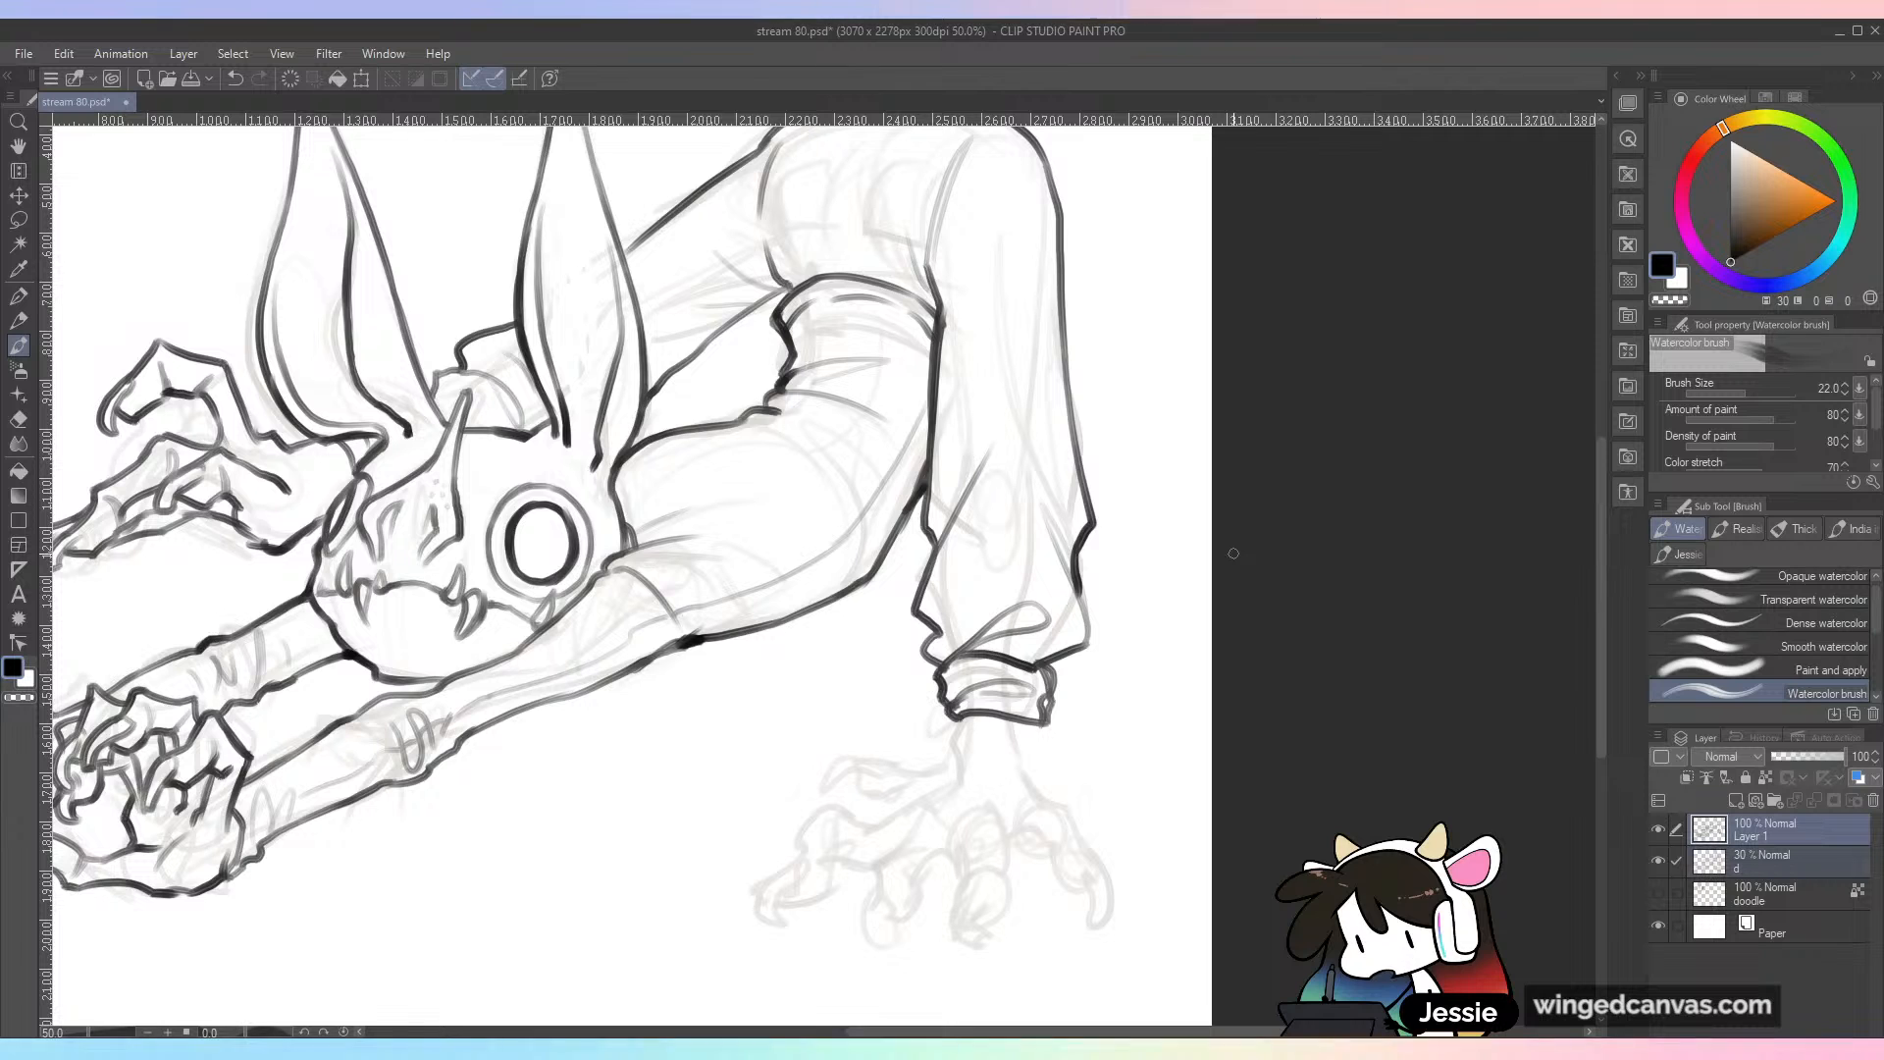
{"action": "left_click_drag", "start_coordinate": [1119, 786], "coordinate": [1168, 589]}
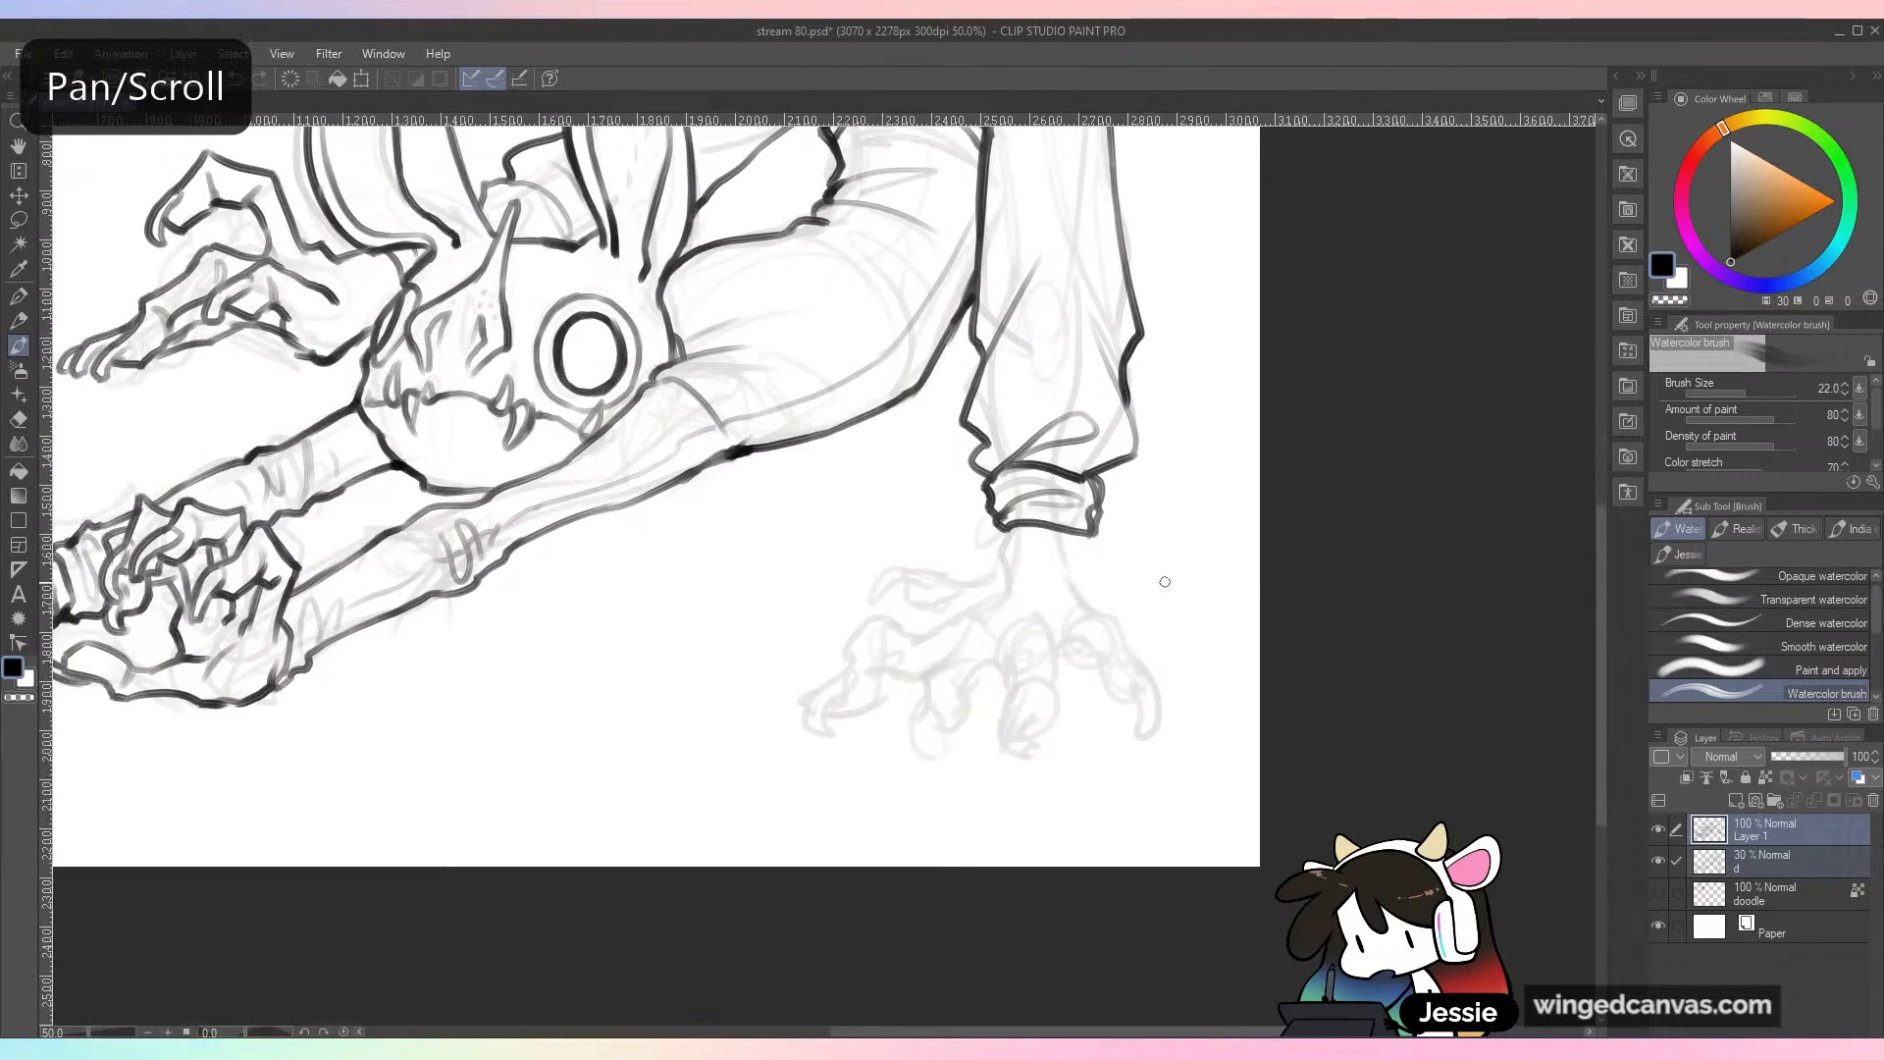
{"action": "scroll", "coordinate": [1177, 388], "scroll_direction": "up", "scroll_amount": 1}
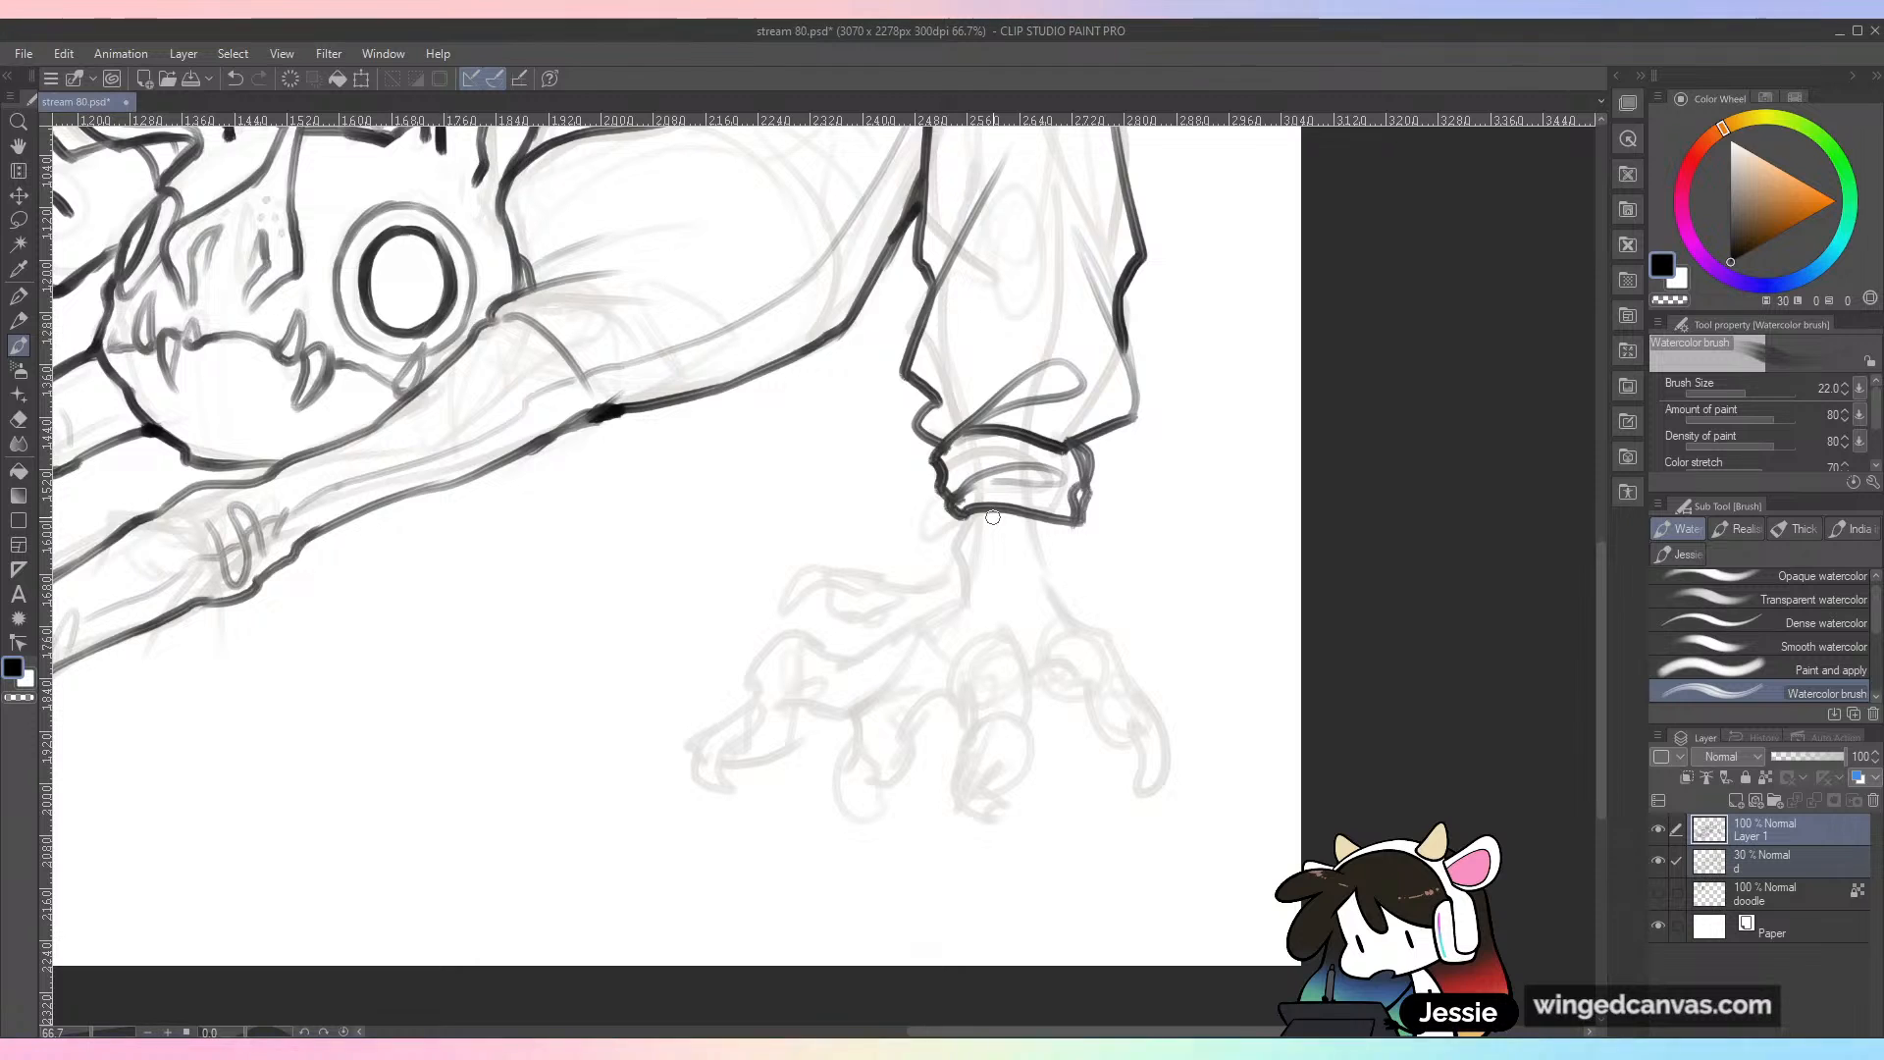
{"action": "mouse_move", "coordinate": [964, 515]}
{"action": "left_mouse_down"}
{"action": "mouse_move", "coordinate": [947, 551]}
{"action": "mouse_move", "coordinate": [805, 600]}
{"action": "mouse_move", "coordinate": [901, 610]}
{"action": "left_mouse_up"}
{"action": "mouse_move", "coordinate": [959, 549]}
{"action": "left_mouse_down"}
{"action": "mouse_move", "coordinate": [823, 629]}
{"action": "mouse_move", "coordinate": [796, 749]}
{"action": "mouse_move", "coordinate": [861, 704]}
{"action": "mouse_move", "coordinate": [863, 662]}
{"action": "left_mouse_up"}
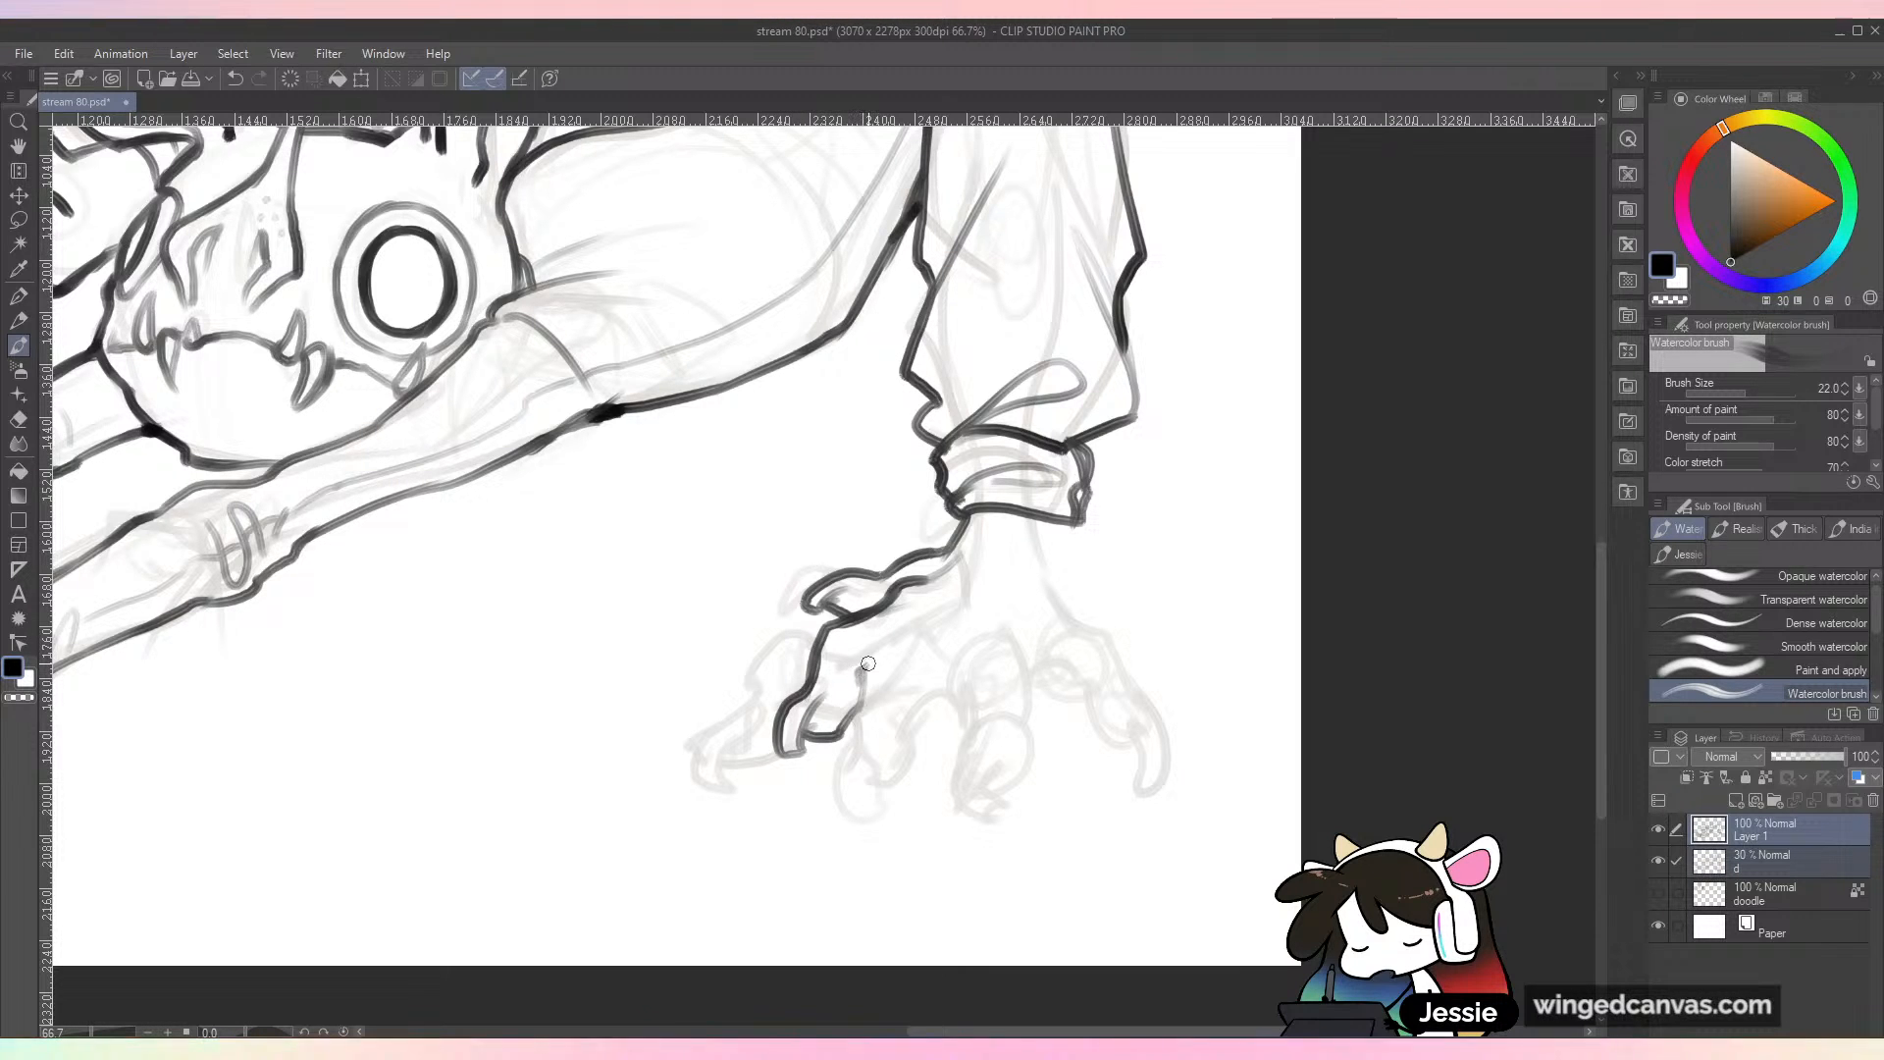
Step: Ink the near foot's third toe and central toe with their claws, plus the faint ankle tendon marks and outer ankle edge
{"action": "mouse_move", "coordinate": [965, 567]}
{"action": "left_mouse_down"}
{"action": "mouse_move", "coordinate": [835, 756]}
{"action": "mouse_move", "coordinate": [908, 767]}
{"action": "mouse_move", "coordinate": [934, 677]}
{"action": "mouse_move", "coordinate": [973, 642]}
{"action": "mouse_move", "coordinate": [970, 687]}
{"action": "left_mouse_up"}
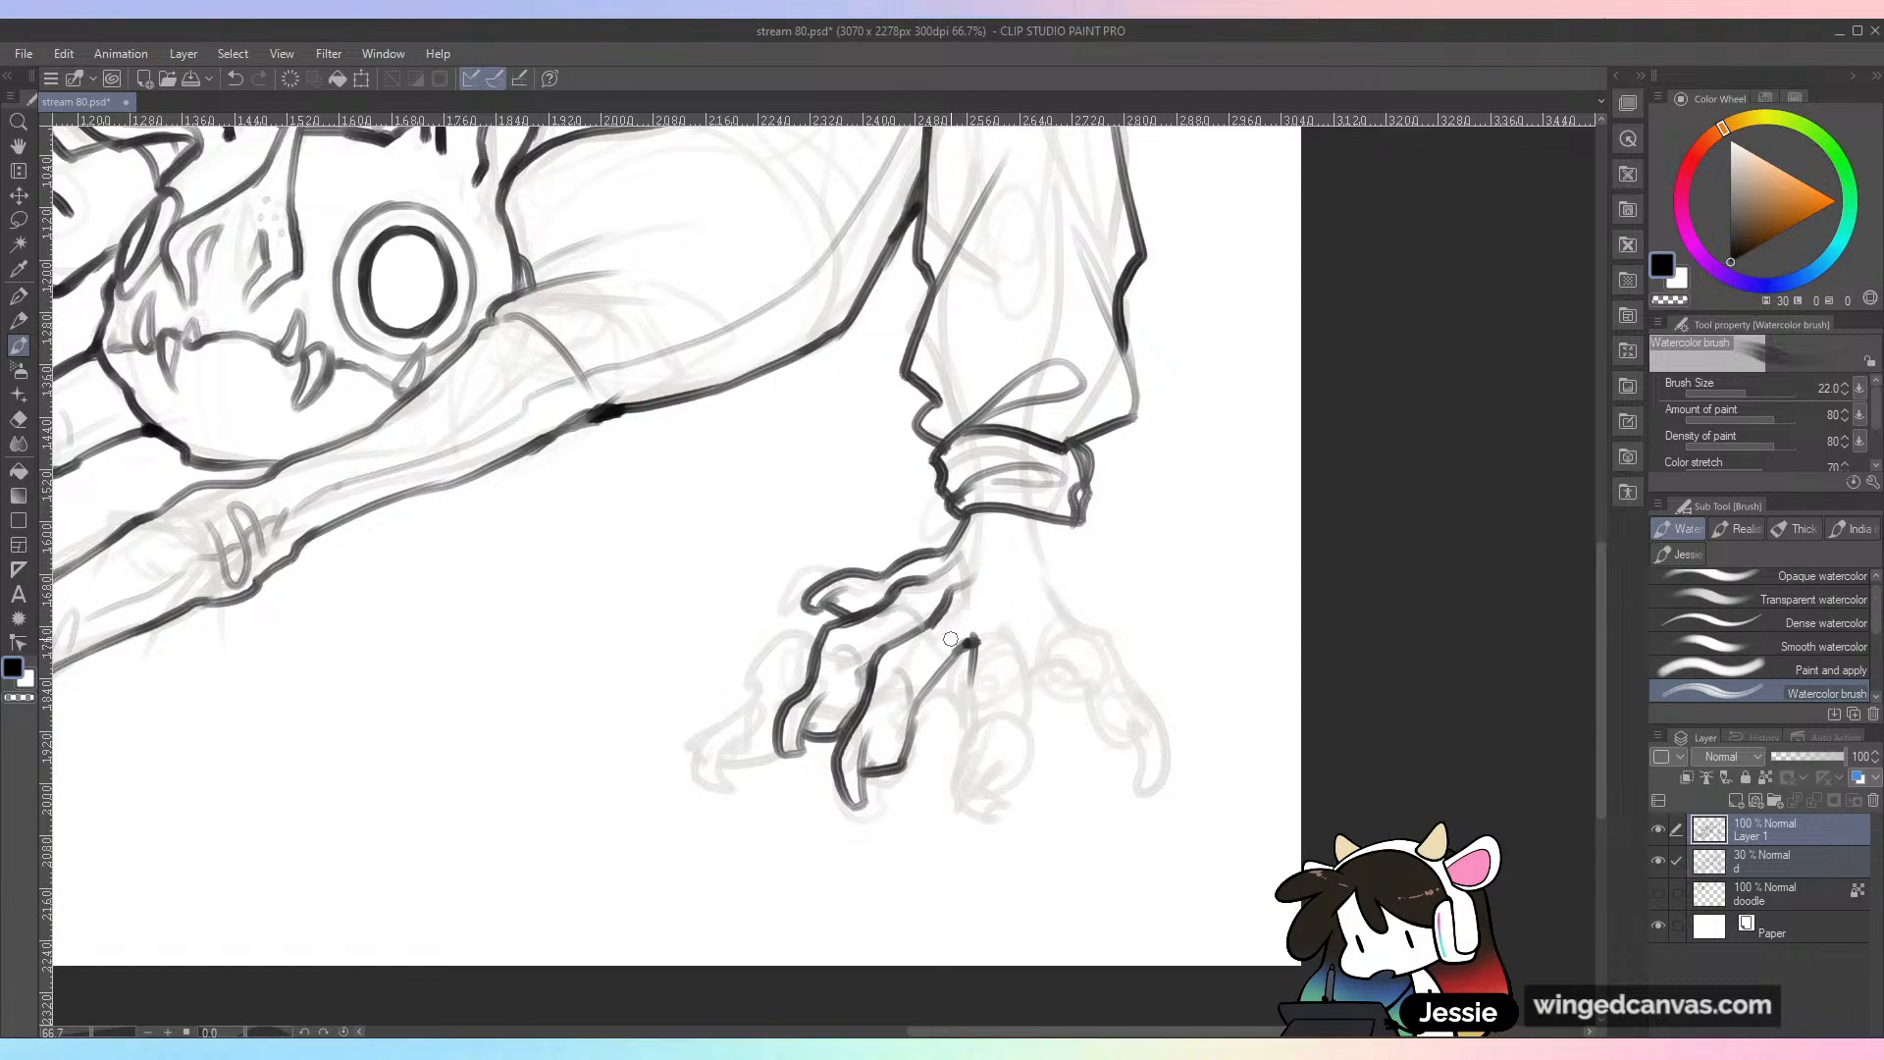
{"action": "left_click_drag", "start_coordinate": [984, 643], "coordinate": [1017, 631]}
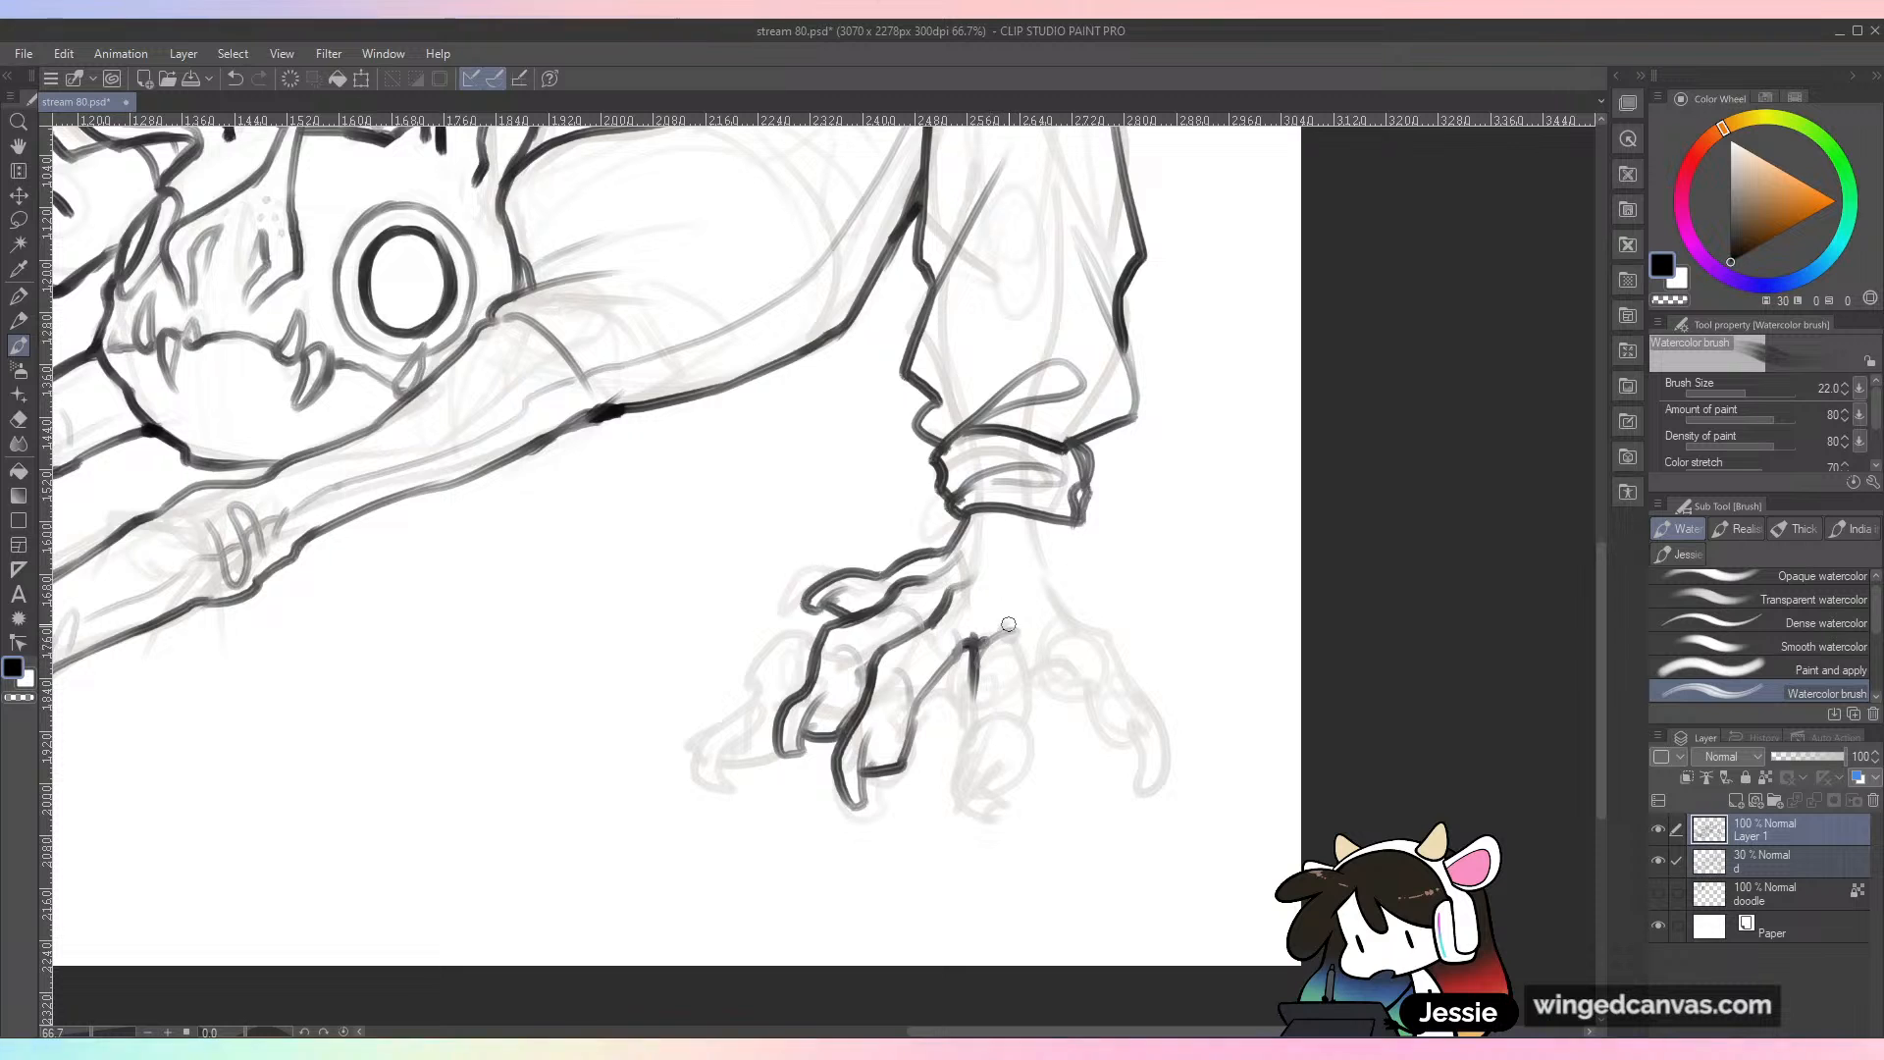
{"action": "left_click_drag", "start_coordinate": [1016, 525], "coordinate": [1010, 583]}
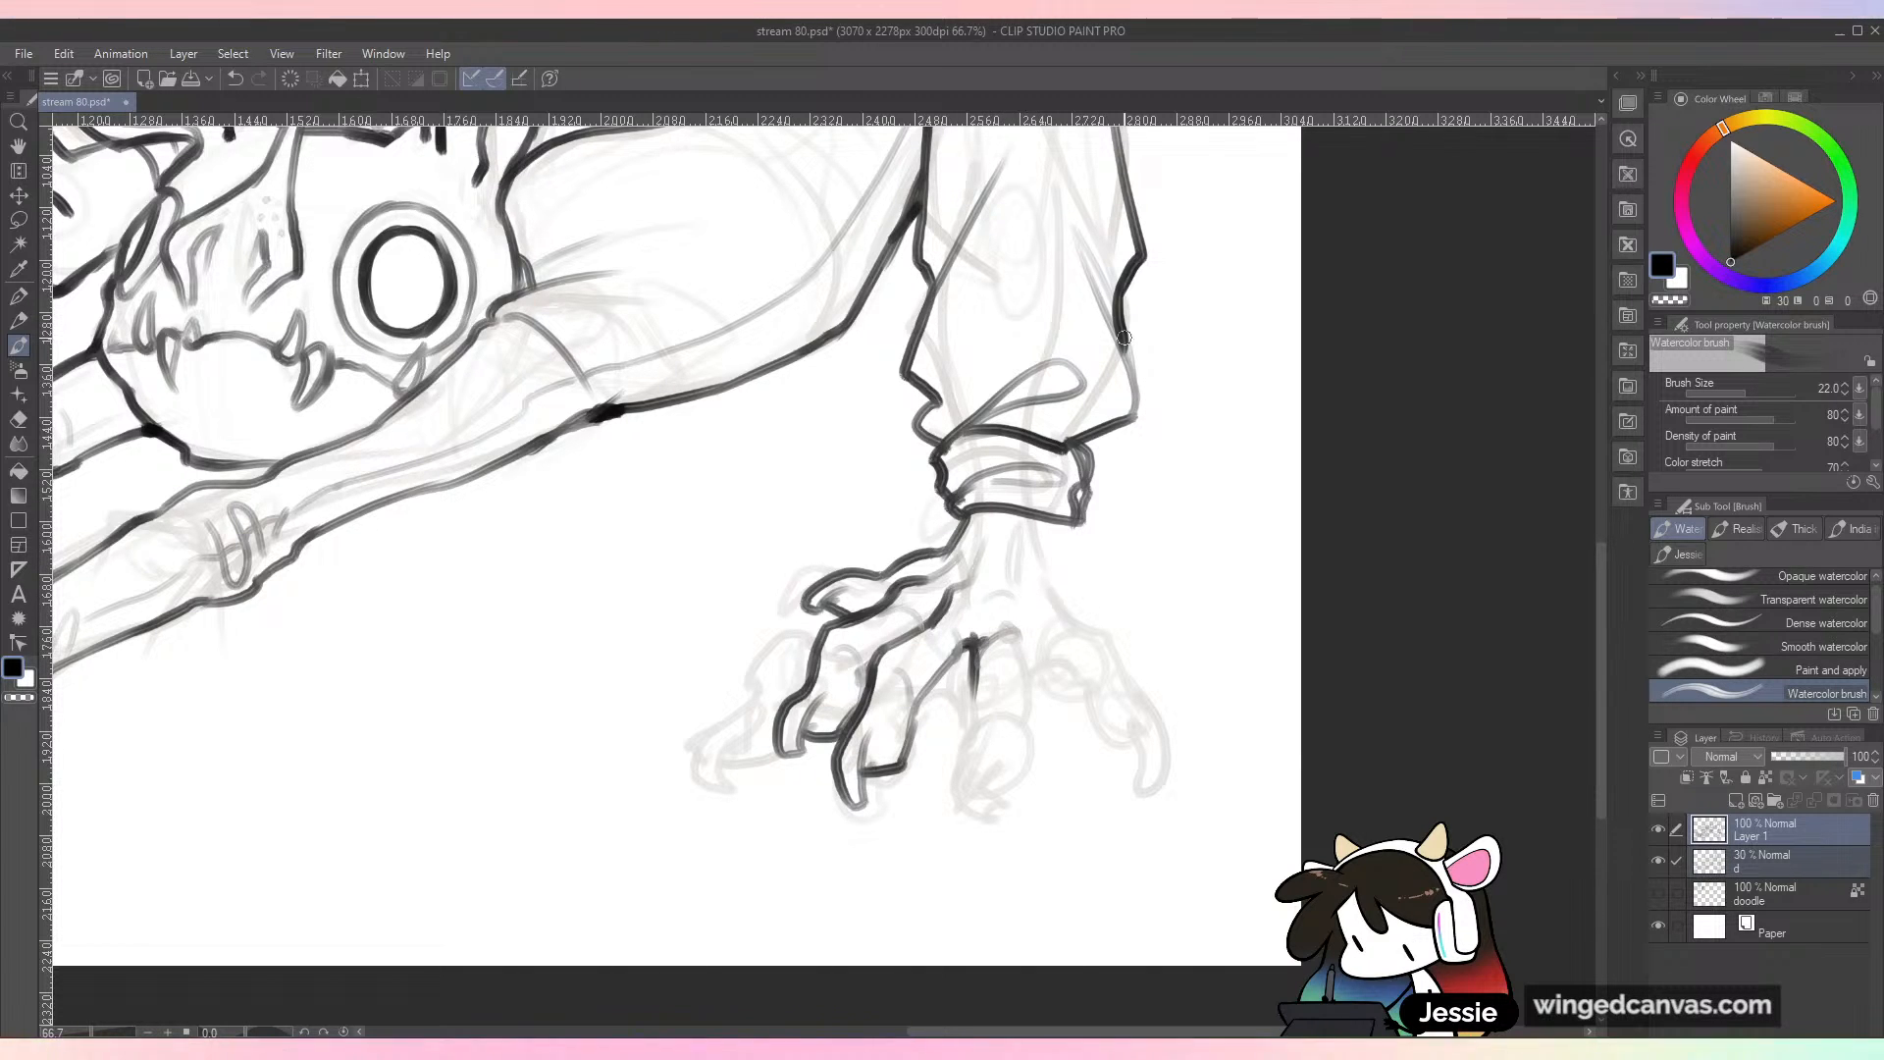
{"action": "mouse_move", "coordinate": [1065, 520]}
{"action": "left_mouse_down"}
{"action": "mouse_move", "coordinate": [1069, 606]}
{"action": "mouse_move", "coordinate": [1034, 699]}
{"action": "left_mouse_up"}
{"action": "mouse_move", "coordinate": [975, 642]}
{"action": "left_mouse_down"}
{"action": "mouse_move", "coordinate": [960, 785]}
{"action": "mouse_move", "coordinate": [986, 832]}
{"action": "mouse_move", "coordinate": [1002, 734]}
{"action": "left_mouse_up"}
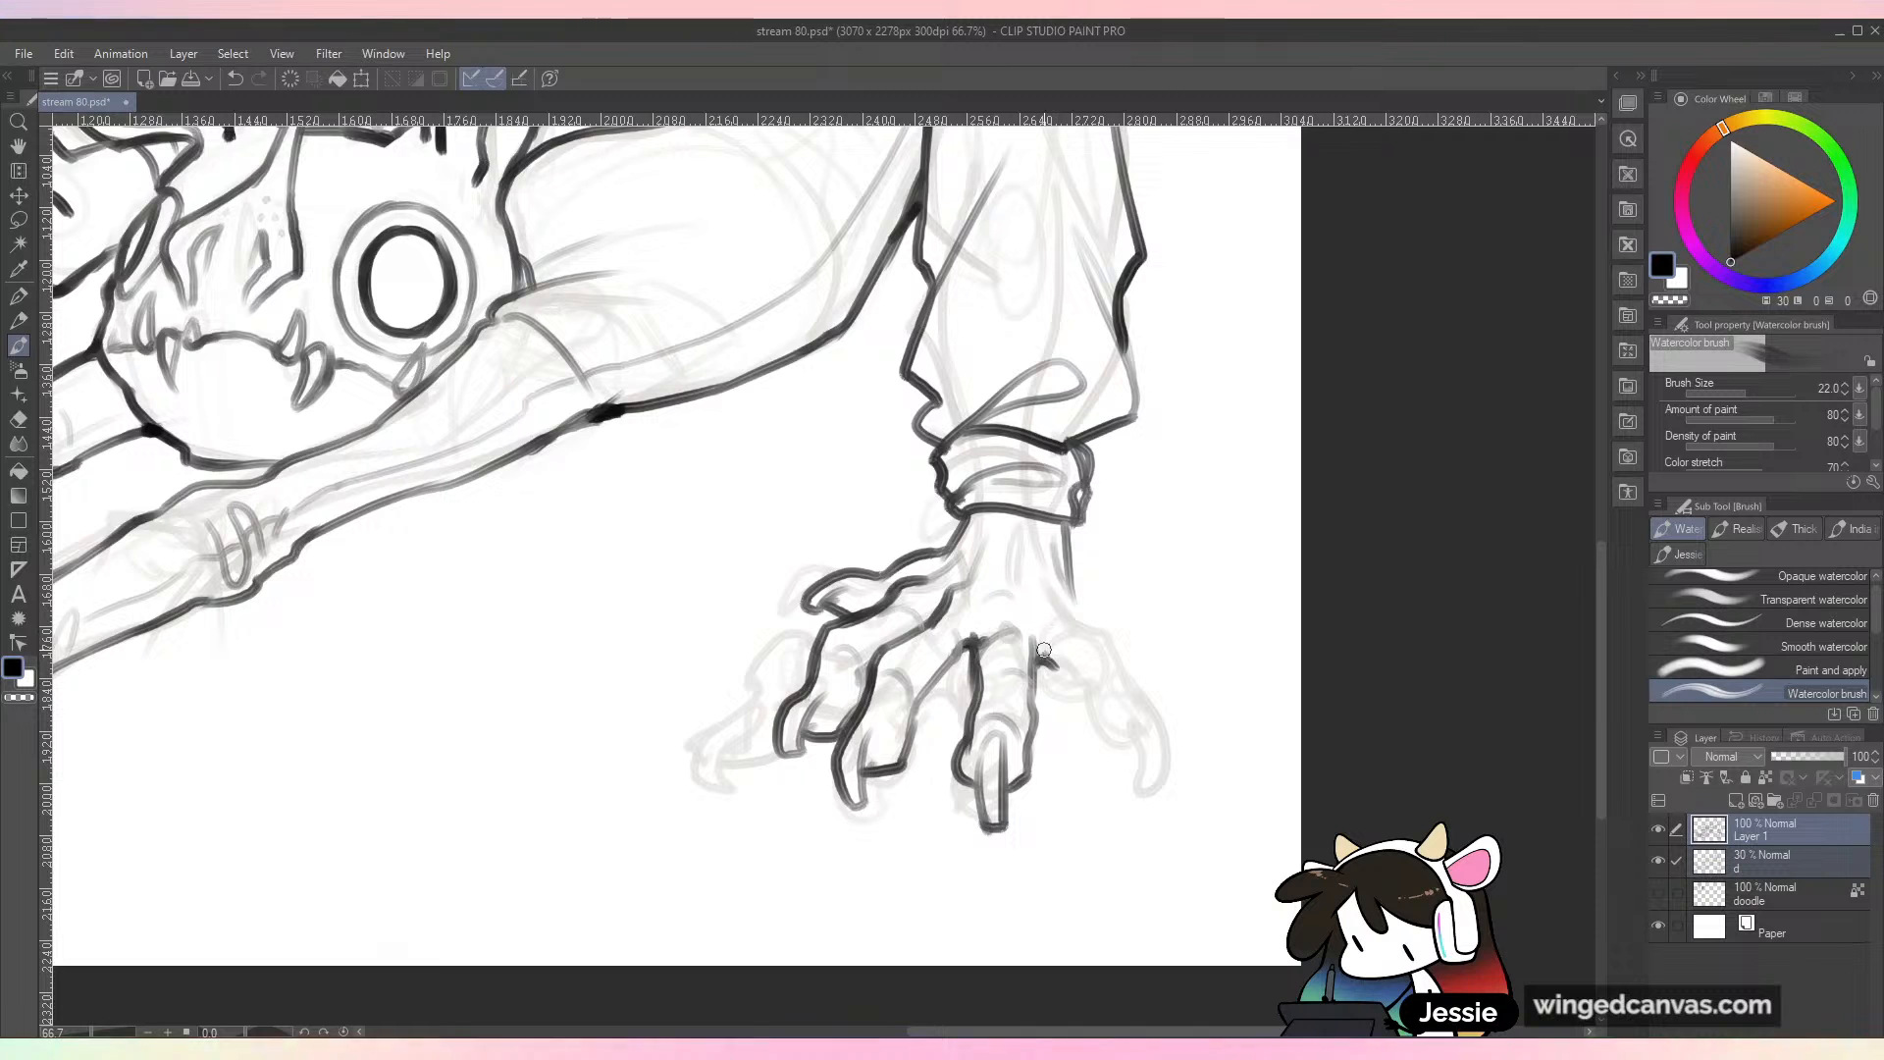
Step: Ink the near foot's outermost toe with its curved claw, then save the drawing
{"action": "left_click_drag", "start_coordinate": [1065, 571], "coordinate": [1128, 660]}
{"action": "left_click_drag", "start_coordinate": [1041, 663], "coordinate": [1113, 722]}
{"action": "mouse_move", "coordinate": [1119, 649]}
{"action": "left_mouse_down"}
{"action": "mouse_move", "coordinate": [1153, 688]}
{"action": "mouse_move", "coordinate": [1128, 738]}
{"action": "mouse_move", "coordinate": [1146, 796]}
{"action": "mouse_move", "coordinate": [1137, 712]}
{"action": "left_mouse_up"}
{"action": "left_click_drag", "start_coordinate": [1136, 689], "coordinate": [1104, 716]}
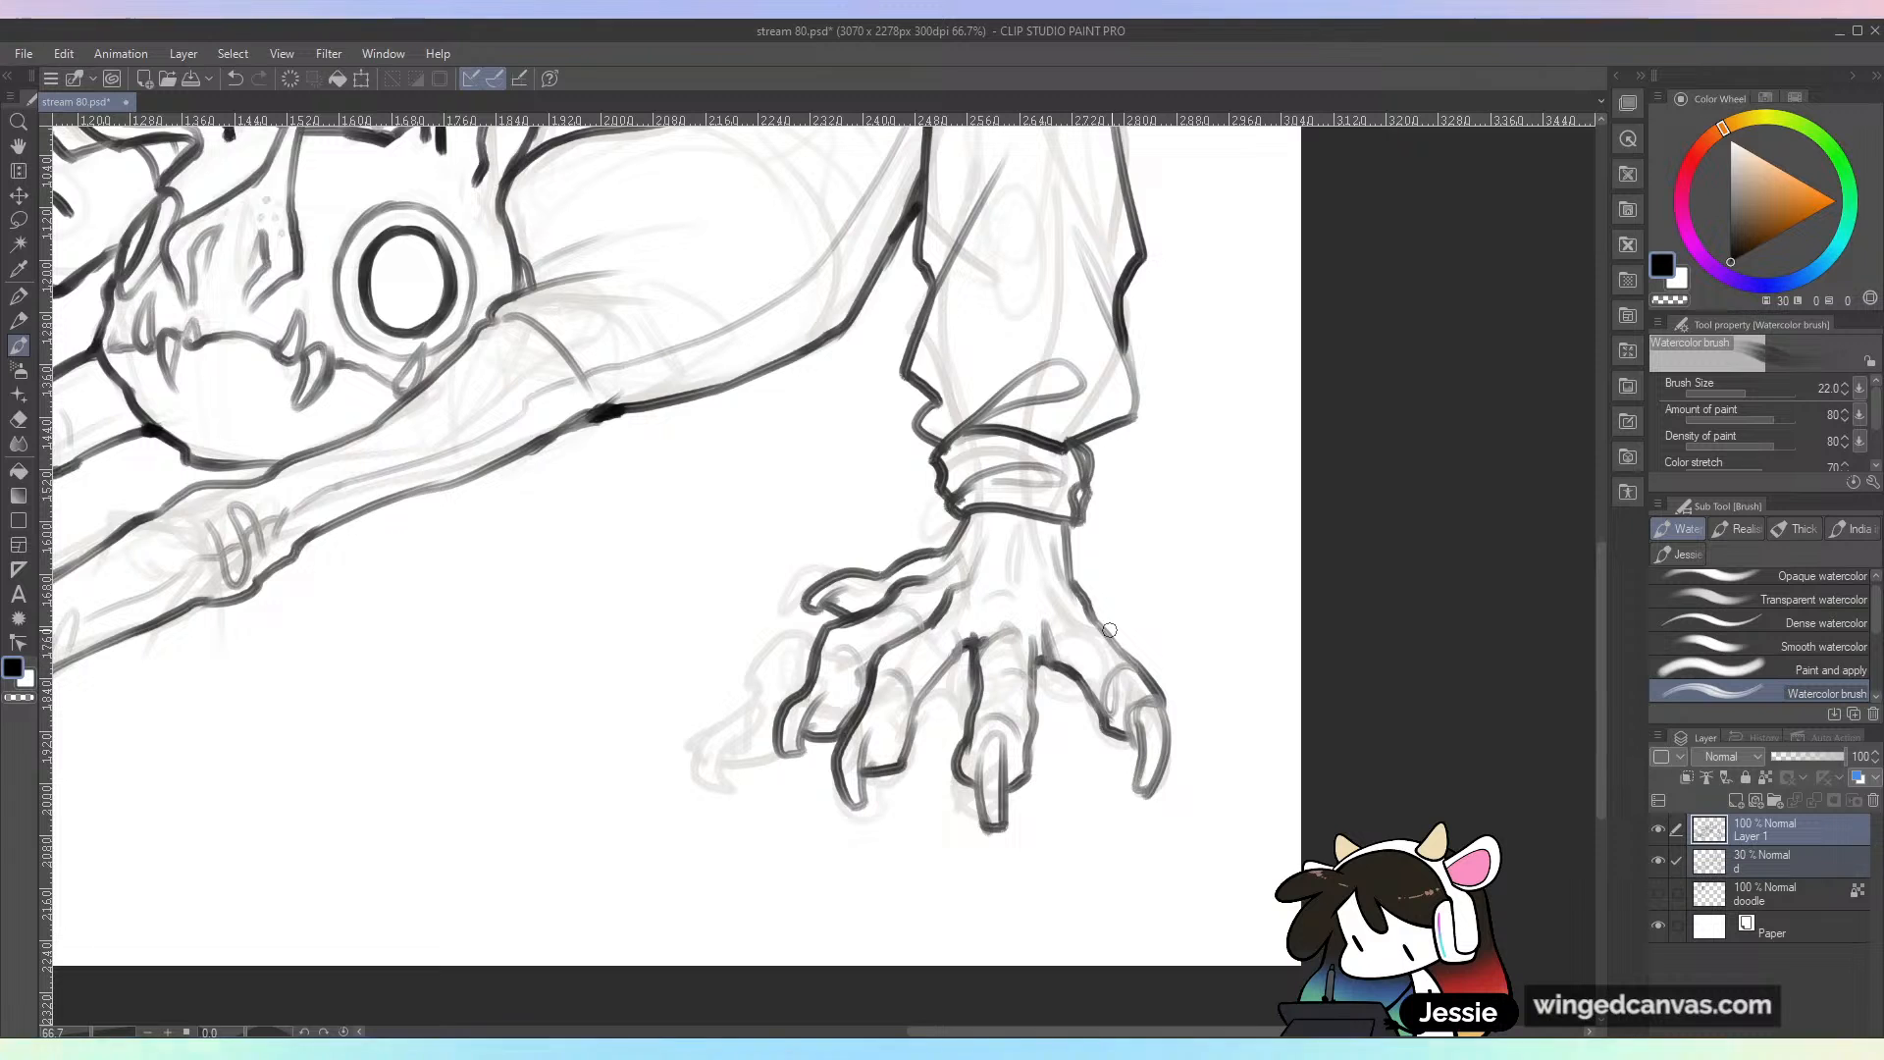
{"action": "key", "text": "ctrl+minus"}
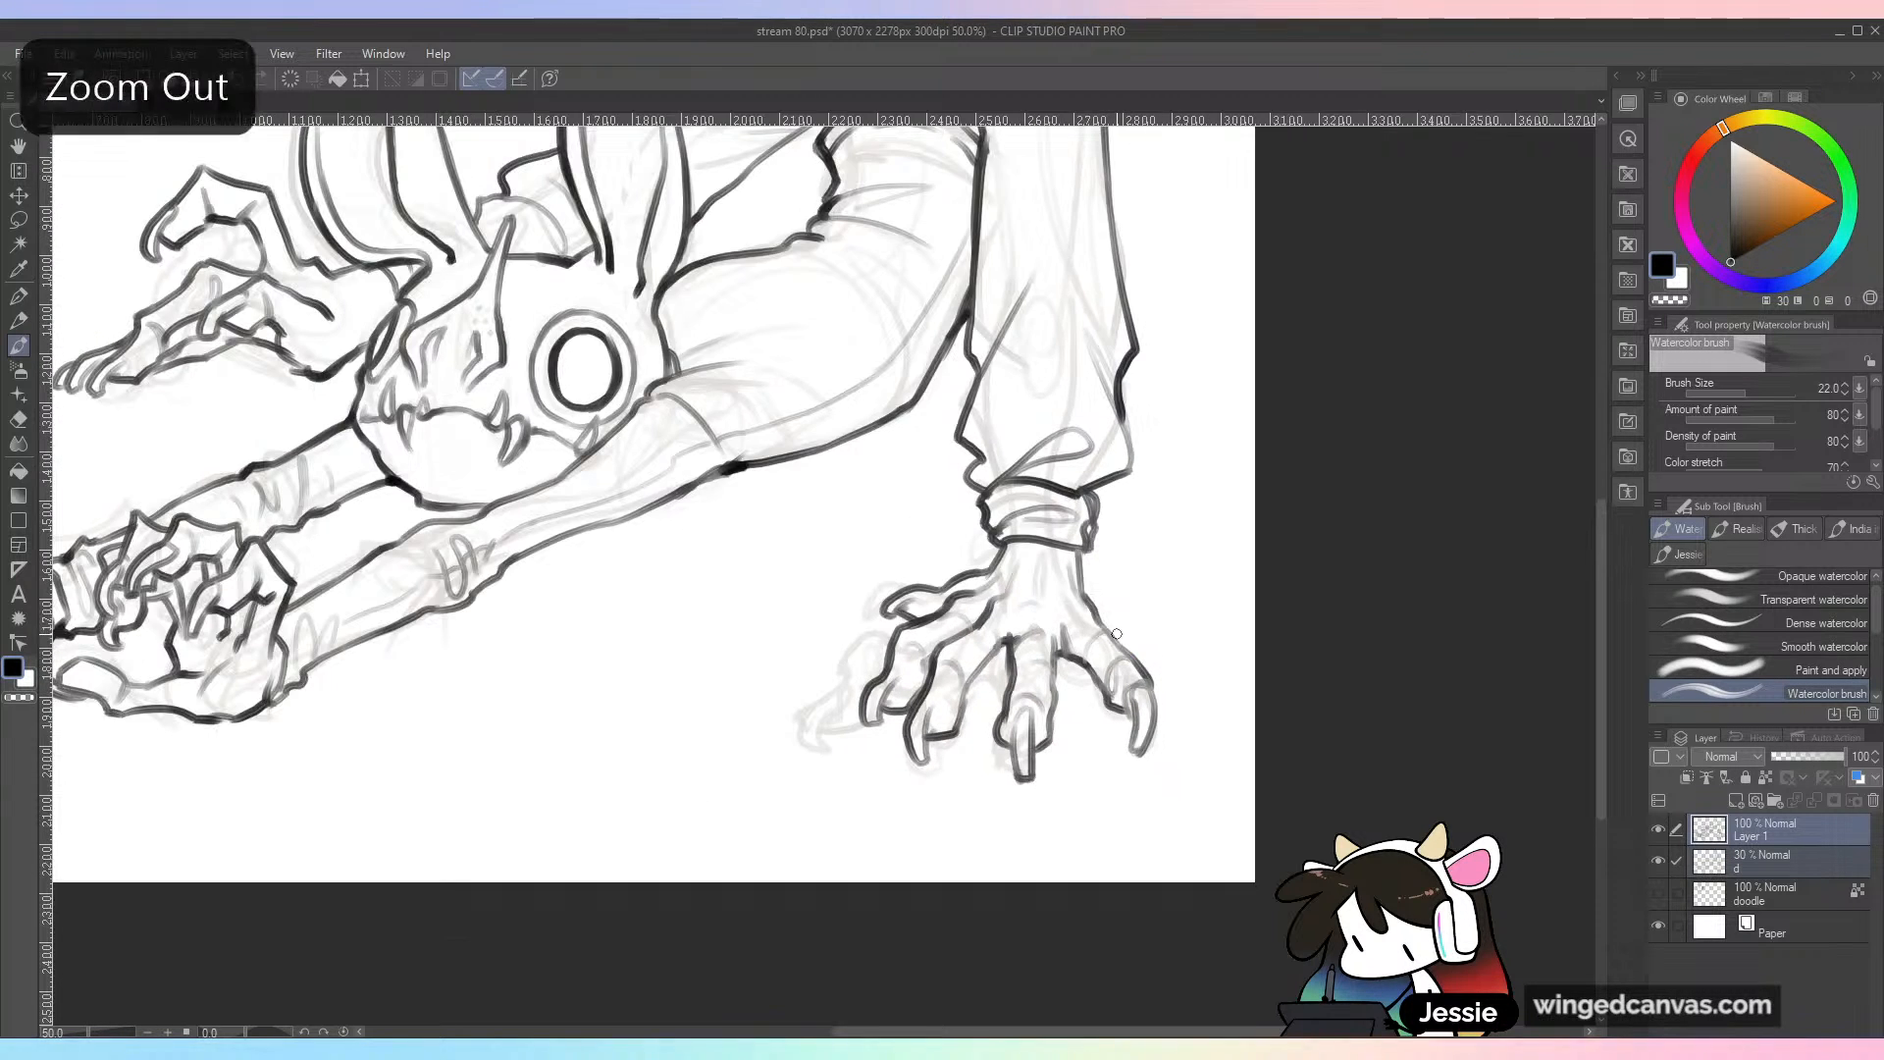
{"action": "key", "text": "ctrl+s"}
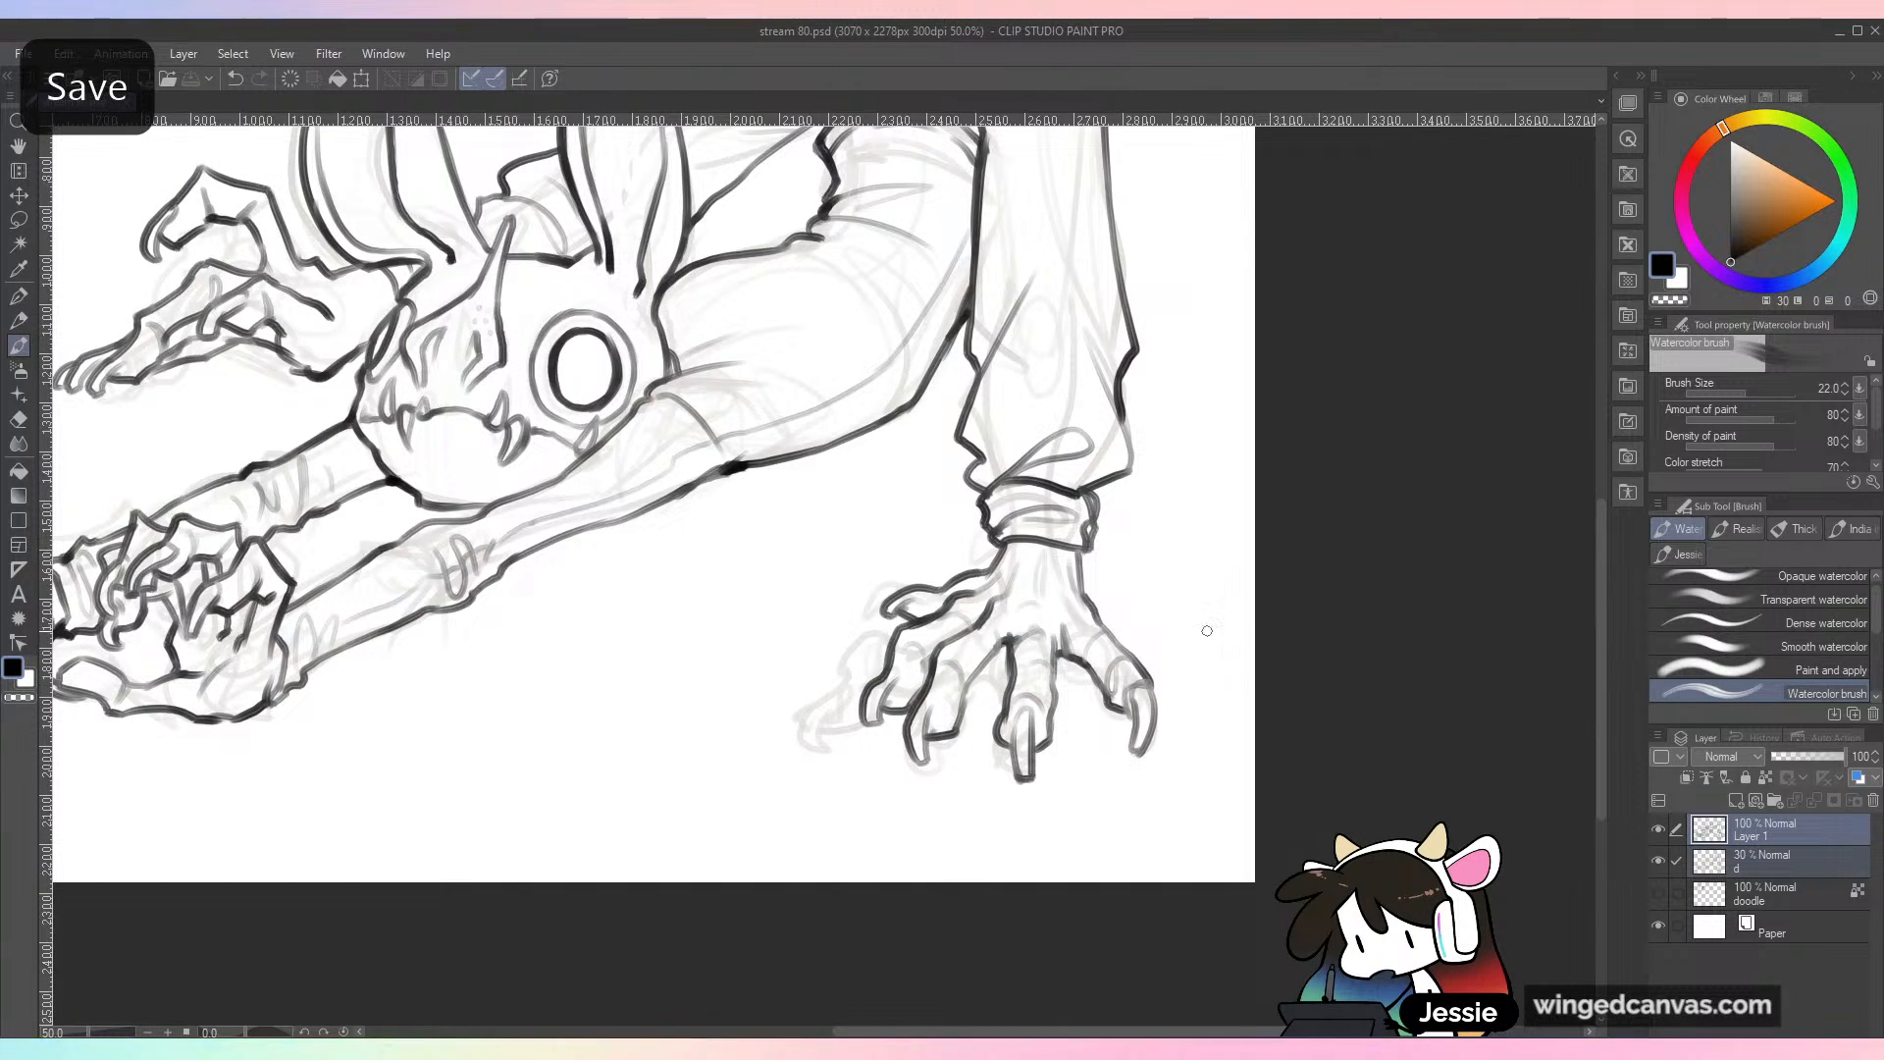
Step: Add a short detail stroke at the base of the near foot's toes, then hide the 30% opacity sketch layer "d"
{"action": "left_click_drag", "start_coordinate": [1072, 657], "coordinate": [1078, 621]}
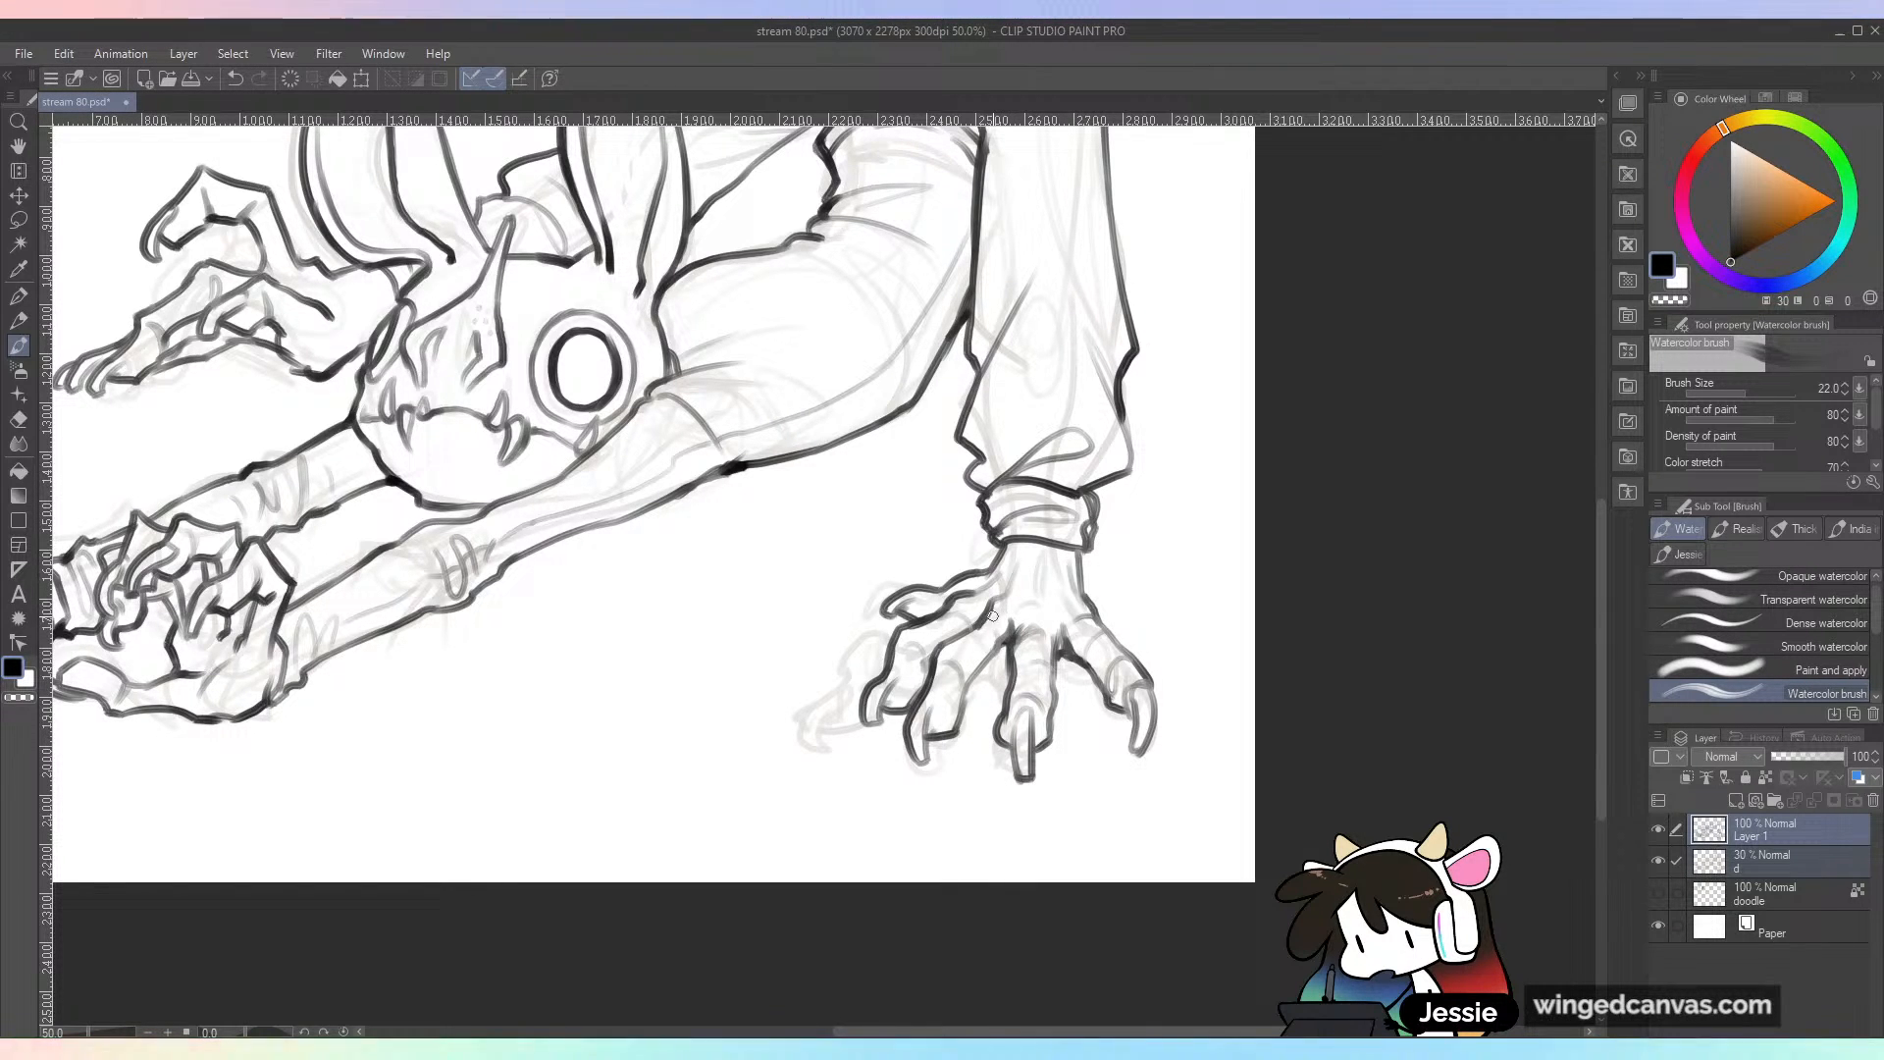
{"action": "scroll", "coordinate": [1023, 558], "scroll_direction": "down", "scroll_amount": 1}
{"action": "left_click_drag", "start_coordinate": [1080, 542], "coordinate": [1124, 704]}
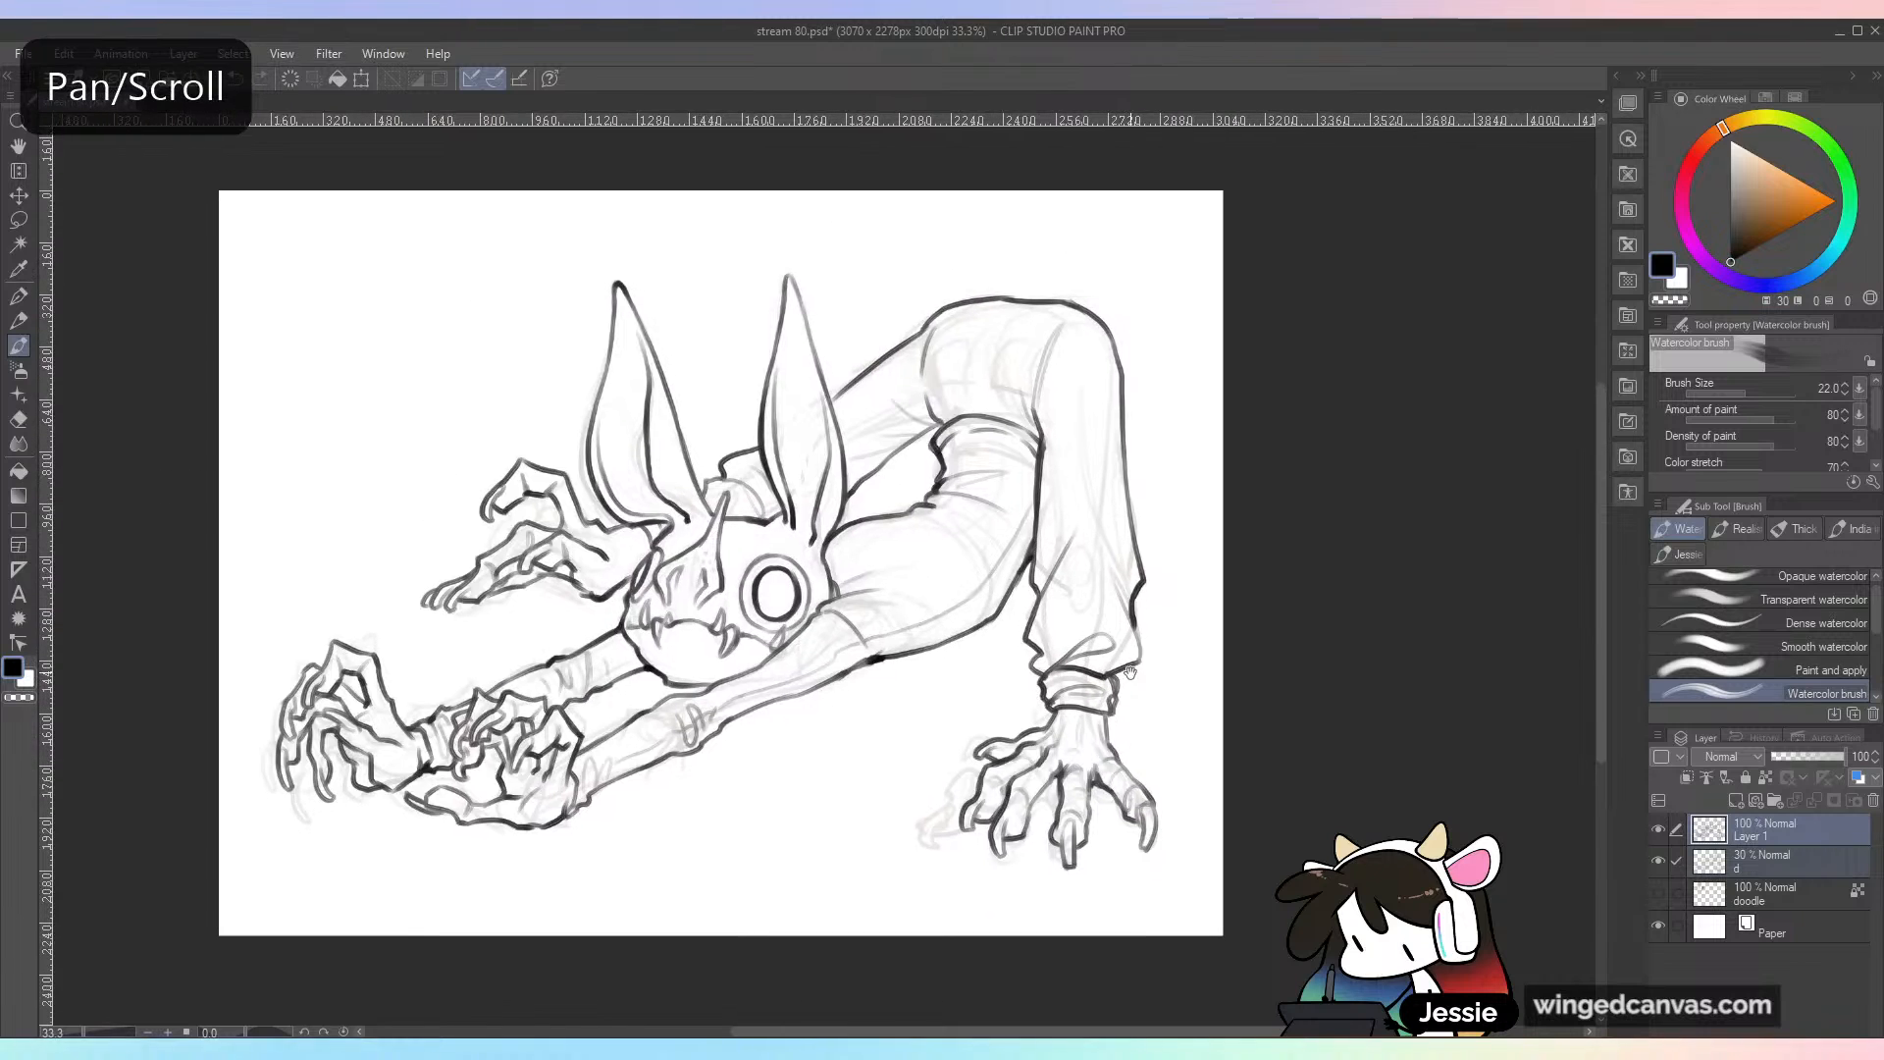
{"action": "left_click", "coordinate": [1657, 861]}
{"action": "left_click", "coordinate": [1659, 871]}
{"action": "left_click", "coordinate": [1660, 872]}
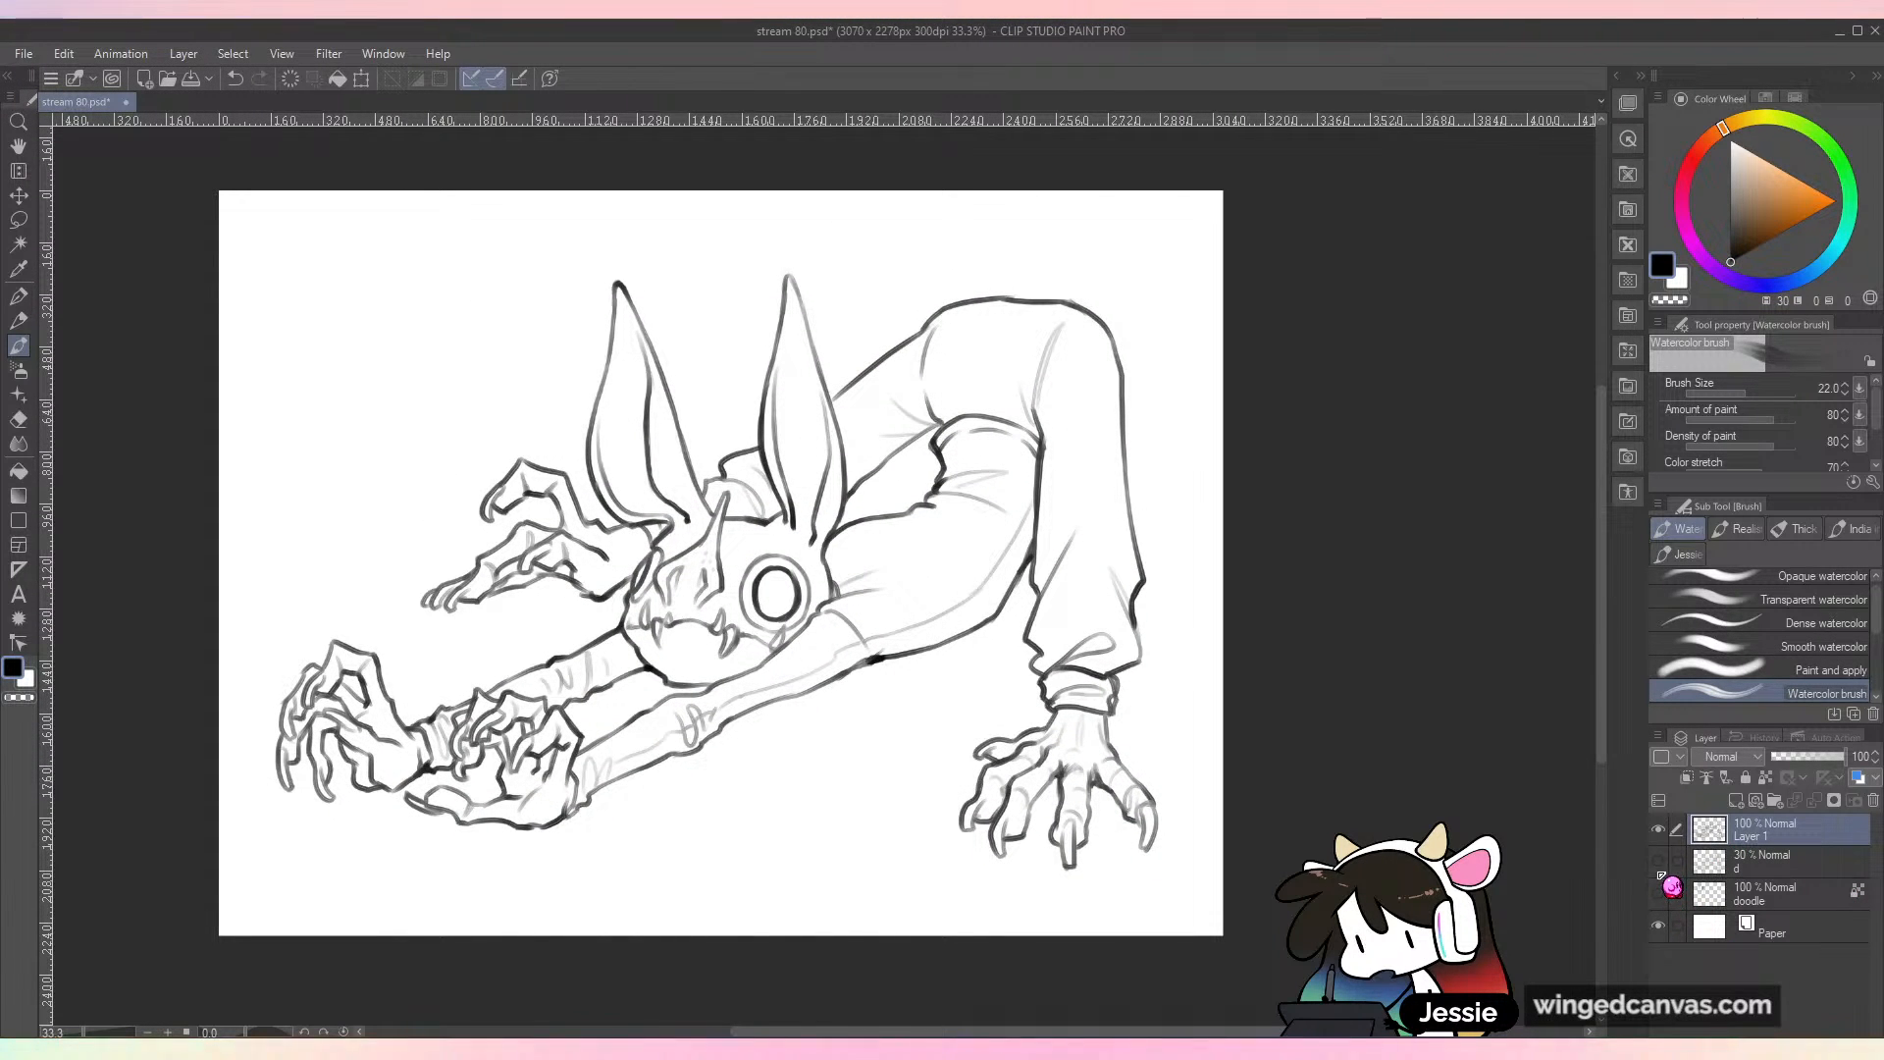
Step: Check the line art across the whole creature without the sketch, then save the drawing
{"action": "scroll", "coordinate": [761, 531], "scroll_direction": "up", "scroll_amount": 1}
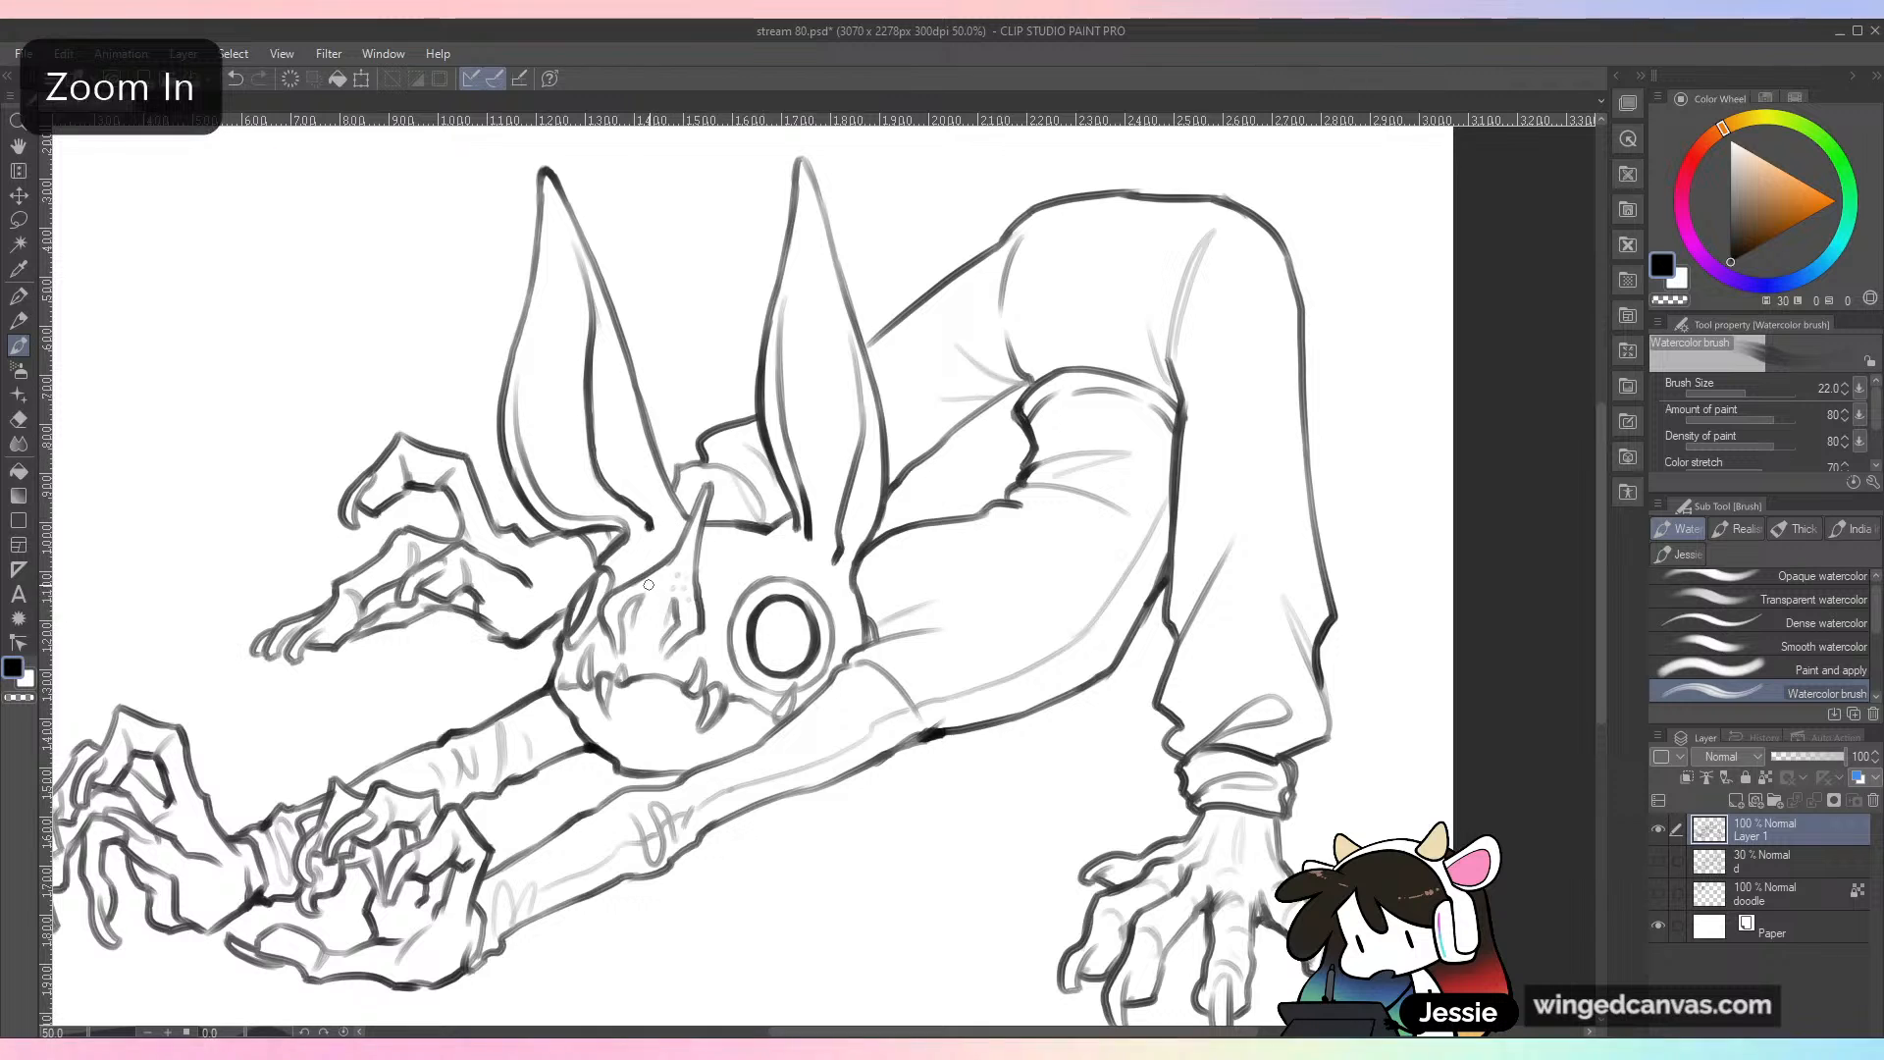
{"action": "scroll", "coordinate": [693, 560], "scroll_direction": "down", "scroll_amount": 1}
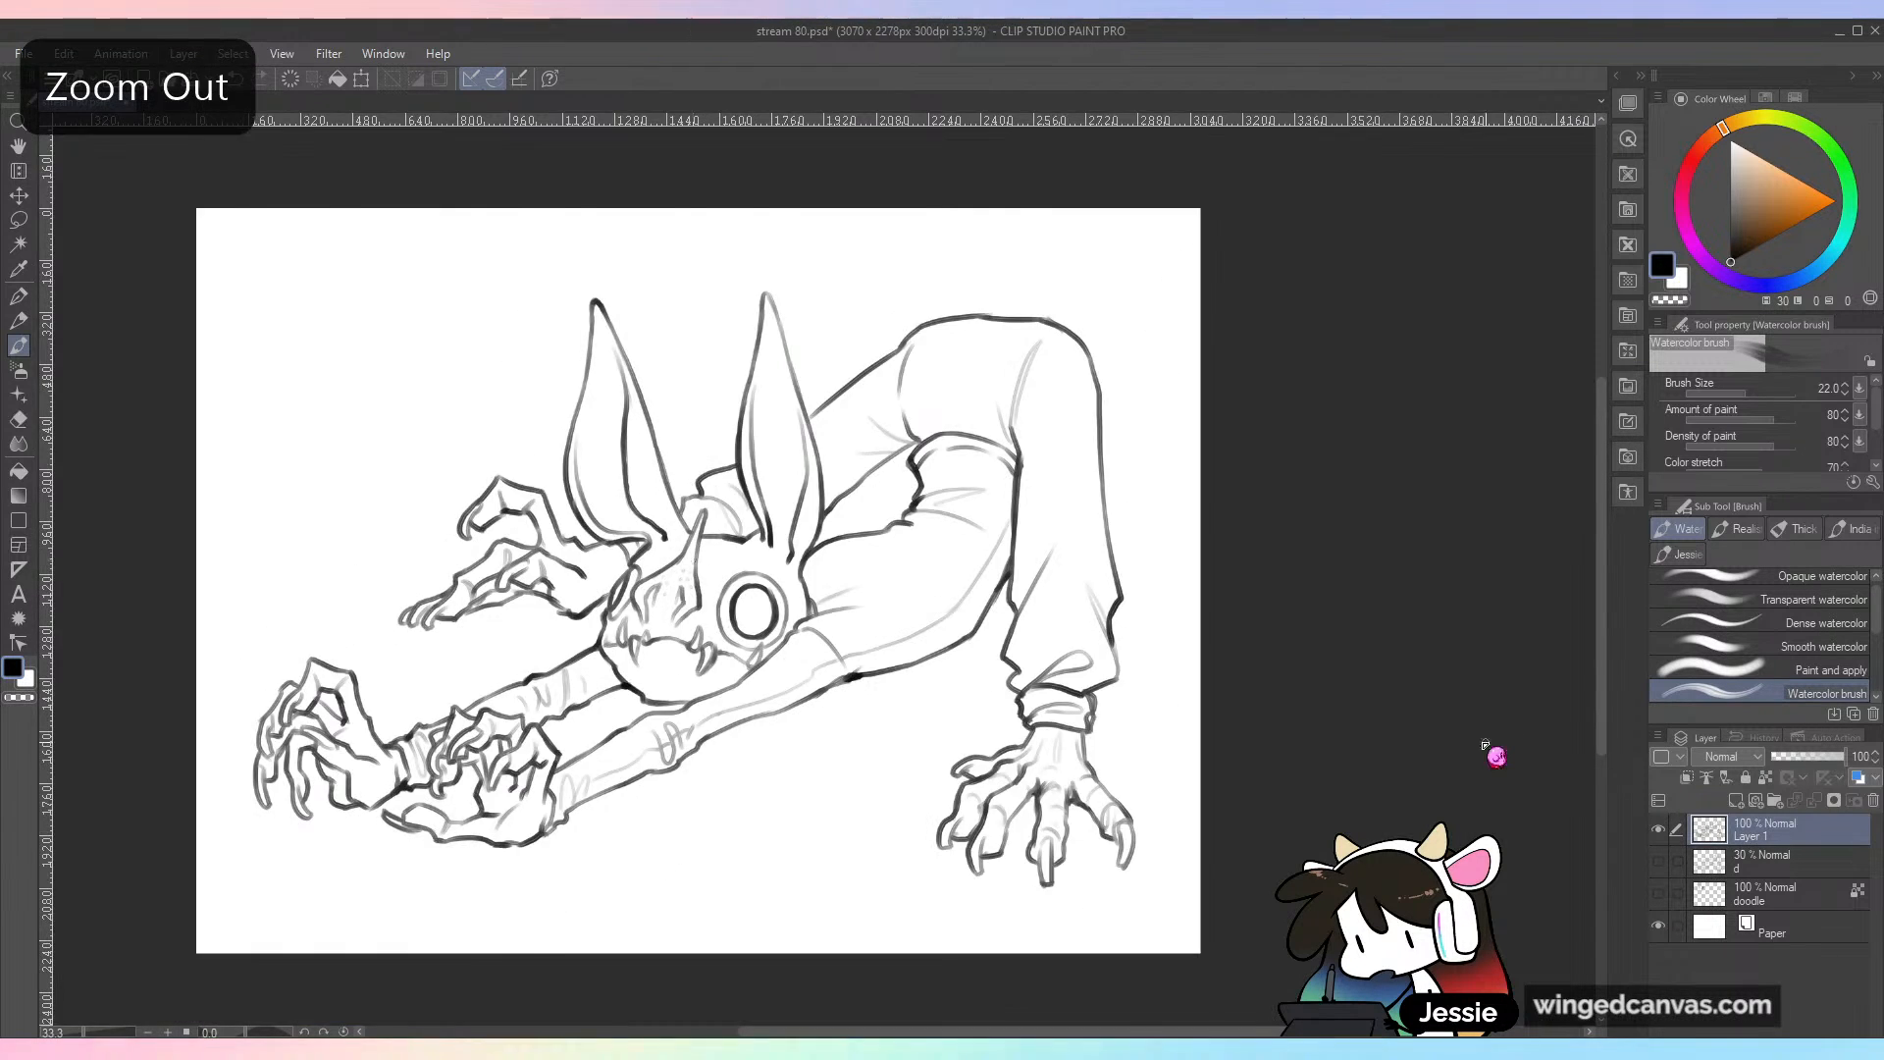
{"action": "scroll", "coordinate": [479, 480], "scroll_direction": "up", "scroll_amount": 1}
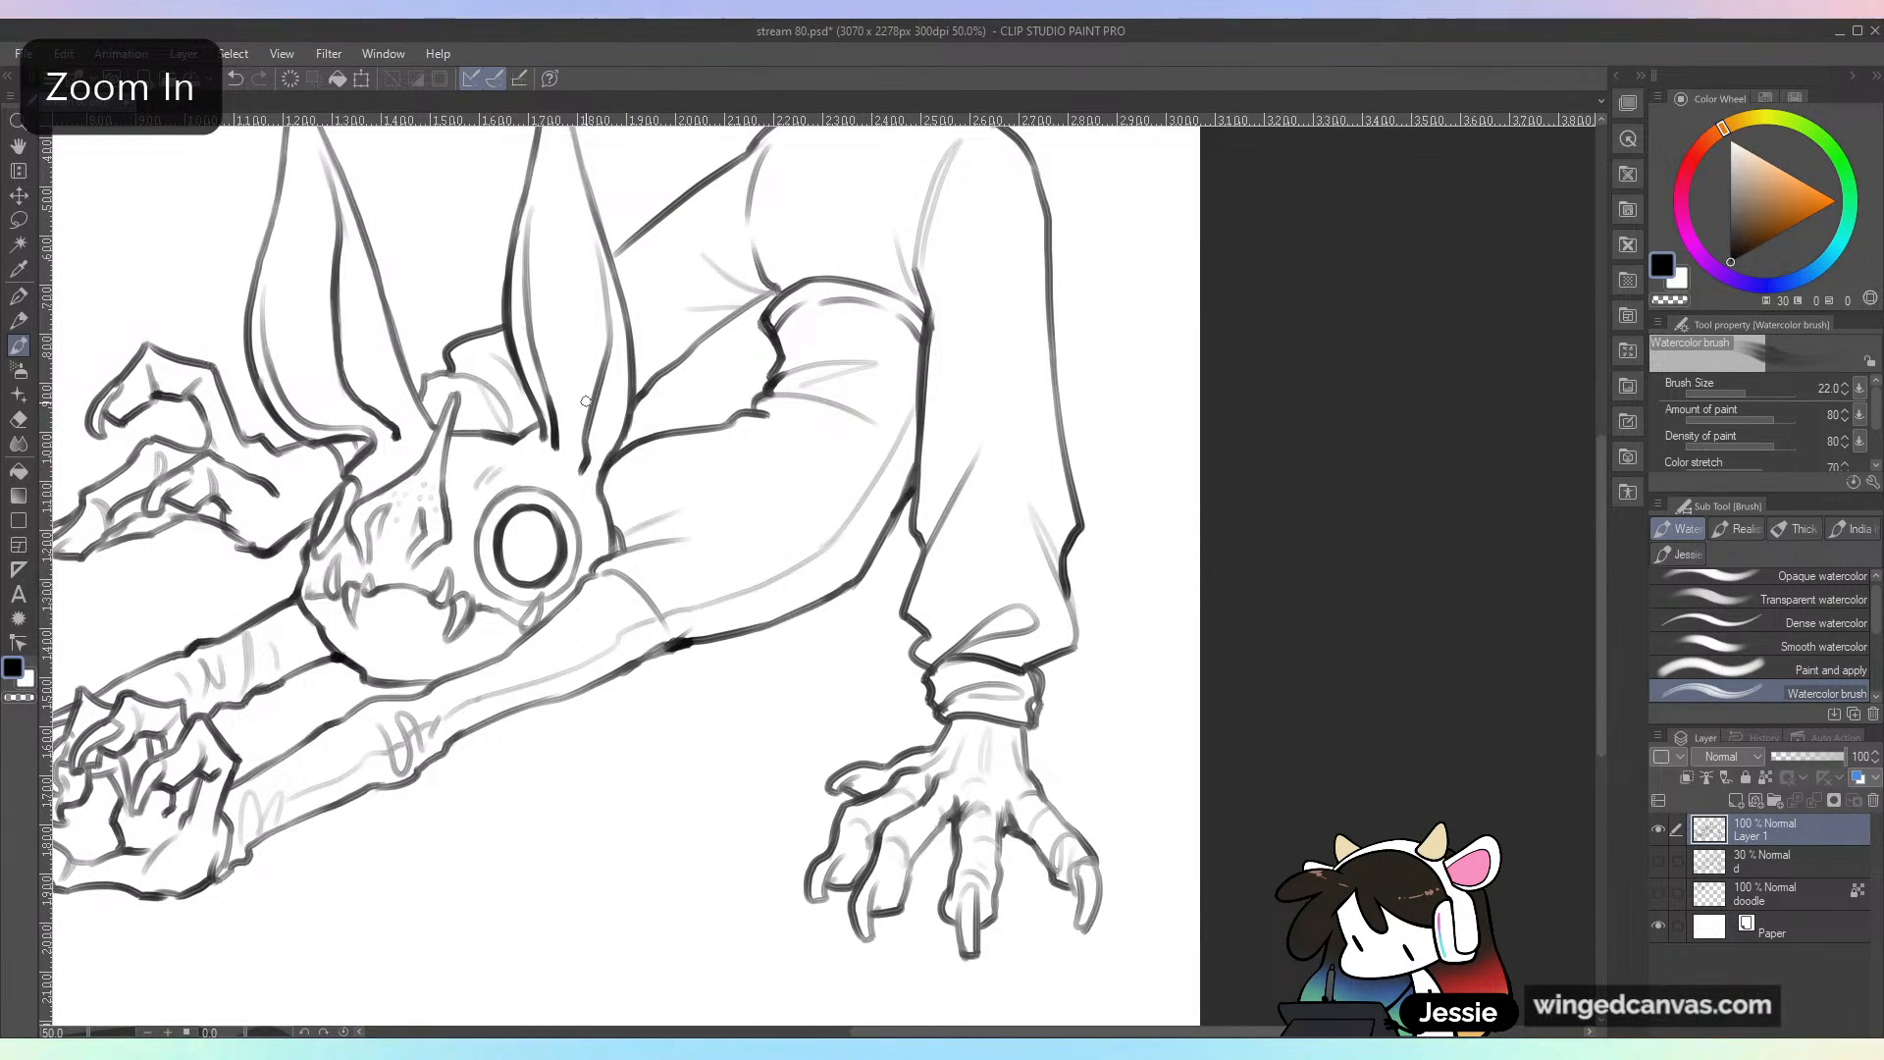
{"action": "scroll", "coordinate": [422, 390], "scroll_direction": "down", "scroll_amount": 1}
{"action": "left_click_drag", "start_coordinate": [894, 547], "coordinate": [1199, 633]}
{"action": "key", "text": "ctrl+s"}
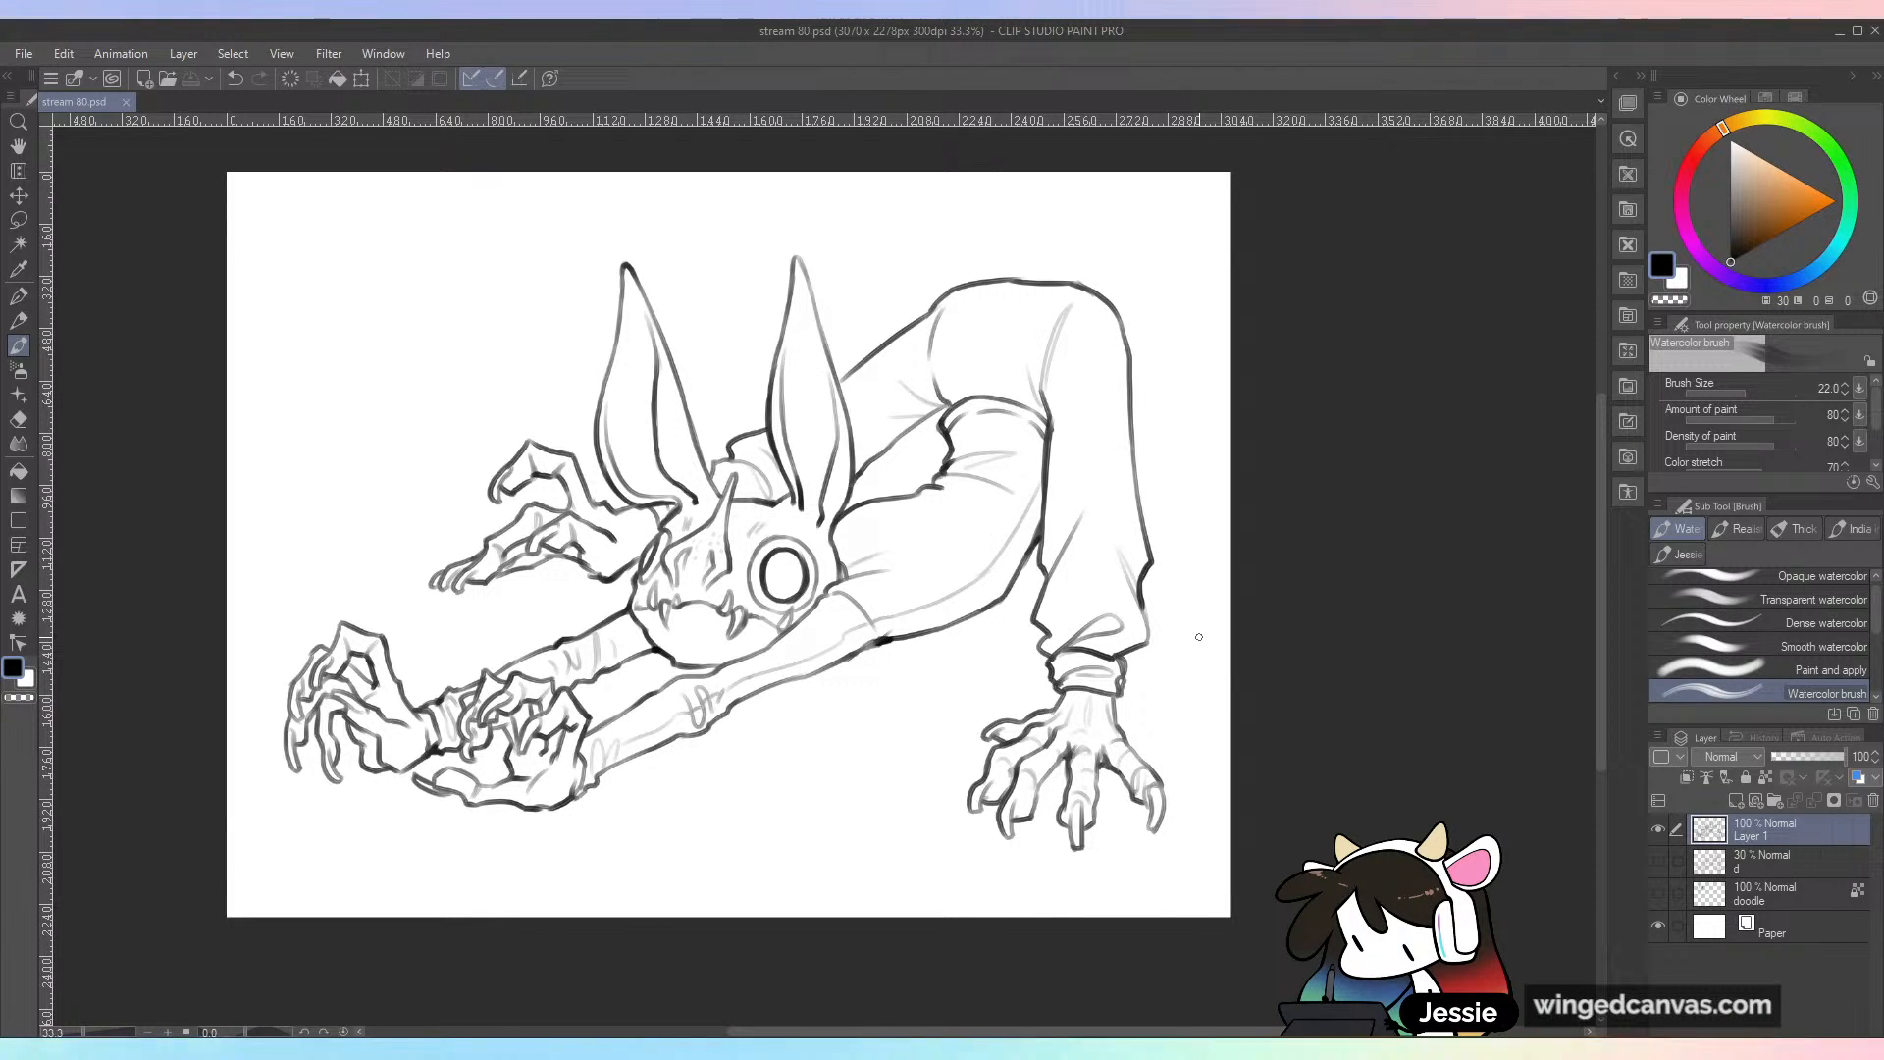
Step: Add a faint curved fold line to the trousers across the creature's raised hips, then save the drawing
{"action": "key", "text": "ctrl+plus"}
{"action": "mouse_move", "coordinate": [963, 362]}
{"action": "left_mouse_down"}
{"action": "mouse_move", "coordinate": [1013, 489]}
{"action": "mouse_move", "coordinate": [1091, 346]}
{"action": "left_mouse_up"}
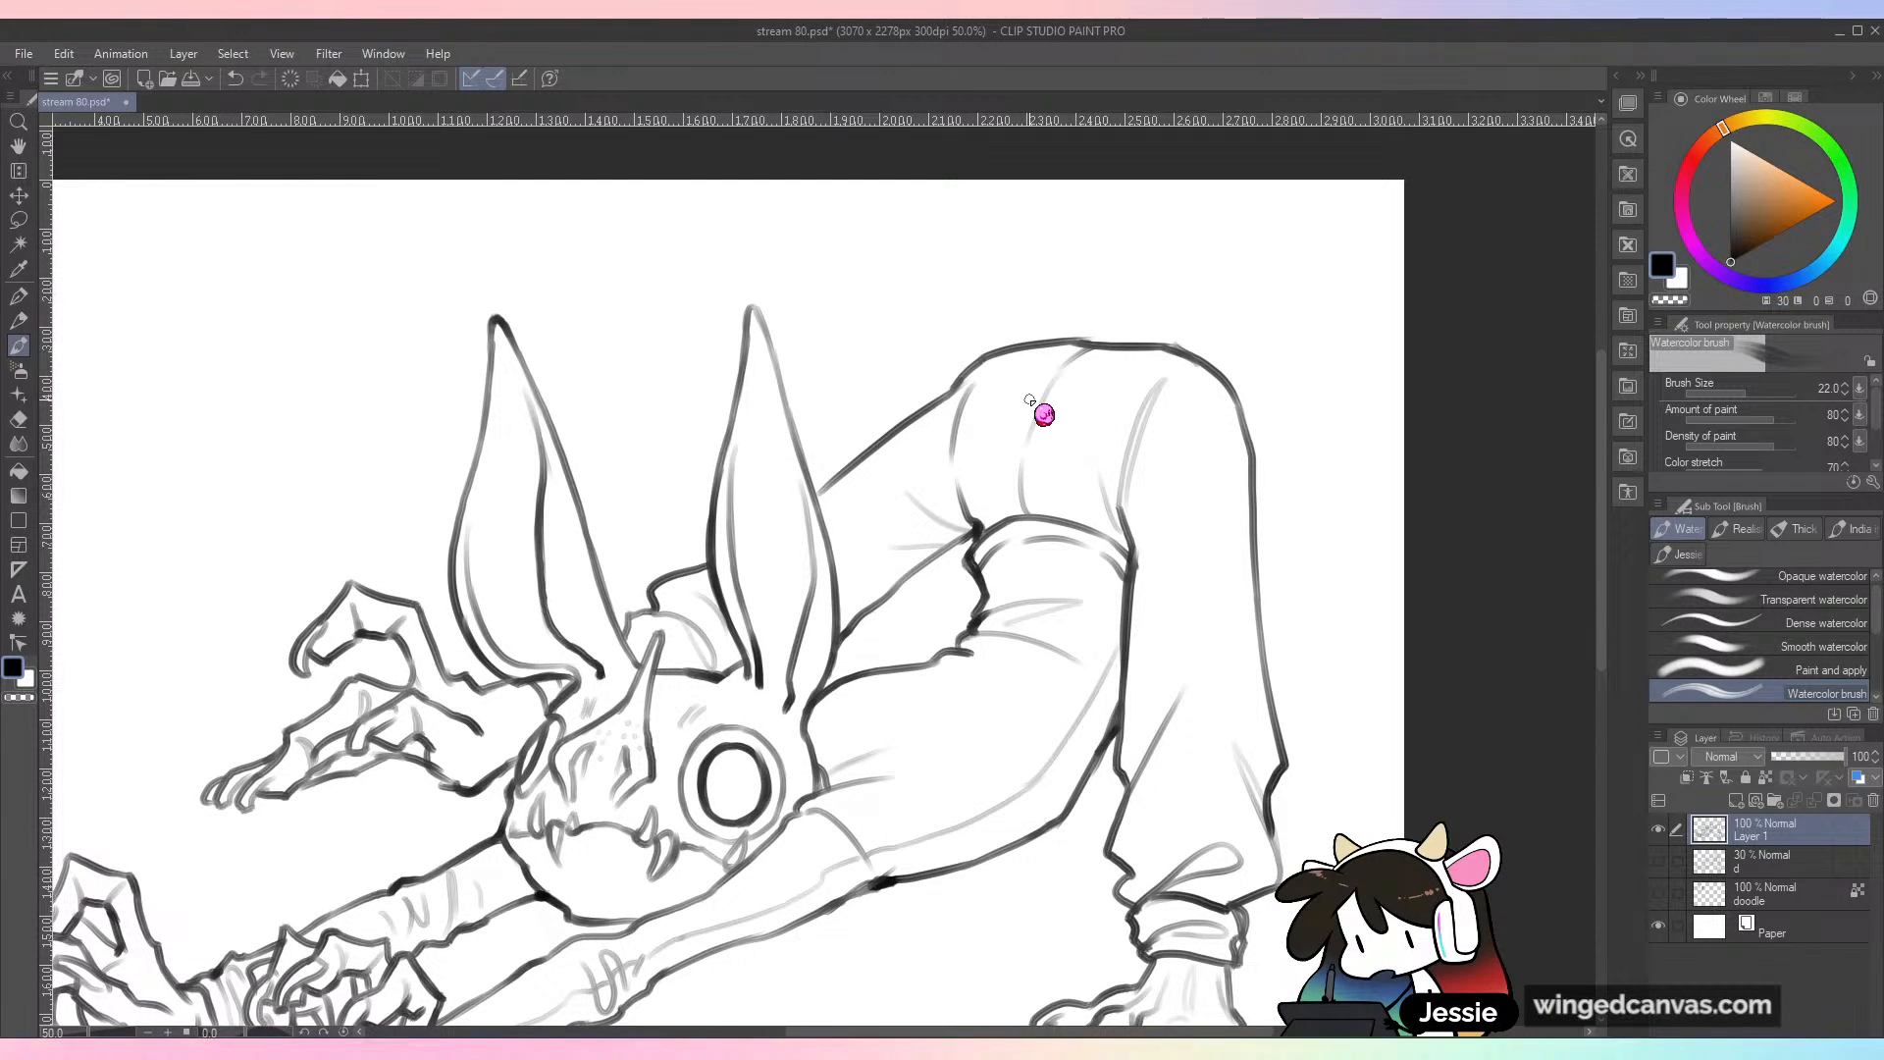
{"action": "key", "text": "ctrl+minus"}
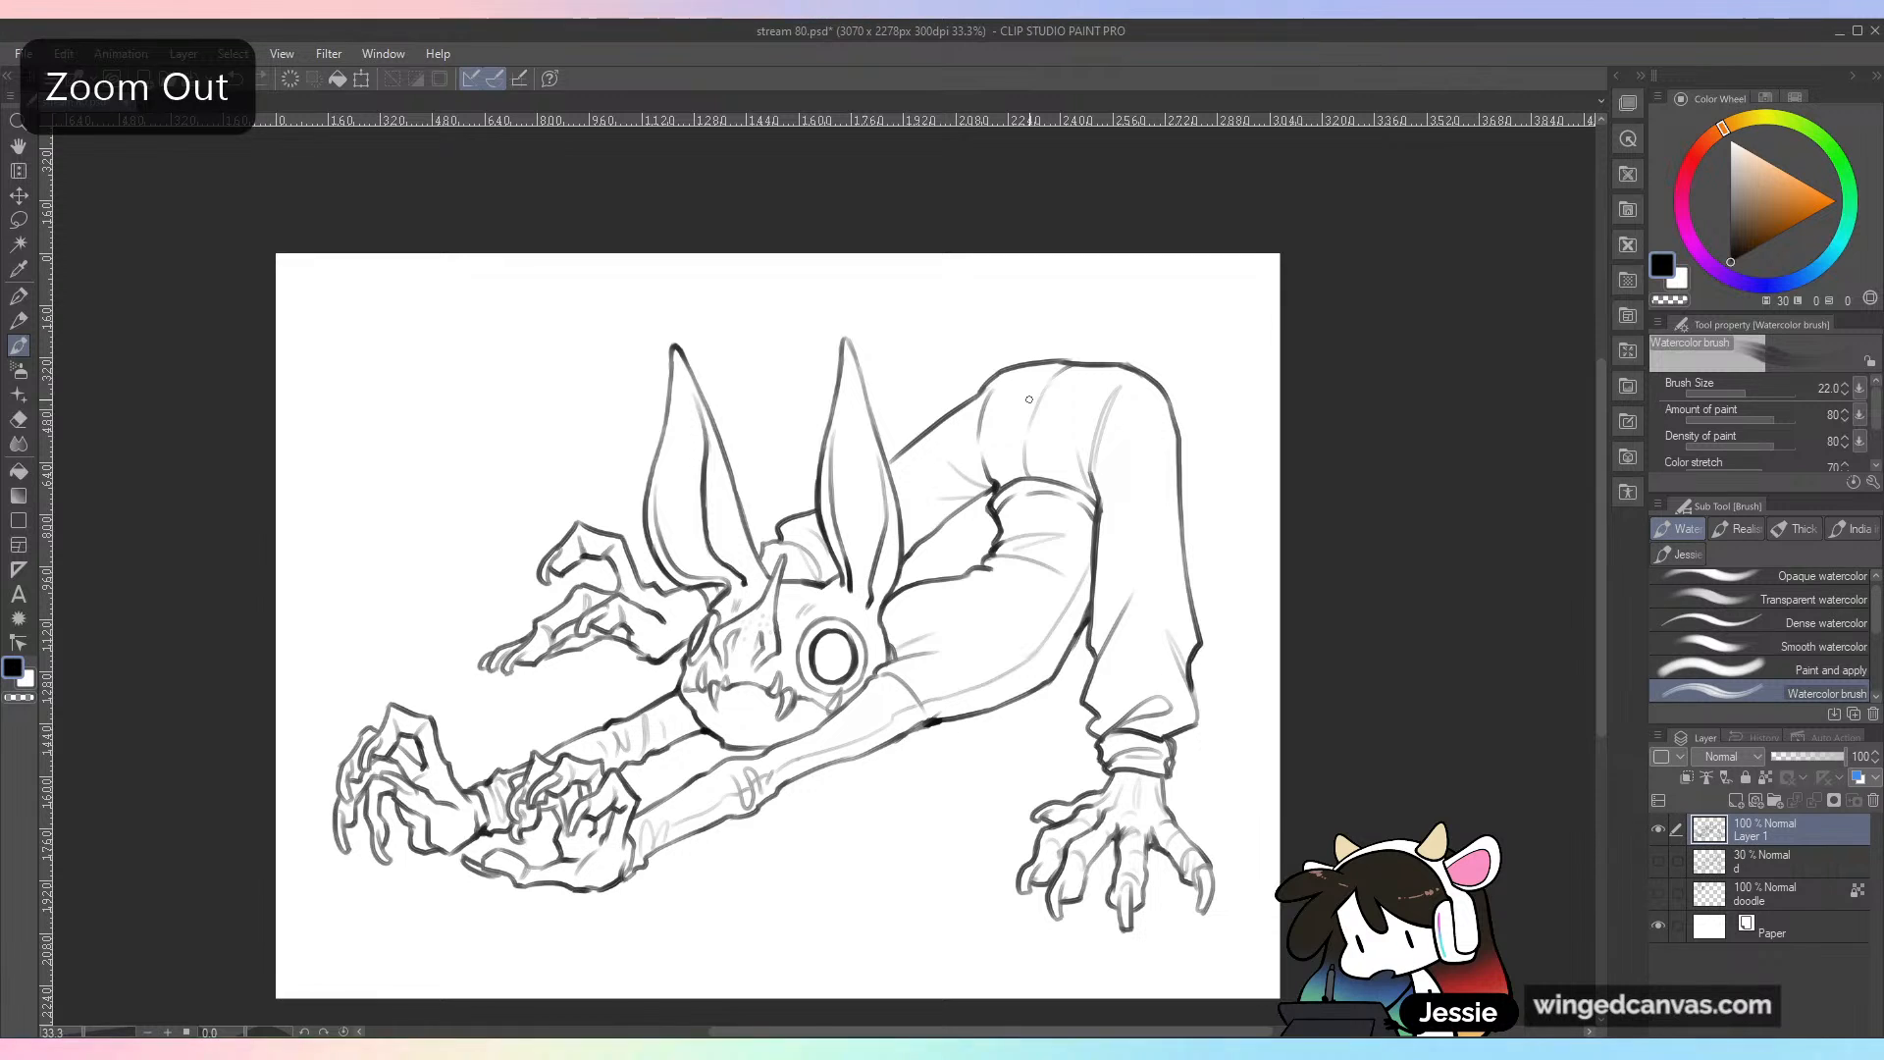
{"action": "key", "text": "ctrl+plus"}
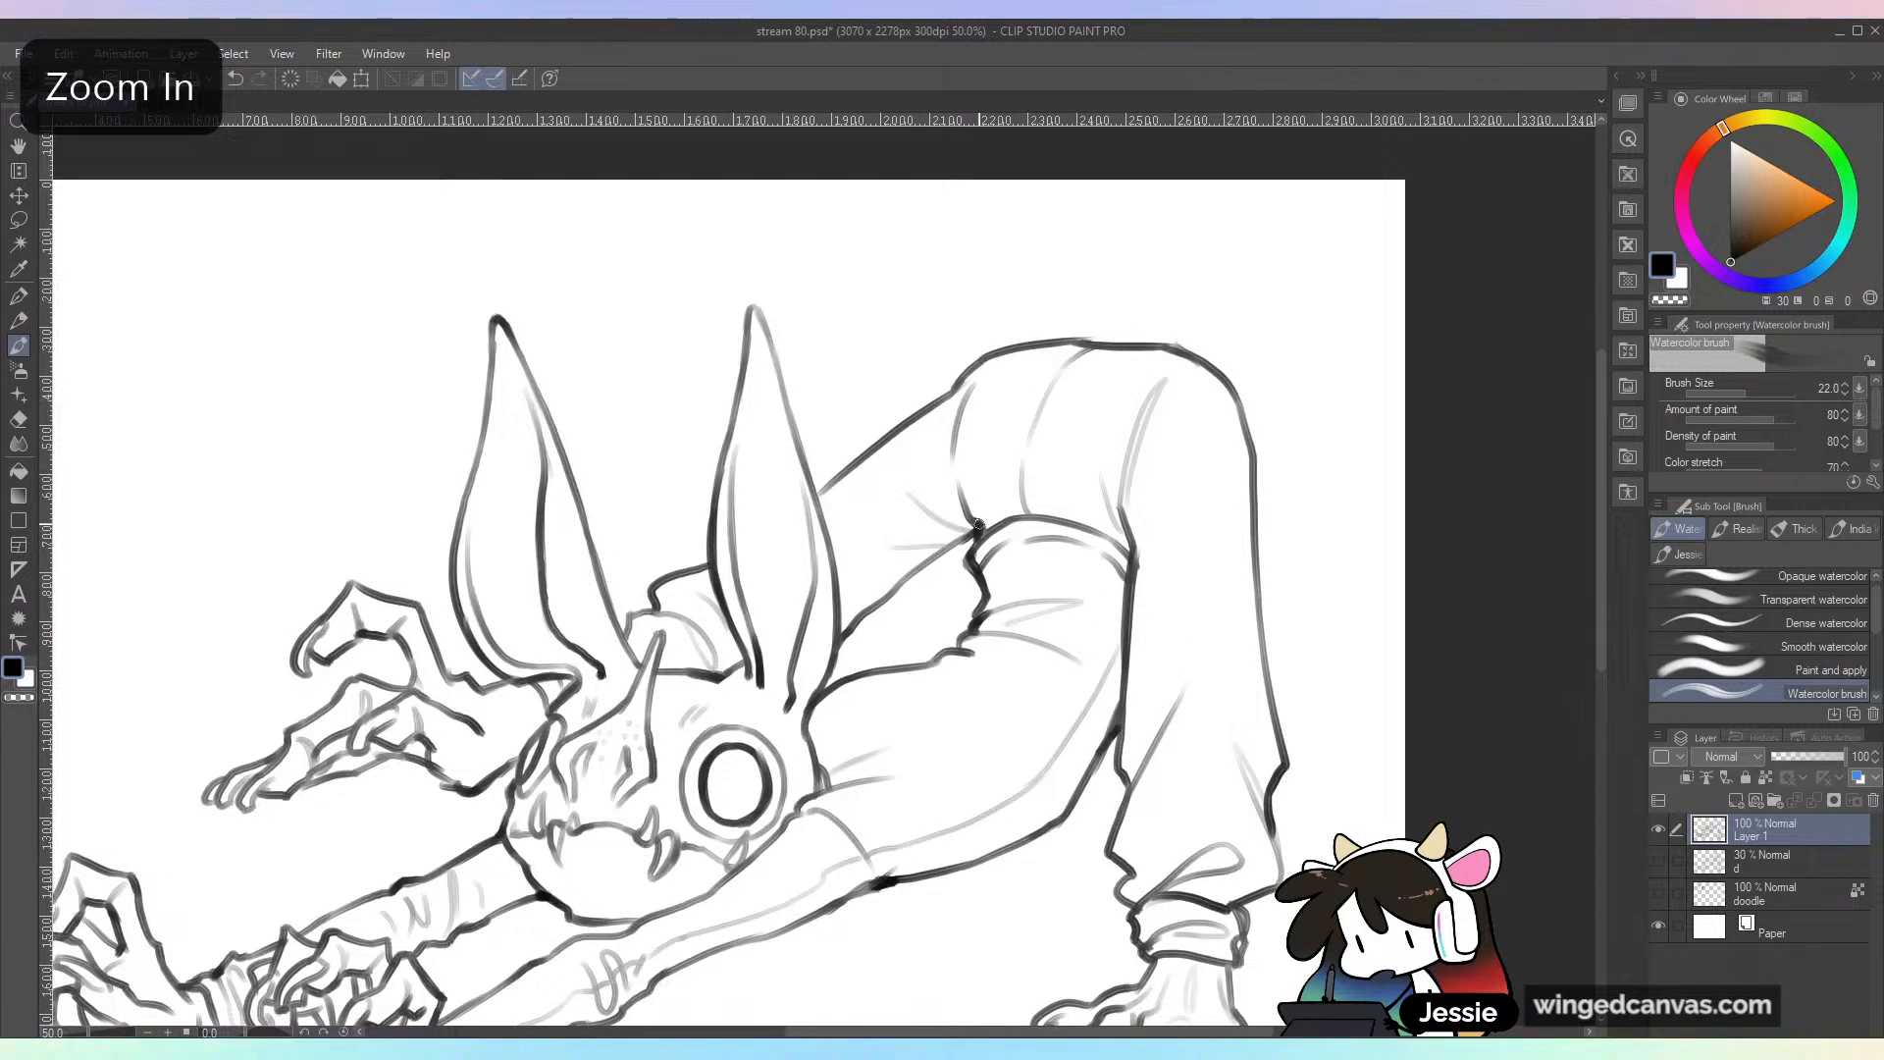
{"action": "key", "text": "ctrl+minus"}
{"action": "key", "text": "ctrl+s"}
Step: Add short detail strokes around the nostrils of the skull face, undo the last two strokes, and save the drawing
{"action": "key", "text": "ctrl+plus"}
{"action": "left_click_drag", "start_coordinate": [1119, 718], "coordinate": [1076, 586]}
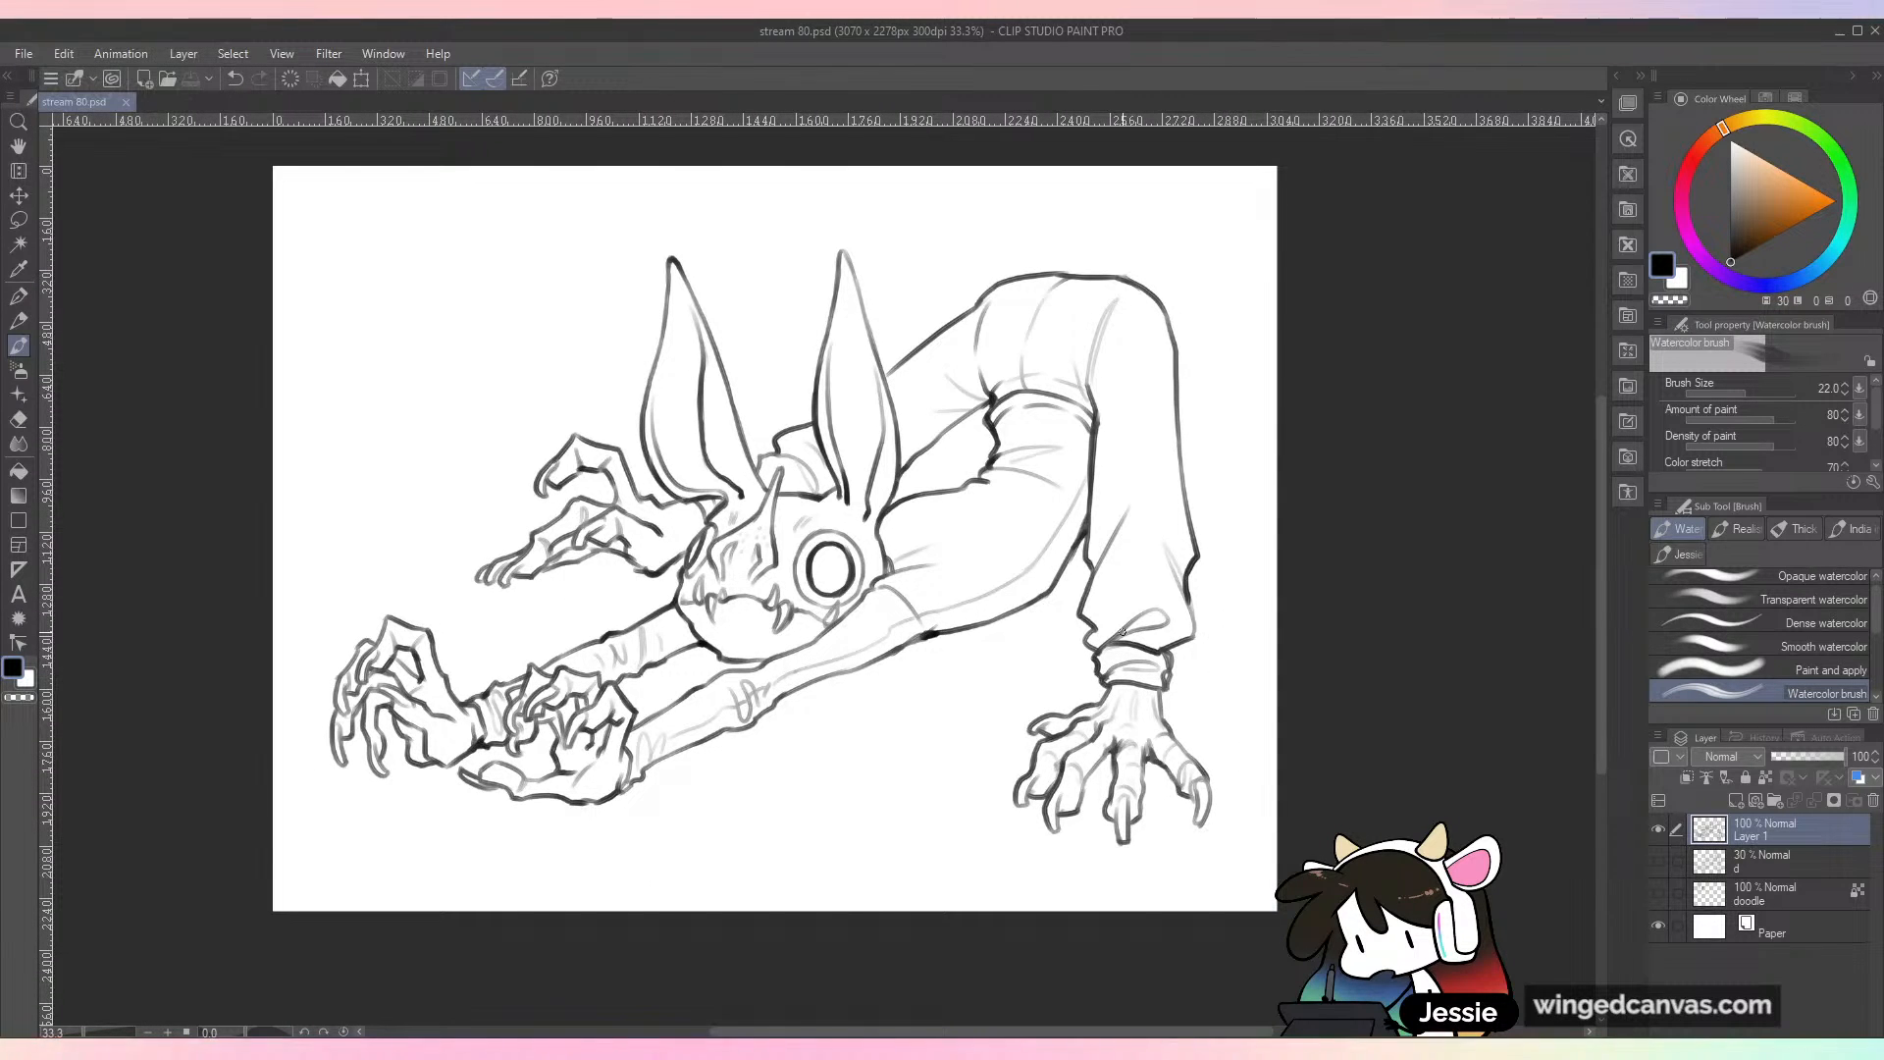
{"action": "key", "text": "ctrl+plus"}
{"action": "mouse_move", "coordinate": [523, 533]}
{"action": "left_mouse_down"}
{"action": "mouse_move", "coordinate": [527, 554]}
{"action": "mouse_move", "coordinate": [533, 530]}
{"action": "left_mouse_up"}
{"action": "key", "text": "ctrl+z"}
{"action": "key", "text": "ctrl+z"}
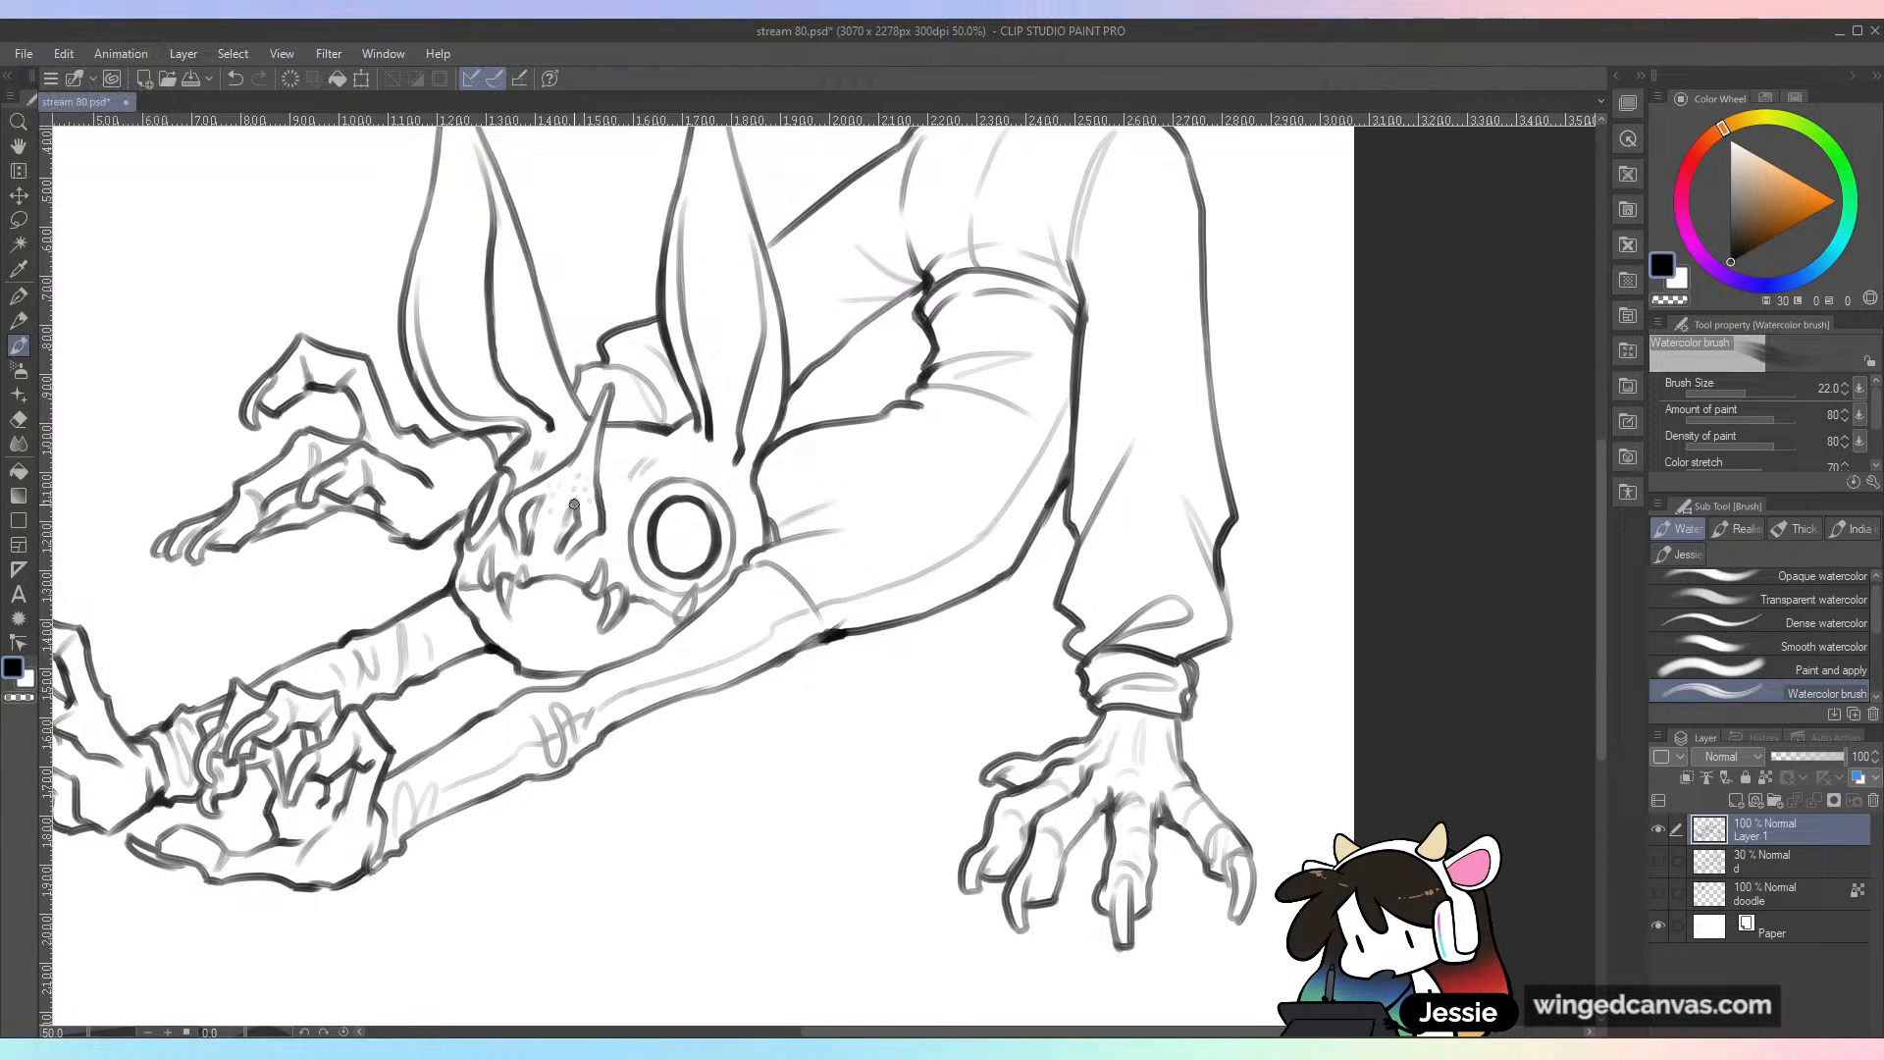
{"action": "key", "text": "ctrl+minus"}
{"action": "key", "text": "ctrl+s"}
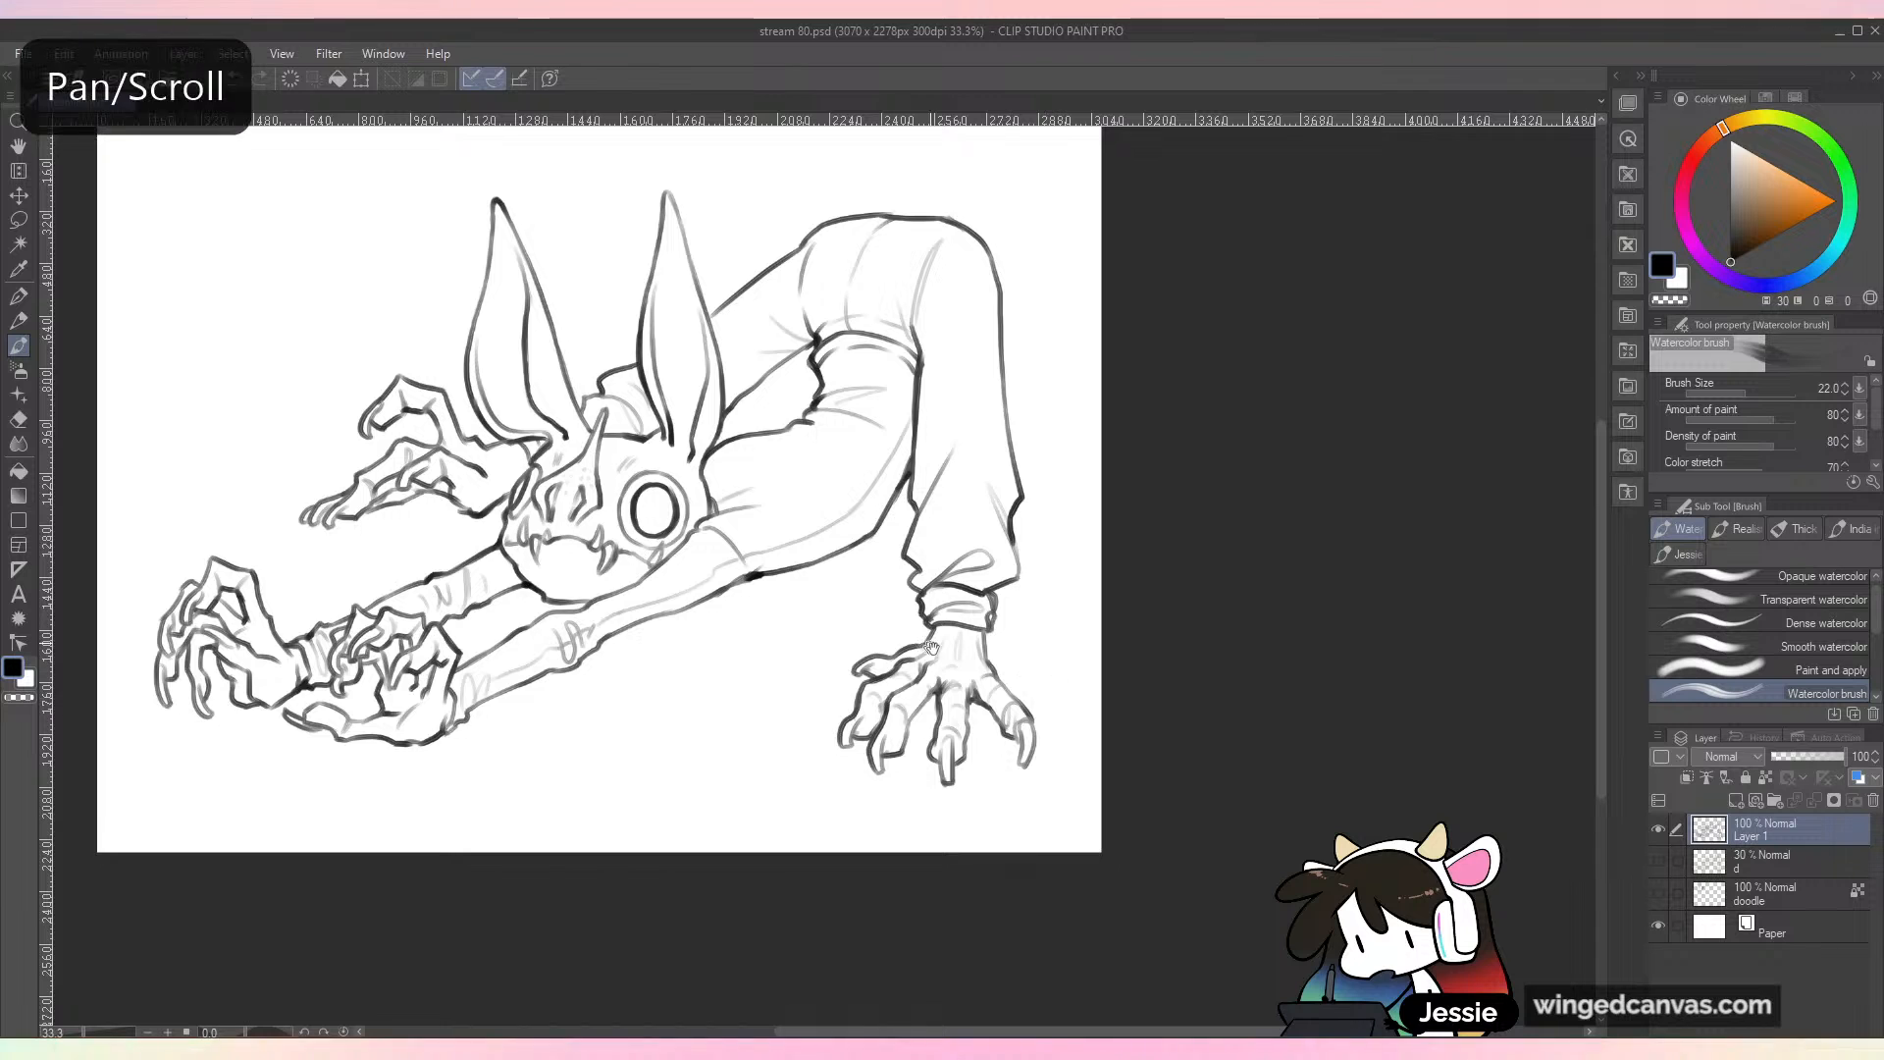
Step: Darken the underside line of the near arm where it meets the torso, then save the drawing
{"action": "left_click_drag", "start_coordinate": [1044, 661], "coordinate": [1246, 661]}
{"action": "key", "text": "ctrl+plus"}
{"action": "mouse_move", "coordinate": [822, 551]}
{"action": "left_mouse_down"}
{"action": "mouse_move", "coordinate": [788, 565]}
{"action": "mouse_move", "coordinate": [803, 555]}
{"action": "left_mouse_up"}
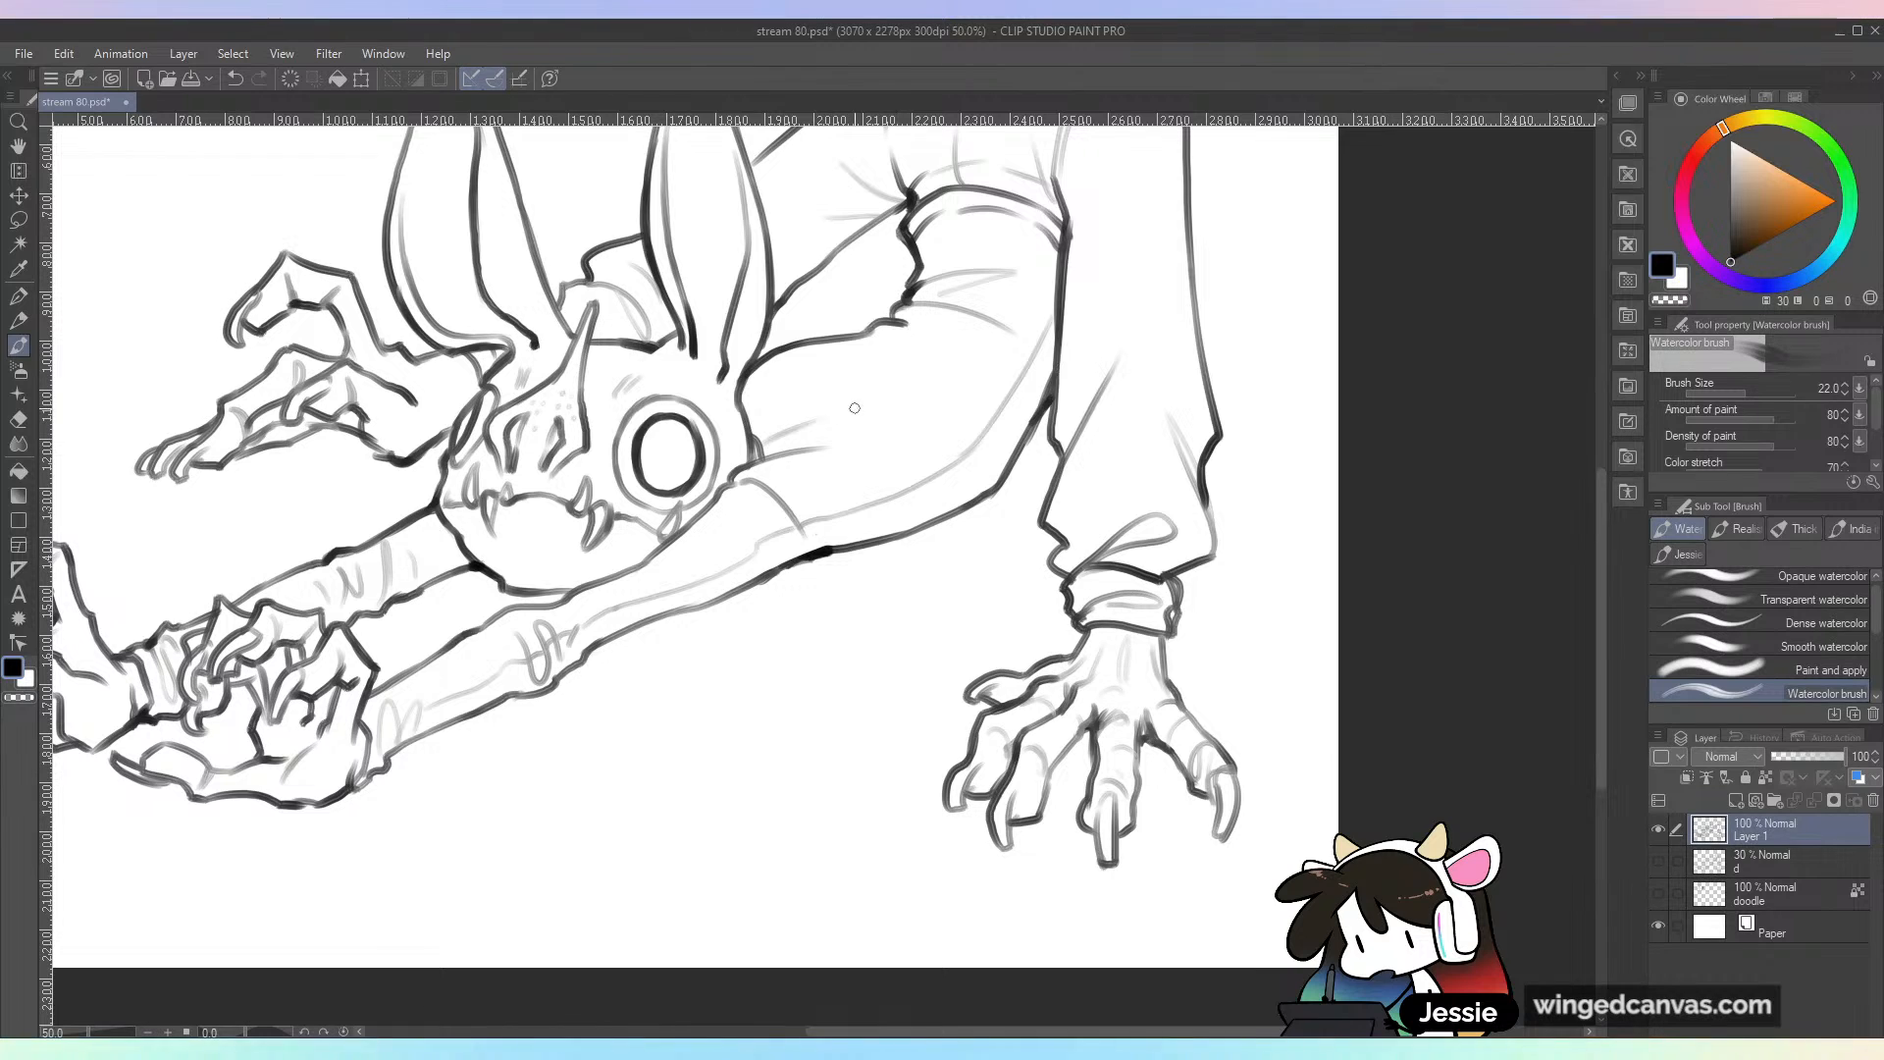
{"action": "key", "text": "ctrl+minus"}
{"action": "key", "text": "ctrl+s"}
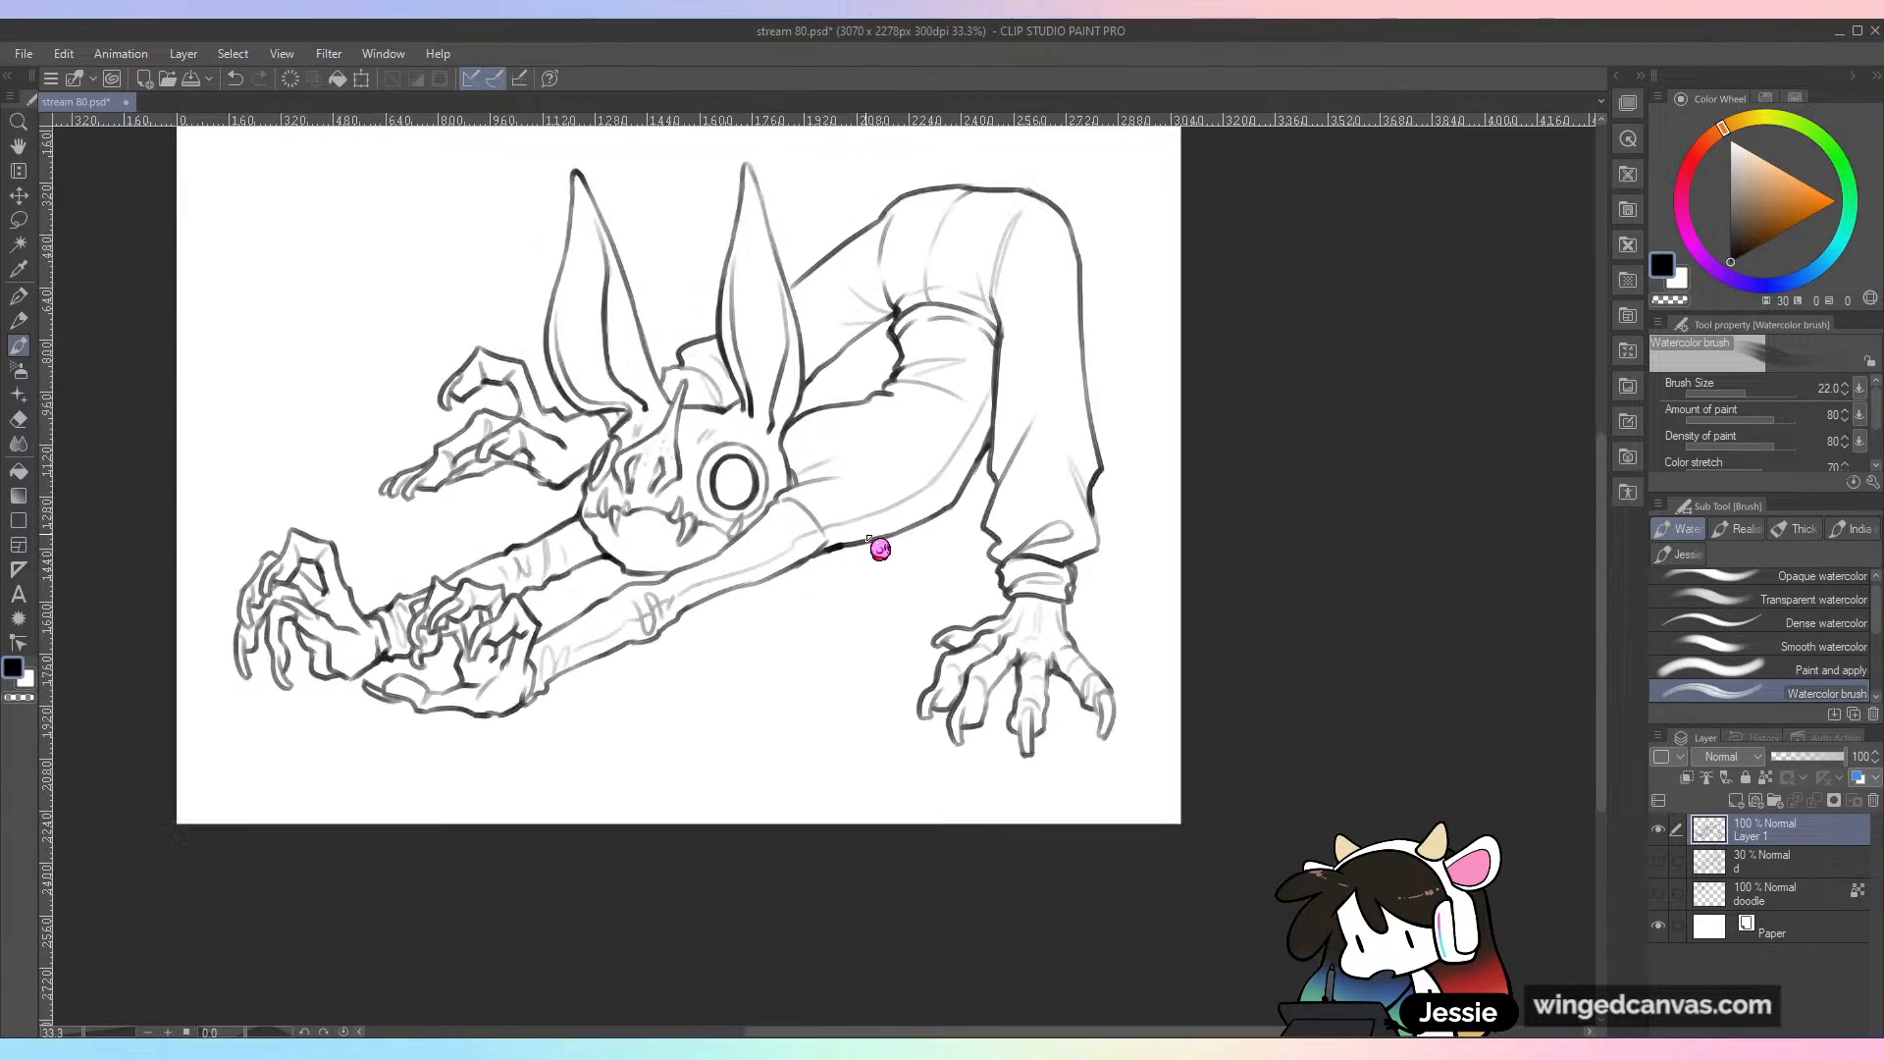
Step: Add faint speckle marks to the creature's chin, then save the drawing
{"action": "key", "text": "space"}
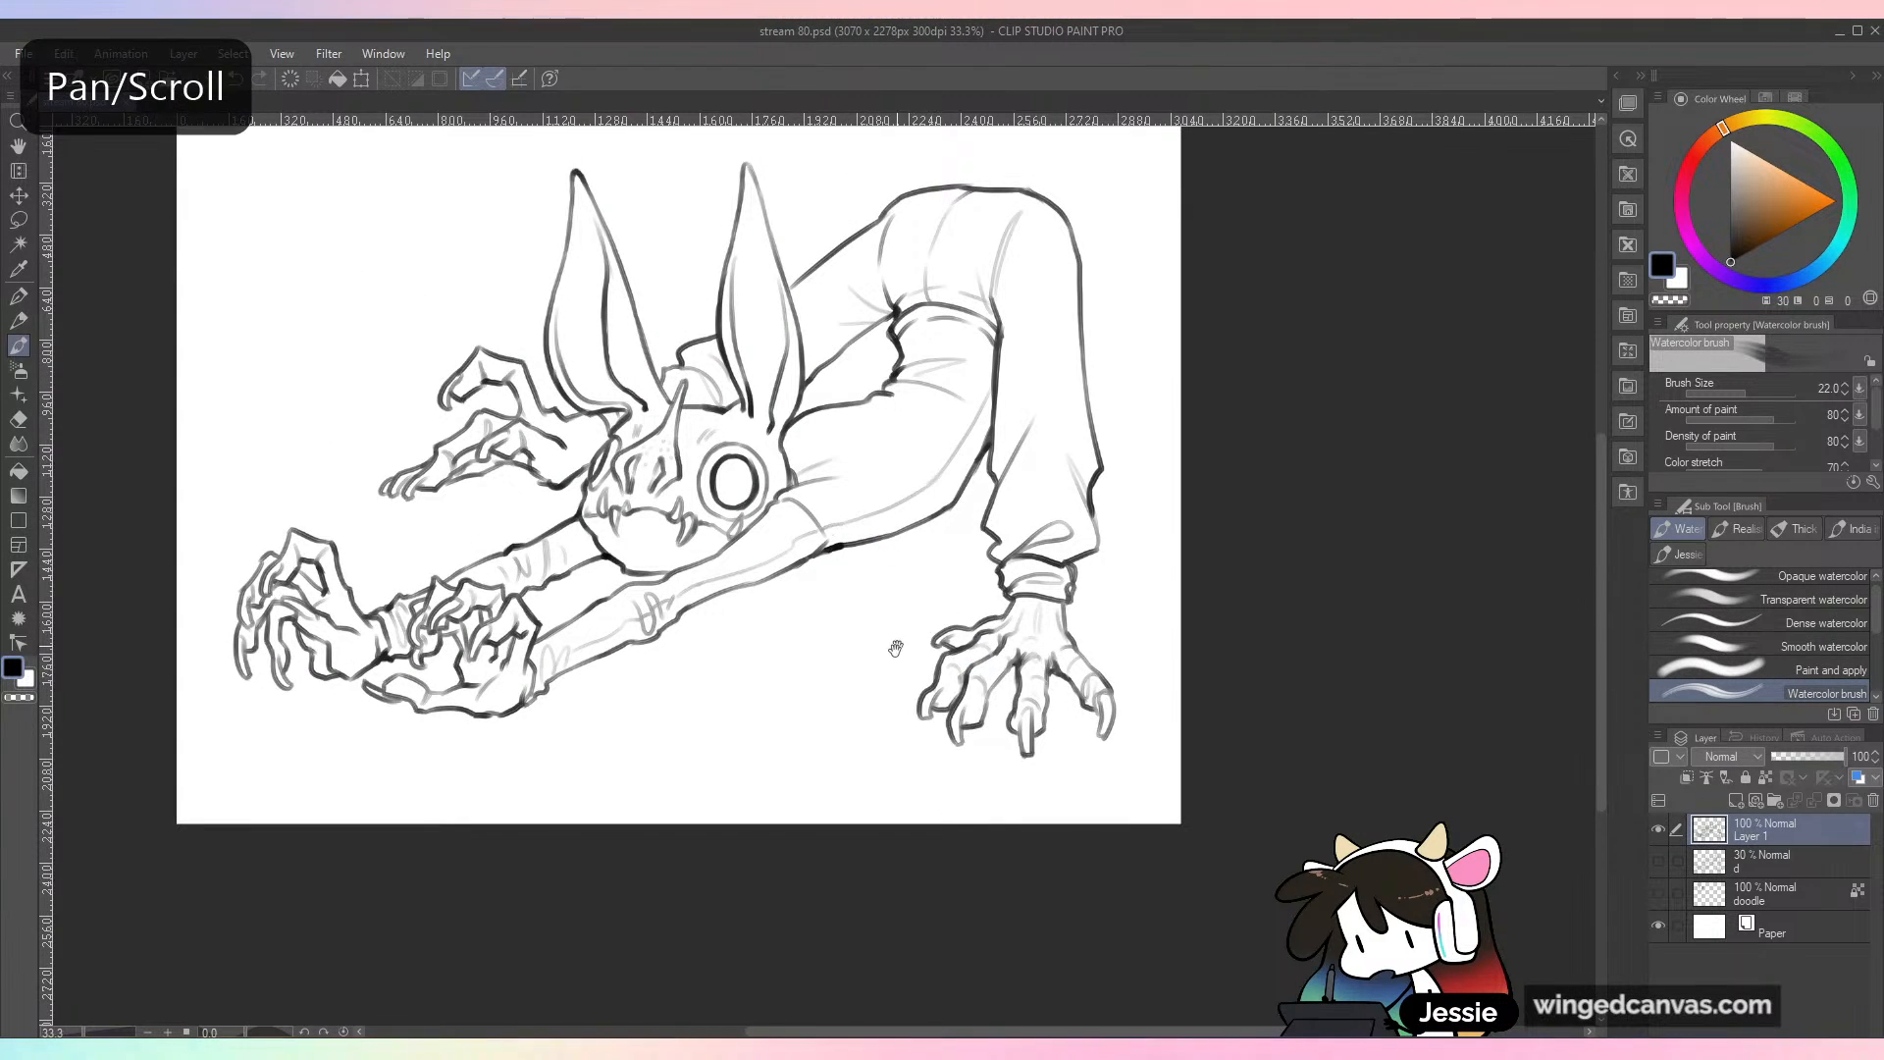
{"action": "left_click_drag", "start_coordinate": [901, 639], "coordinate": [1015, 736]}
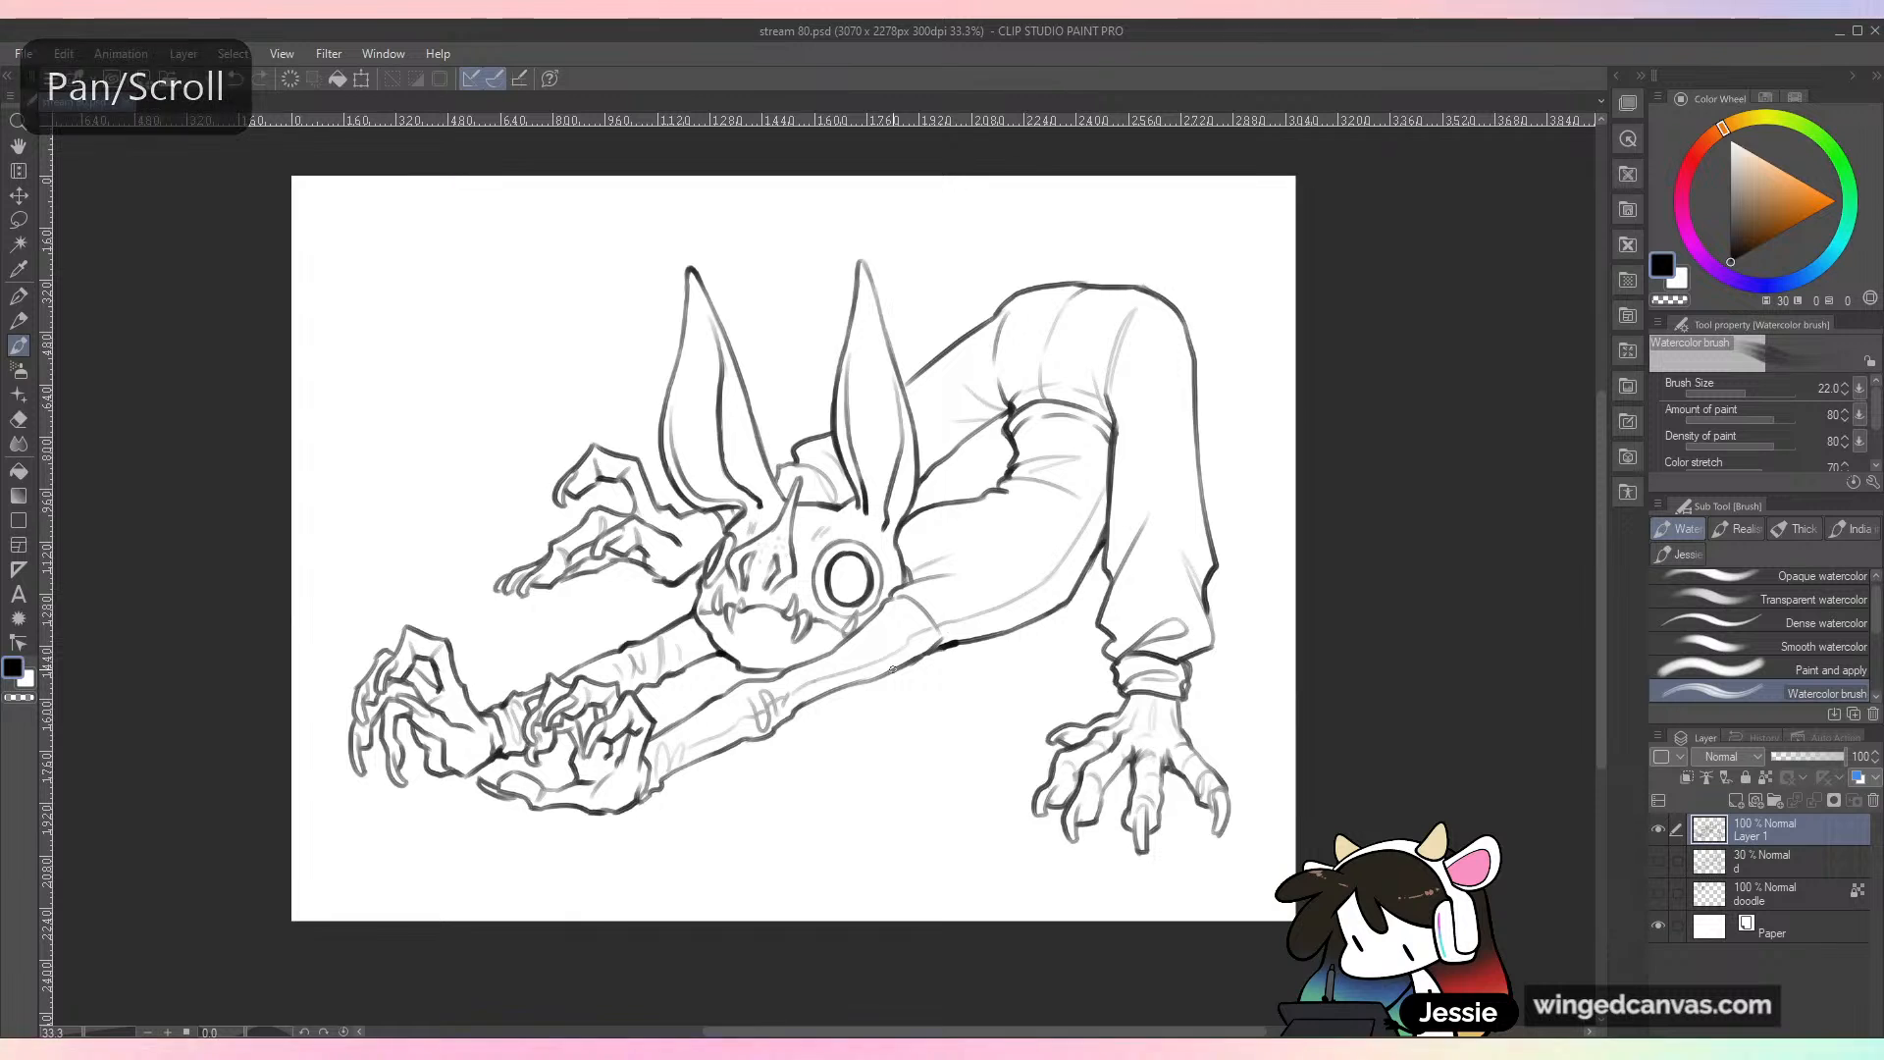
{"action": "key", "text": "ctrl+plus"}
{"action": "mouse_move", "coordinate": [656, 666]}
{"action": "left_mouse_down"}
{"action": "mouse_move", "coordinate": [727, 679]}
{"action": "mouse_move", "coordinate": [773, 658]}
{"action": "left_mouse_up"}
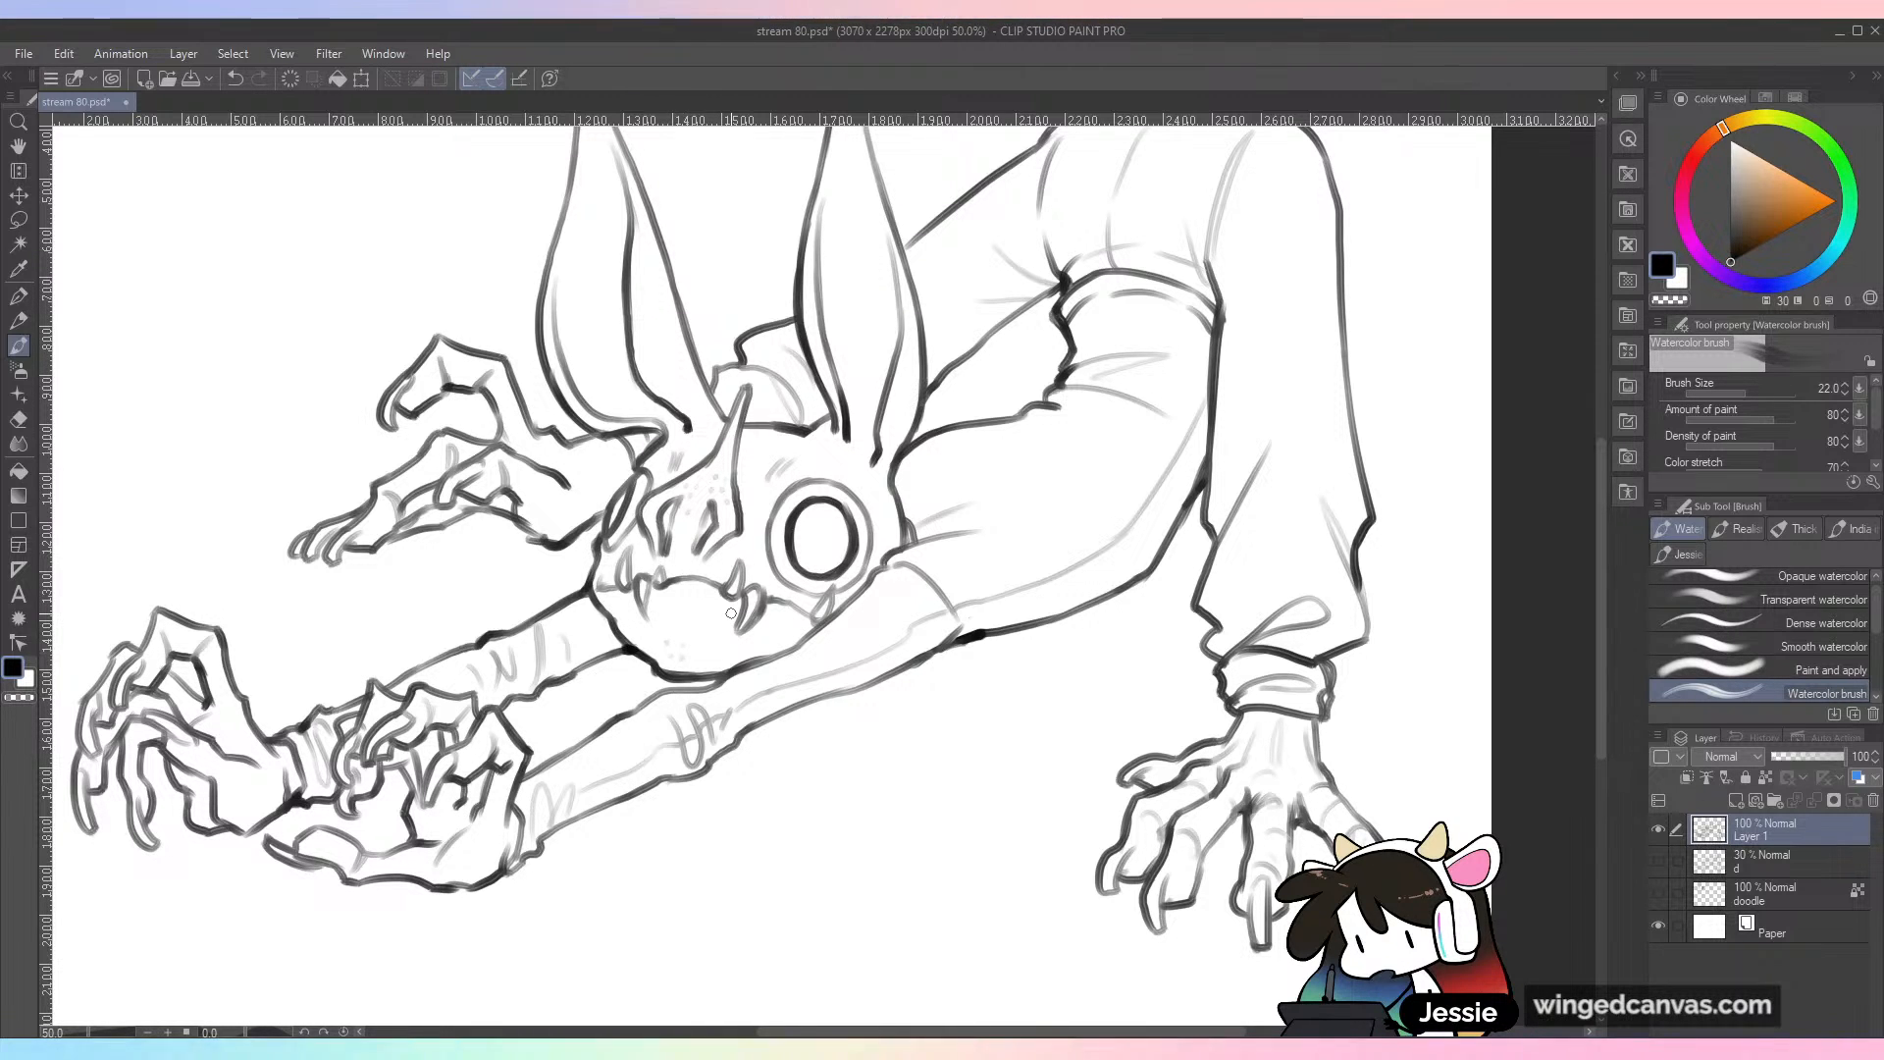
{"action": "key", "text": "ctrl+minus"}
{"action": "key", "text": "ctrl+s"}
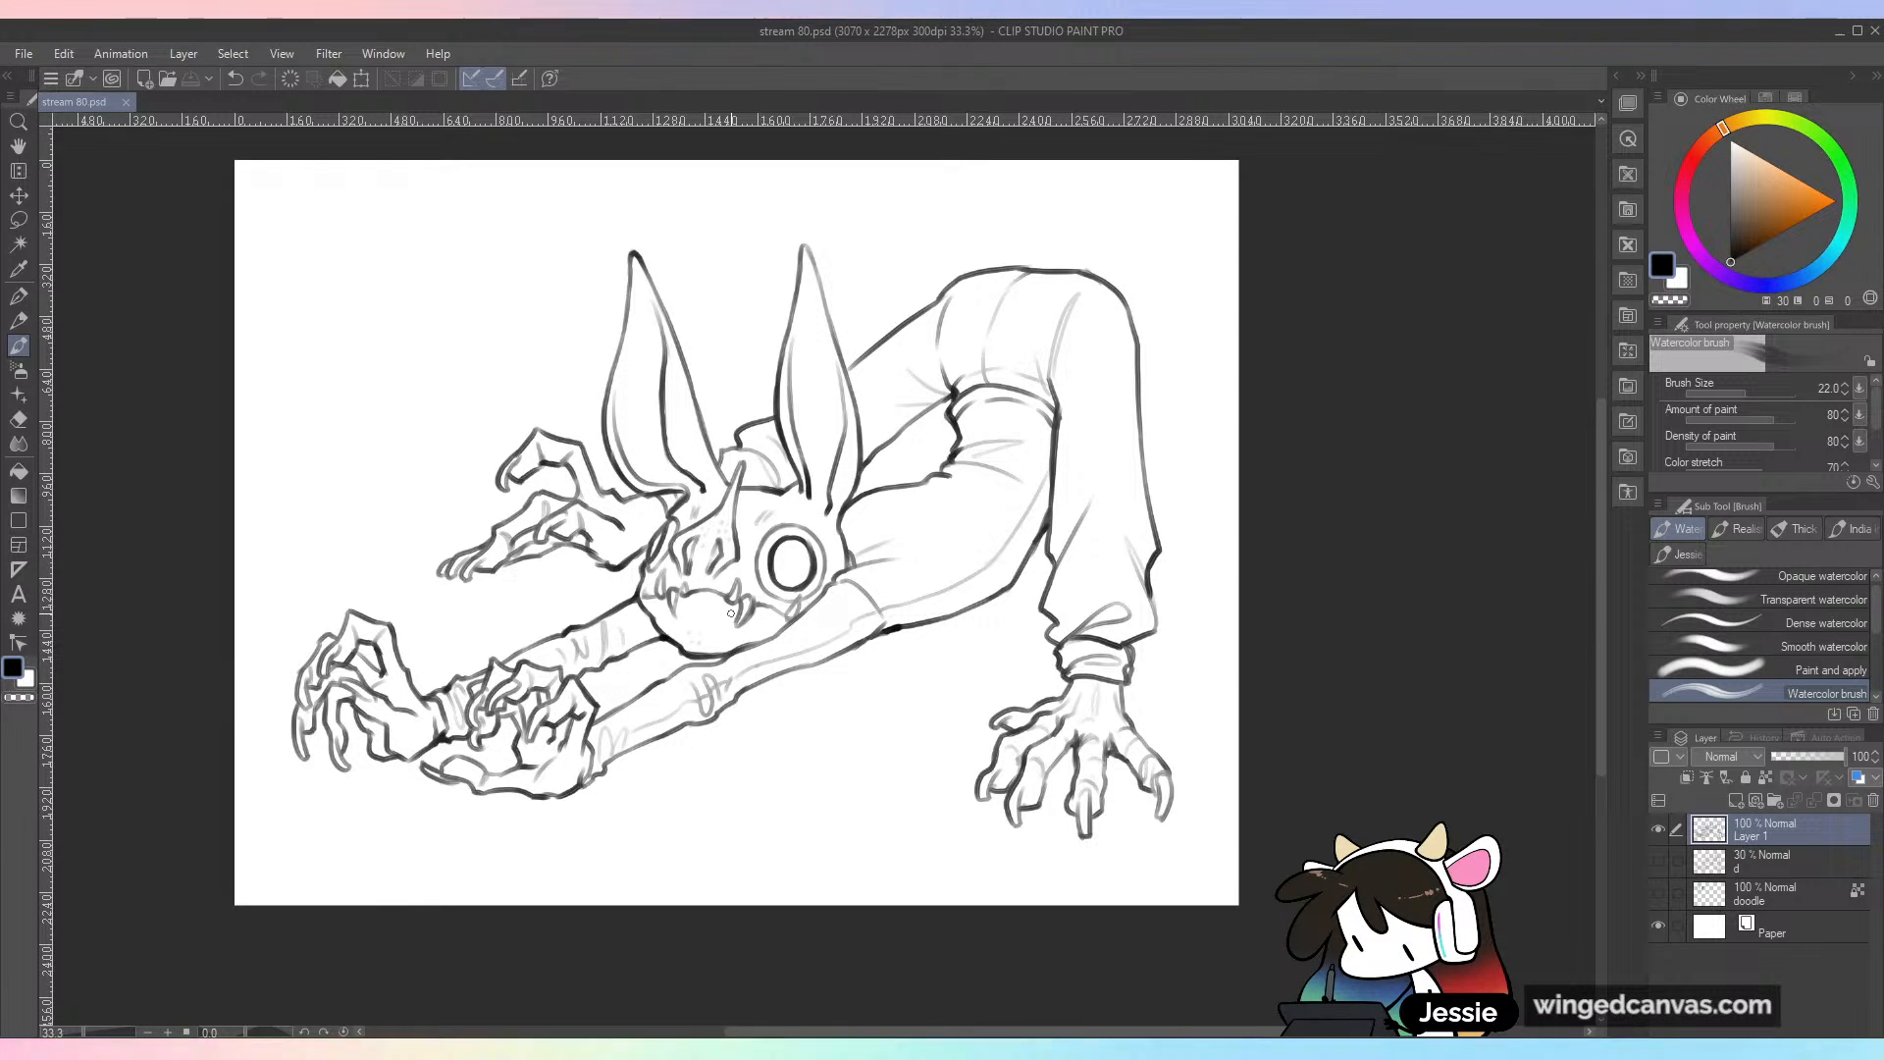
Step: Rename the line art layer to "t" and add a new layer above the sketch layer "d"
{"action": "left_click_drag", "start_coordinate": [991, 665], "coordinate": [1079, 697]}
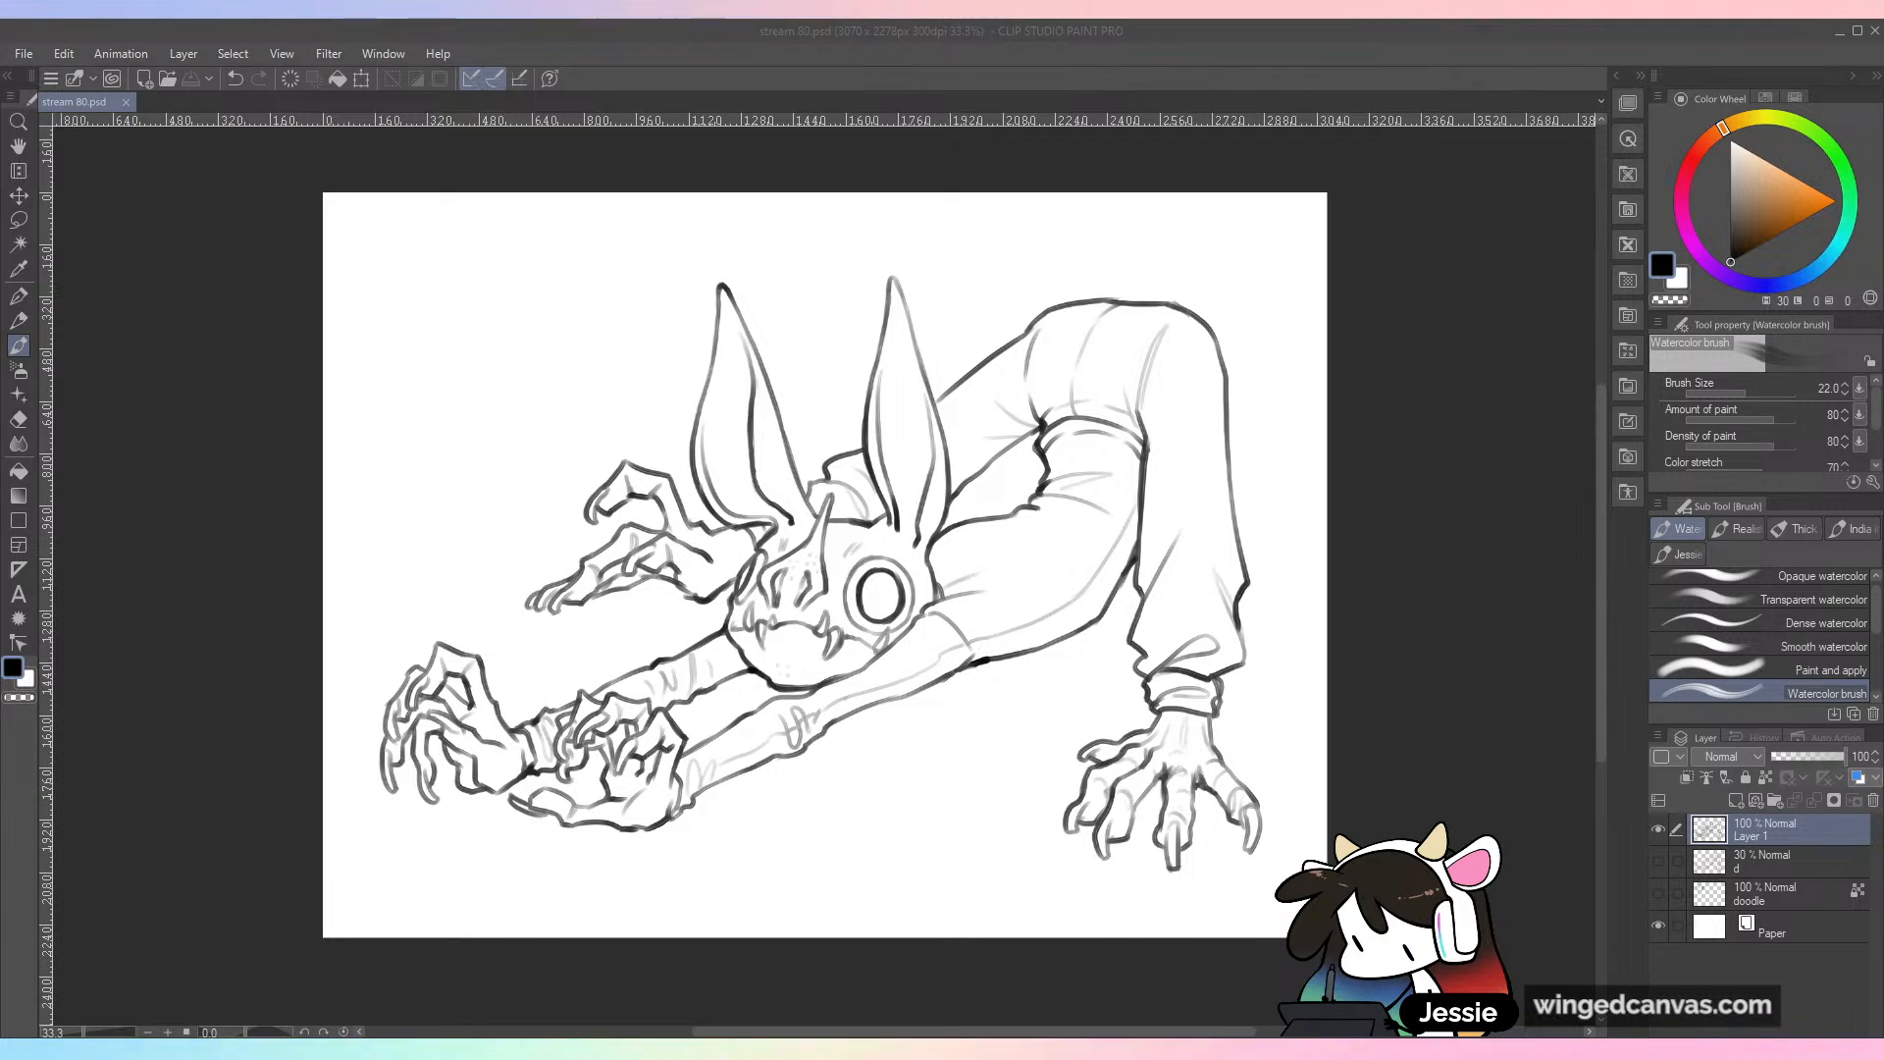
{"action": "left_click", "coordinate": [894, 31]}
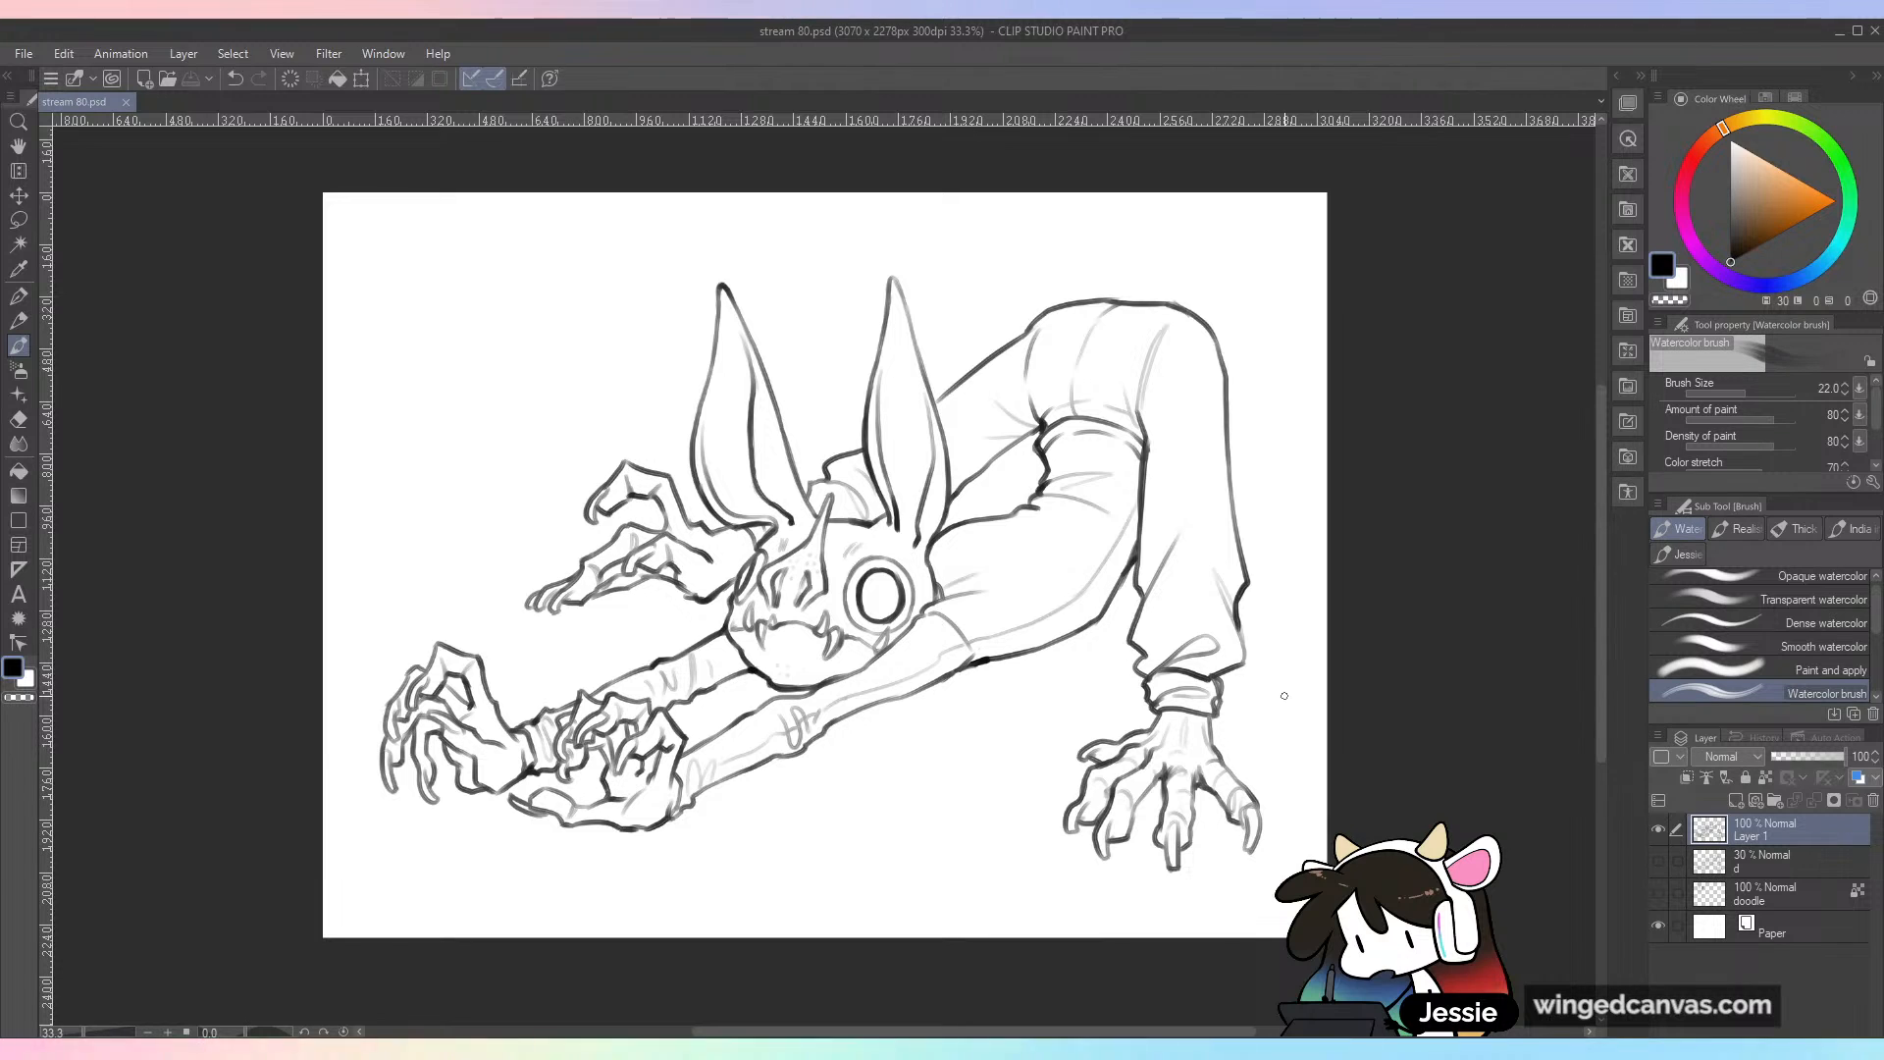
{"action": "double_click", "coordinate": [1754, 835]}
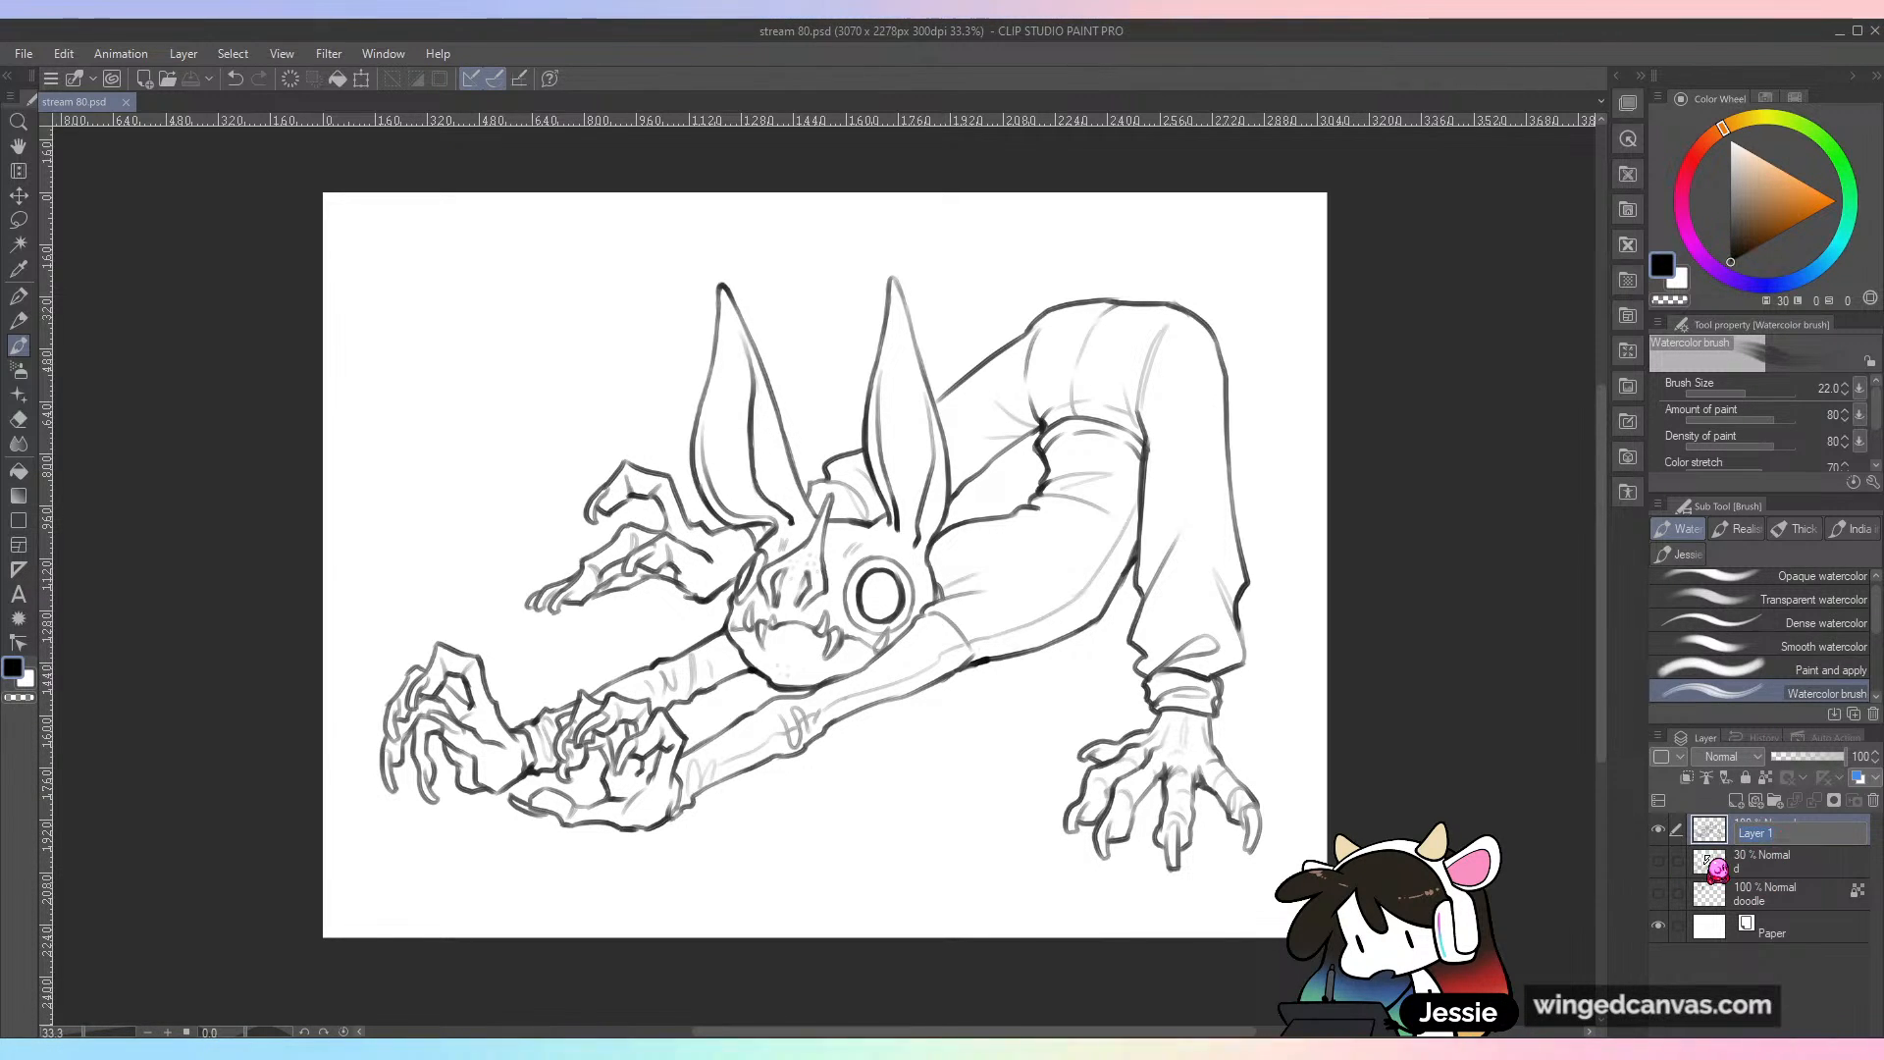
{"action": "type", "text": "t"}
{"action": "key", "text": "Return"}
{"action": "left_click", "coordinate": [1761, 865]}
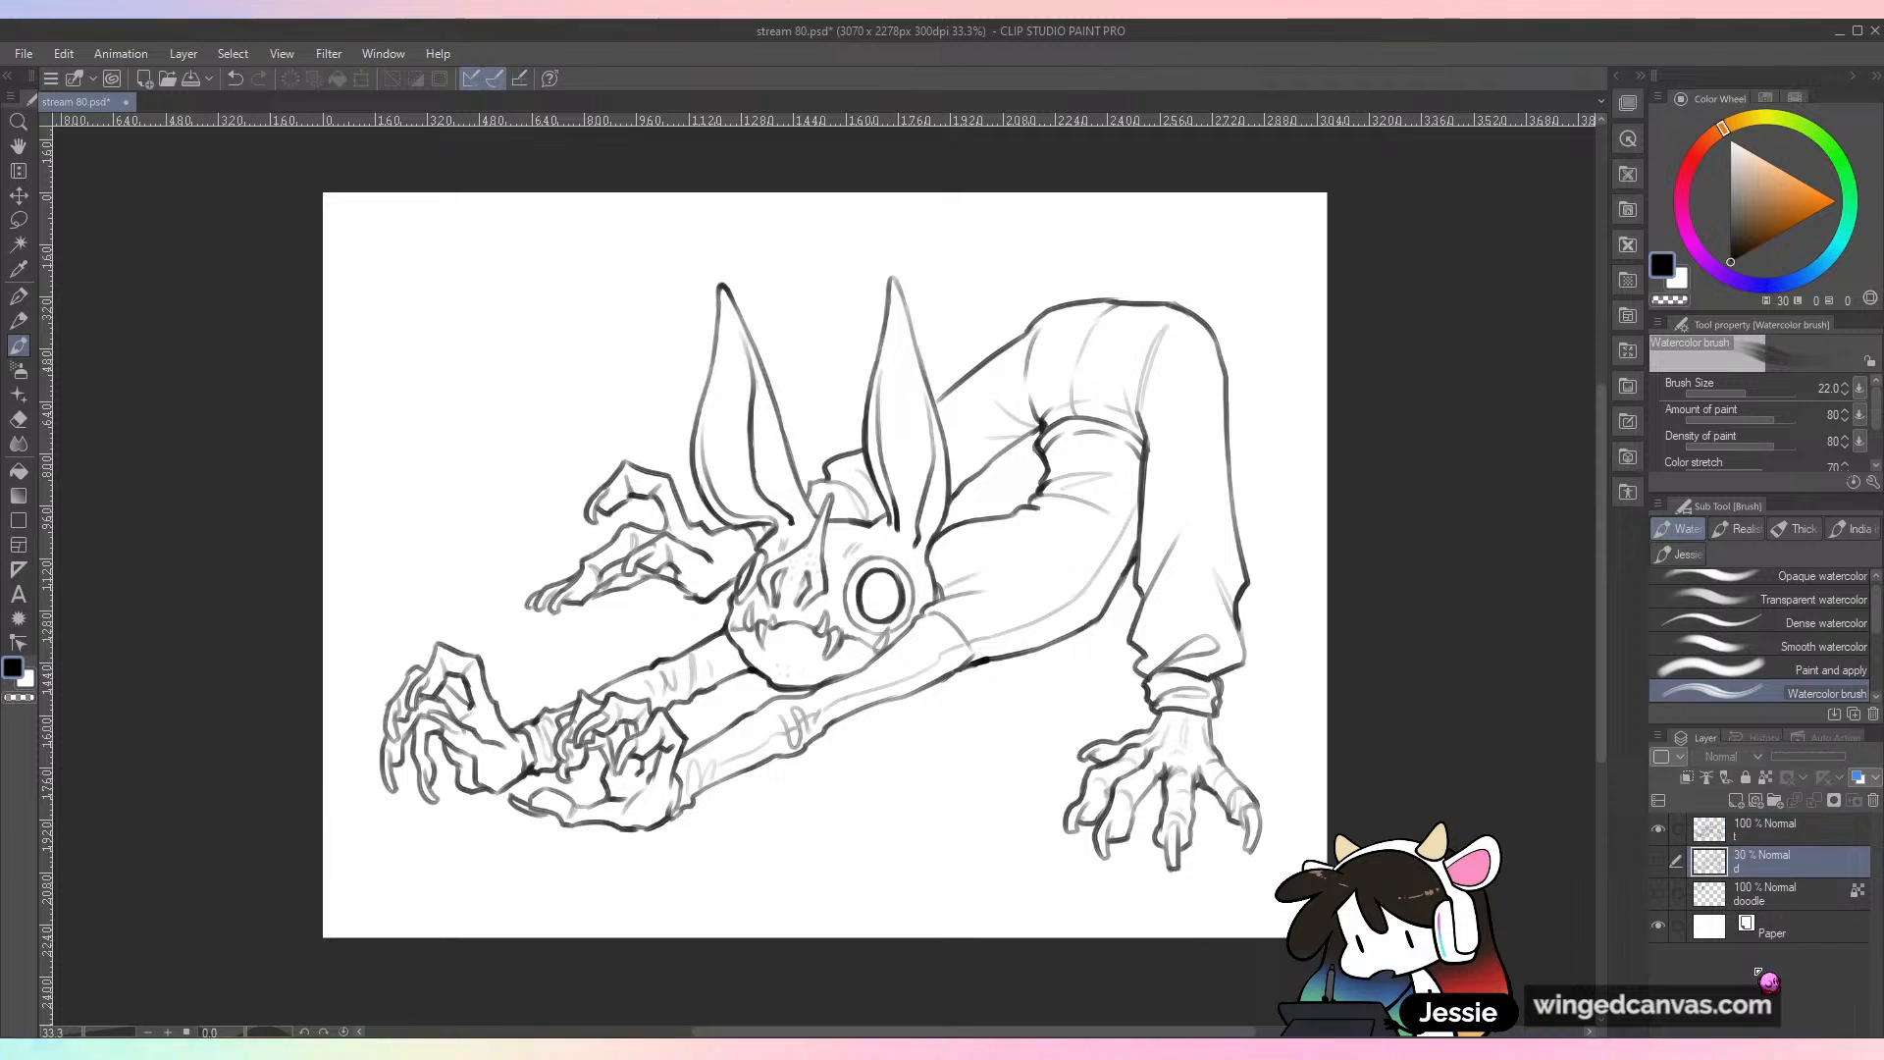
{"action": "left_click", "coordinate": [1735, 802]}
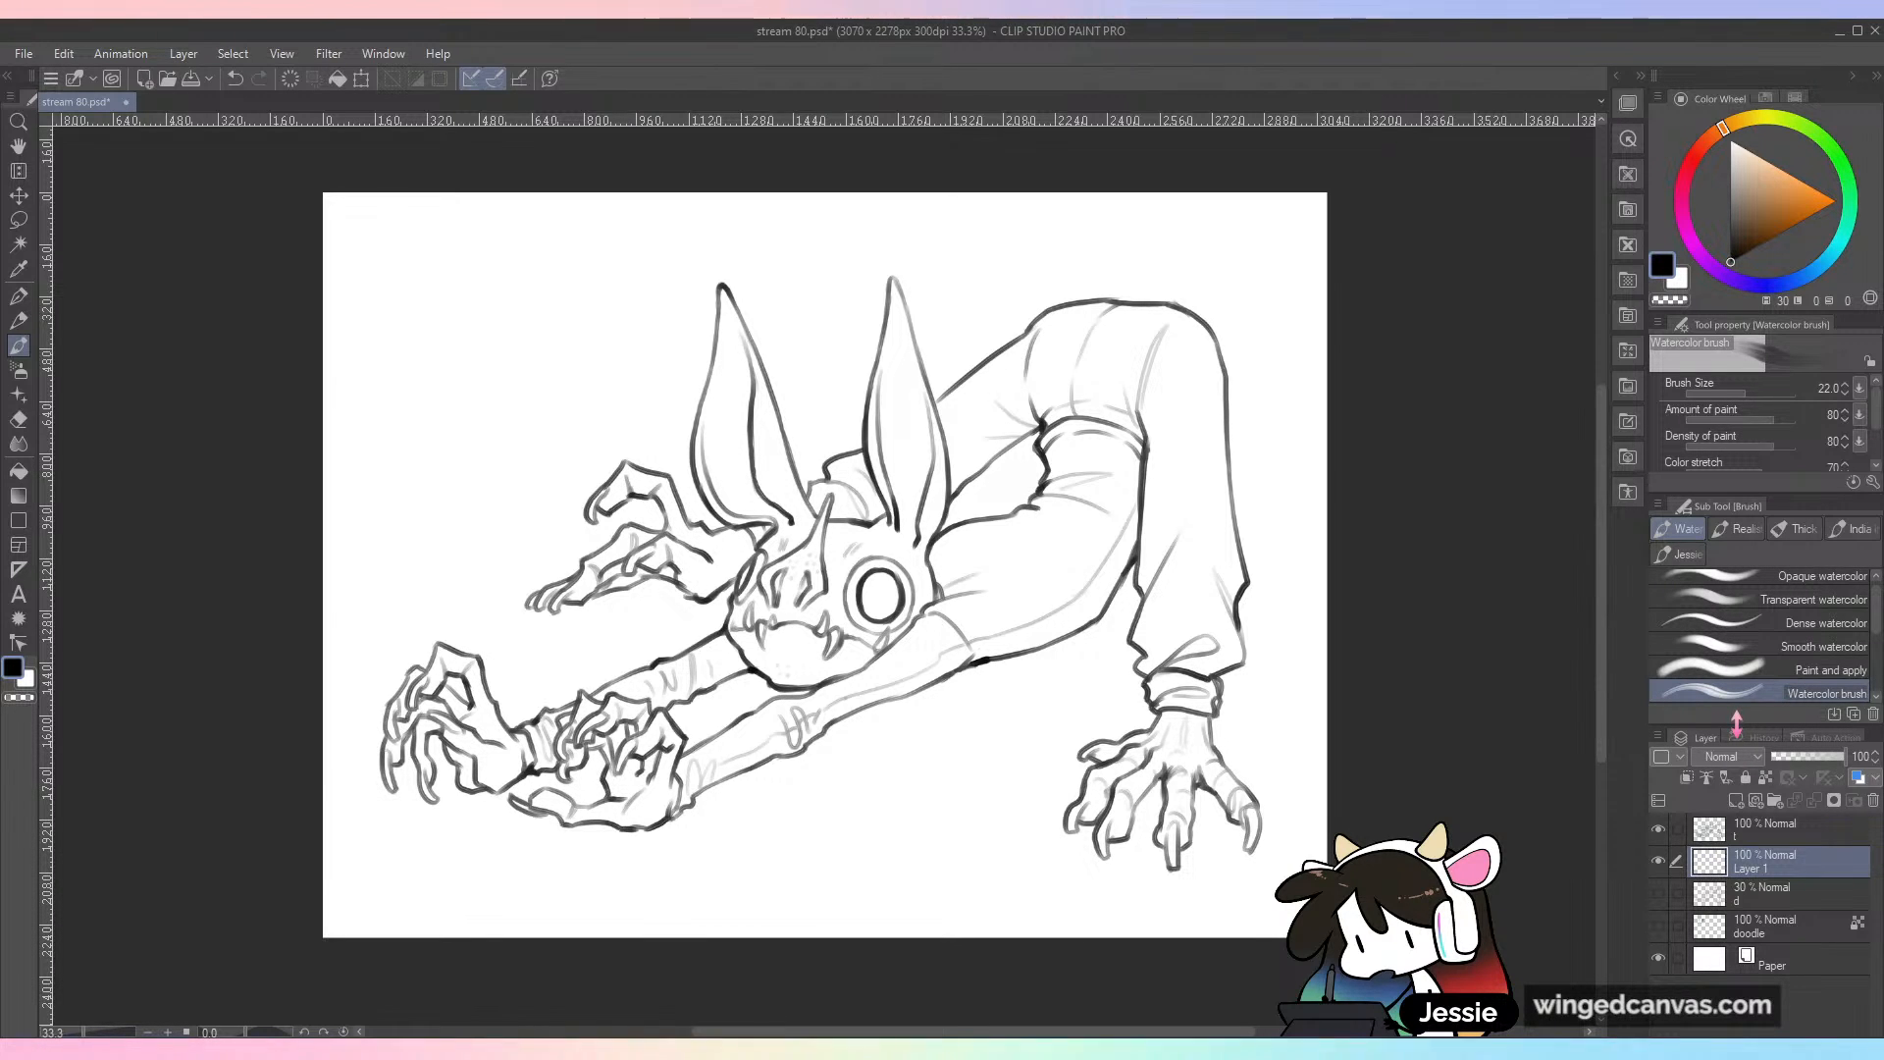
Step: Test the Emphasizing texture brush on the face, undo the stroke, and choose a light peach drawing color
{"action": "scroll", "coordinate": [1877, 643], "scroll_direction": "down", "scroll_amount": 3}
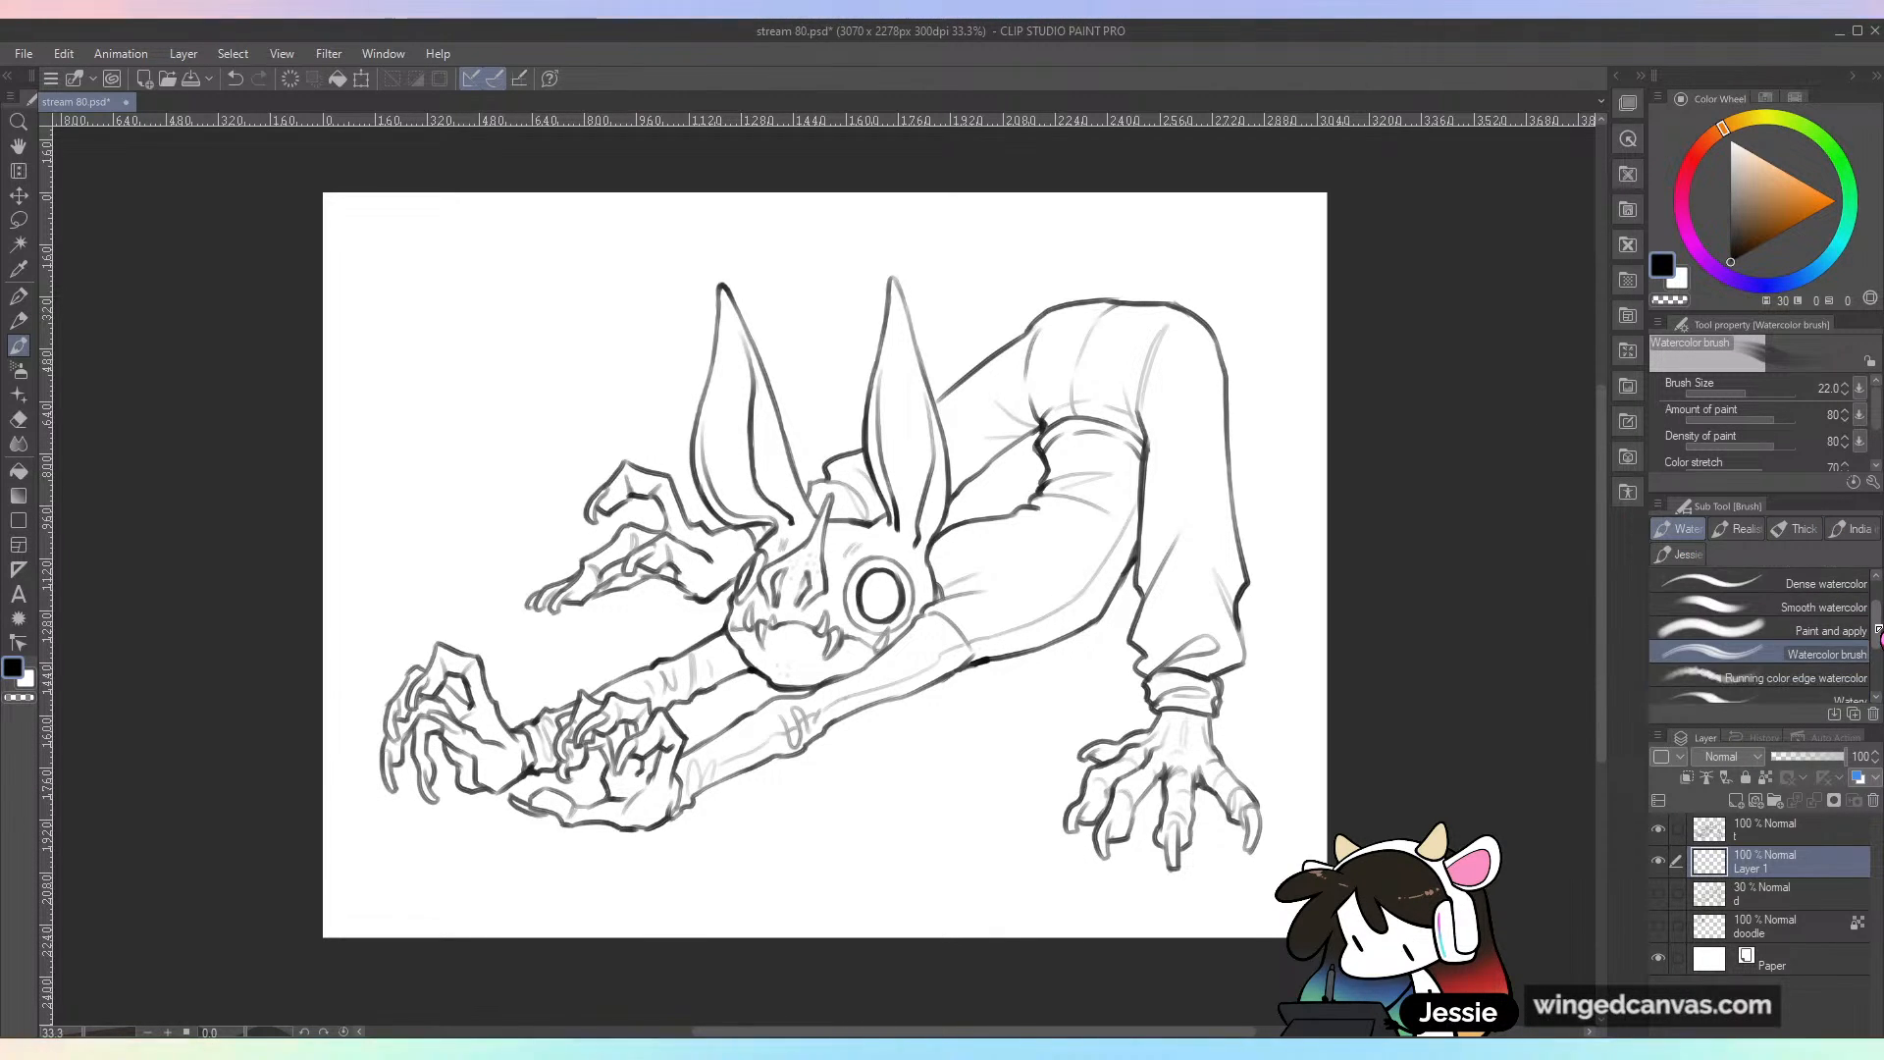
{"action": "left_click", "coordinate": [1816, 683]}
{"action": "left_click_drag", "start_coordinate": [877, 596], "coordinate": [862, 641]}
{"action": "scroll", "coordinate": [1003, 565], "scroll_direction": "up", "scroll_amount": 1}
{"action": "key", "text": "ctrl+z"}
{"action": "left_click_drag", "start_coordinate": [1105, 586], "coordinate": [1212, 579]}
{"action": "left_click", "coordinate": [1754, 165]}
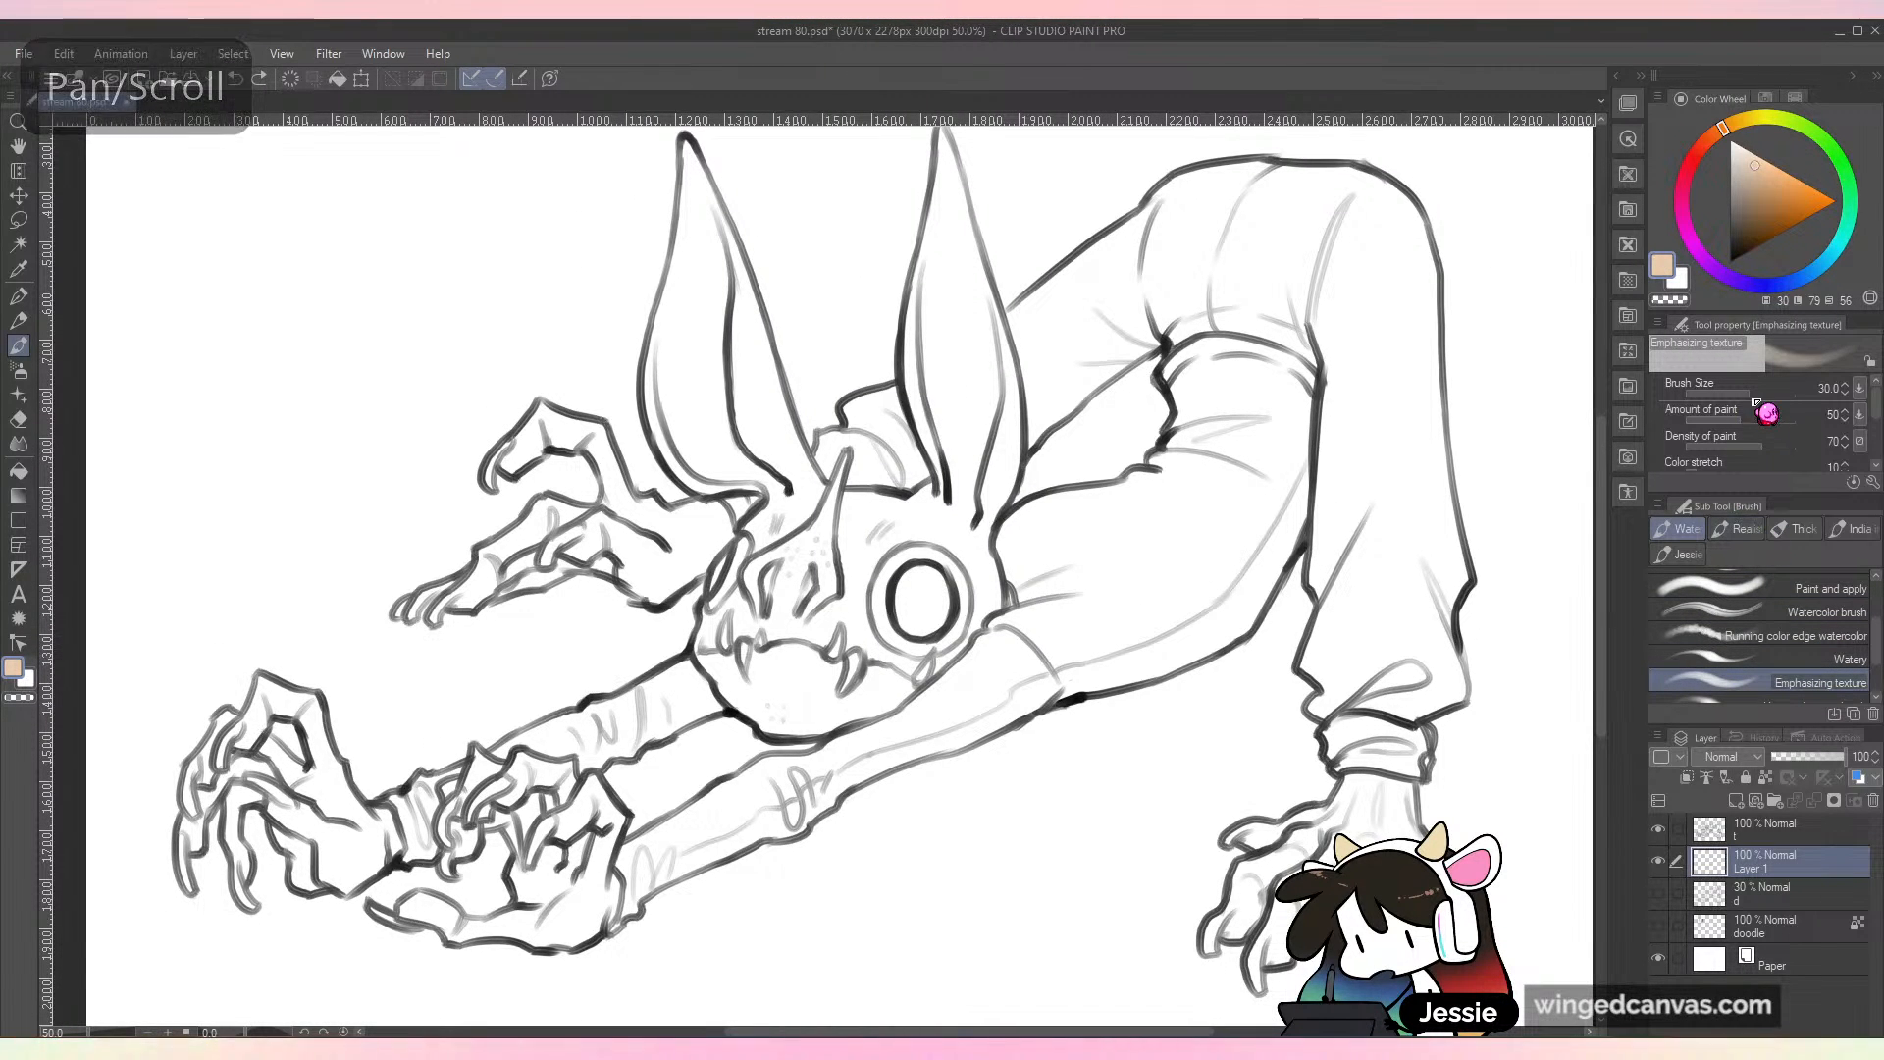
Step: Try peach strokes on the face with Emphasizing texture at size 82.9 and with the Uneven layering brush, undoing each one
{"action": "left_click_drag", "start_coordinate": [1751, 393], "coordinate": [1761, 396]}
{"action": "mouse_move", "coordinate": [888, 564]}
{"action": "left_mouse_down"}
{"action": "mouse_move", "coordinate": [790, 638]}
{"action": "mouse_move", "coordinate": [814, 667]}
{"action": "left_mouse_up"}
{"action": "key", "text": "ctrl+z"}
{"action": "scroll", "coordinate": [1879, 677], "scroll_direction": "down", "scroll_amount": 2}
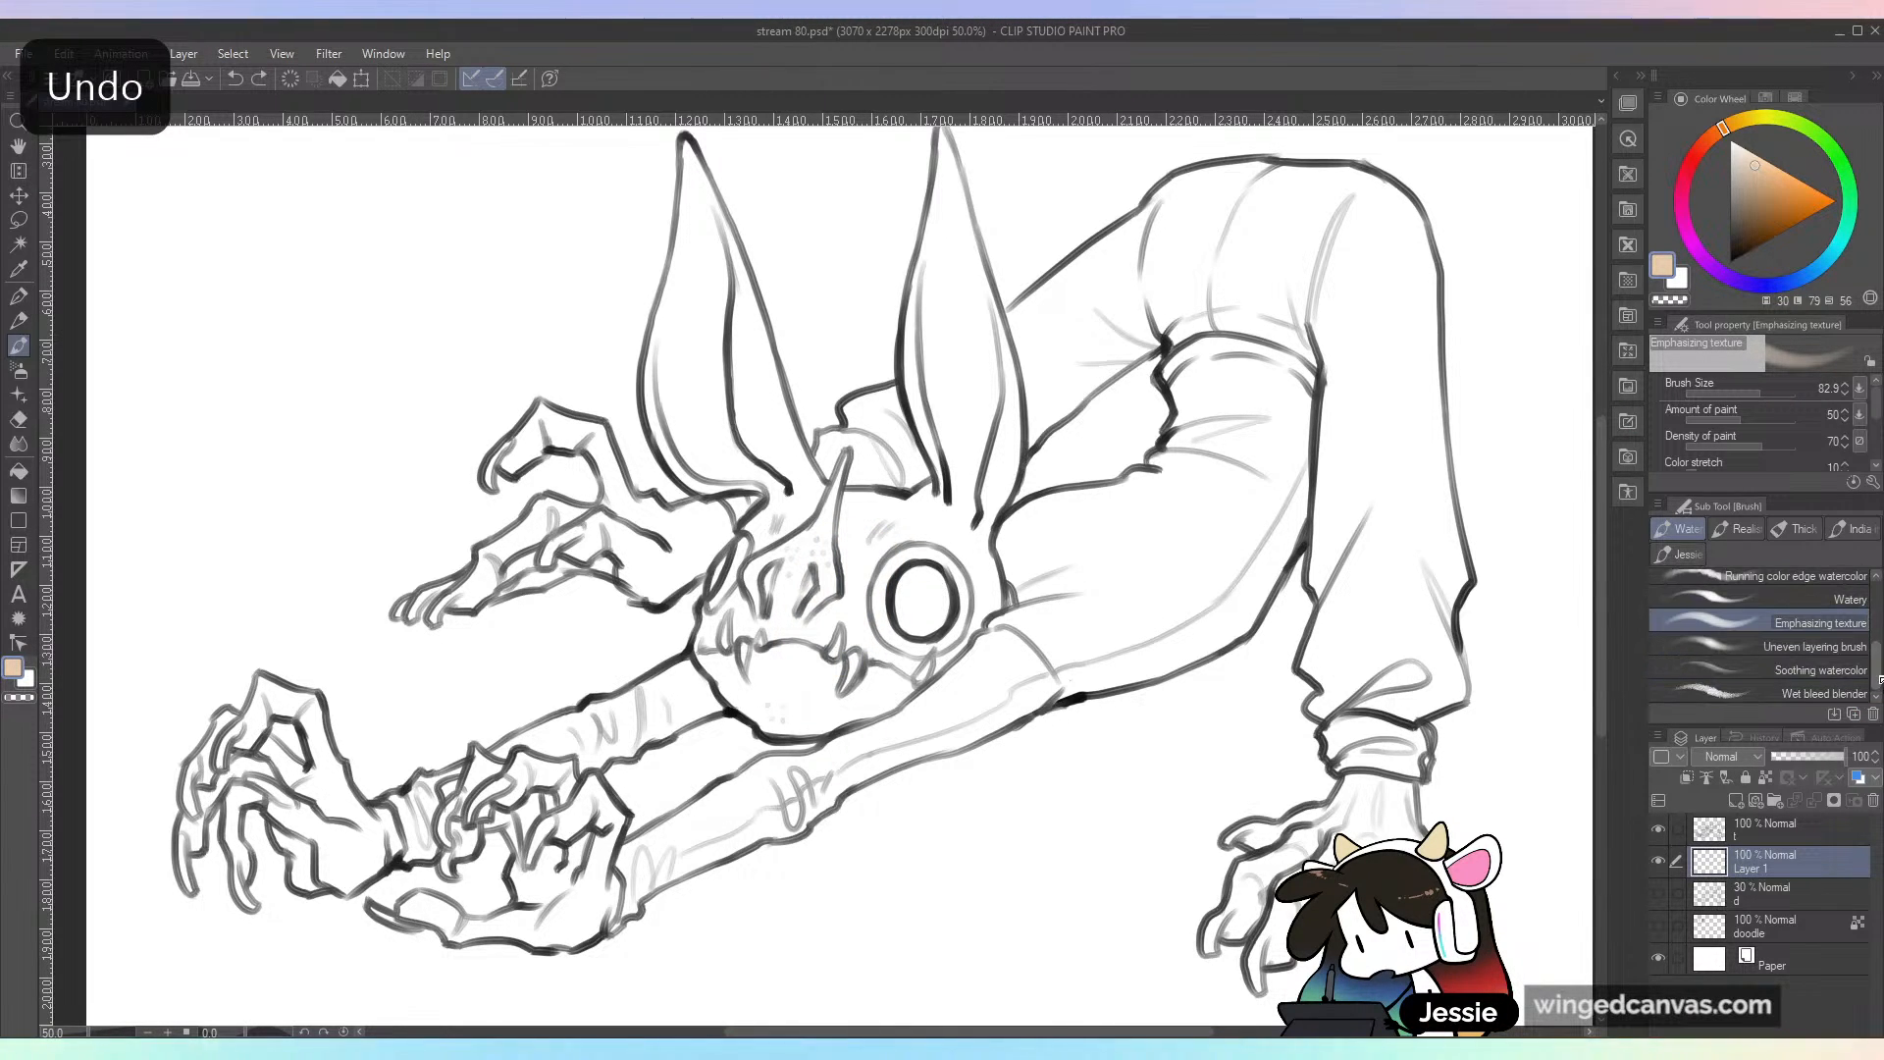
{"action": "left_click", "coordinate": [1851, 651]}
{"action": "mouse_move", "coordinate": [874, 600]}
{"action": "left_mouse_down"}
{"action": "mouse_move", "coordinate": [834, 648]}
{"action": "mouse_move", "coordinate": [946, 633]}
{"action": "left_mouse_up"}
{"action": "key", "text": "ctrl+z"}
Step: Switch to the Watery brush, undo a test stroke, set the brush size to 118.1, and paint the face peach
{"action": "left_click", "coordinate": [1849, 599]}
{"action": "mouse_move", "coordinate": [912, 560]}
{"action": "left_mouse_down"}
{"action": "mouse_move", "coordinate": [824, 647]}
{"action": "mouse_move", "coordinate": [883, 686]}
{"action": "left_mouse_up"}
{"action": "key", "text": "ctrl+z"}
{"action": "left_click", "coordinate": [1763, 393]}
{"action": "mouse_move", "coordinate": [883, 555]}
{"action": "left_mouse_down"}
{"action": "mouse_move", "coordinate": [802, 671]}
{"action": "mouse_move", "coordinate": [905, 561]}
{"action": "mouse_move", "coordinate": [881, 535]}
{"action": "mouse_move", "coordinate": [783, 670]}
{"action": "mouse_move", "coordinate": [807, 463]}
{"action": "mouse_move", "coordinate": [822, 530]}
{"action": "mouse_move", "coordinate": [776, 540]}
{"action": "mouse_move", "coordinate": [836, 602]}
{"action": "mouse_move", "coordinate": [774, 656]}
{"action": "mouse_move", "coordinate": [761, 636]}
{"action": "mouse_move", "coordinate": [875, 681]}
{"action": "mouse_move", "coordinate": [838, 694]}
{"action": "mouse_move", "coordinate": [874, 677]}
{"action": "mouse_move", "coordinate": [830, 714]}
{"action": "mouse_move", "coordinate": [928, 641]}
{"action": "mouse_move", "coordinate": [907, 643]}
{"action": "mouse_move", "coordinate": [874, 550]}
{"action": "mouse_move", "coordinate": [967, 593]}
{"action": "left_mouse_up"}
Step: Choose a lighter peach and paint the outer side of the far ear and the edges and base of the near ear
{"action": "left_click", "coordinate": [1753, 154]}
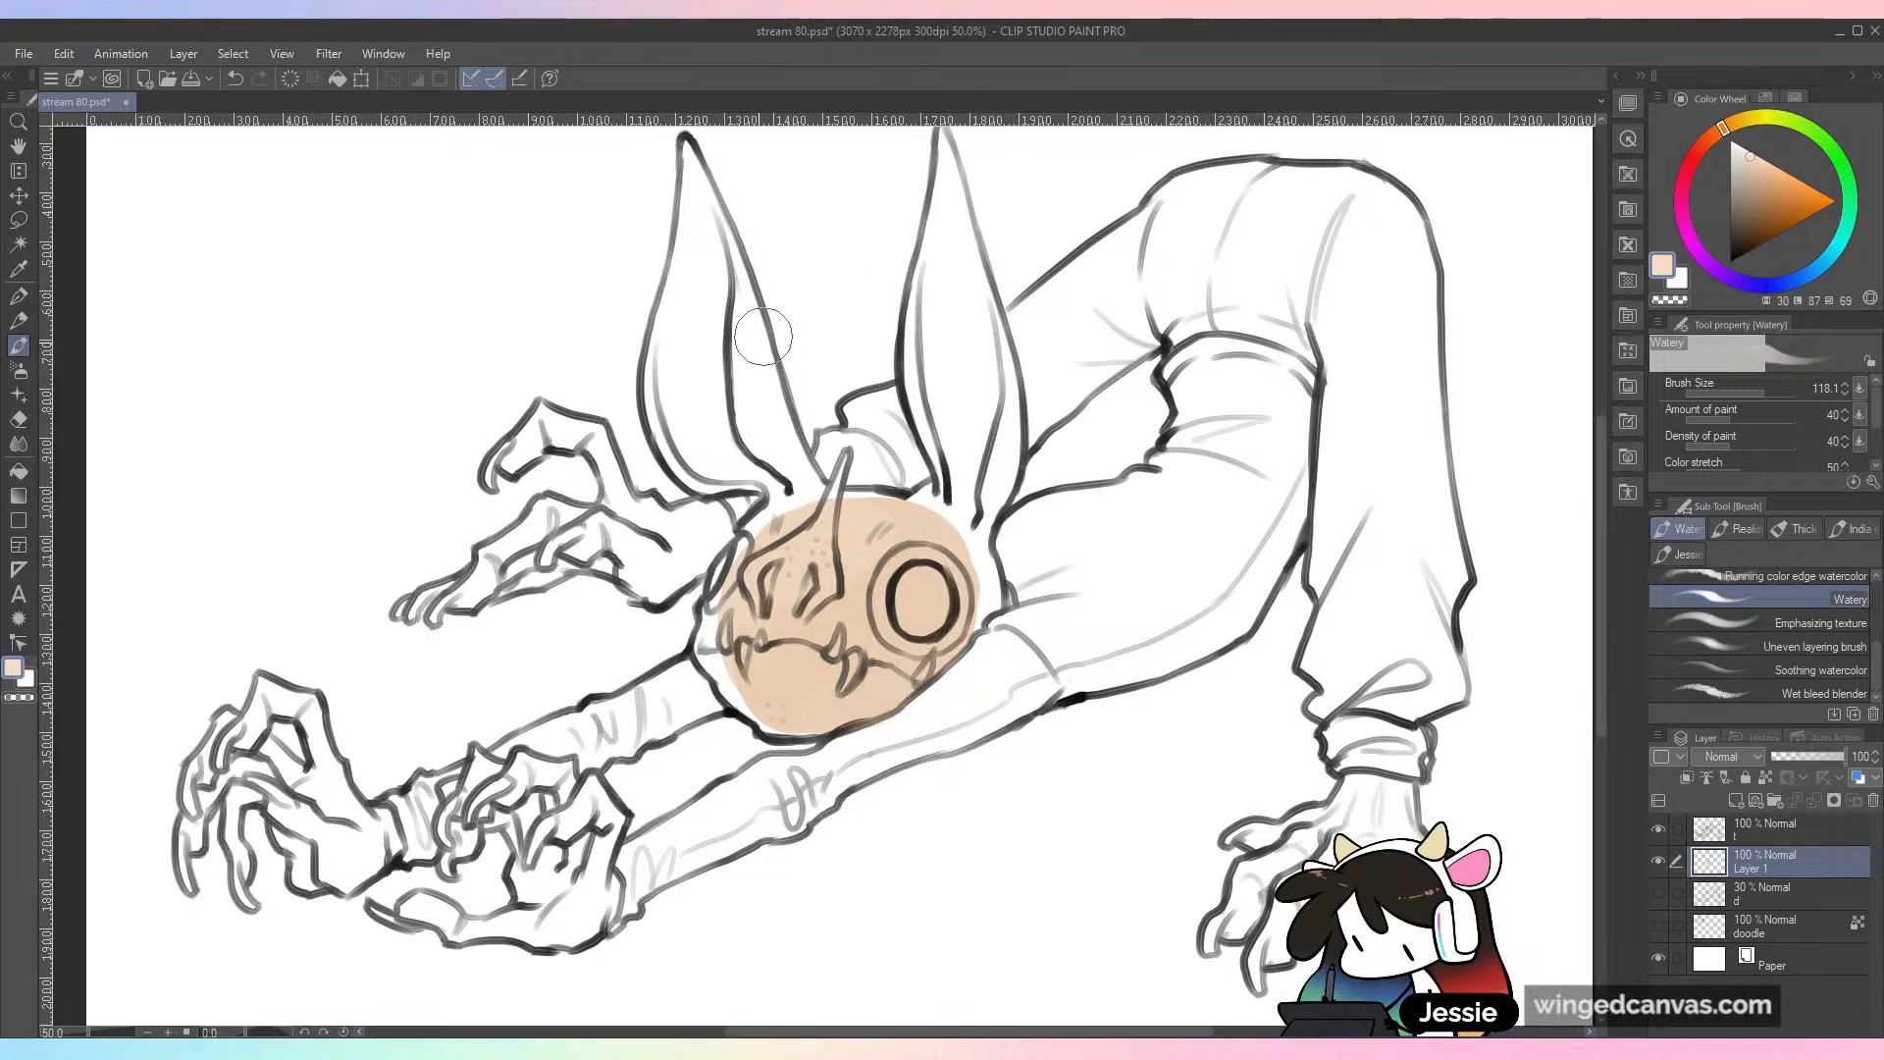
{"action": "mouse_move", "coordinate": [739, 275]}
{"action": "left_mouse_down"}
{"action": "mouse_move", "coordinate": [762, 426]}
{"action": "mouse_move", "coordinate": [748, 305]}
{"action": "mouse_move", "coordinate": [805, 508]}
{"action": "left_mouse_up"}
{"action": "mouse_move", "coordinate": [913, 294]}
{"action": "left_mouse_down"}
{"action": "mouse_move", "coordinate": [949, 478]}
{"action": "mouse_move", "coordinate": [924, 539]}
{"action": "mouse_move", "coordinate": [946, 532]}
{"action": "mouse_move", "coordinate": [973, 600]}
{"action": "mouse_move", "coordinate": [887, 603]}
{"action": "left_mouse_up"}
{"action": "left_click_drag", "start_coordinate": [977, 528], "coordinate": [1003, 448]}
{"action": "left_click_drag", "start_coordinate": [997, 324], "coordinate": [980, 485]}
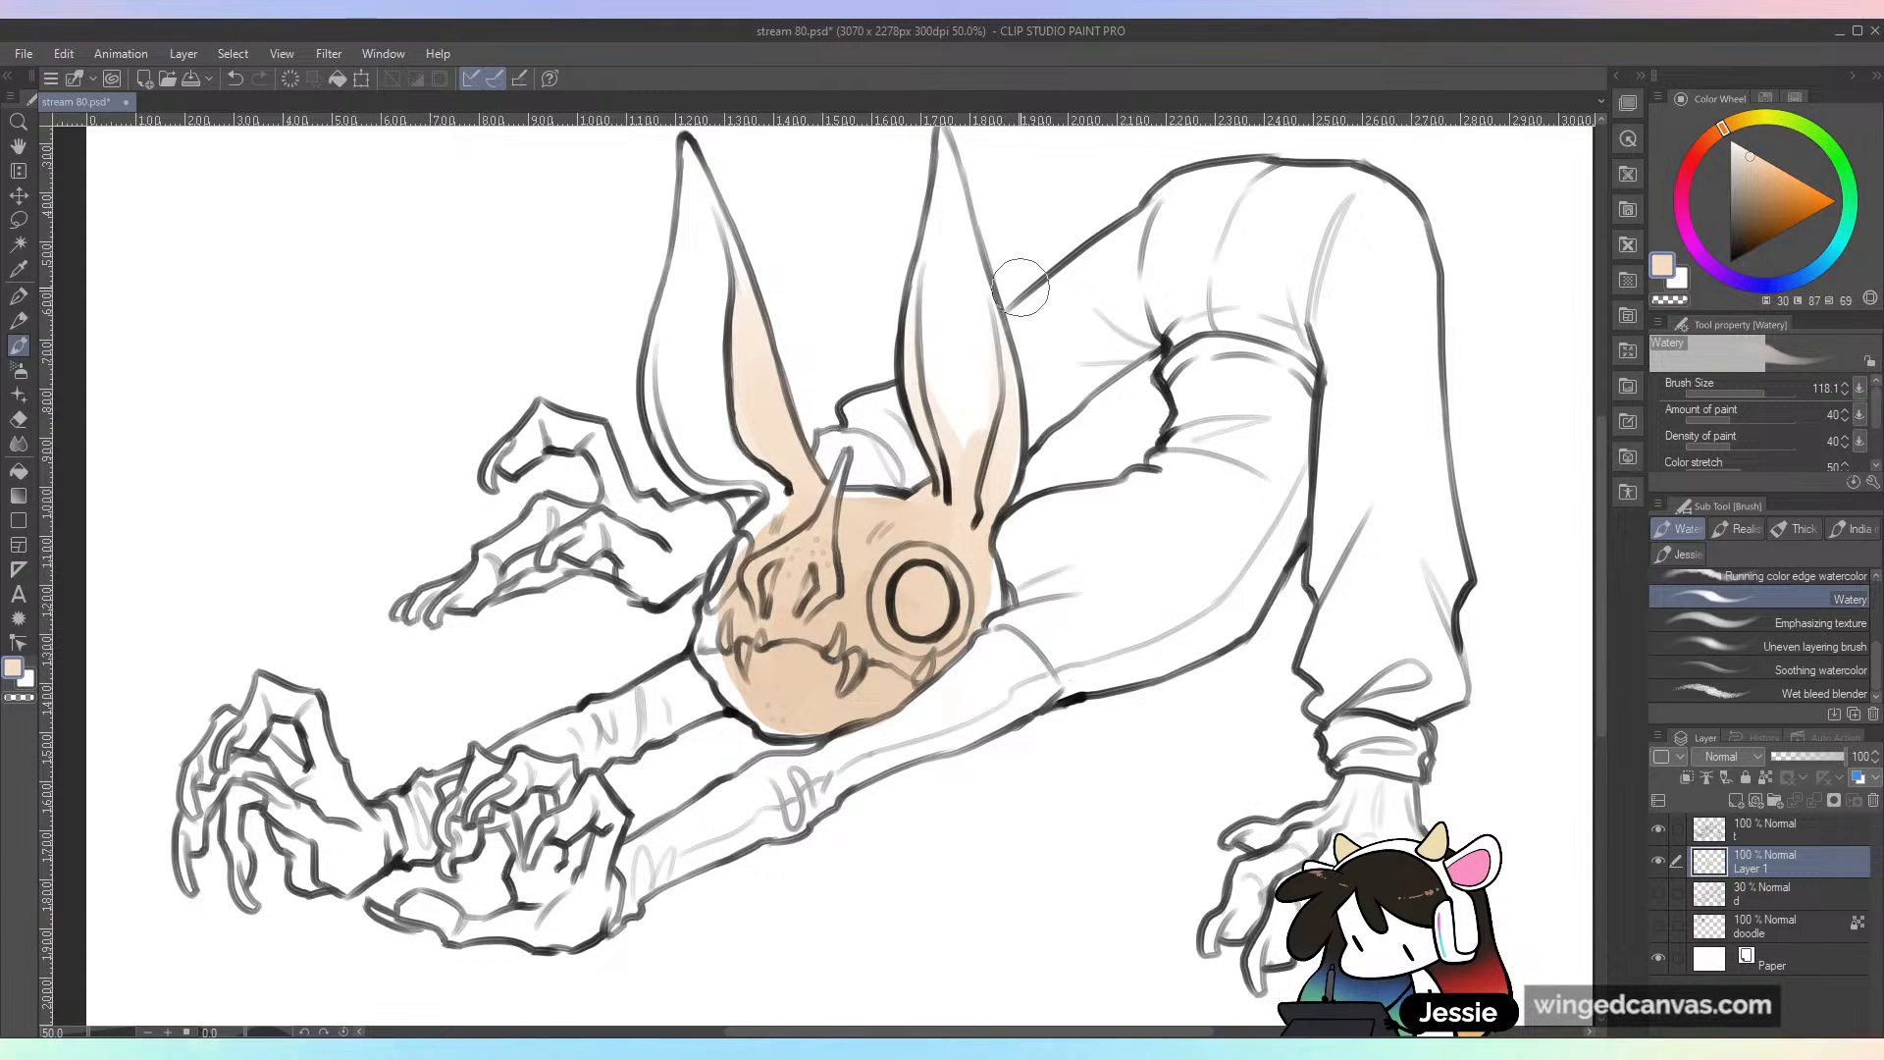
Step: Extend the peach wash to the outline along the far cheek and jaw, undoing the first stroke and repainting it
{"action": "mouse_move", "coordinate": [777, 499]}
{"action": "left_mouse_down"}
{"action": "mouse_move", "coordinate": [719, 597]}
{"action": "mouse_move", "coordinate": [728, 699]}
{"action": "left_mouse_up"}
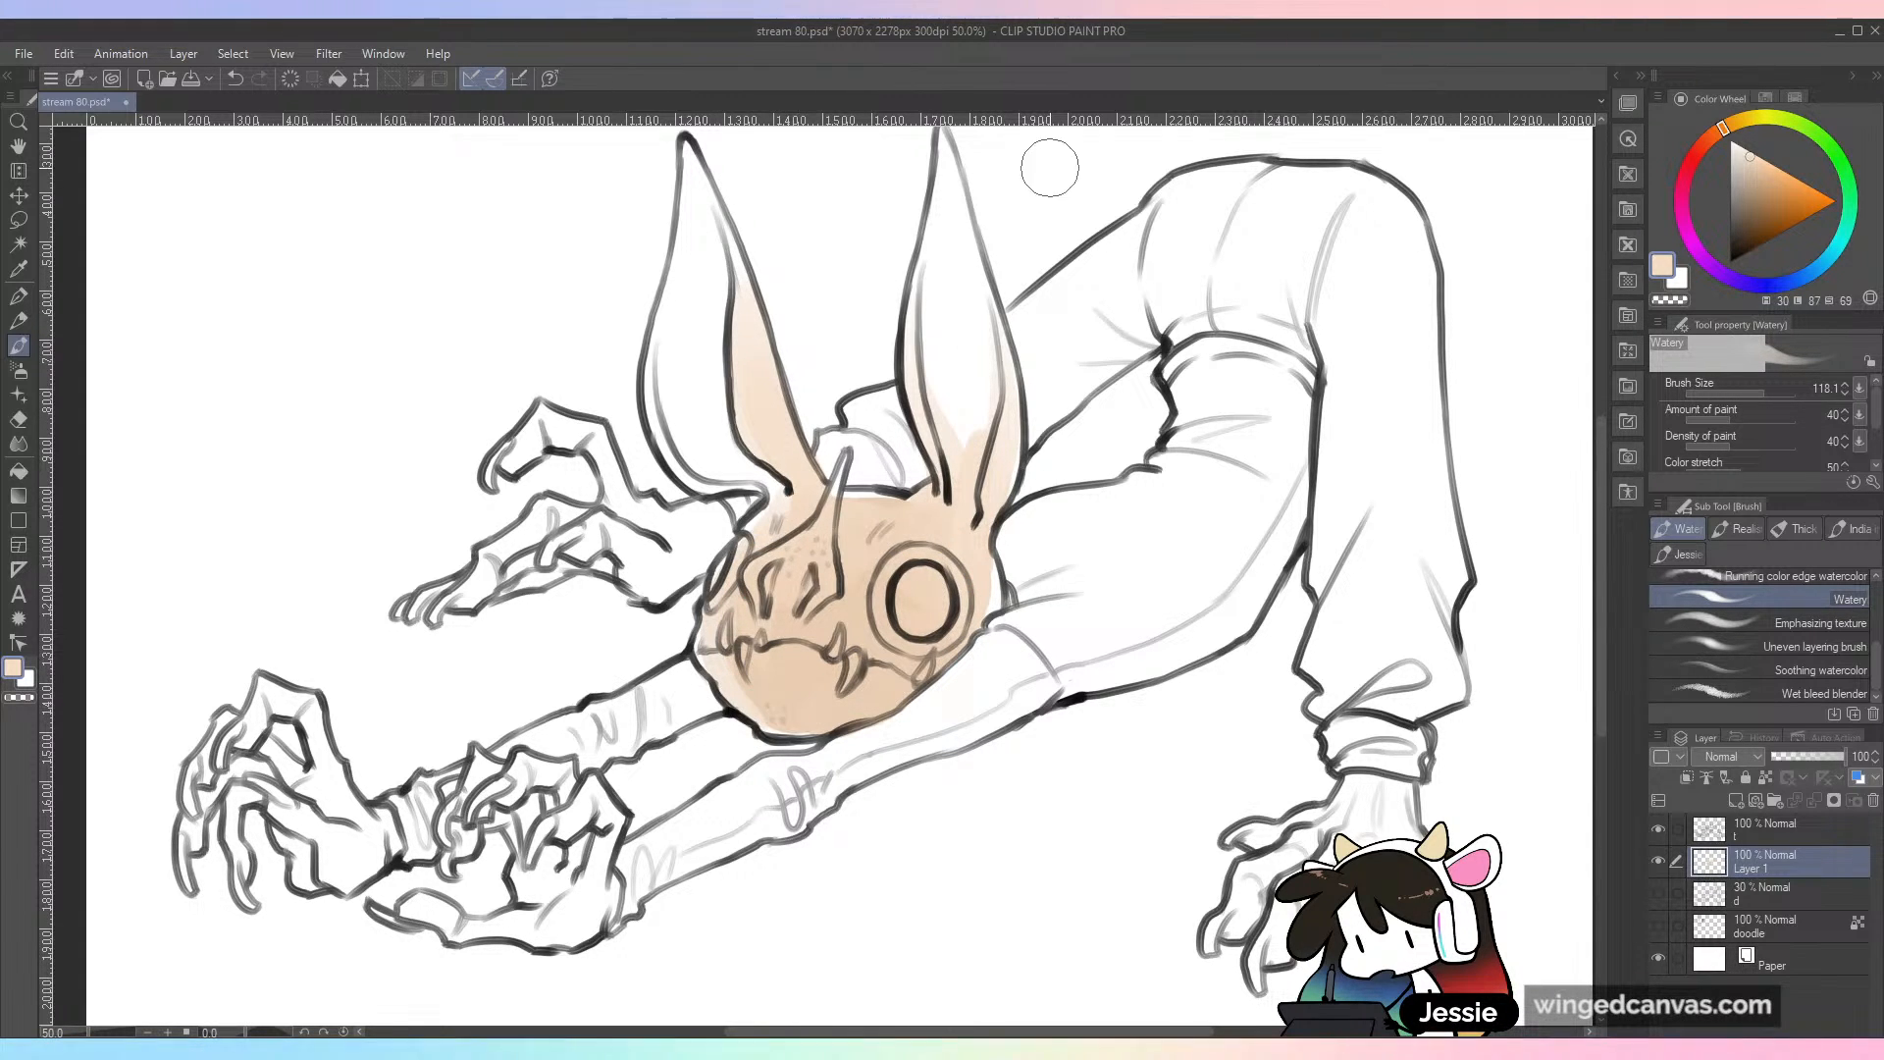
{"action": "key", "text": "ctrl+z"}
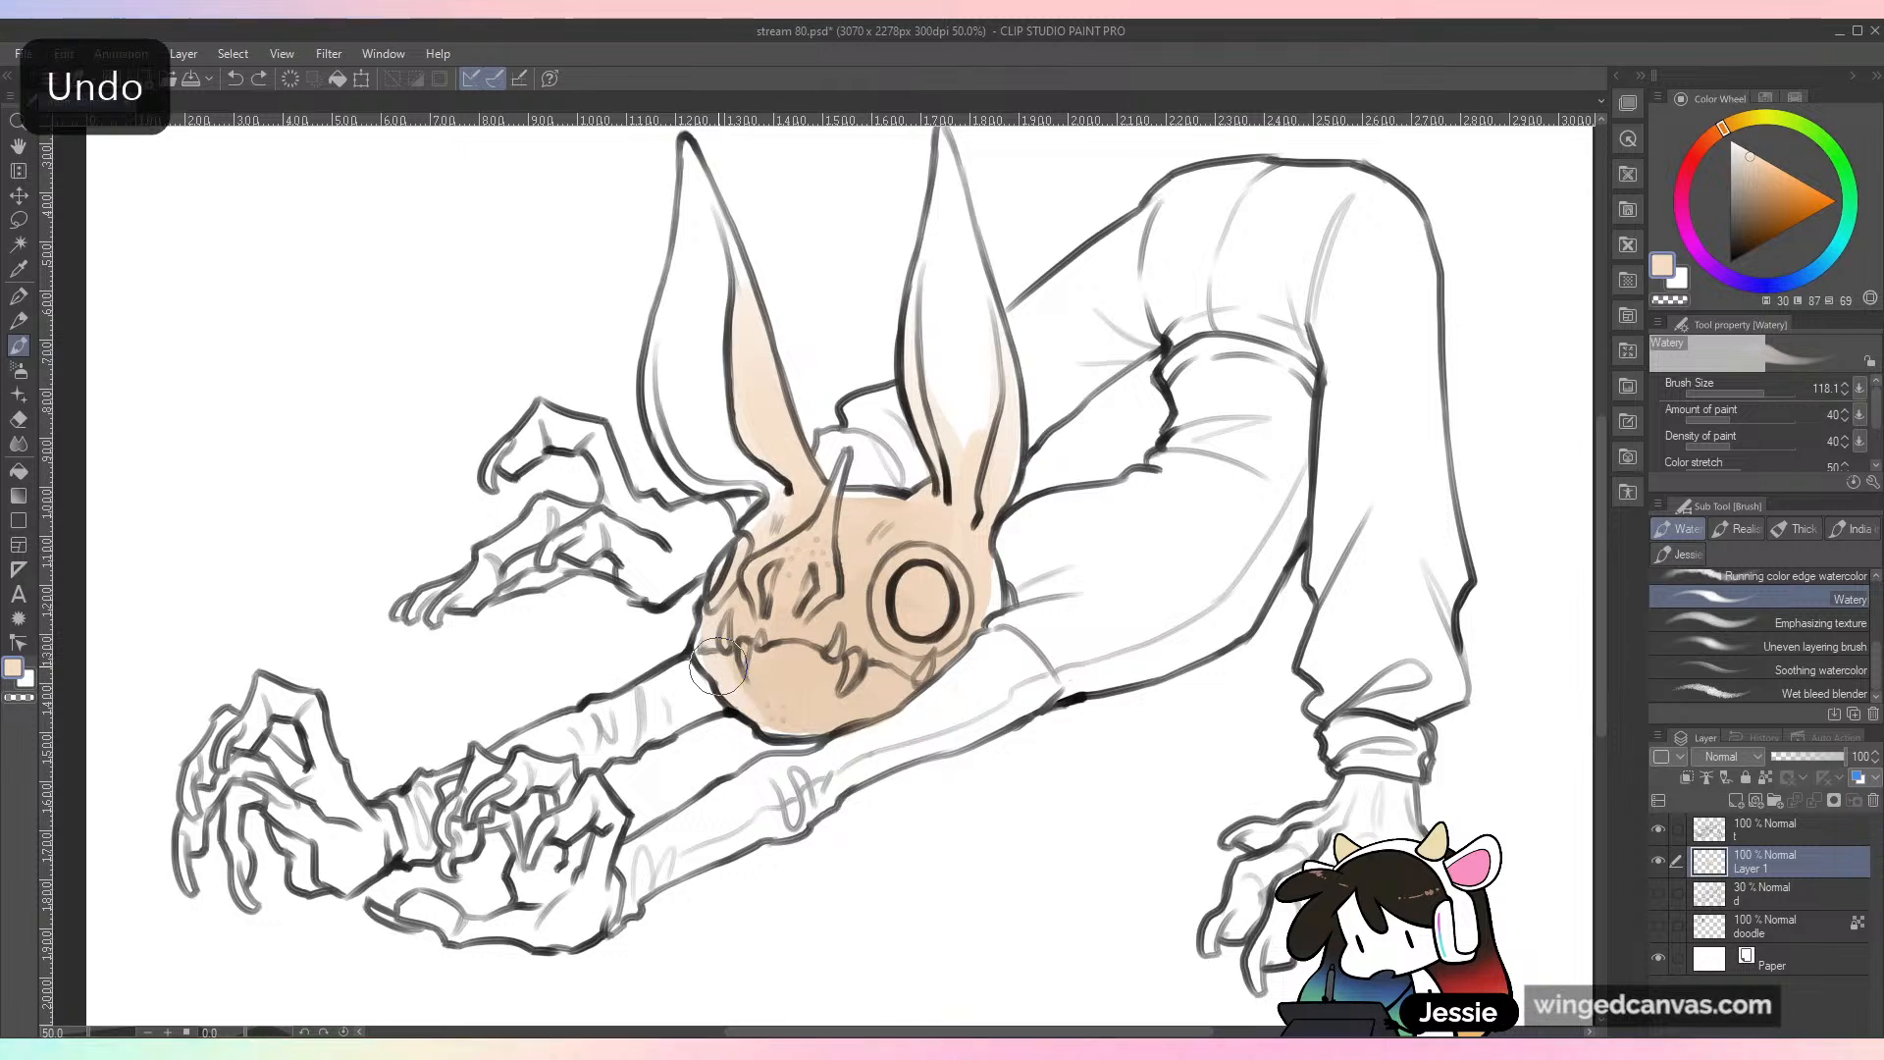
{"action": "mouse_move", "coordinate": [724, 664]}
{"action": "left_mouse_down"}
{"action": "mouse_move", "coordinate": [771, 711]}
{"action": "mouse_move", "coordinate": [745, 695]}
{"action": "left_mouse_up"}
Step: Pick a paler peach and wash it over the insides of both ears, fading toward the tips
{"action": "left_click", "coordinate": [714, 720], "text": "alt"}
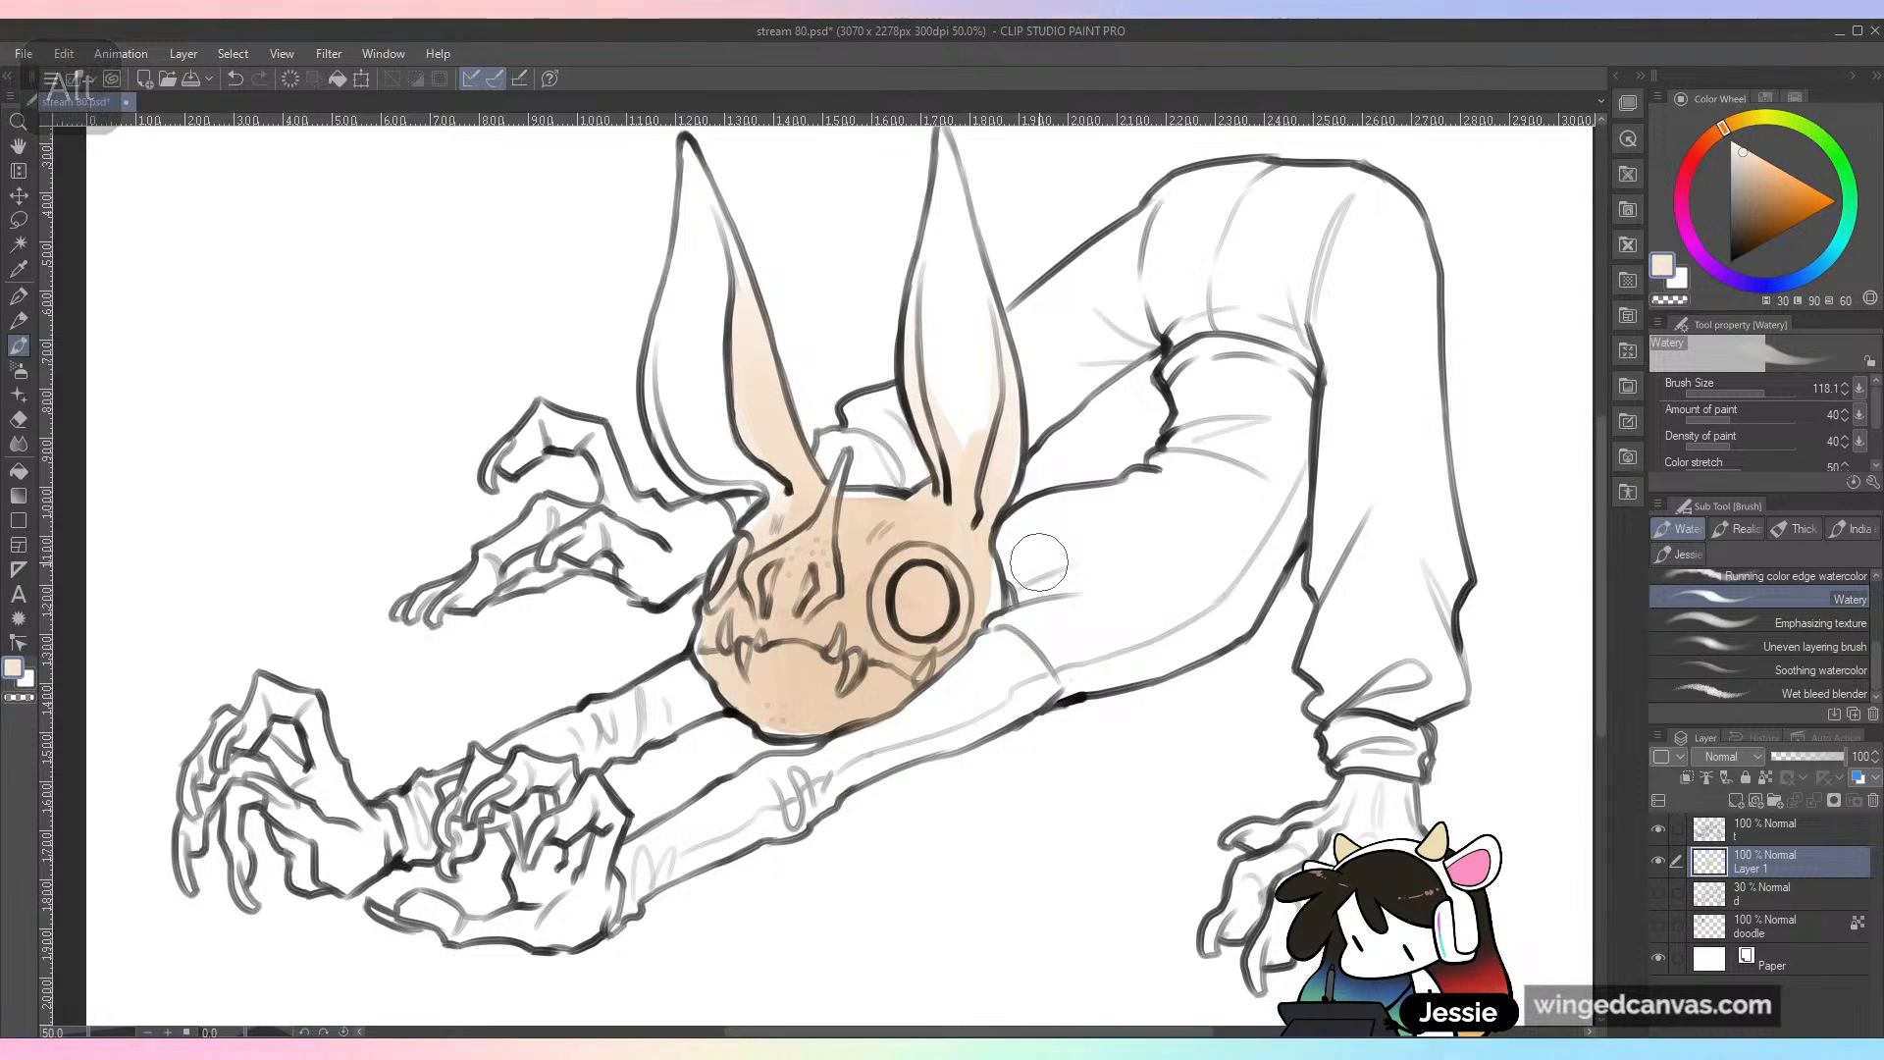
{"action": "mouse_move", "coordinate": [672, 311]}
{"action": "left_mouse_down"}
{"action": "mouse_move", "coordinate": [734, 461]}
{"action": "mouse_move", "coordinate": [785, 492]}
{"action": "mouse_move", "coordinate": [739, 393]}
{"action": "mouse_move", "coordinate": [686, 370]}
{"action": "mouse_move", "coordinate": [664, 157]}
{"action": "left_mouse_up"}
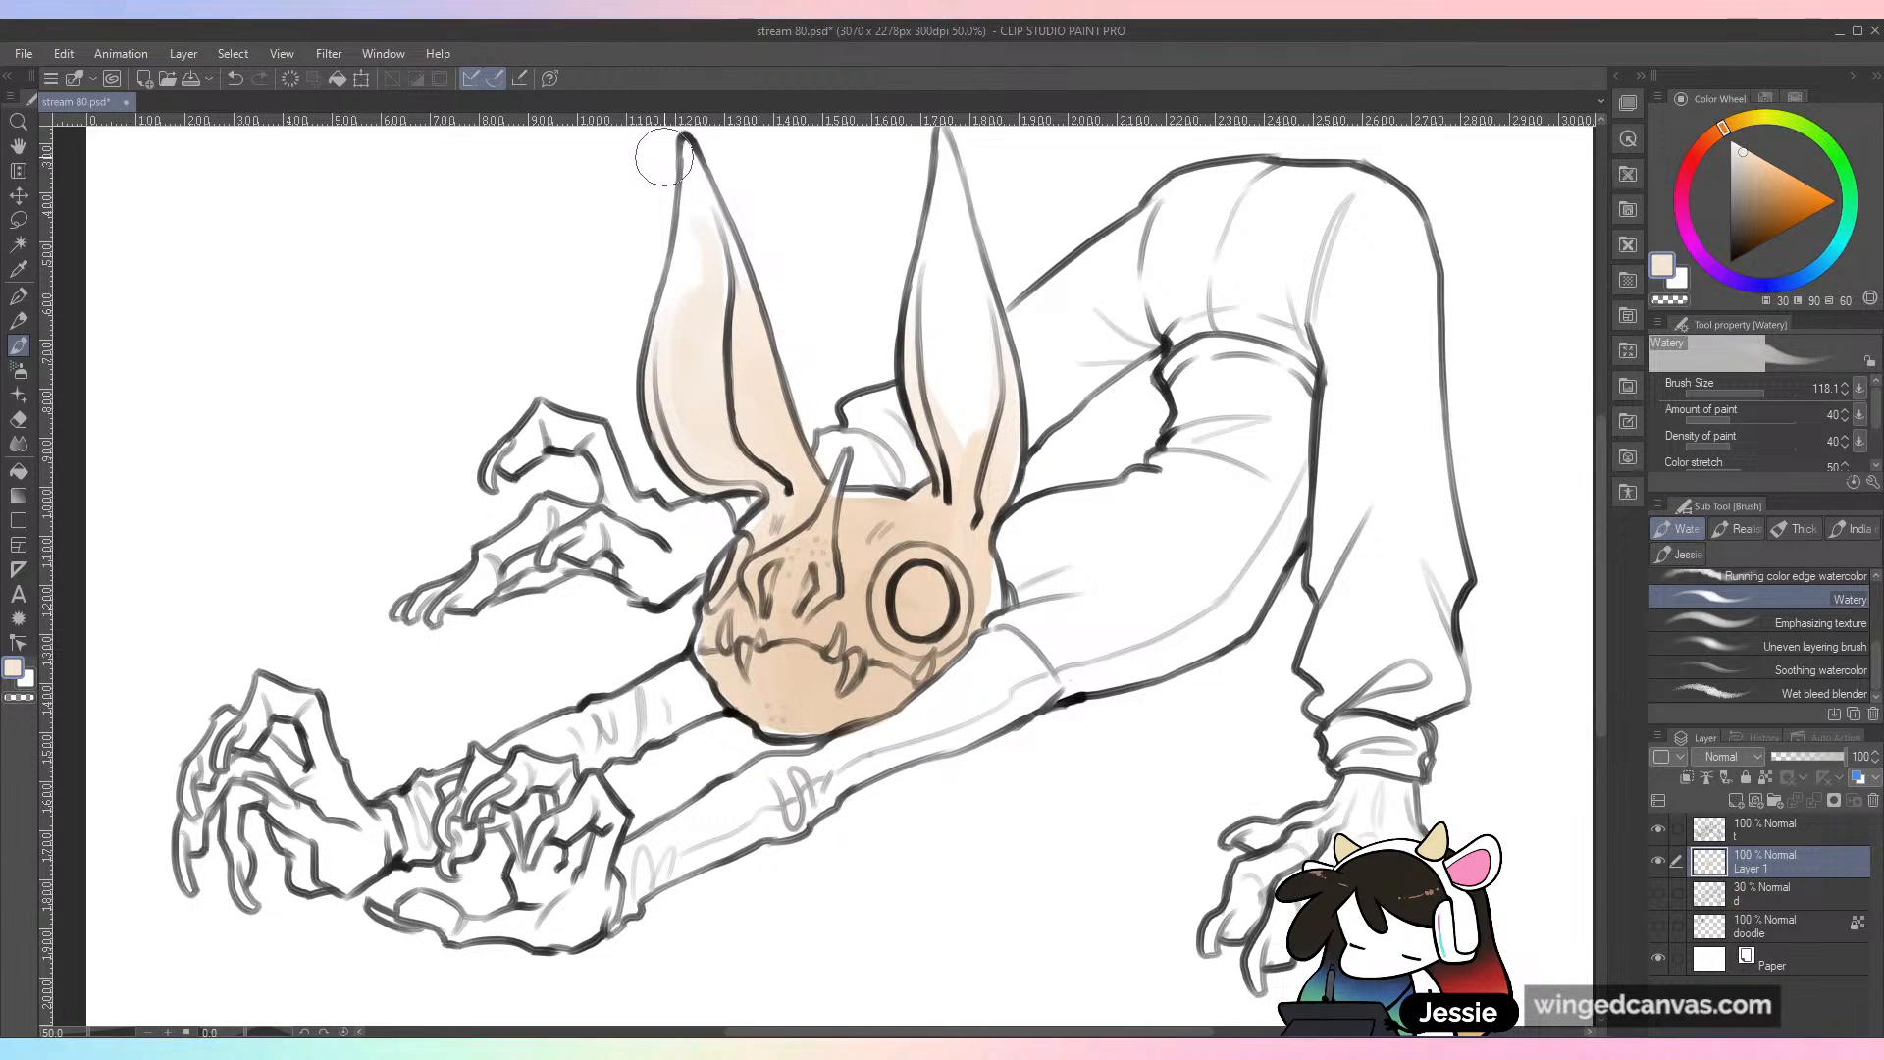
{"action": "mouse_move", "coordinate": [951, 229]}
{"action": "left_mouse_down"}
{"action": "mouse_move", "coordinate": [974, 534]}
{"action": "mouse_move", "coordinate": [960, 548]}
{"action": "left_mouse_up"}
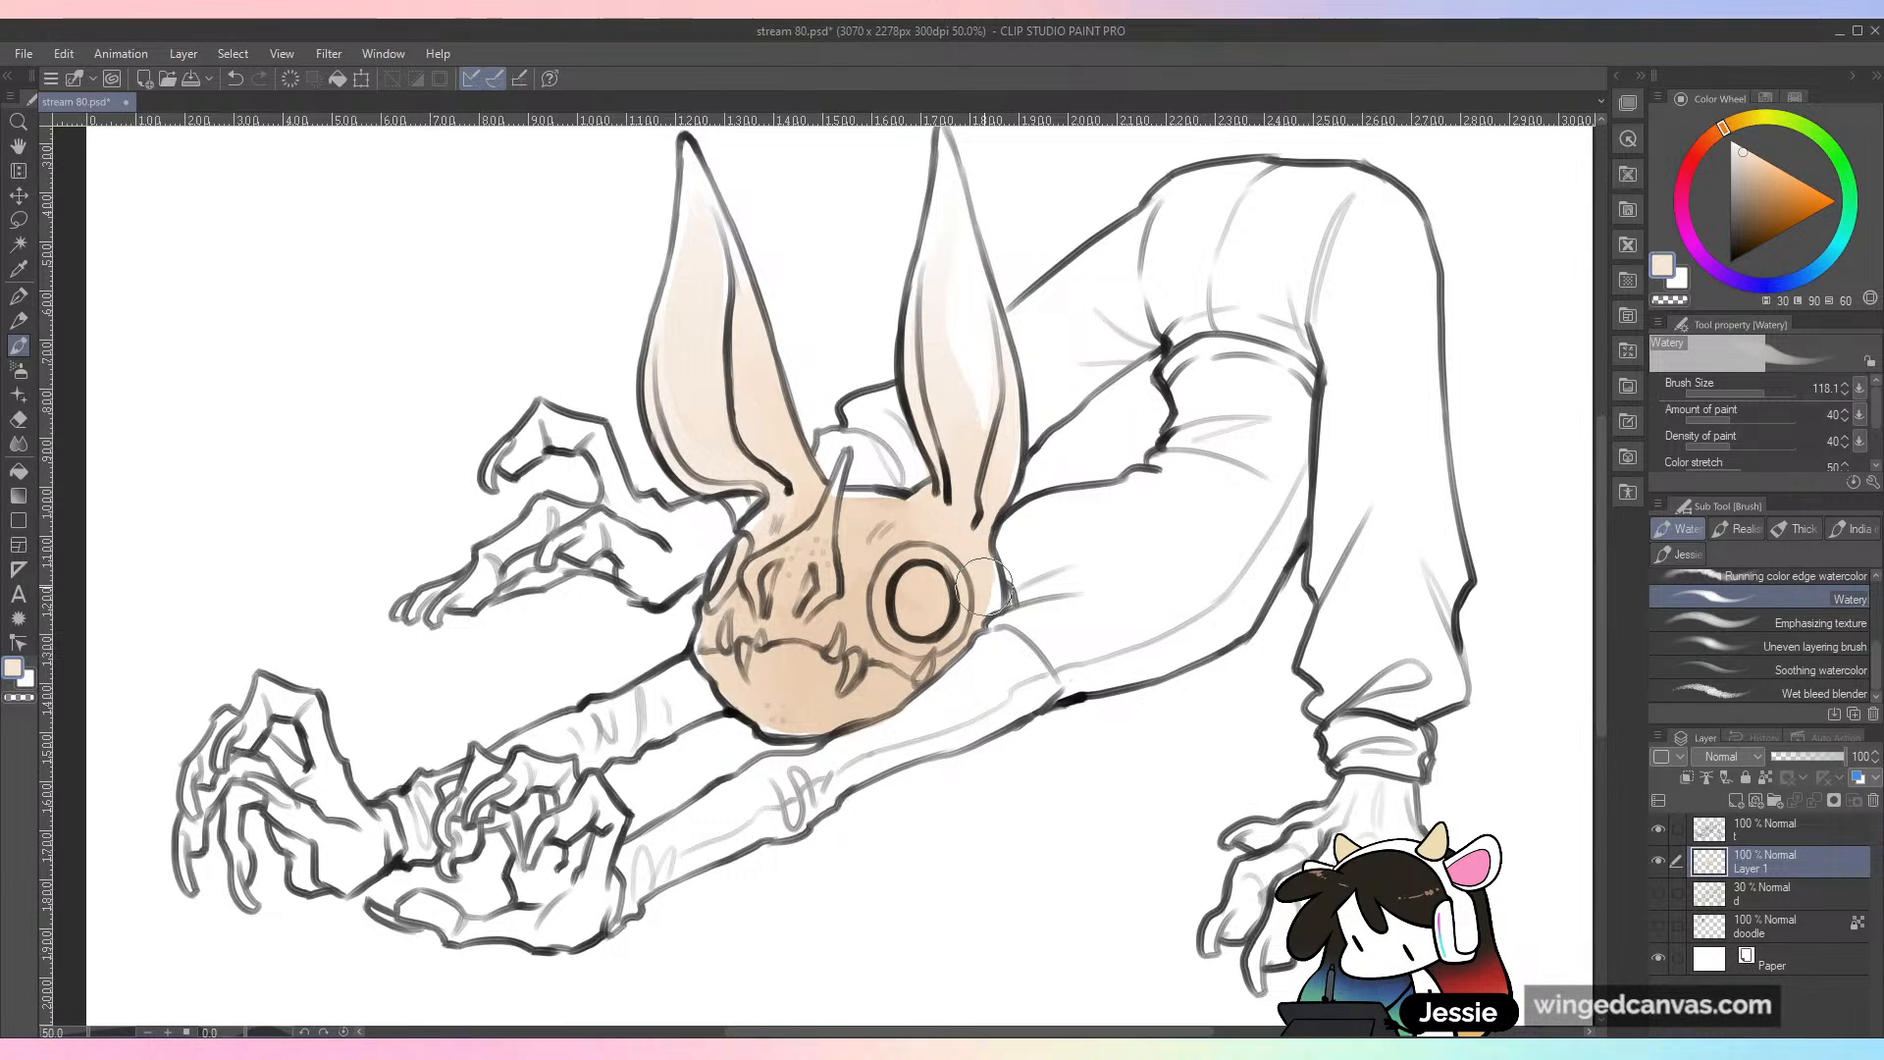
{"action": "left_click_drag", "start_coordinate": [962, 250], "coordinate": [974, 483]}
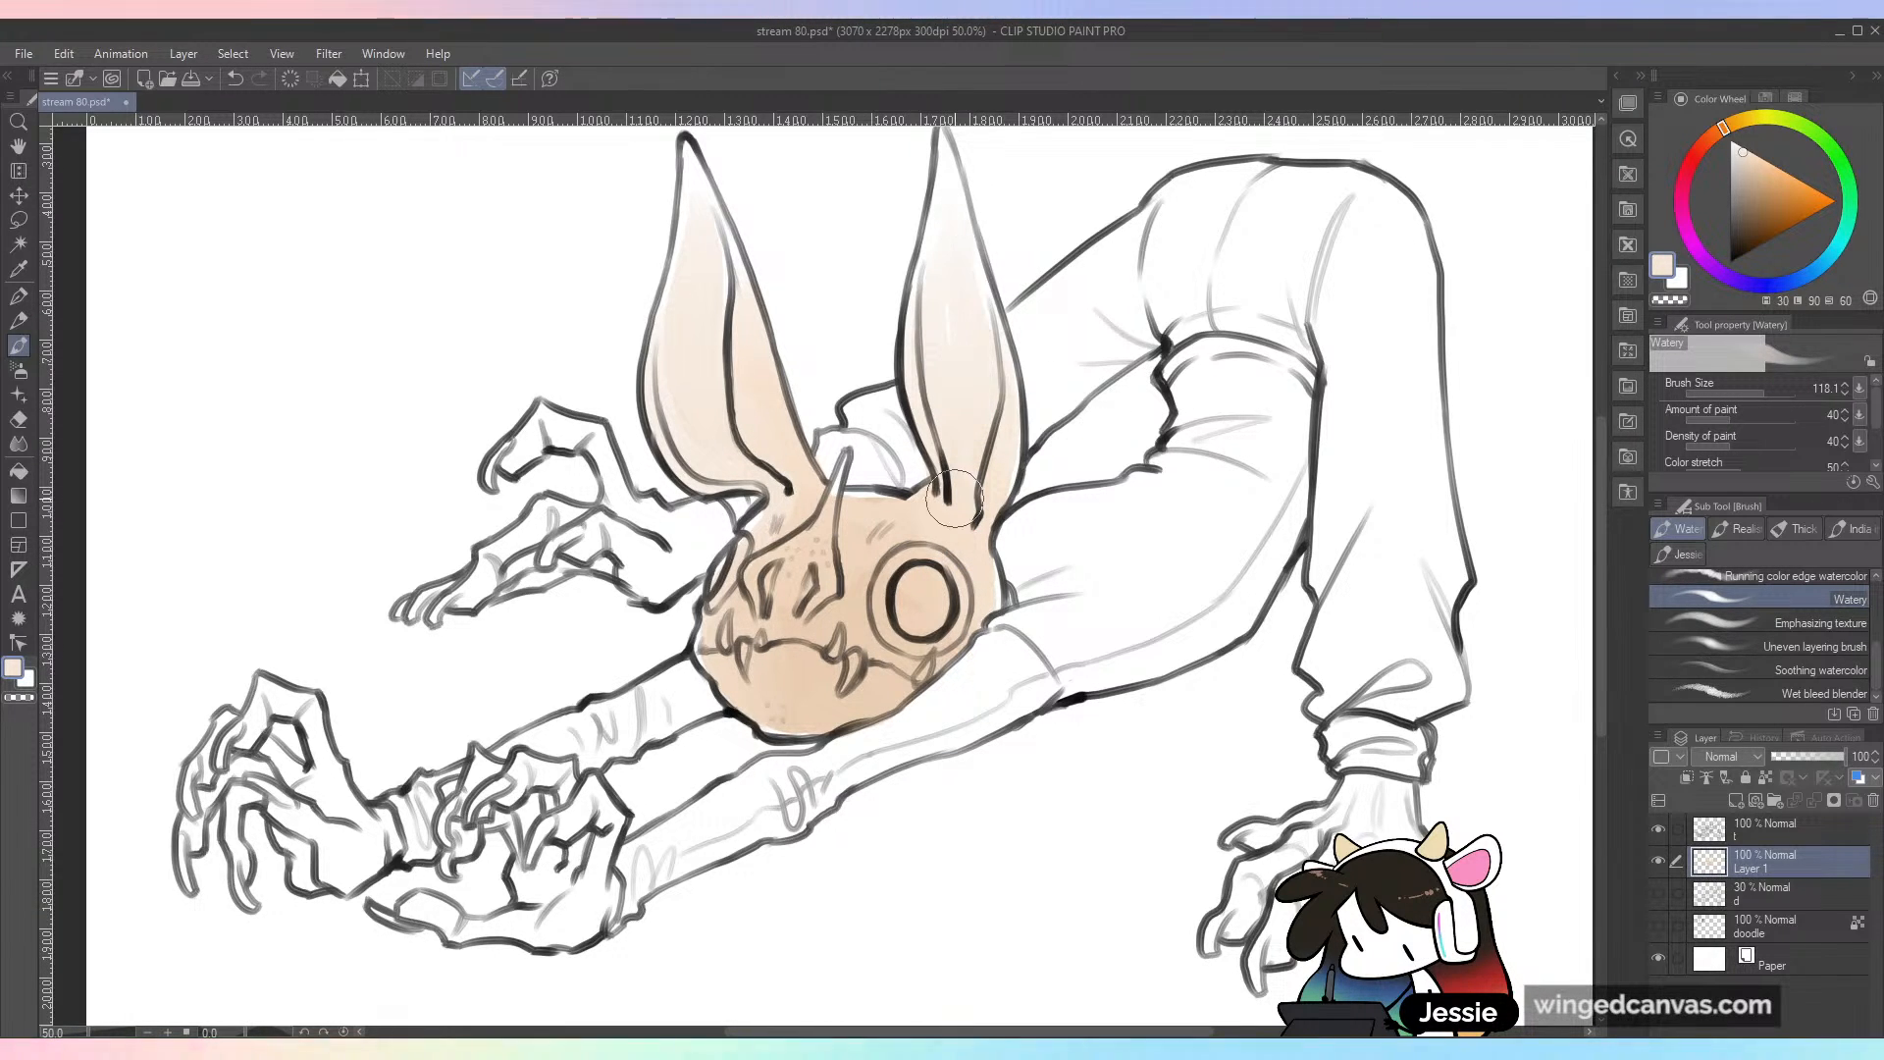
Step: Try lightening the lower cheek and the eye with white sampled from the canvas, then undo the strokes
{"action": "key", "text": "ctrl+minus"}
{"action": "key", "text": "ctrl+minus"}
{"action": "key", "text": "ctrl+plus"}
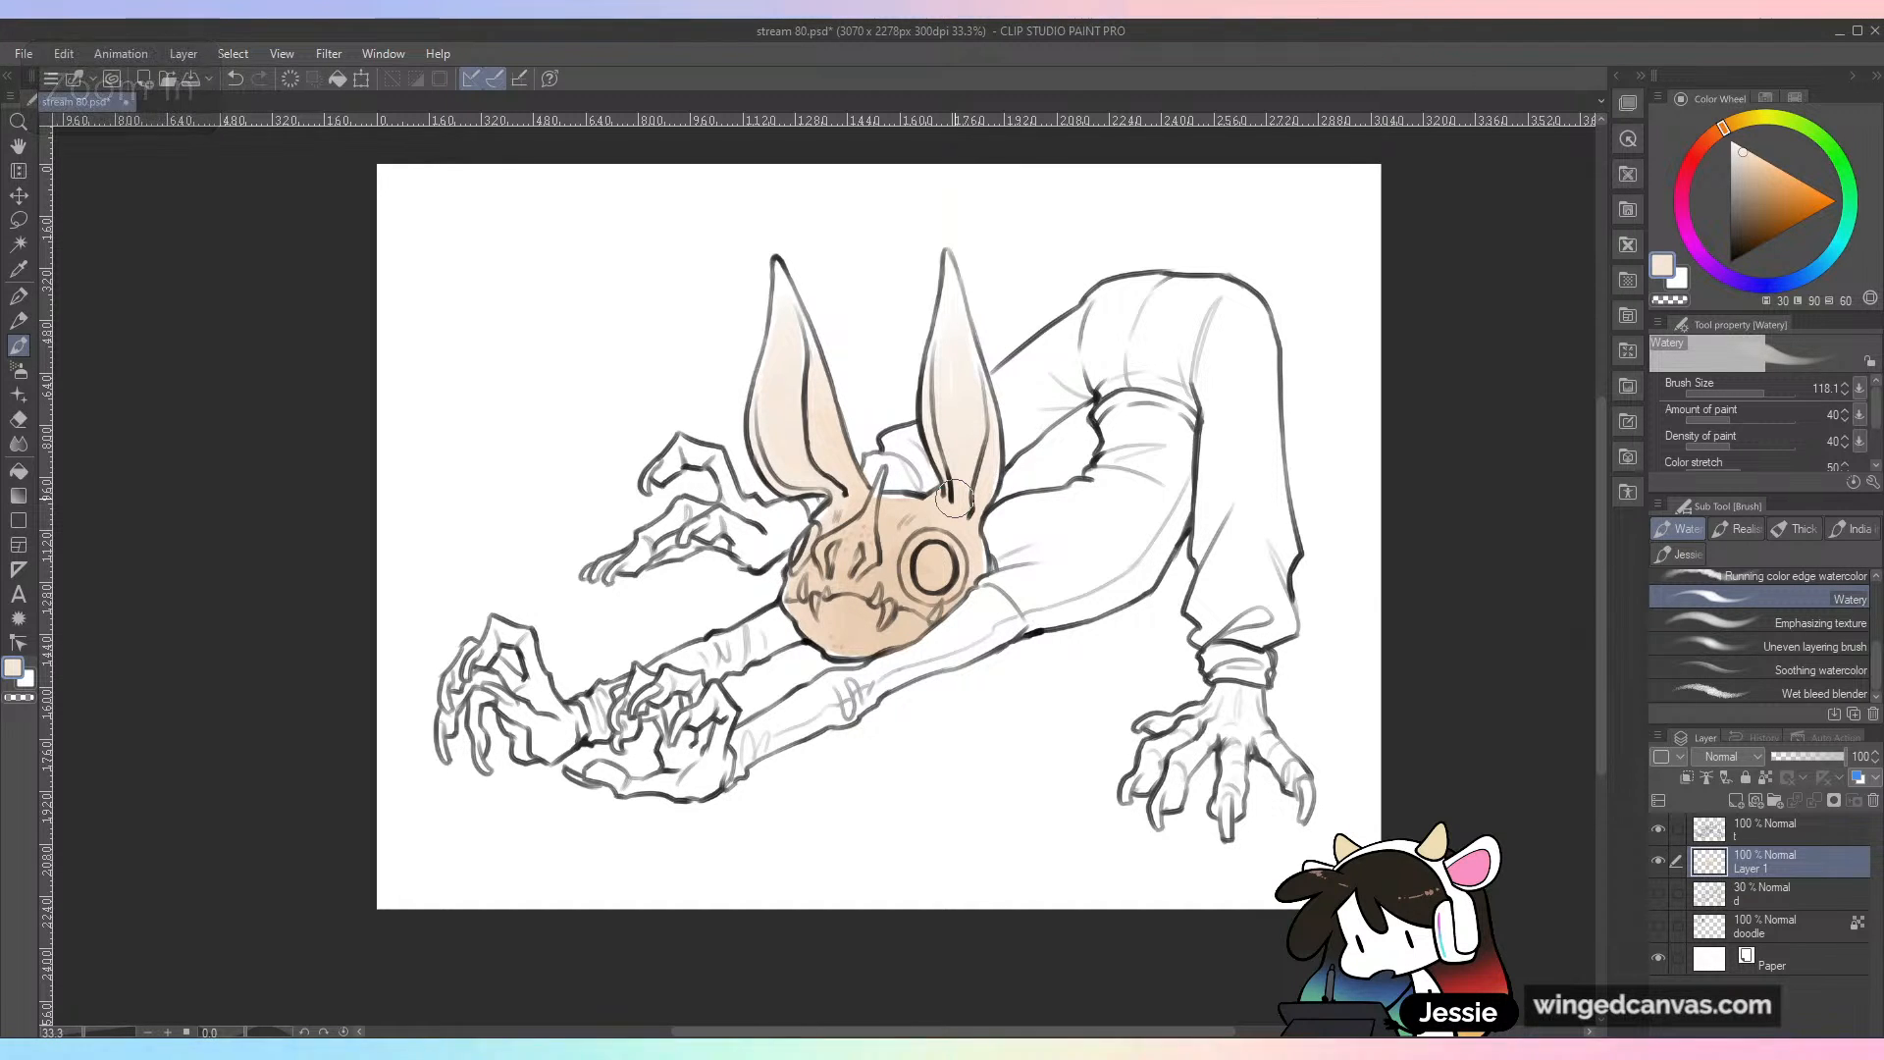
{"action": "key", "text": "ctrl+plus"}
{"action": "left_click", "coordinate": [1045, 566], "text": "alt"}
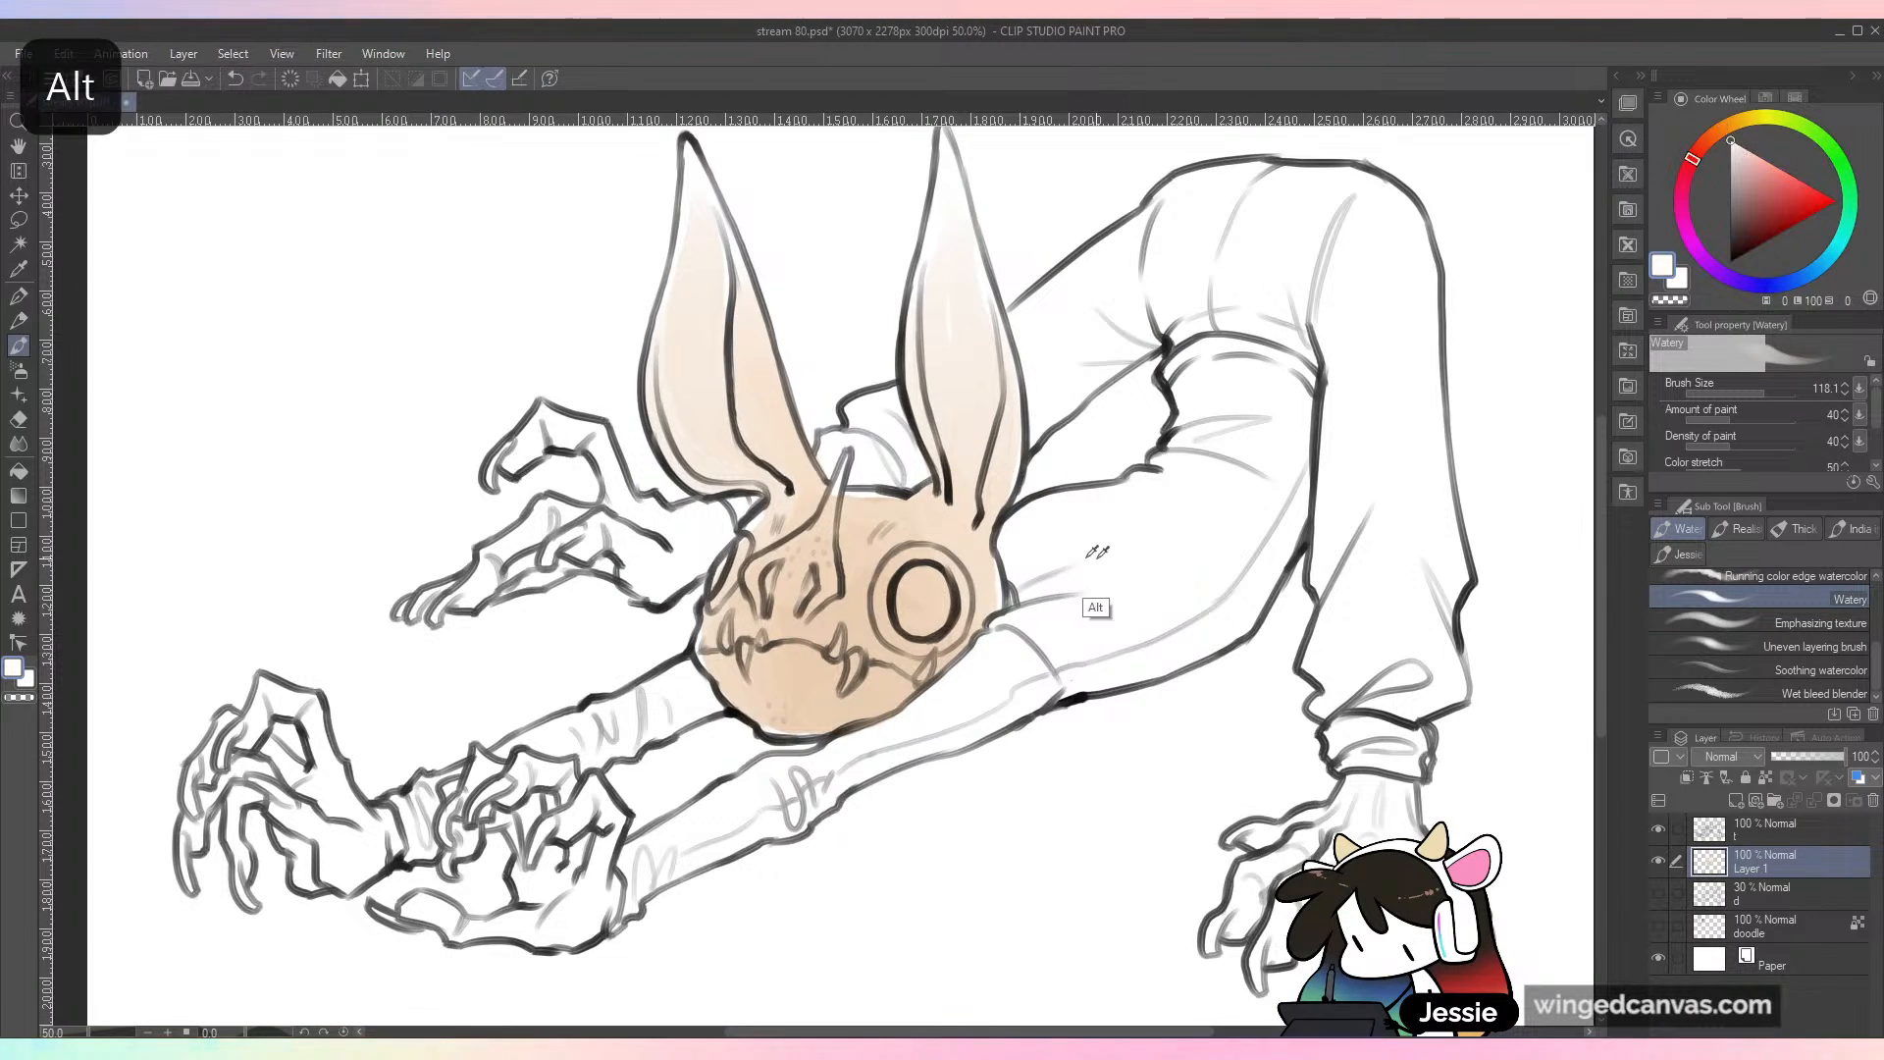
{"action": "mouse_move", "coordinate": [931, 657]}
{"action": "left_mouse_down"}
{"action": "mouse_move", "coordinate": [871, 649]}
{"action": "mouse_move", "coordinate": [920, 649]}
{"action": "mouse_move", "coordinate": [864, 688]}
{"action": "left_mouse_up"}
{"action": "left_click_drag", "start_coordinate": [893, 602], "coordinate": [917, 569]}
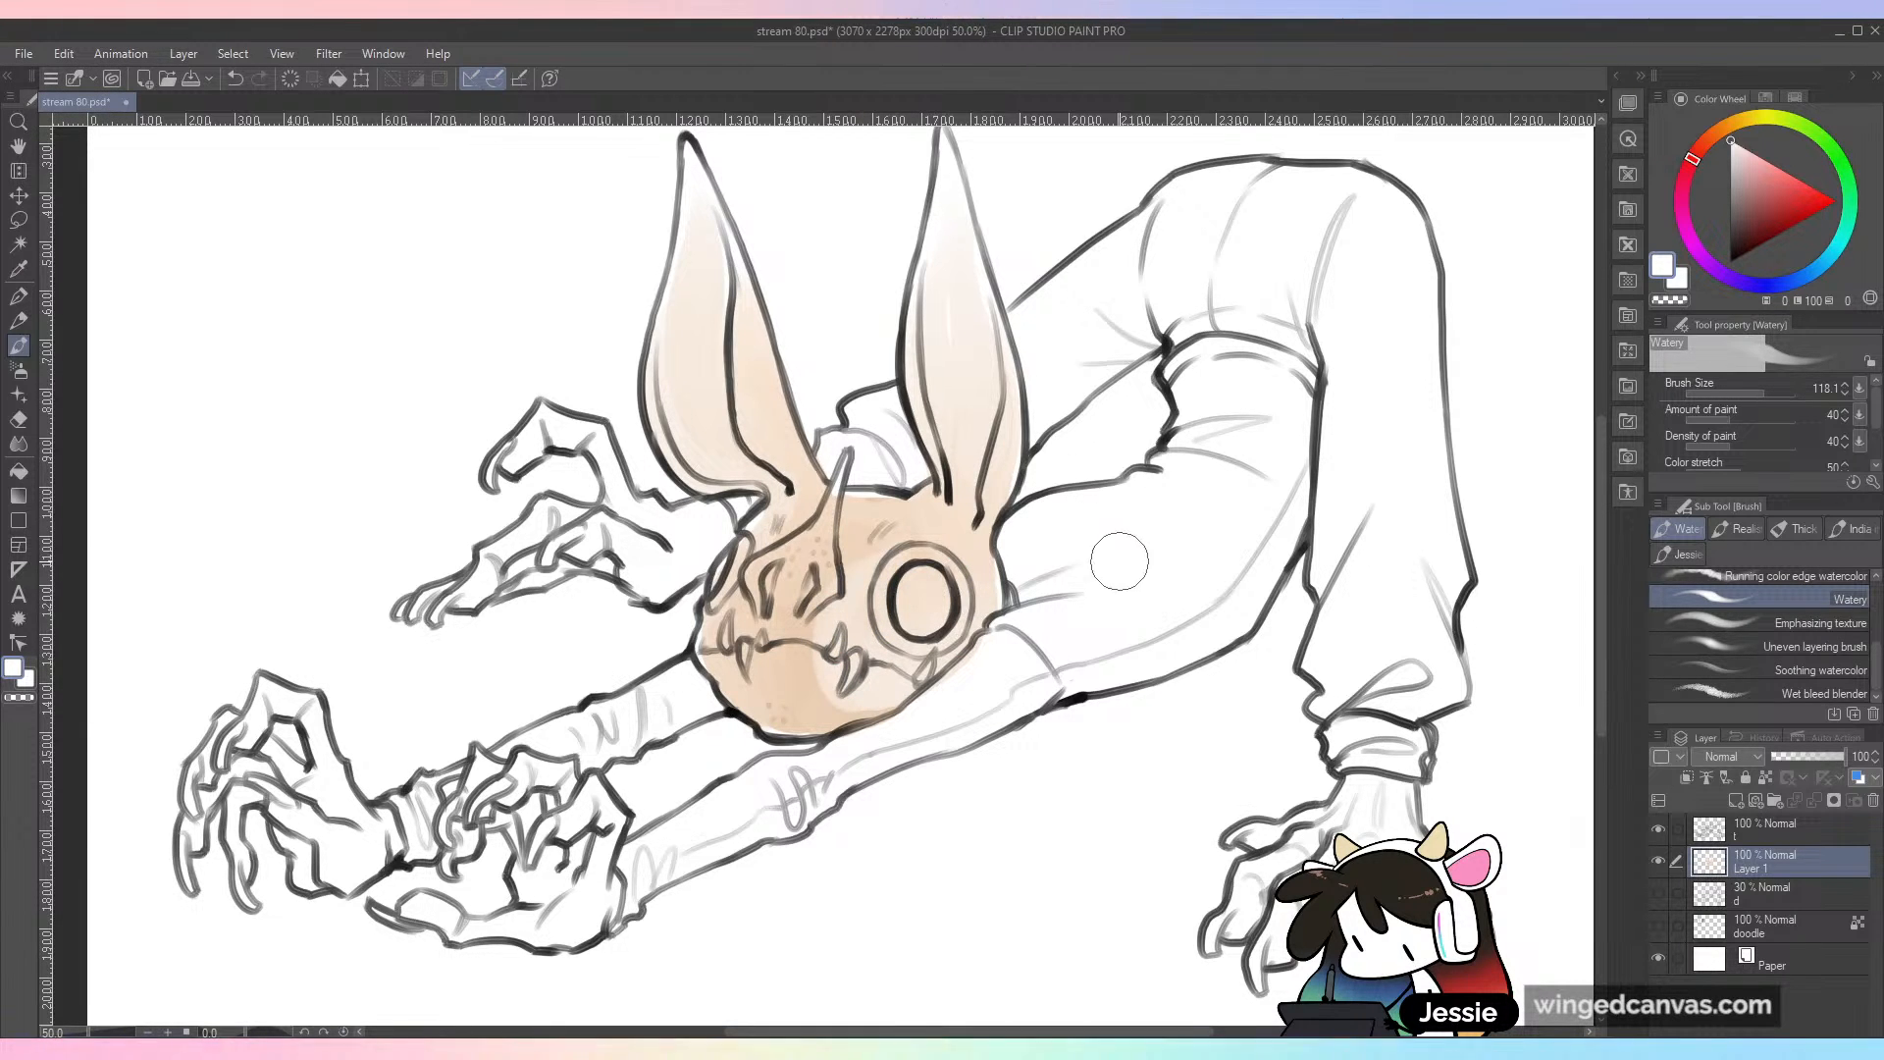
{"action": "key", "text": "ctrl+z"}
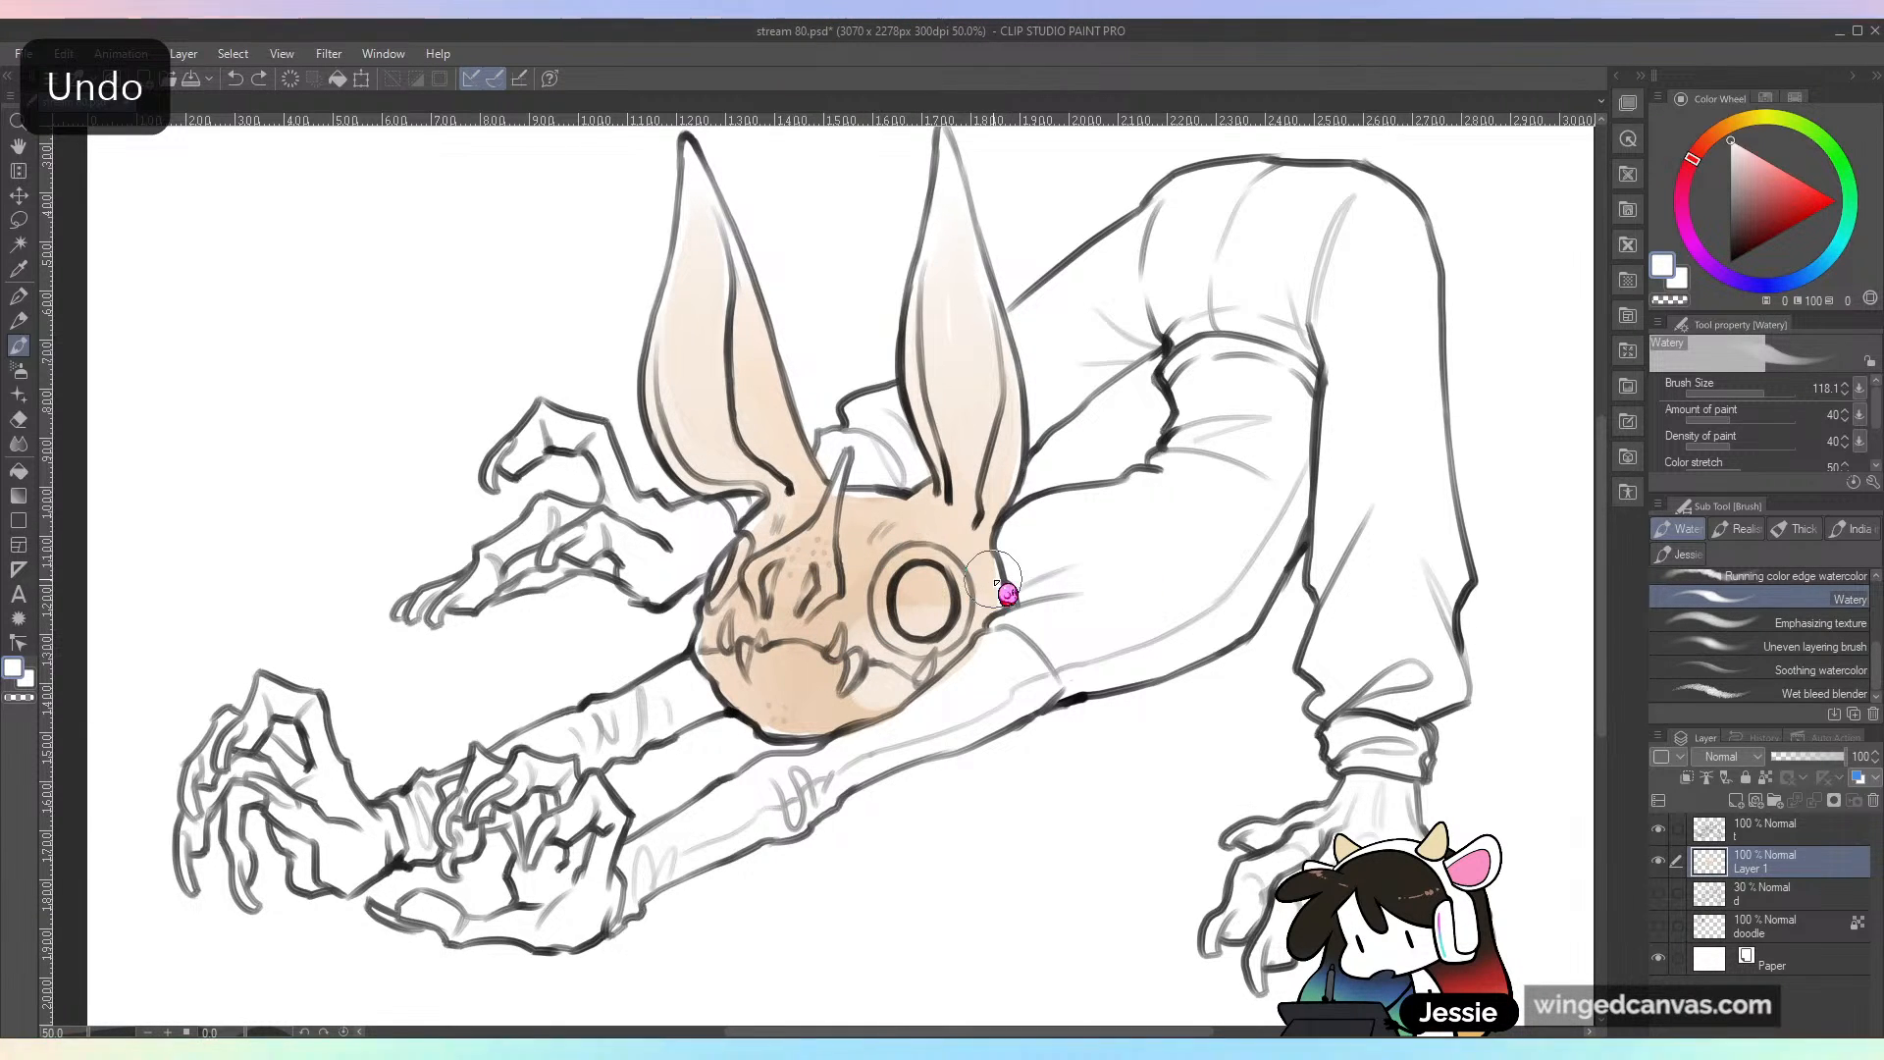
{"action": "key", "text": "ctrl+z"}
Step: Lighten the forehead around the horn with white using the Watery brush, then undo a further peach touch near the eye
{"action": "key", "text": "alt"}
{"action": "mouse_move", "coordinate": [823, 518]}
{"action": "left_mouse_down"}
{"action": "mouse_move", "coordinate": [780, 528]}
{"action": "mouse_move", "coordinate": [770, 598]}
{"action": "left_mouse_up"}
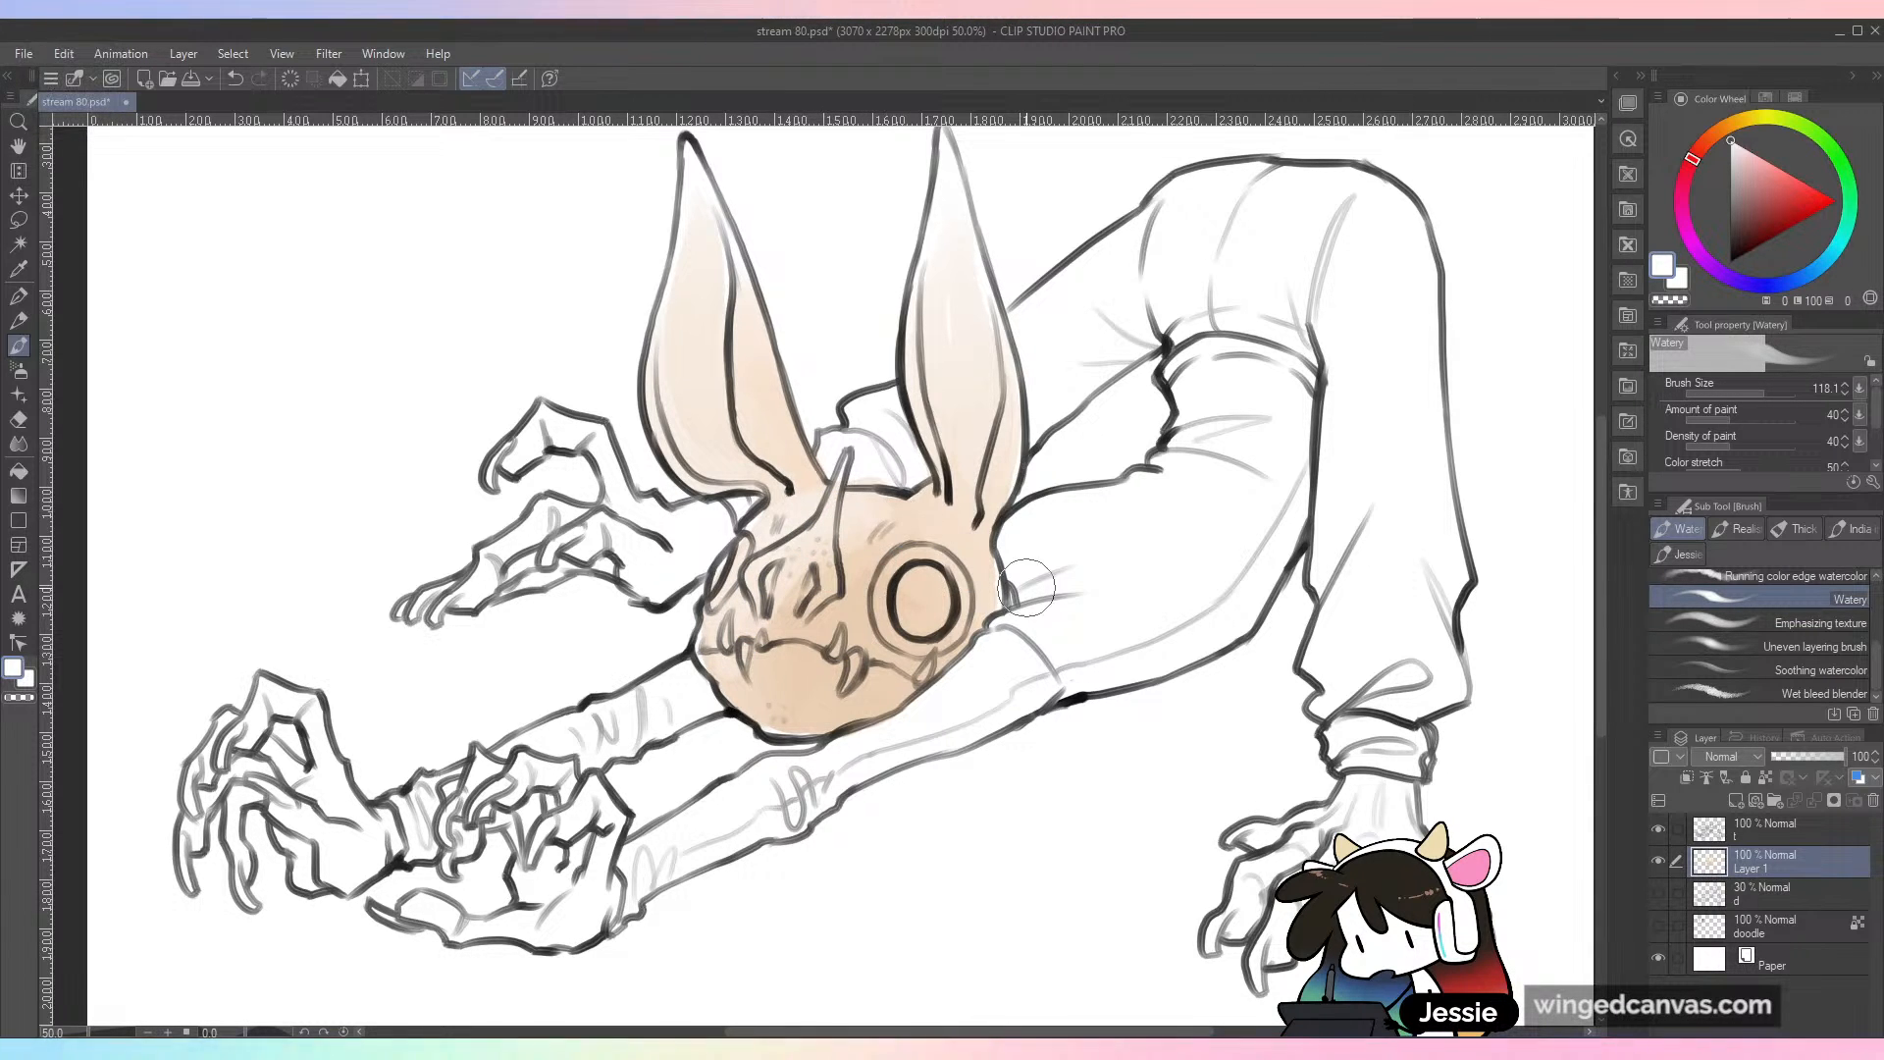
{"action": "left_click", "coordinate": [875, 618], "text": "alt"}
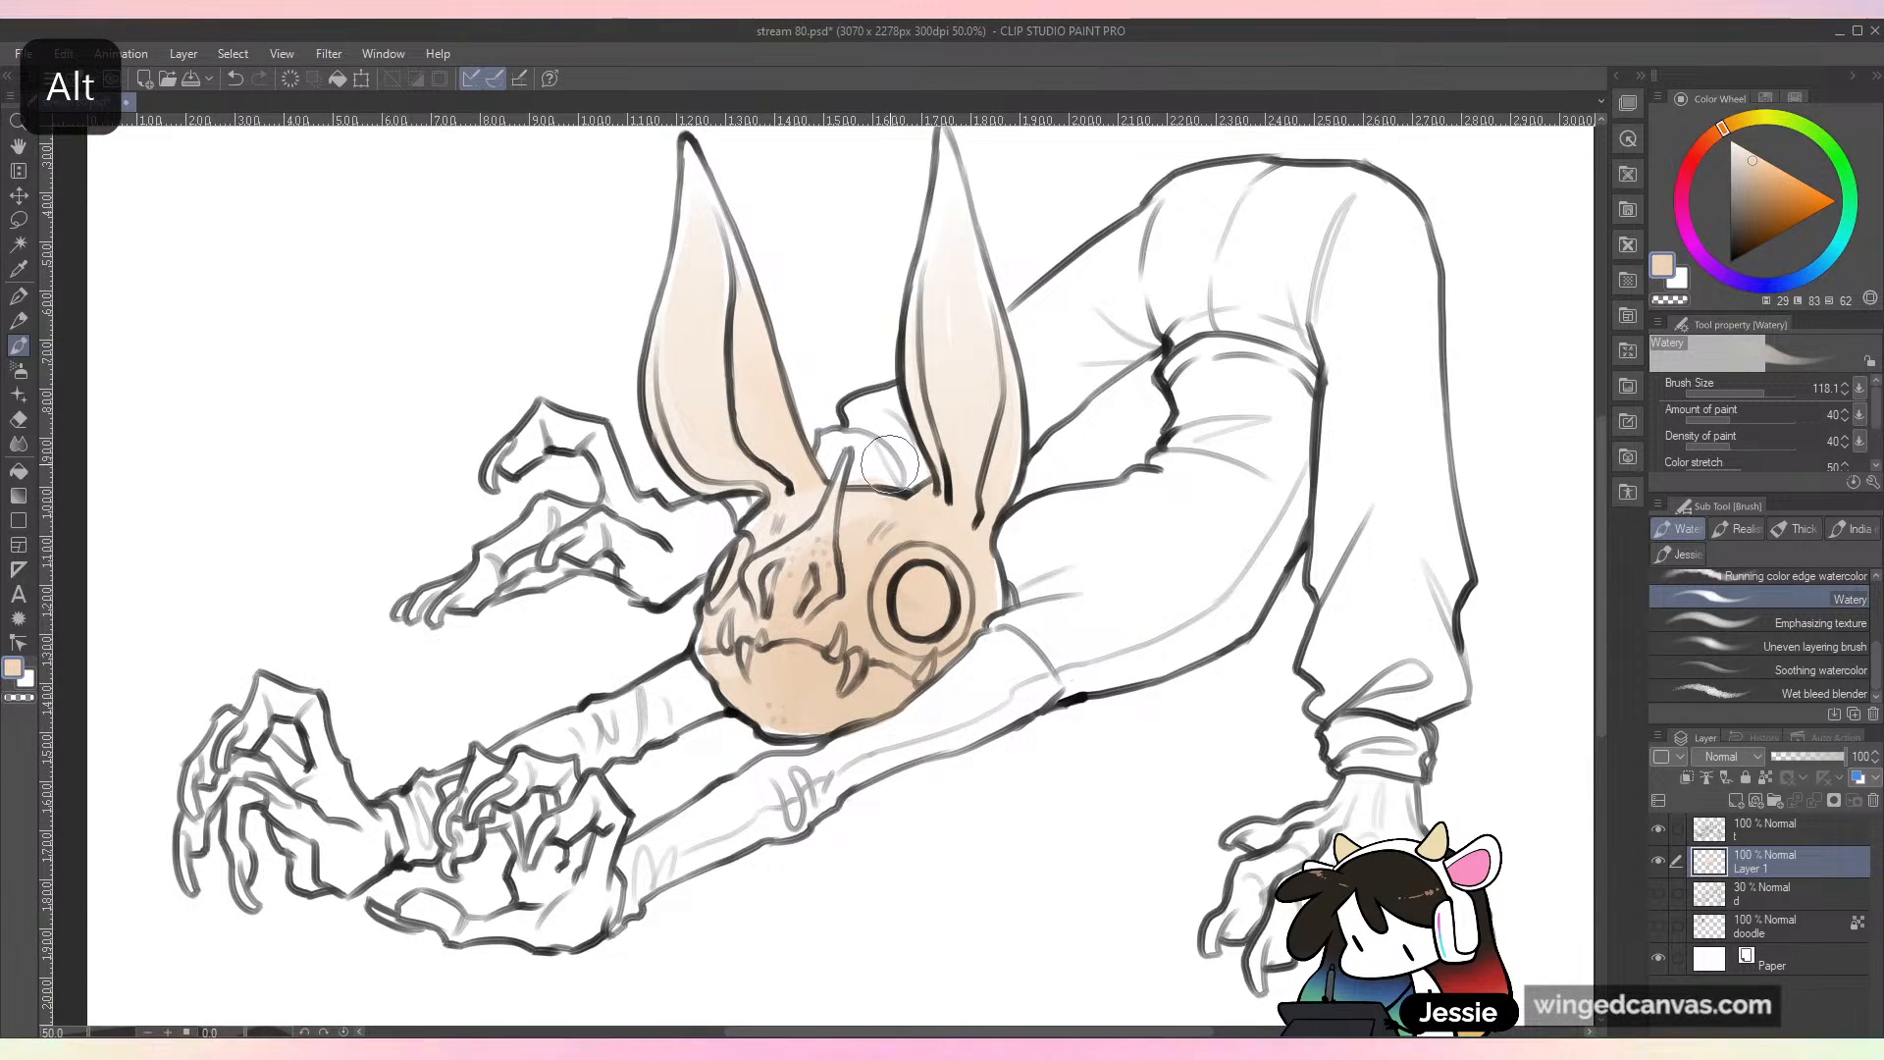
{"action": "left_click", "coordinate": [872, 517], "text": "alt"}
{"action": "key", "text": "ctrl+z"}
{"action": "key", "text": "ctrl+minus"}
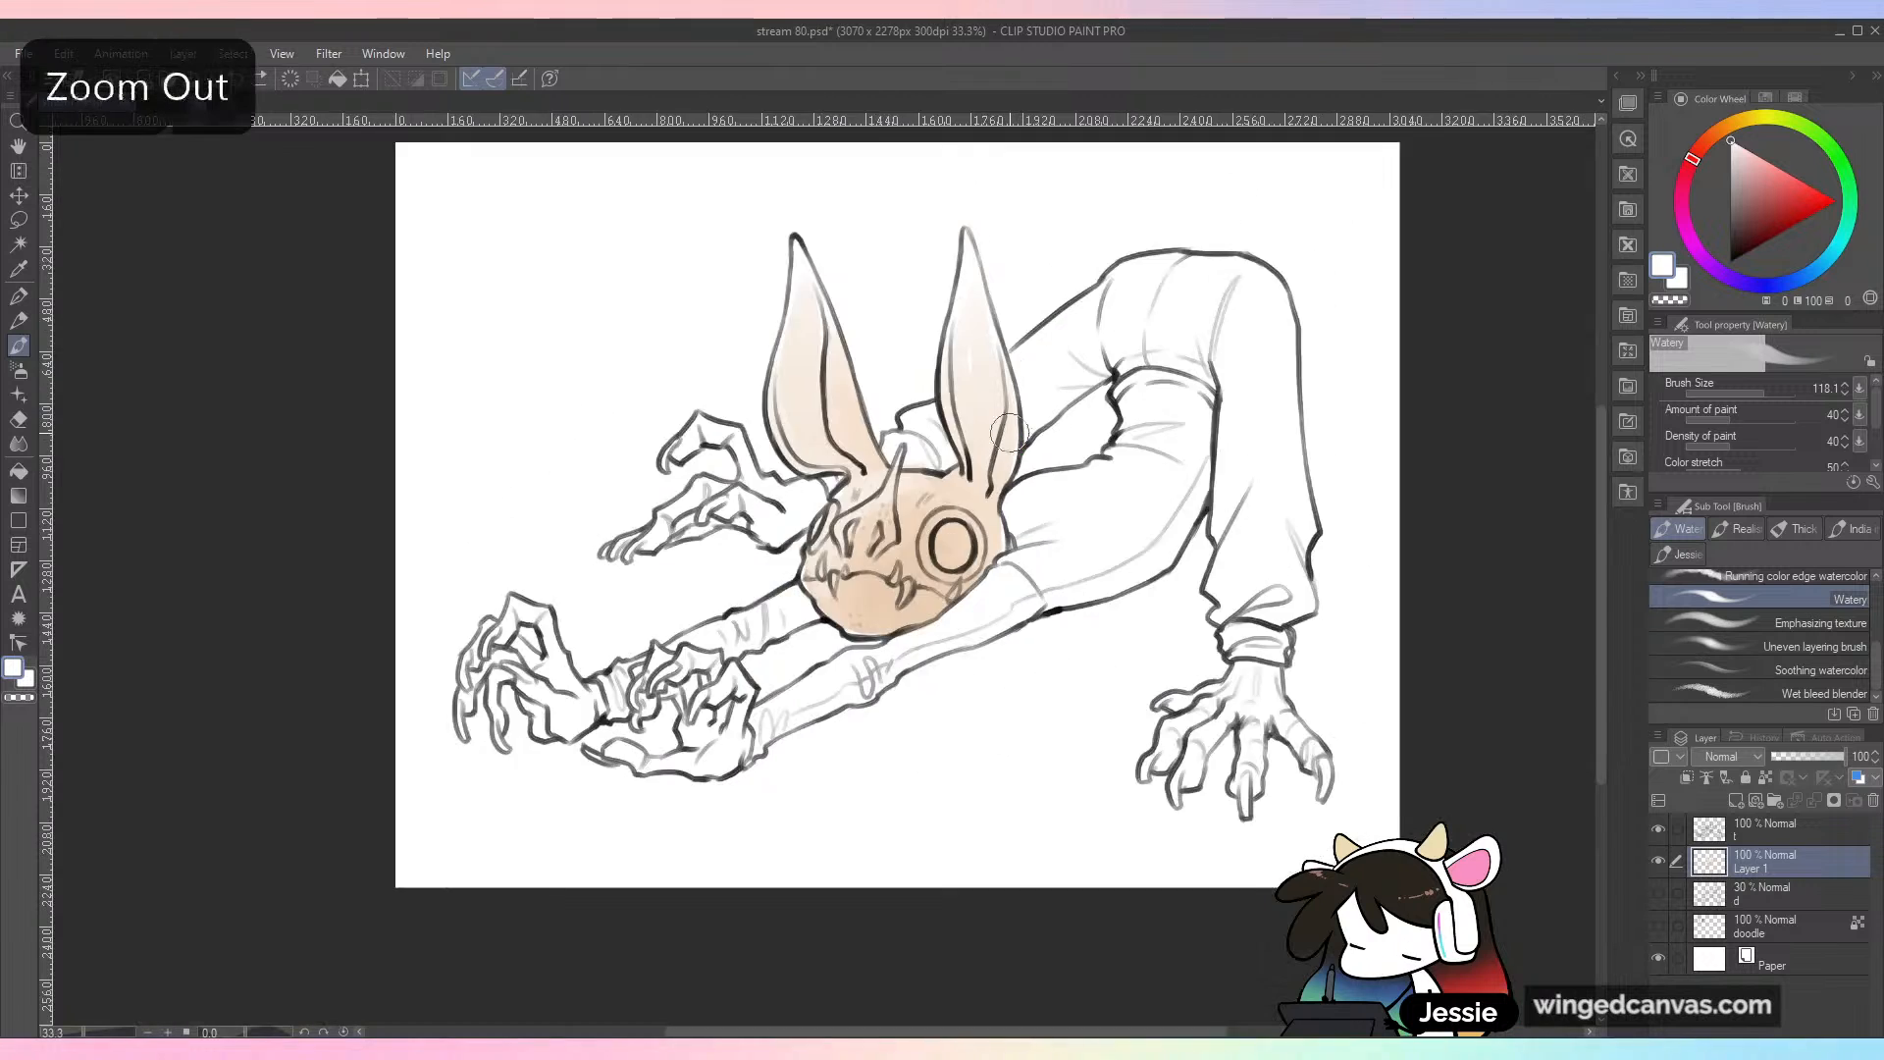
Step: Deepen the cheek, jaw and nose area with a warmer orange-peach wash using the Watery brush, and save the file
{"action": "key", "text": "ctrl+plus"}
{"action": "key", "text": "ctrl+plus"}
{"action": "mouse_move", "coordinate": [1696, 154]}
{"action": "left_mouse_down"}
{"action": "mouse_move", "coordinate": [1731, 123]}
{"action": "mouse_move", "coordinate": [1707, 141]}
{"action": "left_mouse_up"}
{"action": "left_click_drag", "start_coordinate": [1739, 157], "coordinate": [1767, 177]}
{"action": "left_click", "coordinate": [1788, 178]}
{"action": "mouse_move", "coordinate": [1003, 601]}
{"action": "left_mouse_down"}
{"action": "mouse_move", "coordinate": [968, 618]}
{"action": "mouse_move", "coordinate": [954, 556]}
{"action": "mouse_move", "coordinate": [1036, 573]}
{"action": "mouse_move", "coordinate": [943, 587]}
{"action": "mouse_move", "coordinate": [1028, 592]}
{"action": "mouse_move", "coordinate": [1095, 488]}
{"action": "left_mouse_up"}
{"action": "left_click", "coordinate": [963, 625], "text": "alt"}
{"action": "left_click", "coordinate": [1084, 538], "text": "alt"}
{"action": "left_click", "coordinate": [1012, 588], "text": "alt"}
{"action": "left_click_drag", "start_coordinate": [1281, 498], "coordinate": [1259, 653]}
{"action": "mouse_move", "coordinate": [824, 717]}
{"action": "left_mouse_down"}
{"action": "mouse_move", "coordinate": [810, 750]}
{"action": "mouse_move", "coordinate": [821, 696]}
{"action": "mouse_move", "coordinate": [827, 724]}
{"action": "left_mouse_up"}
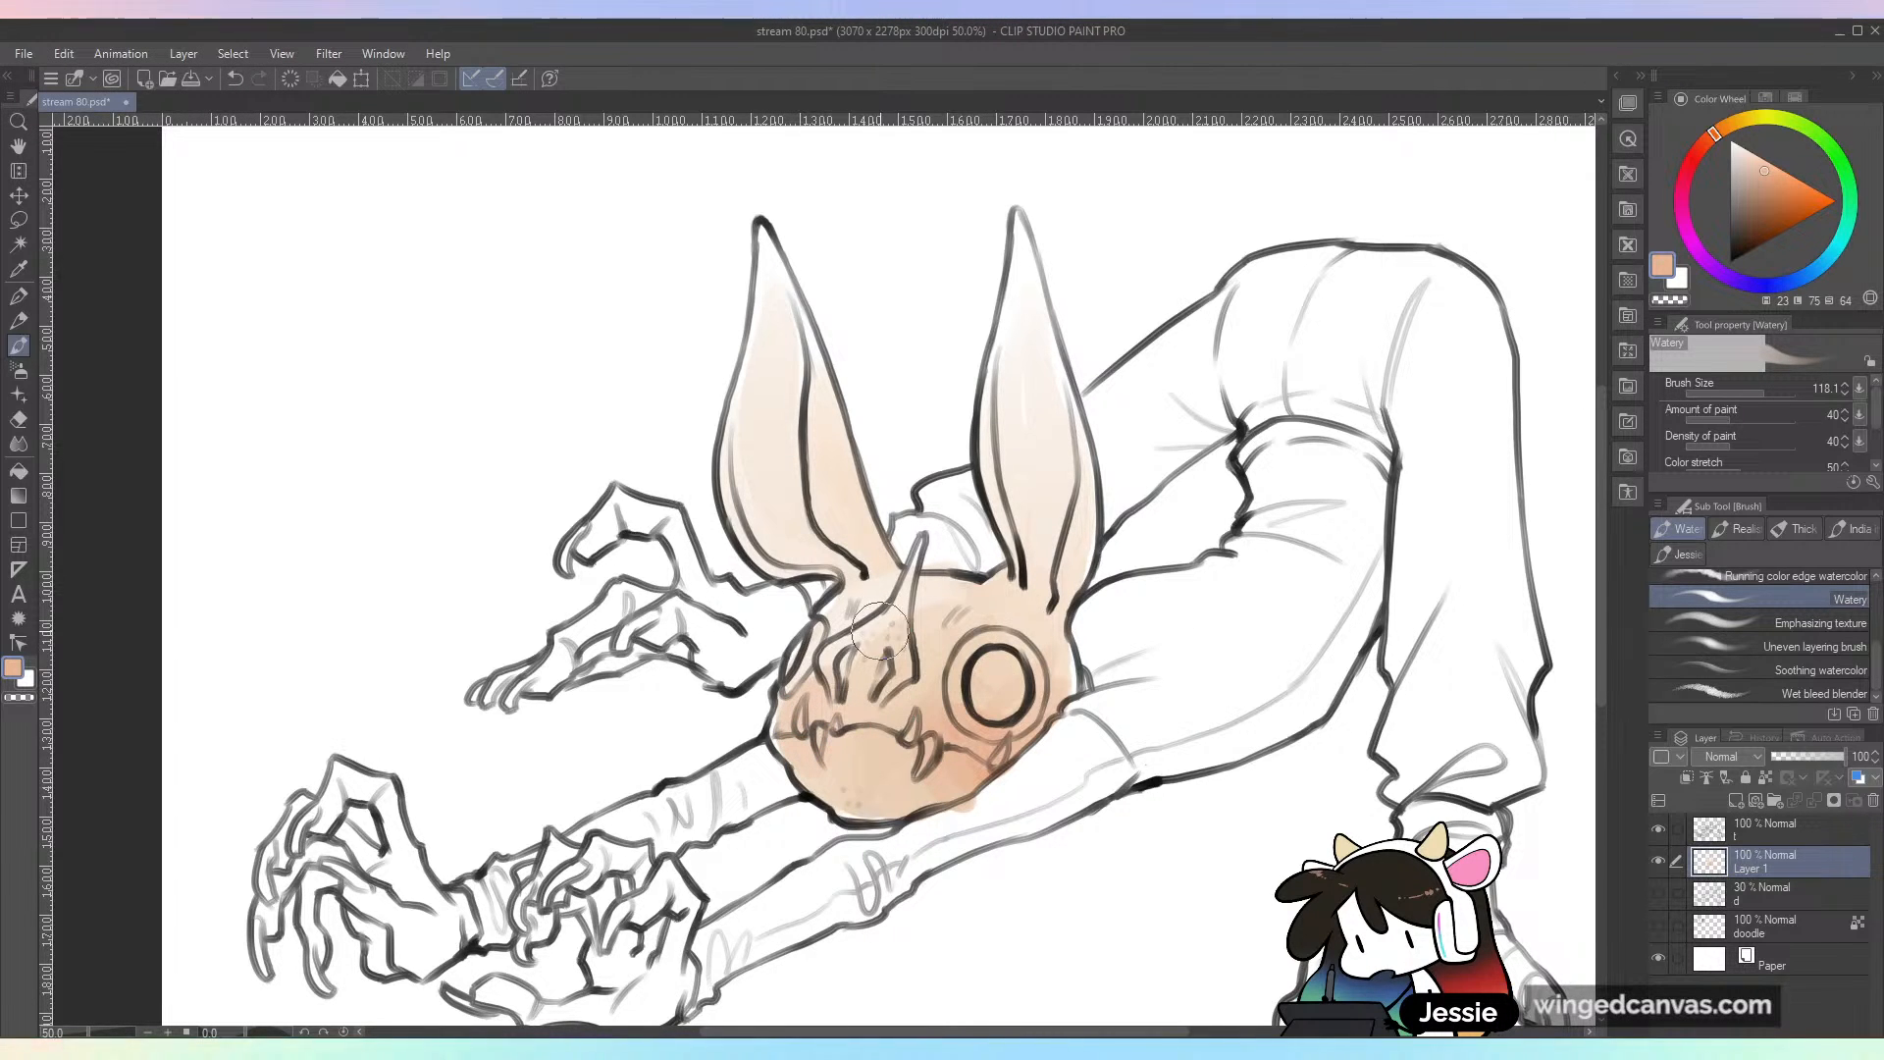
{"action": "key", "text": "ctrl+minus"}
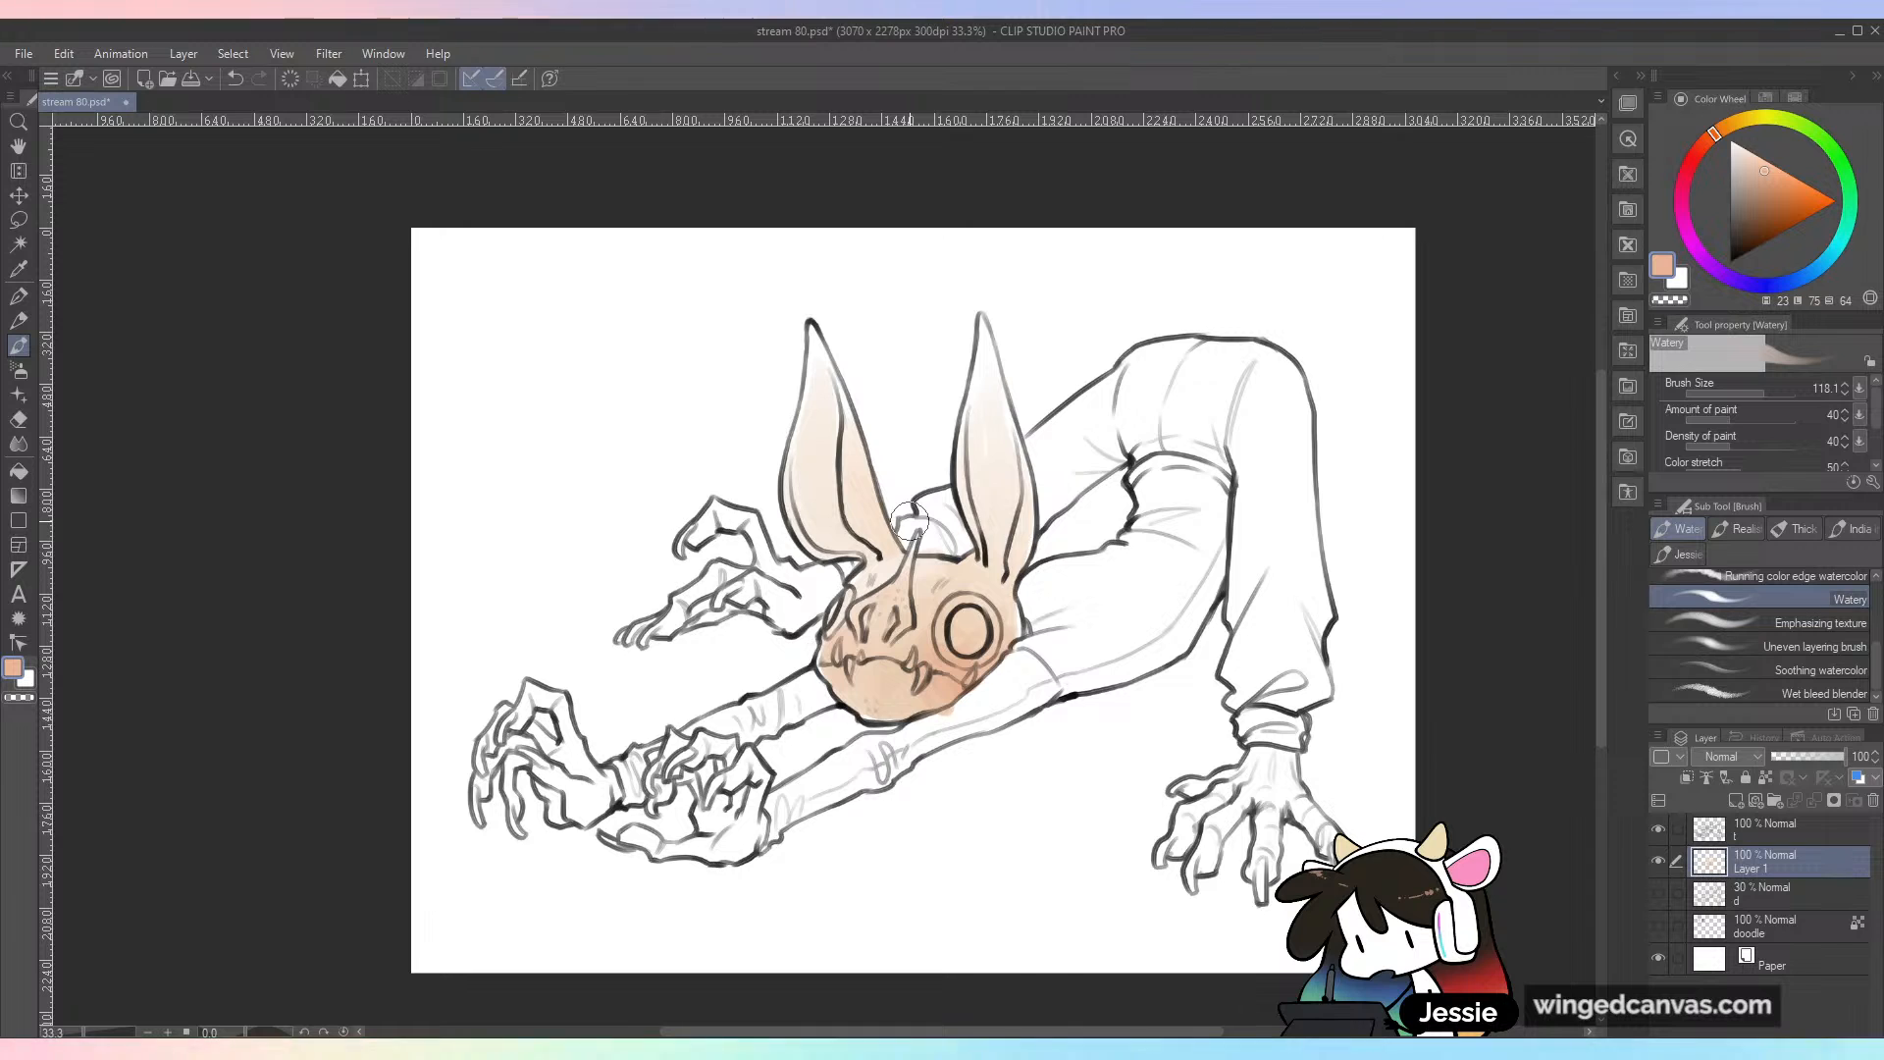
{"action": "key", "text": "ctrl+s"}
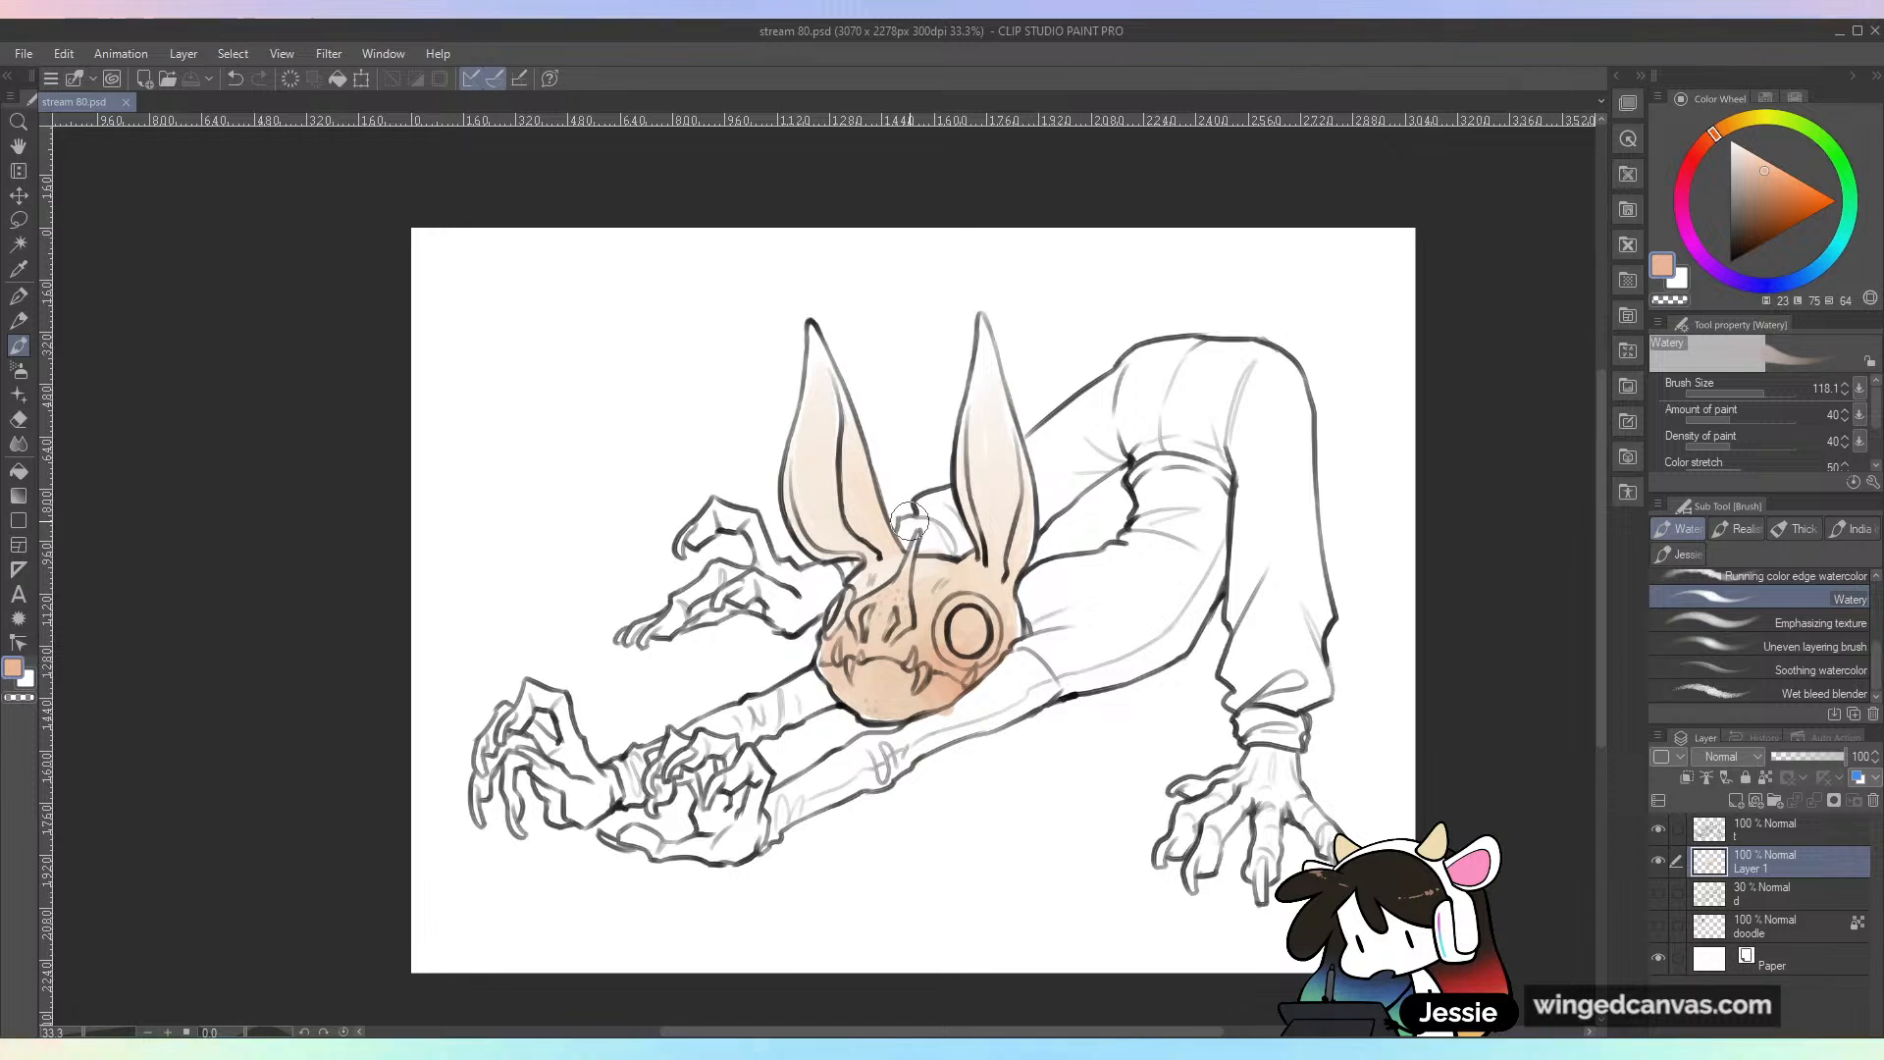
Step: Pick a salmon pink and wash it over the inner surfaces of both ears
{"action": "key", "text": "ctrl+plus"}
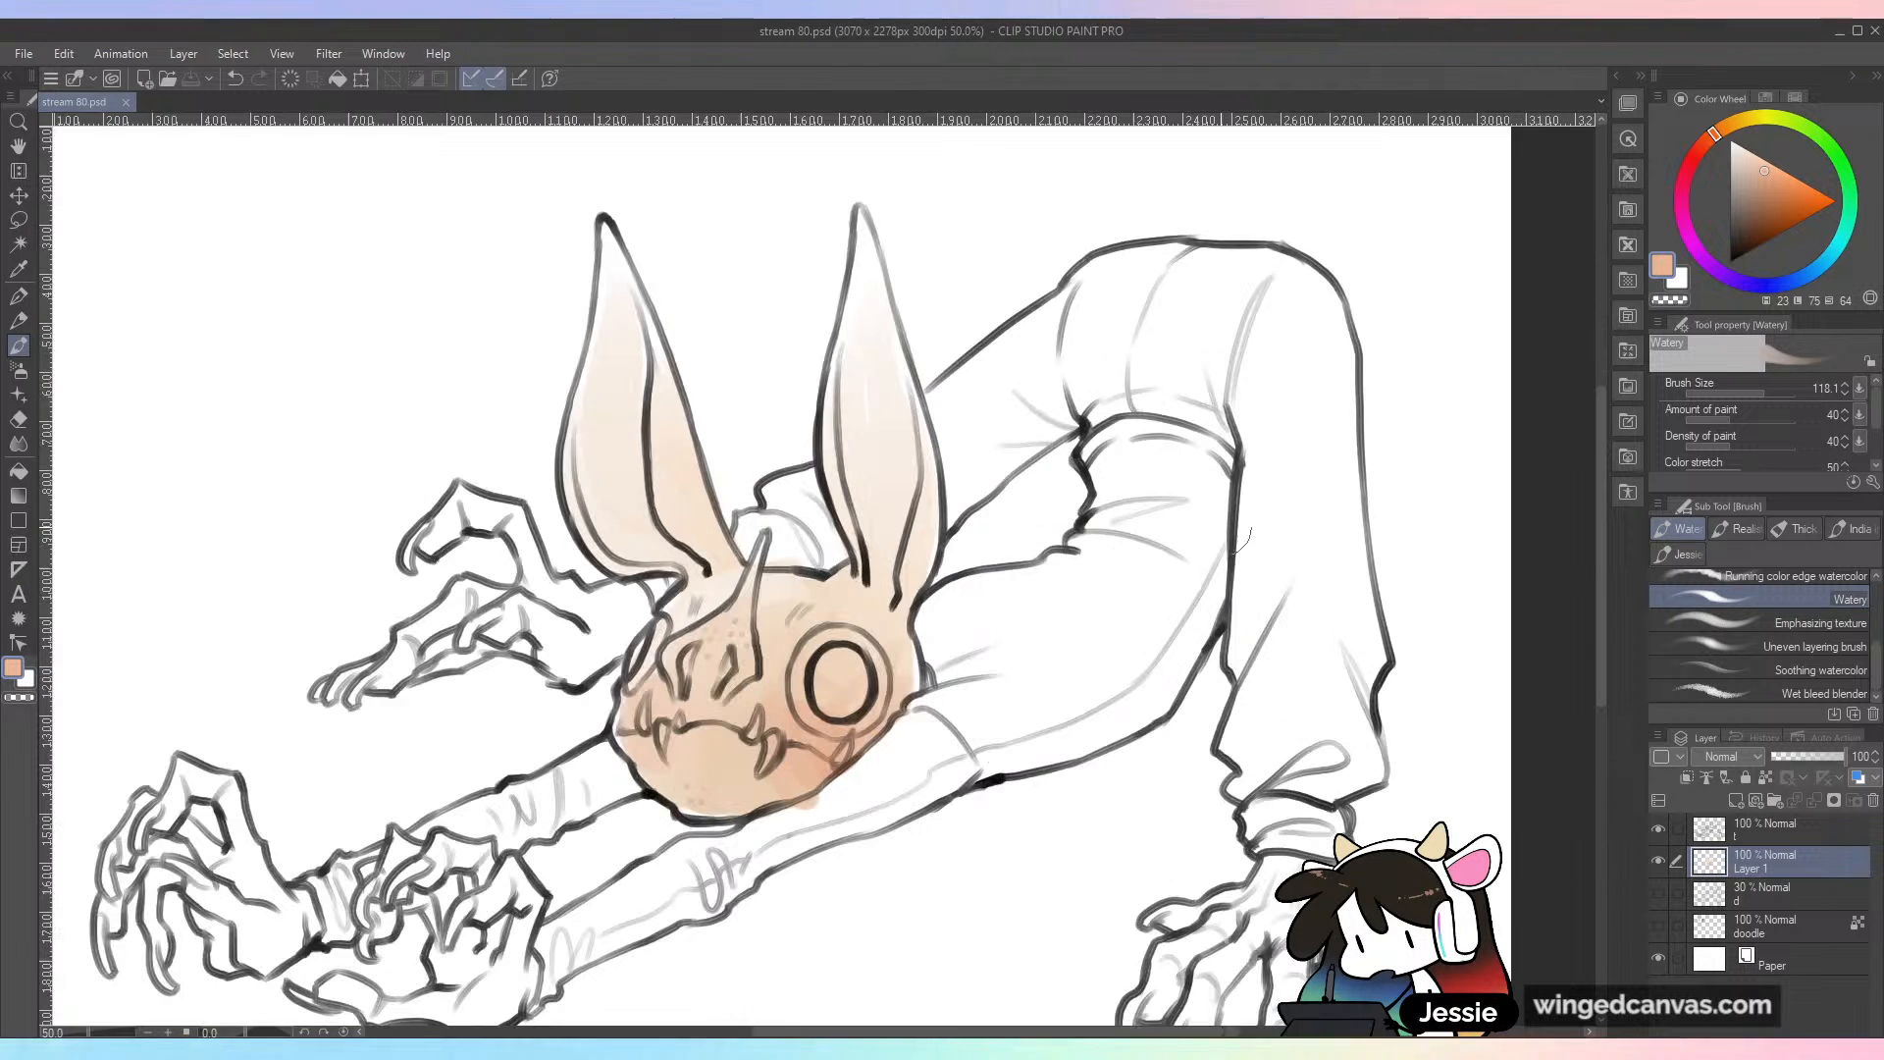
{"action": "mouse_move", "coordinate": [1704, 146]}
{"action": "left_mouse_down"}
{"action": "mouse_move", "coordinate": [1685, 232]}
{"action": "mouse_move", "coordinate": [1709, 152]}
{"action": "left_mouse_up"}
{"action": "left_click", "coordinate": [1766, 178]}
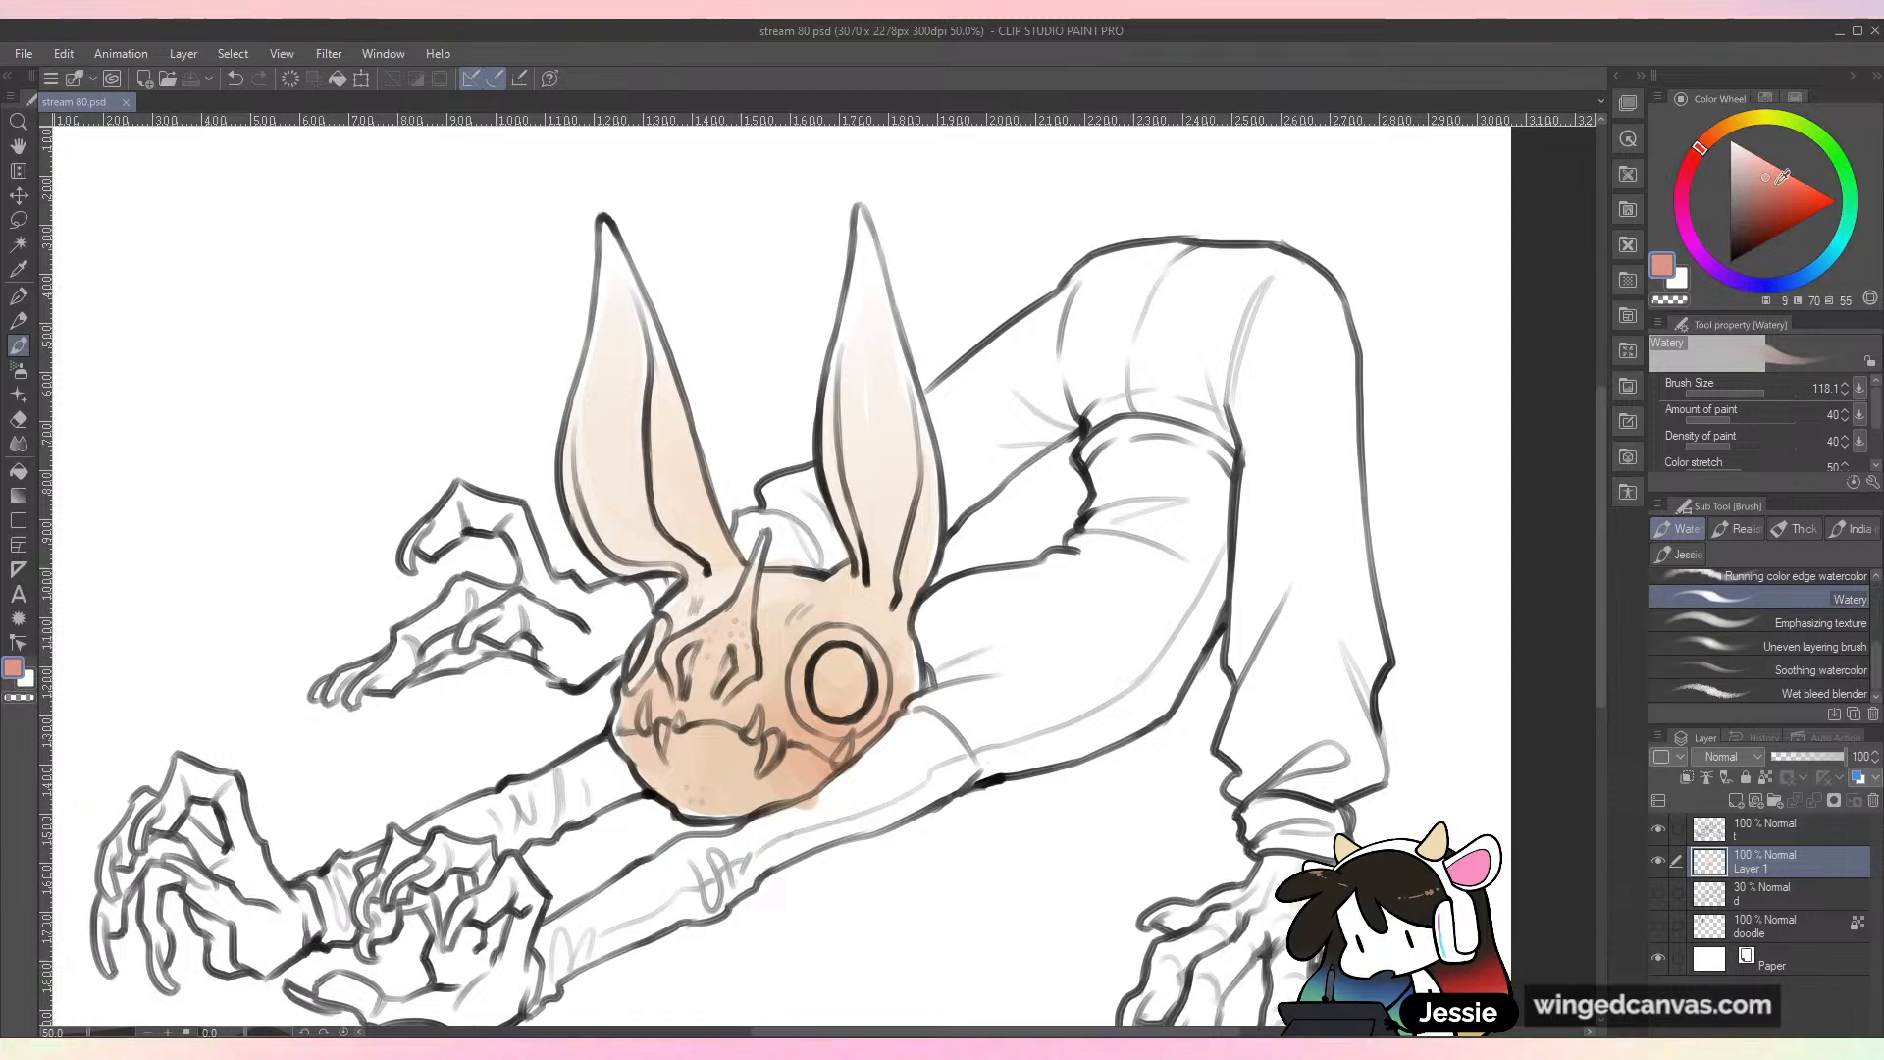
{"action": "mouse_move", "coordinate": [878, 412]}
{"action": "left_mouse_down"}
{"action": "mouse_move", "coordinate": [868, 481]}
{"action": "mouse_move", "coordinate": [871, 456]}
{"action": "mouse_move", "coordinate": [888, 509]}
{"action": "mouse_move", "coordinate": [866, 227]}
{"action": "mouse_move", "coordinate": [871, 457]}
{"action": "mouse_move", "coordinate": [867, 259]}
{"action": "mouse_move", "coordinate": [888, 357]}
{"action": "mouse_move", "coordinate": [883, 591]}
{"action": "mouse_move", "coordinate": [856, 431]}
{"action": "mouse_move", "coordinate": [881, 471]}
{"action": "mouse_move", "coordinate": [891, 437]}
{"action": "mouse_move", "coordinate": [866, 483]}
{"action": "mouse_move", "coordinate": [859, 266]}
{"action": "mouse_move", "coordinate": [886, 471]}
{"action": "left_mouse_up"}
{"action": "left_click", "coordinate": [879, 396], "text": "alt"}
{"action": "left_click", "coordinate": [863, 339], "text": "alt"}
{"action": "left_click", "coordinate": [865, 436], "text": "alt"}
{"action": "mouse_move", "coordinate": [621, 282]}
{"action": "left_mouse_down"}
{"action": "mouse_move", "coordinate": [602, 410]}
{"action": "mouse_move", "coordinate": [632, 475]}
{"action": "mouse_move", "coordinate": [631, 358]}
{"action": "mouse_move", "coordinate": [614, 491]}
{"action": "mouse_move", "coordinate": [620, 295]}
{"action": "mouse_move", "coordinate": [618, 520]}
{"action": "mouse_move", "coordinate": [822, 471]}
{"action": "left_mouse_up"}
{"action": "left_click", "coordinate": [868, 443], "text": "alt"}
{"action": "key", "text": "ctrl+minus"}
{"action": "key", "text": "ctrl+plus"}
Step: Pick a pale cream yellow and fill the near eye, including the ring around it
{"action": "left_click", "coordinate": [963, 746], "text": "alt"}
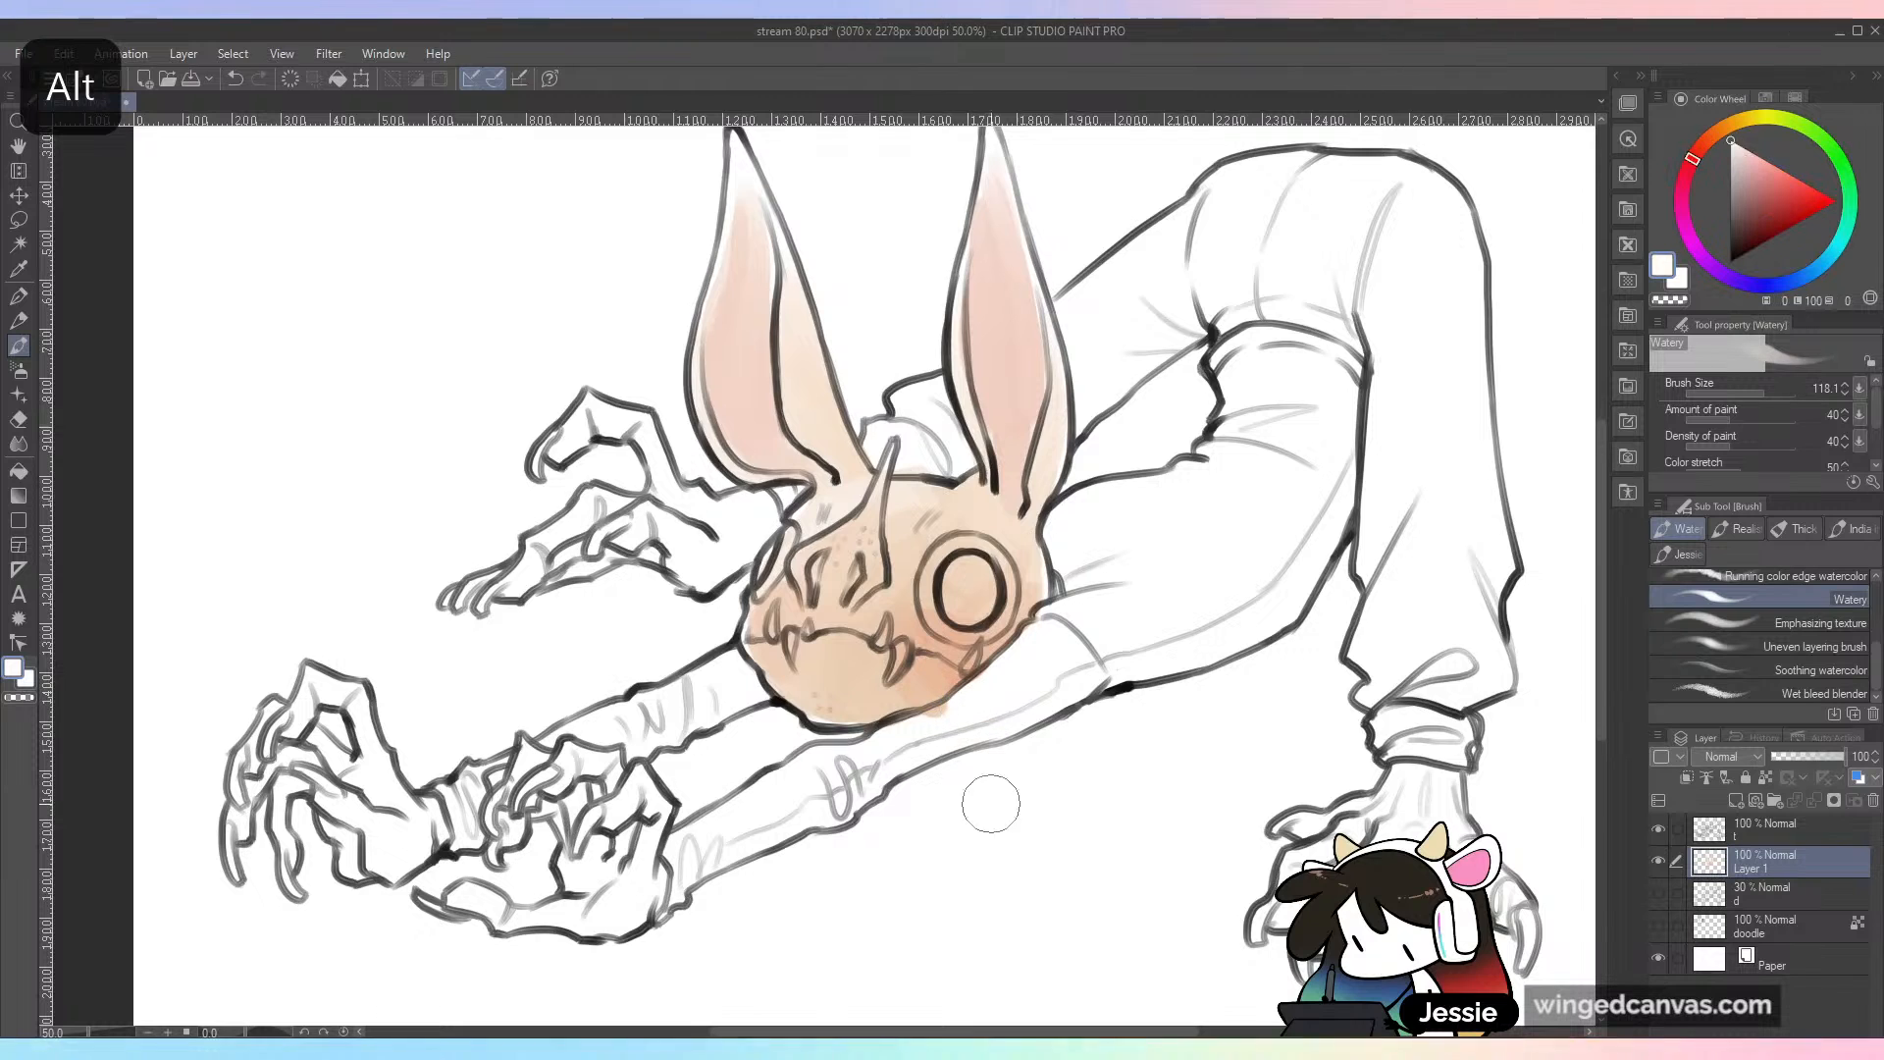
{"action": "left_click_drag", "start_coordinate": [1750, 116], "coordinate": [1746, 128]}
{"action": "left_click", "coordinate": [1746, 155]}
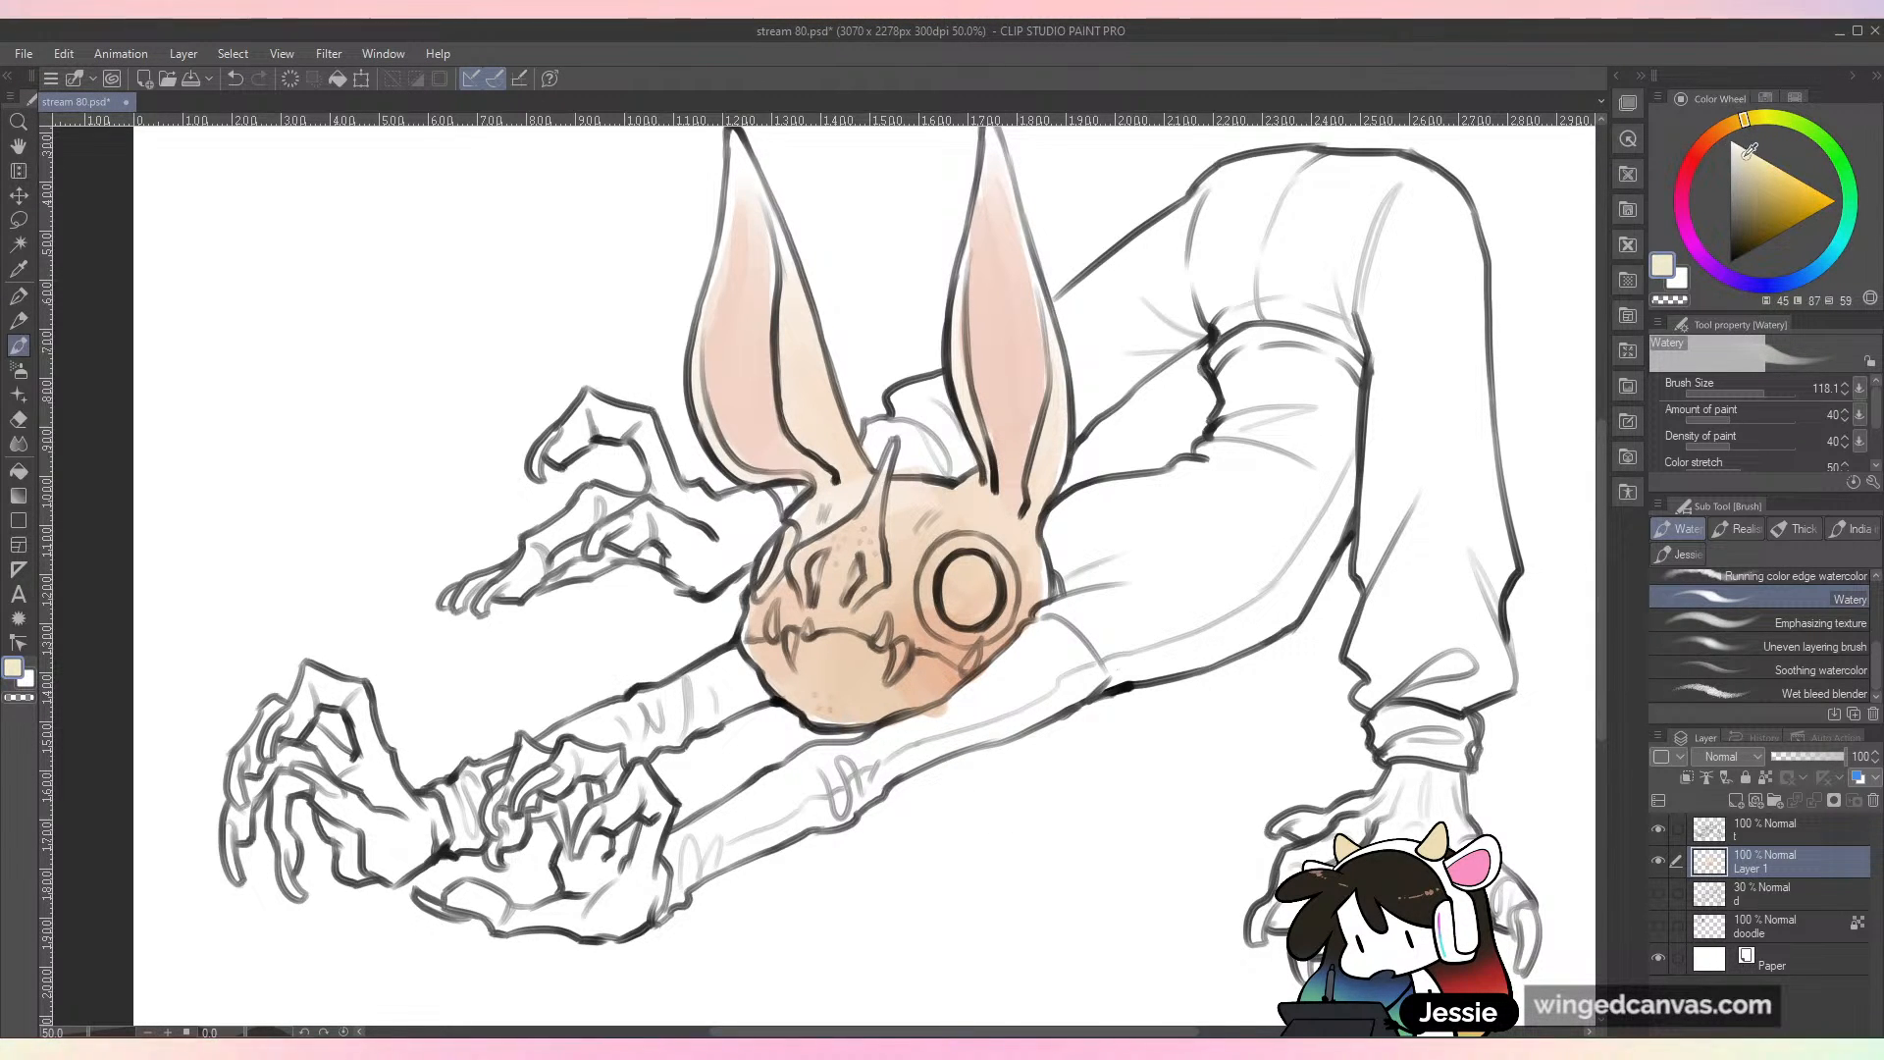
{"action": "mouse_move", "coordinate": [957, 584]}
{"action": "left_mouse_down"}
{"action": "mouse_move", "coordinate": [972, 609]}
{"action": "mouse_move", "coordinate": [956, 613]}
{"action": "left_mouse_up"}
{"action": "left_click", "coordinate": [1741, 152]}
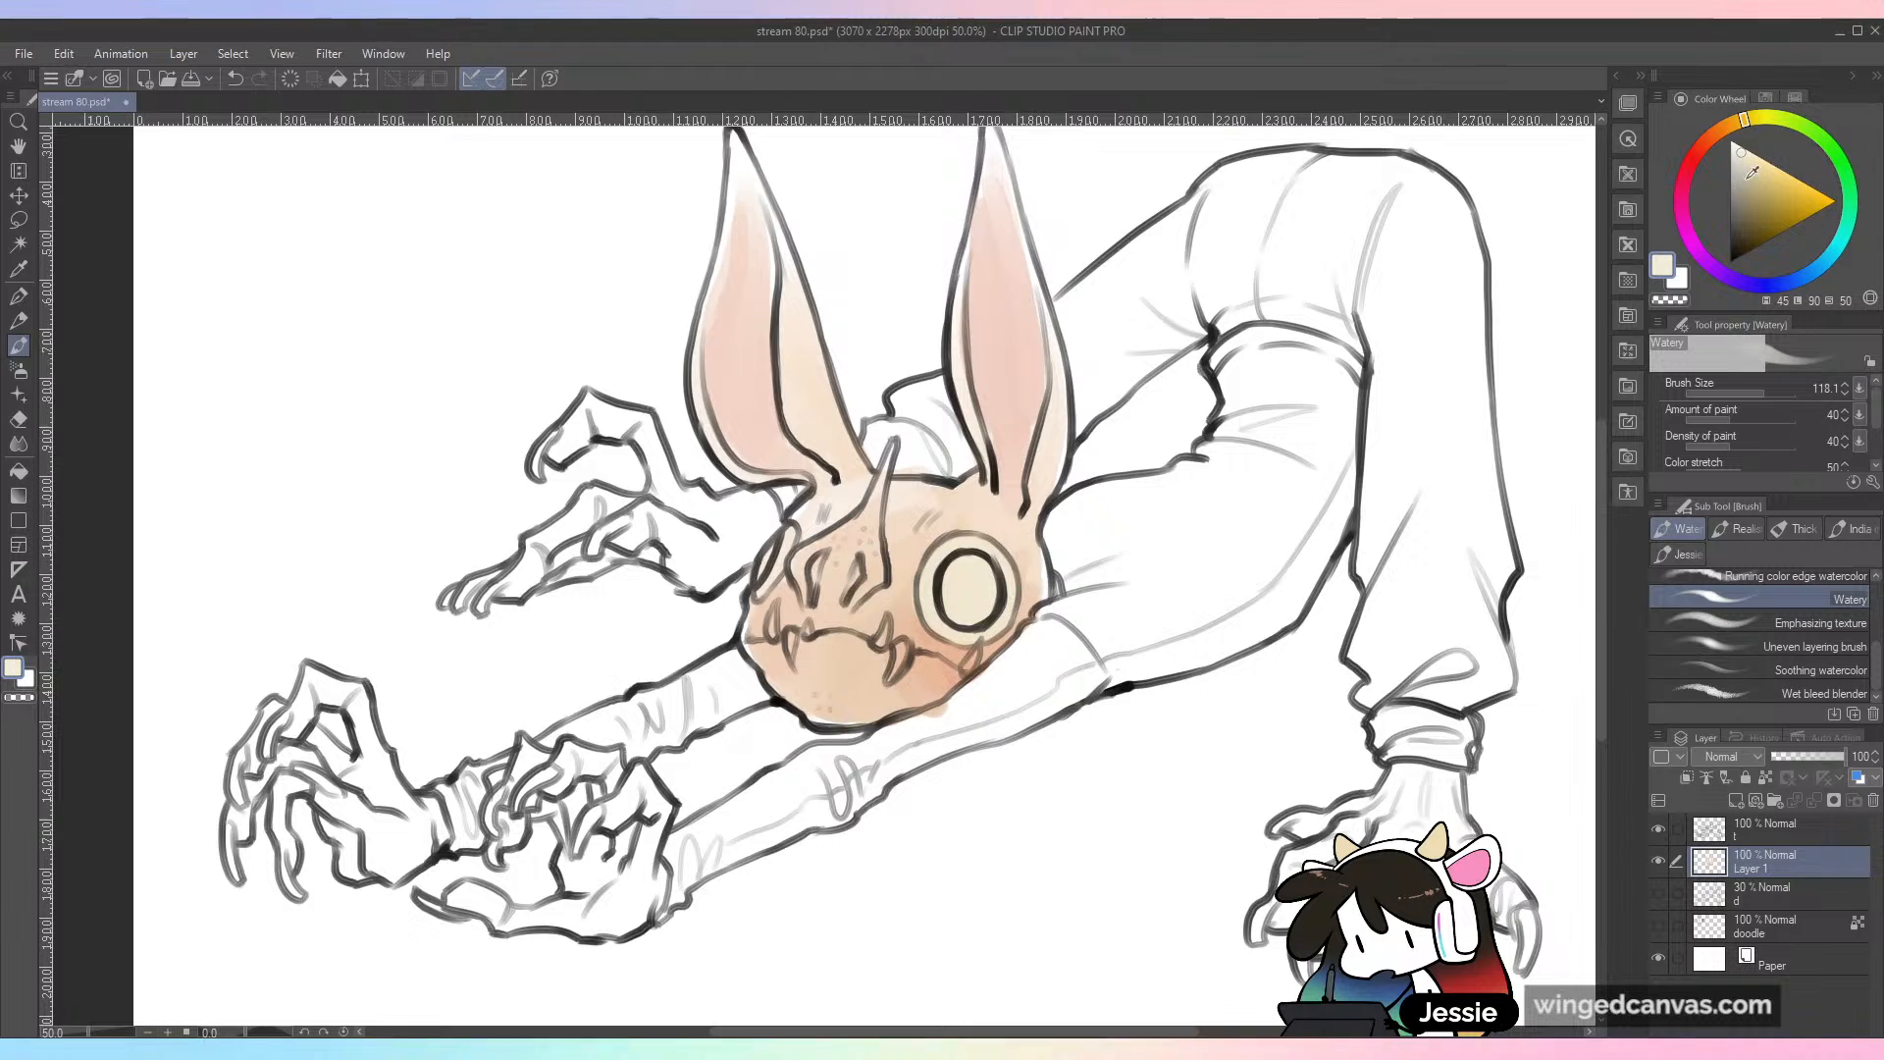
Step: Pick a muted tan, set the brush size to 44.6, and shade the near eye's upper rim and the far eye
{"action": "left_click_drag", "start_coordinate": [1739, 122], "coordinate": [1709, 138]}
{"action": "left_click", "coordinate": [1745, 180]}
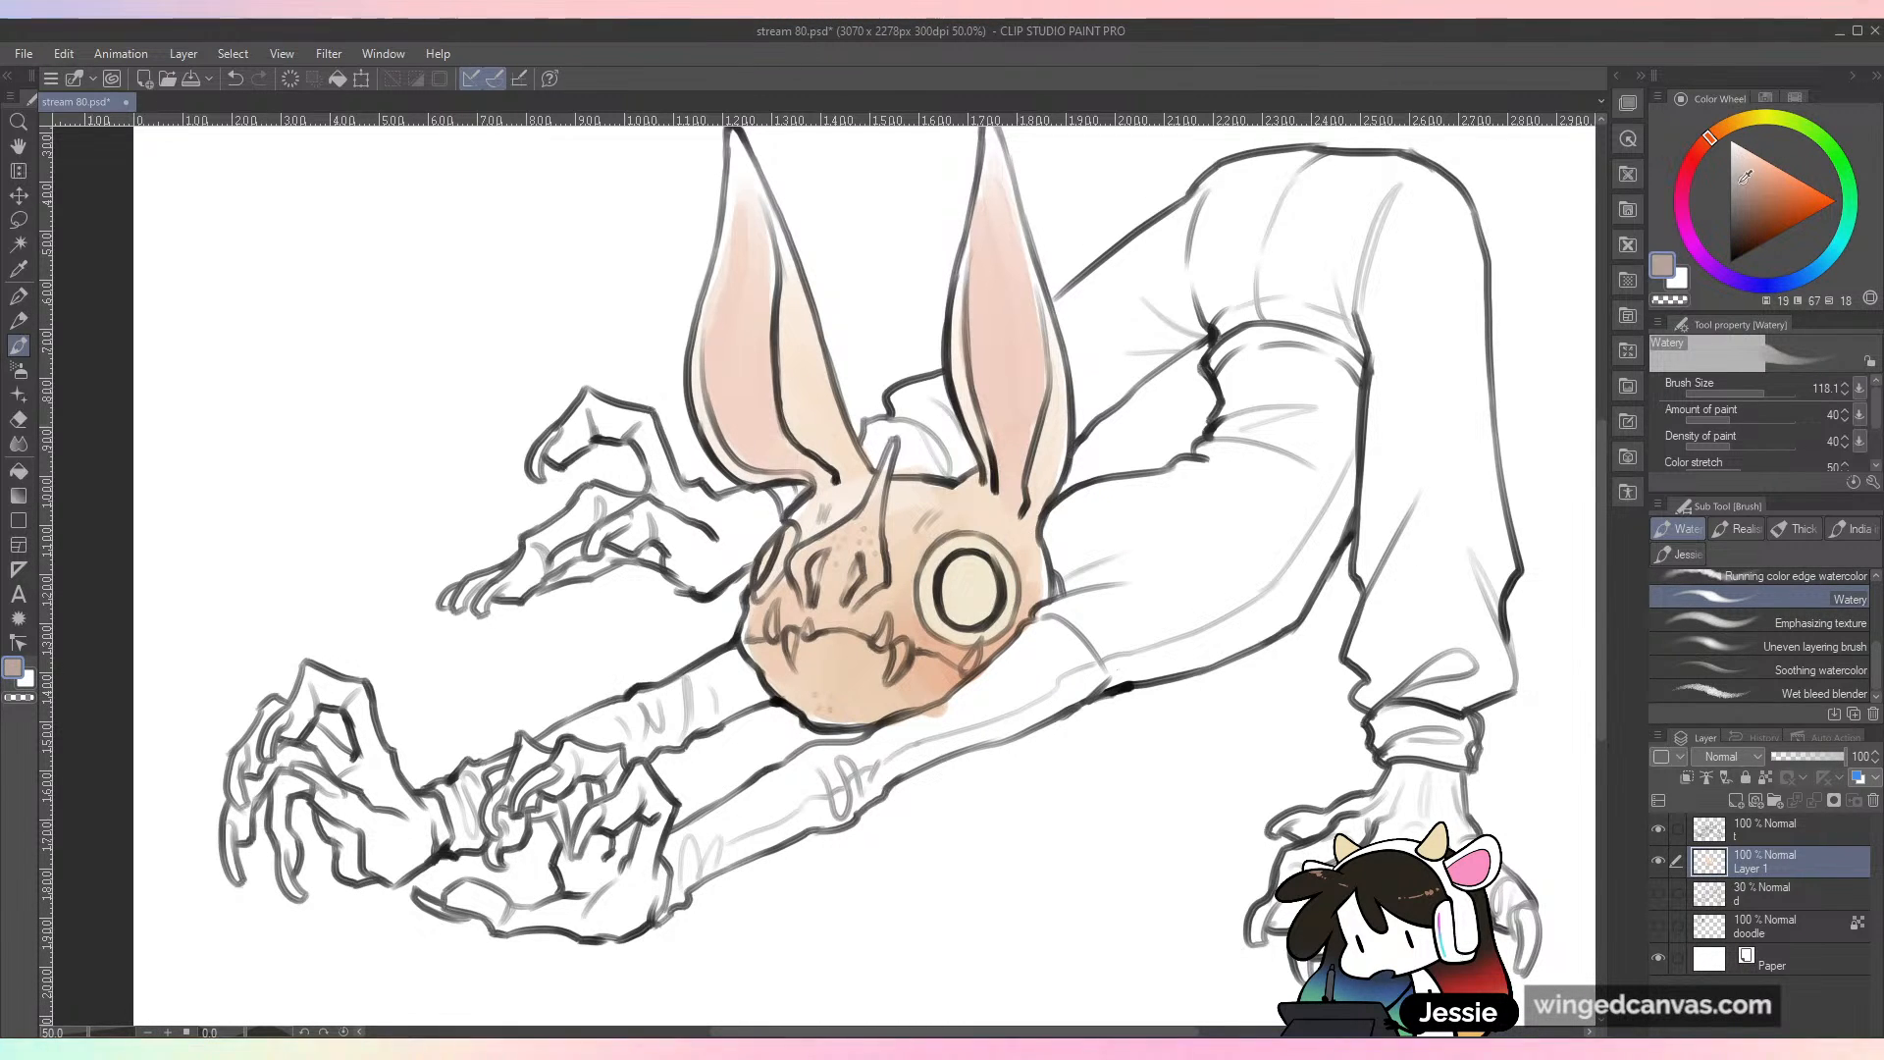
{"action": "left_click", "coordinate": [1763, 388]}
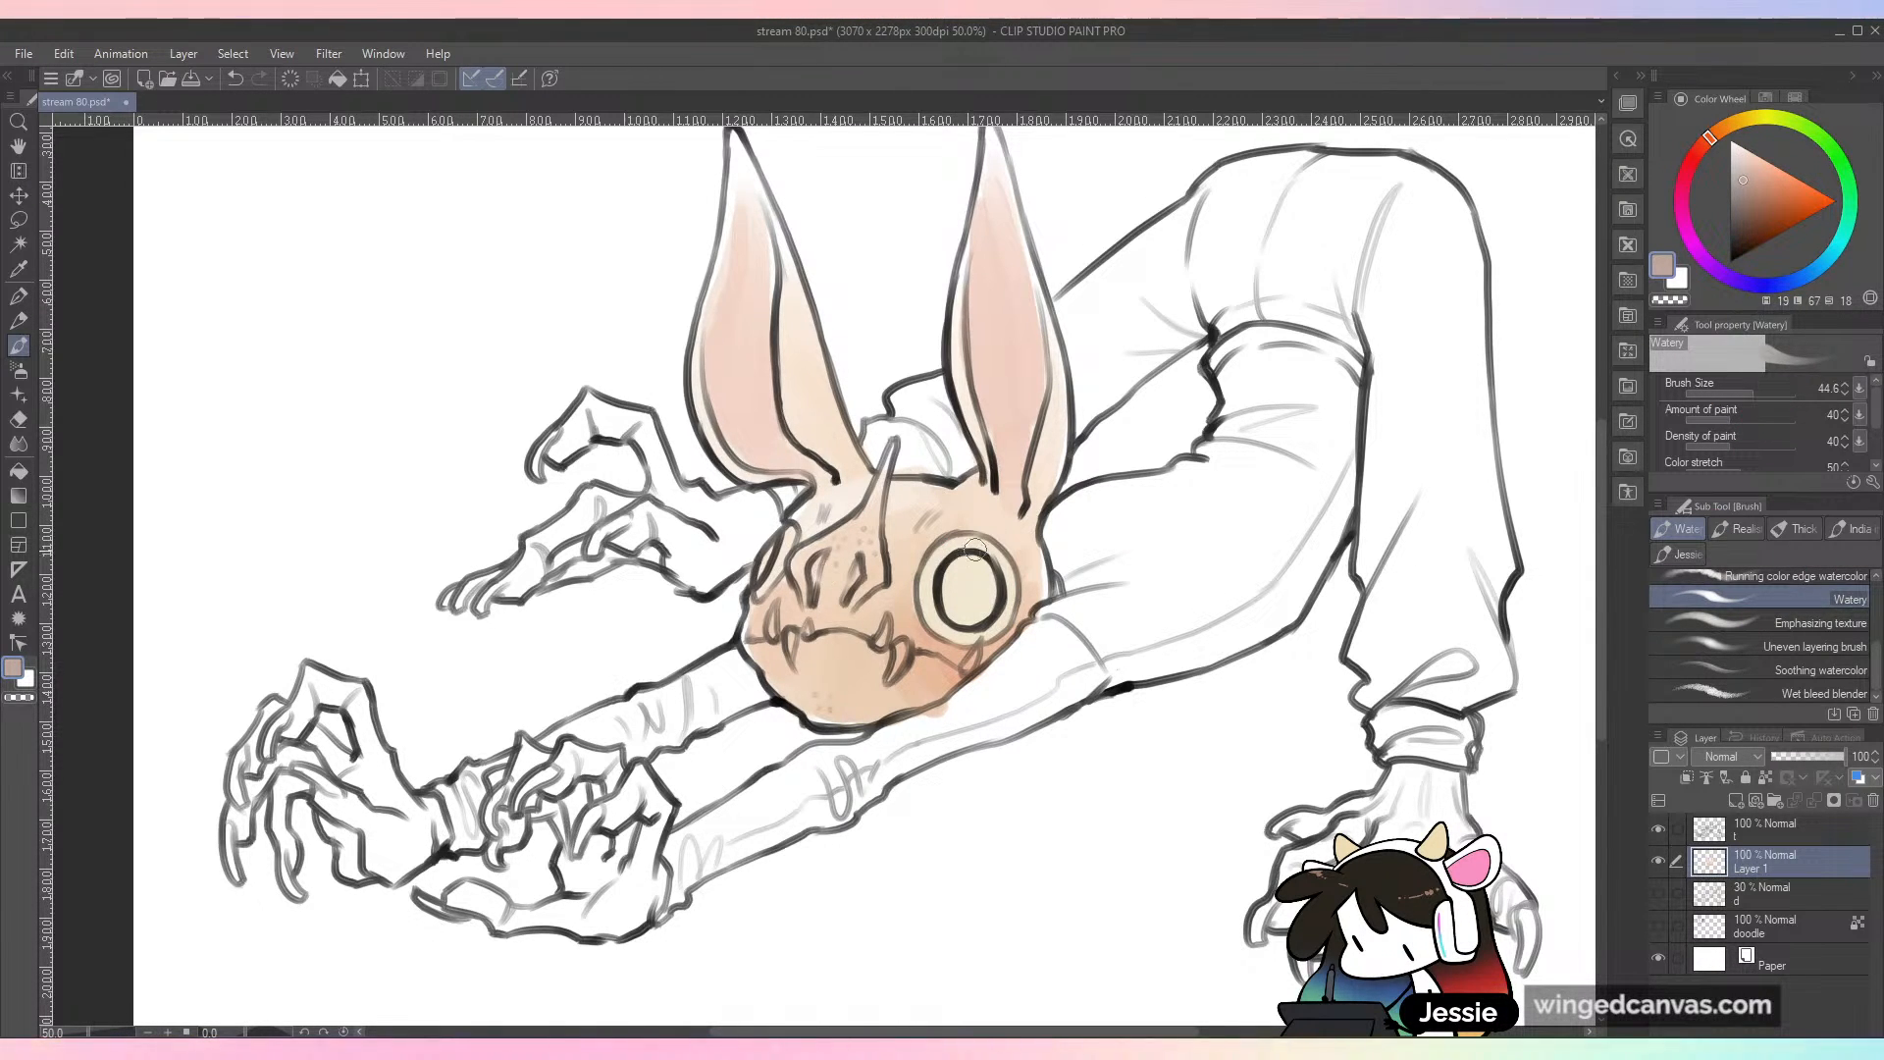
{"action": "left_click_drag", "start_coordinate": [965, 539], "coordinate": [1012, 590]}
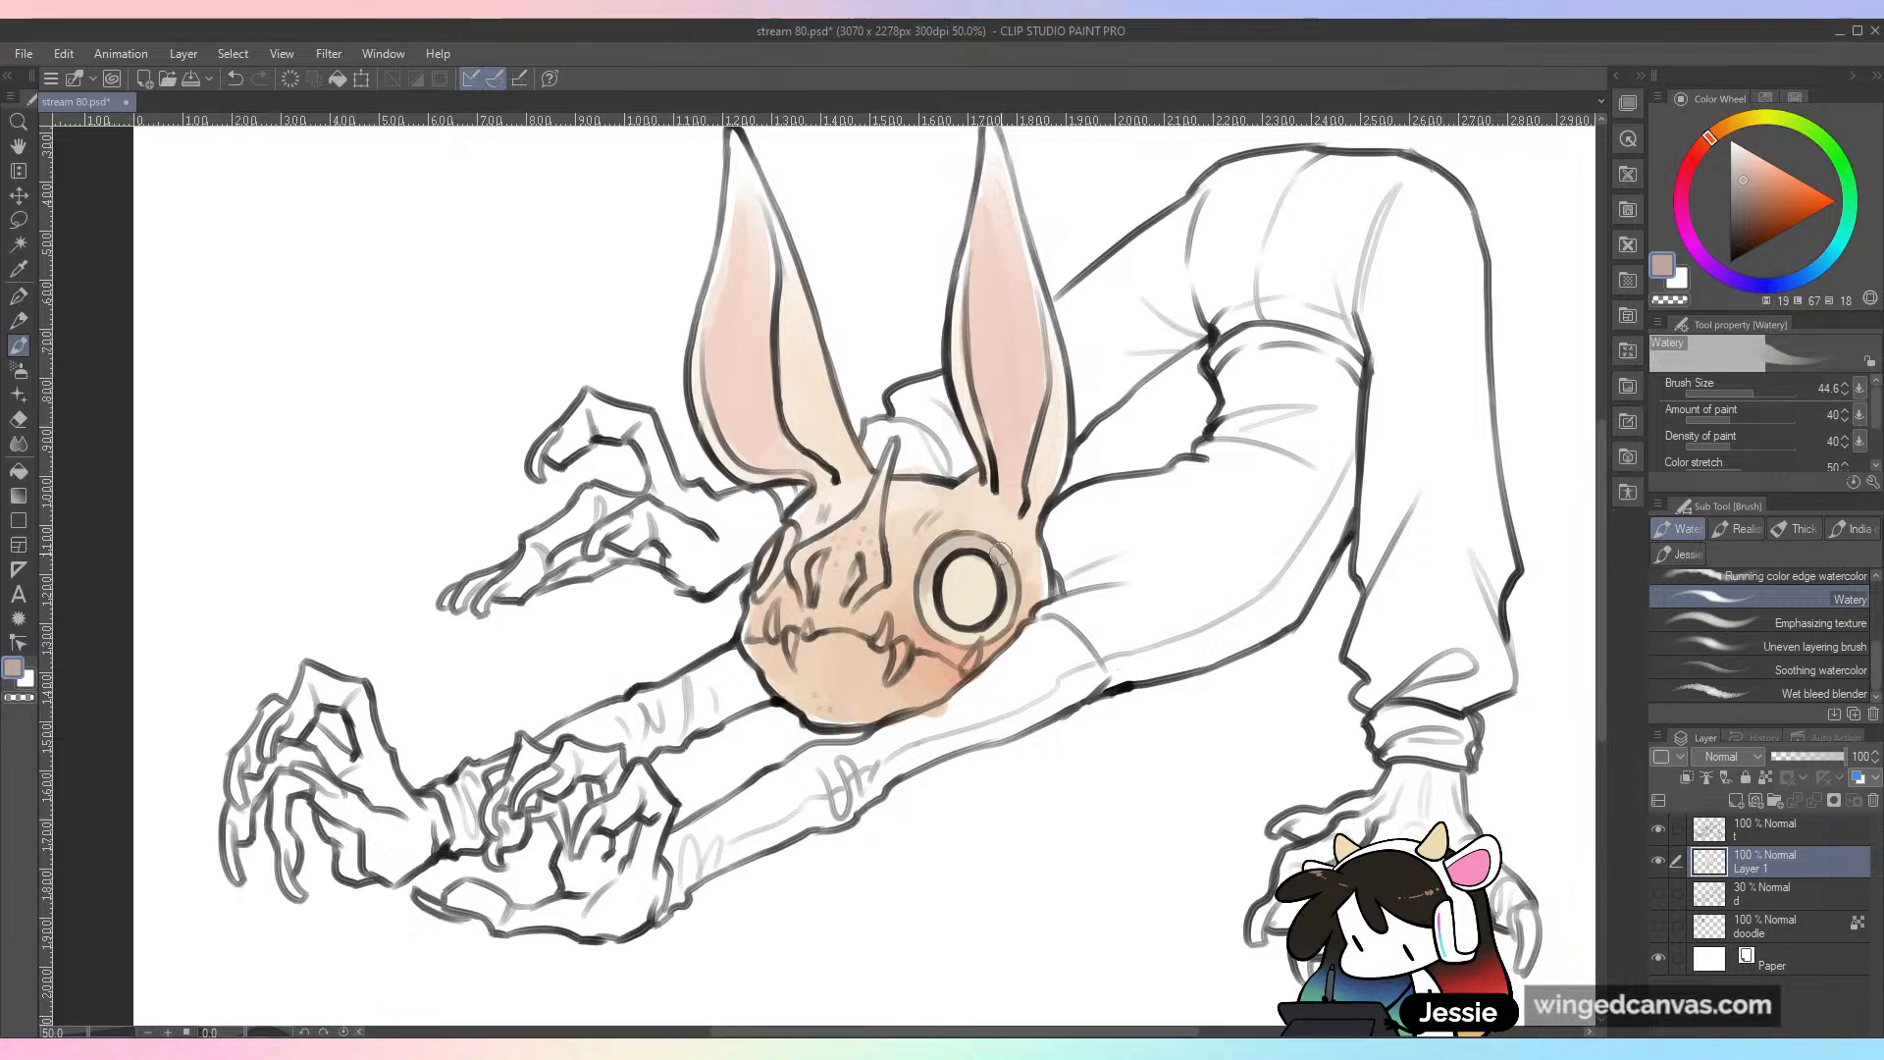
{"action": "left_click_drag", "start_coordinate": [788, 536], "coordinate": [765, 593]}
Step: Fill the near pupil and the far eye with muted purple at brush size 75.9, and darken the pupil's centre with deeper purple
{"action": "left_click_drag", "start_coordinate": [1741, 290], "coordinate": [1725, 275]}
{"action": "left_click_drag", "start_coordinate": [1744, 204], "coordinate": [1744, 211]}
{"action": "left_click", "coordinate": [1759, 393]}
{"action": "left_click_drag", "start_coordinate": [966, 595], "coordinate": [981, 588]}
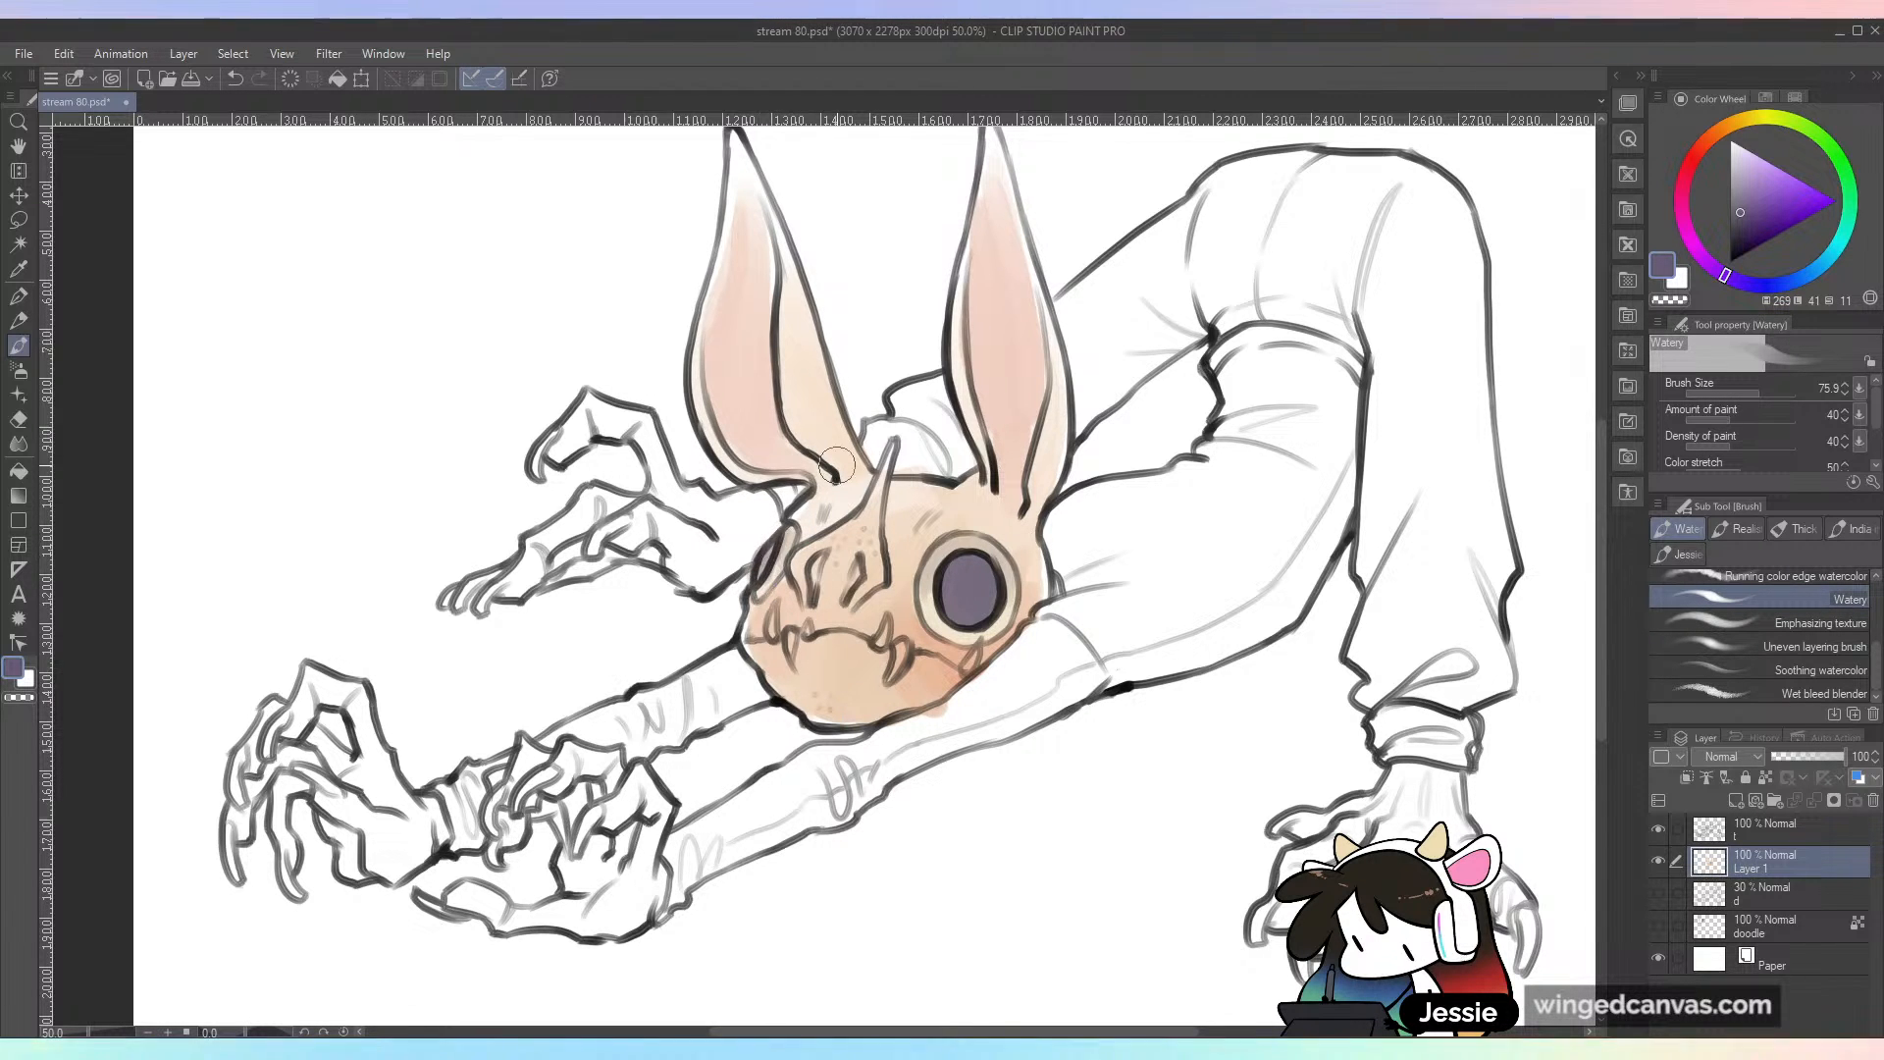
{"action": "left_click", "coordinate": [1745, 234]}
{"action": "mouse_move", "coordinate": [962, 573]}
{"action": "left_mouse_down"}
{"action": "mouse_move", "coordinate": [956, 599]}
{"action": "mouse_move", "coordinate": [981, 587]}
{"action": "left_mouse_up"}
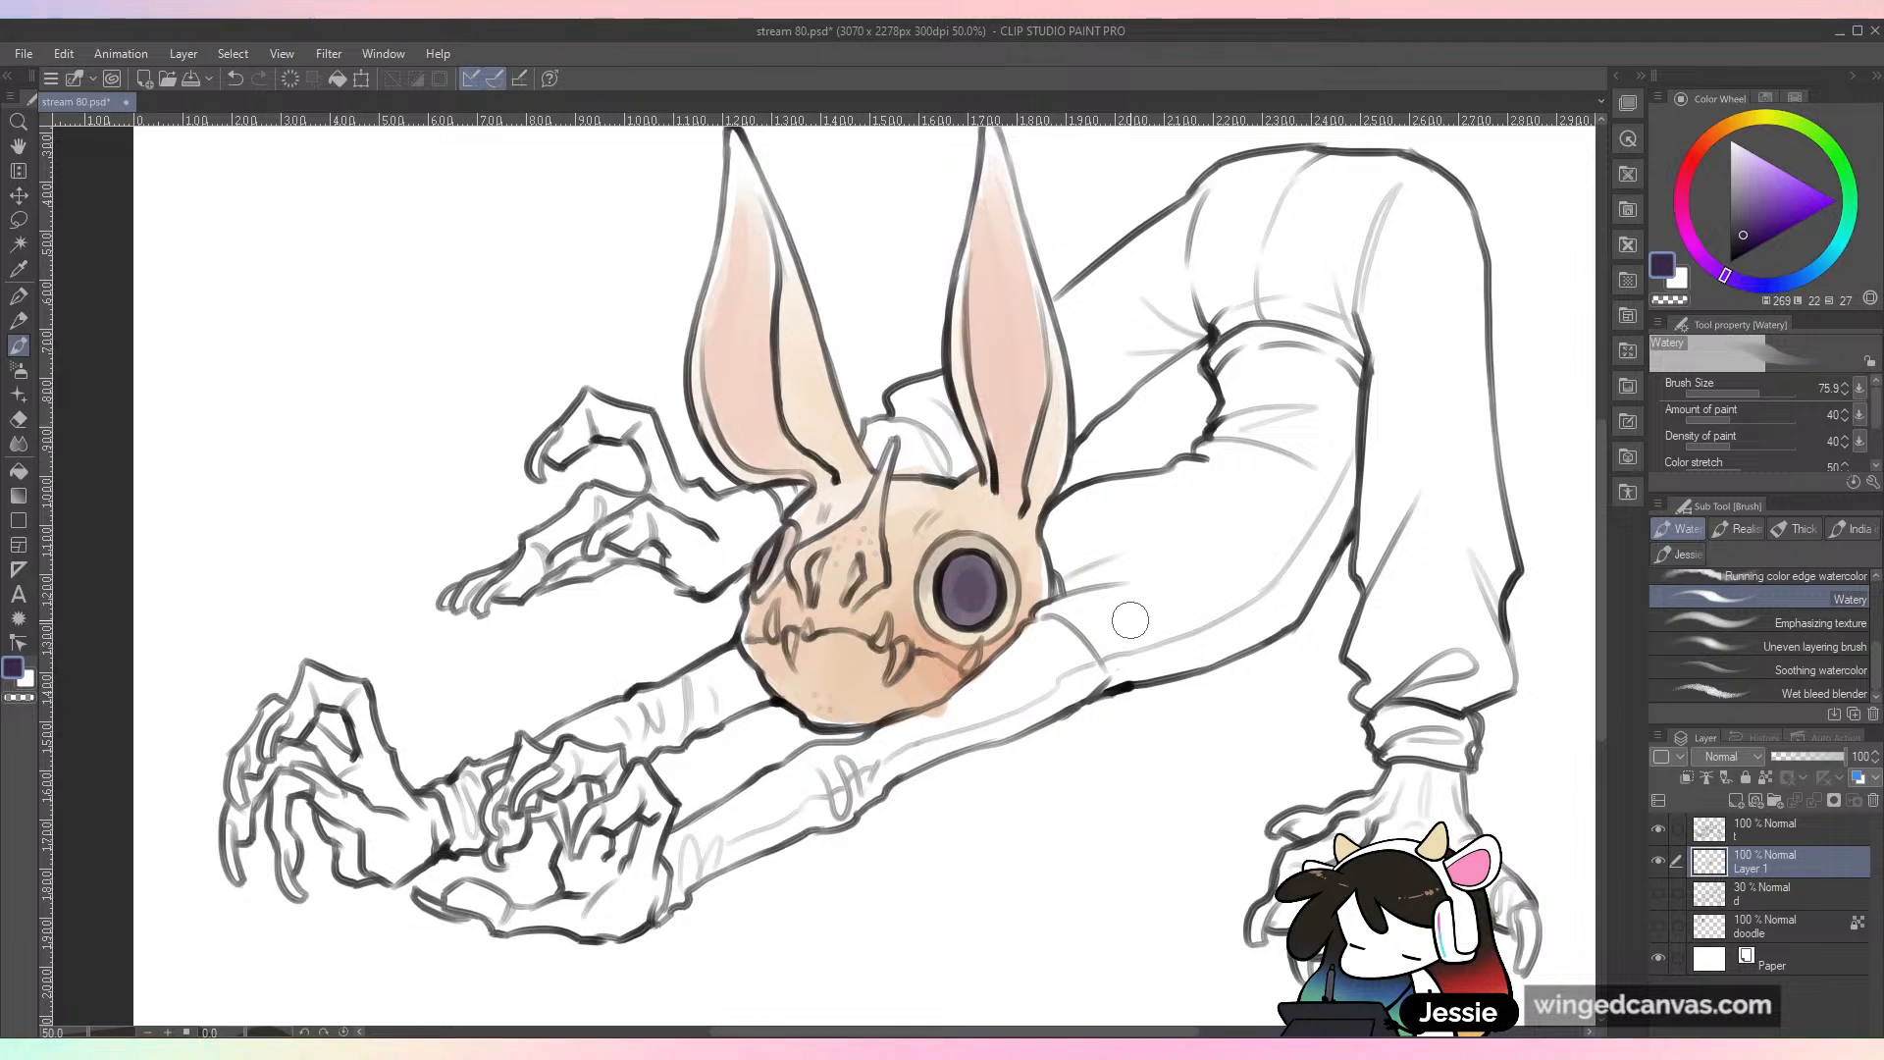
{"action": "key", "text": "ctrl+minus"}
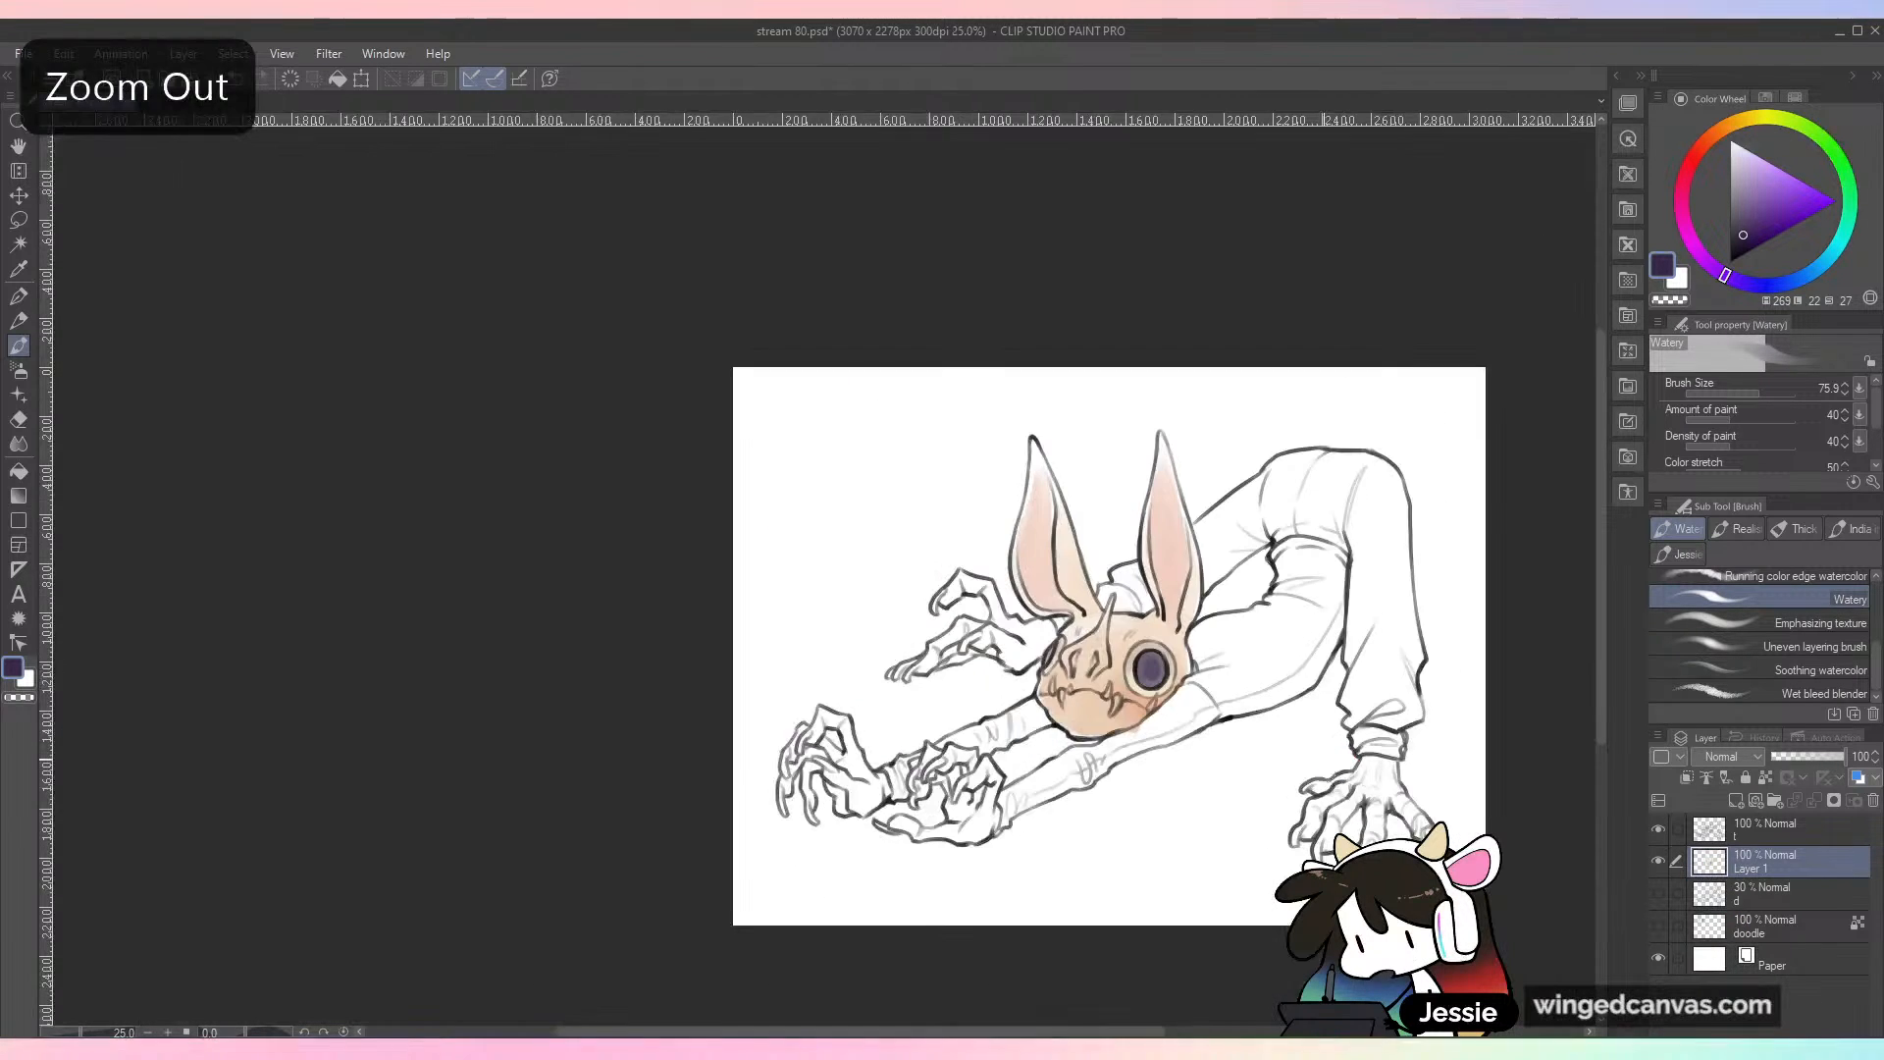
Step: Lighten the ring around the near pupil with a very pale blue at brush size 26.3, and save the file
{"action": "key", "text": "ctrl+plus"}
{"action": "left_click", "coordinate": [1741, 150]}
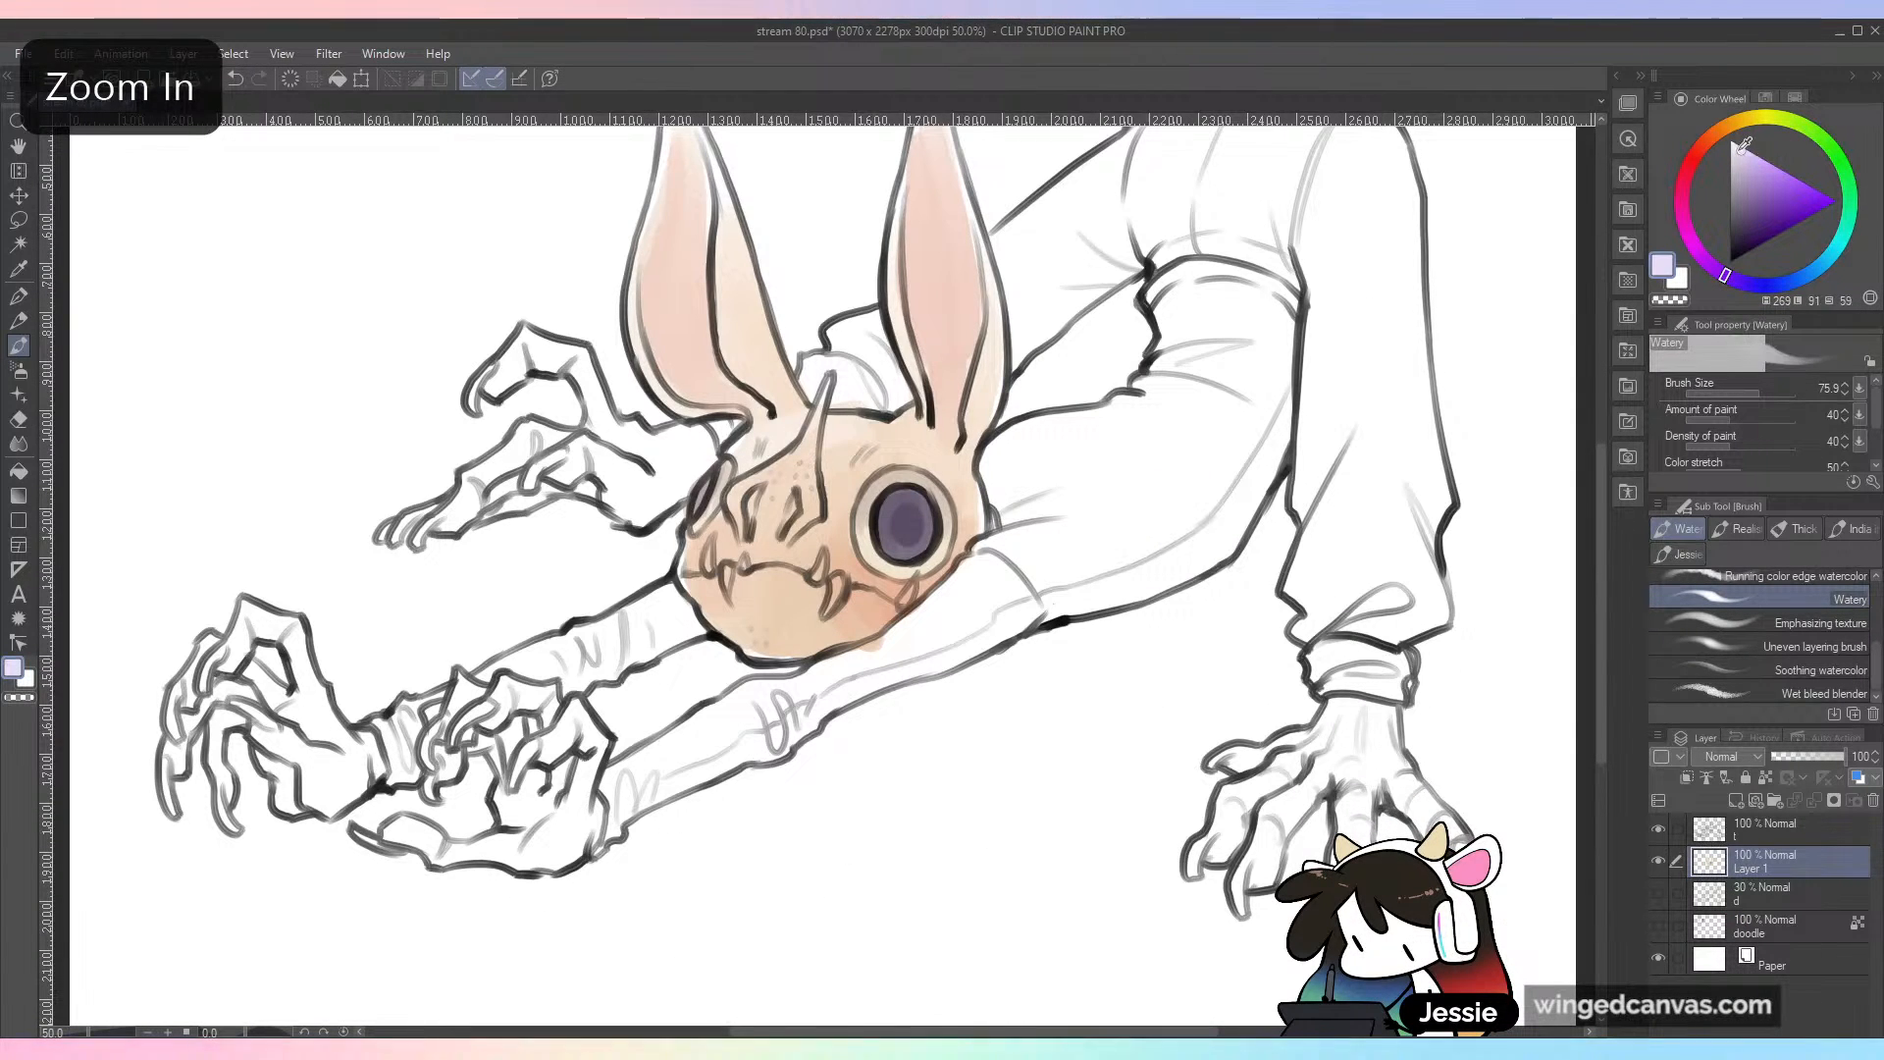
{"action": "left_click_drag", "start_coordinate": [1817, 275], "coordinate": [1792, 292]}
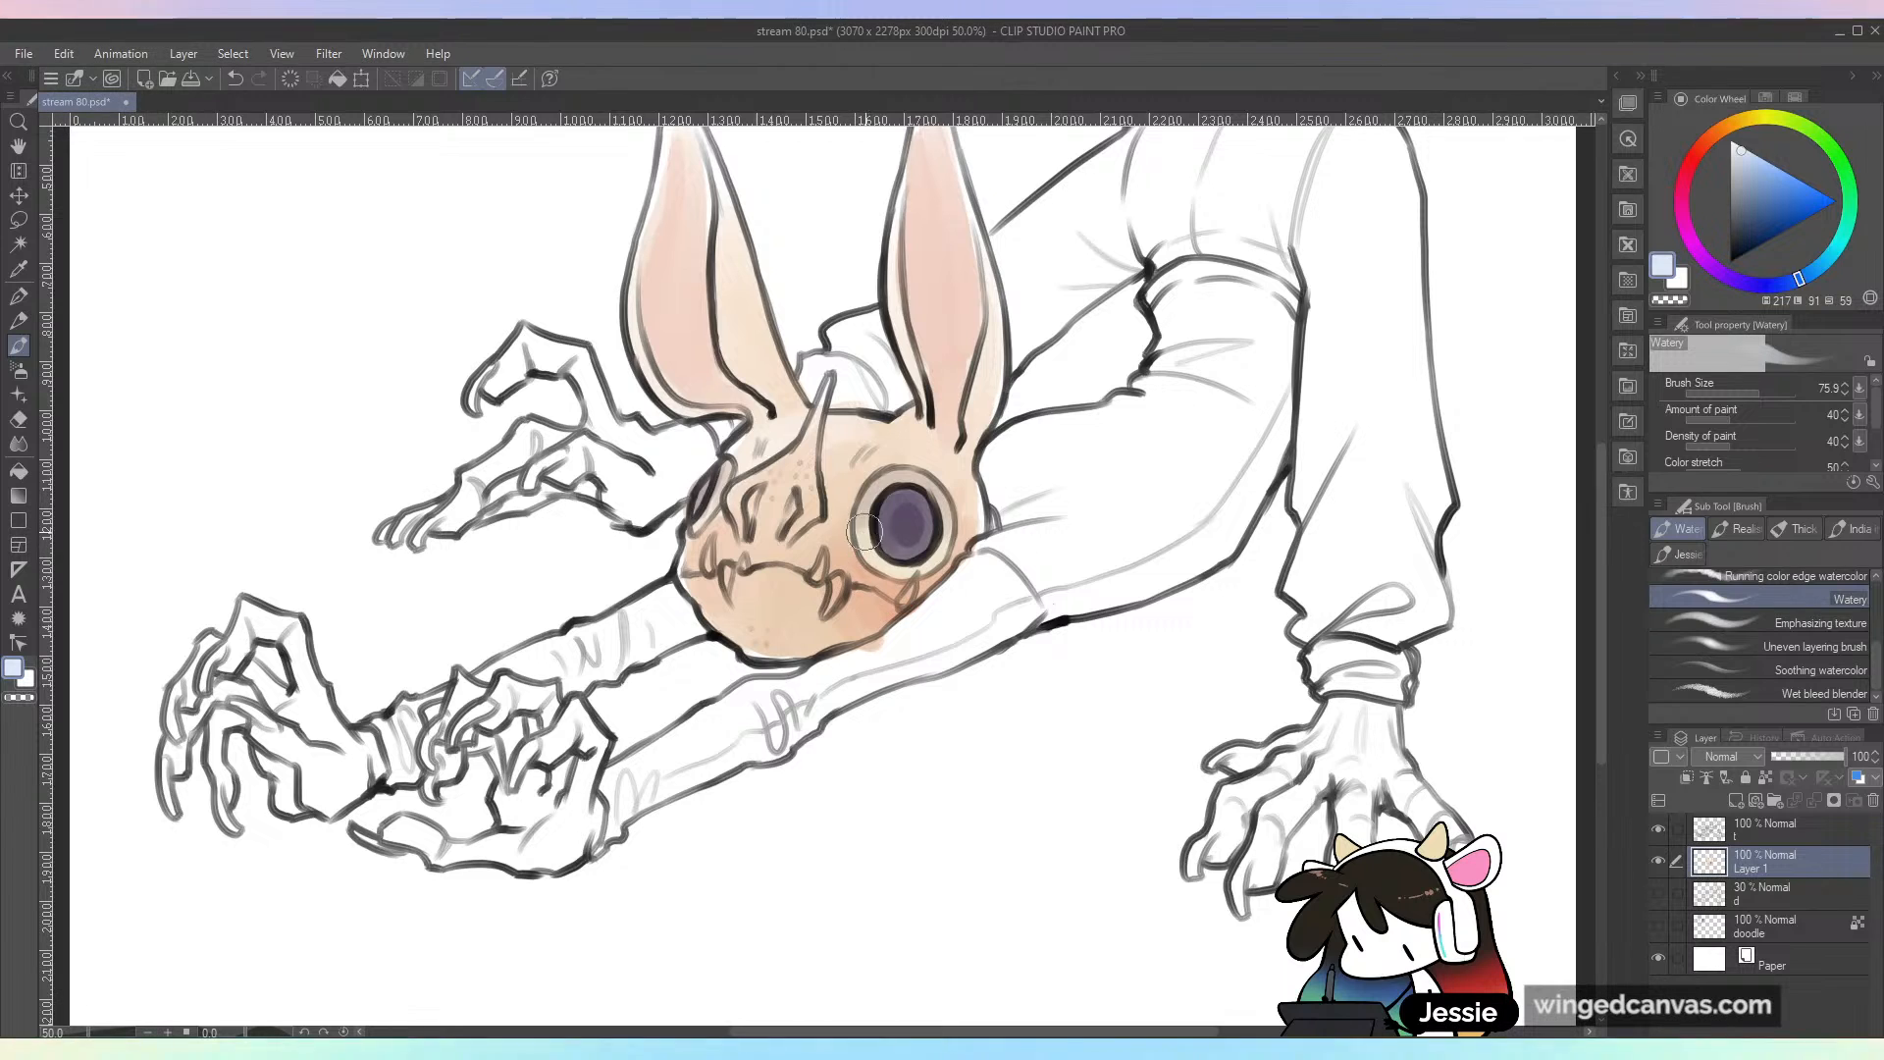
{"action": "left_click", "coordinate": [1746, 394]}
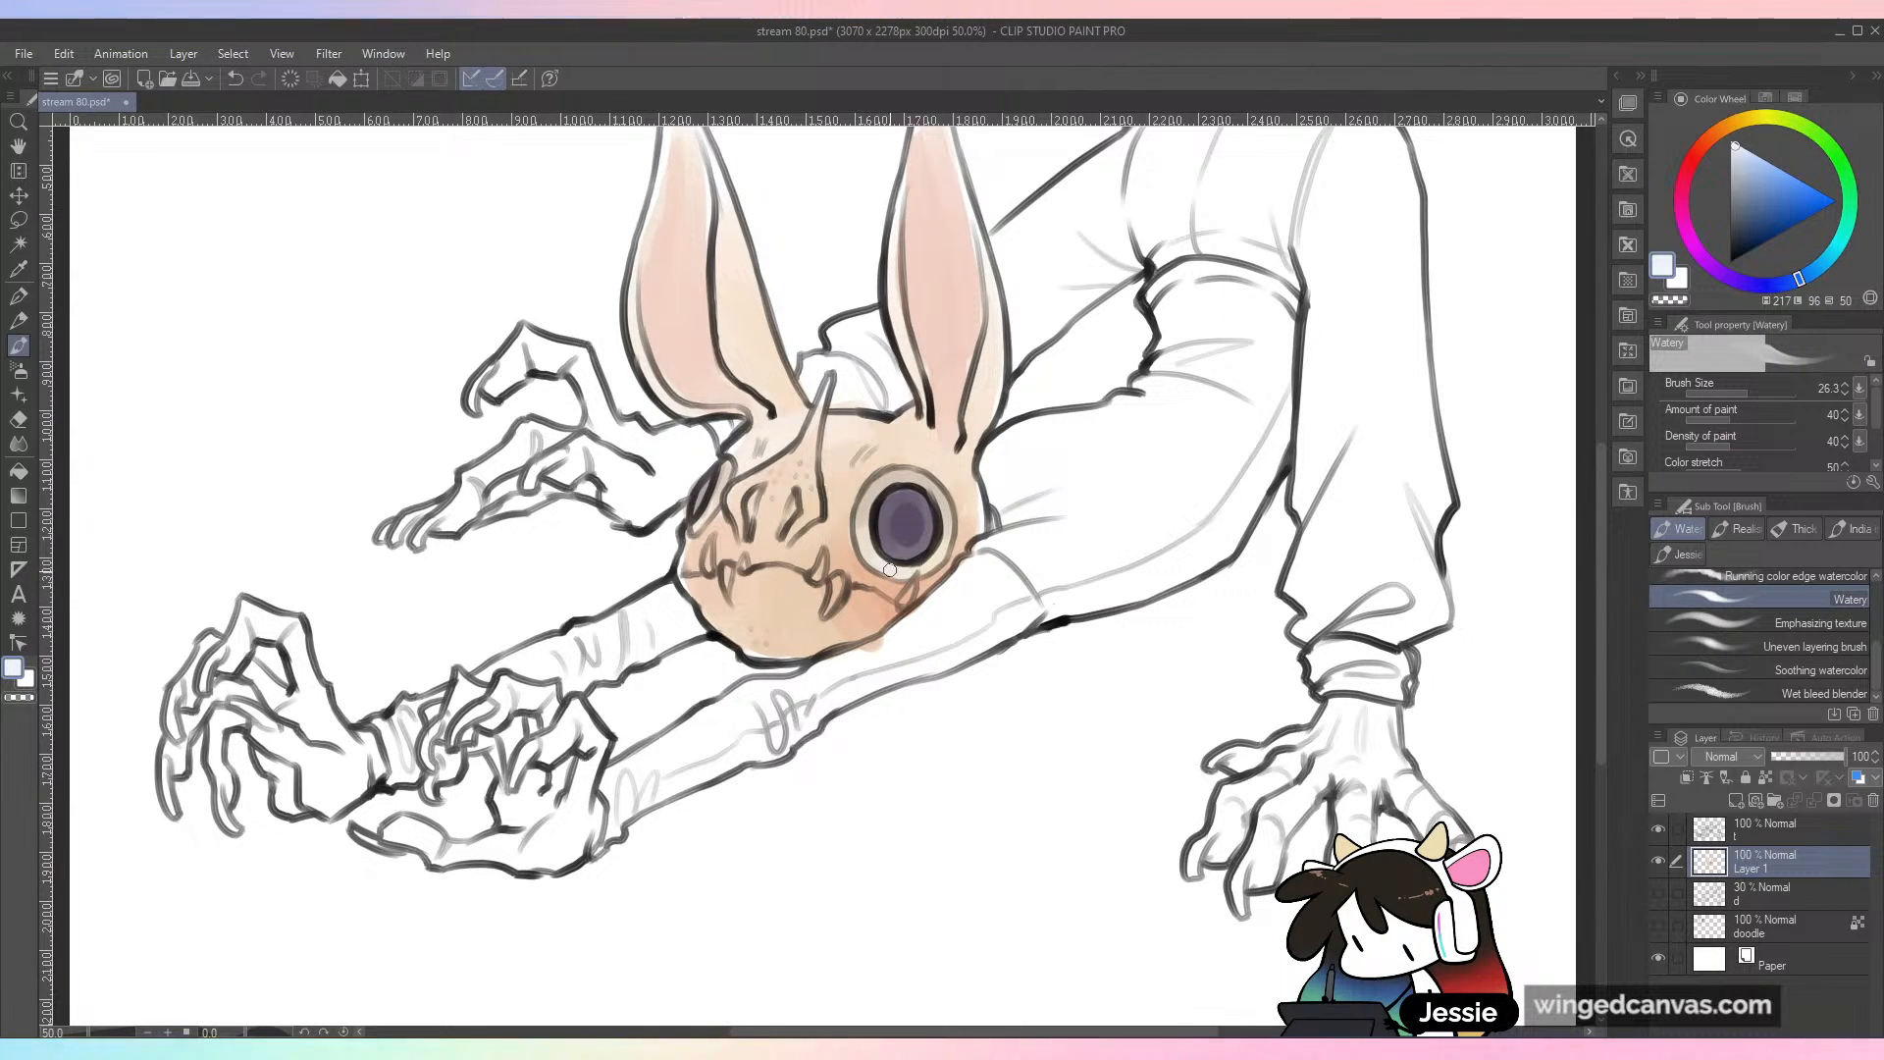
{"action": "key", "text": "ctrl+minus"}
{"action": "key", "text": "ctrl+minus"}
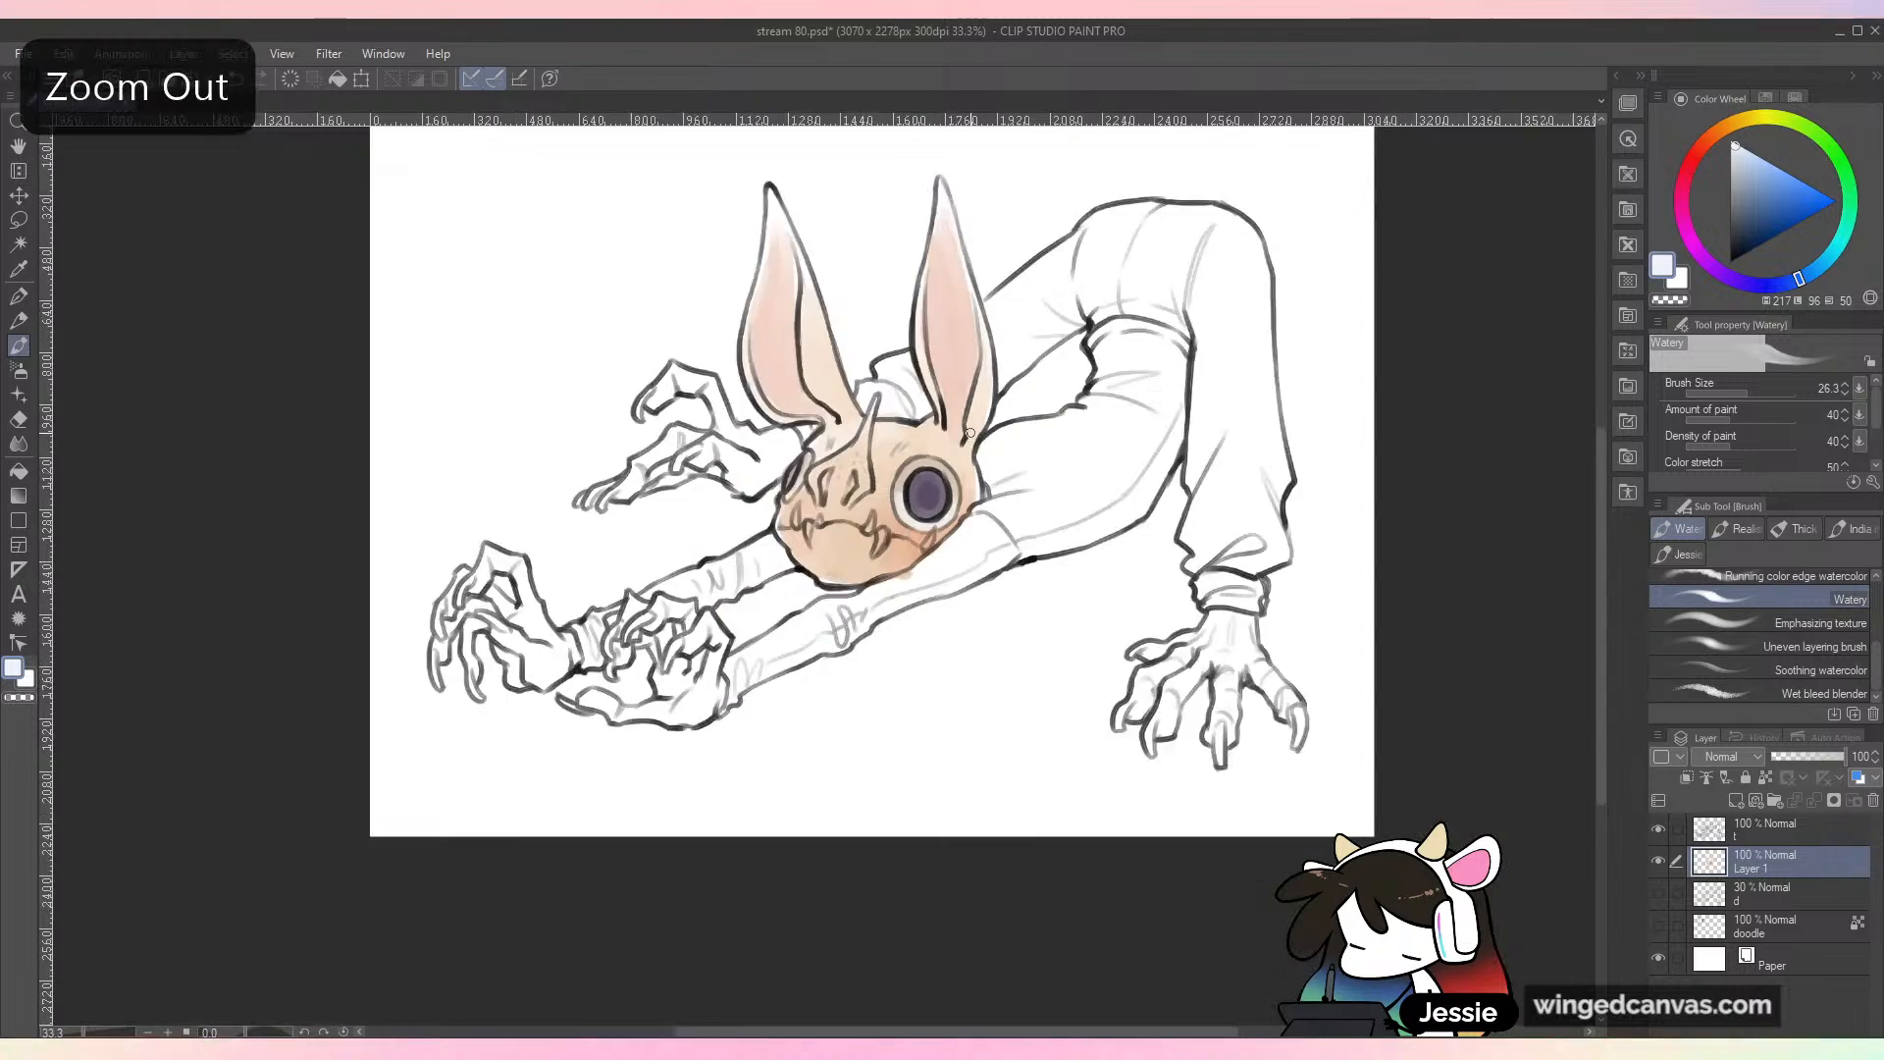
{"action": "key", "text": "ctrl+plus"}
{"action": "key", "text": "ctrl+plus"}
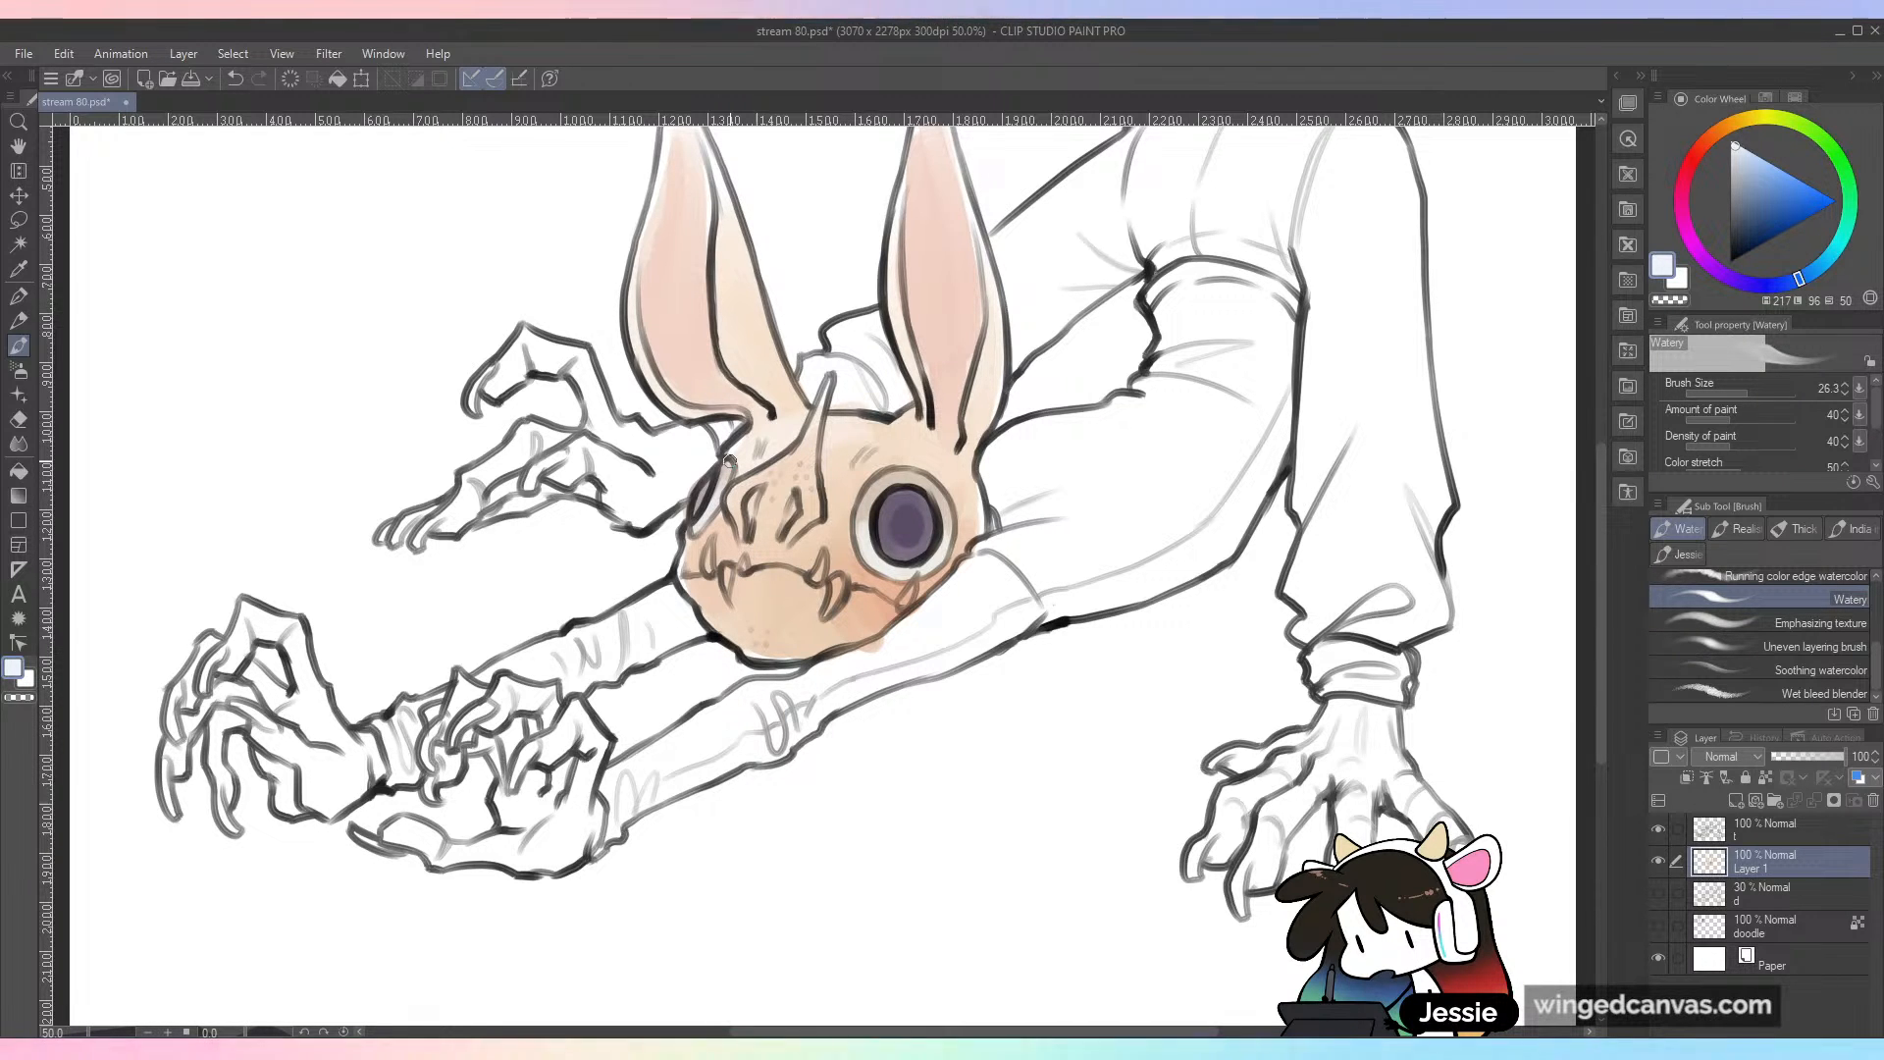
{"action": "key", "text": "ctrl+s"}
{"action": "key", "text": "ctrl+minus"}
{"action": "key", "text": "ctrl+plus"}
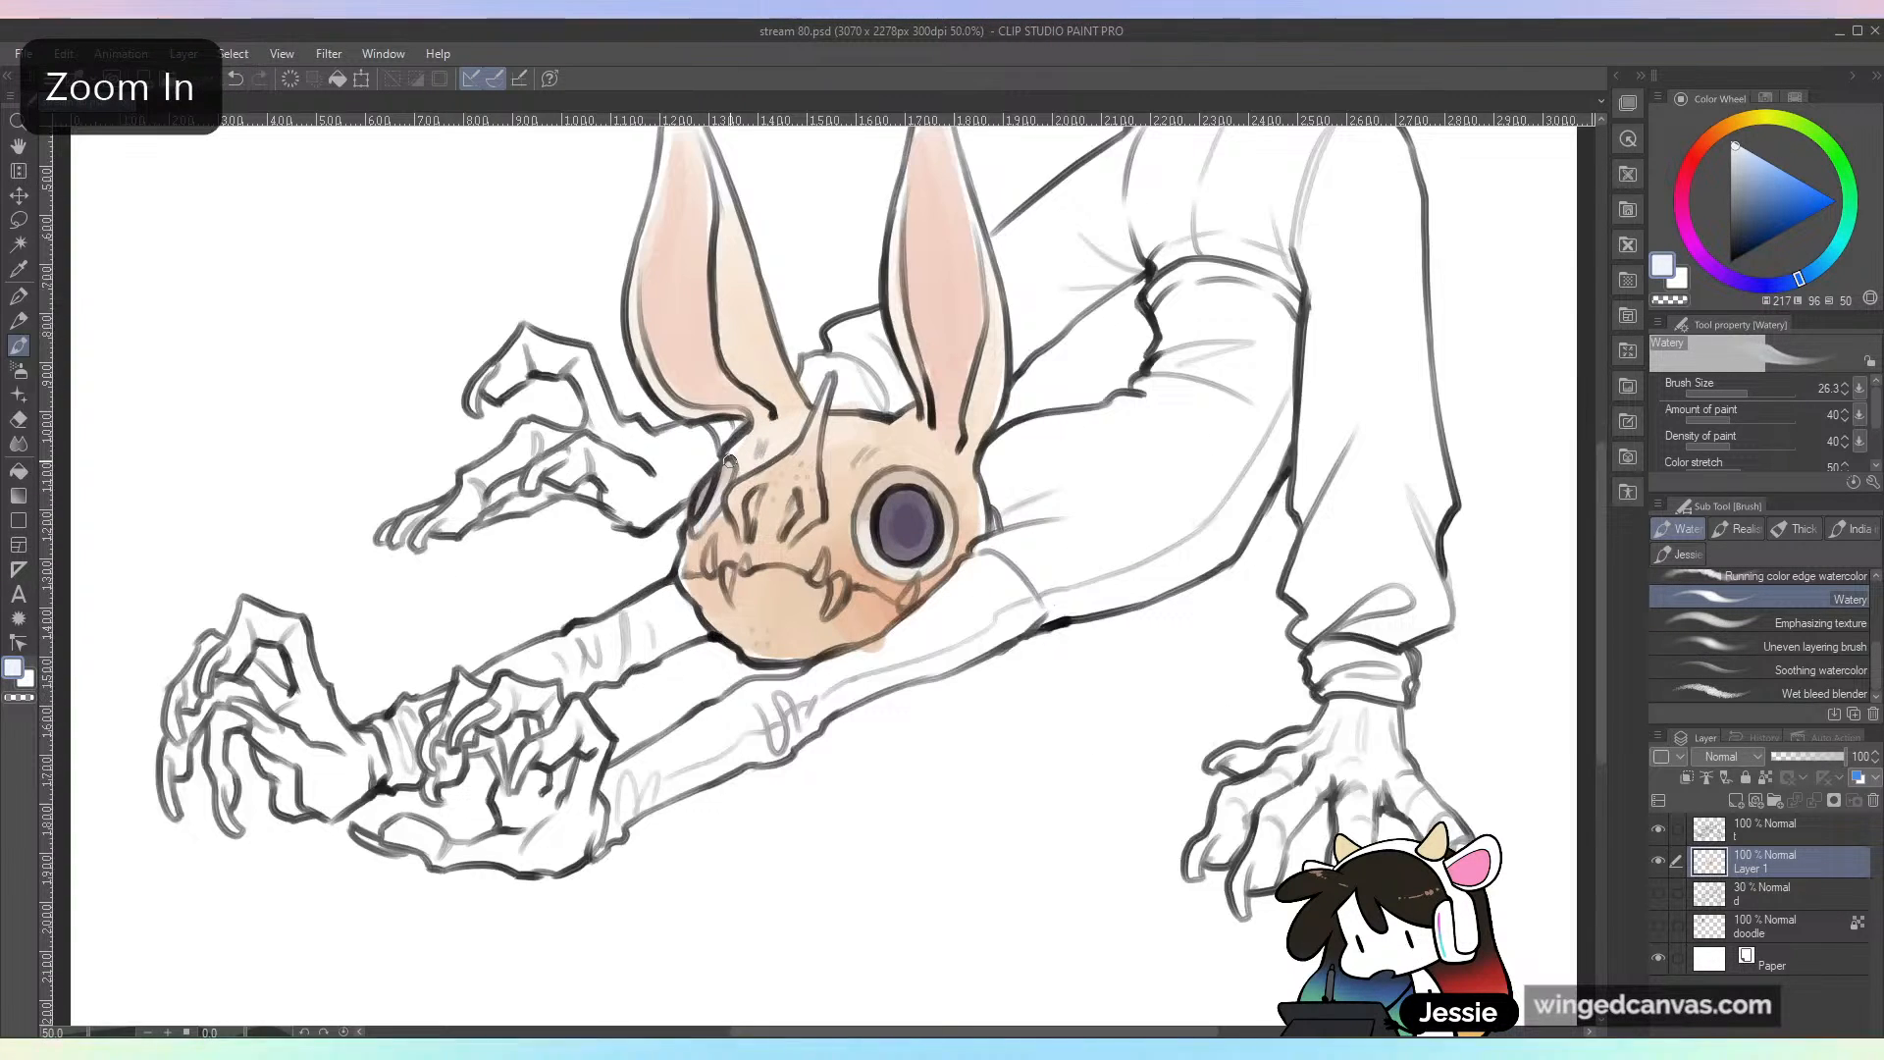
Step: Paint the fangs along the mouth in a light off-white
{"action": "left_click", "coordinate": [839, 586], "text": "alt"}
{"action": "left_click_drag", "start_coordinate": [840, 581], "coordinate": [827, 610]}
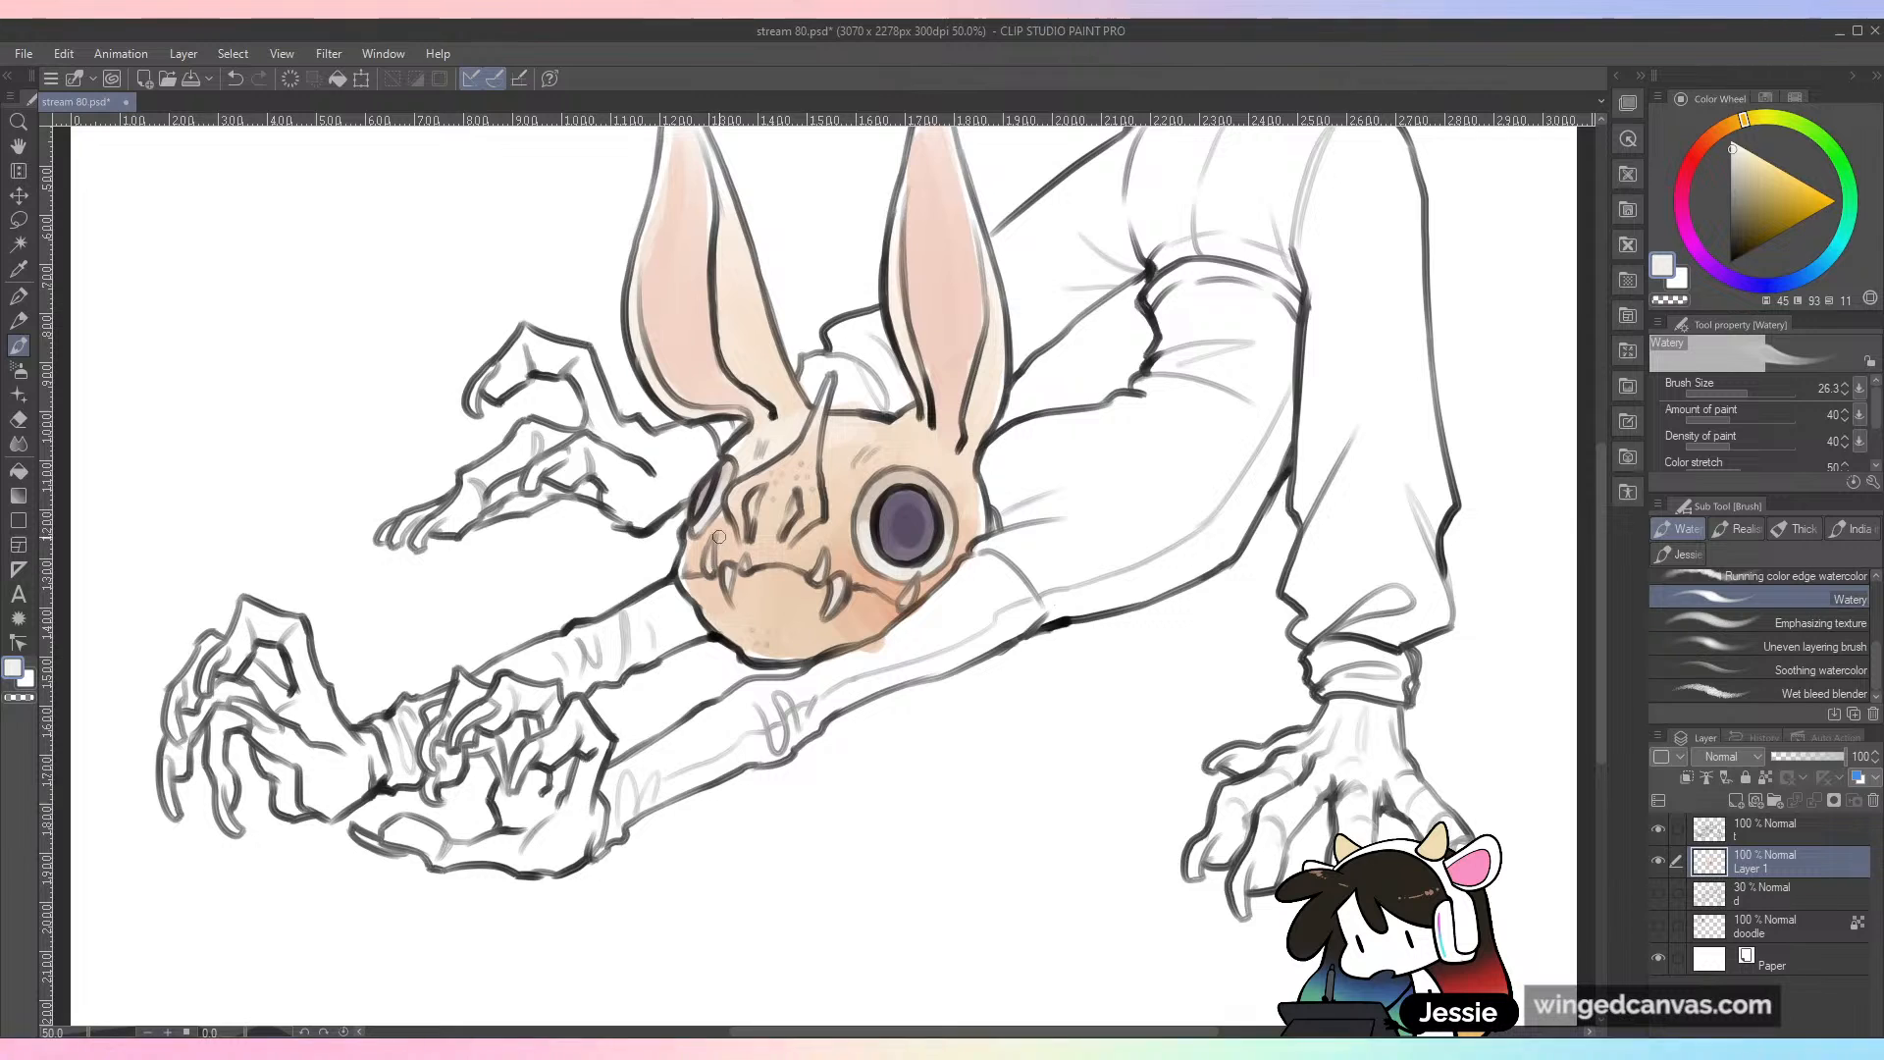
{"action": "key", "text": "ctrl+minus"}
{"action": "key", "text": "ctrl+plus"}
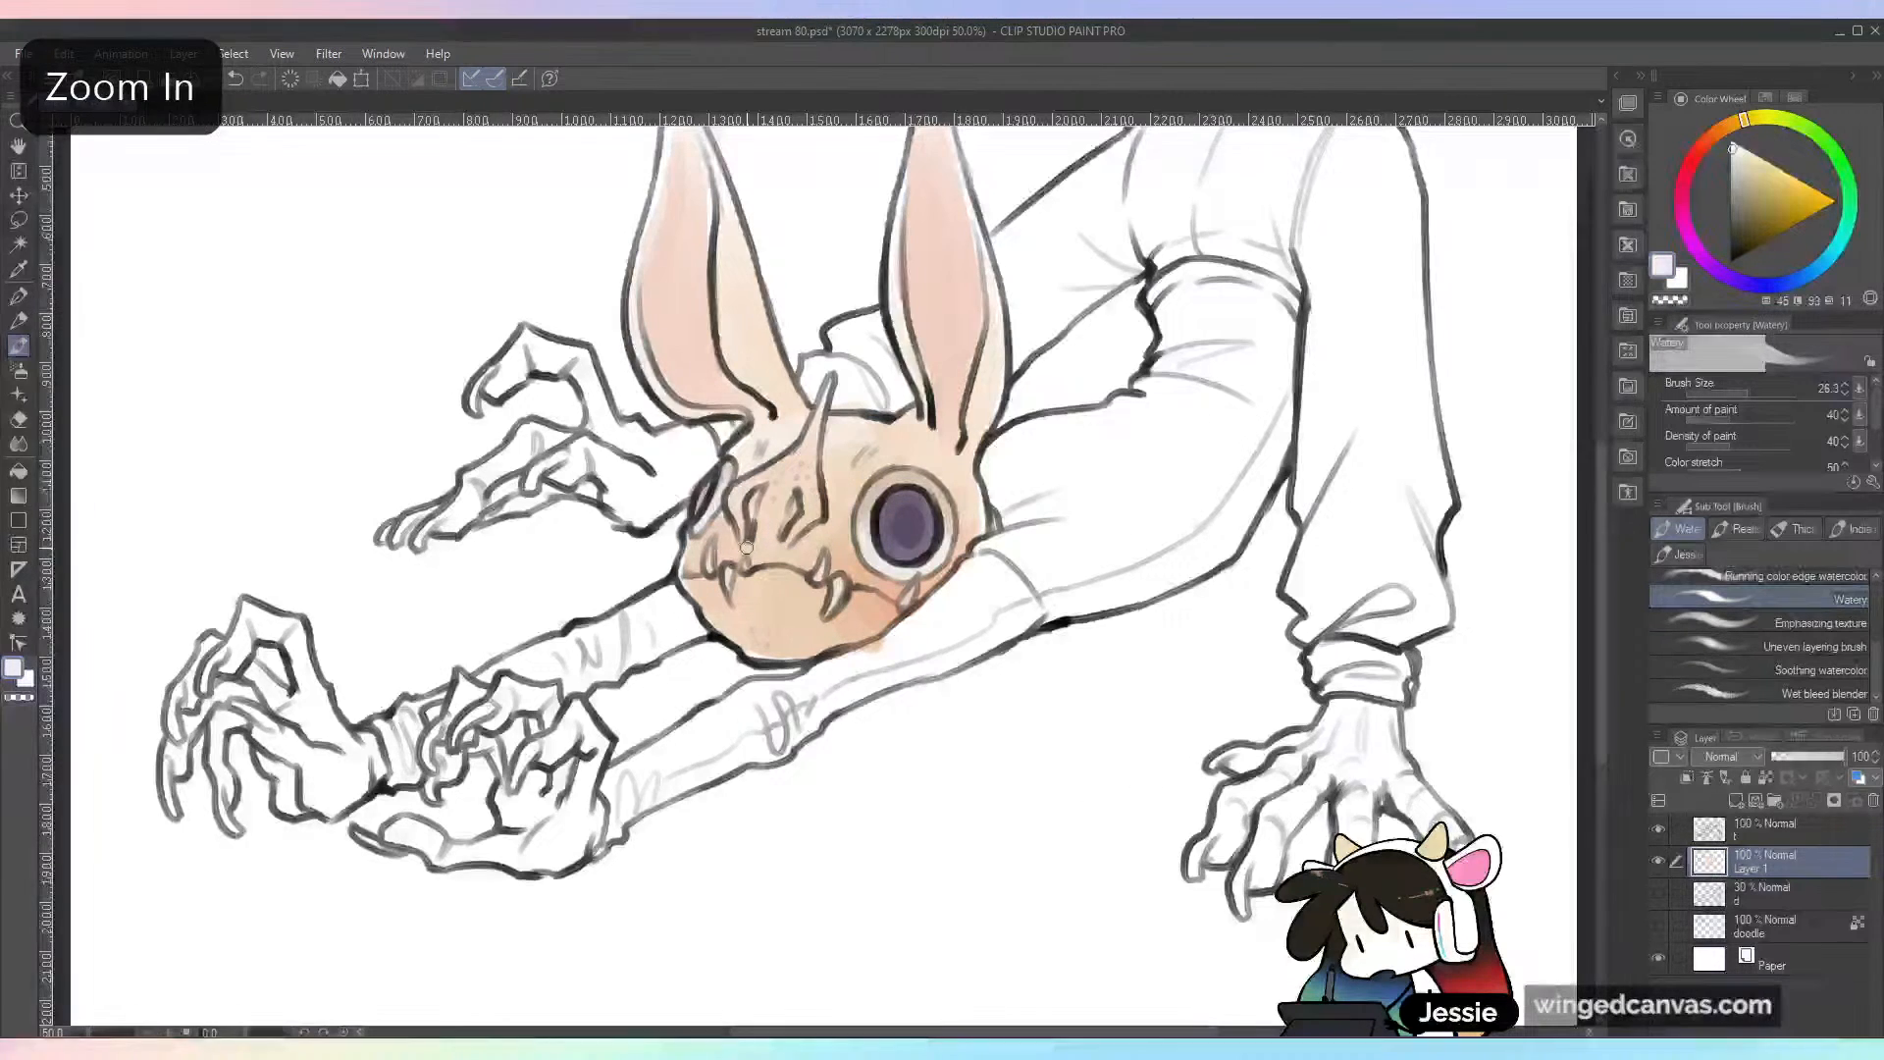
Step: Shade the nostrils with a reddish brown at brush size 44.6, and sample the surrounding peach to clean up between them
{"action": "left_click", "coordinate": [835, 476], "text": "alt"}
{"action": "left_click", "coordinate": [1750, 196]}
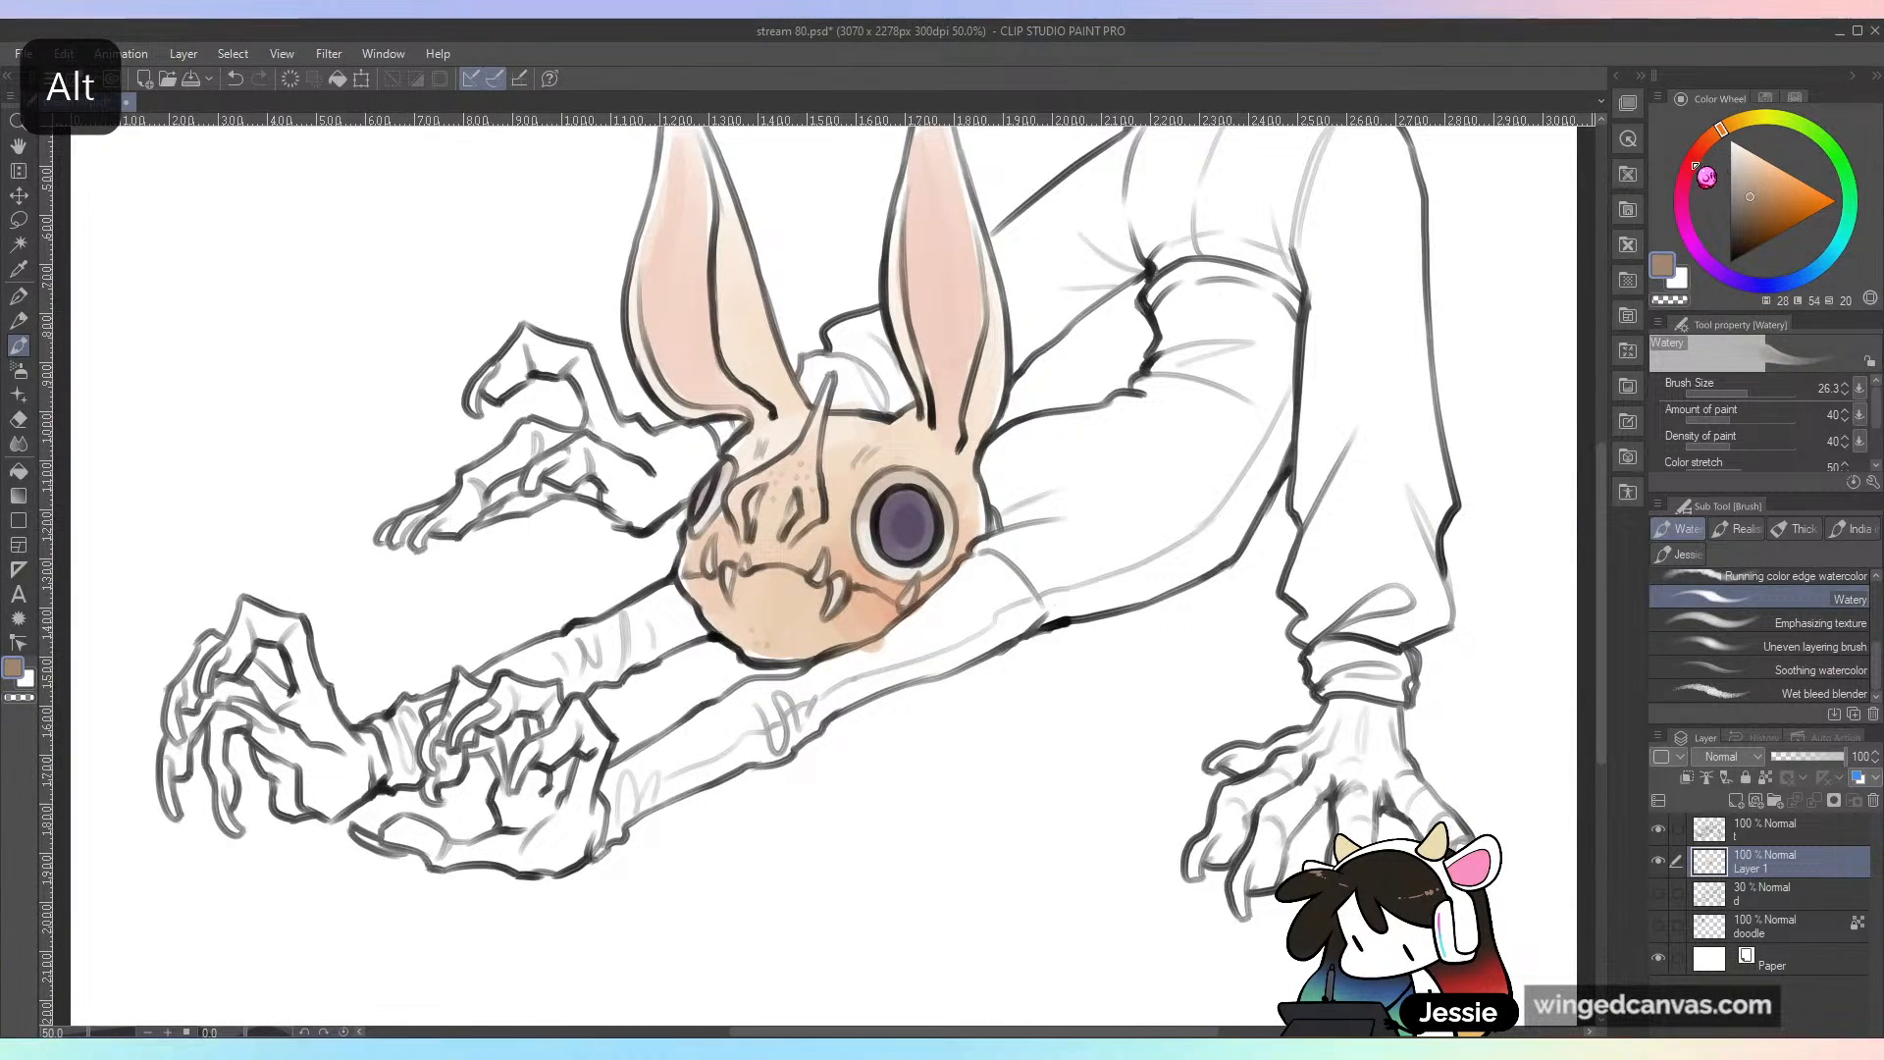
{"action": "left_click", "coordinate": [1707, 141]}
{"action": "left_click", "coordinate": [1752, 391]}
{"action": "mouse_move", "coordinate": [797, 504]}
{"action": "left_mouse_down"}
{"action": "mouse_move", "coordinate": [769, 542]}
{"action": "mouse_move", "coordinate": [763, 490]}
{"action": "mouse_move", "coordinate": [766, 524]}
{"action": "mouse_move", "coordinate": [783, 523]}
{"action": "mouse_move", "coordinate": [778, 504]}
{"action": "mouse_move", "coordinate": [973, 509]}
{"action": "mouse_move", "coordinate": [800, 517]}
{"action": "mouse_move", "coordinate": [832, 472]}
{"action": "left_mouse_up"}
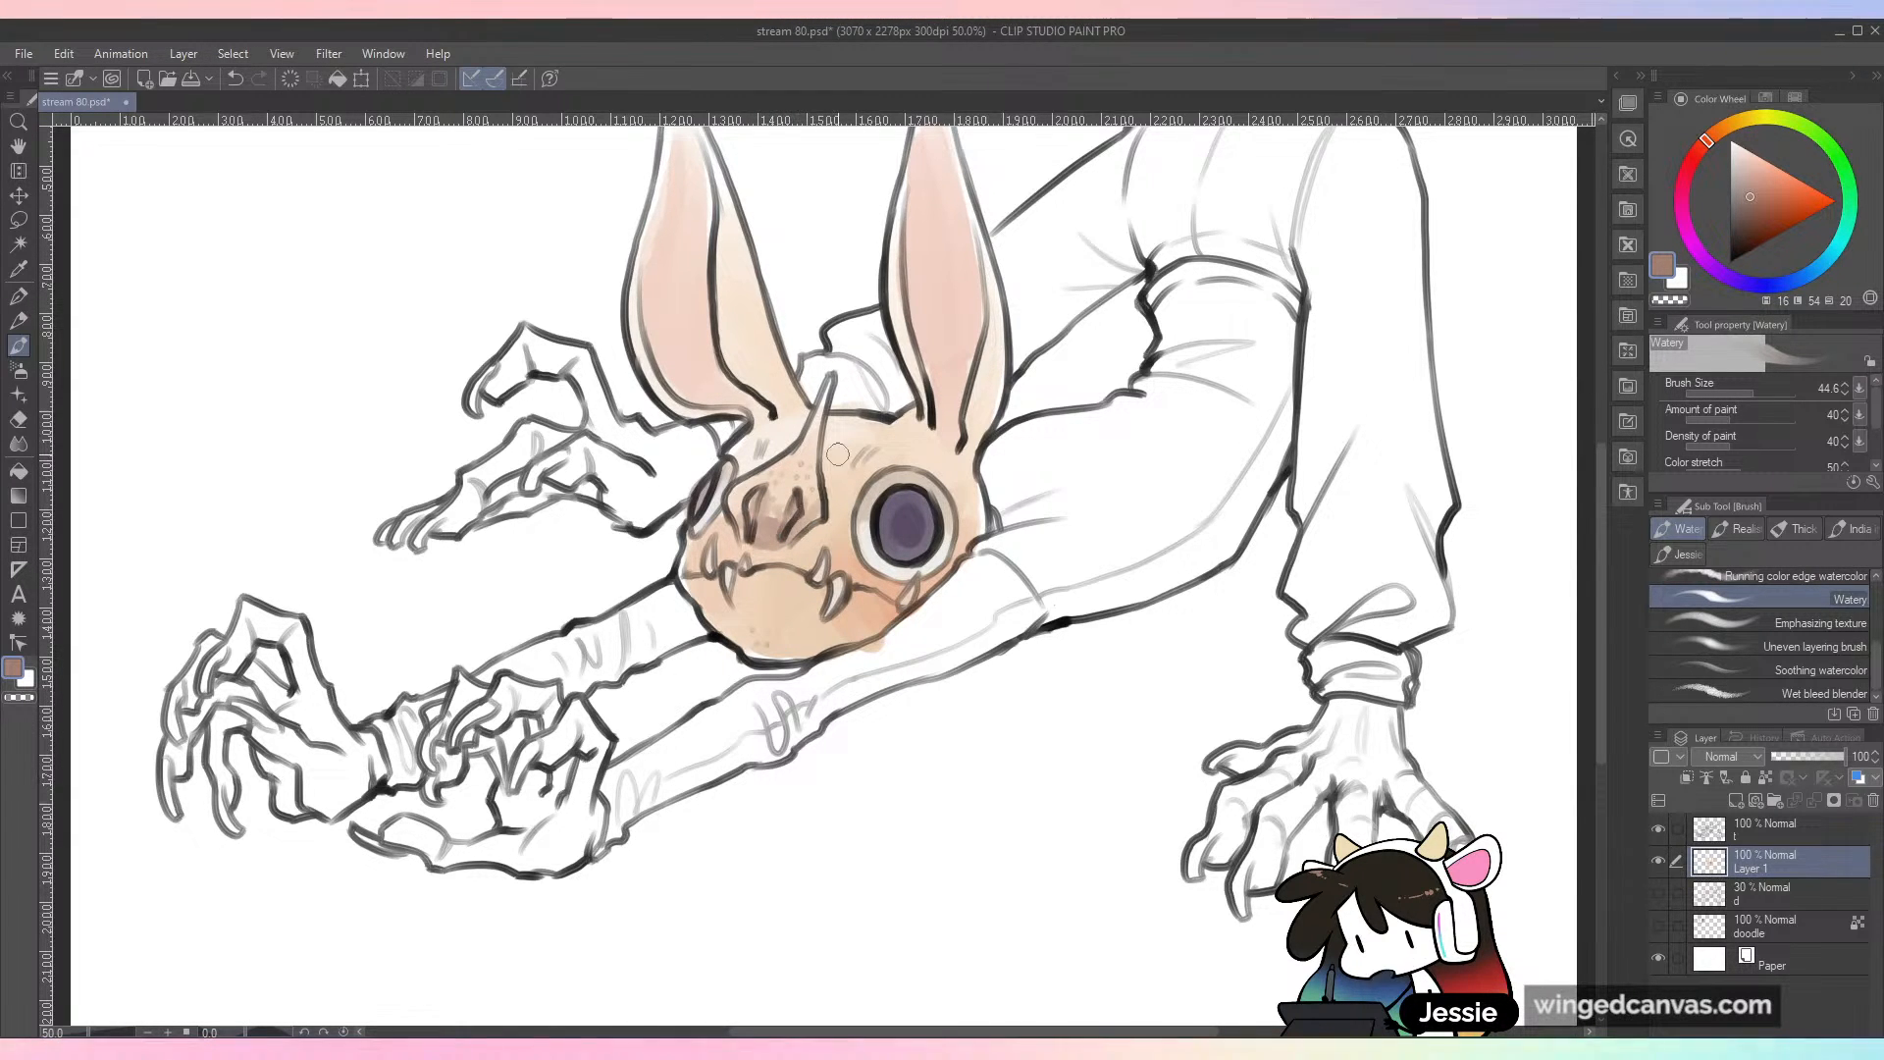
{"action": "left_click", "coordinate": [816, 509], "text": "alt"}
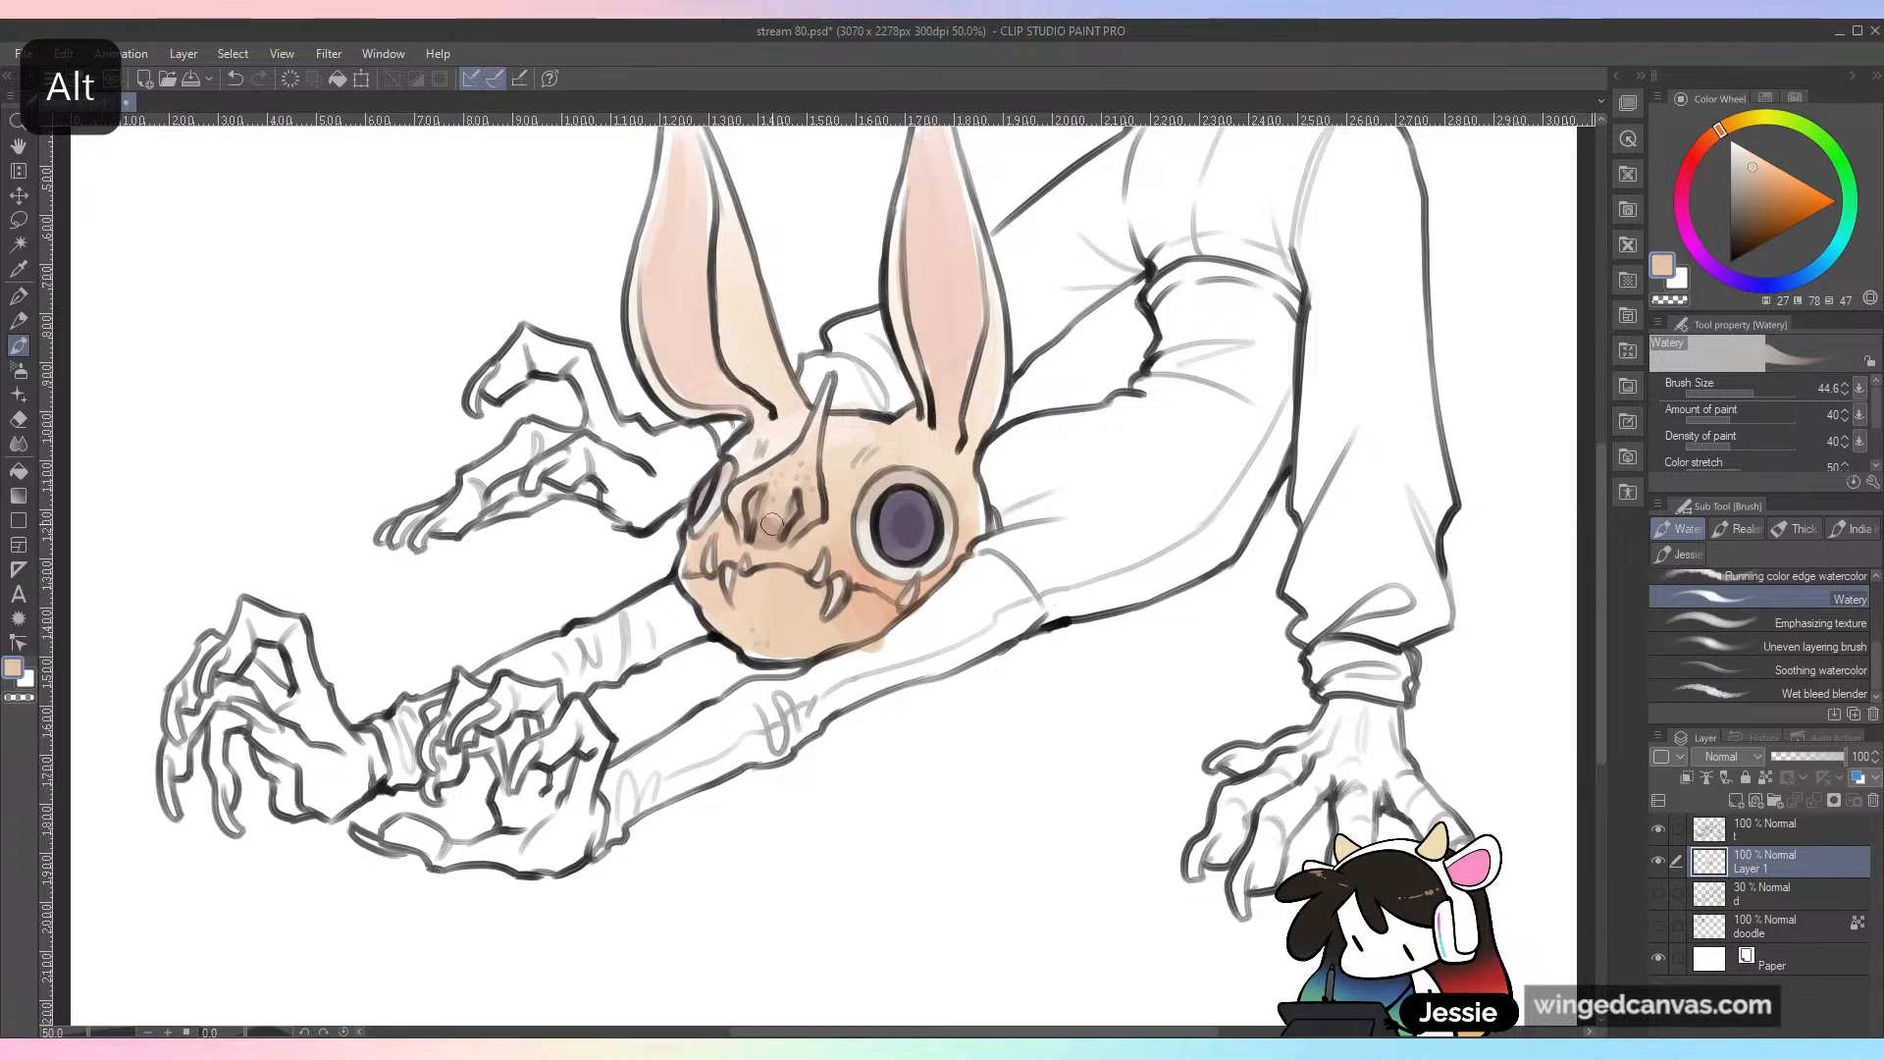
{"action": "key", "text": "ctrl+minus"}
{"action": "key", "text": "ctrl+minus"}
{"action": "key", "text": "ctrl+plus"}
{"action": "key", "text": "ctrl+plus"}
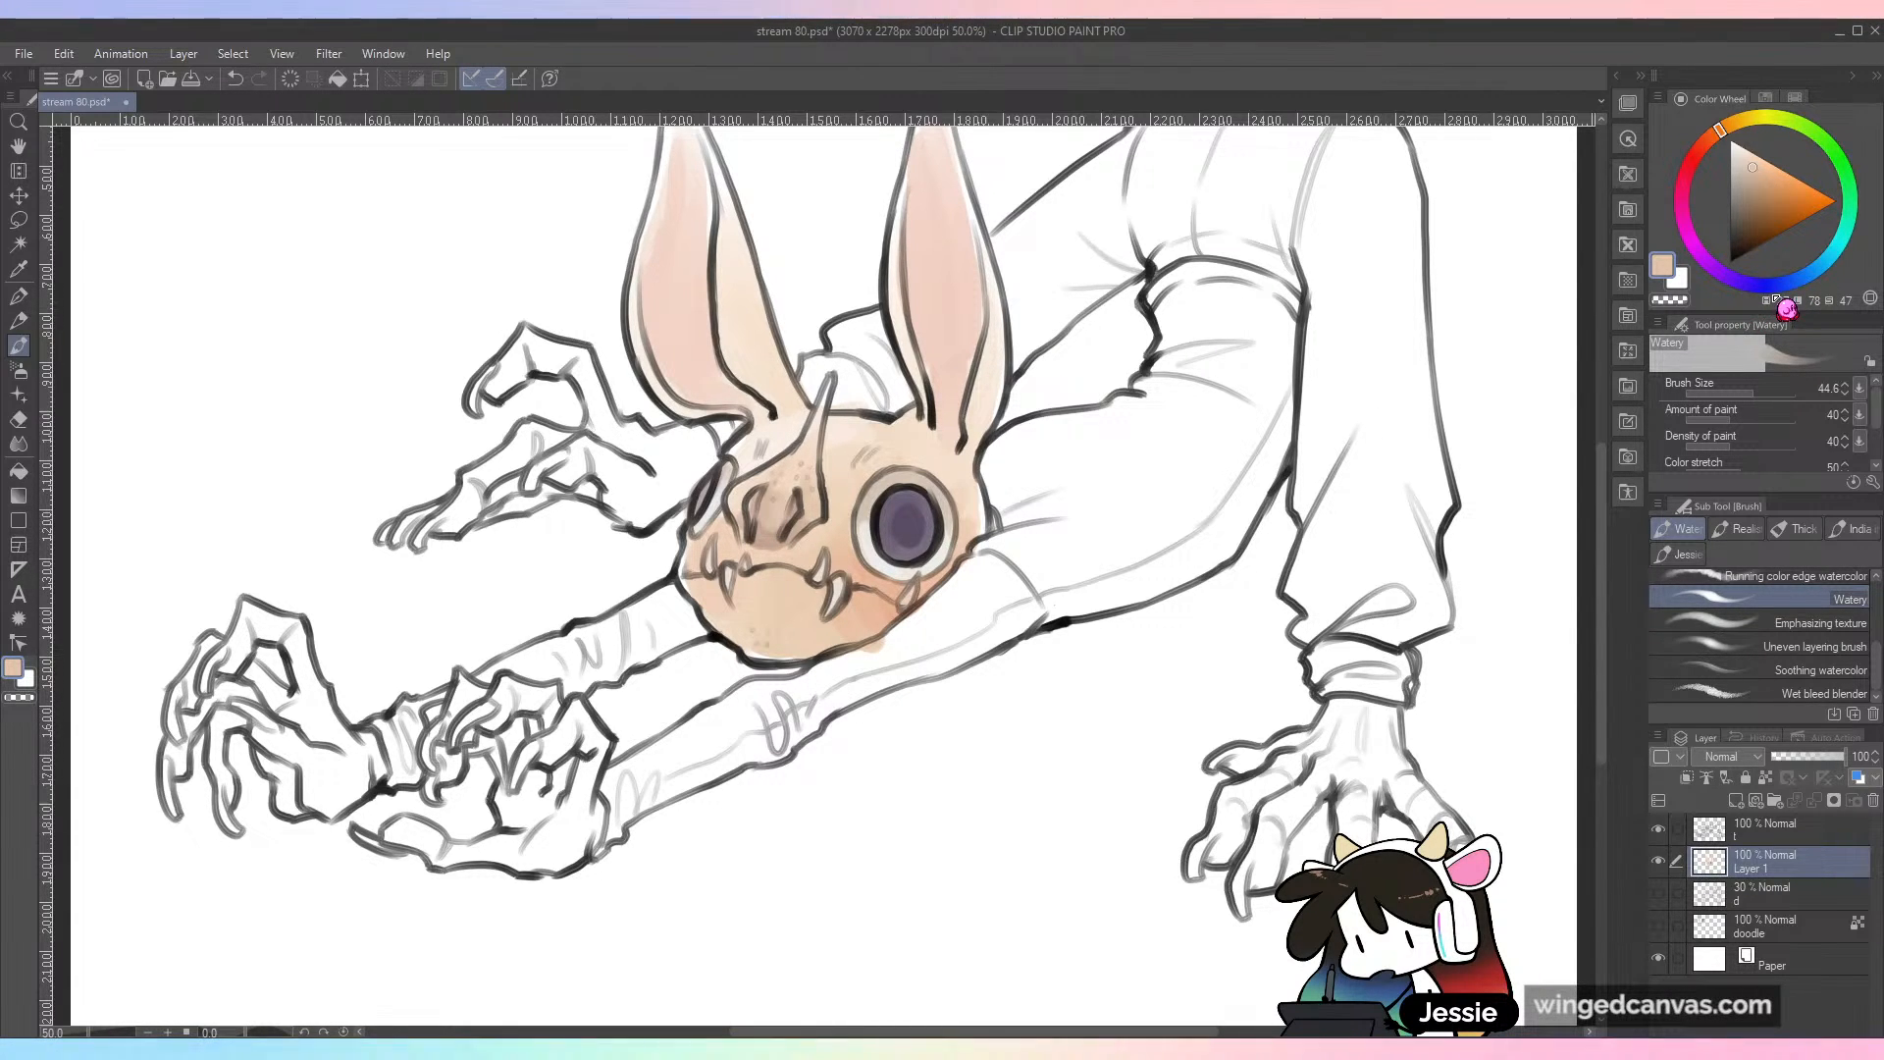
Step: Pick a muted purple, set the brush size to 63.6, and shade the lower cheek behind the fangs, undoing the last stroke
{"action": "mouse_move", "coordinate": [1788, 296]}
{"action": "left_mouse_down"}
{"action": "mouse_move", "coordinate": [1719, 277]}
{"action": "mouse_move", "coordinate": [1759, 292]}
{"action": "left_mouse_up"}
{"action": "left_click_drag", "start_coordinate": [1752, 215], "coordinate": [1742, 199]}
{"action": "left_click", "coordinate": [1757, 394]}
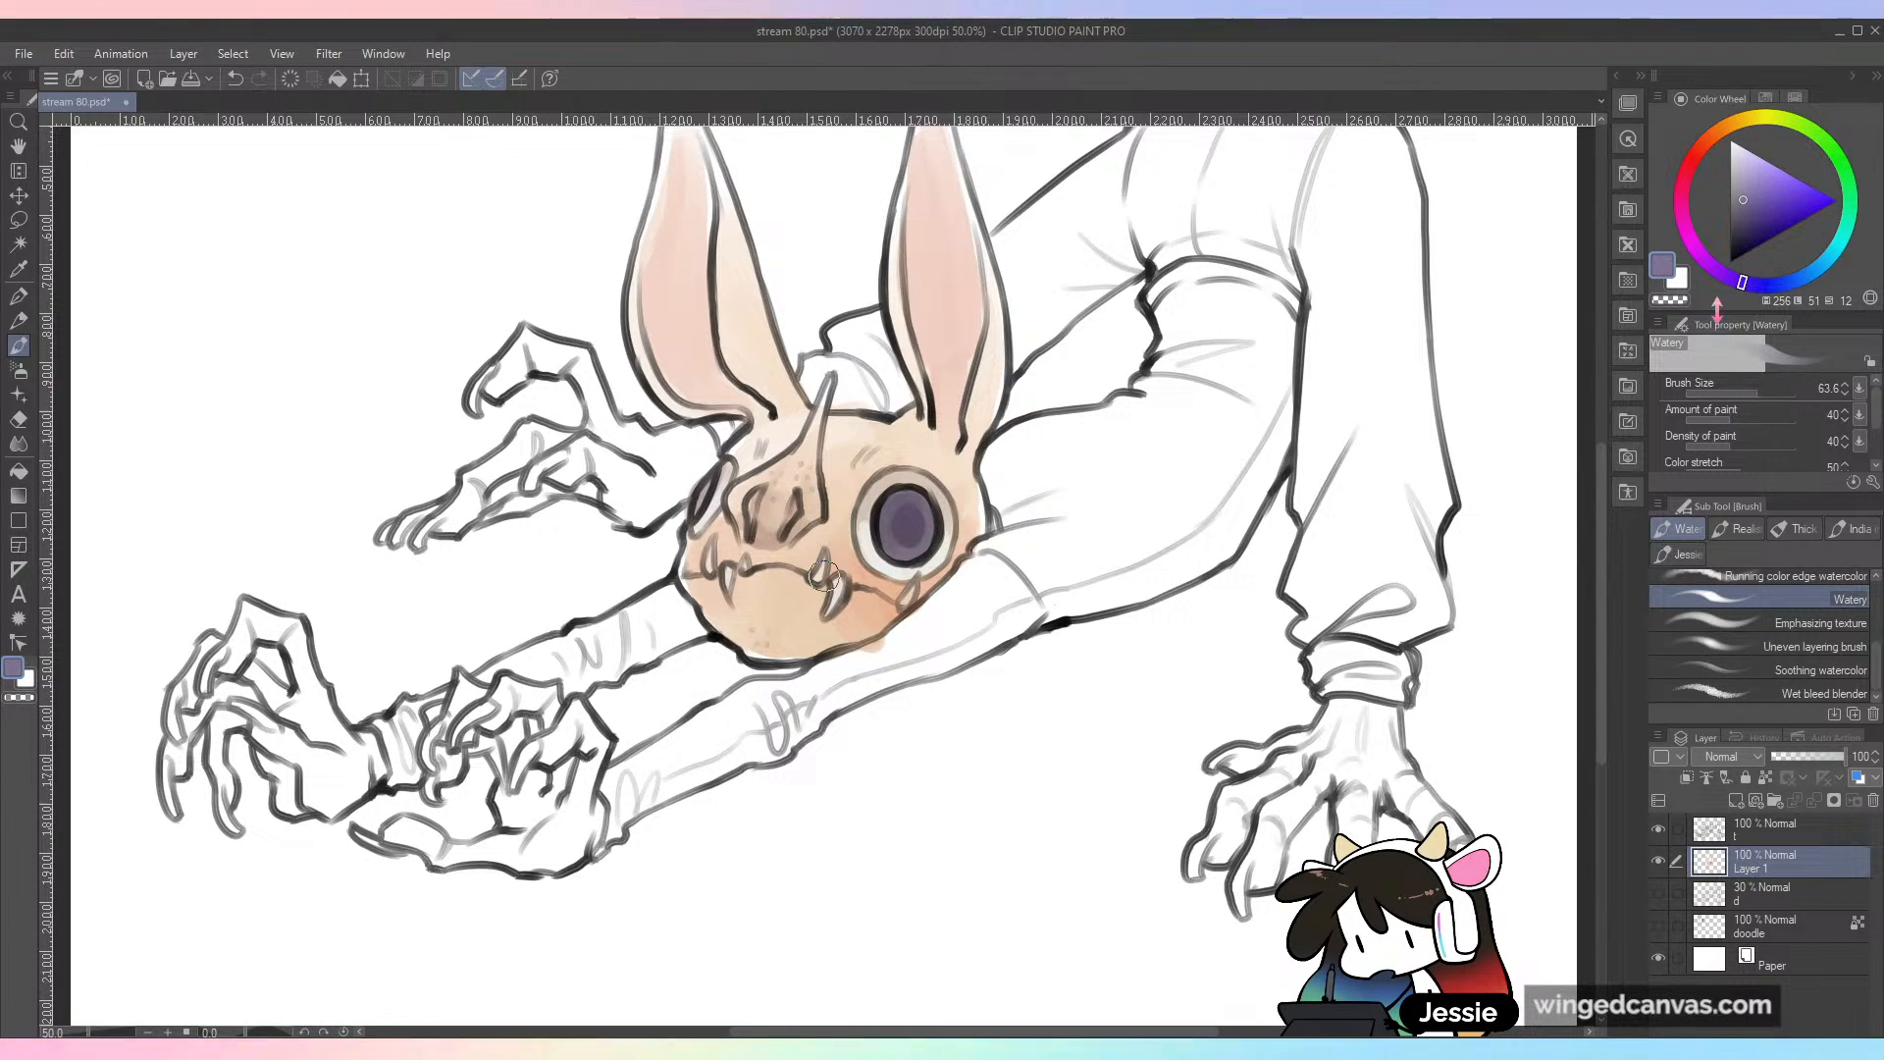
{"action": "left_click_drag", "start_coordinate": [902, 590], "coordinate": [886, 653]}
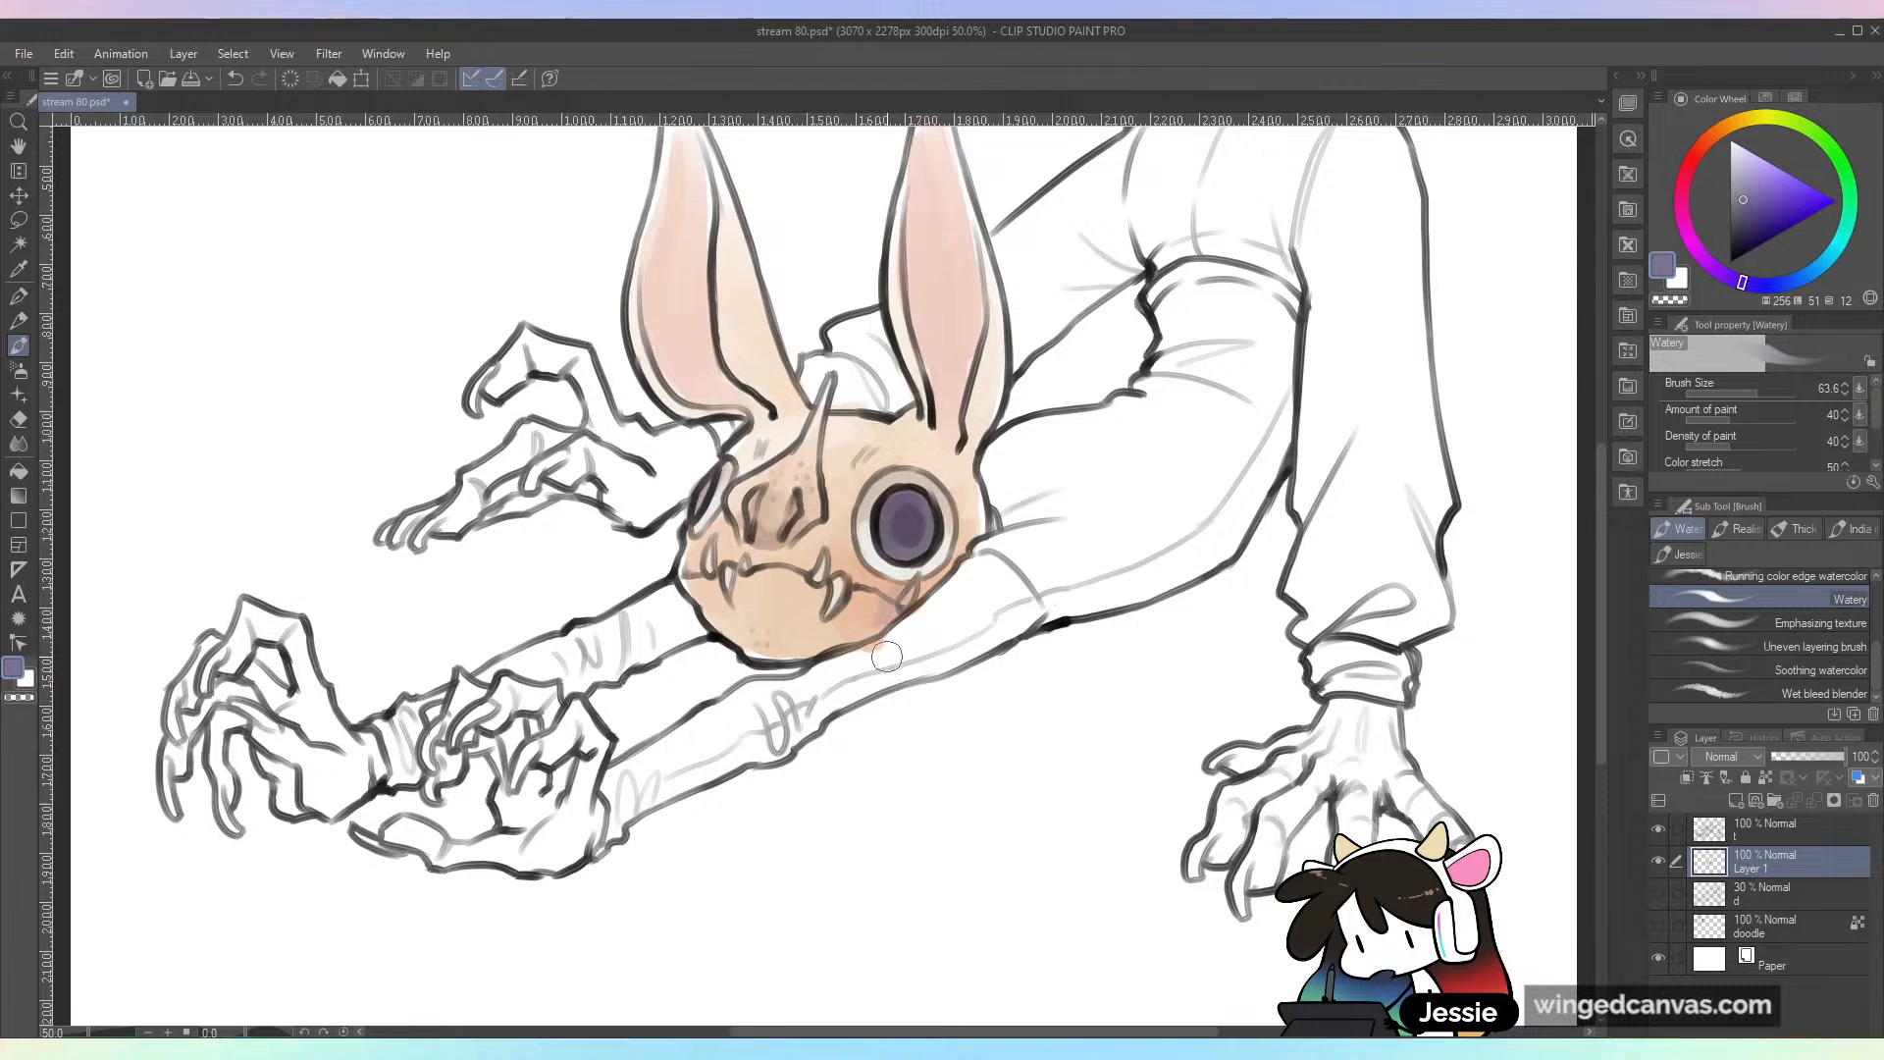
{"action": "key", "text": "ctrl+z"}
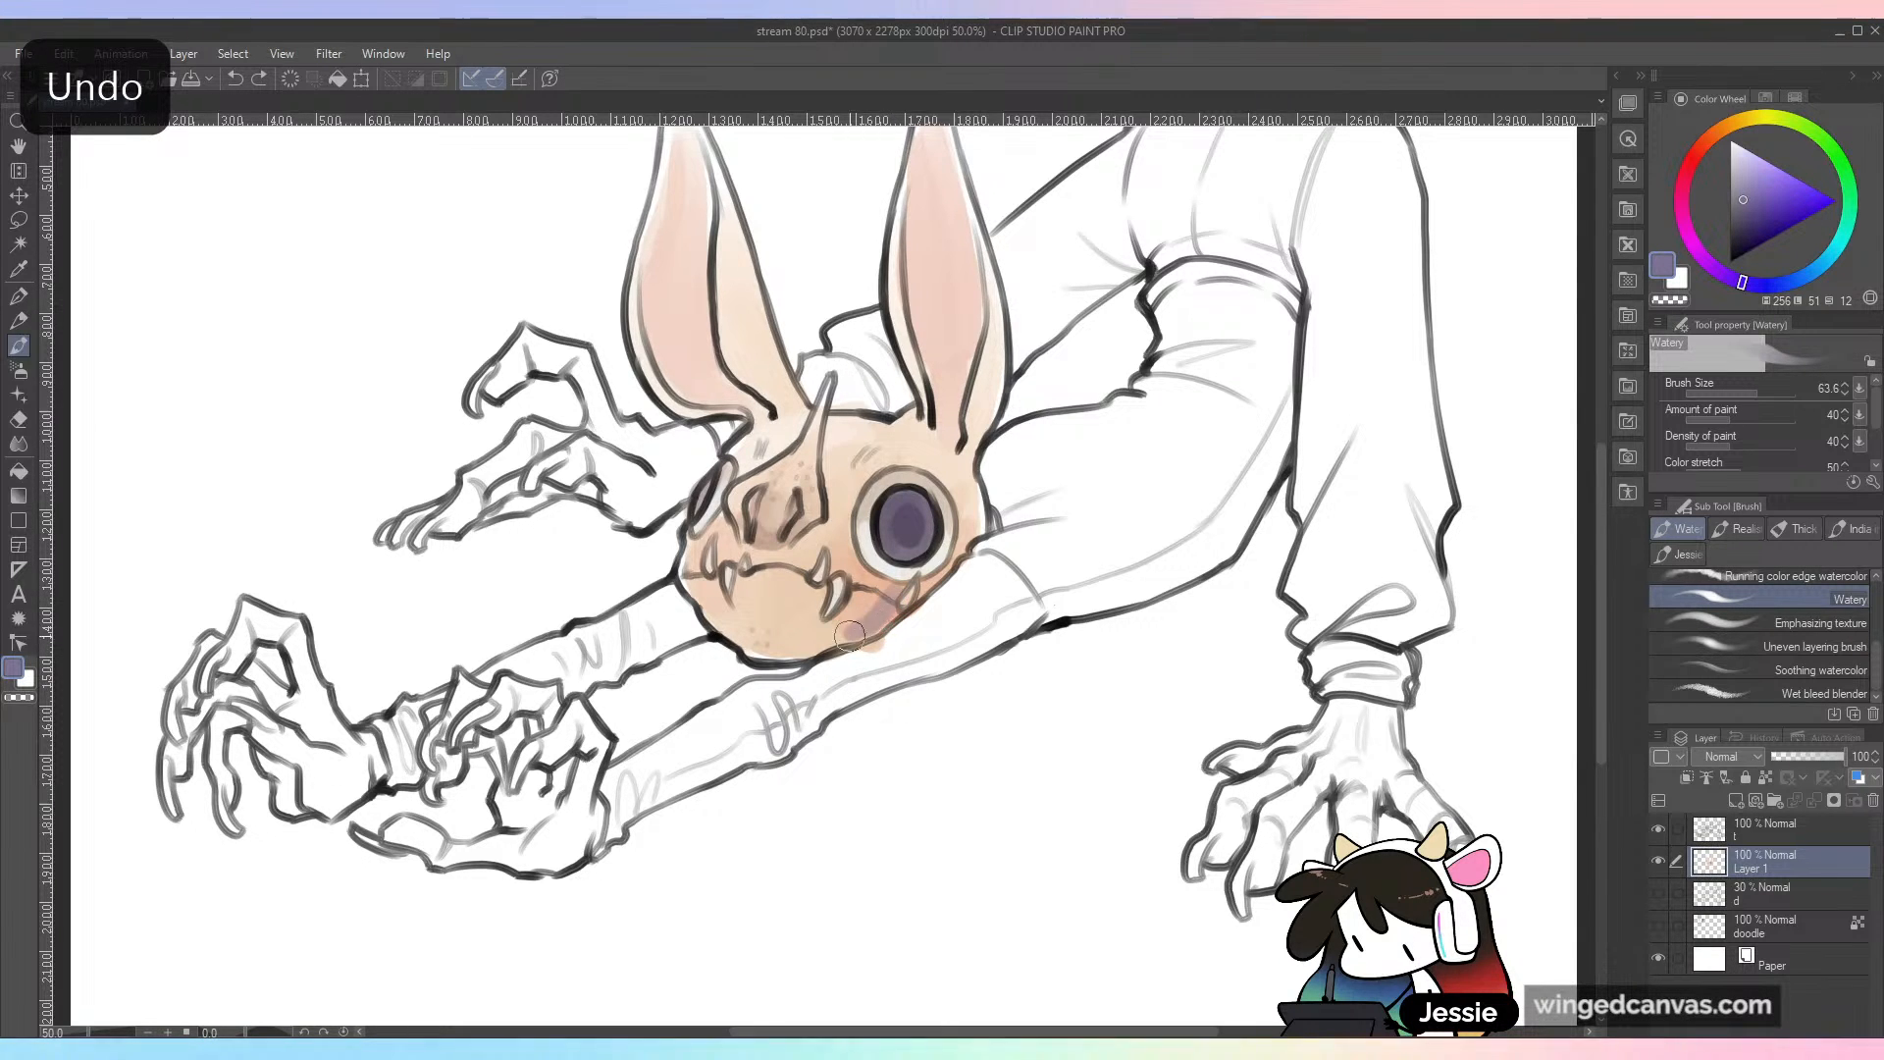
Step: Extend the purple shadow along the jaw and behind the near eye, undoing the first pass and repainting it
{"action": "mouse_move", "coordinate": [862, 633]}
{"action": "left_mouse_down"}
{"action": "mouse_move", "coordinate": [949, 582]}
{"action": "mouse_move", "coordinate": [919, 591]}
{"action": "mouse_move", "coordinate": [973, 517]}
{"action": "left_mouse_up"}
{"action": "key", "text": "ctrl+minus"}
{"action": "key", "text": "ctrl+plus"}
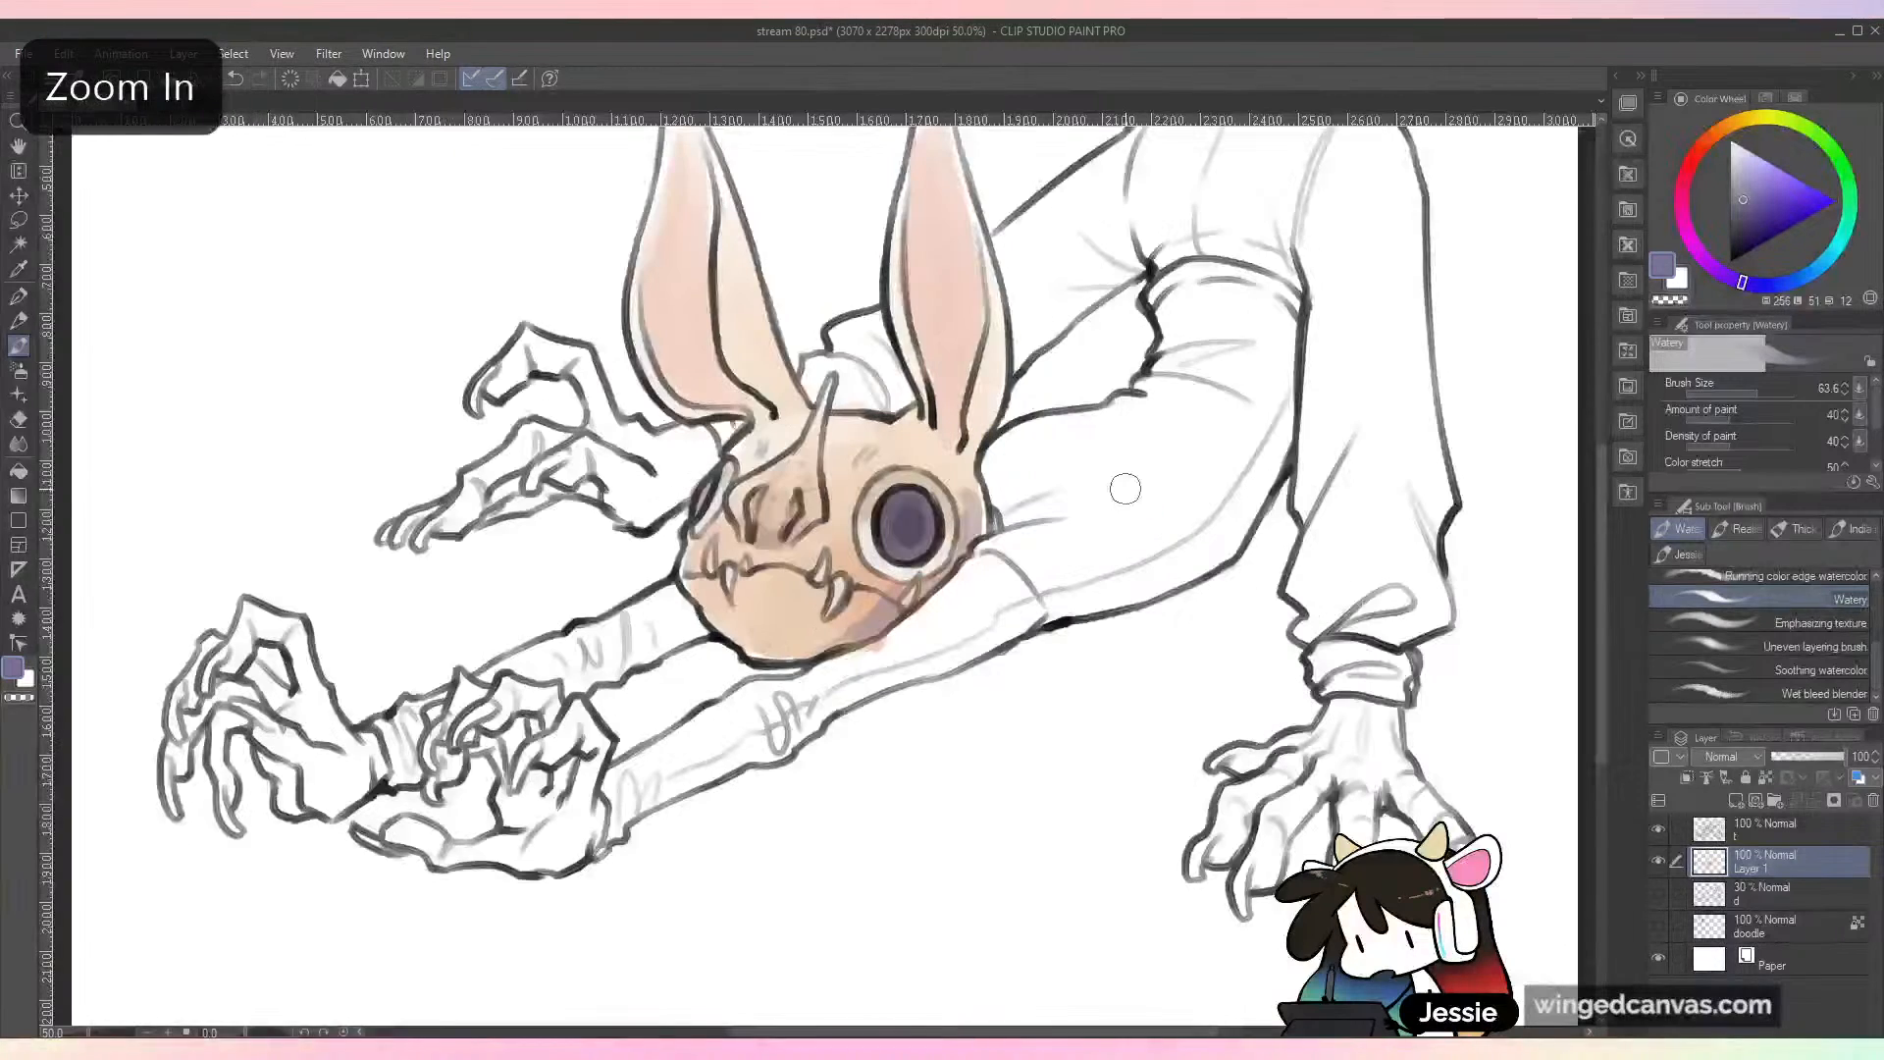
{"action": "key", "text": "ctrl+z"}
{"action": "left_click_drag", "start_coordinate": [971, 531], "coordinate": [930, 587]}
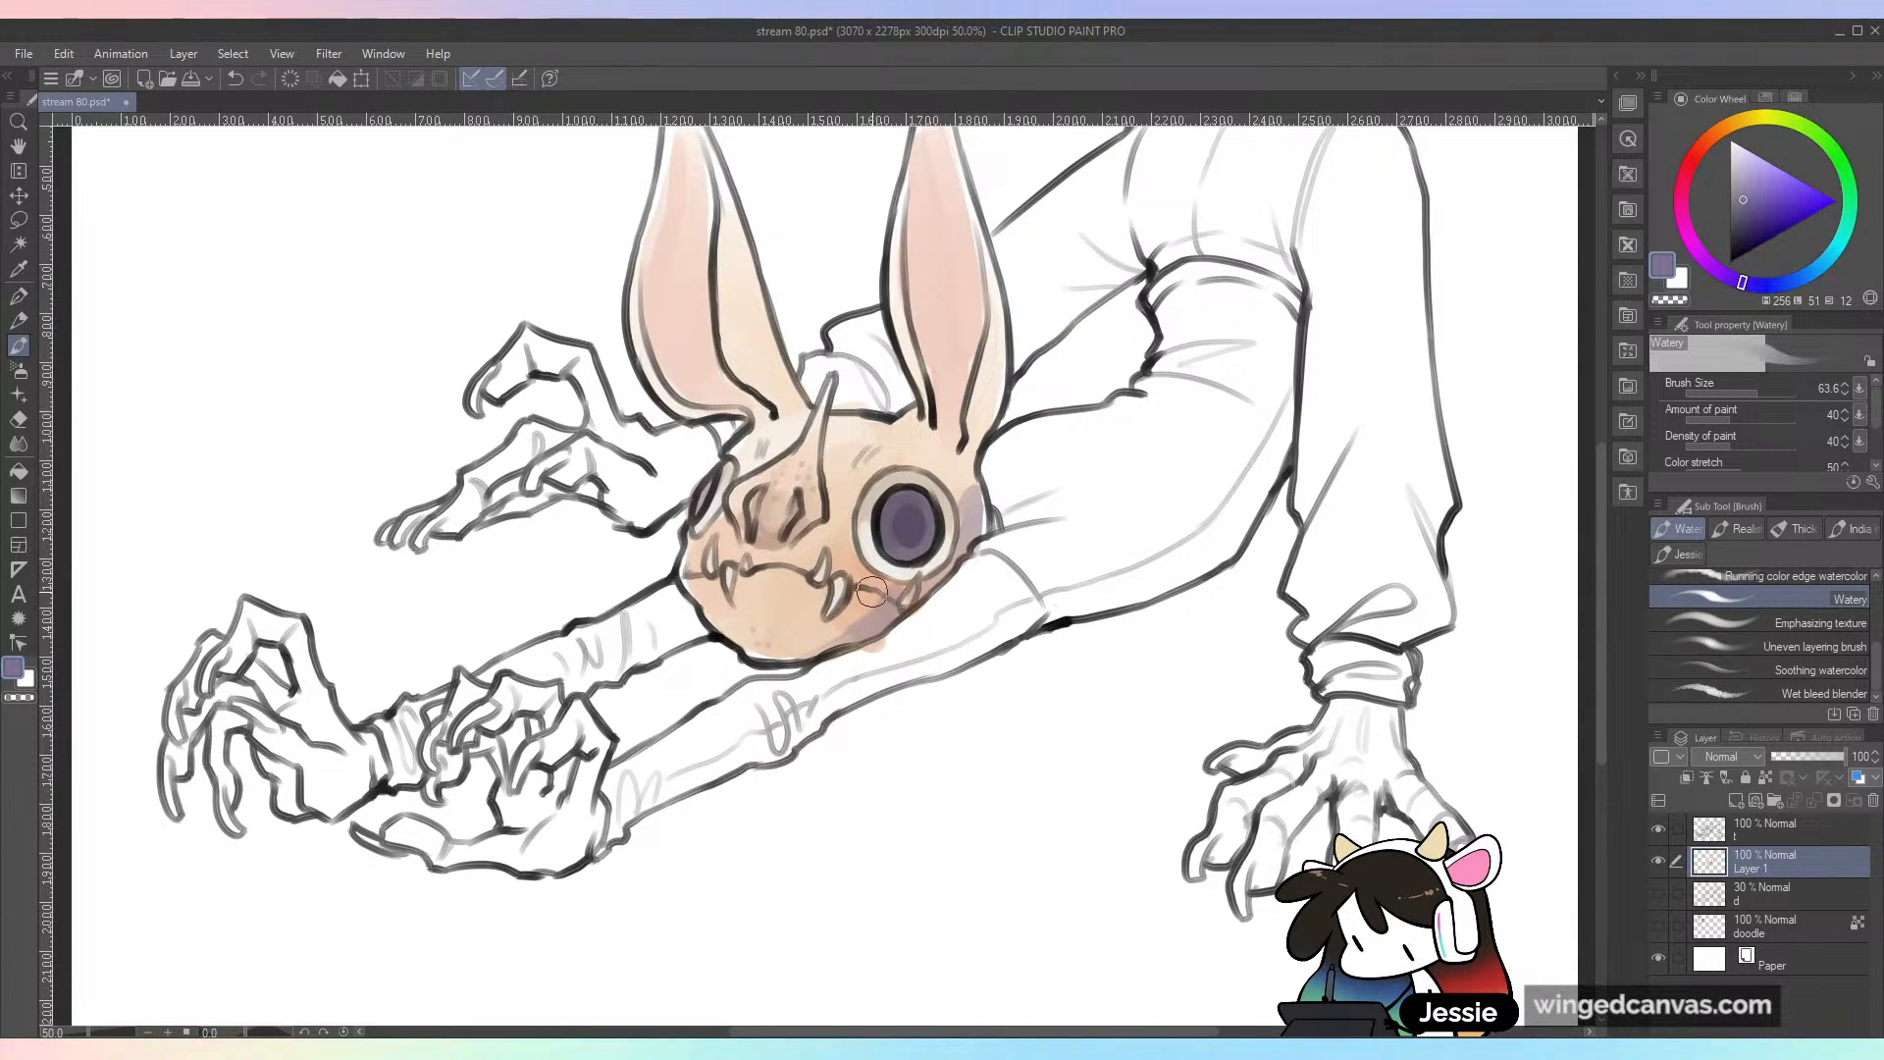
{"action": "key", "text": "ctrl+minus"}
{"action": "key", "text": "ctrl+plus"}
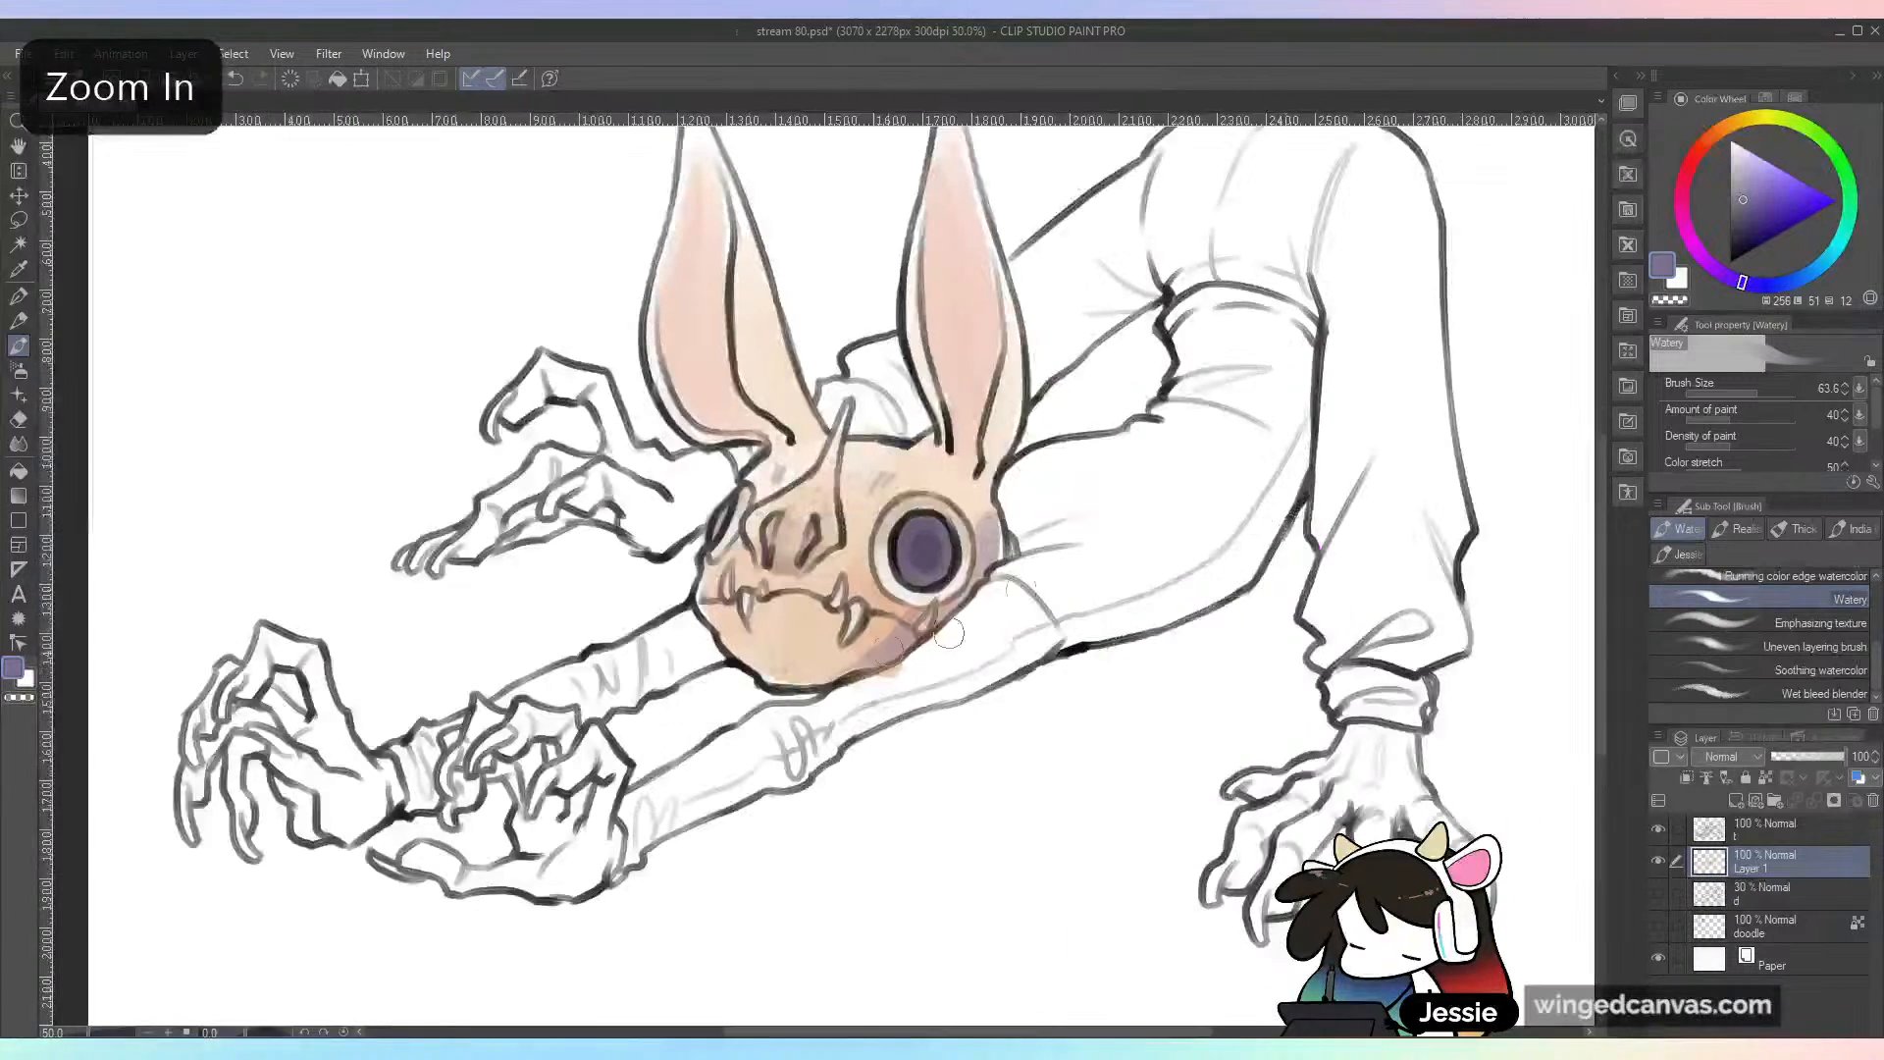
Step: Sample brown and peach skin tones from the face and shade the lower jaw and the chin beneath the mouth
{"action": "left_click", "coordinate": [878, 651], "text": "alt"}
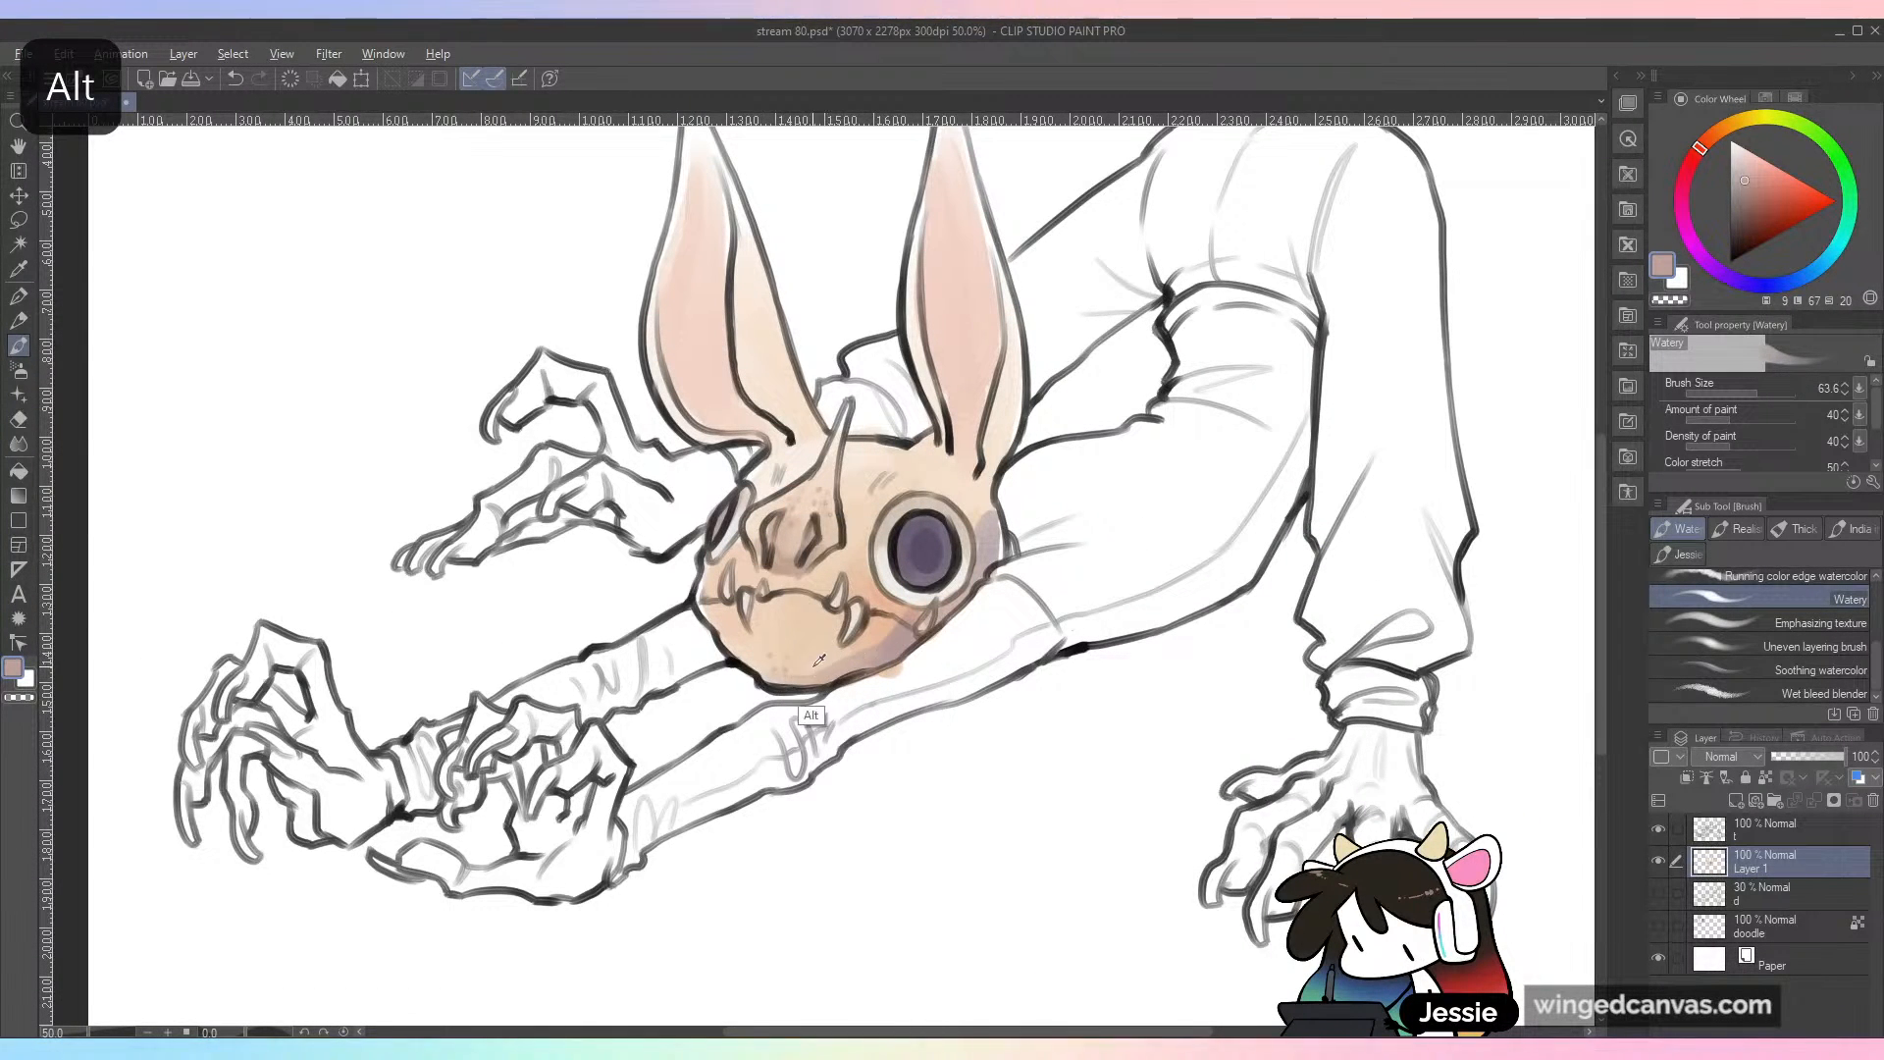
{"action": "left_click", "coordinate": [887, 618], "text": "alt"}
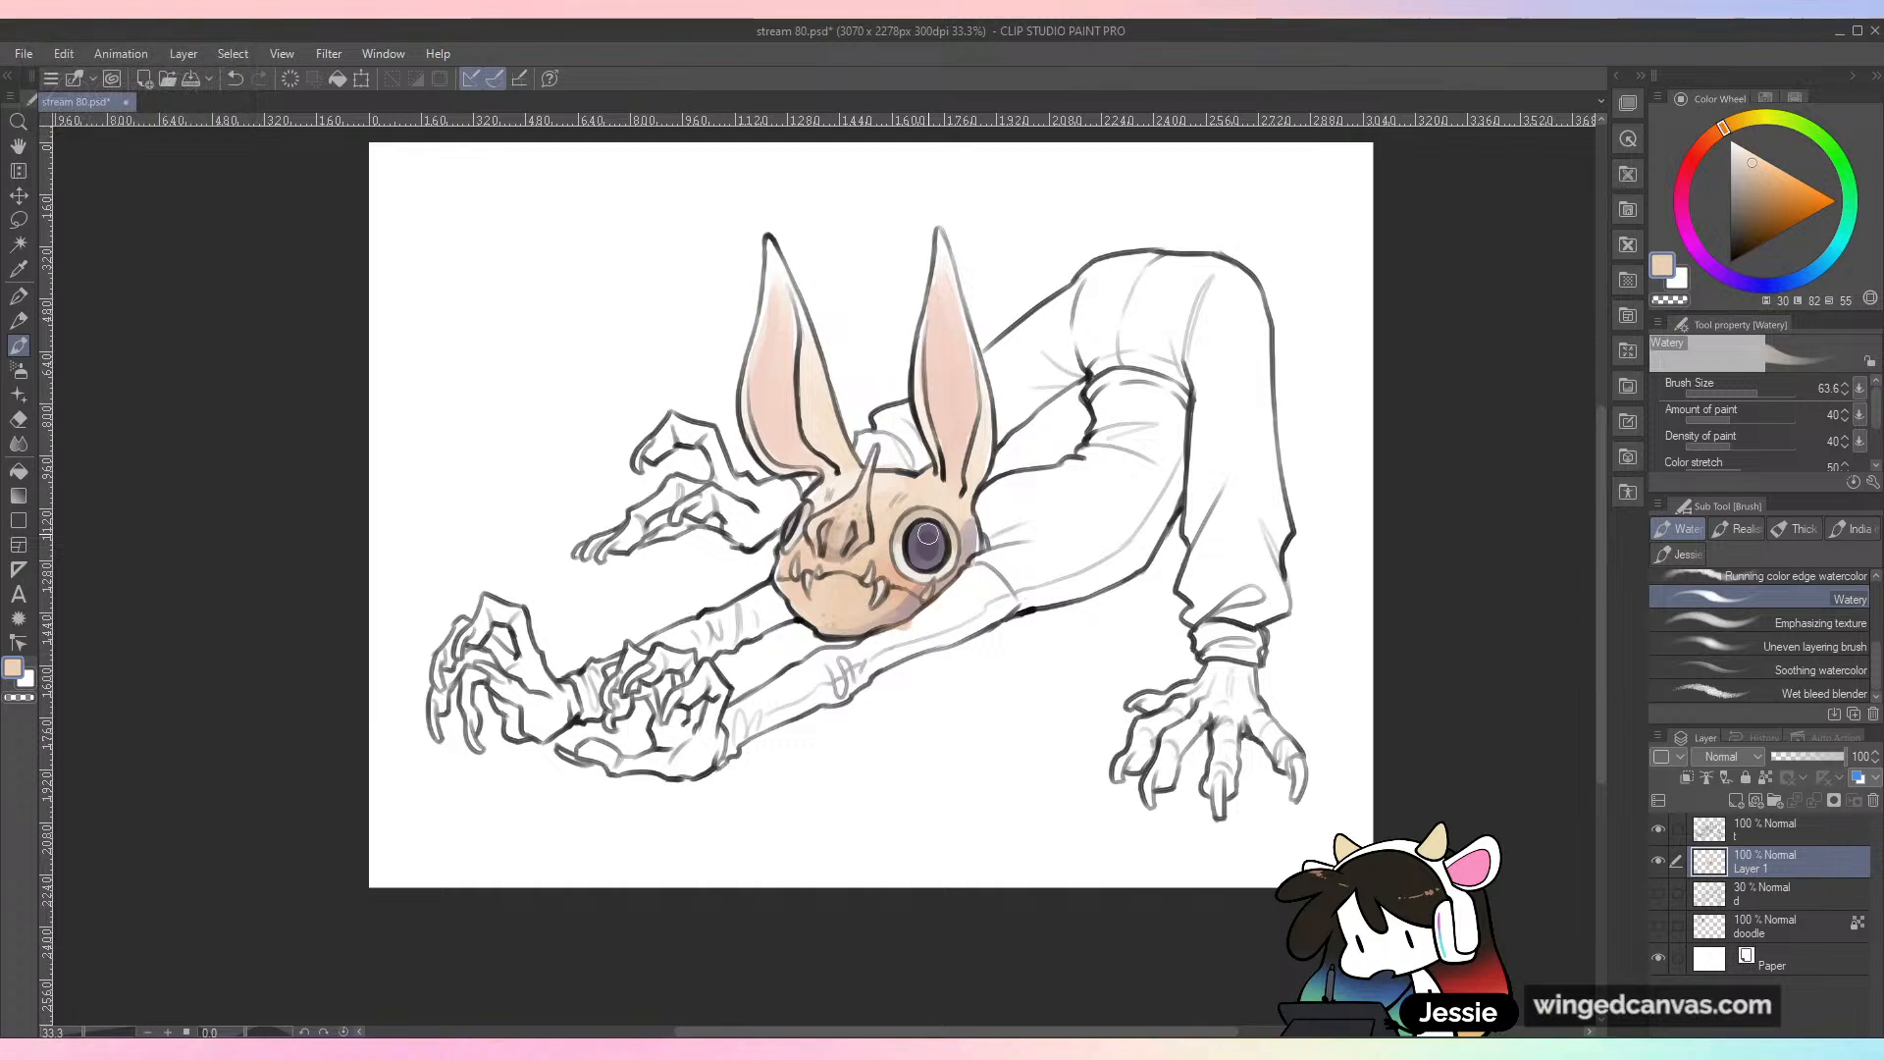
{"action": "left_click", "coordinate": [921, 579], "text": "alt"}
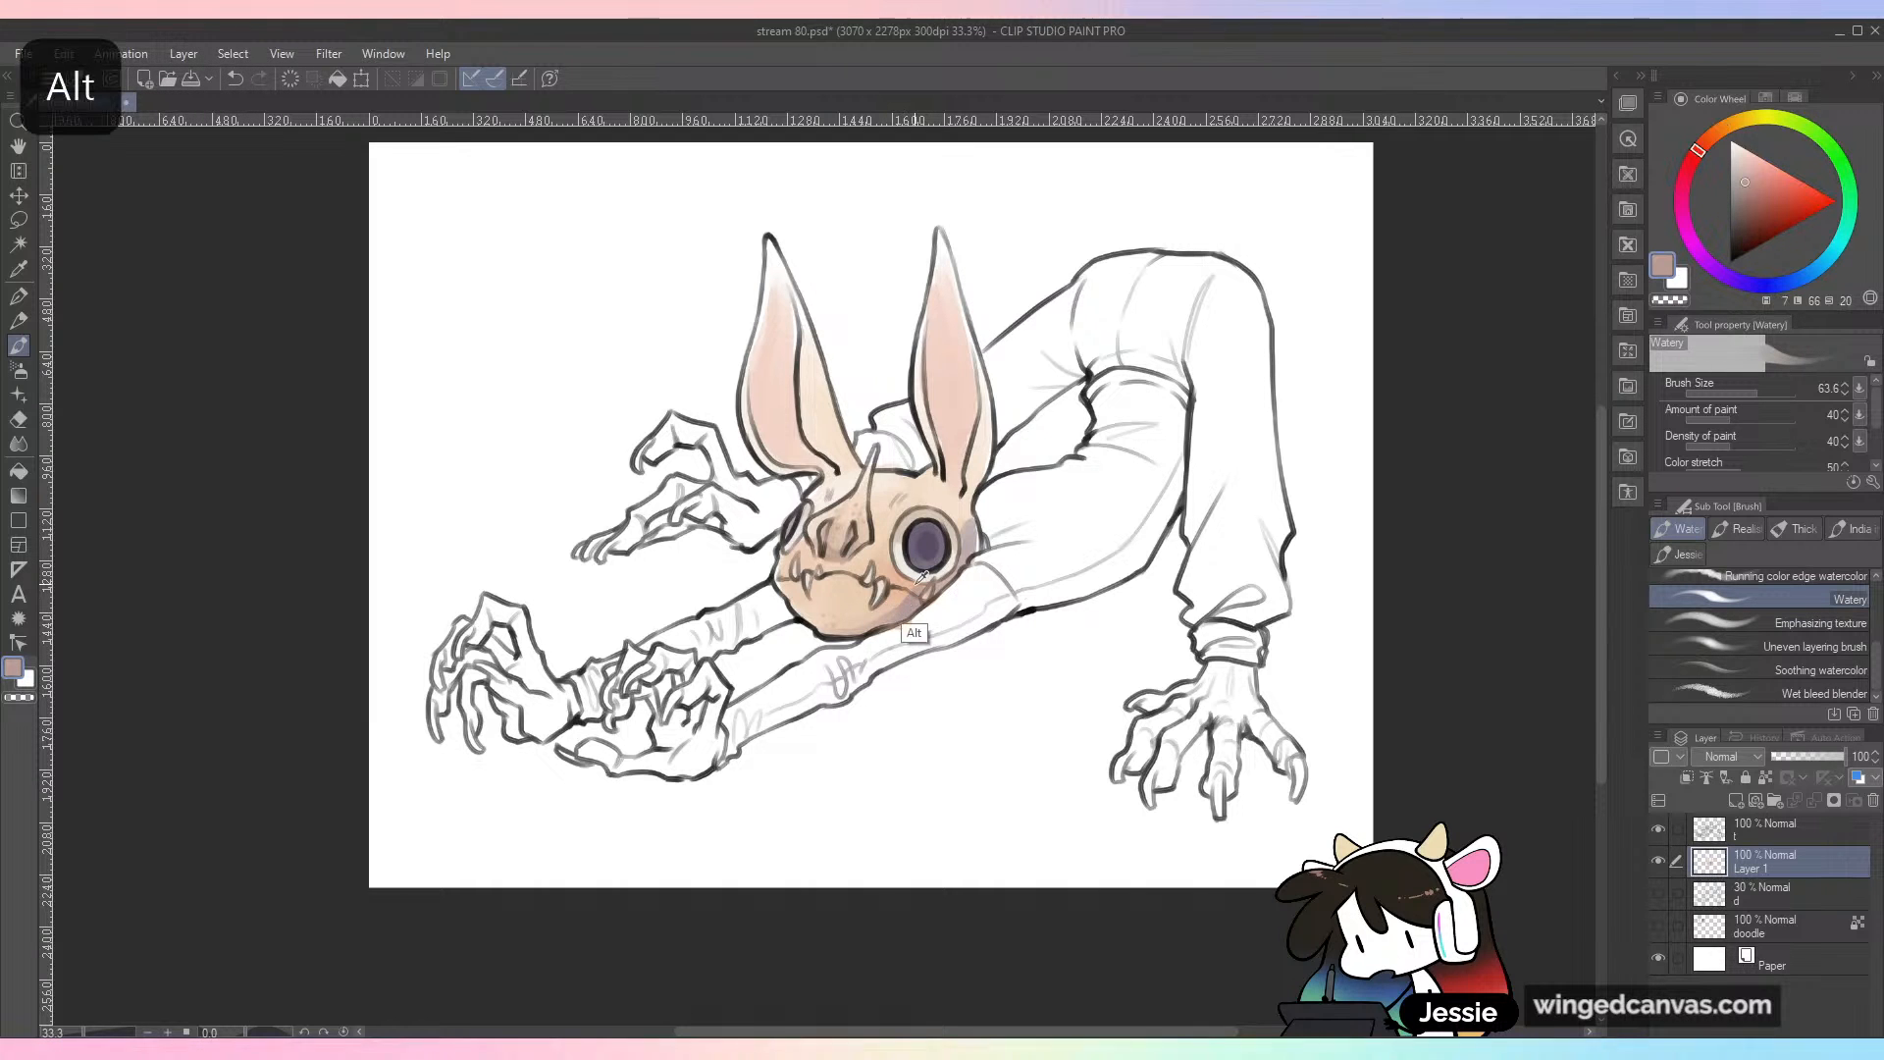
{"action": "left_click", "coordinate": [819, 589], "text": "alt"}
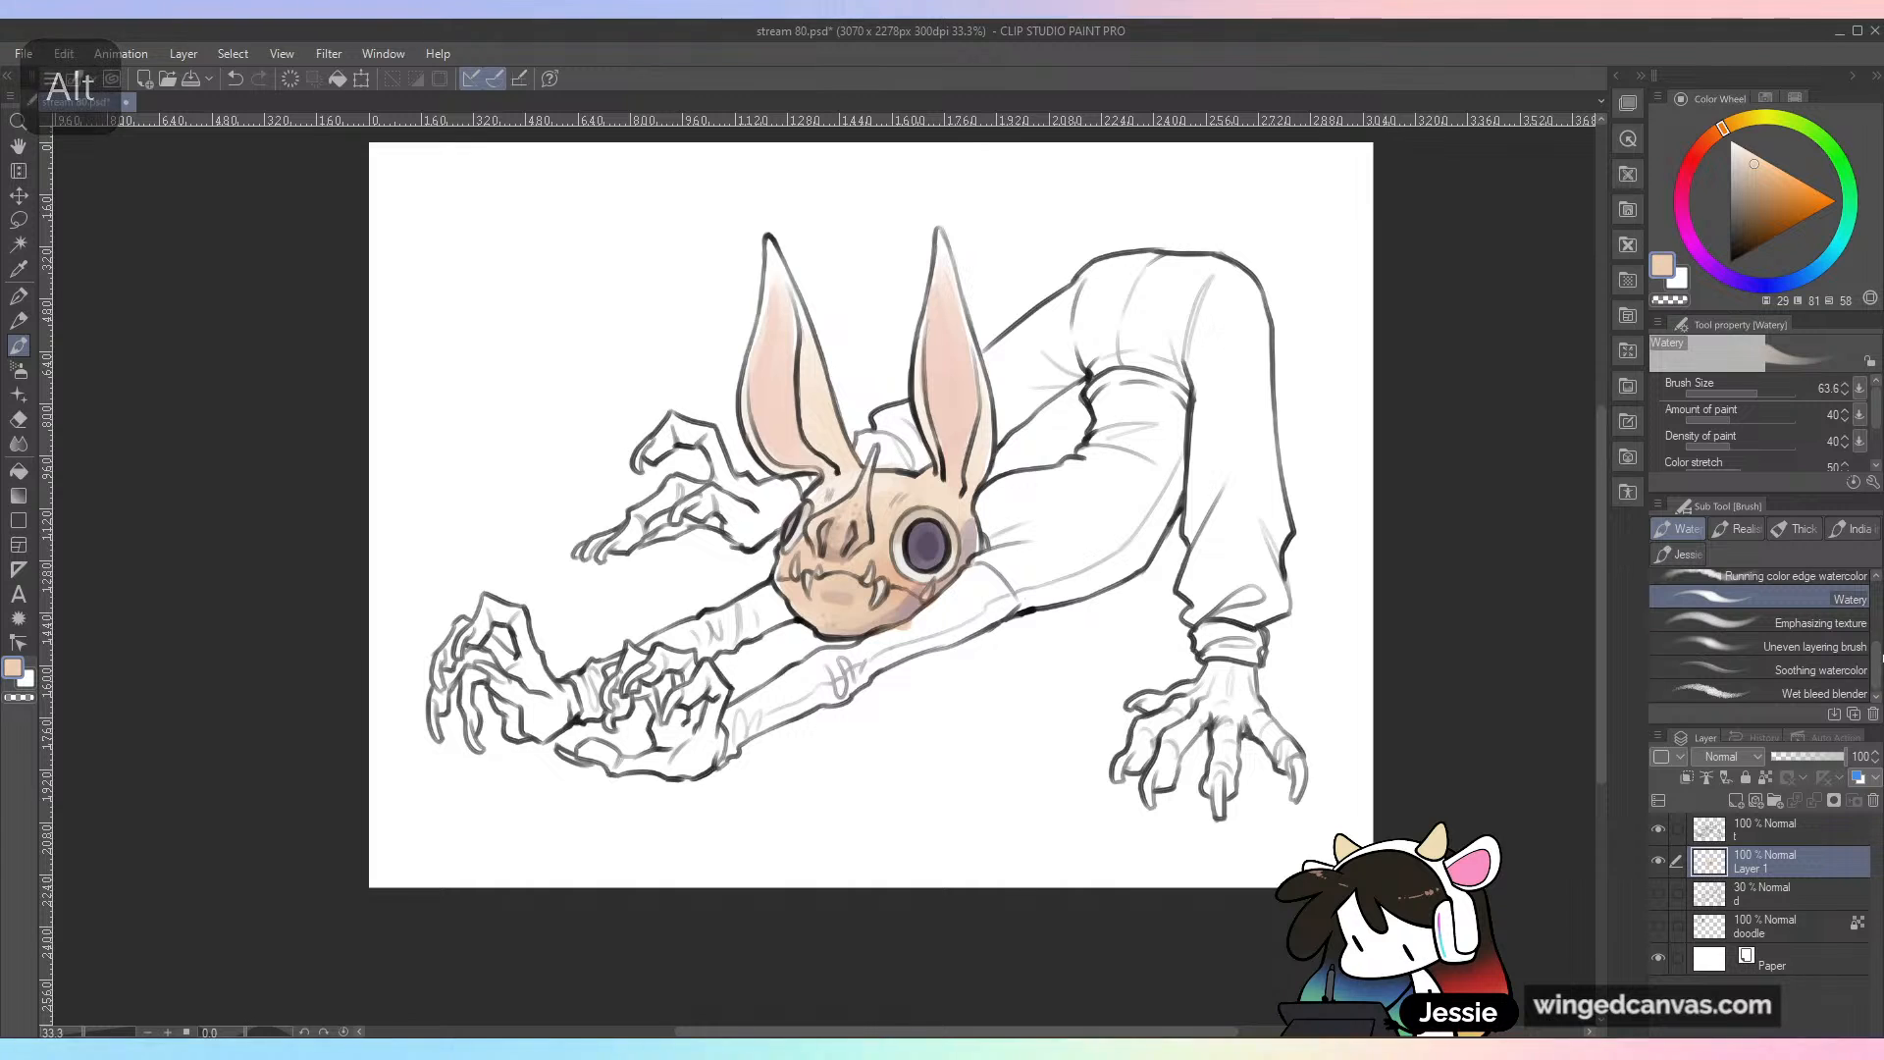
Step: Switch to the Running color edge watercolor brush at size 98.9, sample the chin's peach and soften the chin shading
{"action": "left_click", "coordinate": [1766, 578]}
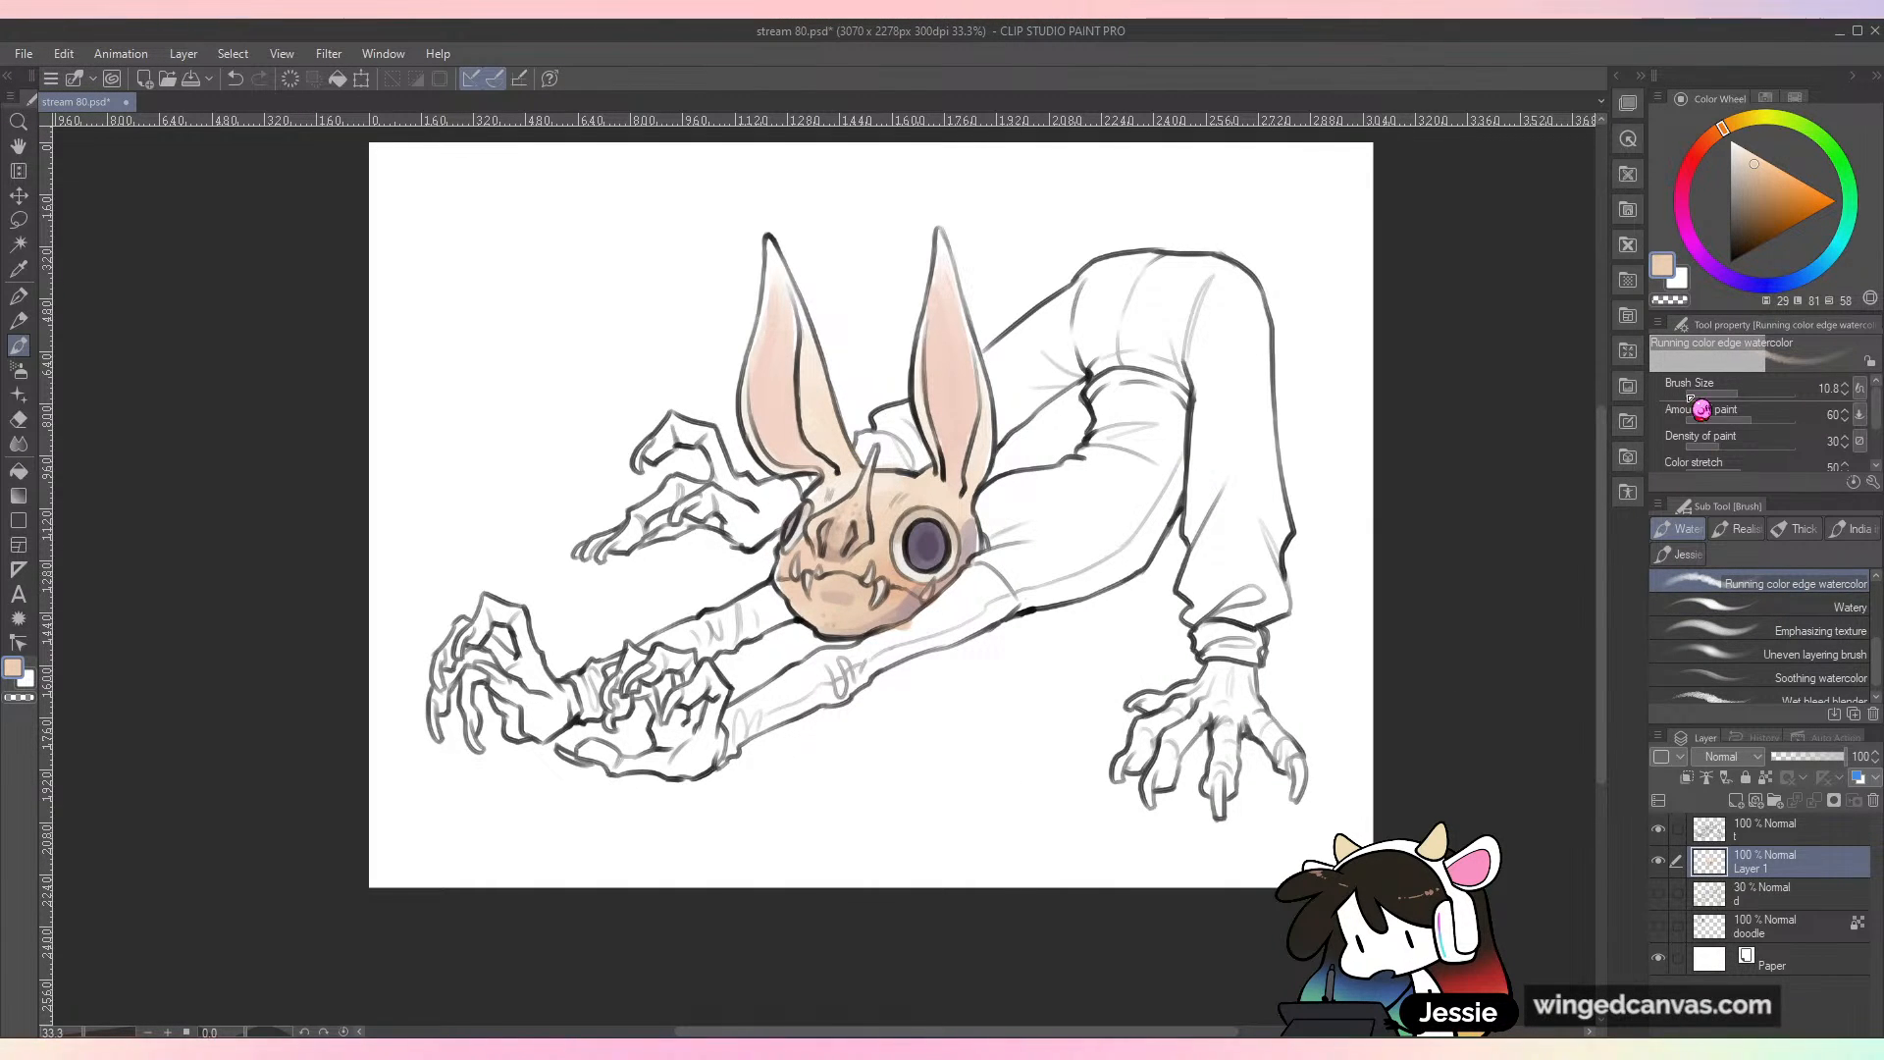
{"action": "left_click", "coordinate": [1761, 393]}
{"action": "key", "text": "ctrl+plus"}
{"action": "left_click", "coordinate": [581, 645], "text": "alt"}
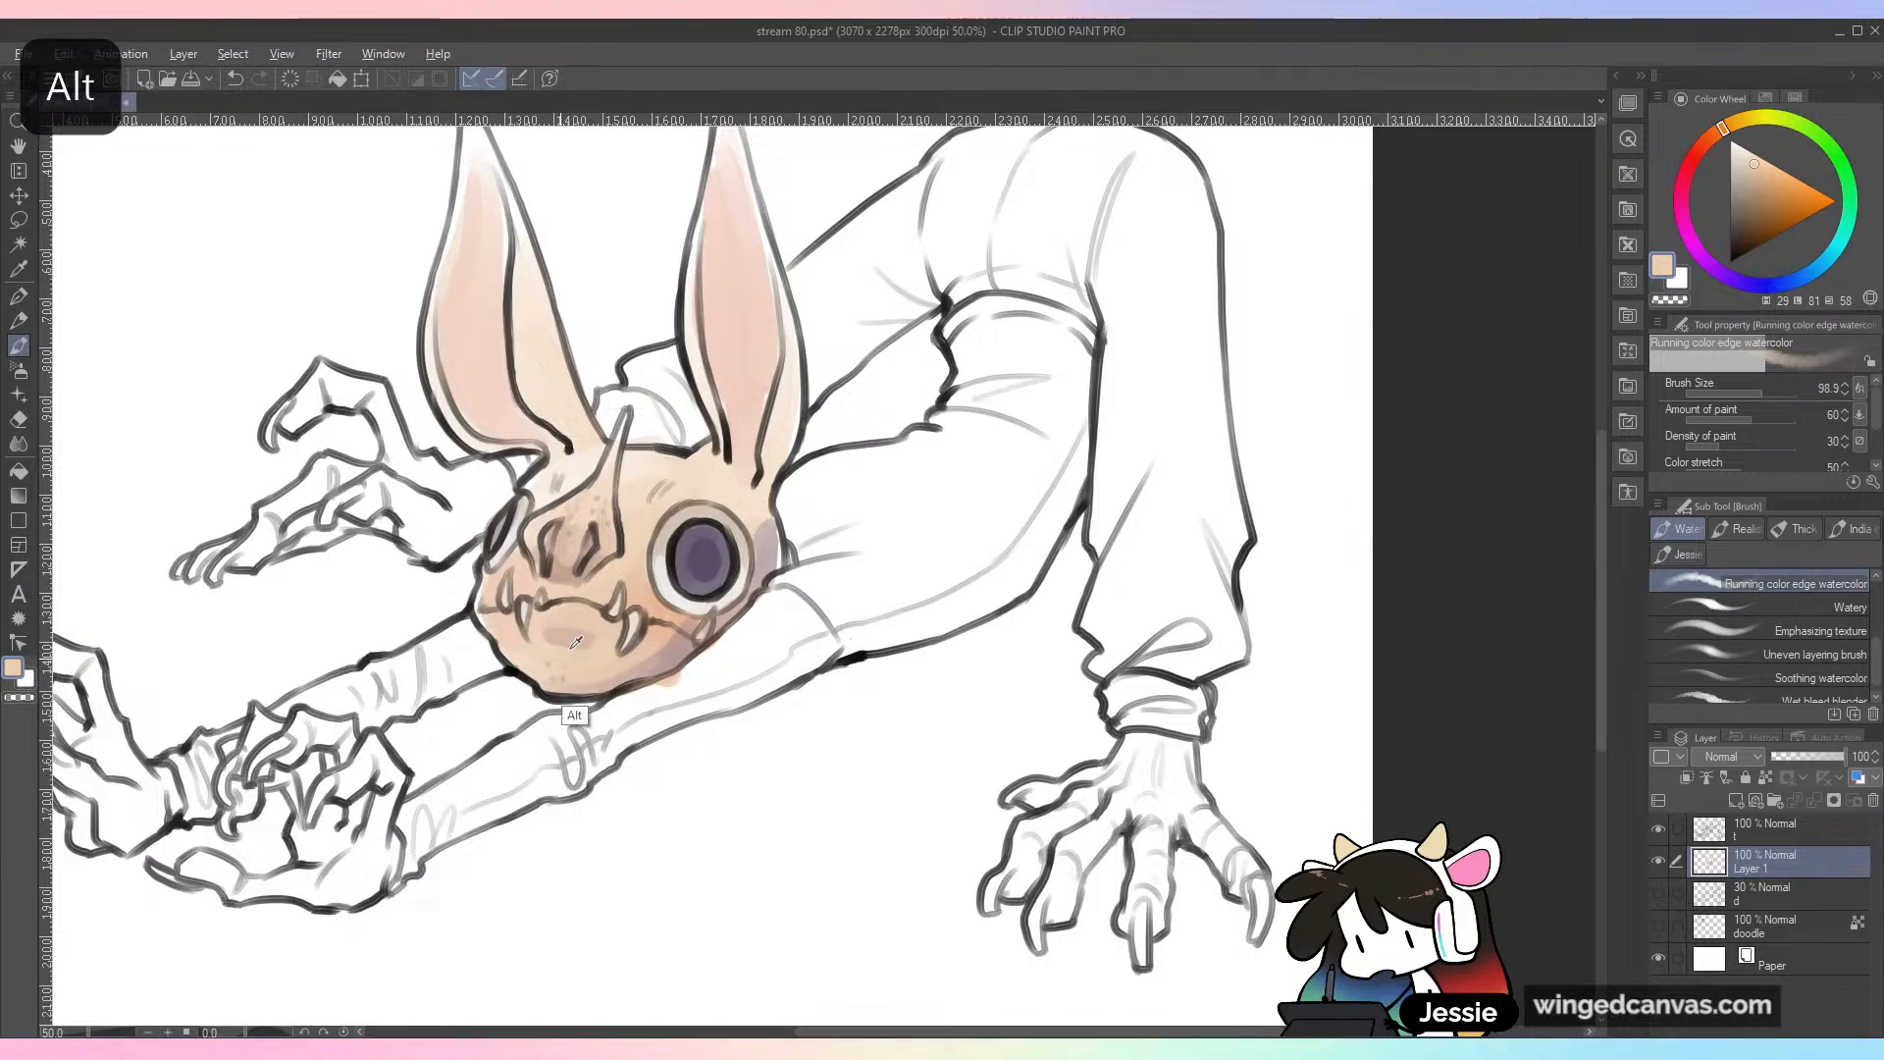
{"action": "left_click_drag", "start_coordinate": [589, 653], "coordinate": [858, 675]}
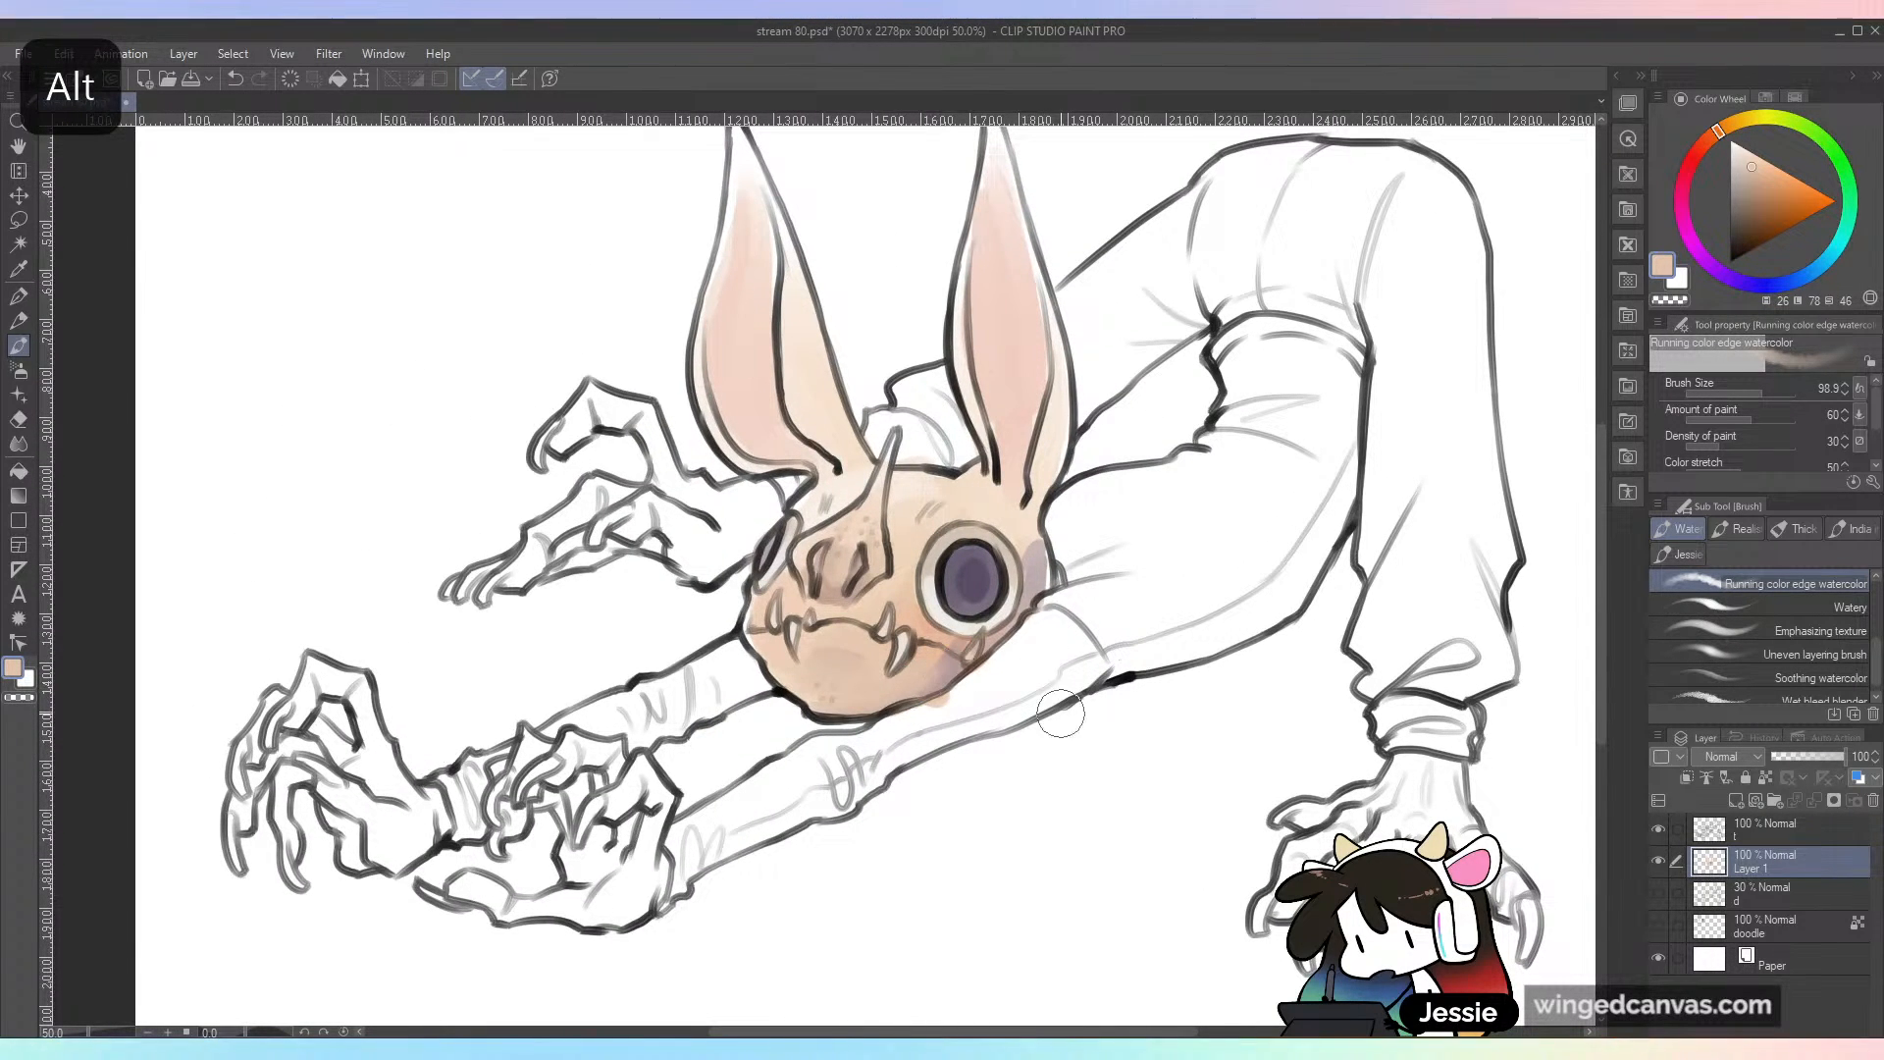
{"action": "key", "text": "ctrl+minus"}
{"action": "key", "text": "ctrl+plus"}
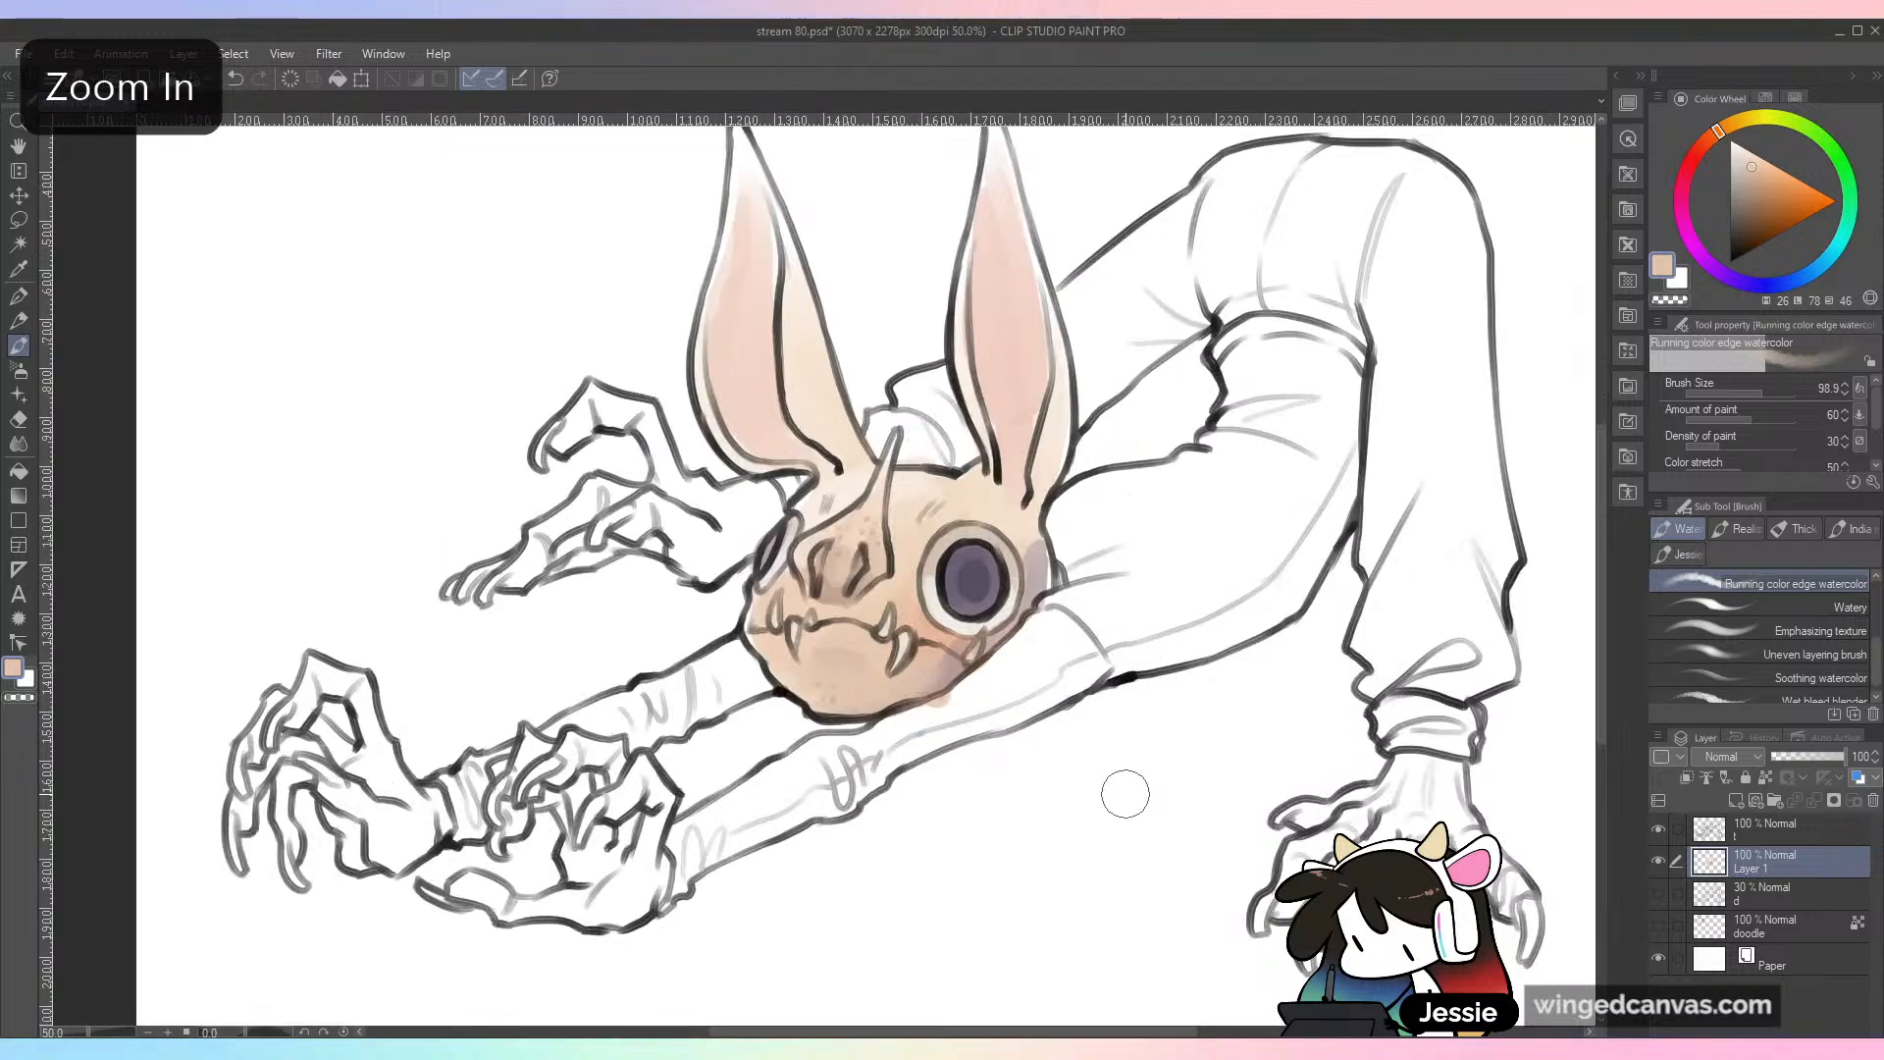
Step: Pick white with the Watery brush and add a new layer named light above the line art, undoing the attempt on the line art
{"action": "left_click_drag", "start_coordinate": [1736, 148], "coordinate": [1720, 83]}
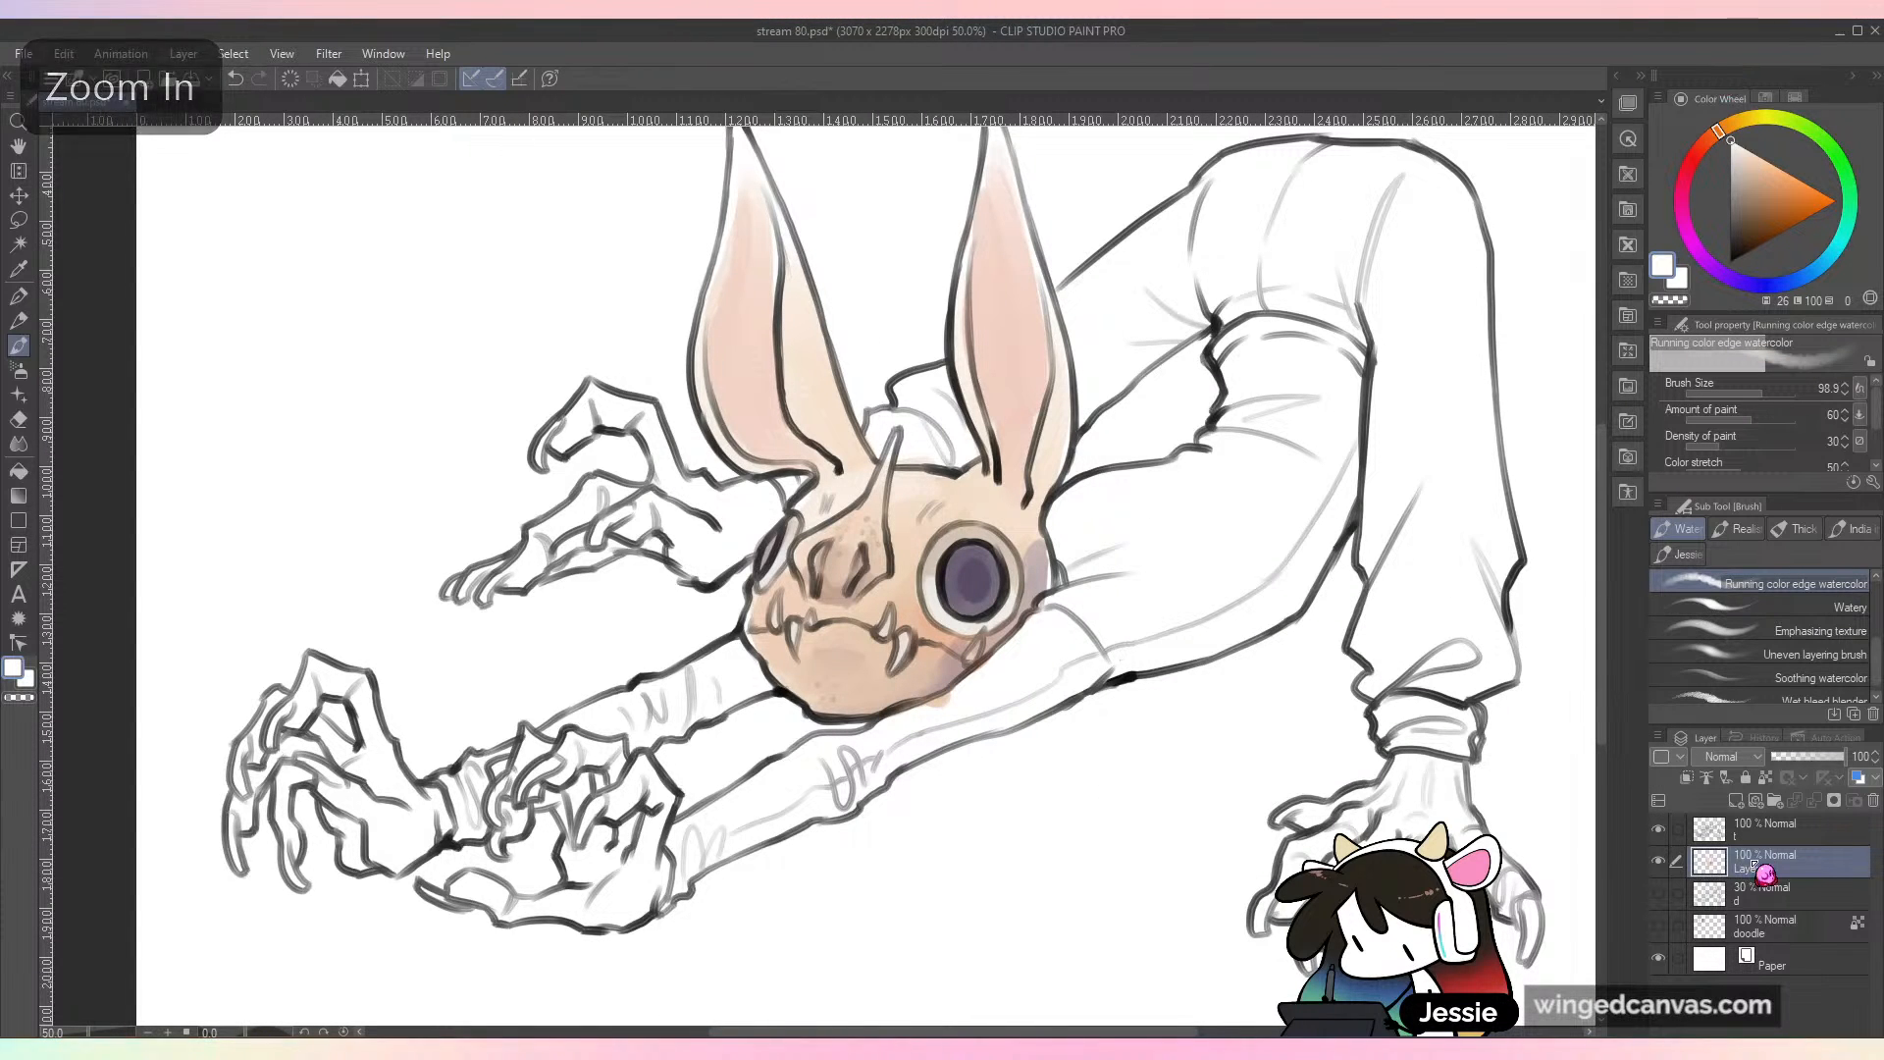
{"action": "left_click", "coordinate": [1821, 823]}
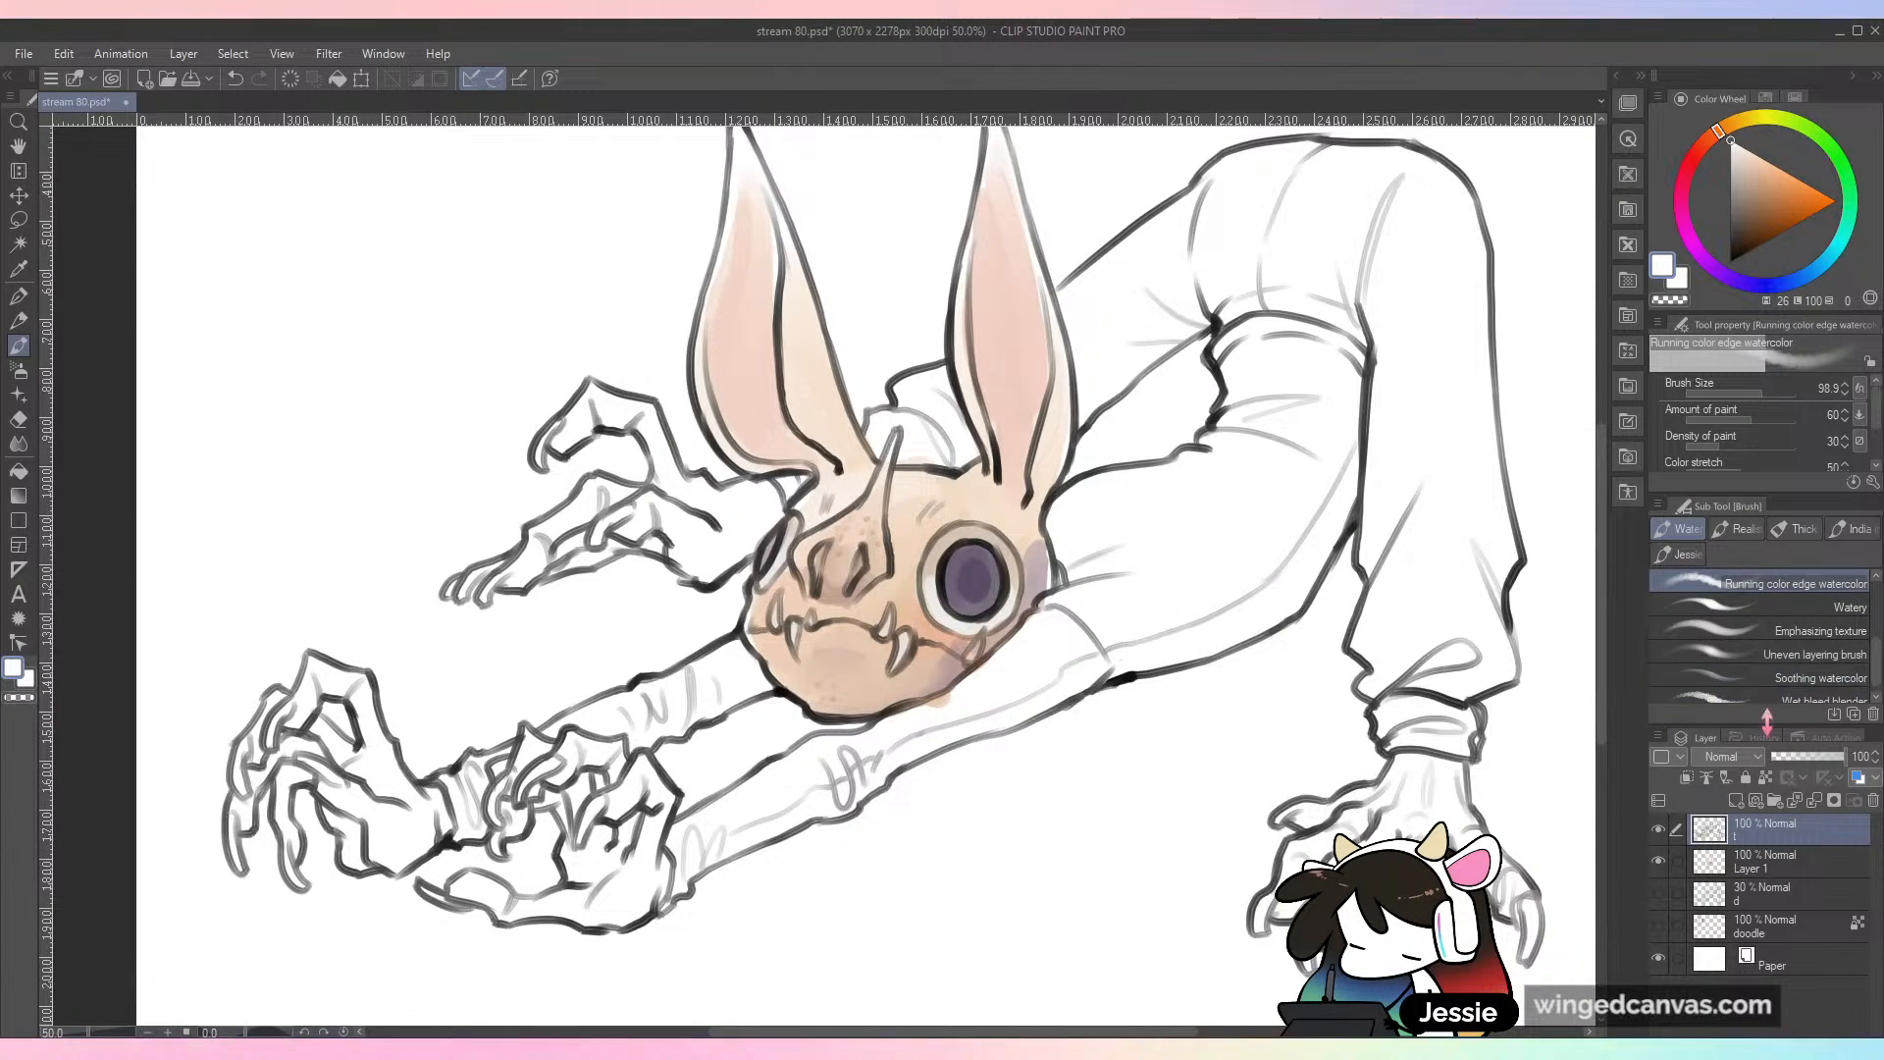
{"action": "left_click", "coordinate": [1738, 609]}
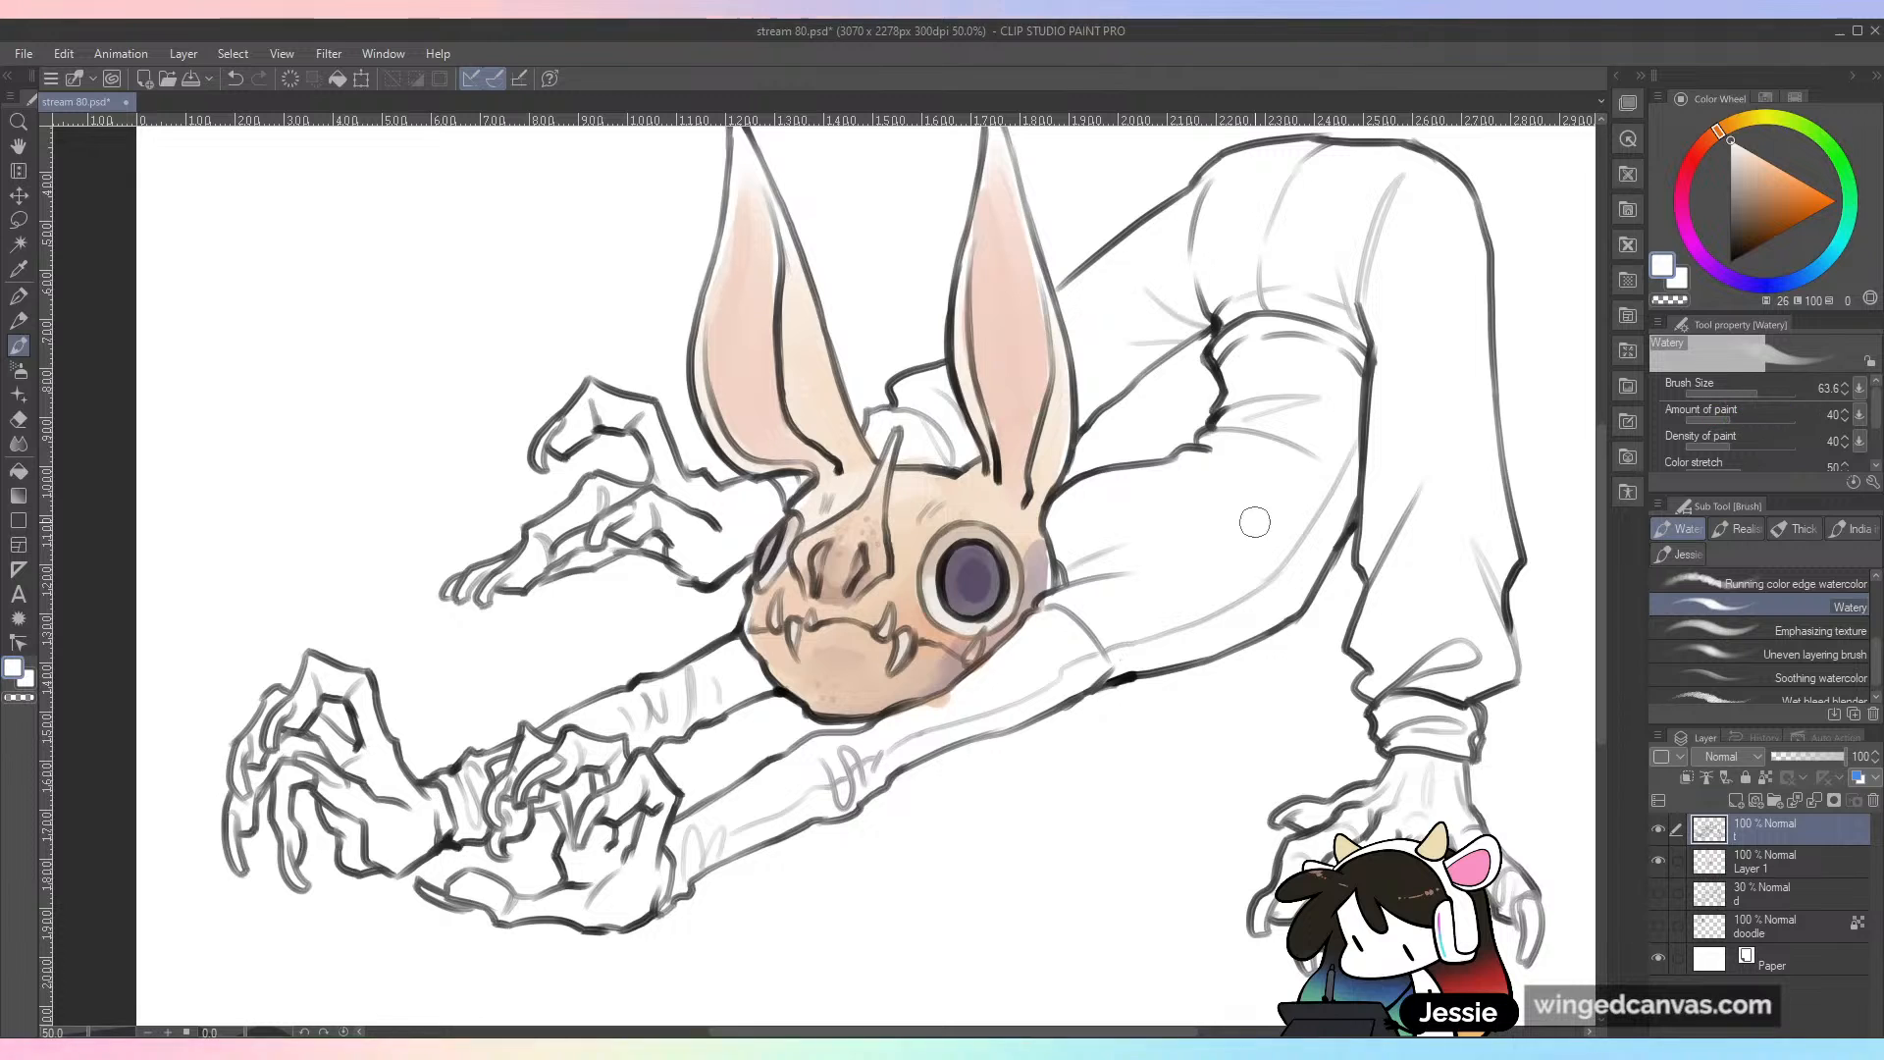
{"action": "key", "text": "ctrl+z"}
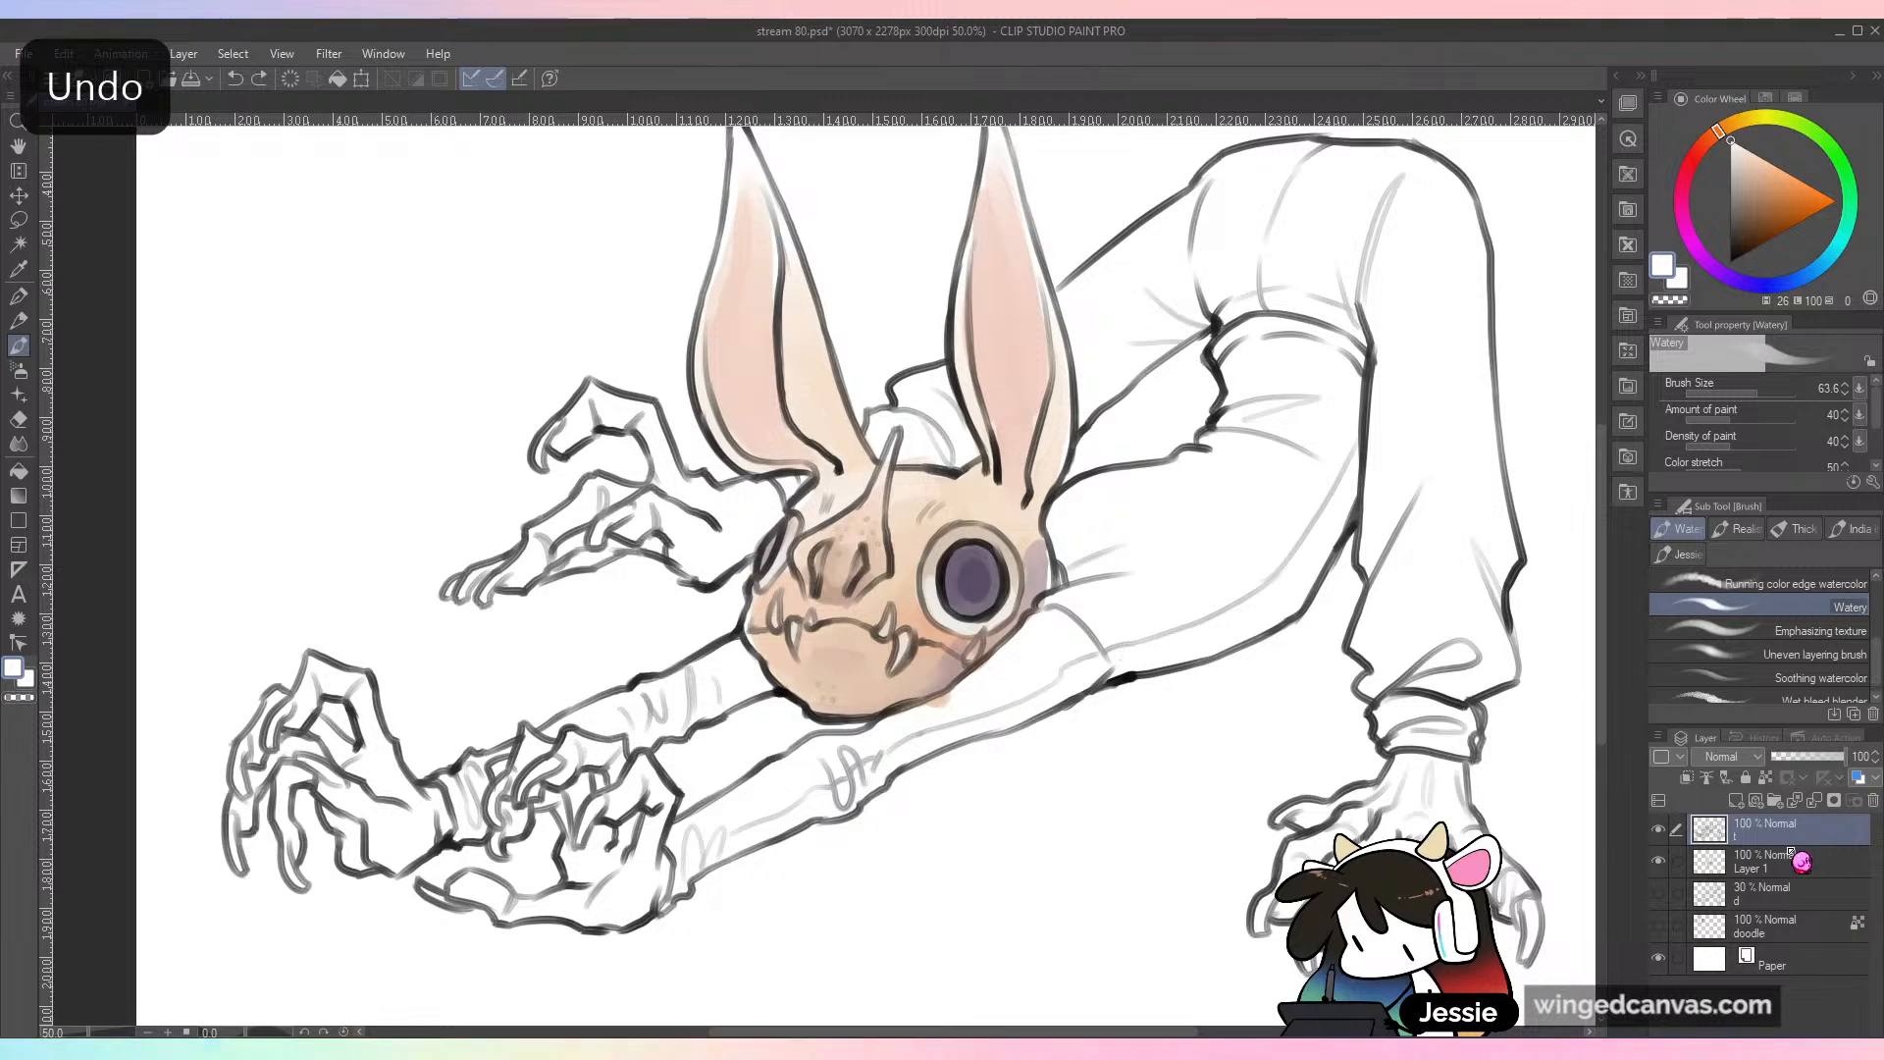
{"action": "key", "text": "ctrl+shift+n"}
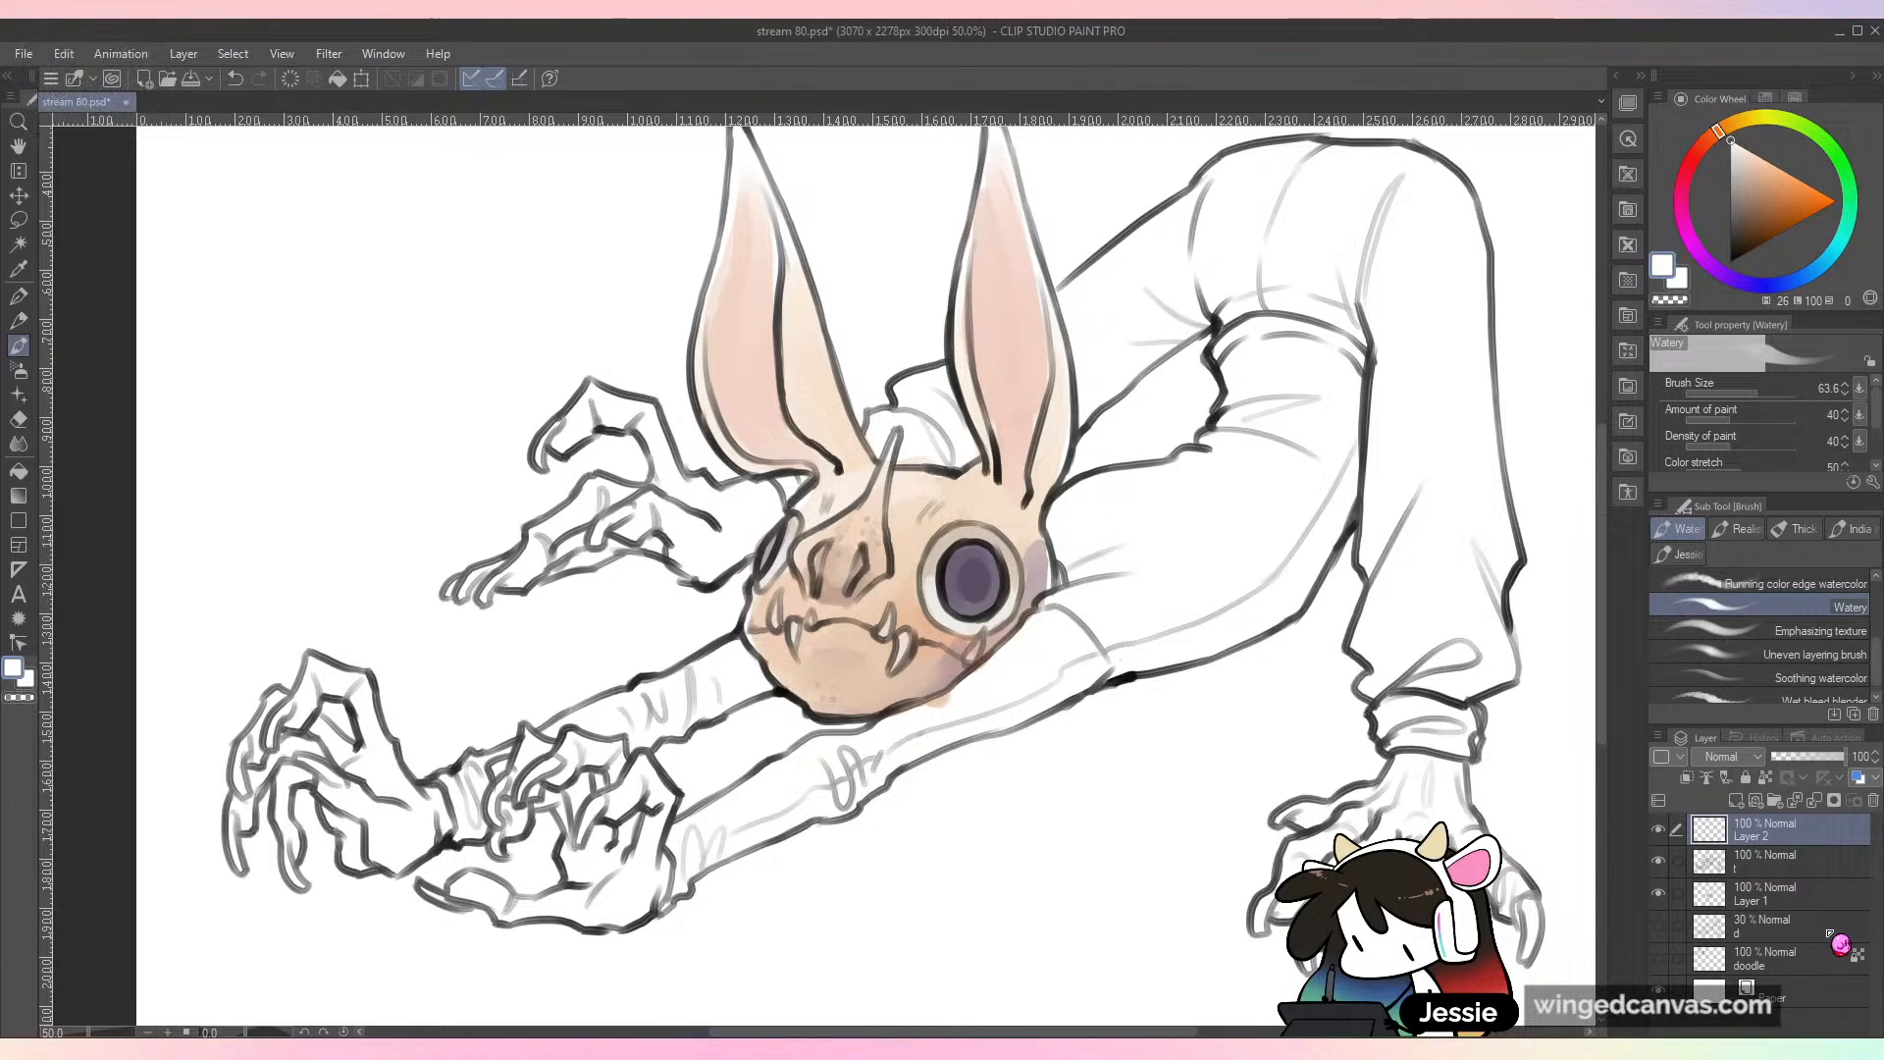
{"action": "double_click", "coordinate": [1754, 840]}
{"action": "type", "text": "light"}
{"action": "key", "text": "Return"}
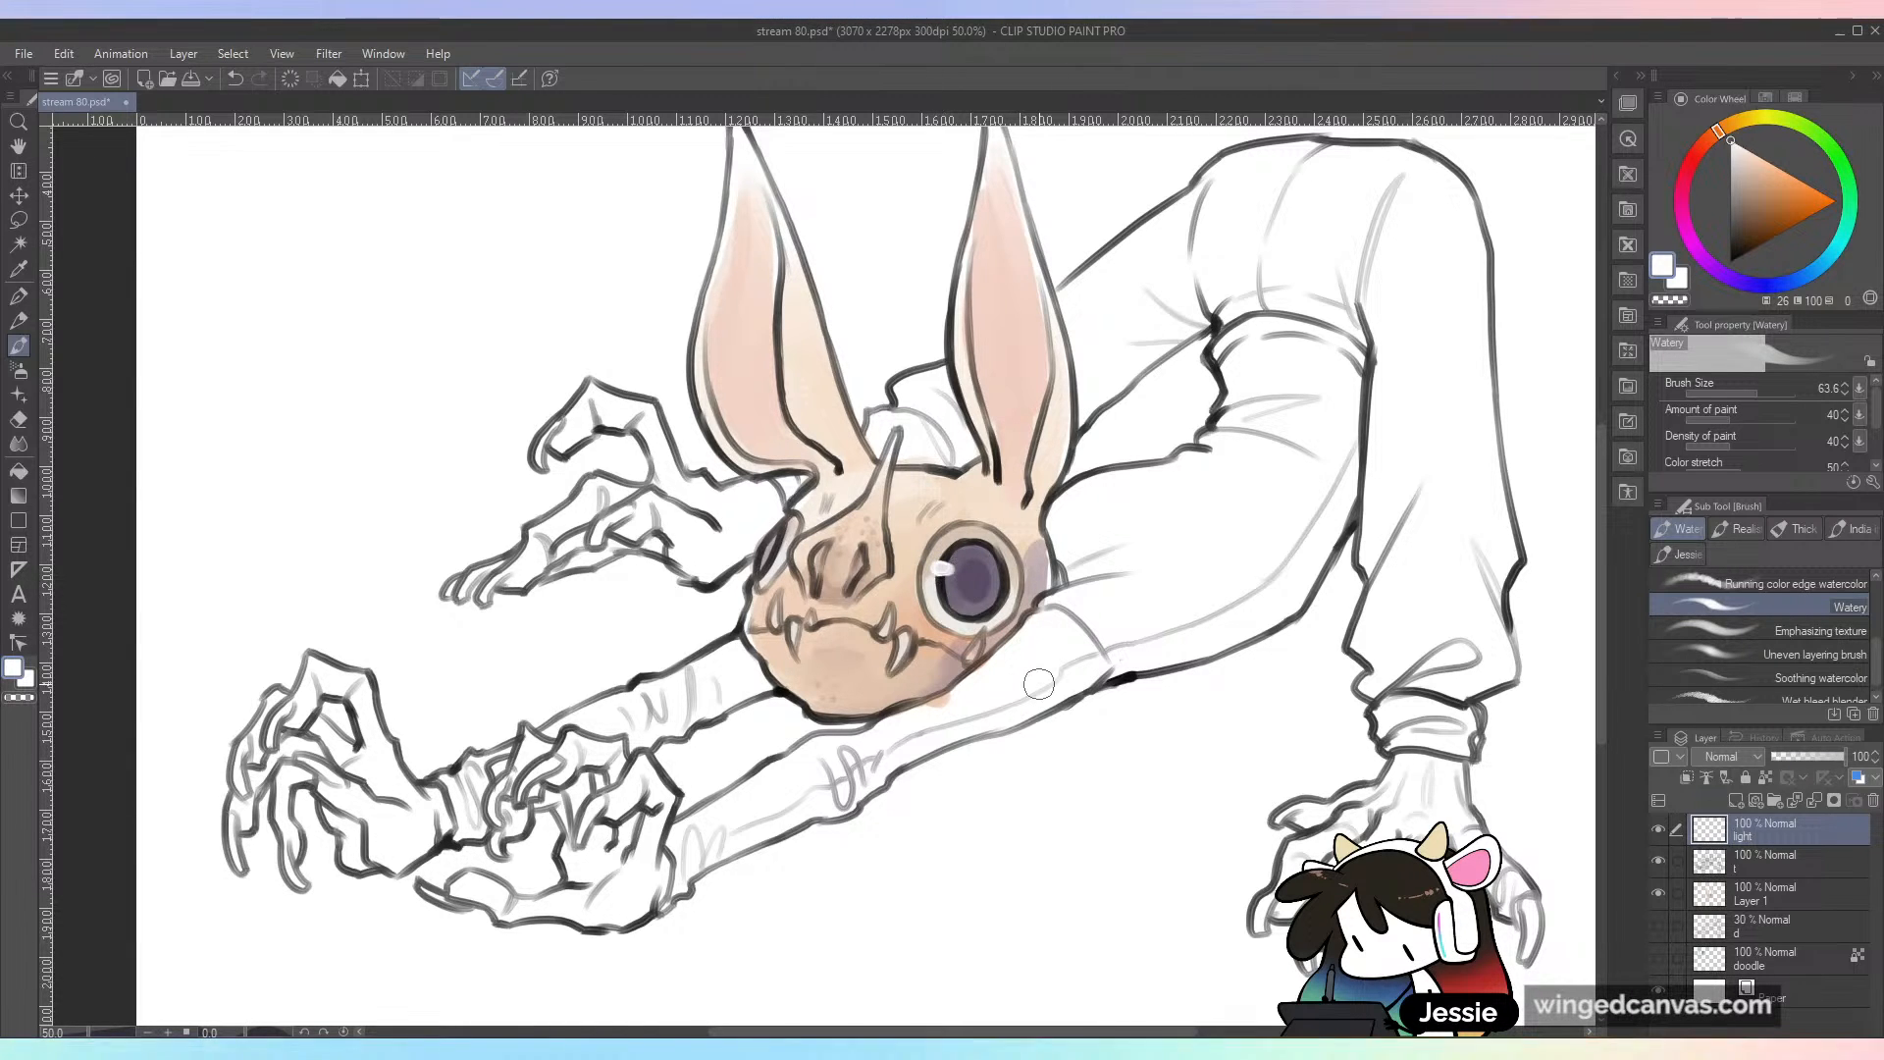
Step: Paint white highlights in both eyes on the light layer, undoing one stroke, and save the file
{"action": "key", "text": "ctrl+minus"}
{"action": "key", "text": "ctrl+plus"}
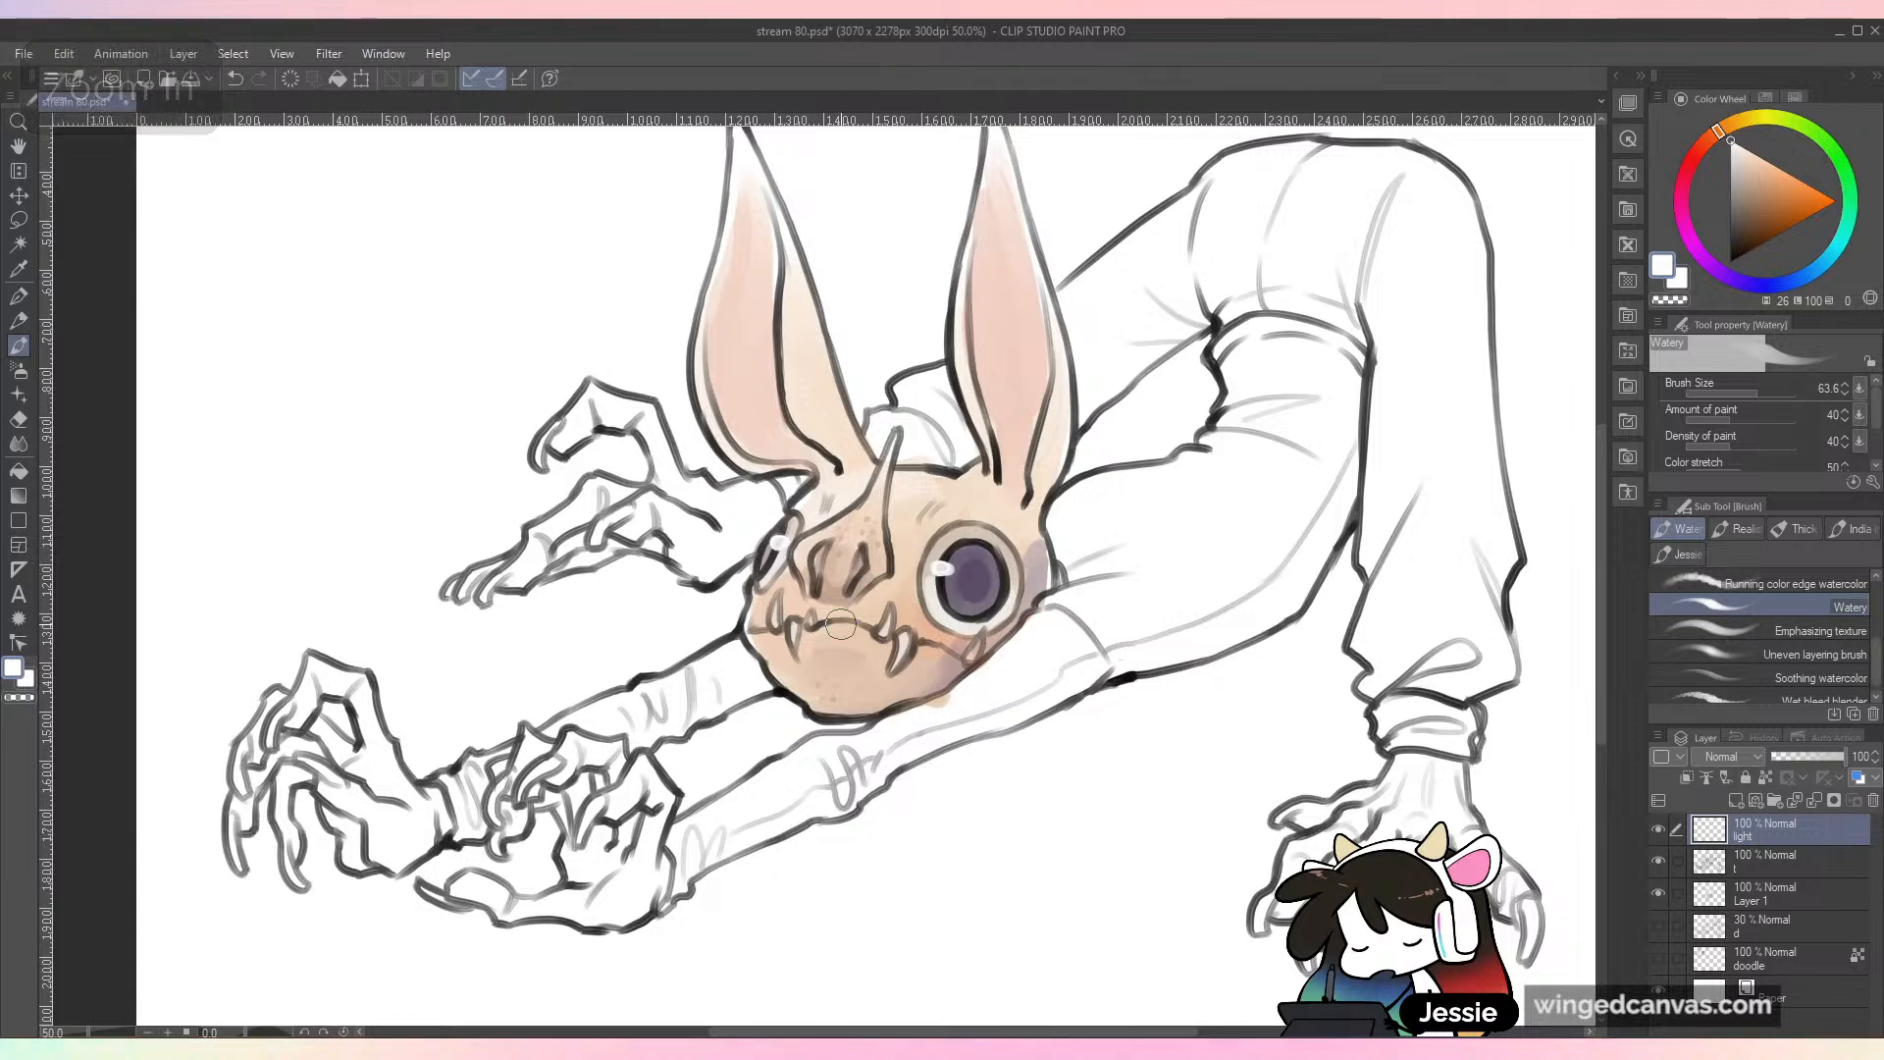
{"action": "key", "text": "ctrl+minus"}
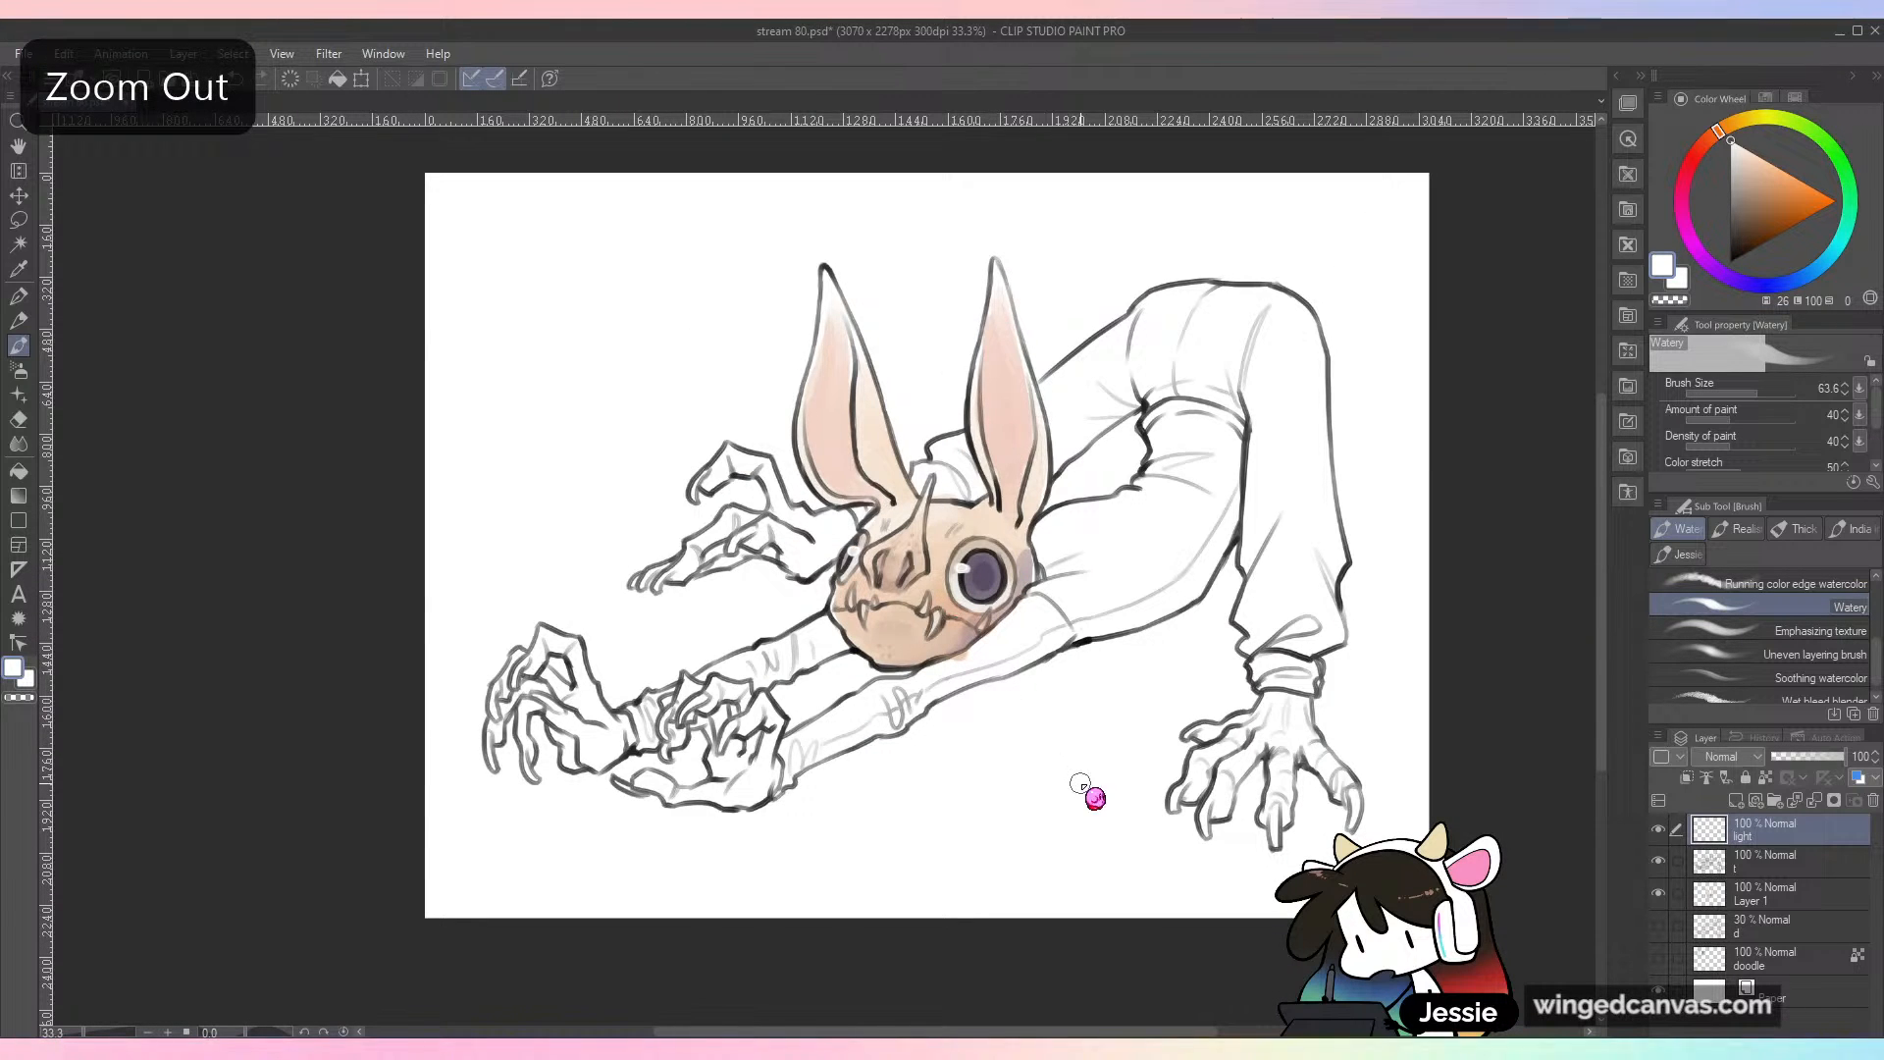
{"action": "key", "text": "ctrl+plus"}
{"action": "key", "text": "ctrl+plus"}
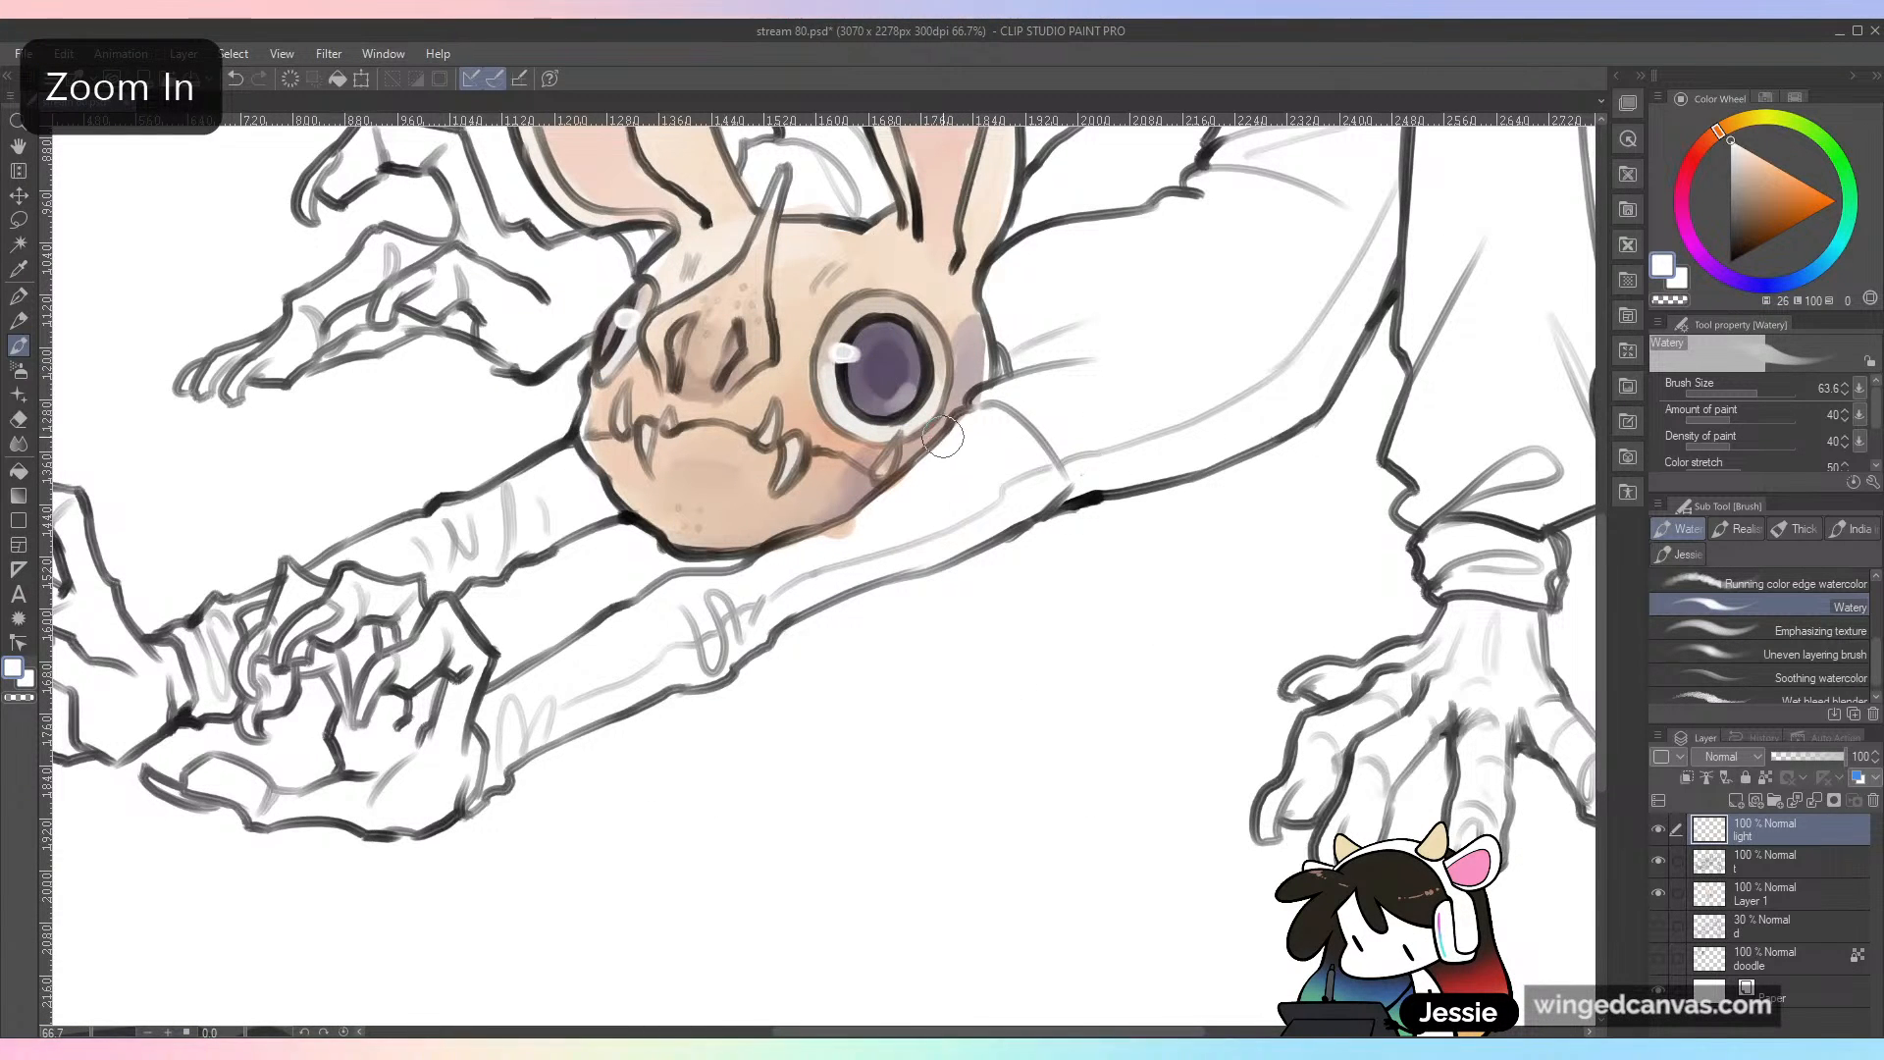
{"action": "key", "text": "ctrl+z"}
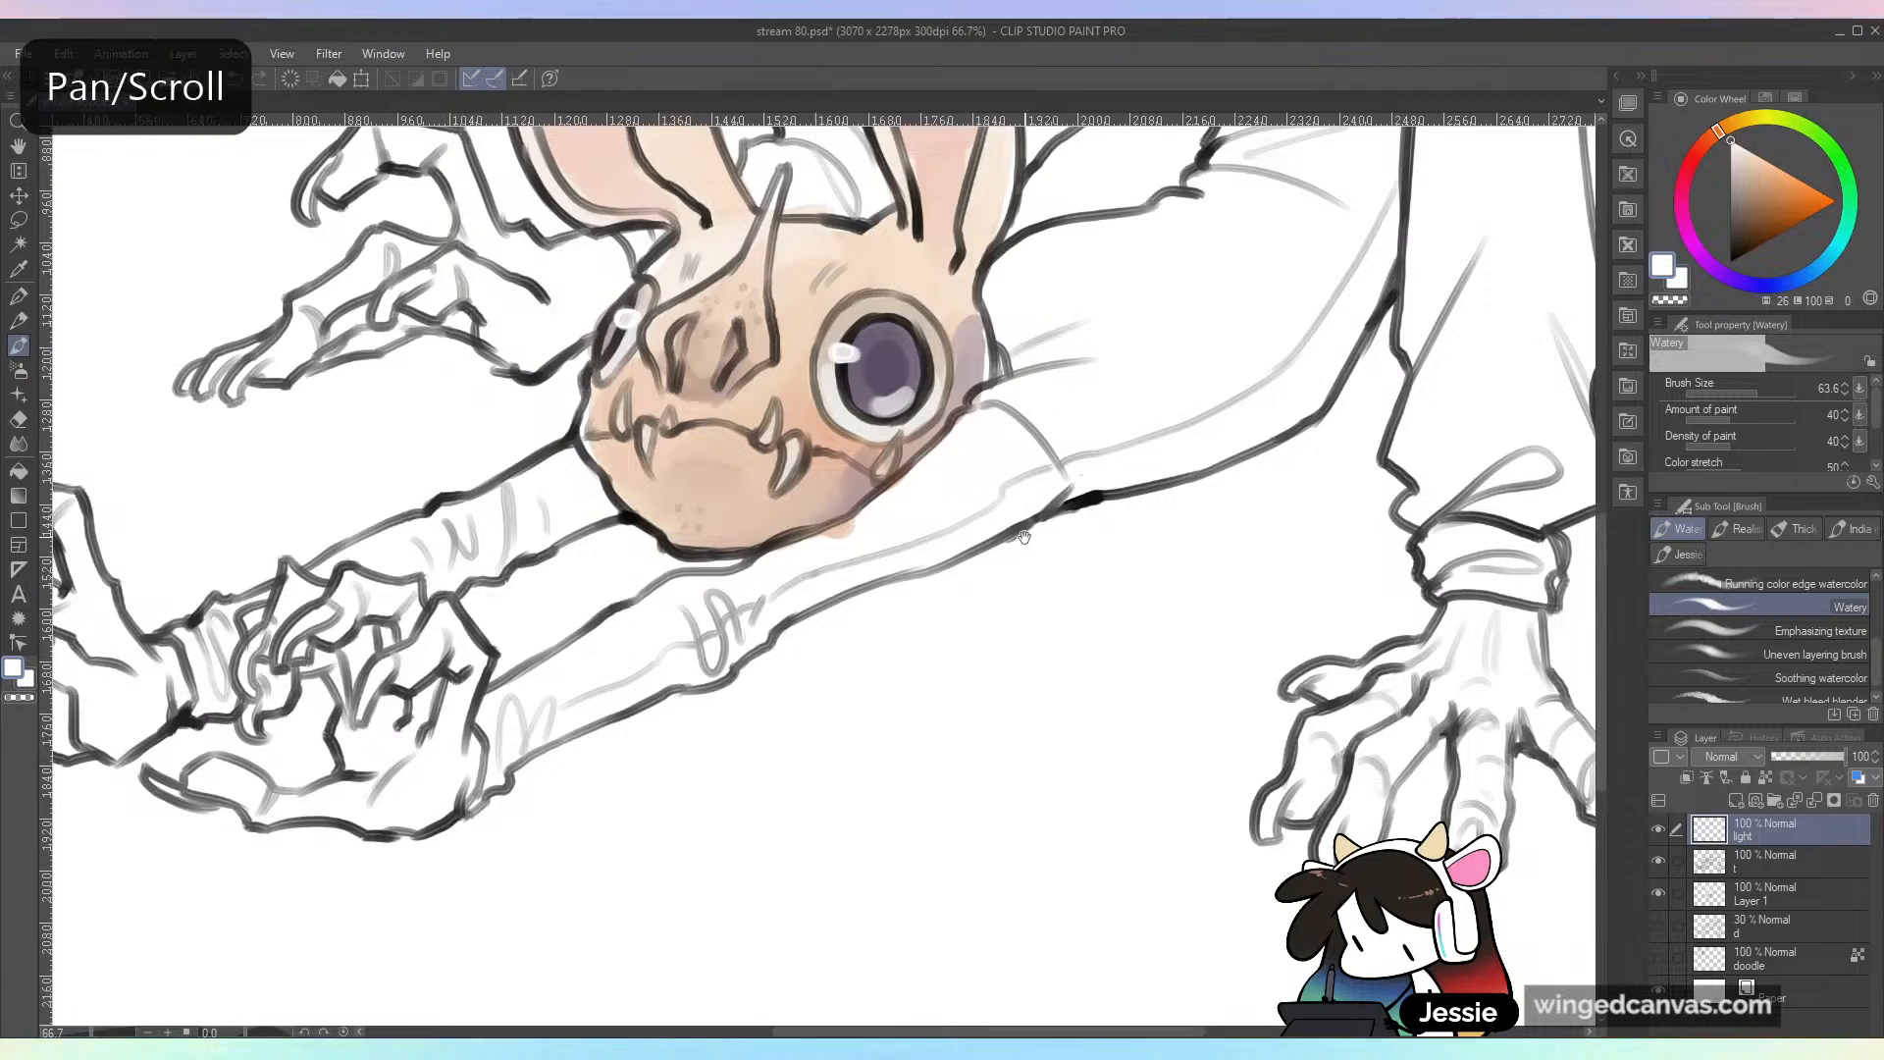
{"action": "left_click_drag", "start_coordinate": [1090, 561], "coordinate": [1300, 684]}
{"action": "key", "text": "ctrl+minus"}
{"action": "key", "text": "ctrl+minus"}
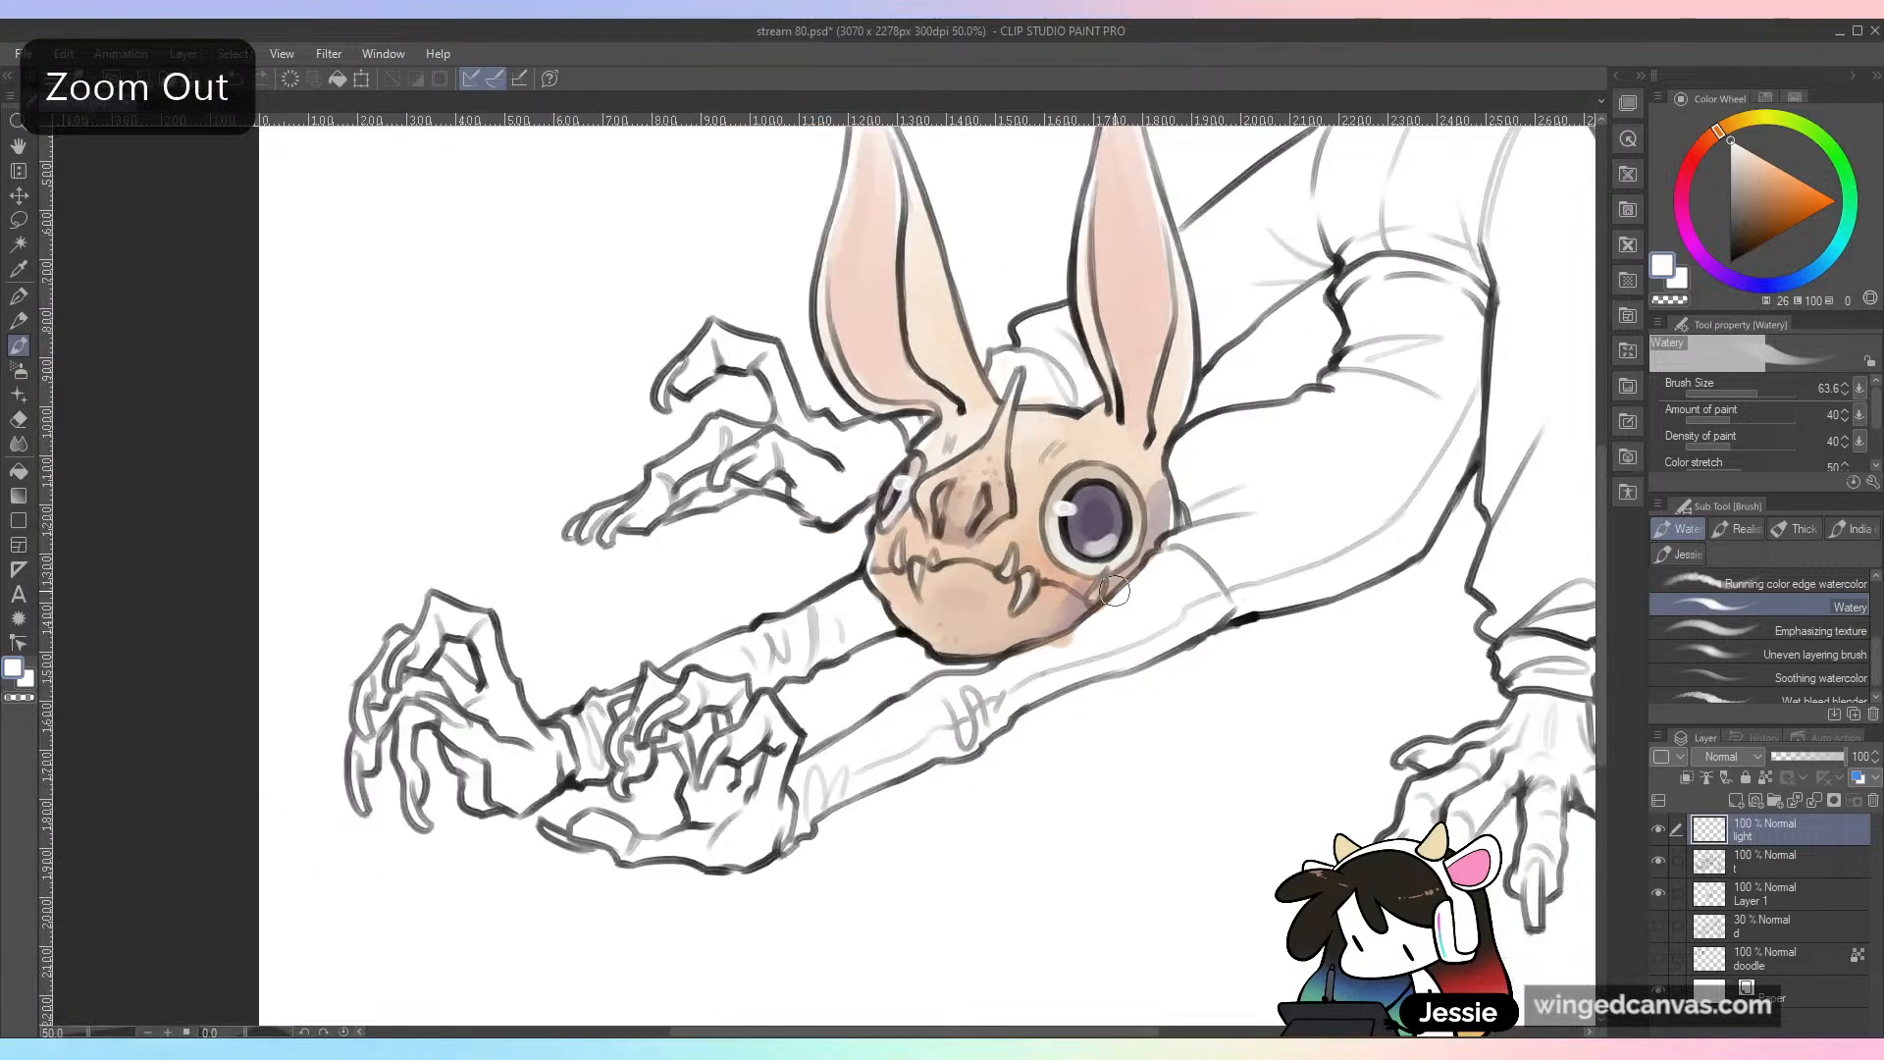
{"action": "key", "text": "ctrl+s"}
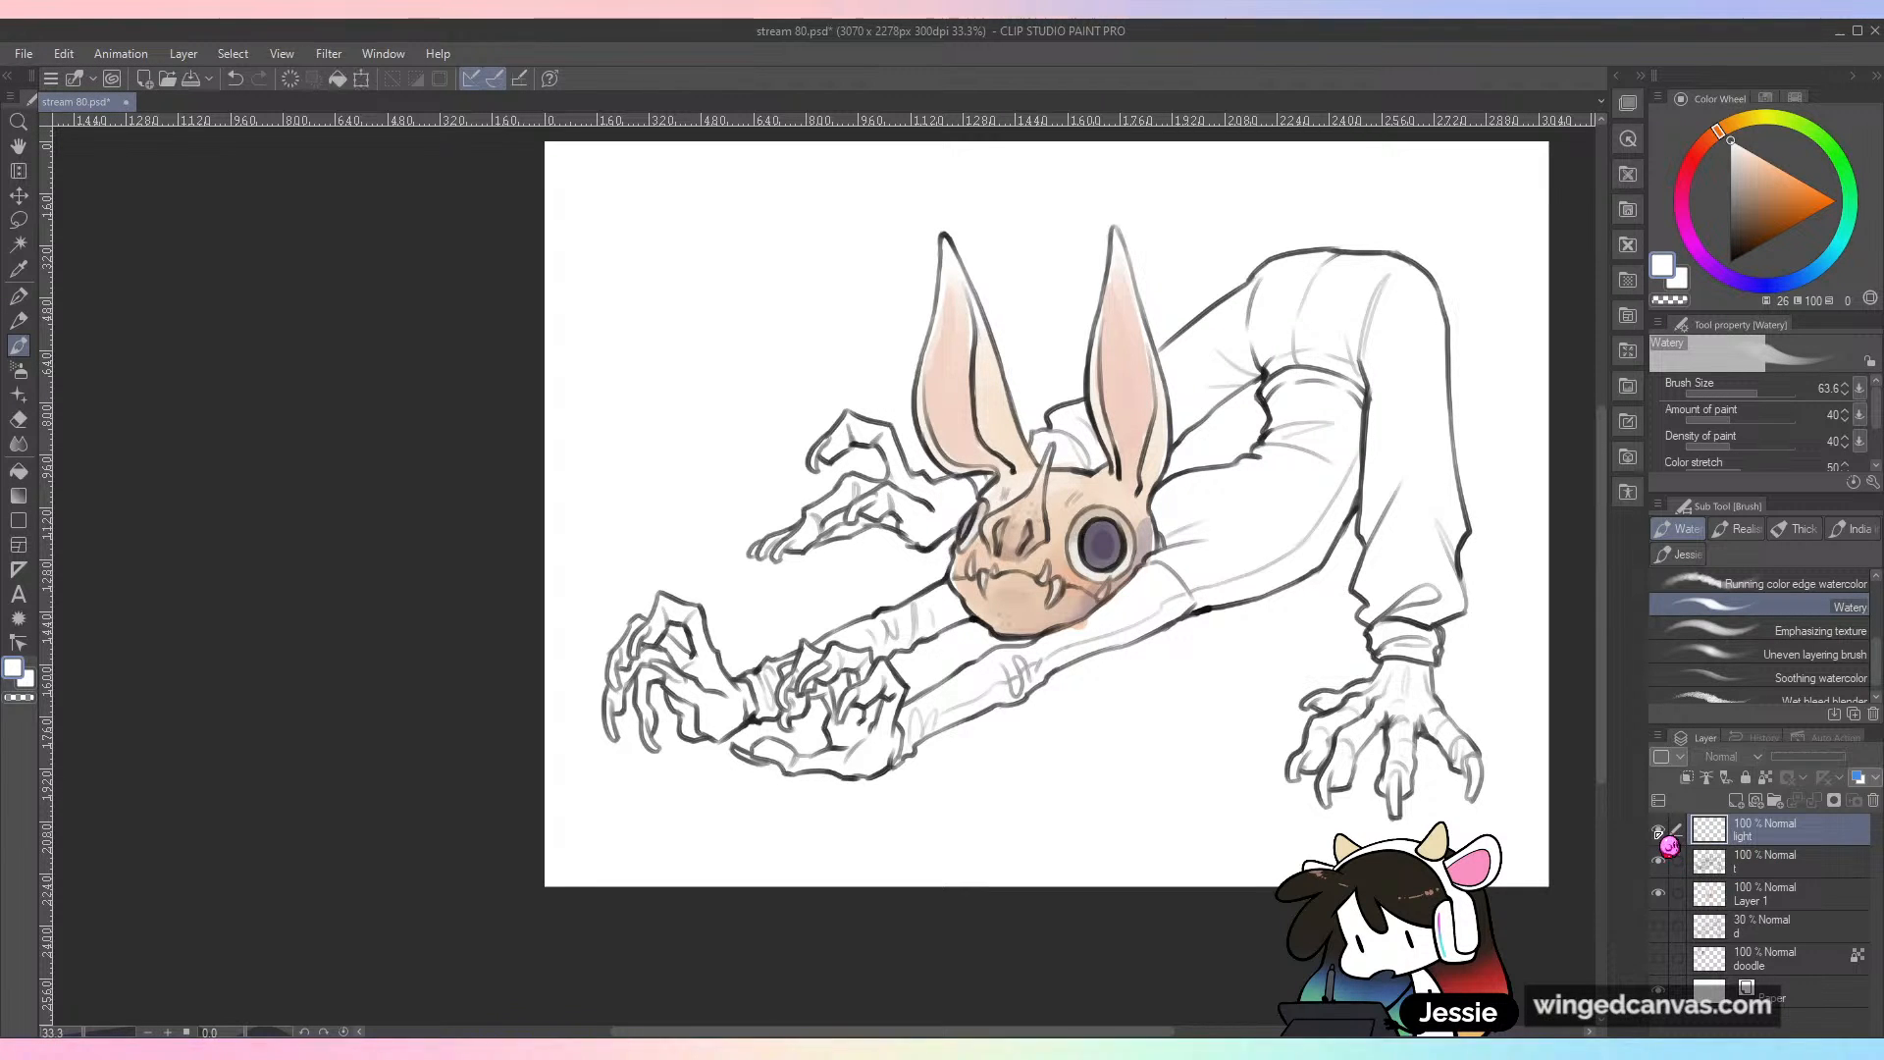
{"action": "left_click", "coordinate": [1667, 863]}
{"action": "left_click", "coordinate": [1662, 860]}
{"action": "left_click", "coordinate": [1662, 860]}
{"action": "key", "text": "ctrl+plus"}
{"action": "left_click_drag", "start_coordinate": [1360, 327], "coordinate": [1134, 581]}
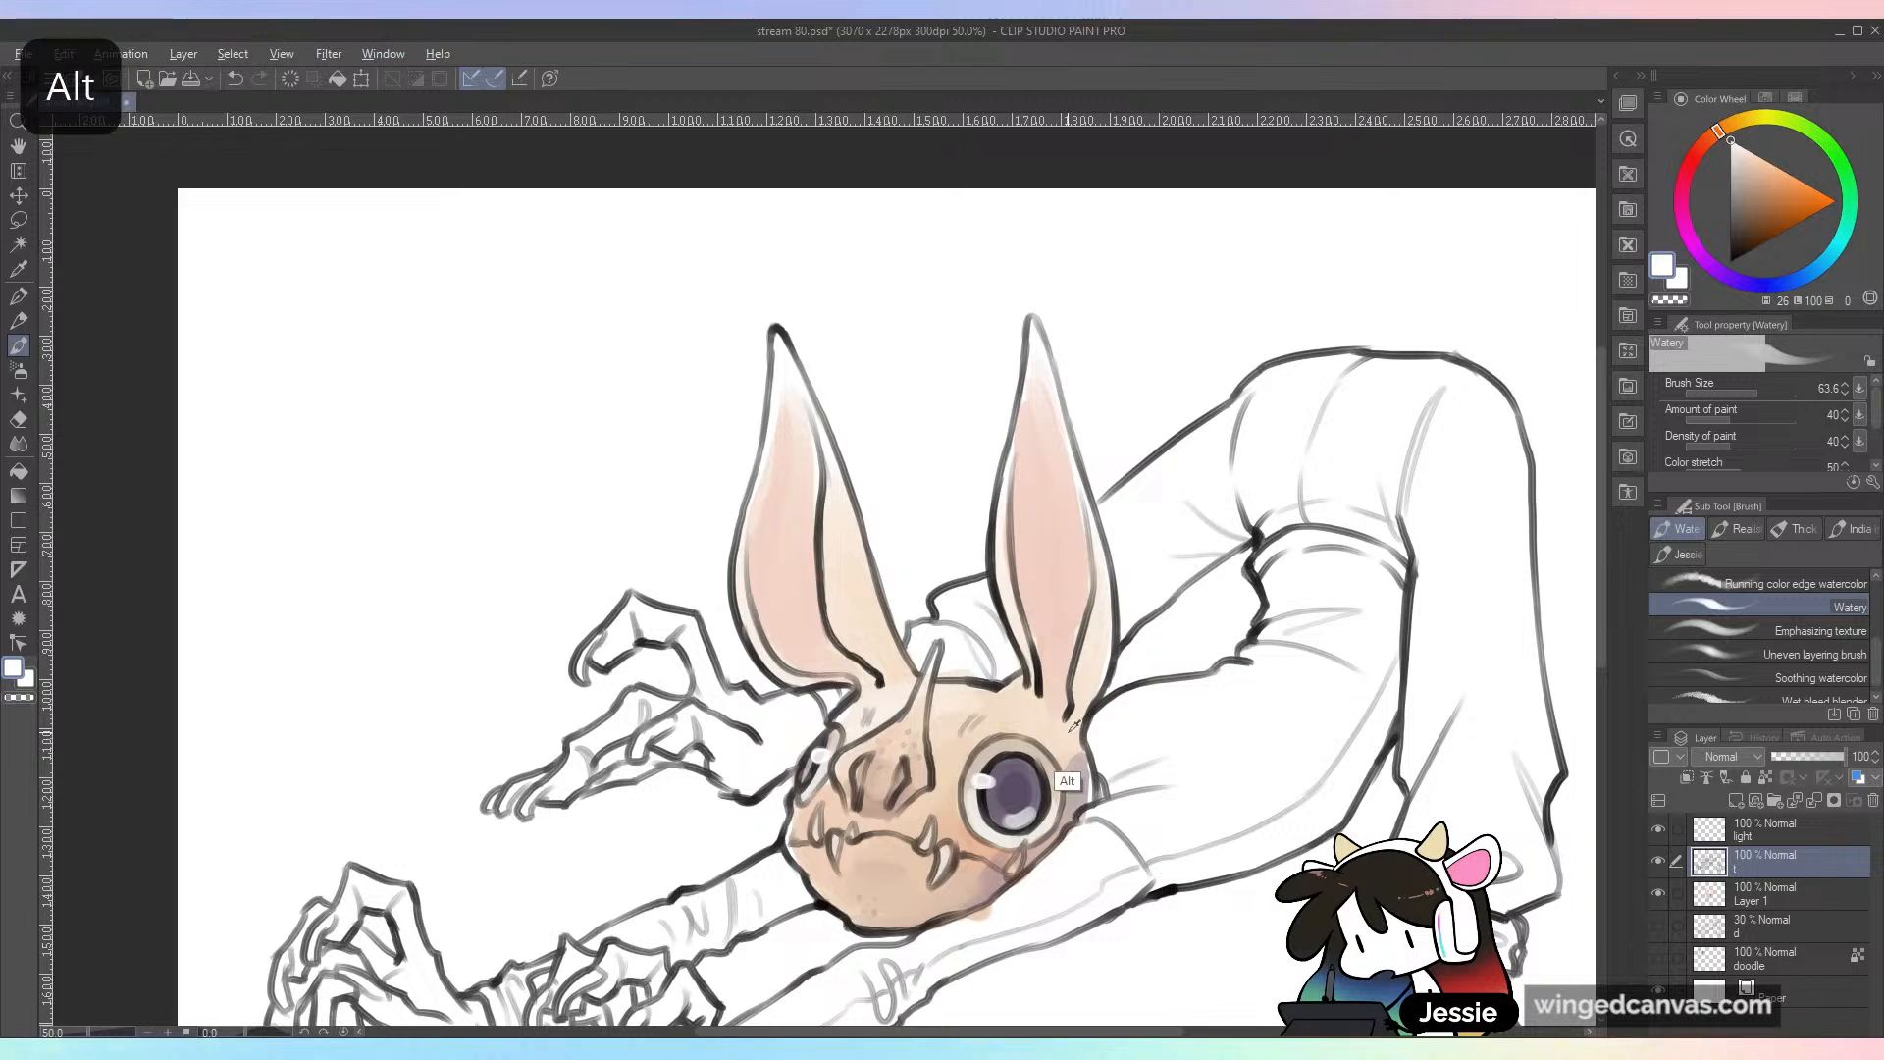
{"action": "left_click", "coordinate": [1084, 770], "text": "alt"}
{"action": "left_click_drag", "start_coordinate": [1026, 333], "coordinate": [1012, 430]}
{"action": "key", "text": "ctrl+z"}
{"action": "left_click_drag", "start_coordinate": [1549, 725], "coordinate": [1564, 494]}
Step: Identify the coloring layer by toggling its visibility, rename it c, and save the file
{"action": "left_click", "coordinate": [1818, 922]}
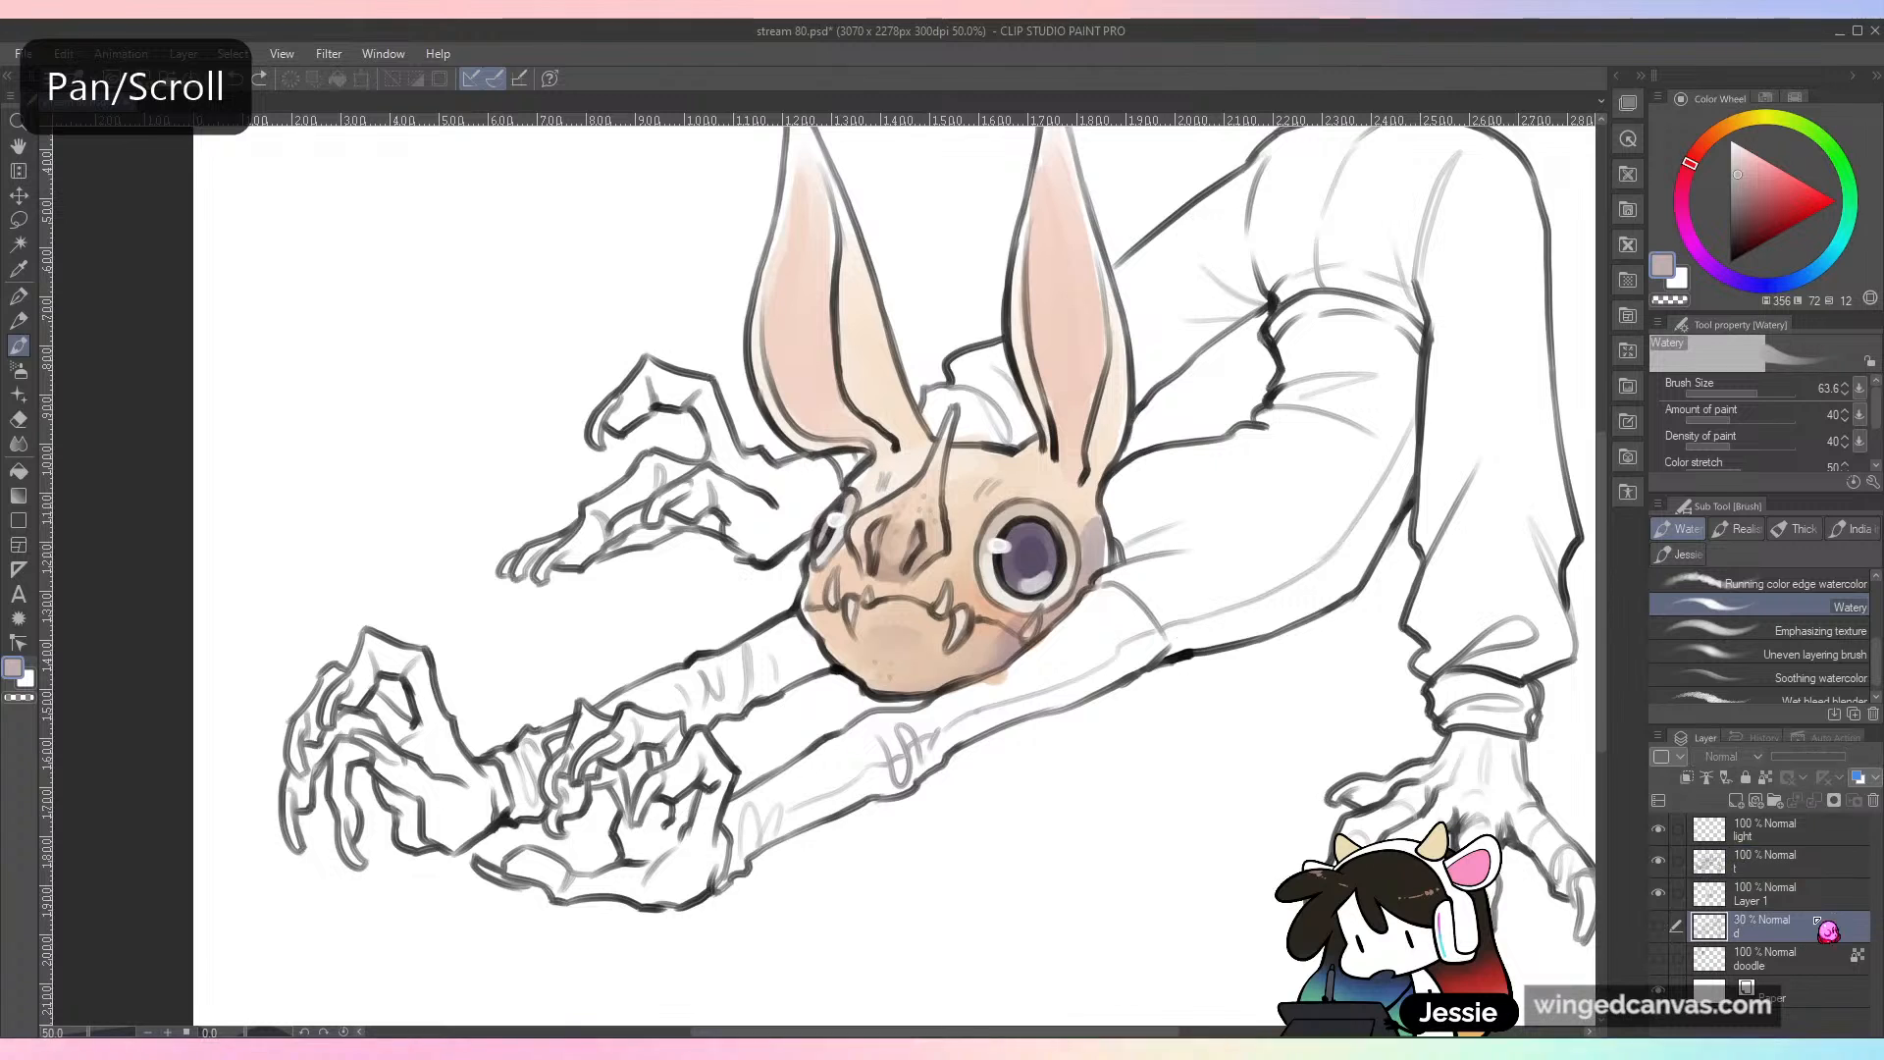
{"action": "left_click", "coordinate": [1756, 895]}
{"action": "left_click", "coordinate": [1659, 893]}
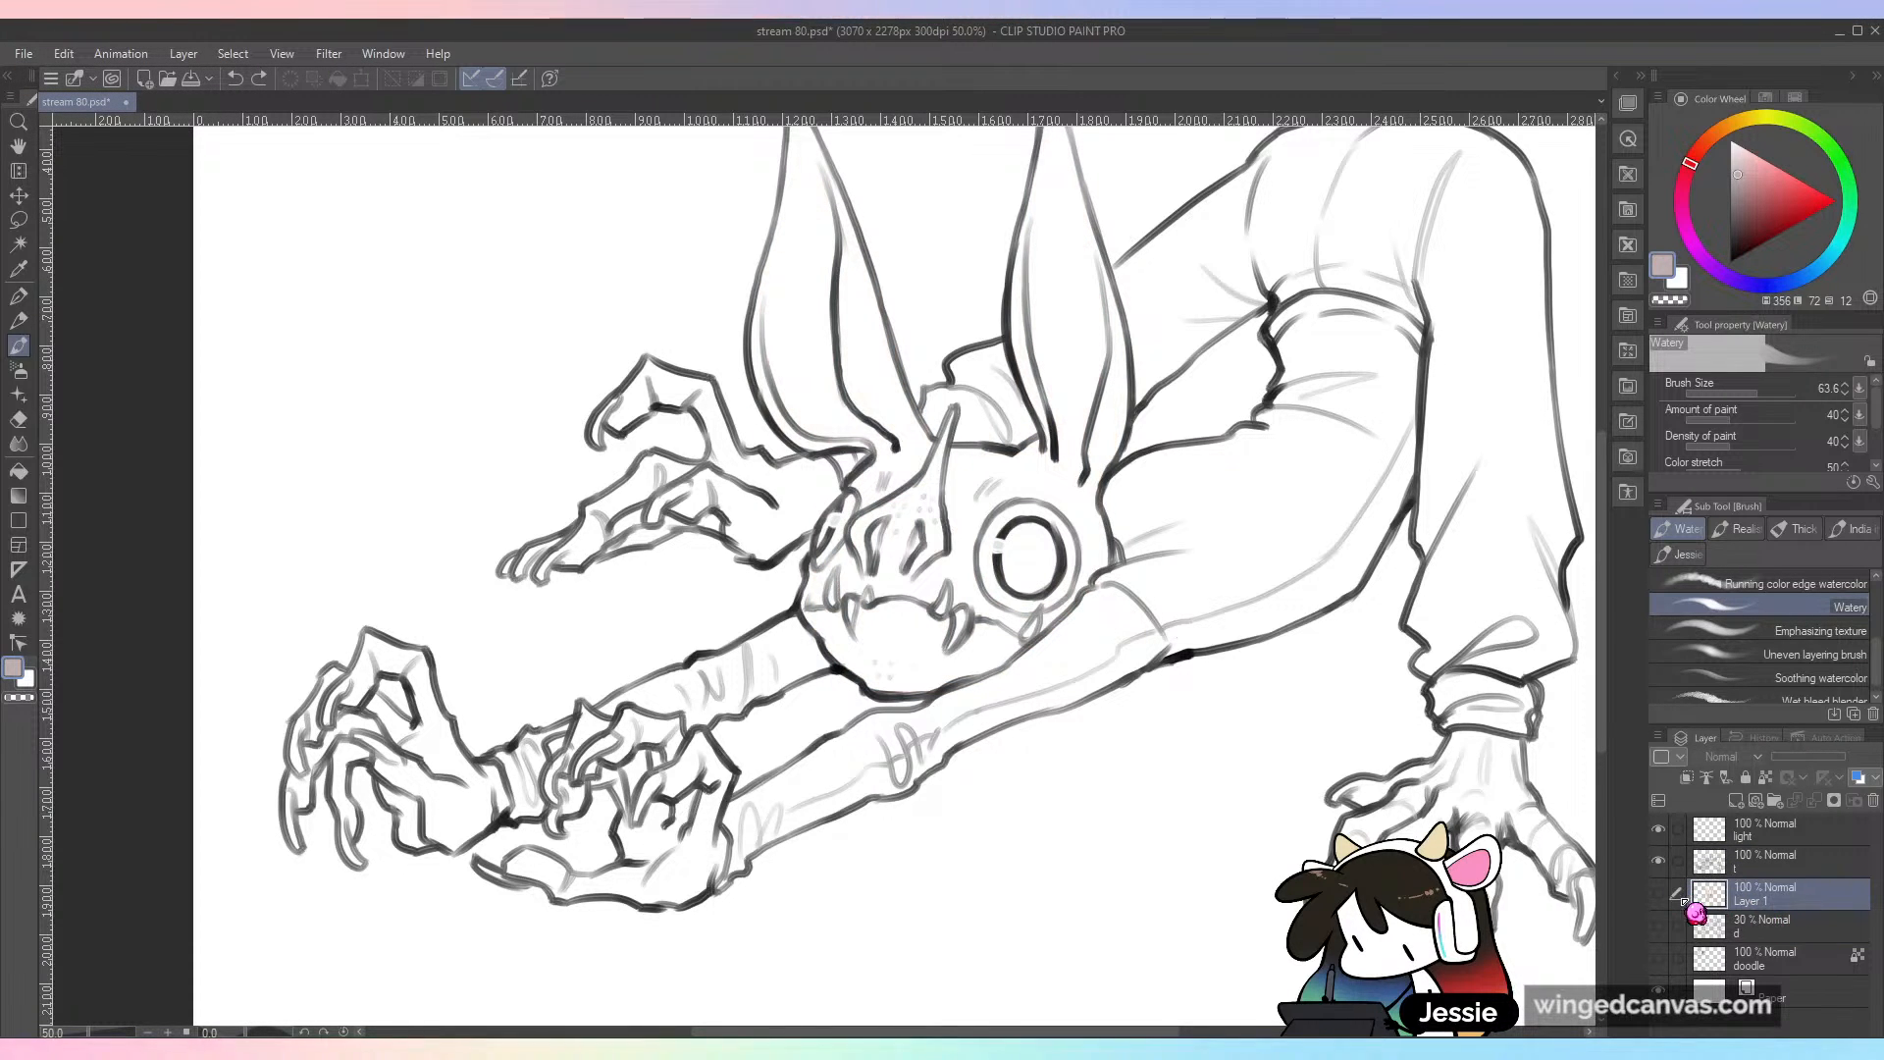
{"action": "left_click", "coordinate": [1658, 893]}
{"action": "double_click", "coordinate": [1750, 900]}
{"action": "type", "text": "c"}
{"action": "key", "text": "Return"}
{"action": "left_click_drag", "start_coordinate": [1062, 602], "coordinate": [1112, 662]}
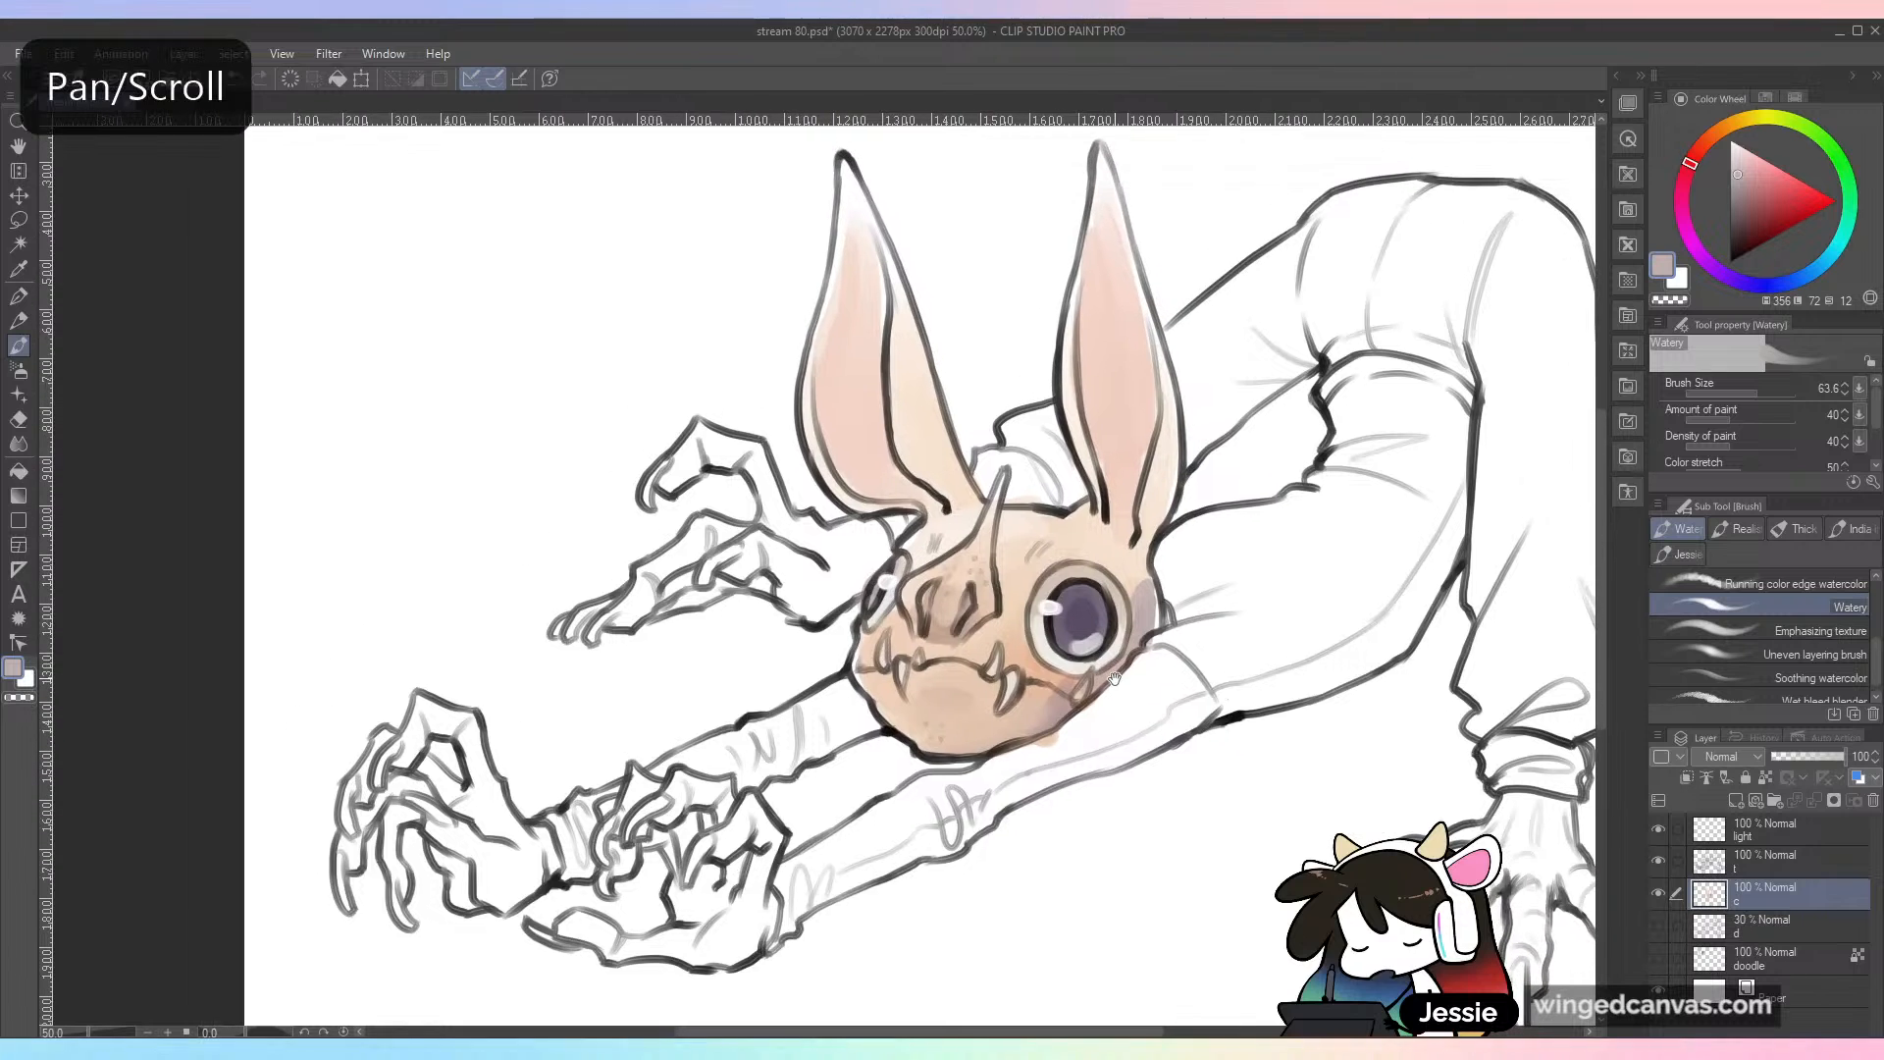
{"action": "key", "text": "ctrl+s"}
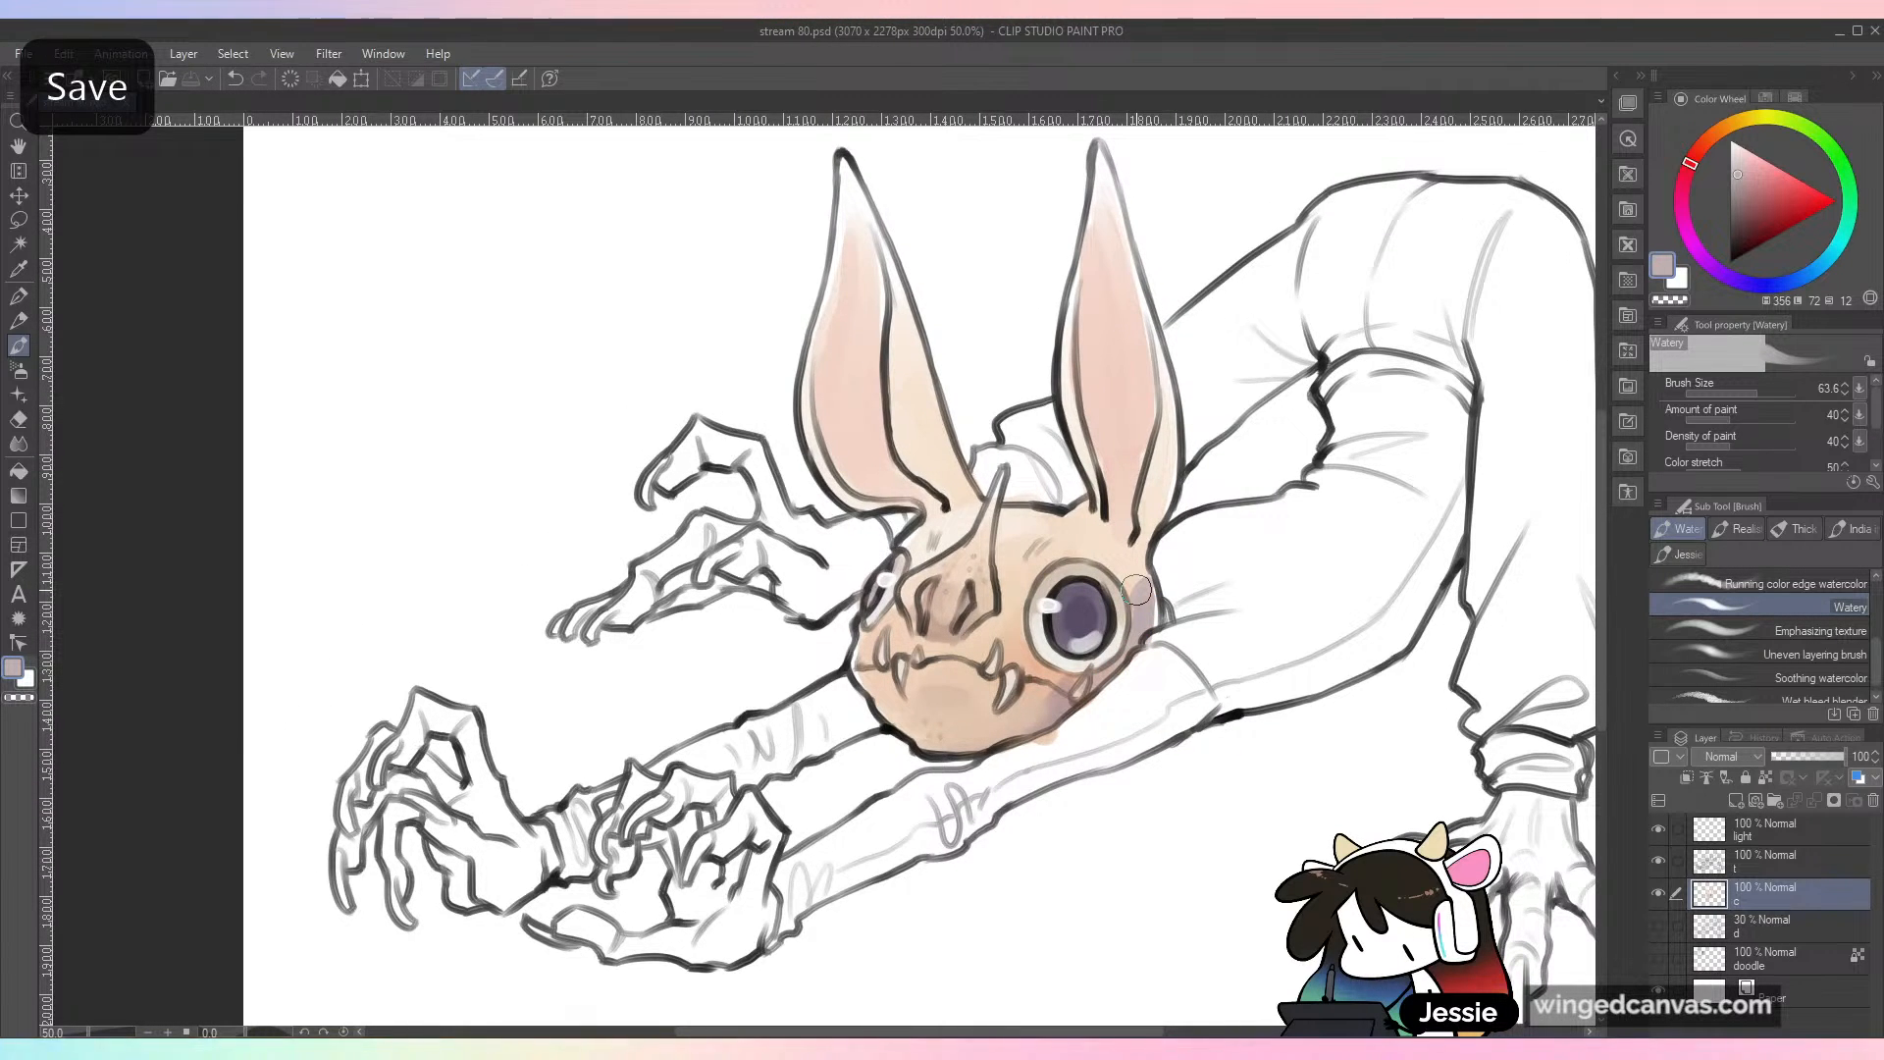
Step: Sample a light peach from the head and fill the fingers, palm and thumb of the near outstretched hand on layer c
{"action": "scroll", "coordinate": [1136, 589], "scroll_direction": "down", "scroll_amount": 1}
{"action": "scroll", "coordinate": [1136, 590], "scroll_direction": "up", "scroll_amount": 1}
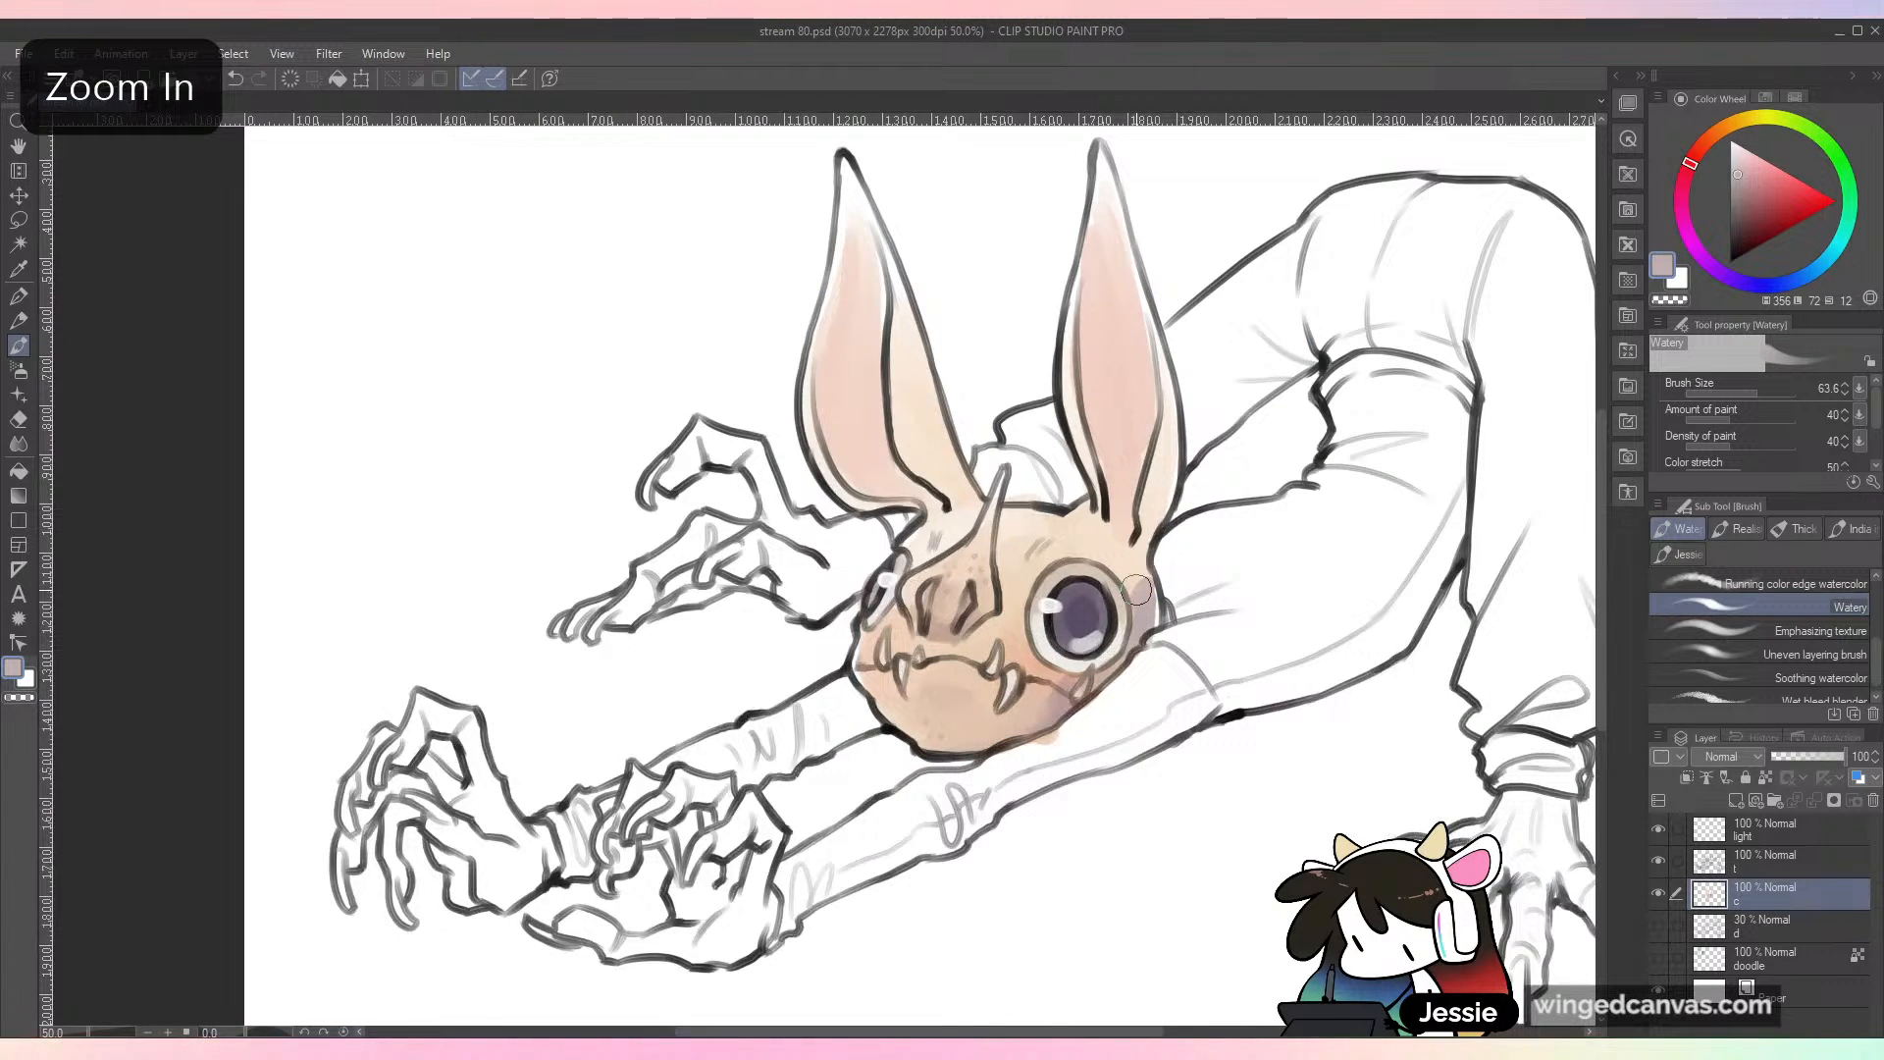
{"action": "left_click_drag", "start_coordinate": [1136, 590], "coordinate": [1138, 531]}
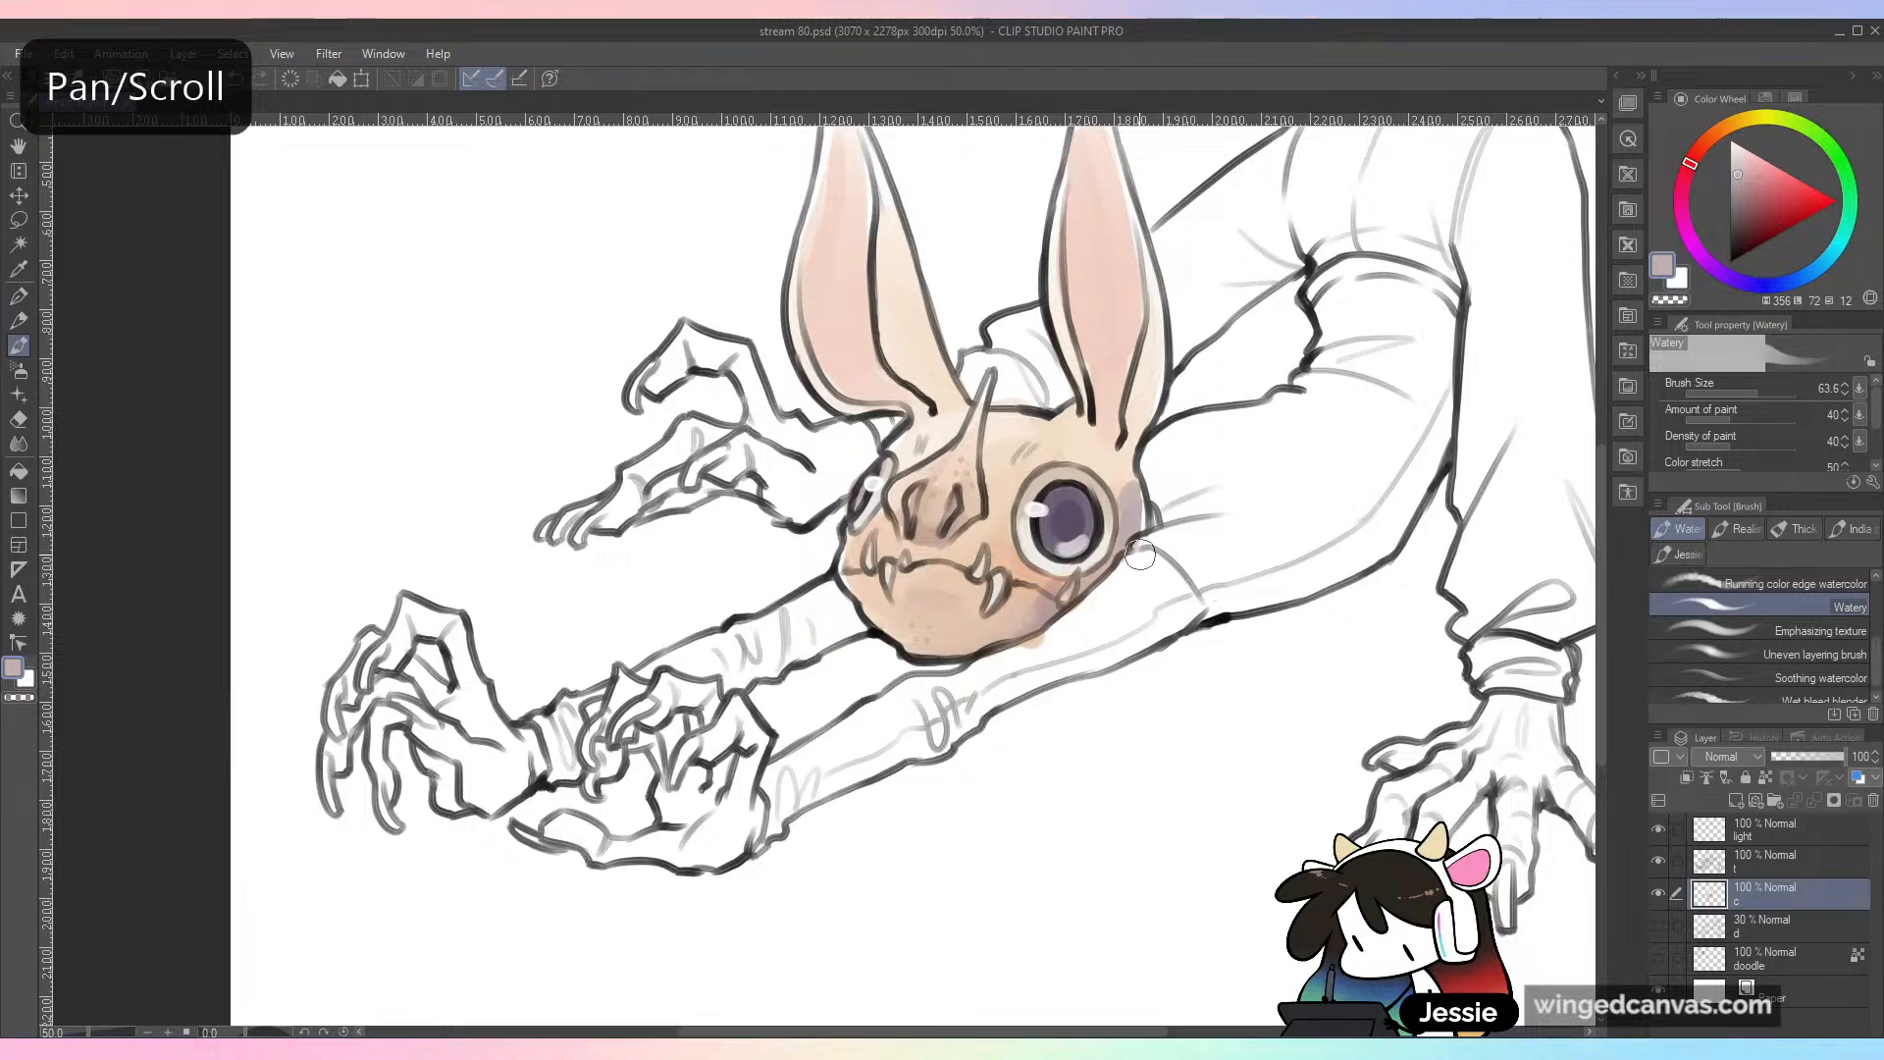
{"action": "left_click", "coordinate": [1071, 497], "text": "alt"}
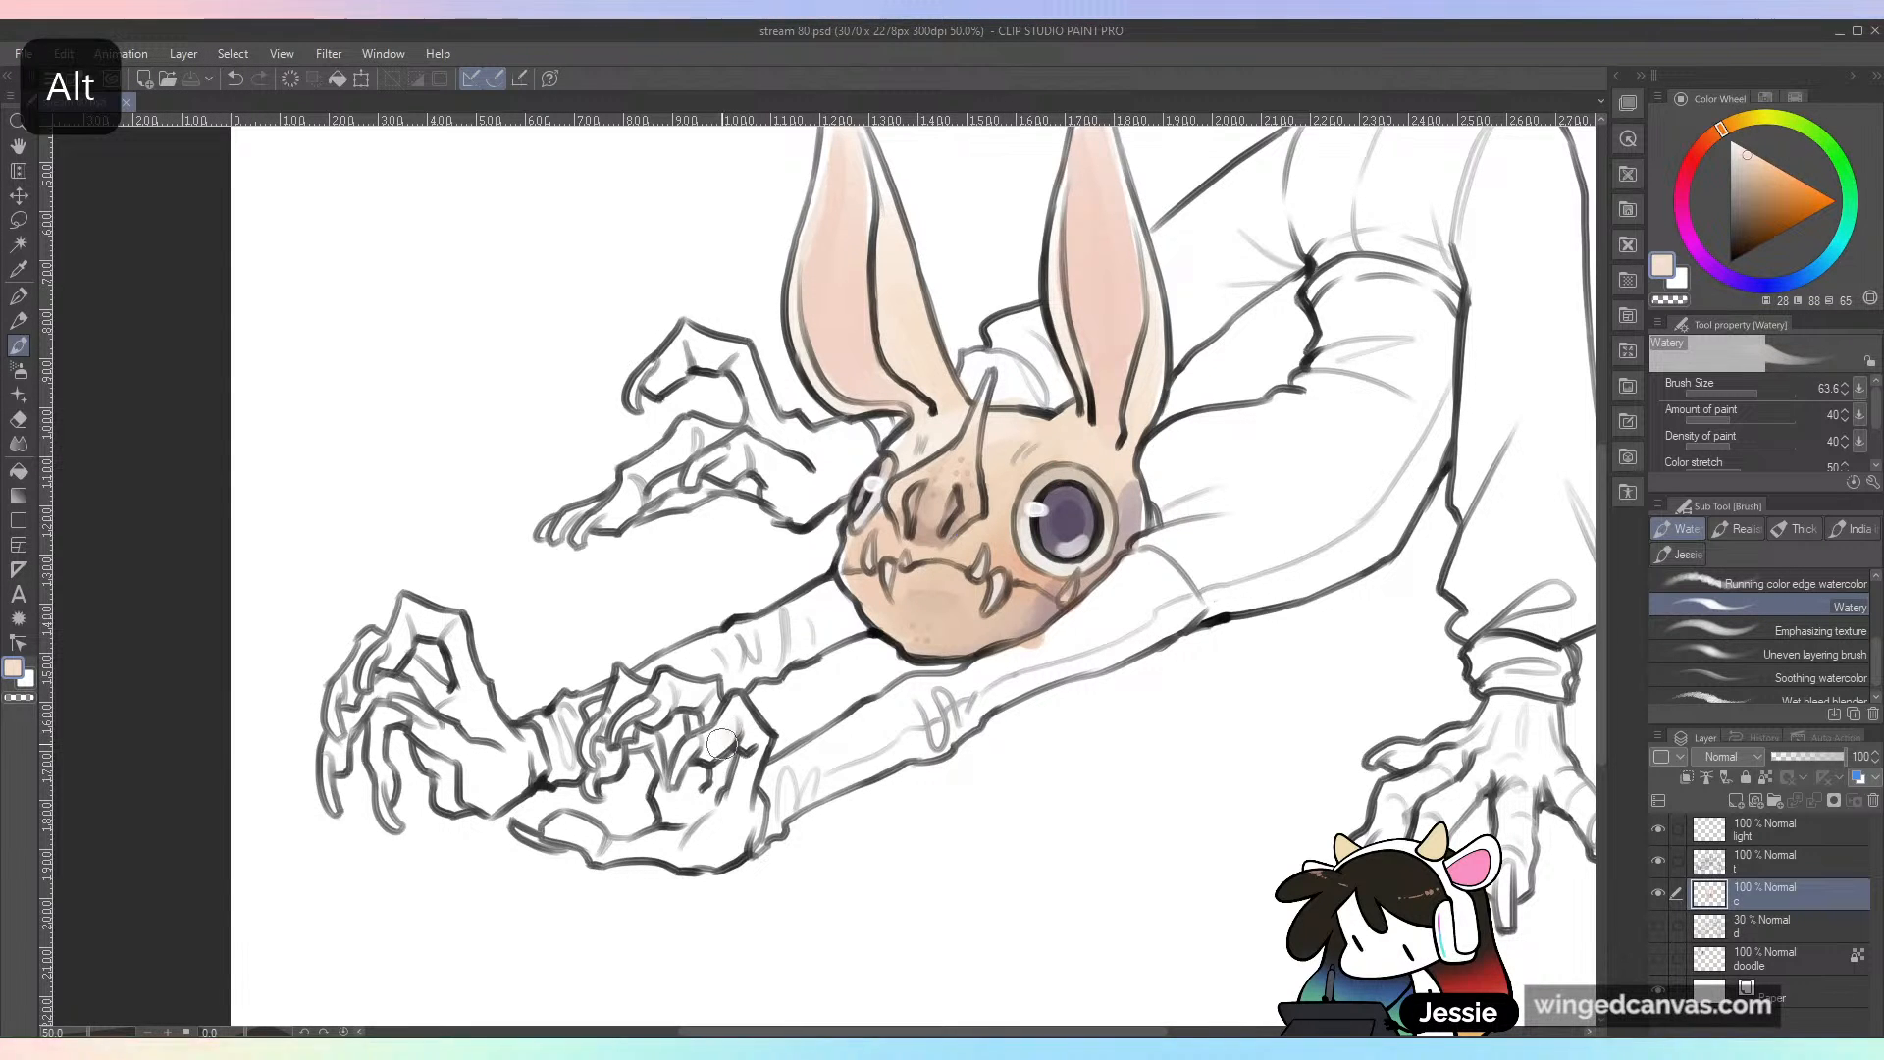
{"action": "mouse_move", "coordinate": [697, 748]}
{"action": "left_mouse_down"}
{"action": "mouse_move", "coordinate": [738, 716]}
{"action": "mouse_move", "coordinate": [748, 770]}
{"action": "mouse_move", "coordinate": [733, 752]}
{"action": "left_mouse_up"}
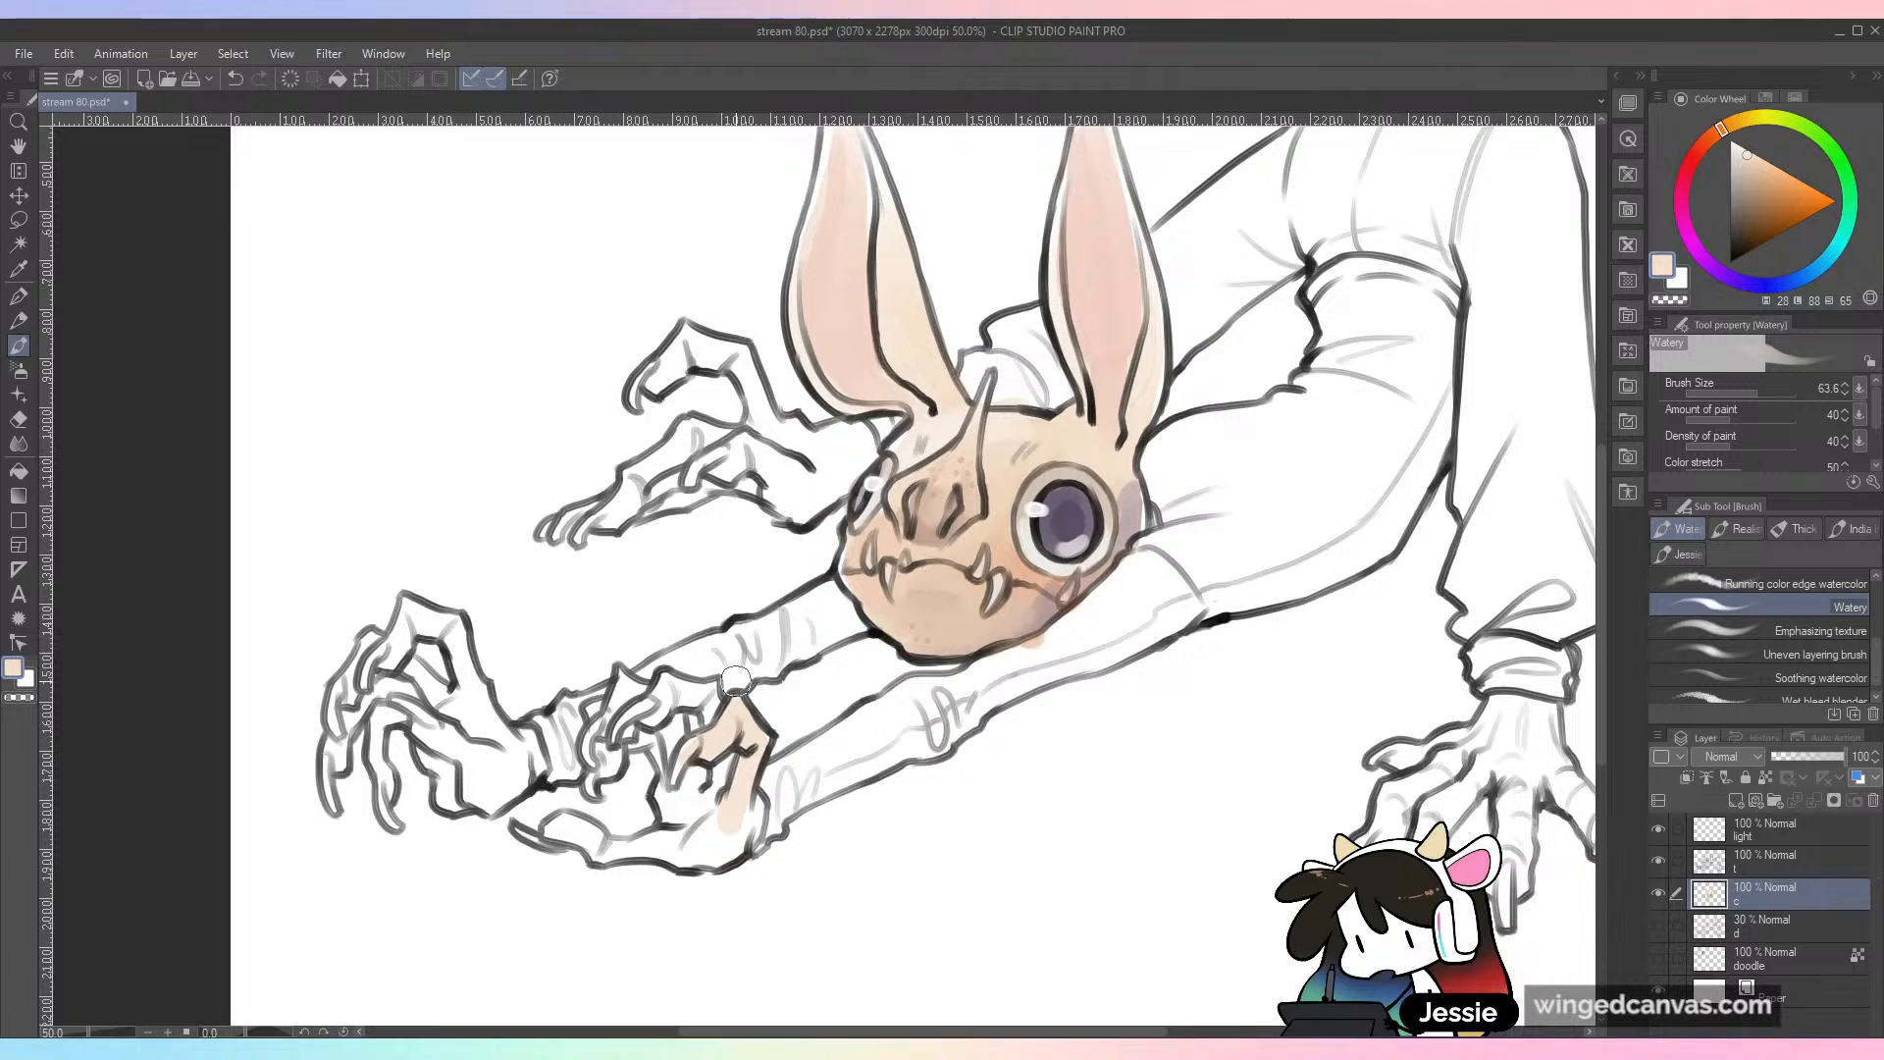
{"action": "mouse_move", "coordinate": [652, 726]}
{"action": "left_mouse_down"}
{"action": "mouse_move", "coordinate": [667, 699]}
{"action": "mouse_move", "coordinate": [707, 697]}
{"action": "mouse_move", "coordinate": [731, 780]}
{"action": "mouse_move", "coordinate": [707, 791]}
{"action": "left_mouse_up"}
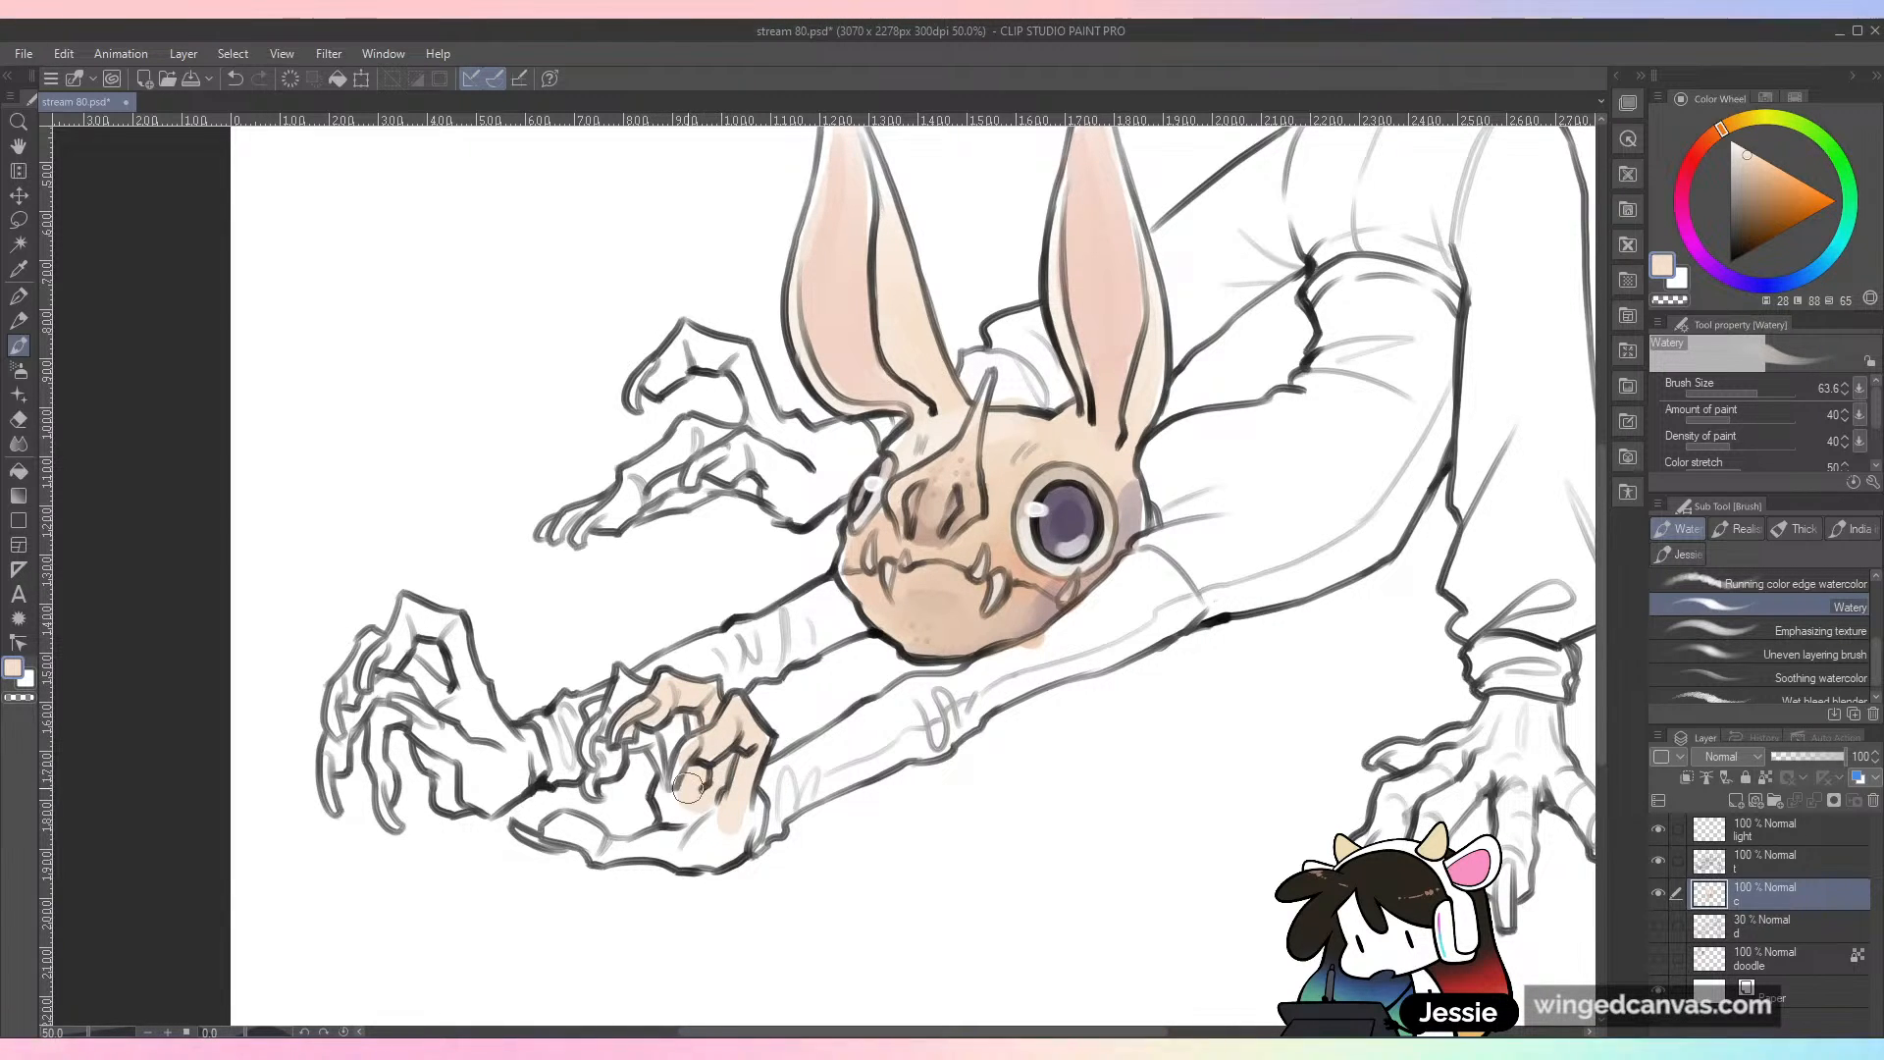
{"action": "mouse_move", "coordinate": [665, 726]}
{"action": "left_mouse_down"}
{"action": "mouse_move", "coordinate": [618, 723]}
{"action": "mouse_move", "coordinate": [626, 679]}
{"action": "mouse_move", "coordinate": [681, 694]}
{"action": "mouse_move", "coordinate": [600, 719]}
{"action": "mouse_move", "coordinate": [578, 832]}
{"action": "mouse_move", "coordinate": [642, 851]}
{"action": "mouse_move", "coordinate": [695, 816]}
{"action": "mouse_move", "coordinate": [738, 842]}
{"action": "left_mouse_up"}
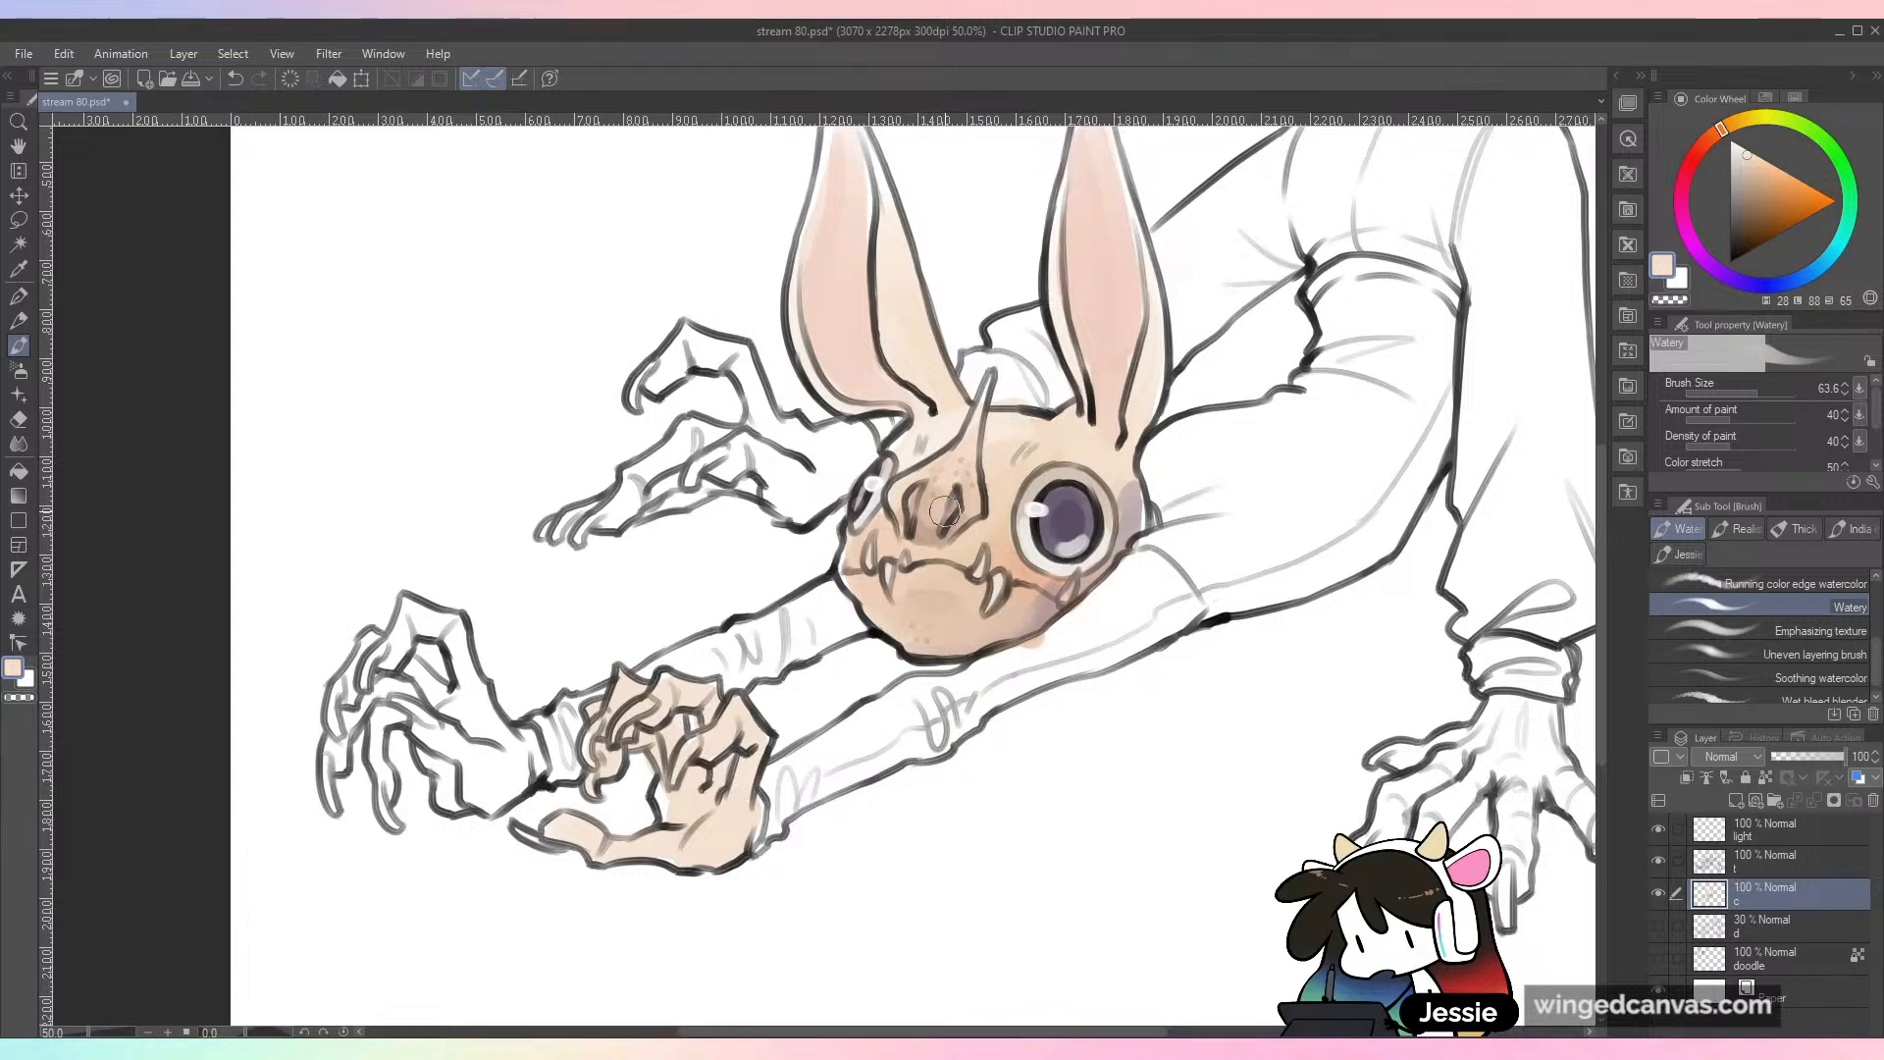
Step: Color the foremost clawed hand in the same peach, undoing one stroke and touching up the raised finger joint
{"action": "mouse_move", "coordinate": [391, 667]}
{"action": "left_mouse_down"}
{"action": "mouse_move", "coordinate": [426, 626]}
{"action": "mouse_move", "coordinate": [457, 635]}
{"action": "mouse_move", "coordinate": [491, 749]}
{"action": "mouse_move", "coordinate": [459, 689]}
{"action": "mouse_move", "coordinate": [456, 704]}
{"action": "mouse_move", "coordinate": [373, 683]}
{"action": "mouse_move", "coordinate": [339, 766]}
{"action": "mouse_move", "coordinate": [386, 736]}
{"action": "mouse_move", "coordinate": [383, 797]}
{"action": "mouse_move", "coordinate": [400, 710]}
{"action": "mouse_move", "coordinate": [460, 790]}
{"action": "mouse_move", "coordinate": [487, 739]}
{"action": "mouse_move", "coordinate": [520, 760]}
{"action": "mouse_move", "coordinate": [472, 800]}
{"action": "left_mouse_up"}
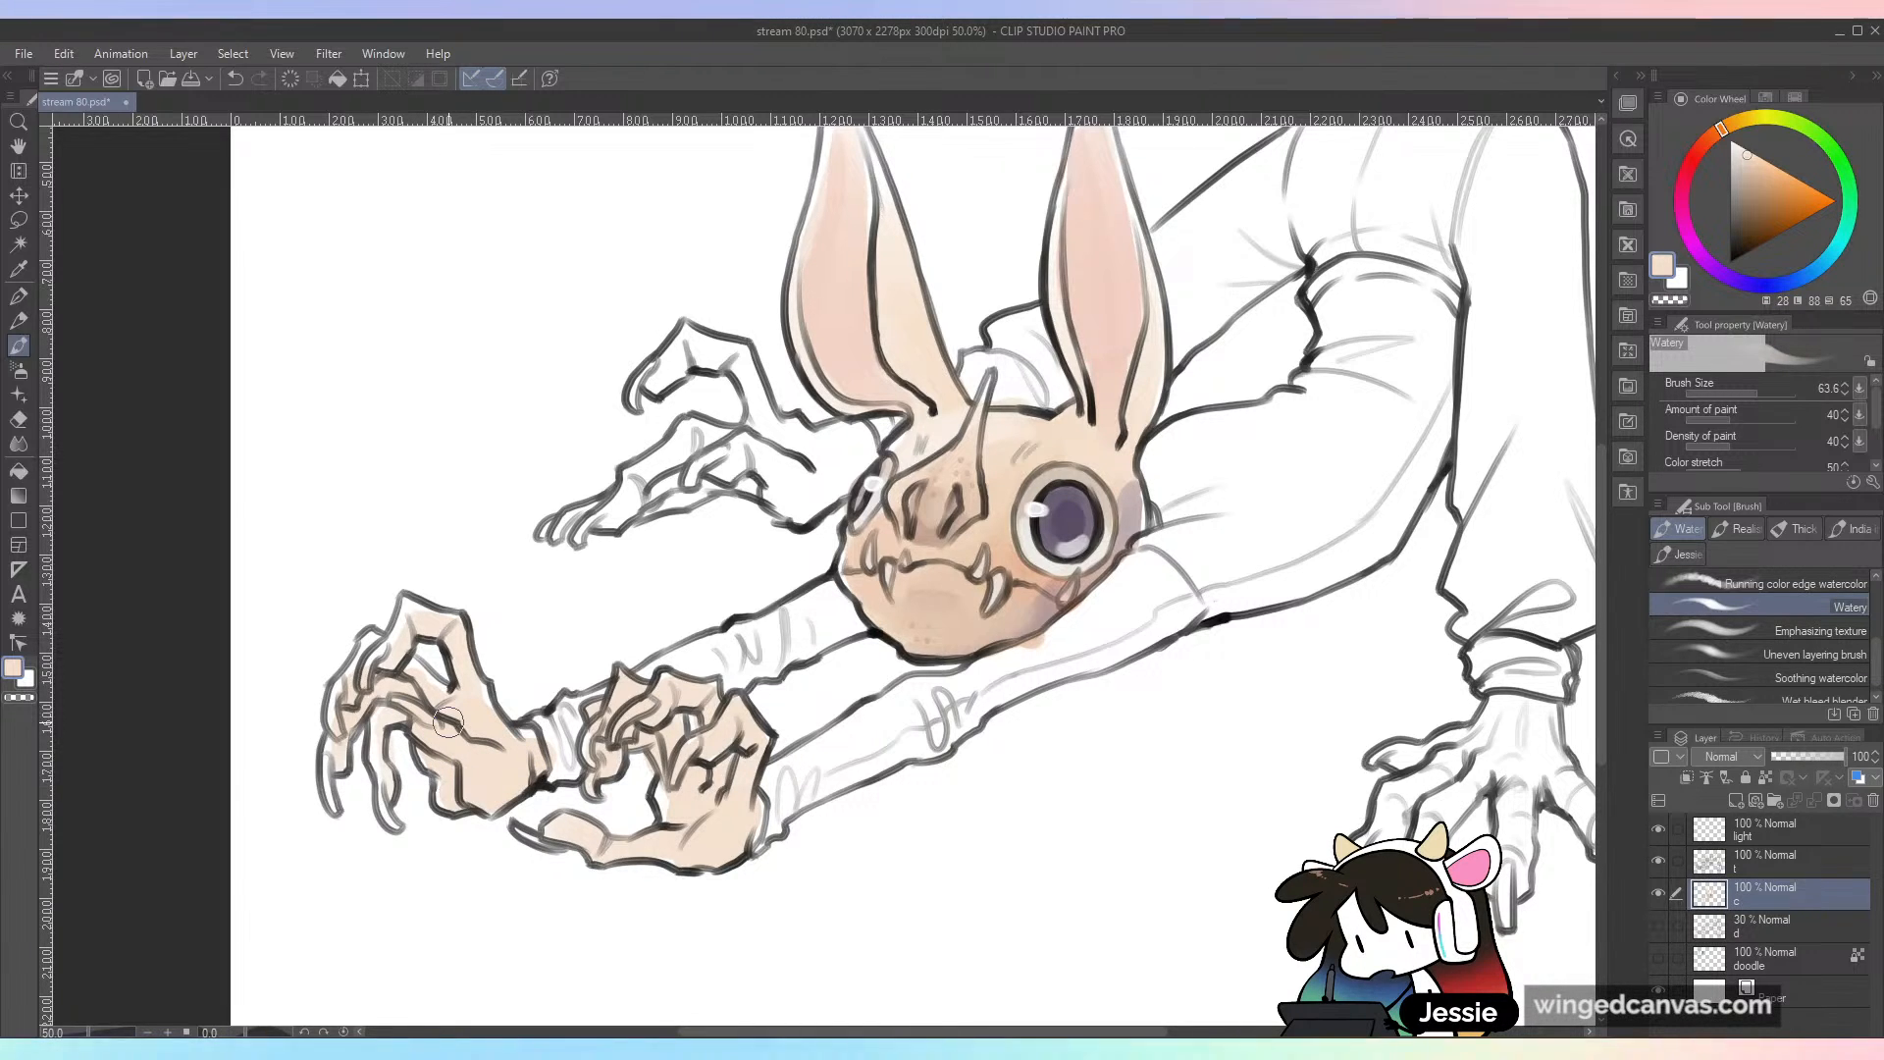
{"action": "key", "text": "ctrl+minus"}
{"action": "key", "text": "ctrl+plus"}
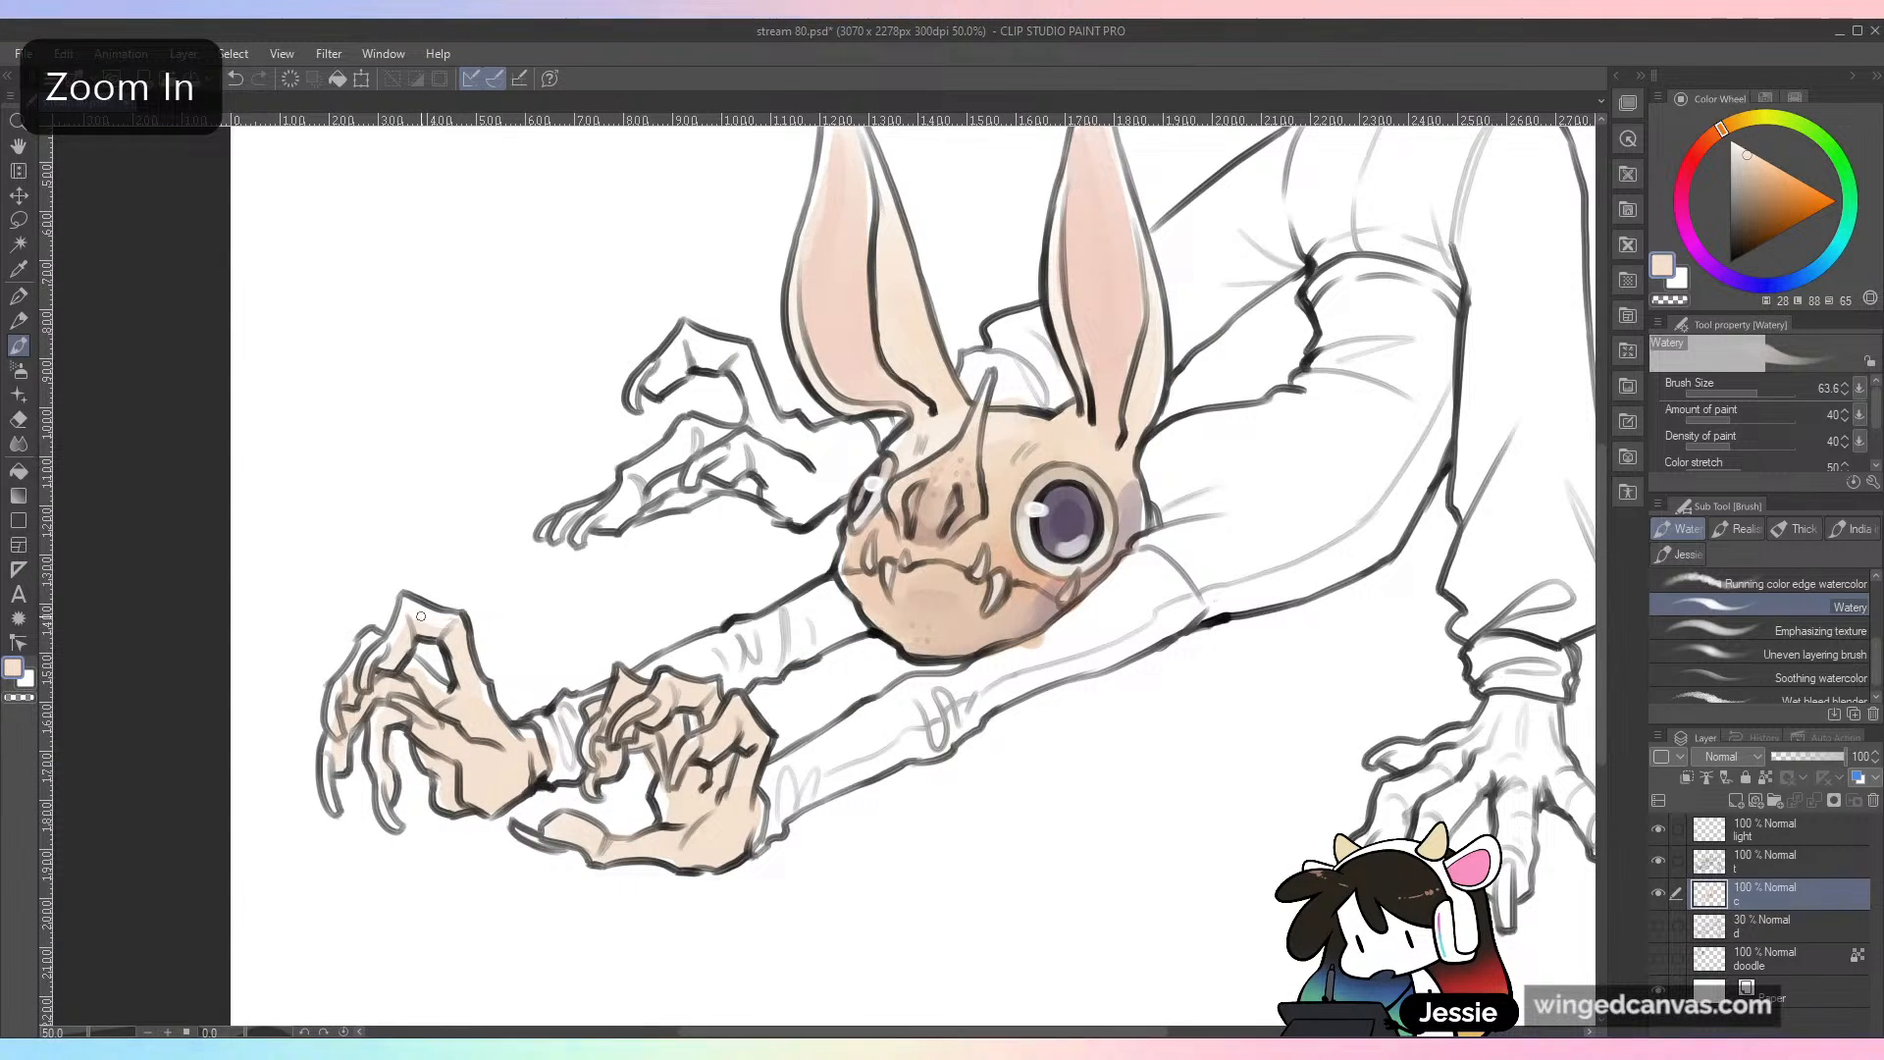
{"action": "key", "text": "ctrl+z"}
{"action": "left_click_drag", "start_coordinate": [436, 613], "coordinate": [462, 639]}
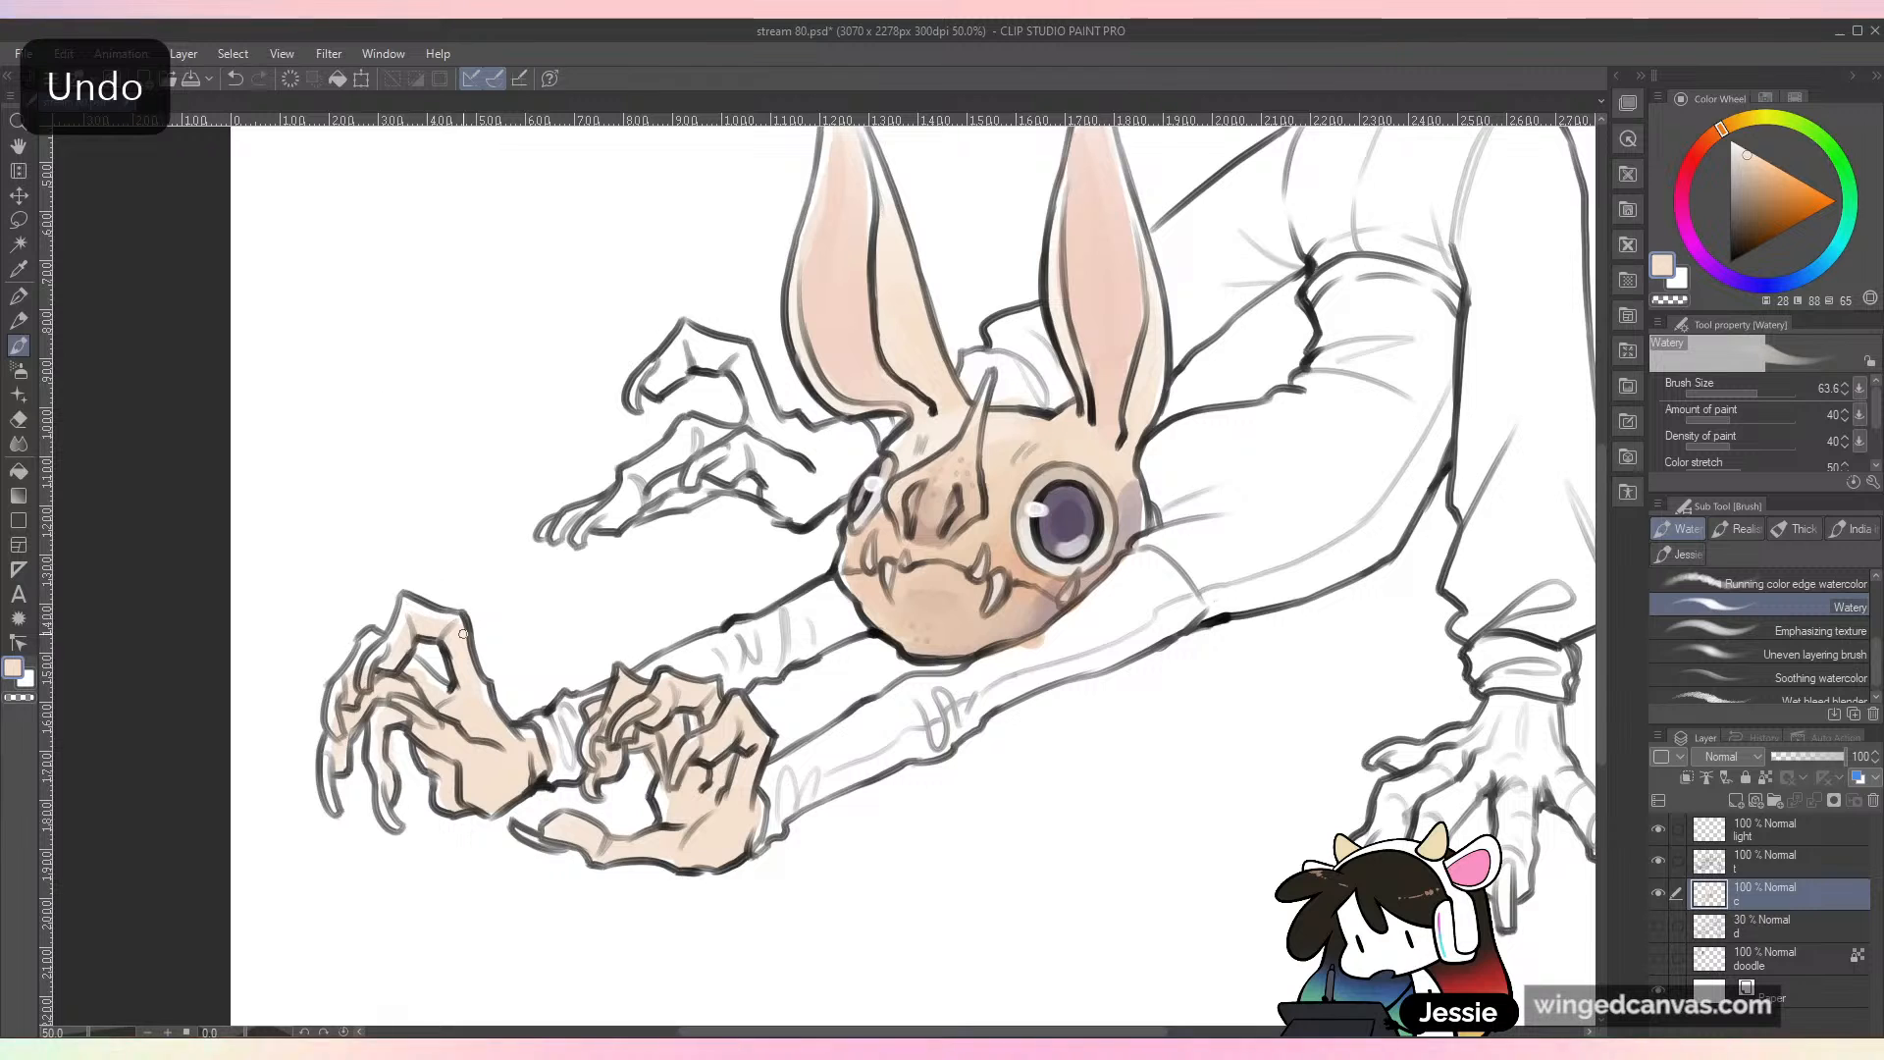
Step: Color the pair of raised clawed hands behind the head in the same light peach
{"action": "mouse_move", "coordinate": [619, 515]}
{"action": "left_mouse_down"}
{"action": "mouse_move", "coordinate": [694, 465]}
{"action": "mouse_move", "coordinate": [722, 474]}
{"action": "mouse_move", "coordinate": [655, 497]}
{"action": "mouse_move", "coordinate": [696, 450]}
{"action": "mouse_move", "coordinate": [794, 502]}
{"action": "mouse_move", "coordinate": [834, 461]}
{"action": "left_mouse_up"}
{"action": "mouse_move", "coordinate": [664, 374]}
{"action": "left_mouse_down"}
{"action": "mouse_move", "coordinate": [731, 361]}
{"action": "mouse_move", "coordinate": [756, 422]}
{"action": "mouse_move", "coordinate": [839, 471]}
{"action": "left_mouse_up"}
{"action": "key", "text": "ctrl+minus"}
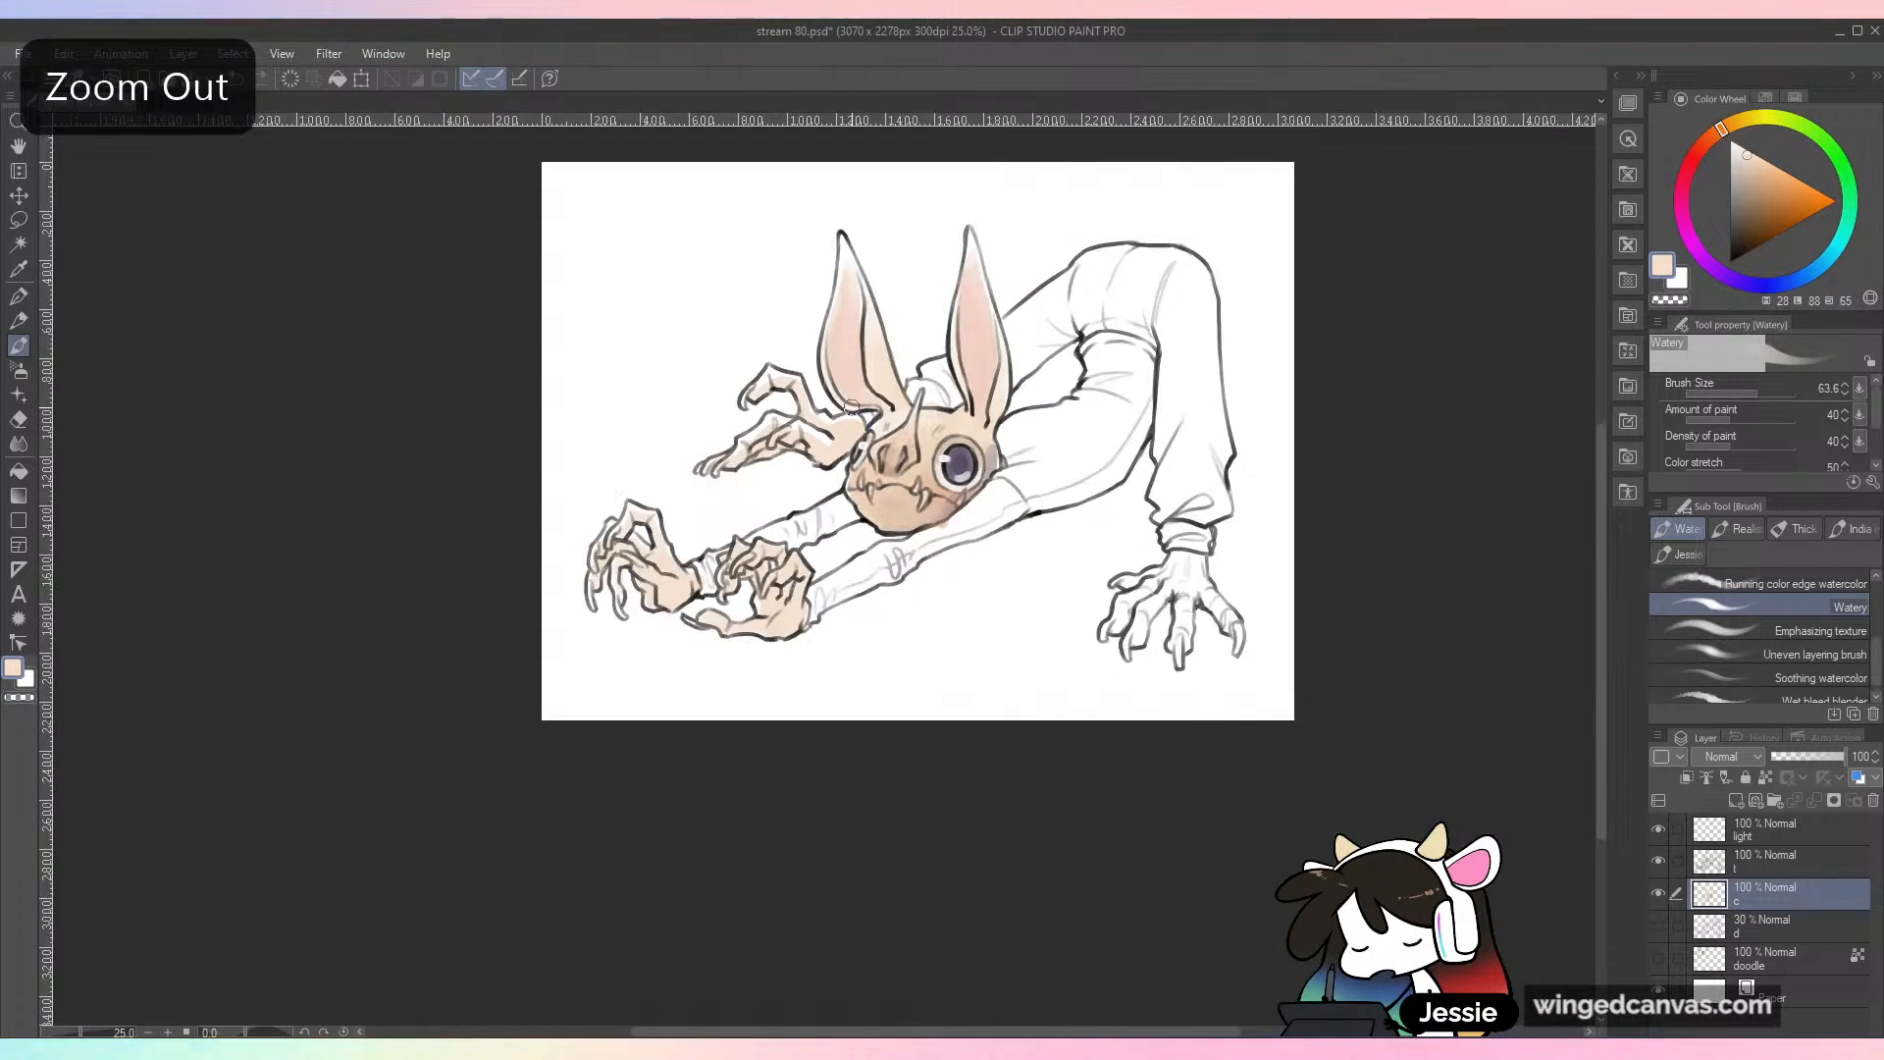
Step: Color the planted clawed hand below the far sleeve in the same light peach on layer c
{"action": "scroll", "coordinate": [852, 406], "scroll_direction": "up", "scroll_amount": 1}
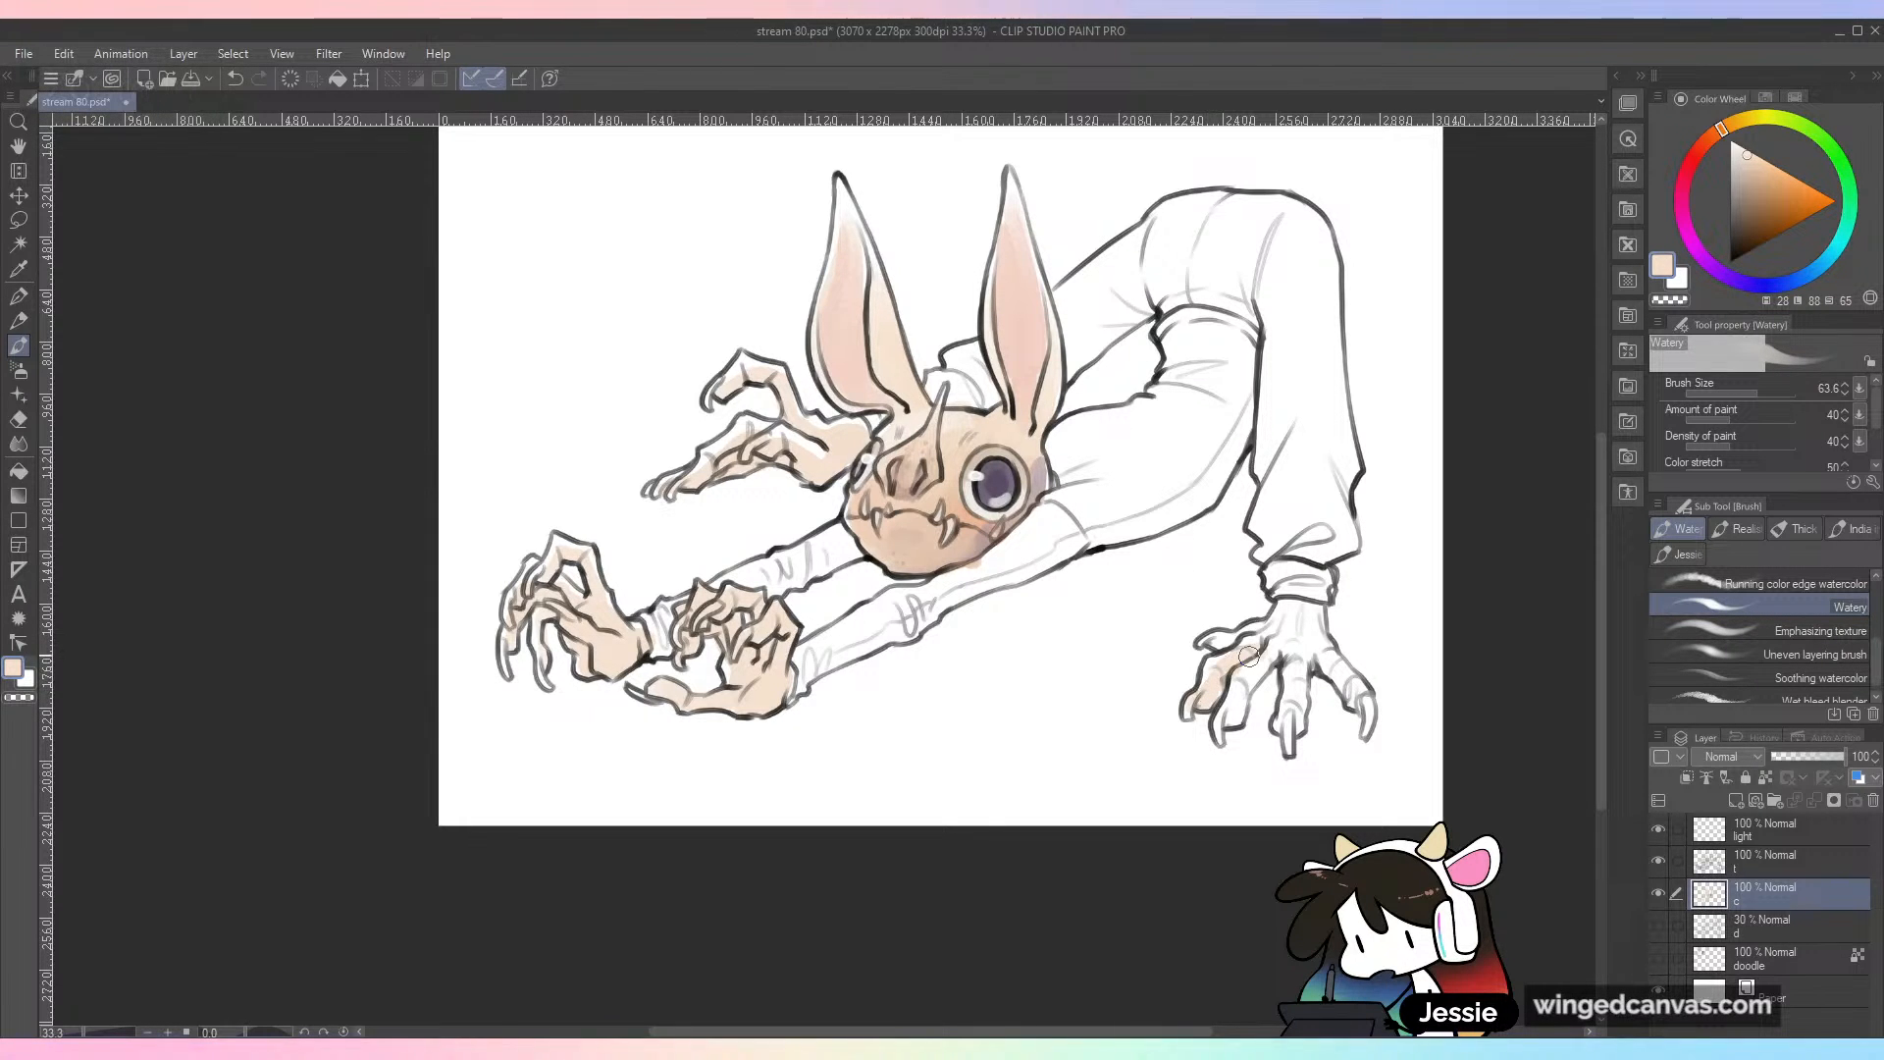
{"action": "left_click_drag", "start_coordinate": [1257, 668], "coordinate": [1222, 713]}
{"action": "mouse_move", "coordinate": [1218, 640]}
{"action": "left_mouse_down"}
{"action": "mouse_move", "coordinate": [1303, 629]}
{"action": "mouse_move", "coordinate": [1290, 737]}
{"action": "mouse_move", "coordinate": [1311, 641]}
{"action": "mouse_move", "coordinate": [1332, 679]}
{"action": "mouse_move", "coordinate": [1308, 616]}
{"action": "mouse_move", "coordinate": [1367, 657]}
{"action": "mouse_move", "coordinate": [1332, 673]}
{"action": "mouse_move", "coordinate": [1362, 709]}
{"action": "left_mouse_up"}
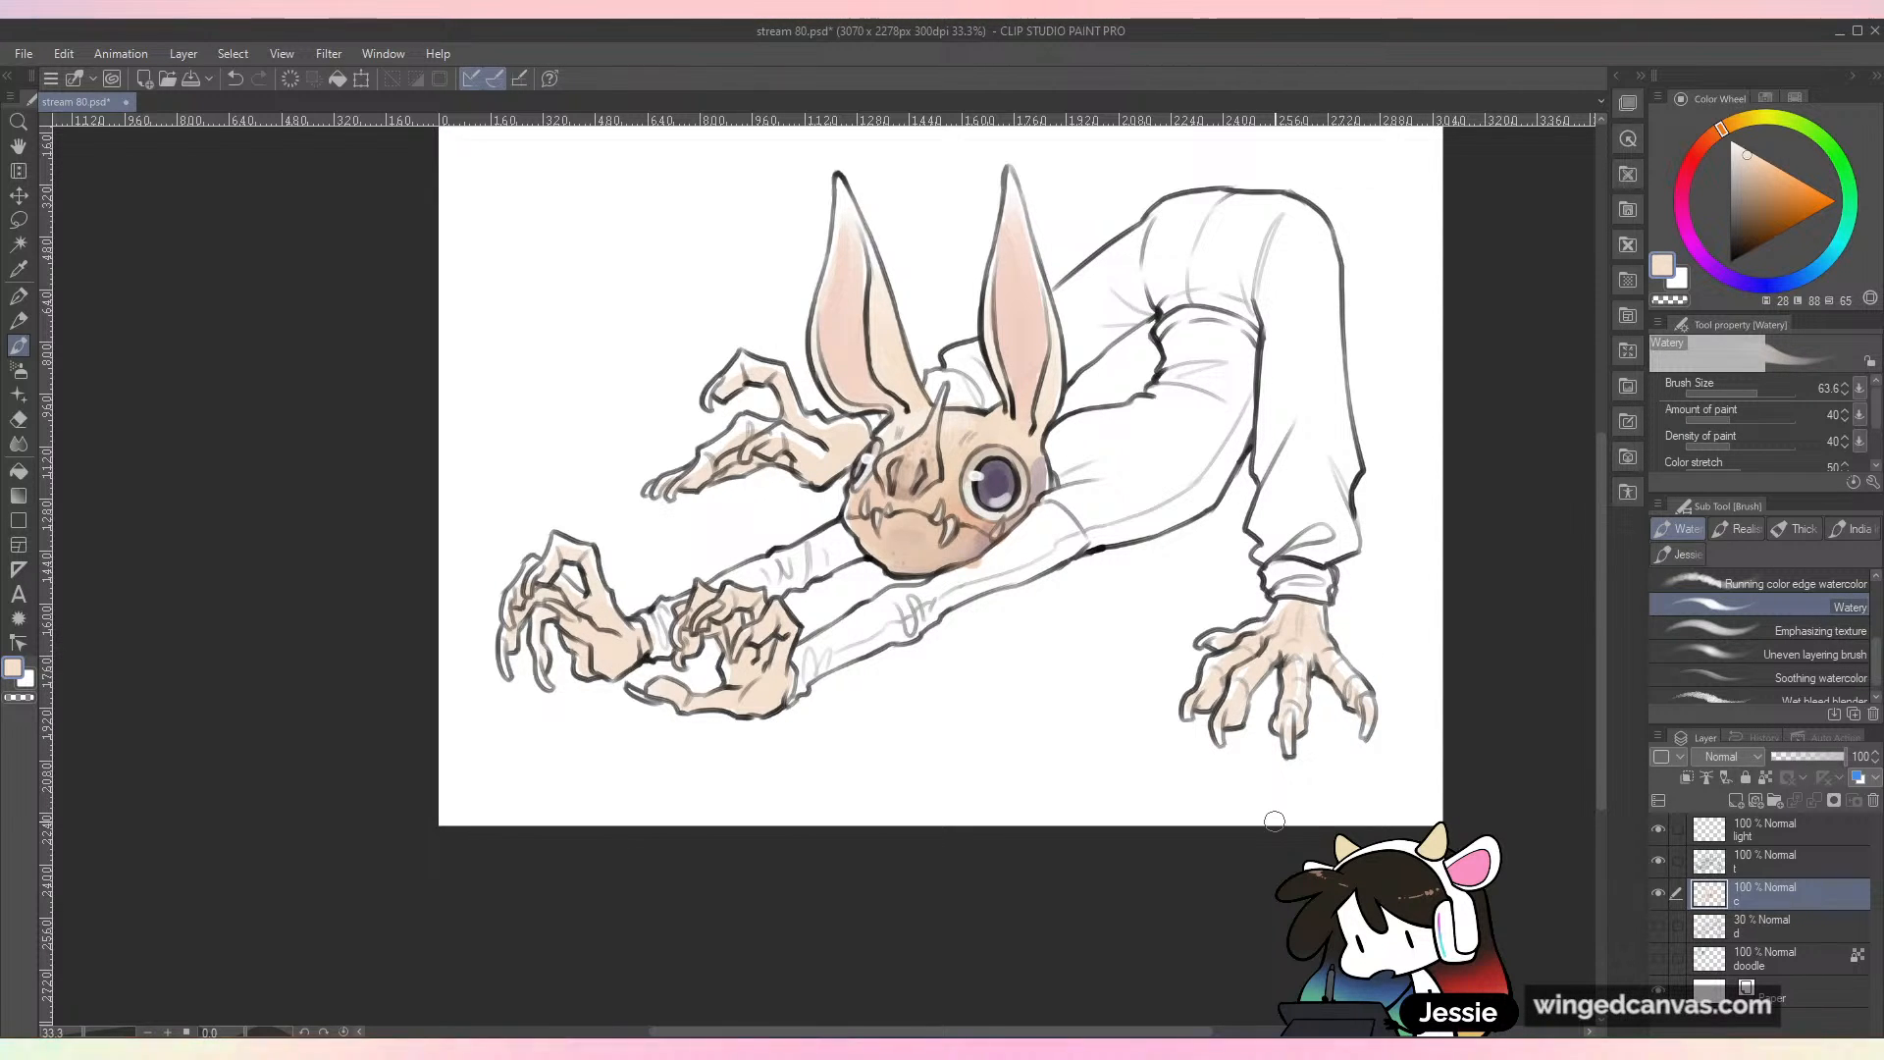
Step: Choose a stronger orange, blend it into a softer peach, and shade the curled fingers and thumb of the near outstretched hand
{"action": "scroll", "coordinate": [1275, 821], "scroll_direction": "up", "scroll_amount": 1}
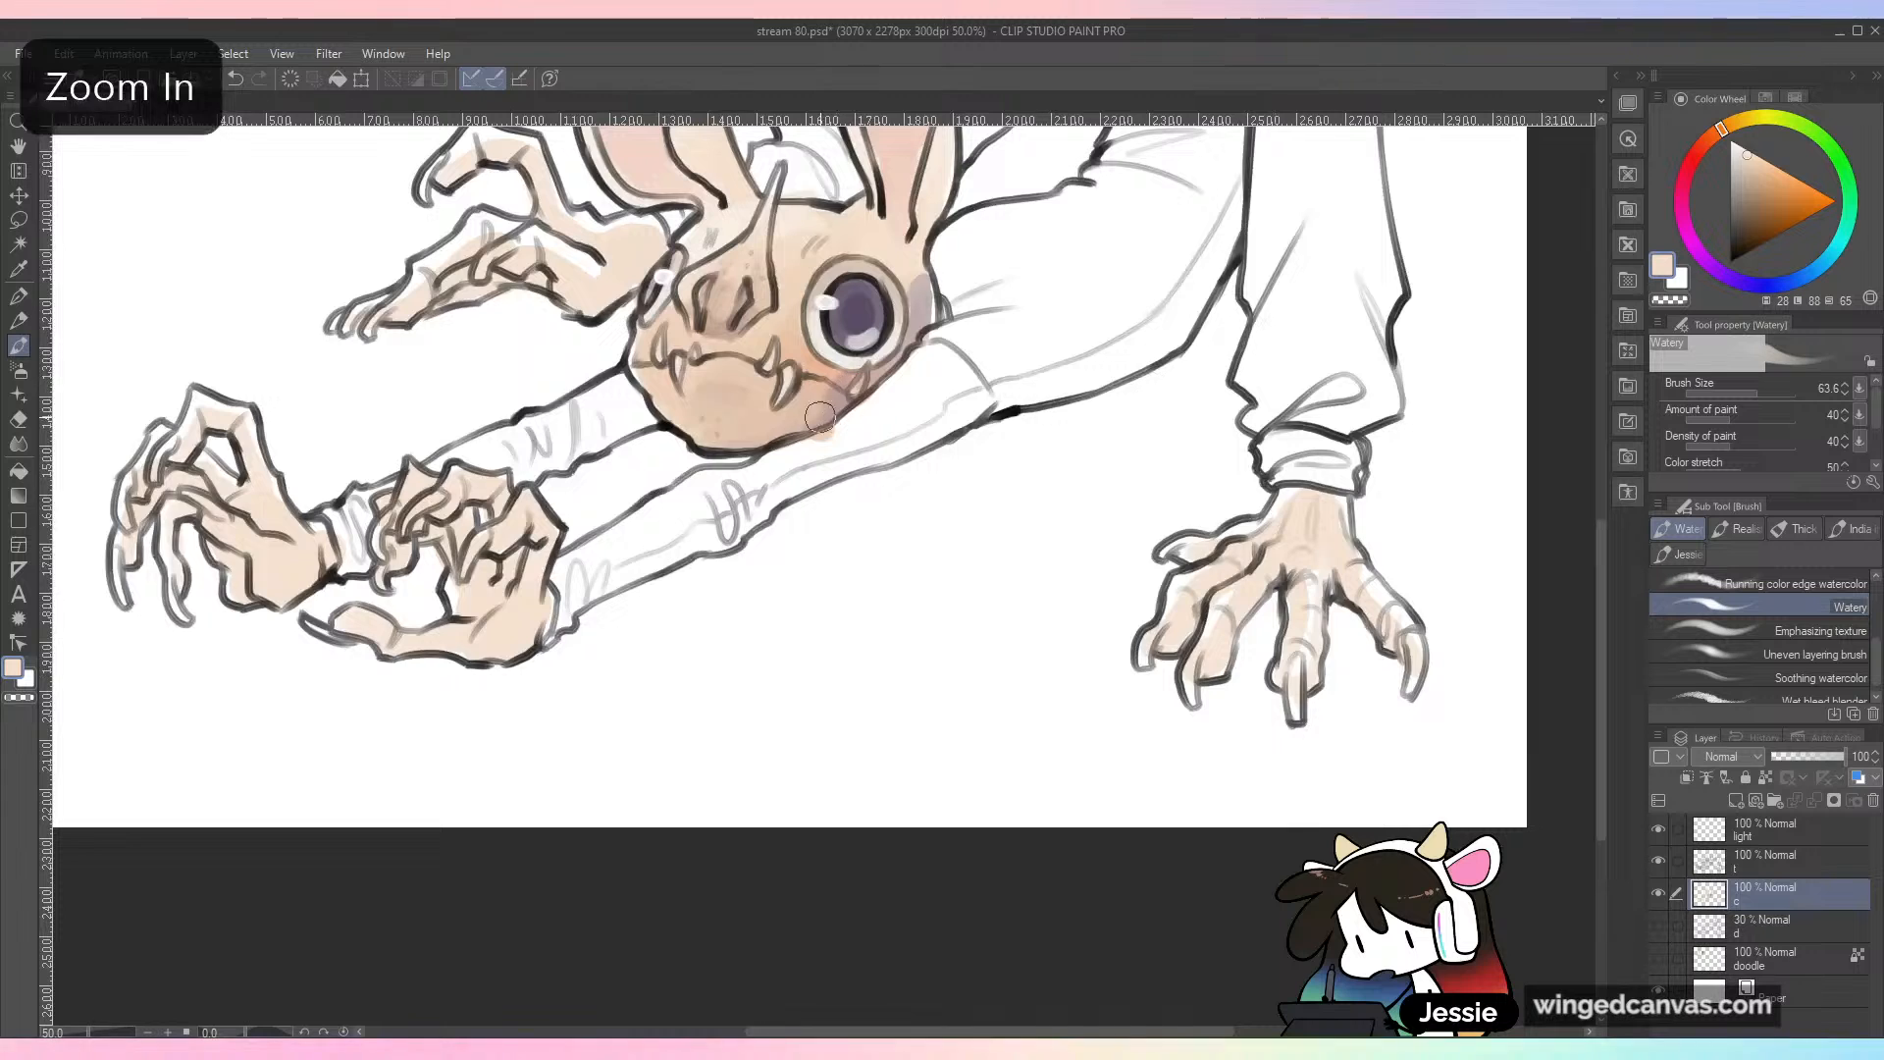
{"action": "left_click_drag", "start_coordinate": [830, 364], "coordinate": [1062, 471]}
{"action": "left_click", "coordinate": [1063, 472], "text": "alt"}
{"action": "left_click", "coordinate": [1712, 135]}
{"action": "left_click", "coordinate": [1776, 178]}
{"action": "mouse_move", "coordinate": [631, 638]}
{"action": "left_mouse_down"}
{"action": "mouse_move", "coordinate": [646, 593]}
{"action": "mouse_move", "coordinate": [665, 629]}
{"action": "mouse_move", "coordinate": [713, 592]}
{"action": "left_mouse_up"}
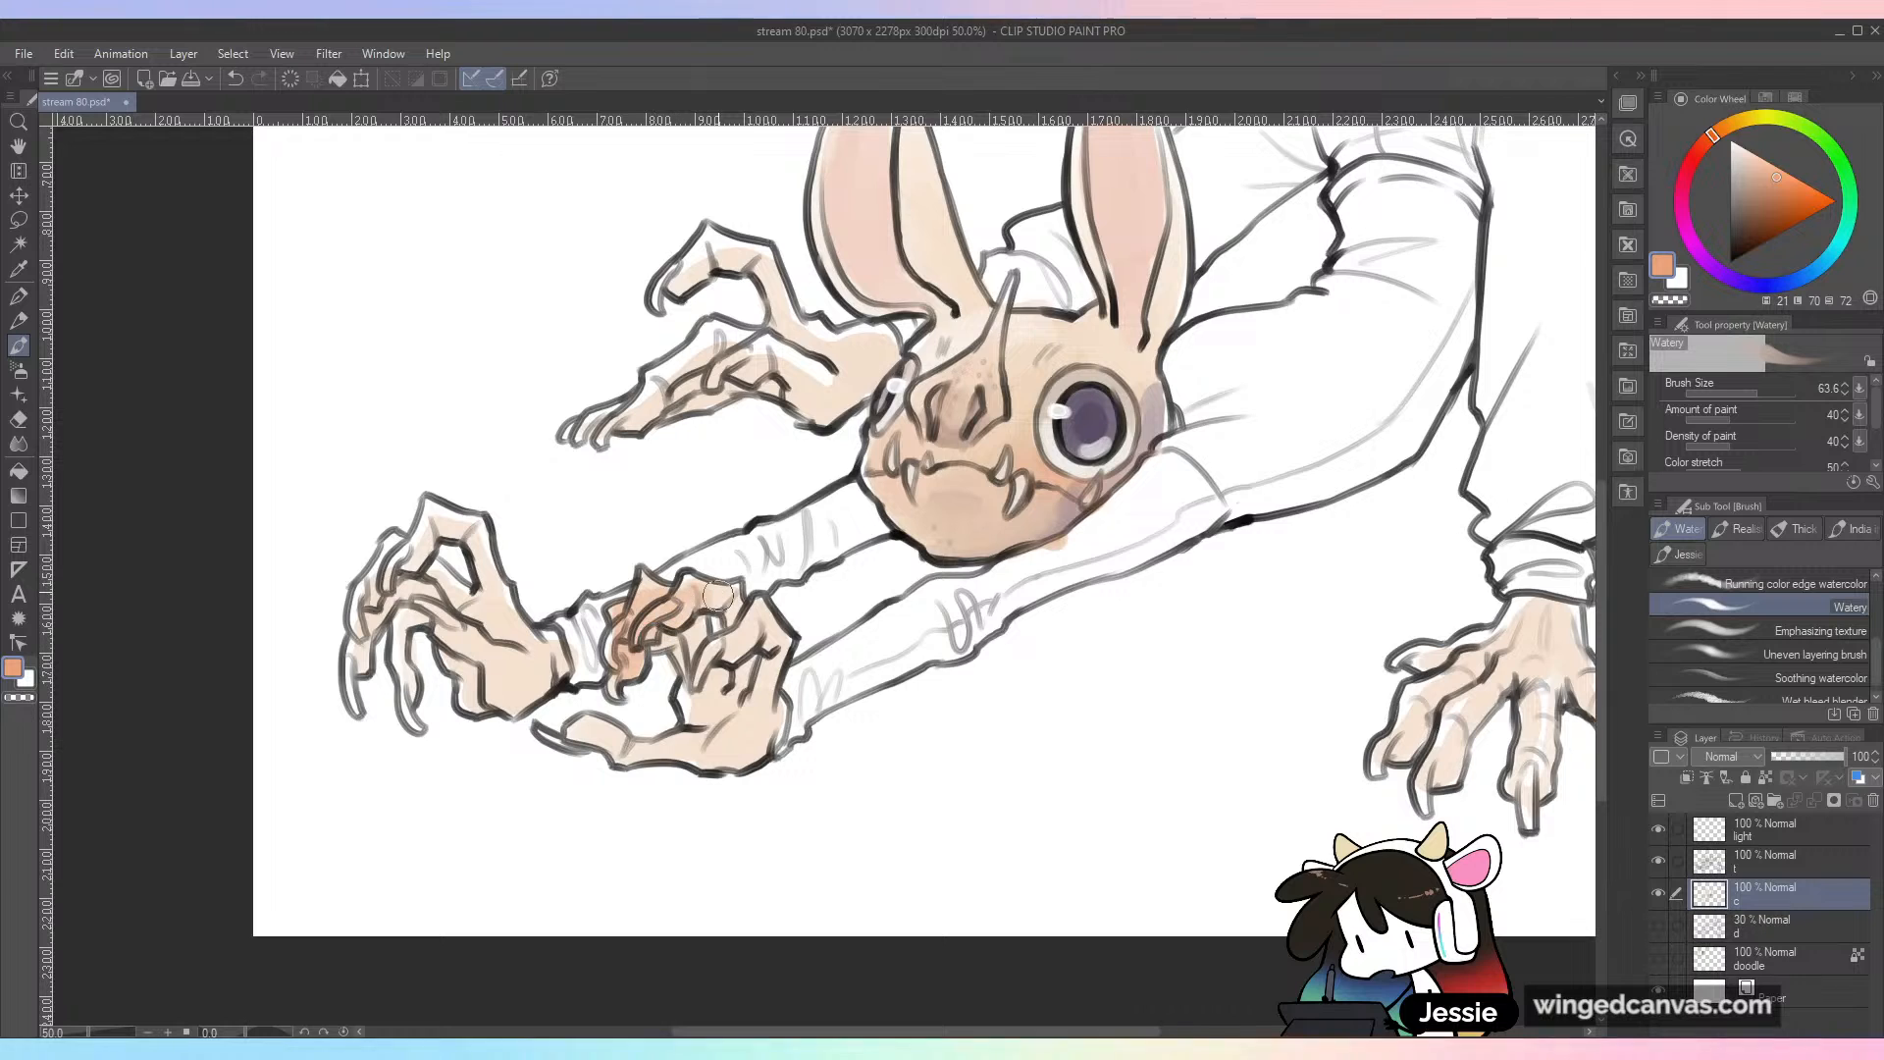
{"action": "left_click", "coordinate": [713, 601], "text": "alt"}
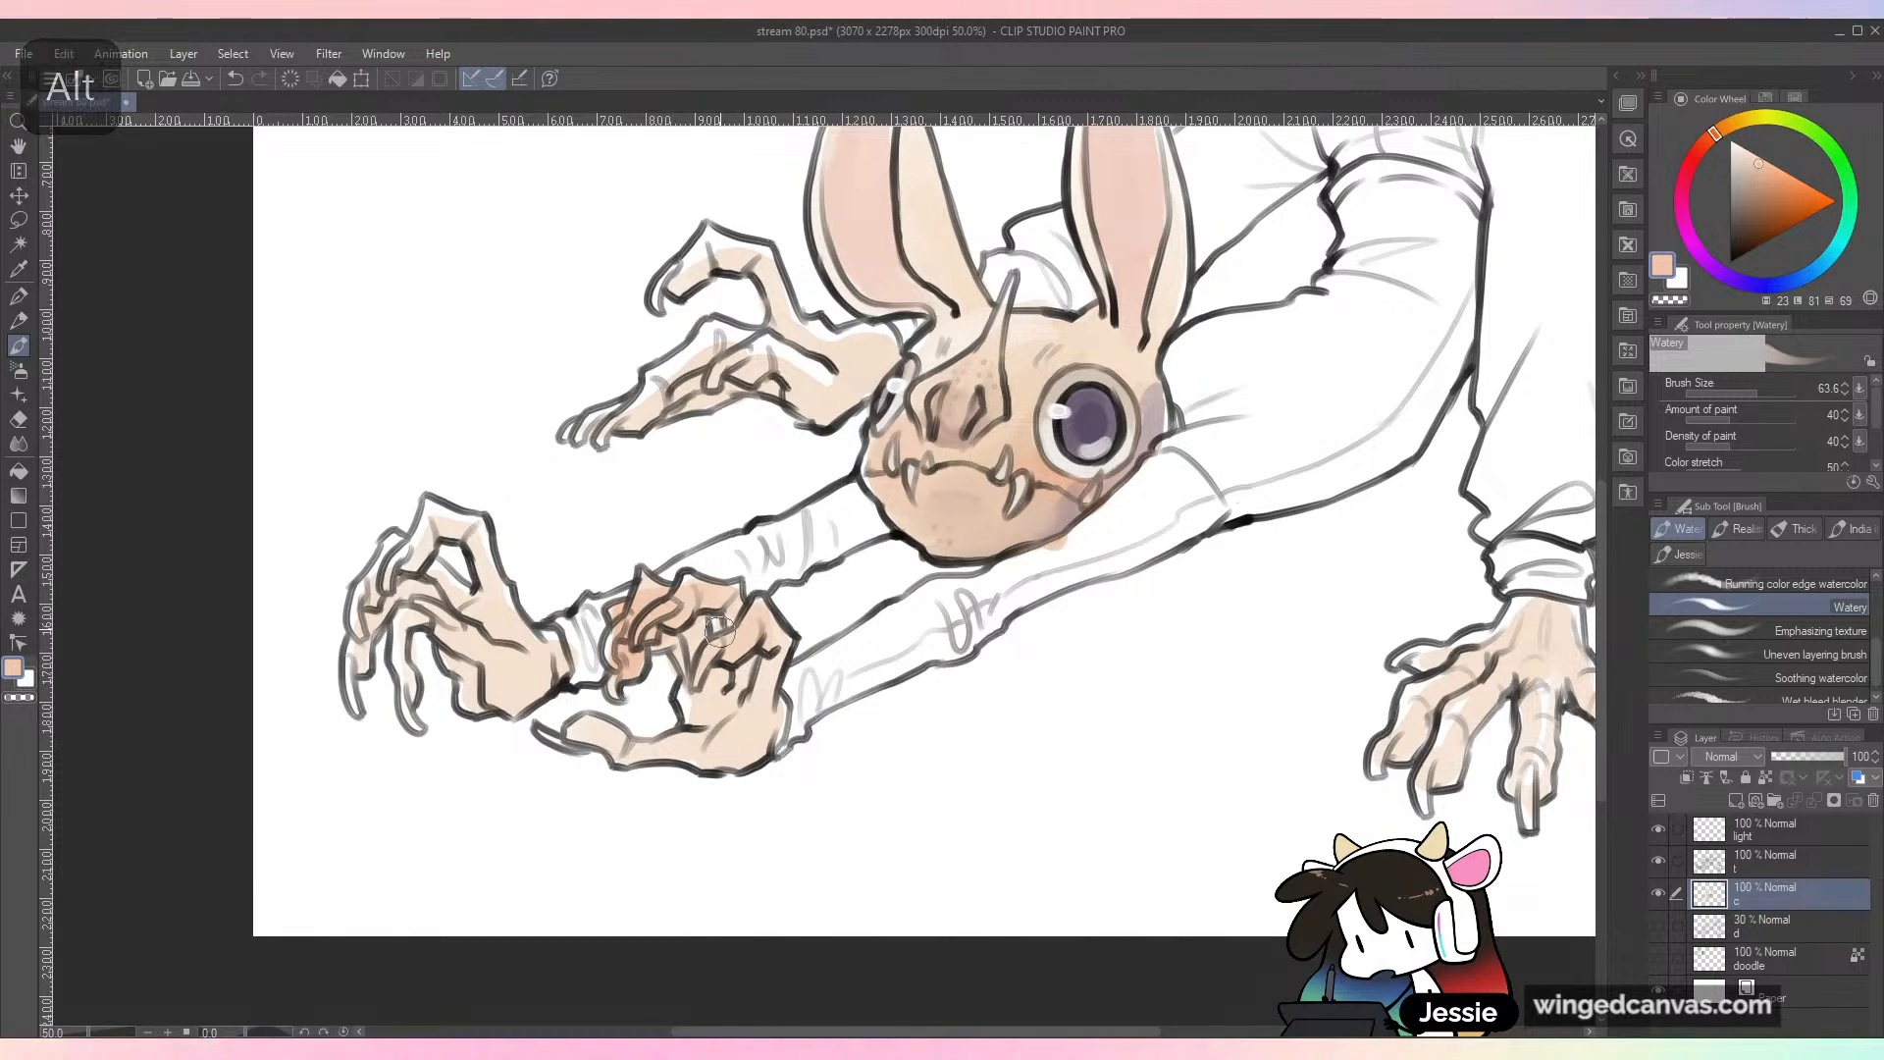
{"action": "left_click_drag", "start_coordinate": [589, 728], "coordinate": [672, 750]}
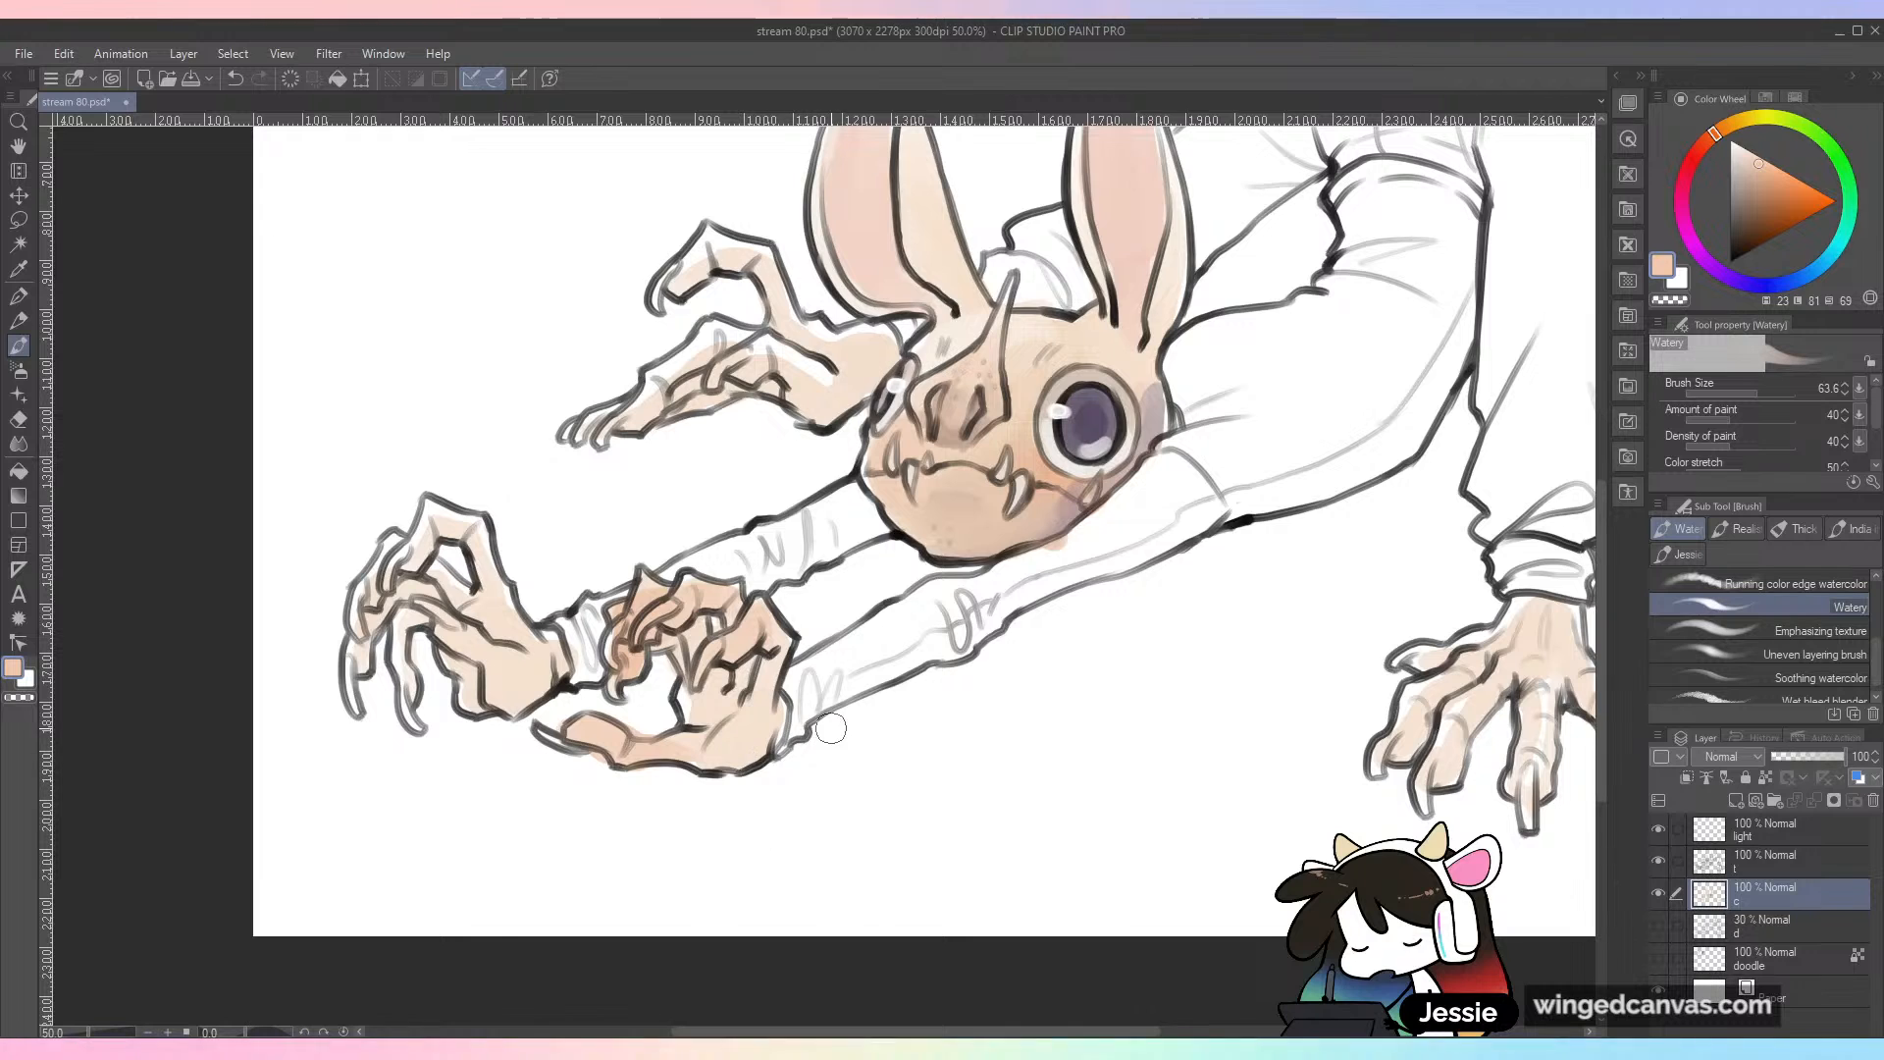
Step: Shade the fingers and palm of the foremost clawed hand with the orange-peach sampled from the near hand
{"action": "left_click_drag", "start_coordinate": [436, 533], "coordinate": [469, 542]}
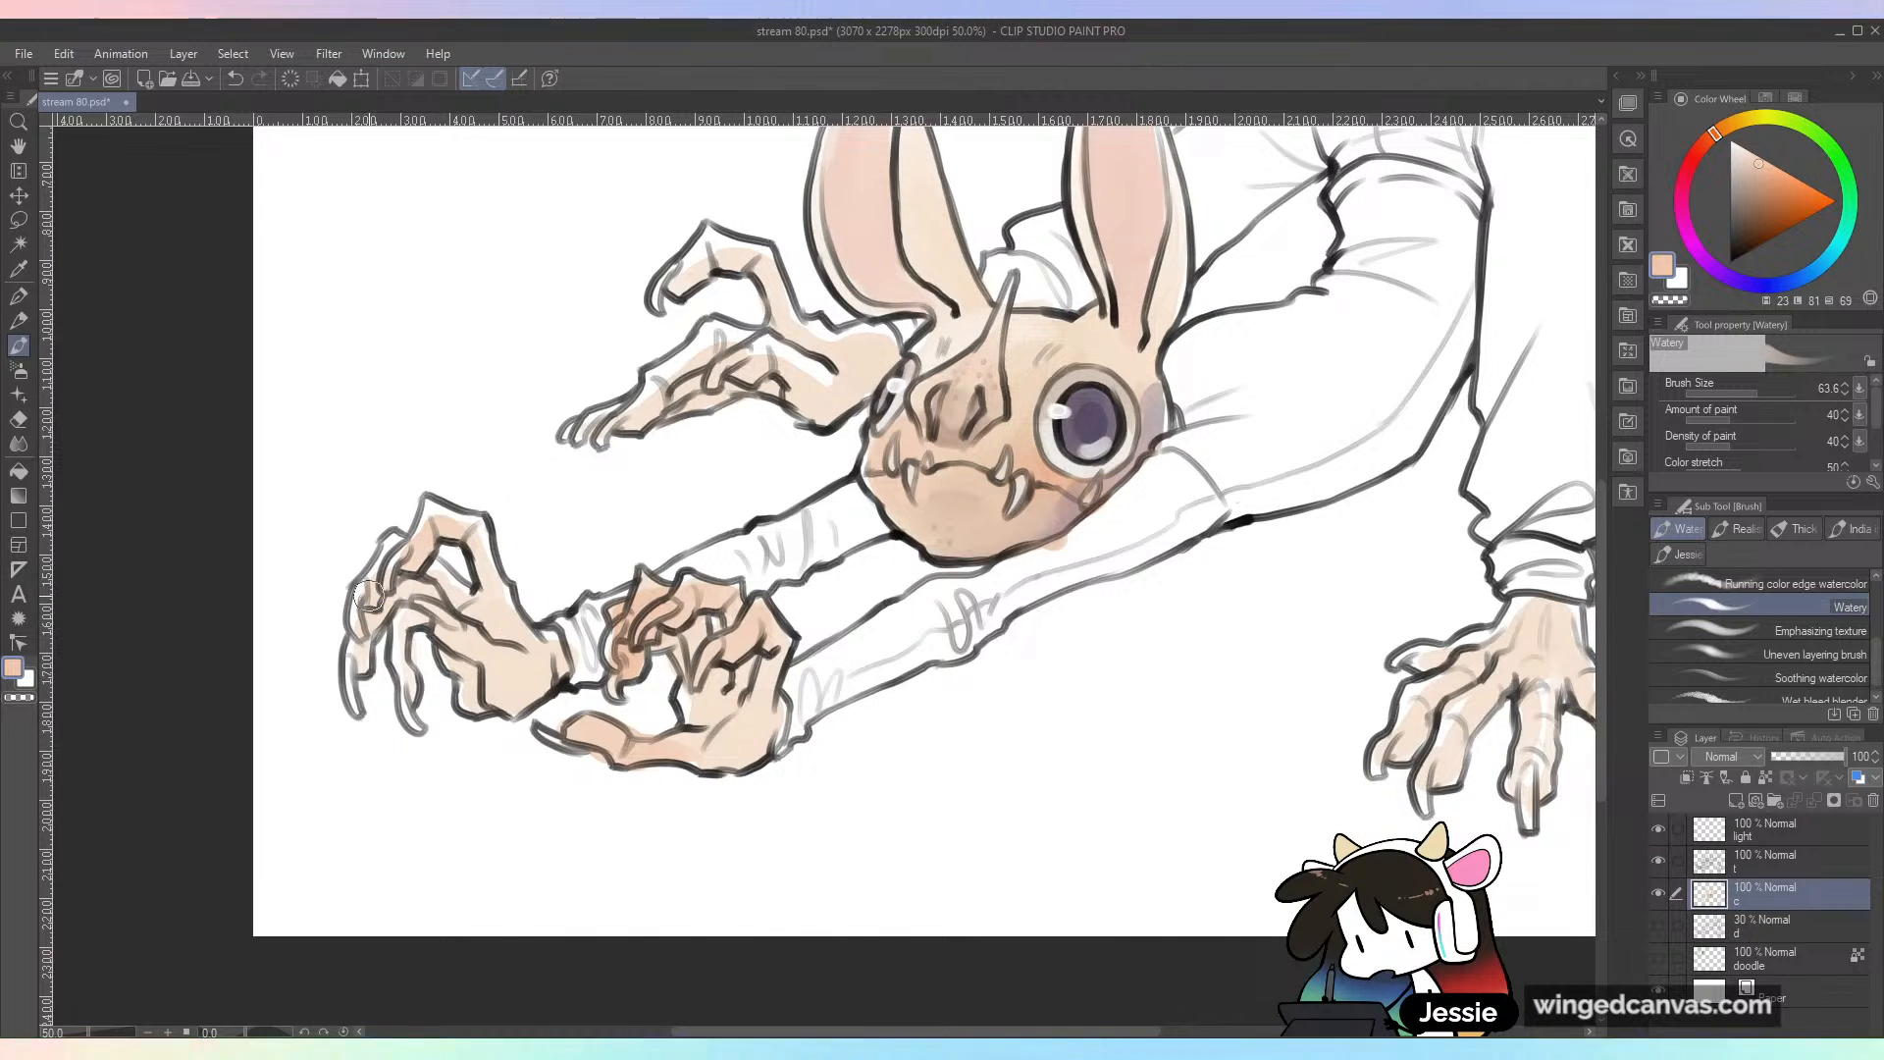
{"action": "left_click", "coordinate": [626, 728], "text": "alt"}
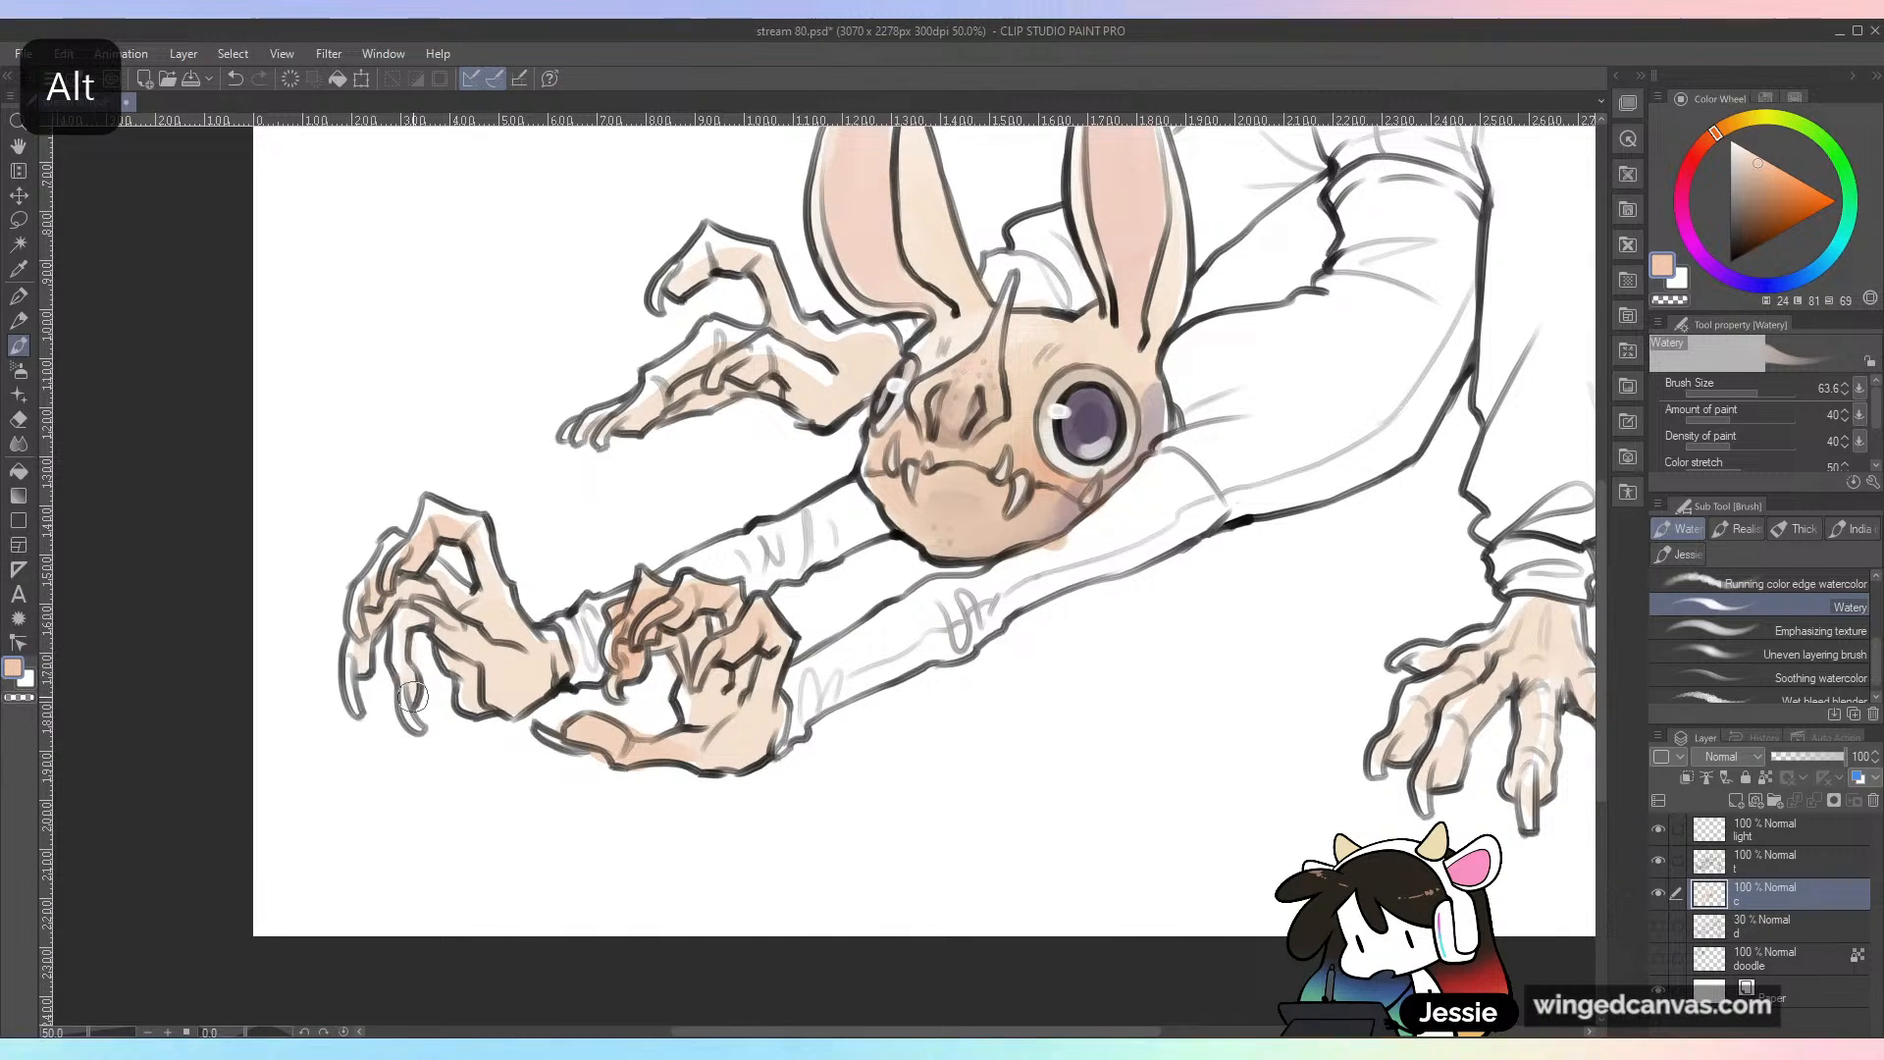
{"action": "left_click_drag", "start_coordinate": [366, 662], "coordinate": [370, 640]}
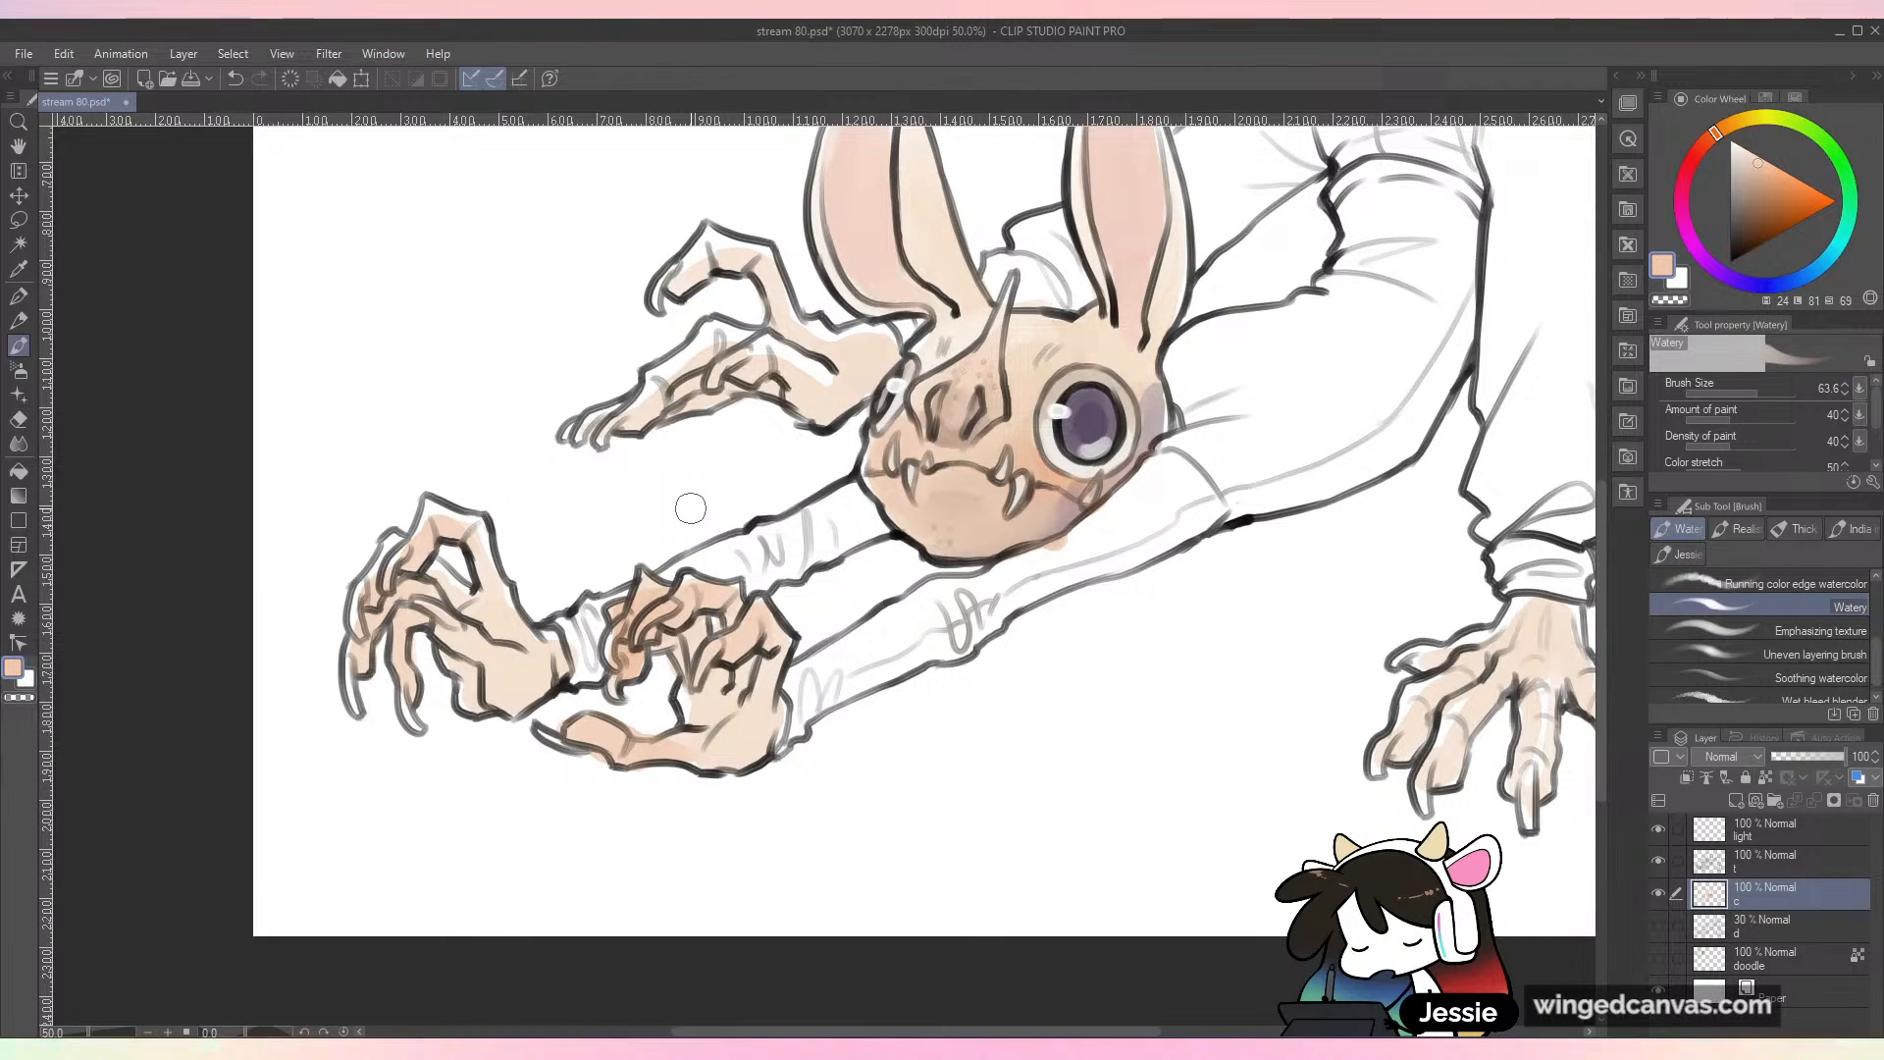
{"action": "left_click_drag", "start_coordinate": [430, 612], "coordinate": [466, 645]}
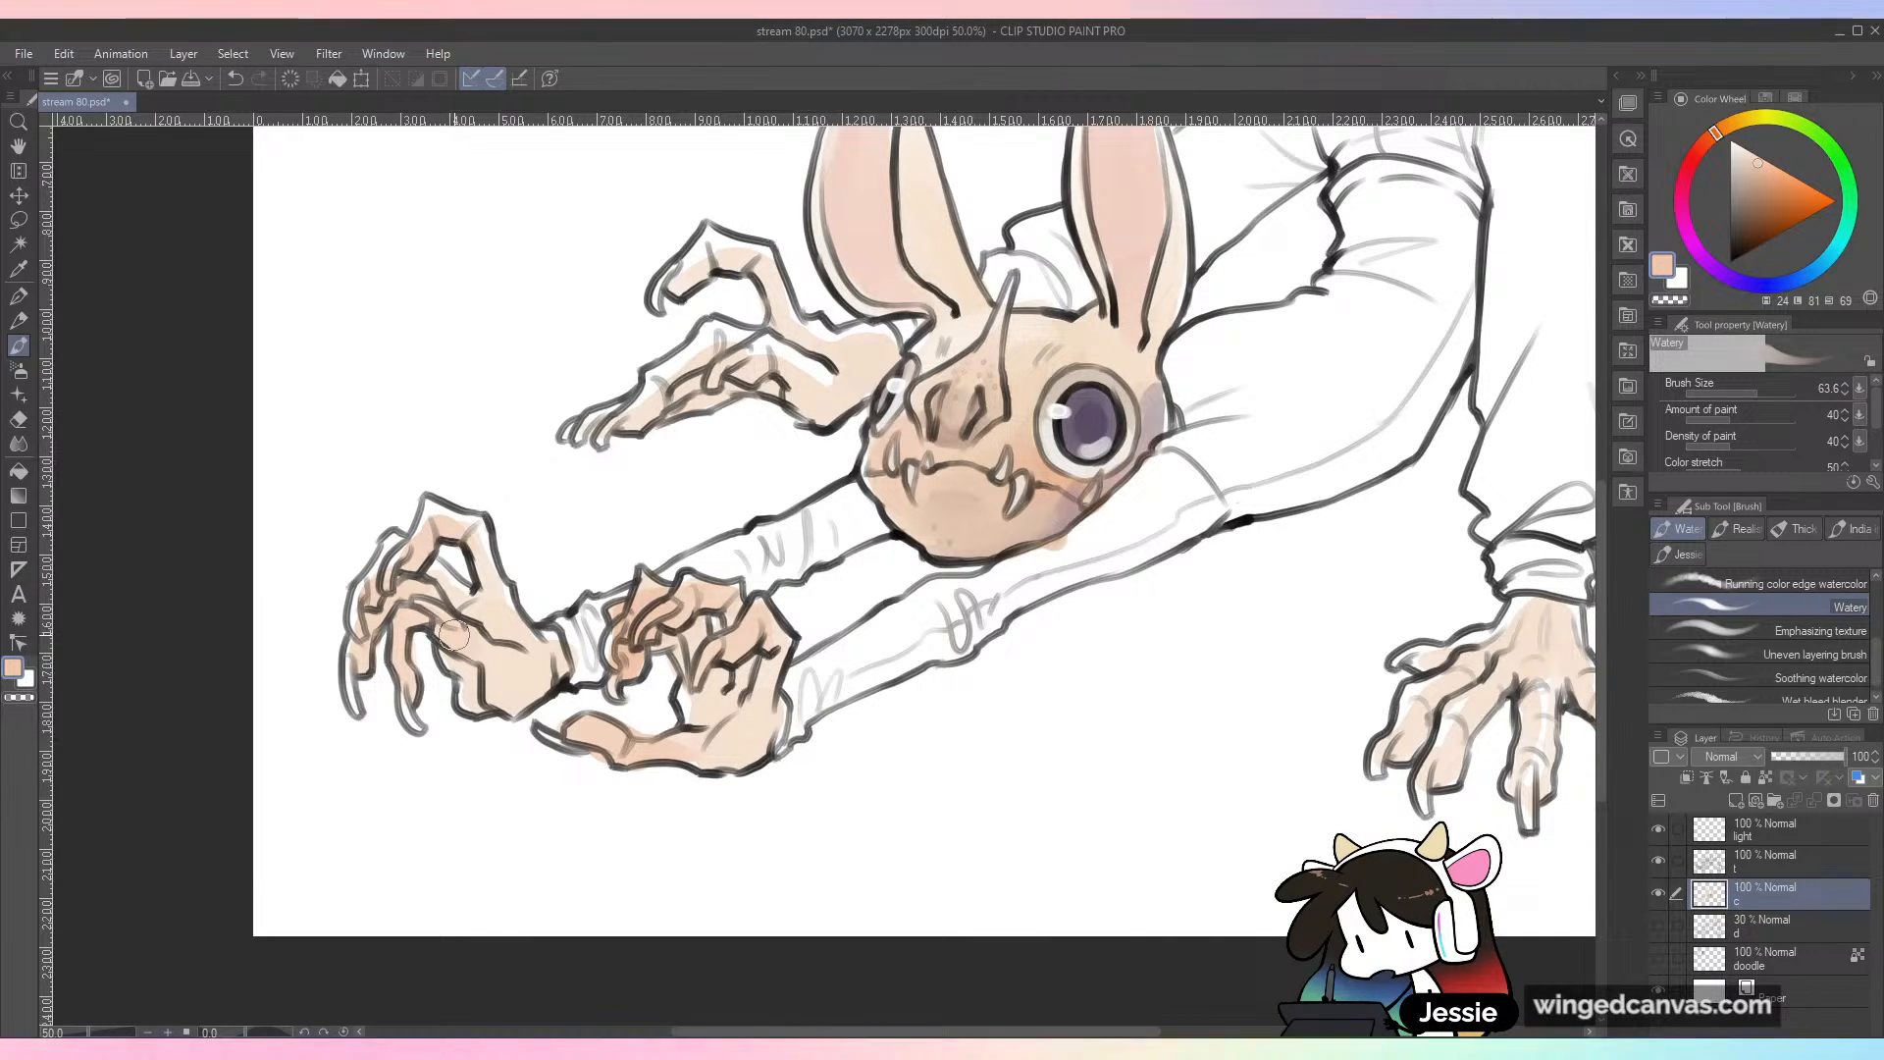
Step: Add orange-peach shading to the pair of raised hands behind the head and save the file
{"action": "mouse_move", "coordinate": [655, 424]}
{"action": "left_mouse_down"}
{"action": "mouse_move", "coordinate": [637, 412]}
{"action": "mouse_move", "coordinate": [698, 369]}
{"action": "mouse_move", "coordinate": [765, 374]}
{"action": "left_mouse_up"}
{"action": "left_click_drag", "start_coordinate": [711, 262], "coordinate": [744, 257]}
{"action": "left_click_drag", "start_coordinate": [618, 412], "coordinate": [600, 420]}
{"action": "key", "text": "ctrl+minus"}
{"action": "key", "text": "ctrl+s"}
Step: Shade the fingers and knuckles of the planted hand below the far sleeve with the same orange-peach
{"action": "key", "text": "ctrl+plus"}
{"action": "mouse_move", "coordinate": [1071, 576]}
{"action": "left_mouse_down"}
{"action": "mouse_move", "coordinate": [1054, 589]}
{"action": "mouse_move", "coordinate": [1079, 563]}
{"action": "mouse_move", "coordinate": [1106, 601]}
{"action": "mouse_move", "coordinate": [1118, 578]}
{"action": "mouse_move", "coordinate": [1203, 622]}
{"action": "mouse_move", "coordinate": [1208, 583]}
{"action": "mouse_move", "coordinate": [1188, 635]}
{"action": "left_mouse_up"}
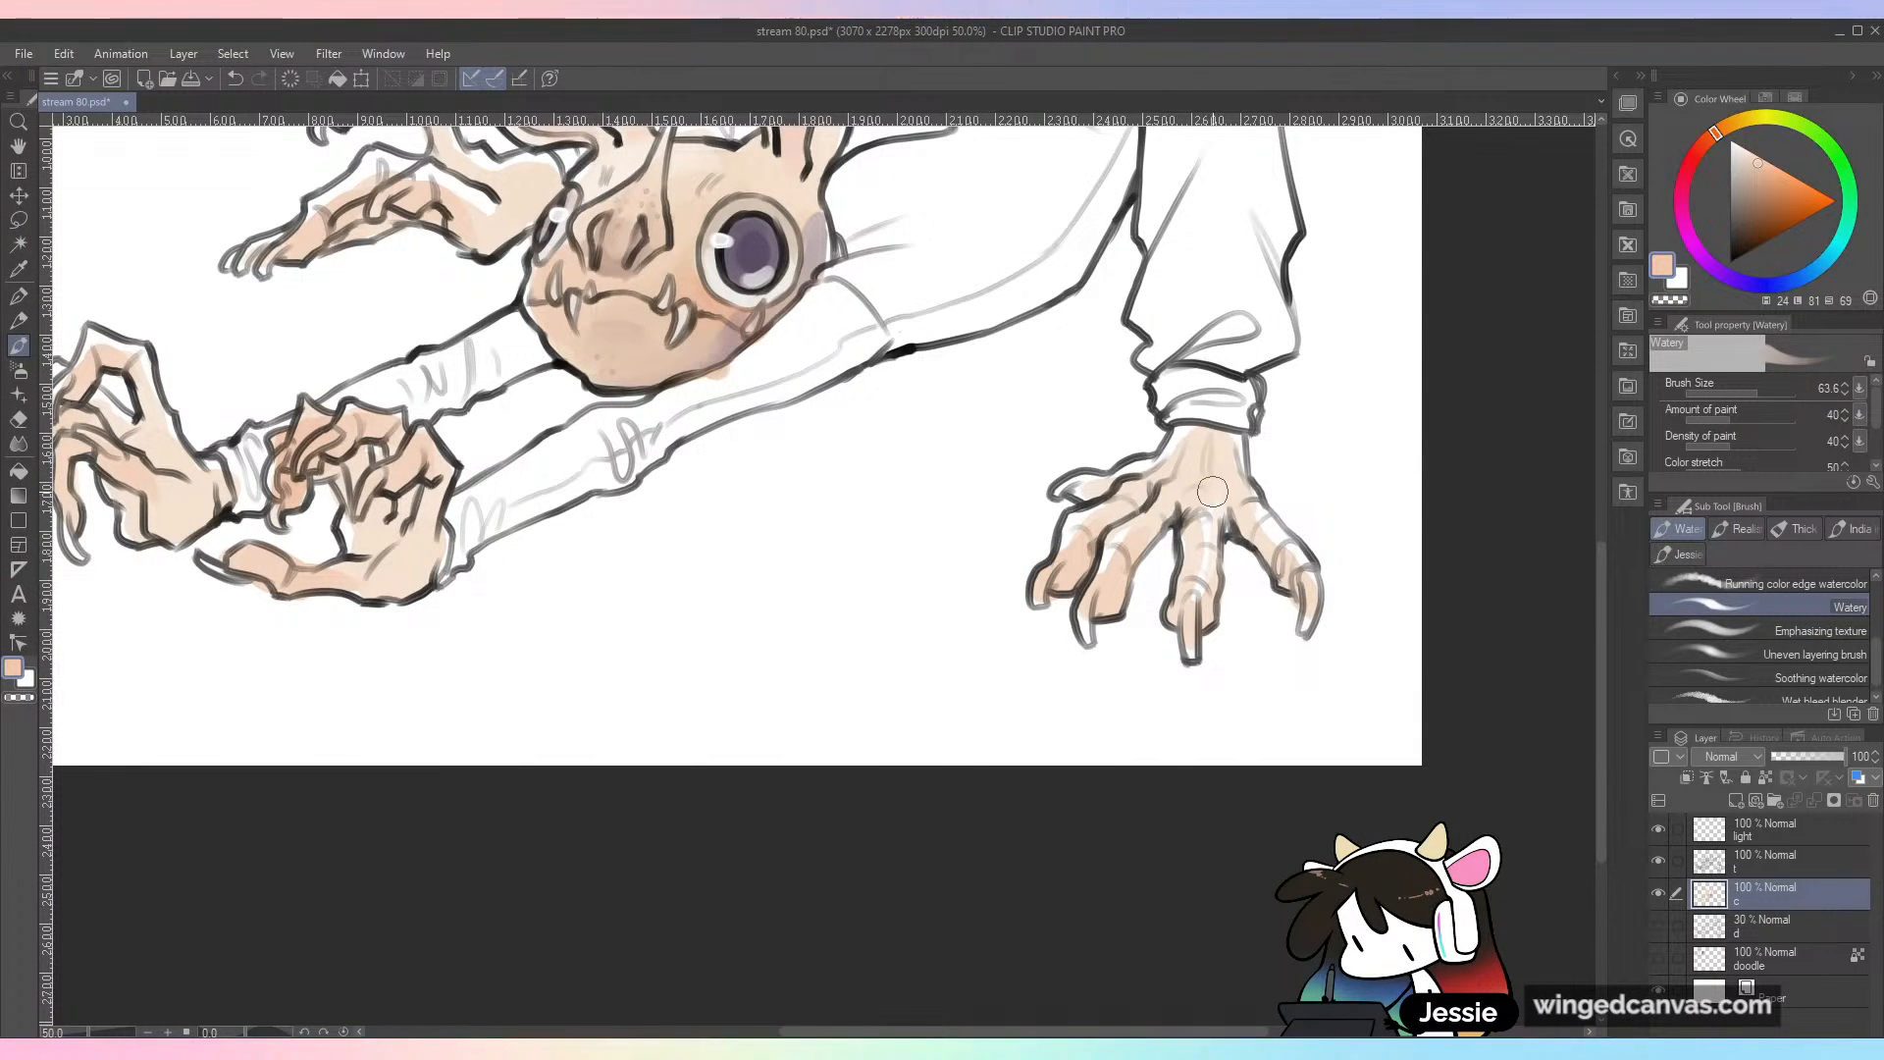
{"action": "key", "text": "ctrl+minus"}
{"action": "left_click_drag", "start_coordinate": [944, 636], "coordinate": [1064, 795]}
{"action": "left_click_drag", "start_coordinate": [935, 780], "coordinate": [1060, 777]}
{"action": "key", "text": "ctrl+plus"}
{"action": "left_click_drag", "start_coordinate": [1175, 520], "coordinate": [1144, 636]}
{"action": "left_click", "coordinate": [1242, 445], "text": "alt"}
Step: Undo the stray stroke on the foremost hand, choose a dark muted purple and paint shadows along its finger and palm
{"action": "left_click_drag", "start_coordinate": [545, 692], "coordinate": [555, 714]}
{"action": "key", "text": "ctrl+z"}
{"action": "left_click", "coordinate": [1700, 234]}
{"action": "left_click_drag", "start_coordinate": [1700, 233], "coordinate": [1681, 206]}
{"action": "left_click", "coordinate": [1741, 214]}
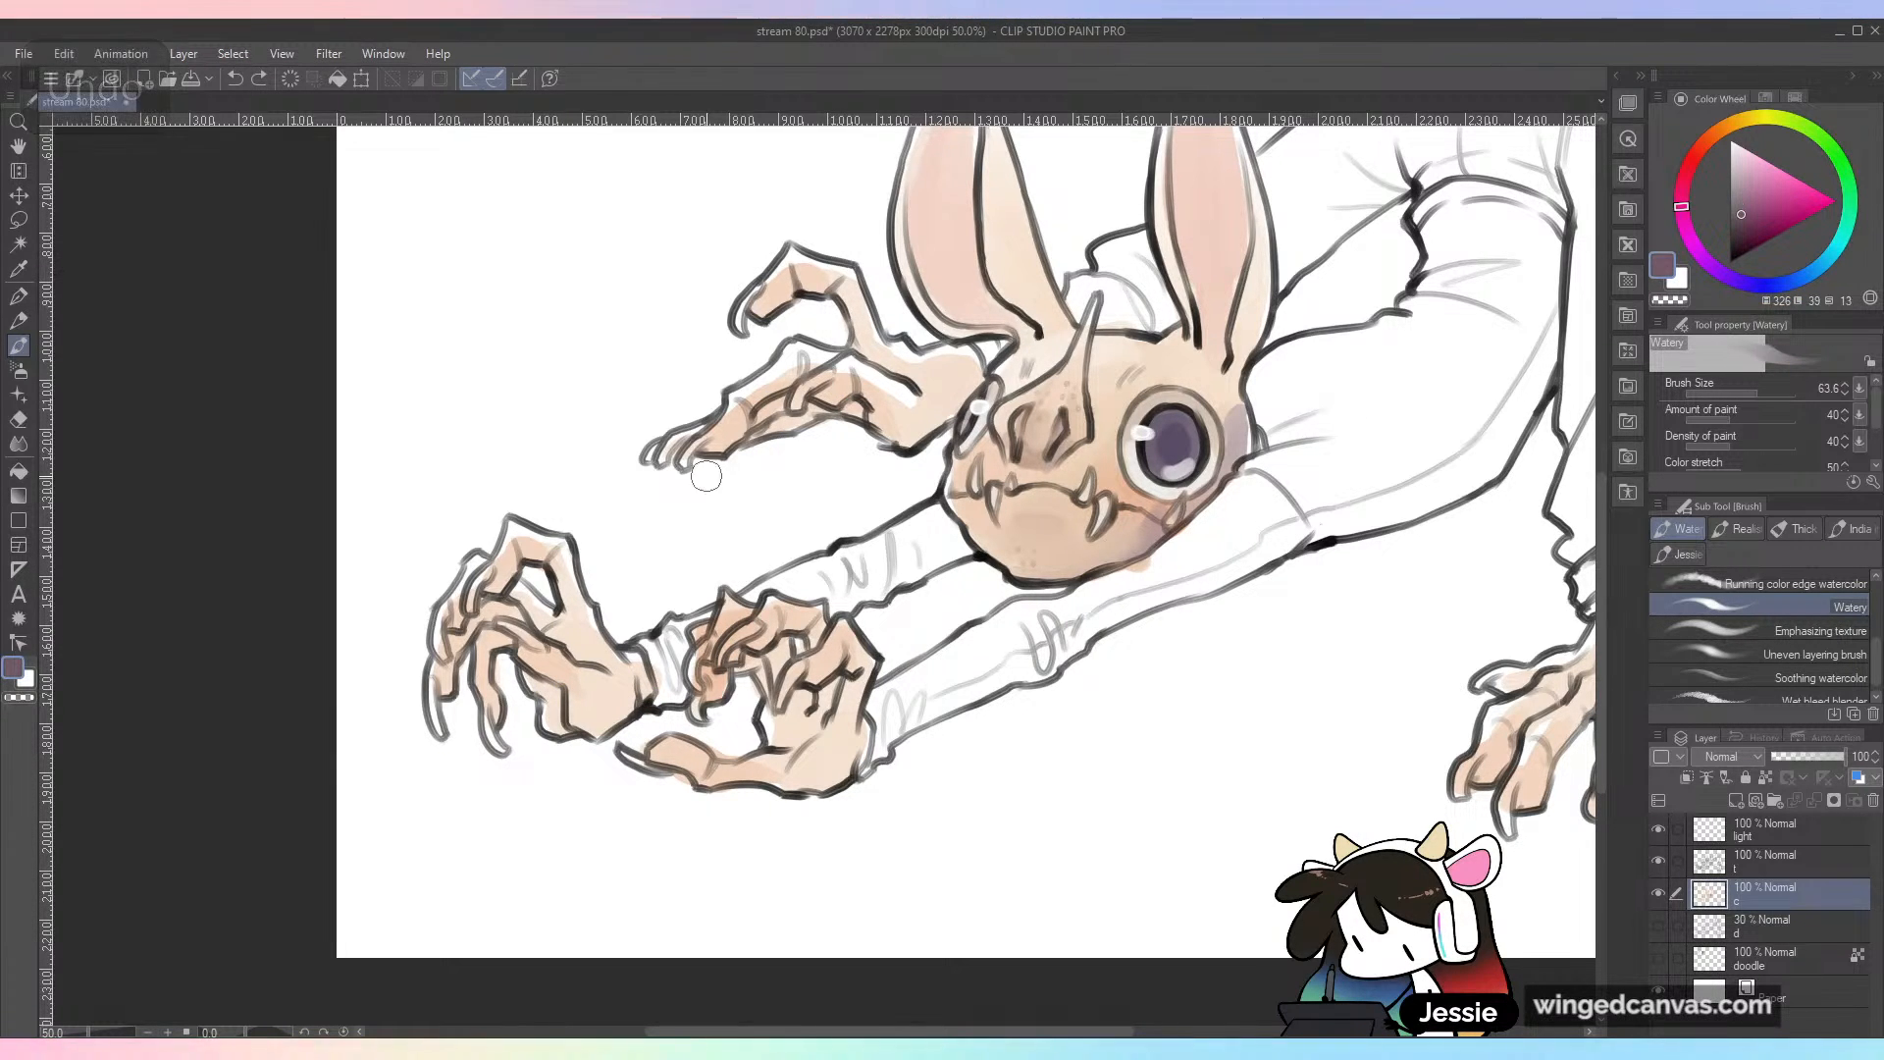
{"action": "mouse_move", "coordinate": [548, 631]}
{"action": "left_mouse_down"}
{"action": "mouse_move", "coordinate": [589, 655]}
{"action": "mouse_move", "coordinate": [551, 561]}
{"action": "left_mouse_up"}
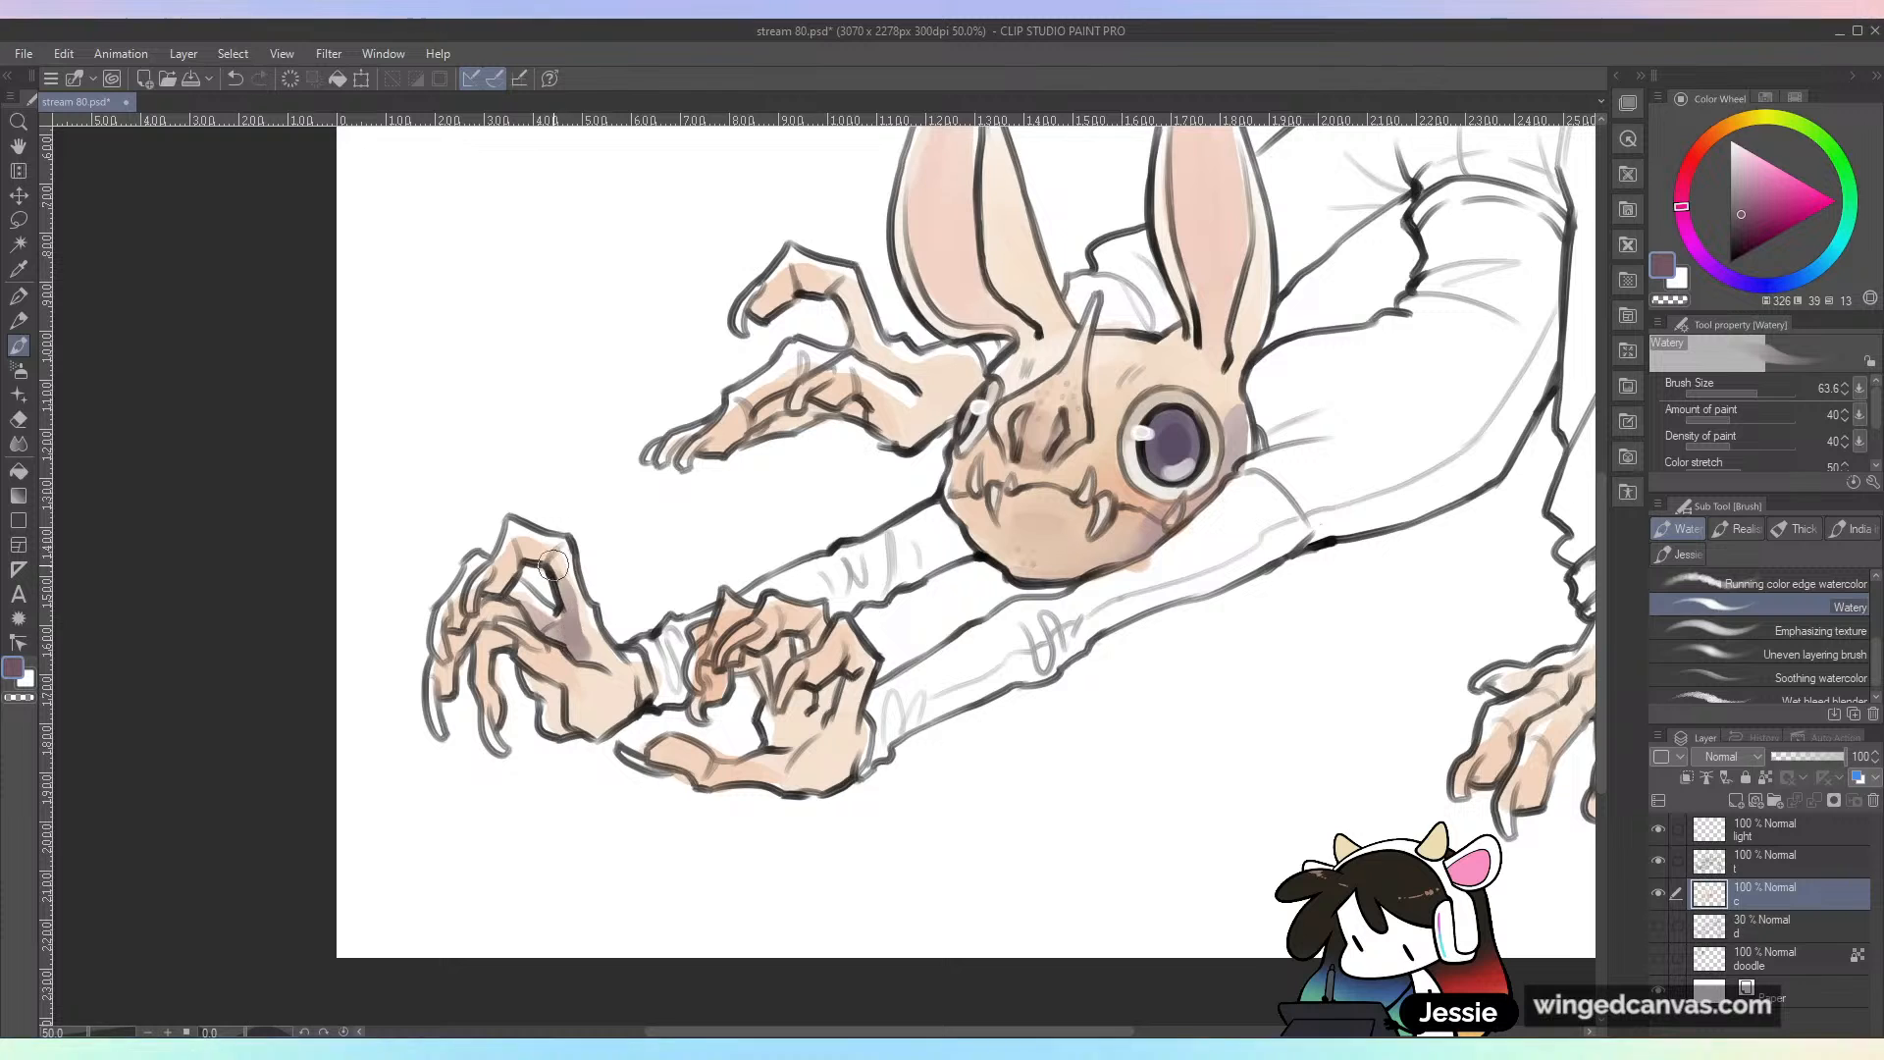
{"action": "mouse_move", "coordinate": [554, 641]}
{"action": "left_mouse_down"}
{"action": "mouse_move", "coordinate": [506, 609]}
{"action": "mouse_move", "coordinate": [463, 643]}
{"action": "mouse_move", "coordinate": [498, 641]}
{"action": "mouse_move", "coordinate": [496, 702]}
{"action": "mouse_move", "coordinate": [560, 706]}
{"action": "left_mouse_up"}
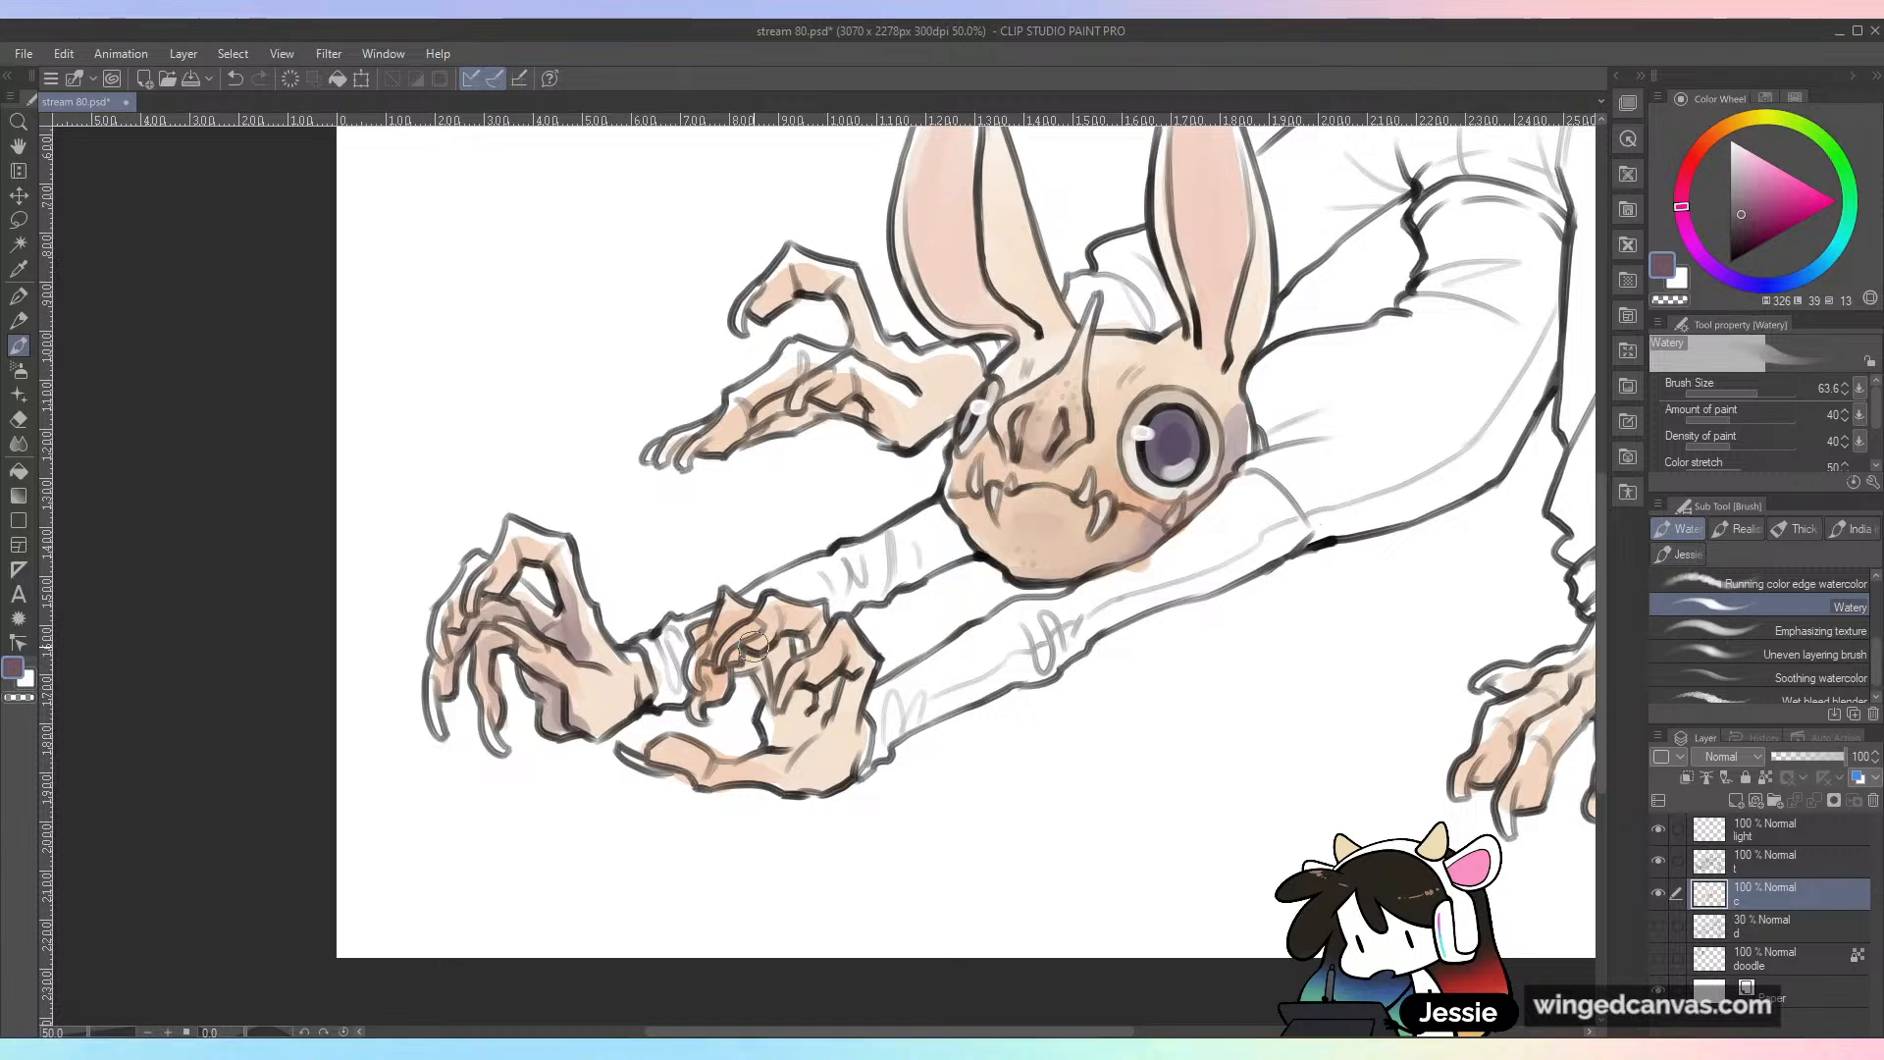
Step: Paint muted purple shadows into the palm, between the fingers and along the thumb of the near outstretched hand
{"action": "mouse_move", "coordinate": [805, 694]}
{"action": "left_mouse_down"}
{"action": "mouse_move", "coordinate": [782, 731]}
{"action": "mouse_move", "coordinate": [802, 698]}
{"action": "mouse_move", "coordinate": [803, 737]}
{"action": "mouse_move", "coordinate": [813, 711]}
{"action": "mouse_move", "coordinate": [823, 732]}
{"action": "mouse_move", "coordinate": [834, 660]}
{"action": "left_mouse_up"}
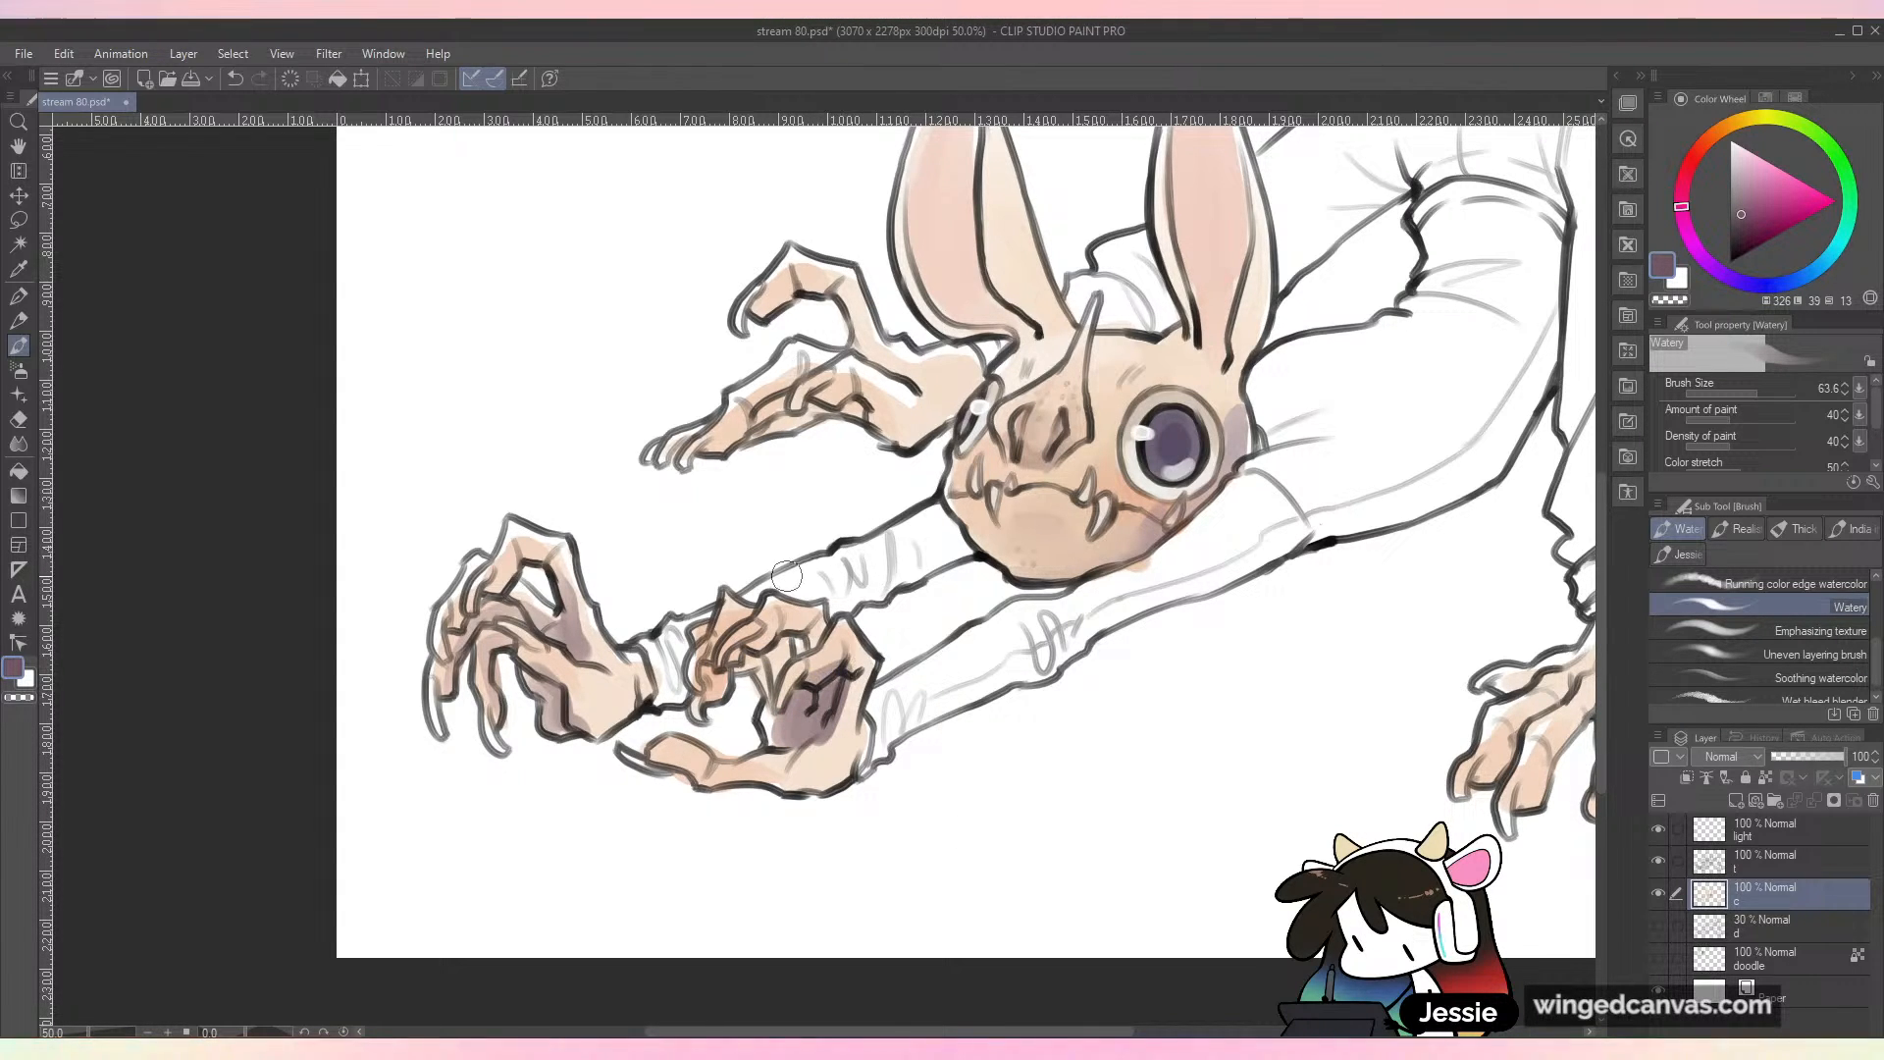
{"action": "mouse_move", "coordinate": [774, 674]}
{"action": "left_mouse_down"}
{"action": "mouse_move", "coordinate": [726, 654]}
{"action": "mouse_move", "coordinate": [721, 694]}
{"action": "left_mouse_up"}
{"action": "mouse_move", "coordinate": [771, 775]}
{"action": "left_mouse_down"}
{"action": "mouse_move", "coordinate": [790, 746]}
{"action": "mouse_move", "coordinate": [746, 770]}
{"action": "mouse_move", "coordinate": [863, 644]}
{"action": "left_mouse_up"}
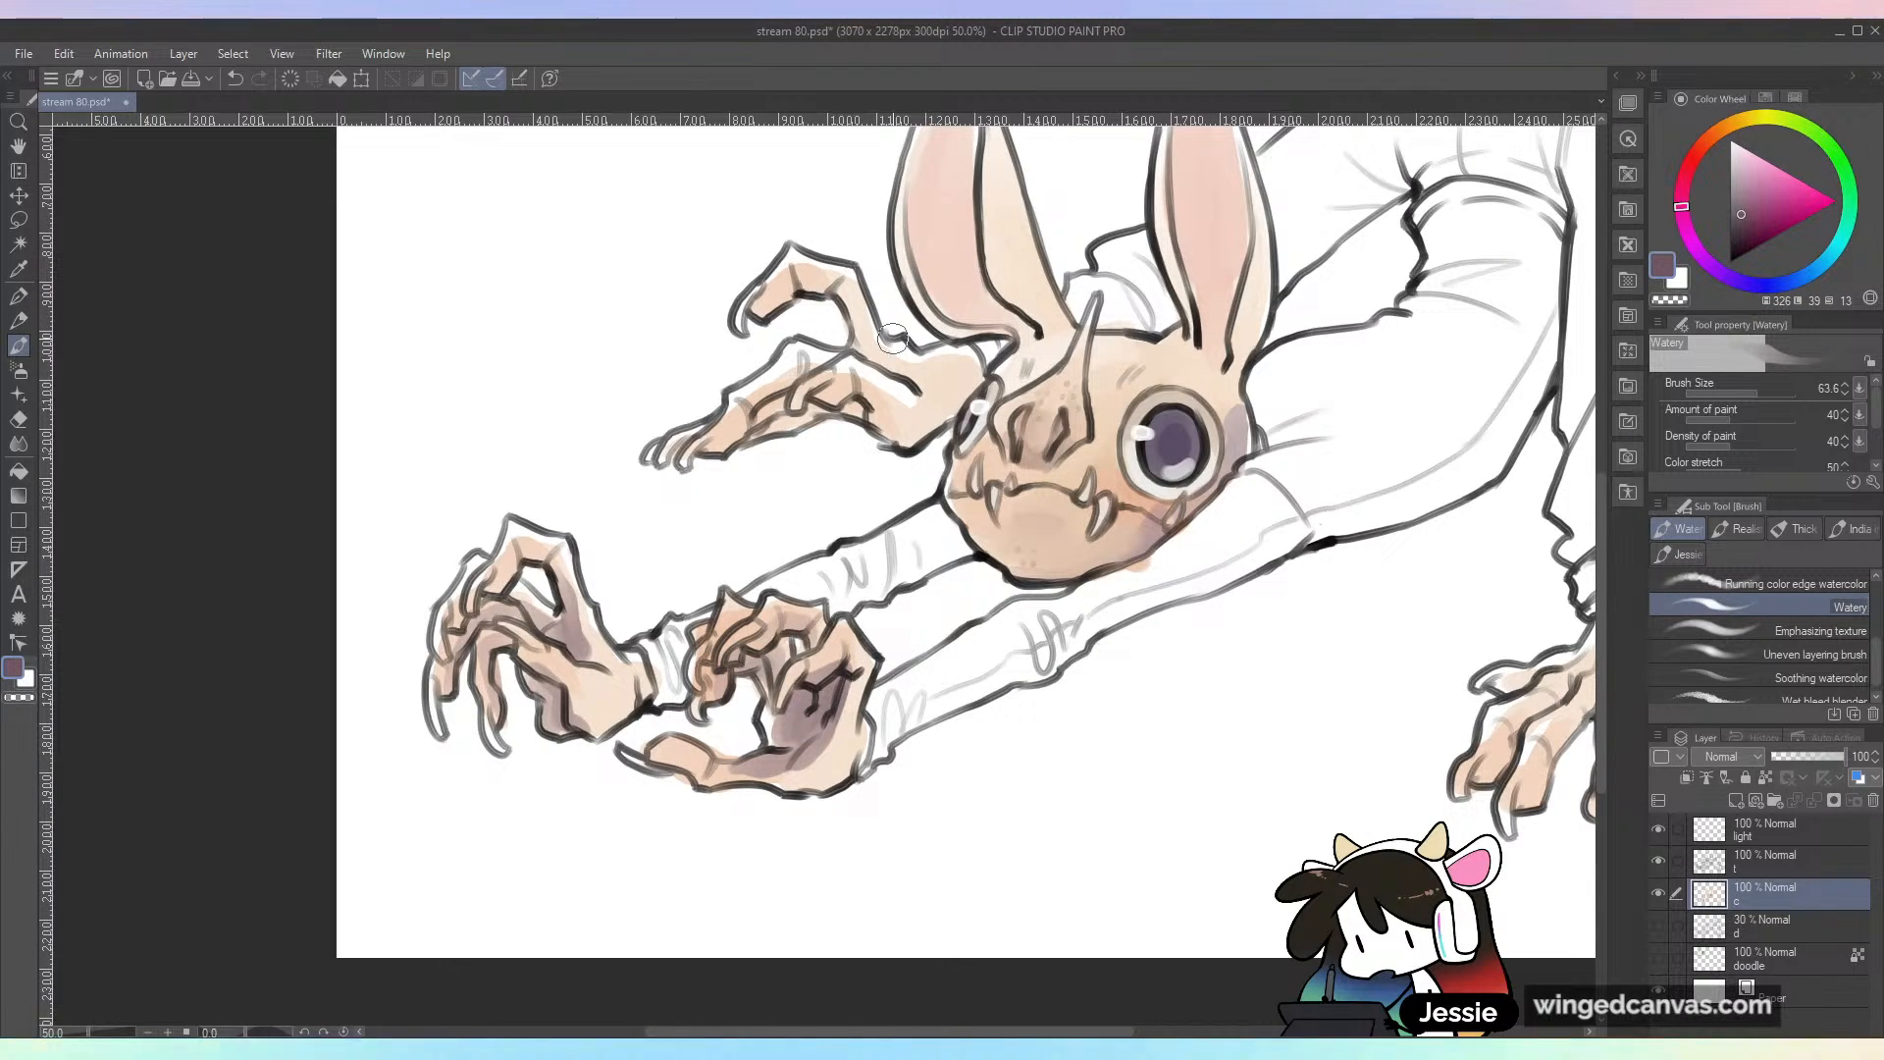
Step: Add muted purple shadows to the raised hands behind the head and to the fingers of the planted hand
{"action": "mouse_move", "coordinate": [772, 406]}
{"action": "left_mouse_down"}
{"action": "mouse_move", "coordinate": [724, 443]}
{"action": "mouse_move", "coordinate": [848, 400]}
{"action": "mouse_move", "coordinate": [891, 432]}
{"action": "left_mouse_up"}
{"action": "mouse_move", "coordinate": [783, 304]}
{"action": "left_mouse_down"}
{"action": "mouse_move", "coordinate": [790, 289]}
{"action": "mouse_move", "coordinate": [852, 312]}
{"action": "mouse_move", "coordinate": [919, 397]}
{"action": "left_mouse_up"}
{"action": "scroll", "coordinate": [1292, 555], "scroll_direction": "down", "scroll_amount": 1}
{"action": "left_click_drag", "start_coordinate": [1345, 787], "coordinate": [1082, 746]}
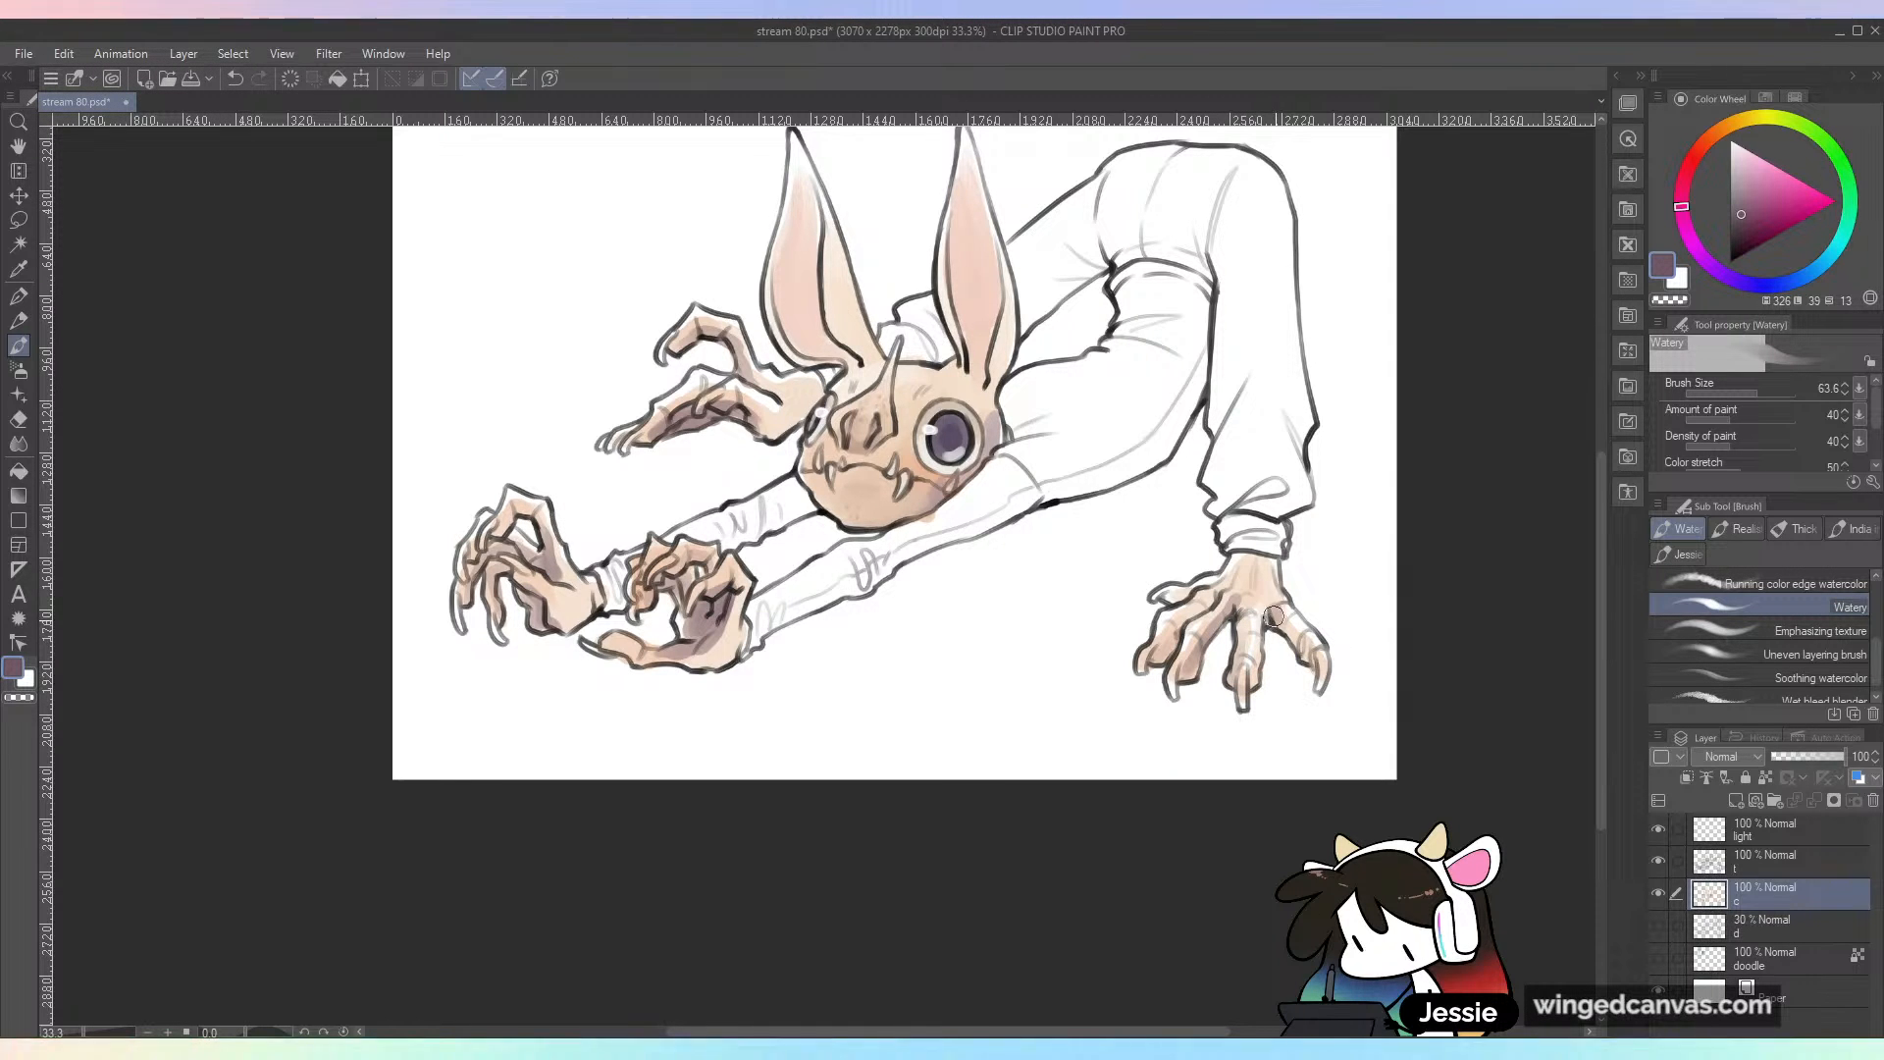
{"action": "left_click_drag", "start_coordinate": [1197, 596], "coordinate": [1162, 694]}
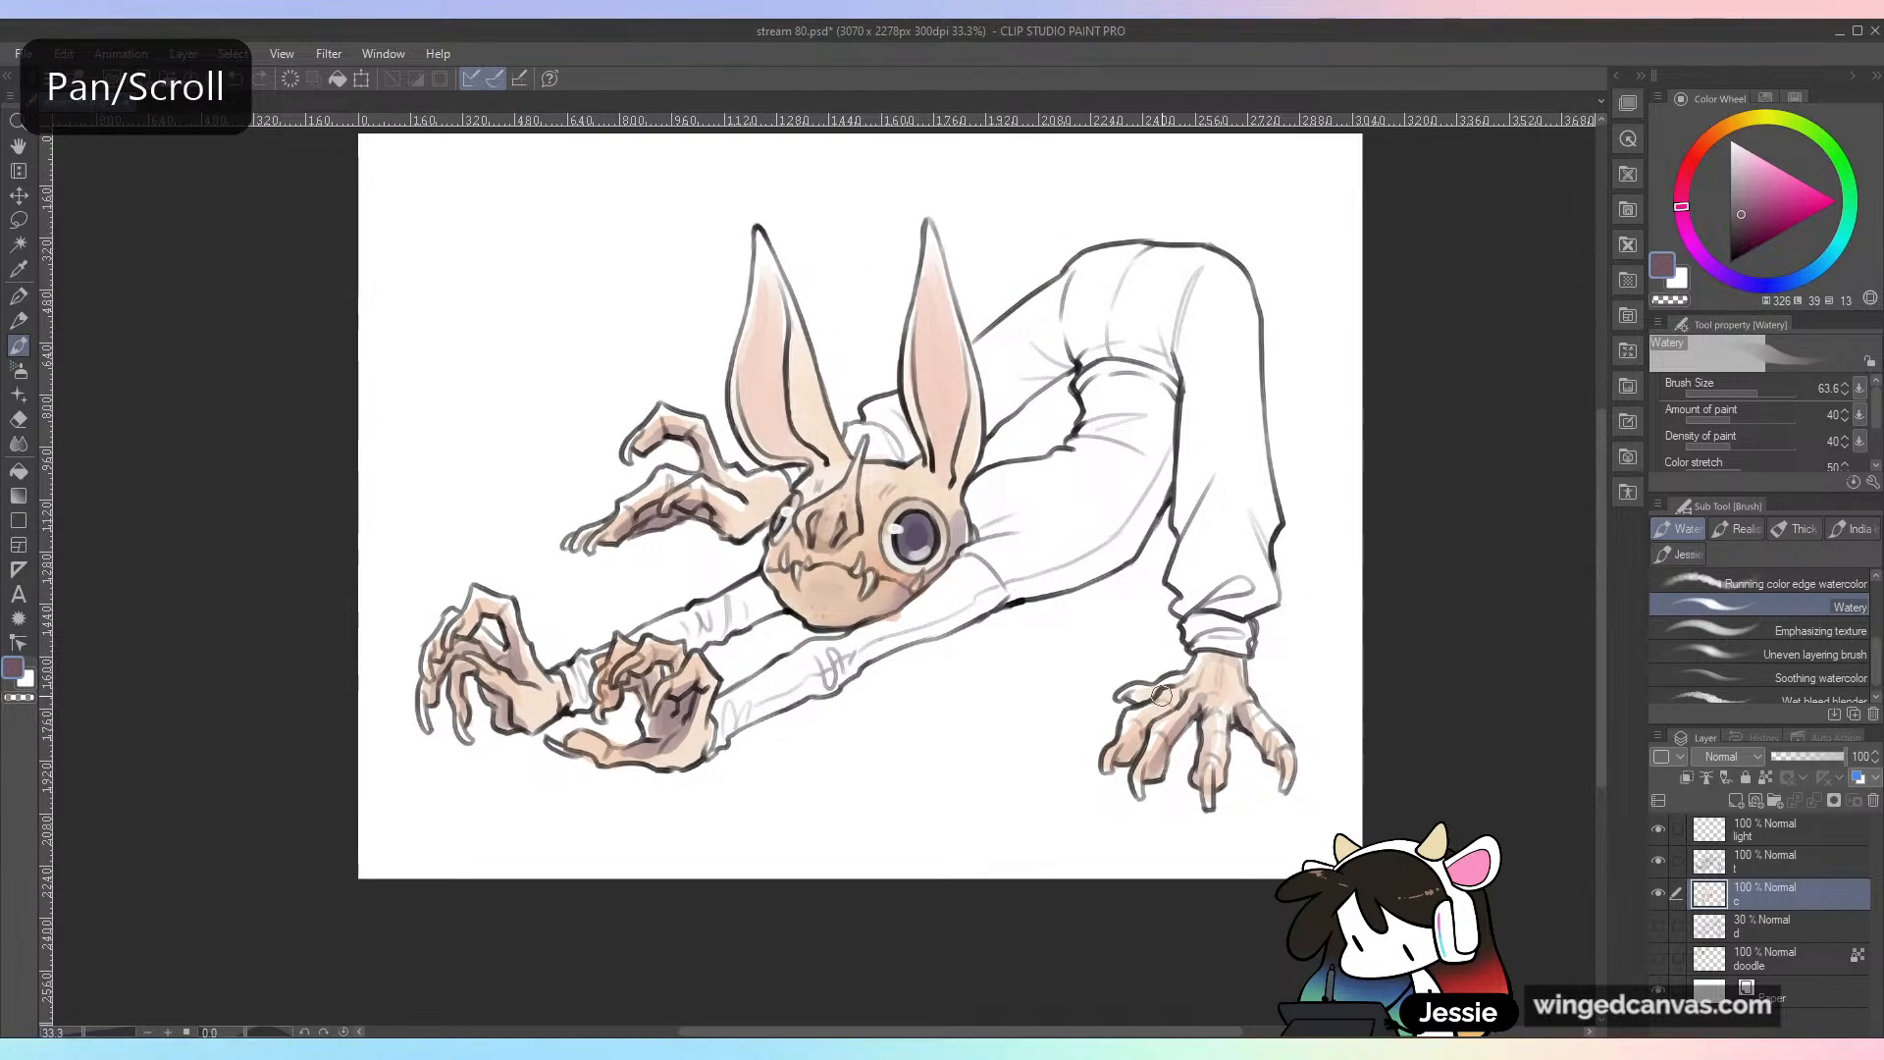
Step: Choose a saturated orange and warm up the shading on the hands, undoing unwanted strokes
{"action": "left_click", "coordinate": [684, 764], "text": "alt"}
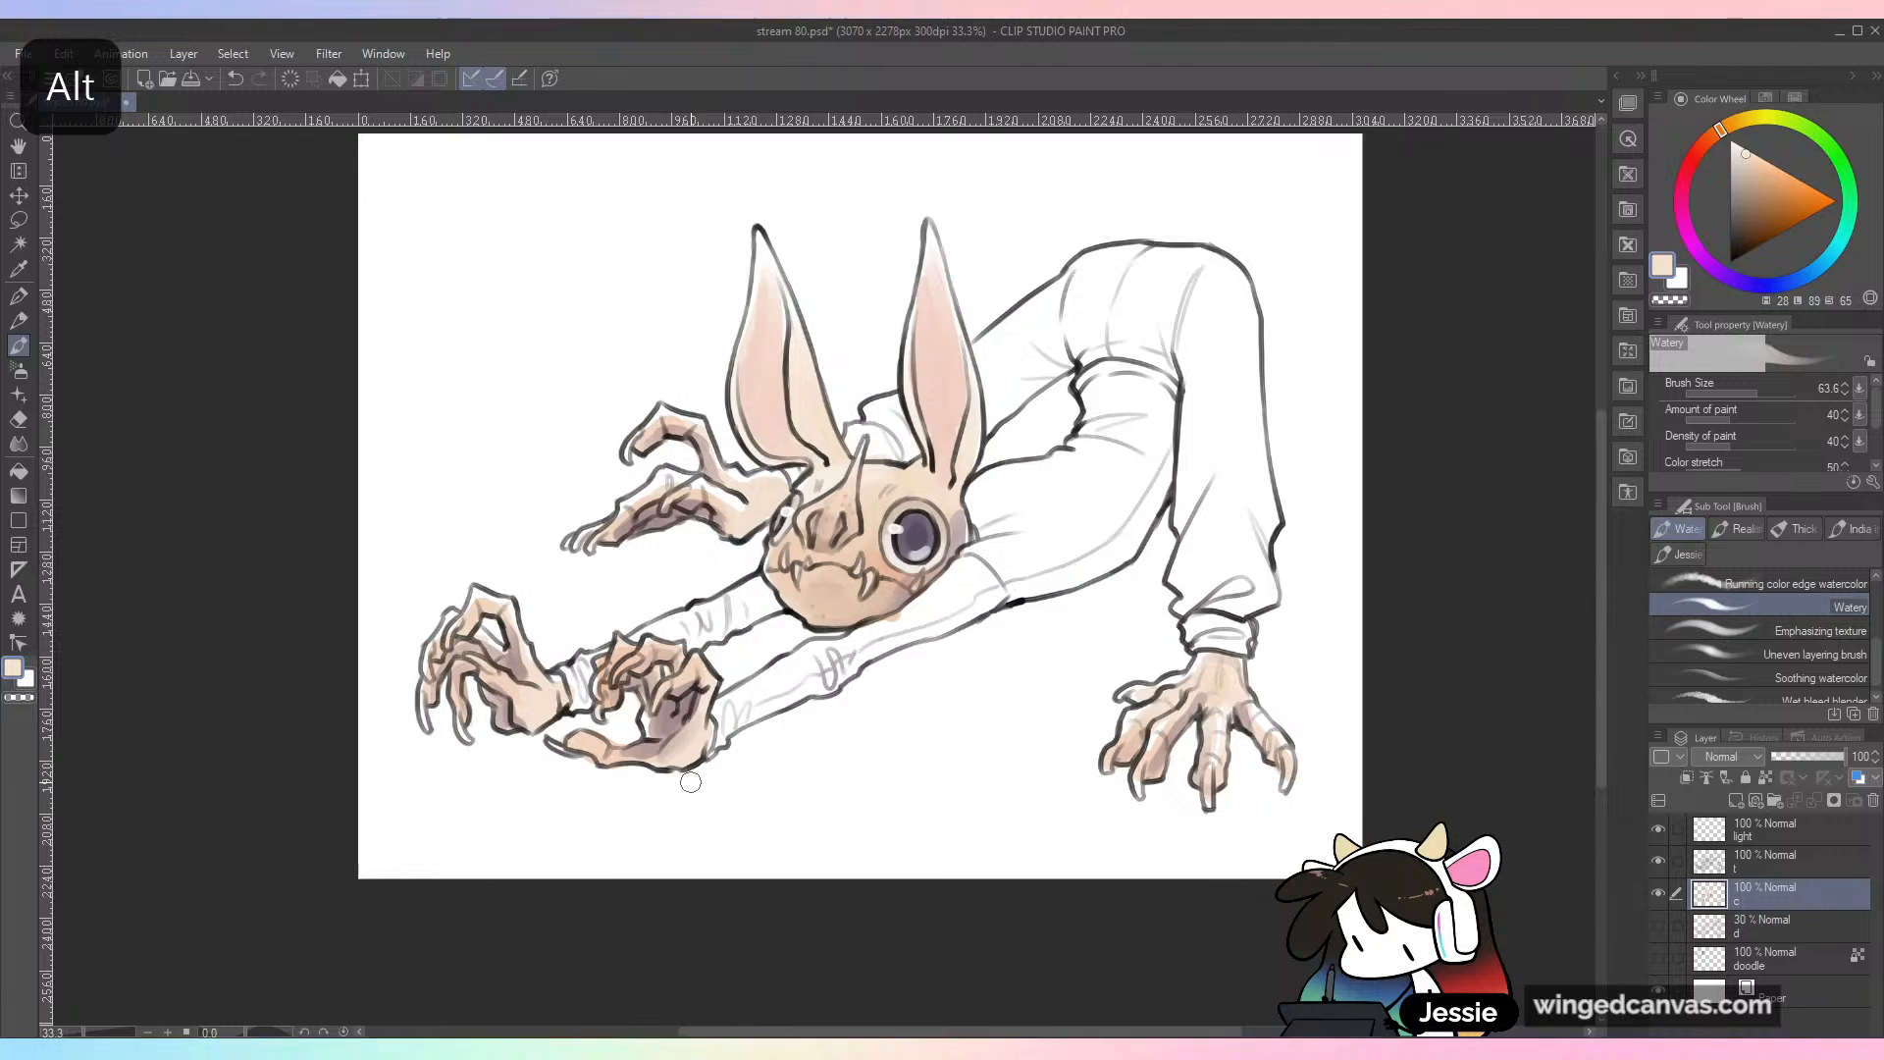
{"action": "key", "text": "ctrl+z"}
{"action": "left_click", "coordinate": [1710, 137]}
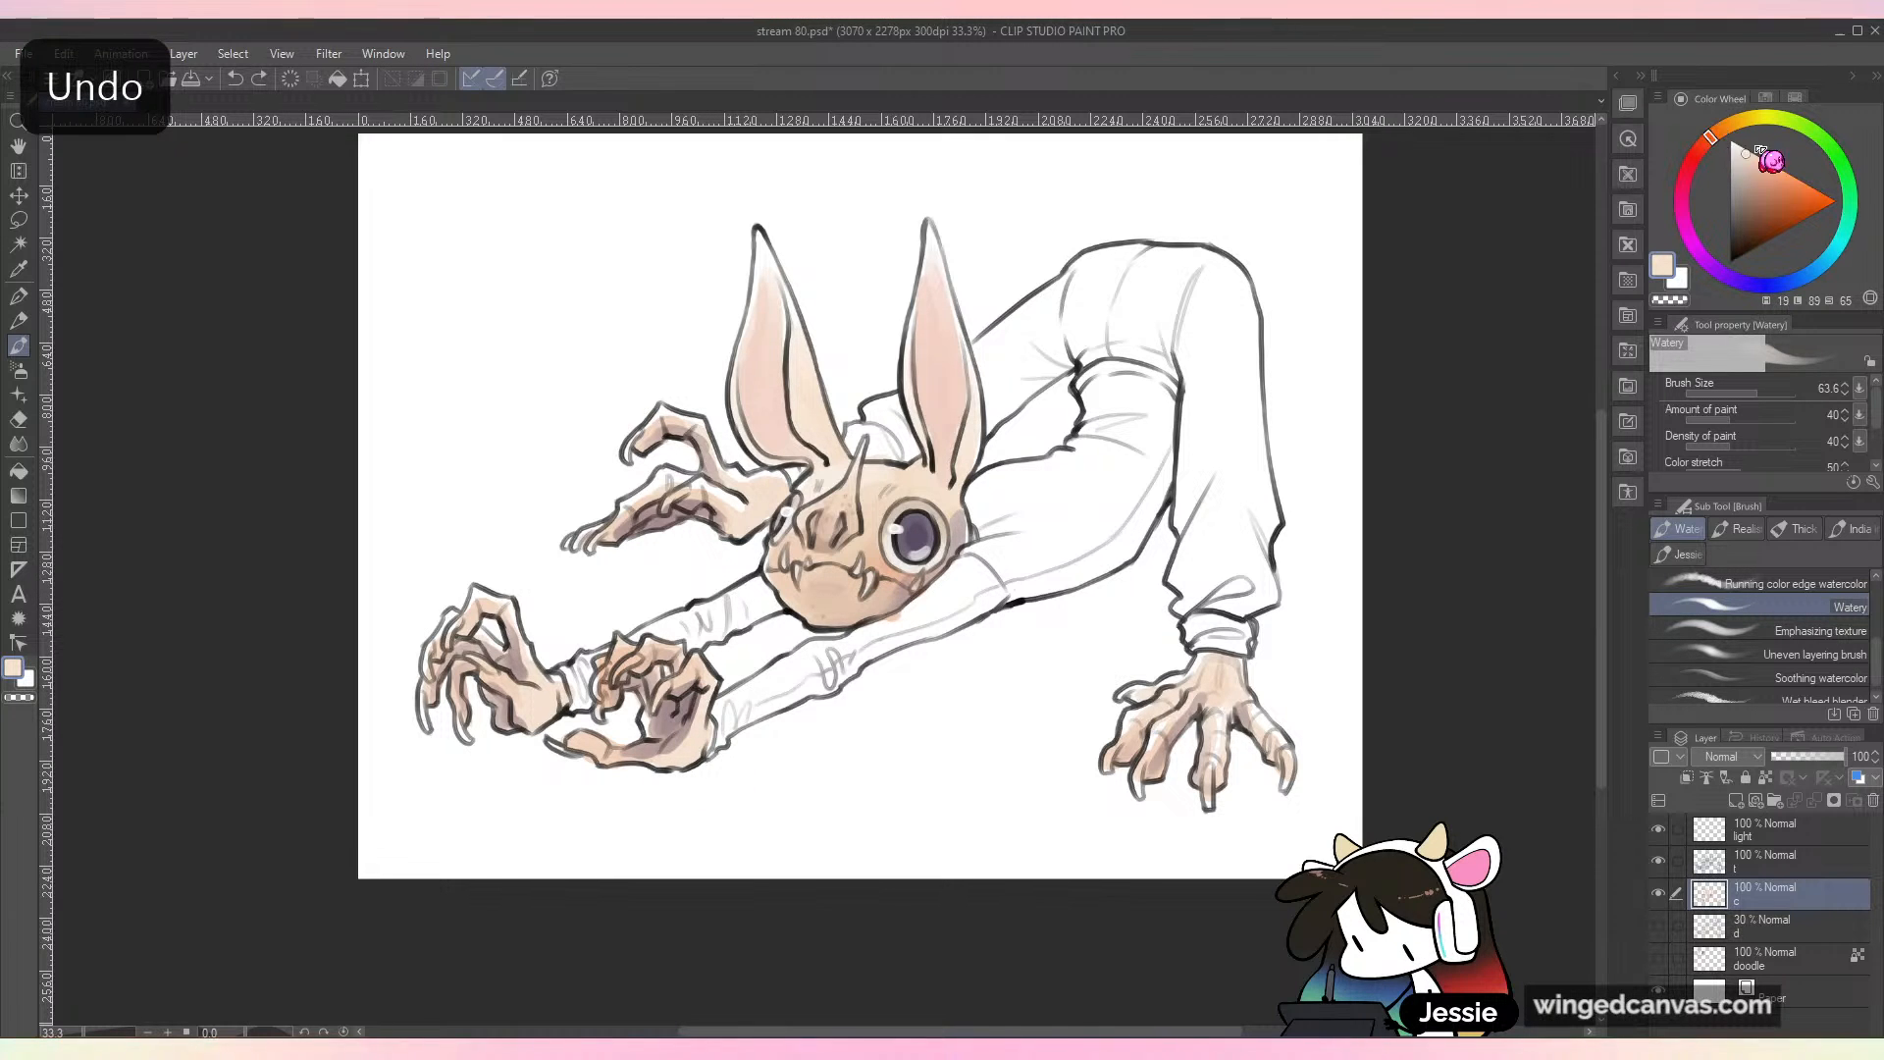
{"action": "left_click", "coordinate": [1776, 178]}
{"action": "left_click", "coordinate": [1776, 176]}
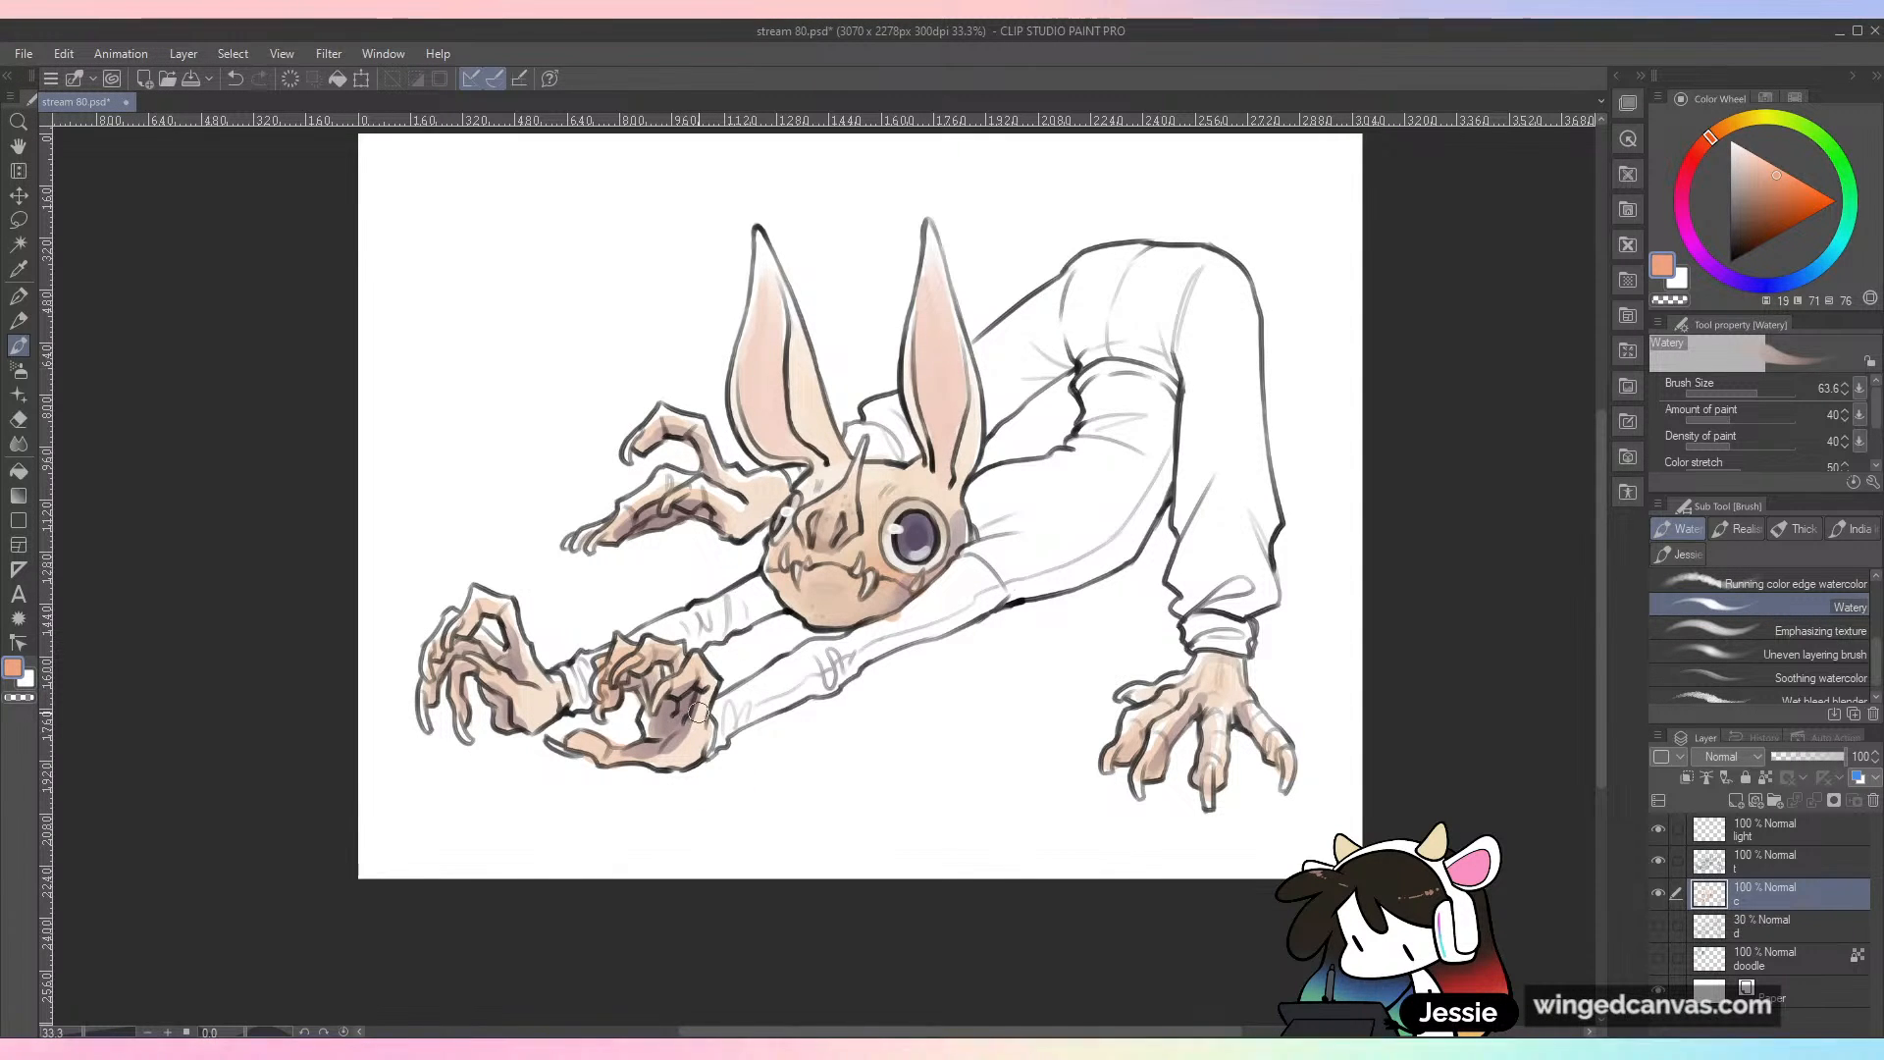
{"action": "key", "text": "ctrl+z"}
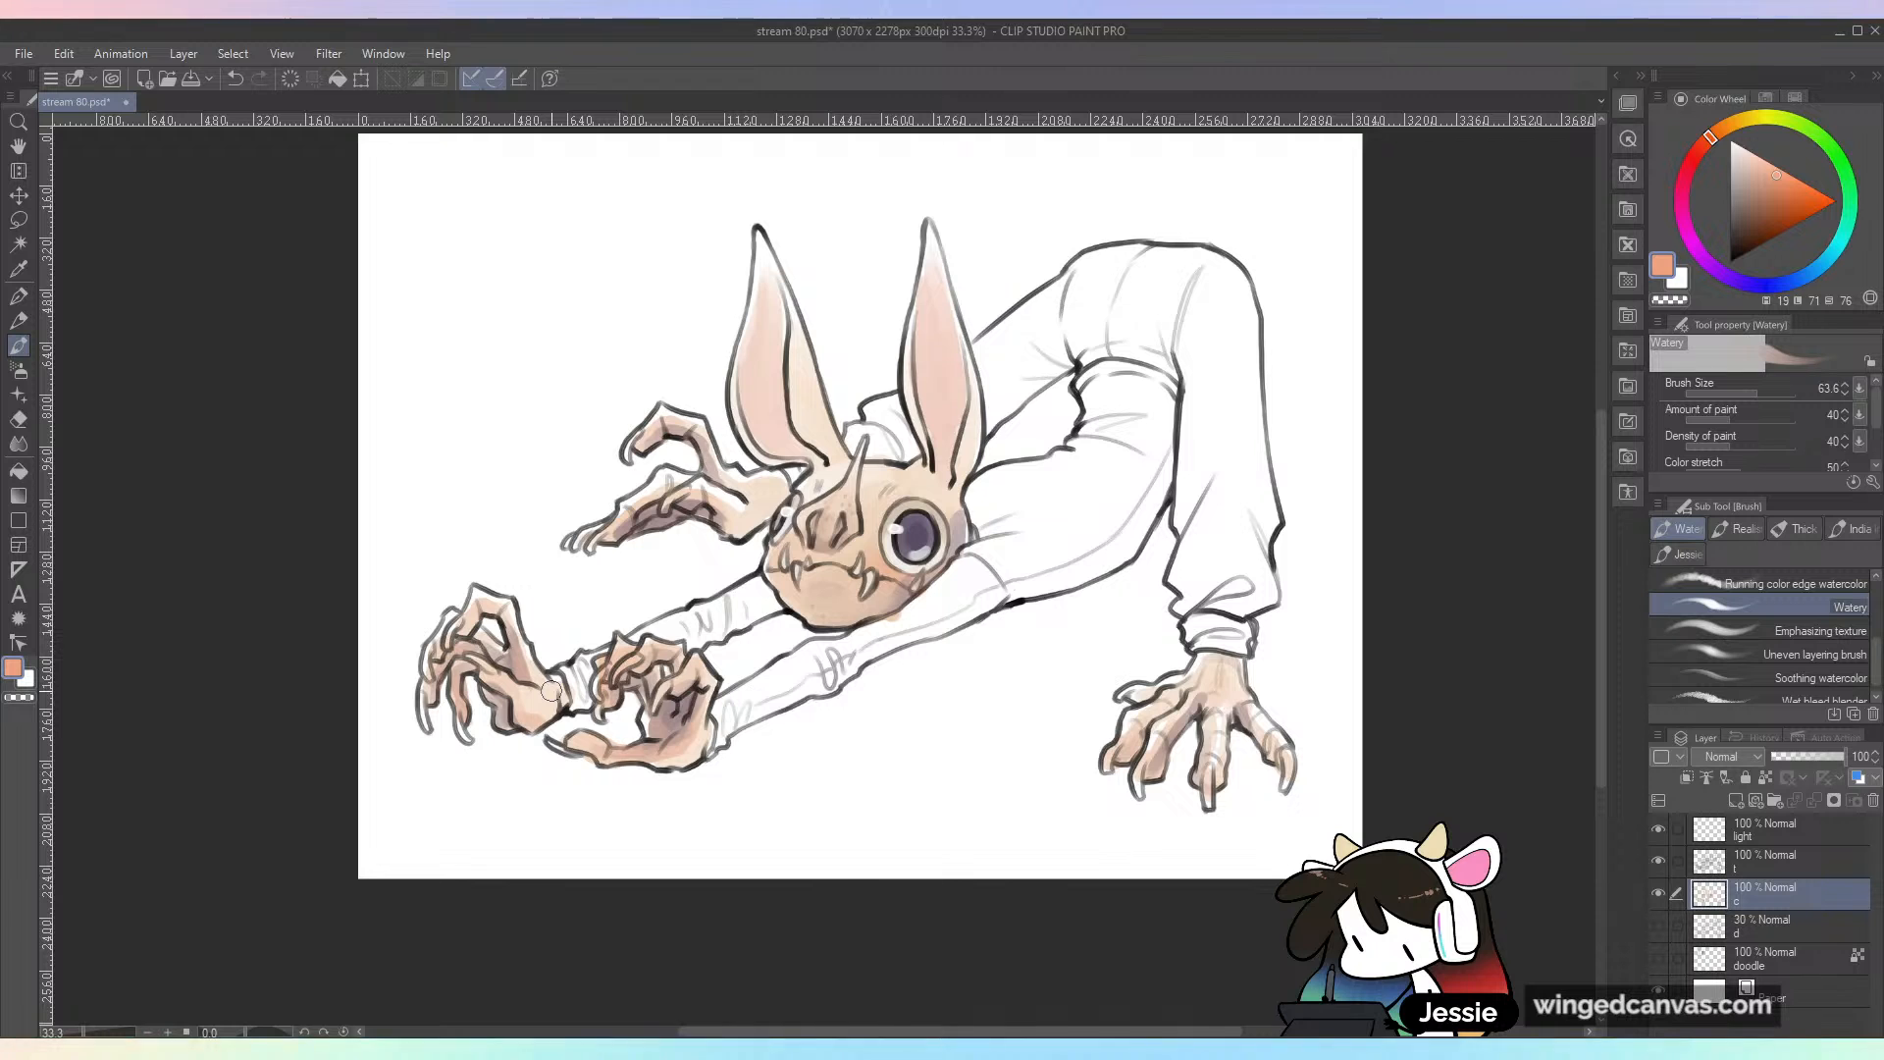
Step: Sample a muted pink and a warm peach from the head, shade the bases of both ears, and save the file
{"action": "key", "text": "ctrl+plus"}
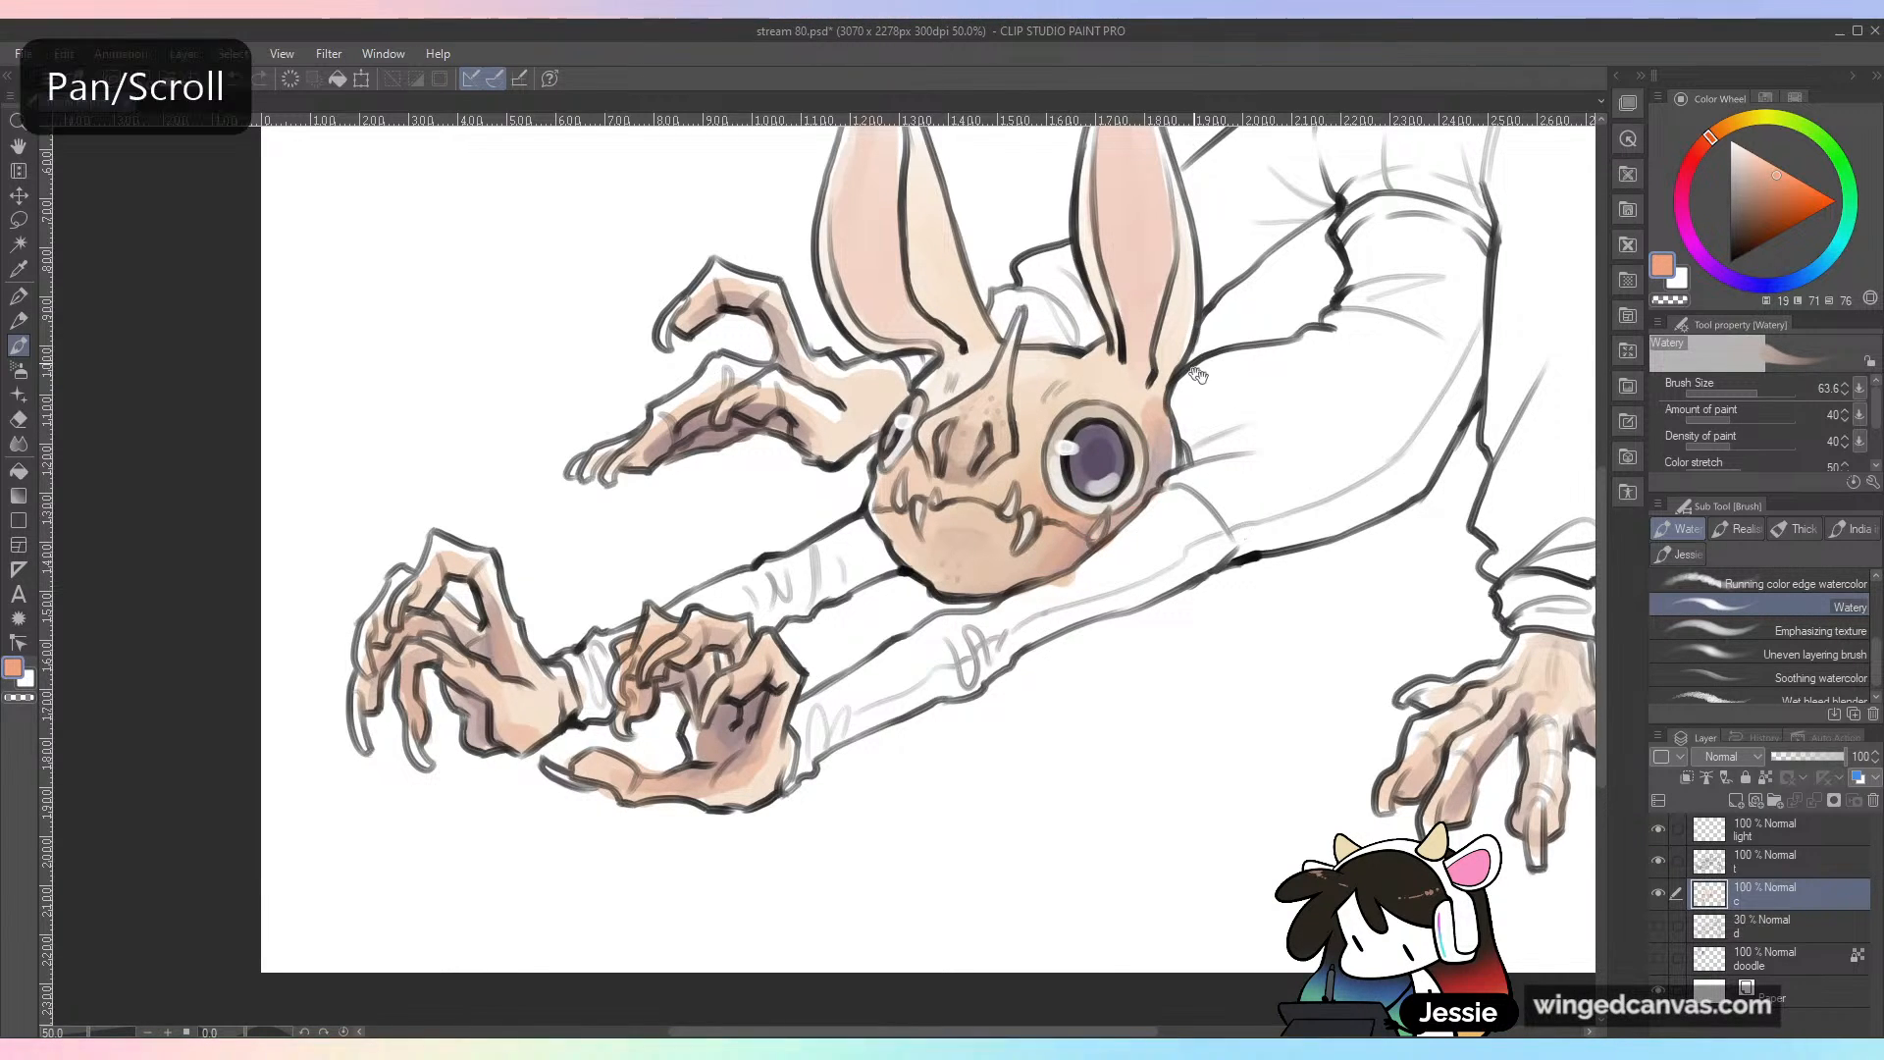
{"action": "left_click_drag", "start_coordinate": [1167, 380], "coordinate": [1102, 509]}
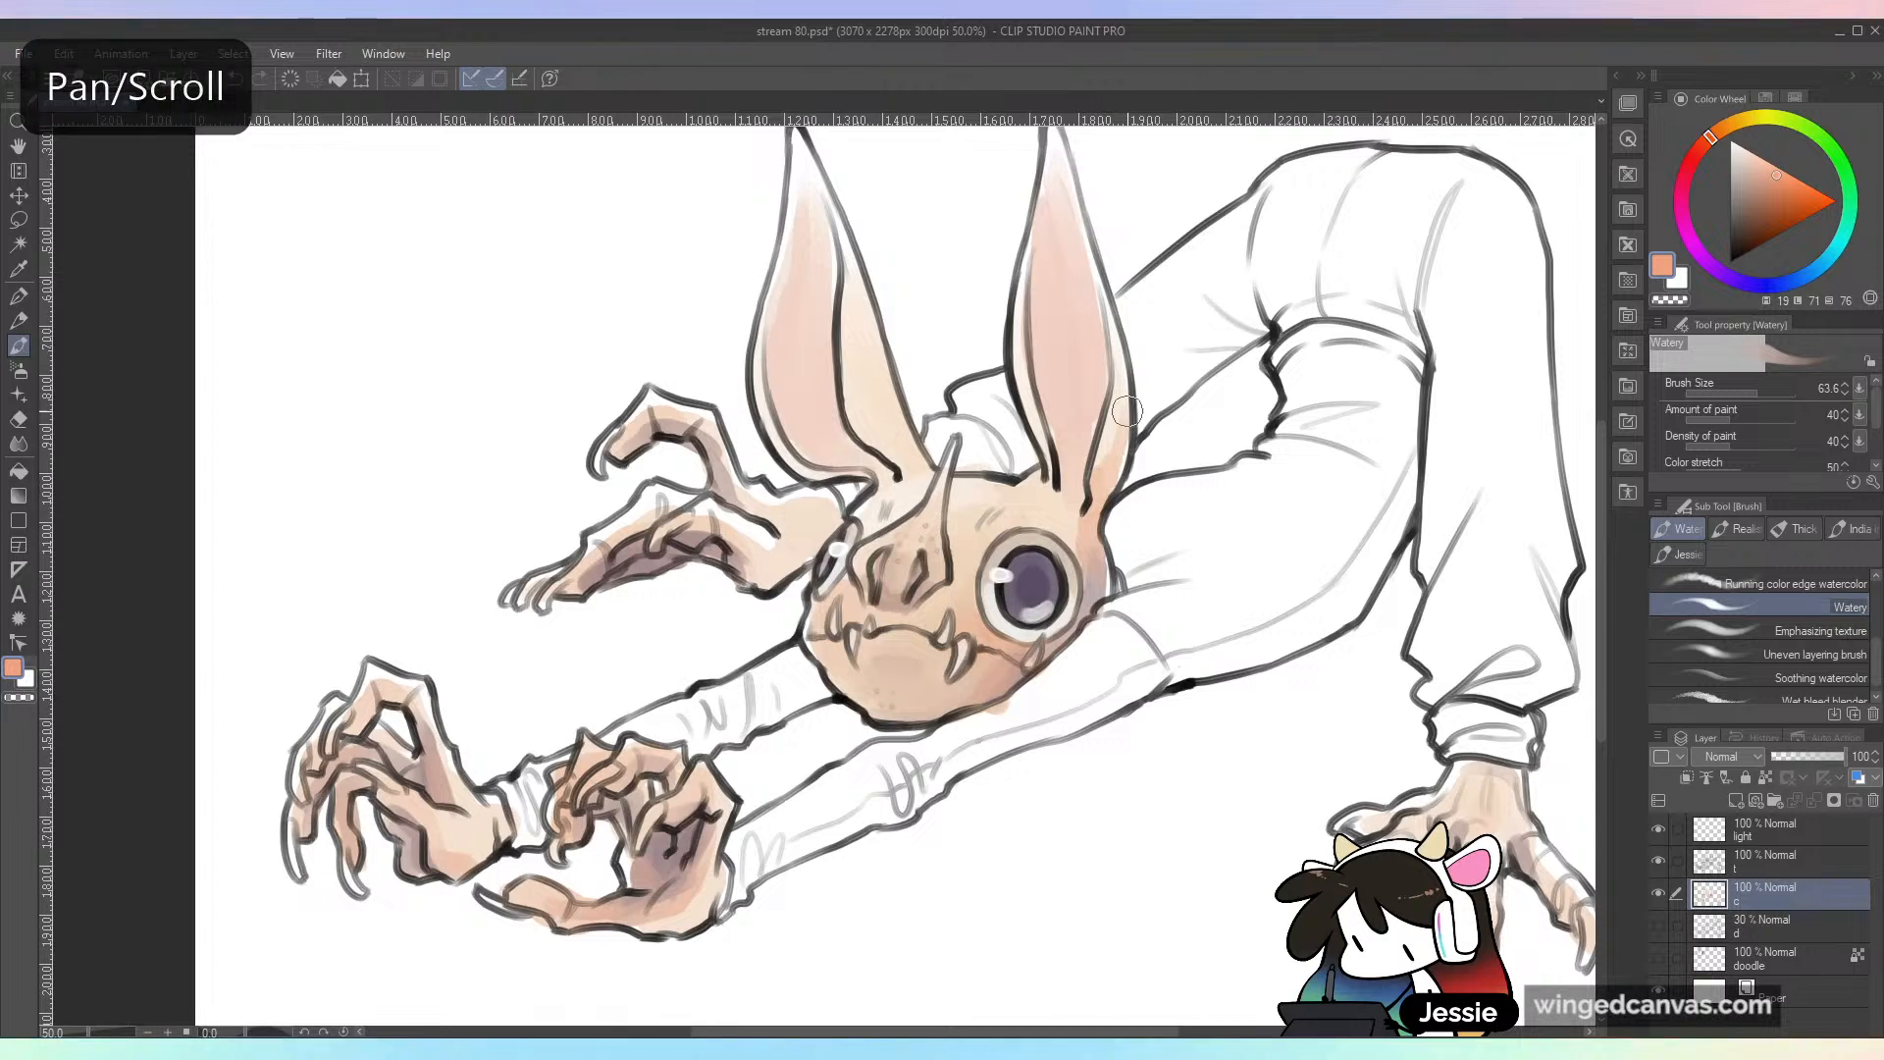
{"action": "key", "text": "alt"}
{"action": "left_click", "coordinate": [1112, 467]}
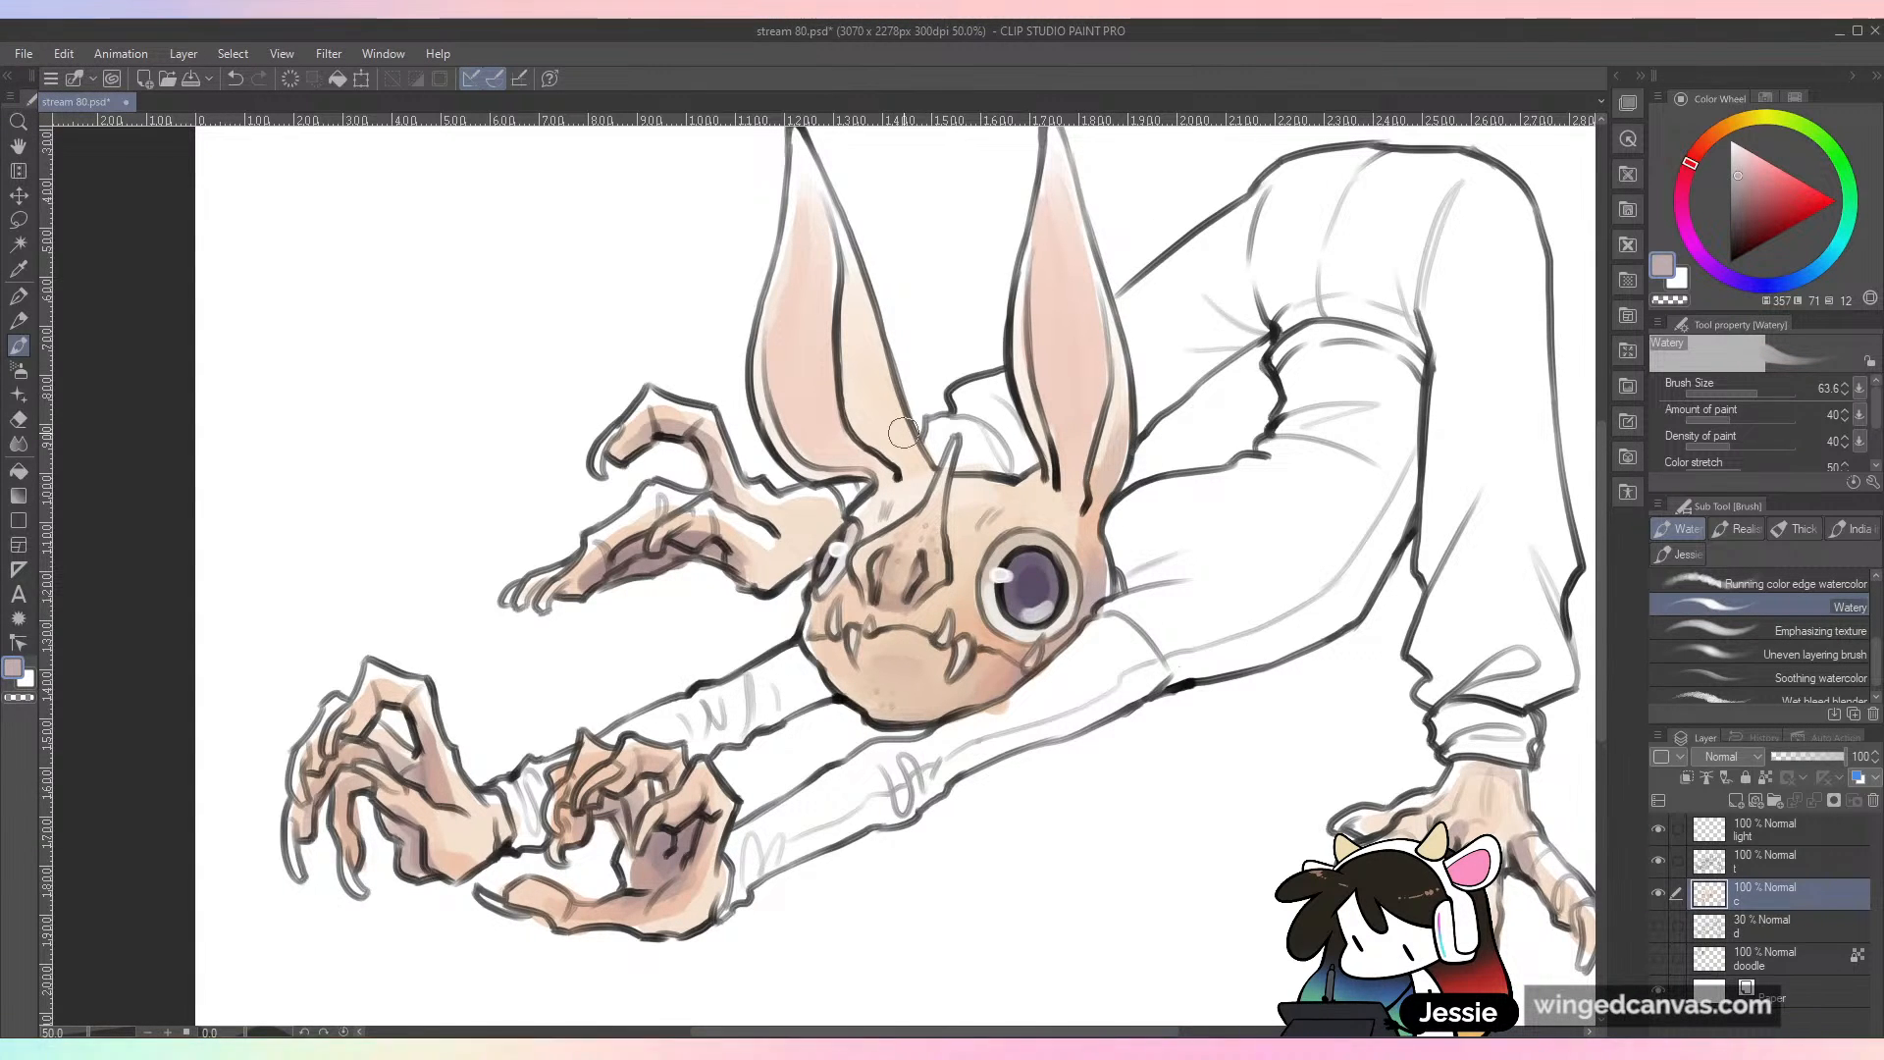
{"action": "mouse_move", "coordinate": [904, 439]}
{"action": "left_mouse_down"}
{"action": "mouse_move", "coordinate": [912, 463]}
{"action": "mouse_move", "coordinate": [920, 435]}
{"action": "left_mouse_up"}
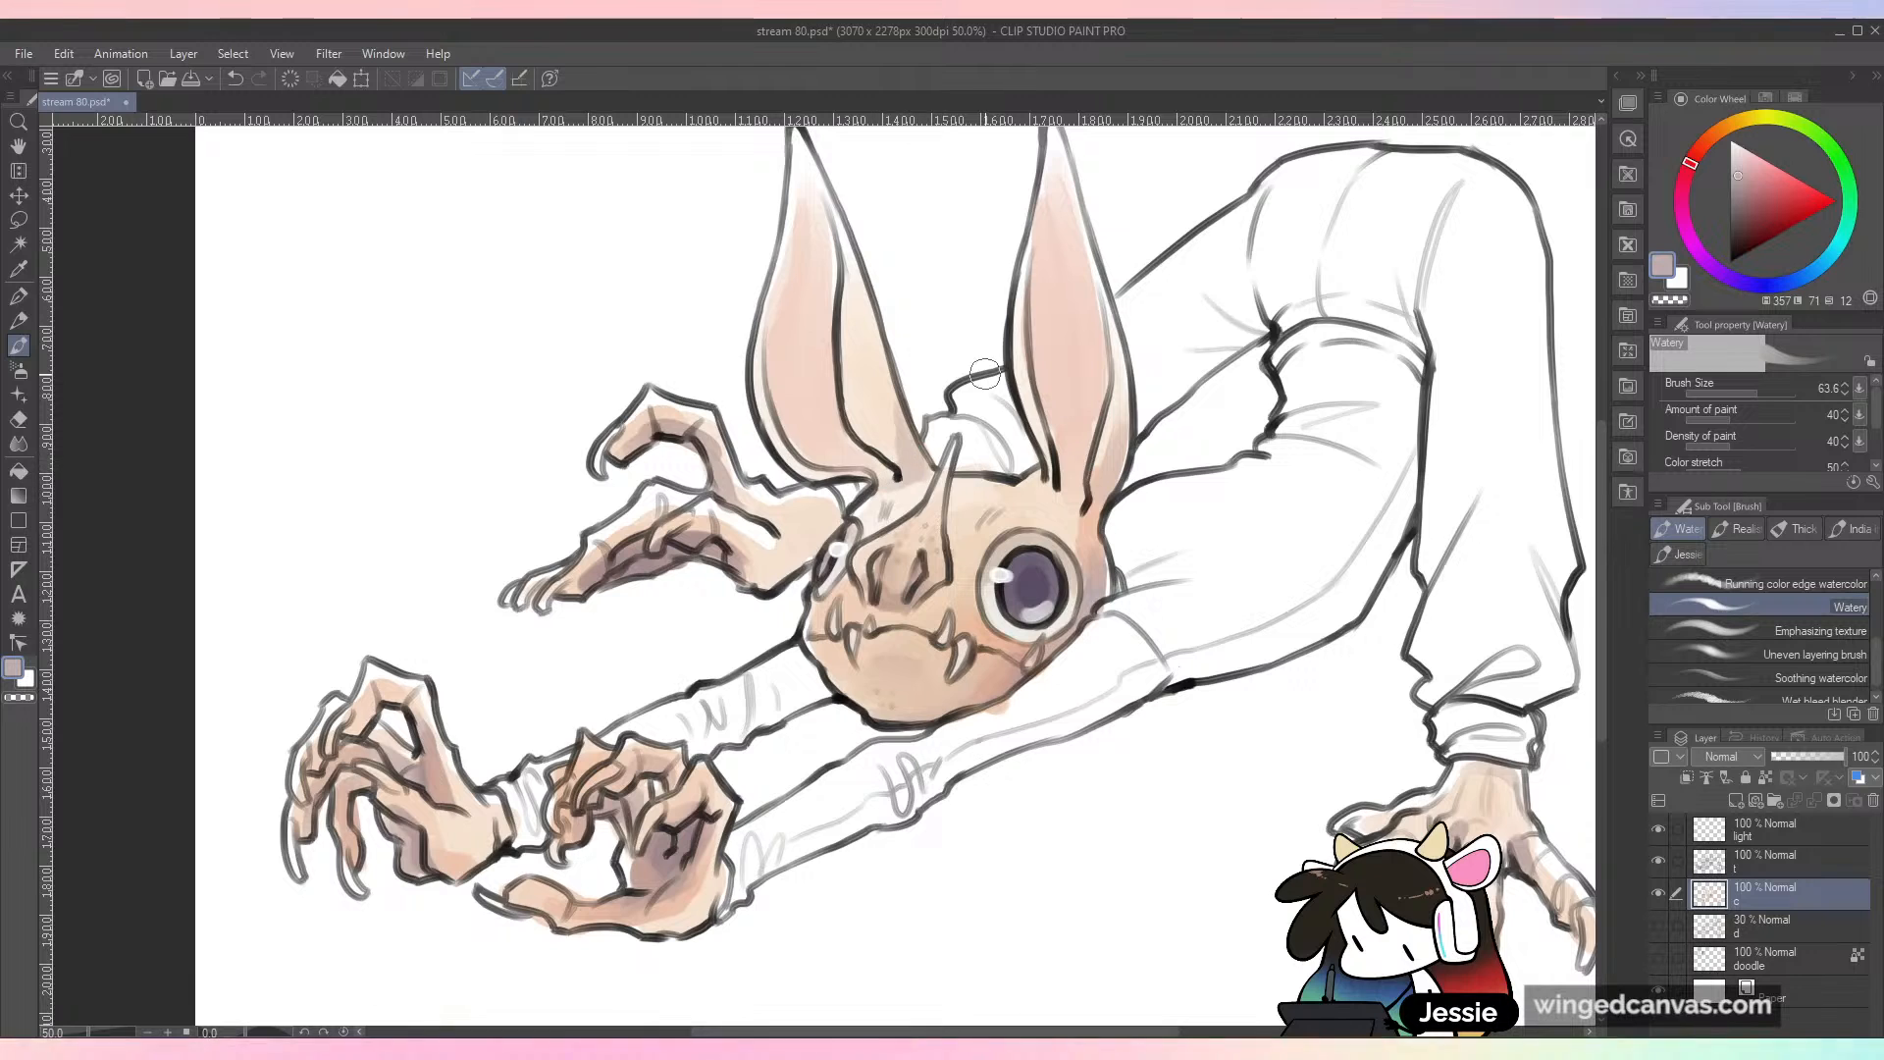
{"action": "left_click", "coordinate": [1106, 566], "text": "alt"}
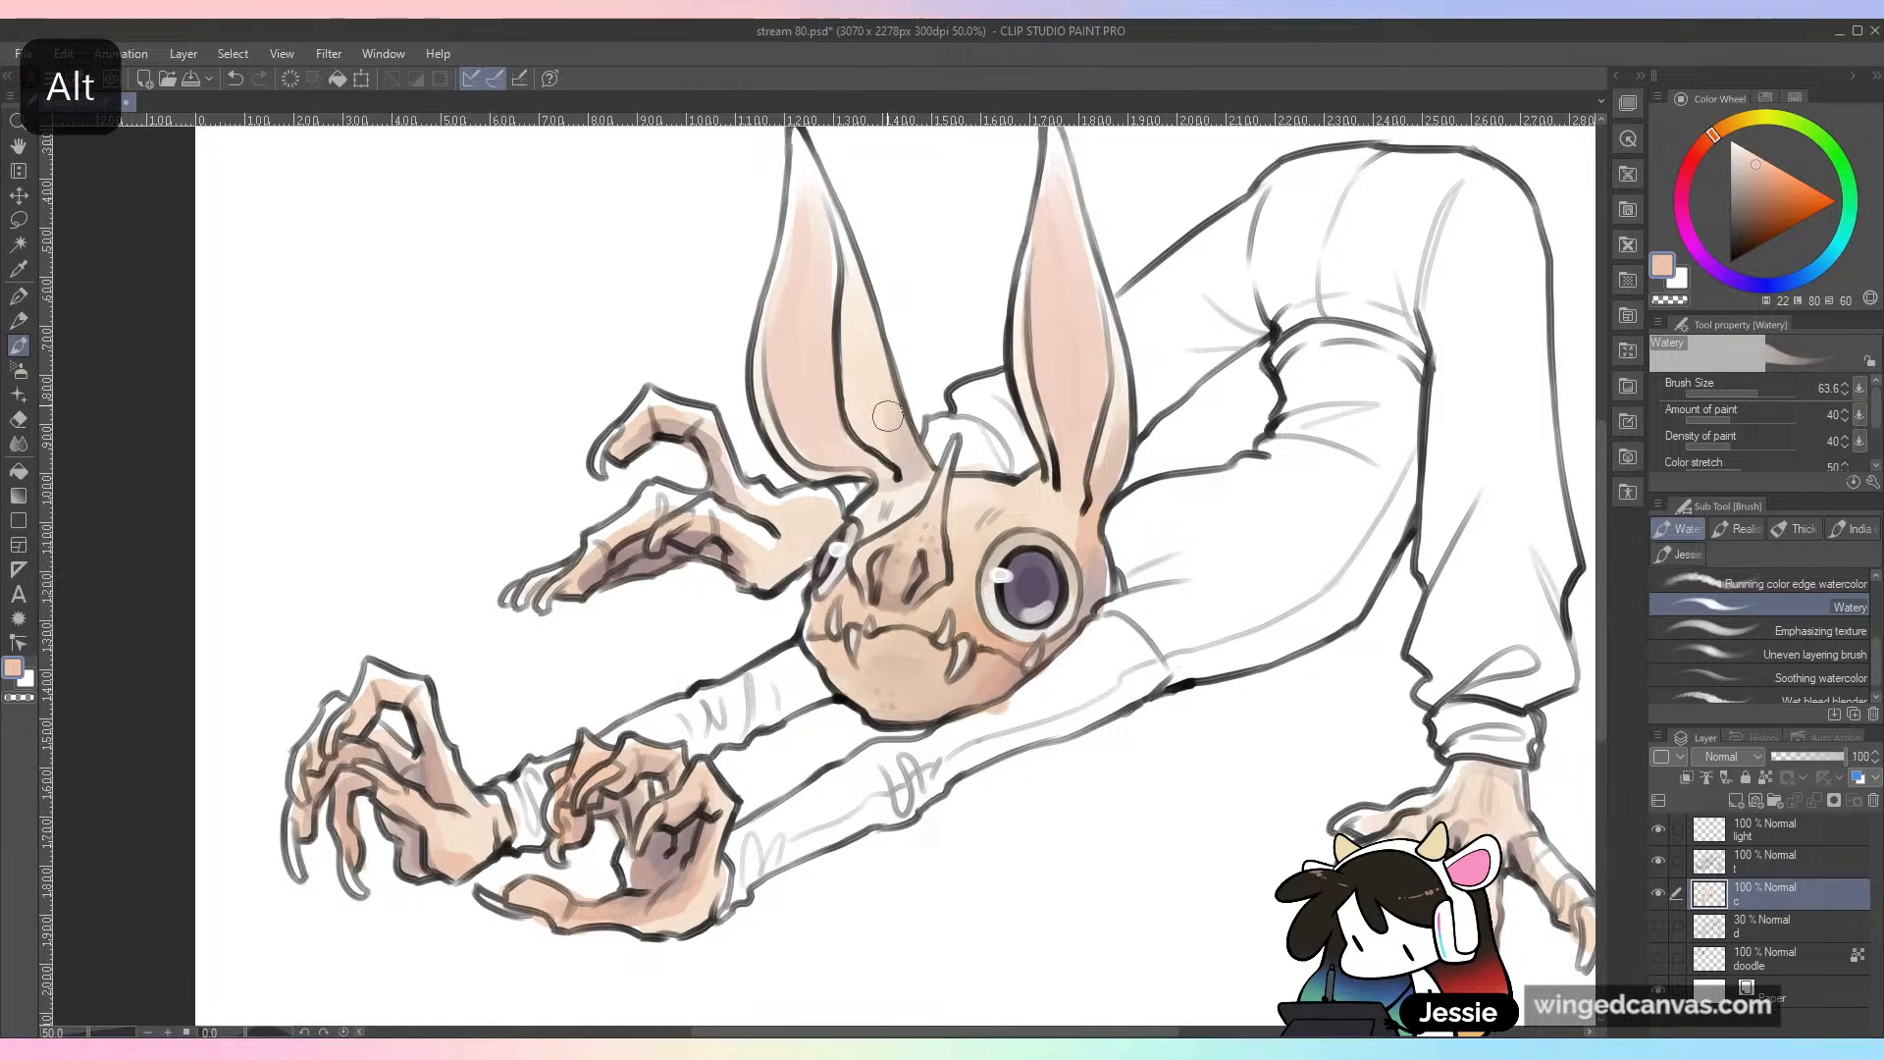
{"action": "scroll", "coordinate": [1384, 638], "scroll_direction": "down", "scroll_amount": 2}
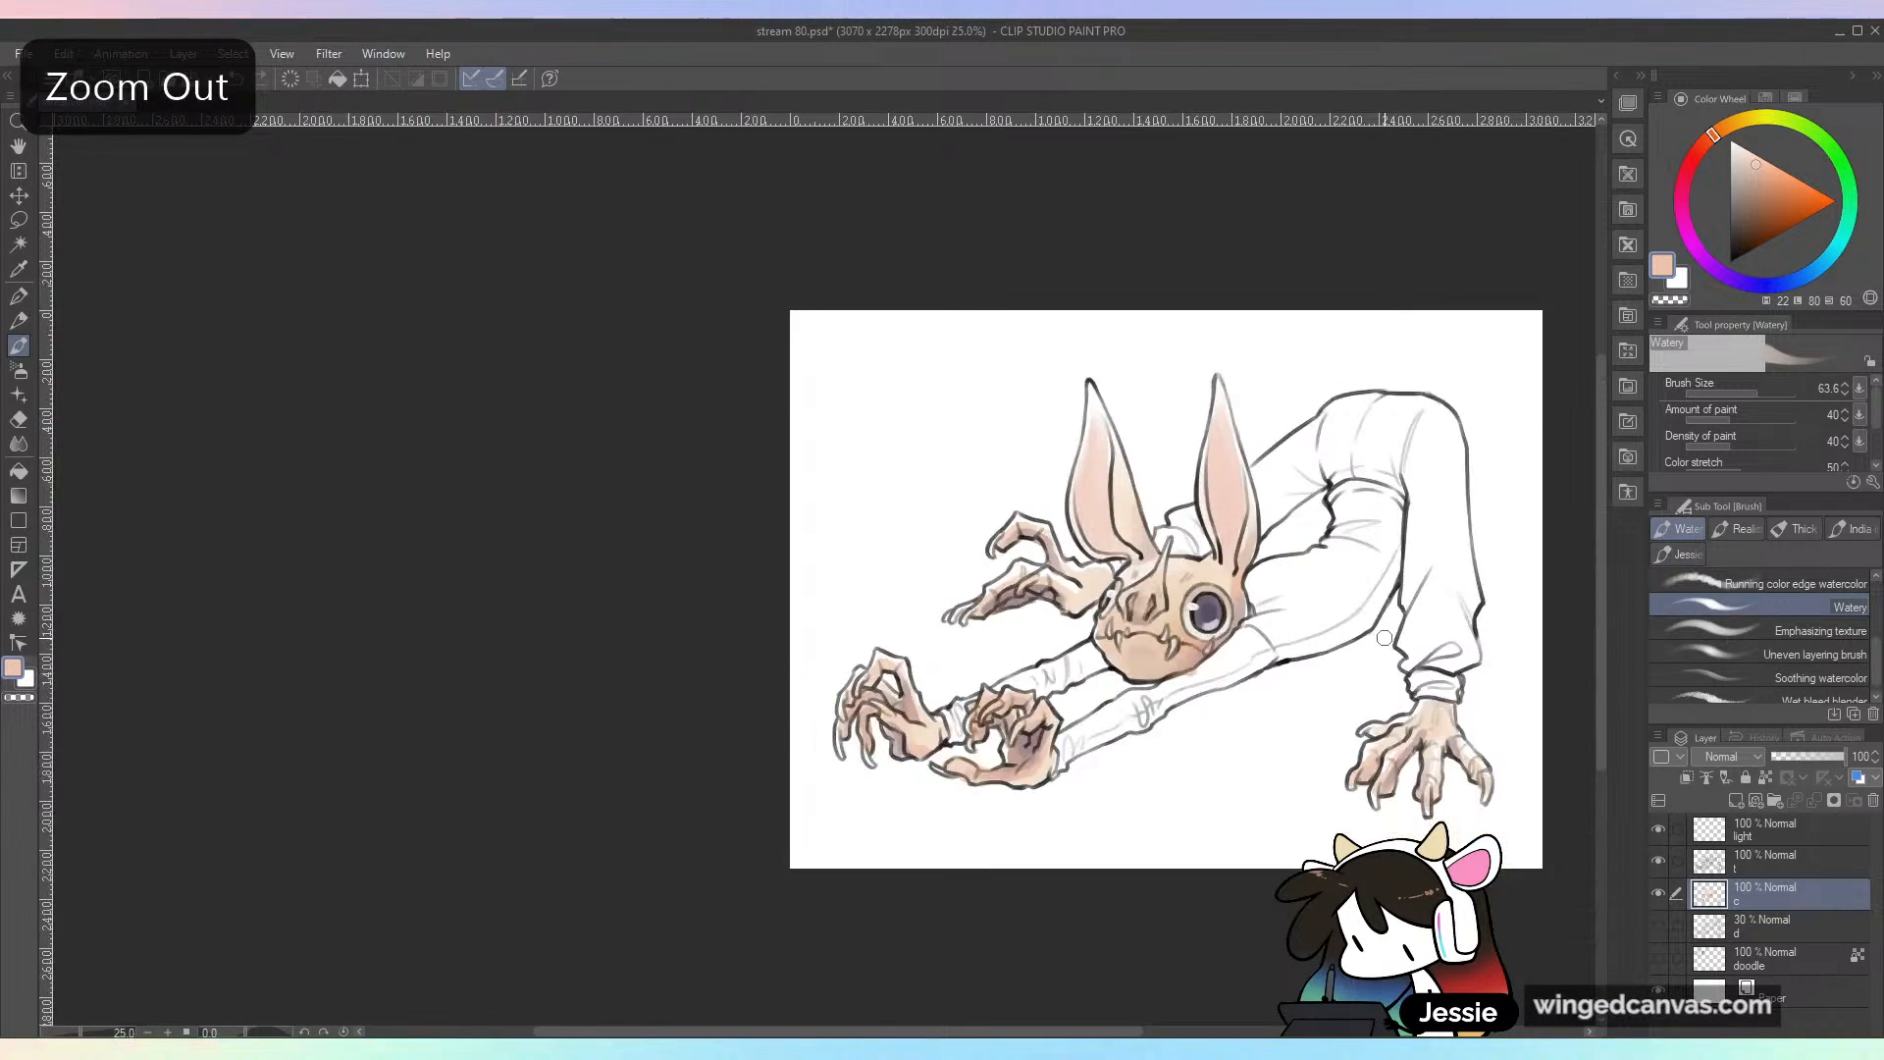
{"action": "scroll", "coordinate": [1383, 638], "scroll_direction": "up", "scroll_amount": 1}
{"action": "key", "text": "ctrl+s"}
Step: Touch up the peach coloring around the horn and the top of the head, undo one stroke, and save the file
{"action": "left_click_drag", "start_coordinate": [1168, 763], "coordinate": [981, 709]}
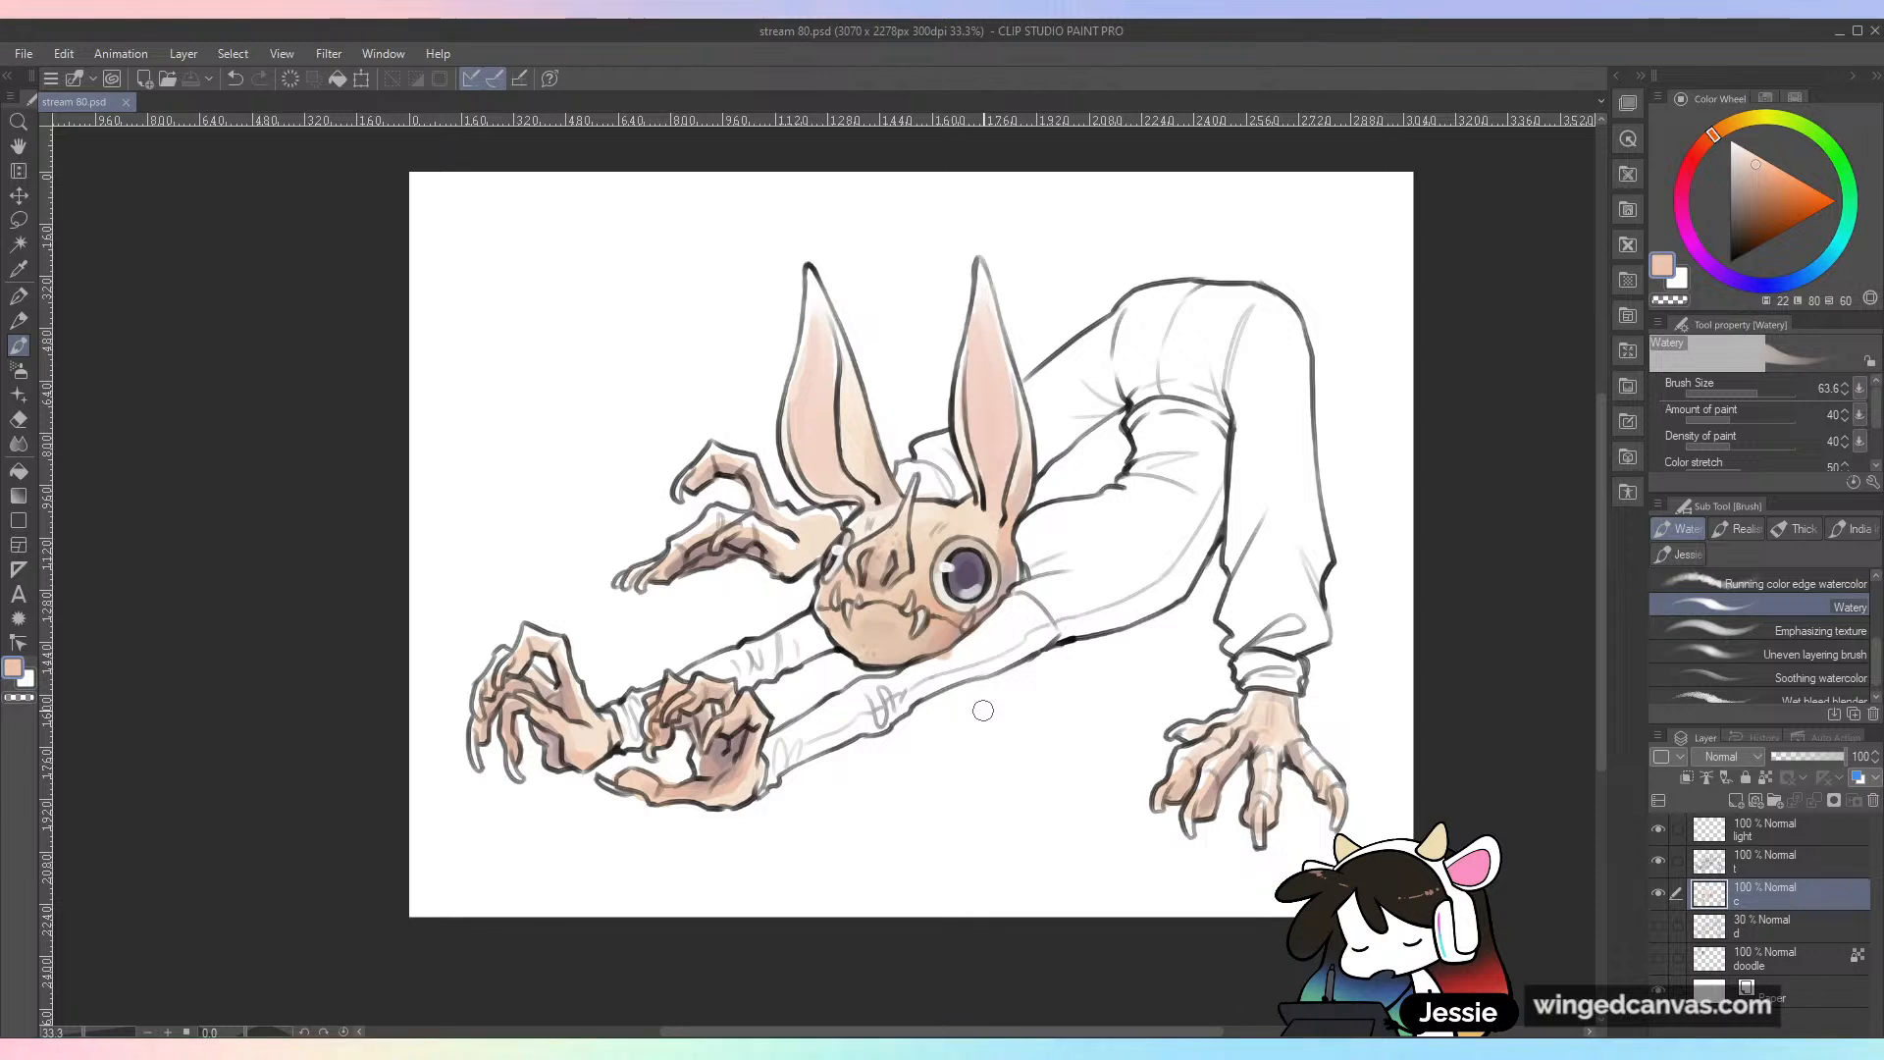
{"action": "key", "text": "ctrl+plus"}
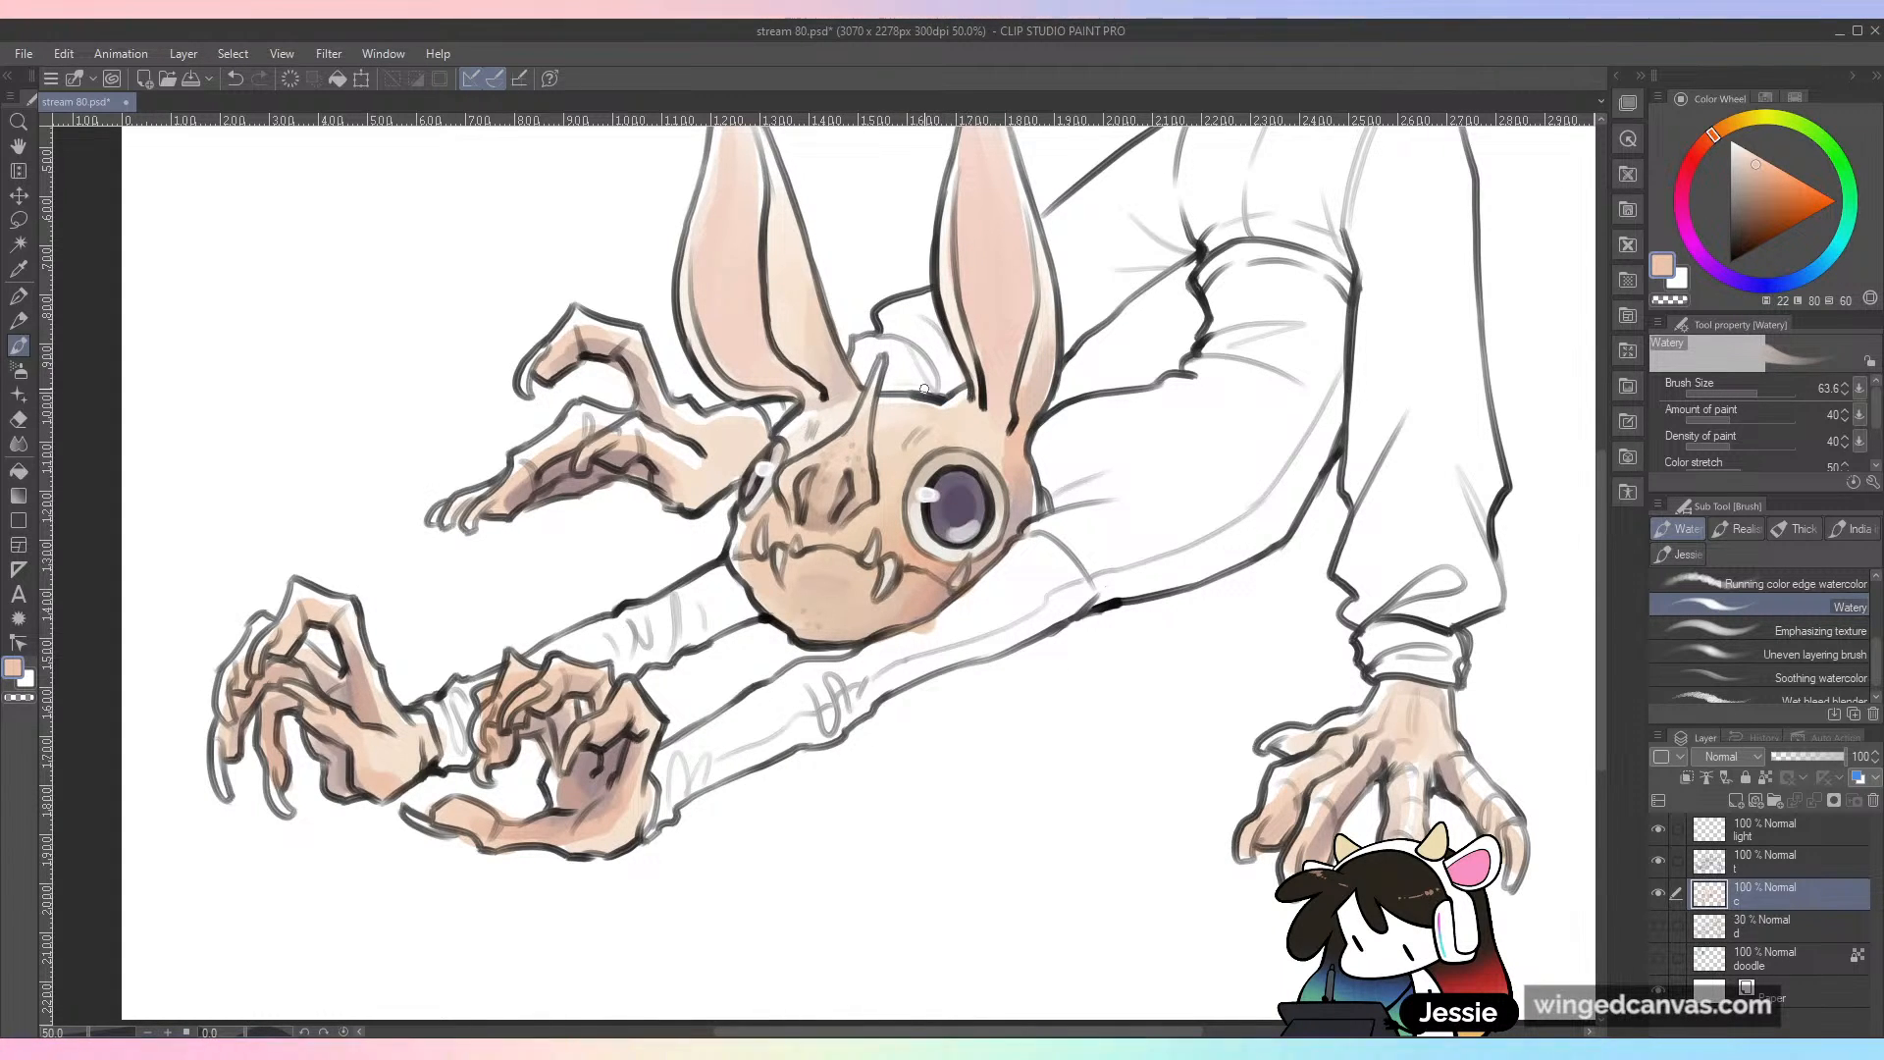
{"action": "key", "text": "ctrl+minus"}
{"action": "key", "text": "ctrl+plus"}
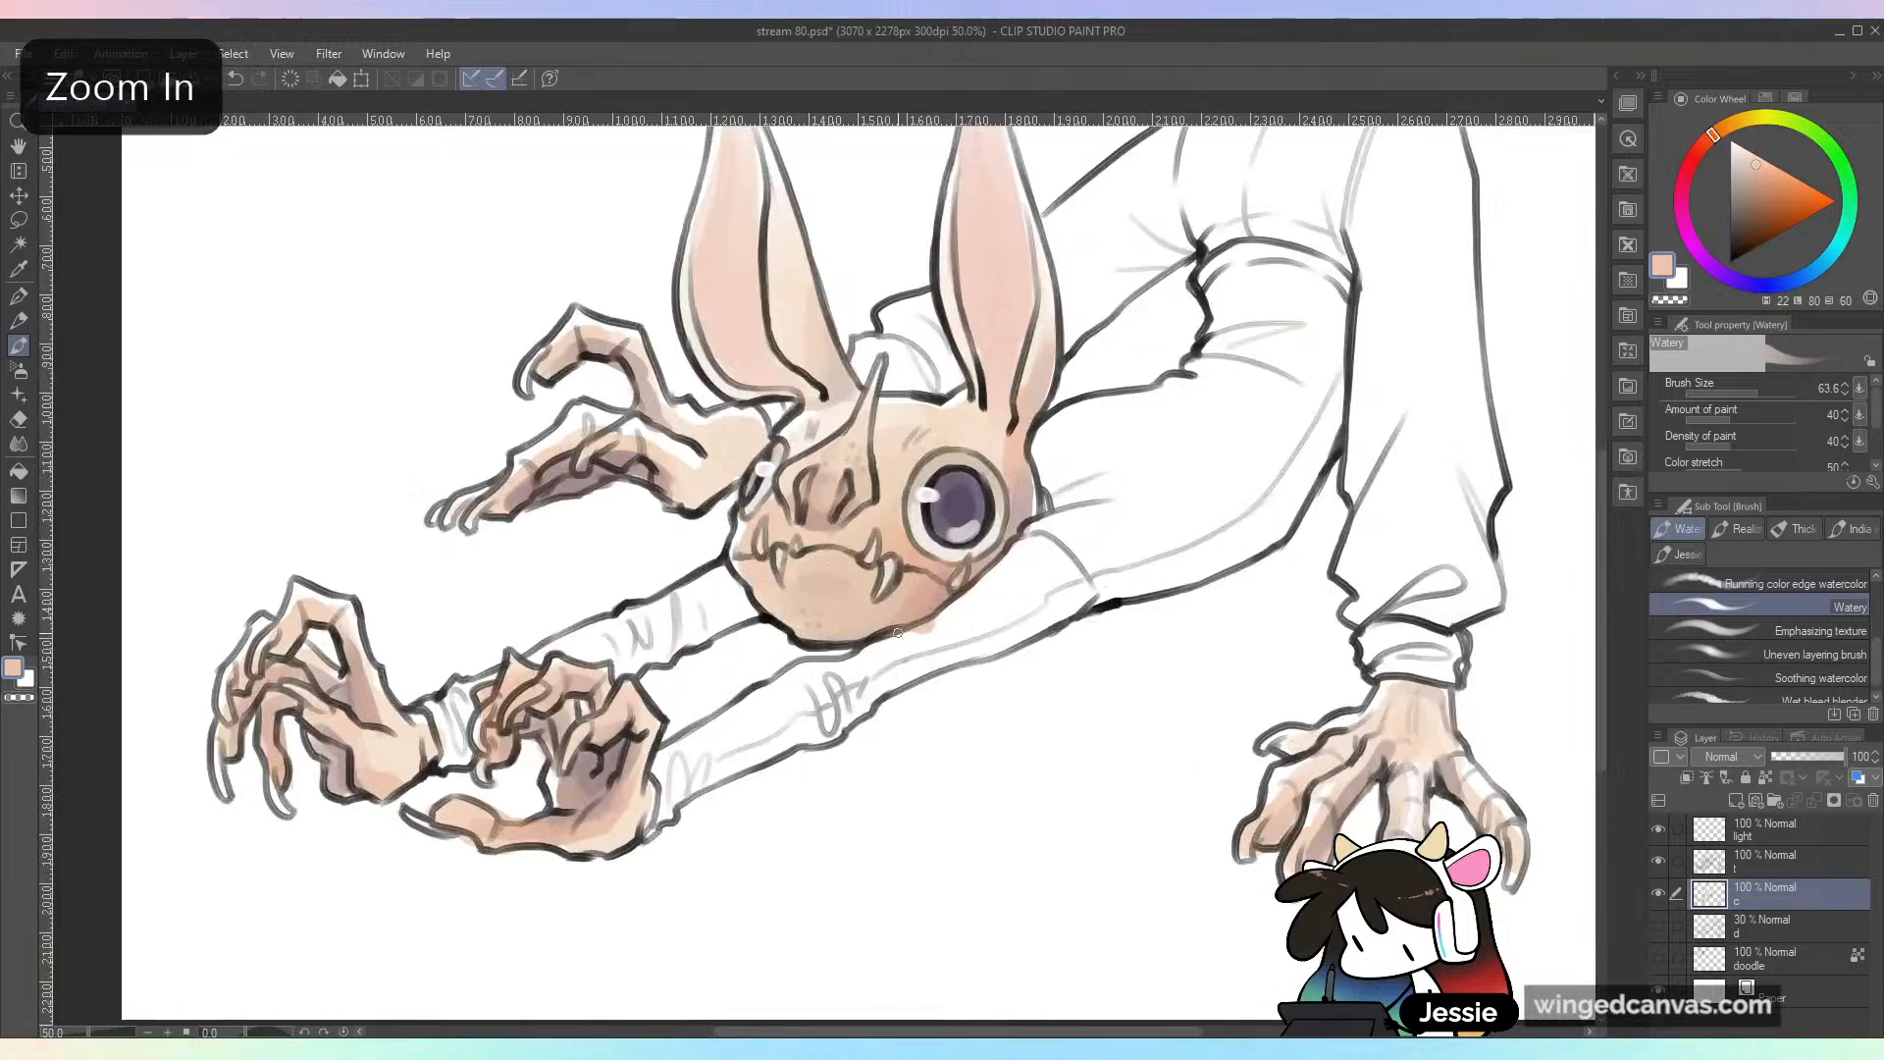
{"action": "key", "text": "ctrl+z"}
{"action": "key", "text": "ctrl+minus"}
{"action": "key", "text": "ctrl+plus"}
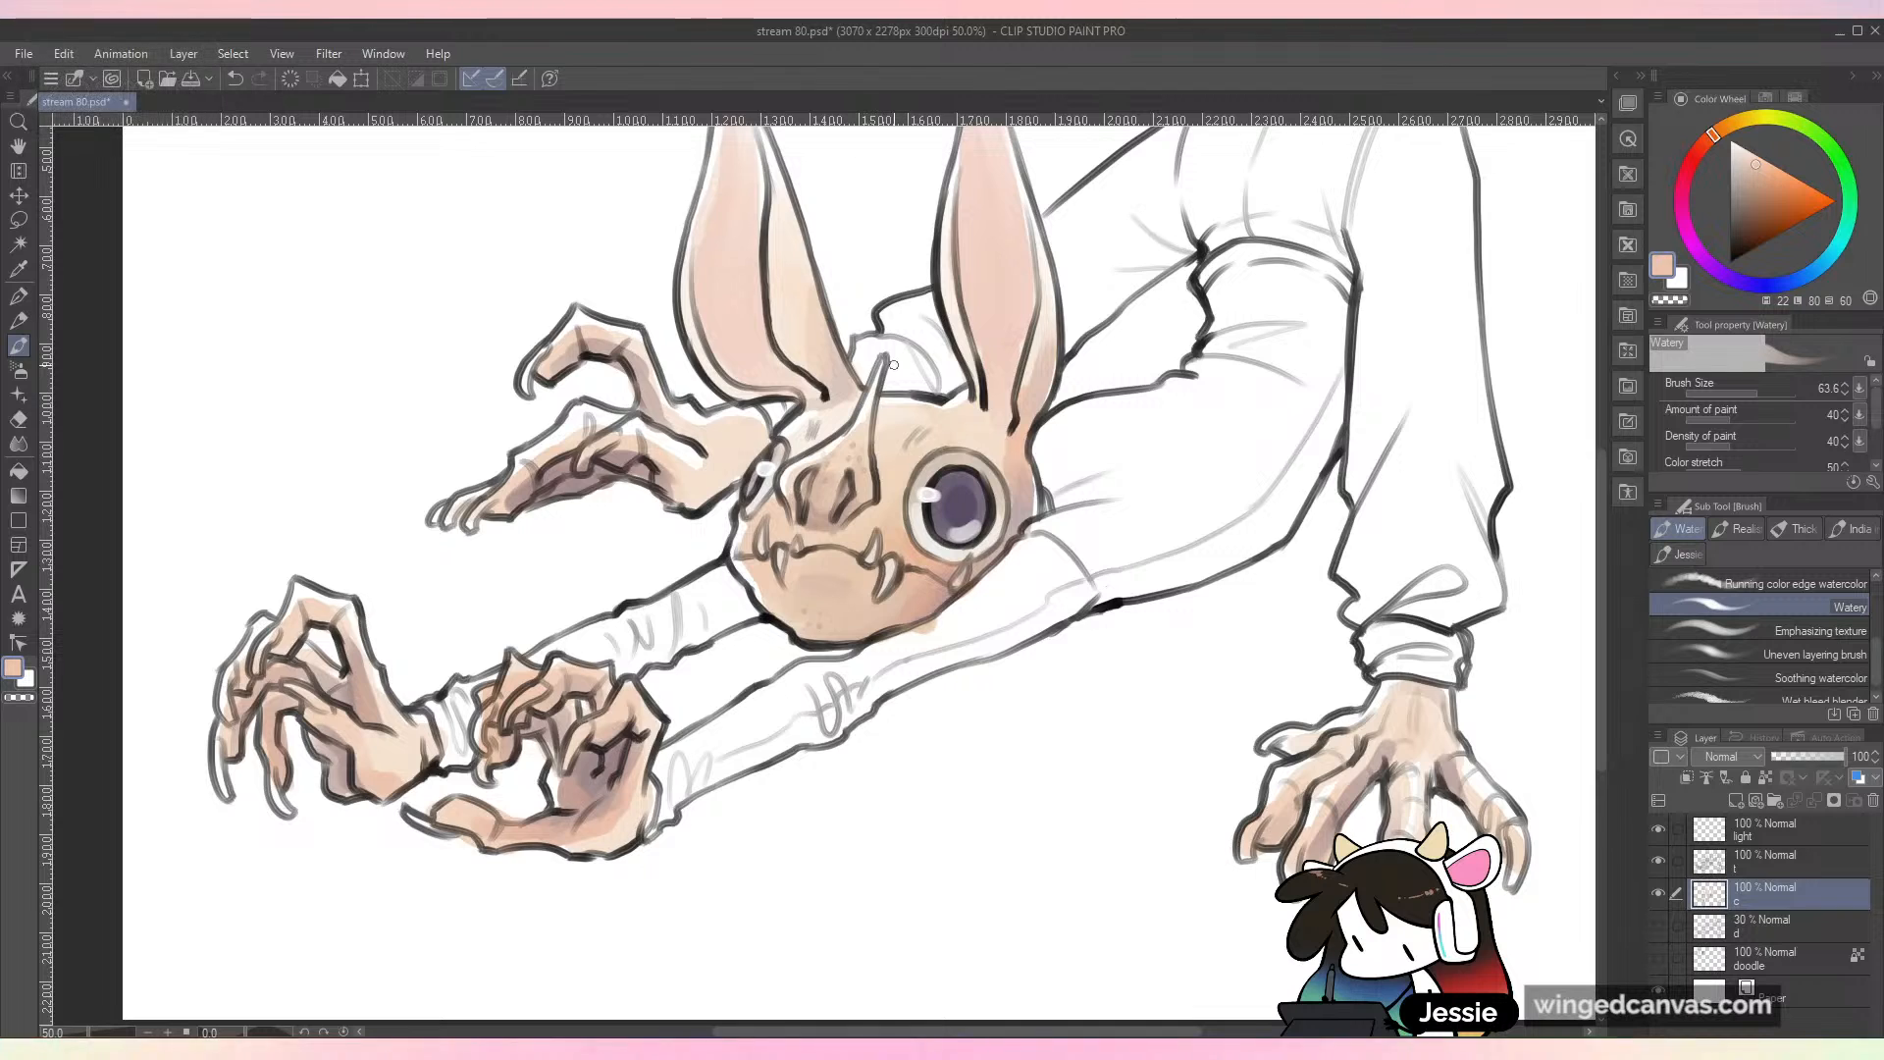
{"action": "key", "text": "ctrl+minus"}
{"action": "key", "text": "ctrl+s"}
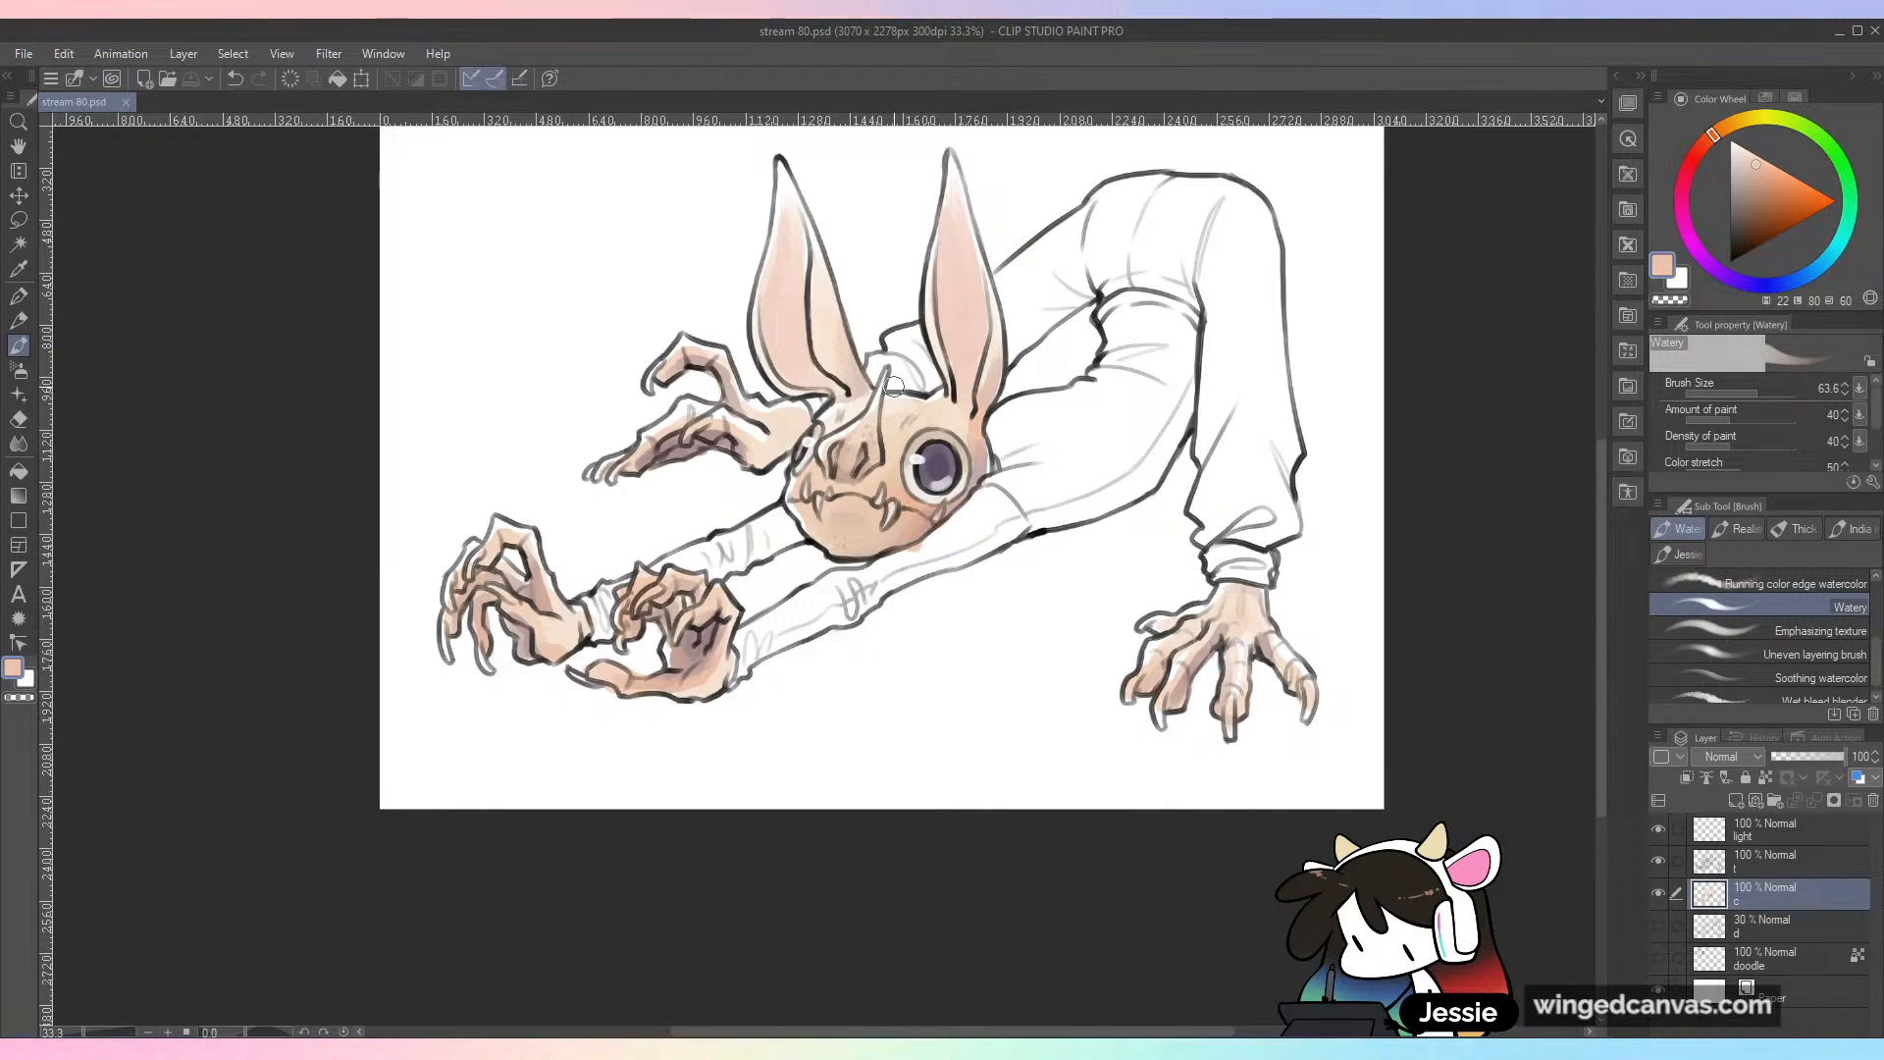
Step: Erase stray color outside the outlines around the head, sleeves and clawed hands with the Hard eraser at size 40
{"action": "key", "text": "e"}
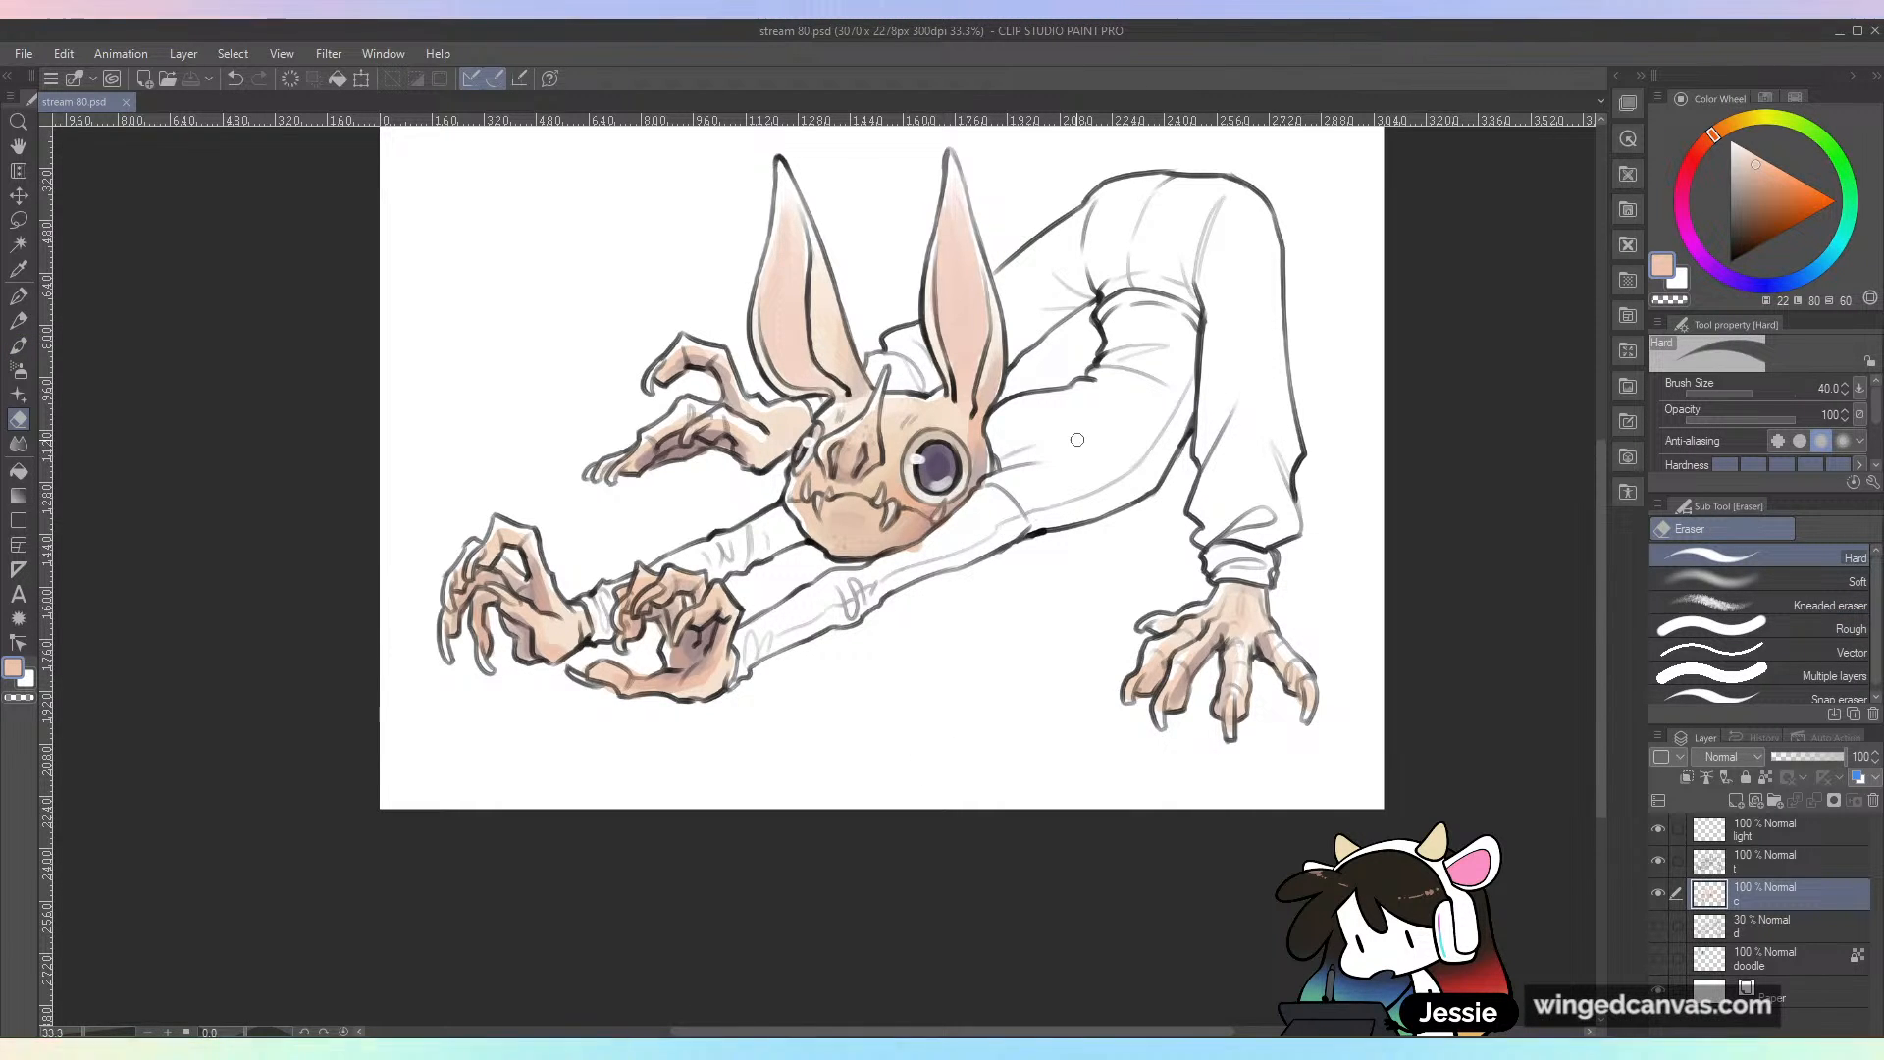
{"action": "key", "text": "ctrl+plus"}
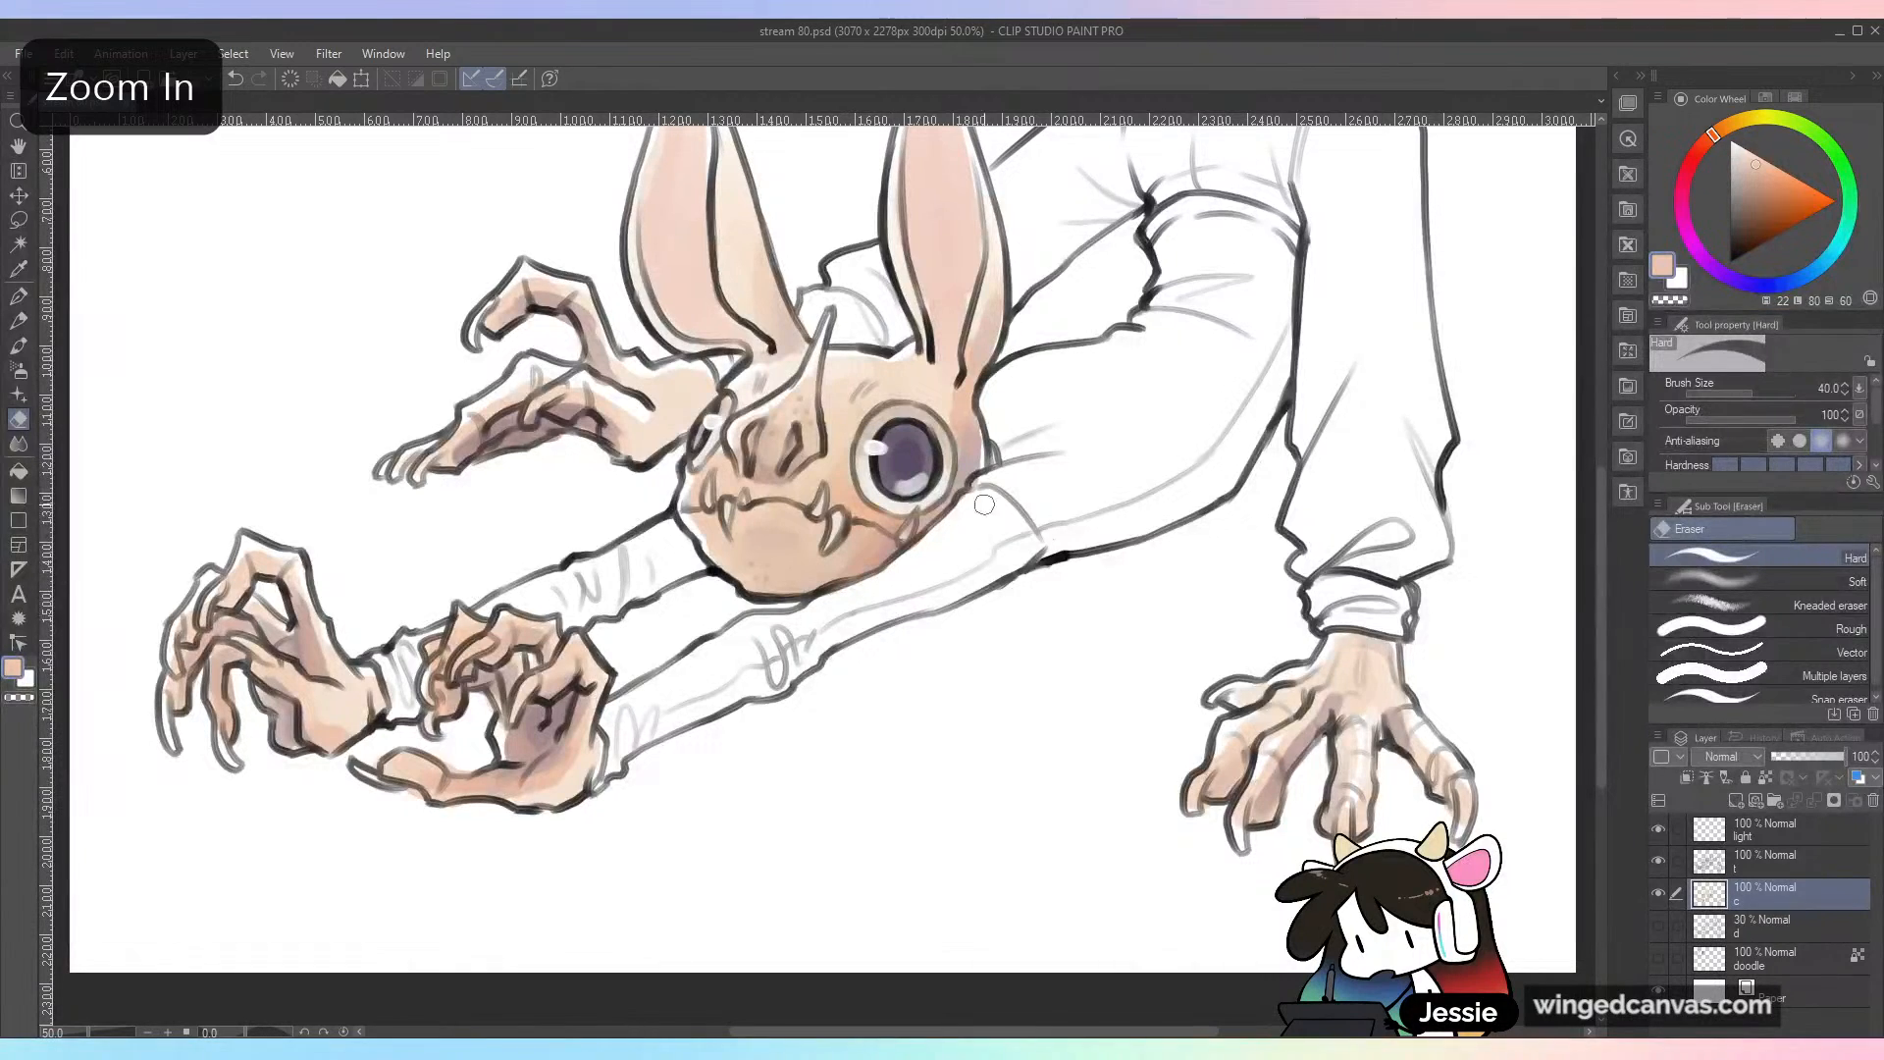
{"action": "key", "text": "ctrl+minus"}
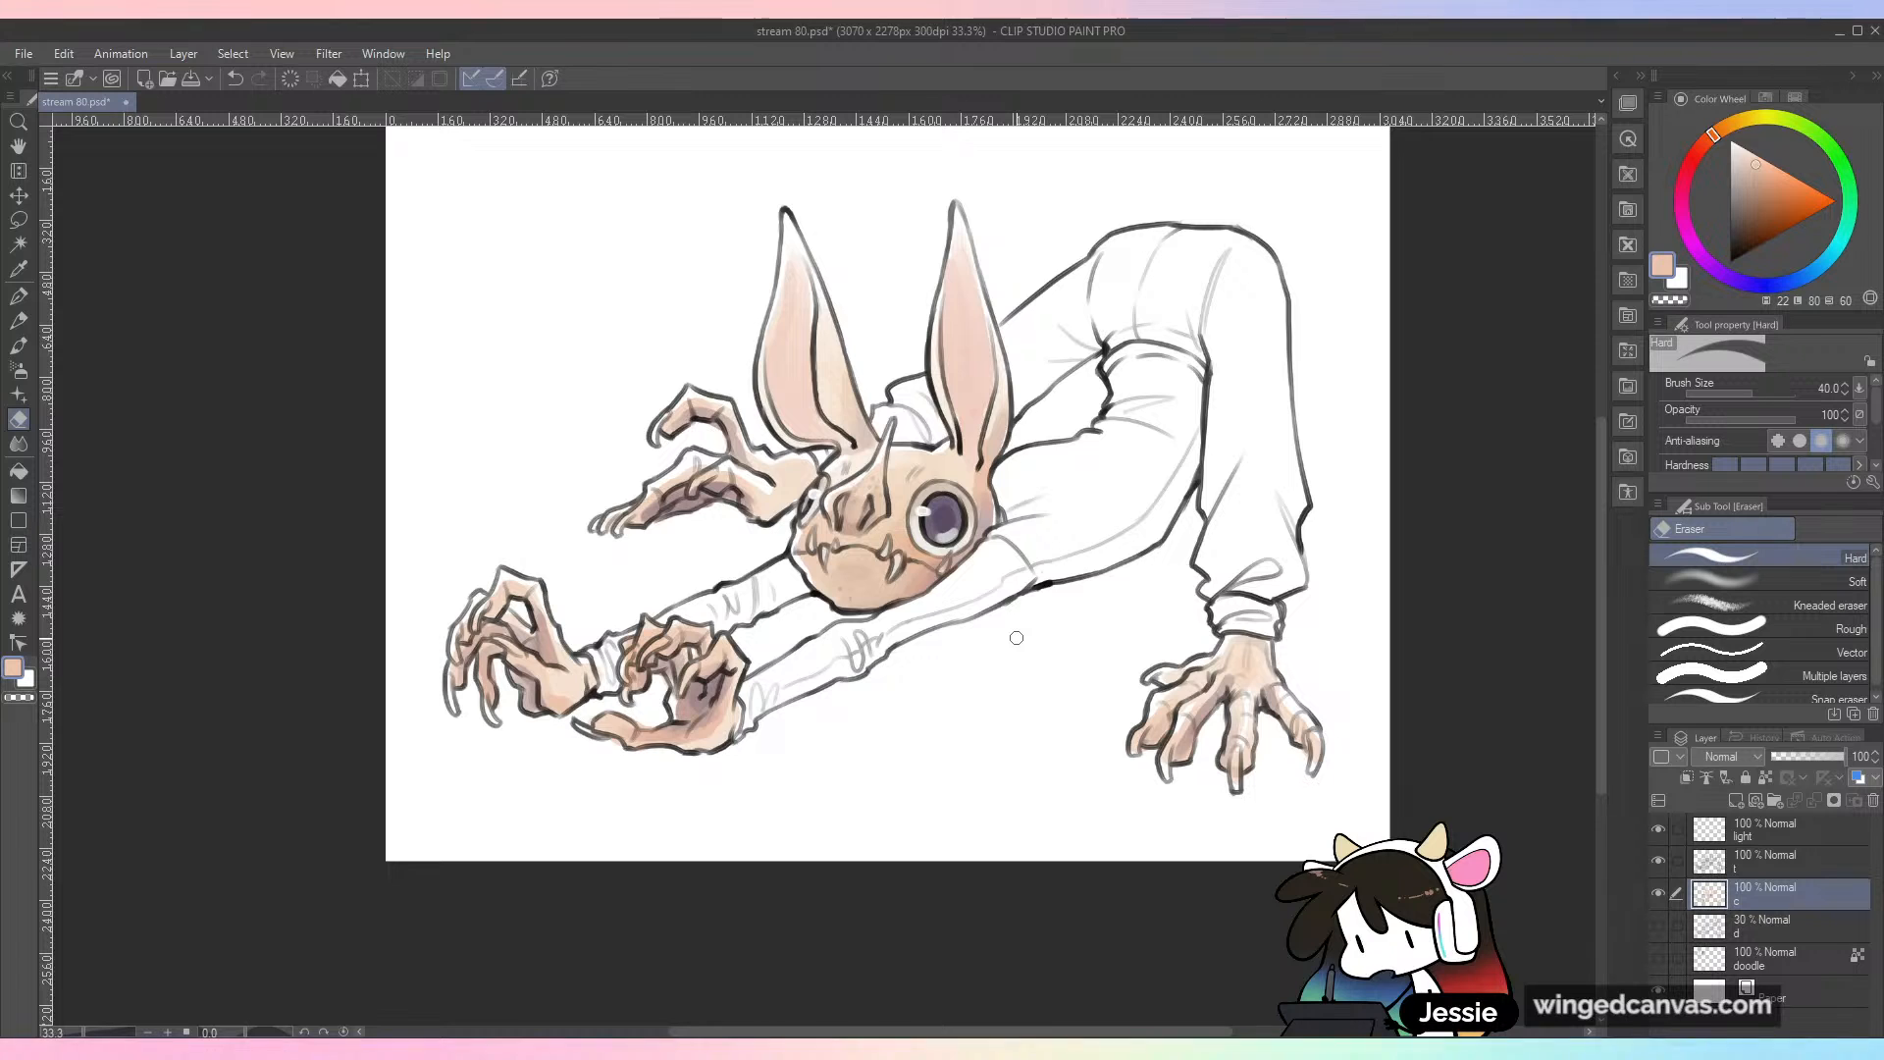
{"action": "left_click_drag", "start_coordinate": [828, 723], "coordinate": [1103, 584]}
{"action": "key", "text": "ctrl+plus"}
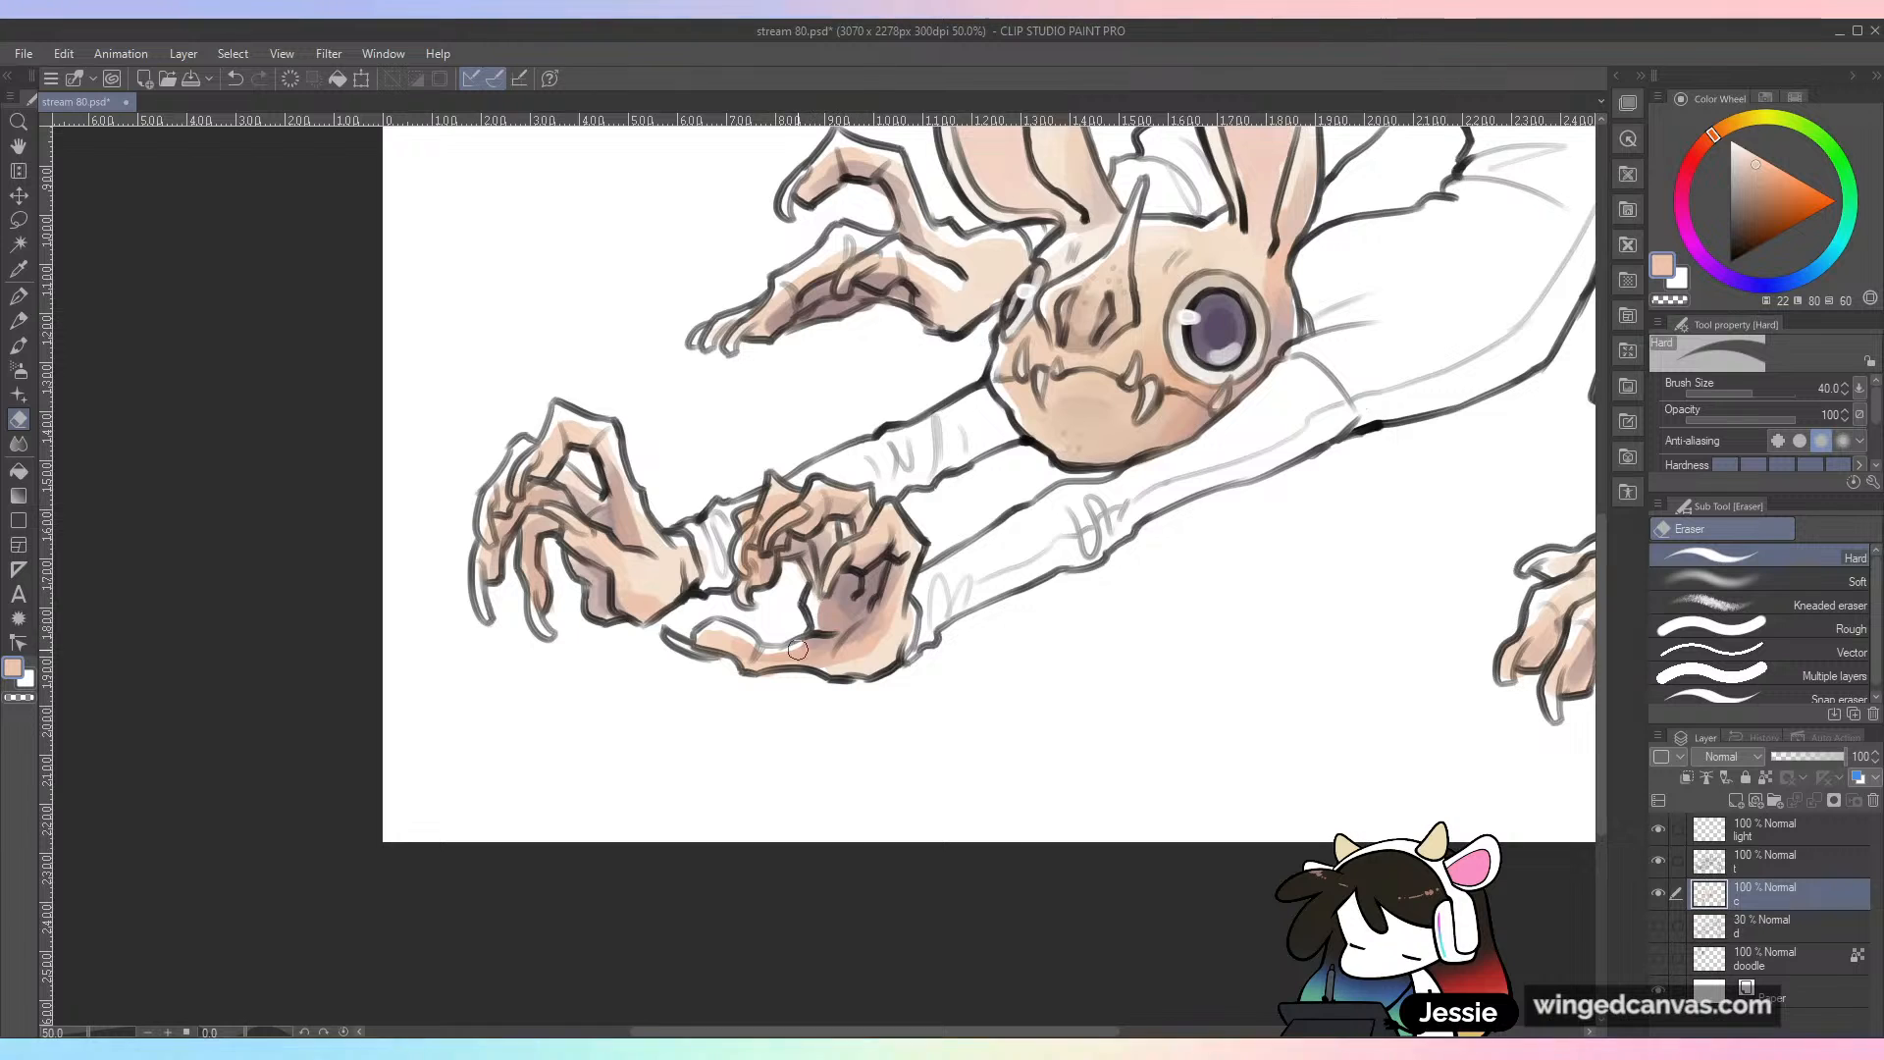
{"action": "key", "text": "ctrl+minus"}
{"action": "left_click_drag", "start_coordinate": [1132, 698], "coordinate": [1007, 781]}
{"action": "left_click_drag", "start_coordinate": [1147, 798], "coordinate": [1107, 844]}
Step: Sample a warm peach with the Watery brush and paint it over the base of the raised hands behind the head
{"action": "key", "text": "b"}
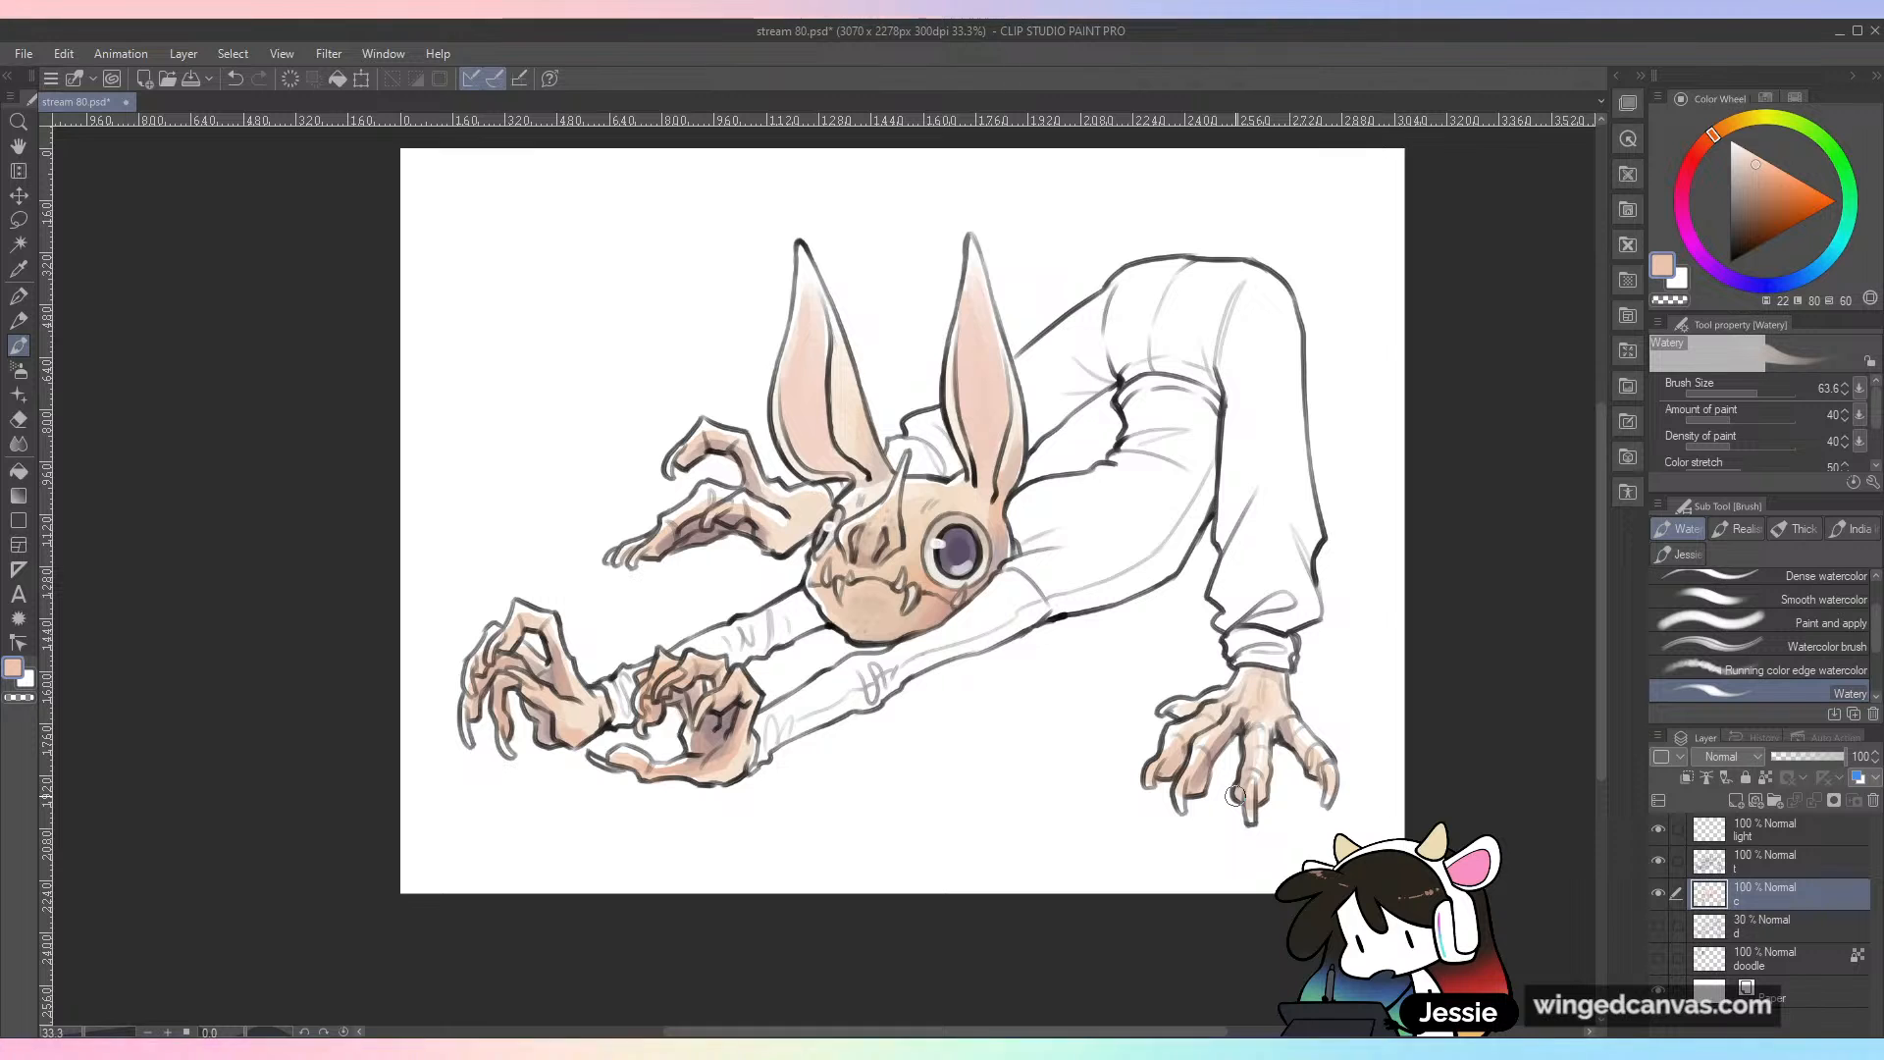
{"action": "scroll", "coordinate": [1234, 795], "scroll_direction": "up", "scroll_amount": 1}
{"action": "left_click", "coordinate": [775, 537], "text": "alt"}
{"action": "left_click_drag", "start_coordinate": [796, 463], "coordinate": [959, 645]}
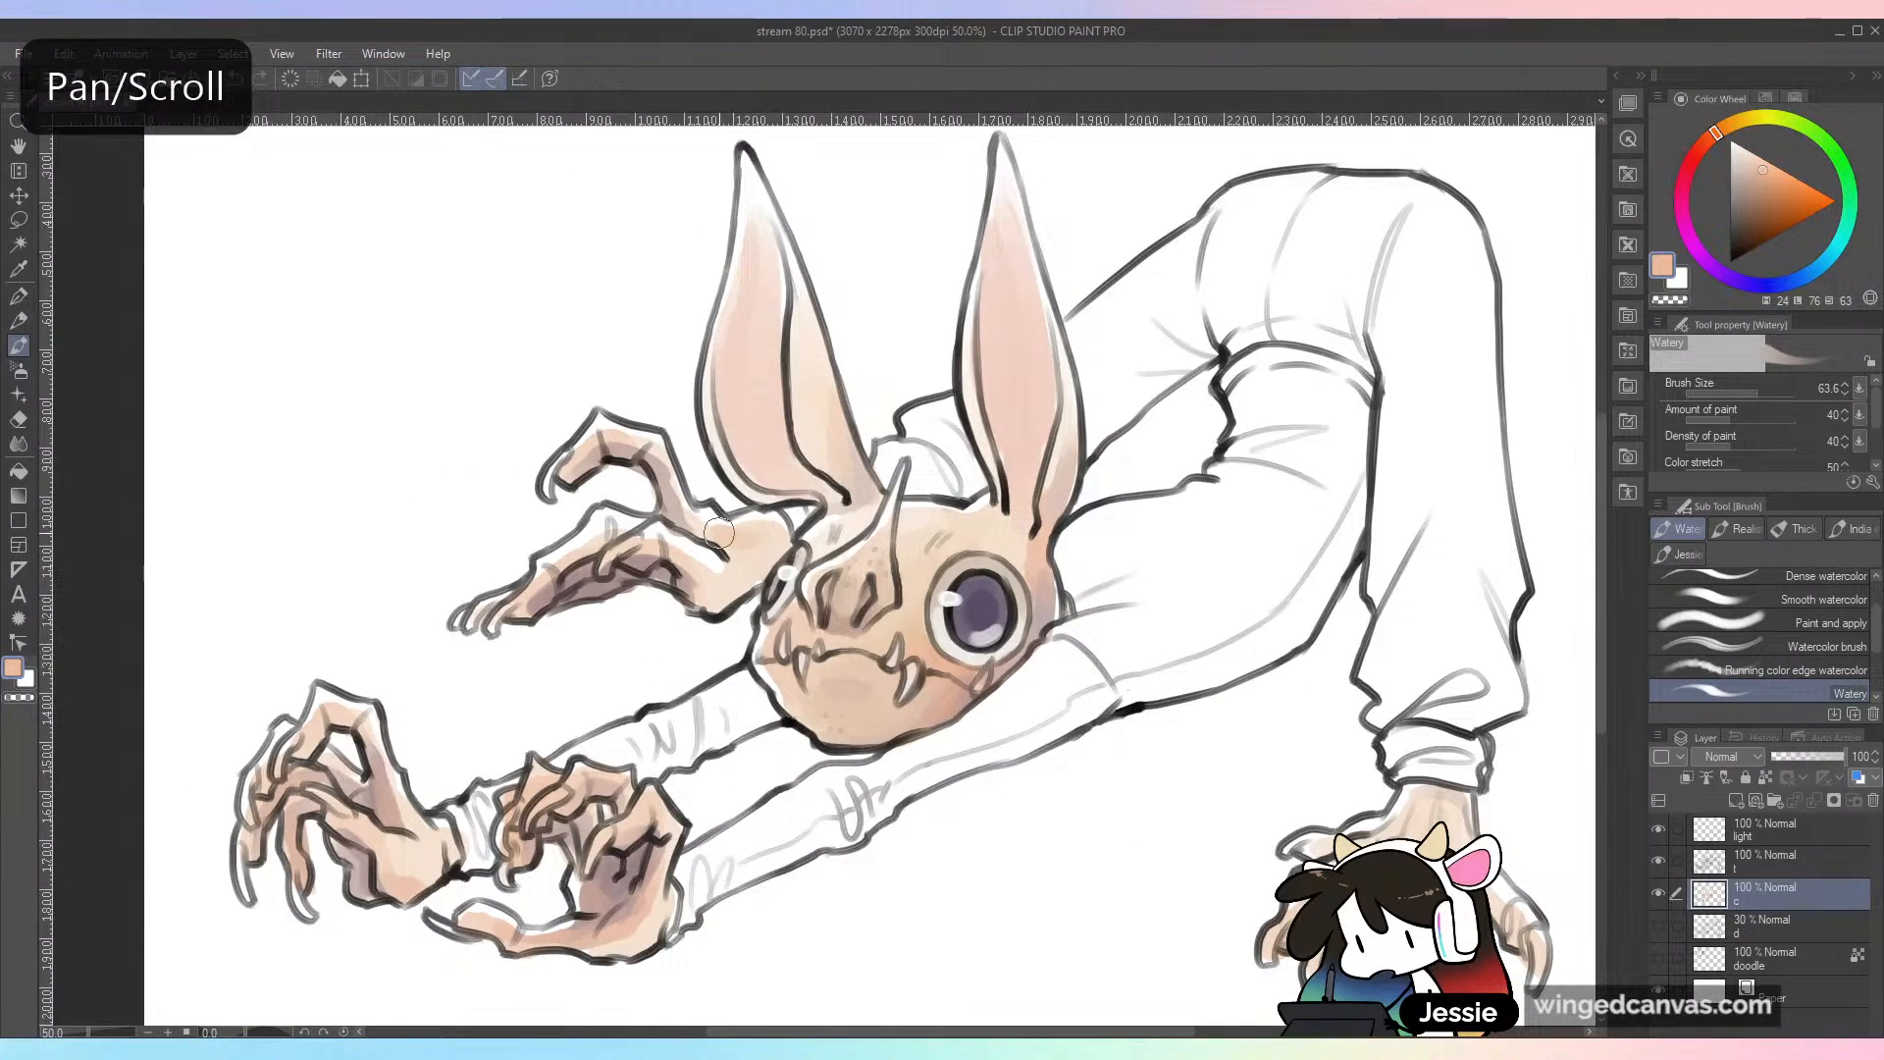
{"action": "mouse_move", "coordinate": [715, 531]}
{"action": "left_mouse_down"}
{"action": "mouse_move", "coordinate": [773, 540]}
{"action": "mouse_move", "coordinate": [758, 553]}
{"action": "left_mouse_up"}
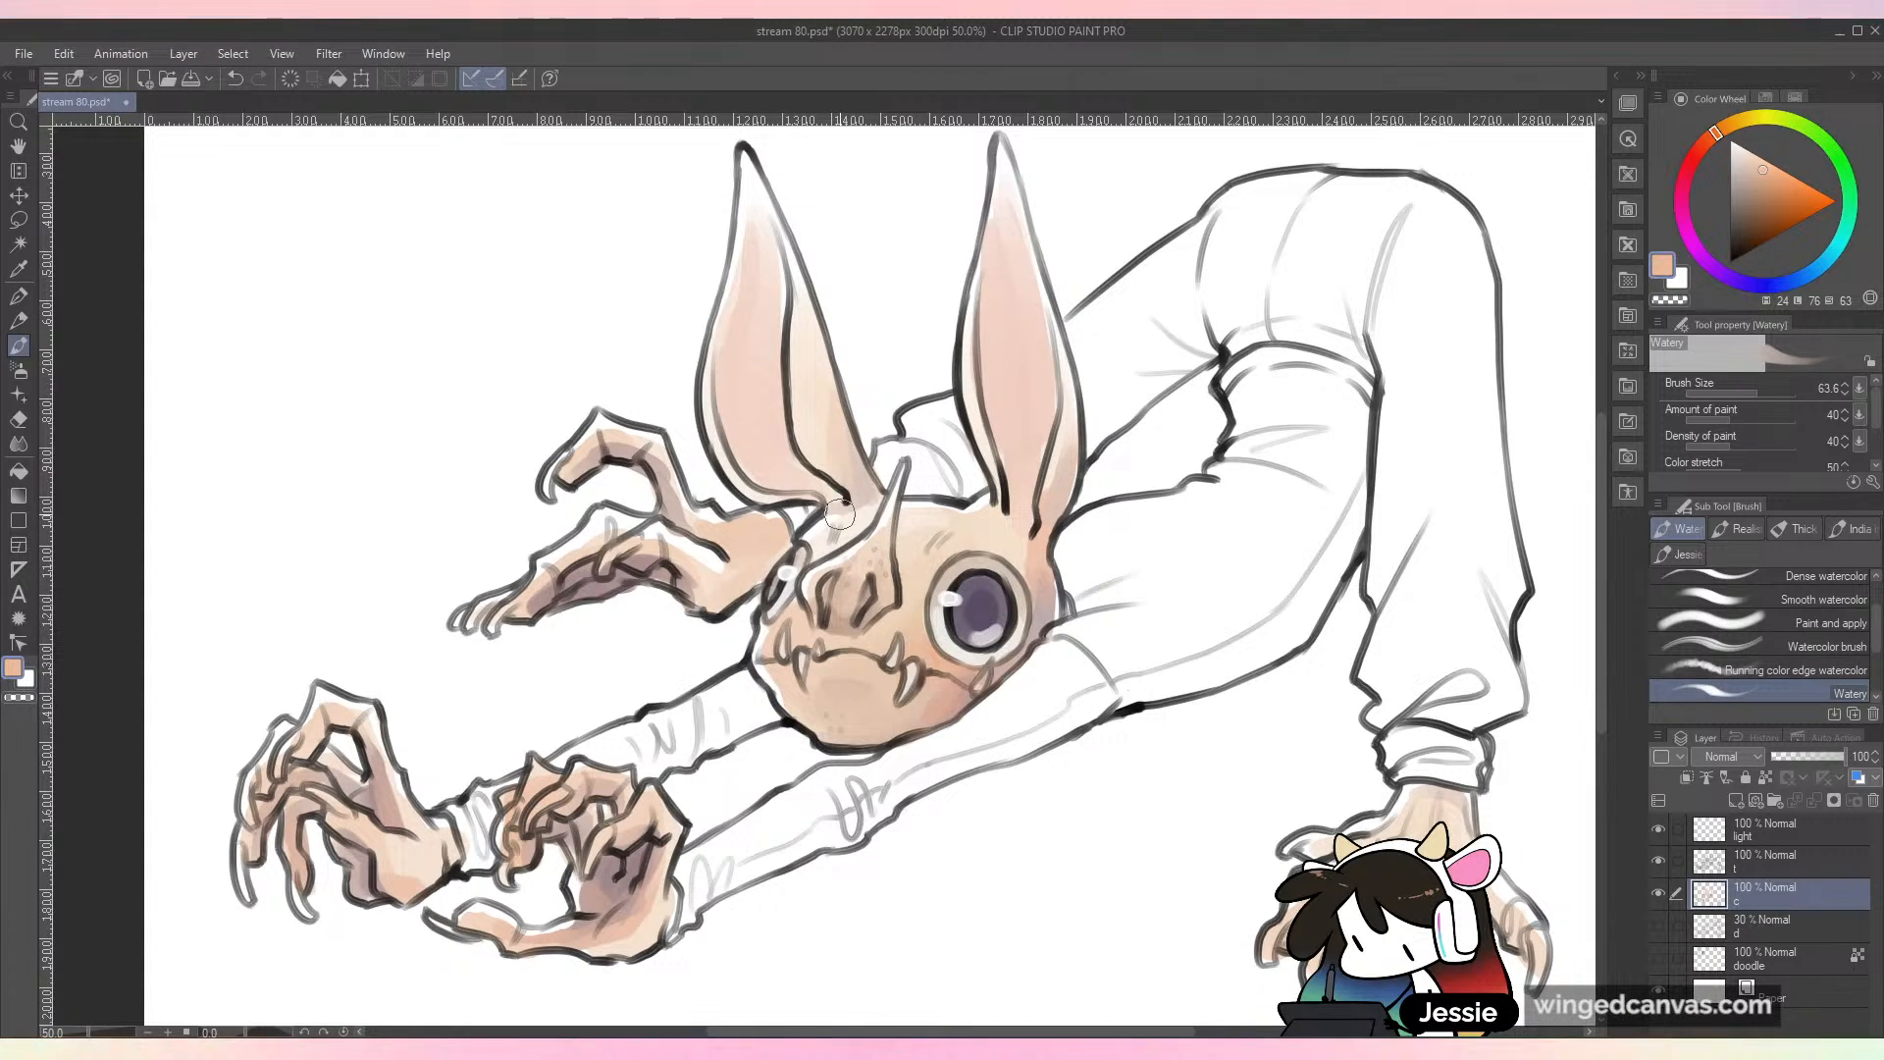
{"action": "key", "text": "ctrl+minus"}
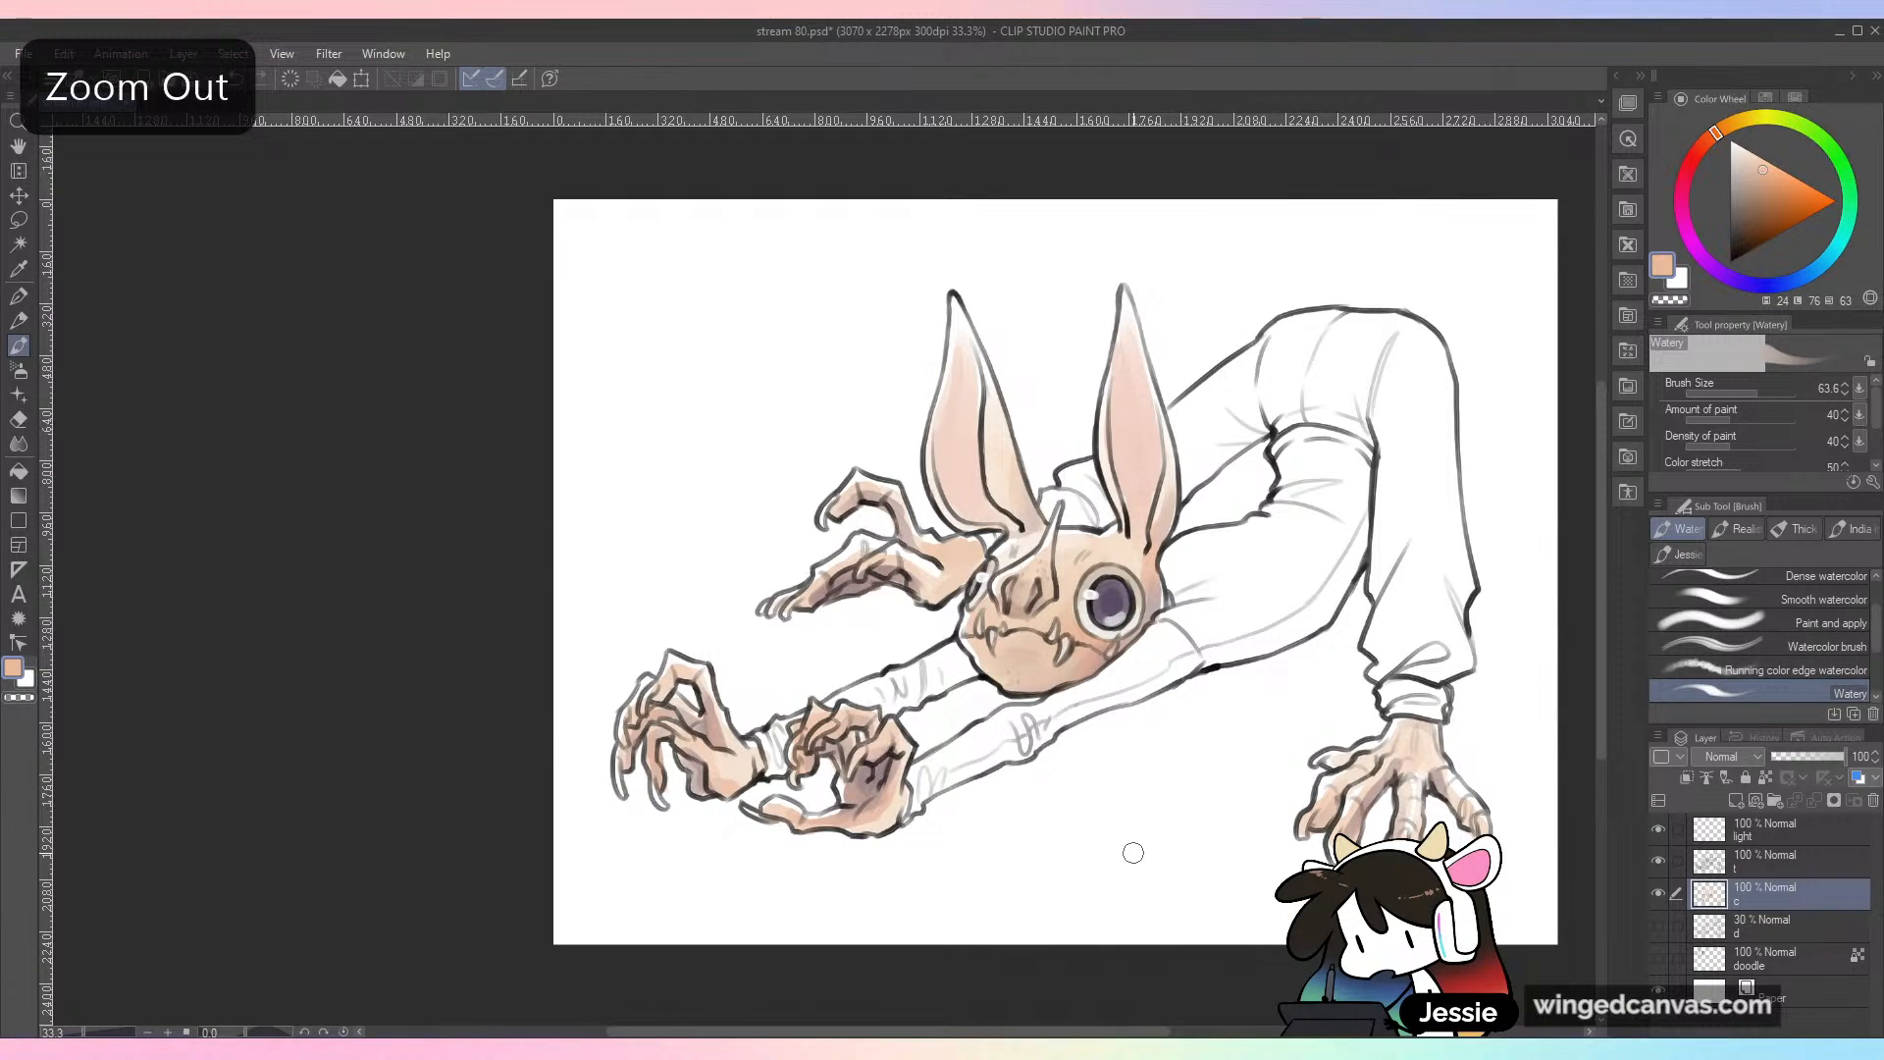
Step: Tint the chin with a muted teal, sample the blended skin tone, and choose a slightly brighter light blue
{"action": "key", "text": "ctrl+plus"}
{"action": "mouse_move", "coordinate": [1808, 278]}
{"action": "left_mouse_down"}
{"action": "mouse_move", "coordinate": [1845, 240]}
{"action": "mouse_move", "coordinate": [1833, 256]}
{"action": "left_mouse_up"}
{"action": "left_click_drag", "start_coordinate": [1756, 199], "coordinate": [1753, 187]}
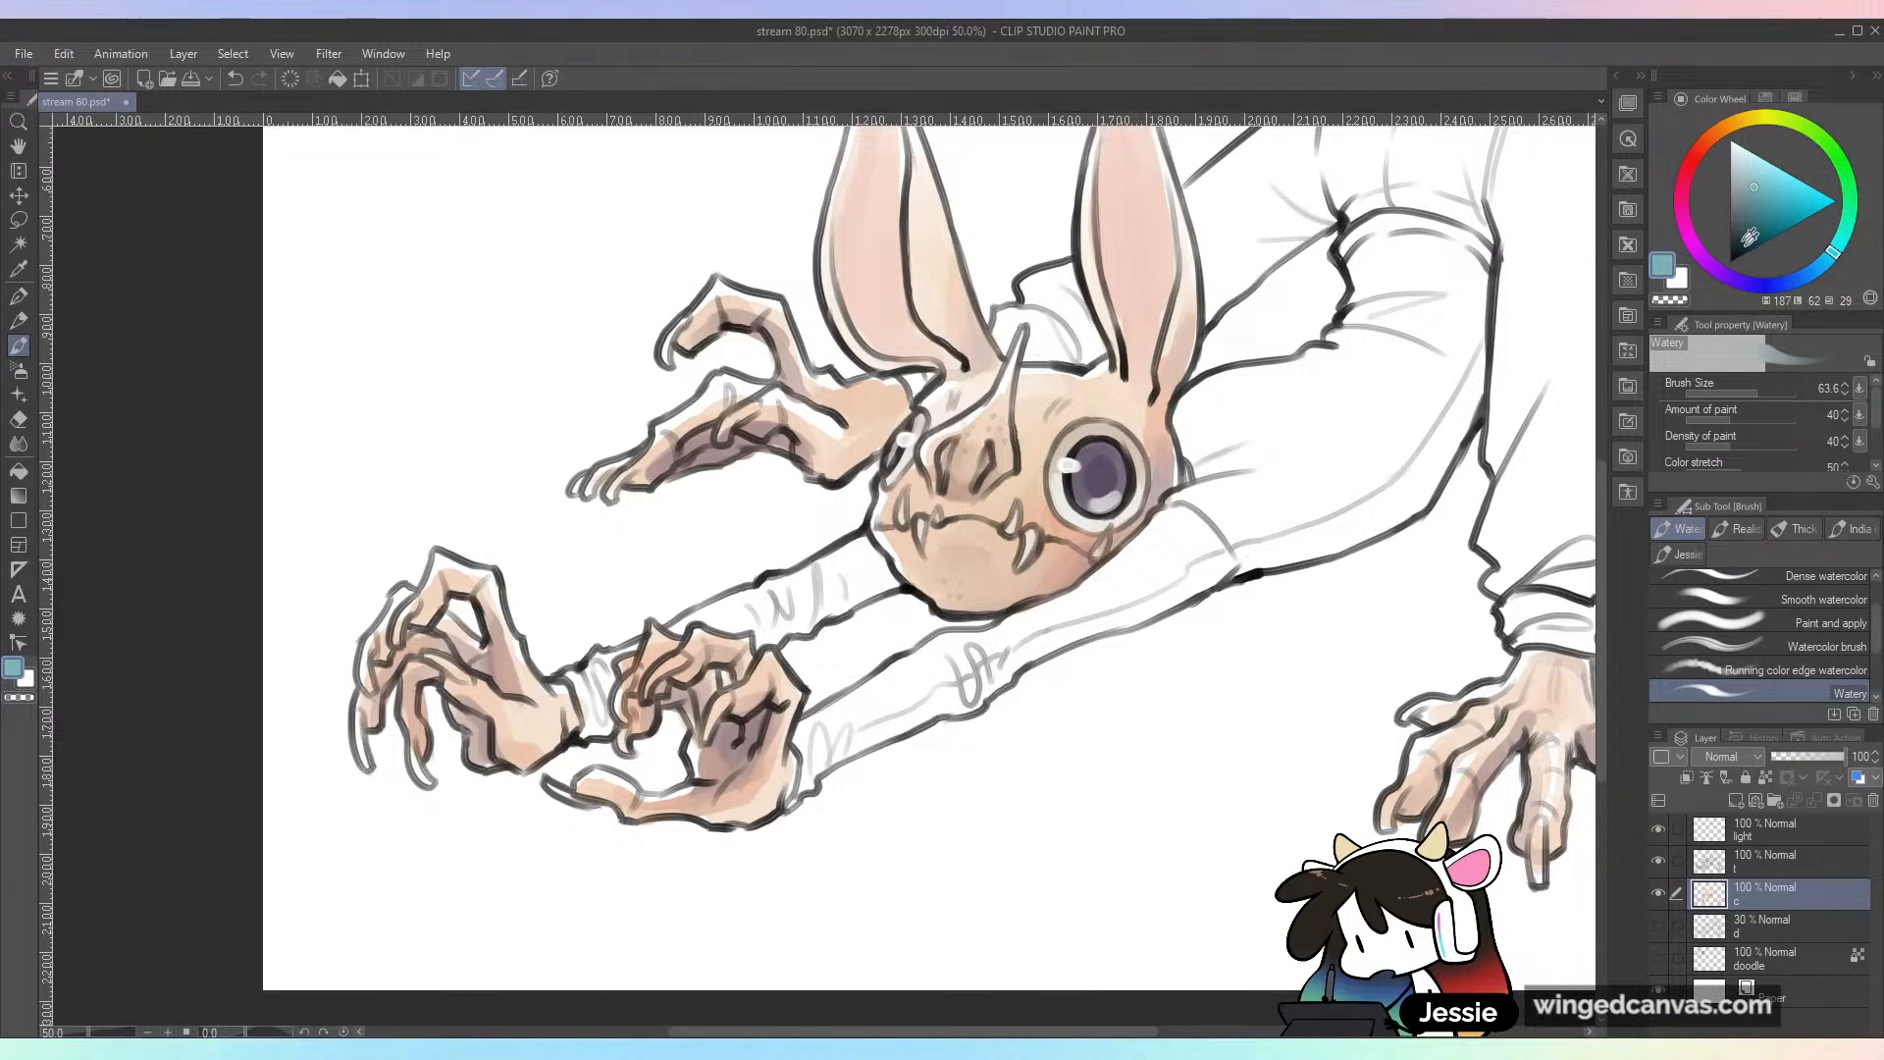
{"action": "mouse_move", "coordinate": [964, 596]}
{"action": "left_mouse_down"}
{"action": "mouse_move", "coordinate": [935, 588]}
{"action": "mouse_move", "coordinate": [1000, 585]}
{"action": "left_mouse_up"}
{"action": "left_click", "coordinate": [927, 567], "text": "alt"}
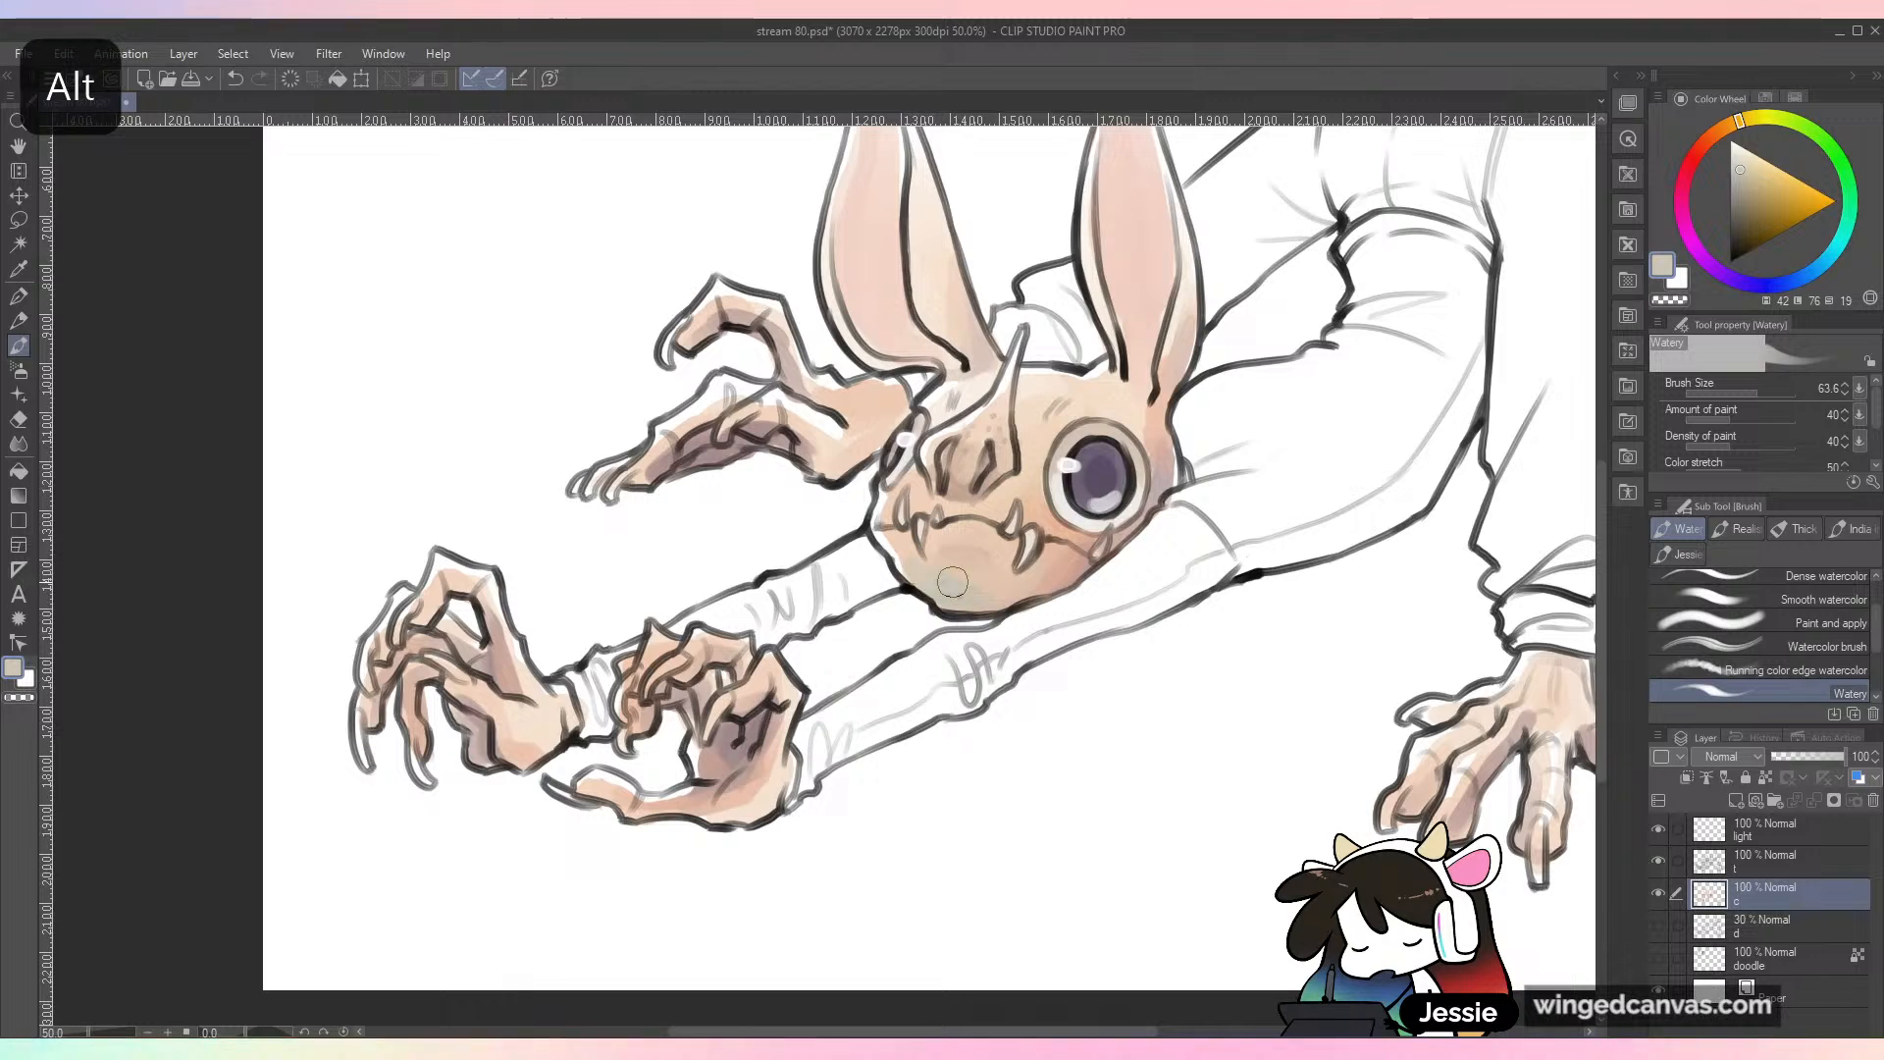
{"action": "left_click", "coordinate": [1831, 254]}
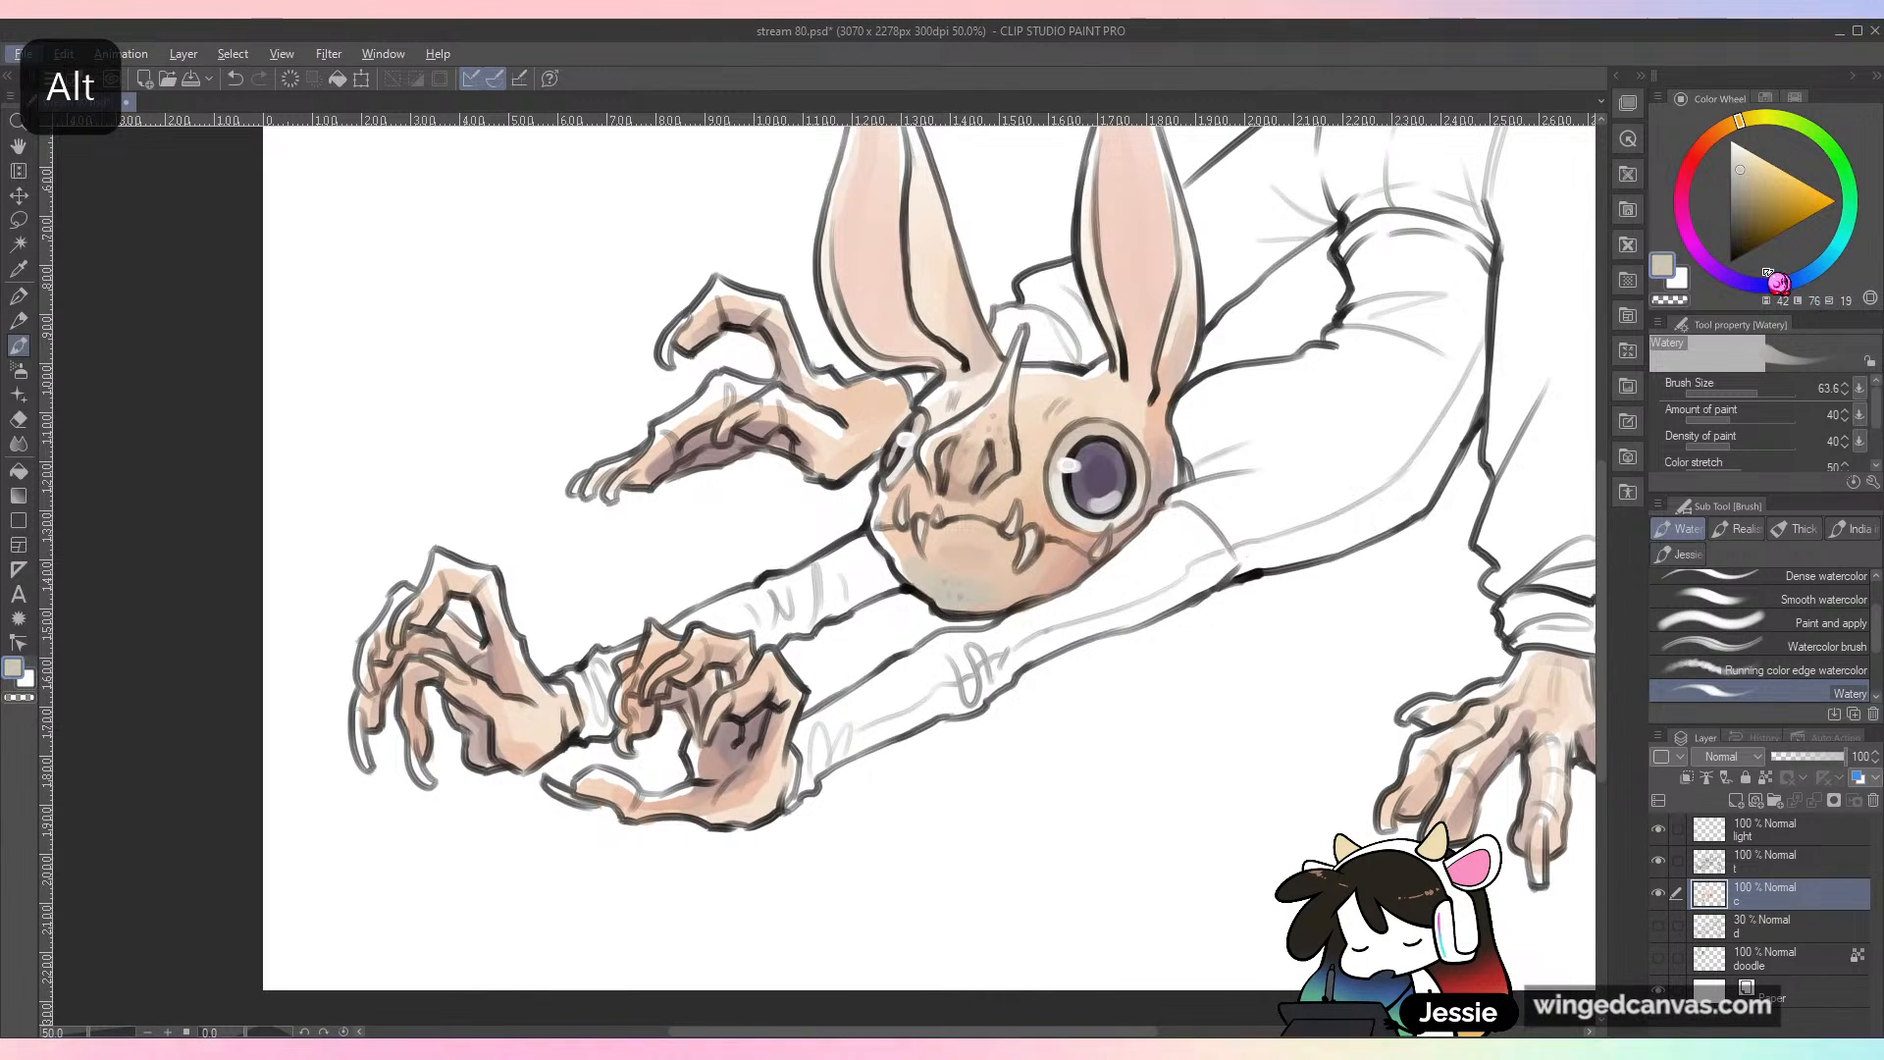
{"action": "left_click", "coordinate": [1762, 182]}
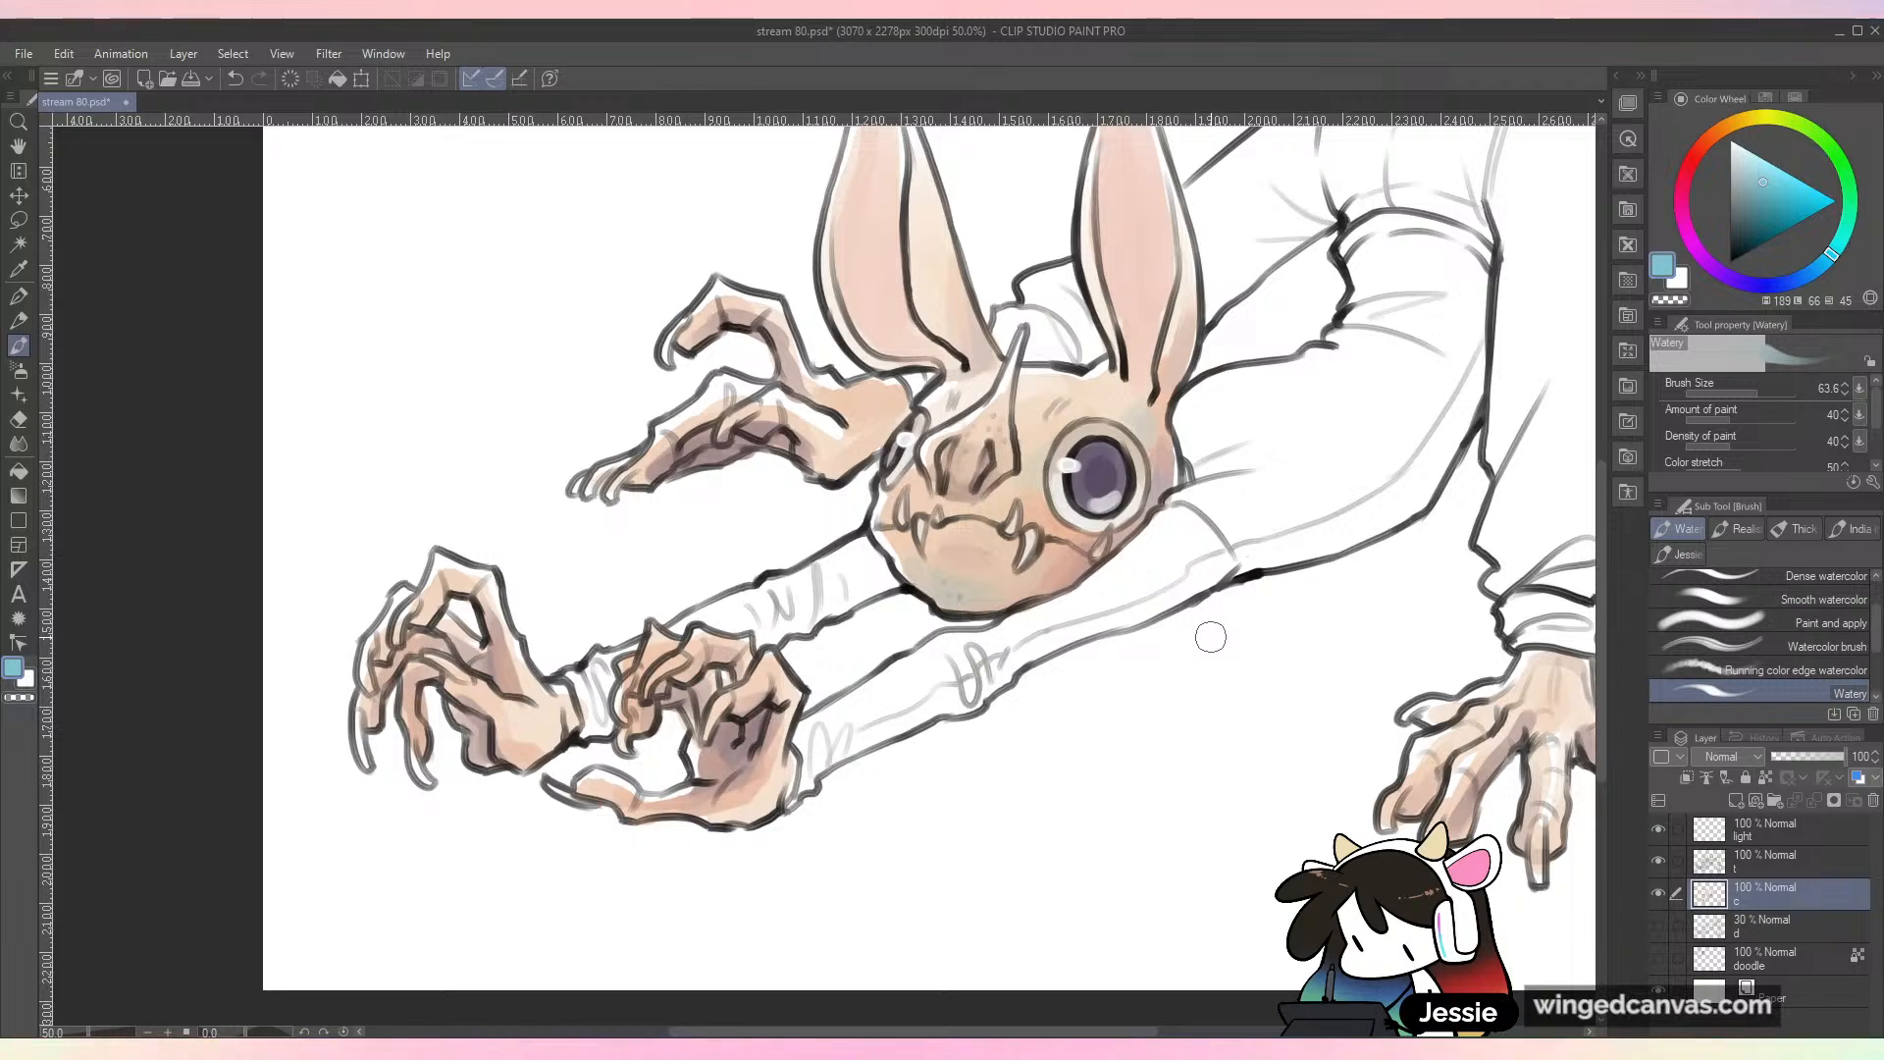
Step: Add faint blue tints to the forehead, hands and planted hand's fingers, undoing unwanted strokes
{"action": "key", "text": "ctrl+minus"}
{"action": "key", "text": "ctrl+plus"}
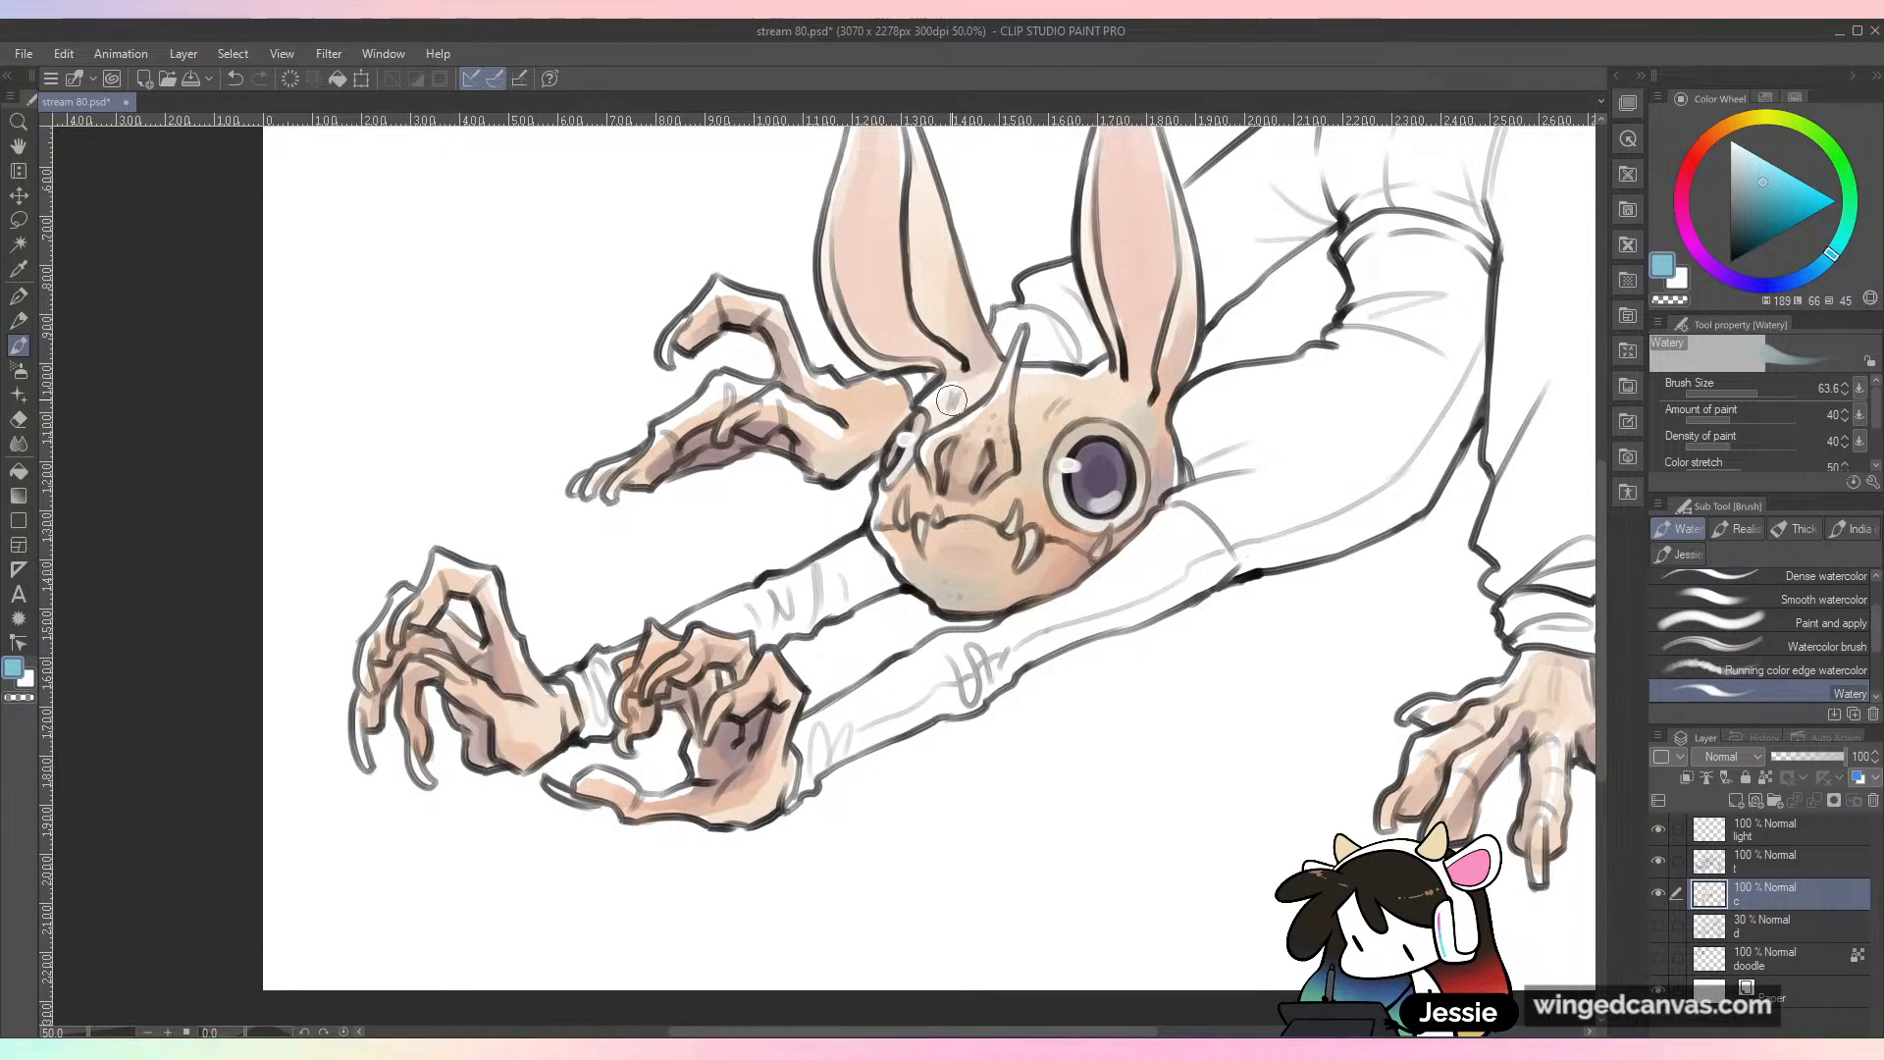
{"action": "key", "text": "ctrl+z"}
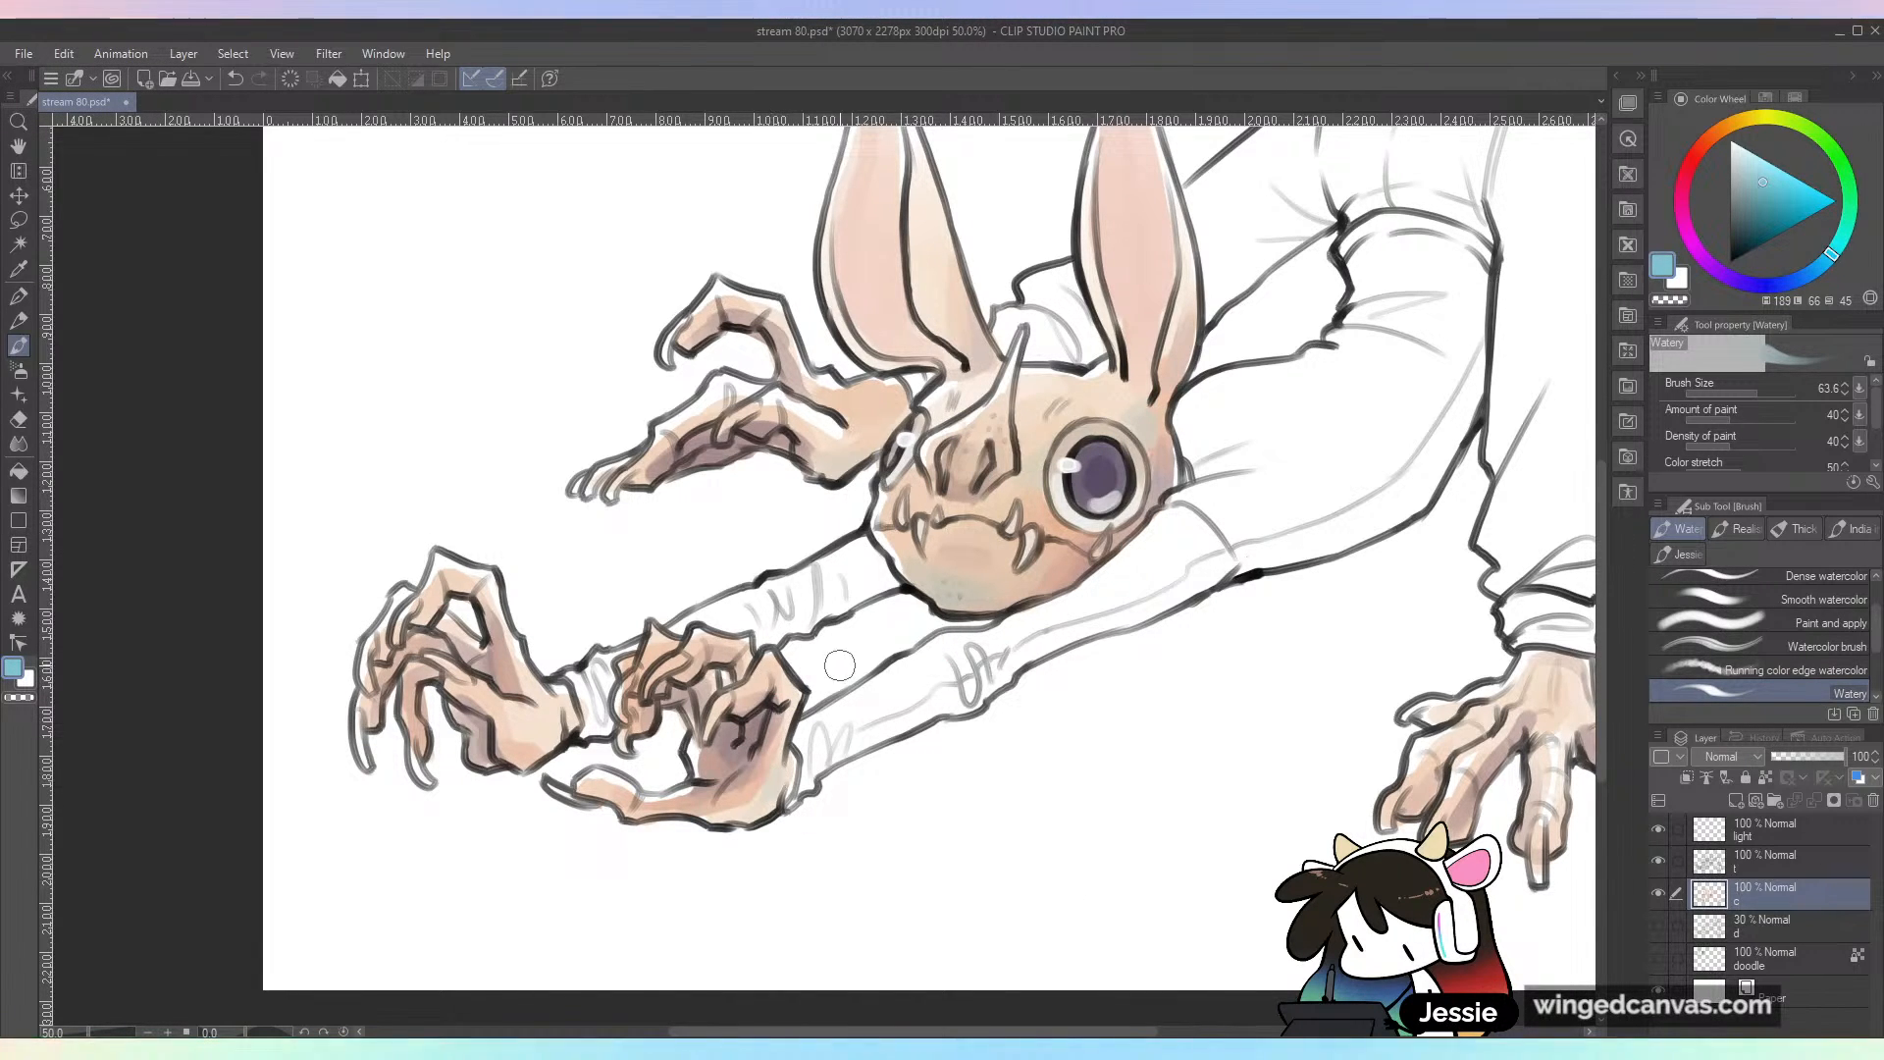
{"action": "key", "text": "ctrl+z"}
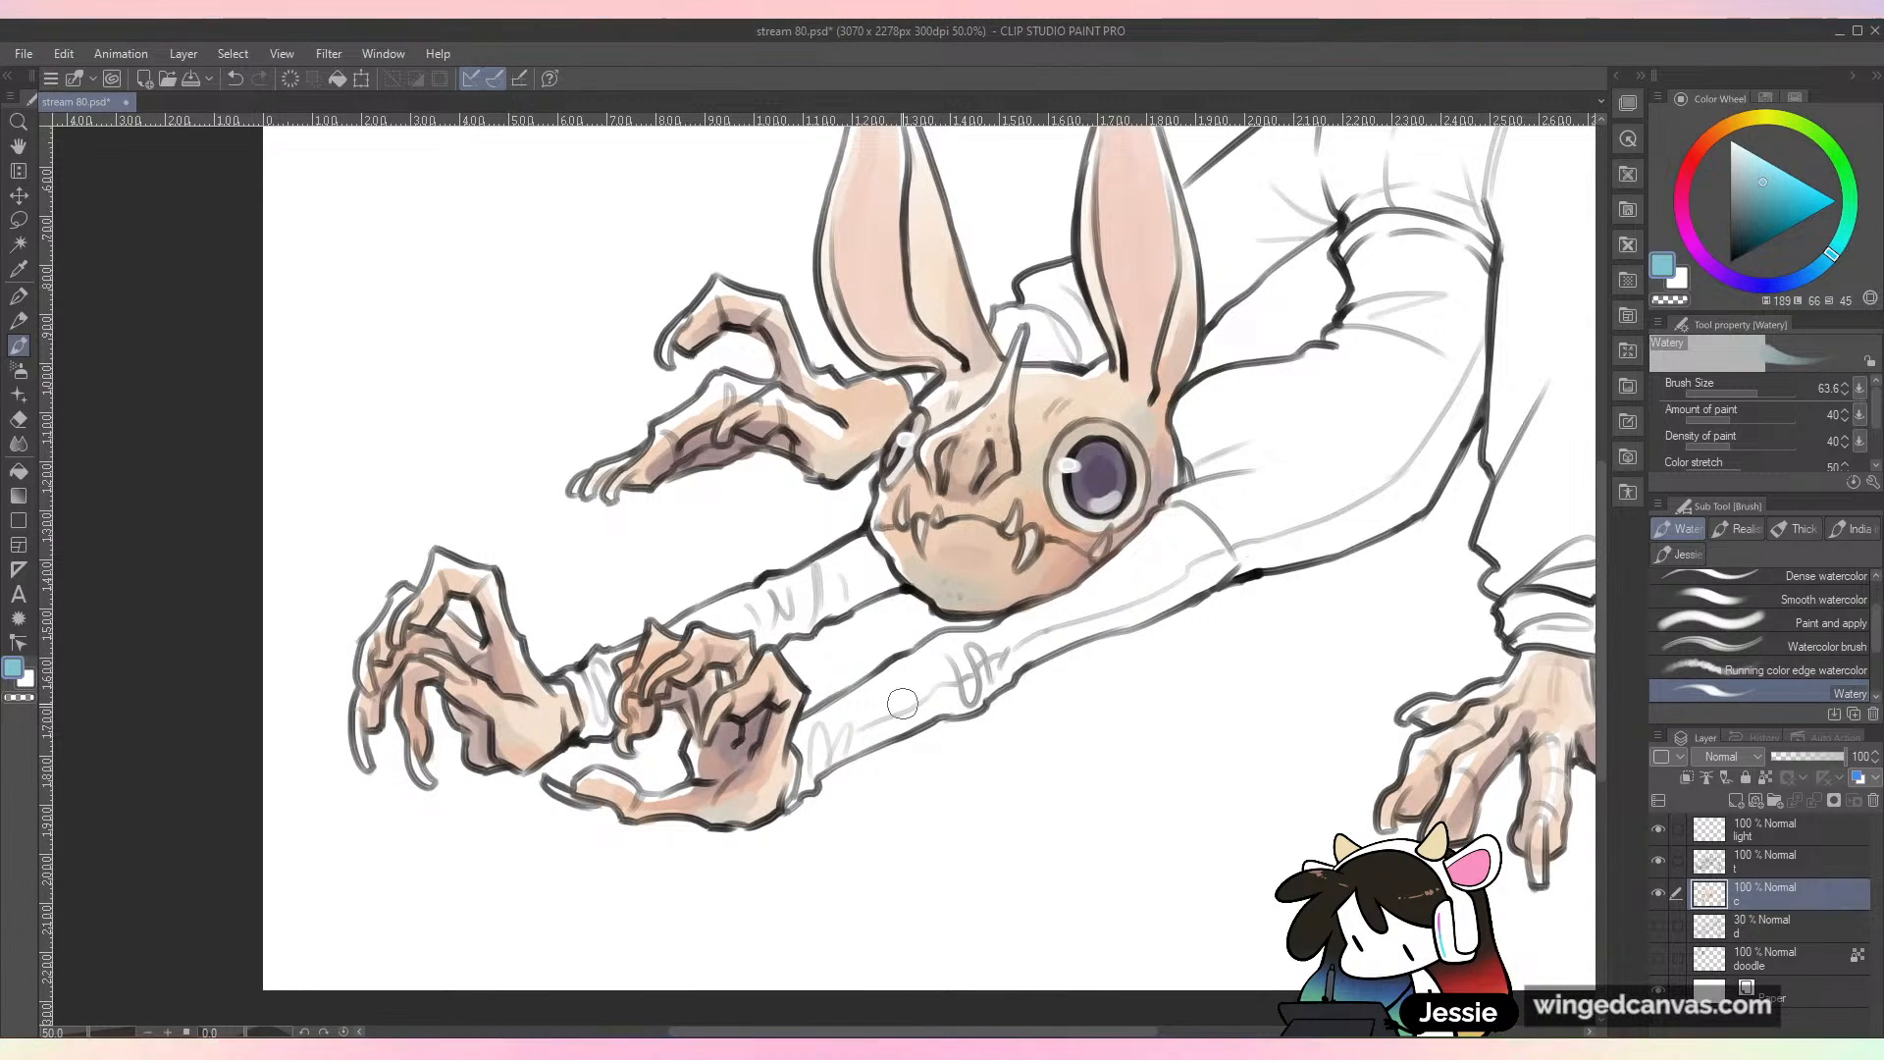
{"action": "left_click_drag", "start_coordinate": [1321, 858], "coordinate": [985, 745]}
{"action": "key", "text": "ctrl+z"}
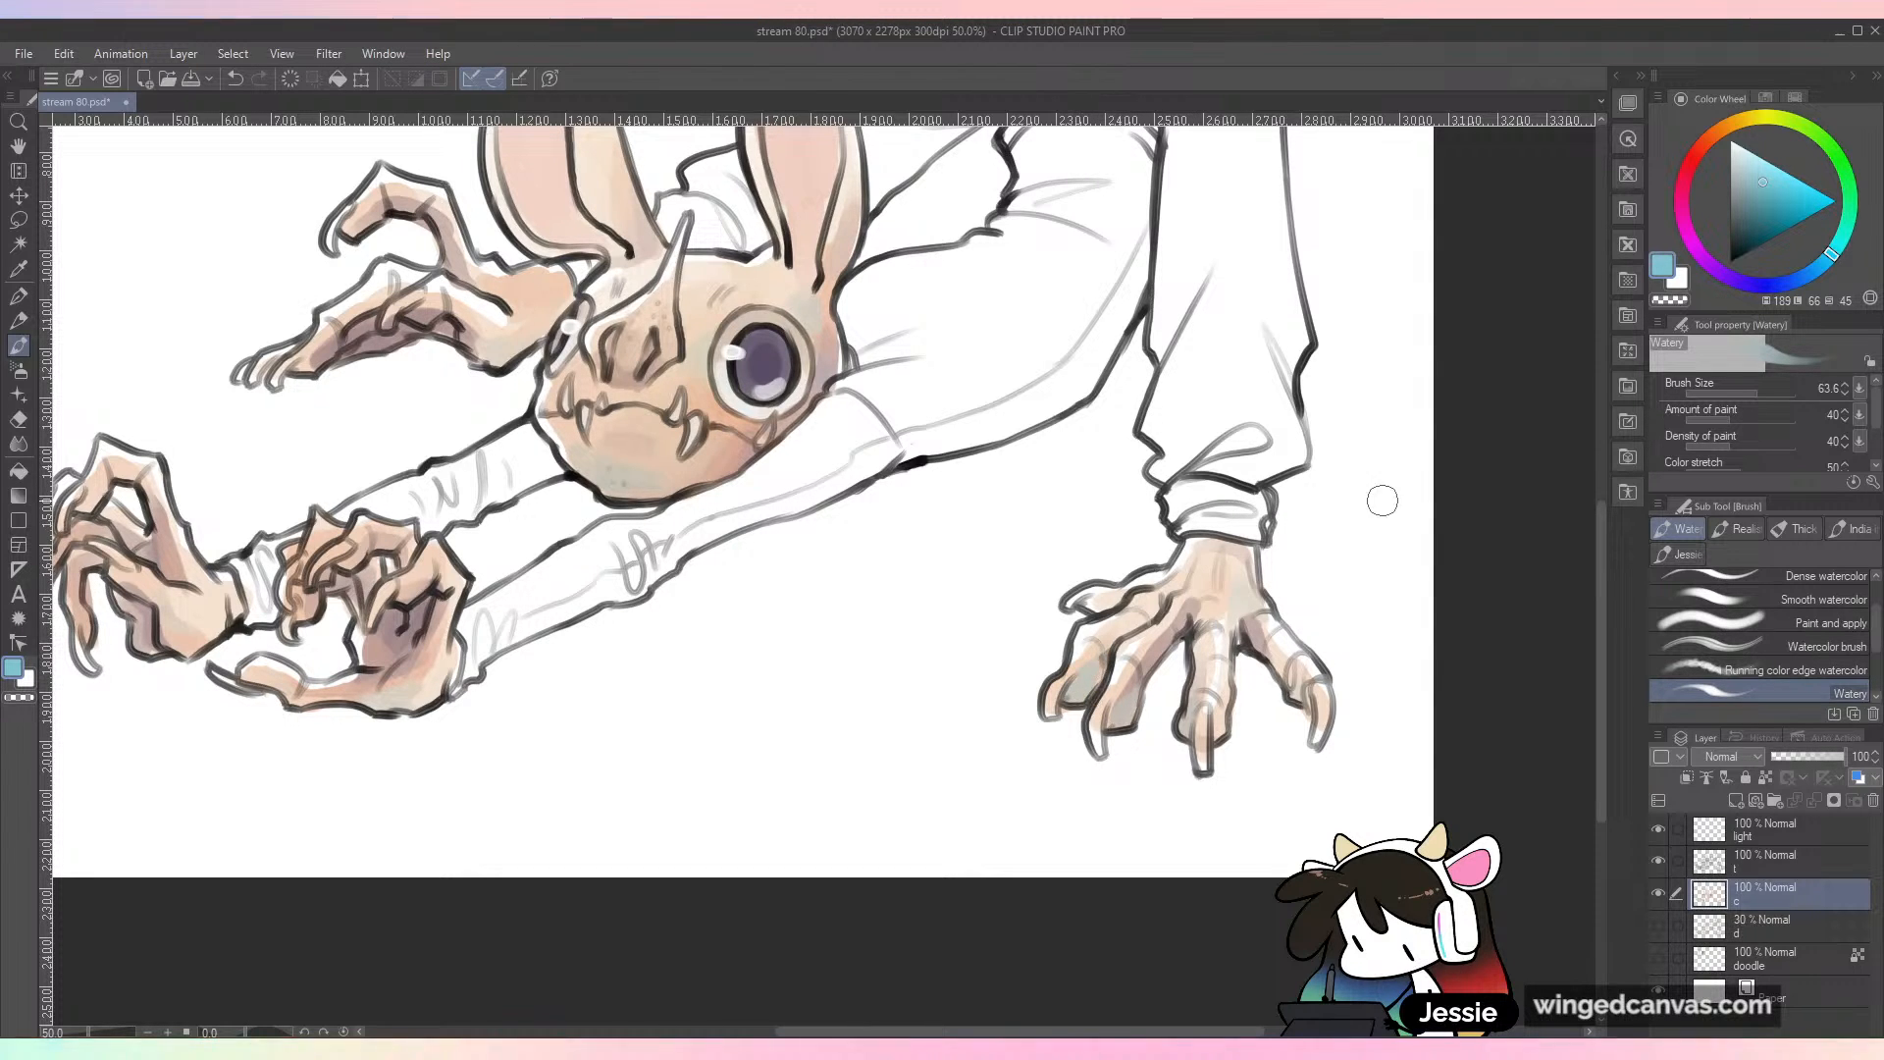
Step: Sample a light peach from the chin and soften the blue tints on the head
{"action": "key", "text": "ctrl+minus"}
{"action": "left_click_drag", "start_coordinate": [1352, 612], "coordinate": [1413, 755]}
{"action": "key", "text": "ctrl+plus"}
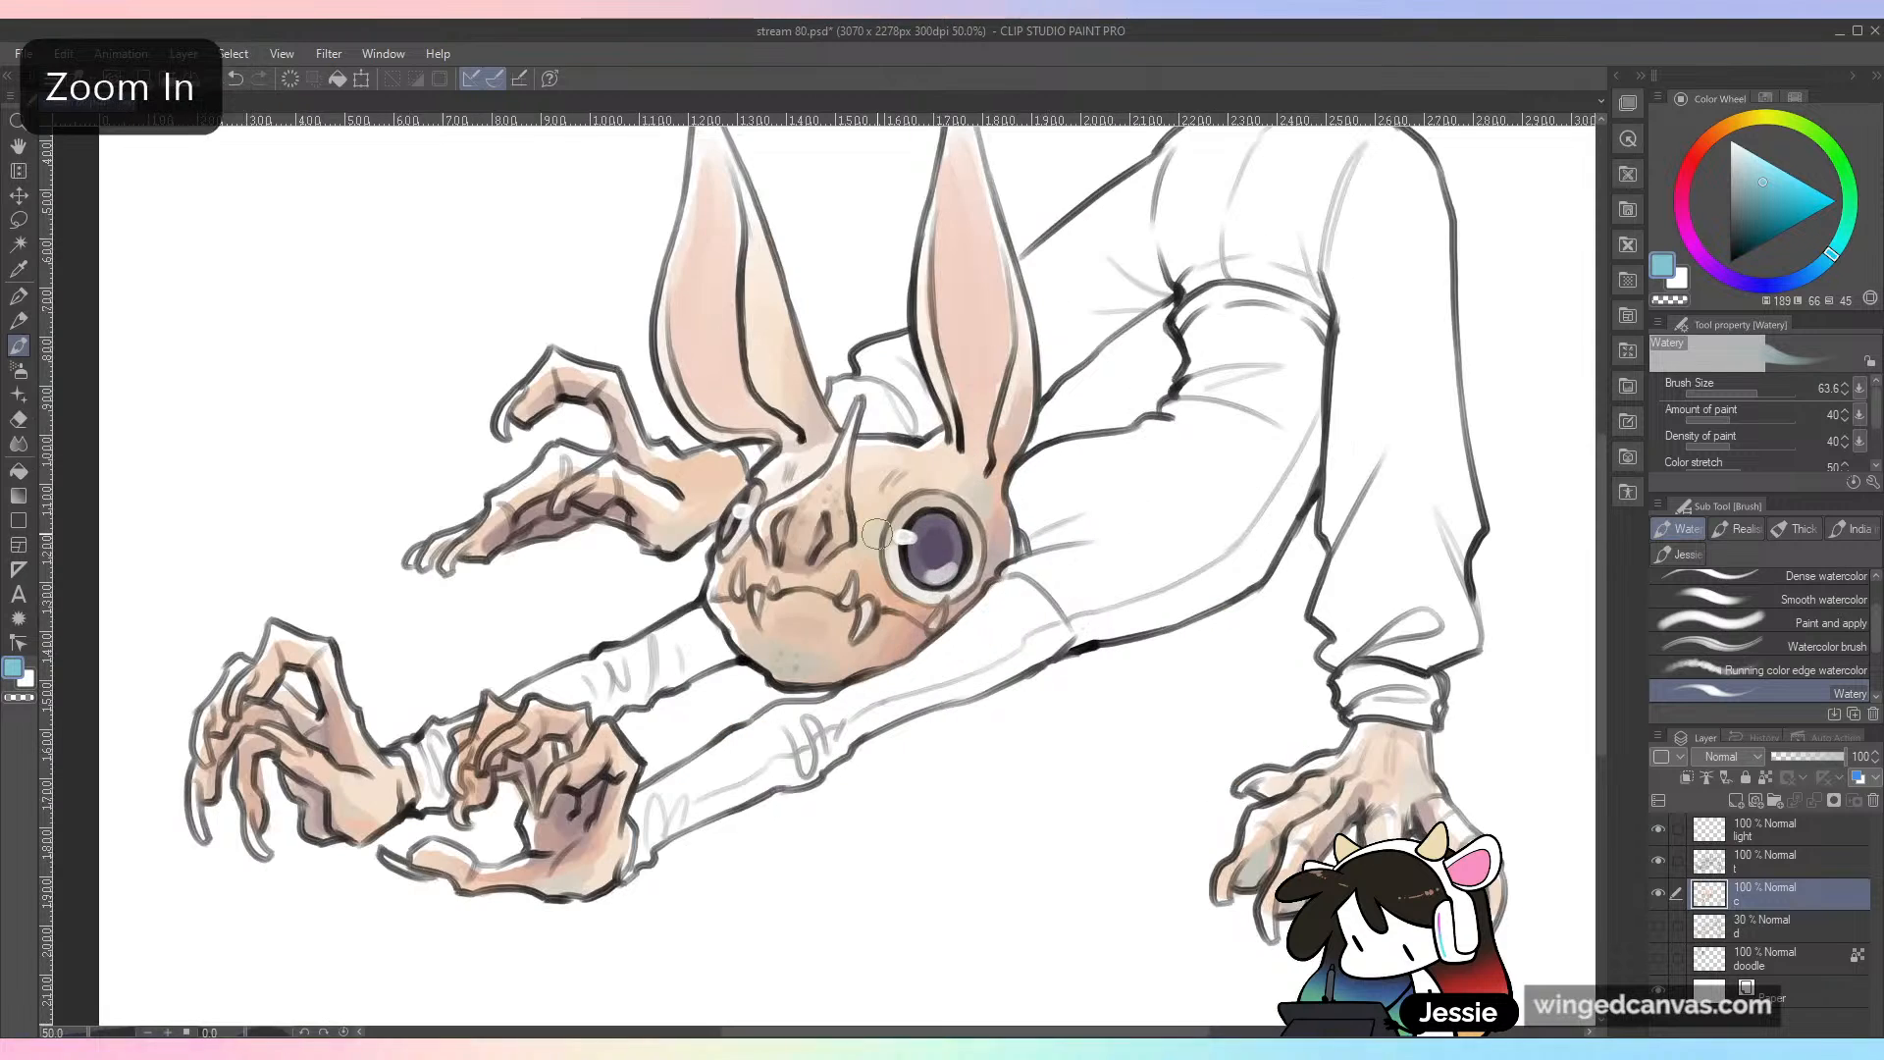
{"action": "left_click", "coordinate": [799, 635], "text": "alt"}
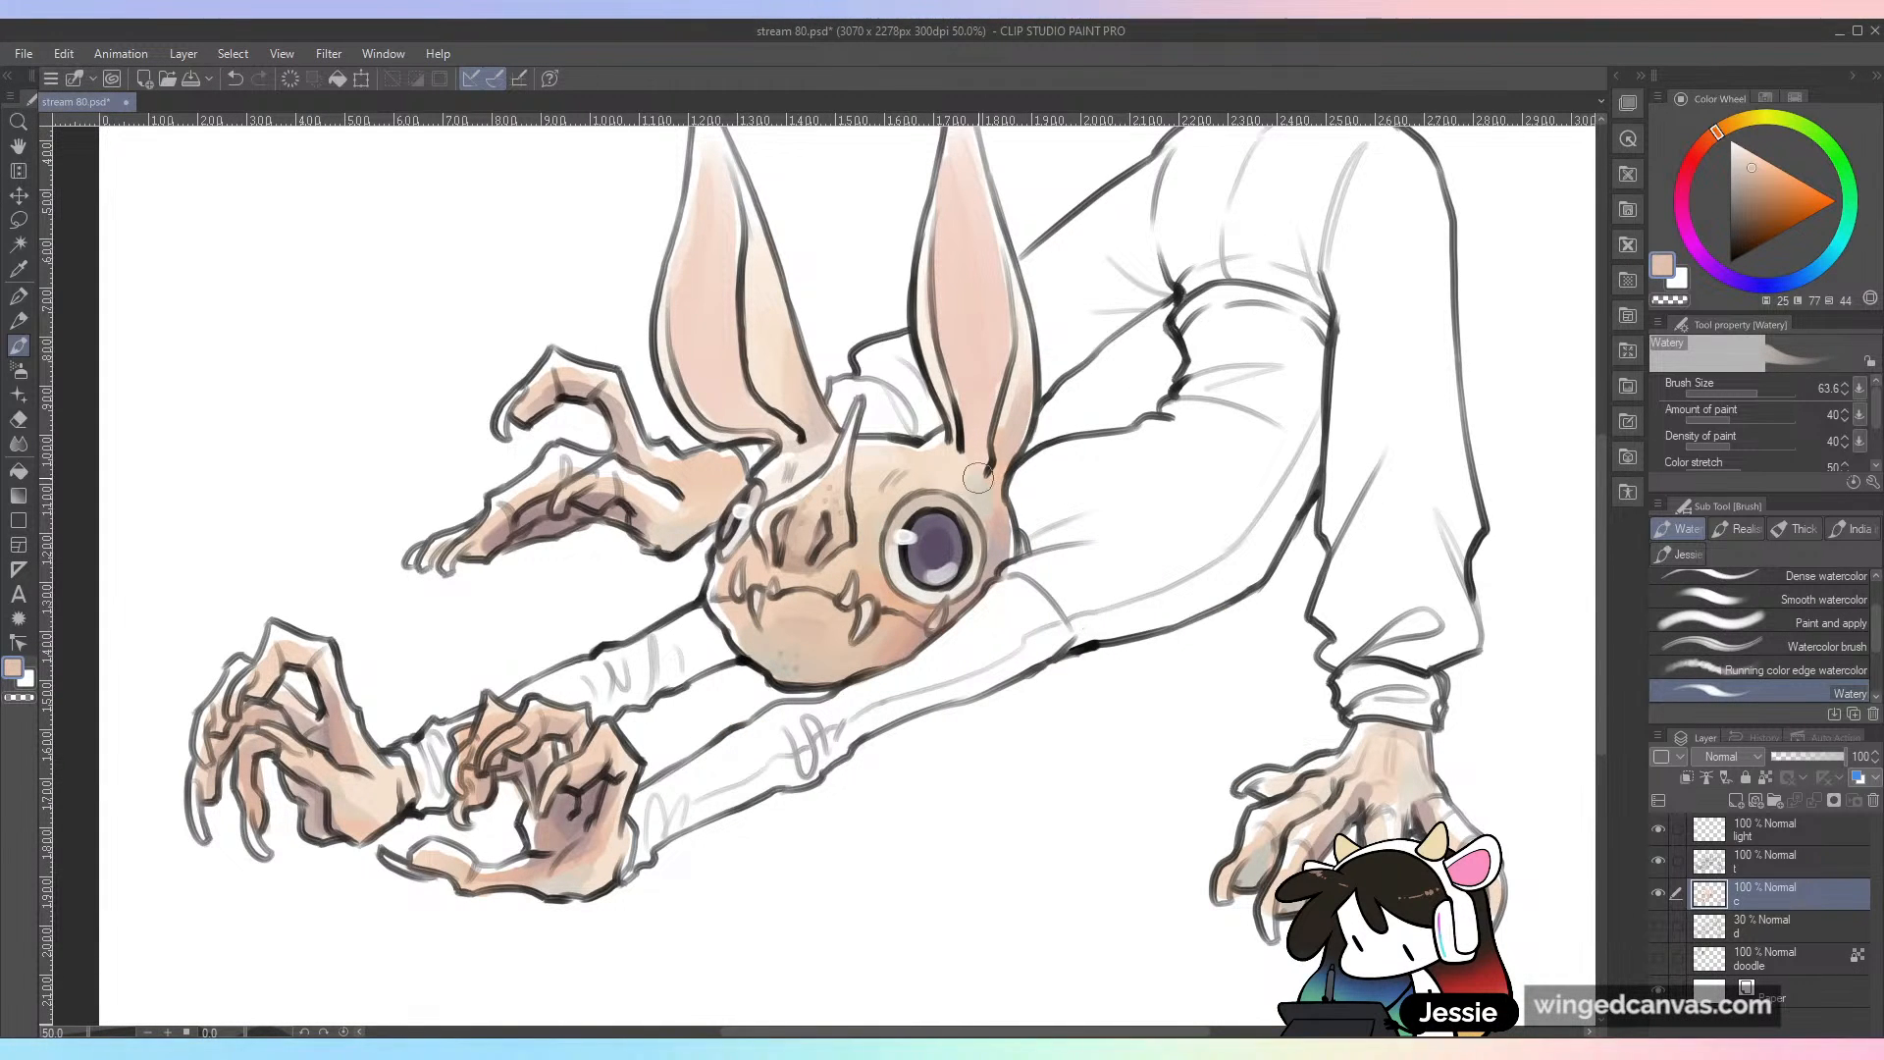
{"action": "key", "text": "ctrl+minus"}
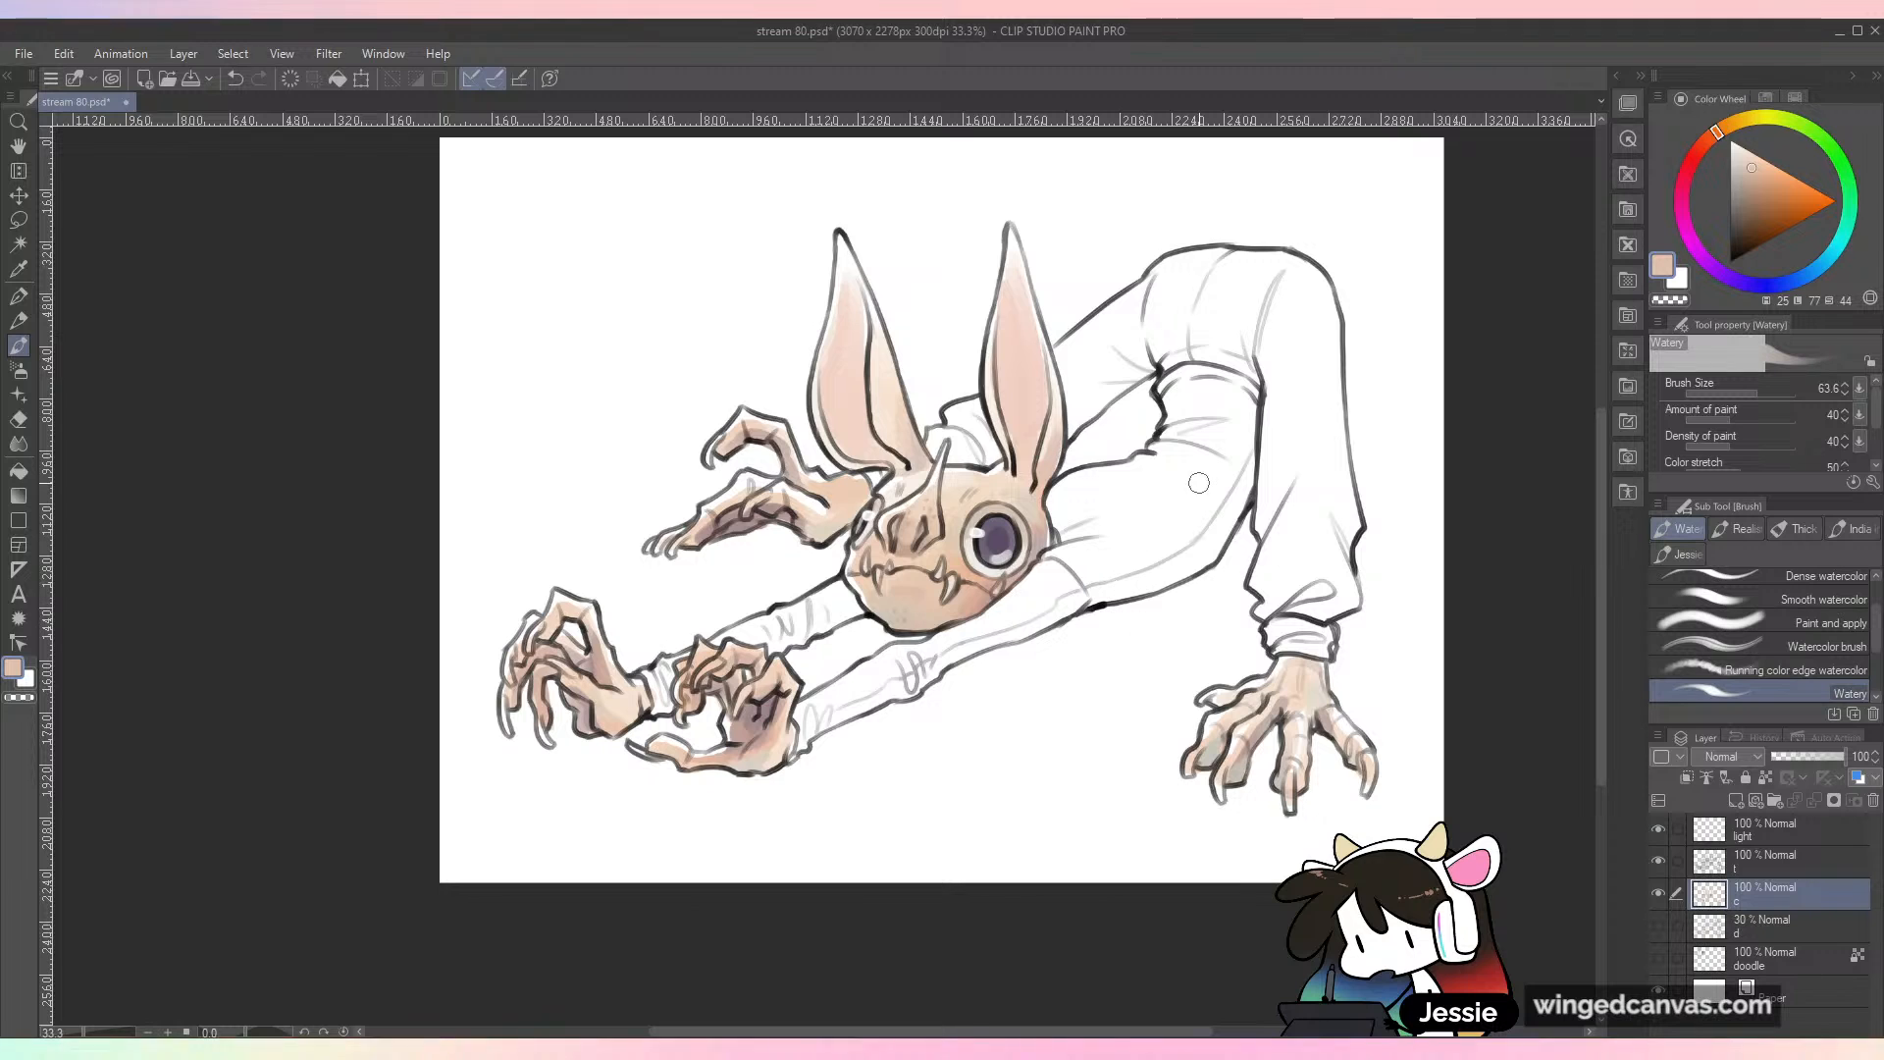
Step: Browse the custom brush group and return to the Watery watercolor brush
{"action": "left_click", "coordinate": [1689, 555]}
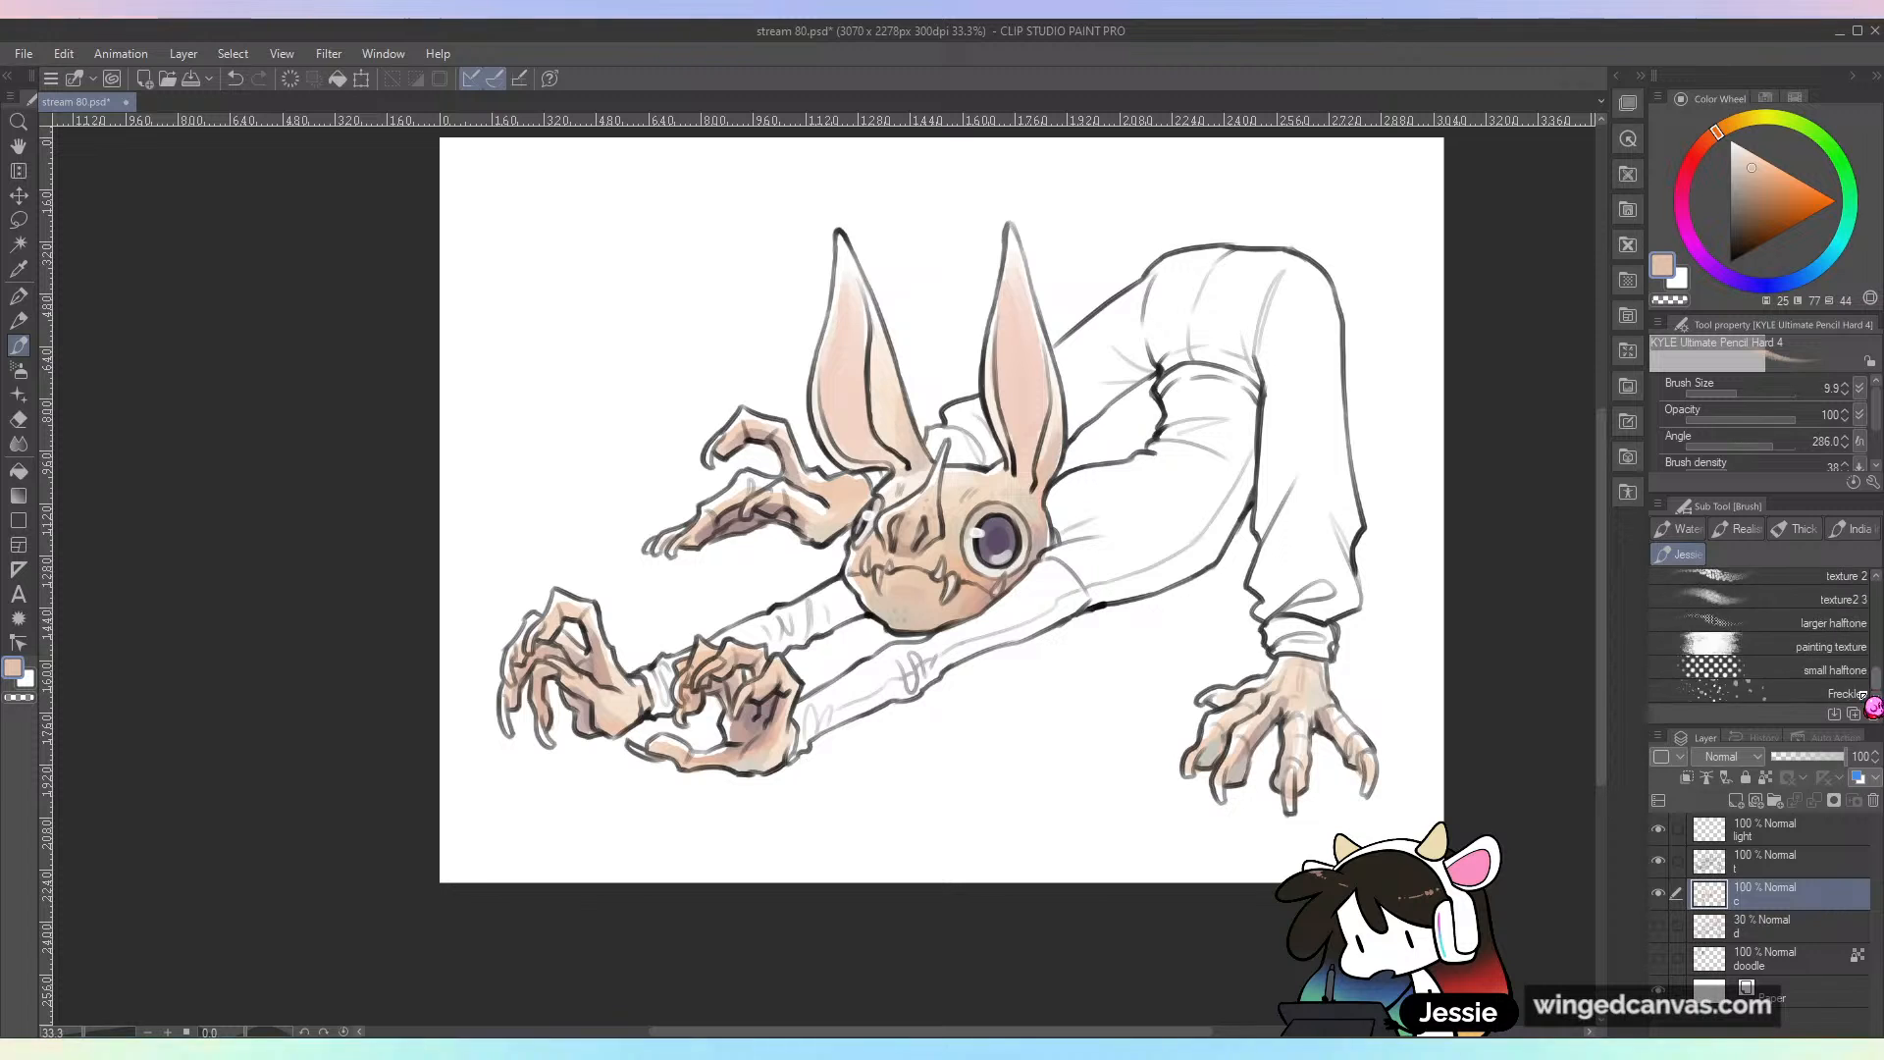
{"action": "left_click", "coordinate": [1679, 528]}
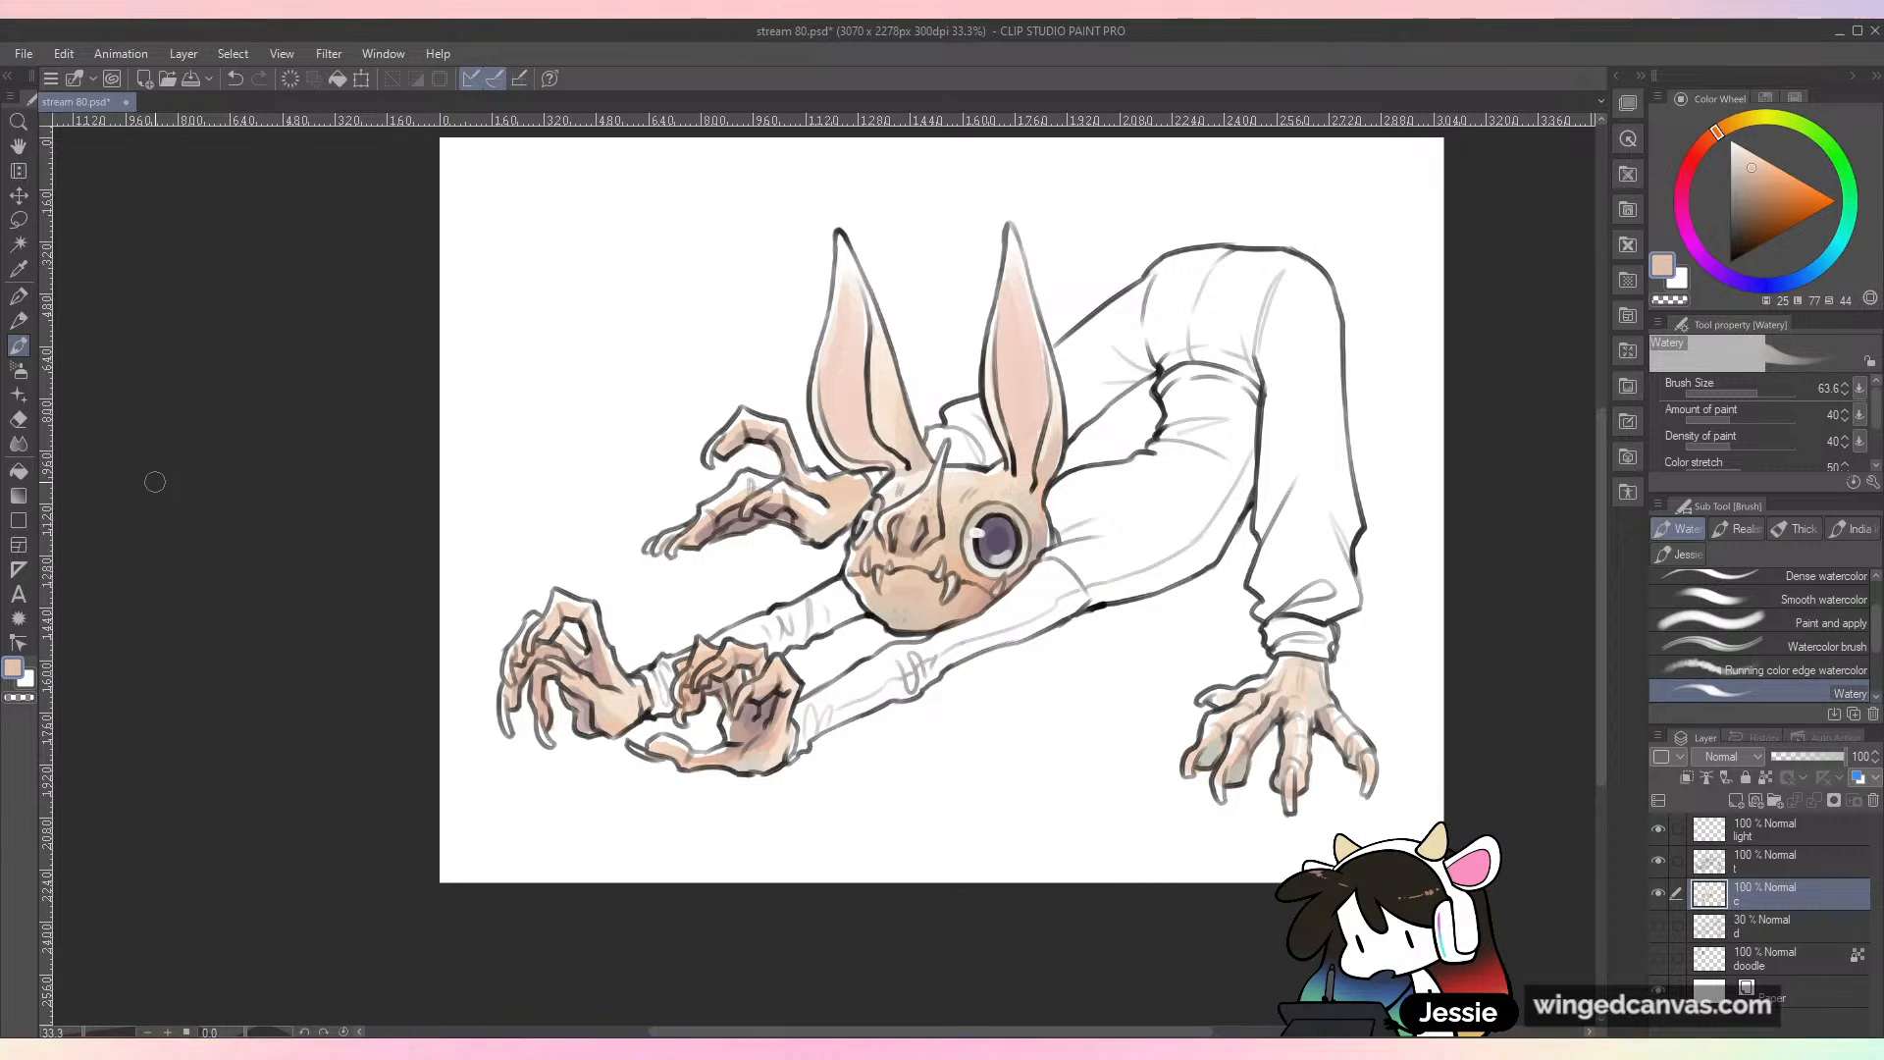
{"action": "left_click_drag", "start_coordinate": [1077, 632], "coordinate": [766, 769]}
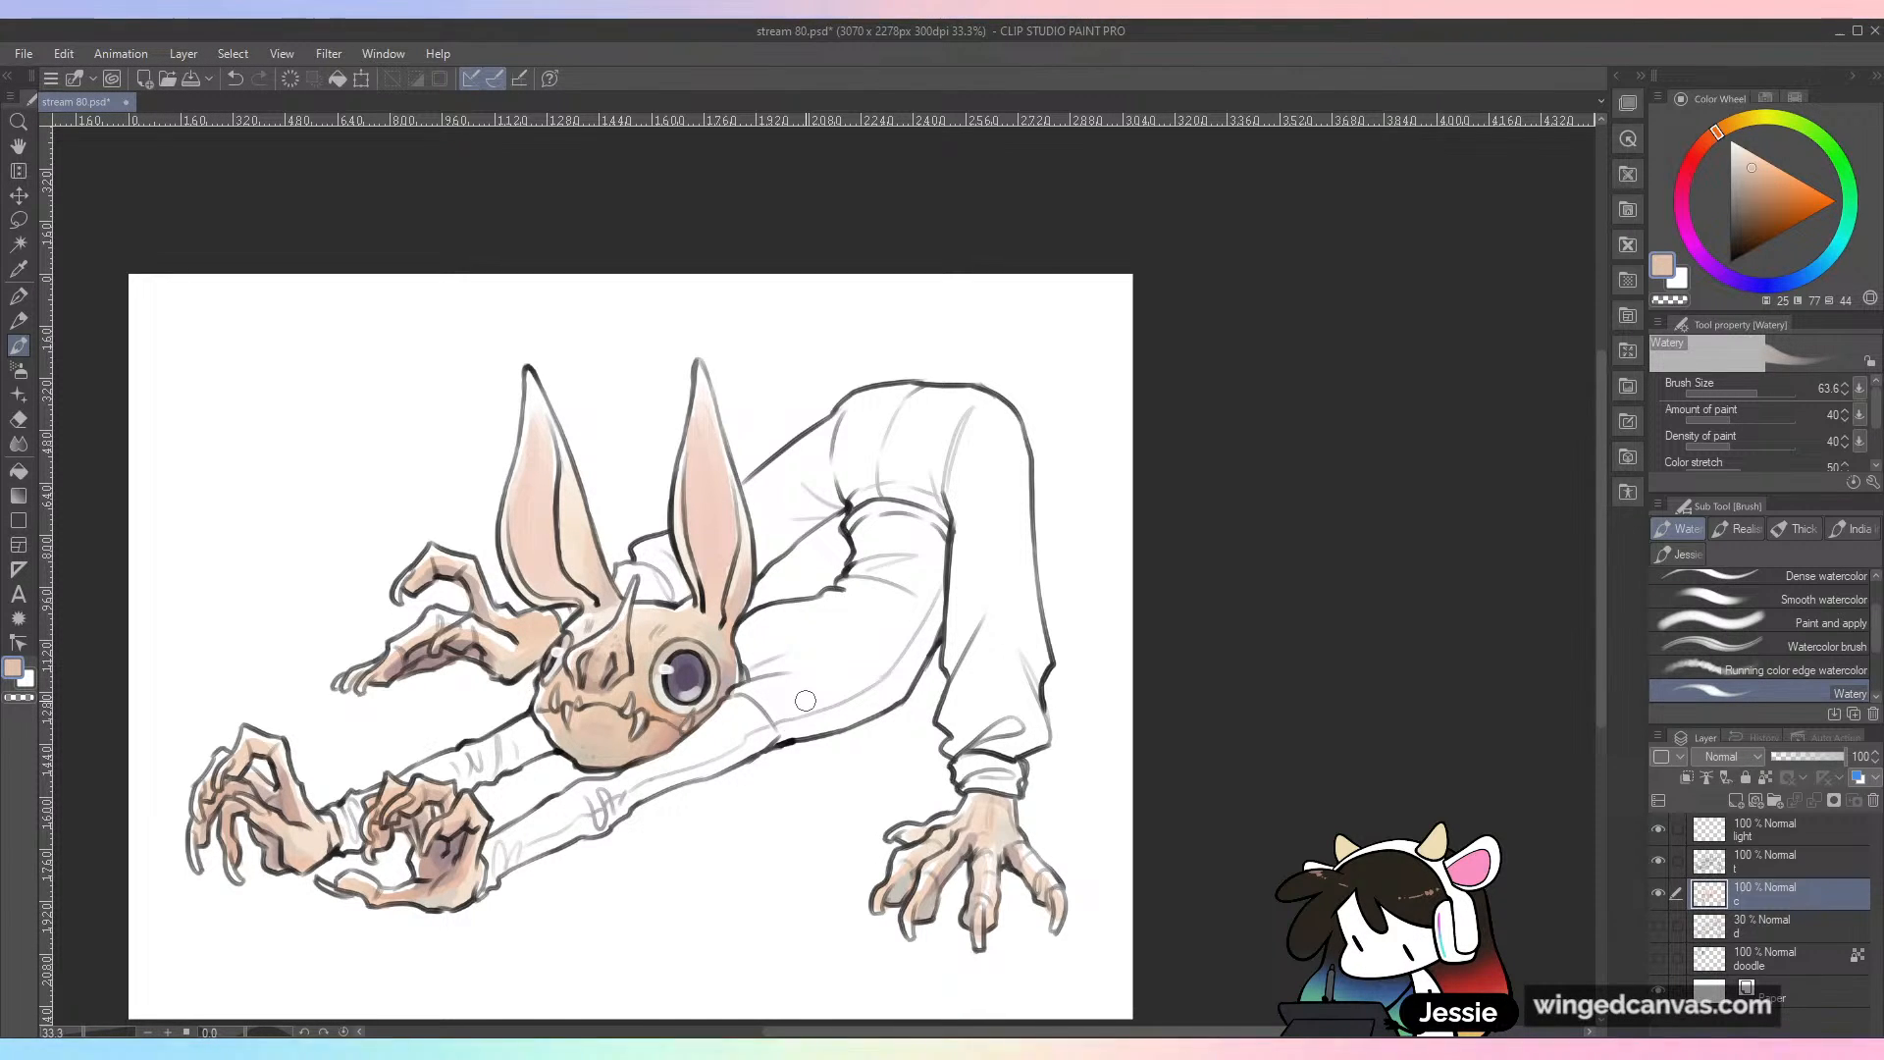
{"action": "key", "text": "ctrl+plus"}
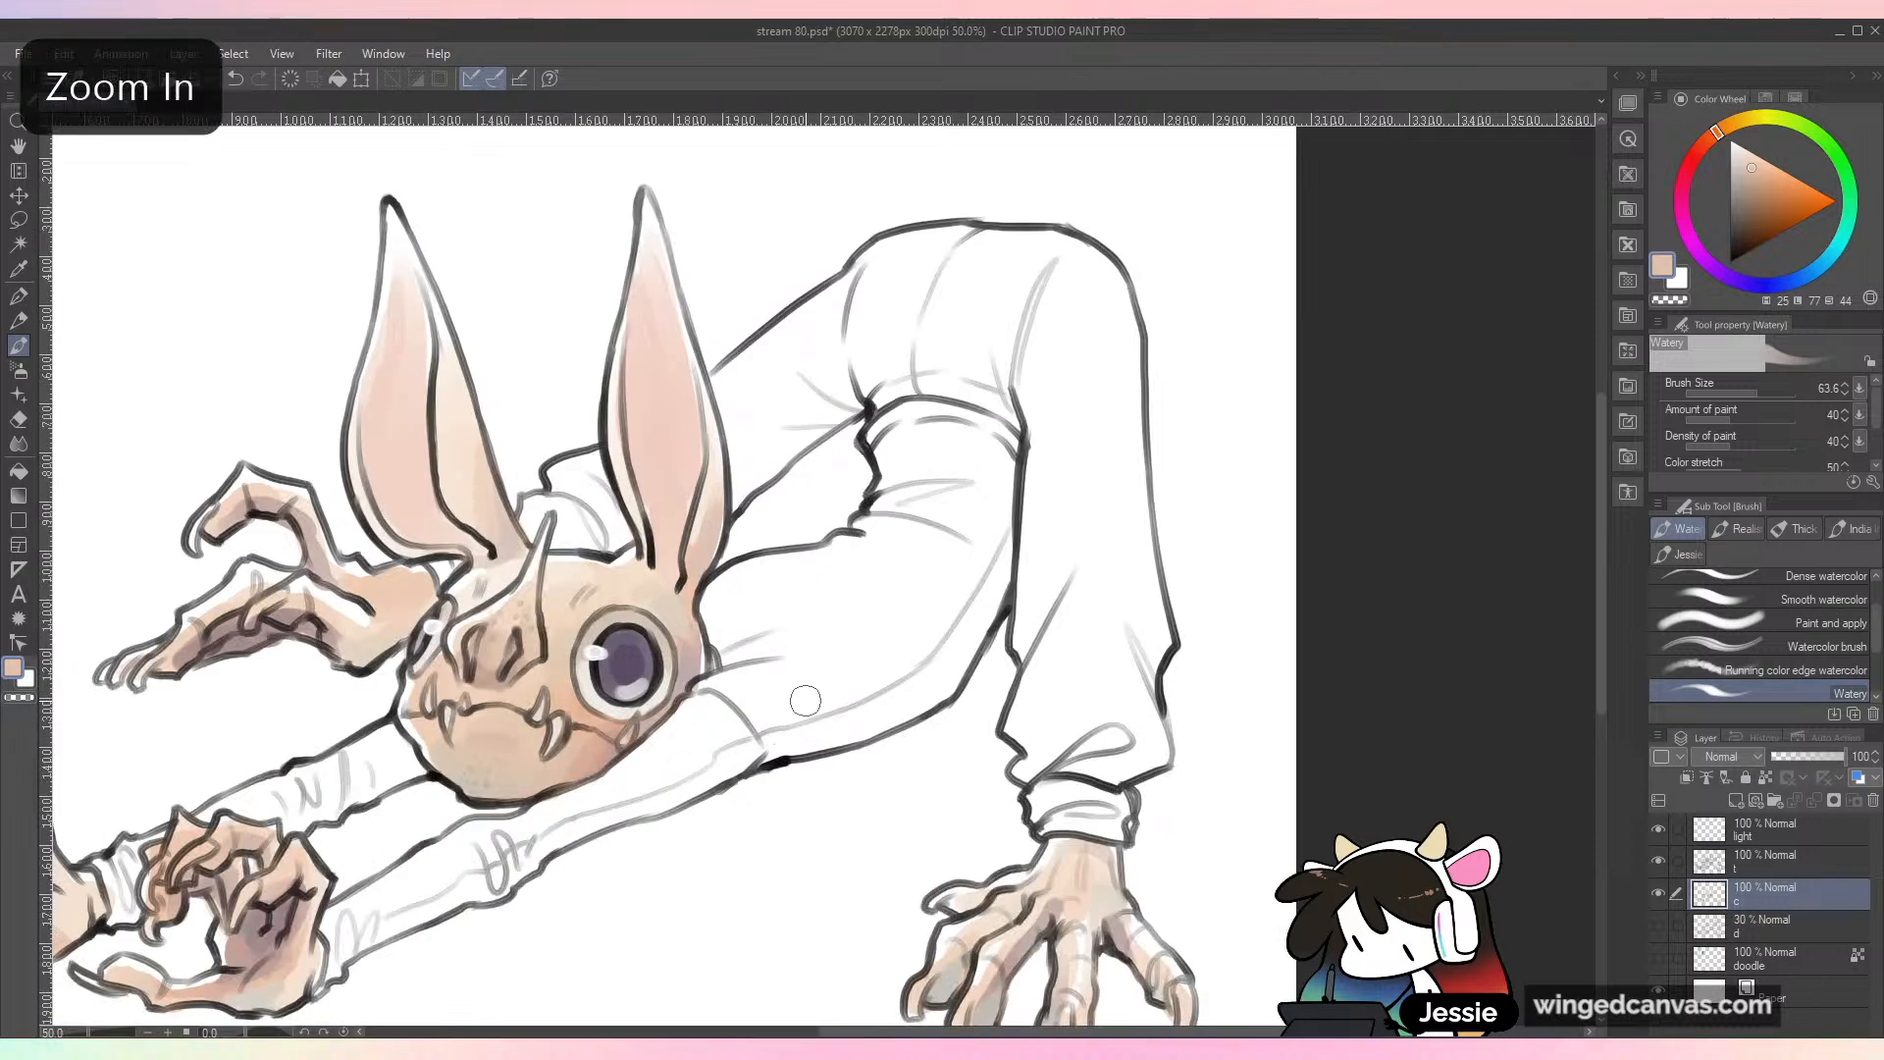
{"action": "left_click_drag", "start_coordinate": [805, 701], "coordinate": [885, 573]}
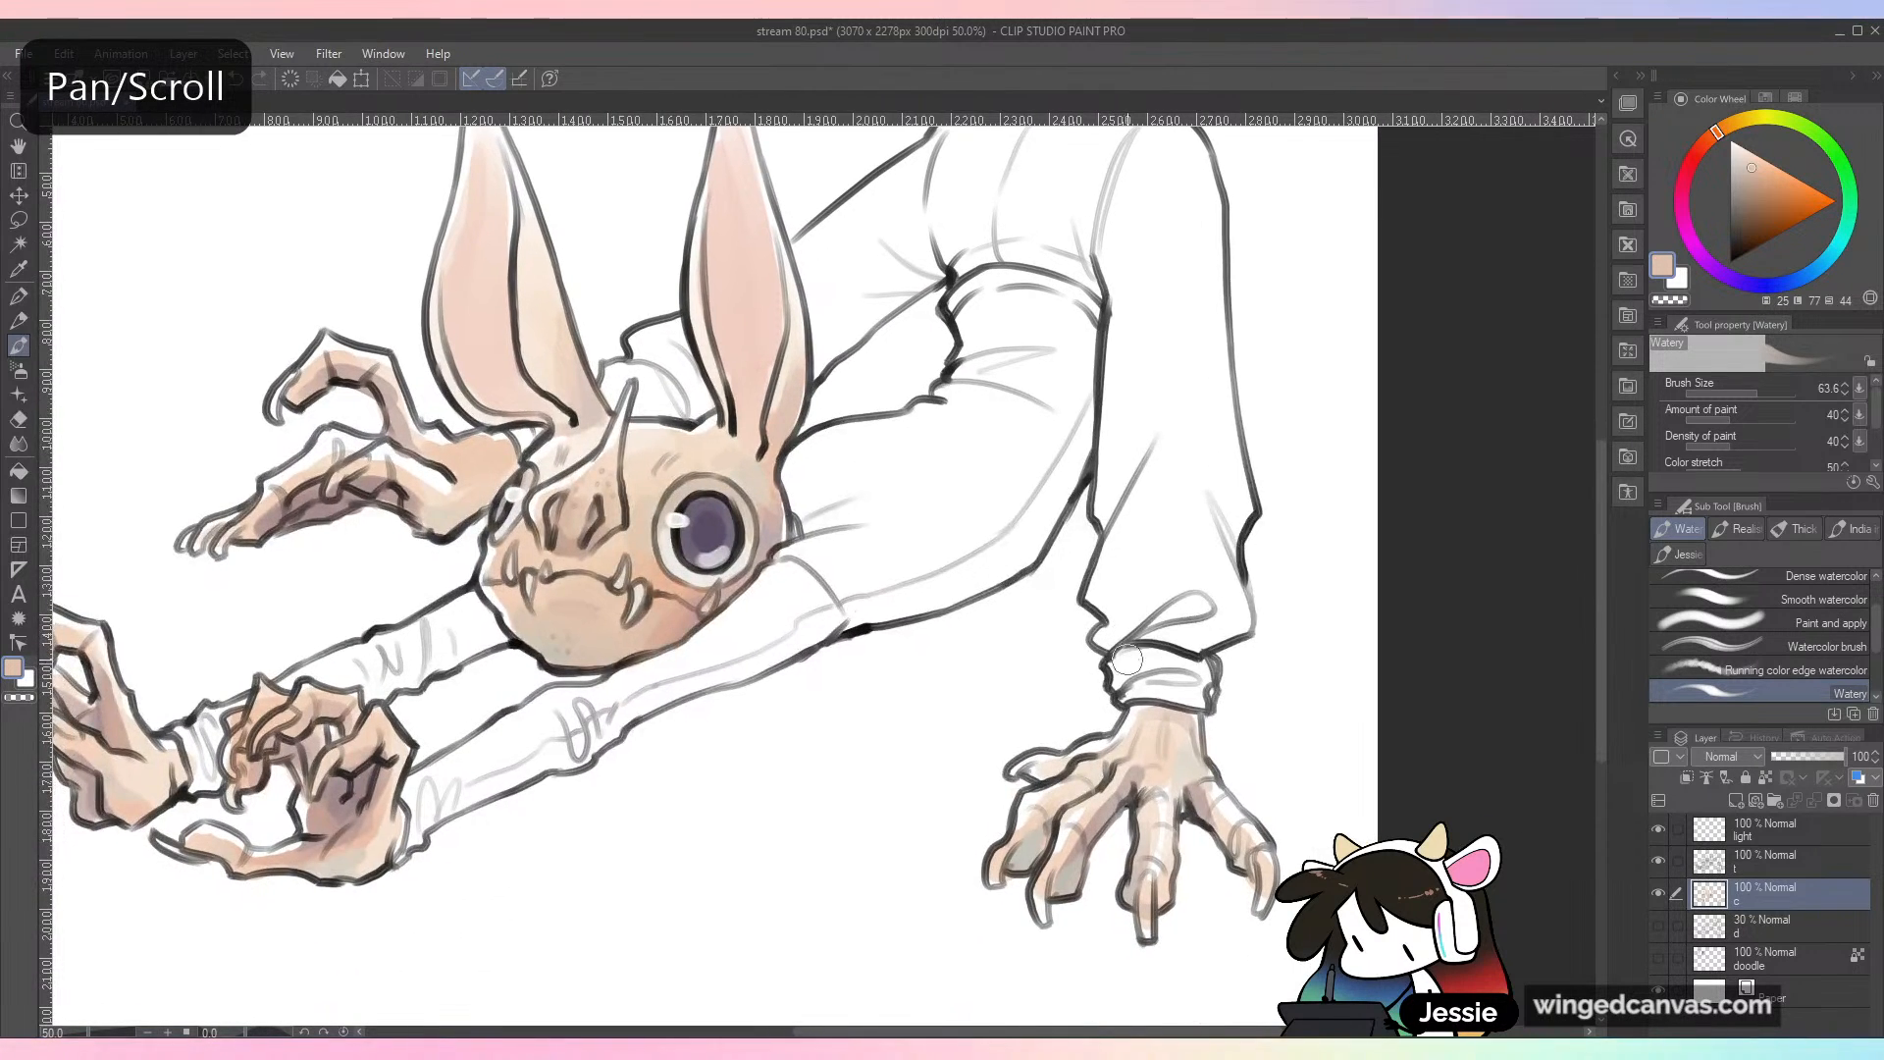
Step: Save the file
{"action": "scroll", "coordinate": [1289, 741], "scroll_direction": "down", "scroll_amount": 1}
{"action": "key", "text": "ctrl+s"}
{"action": "key", "text": "ctrl+plus"}
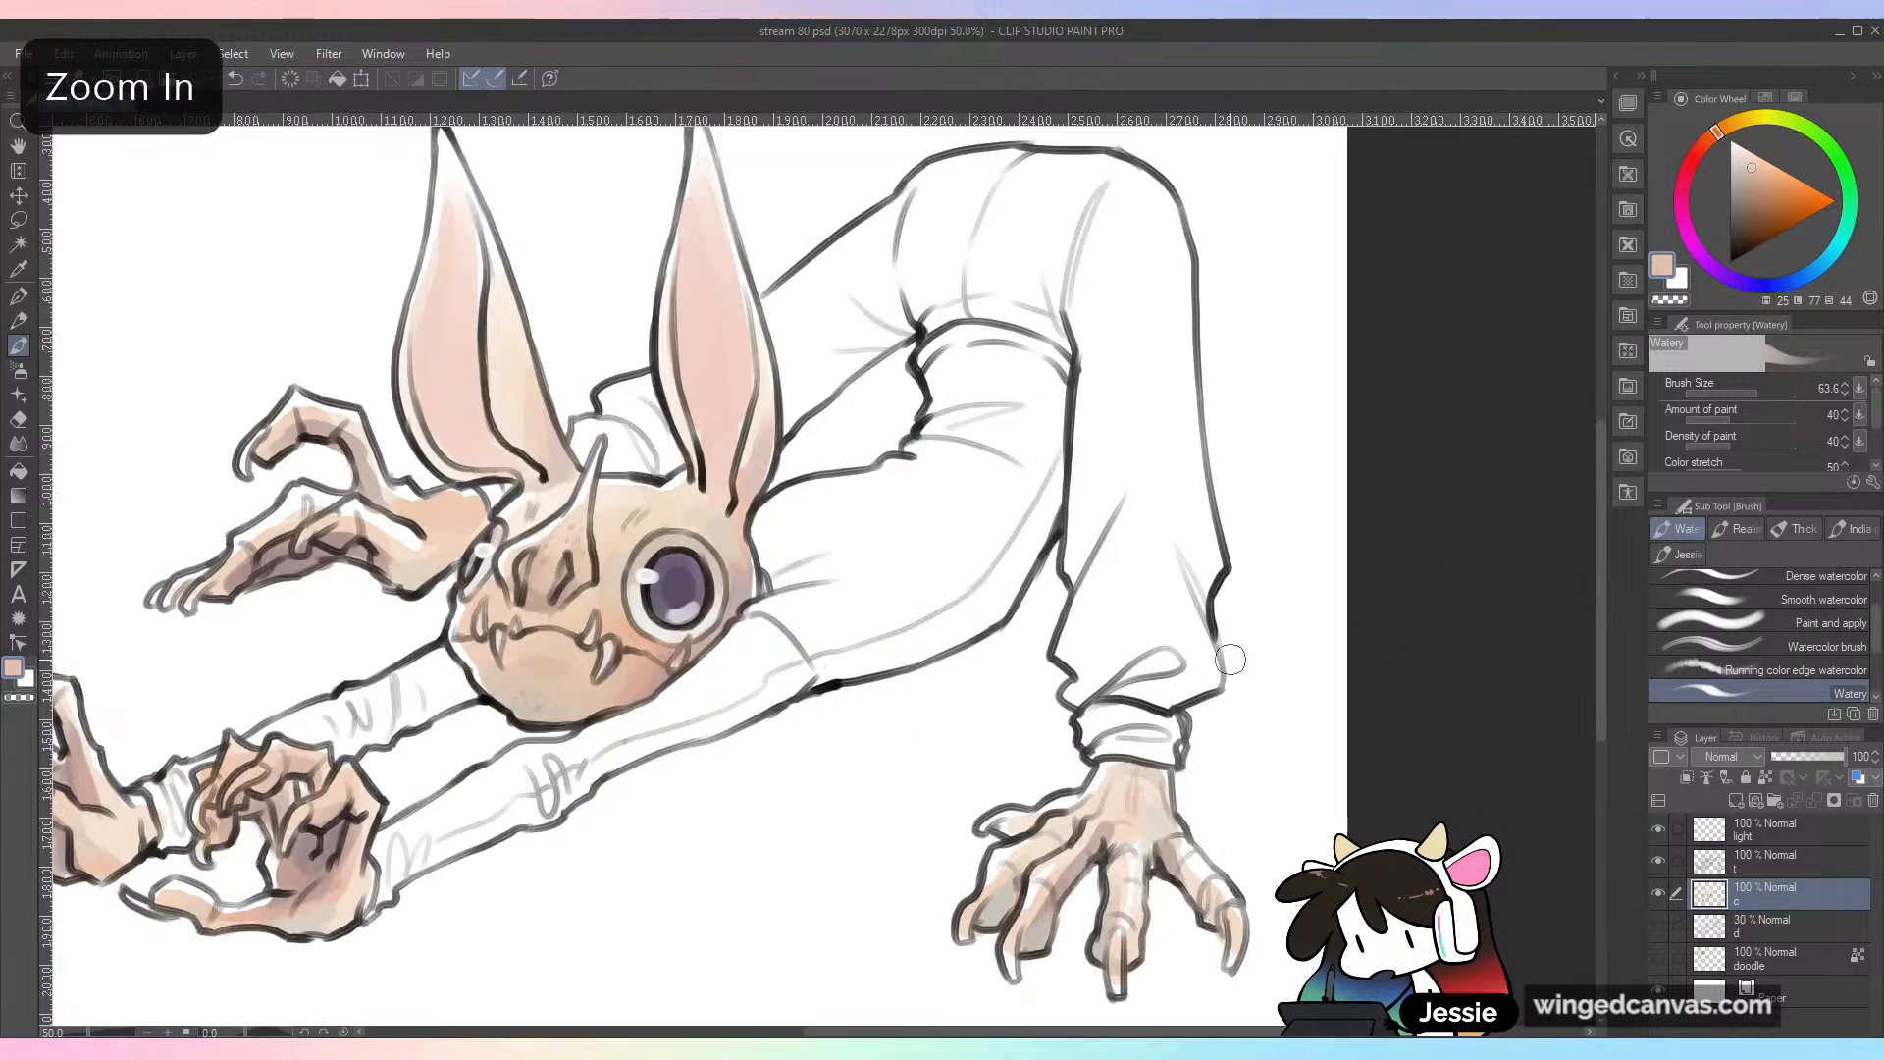
{"action": "scroll", "coordinate": [1178, 649], "scroll_direction": "down", "scroll_amount": 3}
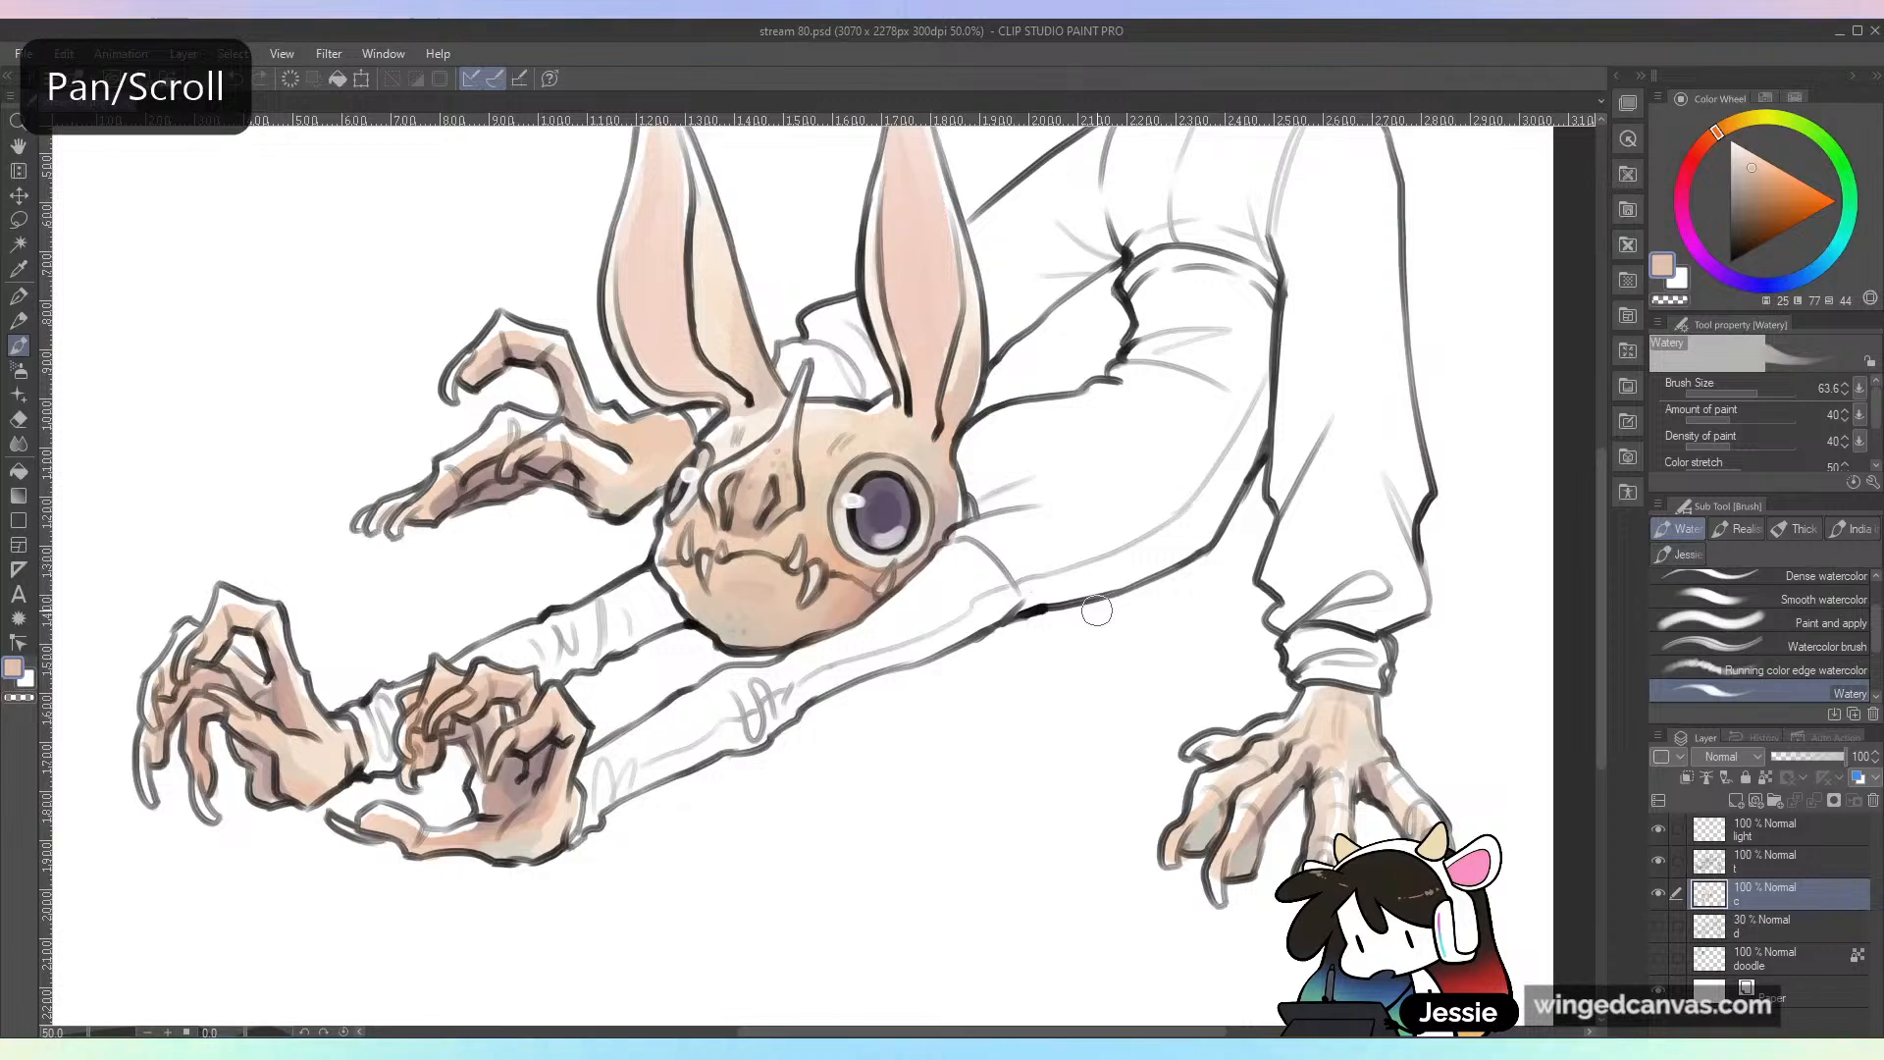
{"action": "left_click", "coordinate": [952, 747]}
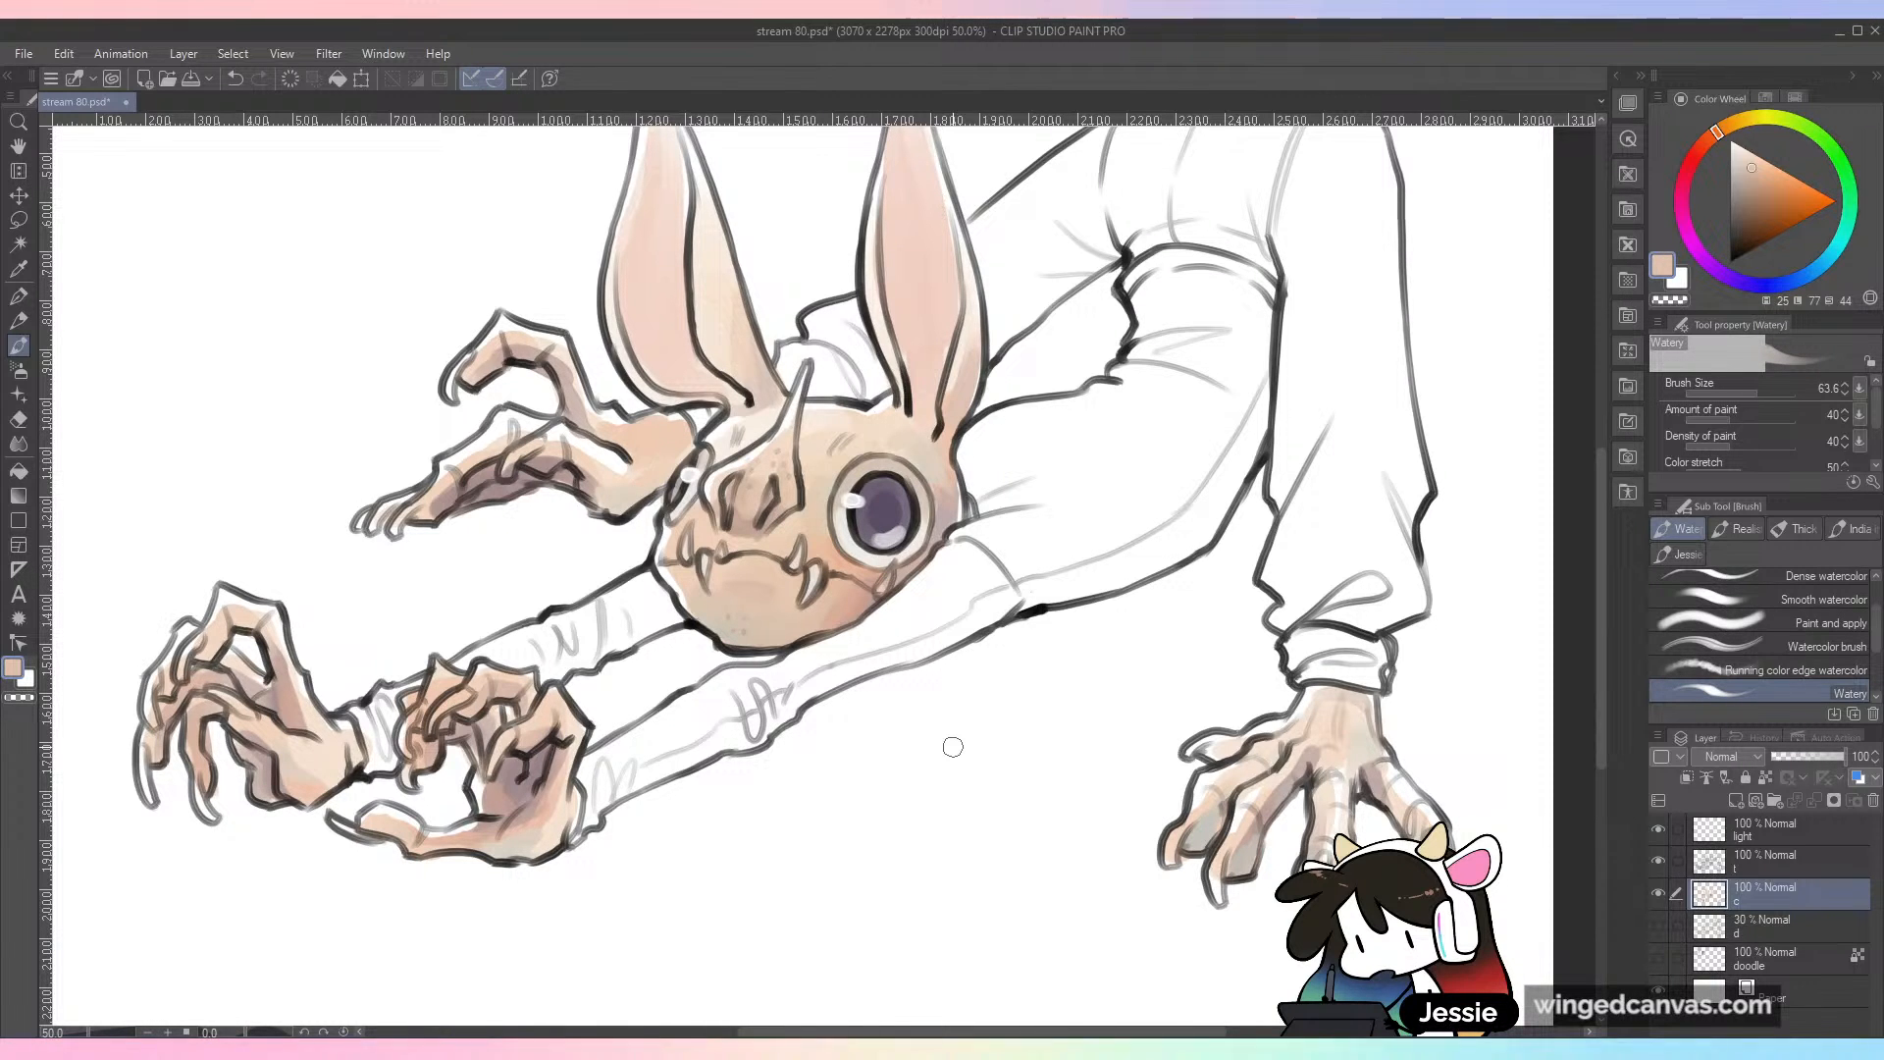
Step: Try locking the transparent pixels of the line art layer, and return to the color layer
{"action": "left_click", "coordinate": [1795, 863]}
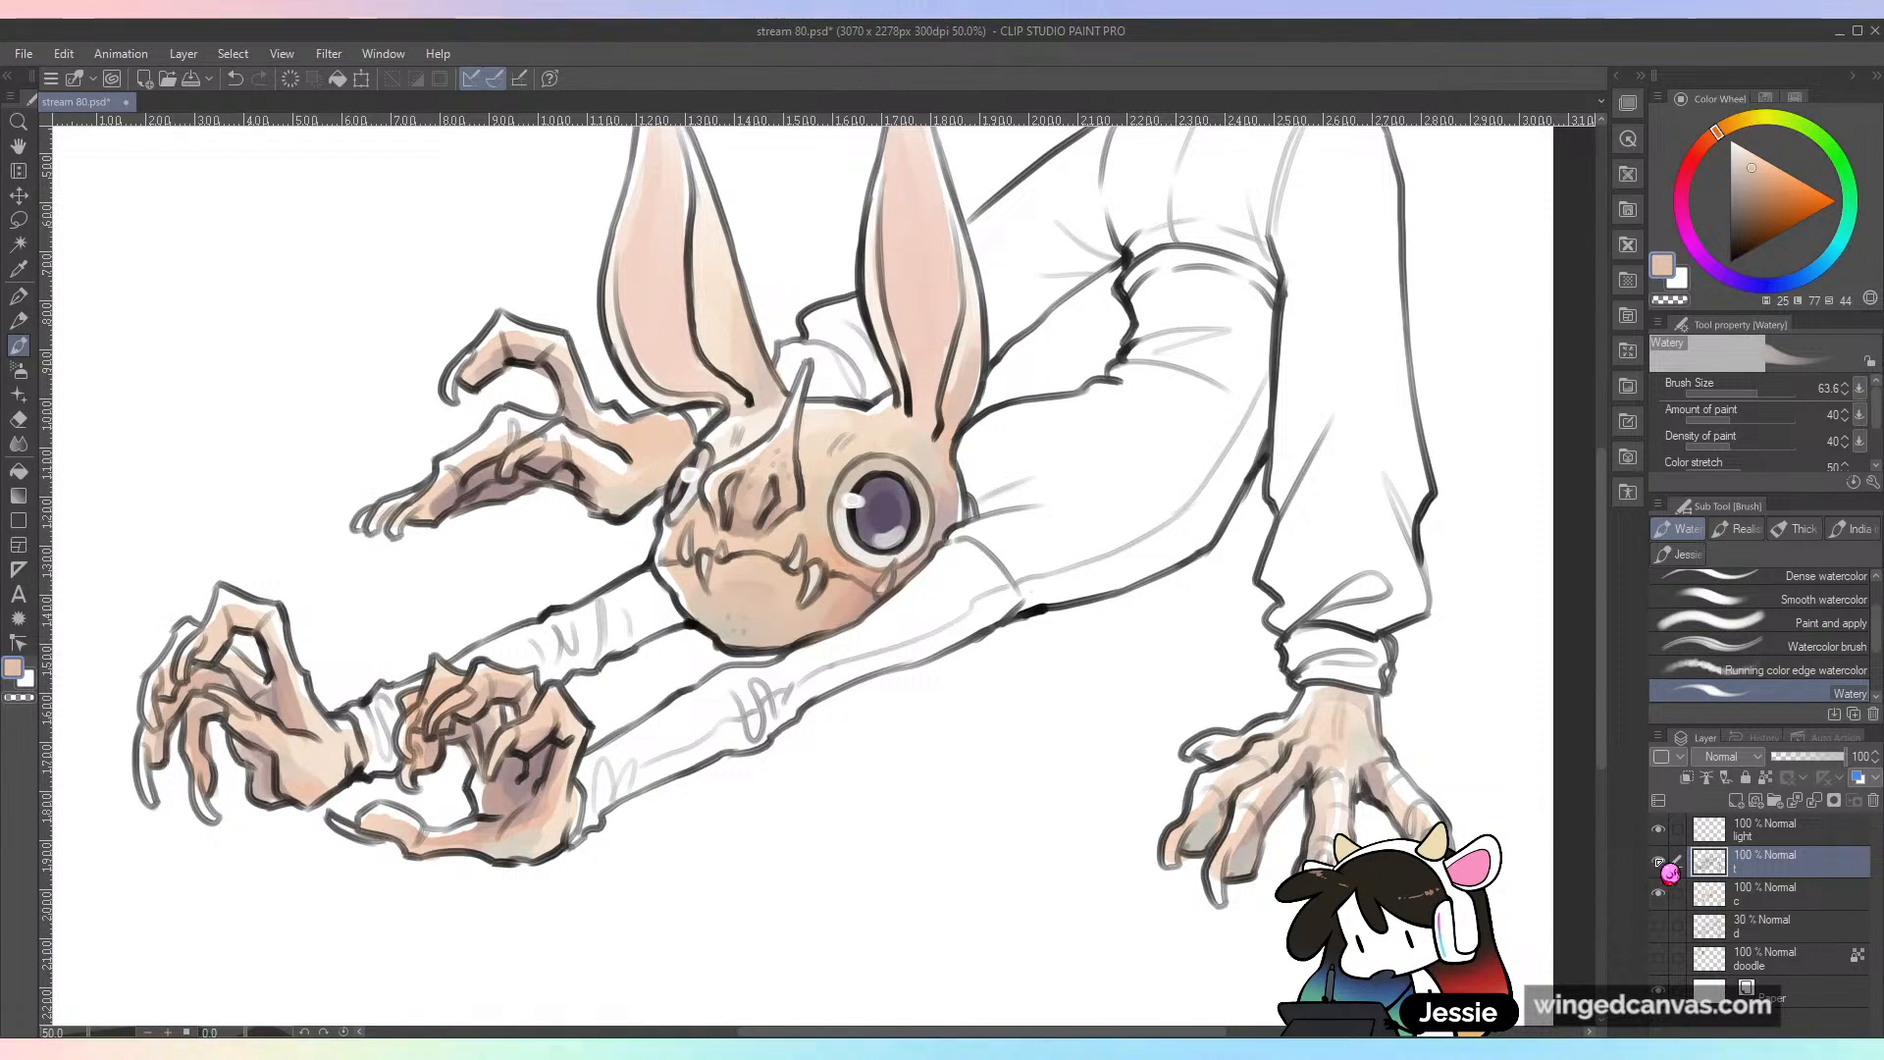
{"action": "left_click", "coordinate": [1658, 861]}
{"action": "left_click", "coordinate": [1658, 860]}
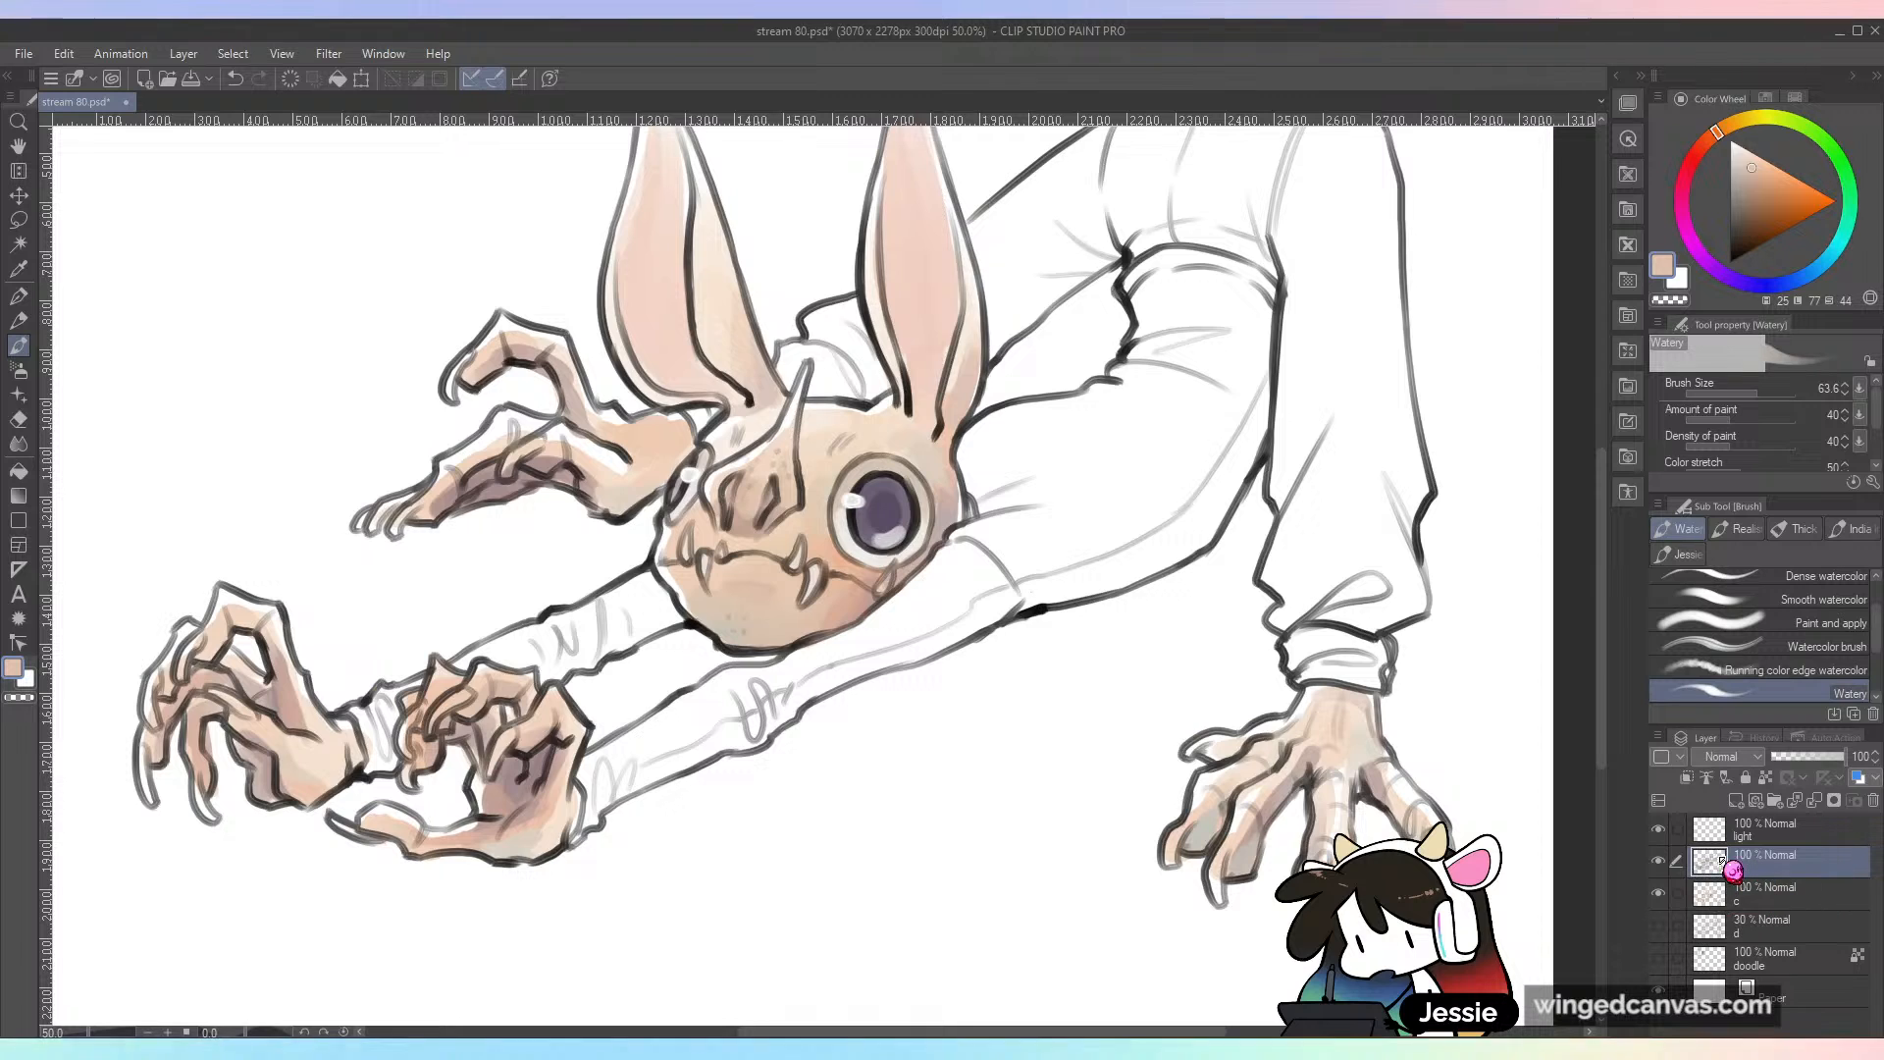
{"action": "left_click", "coordinate": [1765, 776]}
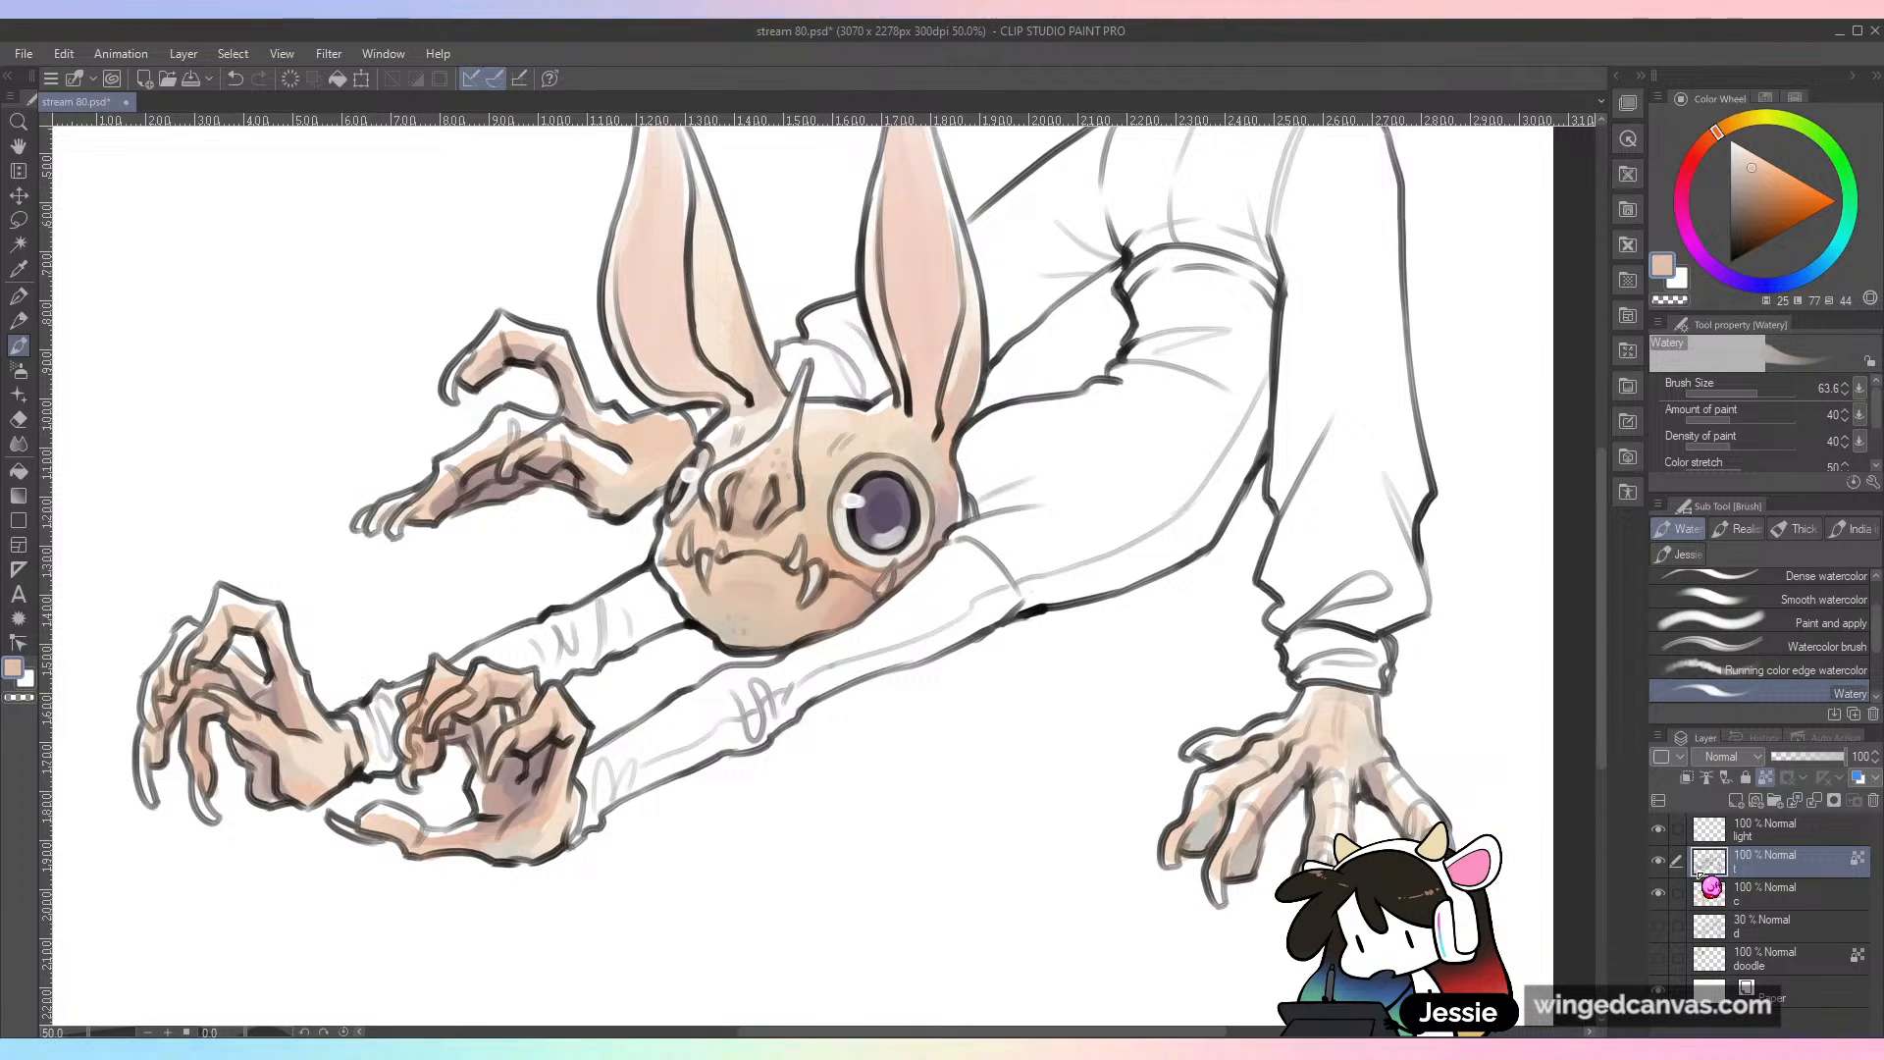
{"action": "left_click", "coordinate": [1805, 903]}
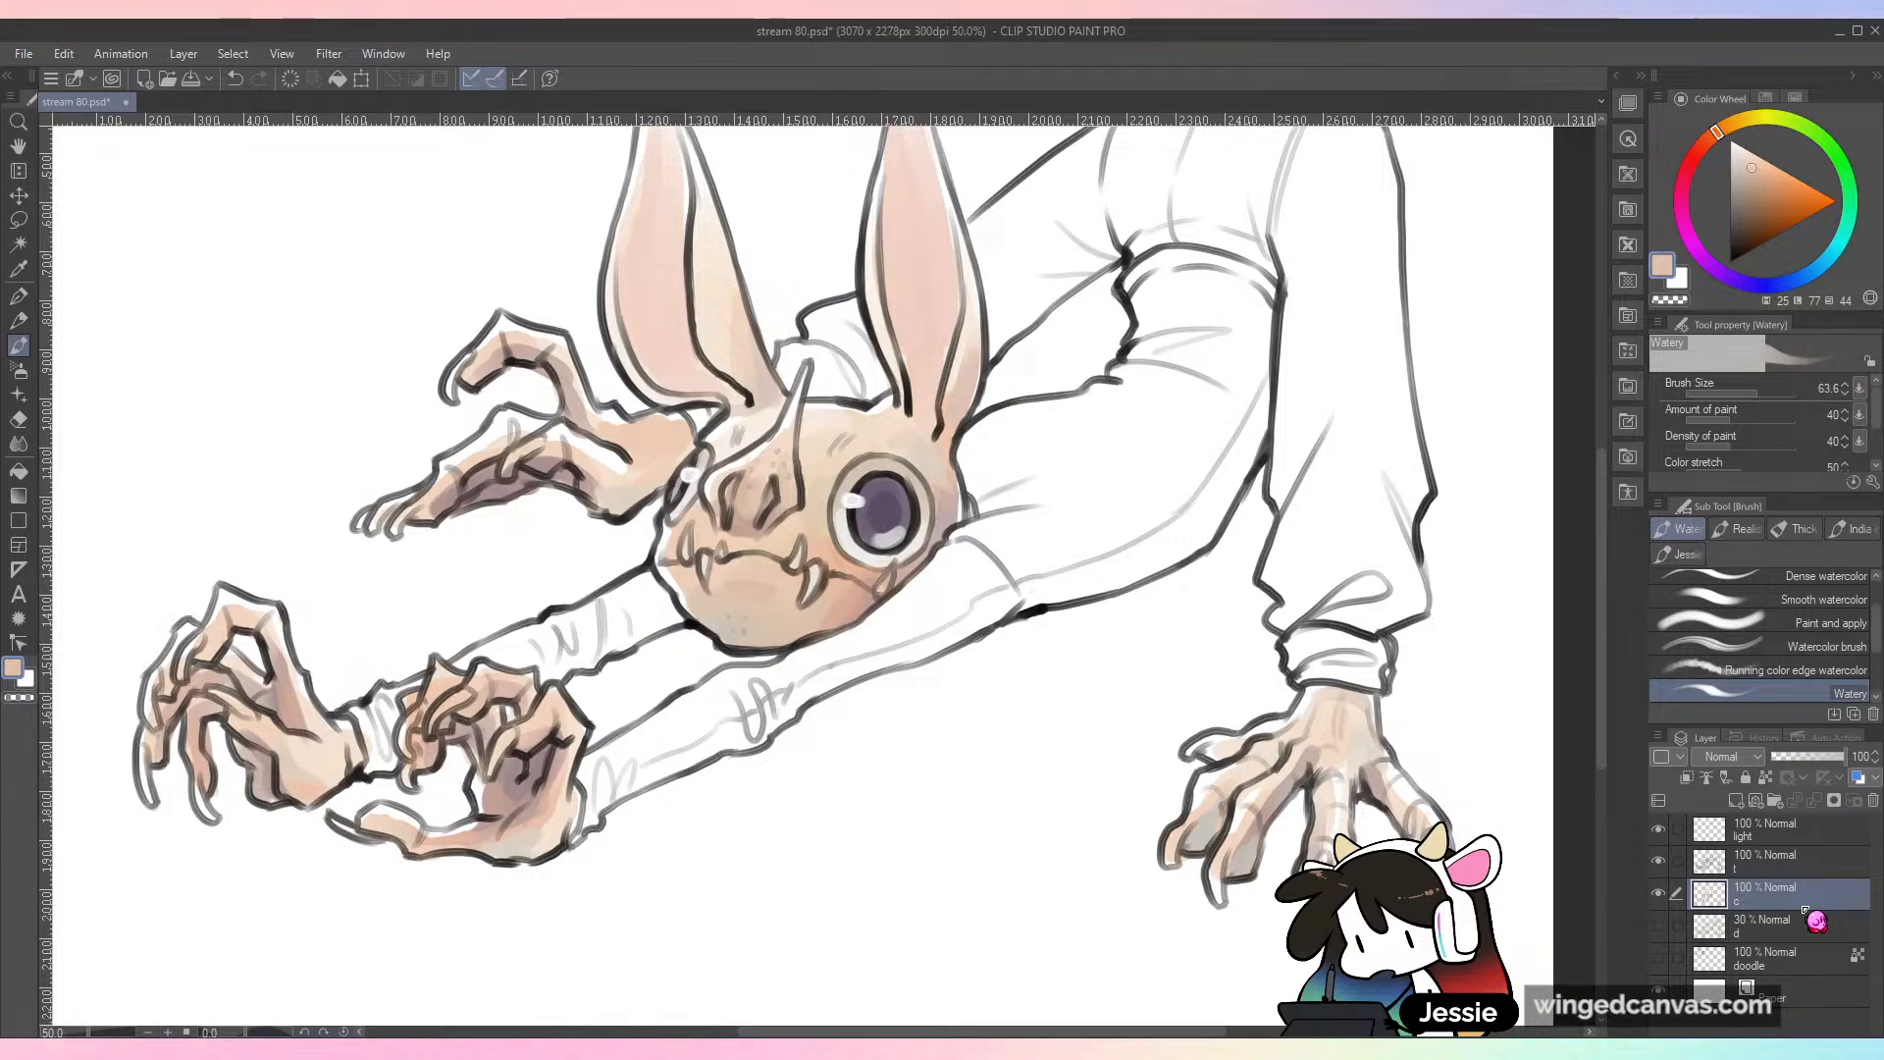
Step: Save the file
{"action": "key", "text": "ctrl+minus"}
{"action": "key", "text": "ctrl+s"}
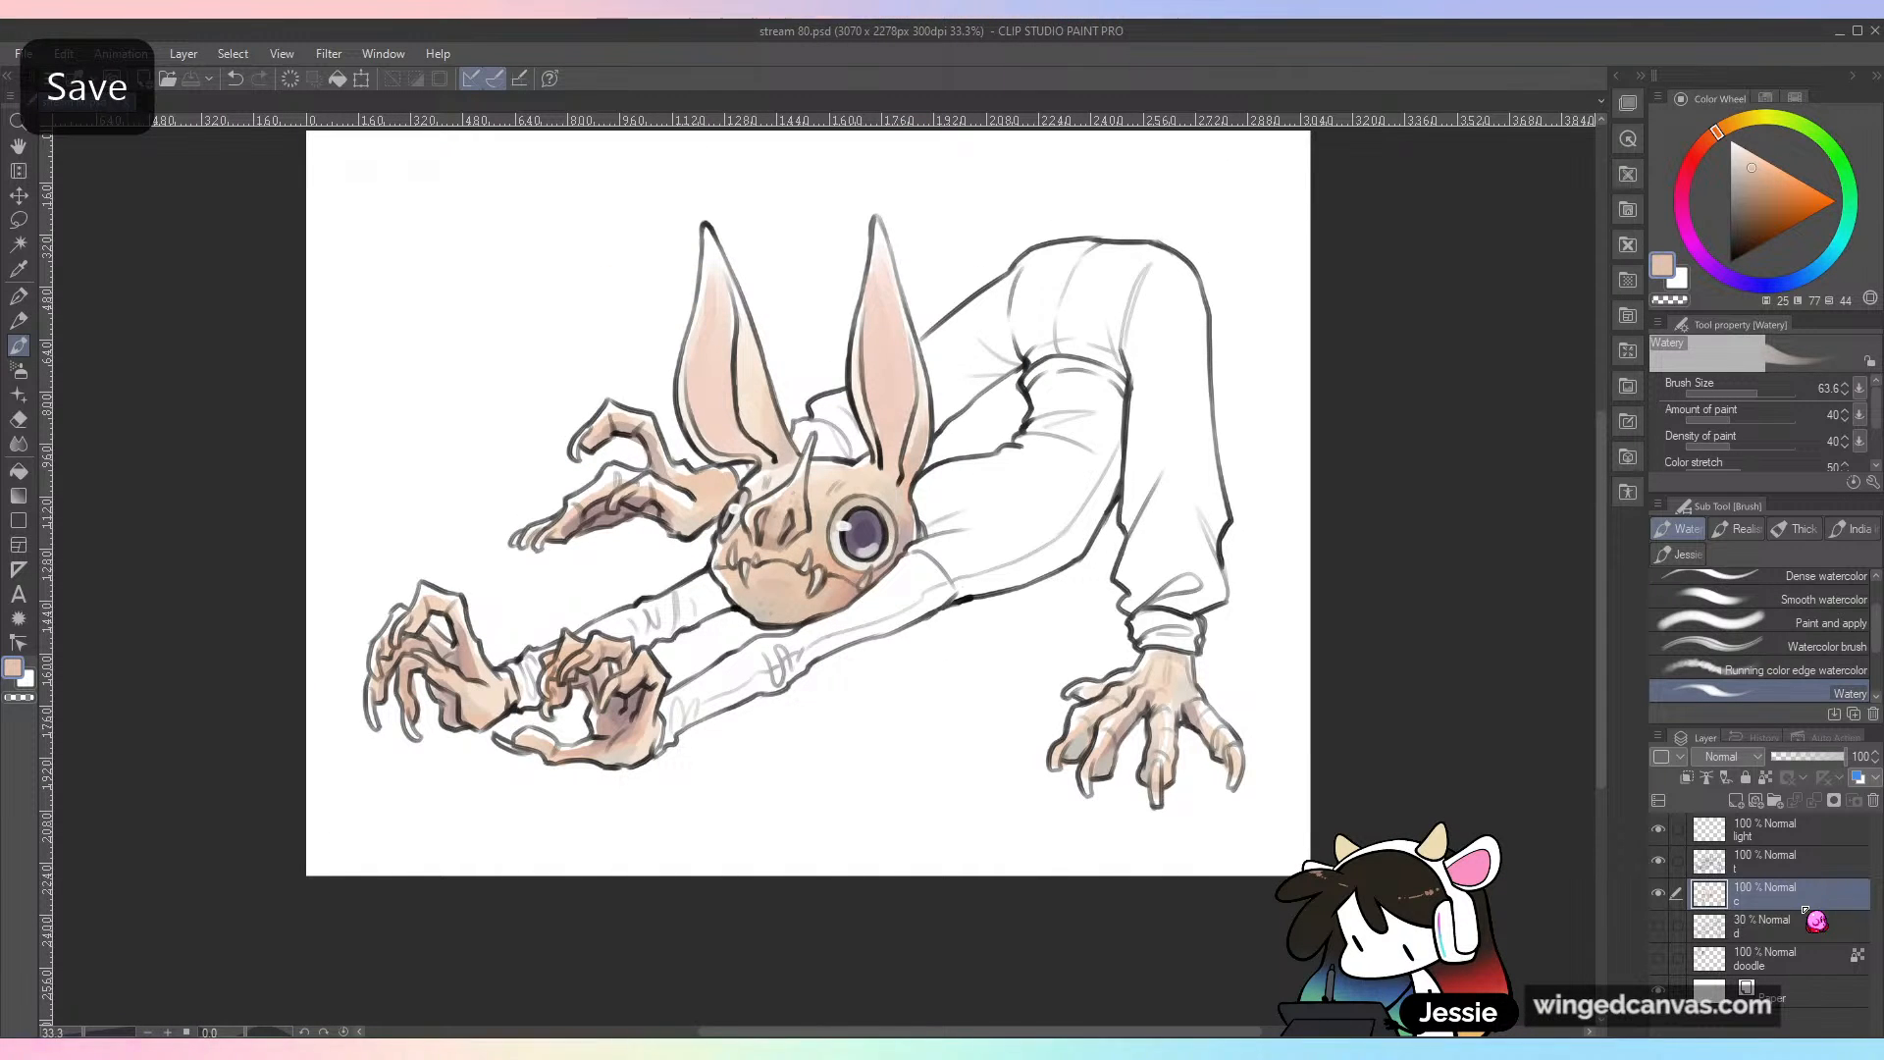
{"action": "key", "text": "ctrl+plus"}
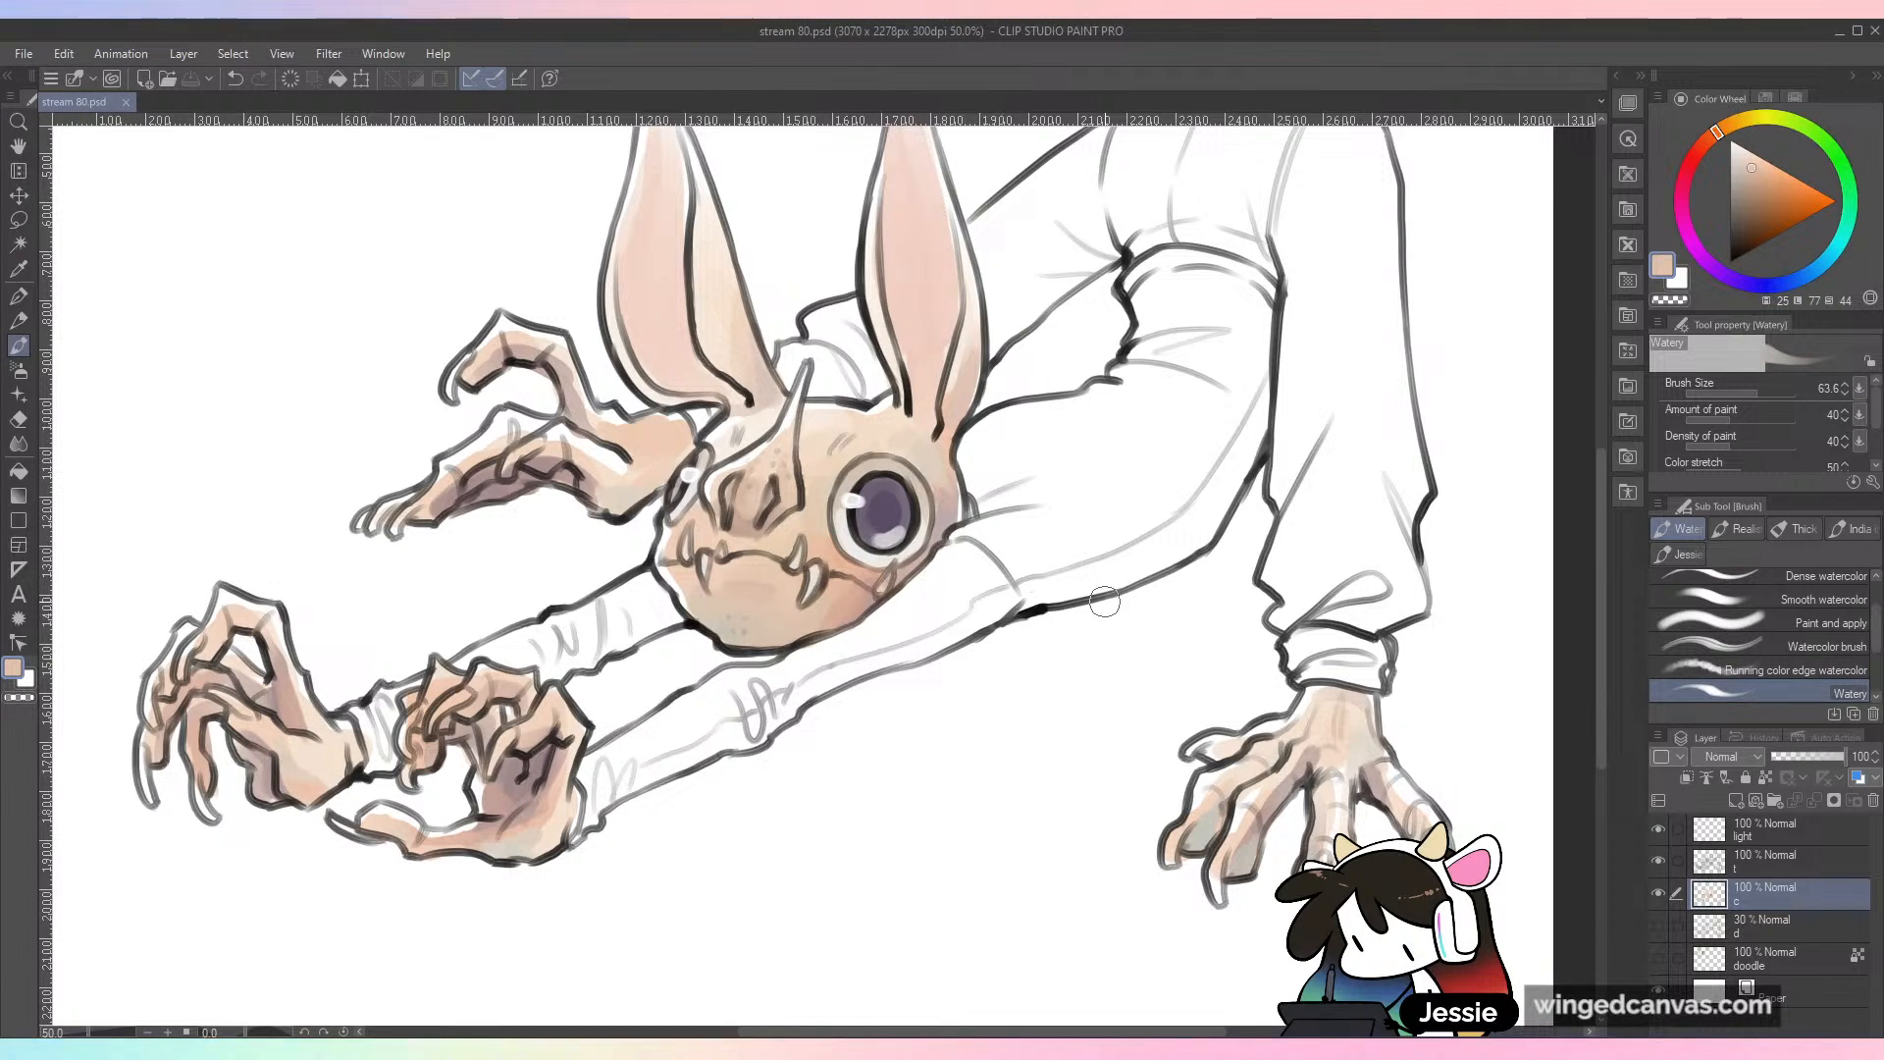
Step: Choose a muted reddish brown and paint the front sleeve from below the head down to the wrist
{"action": "mouse_move", "coordinate": [1718, 132]}
{"action": "left_mouse_down"}
{"action": "mouse_move", "coordinate": [1704, 180]}
{"action": "mouse_move", "coordinate": [1726, 246]}
{"action": "mouse_move", "coordinate": [1743, 245]}
{"action": "mouse_move", "coordinate": [1720, 203]}
{"action": "mouse_move", "coordinate": [1752, 192]}
{"action": "mouse_move", "coordinate": [1790, 217]}
{"action": "mouse_move", "coordinate": [1845, 171]}
{"action": "mouse_move", "coordinate": [1869, 201]}
{"action": "mouse_move", "coordinate": [1845, 263]}
{"action": "mouse_move", "coordinate": [1794, 300]}
{"action": "mouse_move", "coordinate": [1746, 294]}
{"action": "mouse_move", "coordinate": [1734, 234]}
{"action": "mouse_move", "coordinate": [1751, 190]}
{"action": "mouse_move", "coordinate": [1770, 198]}
{"action": "mouse_move", "coordinate": [1766, 154]}
{"action": "mouse_move", "coordinate": [1745, 201]}
{"action": "left_mouse_up"}
{"action": "mouse_move", "coordinate": [1057, 508]}
{"action": "left_mouse_down"}
{"action": "mouse_move", "coordinate": [927, 589]}
{"action": "mouse_move", "coordinate": [1097, 507]}
{"action": "left_mouse_up"}
{"action": "mouse_move", "coordinate": [966, 539]}
{"action": "left_mouse_down"}
{"action": "mouse_move", "coordinate": [1049, 511]}
{"action": "mouse_move", "coordinate": [952, 550]}
{"action": "mouse_move", "coordinate": [1027, 512]}
{"action": "mouse_move", "coordinate": [902, 626]}
{"action": "left_mouse_up"}
{"action": "mouse_move", "coordinate": [1027, 511]}
{"action": "left_mouse_down"}
{"action": "mouse_move", "coordinate": [832, 662]}
{"action": "mouse_move", "coordinate": [910, 628]}
{"action": "mouse_move", "coordinate": [947, 642]}
{"action": "mouse_move", "coordinate": [1039, 575]}
{"action": "mouse_move", "coordinate": [947, 622]}
{"action": "left_mouse_up"}
{"action": "mouse_move", "coordinate": [807, 684]}
{"action": "left_mouse_down"}
{"action": "mouse_move", "coordinate": [757, 722]}
{"action": "mouse_move", "coordinate": [748, 694]}
{"action": "mouse_move", "coordinate": [802, 682]}
{"action": "mouse_move", "coordinate": [697, 717]}
{"action": "mouse_move", "coordinate": [720, 696]}
{"action": "mouse_move", "coordinate": [598, 767]}
{"action": "mouse_move", "coordinate": [589, 815]}
{"action": "mouse_move", "coordinate": [611, 779]}
{"action": "mouse_move", "coordinate": [741, 714]}
{"action": "left_mouse_up"}
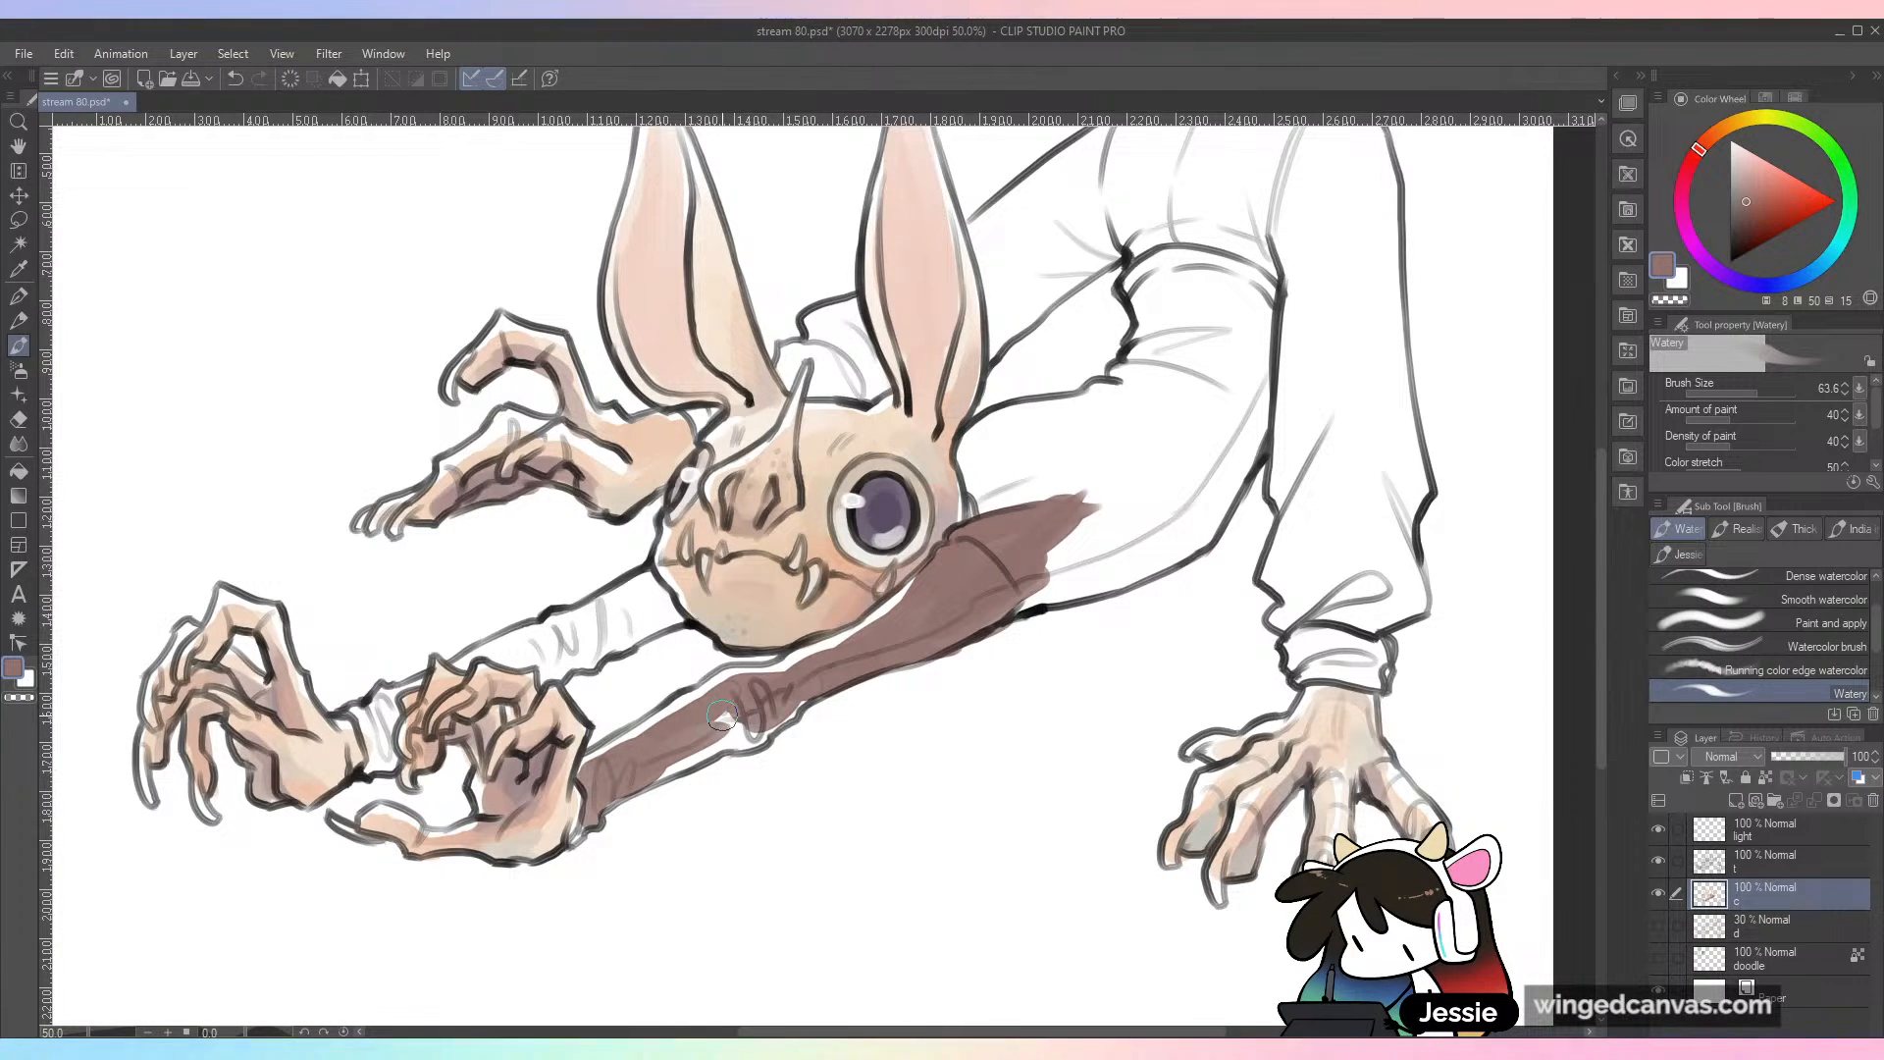
{"action": "mouse_move", "coordinate": [721, 717]}
{"action": "left_mouse_down"}
{"action": "mouse_move", "coordinate": [605, 794]}
{"action": "mouse_move", "coordinate": [762, 732]}
{"action": "mouse_move", "coordinate": [797, 695]}
{"action": "mouse_move", "coordinate": [754, 699]}
{"action": "left_mouse_up"}
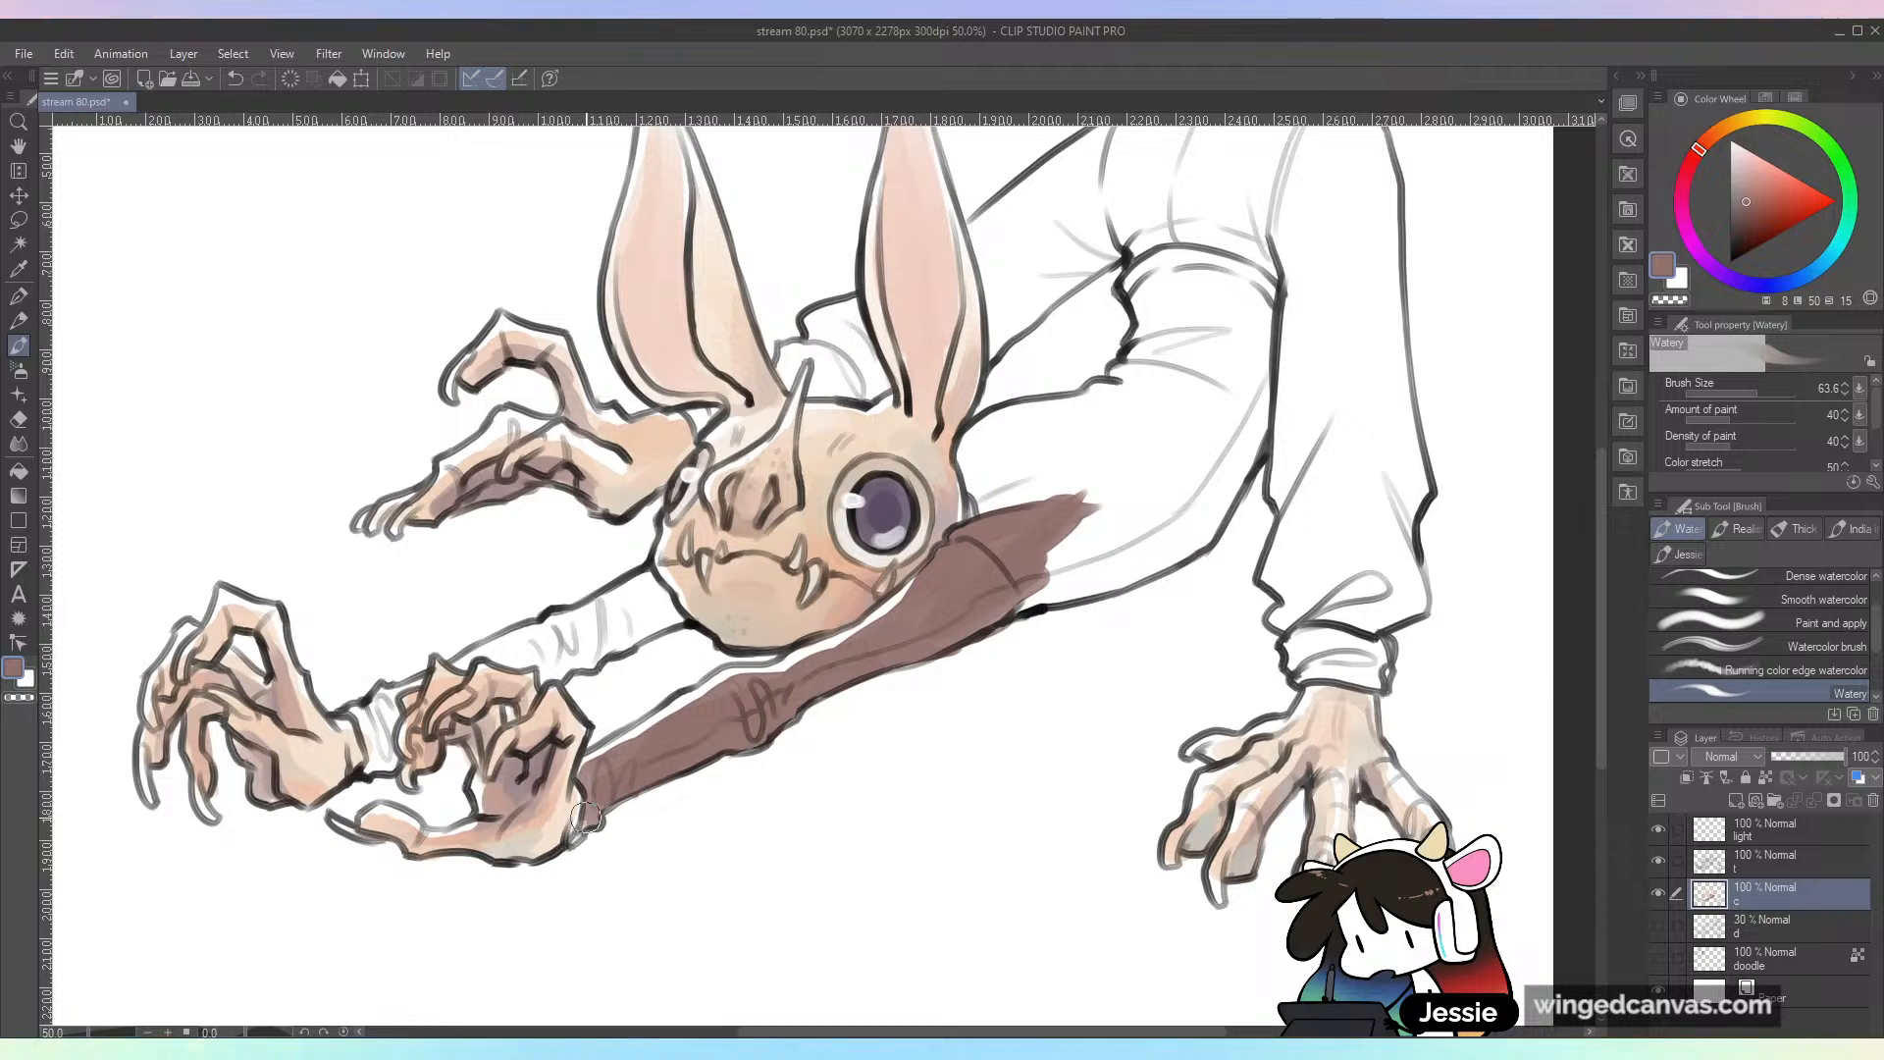
Step: Paint the far sleeve from cuff to head reddish brown, and start coloring the upper torso just behind the head
{"action": "left_click_drag", "start_coordinate": [371, 718], "coordinate": [384, 763]}
{"action": "mouse_move", "coordinate": [465, 669]}
{"action": "left_mouse_down"}
{"action": "mouse_move", "coordinate": [549, 667]}
{"action": "mouse_move", "coordinate": [600, 623]}
{"action": "mouse_move", "coordinate": [612, 638]}
{"action": "mouse_move", "coordinate": [634, 610]}
{"action": "mouse_move", "coordinate": [660, 623]}
{"action": "mouse_move", "coordinate": [662, 596]}
{"action": "mouse_move", "coordinate": [693, 634]}
{"action": "left_mouse_up"}
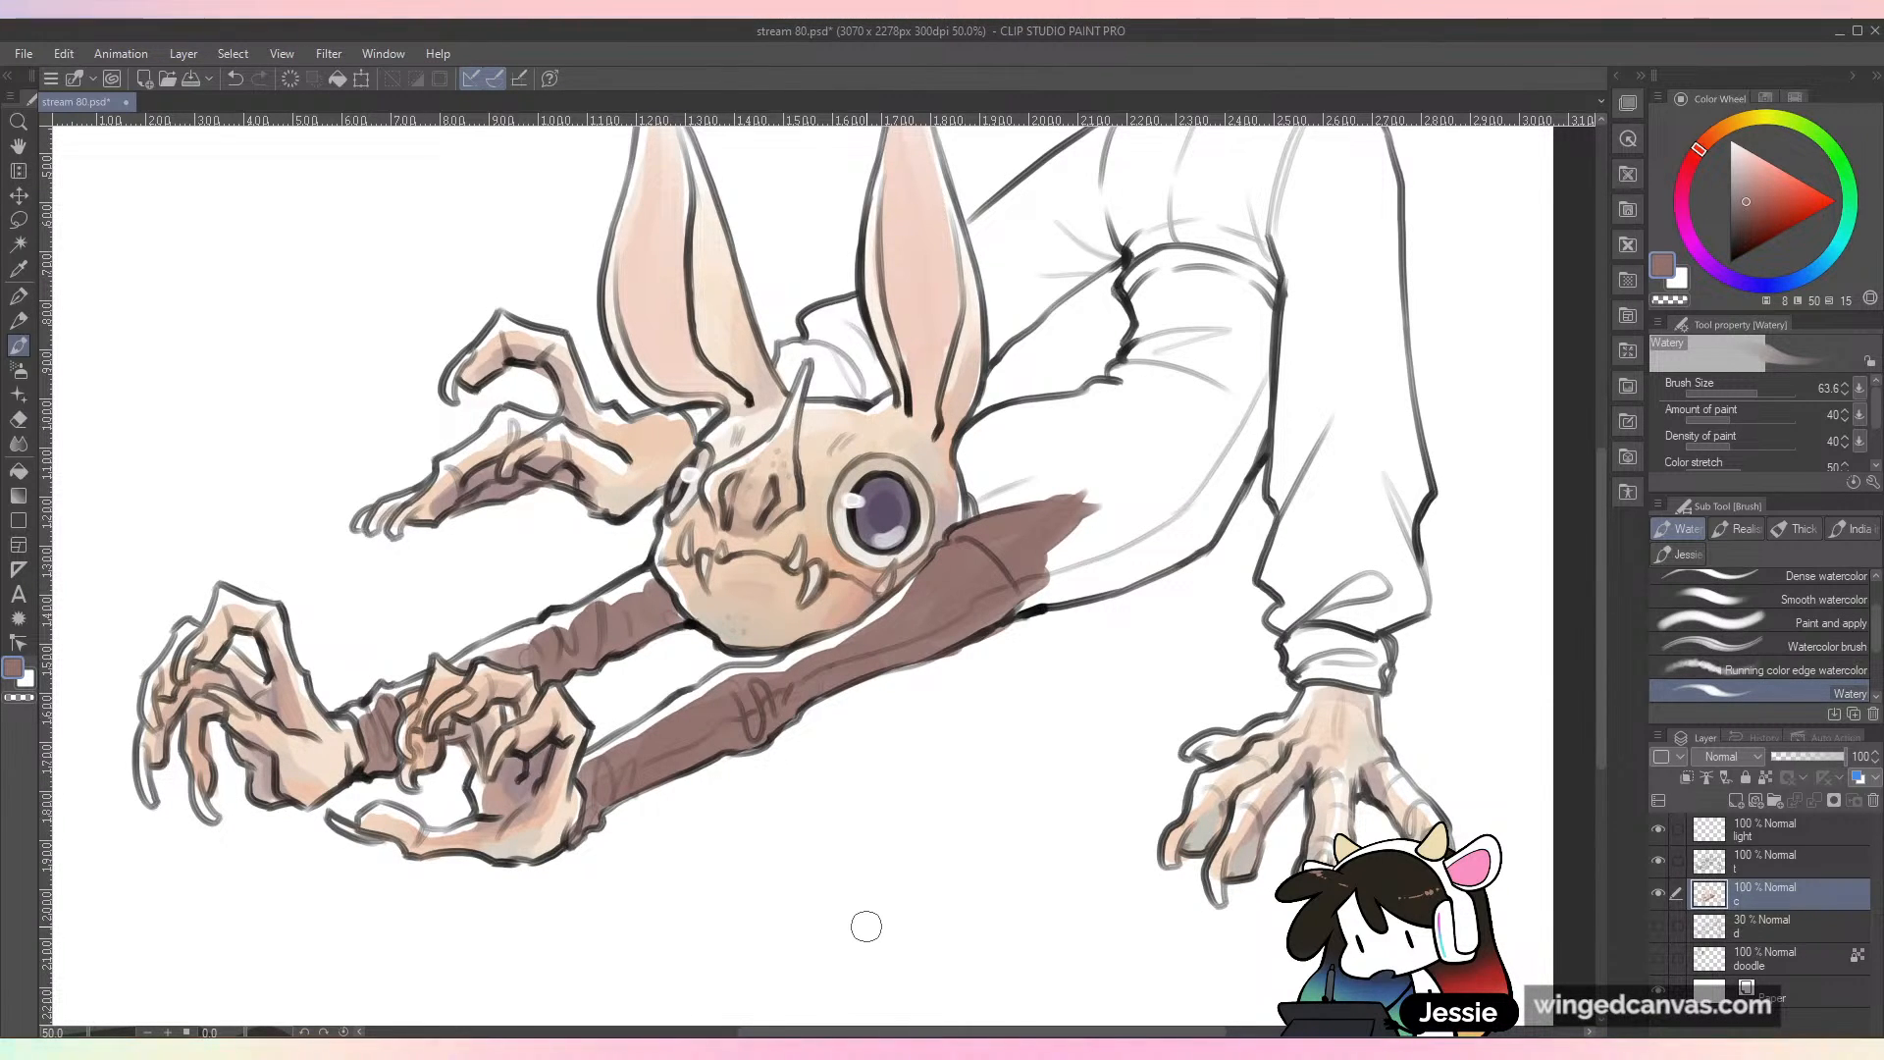
{"action": "left_click_drag", "start_coordinate": [1132, 601], "coordinate": [1013, 806]}
{"action": "mouse_move", "coordinate": [865, 696]}
{"action": "left_mouse_down"}
{"action": "mouse_move", "coordinate": [857, 723]}
{"action": "mouse_move", "coordinate": [888, 659]}
{"action": "mouse_move", "coordinate": [863, 655]}
{"action": "mouse_move", "coordinate": [986, 628]}
{"action": "left_mouse_up"}
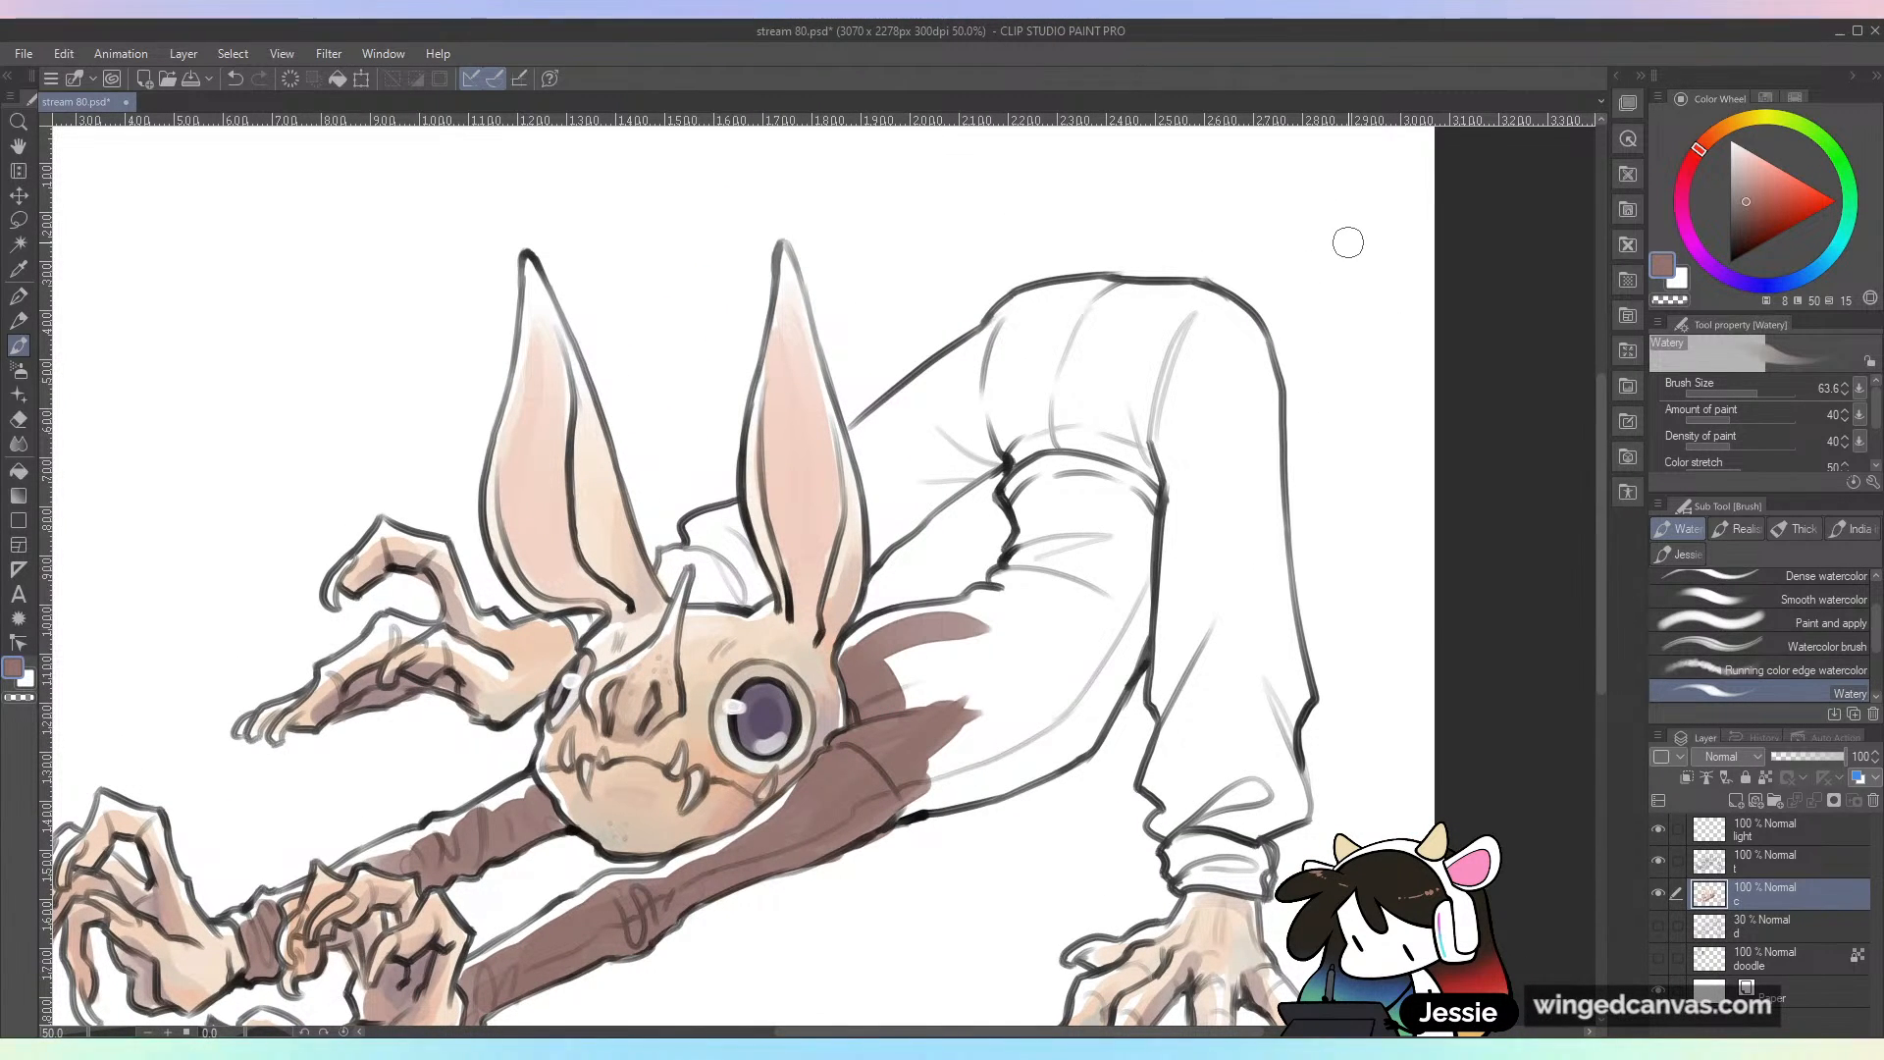
Step: Set the brush size to 100 and fill the rest of the arched torso with reddish brown up to the waistband
{"action": "left_click", "coordinate": [1768, 393]}
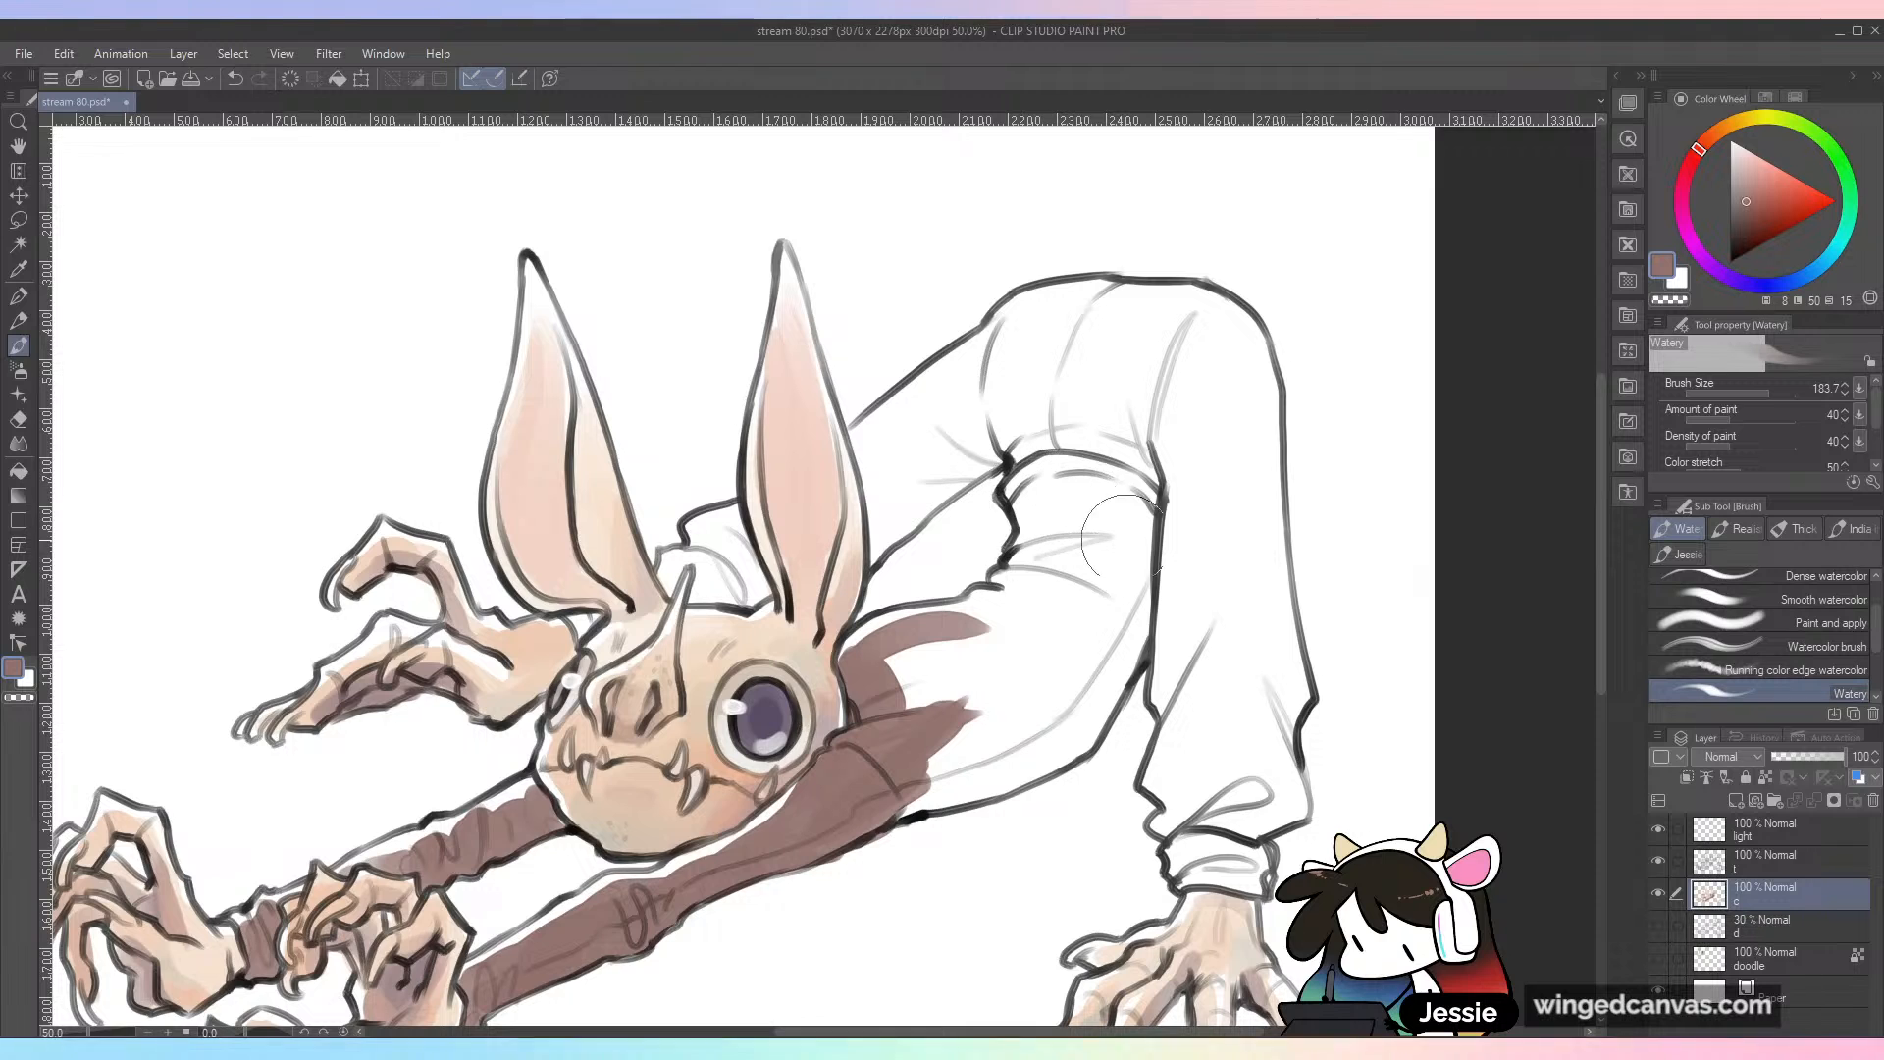
{"action": "key", "text": "bracketleft"}
{"action": "key", "text": "bracketleft"}
{"action": "key", "text": "bracketleft"}
{"action": "key", "text": "bracketleft"}
{"action": "mouse_move", "coordinate": [1049, 459]}
{"action": "left_mouse_down"}
{"action": "mouse_move", "coordinate": [1044, 574]}
{"action": "mouse_move", "coordinate": [985, 643]}
{"action": "mouse_move", "coordinate": [1076, 557]}
{"action": "mouse_move", "coordinate": [1071, 475]}
{"action": "mouse_move", "coordinate": [1127, 536]}
{"action": "mouse_move", "coordinate": [1116, 507]}
{"action": "mouse_move", "coordinate": [1123, 563]}
{"action": "mouse_move", "coordinate": [1119, 534]}
{"action": "mouse_move", "coordinate": [1139, 532]}
{"action": "mouse_move", "coordinate": [1075, 635]}
{"action": "mouse_move", "coordinate": [1099, 552]}
{"action": "mouse_move", "coordinate": [1063, 627]}
{"action": "mouse_move", "coordinate": [923, 702]}
{"action": "mouse_move", "coordinate": [988, 642]}
{"action": "left_mouse_up"}
{"action": "mouse_move", "coordinate": [960, 731]}
{"action": "left_mouse_down"}
{"action": "mouse_move", "coordinate": [983, 763]}
{"action": "mouse_move", "coordinate": [942, 781]}
{"action": "mouse_move", "coordinate": [1072, 704]}
{"action": "mouse_move", "coordinate": [1092, 669]}
{"action": "mouse_move", "coordinate": [989, 771]}
{"action": "mouse_move", "coordinate": [1149, 566]}
{"action": "left_mouse_up"}
{"action": "mouse_move", "coordinate": [1128, 642]}
{"action": "left_mouse_down"}
{"action": "mouse_move", "coordinate": [987, 772]}
{"action": "mouse_move", "coordinate": [1146, 550]}
{"action": "left_mouse_up"}
{"action": "key", "text": "ctrl+minus"}
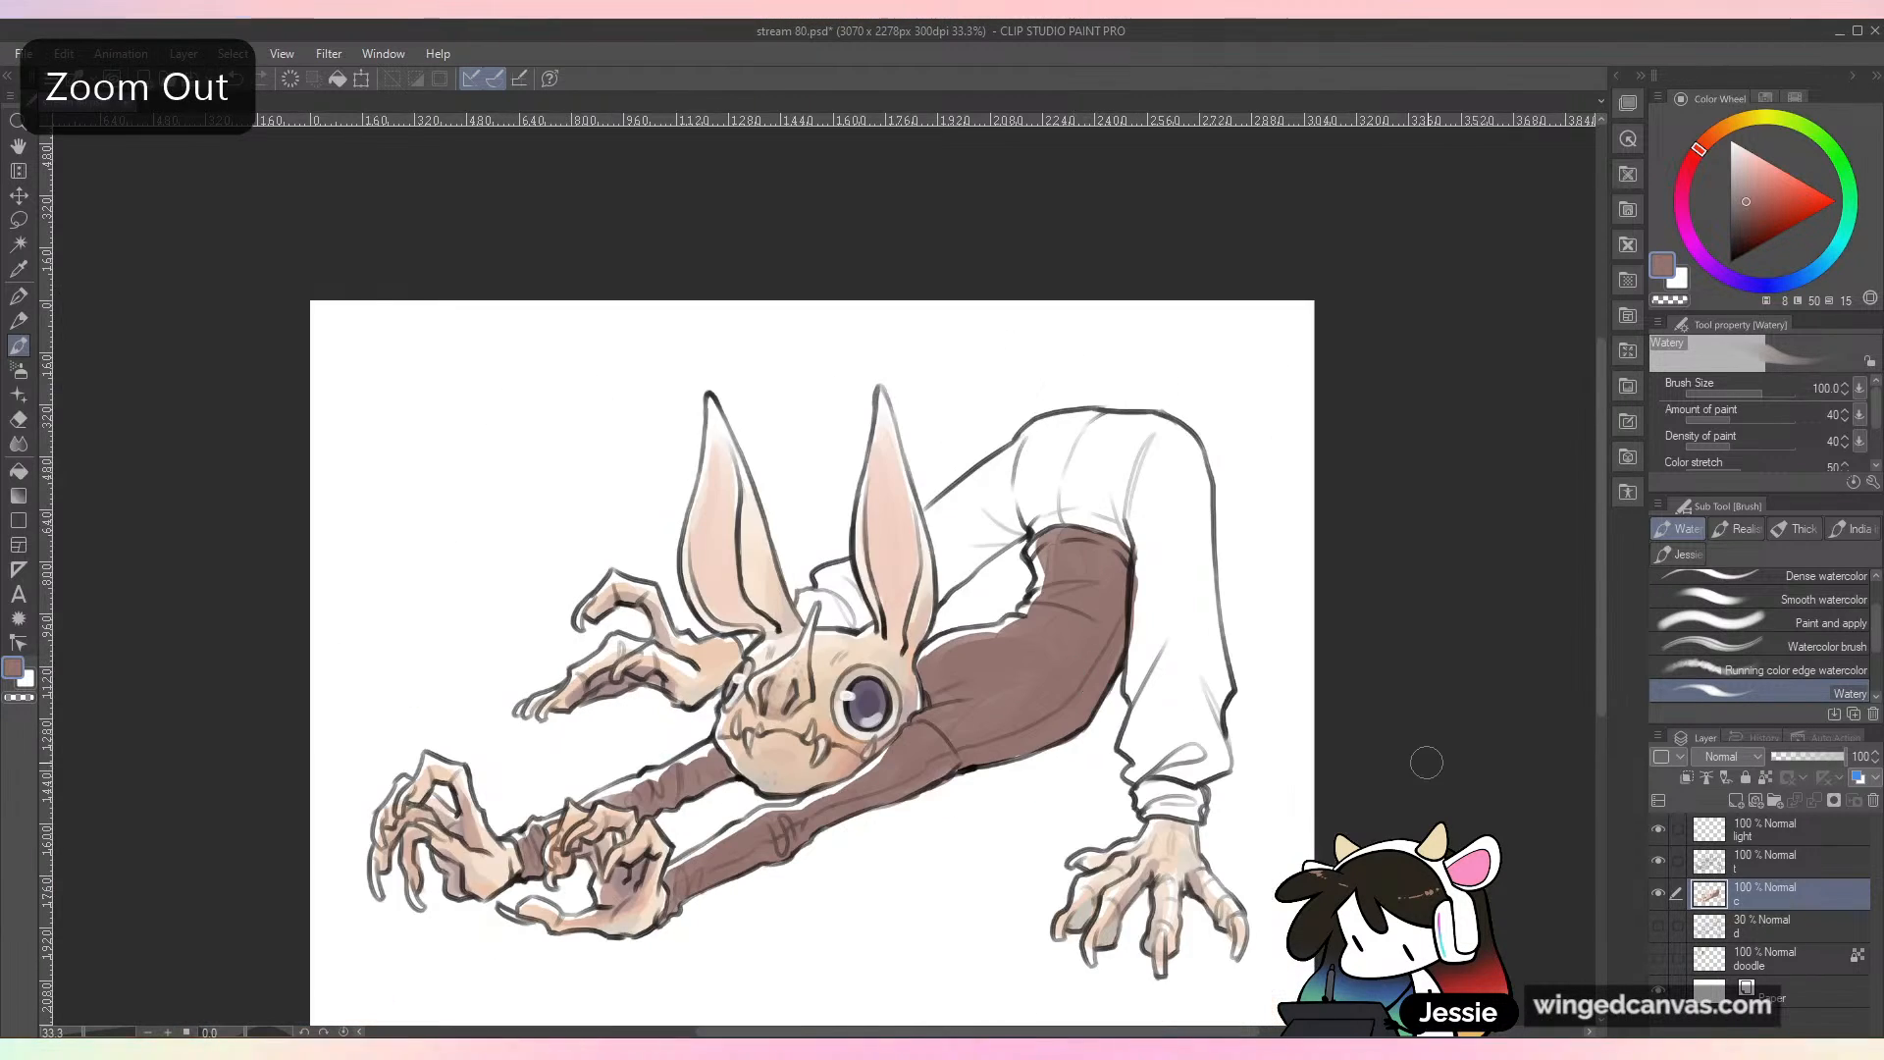
Step: Choose a dark muted blue and shade the underside of the torso, its waist edge and the lower edges of both sleeves
{"action": "key", "text": "ctrl+plus"}
{"action": "left_click_drag", "start_coordinate": [1106, 723], "coordinate": [1336, 593]}
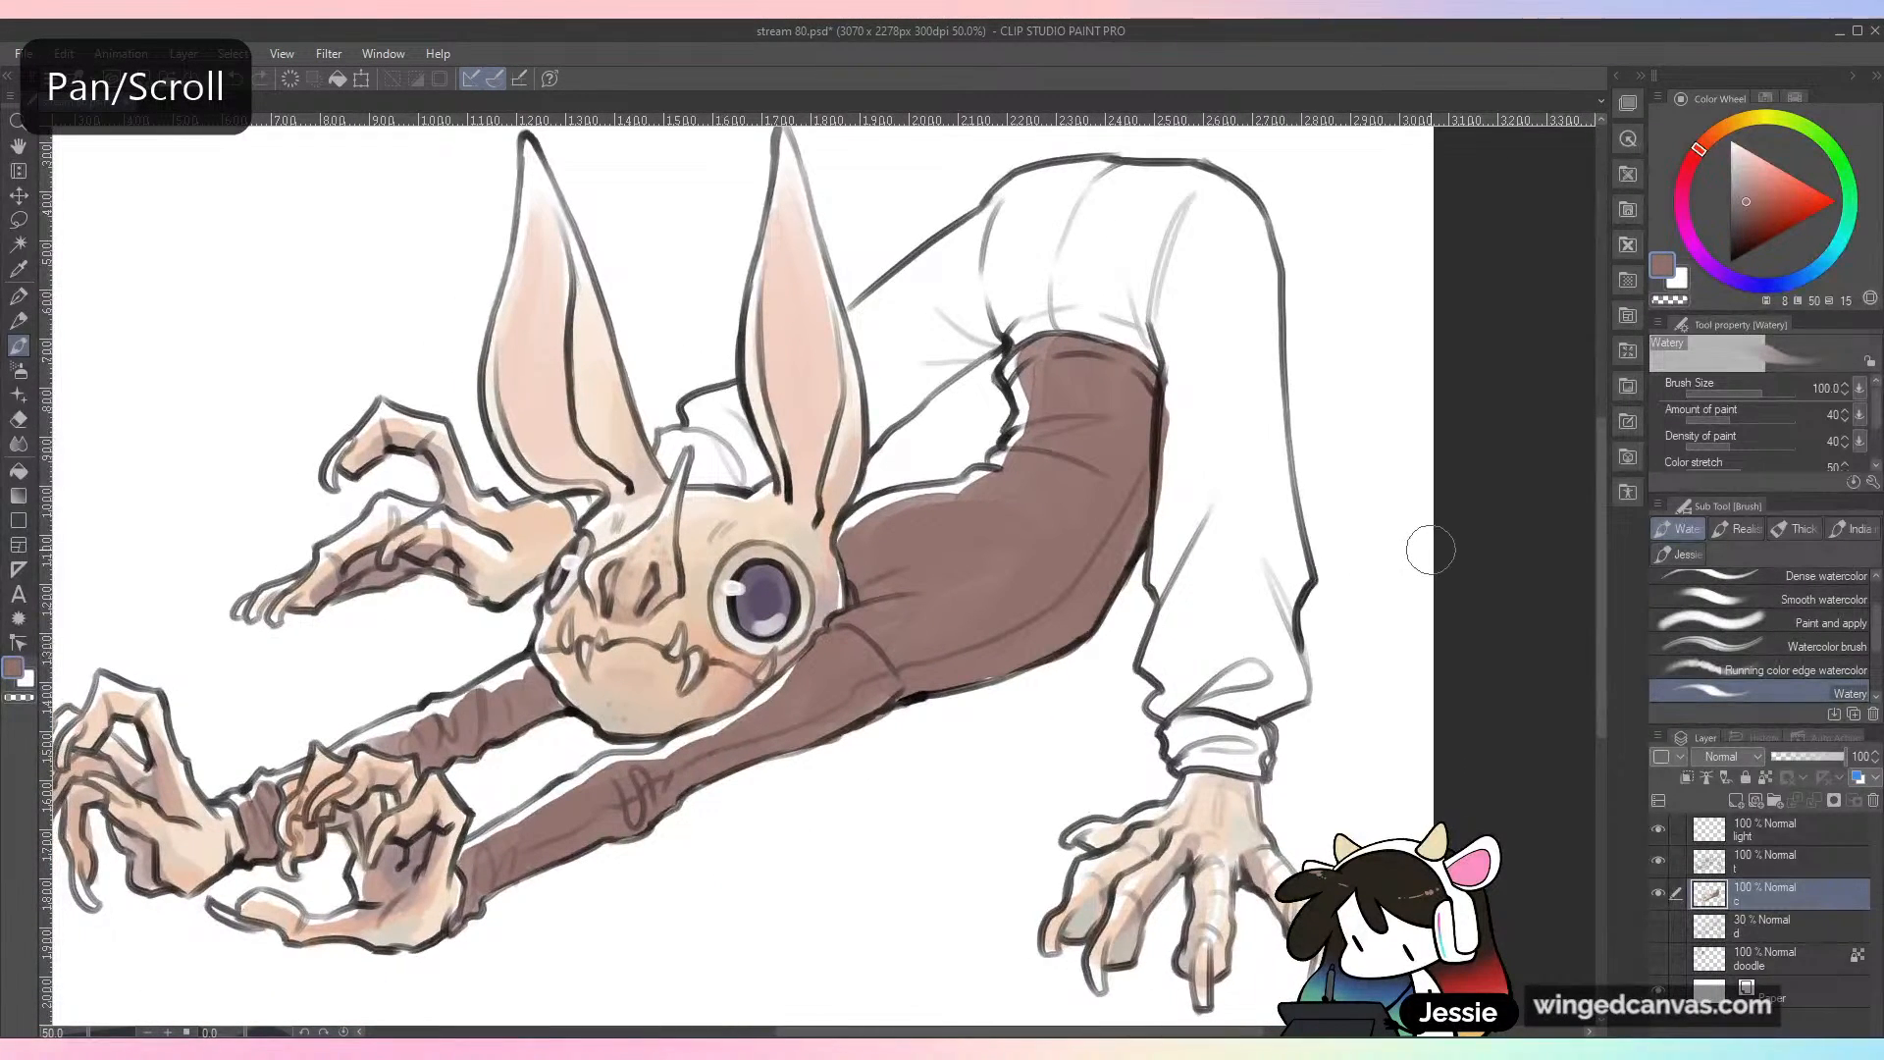
{"action": "left_click", "coordinate": [1782, 284]}
{"action": "left_click", "coordinate": [1746, 216]}
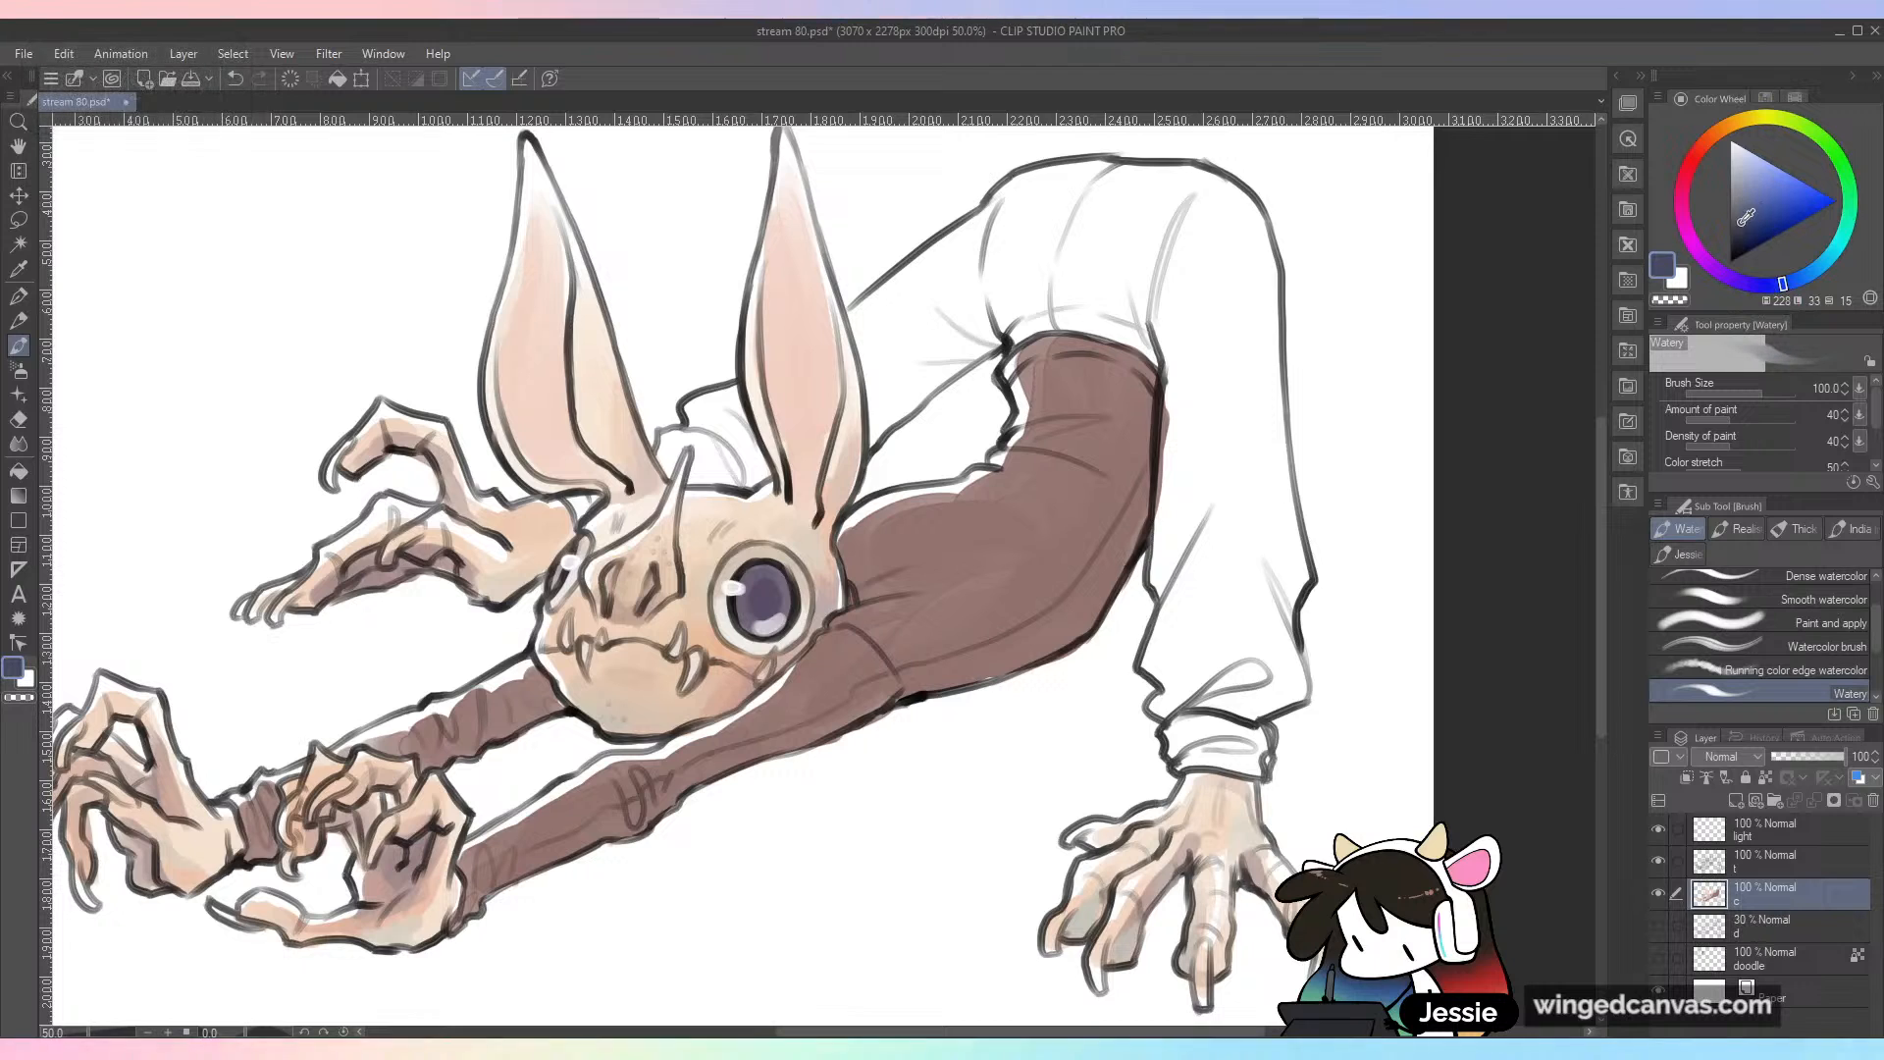
{"action": "mouse_move", "coordinate": [895, 685]}
{"action": "left_mouse_down"}
{"action": "mouse_move", "coordinate": [882, 700]}
{"action": "mouse_move", "coordinate": [908, 665]}
{"action": "mouse_move", "coordinate": [893, 688]}
{"action": "mouse_move", "coordinate": [1059, 675]}
{"action": "left_mouse_up"}
{"action": "mouse_move", "coordinate": [1141, 444]}
{"action": "left_mouse_down"}
{"action": "mouse_move", "coordinate": [1059, 628]}
{"action": "mouse_move", "coordinate": [1138, 512]}
{"action": "mouse_move", "coordinate": [1143, 371]}
{"action": "left_mouse_up"}
{"action": "left_click_drag", "start_coordinate": [978, 689], "coordinate": [1162, 485]}
{"action": "mouse_move", "coordinate": [816, 608]}
{"action": "left_mouse_down"}
{"action": "mouse_move", "coordinate": [897, 567]}
{"action": "mouse_move", "coordinate": [967, 563]}
{"action": "mouse_move", "coordinate": [667, 692]}
{"action": "left_mouse_up"}
{"action": "mouse_move", "coordinate": [647, 545]}
{"action": "left_mouse_down"}
{"action": "mouse_move", "coordinate": [750, 500]}
{"action": "mouse_move", "coordinate": [628, 543]}
{"action": "left_mouse_up"}
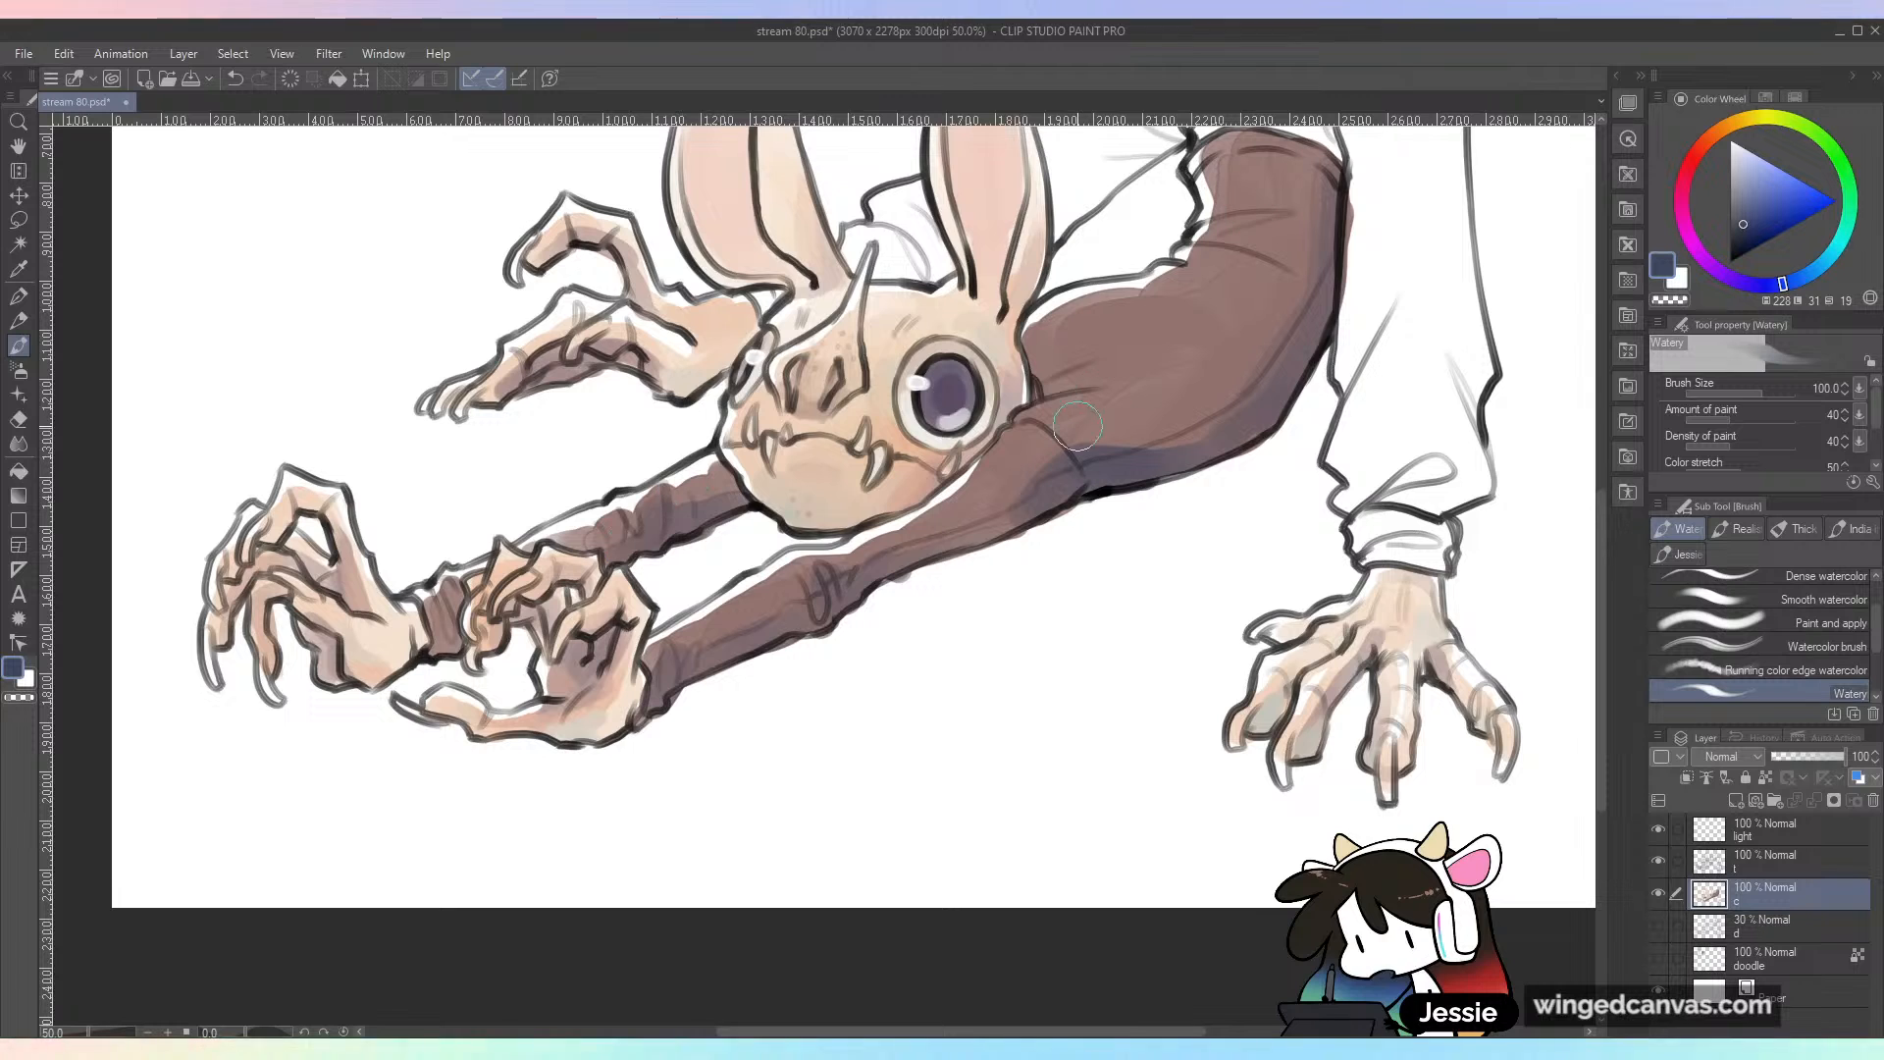
{"action": "mouse_move", "coordinate": [1300, 253]}
{"action": "left_mouse_down"}
{"action": "mouse_move", "coordinate": [1187, 489]}
{"action": "mouse_move", "coordinate": [1192, 431]}
{"action": "mouse_move", "coordinate": [1207, 407]}
{"action": "mouse_move", "coordinate": [1167, 529]}
{"action": "mouse_move", "coordinate": [1106, 520]}
{"action": "mouse_move", "coordinate": [1201, 490]}
{"action": "left_mouse_up"}
{"action": "key", "text": "ctrl+minus"}
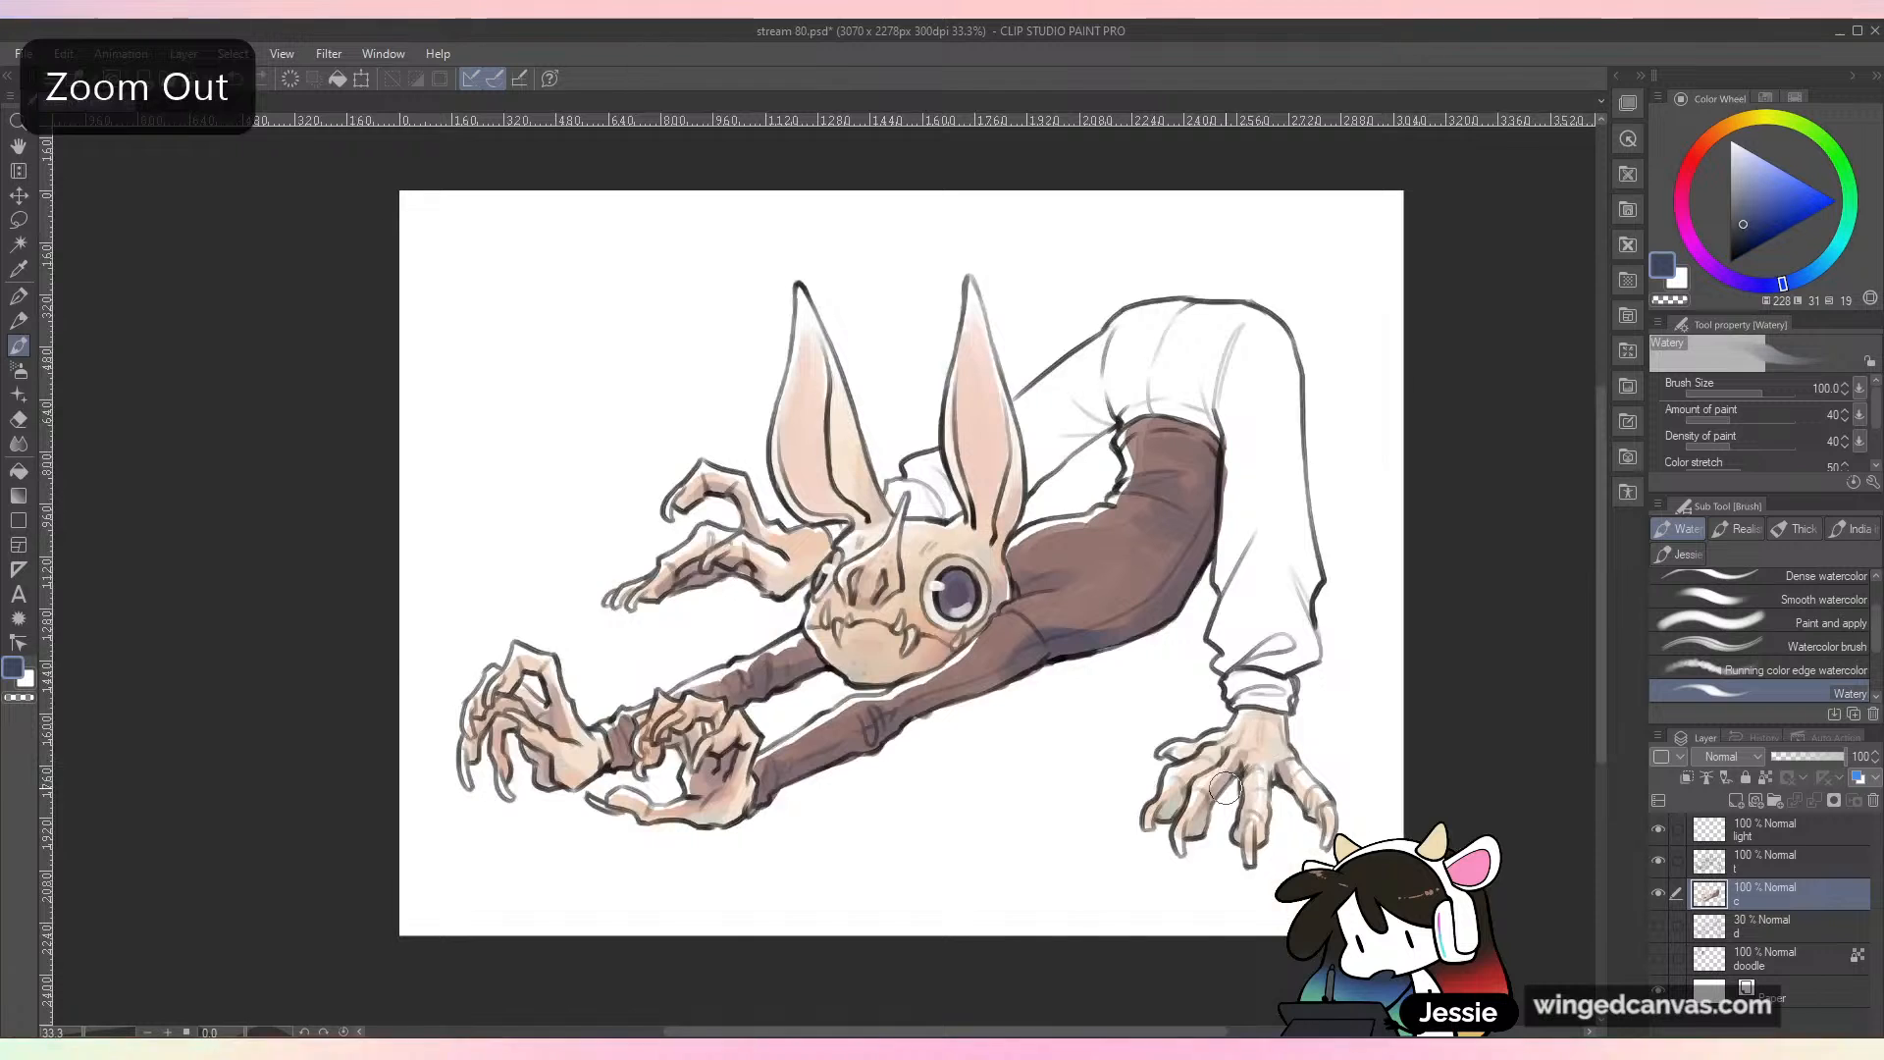
Step: Blend the blue shading into the torso using reddish brown and dusky mauve sampled from the painted shirt
{"action": "key", "text": "ctrl+plus"}
{"action": "mouse_move", "coordinate": [940, 569]}
{"action": "left_mouse_down"}
{"action": "mouse_move", "coordinate": [1014, 612]}
{"action": "mouse_move", "coordinate": [1036, 589]}
{"action": "mouse_move", "coordinate": [1000, 586]}
{"action": "mouse_move", "coordinate": [1072, 570]}
{"action": "mouse_move", "coordinate": [962, 568]}
{"action": "mouse_move", "coordinate": [1022, 562]}
{"action": "left_mouse_up"}
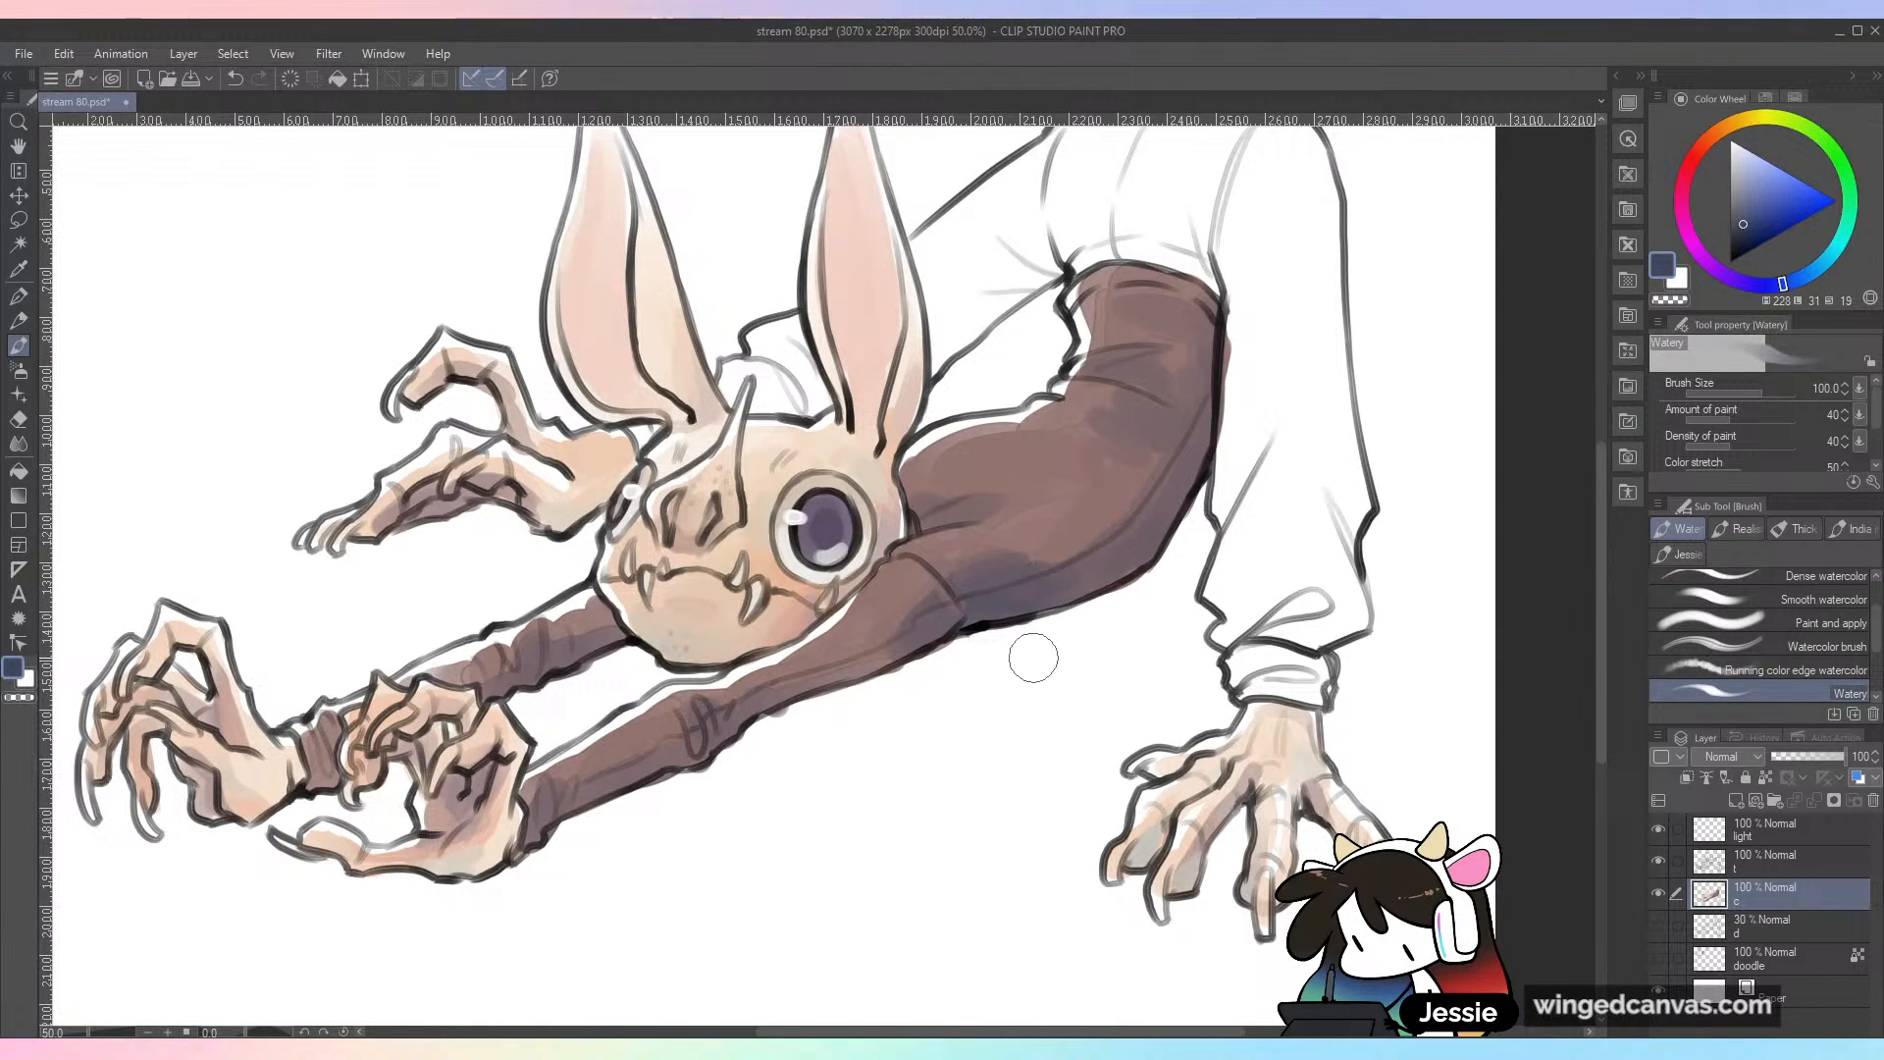
{"action": "left_click", "coordinate": [1047, 589], "text": "alt"}
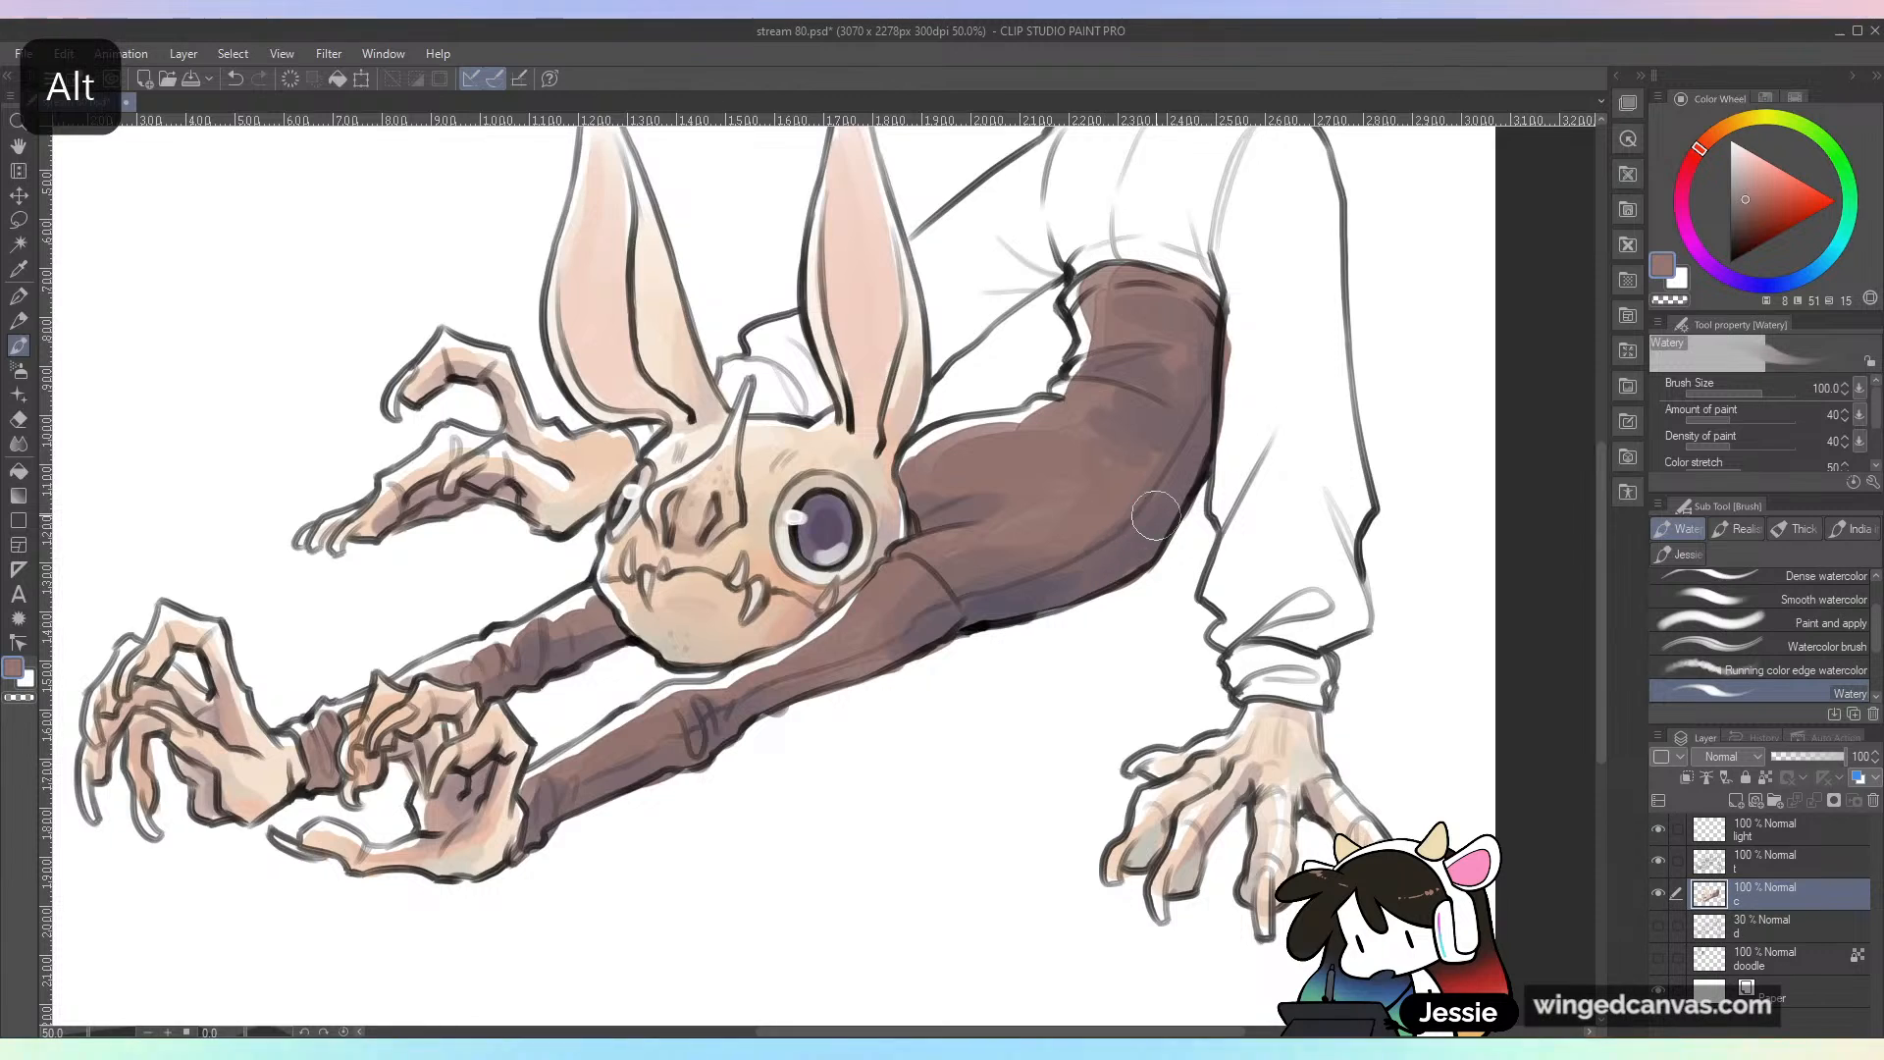
{"action": "key", "text": "ctrl+minus"}
{"action": "key", "text": "ctrl+plus"}
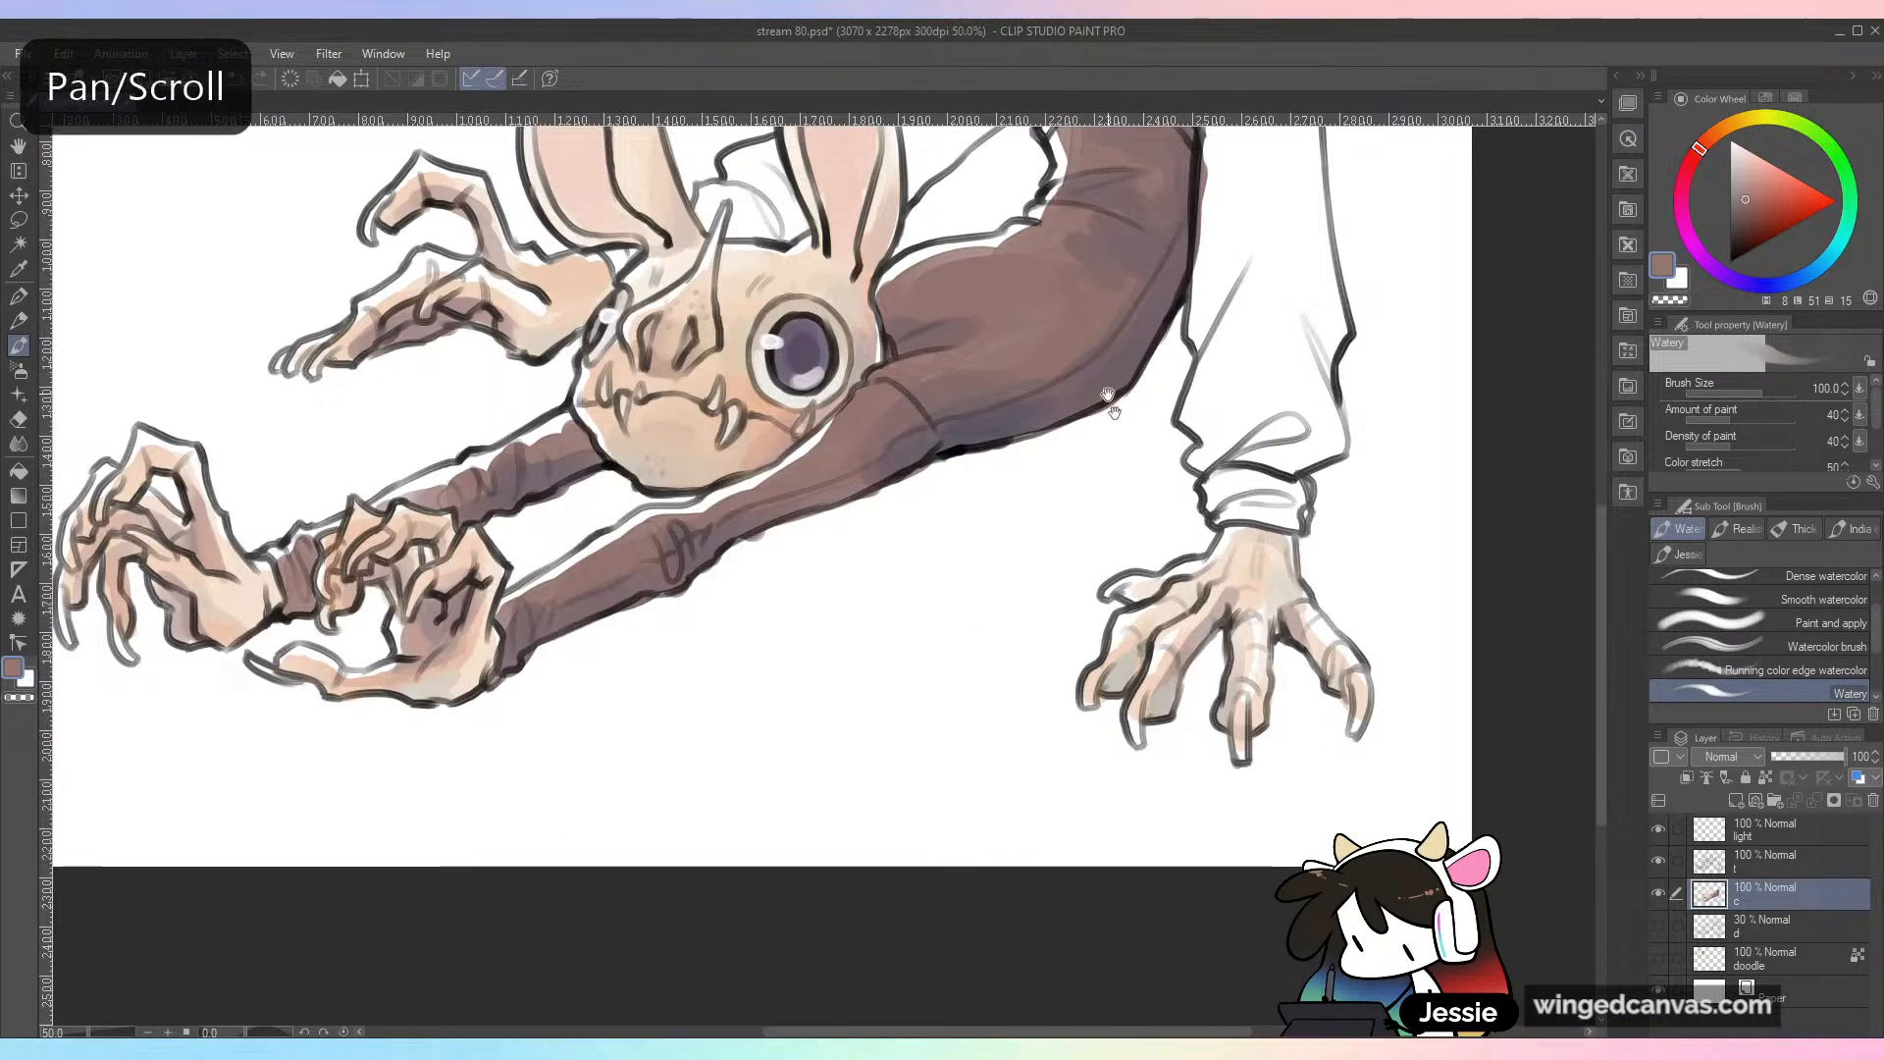
{"action": "left_click_drag", "start_coordinate": [1178, 294], "coordinate": [1192, 417]}
{"action": "left_click", "coordinate": [1212, 501], "text": "alt"}
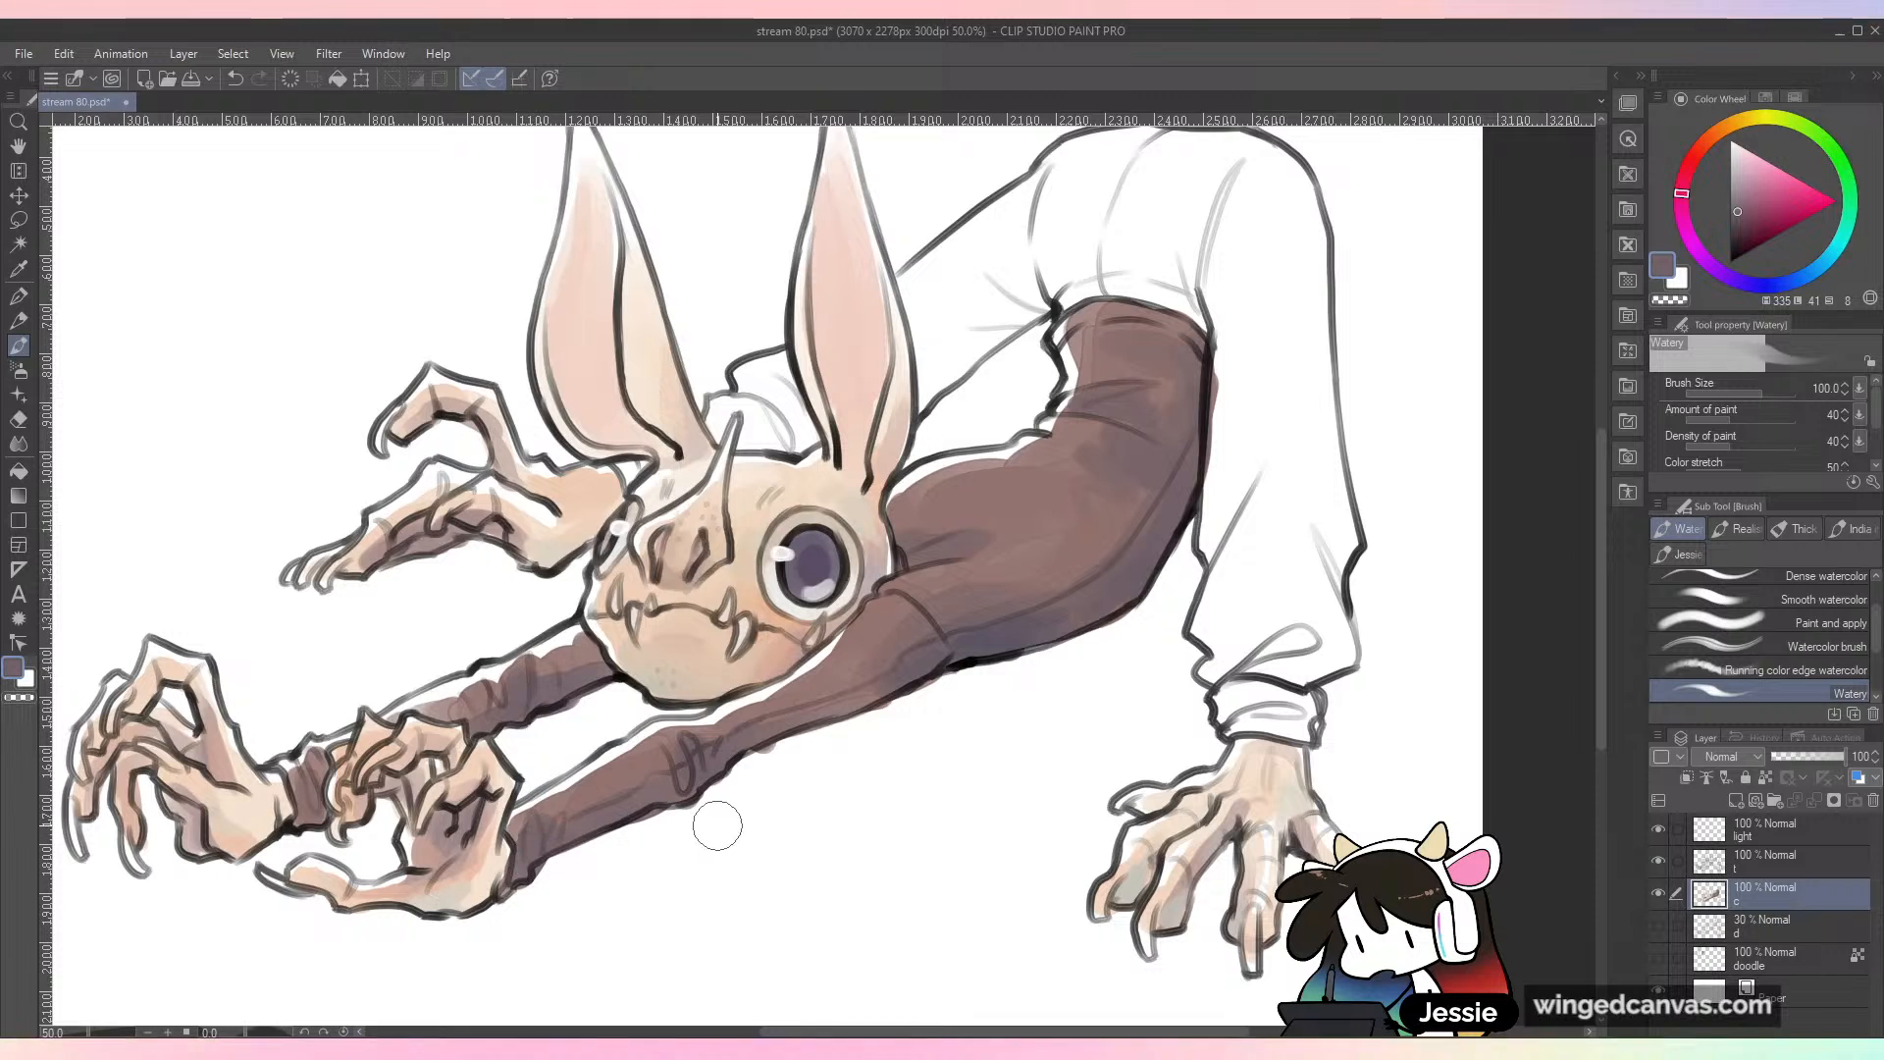
Step: Choose a light peach orange and paint soft highlights on the shirt near the bend of the torso and the waist
{"action": "key", "text": "ctrl+minus"}
{"action": "key", "text": "ctrl+minus"}
{"action": "key", "text": "ctrl+plus"}
{"action": "left_click_drag", "start_coordinate": [933, 842], "coordinate": [1172, 725]}
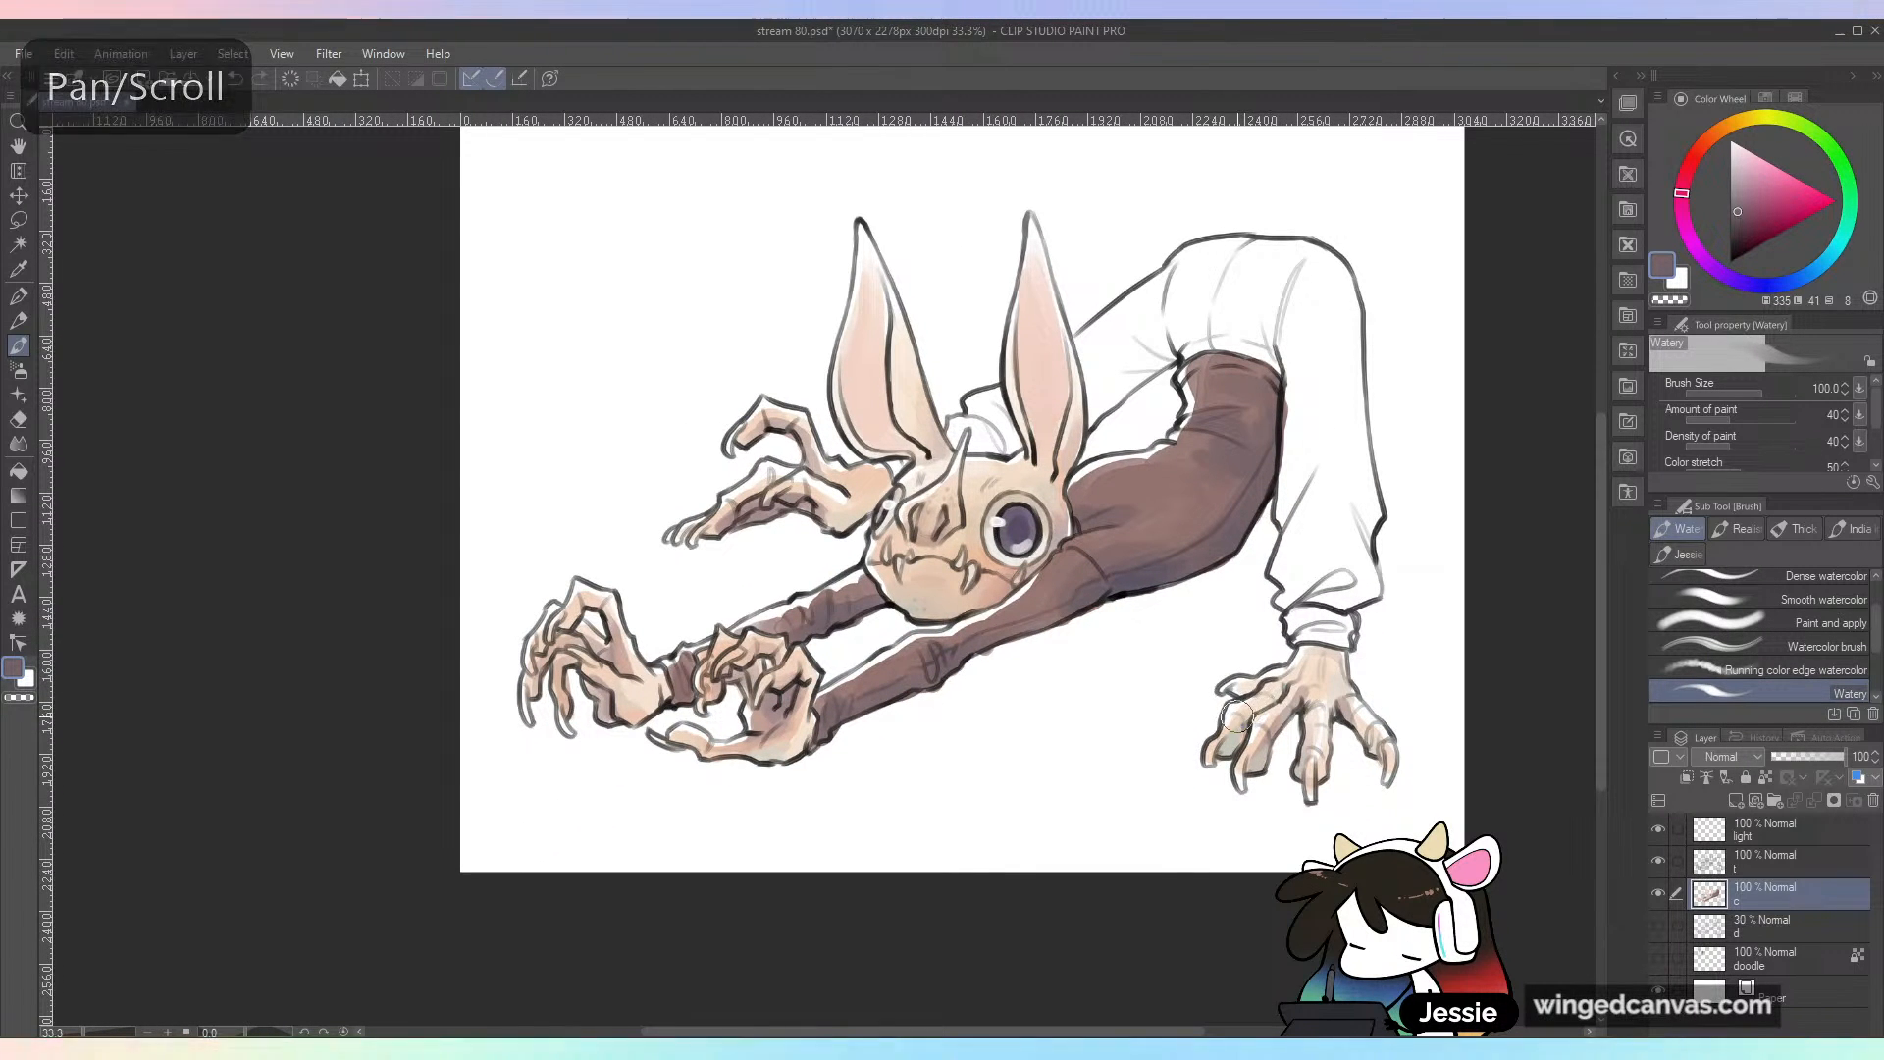
{"action": "left_click", "coordinate": [1158, 456], "text": "alt"}
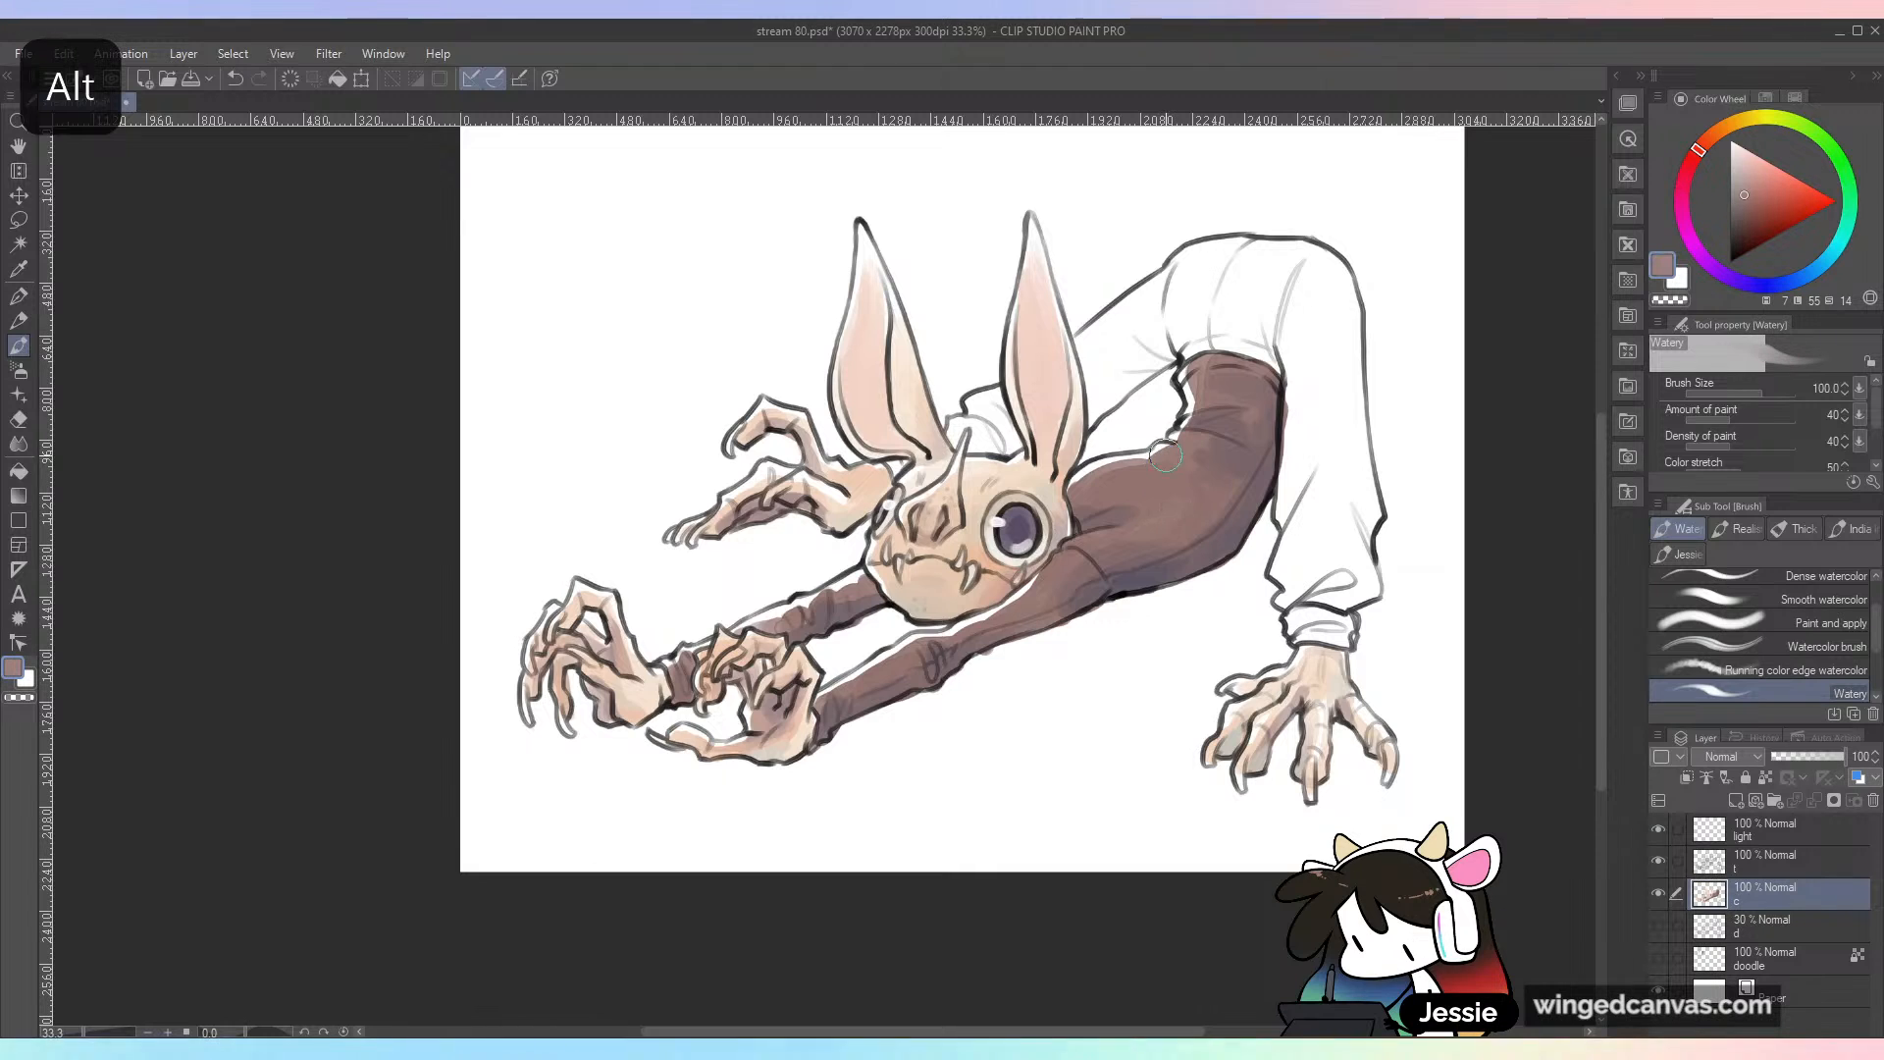
{"action": "left_click", "coordinate": [1715, 132]}
{"action": "left_click", "coordinate": [1756, 173]}
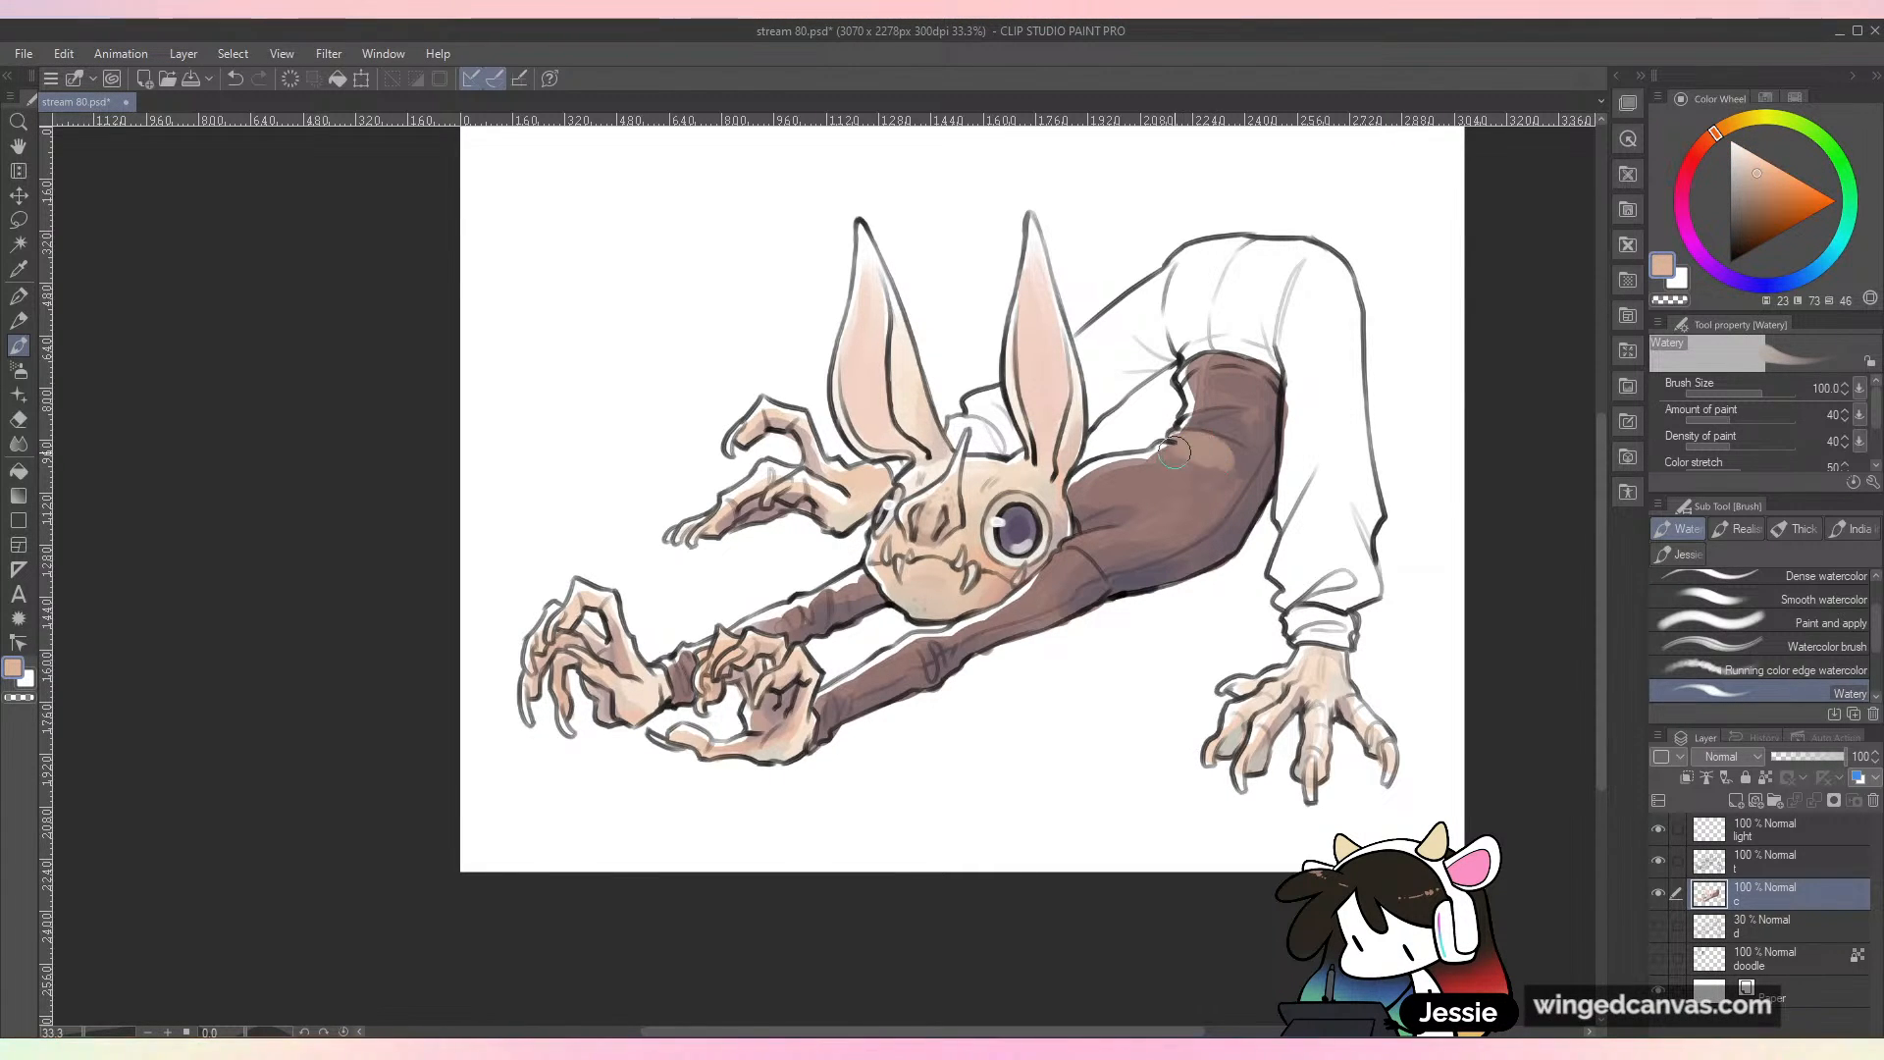
{"action": "left_click_drag", "start_coordinate": [1230, 411], "coordinate": [1257, 375]}
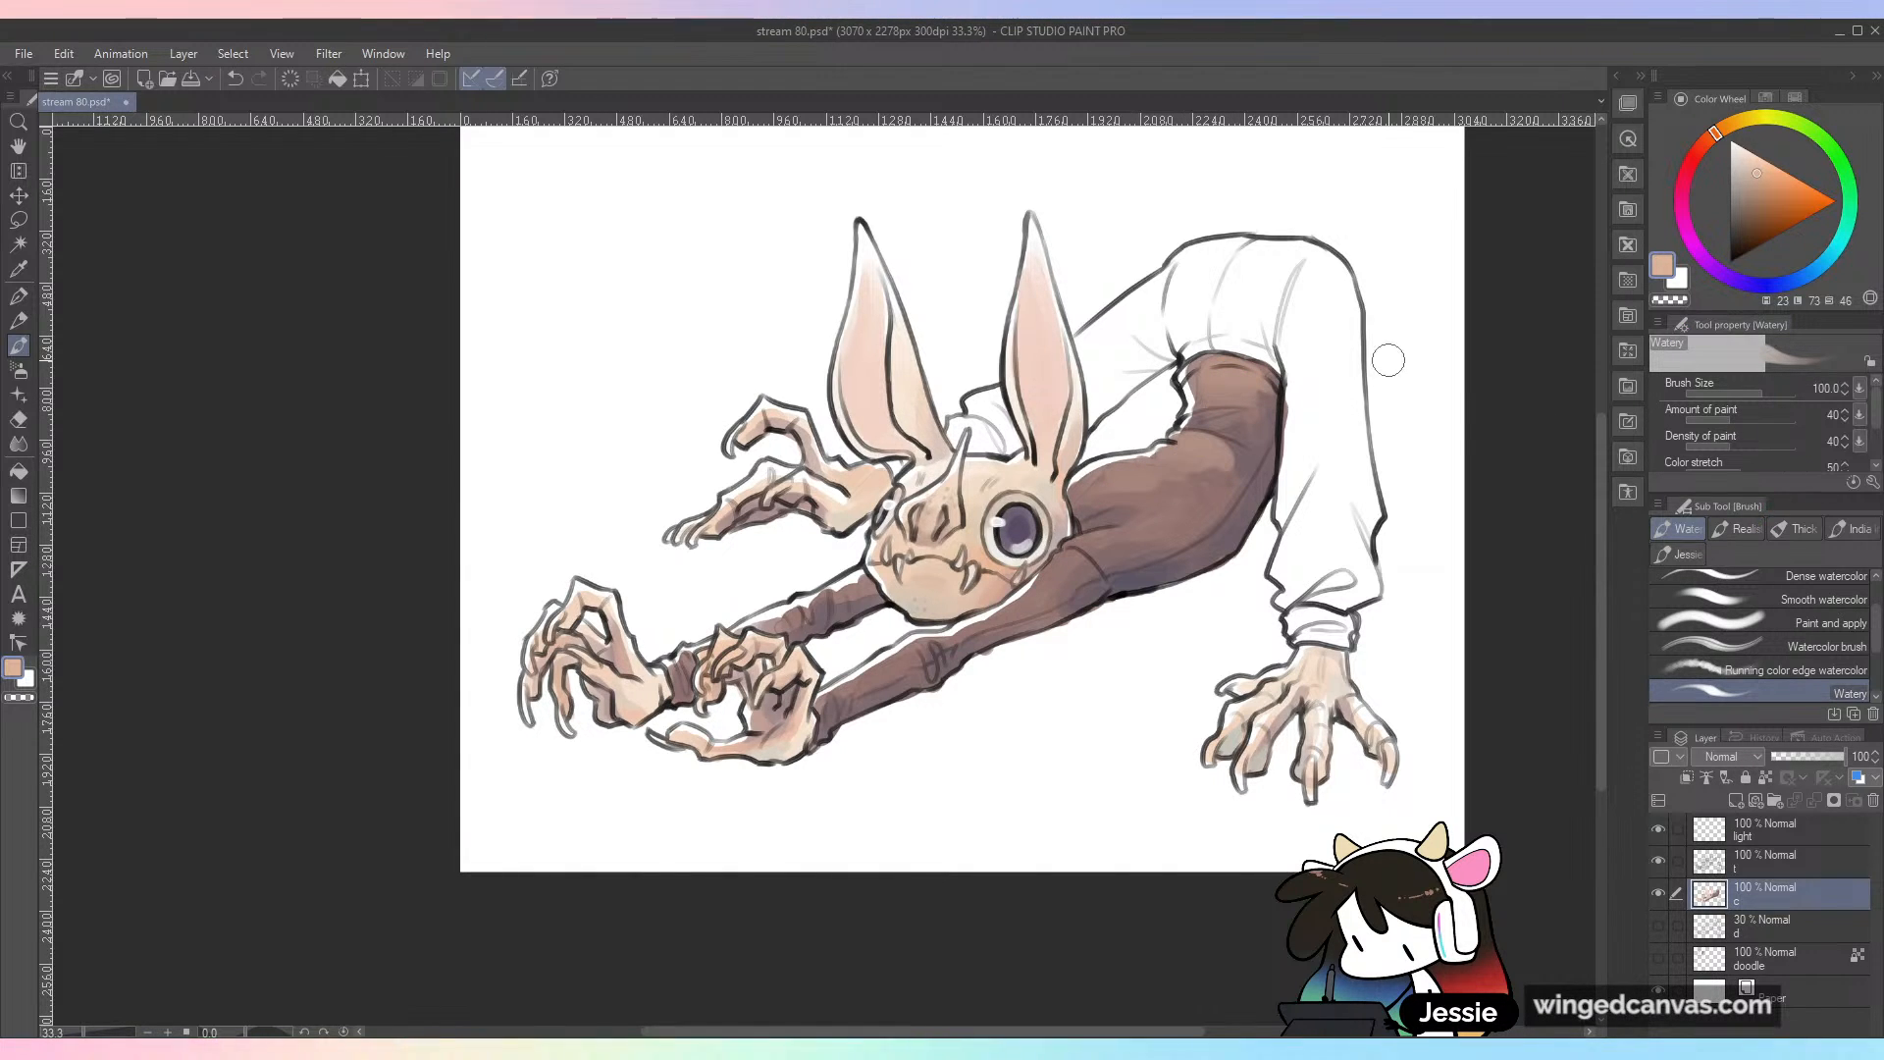
Step: Undo the first peach stroke along the torso and repaint that highlight with a brush size of 183.7
{"action": "mouse_move", "coordinate": [1105, 479]}
{"action": "left_mouse_down"}
{"action": "mouse_move", "coordinate": [1163, 480]}
{"action": "mouse_move", "coordinate": [1129, 501]}
{"action": "mouse_move", "coordinate": [1197, 501]}
{"action": "left_mouse_up"}
{"action": "key", "text": "ctrl+z"}
{"action": "left_click", "coordinate": [1766, 393]}
{"action": "left_click_drag", "start_coordinate": [1108, 489], "coordinate": [1188, 501]}
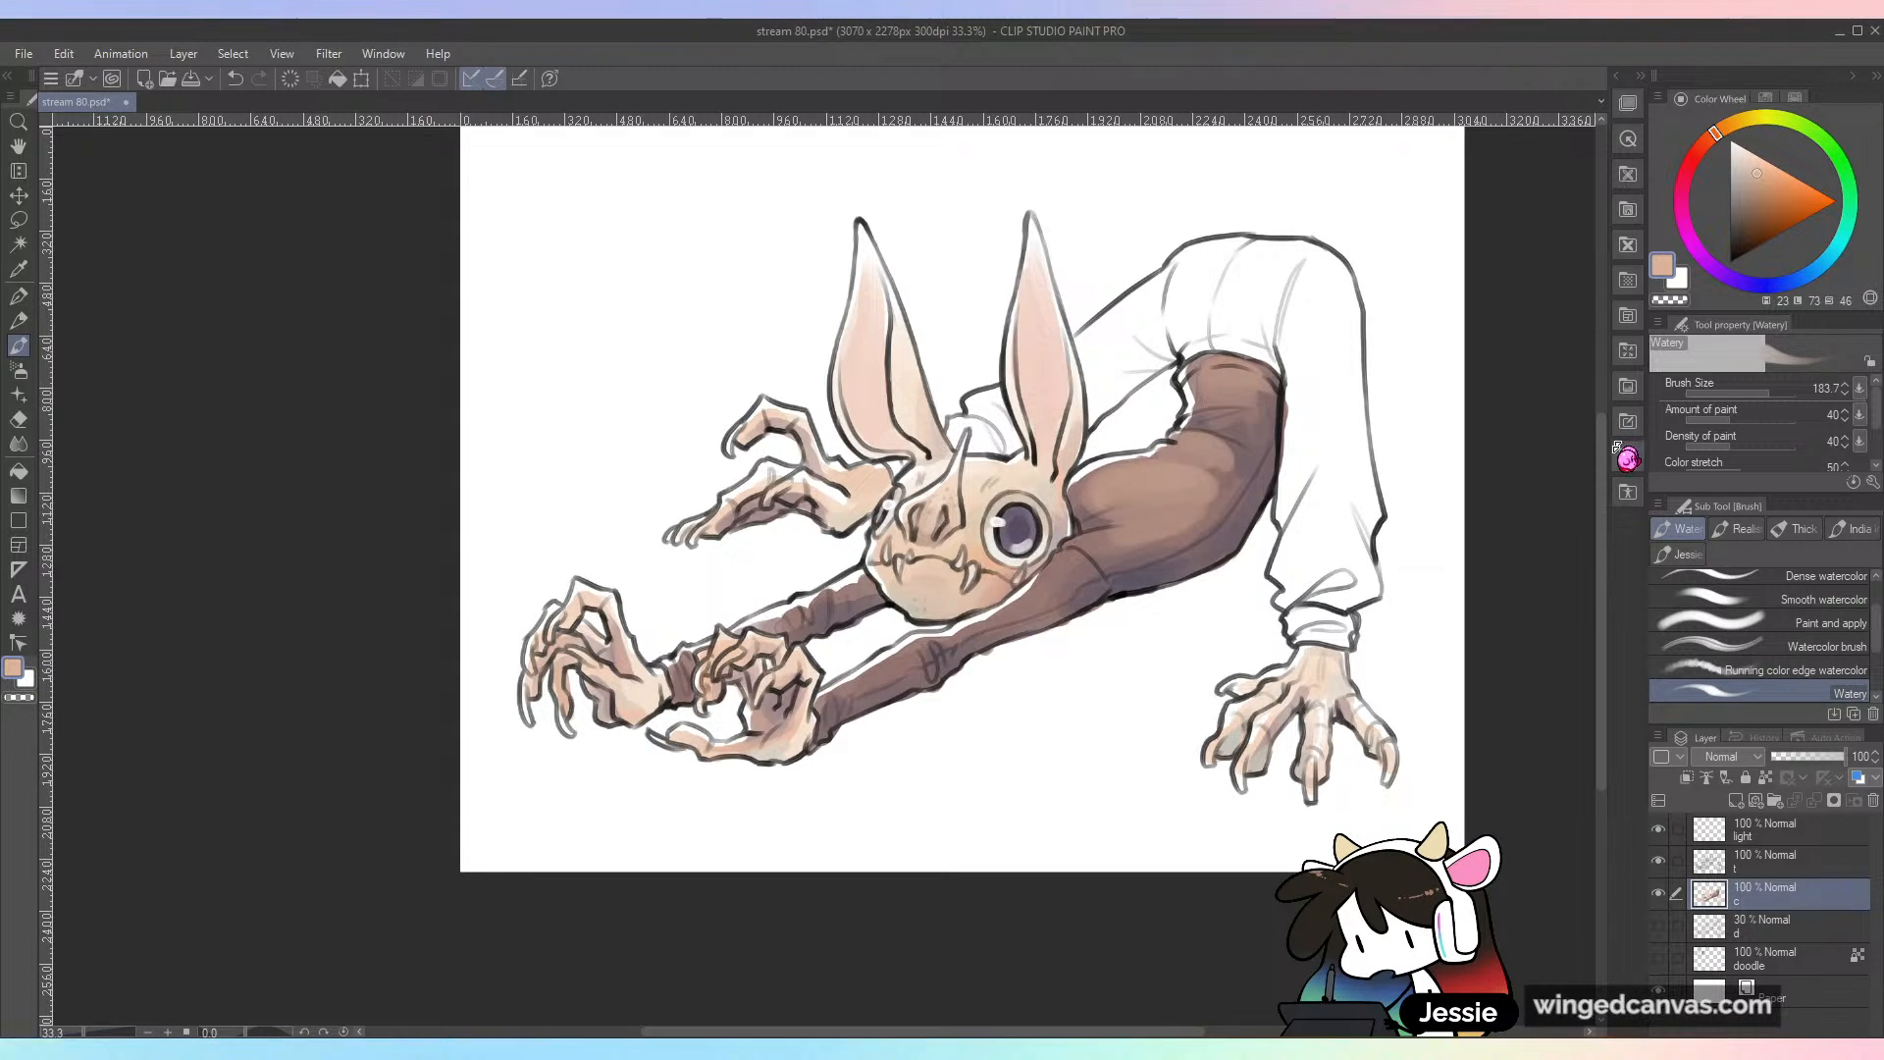
Step: Sketch a hand with a bunched sleeve cuff in black on the line art layer at brush size 37.4, above the claws
{"action": "scroll", "coordinate": [1438, 820], "scroll_direction": "up", "scroll_amount": 2}
{"action": "left_click", "coordinate": [1751, 393]}
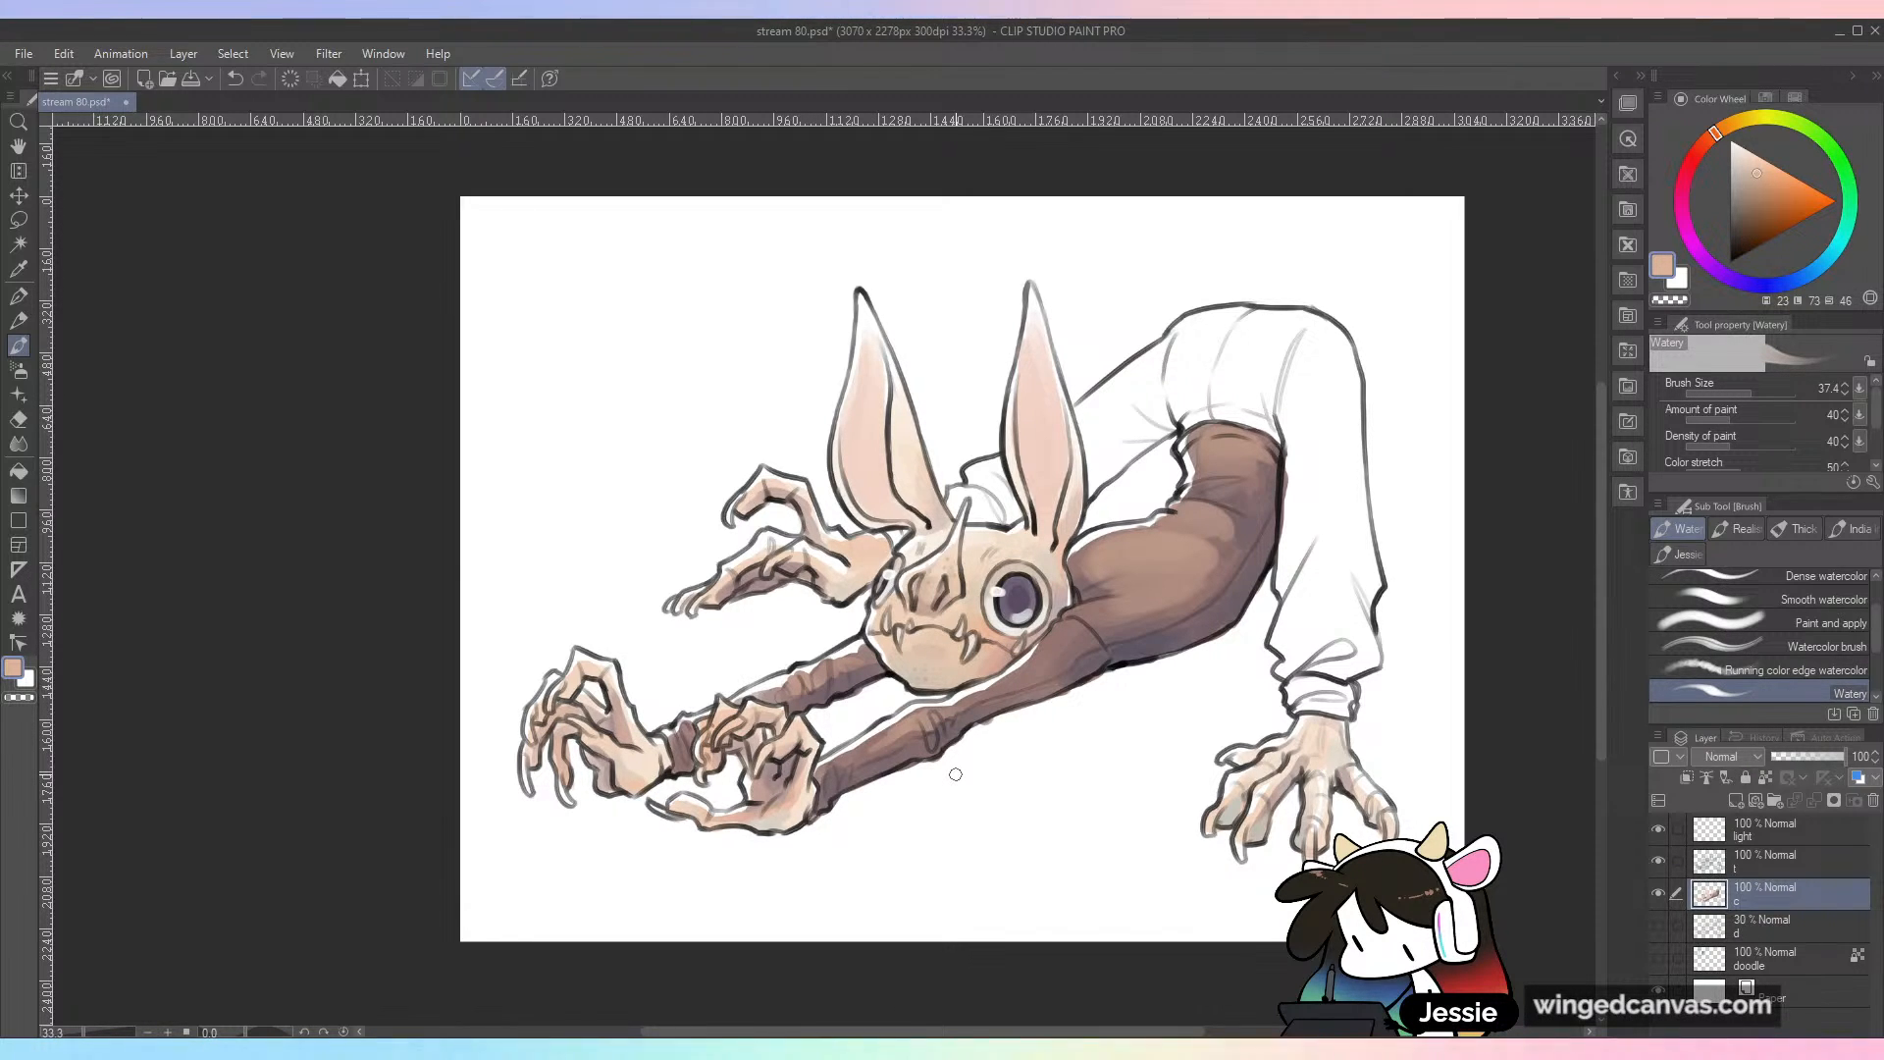
{"action": "left_click", "coordinate": [1766, 860]}
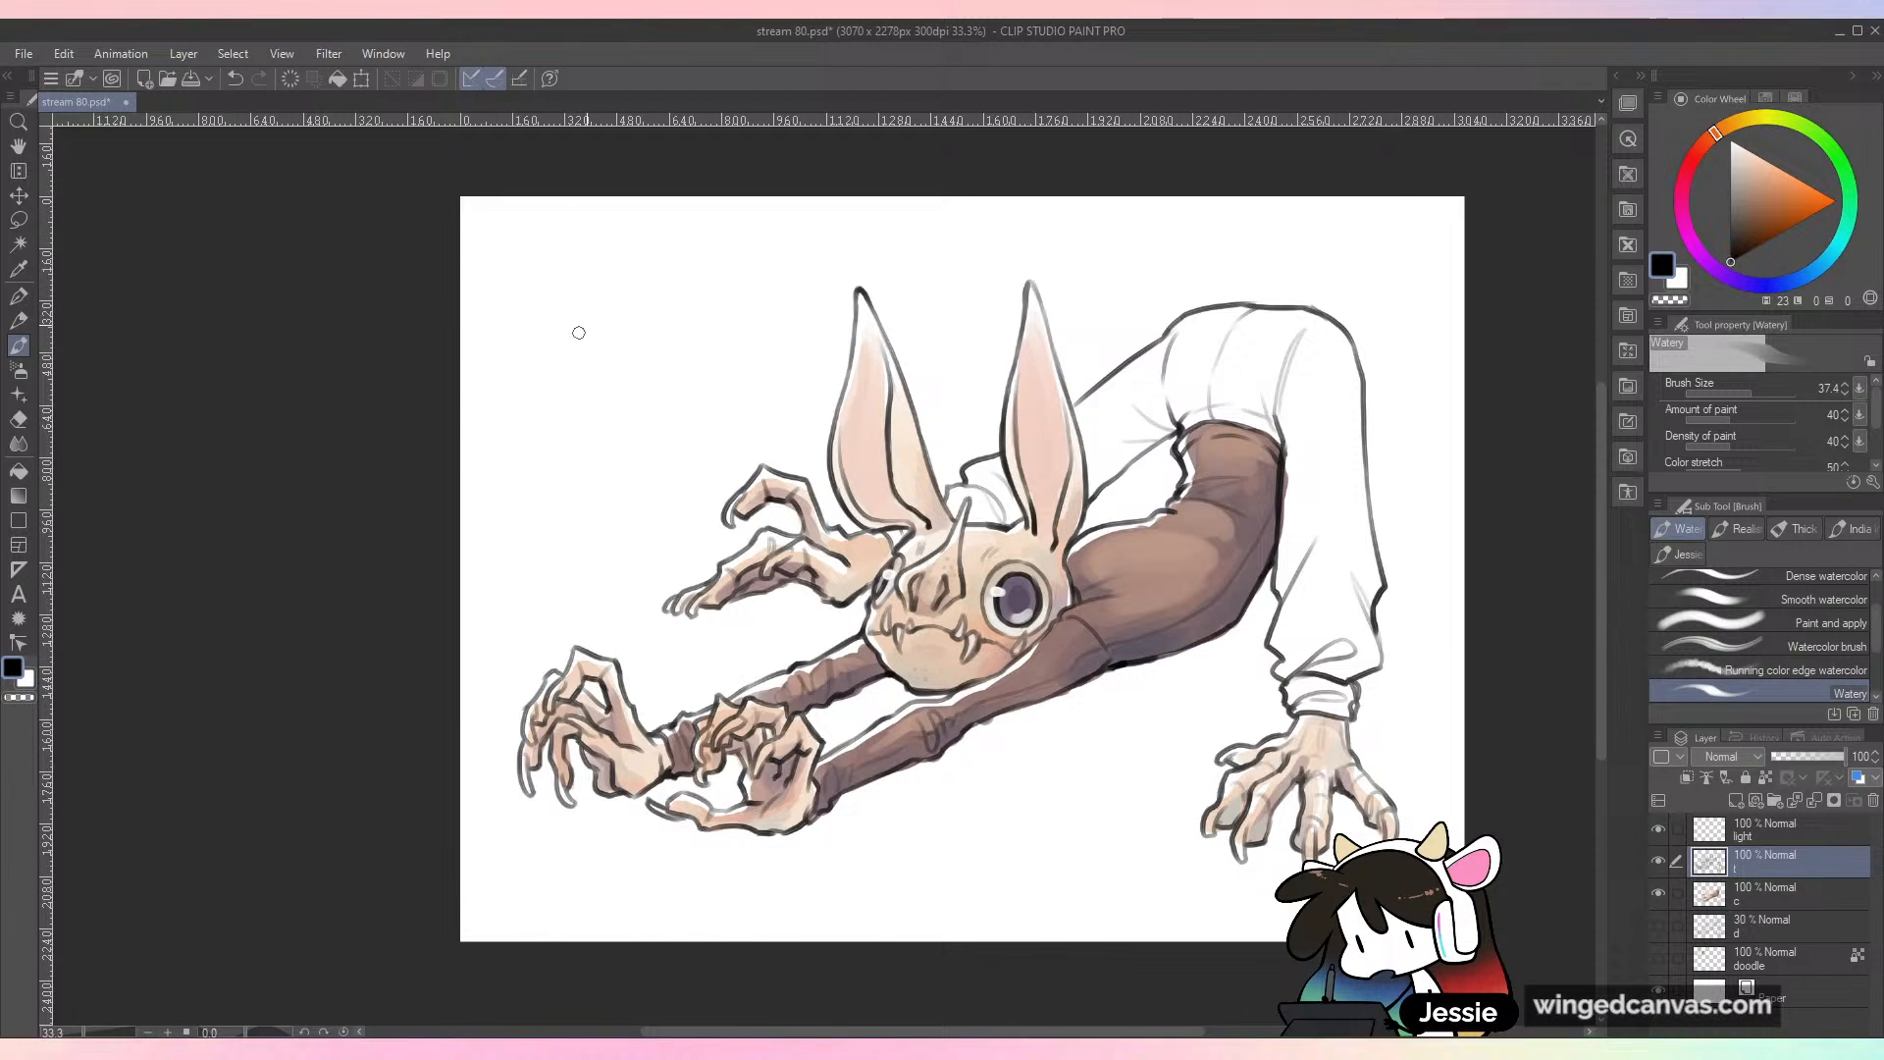
{"action": "mouse_move", "coordinate": [604, 326]}
{"action": "left_mouse_down"}
{"action": "mouse_move", "coordinate": [644, 302]}
{"action": "mouse_move", "coordinate": [610, 309]}
{"action": "mouse_move", "coordinate": [589, 249]}
{"action": "mouse_move", "coordinate": [523, 301]}
{"action": "mouse_move", "coordinate": [573, 360]}
{"action": "mouse_move", "coordinate": [555, 378]}
{"action": "mouse_move", "coordinate": [605, 351]}
{"action": "mouse_move", "coordinate": [559, 379]}
{"action": "mouse_move", "coordinate": [576, 388]}
{"action": "mouse_move", "coordinate": [554, 422]}
{"action": "mouse_move", "coordinate": [568, 384]}
{"action": "mouse_move", "coordinate": [529, 407]}
{"action": "mouse_move", "coordinate": [543, 463]}
{"action": "left_mouse_up"}
{"action": "mouse_move", "coordinate": [618, 373]}
{"action": "left_mouse_down"}
{"action": "mouse_move", "coordinate": [625, 406]}
{"action": "mouse_move", "coordinate": [556, 535]}
{"action": "left_mouse_up"}
{"action": "left_click_drag", "start_coordinate": [629, 430], "coordinate": [625, 576]}
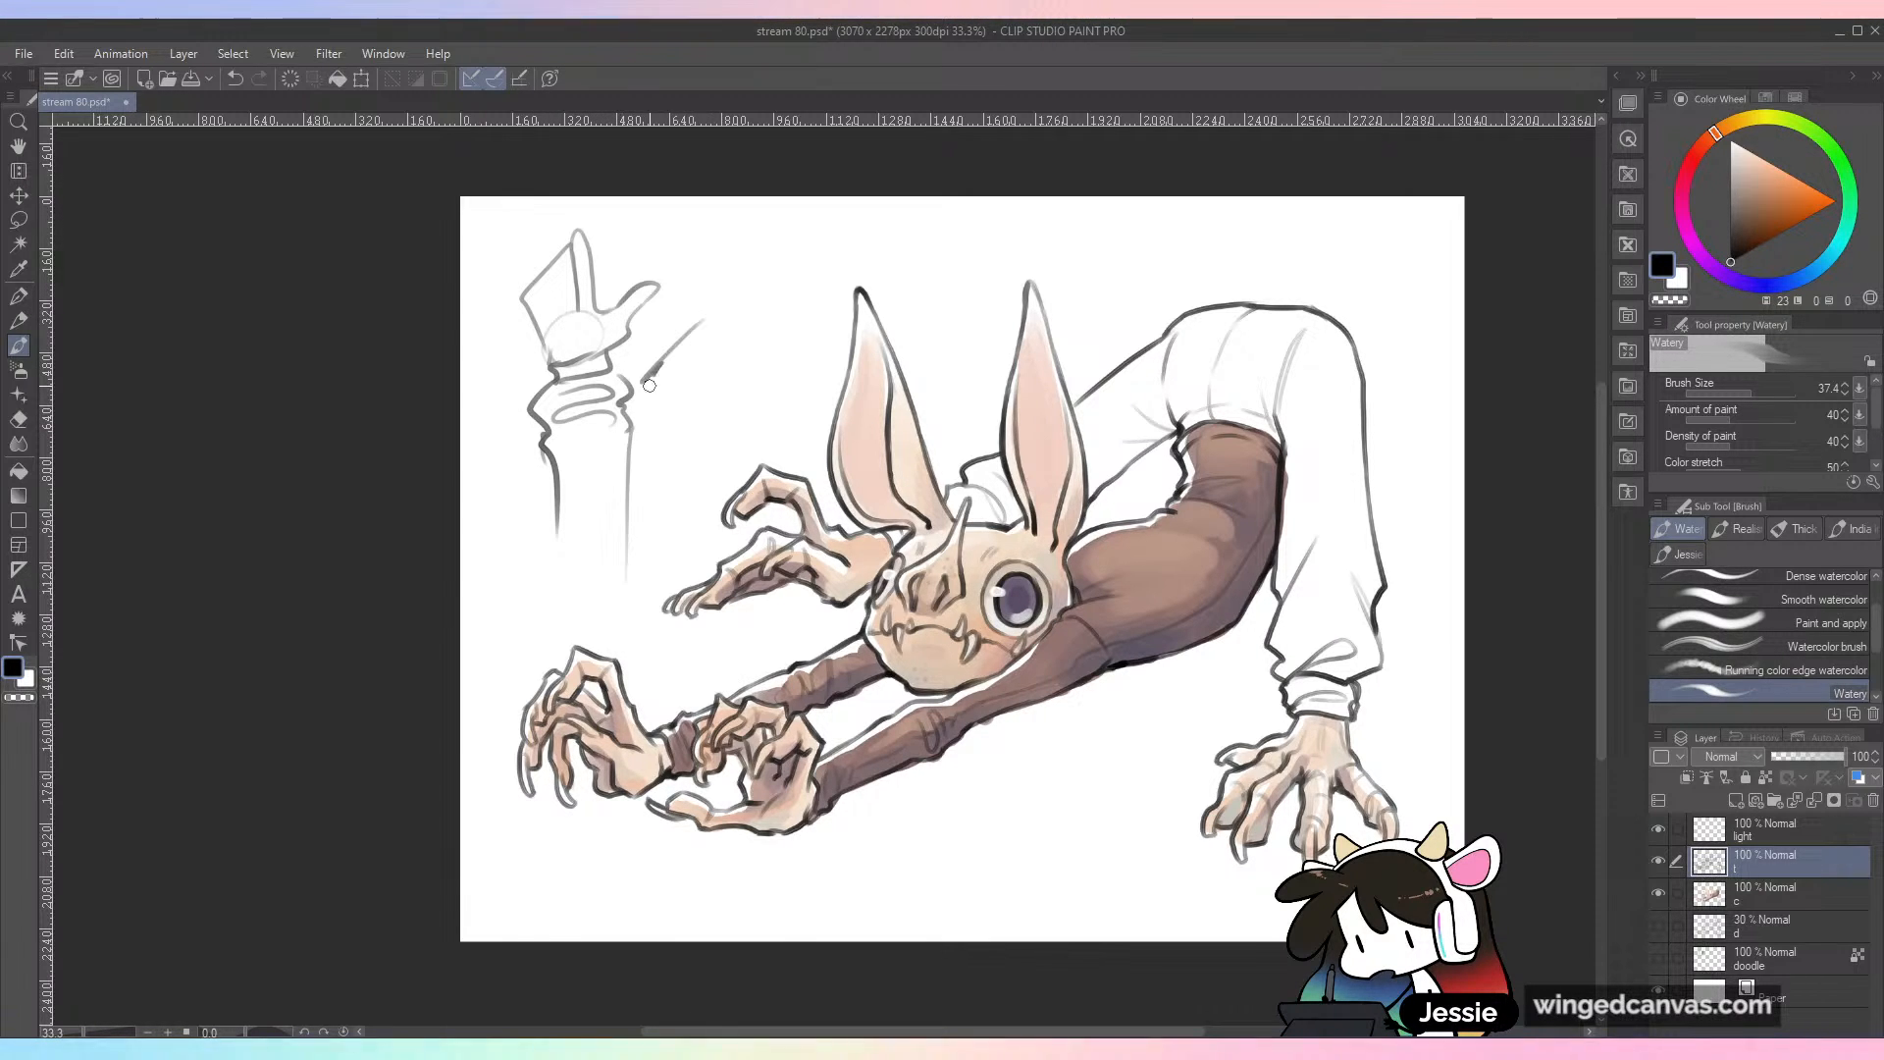
Step: Undo all strokes of the hand and sleeve cuff sketch
{"action": "key", "text": "ctrl+z"}
{"action": "key", "text": "ctrl+z"}
{"action": "key", "text": "ctrl+z"}
{"action": "key", "text": "ctrl+z"}
{"action": "key", "text": "ctrl+z"}
{"action": "key", "text": "ctrl+z"}
{"action": "key", "text": "ctrl+z"}
{"action": "key", "text": "ctrl+z"}
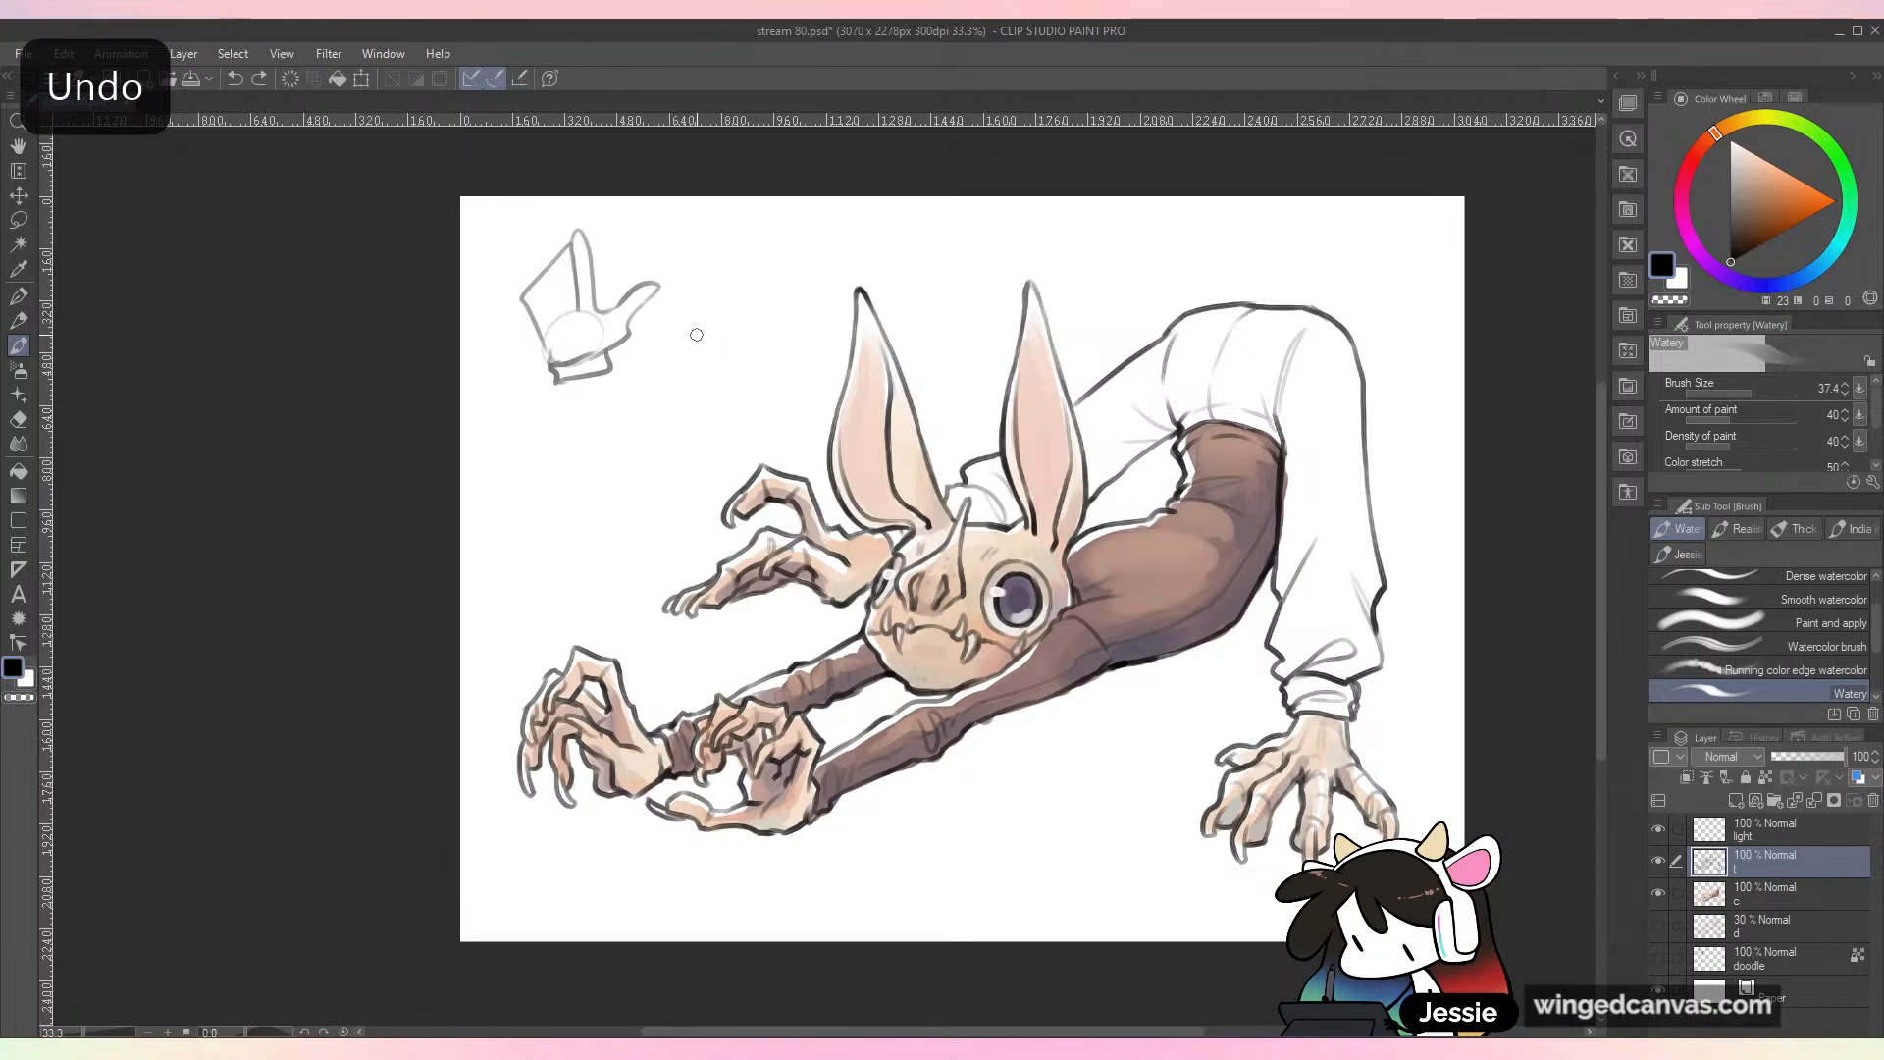
{"action": "key", "text": "ctrl+z"}
{"action": "key", "text": "ctrl+z"}
{"action": "key", "text": "ctrl+z"}
{"action": "key", "text": "ctrl+z"}
{"action": "key", "text": "ctrl+z"}
Step: Sketch a bent sleeve with folds gathering at the elbow in the empty area beside the ears
{"action": "mouse_move", "coordinate": [524, 283]}
{"action": "left_mouse_down"}
{"action": "mouse_move", "coordinate": [565, 286]}
{"action": "mouse_move", "coordinate": [606, 350]}
{"action": "mouse_move", "coordinate": [587, 443]}
{"action": "left_mouse_up"}
{"action": "mouse_move", "coordinate": [633, 362]}
{"action": "left_mouse_down"}
{"action": "mouse_move", "coordinate": [665, 400]}
{"action": "mouse_move", "coordinate": [564, 404]}
{"action": "mouse_move", "coordinate": [636, 467]}
{"action": "left_mouse_up"}
{"action": "mouse_move", "coordinate": [647, 369]}
{"action": "left_mouse_down"}
{"action": "mouse_move", "coordinate": [722, 292]}
{"action": "mouse_move", "coordinate": [743, 336]}
{"action": "left_mouse_up"}
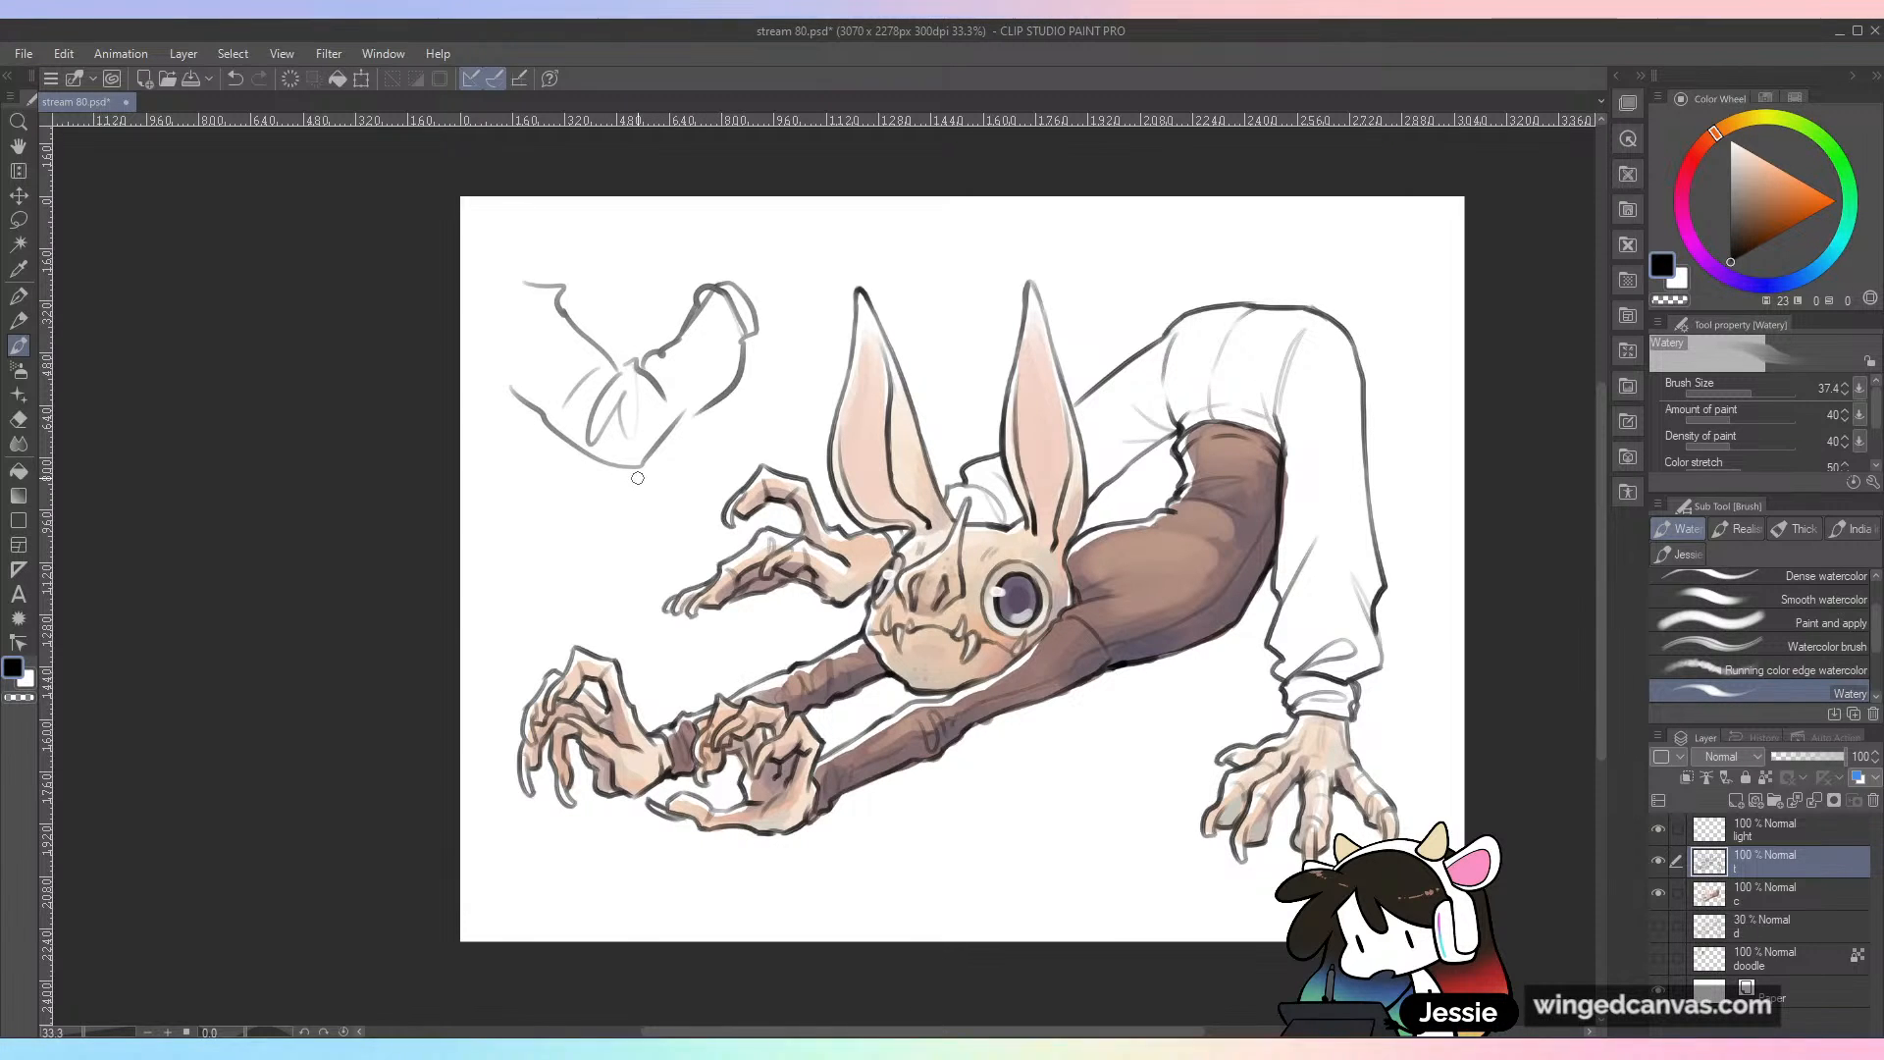
{"action": "mouse_move", "coordinate": [789, 233]}
{"action": "left_mouse_down"}
{"action": "mouse_move", "coordinate": [775, 299]}
{"action": "mouse_move", "coordinate": [819, 306]}
{"action": "left_mouse_up"}
{"action": "left_click_drag", "start_coordinate": [822, 227], "coordinate": [839, 257]}
Step: Undo all strokes of the bent elbow sketch
{"action": "key", "text": "ctrl+z"}
{"action": "key", "text": "ctrl+z"}
{"action": "key", "text": "ctrl+z"}
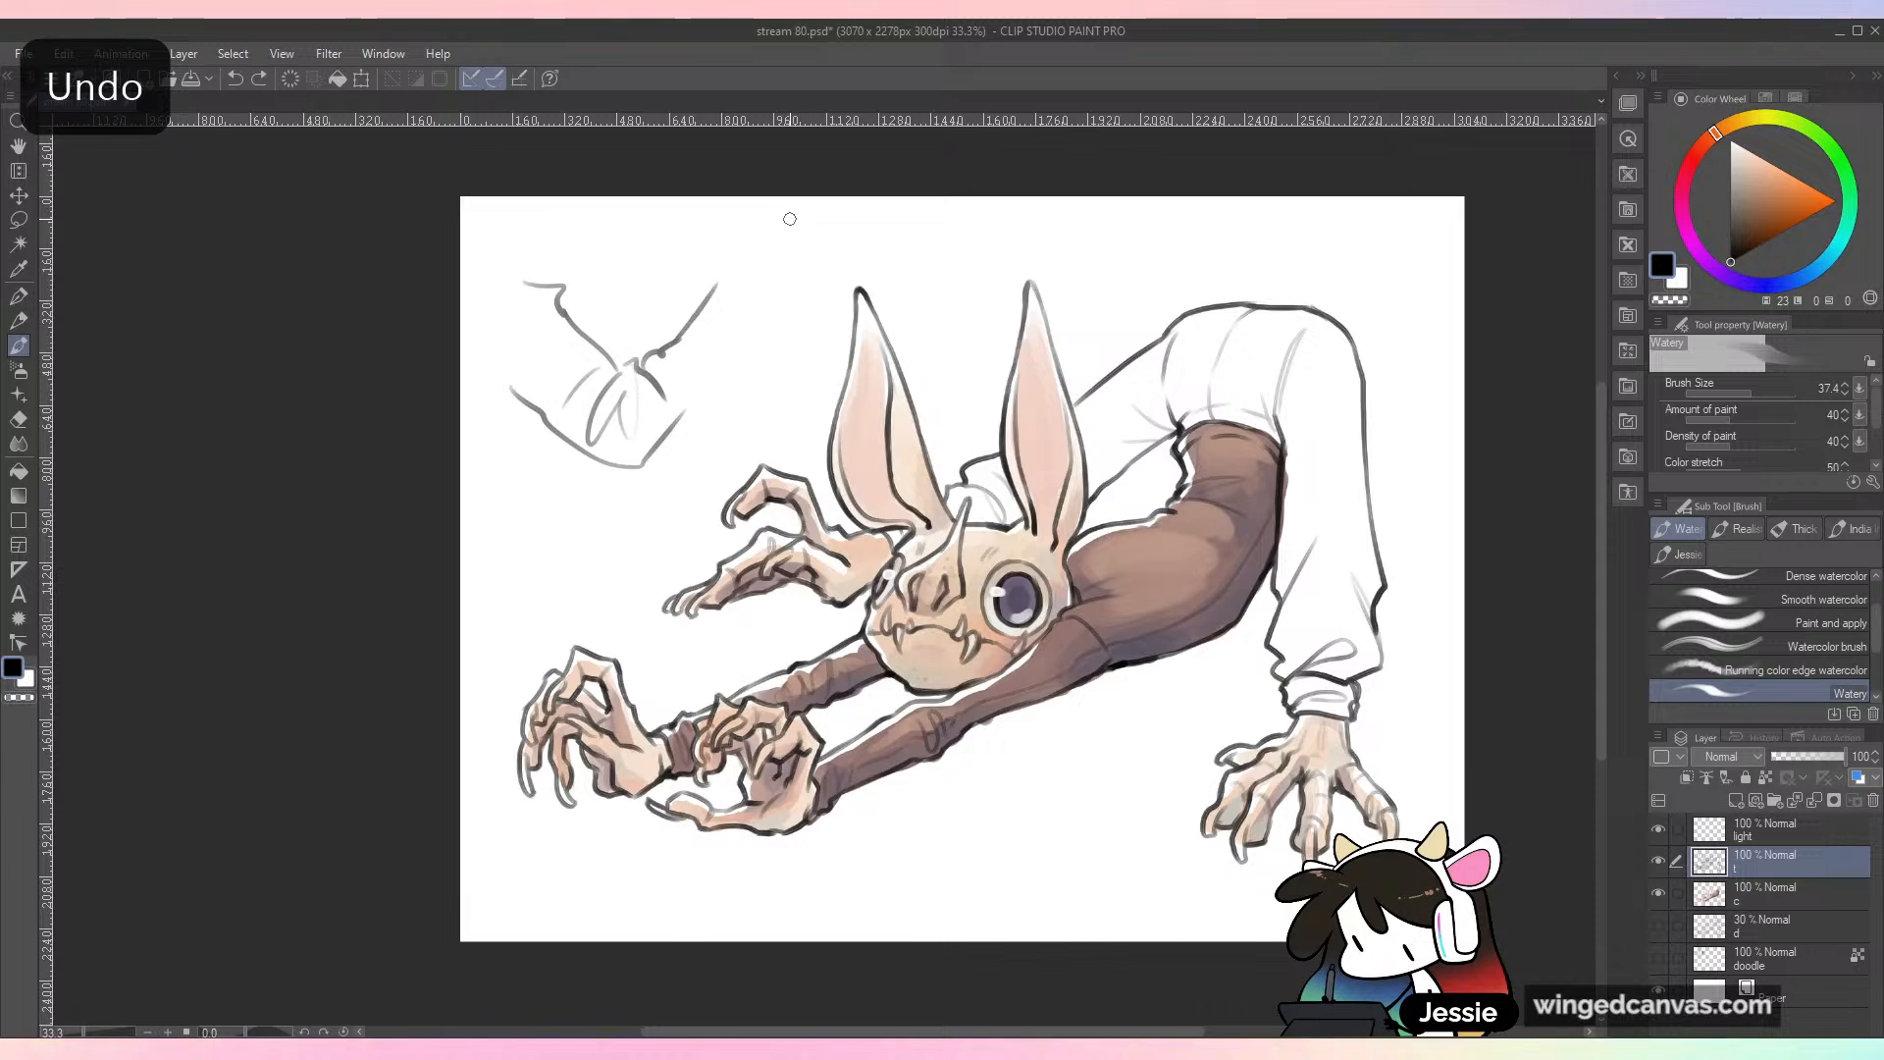
{"action": "key", "text": "ctrl+plus"}
{"action": "key", "text": "ctrl+z"}
{"action": "key", "text": "ctrl+z"}
{"action": "key", "text": "ctrl+z"}
{"action": "key", "text": "ctrl+z"}
{"action": "key", "text": "ctrl+minus"}
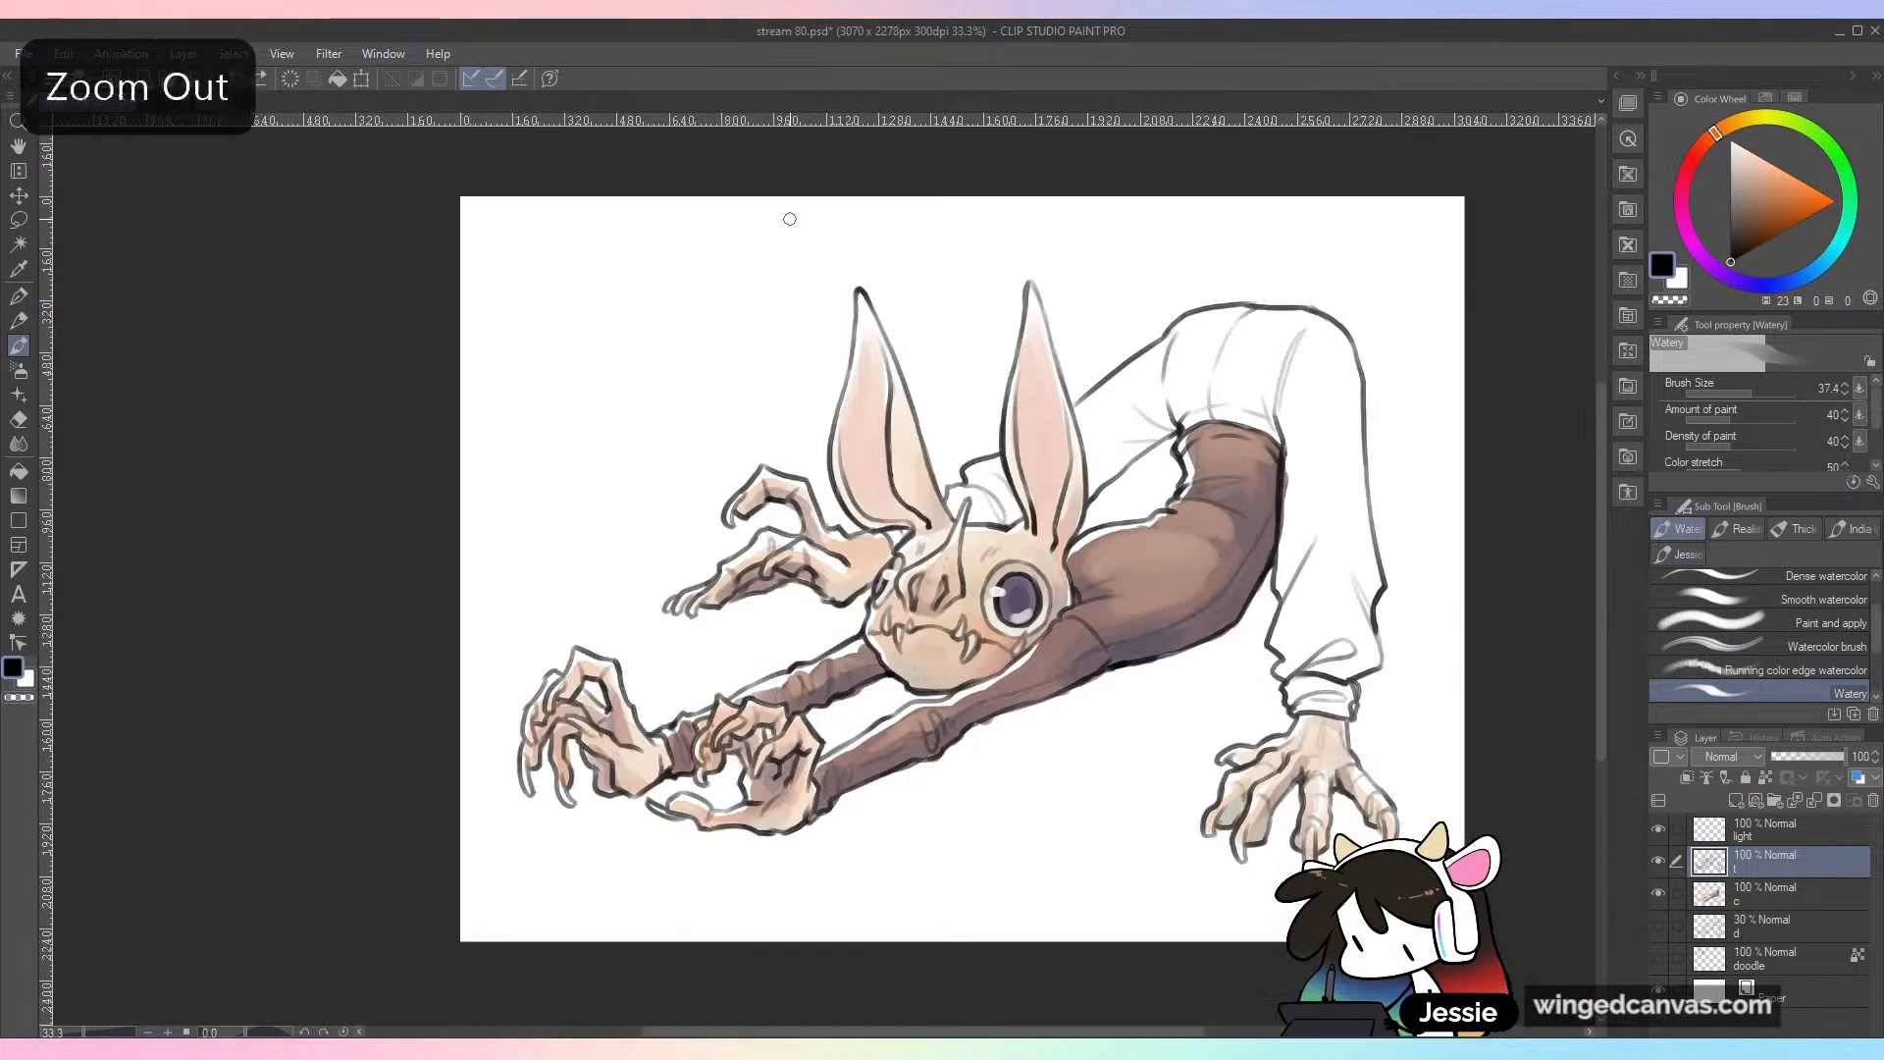
Step: Sketch a loose sleeve with long folds hanging down to a gathered cuff in the empty area beside the ears
{"action": "left_click_drag", "start_coordinate": [564, 457], "coordinate": [633, 261]}
{"action": "mouse_move", "coordinate": [576, 426]}
{"action": "left_mouse_down"}
{"action": "mouse_move", "coordinate": [564, 522]}
{"action": "mouse_move", "coordinate": [645, 502]}
{"action": "left_mouse_up"}
{"action": "mouse_move", "coordinate": [644, 503]}
{"action": "left_mouse_down"}
{"action": "mouse_move", "coordinate": [635, 290]}
{"action": "mouse_move", "coordinate": [655, 452]}
{"action": "mouse_move", "coordinate": [674, 367]}
{"action": "left_mouse_up"}
{"action": "mouse_move", "coordinate": [683, 295]}
{"action": "left_mouse_down"}
{"action": "mouse_move", "coordinate": [673, 442]}
{"action": "mouse_move", "coordinate": [633, 553]}
{"action": "left_mouse_up"}
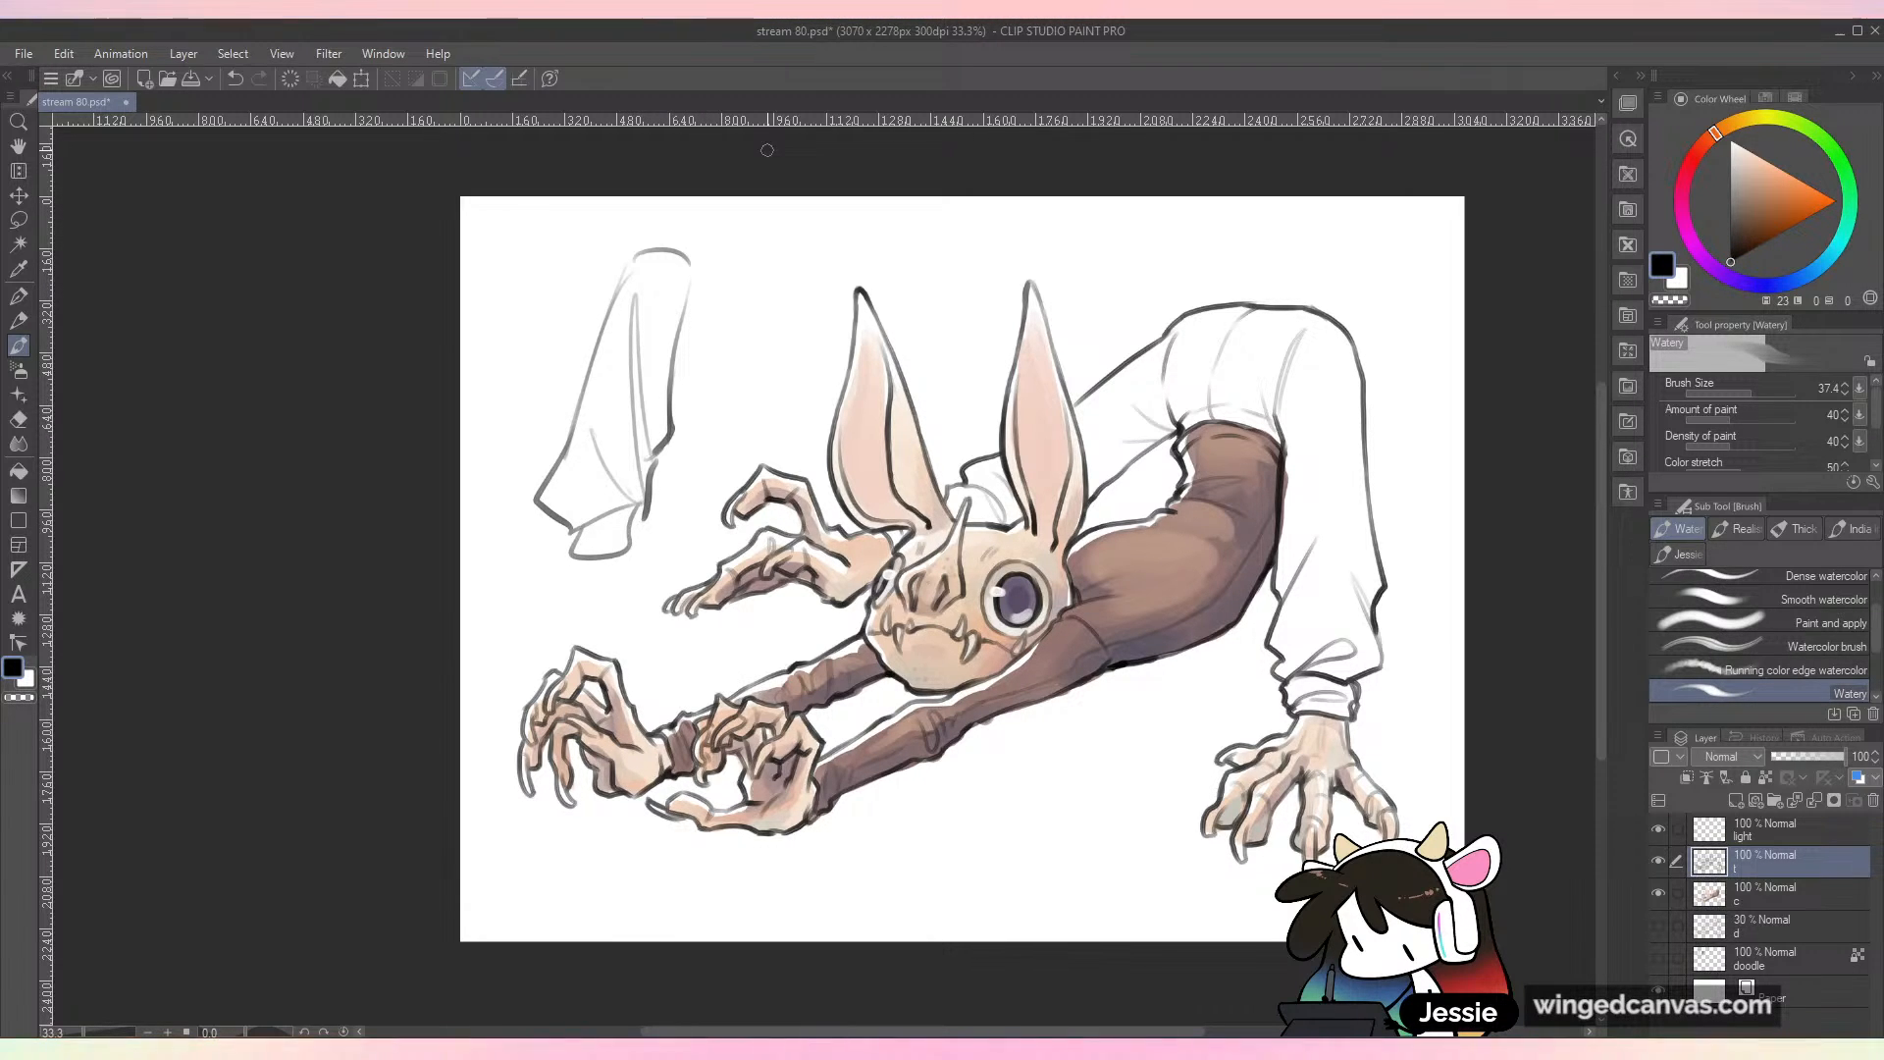
Step: Lasso the hanging sleeve sketch, delete it, clear the selection and return to the Watery brush
{"action": "mouse_move", "coordinate": [644, 517]}
{"action": "left_mouse_down"}
{"action": "mouse_move", "coordinate": [721, 236]}
{"action": "mouse_move", "coordinate": [638, 600]}
{"action": "left_mouse_up"}
{"action": "key", "text": "m"}
{"action": "key", "text": "Delete"}
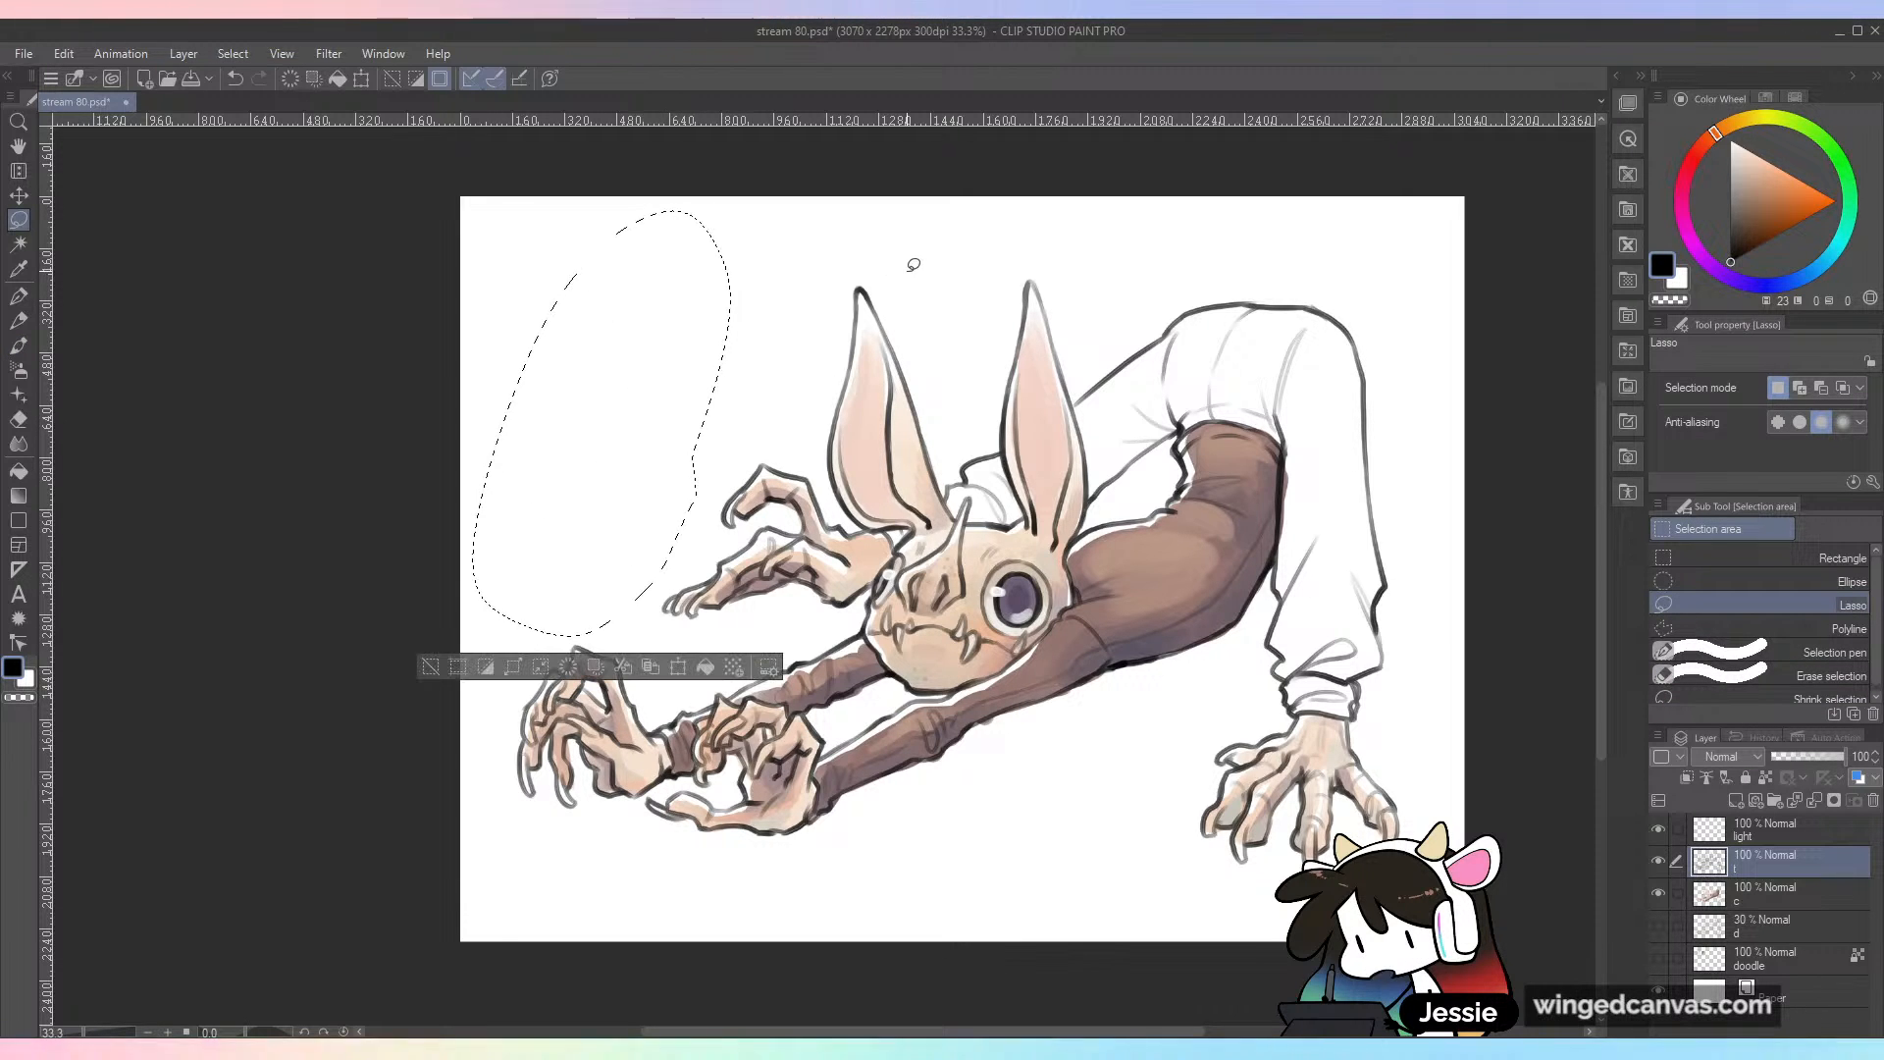
{"action": "key", "text": "ctrl+d"}
{"action": "key", "text": "b"}
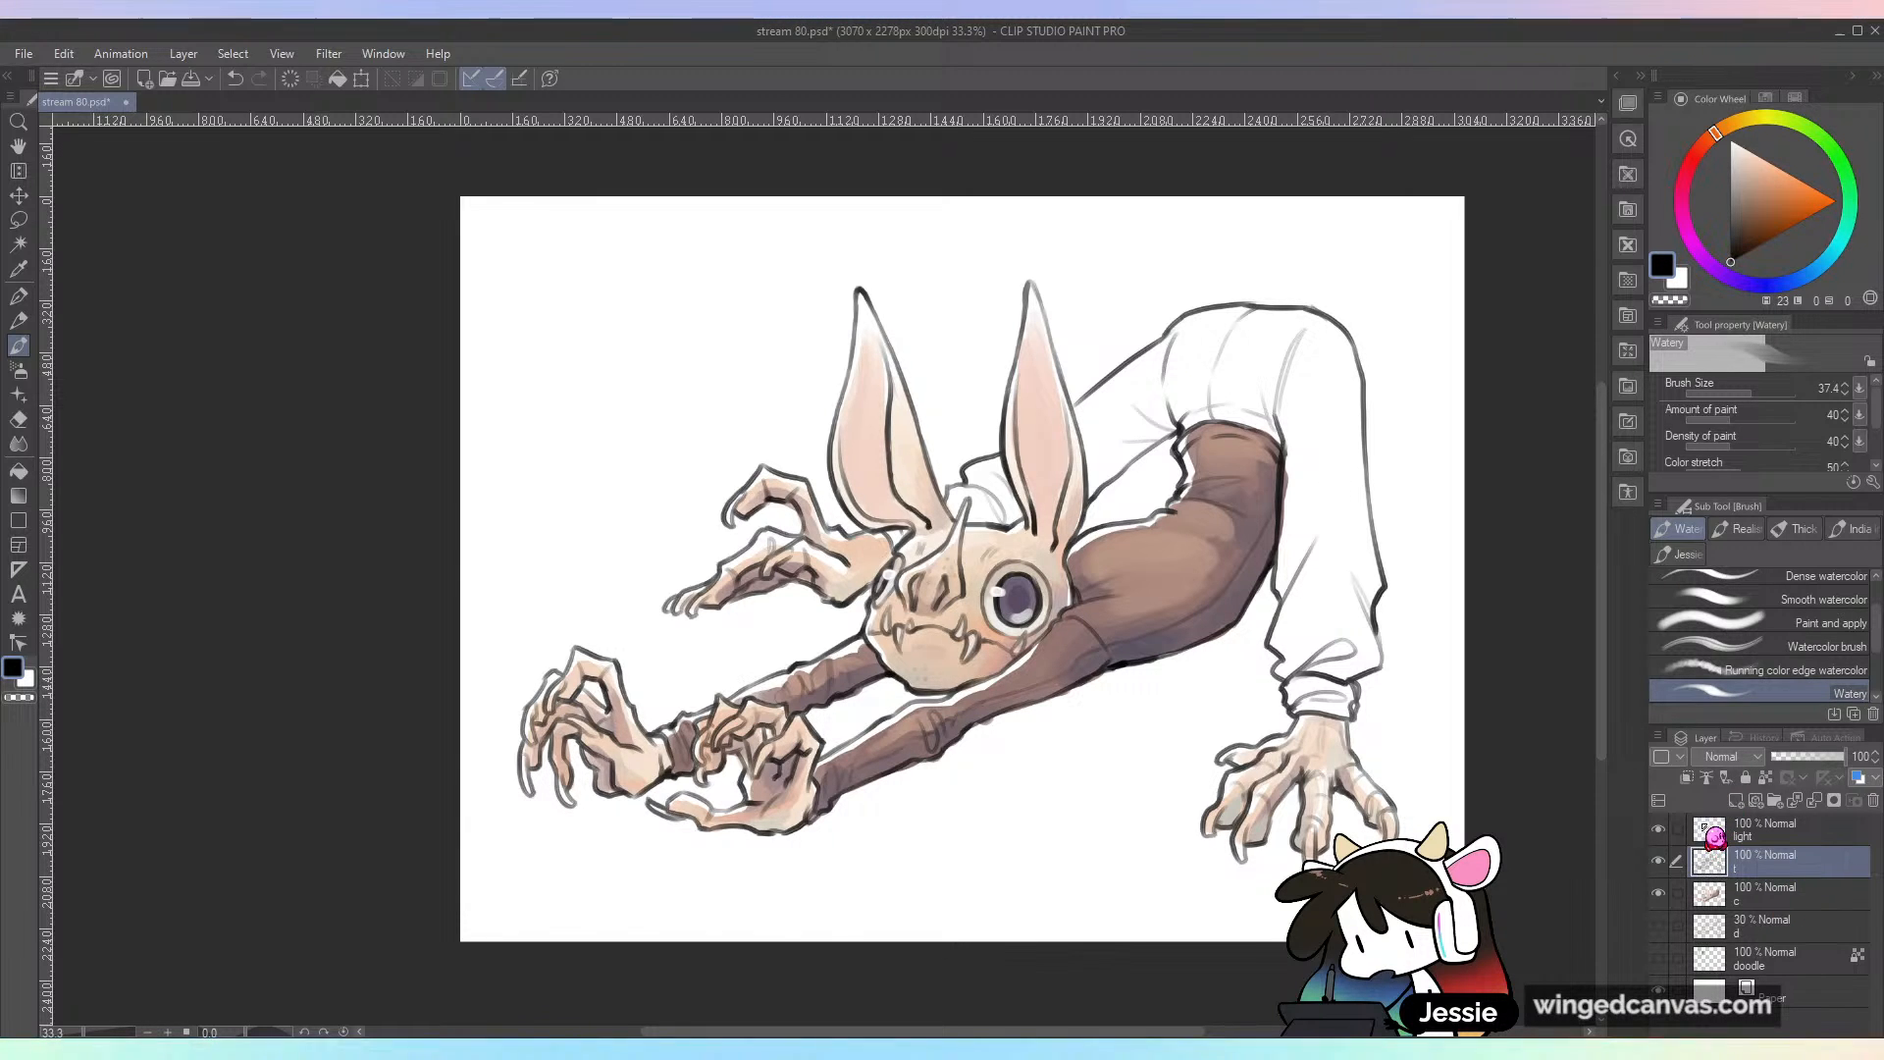
Step: Lock the line layer's transparent pixels and recolor the left ear's dark outlines orange-brown with the Watery brush
{"action": "left_click", "coordinate": [1766, 777]}
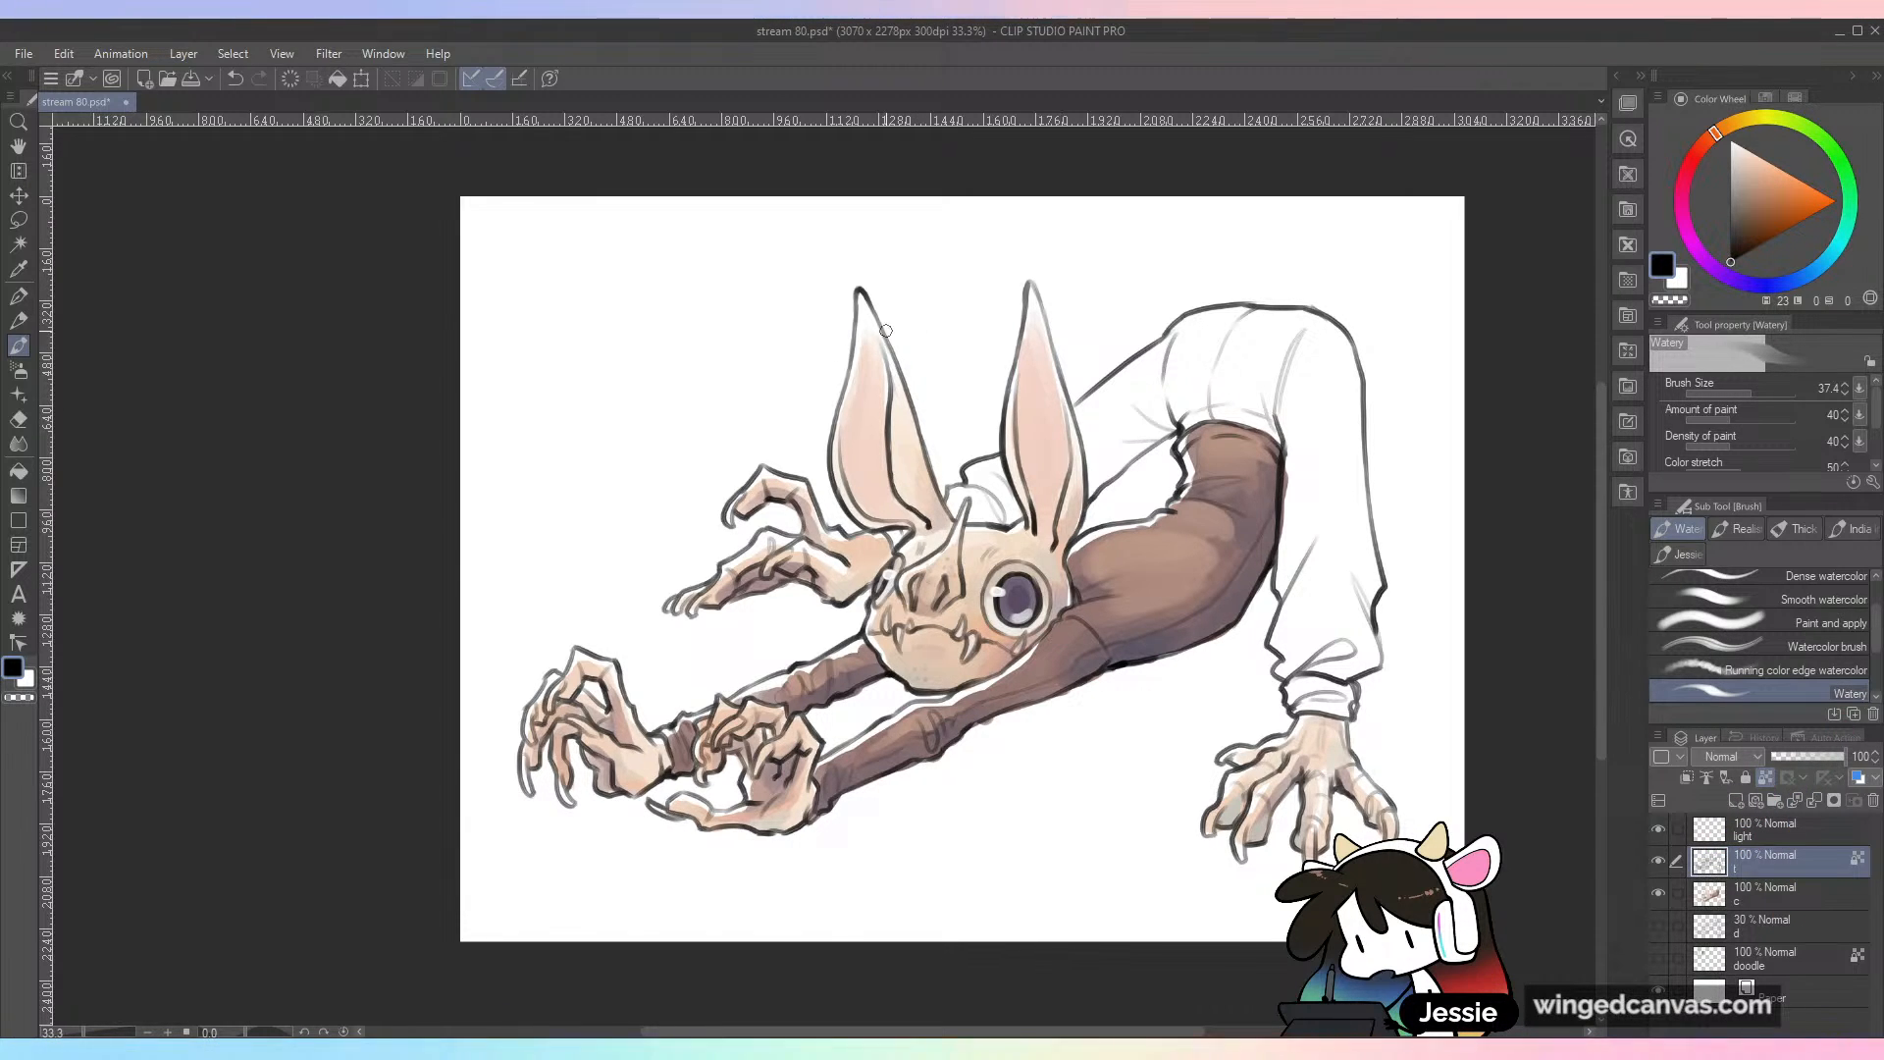
{"action": "key", "text": "ctrl+plus"}
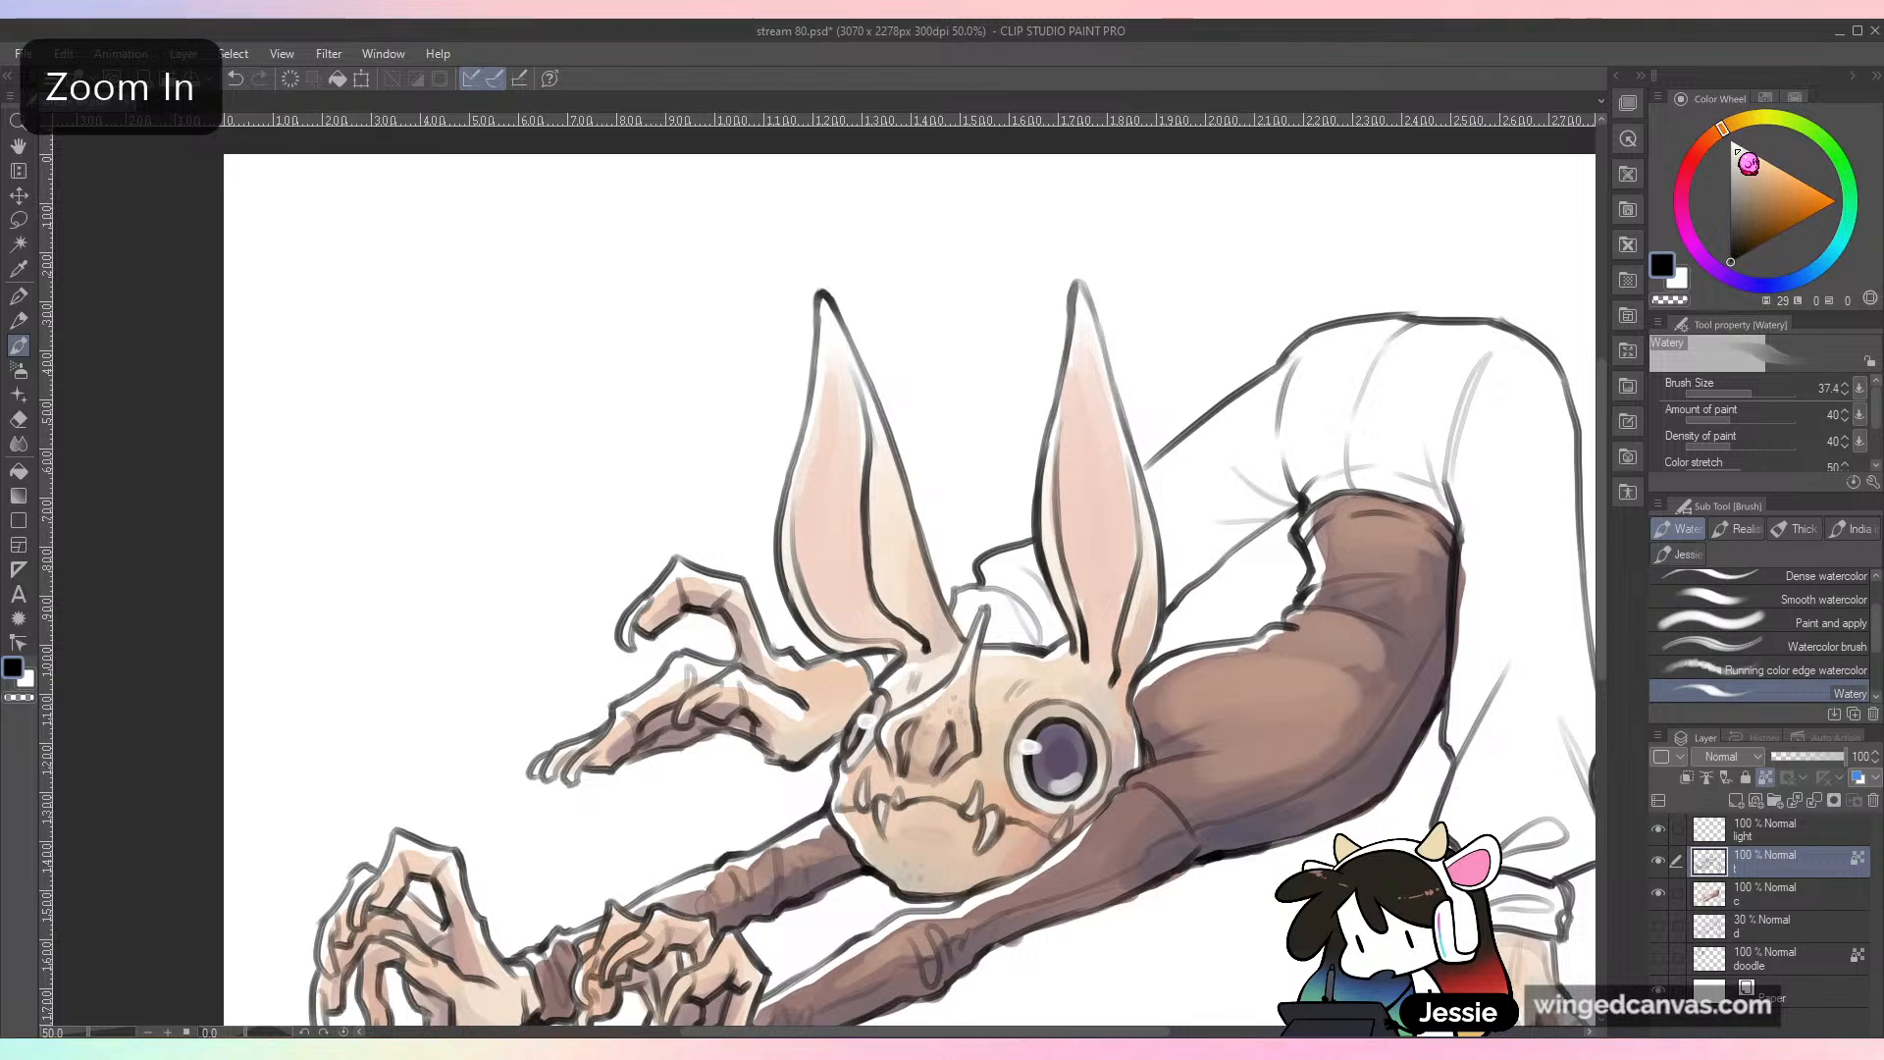
{"action": "left_click", "coordinate": [1768, 207]}
{"action": "left_click_drag", "start_coordinate": [820, 296], "coordinate": [811, 381]}
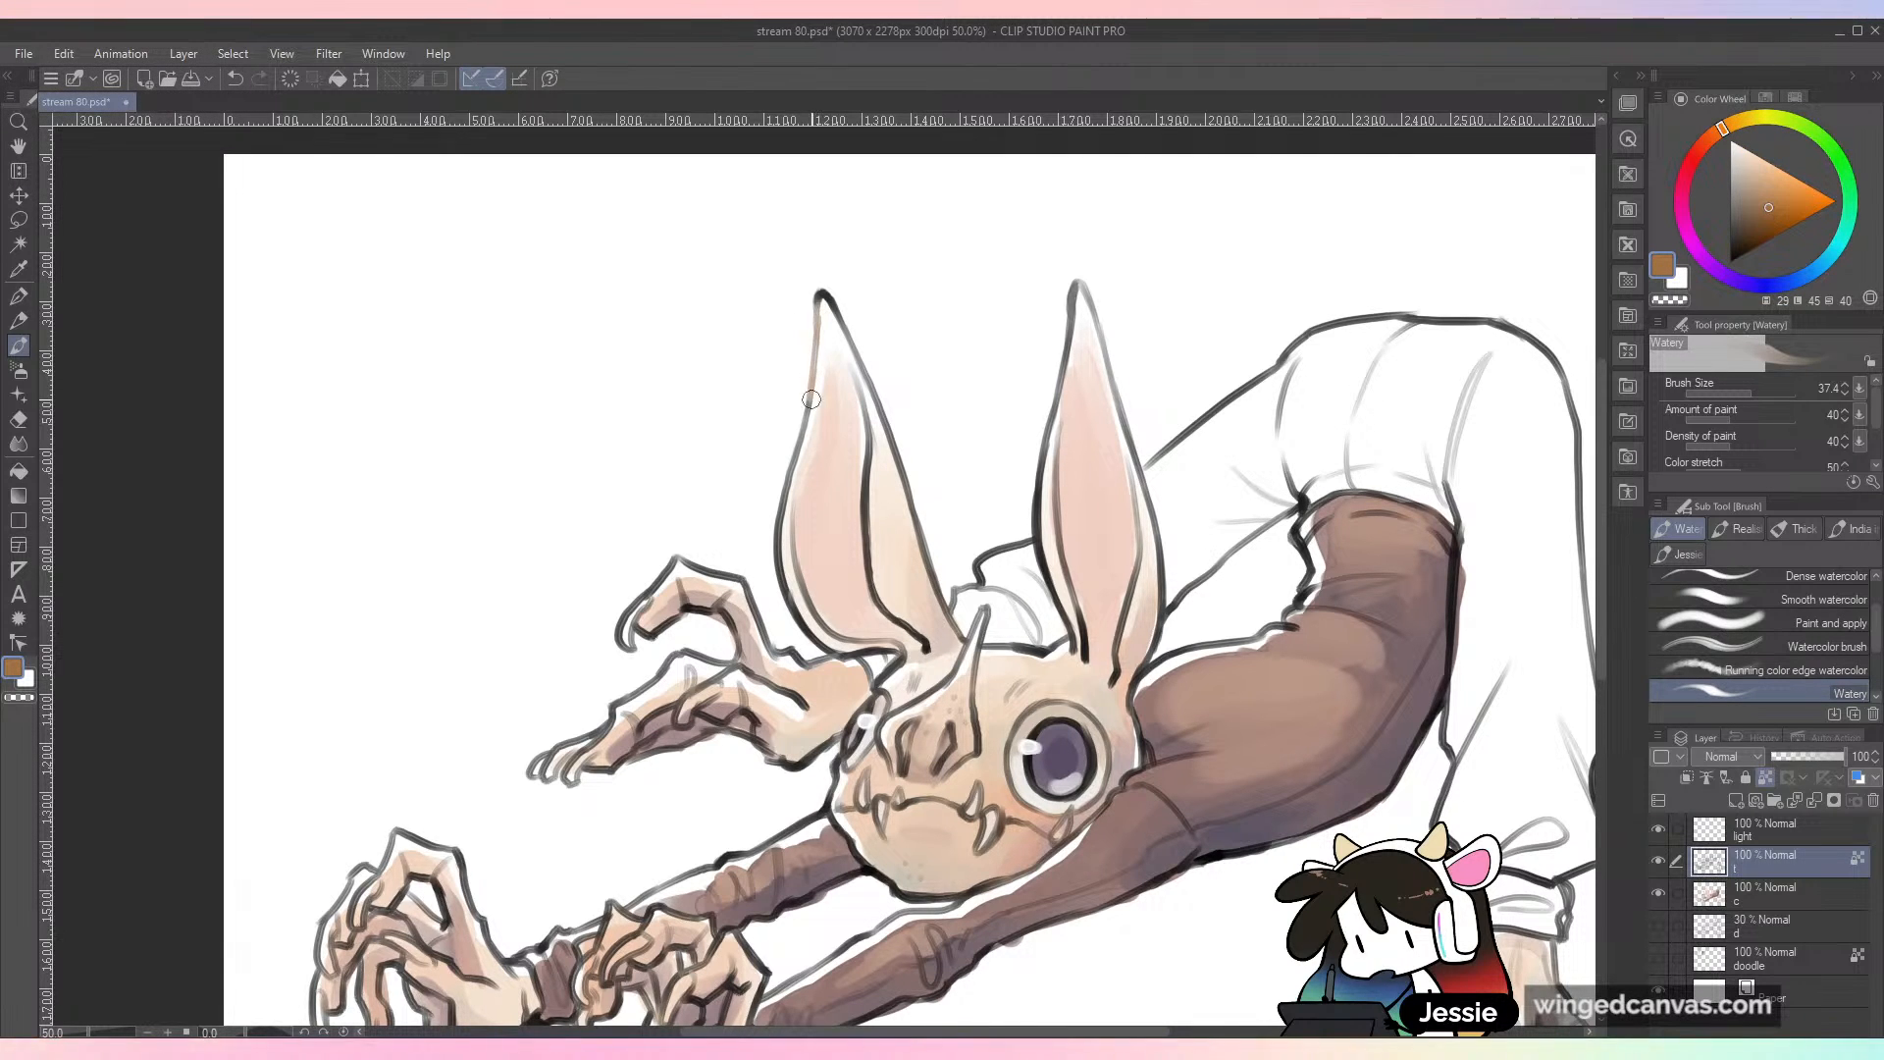
{"action": "mouse_move", "coordinate": [833, 309]}
{"action": "left_mouse_down"}
{"action": "mouse_move", "coordinate": [891, 431]}
{"action": "mouse_move", "coordinate": [869, 459]}
{"action": "mouse_move", "coordinate": [867, 526]}
{"action": "left_mouse_up"}
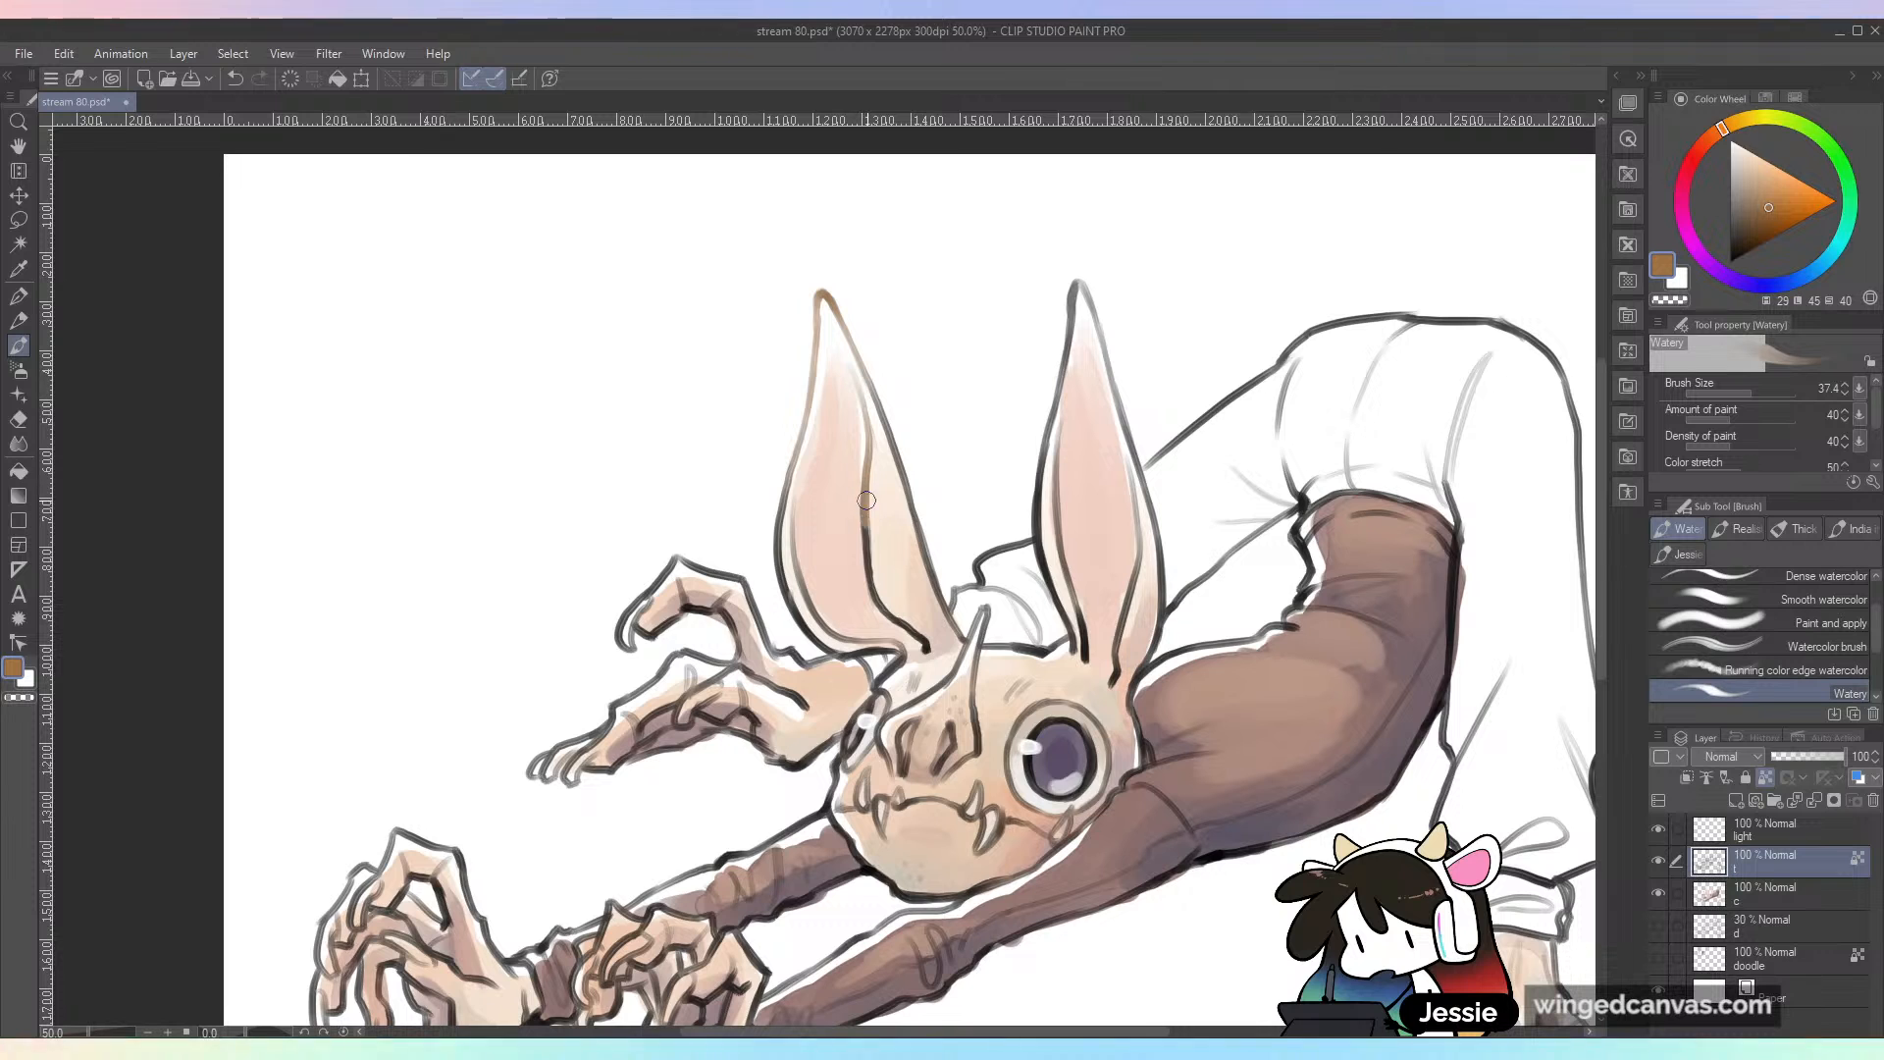
Step: Recolor the right ear's outer and inner outlines with the same orange-brown
{"action": "left_click_drag", "start_coordinate": [1075, 286], "coordinate": [1060, 344]}
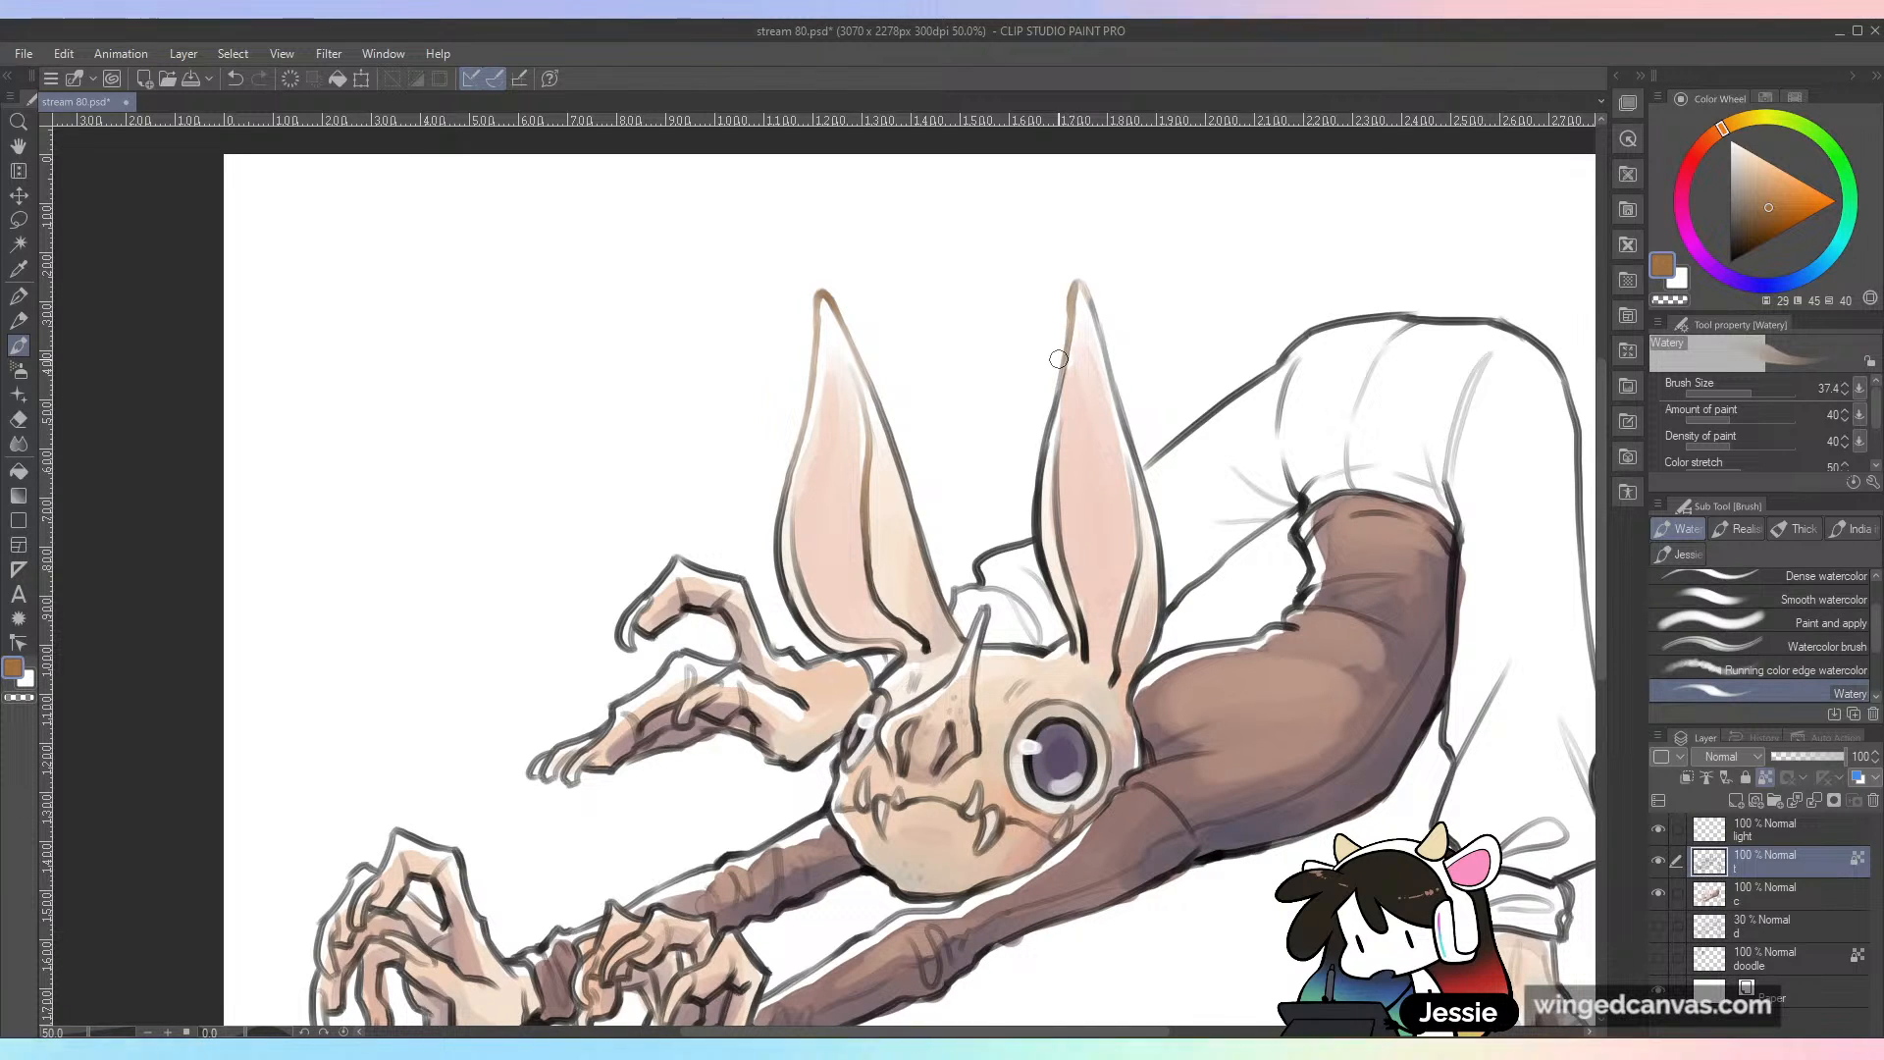
{"action": "left_click_drag", "start_coordinate": [1045, 446], "coordinate": [1056, 587]}
{"action": "left_click_drag", "start_coordinate": [1089, 299], "coordinate": [1150, 538]}
{"action": "key", "text": "ctrl+minus"}
{"action": "key", "text": "ctrl+plus"}
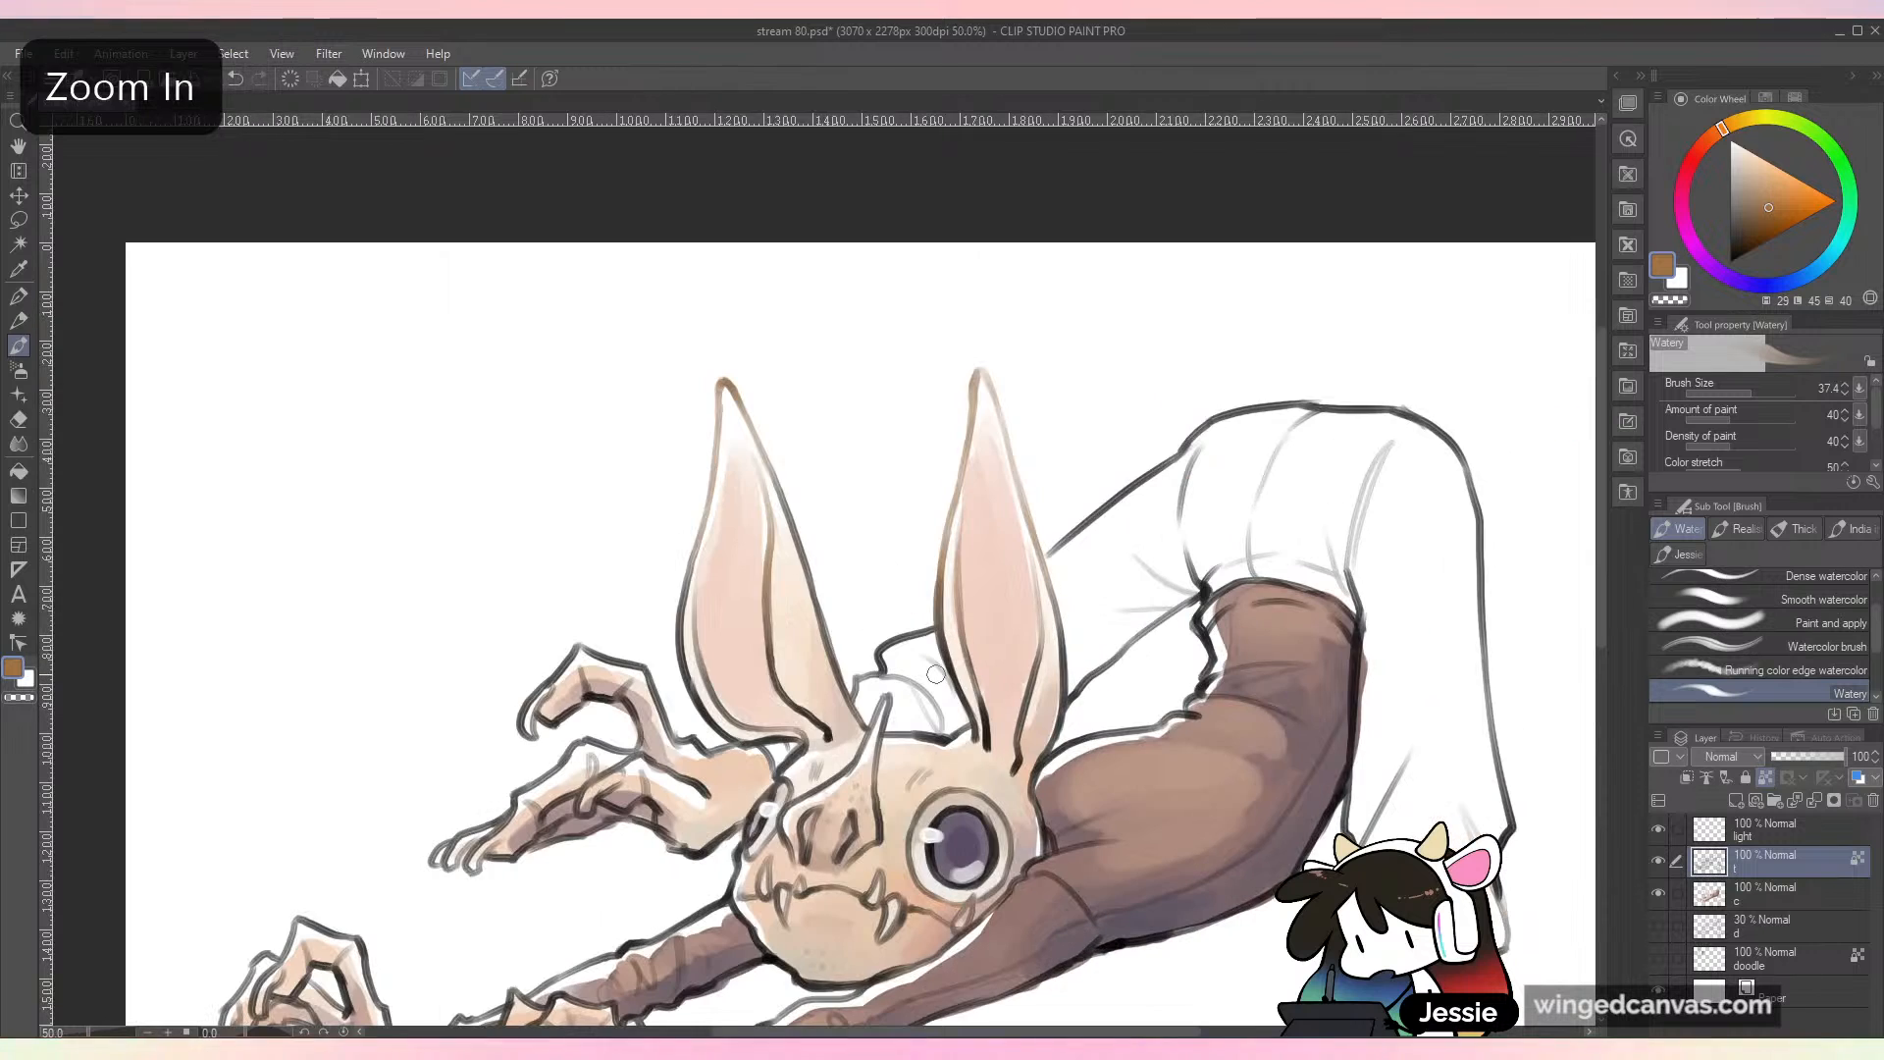
Step: Extend the orange-brown line color to the horn on the face and the base of the right ear
{"action": "left_click_drag", "start_coordinate": [877, 709], "coordinate": [872, 747]}
{"action": "left_click_drag", "start_coordinate": [1033, 642], "coordinate": [1255, 472]}
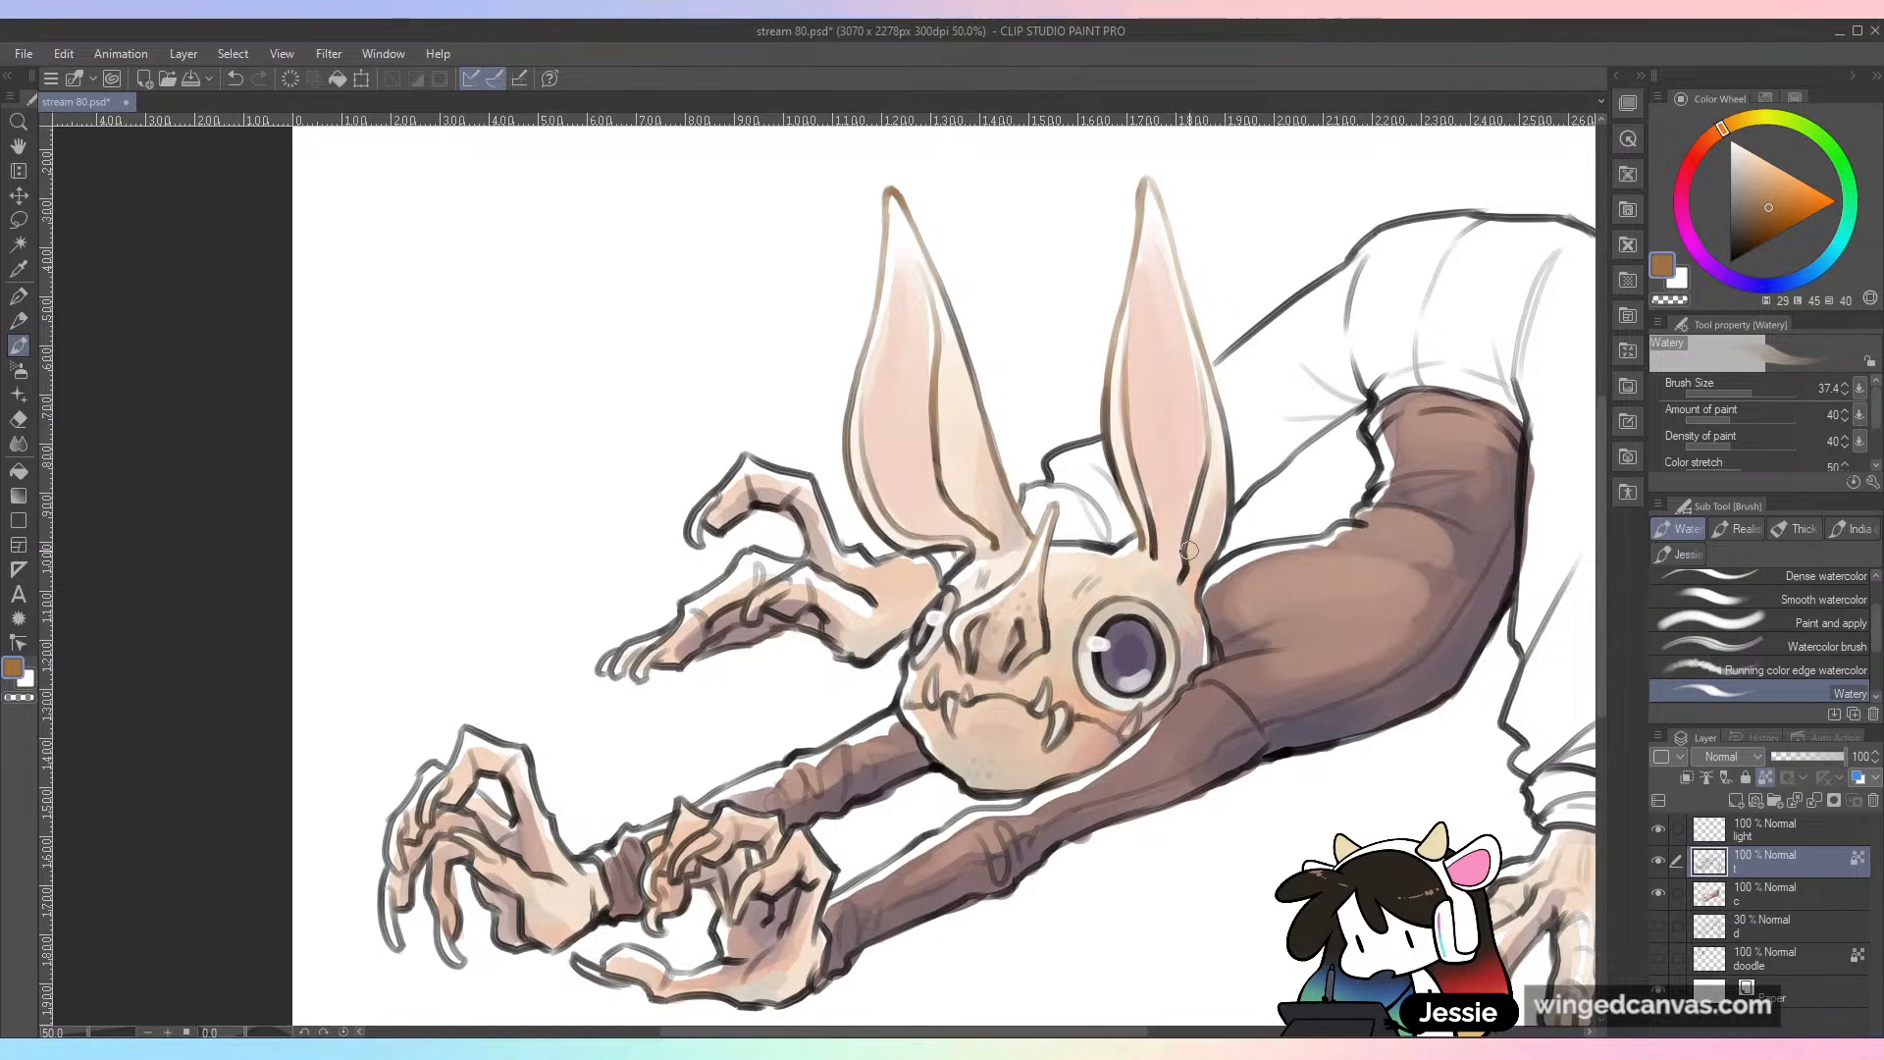
{"action": "mouse_move", "coordinate": [1141, 536]}
{"action": "left_mouse_down"}
{"action": "mouse_move", "coordinate": [1068, 546]}
{"action": "mouse_move", "coordinate": [1138, 539]}
{"action": "left_mouse_up"}
{"action": "key", "text": "ctrl+minus"}
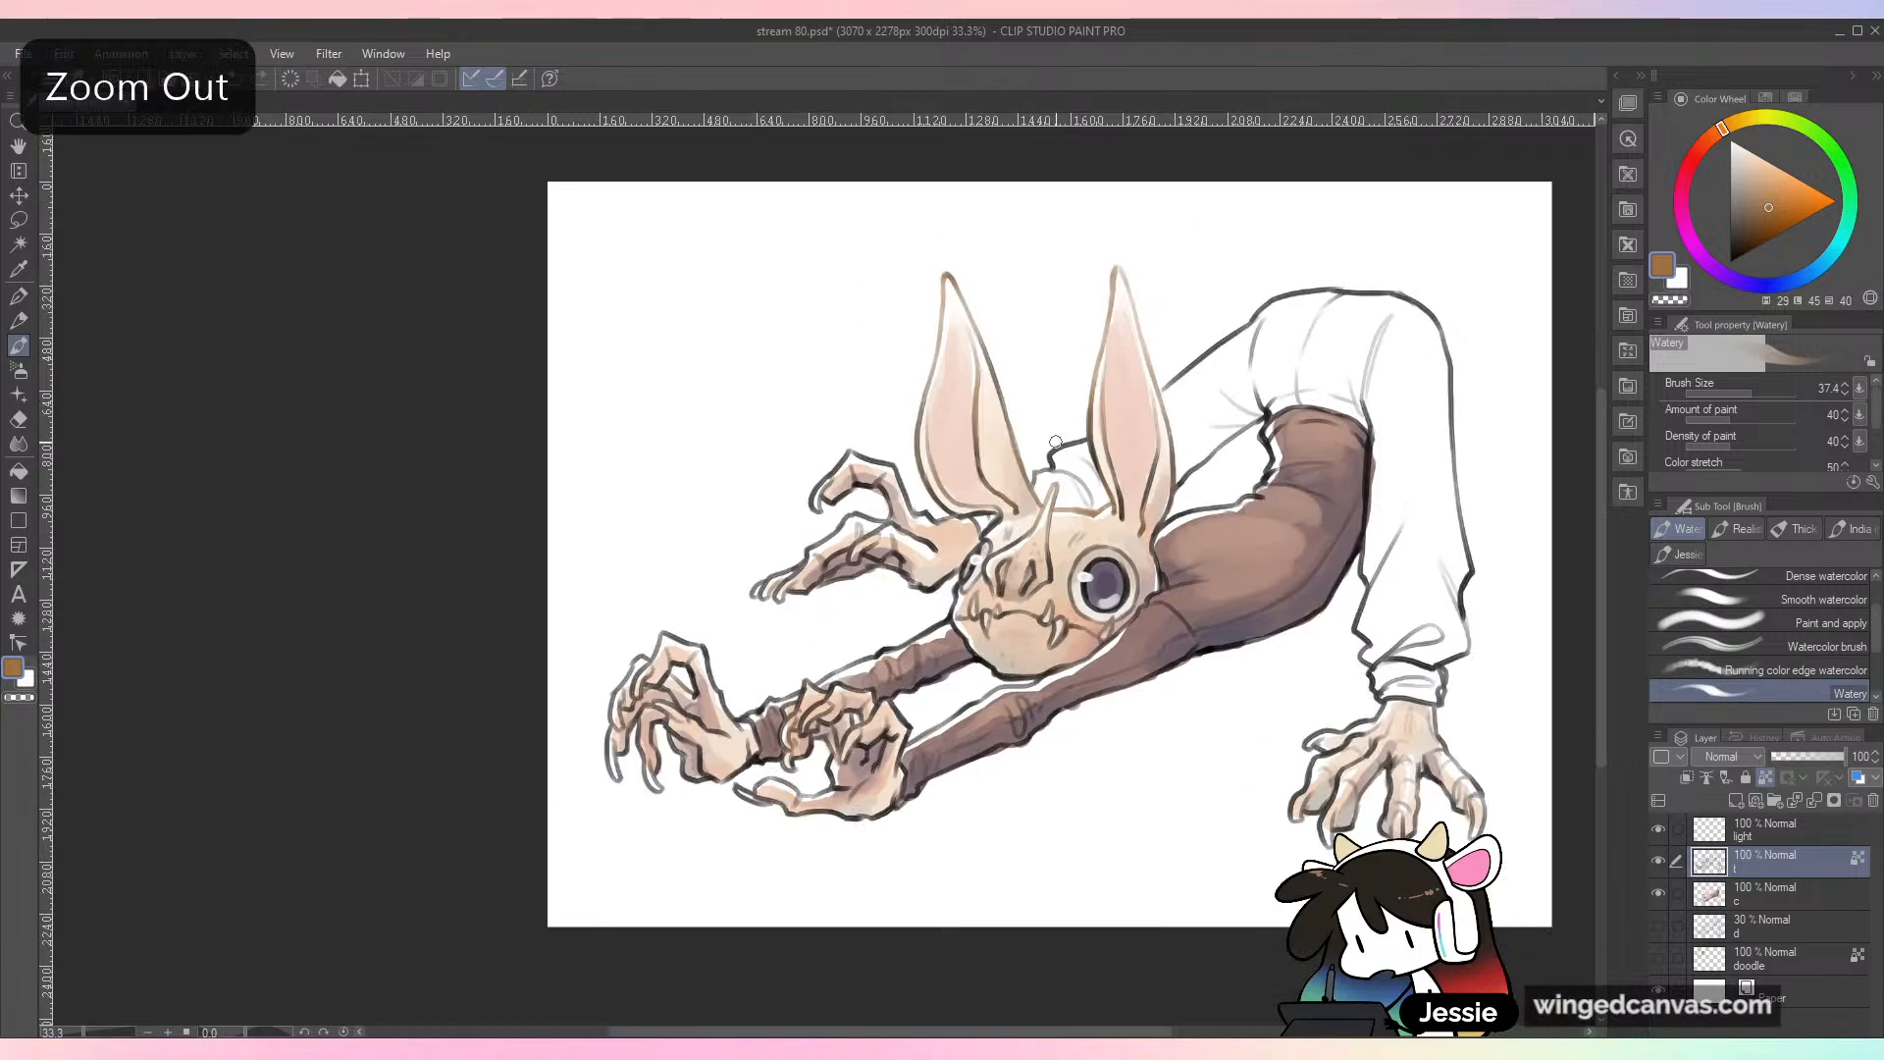
Step: Pick a dark purple based on the large eye's iris and recolor the outline of the far eye with it
{"action": "key", "text": "ctrl+plus"}
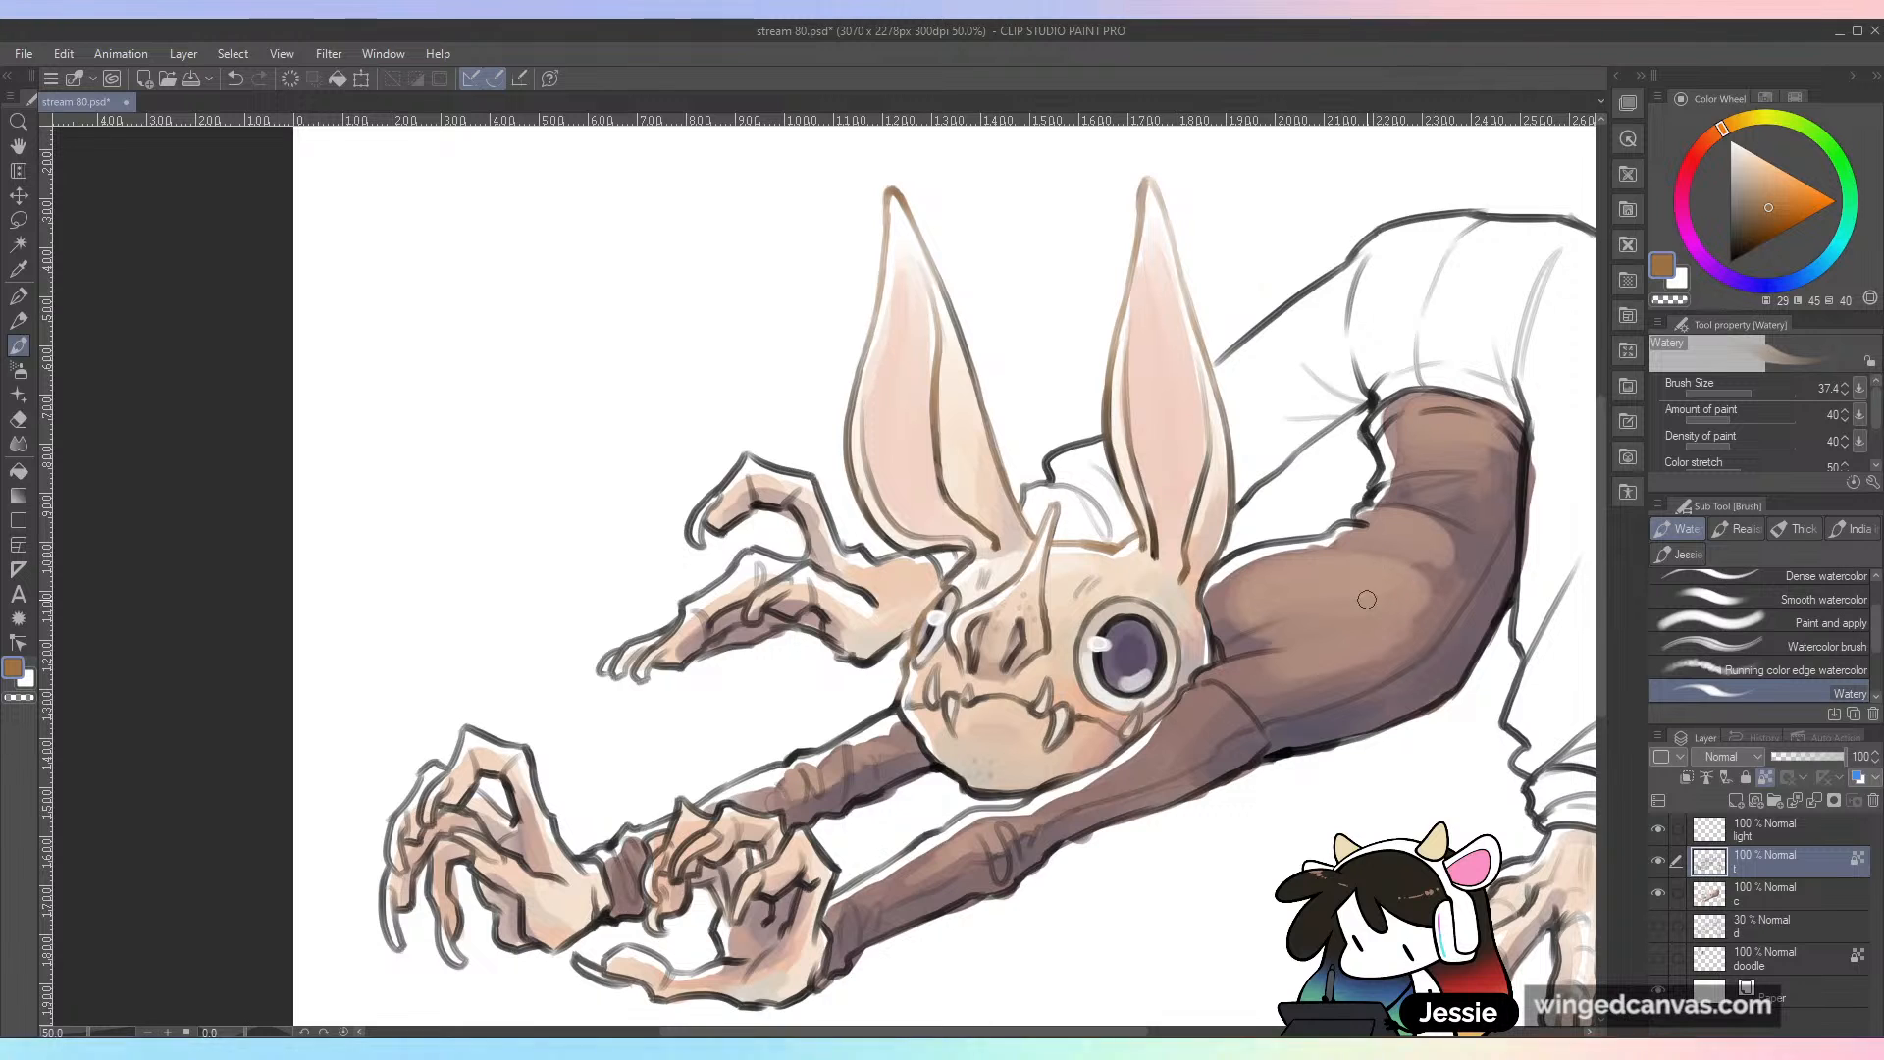
{"action": "left_click", "coordinate": [1130, 688], "text": "alt"}
{"action": "left_click", "coordinate": [1743, 234]}
{"action": "mouse_move", "coordinate": [915, 628]}
{"action": "left_mouse_down"}
{"action": "mouse_move", "coordinate": [949, 590]}
{"action": "mouse_move", "coordinate": [936, 603]}
{"action": "left_mouse_up"}
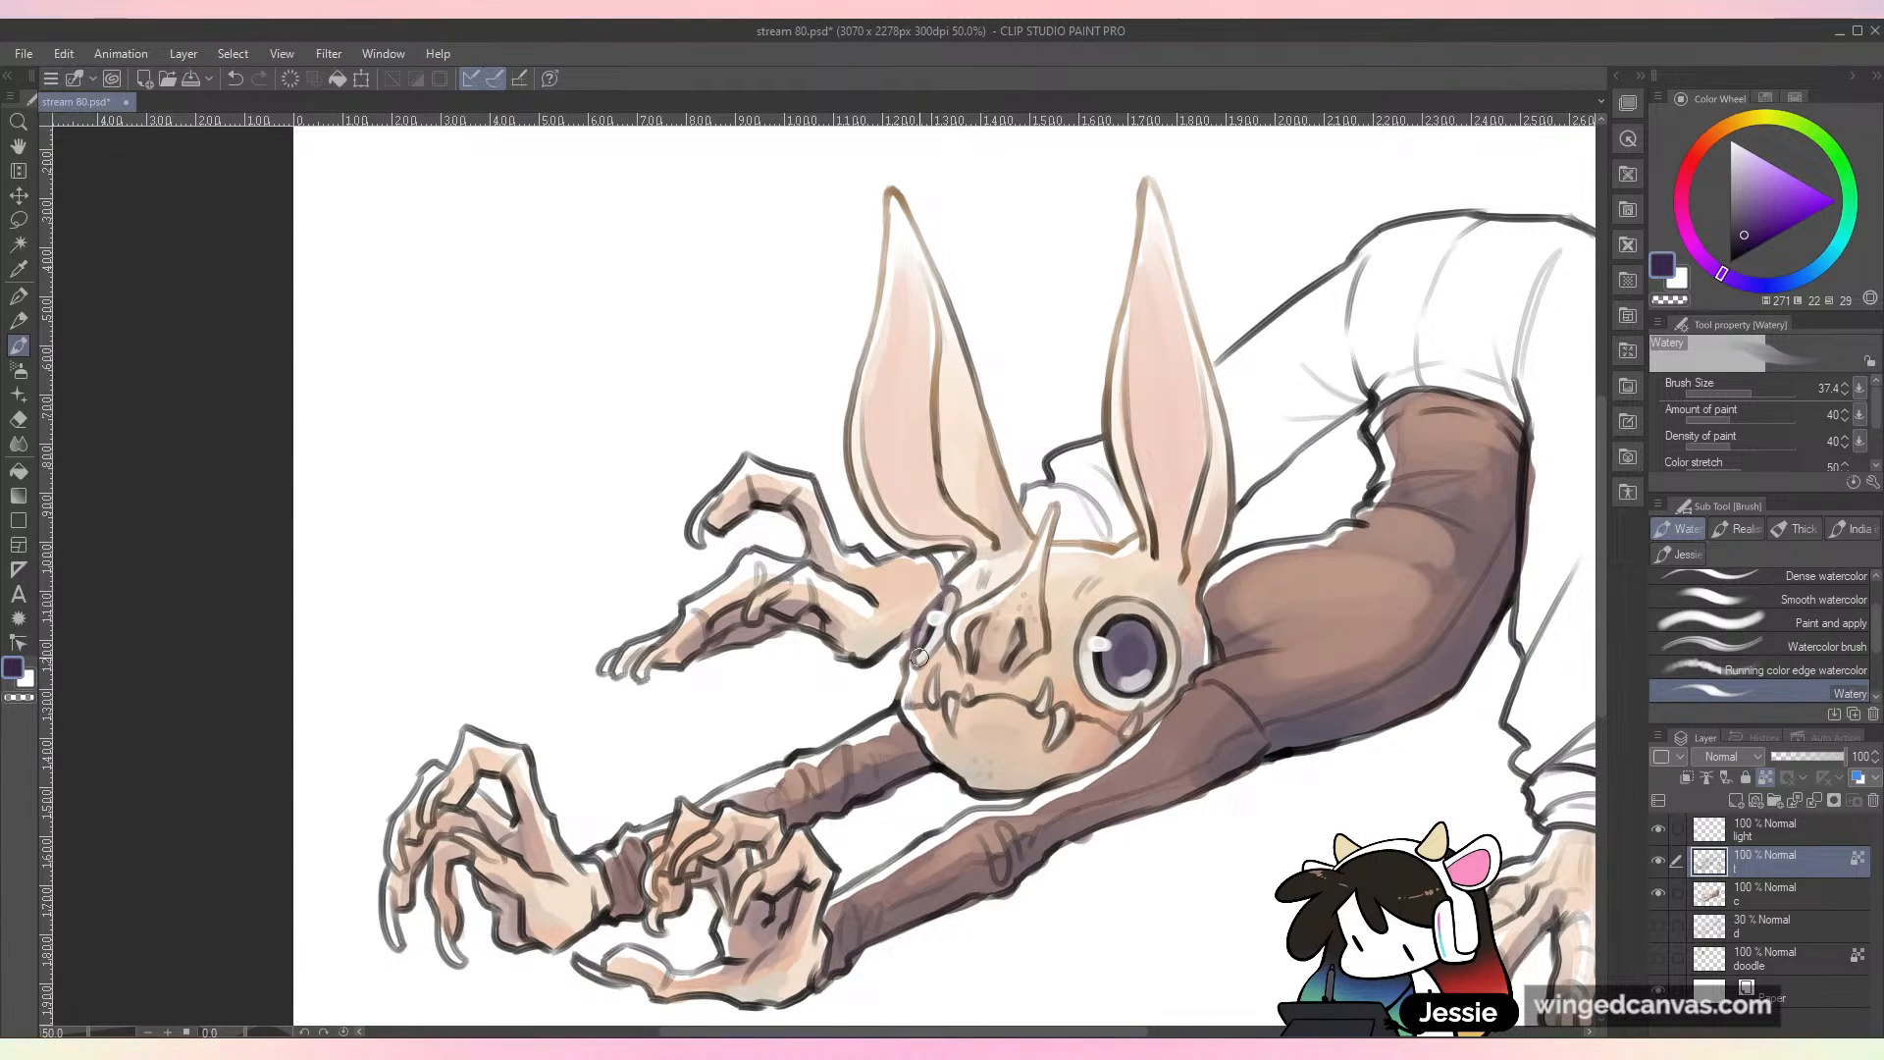
{"action": "key", "text": "ctrl+minus"}
{"action": "key", "text": "ctrl+minus"}
{"action": "key", "text": "ctrl+plus"}
{"action": "left_click_drag", "start_coordinate": [1228, 751], "coordinate": [938, 638]}
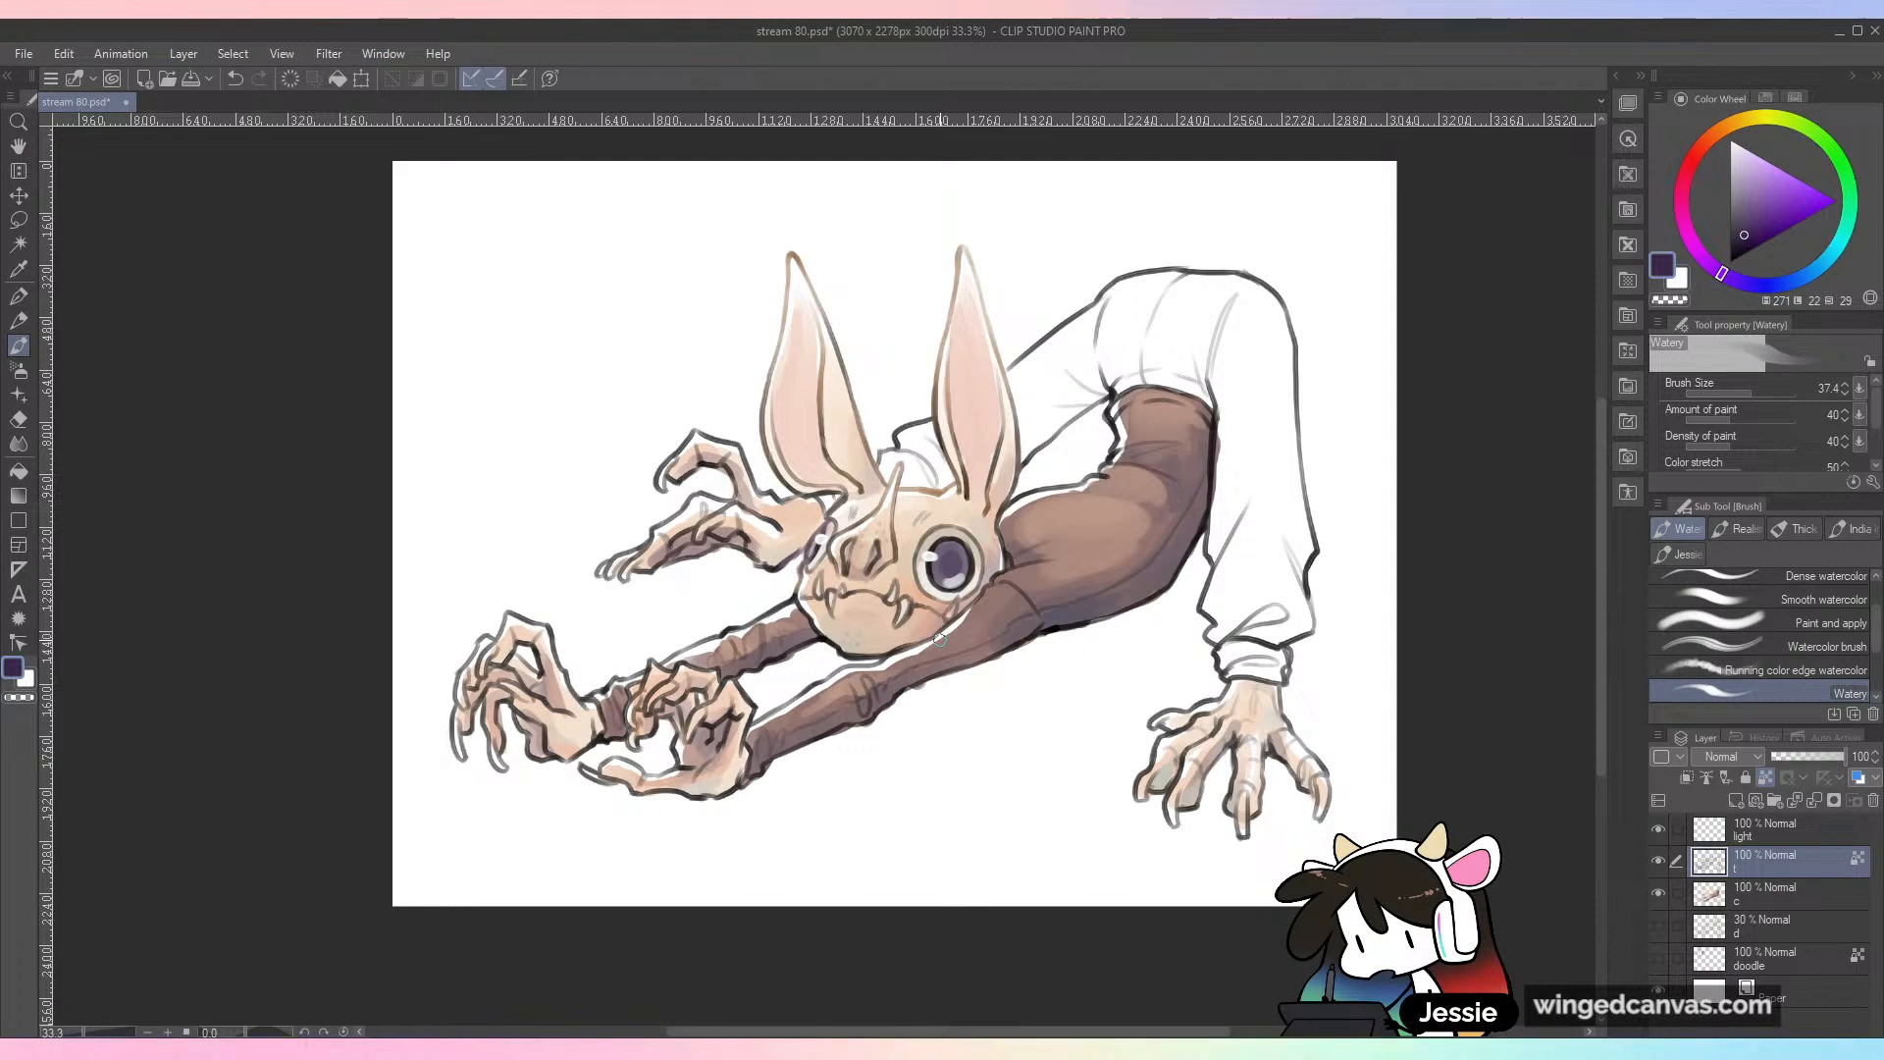
Step: On the color layer, brush a sampled lighter brown along the shirt's shoulder and front sleeve at brush size 80, and save the file
{"action": "left_click", "coordinate": [1780, 893]}
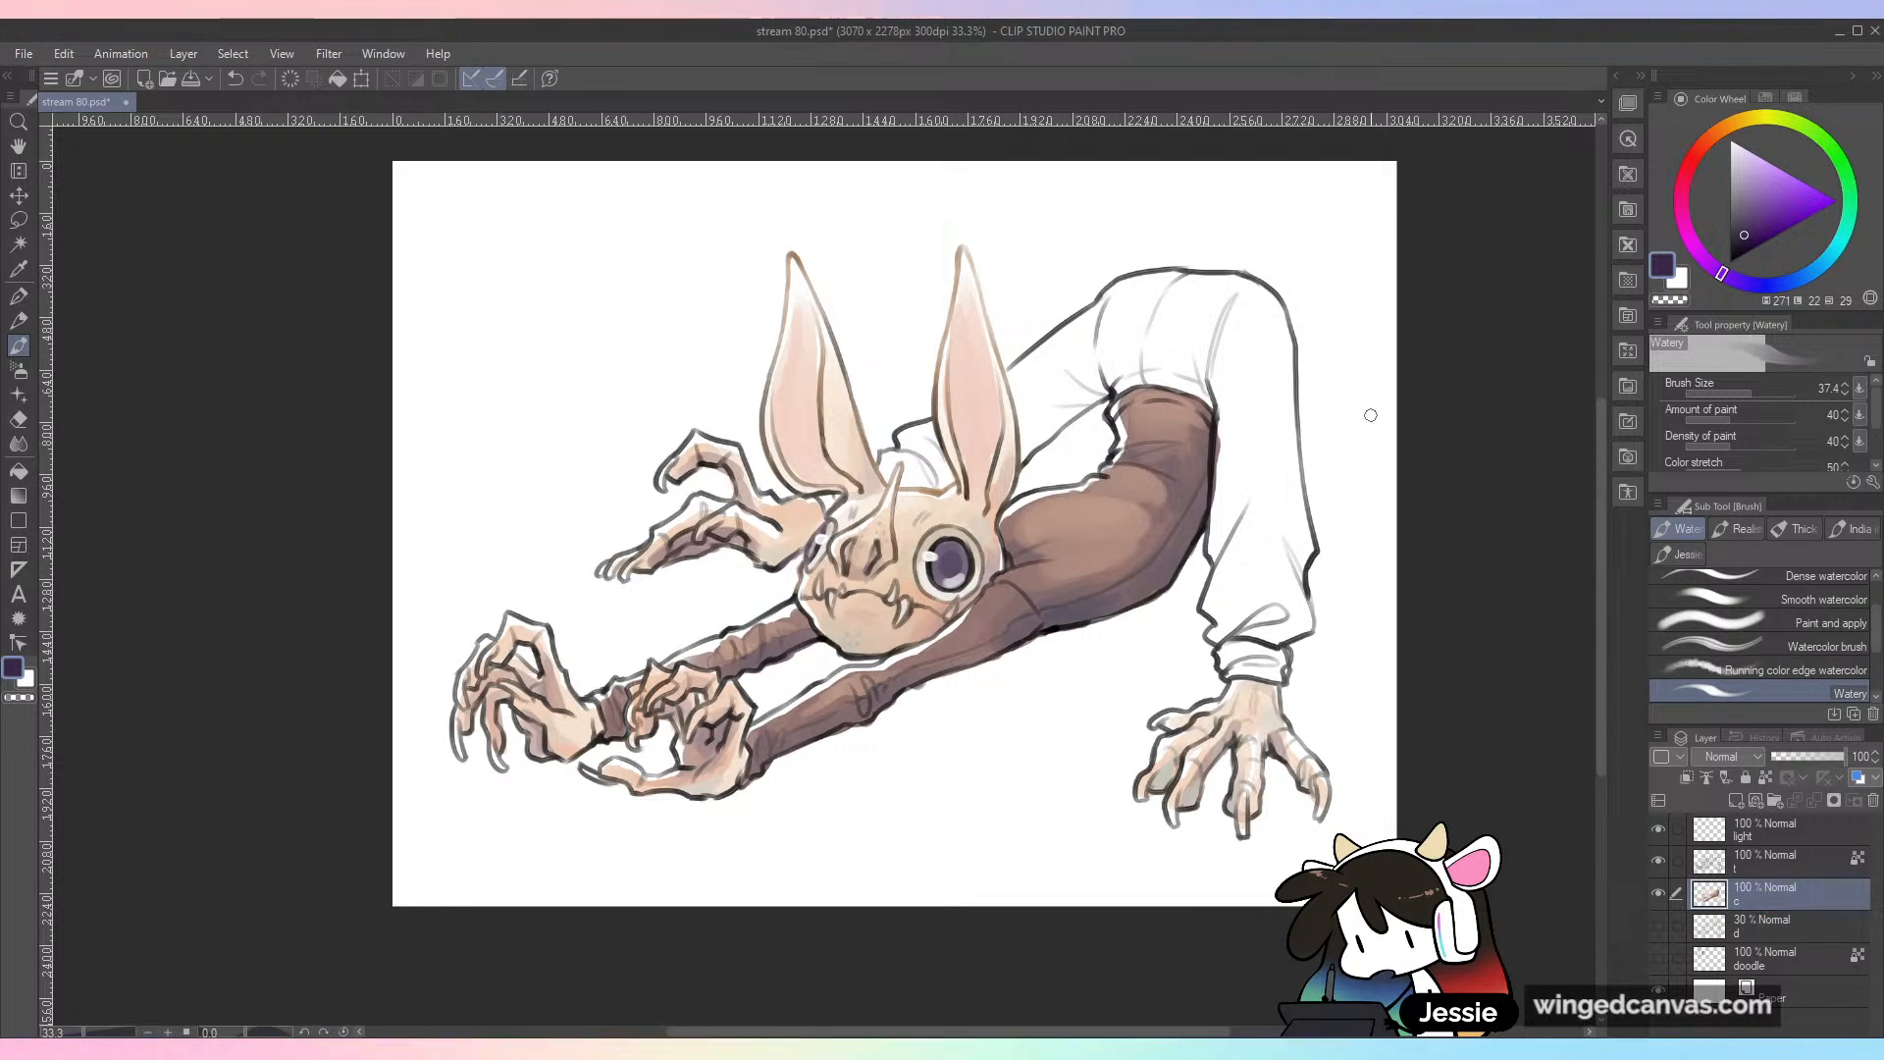
{"action": "left_click", "coordinate": [1089, 567], "text": "alt"}
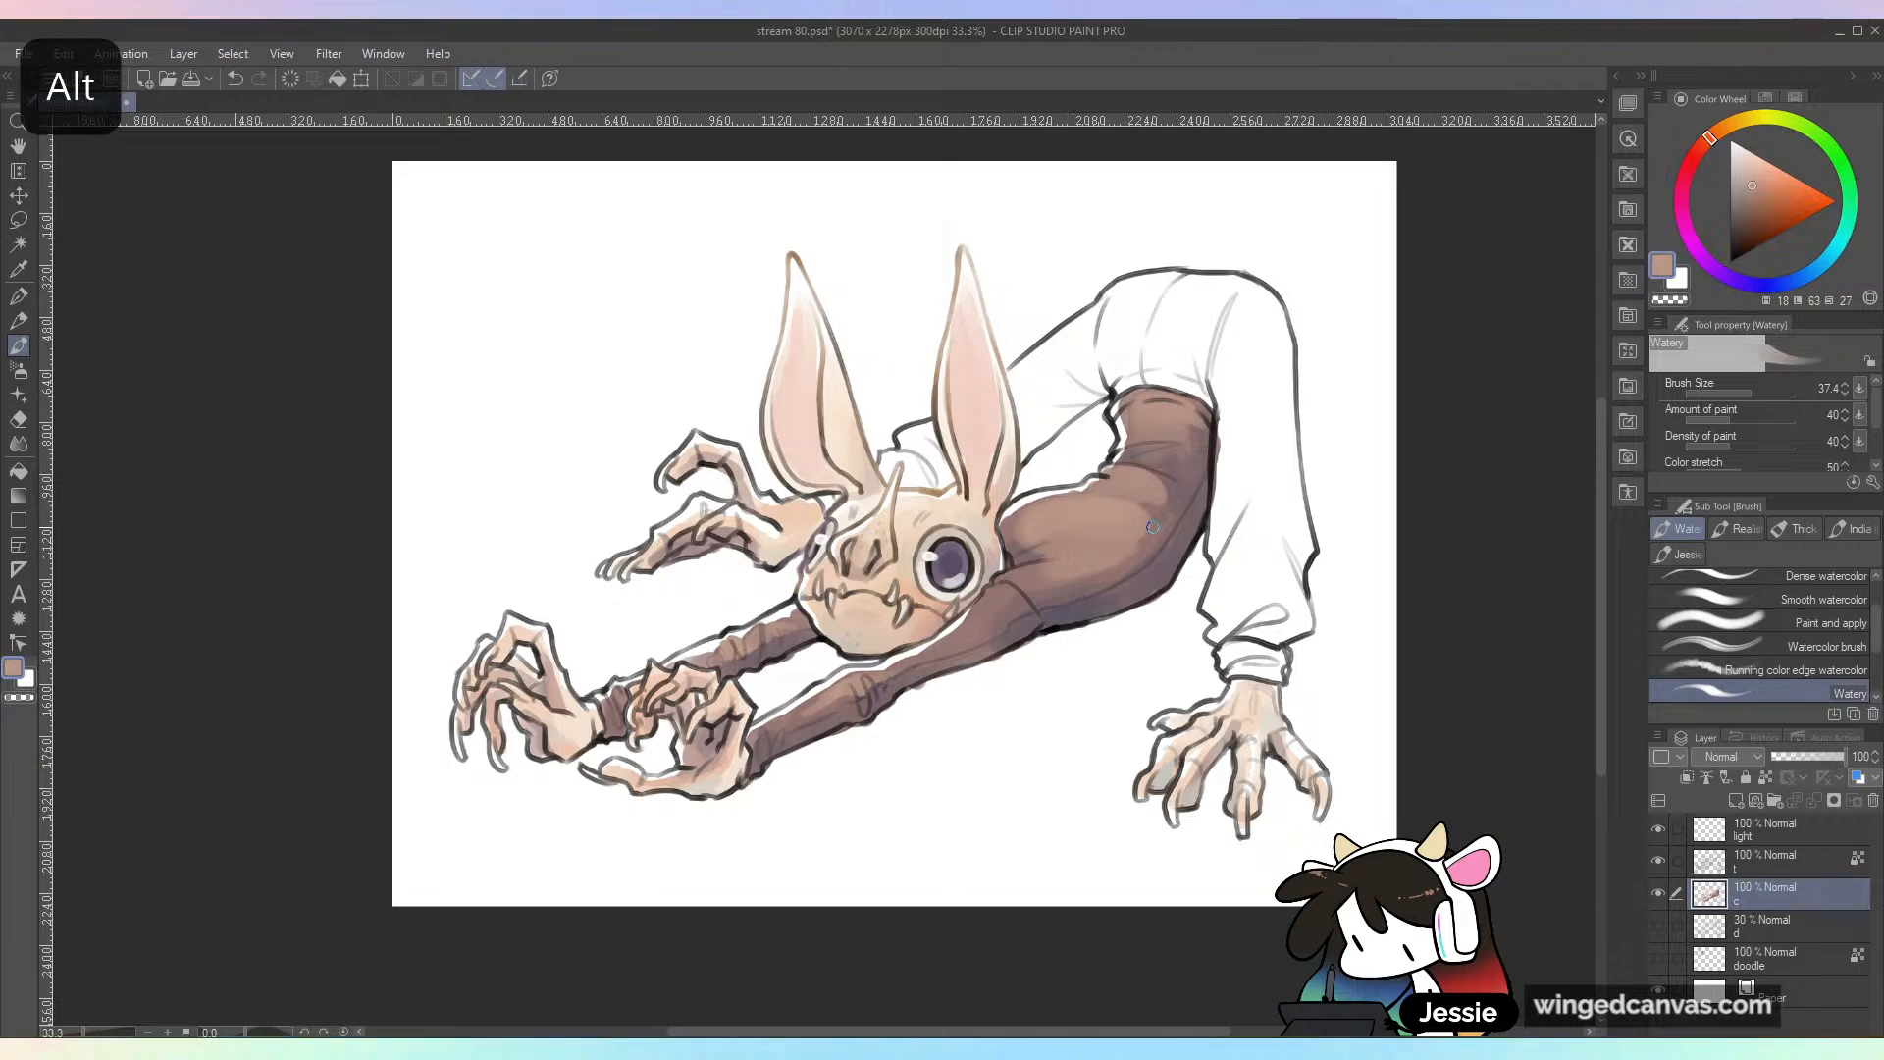
{"action": "key", "text": "bracketright"}
{"action": "key", "text": "bracketright"}
{"action": "left_click_drag", "start_coordinate": [1033, 575], "coordinate": [973, 628]}
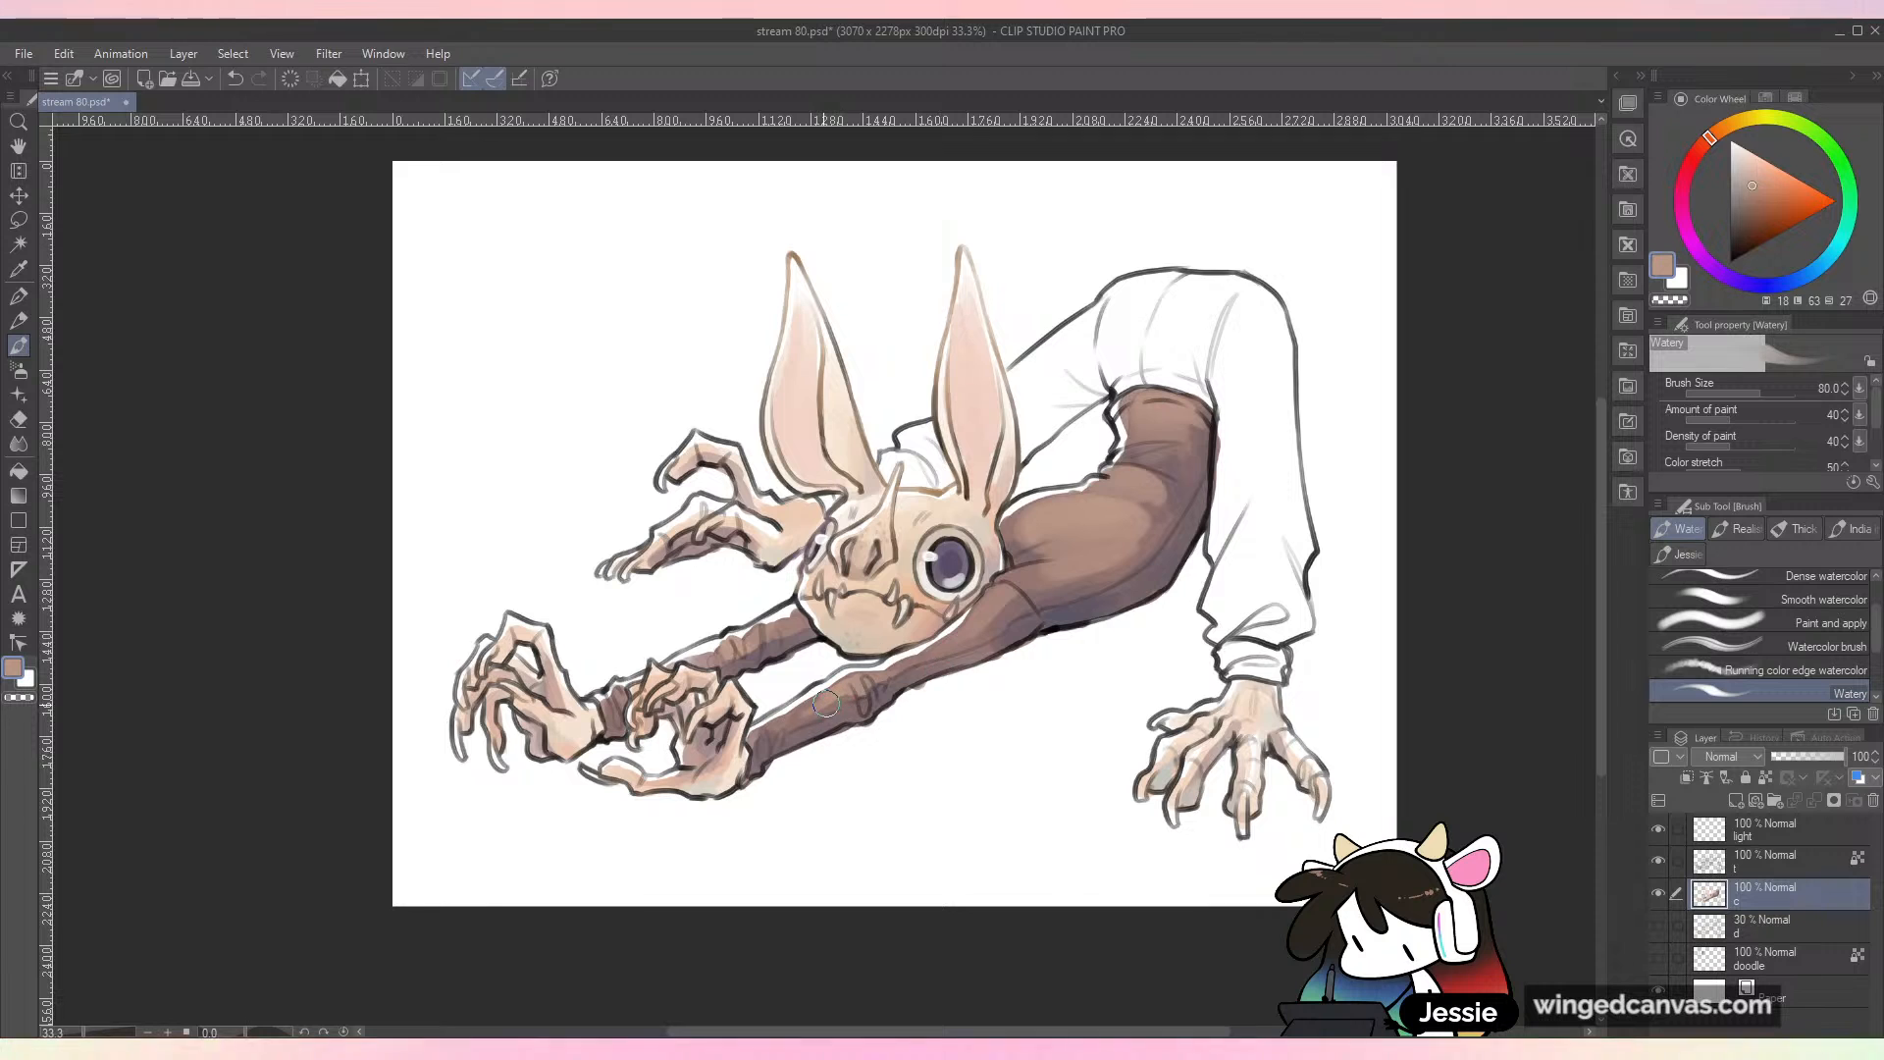
{"action": "key", "text": "ctrl+minus"}
{"action": "scroll", "coordinate": [896, 879], "scroll_direction": "up", "scroll_amount": 1}
{"action": "key", "text": "ctrl+s"}
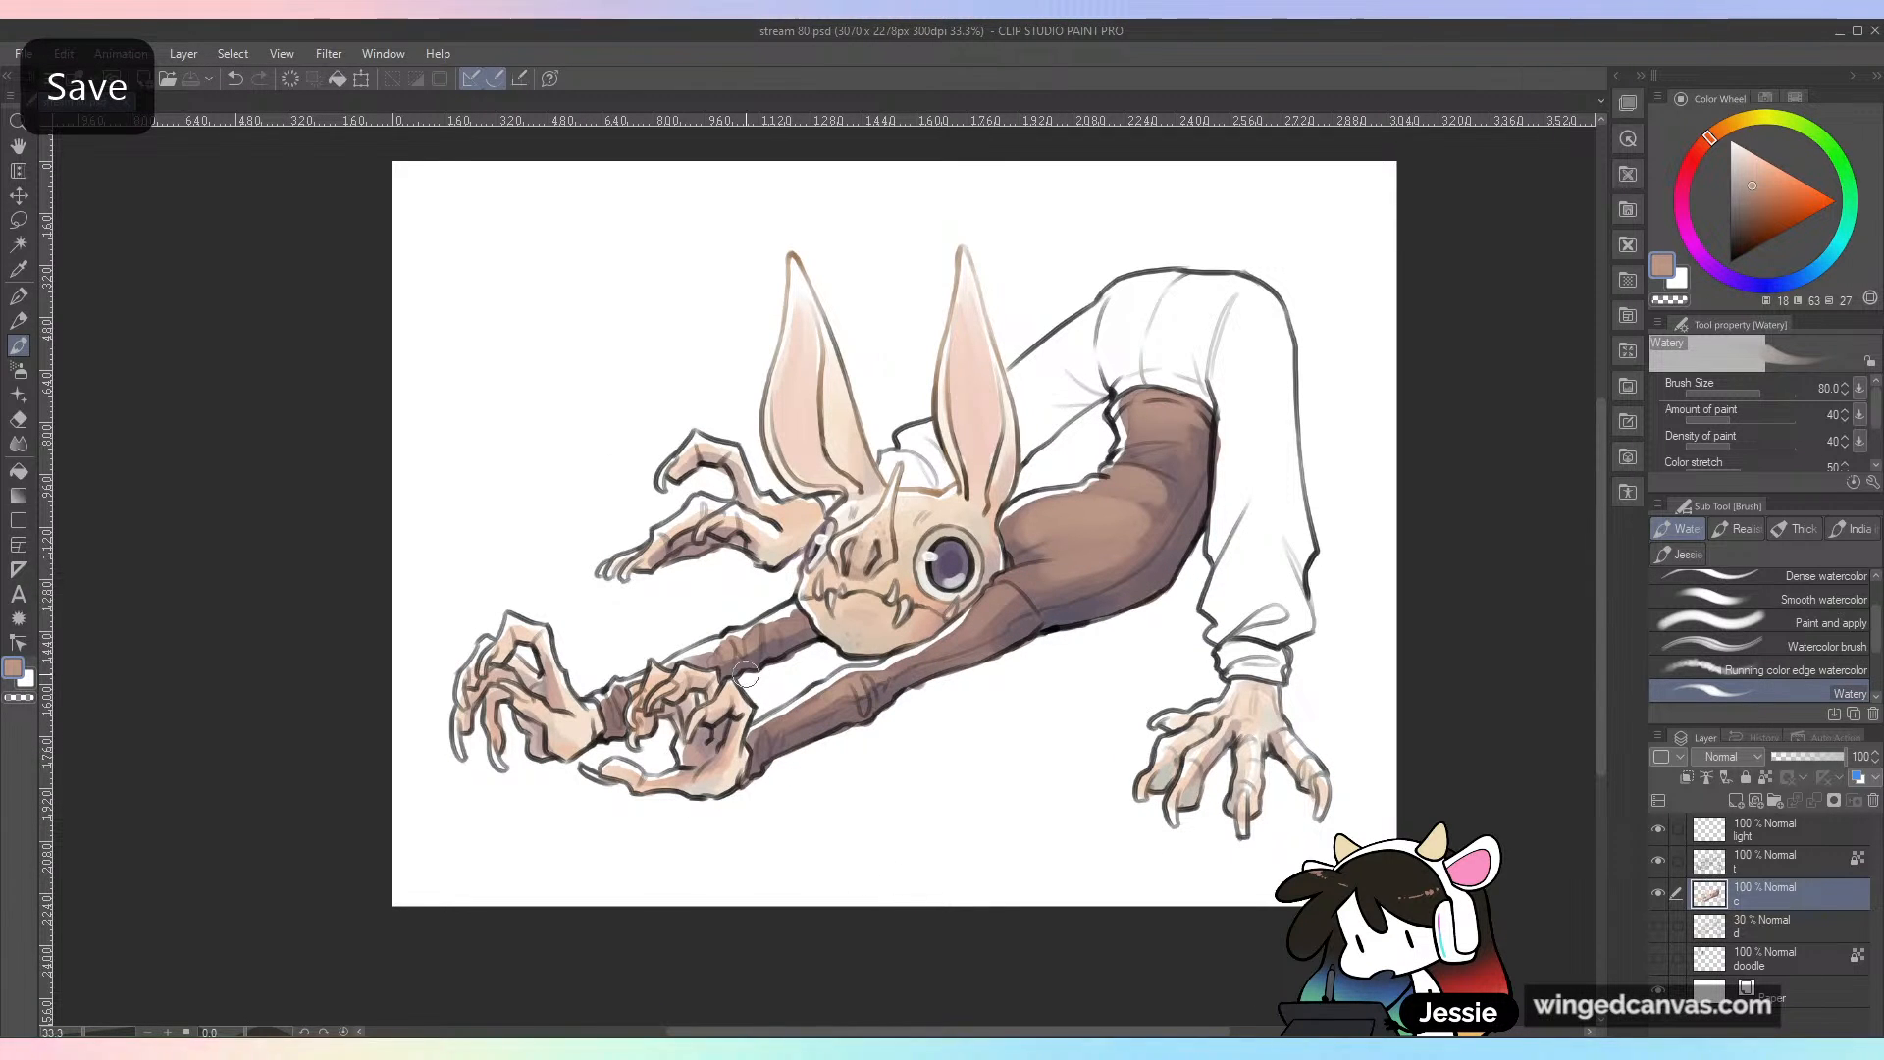
Step: Open the reference illustration scuttle (clothed).jpg and enlarge it
{"action": "left_click", "coordinate": [23, 53]}
{"action": "left_click", "coordinate": [65, 126]}
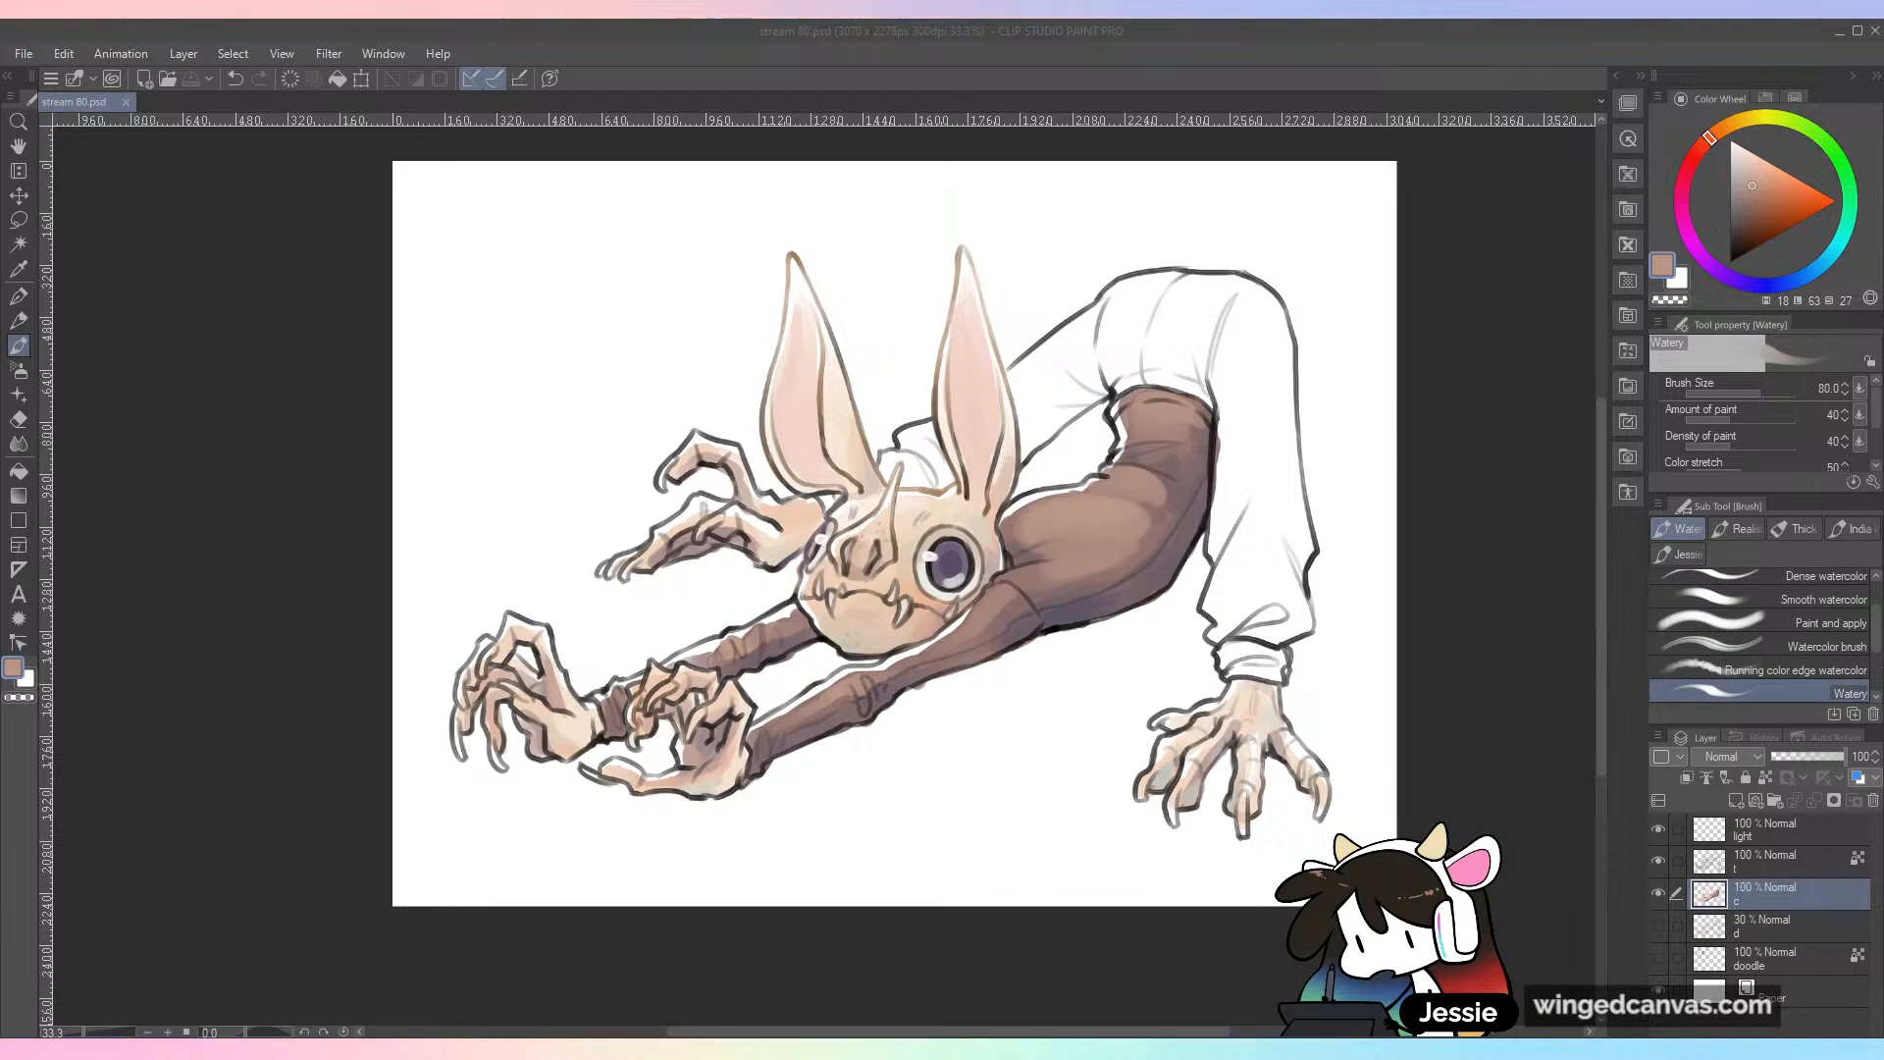
{"action": "key", "text": "ctrl+plus"}
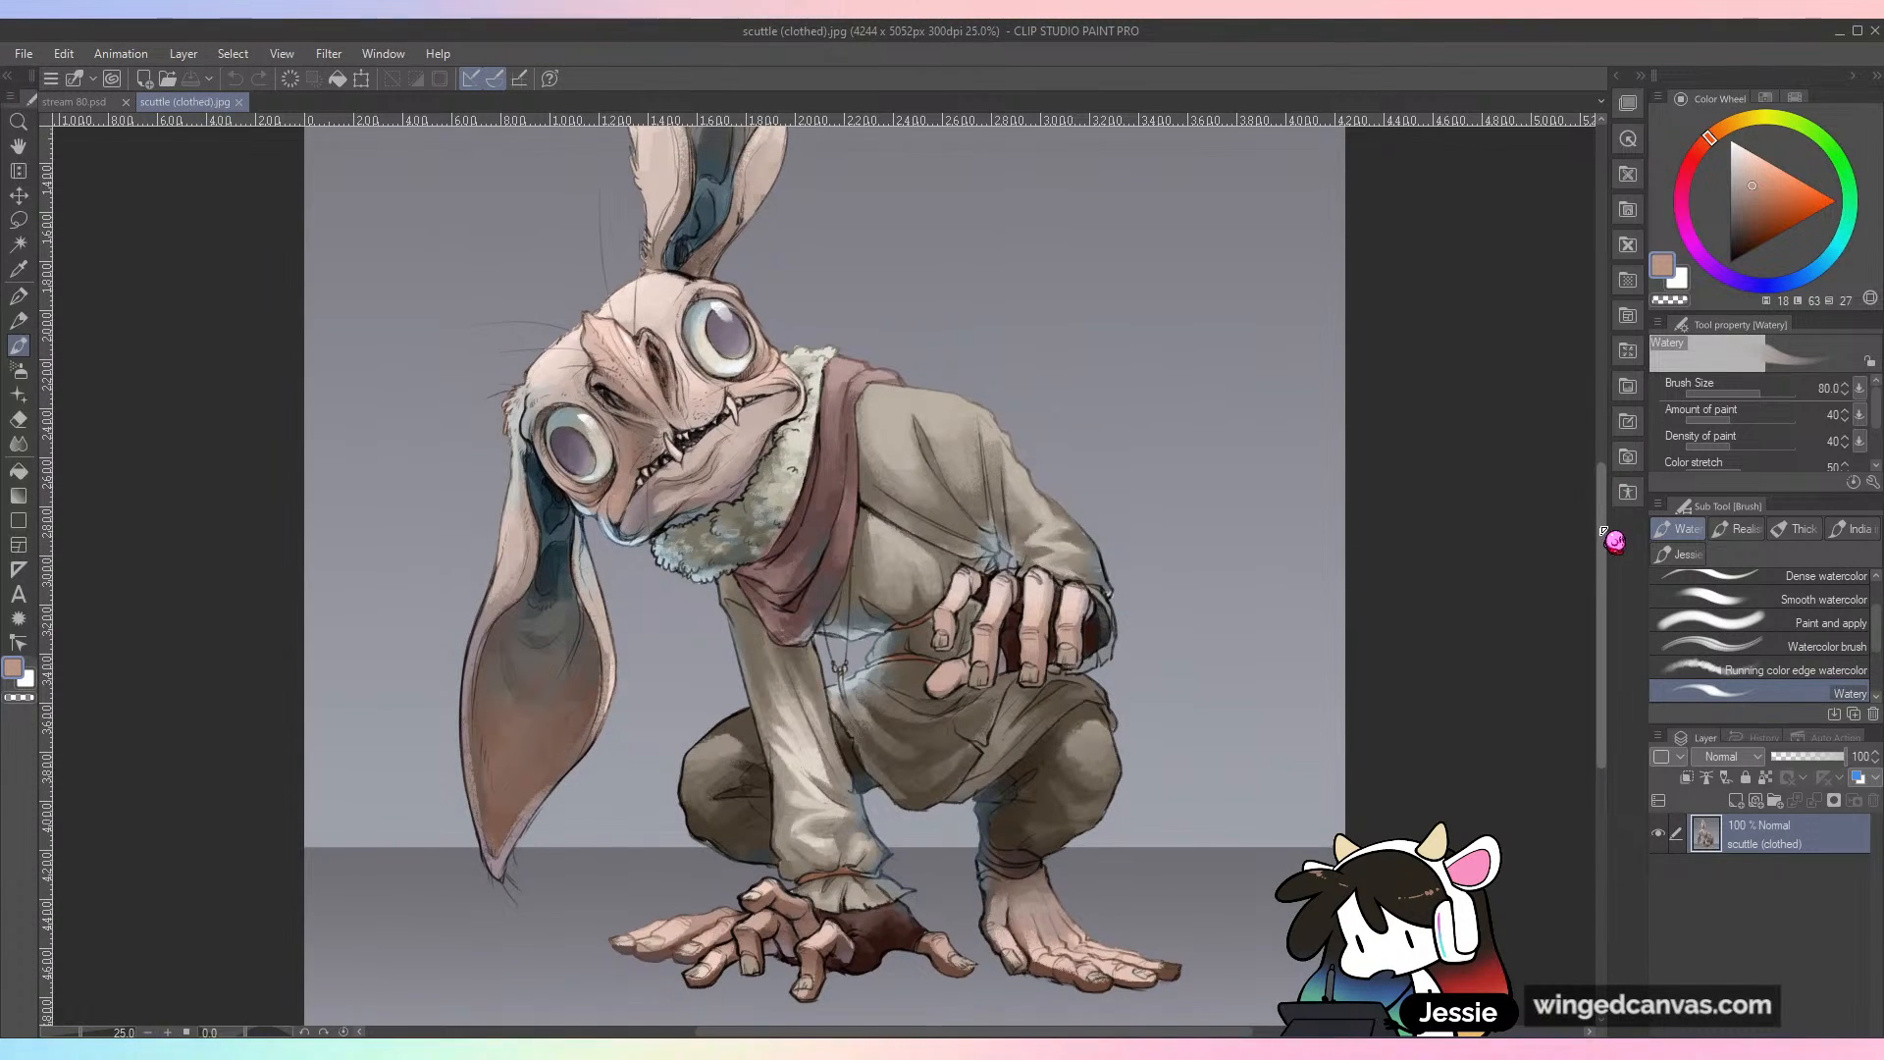
{"action": "left_click_drag", "start_coordinate": [1600, 535], "coordinate": [1600, 499]}
{"action": "key", "text": "ctrl+plus"}
{"action": "key", "text": "ctrl+plus"}
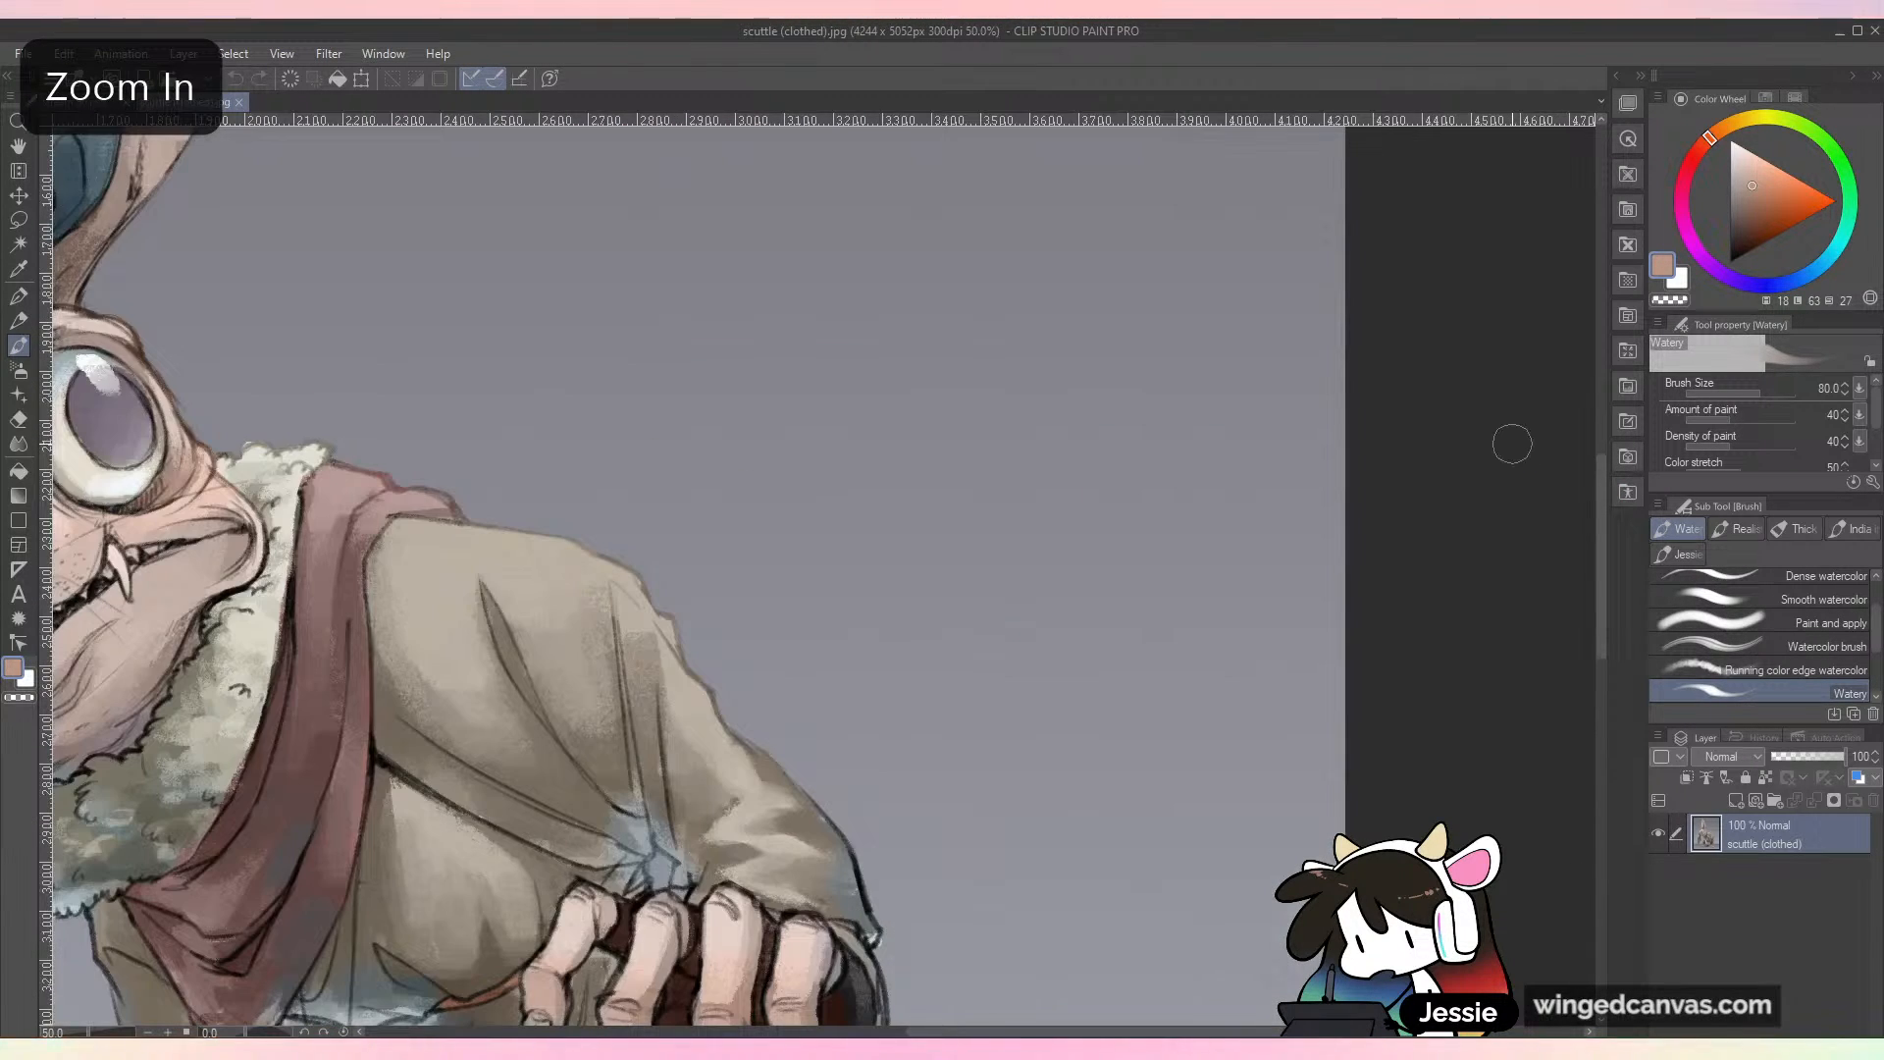
Step: Examine the crouching character's face, fur collar, scarf, shirt folds and hands up close
{"action": "left_click_drag", "start_coordinate": [511, 572], "coordinate": [1308, 521]}
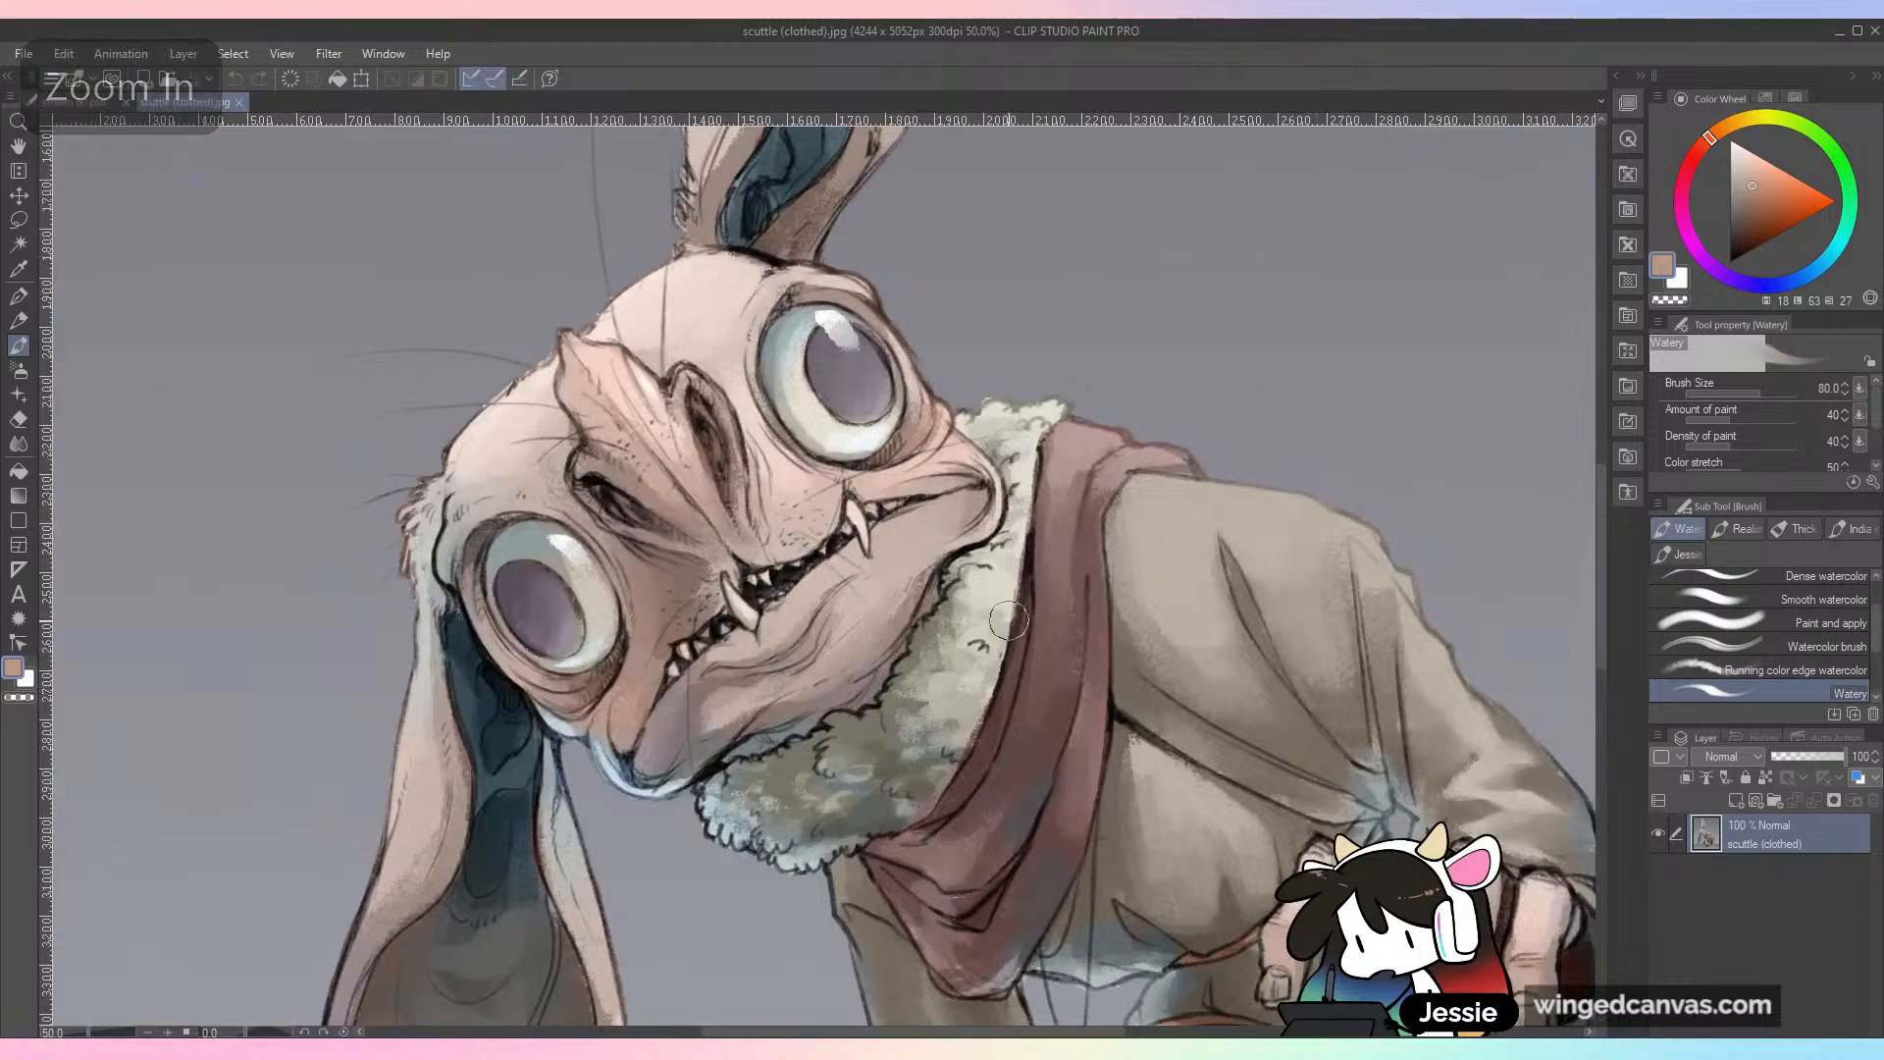
{"action": "scroll", "coordinate": [1004, 639], "scroll_direction": "up", "scroll_amount": 1}
{"action": "left_click_drag", "start_coordinate": [1004, 639], "coordinate": [1044, 723]}
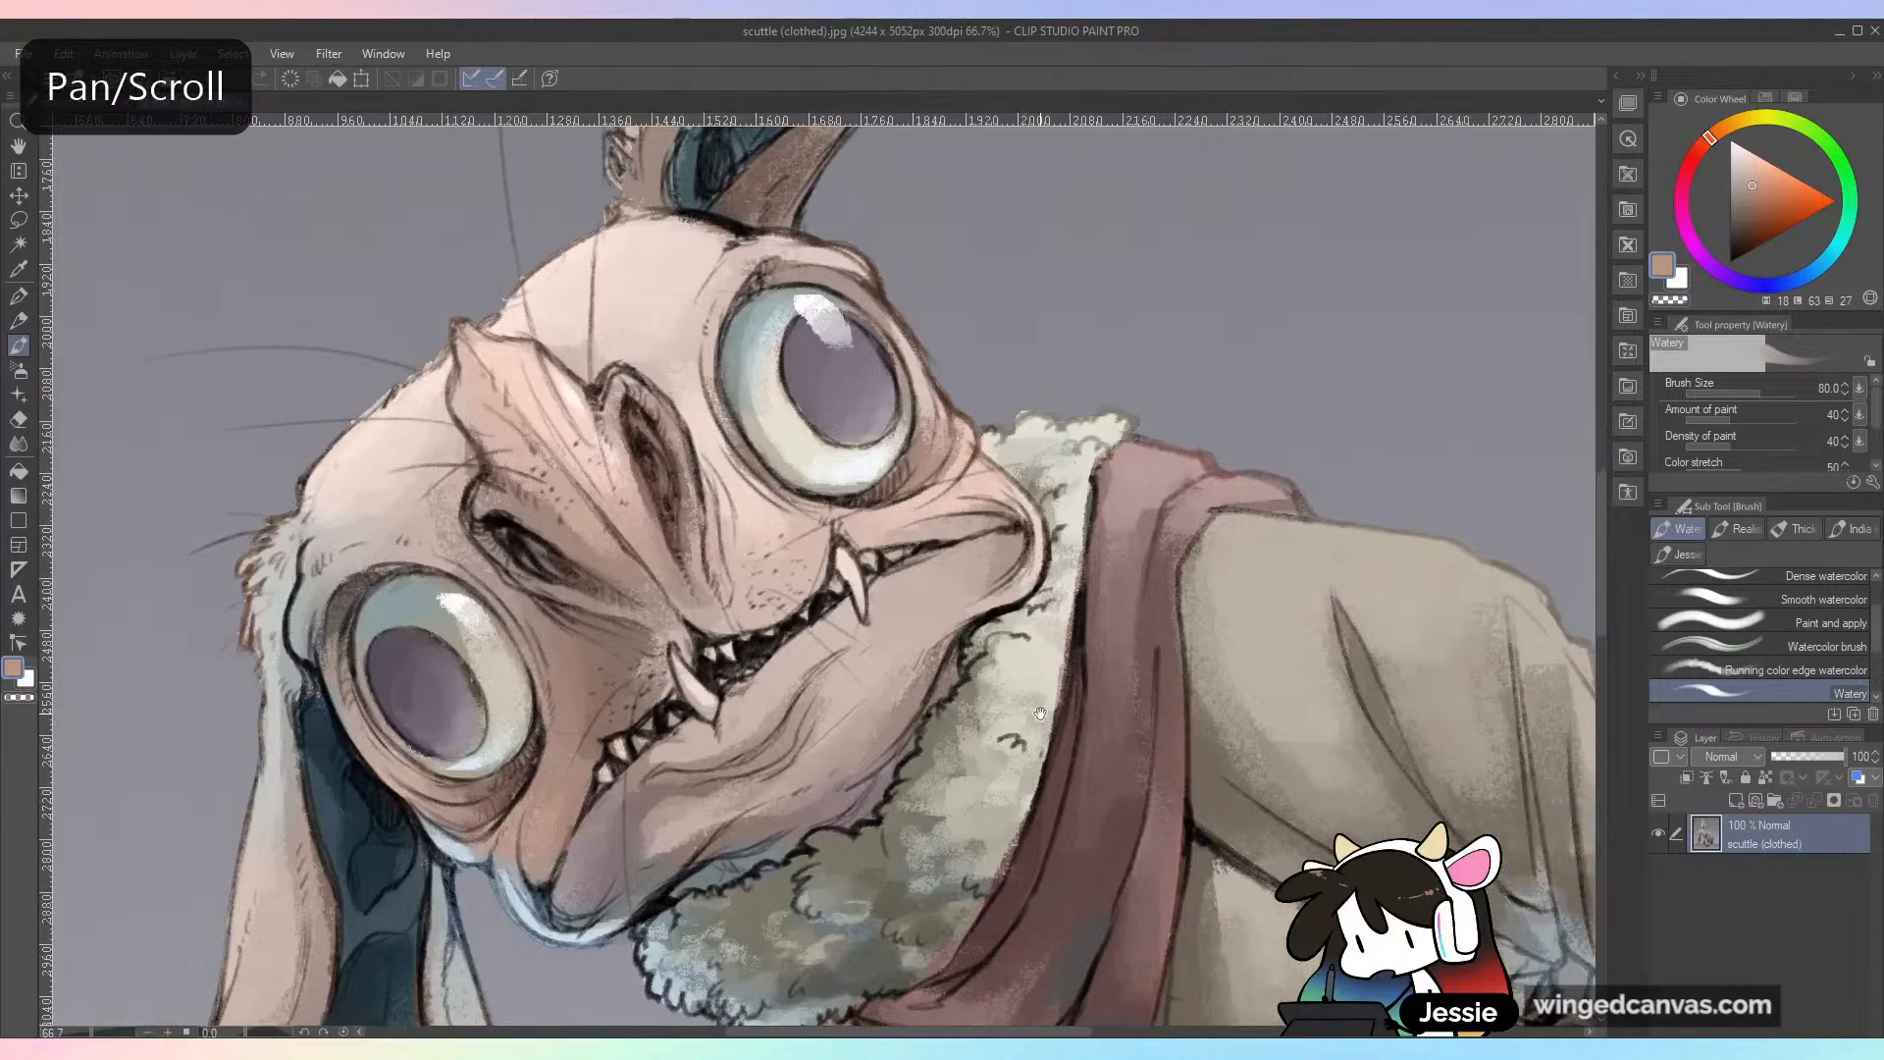
{"action": "left_click_drag", "start_coordinate": [929, 721], "coordinate": [953, 708]}
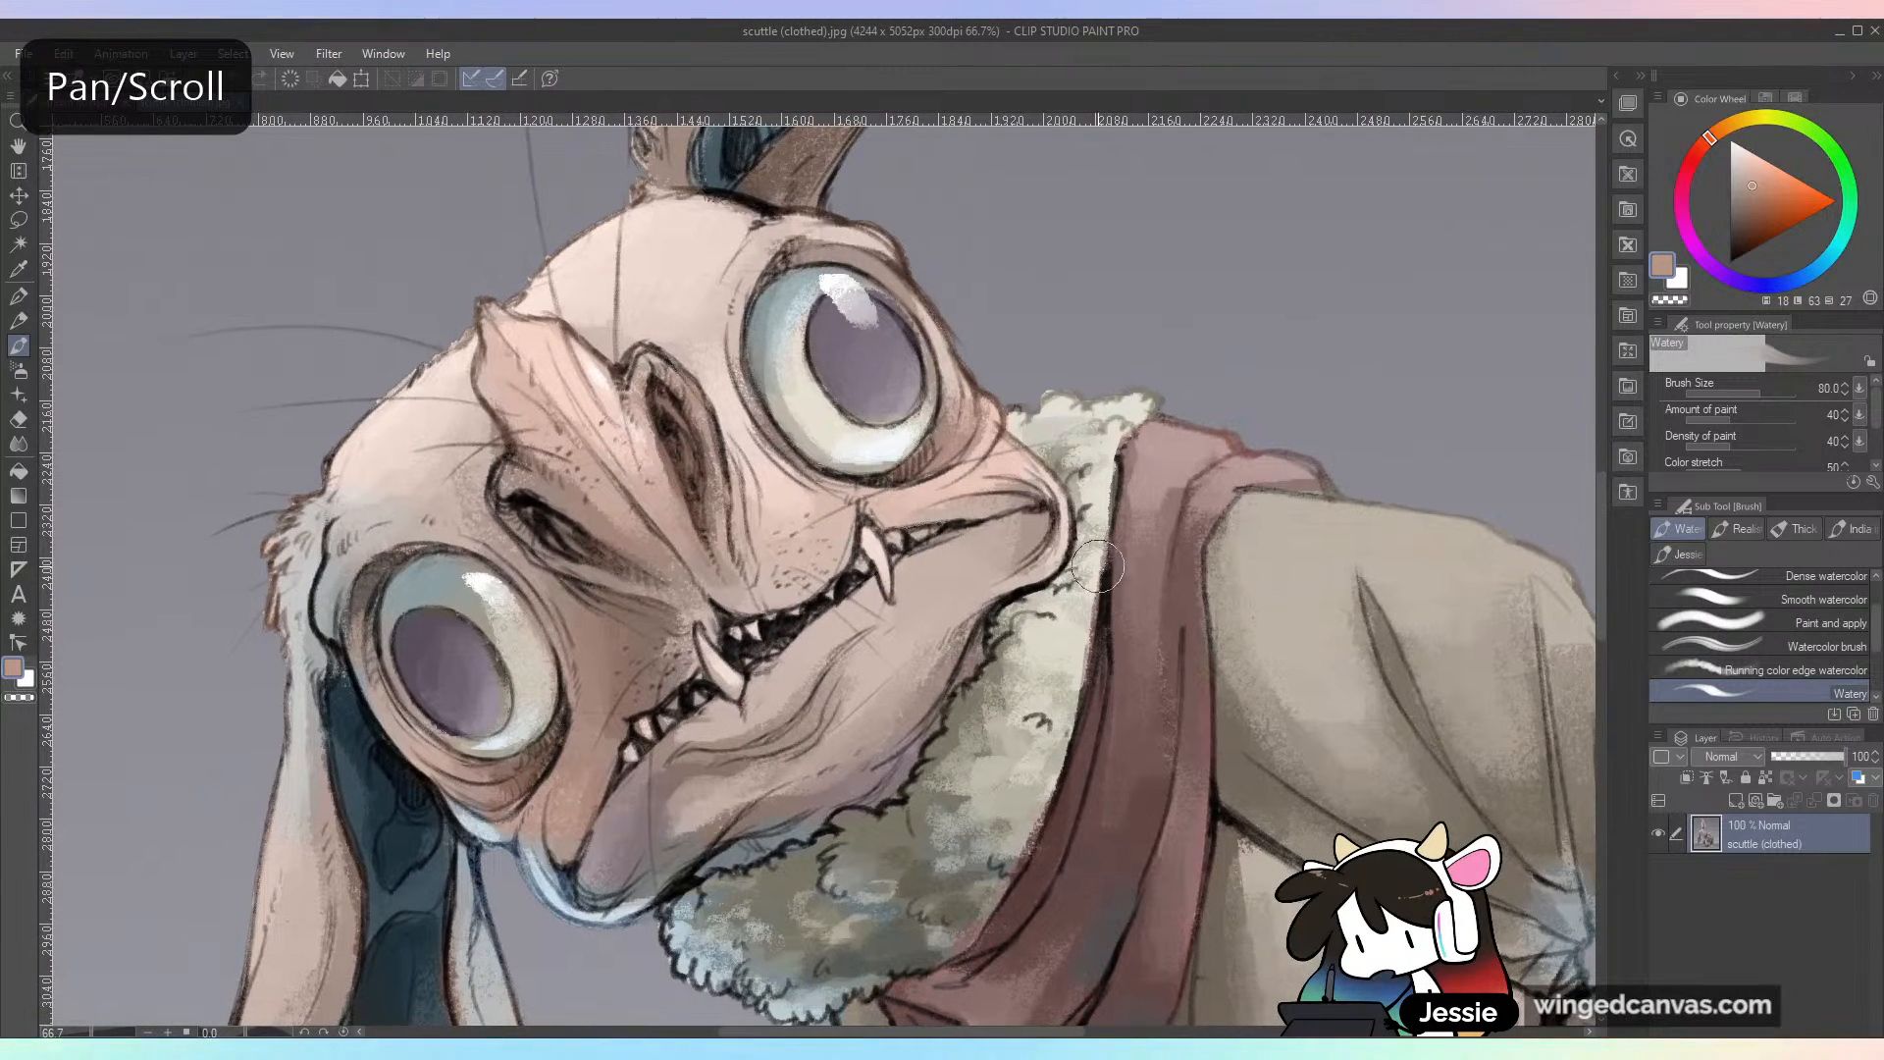
{"action": "scroll", "coordinate": [910, 635], "scroll_direction": "down", "scroll_amount": 2}
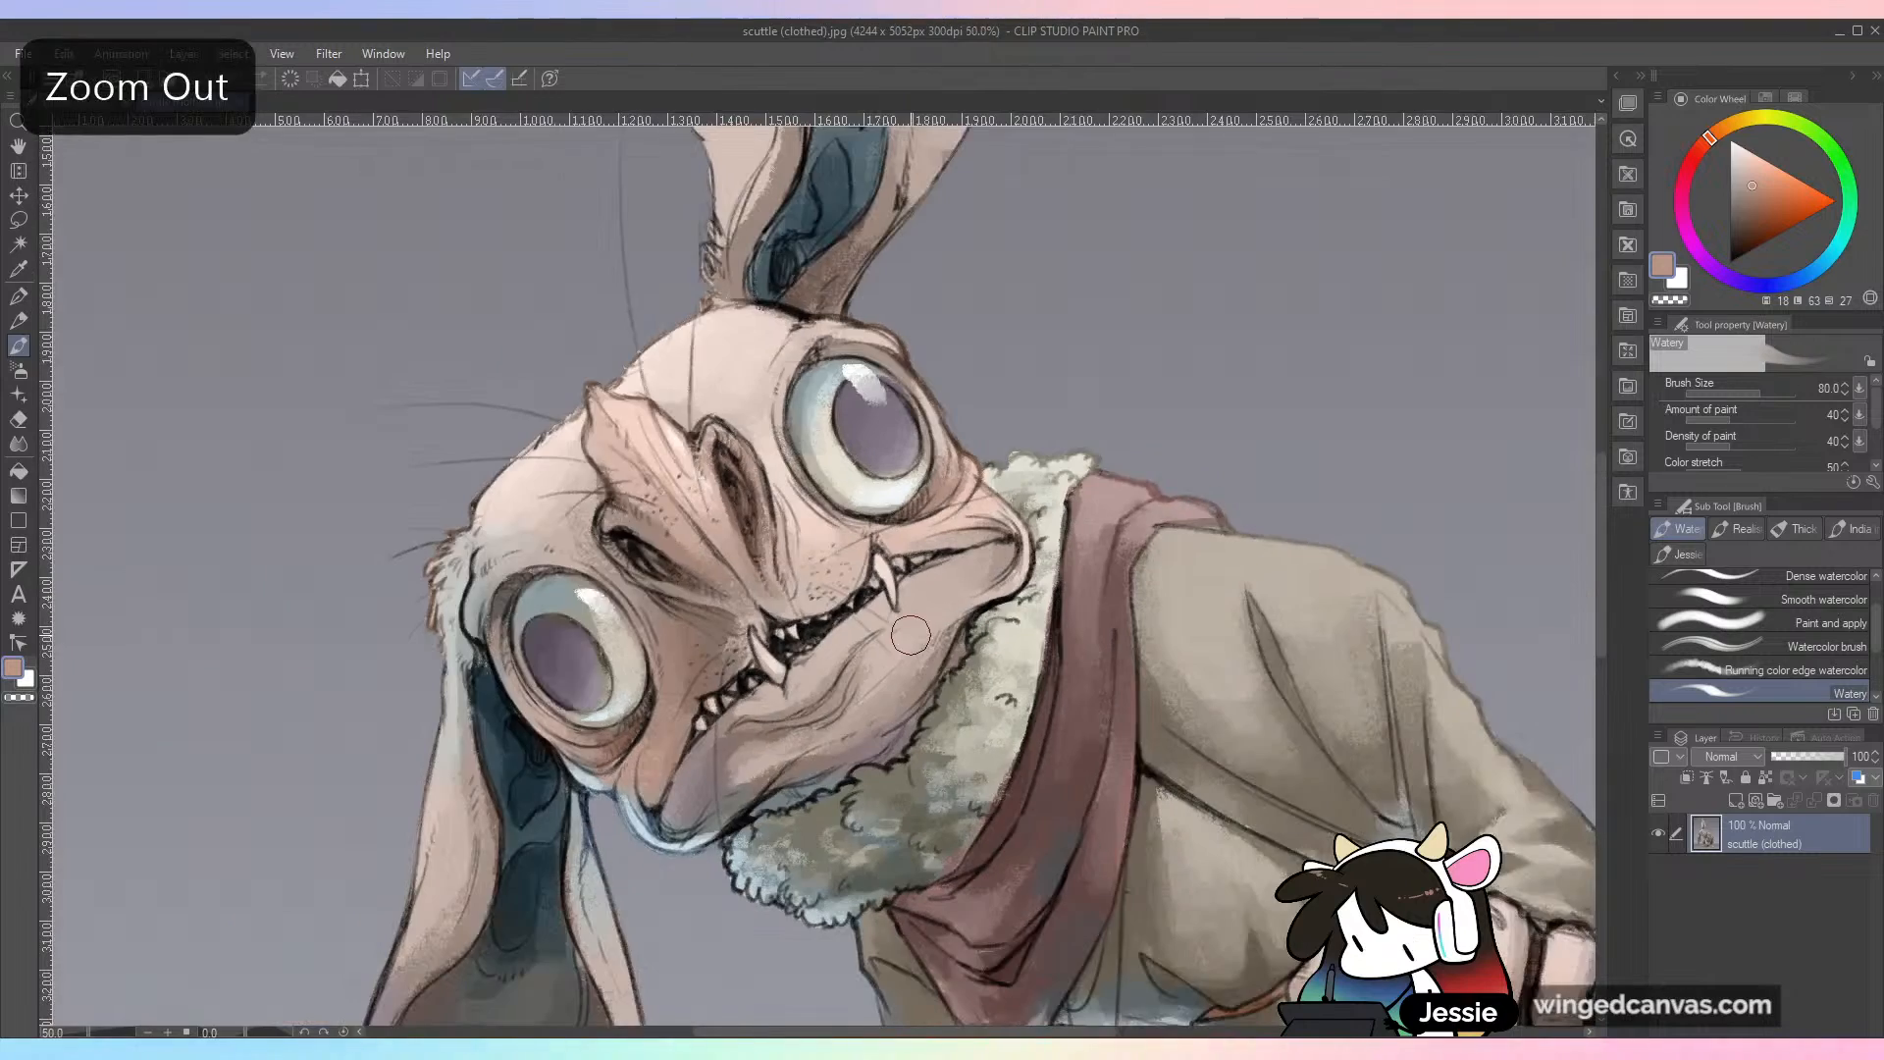
{"action": "left_click_drag", "start_coordinate": [1019, 689], "coordinate": [917, 345]}
{"action": "left_click_drag", "start_coordinate": [1104, 684], "coordinate": [1010, 717]}
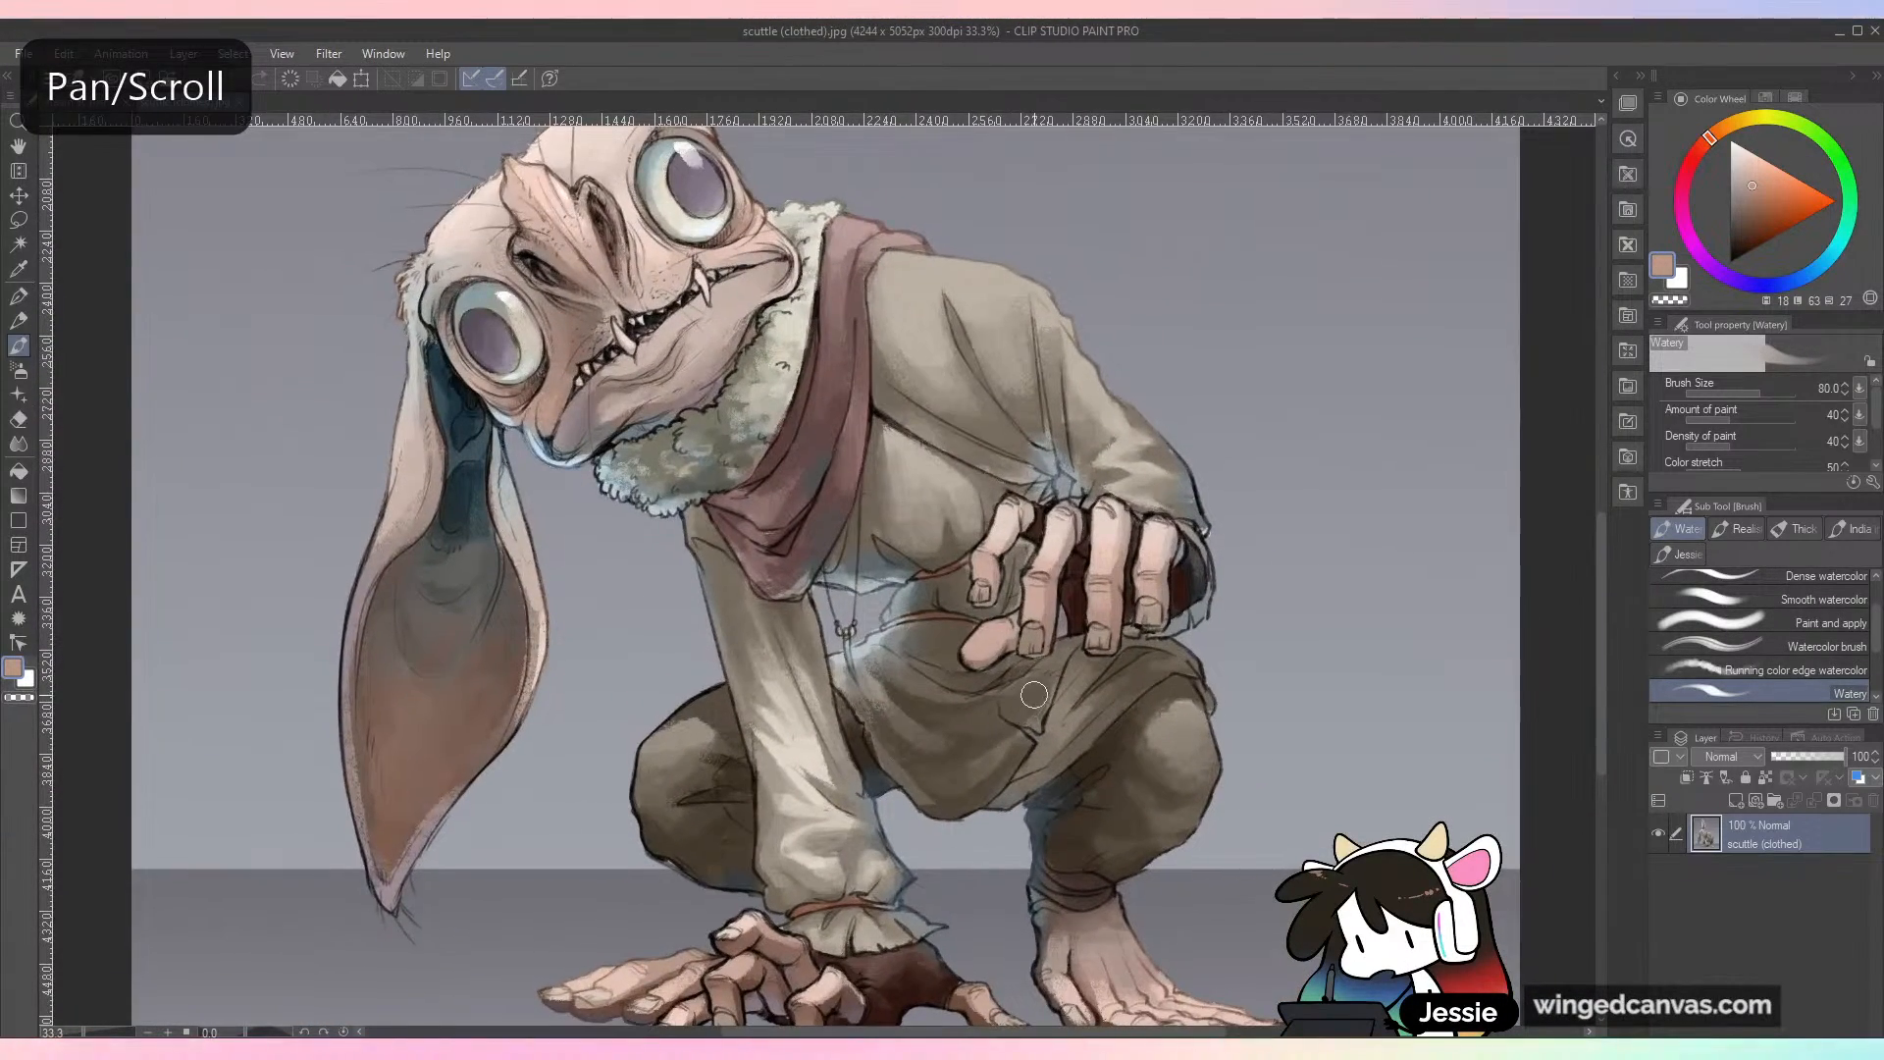
{"action": "scroll", "coordinate": [1034, 694], "scroll_direction": "down", "scroll_amount": 2}
{"action": "scroll", "coordinate": [1034, 694], "scroll_direction": "up", "scroll_amount": 2}
{"action": "left_click_drag", "start_coordinate": [1155, 726], "coordinate": [1157, 631]}
{"action": "scroll", "coordinate": [1038, 691], "scroll_direction": "down", "scroll_amount": 2}
{"action": "scroll", "coordinate": [993, 670], "scroll_direction": "up", "scroll_amount": 2}
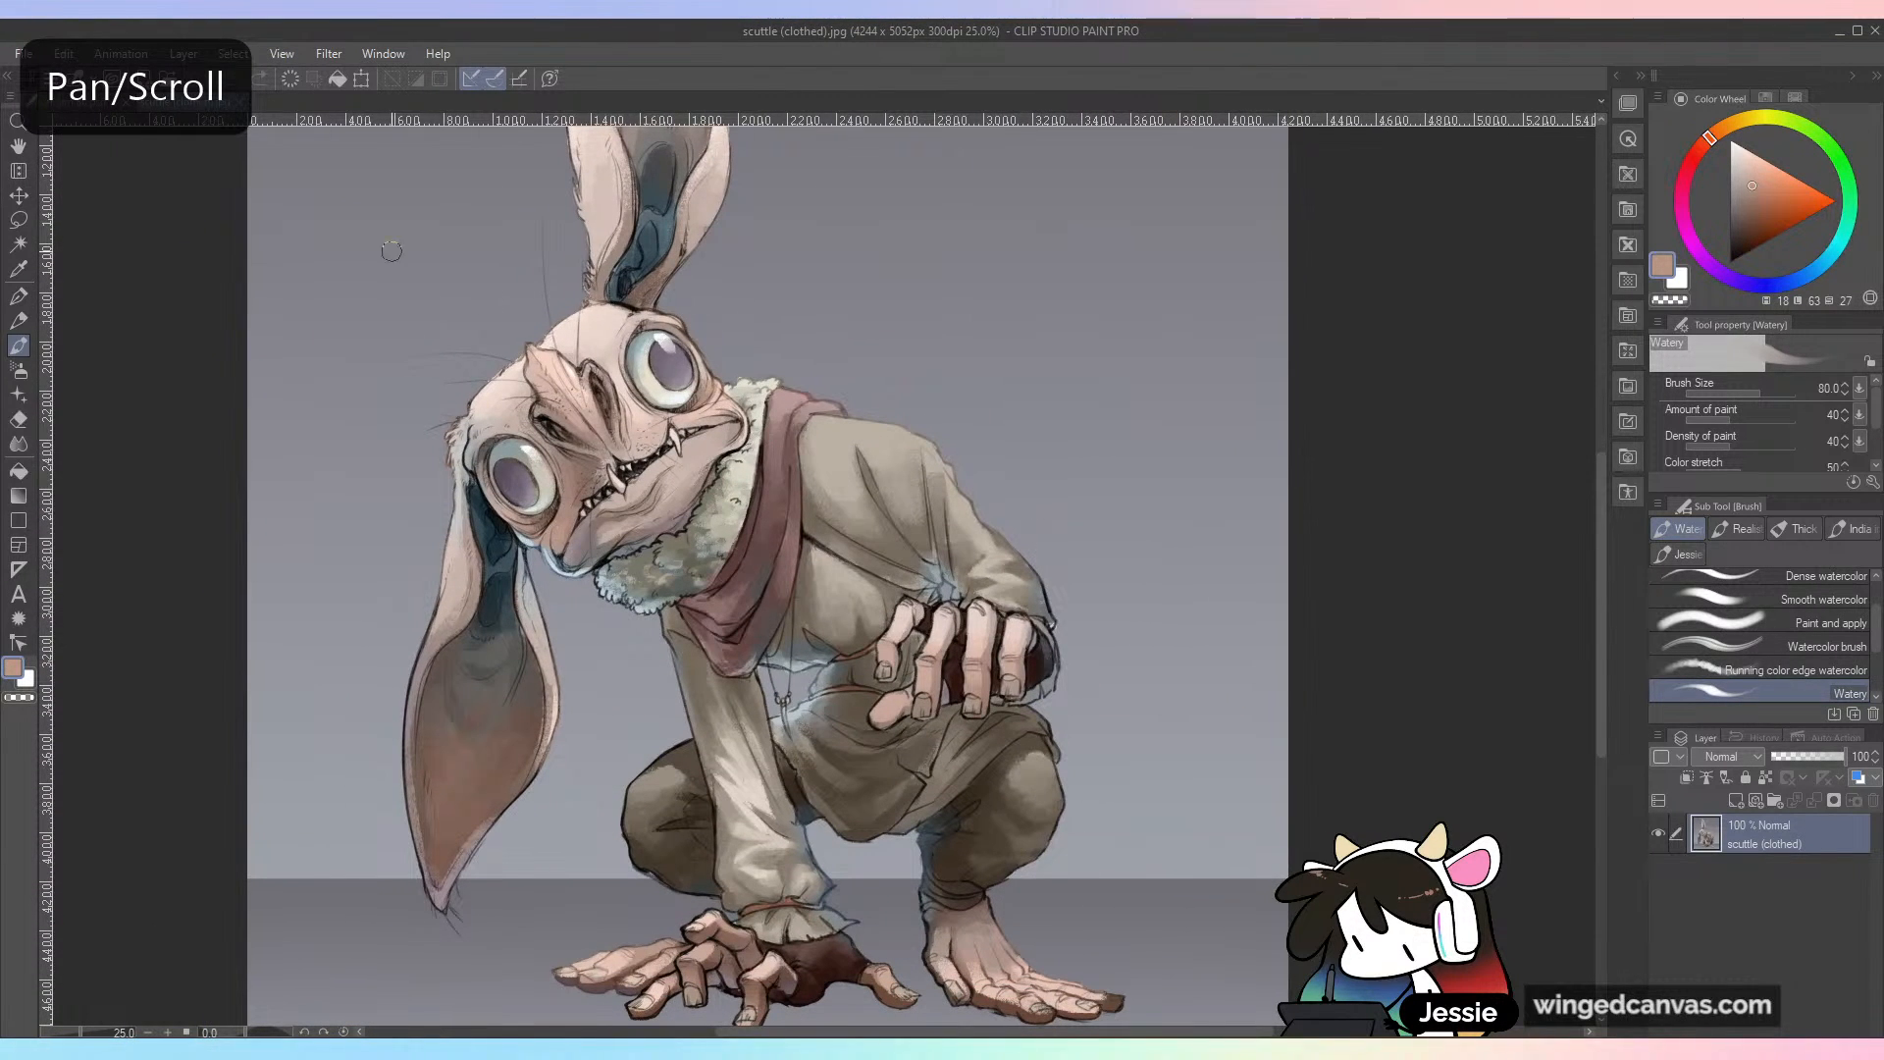
Step: Compare the stream 80.psd drawing with scuttle (clothed).jpg by switching between the two documents and viewing the full figure
{"action": "left_click", "coordinate": [76, 102]}
{"action": "left_click_drag", "start_coordinate": [1110, 621], "coordinate": [991, 633]}
{"action": "left_click", "coordinate": [196, 102]}
{"action": "left_click_drag", "start_coordinate": [736, 303], "coordinate": [770, 377]}
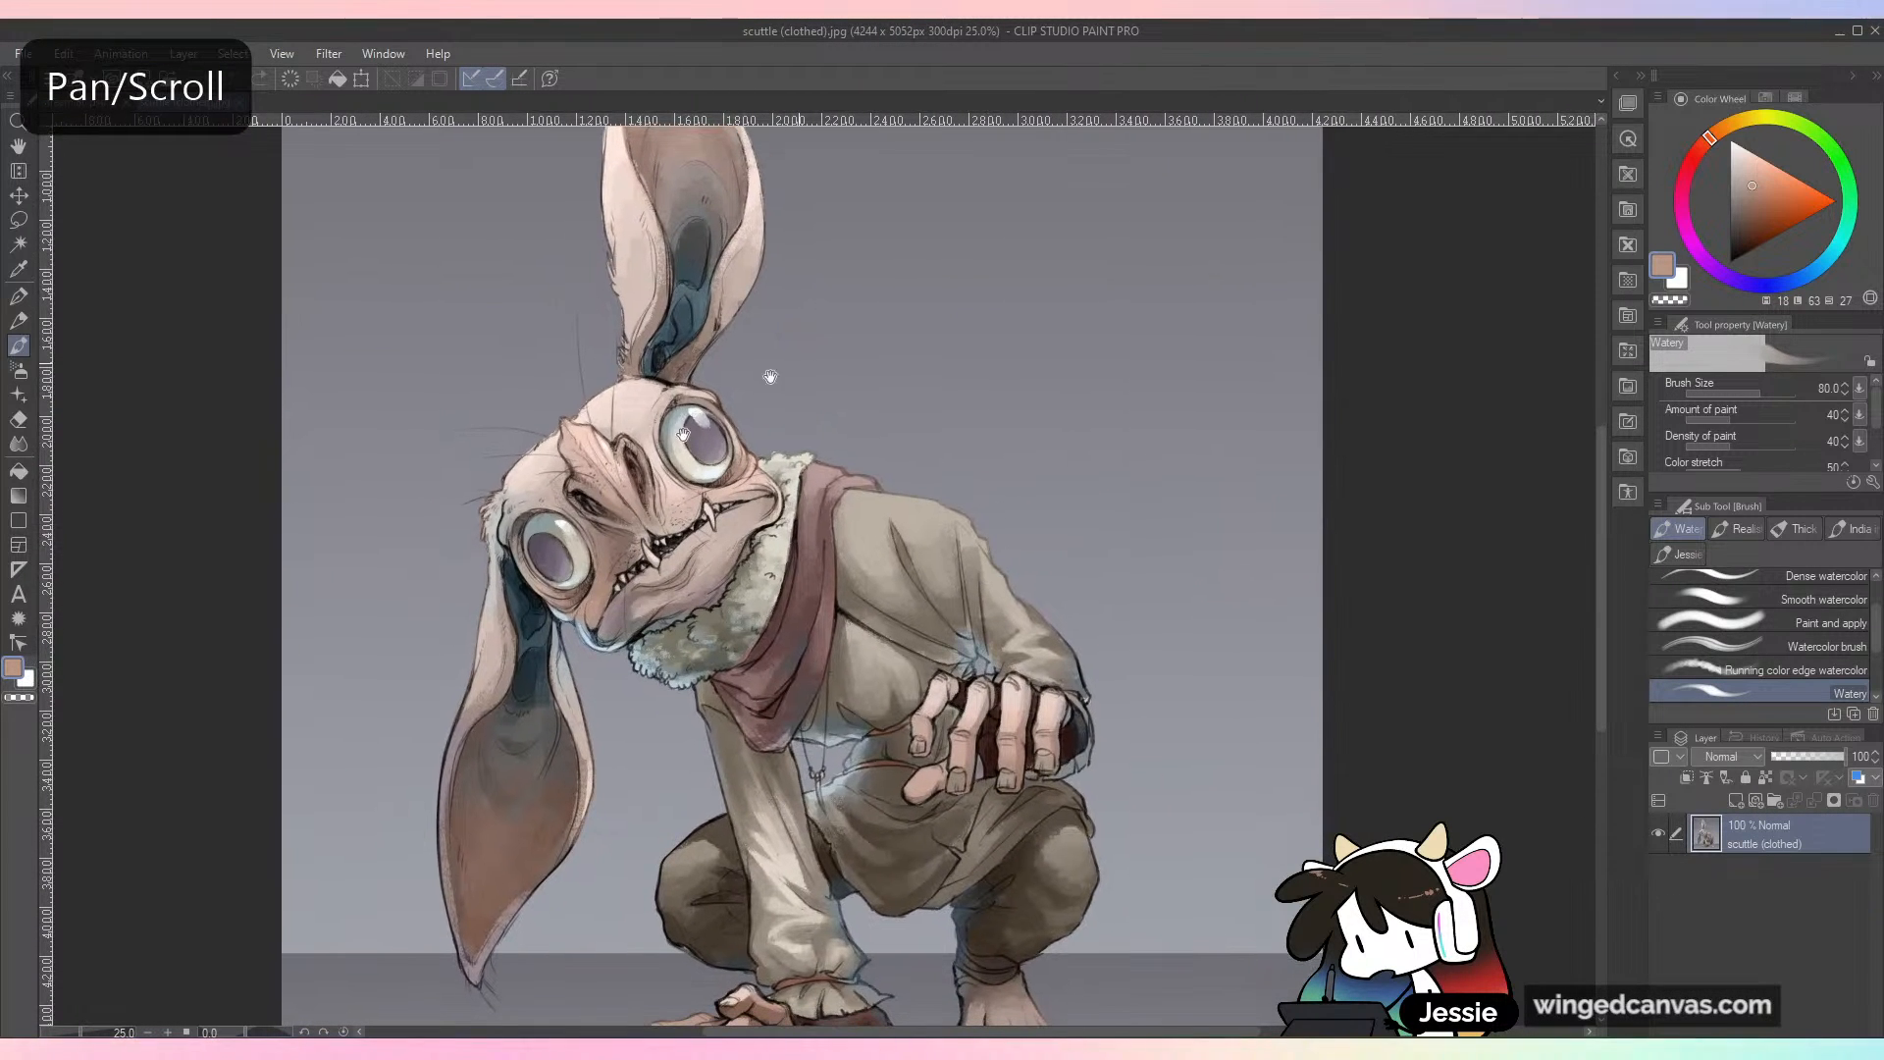
{"action": "left_click", "coordinate": [115, 102]}
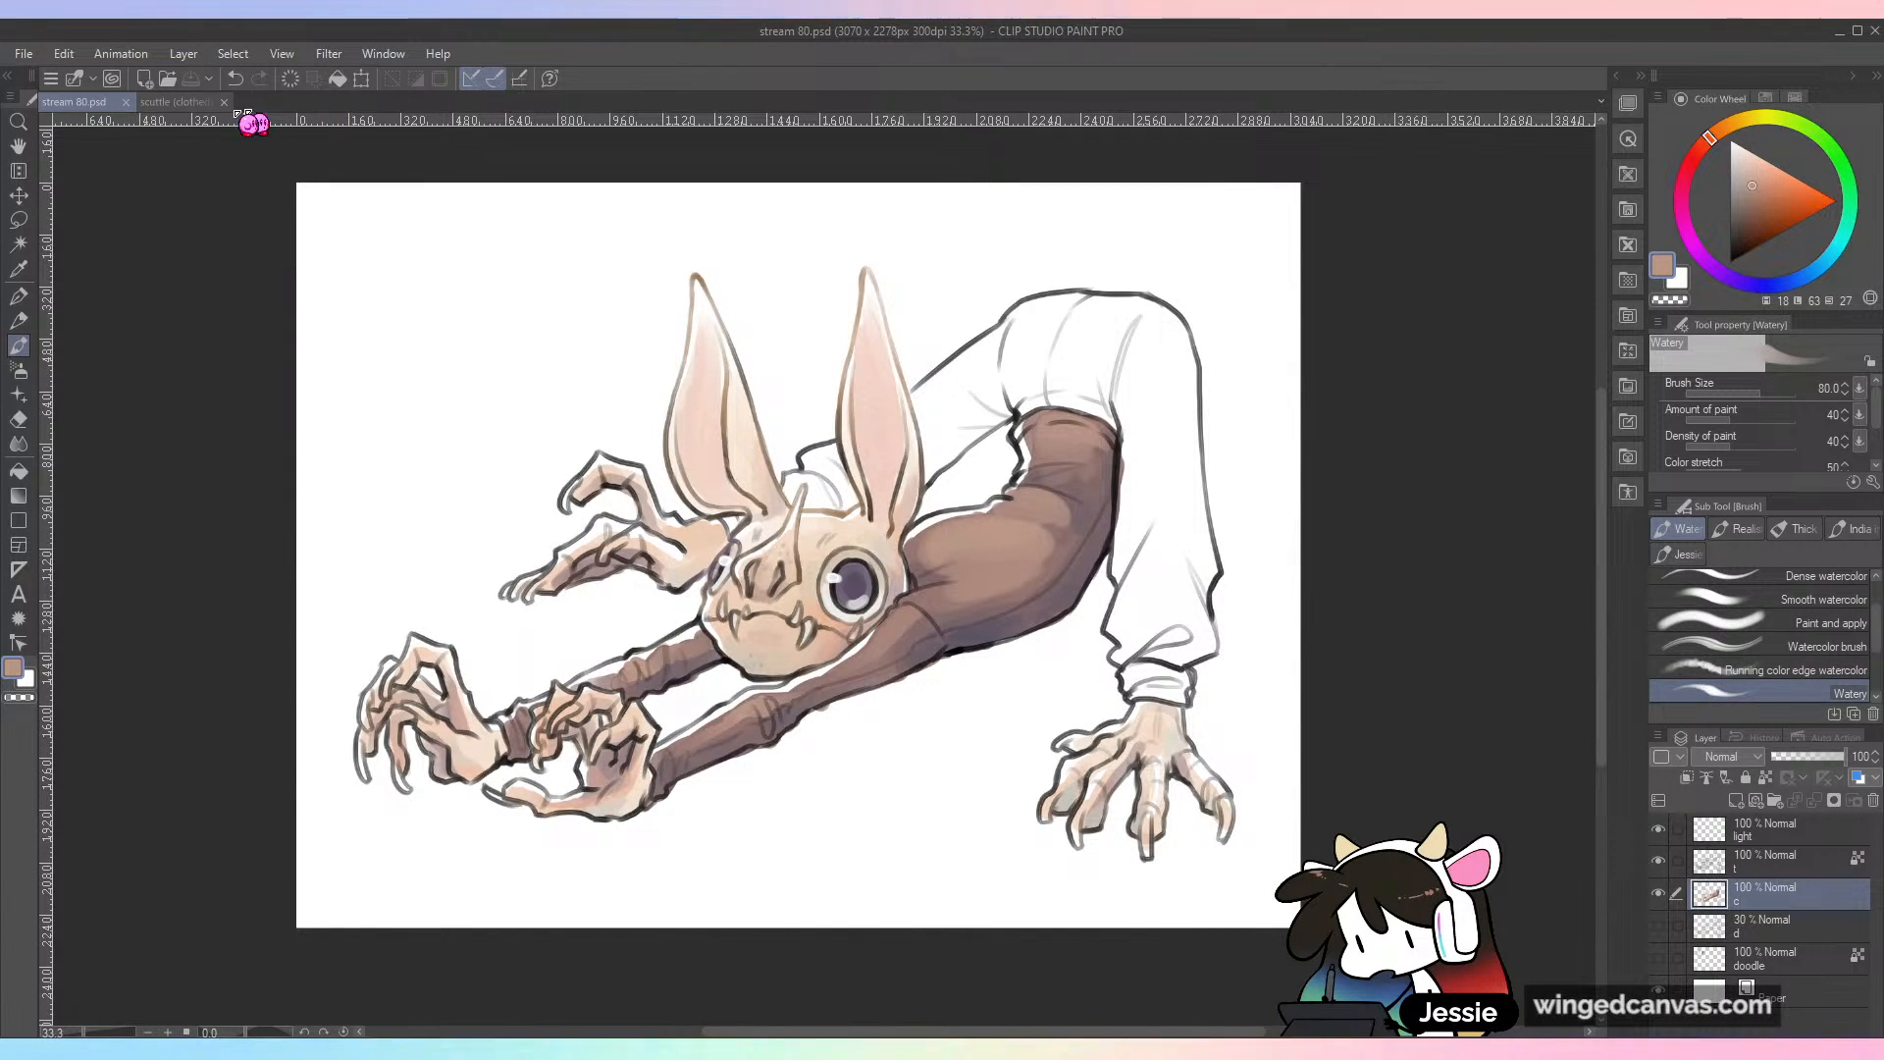
{"action": "left_click", "coordinate": [179, 105]}
{"action": "scroll", "coordinate": [850, 509], "scroll_direction": "down", "scroll_amount": 3}
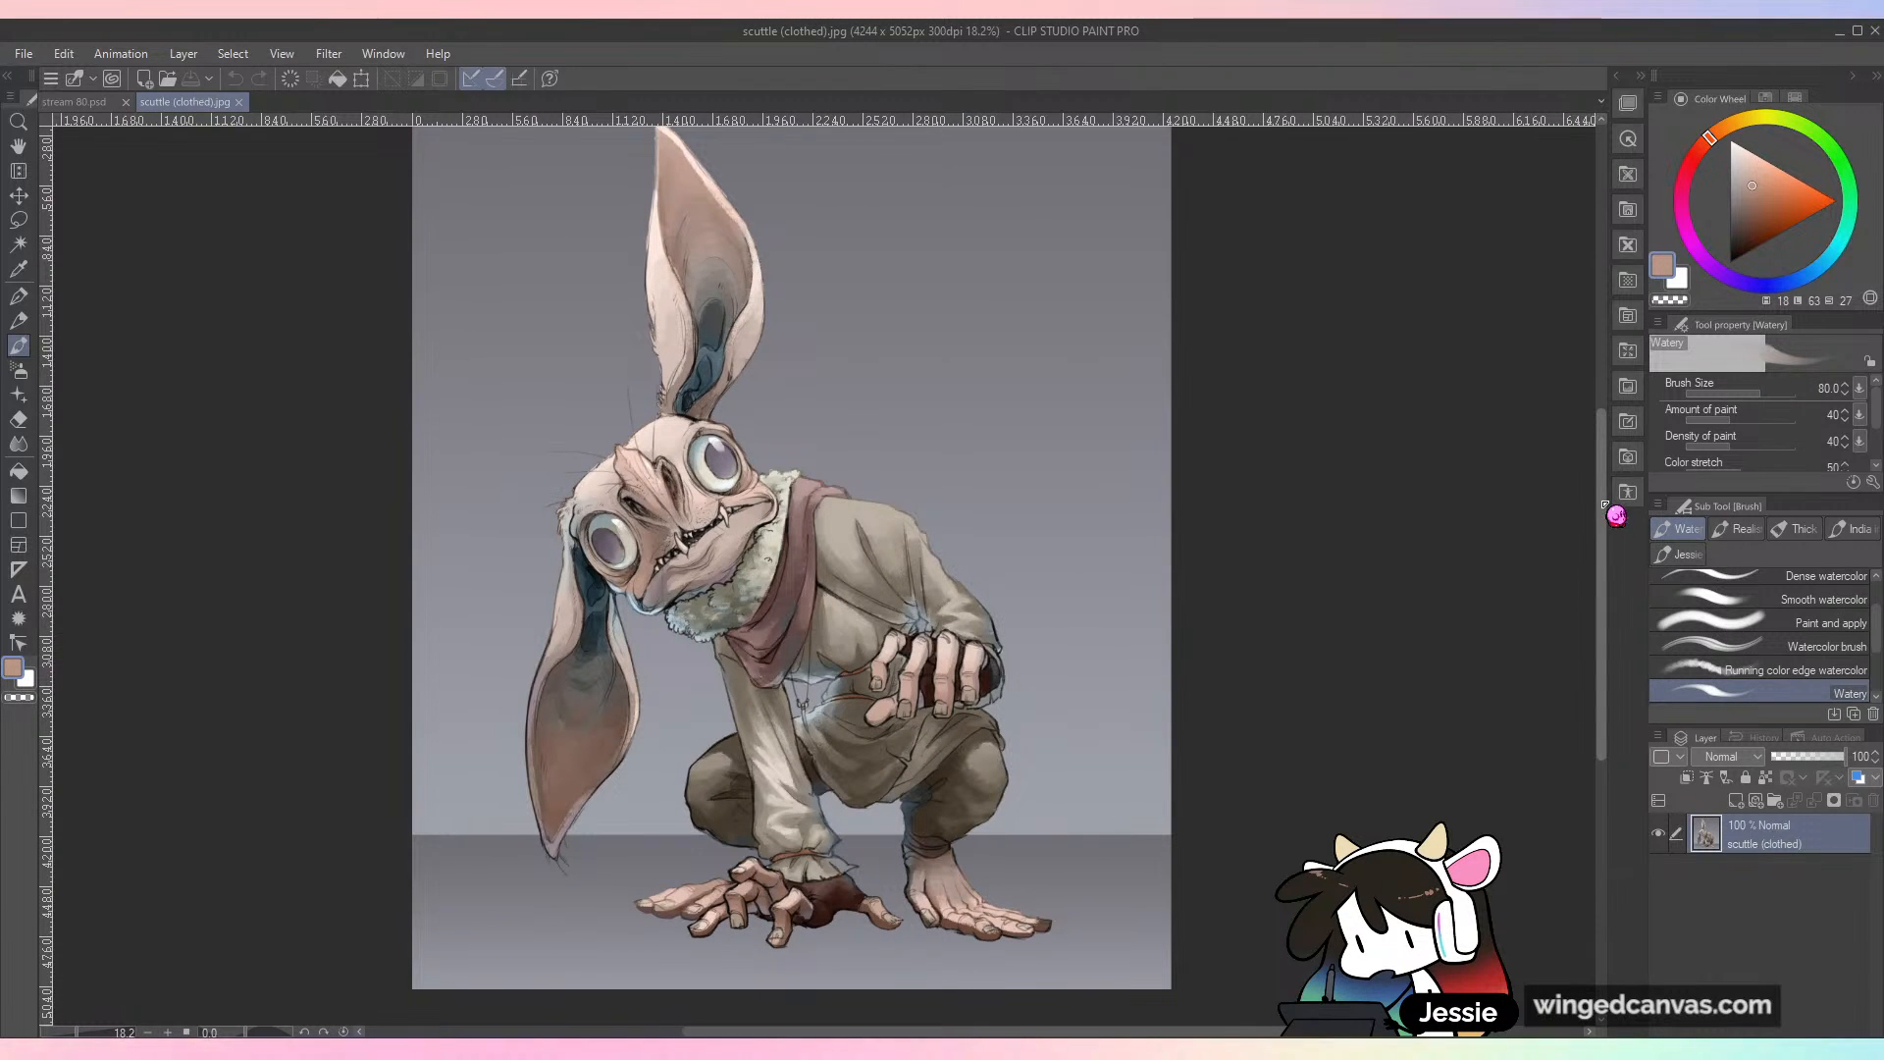
{"action": "mouse_move", "coordinate": [1601, 510]}
{"action": "left_mouse_down"}
{"action": "mouse_move", "coordinate": [1617, 492]}
{"action": "mouse_move", "coordinate": [1562, 504]}
{"action": "left_mouse_up"}
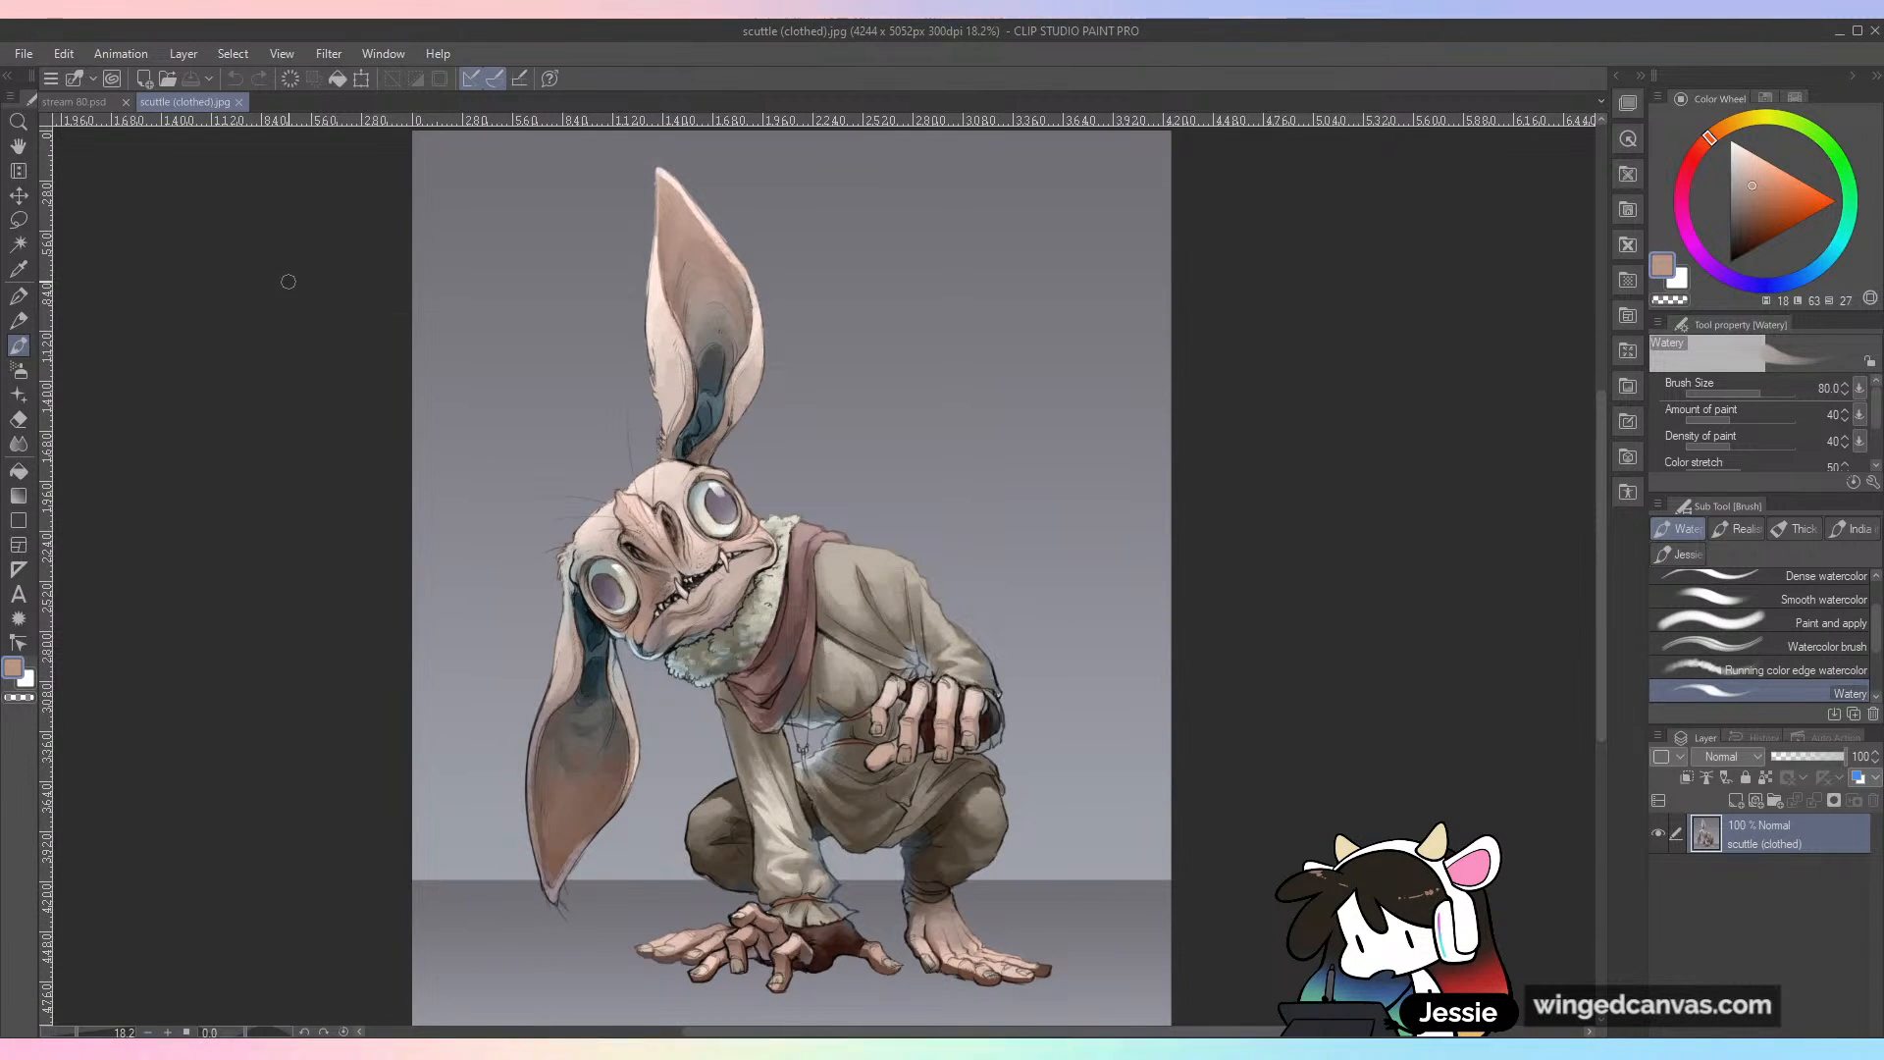
{"action": "left_click", "coordinate": [88, 102]}
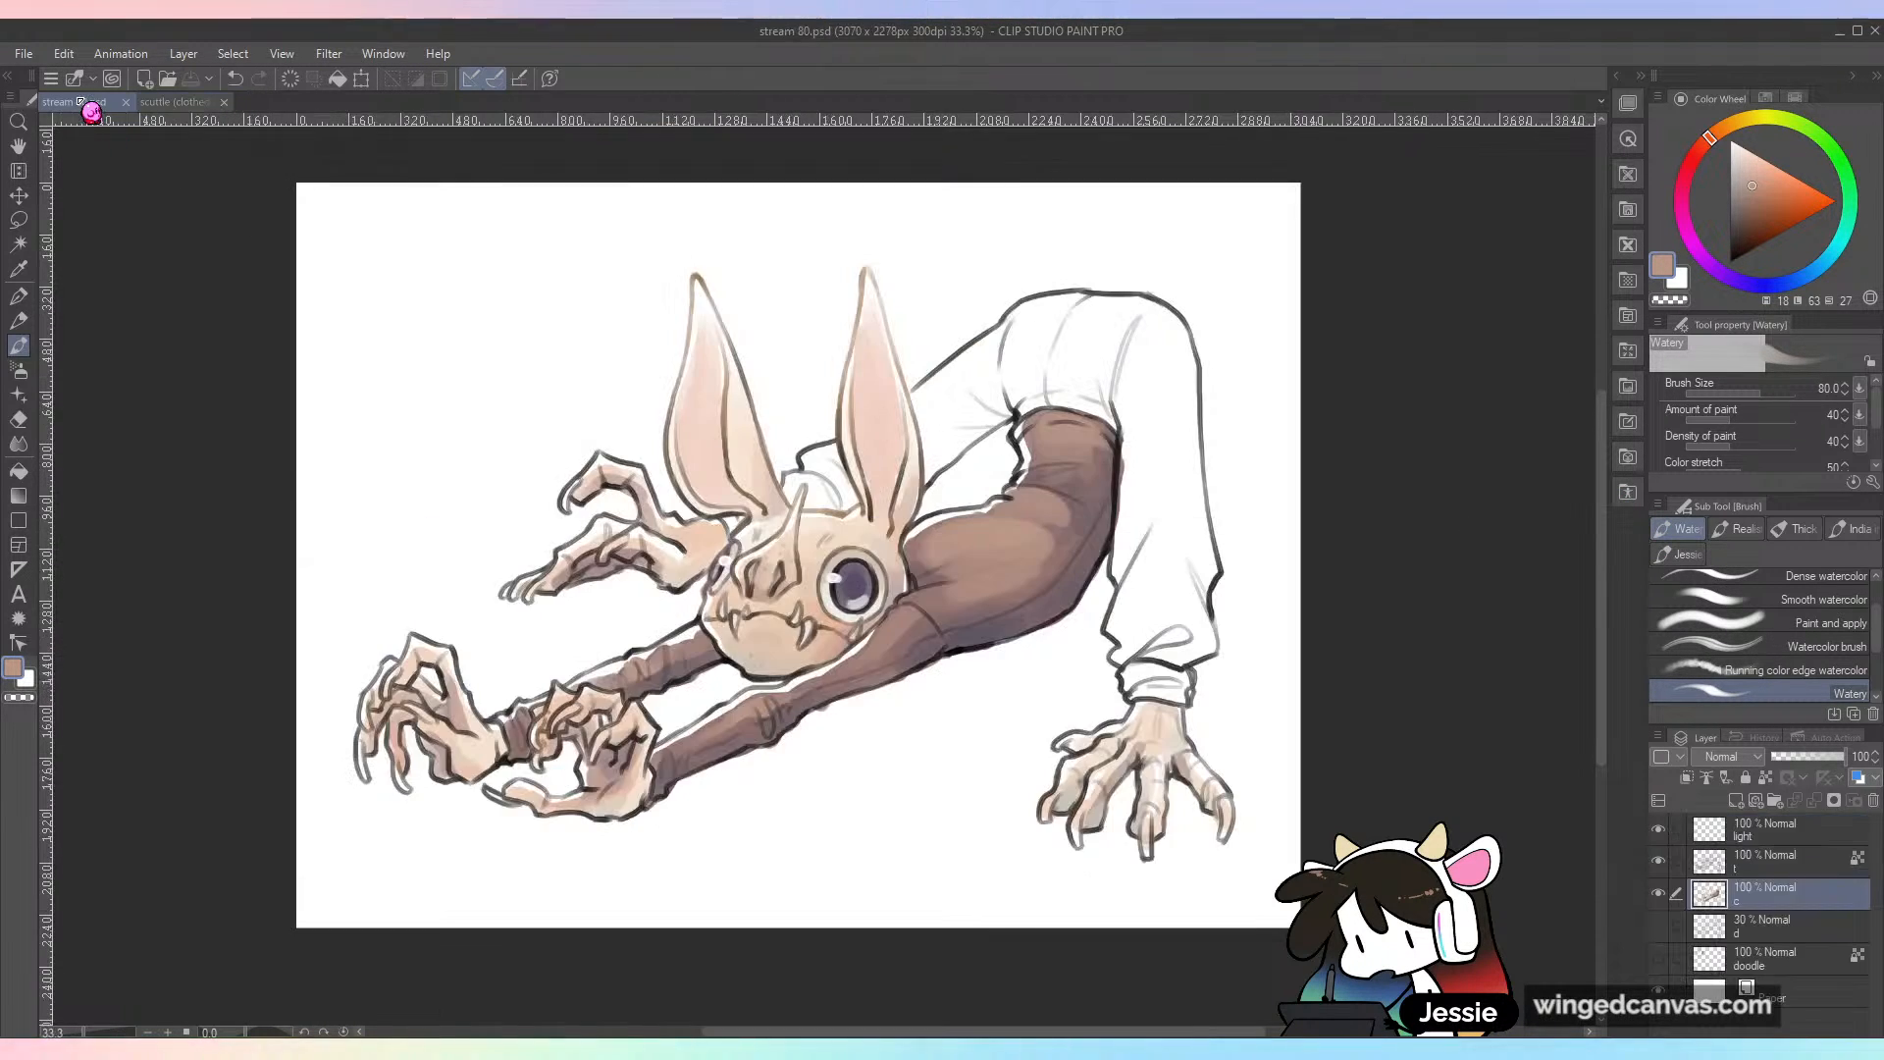
{"action": "left_click", "coordinate": [182, 103]}
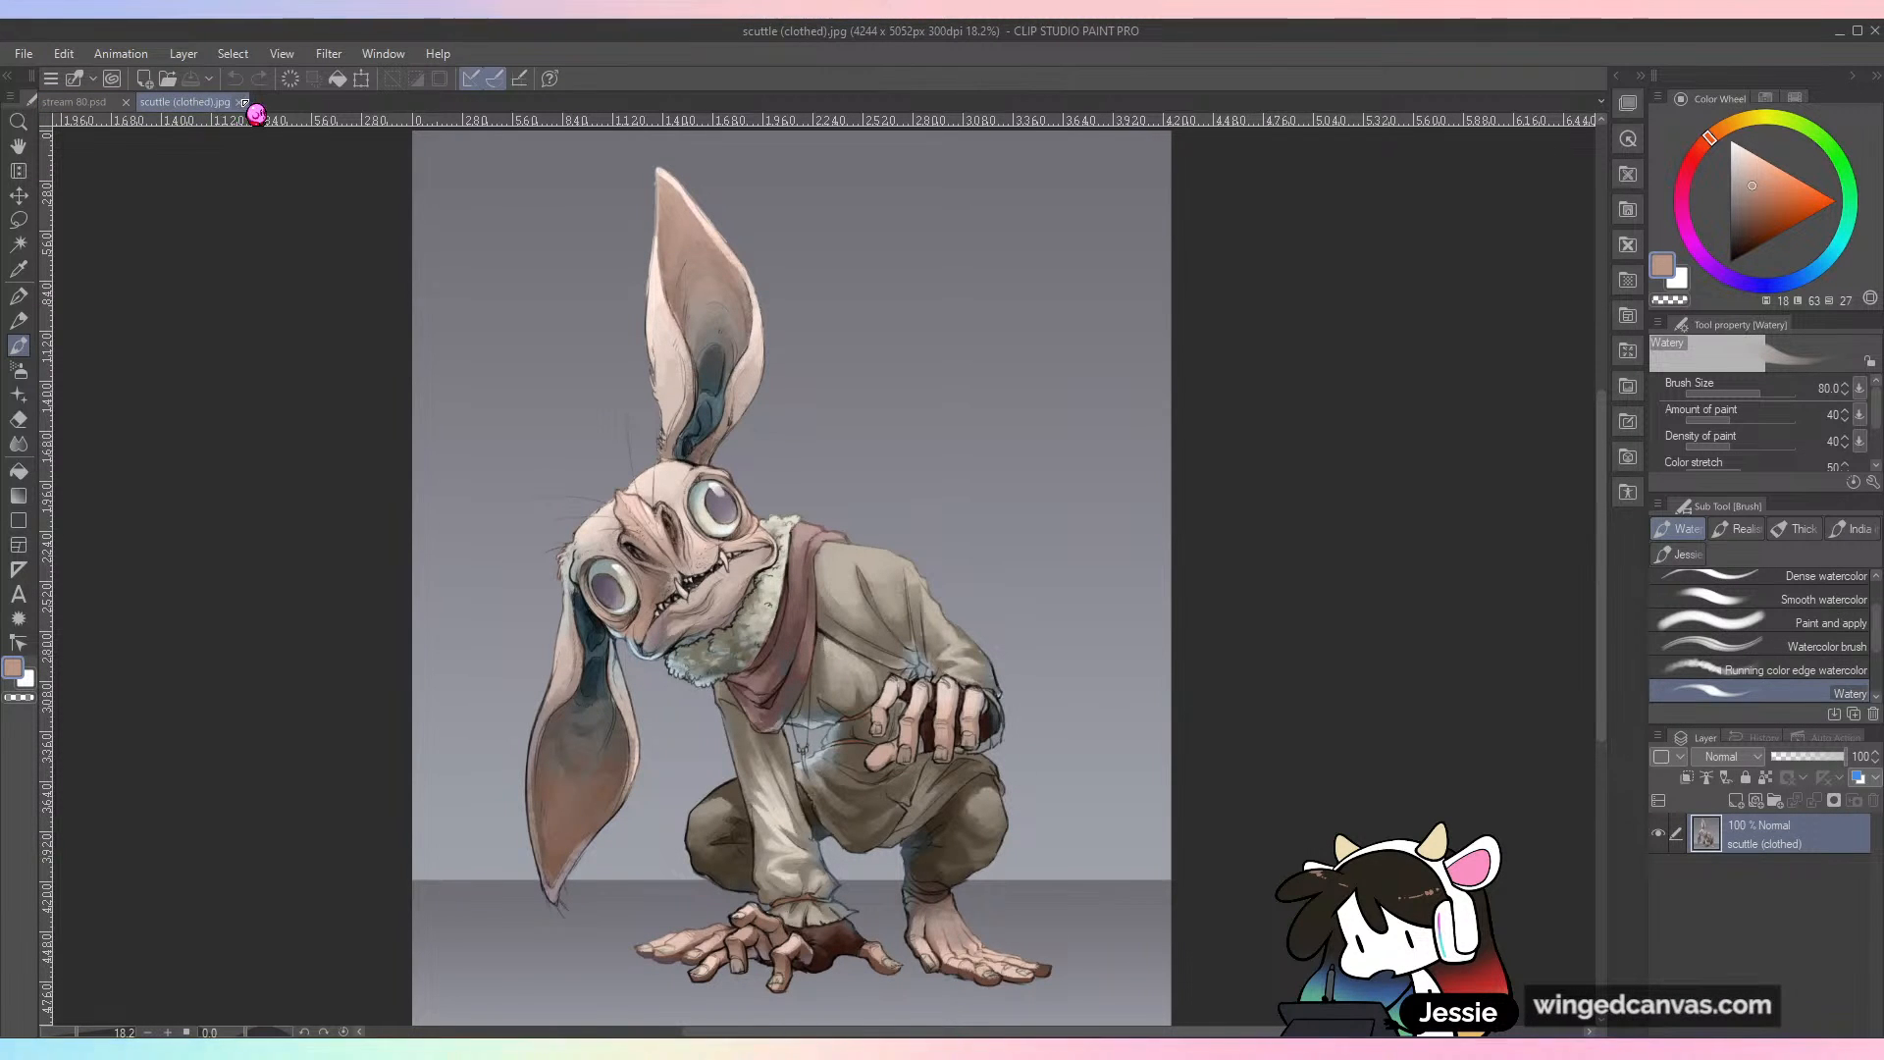
Step: Close scuttle (clothed).jpg and open corn NEW.jpg to examine its caped character
{"action": "key", "text": "ctrl+w"}
{"action": "left_click", "coordinate": [22, 55]}
{"action": "left_click", "coordinate": [57, 125]}
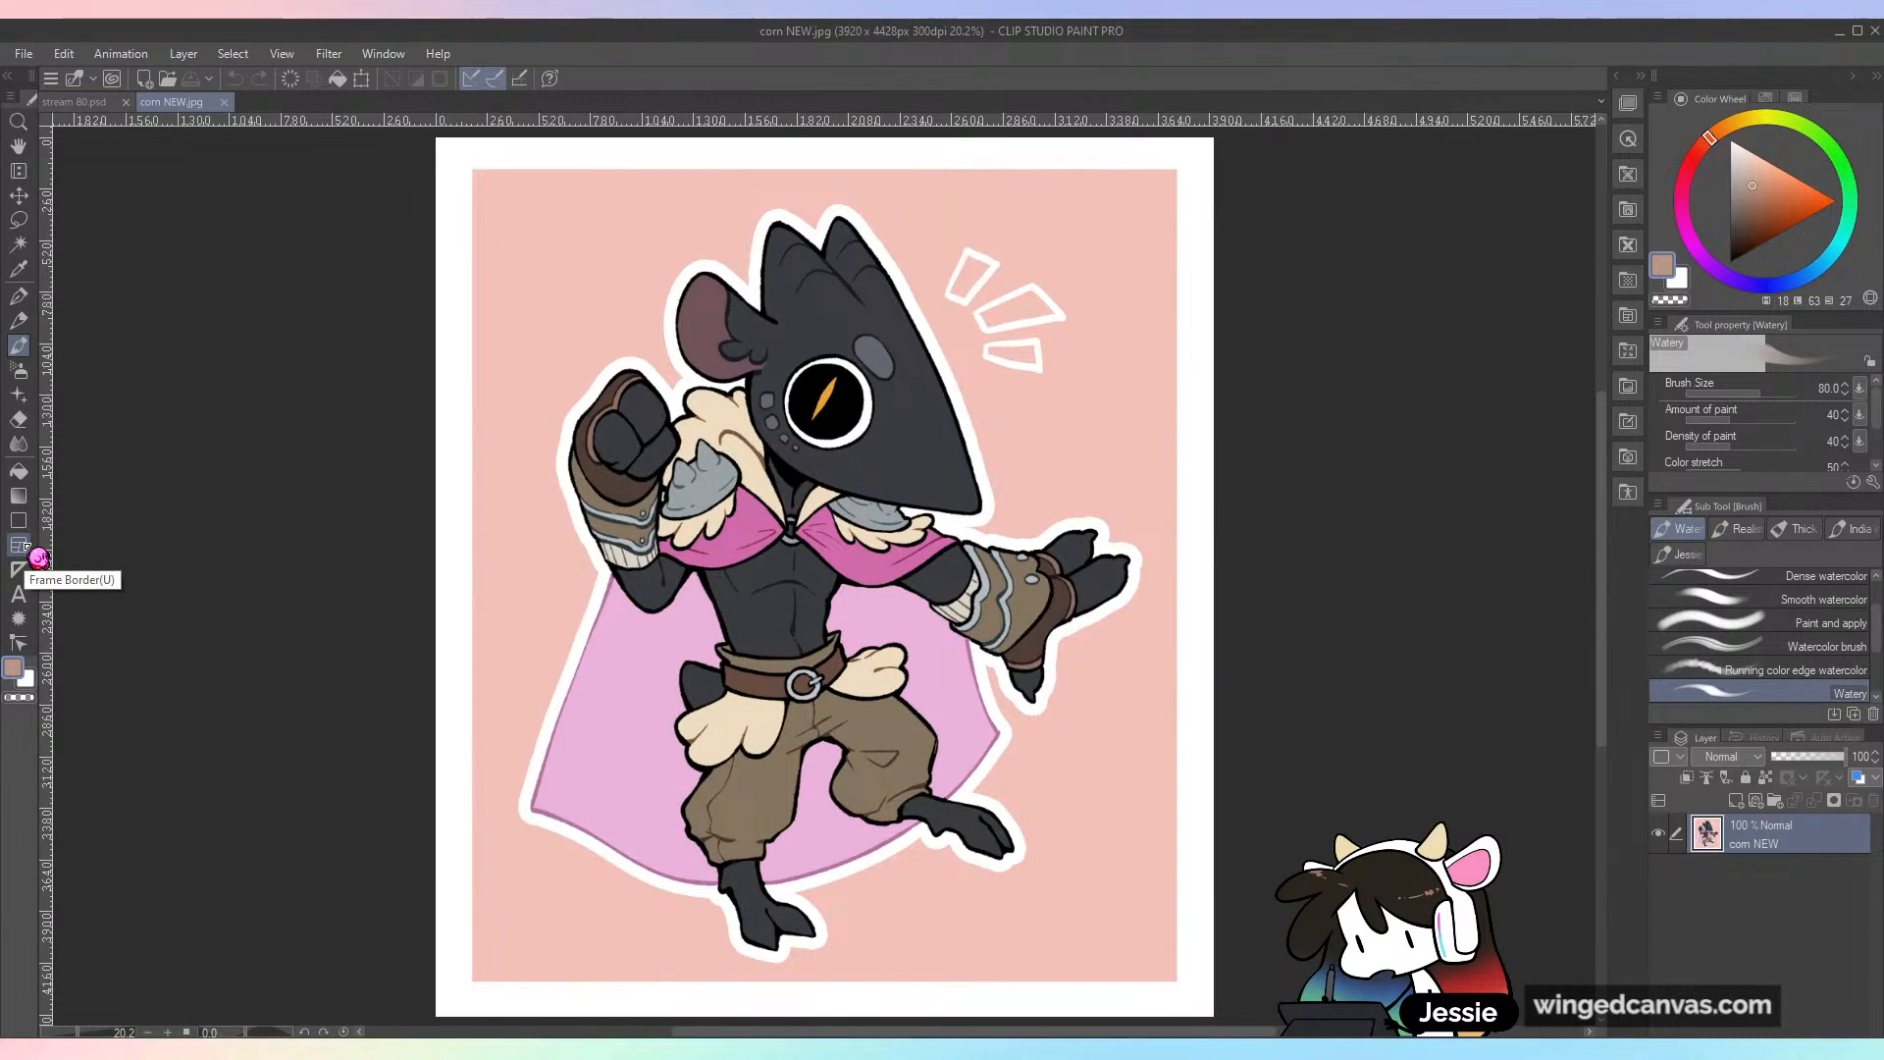
{"action": "key", "text": "ctrl+plus"}
{"action": "key", "text": "ctrl+minus"}
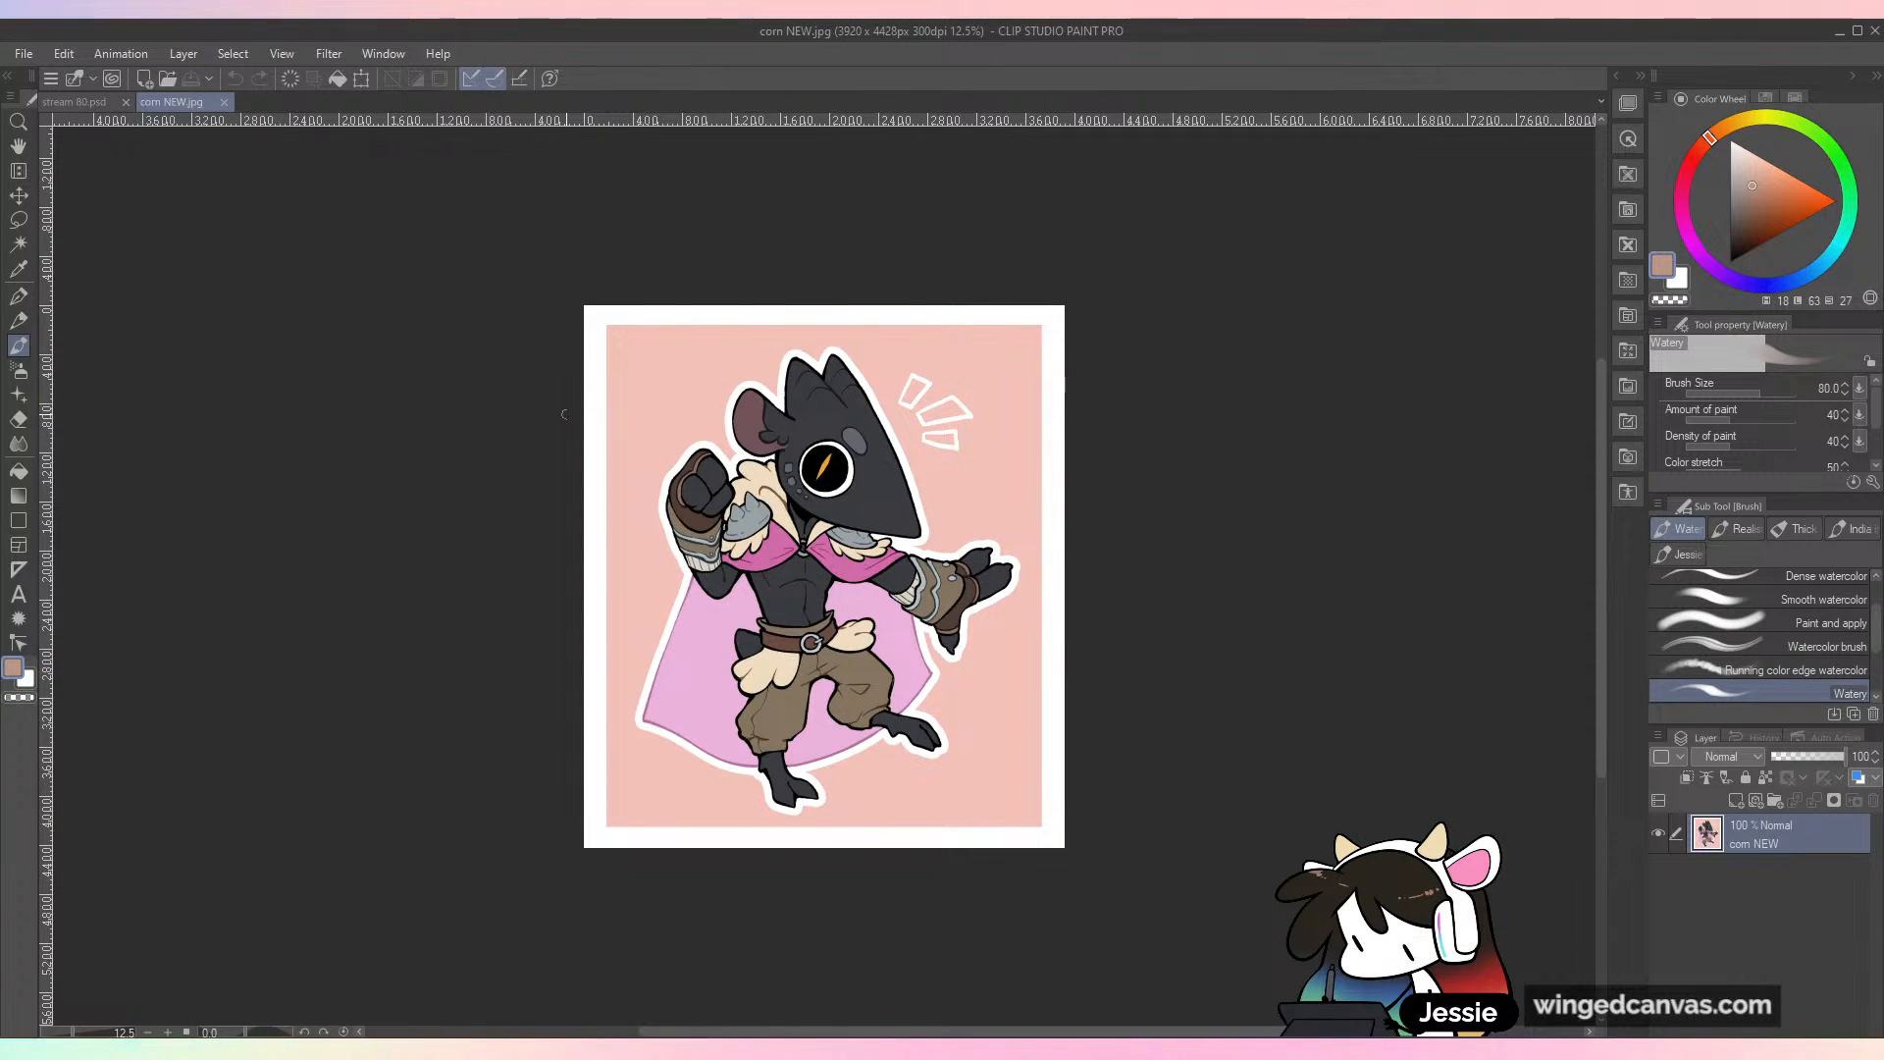
{"action": "scroll", "coordinate": [593, 411], "scroll_direction": "up", "scroll_amount": 5}
{"action": "key", "text": "space"}
{"action": "left_click_drag", "start_coordinate": [919, 495], "coordinate": [806, 387]}
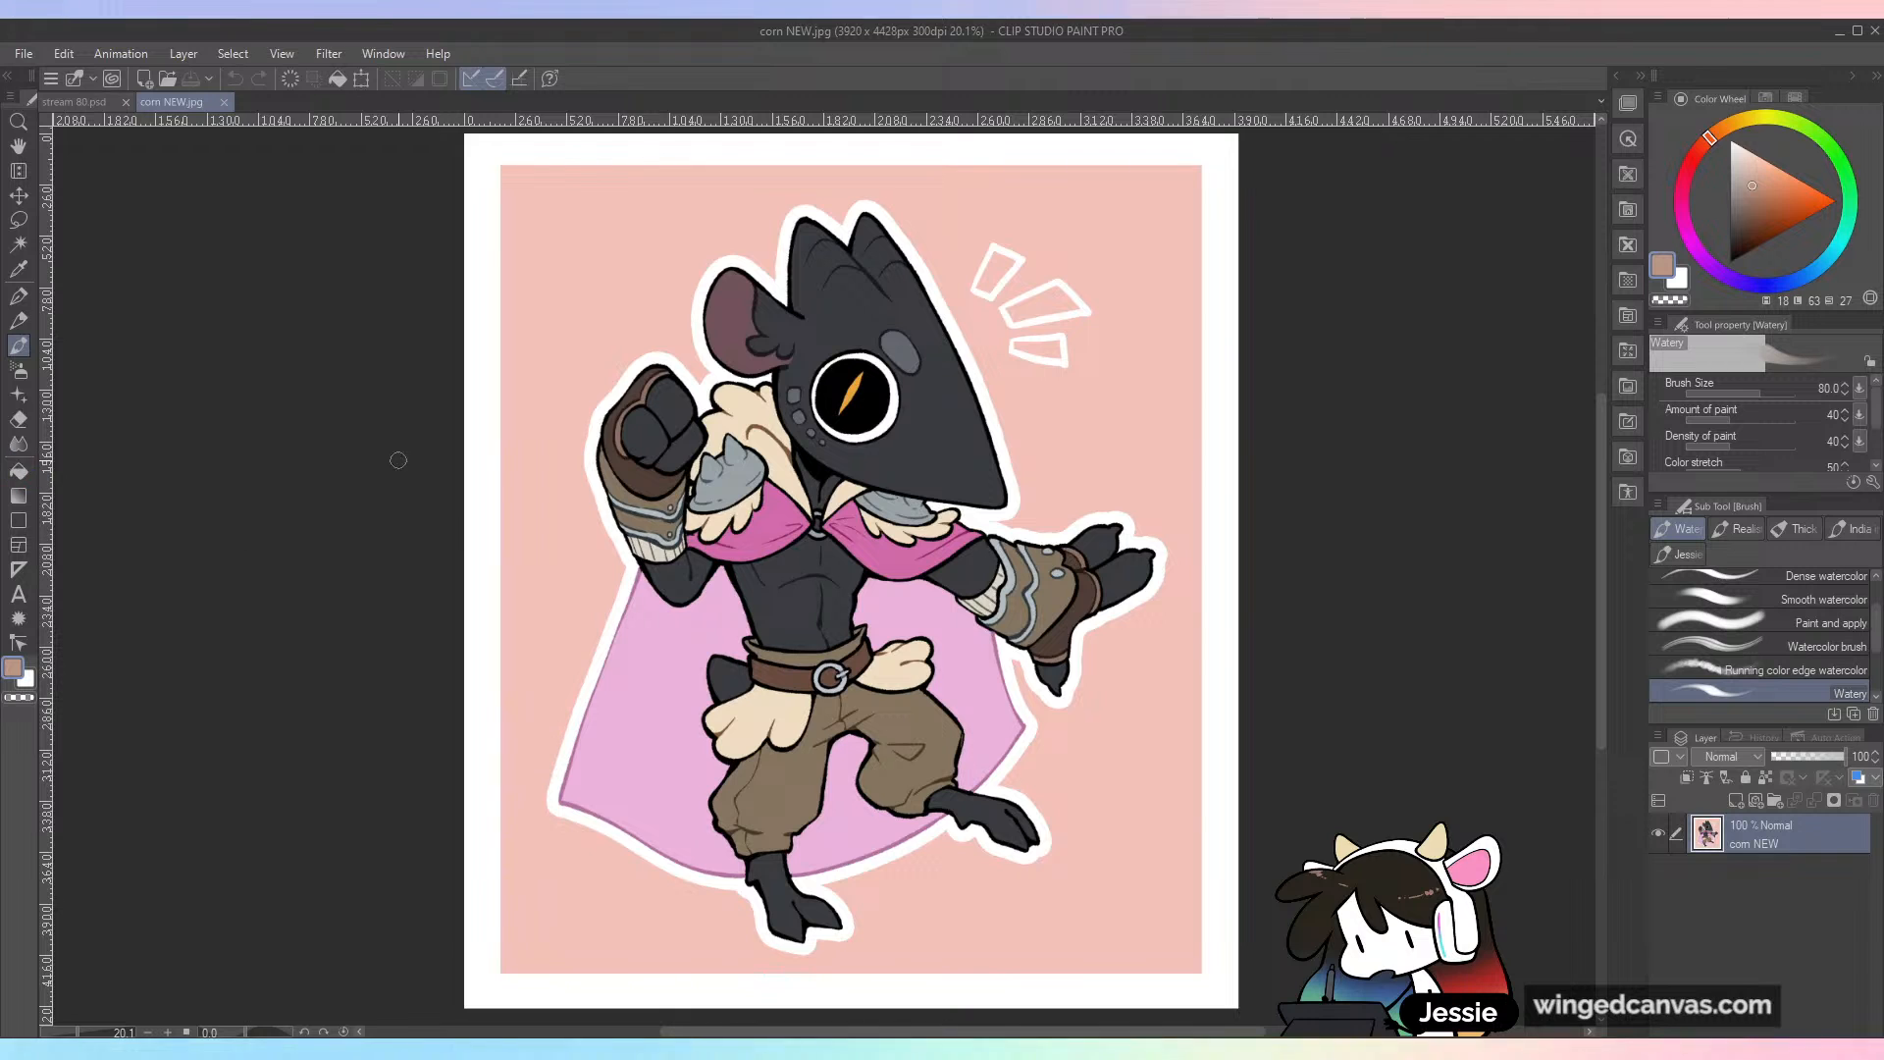
Step: Close corn NEW.jpg and return to the creature in stream 80.psd
{"action": "left_click", "coordinate": [225, 103]}
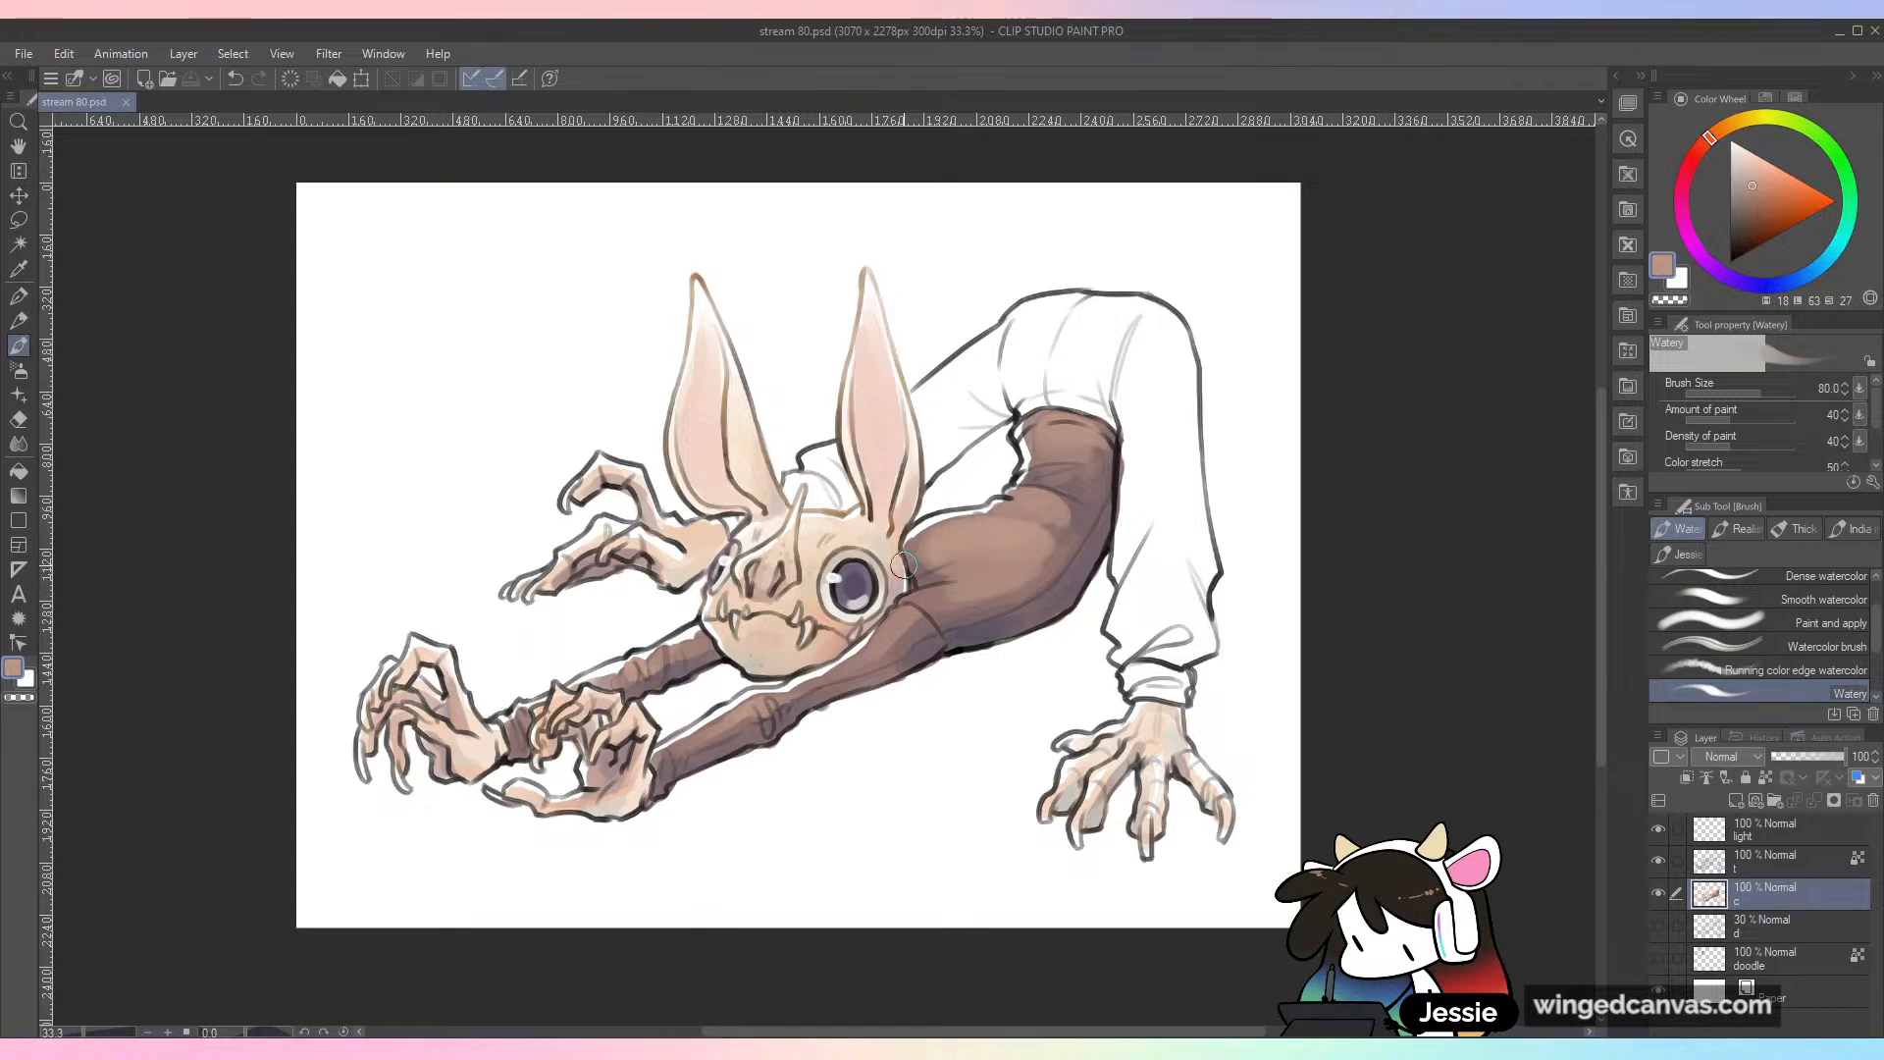
{"action": "scroll", "coordinate": [1146, 604], "scroll_direction": "up", "scroll_amount": 1}
{"action": "left_click_drag", "start_coordinate": [1205, 610], "coordinate": [1219, 732]}
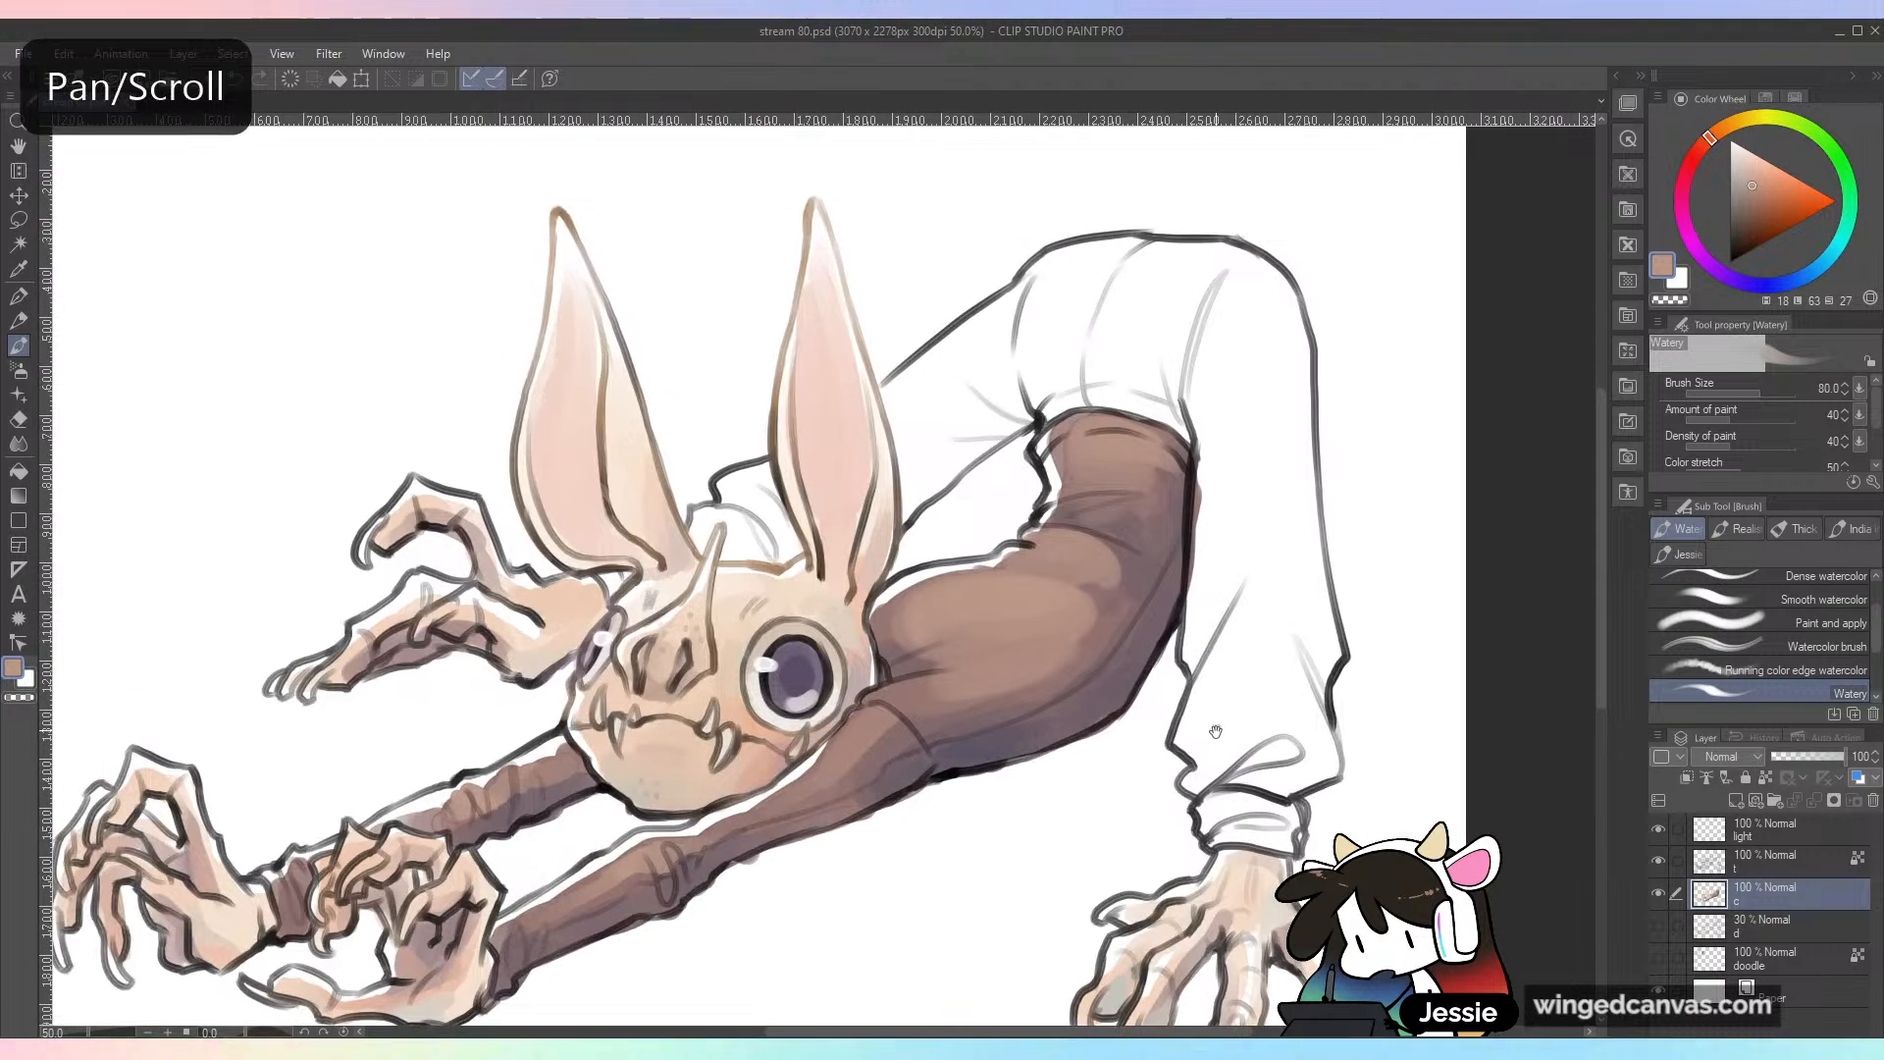
Step: Block in the trousers, including the part behind the head, with muted grey-blue using the Watery brush at size 80
{"action": "left_click_drag", "start_coordinate": [1813, 280], "coordinate": [1794, 286]}
{"action": "left_click_drag", "start_coordinate": [1747, 200], "coordinate": [1740, 204]}
{"action": "mouse_move", "coordinate": [1227, 295]}
{"action": "left_mouse_down"}
{"action": "mouse_move", "coordinate": [1186, 404]}
{"action": "mouse_move", "coordinate": [1209, 574]}
{"action": "mouse_move", "coordinate": [1197, 662]}
{"action": "mouse_move", "coordinate": [1213, 525]}
{"action": "mouse_move", "coordinate": [1251, 667]}
{"action": "mouse_move", "coordinate": [1230, 344]}
{"action": "mouse_move", "coordinate": [1140, 291]}
{"action": "left_mouse_up"}
{"action": "mouse_move", "coordinate": [895, 405]}
{"action": "left_mouse_down"}
{"action": "mouse_move", "coordinate": [1046, 291]}
{"action": "mouse_move", "coordinate": [1173, 317]}
{"action": "mouse_move", "coordinate": [1080, 292]}
{"action": "mouse_move", "coordinate": [1045, 305]}
{"action": "mouse_move", "coordinate": [1164, 269]}
{"action": "mouse_move", "coordinate": [1254, 301]}
{"action": "mouse_move", "coordinate": [1265, 557]}
{"action": "left_mouse_up"}
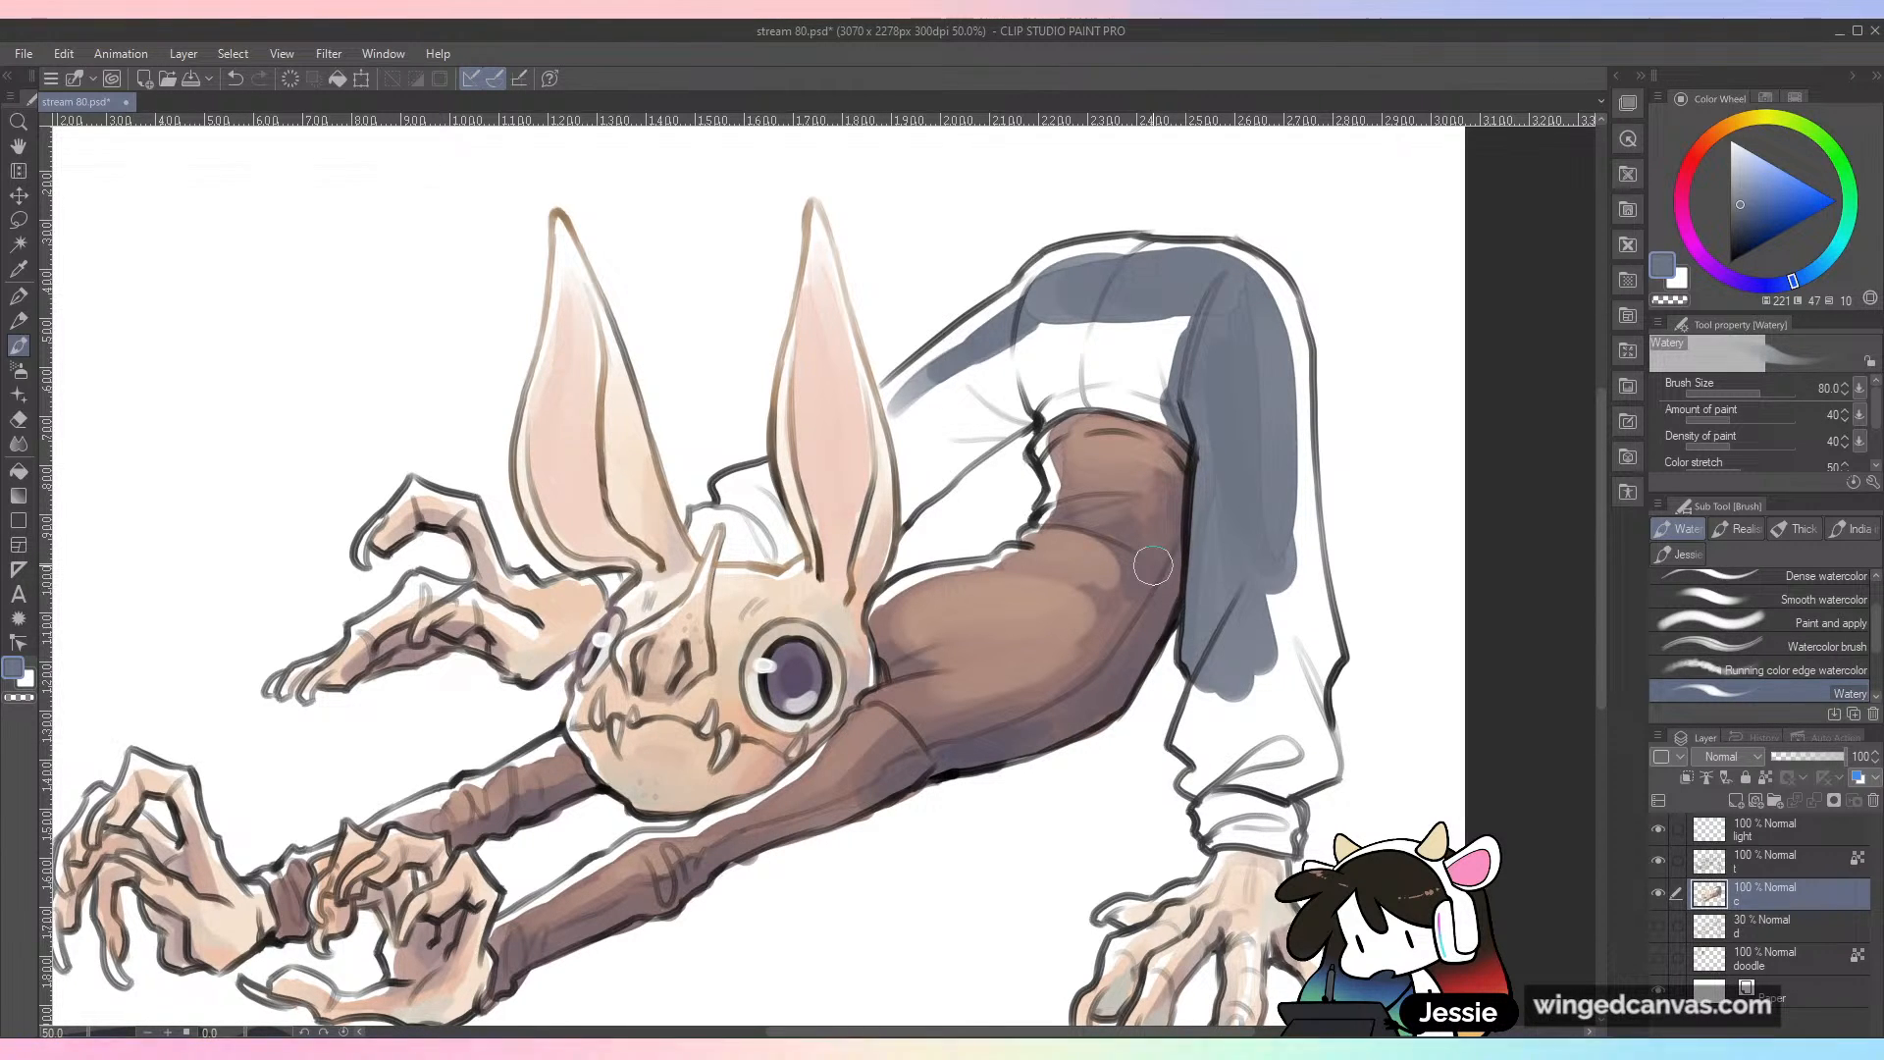
{"action": "left_click_drag", "start_coordinate": [1283, 411], "coordinate": [1288, 624]}
{"action": "left_click_drag", "start_coordinate": [1283, 410], "coordinate": [1301, 655]}
{"action": "left_click_drag", "start_coordinate": [1286, 524], "coordinate": [1304, 724]}
{"action": "mouse_move", "coordinate": [1280, 639]}
{"action": "left_mouse_down"}
{"action": "mouse_move", "coordinate": [1210, 694]}
{"action": "mouse_move", "coordinate": [1206, 738]}
{"action": "mouse_move", "coordinate": [1230, 734]}
{"action": "mouse_move", "coordinate": [1250, 763]}
{"action": "mouse_move", "coordinate": [1272, 689]}
{"action": "mouse_move", "coordinate": [1204, 773]}
{"action": "mouse_move", "coordinate": [1278, 782]}
{"action": "mouse_move", "coordinate": [1261, 755]}
{"action": "mouse_move", "coordinate": [1296, 717]}
{"action": "mouse_move", "coordinate": [1305, 758]}
{"action": "left_mouse_up"}
{"action": "mouse_move", "coordinate": [1035, 358]}
{"action": "left_mouse_down"}
{"action": "mouse_move", "coordinate": [1054, 394]}
{"action": "mouse_move", "coordinate": [1042, 327]}
{"action": "mouse_move", "coordinate": [1078, 359]}
{"action": "mouse_move", "coordinate": [1145, 321]}
{"action": "mouse_move", "coordinate": [1168, 347]}
{"action": "mouse_move", "coordinate": [1037, 404]}
{"action": "mouse_move", "coordinate": [1122, 388]}
{"action": "mouse_move", "coordinate": [1169, 408]}
{"action": "mouse_move", "coordinate": [1197, 333]}
{"action": "mouse_move", "coordinate": [1048, 330]}
{"action": "mouse_move", "coordinate": [908, 412]}
{"action": "mouse_move", "coordinate": [918, 393]}
{"action": "mouse_move", "coordinate": [898, 417]}
{"action": "mouse_move", "coordinate": [903, 528]}
{"action": "mouse_move", "coordinate": [910, 418]}
{"action": "mouse_move", "coordinate": [914, 477]}
{"action": "mouse_move", "coordinate": [954, 397]}
{"action": "mouse_move", "coordinate": [989, 402]}
{"action": "mouse_move", "coordinate": [937, 478]}
{"action": "mouse_move", "coordinate": [1026, 365]}
{"action": "left_mouse_up"}
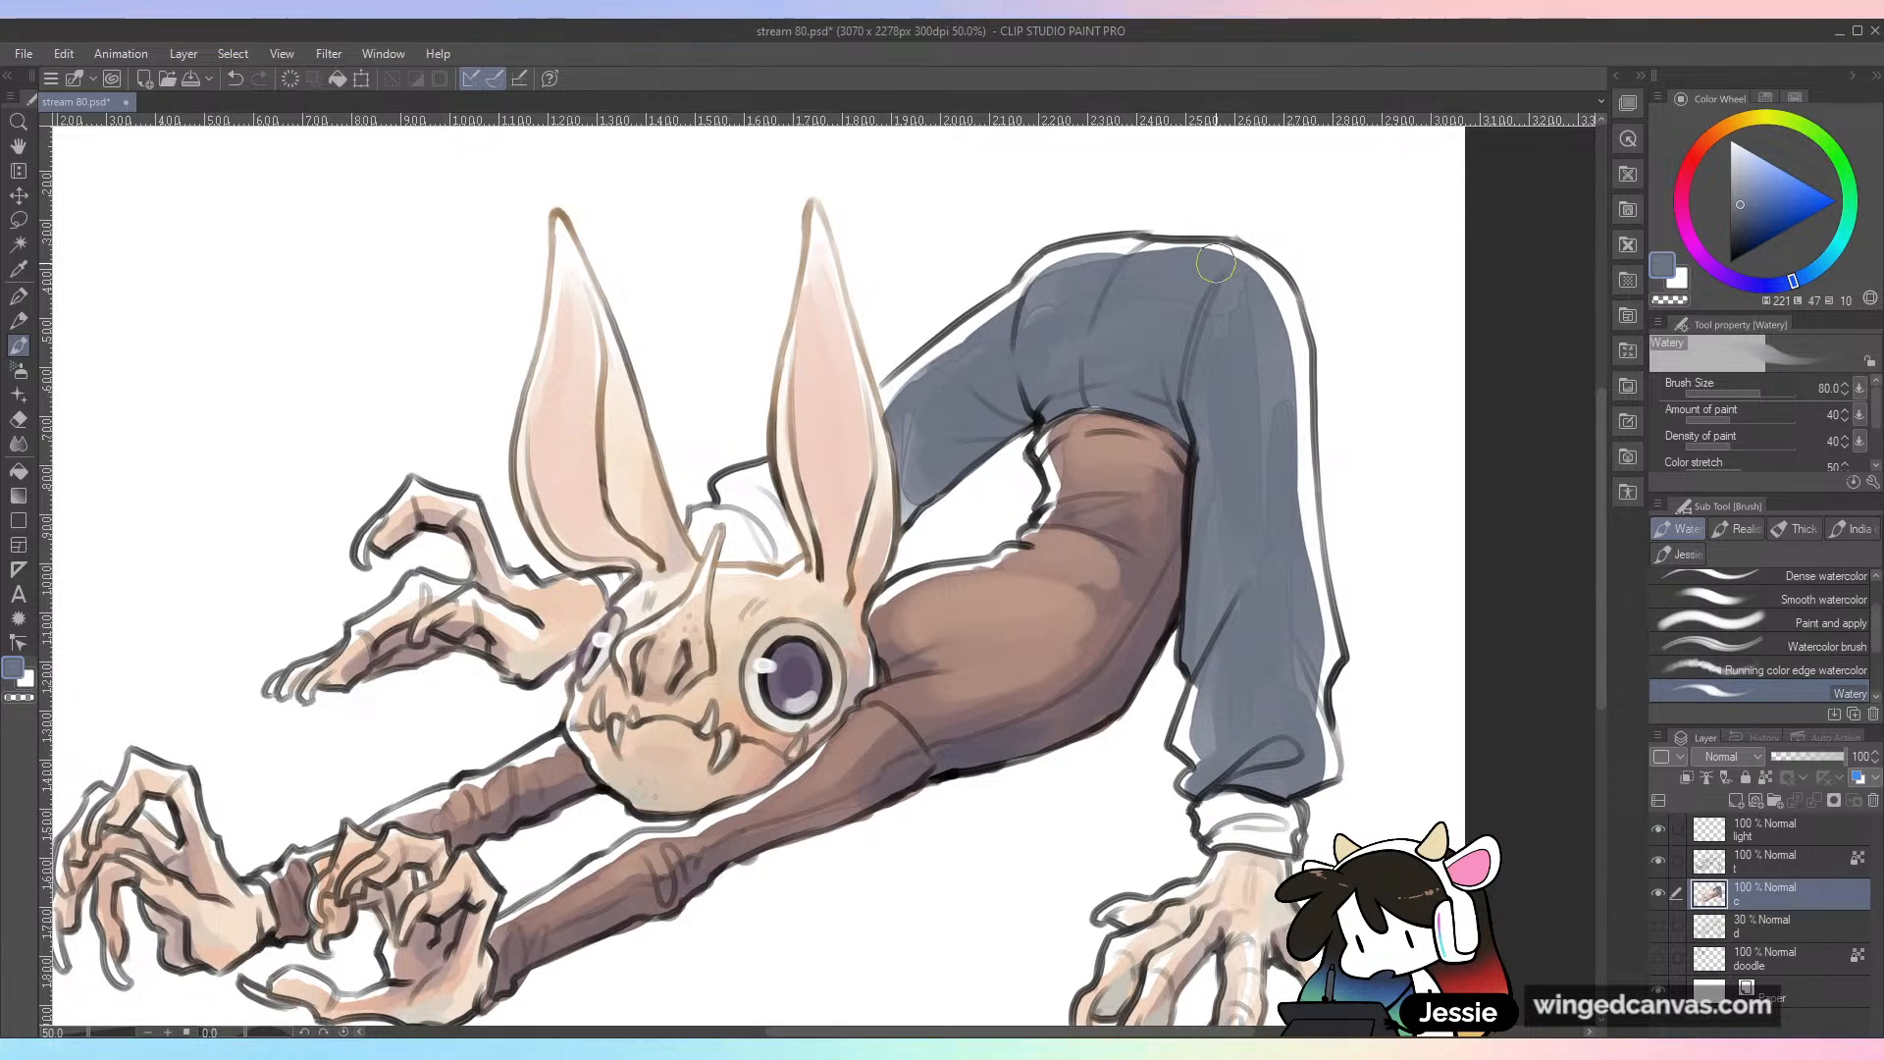
{"action": "mouse_move", "coordinate": [754, 515]}
{"action": "left_mouse_down"}
{"action": "mouse_move", "coordinate": [786, 553]}
{"action": "mouse_move", "coordinate": [733, 514]}
{"action": "mouse_move", "coordinate": [699, 552]}
{"action": "mouse_move", "coordinate": [717, 518]}
{"action": "mouse_move", "coordinate": [740, 521]}
{"action": "mouse_move", "coordinate": [724, 559]}
{"action": "mouse_move", "coordinate": [756, 556]}
{"action": "mouse_move", "coordinate": [746, 518]}
{"action": "left_mouse_up"}
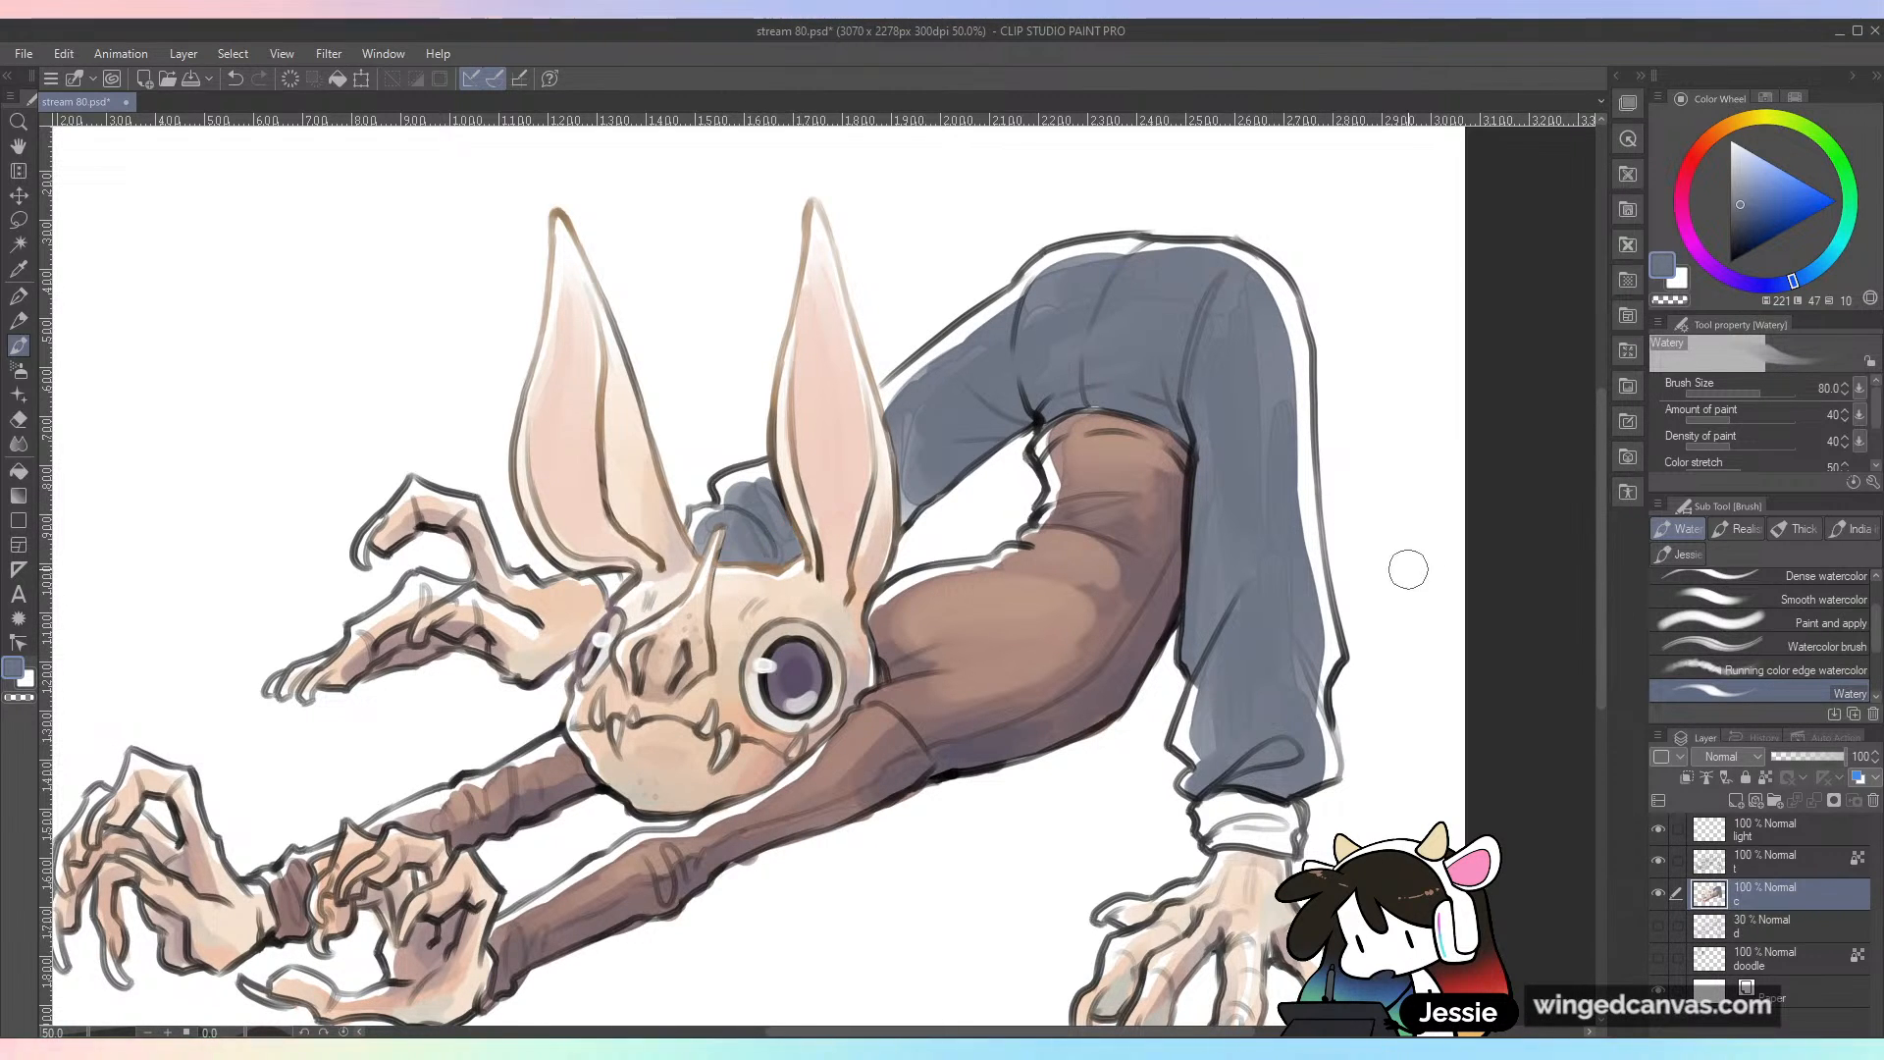
{"action": "scroll", "coordinate": [1526, 559], "scroll_direction": "down", "scroll_amount": 1}
{"action": "scroll", "coordinate": [1525, 562], "scroll_direction": "up", "scroll_amount": 1}
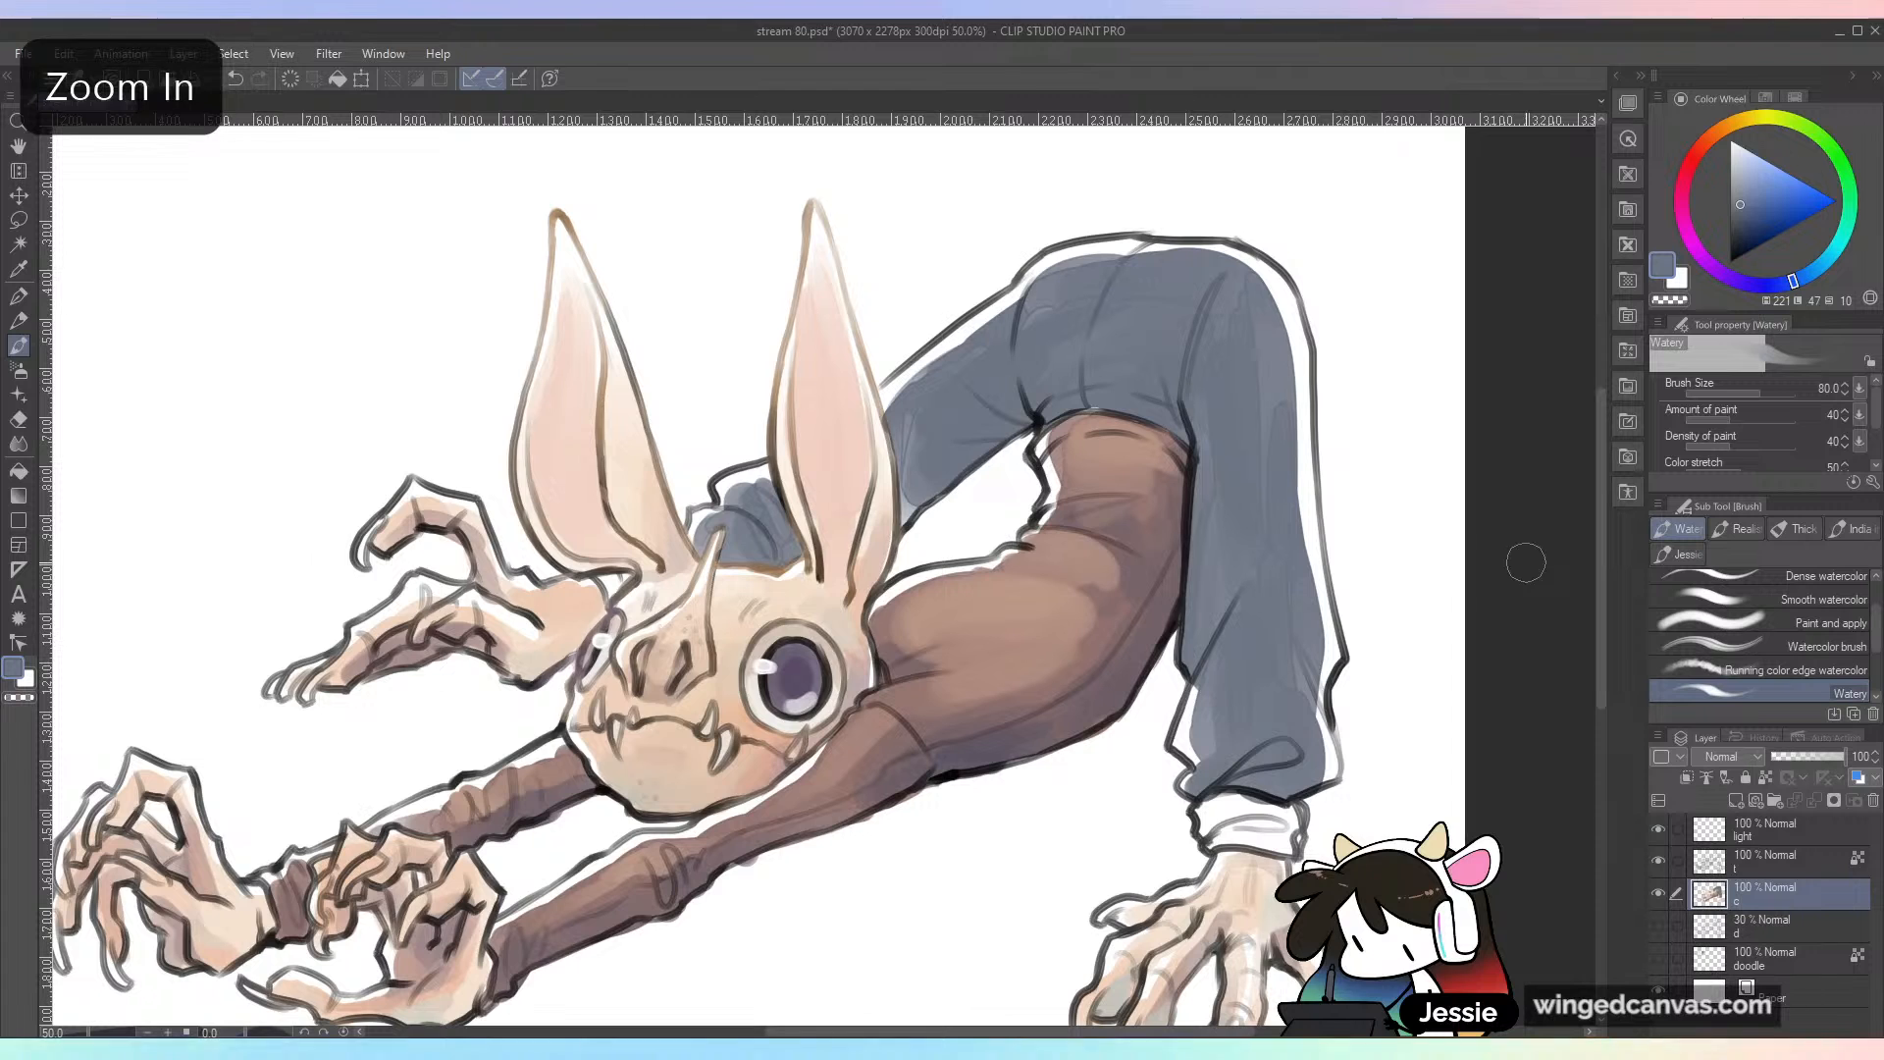
Step: Paint the trouser cuffs at the near ankle and behind the head in a lighter grey-blue
{"action": "left_click", "coordinate": [1735, 184]}
{"action": "left_click_drag", "start_coordinate": [1214, 812], "coordinate": [1281, 833]}
{"action": "left_click_drag", "start_coordinate": [622, 575], "coordinate": [612, 581]}
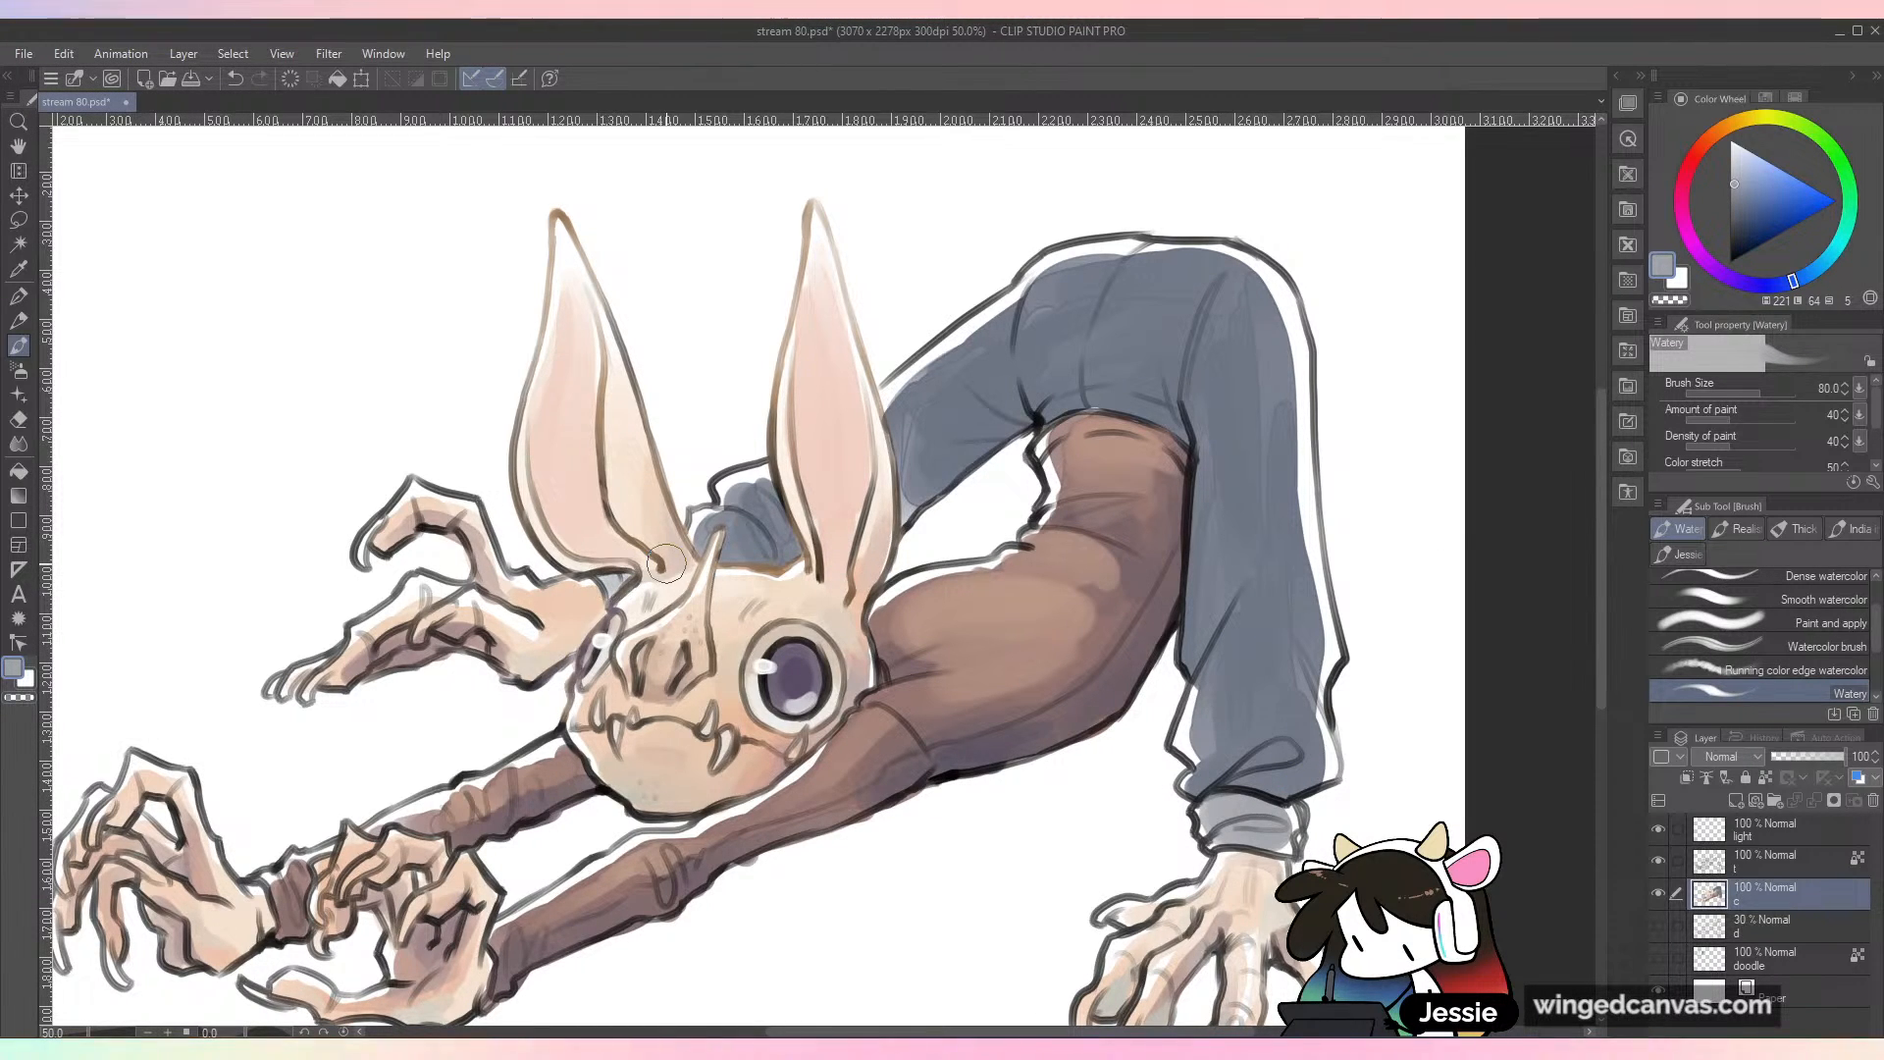
{"action": "scroll", "coordinate": [1385, 652], "scroll_direction": "down", "scroll_amount": 1}
{"action": "key", "text": "space"}
{"action": "left_click_drag", "start_coordinate": [1371, 833], "coordinate": [1195, 862]}
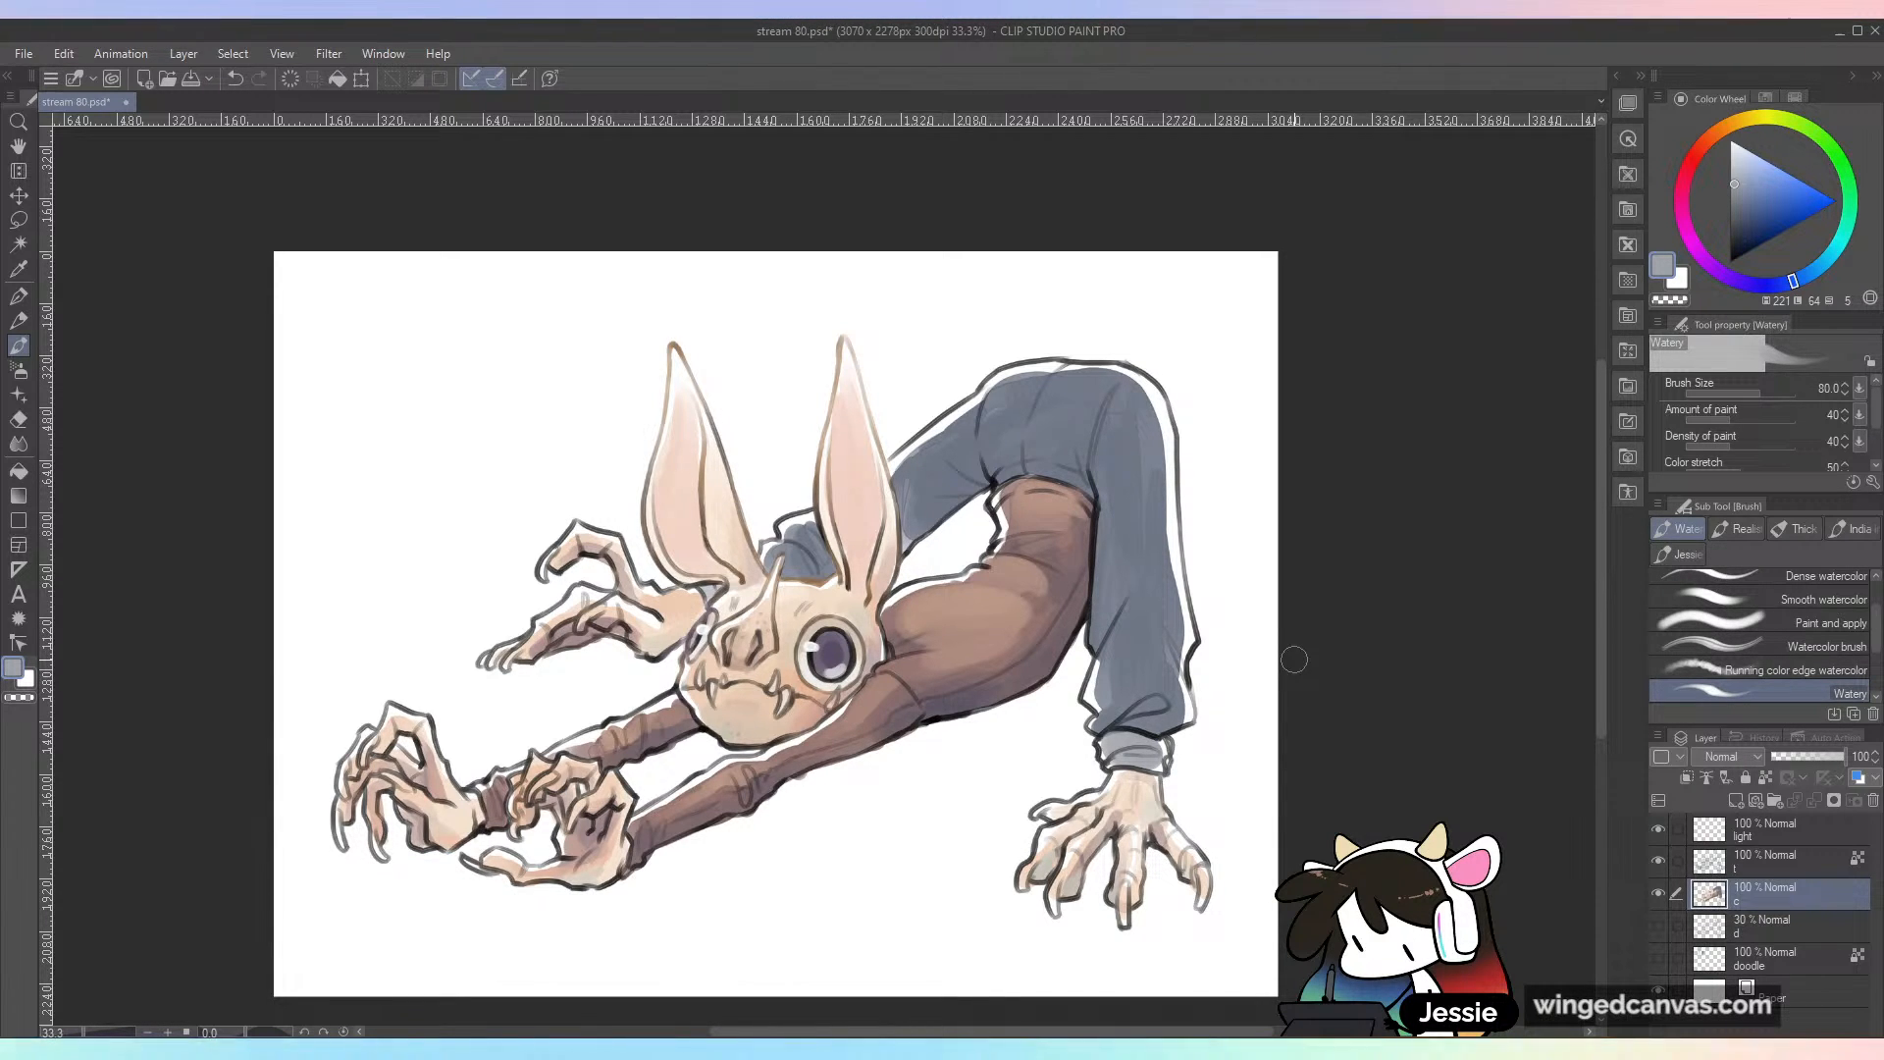
Step: Try blending the brown shirt's shading with the Wet bleed blender brush enlarged to 168.2, and undo the strokes
{"action": "scroll", "coordinate": [1880, 686], "scroll_direction": "down", "scroll_amount": 2}
{"action": "mouse_move", "coordinate": [1879, 699]}
{"action": "left_mouse_down"}
{"action": "mouse_move", "coordinate": [1881, 624]}
{"action": "mouse_move", "coordinate": [1876, 691]}
{"action": "left_mouse_up"}
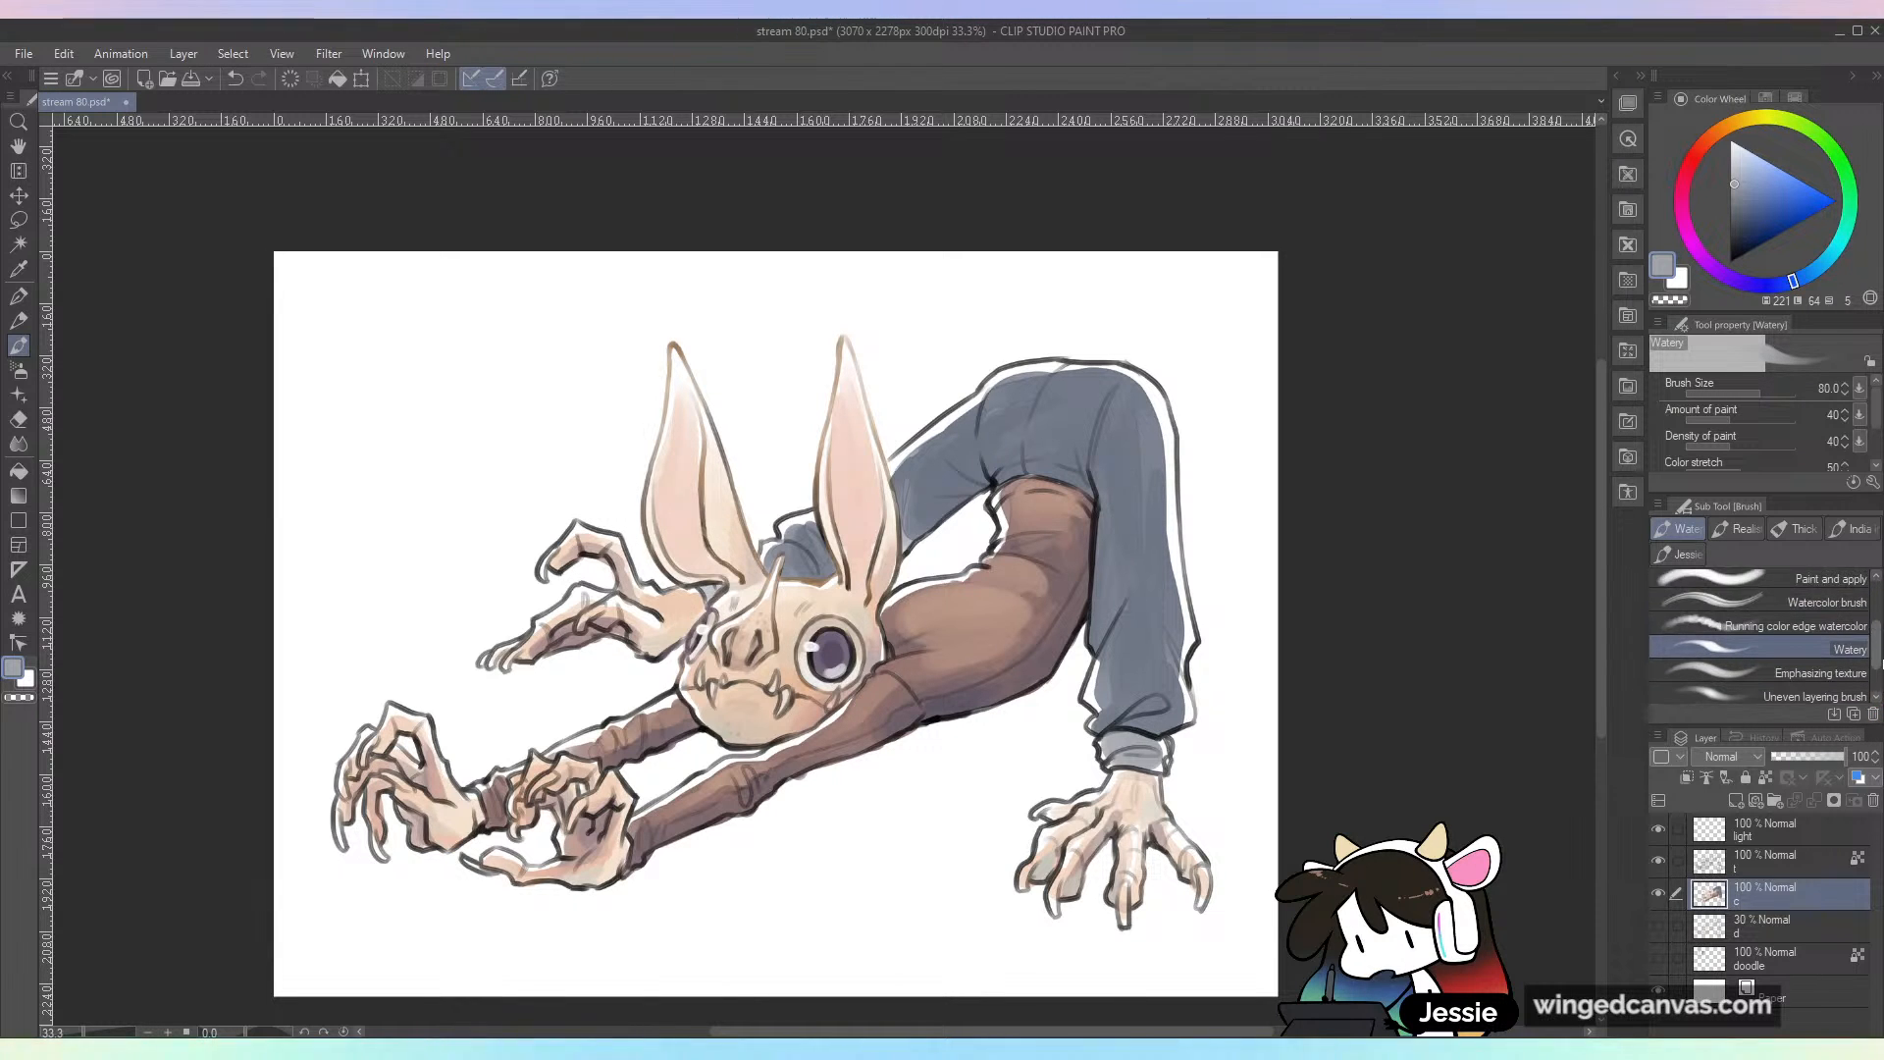
{"action": "left_click", "coordinate": [1815, 692]}
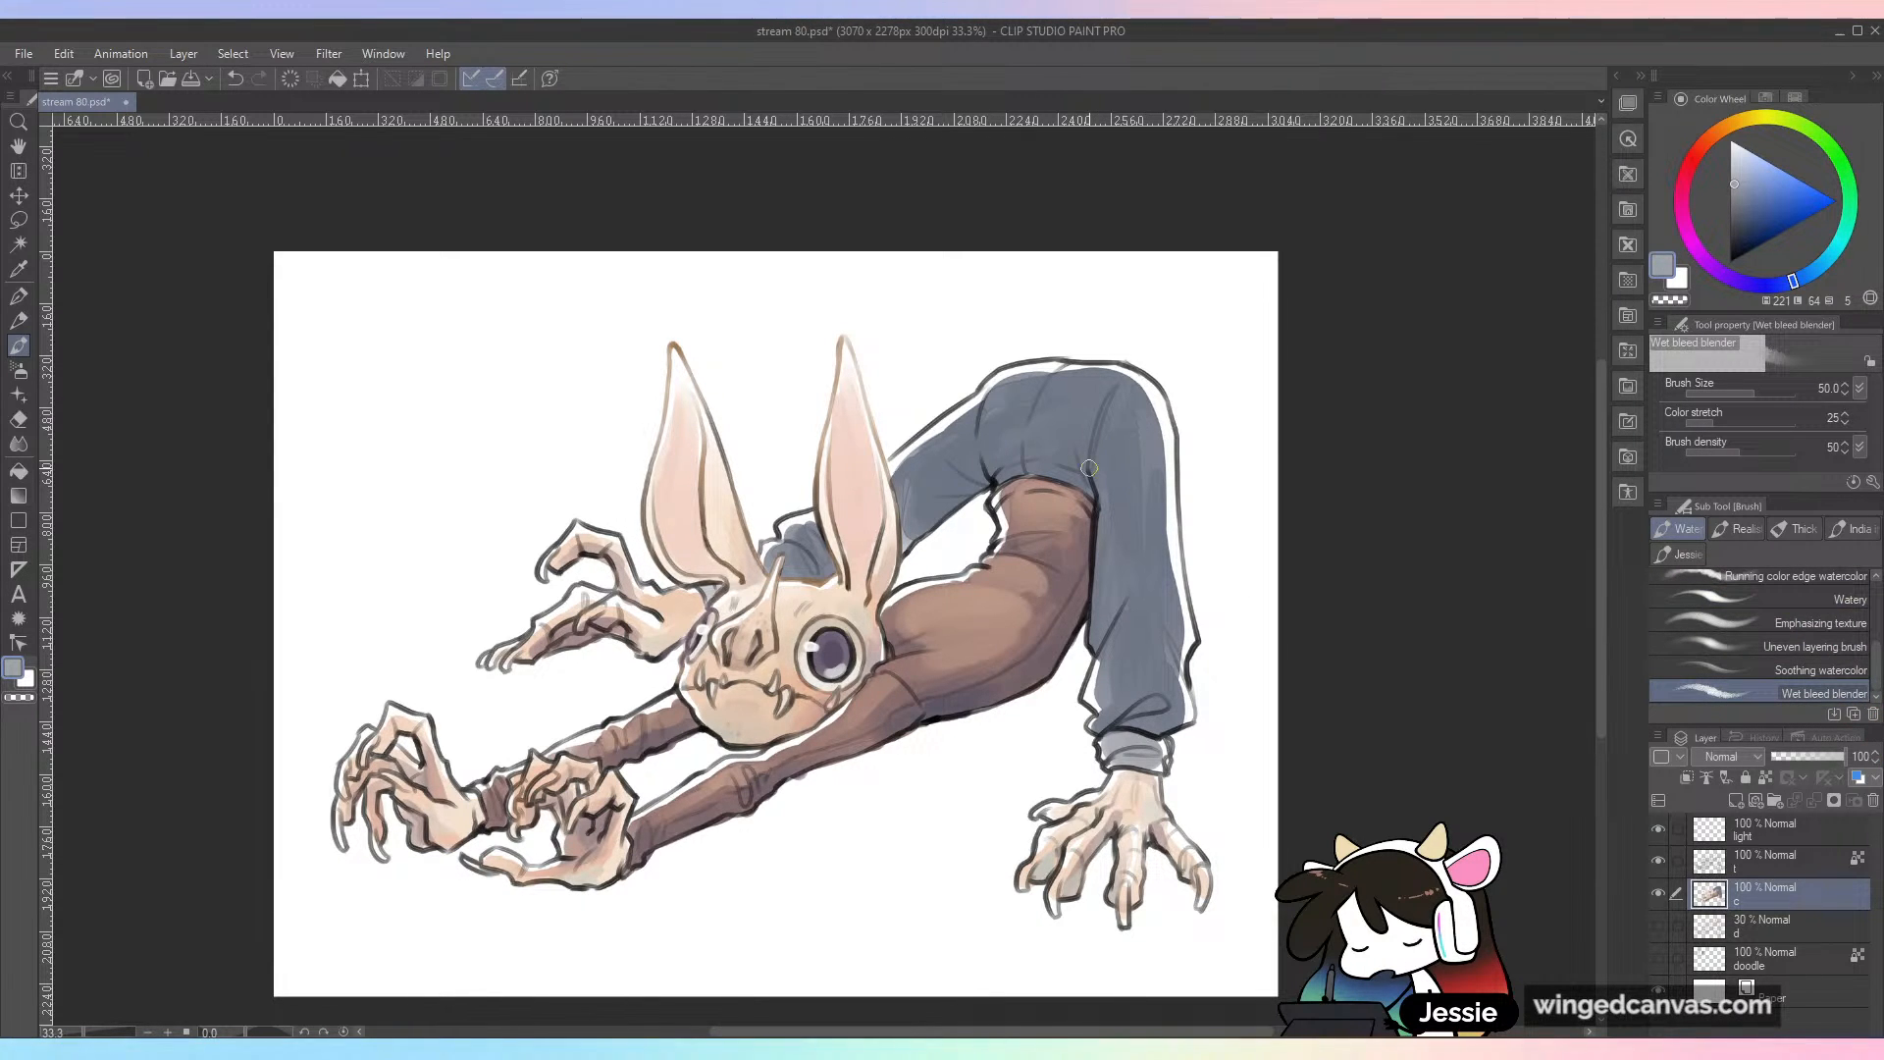
{"action": "key", "text": "ctrl+equal"}
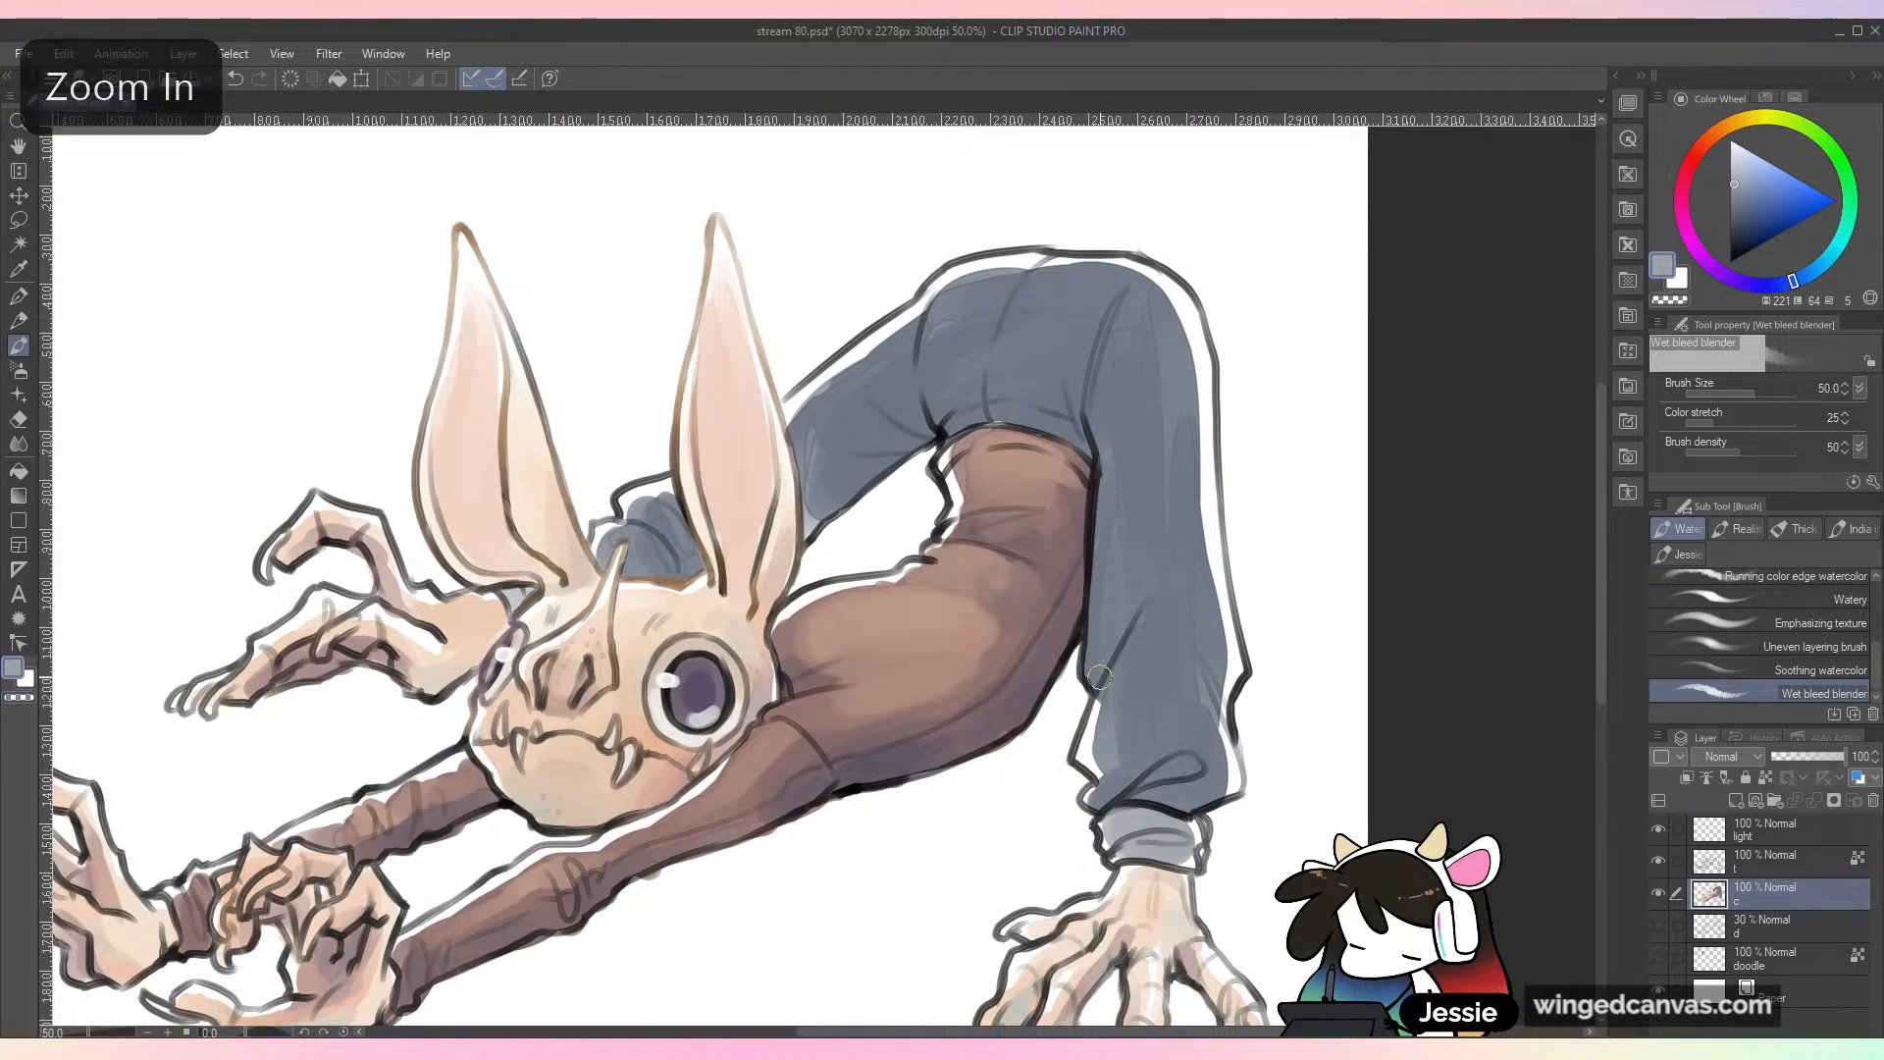
{"action": "key", "text": "ctrl+z"}
{"action": "left_click", "coordinate": [1768, 394]}
{"action": "left_click_drag", "start_coordinate": [1026, 607], "coordinate": [980, 622]}
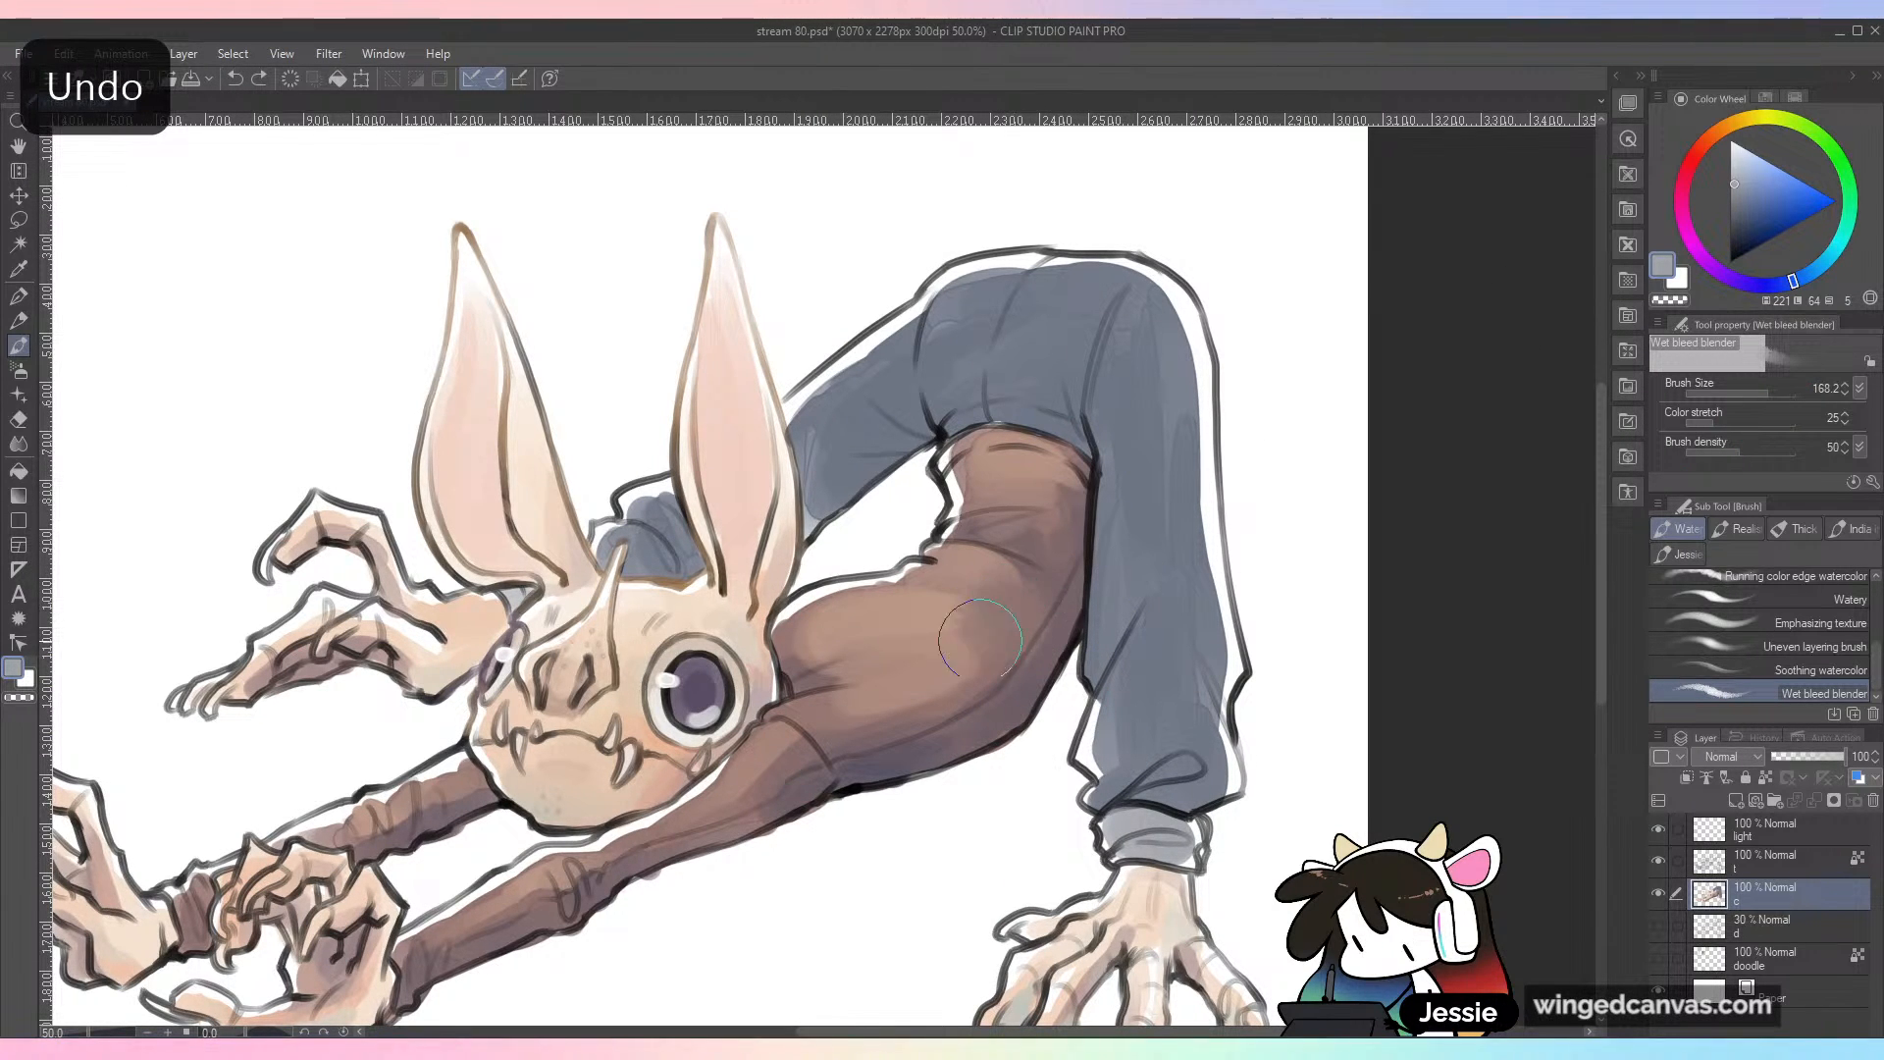
{"action": "key", "text": "ctrl+z"}
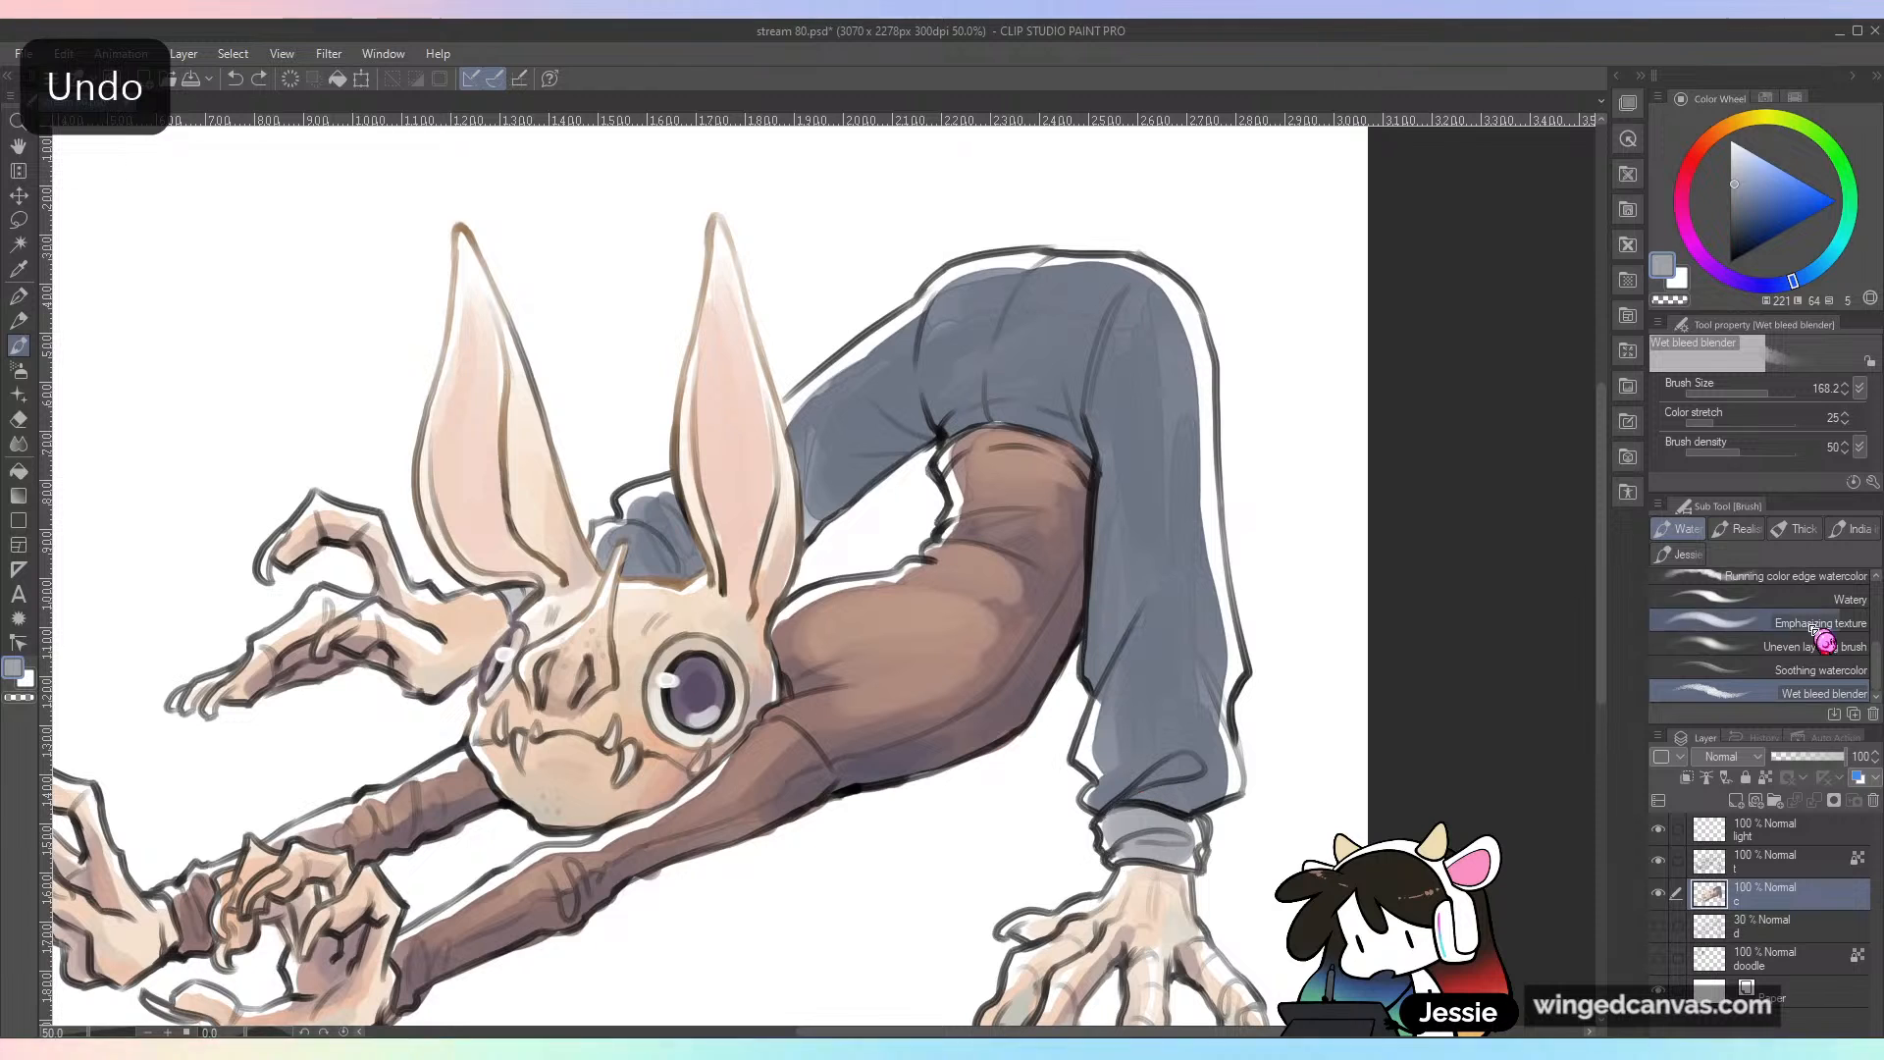
Step: Try shading the far trouser leg from the crotch in dark violet with the Running color edge watercolor brush, and undo it
{"action": "left_click", "coordinate": [1795, 577]}
{"action": "key", "text": "ctrl+z"}
{"action": "left_click", "coordinate": [1747, 224]}
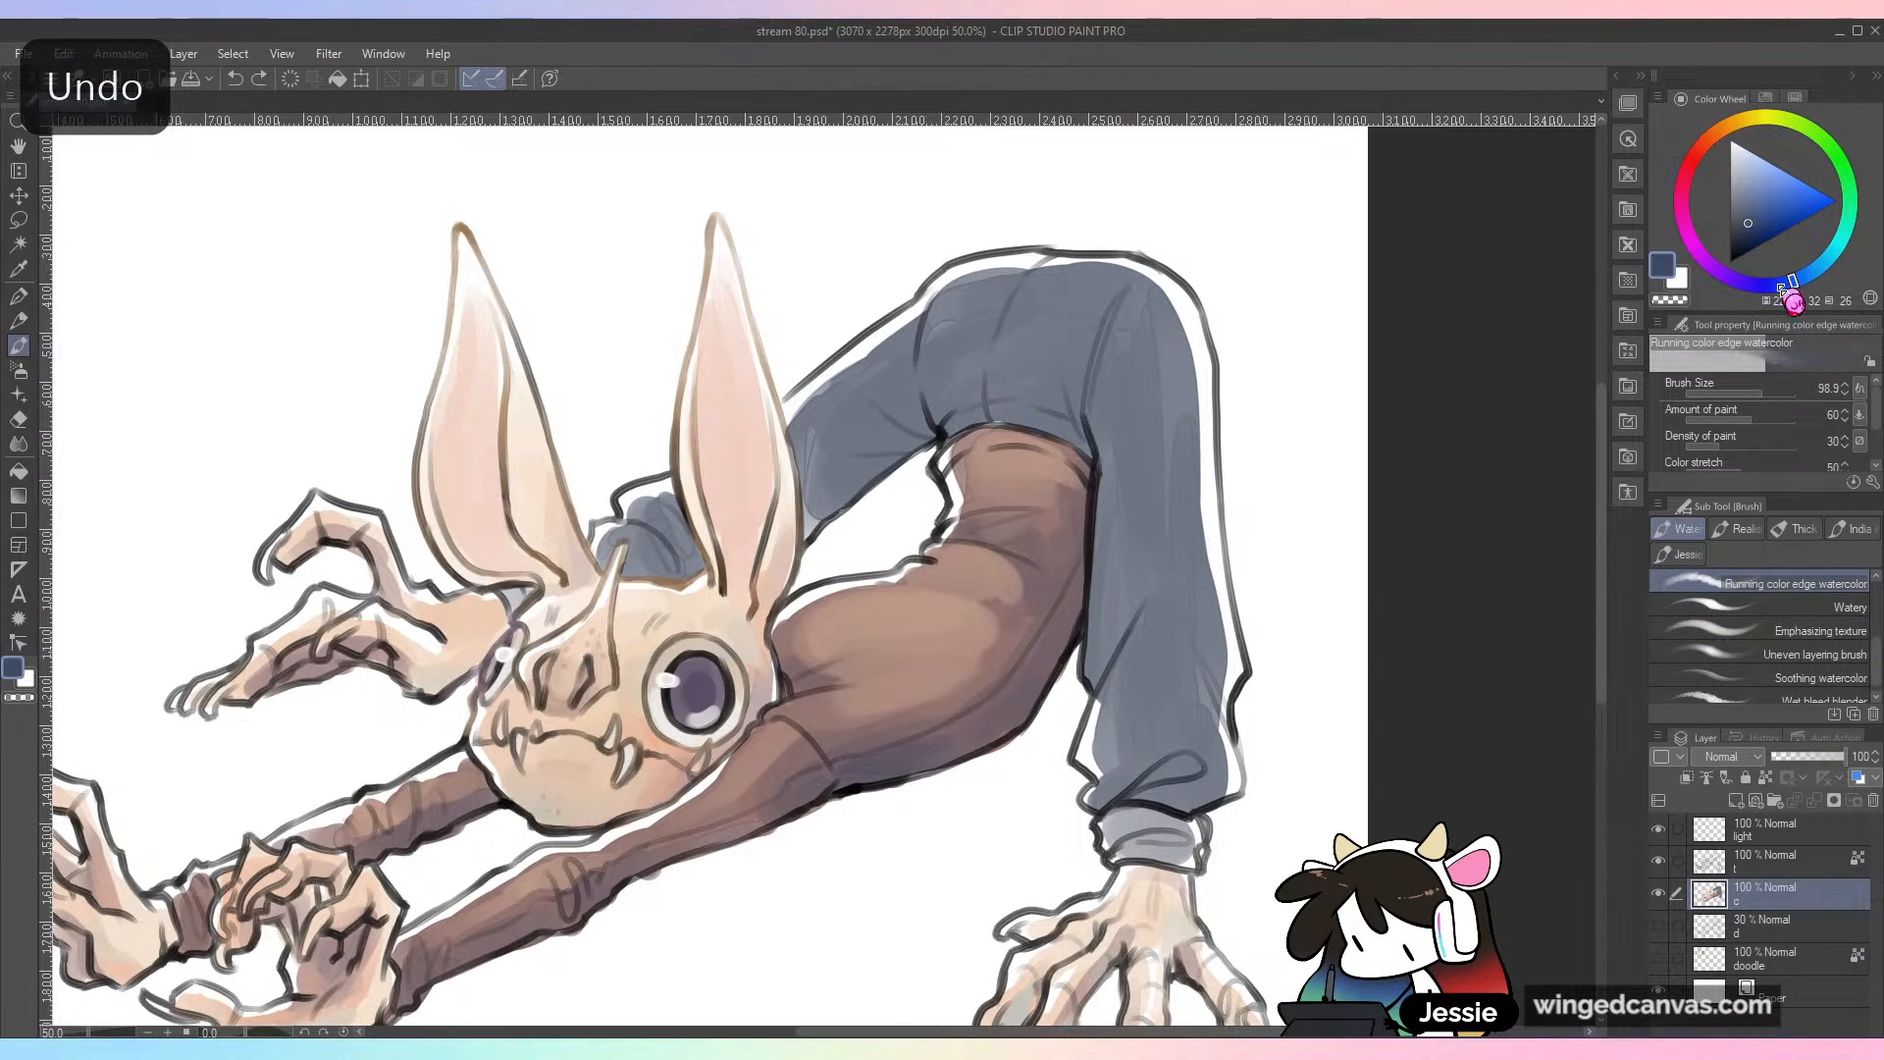
{"action": "left_click", "coordinate": [1760, 285]}
{"action": "left_click_drag", "start_coordinate": [933, 403], "coordinate": [800, 530]}
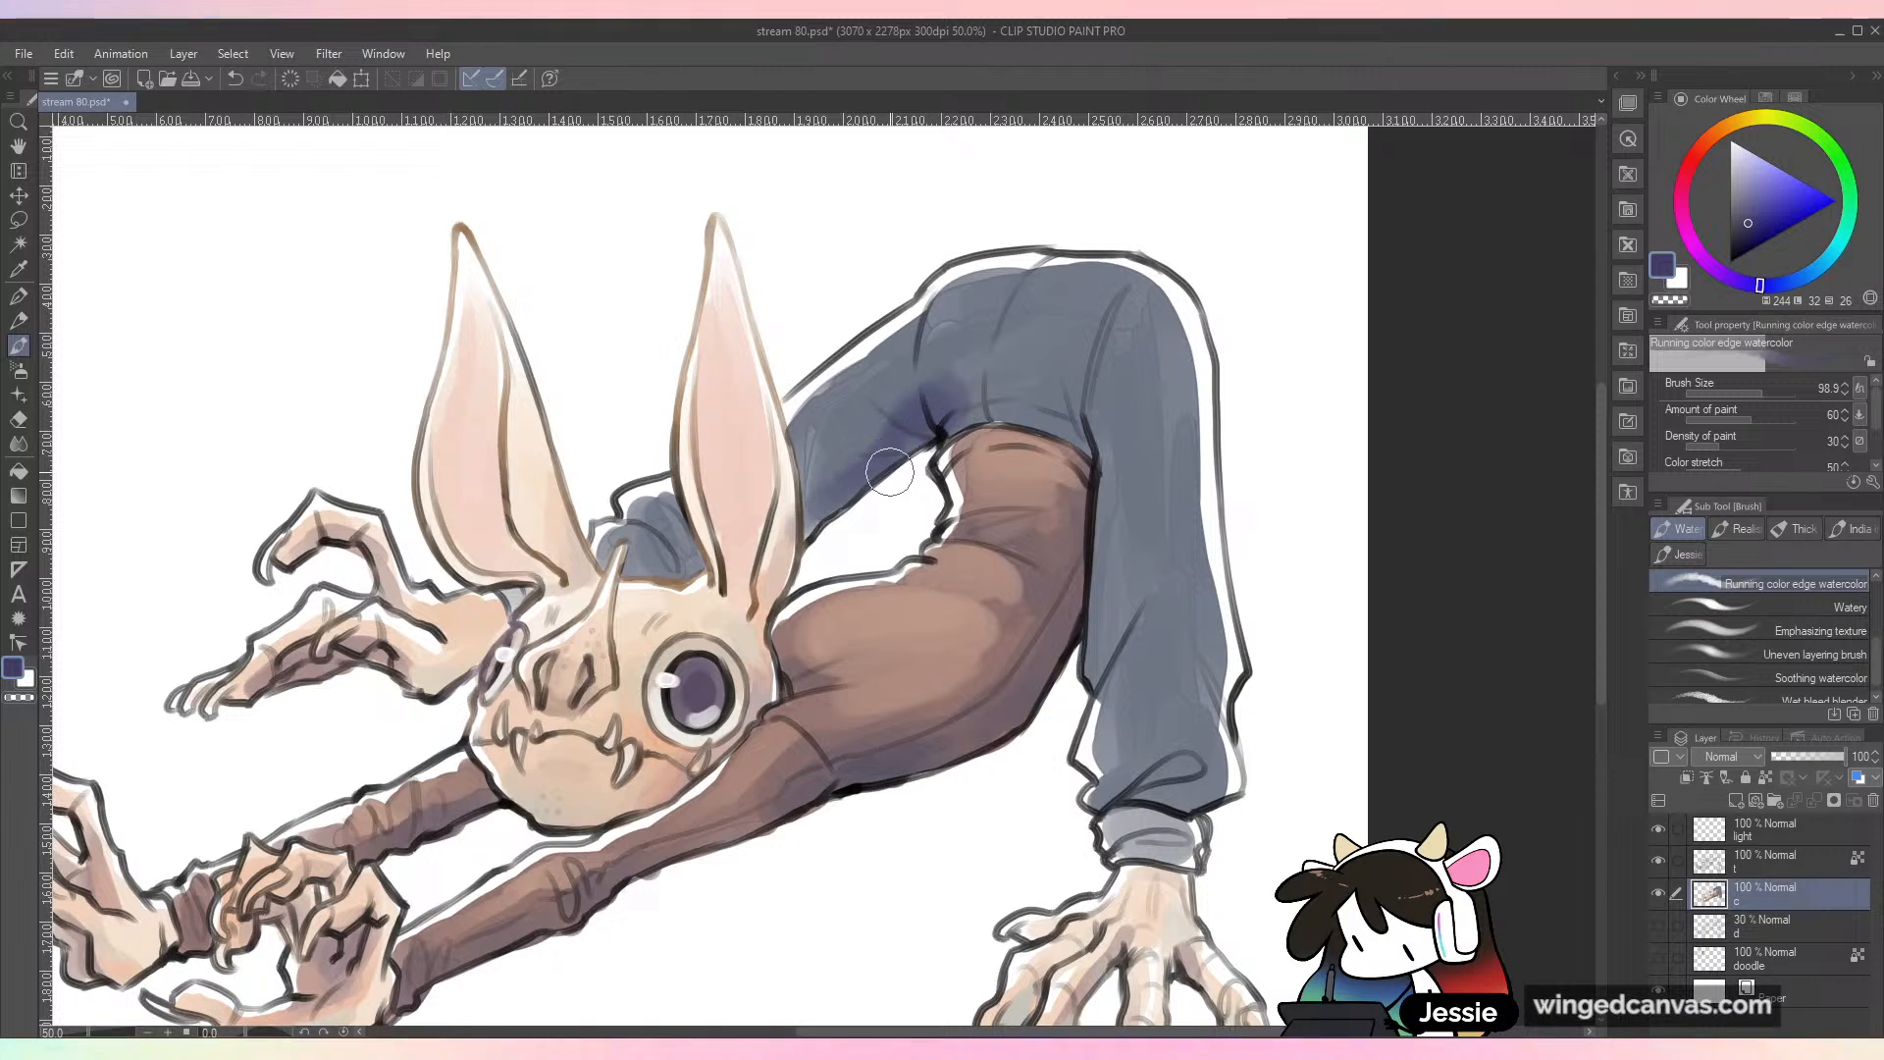
{"action": "key", "text": "ctrl+z"}
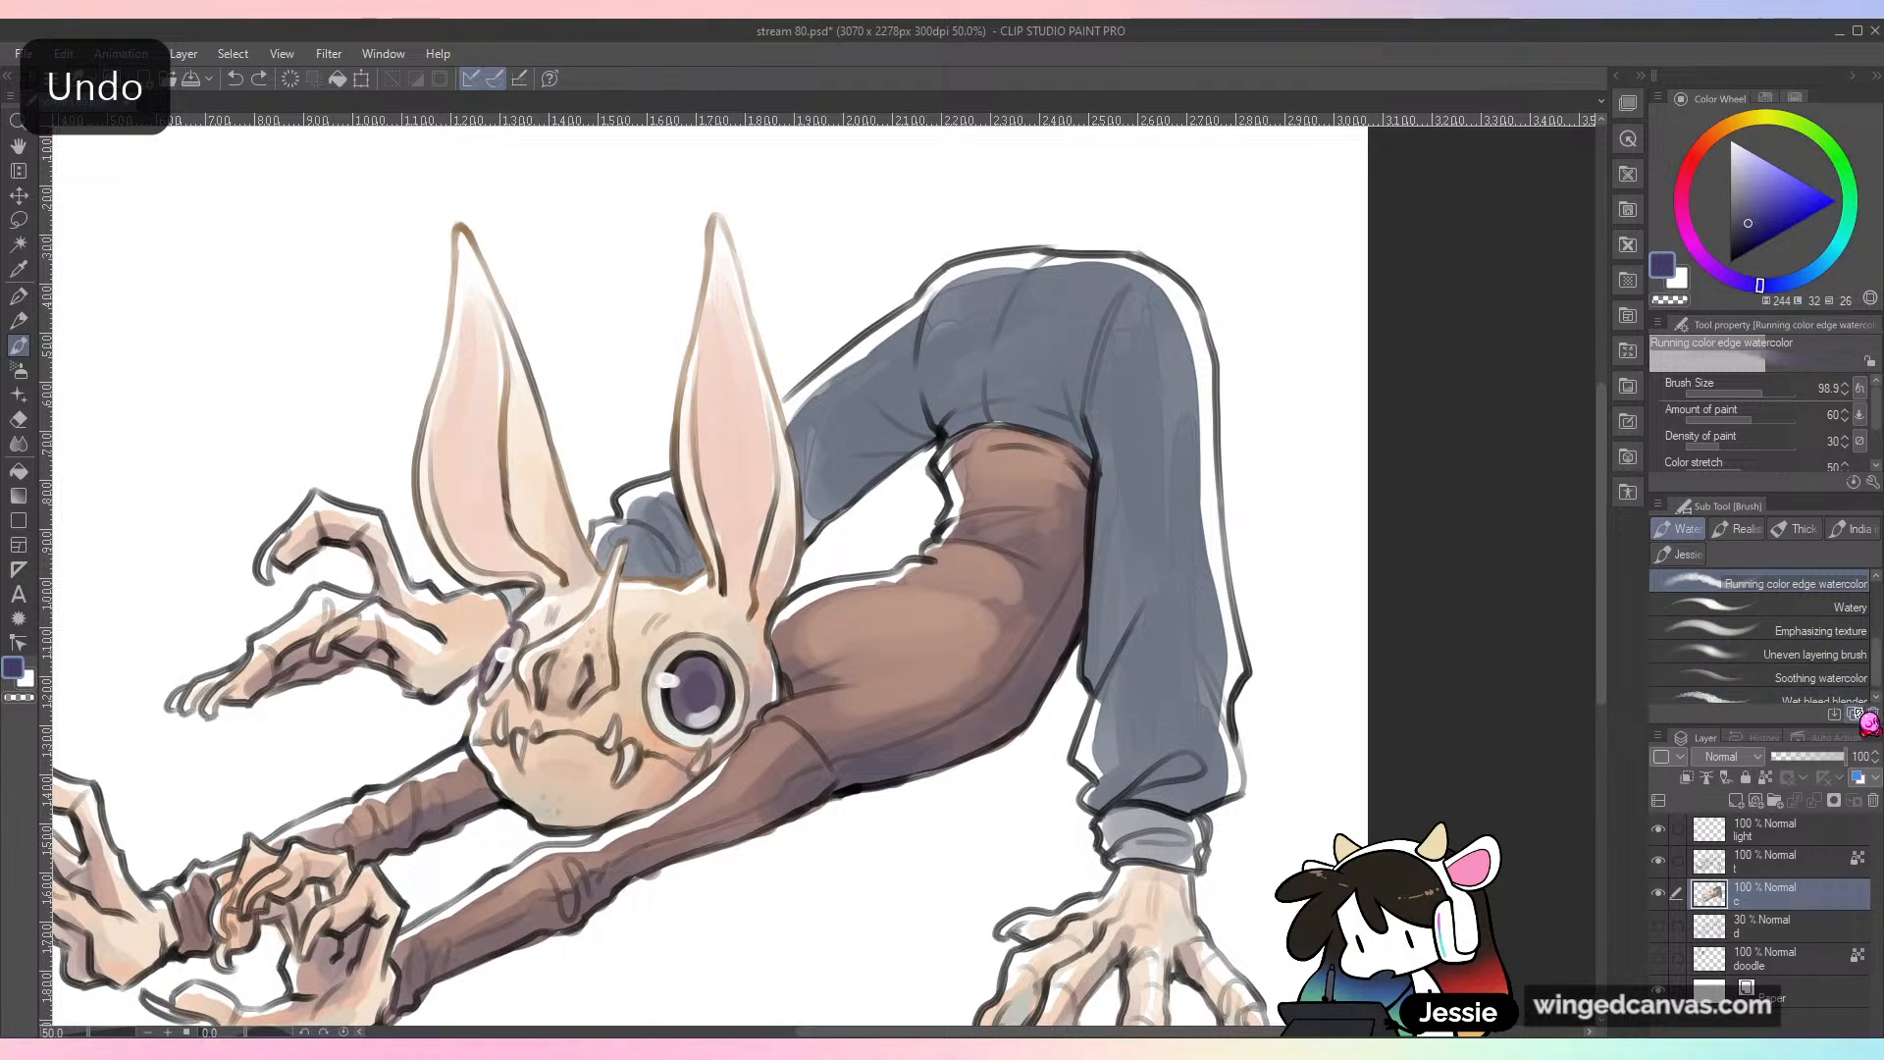
Step: Try the Emphasizing texture brush in dark violet on the trousers' crotch and far leg, and undo the stroke
{"action": "left_click", "coordinate": [1786, 631]}
{"action": "left_click_drag", "start_coordinate": [959, 397], "coordinate": [871, 476]}
{"action": "key", "text": "ctrl+z"}
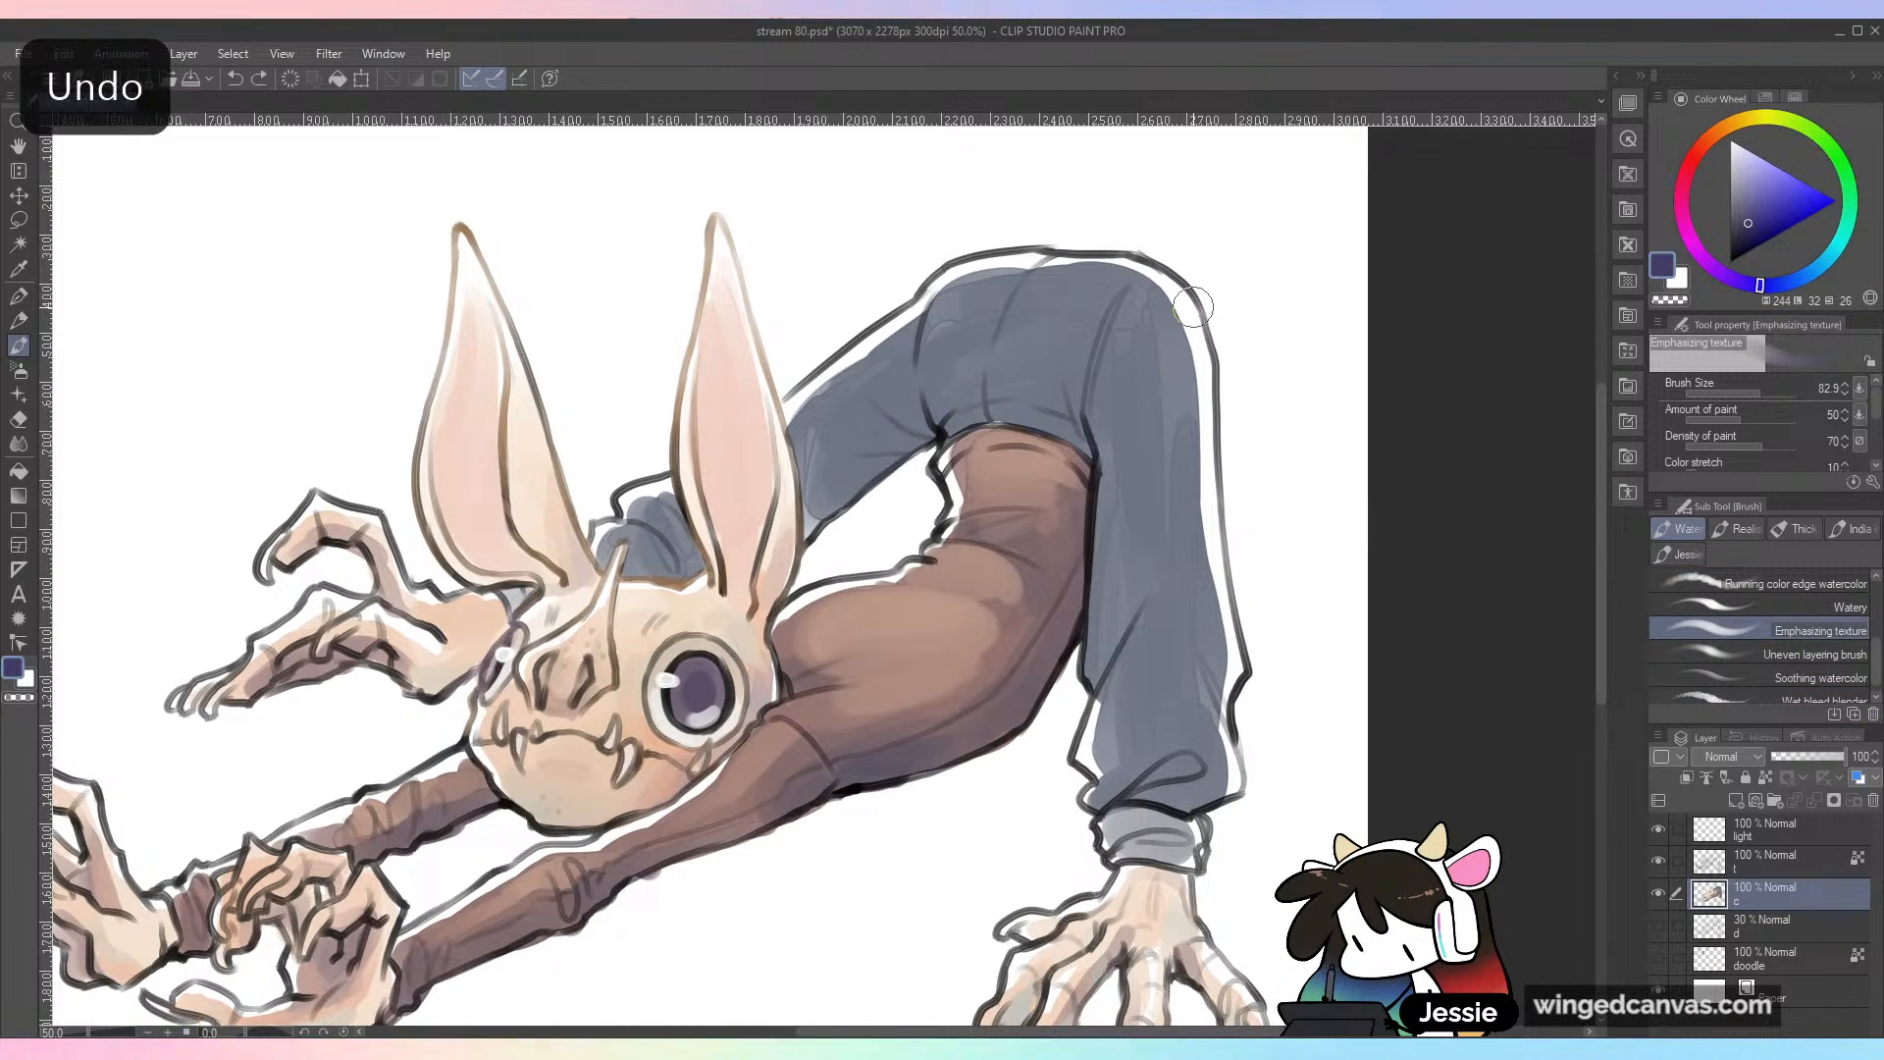
Step: Shade the trousers' crotch folds, waist and near leg in dark blue with the Watery brush at size 80
{"action": "left_click", "coordinate": [1800, 607]}
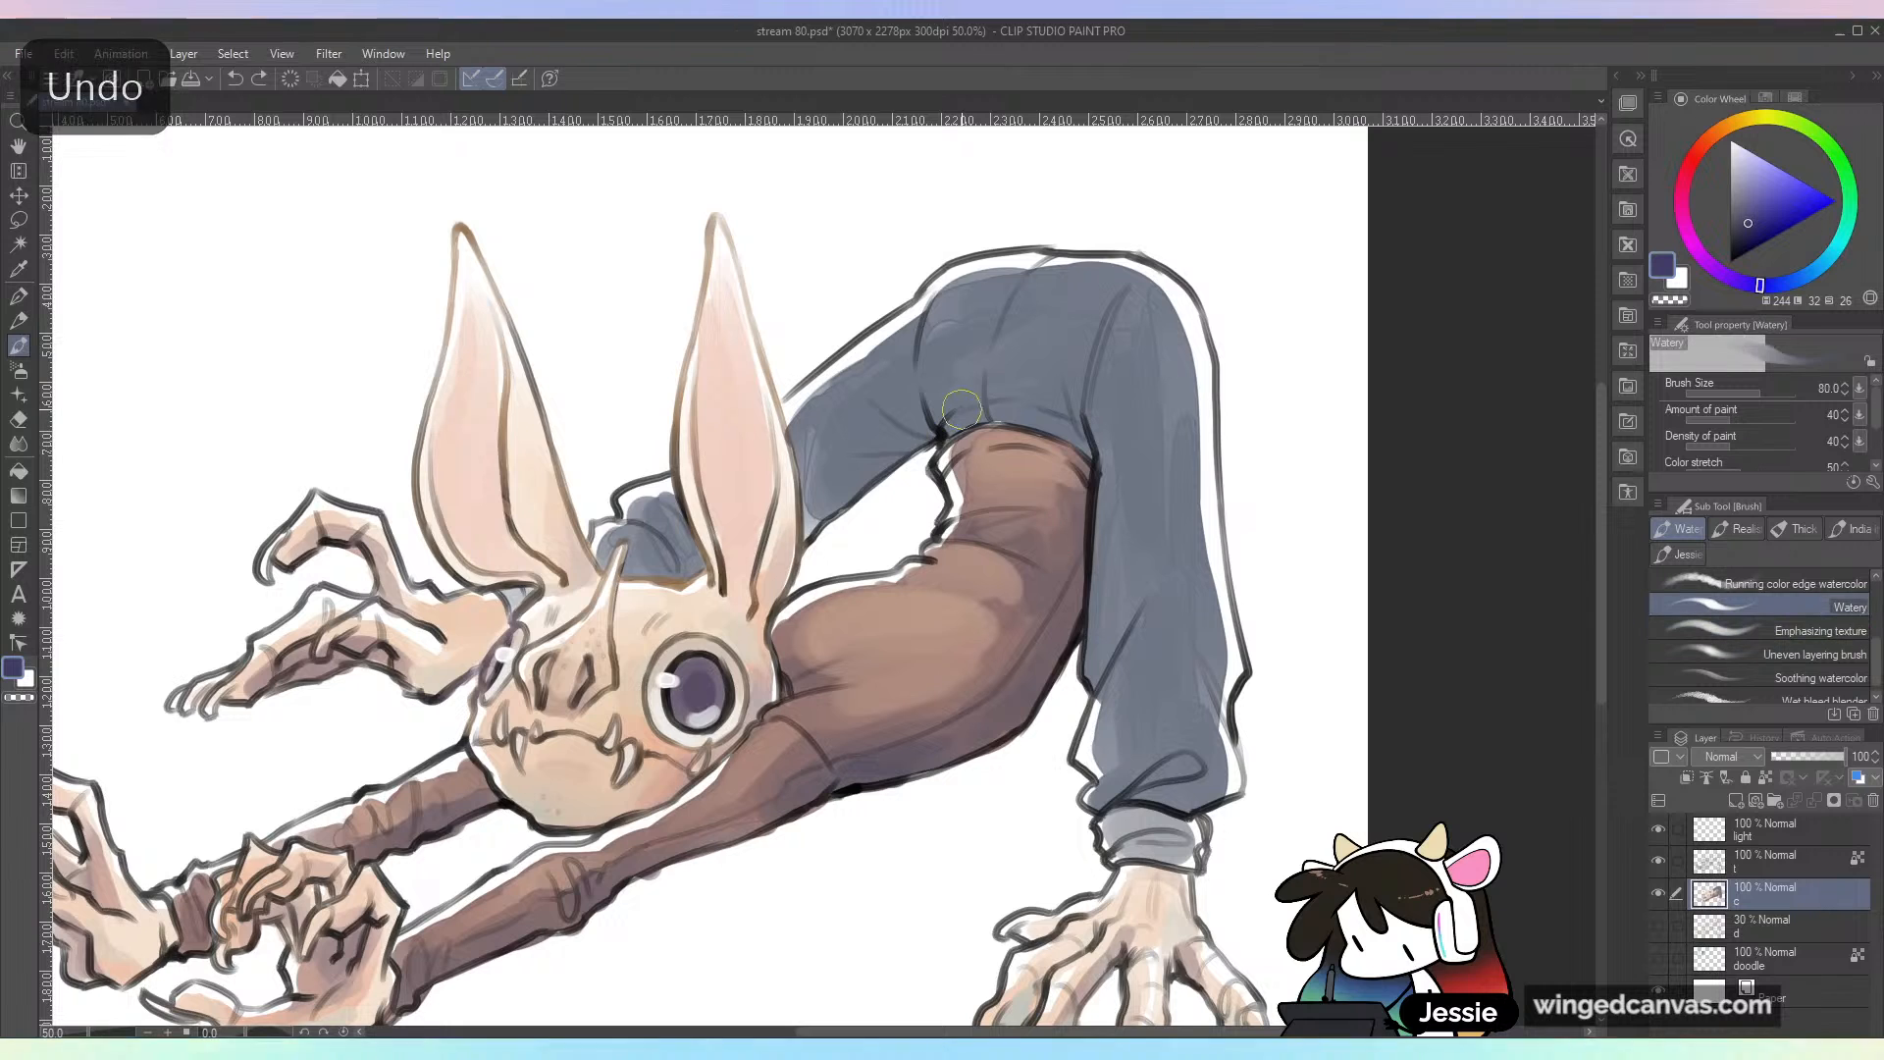
{"action": "key", "text": "ctrl+z"}
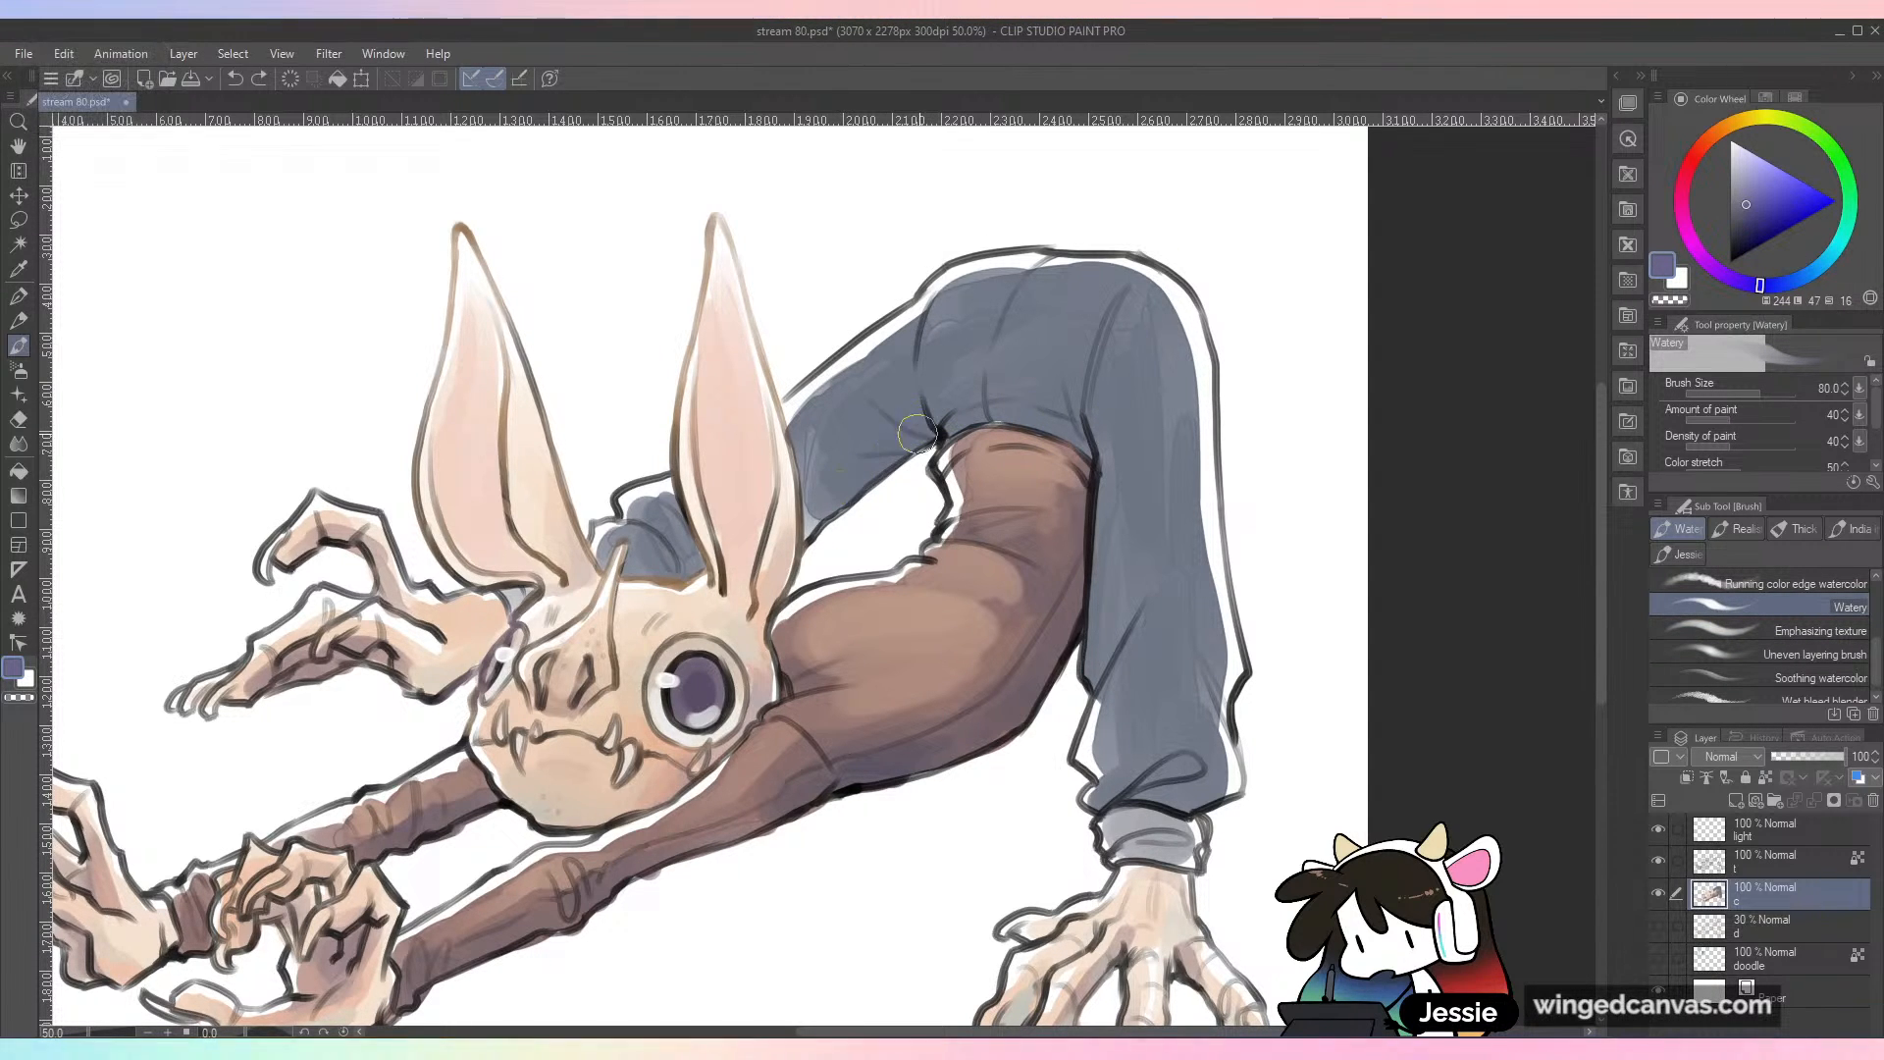
{"action": "key", "text": "ctrl+z"}
{"action": "left_click", "coordinate": [971, 329], "text": "alt"}
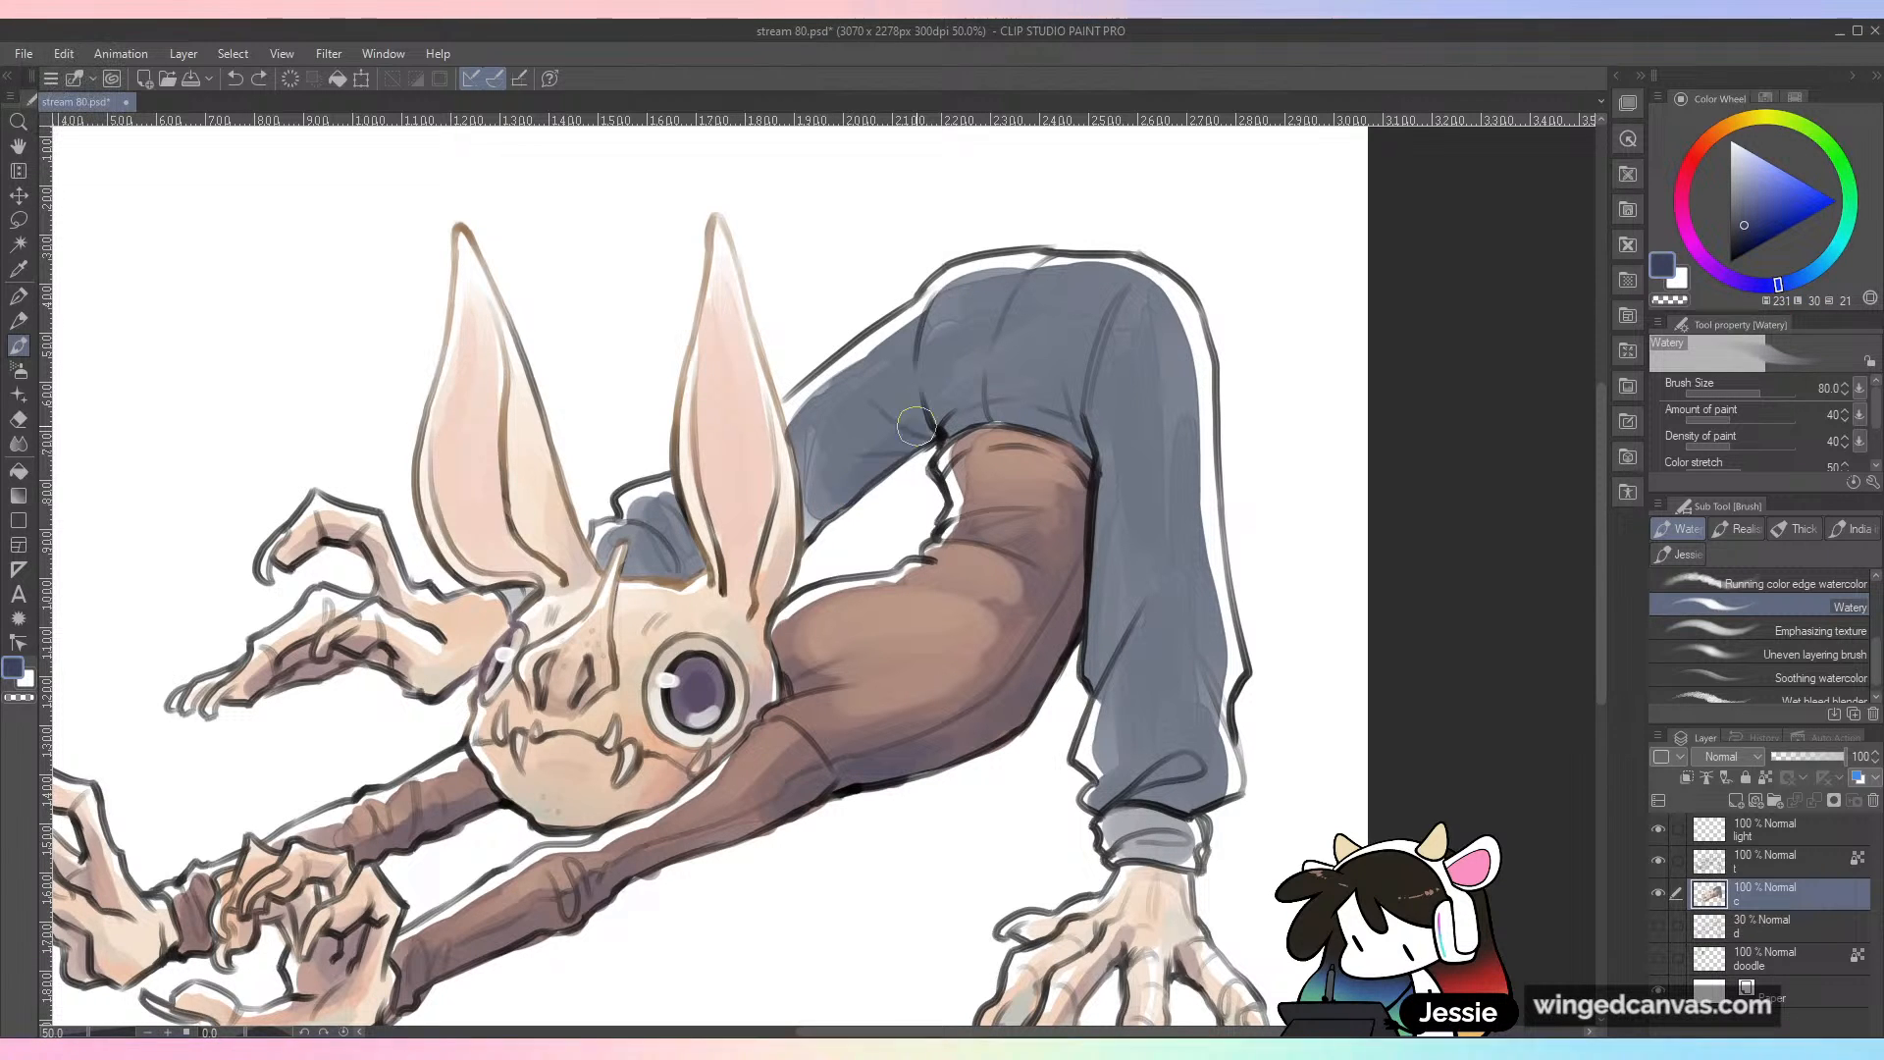
{"action": "mouse_move", "coordinate": [930, 430]}
{"action": "left_mouse_down"}
{"action": "mouse_move", "coordinate": [920, 353]}
{"action": "mouse_move", "coordinate": [1044, 418]}
{"action": "mouse_move", "coordinate": [981, 417]}
{"action": "mouse_move", "coordinate": [1069, 421]}
{"action": "mouse_move", "coordinate": [1100, 552]}
{"action": "left_mouse_up"}
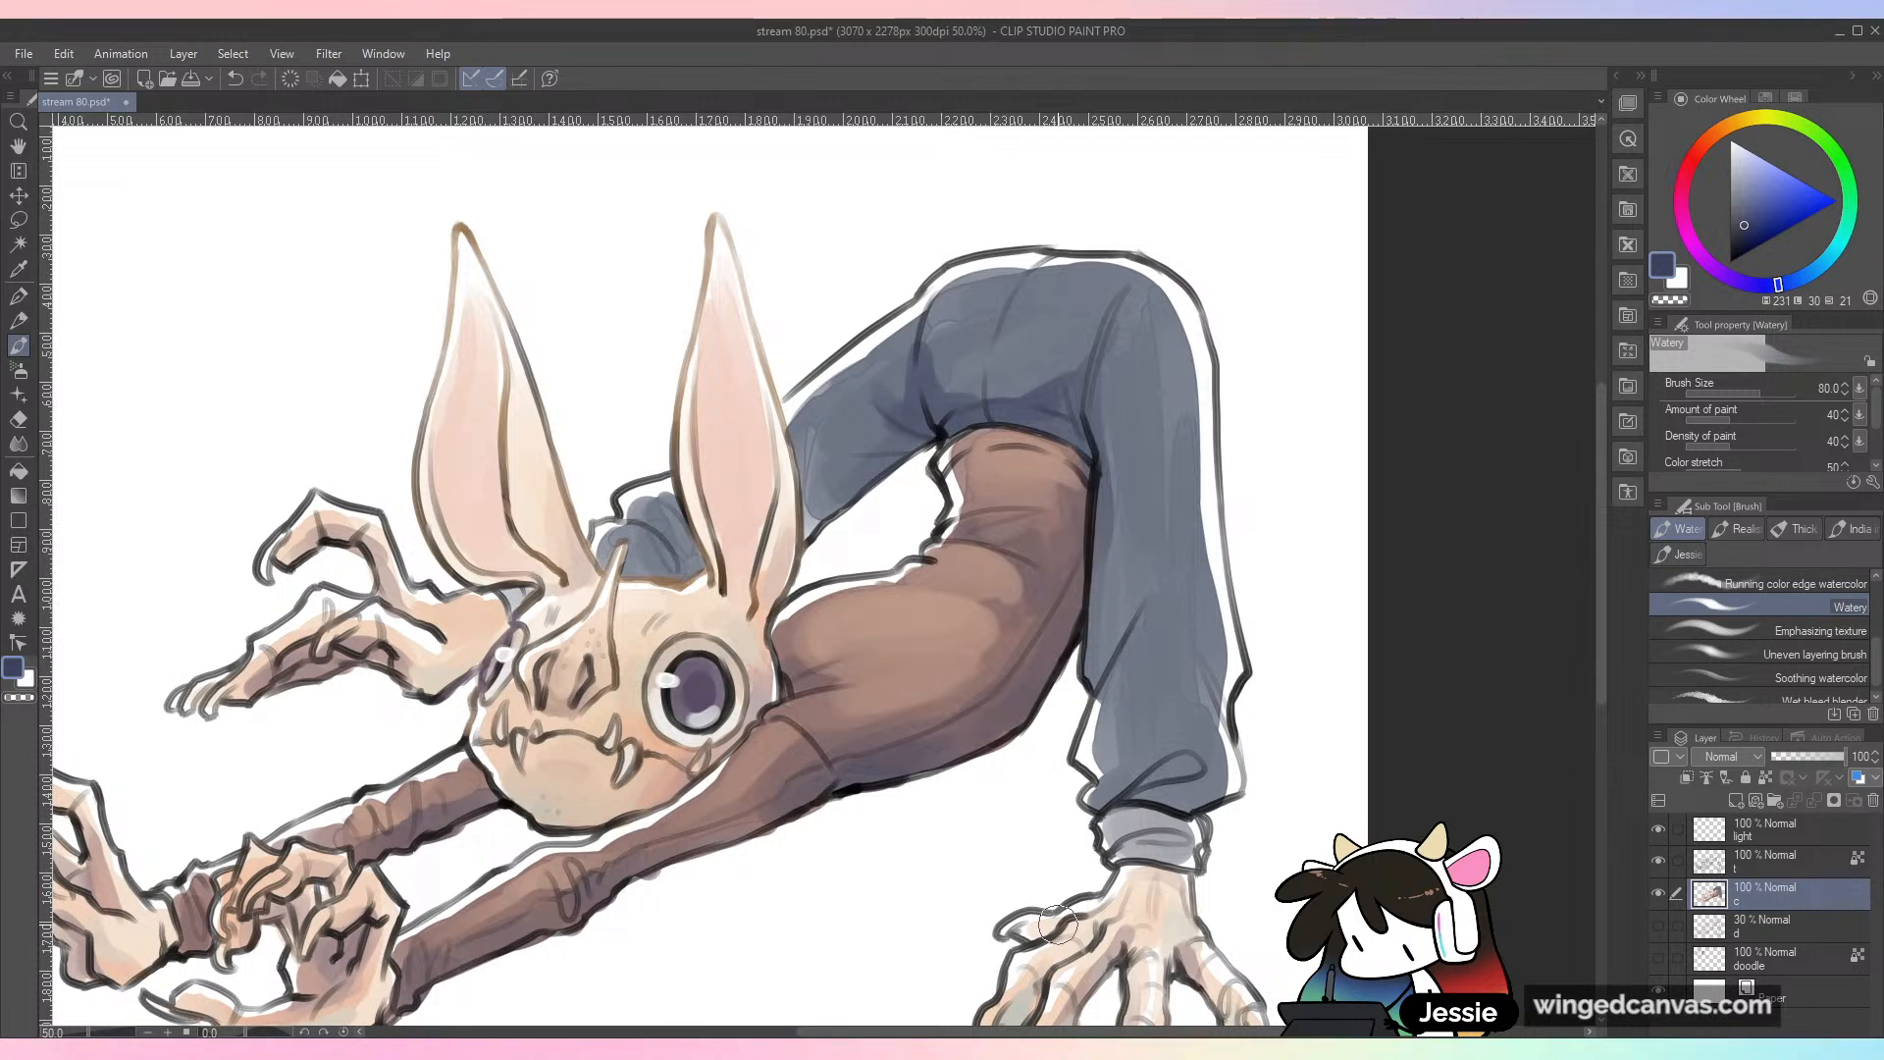
{"action": "mouse_move", "coordinate": [1112, 515]}
{"action": "left_mouse_down"}
{"action": "mouse_move", "coordinate": [1124, 600]}
{"action": "mouse_move", "coordinate": [1102, 665]}
{"action": "left_mouse_up"}
{"action": "mouse_move", "coordinate": [1110, 585]}
{"action": "left_mouse_down"}
{"action": "mouse_move", "coordinate": [1102, 656]}
{"action": "mouse_move", "coordinate": [1183, 574]}
{"action": "mouse_move", "coordinate": [1111, 724]}
{"action": "mouse_move", "coordinate": [1123, 651]}
{"action": "mouse_move", "coordinate": [1109, 779]}
{"action": "mouse_move", "coordinate": [1159, 771]}
{"action": "mouse_move", "coordinate": [1145, 792]}
{"action": "mouse_move", "coordinate": [1196, 796]}
{"action": "mouse_move", "coordinate": [1212, 774]}
{"action": "mouse_move", "coordinate": [1218, 654]}
{"action": "mouse_move", "coordinate": [1191, 623]}
{"action": "mouse_move", "coordinate": [1209, 707]}
{"action": "left_mouse_up"}
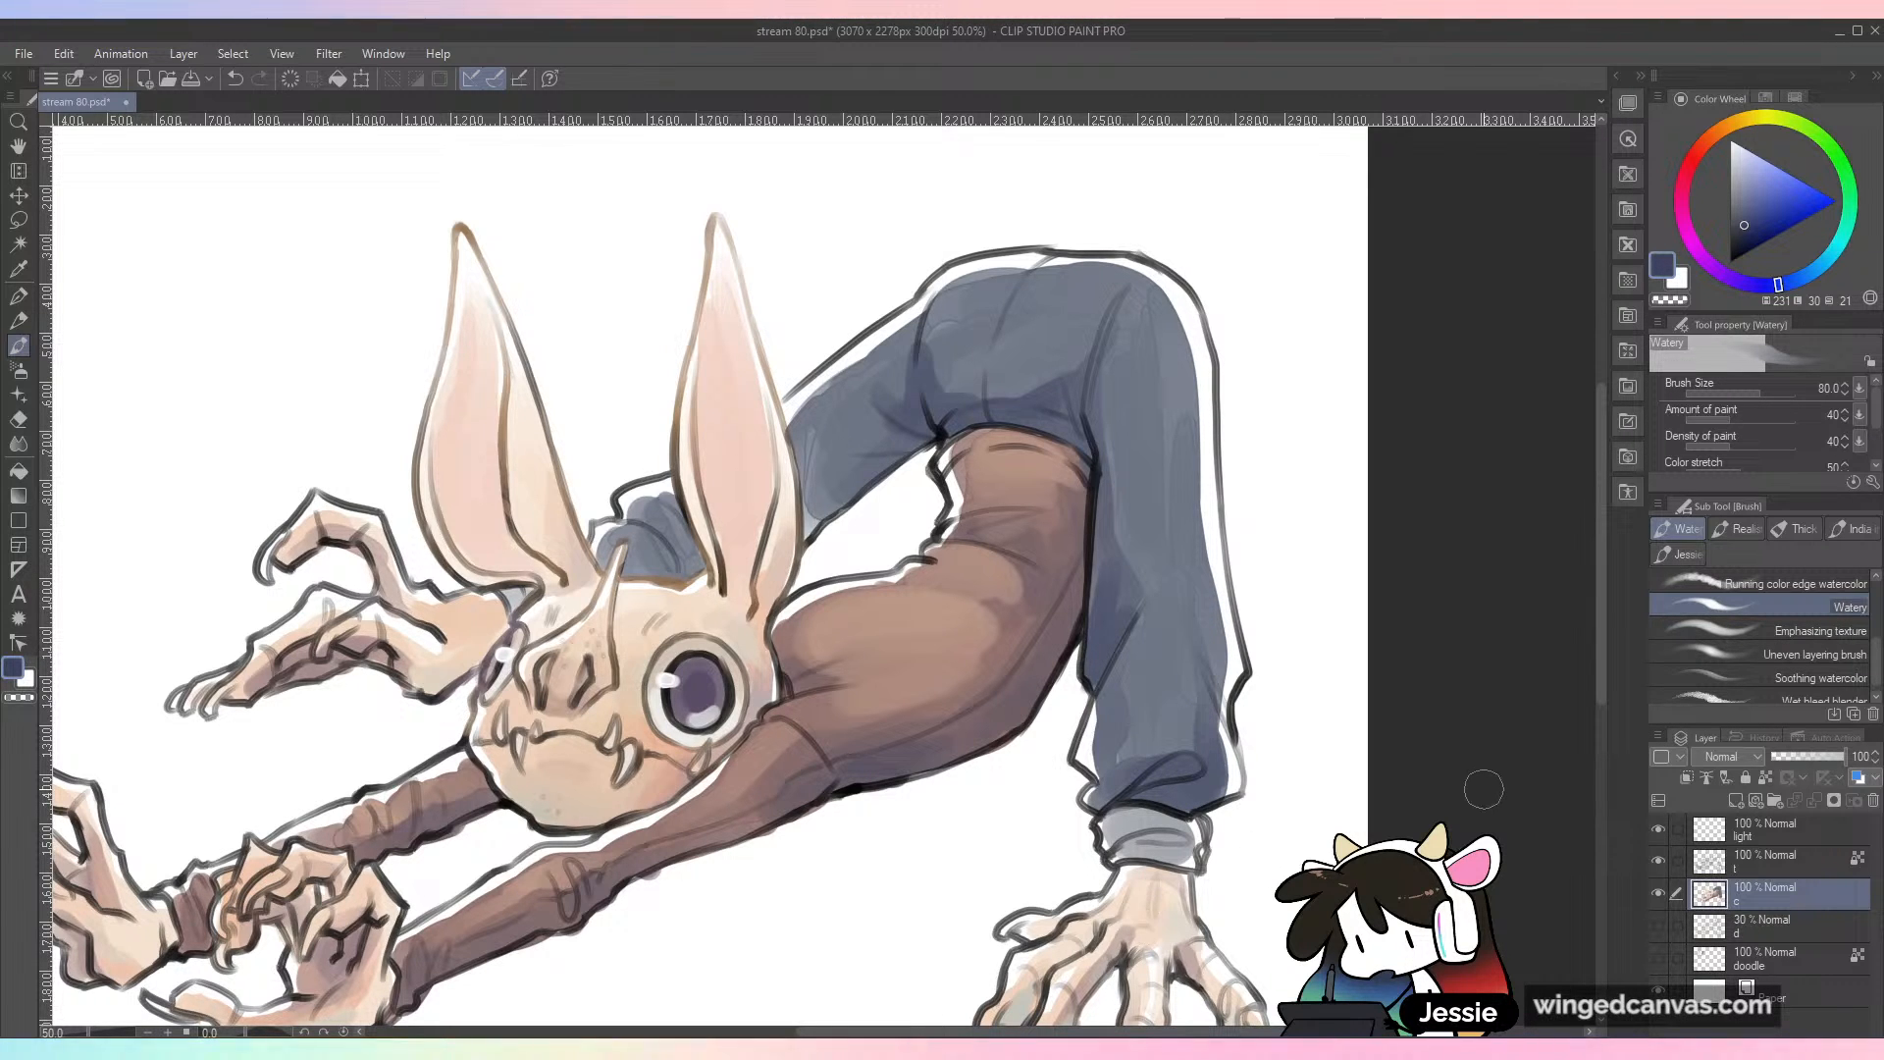
Step: Darken the far trouser leg, the fabric behind the head and the near cuff with the same dark blue
{"action": "mouse_move", "coordinate": [927, 358]}
{"action": "left_mouse_down"}
{"action": "mouse_move", "coordinate": [882, 458]}
{"action": "mouse_move", "coordinate": [895, 444]}
{"action": "mouse_move", "coordinate": [814, 521]}
{"action": "mouse_move", "coordinate": [815, 491]}
{"action": "mouse_move", "coordinate": [814, 516]}
{"action": "mouse_move", "coordinate": [843, 493]}
{"action": "mouse_move", "coordinate": [808, 485]}
{"action": "mouse_move", "coordinate": [959, 426]}
{"action": "mouse_move", "coordinate": [880, 446]}
{"action": "left_mouse_up"}
{"action": "mouse_move", "coordinate": [672, 549]}
{"action": "left_mouse_down"}
{"action": "mouse_move", "coordinate": [611, 496]}
{"action": "mouse_move", "coordinate": [657, 587]}
{"action": "mouse_move", "coordinate": [666, 558]}
{"action": "mouse_move", "coordinate": [642, 566]}
{"action": "mouse_move", "coordinate": [691, 534]}
{"action": "left_mouse_up"}
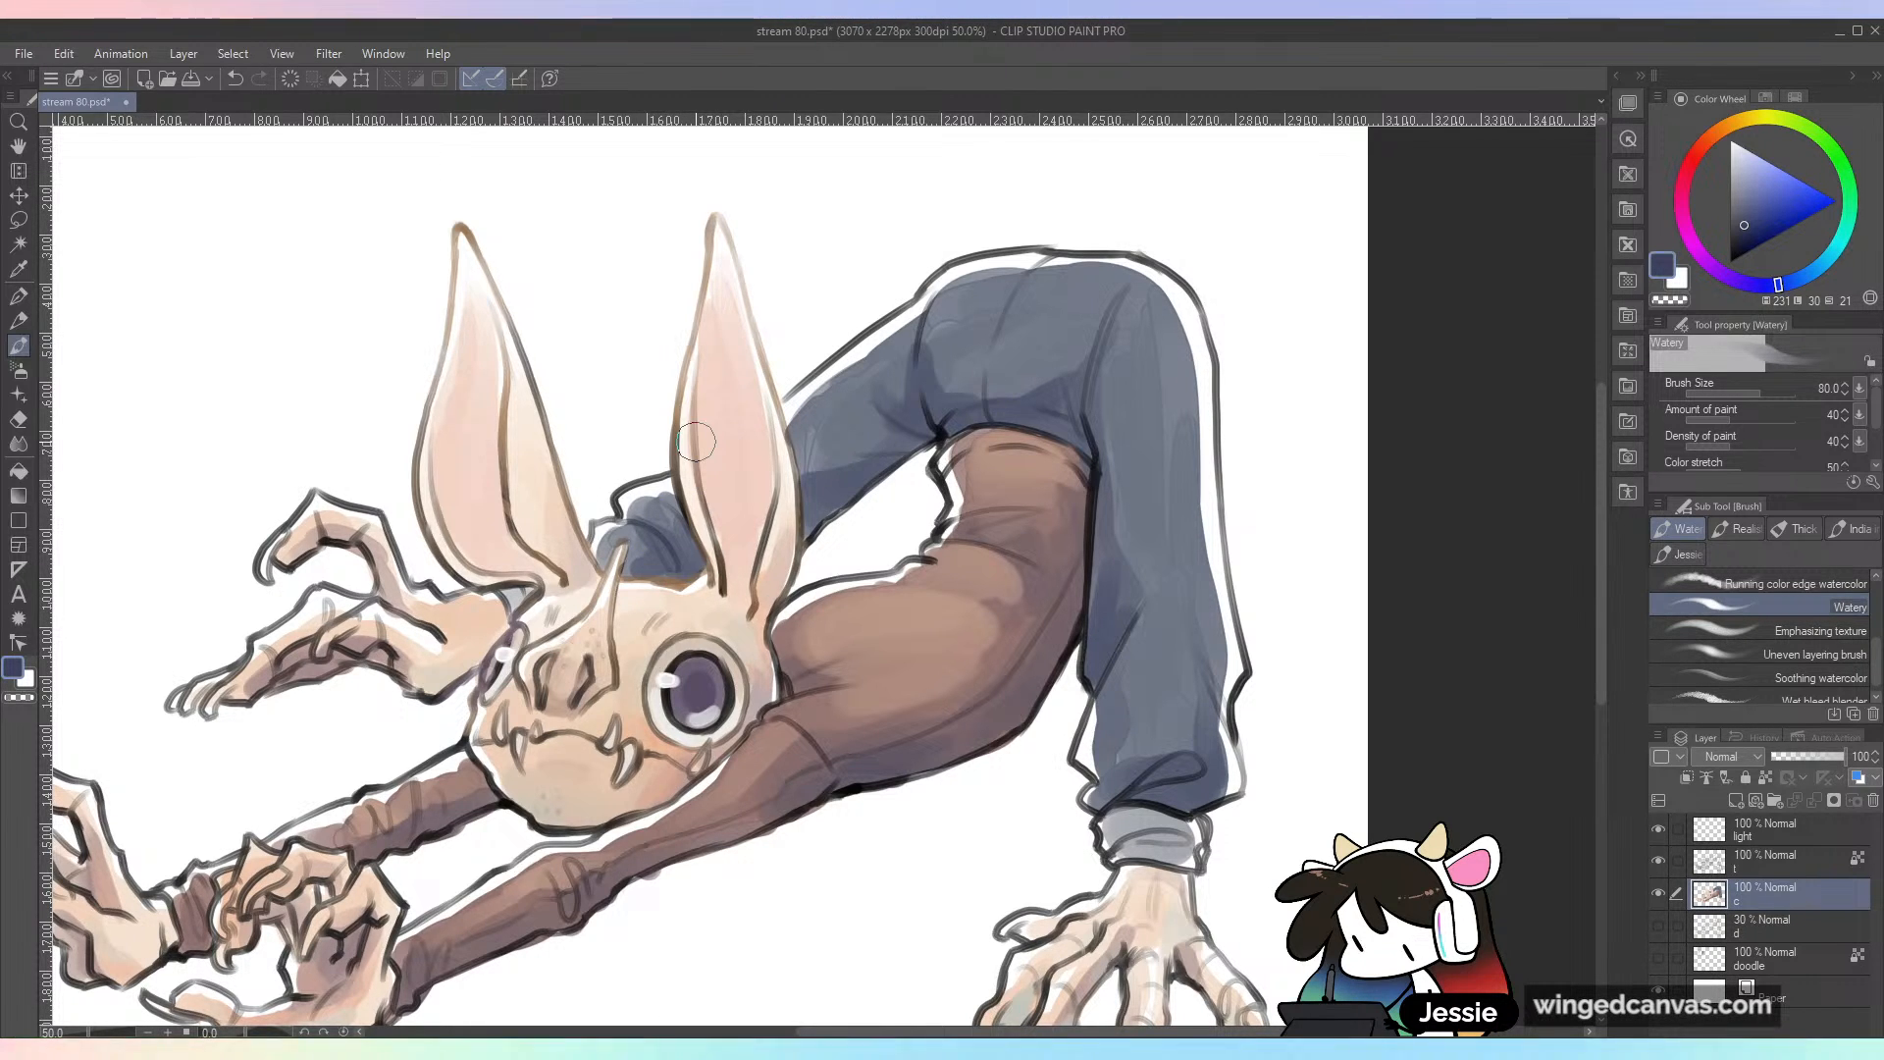
{"action": "key", "text": "ctrl+minus"}
{"action": "key", "text": "ctrl+plus"}
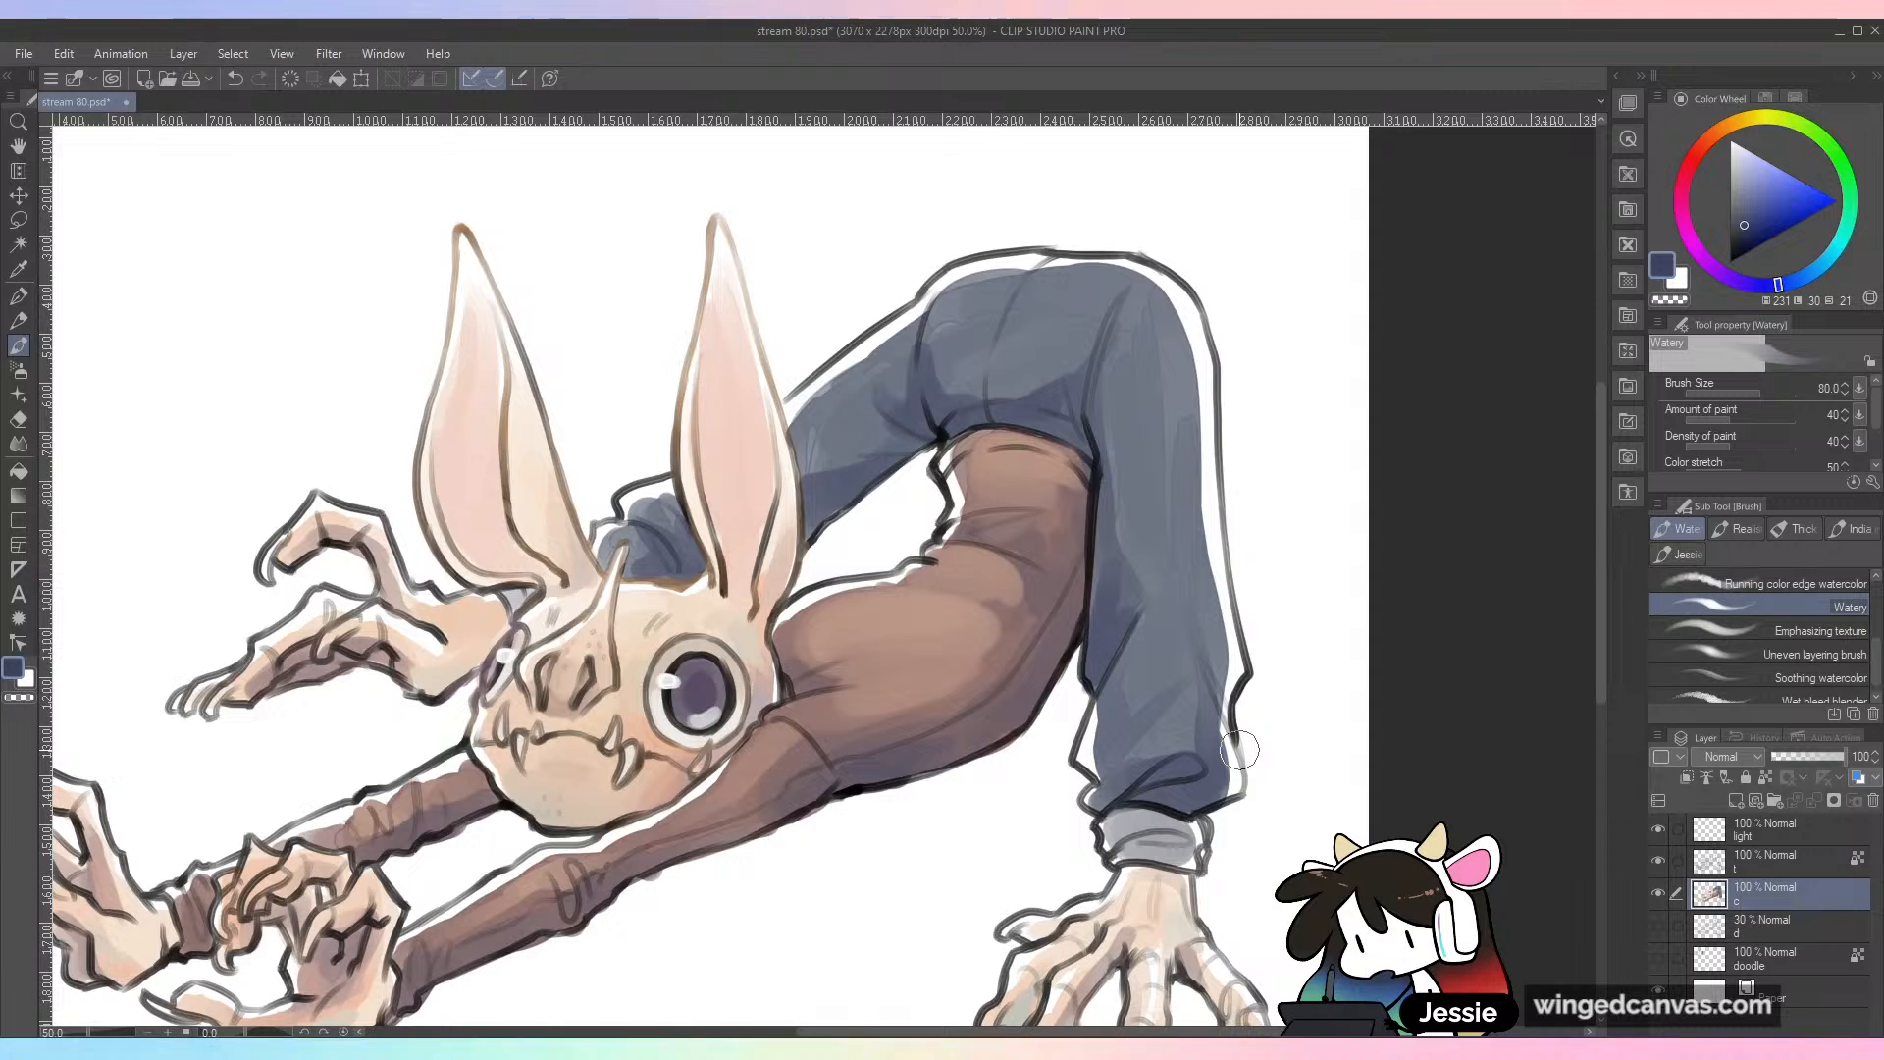
{"action": "mouse_move", "coordinate": [1138, 816]}
{"action": "left_mouse_down"}
{"action": "mouse_move", "coordinate": [1176, 830]}
{"action": "mouse_move", "coordinate": [1154, 830]}
{"action": "left_mouse_up"}
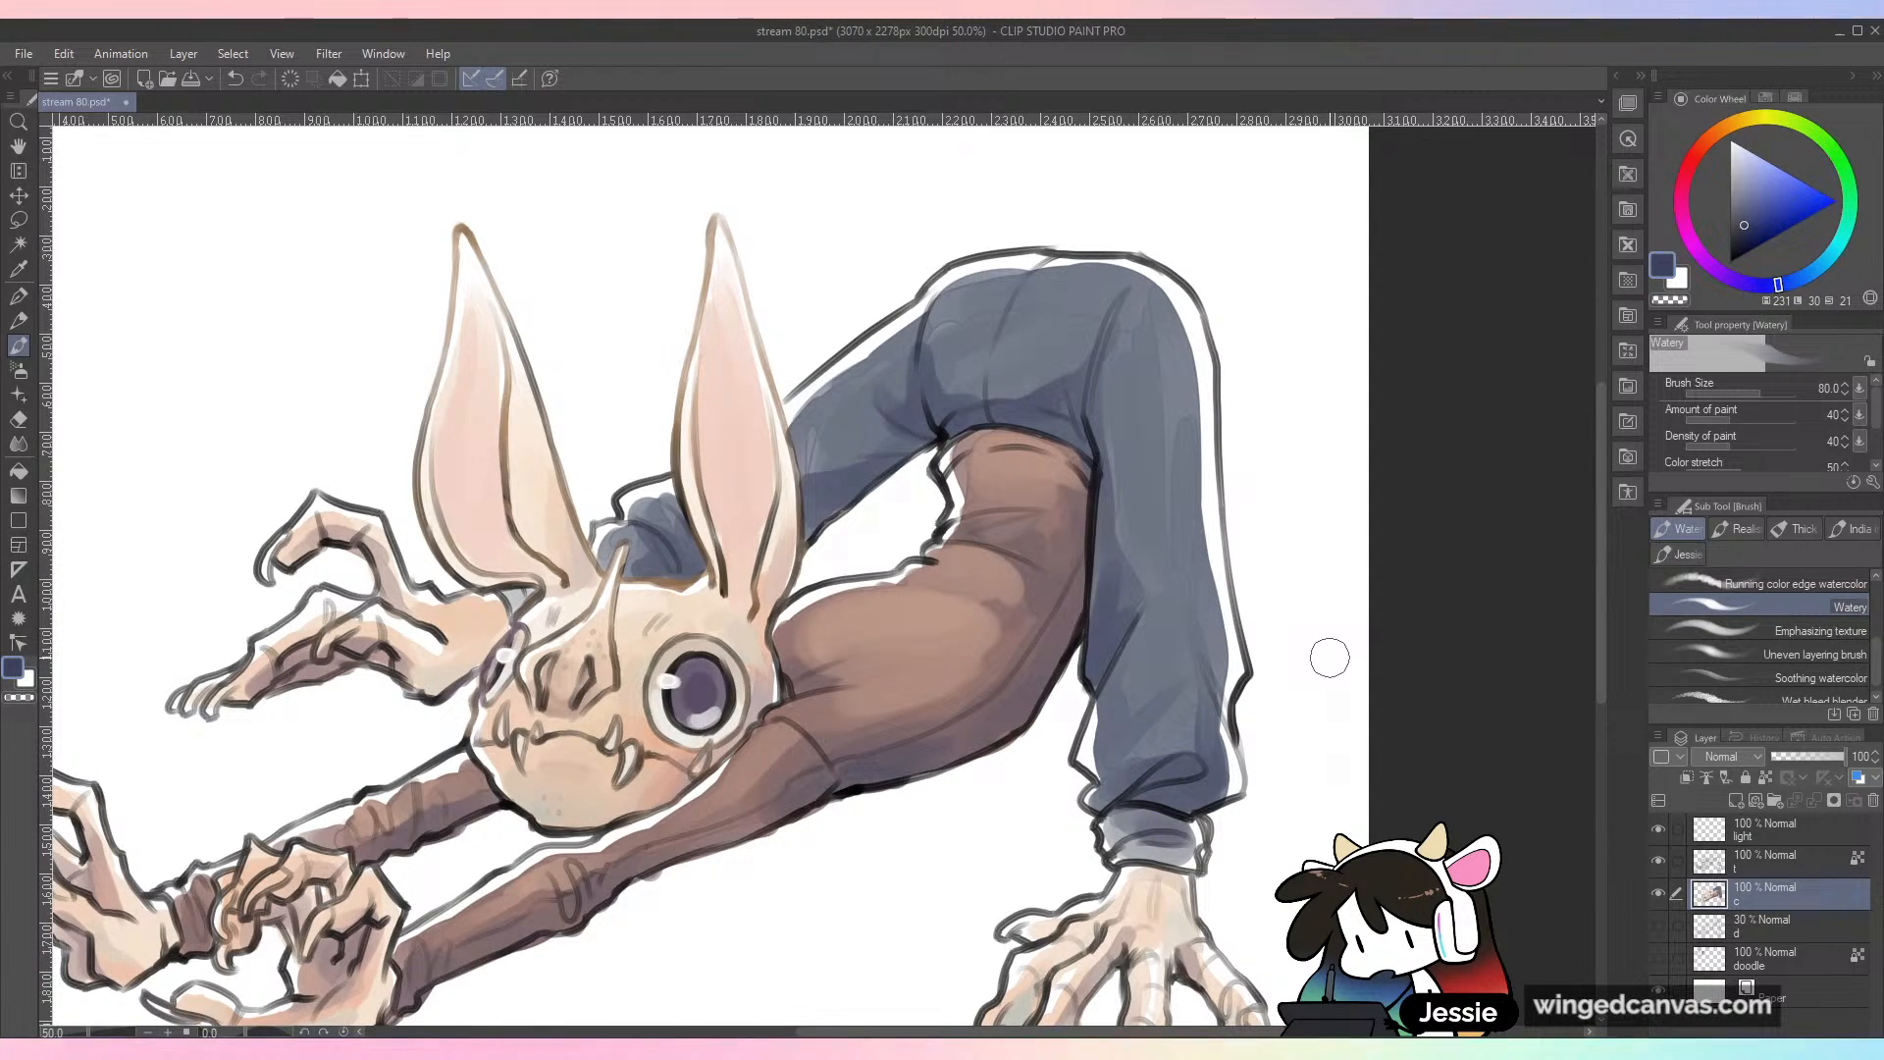
{"action": "key", "text": "ctrl+minus"}
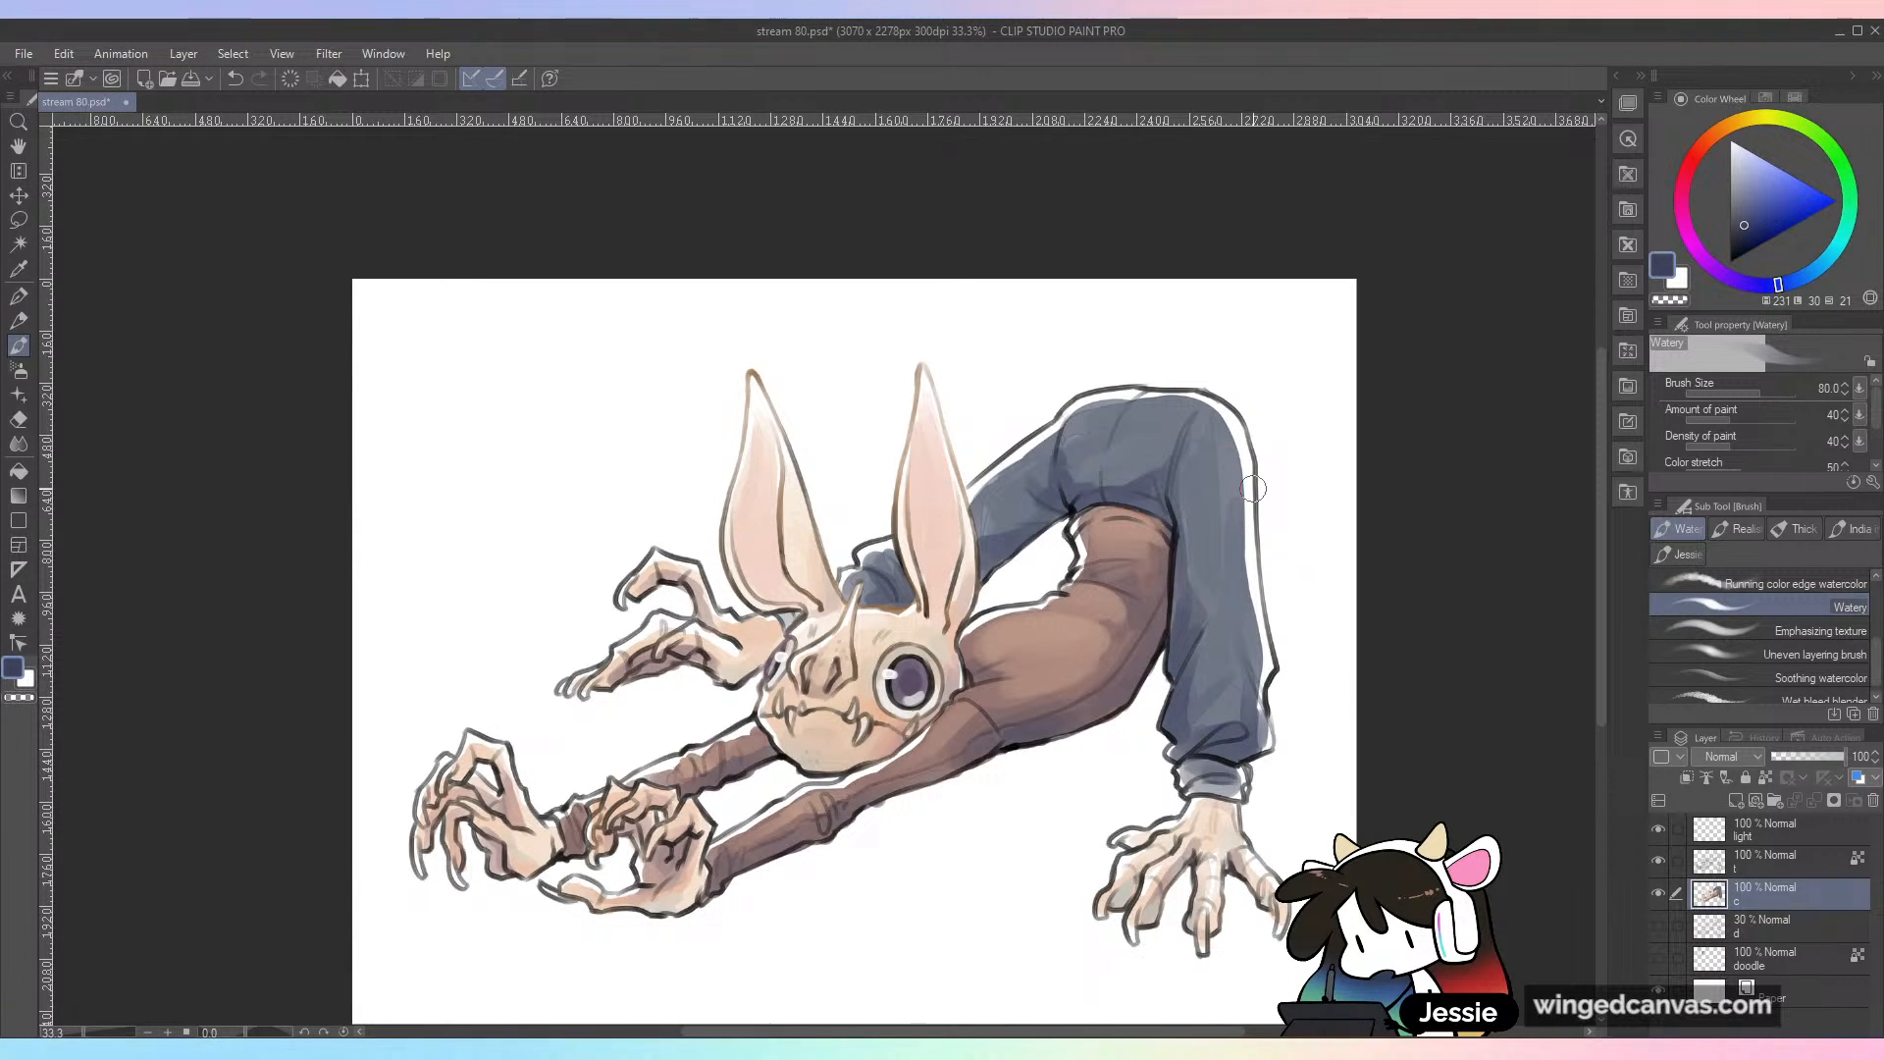
Step: Glaze pale blue highlights over the hips and near trouser leg with the Watery brush at size 150, and save the drawing
{"action": "left_click", "coordinate": [1141, 490], "text": "alt"}
{"action": "left_click", "coordinate": [1740, 177]}
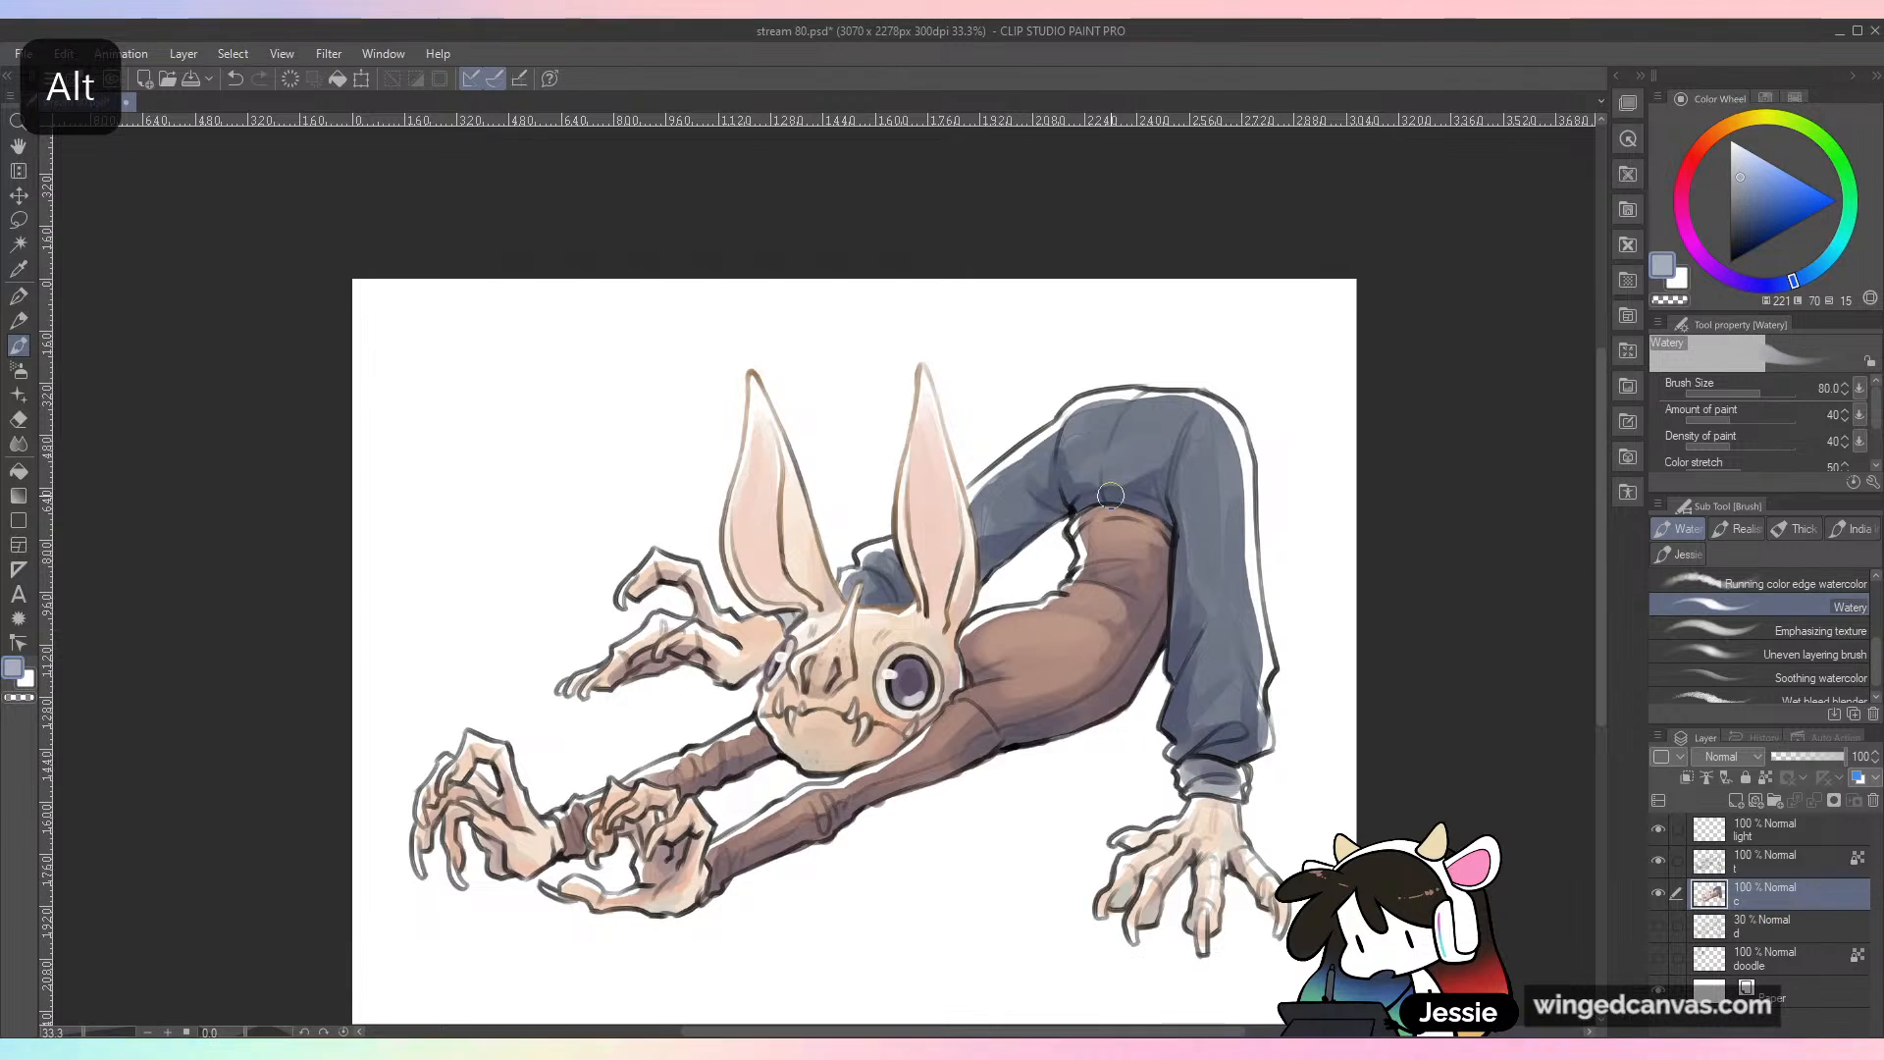
{"action": "key", "text": "bracketright"}
{"action": "key", "text": "bracketright"}
{"action": "key", "text": "bracketright"}
{"action": "key", "text": "bracketright"}
{"action": "key", "text": "bracketleft"}
{"action": "mouse_move", "coordinate": [1122, 422]}
{"action": "left_mouse_down"}
{"action": "mouse_move", "coordinate": [1167, 426]}
{"action": "mouse_move", "coordinate": [1096, 422]}
{"action": "mouse_move", "coordinate": [1073, 462]}
{"action": "mouse_move", "coordinate": [1081, 430]}
{"action": "mouse_move", "coordinate": [978, 525]}
{"action": "left_mouse_up"}
{"action": "mouse_move", "coordinate": [1203, 431]}
{"action": "left_mouse_down"}
{"action": "mouse_move", "coordinate": [1225, 654]}
{"action": "mouse_move", "coordinate": [1223, 608]}
{"action": "mouse_move", "coordinate": [1237, 622]}
{"action": "mouse_move", "coordinate": [1213, 677]}
{"action": "mouse_move", "coordinate": [1218, 601]}
{"action": "left_mouse_up"}
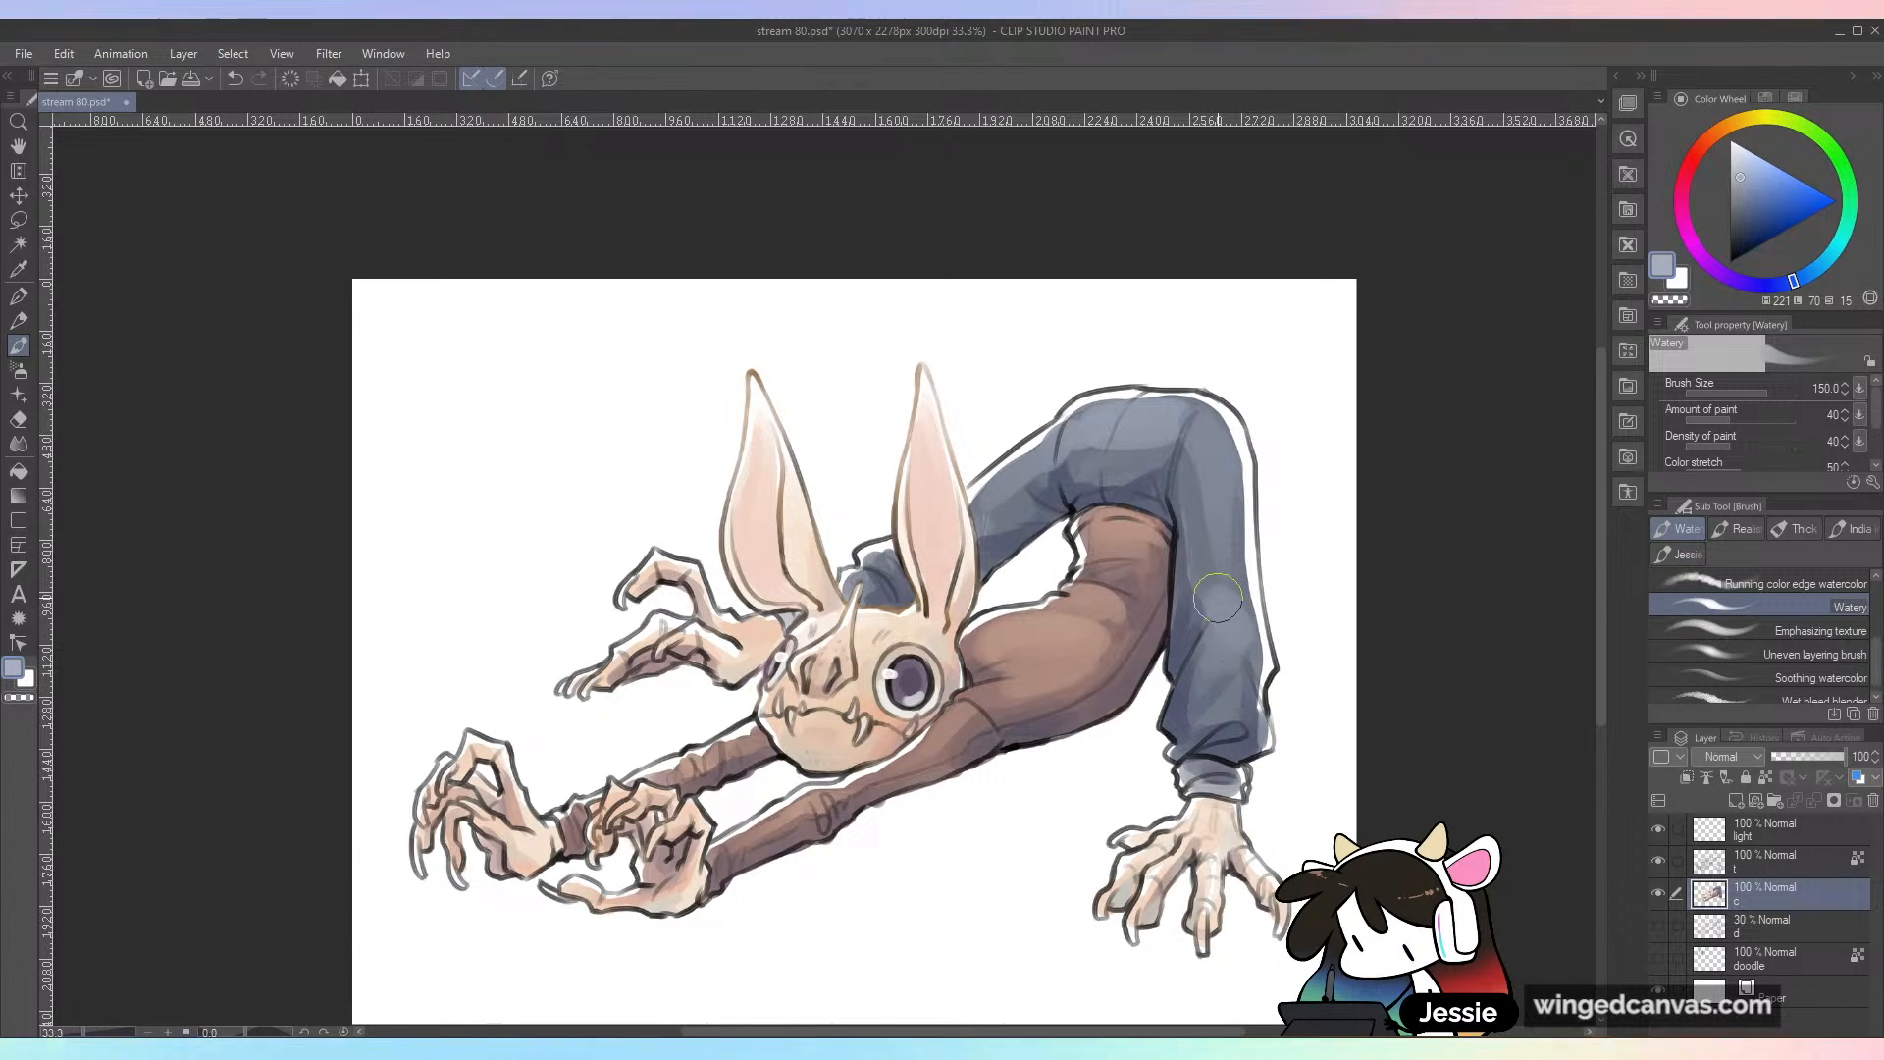
{"action": "mouse_move", "coordinate": [1215, 475]}
{"action": "left_mouse_down"}
{"action": "mouse_move", "coordinate": [1174, 428]}
{"action": "mouse_move", "coordinate": [1083, 455]}
{"action": "left_mouse_up"}
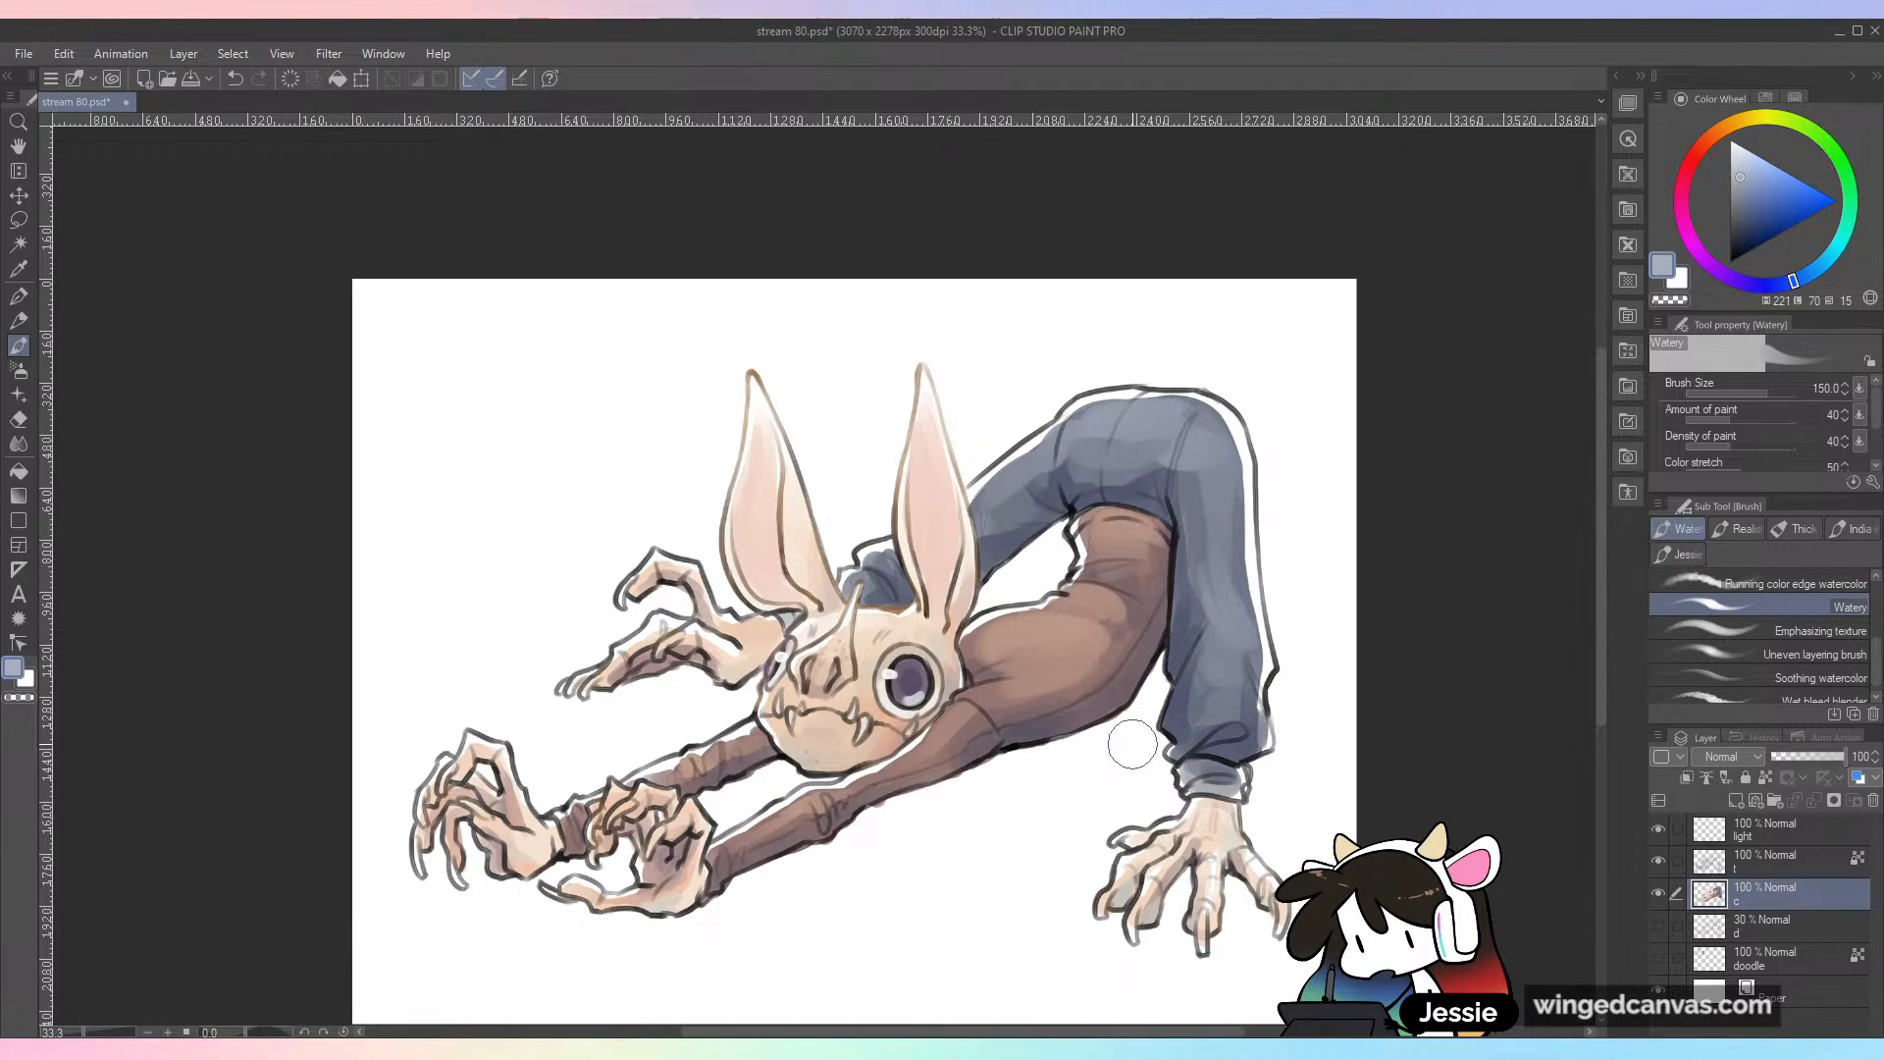
{"action": "key", "text": "ctrl+s"}
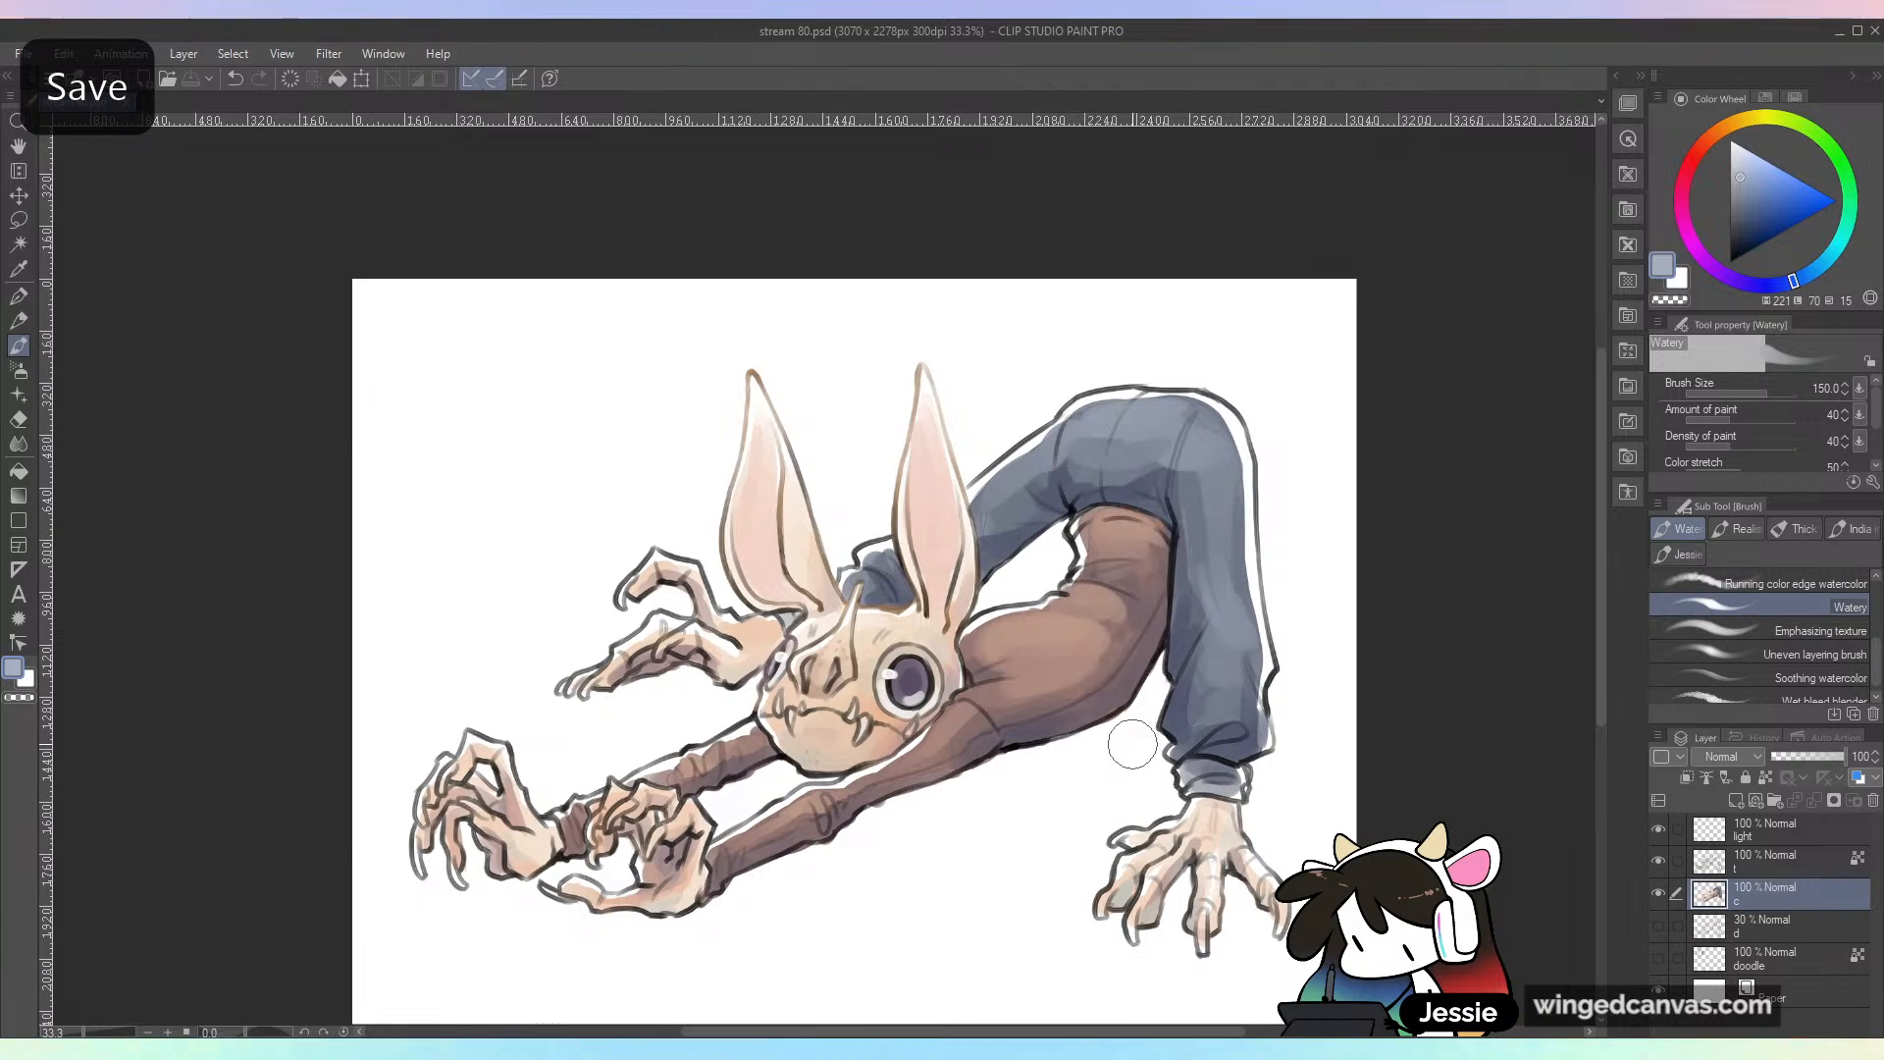
{"action": "key", "text": "ctrl+minus"}
{"action": "key", "text": "ctrl+plus"}
{"action": "left_click_drag", "start_coordinate": [1410, 706], "coordinate": [1389, 574]}
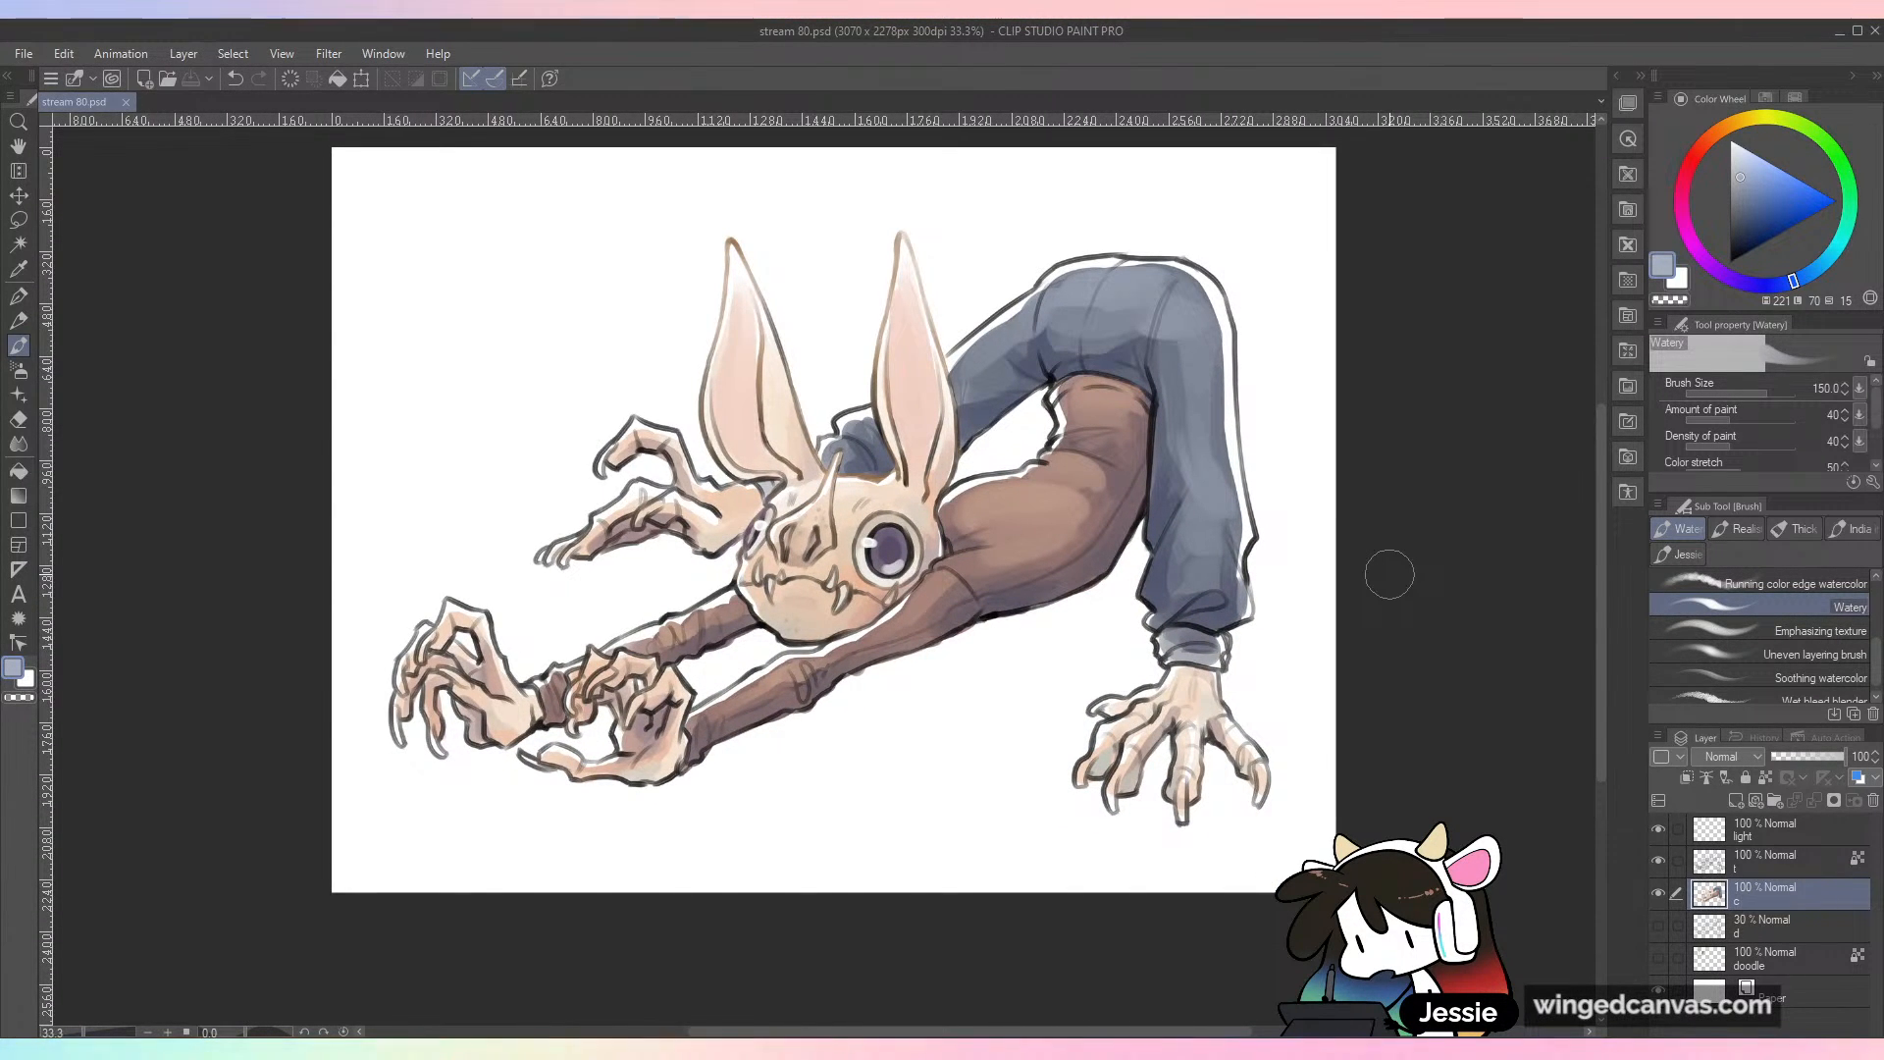
Step: Make the line art layer active and tint the uppermost far claw's outline with brown sampled from the head's outline
{"action": "key", "text": "ctrl+plus"}
{"action": "left_click_drag", "start_coordinate": [747, 586], "coordinate": [1016, 708]}
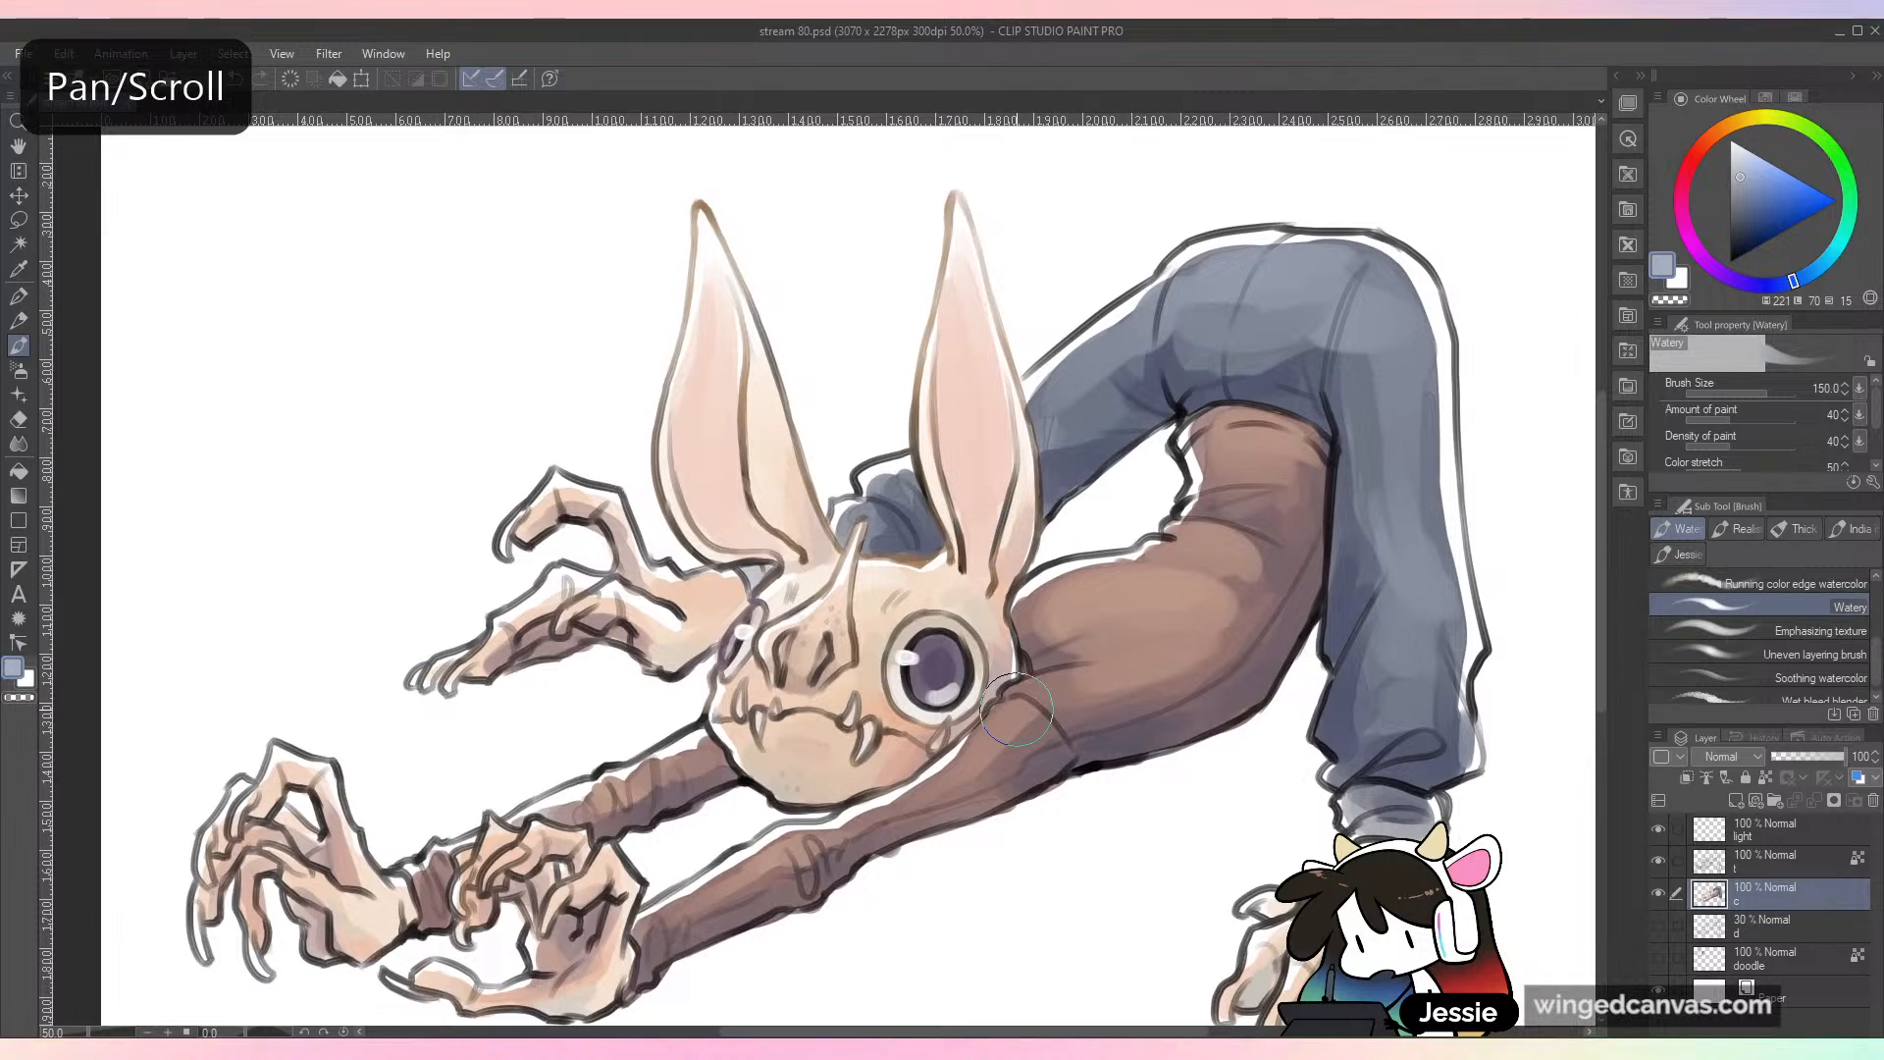
{"action": "left_click", "coordinate": [1815, 863]}
{"action": "left_click", "coordinate": [1660, 862]}
{"action": "left_click", "coordinate": [1660, 862]}
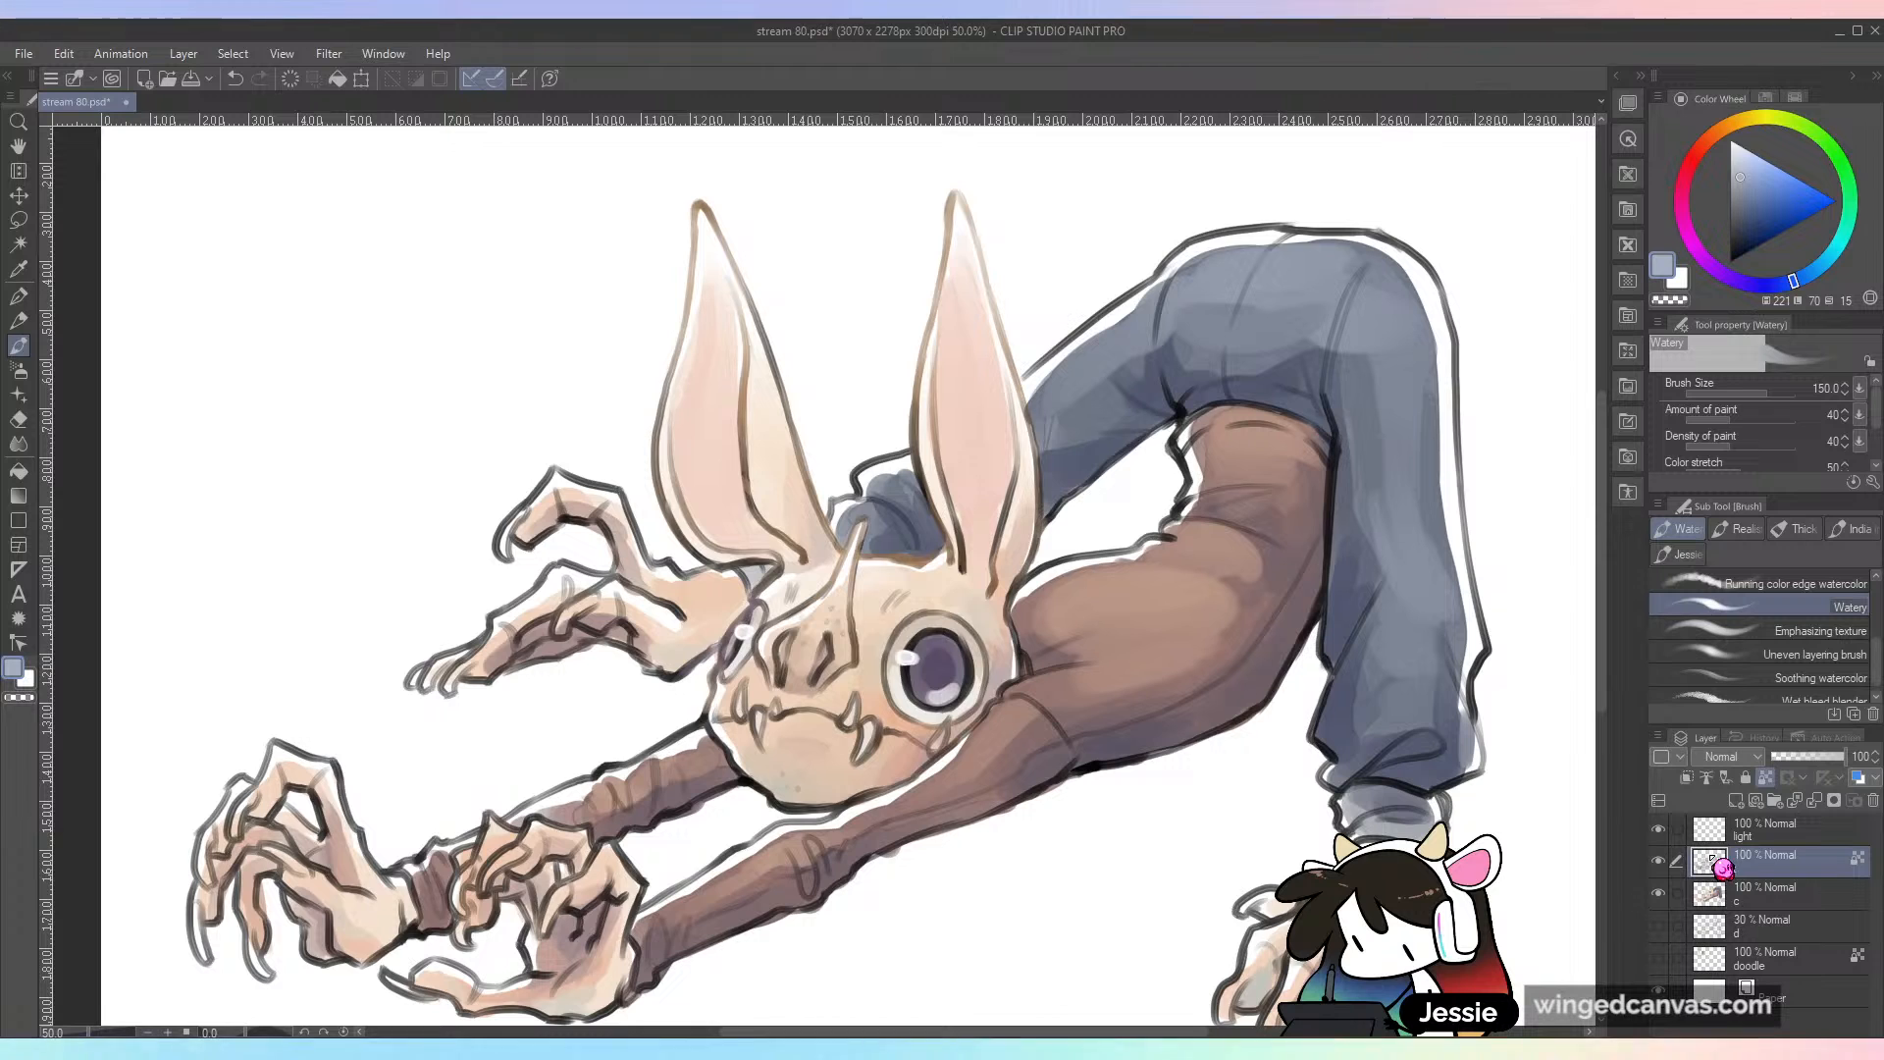
{"action": "key", "text": "alt"}
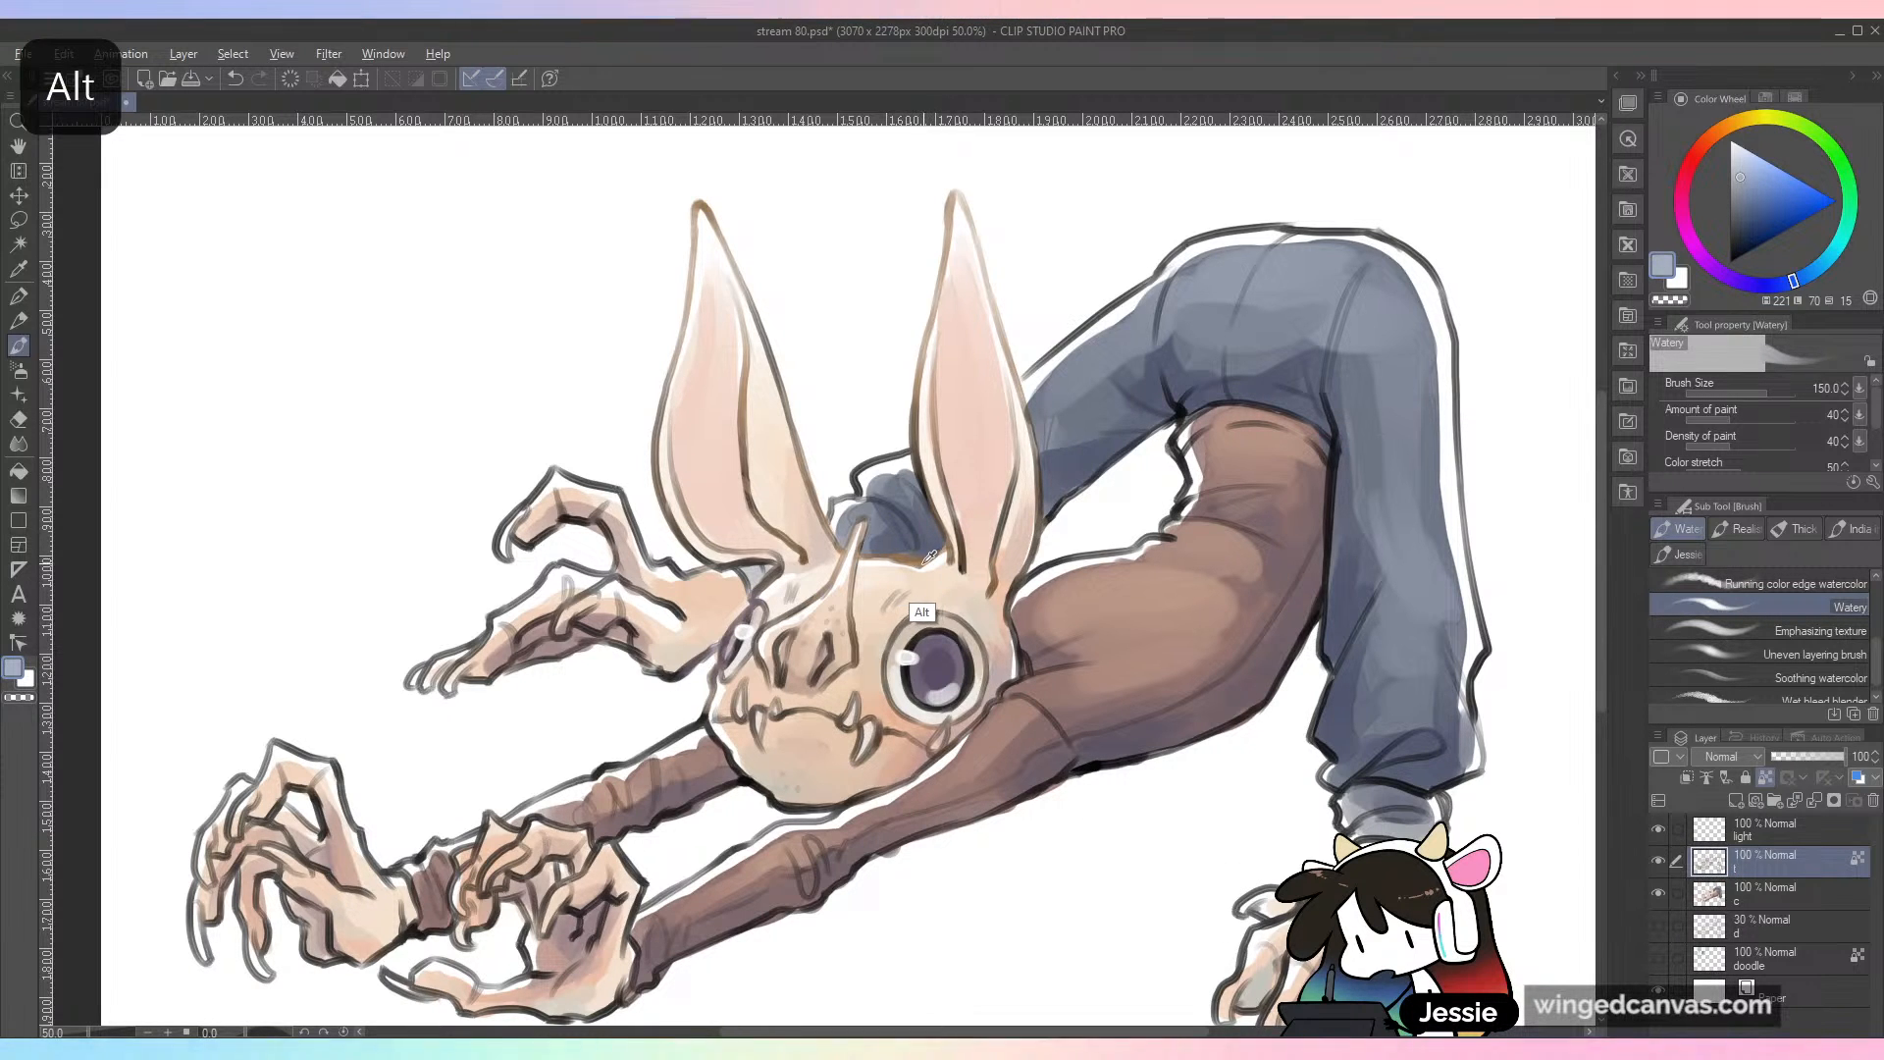
{"action": "left_click", "coordinate": [930, 557], "text": "alt"}
{"action": "mouse_move", "coordinate": [574, 486]}
{"action": "left_mouse_down"}
{"action": "mouse_move", "coordinate": [613, 488]}
{"action": "mouse_move", "coordinate": [632, 588]}
{"action": "mouse_move", "coordinate": [597, 537]}
{"action": "mouse_move", "coordinate": [520, 534]}
{"action": "left_mouse_up"}
Step: Recolor the two far hands' outlines with dark purple and a brown sampled from the ear's outline
{"action": "left_click_drag", "start_coordinate": [1782, 286], "coordinate": [1734, 280]}
{"action": "left_click_drag", "start_coordinate": [1751, 208], "coordinate": [1741, 229]}
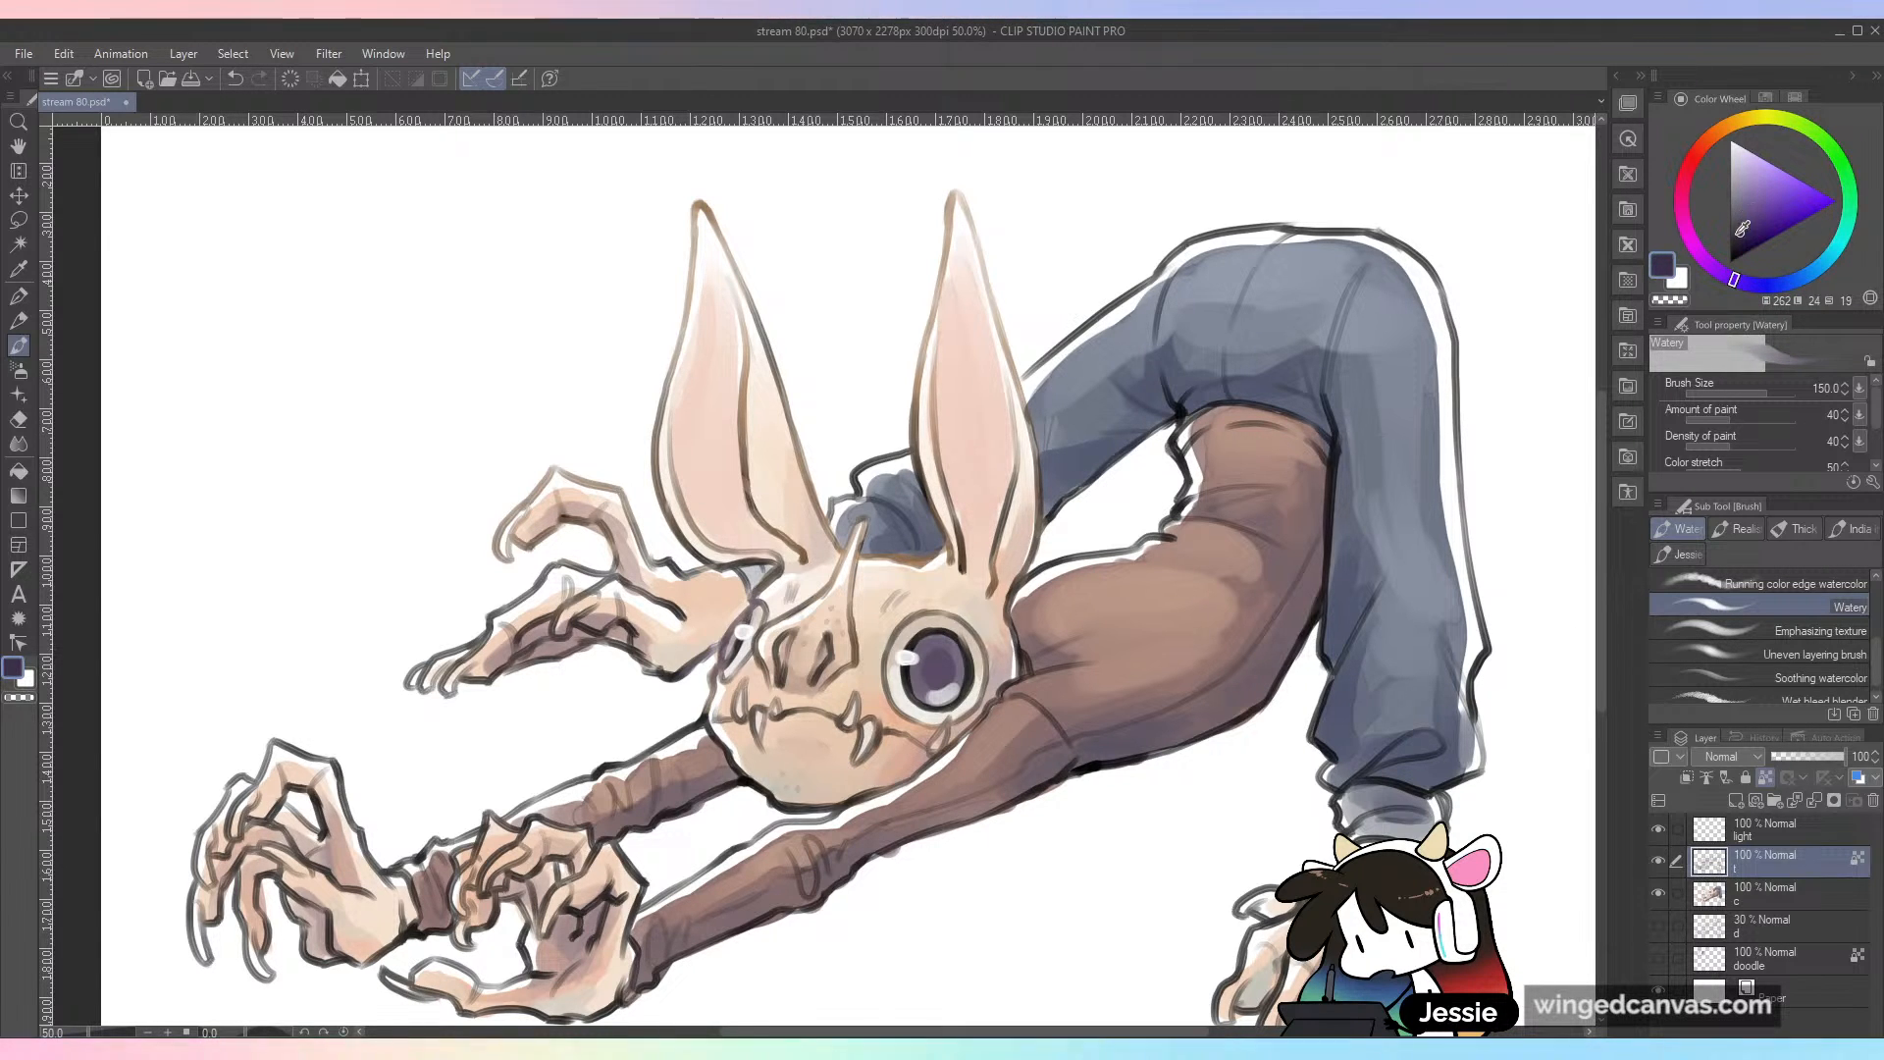
{"action": "mouse_move", "coordinate": [514, 549]}
{"action": "left_mouse_down"}
{"action": "mouse_move", "coordinate": [572, 535]}
{"action": "mouse_move", "coordinate": [636, 565]}
{"action": "left_mouse_up"}
{"action": "mouse_move", "coordinate": [605, 643]}
{"action": "left_mouse_down"}
{"action": "mouse_move", "coordinate": [554, 669]}
{"action": "mouse_move", "coordinate": [597, 634]}
{"action": "mouse_move", "coordinate": [677, 671]}
{"action": "left_mouse_up"}
{"action": "left_click", "coordinate": [740, 419], "text": "alt"}
{"action": "mouse_move", "coordinate": [565, 564]}
{"action": "left_mouse_down"}
{"action": "mouse_move", "coordinate": [443, 658]}
{"action": "mouse_move", "coordinate": [567, 586]}
{"action": "mouse_move", "coordinate": [606, 610]}
{"action": "left_mouse_up"}
{"action": "scroll", "coordinate": [914, 966], "scroll_direction": "down", "scroll_amount": 1}
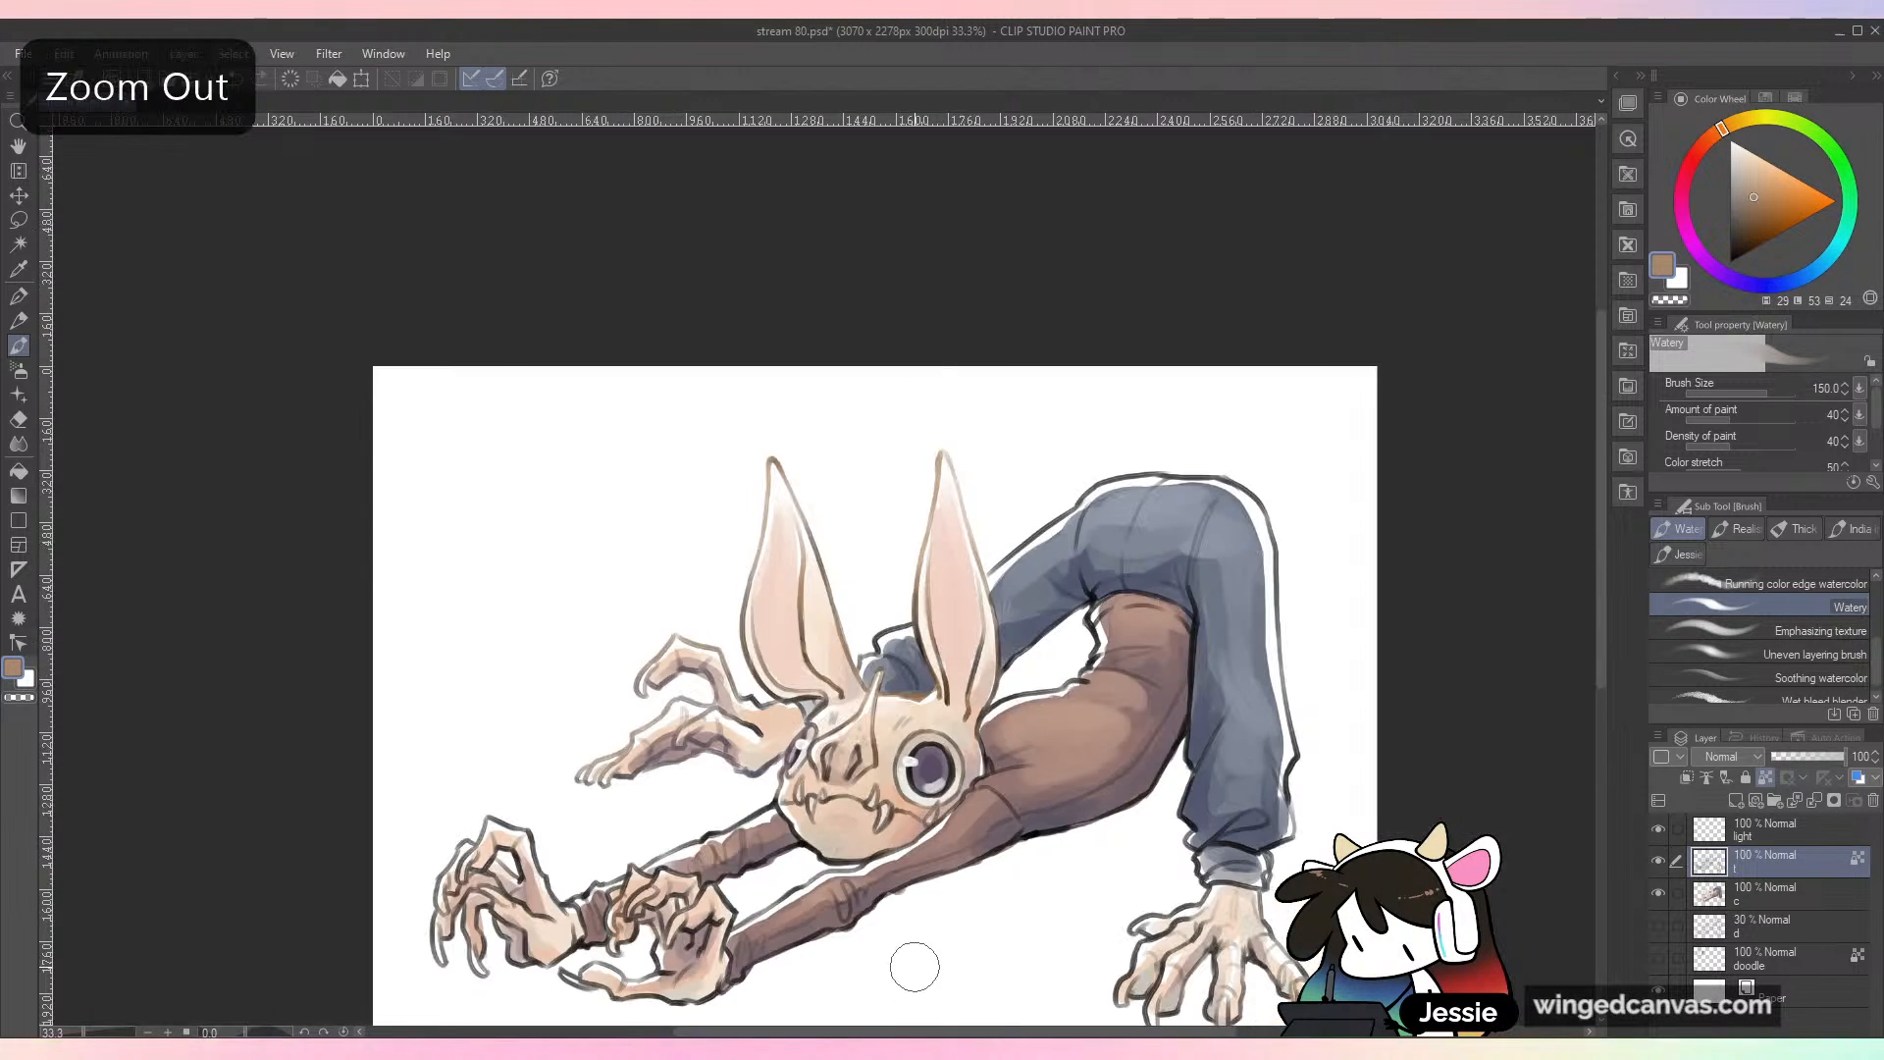
Step: Tint the lower far hand's line art with a dark indigo
{"action": "left_click_drag", "start_coordinate": [1102, 794], "coordinate": [1211, 555]}
{"action": "scroll", "coordinate": [1239, 515], "scroll_direction": "up", "scroll_amount": 1}
{"action": "left_click_drag", "start_coordinate": [1767, 293], "coordinate": [1745, 286]}
{"action": "left_click_drag", "start_coordinate": [1744, 219], "coordinate": [1744, 237]}
{"action": "mouse_move", "coordinate": [651, 533]}
{"action": "left_mouse_down"}
{"action": "mouse_move", "coordinate": [514, 544]}
{"action": "mouse_move", "coordinate": [524, 501]}
{"action": "left_mouse_up"}
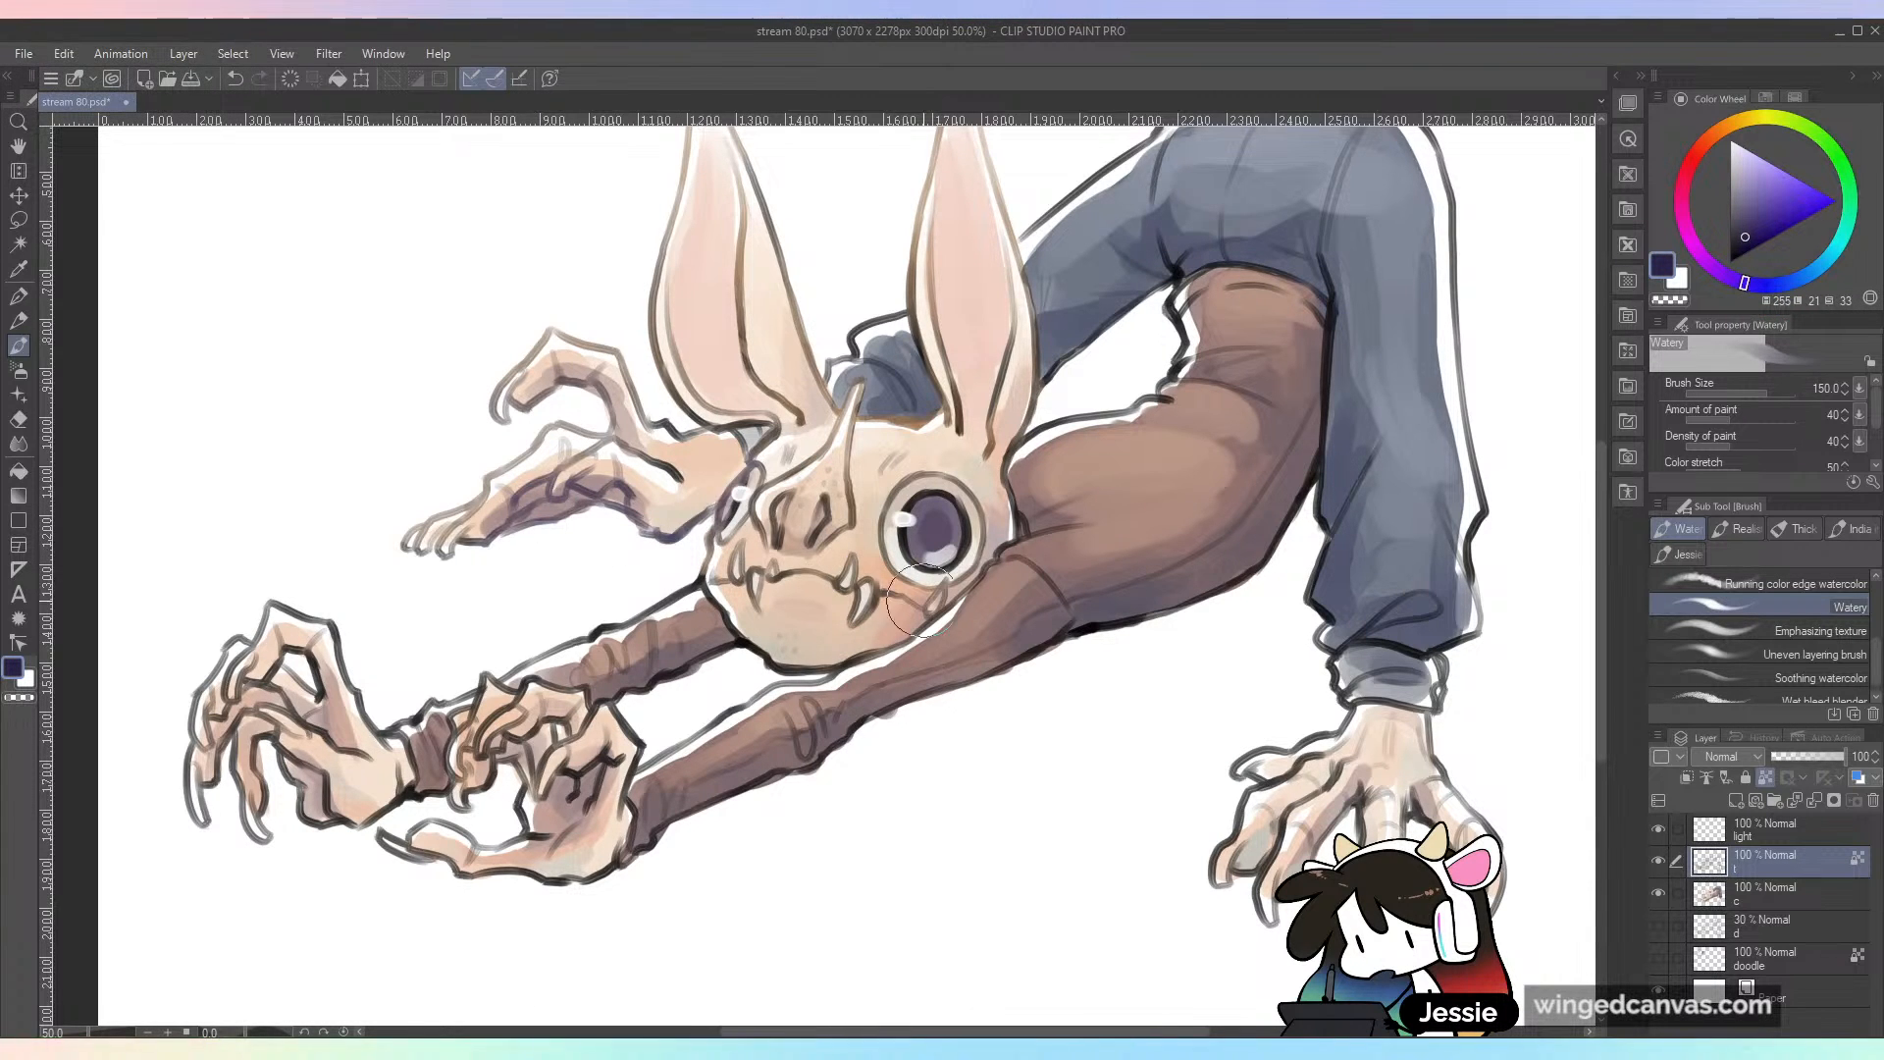
Step: Tint the outlines of the two near hands and the brown sleeves with dark indigo
{"action": "left_click_drag", "start_coordinate": [320, 809], "coordinate": [294, 753]}
{"action": "mouse_move", "coordinate": [334, 824]}
{"action": "left_mouse_down"}
{"action": "mouse_move", "coordinate": [283, 764]}
{"action": "mouse_move", "coordinate": [247, 753]}
{"action": "mouse_move", "coordinate": [284, 668]}
{"action": "left_mouse_up"}
{"action": "mouse_move", "coordinate": [538, 856]}
{"action": "left_mouse_down"}
{"action": "mouse_move", "coordinate": [552, 753]}
{"action": "mouse_move", "coordinate": [560, 779]}
{"action": "mouse_move", "coordinate": [526, 774]}
{"action": "mouse_move", "coordinate": [496, 824]}
{"action": "left_mouse_up"}
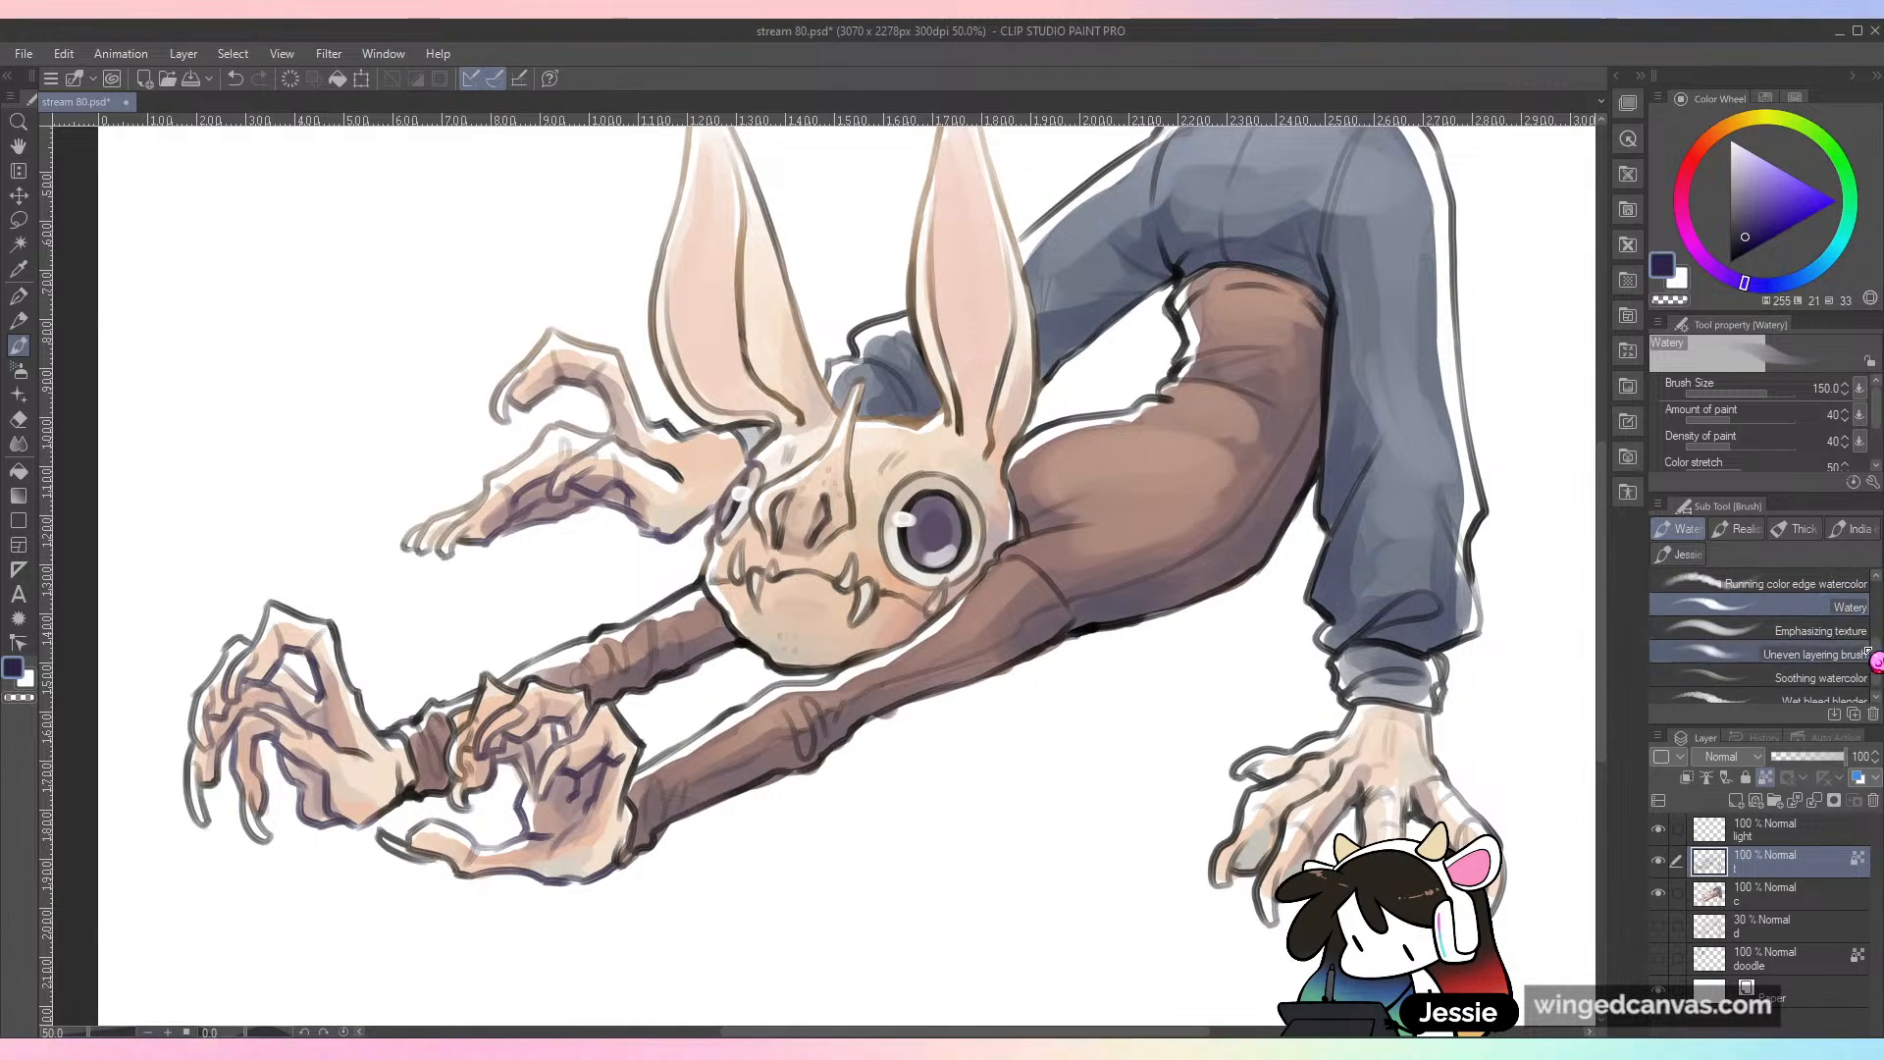
{"action": "scroll", "coordinate": [1876, 640], "scroll_direction": "up", "scroll_amount": 2}
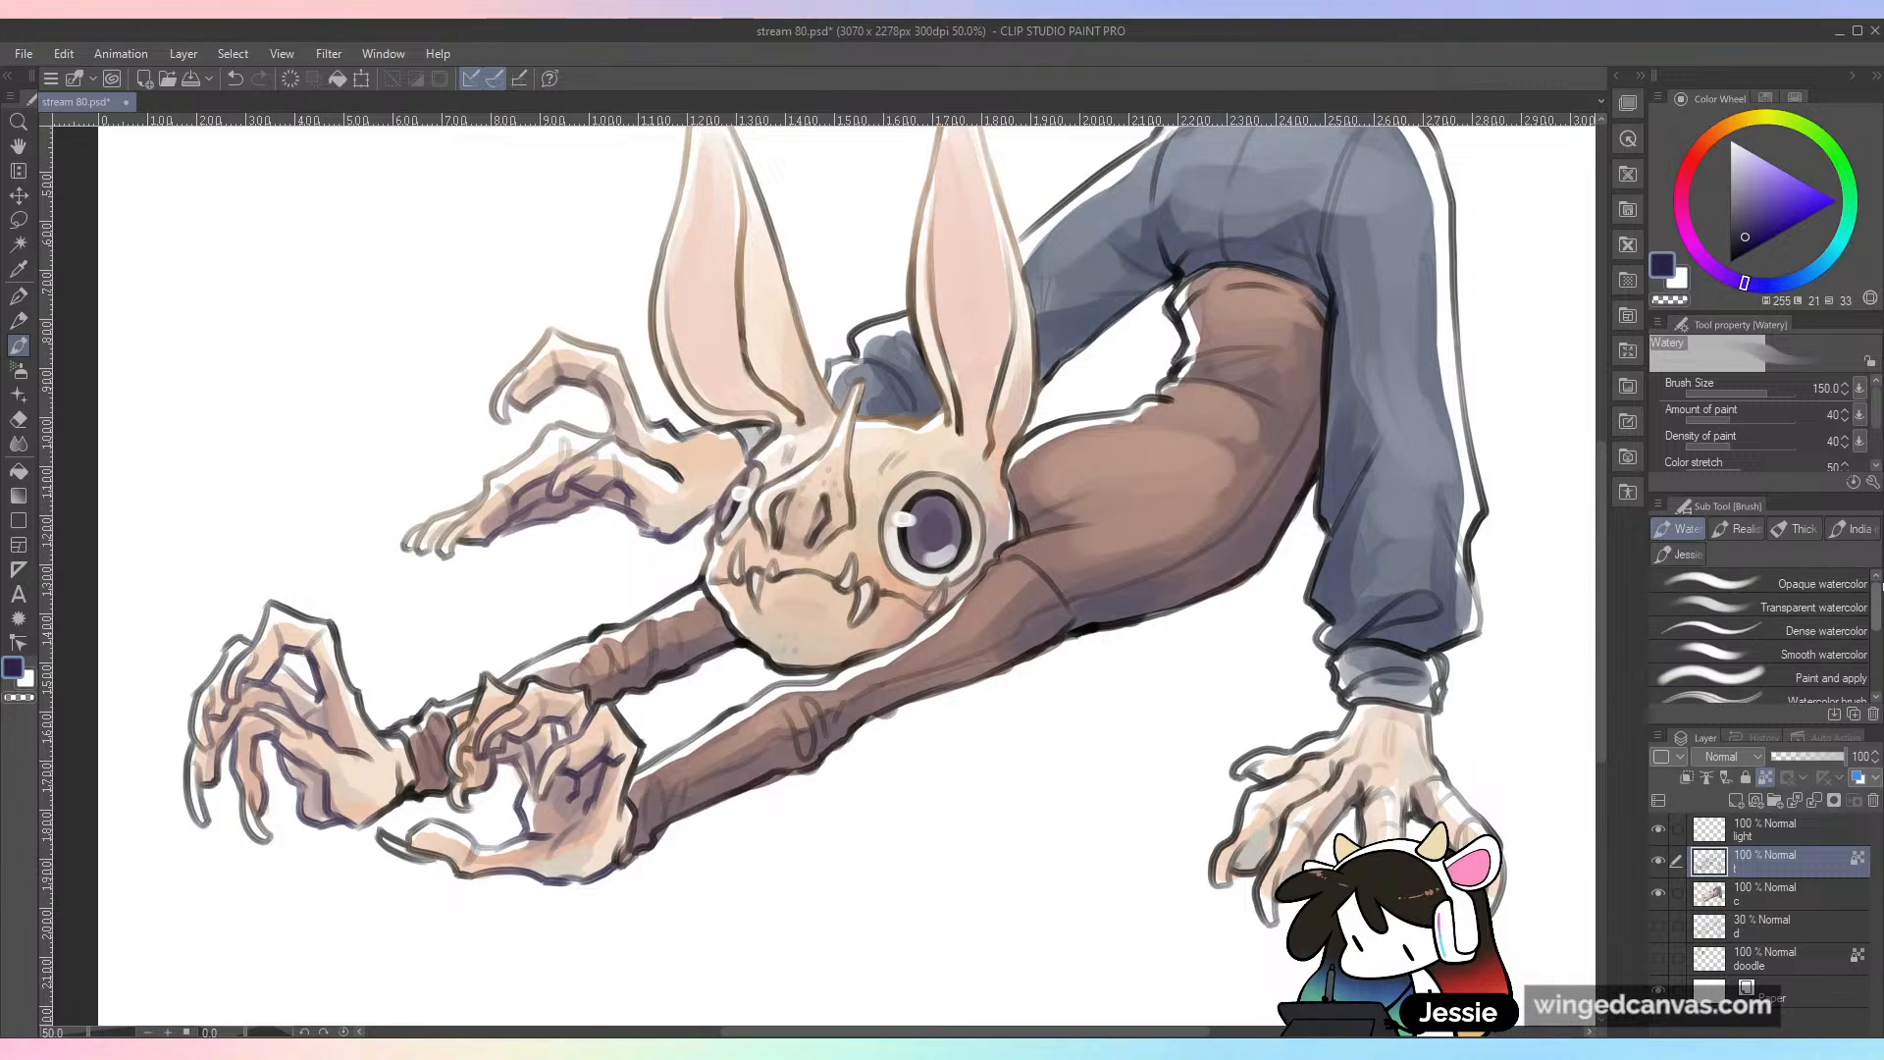
{"action": "scroll", "coordinate": [1878, 652], "scroll_direction": "down", "scroll_amount": 1}
{"action": "left_click_drag", "start_coordinate": [1882, 675], "coordinate": [1881, 597]}
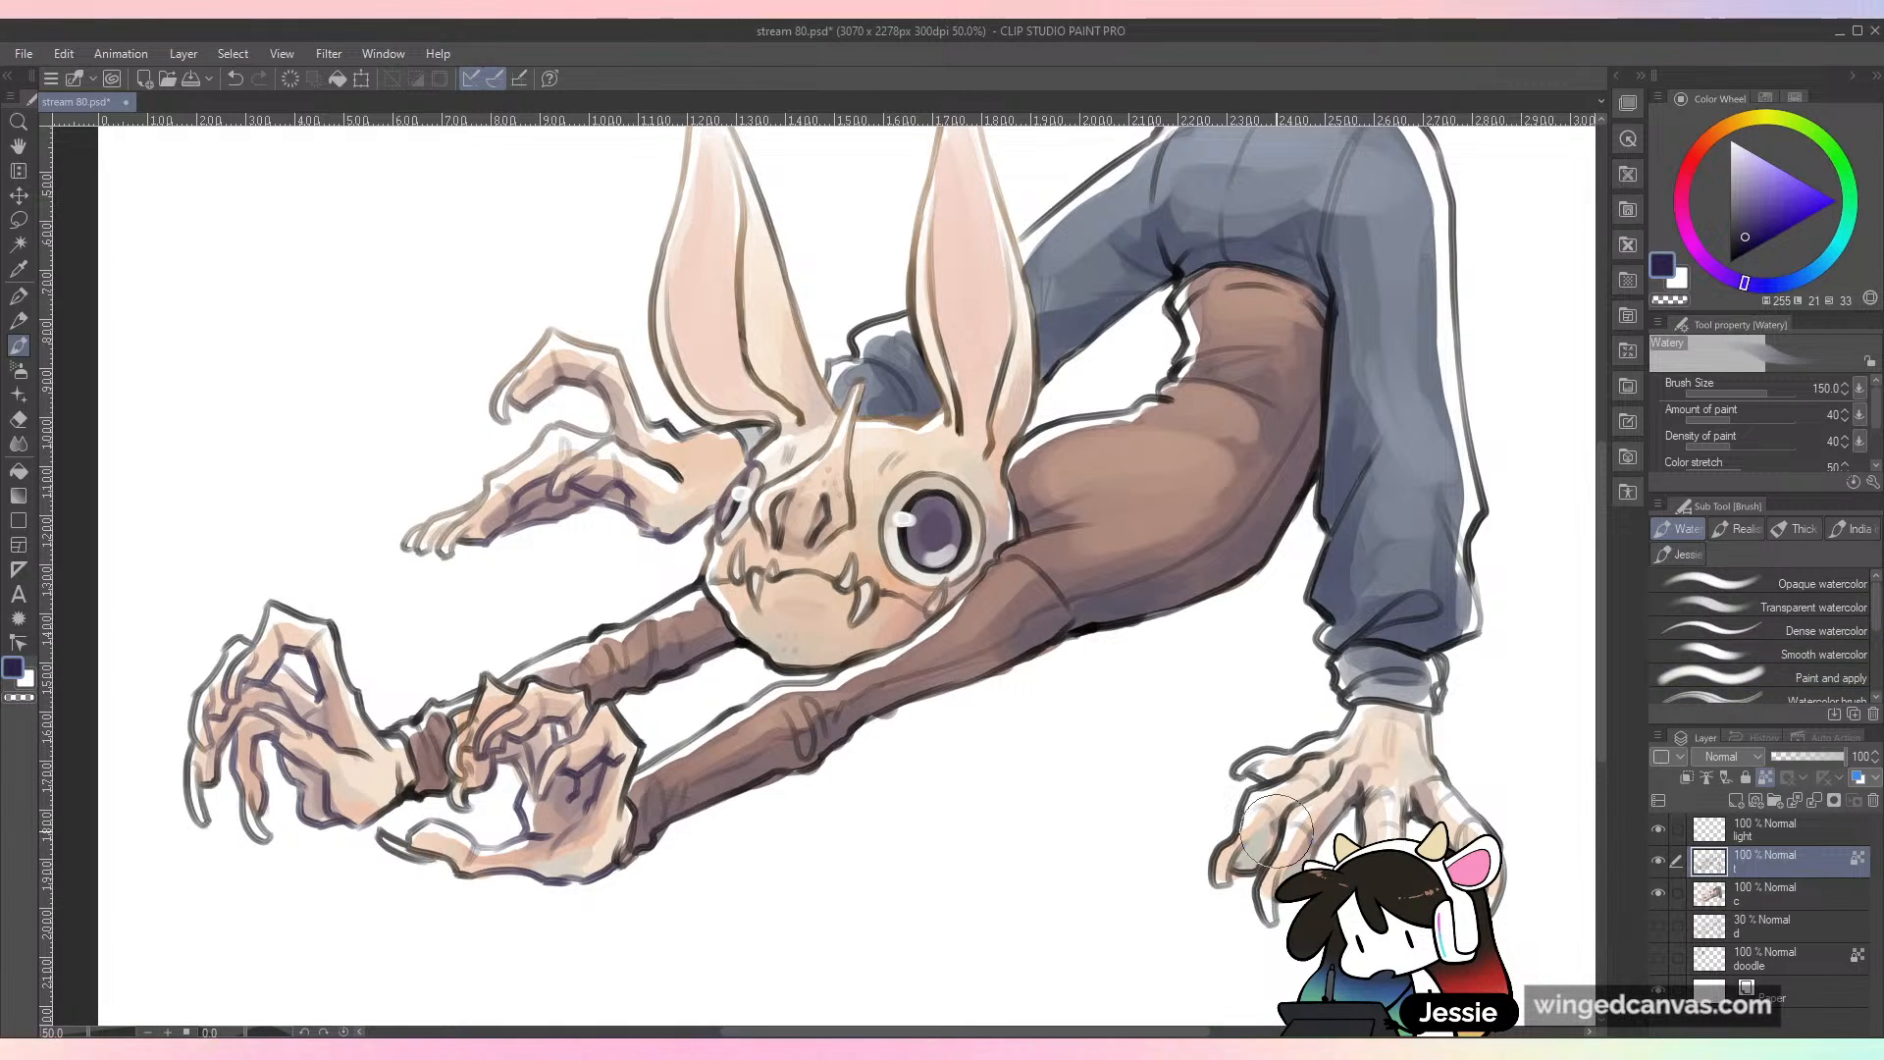
{"action": "left_click_drag", "start_coordinate": [601, 693], "coordinate": [748, 659]}
Step: Tint the near fingers' and torso's outlines with brown sampled from the ear, and the trousers' outline with slate blue sampled from the fabric
{"action": "left_click", "coordinate": [889, 266], "text": "alt"}
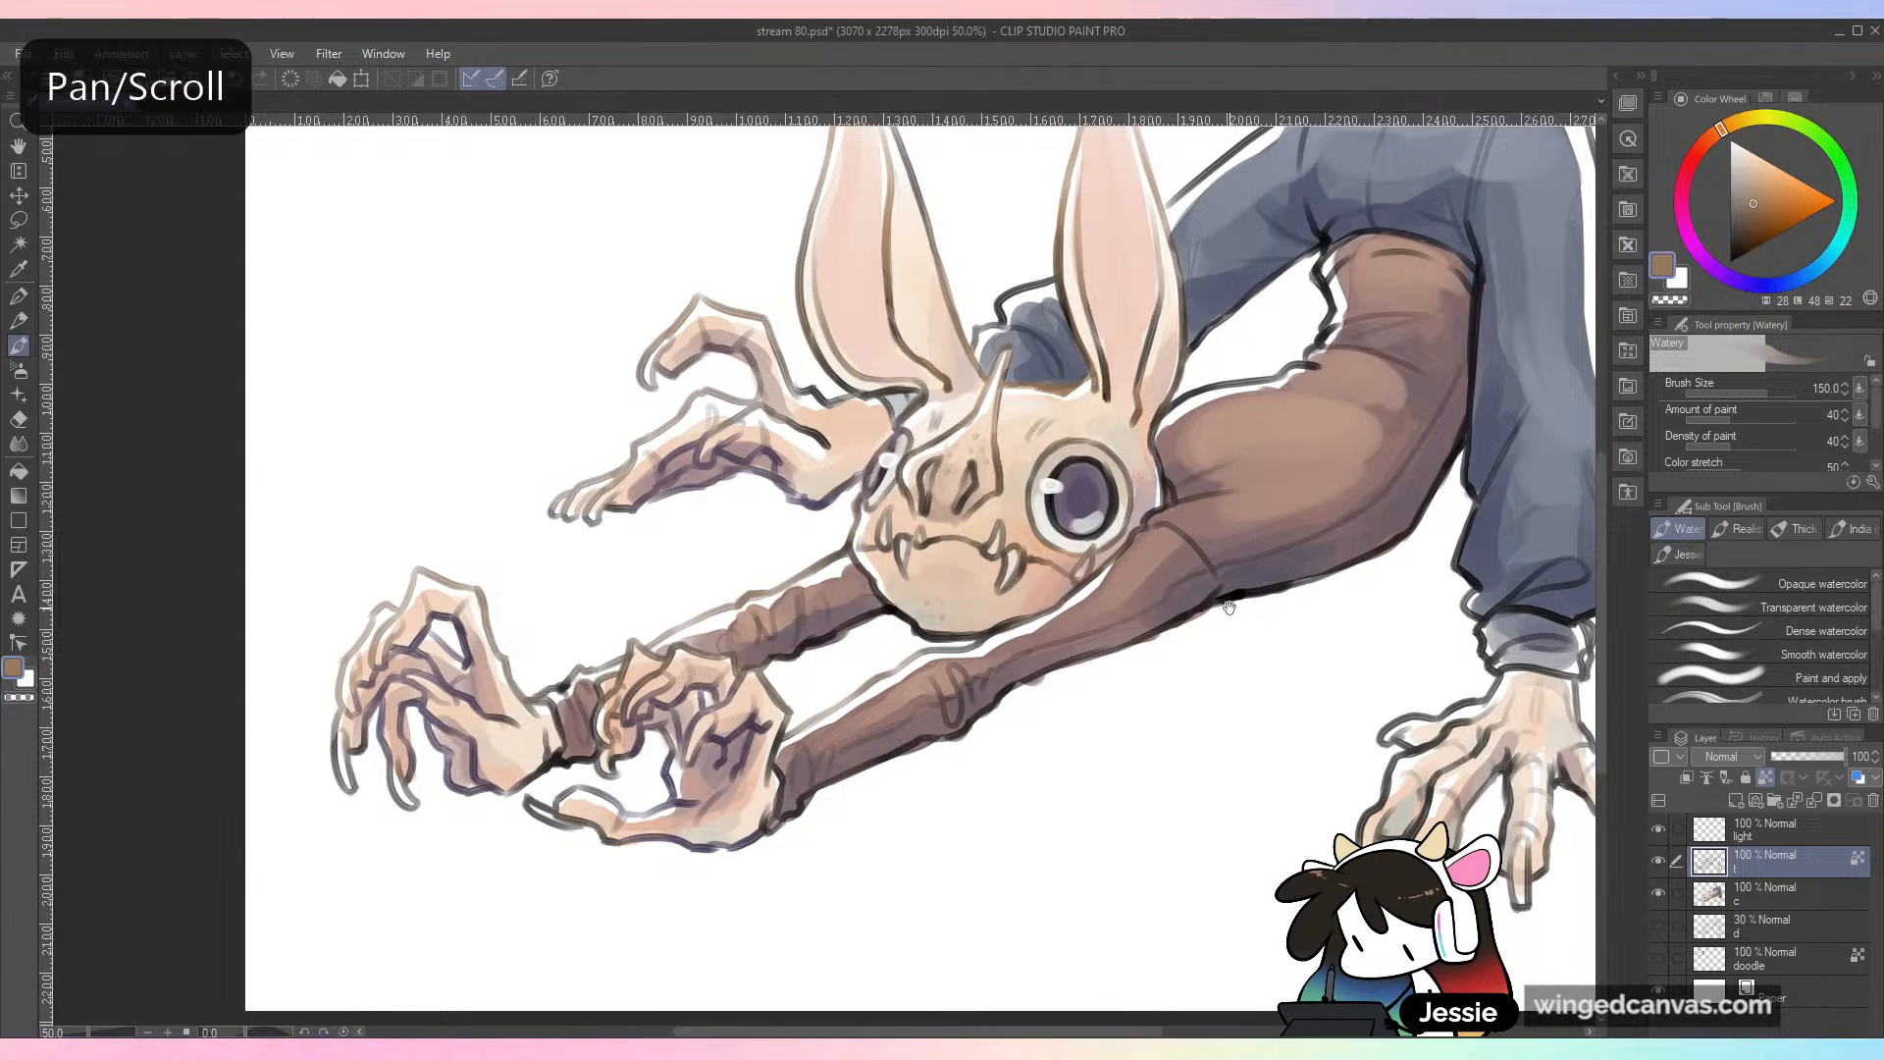
{"action": "left_click_drag", "start_coordinate": [1228, 547], "coordinate": [1008, 670]}
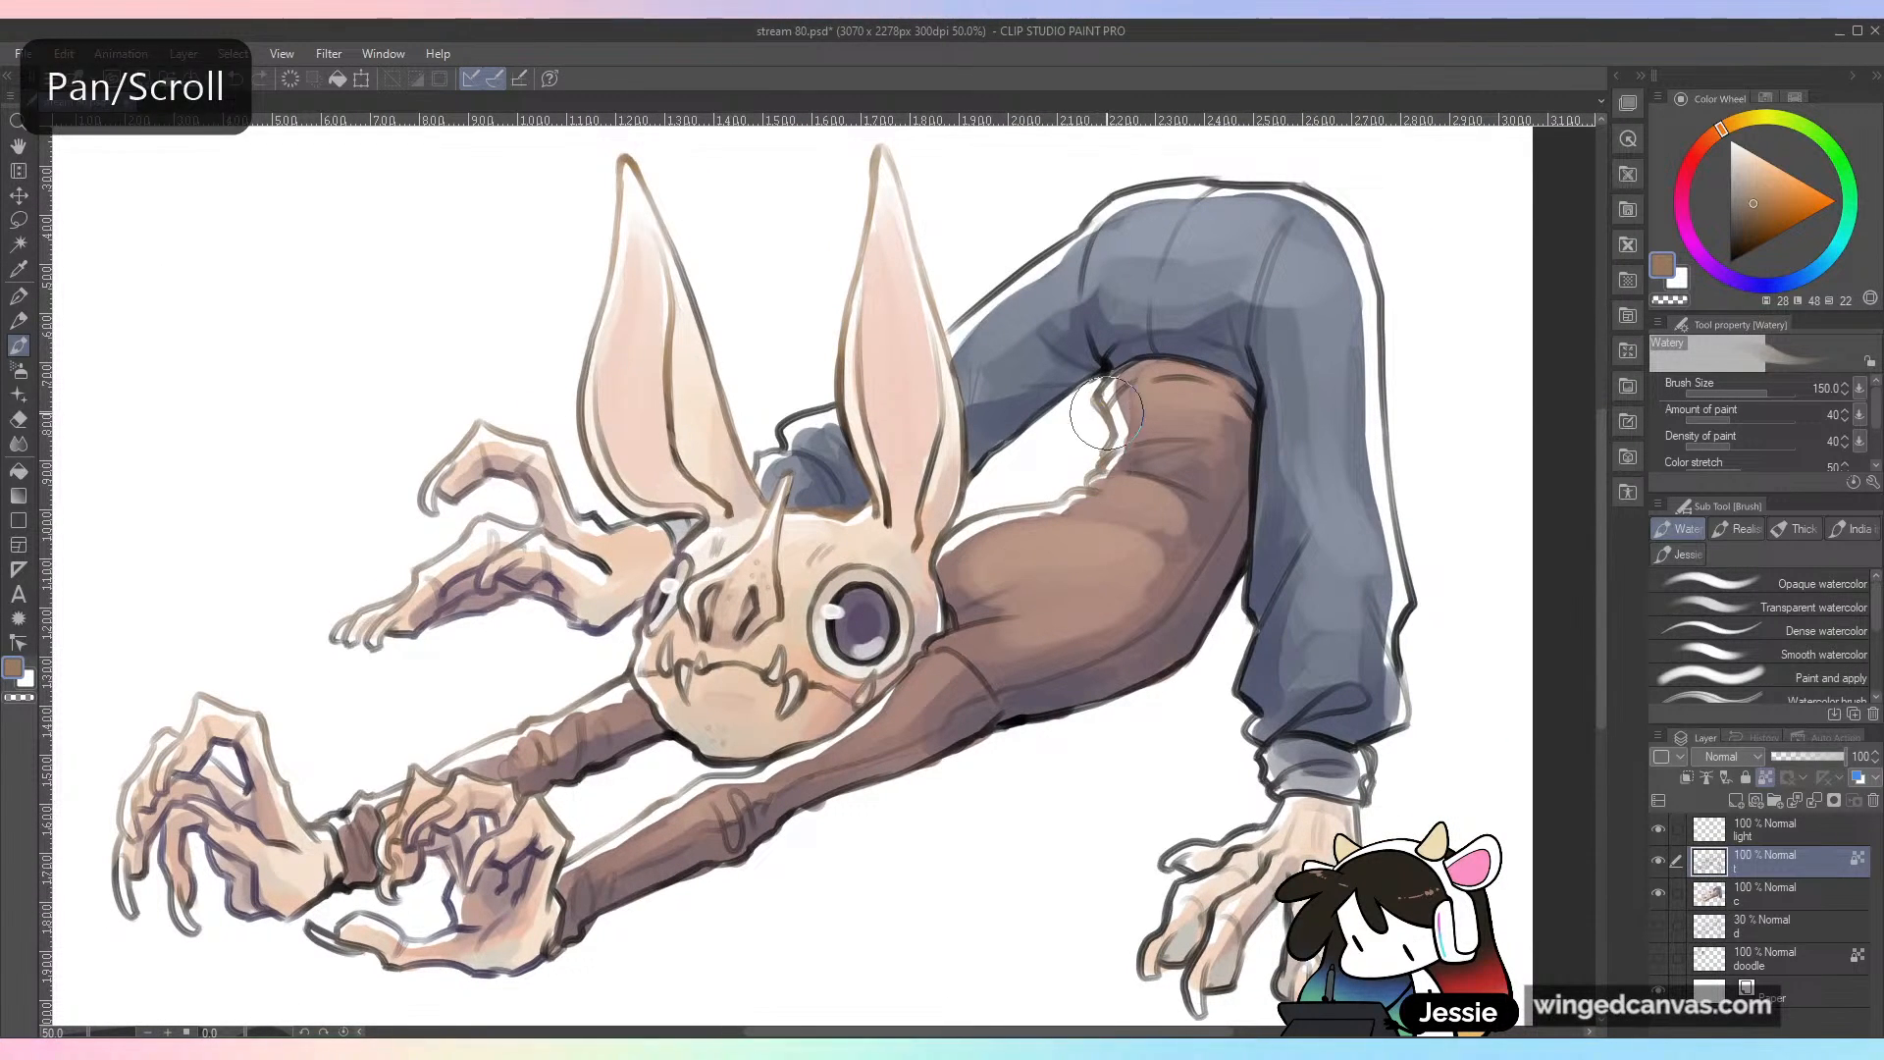
{"action": "key", "text": "ctrl+minus"}
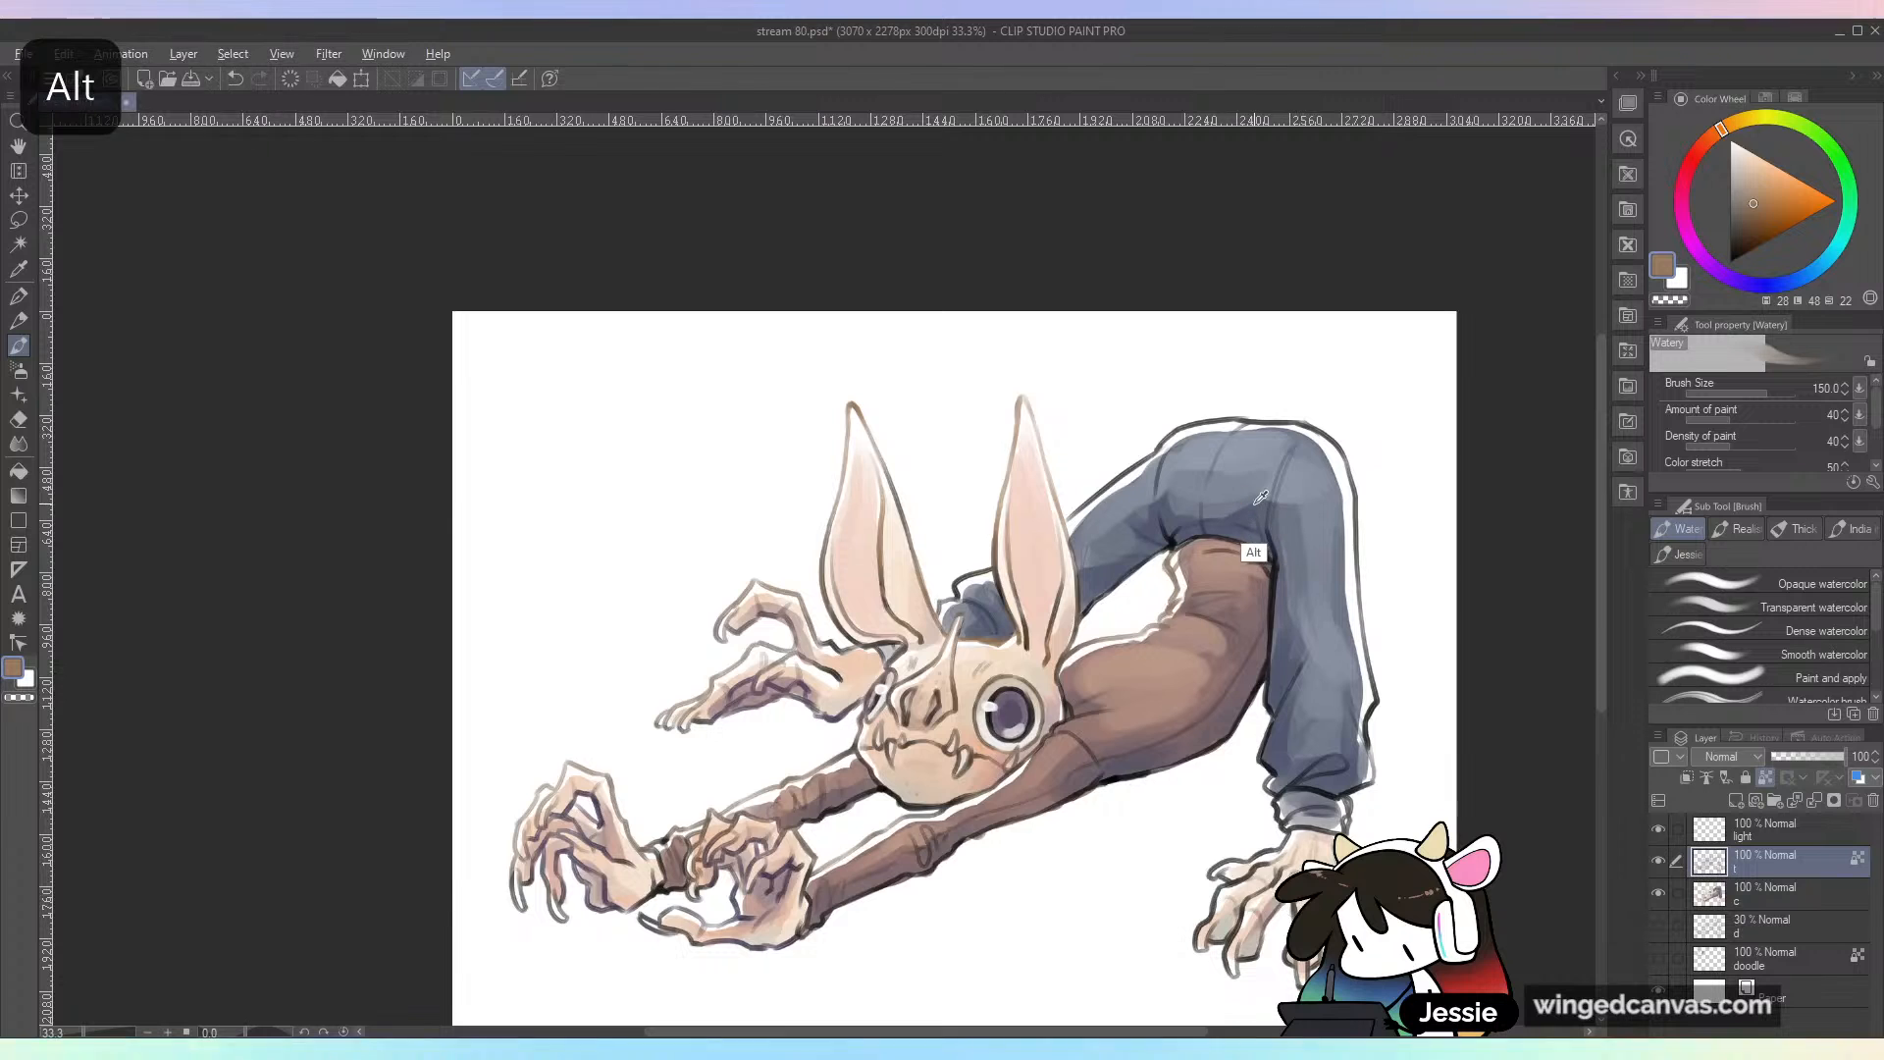
{"action": "left_click", "coordinate": [1256, 535], "text": "alt"}
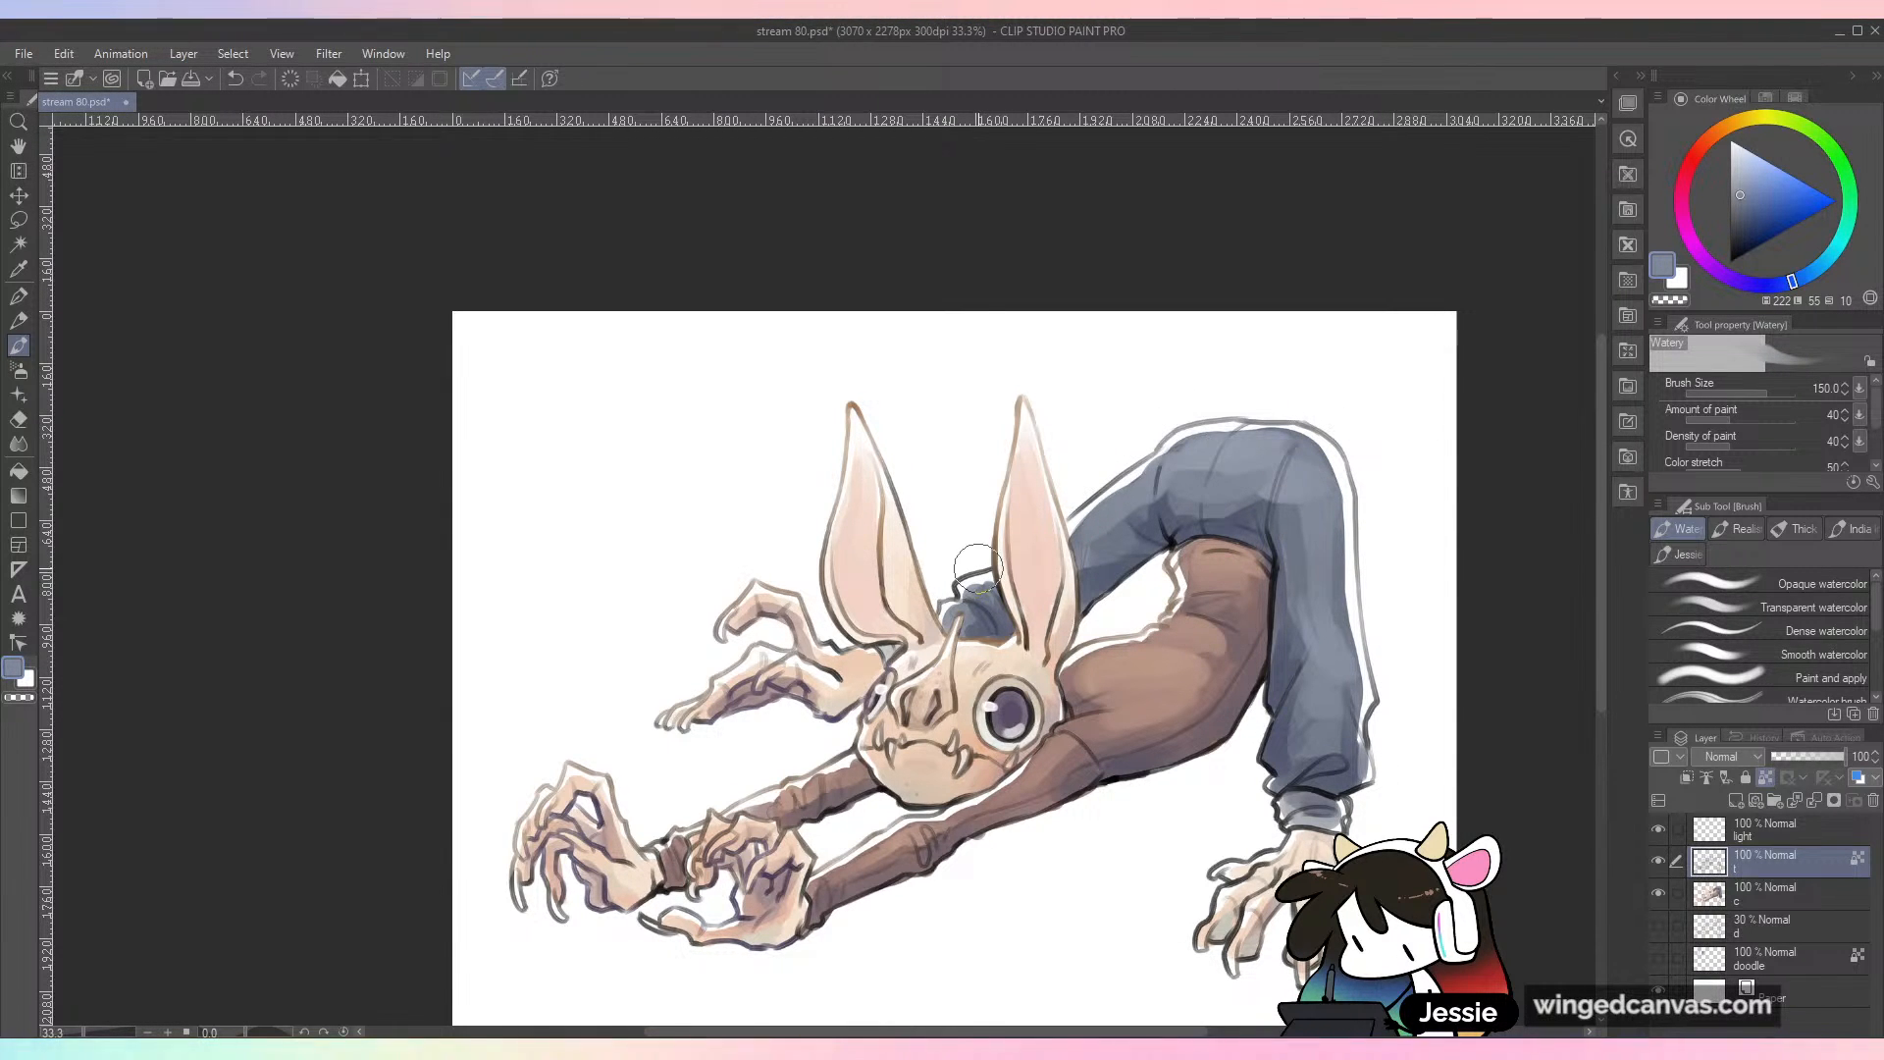
{"action": "left_click_drag", "start_coordinate": [1264, 538], "coordinate": [1215, 354]}
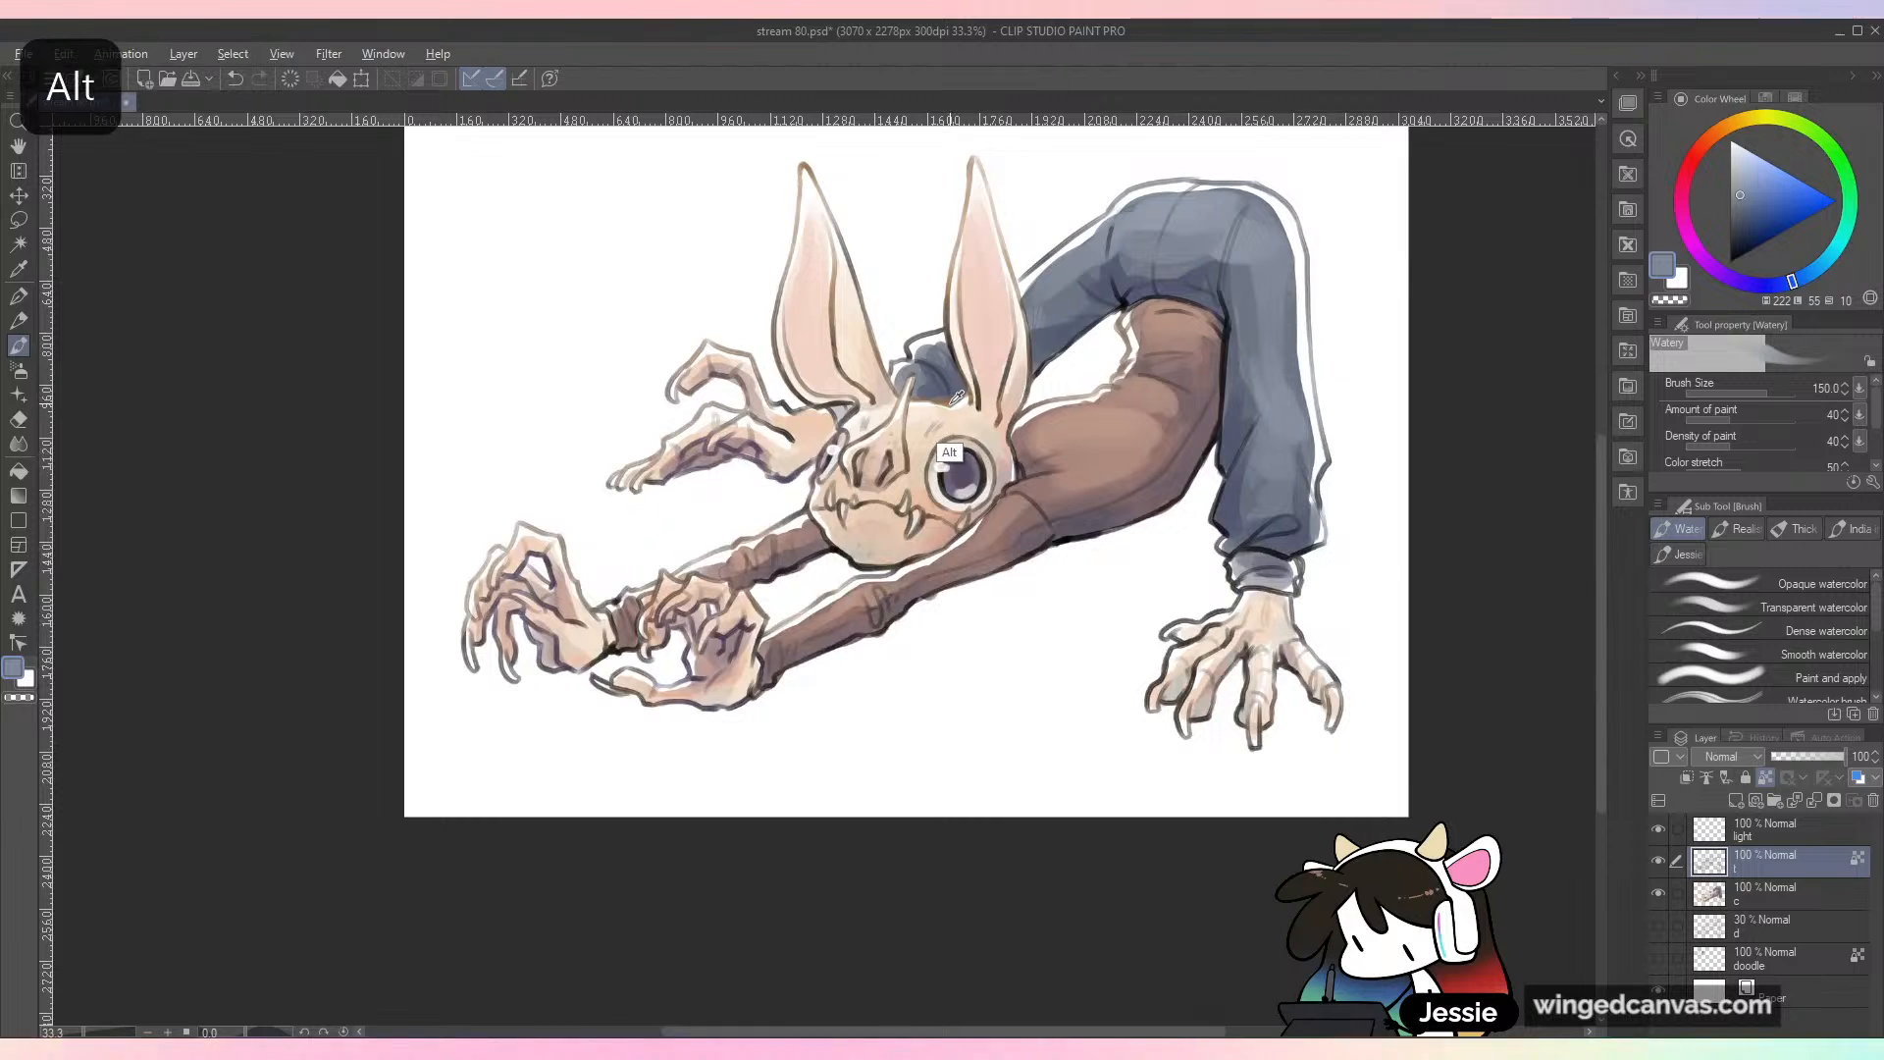
Step: Recolor the planted hand's outline with sampled brown, and tint the torso's underside line art with dark indigo
{"action": "left_click", "coordinate": [1278, 643], "text": "alt"}
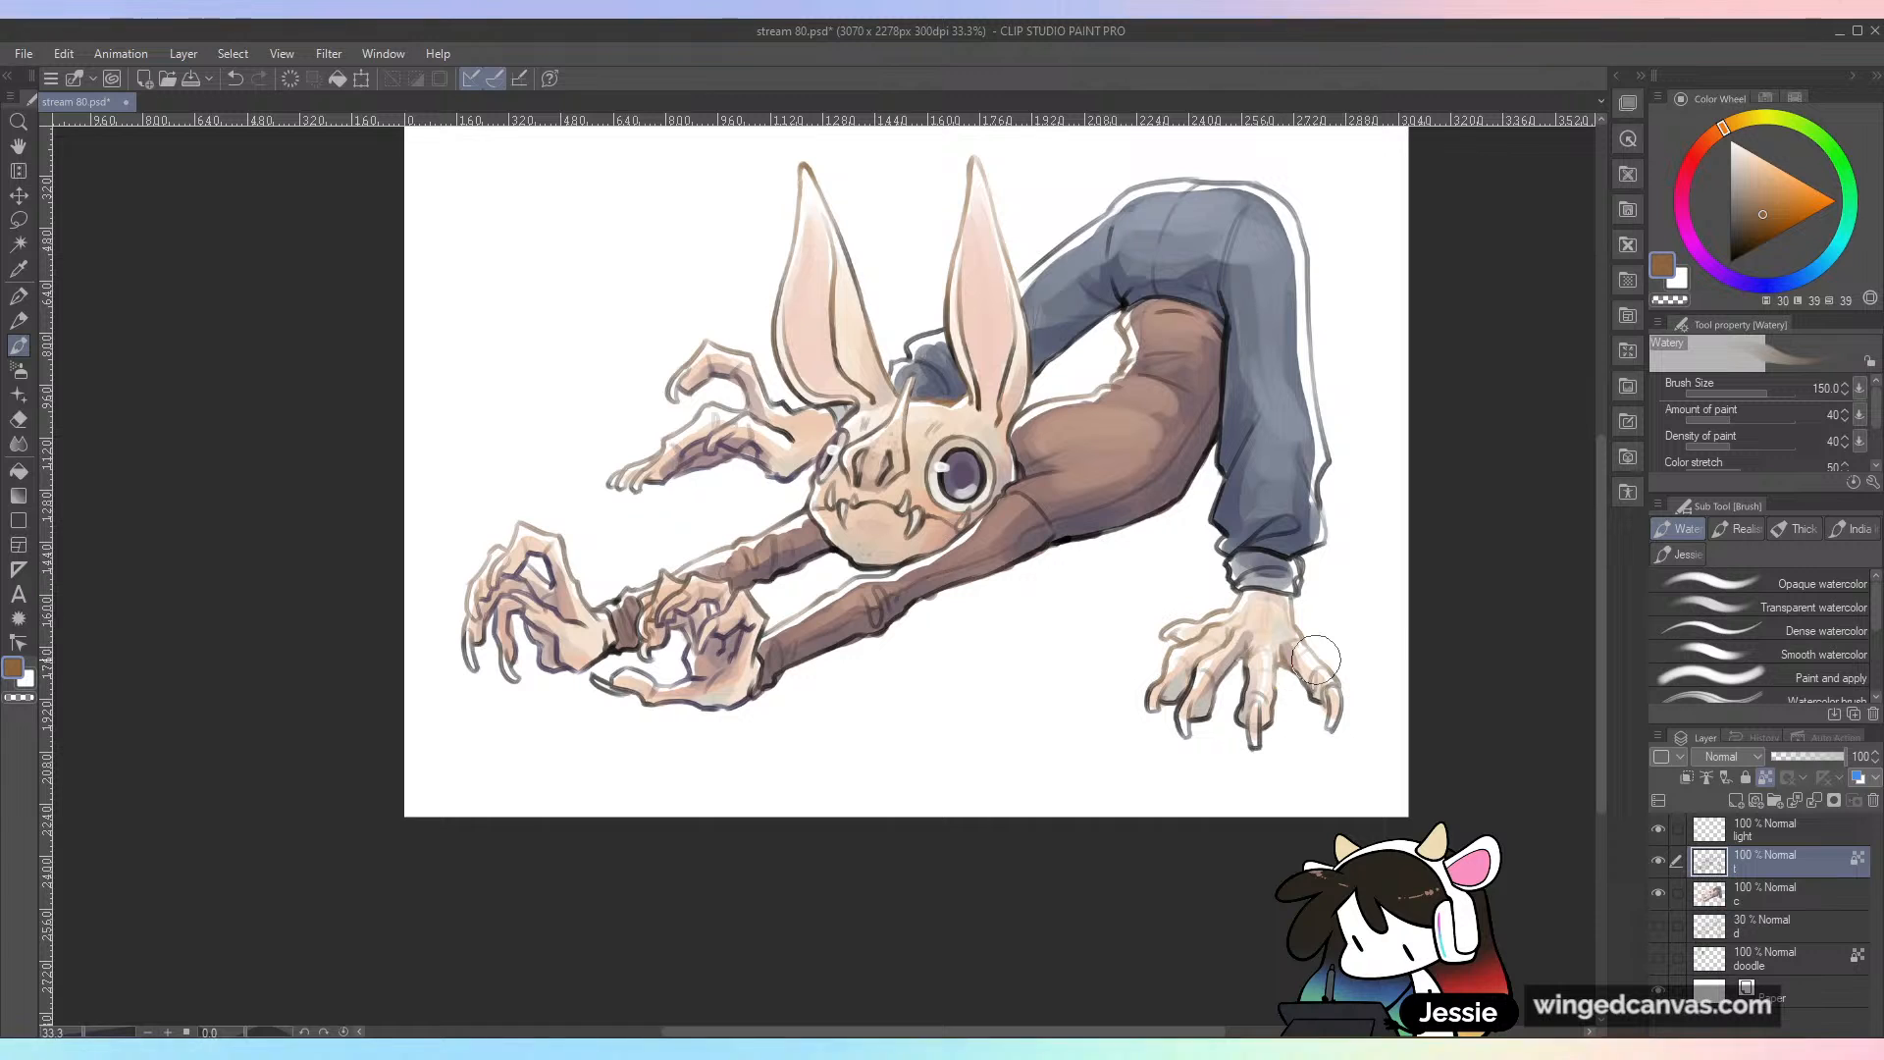
{"action": "left_click_drag", "start_coordinate": [1783, 263], "coordinate": [1757, 284]}
{"action": "left_click", "coordinate": [1739, 238]}
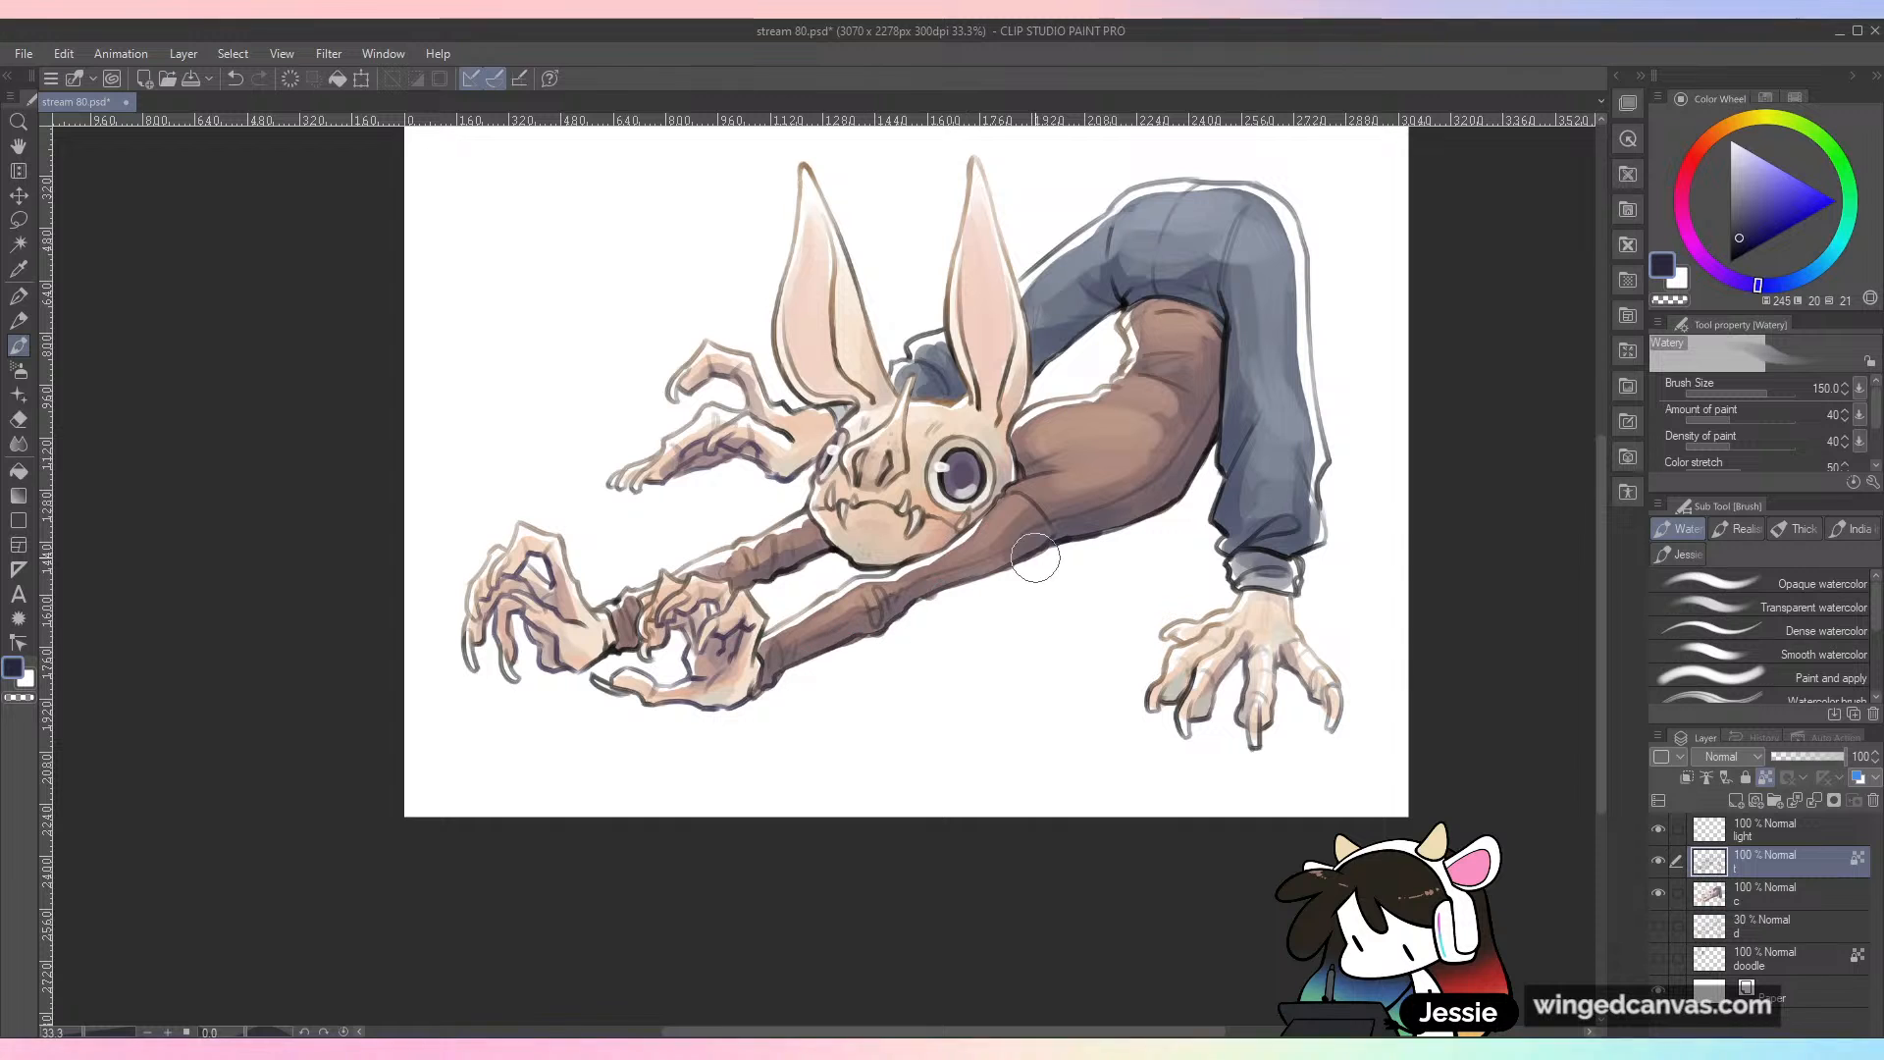
{"action": "left_click_drag", "start_coordinate": [1231, 341], "coordinate": [1212, 431]}
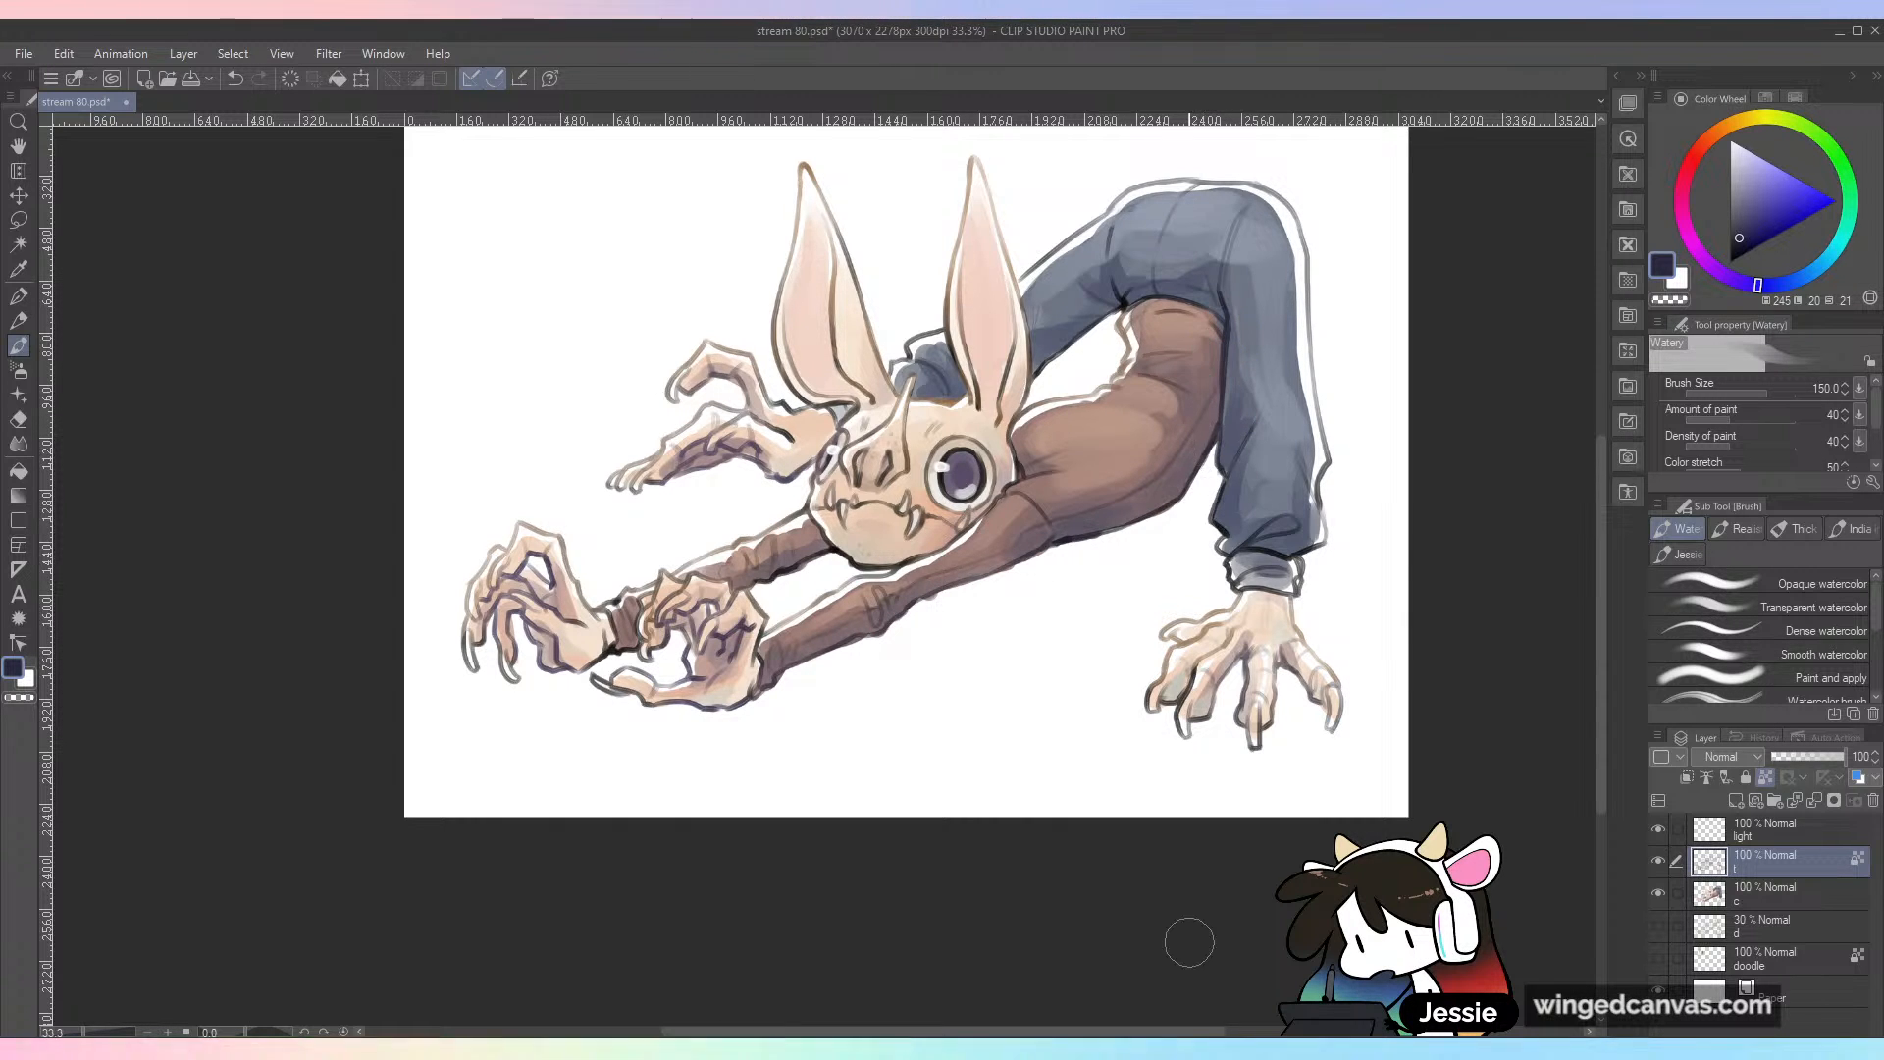
Step: Tint the large eye's line art with purple sampled from the iris at brush size 37.4, and save the drawing
{"action": "key", "text": "ctrl+minus"}
{"action": "key", "text": "ctrl+plus"}
{"action": "key", "text": "ctrl+plus"}
{"action": "left_click", "coordinate": [1751, 393]}
{"action": "left_click_drag", "start_coordinate": [913, 281], "coordinate": [960, 530]}
{"action": "left_click", "coordinate": [891, 531], "text": "alt"}
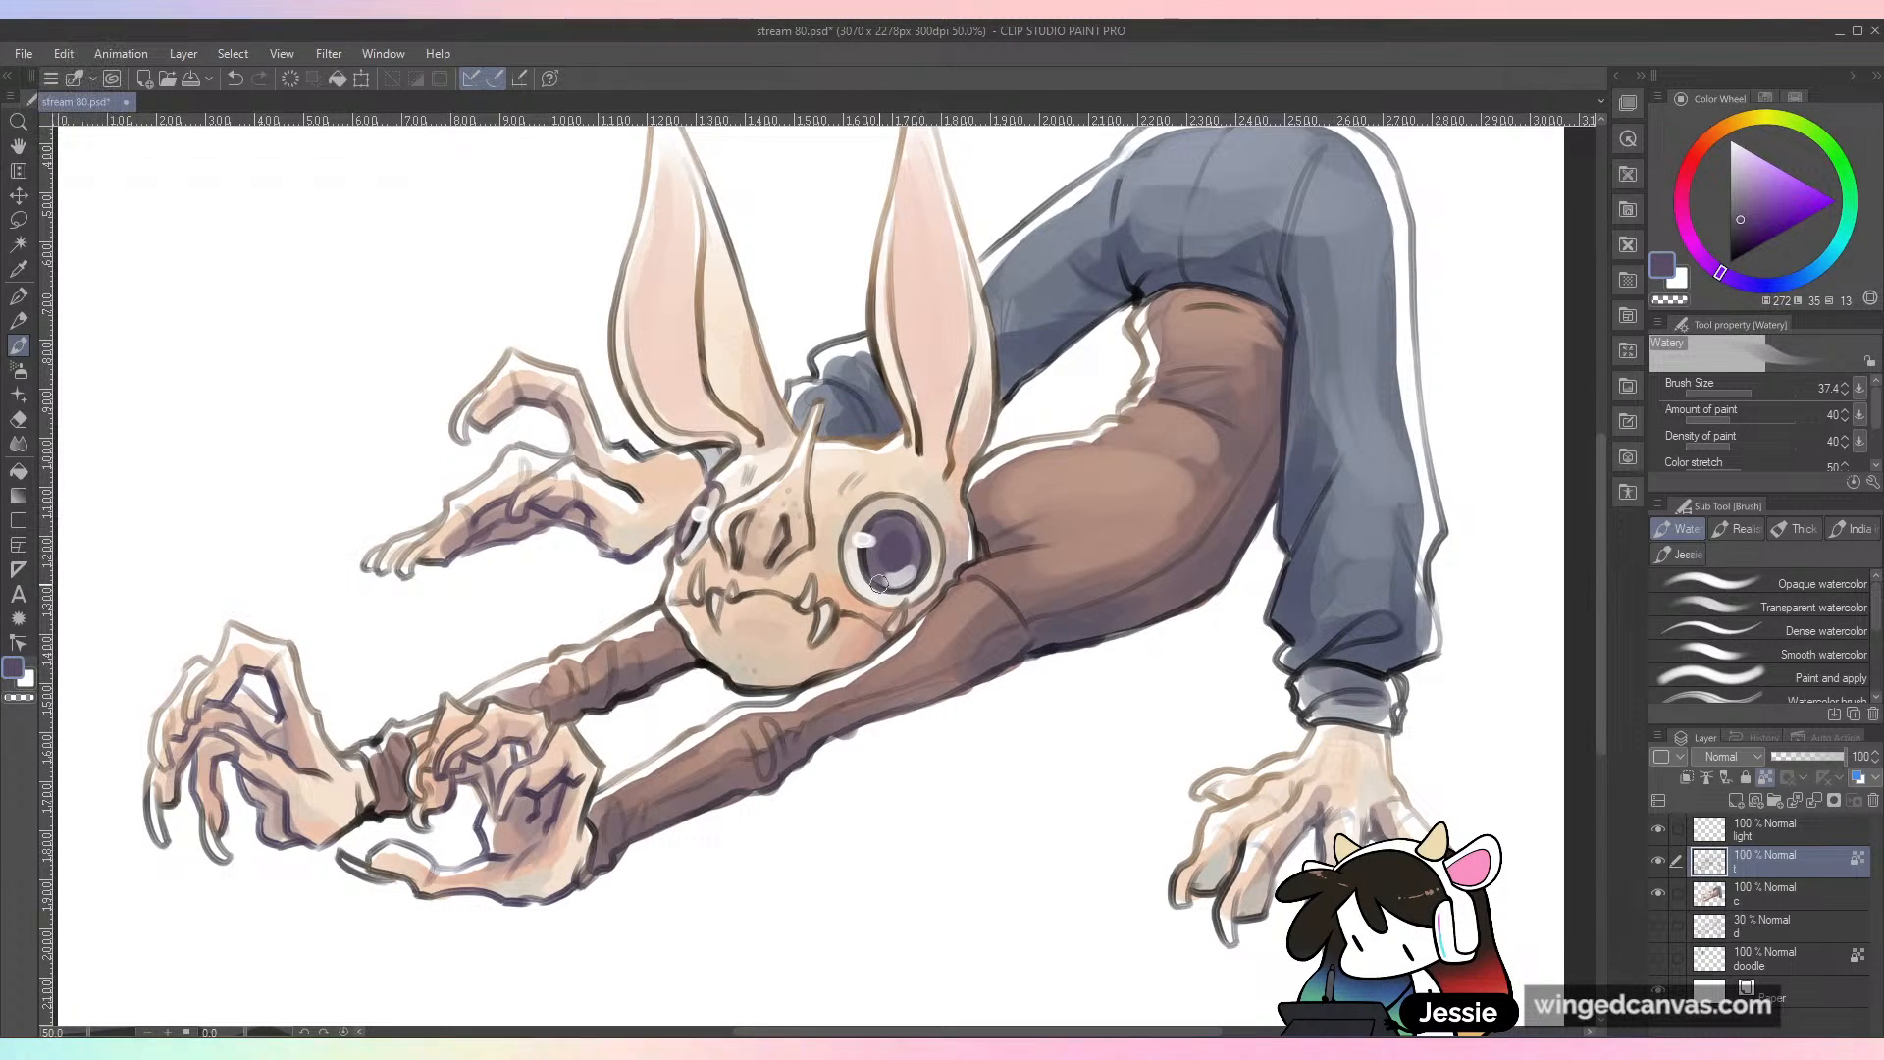
{"action": "key", "text": "ctrl+minus"}
{"action": "key", "text": "ctrl+s"}
{"action": "key", "text": "space"}
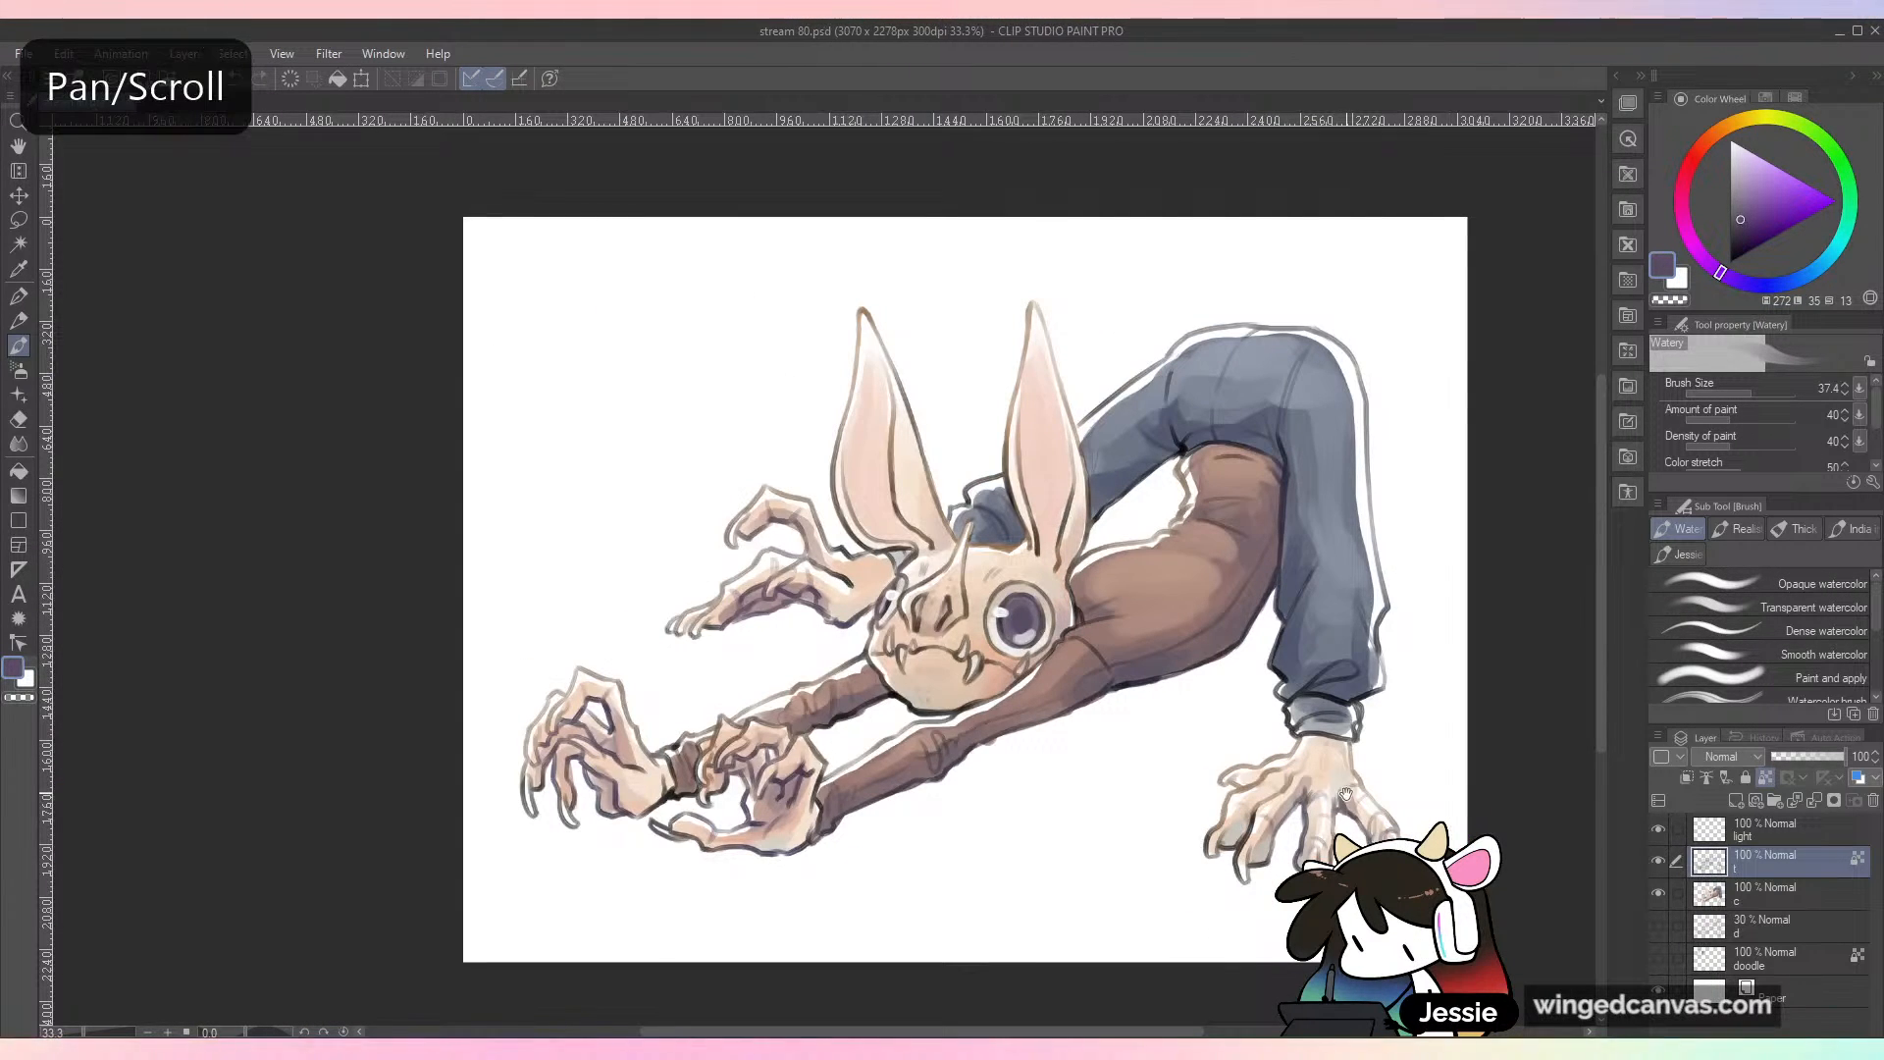
{"action": "left_click_drag", "start_coordinate": [1373, 706], "coordinate": [1281, 679]}
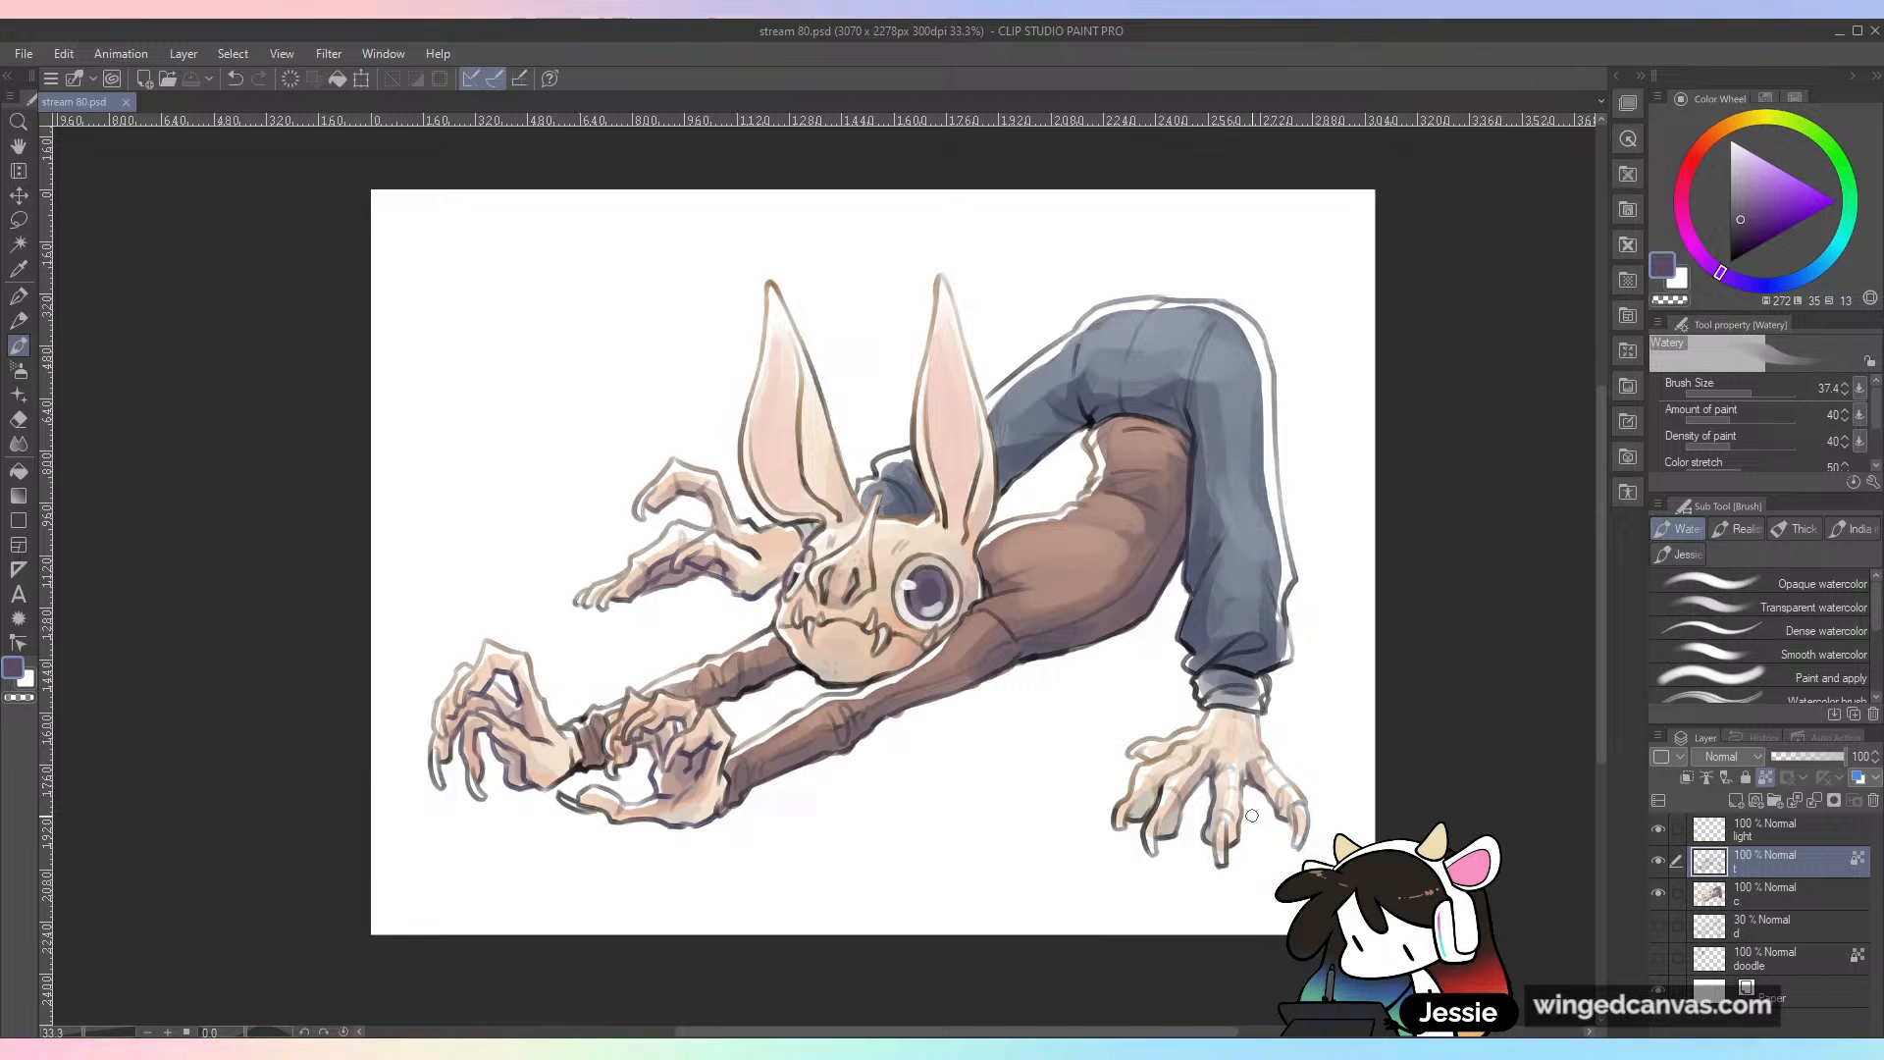
Step: Insert a single new empty layer between the coloring layer c and the 30% layer d
{"action": "left_click", "coordinate": [1658, 863]}
{"action": "left_click", "coordinate": [1658, 862]}
{"action": "left_click", "coordinate": [1657, 894]}
{"action": "left_click", "coordinate": [1657, 893]}
{"action": "left_click", "coordinate": [1777, 901]}
{"action": "left_click", "coordinate": [1782, 934]}
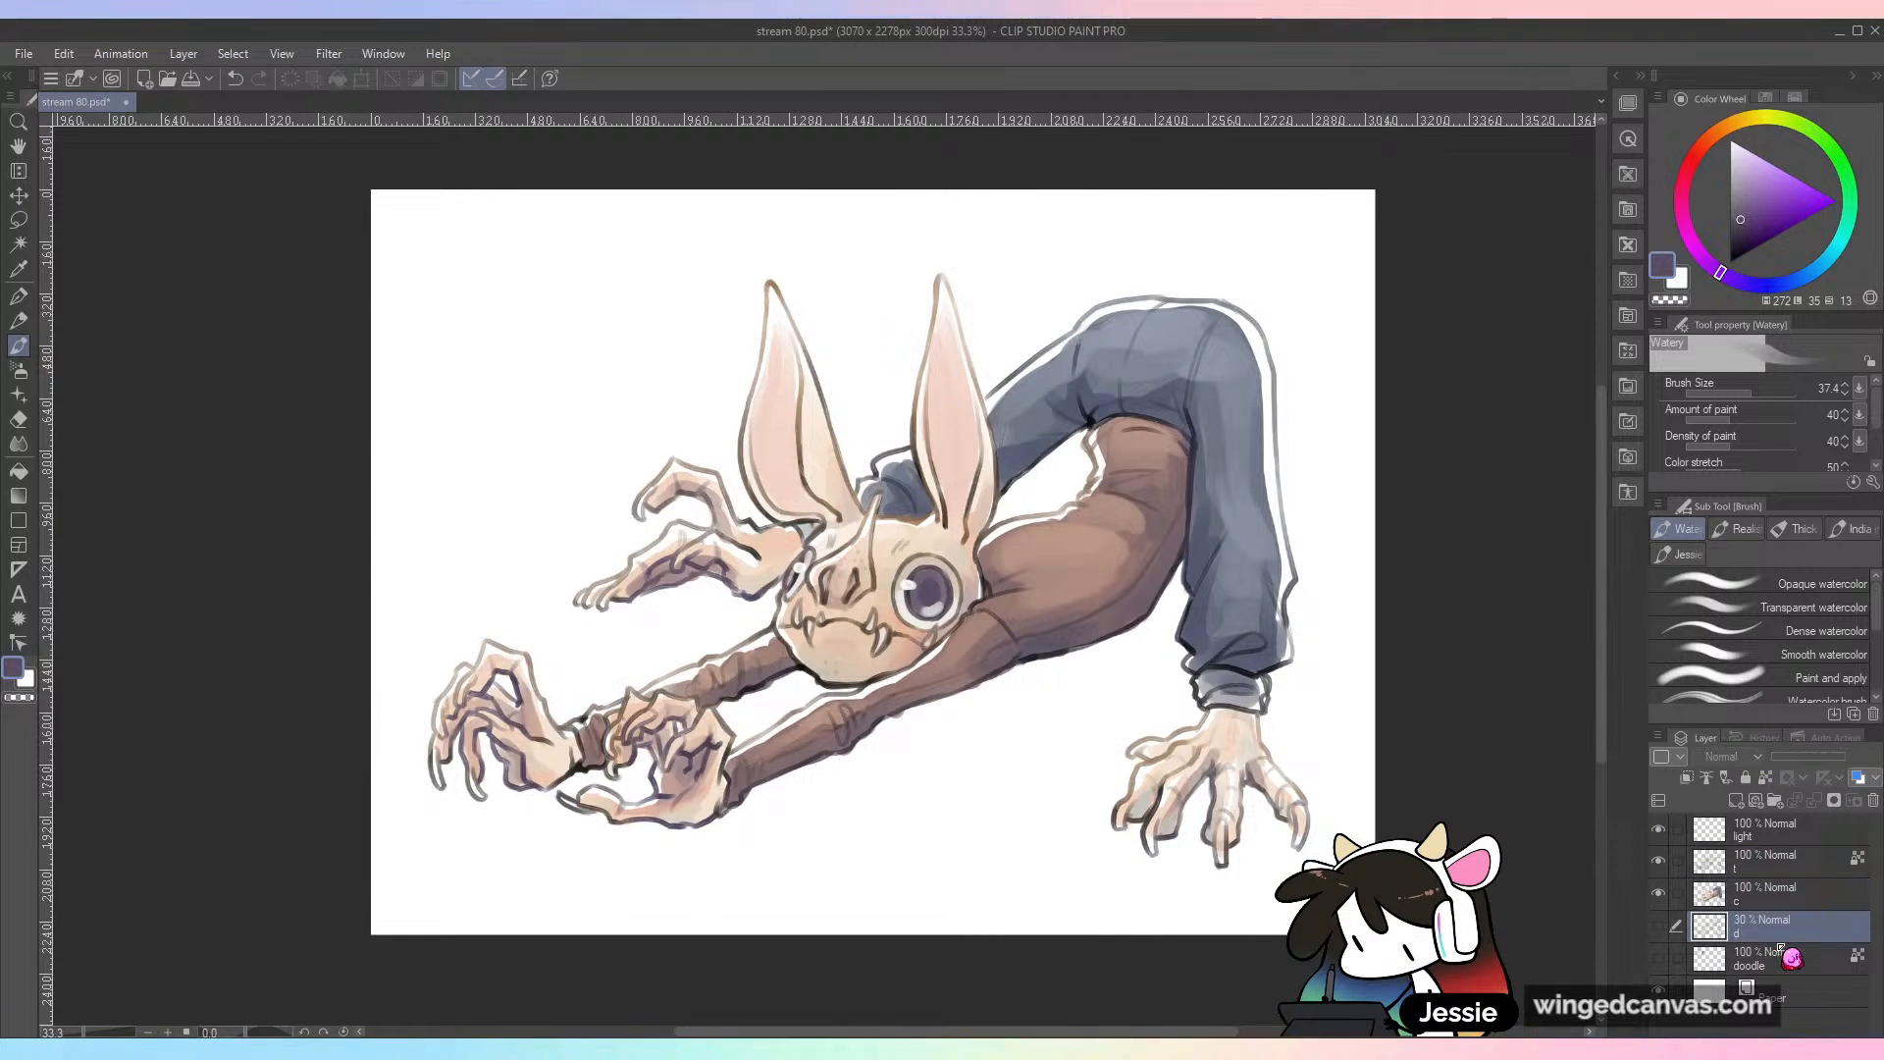
{"action": "key", "text": "ctrl+shift+n"}
{"action": "key", "text": "ctrl+shift+n"}
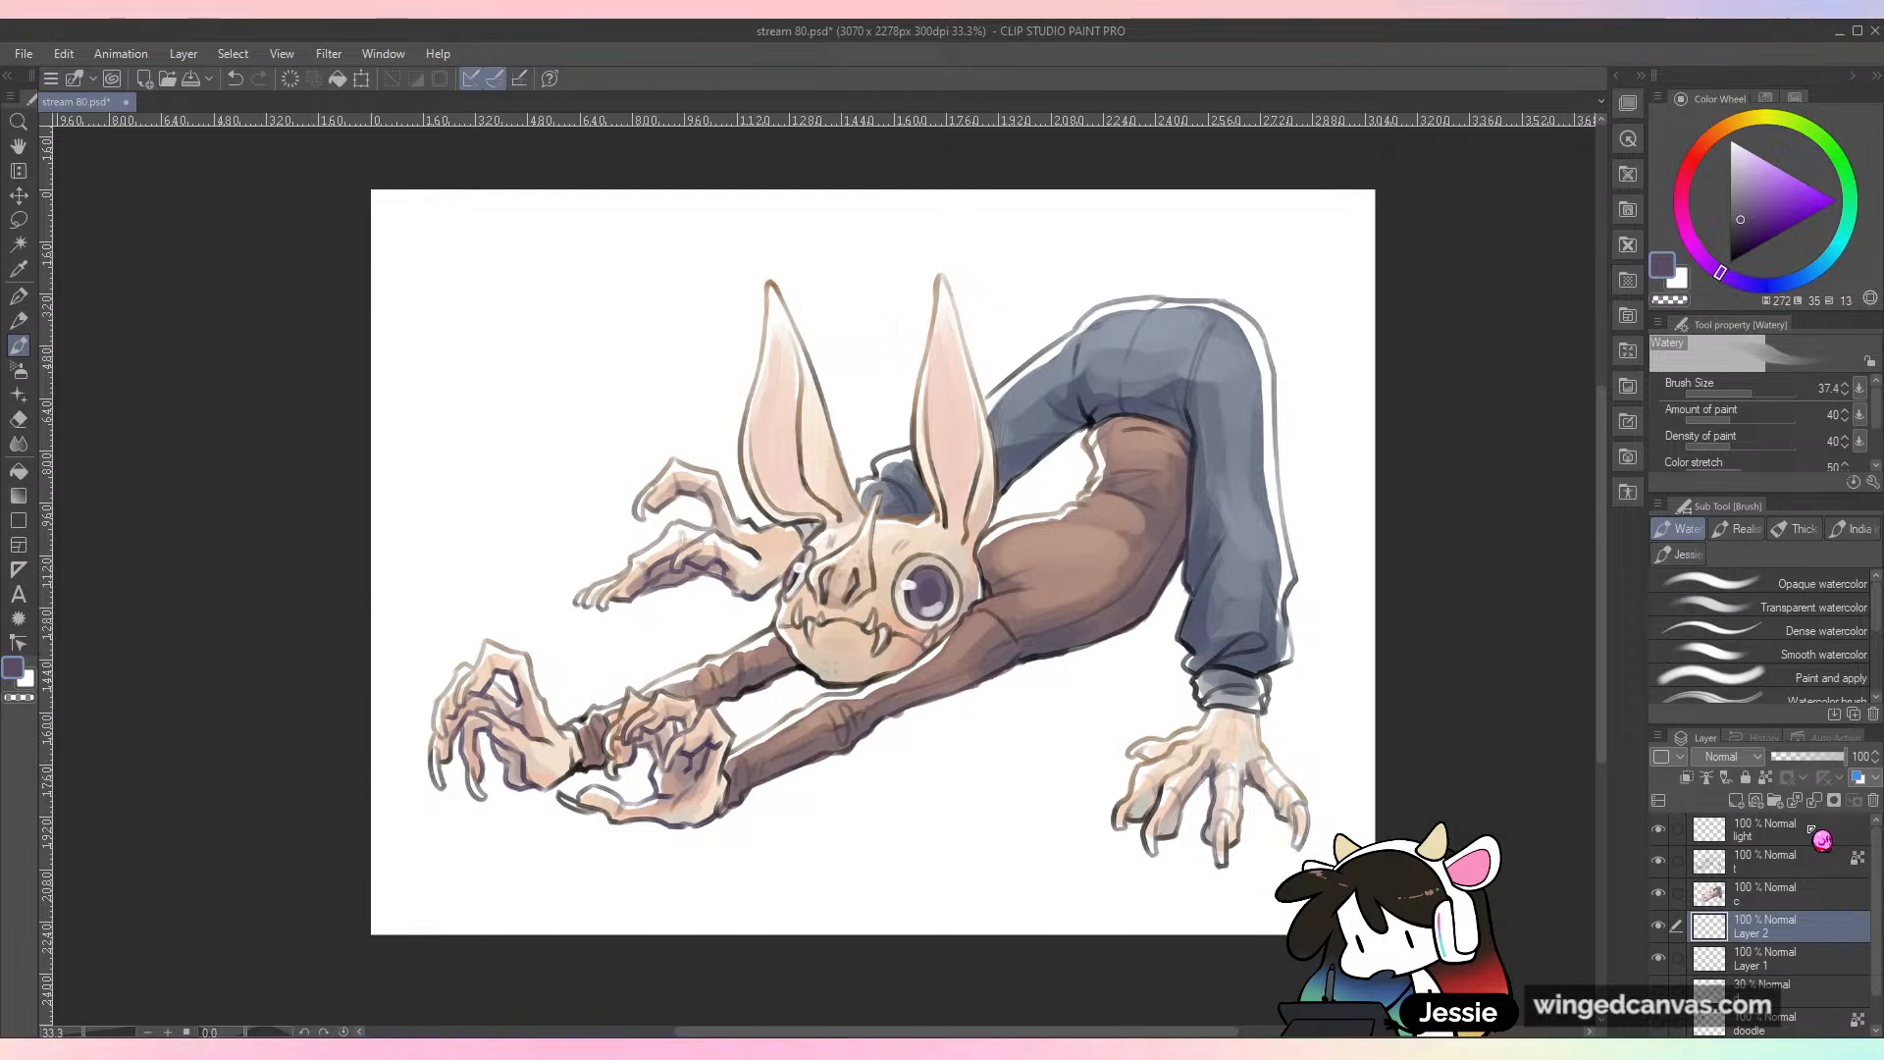
{"action": "left_click", "coordinate": [1872, 802]}
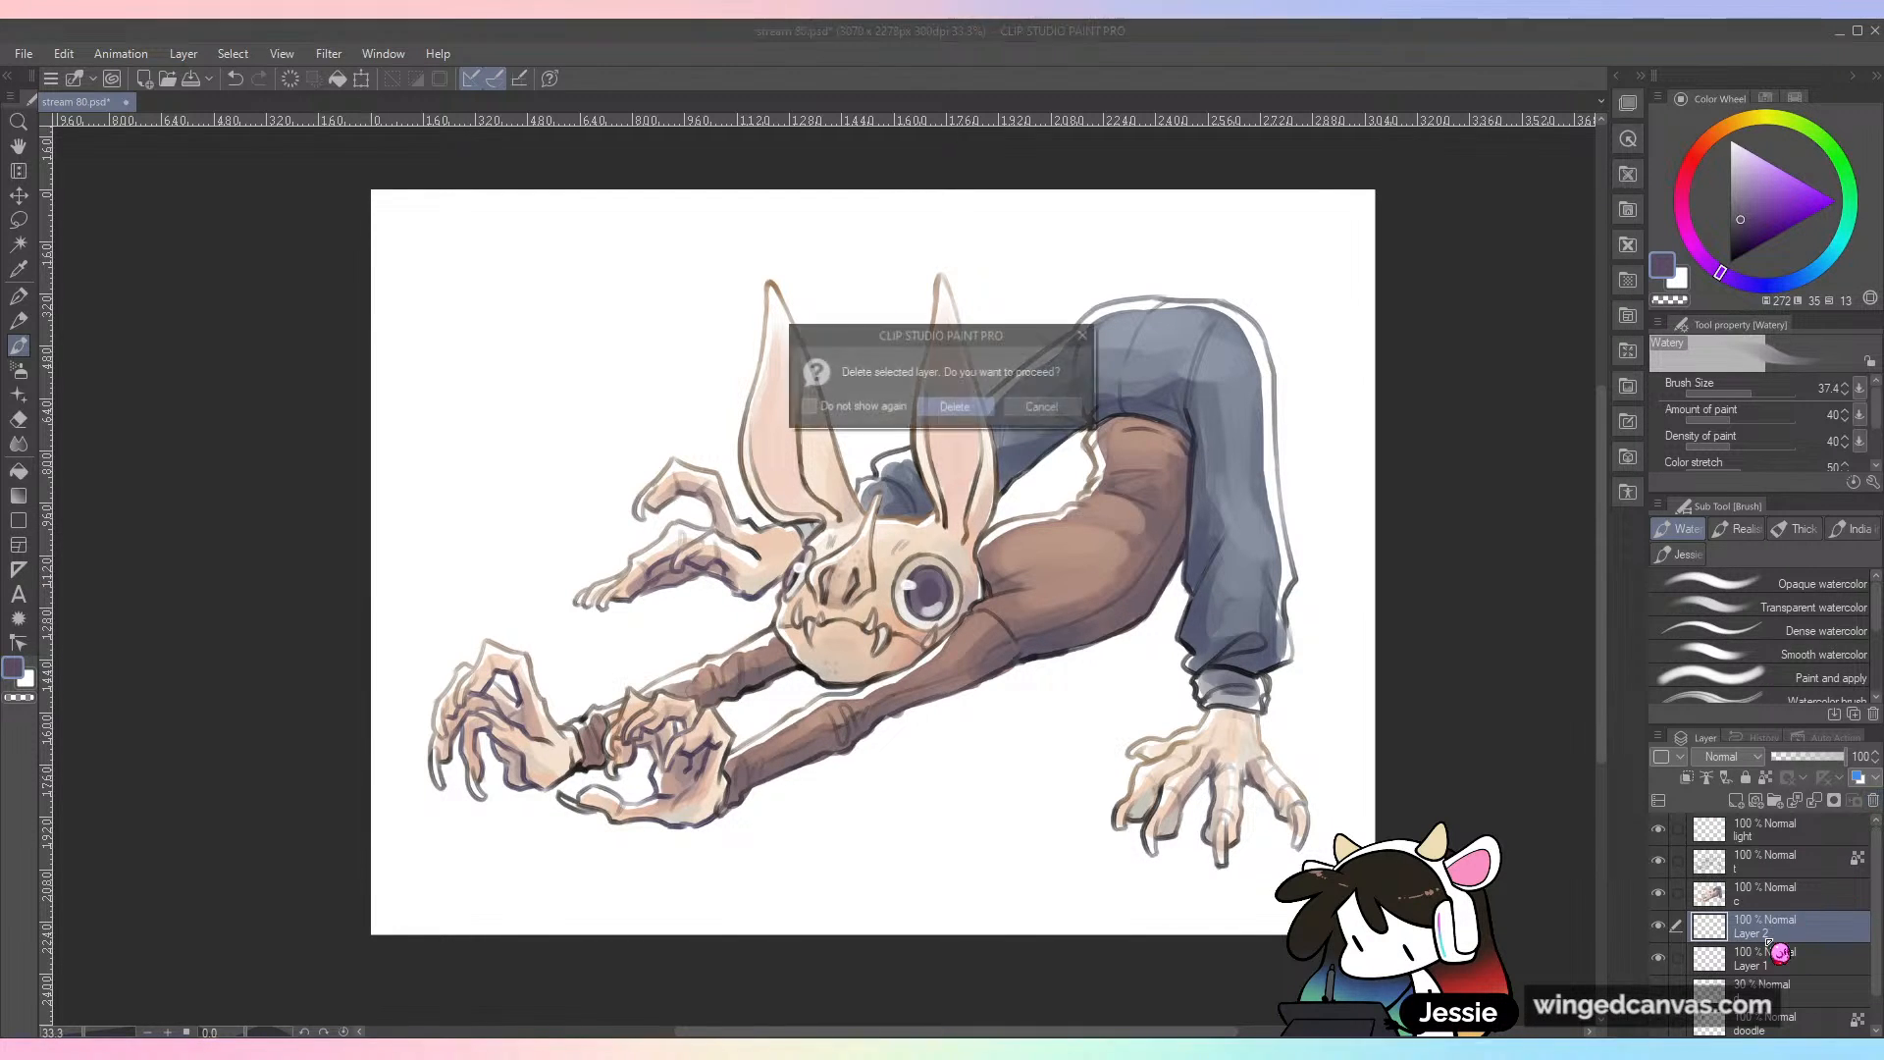
{"action": "left_click", "coordinate": [957, 404]}
Step: Rename the new layer as shadow, and check the drawing with layer c hidden and shown again
{"action": "double_click", "coordinate": [1756, 934]}
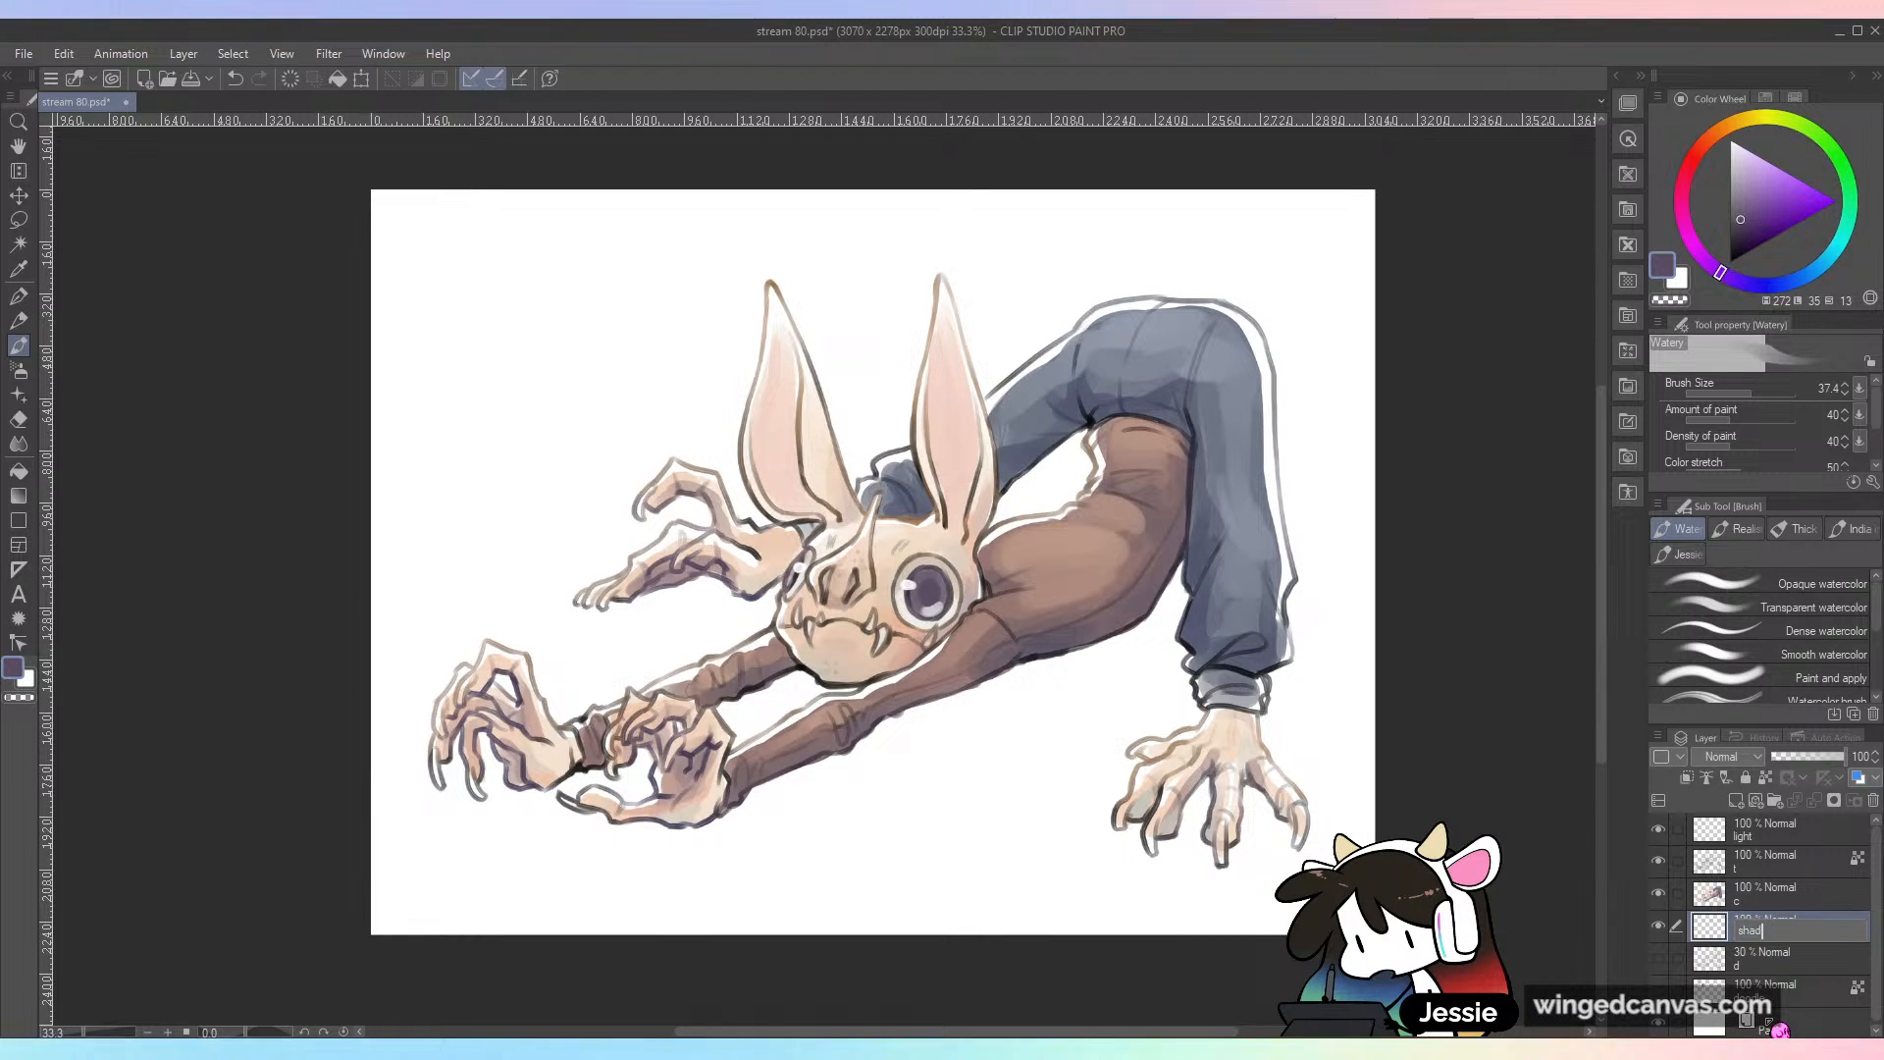
{"action": "left_click", "coordinate": [1657, 893]}
{"action": "left_click", "coordinate": [1657, 892]}
{"action": "left_click", "coordinate": [1657, 893]}
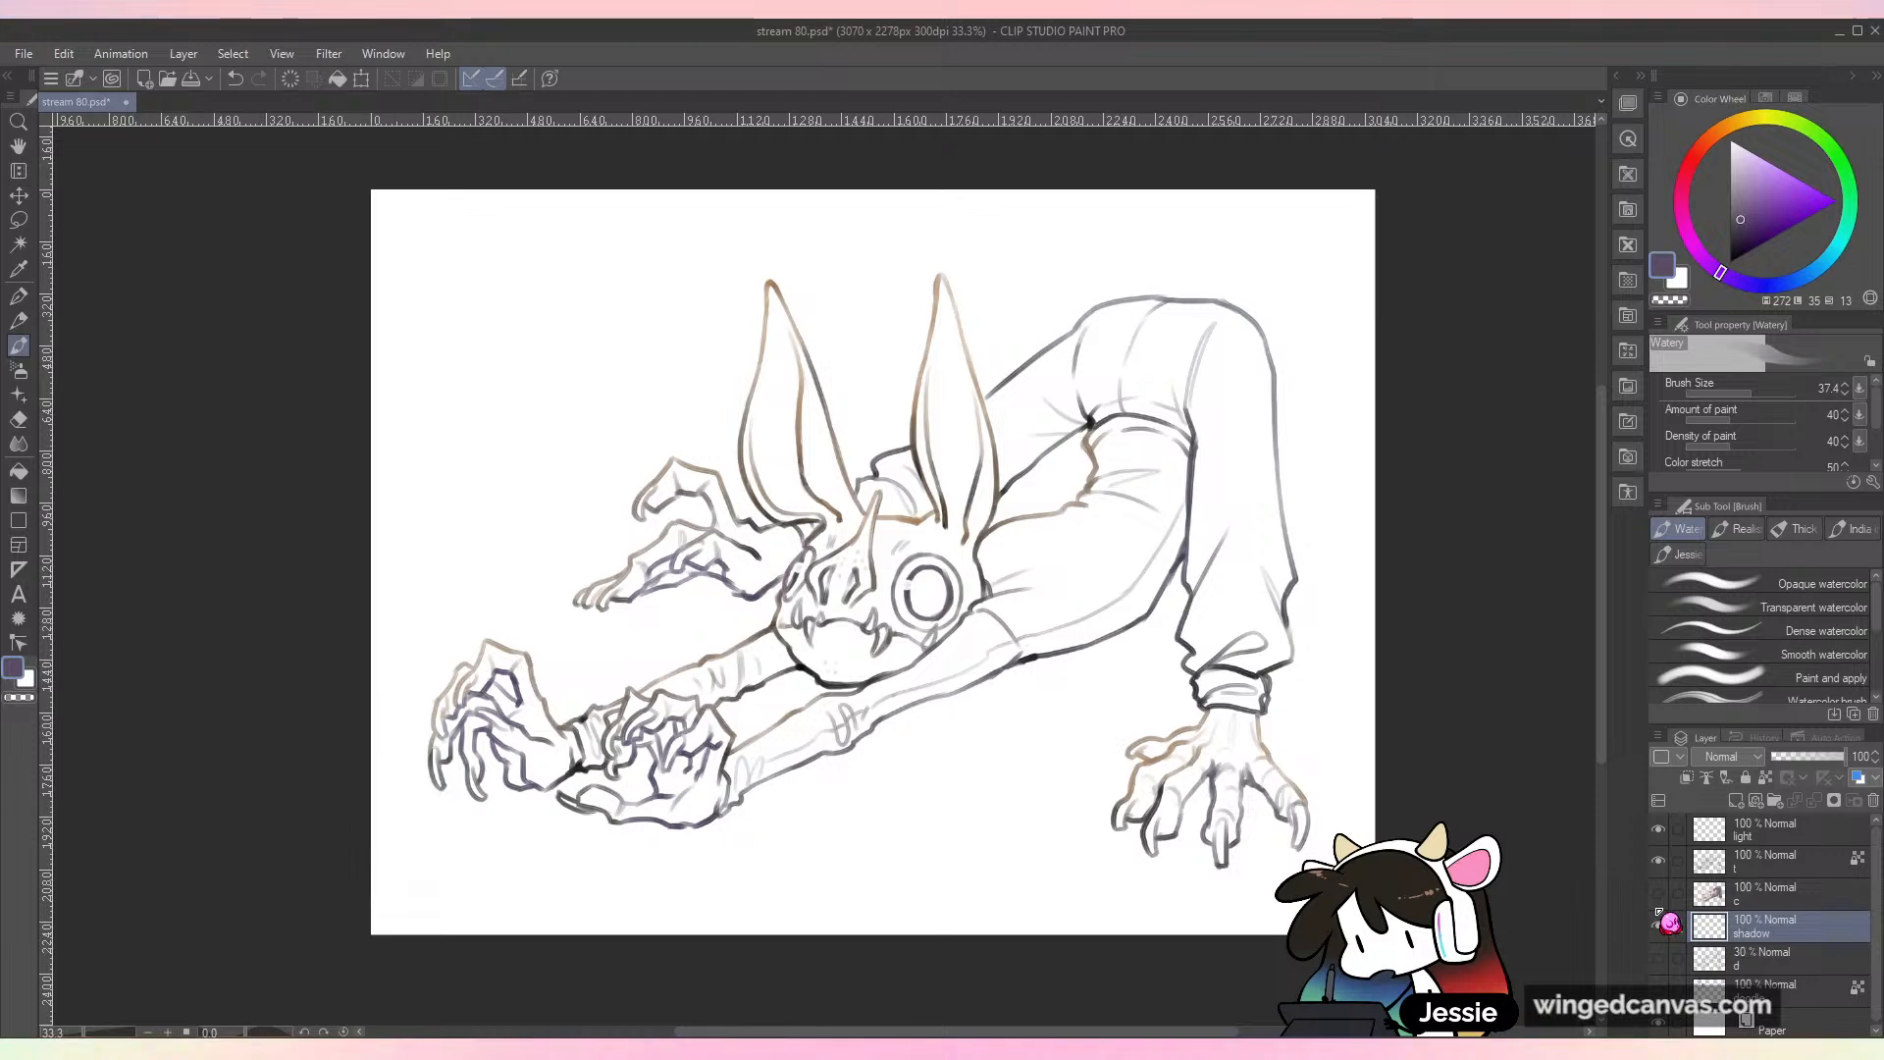
{"action": "left_click", "coordinate": [1657, 893]}
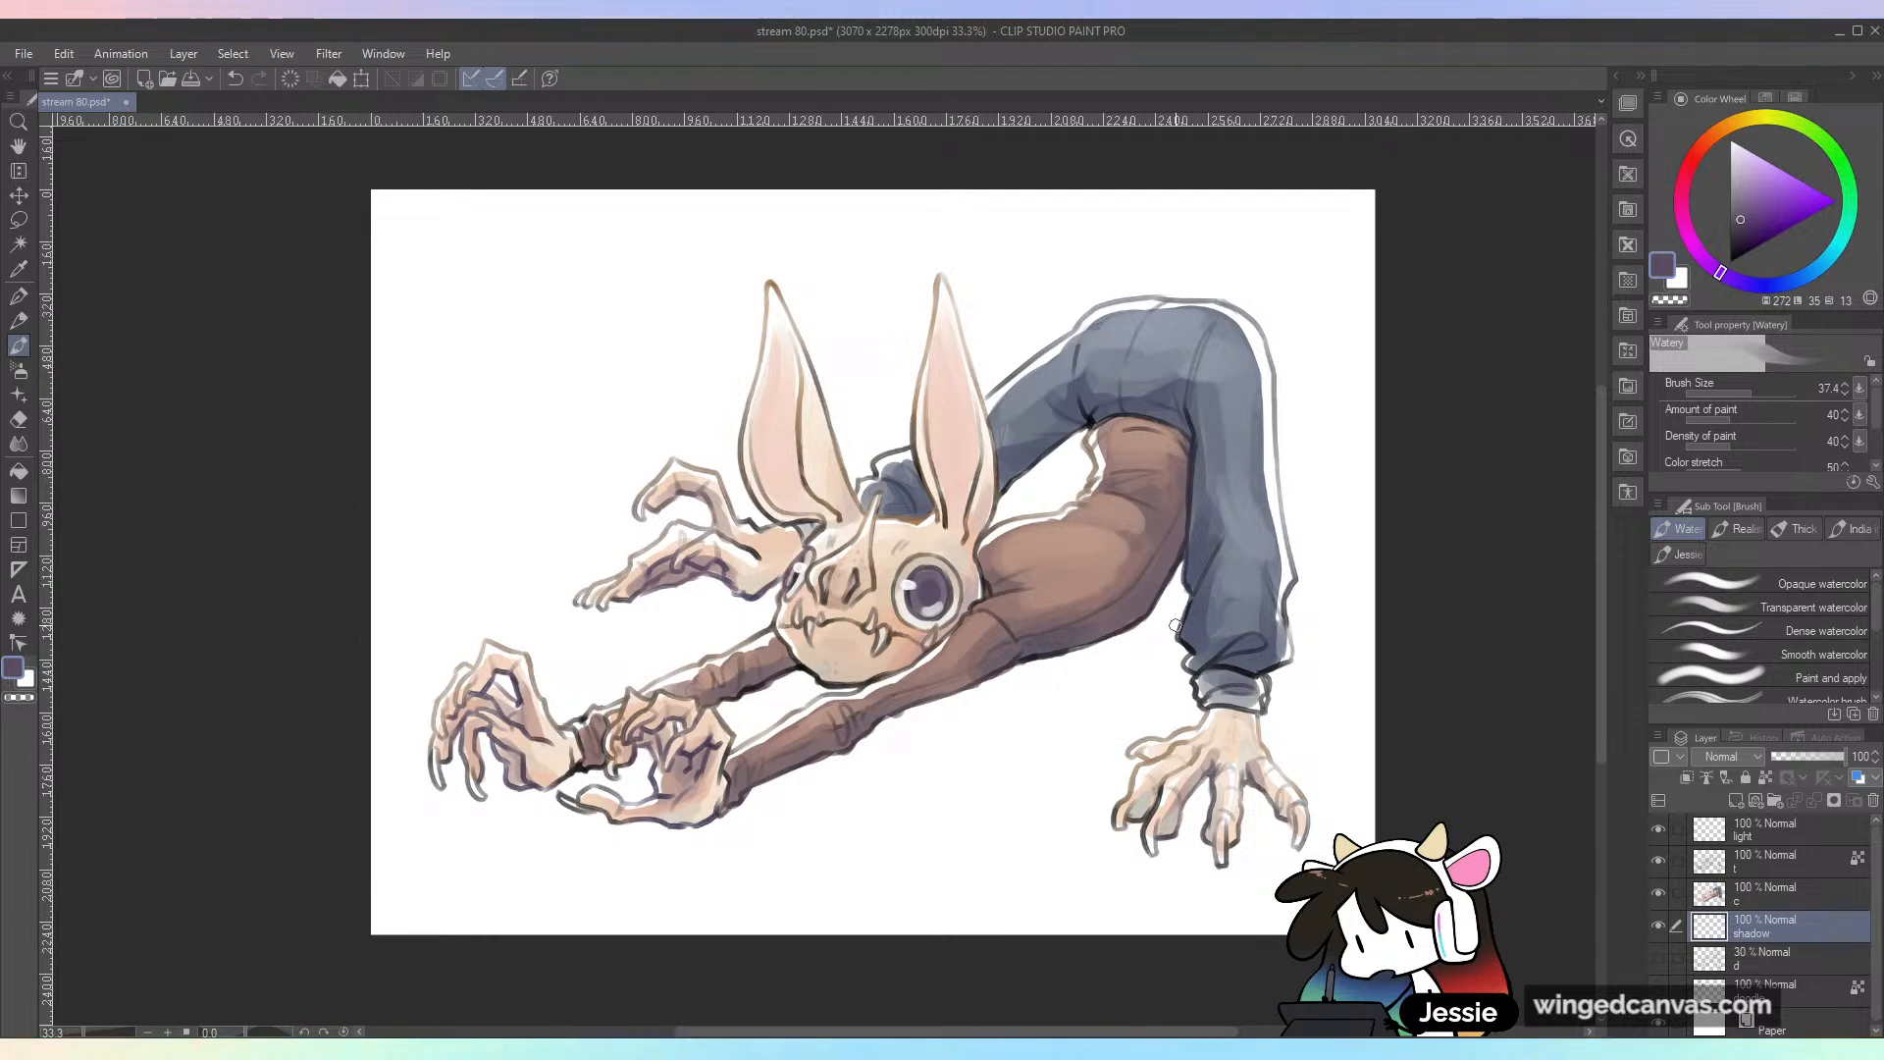
Step: Set the Watery brush to size 153.9 and choose a neutral medium gray with a blue-violet hue
{"action": "left_click", "coordinate": [1748, 287]}
{"action": "left_click", "coordinate": [1766, 394]}
{"action": "left_click", "coordinate": [1723, 273]}
{"action": "left_click", "coordinate": [1756, 167]}
{"action": "left_click_drag", "start_coordinate": [1734, 204], "coordinate": [1729, 211]}
{"action": "left_click", "coordinate": [1742, 285]}
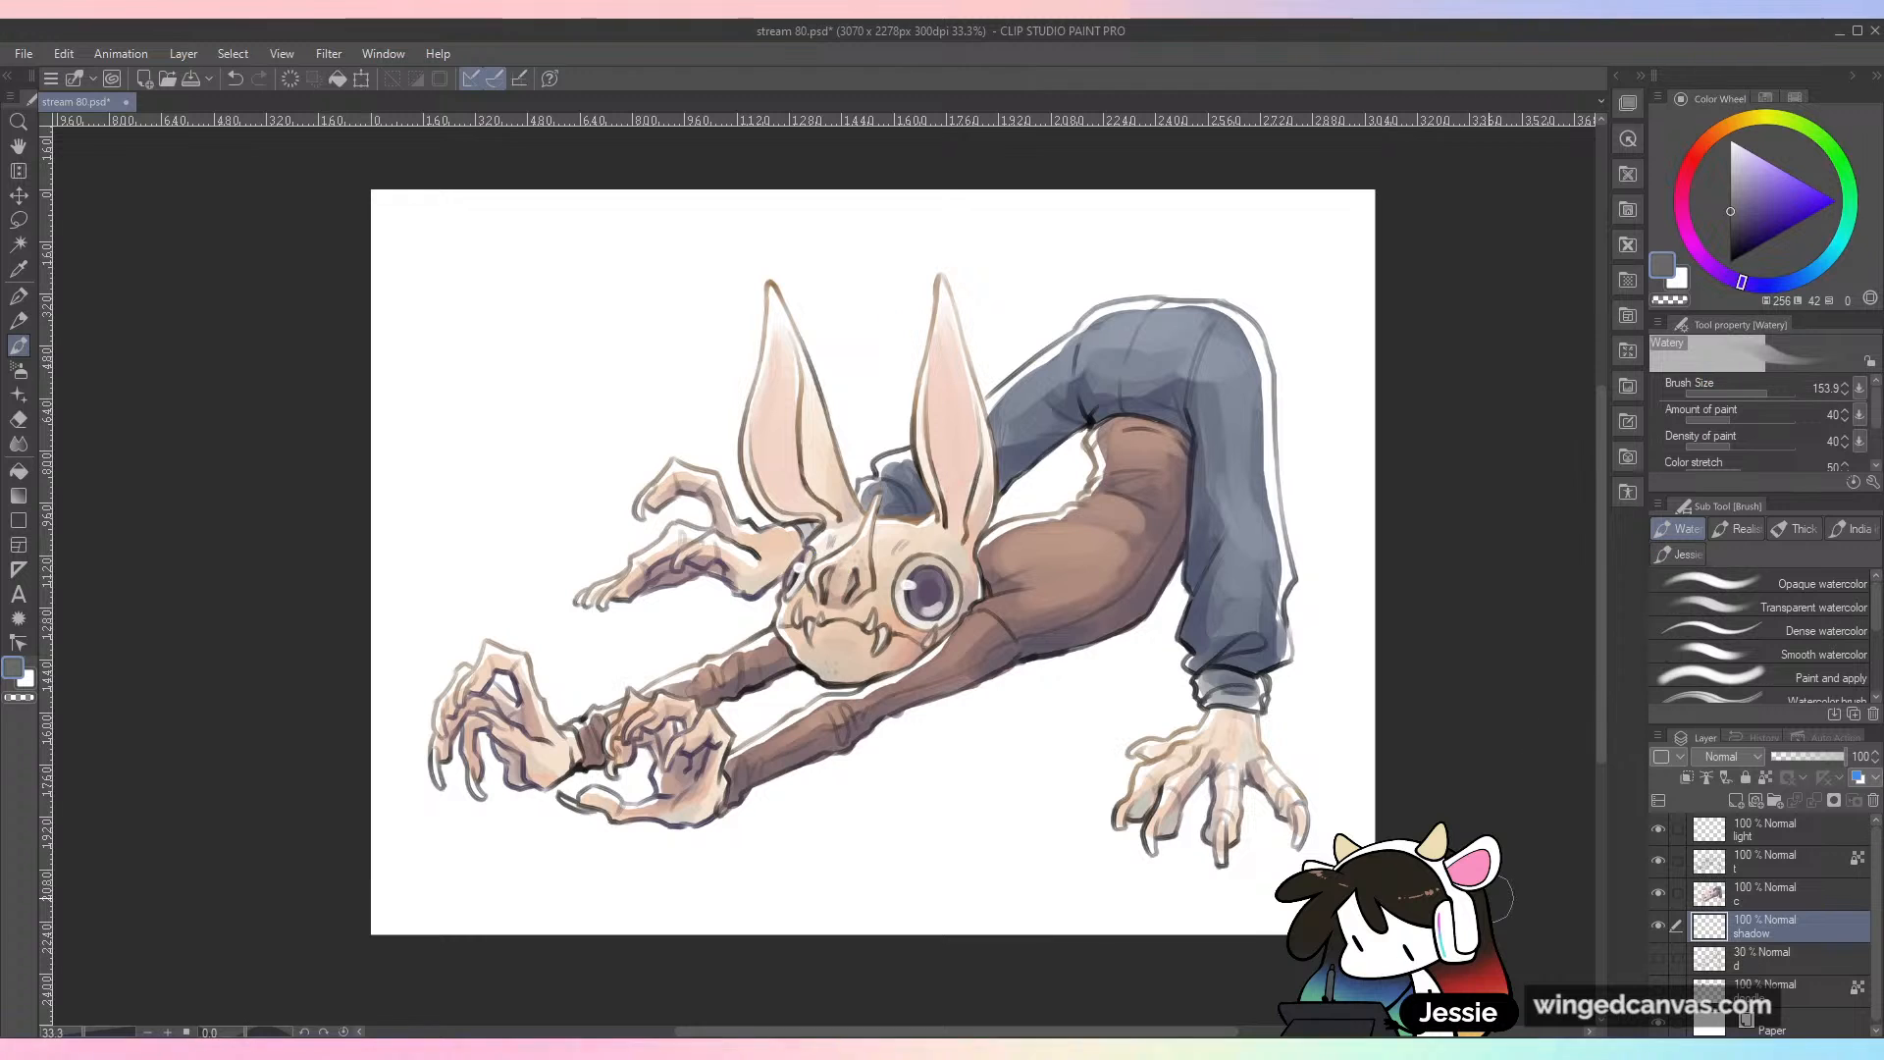
{"action": "mouse_move", "coordinate": [1140, 600]}
{"action": "left_mouse_down"}
{"action": "mouse_move", "coordinate": [1216, 748]}
{"action": "mouse_move", "coordinate": [1152, 598]}
{"action": "mouse_move", "coordinate": [1212, 760]}
{"action": "left_mouse_up"}
{"action": "key", "text": "ctrl+z"}
{"action": "mouse_move", "coordinate": [1148, 604]}
{"action": "left_mouse_down"}
{"action": "mouse_move", "coordinate": [1113, 630]}
{"action": "mouse_move", "coordinate": [1211, 726]}
{"action": "left_mouse_up"}
{"action": "key", "text": "ctrl+z"}
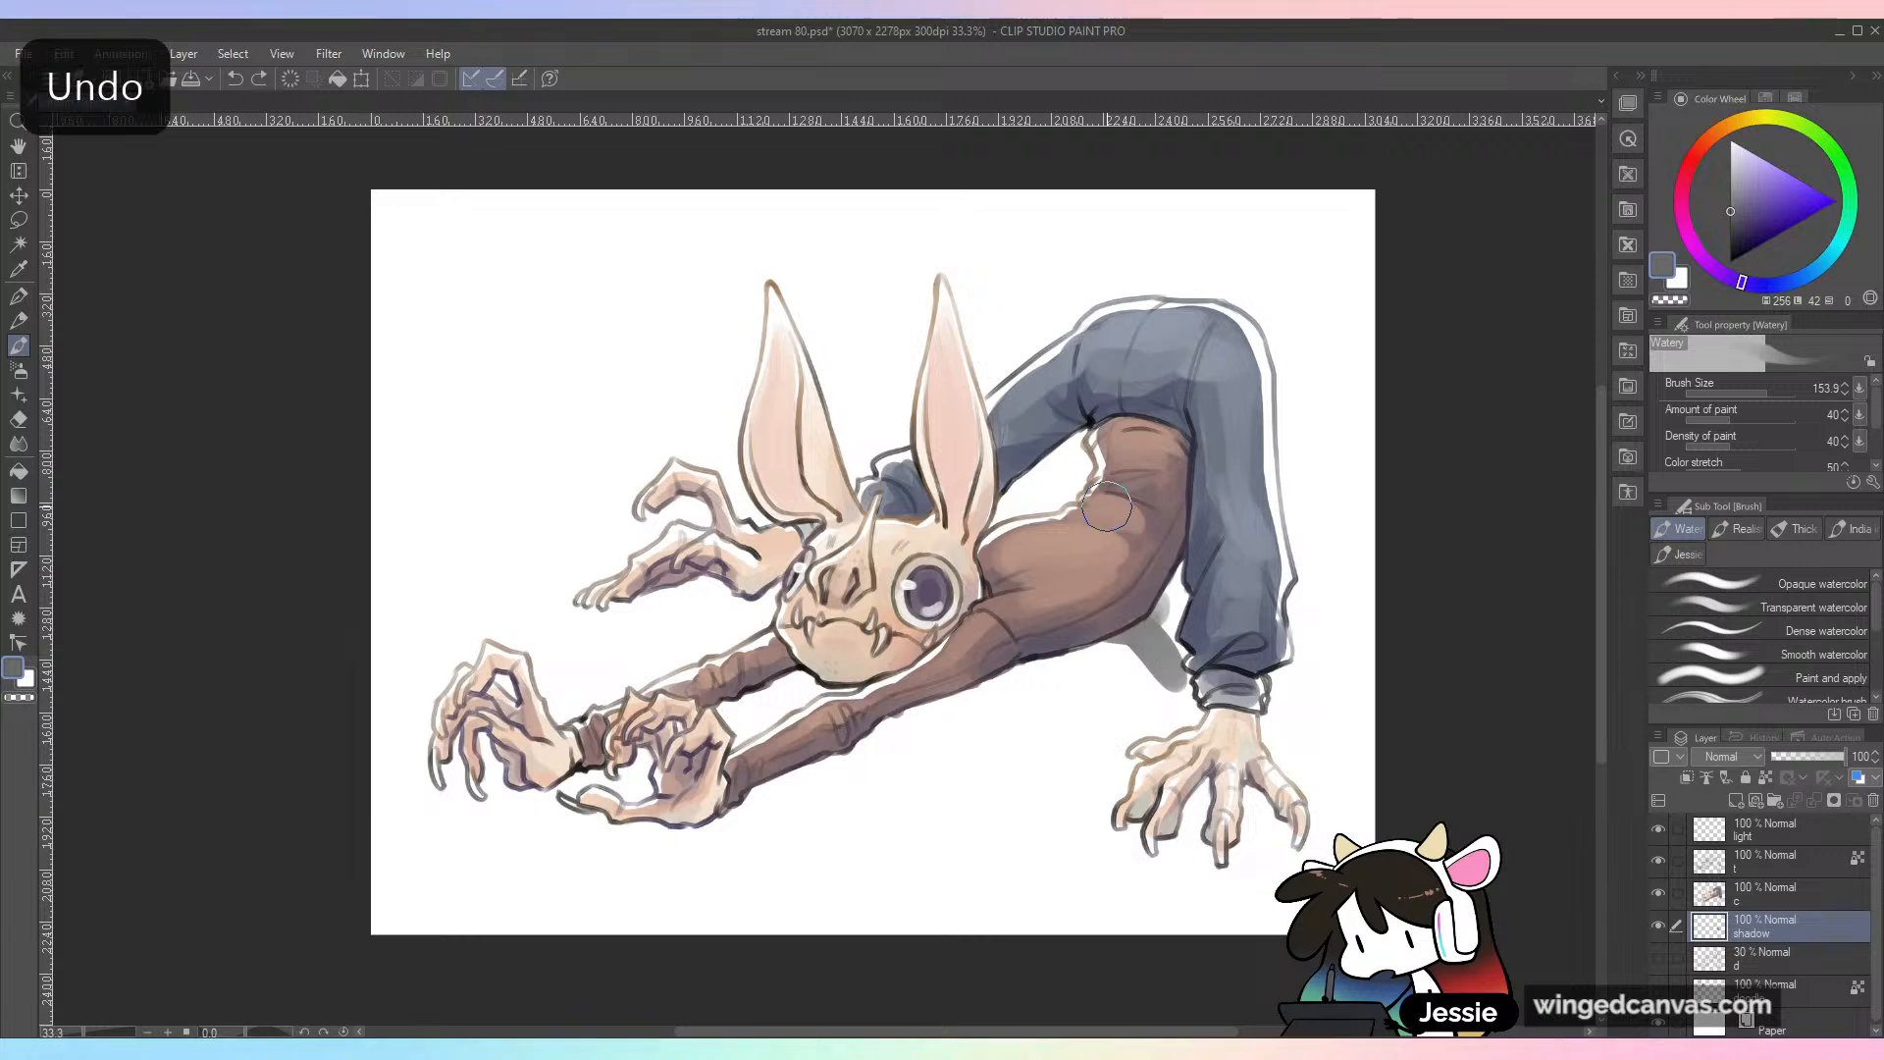
Step: Paint a pale lilac-gray ground shadow beneath the torso and planted hand, between the sleeves and along the near arm
{"action": "left_click", "coordinate": [1733, 167]}
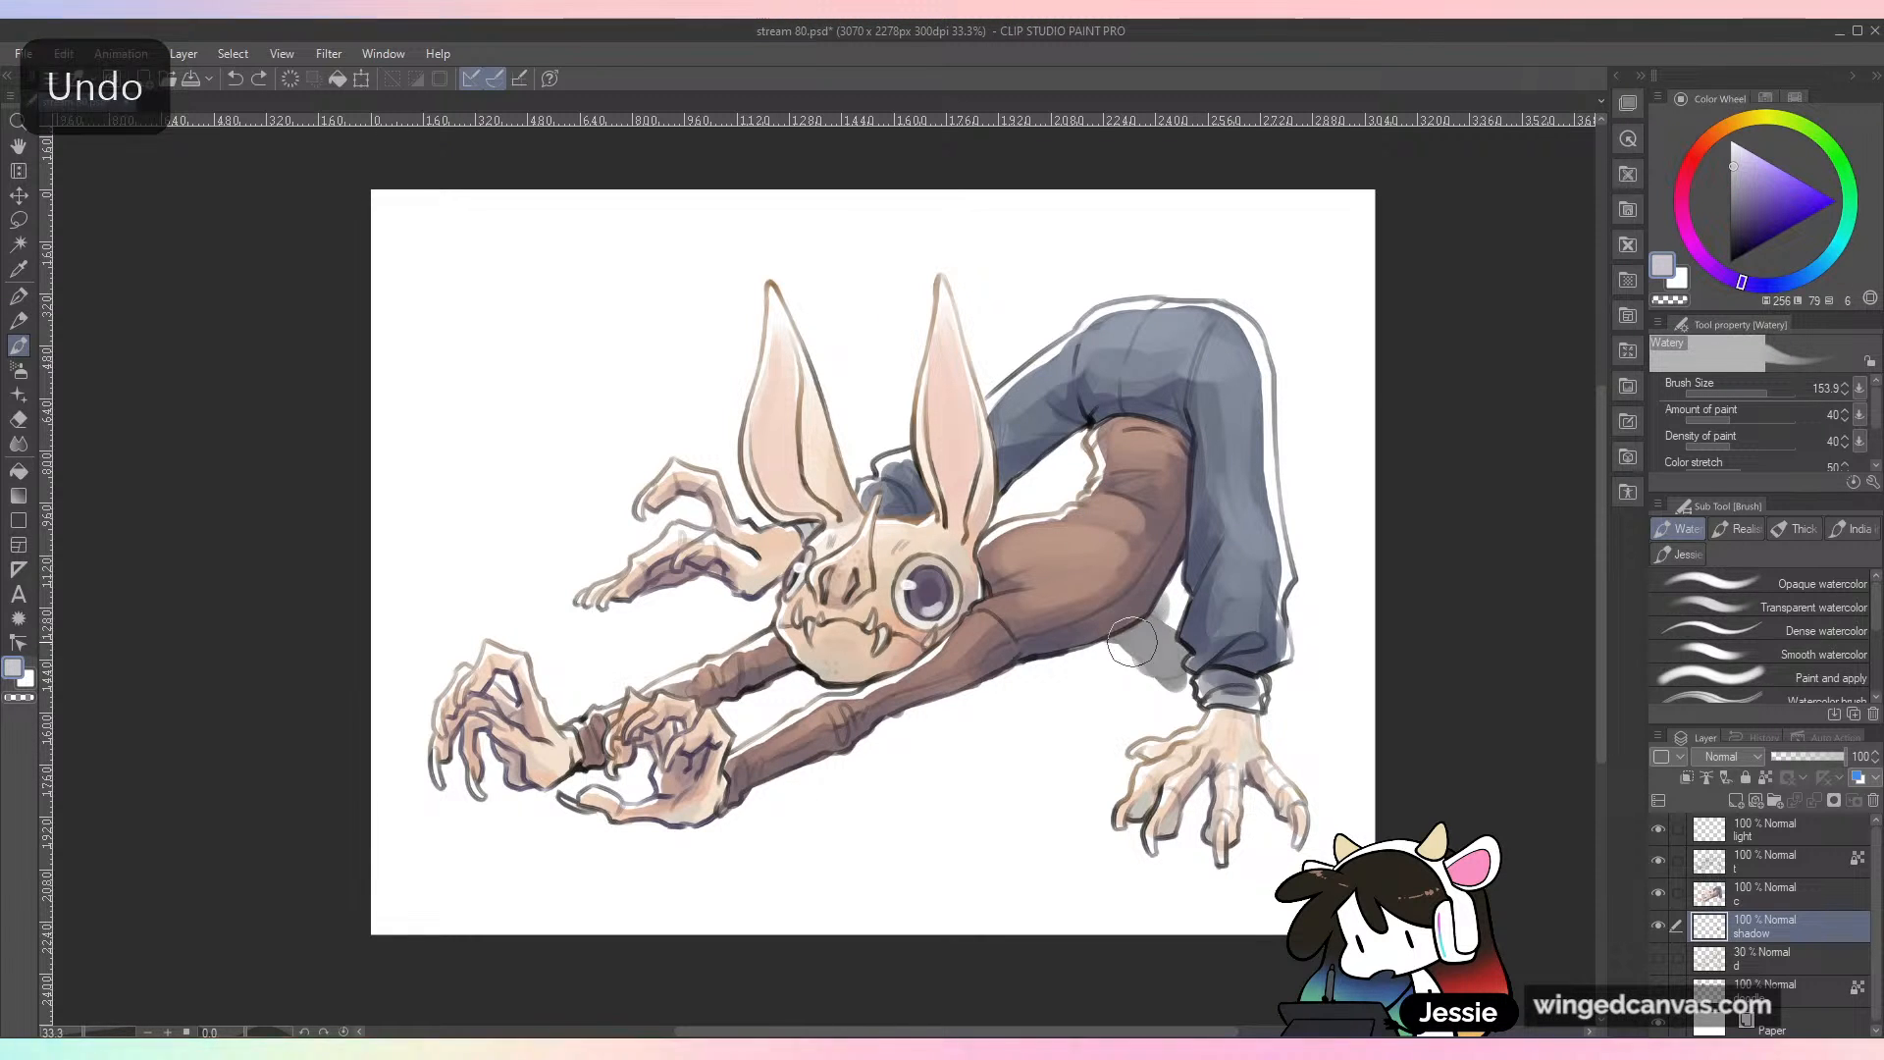
{"action": "key", "text": "ctrl+z"}
{"action": "mouse_move", "coordinate": [1182, 589]}
{"action": "left_mouse_down"}
{"action": "mouse_move", "coordinate": [1149, 621]}
{"action": "mouse_move", "coordinate": [1156, 578]}
{"action": "mouse_move", "coordinate": [1193, 716]}
{"action": "mouse_move", "coordinate": [1176, 658]}
{"action": "mouse_move", "coordinate": [1223, 646]}
{"action": "mouse_move", "coordinate": [1245, 767]}
{"action": "mouse_move", "coordinate": [1205, 782]}
{"action": "mouse_move", "coordinate": [1192, 814]}
{"action": "mouse_move", "coordinate": [1241, 758]}
{"action": "left_mouse_up"}
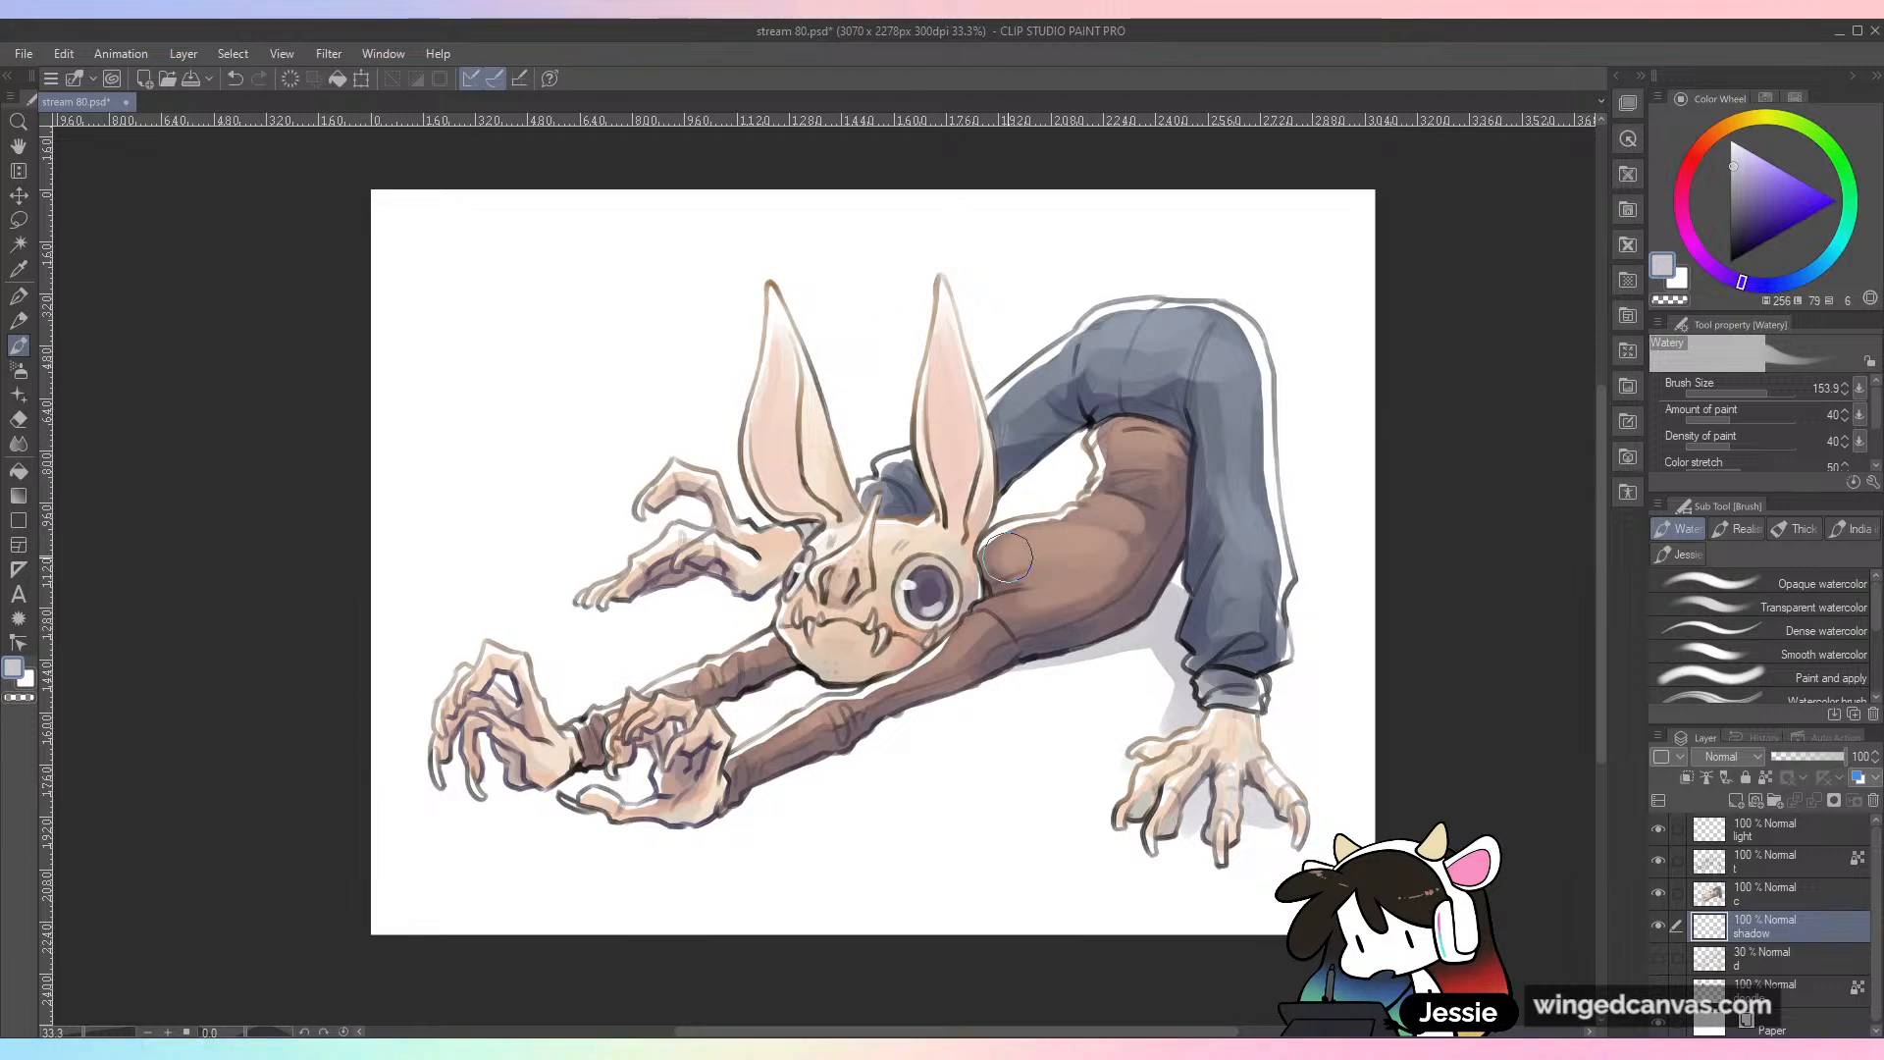
{"action": "mouse_move", "coordinate": [782, 700]}
{"action": "left_mouse_down"}
{"action": "mouse_move", "coordinate": [720, 714]}
{"action": "mouse_move", "coordinate": [762, 694]}
{"action": "mouse_move", "coordinate": [725, 707]}
{"action": "mouse_move", "coordinate": [764, 700]}
{"action": "mouse_move", "coordinate": [728, 728]}
{"action": "mouse_move", "coordinate": [774, 694]}
{"action": "left_mouse_up"}
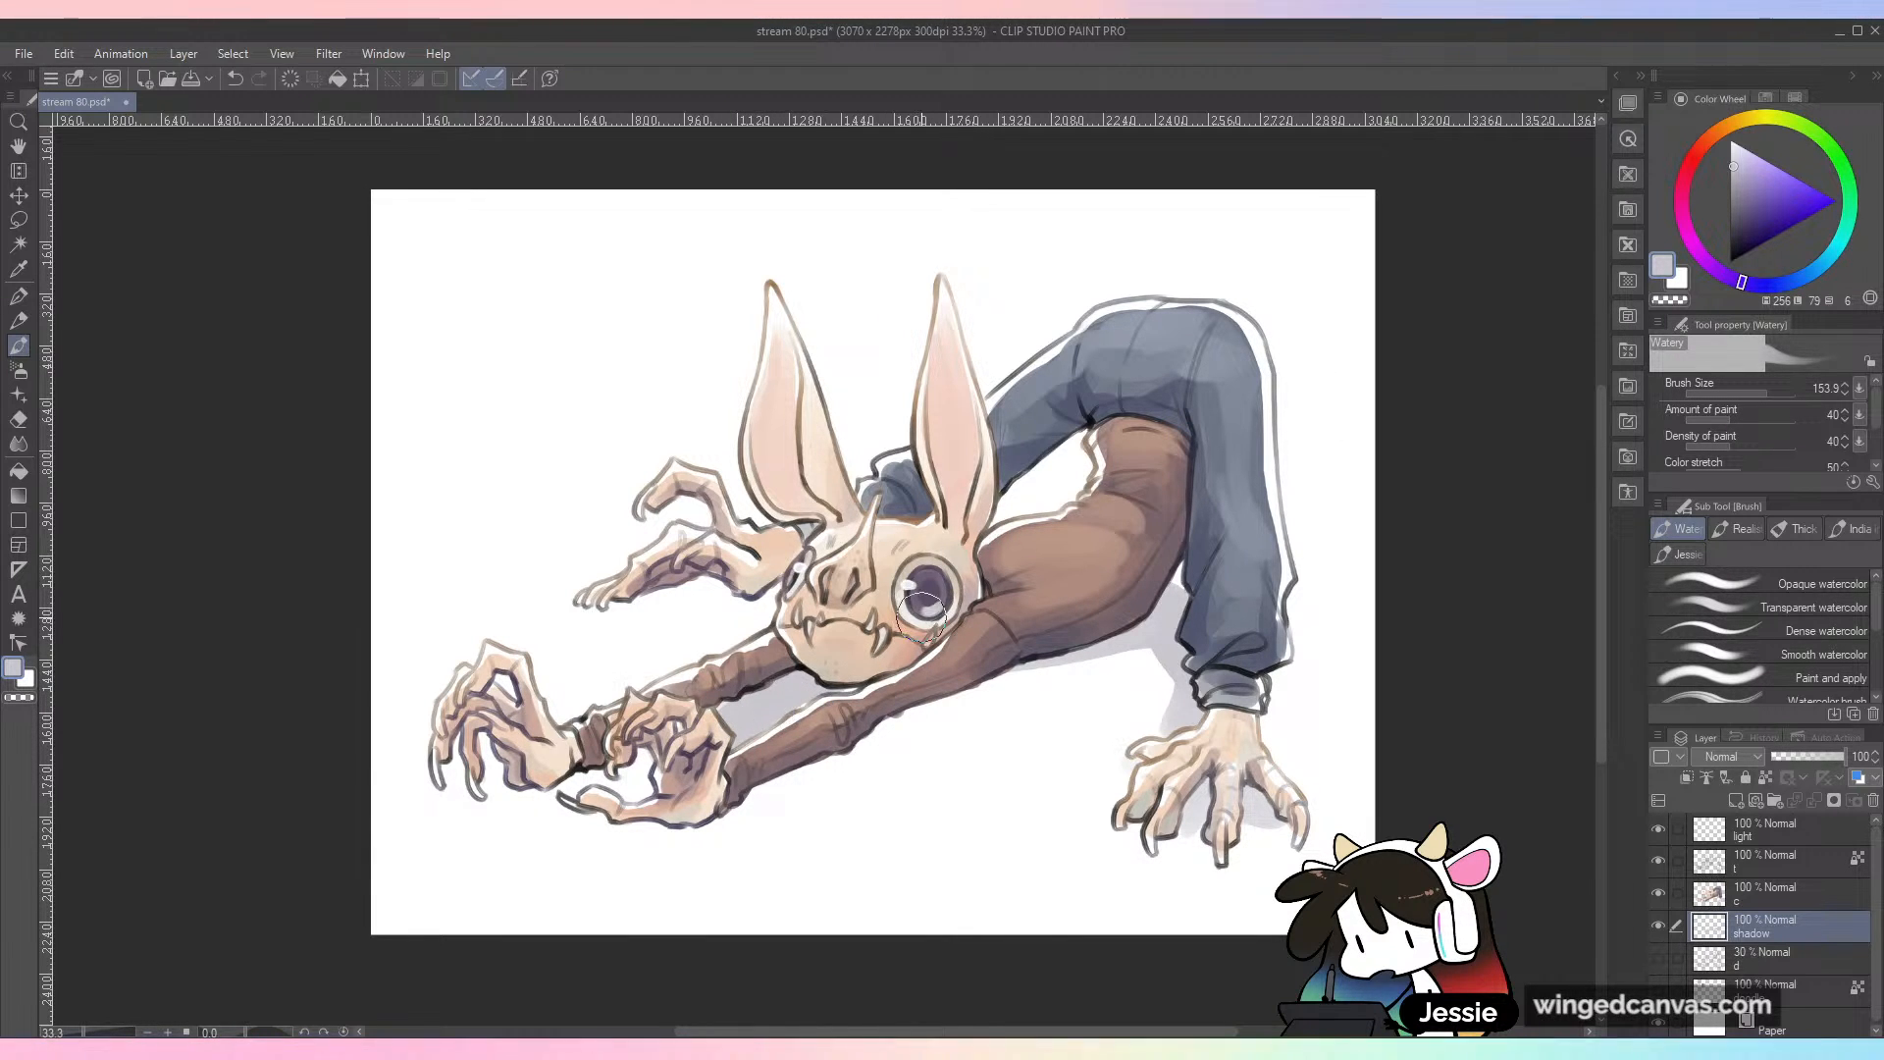
{"action": "mouse_move", "coordinate": [768, 783]}
{"action": "left_mouse_down"}
{"action": "mouse_move", "coordinate": [1069, 651]}
{"action": "mouse_move", "coordinate": [1230, 611]}
{"action": "left_mouse_up"}
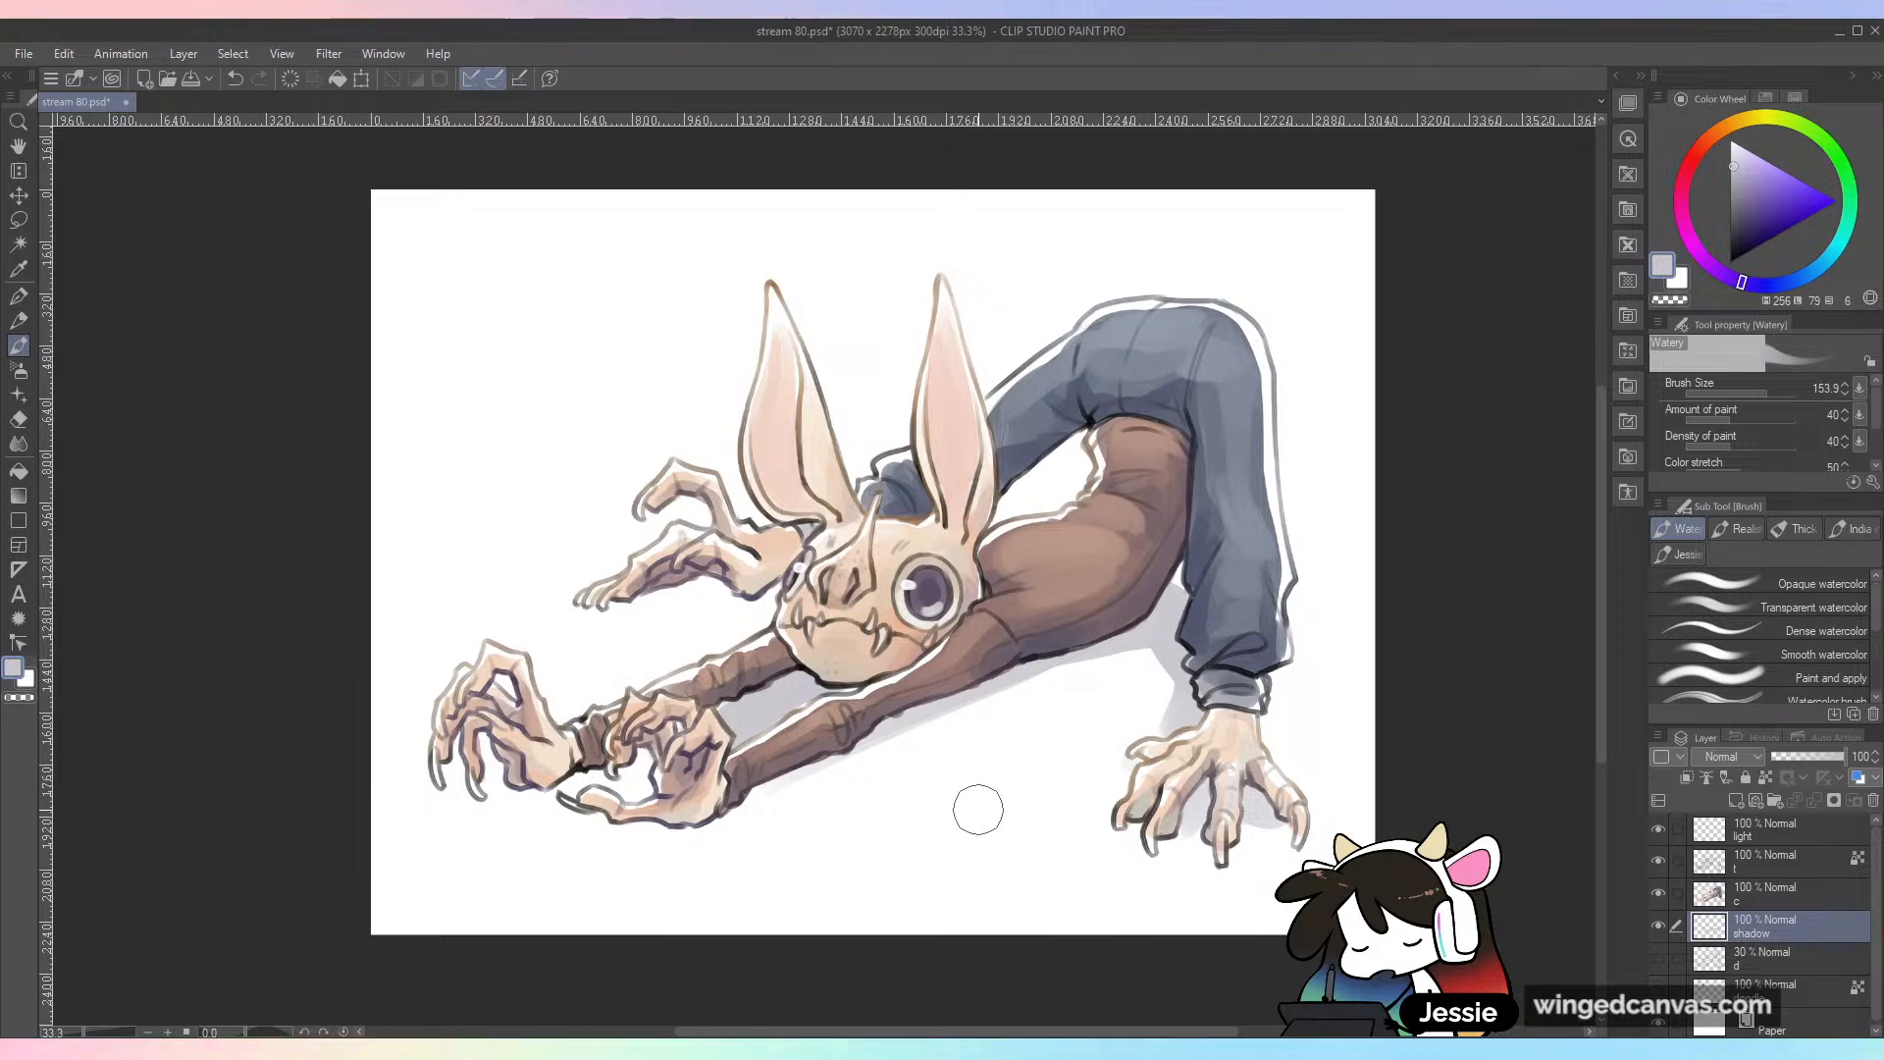
Step: Extend the pale ground shadow beneath the near hands, the far hands and behind the torso, and save the drawing
{"action": "mouse_move", "coordinate": [582, 773]}
{"action": "left_mouse_down"}
{"action": "mouse_move", "coordinate": [649, 747]}
{"action": "mouse_move", "coordinate": [430, 807]}
{"action": "mouse_move", "coordinate": [636, 814]}
{"action": "mouse_move", "coordinate": [584, 785]}
{"action": "mouse_move", "coordinate": [656, 782]}
{"action": "mouse_move", "coordinate": [645, 834]}
{"action": "mouse_move", "coordinate": [673, 841]}
{"action": "mouse_move", "coordinate": [650, 833]}
{"action": "mouse_move", "coordinate": [805, 785]}
{"action": "left_mouse_up"}
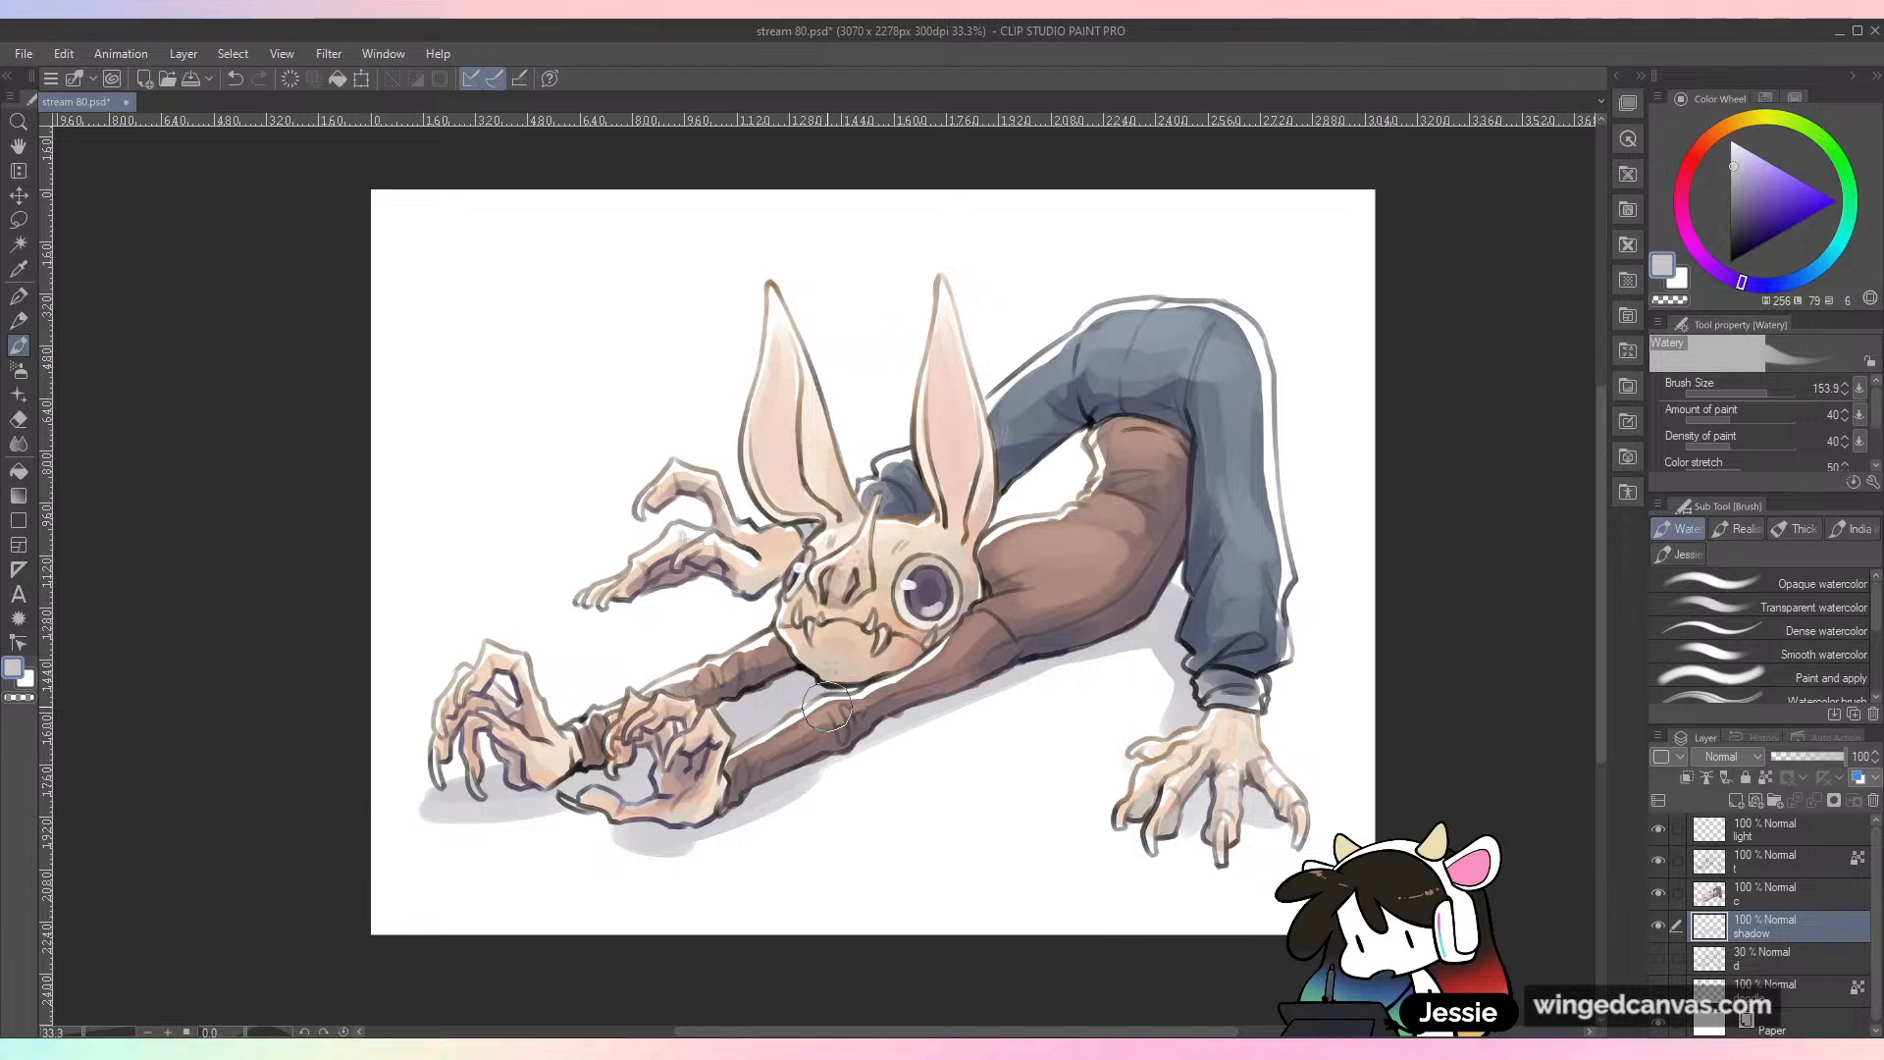
{"action": "mouse_move", "coordinate": [716, 601]}
{"action": "left_mouse_down"}
{"action": "mouse_move", "coordinate": [675, 590]}
{"action": "mouse_move", "coordinate": [839, 588]}
{"action": "left_mouse_up"}
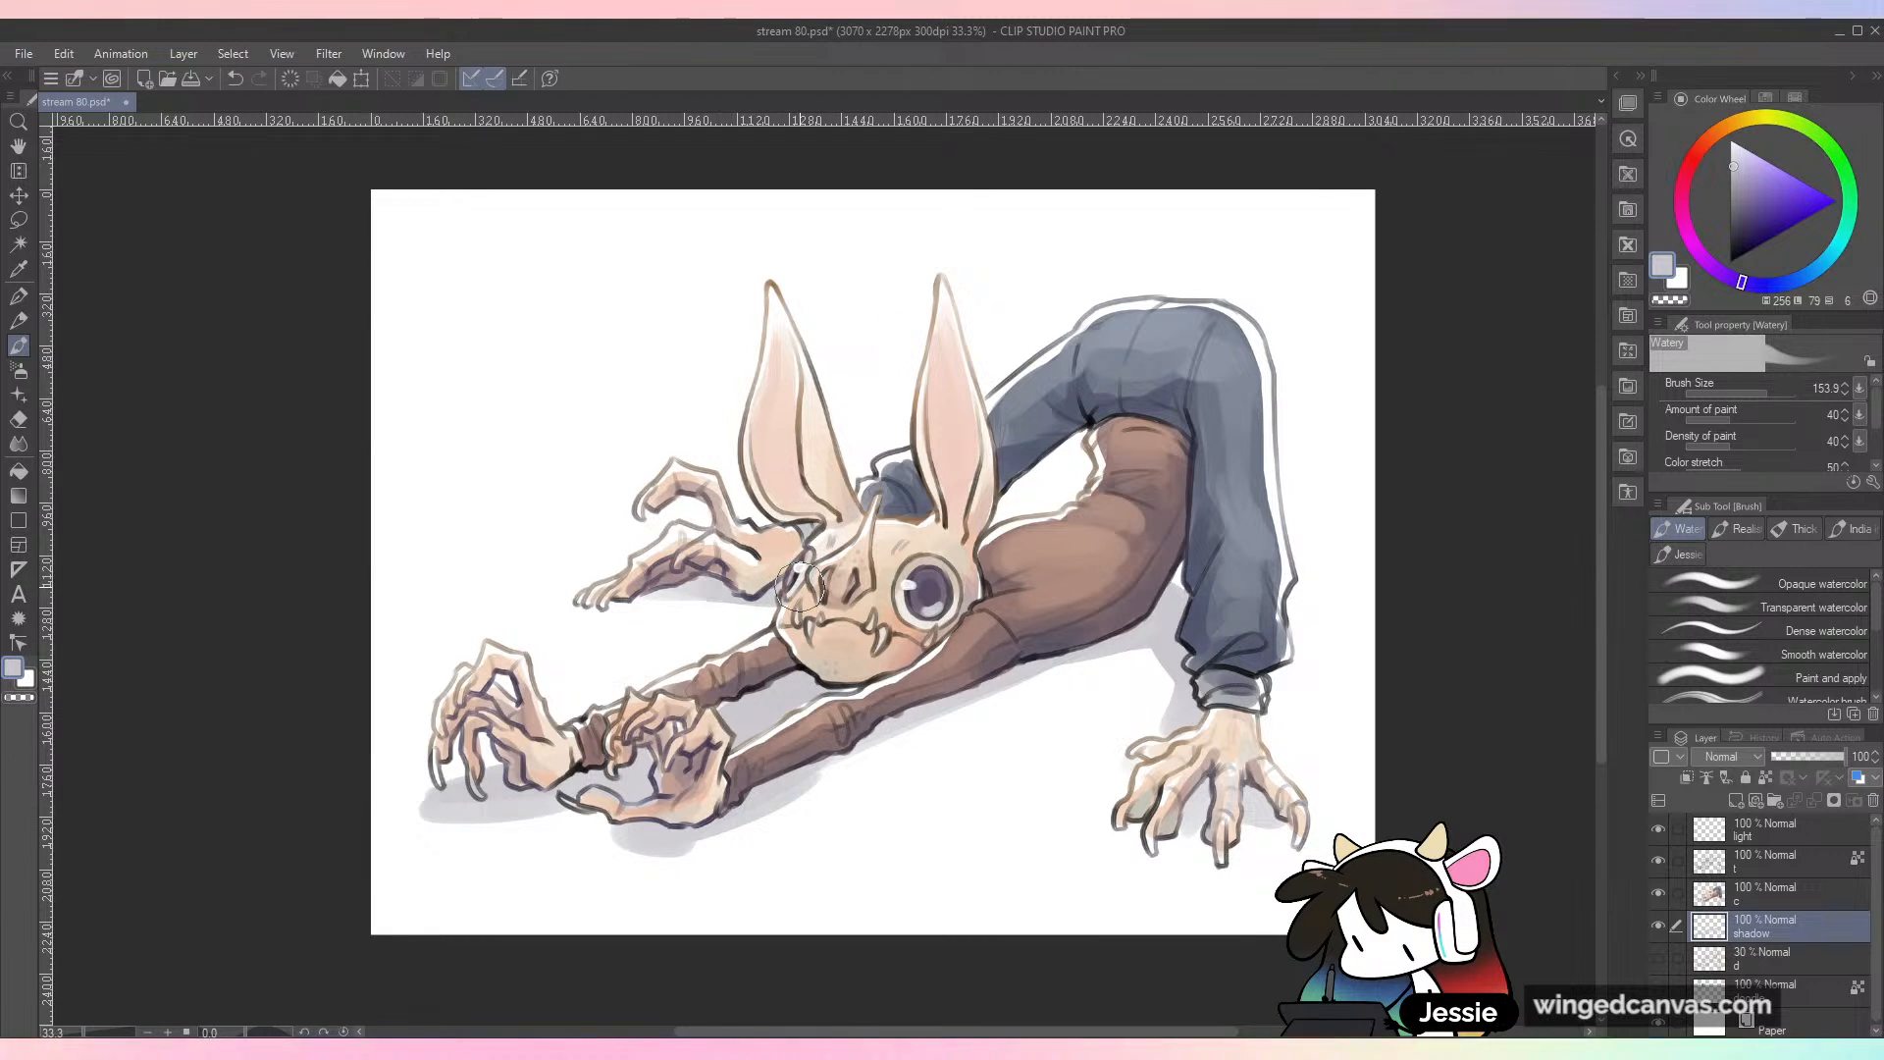
{"action": "left_click_drag", "start_coordinate": [991, 536], "coordinate": [1049, 520]}
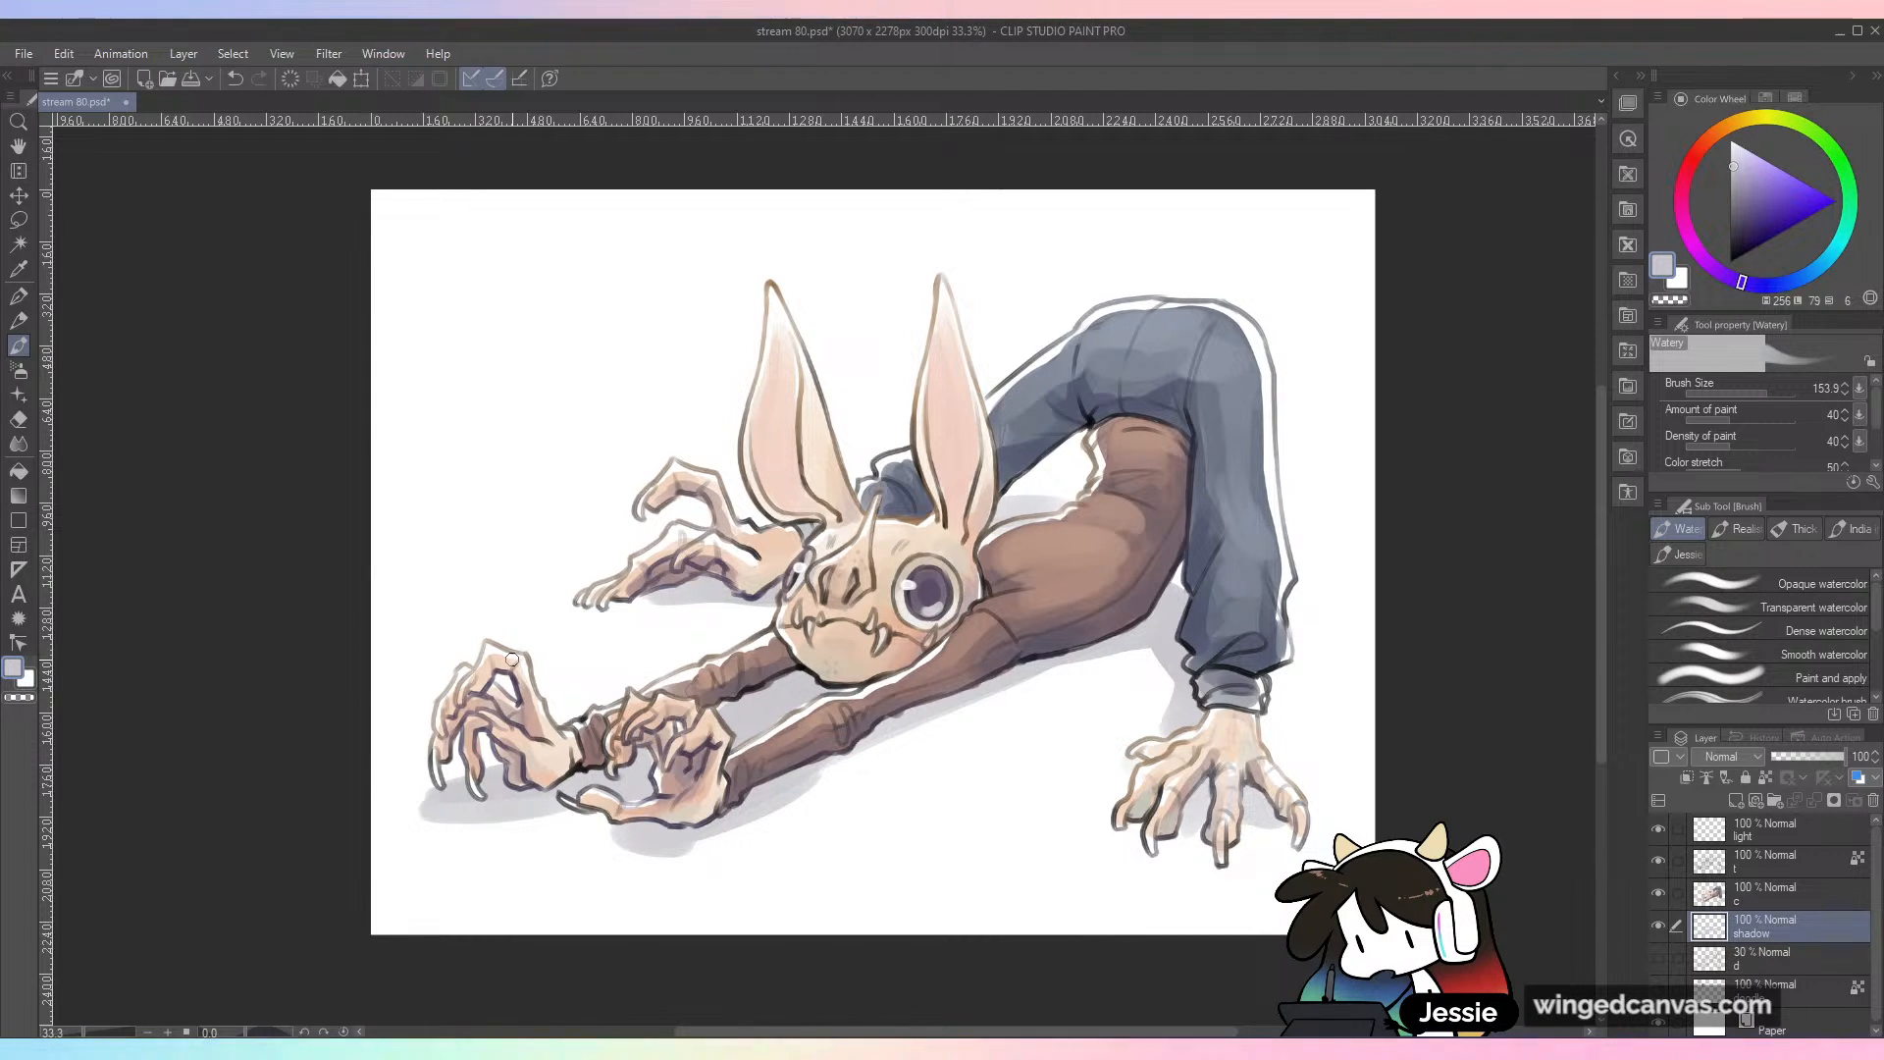
{"action": "scroll", "coordinate": [1844, 635], "scroll_direction": "down", "scroll_amount": 5}
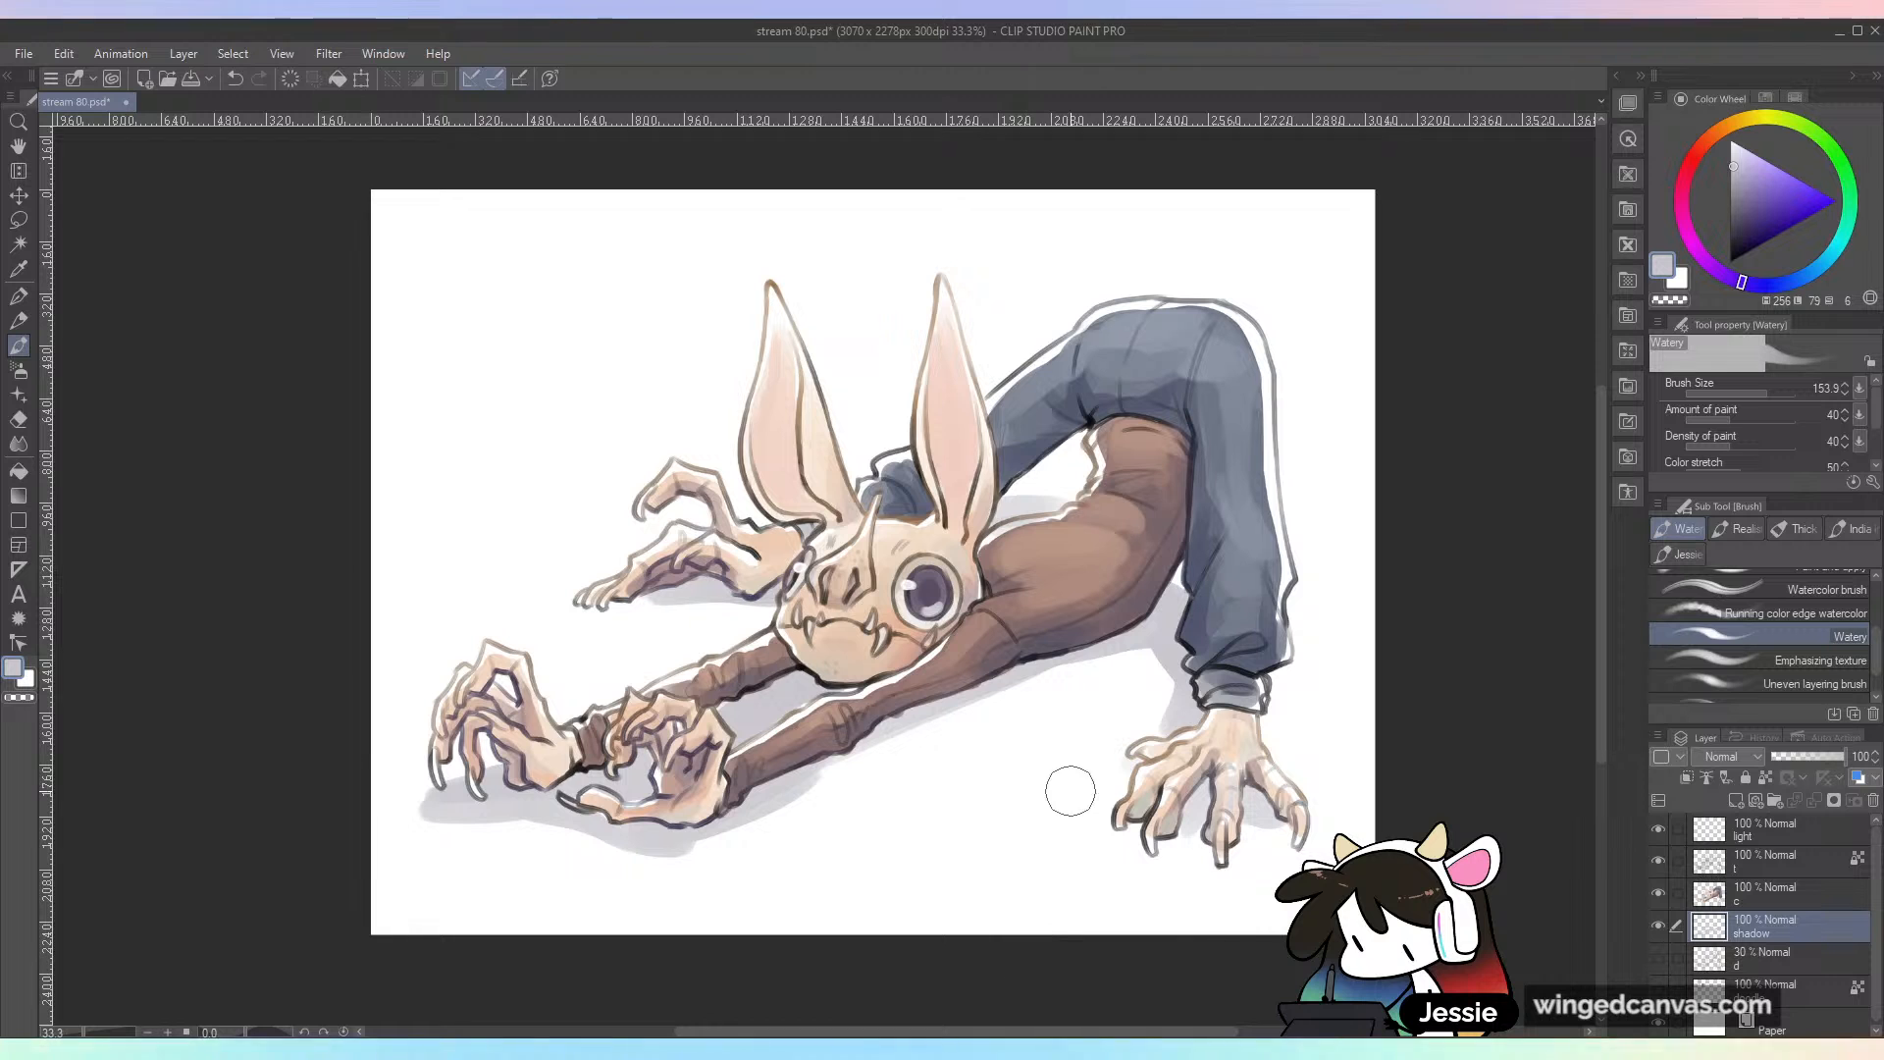
{"action": "key", "text": "ctrl+s"}
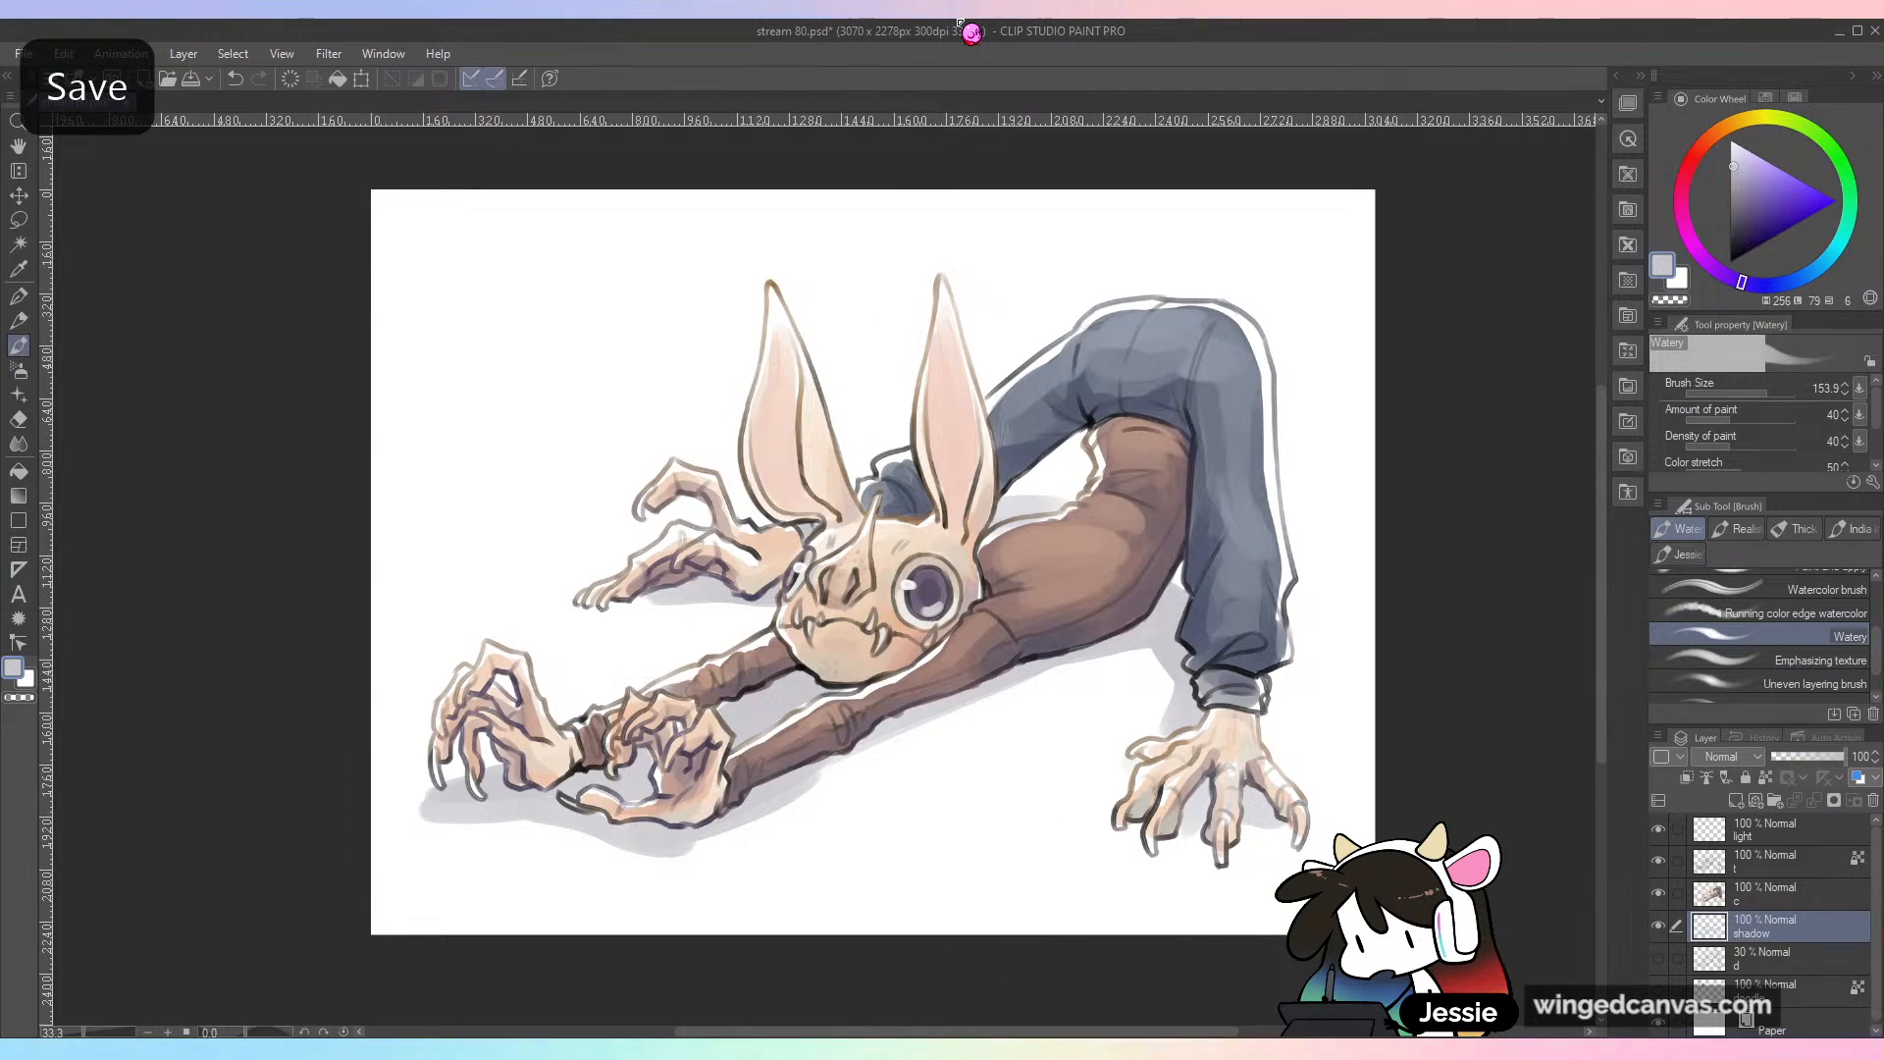
{"action": "left_click_drag", "start_coordinate": [812, 774], "coordinate": [1051, 663]}
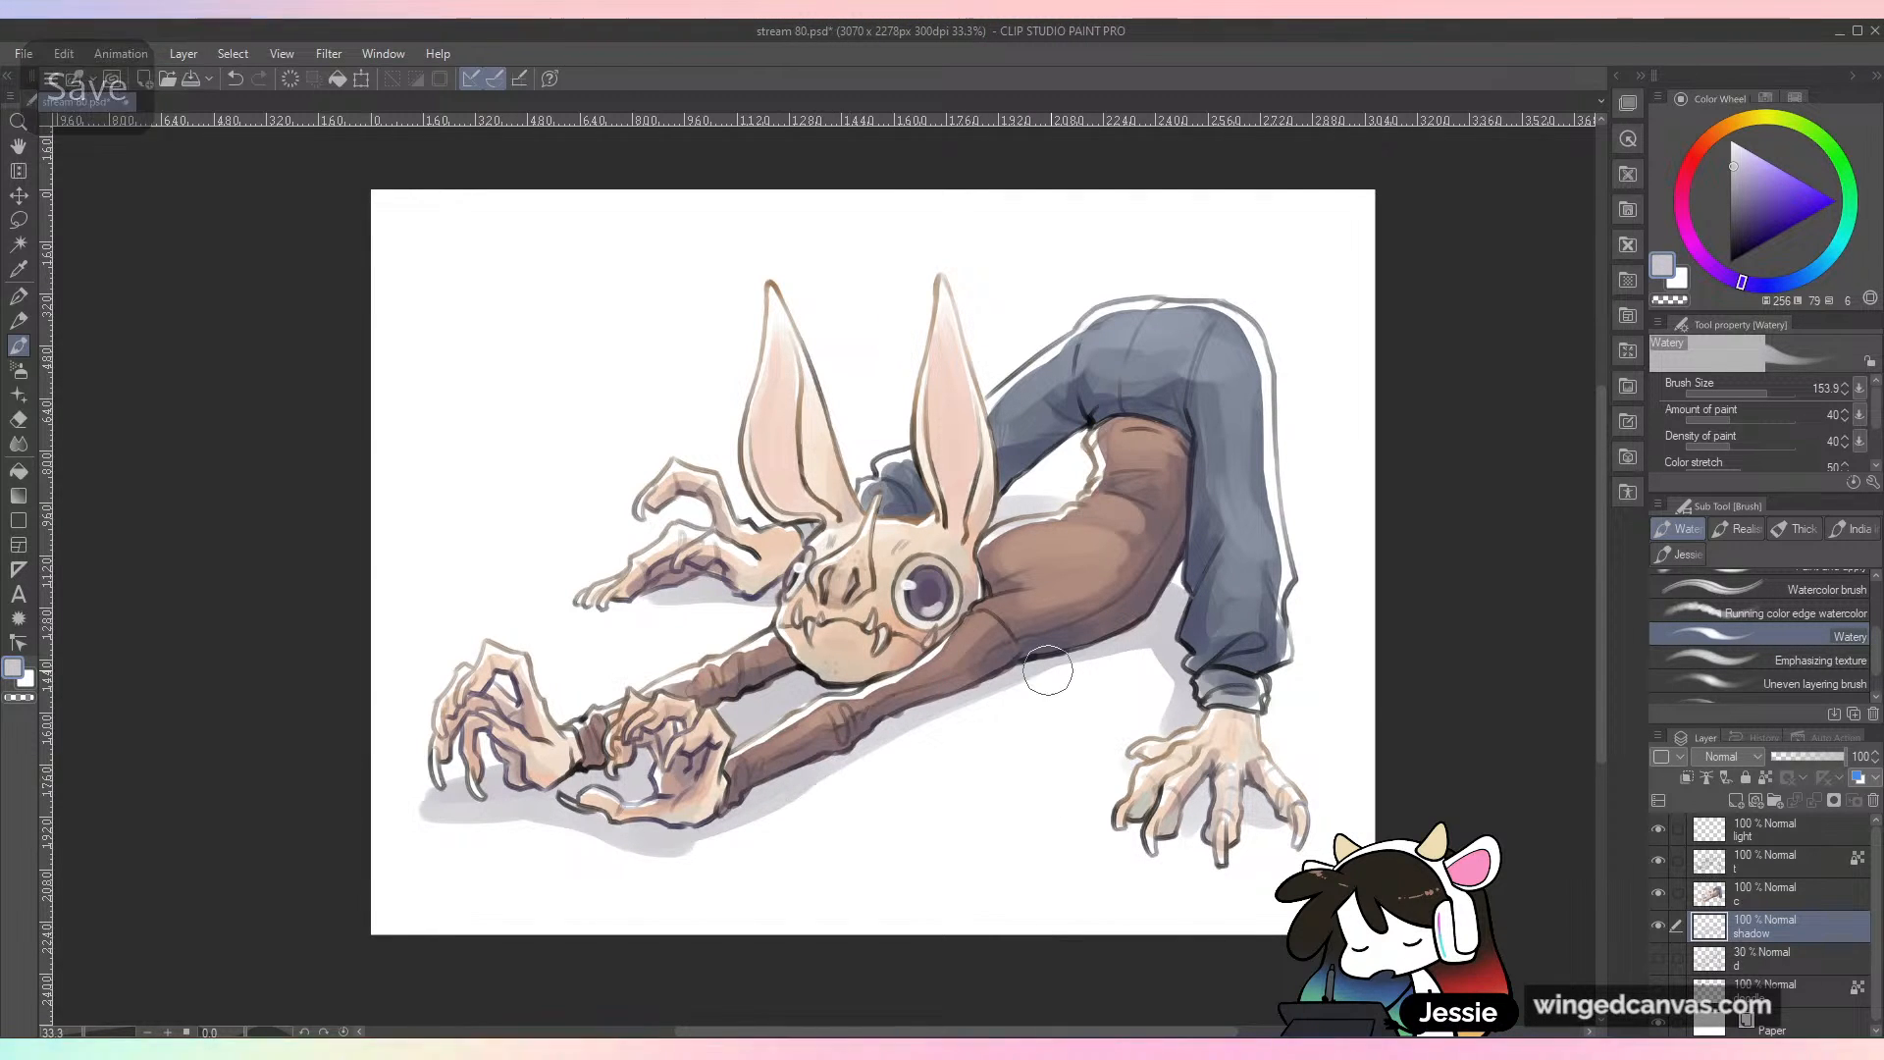
{"action": "key", "text": "e"}
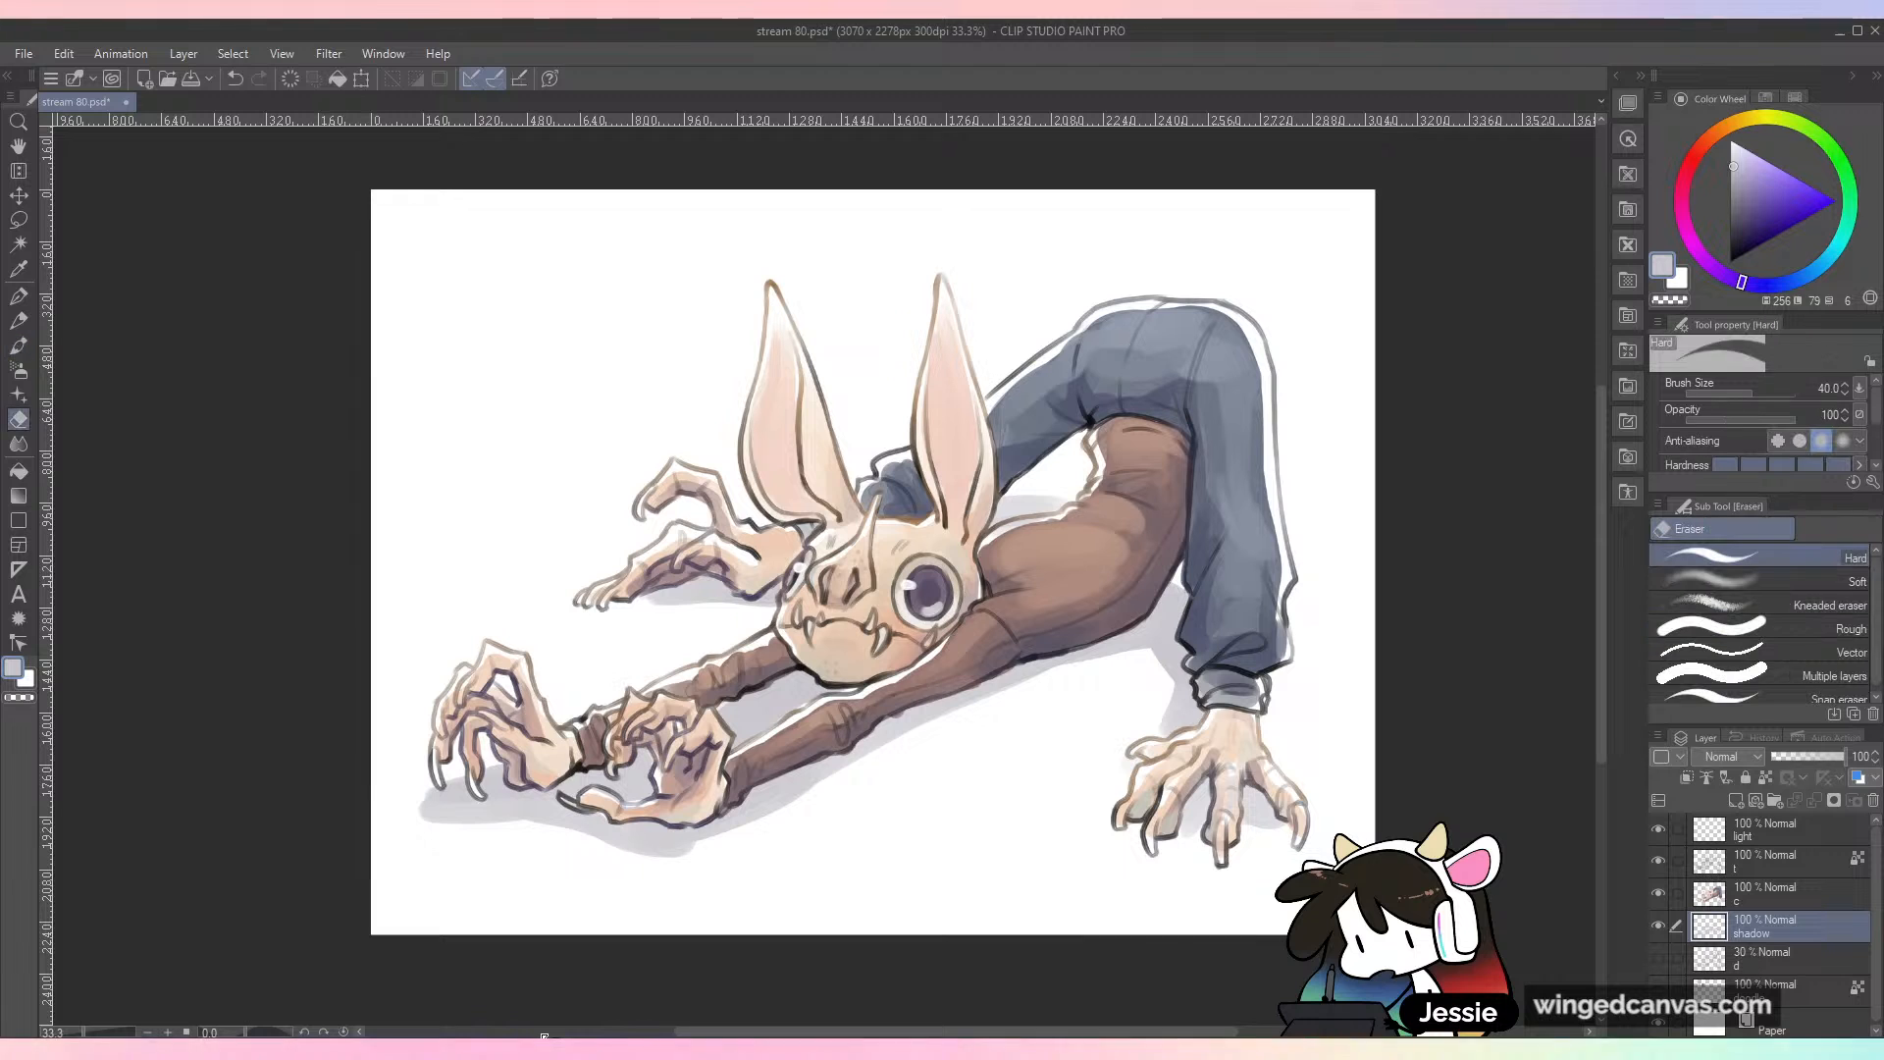
{"action": "key", "text": "bracketright"}
{"action": "key", "text": "bracketright"}
{"action": "key", "text": "bracketright"}
{"action": "key", "text": "bracketright"}
{"action": "key", "text": "bracketright"}
{"action": "key", "text": "bracketright"}
{"action": "key", "text": "bracketright"}
{"action": "key", "text": "bracketright"}
{"action": "key", "text": "bracketright"}
{"action": "key", "text": "bracketright"}
{"action": "key", "text": "bracketright"}
{"action": "key", "text": "bracketleft"}
{"action": "key", "text": "bracketleft"}
{"action": "key", "text": "bracketleft"}
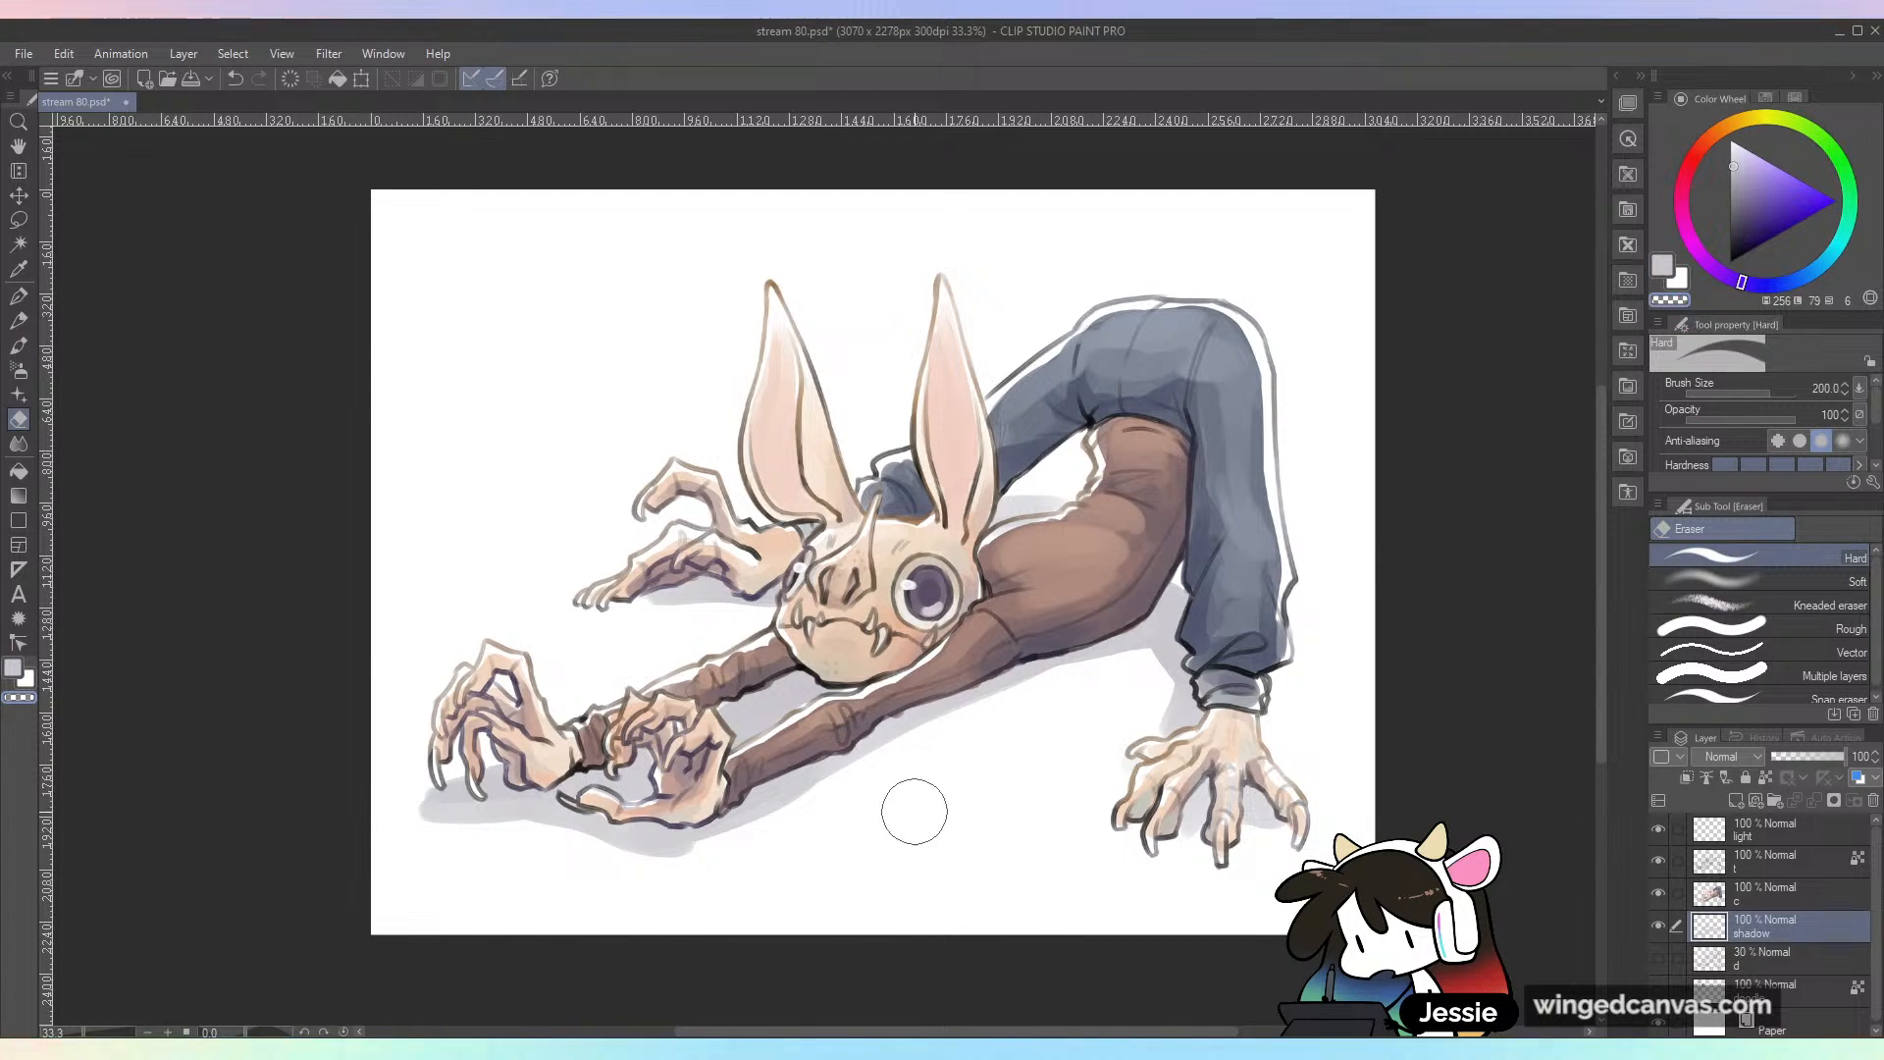
Step: Lighten and soften the ground shadow beneath the hands, arms and torso using the Watery brush with transparent color
{"action": "key", "text": "b"}
{"action": "mouse_move", "coordinate": [471, 800]}
{"action": "left_mouse_down"}
{"action": "mouse_move", "coordinate": [670, 868]}
{"action": "mouse_move", "coordinate": [542, 813]}
{"action": "mouse_move", "coordinate": [626, 806]}
{"action": "mouse_move", "coordinate": [603, 787]}
{"action": "mouse_move", "coordinate": [607, 833]}
{"action": "mouse_move", "coordinate": [738, 830]}
{"action": "mouse_move", "coordinate": [820, 775]}
{"action": "mouse_move", "coordinate": [801, 816]}
{"action": "mouse_move", "coordinate": [971, 725]}
{"action": "mouse_move", "coordinate": [1113, 710]}
{"action": "mouse_move", "coordinate": [936, 715]}
{"action": "mouse_move", "coordinate": [1163, 647]}
{"action": "mouse_move", "coordinate": [1159, 736]}
{"action": "mouse_move", "coordinate": [1213, 603]}
{"action": "left_mouse_up"}
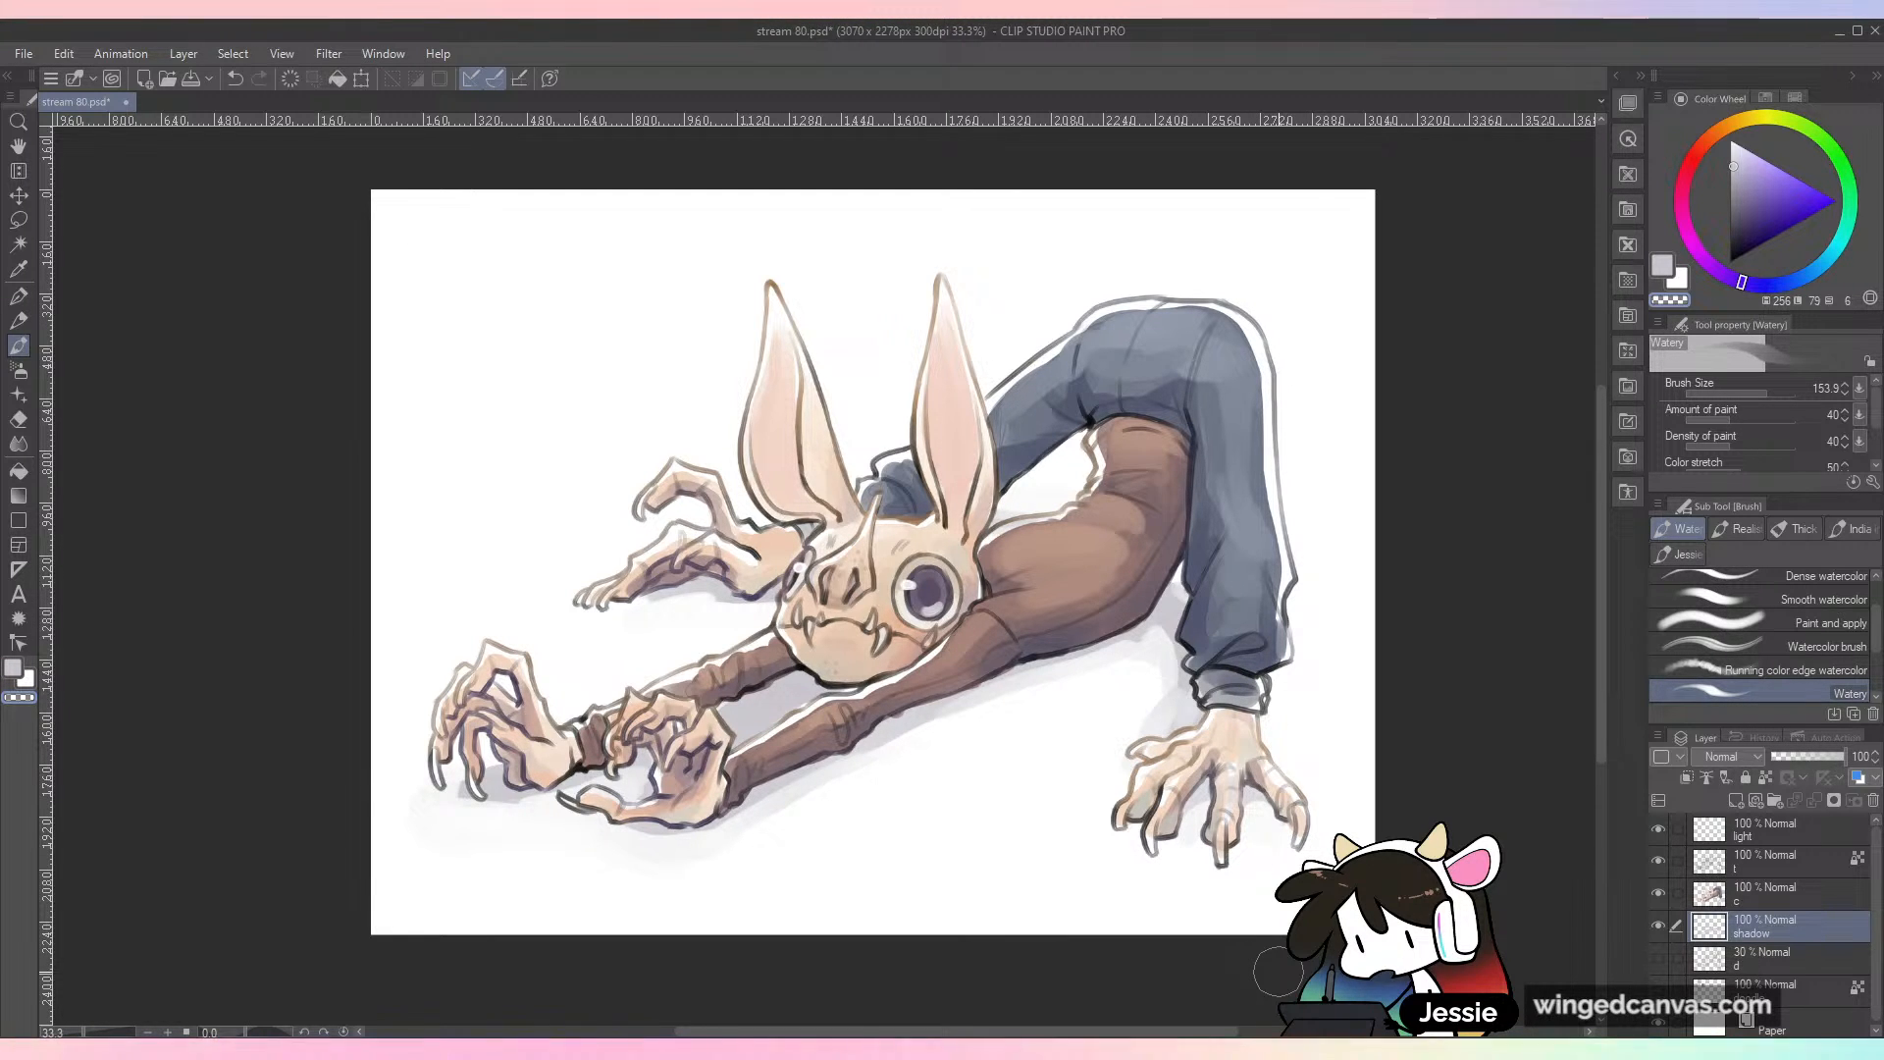
Step: Undo the most recent ground shadow strokes near the planted hand and save the drawing
{"action": "key", "text": "ctrl+z"}
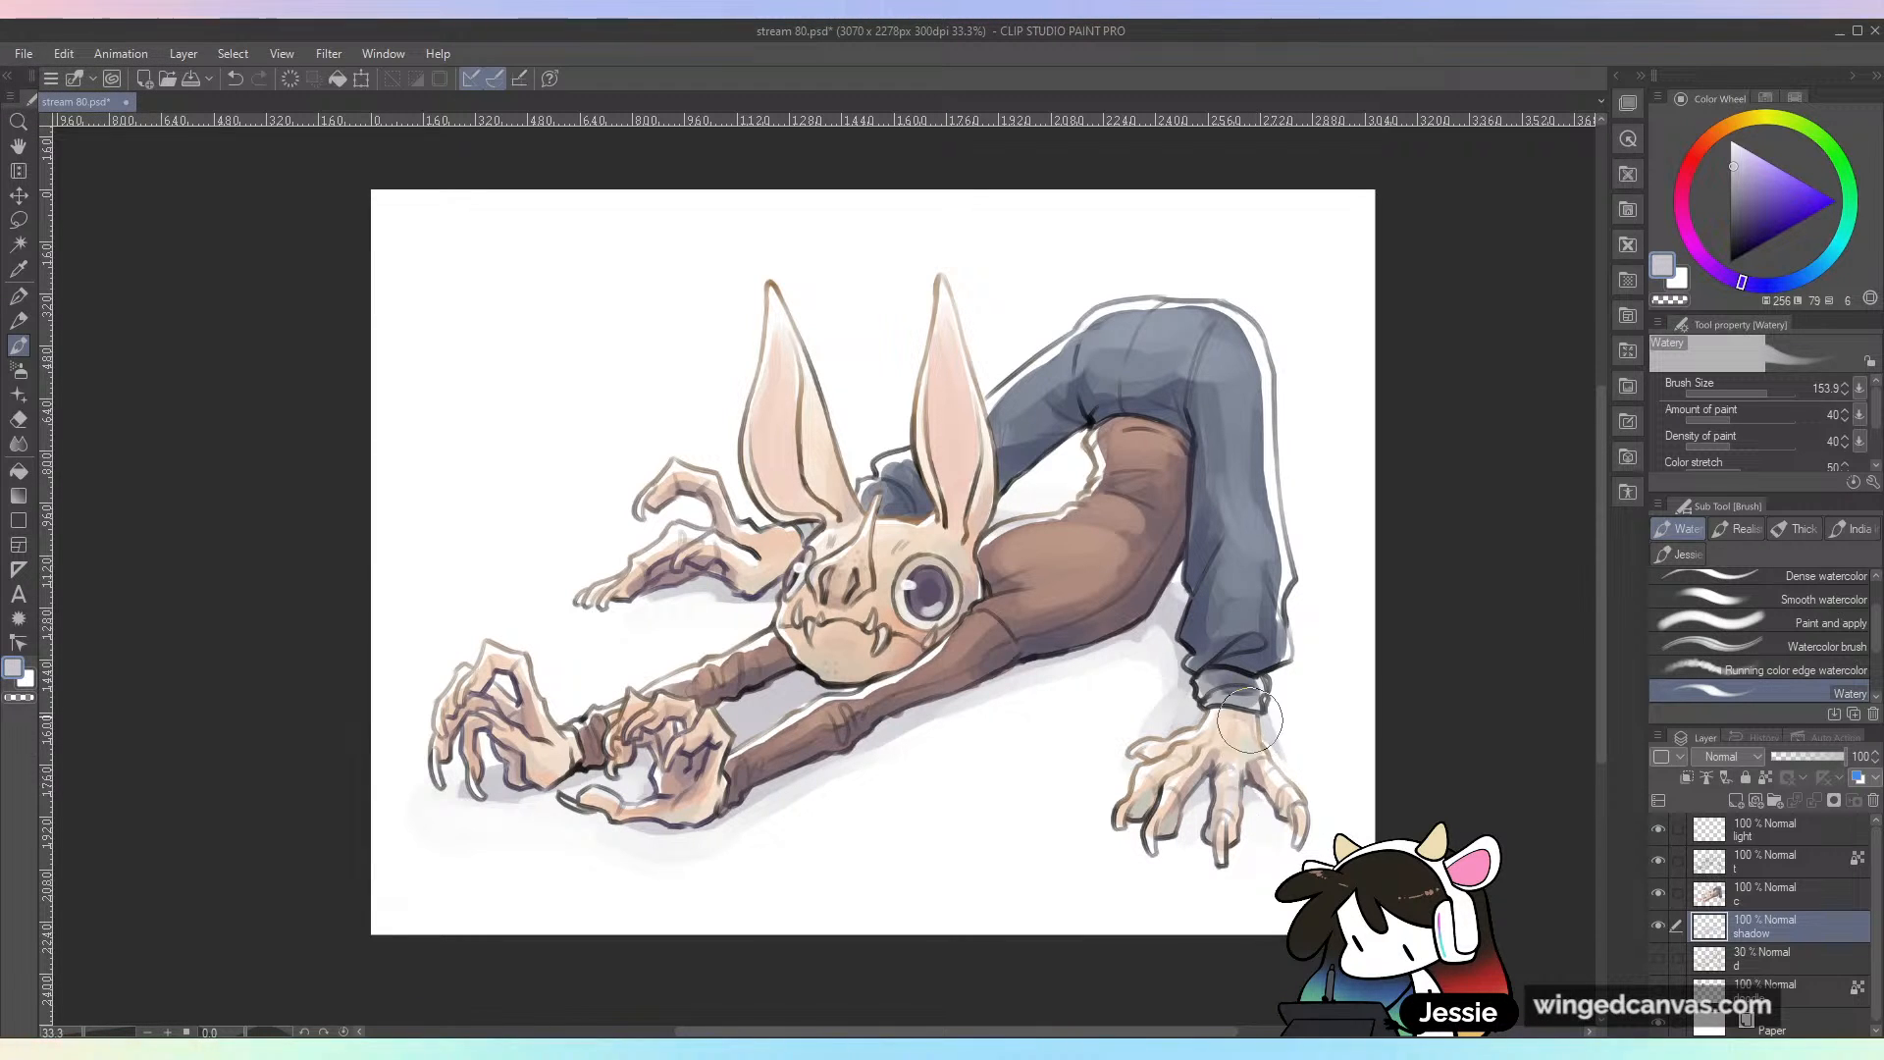
{"action": "key", "text": "ctrl+z"}
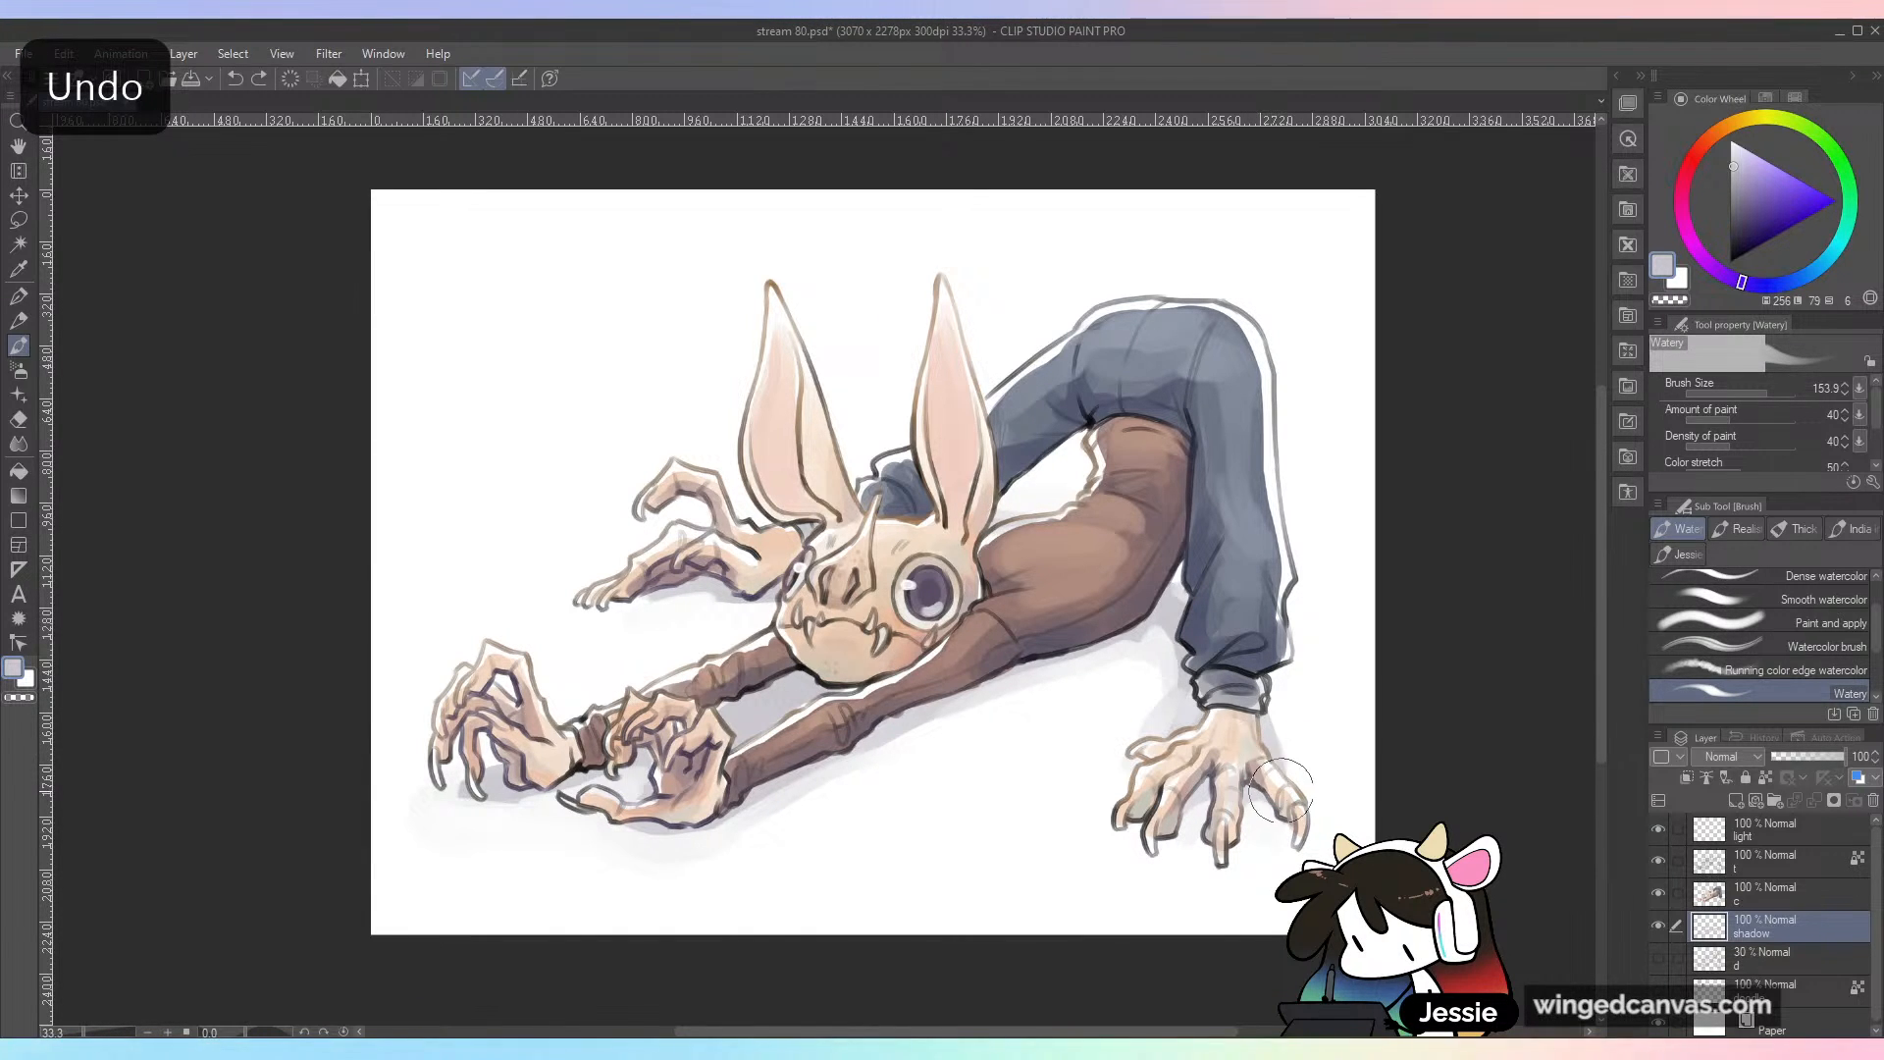
{"action": "key", "text": "ctrl+minus"}
{"action": "key", "text": "ctrl+plus"}
{"action": "key", "text": "ctrl+s"}
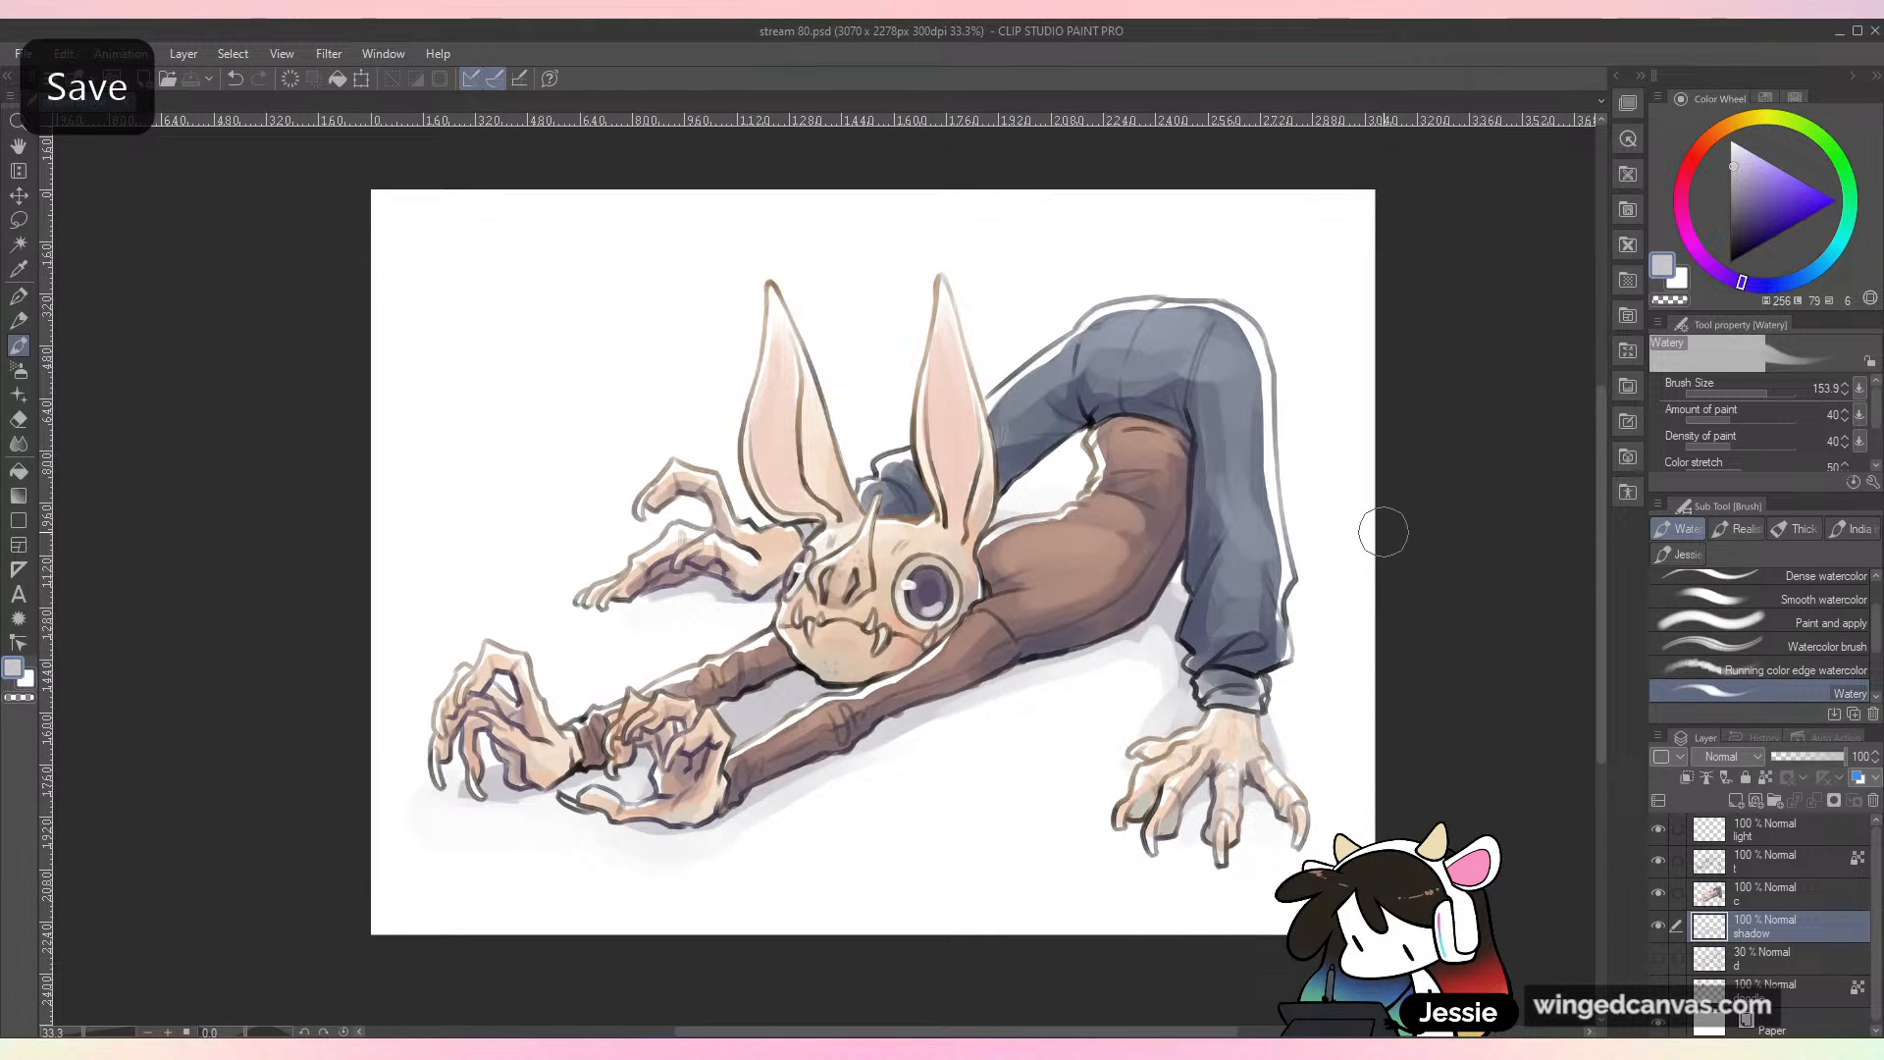
Step: Paint darker muted violet contact shadows under the trouser leg, planted hand, head and near hands, and save the drawing
{"action": "key", "text": "ctrl+minus"}
{"action": "key", "text": "ctrl+plus"}
{"action": "left_click", "coordinate": [1748, 200]}
{"action": "mouse_move", "coordinate": [1167, 603]}
{"action": "left_mouse_down"}
{"action": "mouse_move", "coordinate": [1160, 589]}
{"action": "mouse_move", "coordinate": [1144, 618]}
{"action": "mouse_move", "coordinate": [1182, 648]}
{"action": "left_mouse_up"}
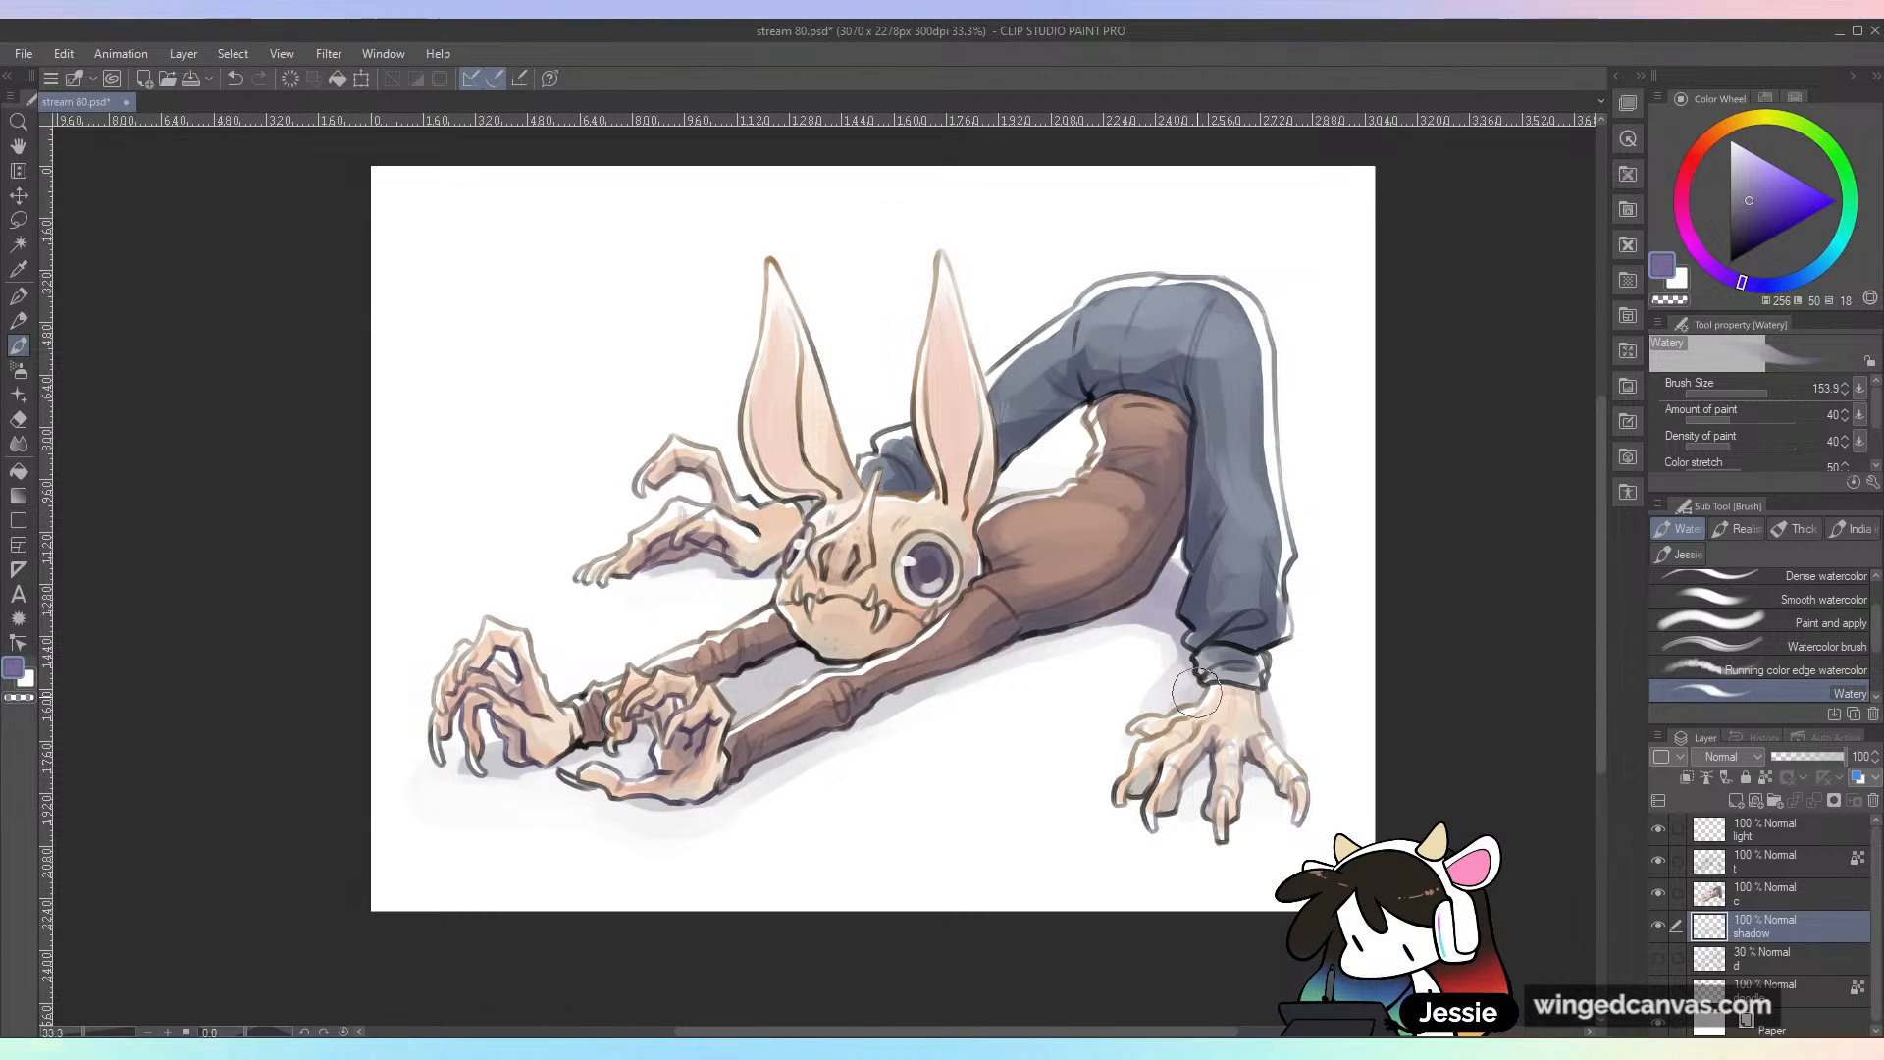
{"action": "left_click_drag", "start_coordinate": [1201, 765], "coordinate": [1245, 727]}
{"action": "mouse_move", "coordinate": [806, 673]}
{"action": "left_mouse_down"}
{"action": "mouse_move", "coordinate": [839, 660]}
{"action": "mouse_move", "coordinate": [775, 677]}
{"action": "mouse_move", "coordinate": [796, 679]}
{"action": "left_mouse_up"}
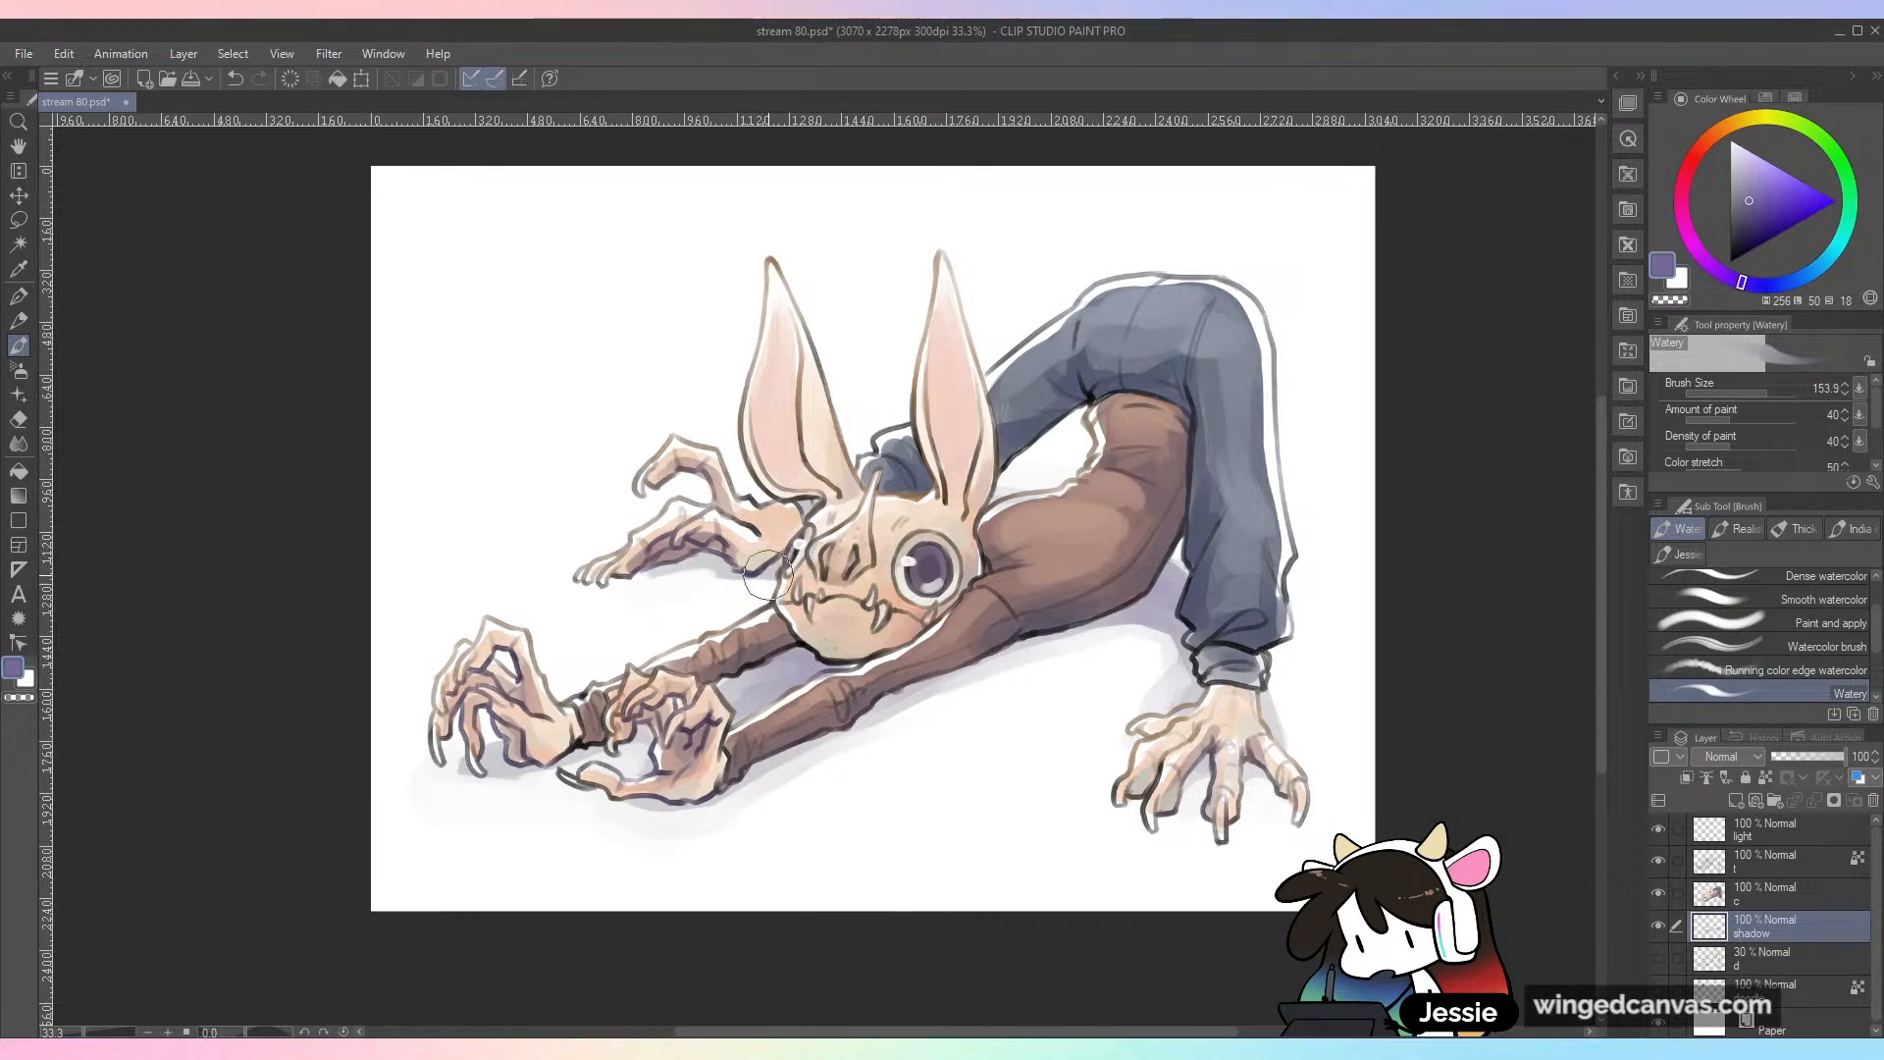
{"action": "left_click_drag", "start_coordinate": [636, 753], "coordinate": [643, 743]}
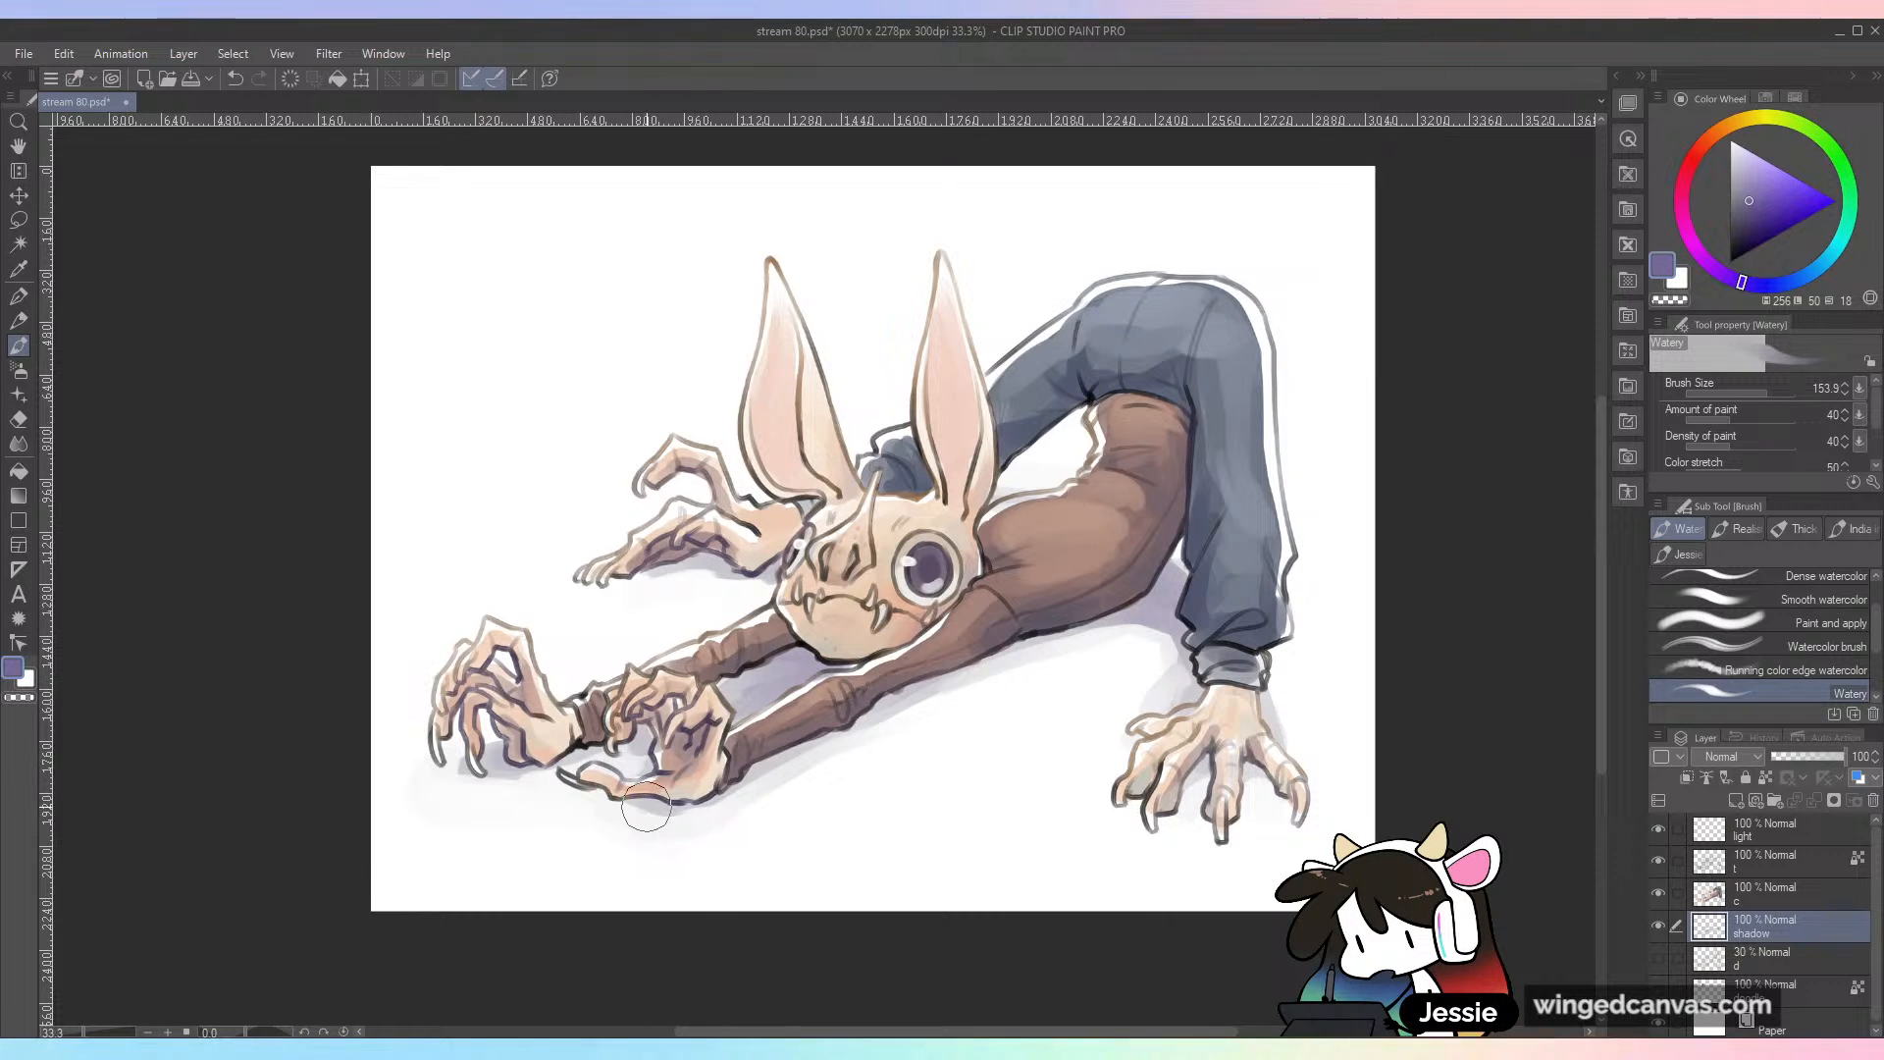
{"action": "key", "text": "ctrl+s"}
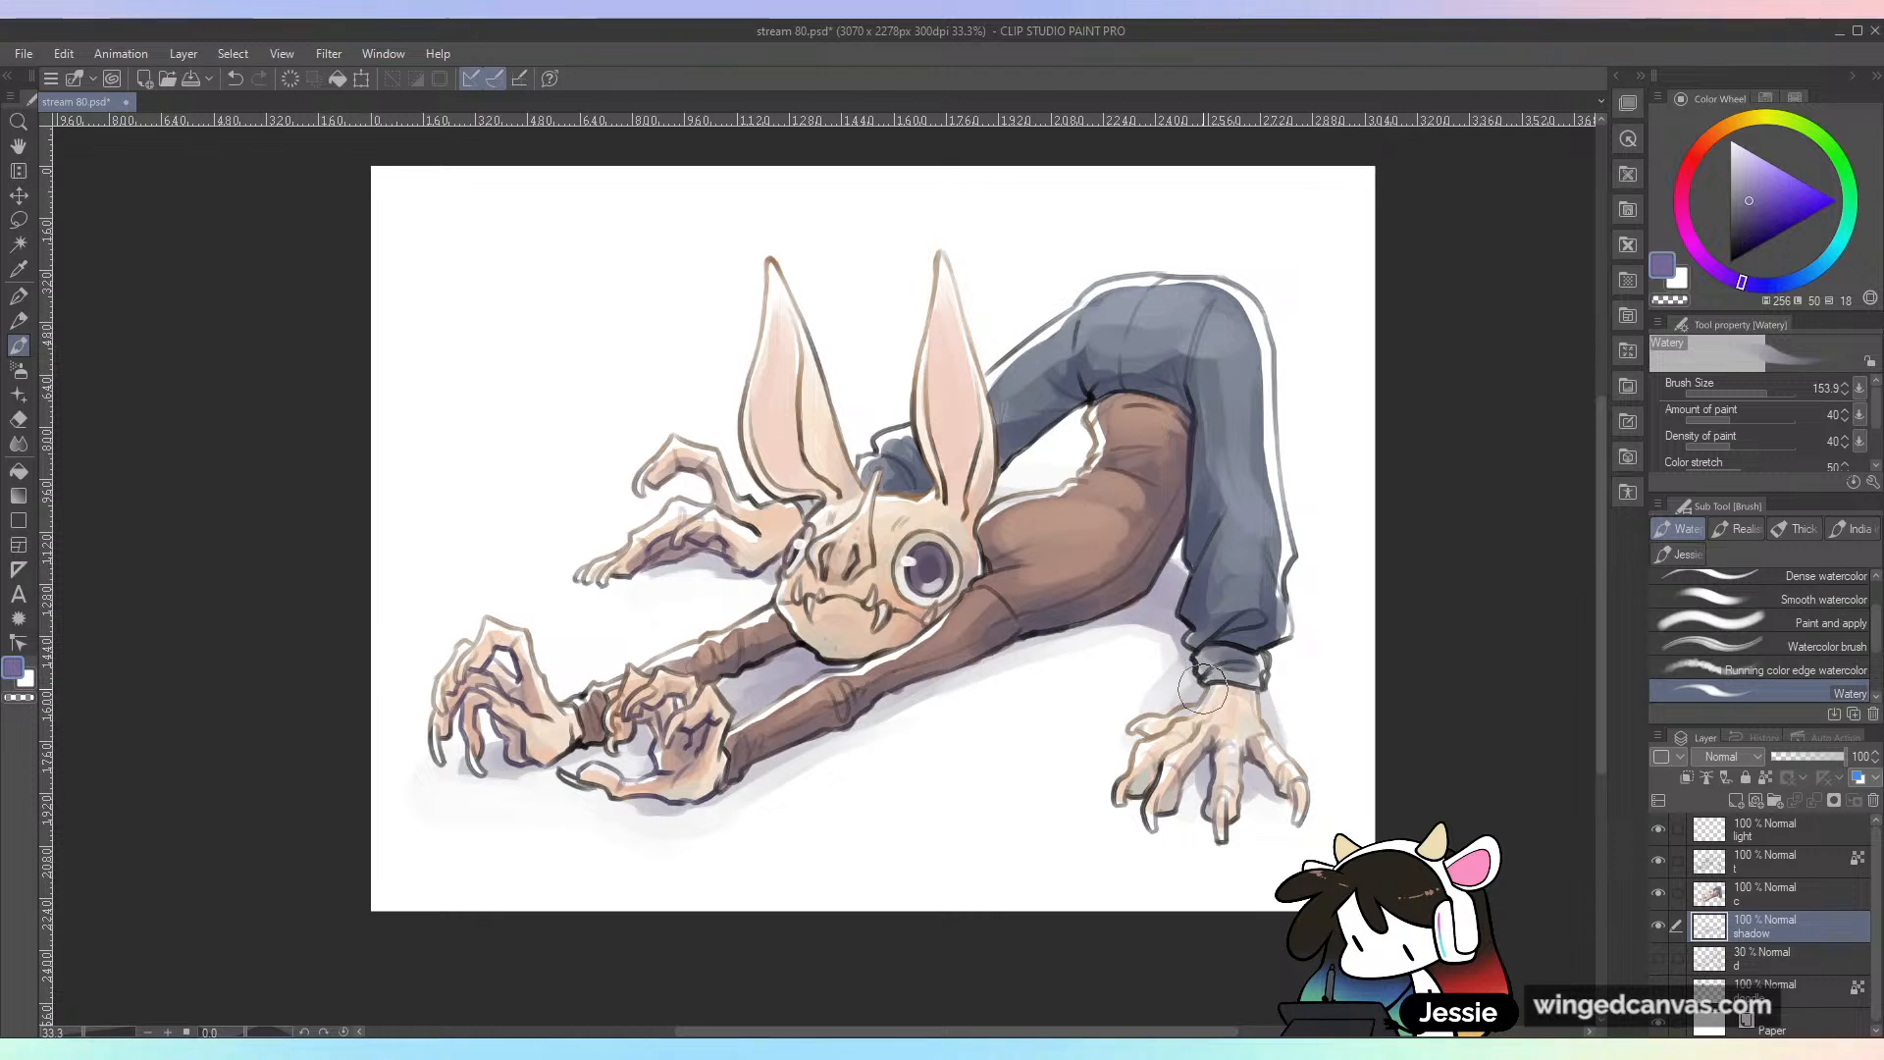
Step: Rework the violet contact shadow beside the planted hand's wrist, undoing one stroke, and save the drawing
{"action": "left_click_drag", "start_coordinate": [1201, 679], "coordinate": [1208, 714]}
{"action": "key", "text": "ctrl+z"}
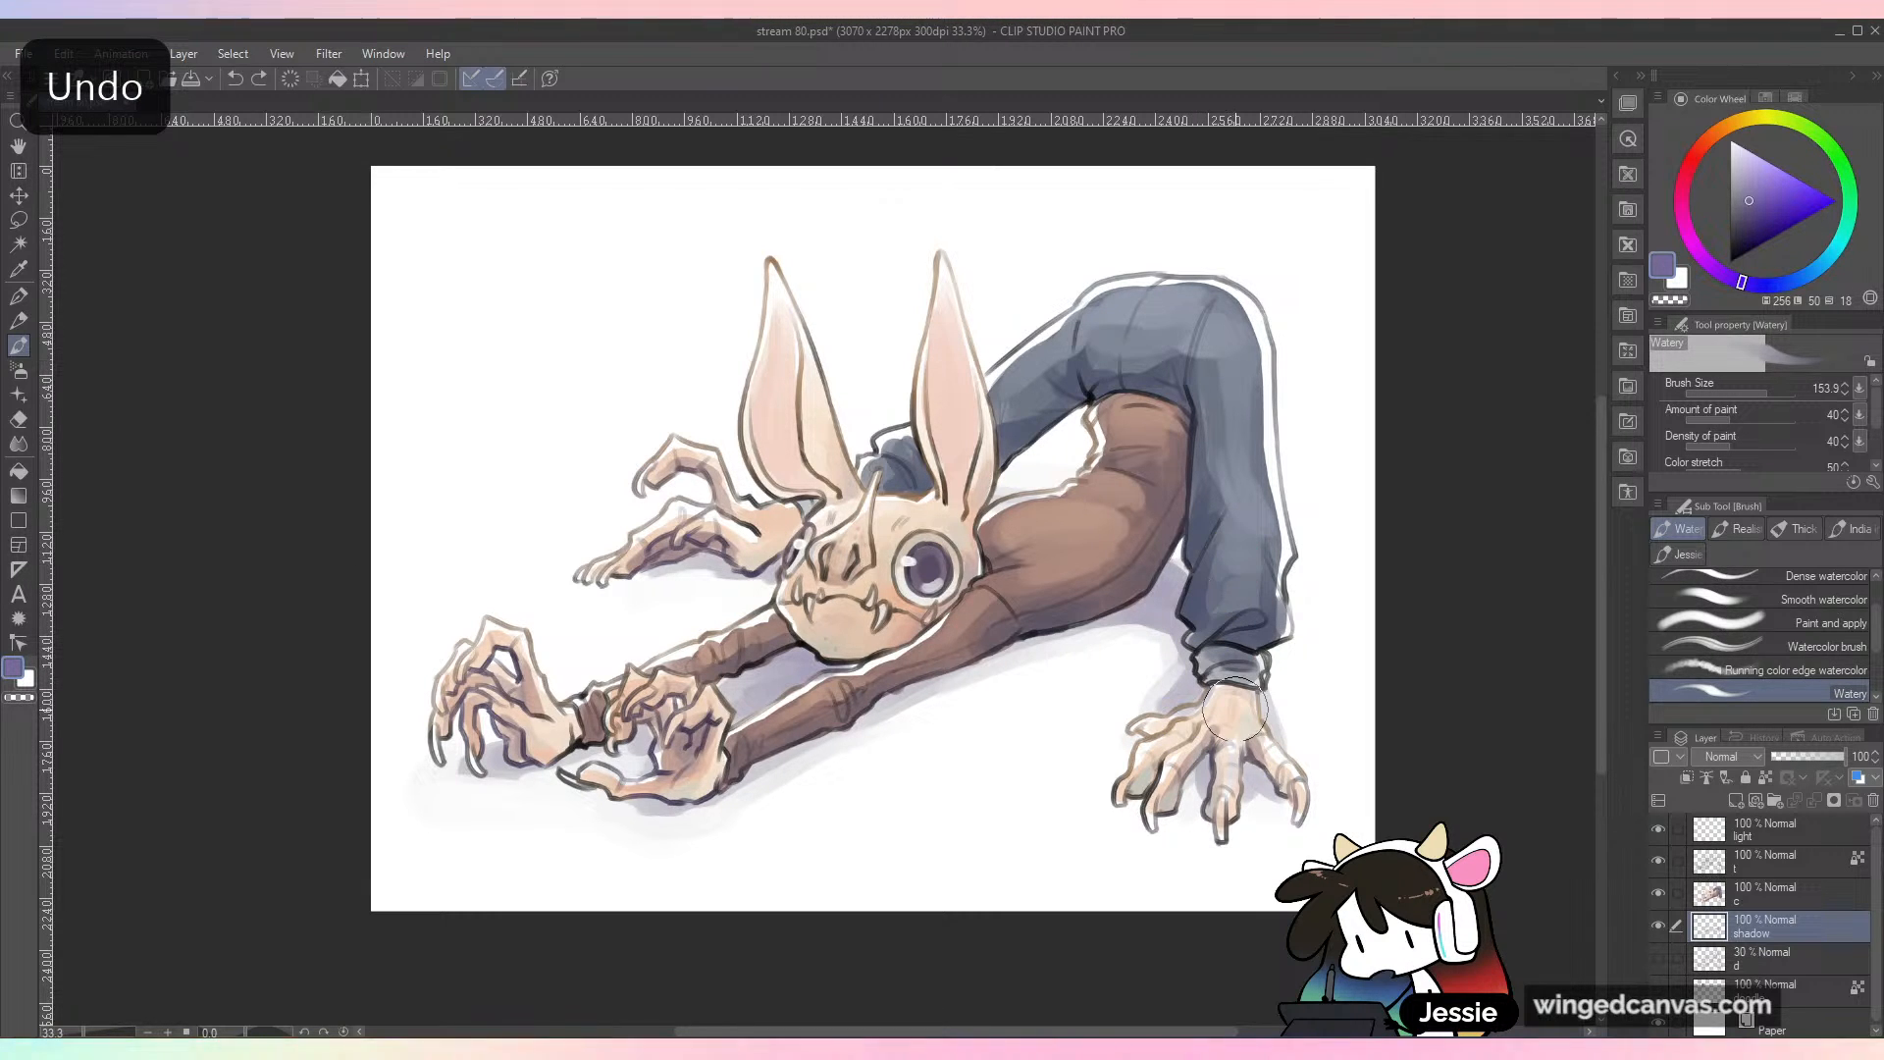
{"action": "left_click_drag", "start_coordinate": [1210, 691], "coordinate": [1204, 715]}
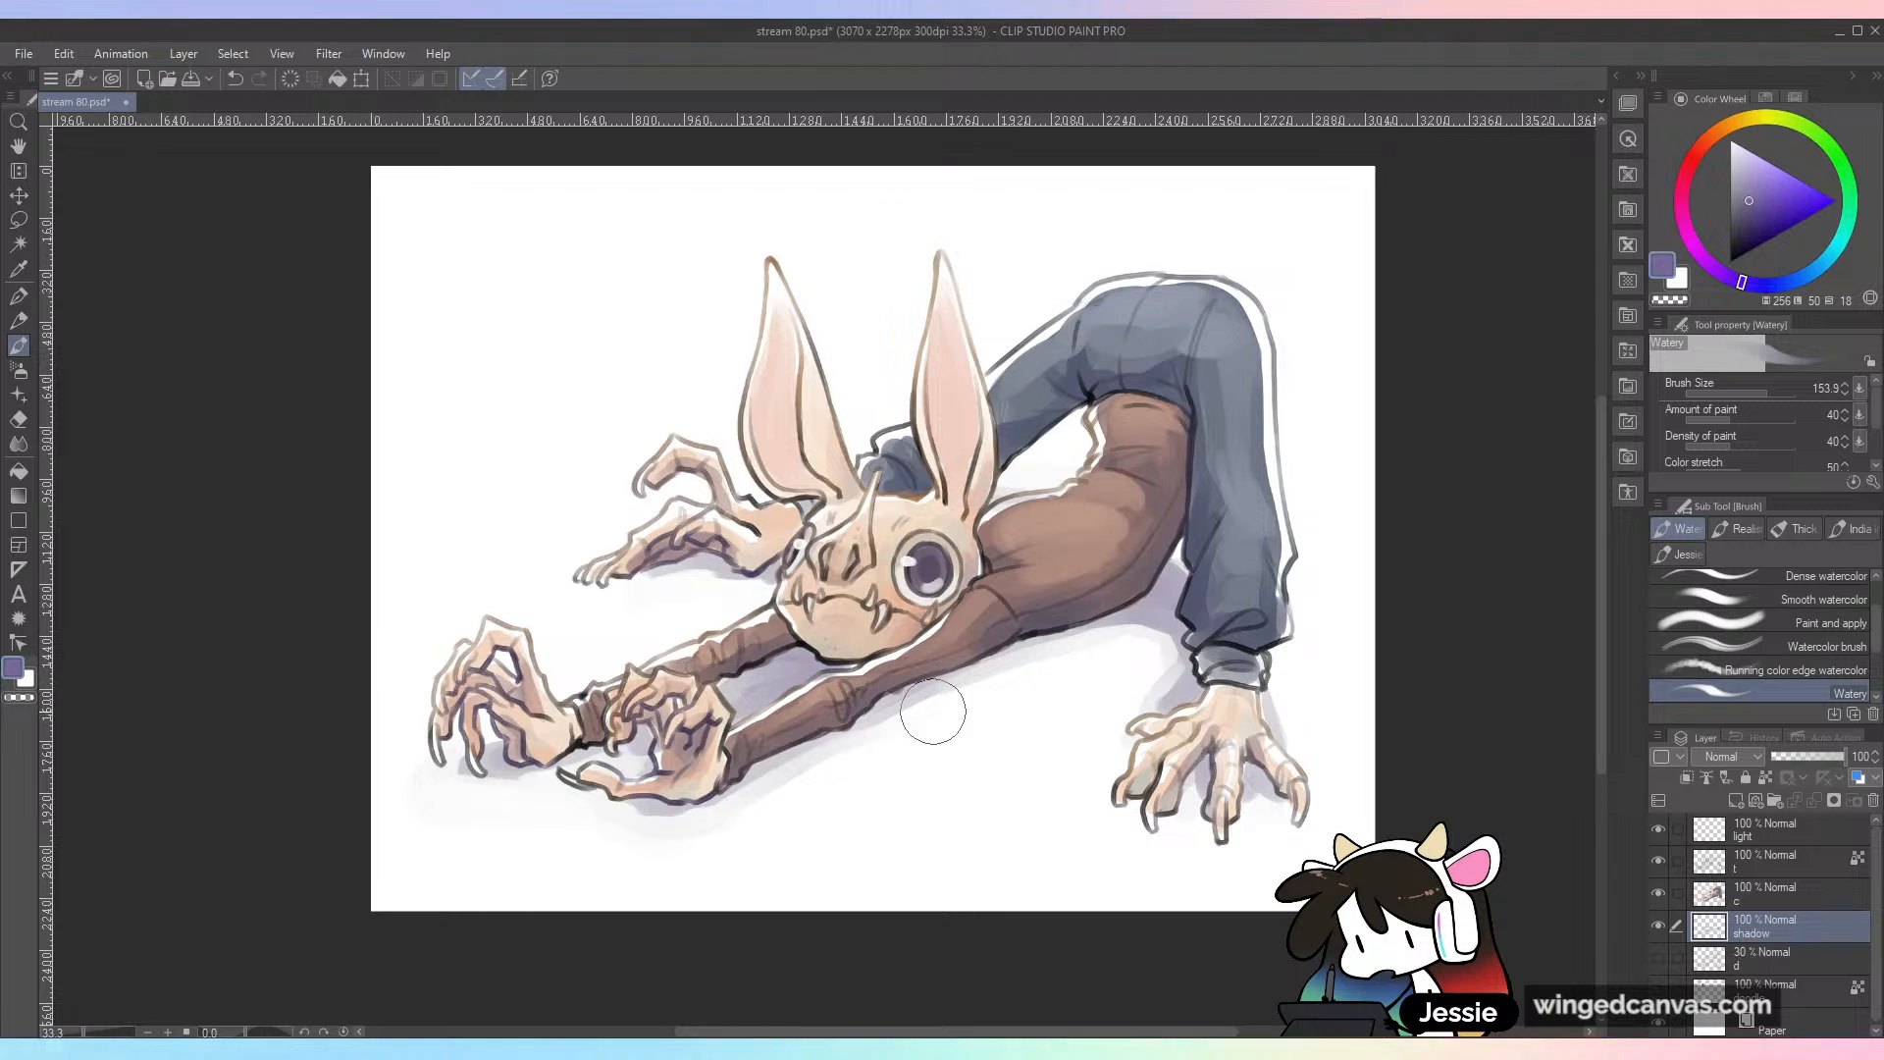
{"action": "key", "text": "ctrl+s"}
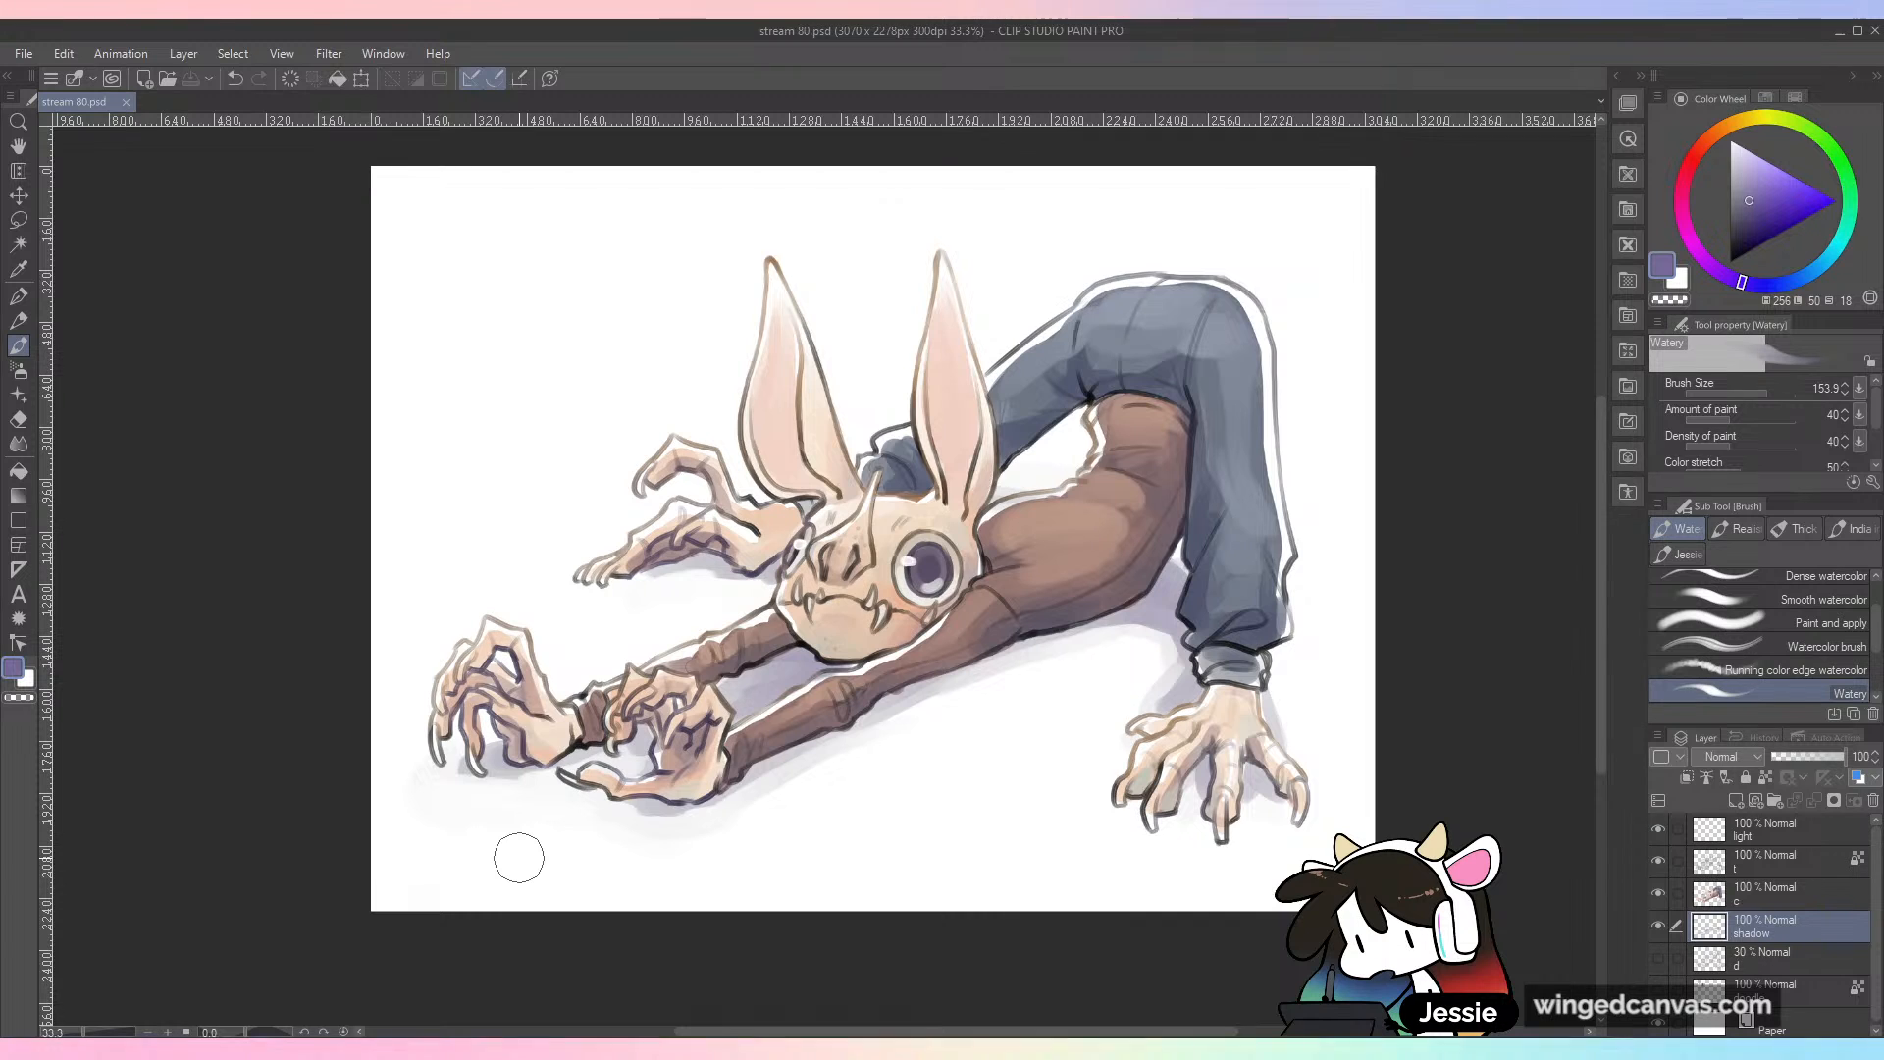
Step: Select the light layer and toggle its visibility to compare the creature with and without its highlights
{"action": "key", "text": "ctrl+minus"}
{"action": "key", "text": "ctrl+plus"}
{"action": "left_click_drag", "start_coordinate": [1355, 646], "coordinate": [1371, 675]}
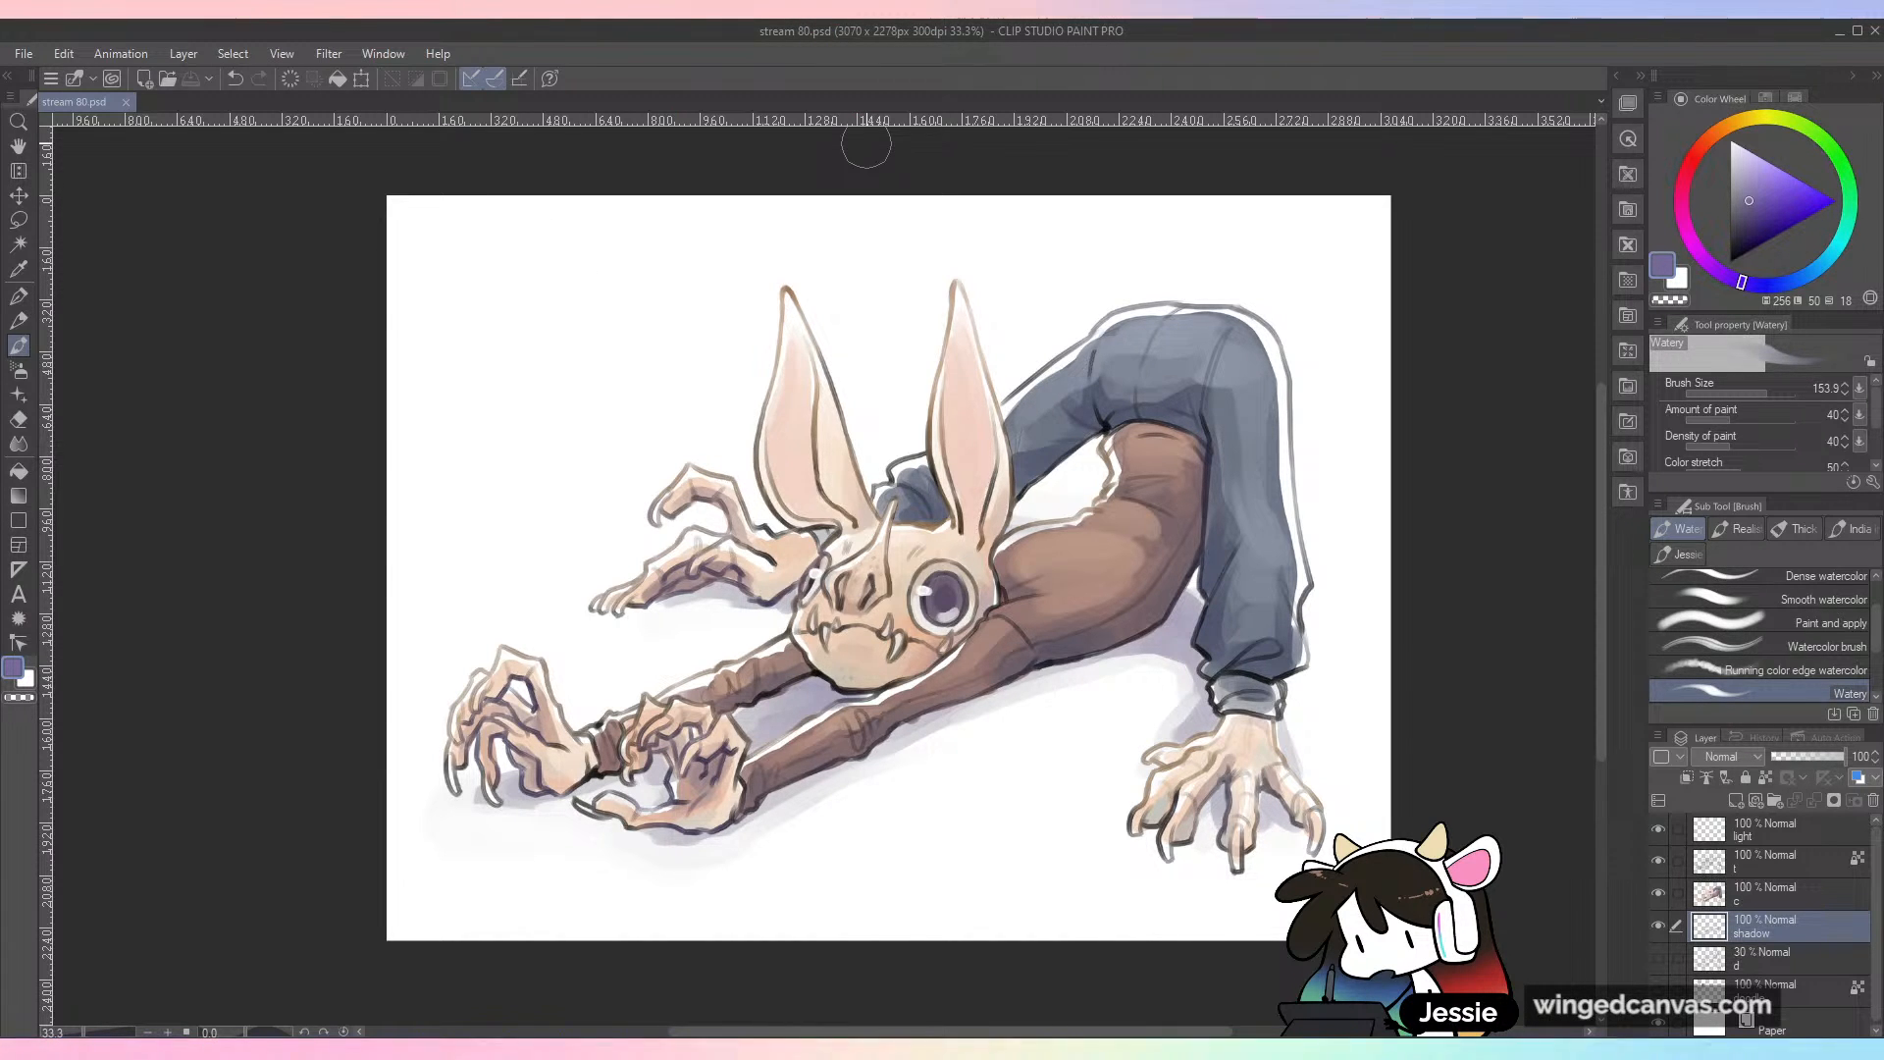
{"action": "key", "text": "ctrl+plus"}
{"action": "key", "text": "ctrl+minus"}
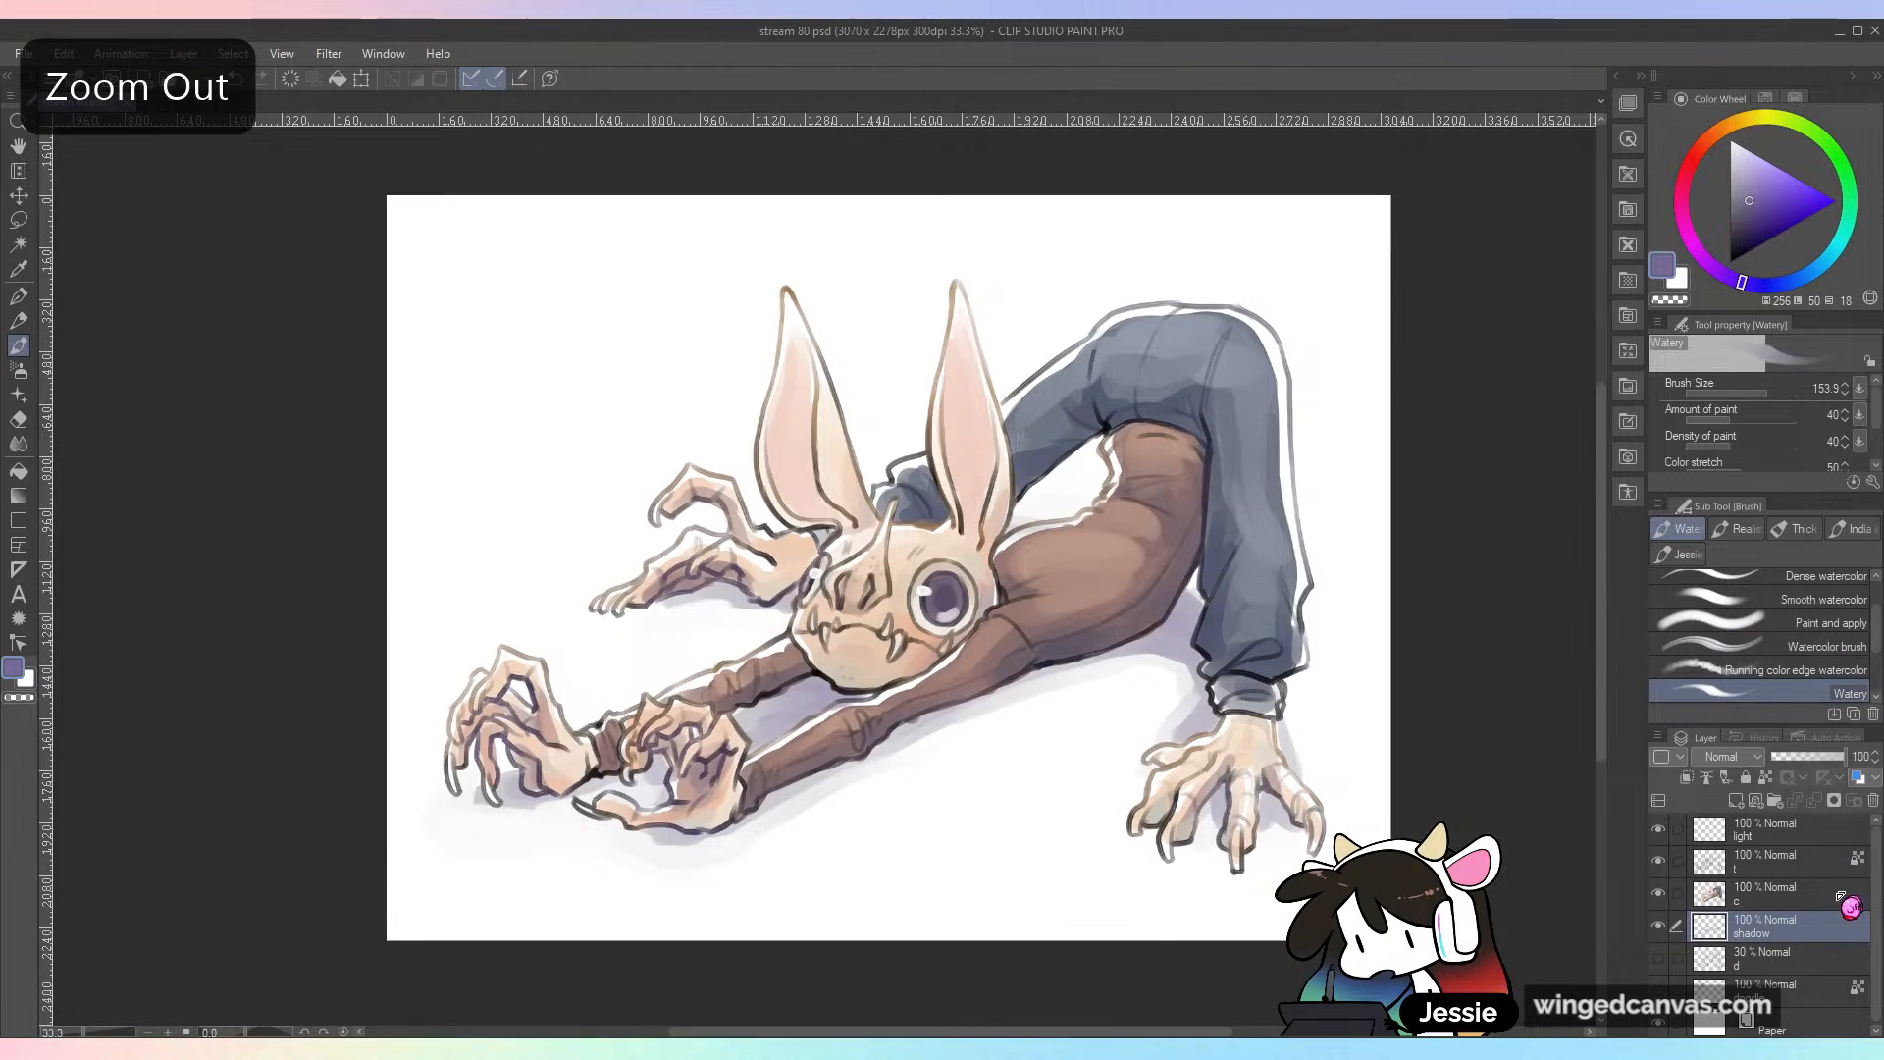
{"action": "left_click", "coordinate": [1649, 824]}
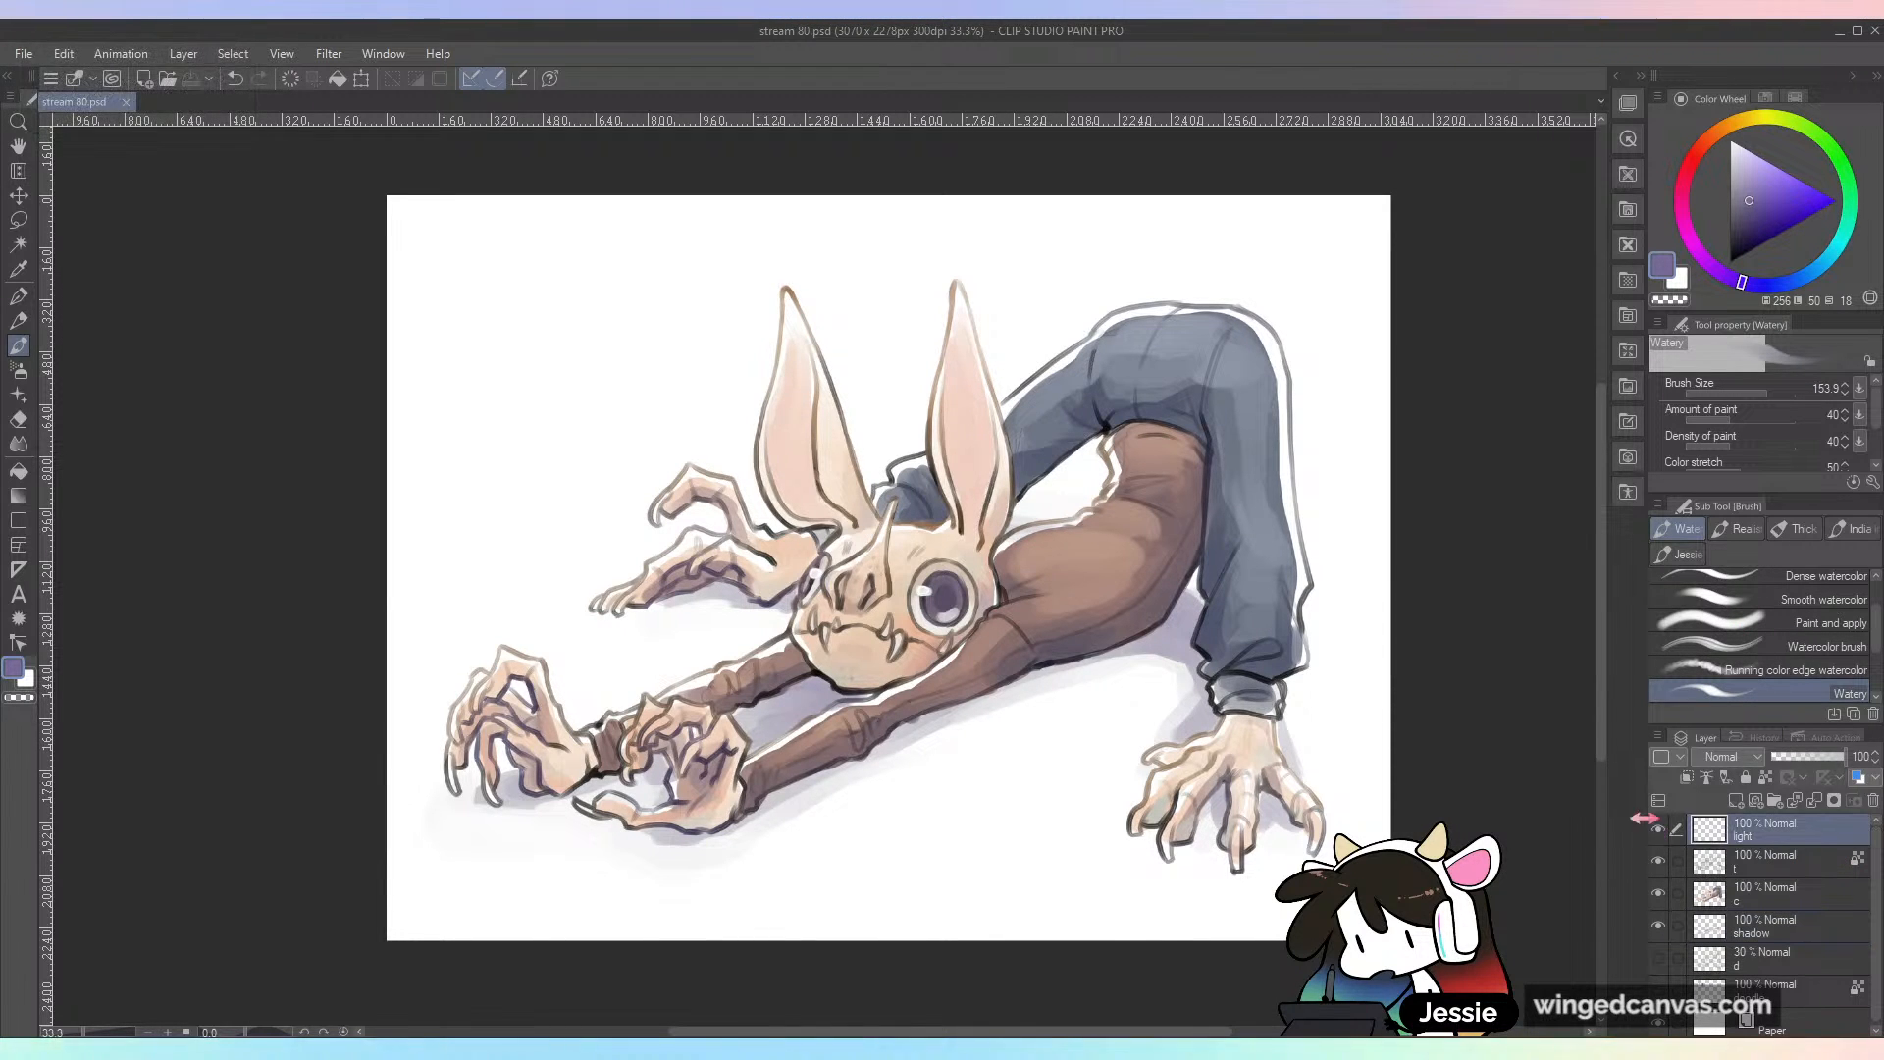
{"action": "left_click", "coordinate": [1657, 836]}
{"action": "left_click", "coordinate": [1657, 836]}
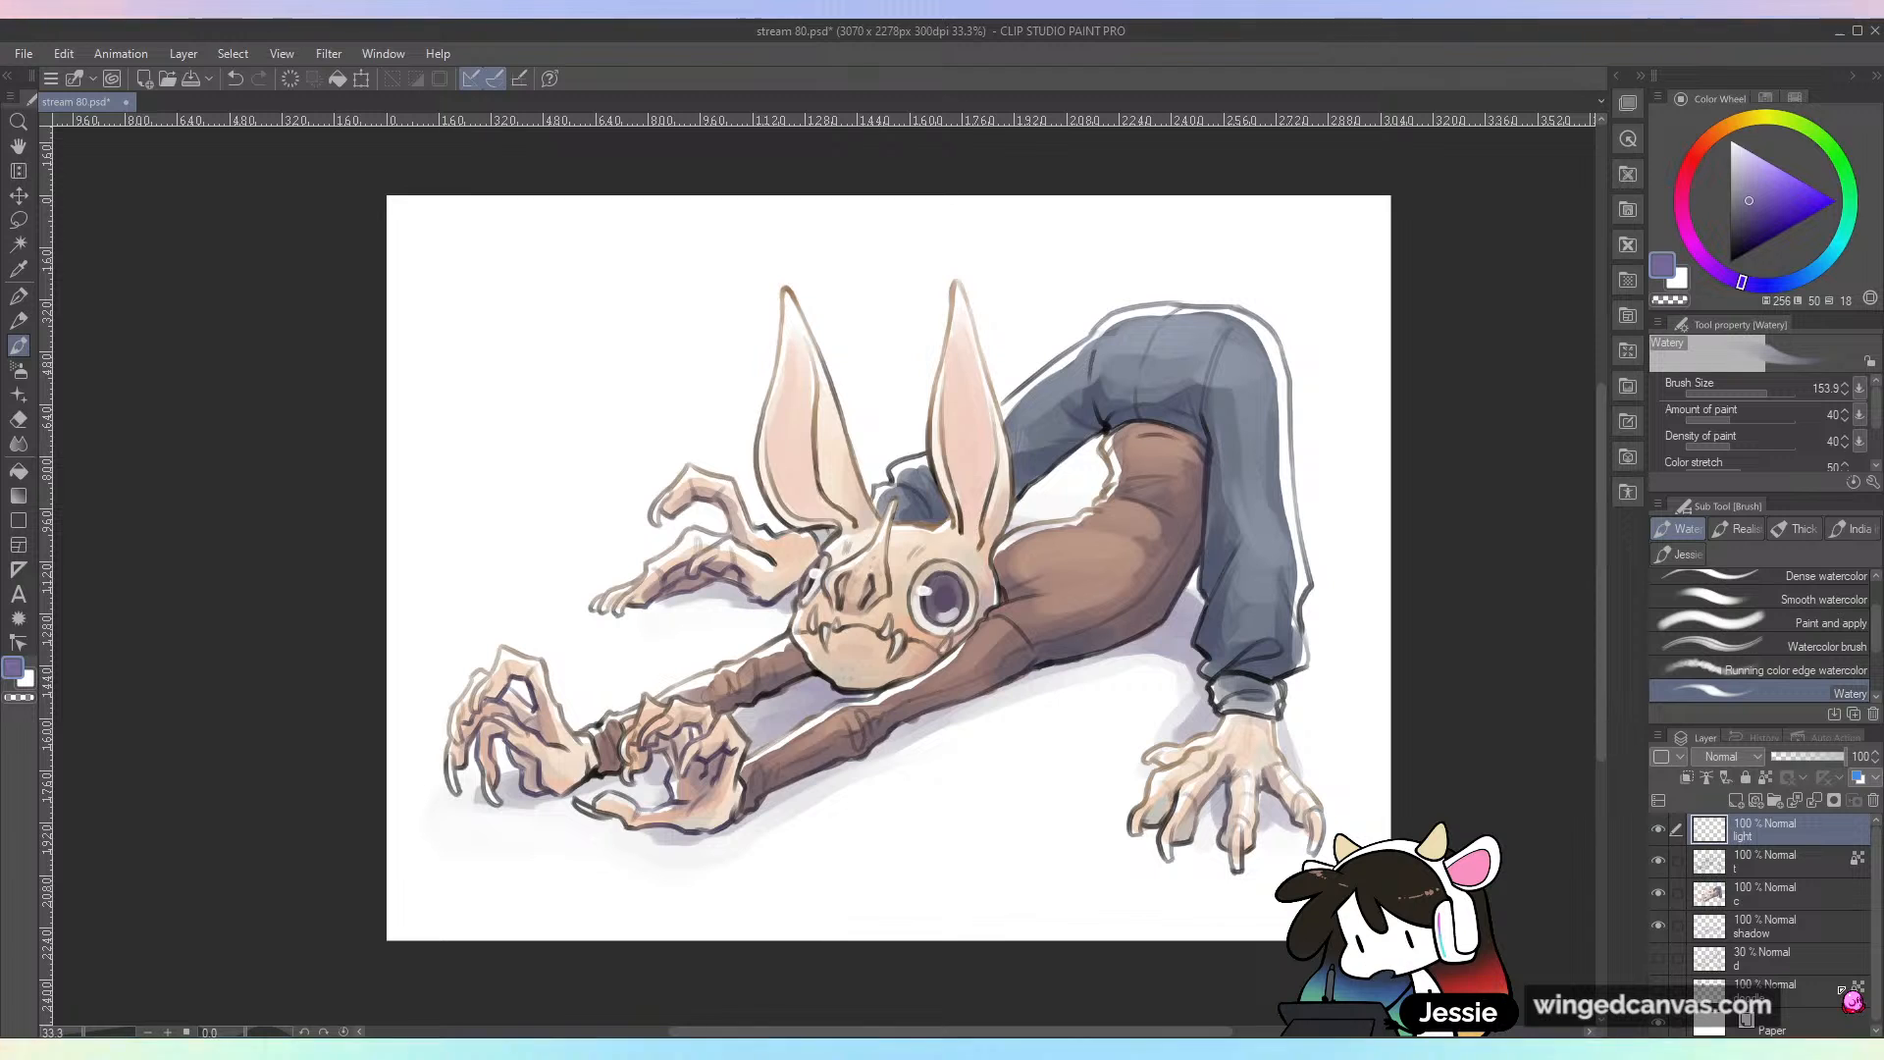
Step: Group the creature's layers, from light down to d, into a new folder
{"action": "left_click", "coordinate": [1774, 800]}
{"action": "left_click", "coordinate": [1862, 861]}
{"action": "scroll", "coordinate": [1877, 868], "scroll_direction": "down", "scroll_amount": 1}
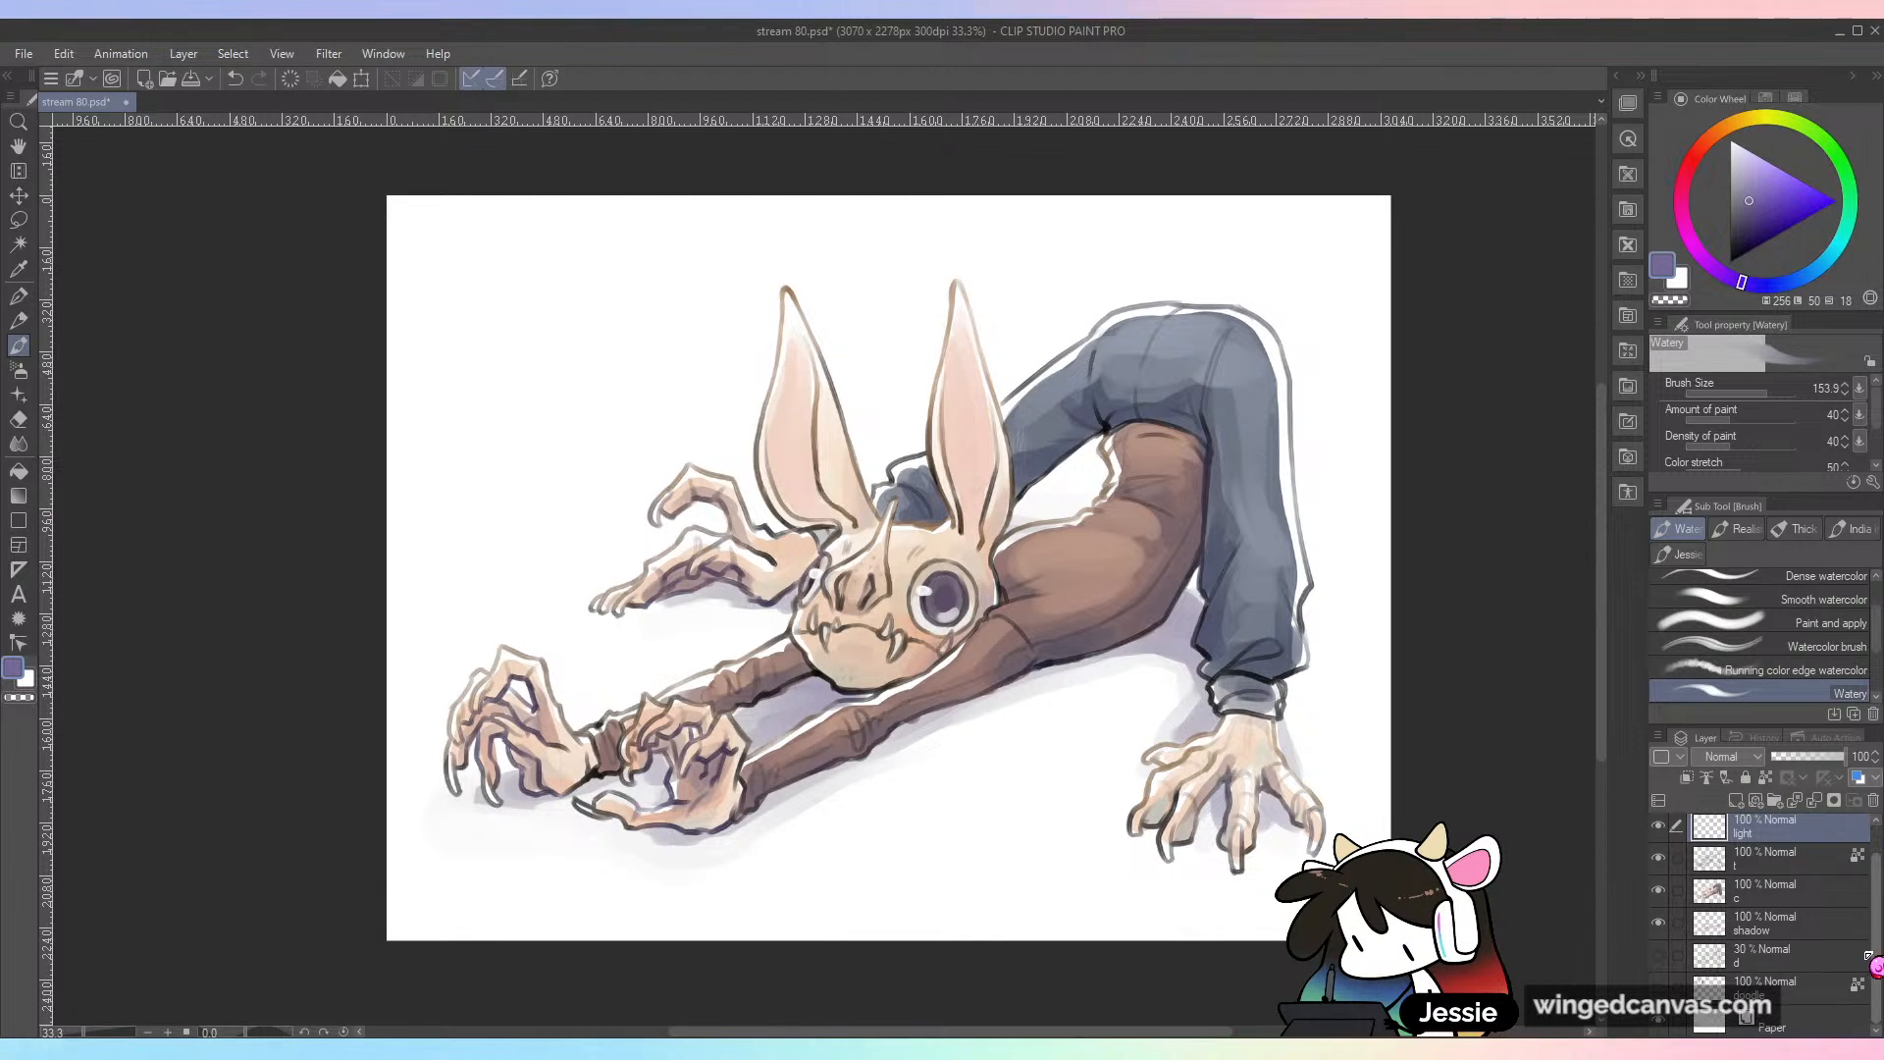
{"action": "left_click", "coordinate": [1865, 947], "text": "shift"}
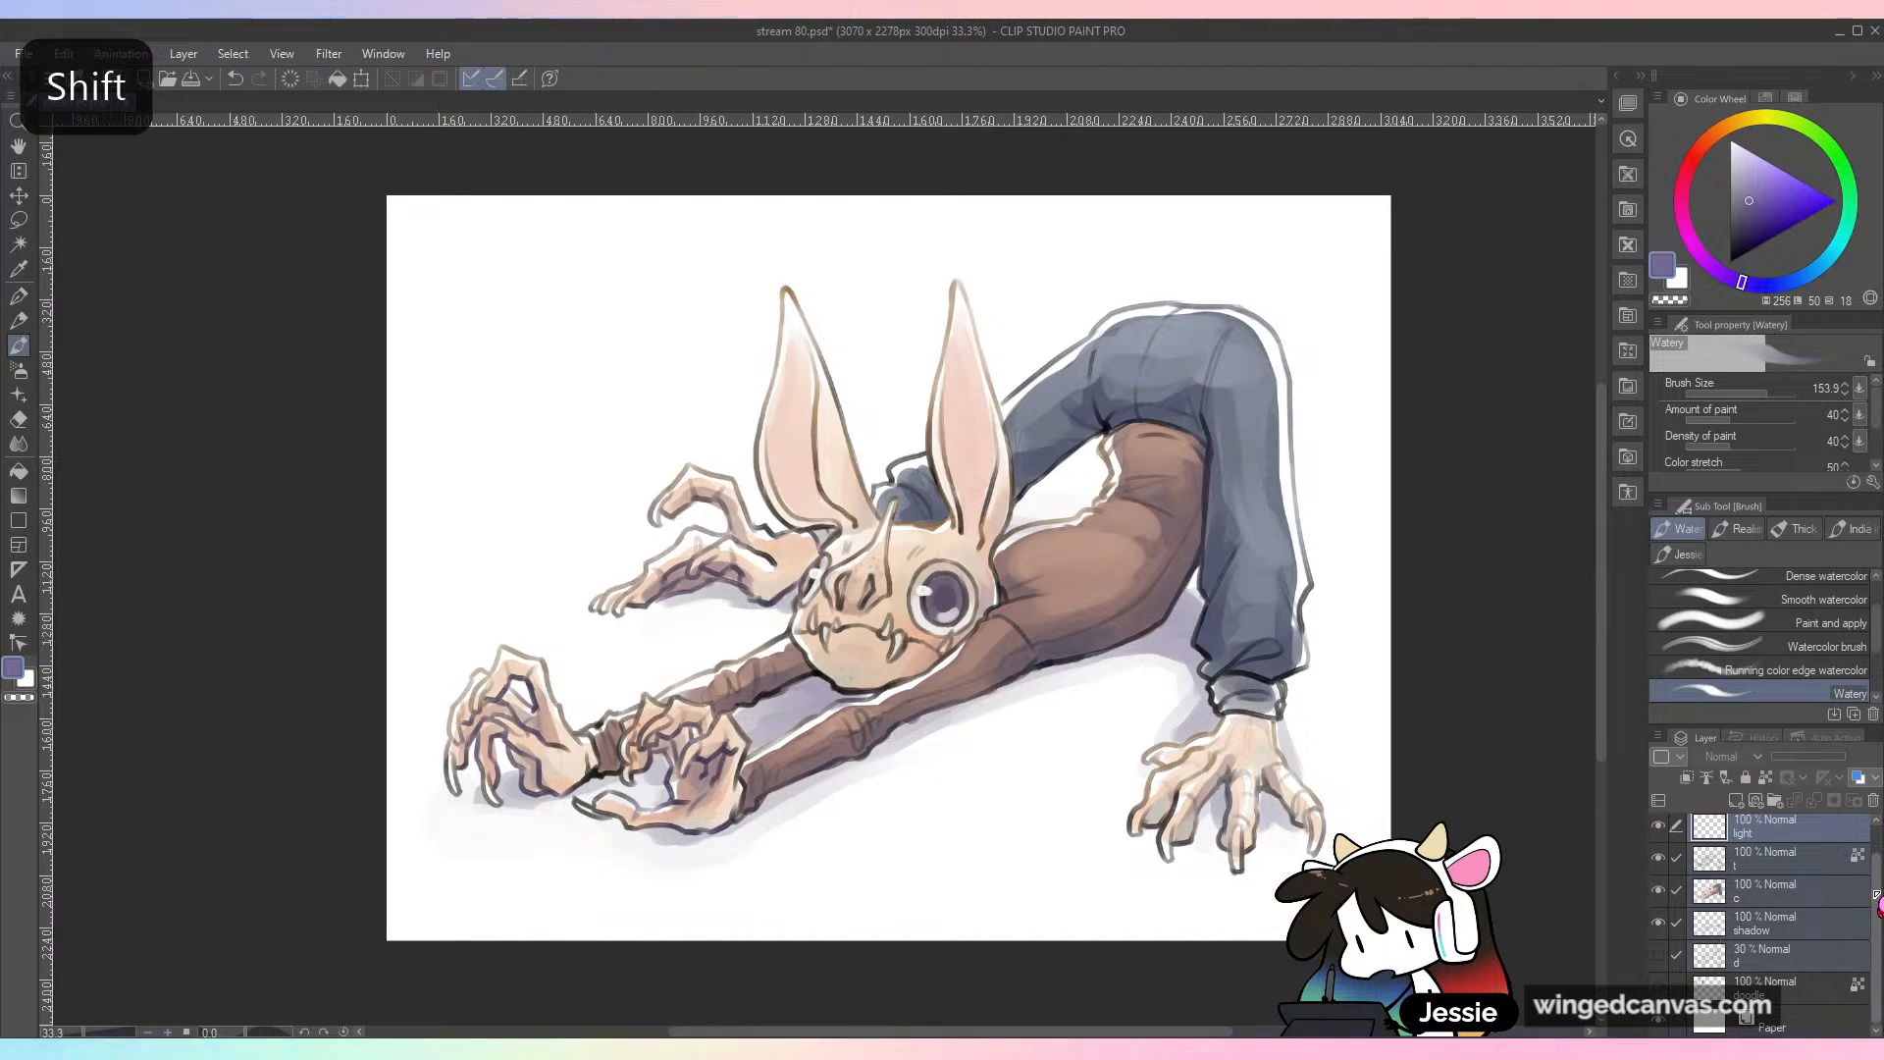
{"action": "left_click_drag", "start_coordinate": [1876, 908], "coordinate": [1807, 833]}
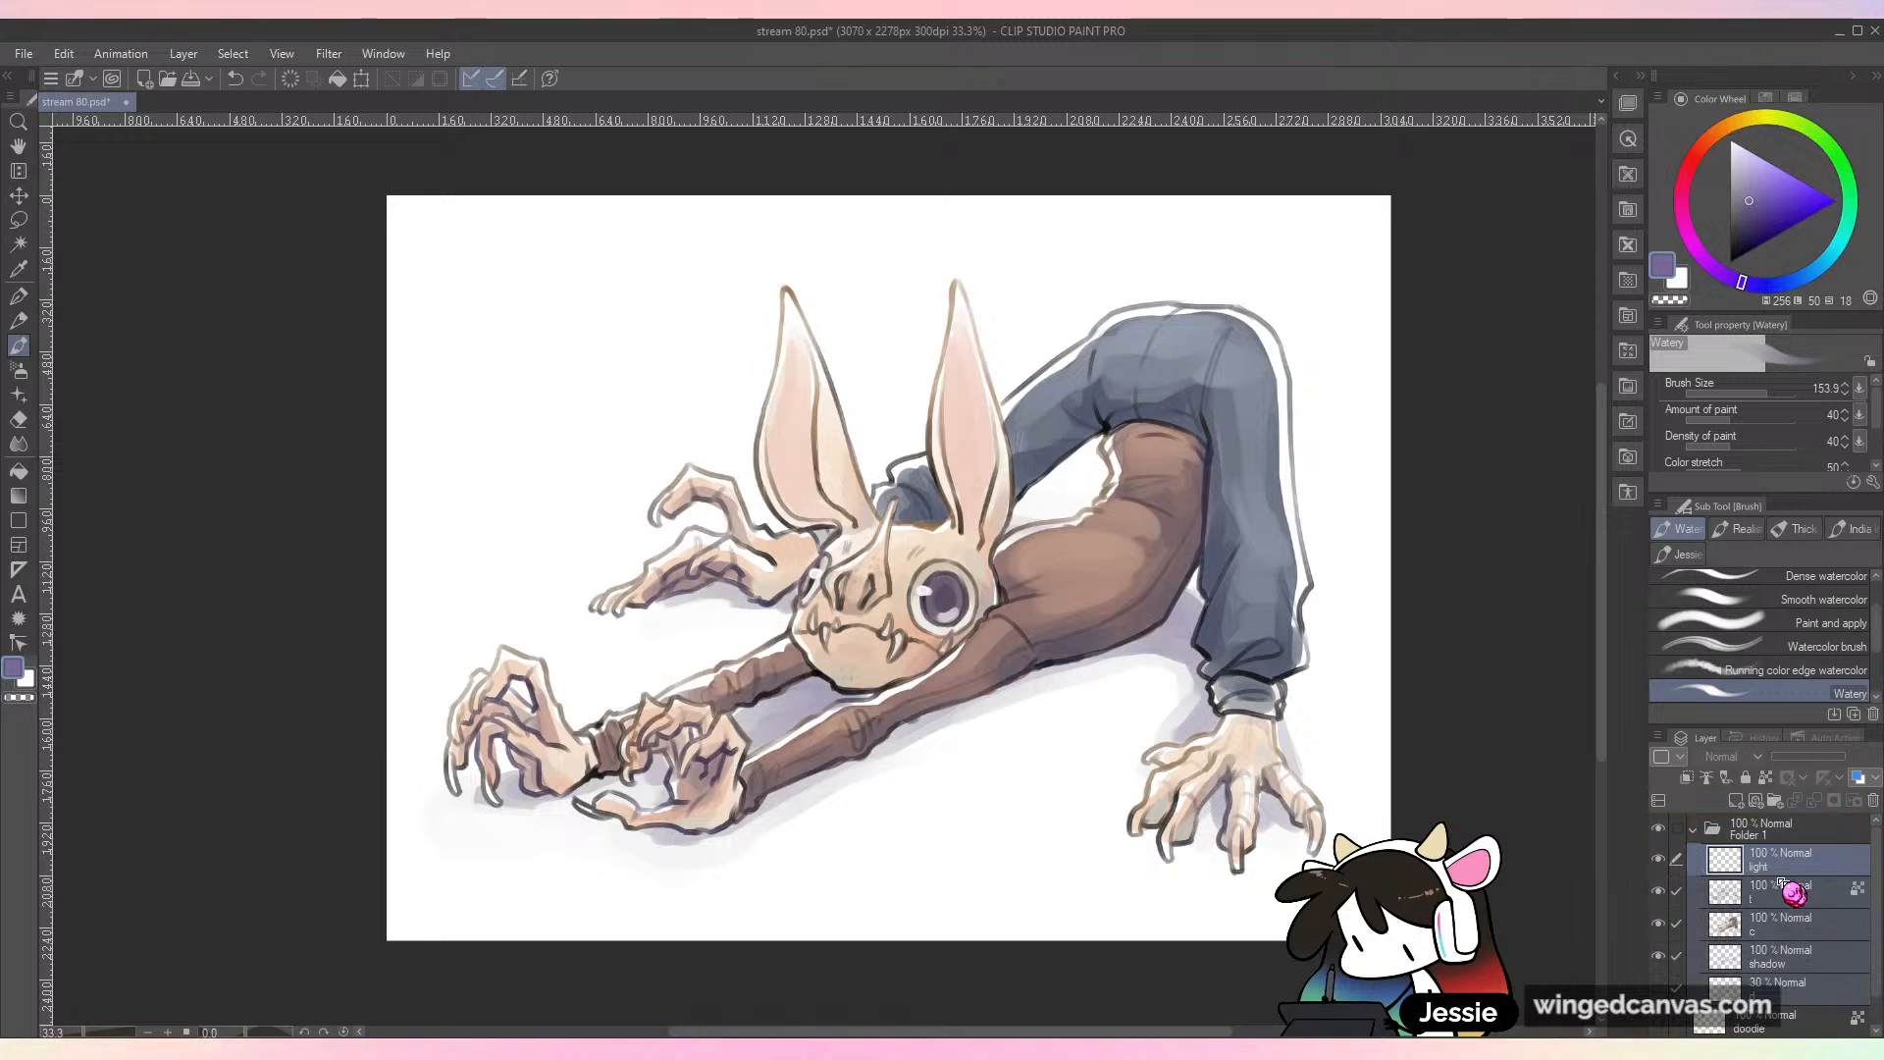
Step: Collapse the new layer folder, rename it "scuttle" and save the drawing
{"action": "left_click", "coordinate": [1696, 829]}
{"action": "double_click", "coordinate": [1762, 833]}
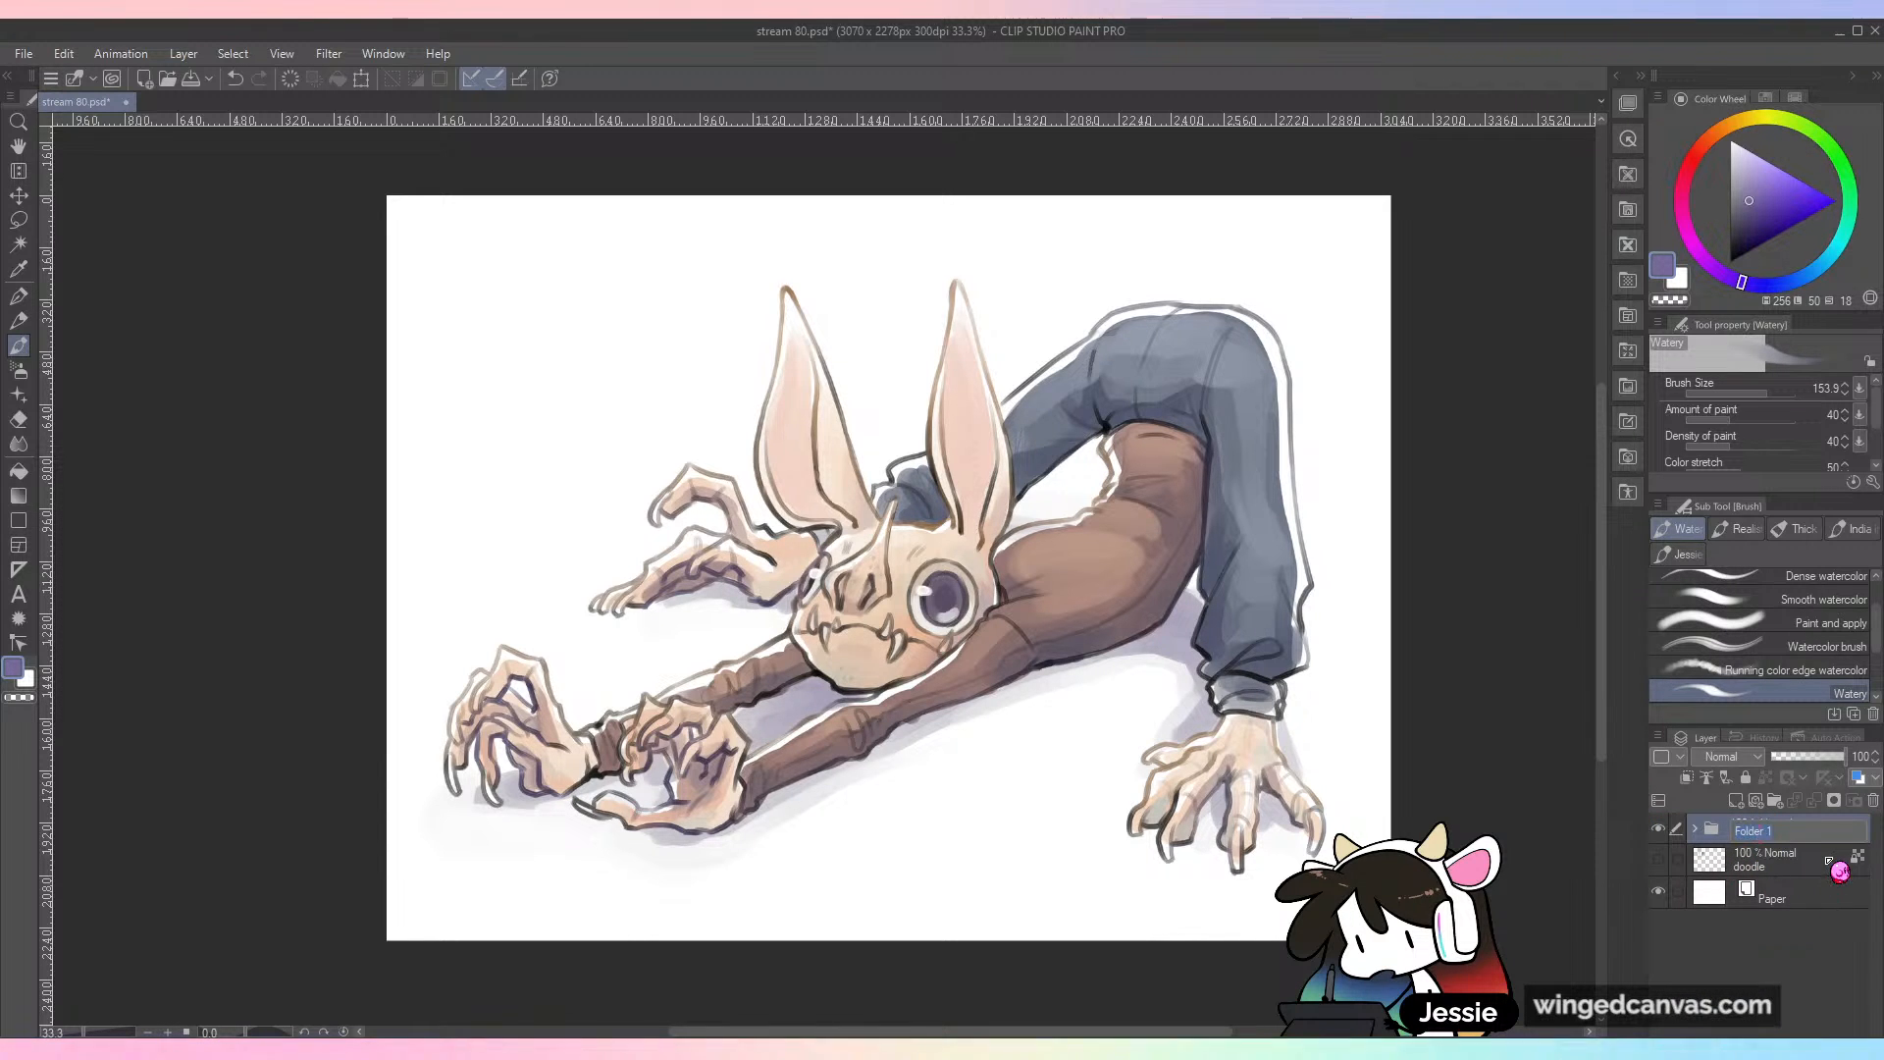
{"action": "type", "text": "scutt"}
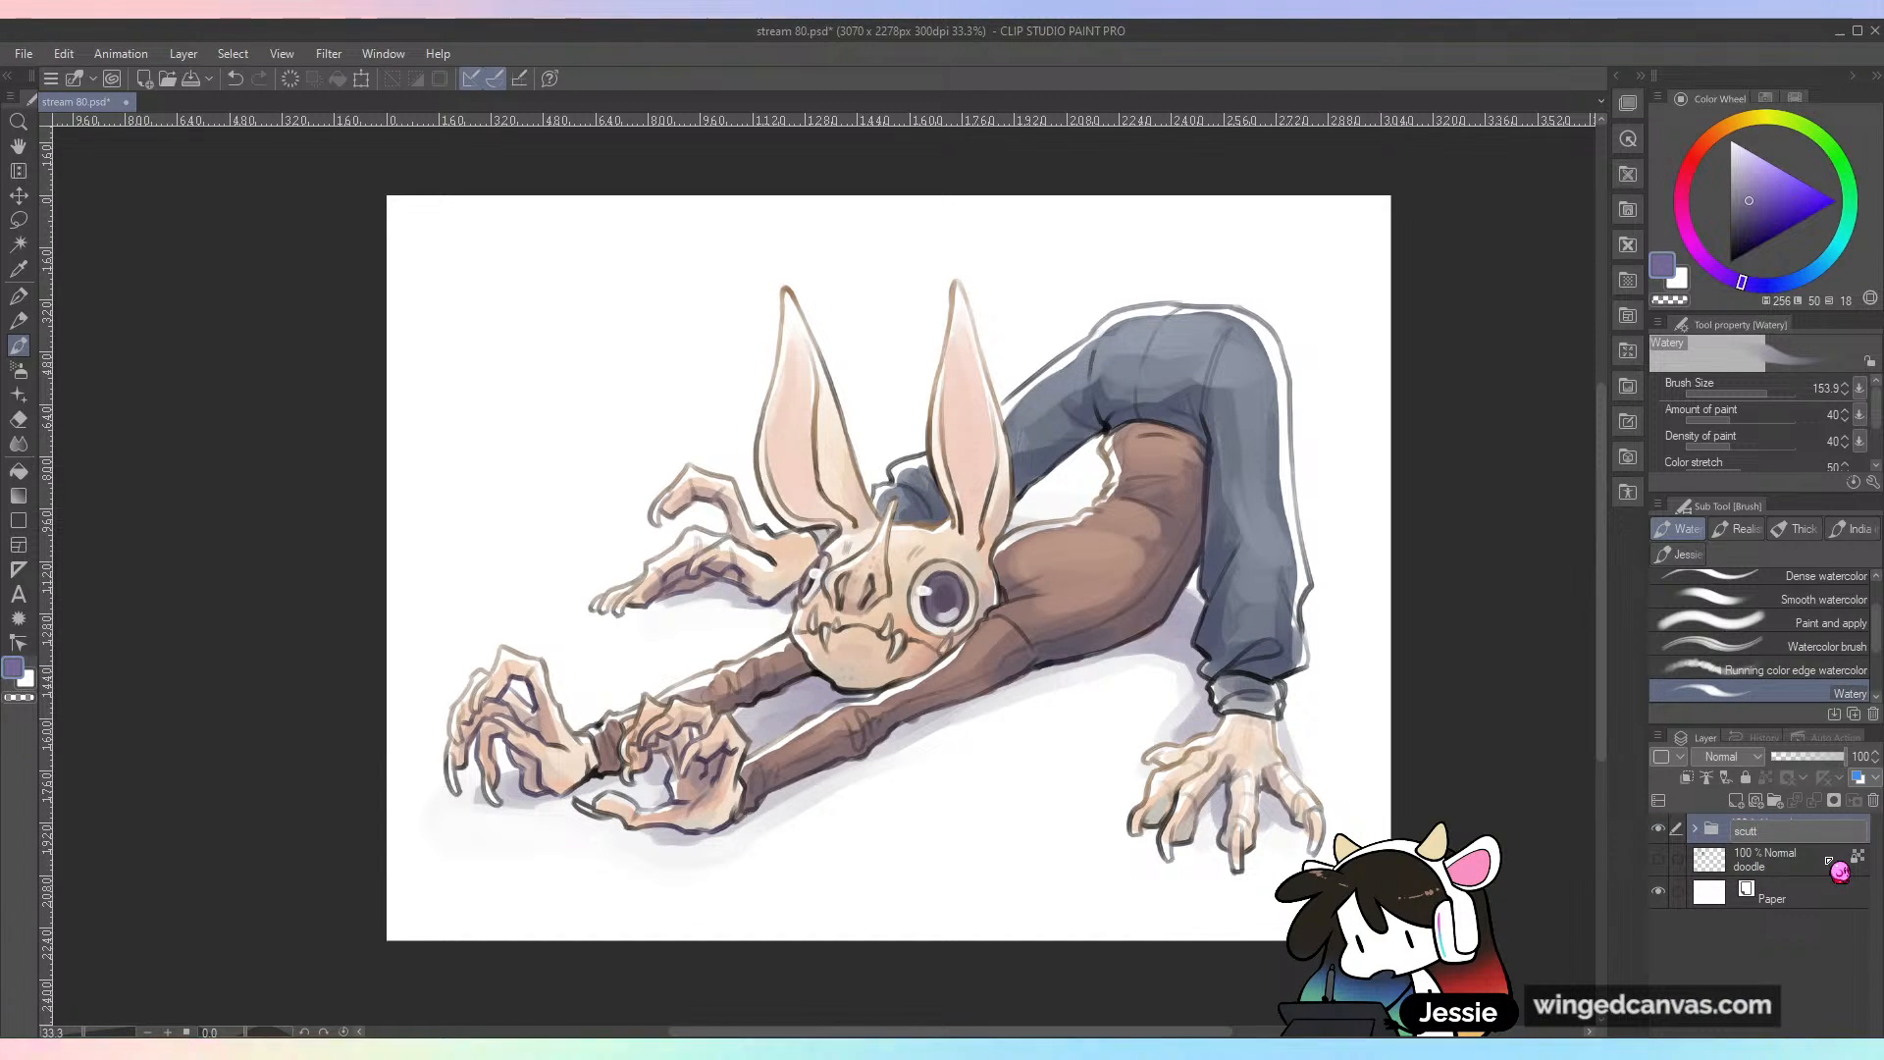
{"action": "type", "text": "le"}
{"action": "key", "text": "Return"}
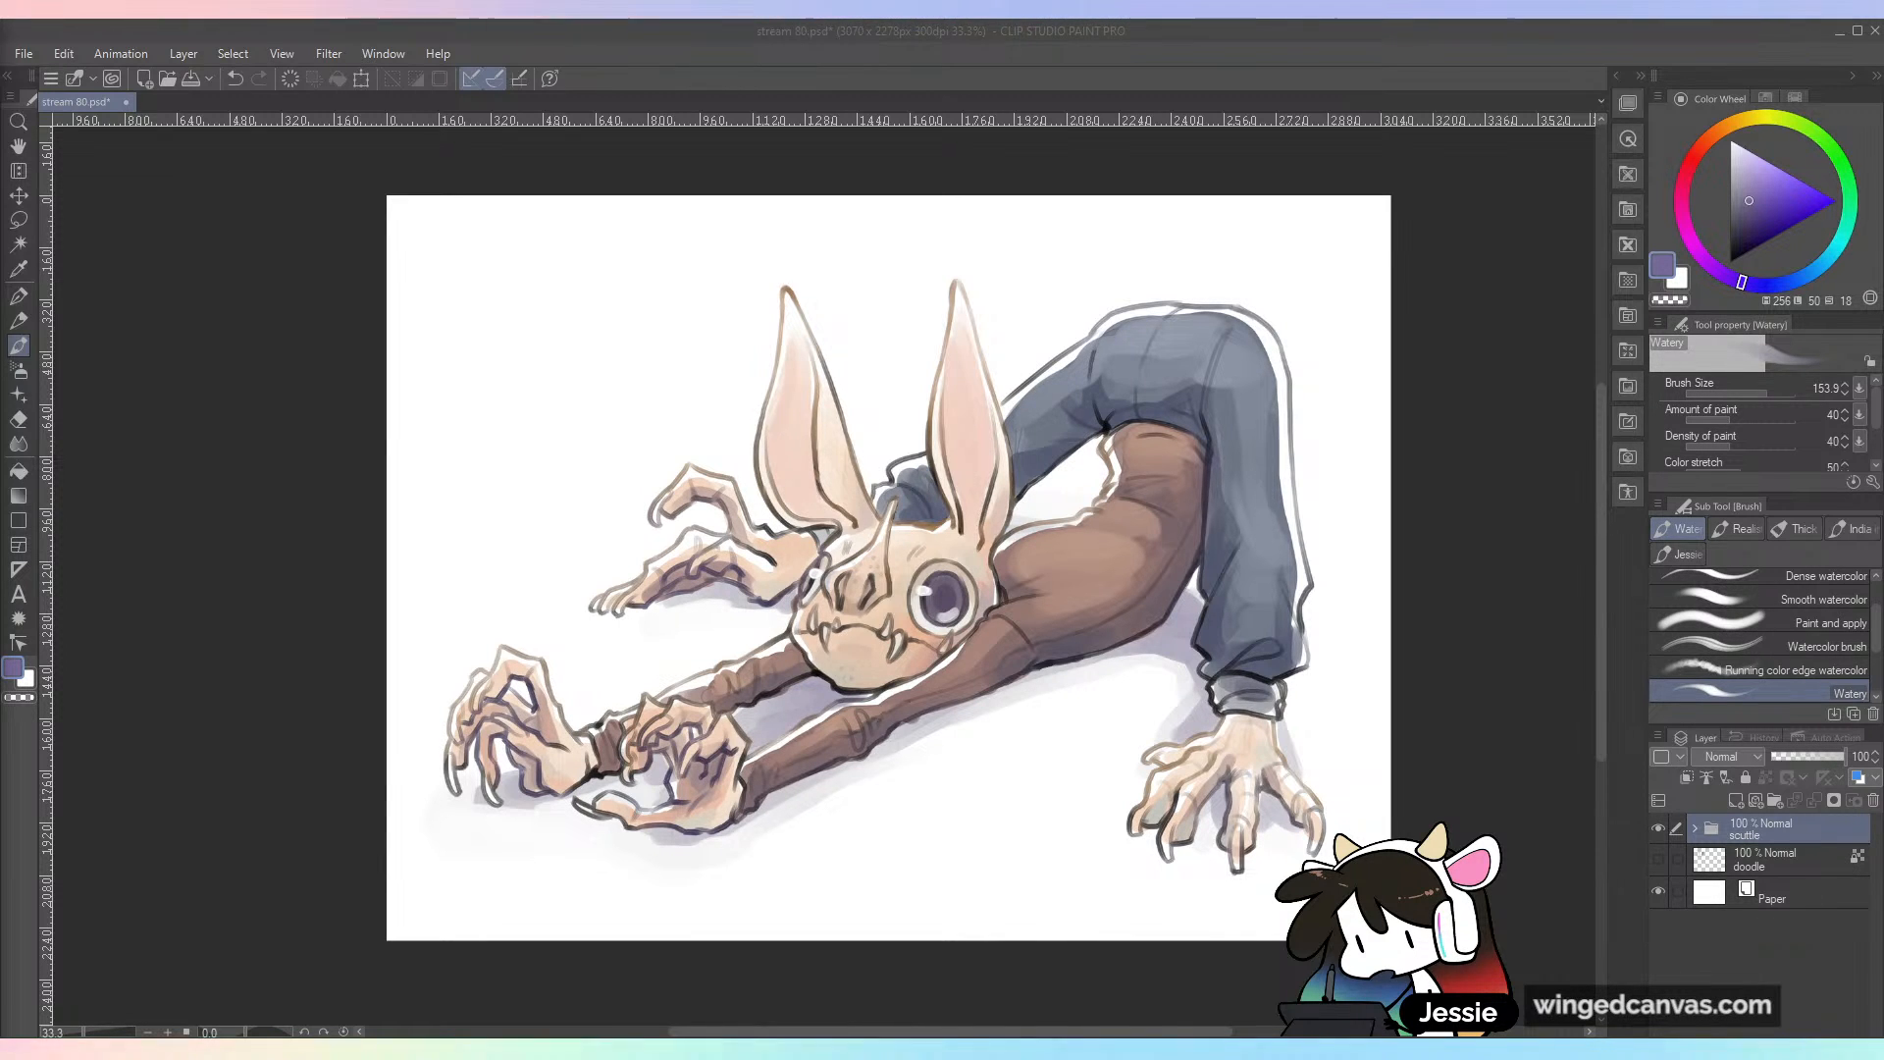
{"action": "left_click", "coordinate": [606, 179]}
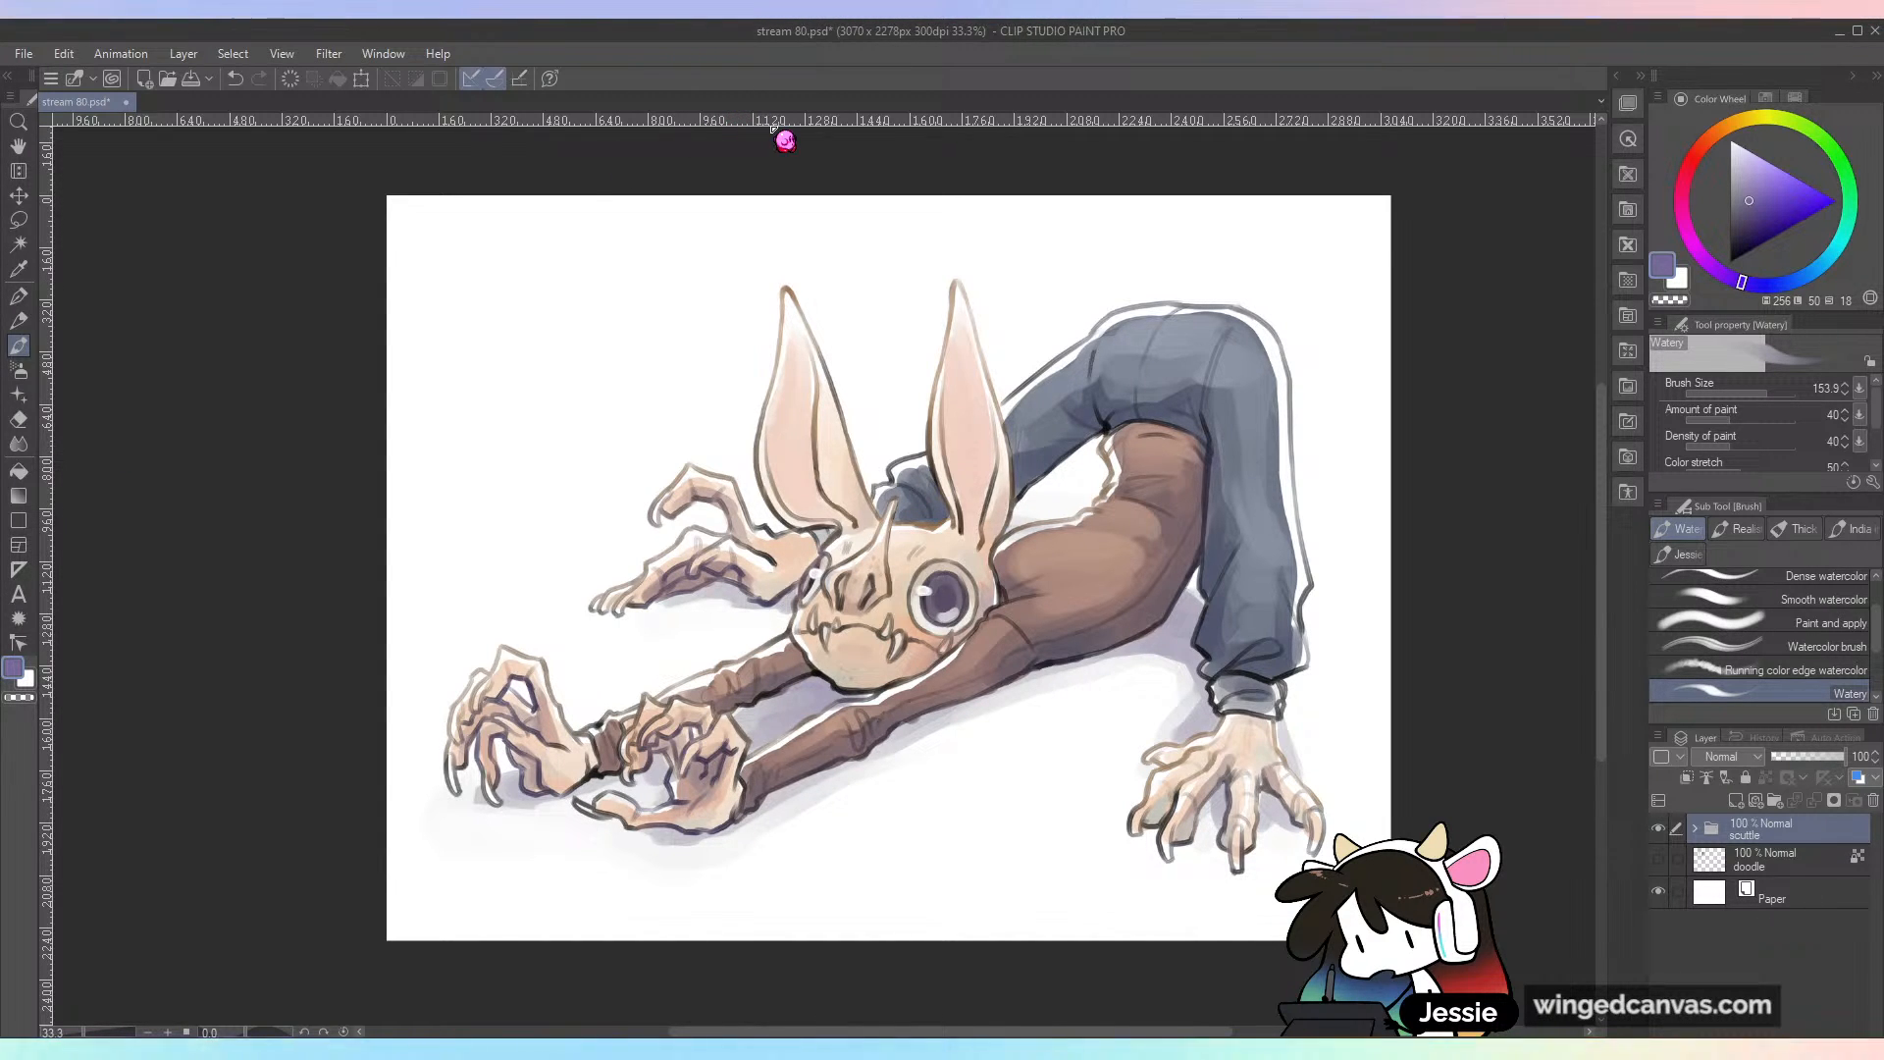
{"action": "key", "text": "ctrl+s"}
{"action": "key", "text": "ctrl+plus"}
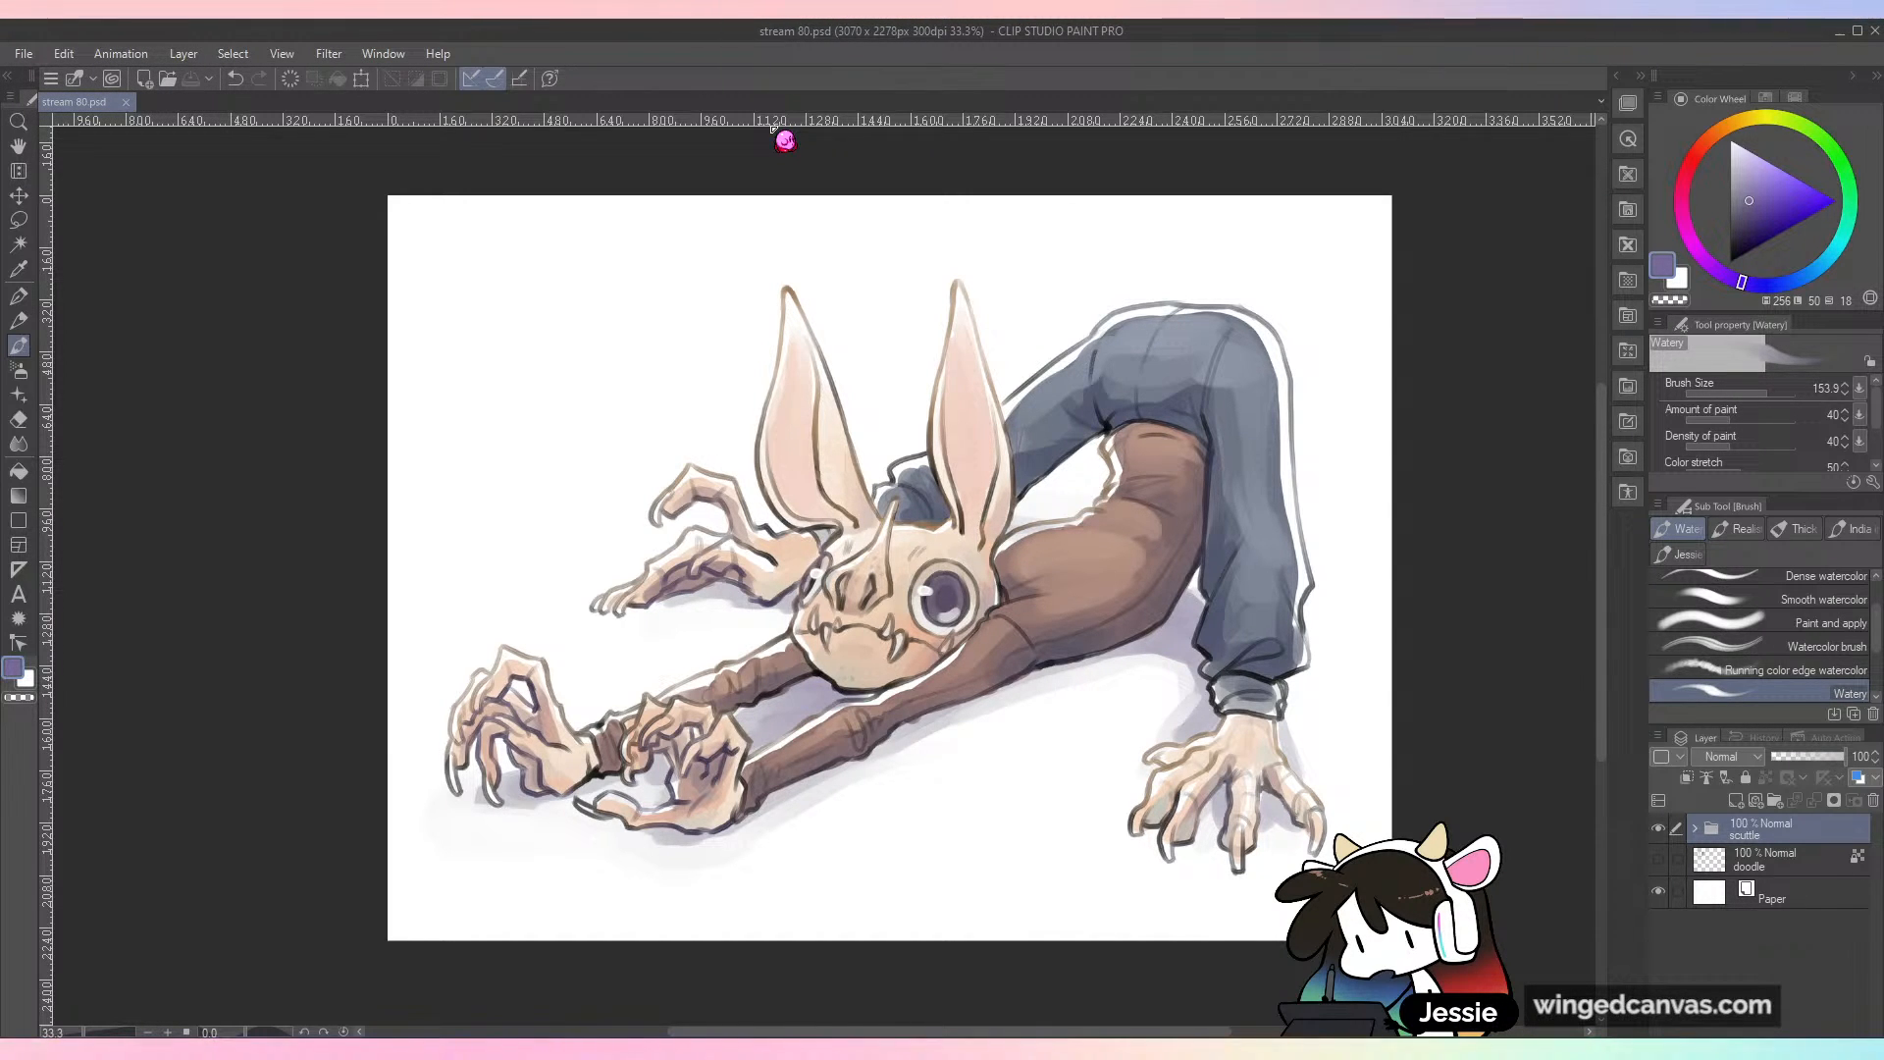
Step: Hide the scuttle folder to clear the canvas for a new drawing
{"action": "left_click", "coordinate": [1696, 829]}
{"action": "left_click", "coordinate": [1696, 829]}
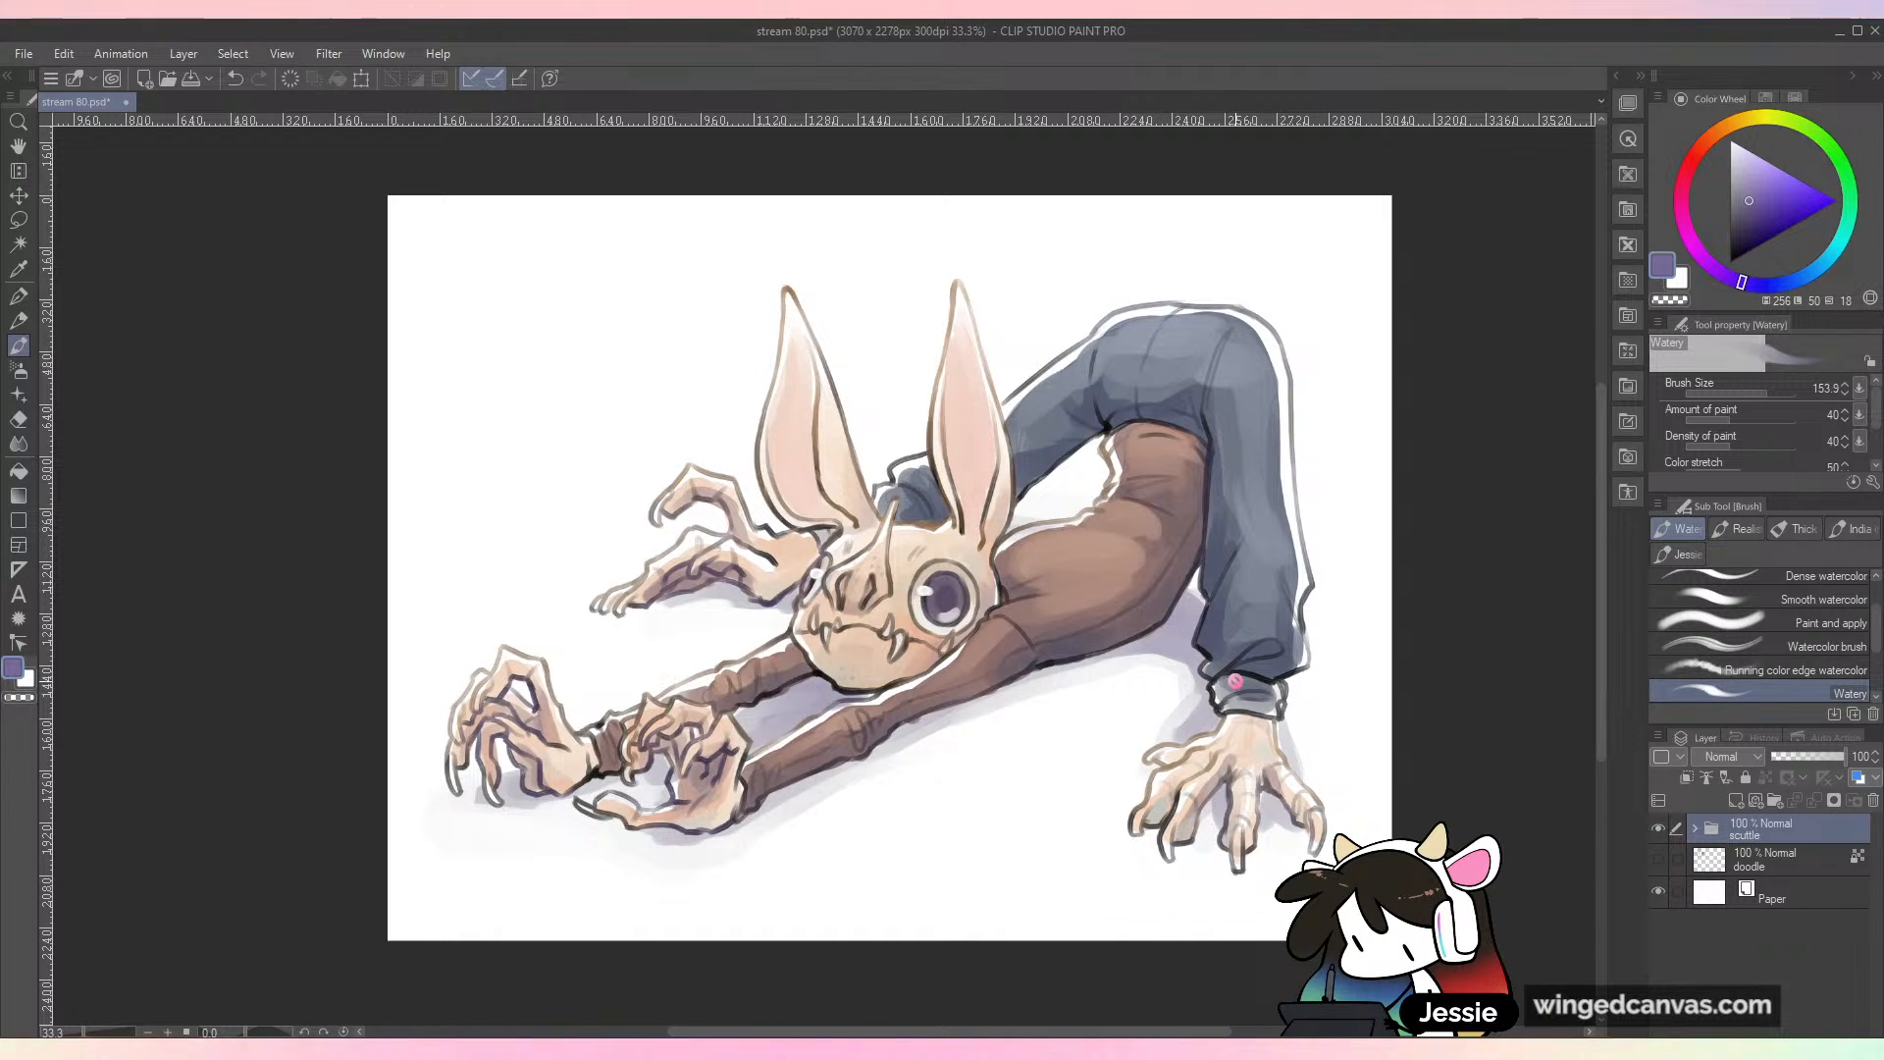
{"action": "left_click", "coordinate": [1658, 827]}
{"action": "left_click", "coordinate": [1658, 827]}
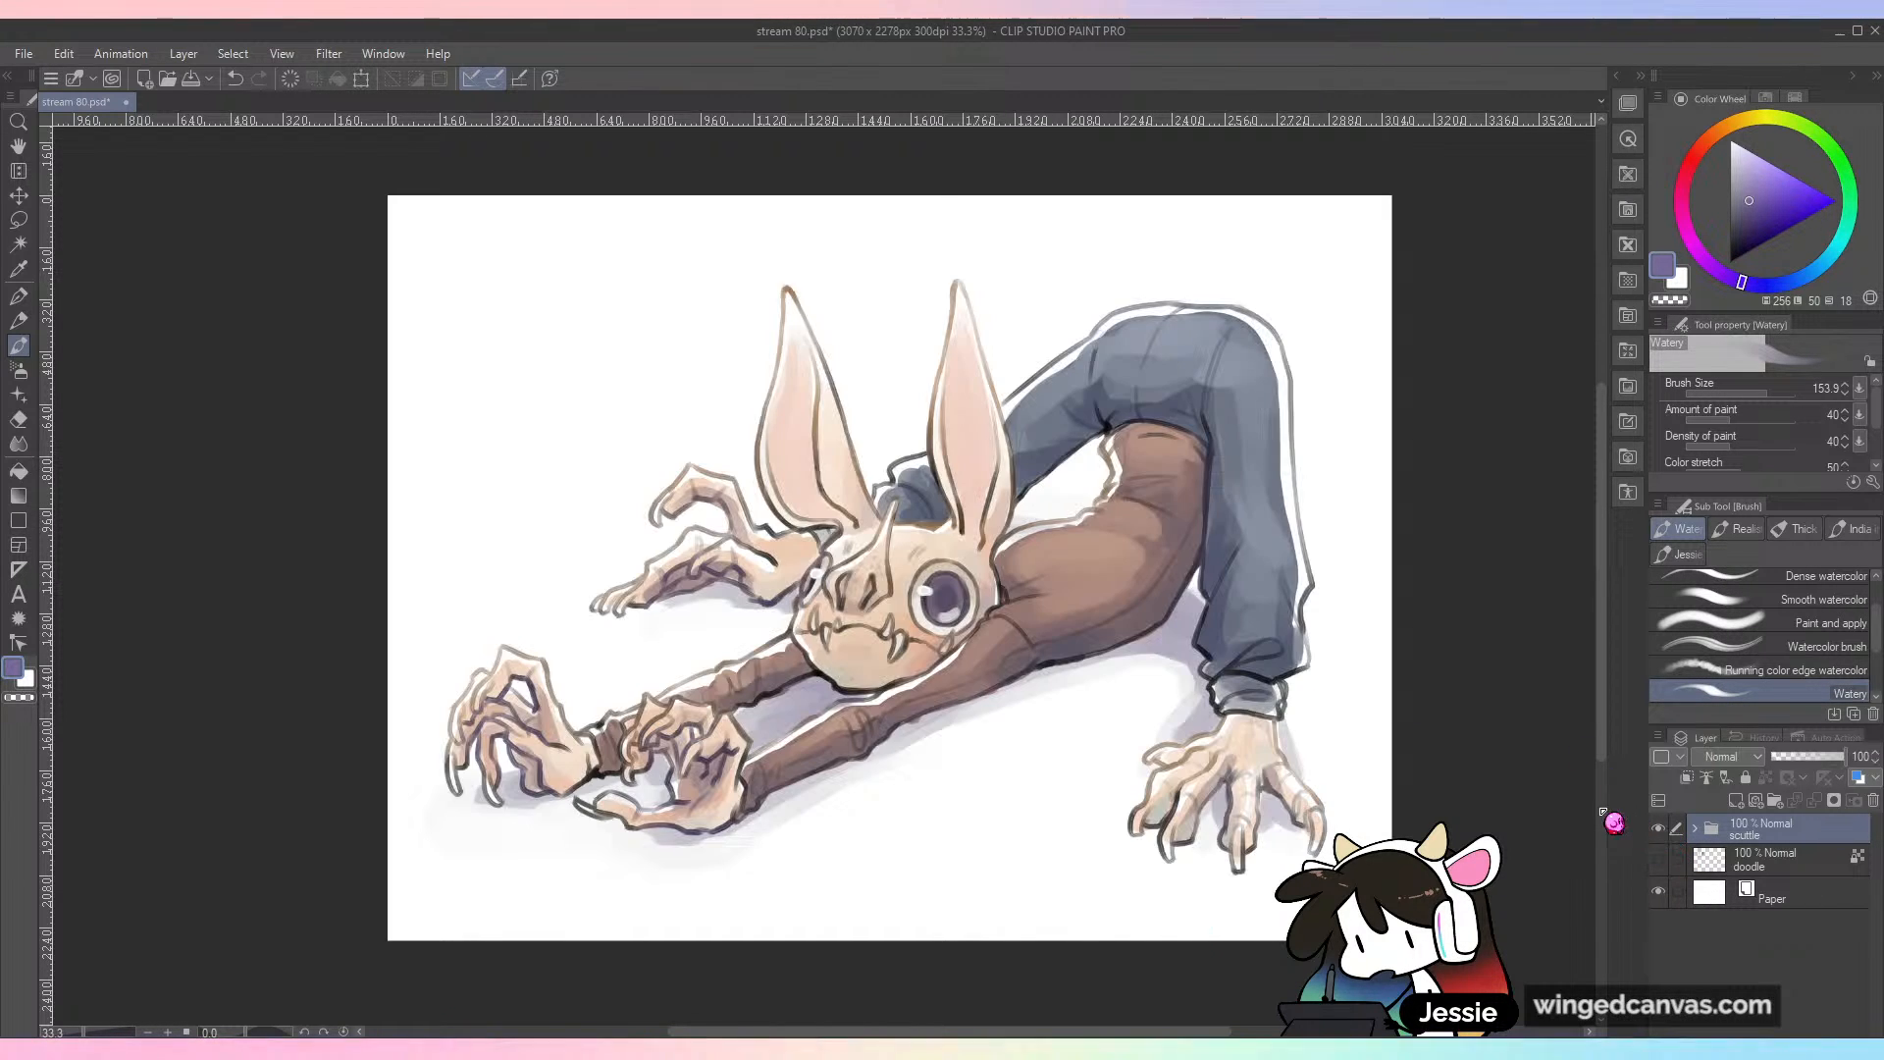
{"action": "left_click", "coordinate": [1658, 829]}
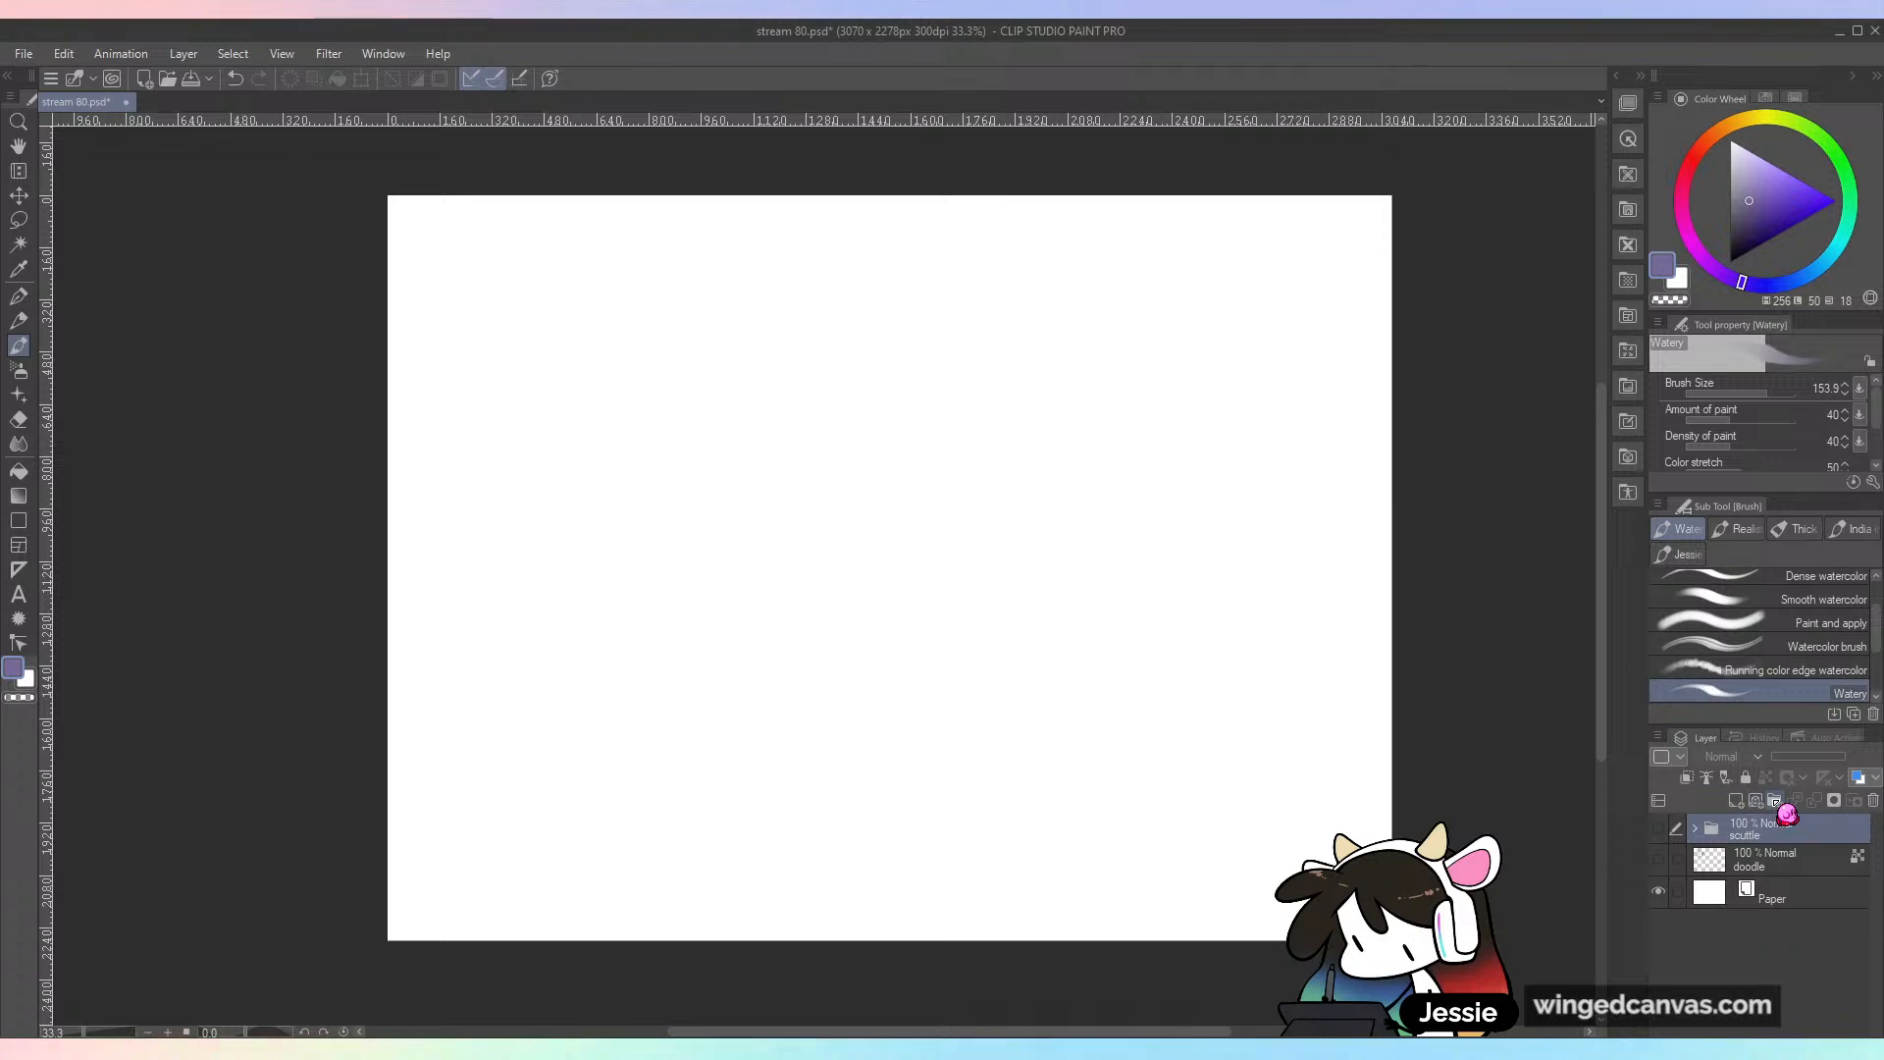
Step: Add a new layer folder above scuttle and name it "corn n sunny"
{"action": "left_click", "coordinate": [1773, 800]}
{"action": "double_click", "coordinate": [1762, 830]}
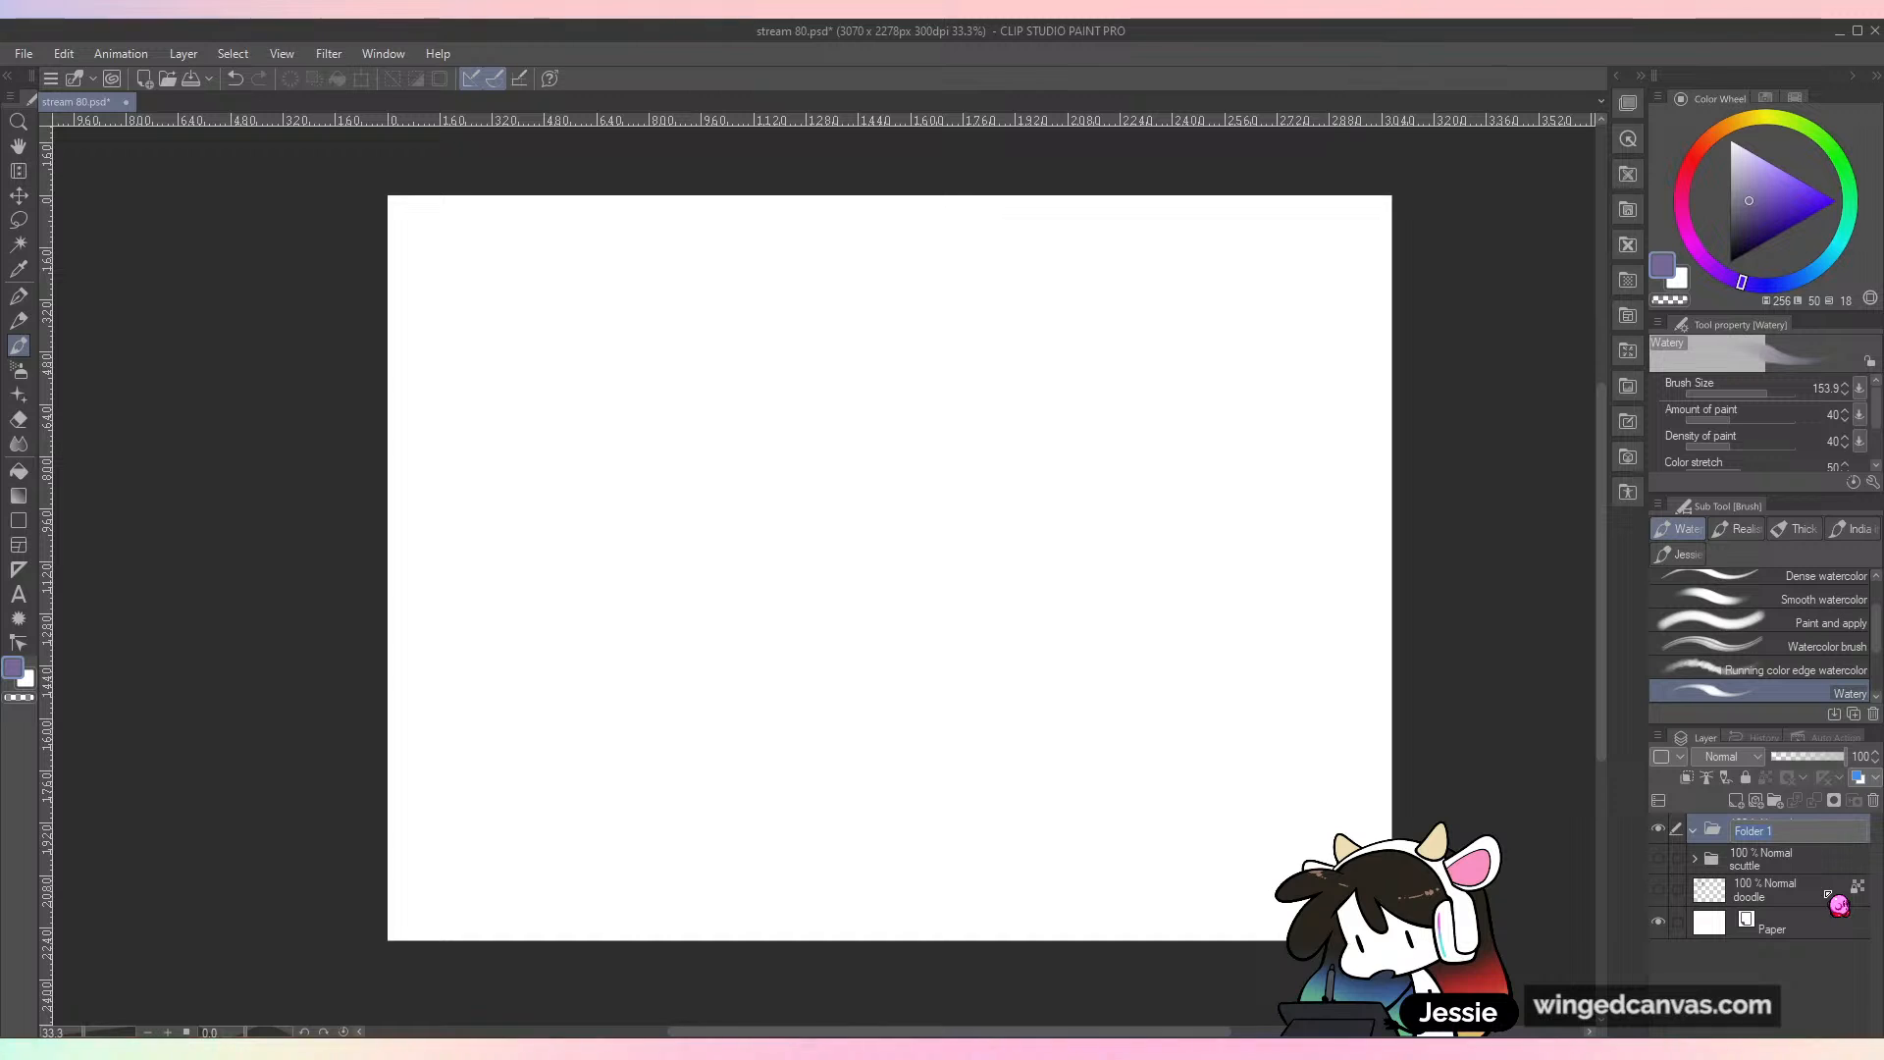
{"action": "left_click", "coordinate": [1816, 951]}
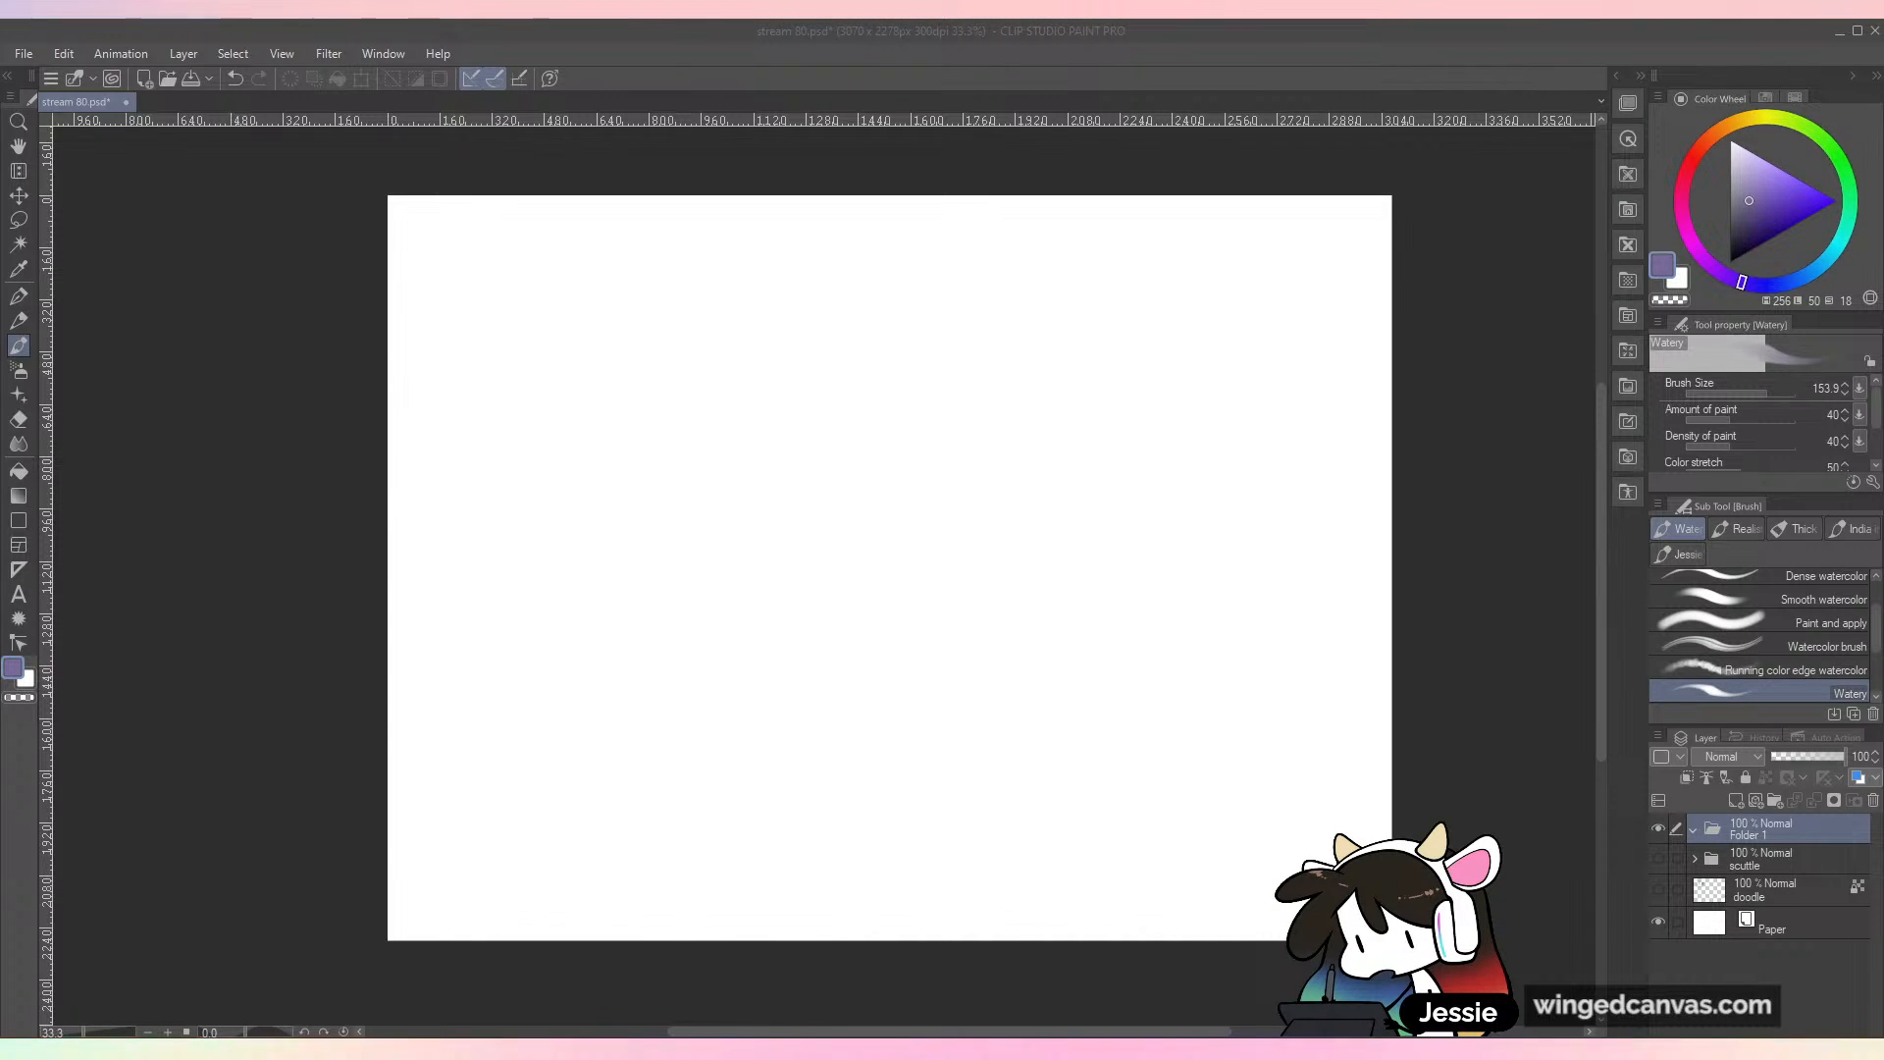
{"action": "left_click", "coordinate": [123, 385]}
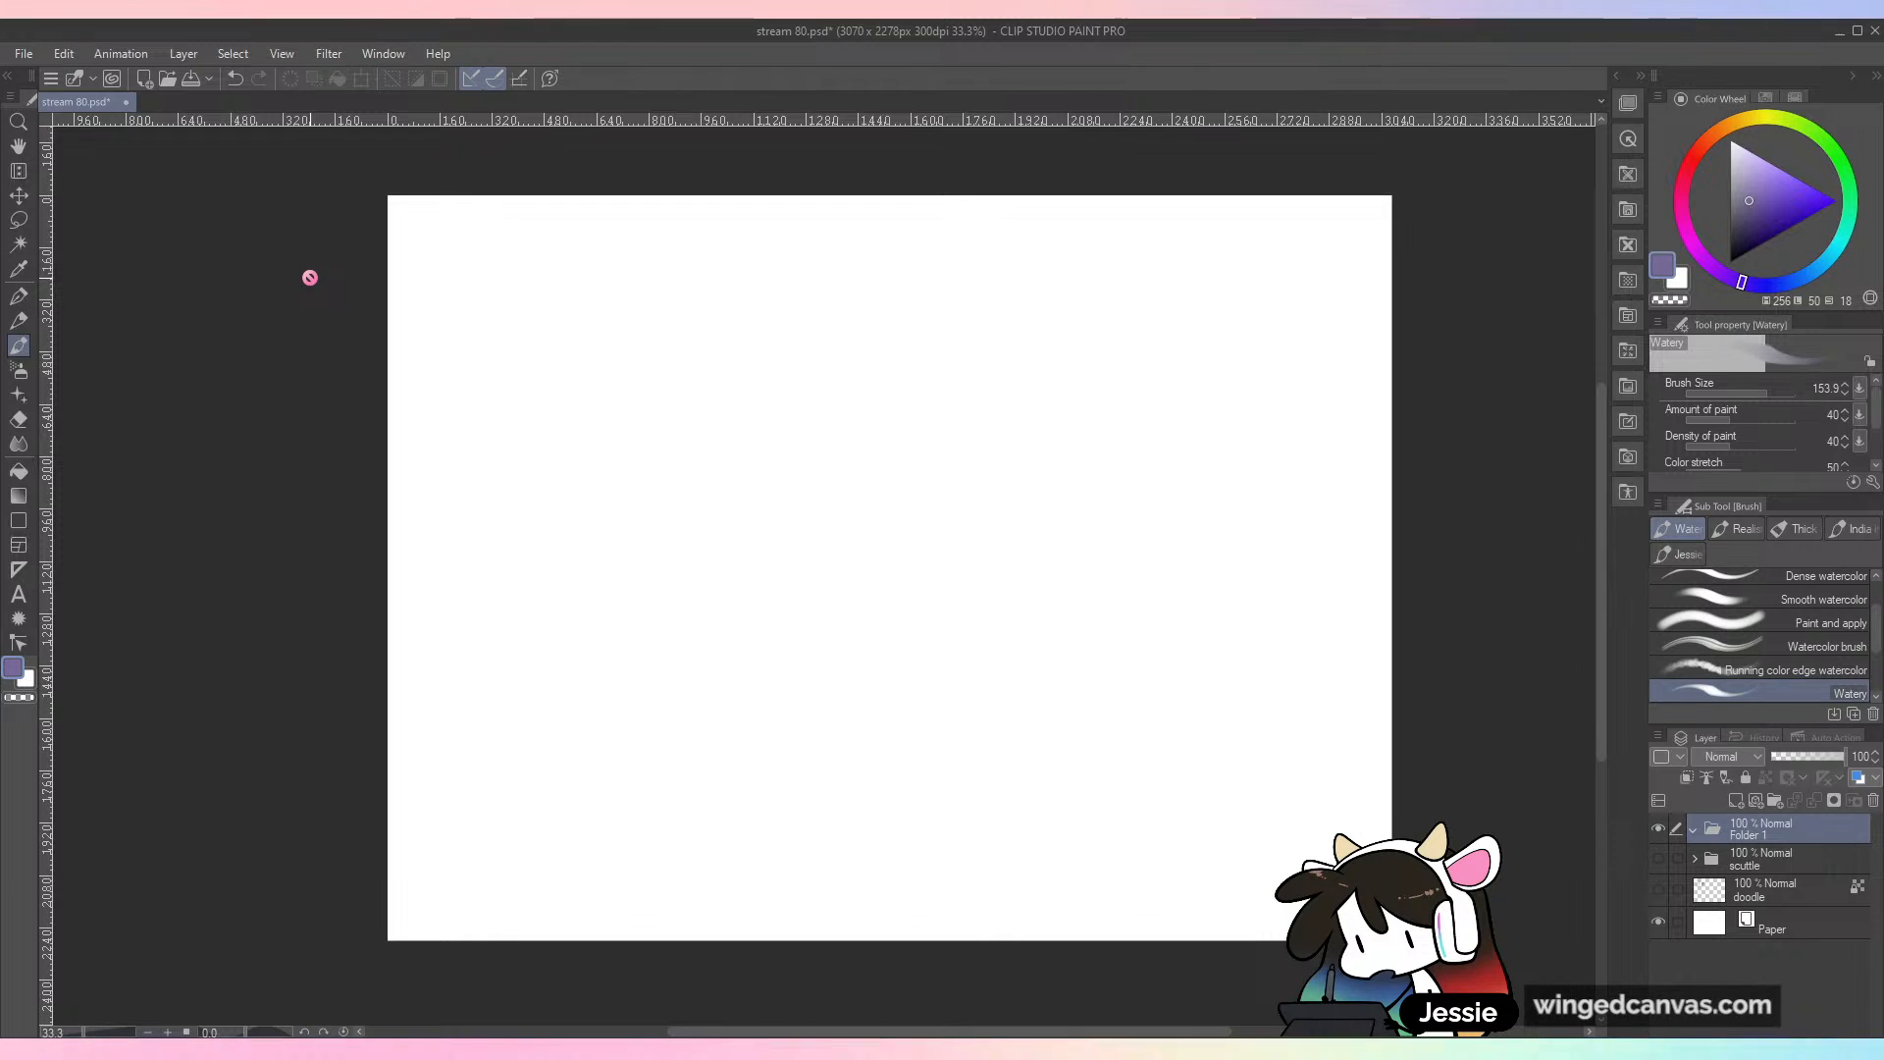
{"action": "double_click", "coordinate": [1762, 836]}
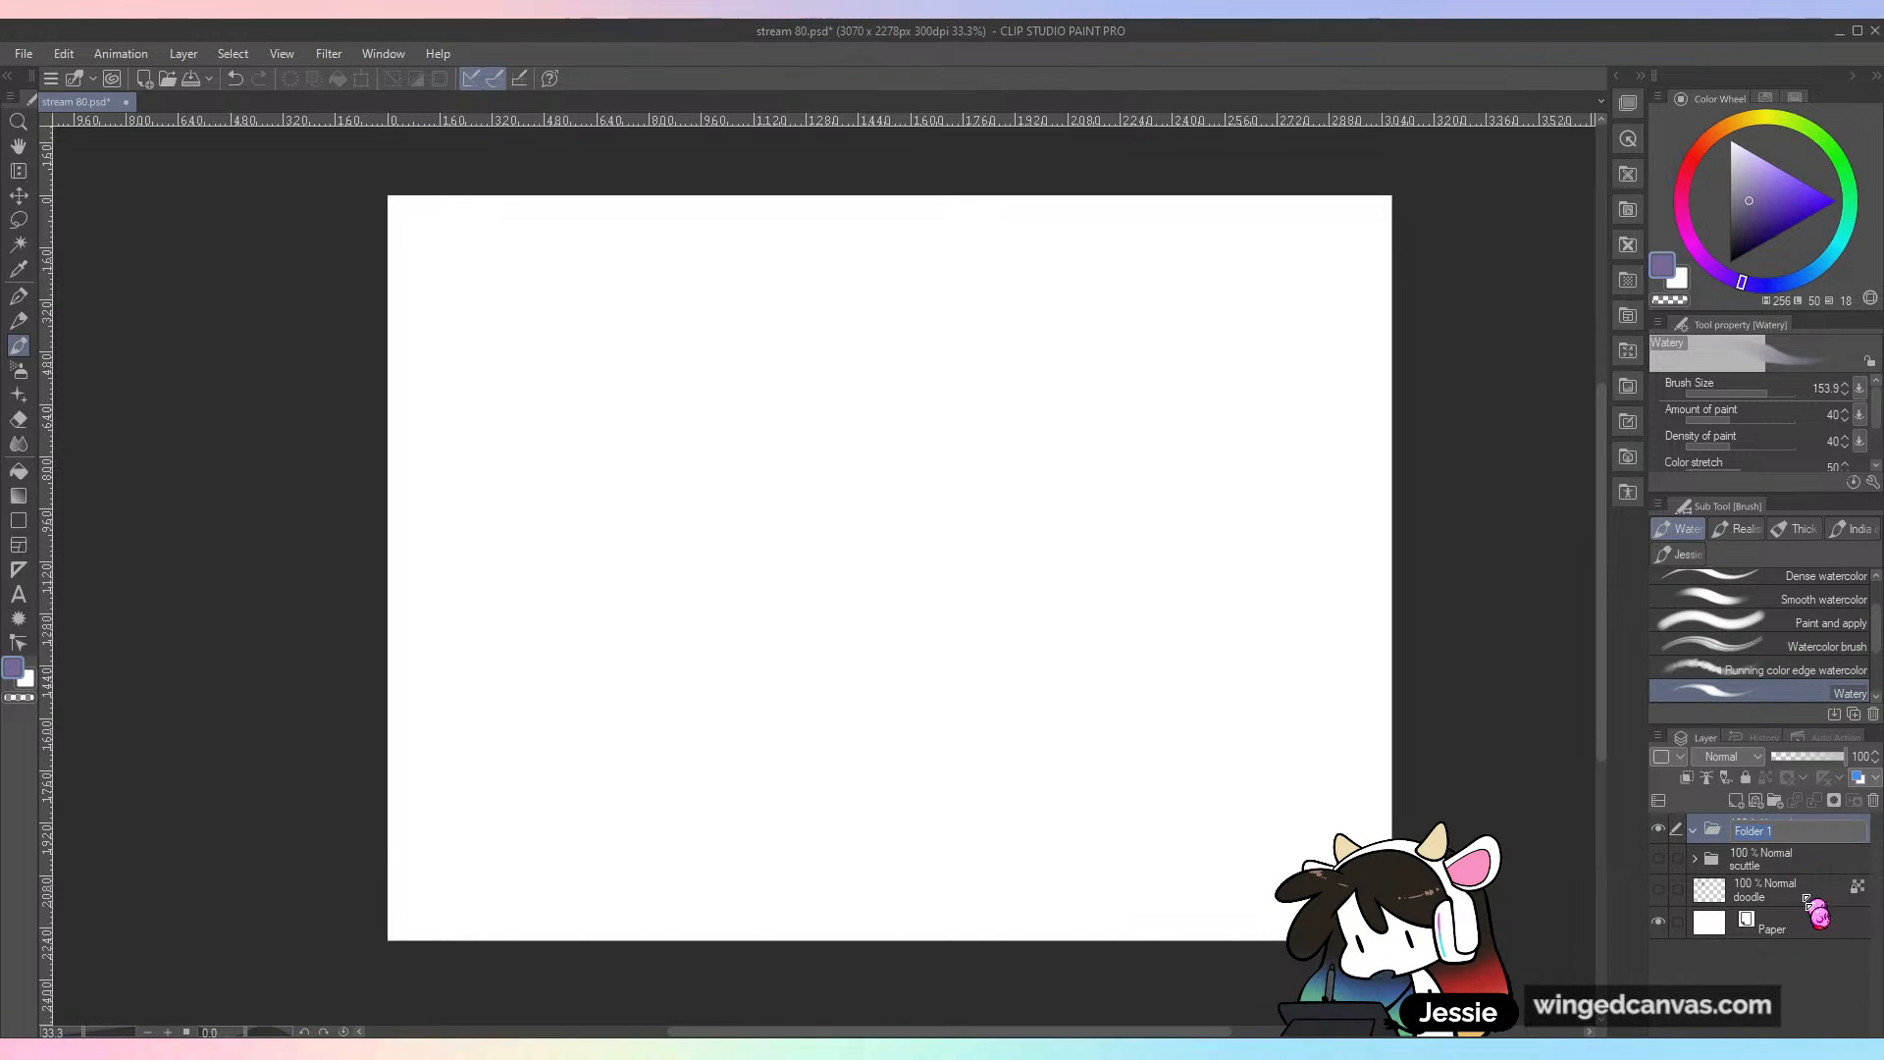
{"action": "type", "text": "com nsunny"}
{"action": "key", "text": "Return"}
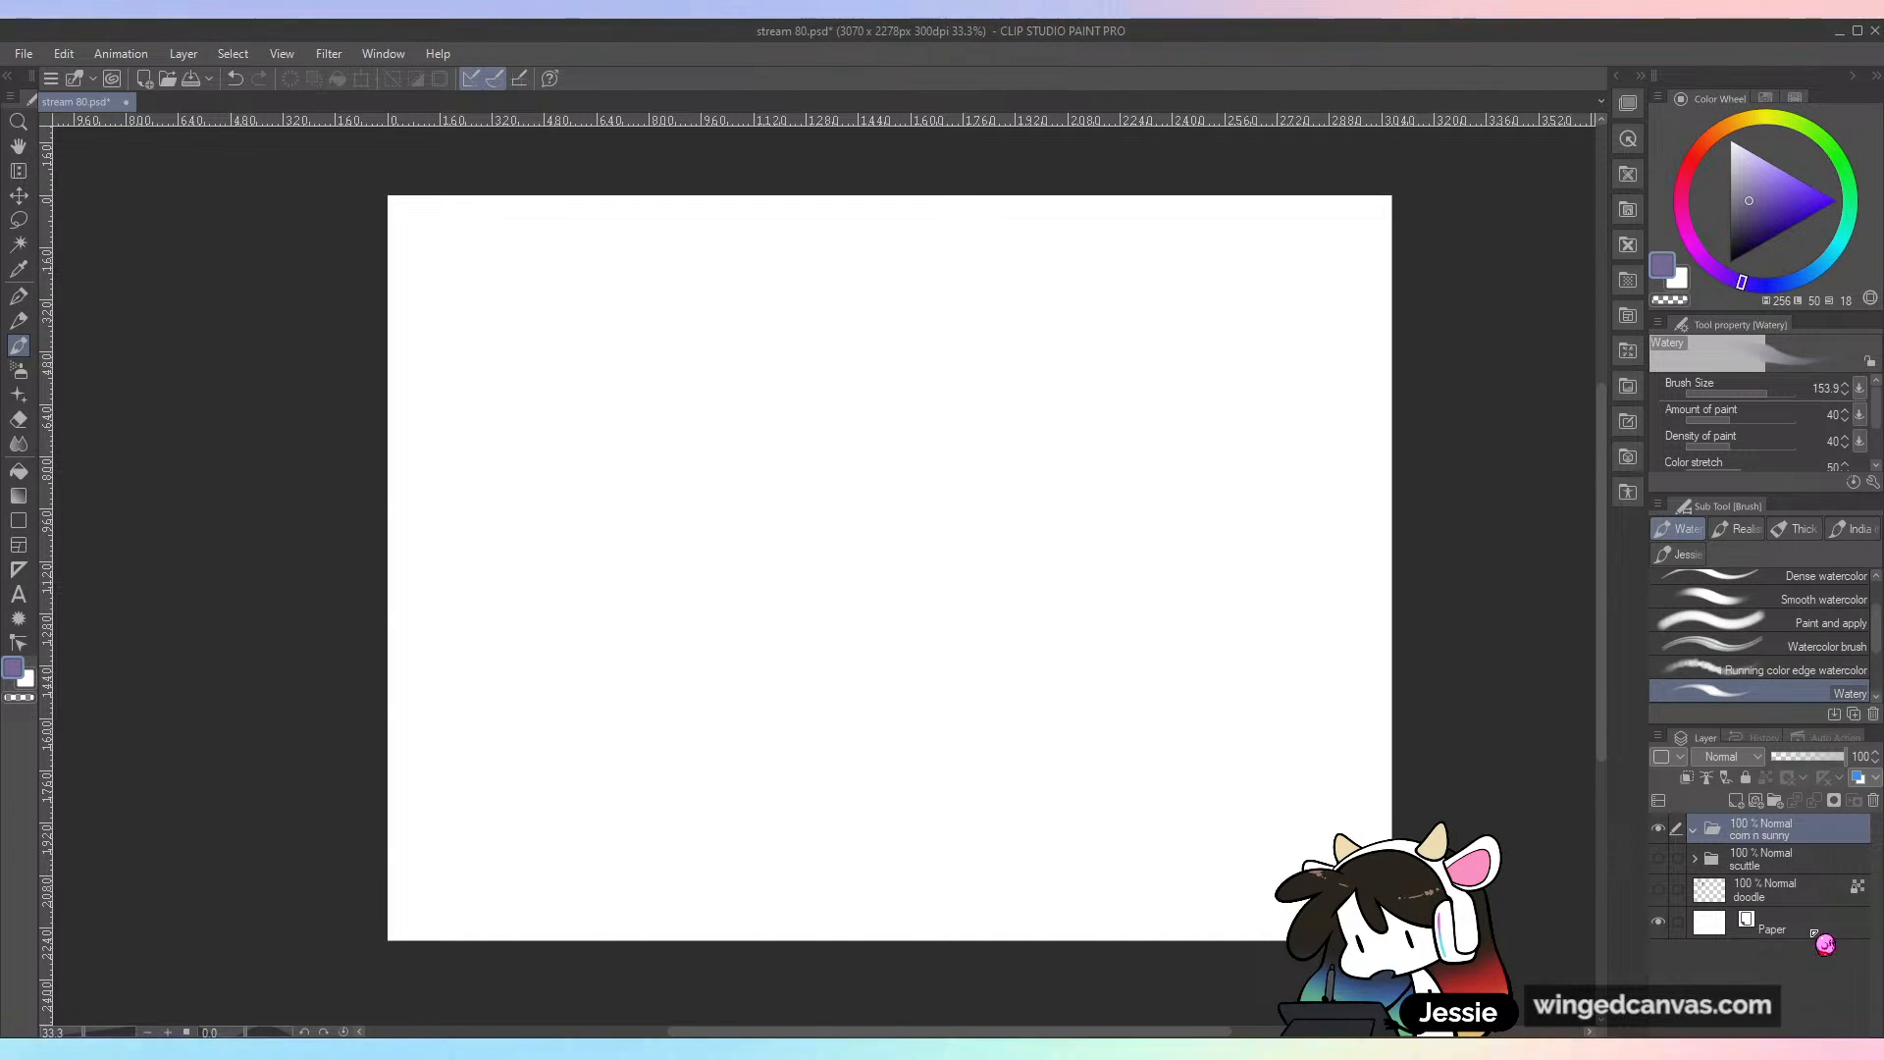
Step: Add a raster layer inside the corn n sunny folder and name it "d"
{"action": "left_click", "coordinate": [1736, 800]}
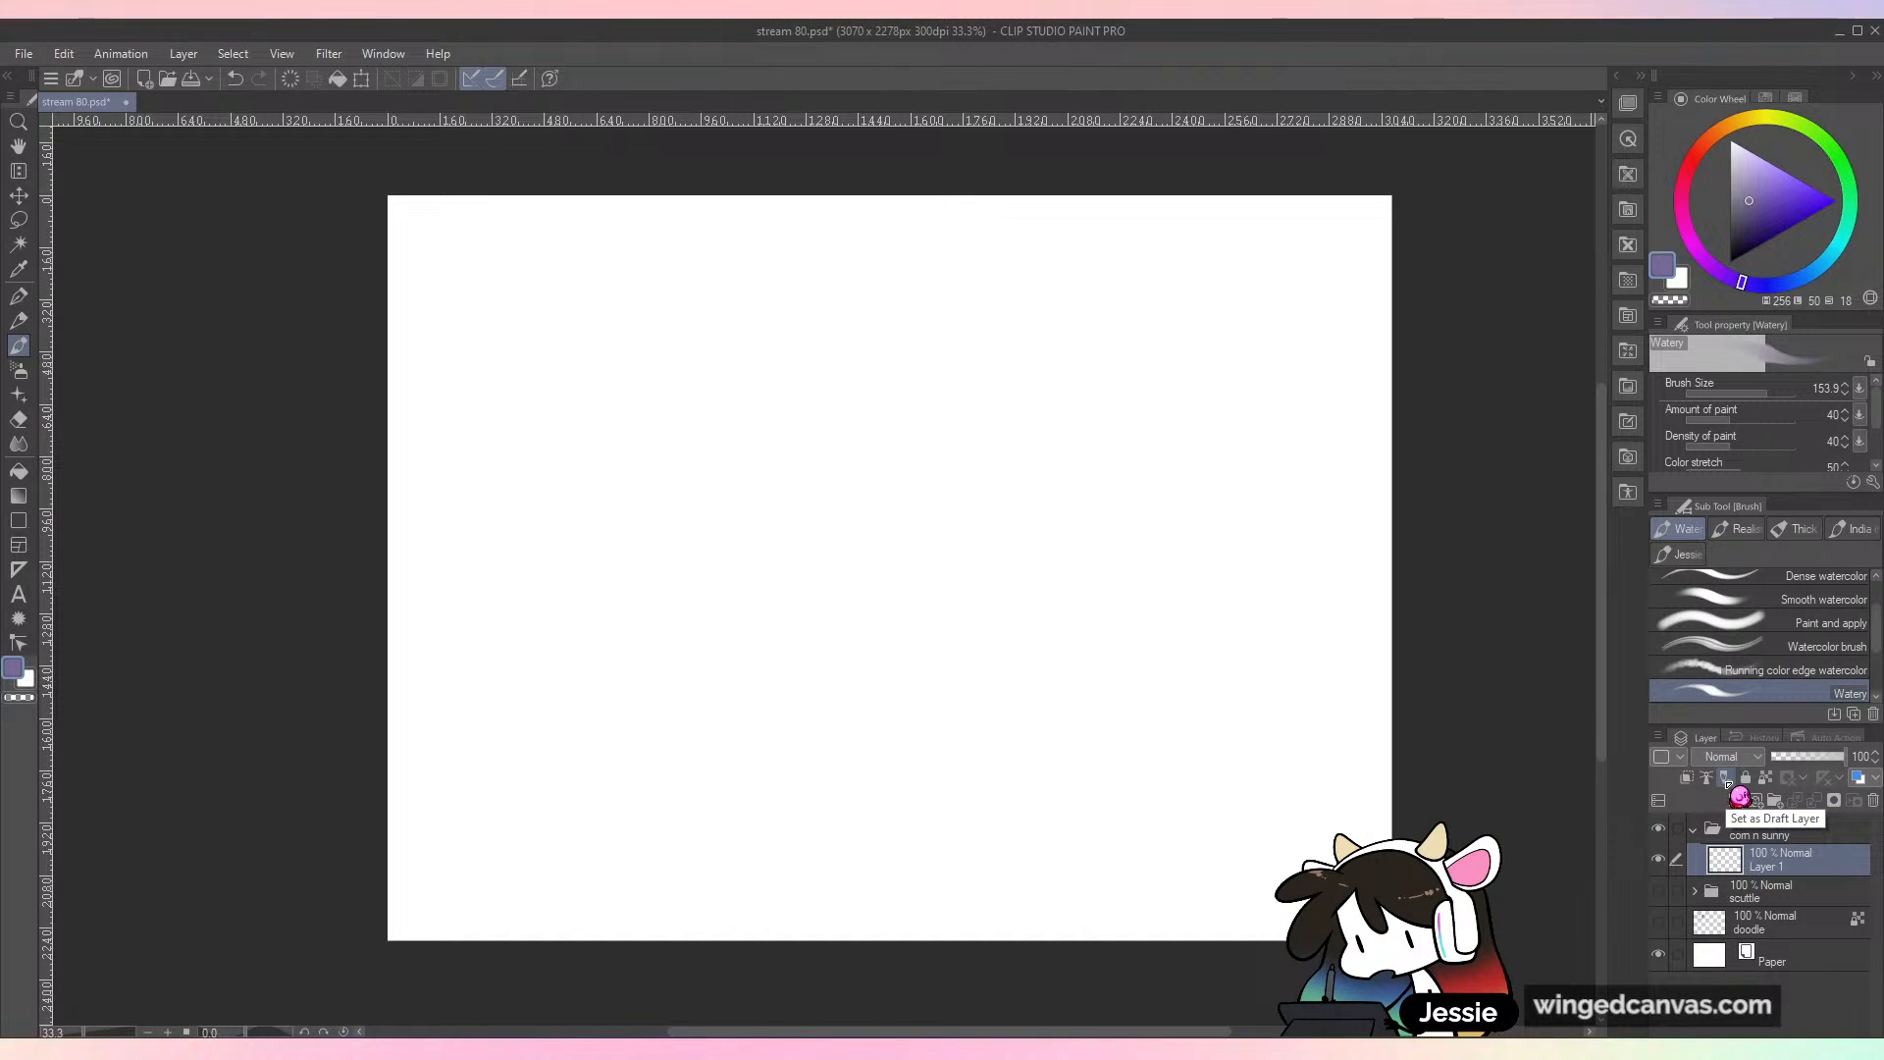
{"action": "double_click", "coordinate": [1771, 865]}
{"action": "type", "text": "d"}
{"action": "key", "text": "Return"}
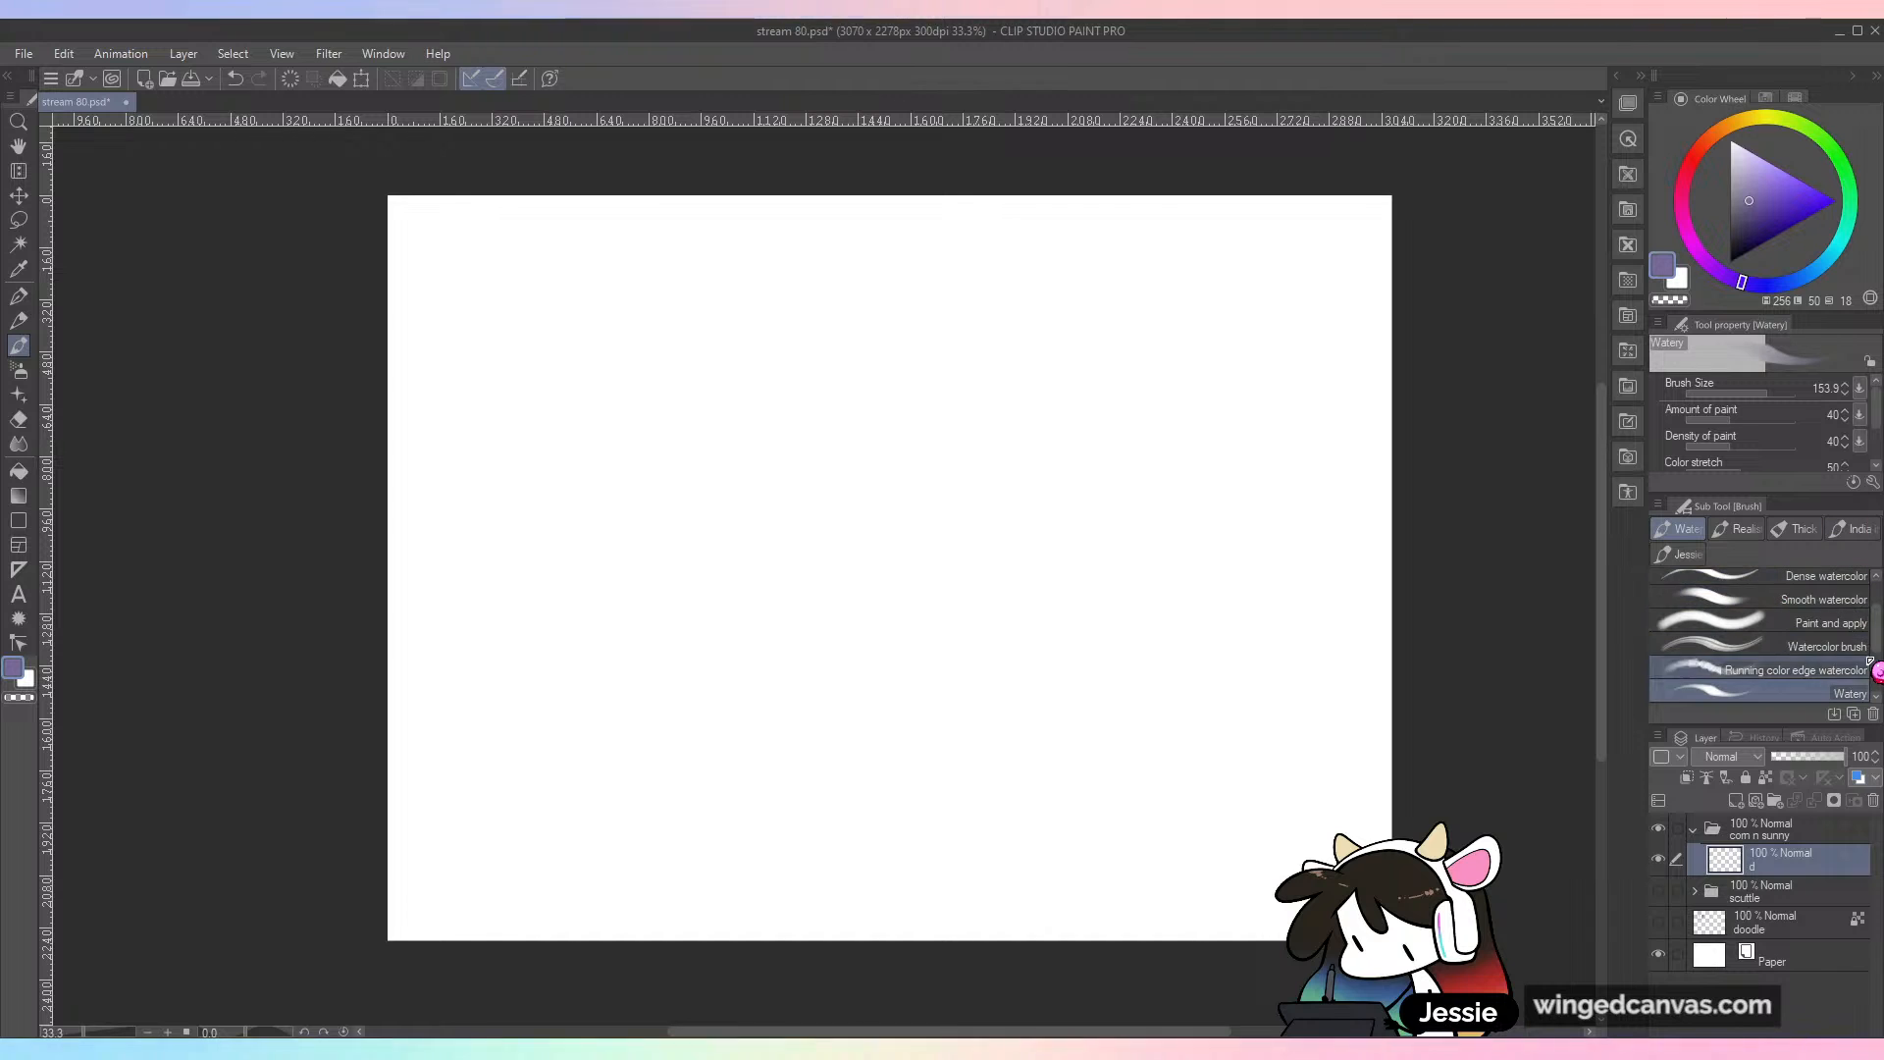
Step: Choose a muted orange-brown color and set the Watery brush to size 26.3
{"action": "left_click", "coordinate": [1712, 136]}
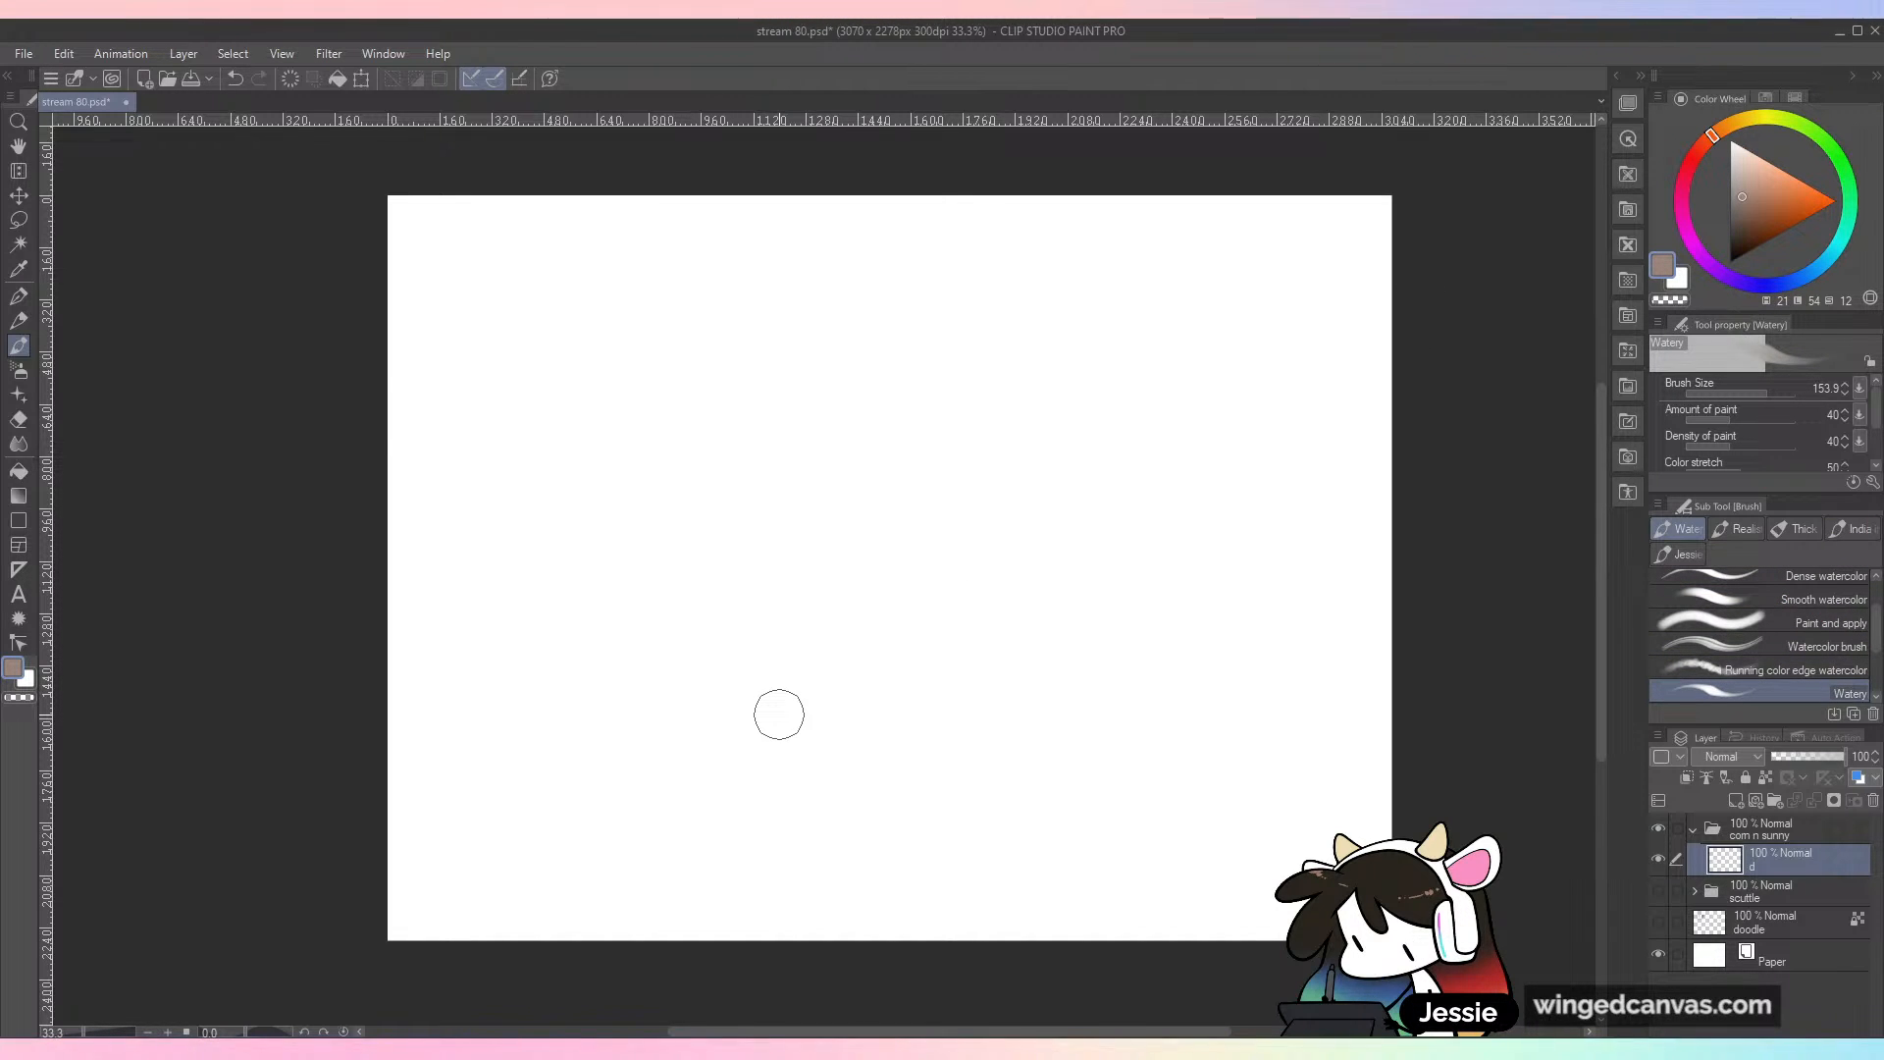
{"action": "left_click", "coordinate": [1719, 394]}
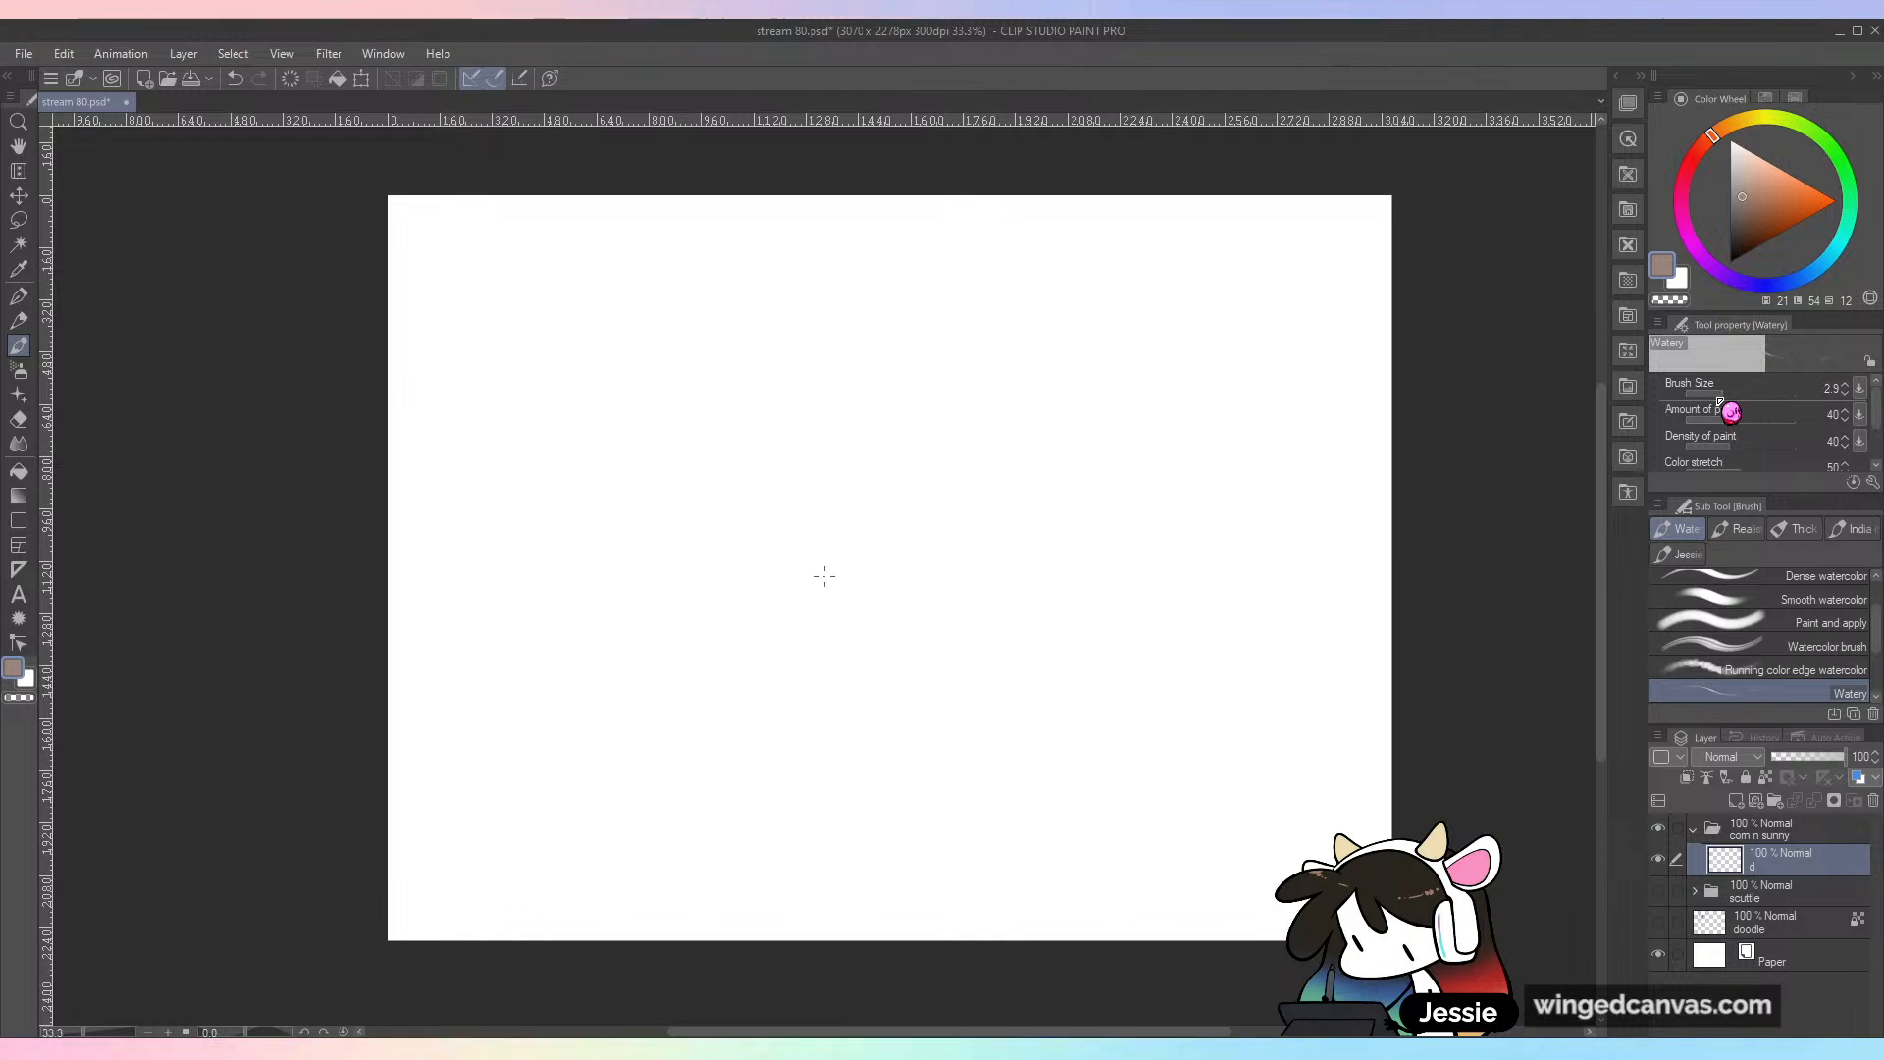
{"action": "key", "text": "ctrl+z"}
{"action": "left_click", "coordinate": [1746, 394]}
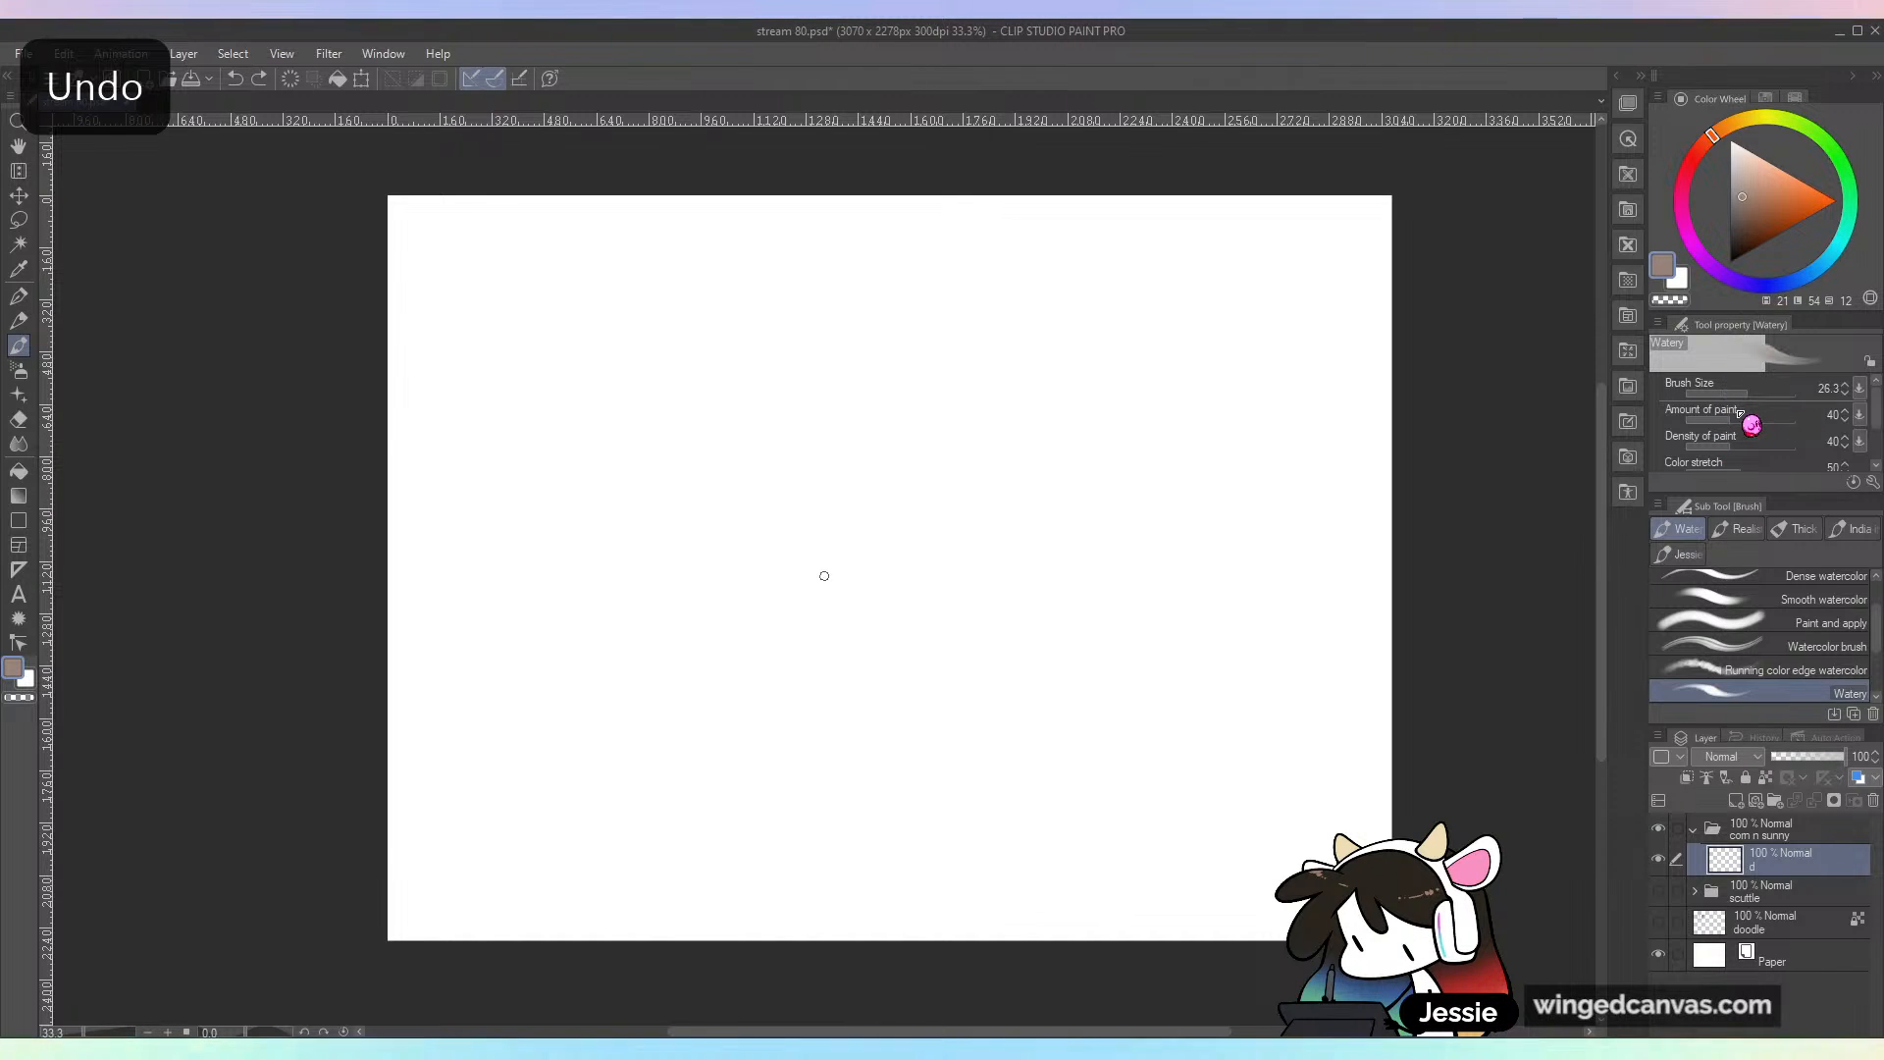
{"action": "mouse_move", "coordinate": [967, 422]}
{"action": "left_mouse_down"}
{"action": "mouse_move", "coordinate": [896, 454]}
{"action": "mouse_move", "coordinate": [959, 568]}
{"action": "left_mouse_up"}
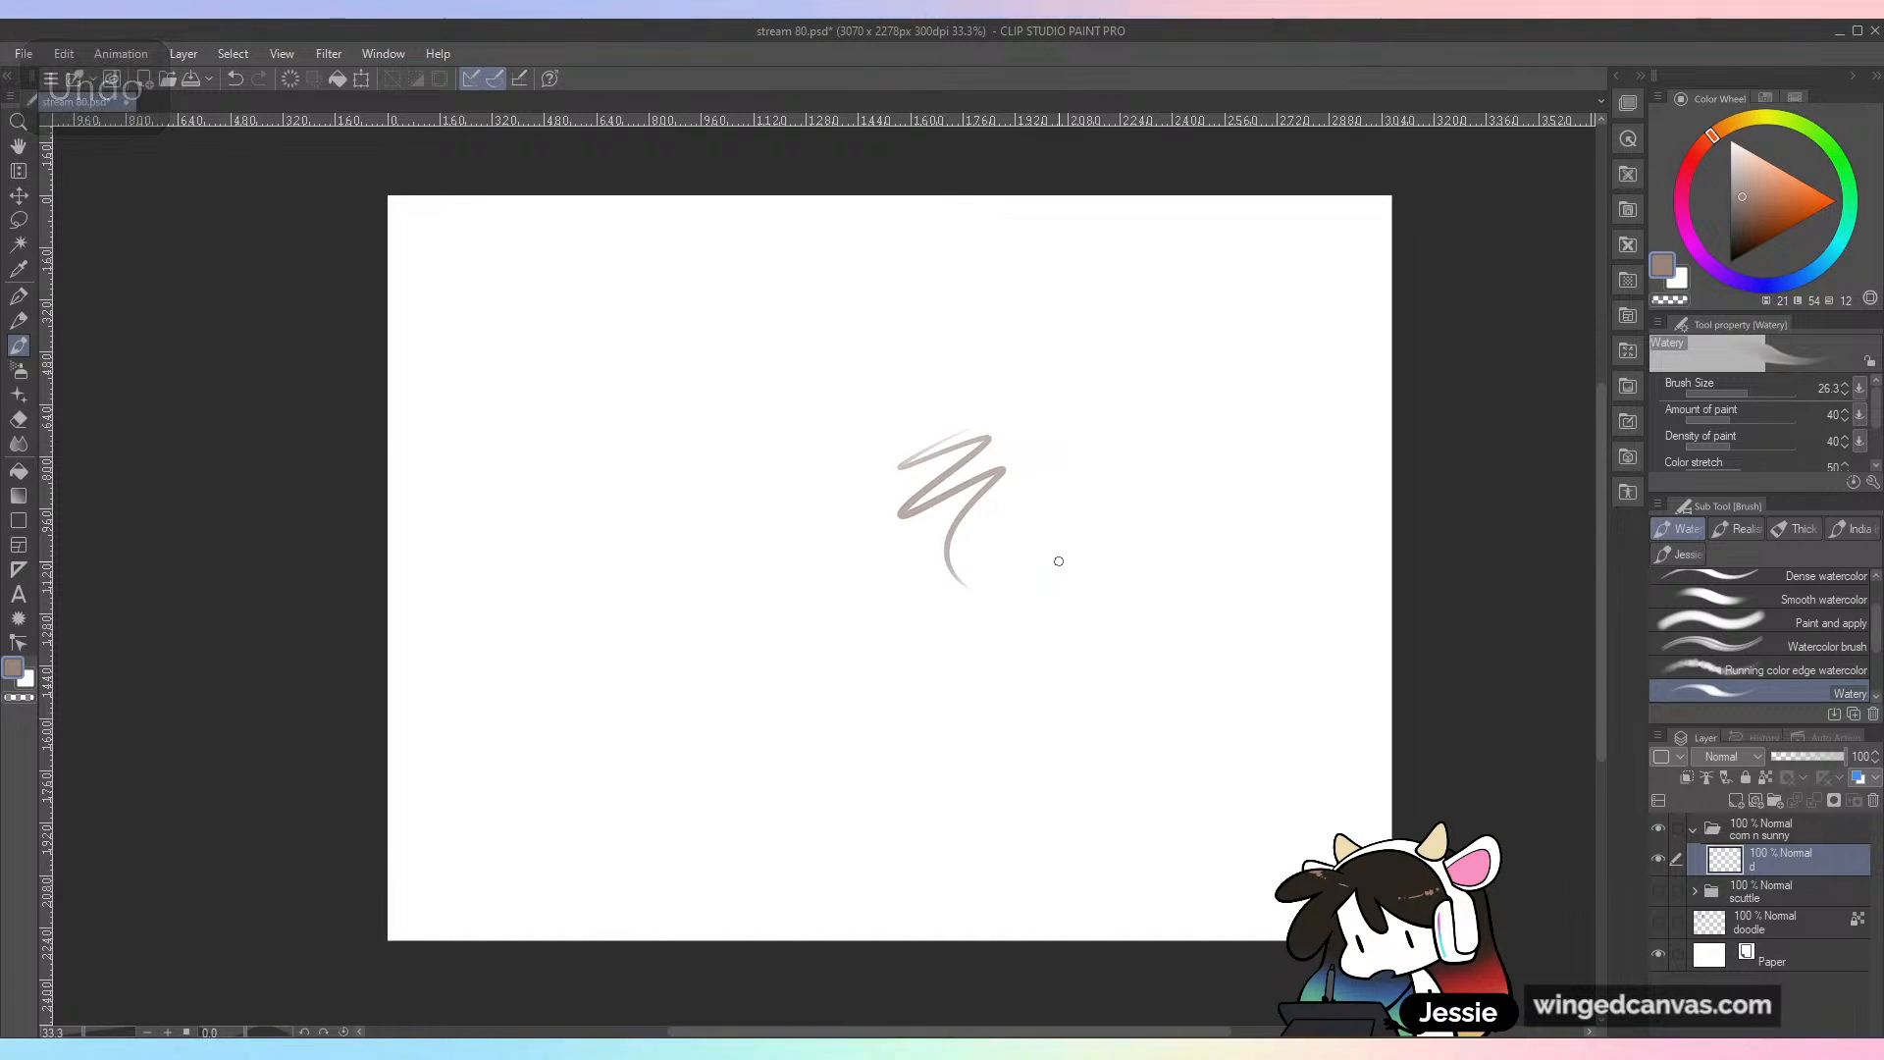
{"action": "key", "text": "ctrl+z"}
{"action": "left_click", "coordinate": [1741, 395]}
{"action": "left_click_drag", "start_coordinate": [1008, 491], "coordinate": [1038, 603]}
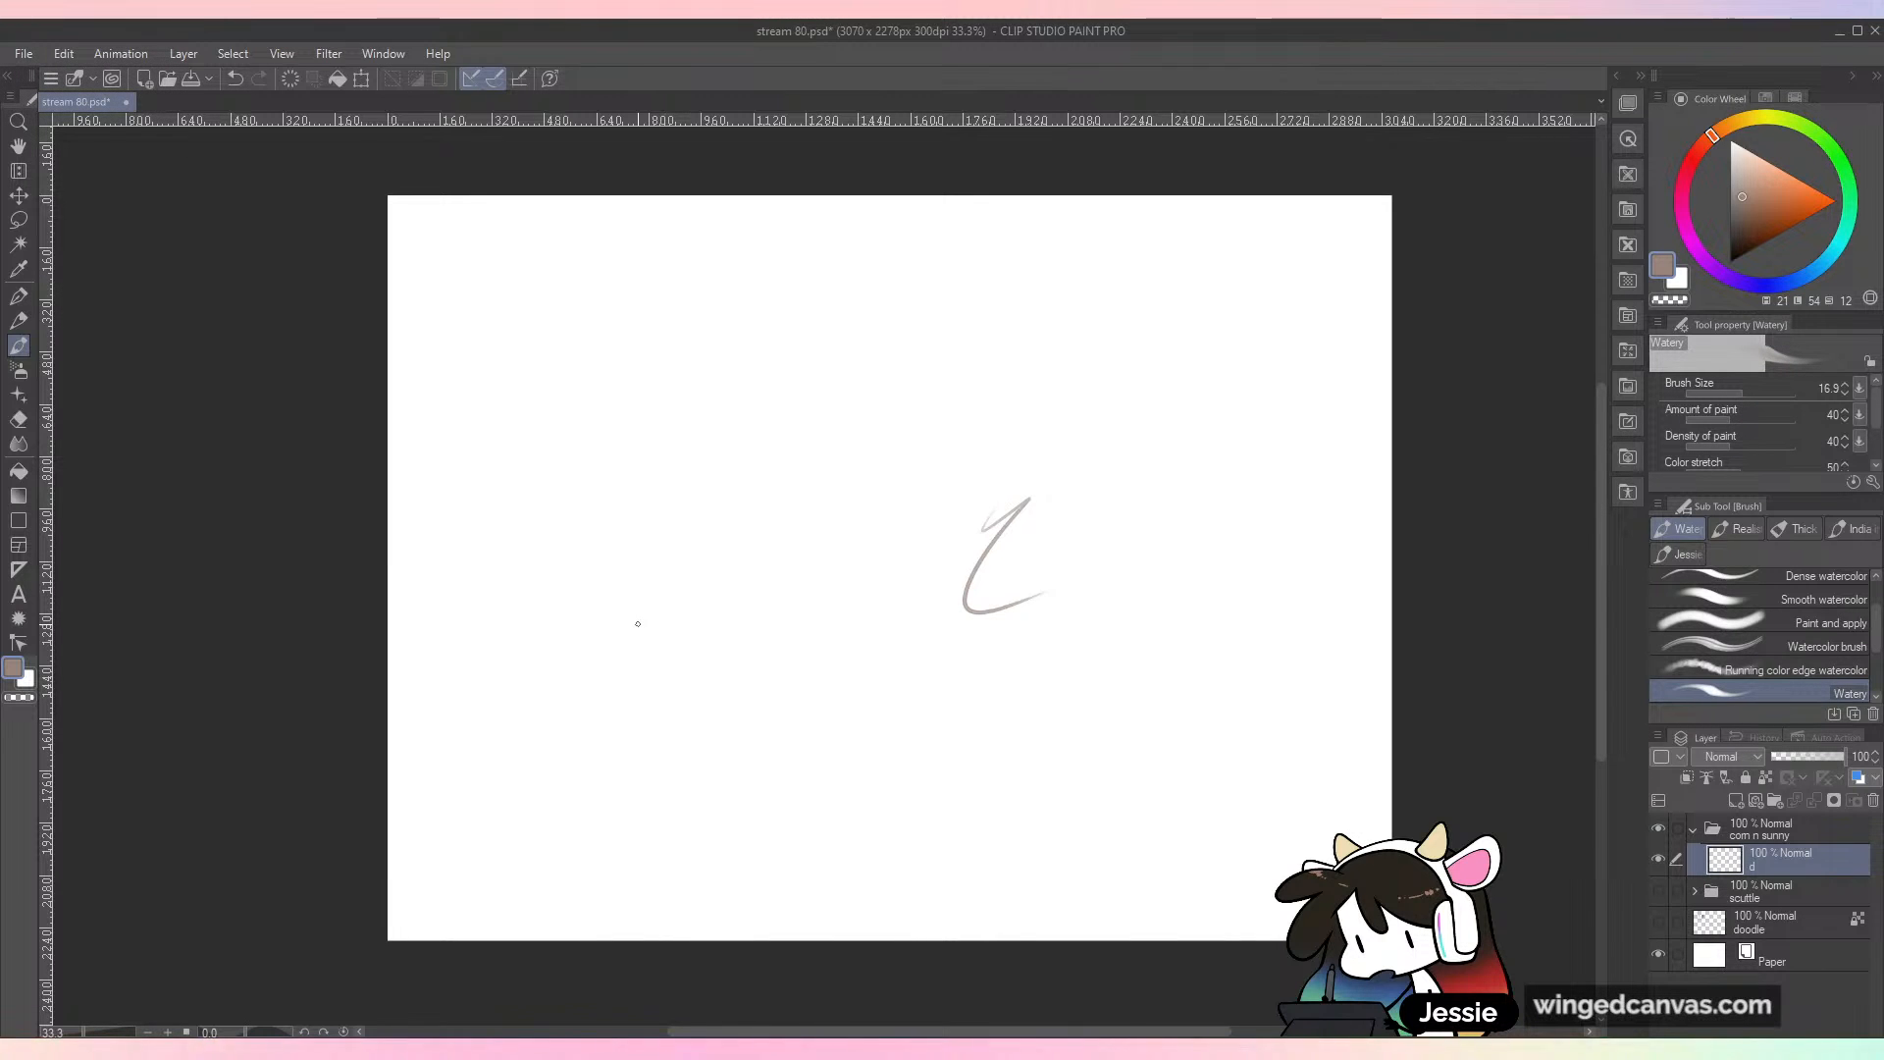
{"action": "key", "text": "ctrl+z"}
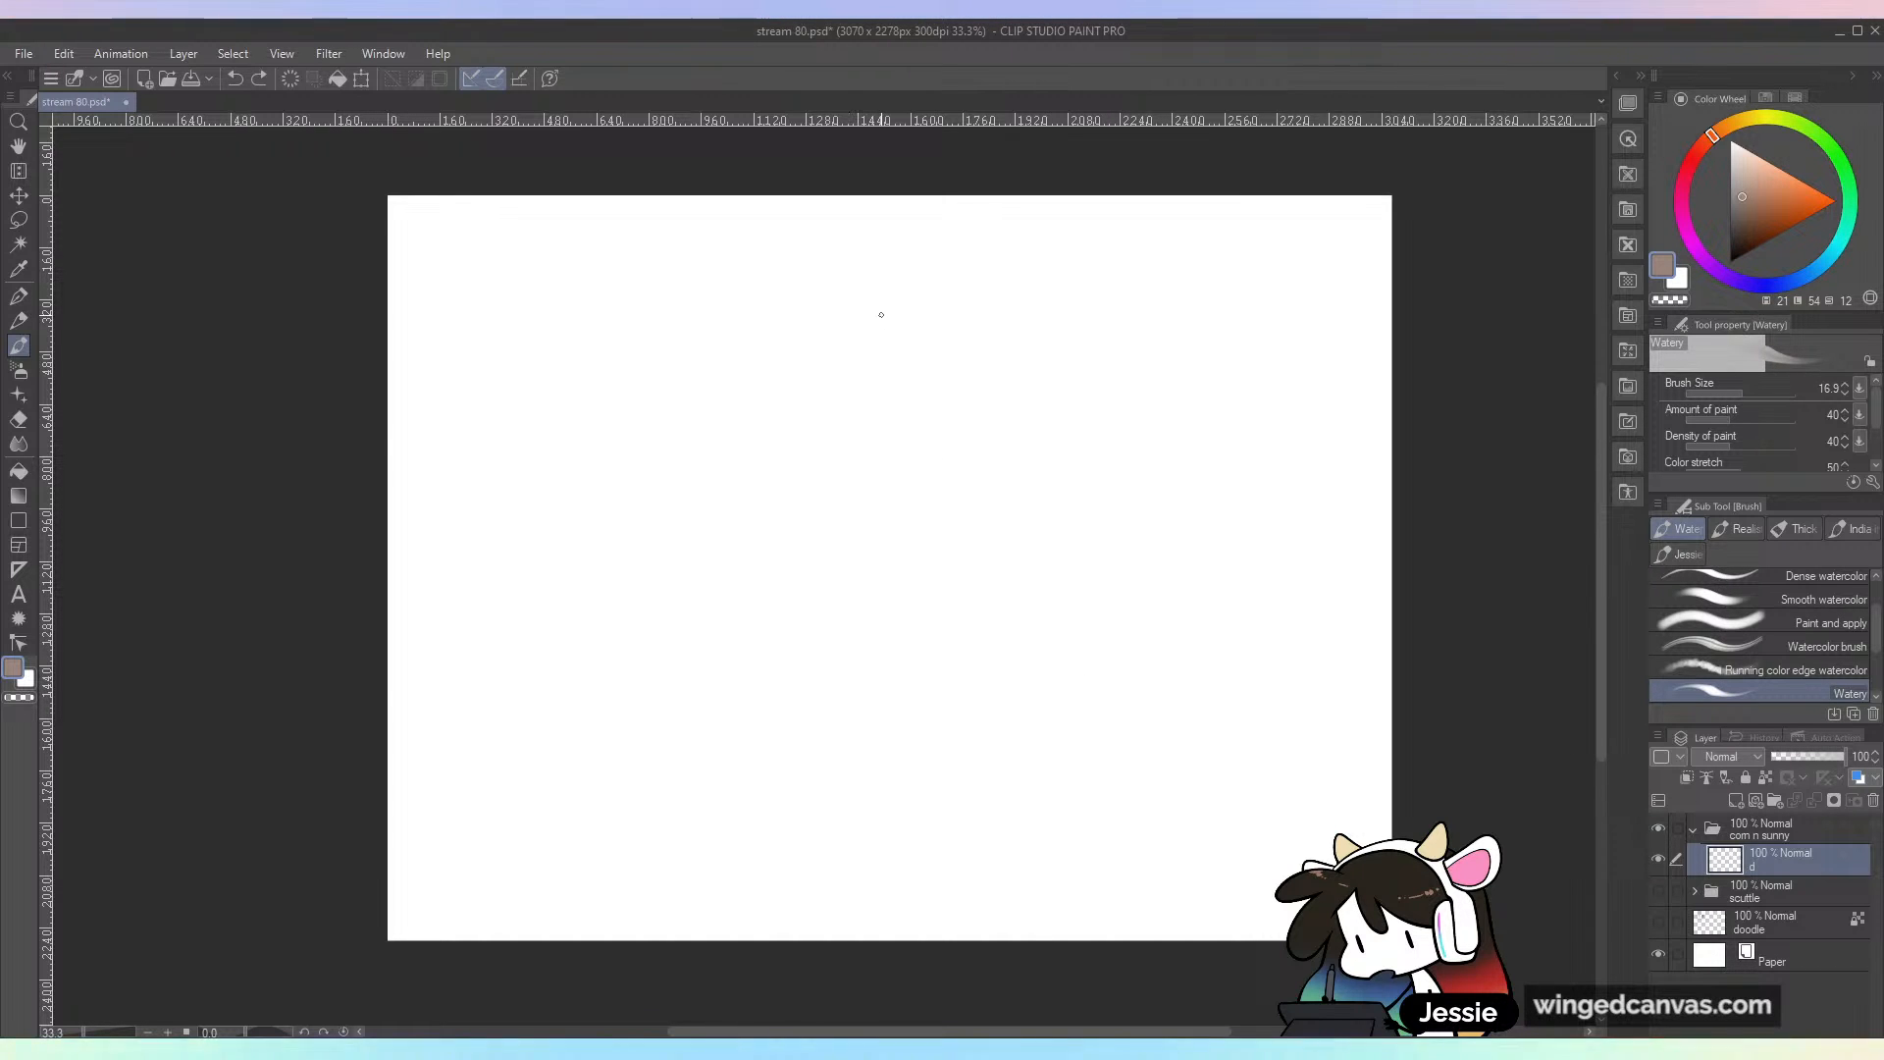
{"action": "left_click_drag", "start_coordinate": [704, 535], "coordinate": [699, 622]}
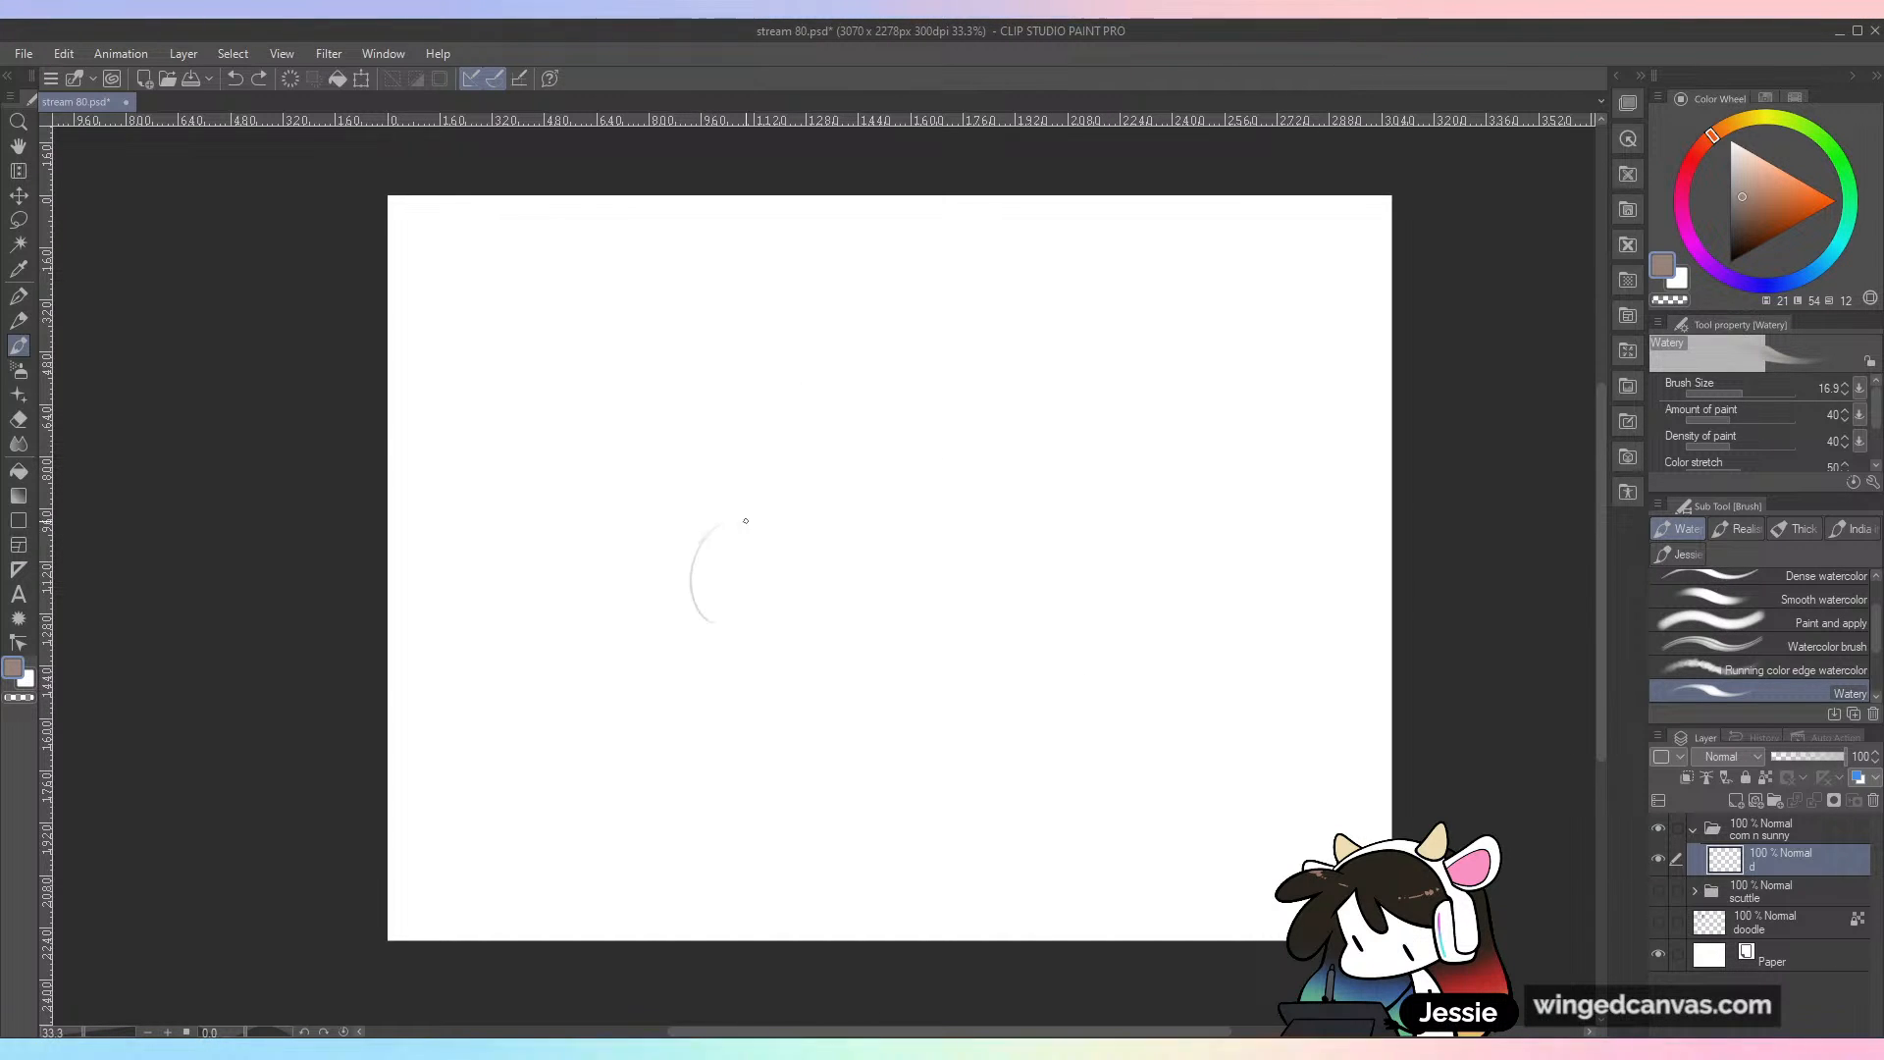
{"action": "key", "text": "ctrl+z"}
Step: Set the Watery brush size to 20
{"action": "key", "text": "ctrl+plus"}
{"action": "key", "text": "bracketright"}
{"action": "key", "text": "ctrl+minus"}
{"action": "left_click_drag", "start_coordinate": [1046, 743], "coordinate": [978, 672]}
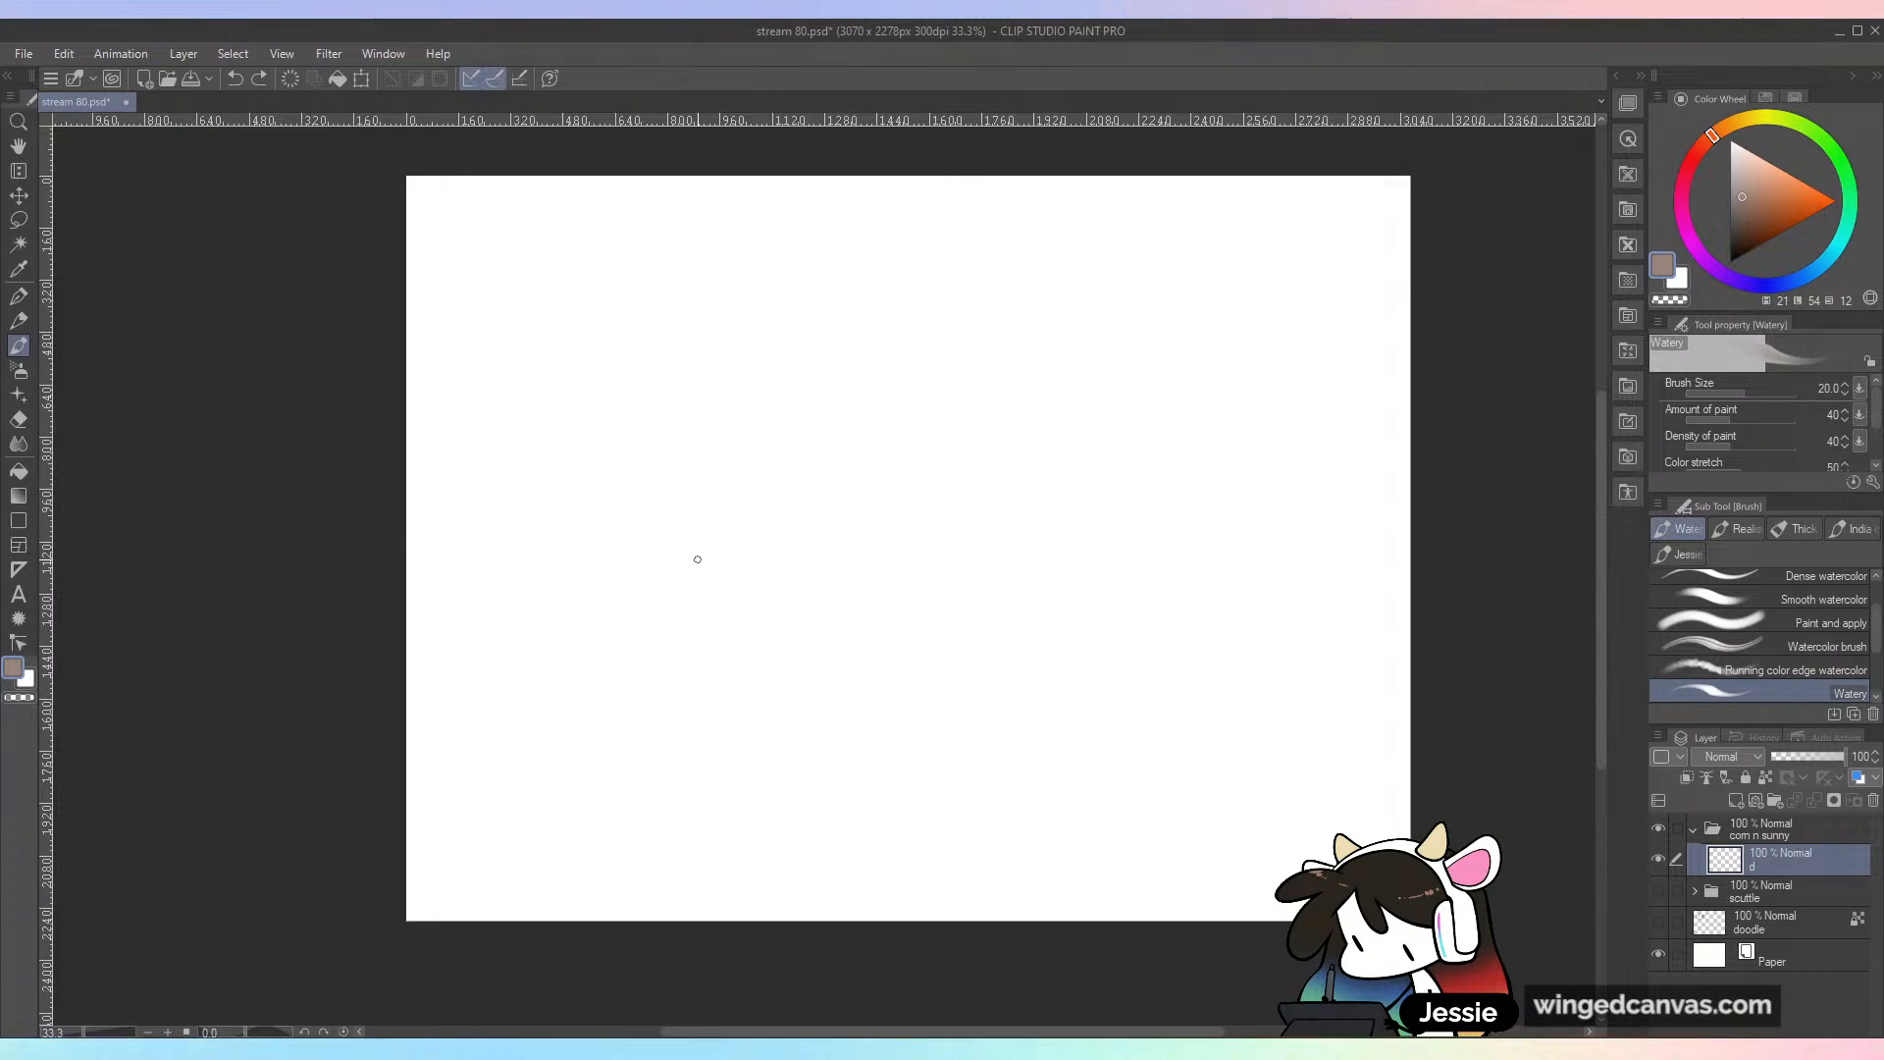
{"action": "left_click_drag", "start_coordinate": [674, 624], "coordinate": [724, 556]}
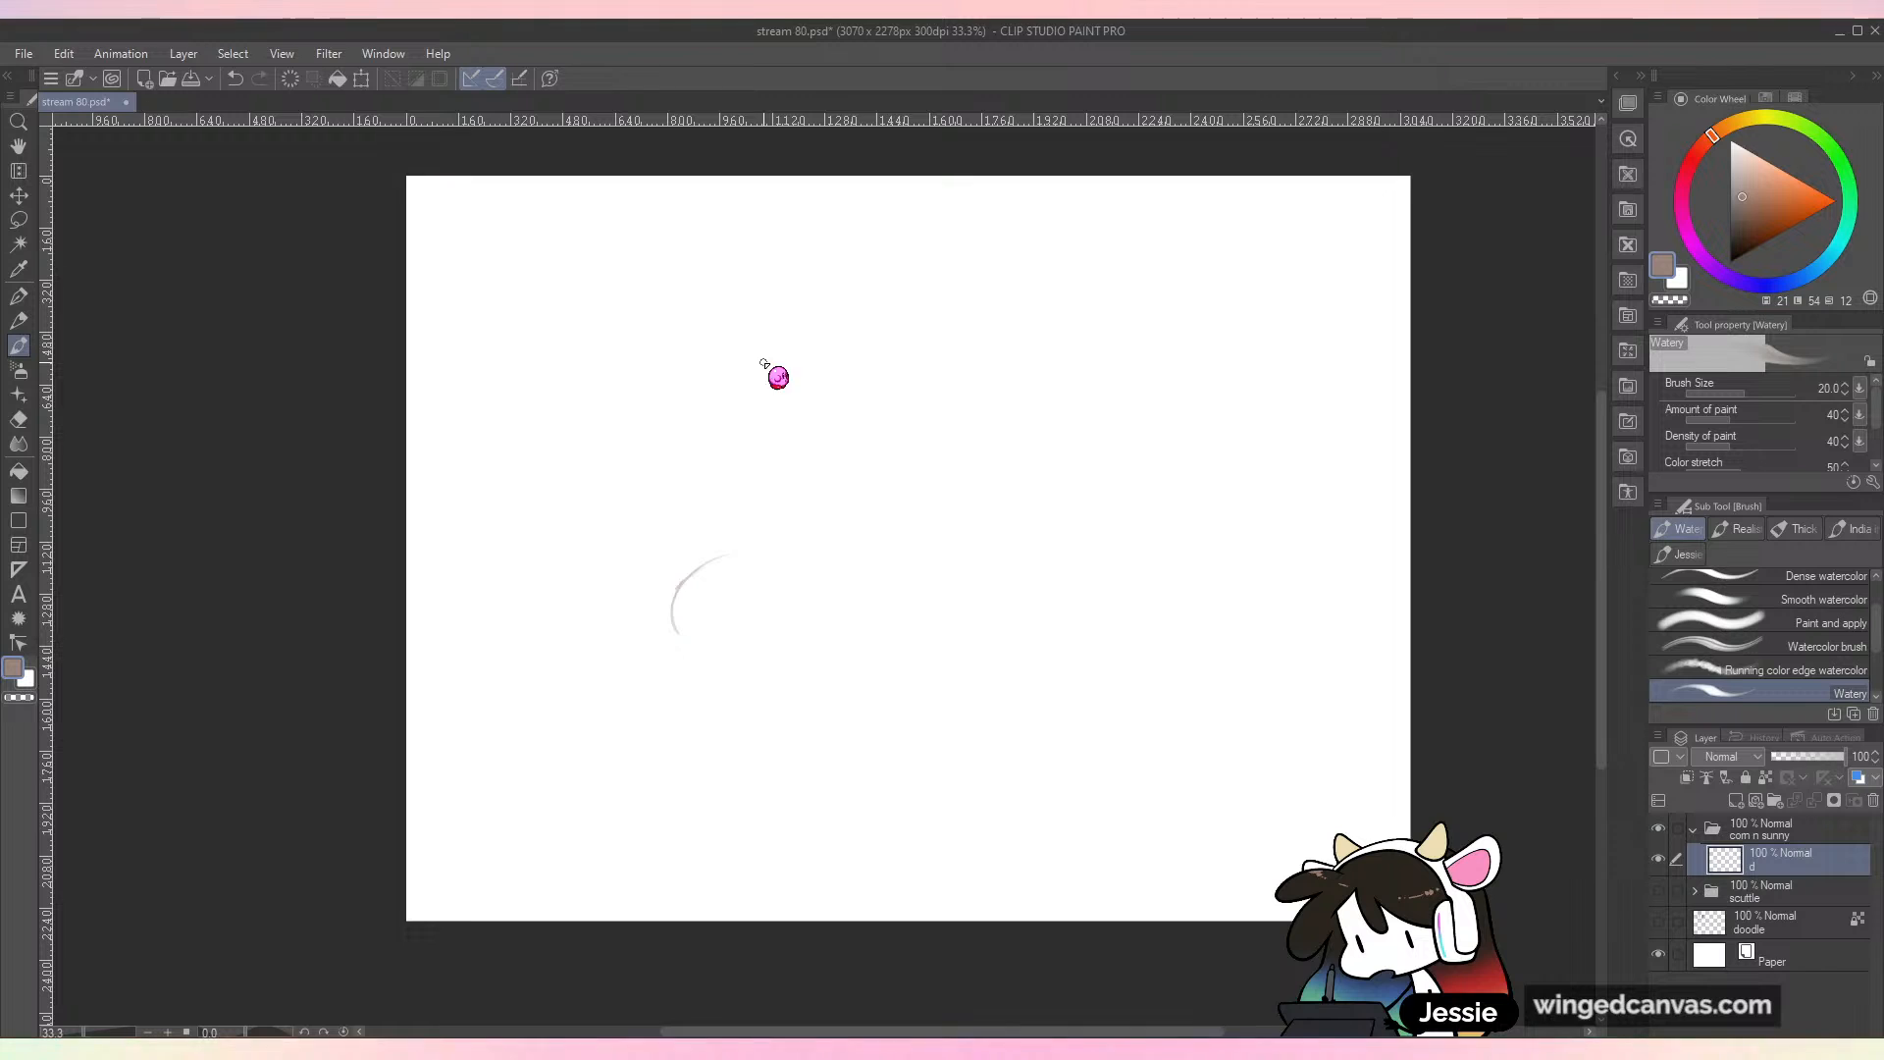
{"action": "scroll", "coordinate": [763, 362], "scroll_direction": "up", "scroll_amount": 1}
{"action": "key", "text": "ctrl+z"}
{"action": "key", "text": "ctrl+z"}
{"action": "mouse_move", "coordinate": [981, 772]}
{"action": "left_mouse_down"}
{"action": "mouse_move", "coordinate": [866, 694]}
{"action": "mouse_move", "coordinate": [896, 578]}
{"action": "mouse_move", "coordinate": [863, 565]}
{"action": "left_mouse_up"}
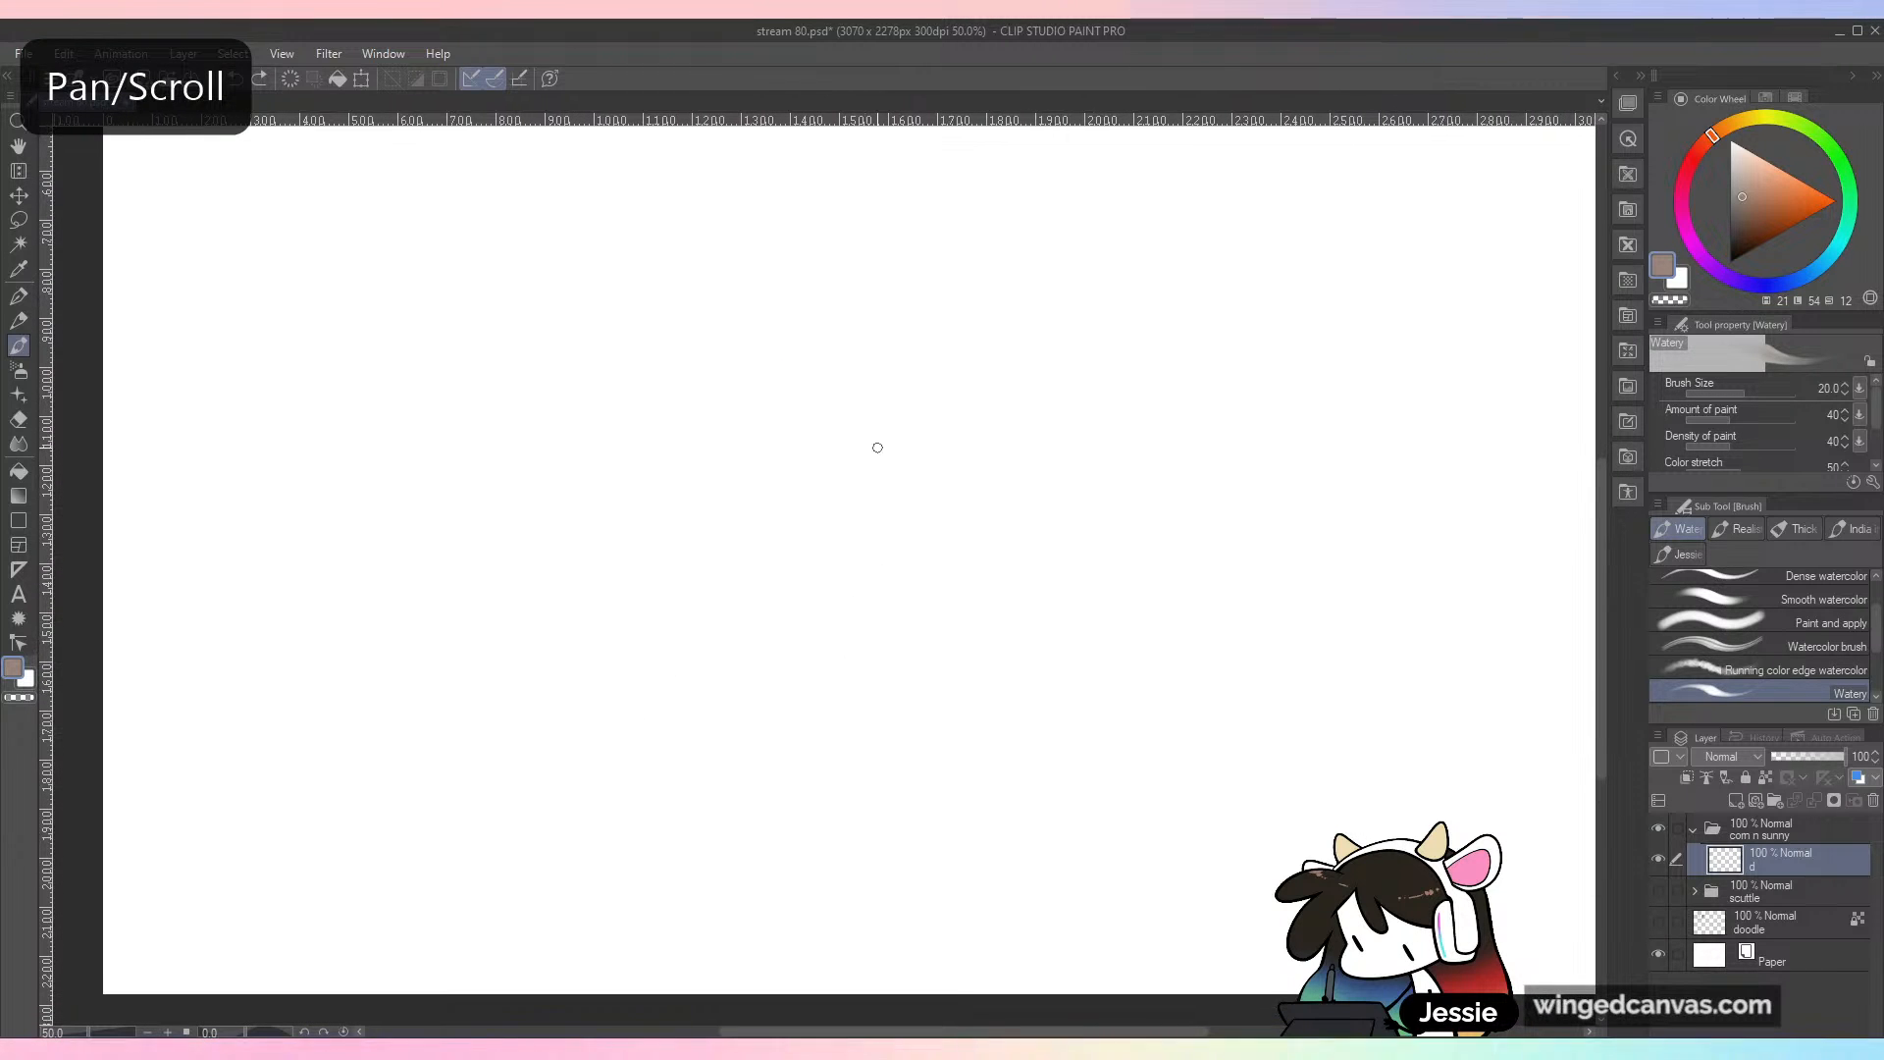
Step: Try sketching a small head from a light circle with a pointed cone shape rising from its upper-left side
{"action": "mouse_move", "coordinate": [574, 515]}
{"action": "left_mouse_down"}
{"action": "mouse_move", "coordinate": [556, 431]}
{"action": "mouse_move", "coordinate": [640, 381]}
{"action": "mouse_move", "coordinate": [520, 469]}
{"action": "left_mouse_up"}
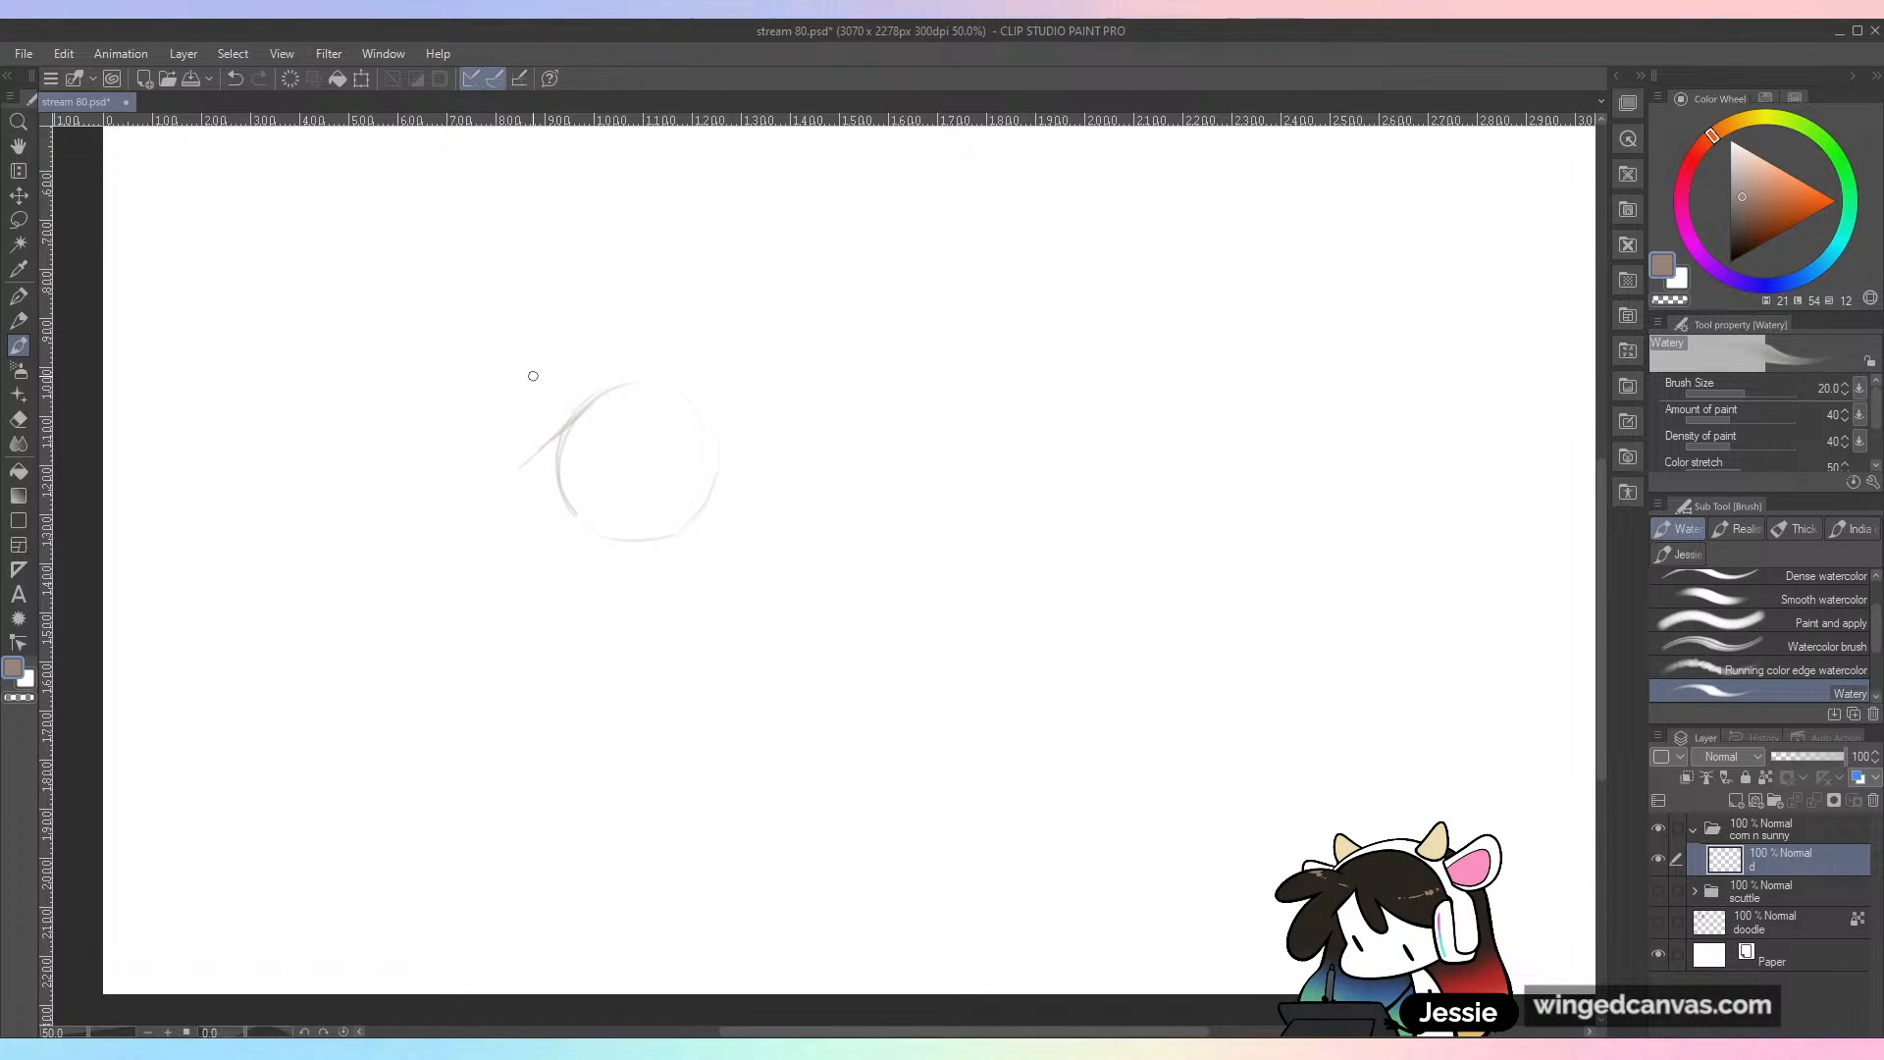
{"action": "key", "text": "ctrl+z"}
{"action": "mouse_move", "coordinate": [576, 511]}
{"action": "left_mouse_down"}
{"action": "mouse_move", "coordinate": [504, 322]}
{"action": "mouse_move", "coordinate": [518, 347]}
{"action": "mouse_move", "coordinate": [626, 367]}
{"action": "mouse_move", "coordinate": [678, 401]}
{"action": "left_mouse_up"}
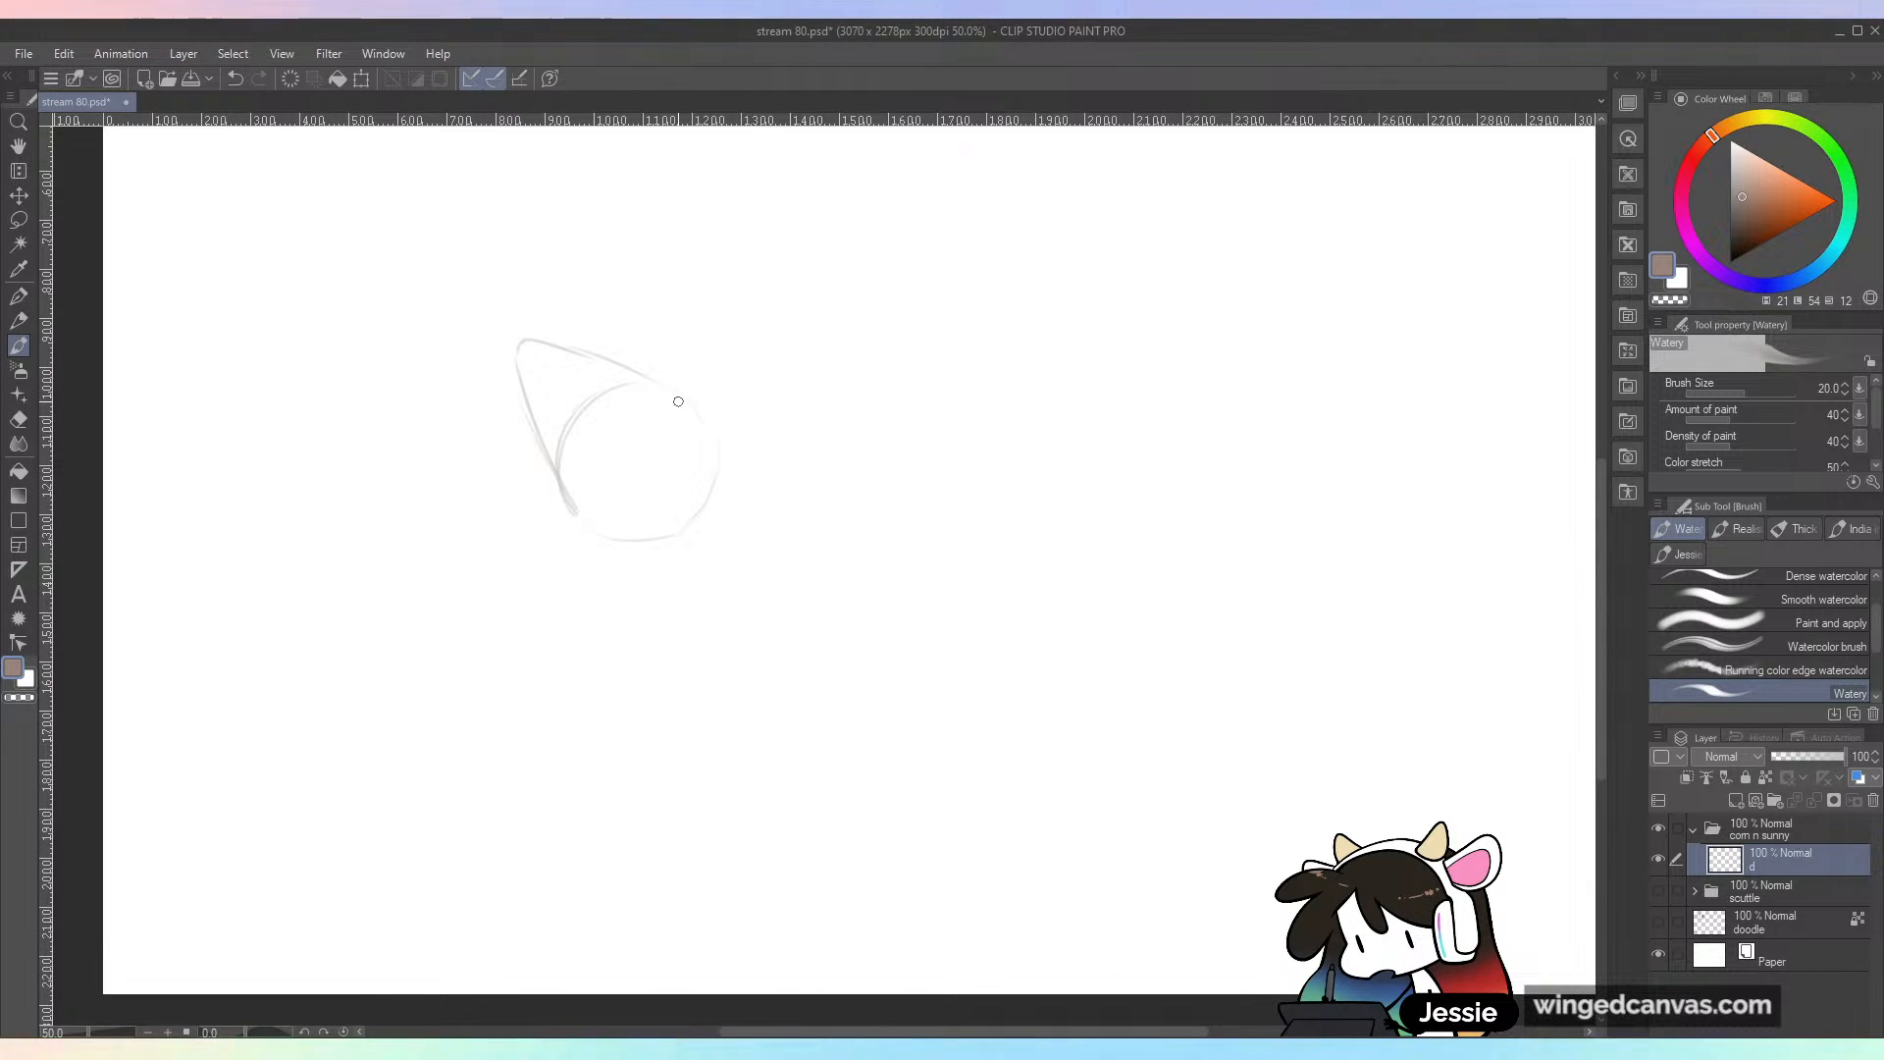
{"action": "key", "text": "ctrl+z"}
{"action": "mouse_move", "coordinate": [600, 363]}
{"action": "left_mouse_down"}
{"action": "mouse_move", "coordinate": [713, 457]}
{"action": "mouse_move", "coordinate": [637, 500]}
{"action": "left_mouse_up"}
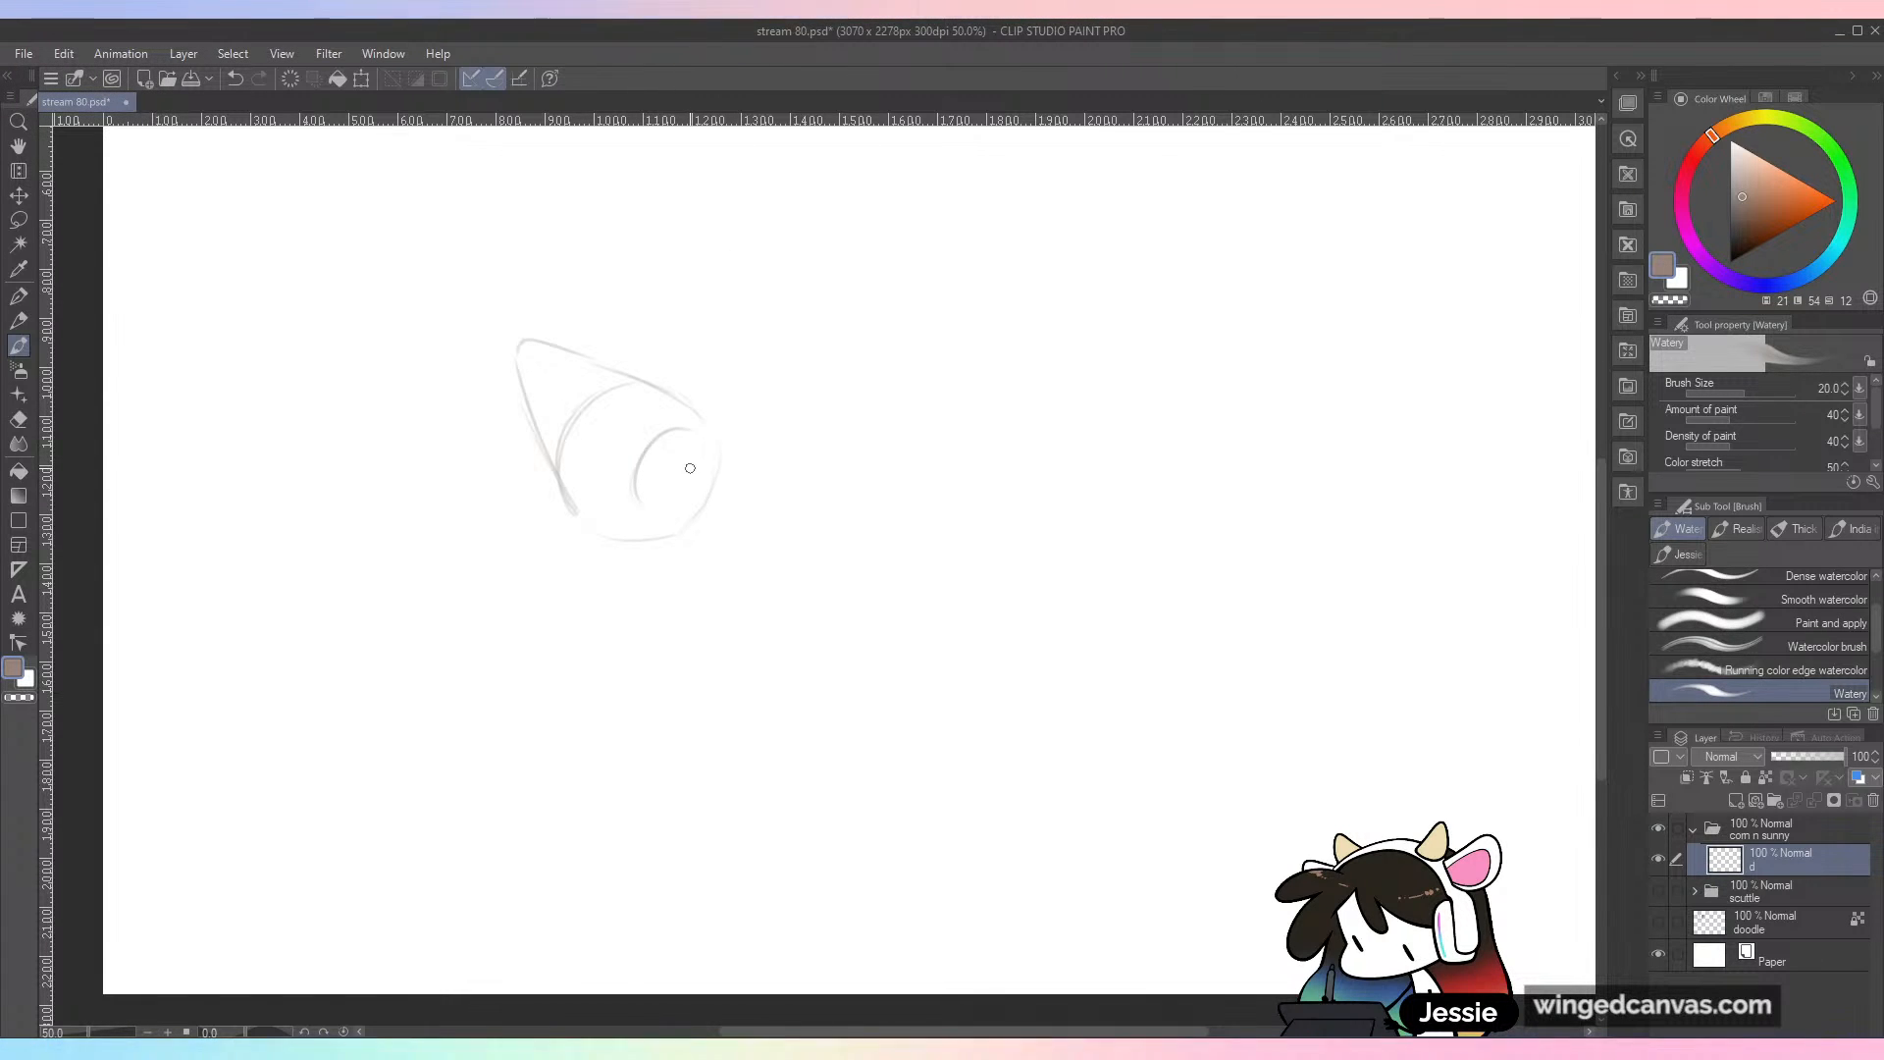
{"action": "key", "text": "ctrl+z"}
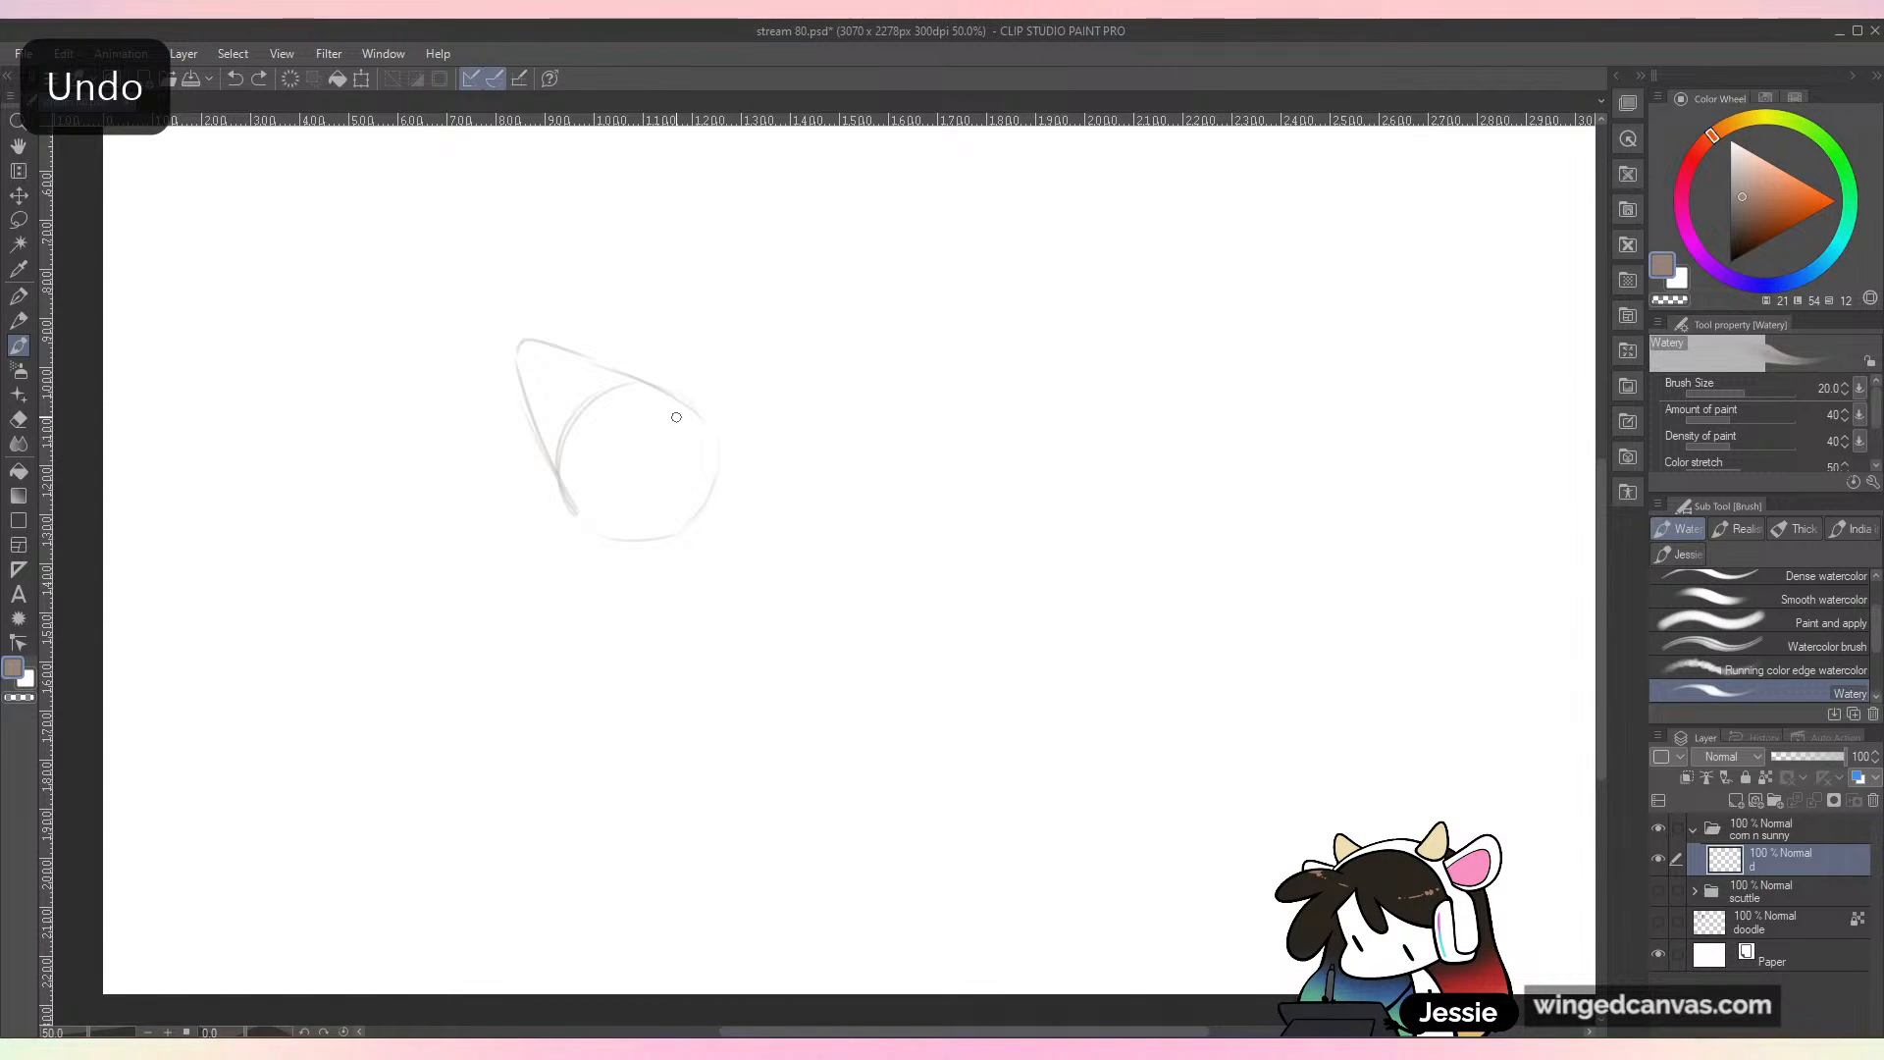
{"action": "left_click_drag", "start_coordinate": [679, 428], "coordinate": [616, 481]}
{"action": "key", "text": "ctrl+z"}
{"action": "key", "text": "ctrl+z"}
{"action": "key", "text": "ctrl+z"}
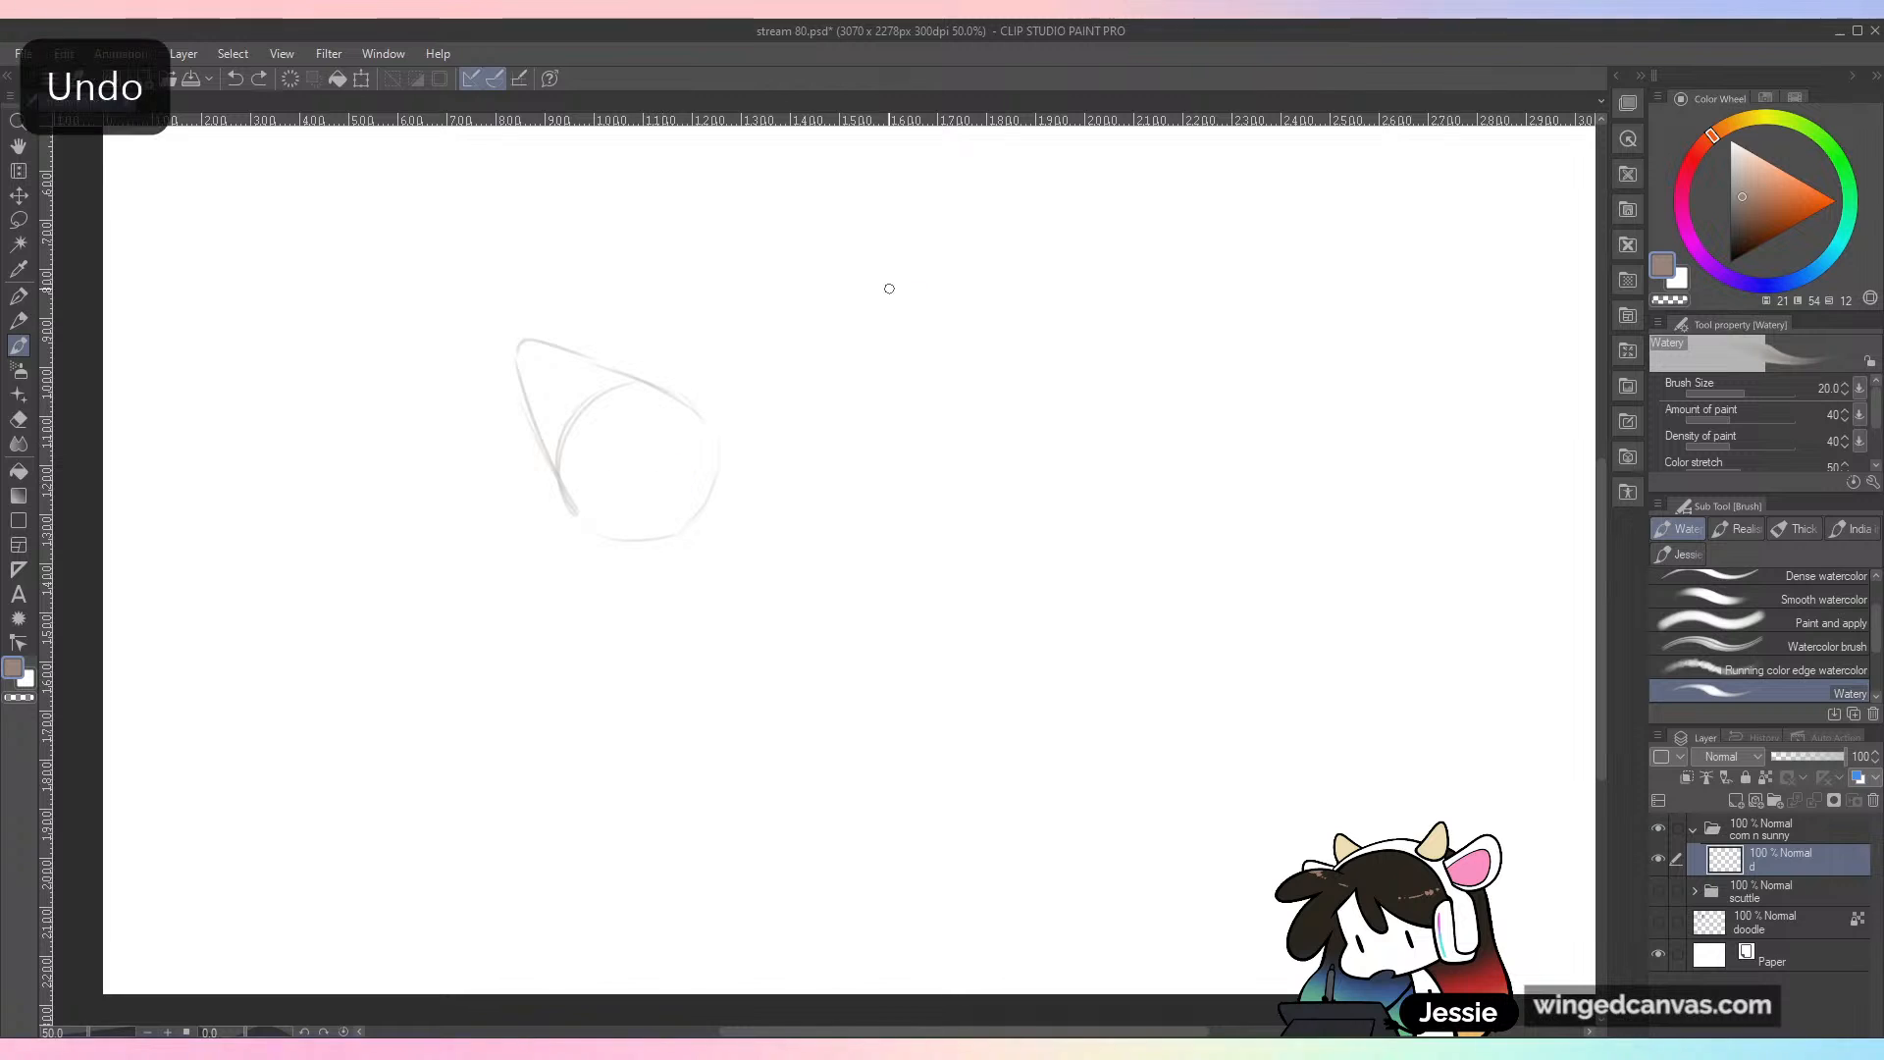
{"action": "mouse_move", "coordinate": [633, 383]}
{"action": "left_mouse_down"}
{"action": "mouse_move", "coordinate": [569, 402]}
{"action": "mouse_move", "coordinate": [555, 450]}
{"action": "left_mouse_up"}
{"action": "key", "text": "ctrl+minus"}
{"action": "key", "text": "ctrl+z"}
{"action": "key", "text": "ctrl+z"}
{"action": "key", "text": "space"}
{"action": "left_click_drag", "start_coordinate": [842, 373], "coordinate": [883, 502]}
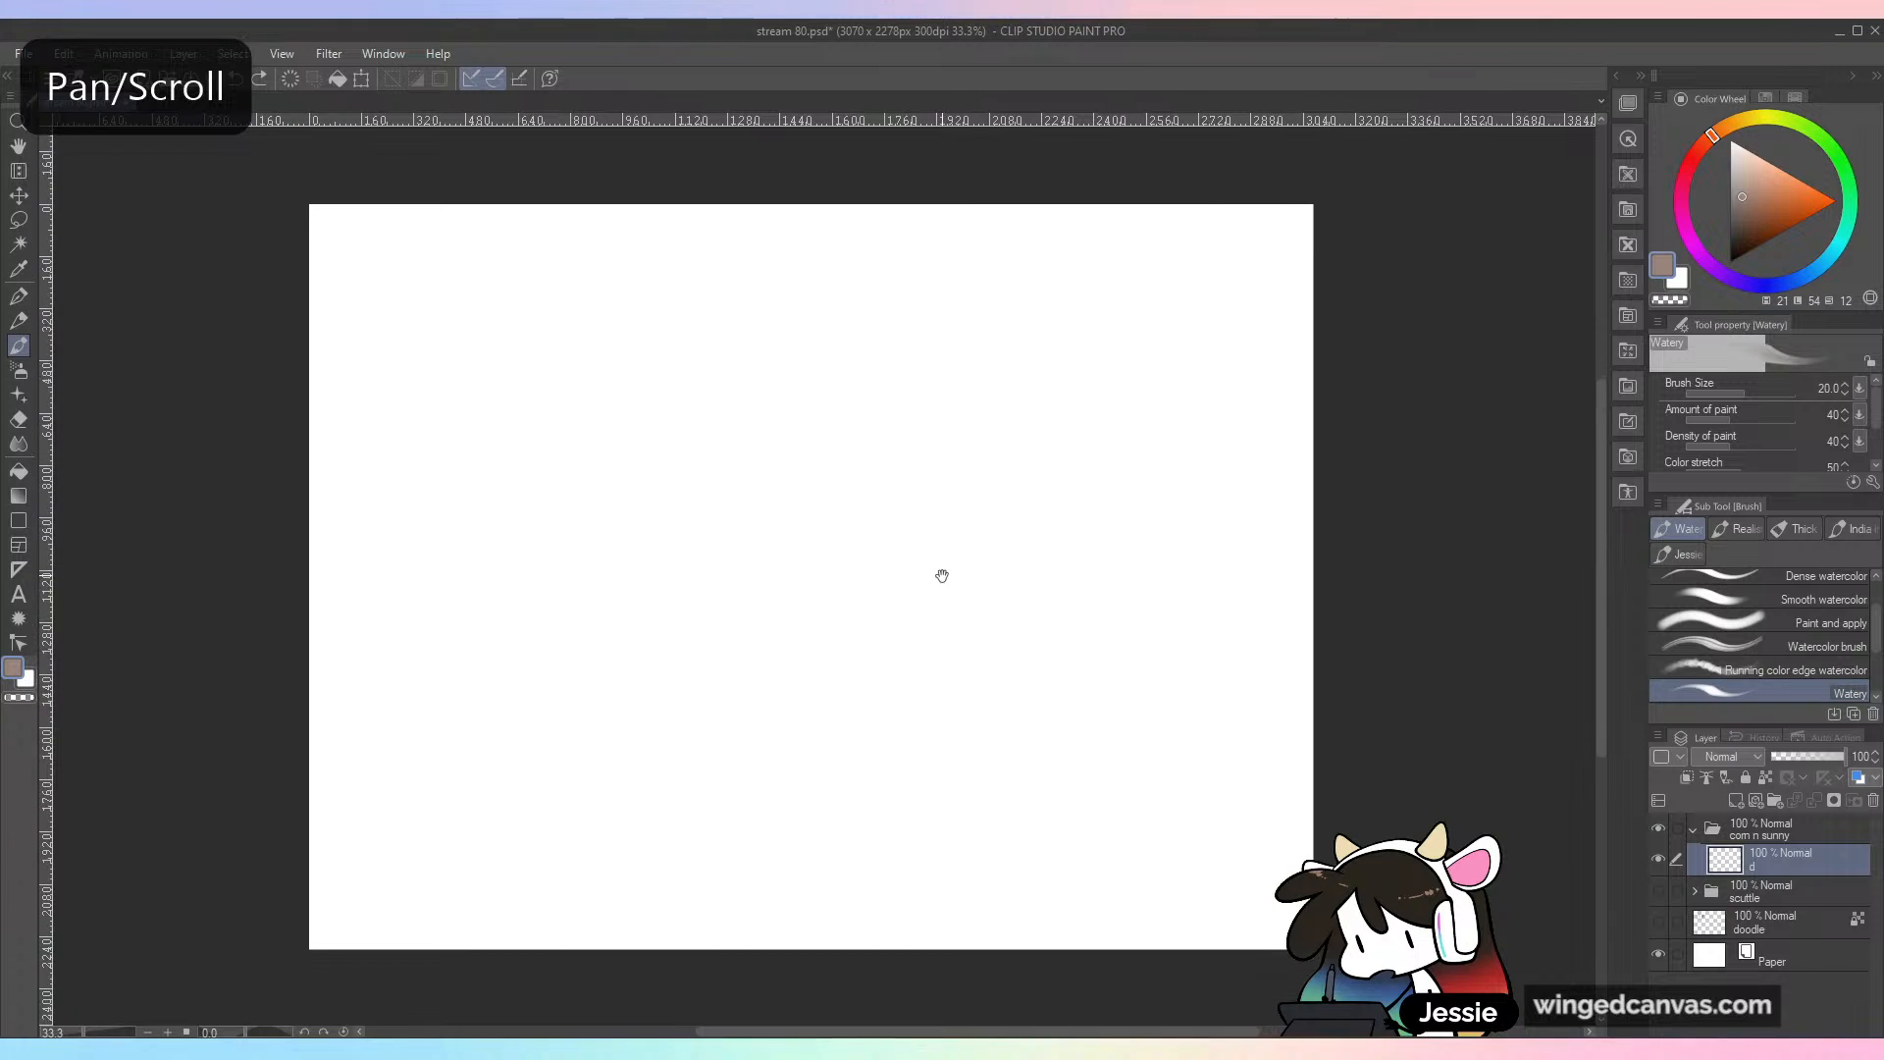
{"action": "mouse_move", "coordinate": [622, 379]}
{"action": "left_mouse_down"}
{"action": "mouse_move", "coordinate": [555, 413]}
{"action": "mouse_move", "coordinate": [549, 481]}
{"action": "left_mouse_up"}
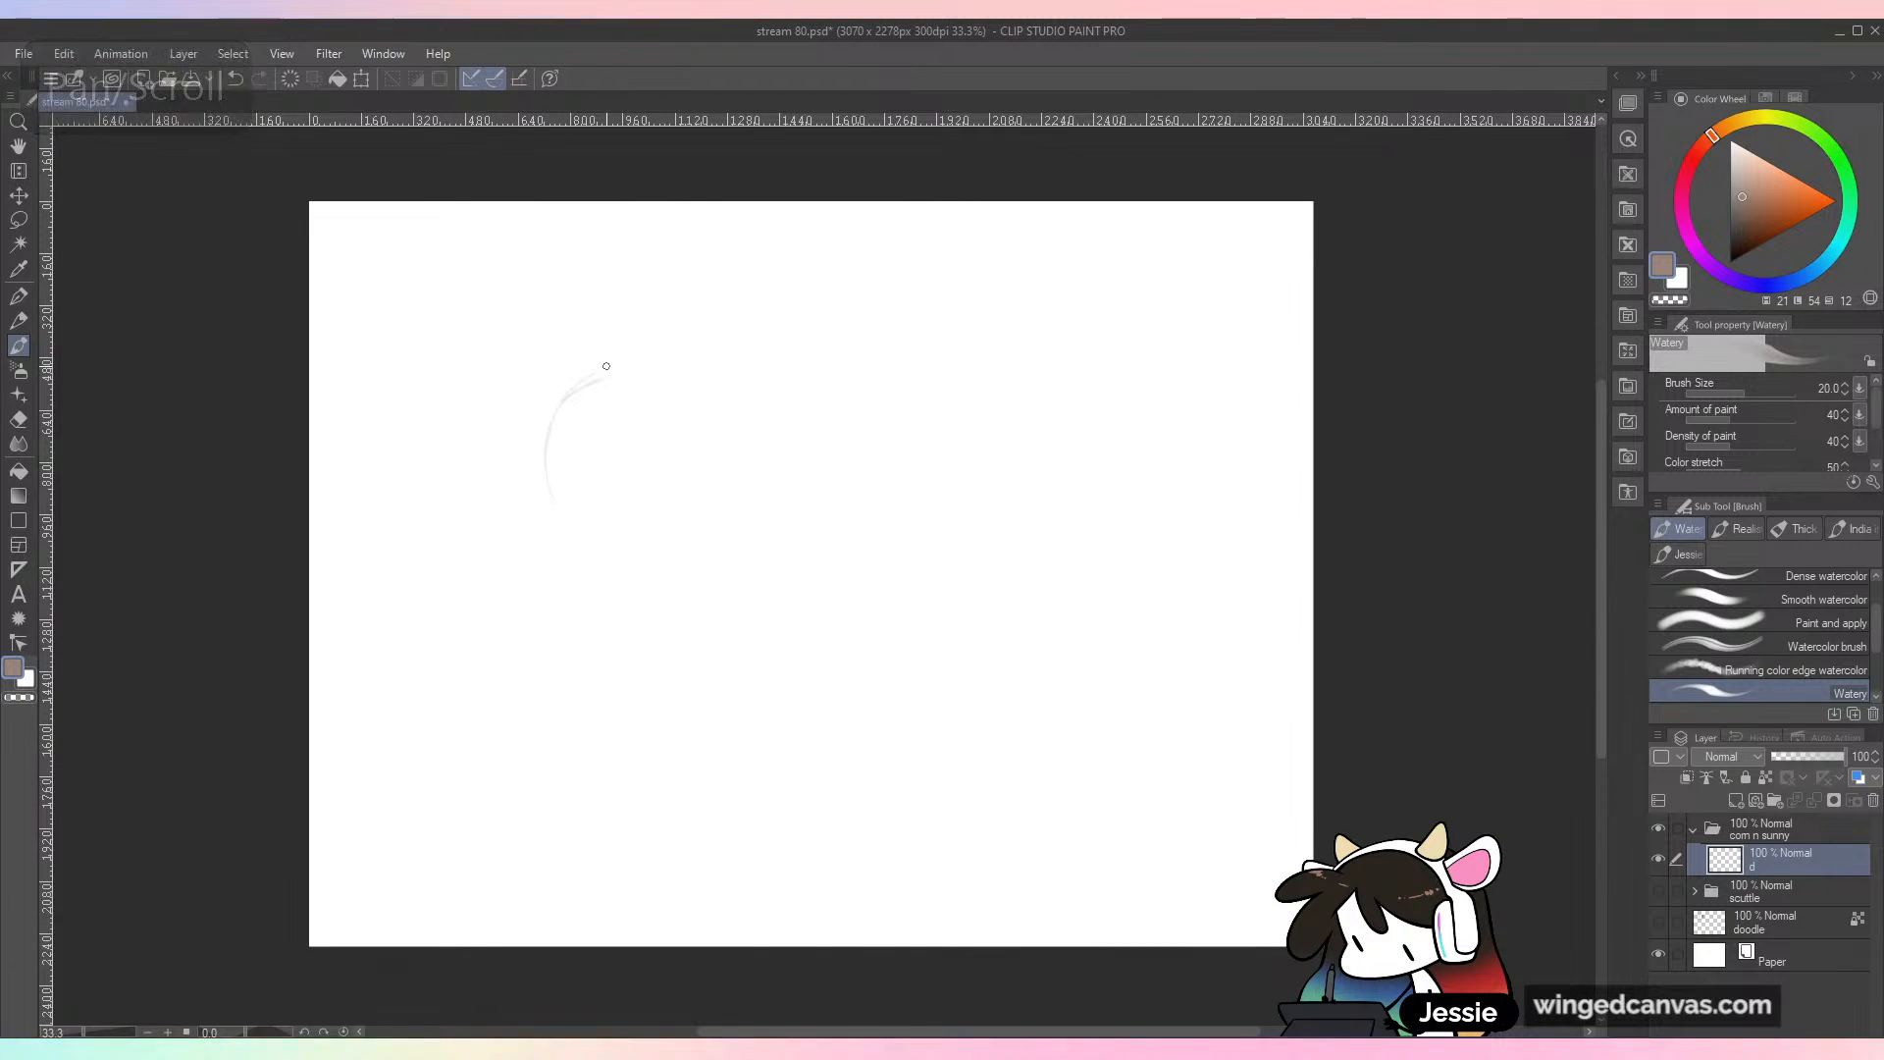
{"action": "key", "text": "ctrl+z"}
{"action": "mouse_move", "coordinate": [563, 371]}
{"action": "left_mouse_down"}
{"action": "mouse_move", "coordinate": [547, 503]}
{"action": "mouse_move", "coordinate": [590, 571]}
{"action": "left_mouse_up"}
{"action": "left_click_drag", "start_coordinate": [674, 377], "coordinate": [702, 521]}
{"action": "left_click_drag", "start_coordinate": [561, 520], "coordinate": [689, 618]}
{"action": "left_click_drag", "start_coordinate": [698, 416], "coordinate": [711, 543]}
{"action": "key", "text": "ctrl+z"}
{"action": "key", "text": "ctrl+z"}
{"action": "key", "text": "ctrl+z"}
{"action": "key", "text": "ctrl+z"}
{"action": "key", "text": "ctrl+z"}
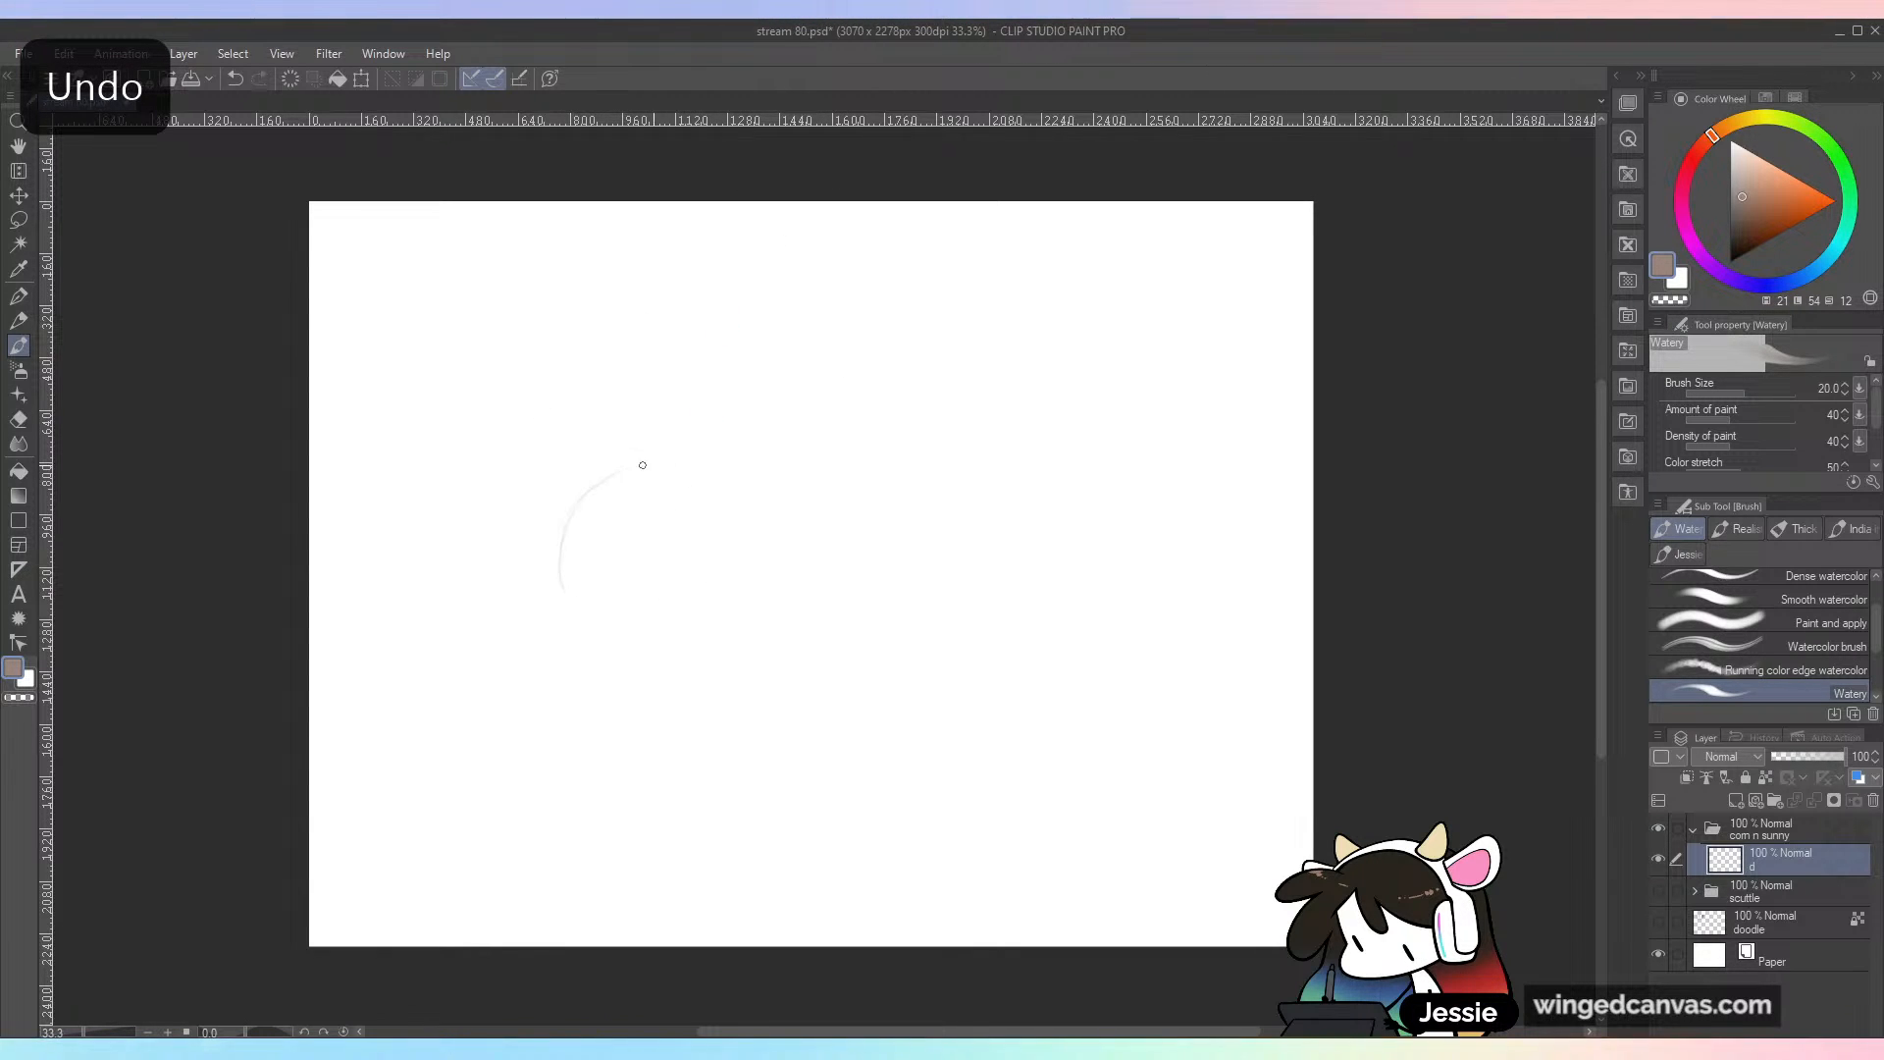
{"action": "key", "text": "ctrl+z"}
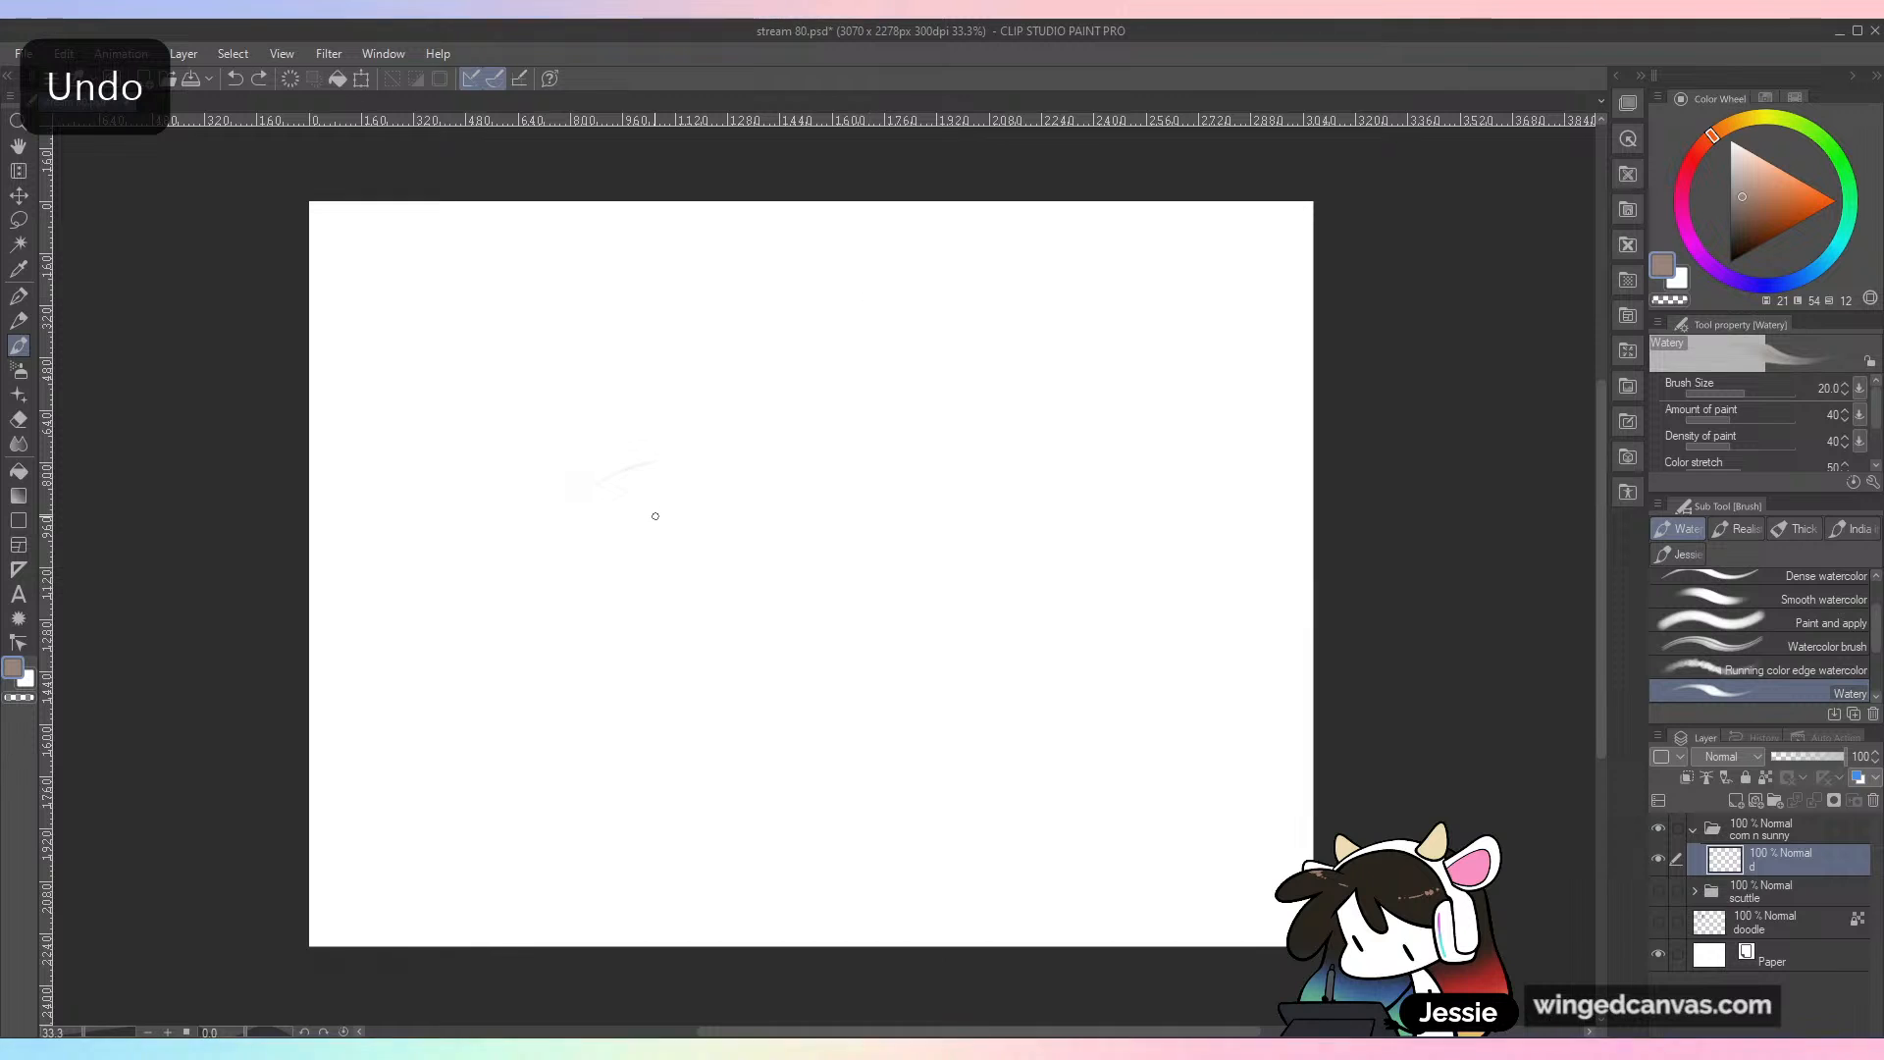
Step: Sketch a large skull-like creature head facing left in the canvas's lower half, with a sloping snout, bared teeth and a long lower jaw
{"action": "mouse_move", "coordinate": [753, 529]}
{"action": "left_mouse_down"}
{"action": "mouse_move", "coordinate": [700, 546]}
{"action": "mouse_move", "coordinate": [643, 613]}
{"action": "mouse_move", "coordinate": [698, 549]}
{"action": "mouse_move", "coordinate": [671, 596]}
{"action": "mouse_move", "coordinate": [670, 569]}
{"action": "mouse_move", "coordinate": [558, 636]}
{"action": "mouse_move", "coordinate": [615, 585]}
{"action": "mouse_move", "coordinate": [539, 610]}
{"action": "left_mouse_up"}
{"action": "mouse_move", "coordinate": [671, 557]}
{"action": "left_mouse_down"}
{"action": "mouse_move", "coordinate": [534, 636]}
{"action": "mouse_move", "coordinate": [513, 708]}
{"action": "left_mouse_up"}
{"action": "mouse_move", "coordinate": [540, 683]}
{"action": "left_mouse_down"}
{"action": "mouse_move", "coordinate": [563, 660]}
{"action": "mouse_move", "coordinate": [565, 680]}
{"action": "mouse_move", "coordinate": [609, 687]}
{"action": "mouse_move", "coordinate": [663, 671]}
{"action": "left_mouse_up"}
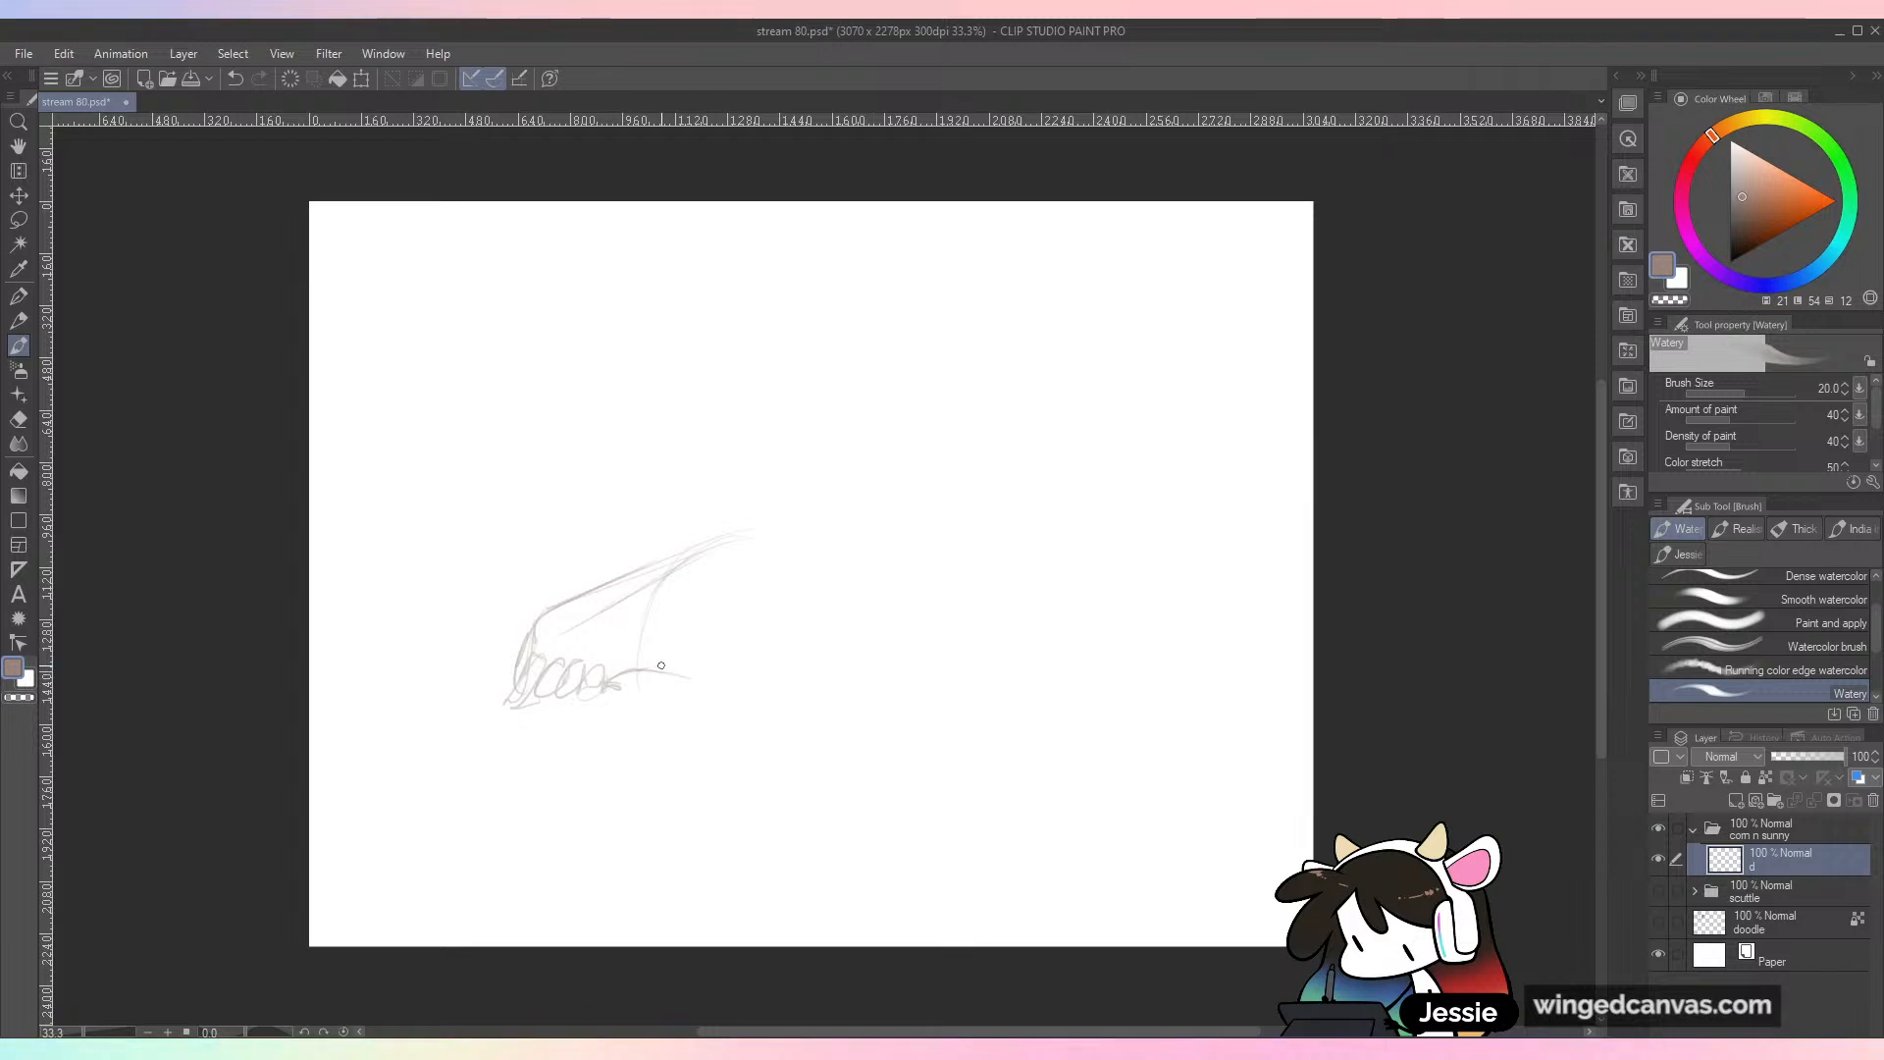
{"action": "left_click_drag", "start_coordinate": [692, 670], "coordinate": [827, 645]}
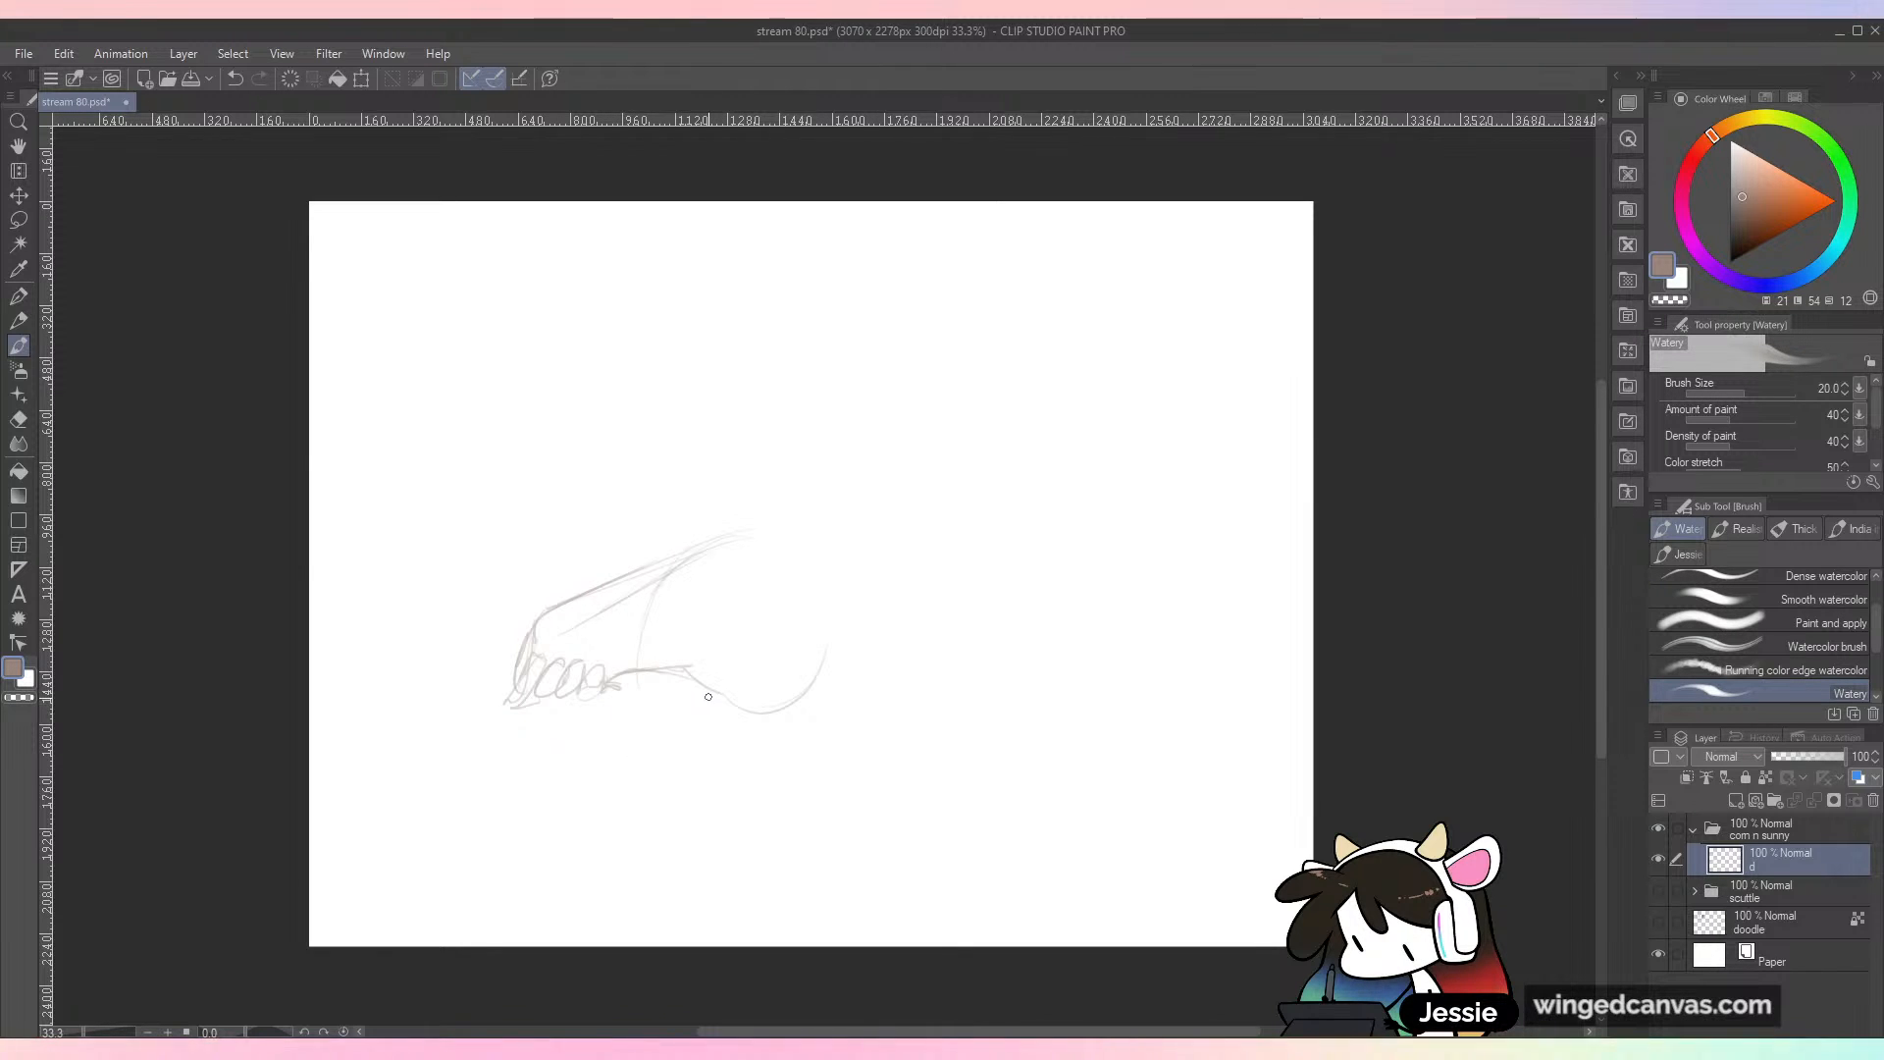
{"action": "mouse_move", "coordinate": [633, 715]}
{"action": "left_mouse_down"}
{"action": "mouse_move", "coordinate": [579, 699]}
{"action": "mouse_move", "coordinate": [614, 711]}
{"action": "mouse_move", "coordinate": [585, 717]}
{"action": "mouse_move", "coordinate": [565, 692]}
{"action": "mouse_move", "coordinate": [589, 728]}
{"action": "left_mouse_up"}
{"action": "left_click_drag", "start_coordinate": [530, 695], "coordinate": [557, 726]}
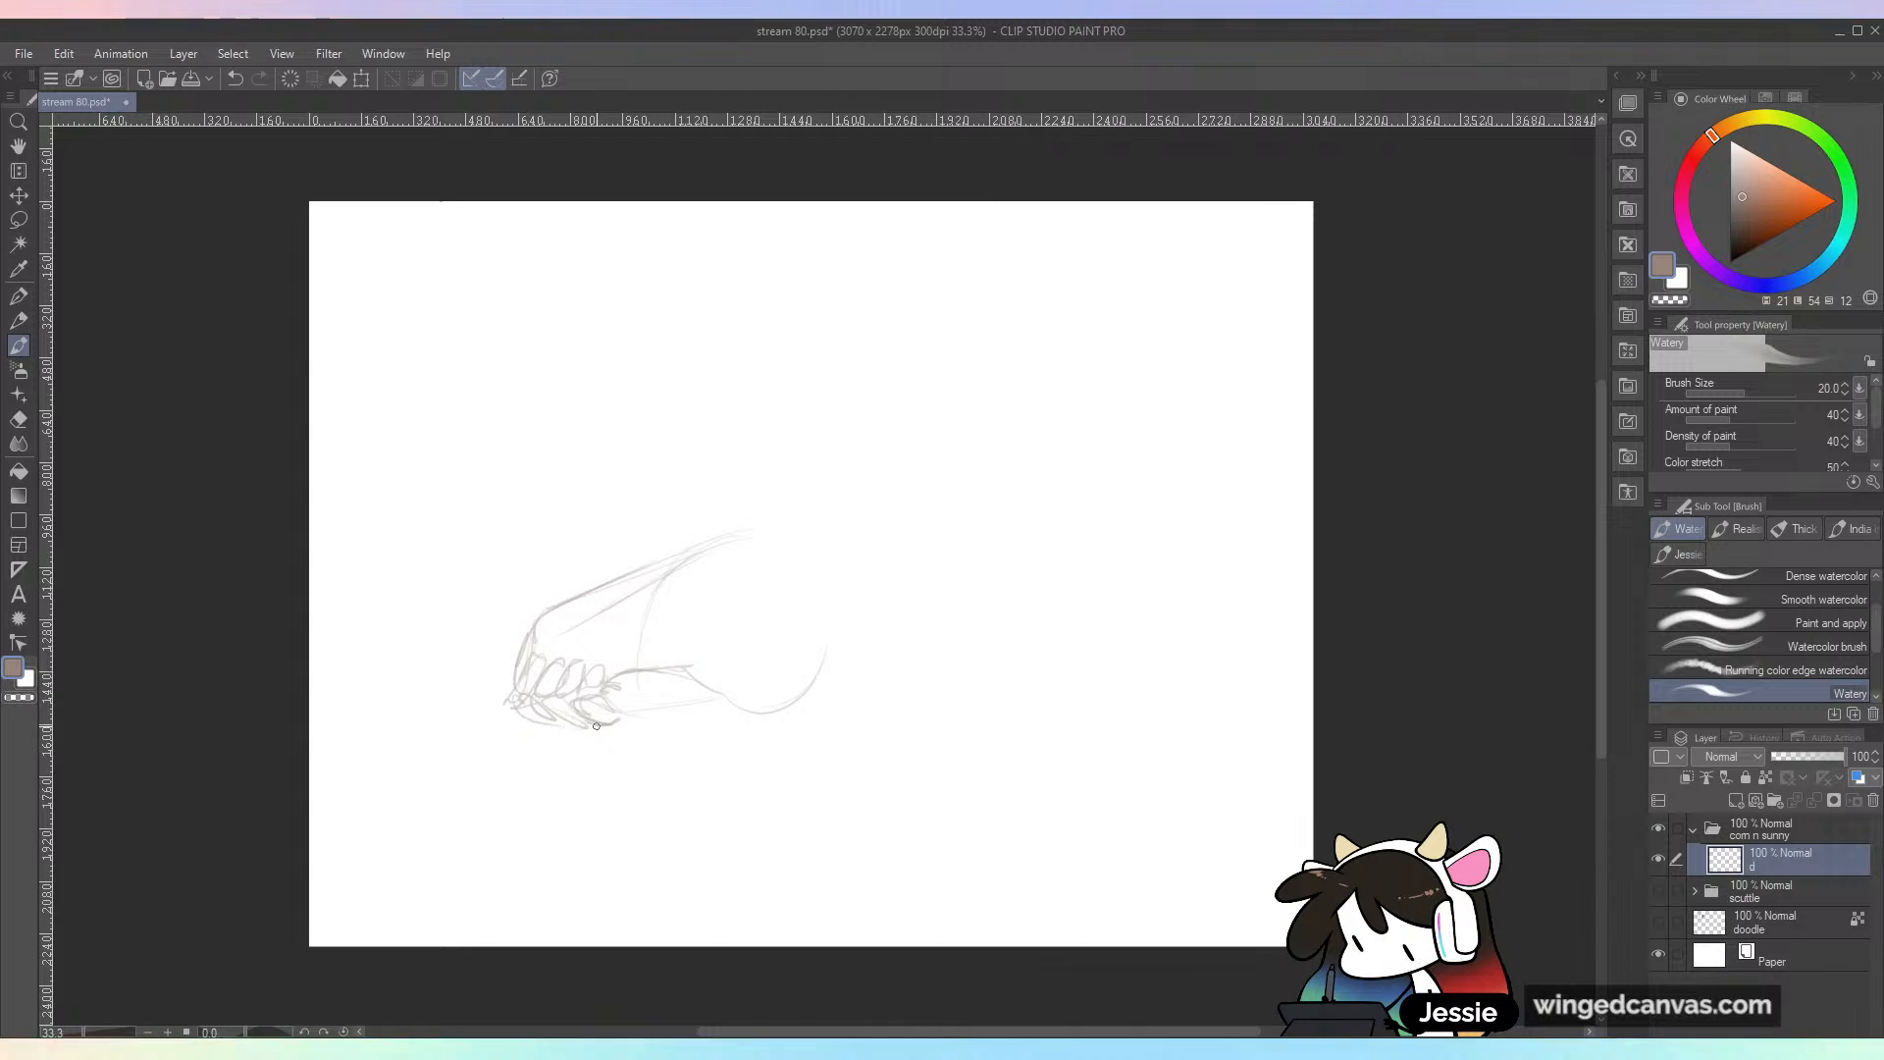
{"action": "mouse_move", "coordinate": [858, 709]}
{"action": "left_mouse_down"}
{"action": "mouse_move", "coordinate": [892, 645]}
{"action": "mouse_move", "coordinate": [838, 736]}
{"action": "left_mouse_up"}
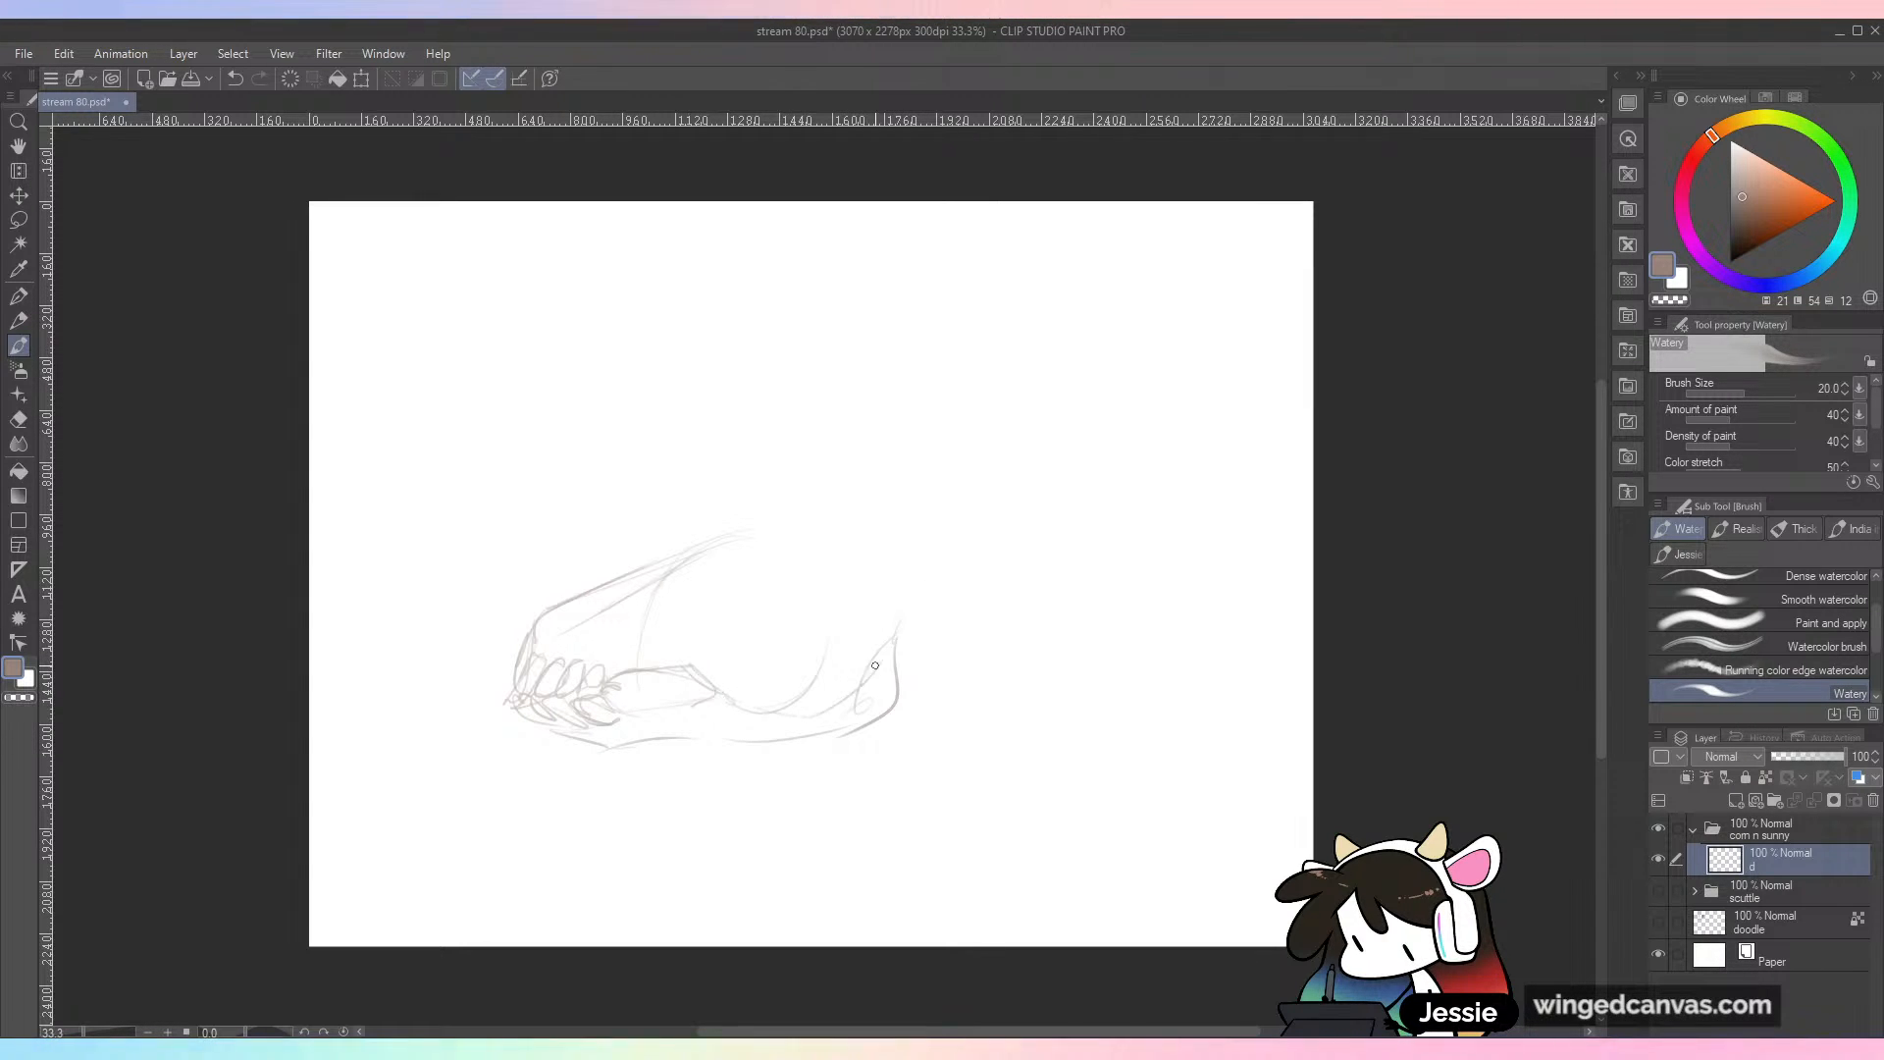
Step: Extend the creature from the top of its head with a long arched back and an underside line reaching the canvas's right edge
{"action": "mouse_move", "coordinate": [812, 530]}
{"action": "left_mouse_down"}
{"action": "mouse_move", "coordinate": [896, 500]}
{"action": "mouse_move", "coordinate": [968, 521]}
{"action": "mouse_move", "coordinate": [1293, 472]}
{"action": "left_mouse_up"}
{"action": "left_click_drag", "start_coordinate": [919, 734], "coordinate": [1329, 717]}
{"action": "left_click_drag", "start_coordinate": [966, 518], "coordinate": [1320, 462]}
{"action": "left_click_drag", "start_coordinate": [865, 752], "coordinate": [1320, 734]}
{"action": "left_click_drag", "start_coordinate": [1312, 727], "coordinate": [873, 731]}
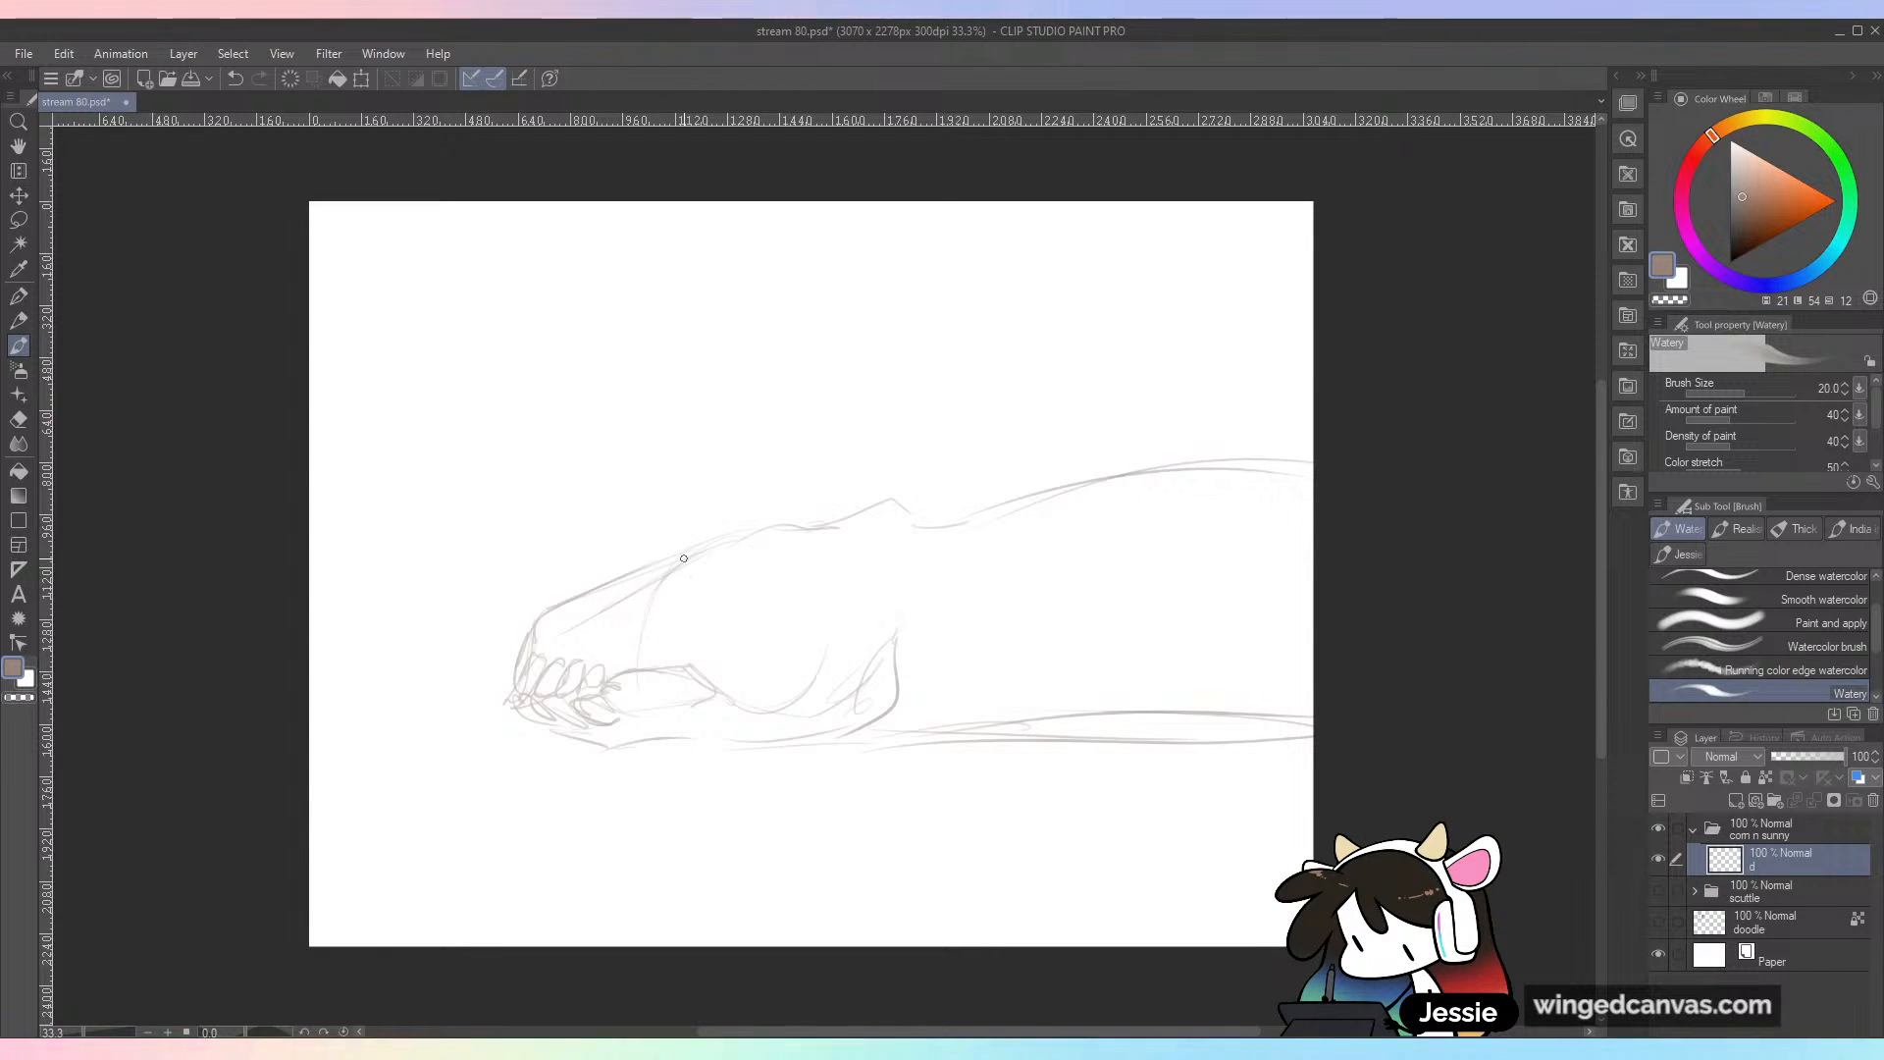
Step: Move the creature sketch down and left, stretch it so the body reaches the canvas's right edge, and return to the Watery brush
{"action": "key", "text": "k"}
{"action": "left_click_drag", "start_coordinate": [1162, 683], "coordinate": [1080, 747]}
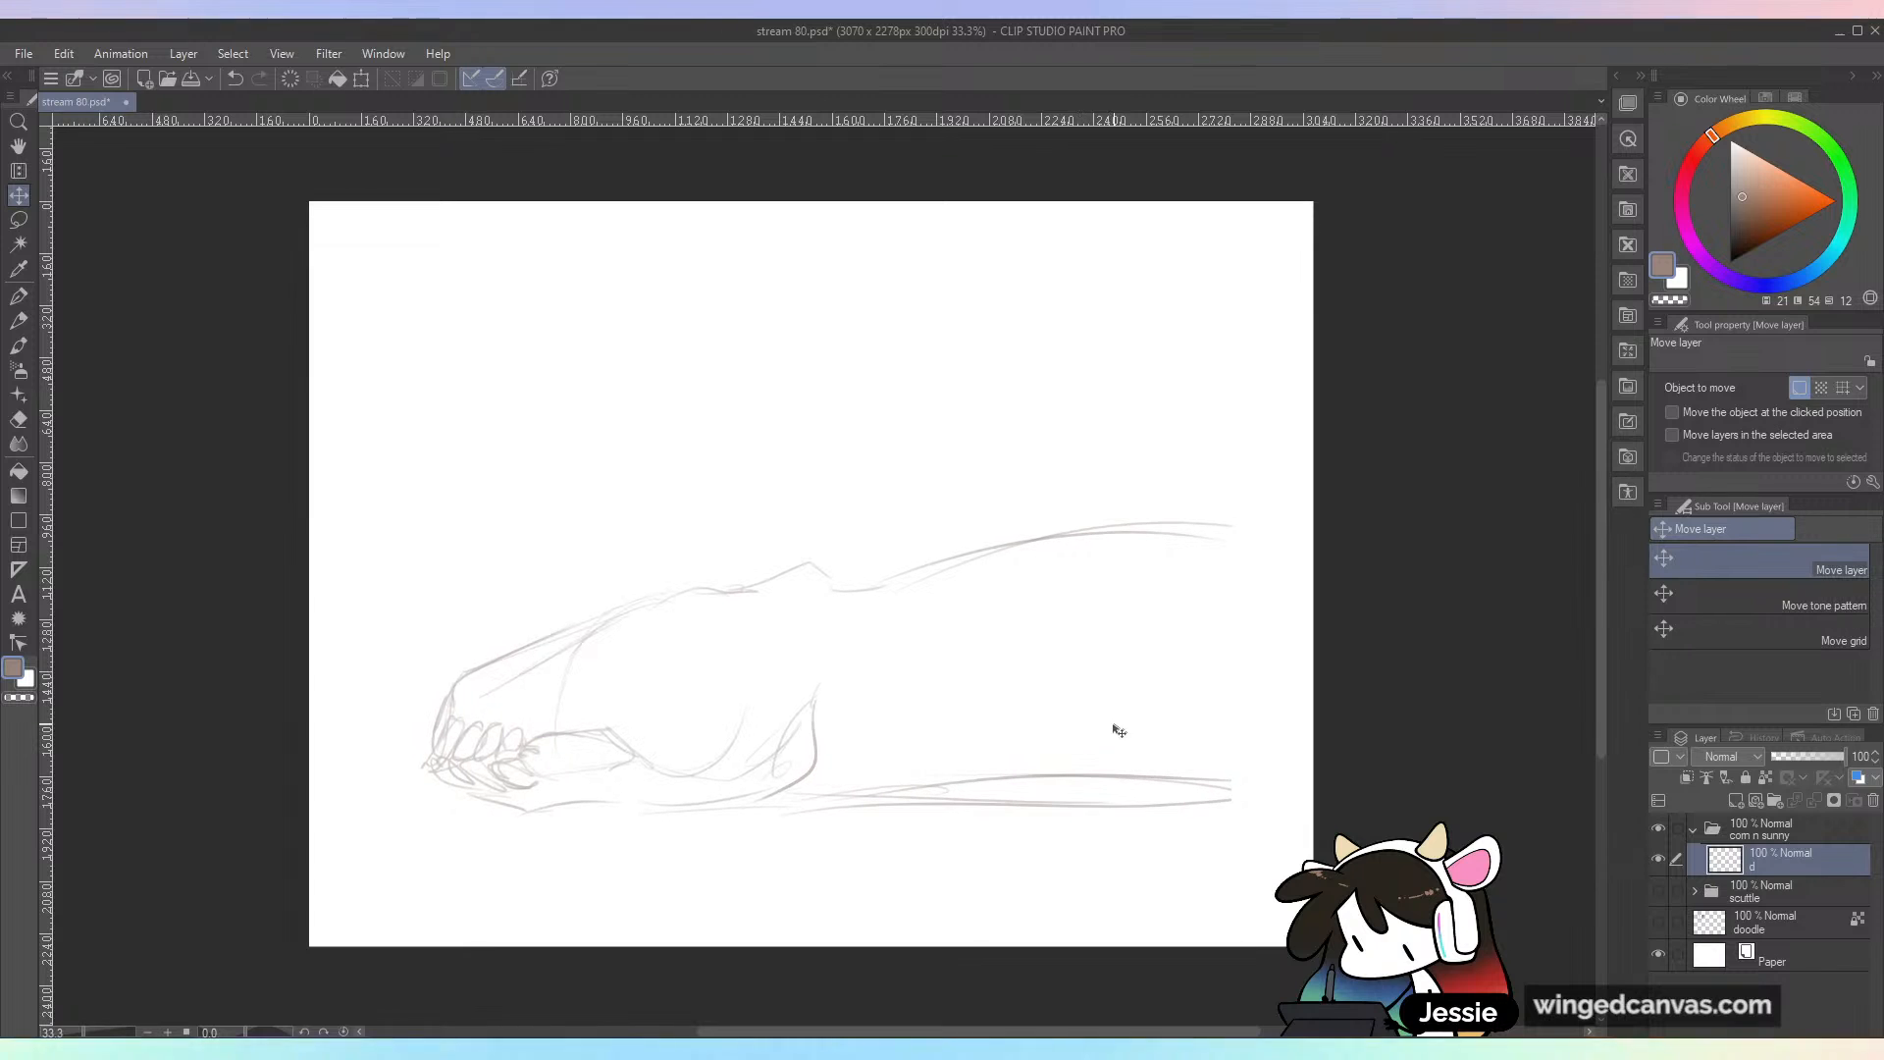
{"action": "key", "text": "ctrl+t"}
{"action": "left_click_drag", "start_coordinate": [1230, 520], "coordinate": [1321, 487]}
{"action": "left_click_drag", "start_coordinate": [1244, 623], "coordinate": [1240, 654]}
{"action": "left_click", "coordinate": [848, 885]}
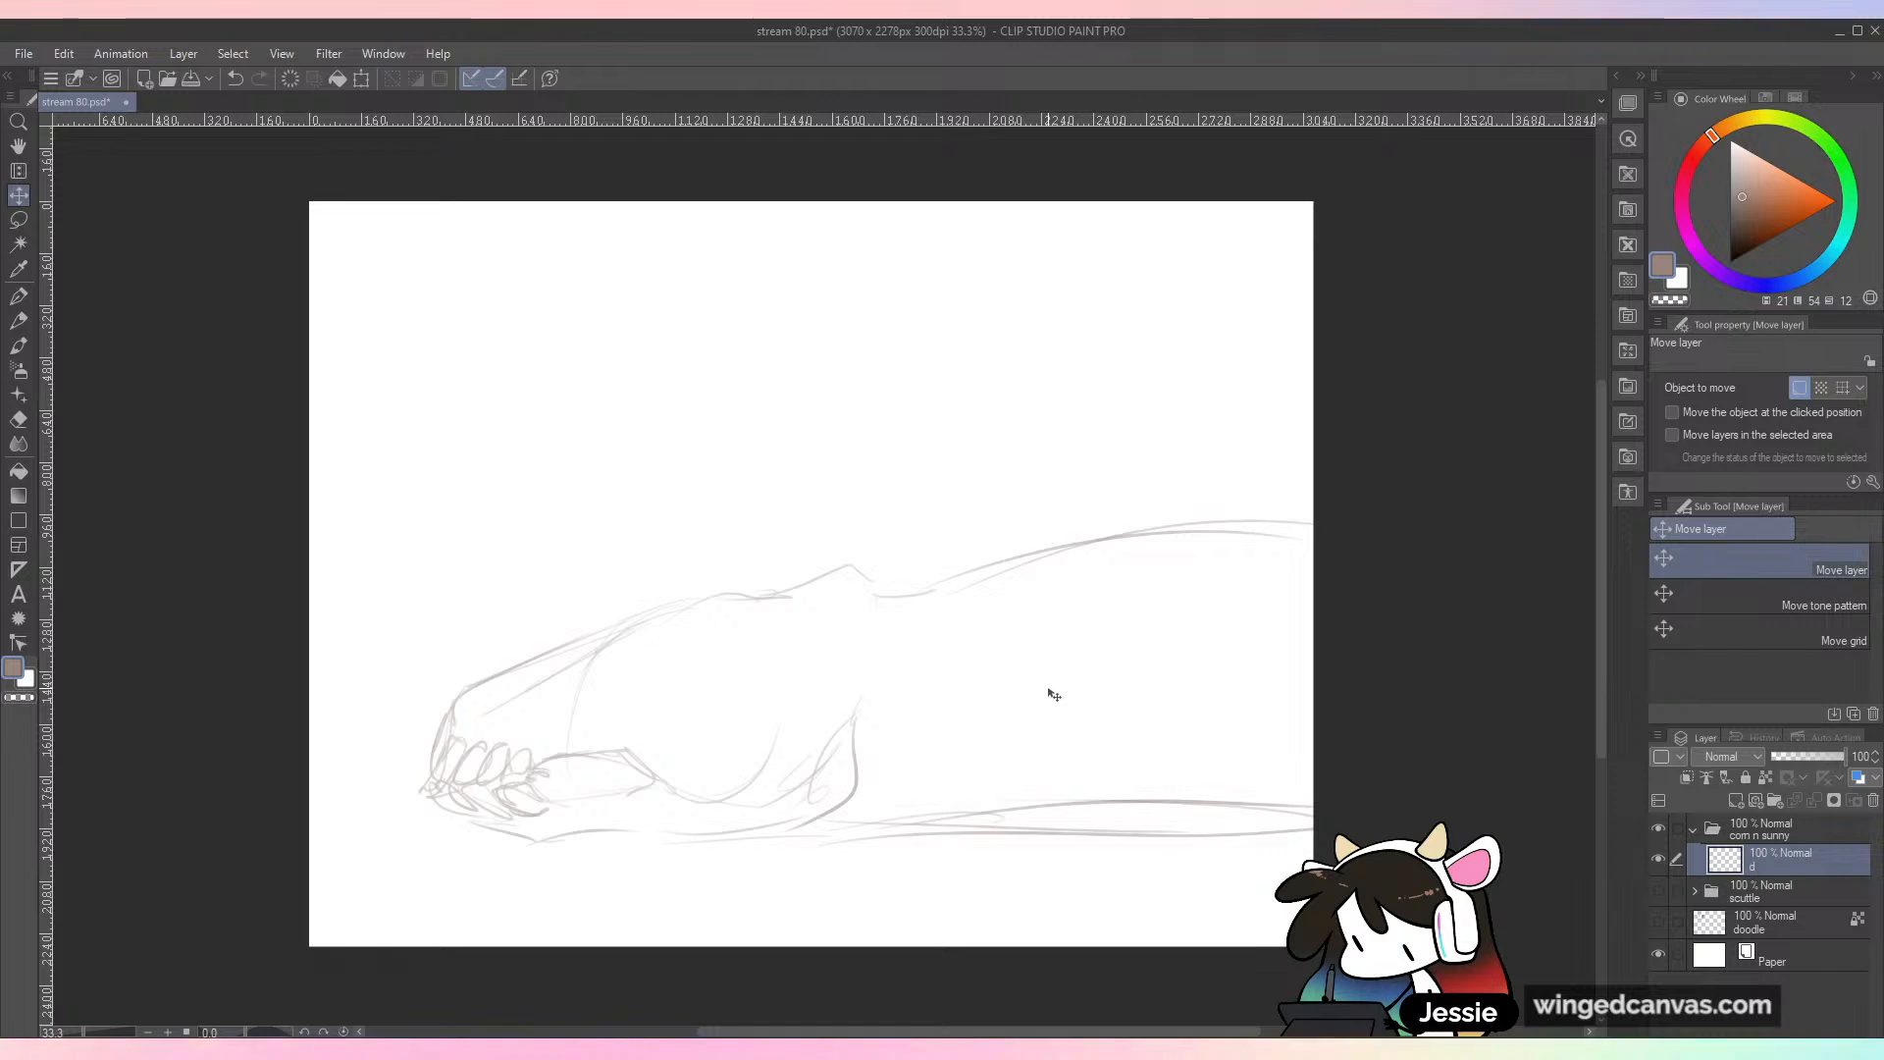
{"action": "key", "text": "b"}
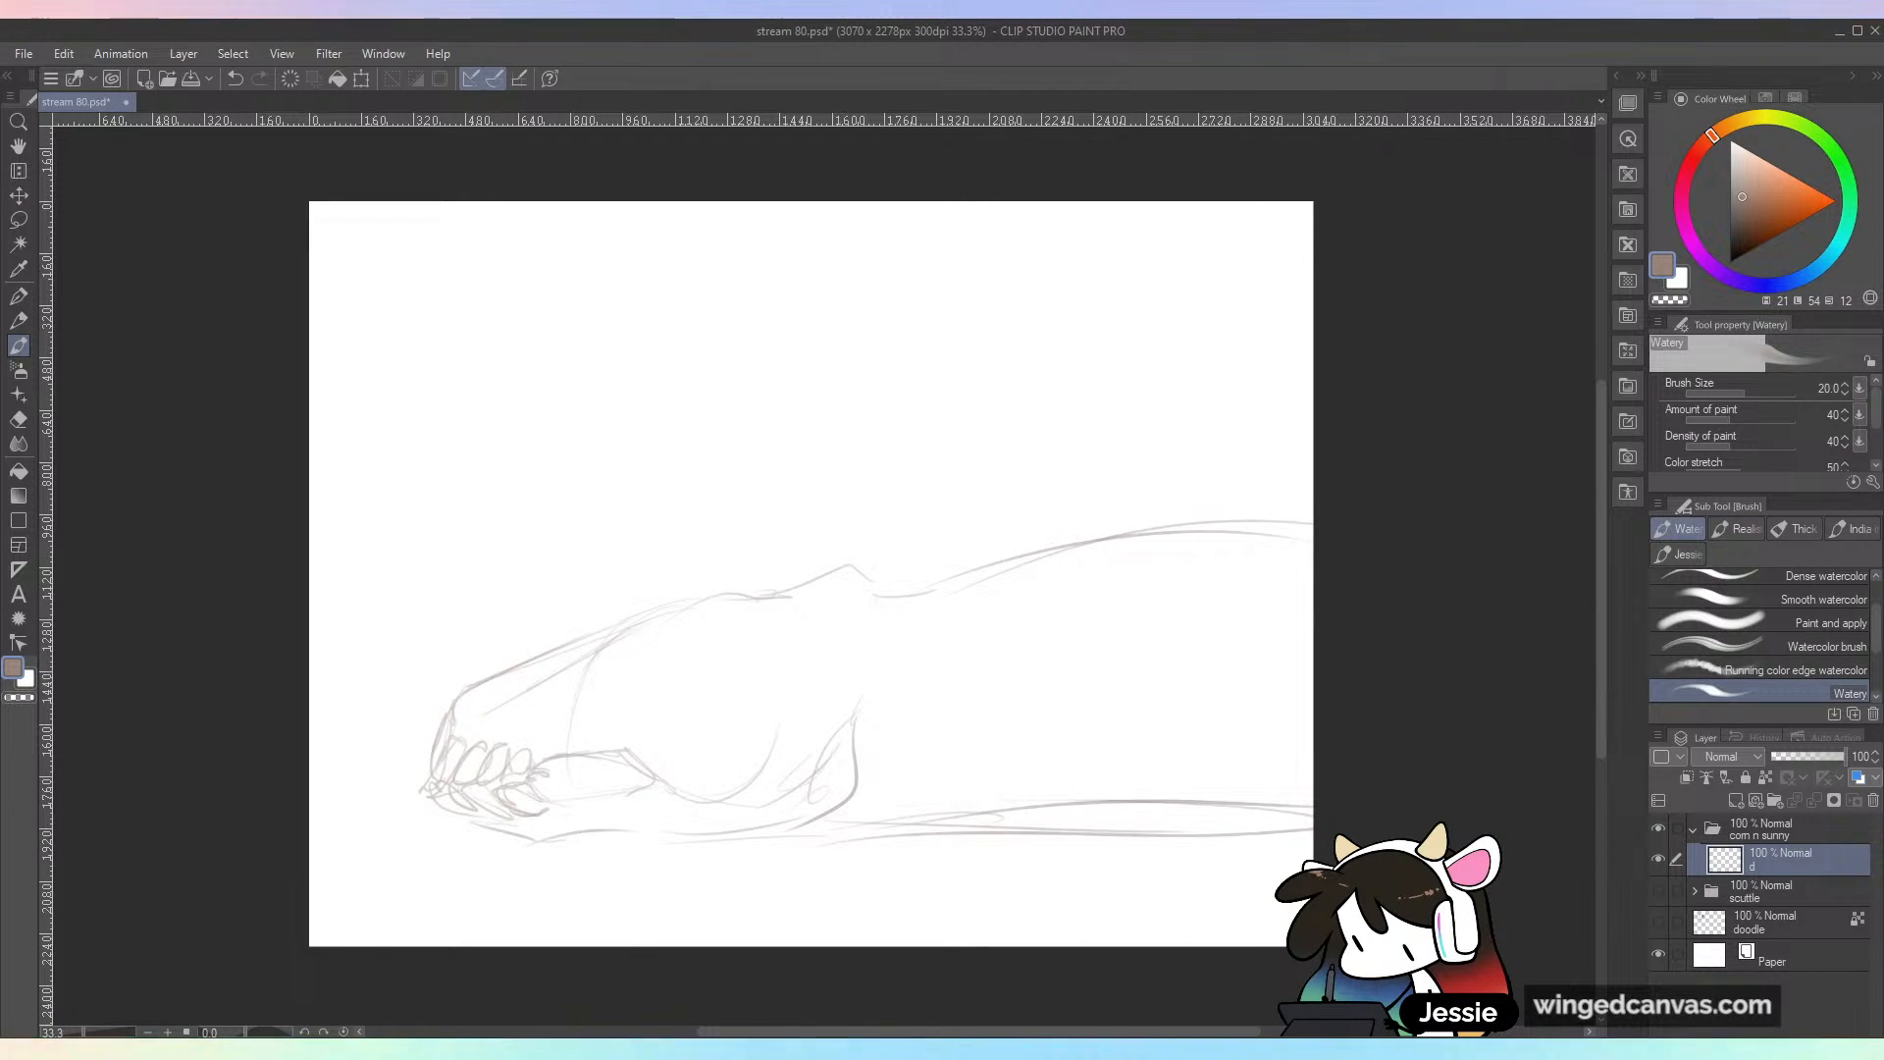
{"action": "left_click_drag", "start_coordinate": [687, 608], "coordinate": [840, 552]}
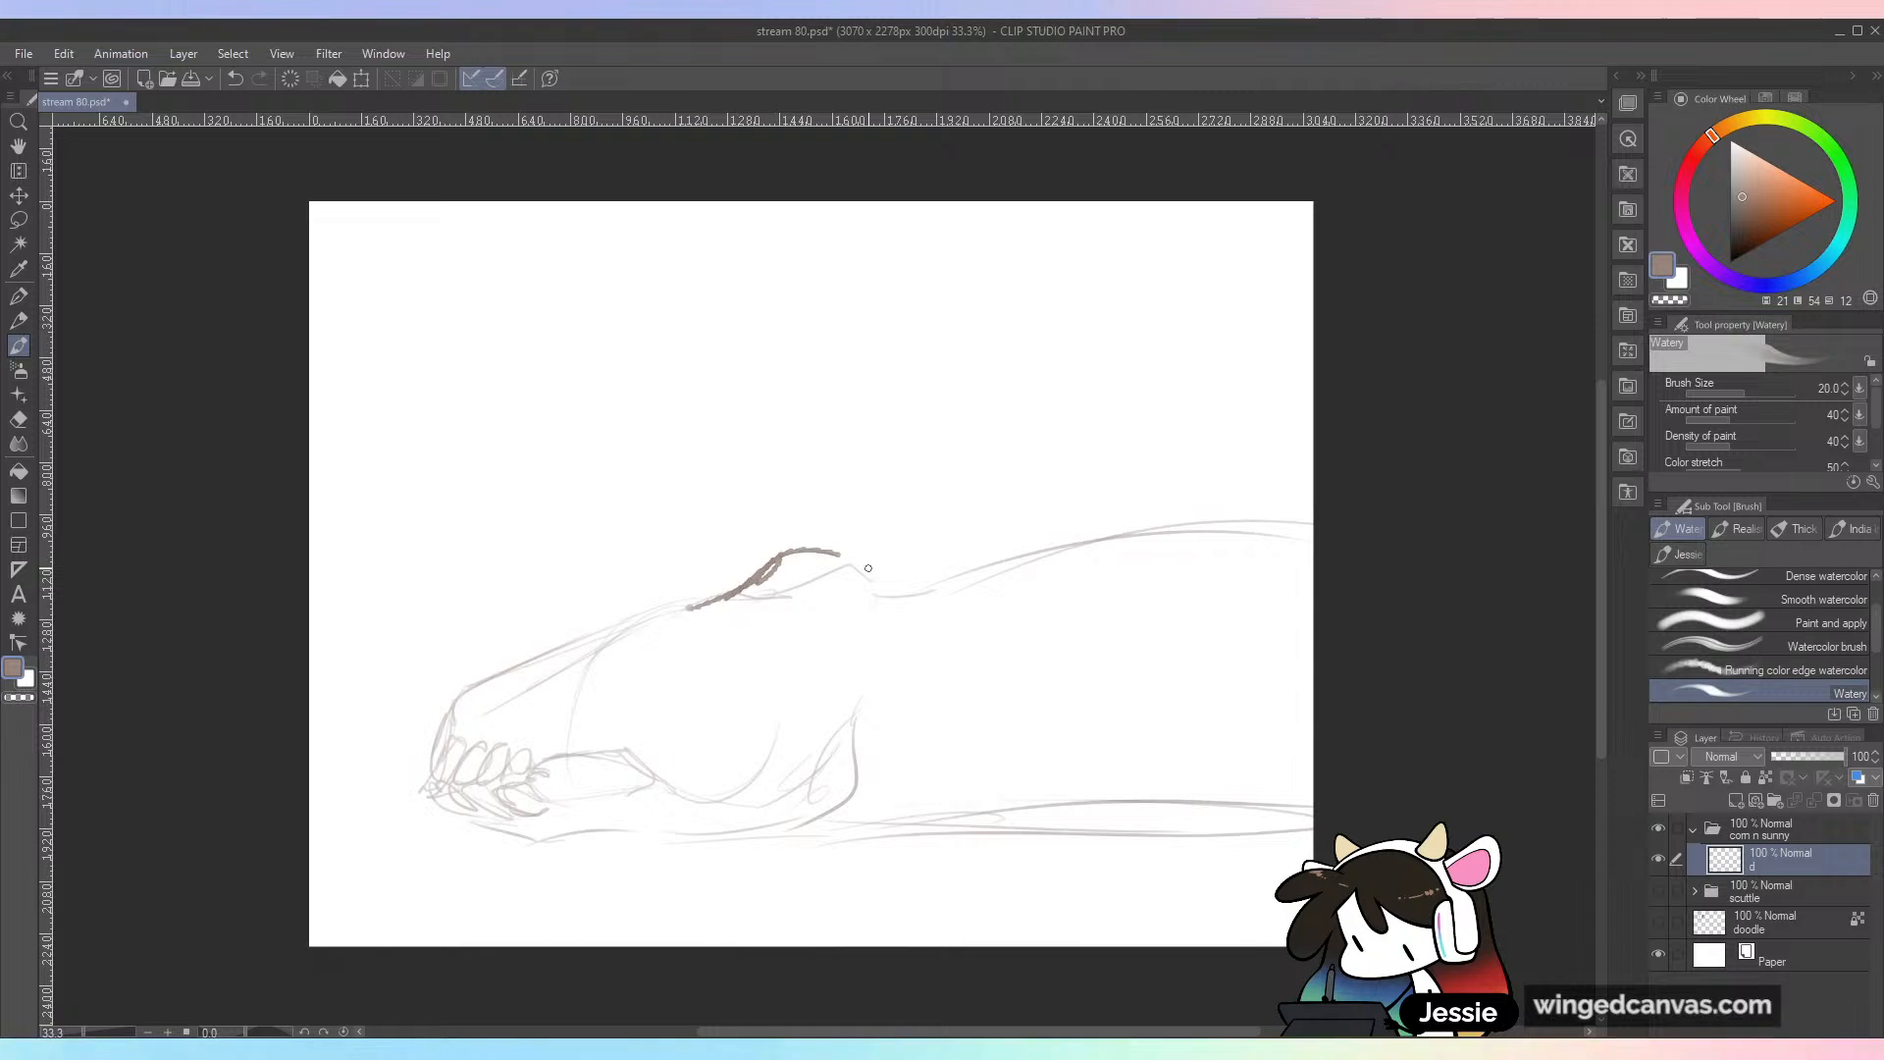
{"action": "key", "text": "ctrl+z"}
{"action": "mouse_move", "coordinate": [791, 494]}
{"action": "left_mouse_down"}
{"action": "mouse_move", "coordinate": [721, 539]}
{"action": "mouse_move", "coordinate": [749, 620]}
{"action": "left_mouse_up"}
{"action": "key", "text": "ctrl+z"}
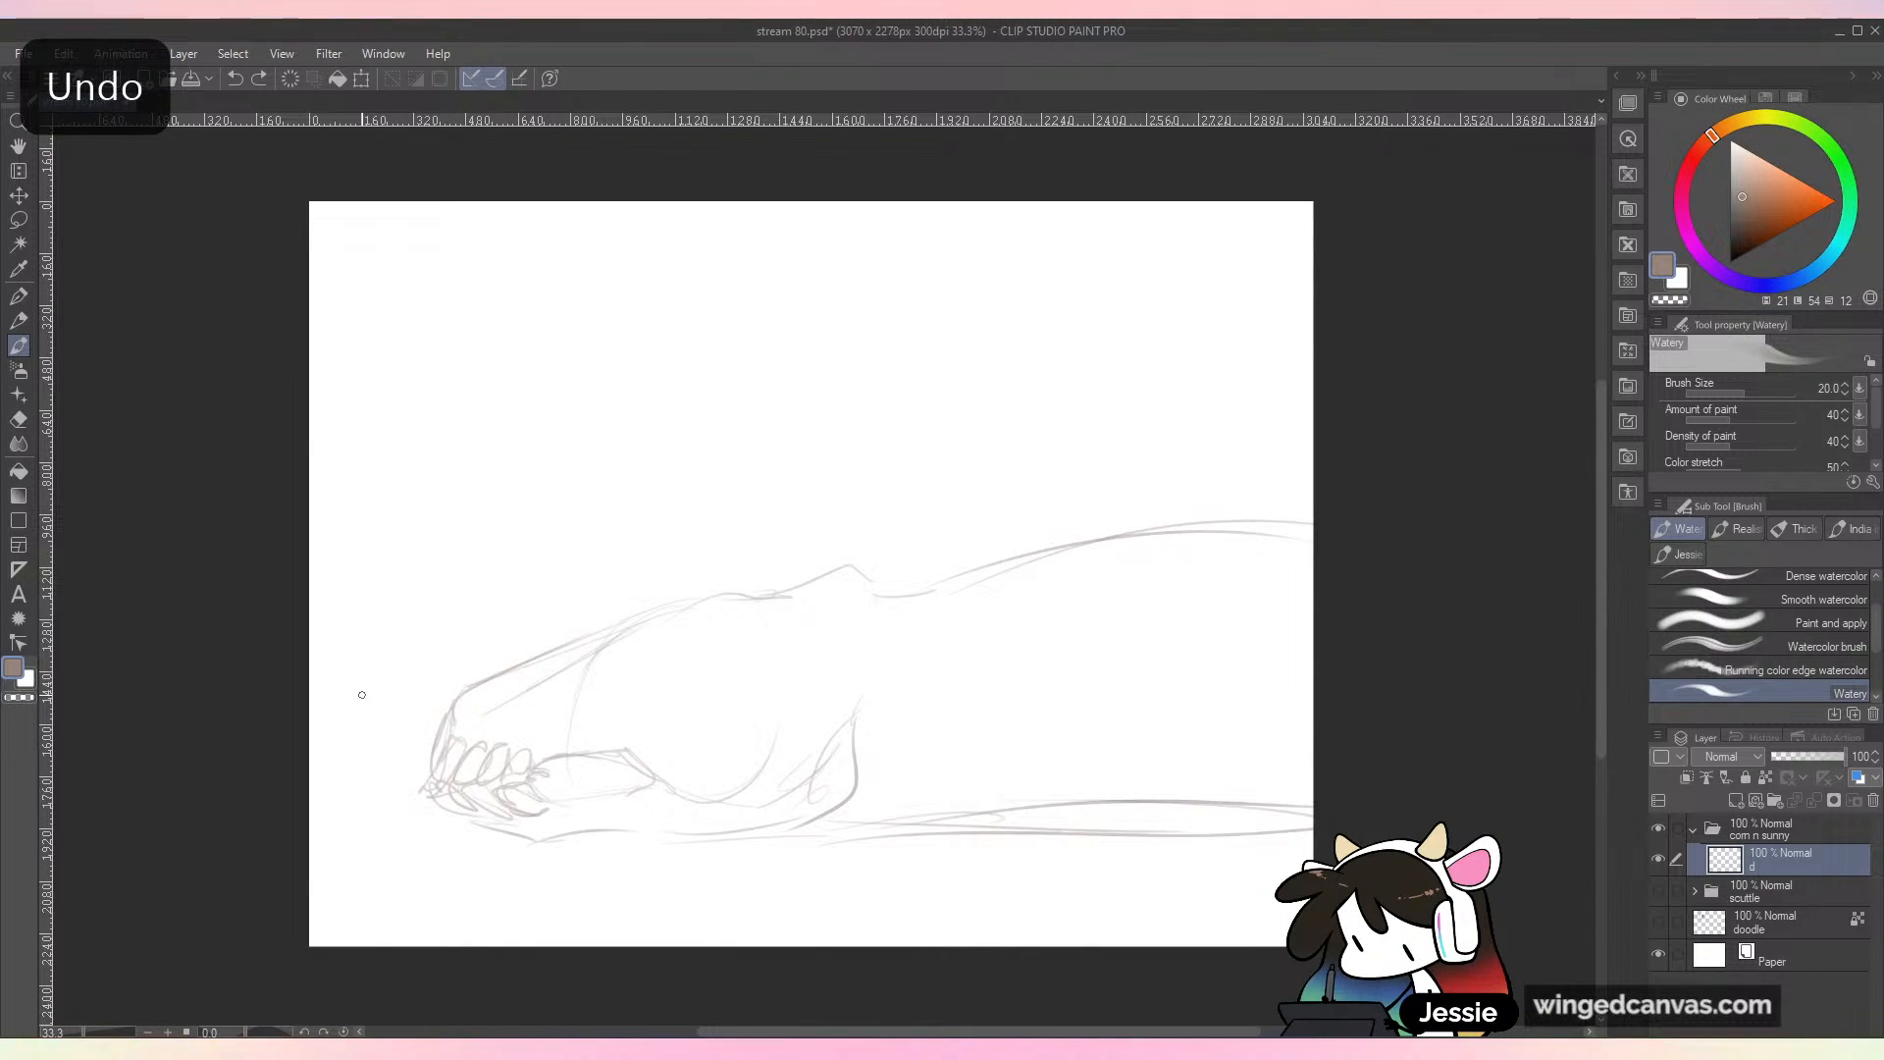
Step: Sketch wavy, curling tendrils streaming back from the creature's head and neck, and refine the upper contour of its snout and brow
{"action": "mouse_move", "coordinate": [731, 597]}
{"action": "left_mouse_down"}
{"action": "mouse_move", "coordinate": [795, 555]}
{"action": "mouse_move", "coordinate": [1014, 503]}
{"action": "mouse_move", "coordinate": [1067, 409]}
{"action": "mouse_move", "coordinate": [1065, 444]}
{"action": "mouse_move", "coordinate": [1177, 437]}
{"action": "mouse_move", "coordinate": [1097, 479]}
{"action": "mouse_move", "coordinate": [1040, 425]}
{"action": "mouse_move", "coordinate": [991, 458]}
{"action": "mouse_move", "coordinate": [937, 603]}
{"action": "left_mouse_up"}
{"action": "mouse_move", "coordinate": [814, 618]}
{"action": "left_mouse_down"}
{"action": "mouse_move", "coordinate": [1027, 600]}
{"action": "mouse_move", "coordinate": [1118, 520]}
{"action": "mouse_move", "coordinate": [1234, 540]}
{"action": "mouse_move", "coordinate": [1222, 486]}
{"action": "left_mouse_up"}
{"action": "left_click_drag", "start_coordinate": [1244, 506], "coordinate": [1136, 666]}
{"action": "mouse_move", "coordinate": [1059, 599]}
{"action": "left_mouse_down"}
{"action": "mouse_move", "coordinate": [928, 691]}
{"action": "mouse_move", "coordinate": [836, 664]}
{"action": "left_mouse_up"}
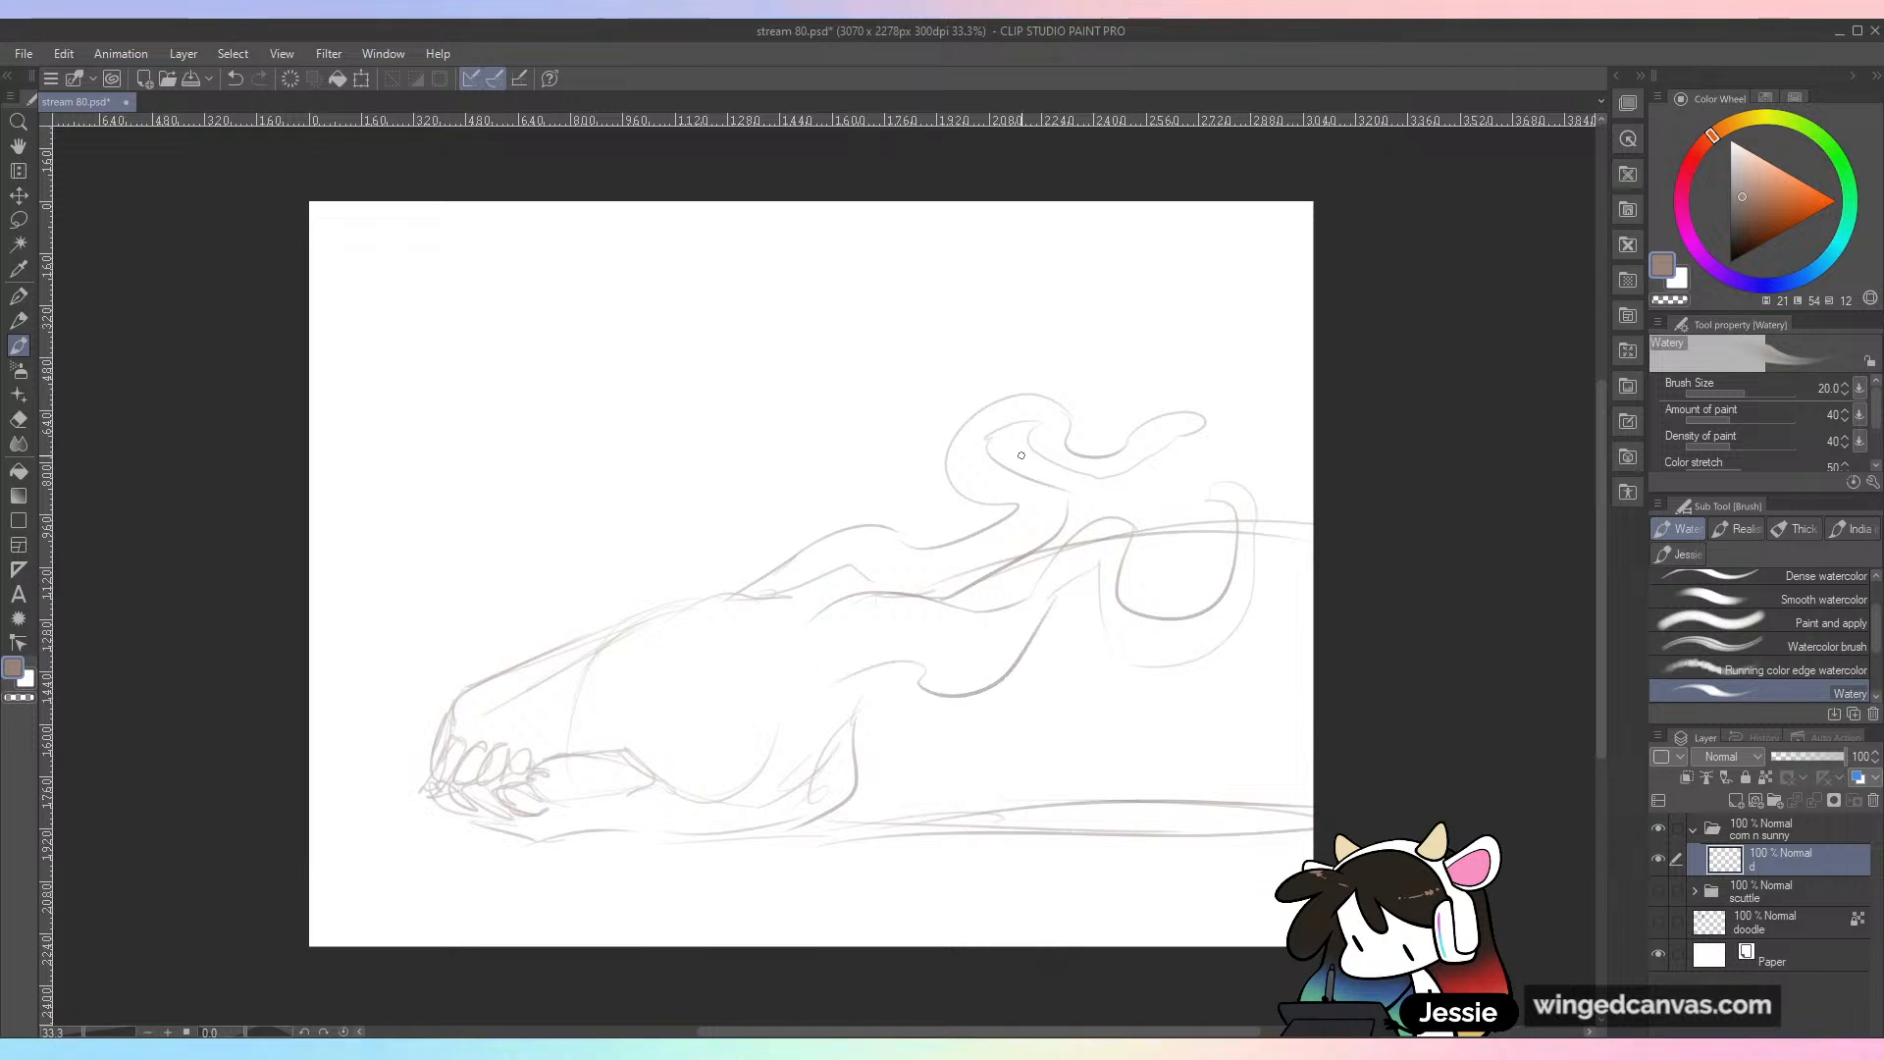
{"action": "mouse_move", "coordinate": [724, 589]}
{"action": "left_mouse_down"}
{"action": "mouse_move", "coordinate": [862, 517]}
{"action": "mouse_move", "coordinate": [813, 397]}
{"action": "mouse_move", "coordinate": [833, 329]}
{"action": "mouse_move", "coordinate": [923, 534]}
{"action": "left_mouse_up"}
{"action": "mouse_move", "coordinate": [1026, 638]}
{"action": "left_mouse_down"}
{"action": "mouse_move", "coordinate": [1075, 699]}
{"action": "mouse_move", "coordinate": [1230, 736]}
{"action": "mouse_move", "coordinate": [996, 704]}
{"action": "left_mouse_up"}
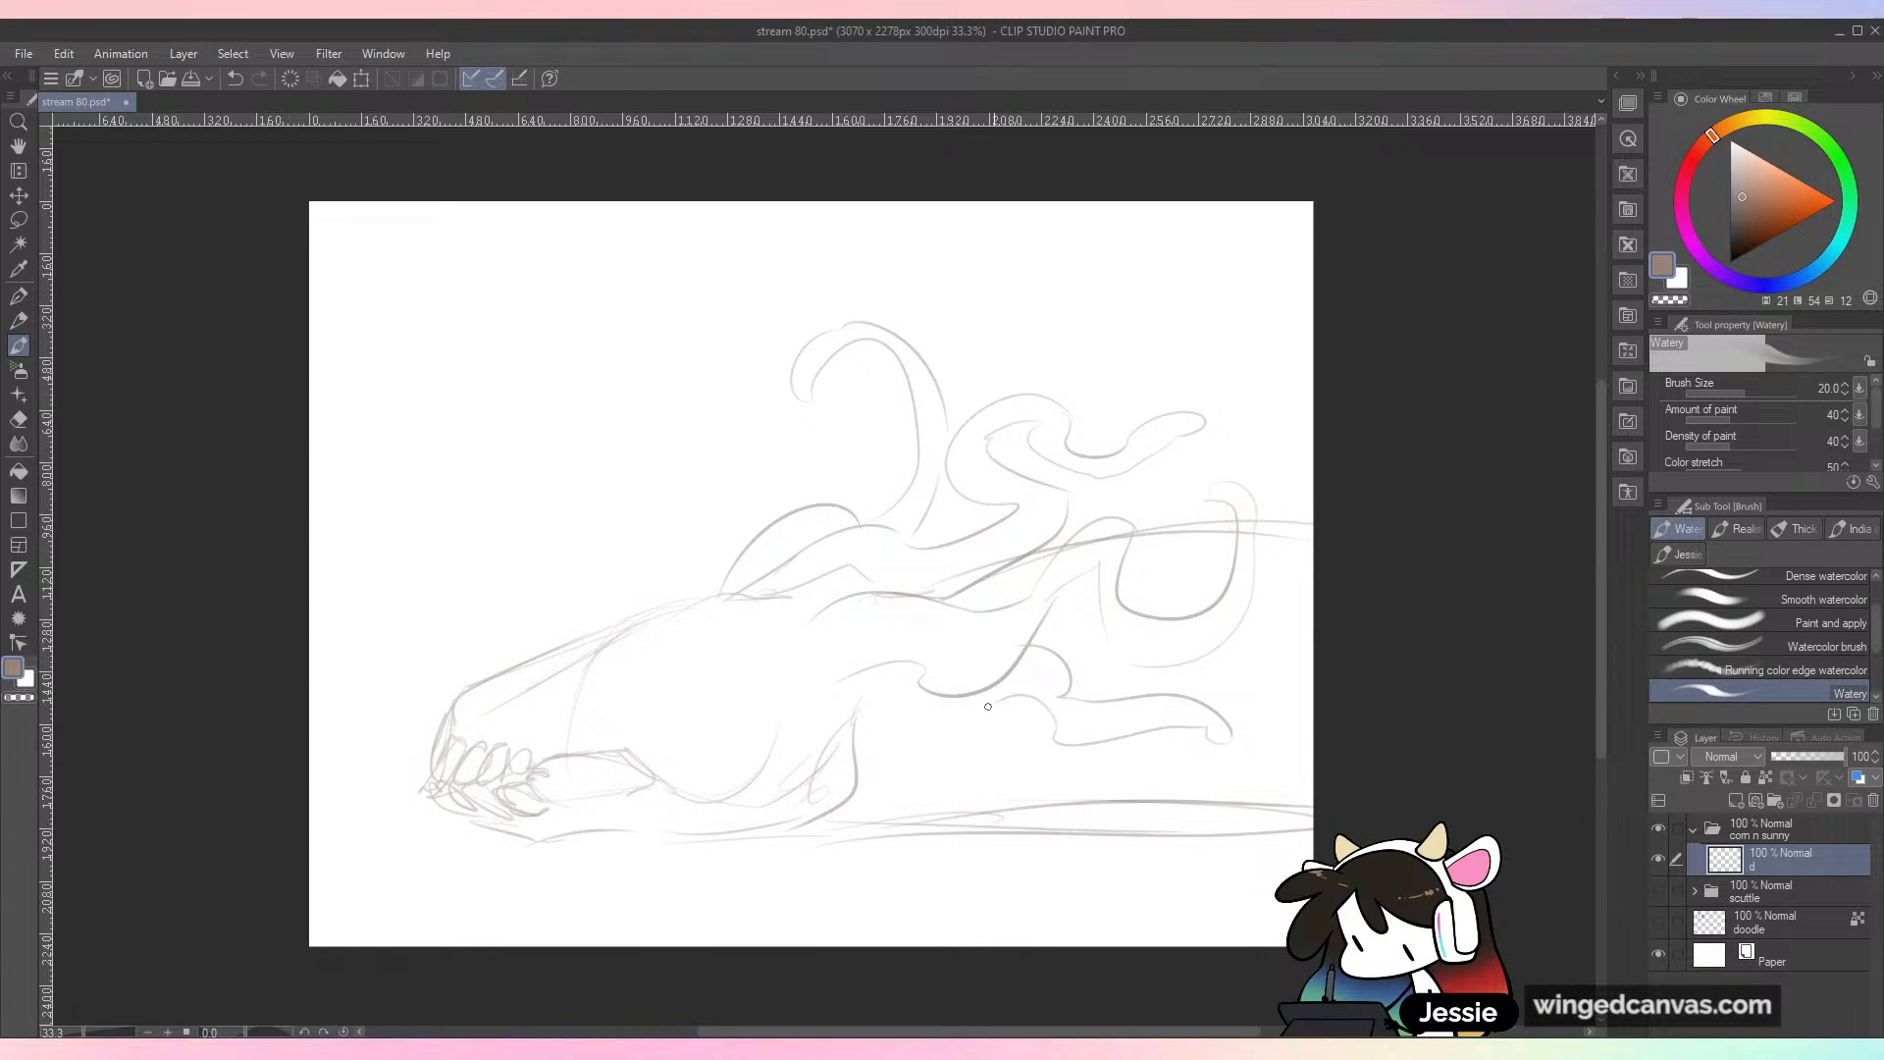
{"action": "mouse_move", "coordinate": [1156, 512]}
{"action": "left_mouse_down"}
{"action": "mouse_move", "coordinate": [1195, 477]}
{"action": "mouse_move", "coordinate": [1293, 453]}
{"action": "left_mouse_up"}
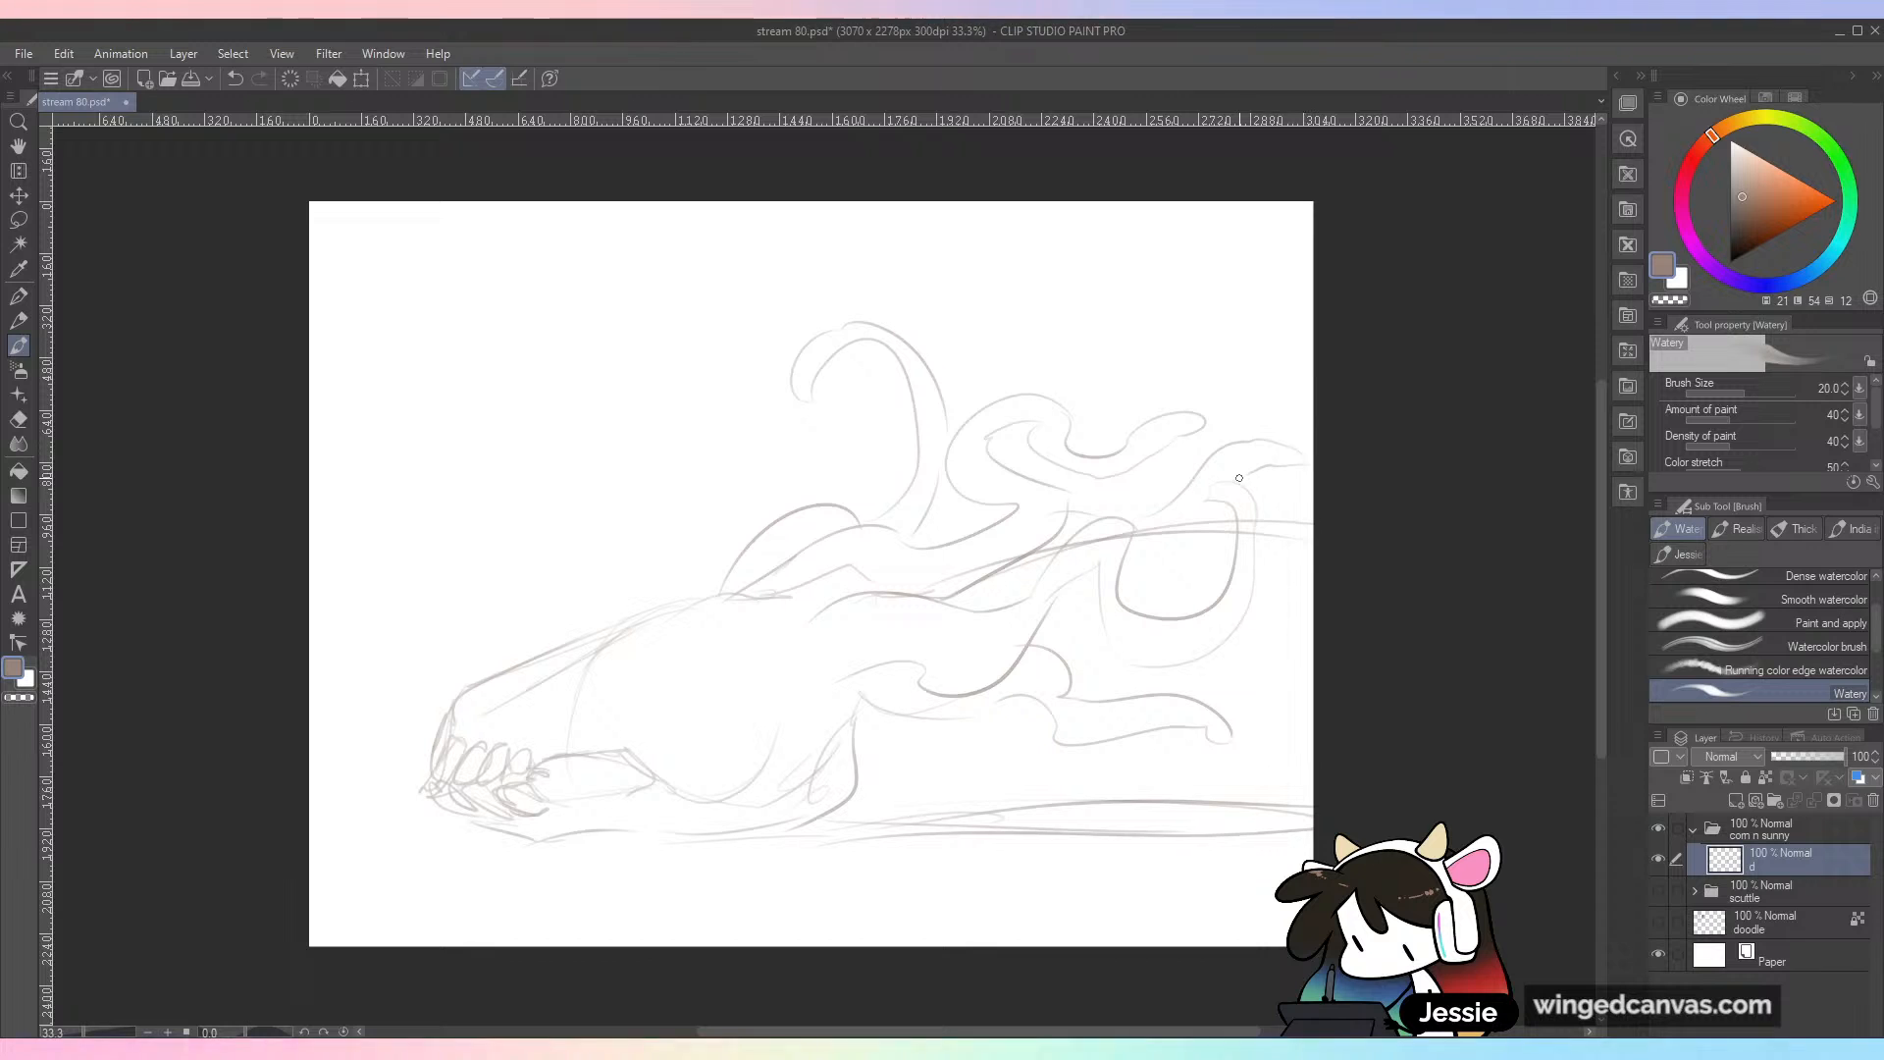
{"action": "mouse_move", "coordinate": [599, 675]}
{"action": "left_mouse_down"}
{"action": "mouse_move", "coordinate": [510, 746]}
{"action": "mouse_move", "coordinate": [500, 712]}
{"action": "mouse_move", "coordinate": [477, 735]}
{"action": "mouse_move", "coordinate": [517, 671]}
{"action": "mouse_move", "coordinate": [499, 674]}
{"action": "mouse_move", "coordinate": [569, 634]}
{"action": "mouse_move", "coordinate": [802, 612]}
{"action": "left_mouse_up"}
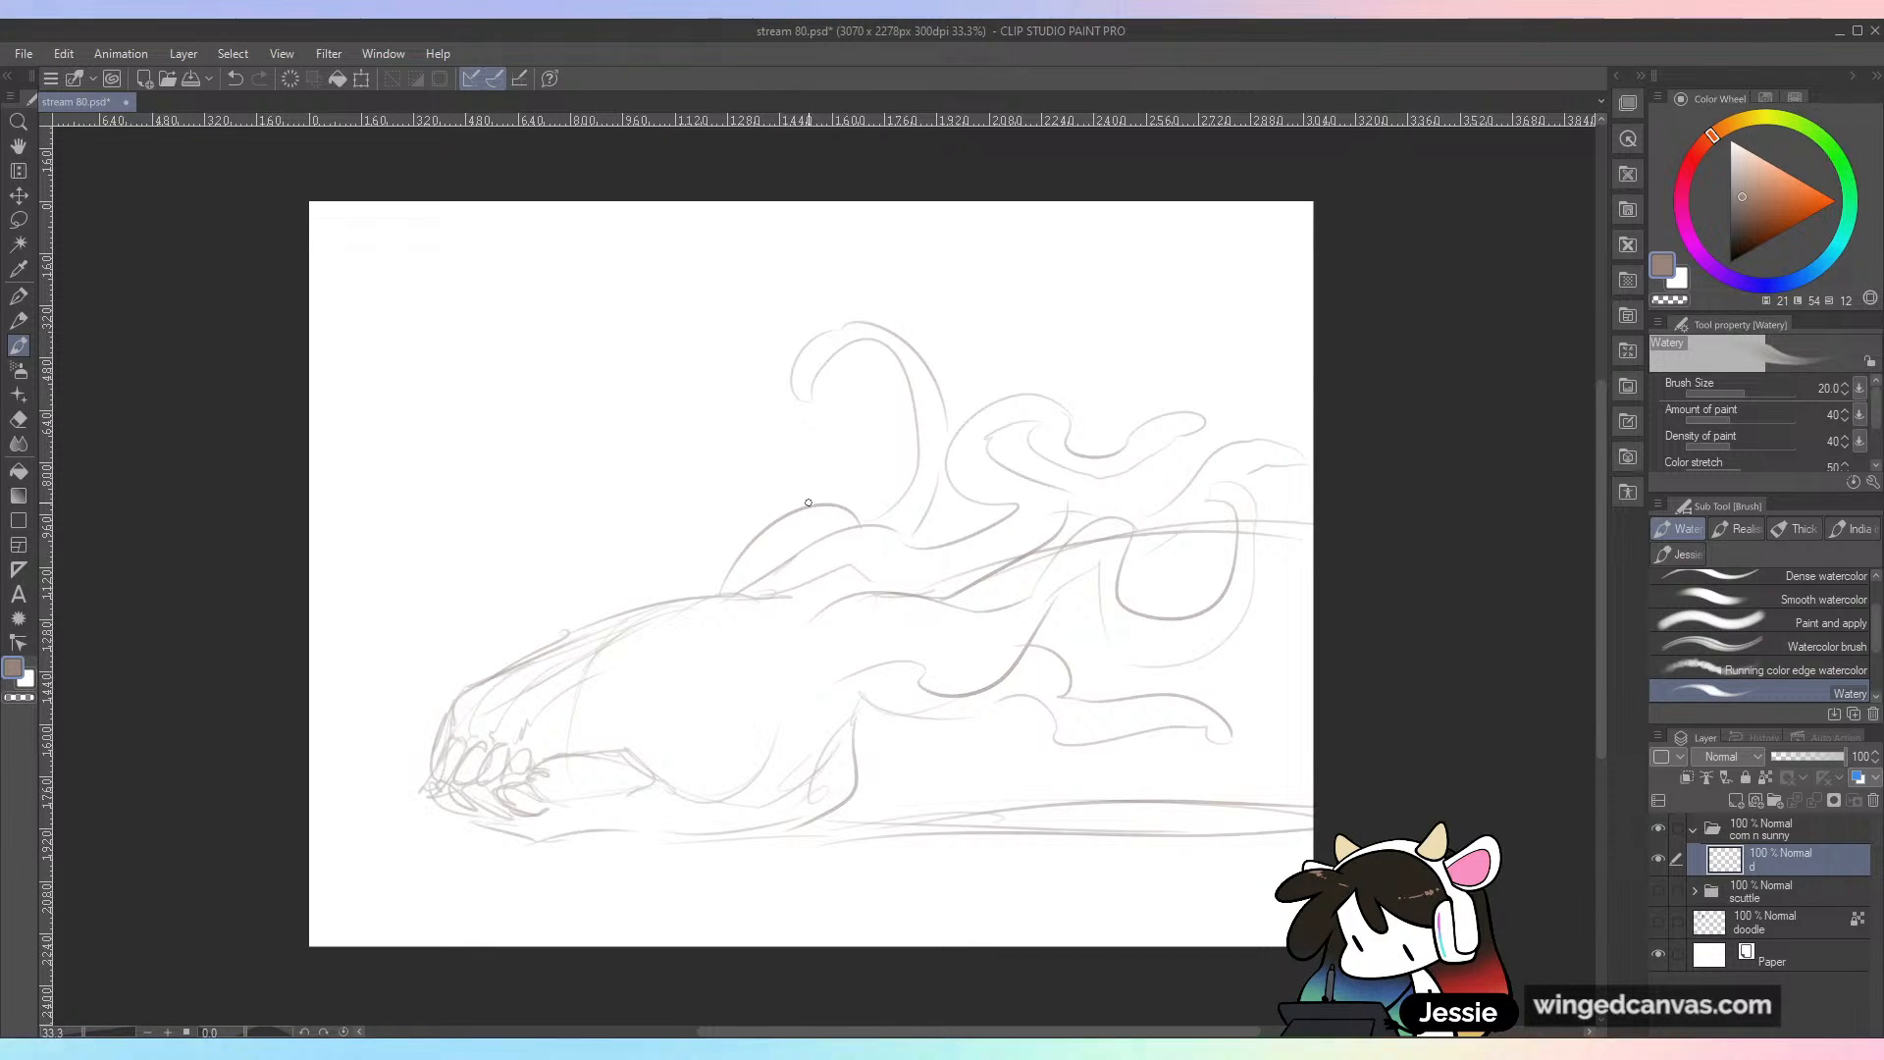
{"action": "left_click_drag", "start_coordinate": [639, 606], "coordinate": [743, 552]}
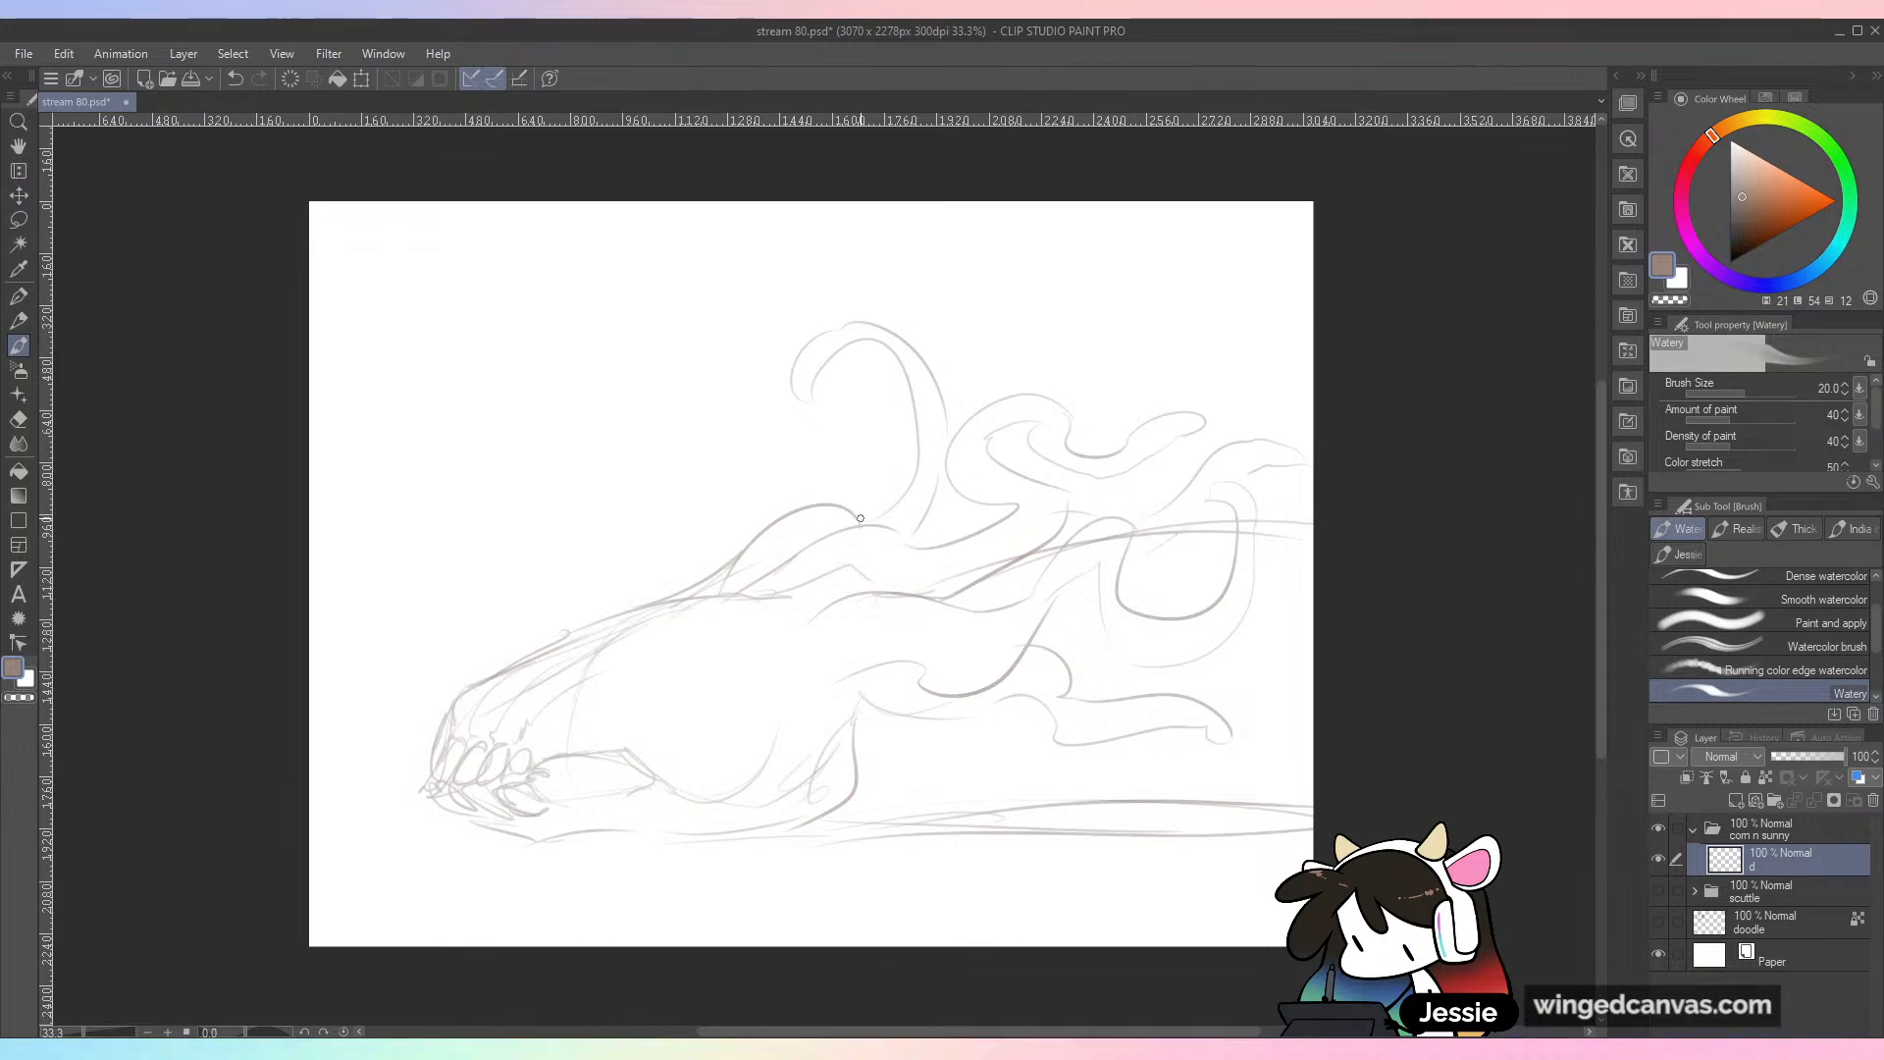
Step: Sketch a small character's head above the creature's snout, using a circle with a pointed muzzle, two upright ears and a dark eye
{"action": "scroll", "coordinate": [860, 518], "scroll_direction": "up", "scroll_amount": 1}
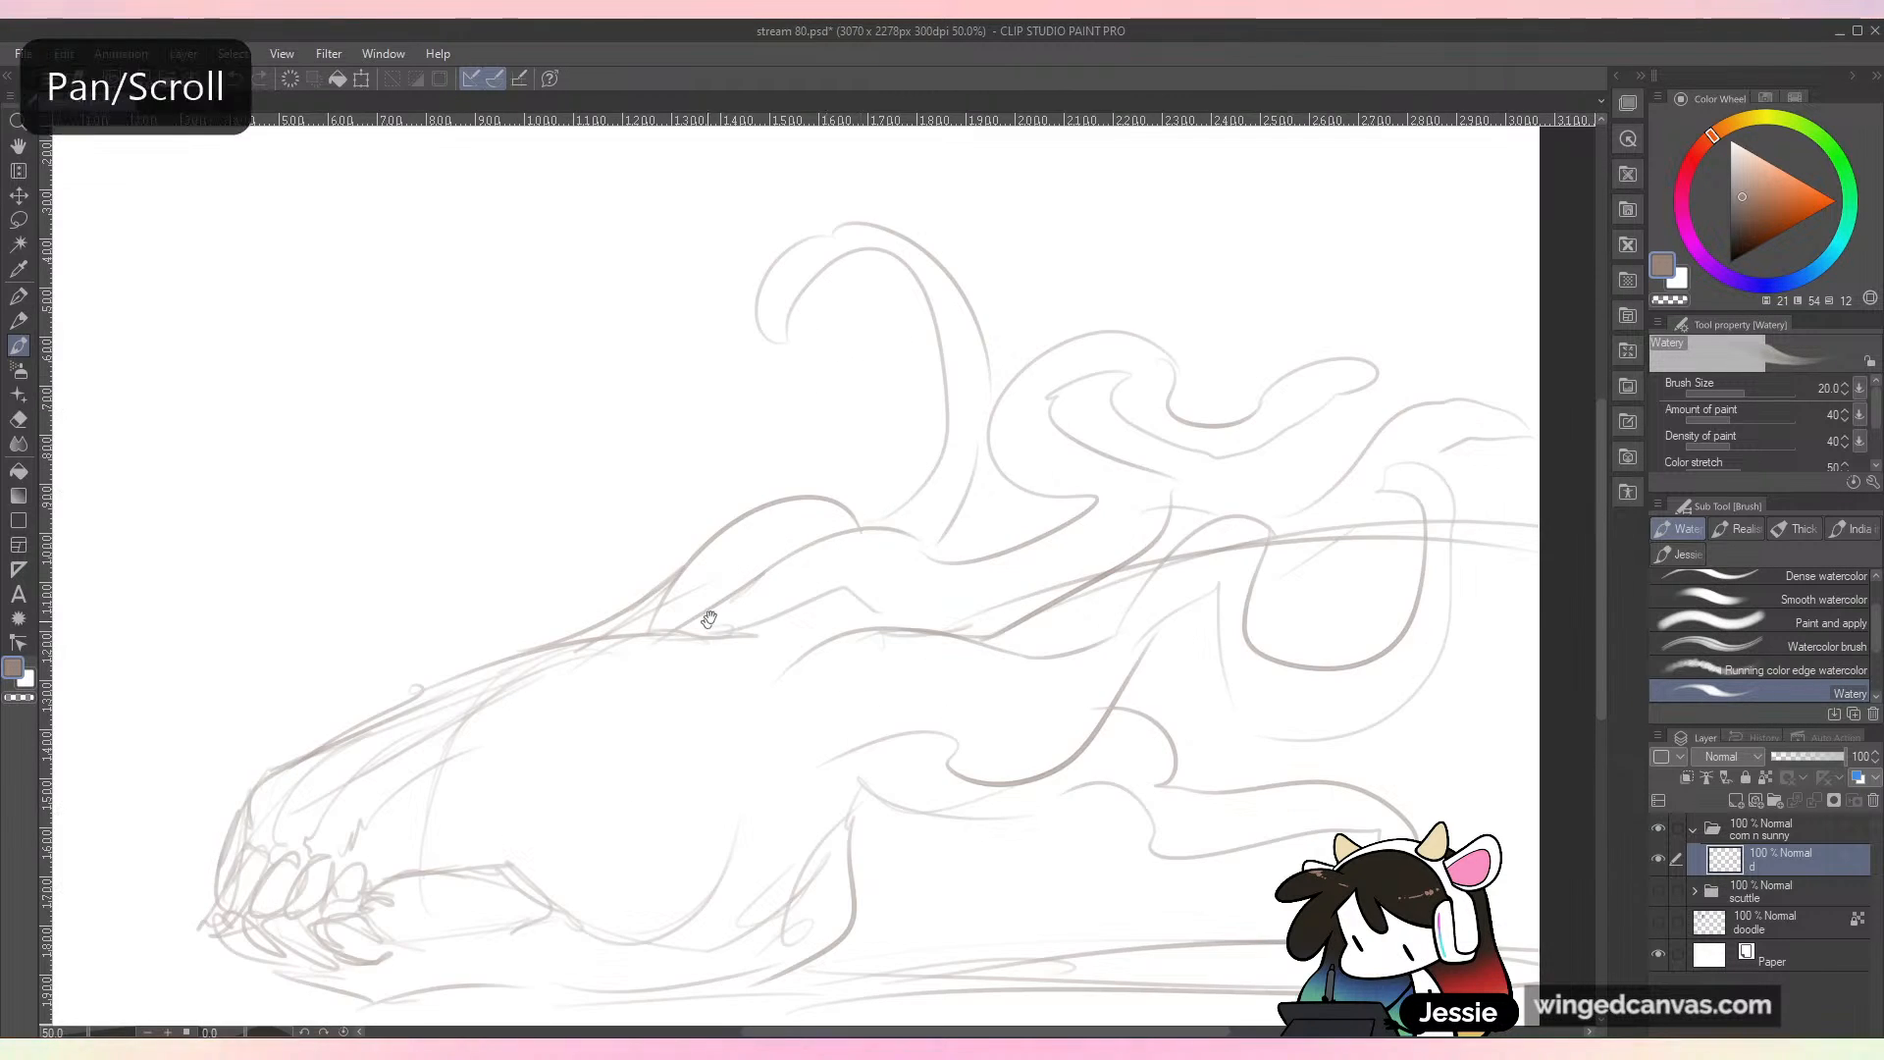
{"action": "left_click_drag", "start_coordinate": [710, 632], "coordinate": [1024, 593]}
{"action": "mouse_move", "coordinate": [721, 401]}
{"action": "left_mouse_down"}
{"action": "mouse_move", "coordinate": [675, 495]}
{"action": "mouse_move", "coordinate": [693, 424]}
{"action": "mouse_move", "coordinate": [678, 476]}
{"action": "mouse_move", "coordinate": [756, 423]}
{"action": "mouse_move", "coordinate": [770, 505]}
{"action": "left_mouse_up"}
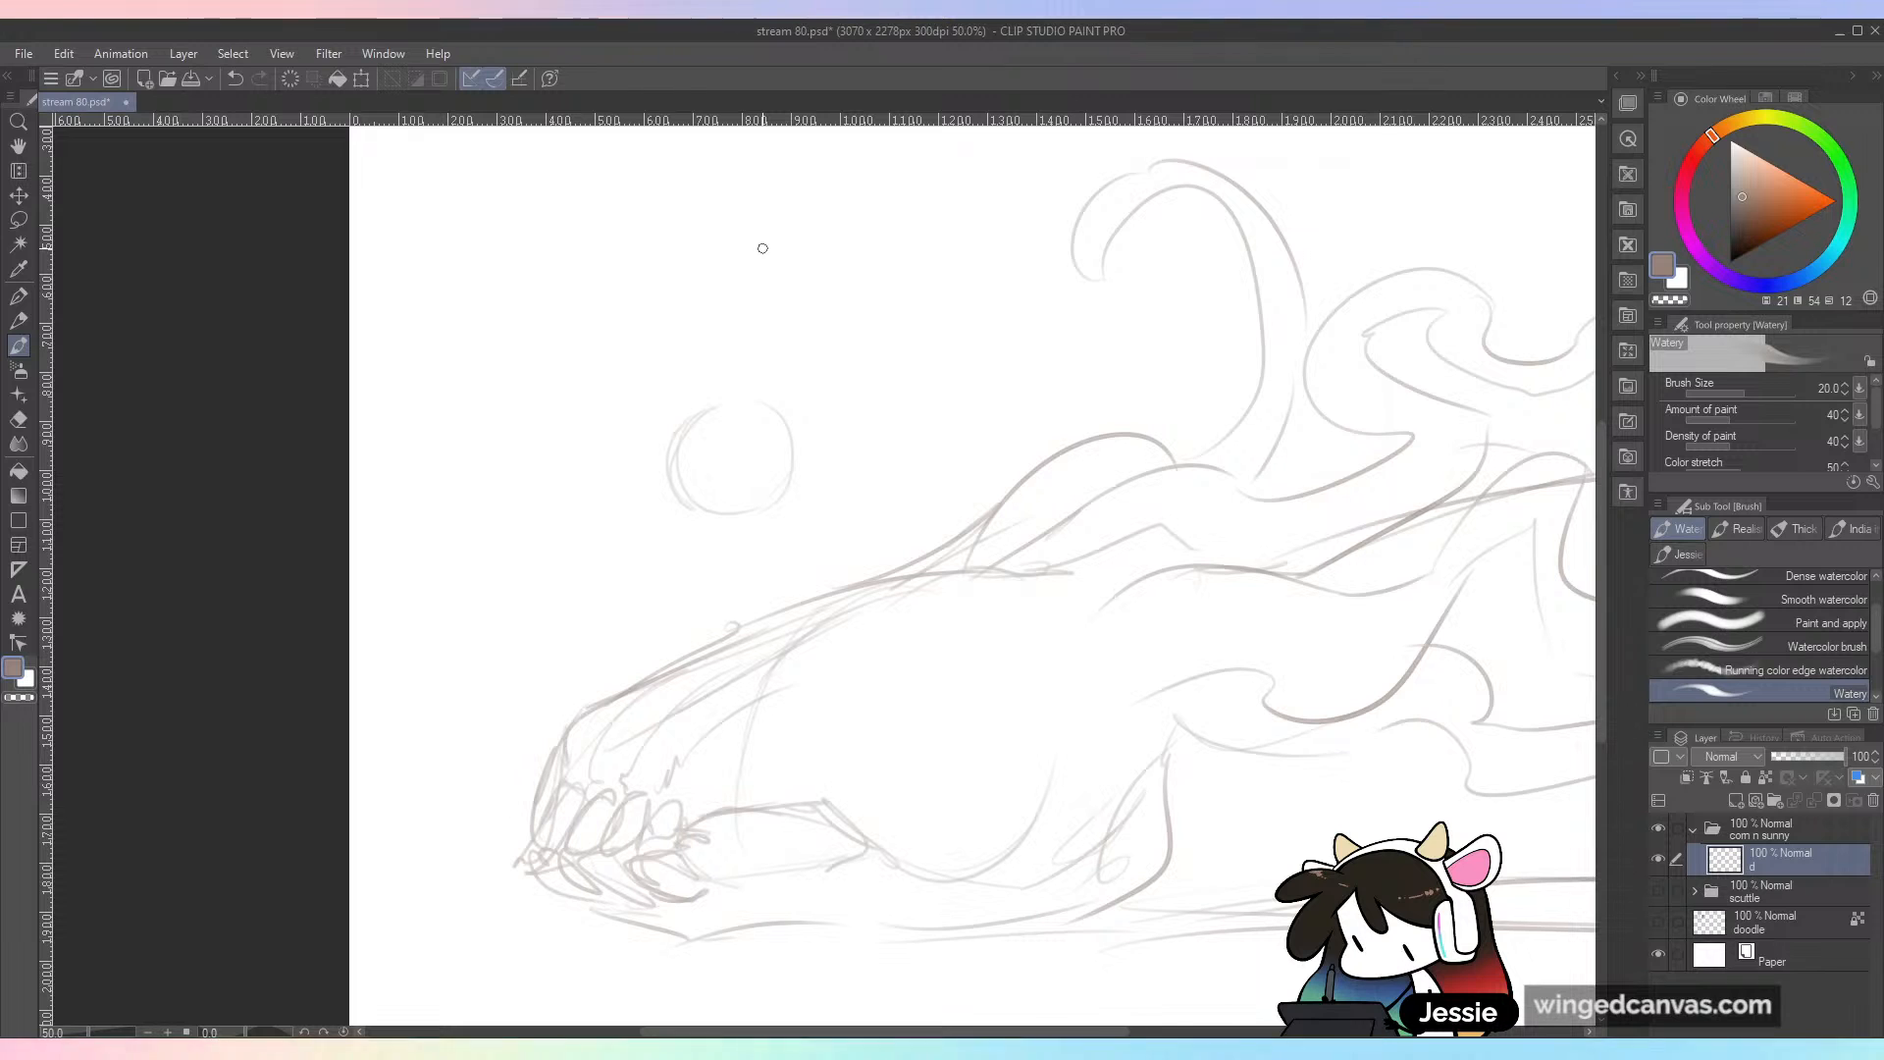
{"action": "mouse_move", "coordinate": [673, 435]}
{"action": "left_mouse_down"}
{"action": "mouse_move", "coordinate": [647, 556]}
{"action": "mouse_move", "coordinate": [726, 533]}
{"action": "mouse_move", "coordinate": [794, 479]}
{"action": "left_mouse_up"}
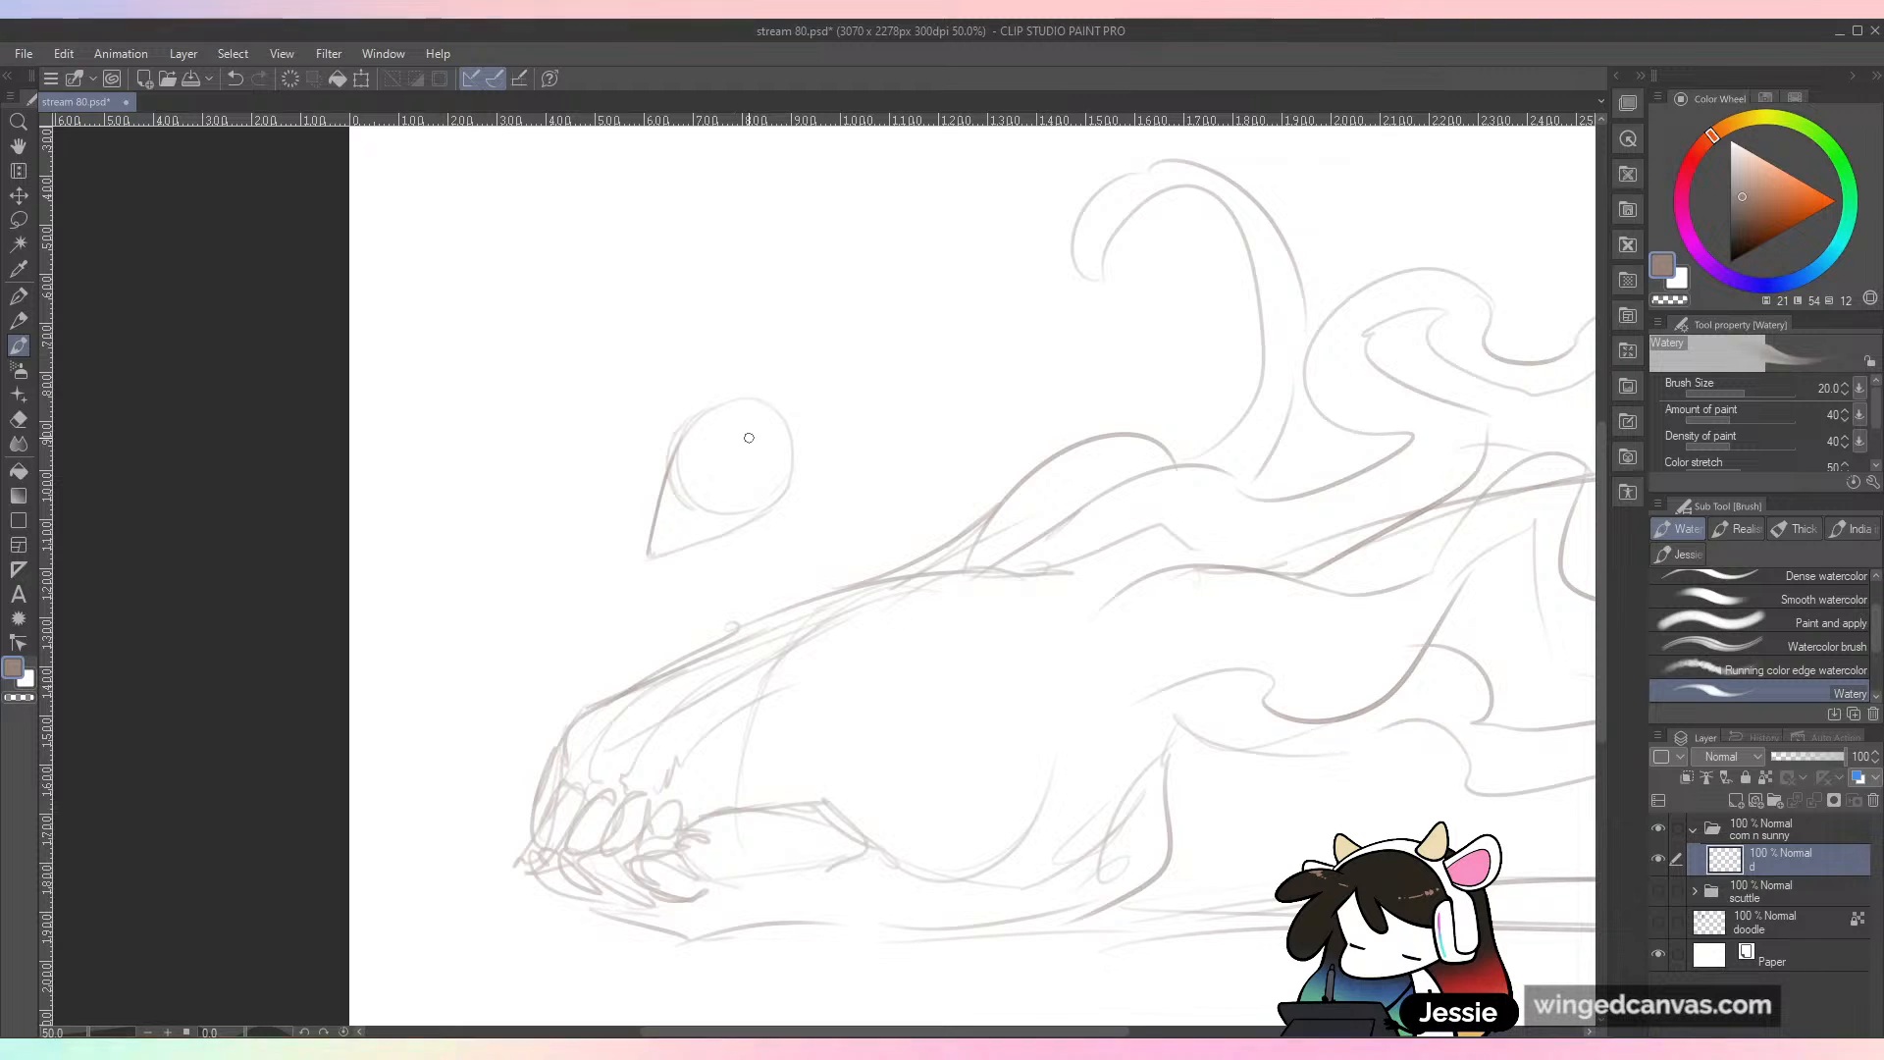
{"action": "mouse_move", "coordinate": [708, 456]}
{"action": "left_mouse_down"}
{"action": "mouse_move", "coordinate": [739, 497]}
{"action": "mouse_move", "coordinate": [764, 455]}
{"action": "mouse_move", "coordinate": [729, 492]}
{"action": "mouse_move", "coordinate": [733, 474]}
{"action": "mouse_move", "coordinate": [754, 490]}
{"action": "mouse_move", "coordinate": [751, 346]}
{"action": "mouse_move", "coordinate": [759, 363]}
{"action": "mouse_move", "coordinate": [780, 343]}
{"action": "mouse_move", "coordinate": [789, 393]}
{"action": "mouse_move", "coordinate": [826, 373]}
{"action": "mouse_move", "coordinate": [815, 431]}
{"action": "mouse_move", "coordinate": [788, 402]}
{"action": "left_mouse_up"}
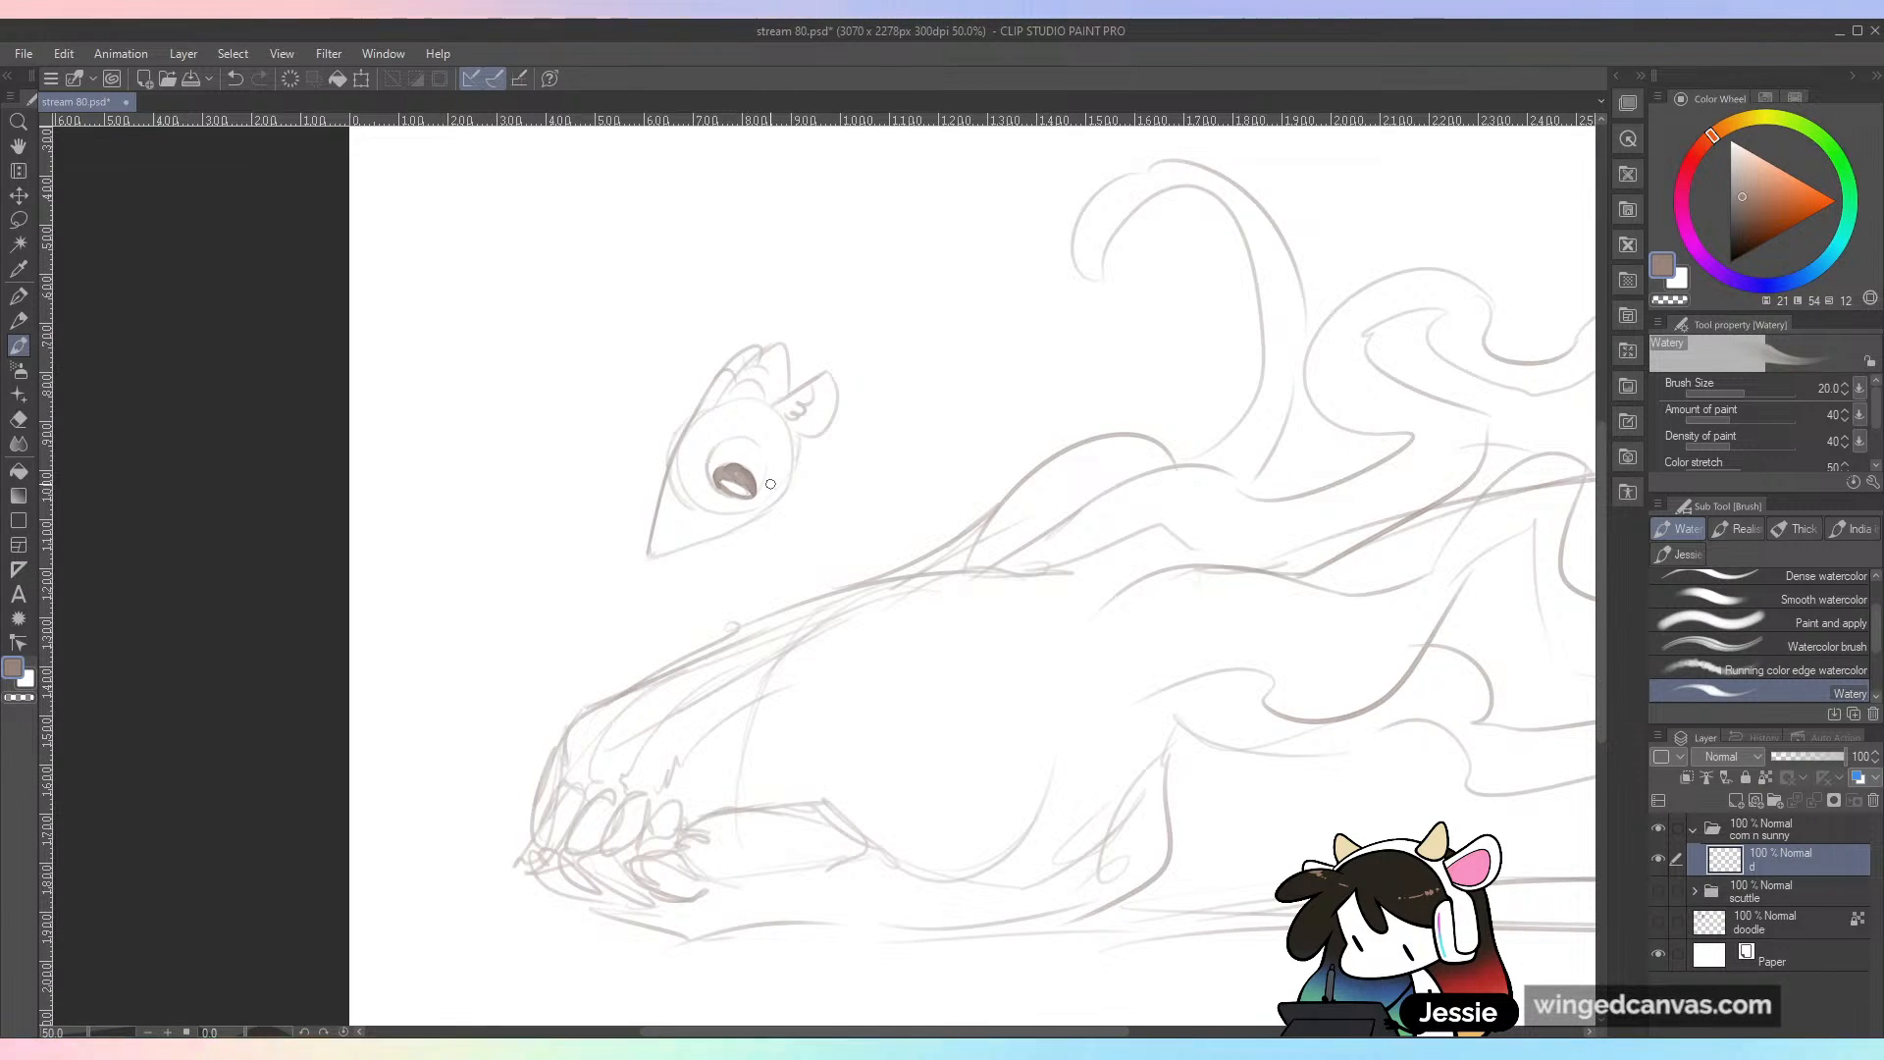
Step: Sketch small spots on the character's face, a round shoulder behind its jaw, and a curved back line below
{"action": "left_click_drag", "start_coordinate": [711, 426], "coordinate": [713, 429]}
{"action": "mouse_move", "coordinate": [792, 494]}
{"action": "left_mouse_down"}
{"action": "mouse_move", "coordinate": [807, 502]}
{"action": "mouse_move", "coordinate": [789, 507]}
{"action": "left_mouse_up"}
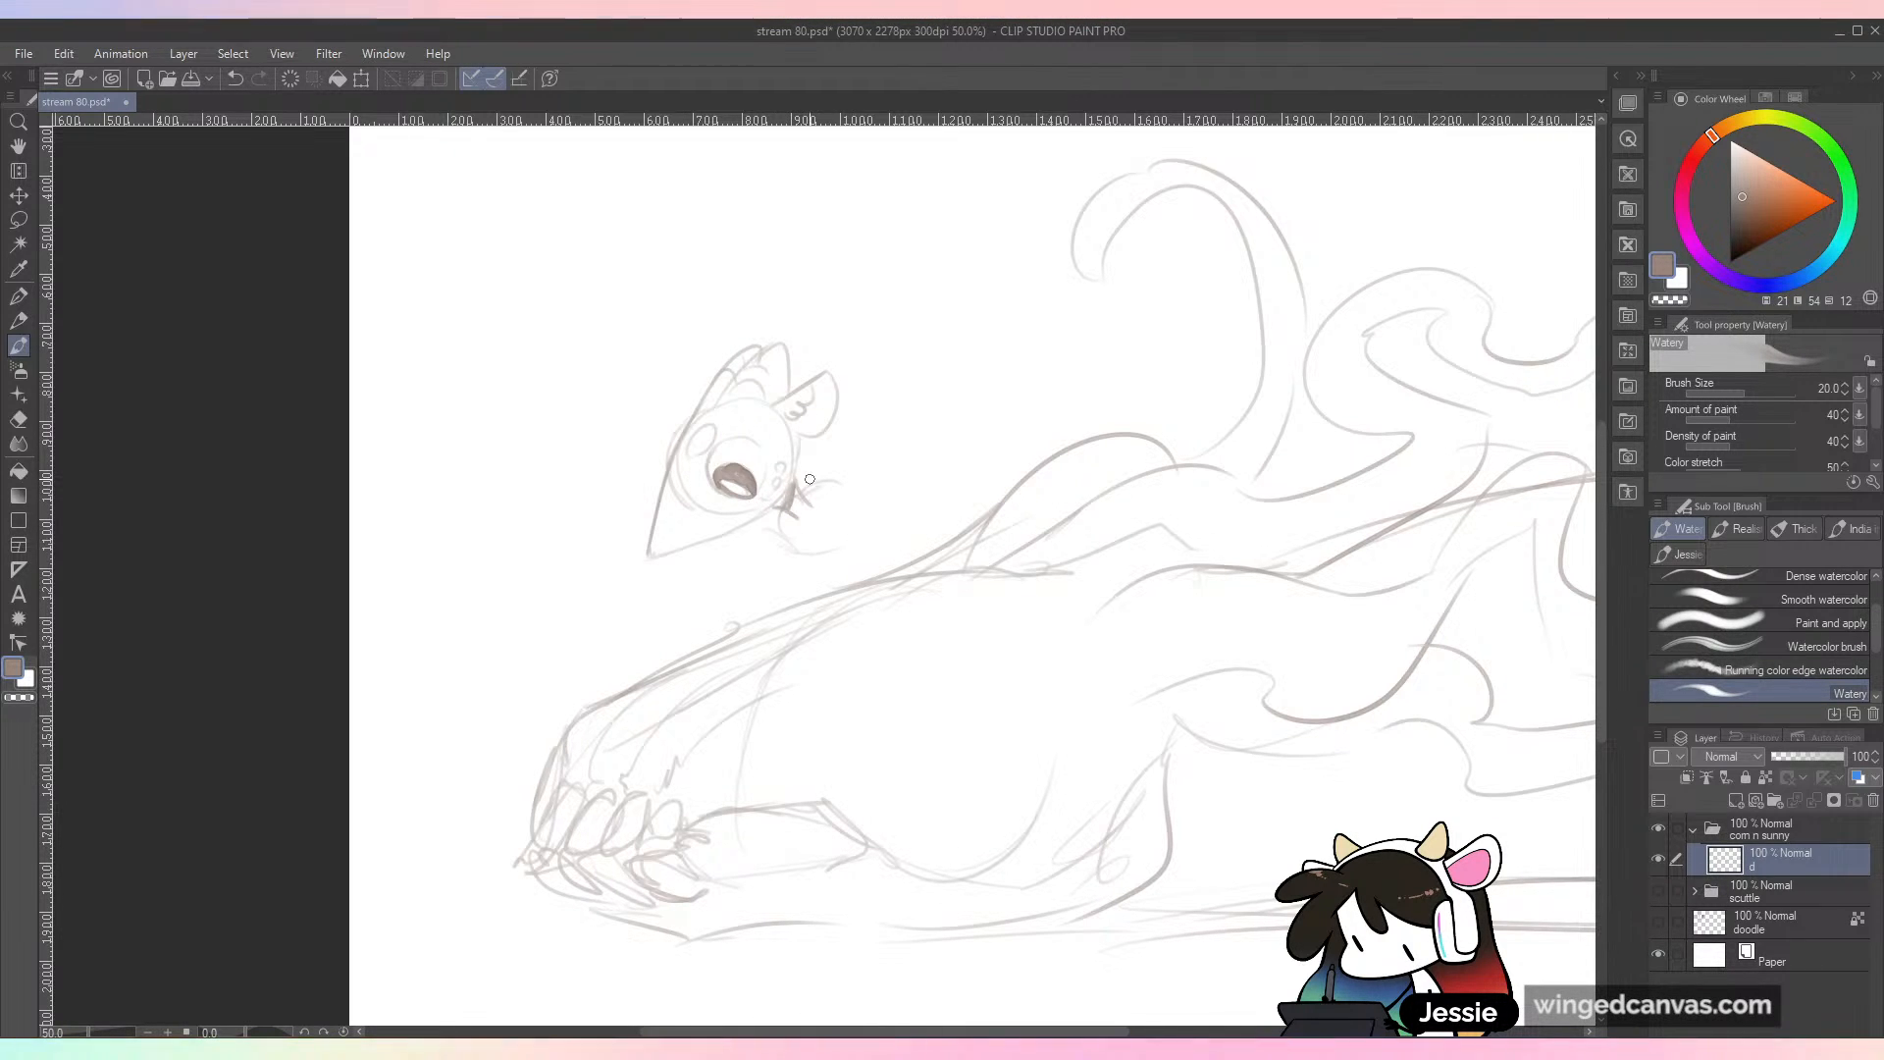
{"action": "left_click_drag", "start_coordinate": [785, 555], "coordinate": [851, 553]}
{"action": "left_click_drag", "start_coordinate": [822, 453], "coordinate": [842, 486]}
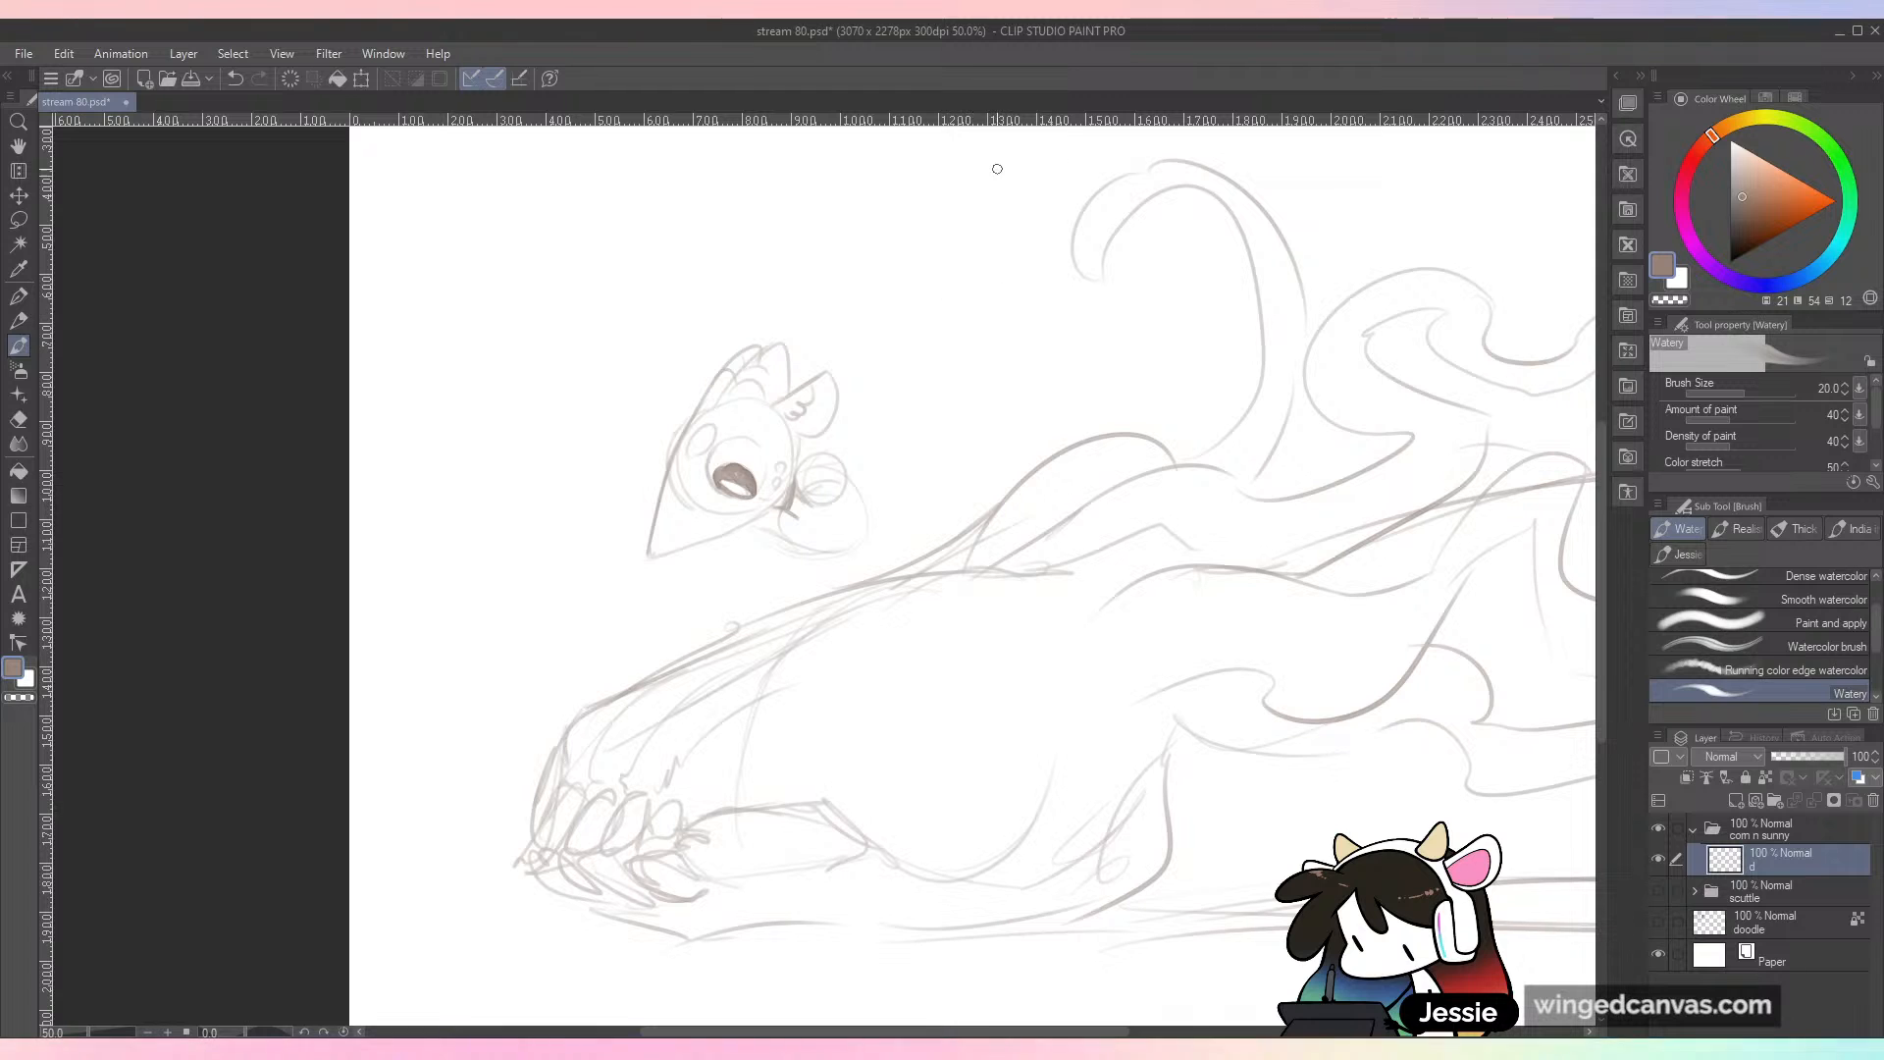
Step: Lasso the small character's head and shoulder sketch, move it slightly up and right, and deselect it
{"action": "key", "text": "m"}
{"action": "mouse_move", "coordinate": [788, 303]}
{"action": "left_mouse_down"}
{"action": "mouse_move", "coordinate": [648, 569]}
{"action": "mouse_move", "coordinate": [820, 559]}
{"action": "mouse_move", "coordinate": [829, 278]}
{"action": "left_mouse_up"}
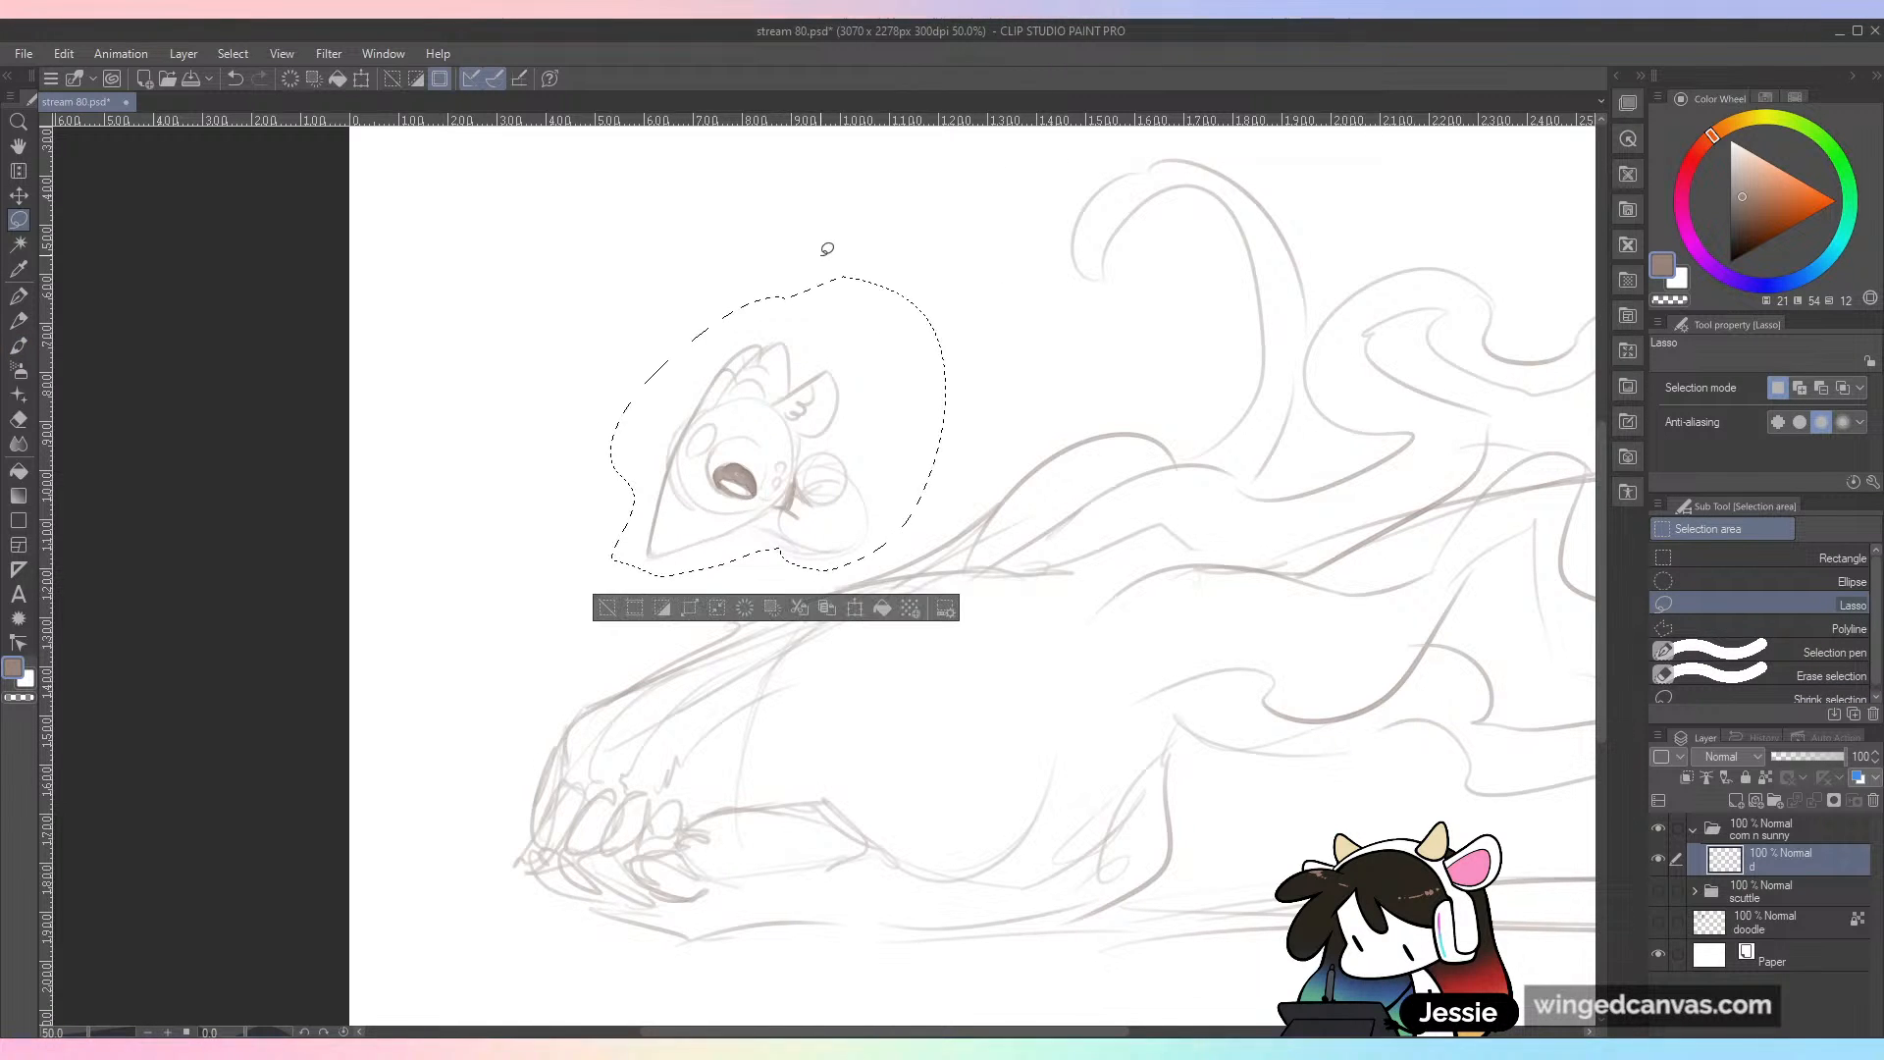
{"action": "key", "text": "k"}
{"action": "left_click_drag", "start_coordinate": [870, 465], "coordinate": [880, 421]}
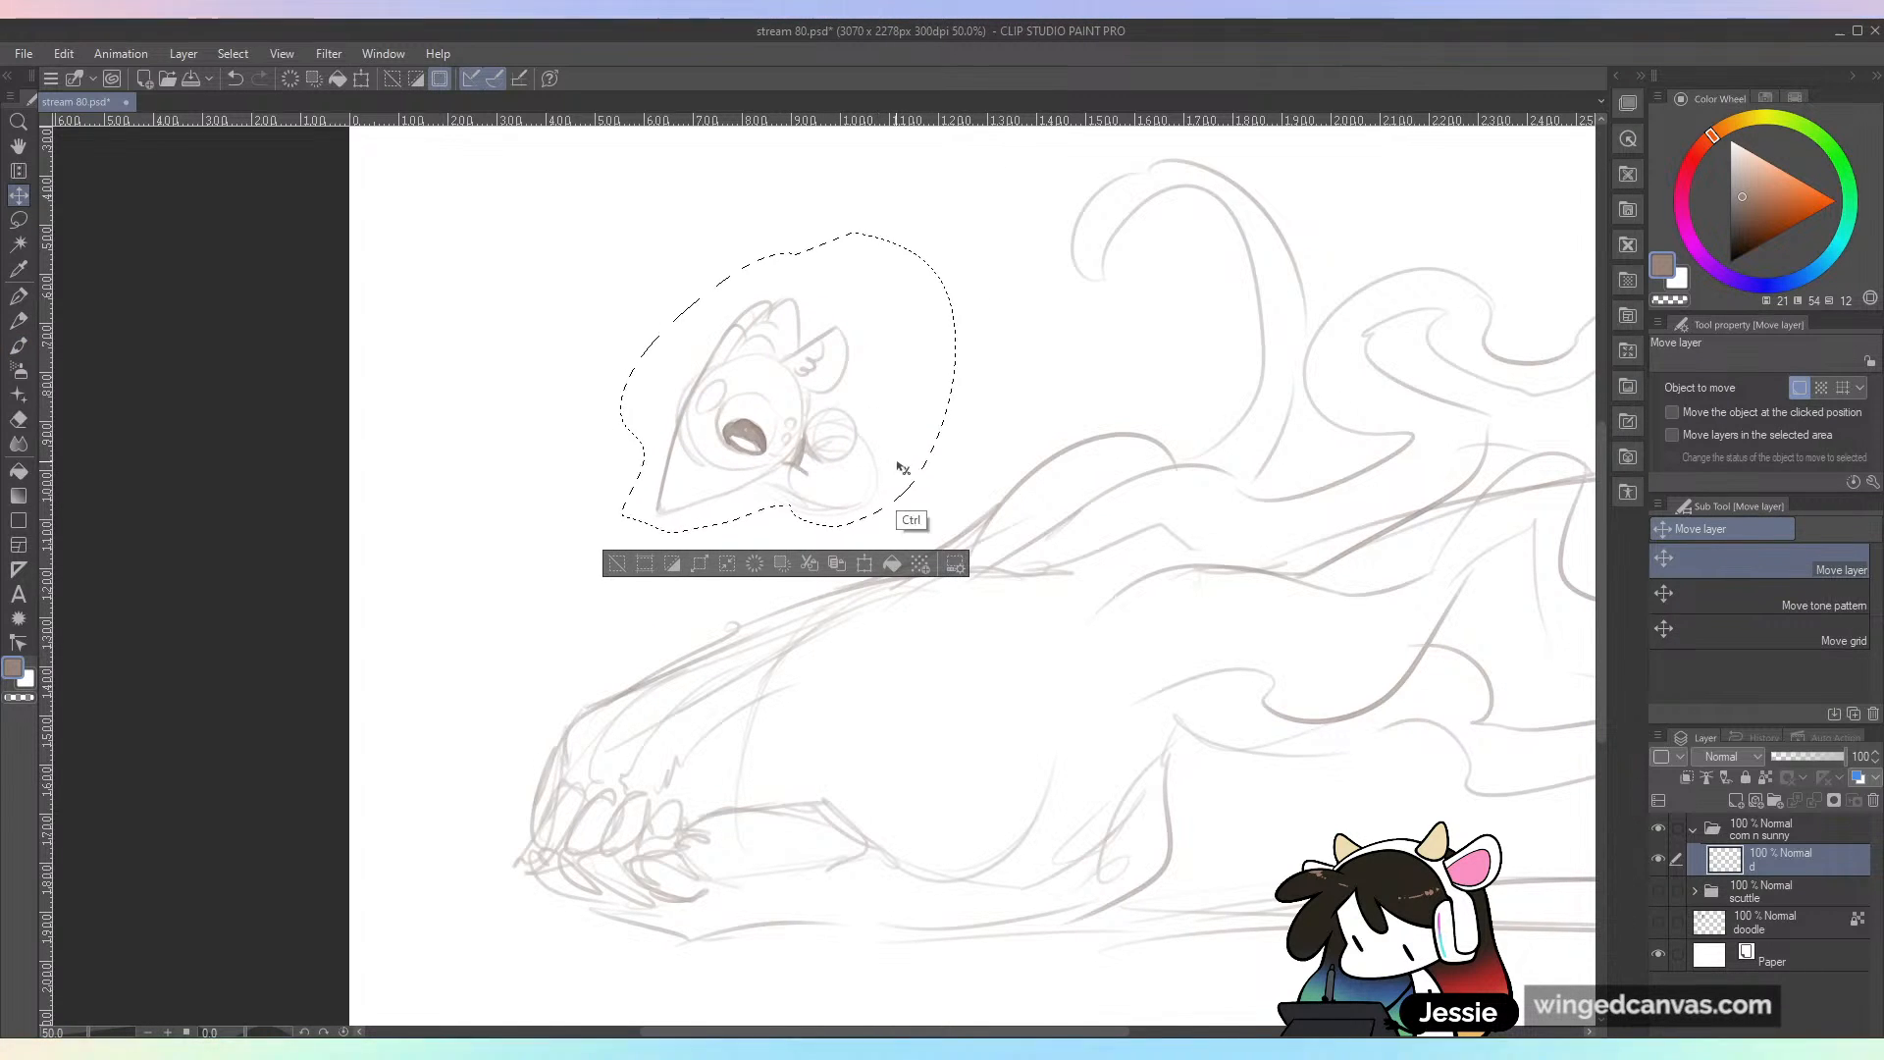
{"action": "key", "text": "ctrl+d"}
Step: Sketch the character's crouching body with a bent leg, a long arm, paws and a short tail on the creature's snout
{"action": "key", "text": "b"}
{"action": "mouse_move", "coordinate": [817, 514]}
{"action": "left_mouse_down"}
{"action": "mouse_move", "coordinate": [847, 541]}
{"action": "mouse_move", "coordinate": [845, 593]}
{"action": "mouse_move", "coordinate": [896, 528]}
{"action": "mouse_move", "coordinate": [916, 555]}
{"action": "mouse_move", "coordinate": [869, 574]}
{"action": "mouse_move", "coordinate": [890, 529]}
{"action": "mouse_move", "coordinate": [910, 563]}
{"action": "mouse_move", "coordinate": [873, 585]}
{"action": "mouse_move", "coordinate": [863, 550]}
{"action": "mouse_move", "coordinate": [787, 518]}
{"action": "mouse_move", "coordinate": [772, 547]}
{"action": "mouse_move", "coordinate": [882, 559]}
{"action": "left_mouse_up"}
{"action": "mouse_move", "coordinate": [796, 616]}
{"action": "left_mouse_down"}
{"action": "mouse_move", "coordinate": [715, 617]}
{"action": "mouse_move", "coordinate": [705, 640]}
{"action": "mouse_move", "coordinate": [760, 637]}
{"action": "left_mouse_up"}
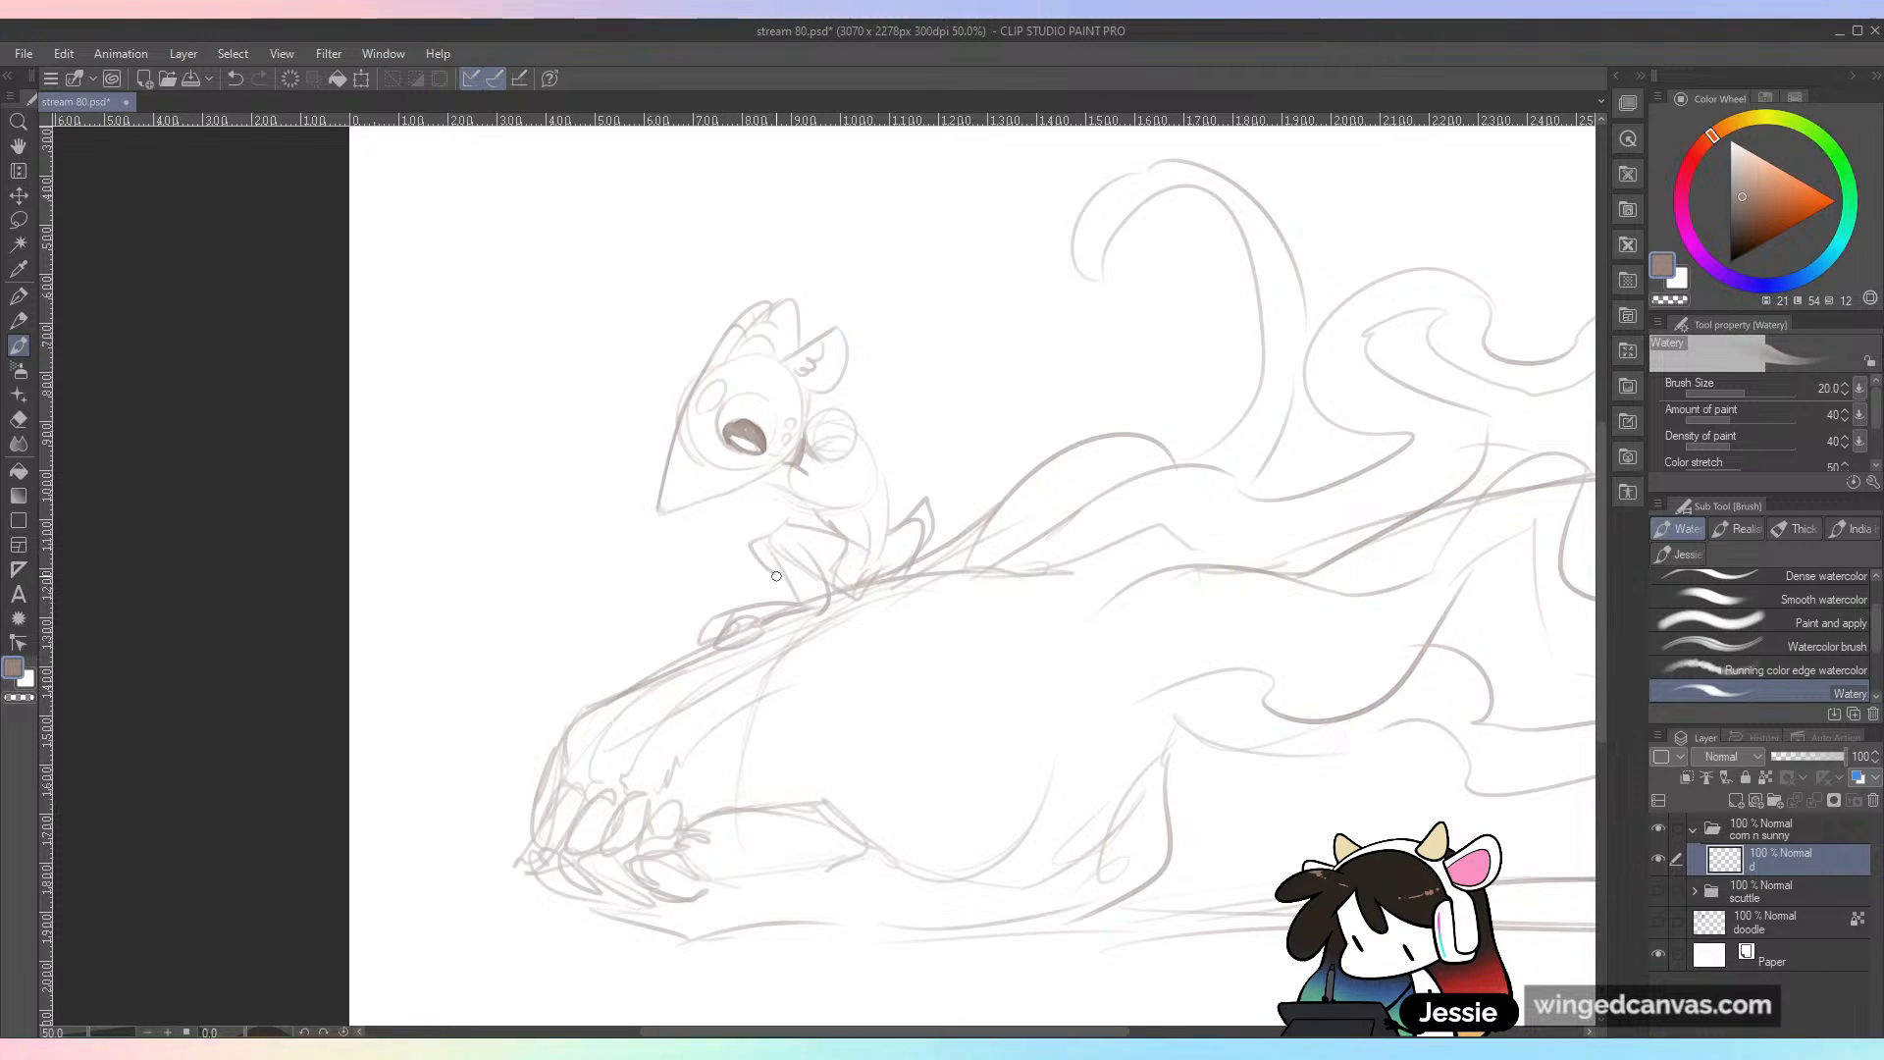
{"action": "mouse_move", "coordinate": [852, 422]}
{"action": "left_mouse_down"}
{"action": "mouse_move", "coordinate": [903, 549]}
{"action": "mouse_move", "coordinate": [830, 450]}
{"action": "mouse_move", "coordinate": [866, 398]}
{"action": "mouse_move", "coordinate": [904, 577]}
{"action": "mouse_move", "coordinate": [849, 496]}
{"action": "mouse_move", "coordinate": [869, 476]}
{"action": "mouse_move", "coordinate": [891, 575]}
{"action": "mouse_move", "coordinate": [865, 654]}
{"action": "mouse_move", "coordinate": [899, 608]}
{"action": "mouse_move", "coordinate": [901, 644]}
{"action": "mouse_move", "coordinate": [902, 627]}
{"action": "mouse_move", "coordinate": [861, 655]}
{"action": "left_mouse_up"}
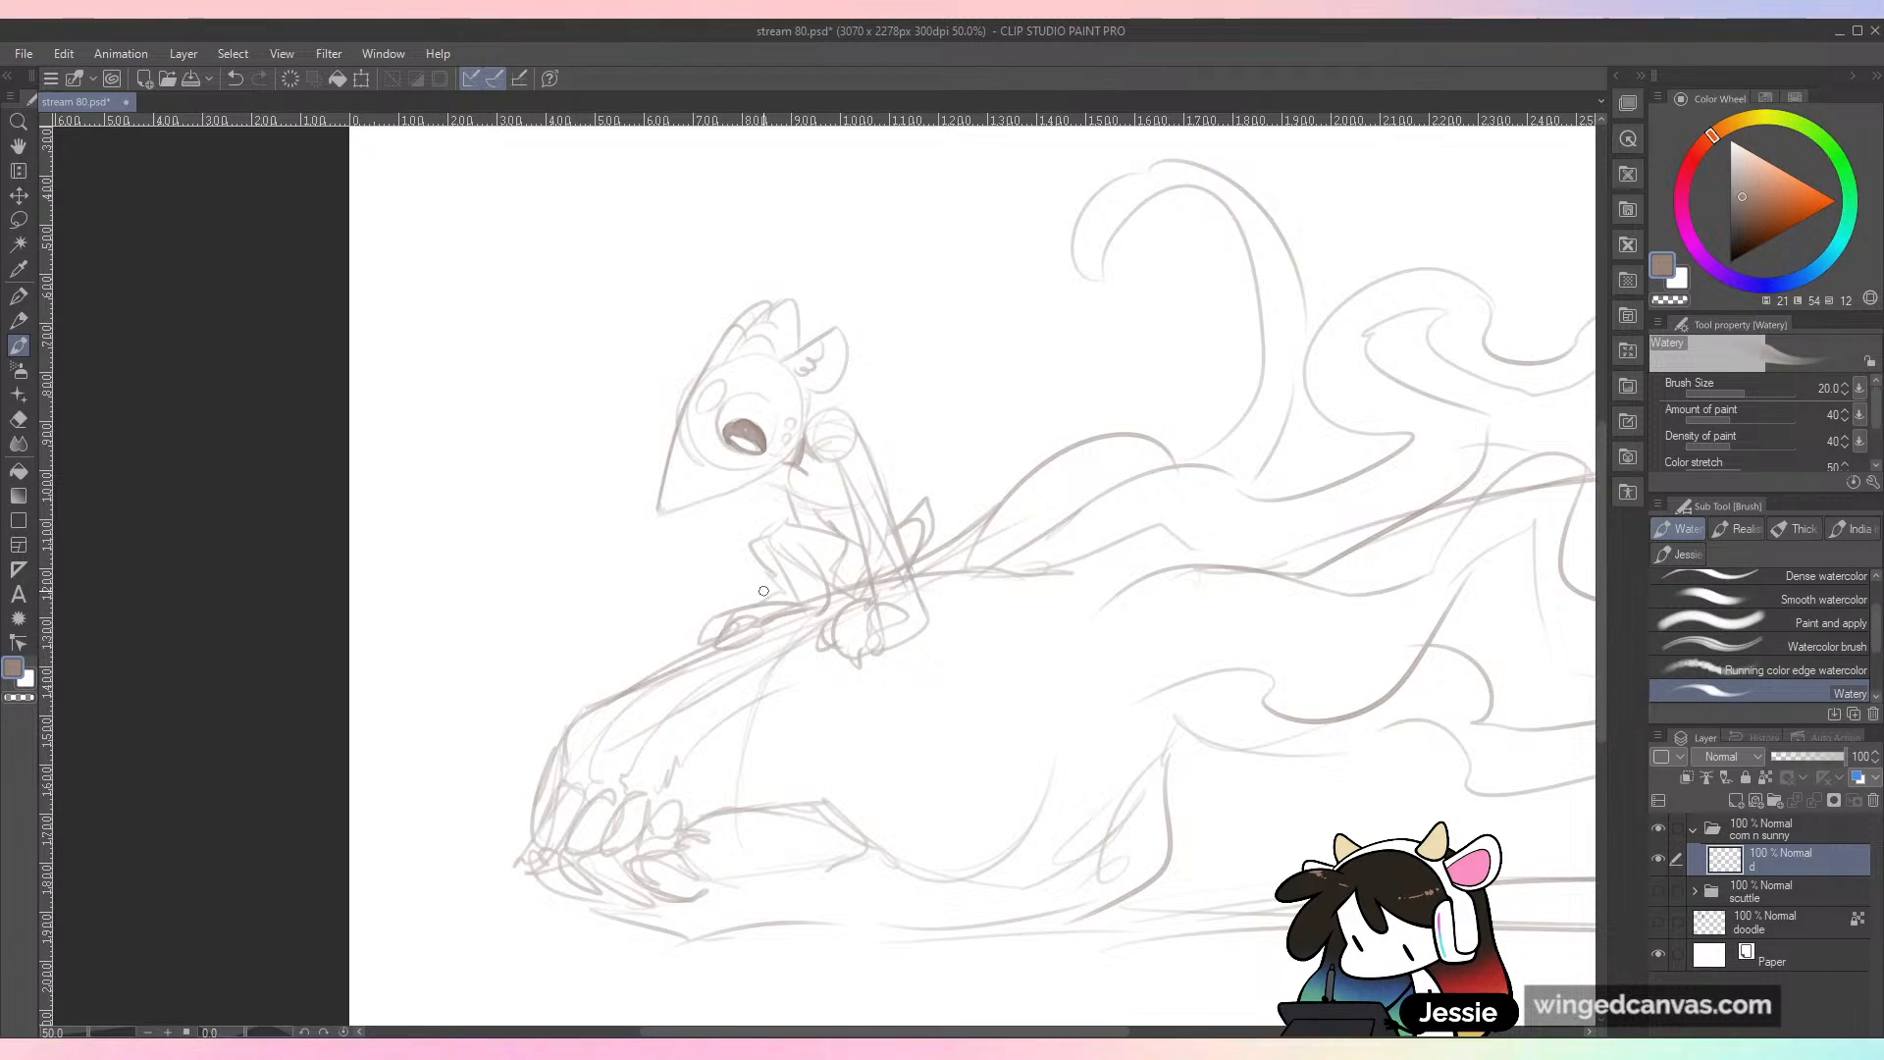
Step: Lower the sketch layer's opacity to 54% and add a new, renamed layer above it for the line art
{"action": "key", "text": "ctrl+minus"}
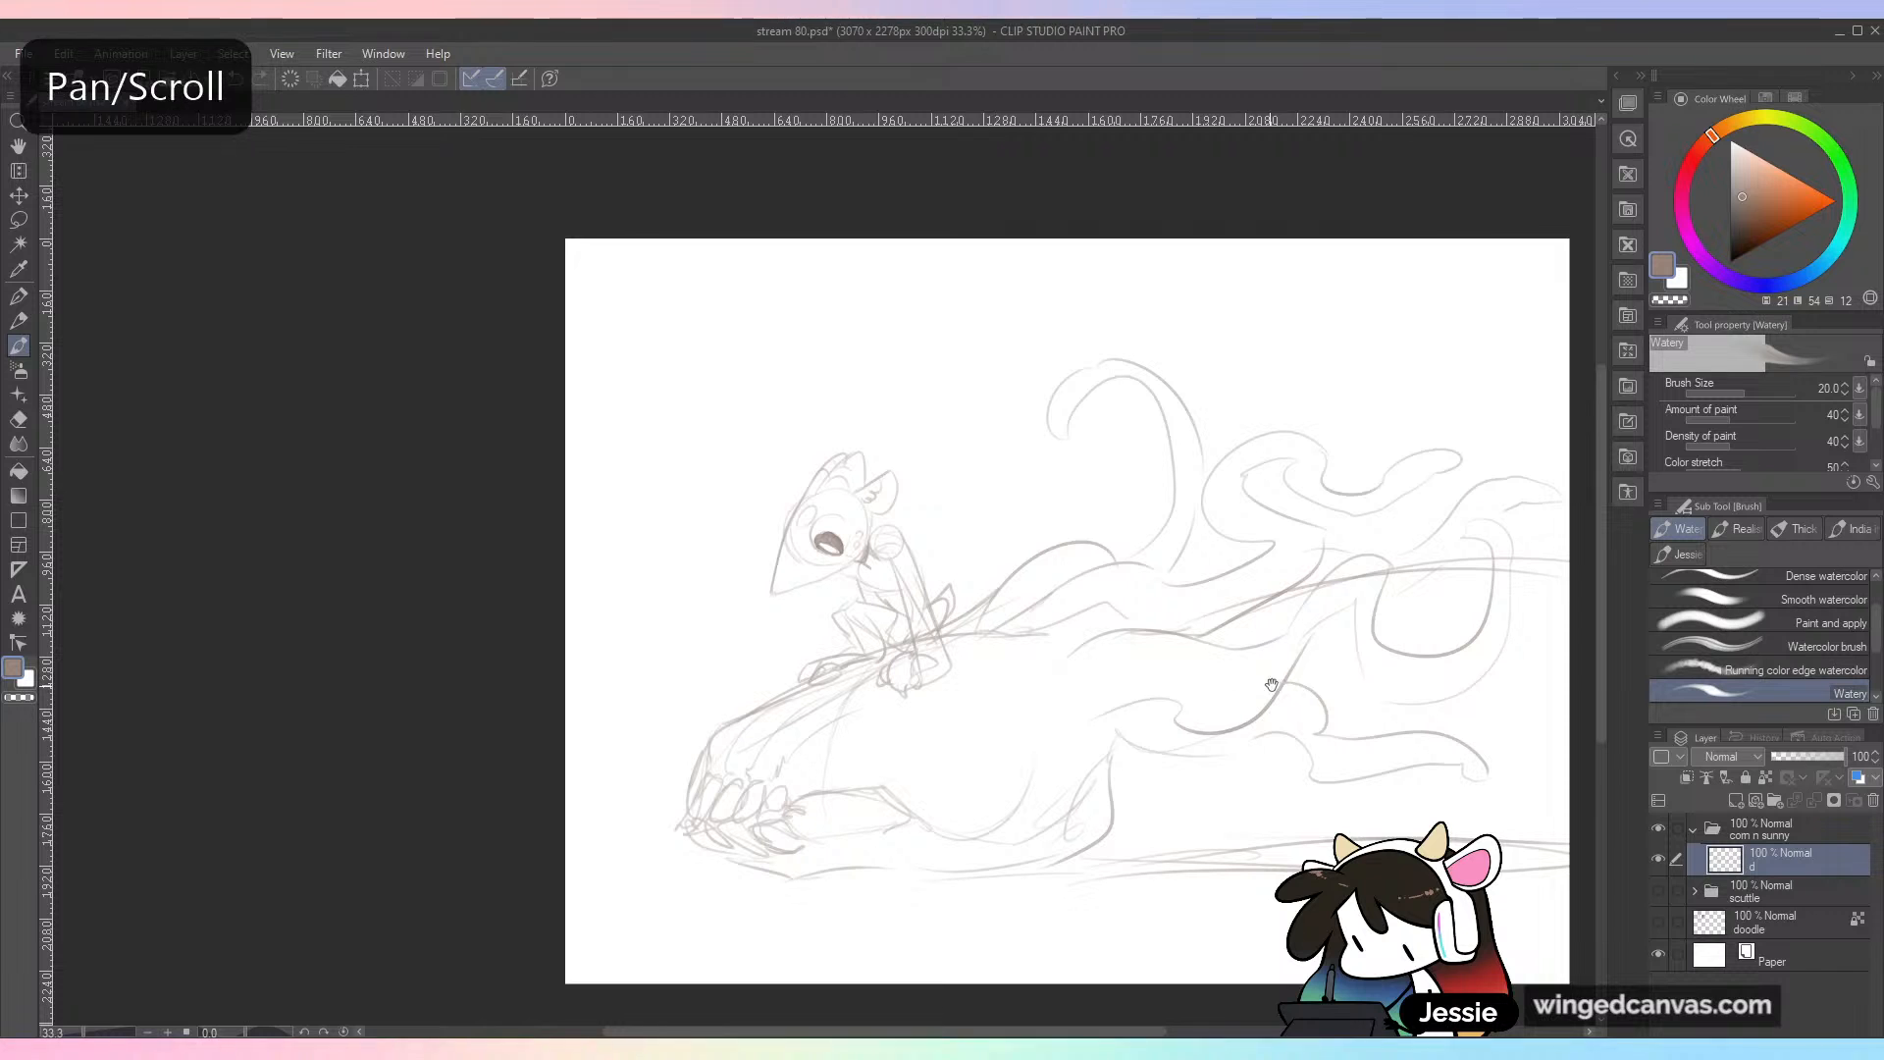
{"action": "left_click_drag", "start_coordinate": [1255, 745], "coordinate": [1053, 780]}
{"action": "mouse_move", "coordinate": [1214, 827]}
{"action": "left_mouse_down"}
{"action": "mouse_move", "coordinate": [1168, 782]}
{"action": "mouse_move", "coordinate": [1216, 711]}
{"action": "left_mouse_up"}
{"action": "key", "text": "k"}
{"action": "key", "text": "b"}
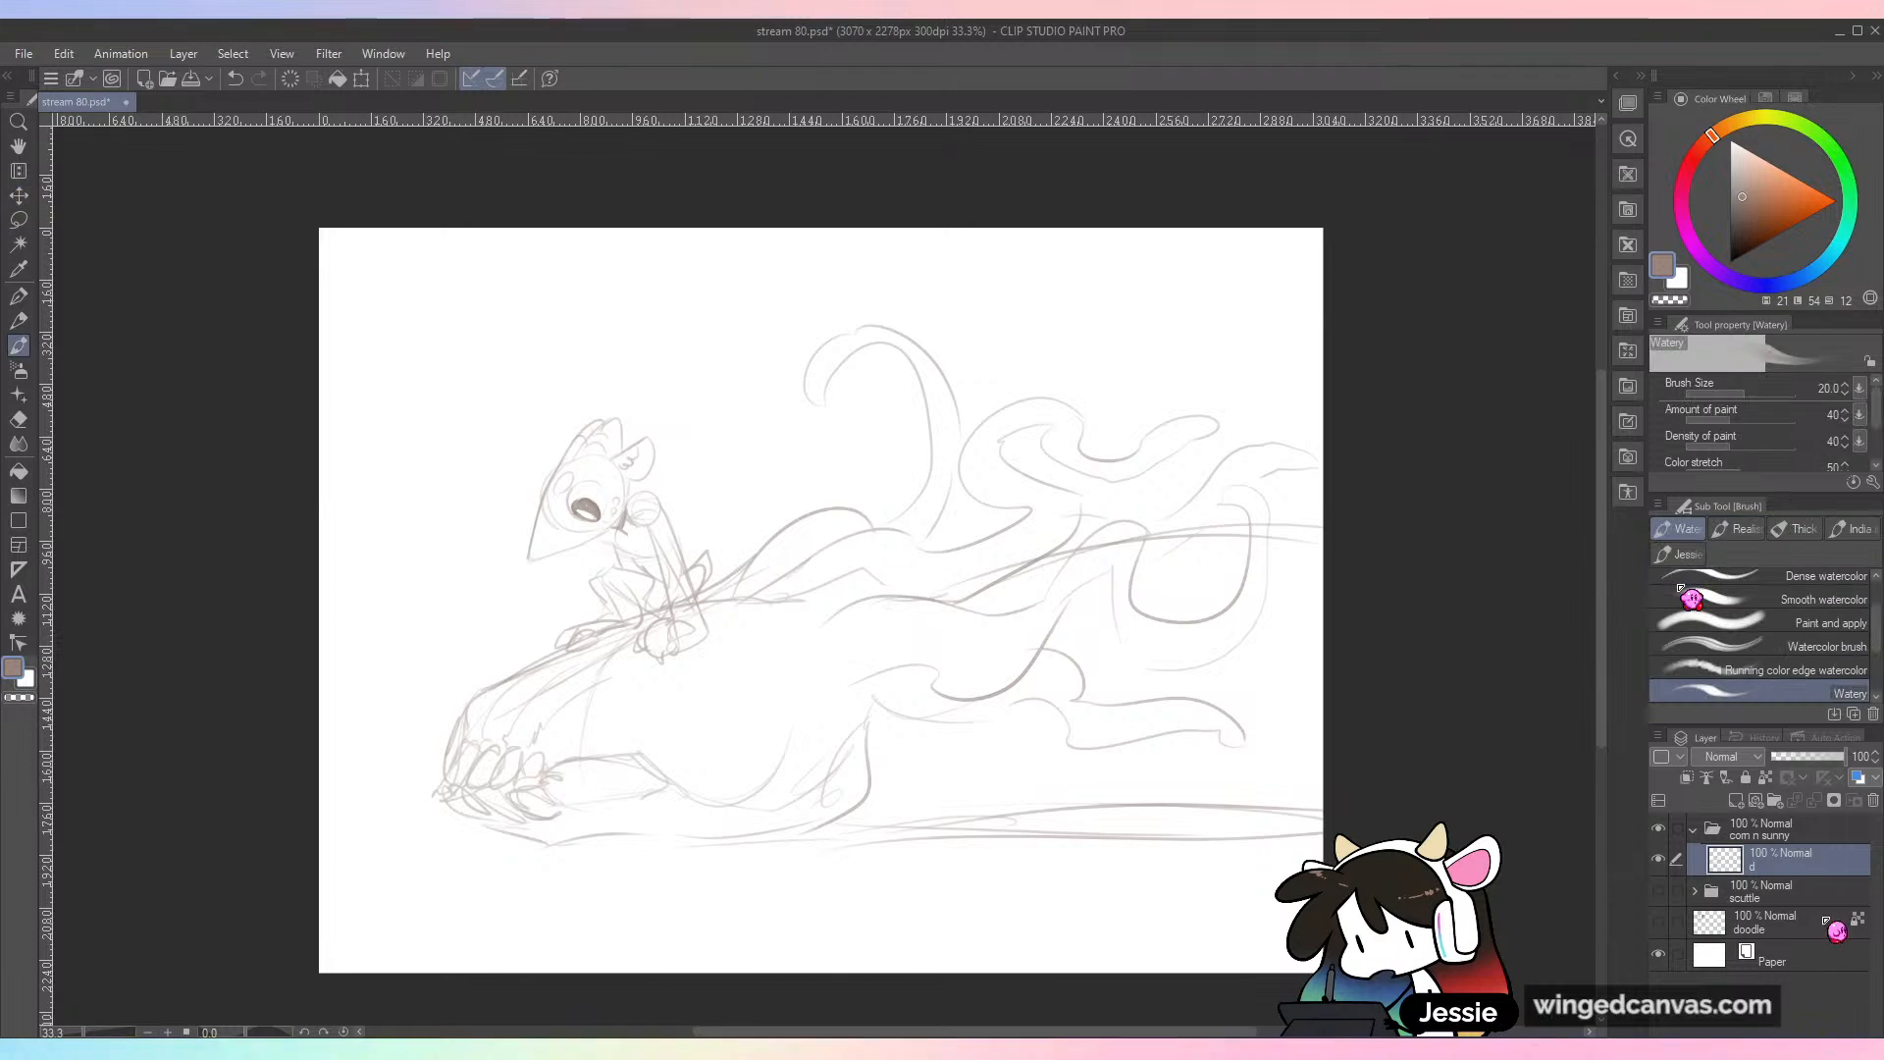
{"action": "left_click", "coordinate": [1811, 755]}
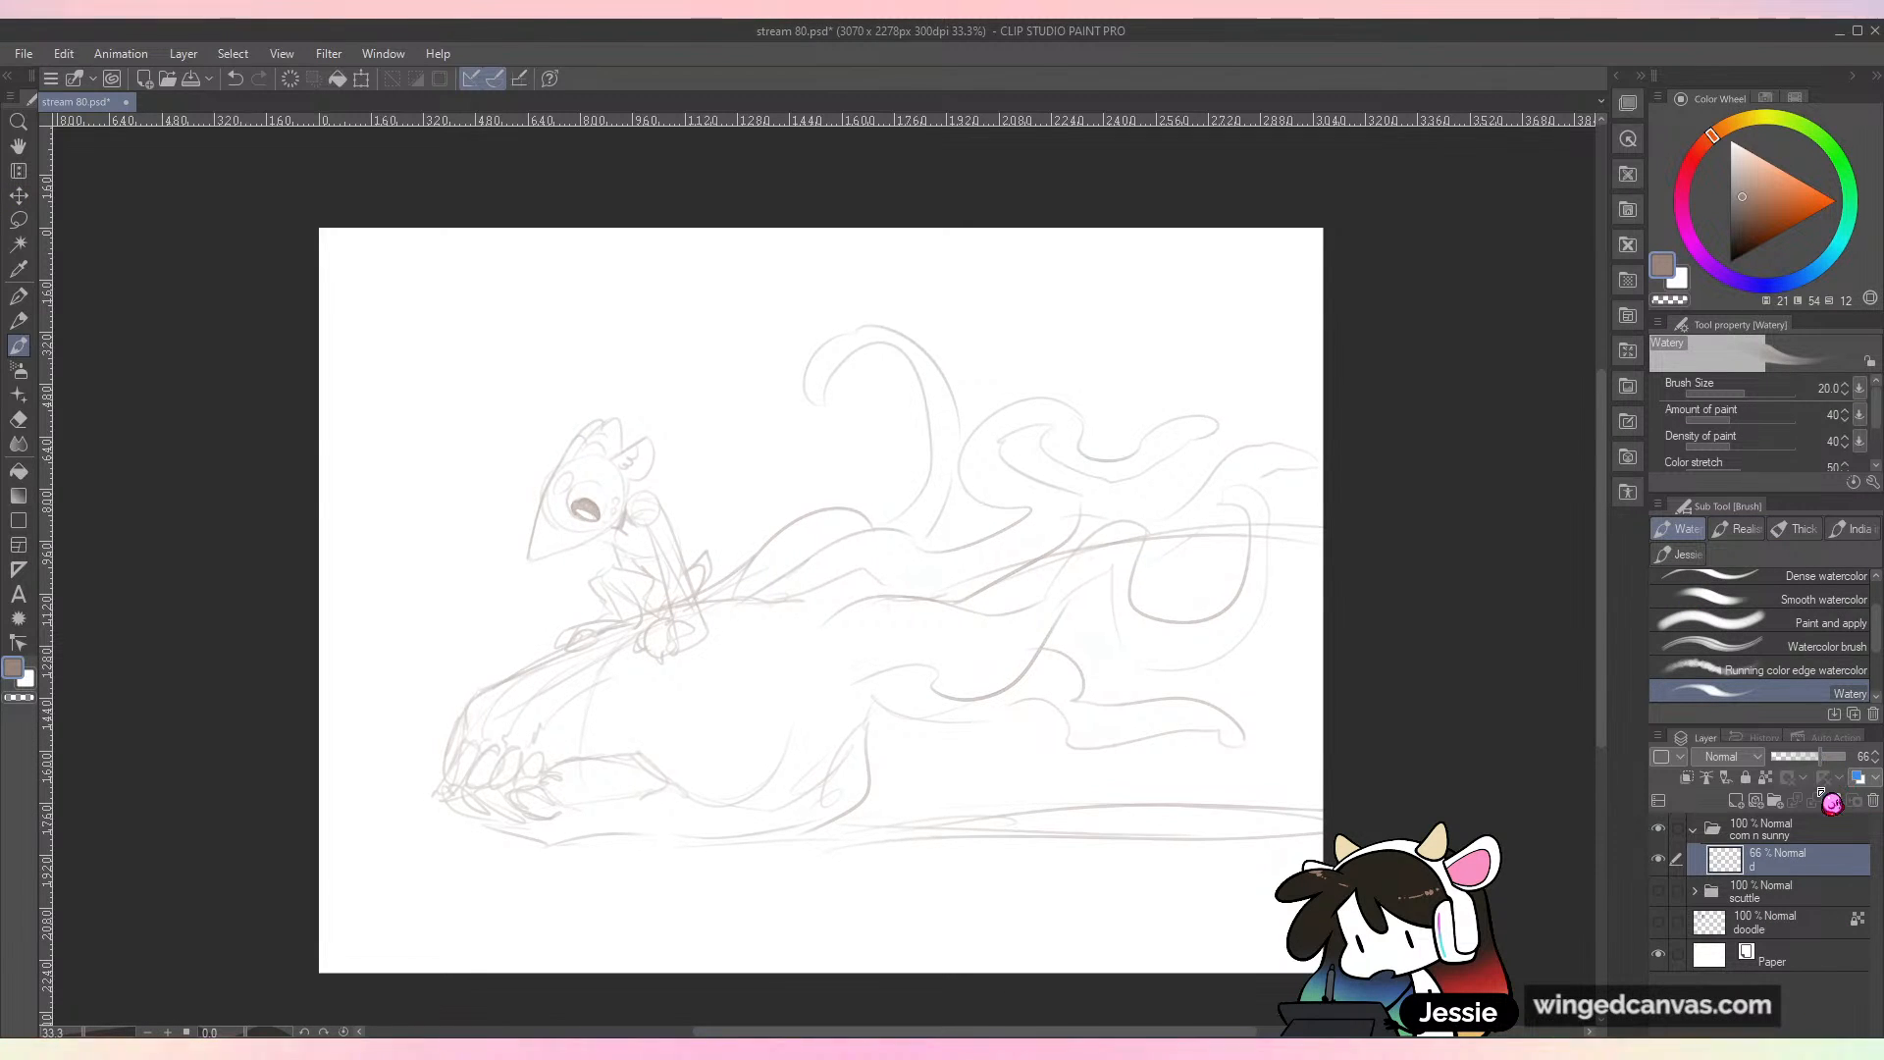
{"action": "key", "text": "ctrl+shift+n"}
{"action": "double_click", "coordinate": [1785, 861]}
{"action": "type", "text": "t"}
{"action": "key", "text": "Return"}
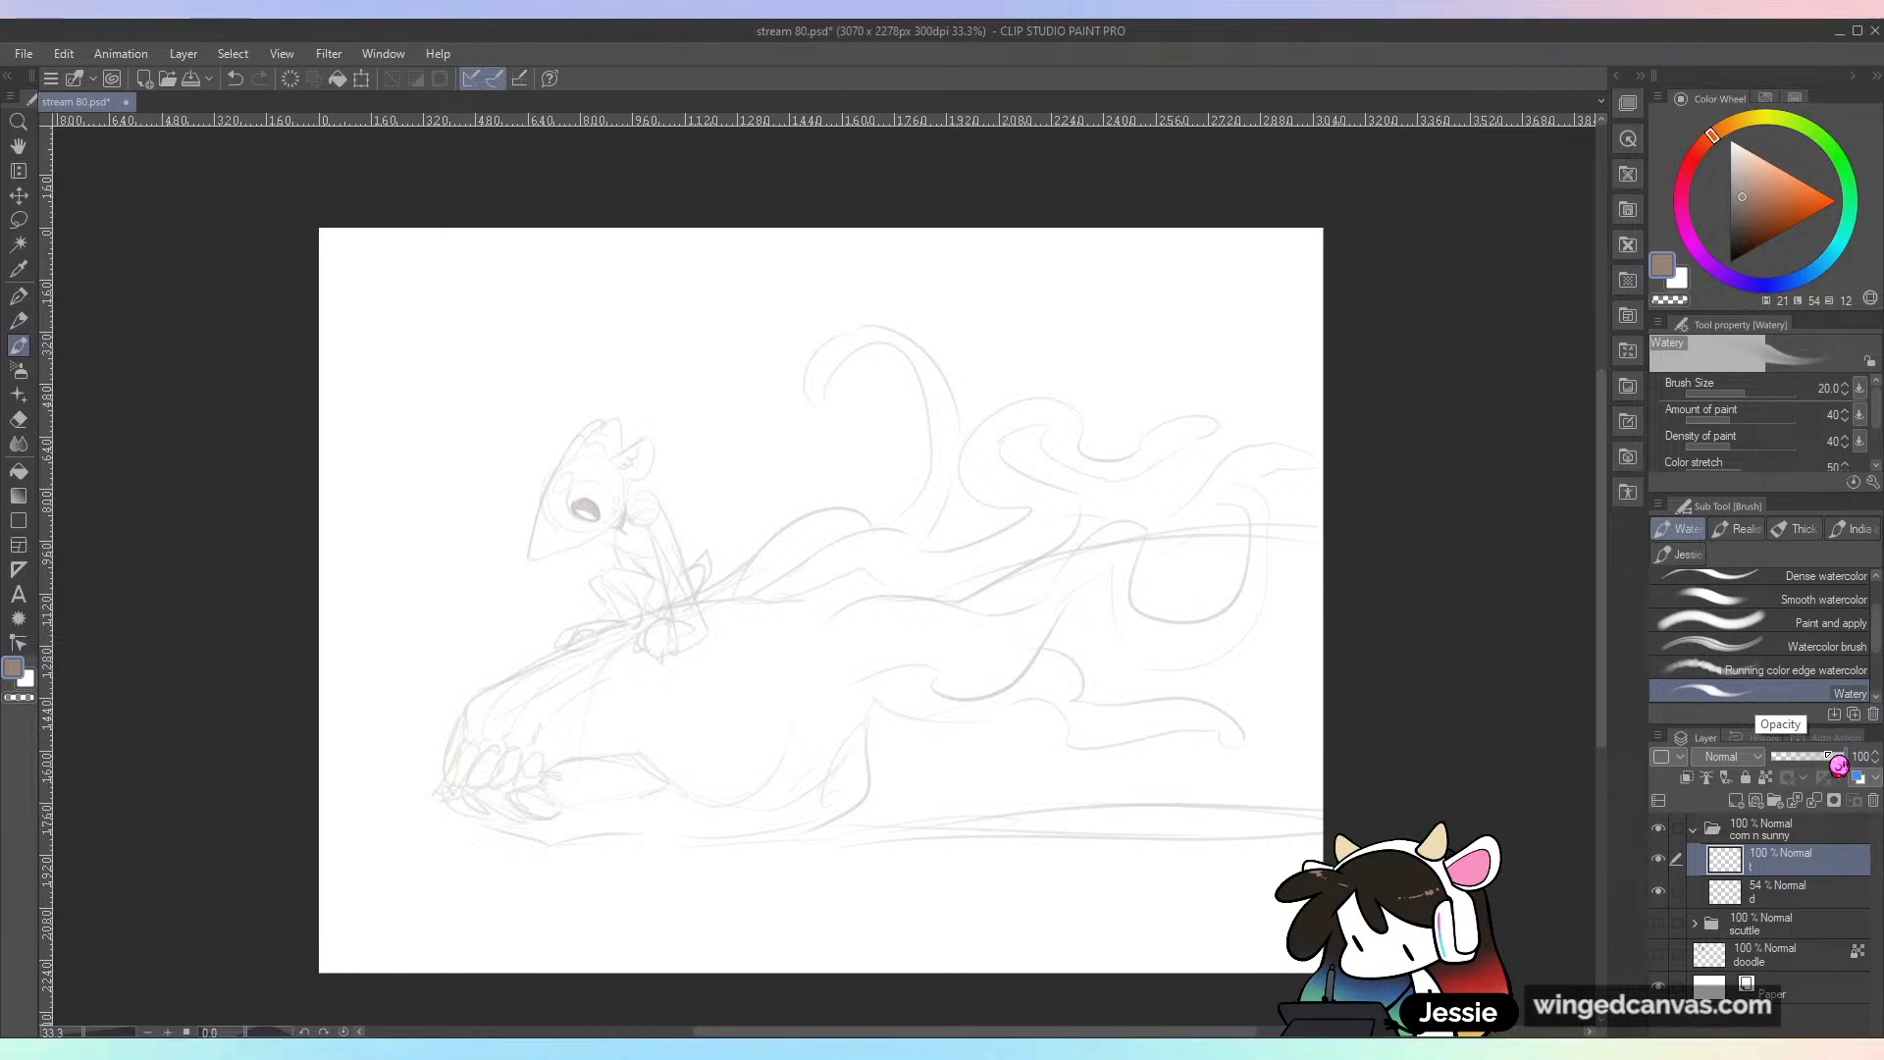
Step: Set the drawing color to black, choose the Watercolor brush, and reduce its size to 12 after undoing test strokes
{"action": "left_click", "coordinate": [1733, 263]}
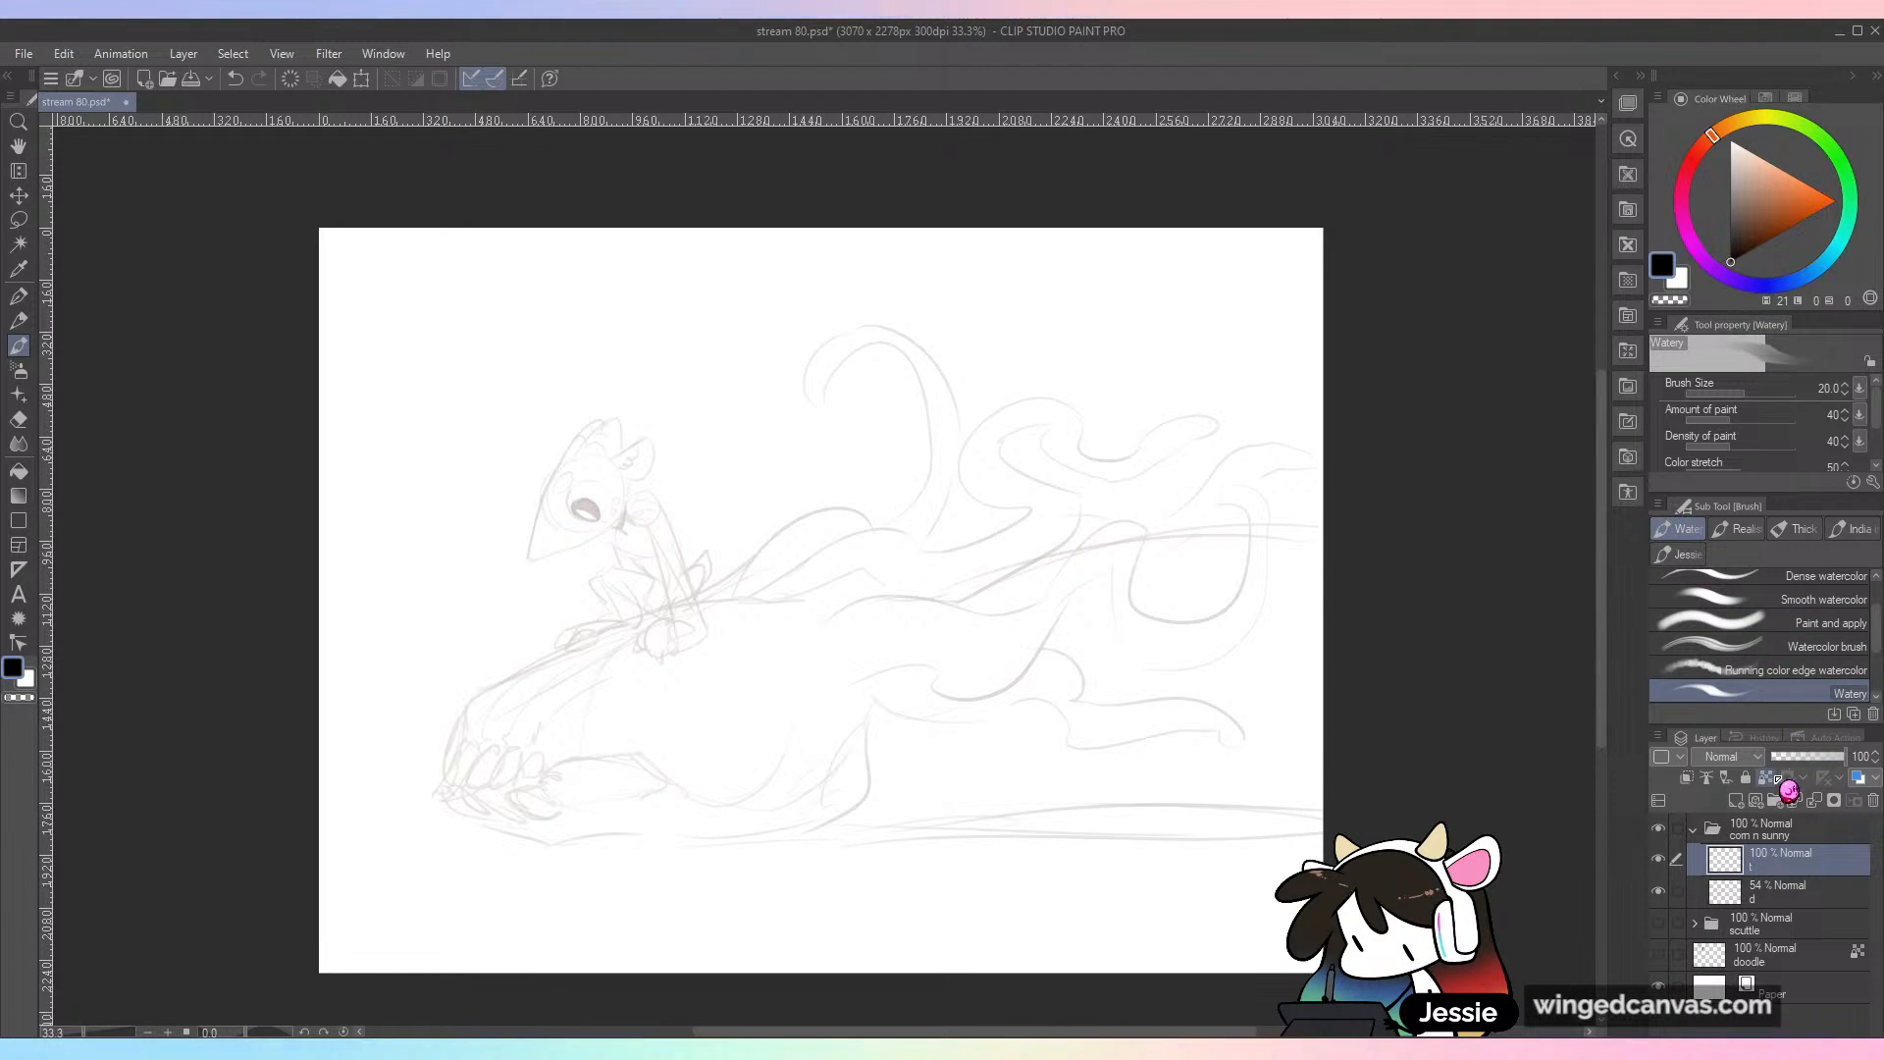
{"action": "left_click", "coordinate": [1825, 646]}
{"action": "left_click_drag", "start_coordinate": [806, 494], "coordinate": [785, 636]}
{"action": "scroll", "coordinate": [1165, 851], "scroll_direction": "up", "scroll_amount": 1}
{"action": "key", "text": "ctrl+z"}
{"action": "left_click_drag", "start_coordinate": [593, 418], "coordinate": [1190, 610]}
{"action": "scroll", "coordinate": [1165, 569], "scroll_direction": "up", "scroll_amount": 1}
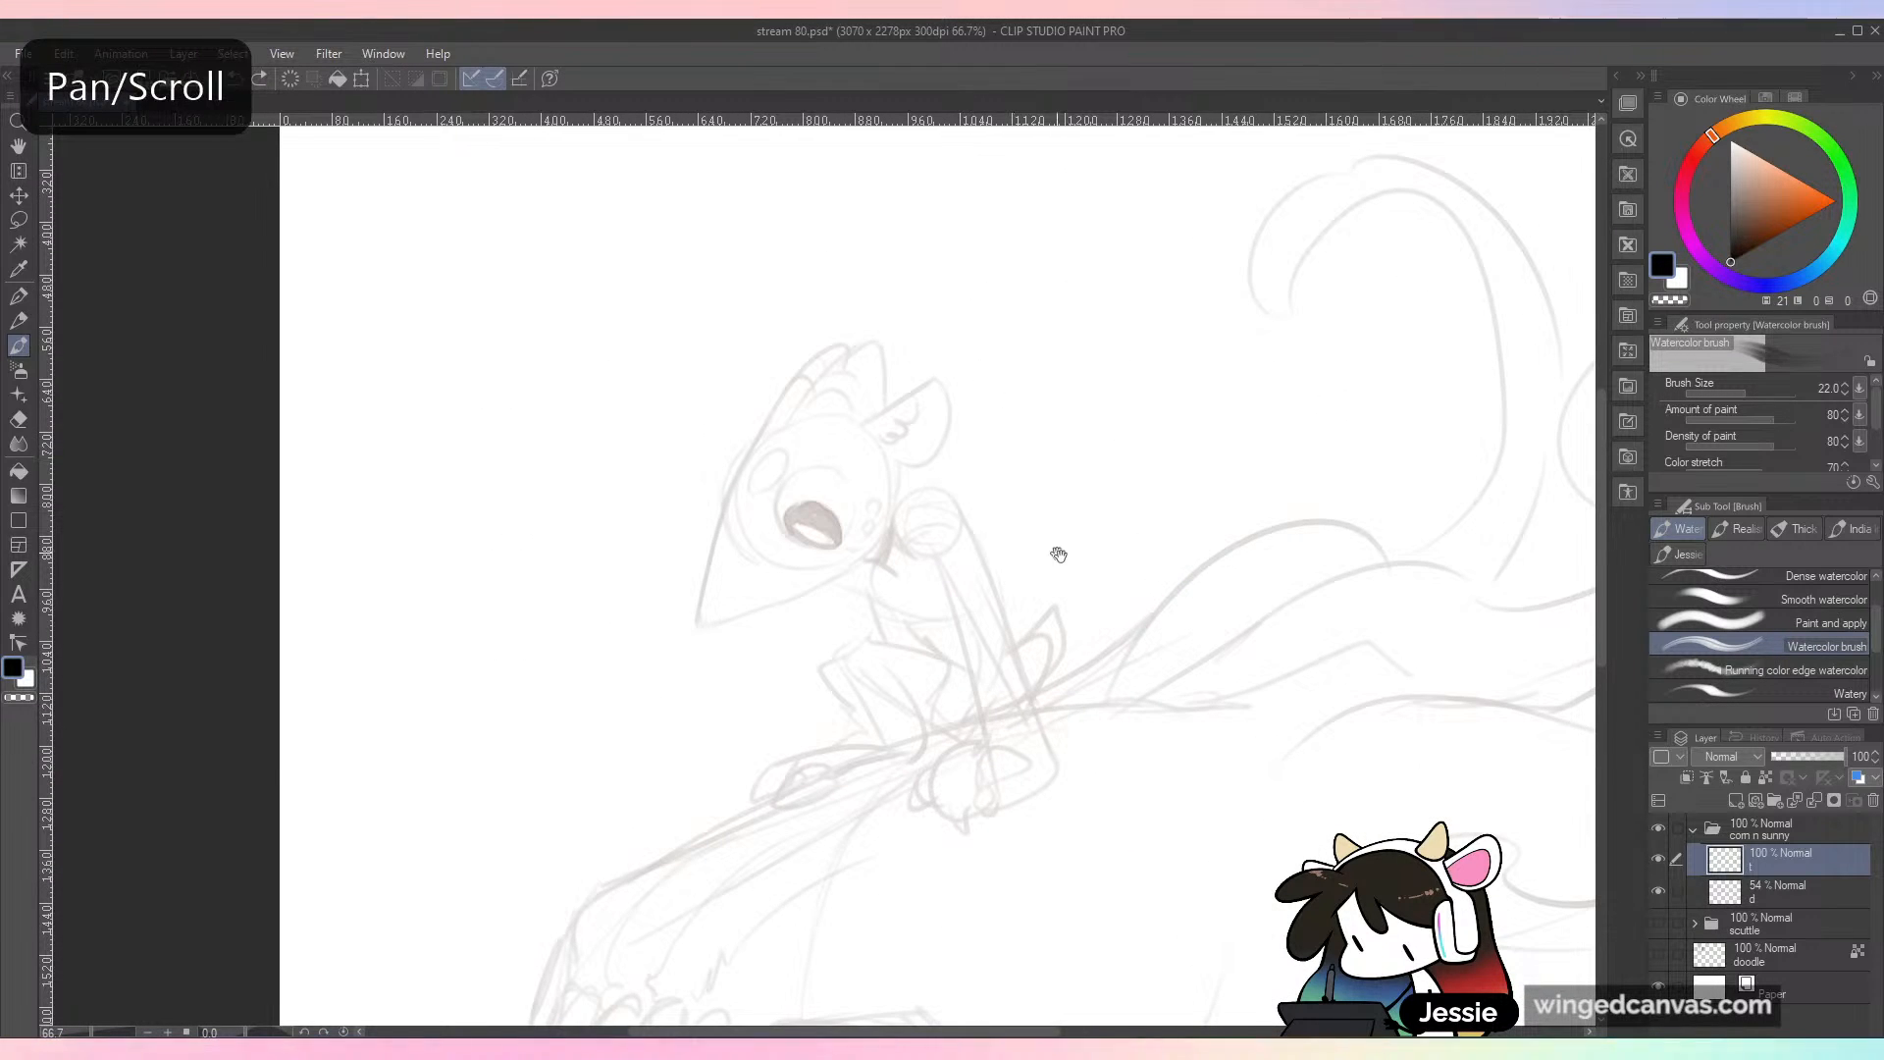
{"action": "left_click_drag", "start_coordinate": [1038, 534], "coordinate": [1085, 609]}
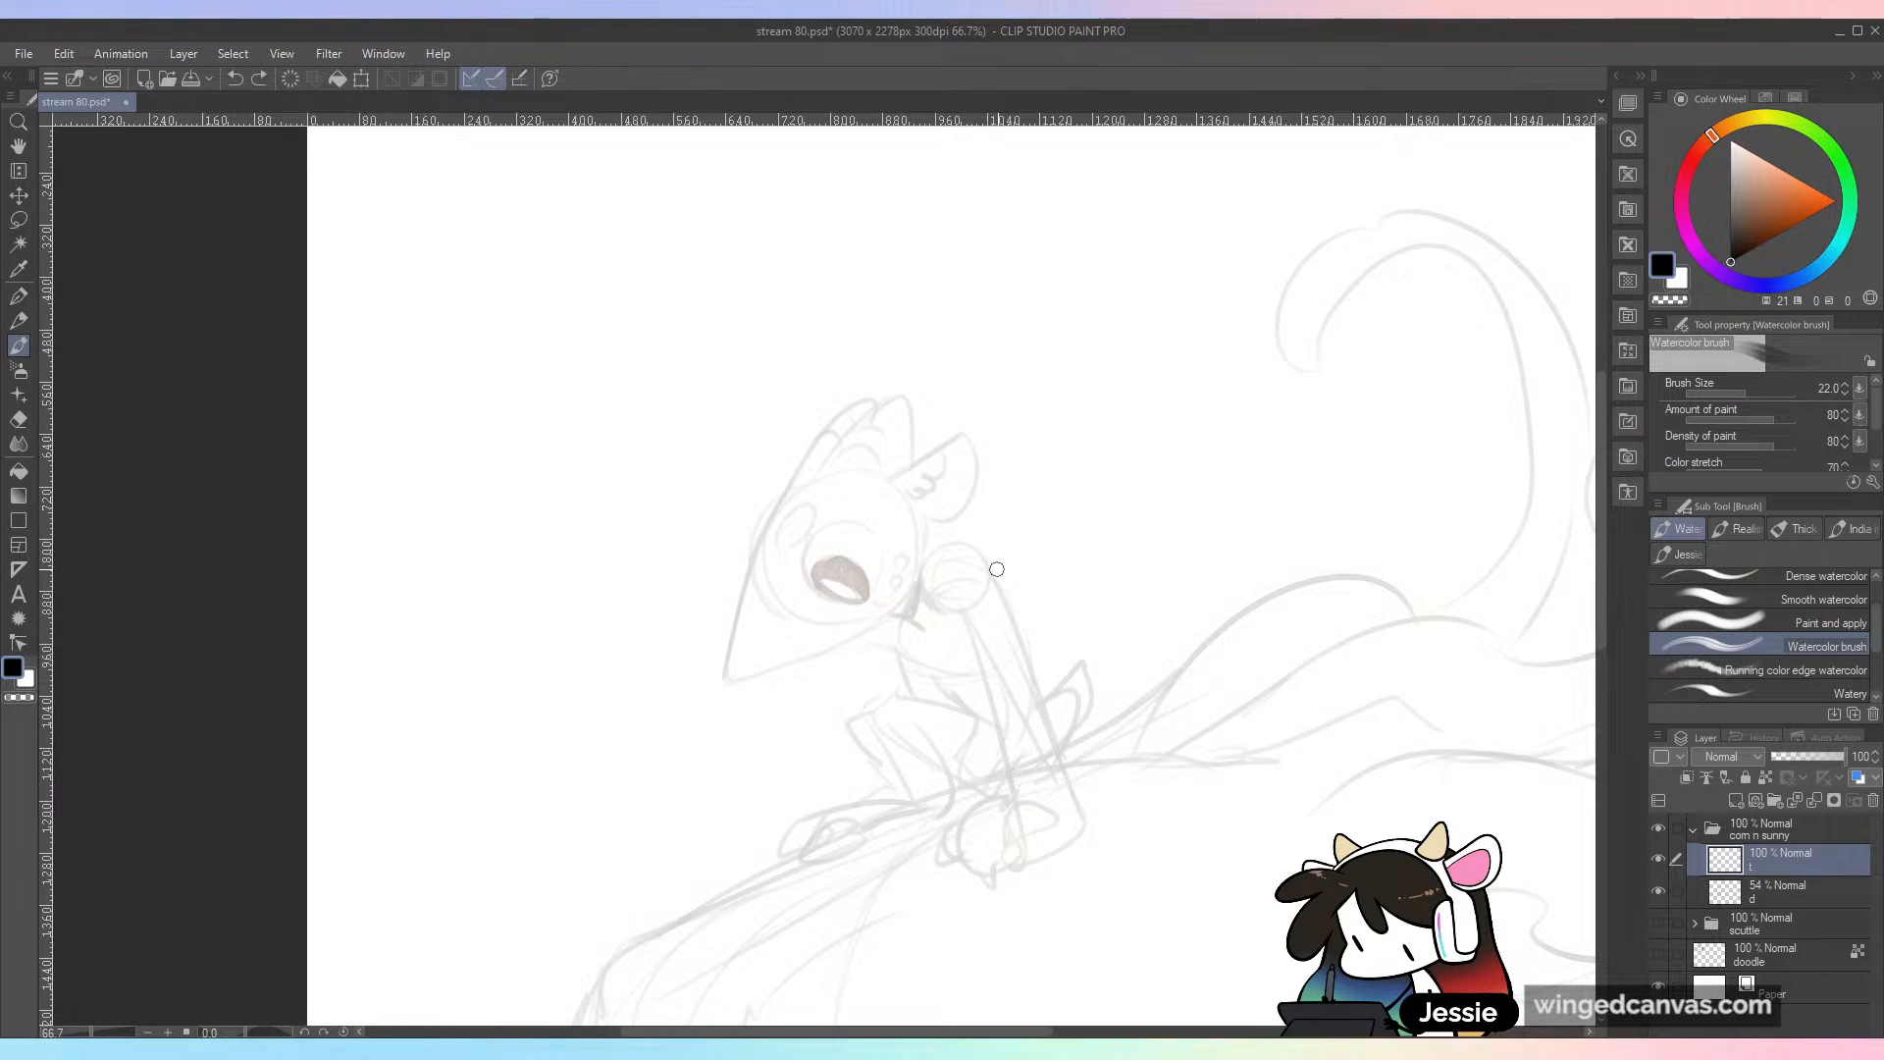
{"action": "key", "text": "bracketleft"}
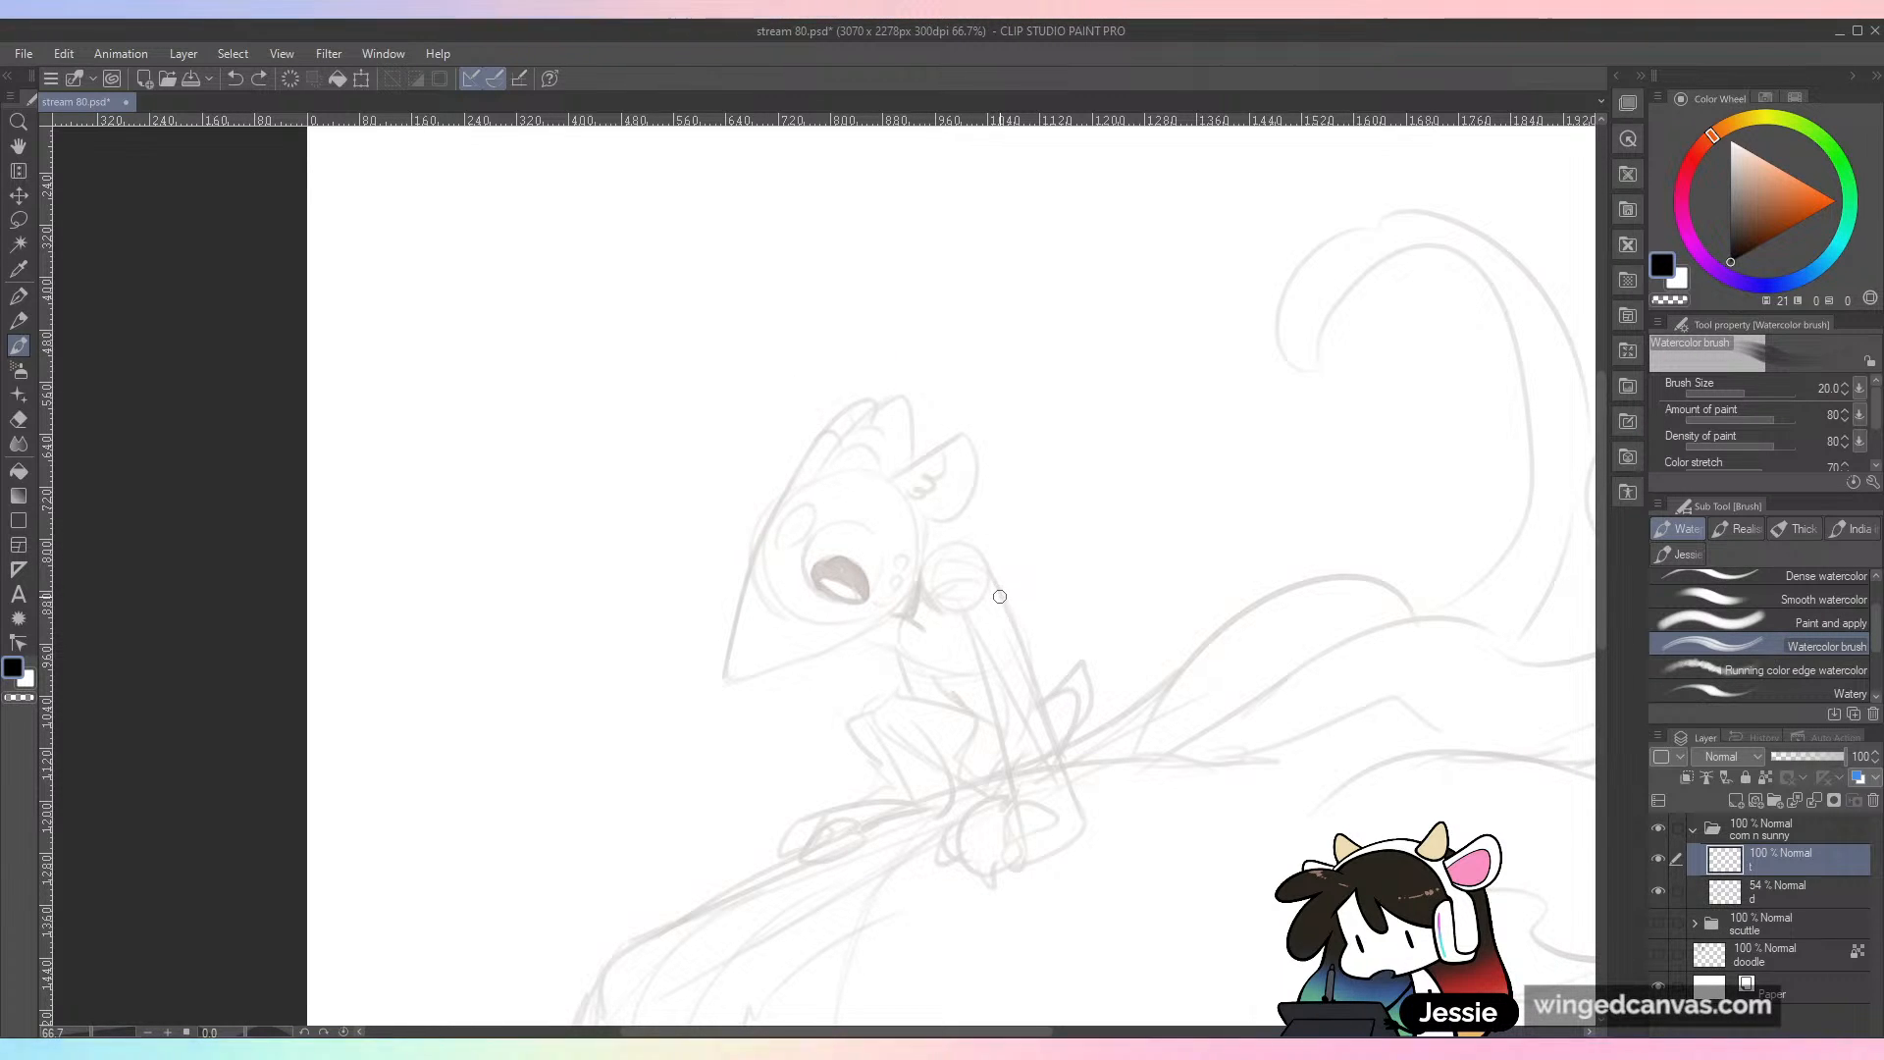
{"action": "mouse_move", "coordinate": [738, 679]}
{"action": "left_mouse_down"}
{"action": "mouse_move", "coordinate": [732, 635]}
{"action": "mouse_move", "coordinate": [778, 510]}
{"action": "left_mouse_up"}
{"action": "key", "text": "ctrl+z"}
{"action": "key", "text": "ctrl+z"}
{"action": "key", "text": "bracketleft"}
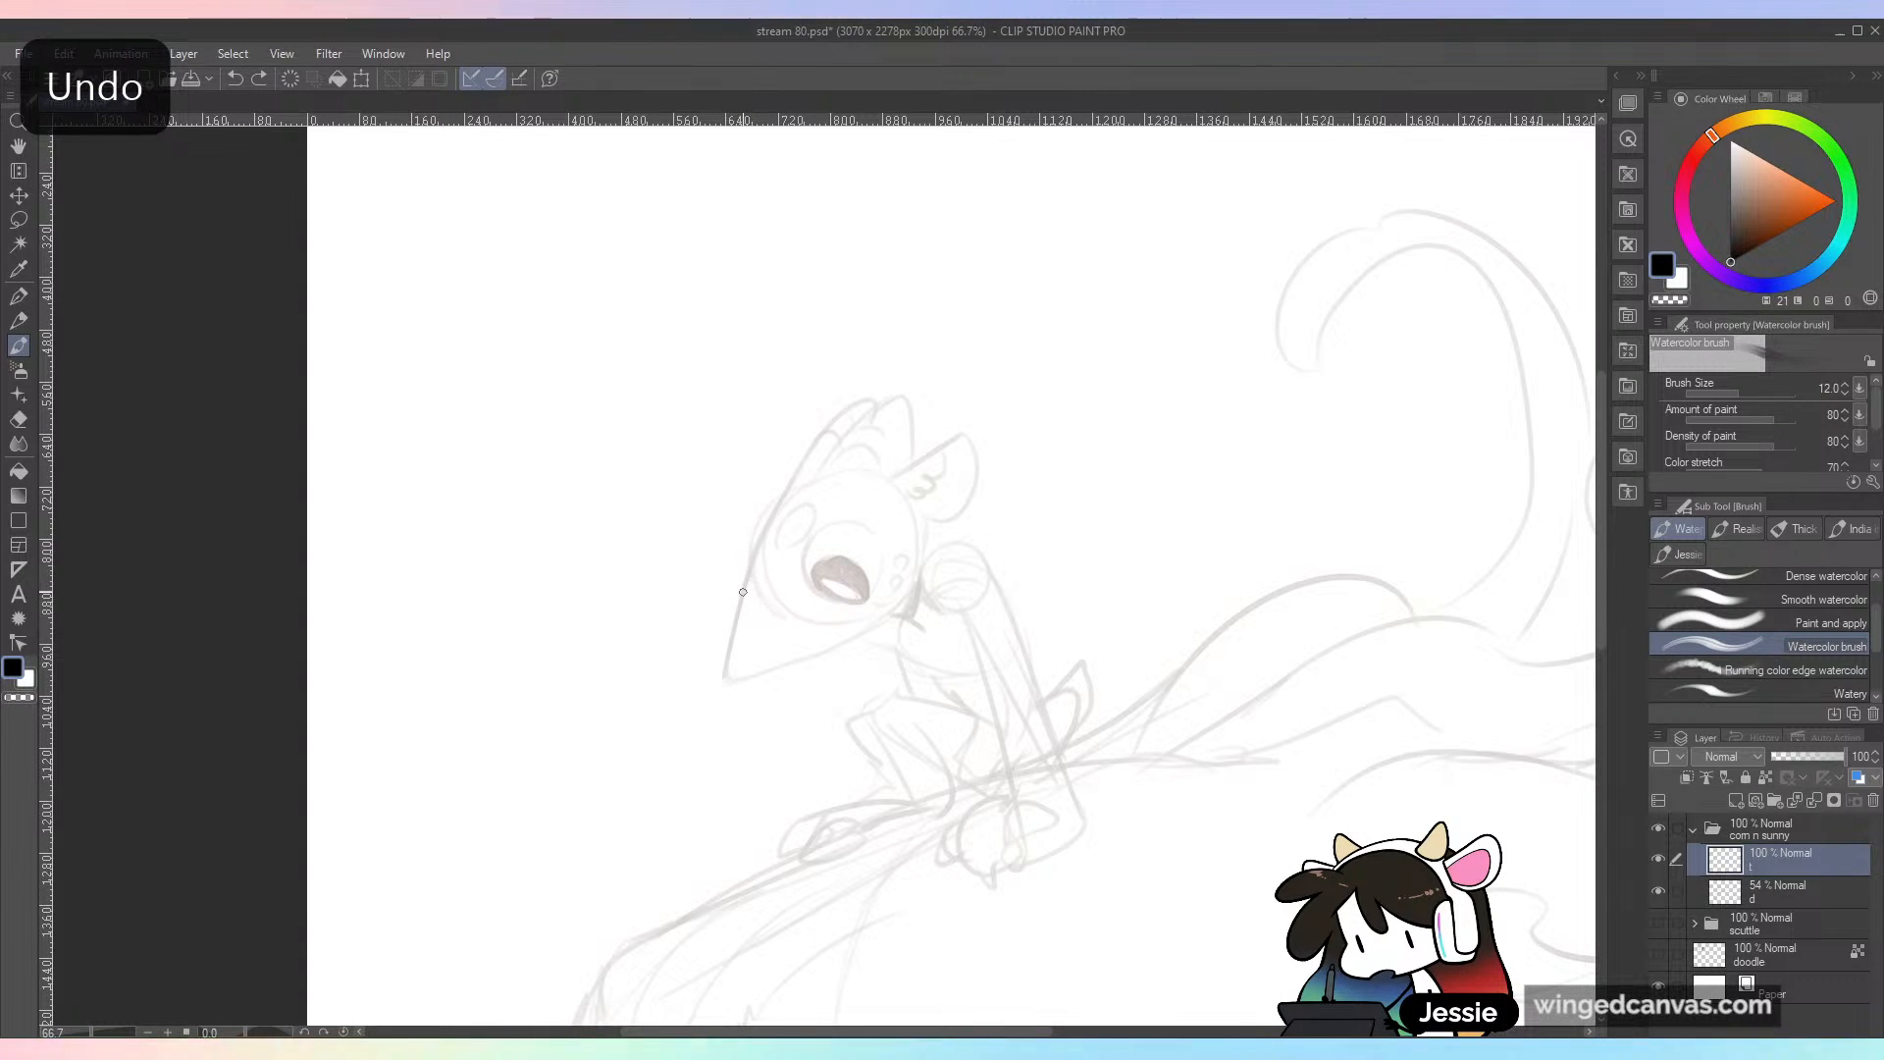
Step: Ink the character's front head contour in one sweeping line from the muzzle up to the first ear's rounded tip
{"action": "left_click_drag", "start_coordinate": [744, 580], "coordinate": [779, 505]}
{"action": "key", "text": "ctrl+z"}
{"action": "left_click_drag", "start_coordinate": [728, 654], "coordinate": [796, 471]}
{"action": "left_click_drag", "start_coordinate": [734, 621], "coordinate": [791, 480]}
{"action": "left_click_drag", "start_coordinate": [755, 557], "coordinate": [832, 420]}
{"action": "left_click_drag", "start_coordinate": [789, 485], "coordinate": [864, 390]}
{"action": "key", "text": "ctrl+z"}
{"action": "left_click_drag", "start_coordinate": [775, 502], "coordinate": [863, 387]}
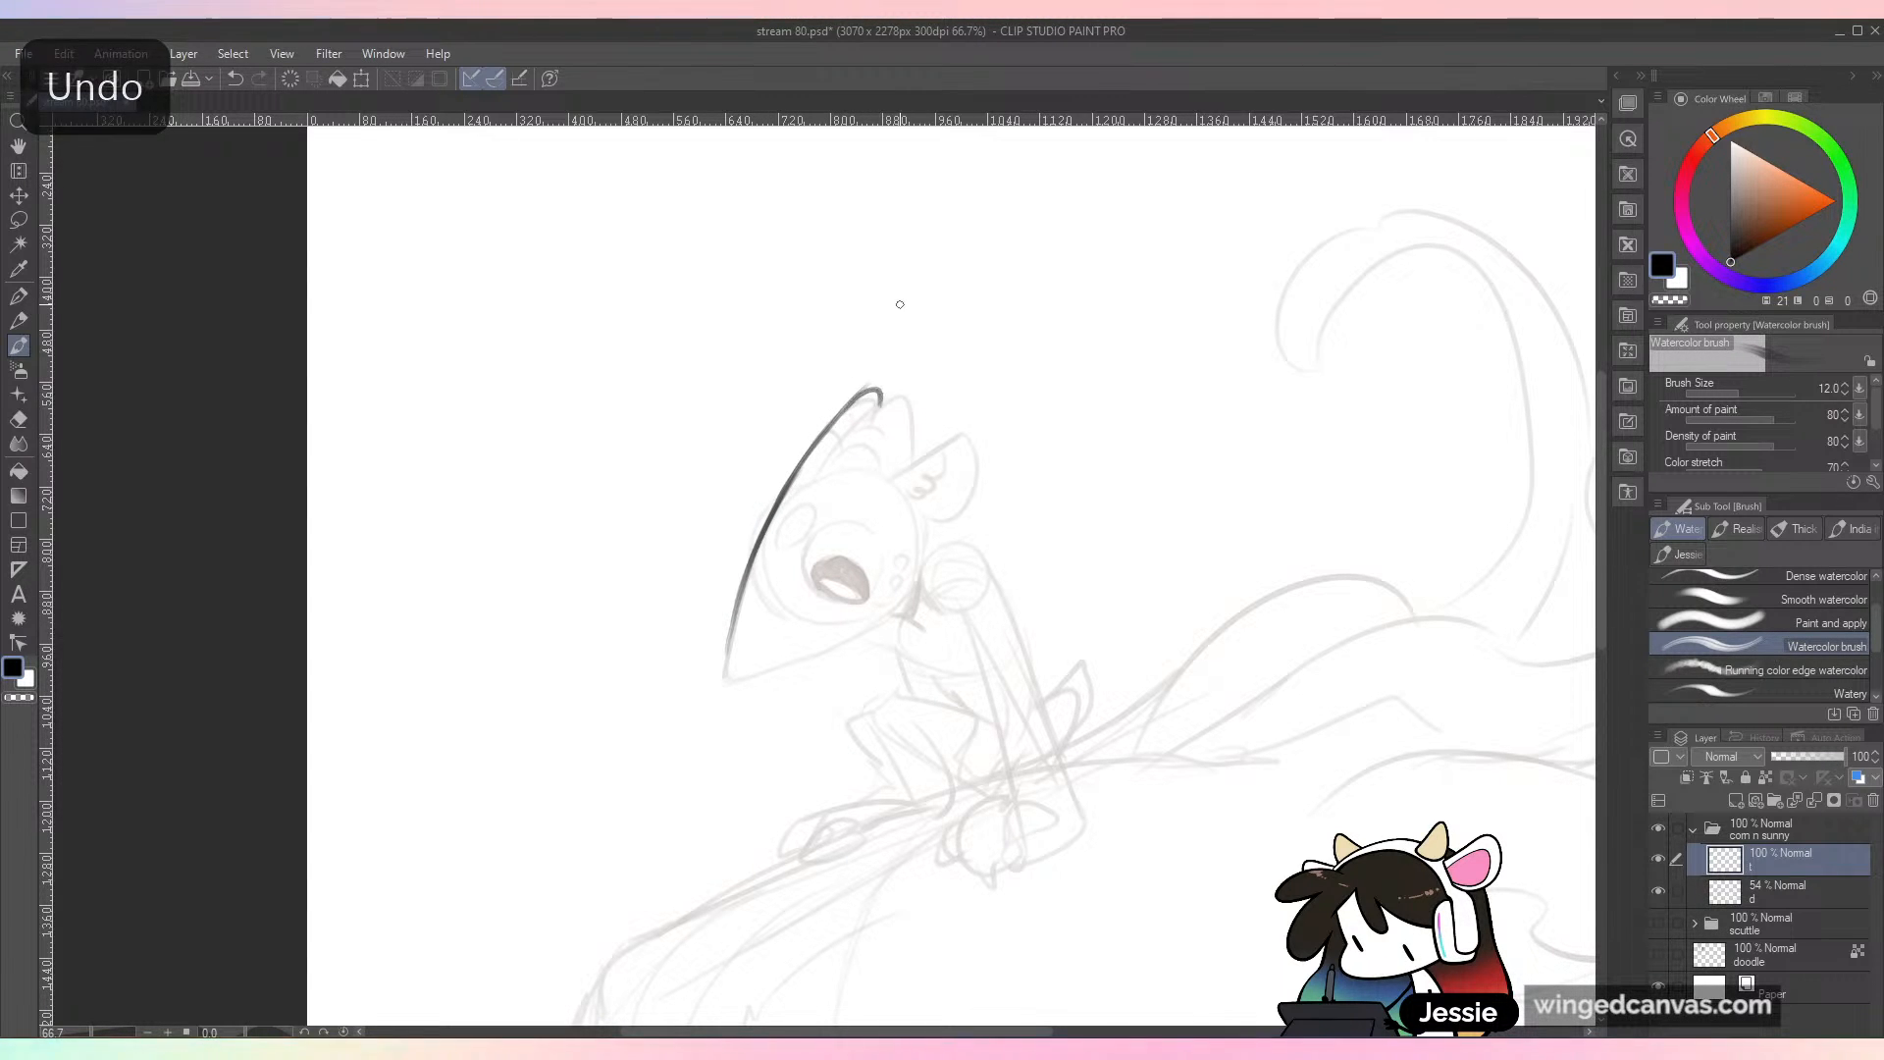
{"action": "key", "text": "ctrl+z"}
{"action": "left_click_drag", "start_coordinate": [850, 404], "coordinate": [876, 407]}
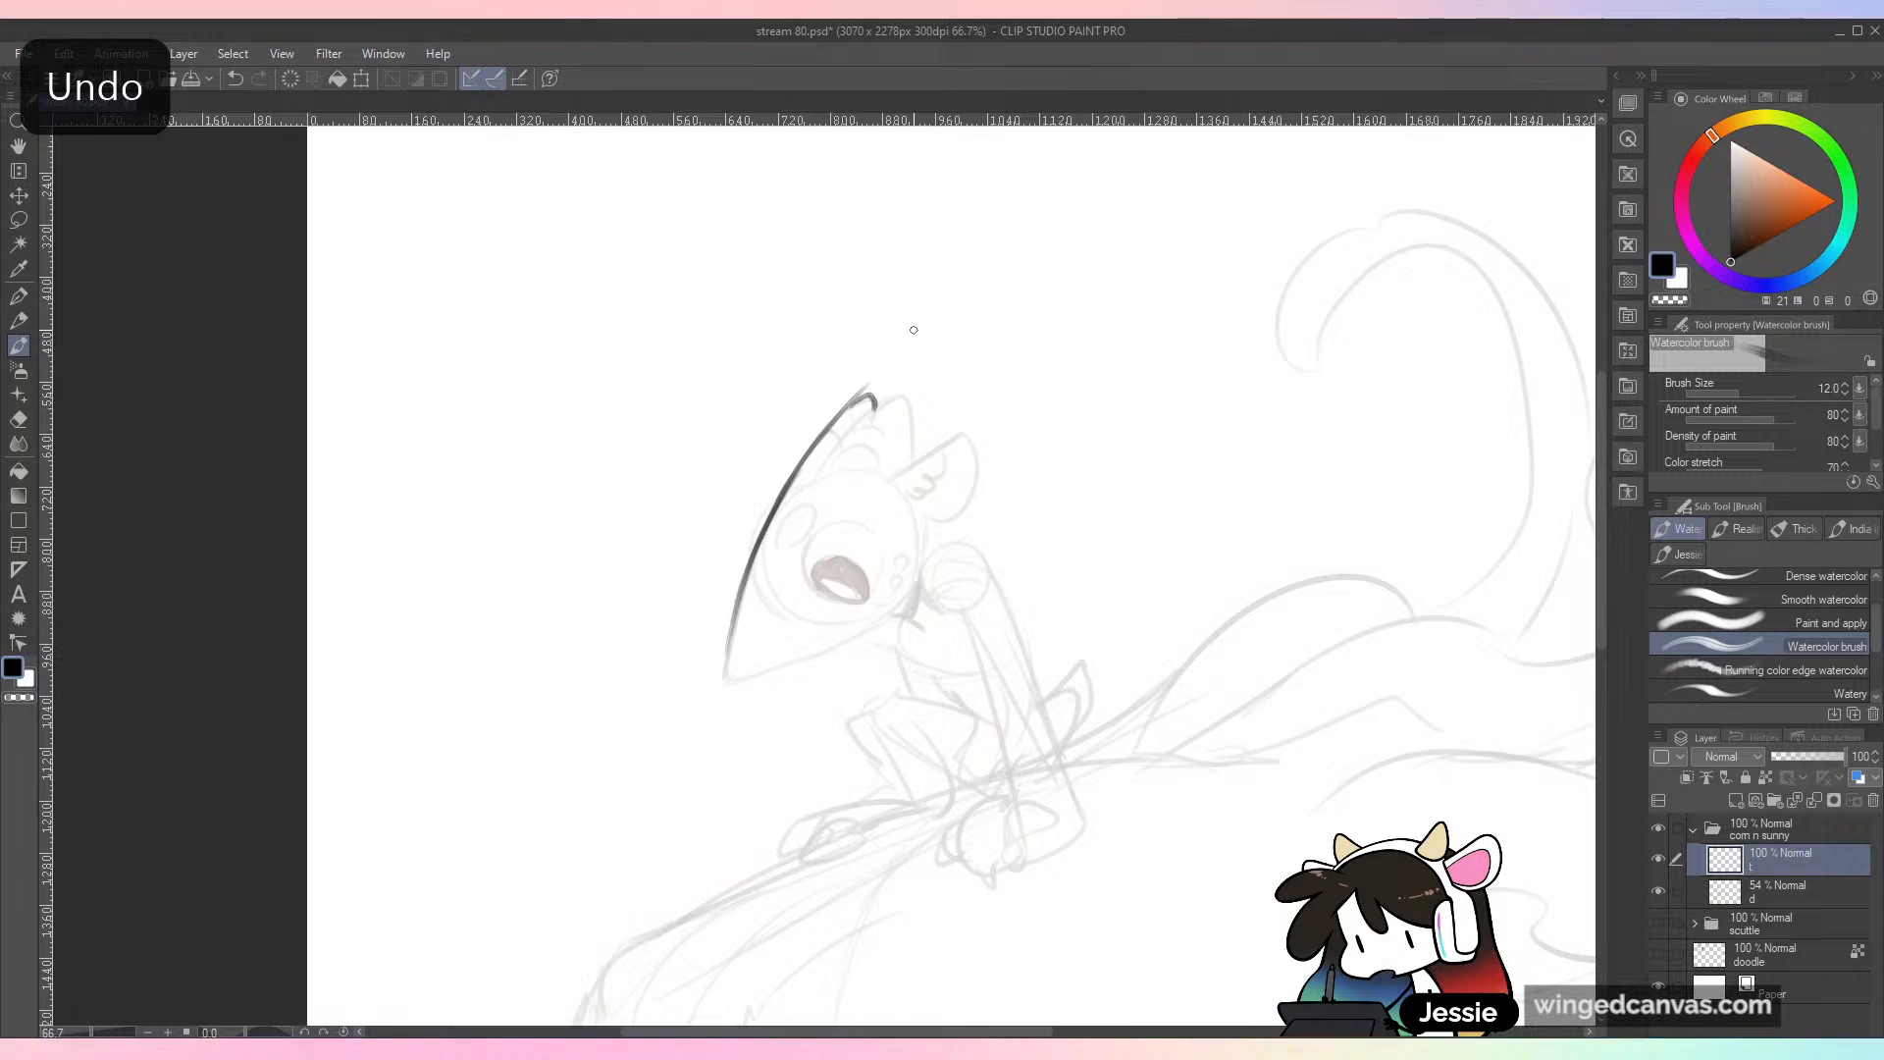
Step: Erase the stray line overshooting the first ear's tip with the Hard eraser at size 30
{"action": "left_click_drag", "start_coordinate": [605, 534], "coordinate": [696, 756]}
{"action": "key", "text": "ctrl+minus"}
{"action": "key", "text": "ctrl+z"}
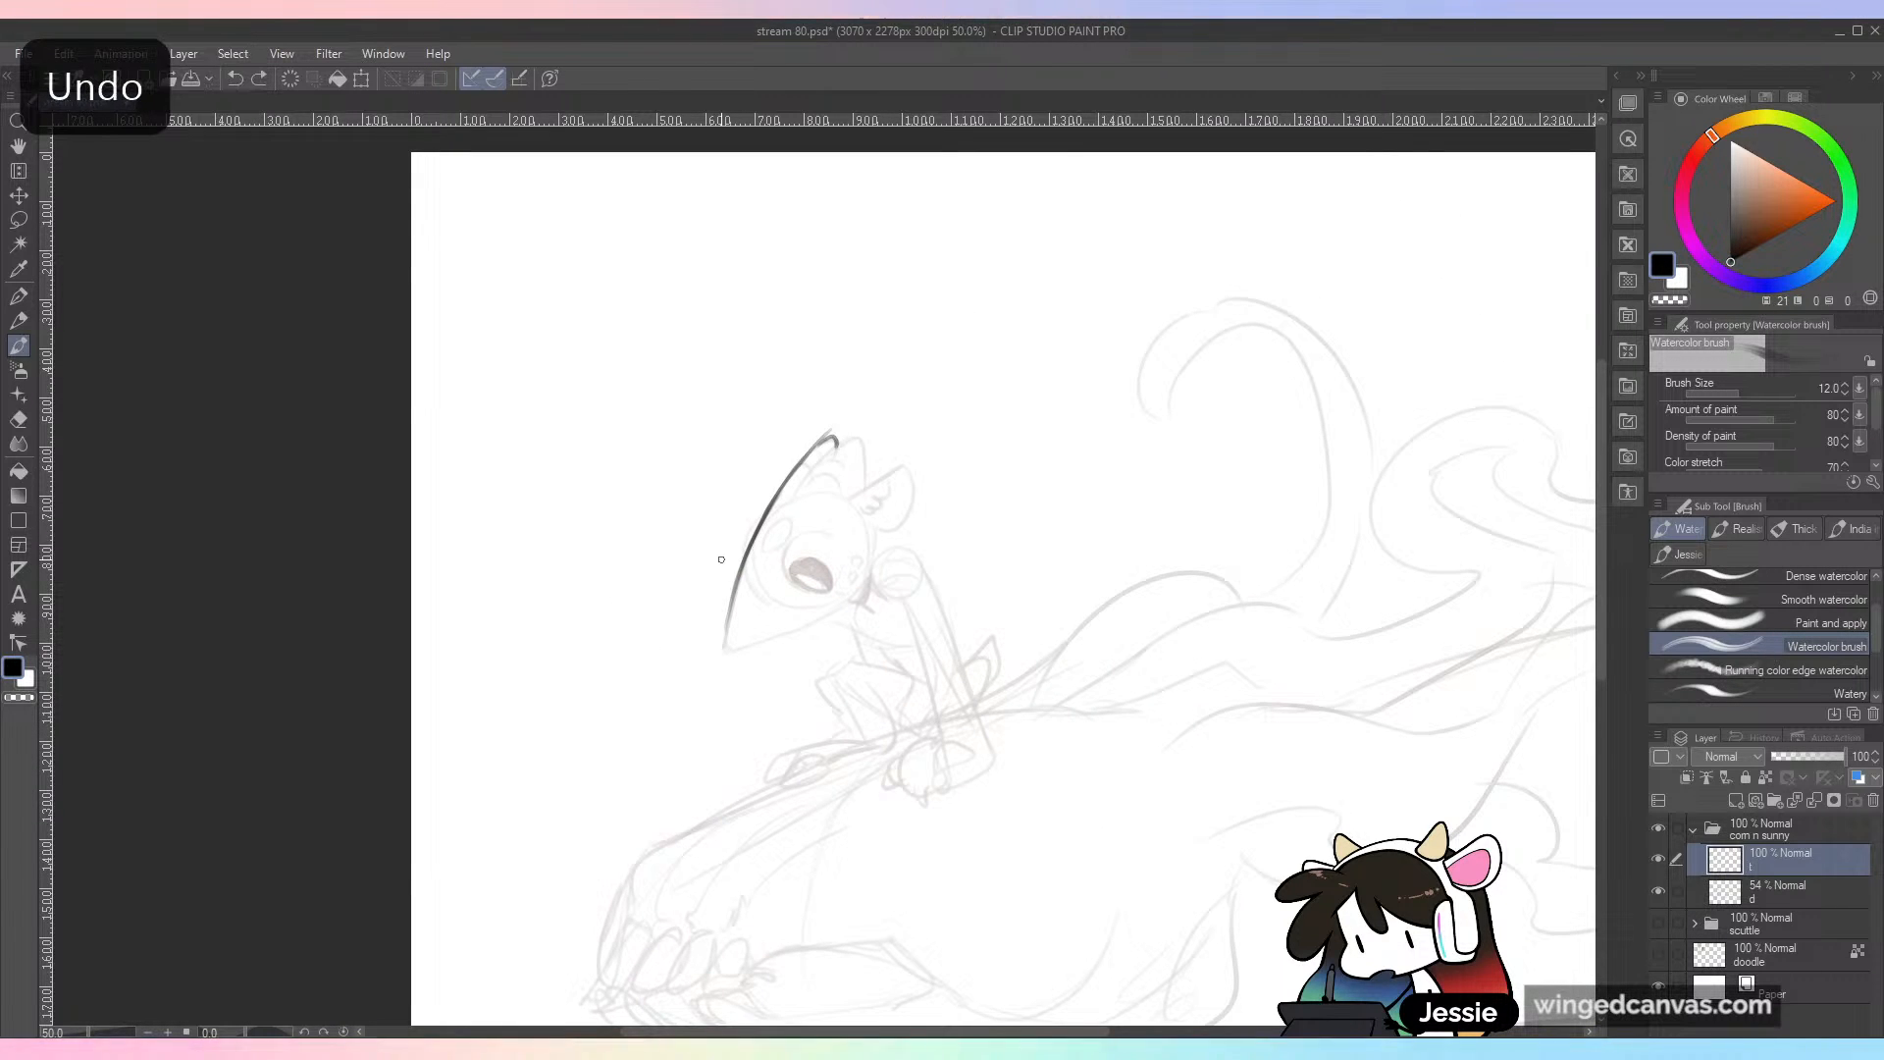
{"action": "key", "text": "ctrl+plus"}
{"action": "key", "text": "ctrl+plus"}
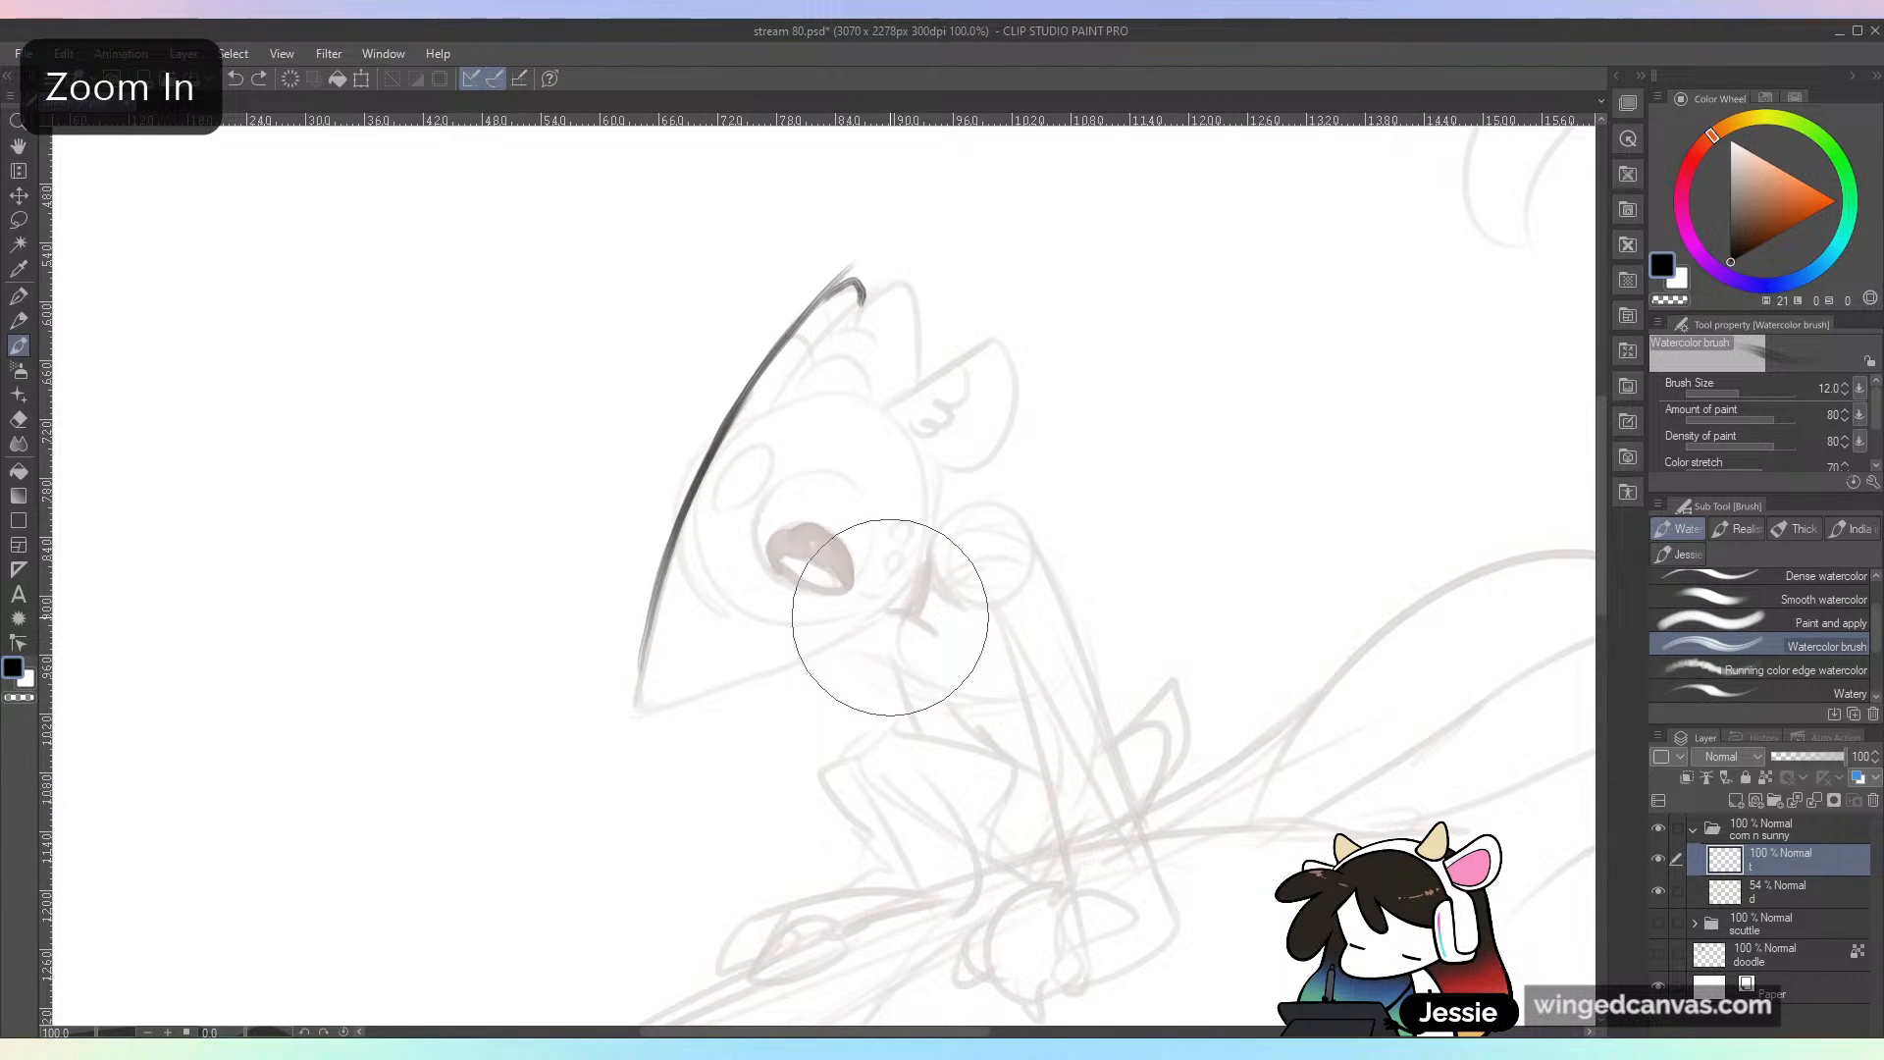
{"action": "key", "text": "e"}
{"action": "key", "text": "bracketleft"}
{"action": "key", "text": "bracketleft"}
{"action": "key", "text": "bracketleft"}
{"action": "key", "text": "bracketleft"}
{"action": "key", "text": "bracketleft"}
{"action": "key", "text": "bracketleft"}
{"action": "key", "text": "bracketleft"}
{"action": "key", "text": "bracketleft"}
{"action": "left_click_drag", "start_coordinate": [828, 280], "coordinate": [856, 263]}
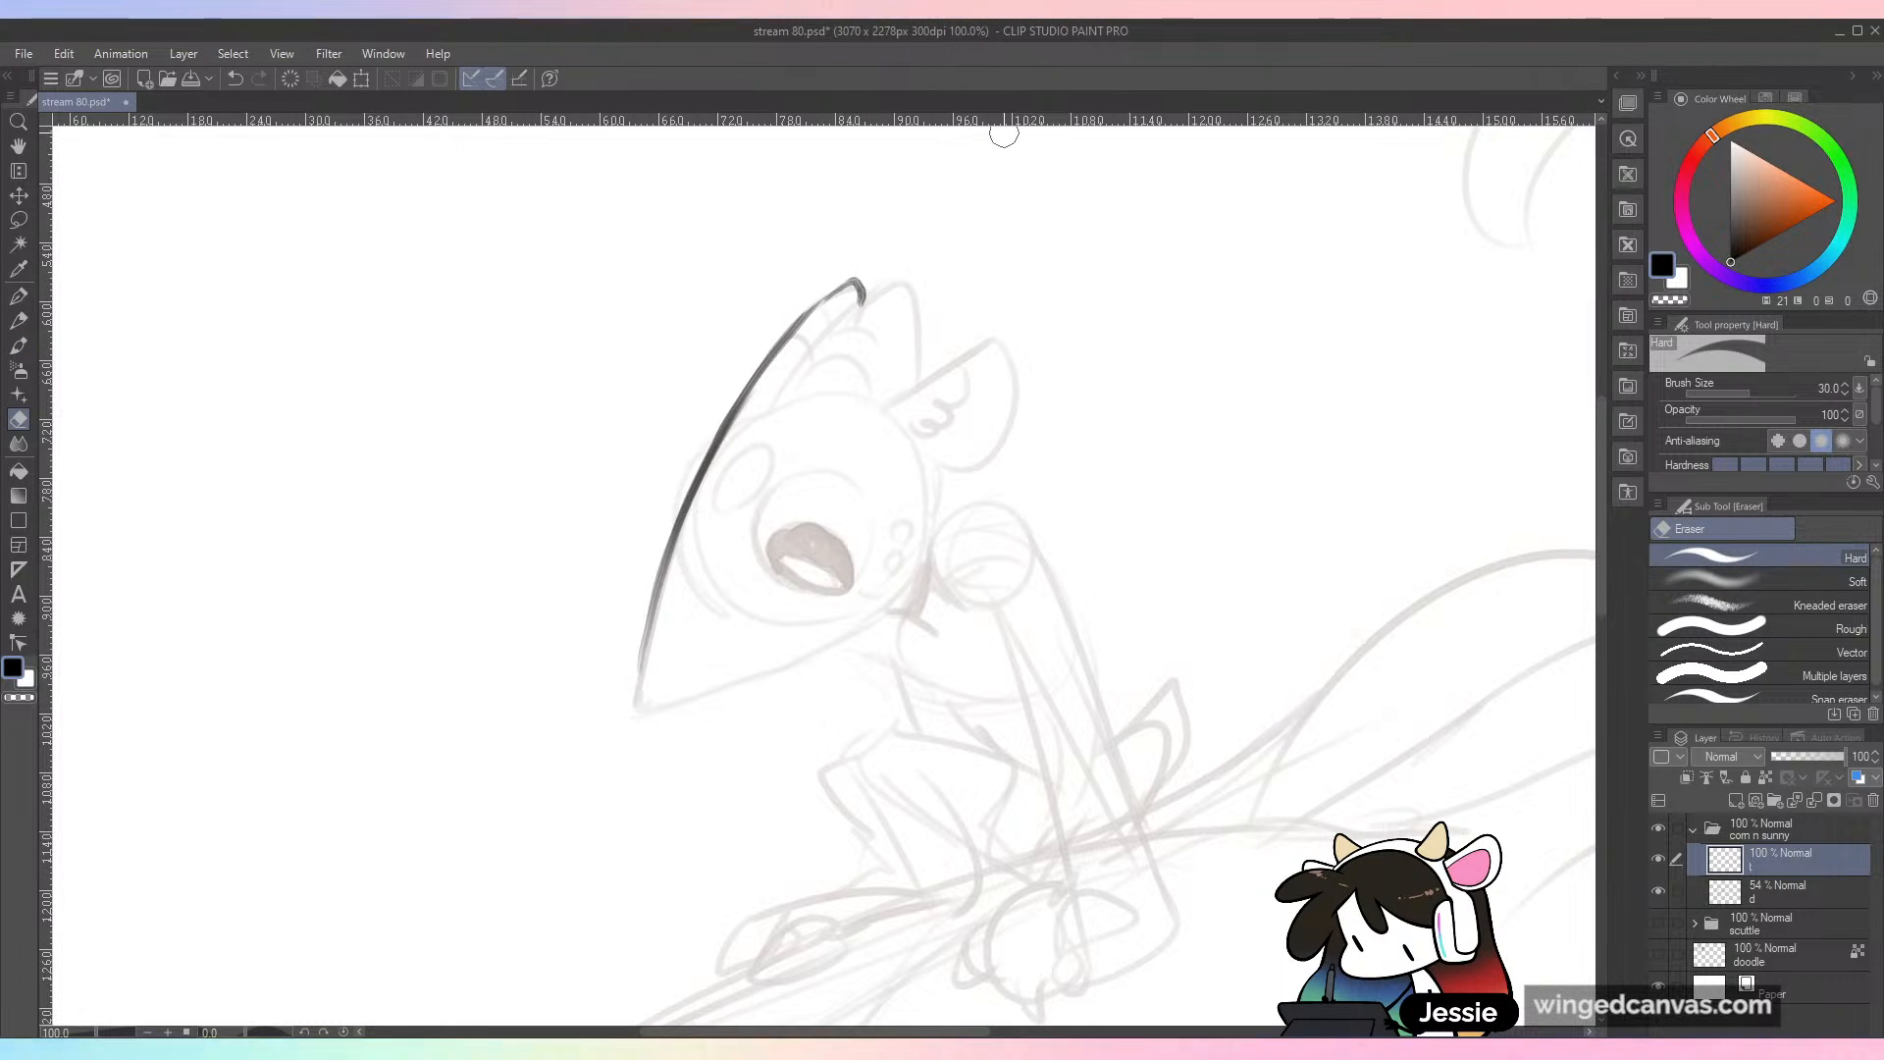
Step: Ink the second pointed ear behind the first with the Watercolor brush, down to the top of the head
{"action": "key", "text": "b"}
{"action": "mouse_move", "coordinate": [792, 332]}
{"action": "left_mouse_down"}
{"action": "mouse_move", "coordinate": [857, 279]}
{"action": "mouse_move", "coordinate": [868, 310]}
{"action": "left_mouse_up"}
{"action": "key", "text": "ctrl+z"}
{"action": "mouse_move", "coordinate": [790, 382]}
{"action": "left_mouse_down"}
{"action": "mouse_move", "coordinate": [896, 282]}
{"action": "mouse_move", "coordinate": [847, 321]}
{"action": "mouse_move", "coordinate": [909, 287]}
{"action": "mouse_move", "coordinate": [918, 373]}
{"action": "left_mouse_up"}
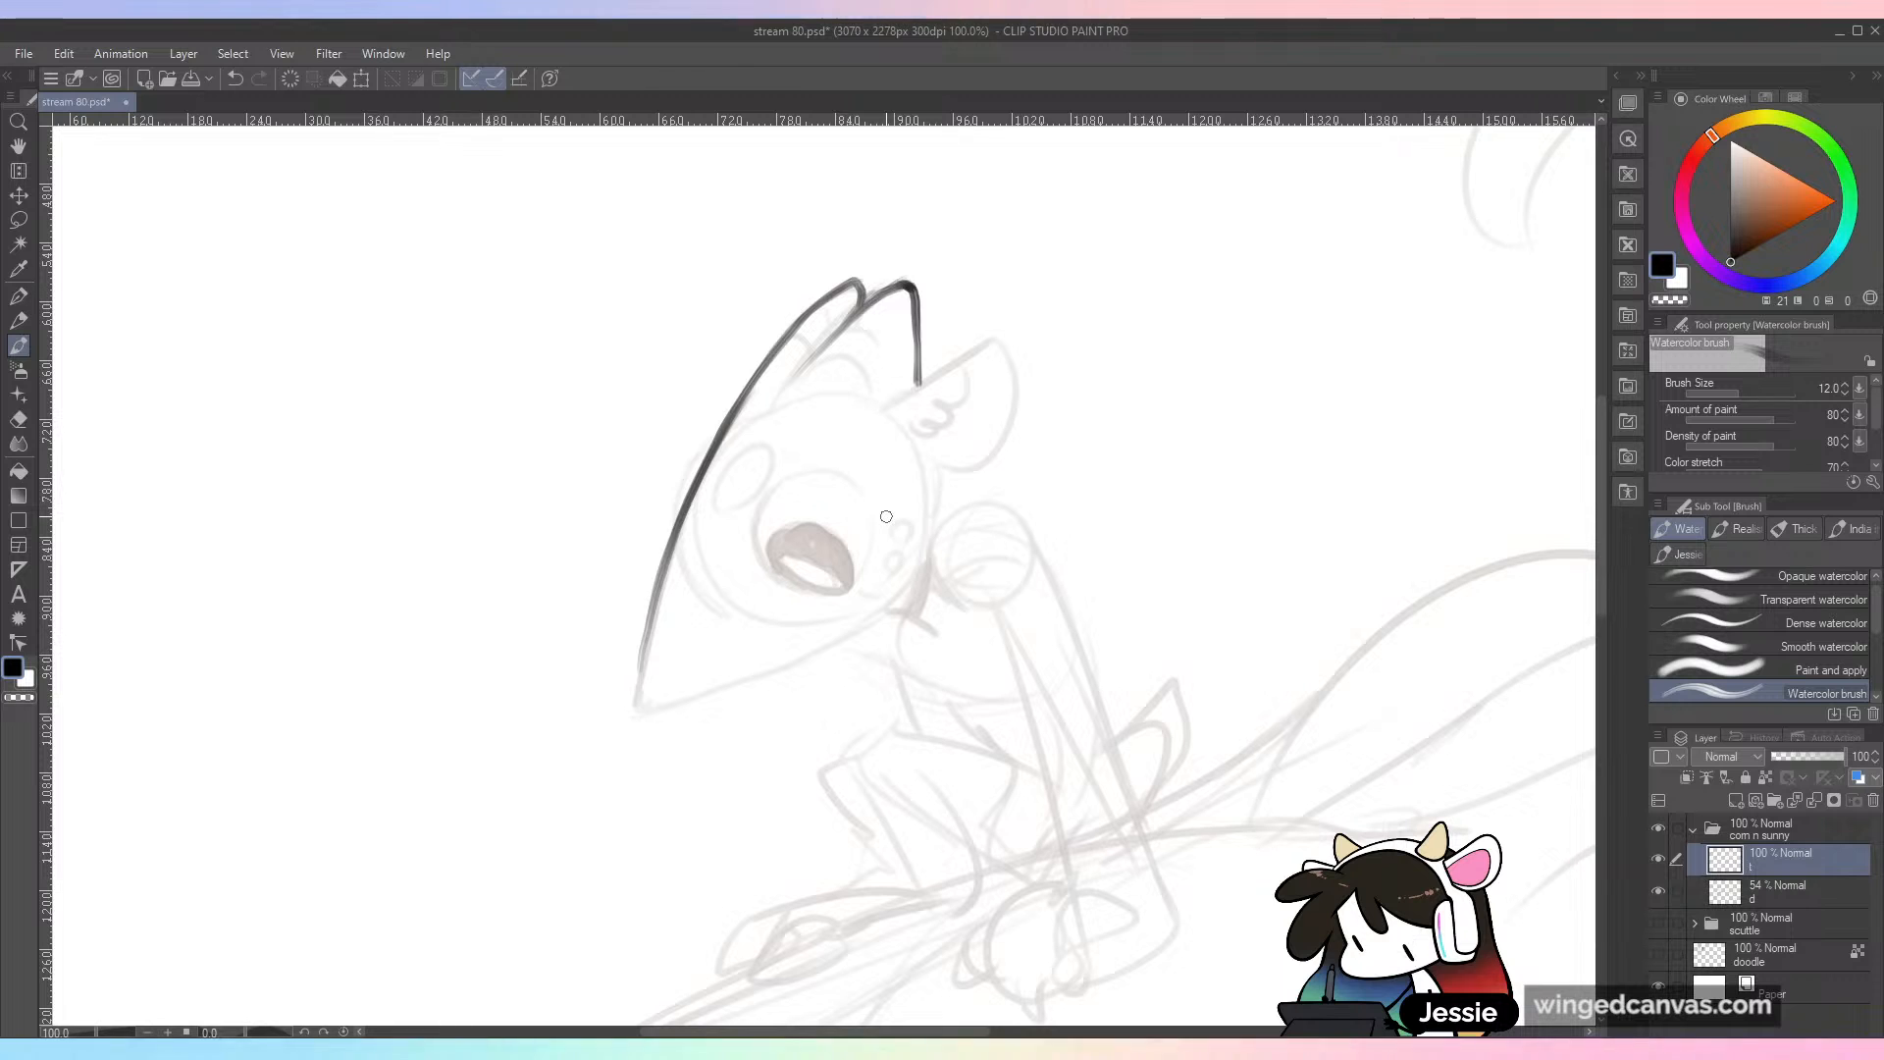
Step: Ink the rounded rear ear with its inner fur tufts and the back contour of the character's head
{"action": "left_click_drag", "start_coordinate": [1067, 746], "coordinate": [1100, 665]}
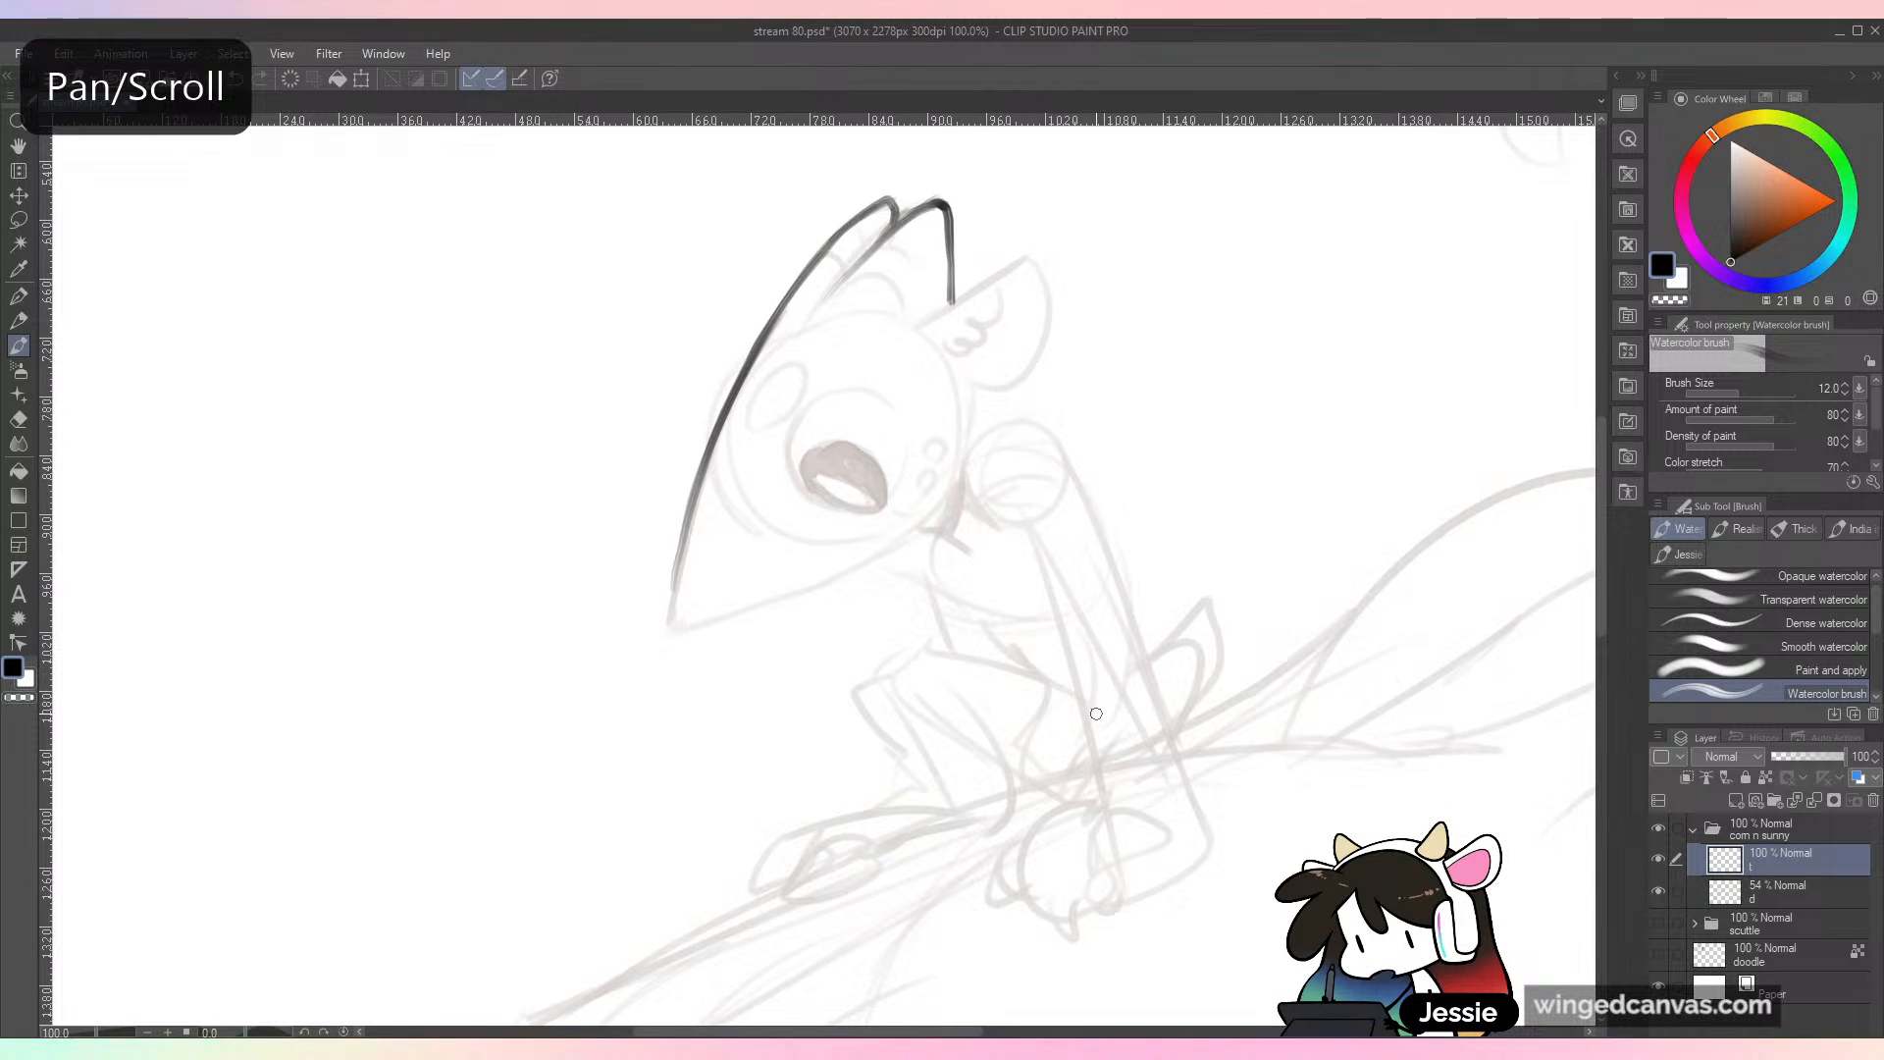
{"action": "mouse_move", "coordinate": [993, 281]}
{"action": "left_mouse_down"}
{"action": "mouse_move", "coordinate": [948, 303]}
{"action": "mouse_move", "coordinate": [1025, 260]}
{"action": "mouse_move", "coordinate": [1055, 319]}
{"action": "mouse_move", "coordinate": [971, 387]}
{"action": "mouse_move", "coordinate": [1000, 298]}
{"action": "left_mouse_up"}
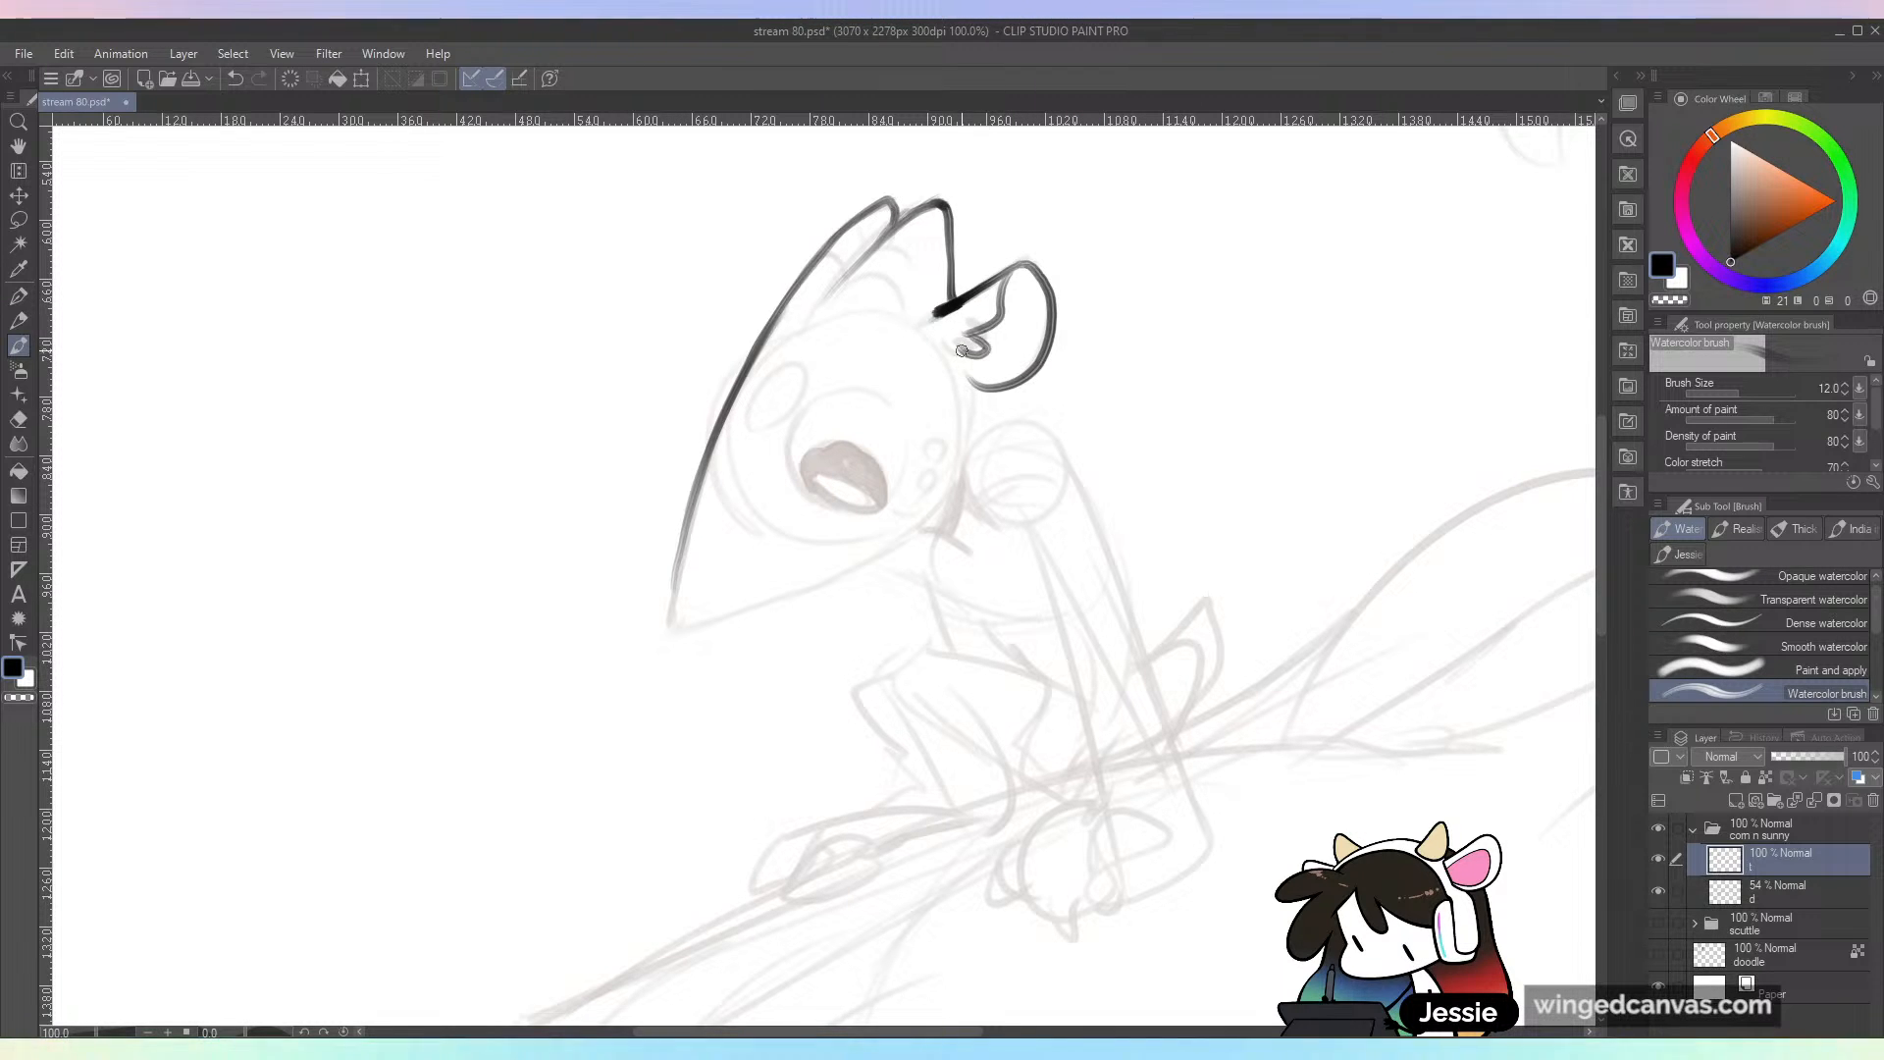
{"action": "key", "text": "ctrl+minus"}
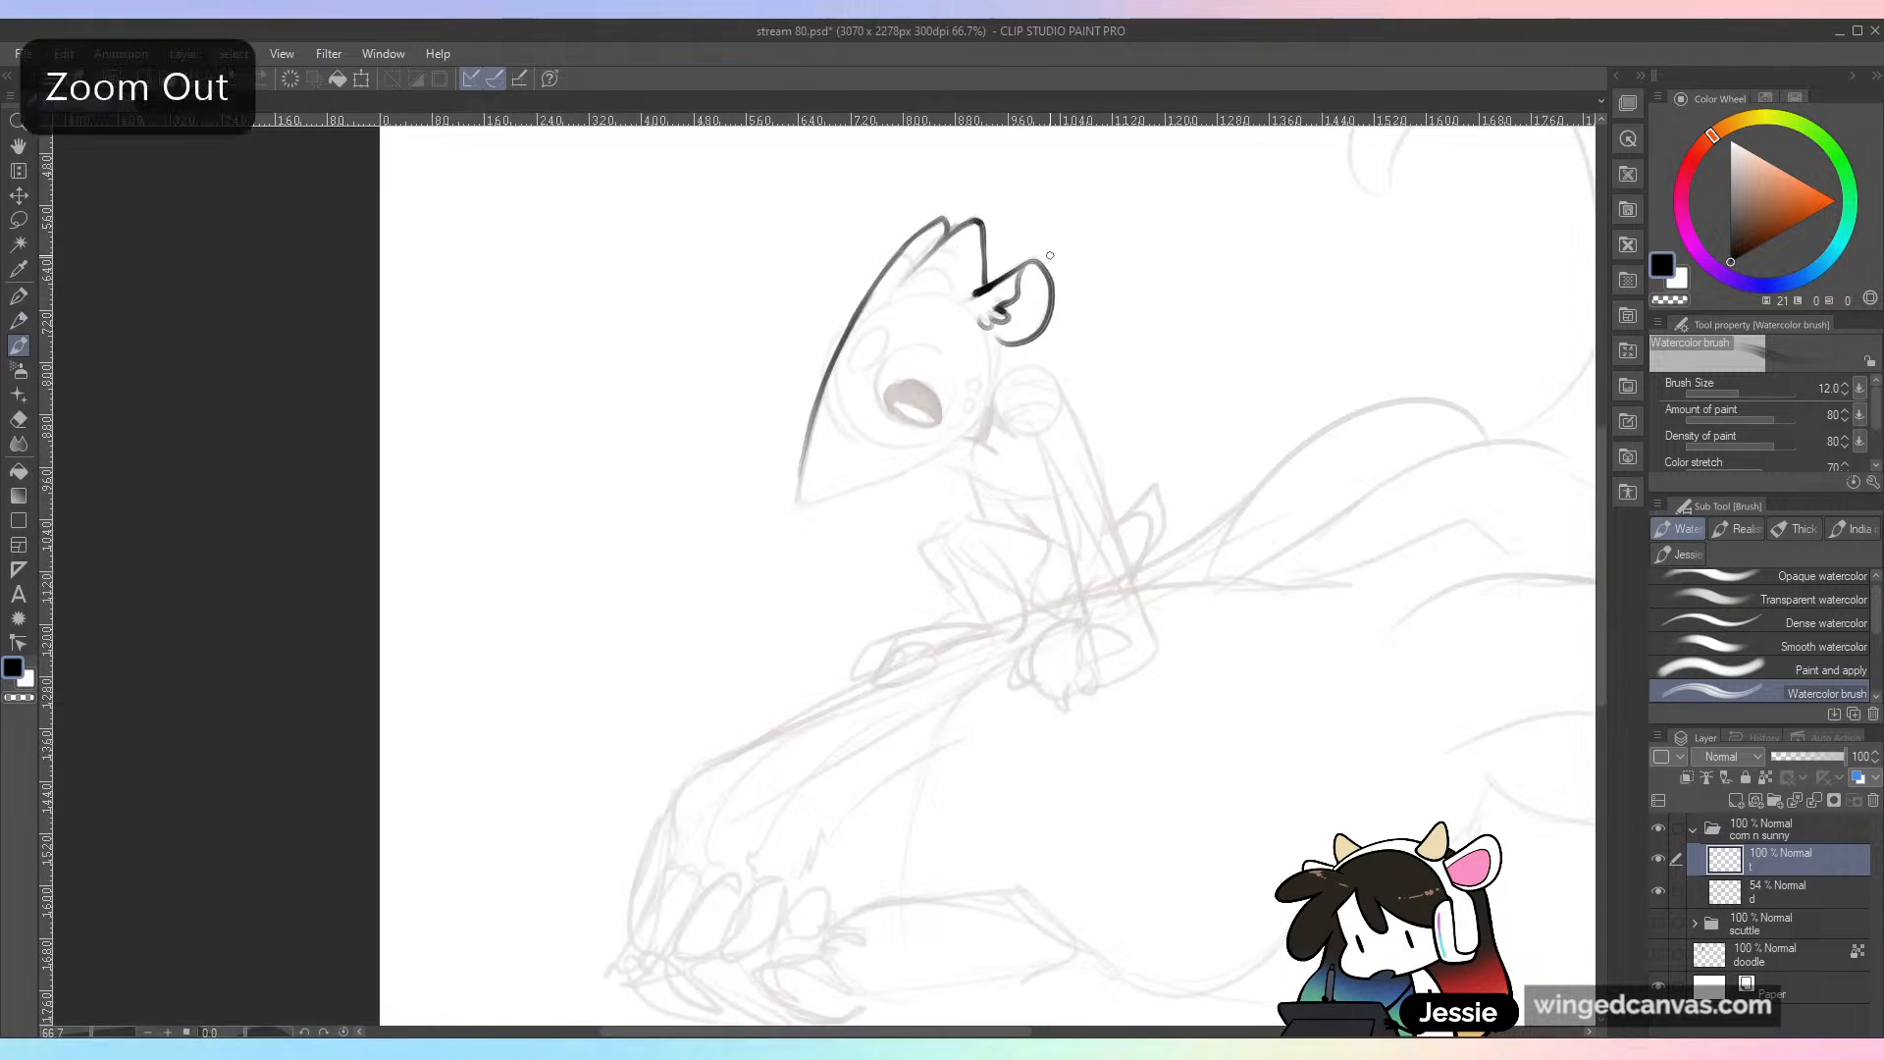
{"action": "key", "text": "ctrl+plus"}
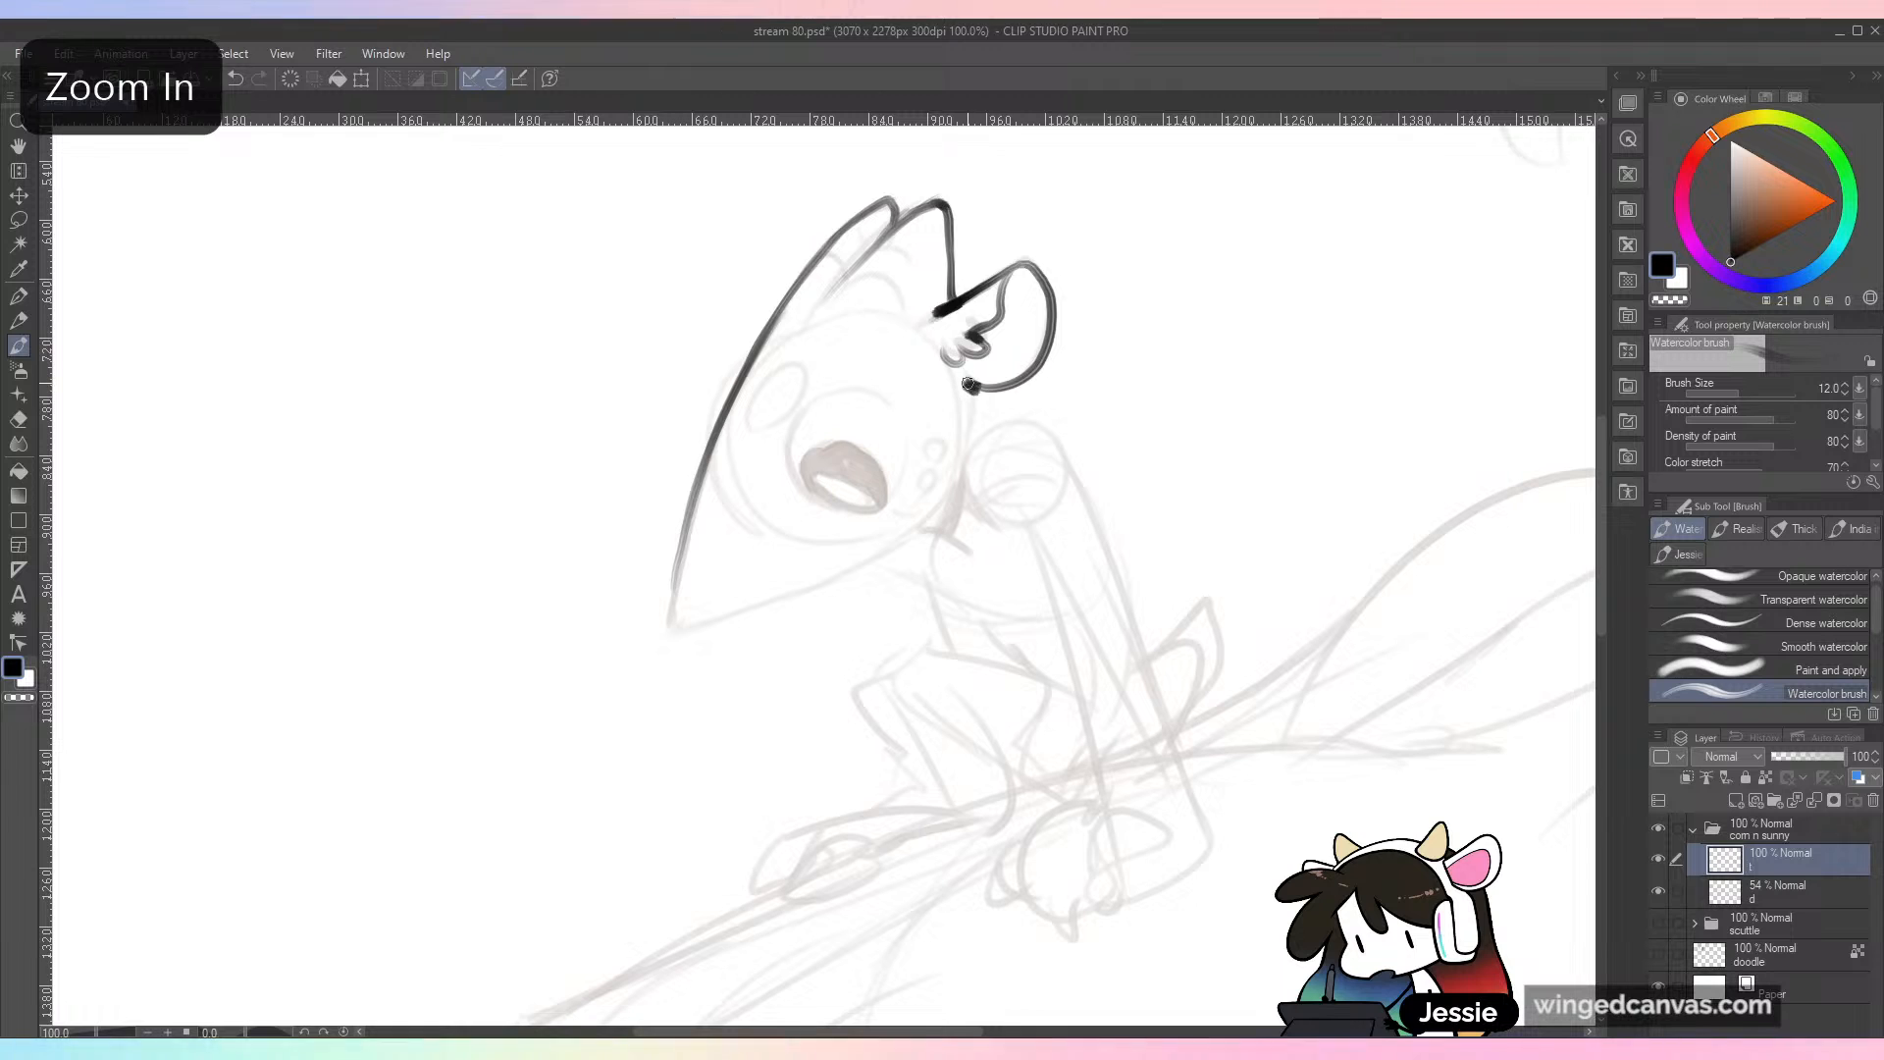
{"action": "mouse_move", "coordinate": [994, 384]}
{"action": "left_mouse_down"}
{"action": "mouse_move", "coordinate": [1028, 371]}
{"action": "mouse_move", "coordinate": [971, 423]}
{"action": "mouse_move", "coordinate": [954, 488]}
{"action": "left_mouse_up"}
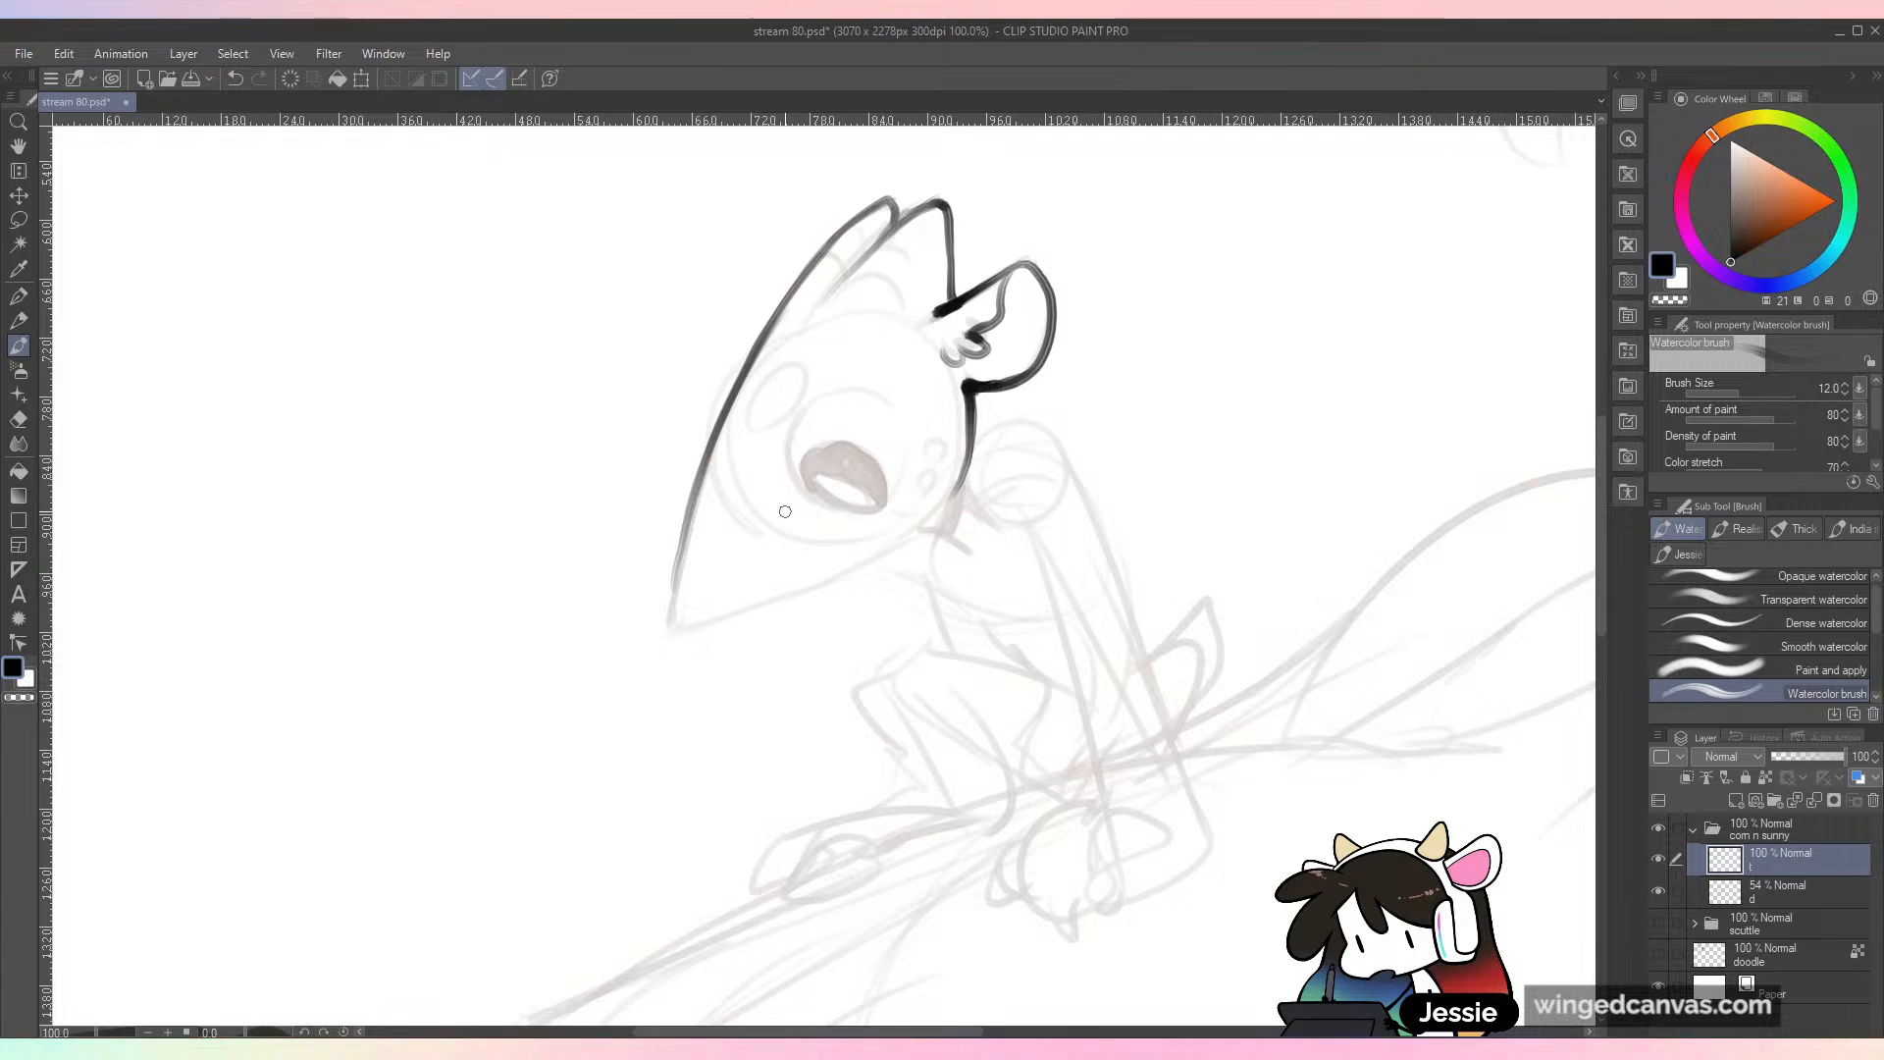
Step: Ink the pointed muzzle tip and the jaw line up to the back of the head, redoing strokes for a smooth curve
{"action": "mouse_move", "coordinate": [687, 525]}
{"action": "left_mouse_down"}
{"action": "mouse_move", "coordinate": [672, 615]}
{"action": "mouse_move", "coordinate": [713, 637]}
{"action": "mouse_move", "coordinate": [688, 636]}
{"action": "mouse_move", "coordinate": [803, 598]}
{"action": "left_mouse_up"}
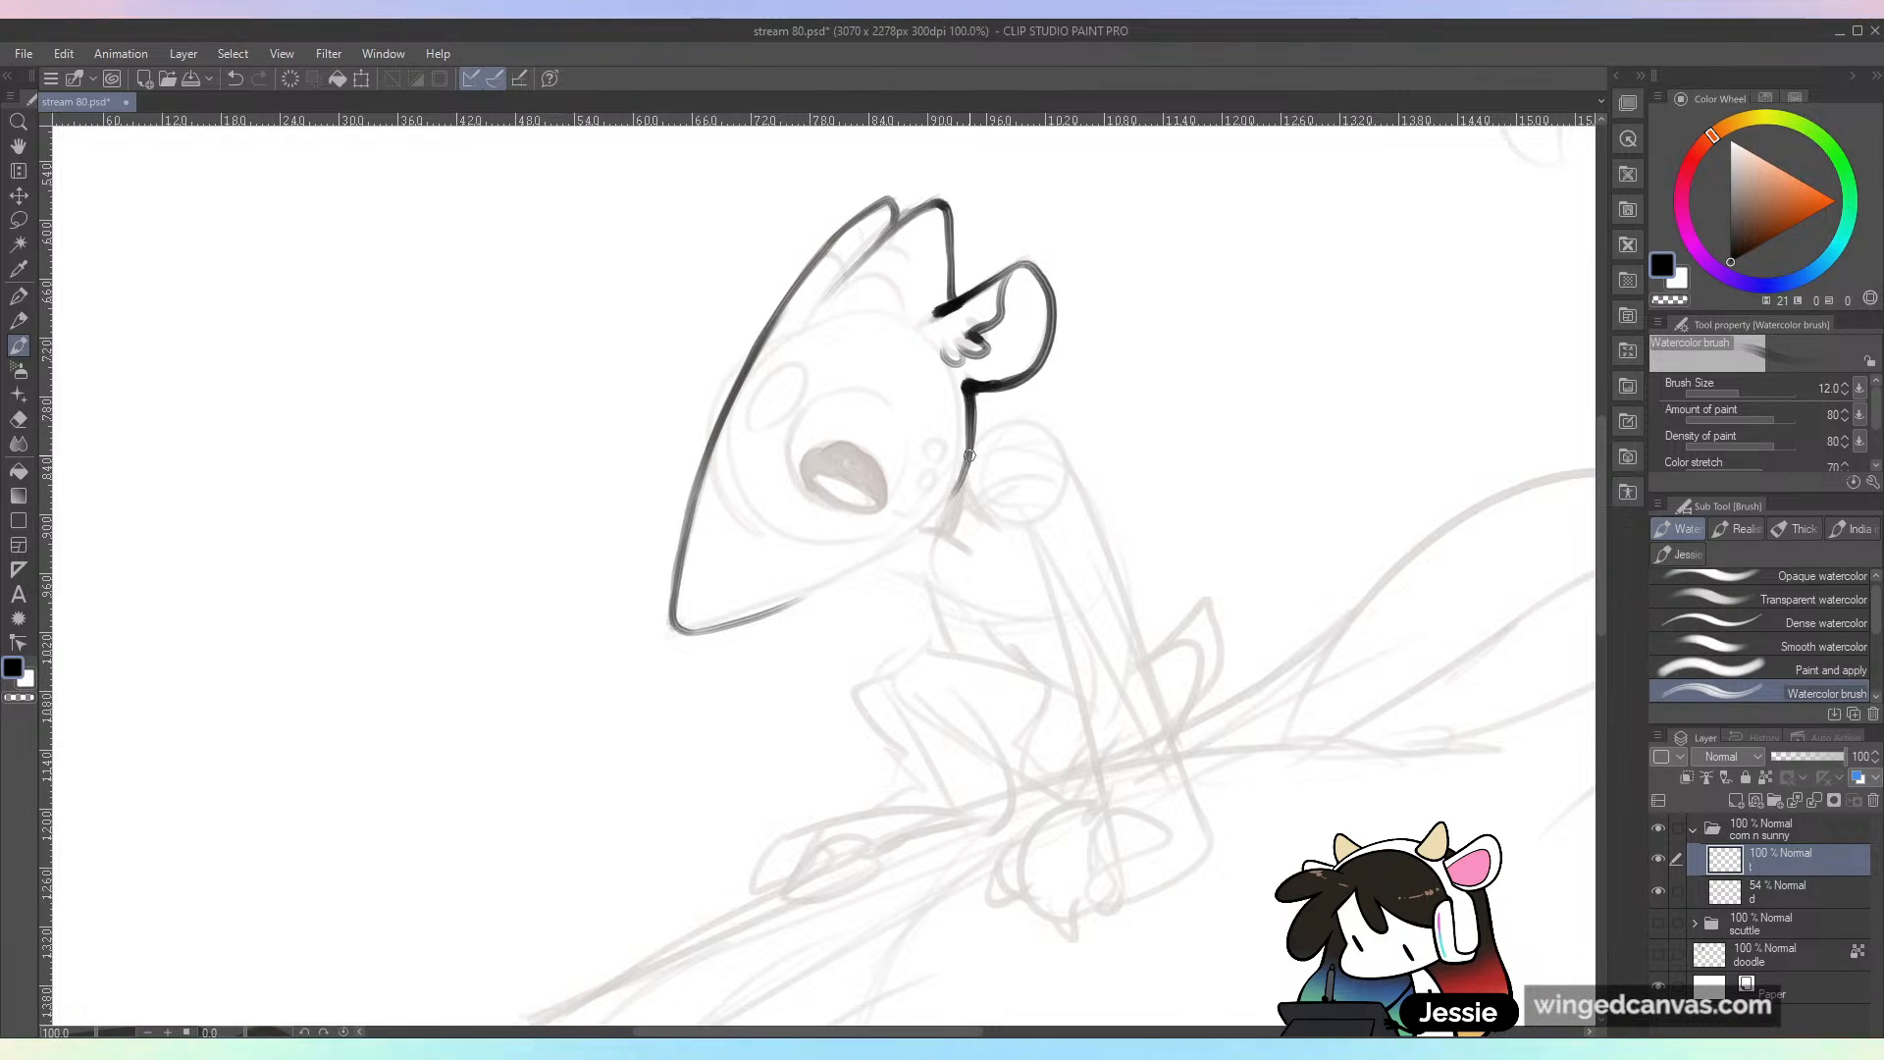
{"action": "left_click_drag", "start_coordinate": [716, 630], "coordinate": [937, 520]}
{"action": "key", "text": "ctrl+z"}
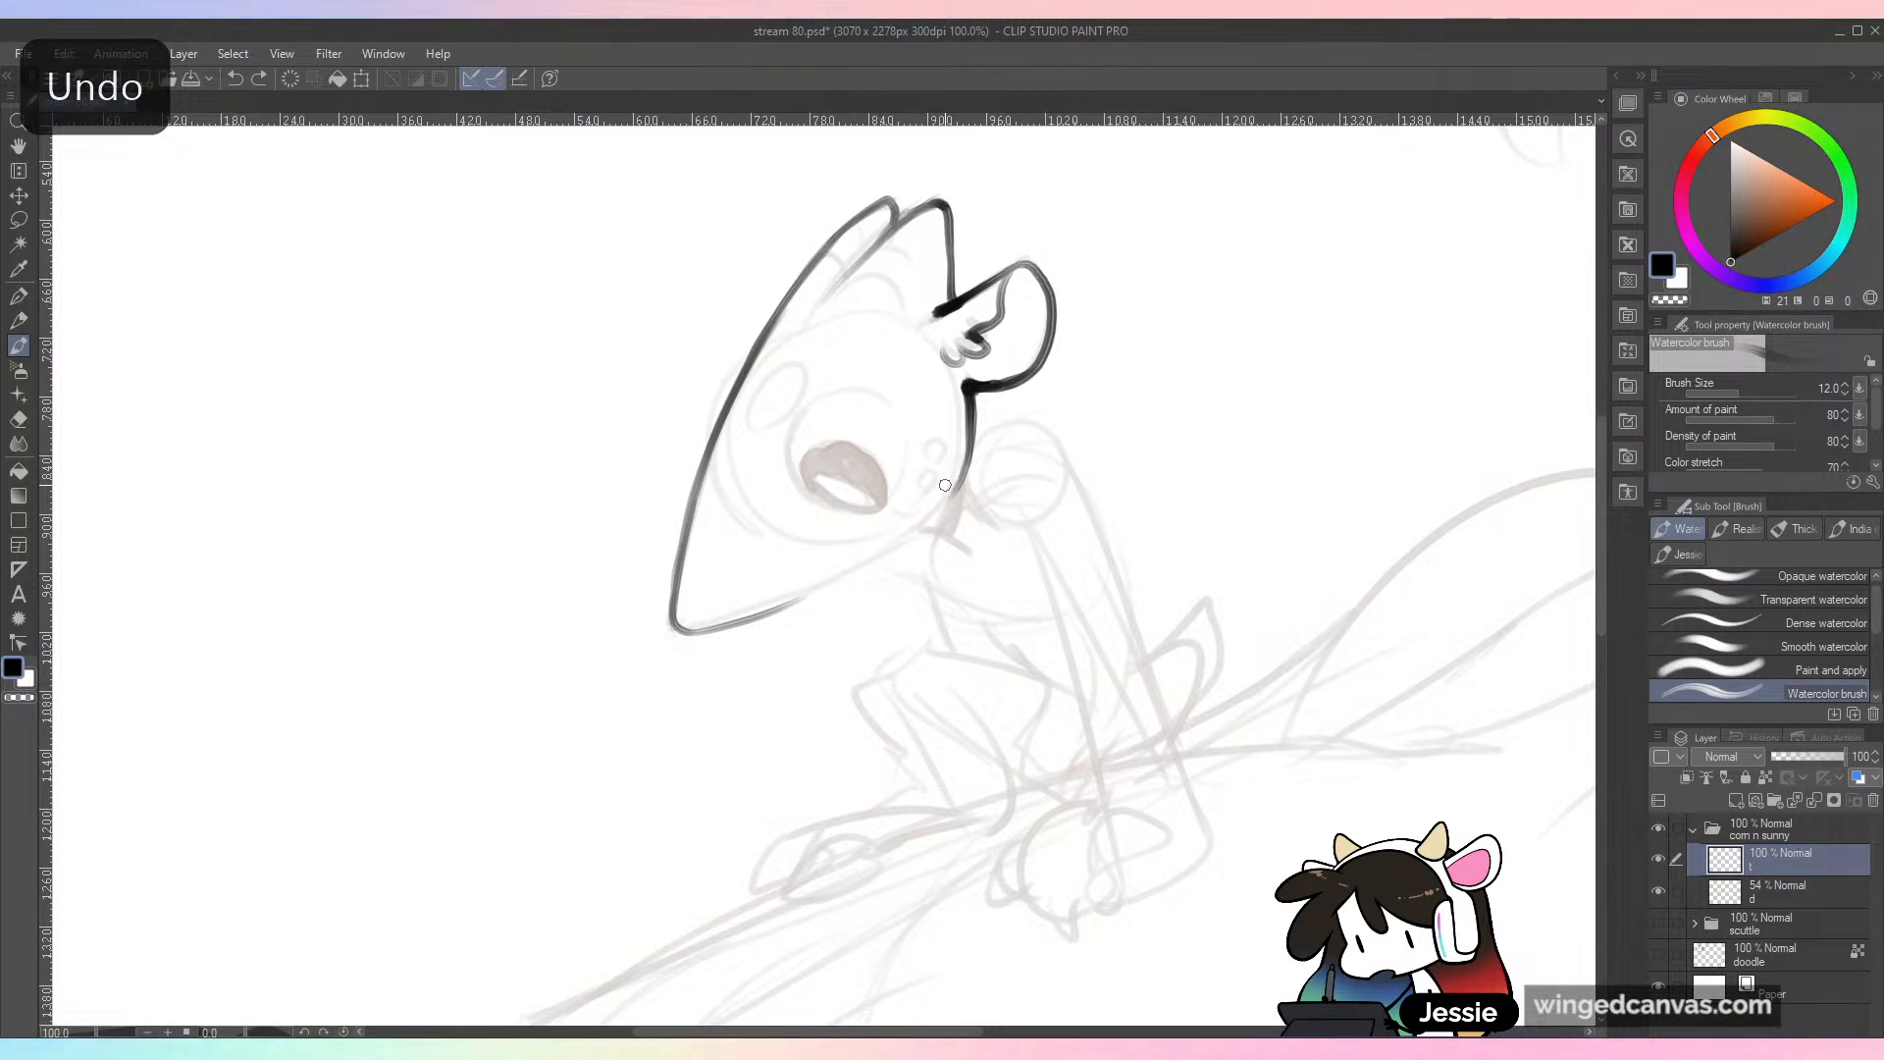
{"action": "mouse_move", "coordinate": [750, 624]}
{"action": "left_mouse_down"}
{"action": "mouse_move", "coordinate": [978, 487]}
{"action": "mouse_move", "coordinate": [805, 594]}
{"action": "mouse_move", "coordinate": [925, 513]}
{"action": "left_mouse_up"}
{"action": "key", "text": "ctrl+z"}
{"action": "key", "text": "ctrl+z"}
{"action": "key", "text": "ctrl+z"}
{"action": "mouse_move", "coordinate": [971, 448]}
{"action": "left_mouse_down"}
{"action": "mouse_move", "coordinate": [787, 620]}
{"action": "mouse_move", "coordinate": [758, 618]}
{"action": "mouse_move", "coordinate": [871, 566]}
{"action": "left_mouse_up"}
{"action": "key", "text": "ctrl+z"}
{"action": "mouse_move", "coordinate": [753, 620]}
{"action": "left_mouse_down"}
{"action": "mouse_move", "coordinate": [879, 571]}
{"action": "mouse_move", "coordinate": [840, 582]}
{"action": "mouse_move", "coordinate": [861, 573]}
{"action": "left_mouse_up"}
{"action": "key", "text": "ctrl+z"}
{"action": "left_click_drag", "start_coordinate": [759, 618], "coordinate": [876, 562]}
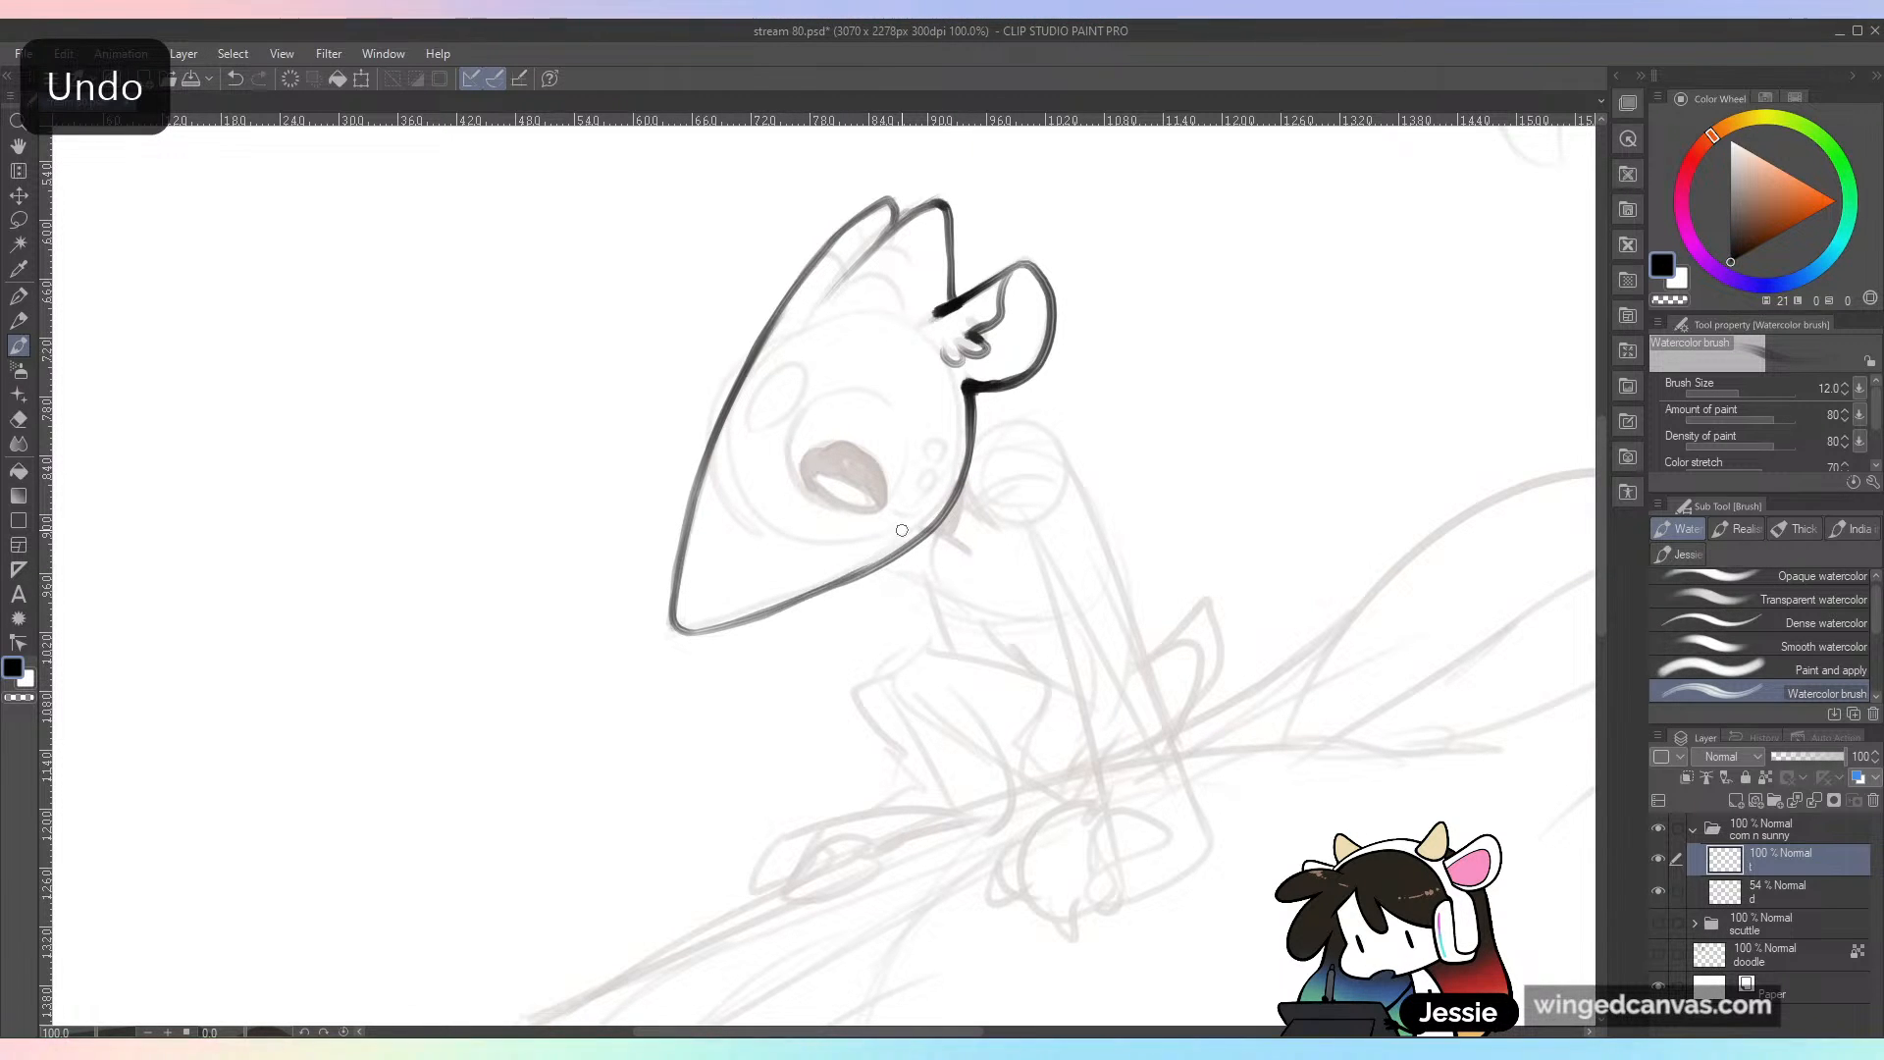
{"action": "key", "text": "ctrl+z"}
{"action": "key", "text": "ctrl+z"}
{"action": "left_click_drag", "start_coordinate": [743, 624], "coordinate": [871, 576]}
{"action": "key", "text": "ctrl+z"}
{"action": "key", "text": "ctrl+z"}
{"action": "left_click_drag", "start_coordinate": [764, 618], "coordinate": [800, 603]}
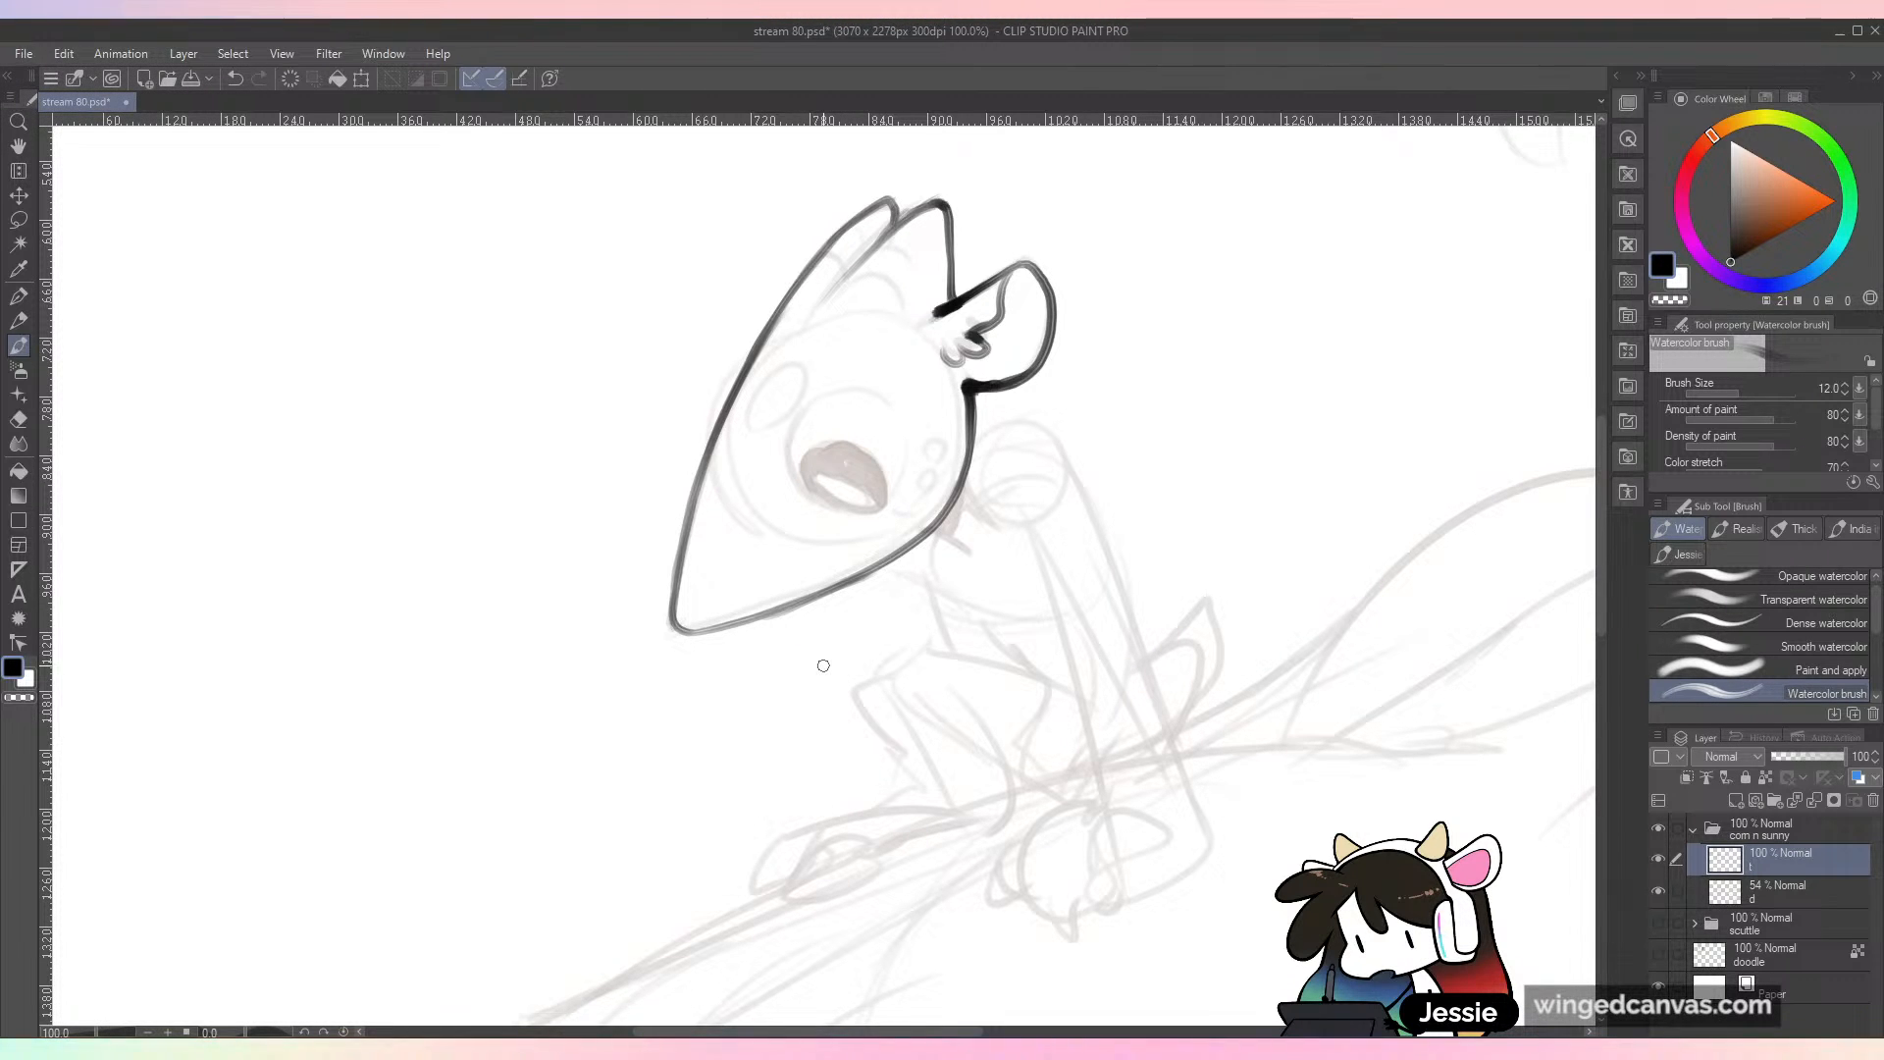
Step: View the finished scuttle drawing in place of the corn n sunny folder, and return to the corn n sunny line layer
{"action": "left_click", "coordinate": [1693, 829]}
{"action": "left_click", "coordinate": [1658, 828]}
{"action": "left_click", "coordinate": [1659, 858]}
{"action": "key", "text": "ctrl+minus"}
{"action": "key", "text": "ctrl+minus"}
{"action": "key", "text": "ctrl+minus"}
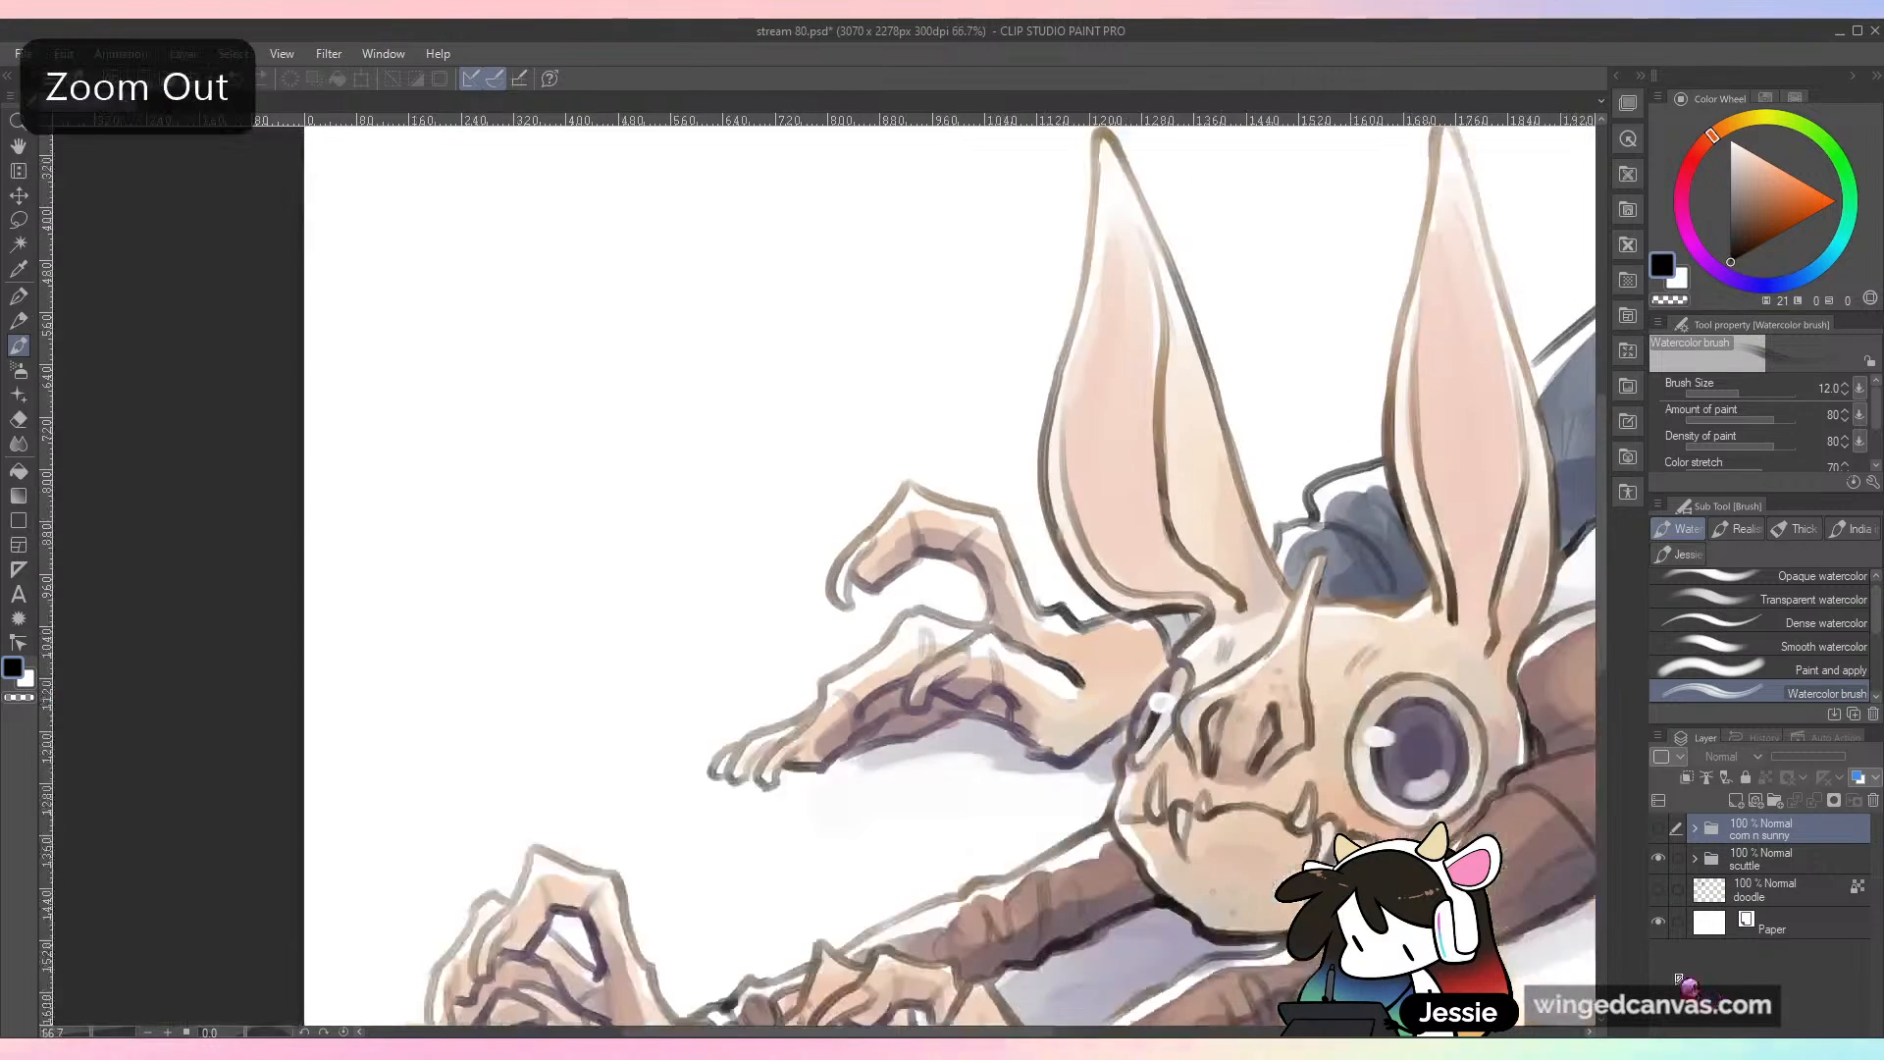
{"action": "left_click_drag", "start_coordinate": [1397, 854], "coordinate": [1186, 802]}
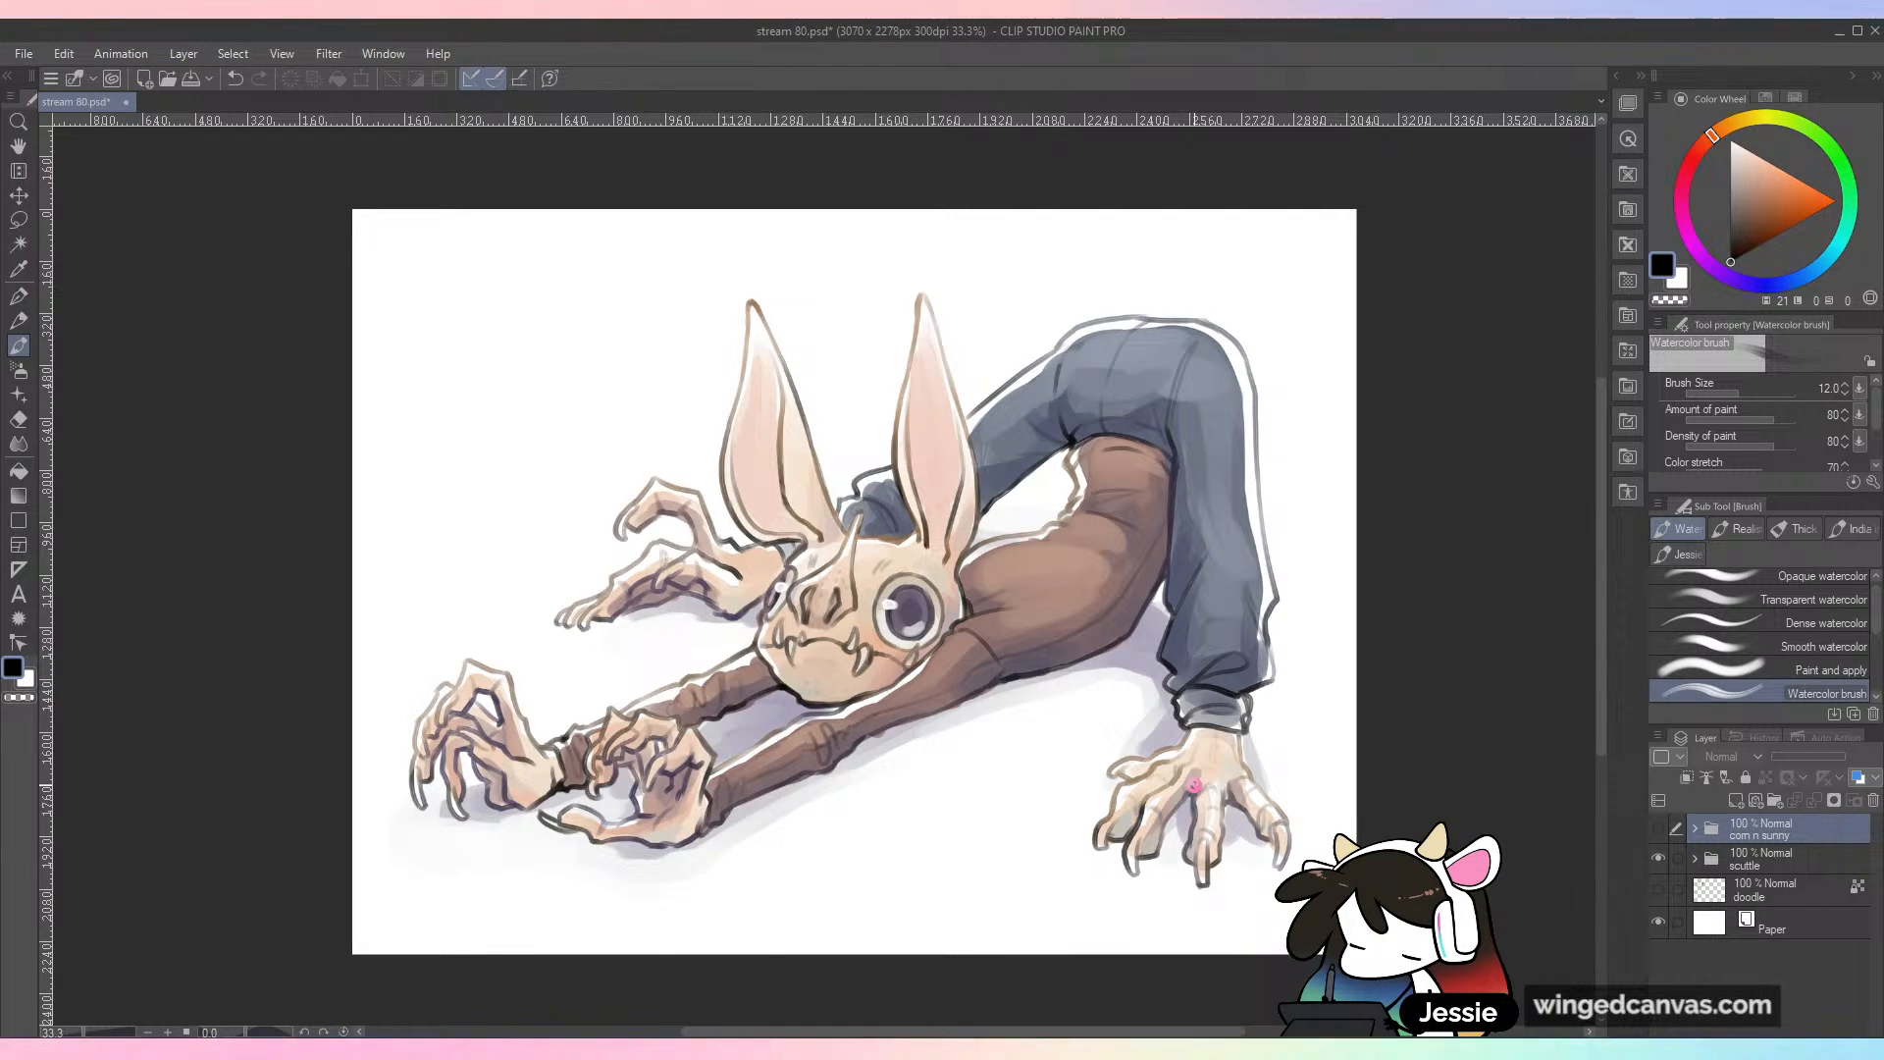
{"action": "left_click", "coordinate": [1657, 857]}
{"action": "left_click", "coordinate": [1657, 827]}
{"action": "left_click", "coordinate": [1695, 827]}
{"action": "left_click", "coordinate": [1778, 860]}
Step: Ink curved stripes inside the two front ears and across their bases, undoing unwanted strokes
{"action": "key", "text": "ctrl+plus"}
{"action": "left_click_drag", "start_coordinate": [776, 442], "coordinate": [1230, 552]}
{"action": "key", "text": "ctrl+plus"}
{"action": "key", "text": "ctrl+plus"}
{"action": "left_click_drag", "start_coordinate": [716, 536], "coordinate": [775, 473]}
{"action": "key", "text": "ctrl+z"}
{"action": "mouse_move", "coordinate": [715, 539]}
{"action": "left_mouse_down"}
{"action": "mouse_move", "coordinate": [788, 466]}
{"action": "mouse_move", "coordinate": [791, 549]}
{"action": "mouse_move", "coordinate": [811, 549]}
{"action": "mouse_move", "coordinate": [724, 531]}
{"action": "mouse_move", "coordinate": [762, 491]}
{"action": "left_mouse_up"}
{"action": "key", "text": "ctrl+z"}
{"action": "key", "text": "ctrl+z"}
{"action": "key", "text": "ctrl+z"}
{"action": "key", "text": "ctrl+z"}
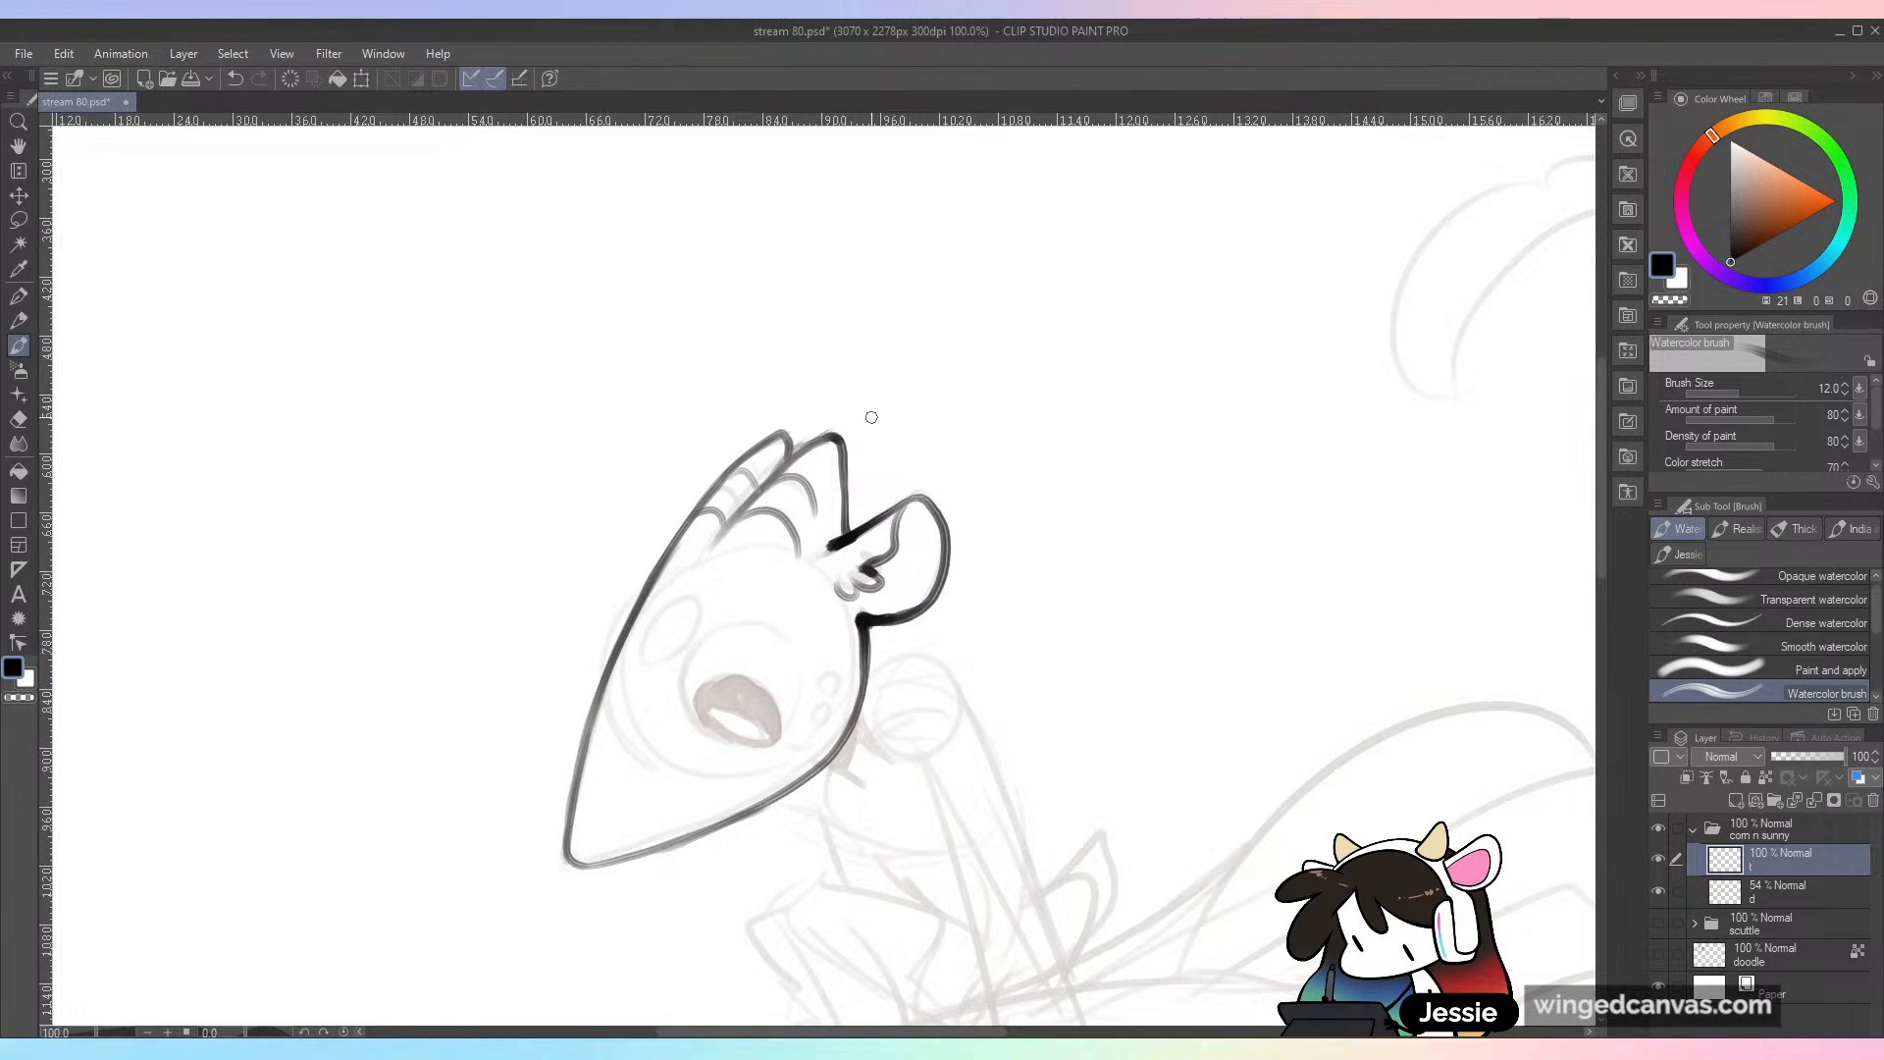
Step: Ink the round outline of the small character's eye over the sketch, undoing and redrawing strokes until the circle closes smoothly
{"action": "key", "text": "space"}
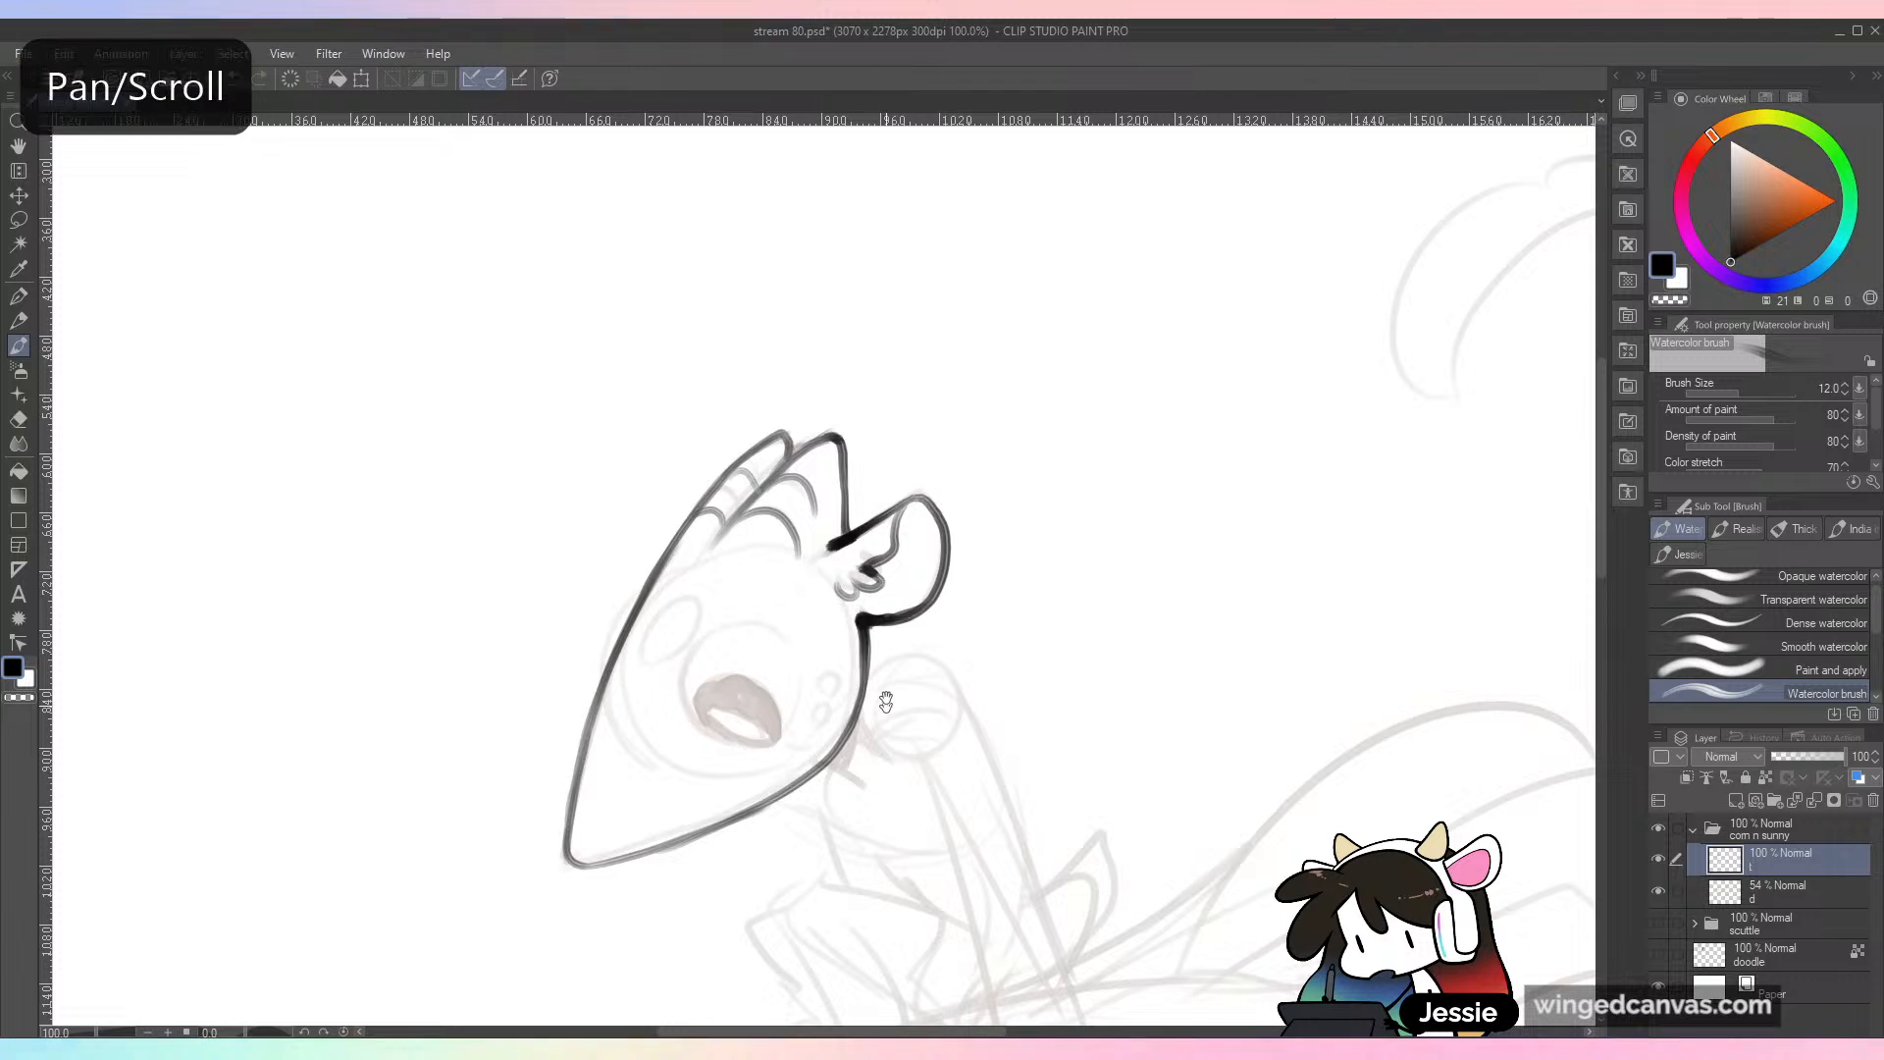
{"action": "left_click_drag", "start_coordinate": [879, 723], "coordinate": [823, 559]}
{"action": "mouse_move", "coordinate": [719, 464]}
{"action": "left_mouse_down"}
{"action": "mouse_move", "coordinate": [694, 456]}
{"action": "mouse_move", "coordinate": [633, 525]}
{"action": "left_mouse_up"}
{"action": "key", "text": "ctrl+z"}
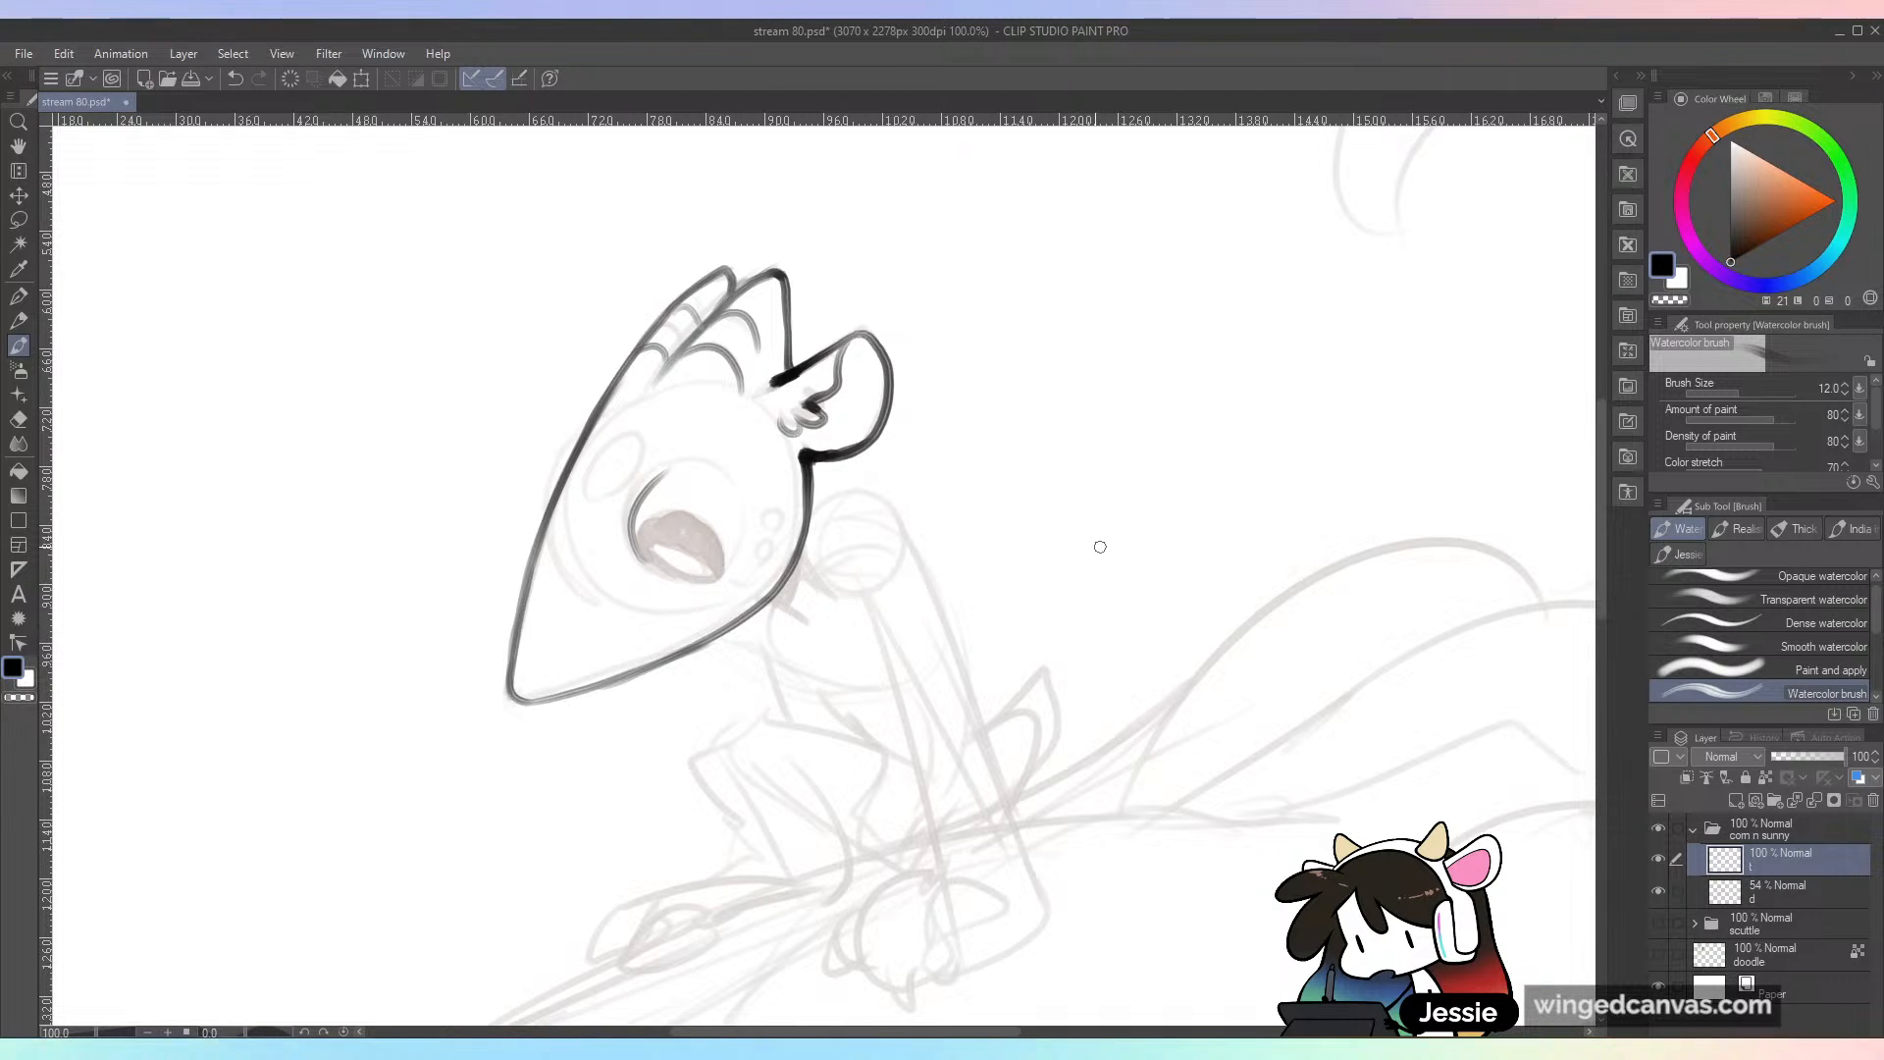
{"action": "key", "text": "ctrl+z"}
{"action": "left_click_drag", "start_coordinate": [675, 459], "coordinate": [652, 533]}
{"action": "key", "text": "ctrl+z"}
{"action": "mouse_move", "coordinate": [693, 462]}
{"action": "left_mouse_down"}
{"action": "mouse_move", "coordinate": [638, 520]}
{"action": "mouse_move", "coordinate": [634, 505]}
{"action": "mouse_move", "coordinate": [633, 545]}
{"action": "mouse_move", "coordinate": [702, 586]}
{"action": "mouse_move", "coordinate": [741, 546]}
{"action": "left_mouse_up"}
{"action": "key", "text": "ctrl+z"}
{"action": "key", "text": "ctrl+z"}
{"action": "key", "text": "ctrl+z"}
{"action": "key", "text": "ctrl+z"}
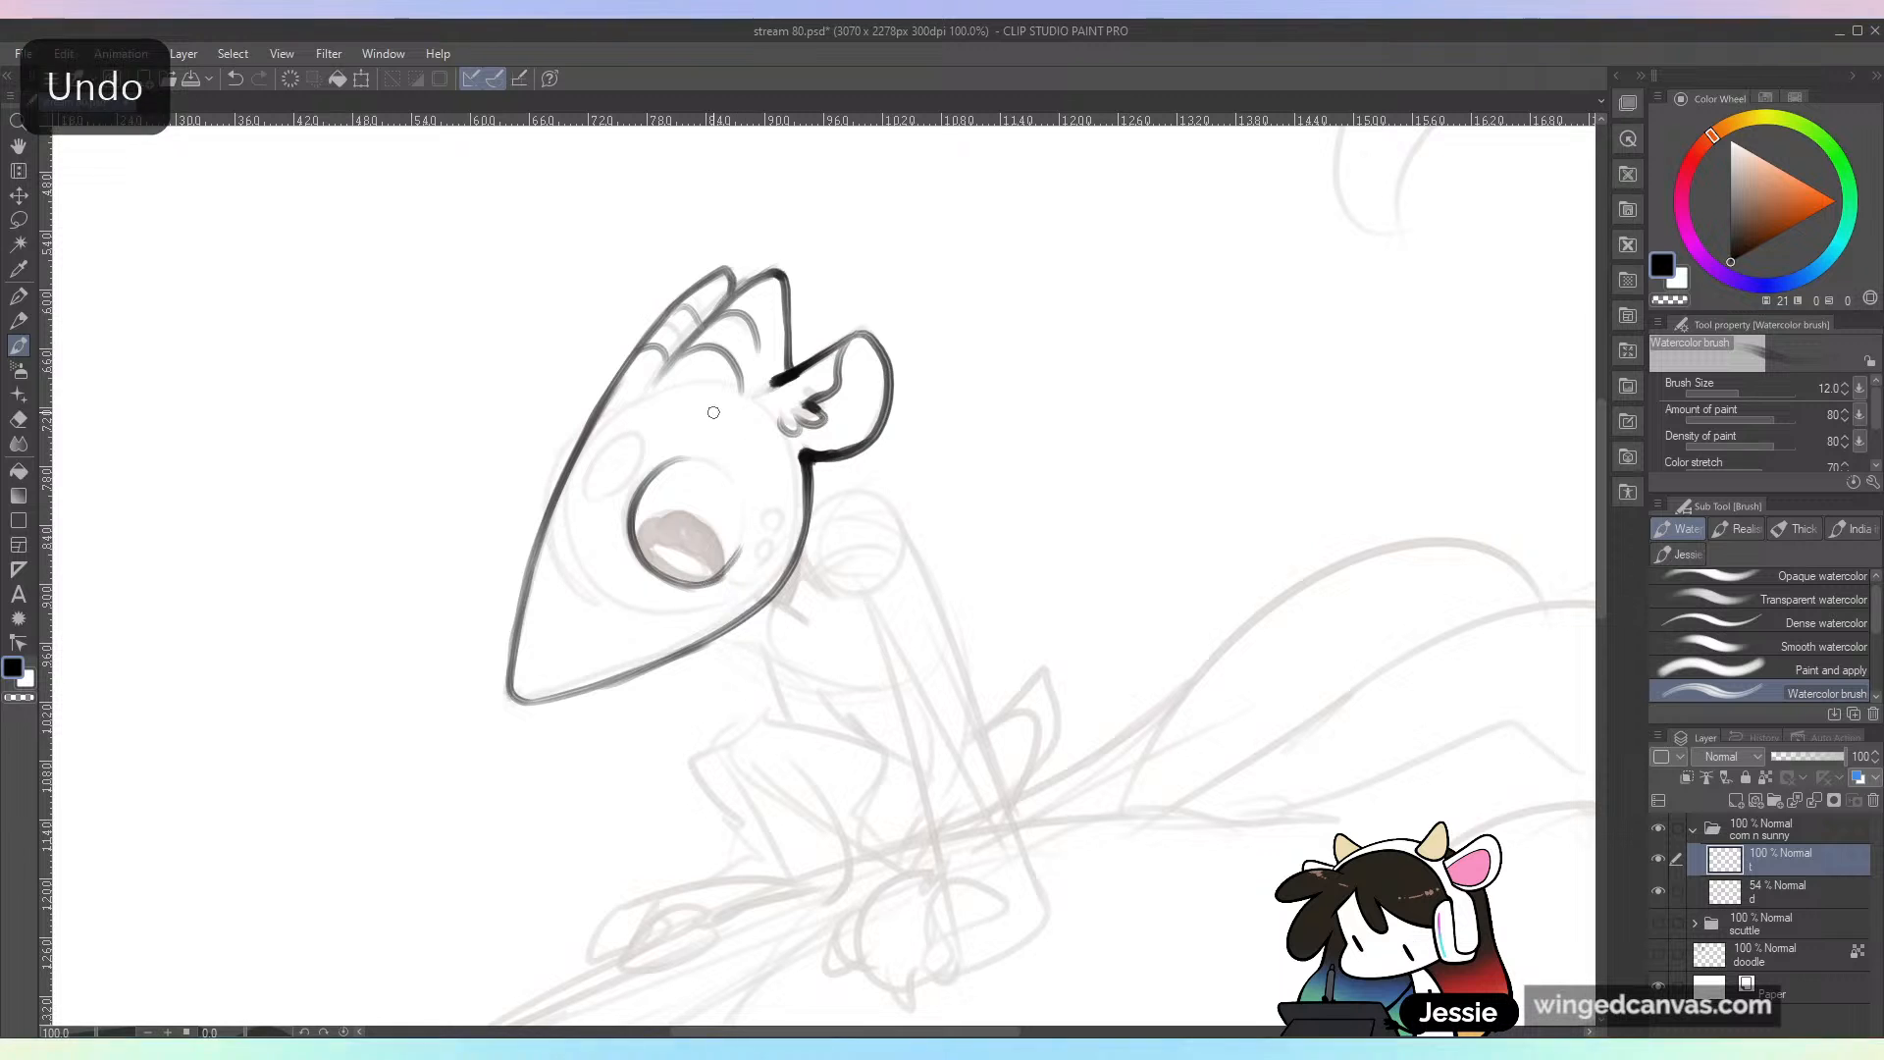
{"action": "mouse_move", "coordinate": [662, 465]}
{"action": "left_mouse_down"}
{"action": "mouse_move", "coordinate": [725, 464]}
{"action": "mouse_move", "coordinate": [744, 550]}
{"action": "mouse_move", "coordinate": [724, 571]}
{"action": "left_mouse_up"}
{"action": "key", "text": "ctrl+z"}
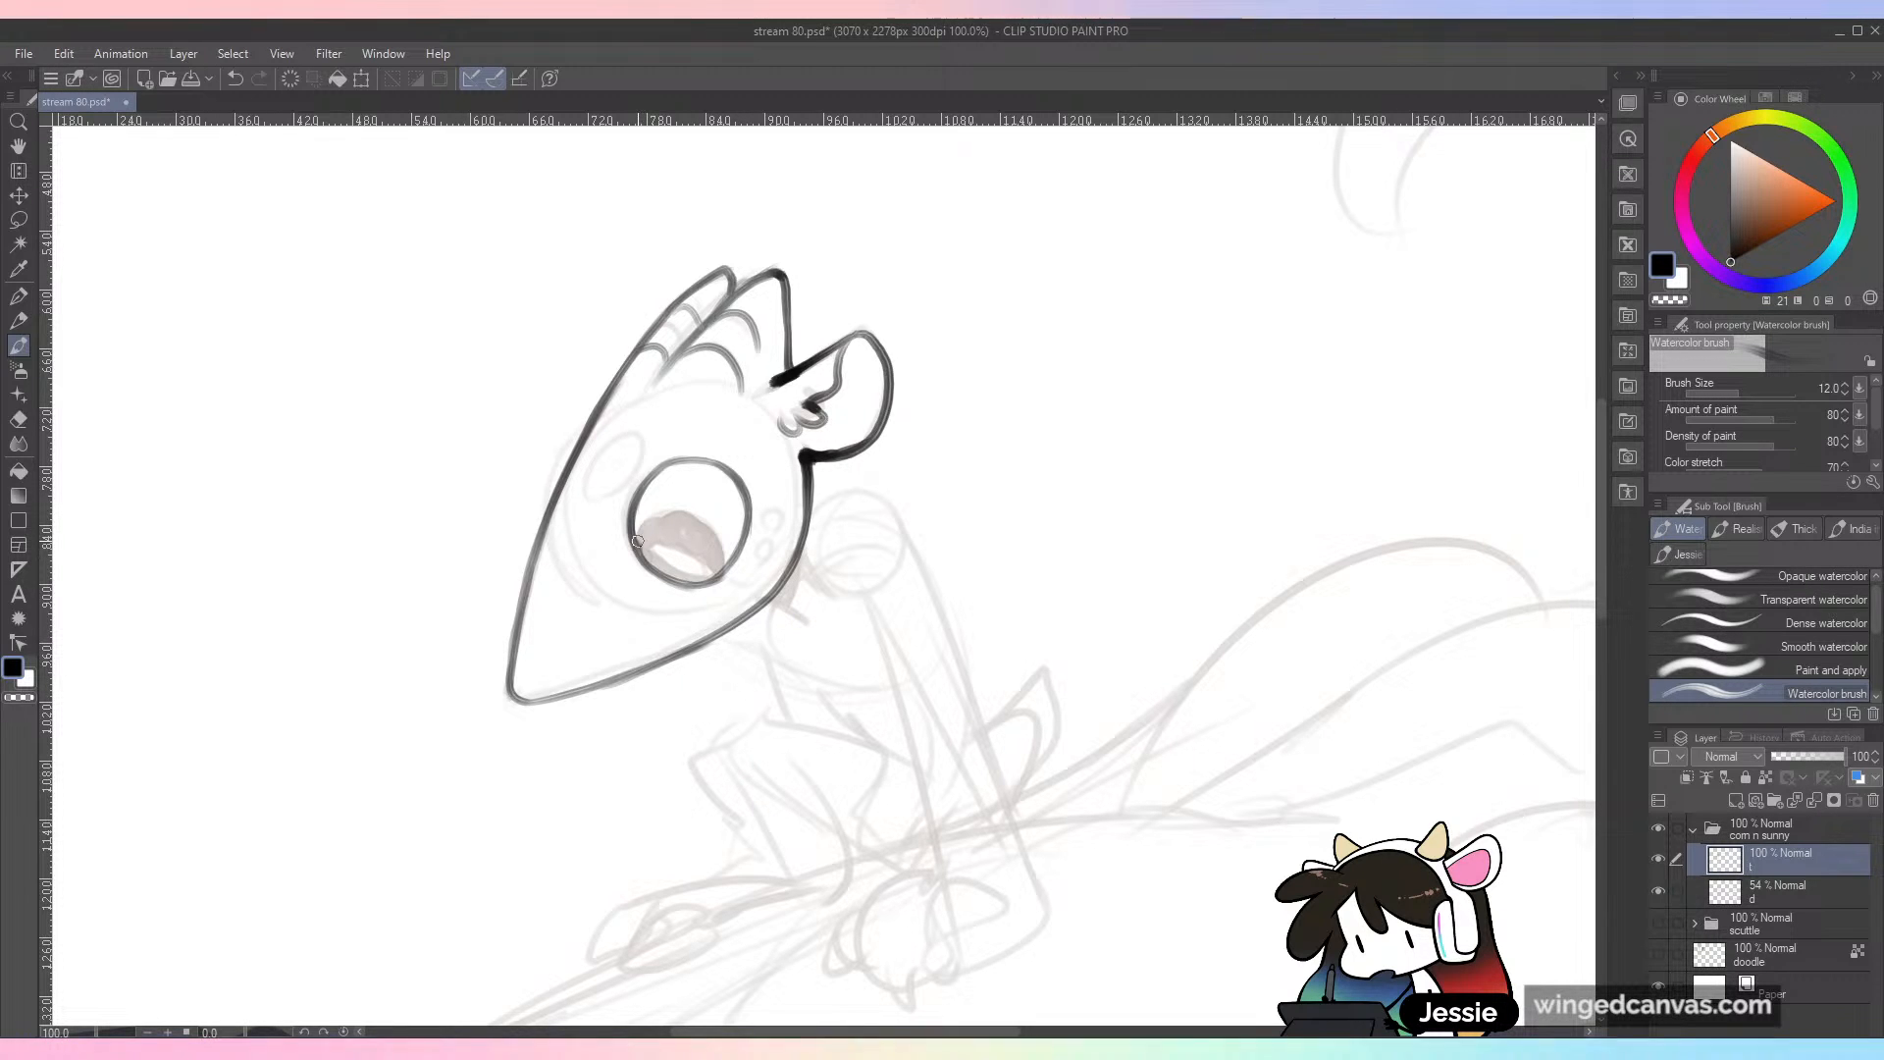
Step: Ink the oval pupil in the lower part of the eye and fill it black, leaving a white highlight
{"action": "left_click_drag", "start_coordinate": [647, 523], "coordinate": [691, 518]}
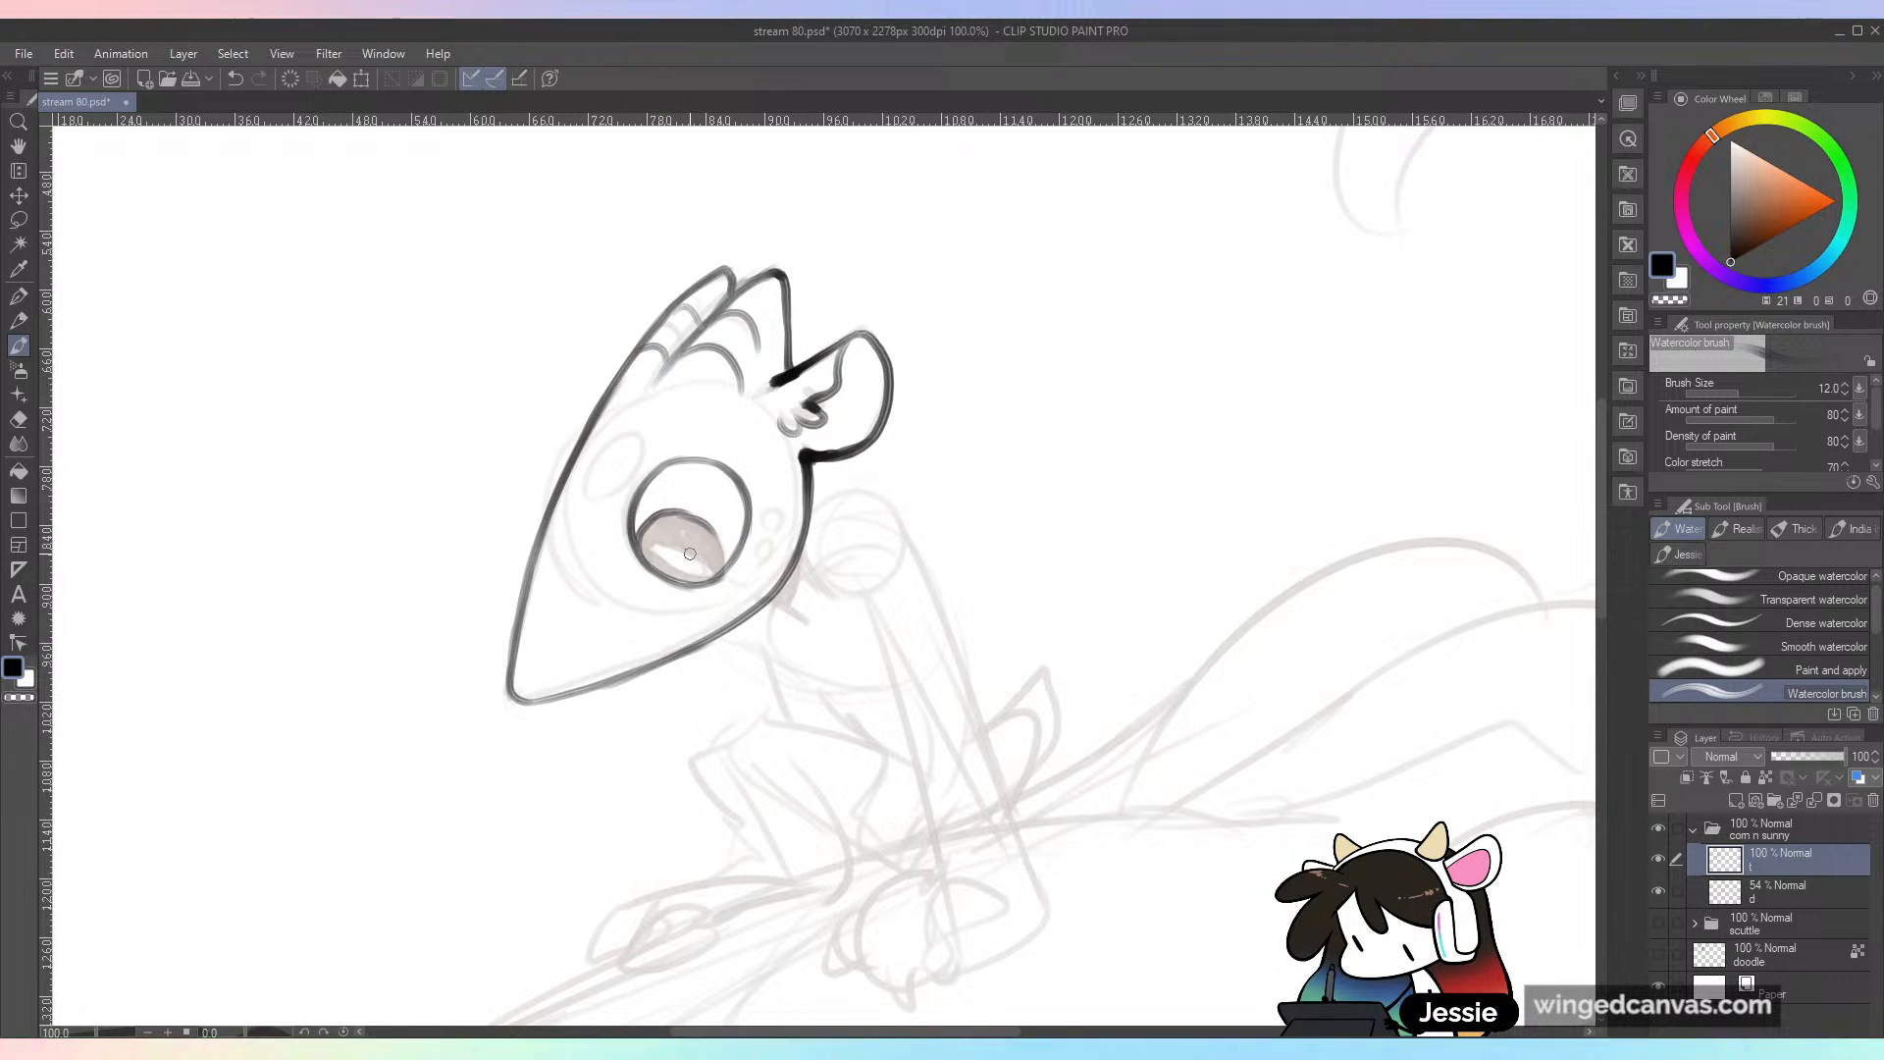
{"action": "key", "text": "ctrl+z"}
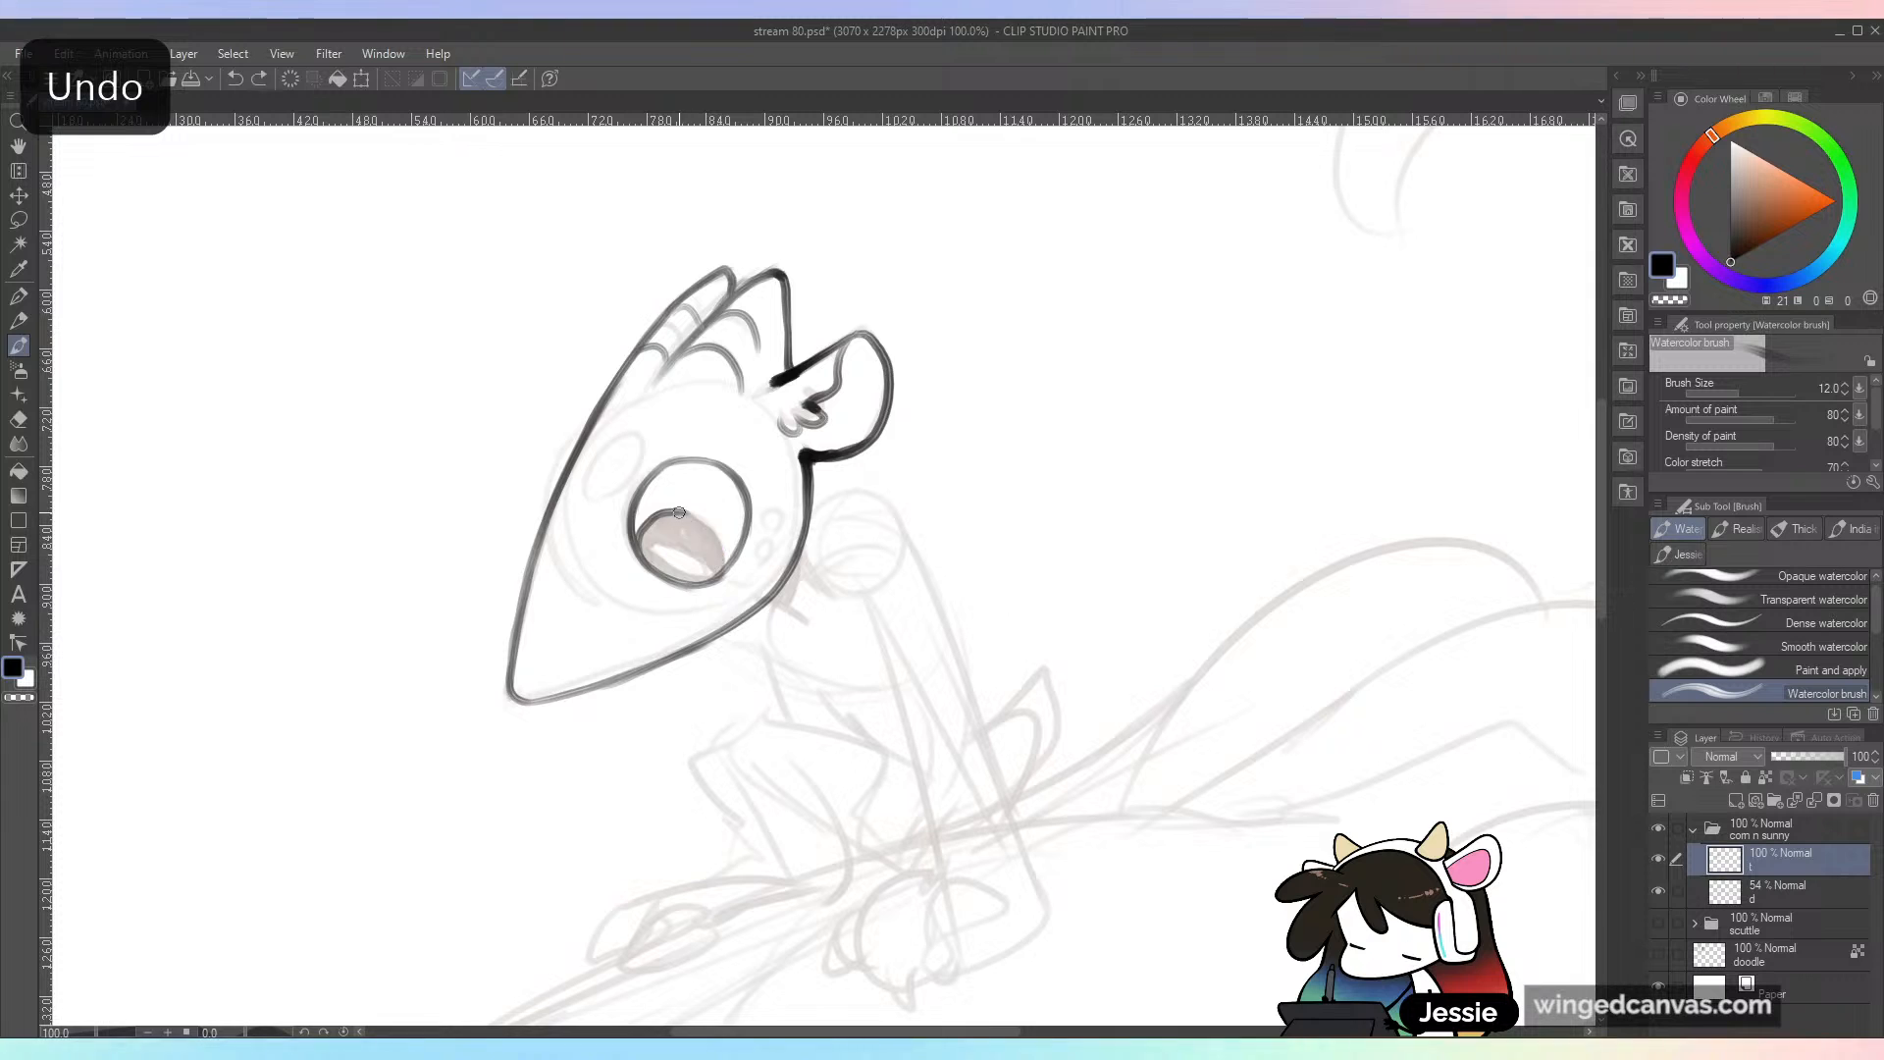
{"action": "key", "text": "ctrl+z"}
{"action": "left_click_drag", "start_coordinate": [688, 516], "coordinate": [721, 571]}
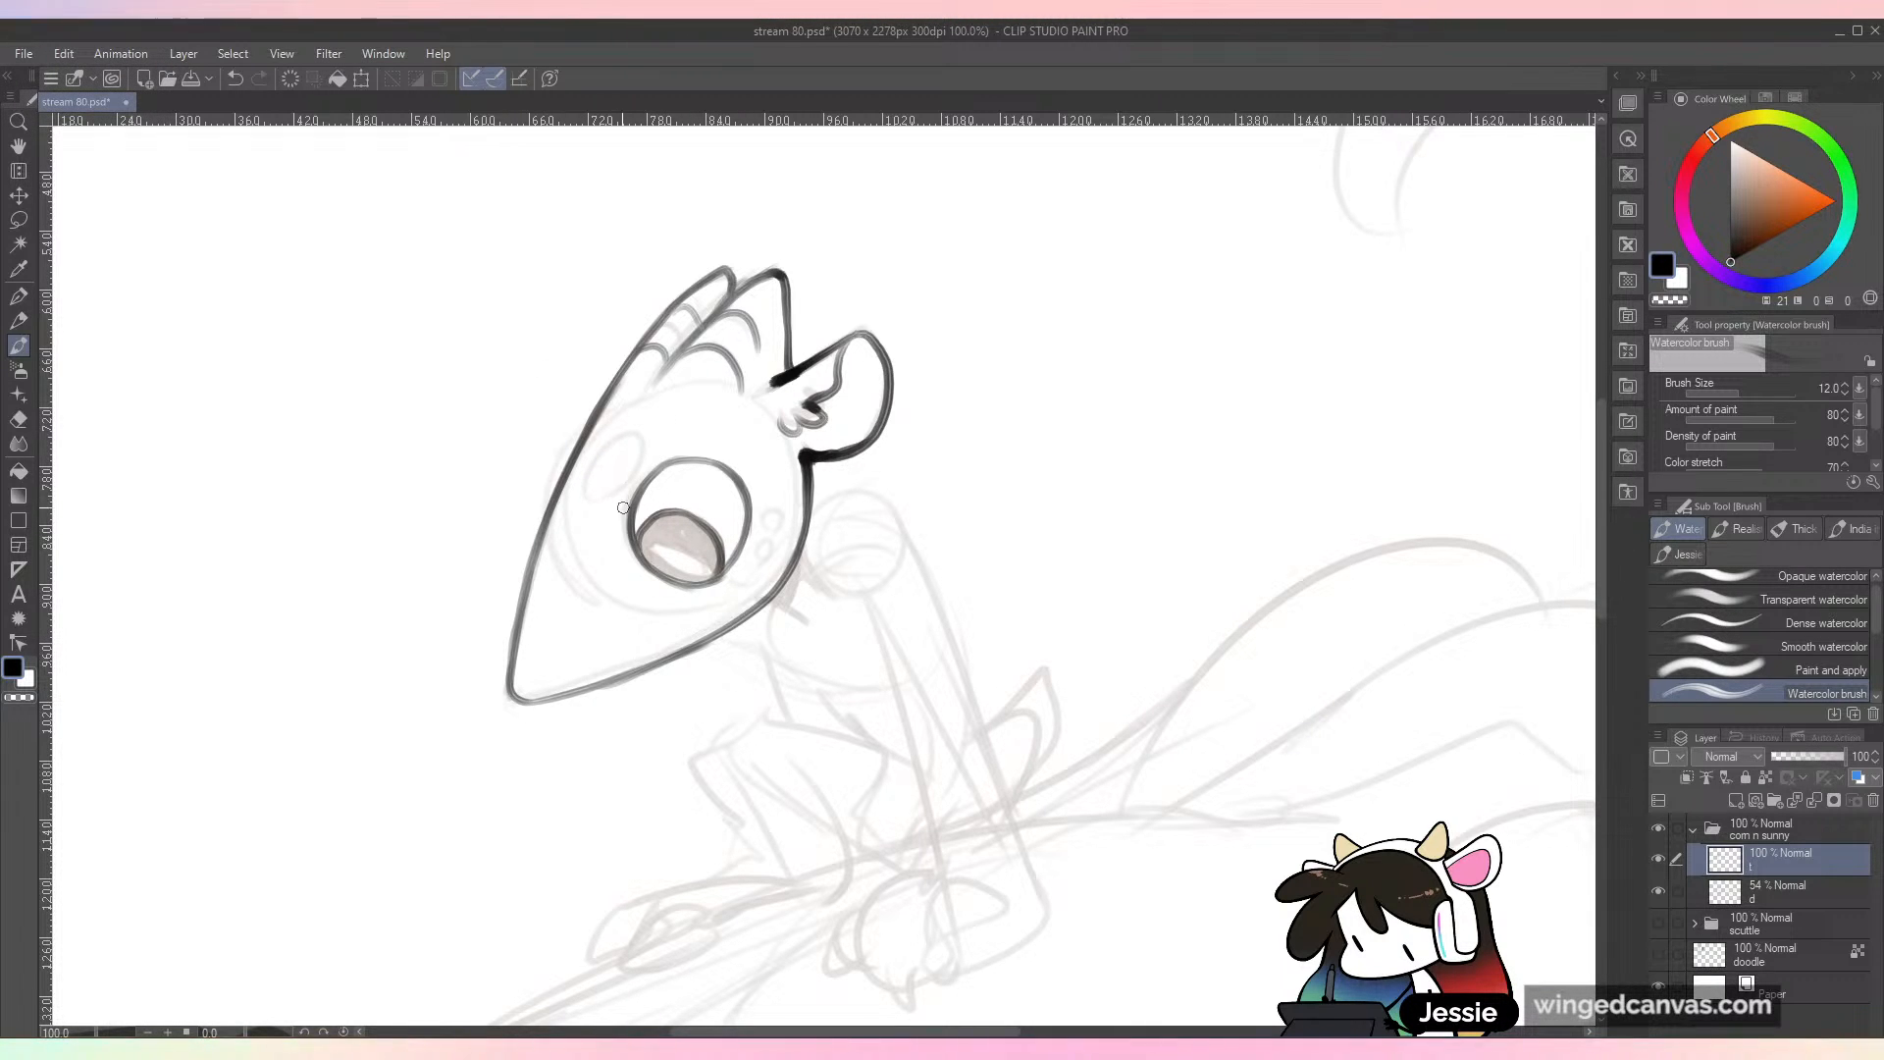
{"action": "mouse_move", "coordinate": [694, 578]}
{"action": "left_mouse_down"}
{"action": "mouse_move", "coordinate": [640, 542]}
{"action": "mouse_move", "coordinate": [711, 575]}
{"action": "mouse_move", "coordinate": [642, 545]}
{"action": "mouse_move", "coordinate": [691, 534]}
{"action": "mouse_move", "coordinate": [663, 527]}
{"action": "mouse_move", "coordinate": [678, 521]}
{"action": "mouse_move", "coordinate": [709, 566]}
{"action": "mouse_move", "coordinate": [706, 532]}
{"action": "mouse_move", "coordinate": [673, 514]}
{"action": "mouse_move", "coordinate": [642, 527]}
{"action": "mouse_move", "coordinate": [705, 533]}
{"action": "mouse_move", "coordinate": [646, 548]}
{"action": "mouse_move", "coordinate": [706, 577]}
{"action": "mouse_move", "coordinate": [649, 548]}
{"action": "mouse_move", "coordinate": [689, 573]}
{"action": "left_mouse_up"}
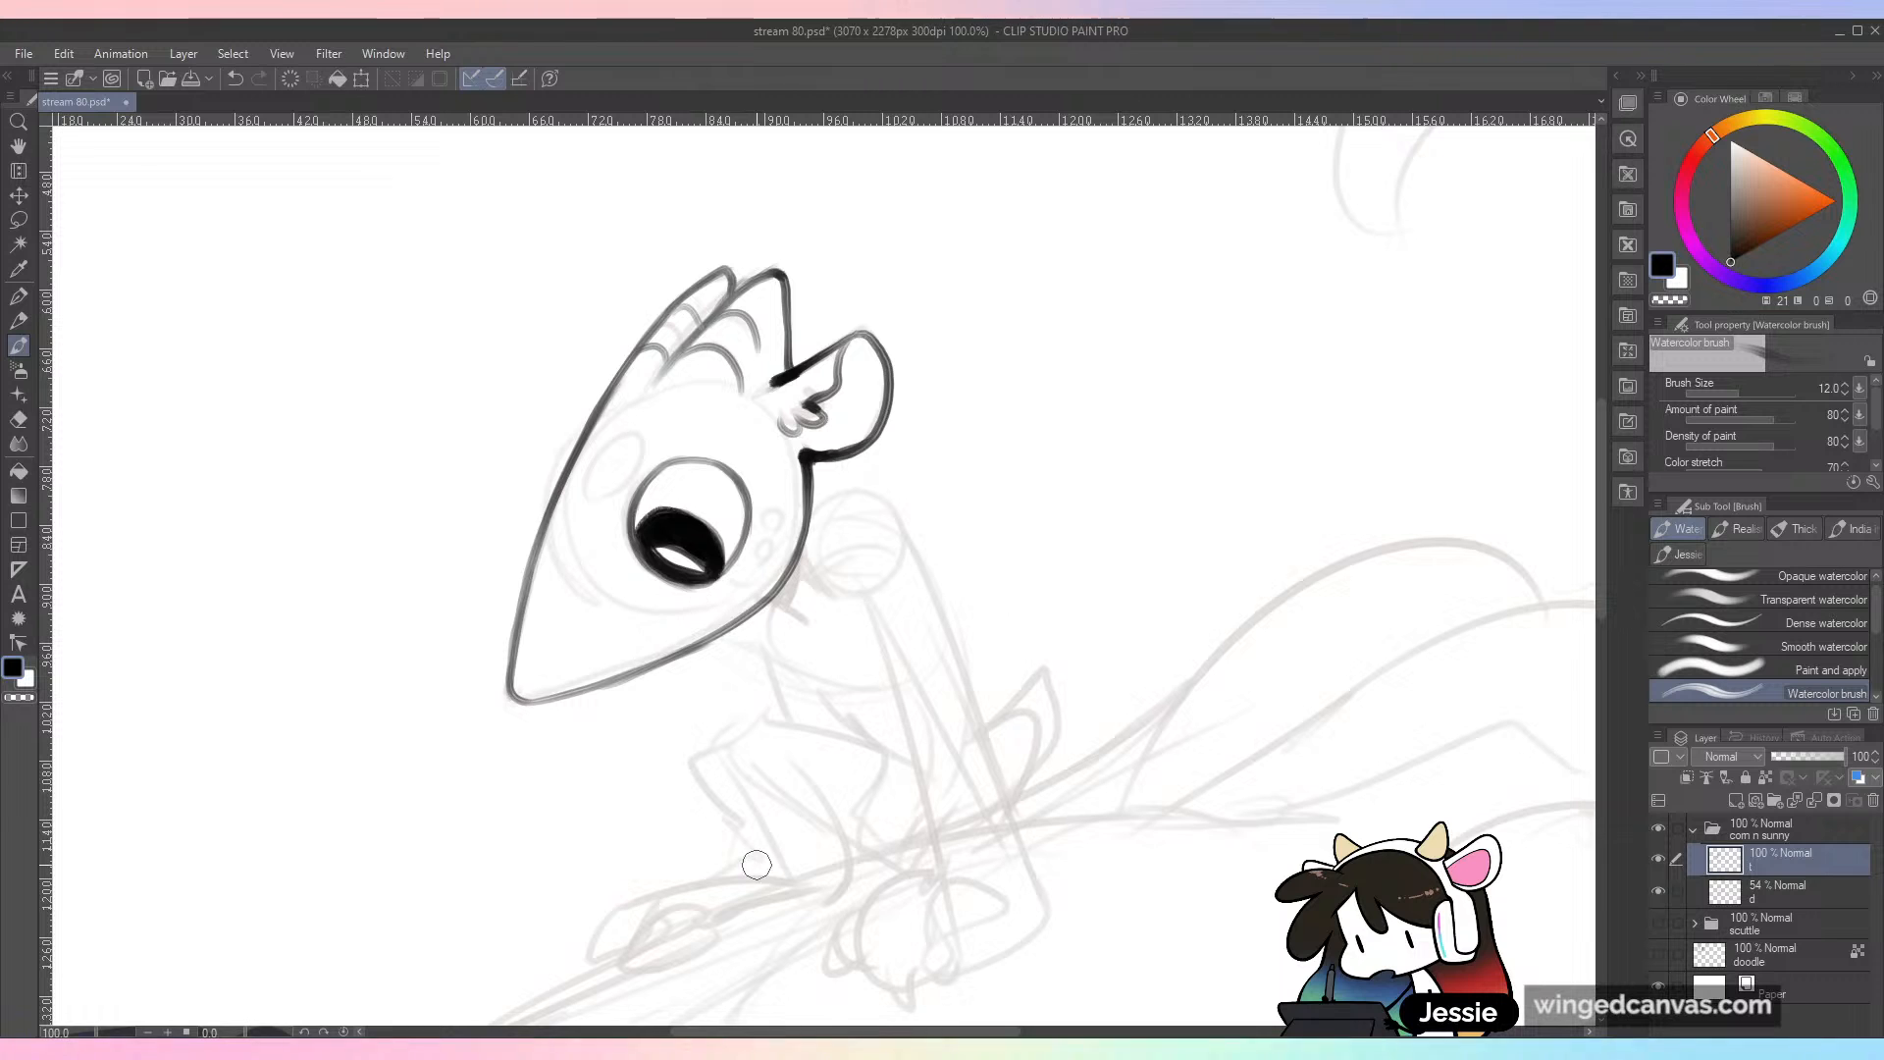
Step: Ink the oval spot in front of the eye and the row of four small markings behind it, and save the file
{"action": "mouse_move", "coordinate": [636, 439]}
{"action": "left_mouse_down"}
{"action": "mouse_move", "coordinate": [628, 490]}
{"action": "mouse_move", "coordinate": [639, 441]}
{"action": "left_mouse_up"}
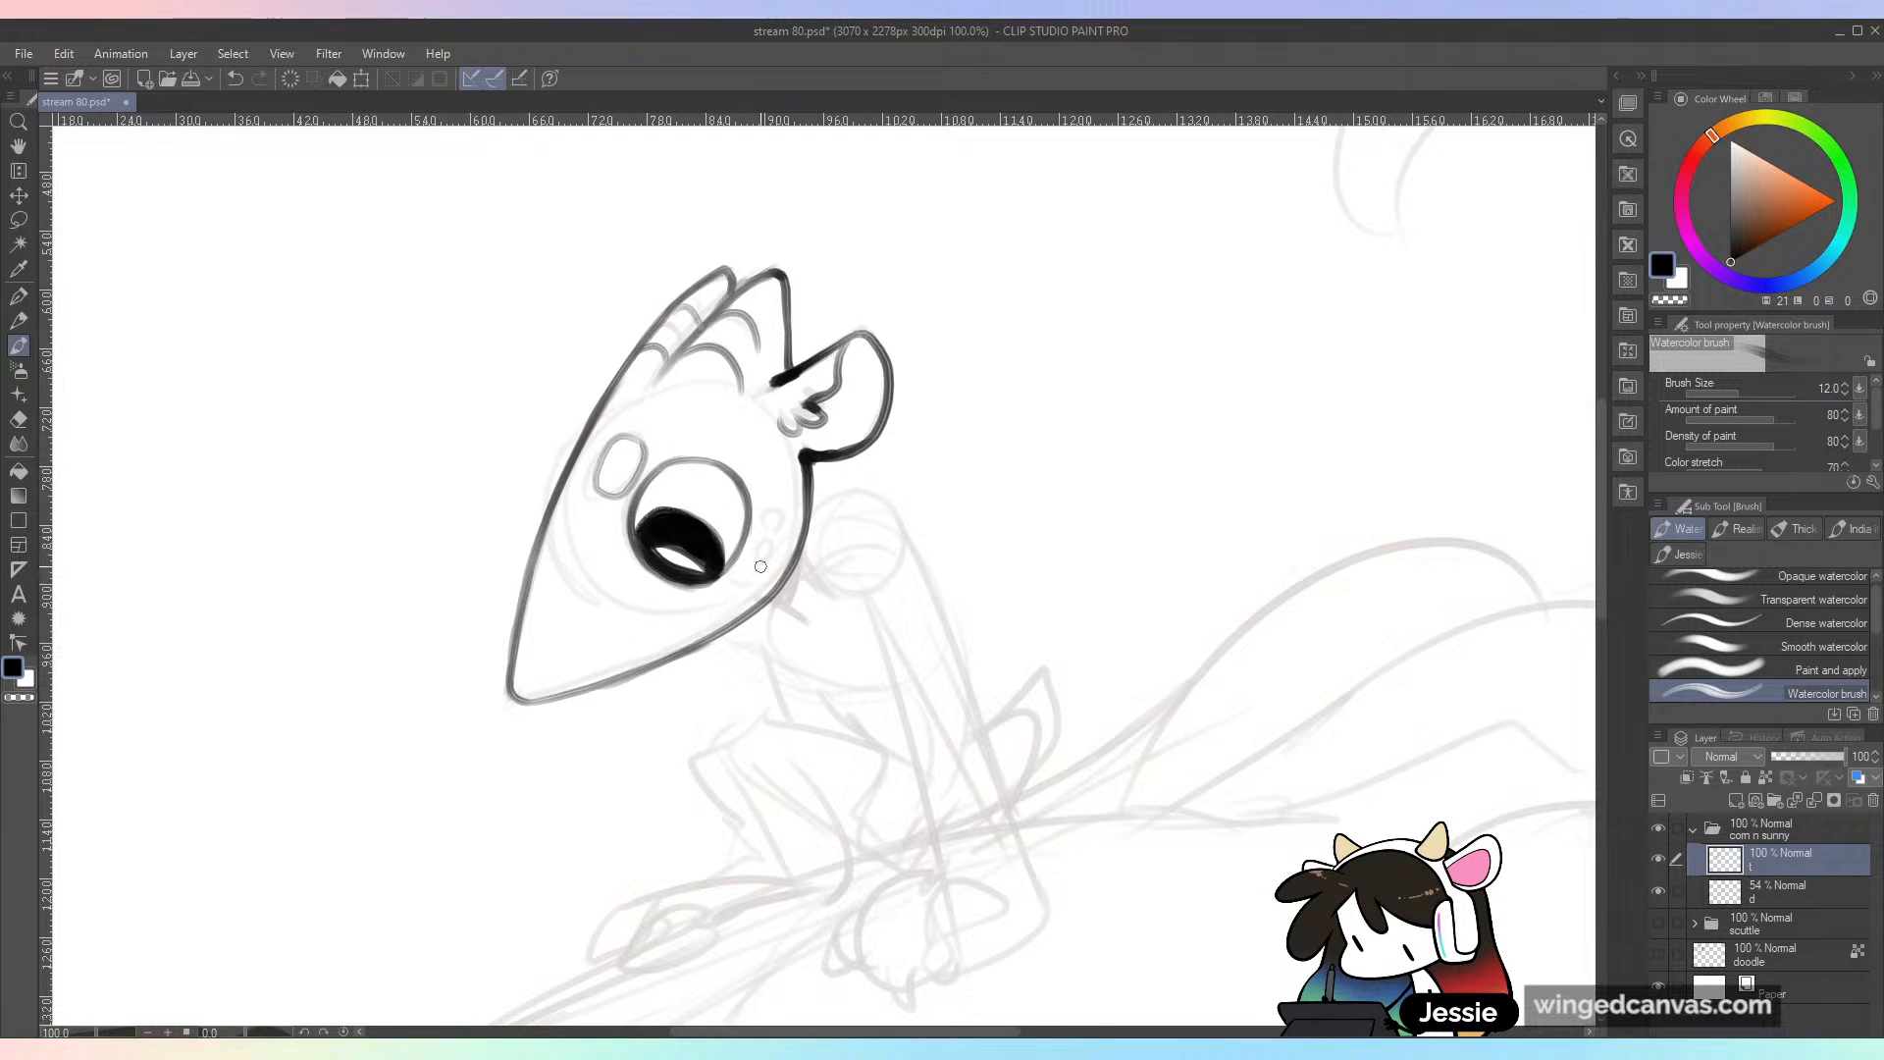
{"action": "mouse_move", "coordinate": [734, 577]}
{"action": "left_mouse_down"}
{"action": "mouse_move", "coordinate": [777, 539]}
{"action": "mouse_move", "coordinate": [781, 487]}
{"action": "left_mouse_up"}
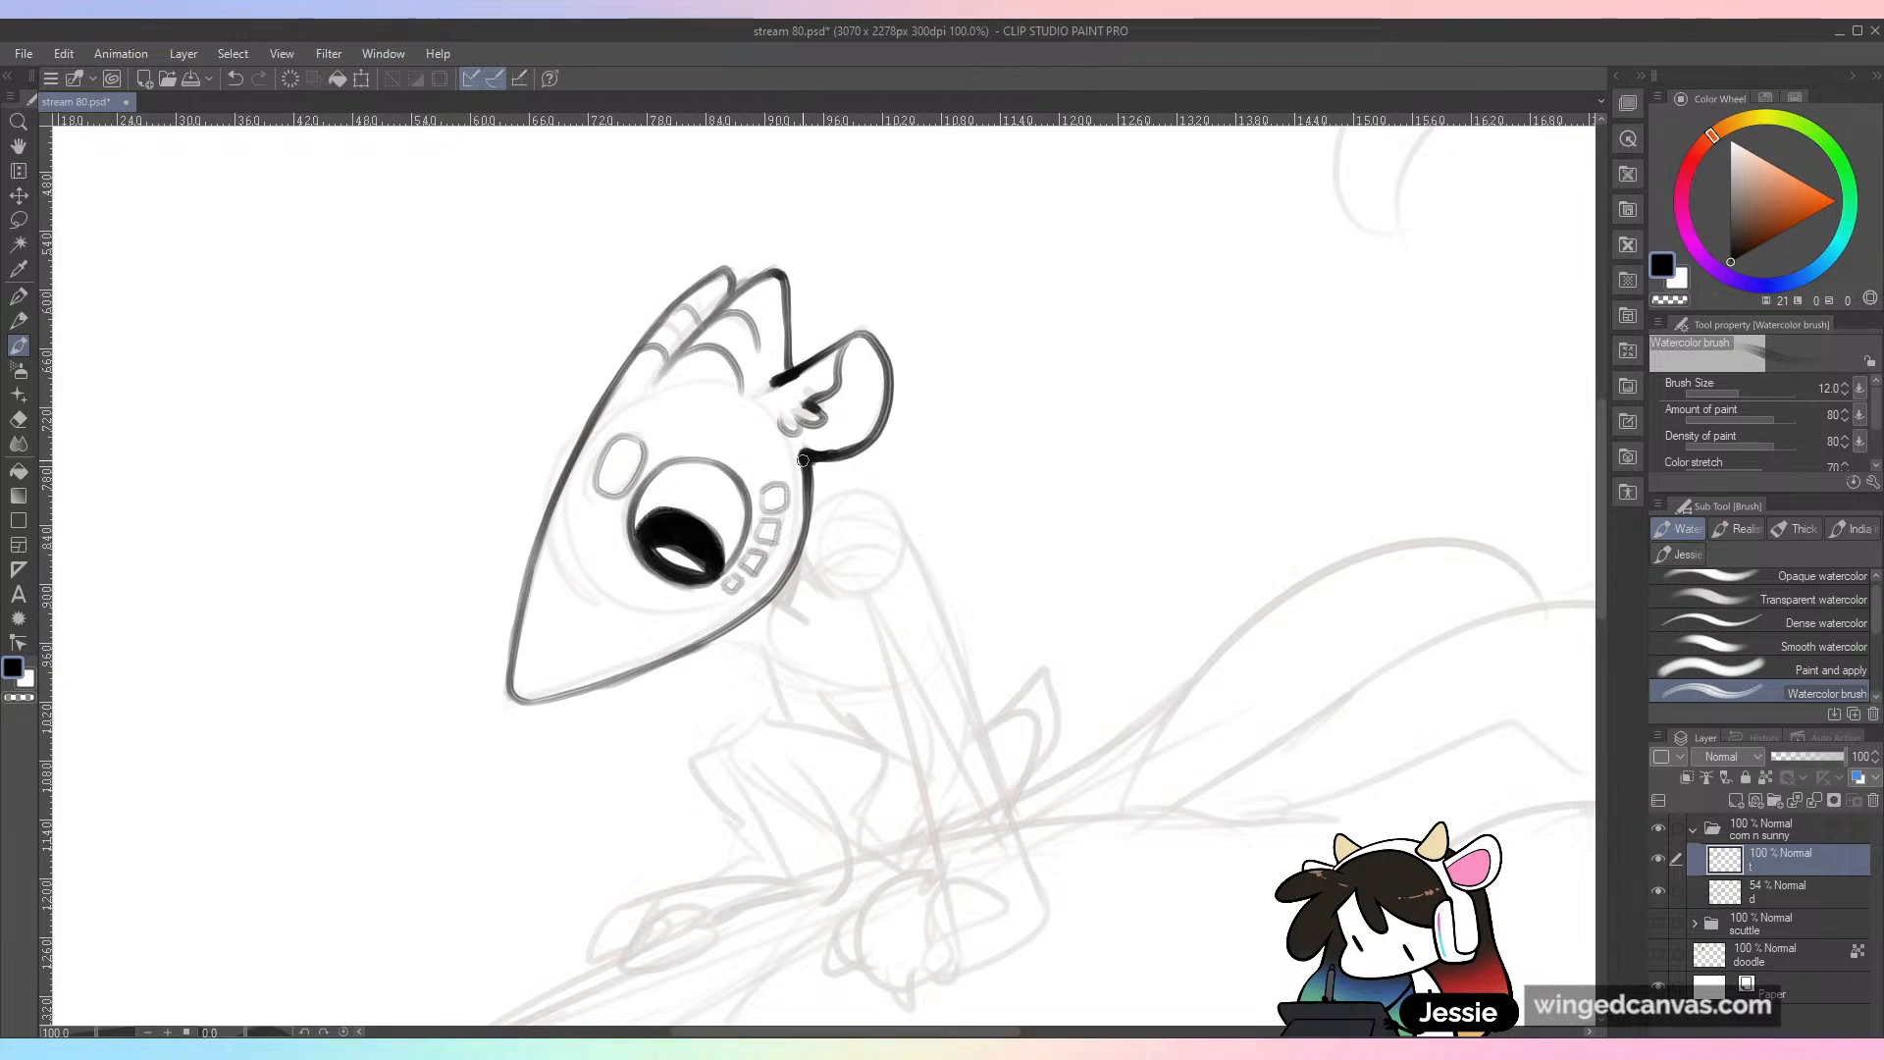
{"action": "key", "text": "ctrl+minus"}
{"action": "key", "text": "ctrl+plus"}
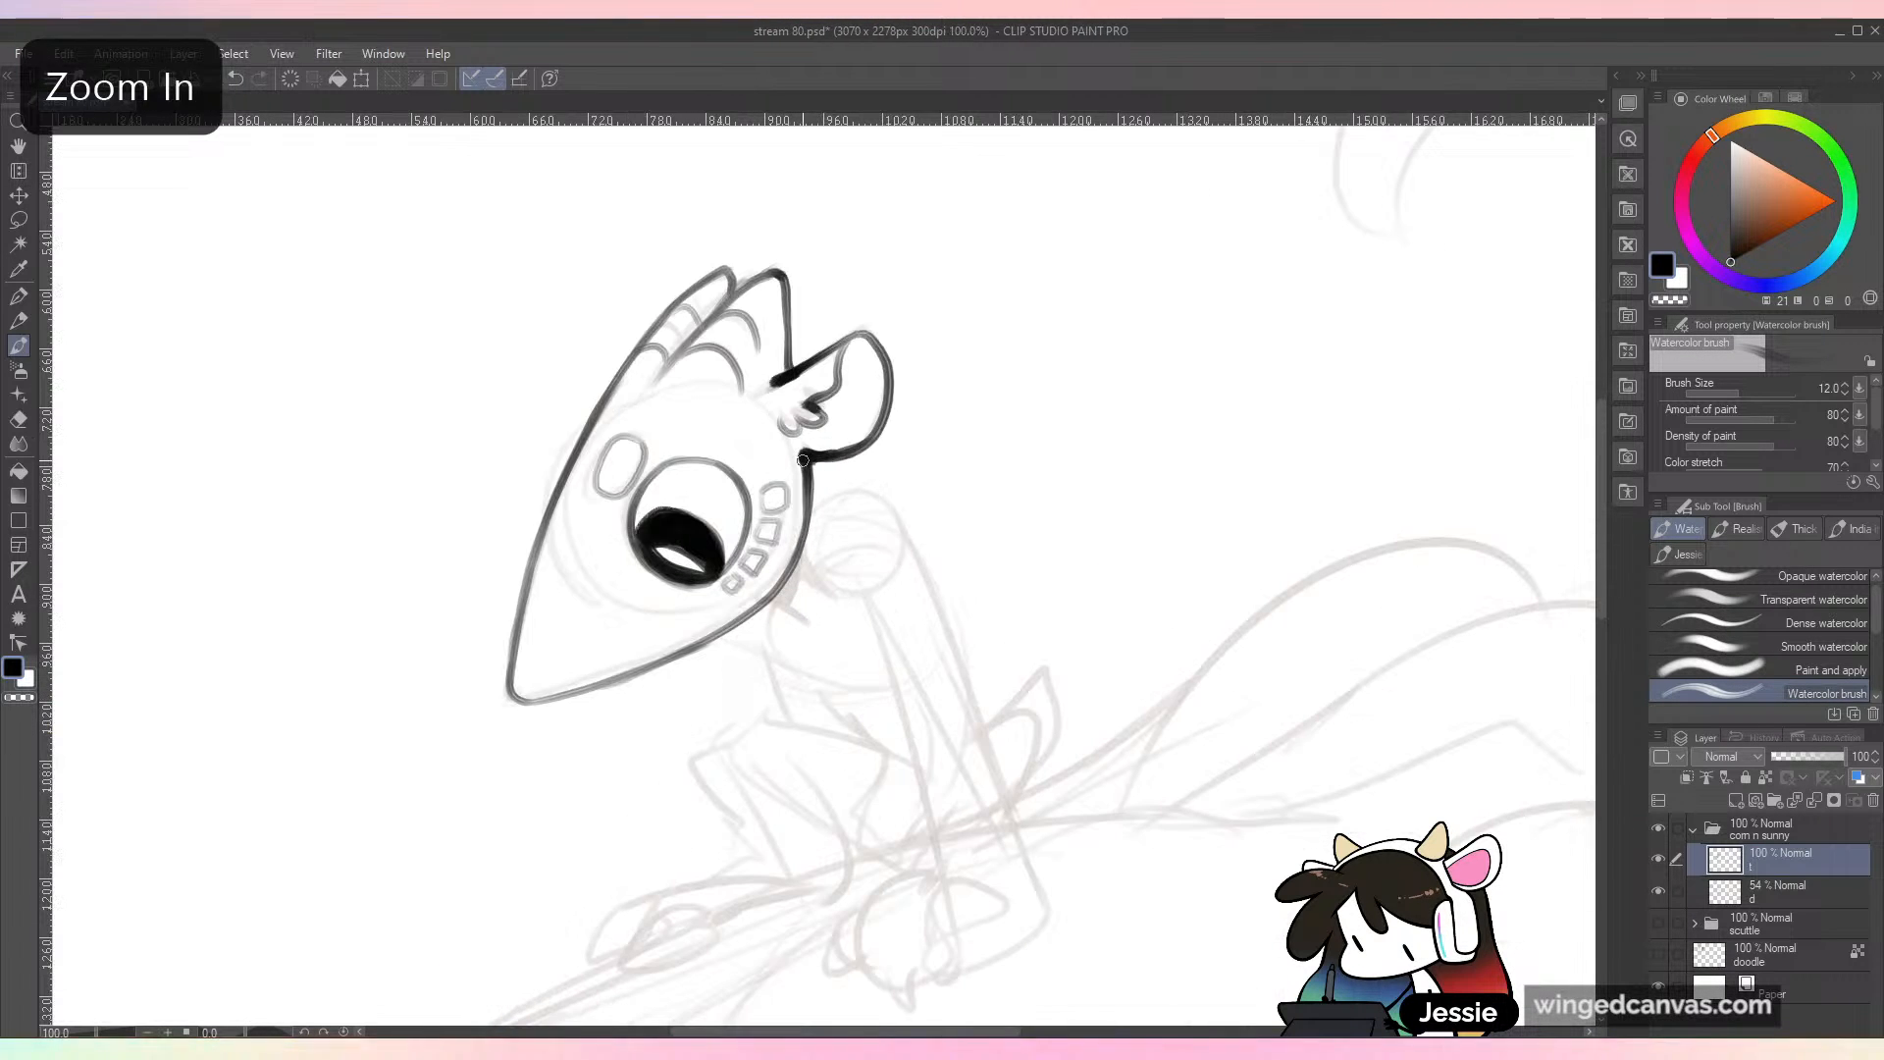
{"action": "key", "text": "ctrl+s"}
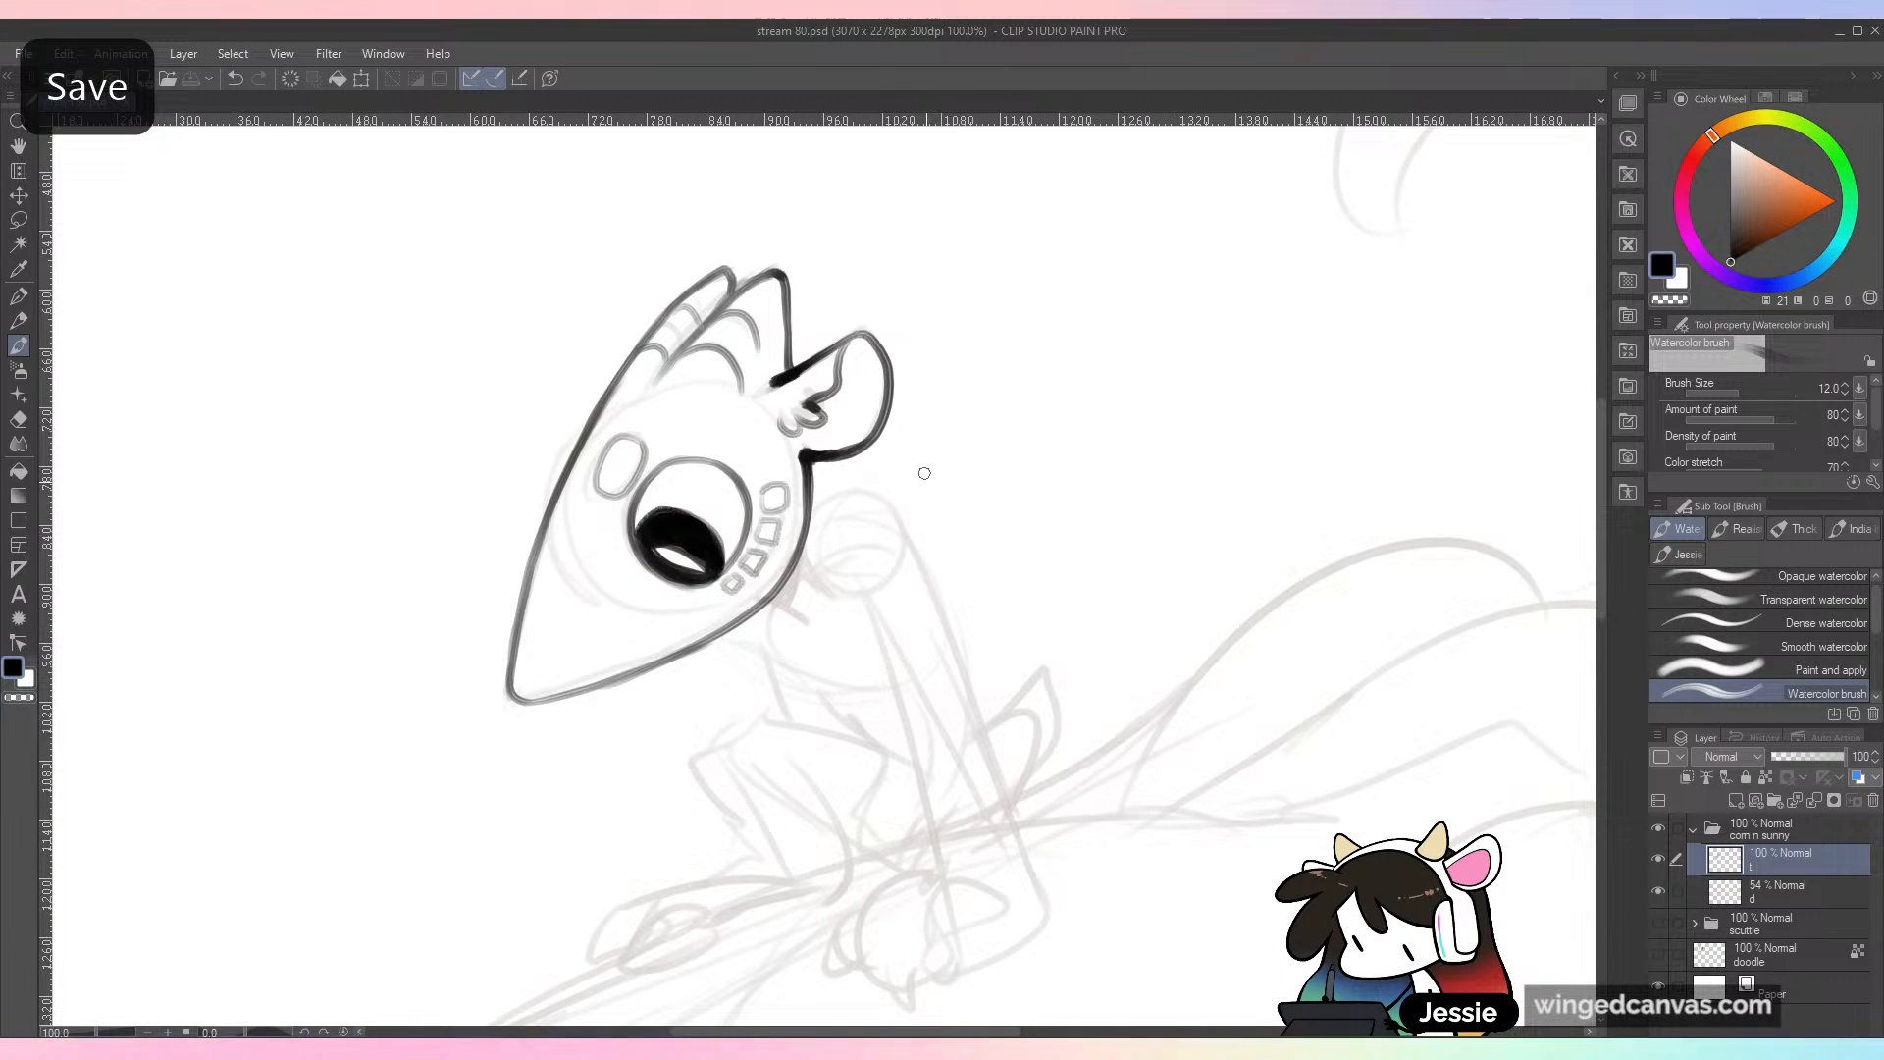
Step: Ink short neck lines beneath the back of the head, fill the gap between them with black, and save the file
{"action": "left_click_drag", "start_coordinate": [929, 672], "coordinate": [874, 534]}
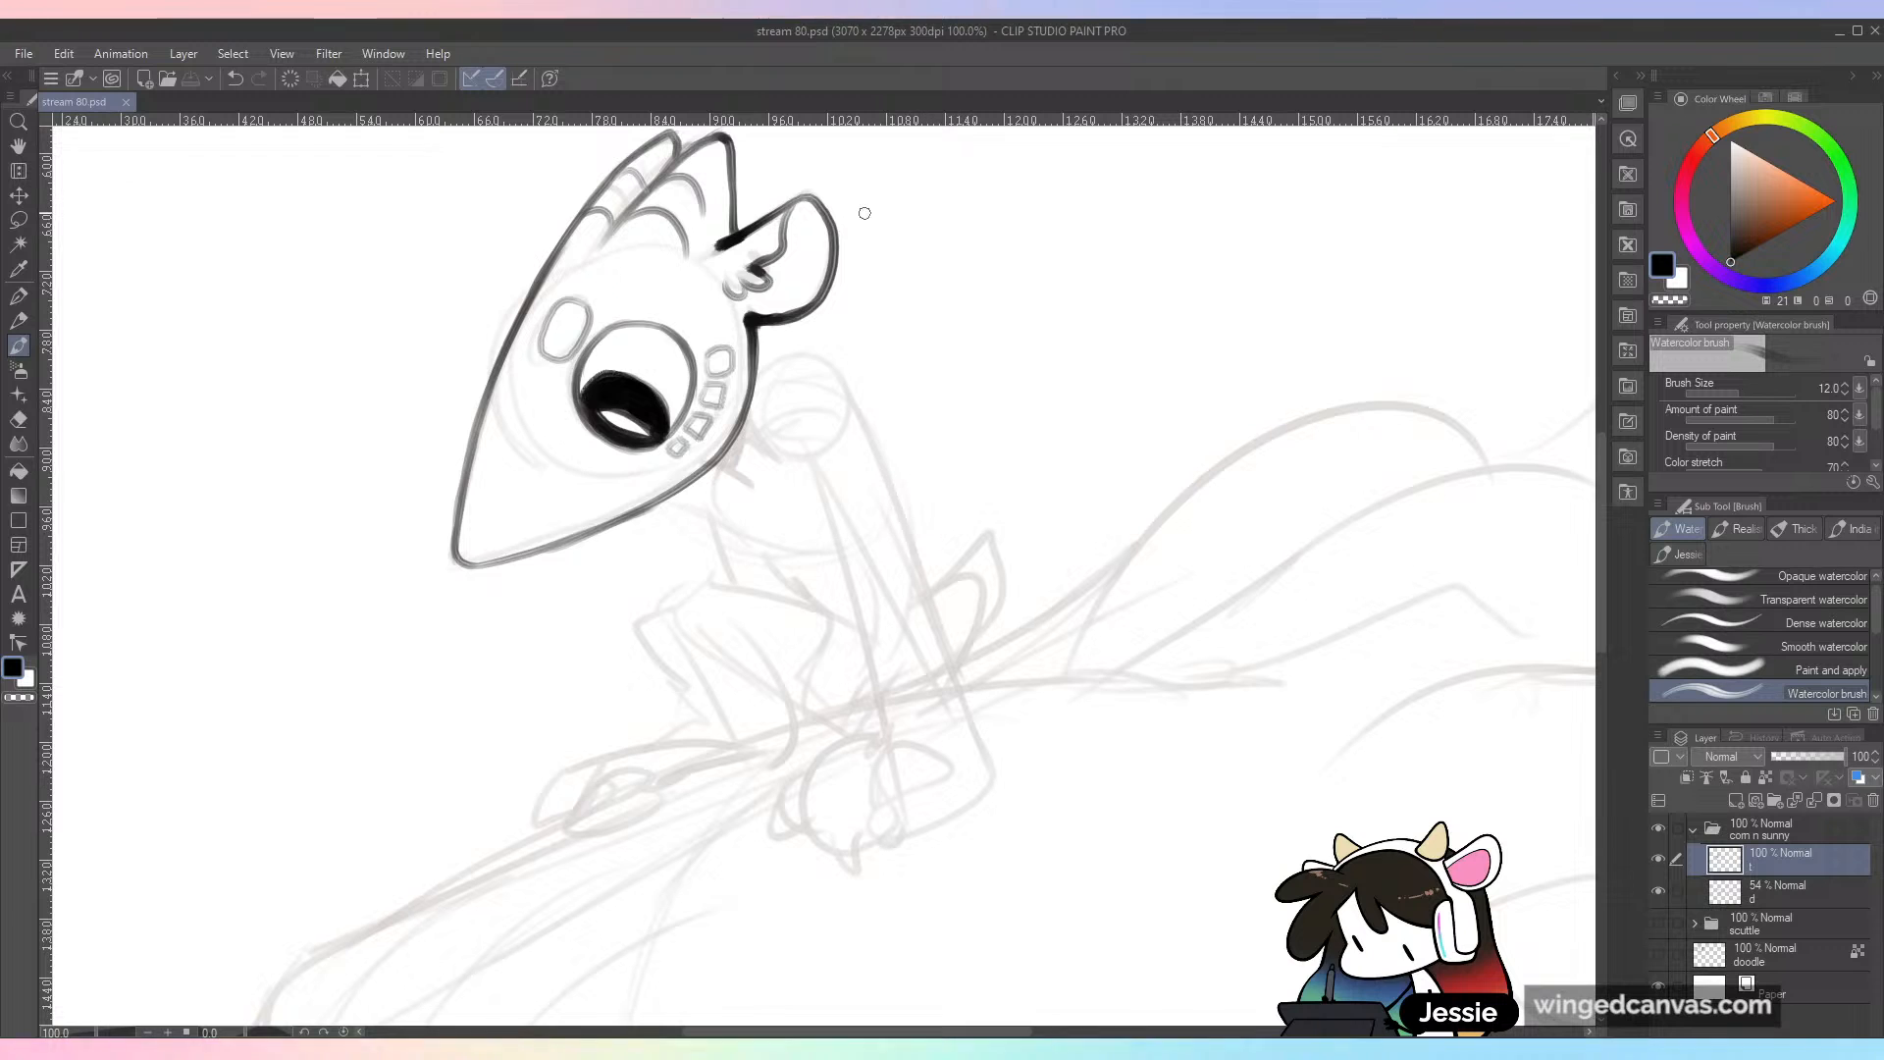
{"action": "left_click_drag", "start_coordinate": [701, 473], "coordinate": [748, 496]}
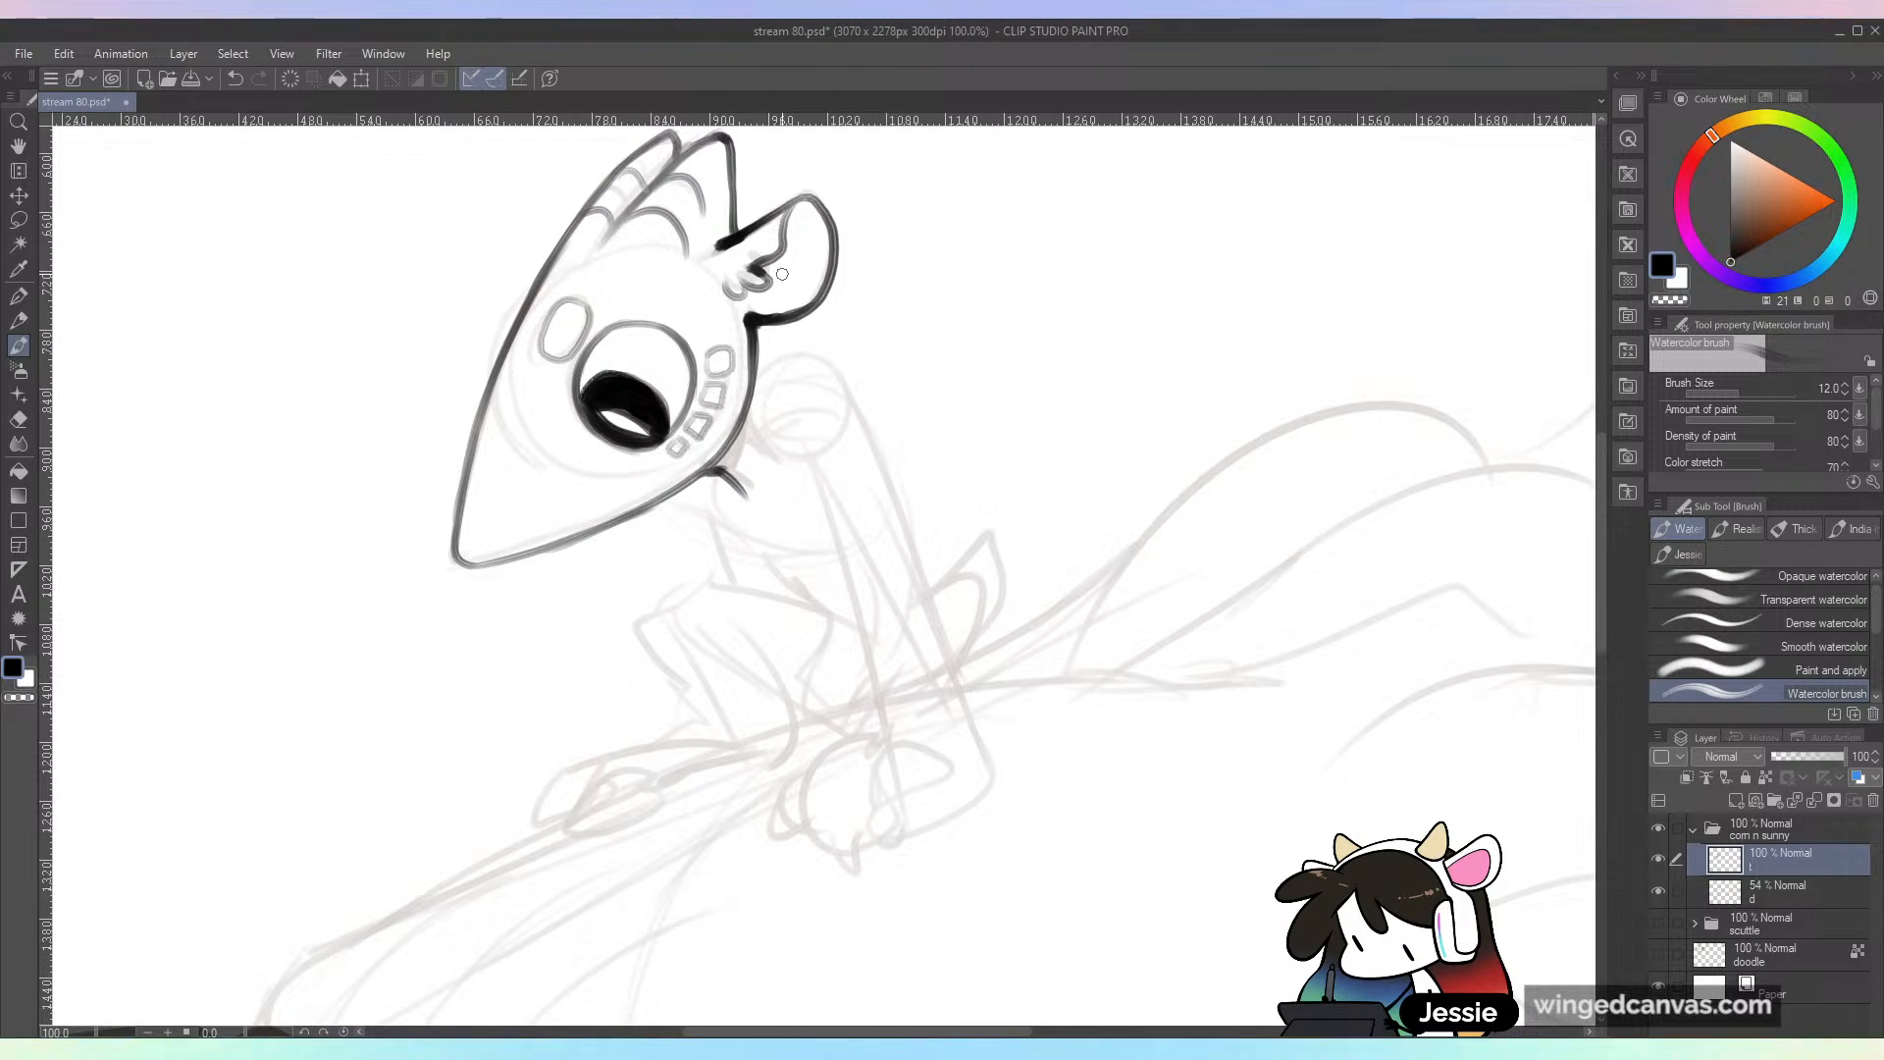
{"action": "mouse_move", "coordinate": [748, 404]}
{"action": "left_mouse_down"}
{"action": "mouse_move", "coordinate": [770, 463]}
{"action": "mouse_move", "coordinate": [741, 505]}
{"action": "mouse_move", "coordinate": [731, 459]}
{"action": "left_mouse_up"}
{"action": "key", "text": "ctrl+minus"}
{"action": "key", "text": "ctrl+s"}
{"action": "key", "text": "ctrl+minus"}
{"action": "key", "text": "ctrl+plus"}
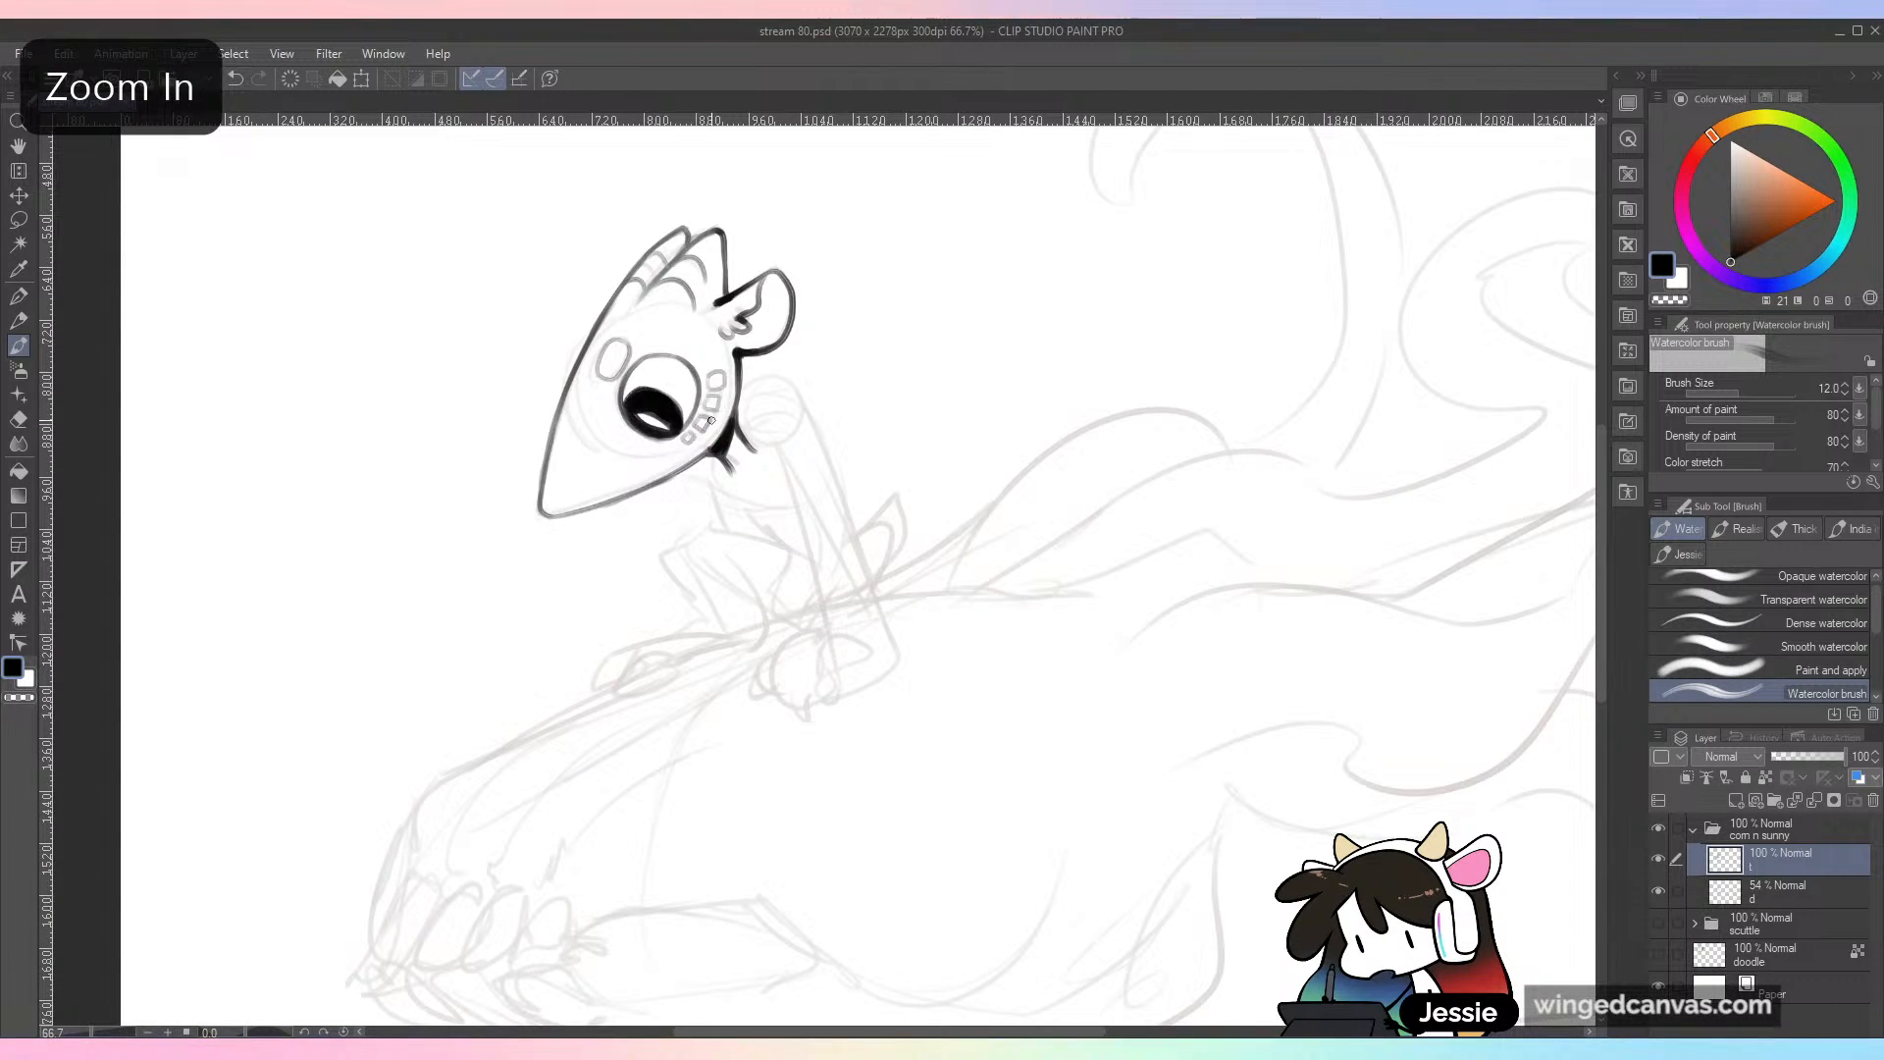
Step: Ink the two curved contour lines of the chest and torso running down from below the jaw
{"action": "key", "text": "ctrl+plus"}
{"action": "left_click_drag", "start_coordinate": [975, 534], "coordinate": [1056, 433]}
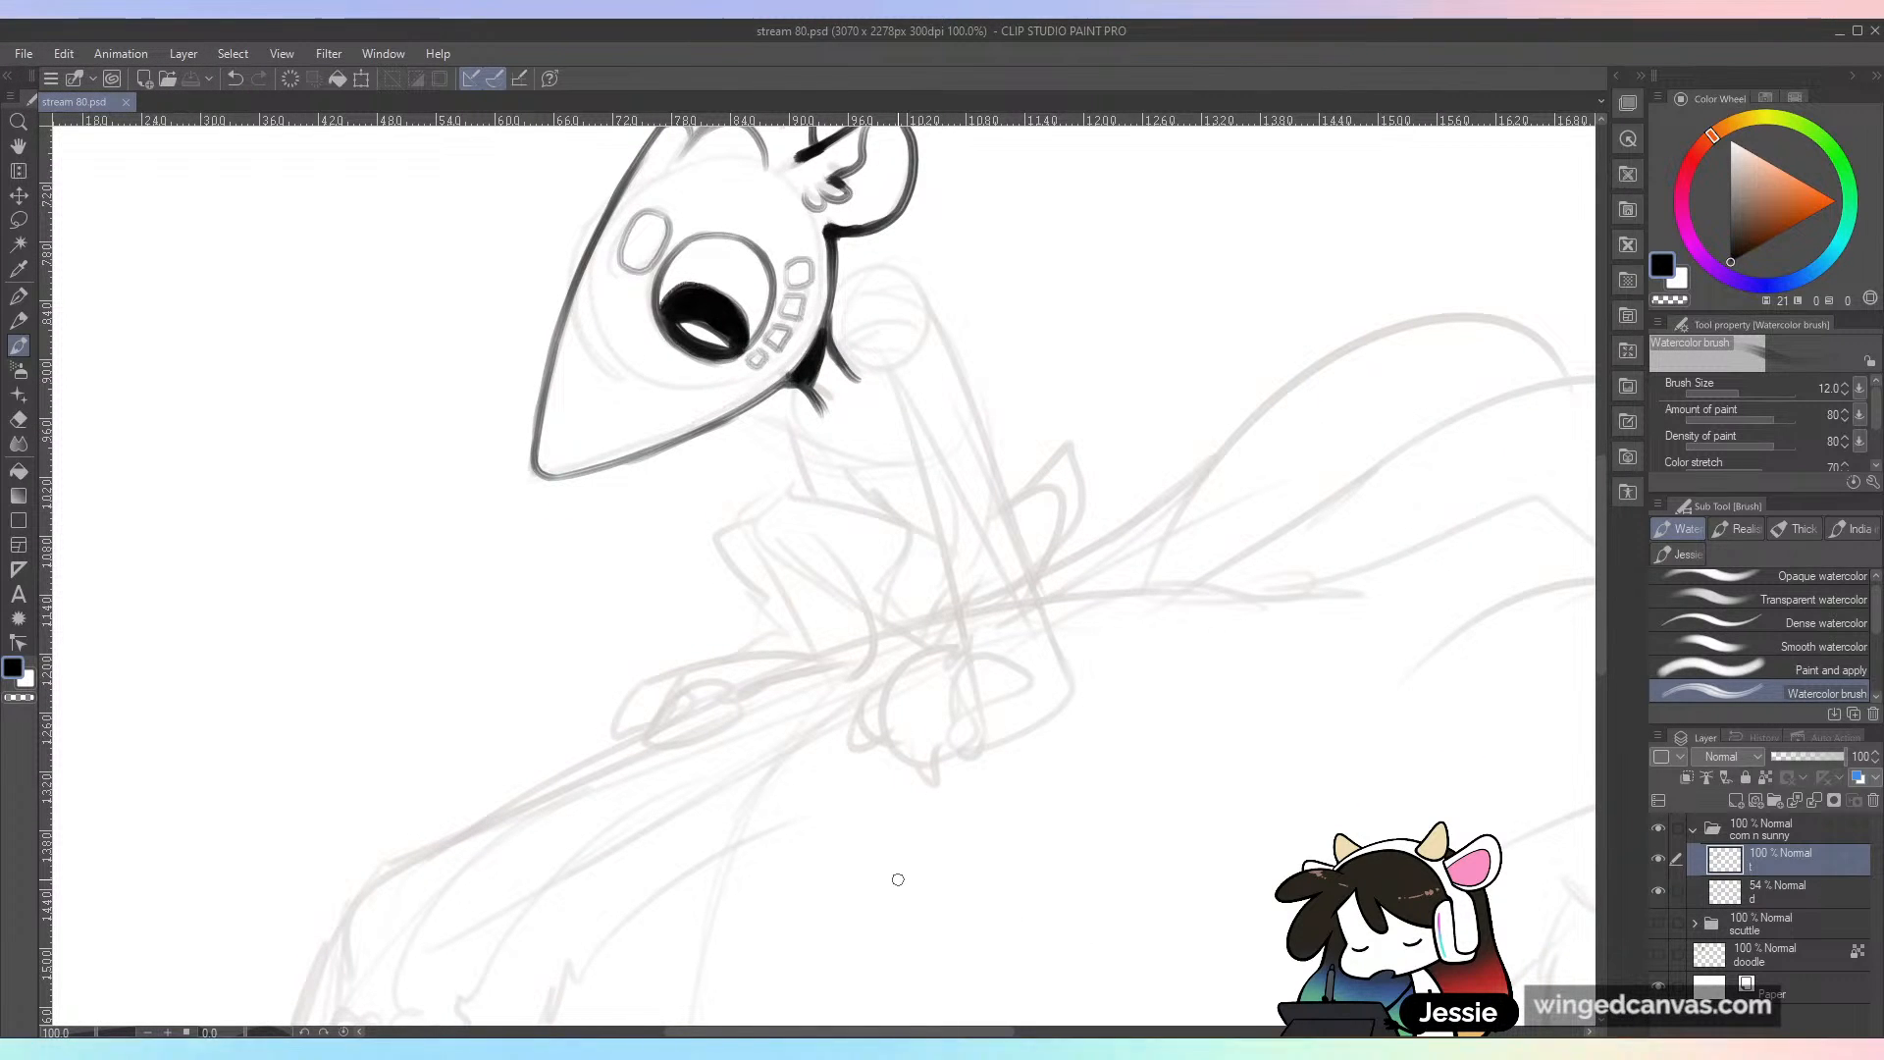
{"action": "left_click_drag", "start_coordinate": [791, 424], "coordinate": [891, 524]}
{"action": "left_click_drag", "start_coordinate": [756, 404], "coordinate": [799, 503]}
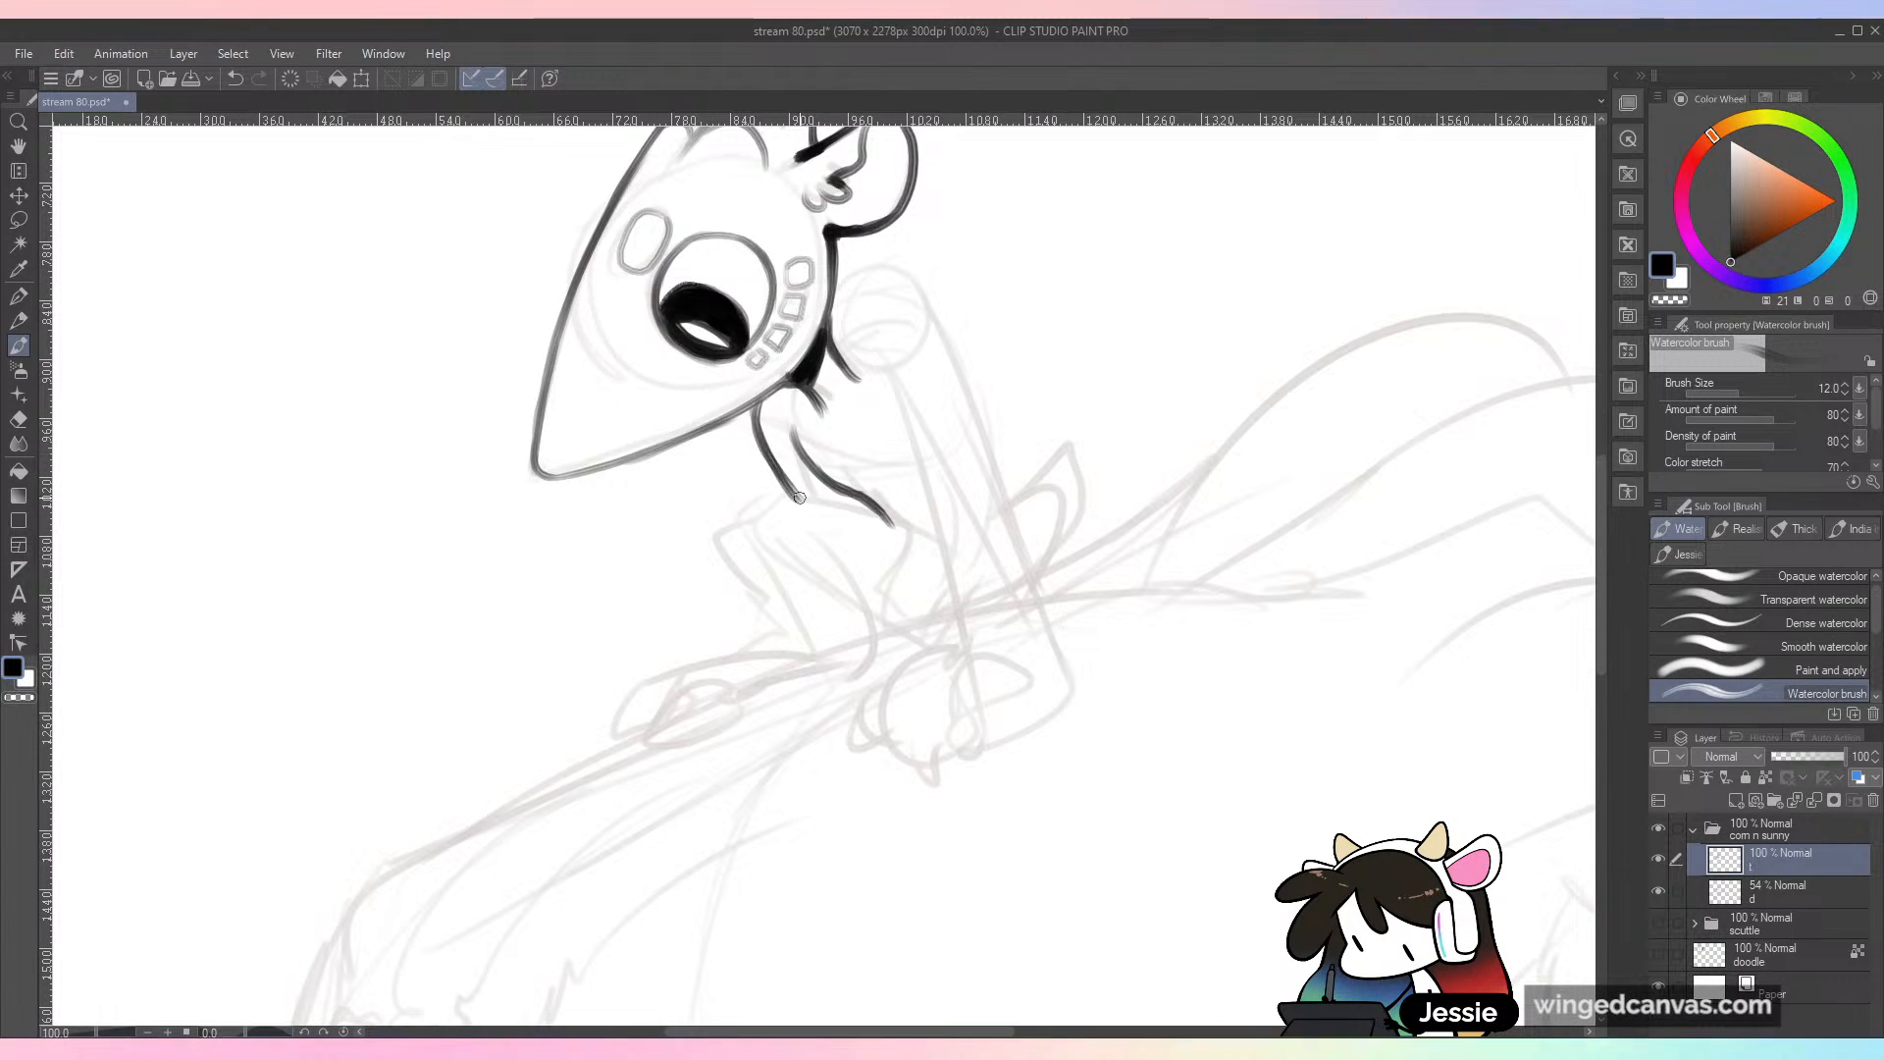
Step: Ink the rounded shoulder and the long outer edge of the near arm, undoing unwanted strokes
{"action": "mouse_move", "coordinate": [857, 319]}
{"action": "left_mouse_down"}
{"action": "mouse_move", "coordinate": [918, 310]}
{"action": "mouse_move", "coordinate": [983, 424]}
{"action": "left_mouse_up"}
{"action": "key", "text": "ctrl+z"}
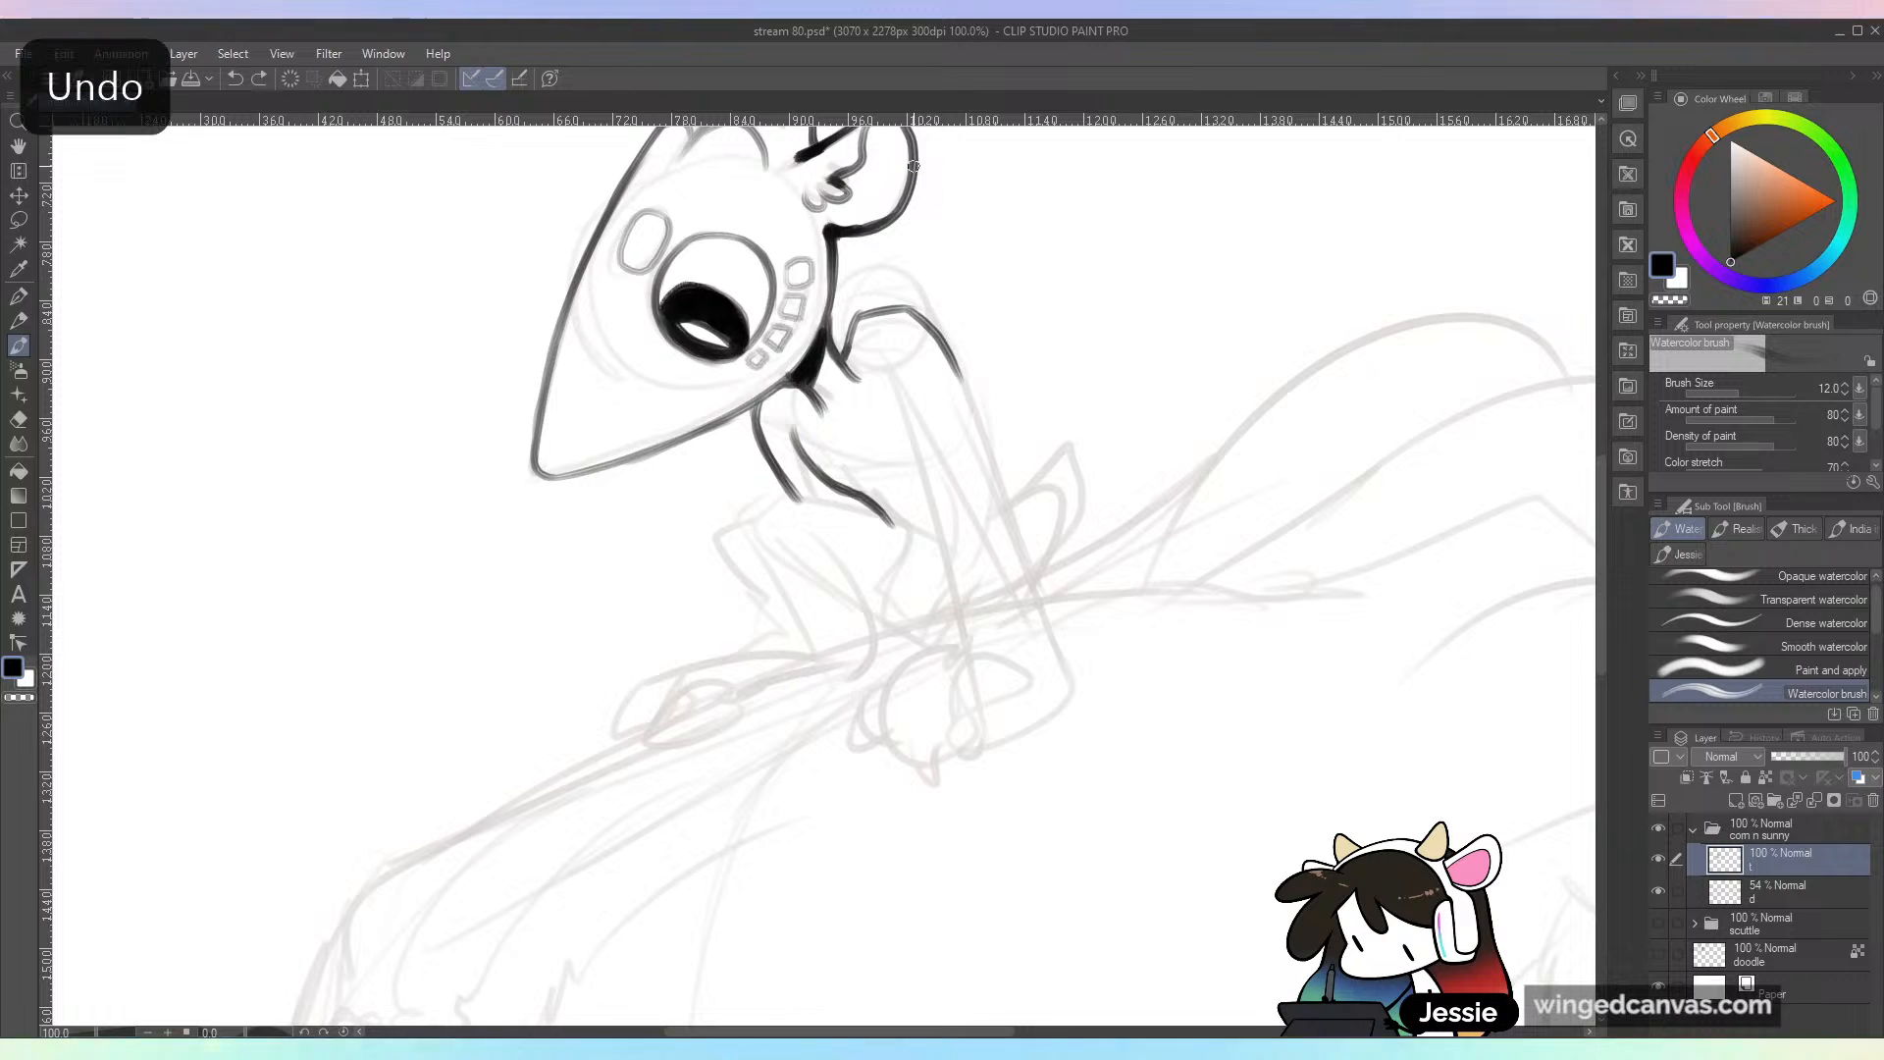
{"action": "mouse_move", "coordinate": [923, 324]}
{"action": "left_mouse_down"}
{"action": "mouse_move", "coordinate": [991, 447]}
{"action": "mouse_move", "coordinate": [1036, 595]}
{"action": "left_mouse_up"}
{"action": "left_click_drag", "start_coordinate": [1001, 471], "coordinate": [1060, 687]}
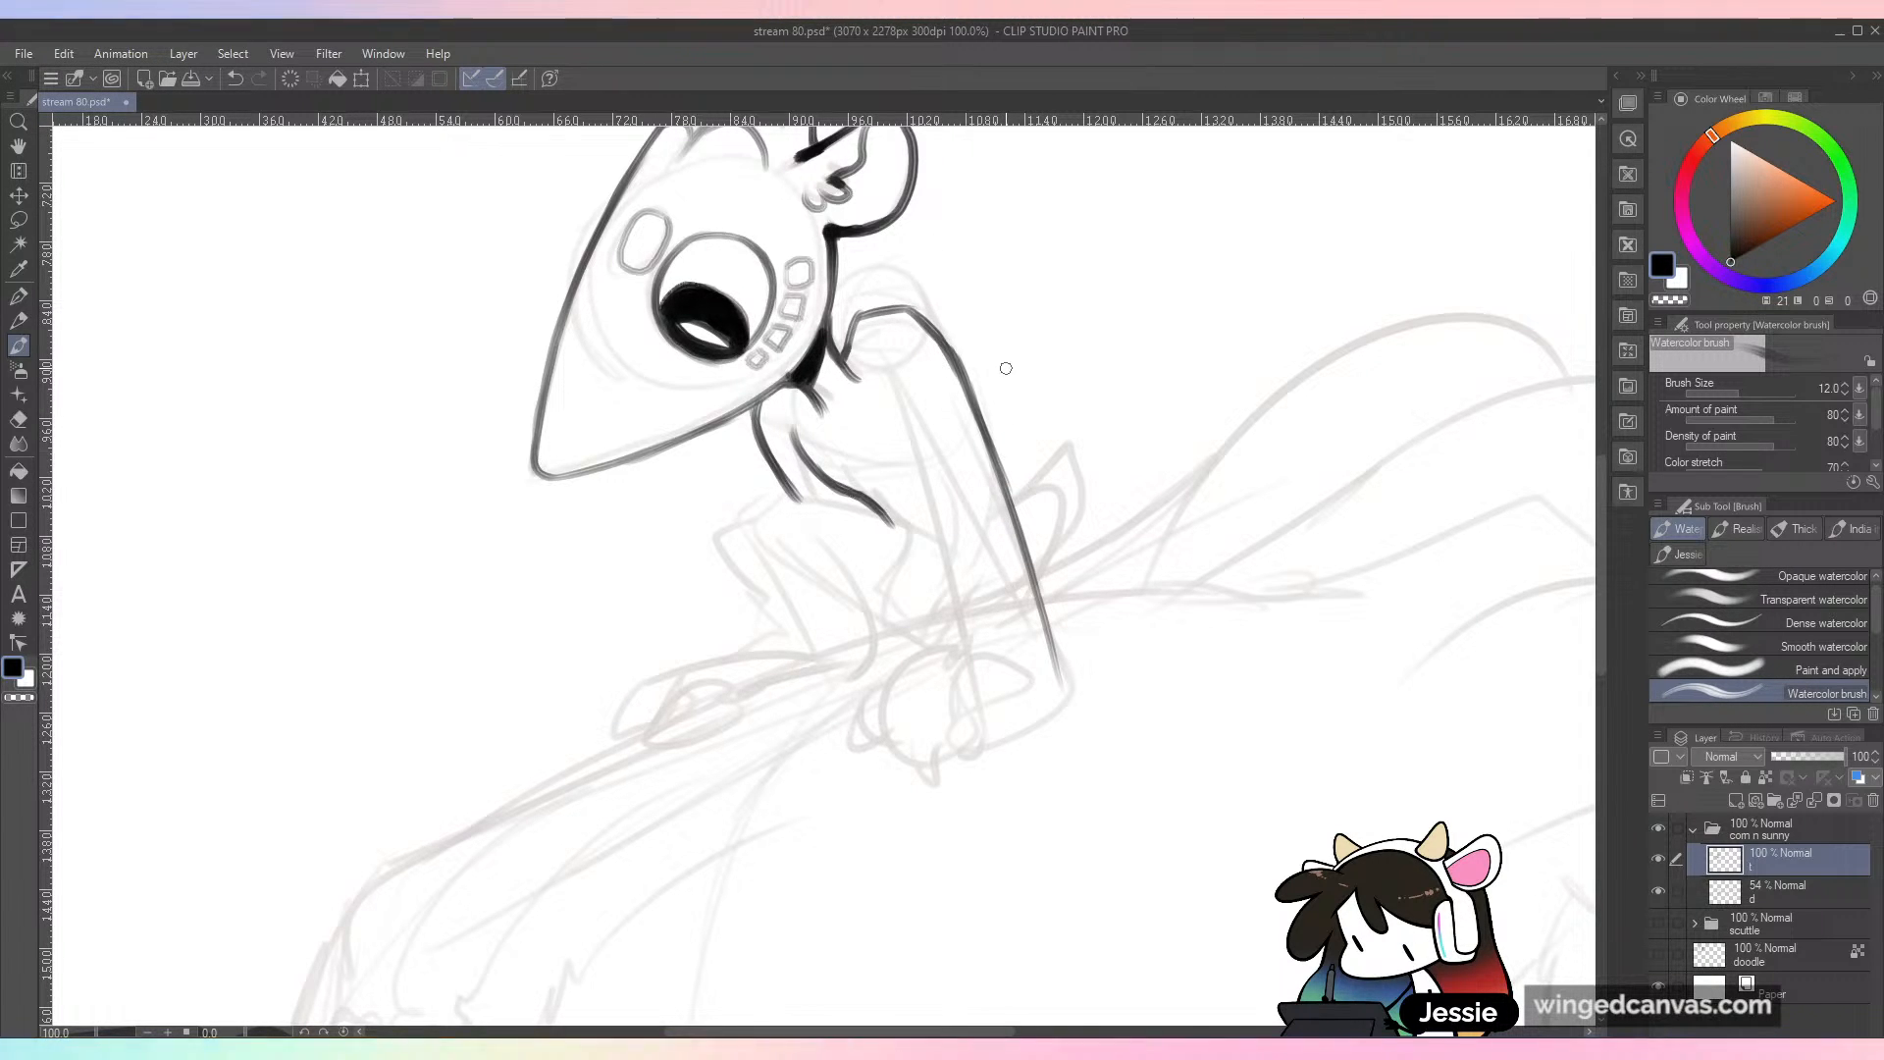
{"action": "mouse_move", "coordinate": [844, 335]}
{"action": "left_mouse_down"}
{"action": "mouse_move", "coordinate": [847, 410]}
{"action": "mouse_move", "coordinate": [845, 369]}
{"action": "left_mouse_up"}
{"action": "key", "text": "ctrl+z"}
{"action": "key", "text": "ctrl+z"}
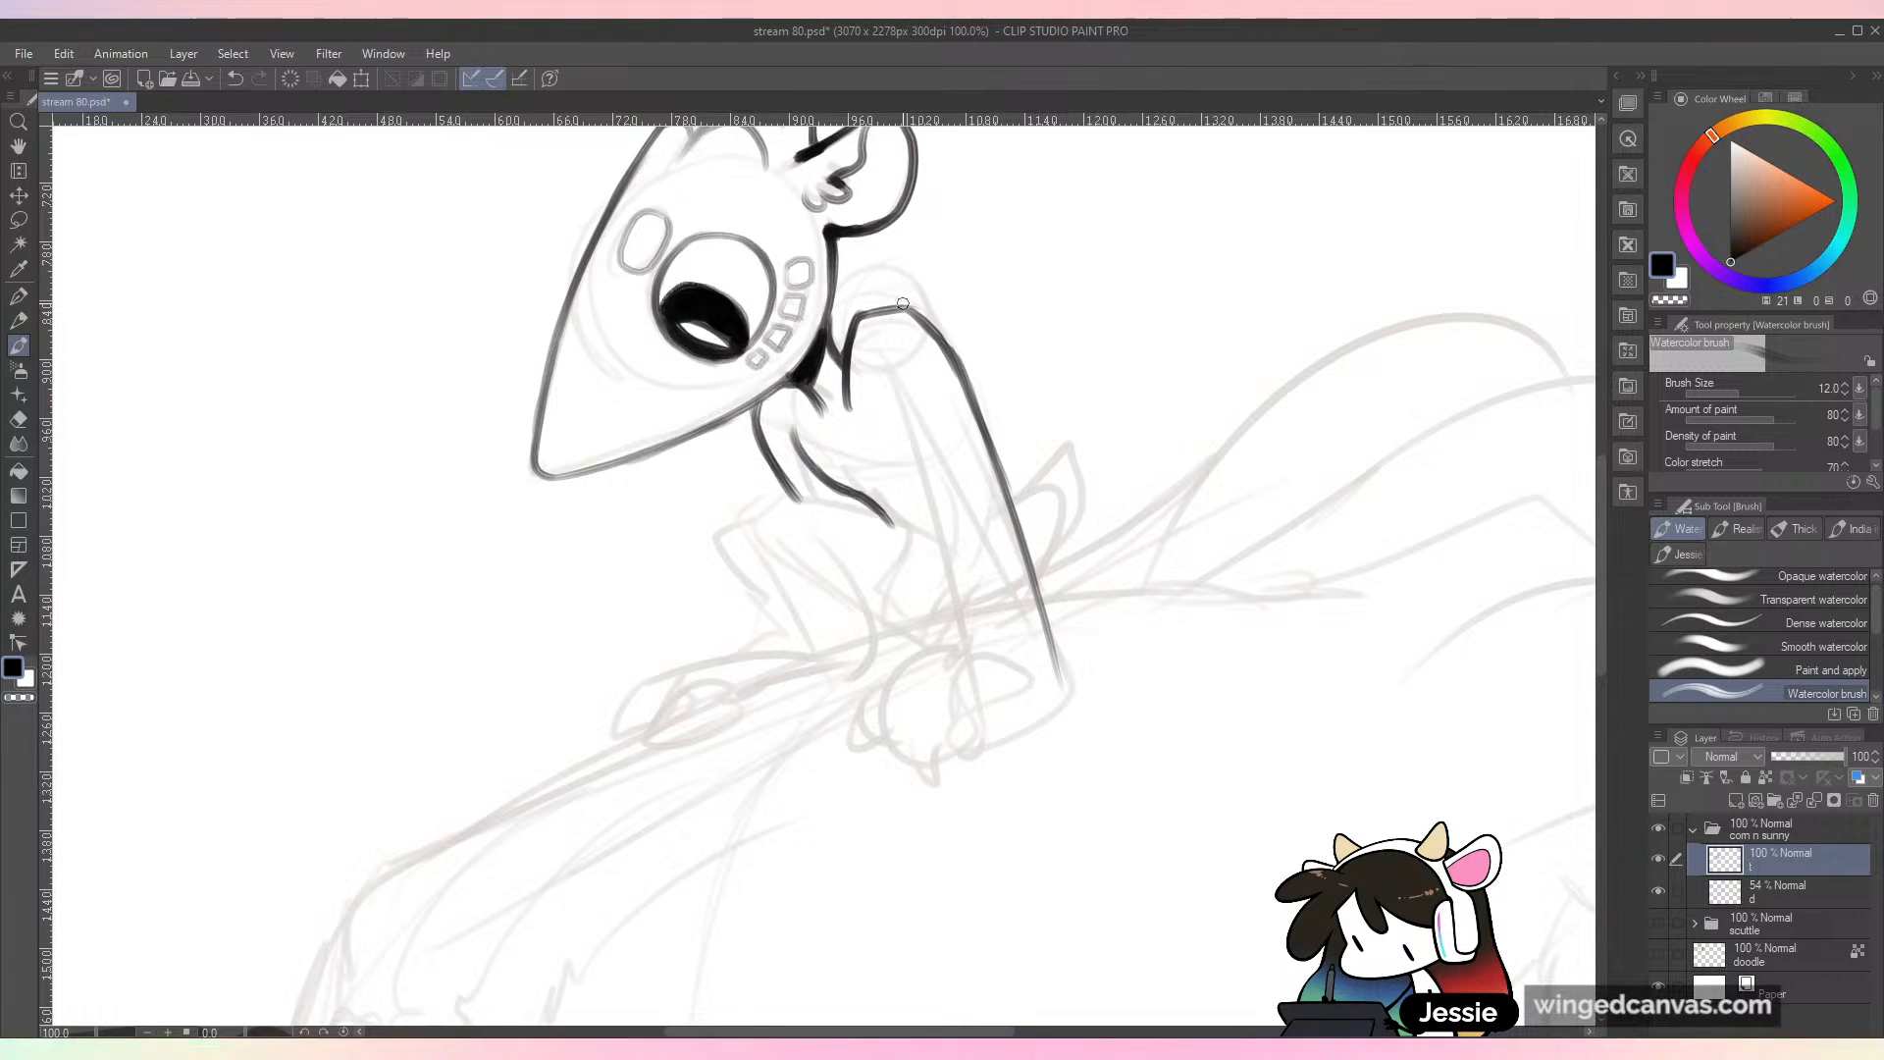
Step: Ink the inner edge of the near arm down to the hand and extend the outer edge to the wrist corner
{"action": "left_click_drag", "start_coordinate": [885, 393], "coordinate": [956, 654]}
{"action": "left_click_drag", "start_coordinate": [949, 581], "coordinate": [955, 654]}
{"action": "left_click_drag", "start_coordinate": [1042, 605], "coordinate": [1058, 703]}
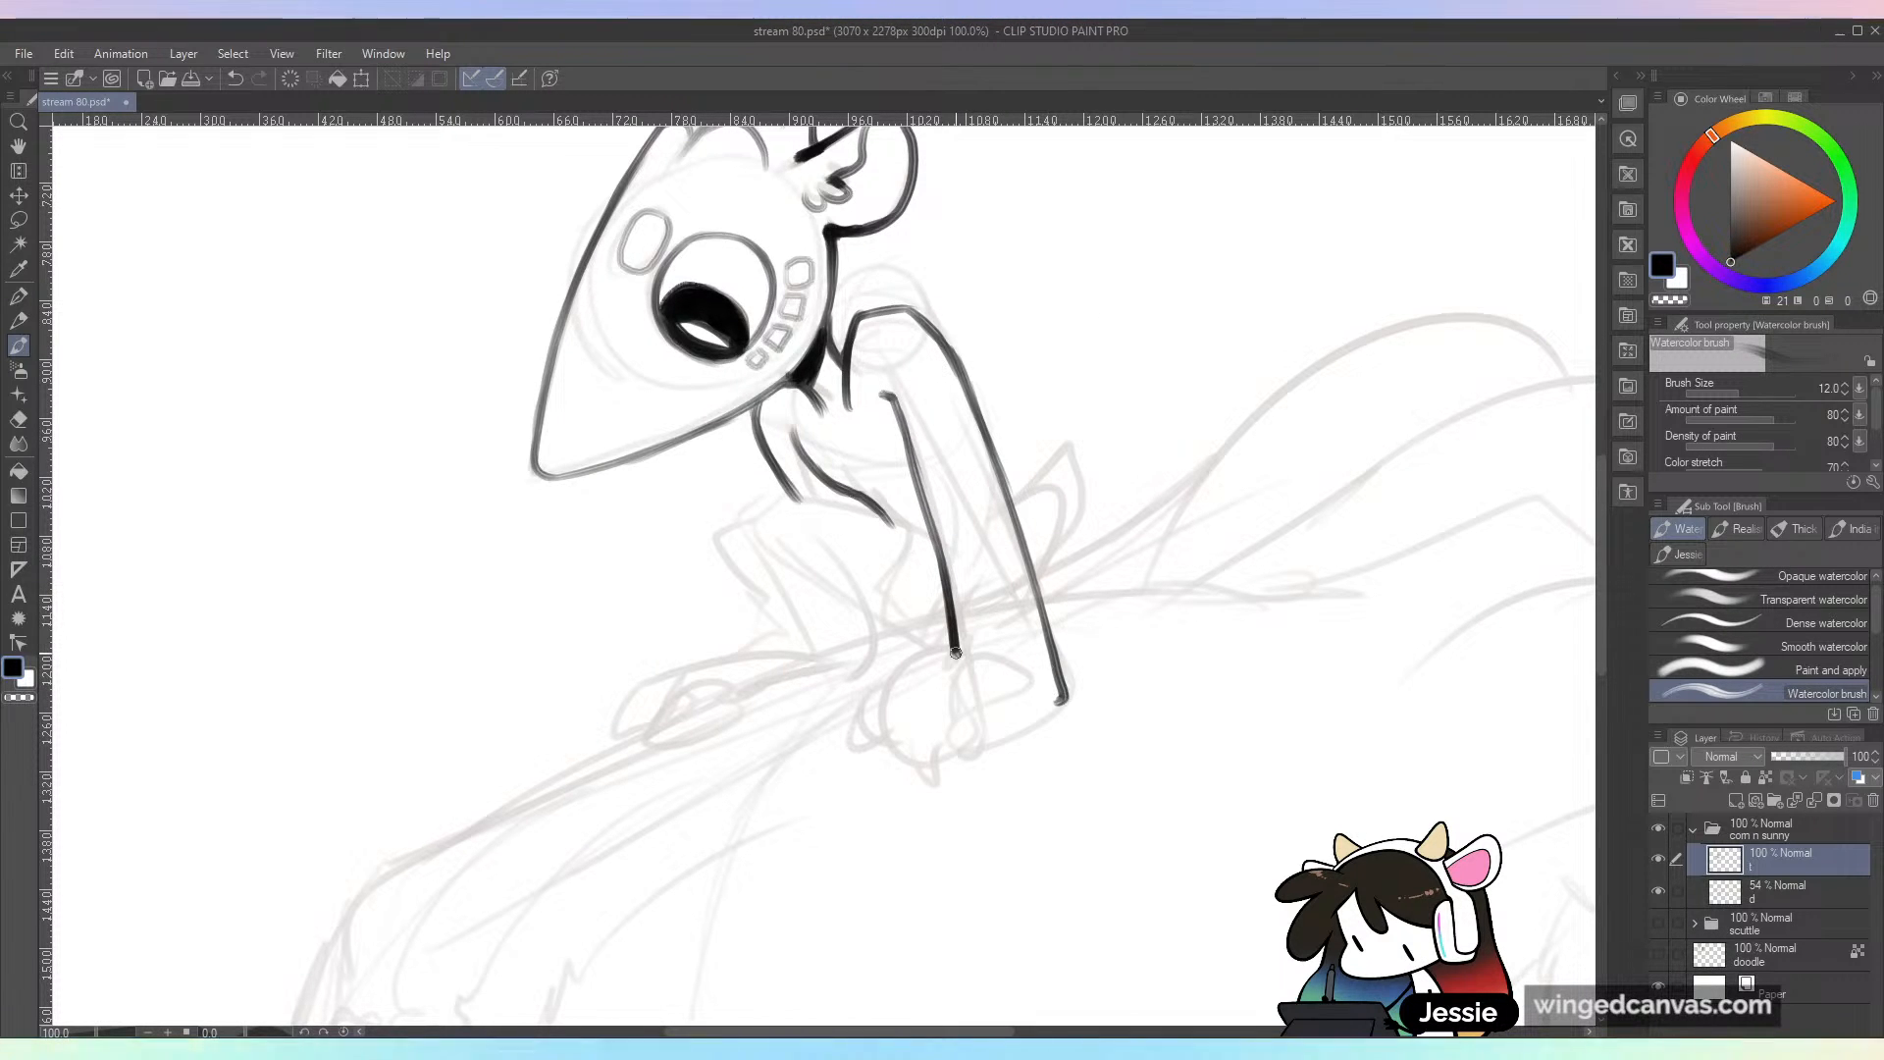
Step: Ink the near hand with its three clawed fingers, redoing the rear finger, and save the file
{"action": "mouse_move", "coordinate": [943, 664]}
{"action": "left_mouse_down"}
{"action": "mouse_move", "coordinate": [902, 686]}
{"action": "mouse_move", "coordinate": [889, 753]}
{"action": "mouse_move", "coordinate": [937, 778]}
{"action": "left_mouse_up"}
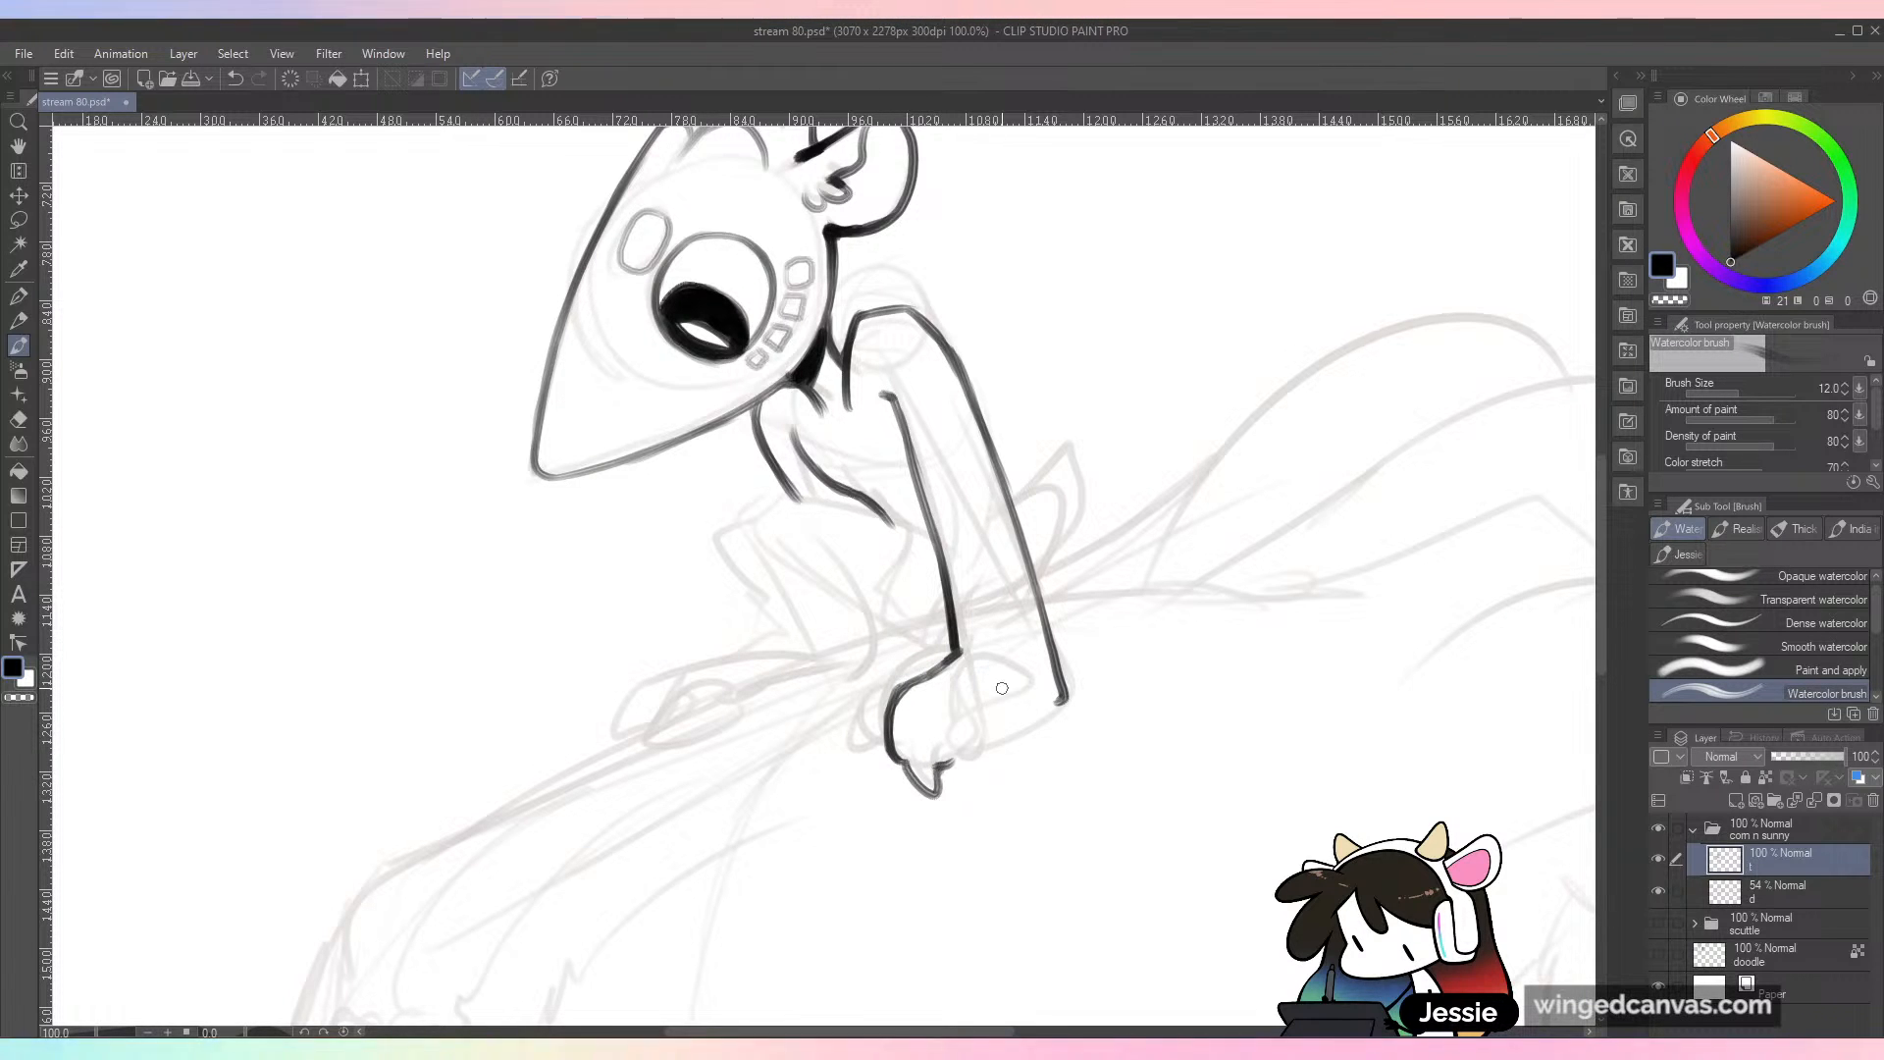
{"action": "mouse_move", "coordinate": [983, 665]}
{"action": "left_mouse_down"}
{"action": "mouse_move", "coordinate": [950, 722]}
{"action": "mouse_move", "coordinate": [979, 773]}
{"action": "mouse_move", "coordinate": [1066, 698]}
{"action": "left_mouse_up"}
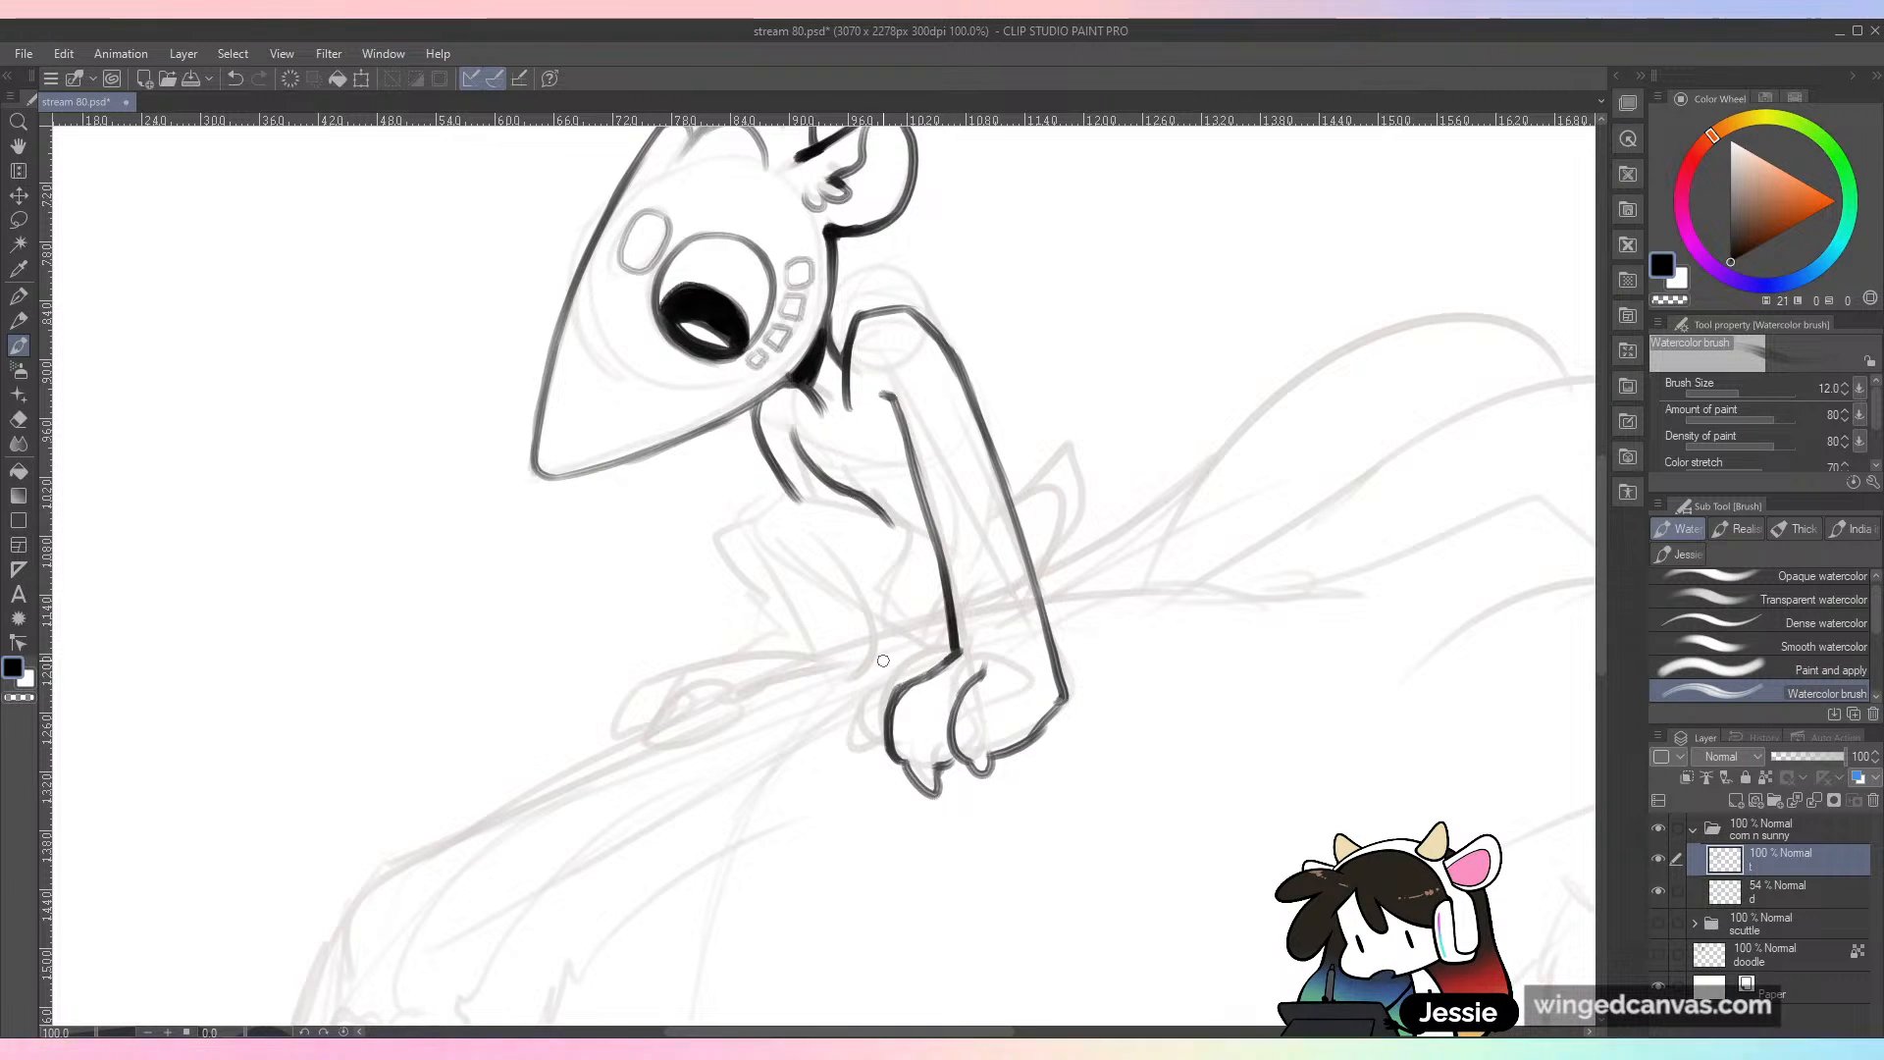
{"action": "left_click_drag", "start_coordinate": [956, 652], "coordinate": [899, 664]}
{"action": "key", "text": "ctrl+z"}
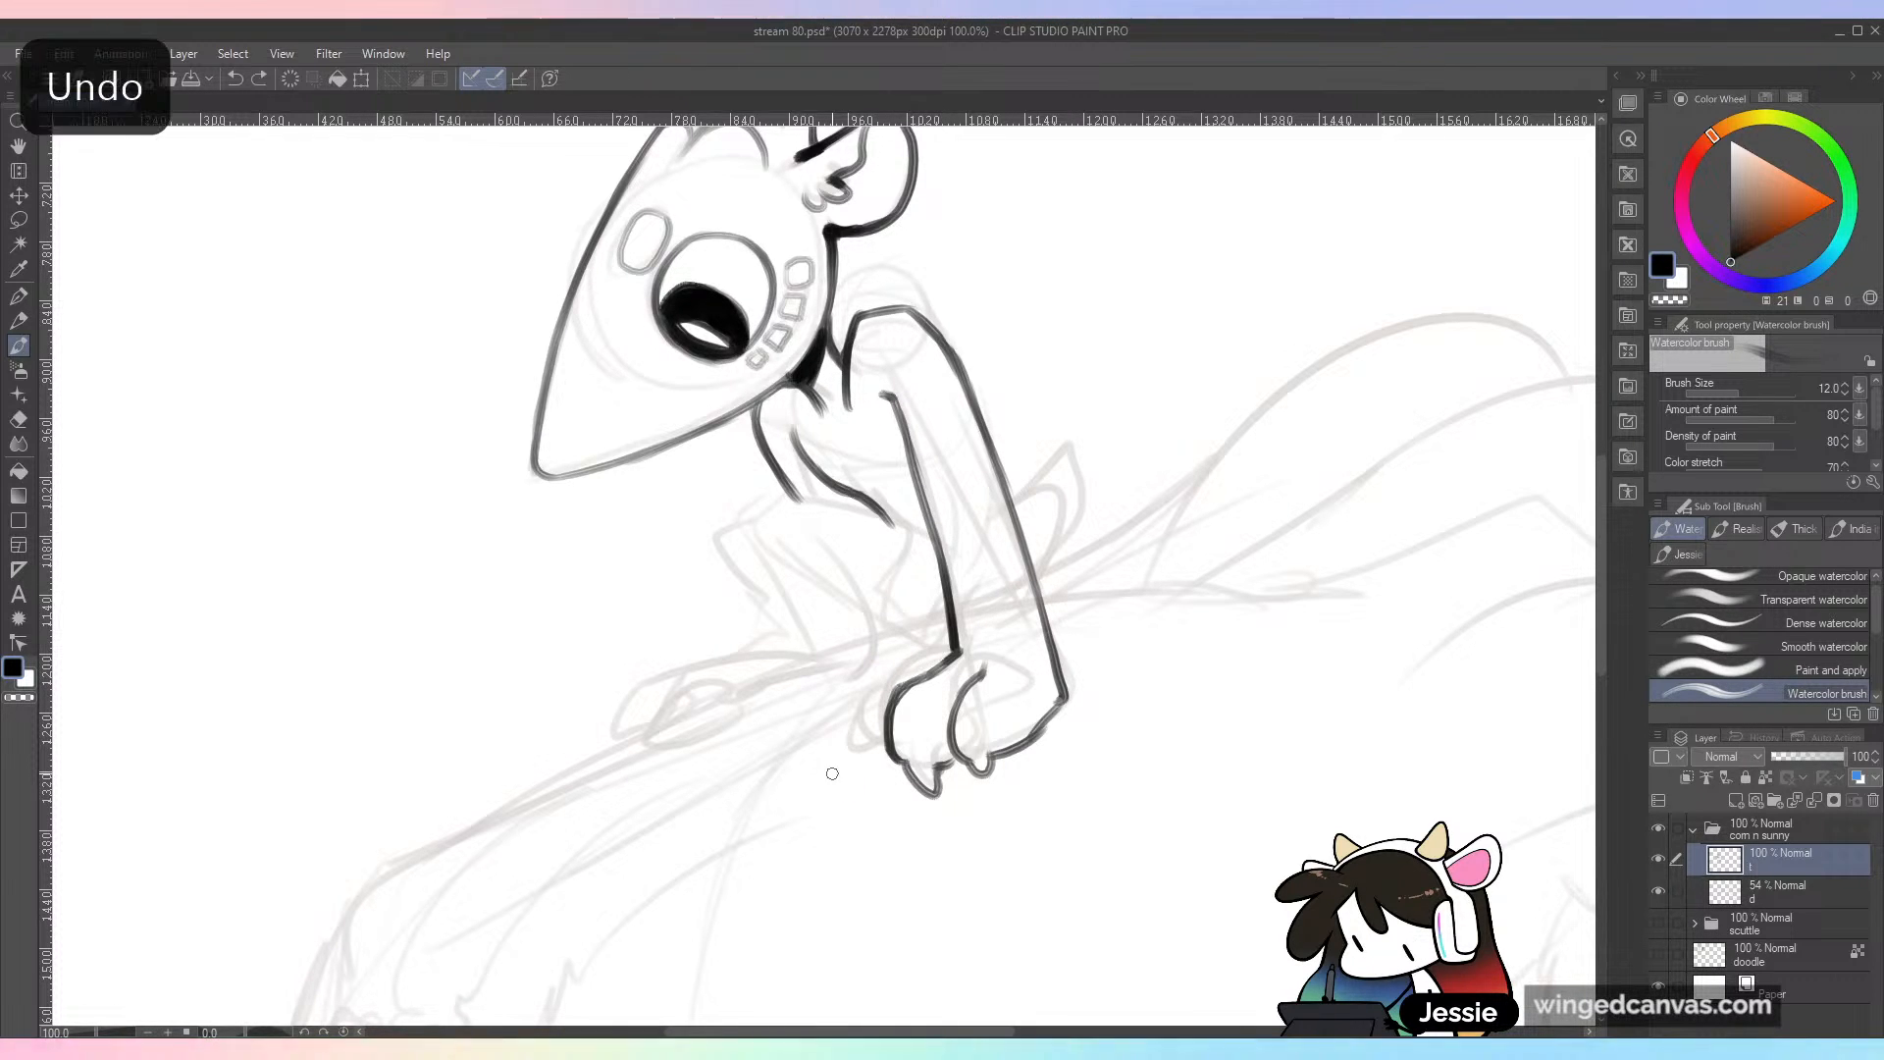
{"action": "key", "text": "ctrl+z"}
{"action": "mouse_move", "coordinate": [950, 659]}
{"action": "left_mouse_down"}
{"action": "mouse_move", "coordinate": [896, 673]}
{"action": "mouse_move", "coordinate": [856, 727]}
{"action": "mouse_move", "coordinate": [889, 680]}
{"action": "mouse_move", "coordinate": [953, 650]}
{"action": "left_mouse_up"}
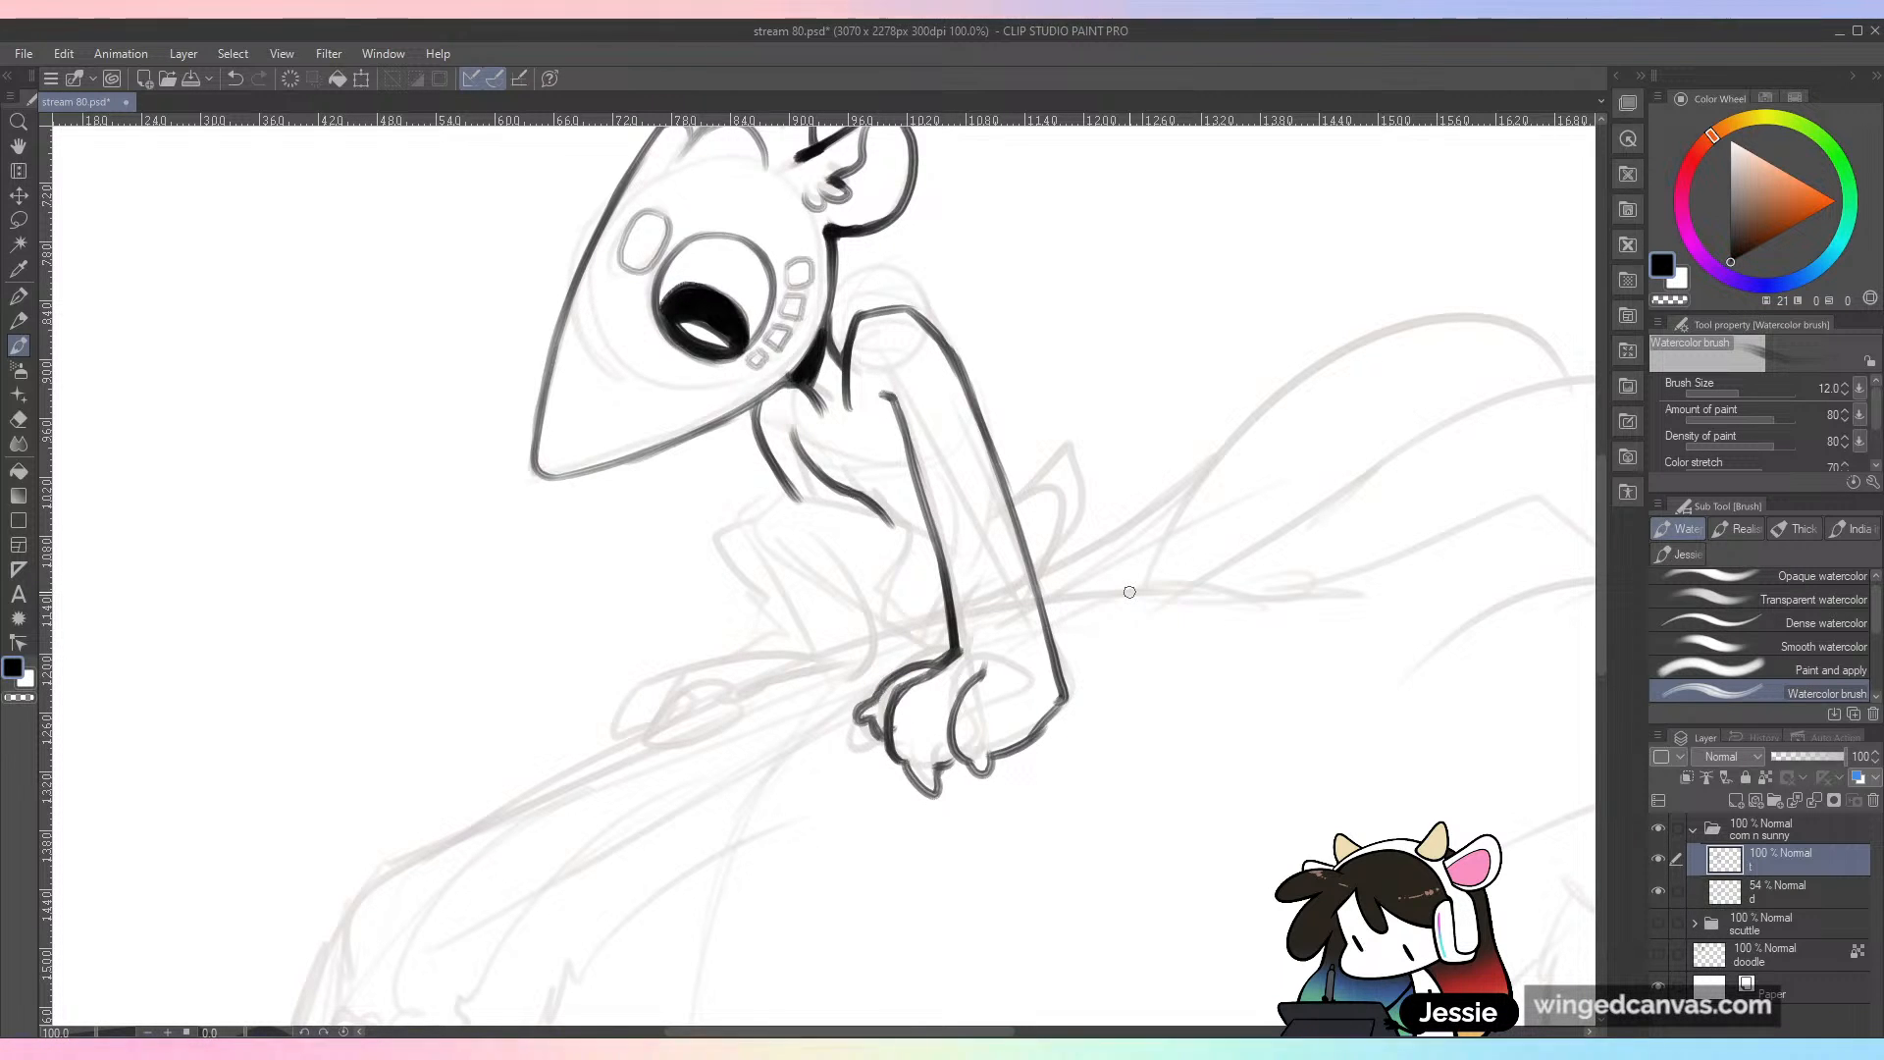
{"action": "key", "text": "ctrl+minus"}
{"action": "key", "text": "ctrl+s"}
{"action": "key", "text": "ctrl+plus"}
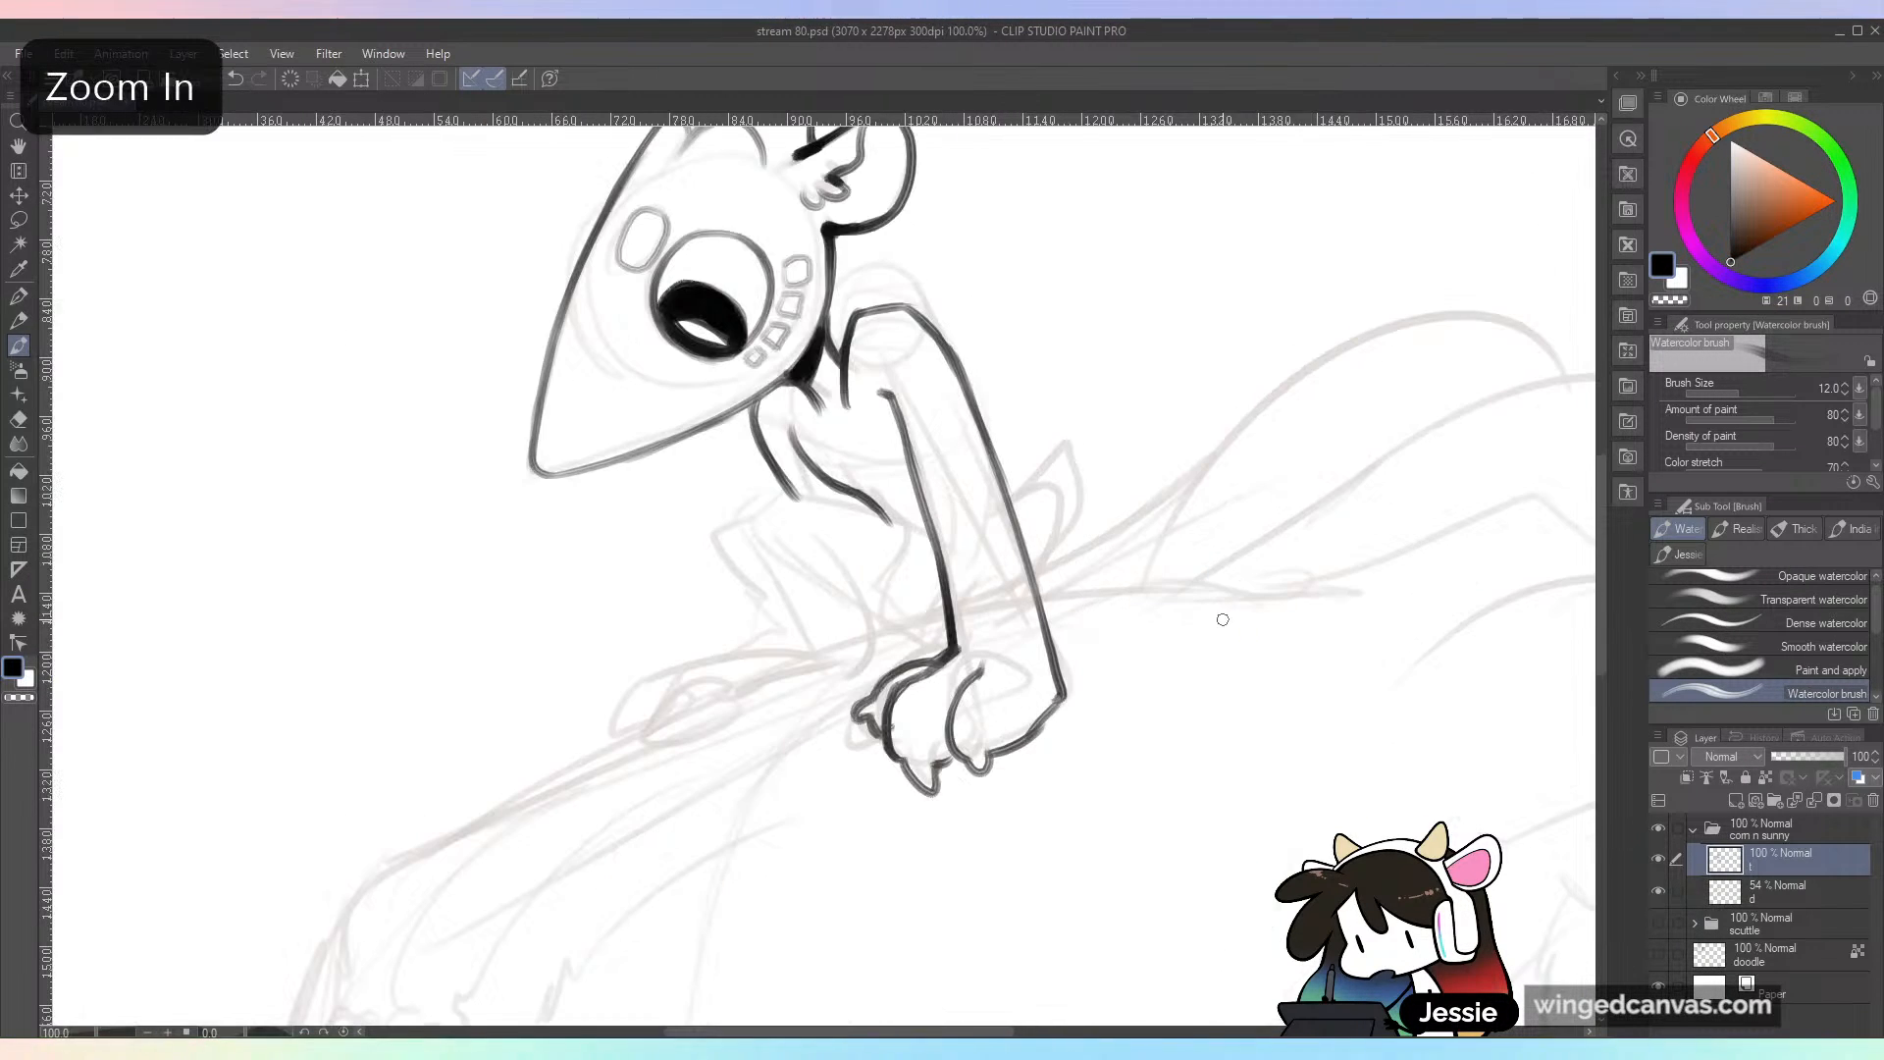
Step: Open the reference image corn NEW.jpg to examine the character's design, and close it again
{"action": "left_click_drag", "start_coordinate": [1152, 756], "coordinate": [1181, 706]}
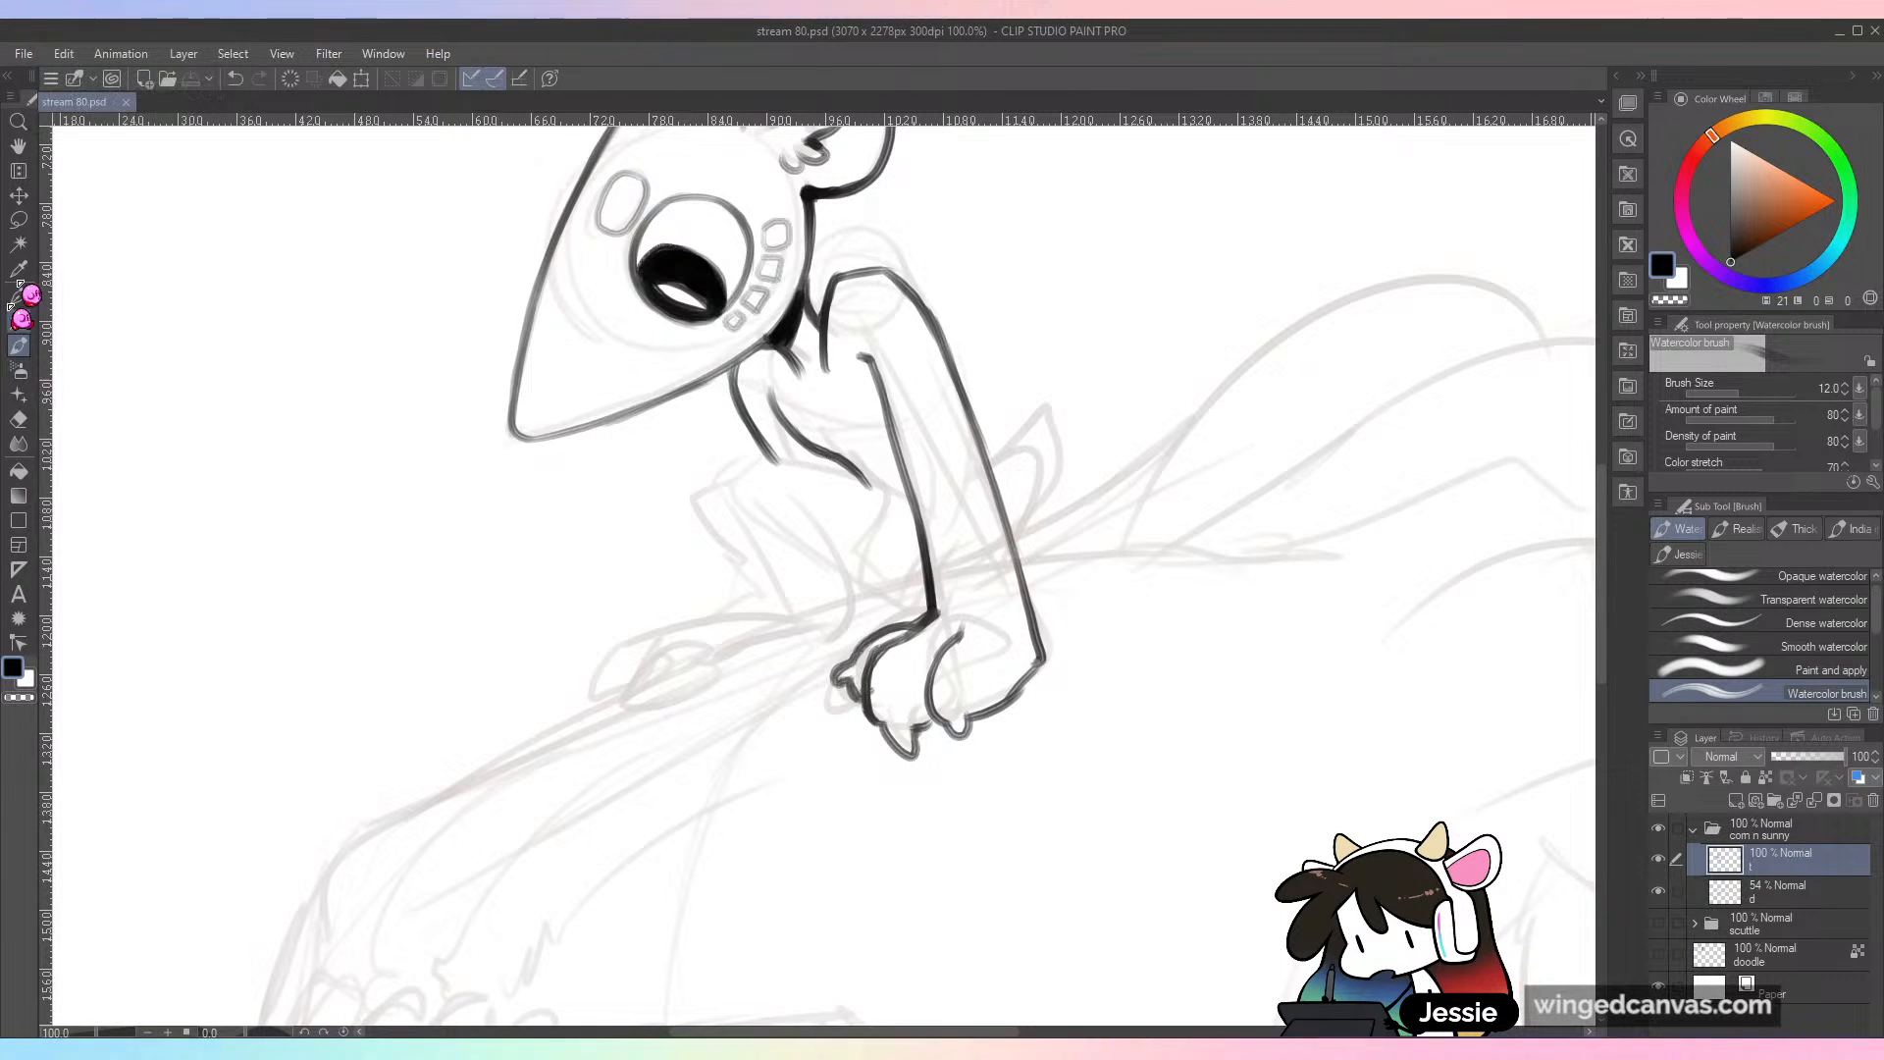
{"action": "left_click", "coordinate": [47, 76]}
{"action": "left_click", "coordinate": [88, 126]}
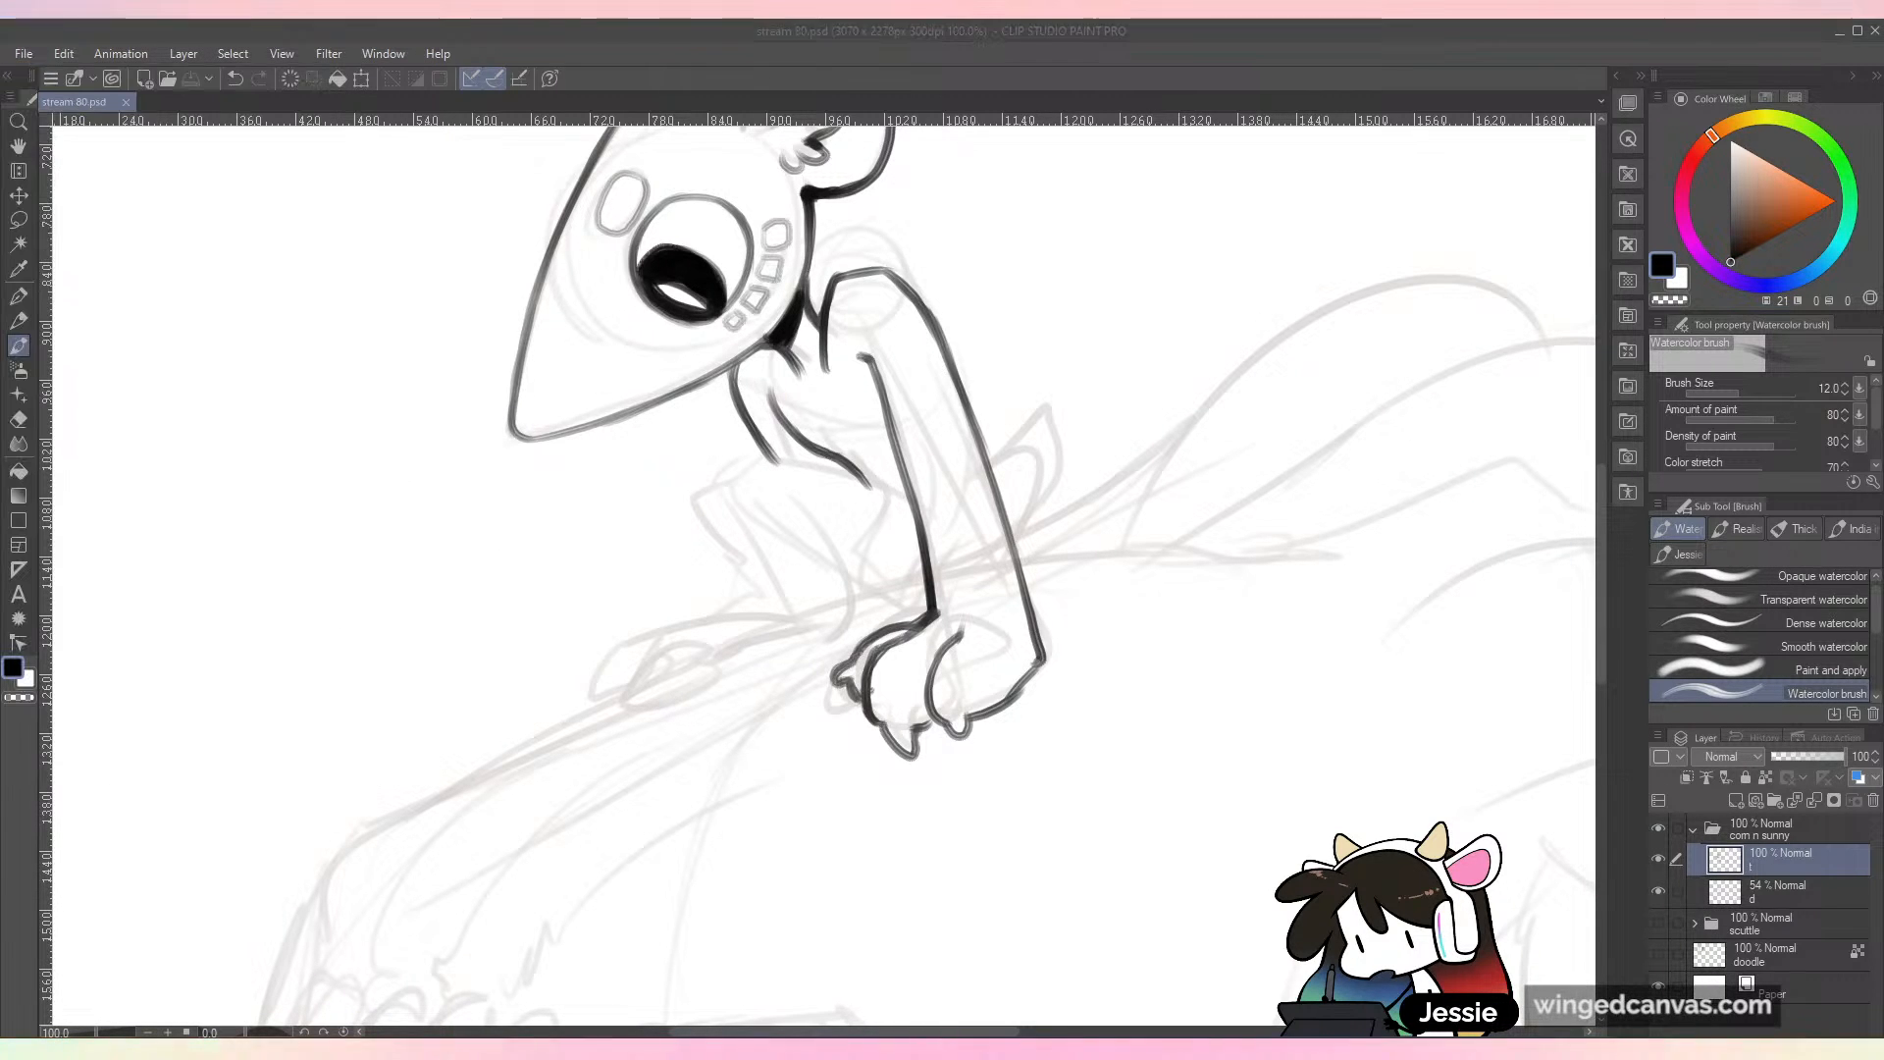
{"action": "double_click", "coordinate": [201, 613]}
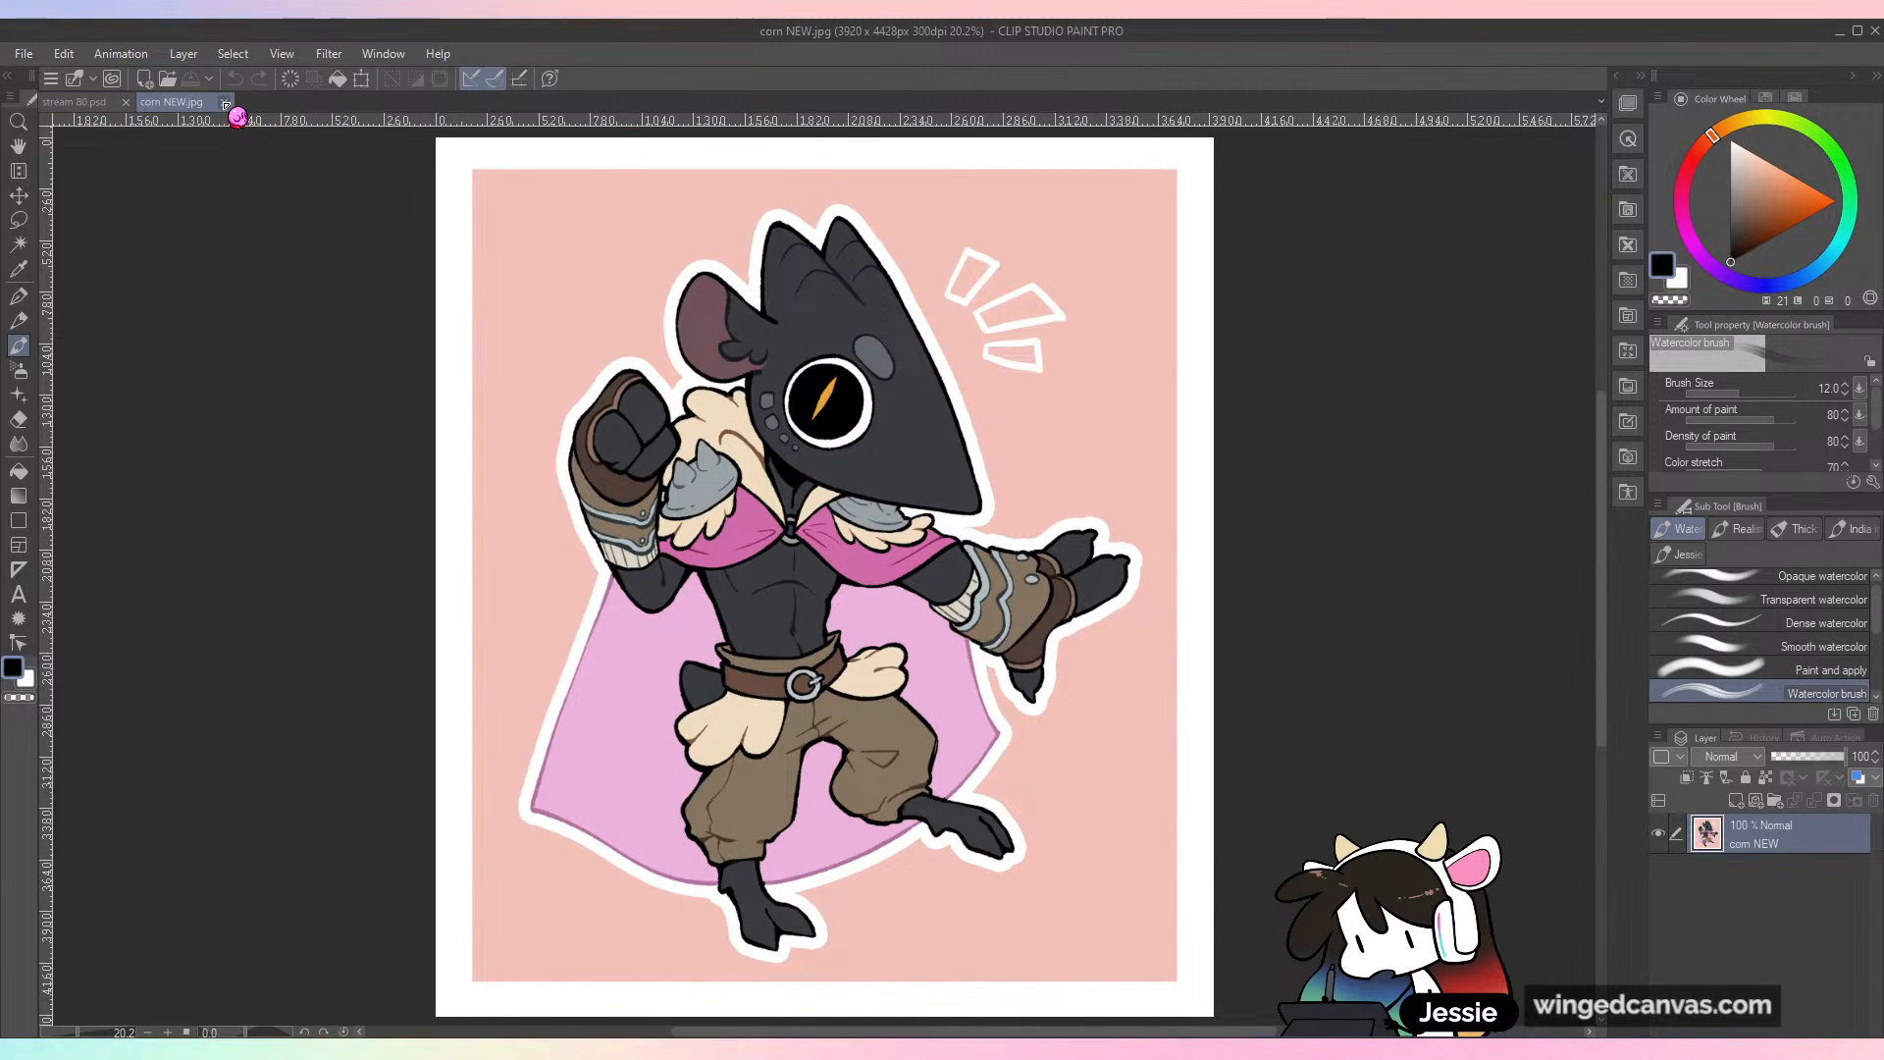
{"action": "left_click", "coordinate": [226, 105]}
Step: Ink the bent near leg's thigh and knee, including the inner calf line and the underside of the thigh
{"action": "left_click_drag", "start_coordinate": [1076, 551], "coordinate": [1085, 665]}
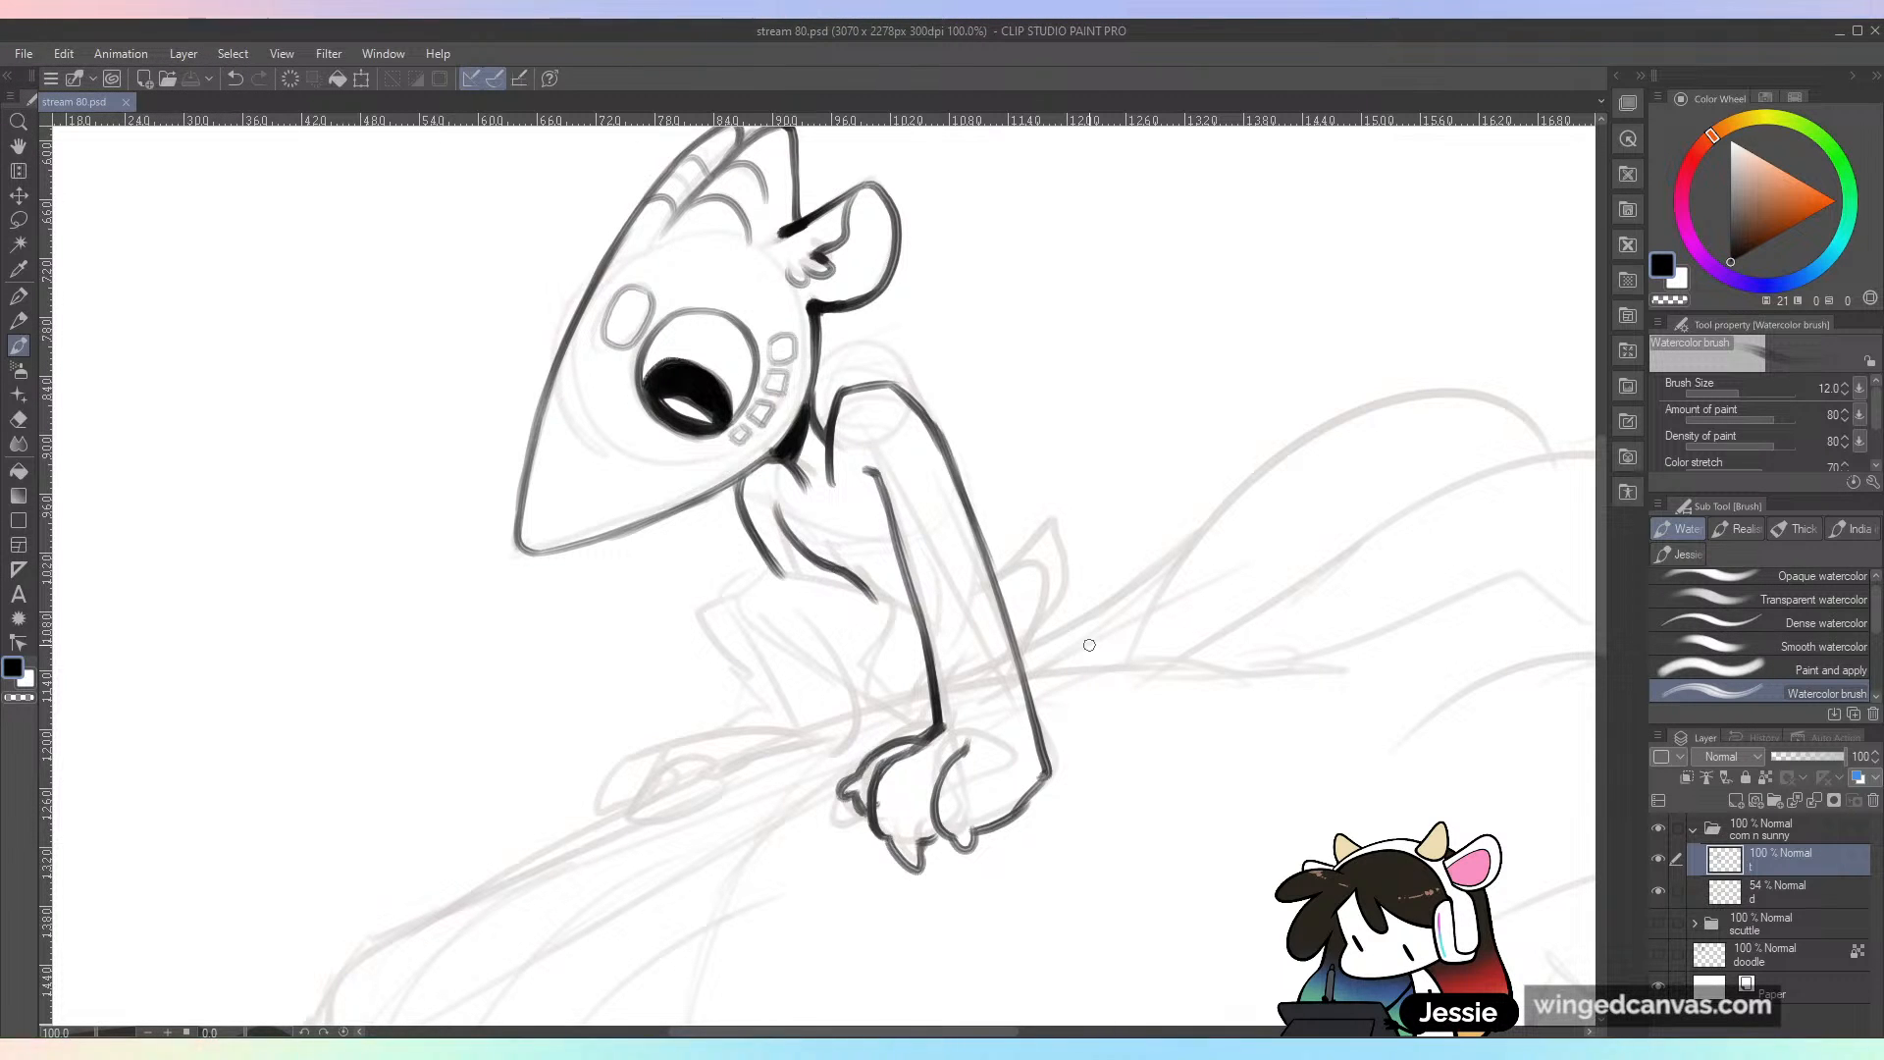
{"action": "mouse_move", "coordinate": [750, 628]}
{"action": "left_mouse_down"}
{"action": "mouse_move", "coordinate": [785, 560]}
{"action": "mouse_move", "coordinate": [769, 589]}
{"action": "mouse_move", "coordinate": [880, 611]}
{"action": "mouse_move", "coordinate": [847, 594]}
{"action": "mouse_move", "coordinate": [931, 665]}
{"action": "mouse_move", "coordinate": [872, 610]}
{"action": "mouse_move", "coordinate": [800, 700]}
{"action": "left_mouse_up"}
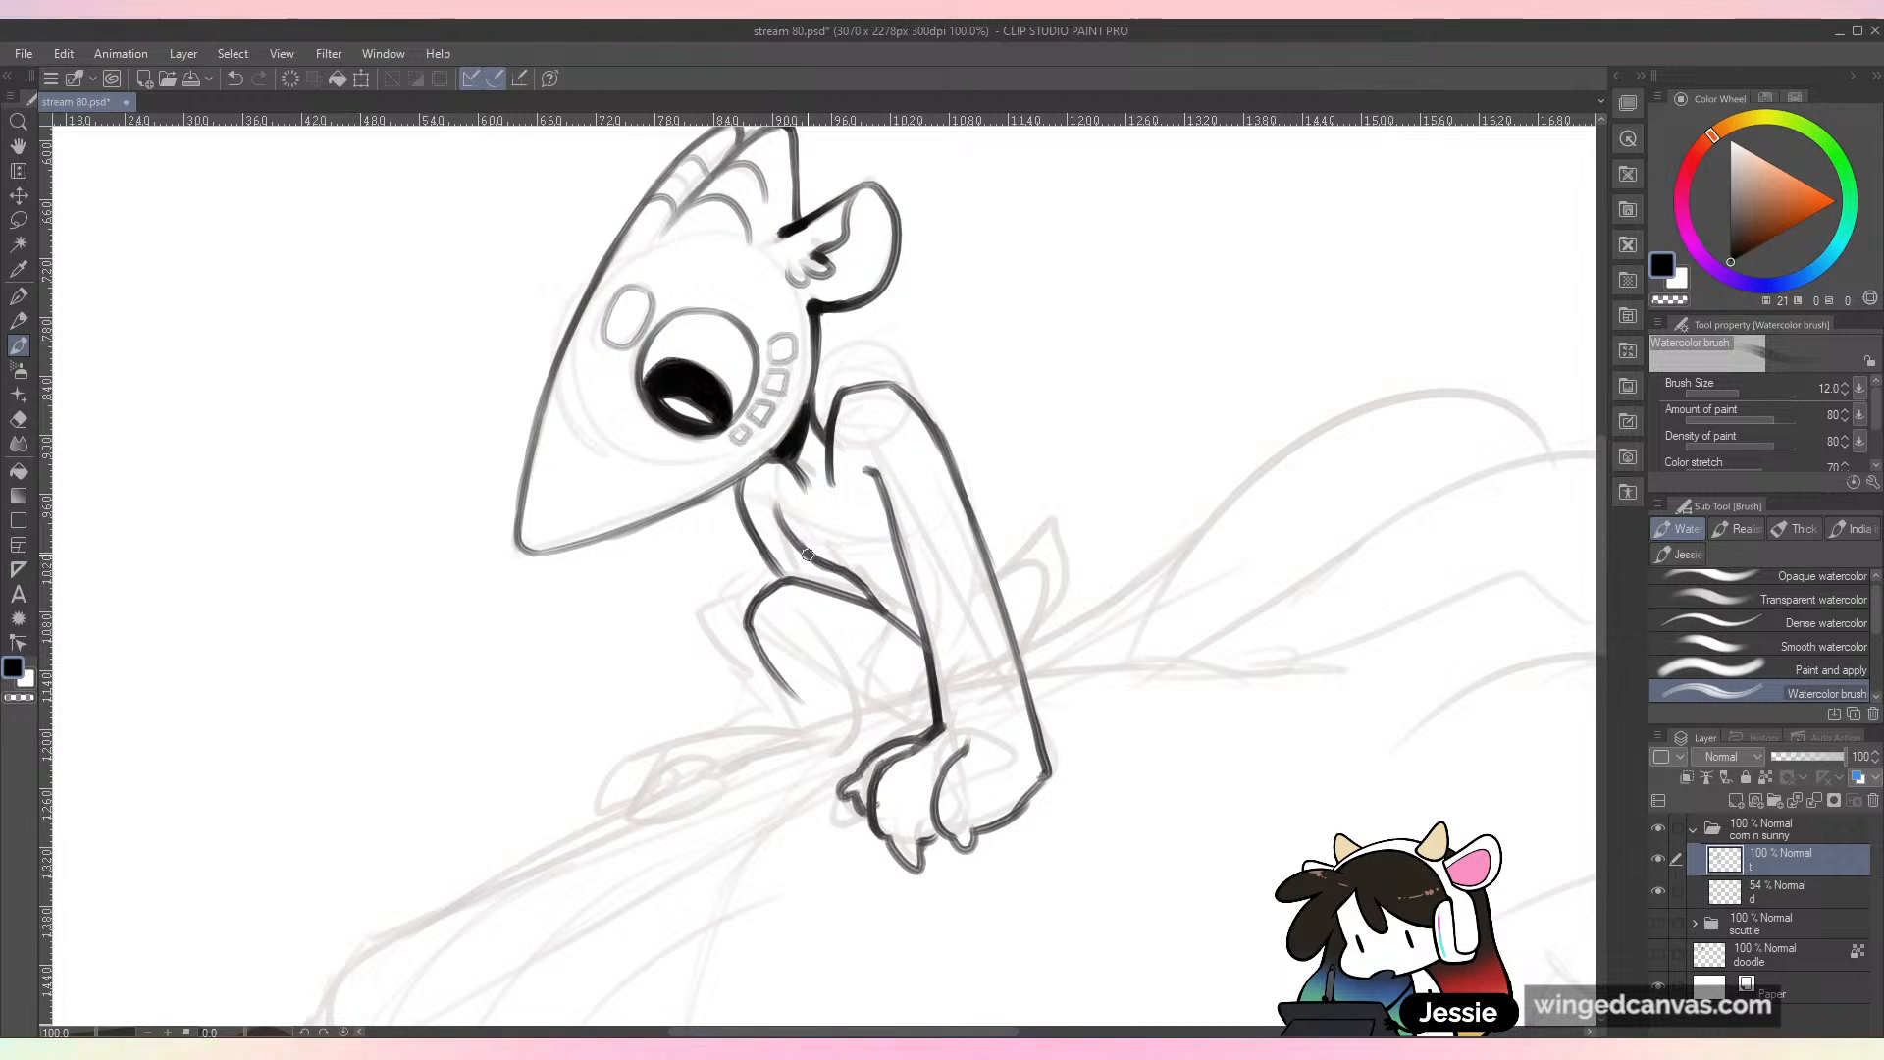
{"action": "mouse_move", "coordinate": [801, 618]}
{"action": "left_mouse_down"}
{"action": "mouse_move", "coordinate": [846, 665]}
{"action": "mouse_move", "coordinate": [862, 736]}
{"action": "mouse_move", "coordinate": [931, 732]}
{"action": "left_mouse_up"}
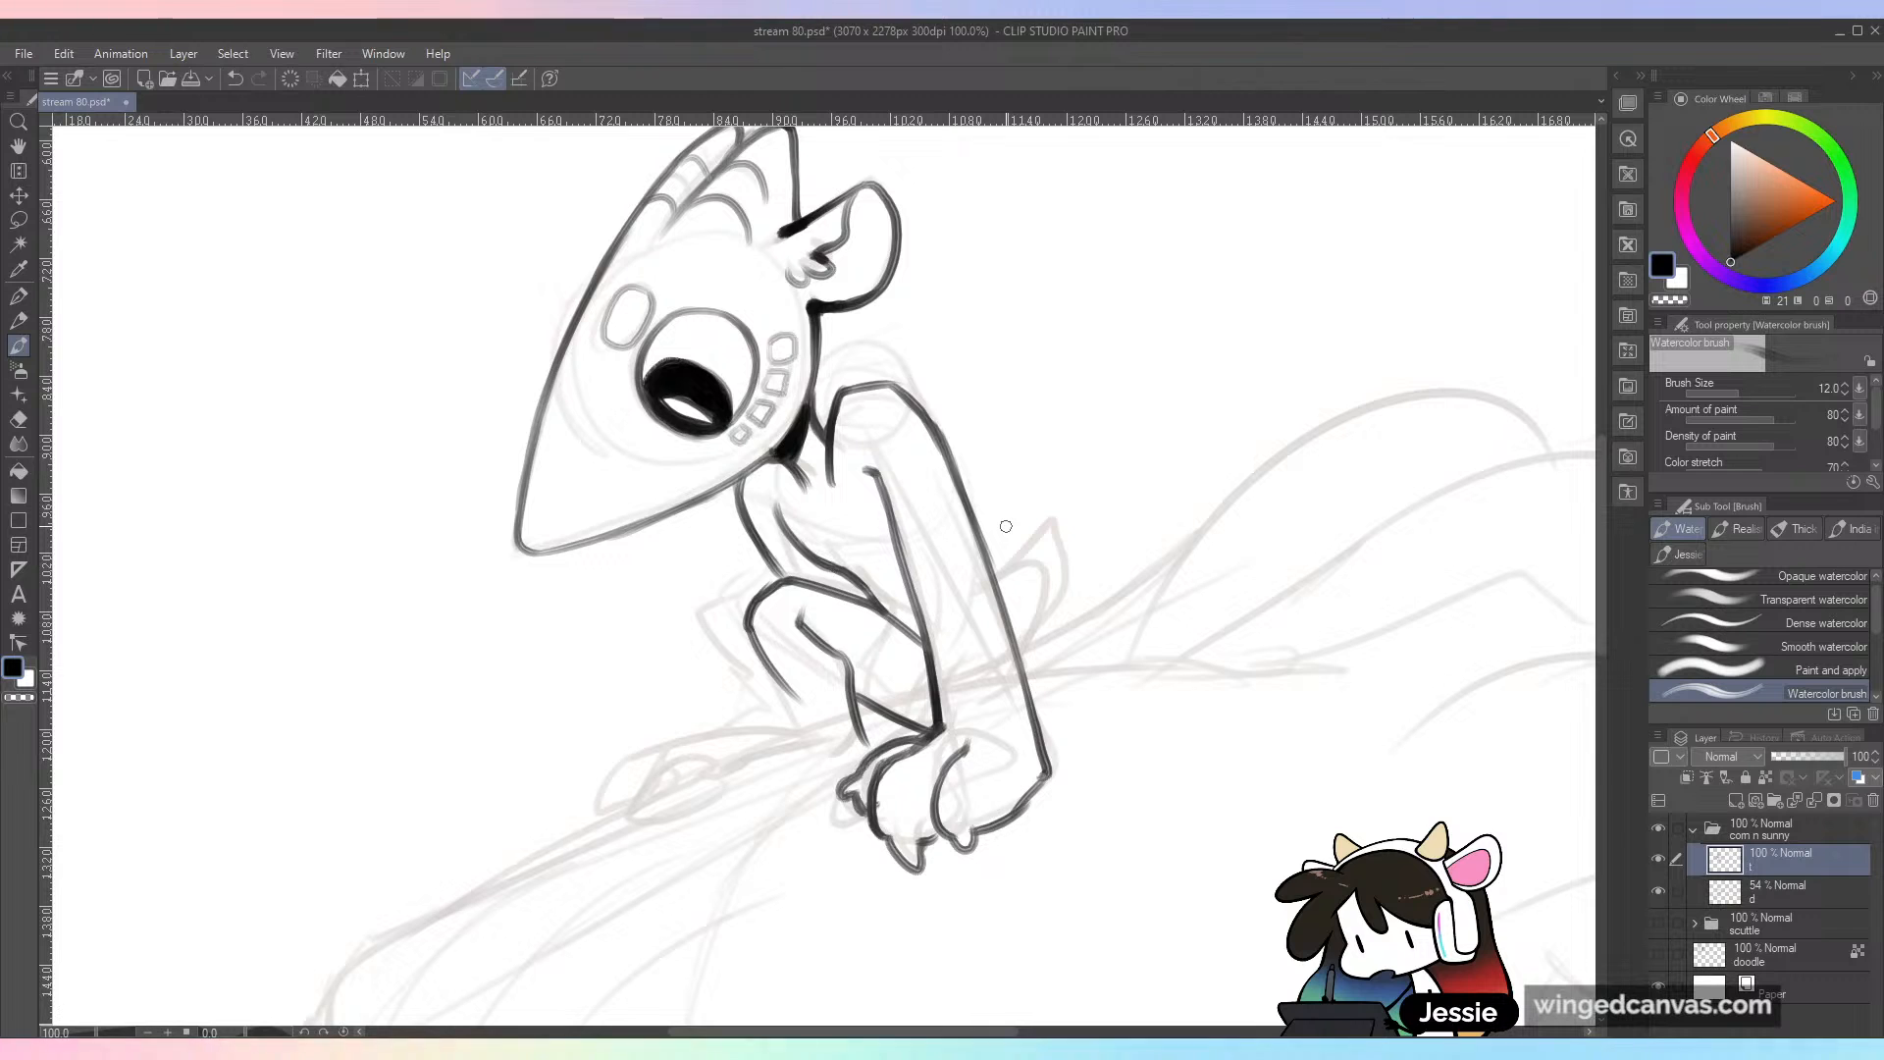
Step: Extend the shin line to the ankle and ink the near foot with its pointed toes resting on the creature's snout
{"action": "left_click_drag", "start_coordinate": [1085, 786], "coordinate": [1093, 723]}
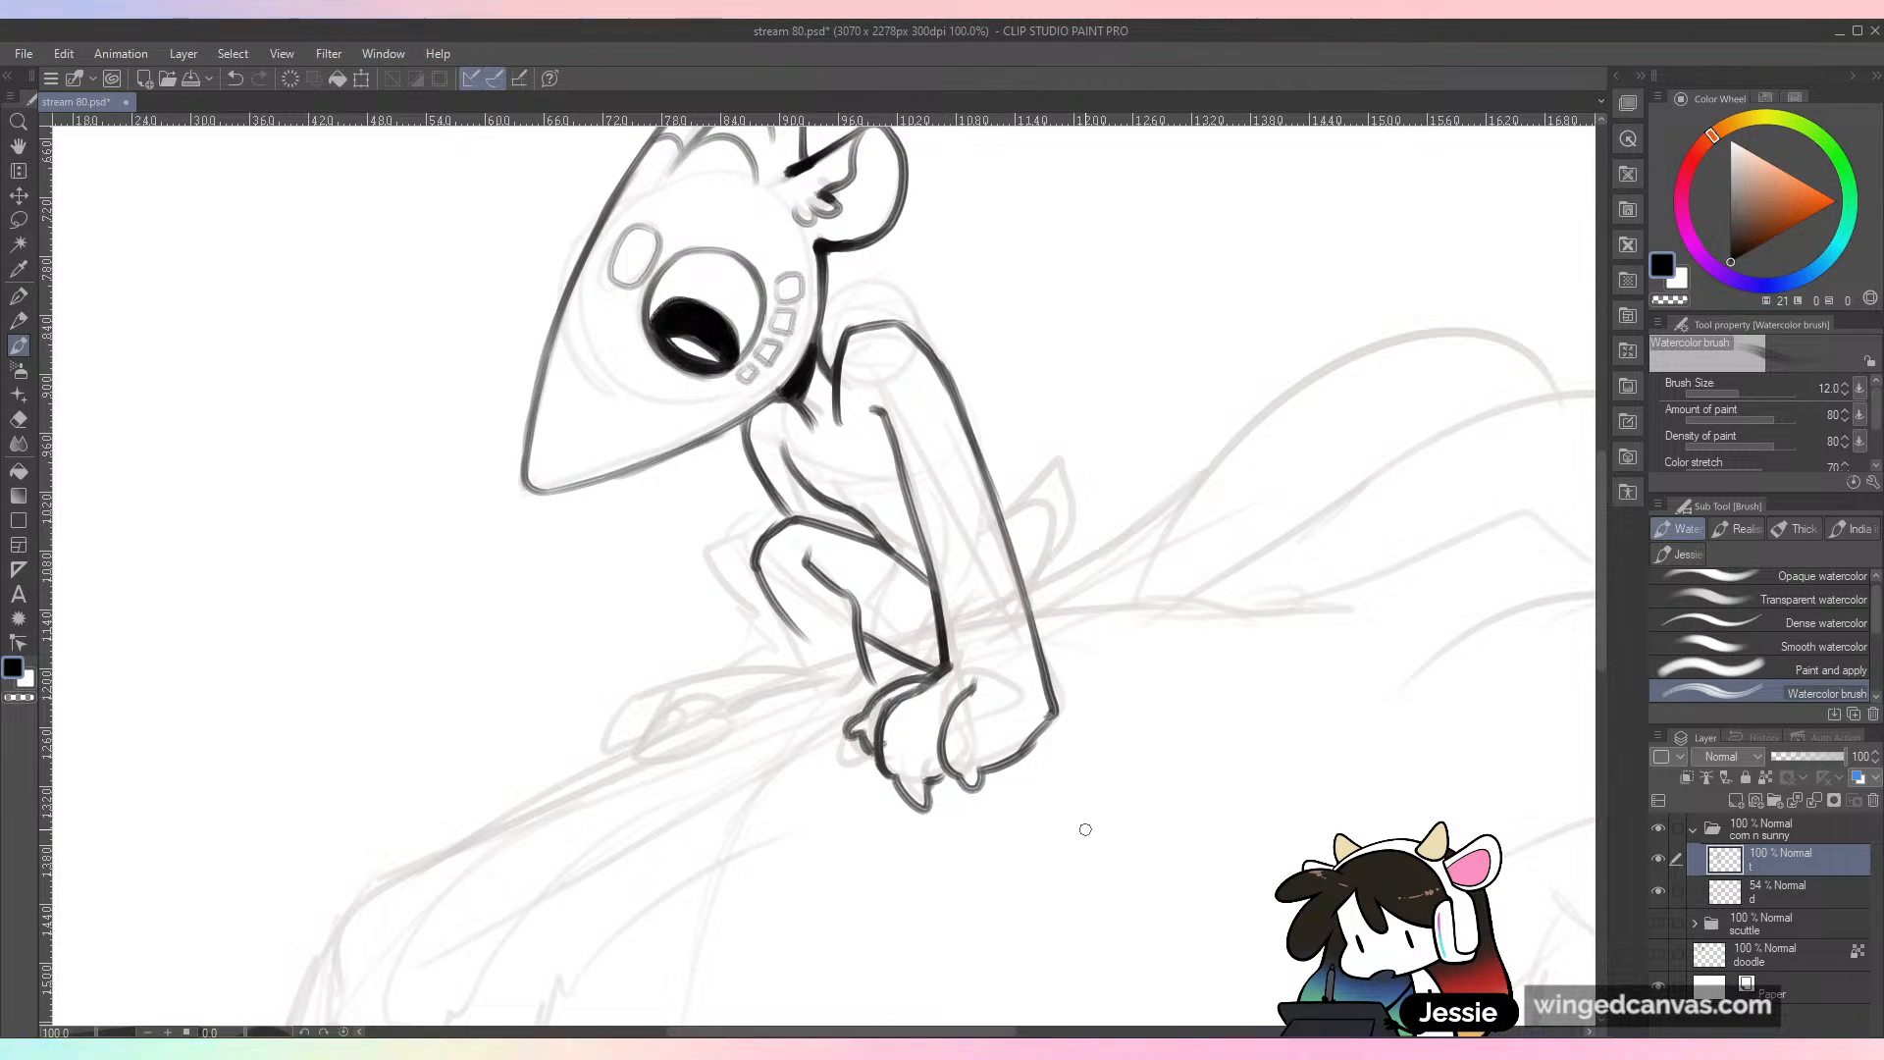
{"action": "left_click", "coordinate": [24, 53]}
{"action": "left_click", "coordinate": [24, 53]}
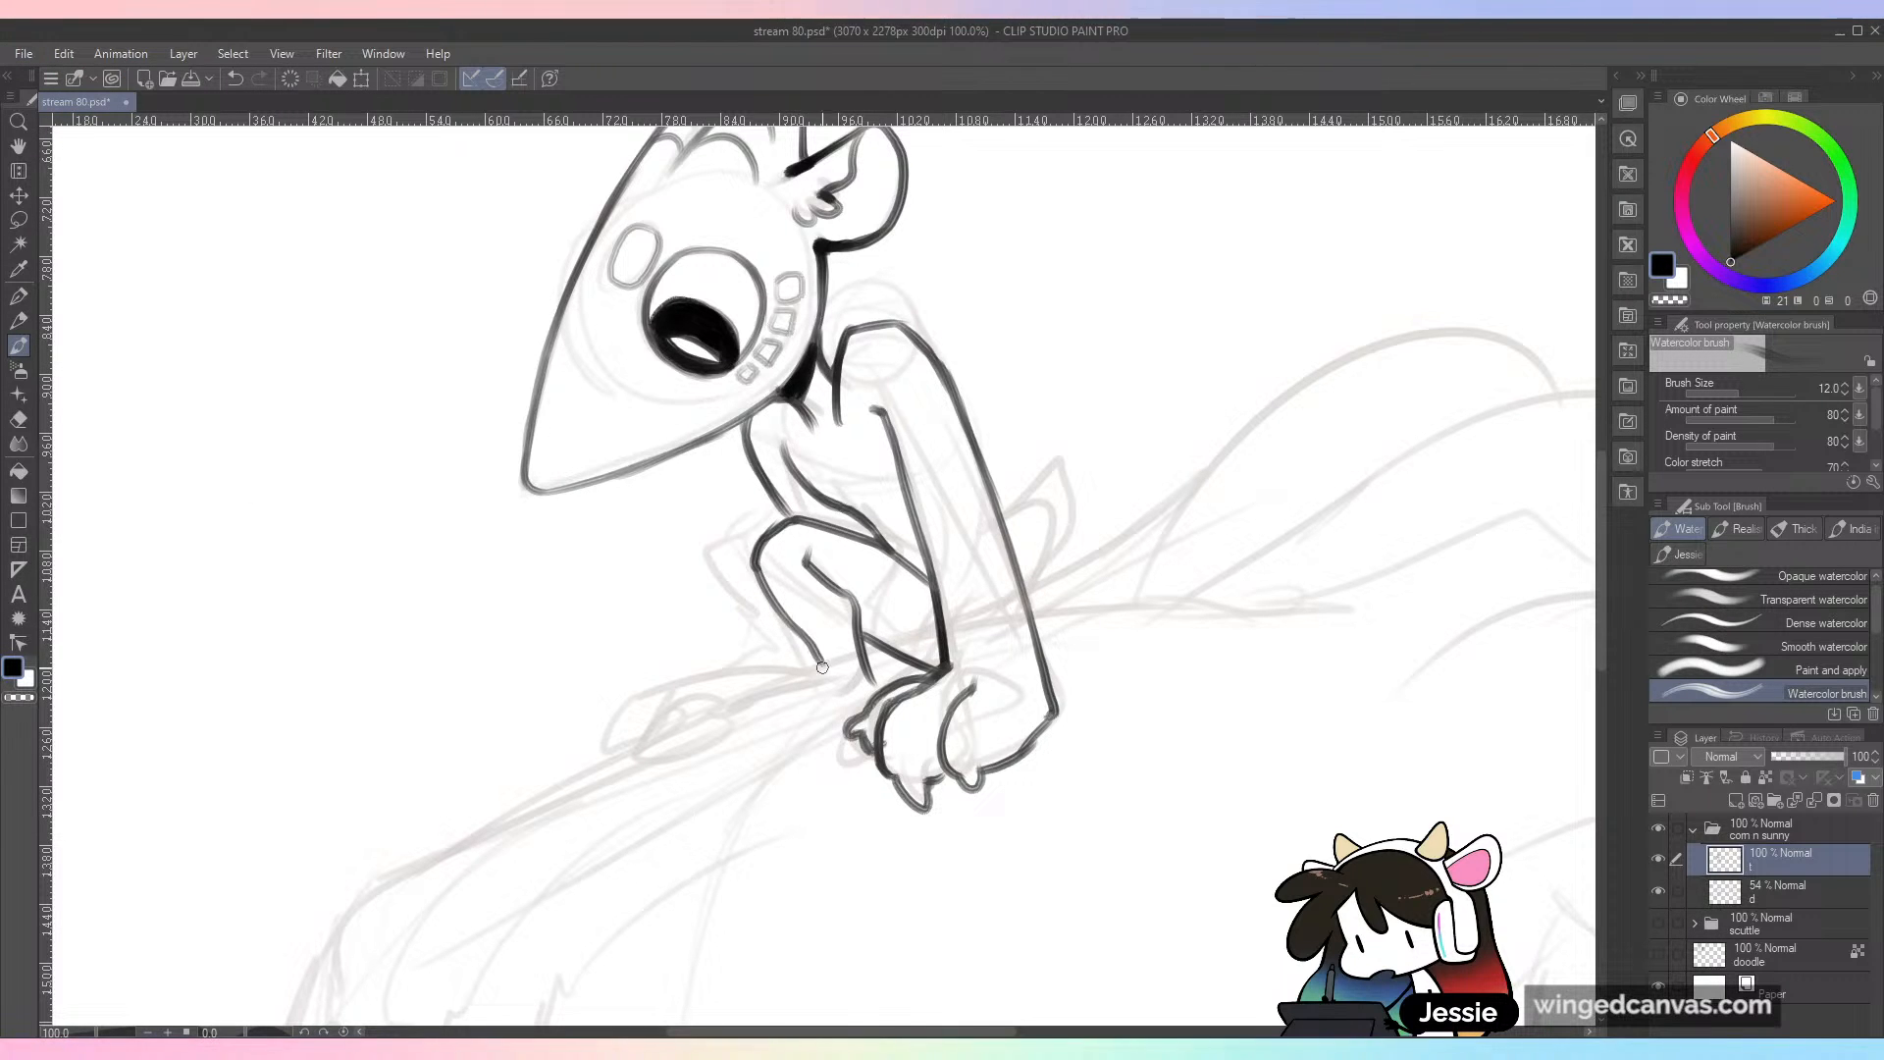
{"action": "mouse_move", "coordinate": [812, 670]}
{"action": "left_mouse_down"}
{"action": "mouse_move", "coordinate": [724, 699]}
{"action": "mouse_move", "coordinate": [717, 743]}
{"action": "mouse_move", "coordinate": [714, 727]}
{"action": "mouse_move", "coordinate": [767, 744]}
{"action": "mouse_move", "coordinate": [834, 706]}
{"action": "left_mouse_up"}
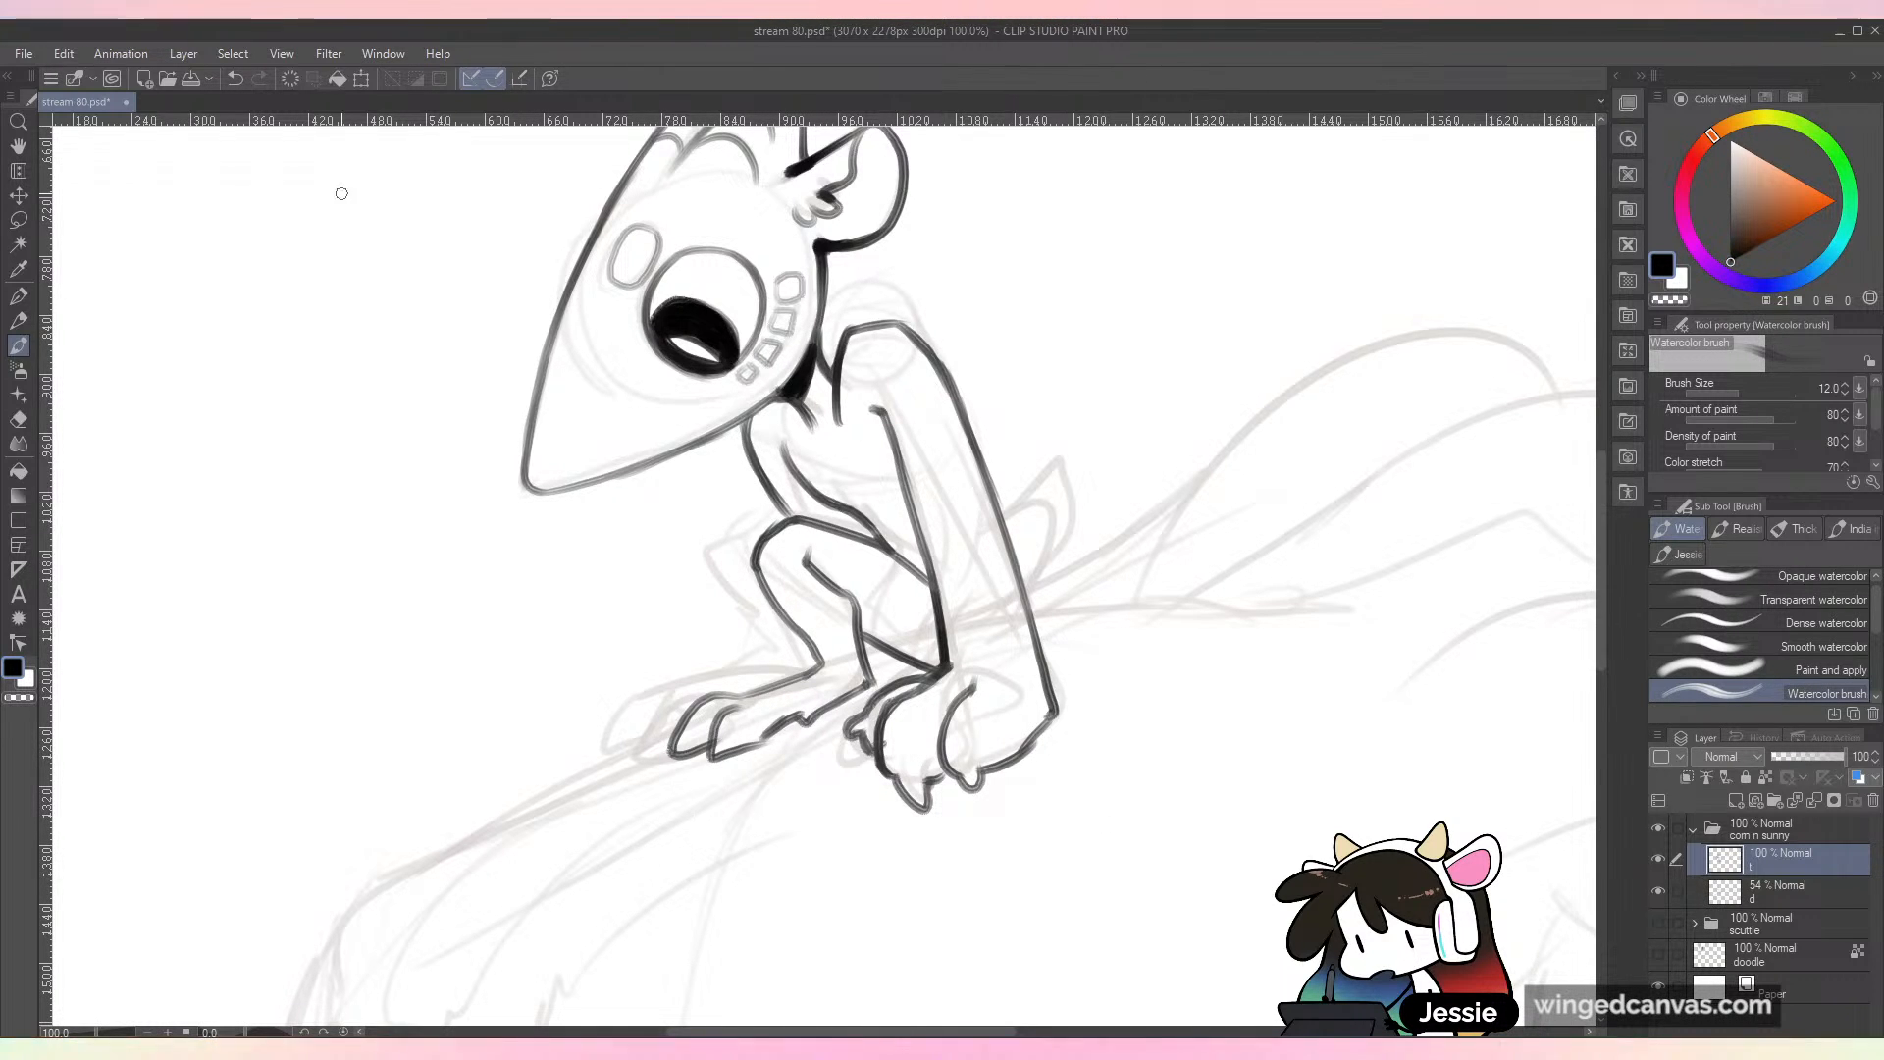
Step: Open the image demo2.jpg and examine the plant-covered creature and its surroundings
{"action": "left_click", "coordinate": [64, 54]}
{"action": "left_click", "coordinate": [72, 121]}
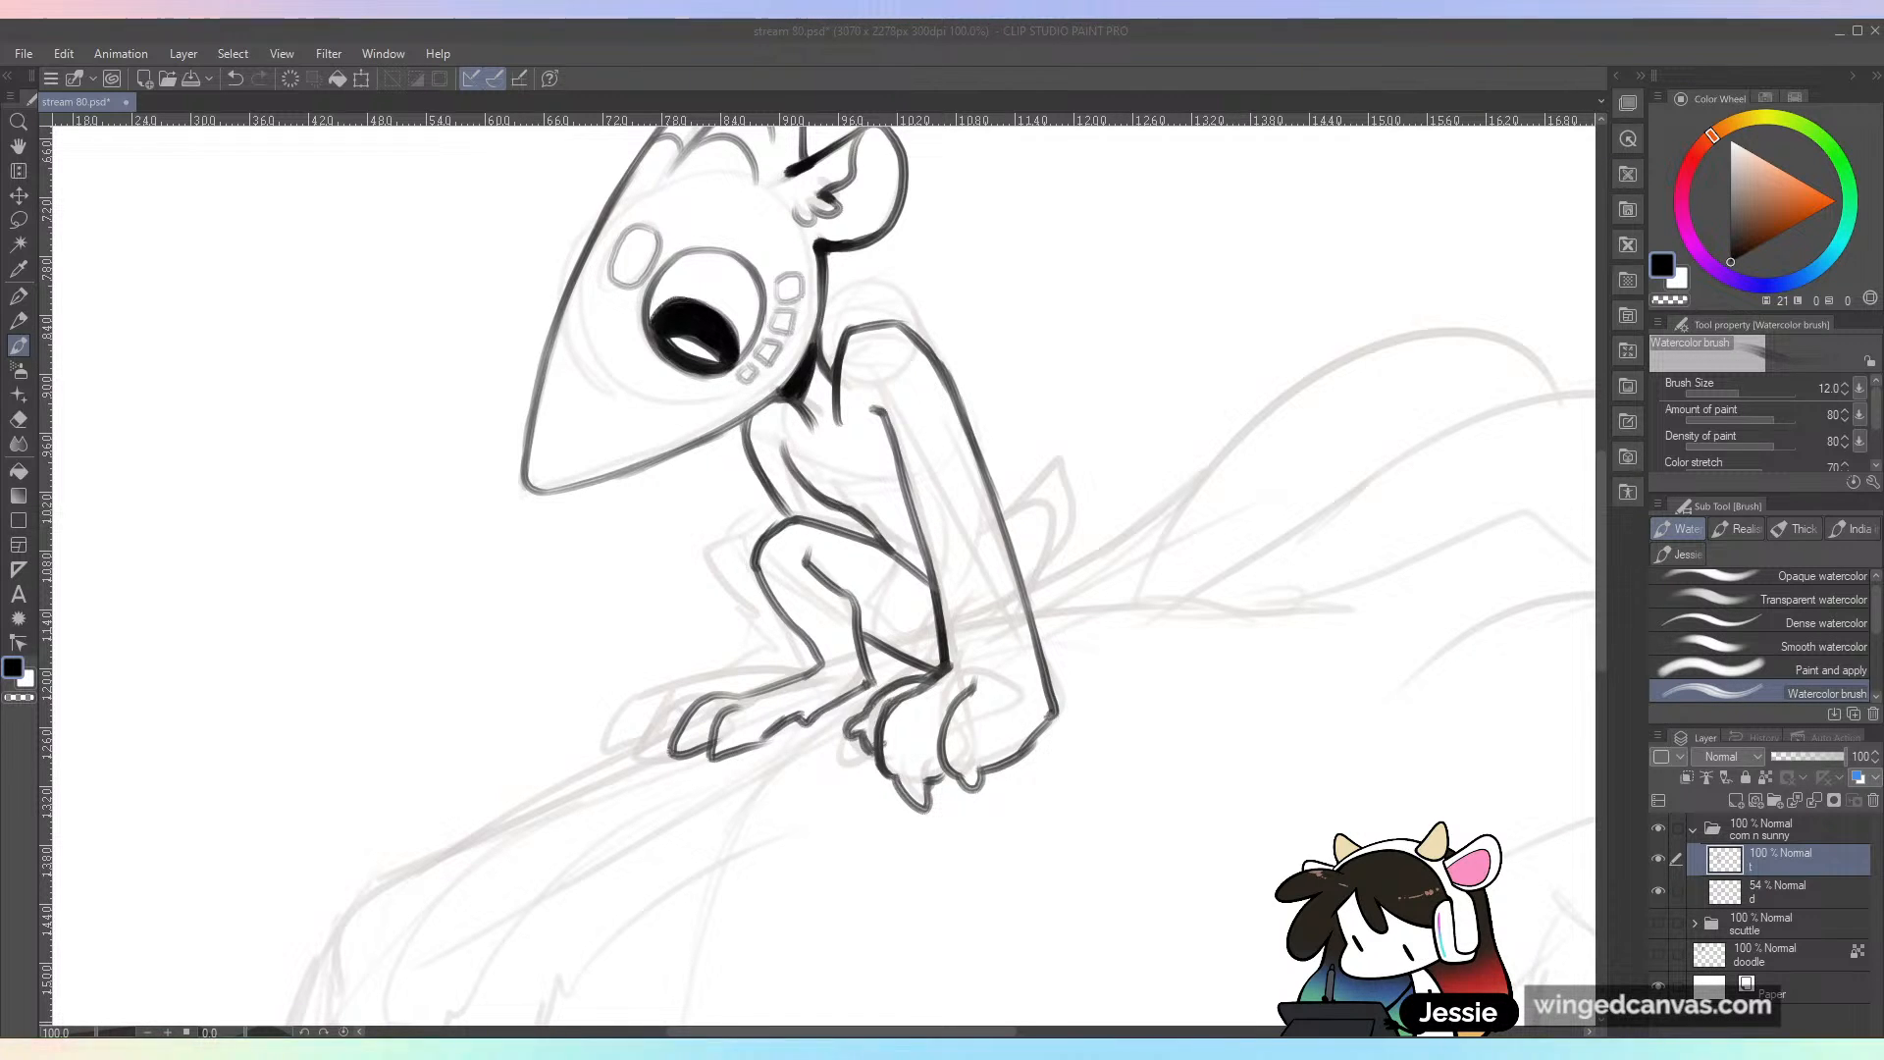
{"action": "double_click", "coordinate": [203, 527]}
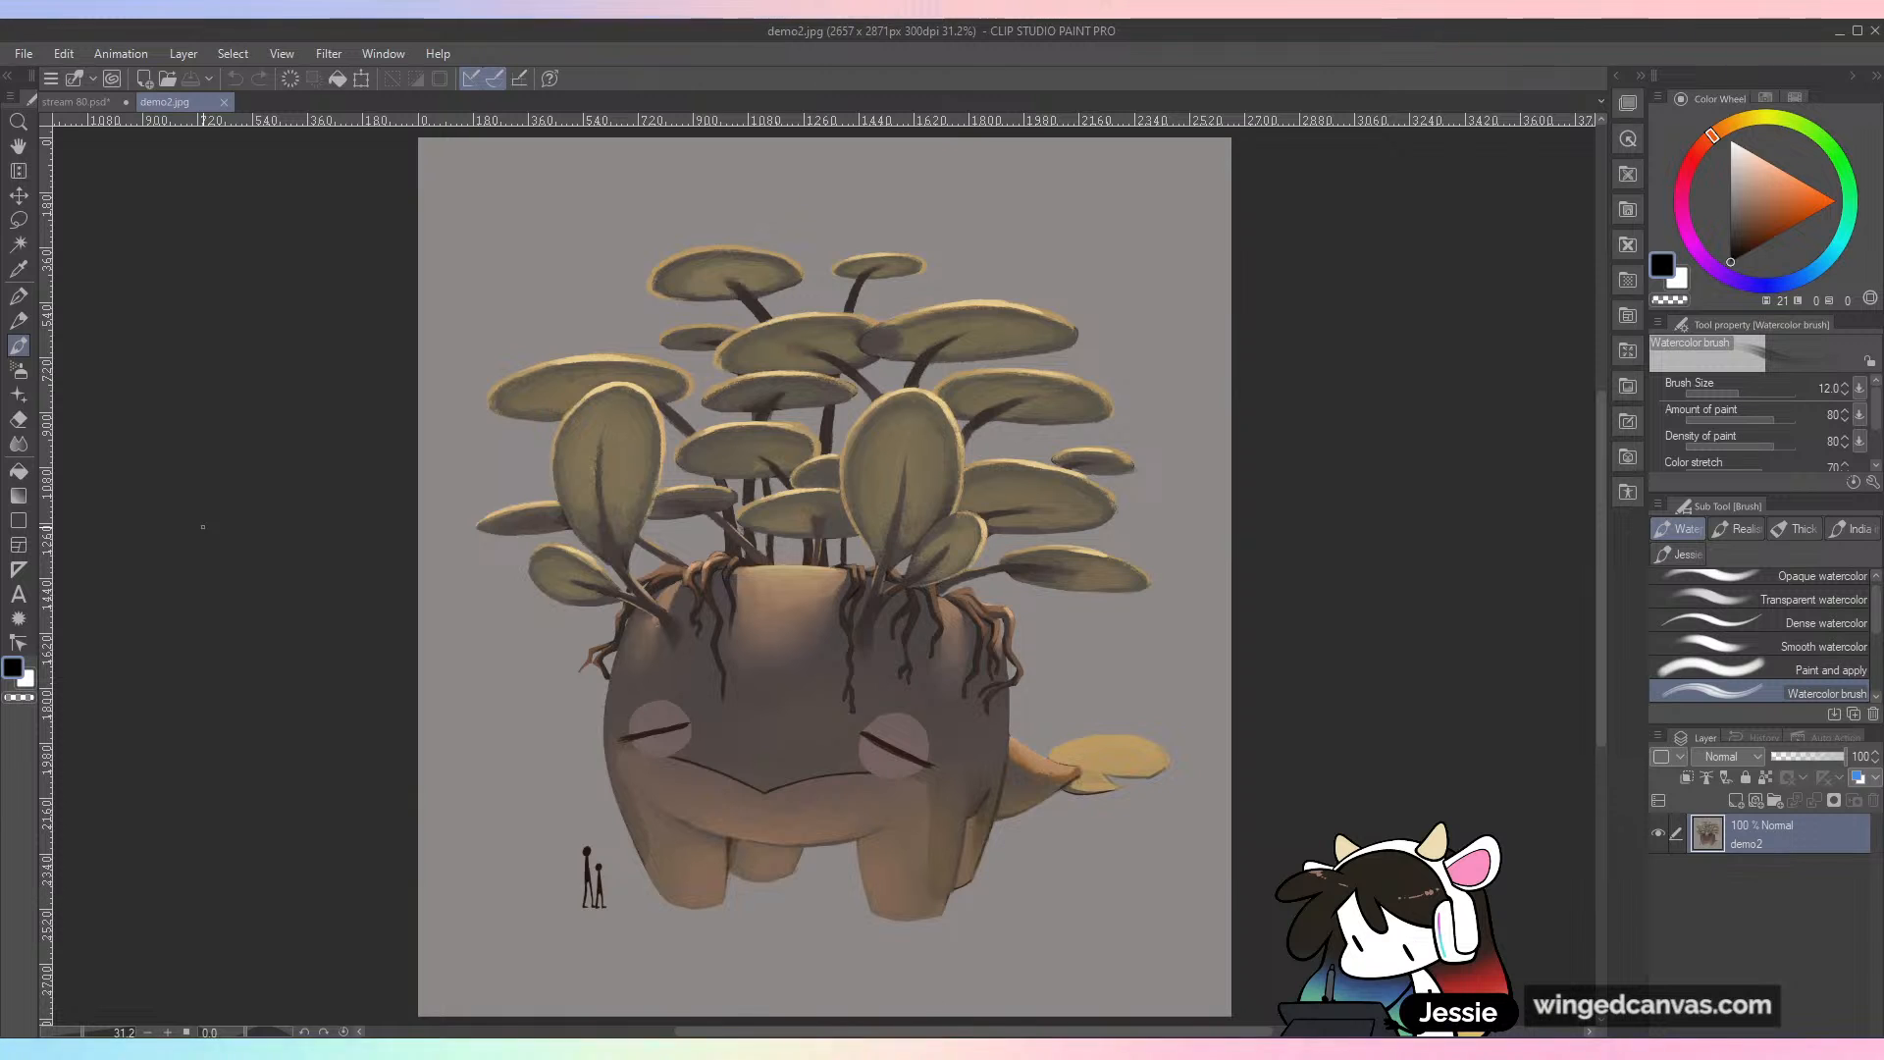
{"action": "key", "text": "ctrl+plus"}
{"action": "left_click_drag", "start_coordinate": [1187, 718], "coordinate": [1152, 683]}
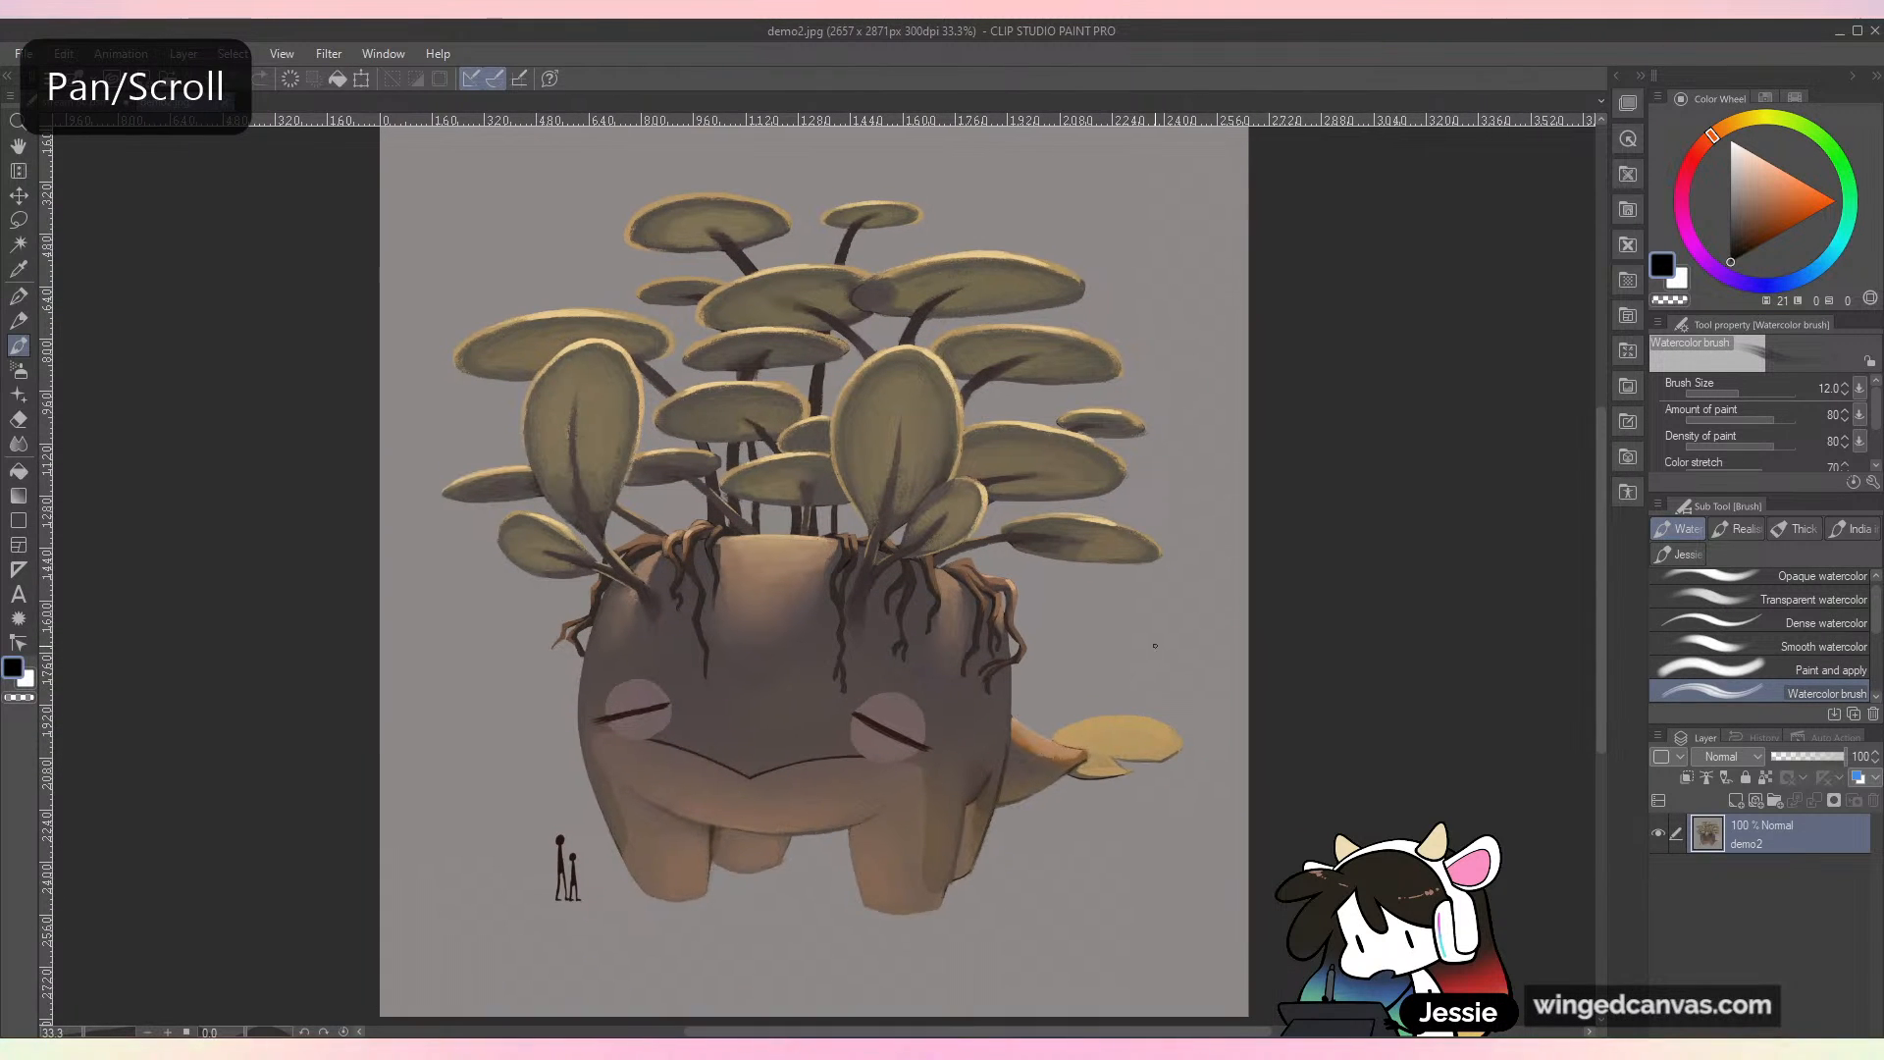
{"action": "scroll", "coordinate": [1128, 308], "scroll_direction": "up", "scroll_amount": 1}
{"action": "scroll", "coordinate": [1111, 565], "scroll_direction": "down", "scroll_amount": 2}
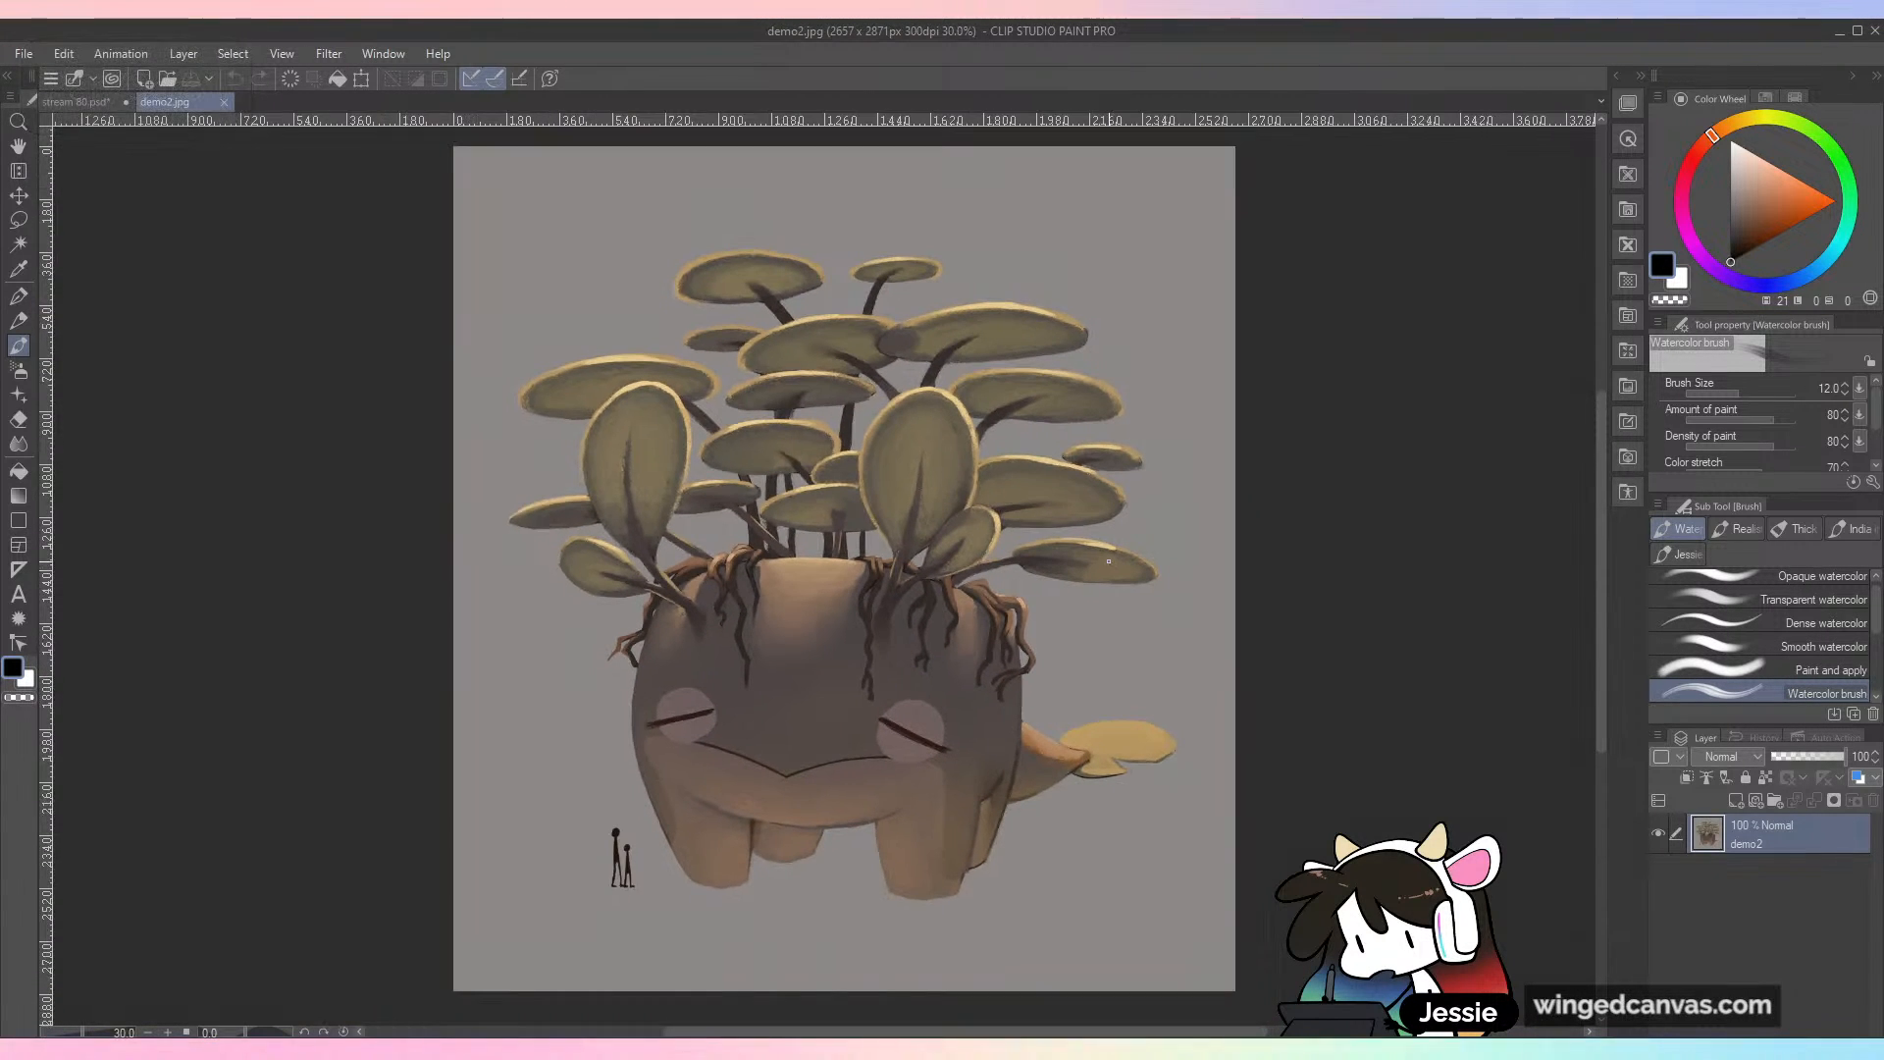
{"action": "scroll", "coordinate": [1033, 498], "scroll_direction": "up", "scroll_amount": 2}
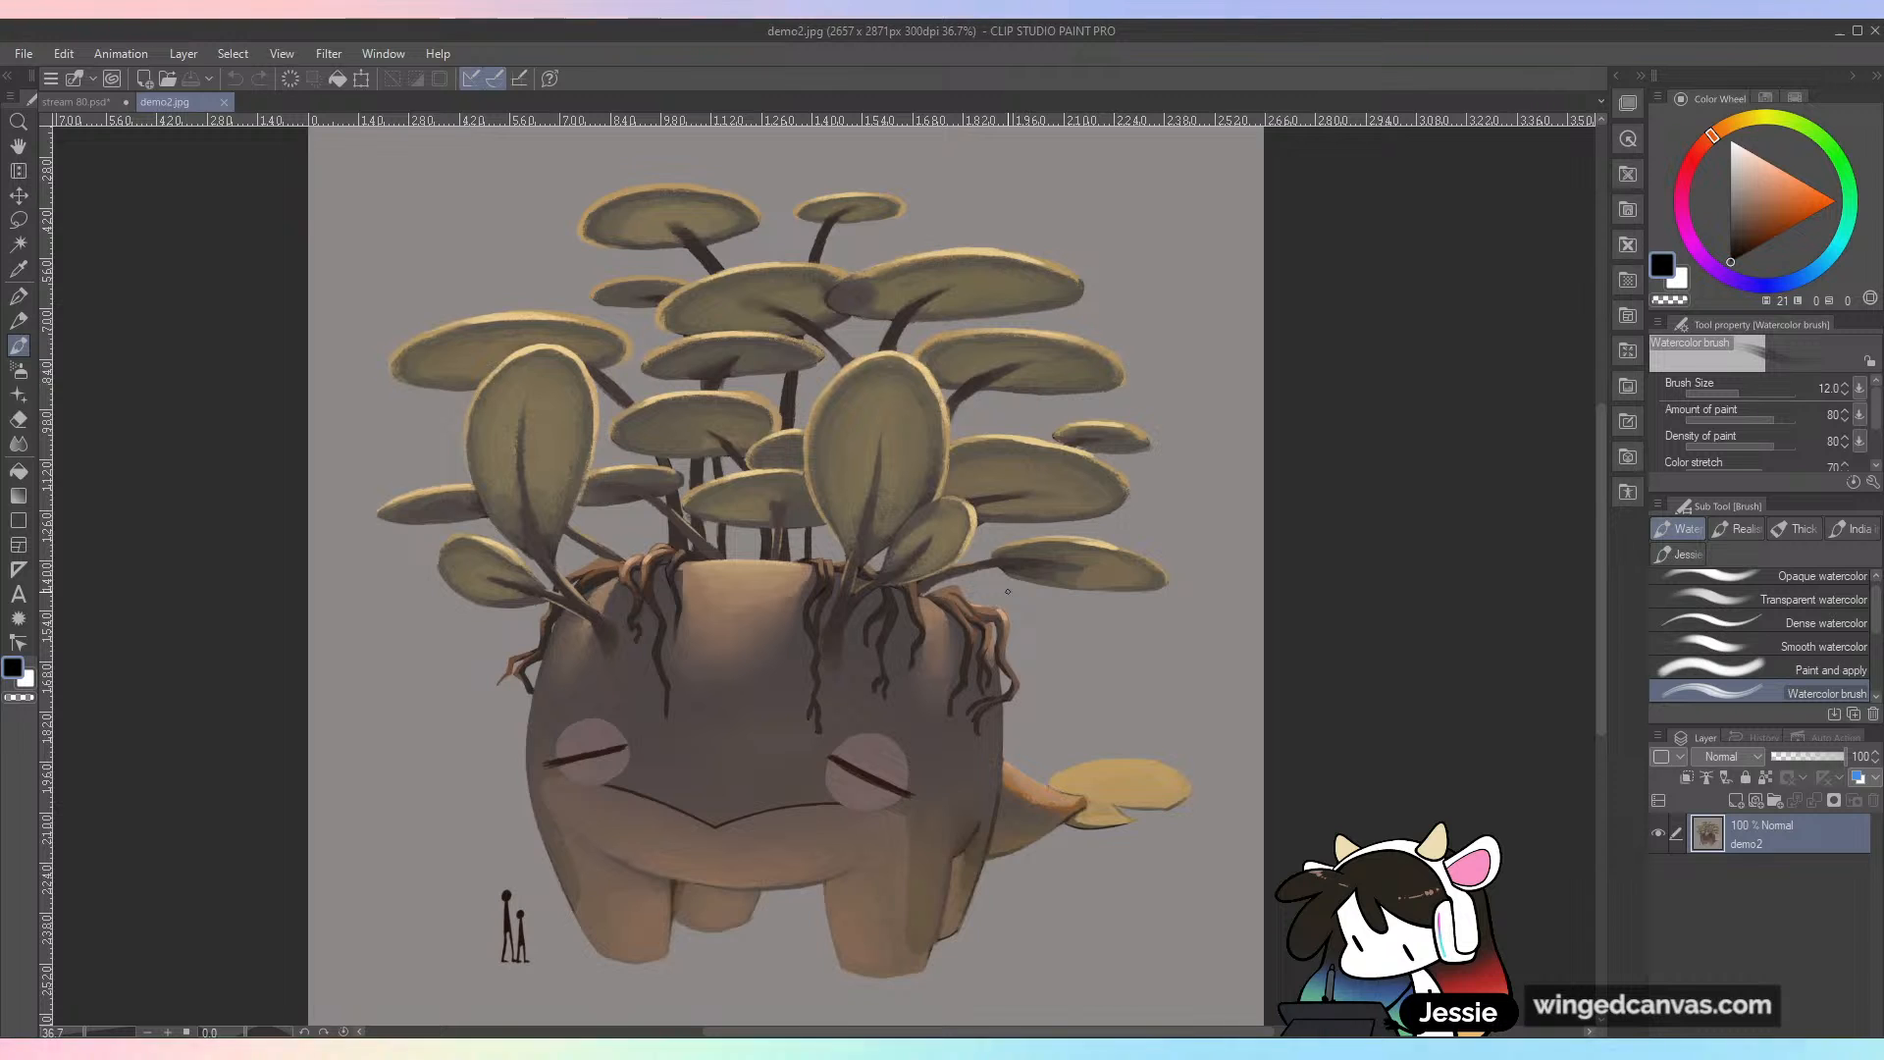
Step: Circle the two tiny figures beside the creature to point out the scale, undo the circle, and close demo2.jpg without saving
{"action": "left_click_drag", "start_coordinate": [1033, 499], "coordinate": [1110, 439]}
{"action": "left_click_drag", "start_coordinate": [589, 784], "coordinate": [594, 802]}
{"action": "key", "text": "ctrl+z"}
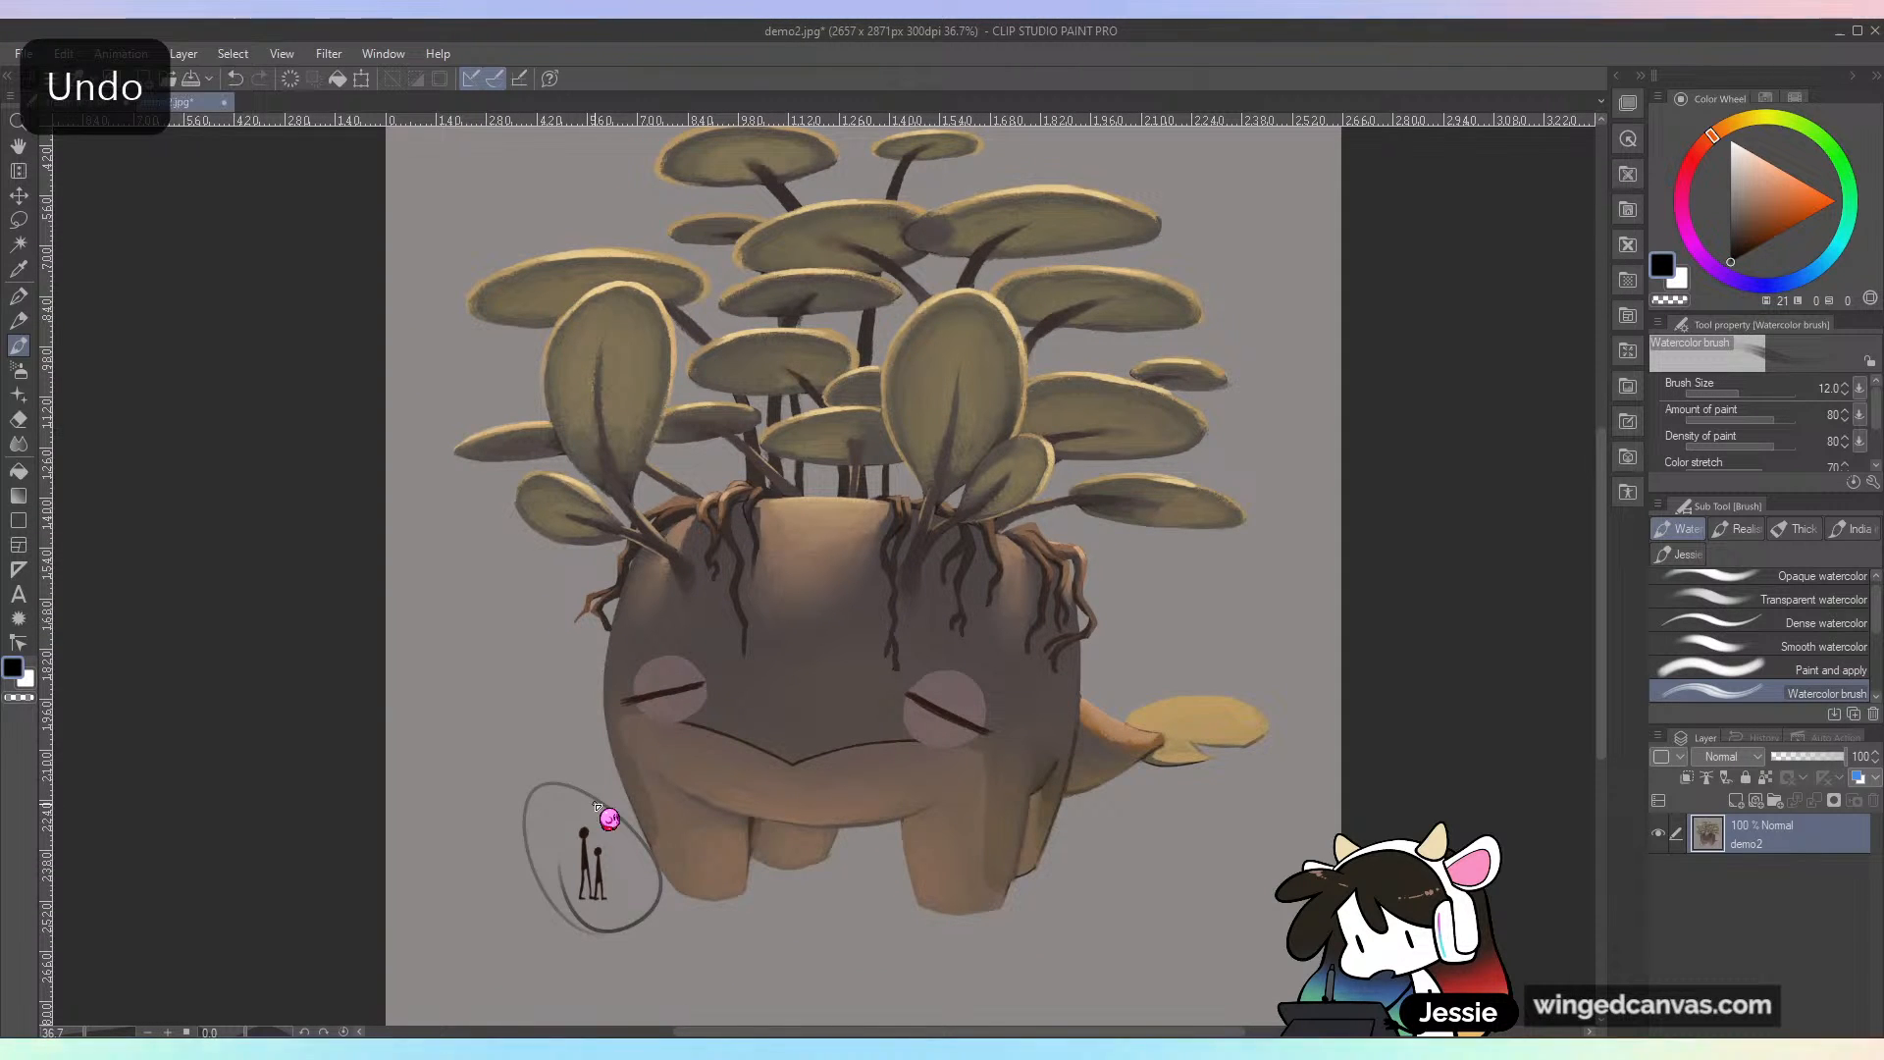
{"action": "scroll", "coordinate": [574, 769], "scroll_direction": "down", "scroll_amount": 1}
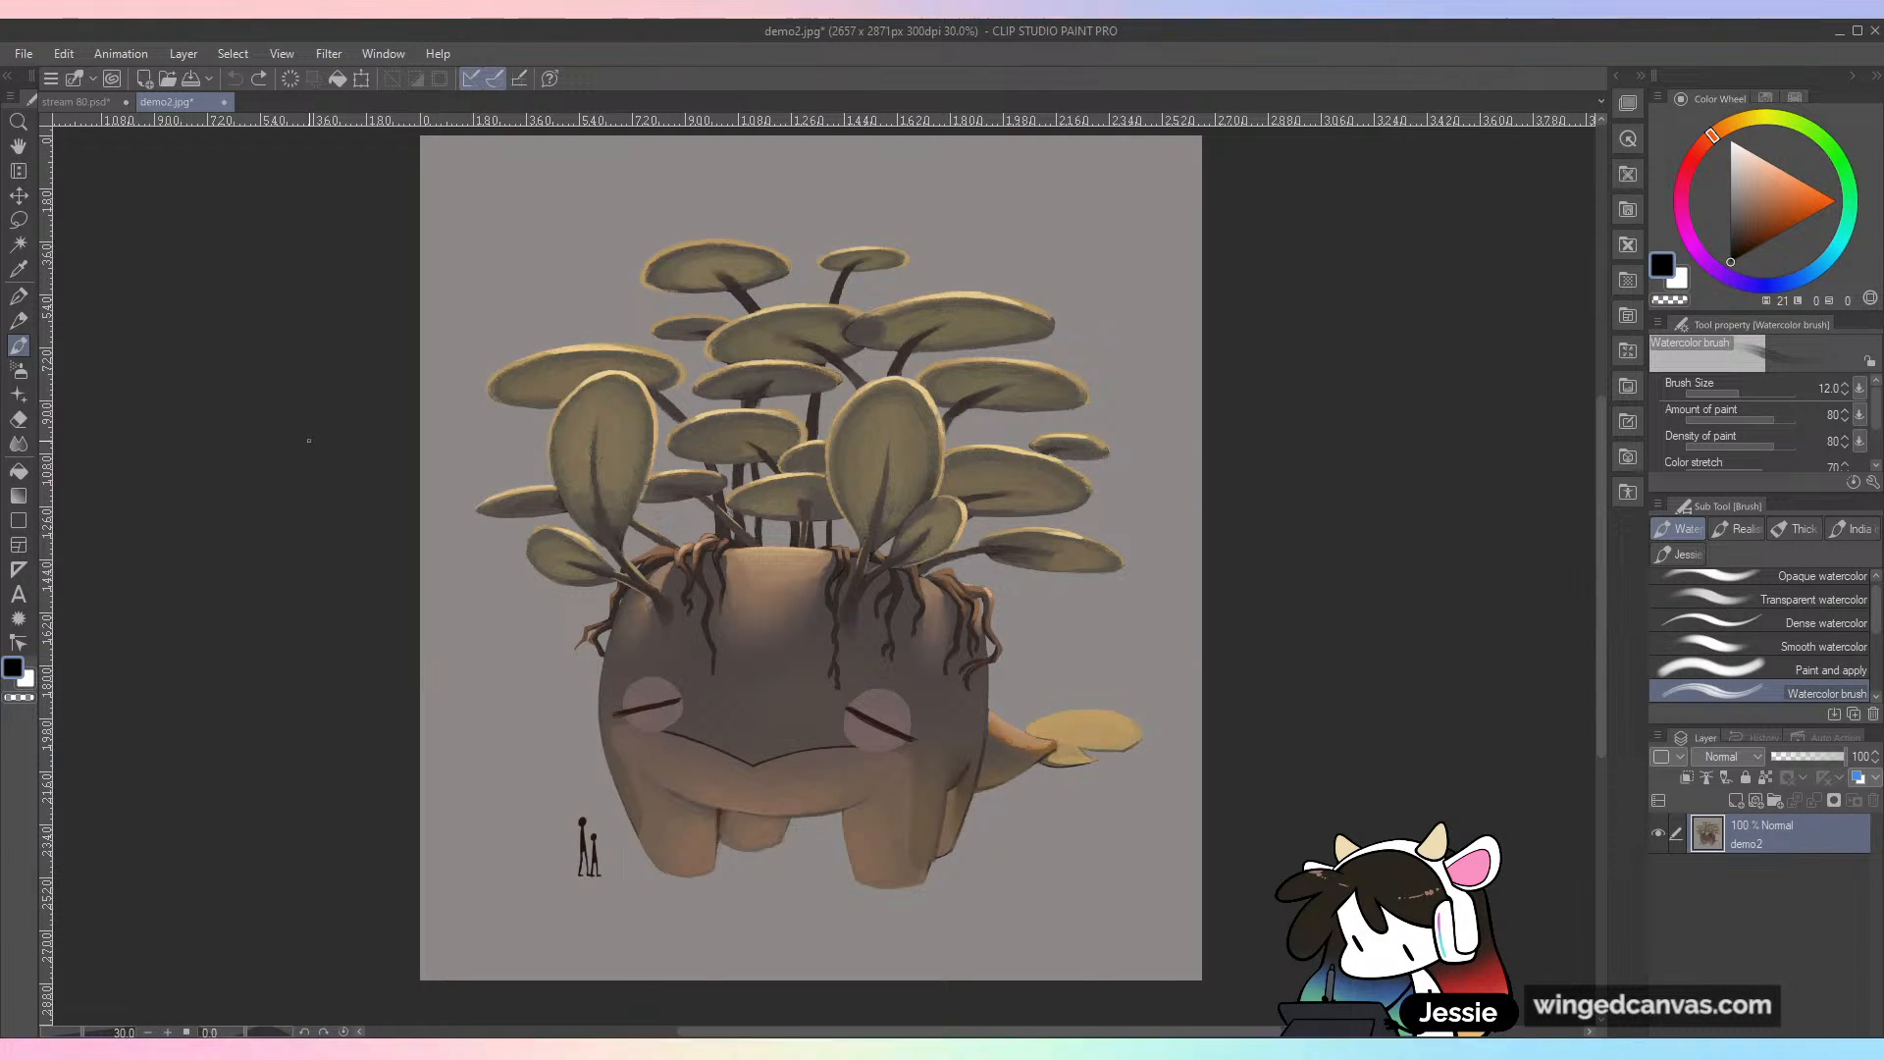
{"action": "left_click", "coordinate": [223, 102]}
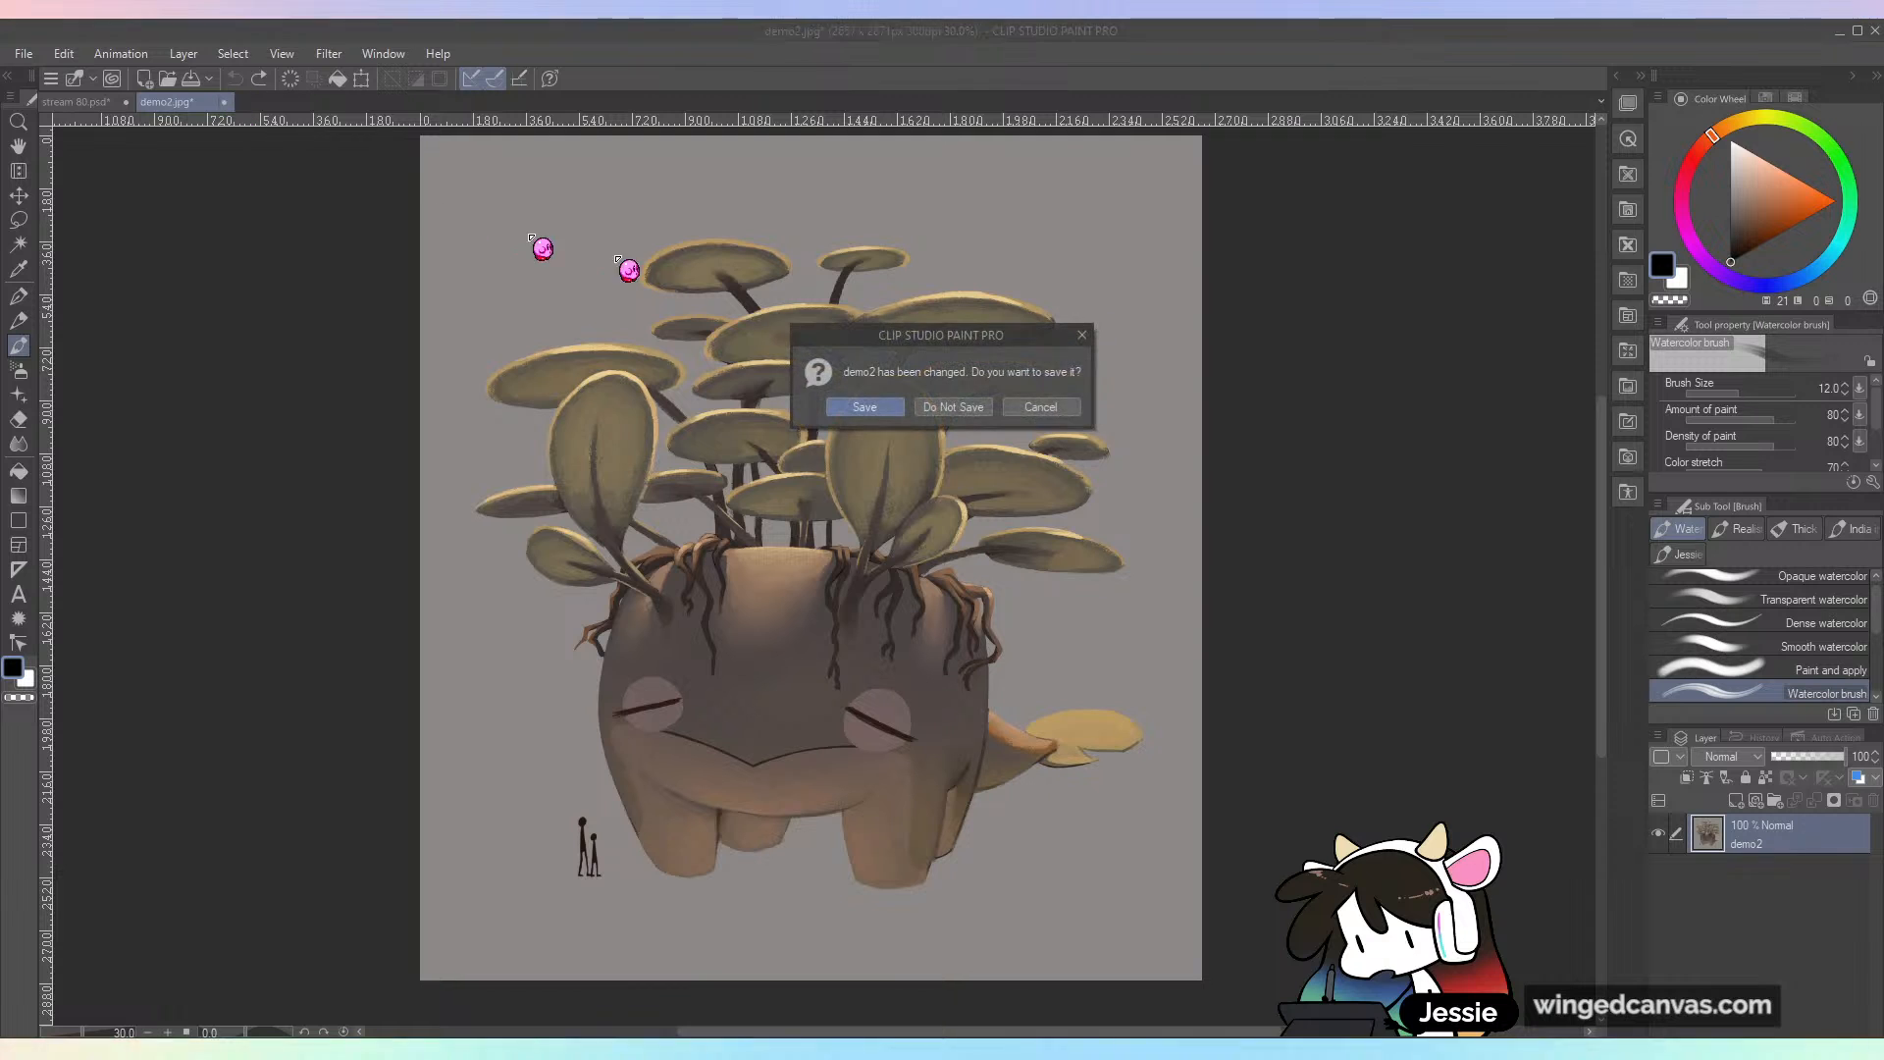
{"action": "left_click", "coordinate": [984, 408]}
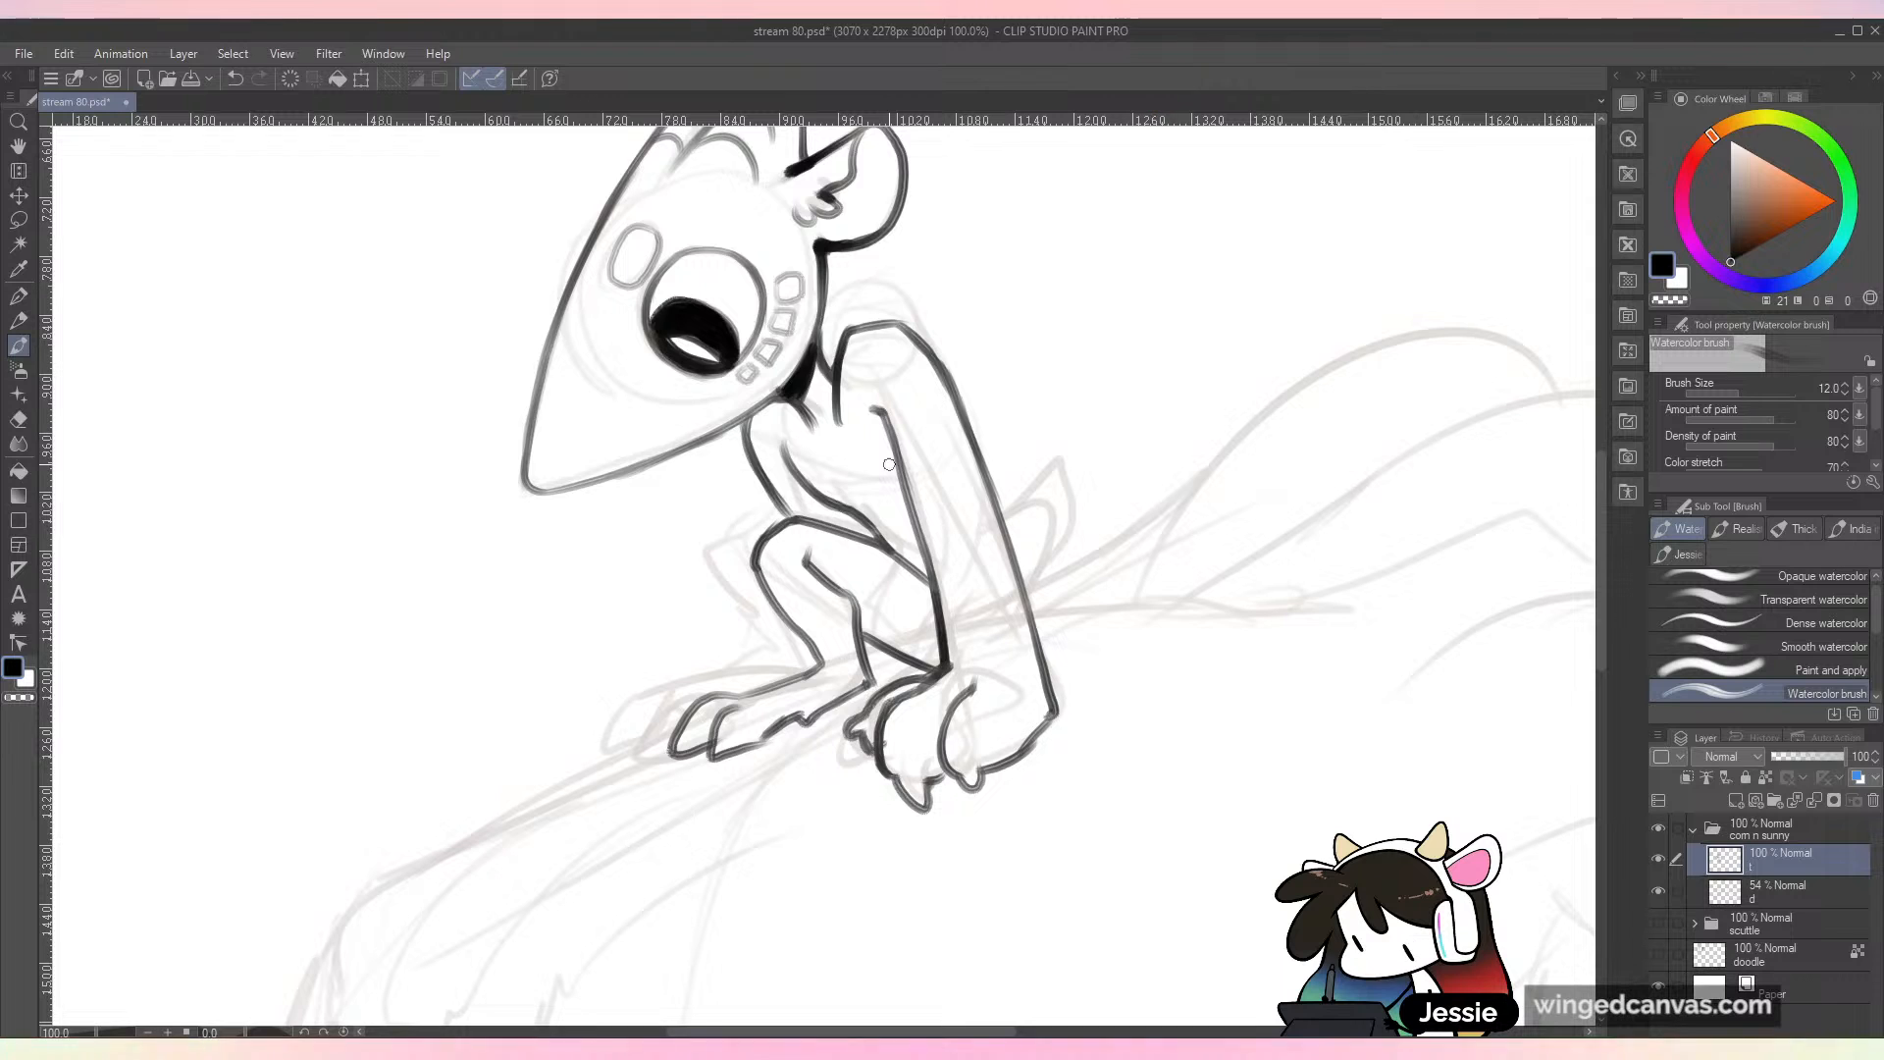
Step: Ink the small character's far leg from the bent knee to the pointed toes of the foot beside the near one
{"action": "mouse_move", "coordinate": [763, 529]}
{"action": "left_mouse_down"}
{"action": "mouse_move", "coordinate": [724, 584]}
{"action": "mouse_move", "coordinate": [780, 656]}
{"action": "mouse_move", "coordinate": [774, 620]}
{"action": "mouse_move", "coordinate": [734, 689]}
{"action": "mouse_move", "coordinate": [616, 753]}
{"action": "mouse_move", "coordinate": [640, 759]}
{"action": "left_mouse_up"}
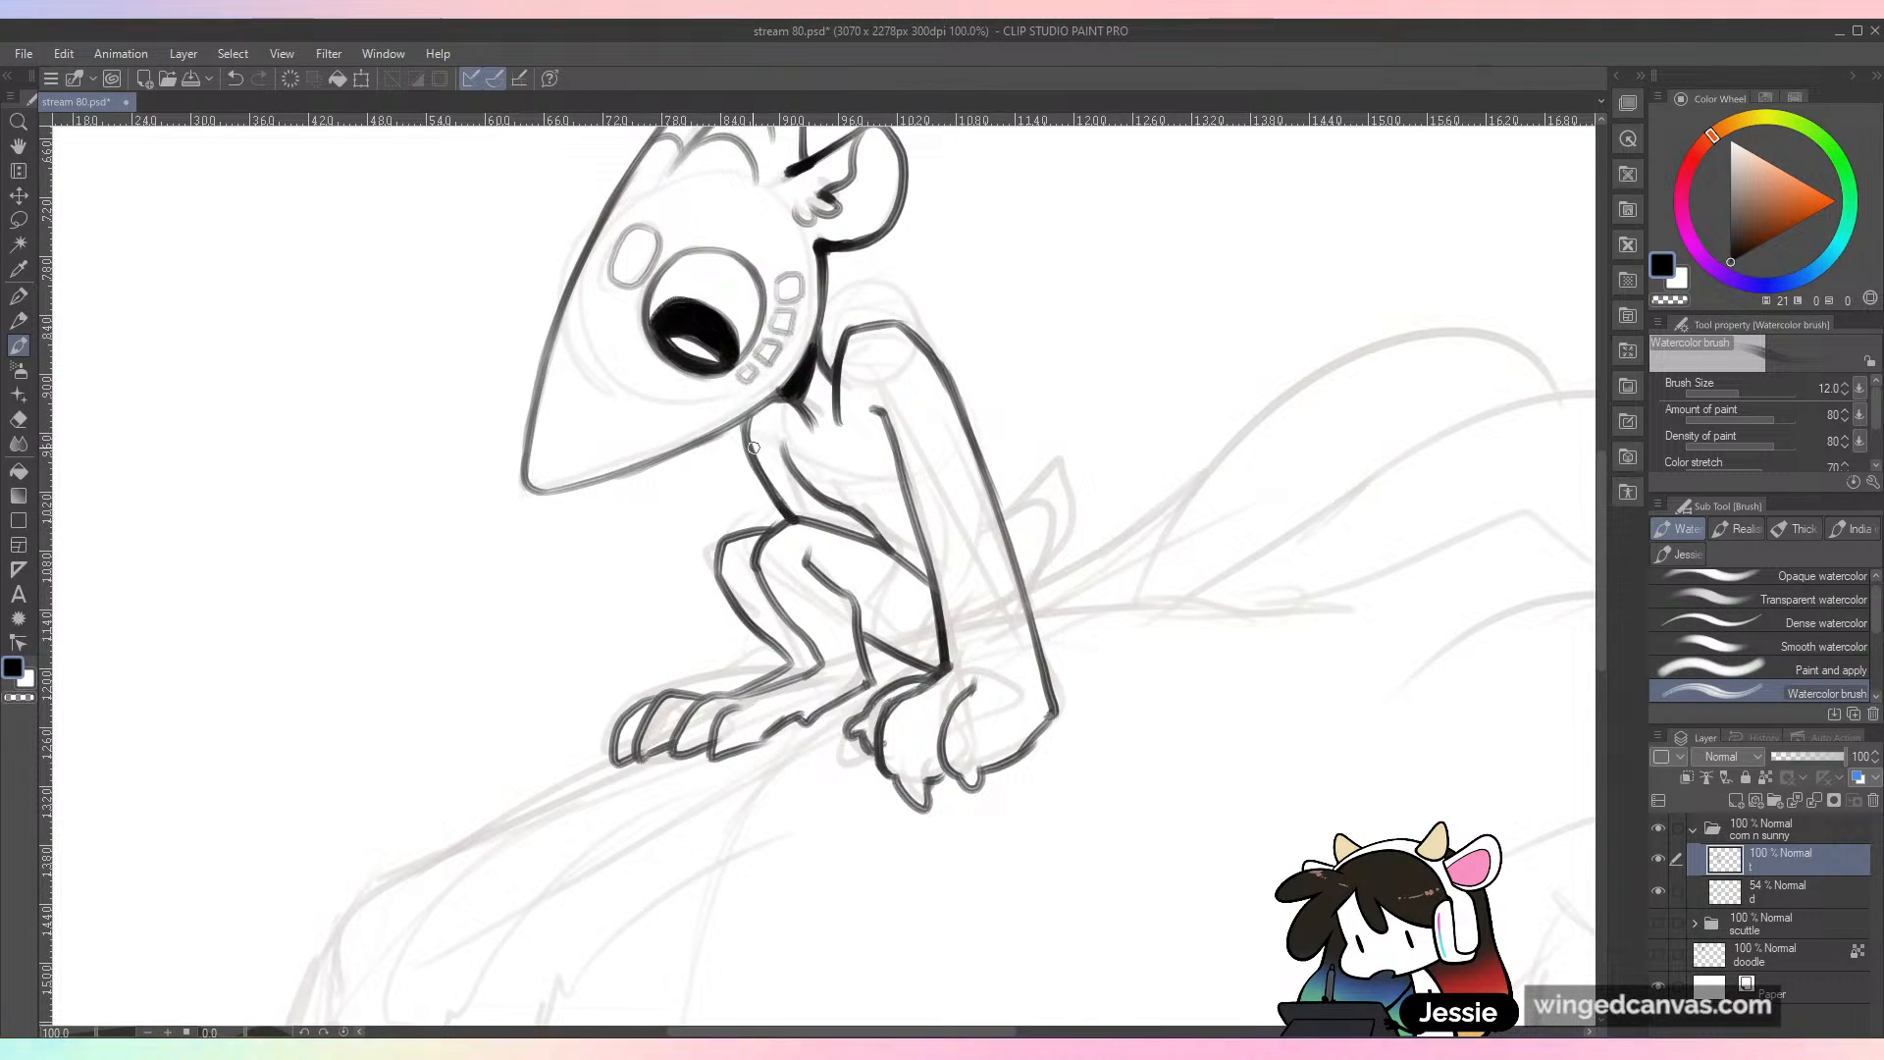
{"action": "key", "text": "ctrl+minus"}
{"action": "left_click_drag", "start_coordinate": [1018, 622], "coordinate": [1000, 628]}
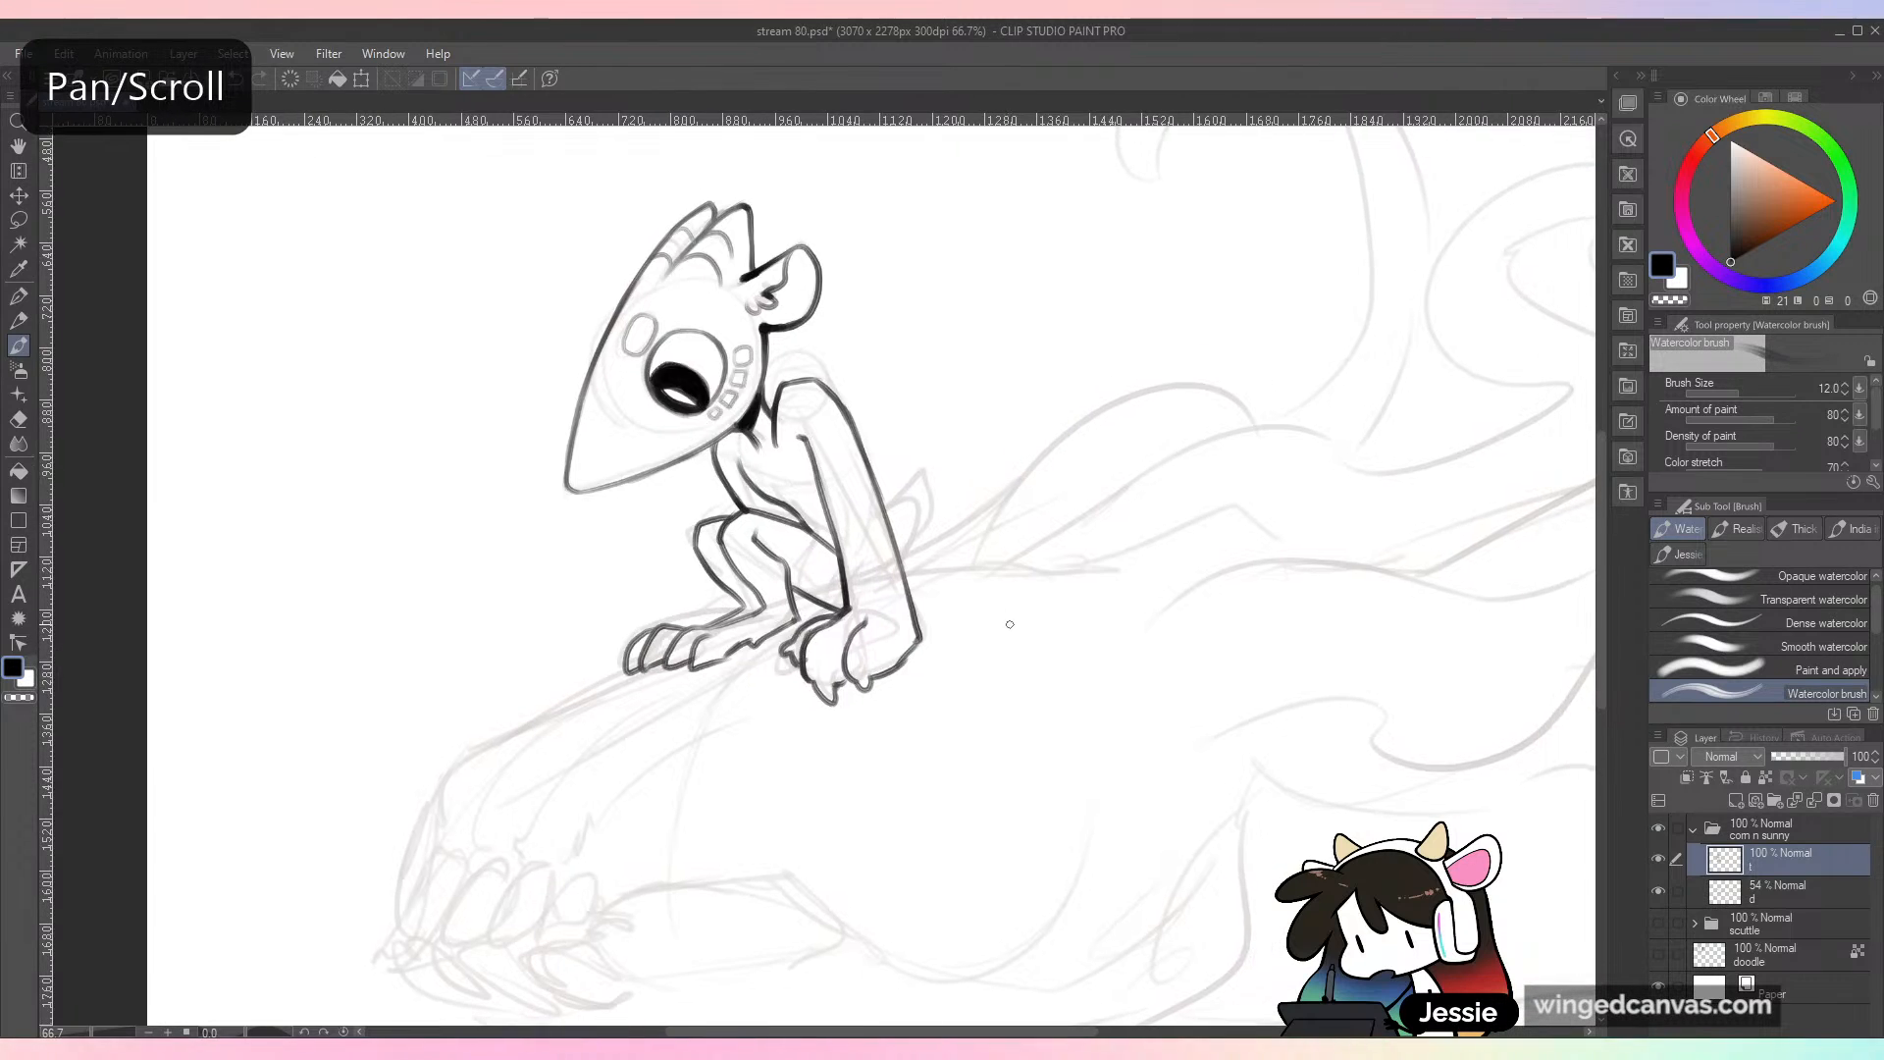
Step: Ink the short line under the near thigh and the small pointed tail behind the near arm, redoing the tail strokes
{"action": "key", "text": "ctrl+plus"}
{"action": "left_click_drag", "start_coordinate": [686, 643], "coordinate": [754, 649]}
{"action": "key", "text": "ctrl+z"}
{"action": "left_click_drag", "start_coordinate": [822, 497], "coordinate": [856, 595]}
{"action": "key", "text": "ctrl+z"}
{"action": "left_click_drag", "start_coordinate": [822, 505], "coordinate": [857, 611]}
{"action": "mouse_move", "coordinate": [851, 542]}
{"action": "left_mouse_down"}
{"action": "mouse_move", "coordinate": [887, 499]}
{"action": "mouse_move", "coordinate": [892, 552]}
{"action": "mouse_move", "coordinate": [915, 506]}
{"action": "mouse_move", "coordinate": [853, 612]}
{"action": "left_mouse_up"}
{"action": "key", "text": "ctrl+z"}
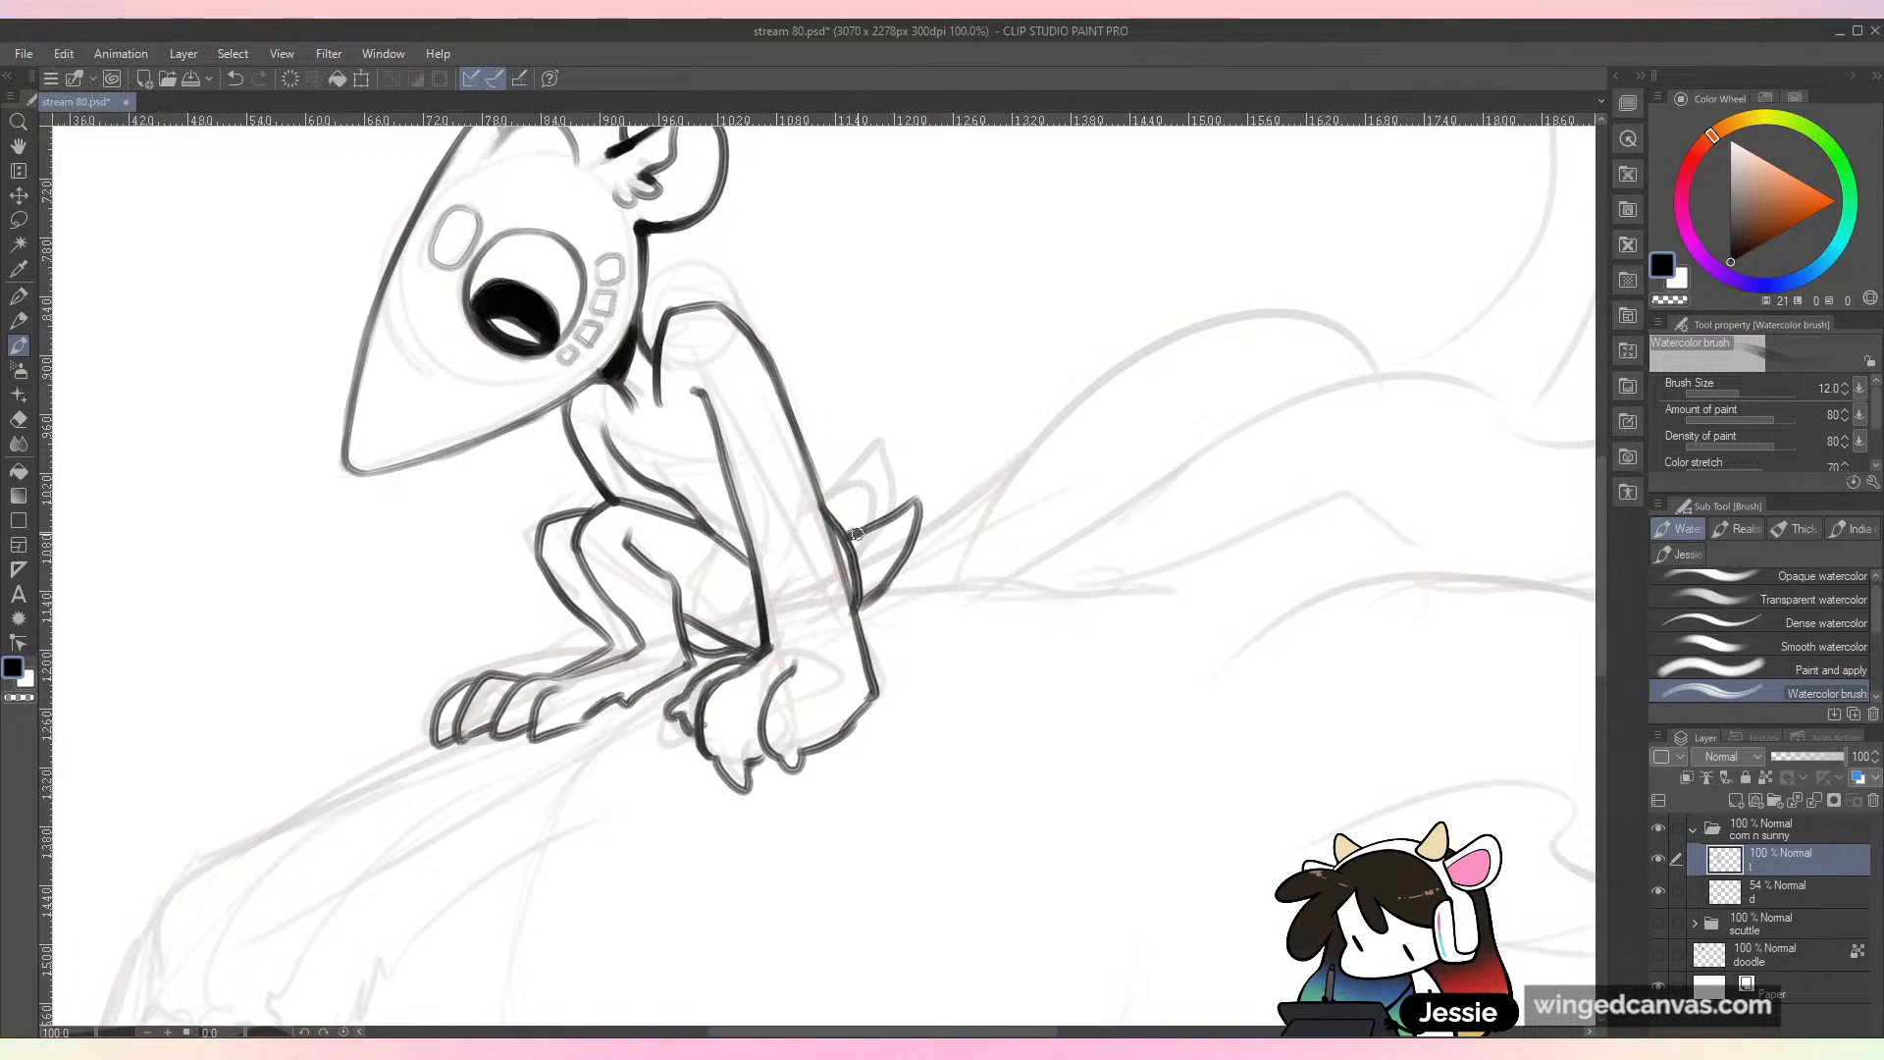
Step: Erase the line at the top of the near shoulder and ink a folded collar around the neck with an edge running down the chest
{"action": "key", "text": "ctrl+minus"}
{"action": "key", "text": "ctrl+minus"}
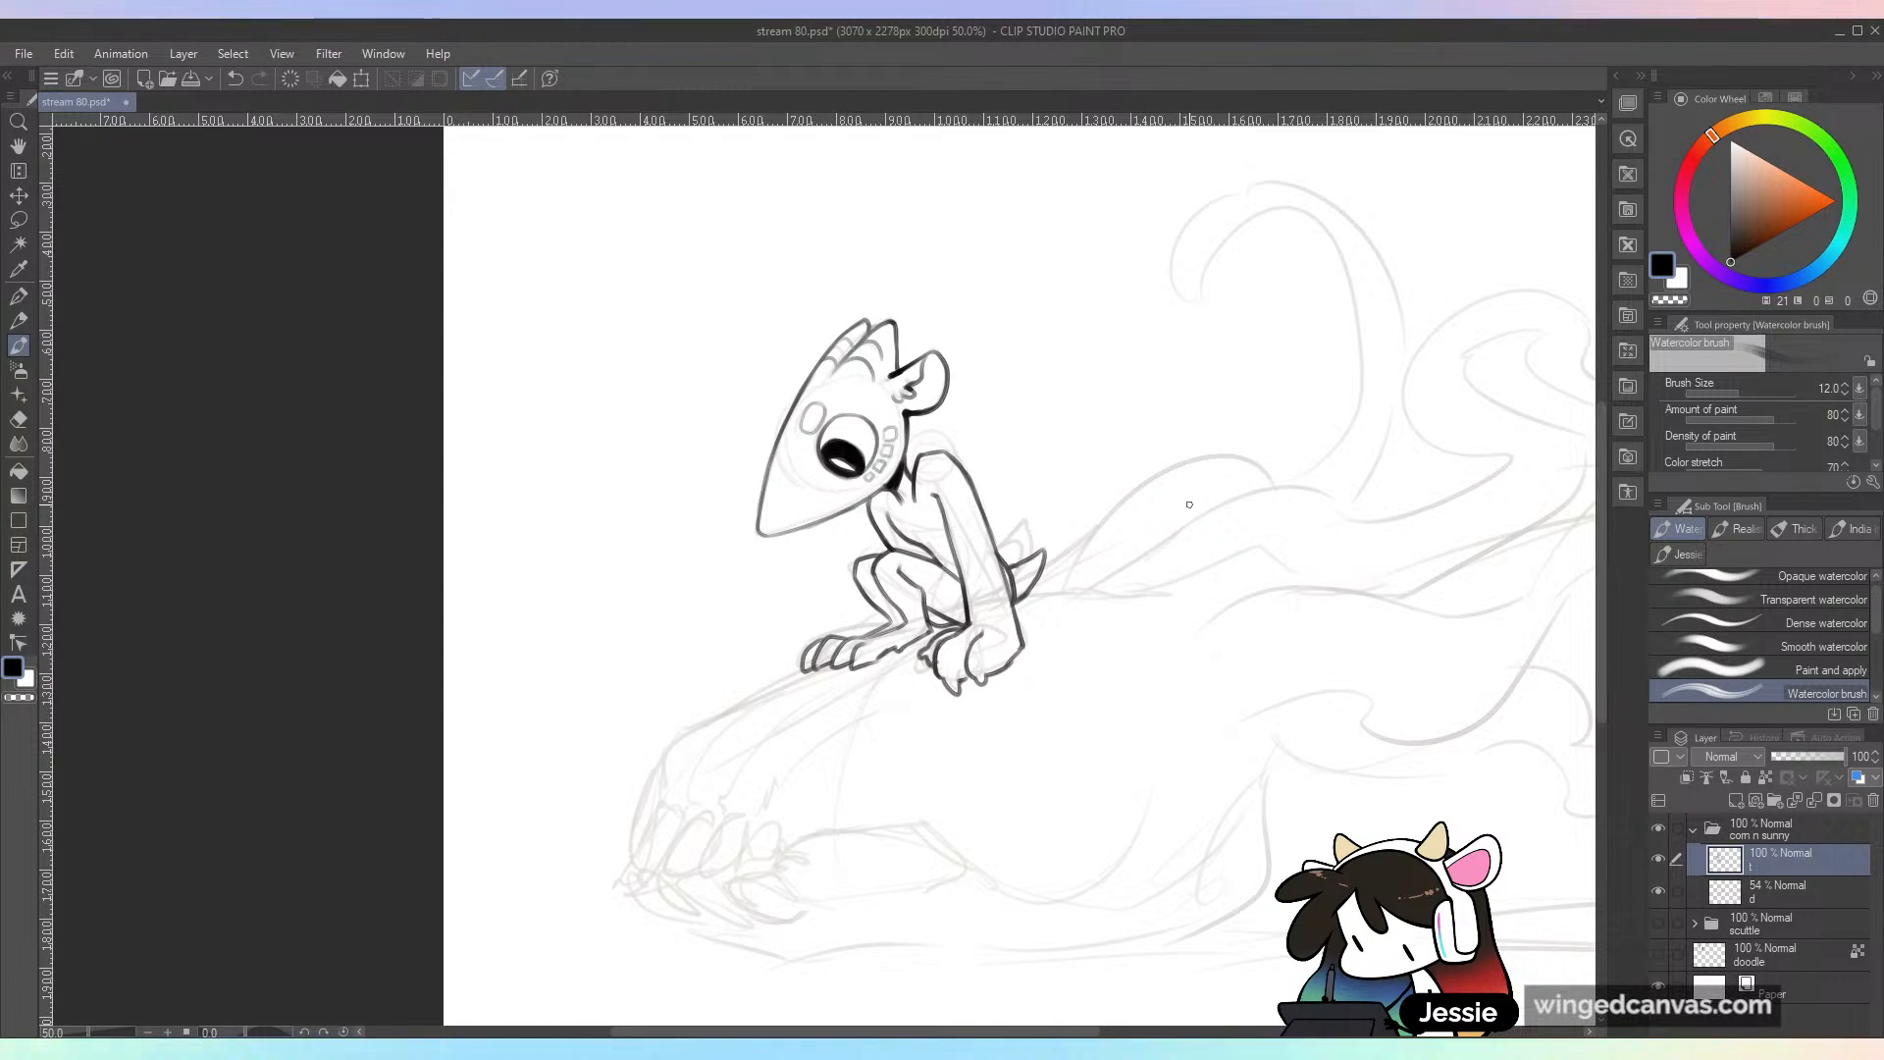
{"action": "key", "text": "ctrl+plus"}
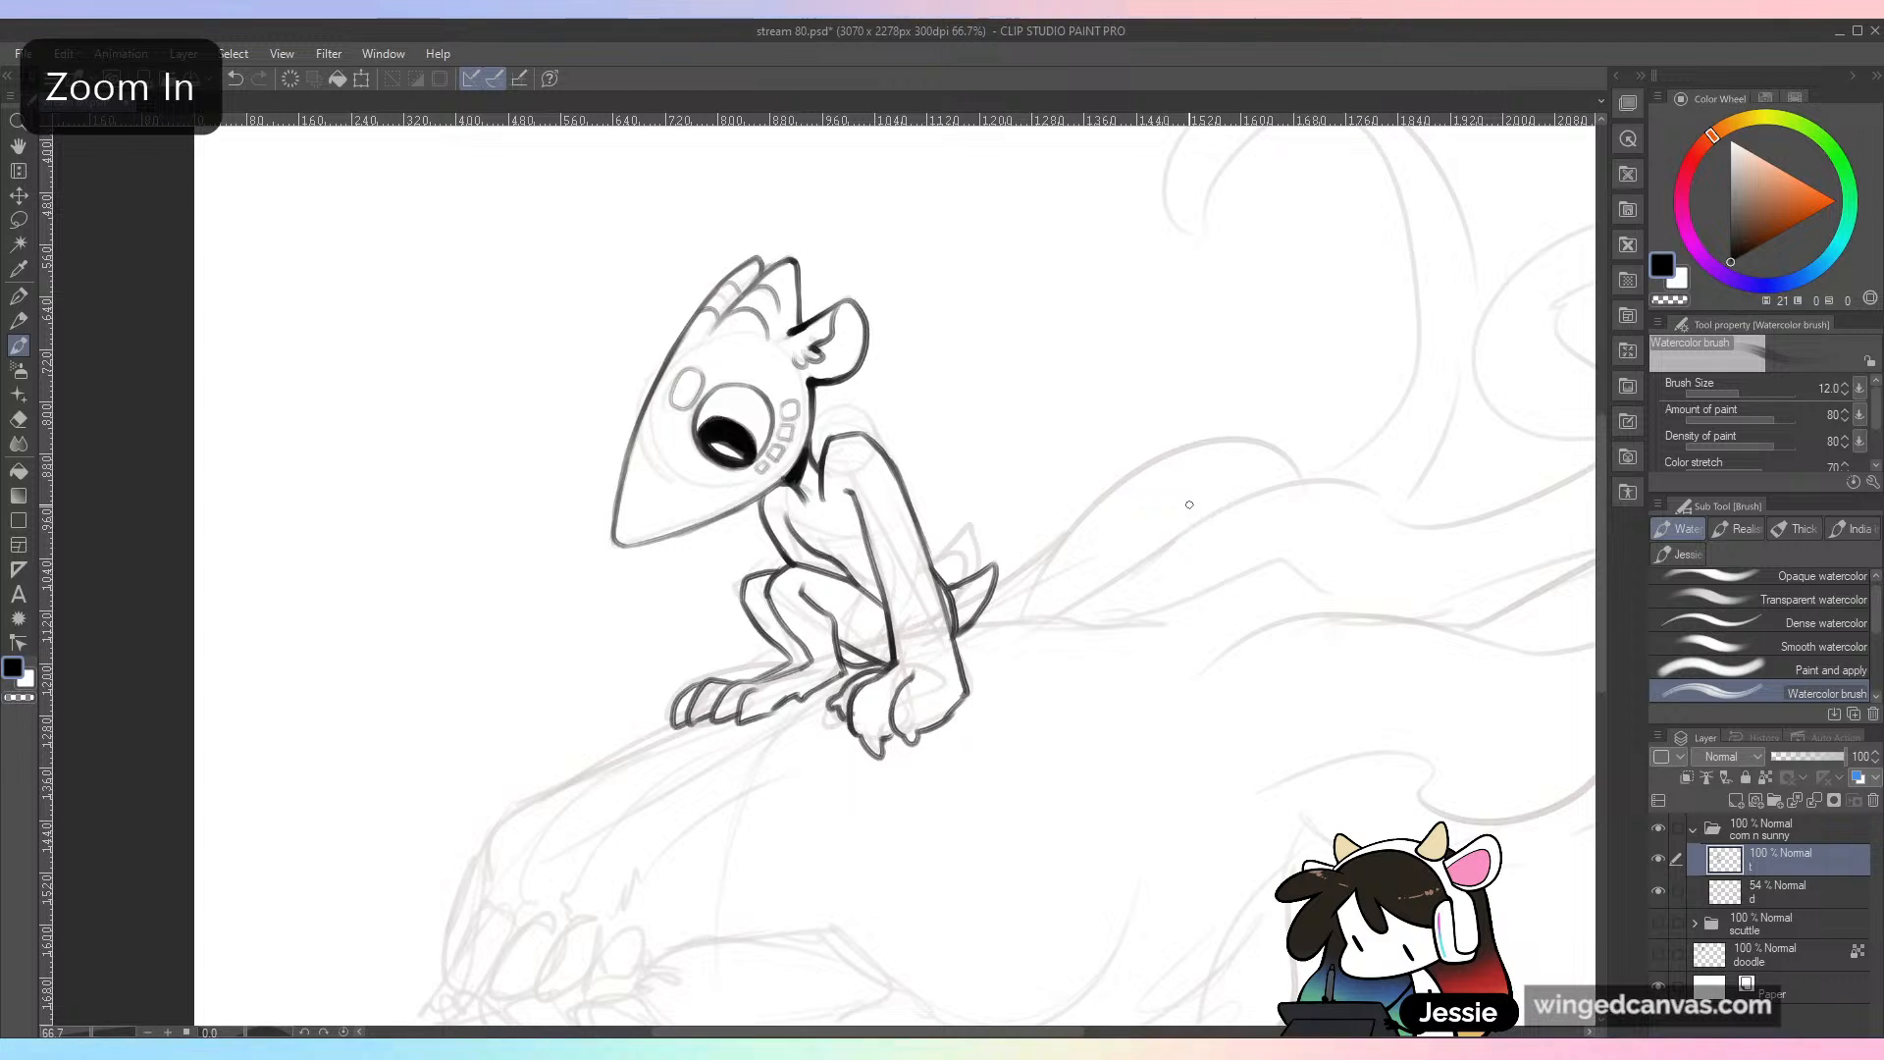
{"action": "key", "text": "ctrl+plus"}
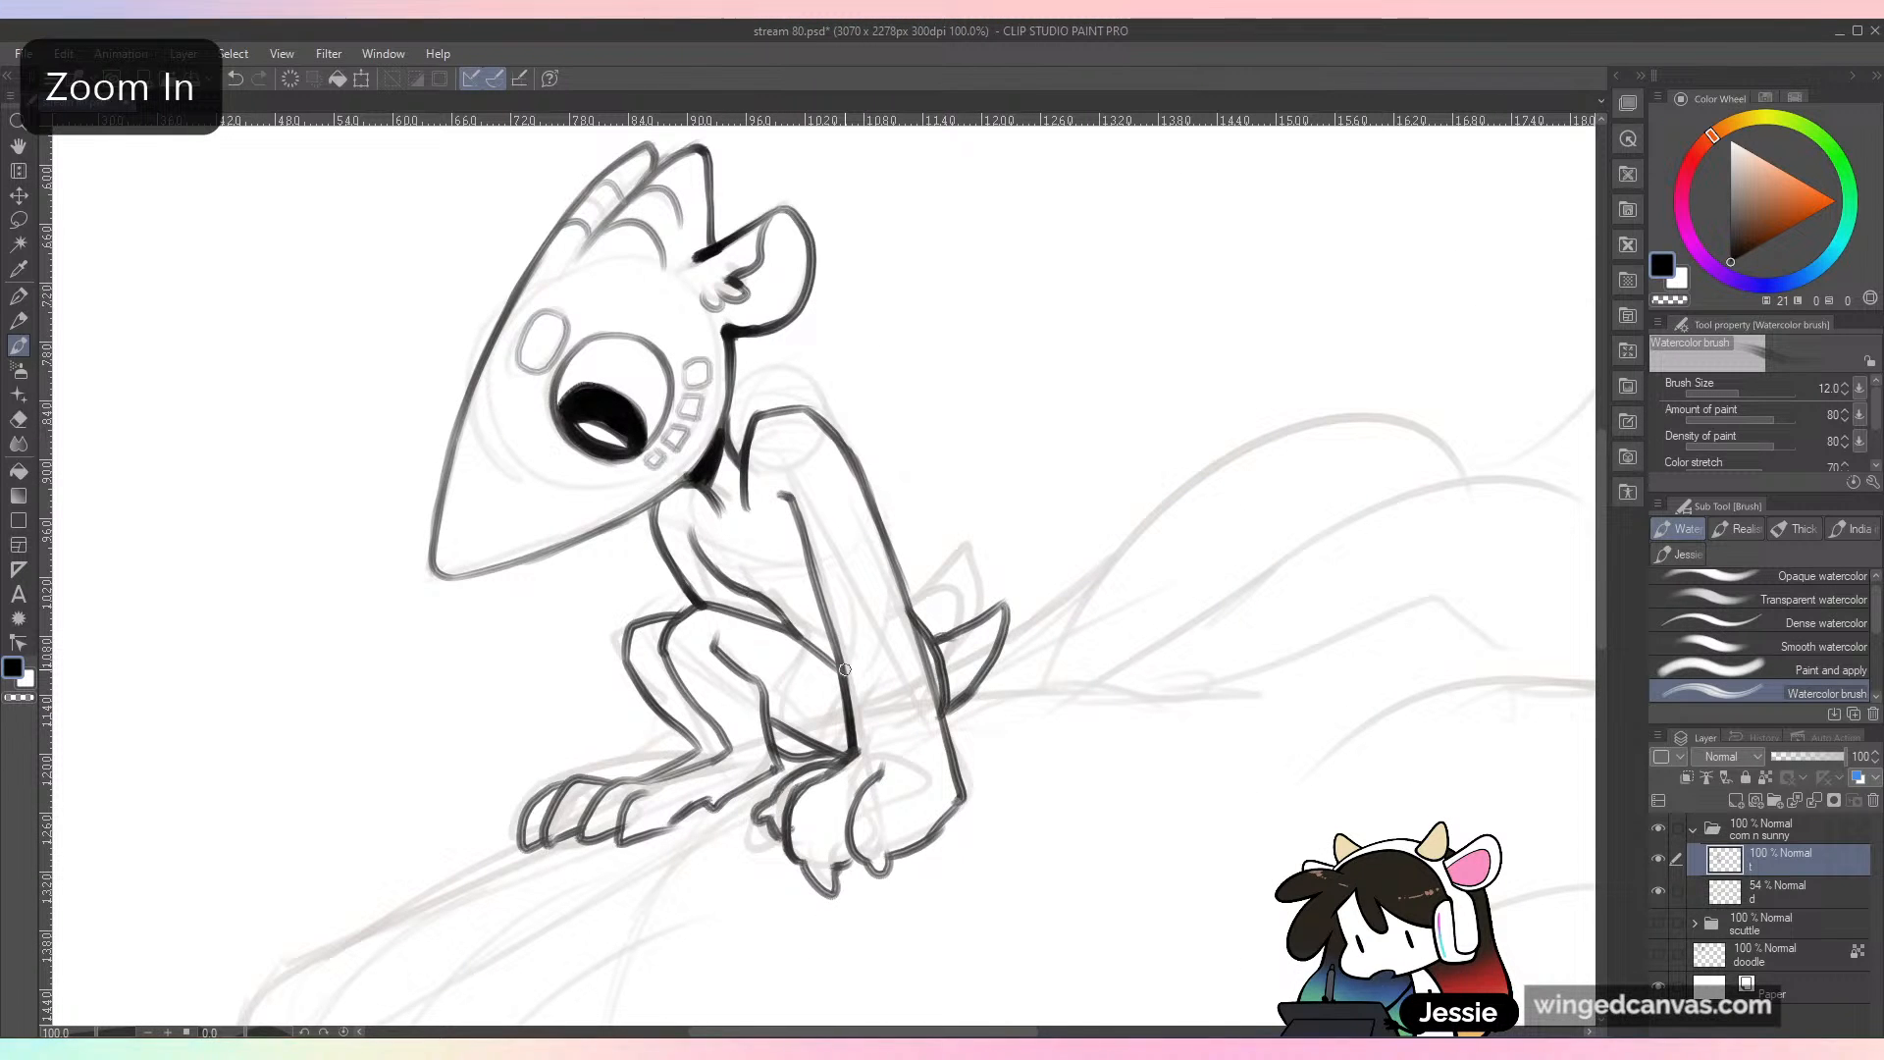
{"action": "left_click_drag", "start_coordinate": [742, 476], "coordinate": [766, 410]}
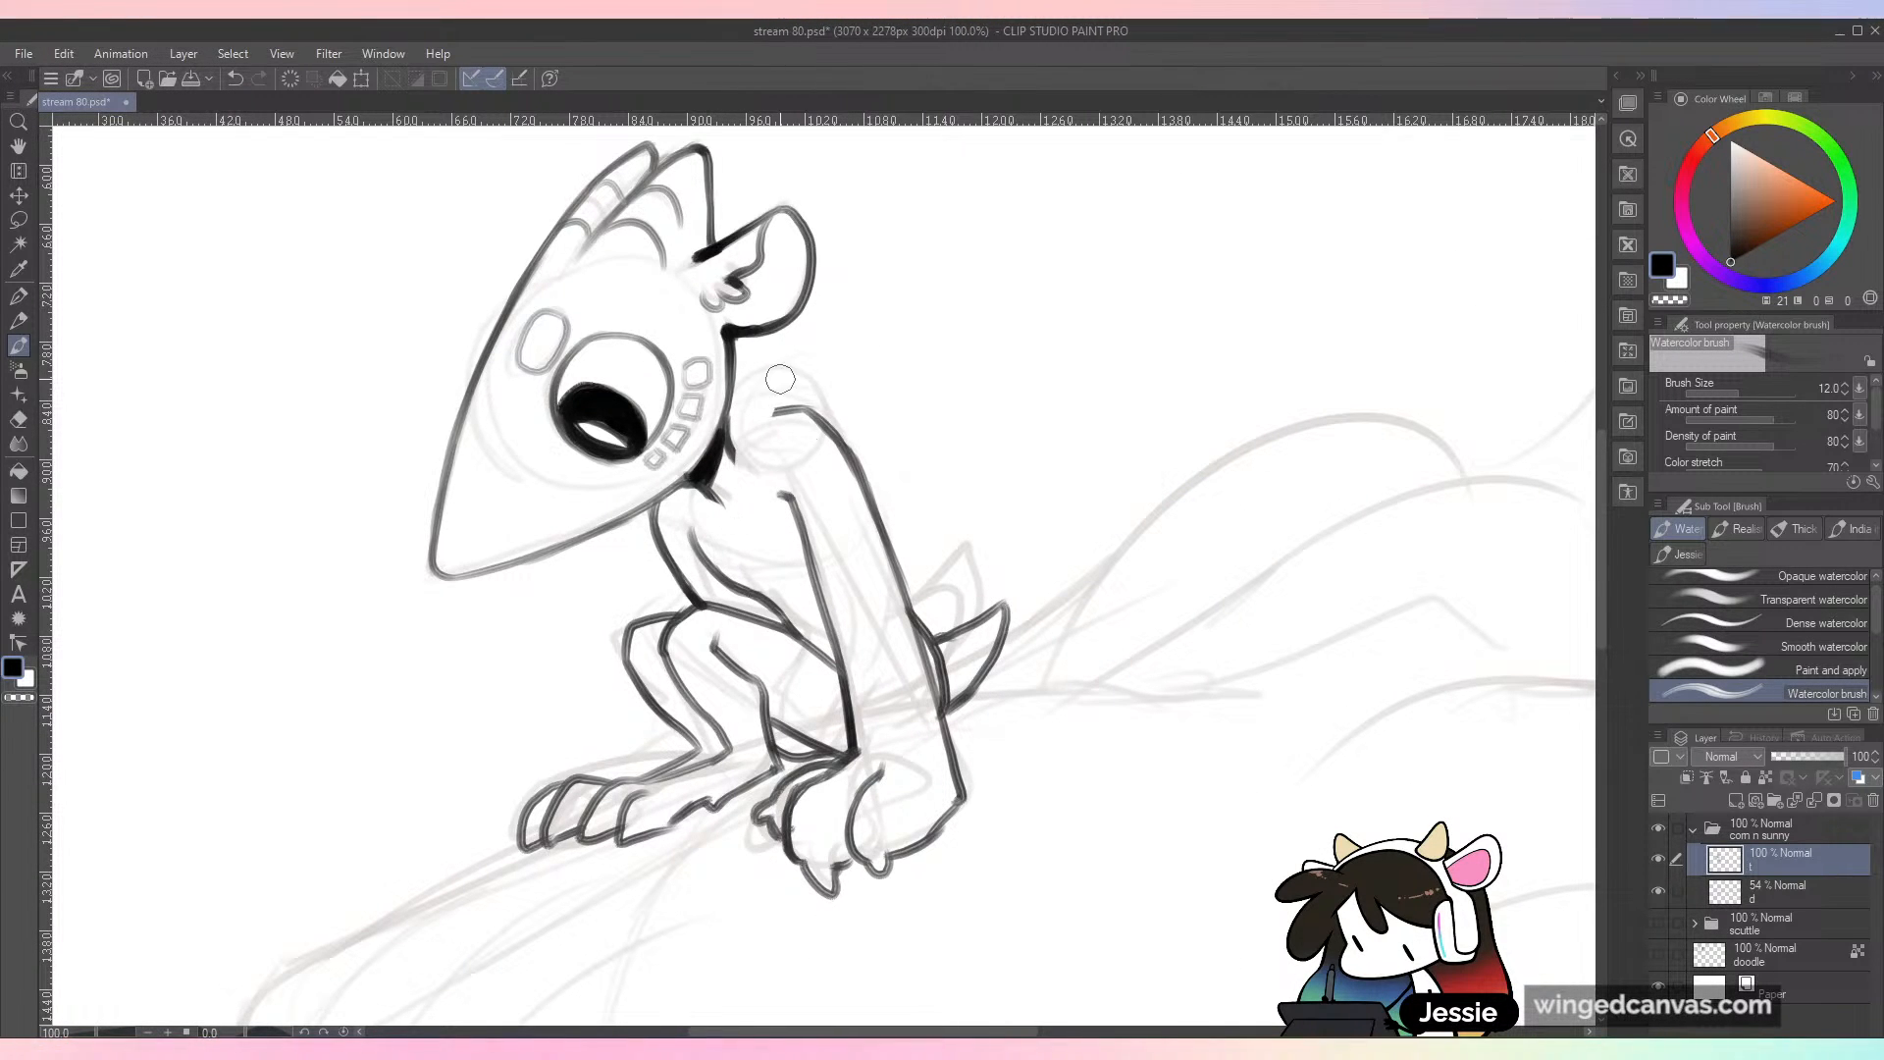
{"action": "mouse_move", "coordinate": [705, 517]}
{"action": "left_mouse_down"}
{"action": "mouse_move", "coordinate": [762, 390]}
{"action": "mouse_move", "coordinate": [834, 392]}
{"action": "mouse_move", "coordinate": [846, 437]}
{"action": "mouse_move", "coordinate": [757, 461]}
{"action": "mouse_move", "coordinate": [742, 520]}
{"action": "mouse_move", "coordinate": [761, 595]}
{"action": "left_mouse_up"}
{"action": "key", "text": "ctrl+z"}
{"action": "key", "text": "ctrl+z"}
{"action": "left_click_drag", "start_coordinate": [753, 471], "coordinate": [760, 593]}
{"action": "mouse_move", "coordinate": [717, 531]}
{"action": "left_mouse_down"}
{"action": "mouse_move", "coordinate": [722, 601]}
{"action": "mouse_move", "coordinate": [727, 579]}
{"action": "left_mouse_up"}
{"action": "key", "text": "ctrl+z"}
{"action": "key", "text": "ctrl+z"}
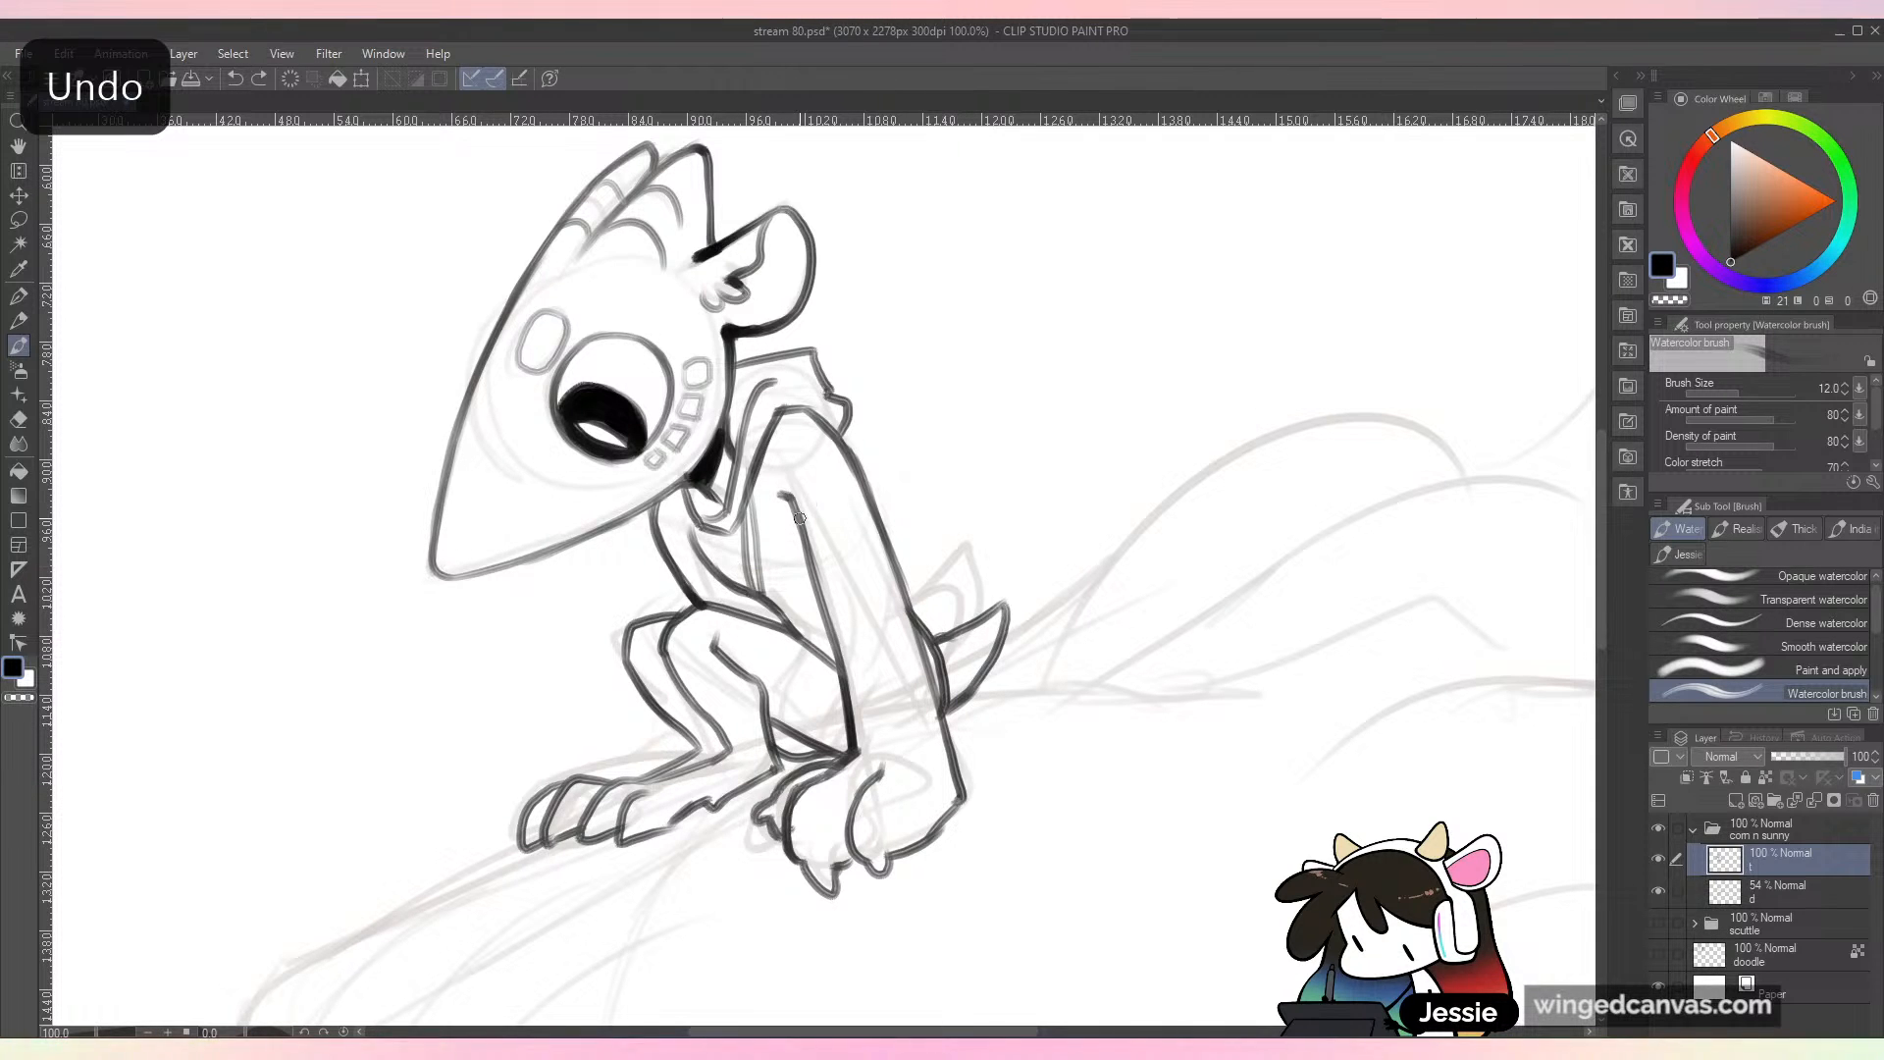
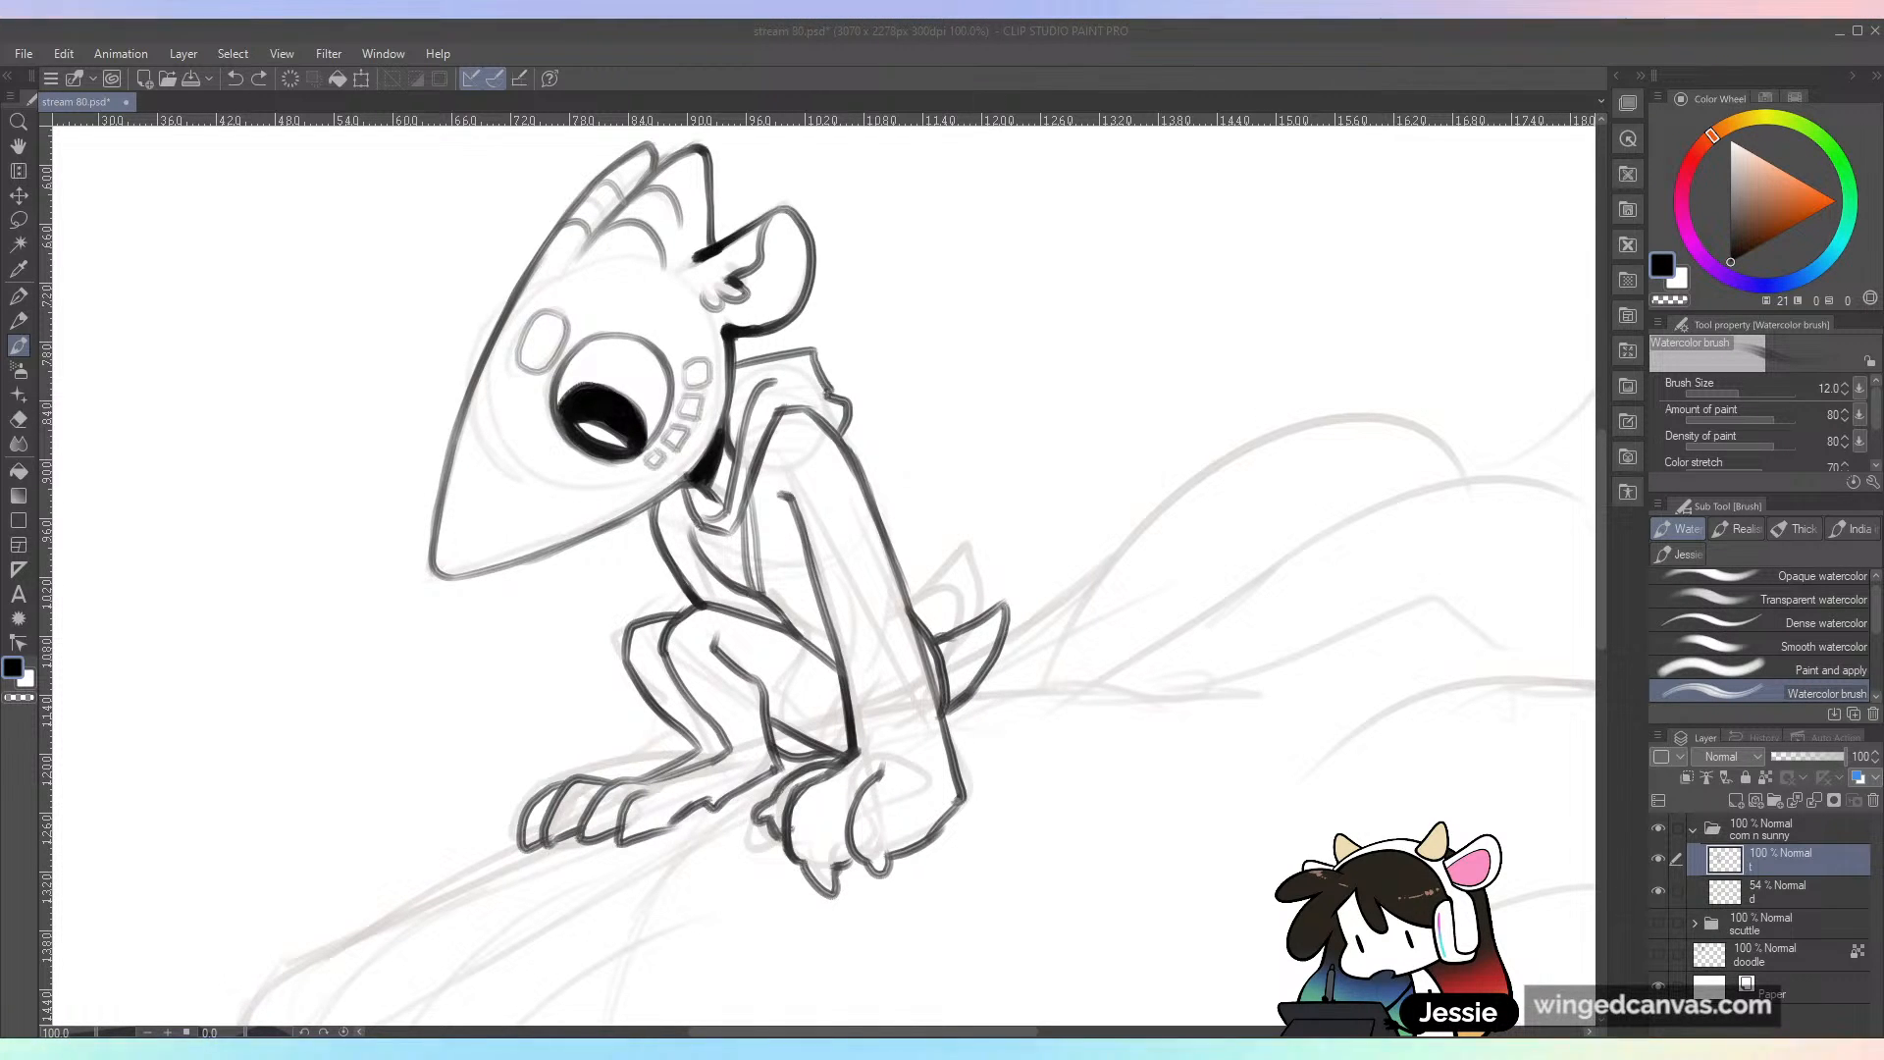
Step: Ink a second line alongside the edge running down the small character's chest to form the jacket opening
{"action": "left_click", "coordinate": [247, 450]}
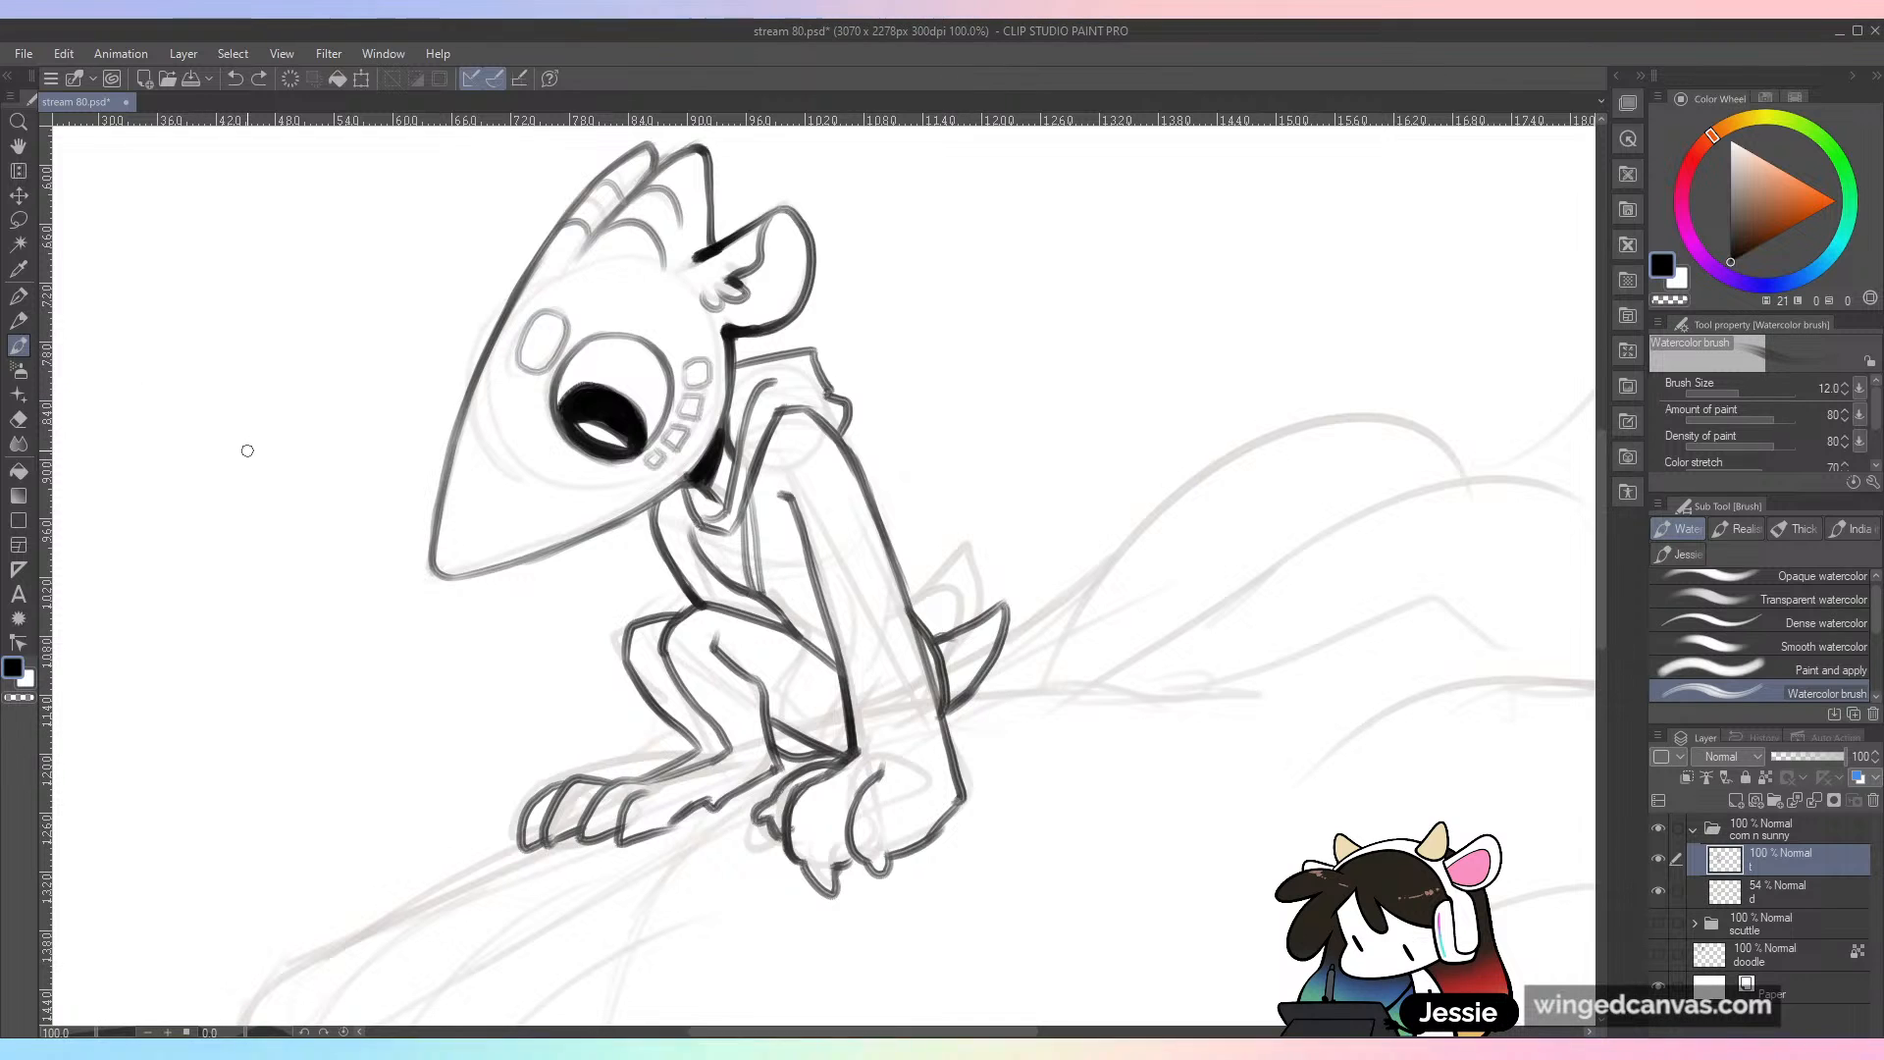
{"action": "key", "text": "ctrl+minus"}
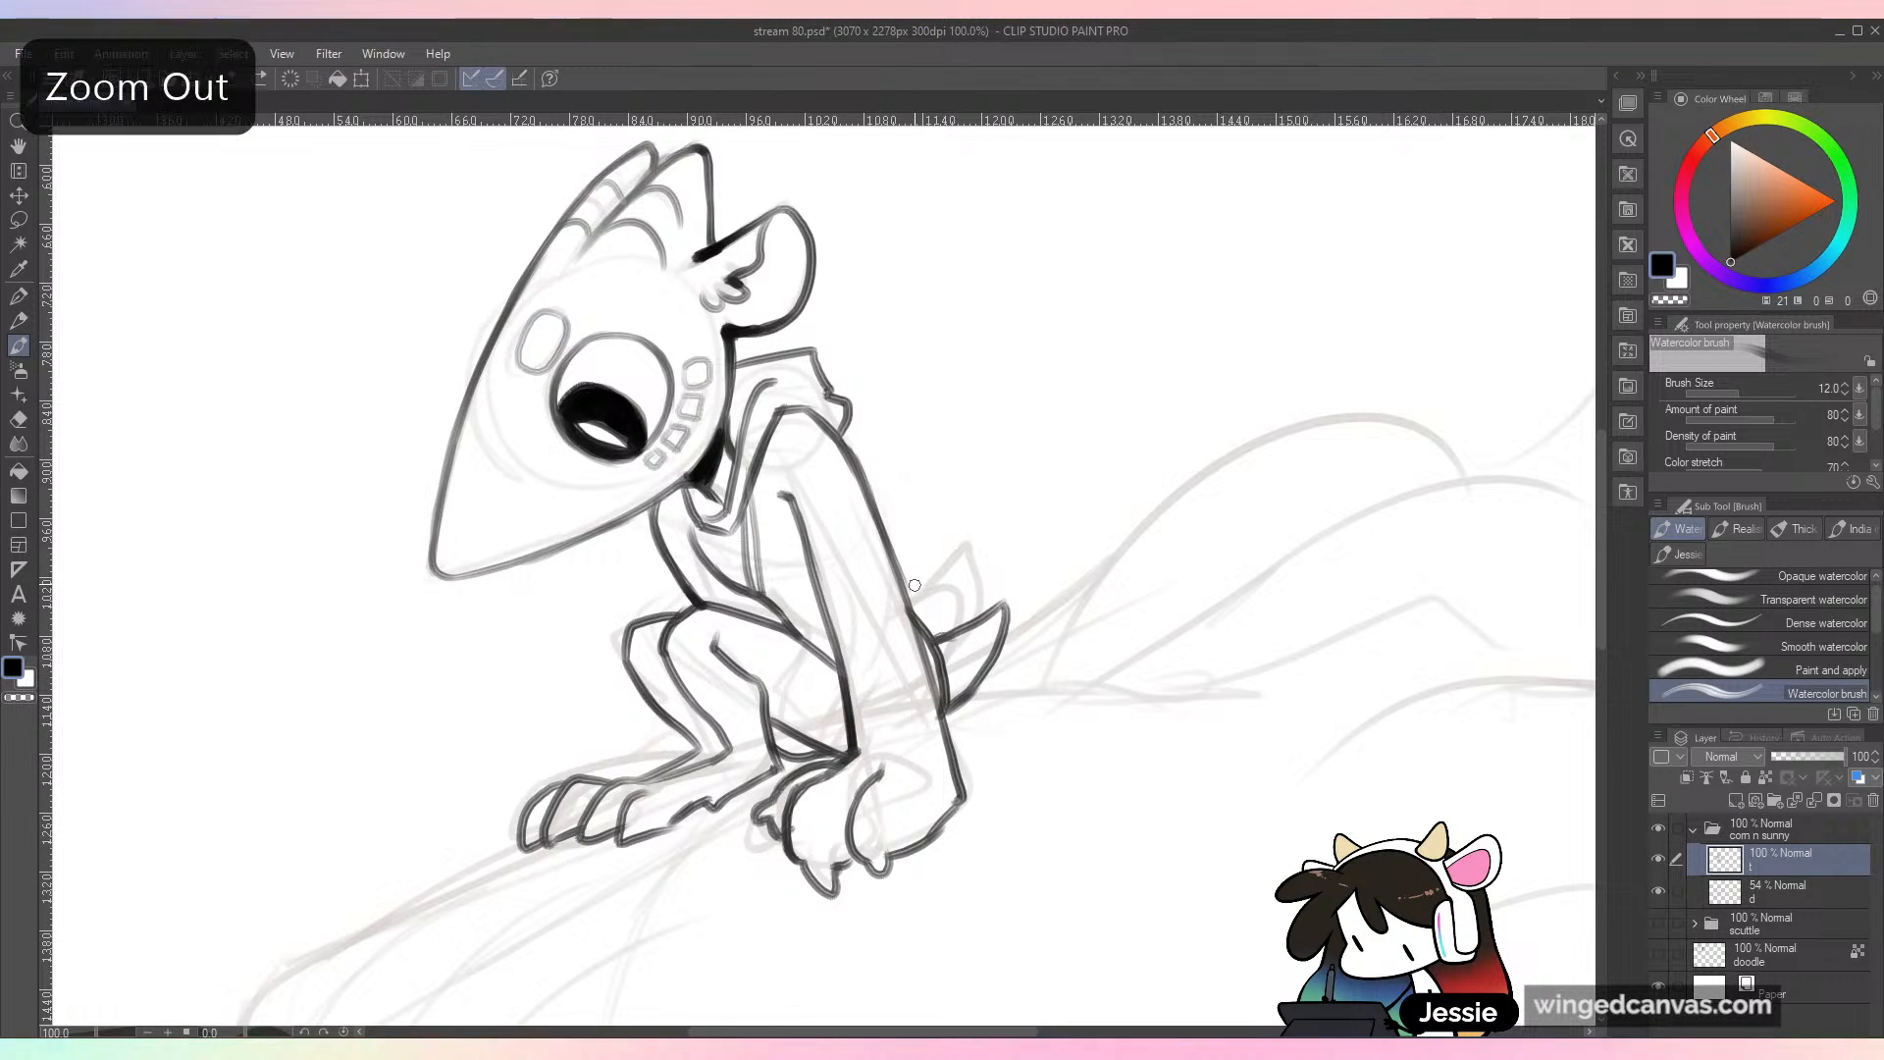
{"action": "key", "text": "ctrl+plus"}
{"action": "key", "text": "ctrl+minus"}
{"action": "key", "text": "ctrl+plus"}
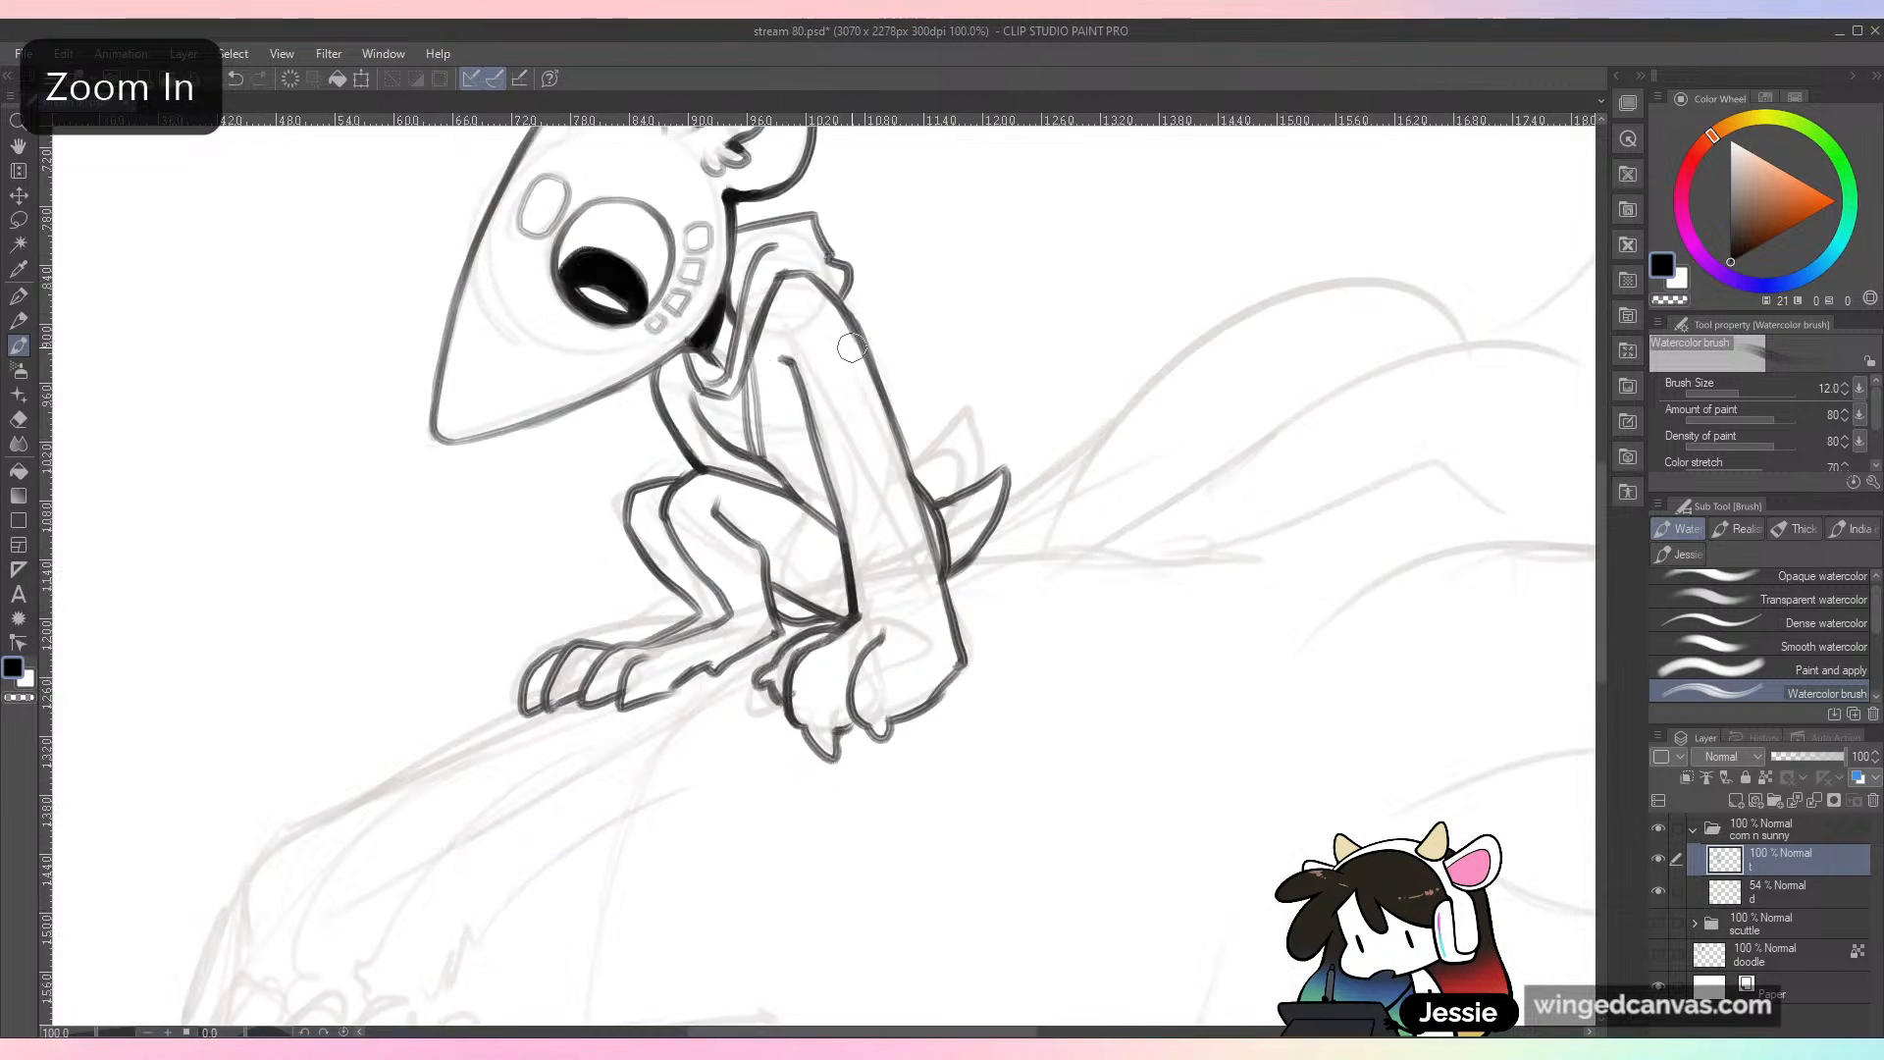
{"action": "mouse_move", "coordinate": [719, 398]}
{"action": "left_mouse_down"}
{"action": "mouse_move", "coordinate": [719, 470]}
{"action": "mouse_move", "coordinate": [729, 392]}
{"action": "left_mouse_up"}
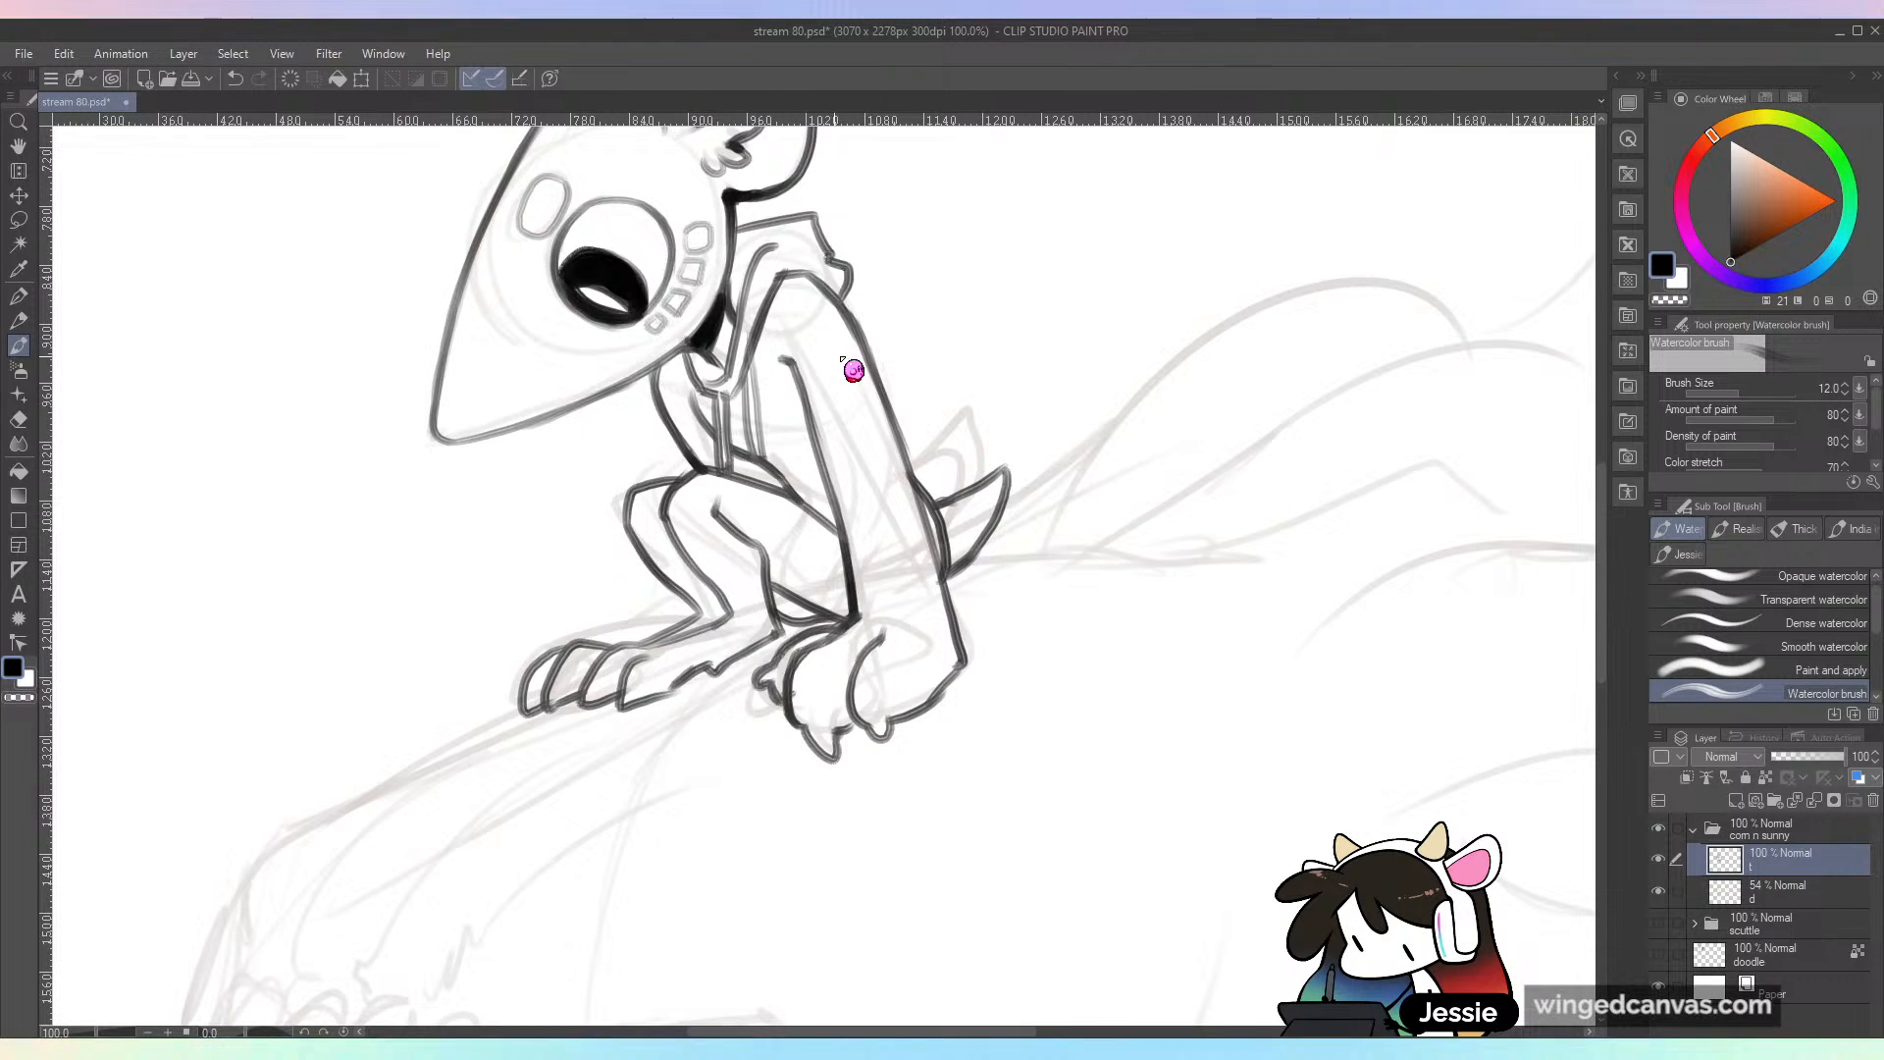
Step: Ink the near sleeve's lower edge and a cuff across the wrist, and the short line along the near thigh
{"action": "key", "text": "ctrl+minus"}
{"action": "key", "text": "ctrl+plus"}
{"action": "left_click_drag", "start_coordinate": [708, 286], "coordinate": [721, 230]}
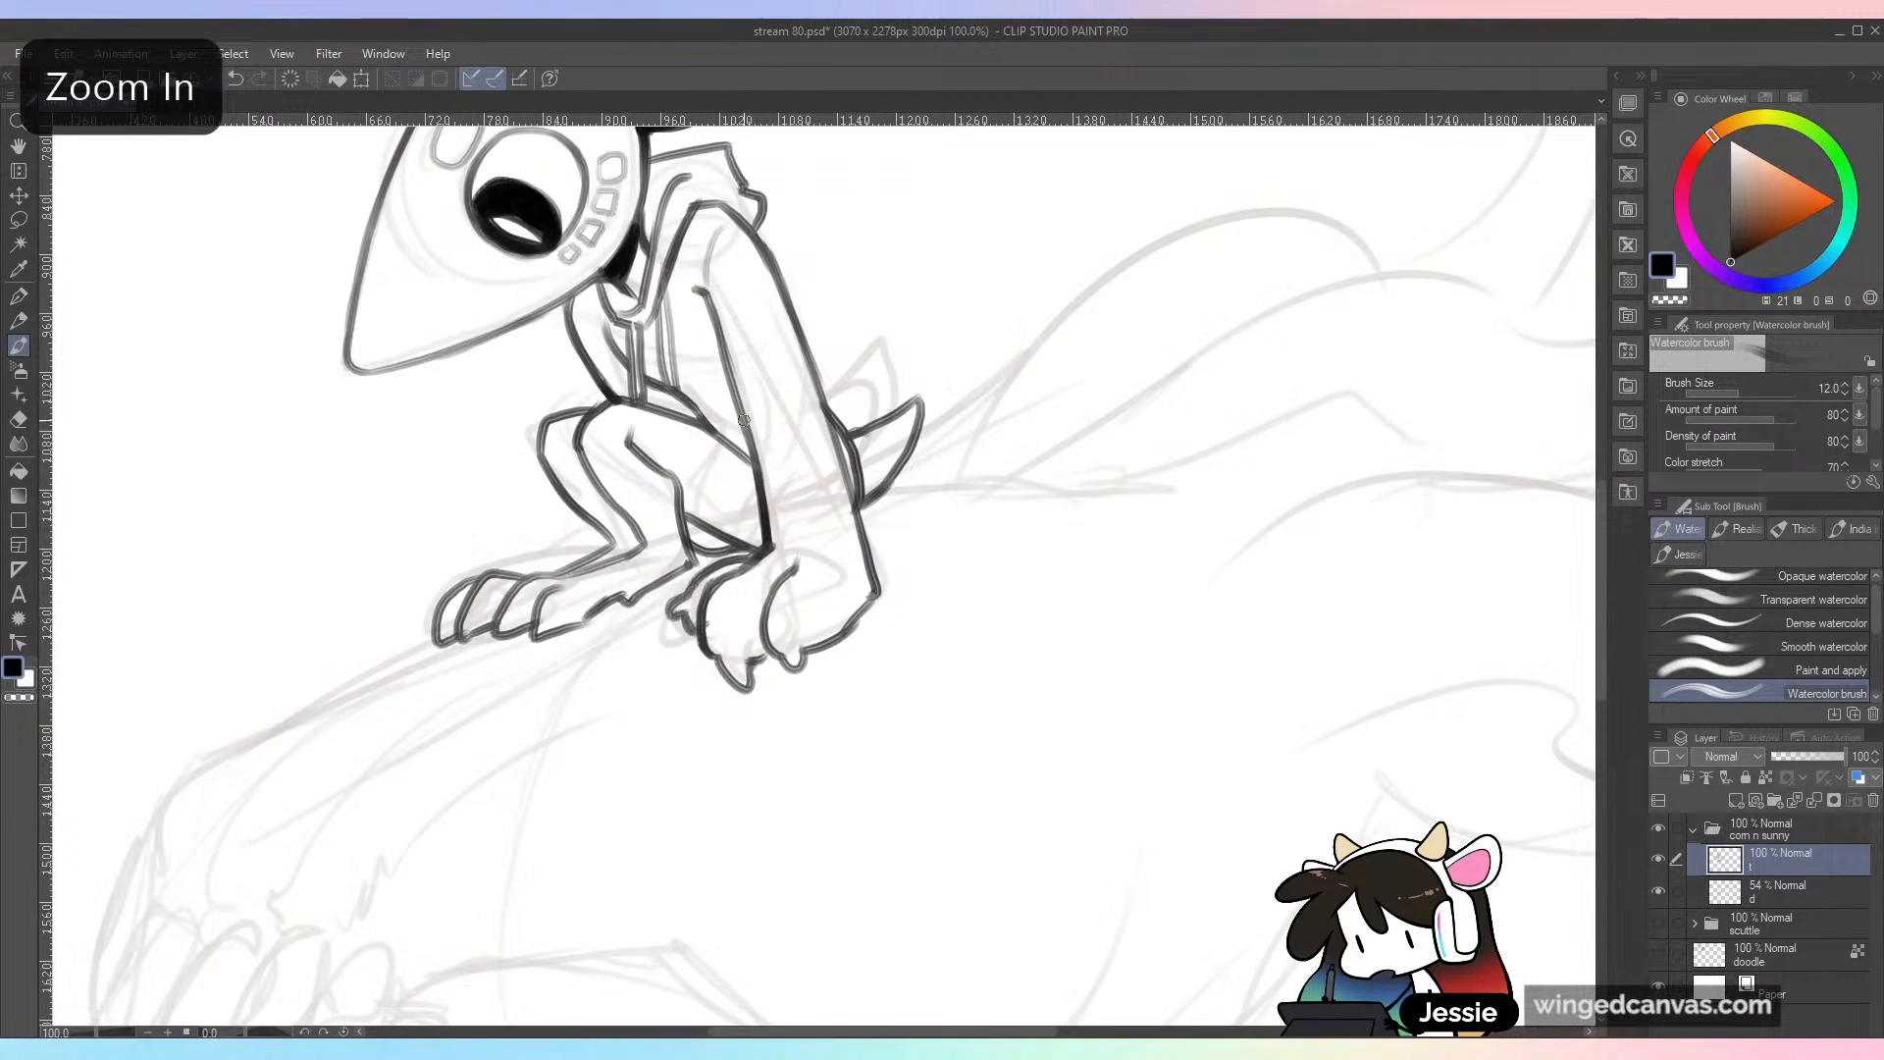
{"action": "mouse_move", "coordinate": [754, 412]}
{"action": "left_mouse_down"}
{"action": "mouse_move", "coordinate": [746, 498]}
{"action": "mouse_move", "coordinate": [748, 543]}
{"action": "left_mouse_up"}
{"action": "left_click_drag", "start_coordinate": [758, 447], "coordinate": [773, 532]}
{"action": "left_click_drag", "start_coordinate": [852, 486], "coordinate": [872, 569]}
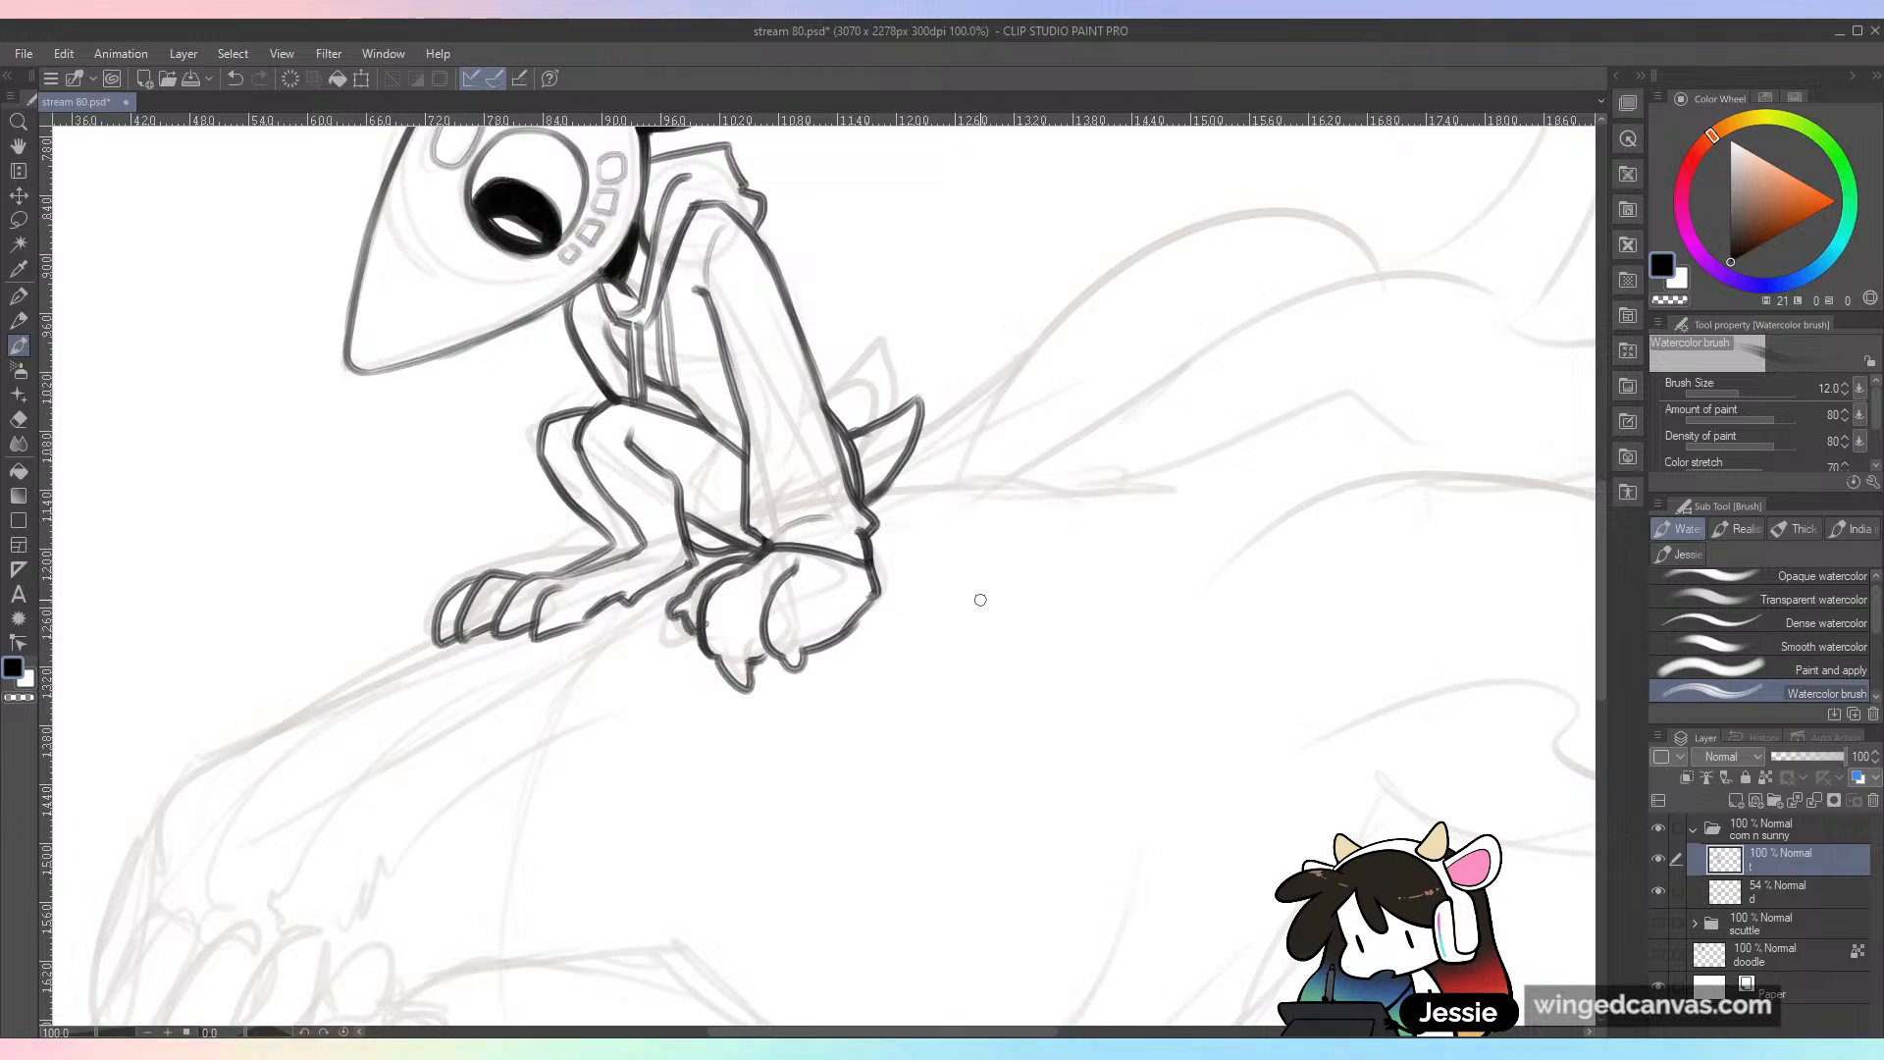
{"action": "key", "text": "ctrl+minus"}
{"action": "key", "text": "ctrl+plus"}
{"action": "mouse_move", "coordinate": [589, 398]}
{"action": "left_mouse_down"}
{"action": "mouse_move", "coordinate": [647, 390]}
{"action": "mouse_move", "coordinate": [636, 425]}
{"action": "mouse_move", "coordinate": [682, 442]}
{"action": "left_mouse_up"}
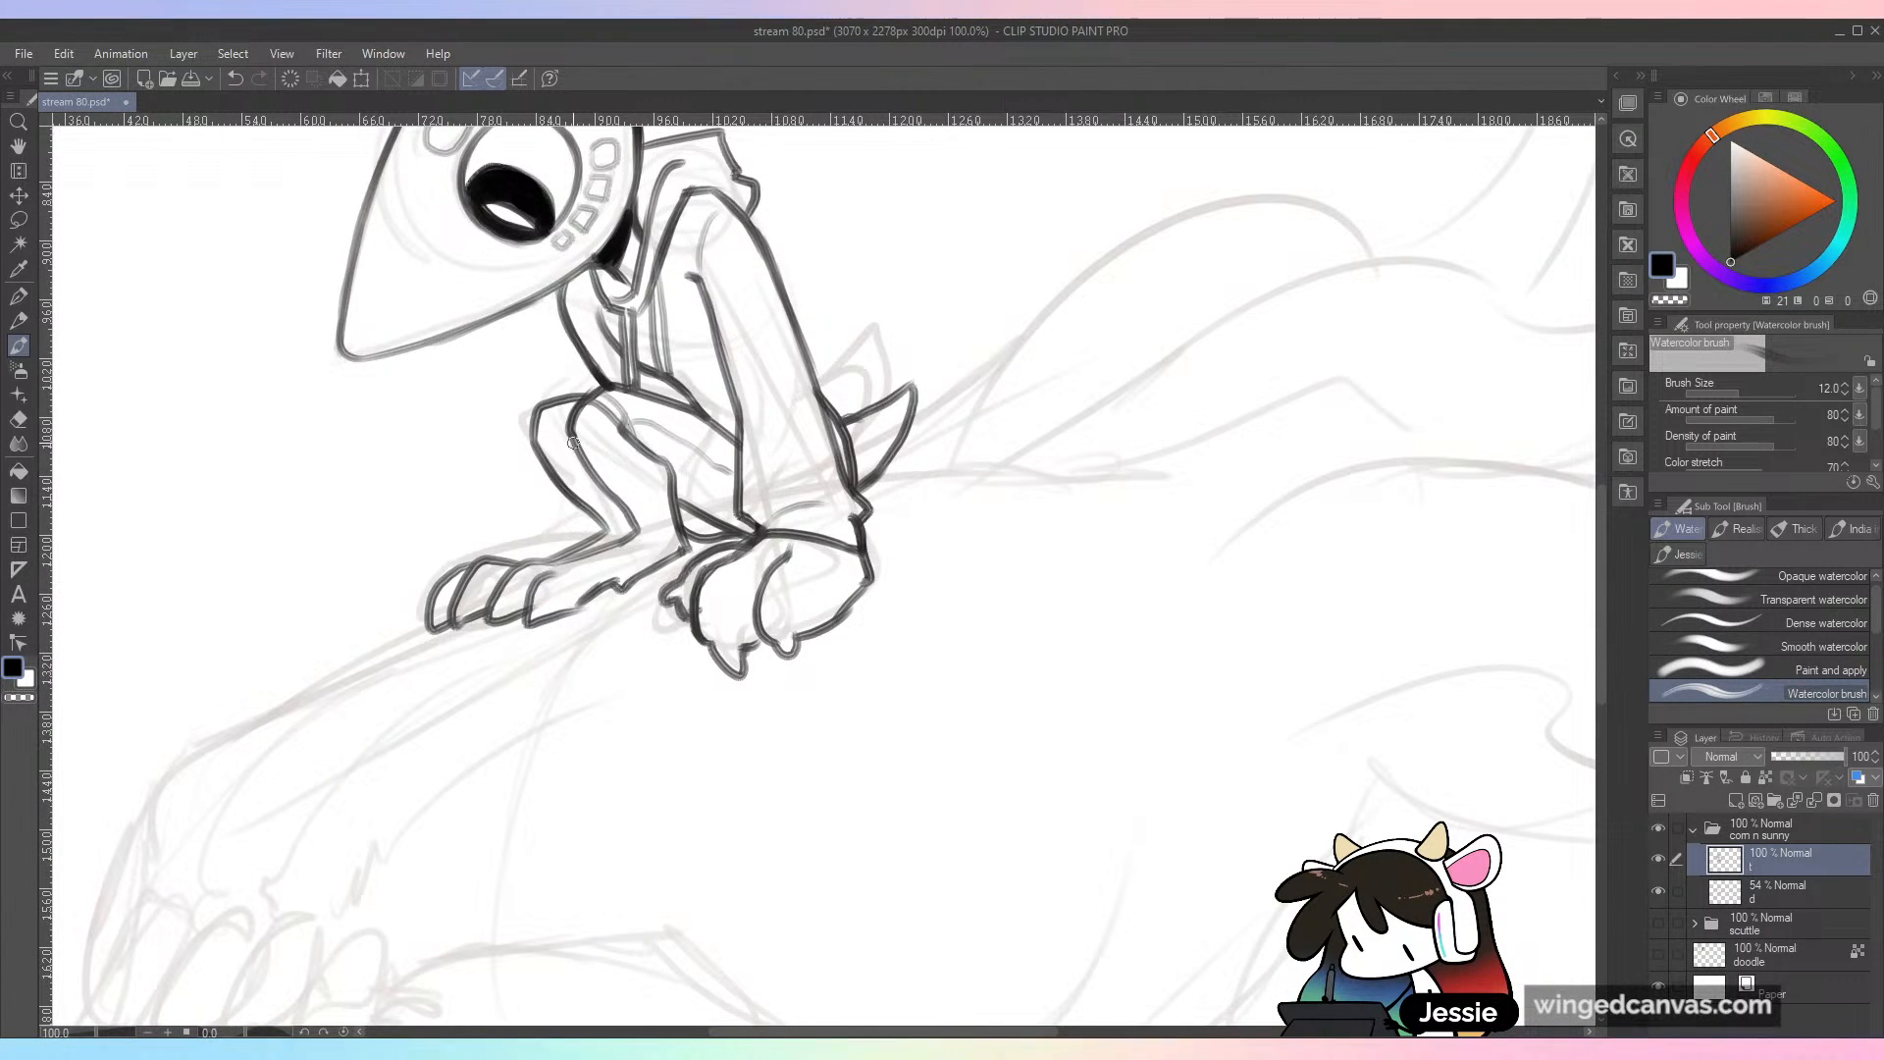
Step: Ink the creature's snout ridge from the small character's toes down to the front of the skull, redoing the strokes that miss
{"action": "key", "text": "ctrl+minus"}
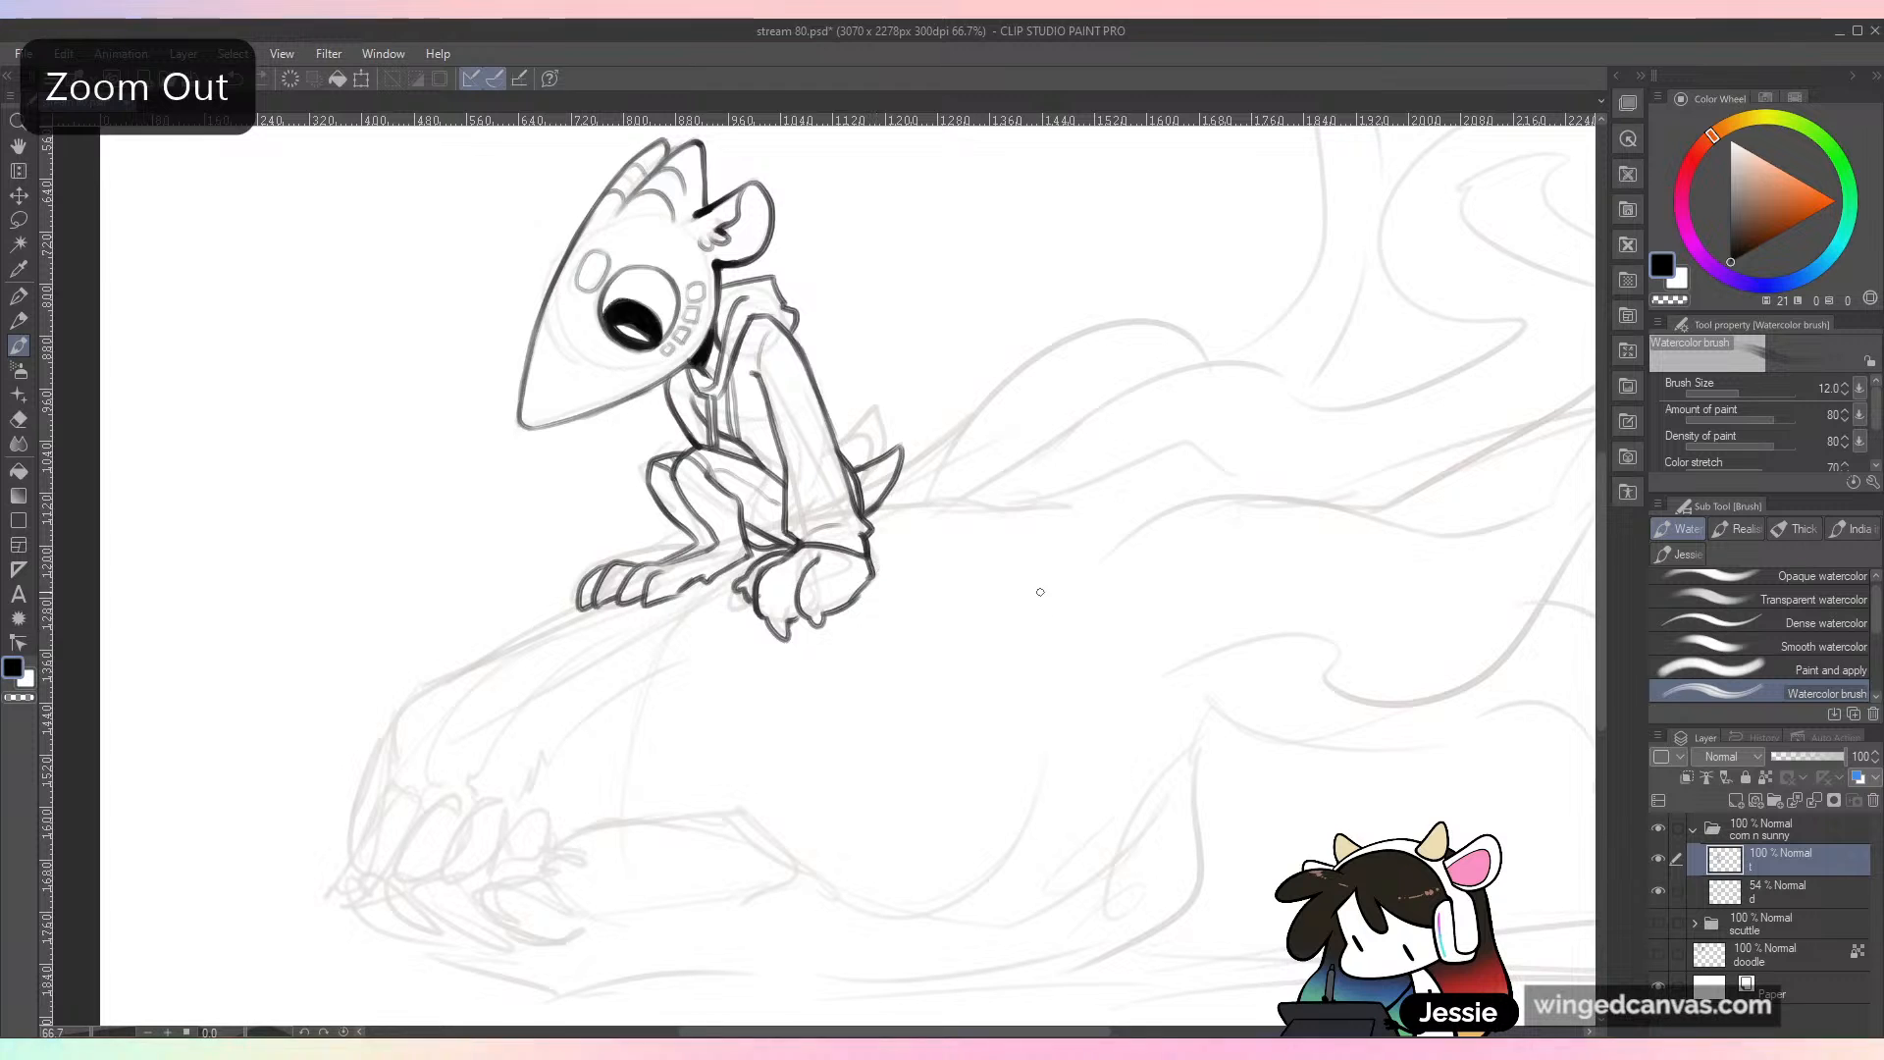
{"action": "left_click_drag", "start_coordinate": [1038, 588], "coordinate": [1030, 706]}
{"action": "key", "text": "ctrl+minus"}
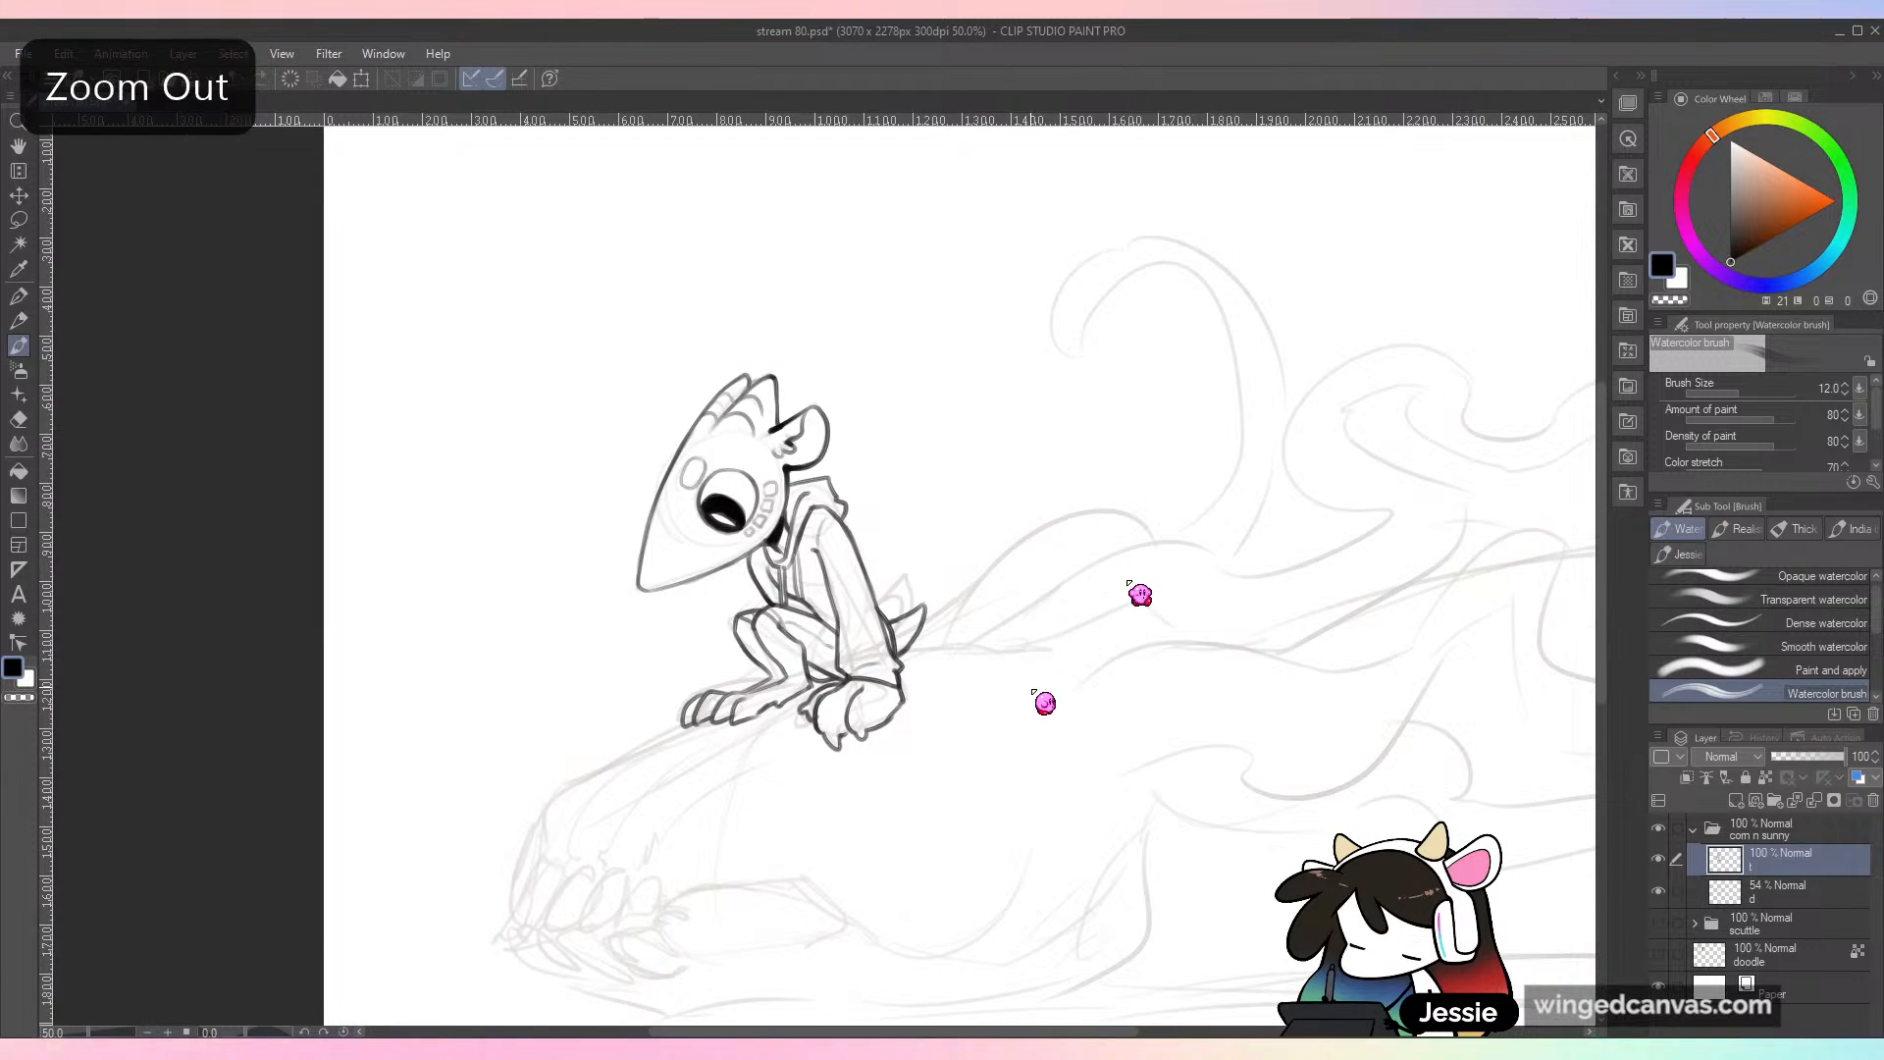
{"action": "key", "text": "ctrl+minus"}
{"action": "key", "text": "ctrl+plus"}
{"action": "left_click_drag", "start_coordinate": [1104, 764], "coordinate": [1191, 399]}
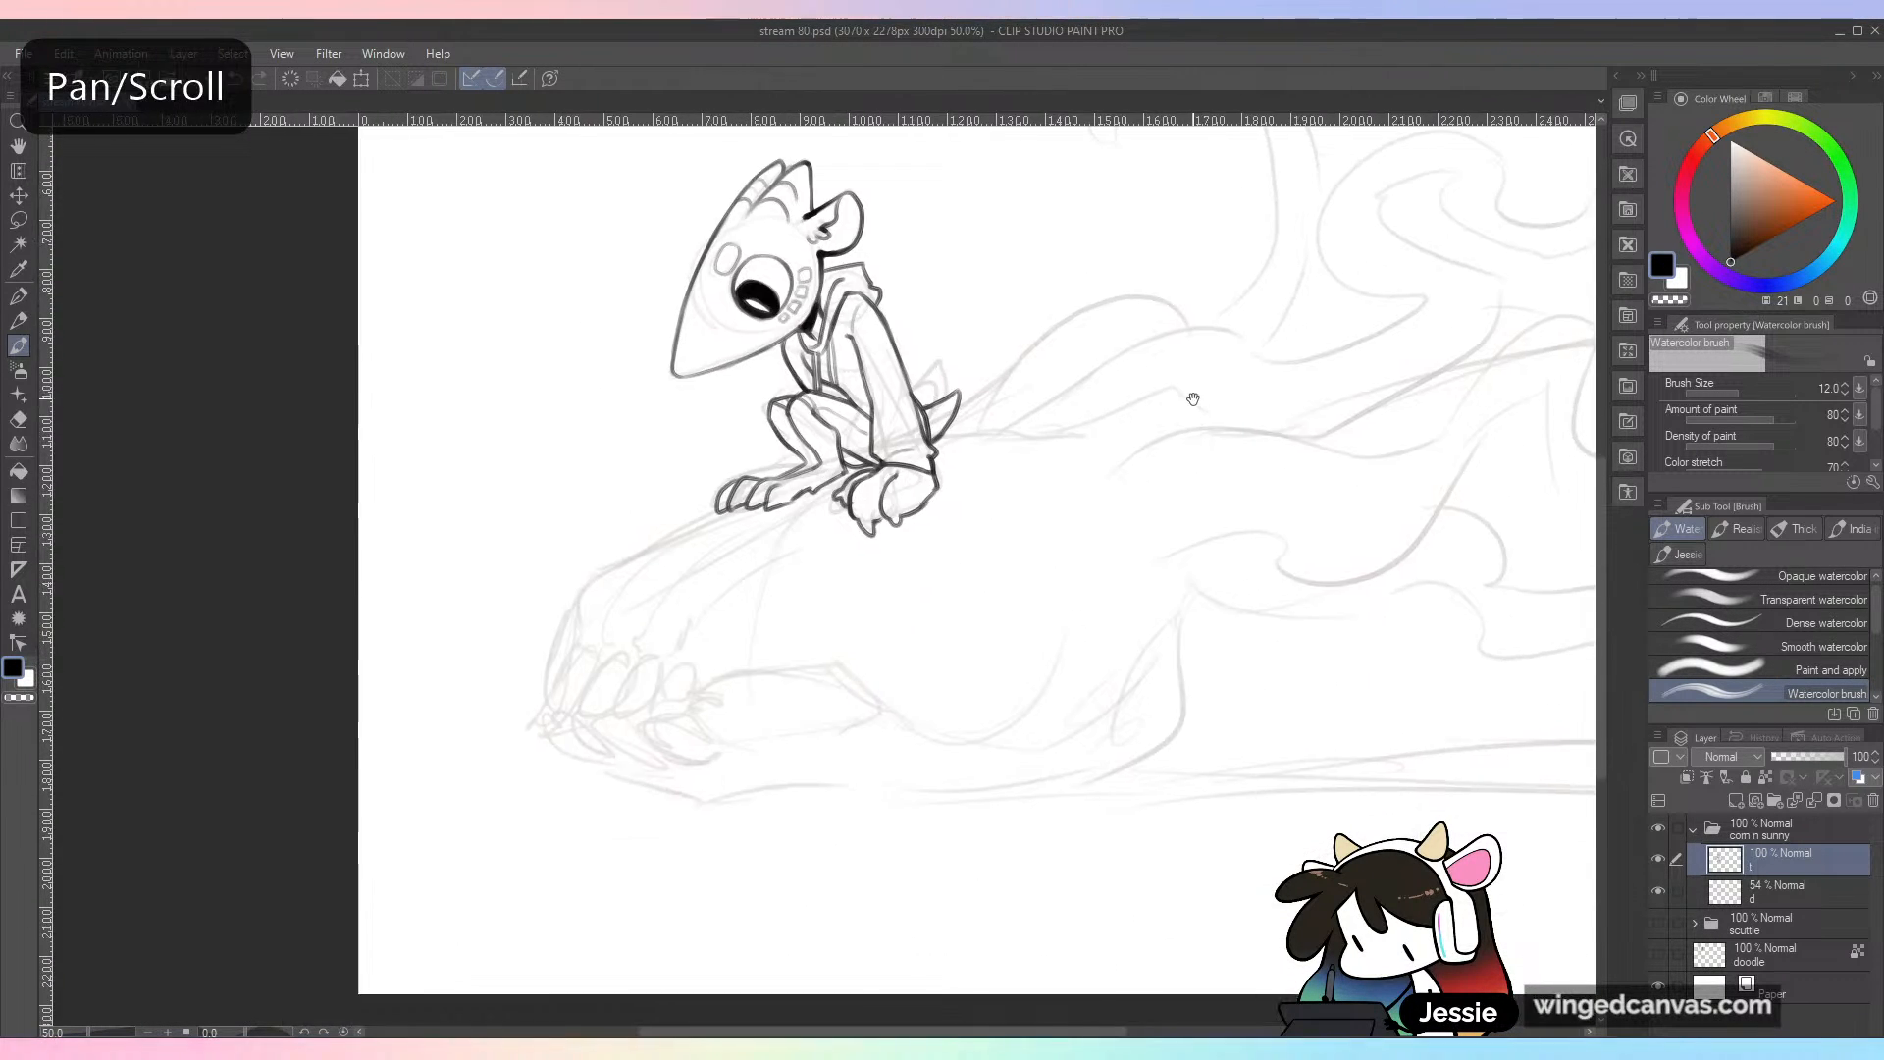
{"action": "key", "text": "ctrl+plus"}
{"action": "mouse_move", "coordinate": [340, 729]}
{"action": "left_mouse_down"}
{"action": "mouse_move", "coordinate": [444, 612]}
{"action": "mouse_move", "coordinate": [546, 562]}
{"action": "mouse_move", "coordinate": [374, 674]}
{"action": "mouse_move", "coordinate": [550, 559]}
{"action": "left_mouse_up"}
{"action": "key", "text": "ctrl+z"}
{"action": "mouse_move", "coordinate": [411, 643]}
{"action": "left_mouse_down"}
{"action": "mouse_move", "coordinate": [579, 542]}
{"action": "mouse_move", "coordinate": [547, 563]}
{"action": "left_mouse_up"}
{"action": "key", "text": "ctrl+z"}
Step: Ink the row of five pointed upper front teeth at the snout's end and the short gum line behind the last one
{"action": "key", "text": "ctrl+z"}
{"action": "left_click_drag", "start_coordinate": [459, 610], "coordinate": [545, 561]}
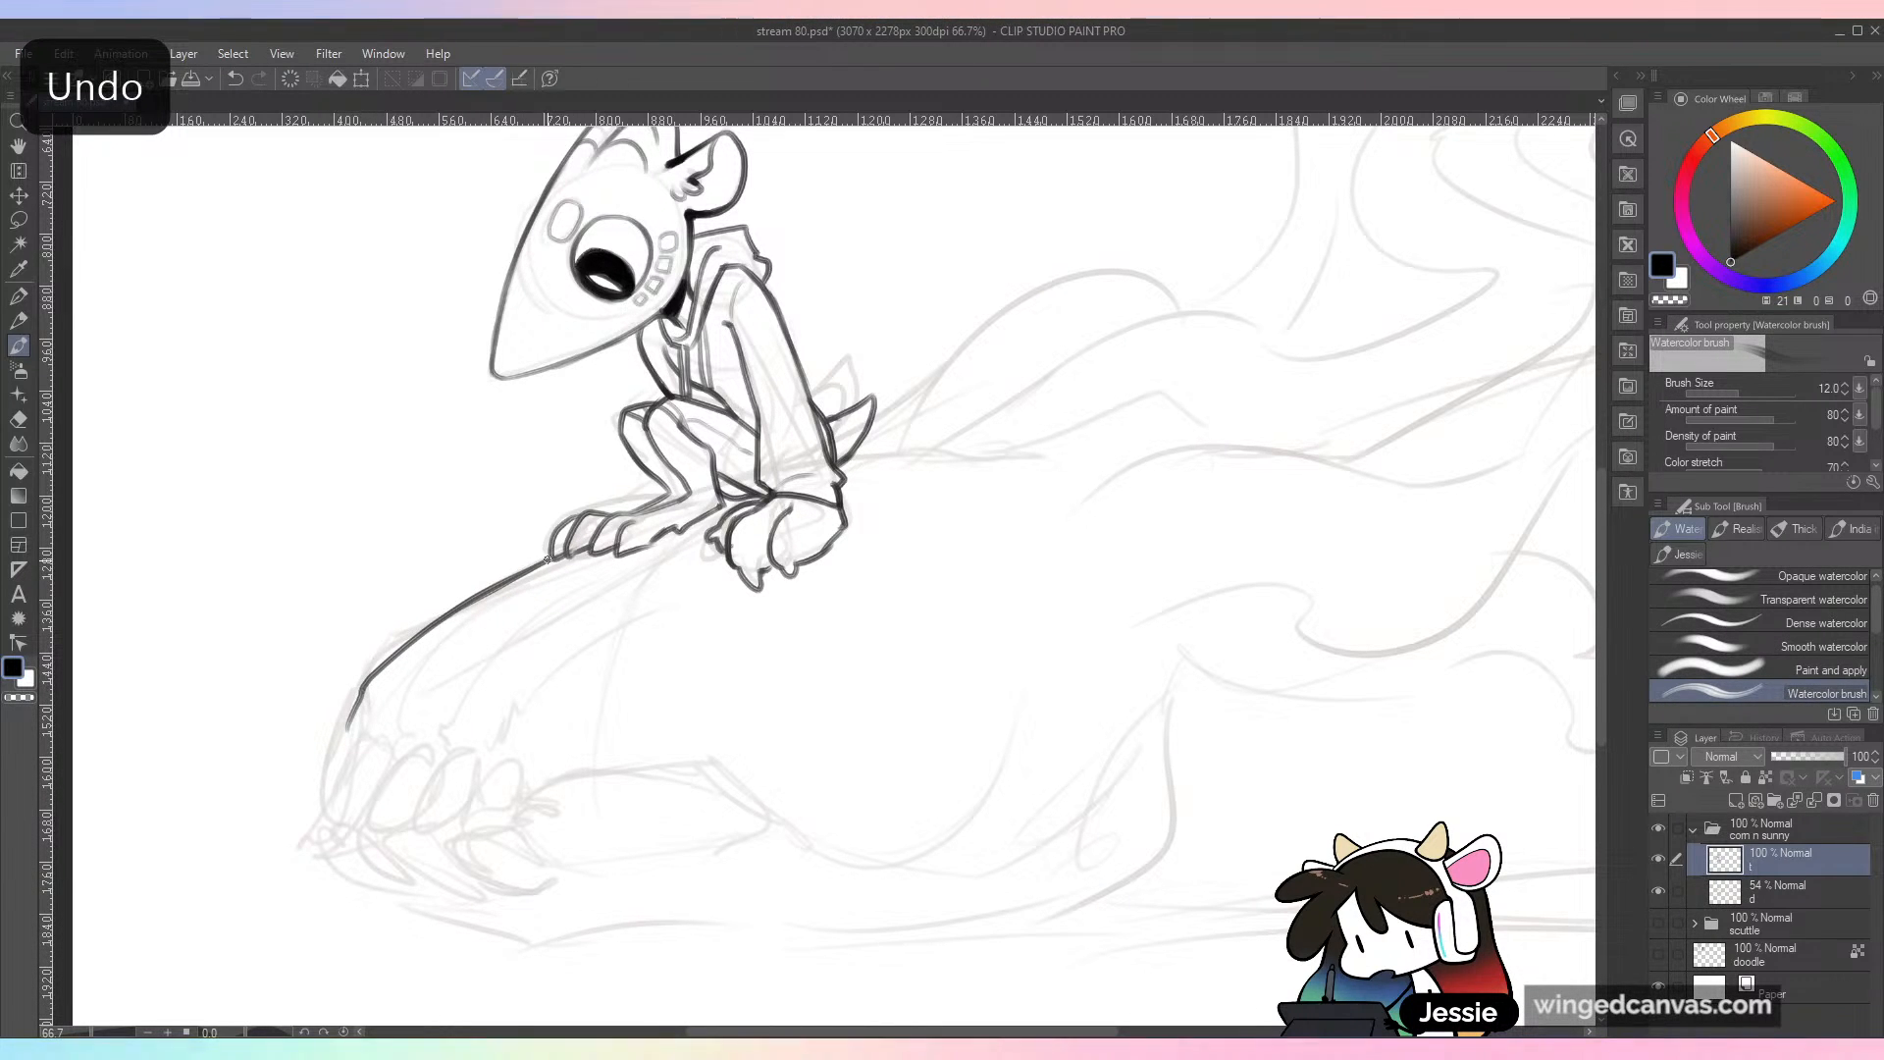
{"action": "left_click_drag", "start_coordinate": [682, 677], "coordinate": [1024, 479]}
{"action": "key", "text": "ctrl+plus"}
{"action": "left_click_drag", "start_coordinate": [523, 554], "coordinate": [461, 697]}
{"action": "key", "text": "ctrl+z"}
{"action": "mouse_move", "coordinate": [537, 559]}
{"action": "left_mouse_down"}
{"action": "mouse_move", "coordinate": [456, 678]}
{"action": "mouse_move", "coordinate": [496, 671]}
{"action": "mouse_move", "coordinate": [554, 580]}
{"action": "mouse_move", "coordinate": [586, 547]}
{"action": "mouse_move", "coordinate": [600, 558]}
{"action": "mouse_move", "coordinate": [547, 590]}
{"action": "left_mouse_up"}
{"action": "left_click_drag", "start_coordinate": [495, 671], "coordinate": [565, 698]}
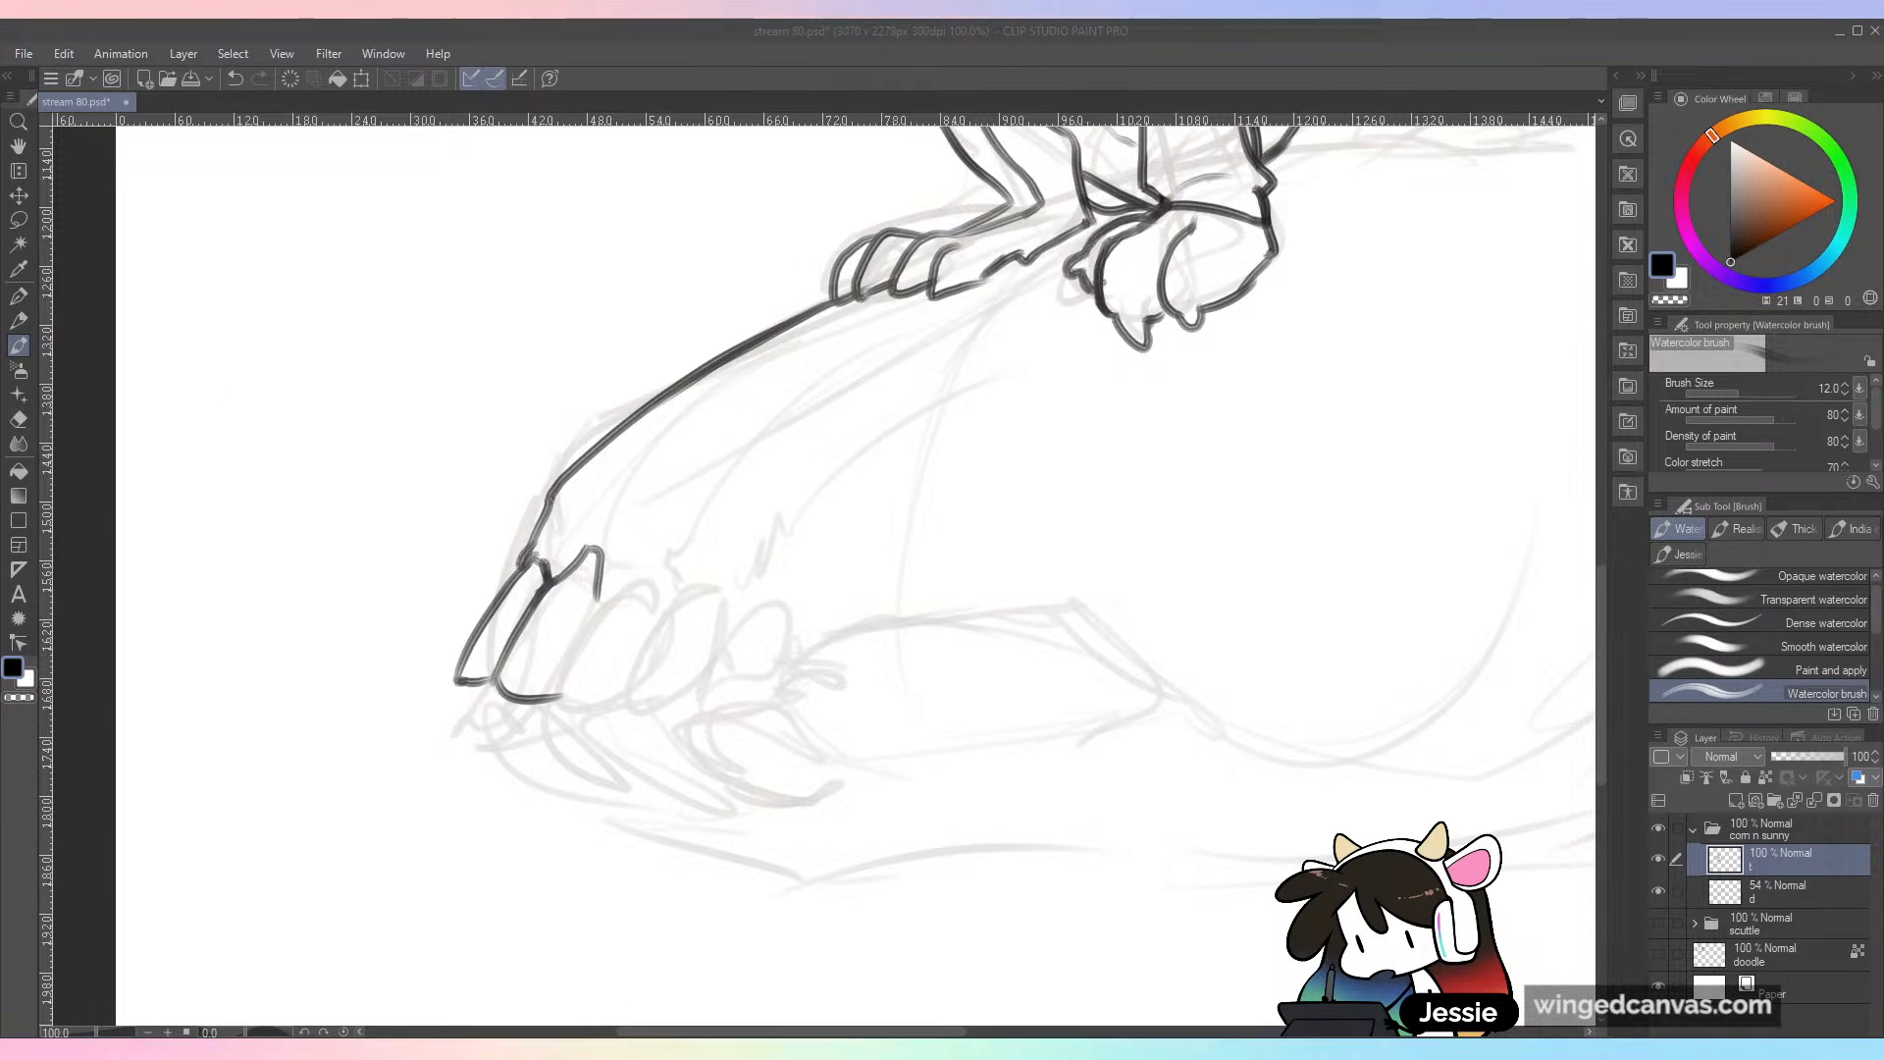
{"action": "left_click", "coordinate": [400, 770]}
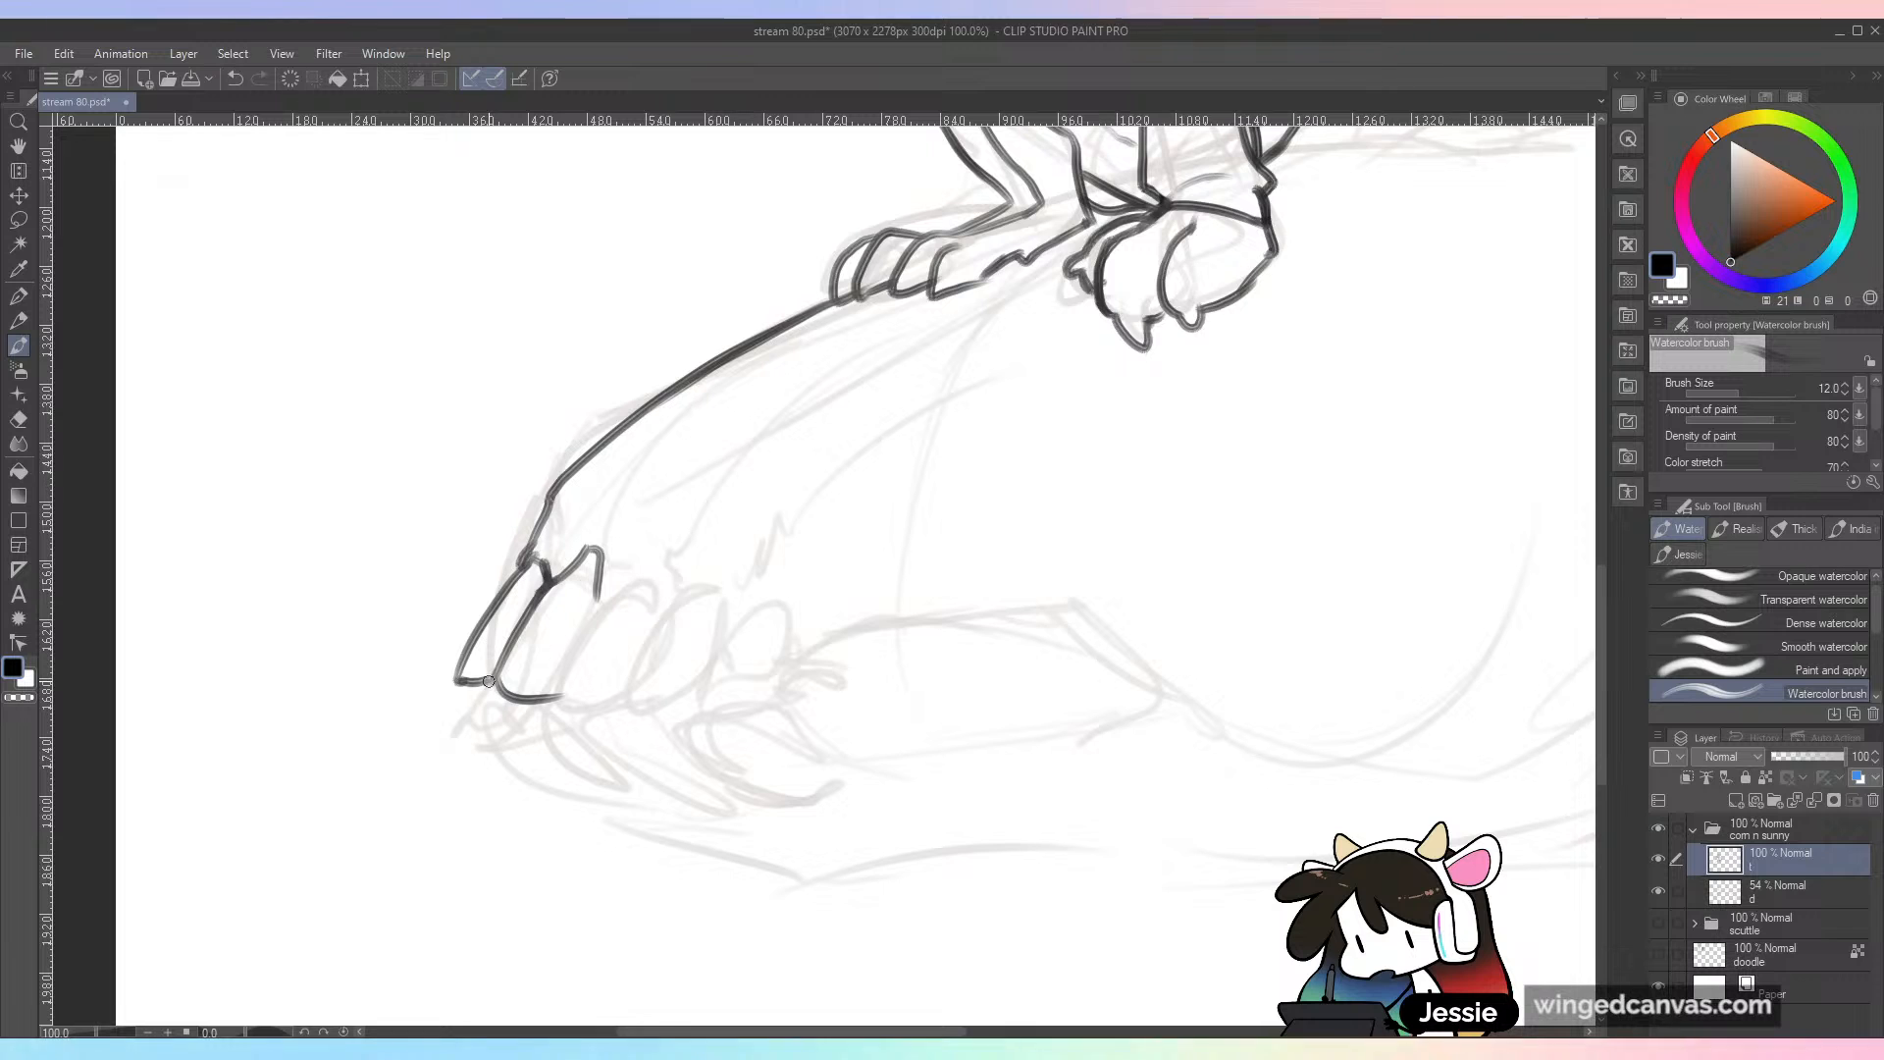
{"action": "mouse_move", "coordinate": [492, 681]}
{"action": "left_mouse_down"}
{"action": "mouse_move", "coordinate": [563, 700]}
{"action": "mouse_move", "coordinate": [600, 589]}
{"action": "mouse_move", "coordinate": [595, 628]}
{"action": "mouse_move", "coordinate": [643, 580]}
{"action": "mouse_move", "coordinate": [657, 599]}
{"action": "left_mouse_up"}
{"action": "mouse_move", "coordinate": [572, 706]}
{"action": "left_mouse_down"}
{"action": "mouse_move", "coordinate": [638, 687]}
{"action": "mouse_move", "coordinate": [673, 603]}
{"action": "mouse_move", "coordinate": [707, 586]}
{"action": "mouse_move", "coordinate": [721, 610]}
{"action": "left_mouse_up"}
{"action": "mouse_move", "coordinate": [633, 684]}
{"action": "left_mouse_down"}
{"action": "mouse_move", "coordinate": [678, 701]}
{"action": "mouse_move", "coordinate": [714, 638]}
{"action": "mouse_move", "coordinate": [689, 688]}
{"action": "mouse_move", "coordinate": [772, 597]}
{"action": "mouse_move", "coordinate": [779, 666]}
{"action": "mouse_move", "coordinate": [705, 673]}
{"action": "mouse_move", "coordinate": [701, 706]}
{"action": "mouse_move", "coordinate": [741, 703]}
{"action": "mouse_move", "coordinate": [777, 687]}
{"action": "left_mouse_up"}
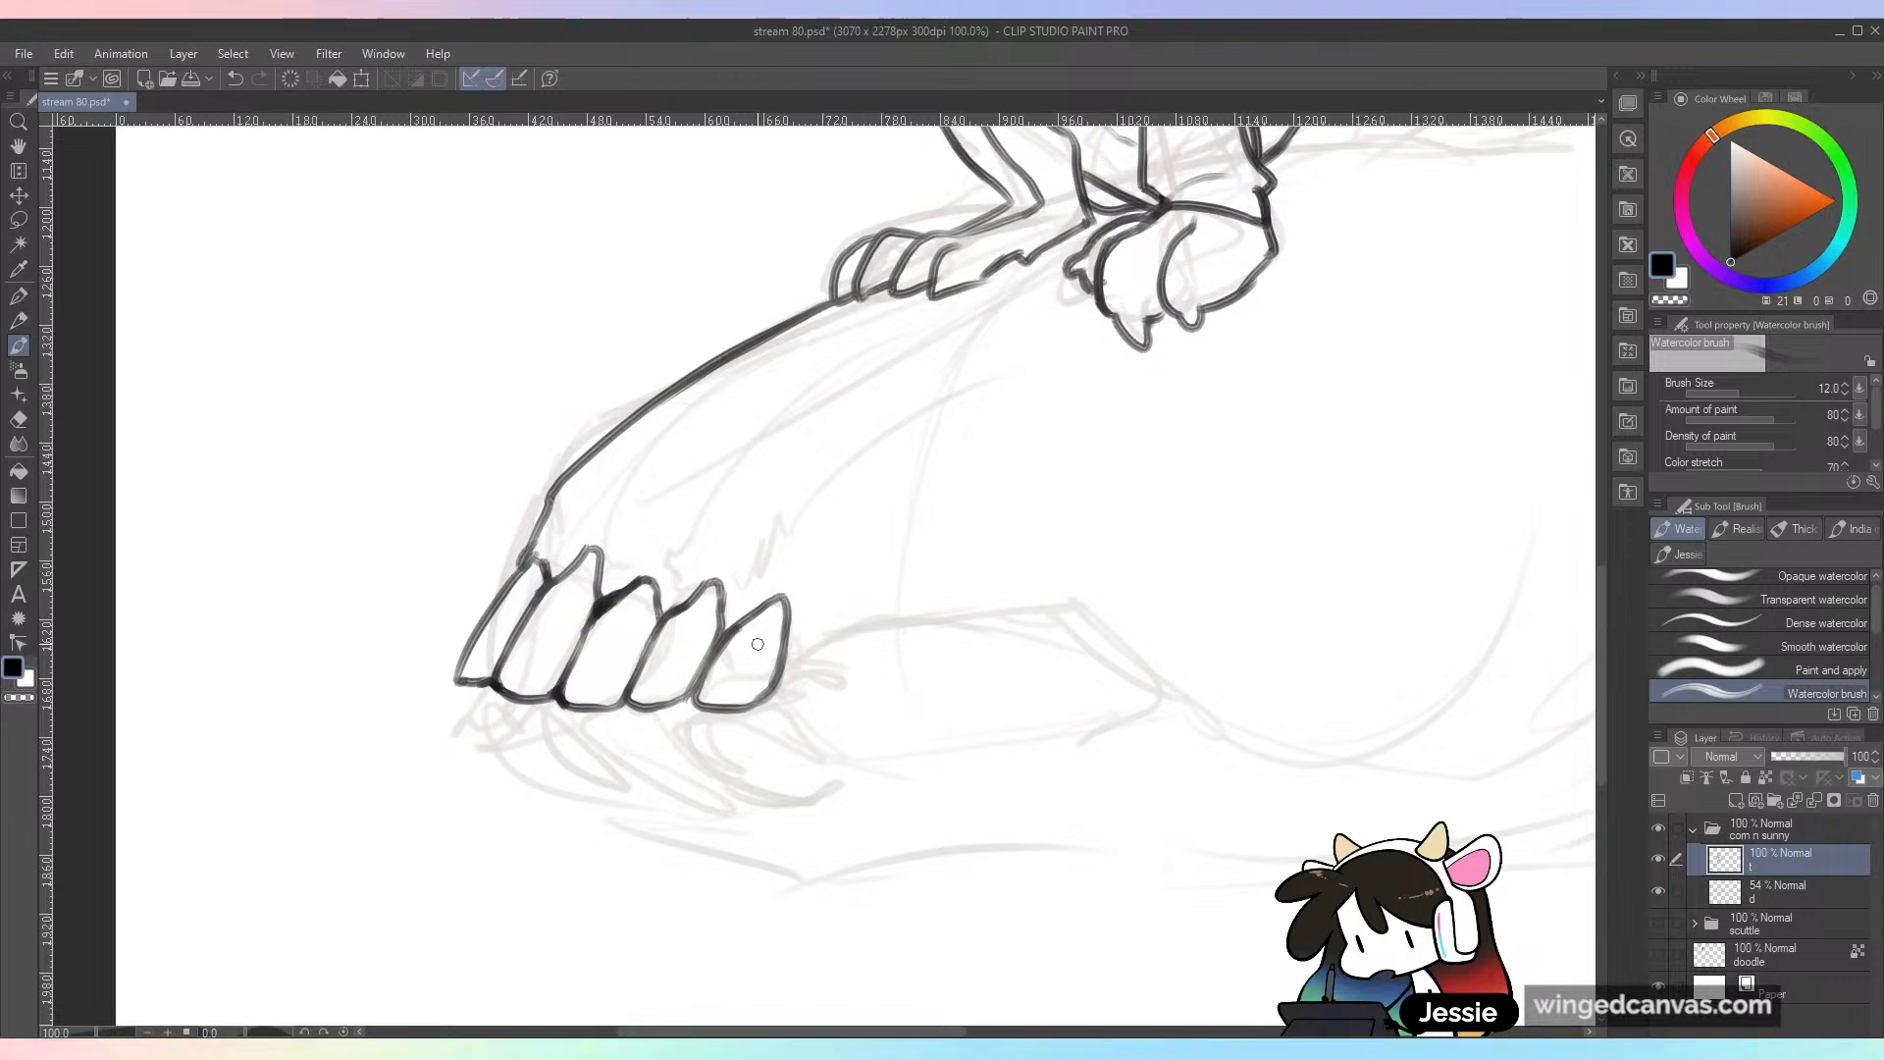
{"action": "mouse_move", "coordinate": [787, 596]}
{"action": "left_mouse_down"}
{"action": "mouse_move", "coordinate": [788, 645]}
{"action": "mouse_move", "coordinate": [843, 628]}
{"action": "left_mouse_up"}
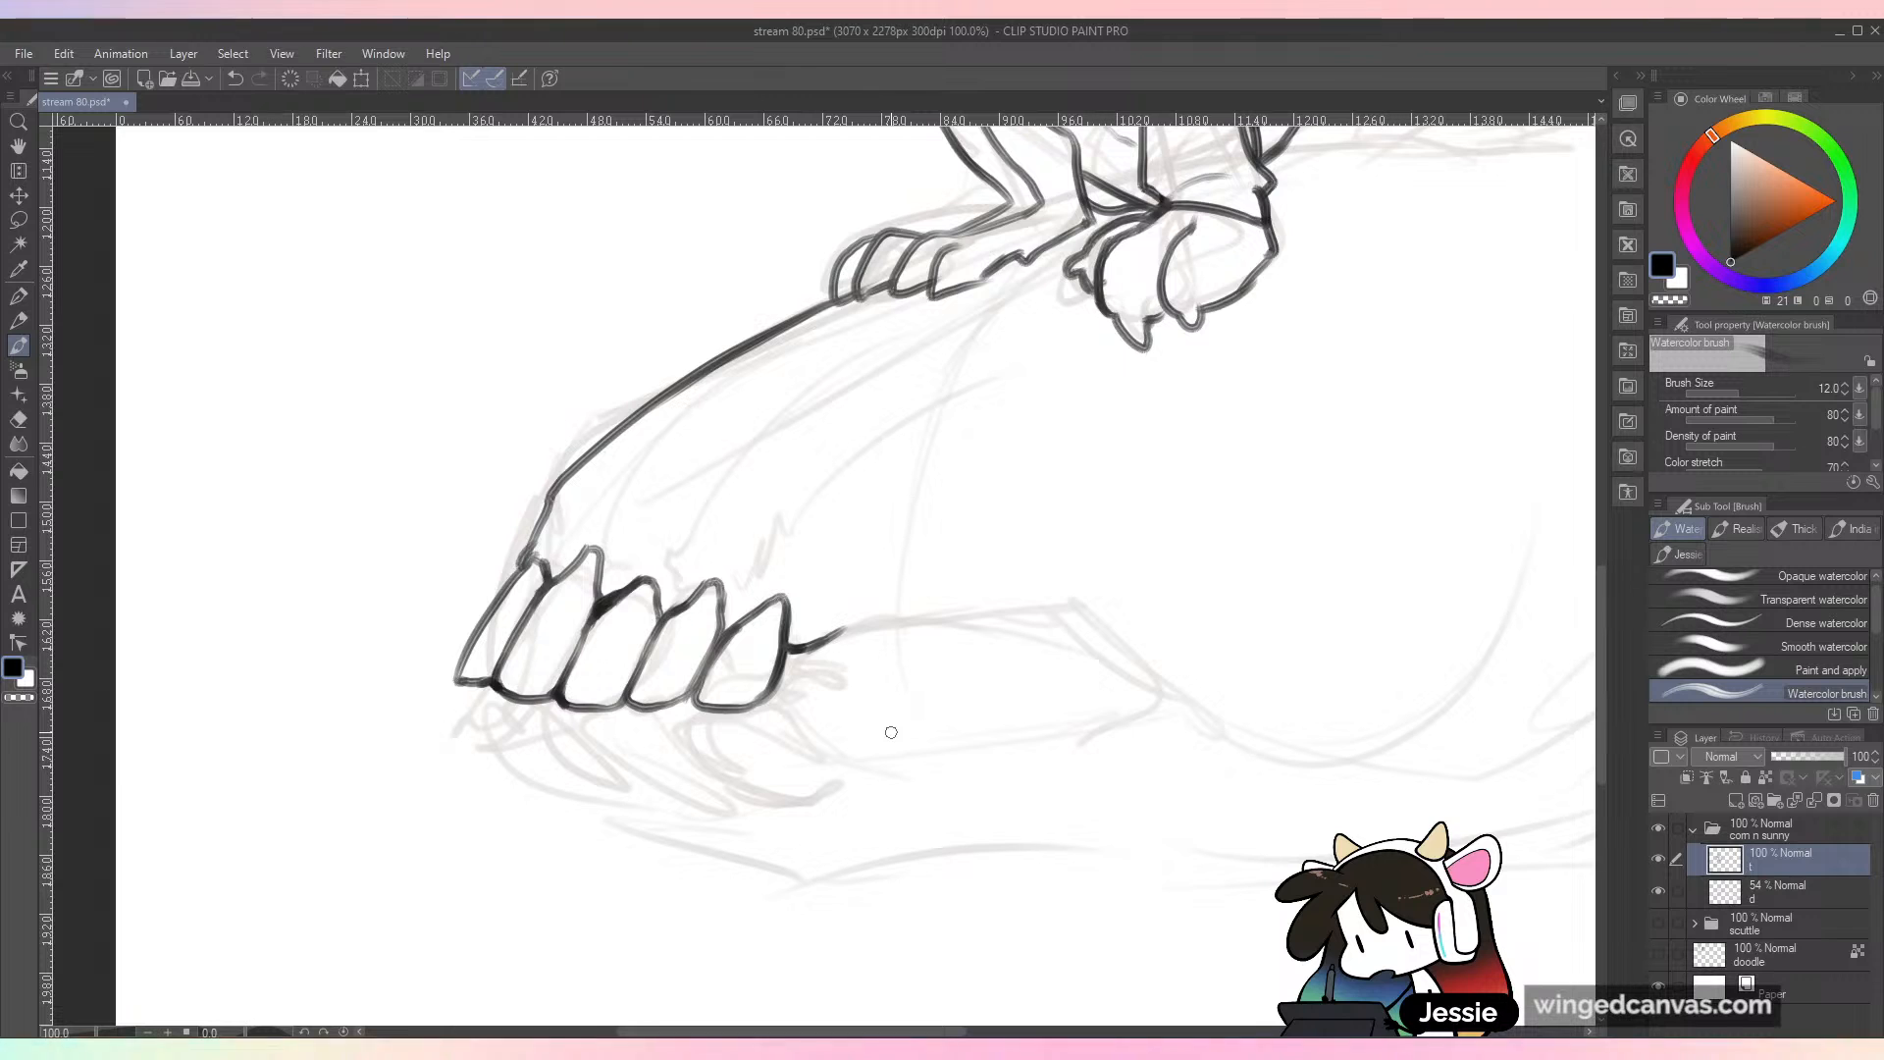
Step: Ink the slanted lower front teeth beneath the upper row with a short gum line behind them, and save the drawing
{"action": "mouse_move", "coordinate": [694, 703]}
{"action": "left_mouse_down"}
{"action": "mouse_move", "coordinate": [738, 757]}
{"action": "mouse_move", "coordinate": [775, 718]}
{"action": "mouse_move", "coordinate": [775, 779]}
{"action": "mouse_move", "coordinate": [797, 768]}
{"action": "mouse_move", "coordinate": [767, 699]}
{"action": "left_mouse_up"}
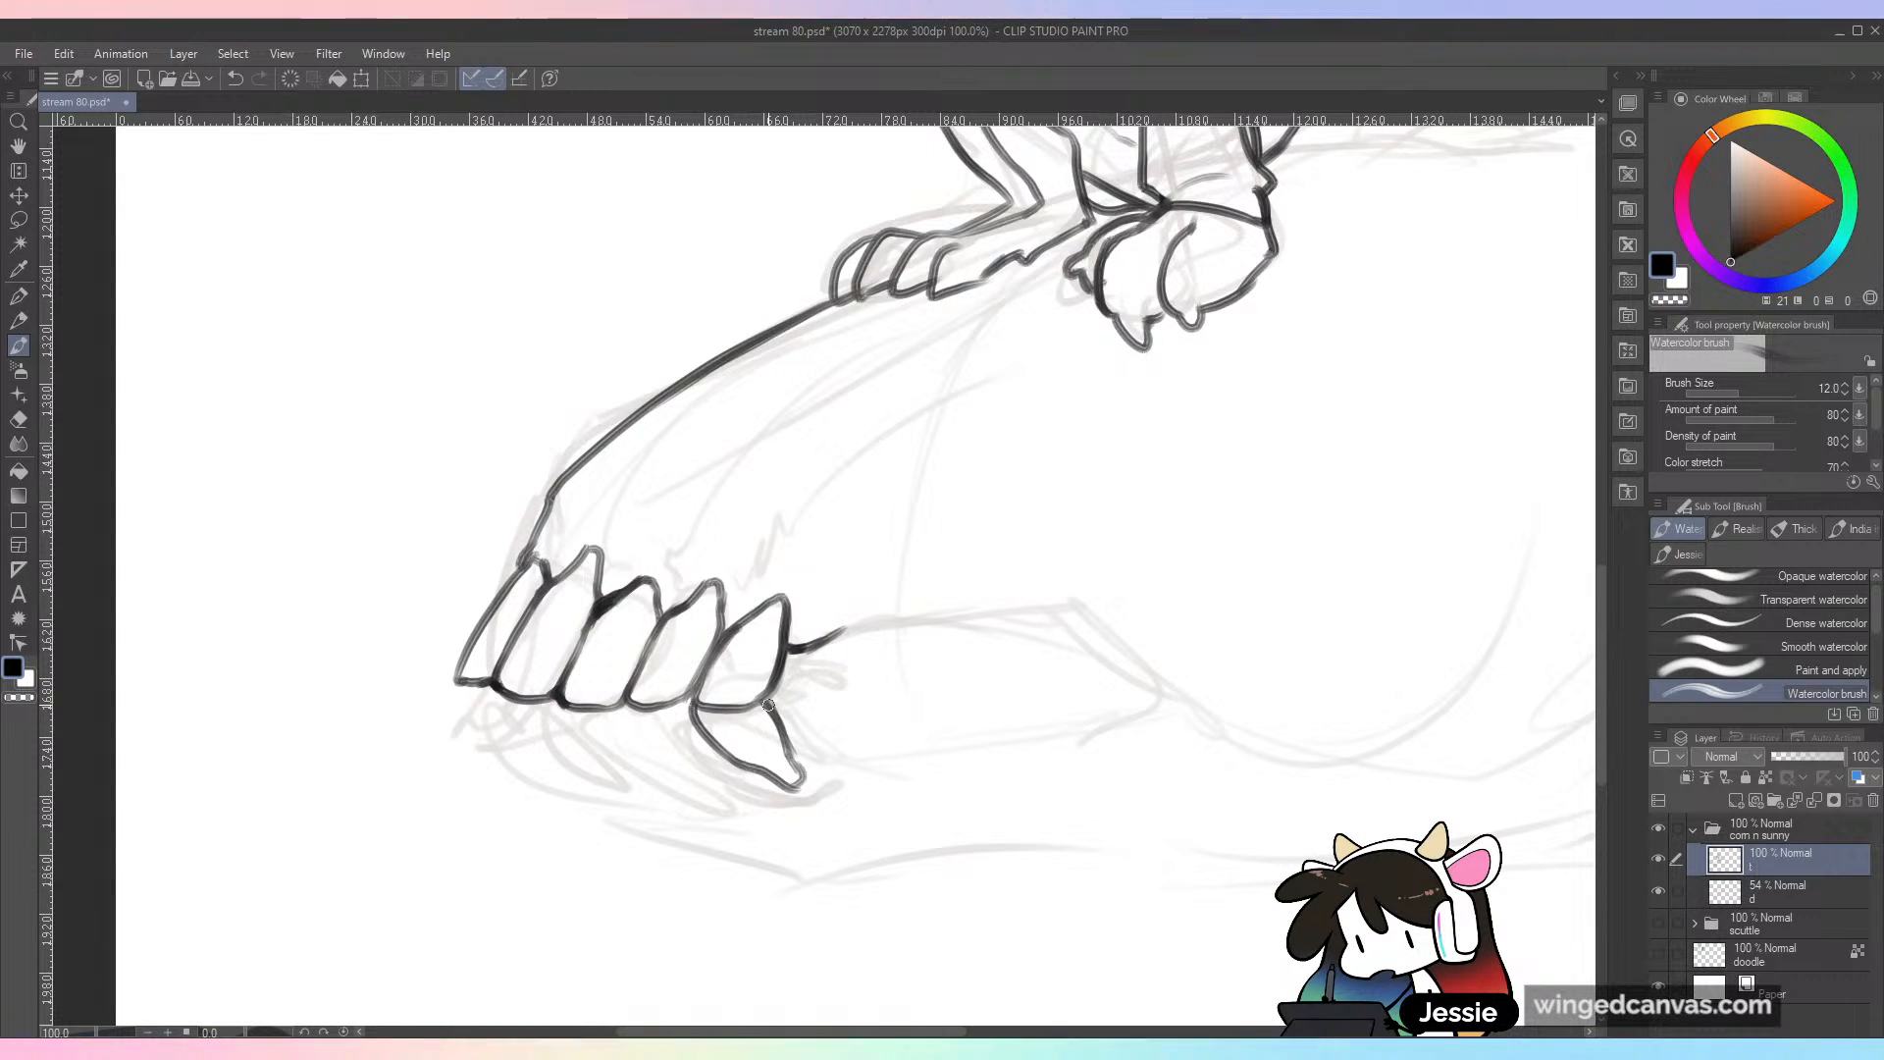
{"action": "mouse_move", "coordinate": [626, 703]}
{"action": "left_mouse_down"}
{"action": "mouse_move", "coordinate": [659, 753]}
{"action": "mouse_move", "coordinate": [726, 786]}
{"action": "mouse_move", "coordinate": [735, 770]}
{"action": "left_mouse_up"}
{"action": "mouse_move", "coordinate": [564, 703]}
{"action": "left_mouse_down"}
{"action": "mouse_move", "coordinate": [610, 762]}
{"action": "mouse_move", "coordinate": [668, 785]}
{"action": "mouse_move", "coordinate": [677, 769]}
{"action": "left_mouse_up"}
{"action": "mouse_move", "coordinate": [523, 729]}
{"action": "left_mouse_down"}
{"action": "mouse_move", "coordinate": [571, 764]}
{"action": "mouse_move", "coordinate": [602, 756]}
{"action": "left_mouse_up"}
{"action": "left_click_drag", "start_coordinate": [457, 684], "coordinate": [563, 764]}
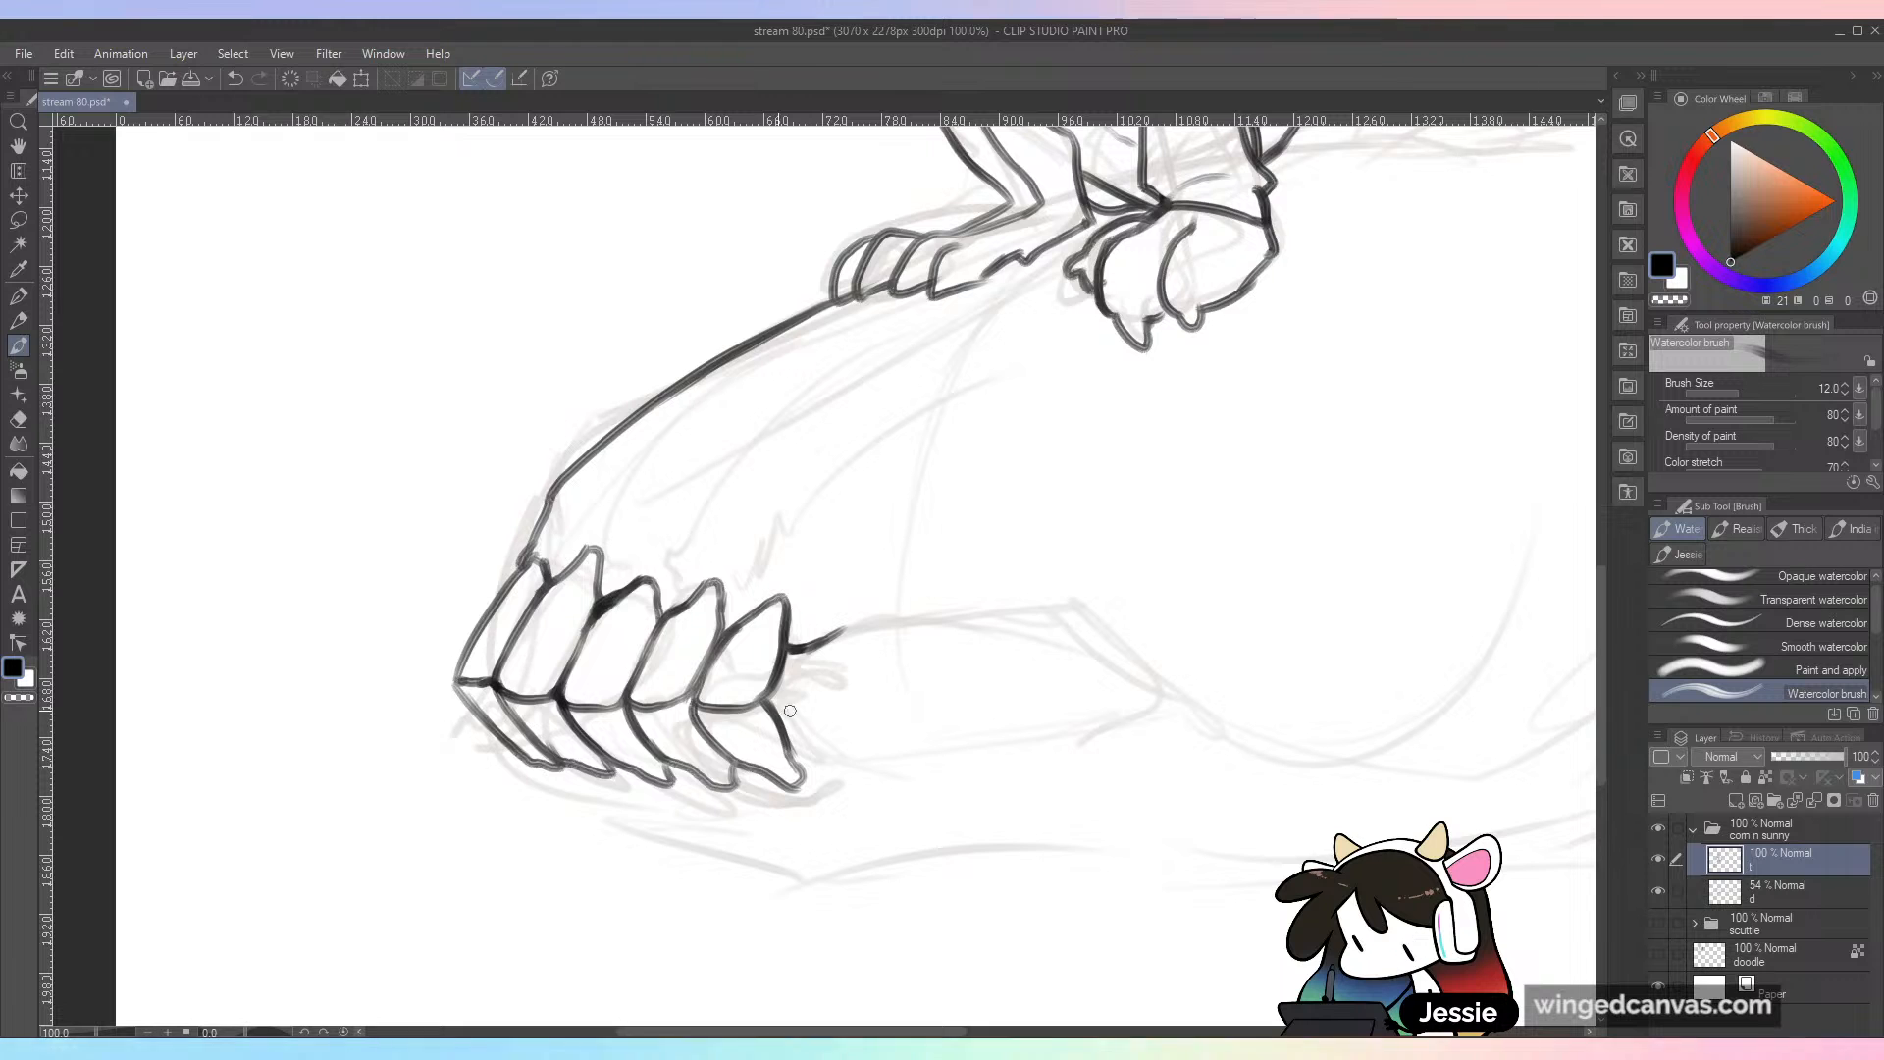
{"action": "left_click_drag", "start_coordinate": [795, 756], "coordinate": [848, 760]}
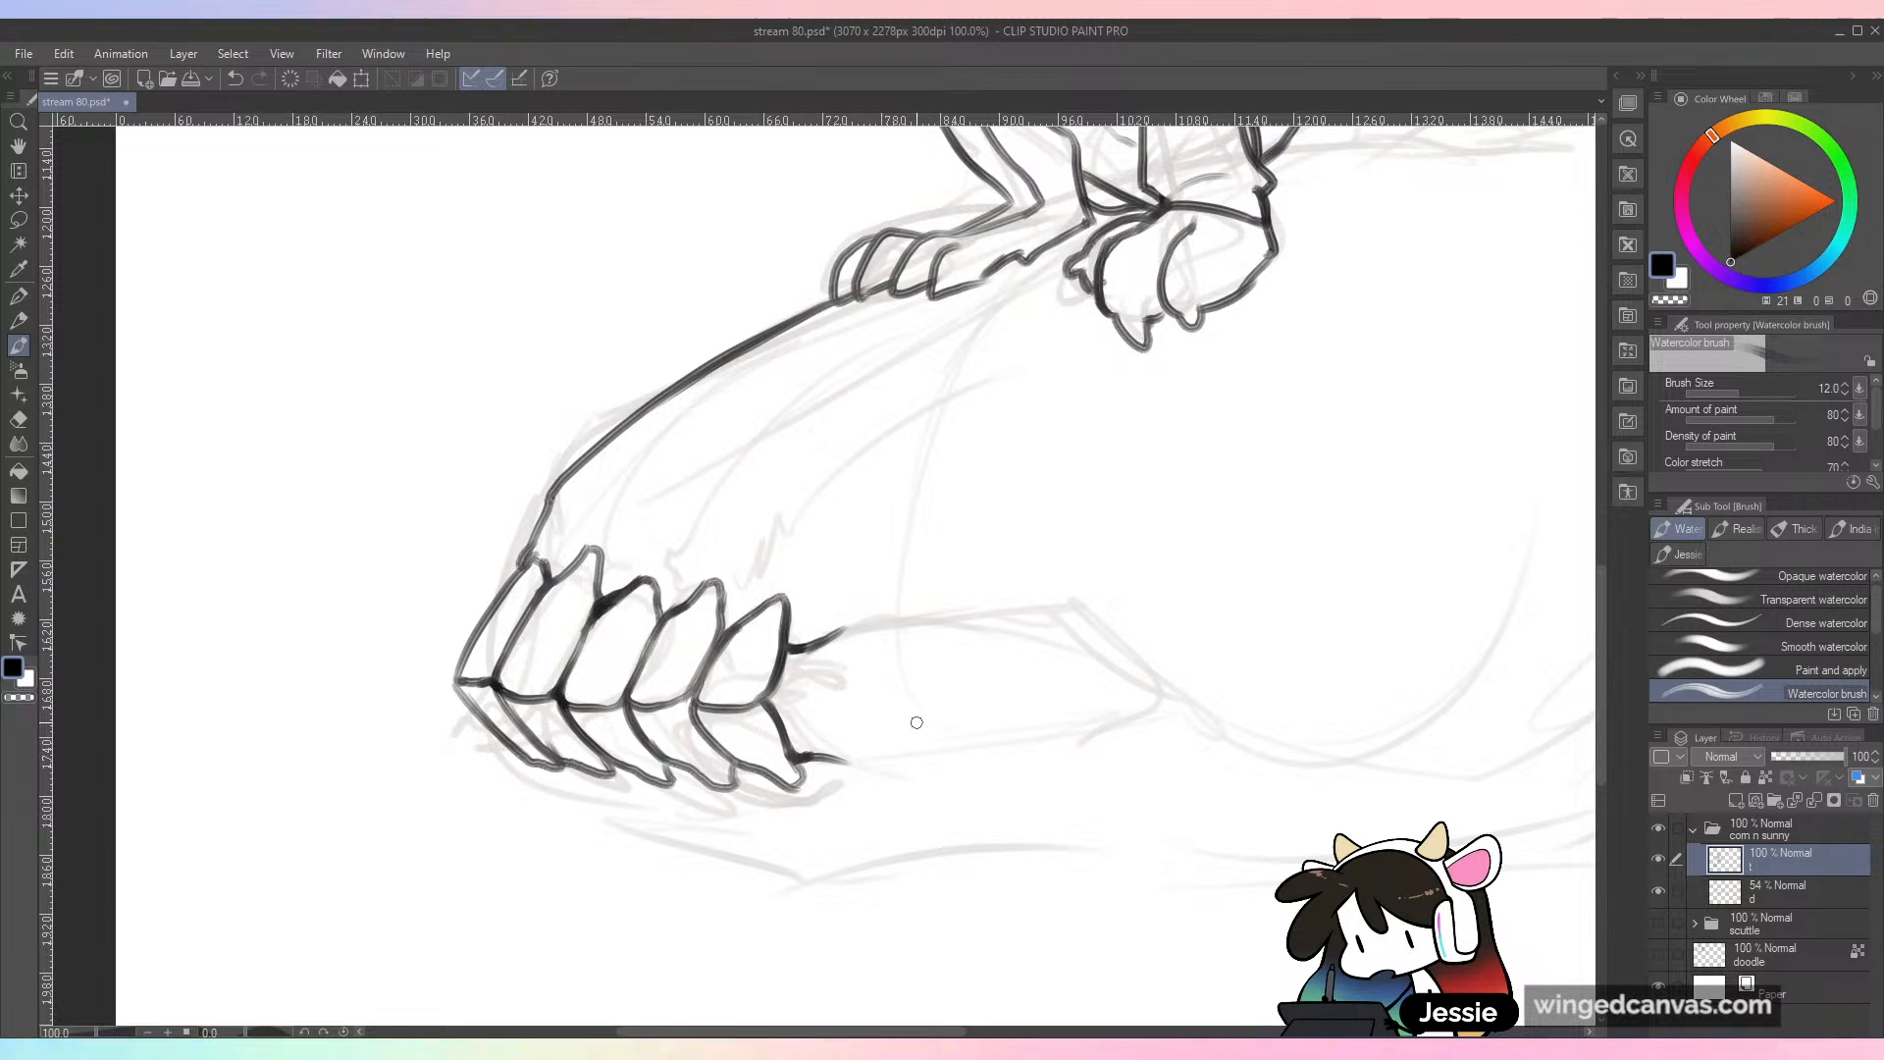
{"action": "key", "text": "ctrl+minus"}
{"action": "key", "text": "ctrl+s"}
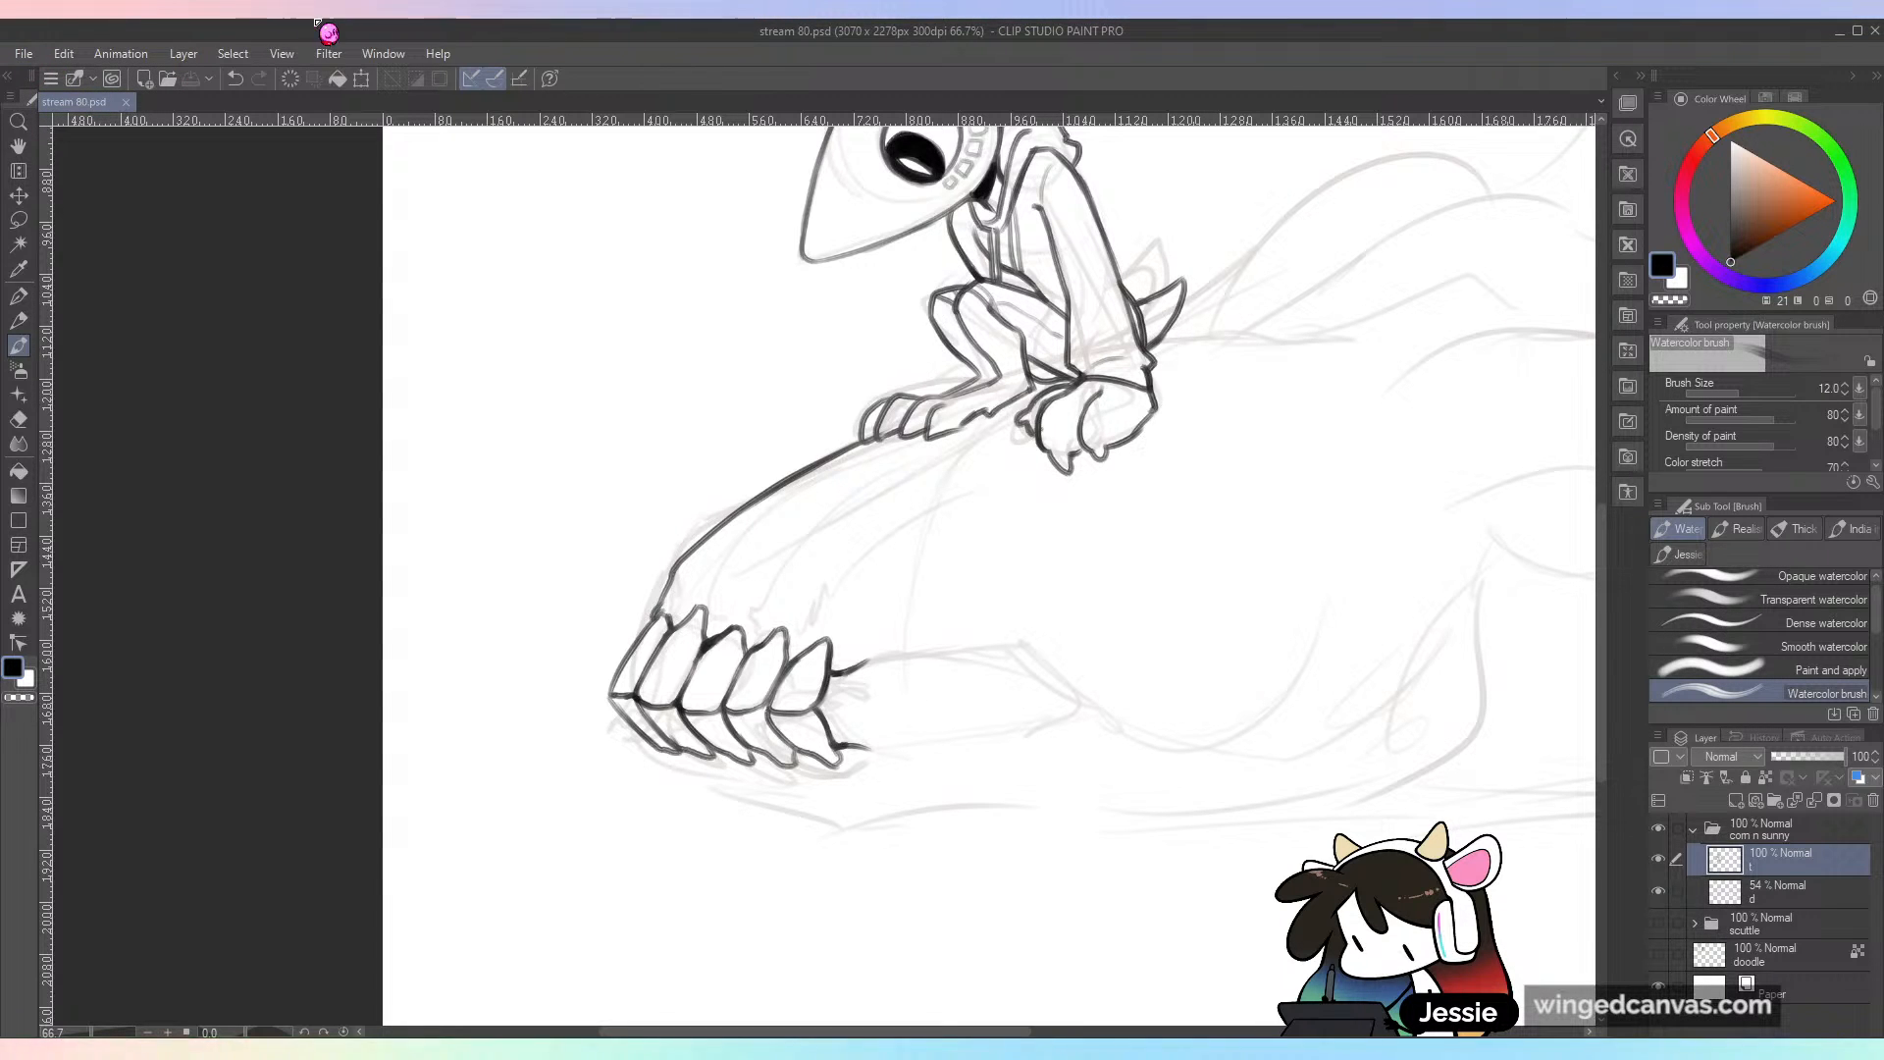
Step: Open Sunny concepts batch 1.jpg as a reference, examine the creature's head and mouth, and close it again
{"action": "left_click", "coordinate": [36, 51]}
{"action": "left_click", "coordinate": [79, 123]}
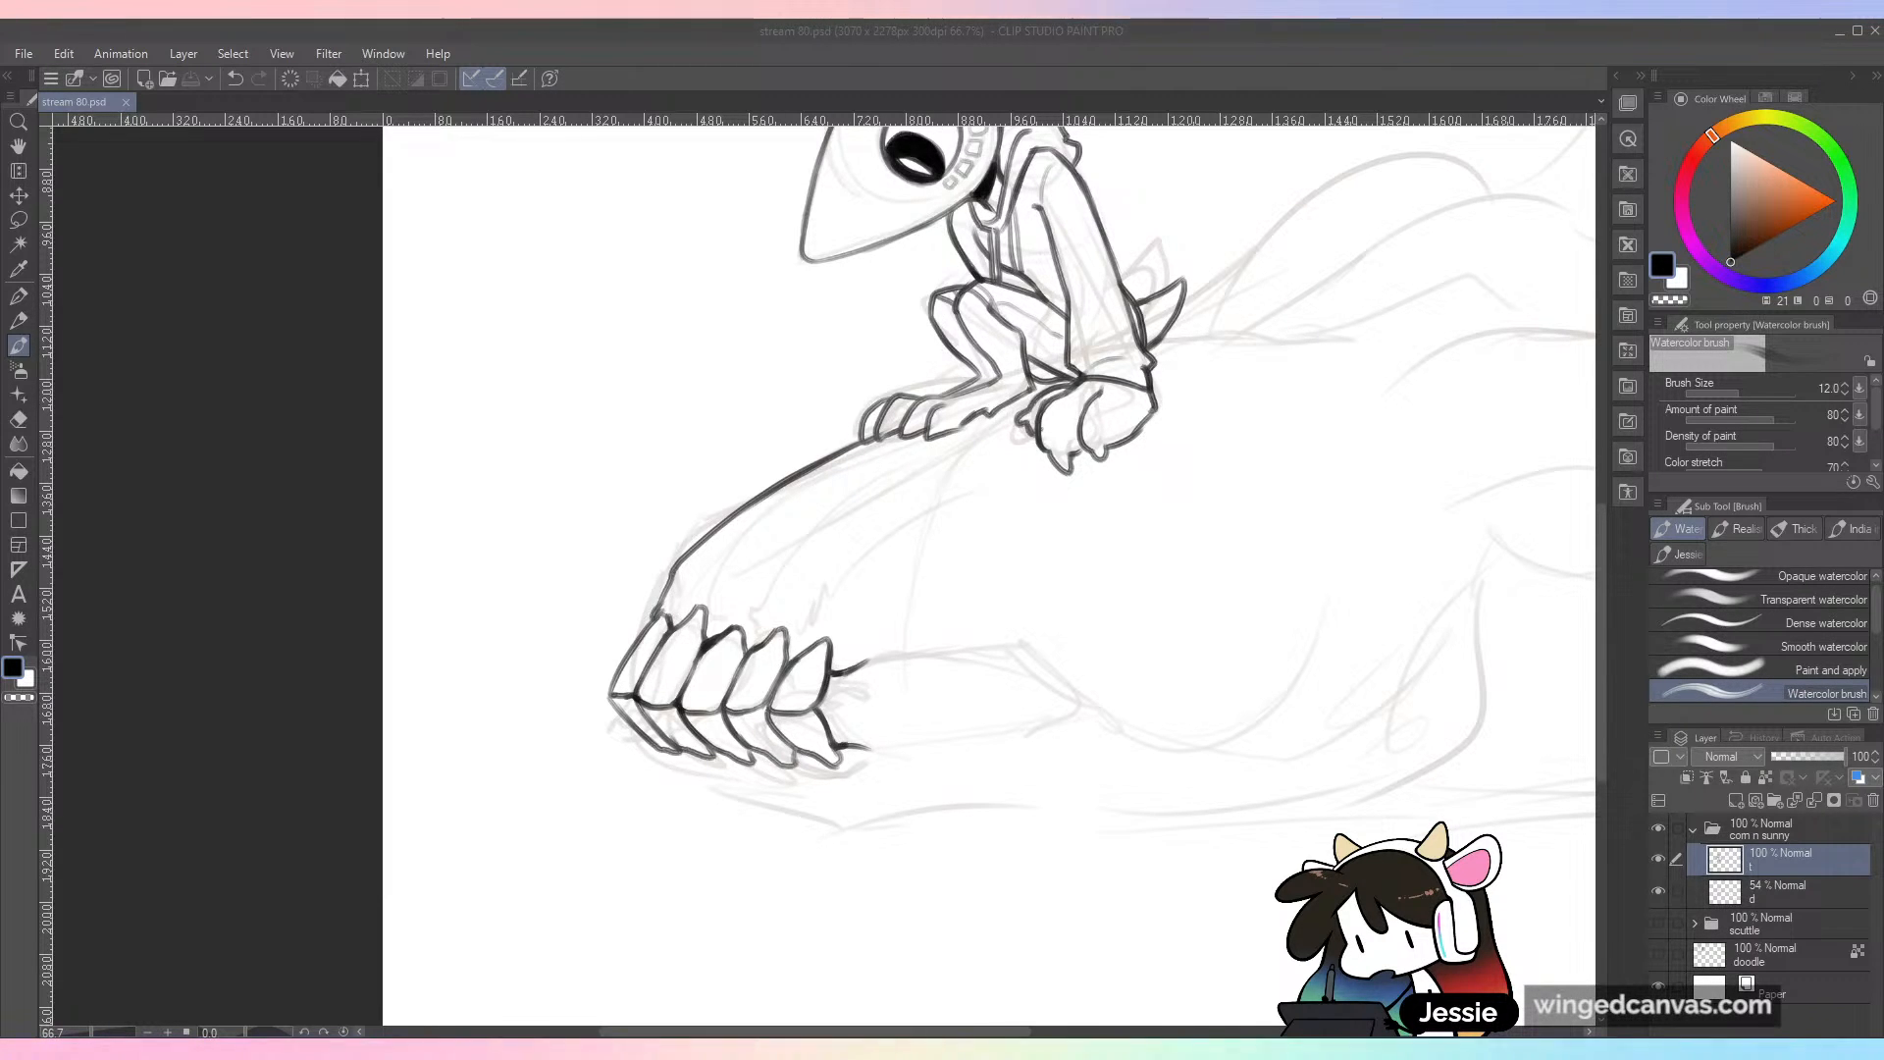
{"action": "key", "text": "ctrl+equal"}
{"action": "scroll", "coordinate": [875, 724], "scroll_direction": "up", "scroll_amount": 2}
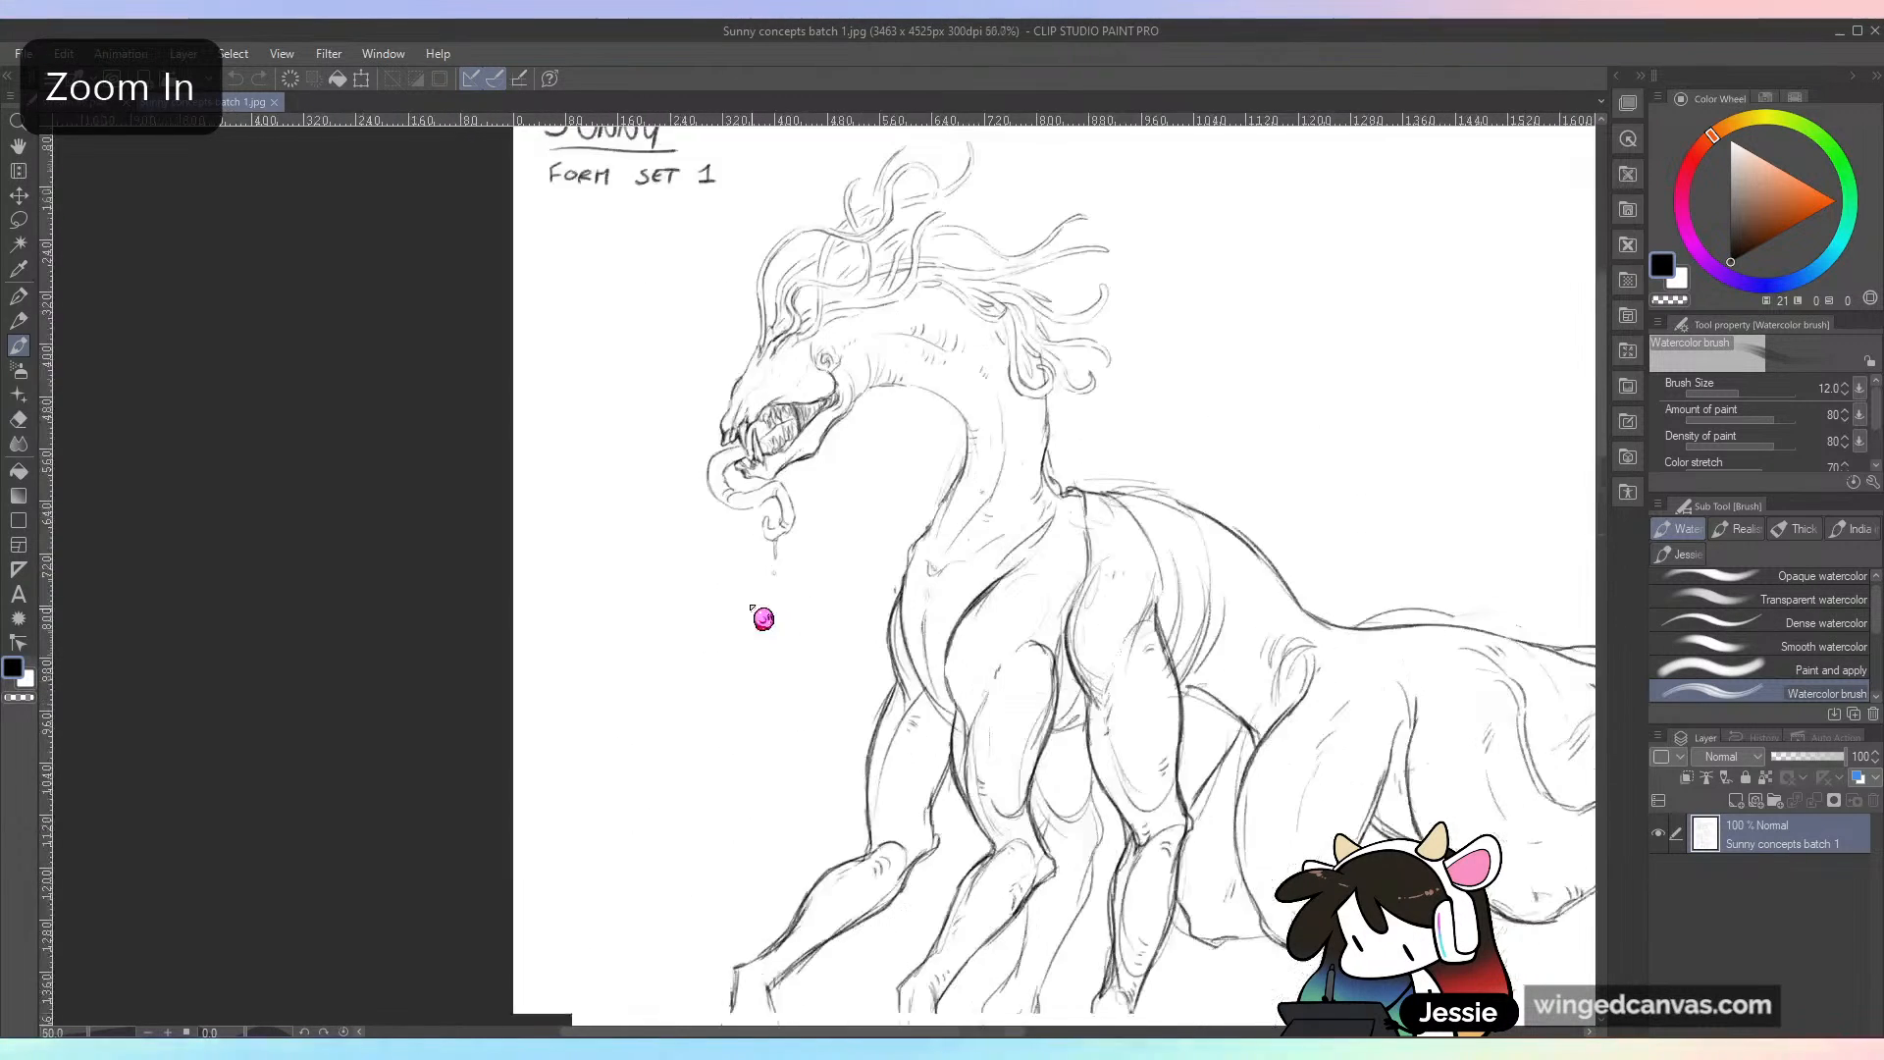
{"action": "left_click_drag", "start_coordinate": [771, 554], "coordinate": [777, 607]}
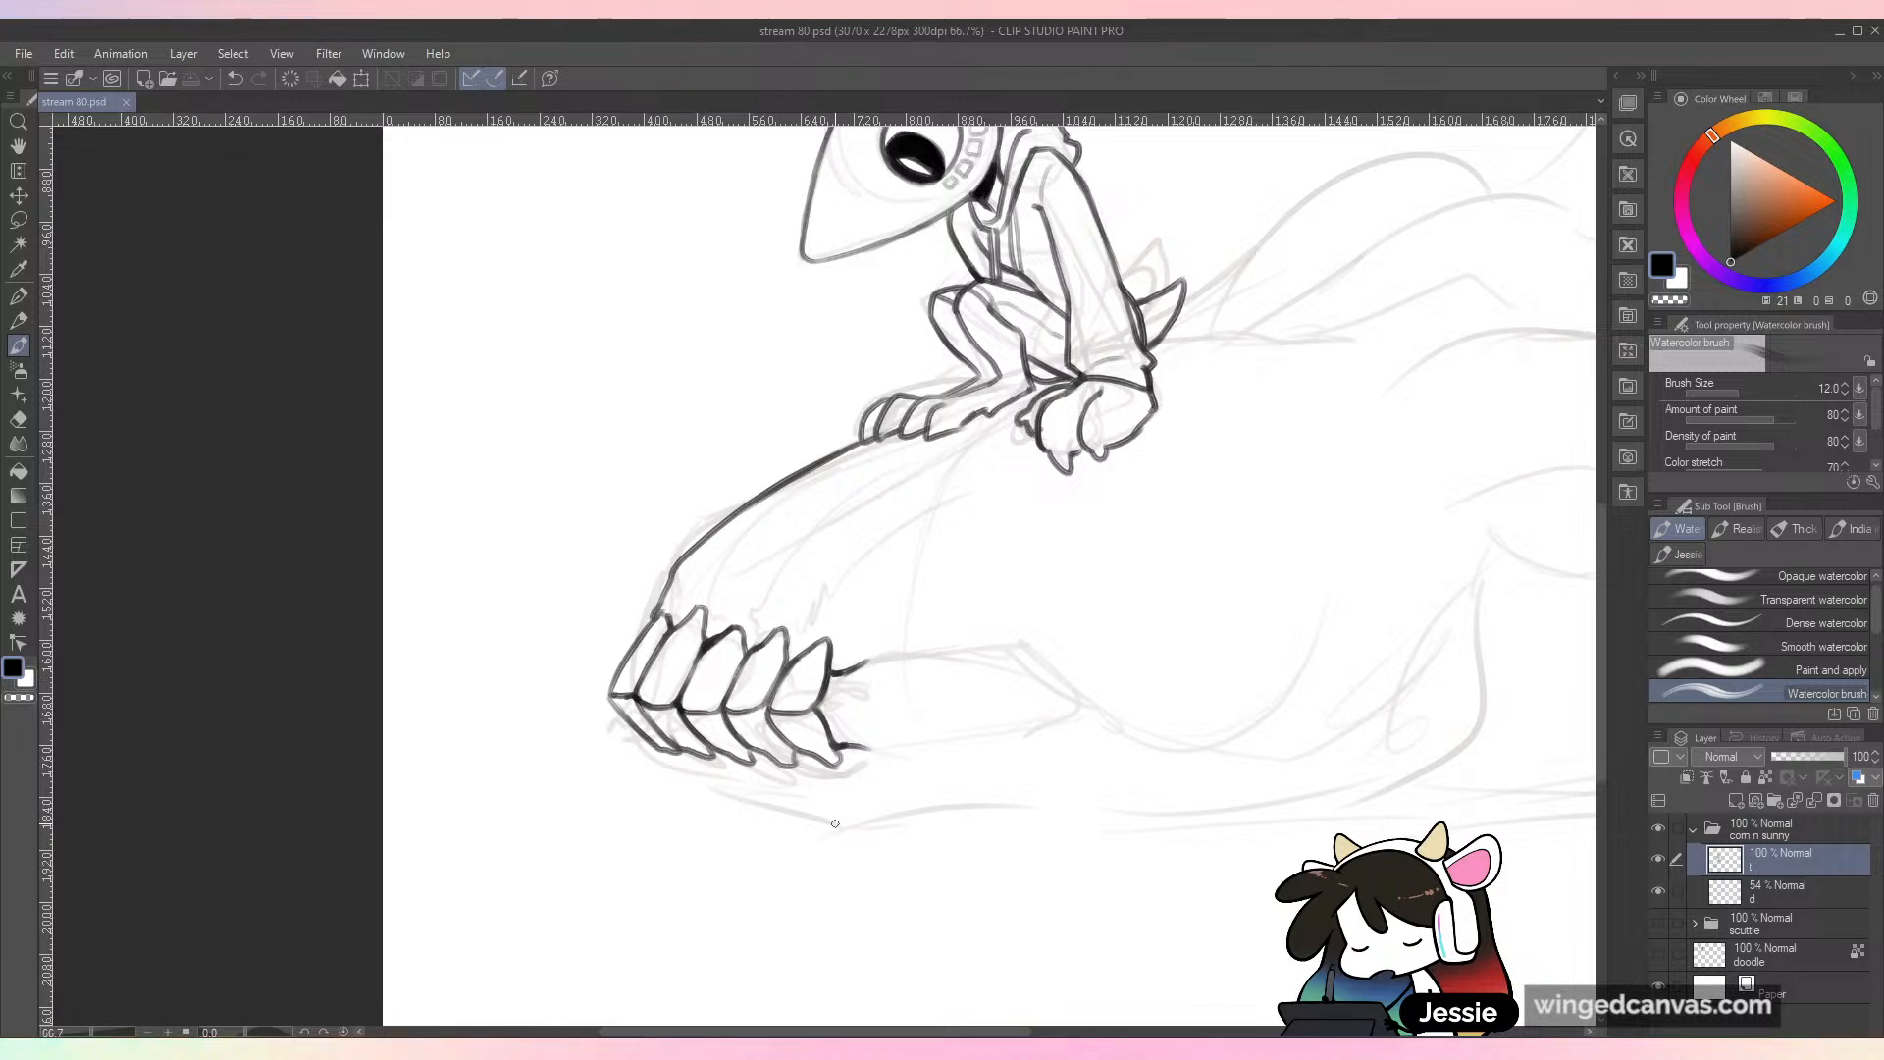
{"action": "left_click_drag", "start_coordinate": [874, 669], "coordinate": [877, 758]}
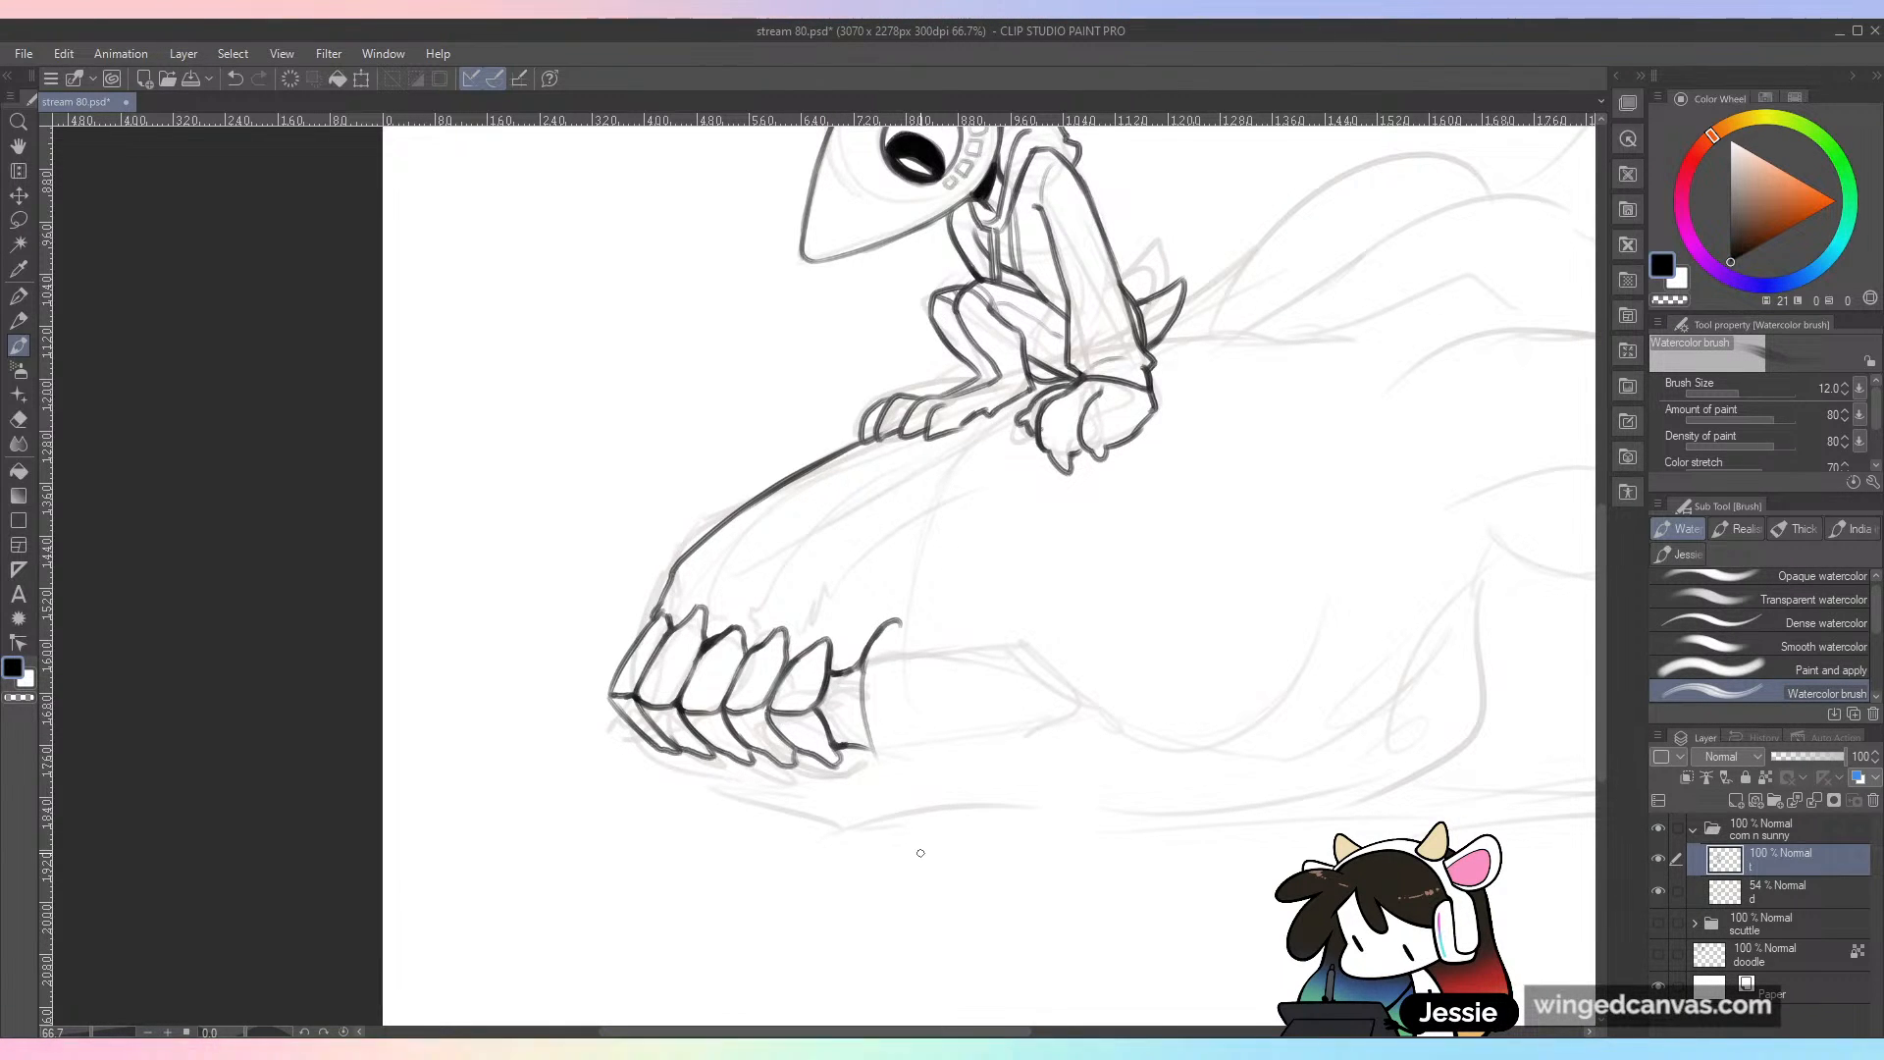
{"action": "key", "text": "ctrl+z"}
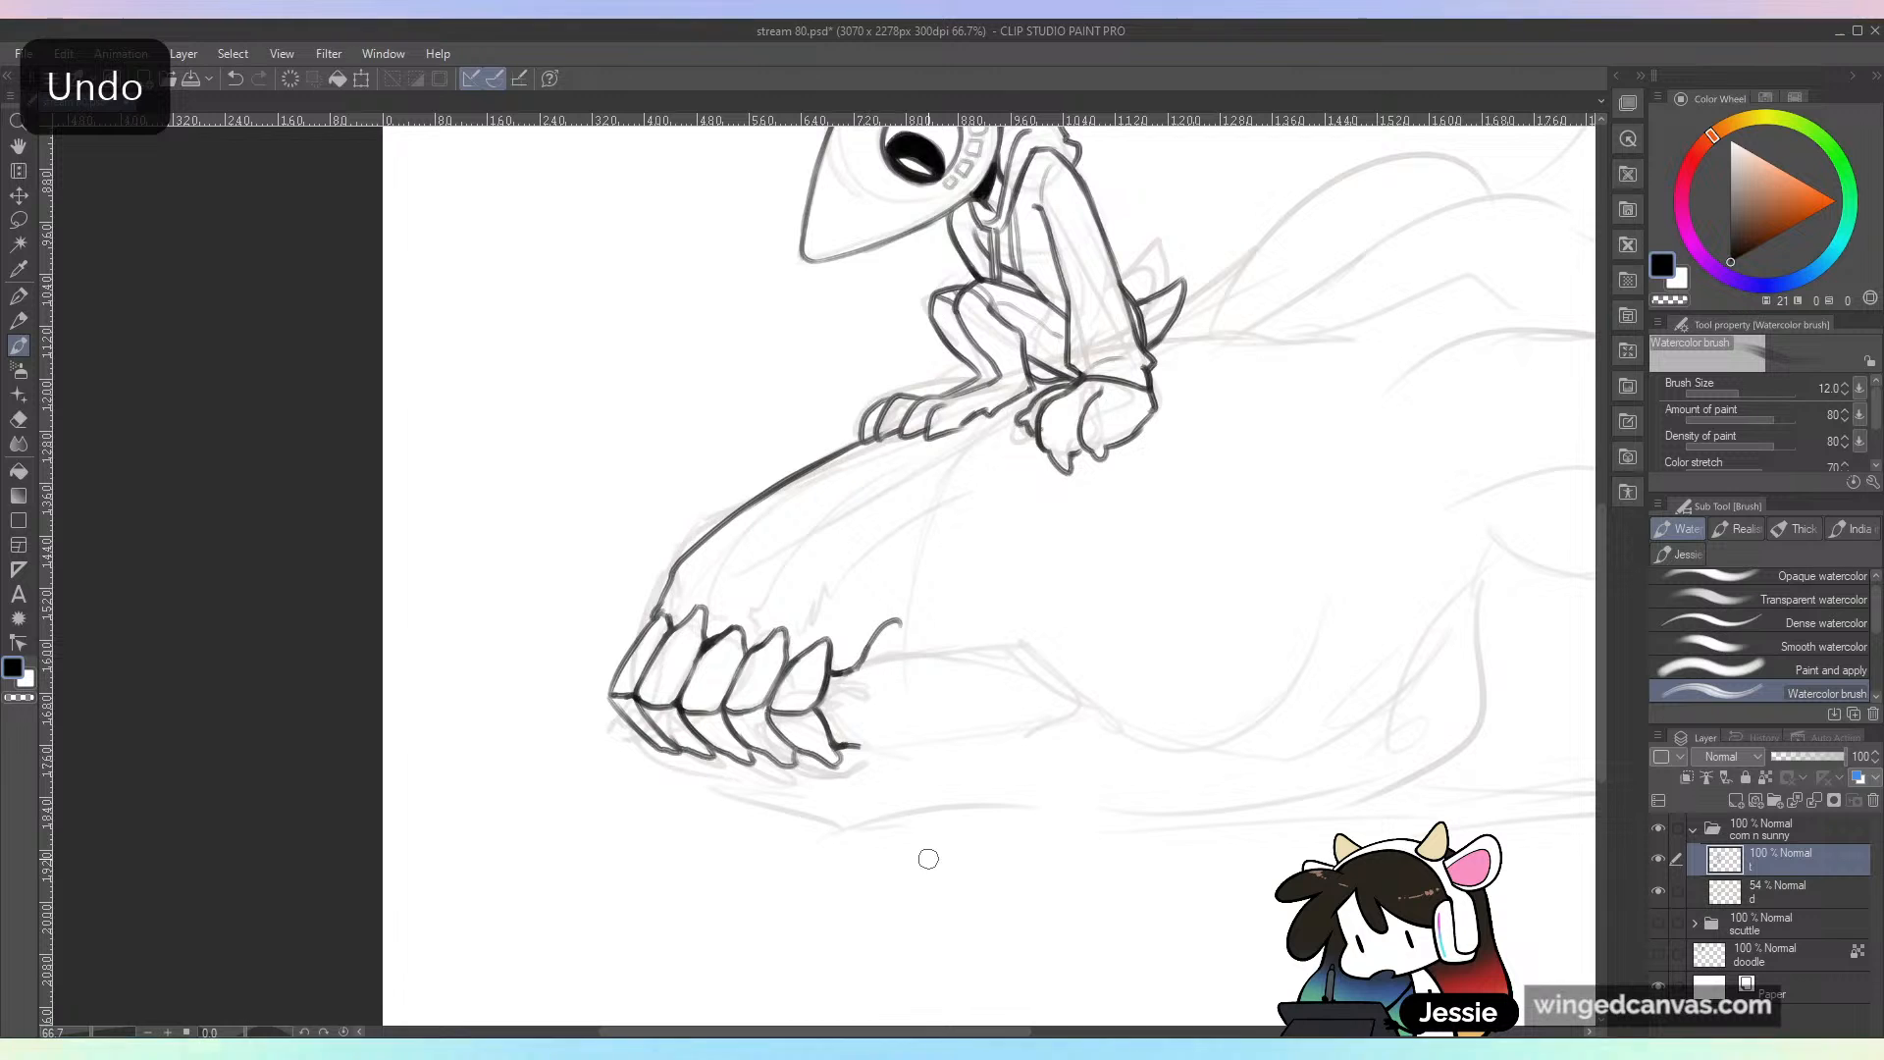
{"action": "key", "text": "ctrl+z"}
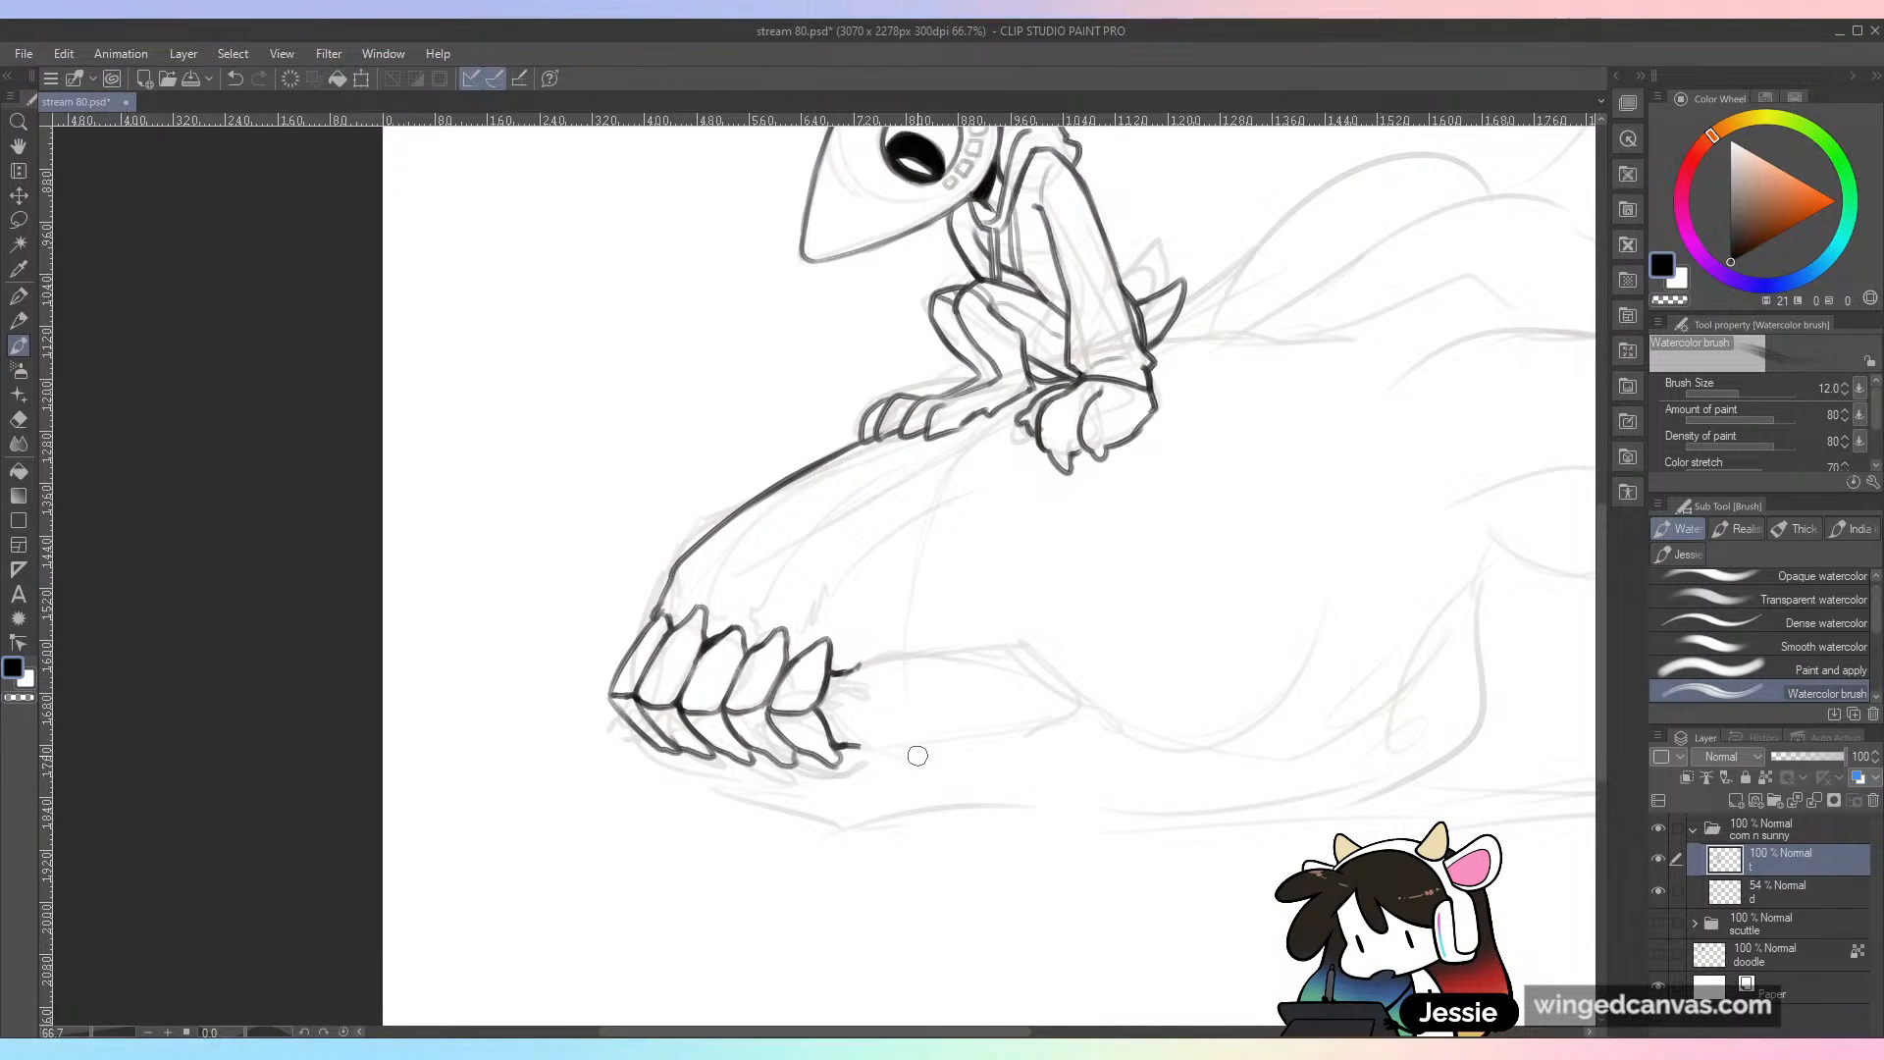
Step: Ink two long overlapping fangs behind the front teeth, one from each jaw, and undo the small tooth tried behind them
{"action": "mouse_move", "coordinate": [839, 752]}
{"action": "left_mouse_down"}
{"action": "mouse_move", "coordinate": [860, 745]}
{"action": "mouse_move", "coordinate": [872, 616]}
{"action": "mouse_move", "coordinate": [908, 746]}
{"action": "mouse_move", "coordinate": [863, 761]}
{"action": "mouse_move", "coordinate": [904, 775]}
{"action": "left_mouse_up"}
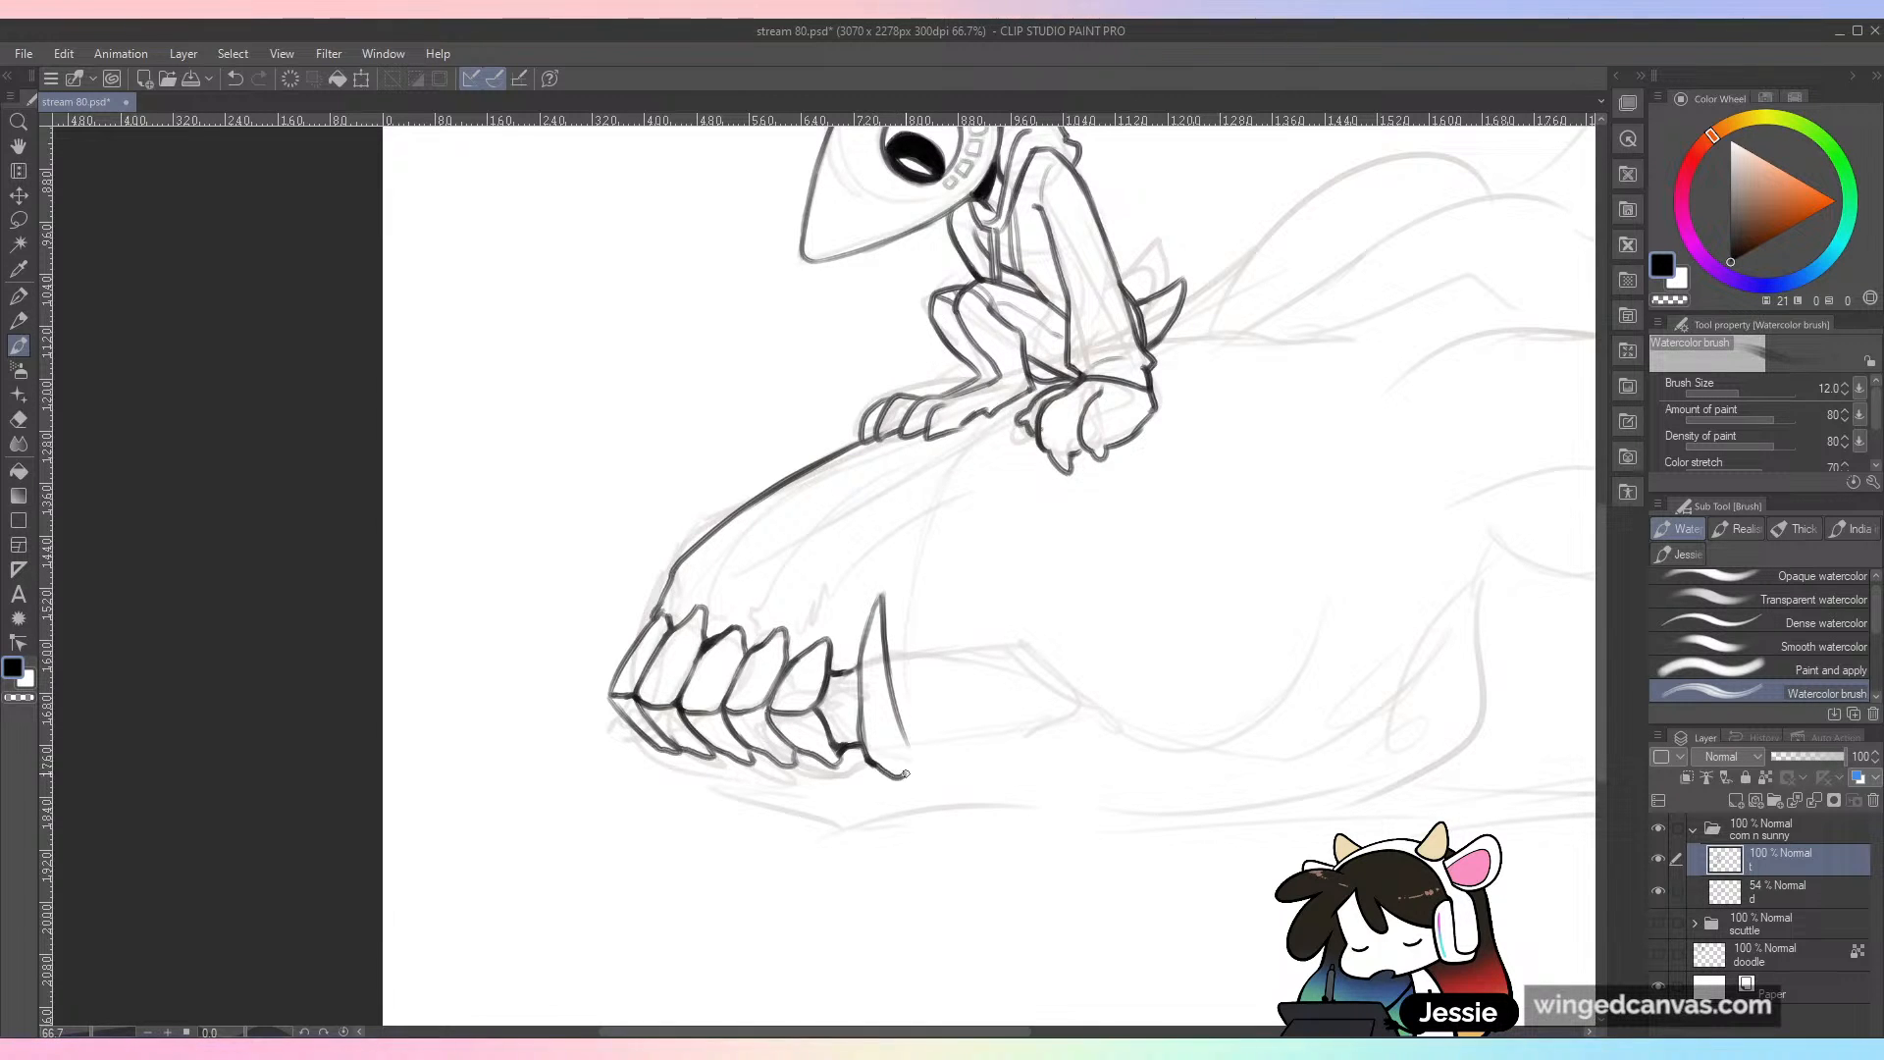
{"action": "mouse_move", "coordinate": [886, 657]}
{"action": "left_mouse_down"}
{"action": "mouse_move", "coordinate": [900, 619]}
{"action": "mouse_move", "coordinate": [927, 652]}
{"action": "mouse_move", "coordinate": [897, 698]}
{"action": "mouse_move", "coordinate": [968, 796]}
{"action": "mouse_move", "coordinate": [893, 629]}
{"action": "left_mouse_up"}
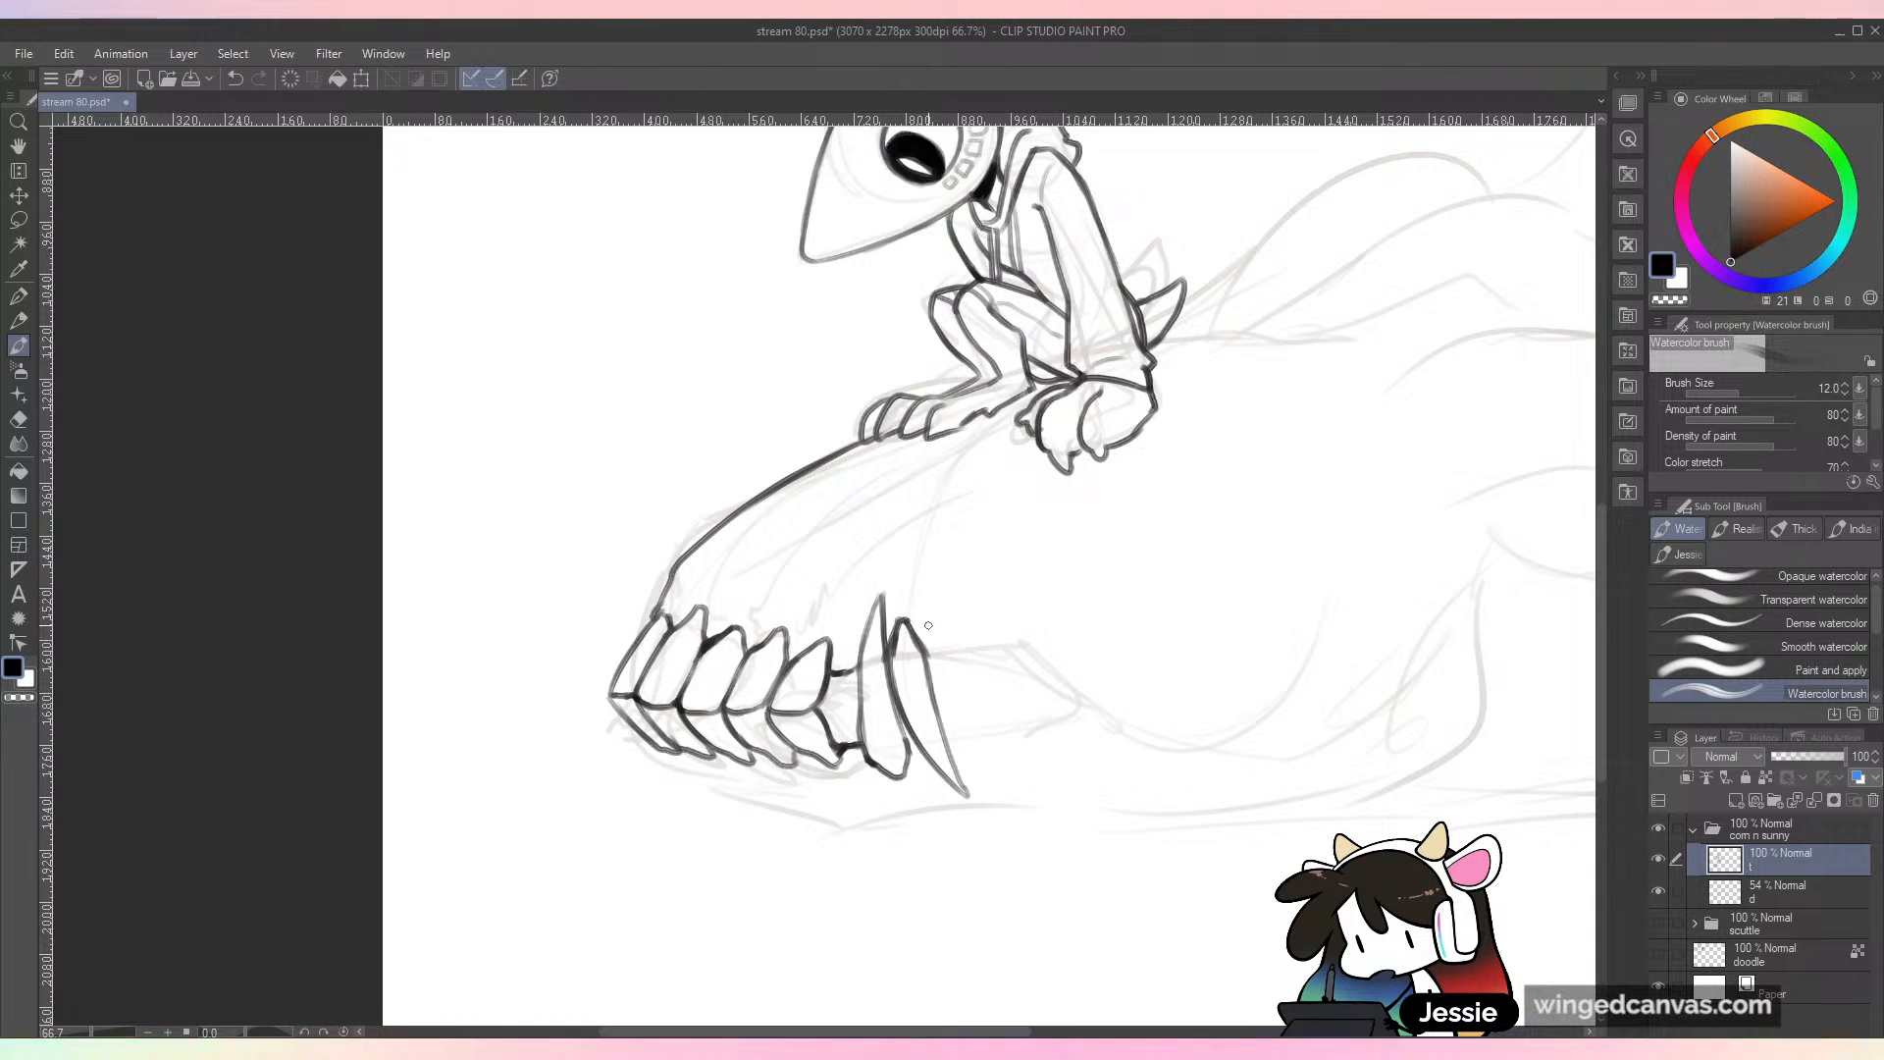
{"action": "mouse_move", "coordinate": [938, 652]}
{"action": "left_mouse_down"}
{"action": "mouse_move", "coordinate": [967, 664]}
{"action": "mouse_move", "coordinate": [957, 685]}
{"action": "left_mouse_up"}
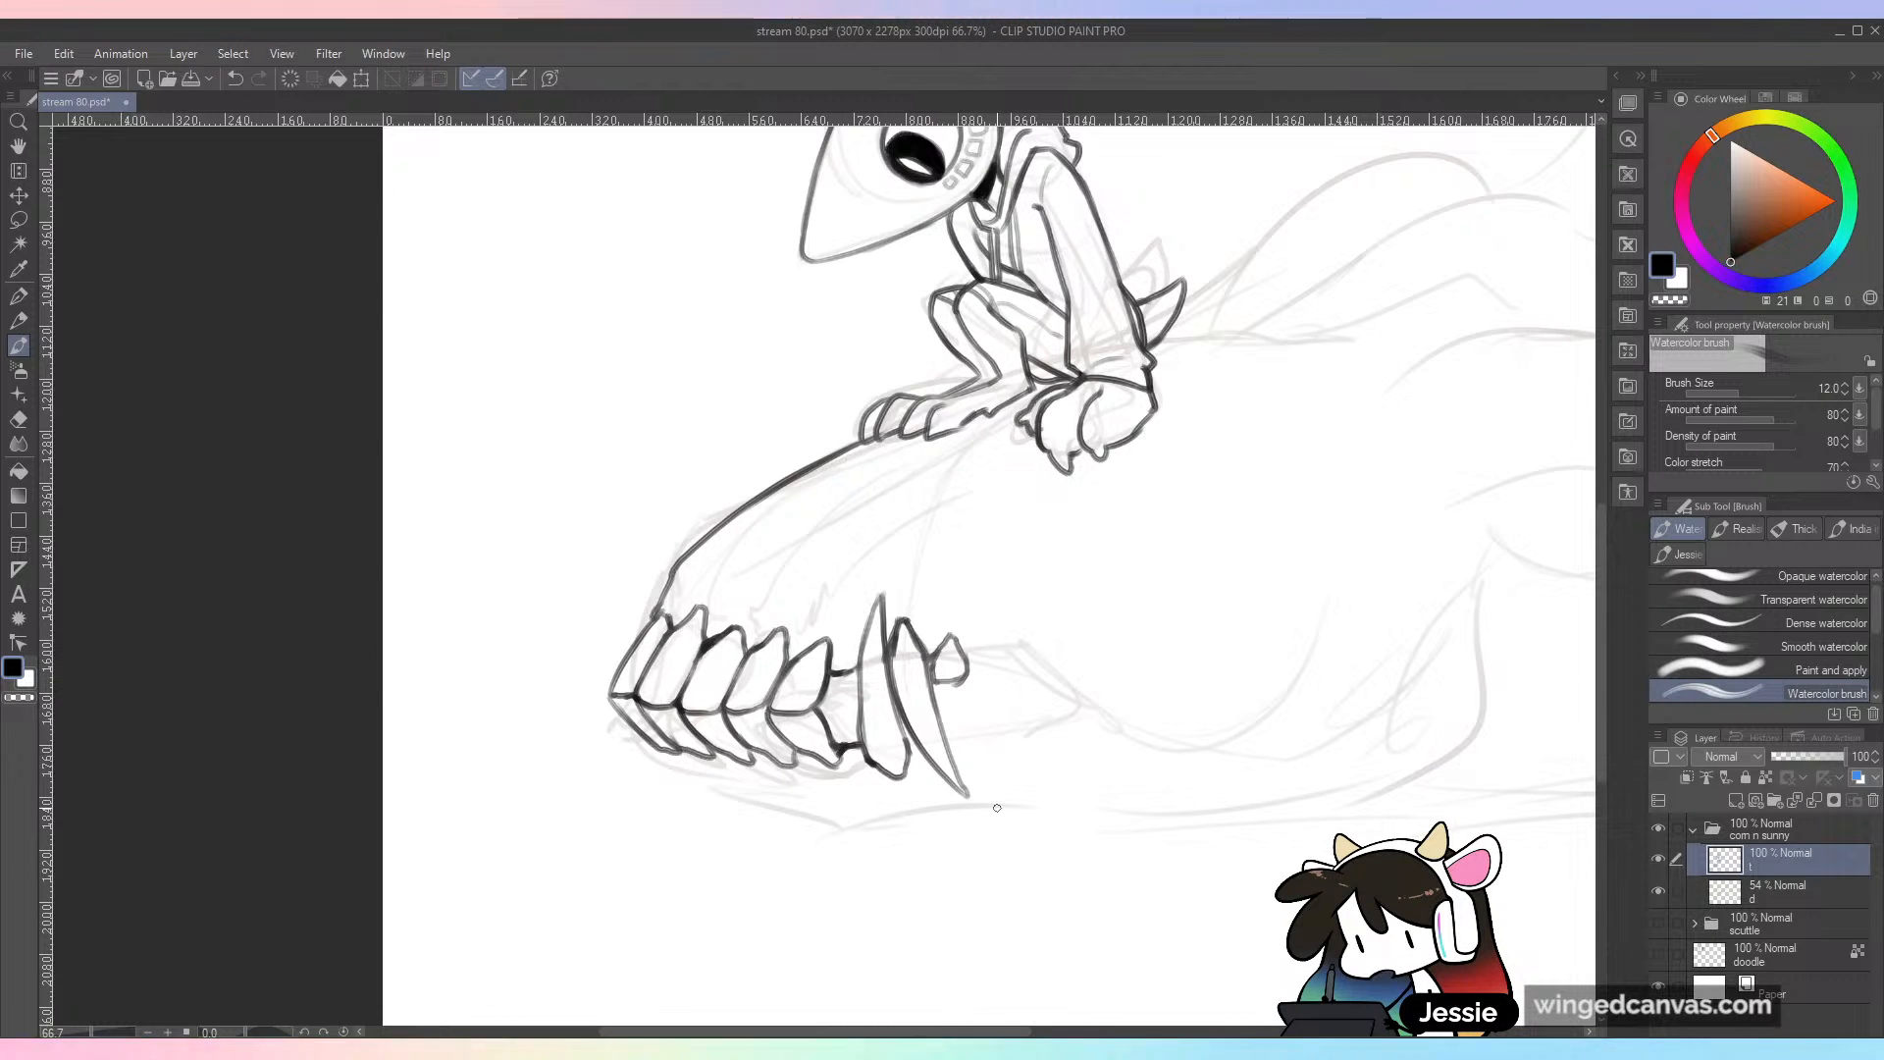
{"action": "key", "text": "ctrl+z"}
{"action": "key", "text": "ctrl+z"}
{"action": "key", "text": "ctrl+z"}
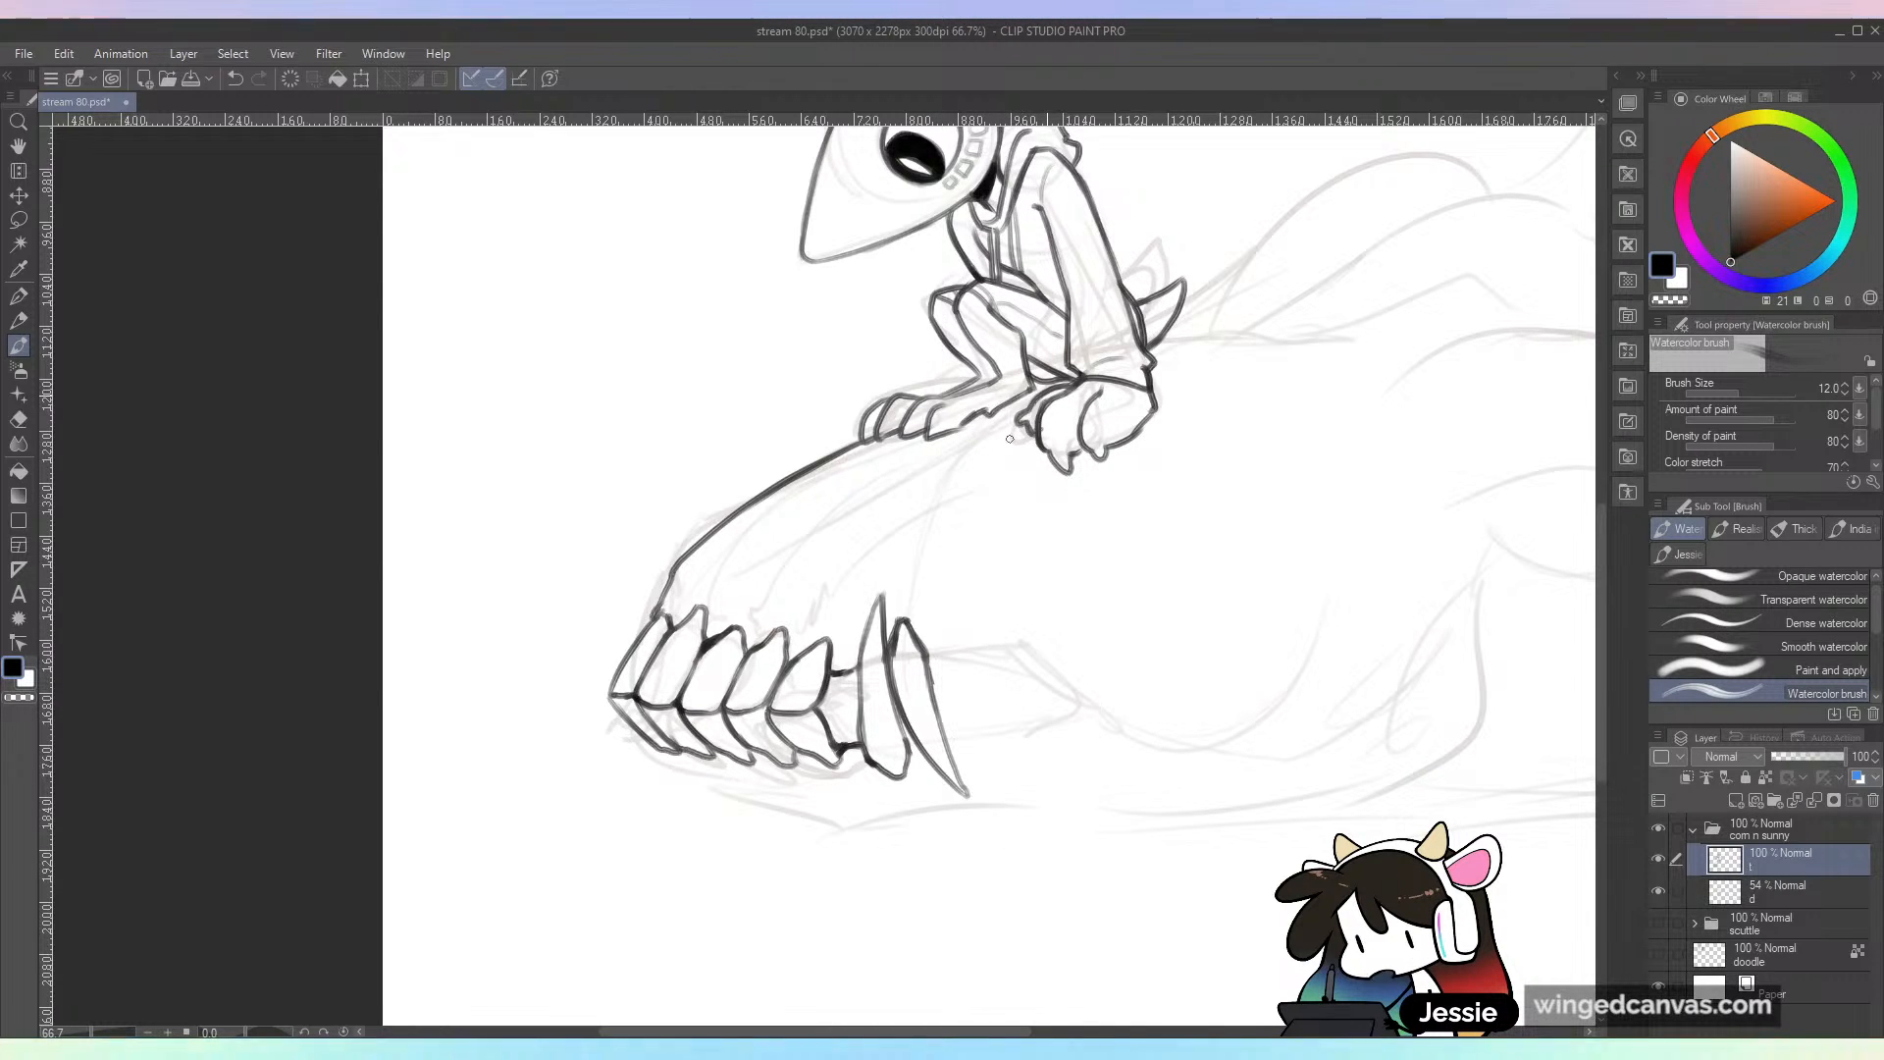
Step: Ink the upper and lower edges of the back tooth row behind the fangs and divide it into small blocky teeth
{"action": "left_click_drag", "start_coordinate": [961, 661], "coordinate": [1030, 647]}
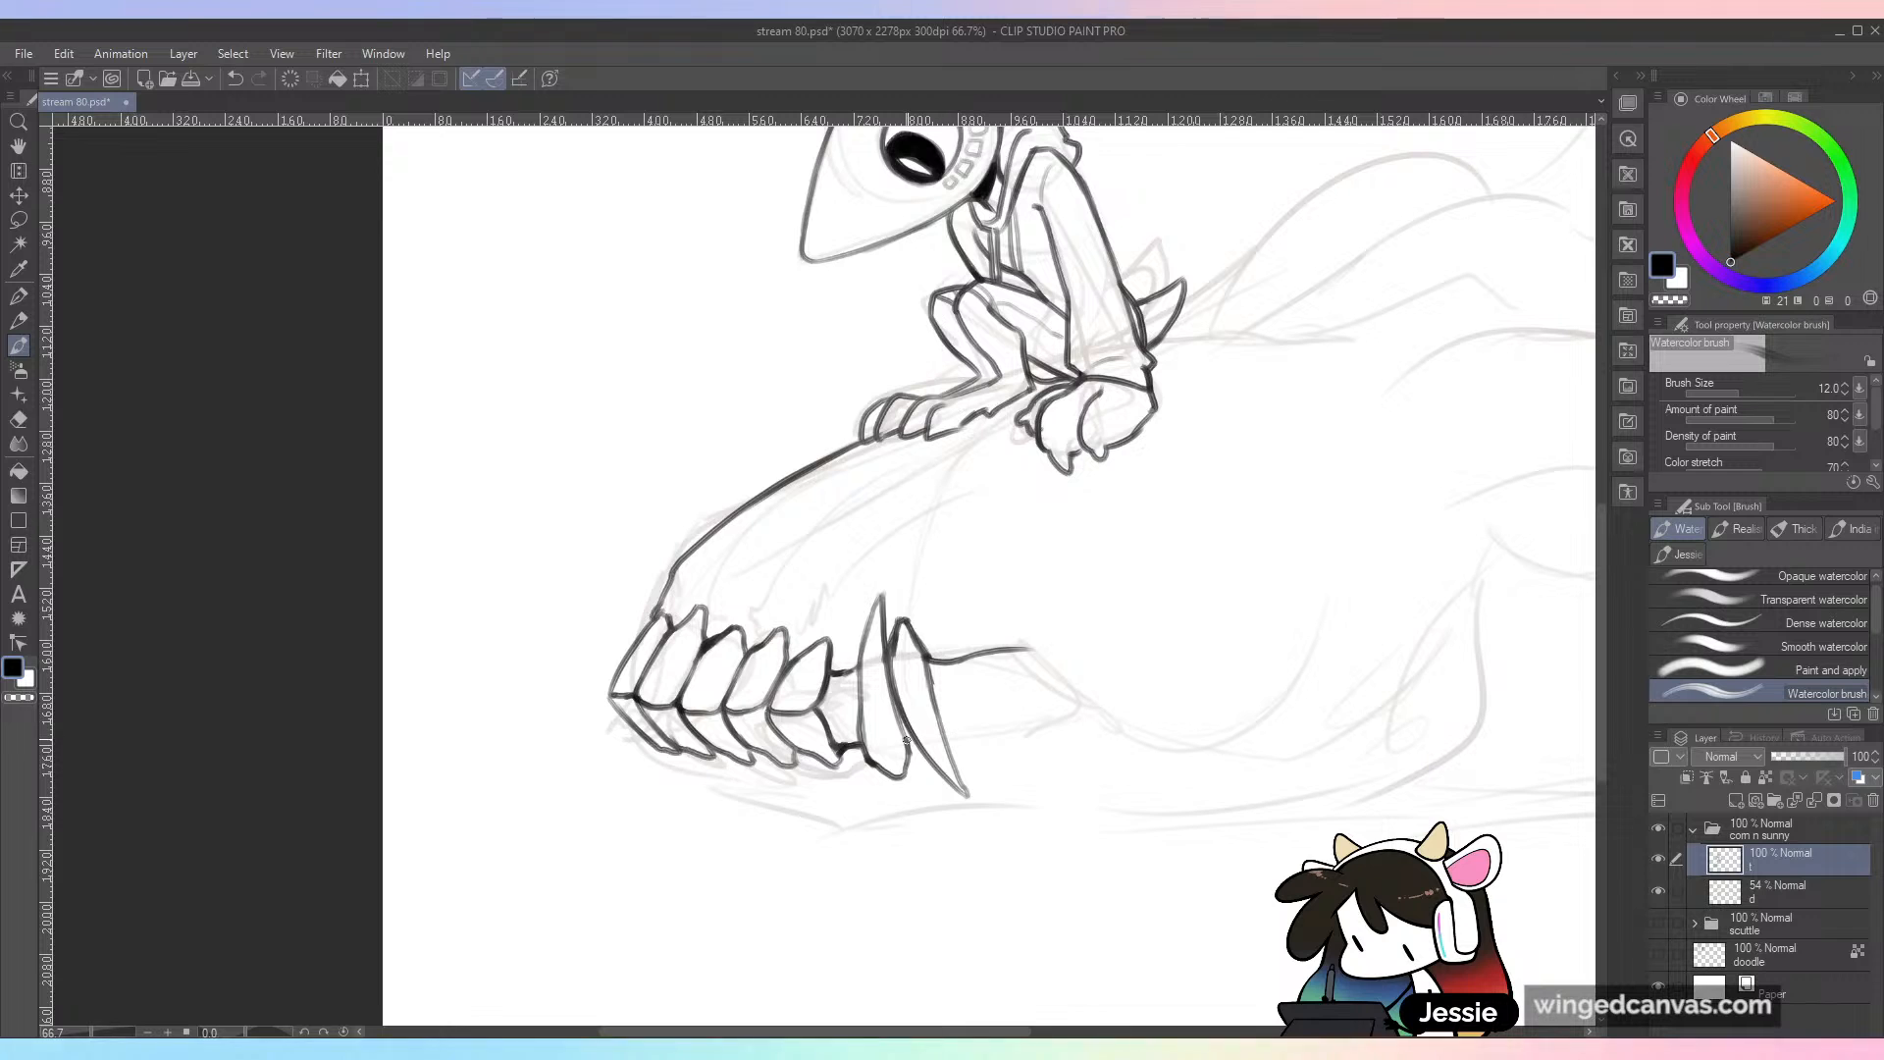
{"action": "left_click_drag", "start_coordinate": [947, 733], "coordinate": [1084, 720]}
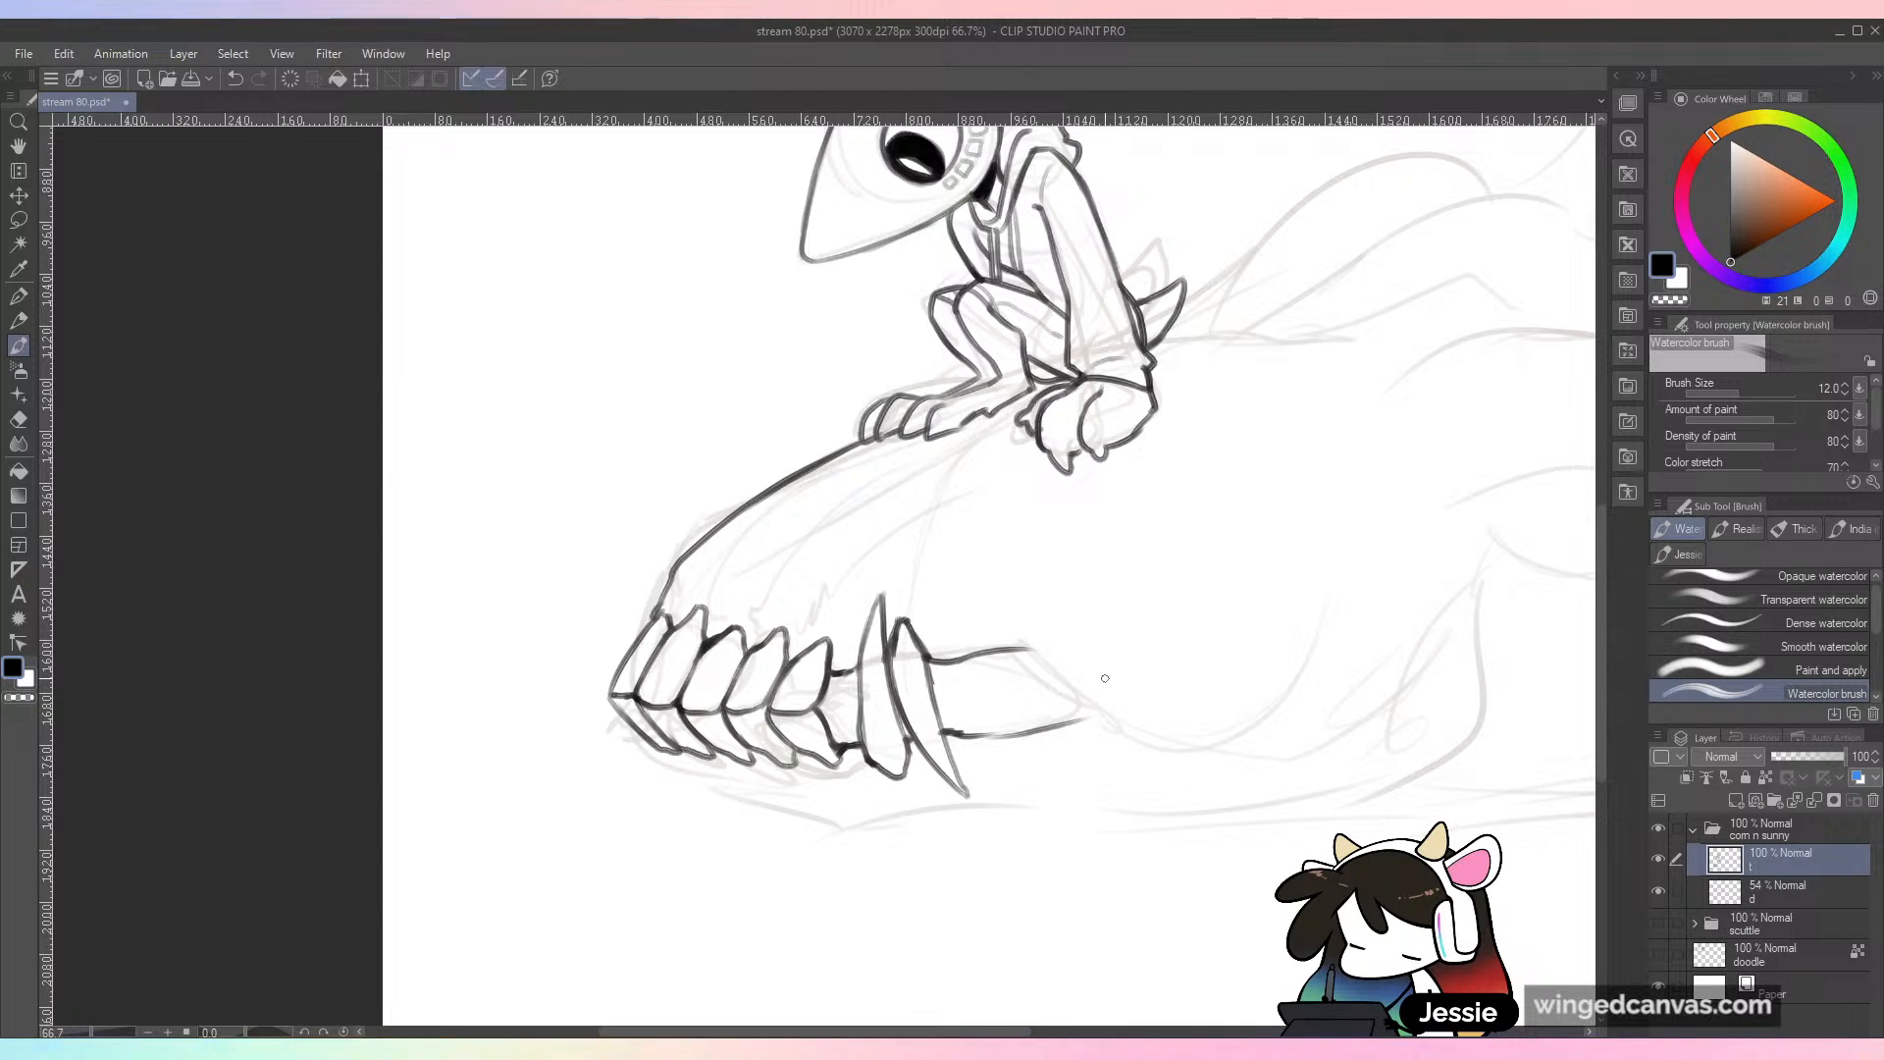
{"action": "mouse_move", "coordinate": [934, 665]}
{"action": "left_mouse_down"}
{"action": "mouse_move", "coordinate": [936, 689]}
{"action": "mouse_move", "coordinate": [959, 663]}
{"action": "mouse_move", "coordinate": [963, 701]}
{"action": "mouse_move", "coordinate": [986, 657]}
{"action": "mouse_move", "coordinate": [990, 700]}
{"action": "mouse_move", "coordinate": [1017, 663]}
{"action": "mouse_move", "coordinate": [968, 734]}
{"action": "mouse_move", "coordinate": [1018, 732]}
{"action": "mouse_move", "coordinate": [1063, 686]}
{"action": "left_mouse_up"}
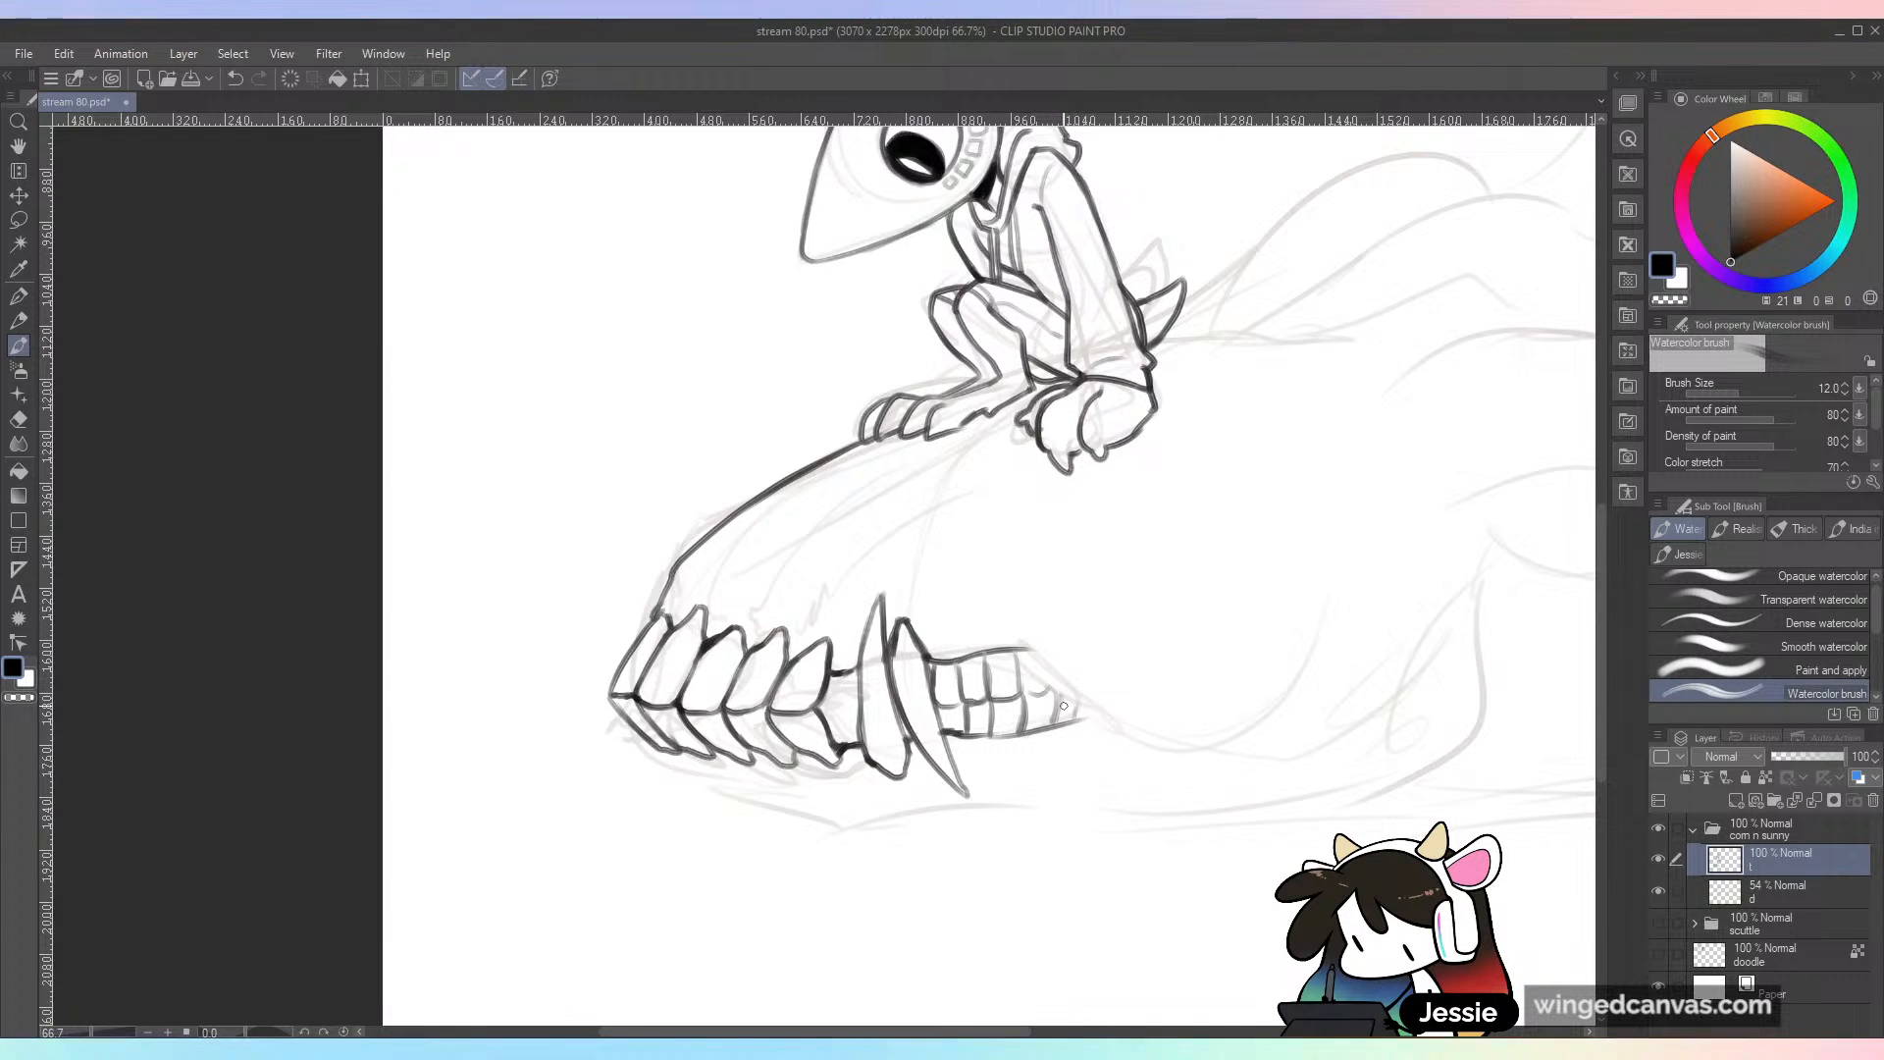
Step: Ink the skull's cheek edge from above the back teeth, curving low and rising to a small narrow tip near the jaw hinge
{"action": "left_click_drag", "start_coordinate": [1232, 762], "coordinate": [1058, 701]}
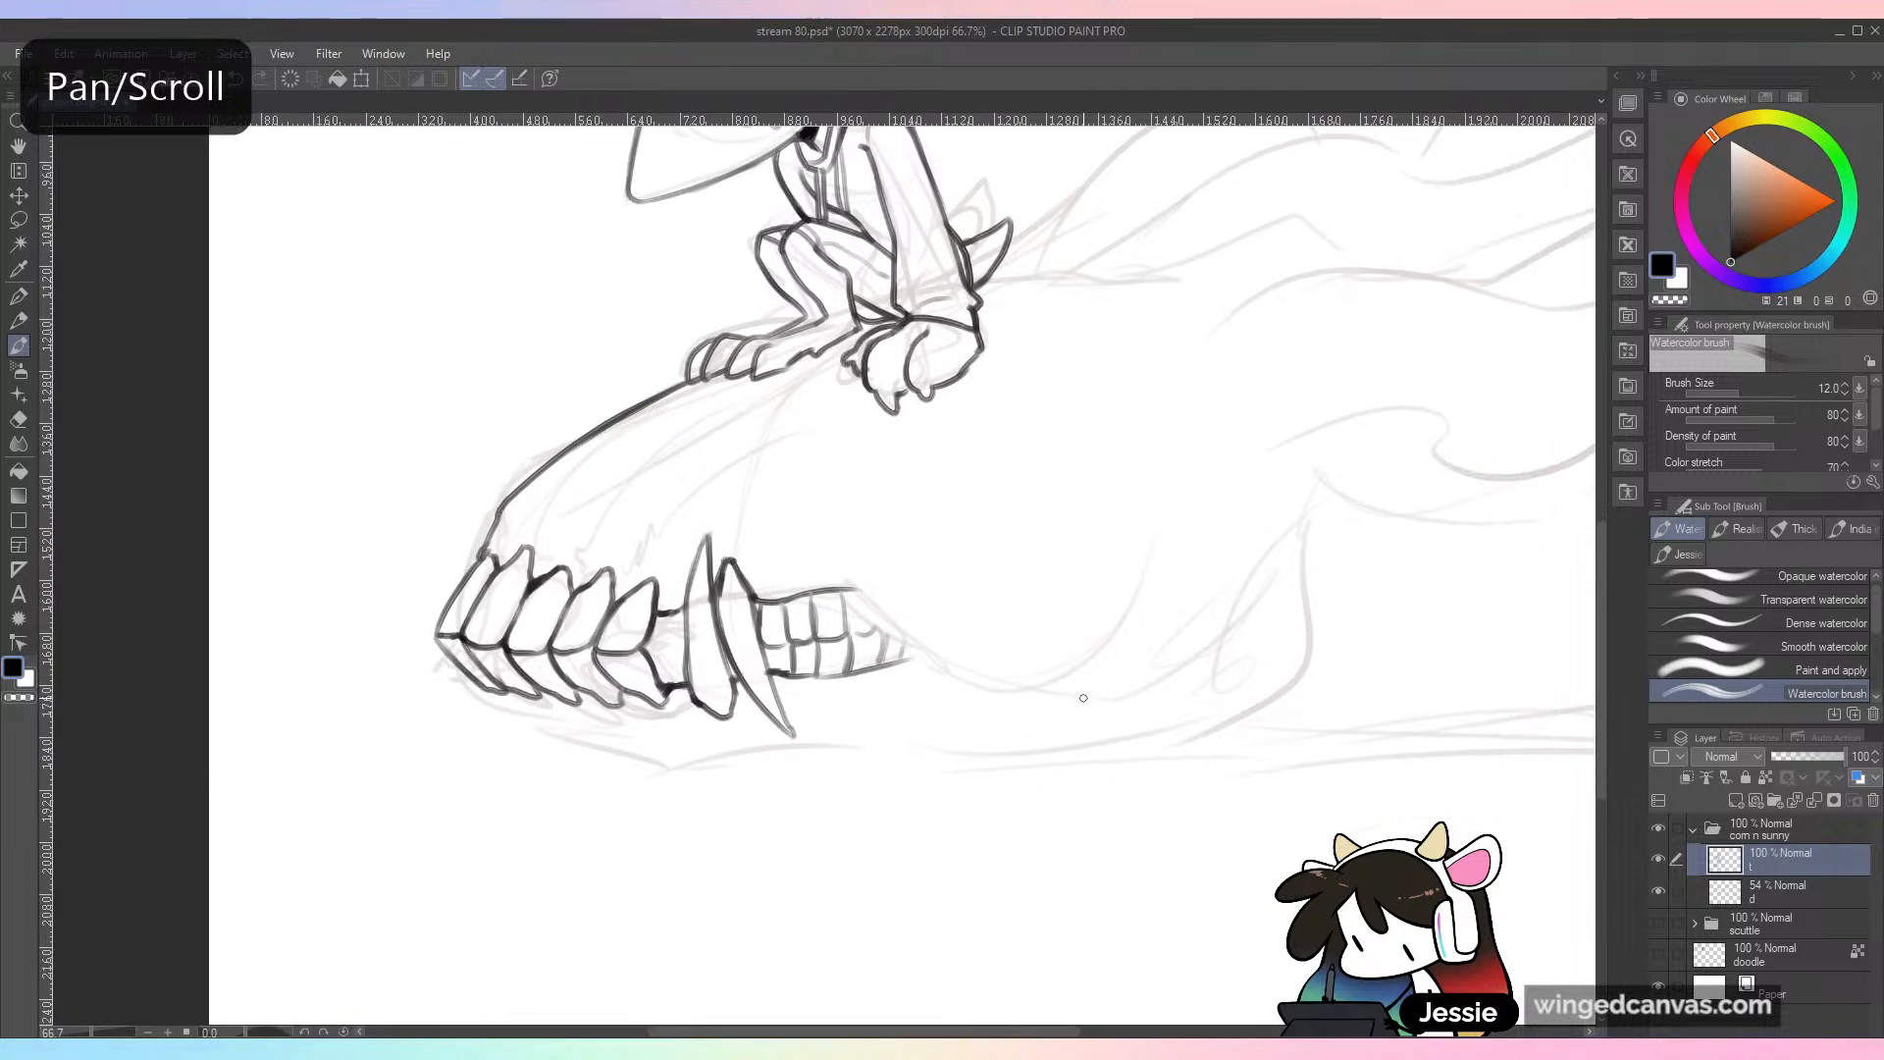
{"action": "mouse_move", "coordinate": [837, 592]}
{"action": "left_mouse_down"}
{"action": "mouse_move", "coordinate": [988, 691]}
{"action": "mouse_move", "coordinate": [909, 649]}
{"action": "mouse_move", "coordinate": [1227, 550]}
{"action": "left_mouse_up"}
{"action": "mouse_move", "coordinate": [1106, 679]}
{"action": "left_mouse_down"}
{"action": "mouse_move", "coordinate": [1231, 538]}
{"action": "mouse_move", "coordinate": [1197, 564]}
{"action": "left_mouse_up"}
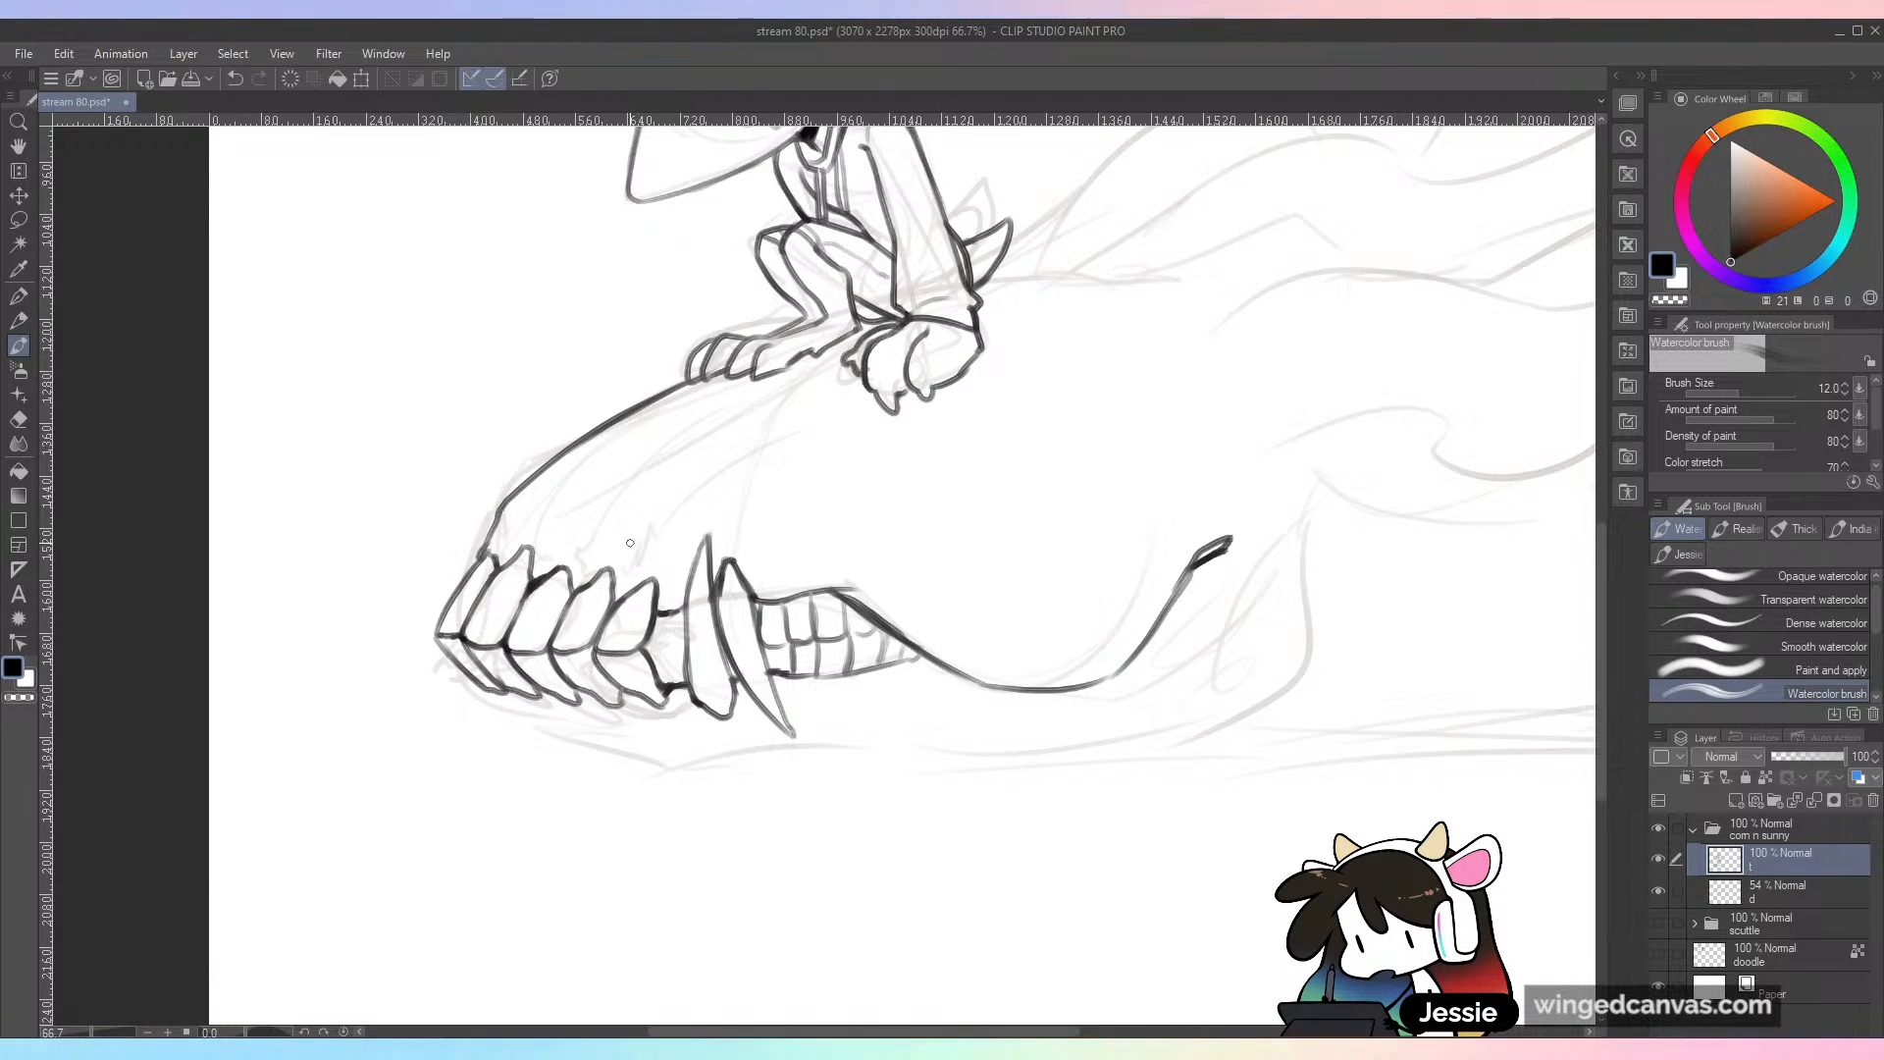
Step: Ink slanted root lines and short creases on the snout above the upper front teeth and the fangs
{"action": "left_click_drag", "start_coordinate": [640, 536], "coordinate": [740, 465]}
{"action": "left_click_drag", "start_coordinate": [591, 522], "coordinate": [667, 441]}
{"action": "left_click_drag", "start_coordinate": [533, 532], "coordinate": [537, 519]}
{"action": "left_click_drag", "start_coordinate": [542, 528], "coordinate": [605, 454]}
{"action": "left_click_drag", "start_coordinate": [661, 576], "coordinate": [734, 495]}
Step: Ink the lower jaw's outline from under the front teeth along the bottom and up to the jaw hinge, redoing the underside stroke
{"action": "left_click_drag", "start_coordinate": [486, 692], "coordinate": [695, 782]}
{"action": "key", "text": "ctrl+z"}
{"action": "left_click_drag", "start_coordinate": [525, 724], "coordinate": [793, 754]}
{"action": "key", "text": "ctrl+z"}
{"action": "left_click_drag", "start_coordinate": [525, 726], "coordinate": [1114, 776]}
{"action": "key", "text": "ctrl+z"}
{"action": "left_click_drag", "start_coordinate": [763, 754], "coordinate": [1211, 763]}
{"action": "mouse_move", "coordinate": [1313, 521]}
{"action": "left_mouse_down"}
{"action": "mouse_move", "coordinate": [1281, 682]}
{"action": "mouse_move", "coordinate": [1198, 763]}
{"action": "left_mouse_up"}
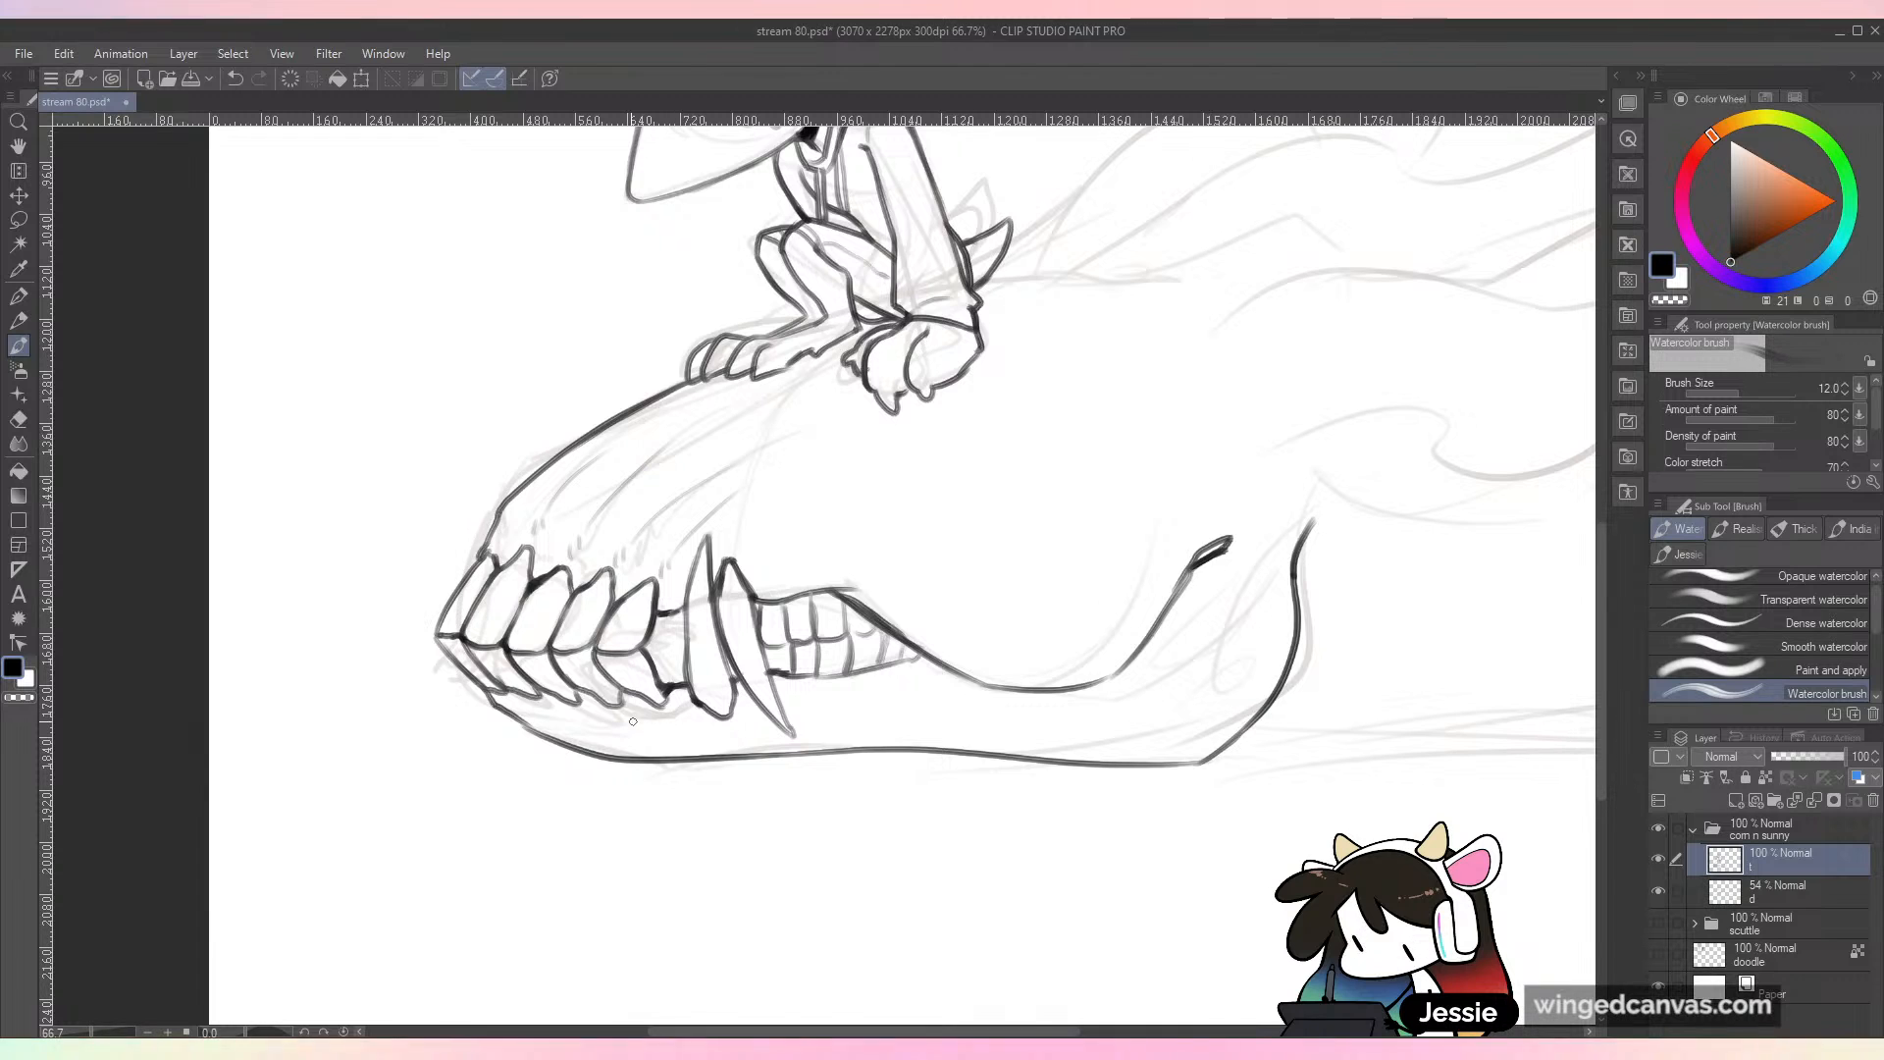
Step: Ink short slanted root lines on the lower jaw beneath the front teeth and the fangs
{"action": "mouse_move", "coordinate": [671, 715]}
{"action": "left_mouse_down"}
{"action": "mouse_move", "coordinate": [719, 743]}
{"action": "mouse_move", "coordinate": [687, 758]}
{"action": "left_mouse_up"}
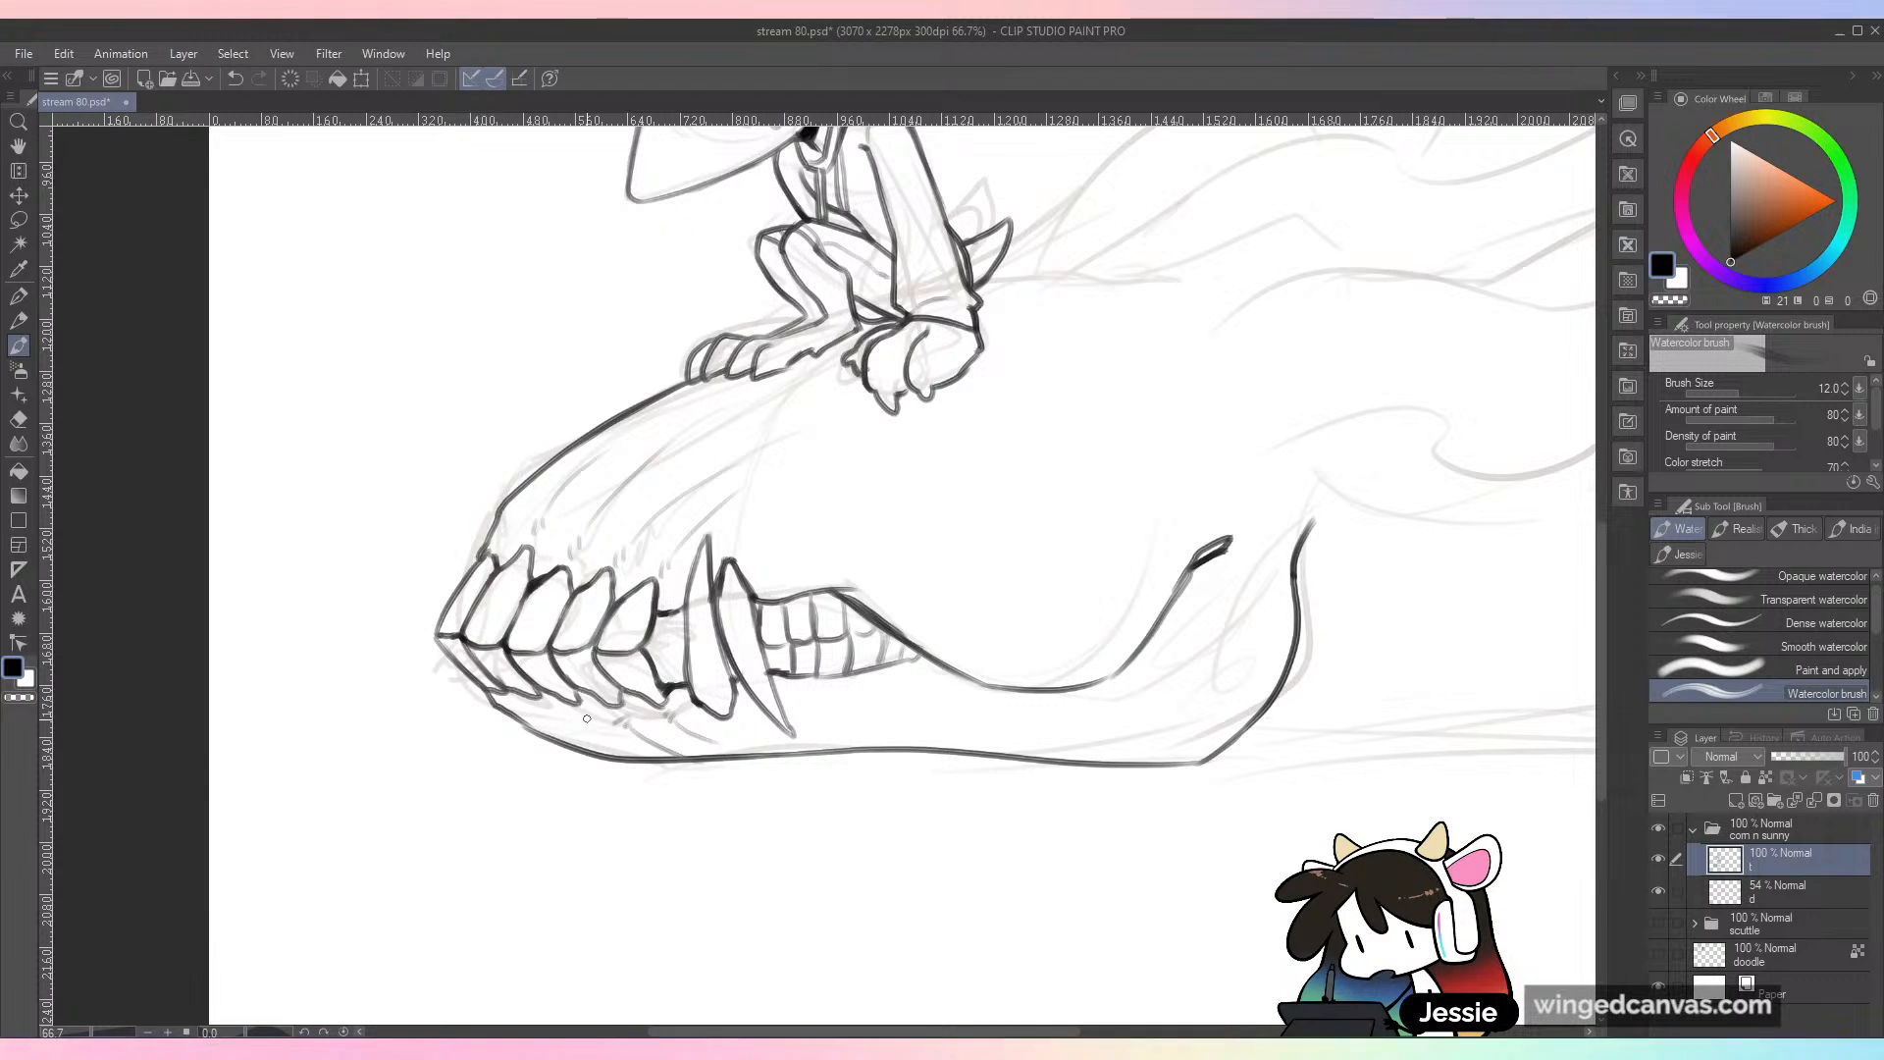
{"action": "left_click_drag", "start_coordinate": [541, 713], "coordinate": [595, 757]}
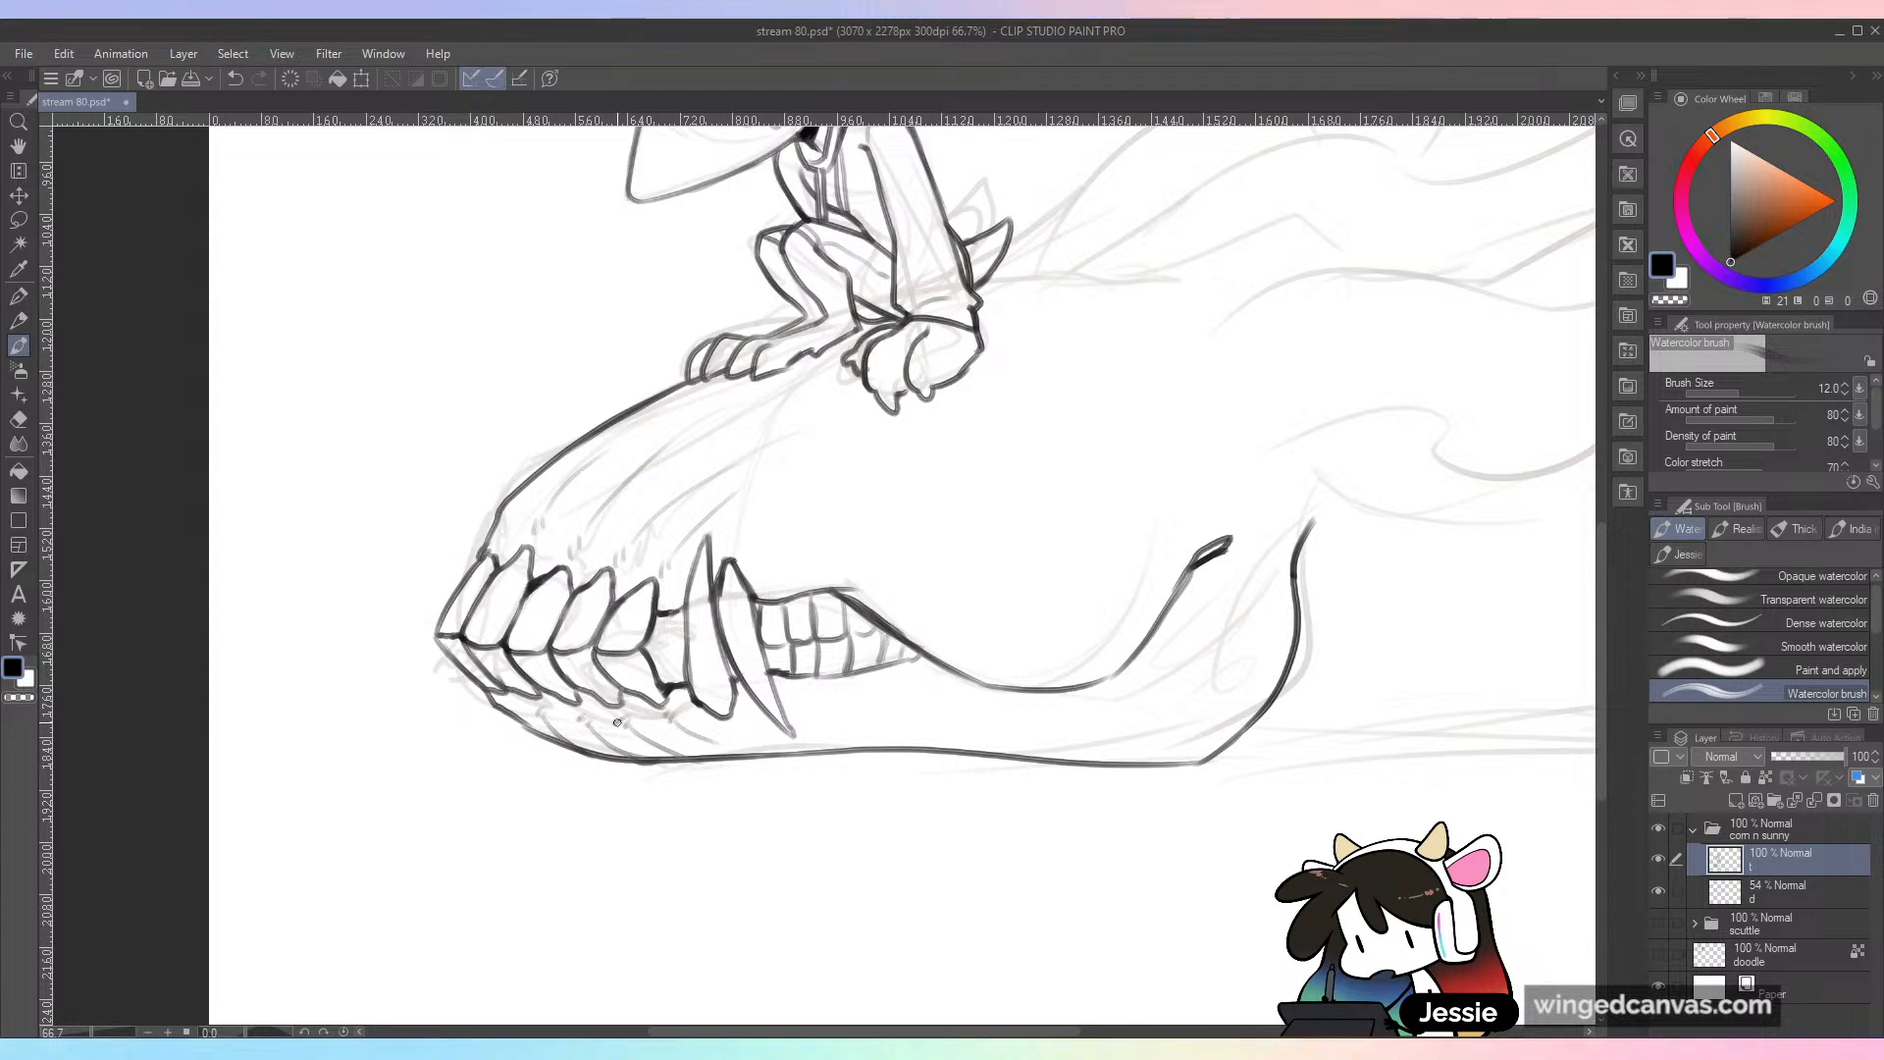
Step: Toggle the rough sketch layer off and back on to check the inked lines on their own
{"action": "key", "text": "ctrl+minus"}
{"action": "key", "text": "ctrl+minus"}
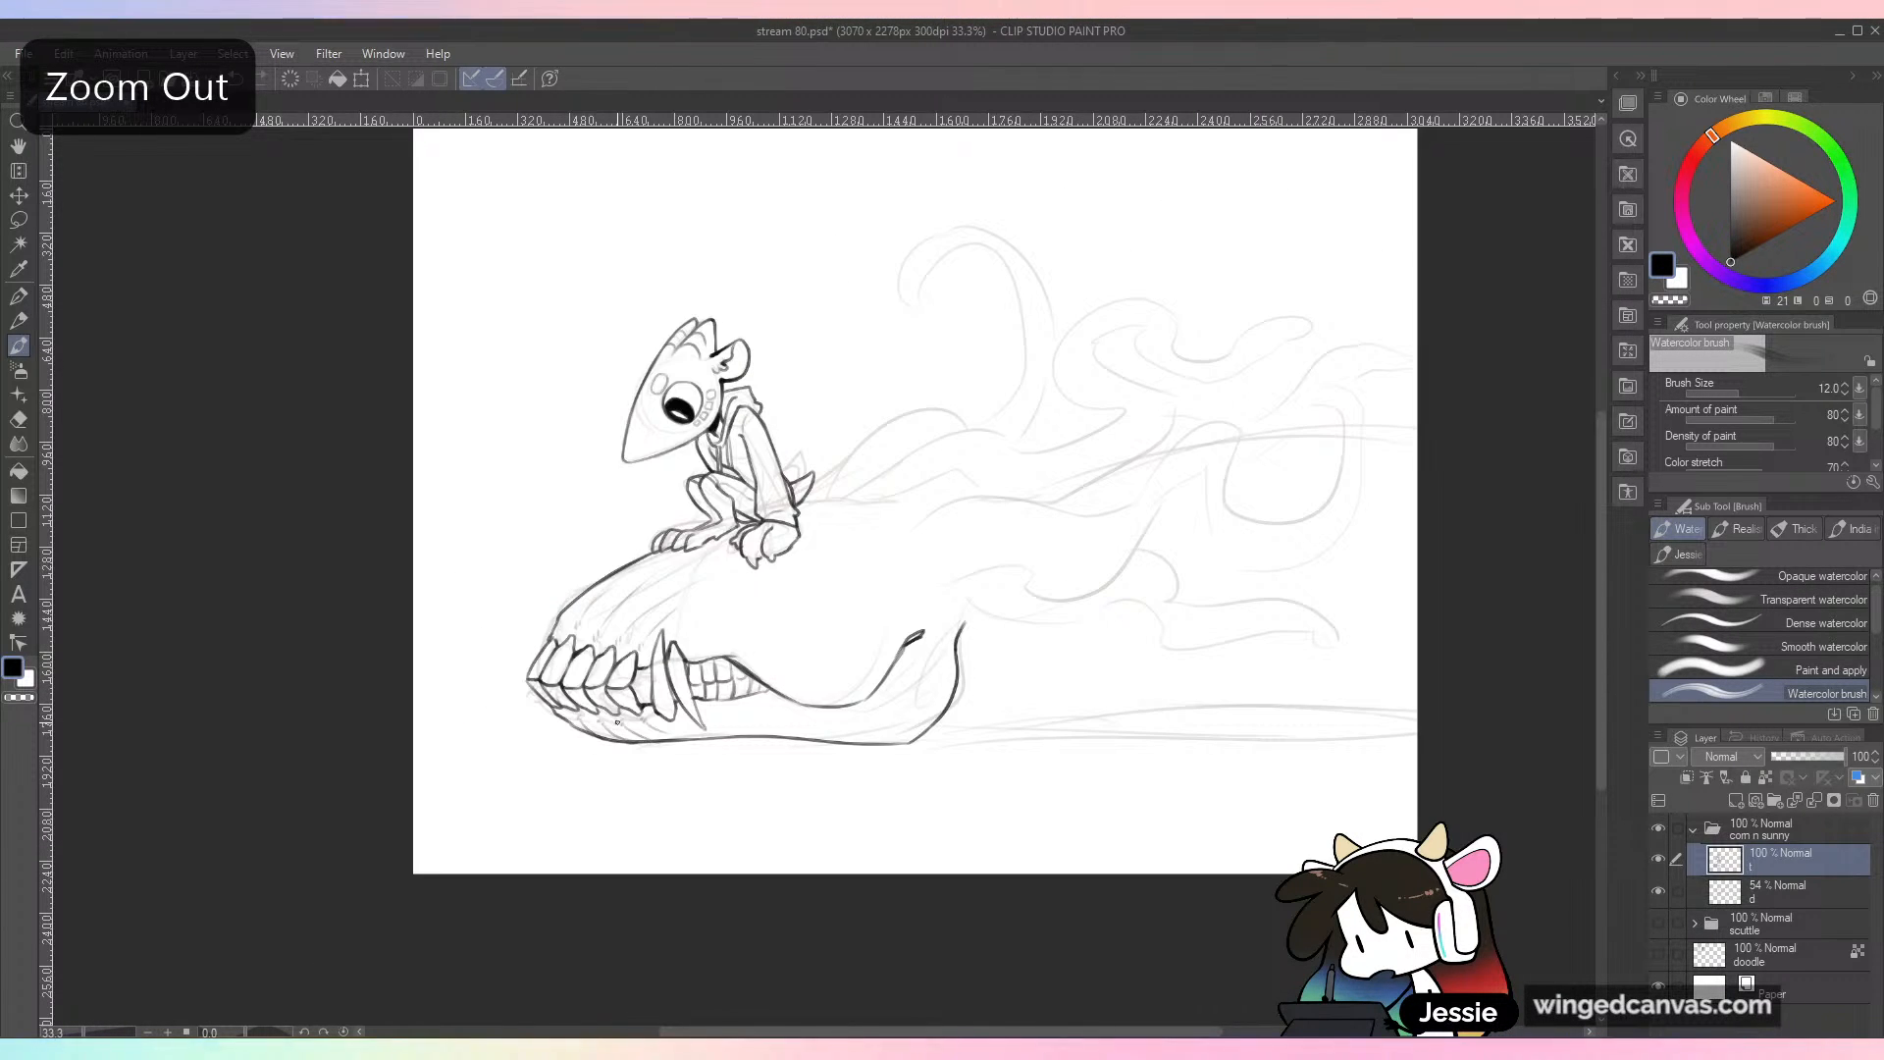
{"action": "left_click", "coordinate": [1660, 890]}
{"action": "left_click", "coordinate": [1661, 890]}
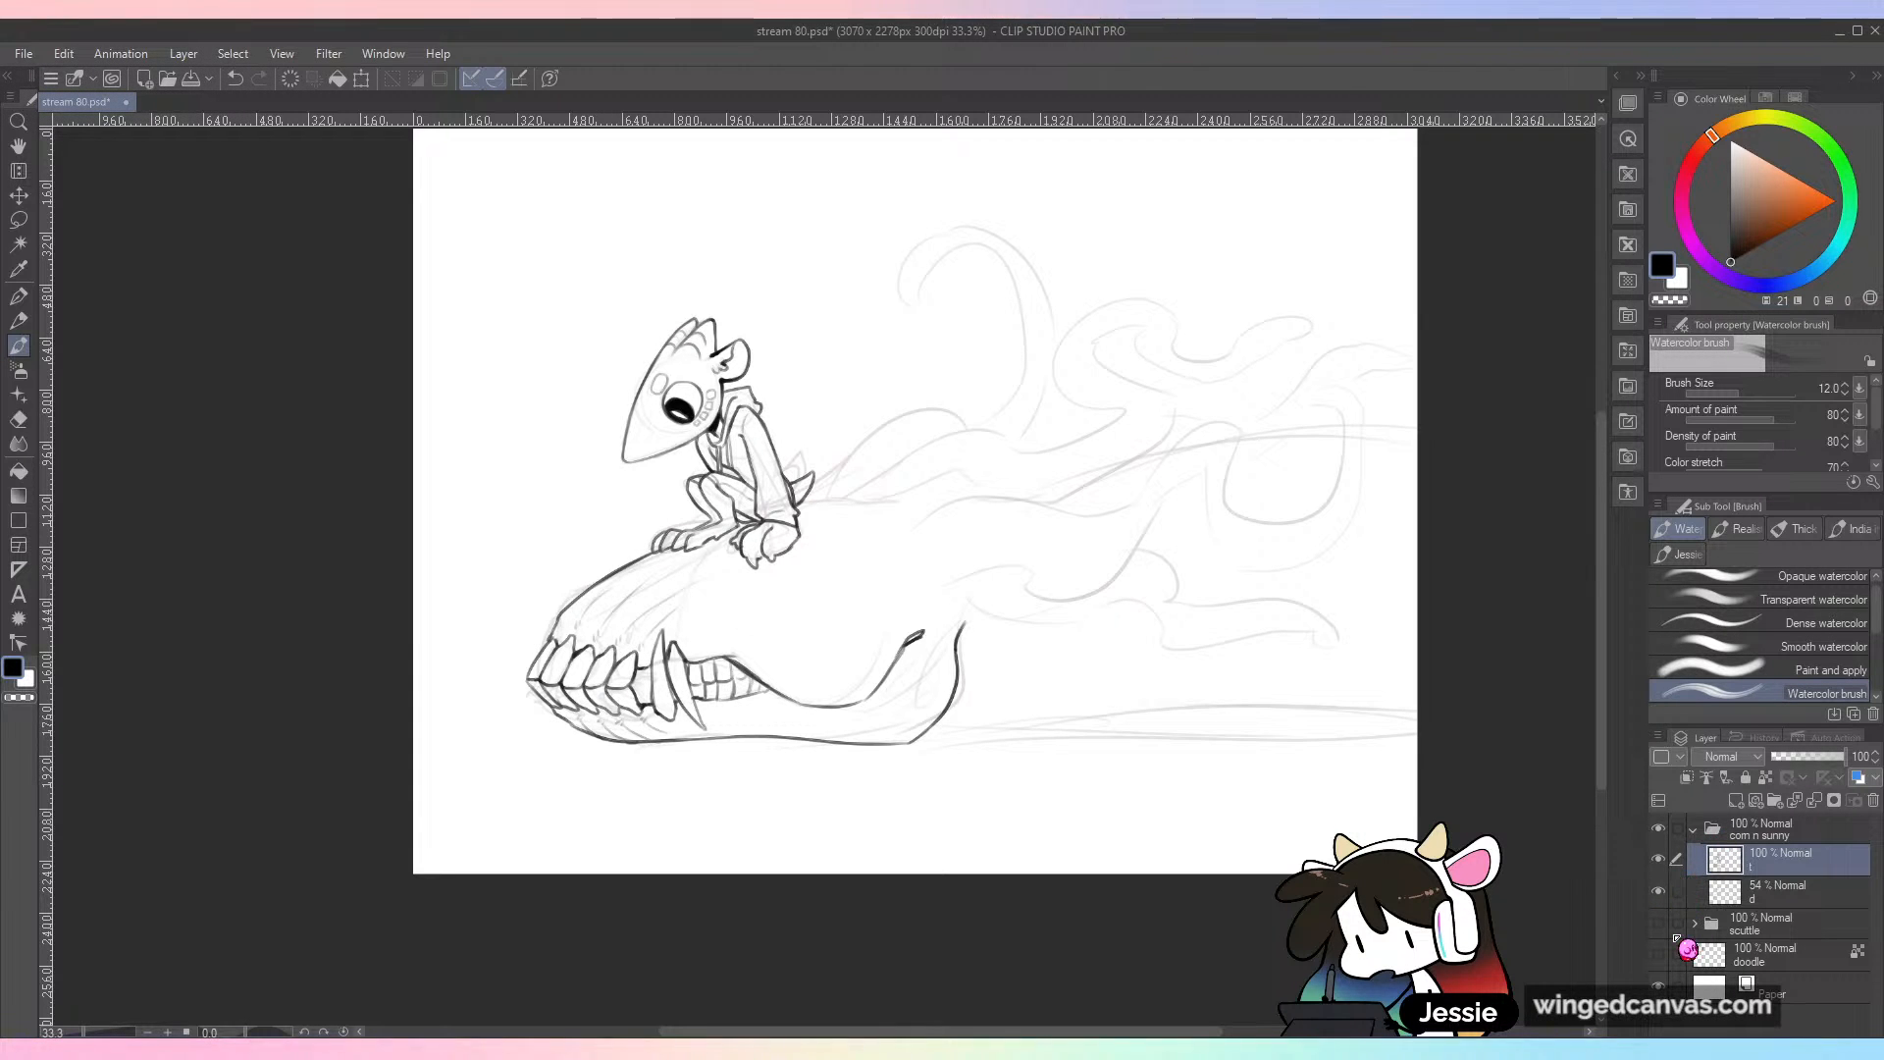
{"action": "key", "text": "ctrl+plus"}
{"action": "key", "text": "ctrl+plus"}
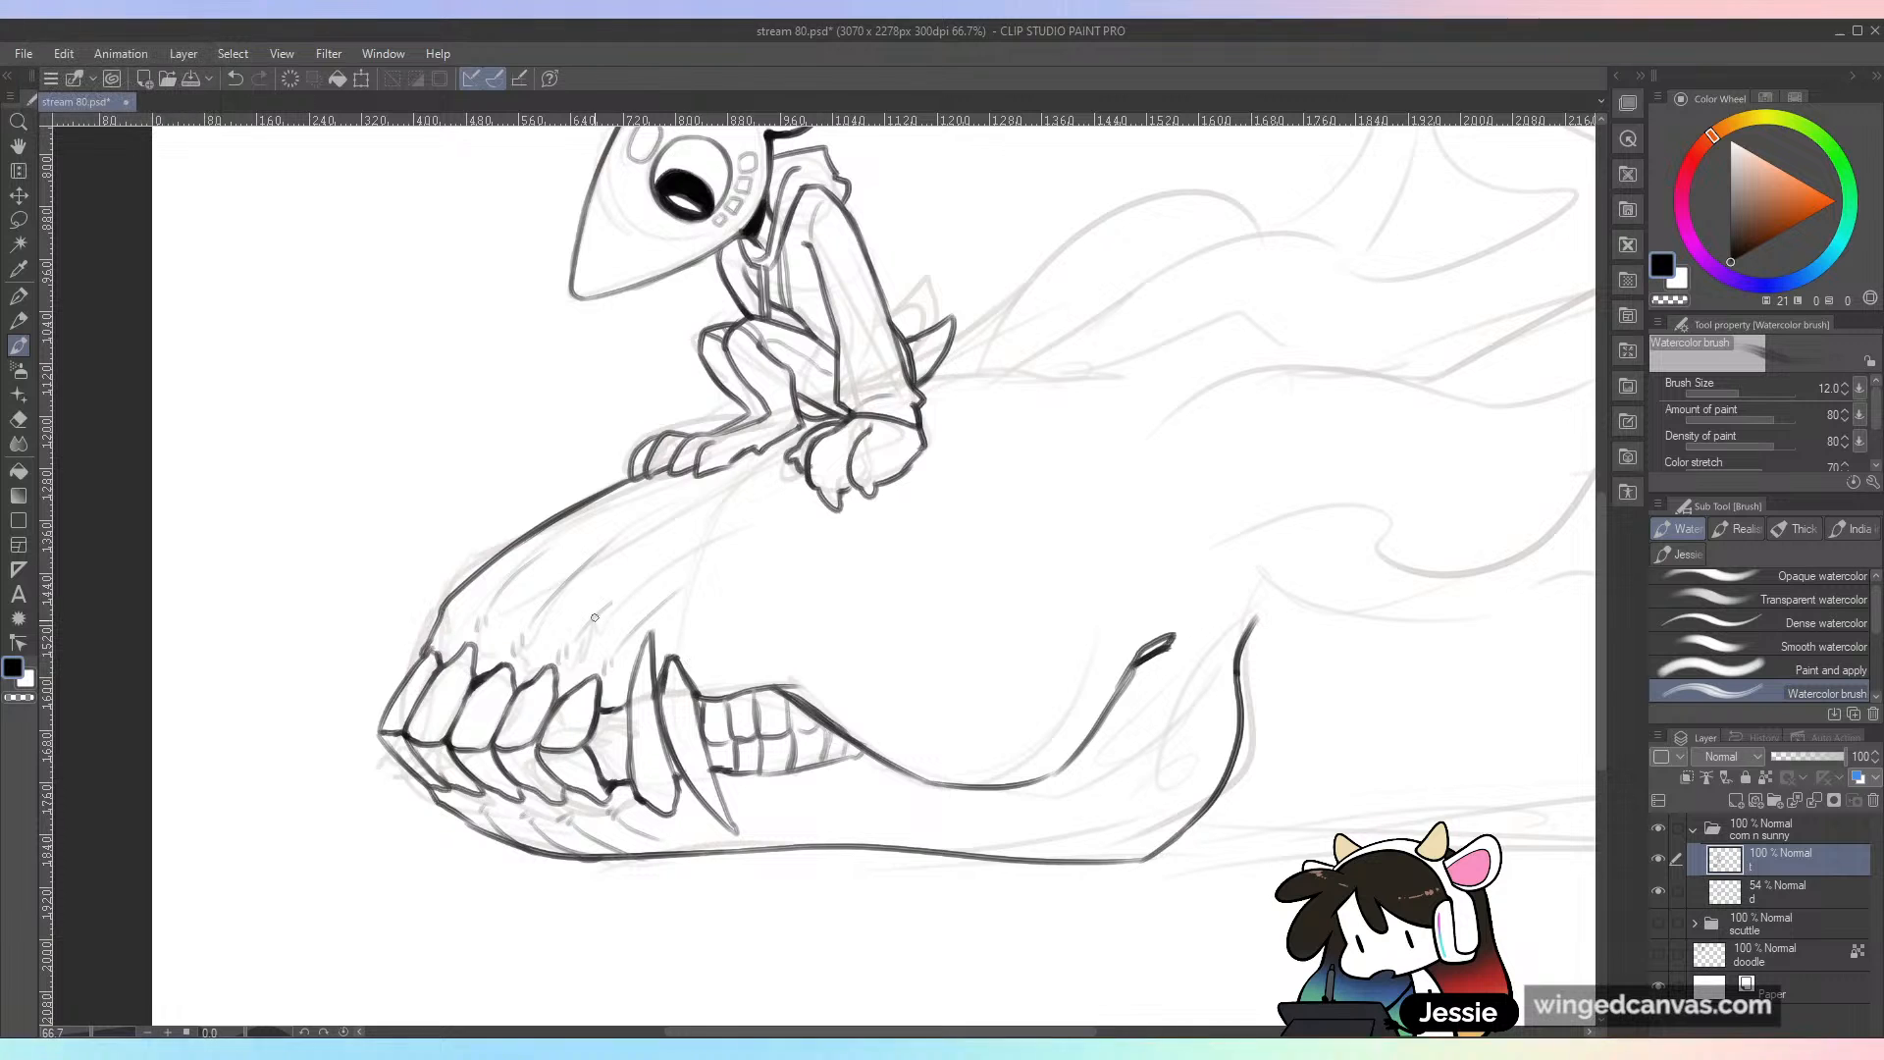
{"action": "scroll", "coordinate": [980, 458], "scroll_direction": "down", "scroll_amount": 1}
{"action": "left_click", "coordinate": [1658, 892]}
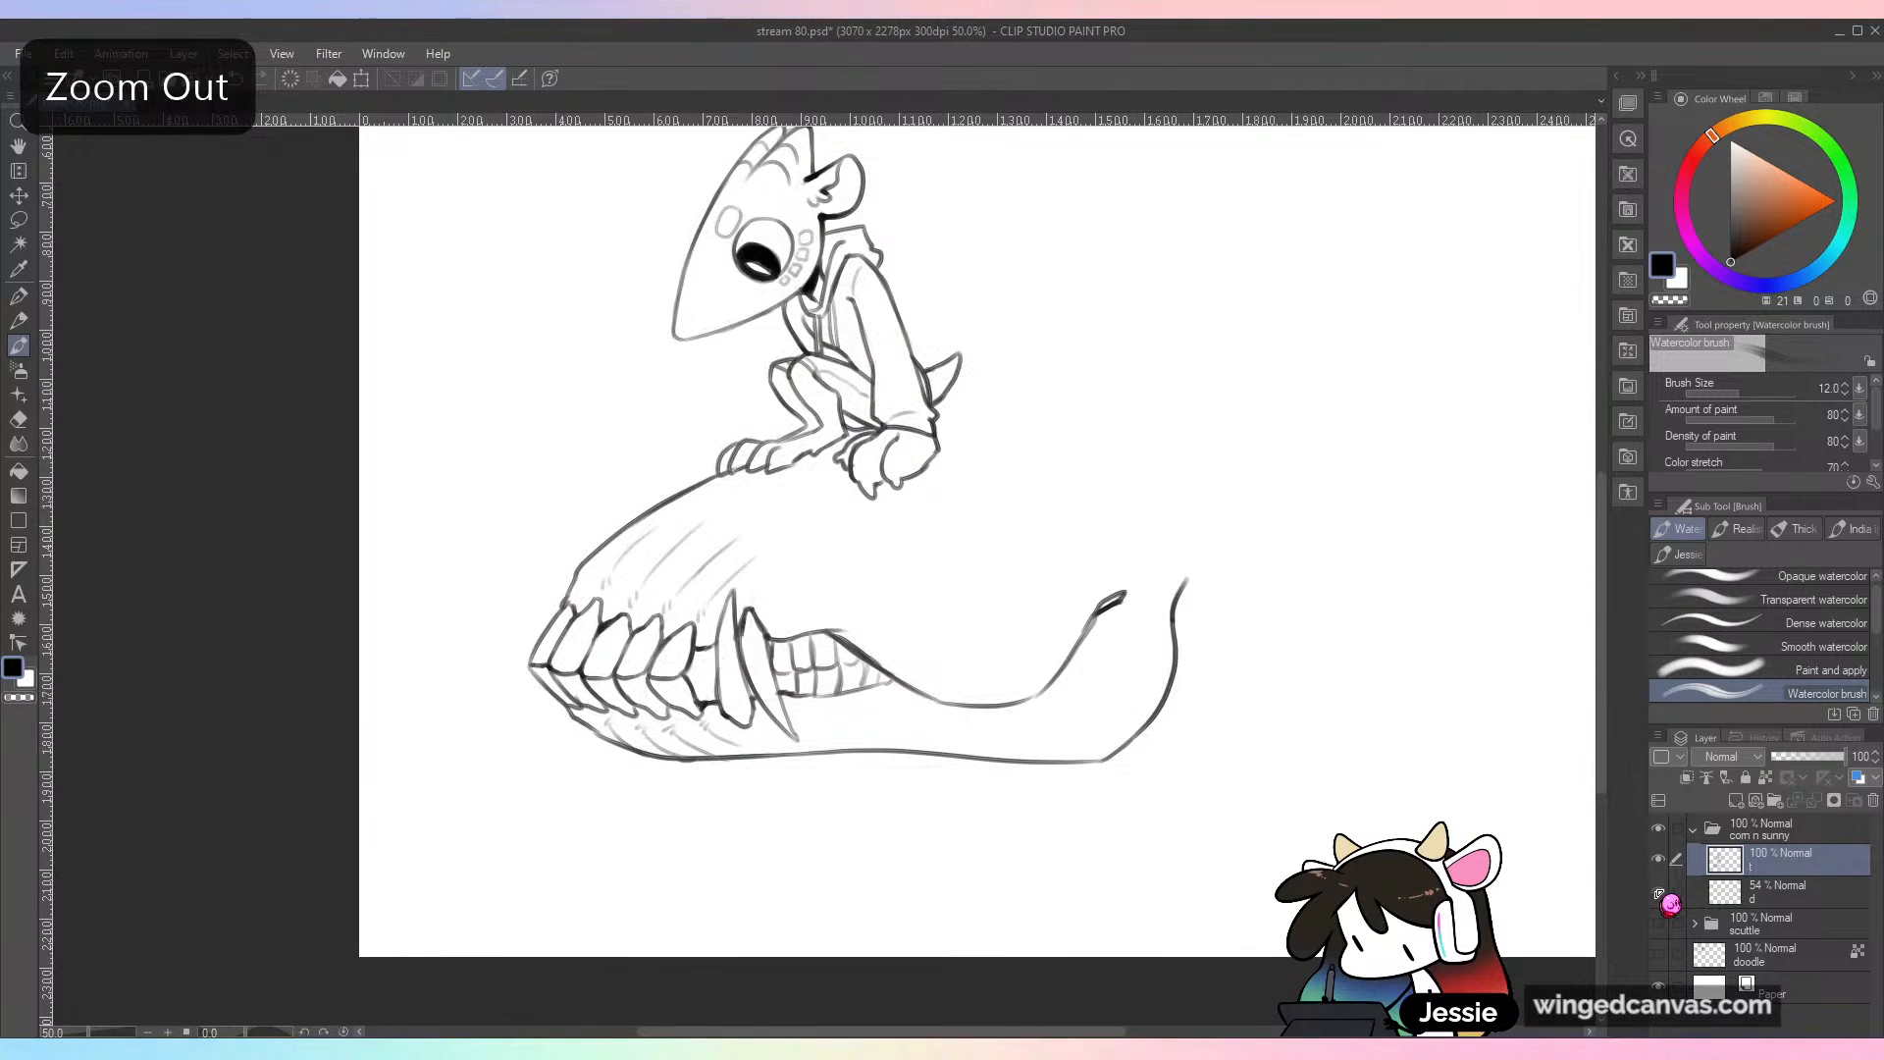
{"action": "left_click", "coordinate": [1658, 892]}
Step: Ink a rising, rounded crest line from behind the character's tail along the sketched mane, redoing the first stroke
{"action": "key", "text": "space"}
{"action": "left_click_drag", "start_coordinate": [1194, 620], "coordinate": [954, 834]}
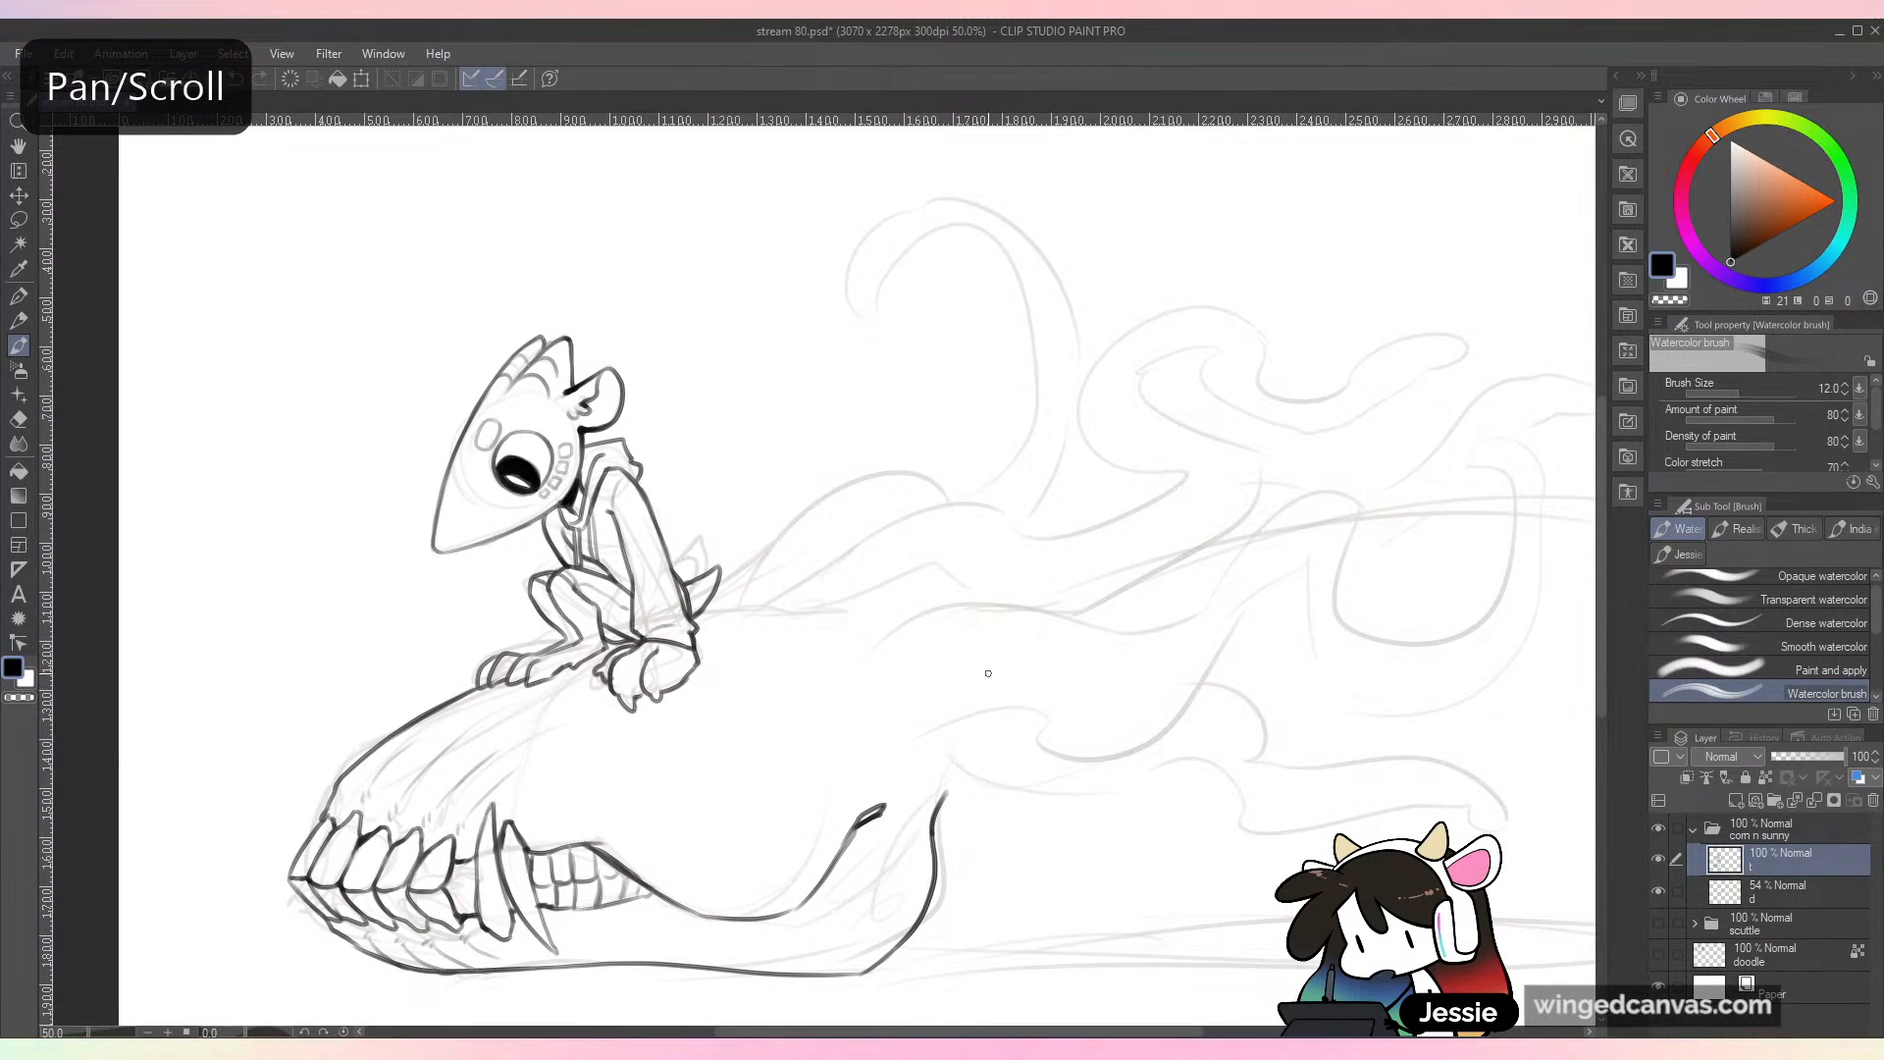
{"action": "left_click_drag", "start_coordinate": [710, 602], "coordinate": [772, 530]}
{"action": "key", "text": "ctrl+z"}
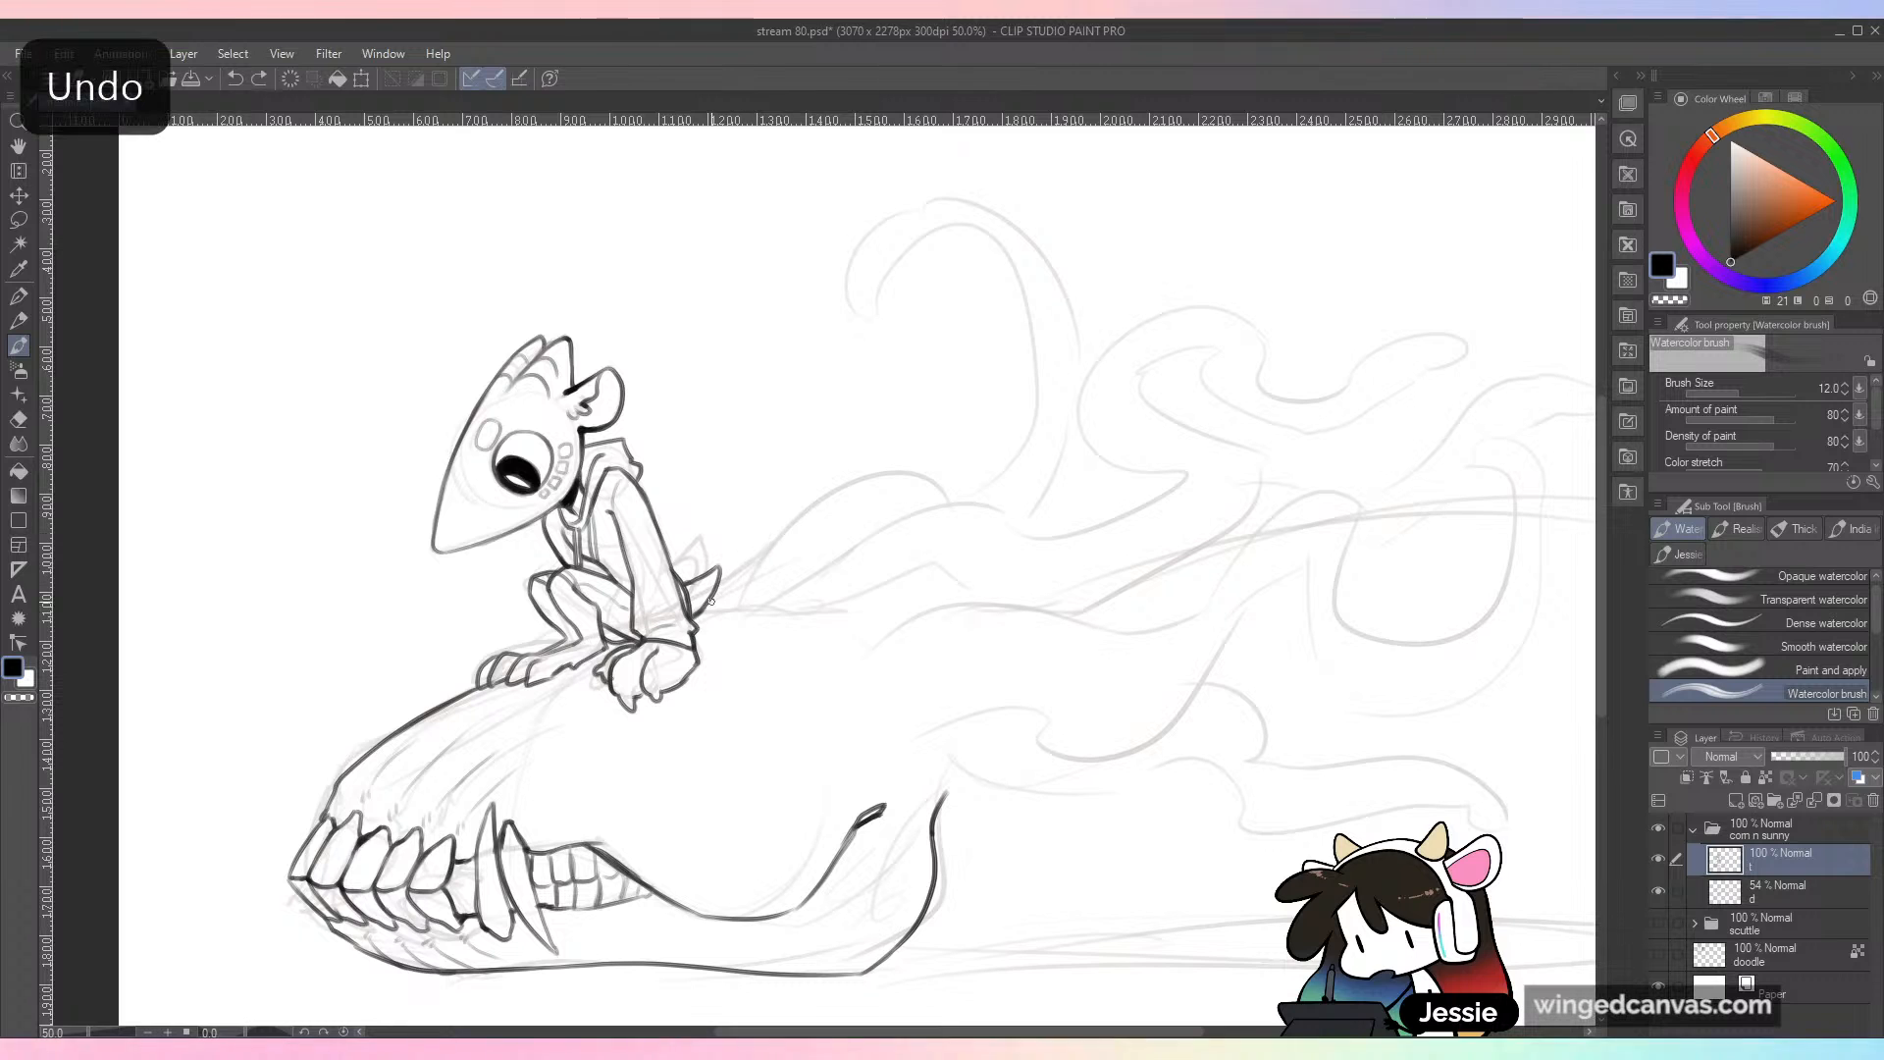
{"action": "key", "text": "ctrl+z"}
{"action": "mouse_move", "coordinate": [713, 598]}
{"action": "left_mouse_down"}
{"action": "mouse_move", "coordinate": [833, 501]}
{"action": "mouse_move", "coordinate": [904, 484]}
{"action": "mouse_move", "coordinate": [924, 513]}
{"action": "left_mouse_up"}
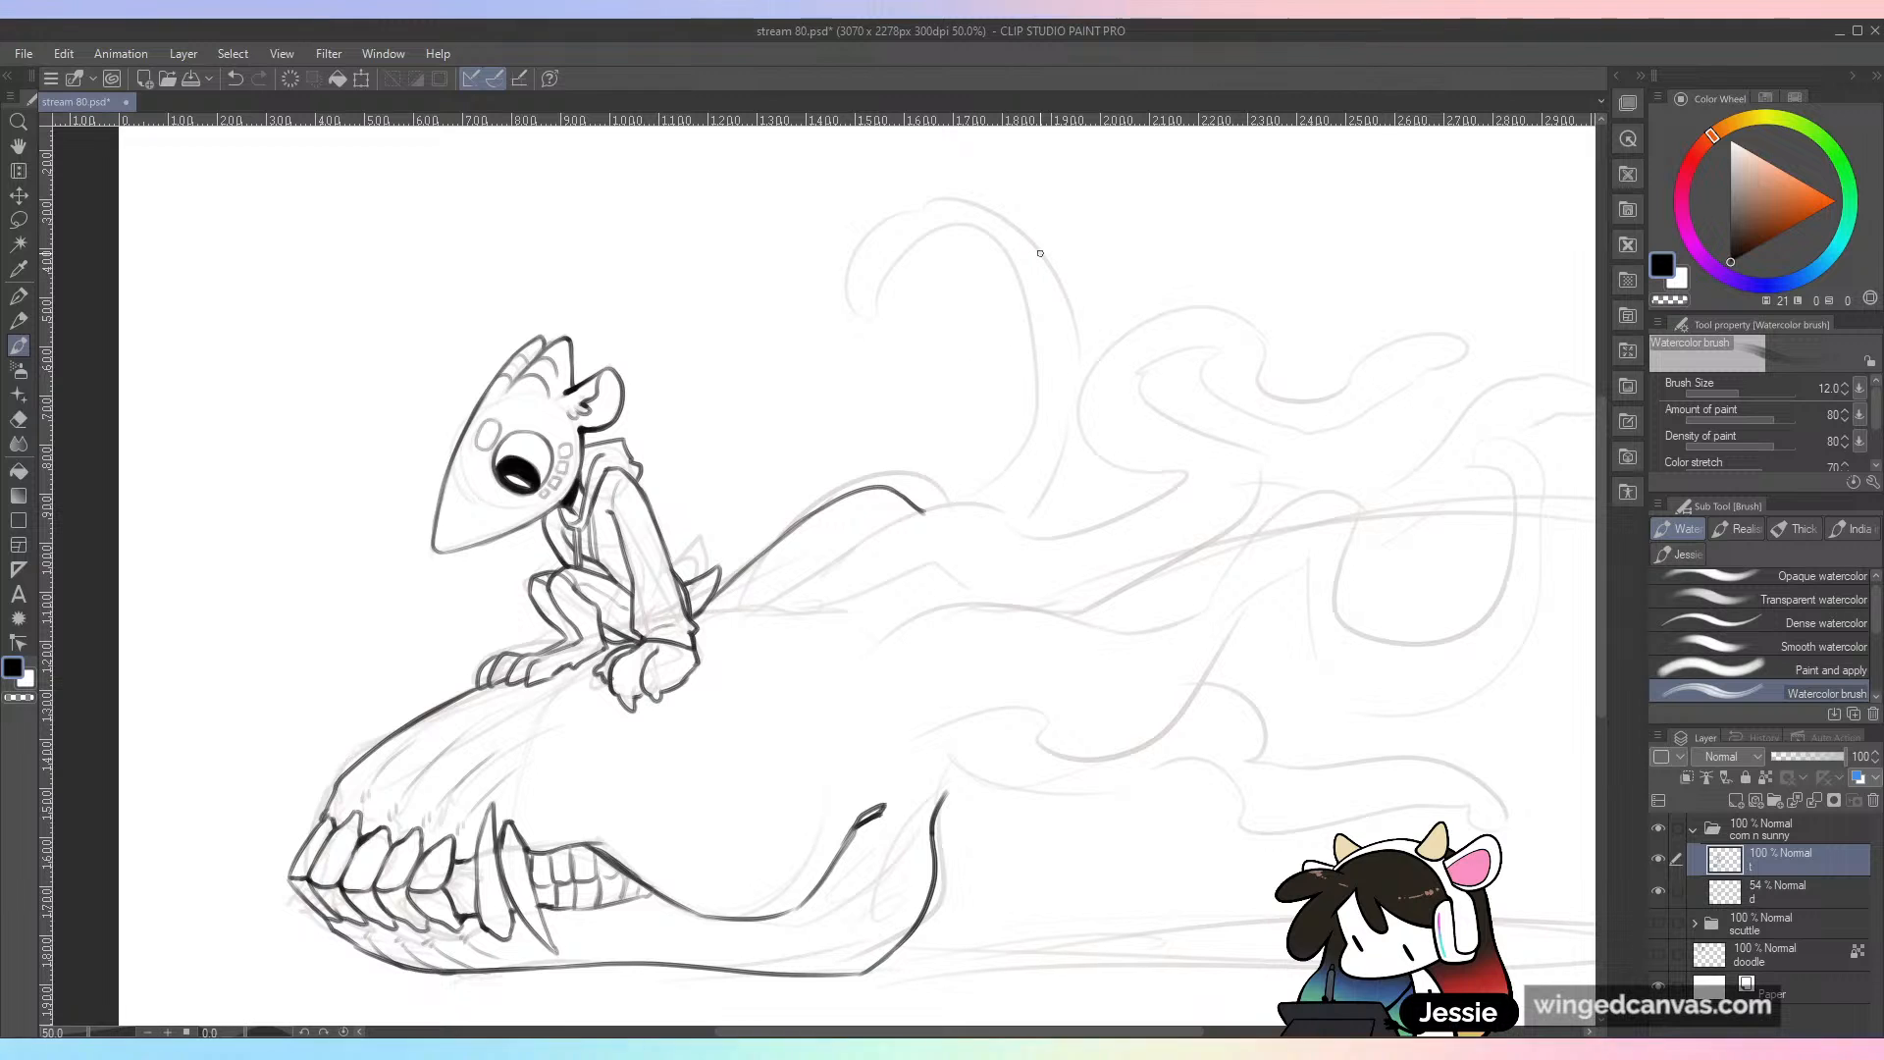
Step: Ink the tall hooked tendril with inner and outer curves meeting at a point, and the second ridge line leading into its base
{"action": "left_click_drag", "start_coordinate": [996, 503], "coordinate": [912, 294]}
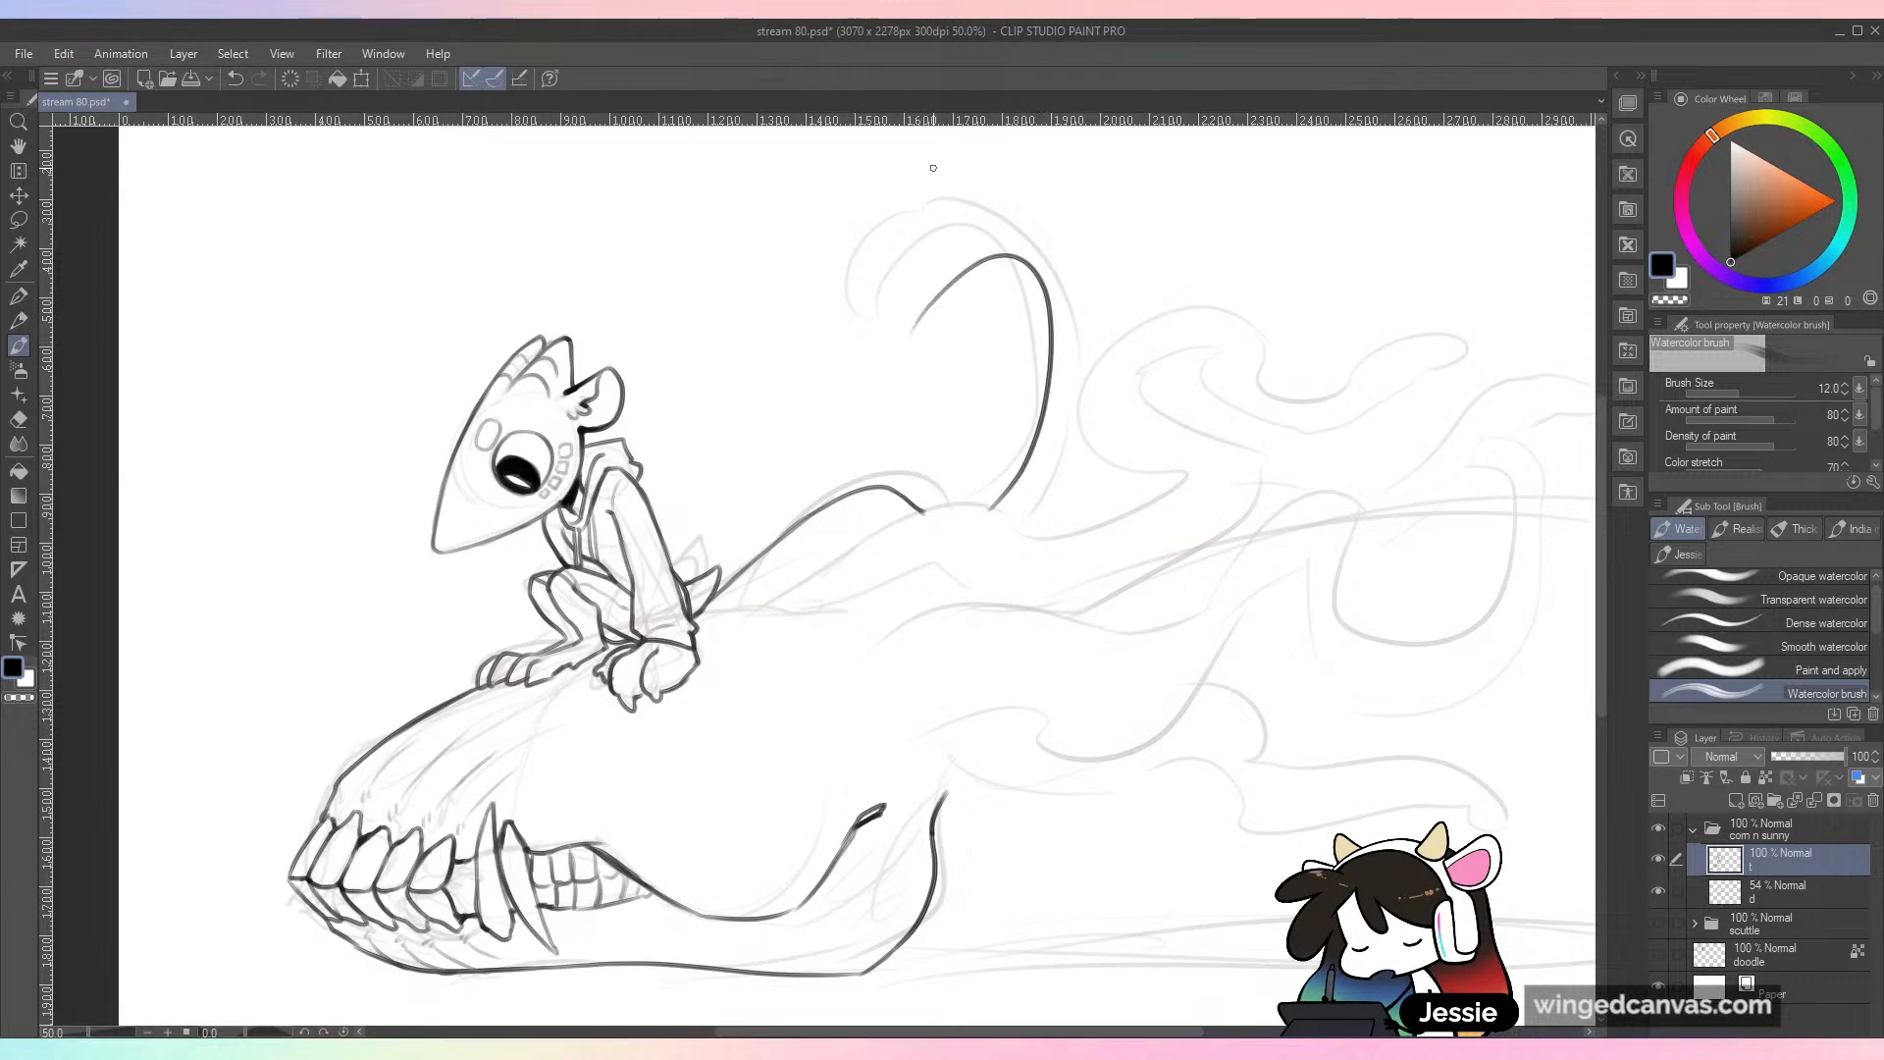
{"action": "key", "text": "ctrl+z"}
{"action": "mouse_move", "coordinate": [989, 506]}
{"action": "left_mouse_down"}
{"action": "mouse_move", "coordinate": [899, 336]}
{"action": "mouse_move", "coordinate": [912, 379]}
{"action": "left_mouse_up"}
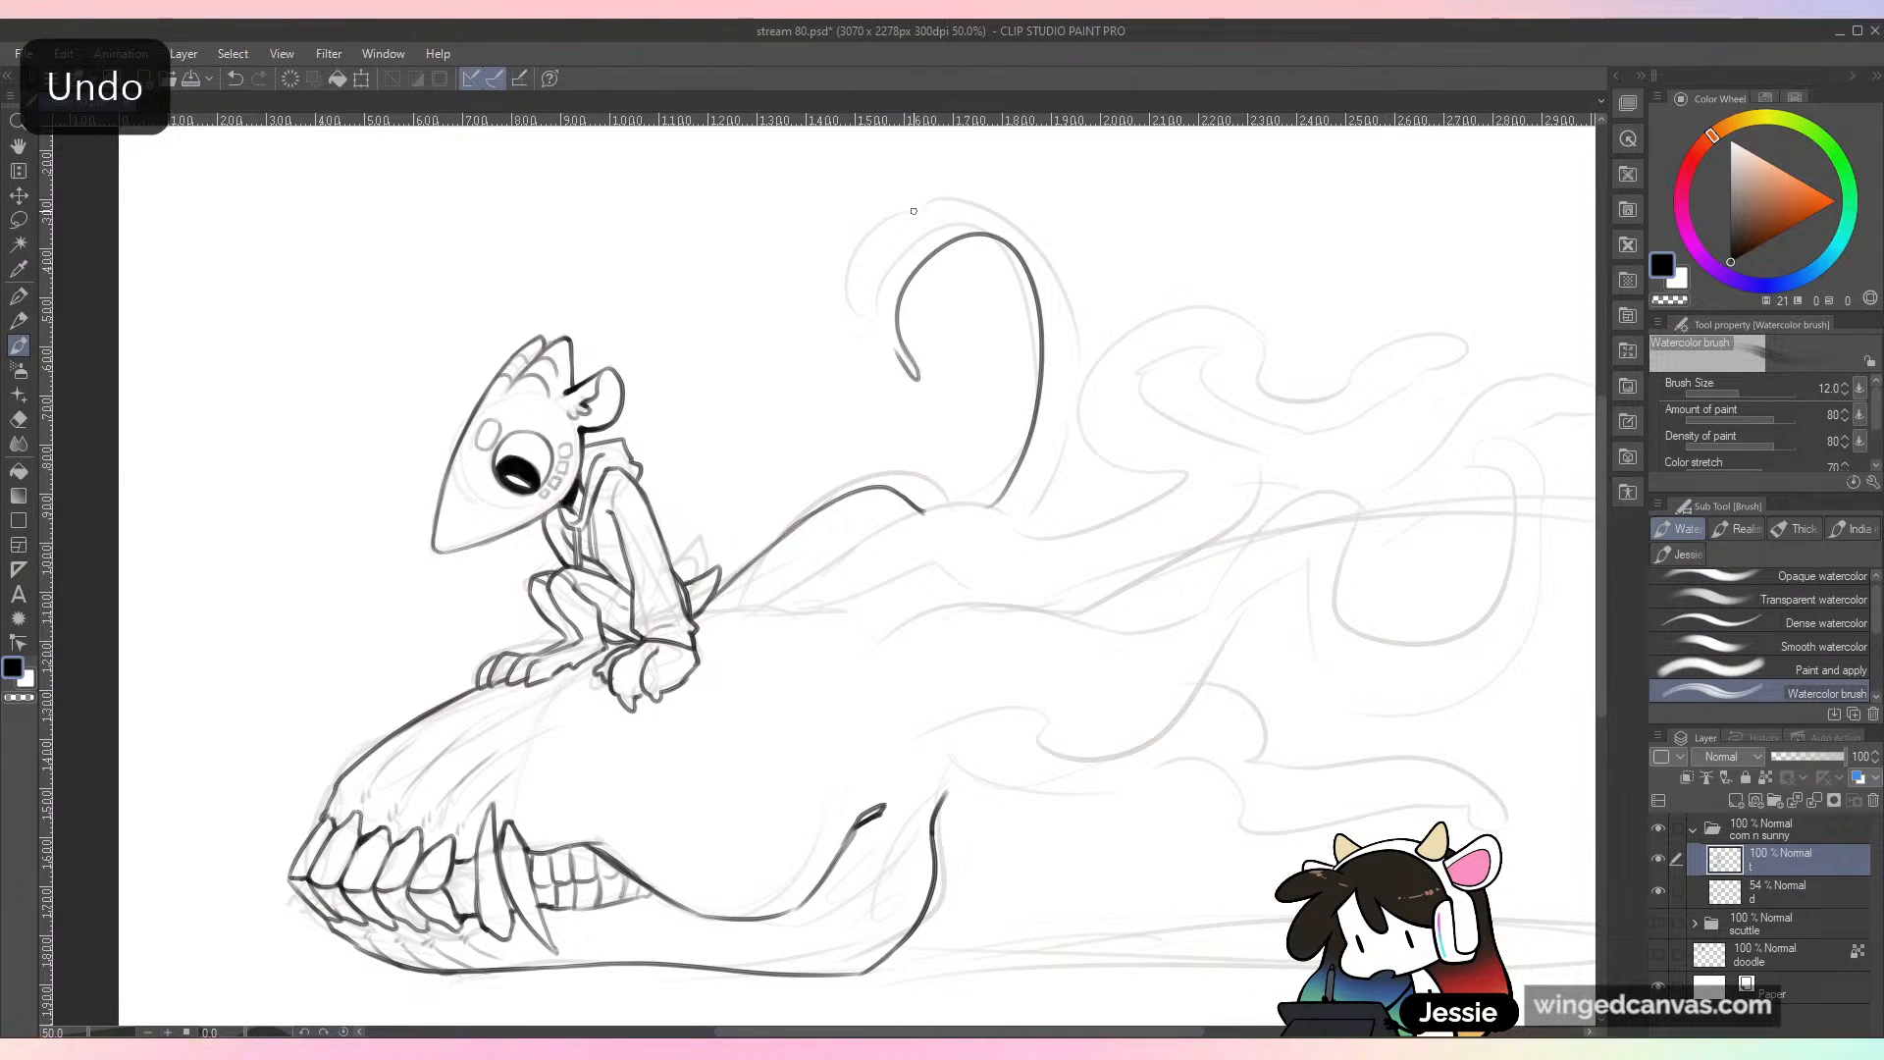
{"action": "key", "text": "ctrl+z"}
{"action": "mouse_move", "coordinate": [955, 194]}
{"action": "left_mouse_down"}
{"action": "mouse_move", "coordinate": [868, 348]}
{"action": "mouse_move", "coordinate": [930, 208]}
{"action": "mouse_move", "coordinate": [889, 357]}
{"action": "mouse_move", "coordinate": [927, 385]}
{"action": "left_mouse_up"}
{"action": "key", "text": "ctrl+z"}
{"action": "key", "text": "ctrl+z"}
{"action": "left_click_drag", "start_coordinate": [927, 384], "coordinate": [905, 351]}
{"action": "key", "text": "ctrl+z"}
{"action": "mouse_move", "coordinate": [938, 206]}
{"action": "left_mouse_down"}
{"action": "mouse_move", "coordinate": [1028, 212]}
{"action": "mouse_move", "coordinate": [1087, 343]}
{"action": "left_mouse_up"}
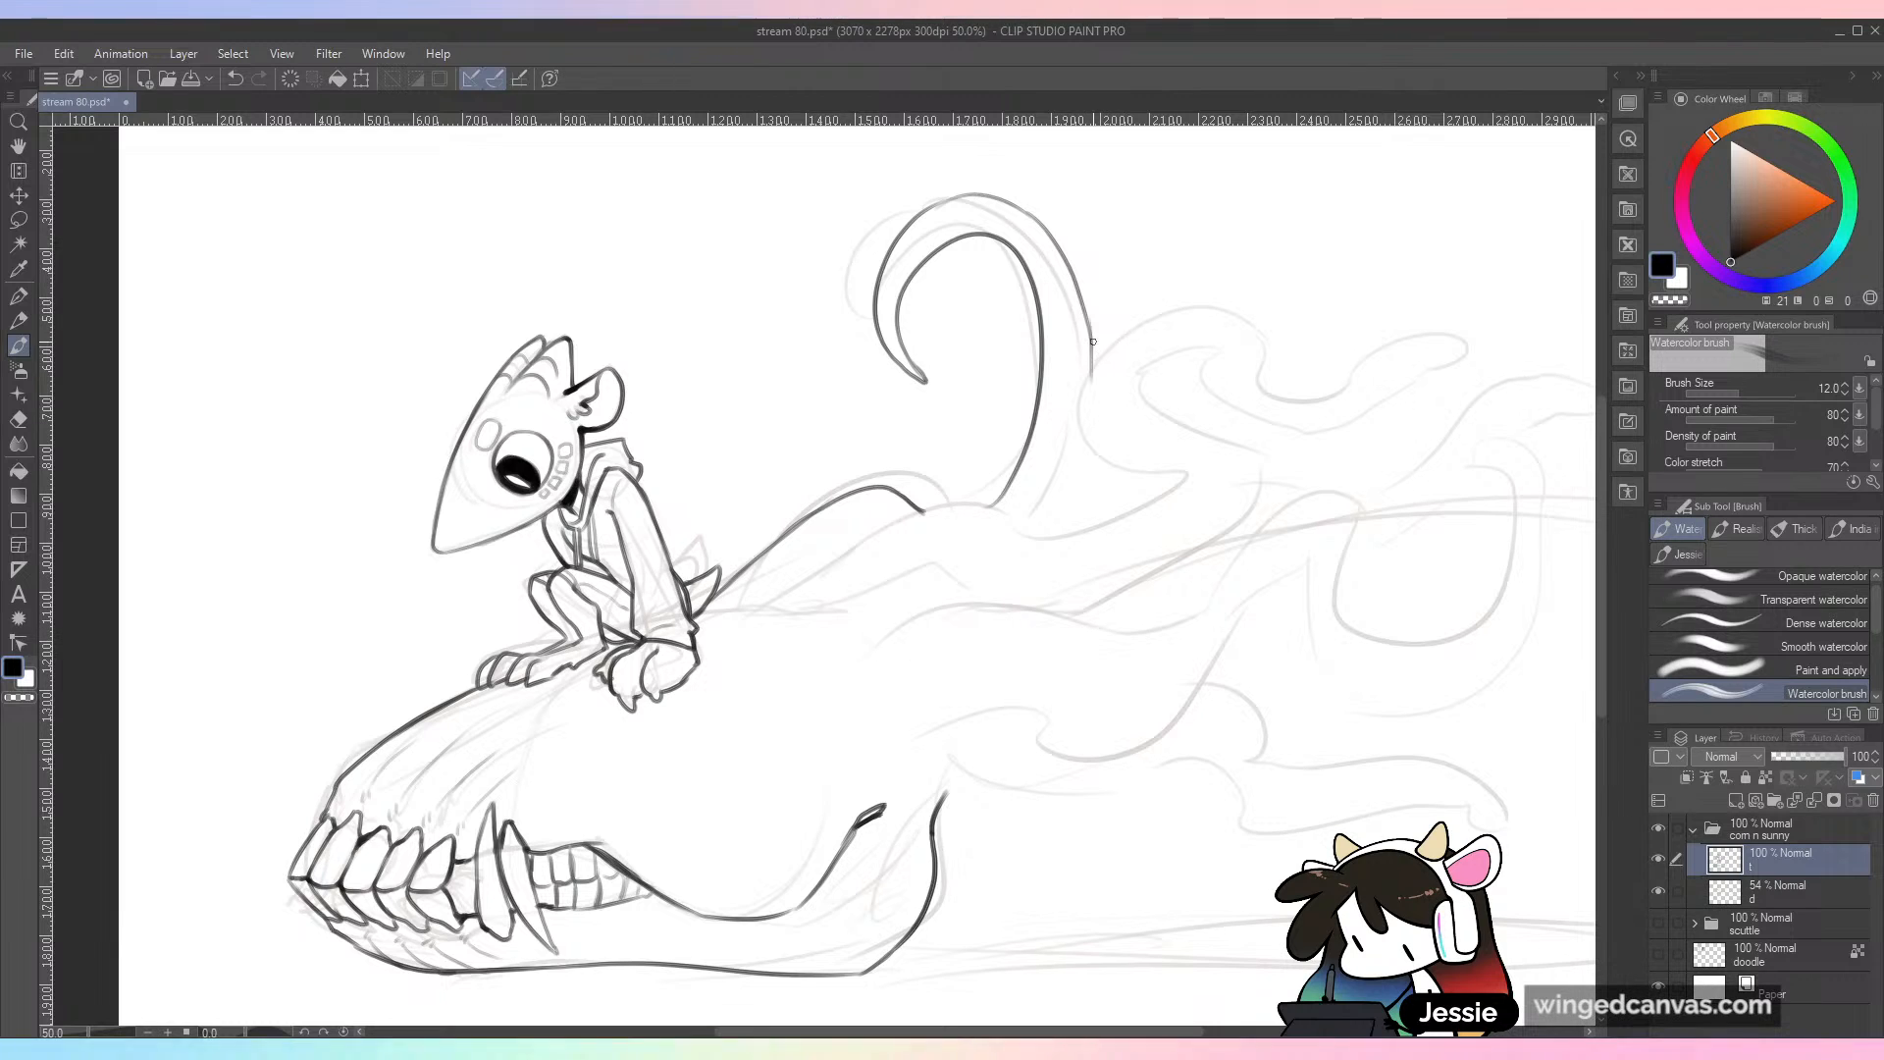
{"action": "left_click_drag", "start_coordinate": [1087, 449], "coordinate": [1038, 535]}
{"action": "mouse_move", "coordinate": [750, 610]}
{"action": "left_mouse_down"}
{"action": "mouse_move", "coordinate": [968, 502]}
{"action": "mouse_move", "coordinate": [1040, 538]}
{"action": "left_mouse_up"}
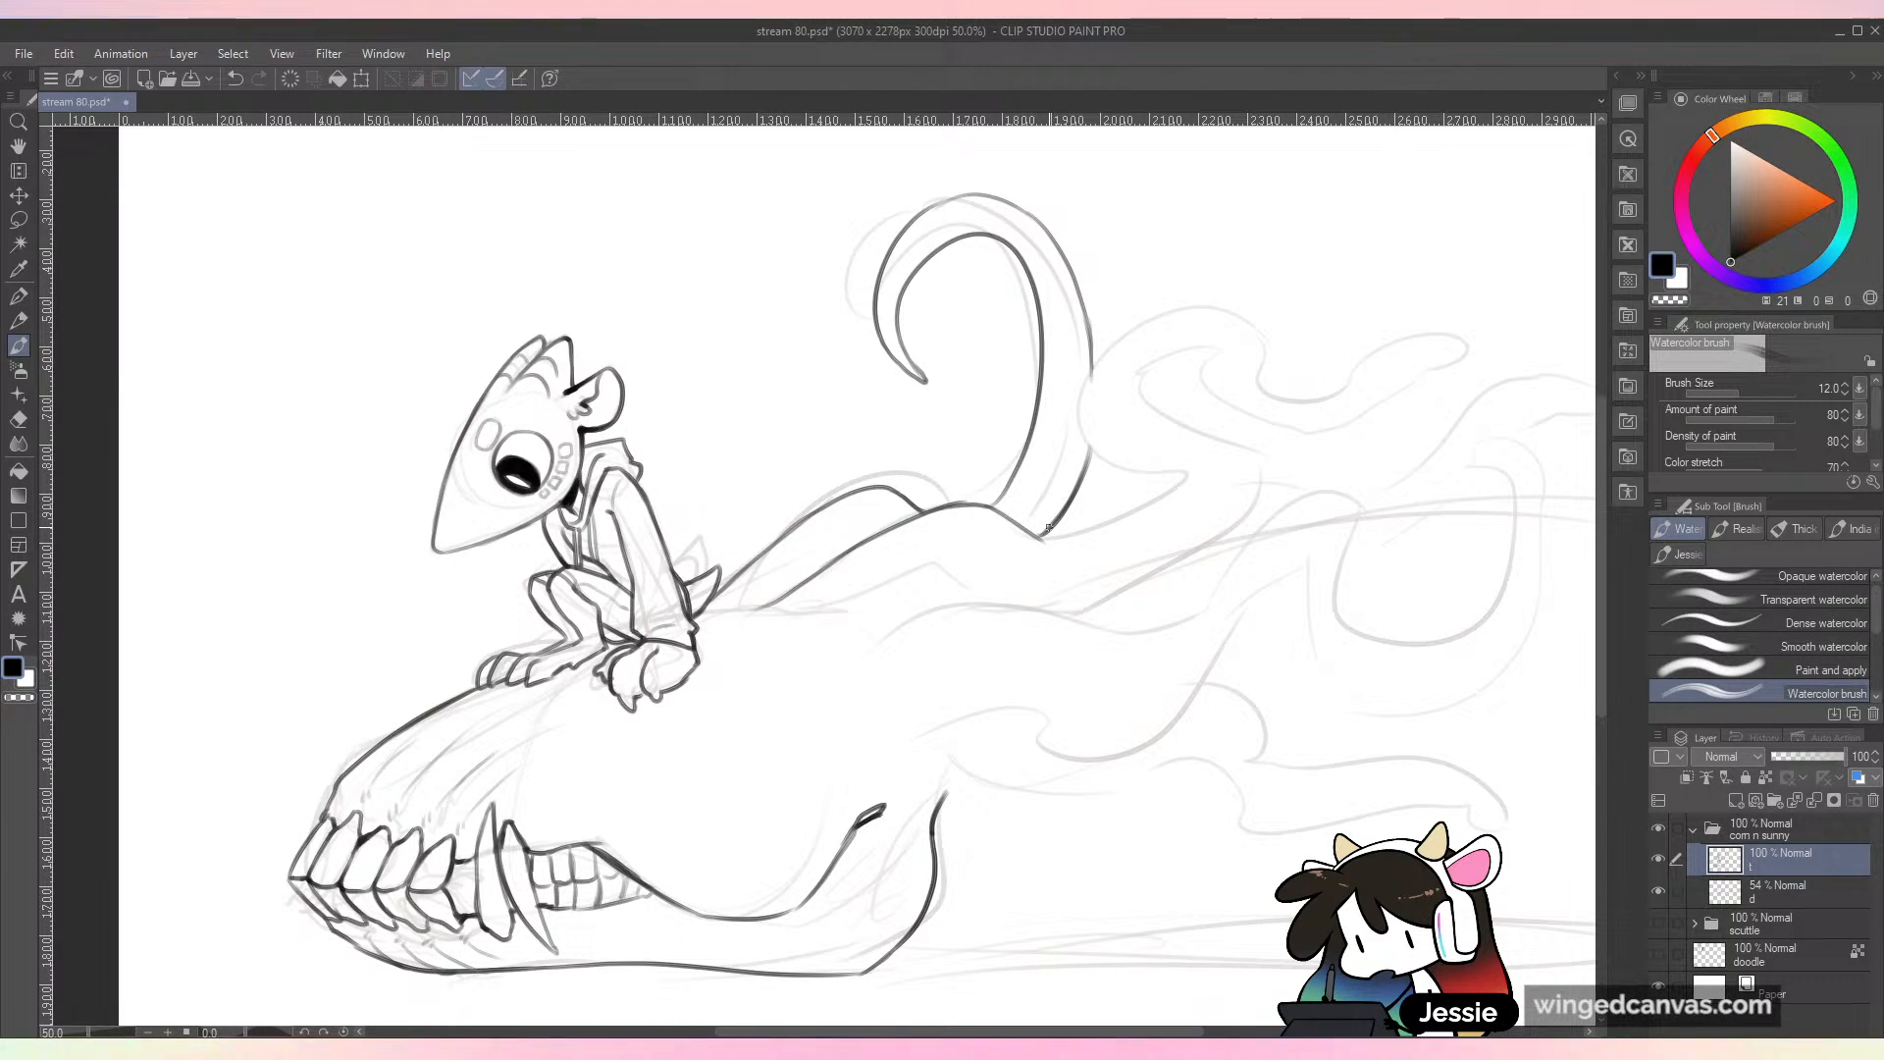
Step: Ink the second tendril's upper outline from the hook's base, doubling back at a blunt point and waving out to its tip
{"action": "scroll", "coordinate": [1248, 419], "scroll_direction": "up", "scroll_amount": 1}
{"action": "left_click_drag", "start_coordinate": [1056, 242], "coordinate": [1047, 584]}
{"action": "scroll", "coordinate": [1006, 322], "scroll_direction": "up", "scroll_amount": 1}
{"action": "mouse_move", "coordinate": [692, 605]}
{"action": "left_mouse_down"}
{"action": "mouse_move", "coordinate": [814, 550]}
{"action": "mouse_move", "coordinate": [958, 645]}
{"action": "left_mouse_up"}
{"action": "key", "text": "ctrl+z"}
{"action": "left_click_drag", "start_coordinate": [1177, 798], "coordinate": [1037, 459]}
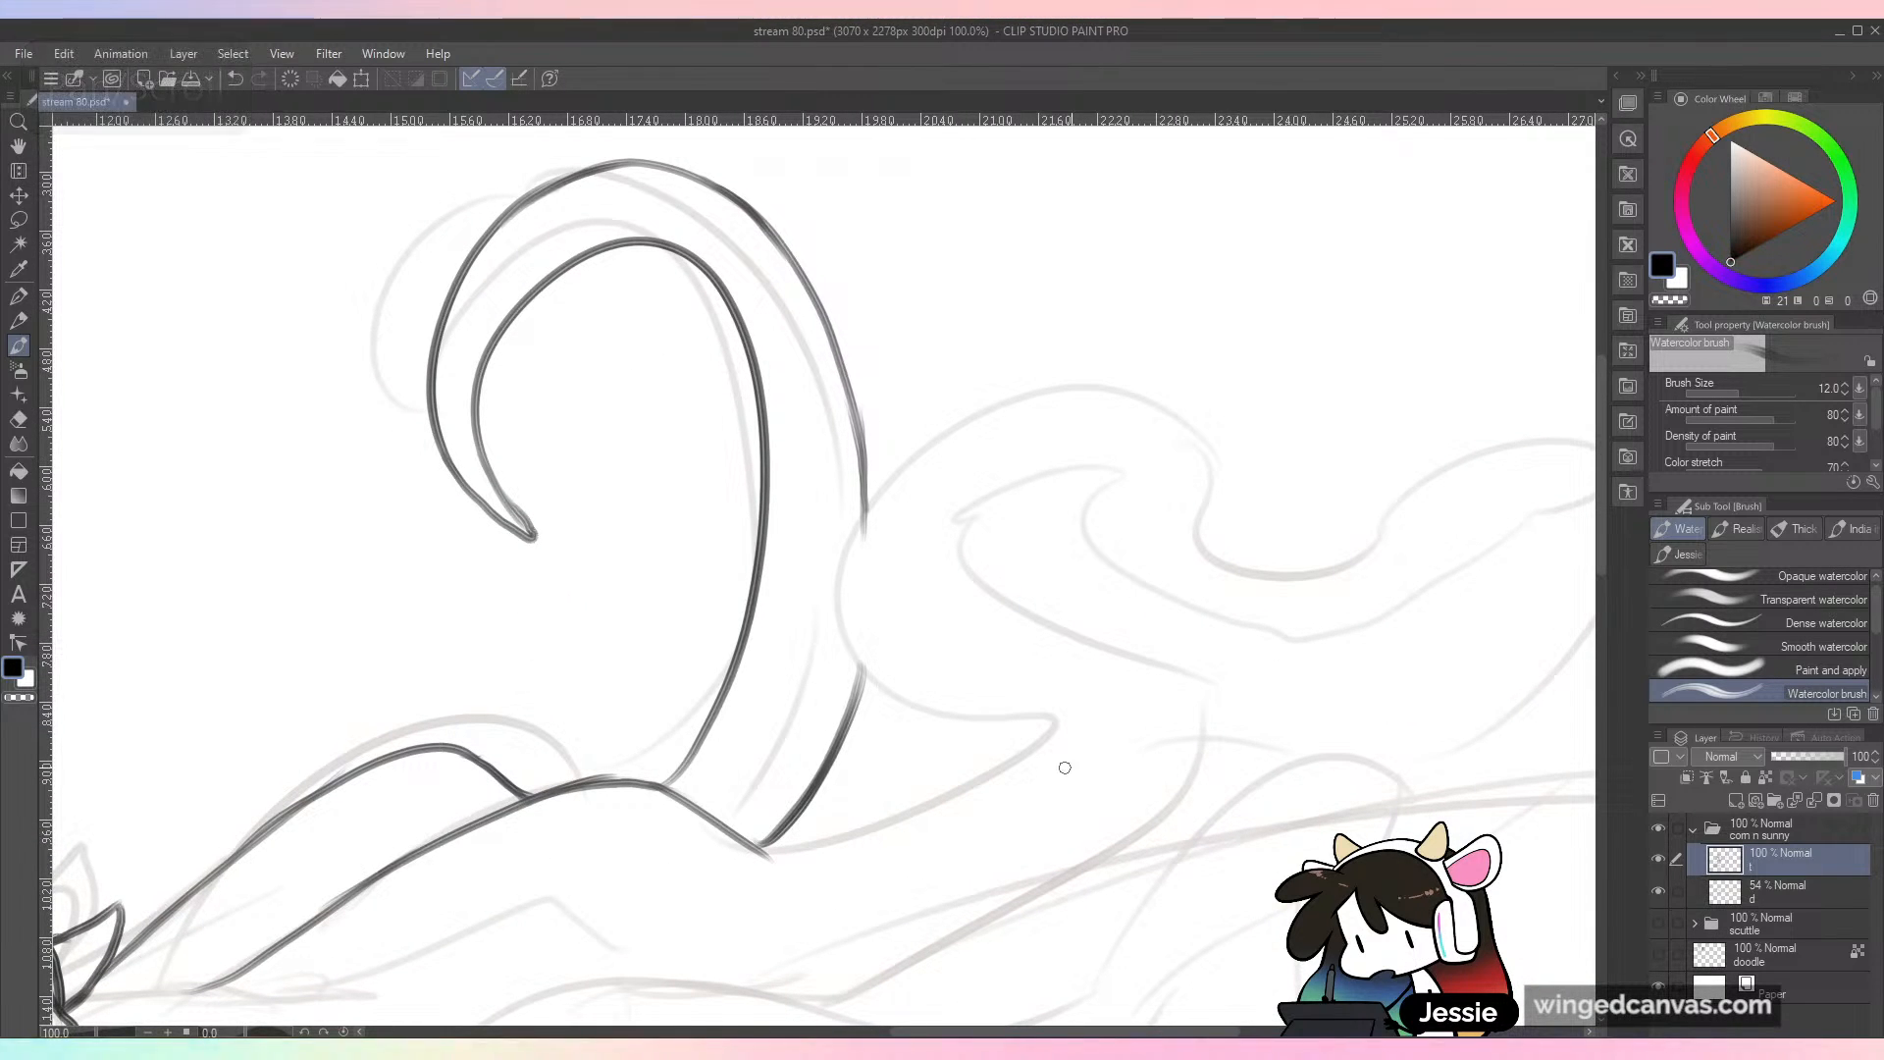
{"action": "left_click_drag", "start_coordinate": [1039, 704], "coordinate": [1056, 521]}
{"action": "mouse_move", "coordinate": [760, 666]}
{"action": "left_mouse_down"}
{"action": "mouse_move", "coordinate": [952, 652]}
{"action": "mouse_move", "coordinate": [1099, 561]}
{"action": "left_mouse_up"}
{"action": "key", "text": "ctrl+z"}
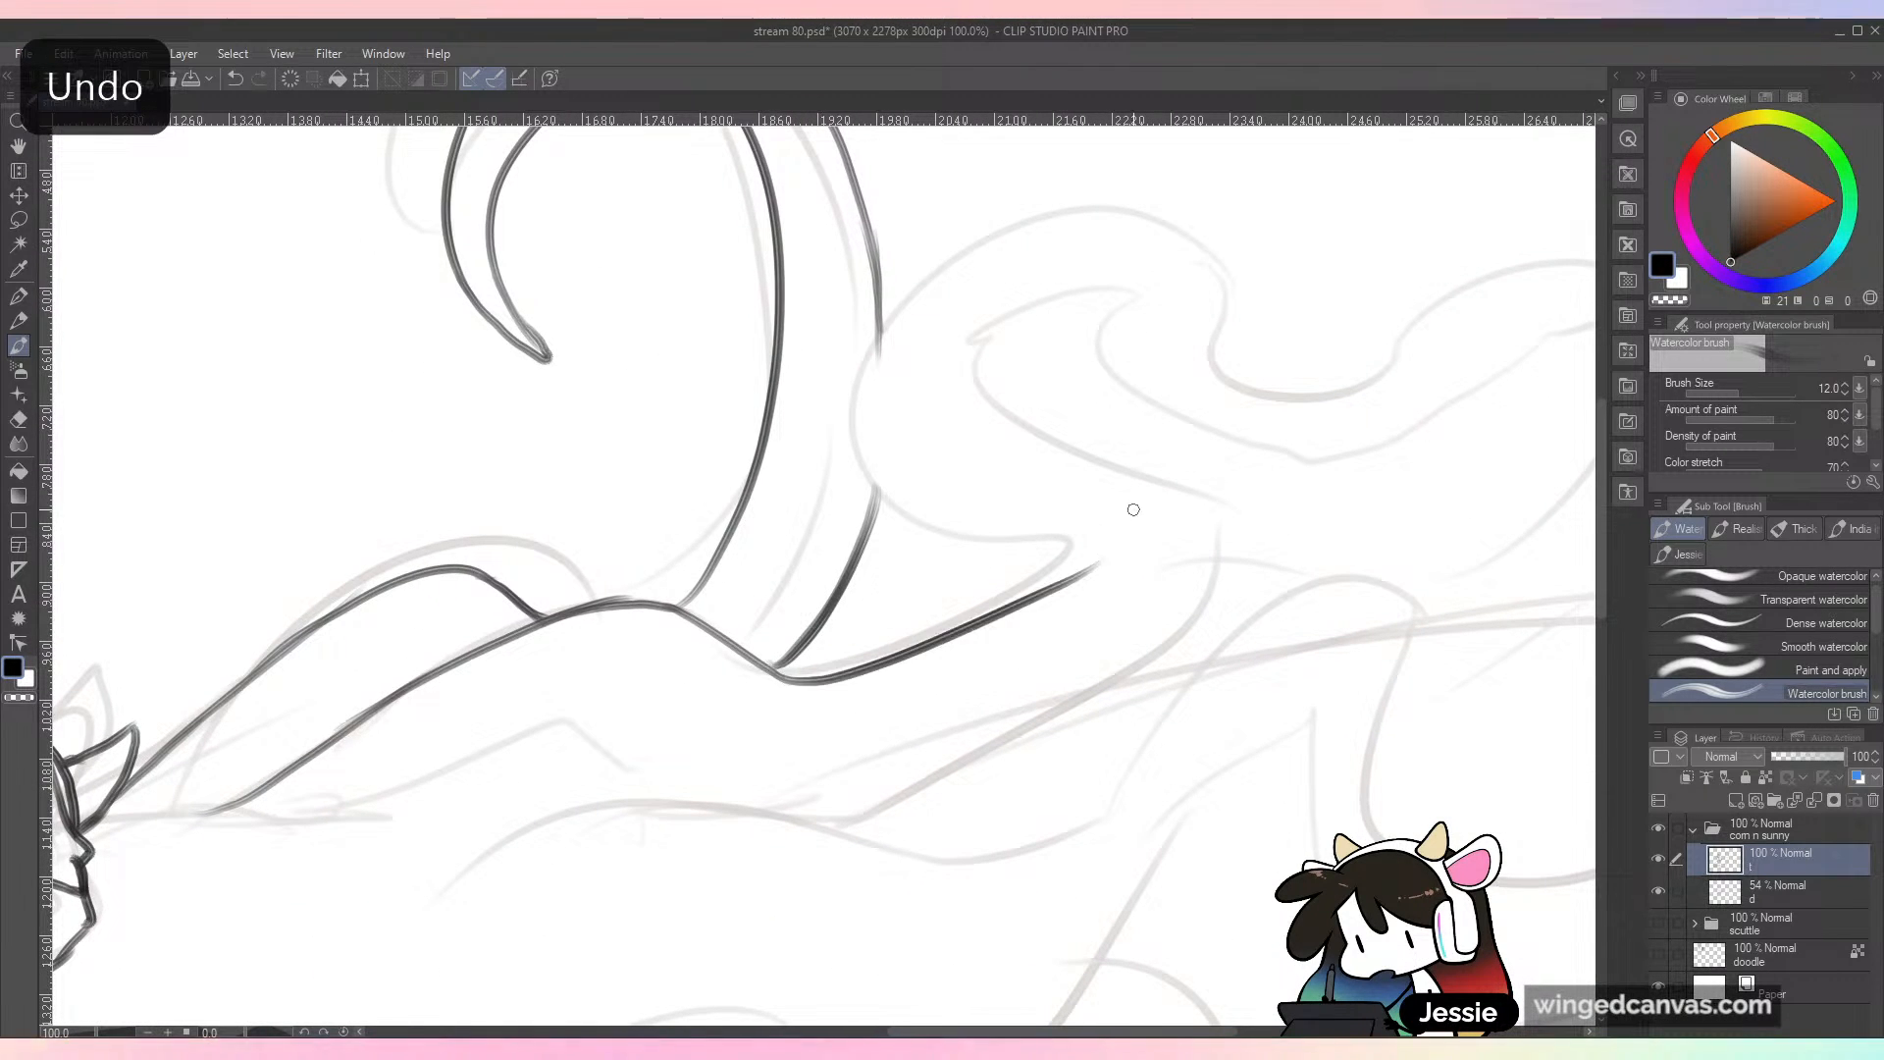
{"action": "key", "text": "ctrl+z"}
{"action": "mouse_move", "coordinate": [775, 677]}
{"action": "left_mouse_down"}
{"action": "mouse_move", "coordinate": [887, 662]}
{"action": "mouse_move", "coordinate": [1094, 531]}
{"action": "mouse_move", "coordinate": [1005, 514]}
{"action": "mouse_move", "coordinate": [863, 424]}
{"action": "left_mouse_up"}
{"action": "key", "text": "ctrl+z"}
{"action": "mouse_move", "coordinate": [1062, 569]}
{"action": "left_mouse_down"}
{"action": "mouse_move", "coordinate": [1055, 522]}
{"action": "mouse_move", "coordinate": [859, 426]}
{"action": "mouse_move", "coordinate": [1052, 551]}
{"action": "mouse_move", "coordinate": [790, 474]}
{"action": "mouse_move", "coordinate": [897, 427]}
{"action": "mouse_move", "coordinate": [1169, 501]}
{"action": "mouse_move", "coordinate": [1468, 411]}
{"action": "mouse_move", "coordinate": [1515, 447]}
{"action": "left_mouse_up"}
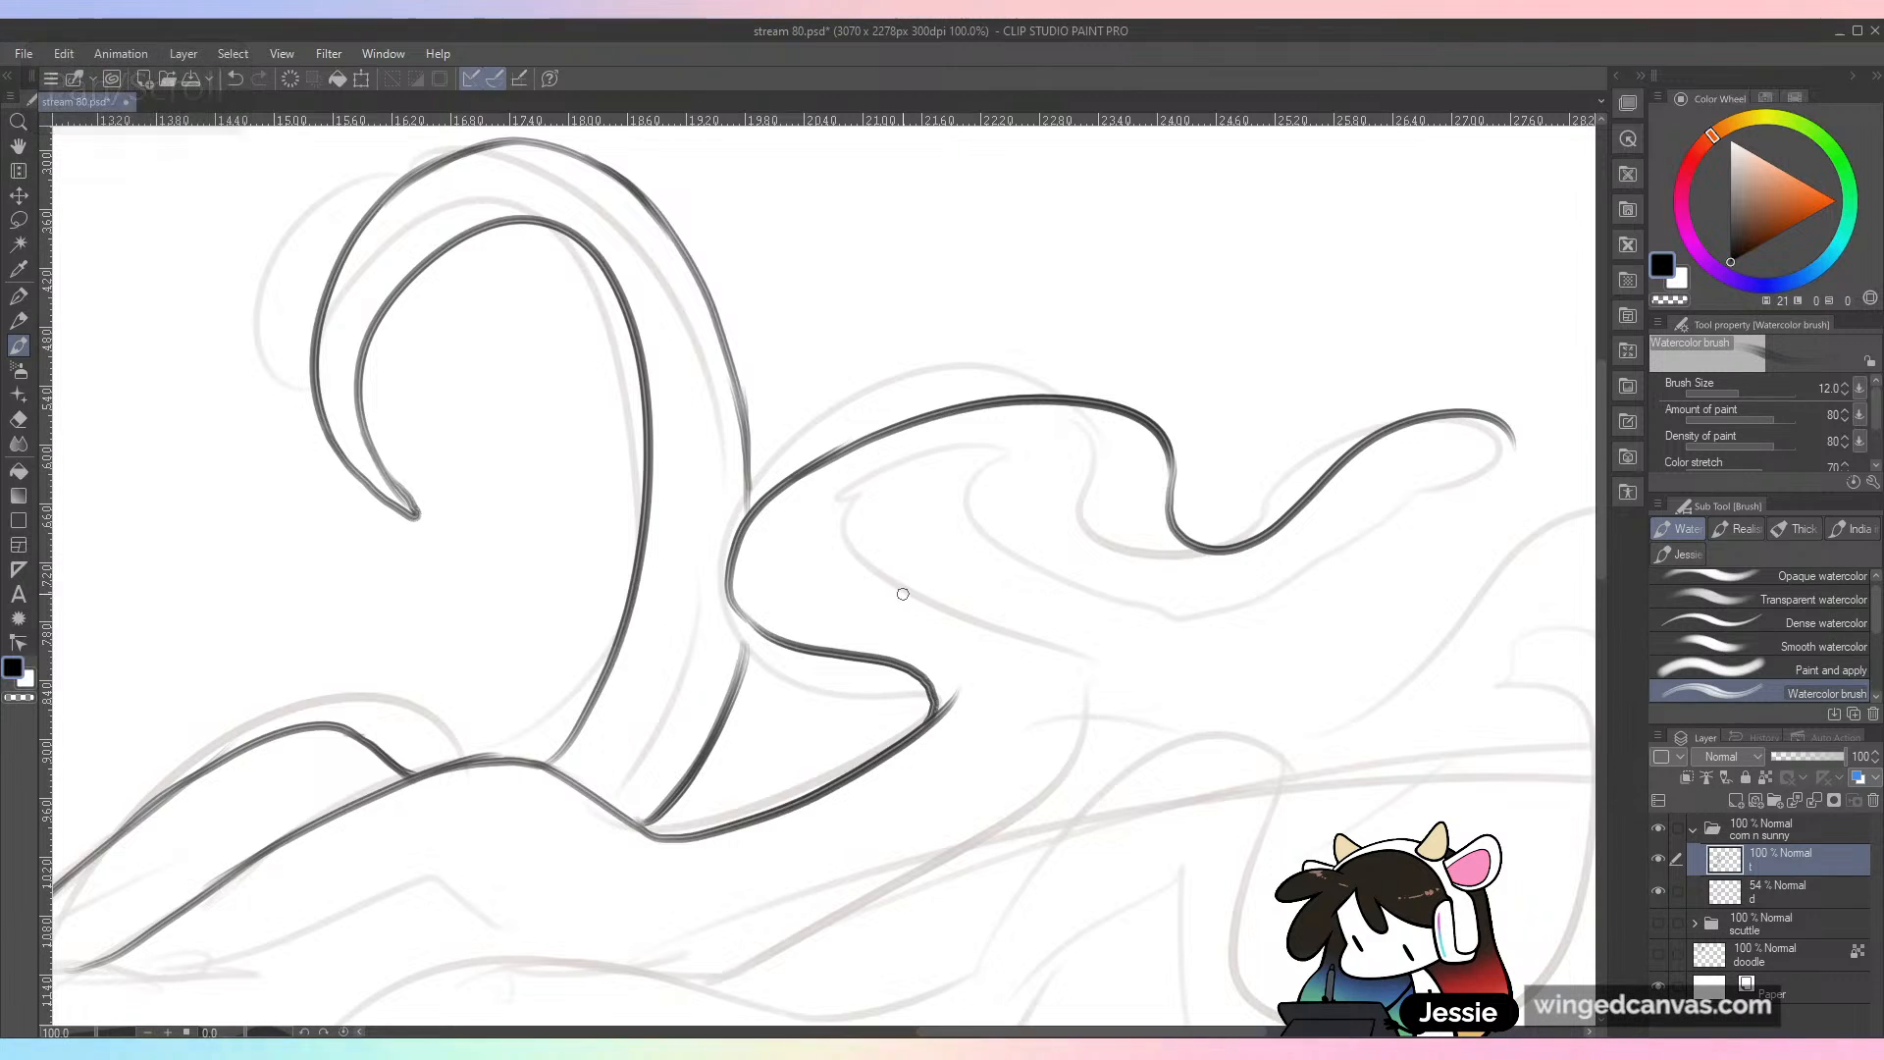
Step: Clean up the stray overshoot at the second tendril's folded point and extend the hook's outer edge to meet its outline
{"action": "mouse_move", "coordinate": [958, 692]}
{"action": "left_mouse_down"}
{"action": "mouse_move", "coordinate": [911, 778]}
{"action": "mouse_move", "coordinate": [925, 763]}
{"action": "left_mouse_up"}
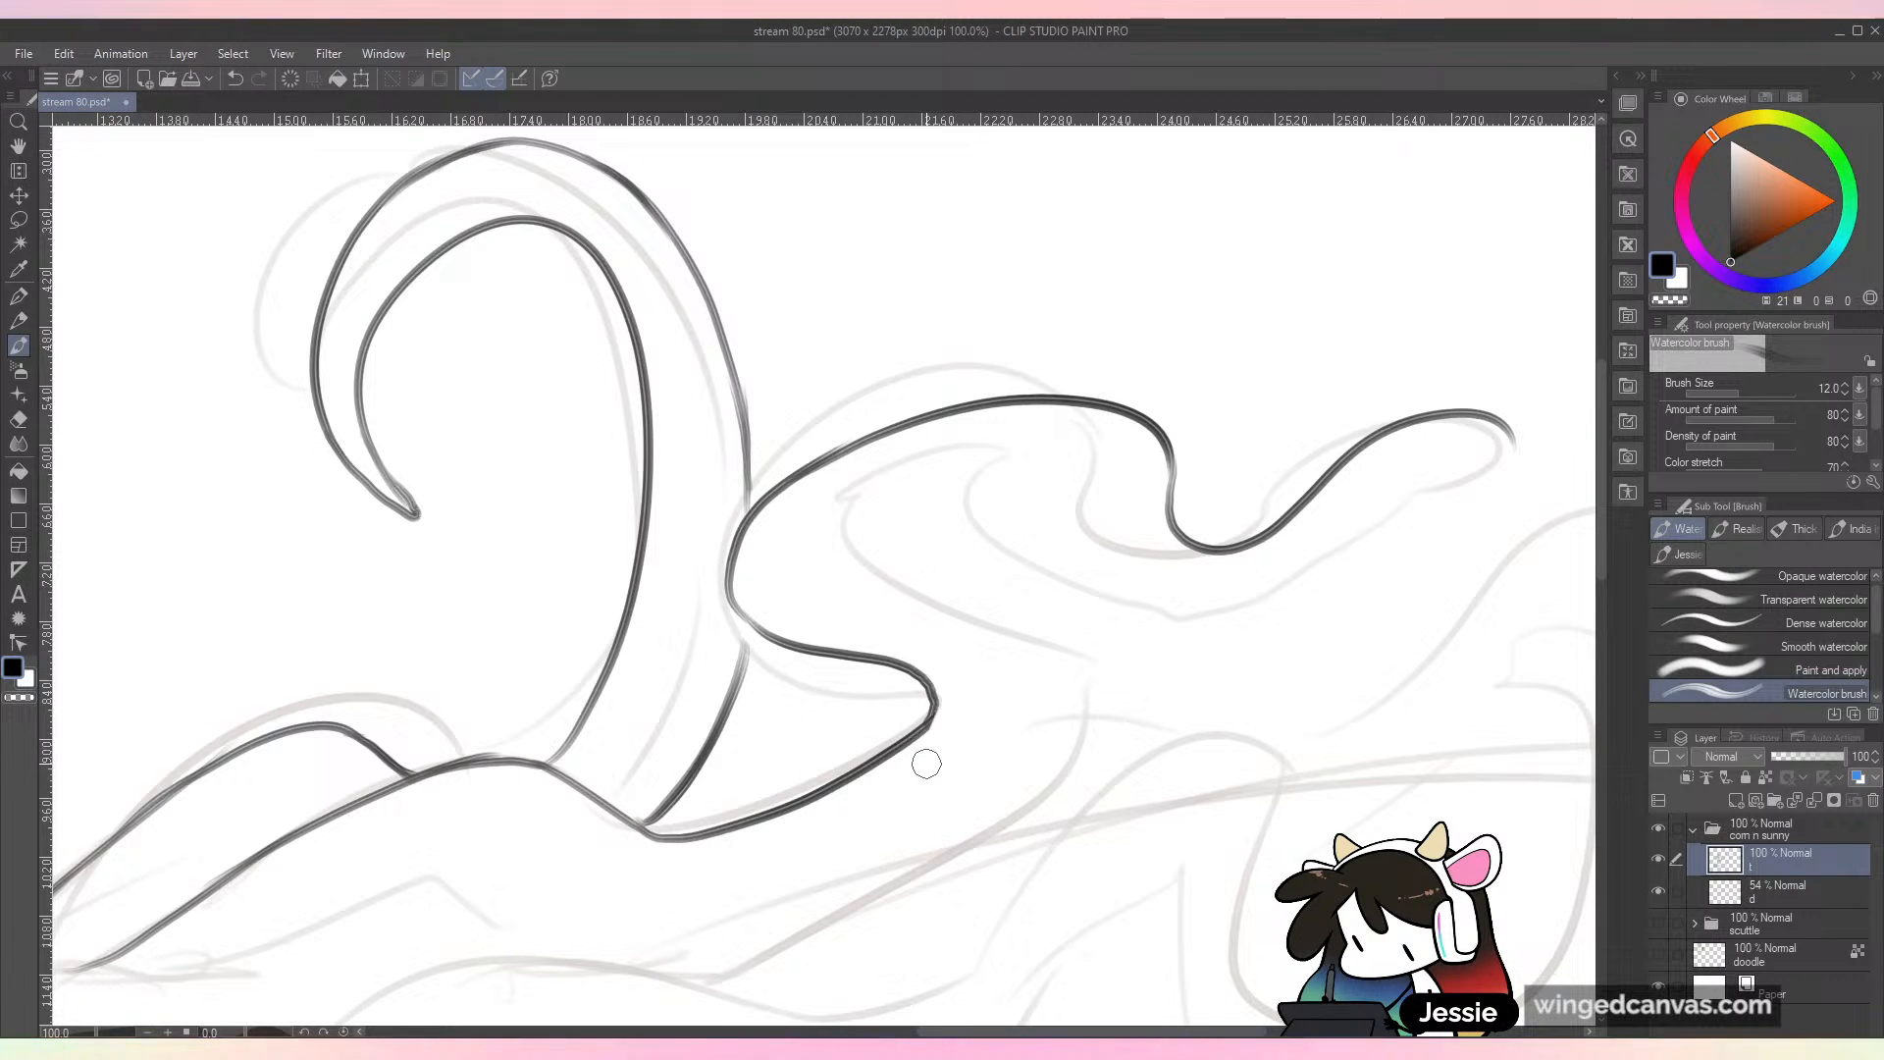
{"action": "left_click_drag", "start_coordinate": [747, 518], "coordinate": [743, 404]}
{"action": "left_click_drag", "start_coordinate": [740, 677], "coordinate": [746, 615]}
Step: Thicken and darken the lower end of the ridge line just behind the character's tail
{"action": "scroll", "coordinate": [713, 704], "scroll_direction": "down", "scroll_amount": 1}
{"action": "scroll", "coordinate": [1429, 667], "scroll_direction": "down", "scroll_amount": 1}
{"action": "left_click_drag", "start_coordinate": [1177, 782], "coordinate": [1079, 639]}
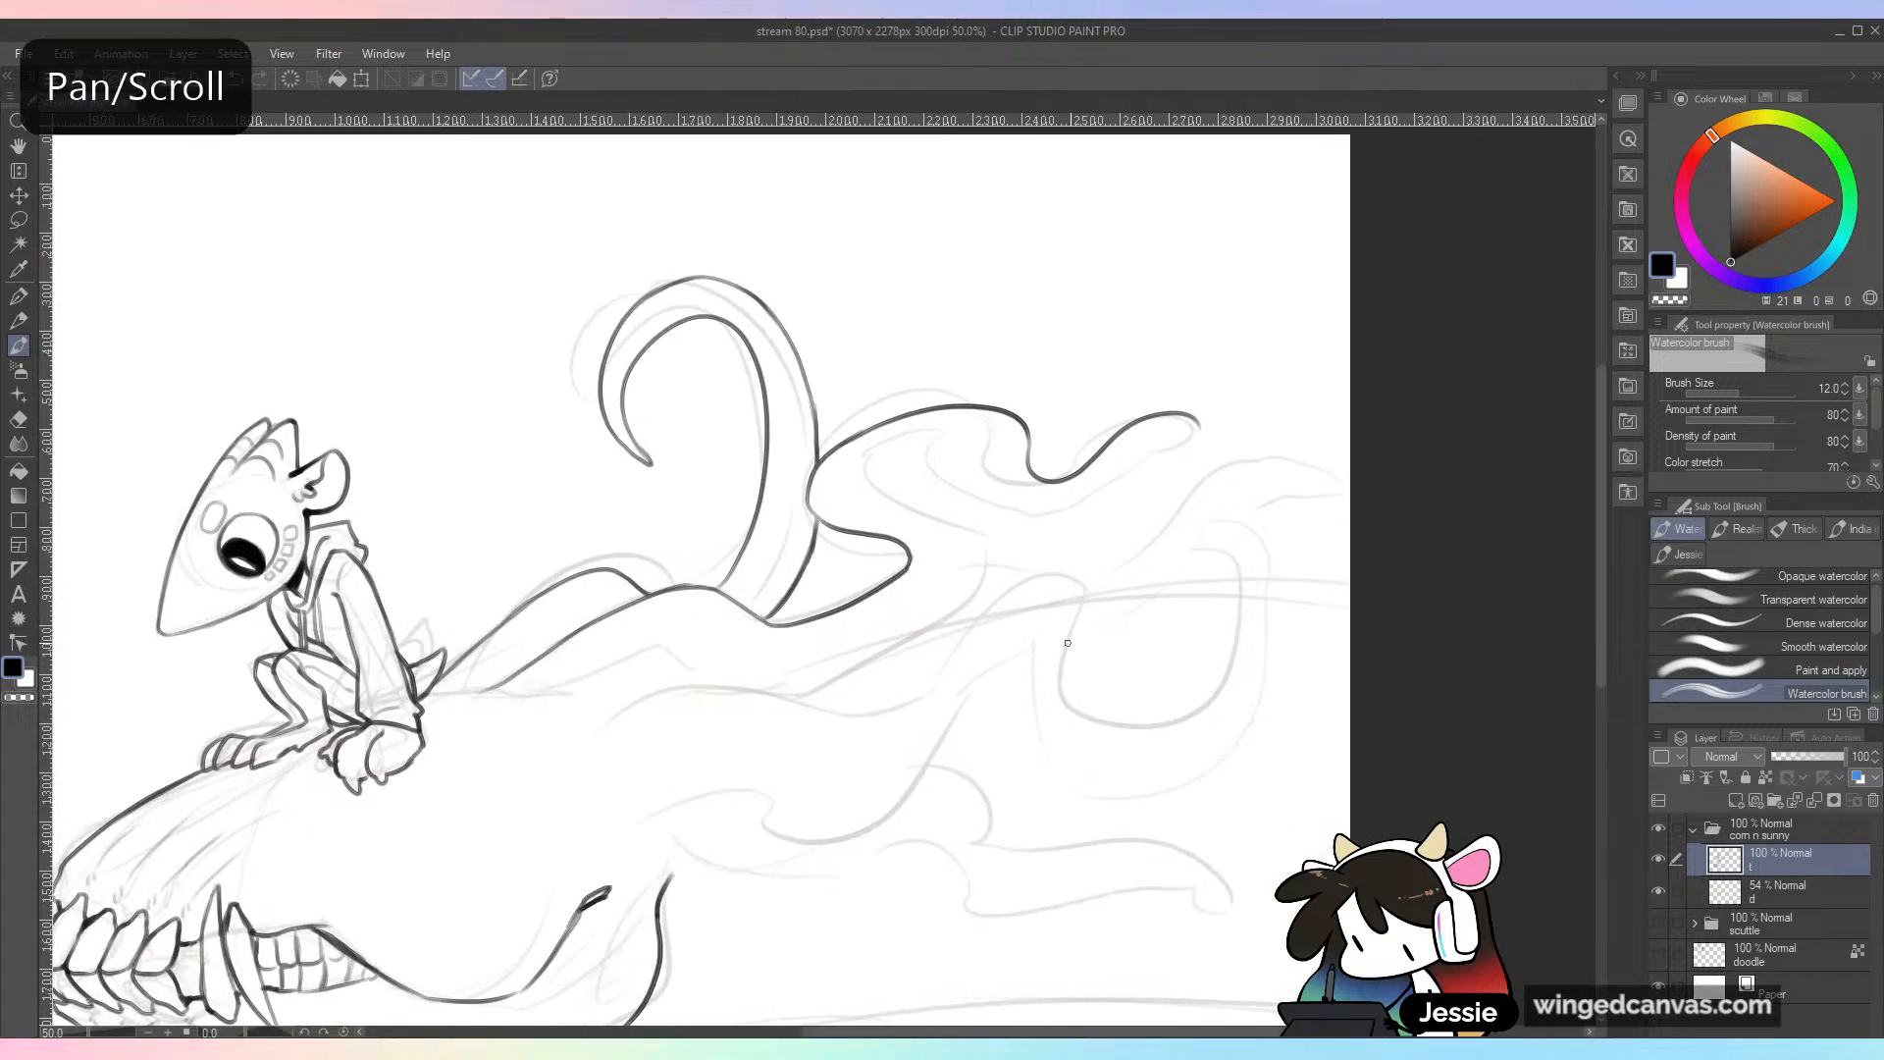
{"action": "scroll", "coordinate": [1066, 636], "scroll_direction": "up", "scroll_amount": 1}
{"action": "left_click_drag", "start_coordinate": [915, 679], "coordinate": [1314, 517]}
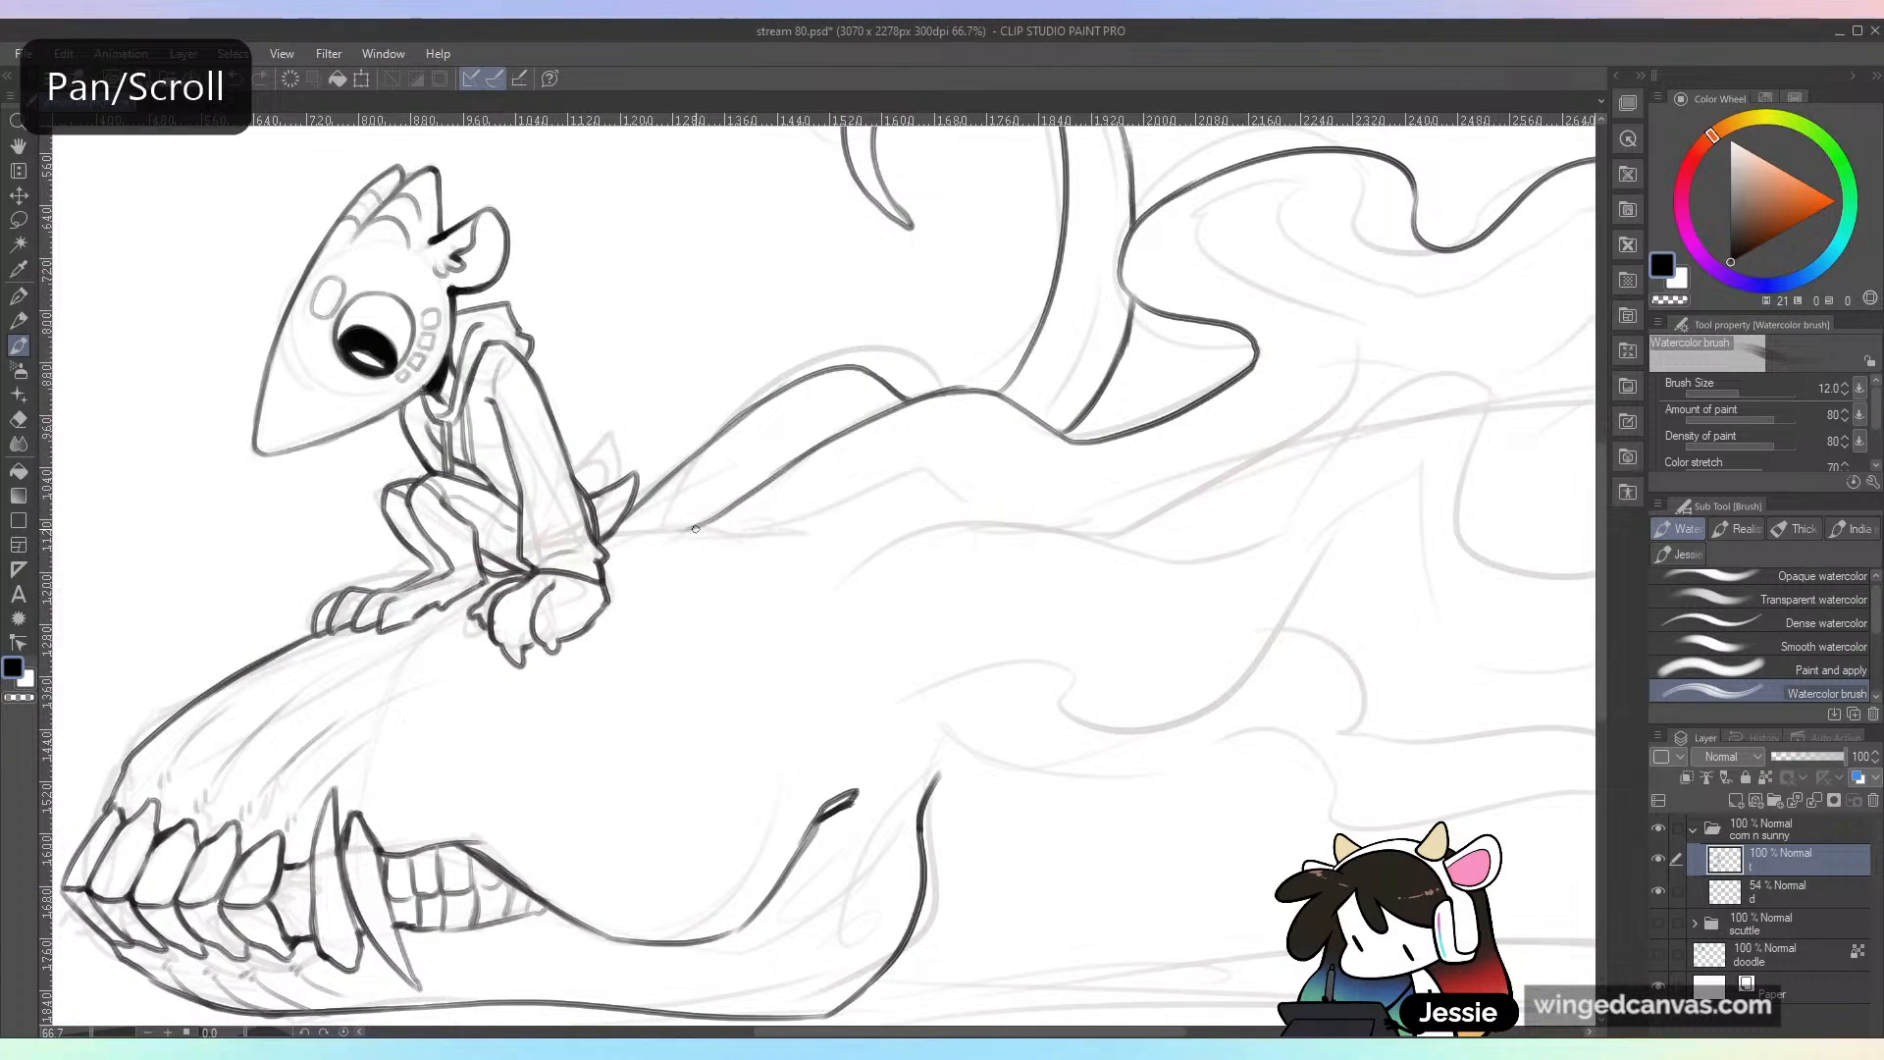
{"action": "left_click_drag", "start_coordinate": [696, 527], "coordinate": [672, 536]}
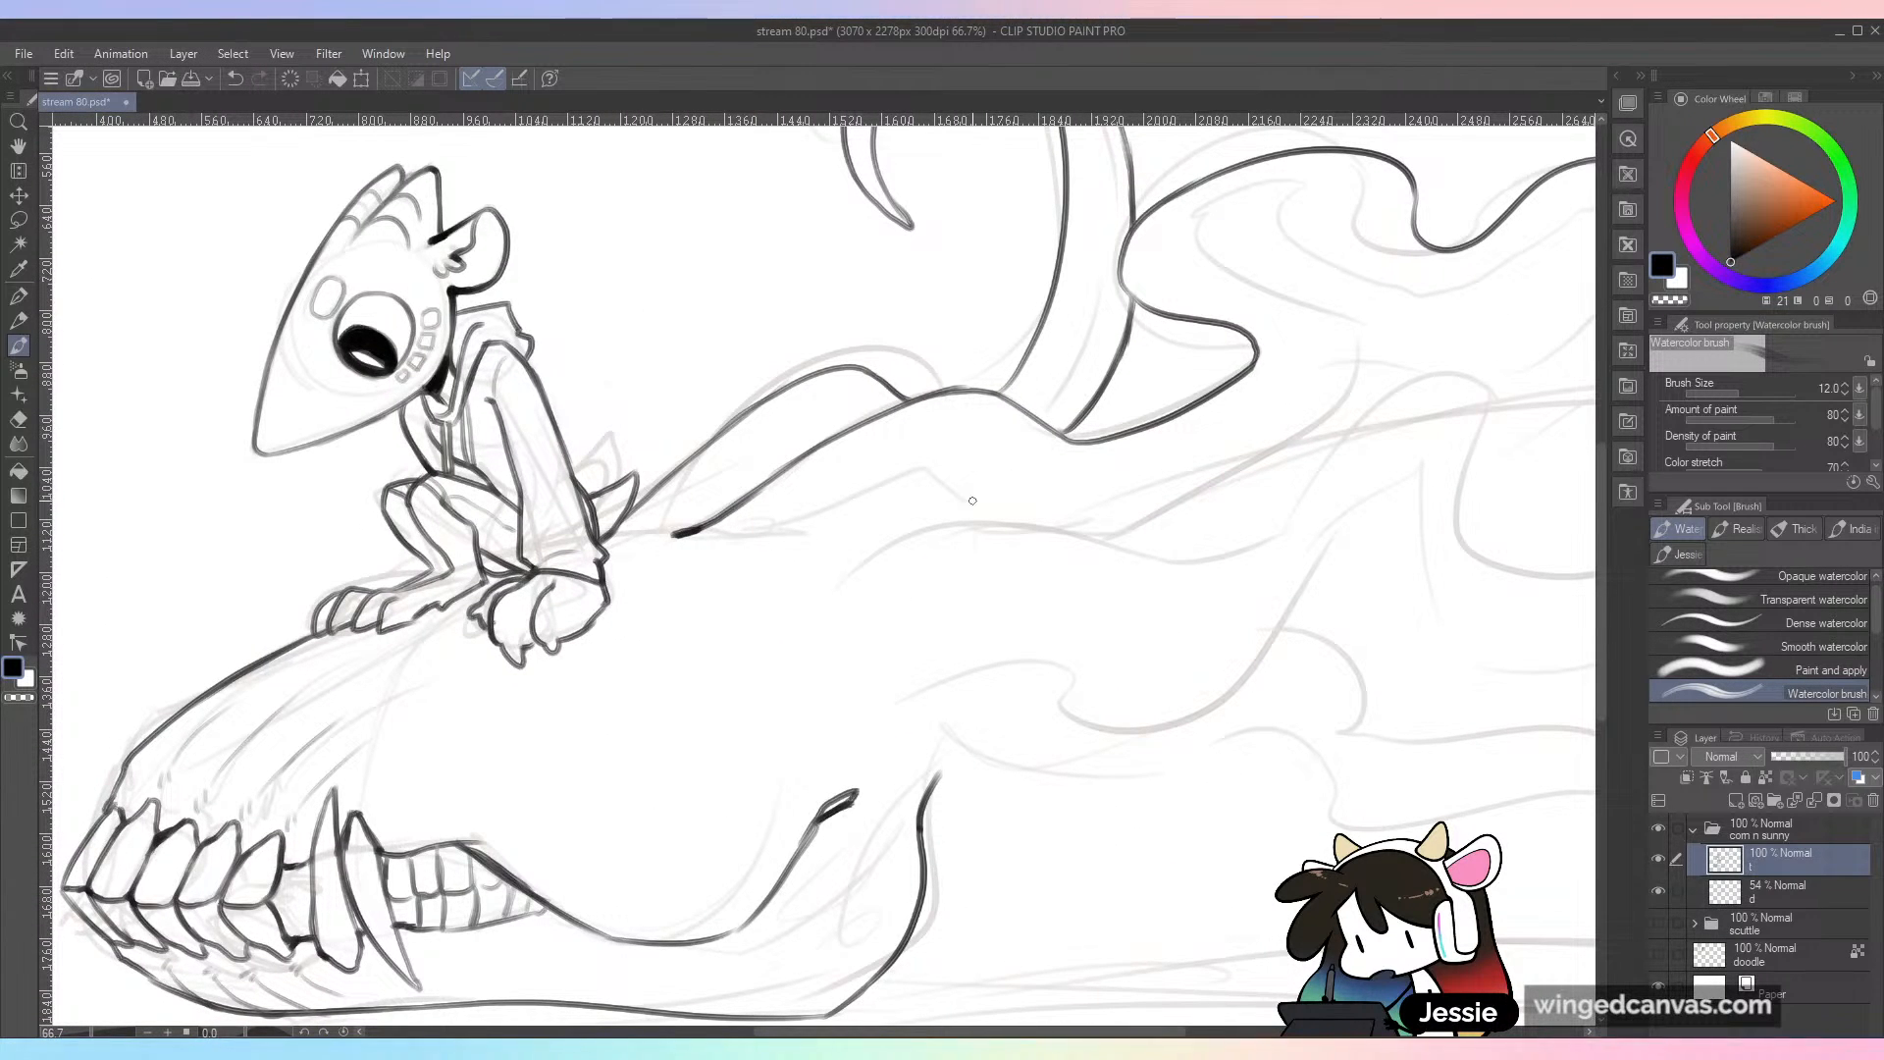
Step: Ink the second tendril's underside from the skull's top, looping back and following the wave to a tapered tip
{"action": "left_click_drag", "start_coordinate": [810, 573], "coordinate": [950, 536]}
{"action": "mouse_move", "coordinate": [1271, 585]}
{"action": "left_mouse_down"}
{"action": "mouse_move", "coordinate": [1209, 612]}
{"action": "mouse_move", "coordinate": [1073, 687]}
{"action": "left_mouse_up"}
{"action": "mouse_move", "coordinate": [863, 637]}
{"action": "left_mouse_down"}
{"action": "mouse_move", "coordinate": [1151, 508]}
{"action": "mouse_move", "coordinate": [1035, 385]}
{"action": "mouse_move", "coordinate": [1129, 318]}
{"action": "mouse_move", "coordinate": [1204, 399]}
{"action": "mouse_move", "coordinate": [1342, 348]}
{"action": "left_mouse_up"}
{"action": "key", "text": "ctrl+z"}
{"action": "mouse_move", "coordinate": [1202, 400]}
{"action": "left_mouse_down"}
{"action": "mouse_move", "coordinate": [1279, 386]}
{"action": "mouse_move", "coordinate": [1403, 284]}
{"action": "left_mouse_up"}
{"action": "key", "text": "ctrl+z"}
{"action": "mouse_move", "coordinate": [1268, 392]}
{"action": "left_mouse_down"}
{"action": "mouse_move", "coordinate": [1357, 294]}
{"action": "mouse_move", "coordinate": [1403, 279]}
{"action": "mouse_move", "coordinate": [1348, 305]}
{"action": "mouse_move", "coordinate": [1372, 285]}
{"action": "mouse_move", "coordinate": [1240, 468]}
{"action": "mouse_move", "coordinate": [1094, 600]}
{"action": "mouse_move", "coordinate": [1184, 609]}
{"action": "left_mouse_up"}
{"action": "key", "text": "ctrl+z"}
Step: Look over the inked tendrils and the character, and save the drawing
{"action": "key", "text": "ctrl+plus"}
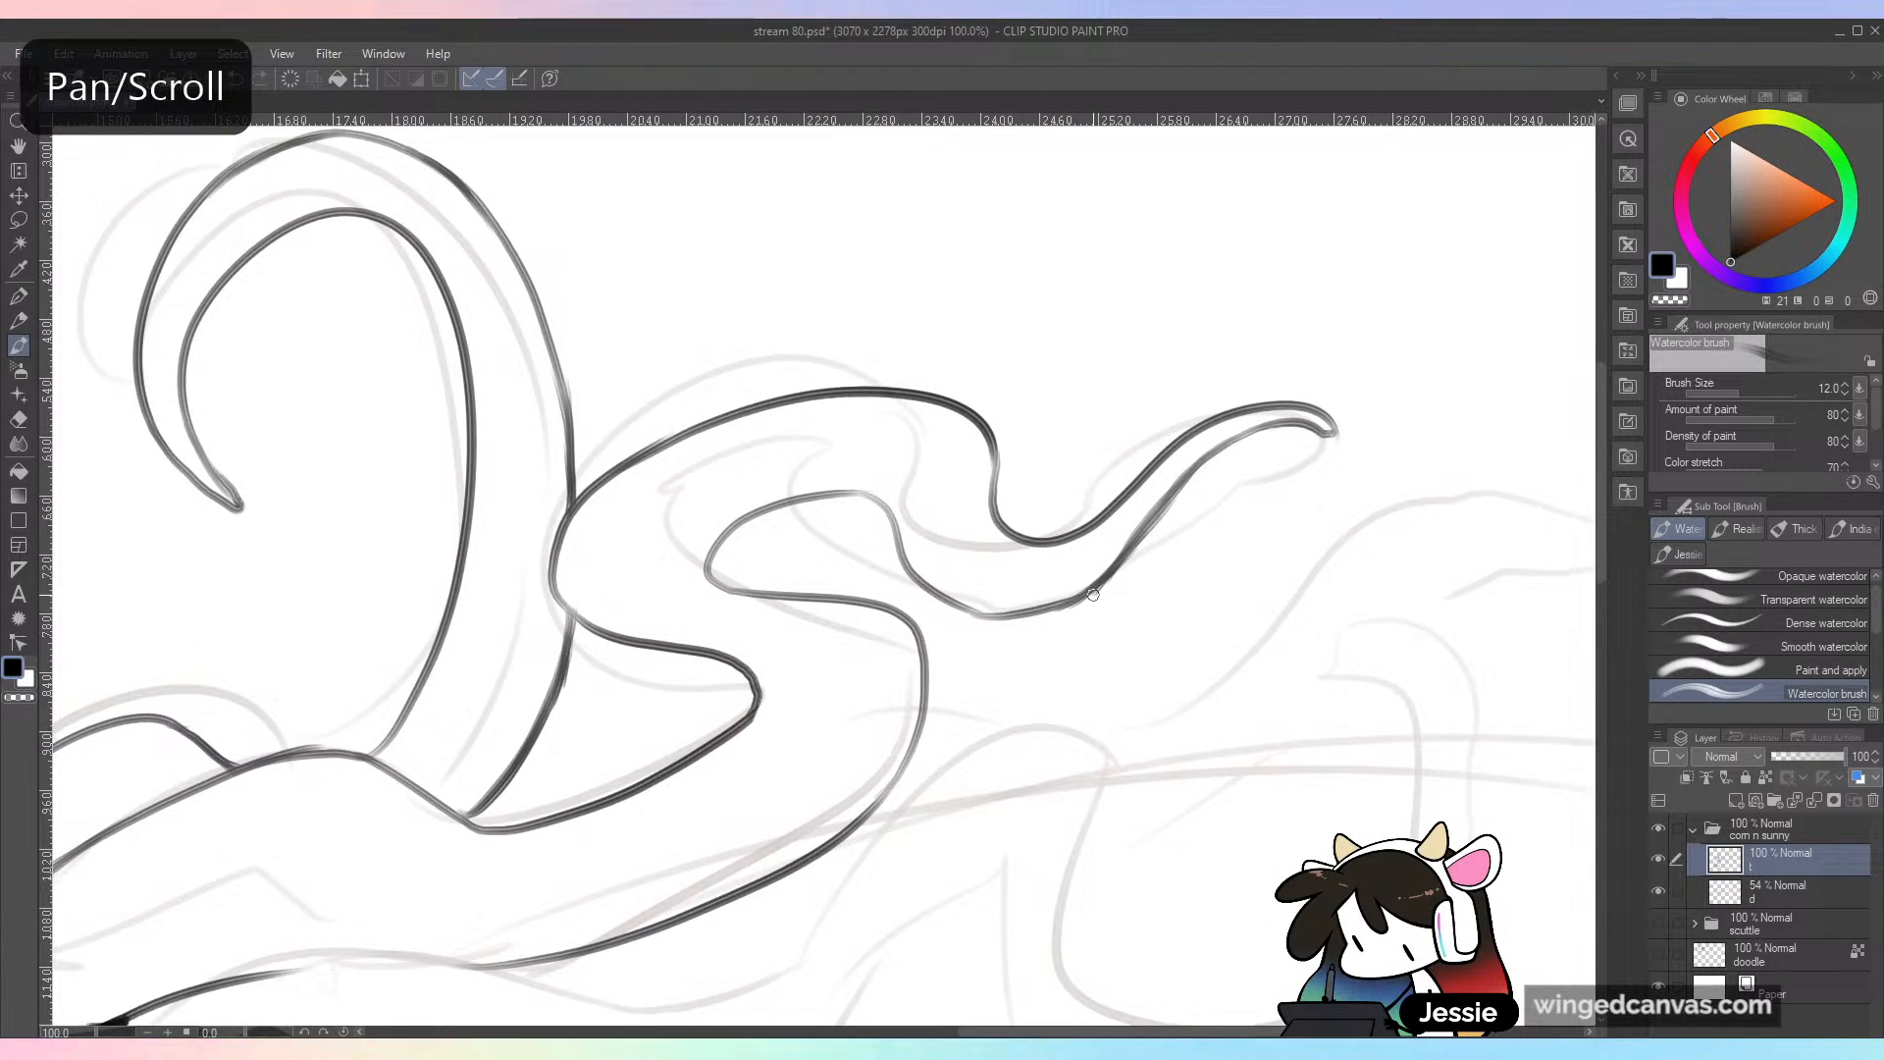
{"action": "left_click_drag", "start_coordinate": [643, 396], "coordinate": [1455, 490]}
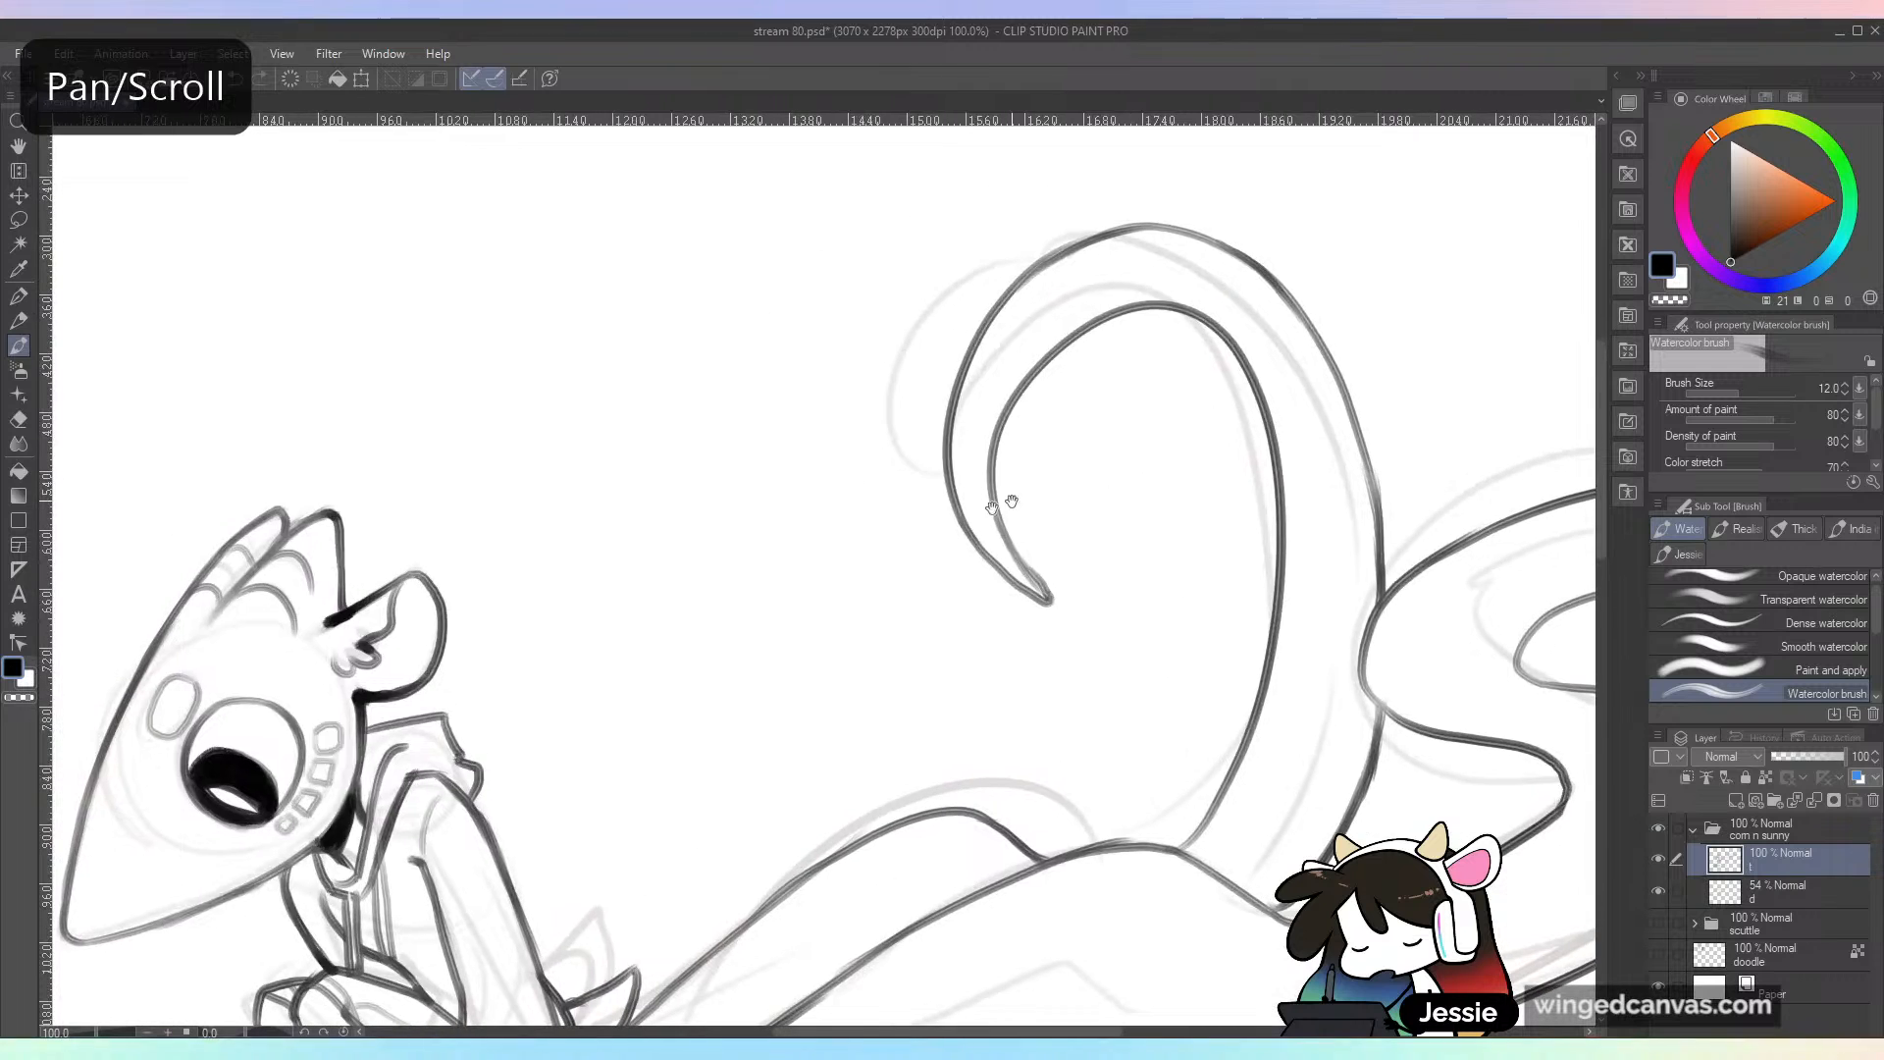
{"action": "left_click_drag", "start_coordinate": [643, 702], "coordinate": [997, 378]}
{"action": "key", "text": "ctrl+s"}
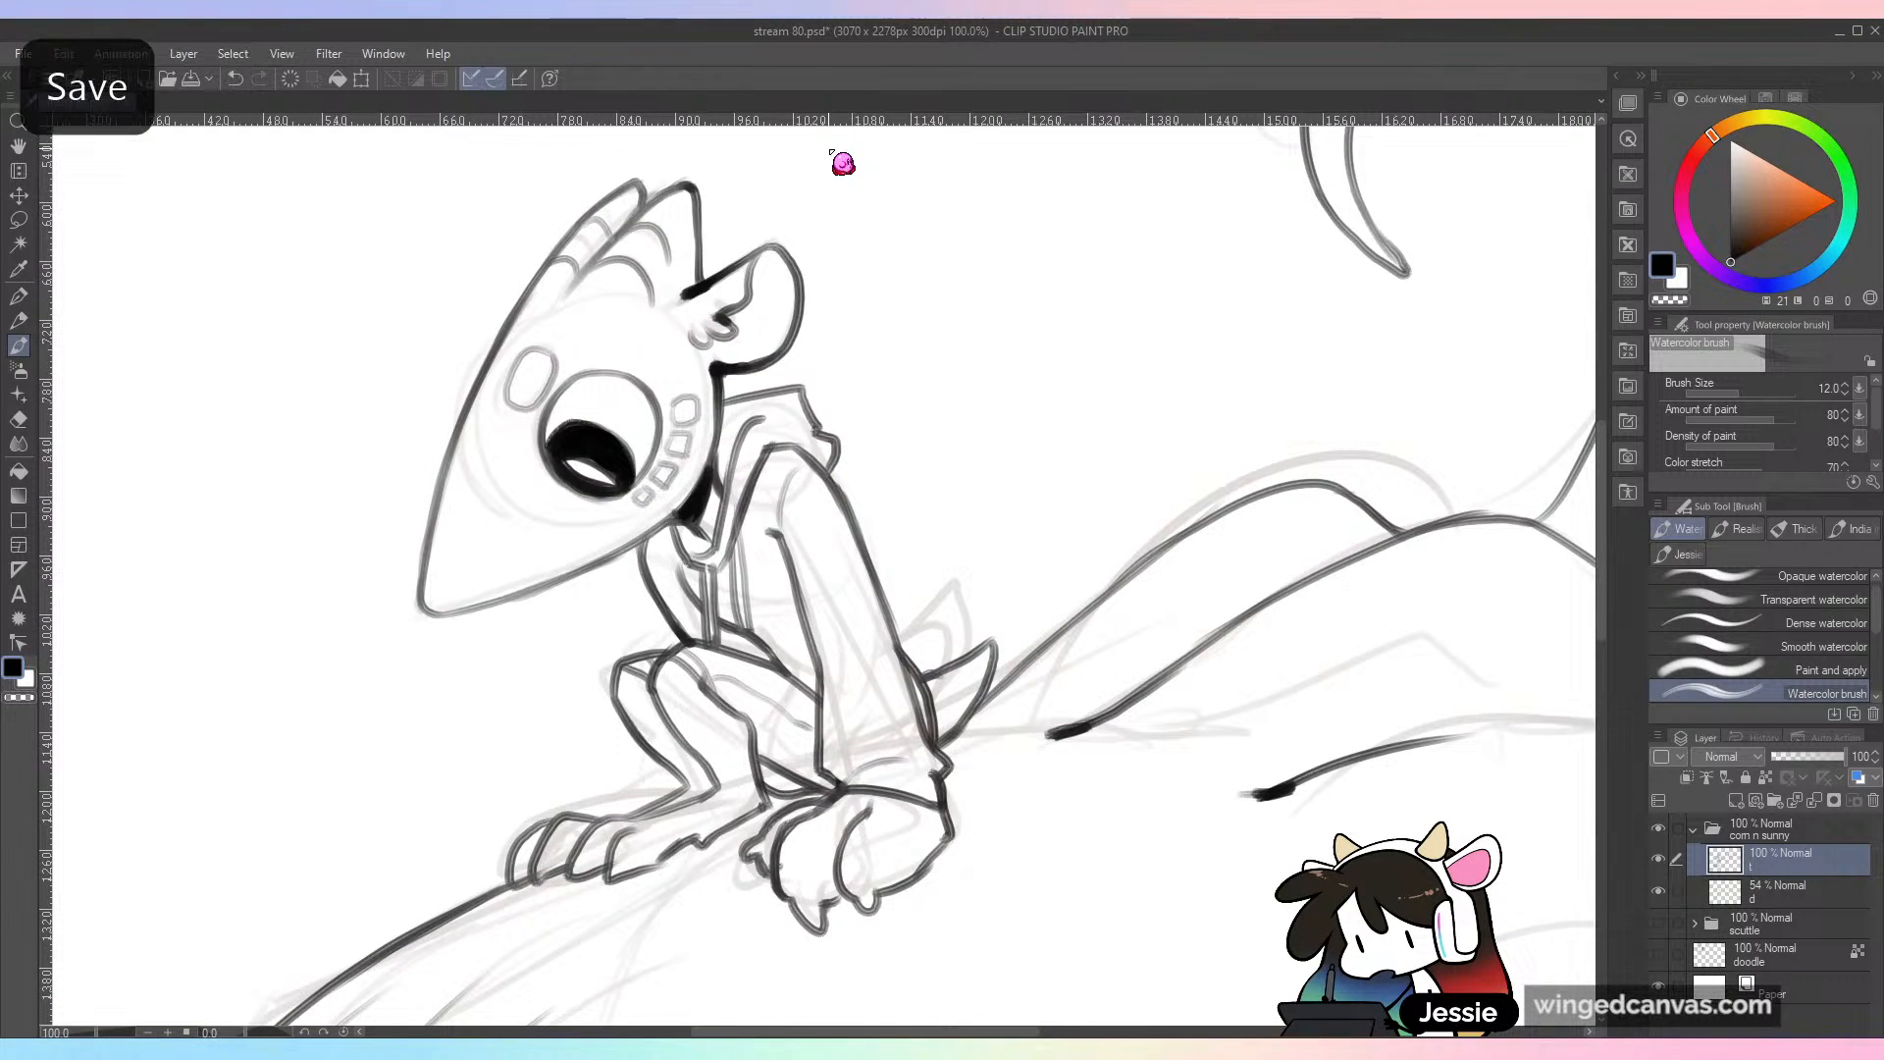
Step: Open the character reference image corn NEW.jpg and return to the stream 80.psd drawing
{"action": "key", "text": "ctrl+minus"}
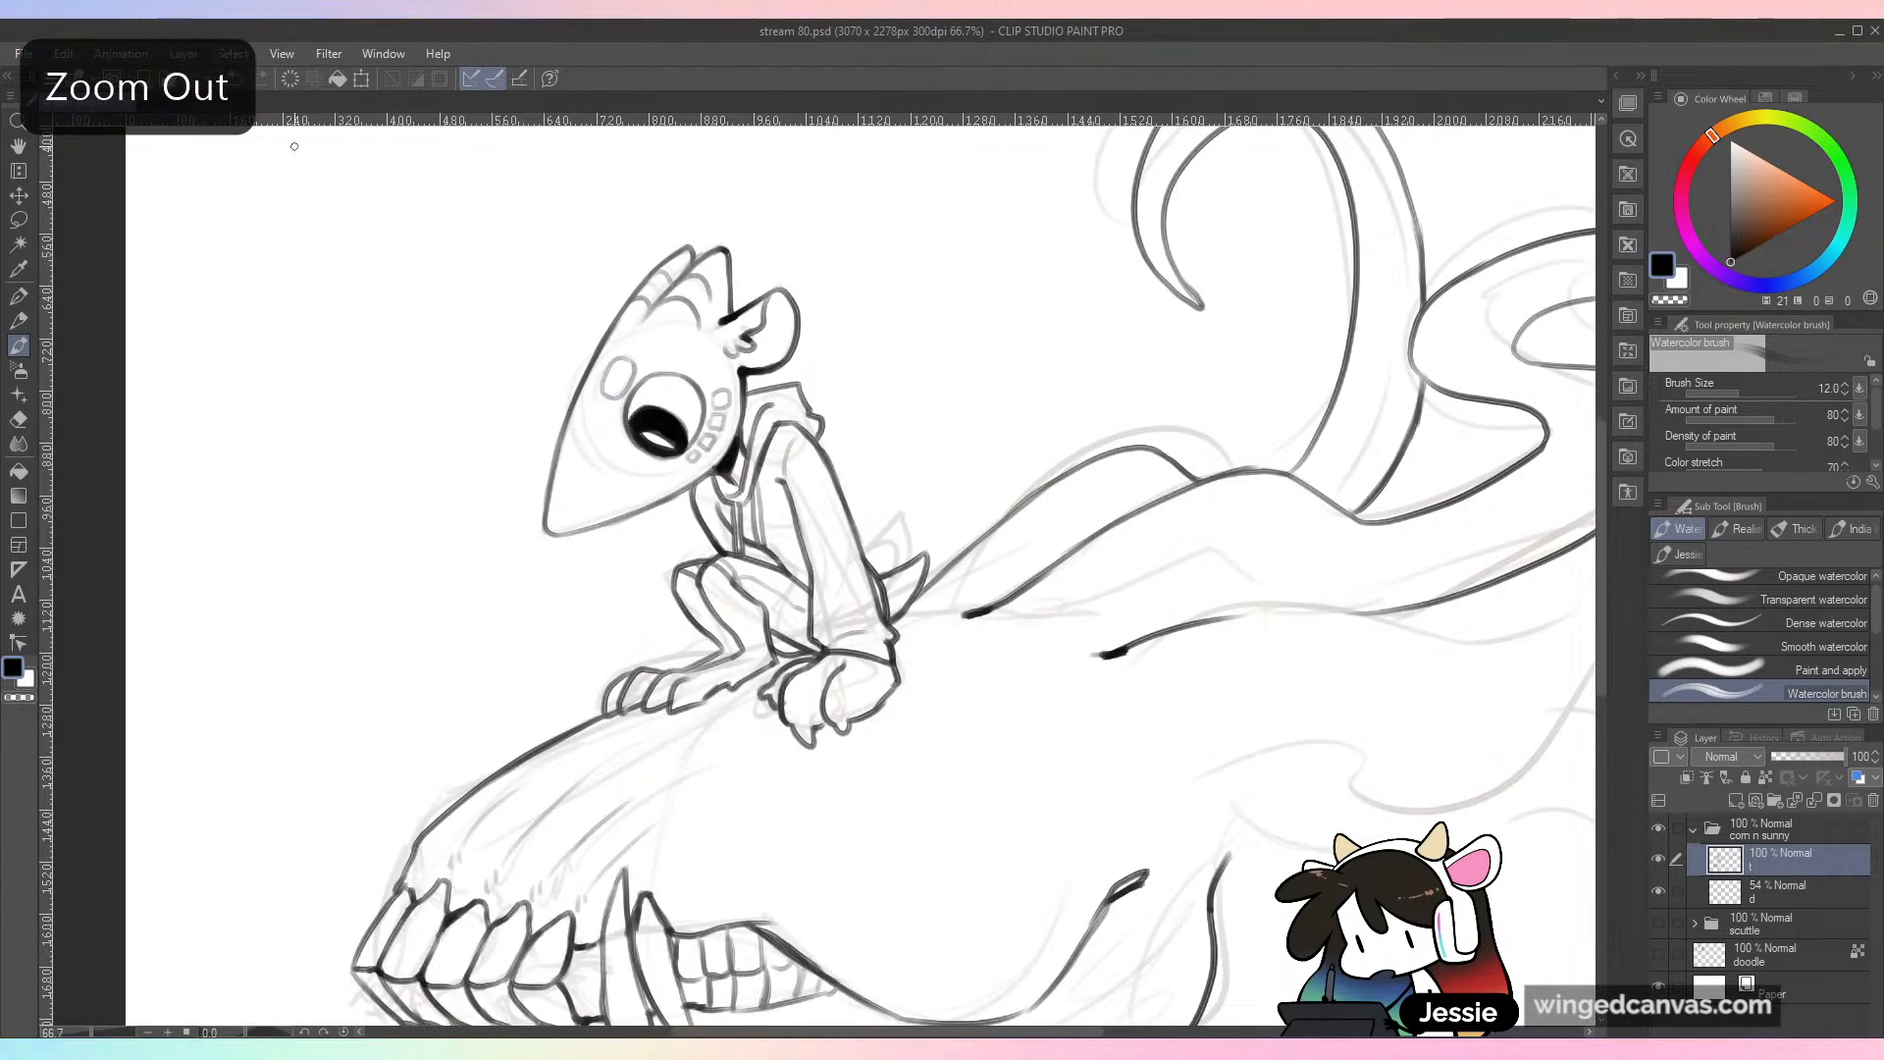
{"action": "left_click", "coordinate": [24, 53]}
{"action": "left_click", "coordinate": [67, 125]}
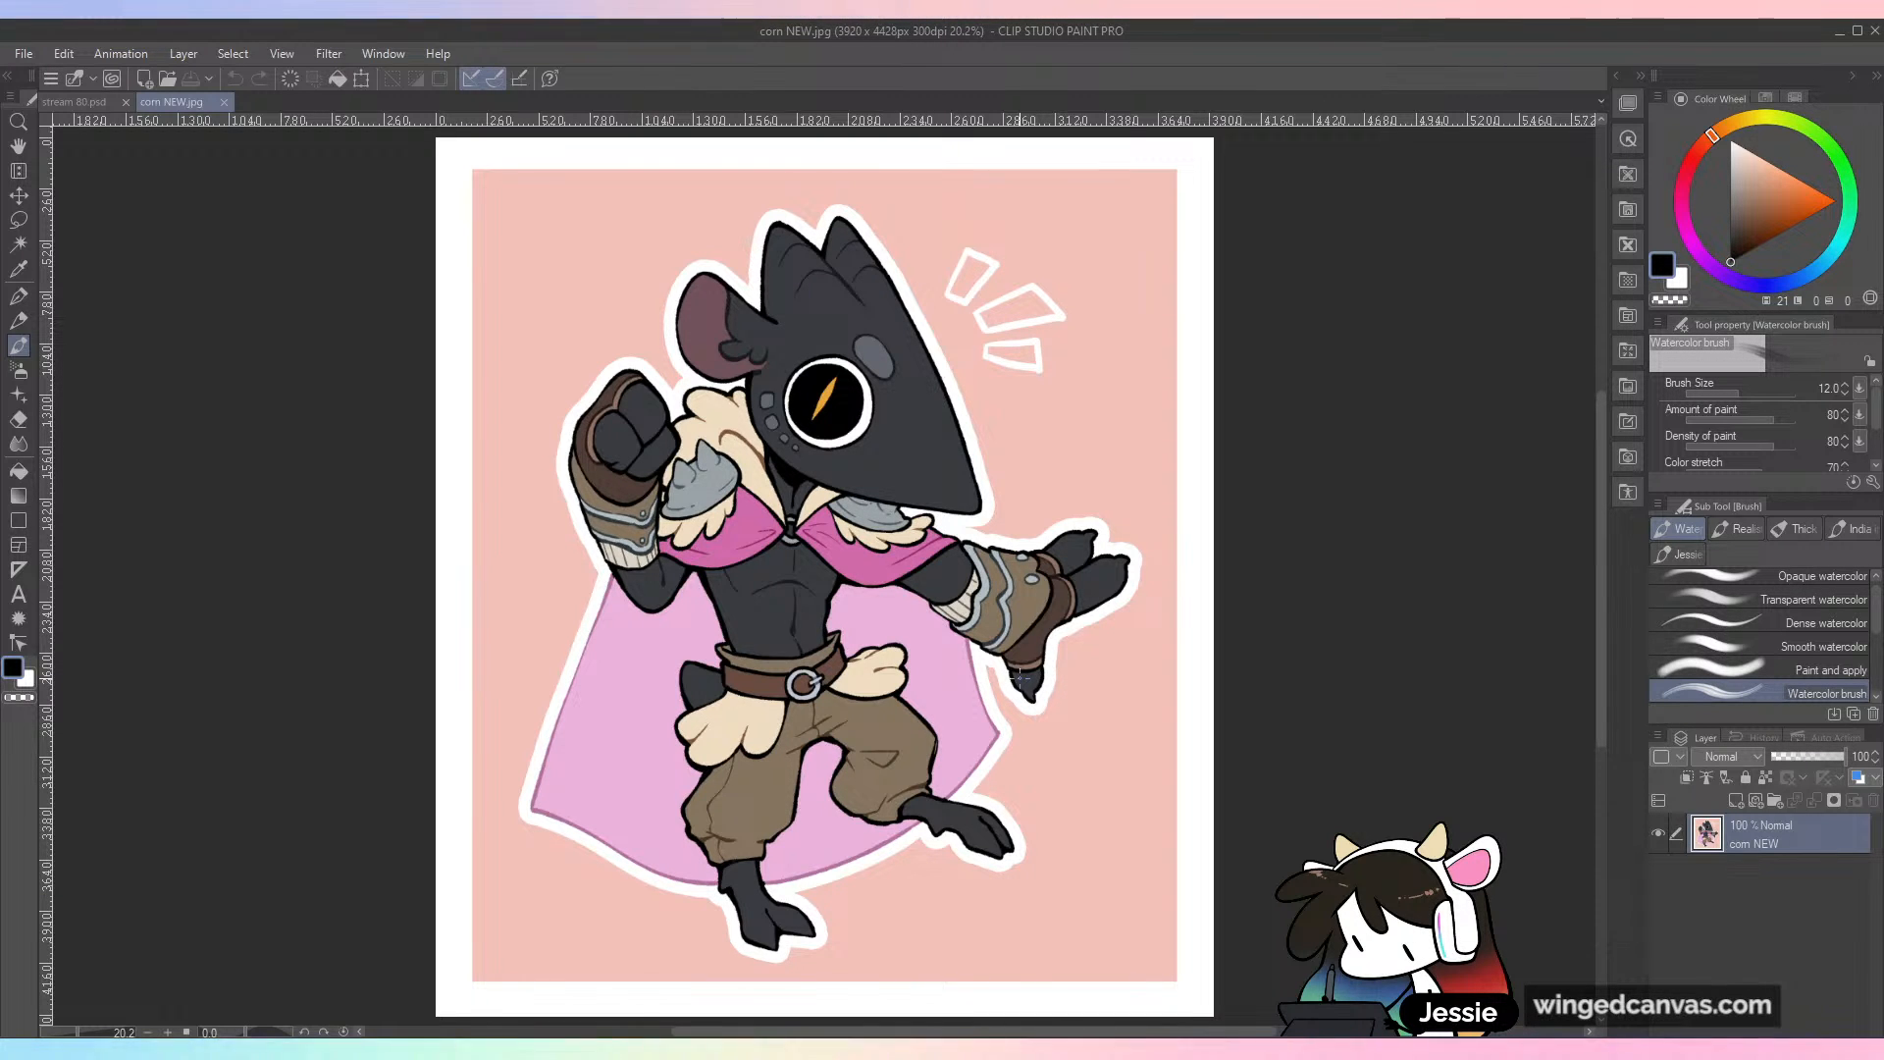
{"action": "left_click", "coordinate": [114, 103]}
Step: Ink the third tendril's upper outline from beneath the second one, dipping, rising and looping up into a small hooked tip
{"action": "left_click_drag", "start_coordinate": [1429, 732], "coordinate": [846, 704]}
{"action": "key", "text": "ctrl+minus"}
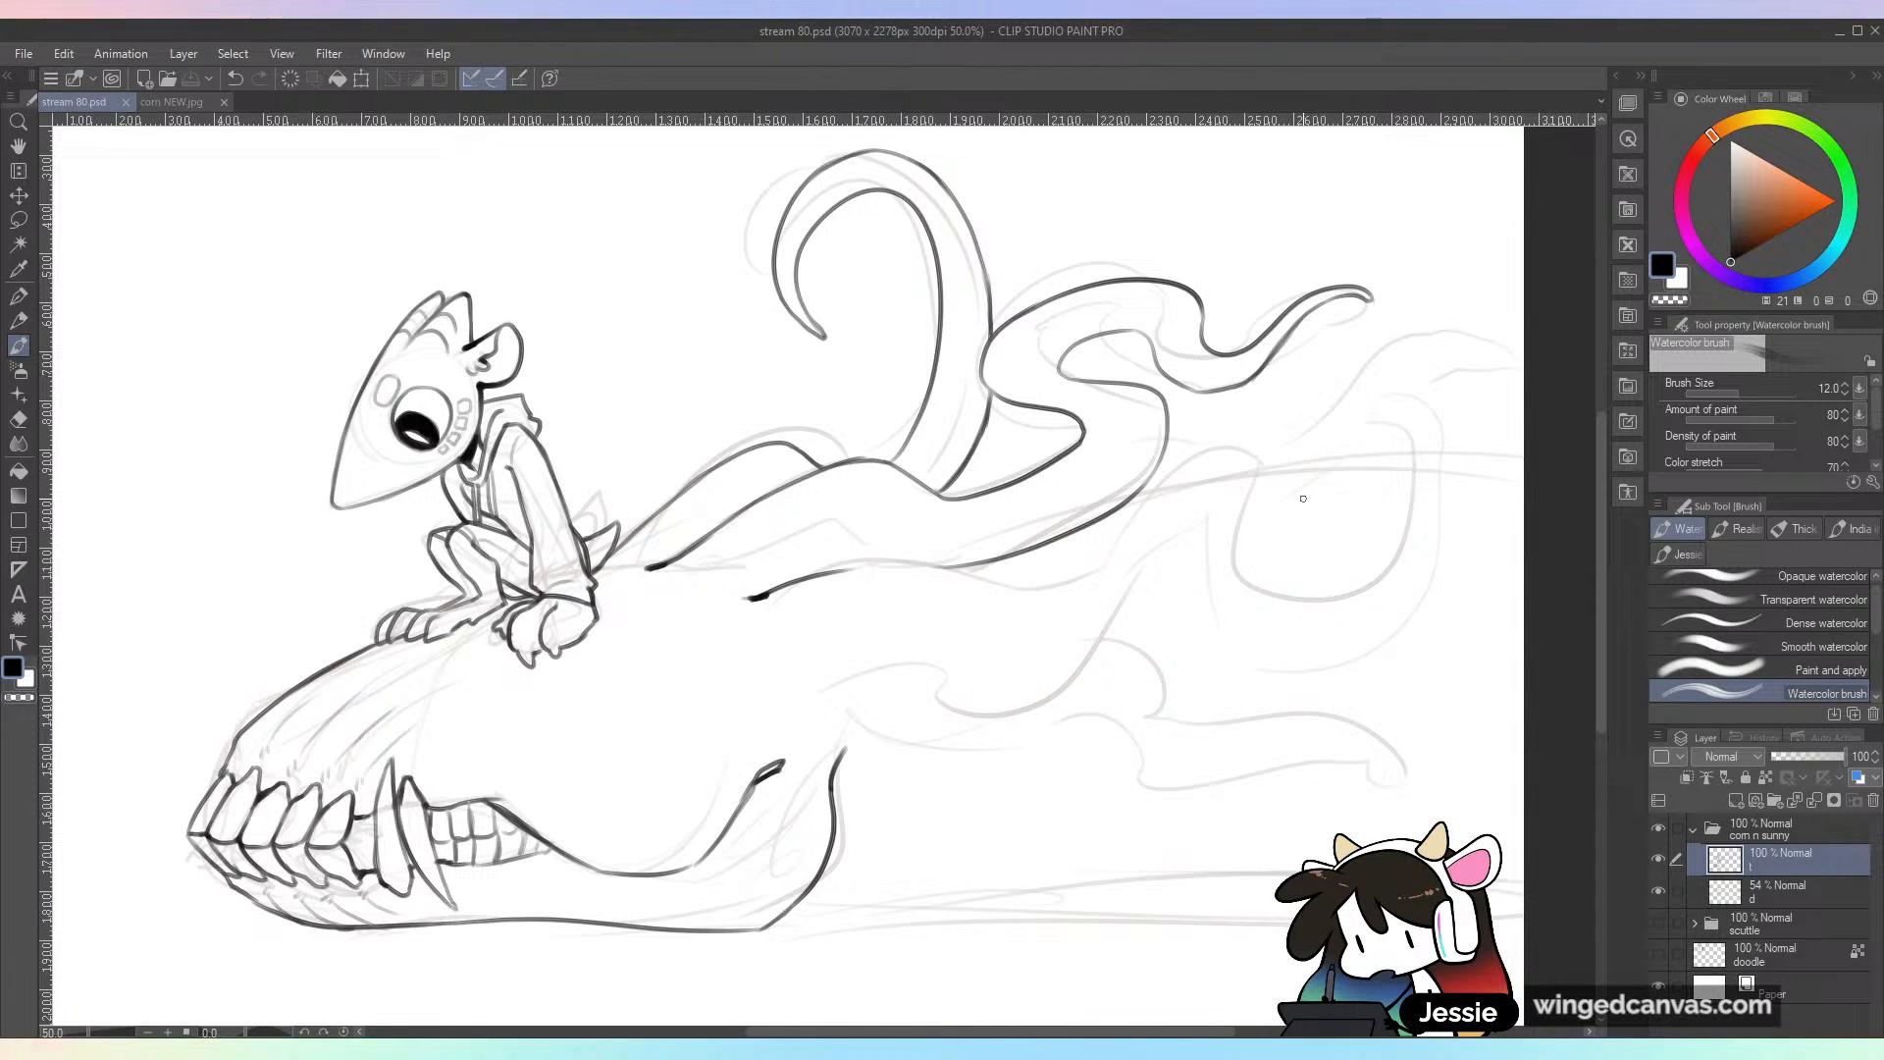
{"action": "key", "text": "ctrl+plus"}
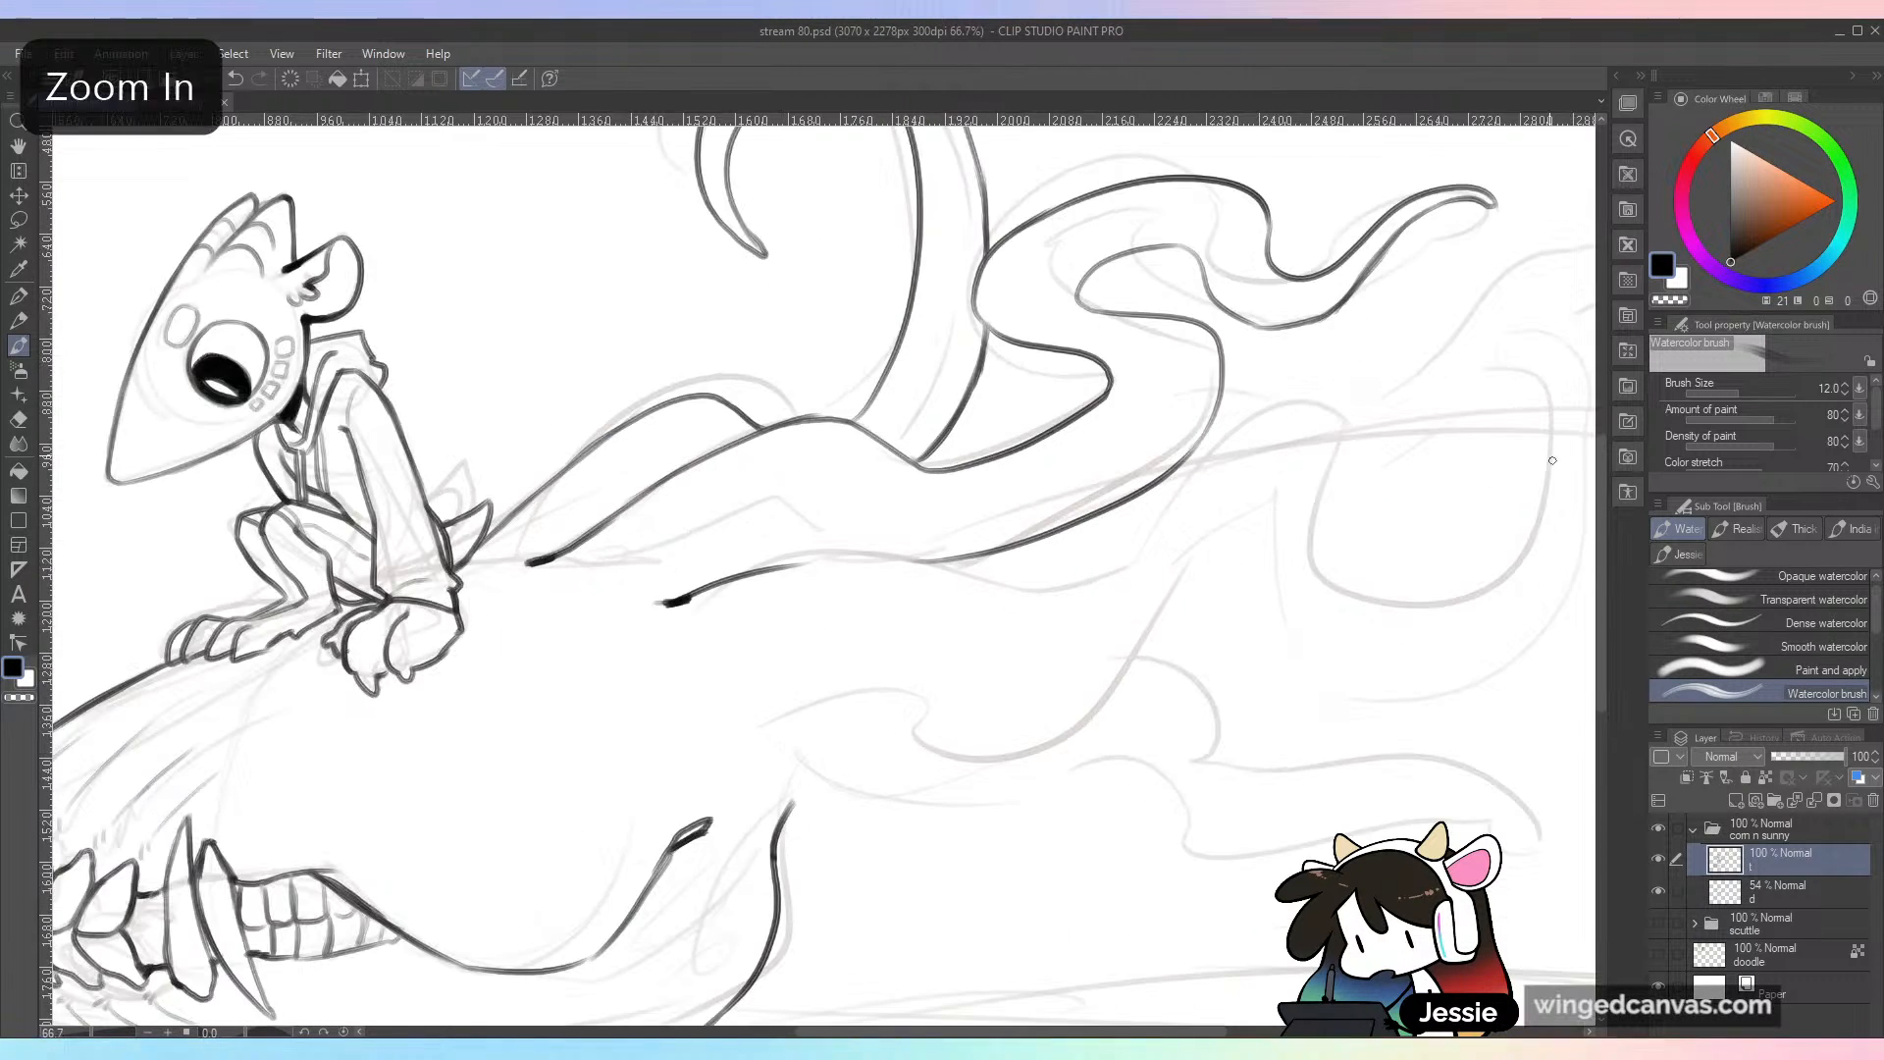
{"action": "left_click_drag", "start_coordinate": [1198, 627], "coordinate": [1008, 586]}
{"action": "mouse_move", "coordinate": [574, 528]}
{"action": "left_mouse_down"}
{"action": "mouse_move", "coordinate": [799, 539]}
{"action": "mouse_move", "coordinate": [857, 590]}
{"action": "mouse_move", "coordinate": [1111, 371]}
{"action": "left_mouse_up"}
{"action": "key", "text": "ctrl+z"}
{"action": "mouse_move", "coordinate": [803, 537]}
{"action": "left_mouse_down"}
{"action": "mouse_move", "coordinate": [1042, 442]}
{"action": "mouse_move", "coordinate": [1223, 380]}
{"action": "mouse_move", "coordinate": [1172, 418]}
{"action": "mouse_move", "coordinate": [1167, 402]}
{"action": "mouse_move", "coordinate": [1200, 568]}
{"action": "mouse_move", "coordinate": [1360, 375]}
{"action": "mouse_move", "coordinate": [1401, 371]}
{"action": "left_mouse_up"}
{"action": "key", "text": "ctrl+z"}
{"action": "mouse_move", "coordinate": [1167, 394]}
{"action": "left_mouse_down"}
{"action": "mouse_move", "coordinate": [1228, 583]}
{"action": "mouse_move", "coordinate": [1401, 371]}
{"action": "mouse_move", "coordinate": [1391, 324]}
{"action": "mouse_move", "coordinate": [1415, 349]}
{"action": "mouse_move", "coordinate": [1418, 456]}
{"action": "left_mouse_up"}
{"action": "left_click_drag", "start_coordinate": [1318, 681], "coordinate": [1274, 660]}
{"action": "mouse_move", "coordinate": [929, 704]}
{"action": "left_mouse_down"}
{"action": "mouse_move", "coordinate": [908, 675]}
{"action": "mouse_move", "coordinate": [930, 785]}
{"action": "left_mouse_up"}
{"action": "left_click_drag", "start_coordinate": [981, 754], "coordinate": [1084, 751]}
{"action": "key", "text": "ctrl+z"}
{"action": "key", "text": "ctrl+z"}
{"action": "key", "text": "ctrl+z"}
{"action": "key", "text": "ctrl+z"}
{"action": "key", "text": "ctrl+z"}
Step: Ink the third tendril's underside from the back of the skull through the dip and hump around the outer loop
{"action": "mouse_move", "coordinate": [521, 621]}
{"action": "left_mouse_down"}
{"action": "mouse_move", "coordinate": [917, 663]}
{"action": "mouse_move", "coordinate": [1040, 506]}
{"action": "left_mouse_up"}
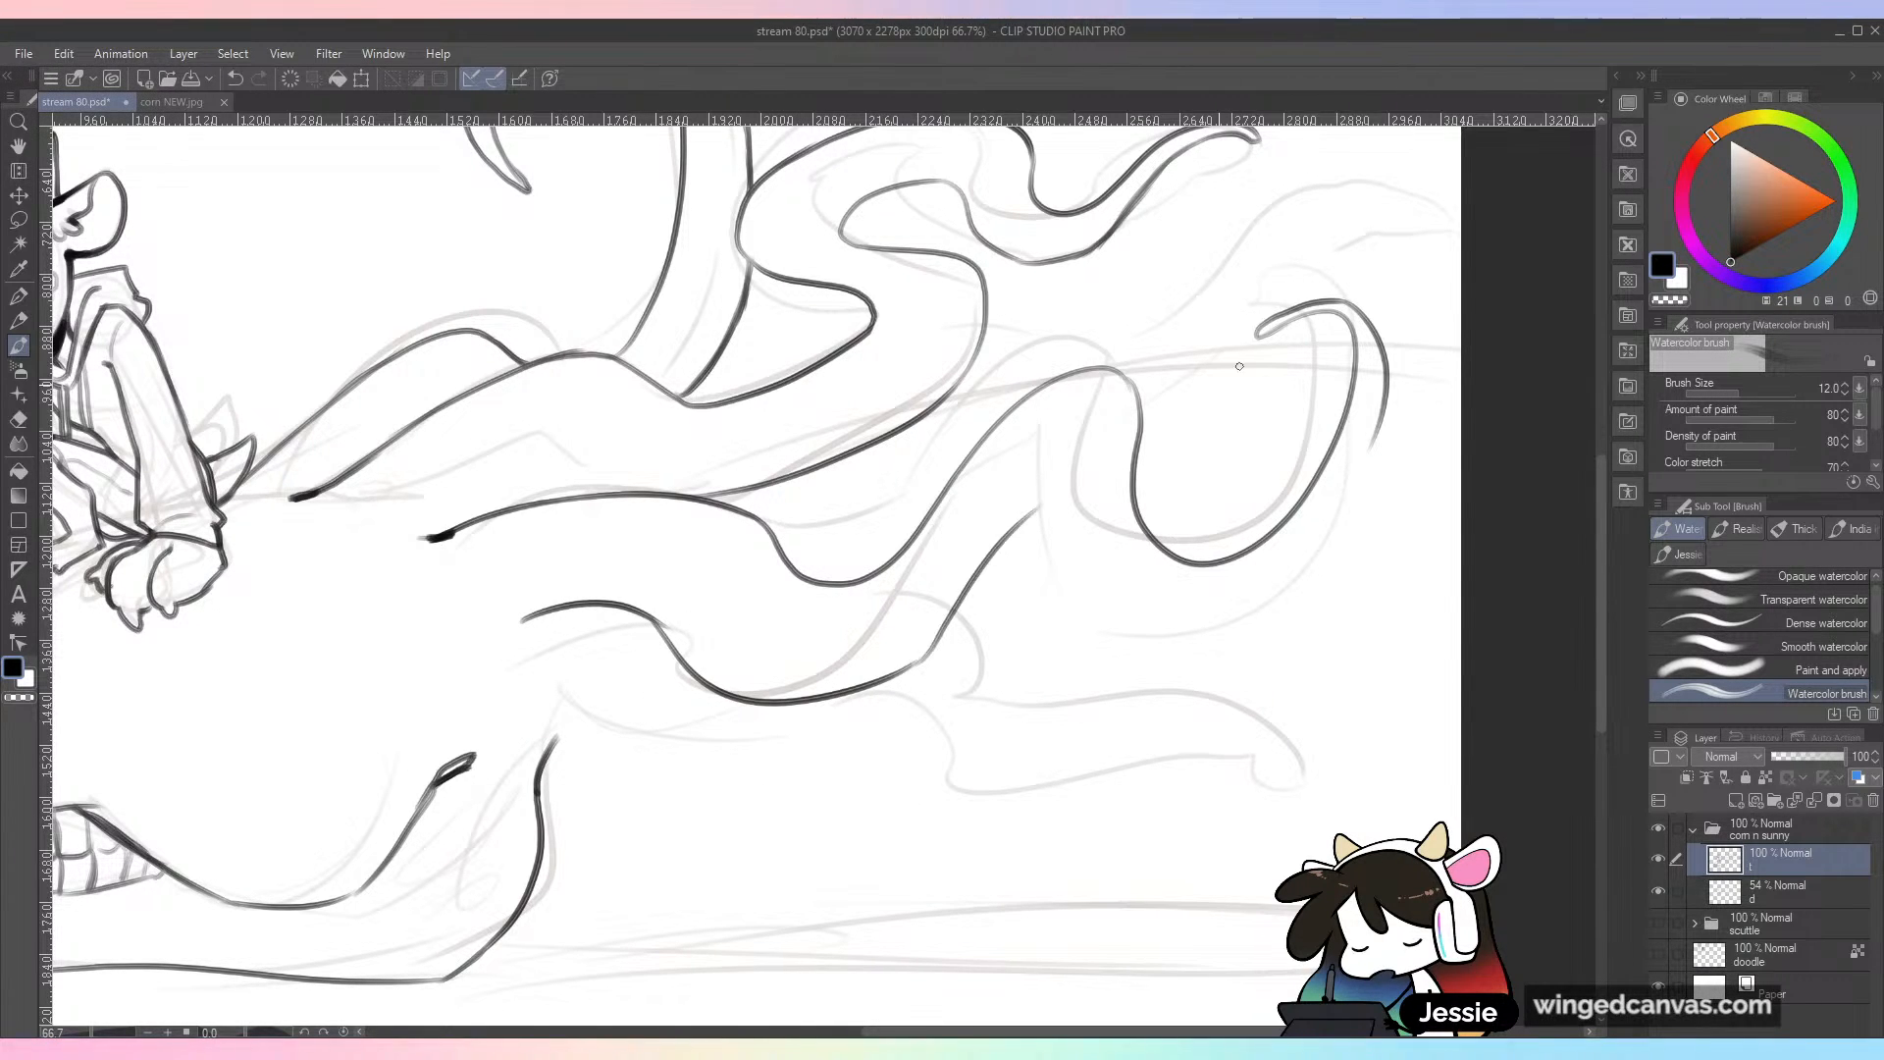
{"action": "key", "text": "ctrl+z"}
{"action": "mouse_move", "coordinate": [908, 675]}
{"action": "left_mouse_down"}
{"action": "mouse_move", "coordinate": [1019, 496]}
{"action": "mouse_move", "coordinate": [1068, 456]}
{"action": "mouse_move", "coordinate": [1154, 635]}
{"action": "left_mouse_up"}
{"action": "key", "text": "ctrl+z"}
{"action": "left_click_drag", "start_coordinate": [1064, 454], "coordinate": [1084, 592]}
{"action": "key", "text": "ctrl+z"}
{"action": "mouse_move", "coordinate": [1057, 457]}
{"action": "left_mouse_down"}
{"action": "mouse_move", "coordinate": [1121, 581]}
{"action": "mouse_move", "coordinate": [1337, 508]}
{"action": "mouse_move", "coordinate": [1226, 605]}
{"action": "mouse_move", "coordinate": [1384, 398]}
{"action": "mouse_move", "coordinate": [1324, 543]}
{"action": "left_mouse_up"}
{"action": "key", "text": "ctrl+z"}
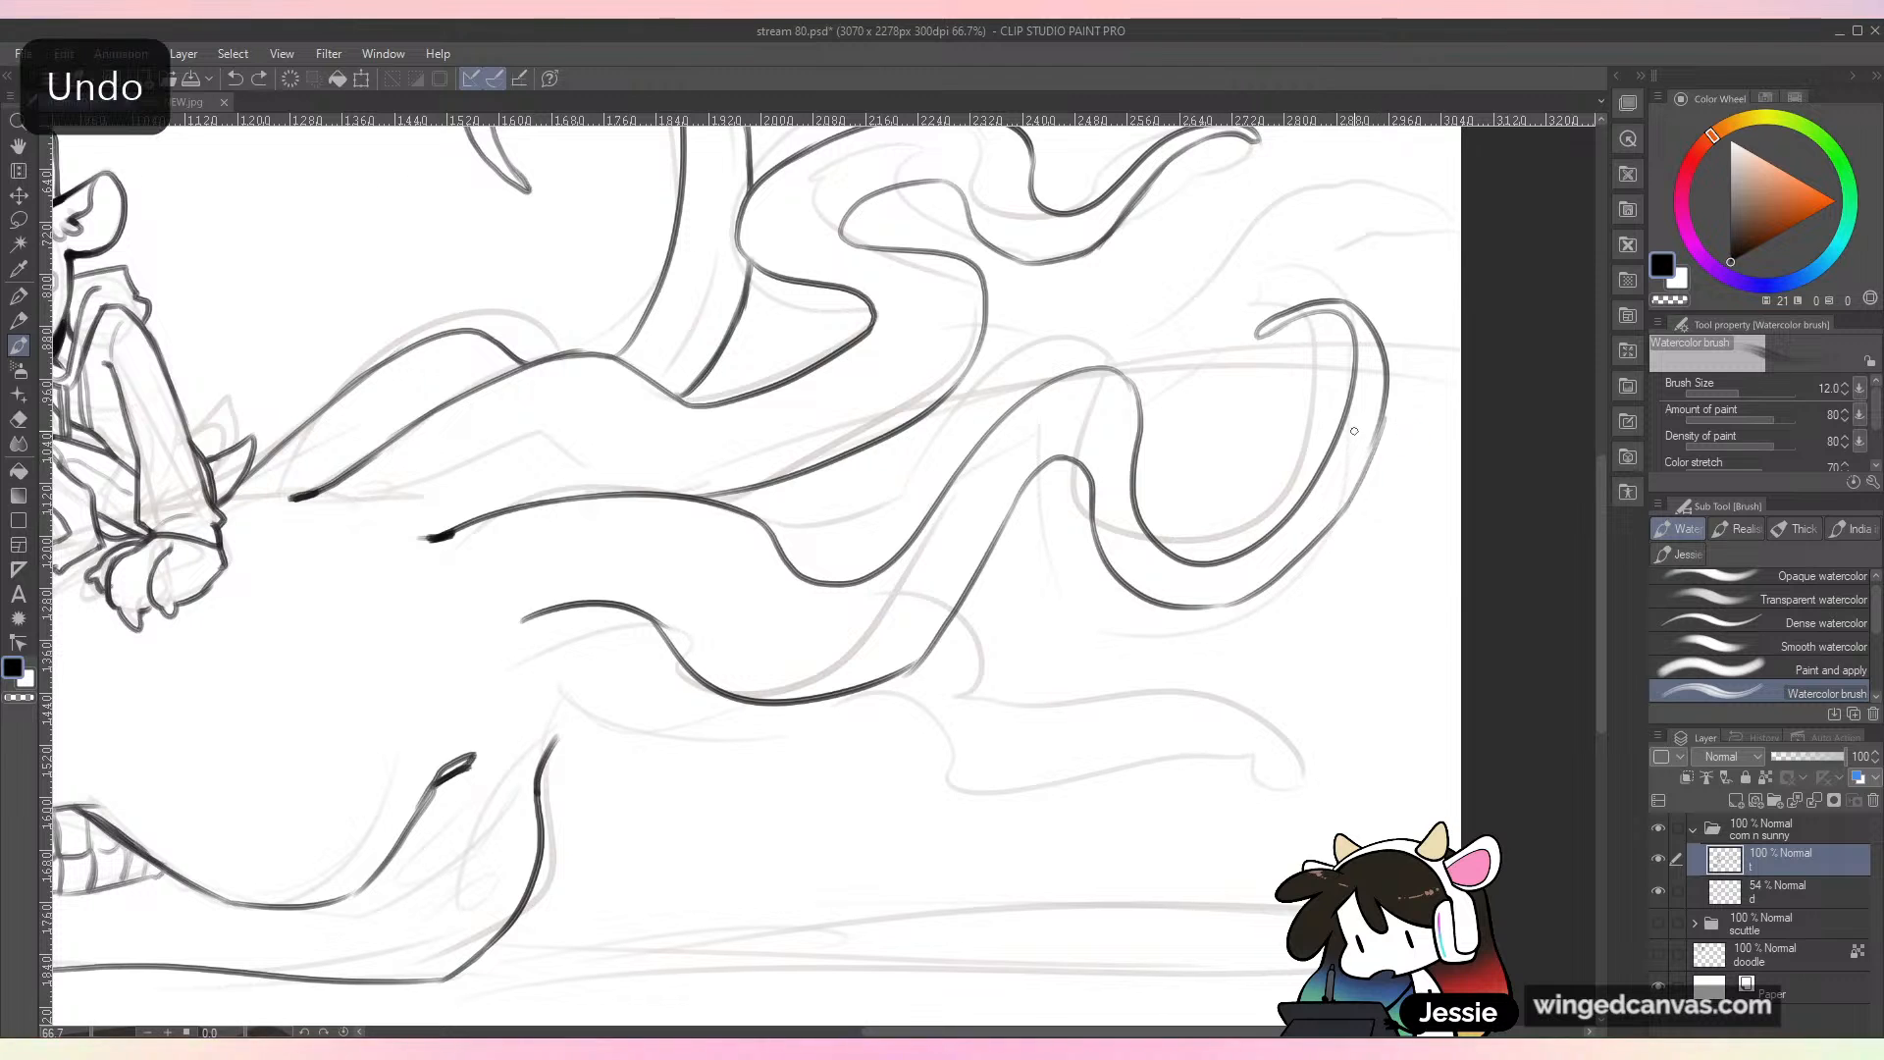
Step: Refine the third tendril's outer loop and smooth the joint where its underside starts to rise
{"action": "left_click_drag", "start_coordinate": [1383, 410], "coordinate": [1326, 525]}
{"action": "key", "text": "ctrl+z"}
{"action": "left_click_drag", "start_coordinate": [1255, 596], "coordinate": [1203, 607]}
{"action": "key", "text": "ctrl+z"}
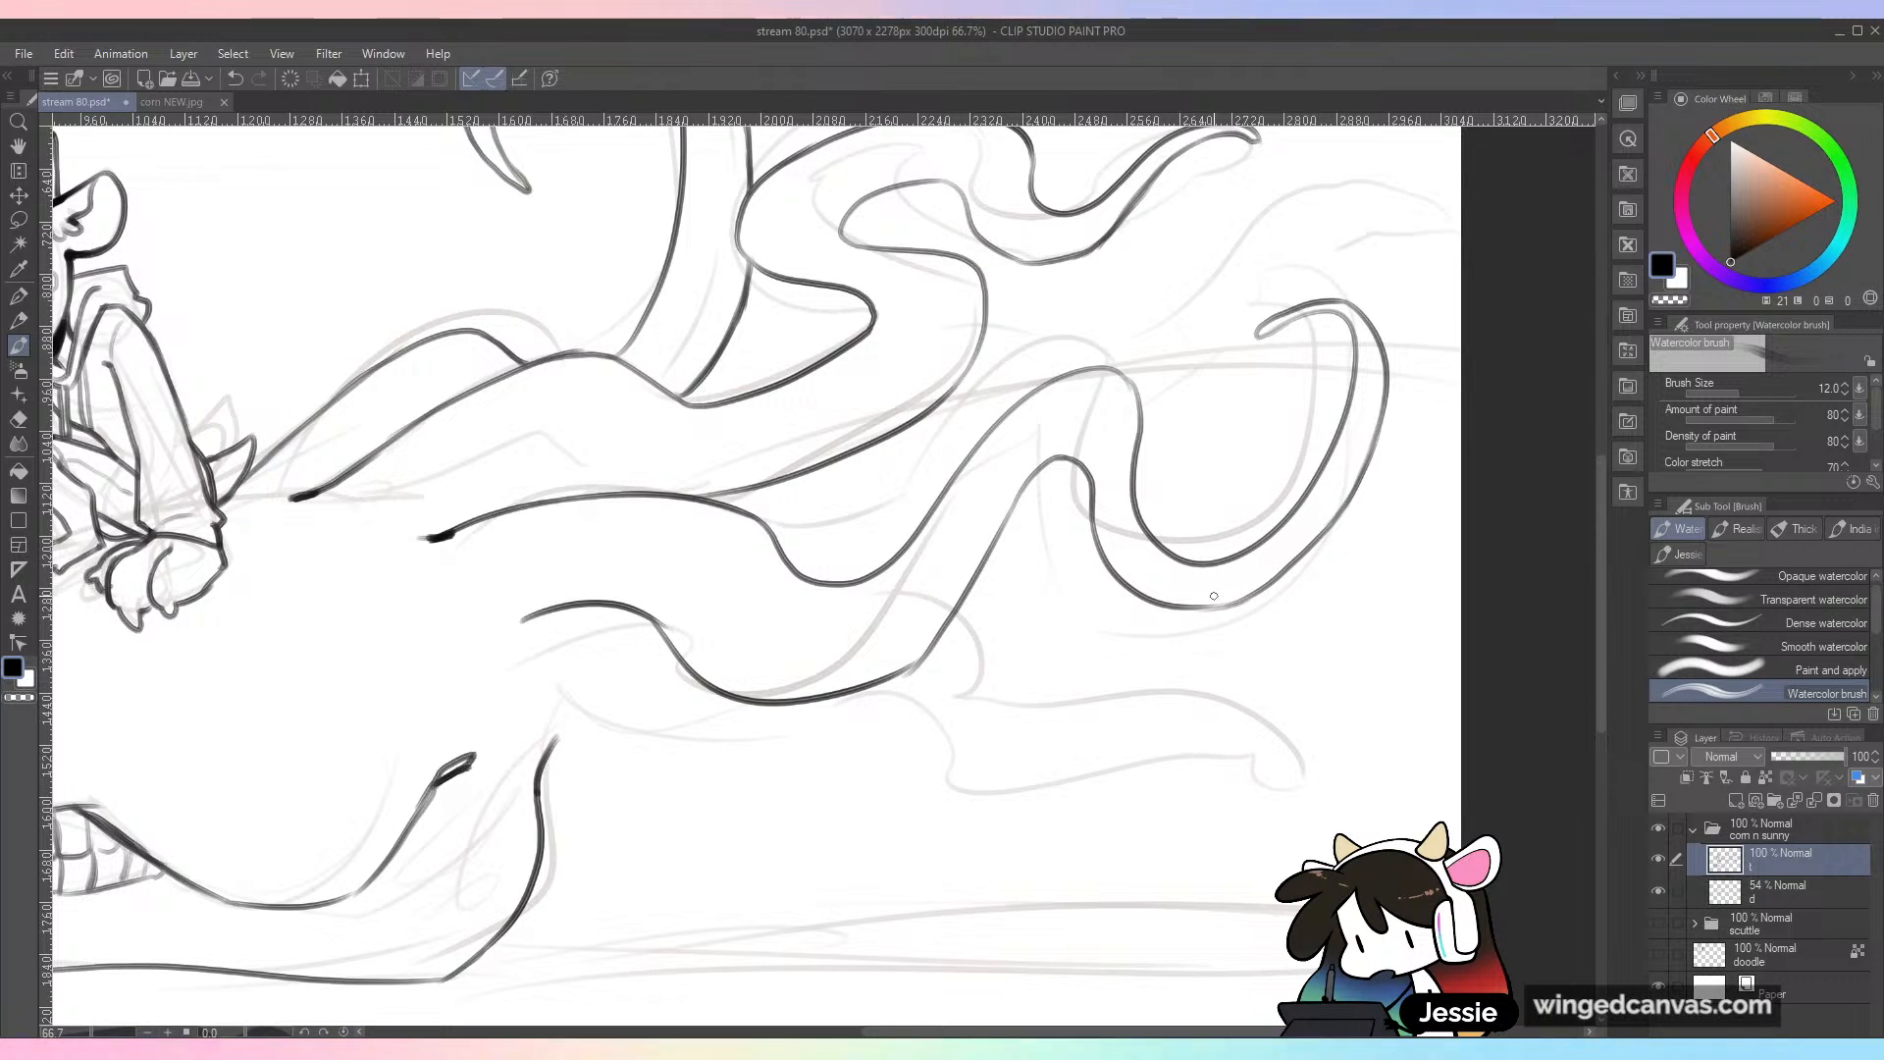
{"action": "left_click_drag", "start_coordinate": [904, 671], "coordinate": [934, 639]}
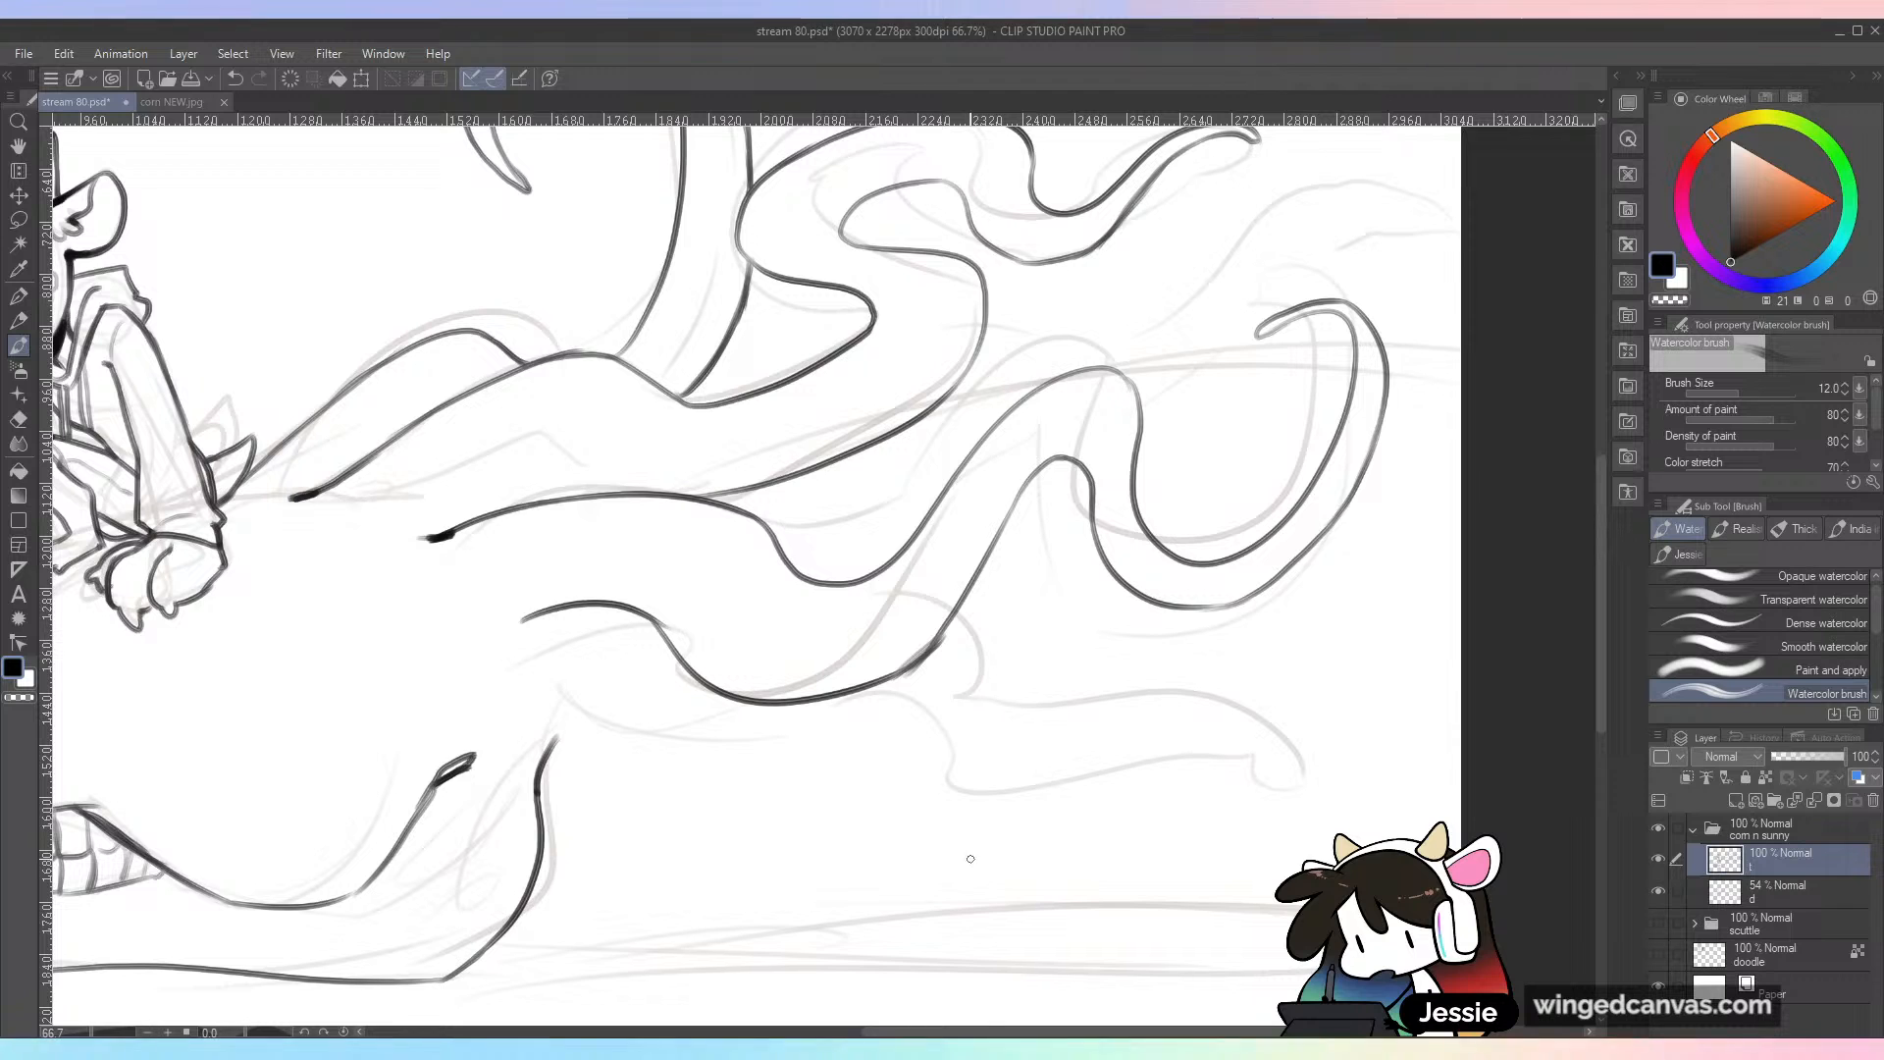
{"action": "key", "text": "ctrl+z"}
{"action": "left_click_drag", "start_coordinate": [948, 632], "coordinate": [910, 671]}
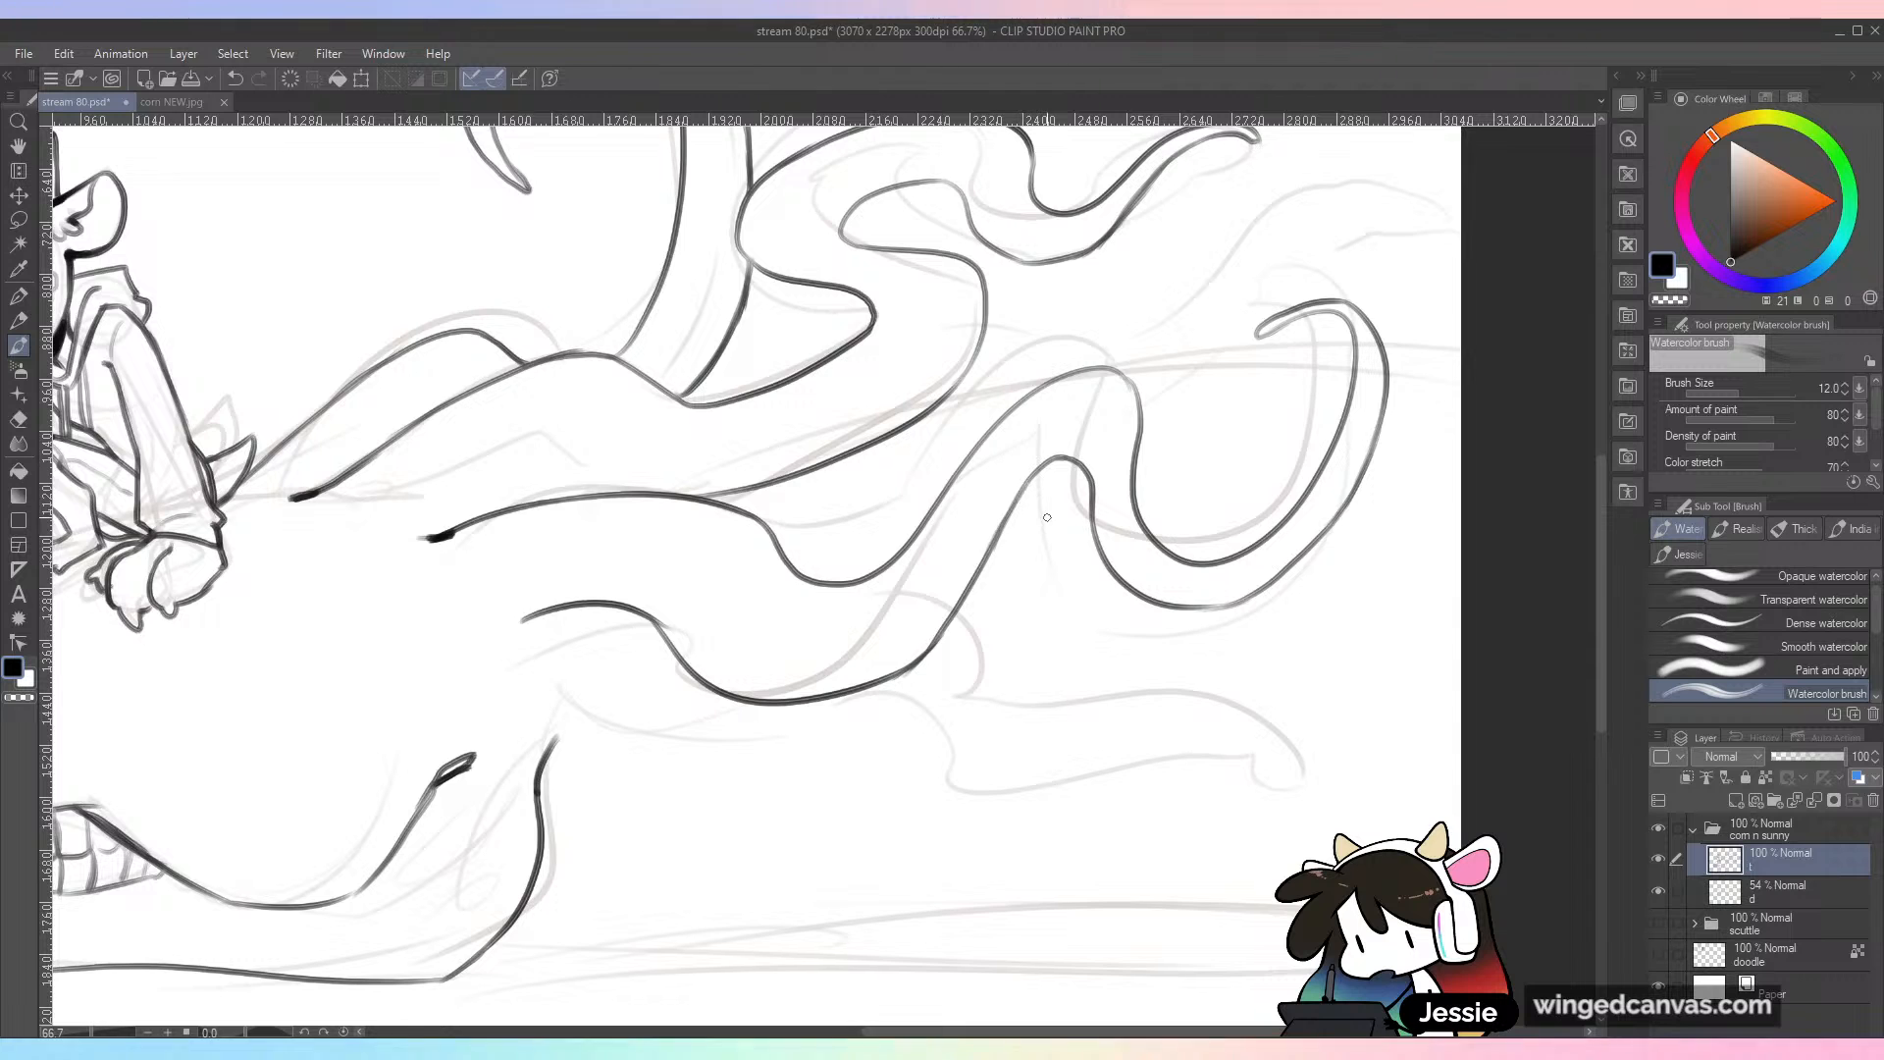
Step: Ink the fourth tendril's lower outline from above the jaw hinge, dipping down and sweeping back up, redoing the first stroke
{"action": "key", "text": "ctrl+minus"}
{"action": "key", "text": "ctrl+plus"}
{"action": "left_click_drag", "start_coordinate": [829, 765], "coordinate": [1143, 513]}
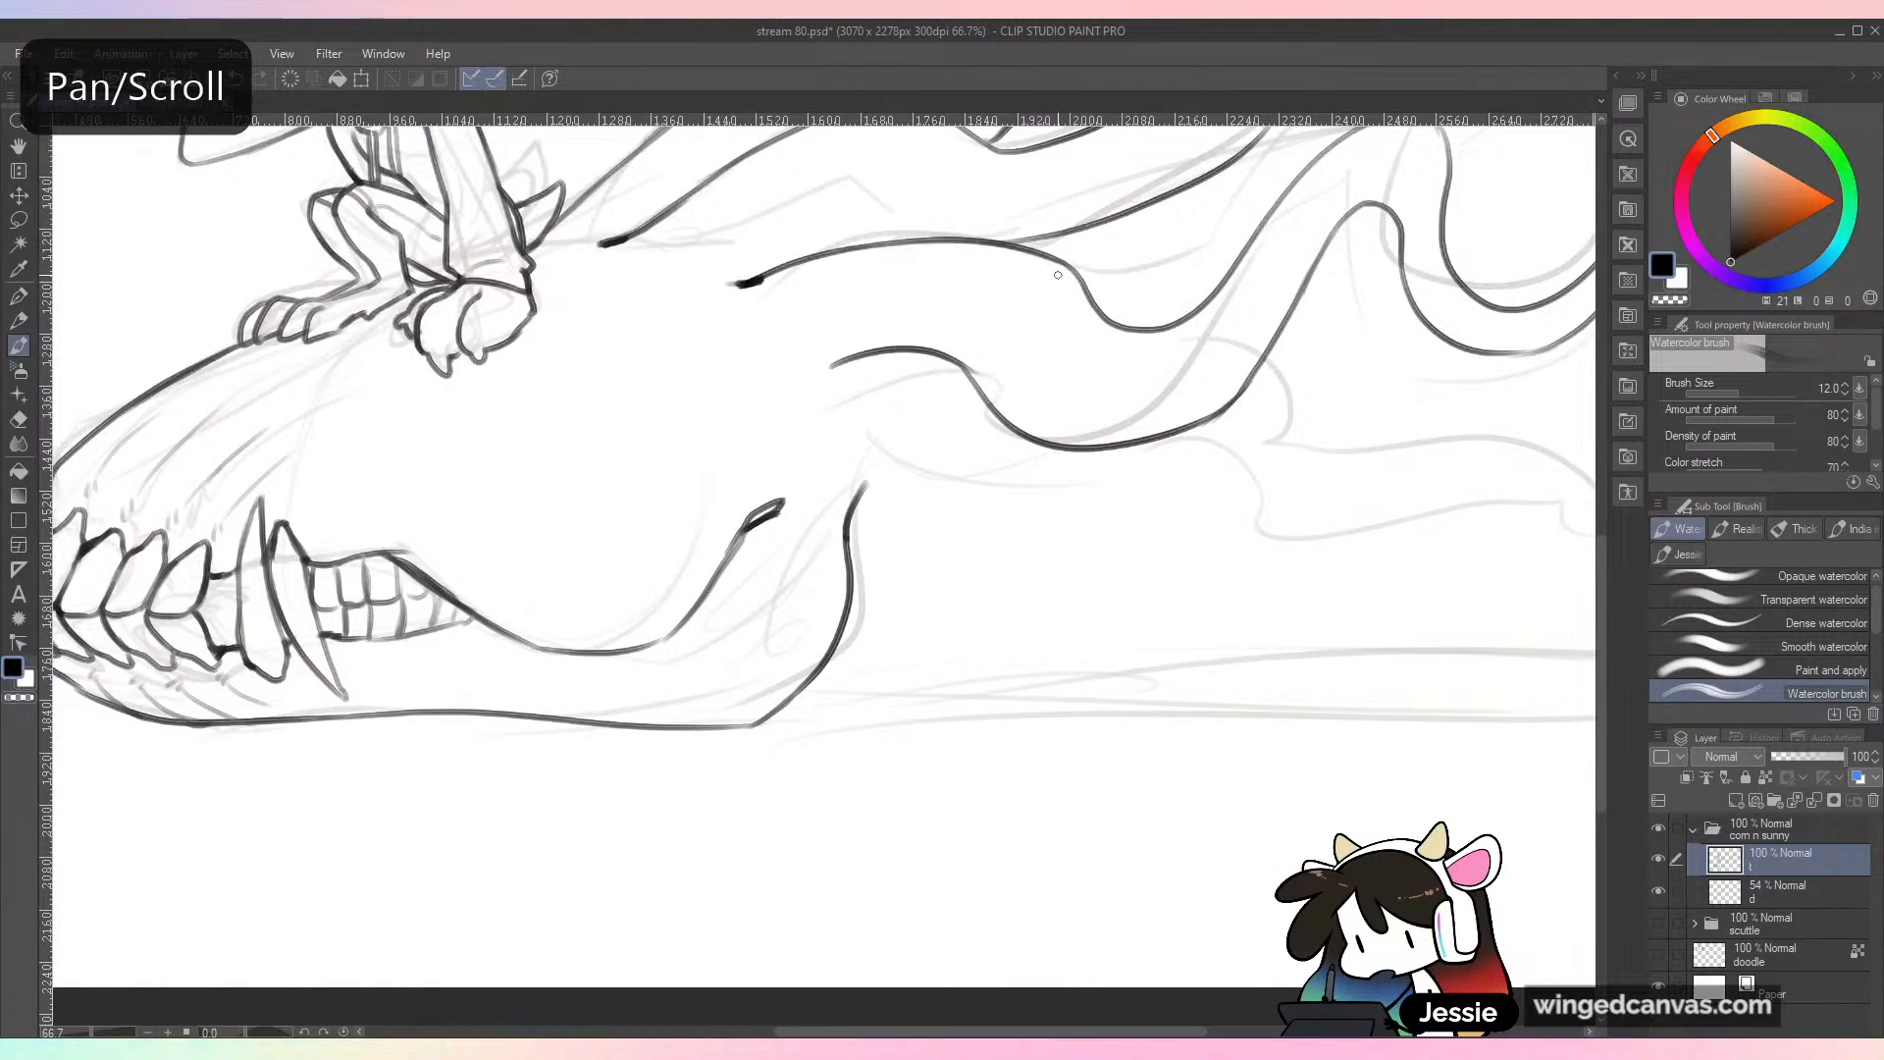
{"action": "mouse_move", "coordinate": [836, 447]}
{"action": "left_mouse_down"}
{"action": "mouse_move", "coordinate": [941, 535]}
{"action": "mouse_move", "coordinate": [1176, 531]}
{"action": "left_mouse_up"}
{"action": "key", "text": "ctrl+z"}
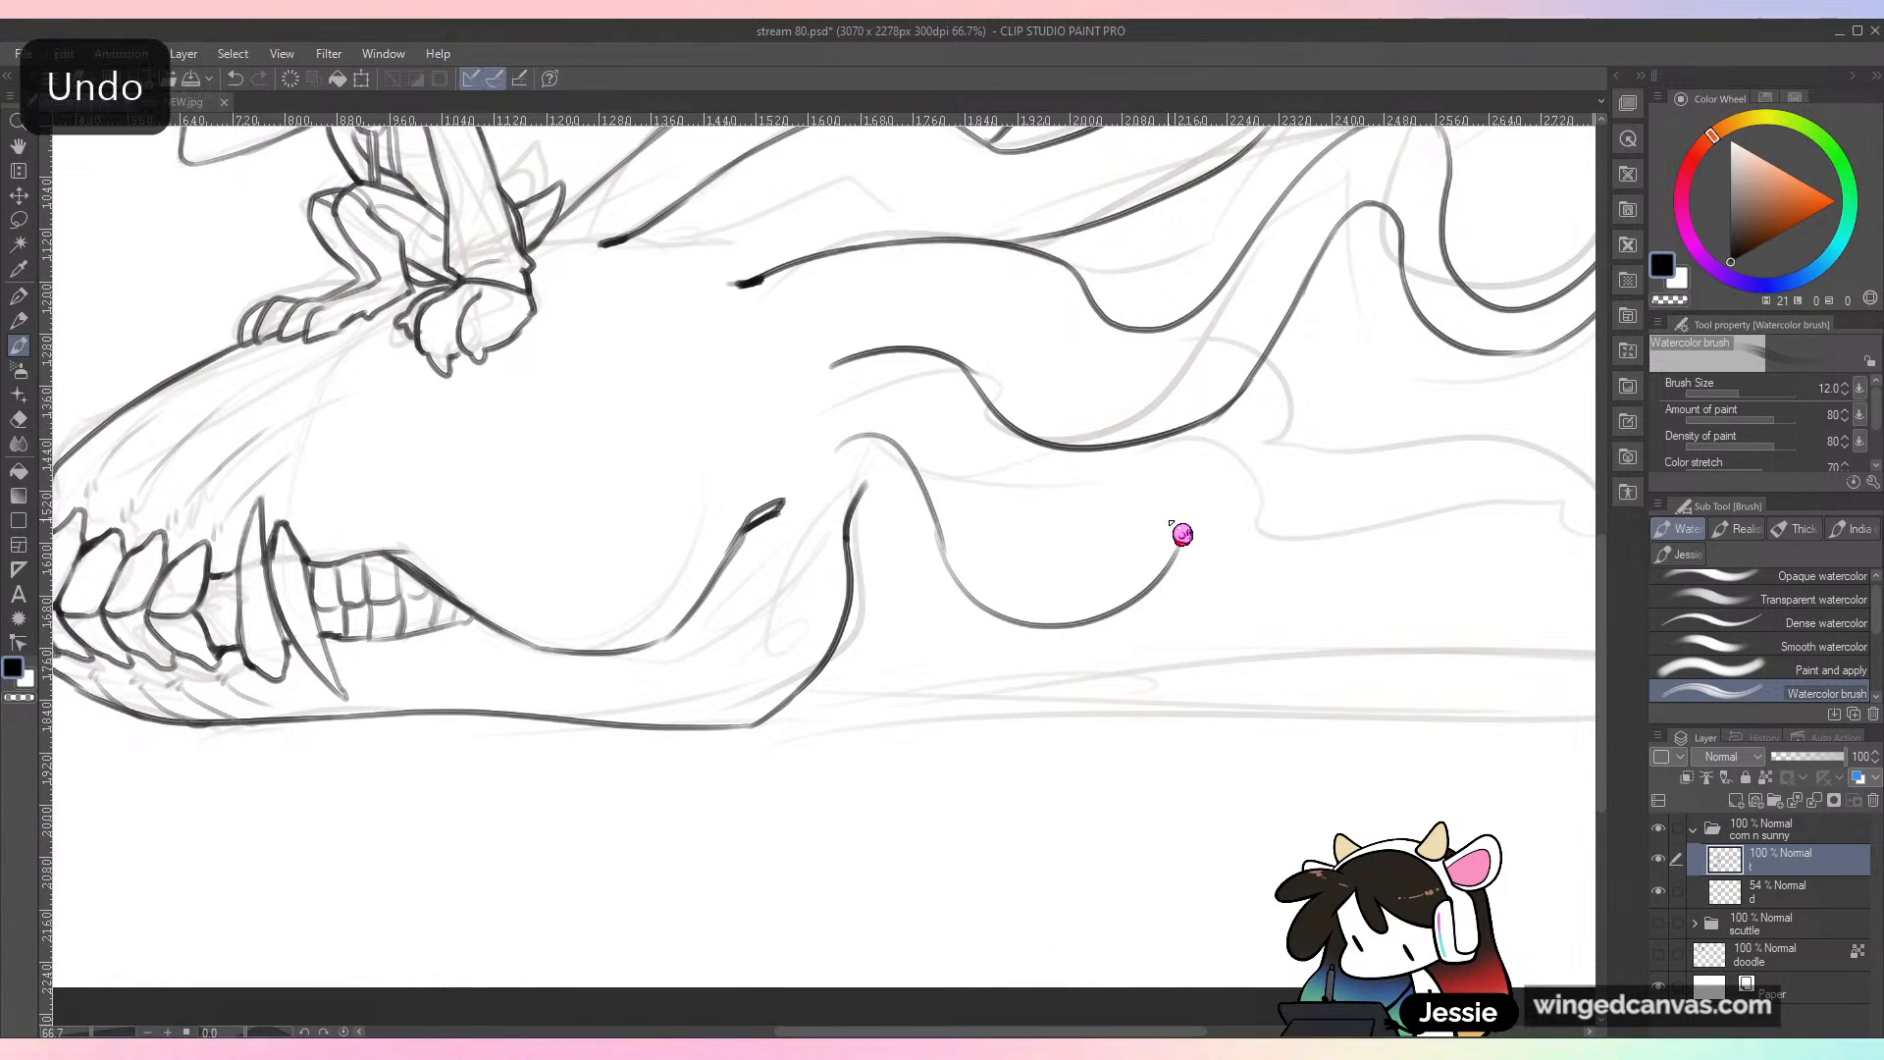
{"action": "mouse_move", "coordinate": [942, 530]}
{"action": "left_mouse_down"}
{"action": "mouse_move", "coordinate": [1120, 557]}
{"action": "mouse_move", "coordinate": [1366, 404]}
{"action": "mouse_move", "coordinate": [1281, 504]}
{"action": "mouse_move", "coordinate": [1250, 496]}
{"action": "mouse_move", "coordinate": [1229, 552]}
{"action": "mouse_move", "coordinate": [1222, 535]}
{"action": "mouse_move", "coordinate": [1269, 569]}
{"action": "left_mouse_up"}
Step: Ink the fourth tendril's upper outline from under the third one and finish its end in a small spiral curl
{"action": "left_click_drag", "start_coordinate": [998, 415], "coordinate": [1017, 514]}
{"action": "key", "text": "ctrl+z"}
{"action": "mouse_move", "coordinate": [967, 365]}
{"action": "left_mouse_down"}
{"action": "mouse_move", "coordinate": [1002, 394]}
{"action": "mouse_move", "coordinate": [1047, 518]}
{"action": "mouse_move", "coordinate": [1158, 454]}
{"action": "left_mouse_up"}
{"action": "key", "text": "ctrl+z"}
{"action": "left_click_drag", "start_coordinate": [1038, 522], "coordinate": [1143, 435]}
{"action": "key", "text": "ctrl+z"}
{"action": "mouse_move", "coordinate": [1241, 426]}
{"action": "left_mouse_down"}
{"action": "mouse_move", "coordinate": [1360, 430]}
{"action": "mouse_move", "coordinate": [1319, 455]}
{"action": "mouse_move", "coordinate": [1288, 546]}
{"action": "mouse_move", "coordinate": [1252, 579]}
{"action": "mouse_move", "coordinate": [1298, 542]}
{"action": "left_mouse_up"}
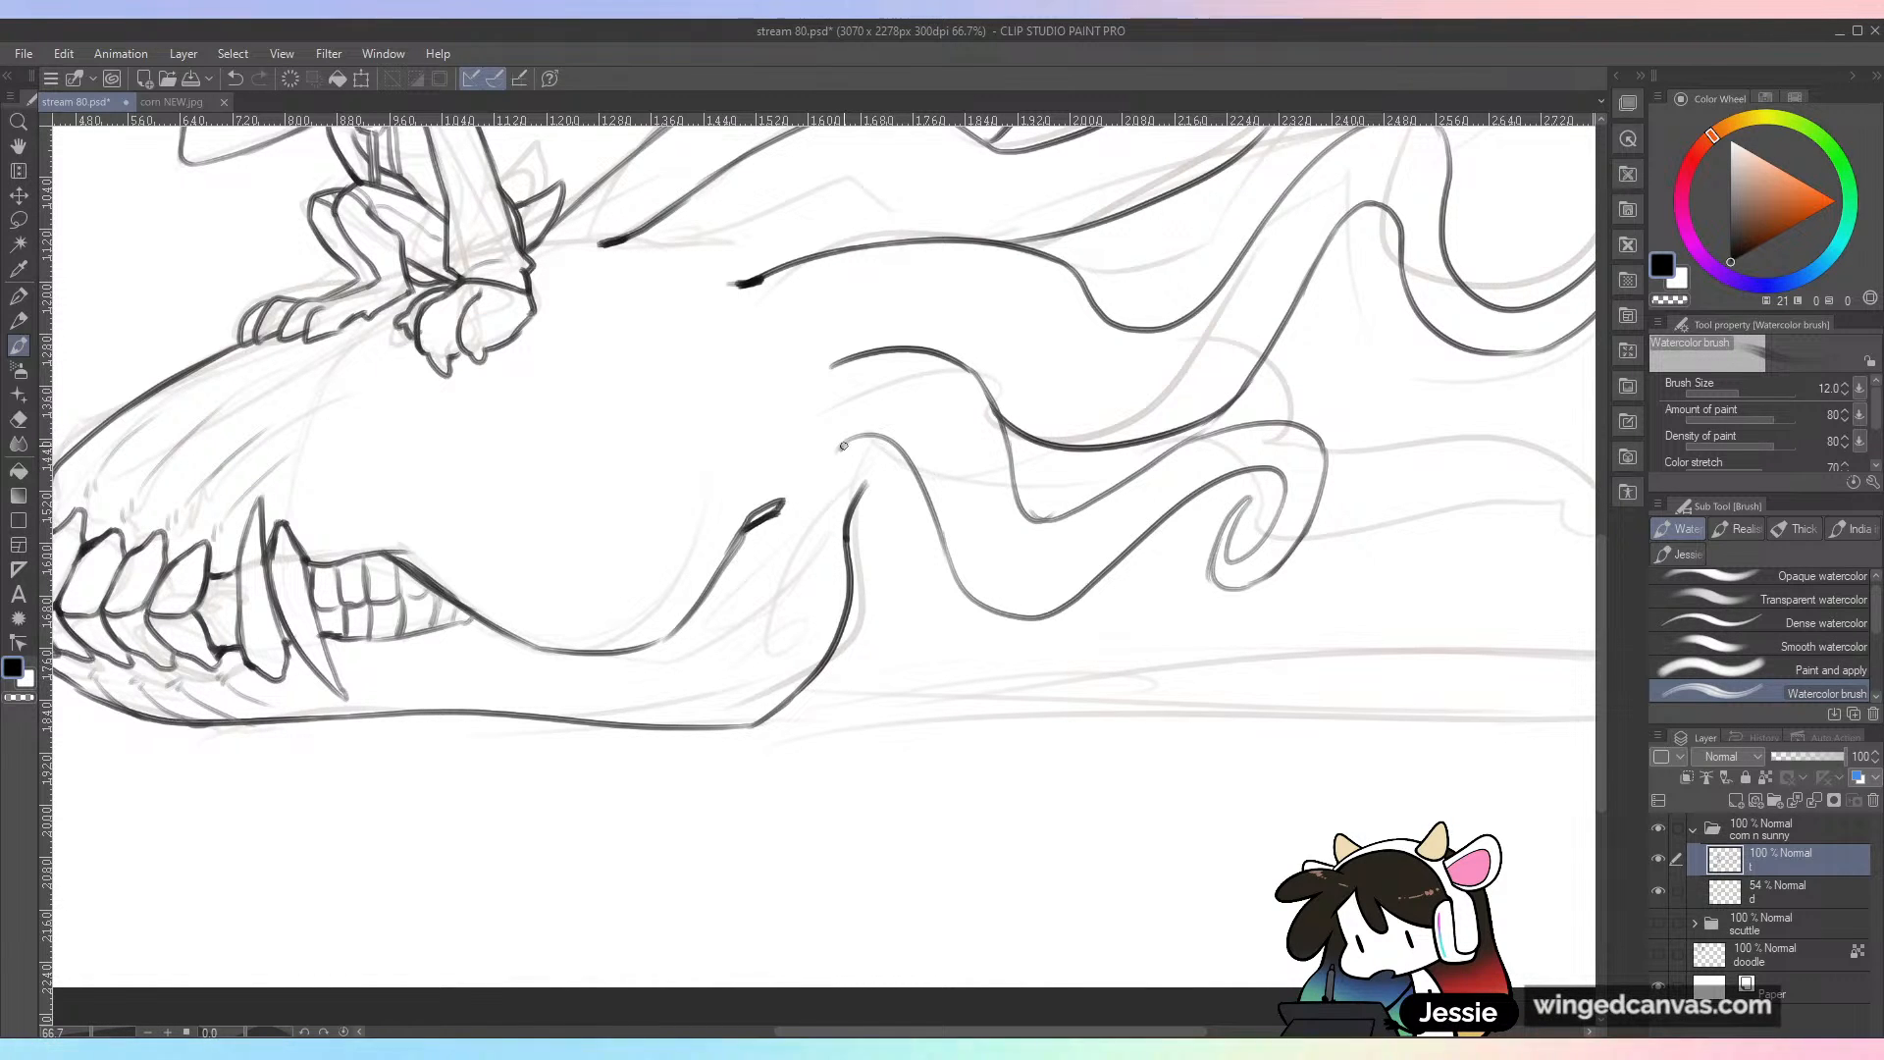
Step: Darken the fourth tendril's root and the low point of its upper outline
{"action": "mouse_move", "coordinate": [1018, 499]}
{"action": "left_mouse_down"}
{"action": "mouse_move", "coordinate": [1054, 520]}
{"action": "mouse_move", "coordinate": [1091, 505]}
{"action": "left_mouse_up"}
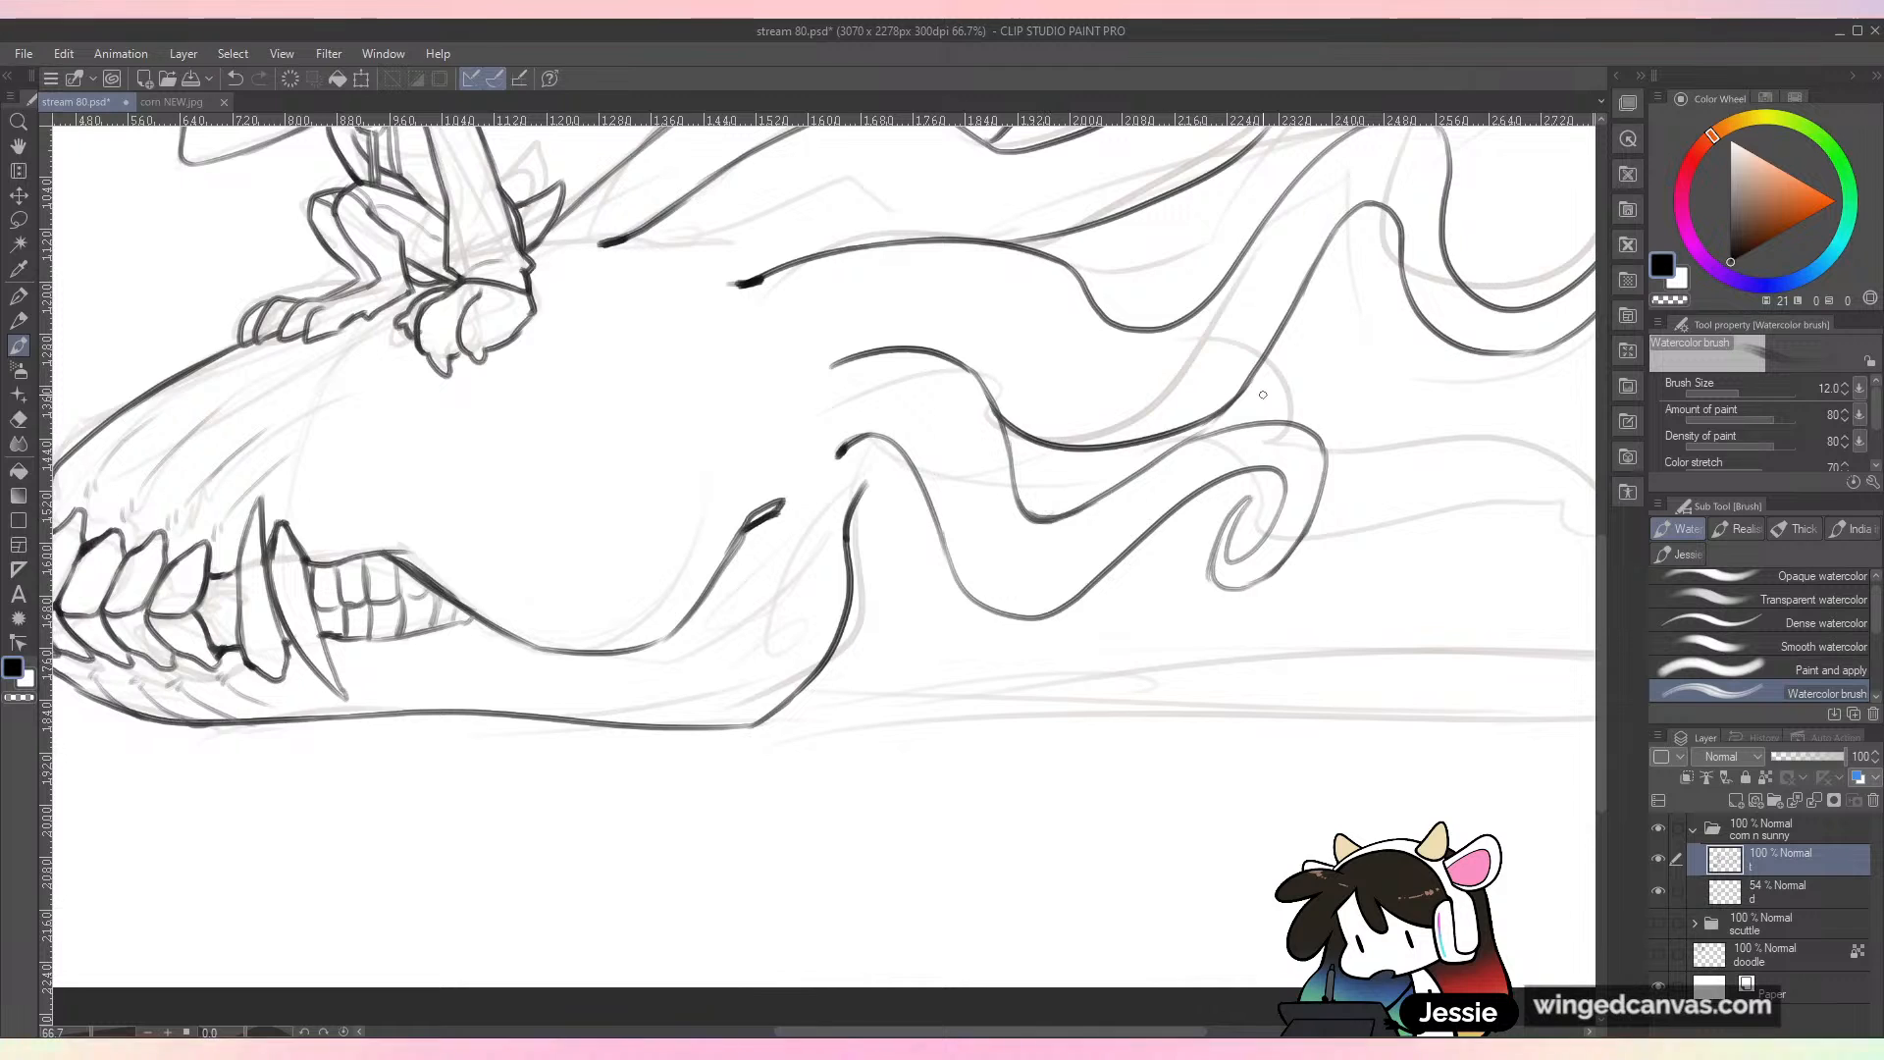
Step: Enlarge the brush to 17, ink the body's lower outline from the jaw hinge to the canvas edge, and save
{"action": "scroll", "coordinate": [1339, 380], "scroll_direction": "down", "scroll_amount": 1}
{"action": "left_click_drag", "start_coordinate": [1199, 652], "coordinate": [964, 703]}
{"action": "key", "text": "bracketright"}
{"action": "key", "text": "bracketright"}
{"action": "mouse_move", "coordinate": [683, 679]}
{"action": "left_mouse_down"}
{"action": "mouse_move", "coordinate": [781, 656]}
{"action": "mouse_move", "coordinate": [724, 675]}
{"action": "mouse_move", "coordinate": [1051, 648]}
{"action": "mouse_move", "coordinate": [1433, 664]}
{"action": "left_mouse_up"}
{"action": "key", "text": "ctrl+z"}
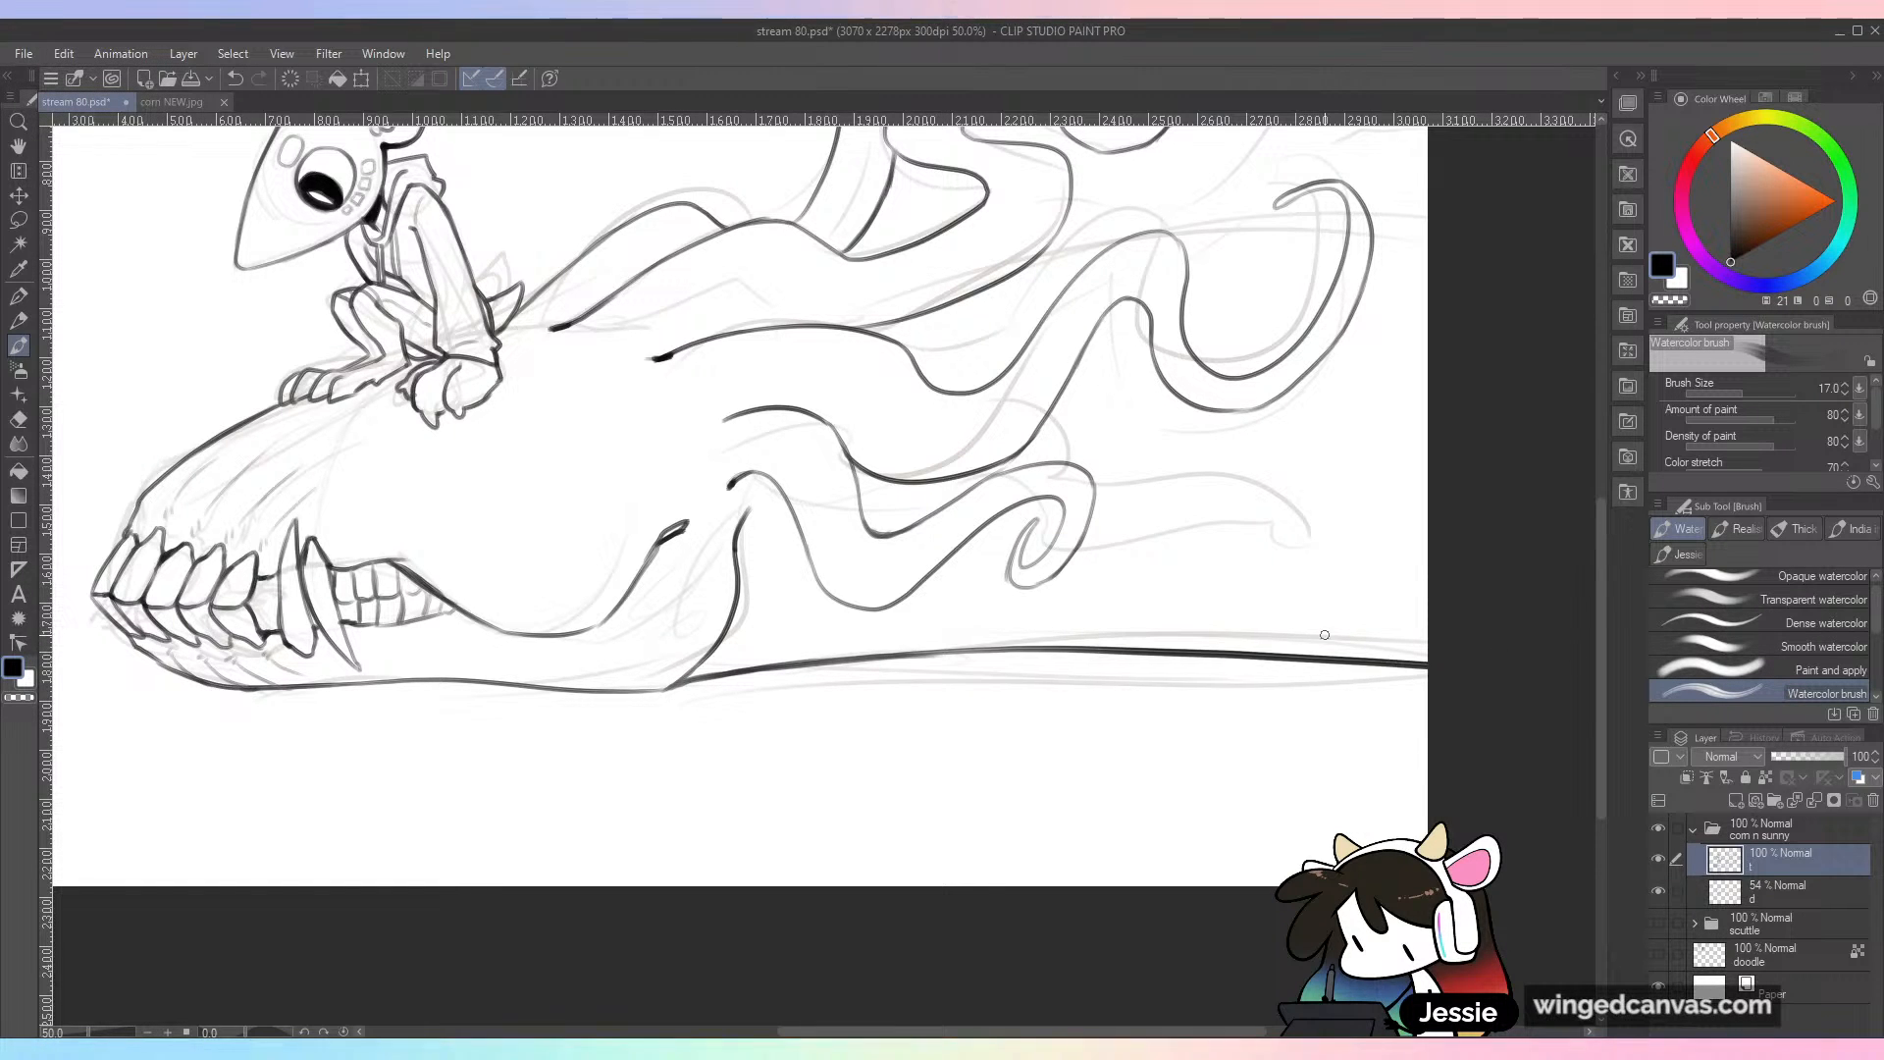
{"action": "key", "text": "ctrl+z"}
{"action": "key", "text": "ctrl+z"}
{"action": "left_click_drag", "start_coordinate": [683, 679], "coordinate": [1492, 656]}
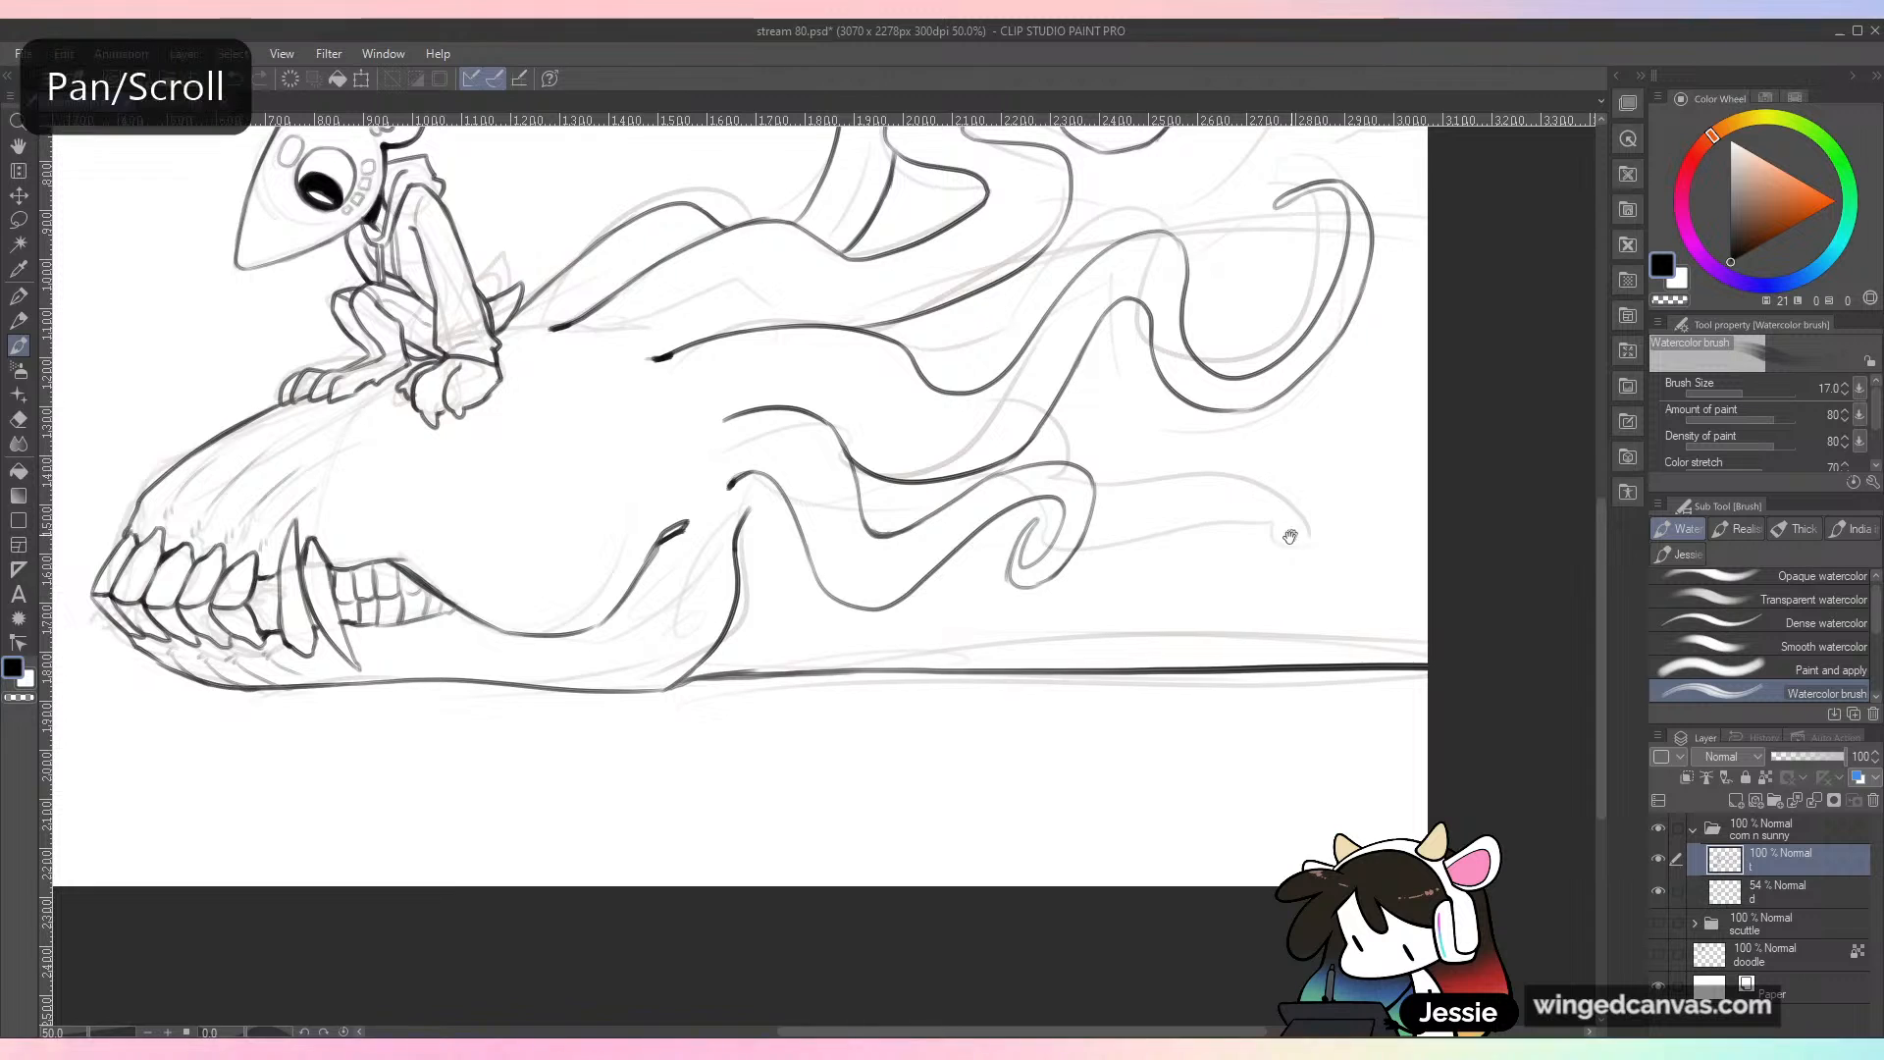
{"action": "left_click_drag", "start_coordinate": [1291, 521], "coordinate": [1105, 713]}
{"action": "key", "text": "ctrl+s"}
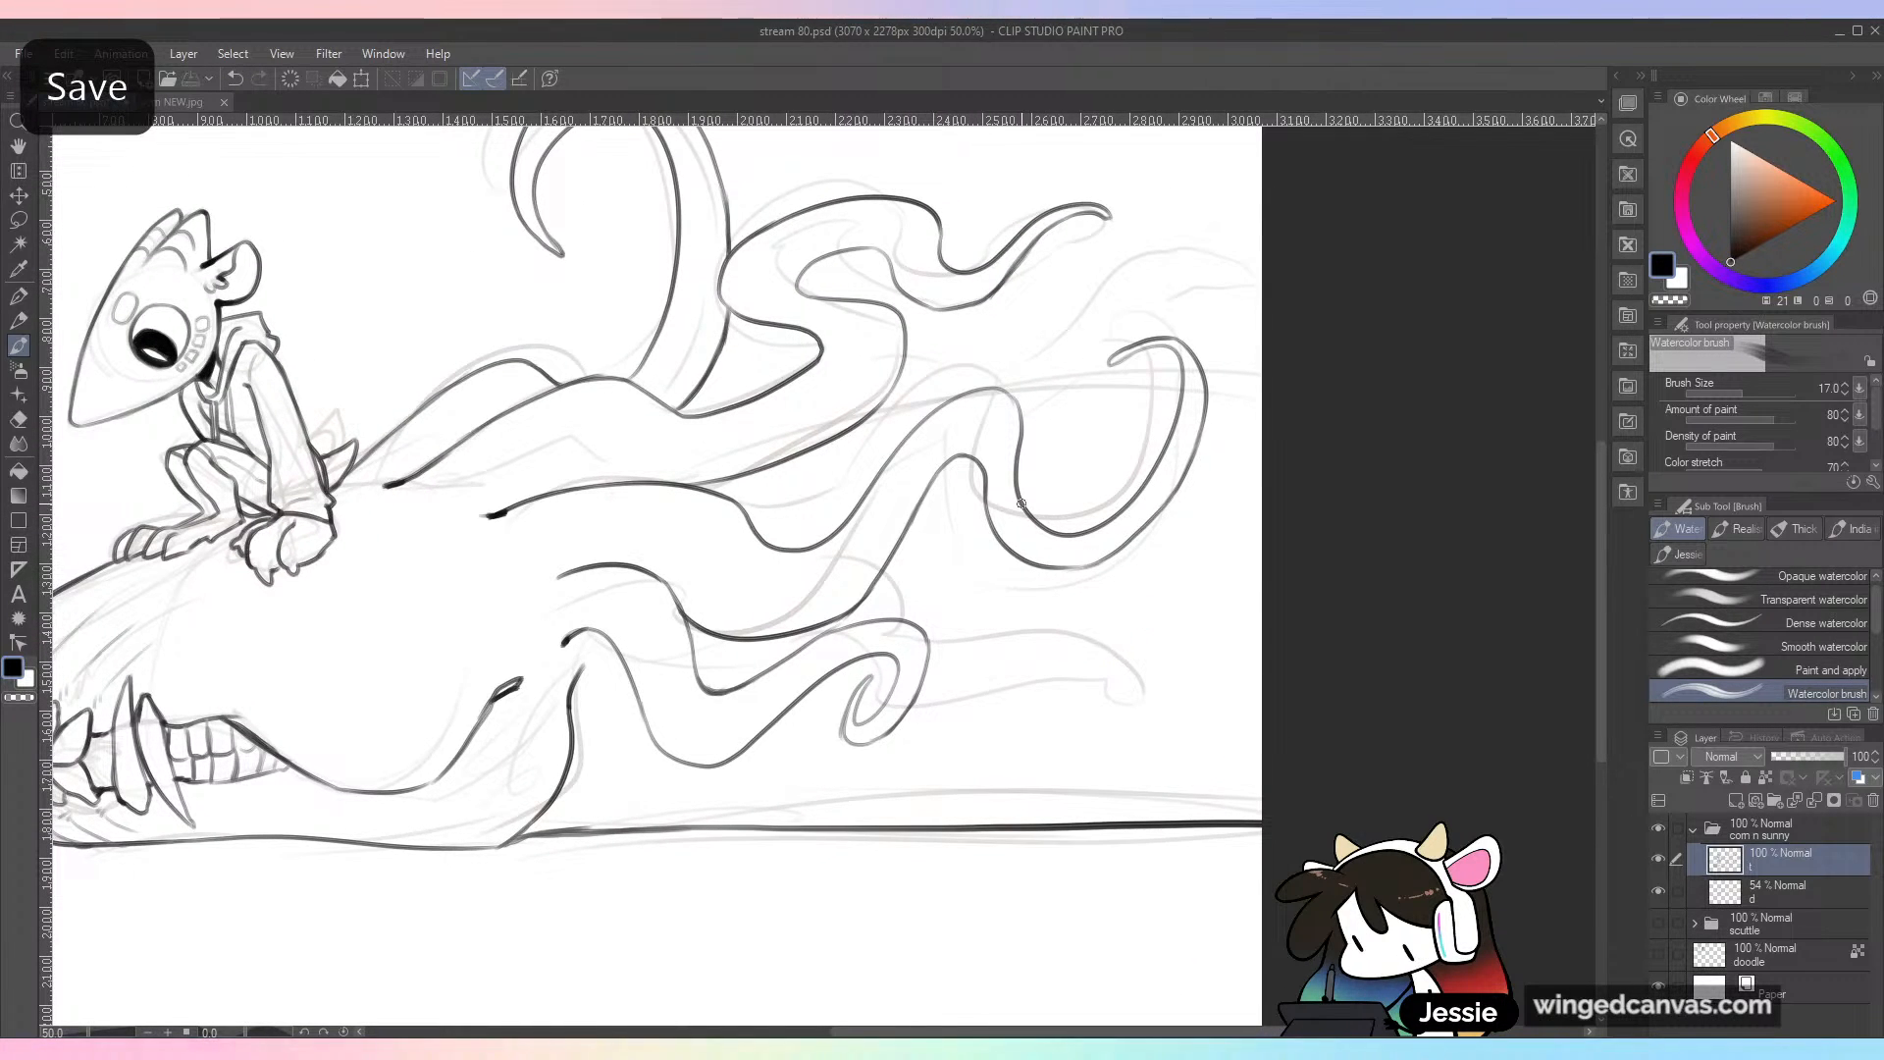
Step: Ink the short body outline between the second and third tendrils and darken the outer side of the third tendril's hump
{"action": "key", "text": "ctrl+plus"}
{"action": "left_click_drag", "start_coordinate": [1117, 572], "coordinate": [1076, 644]}
{"action": "mouse_move", "coordinate": [745, 481]}
{"action": "left_mouse_down"}
{"action": "mouse_move", "coordinate": [847, 472]}
{"action": "mouse_move", "coordinate": [743, 477]}
{"action": "mouse_move", "coordinate": [929, 433]}
{"action": "mouse_move", "coordinate": [839, 424]}
{"action": "mouse_move", "coordinate": [802, 469]}
{"action": "mouse_move", "coordinate": [848, 463]}
{"action": "mouse_move", "coordinate": [759, 477]}
{"action": "mouse_move", "coordinate": [816, 464]}
{"action": "left_mouse_up"}
{"action": "key", "text": "ctrl+z"}
{"action": "key", "text": "ctrl+z"}
{"action": "key", "text": "ctrl+z"}
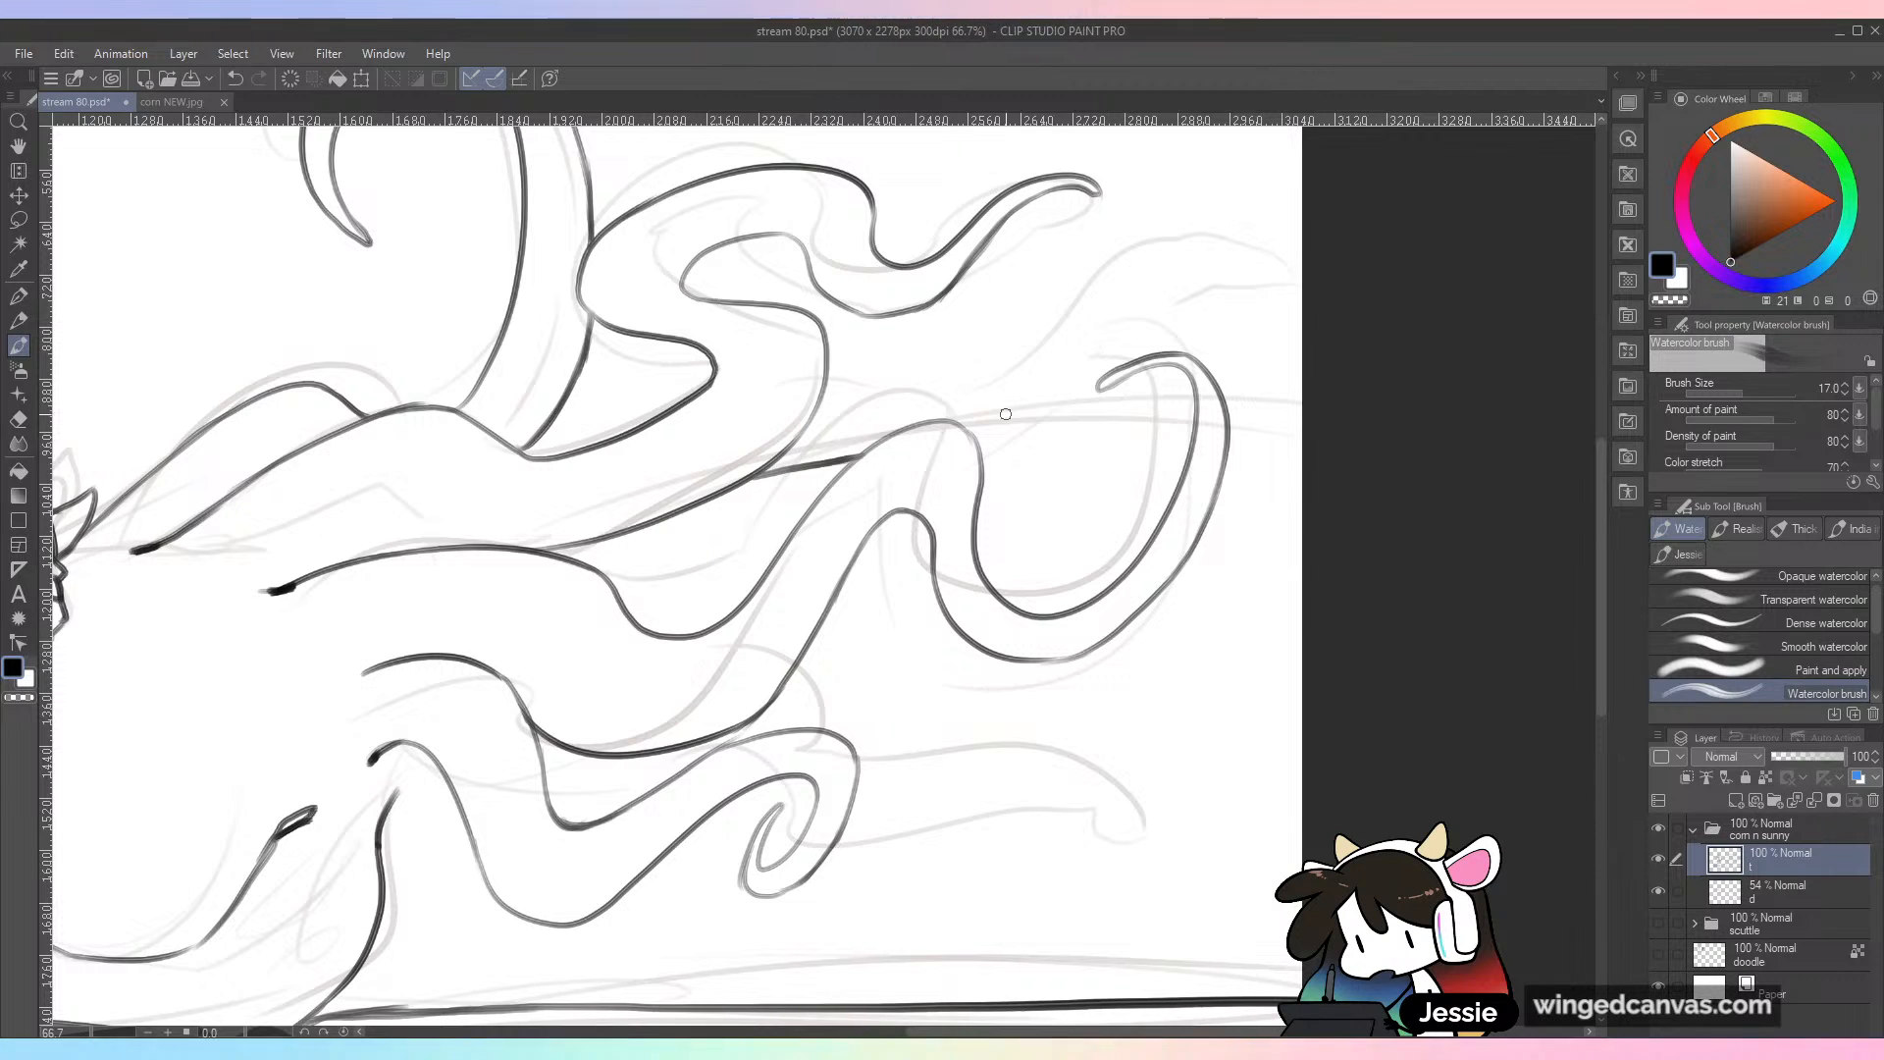
{"action": "left_click_drag", "start_coordinate": [962, 427], "coordinate": [976, 512]}
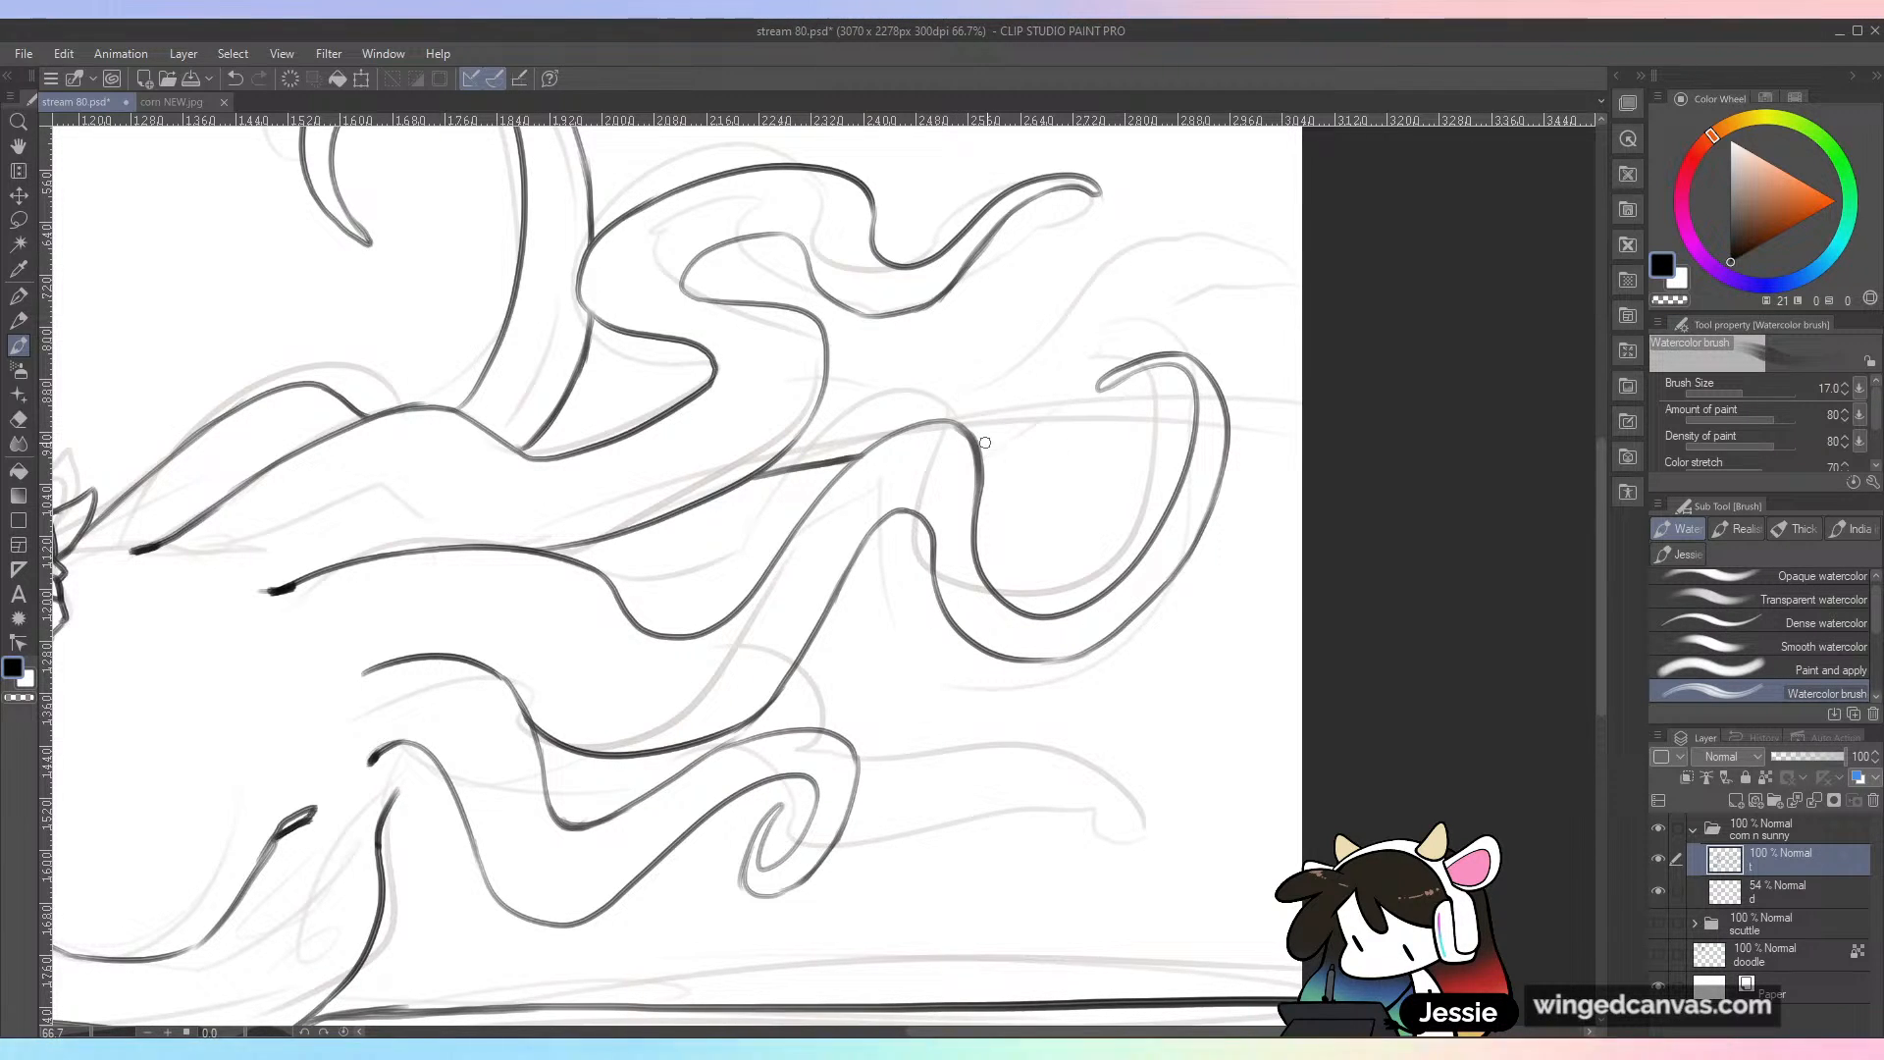
Step: Ink the body's upper outline from the third tendril's hump to the canvas edge and darken that tendril's curled tip
{"action": "left_click_drag", "start_coordinate": [973, 441], "coordinate": [1129, 439]}
{"action": "key", "text": "ctrl+z"}
{"action": "left_click_drag", "start_coordinate": [975, 441], "coordinate": [1167, 437]}
{"action": "key", "text": "ctrl+z"}
{"action": "left_click_drag", "start_coordinate": [976, 441], "coordinate": [1199, 440]}
{"action": "left_click_drag", "start_coordinate": [1048, 442], "coordinate": [1305, 441]}
{"action": "key", "text": "ctrl+z"}
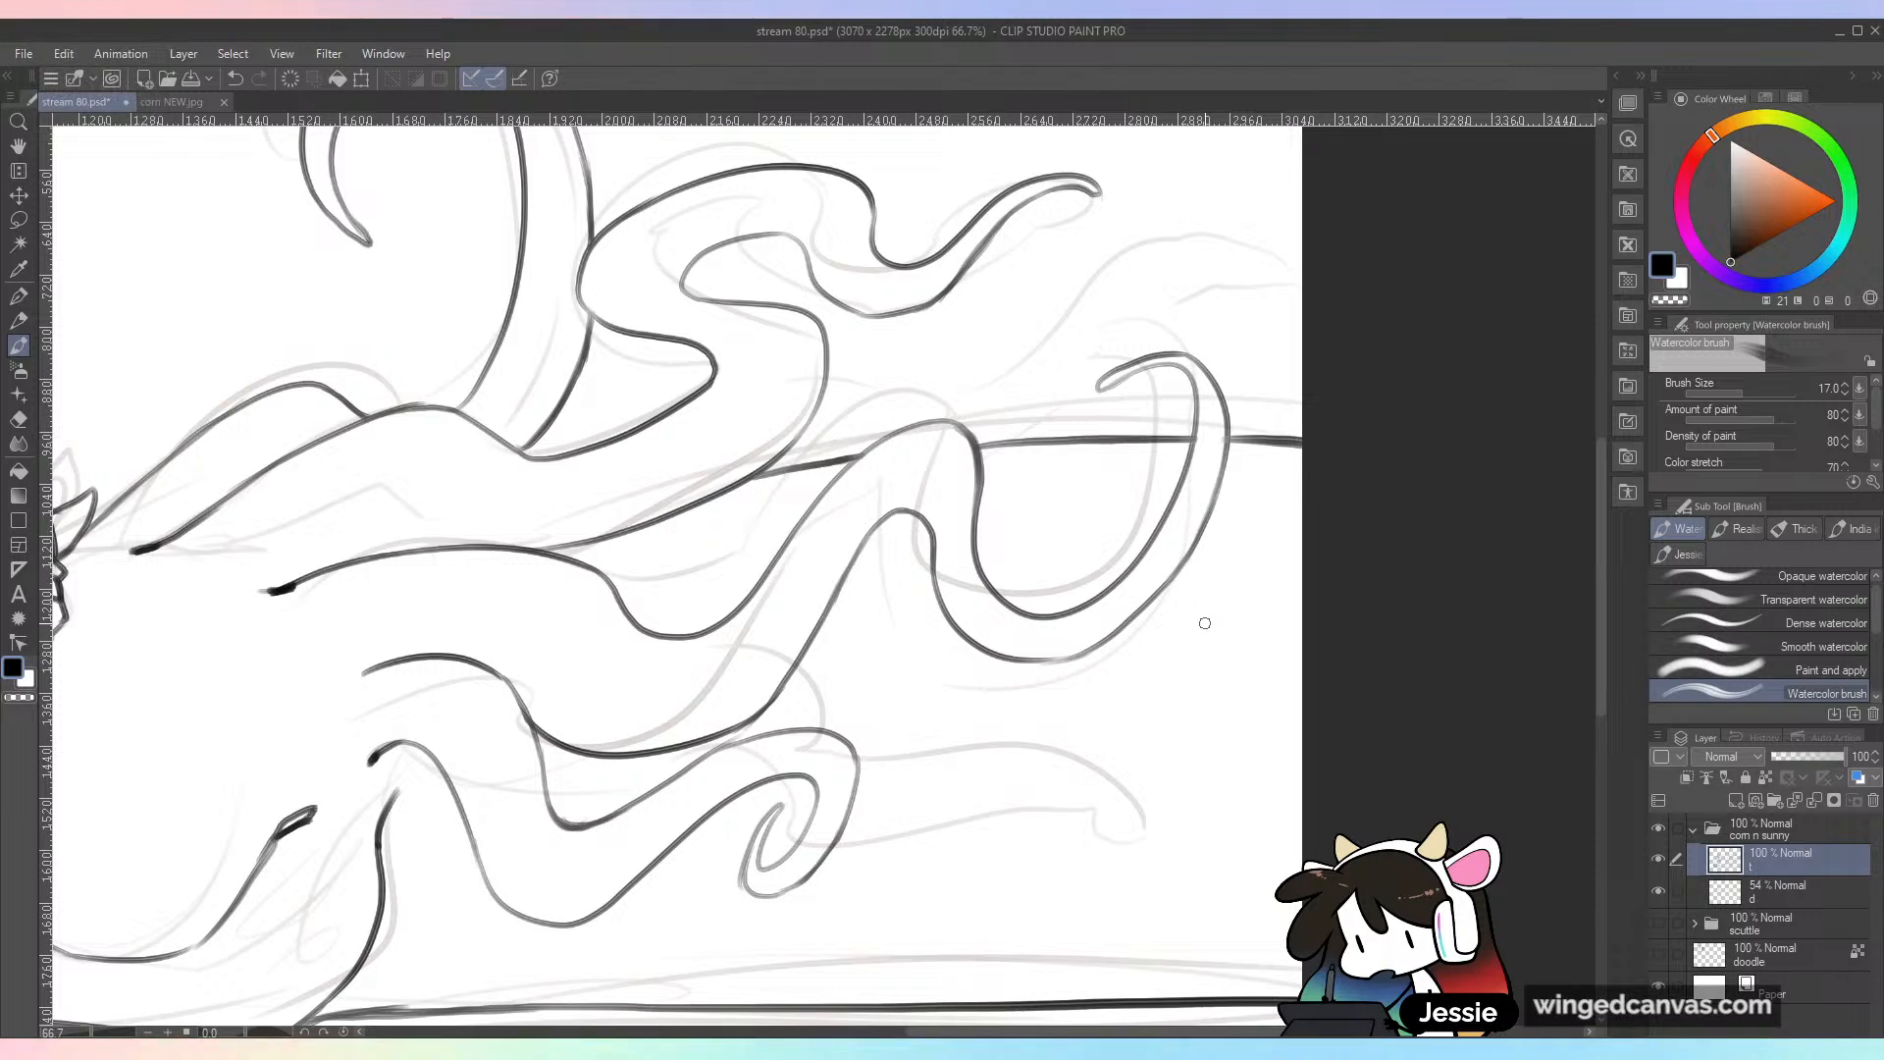
{"action": "key", "text": "ctrl+minus"}
{"action": "key", "text": "ctrl+plus"}
{"action": "key", "text": "ctrl+s"}
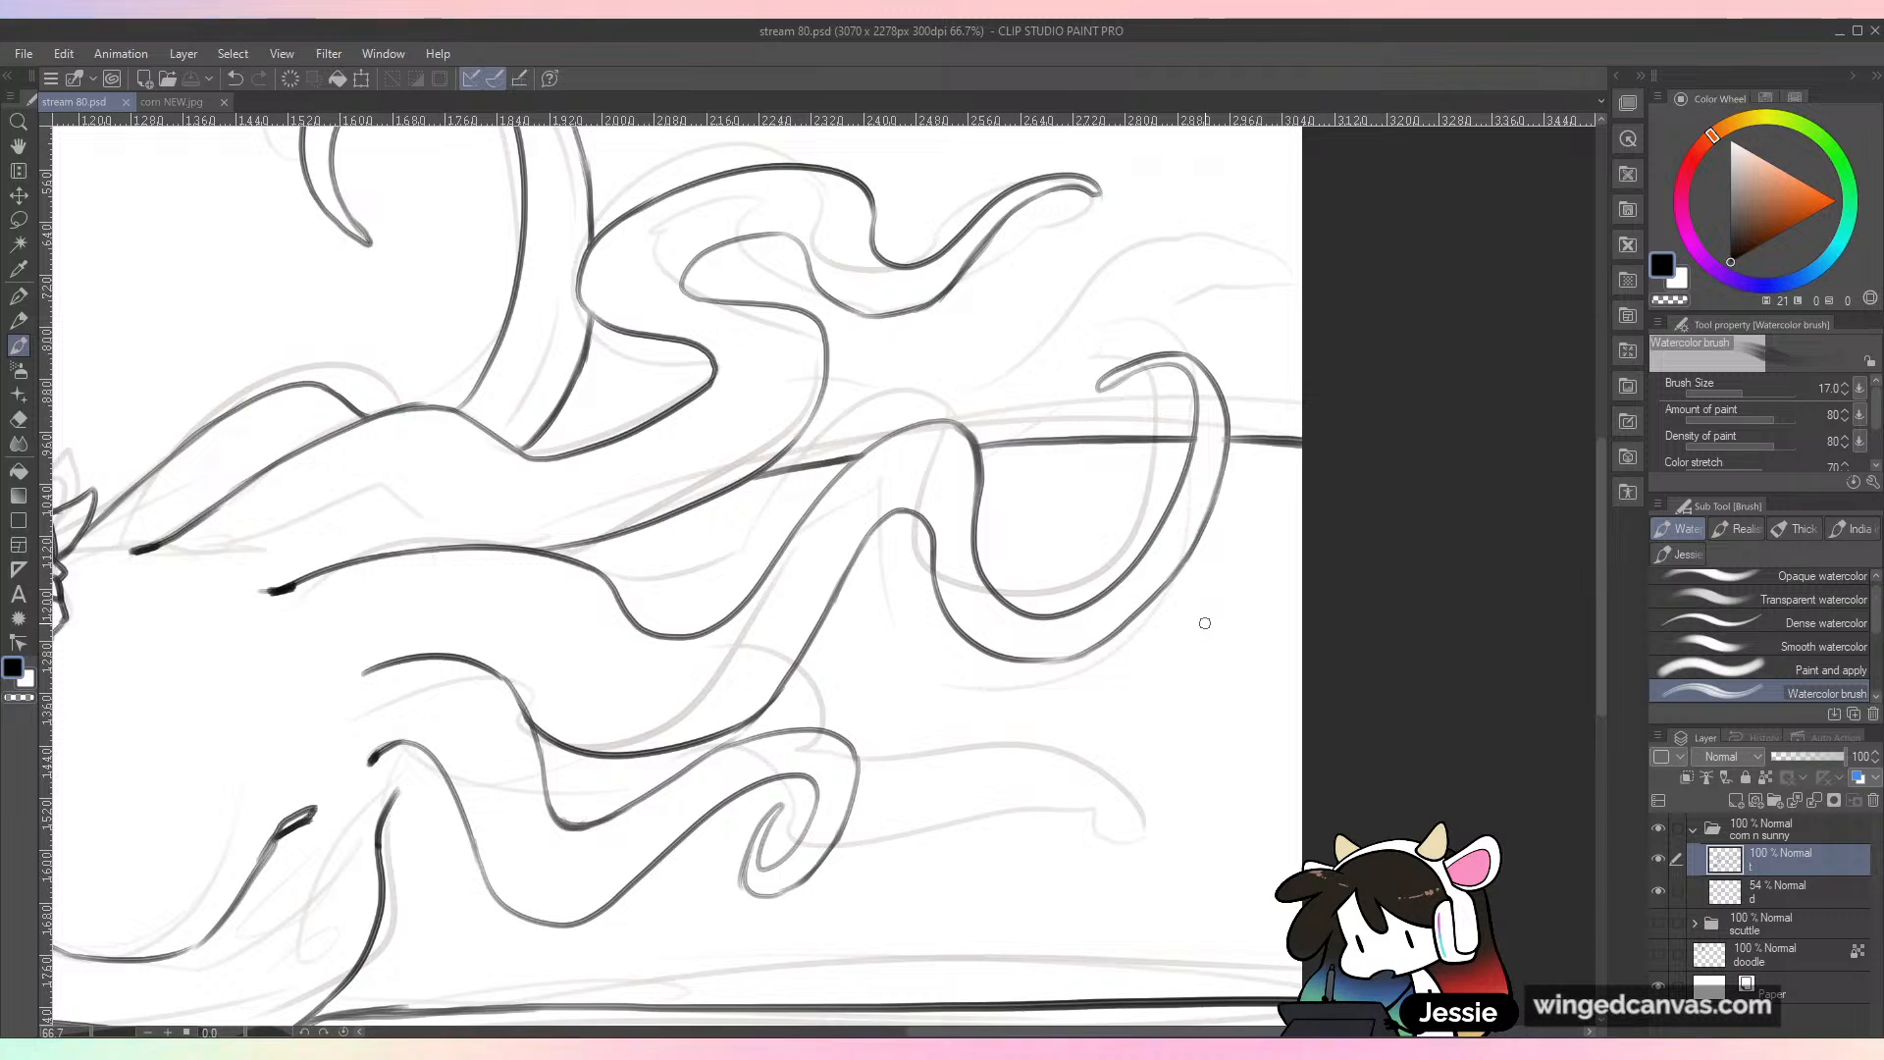
{"action": "left_click_drag", "start_coordinate": [1099, 388], "coordinate": [1163, 363]}
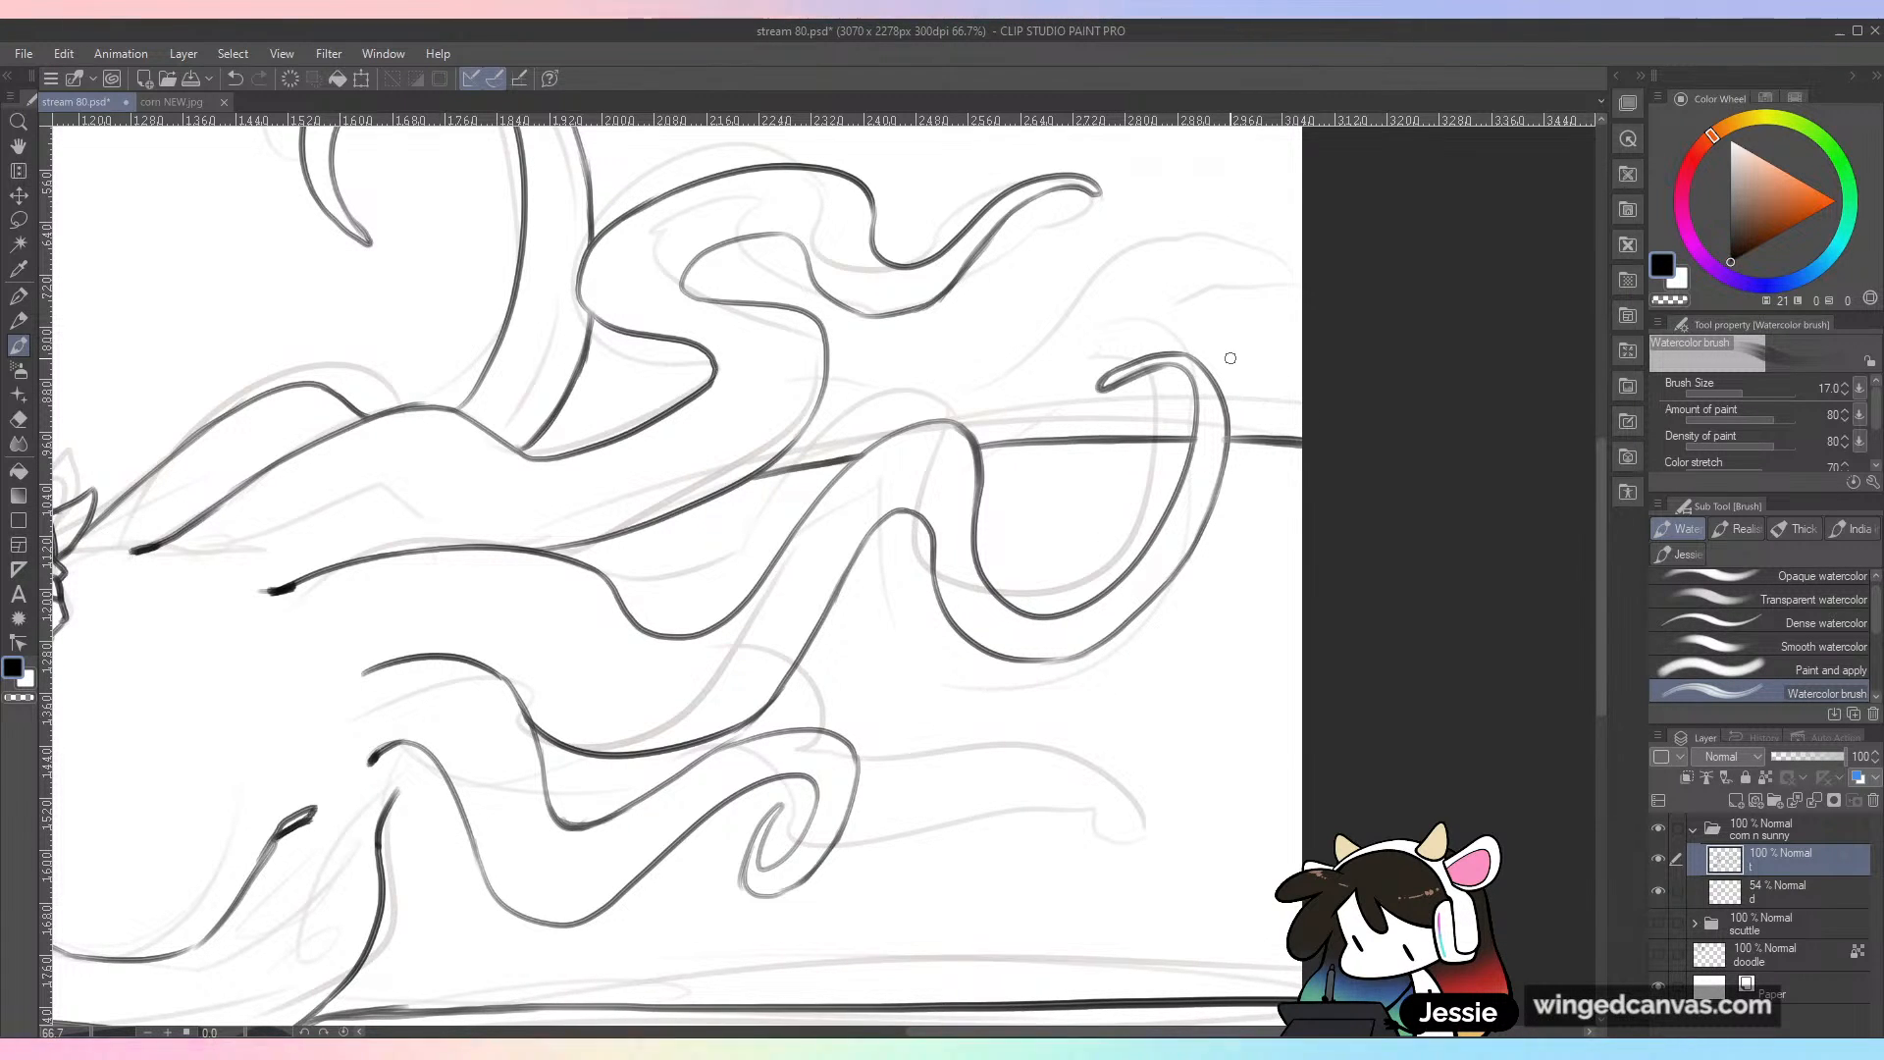
{"action": "mouse_move", "coordinate": [765, 481]}
{"action": "left_mouse_down"}
{"action": "mouse_move", "coordinate": [866, 504]}
{"action": "mouse_move", "coordinate": [1379, 722]}
{"action": "left_mouse_up"}
{"action": "mouse_move", "coordinate": [542, 232]}
{"action": "left_mouse_down"}
{"action": "mouse_move", "coordinate": [547, 307]}
{"action": "mouse_move", "coordinate": [592, 310]}
{"action": "left_mouse_up"}
{"action": "mouse_move", "coordinate": [623, 257]}
{"action": "left_mouse_down"}
{"action": "mouse_move", "coordinate": [606, 288]}
{"action": "mouse_move", "coordinate": [633, 263]}
{"action": "left_mouse_up"}
{"action": "left_click_drag", "start_coordinate": [655, 312], "coordinate": [746, 312]}
{"action": "left_click_drag", "start_coordinate": [841, 196], "coordinate": [844, 287]}
{"action": "mouse_move", "coordinate": [864, 188]}
{"action": "left_mouse_down"}
{"action": "mouse_move", "coordinate": [861, 283]}
{"action": "mouse_move", "coordinate": [927, 299]}
{"action": "left_mouse_up"}
{"action": "left_click_drag", "start_coordinate": [954, 226], "coordinate": [971, 295]}
{"action": "mouse_move", "coordinate": [981, 255]}
{"action": "left_mouse_down"}
{"action": "mouse_move", "coordinate": [1021, 260]}
{"action": "mouse_move", "coordinate": [1045, 236]}
{"action": "left_mouse_up"}
{"action": "key", "text": "ctrl+minus"}
{"action": "key", "text": "ctrl+z"}
{"action": "key", "text": "ctrl+z"}
{"action": "key", "text": "ctrl+z"}
{"action": "key", "text": "ctrl+z"}
{"action": "key", "text": "ctrl+z"}
{"action": "key", "text": "ctrl+z"}
{"action": "key", "text": "ctrl+z"}
{"action": "key", "text": "ctrl+z"}
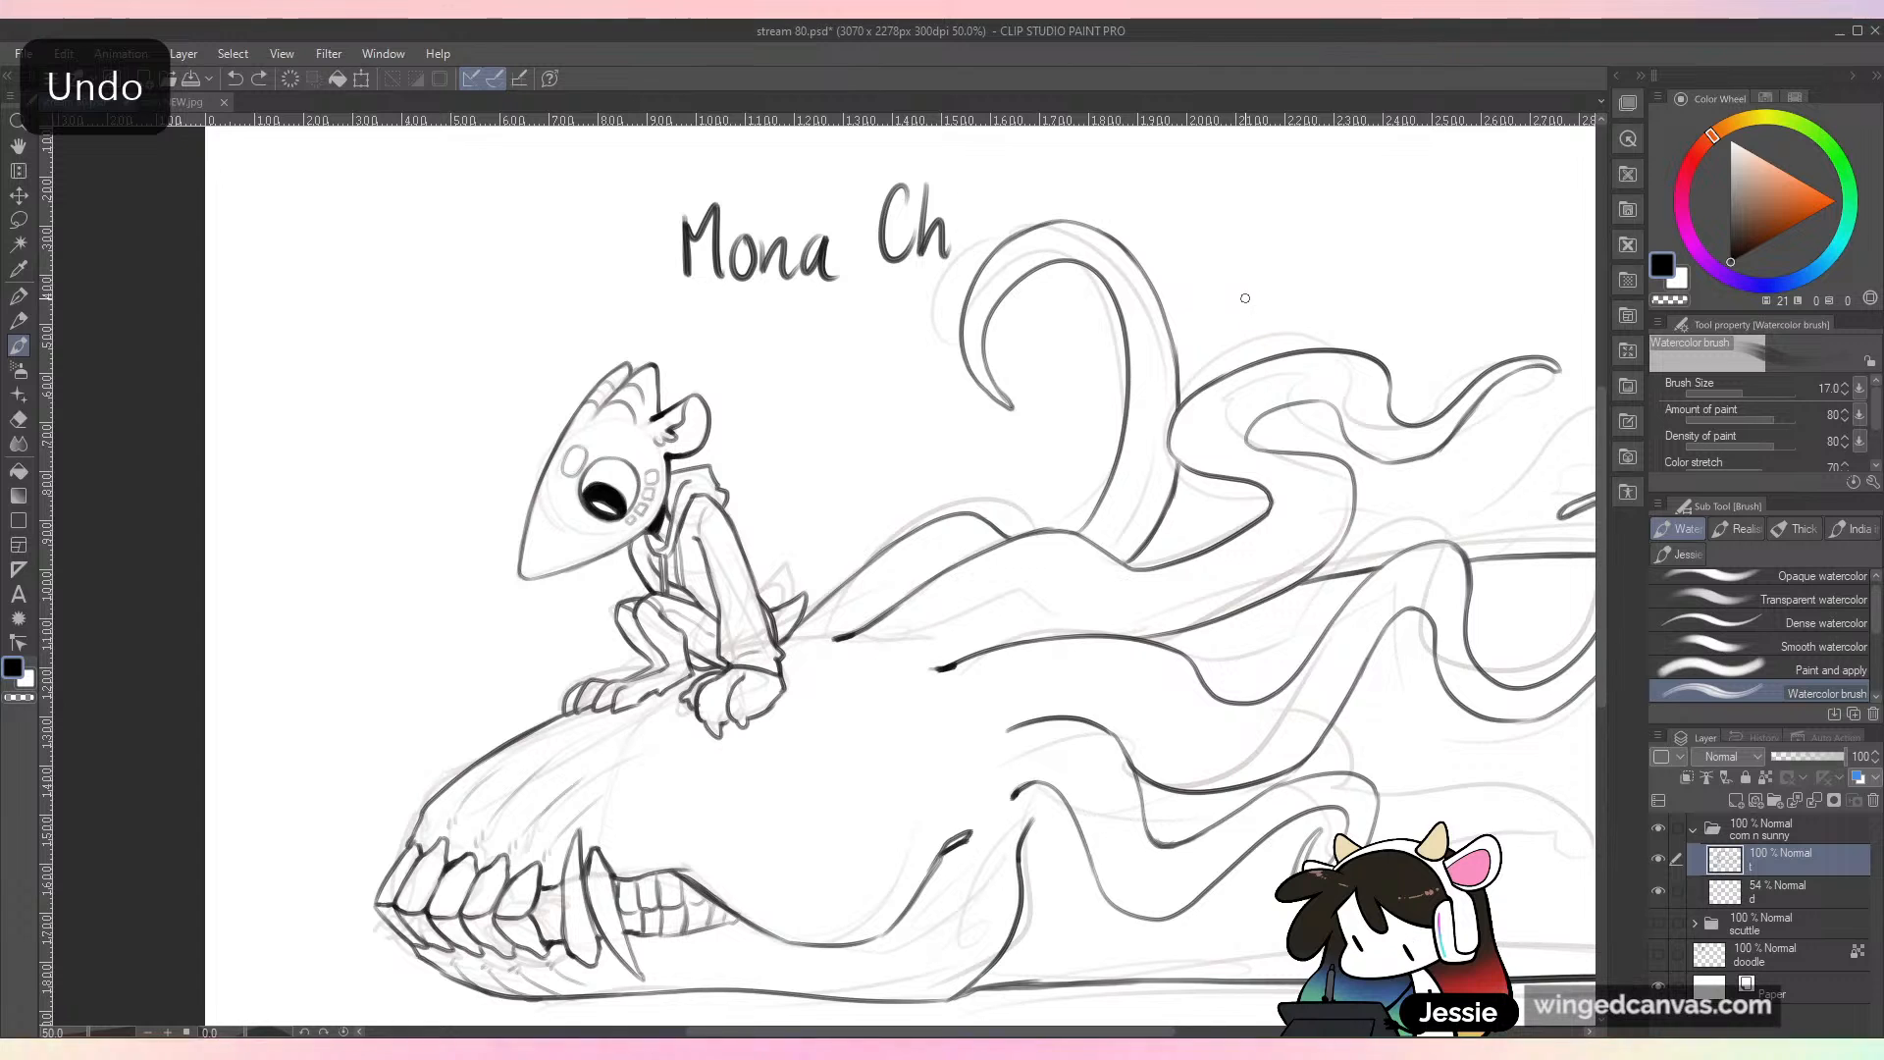
{"action": "key", "text": "ctrl+z"}
{"action": "key", "text": "ctrl+z"}
{"action": "key", "text": "ctrl+z"}
{"action": "key", "text": "ctrl+z"}
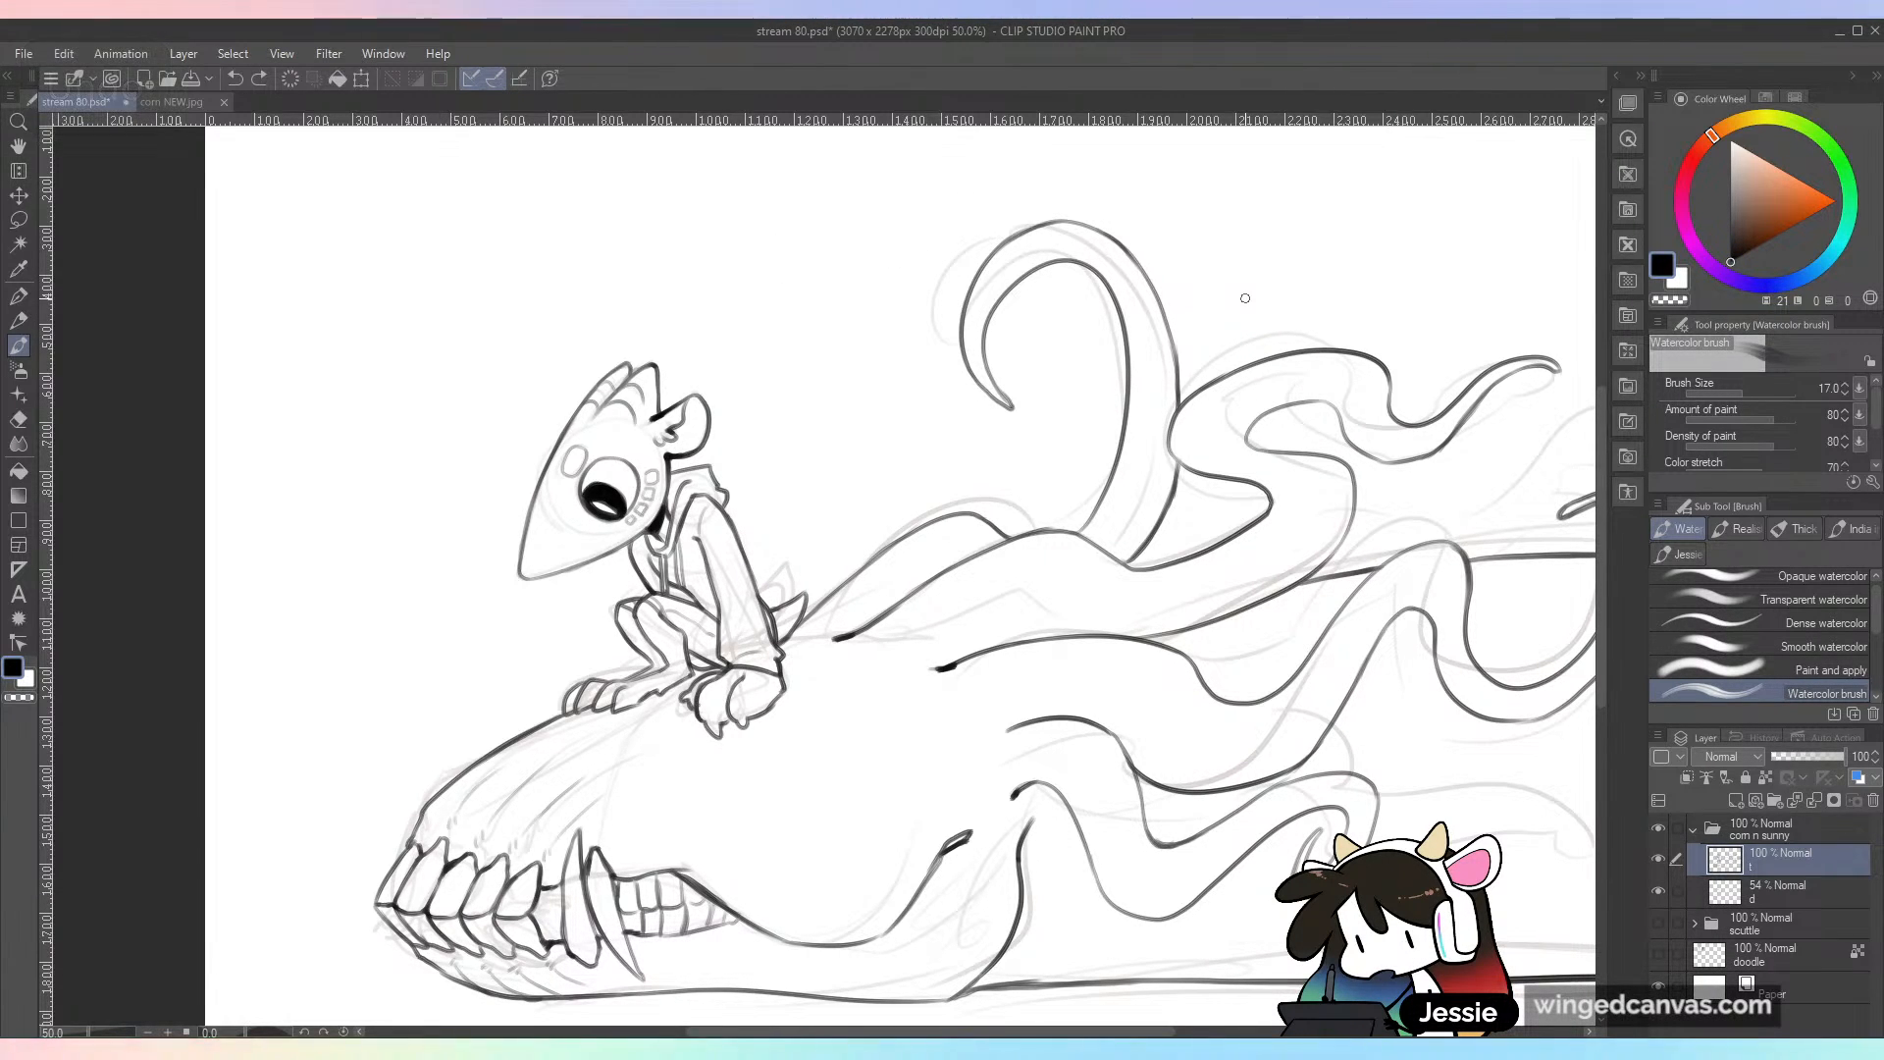
{"action": "key", "text": "ctrl+minus"}
{"action": "mouse_move", "coordinate": [1315, 670]}
{"action": "left_mouse_down"}
{"action": "mouse_move", "coordinate": [1125, 601]}
{"action": "mouse_move", "coordinate": [1122, 563]}
{"action": "left_mouse_up"}
{"action": "mouse_move", "coordinate": [1141, 547]}
{"action": "left_mouse_down"}
{"action": "mouse_move", "coordinate": [1133, 562]}
{"action": "mouse_move", "coordinate": [1413, 576]}
{"action": "left_mouse_up"}
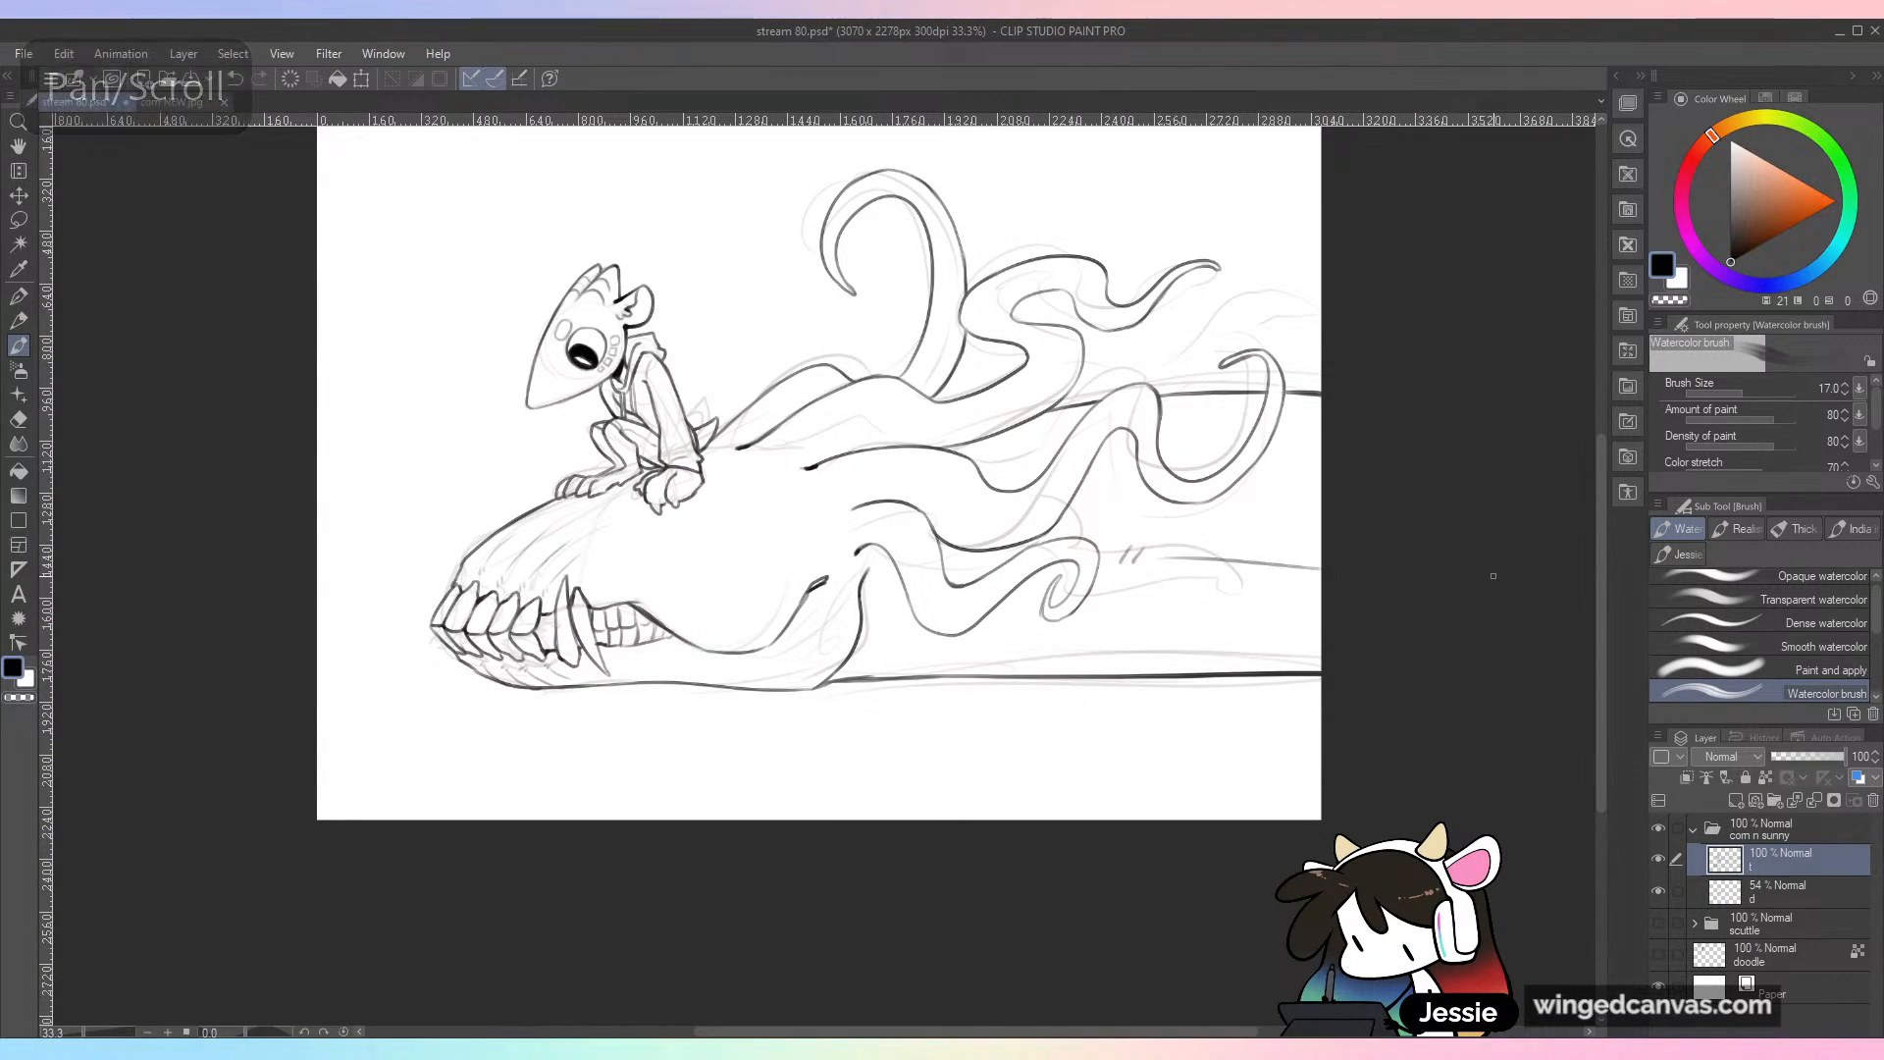
{"action": "key", "text": "ctrl+z"}
{"action": "key", "text": "ctrl+z"}
{"action": "key", "text": "ctrl+z"}
Step: Hide the 54% opacity sketch layer under the line art and save the drawing
{"action": "left_click", "coordinate": [1658, 890]}
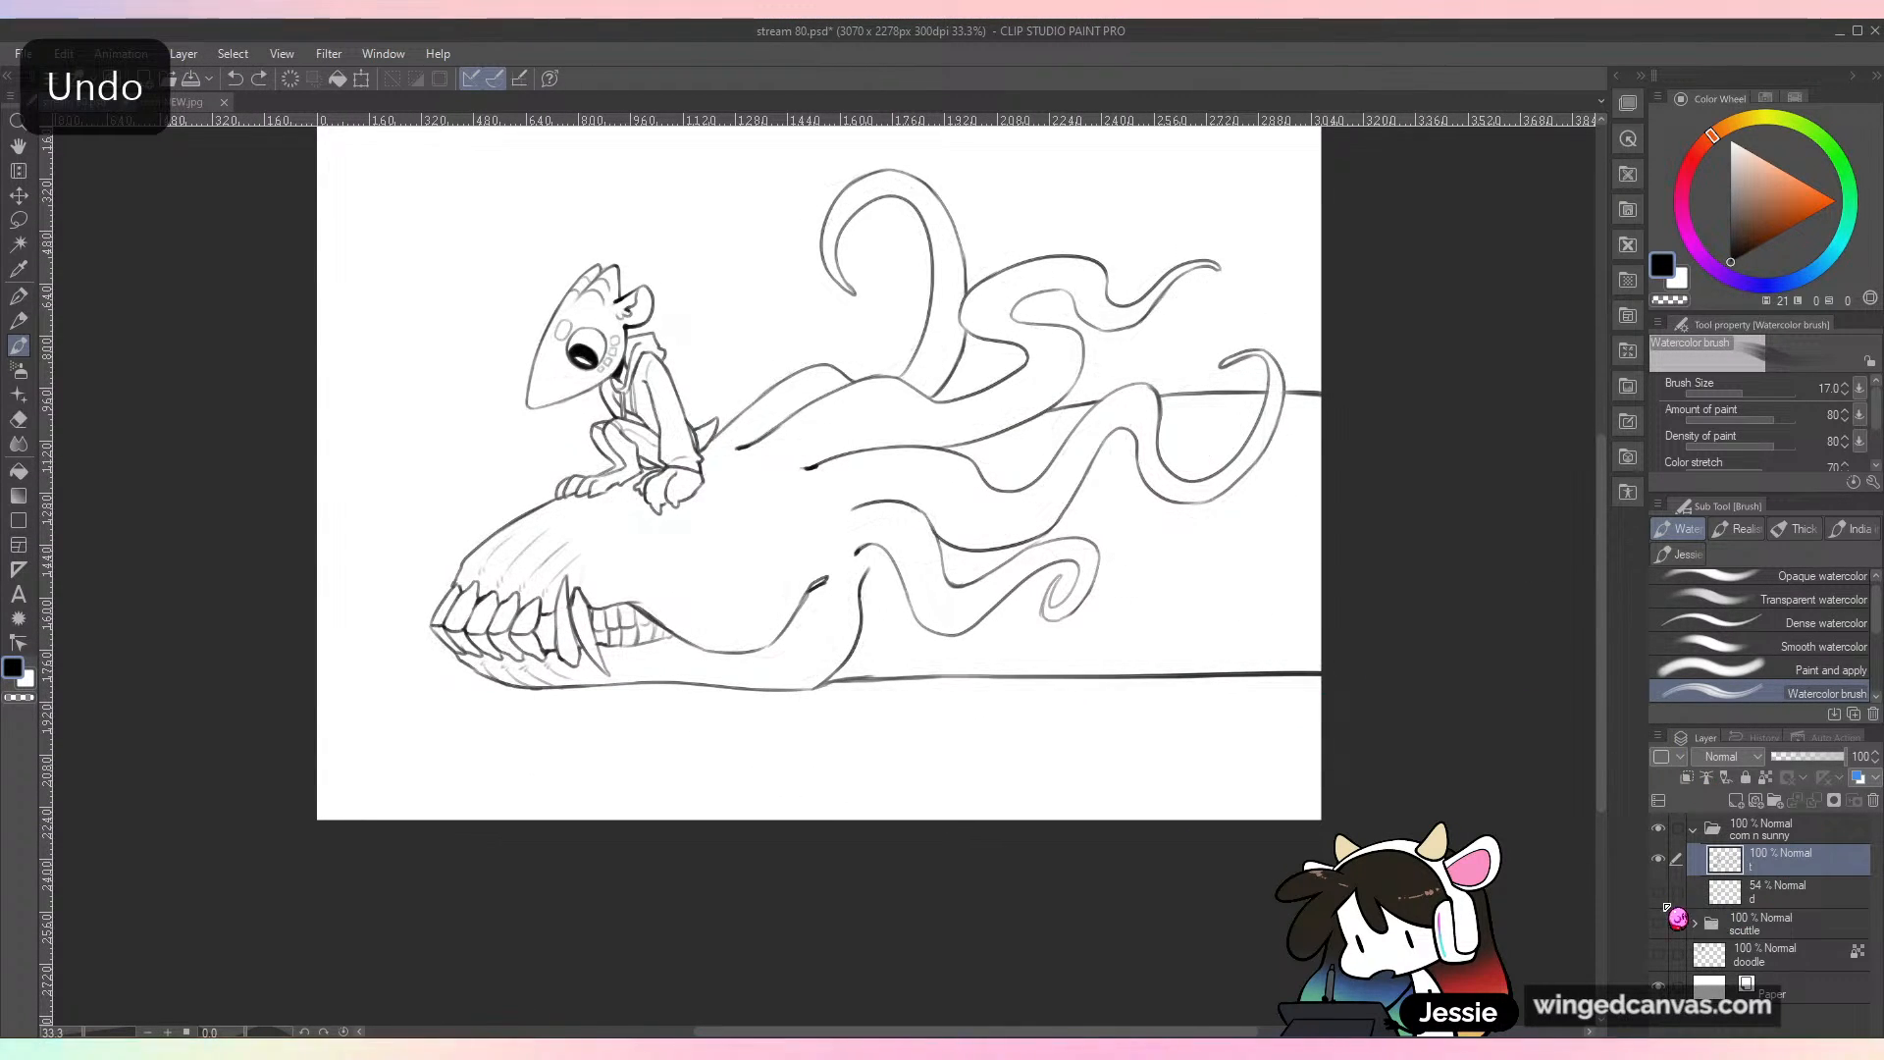
{"action": "key", "text": "ctrl+minus"}
{"action": "key", "text": "ctrl+s"}
{"action": "left_click_drag", "start_coordinate": [1118, 701], "coordinate": [1118, 770]}
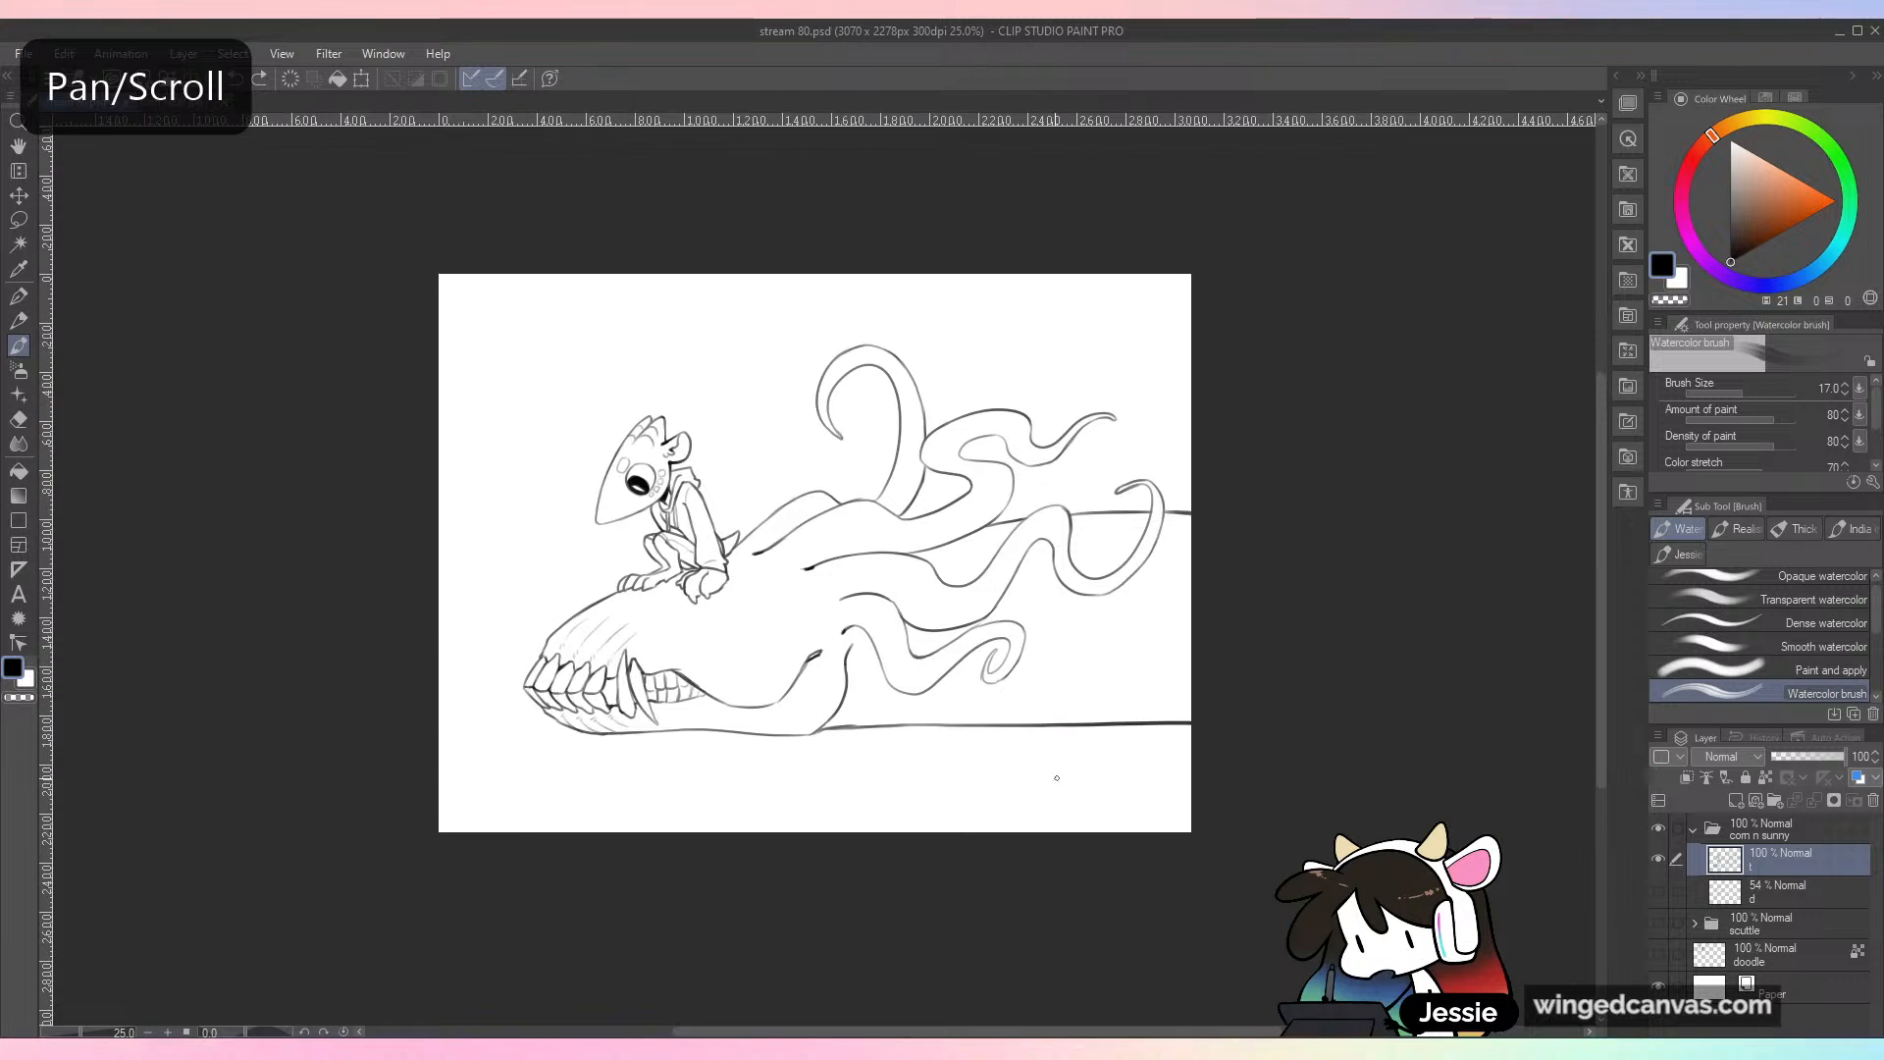
{"action": "key", "text": "ctrl+plus"}
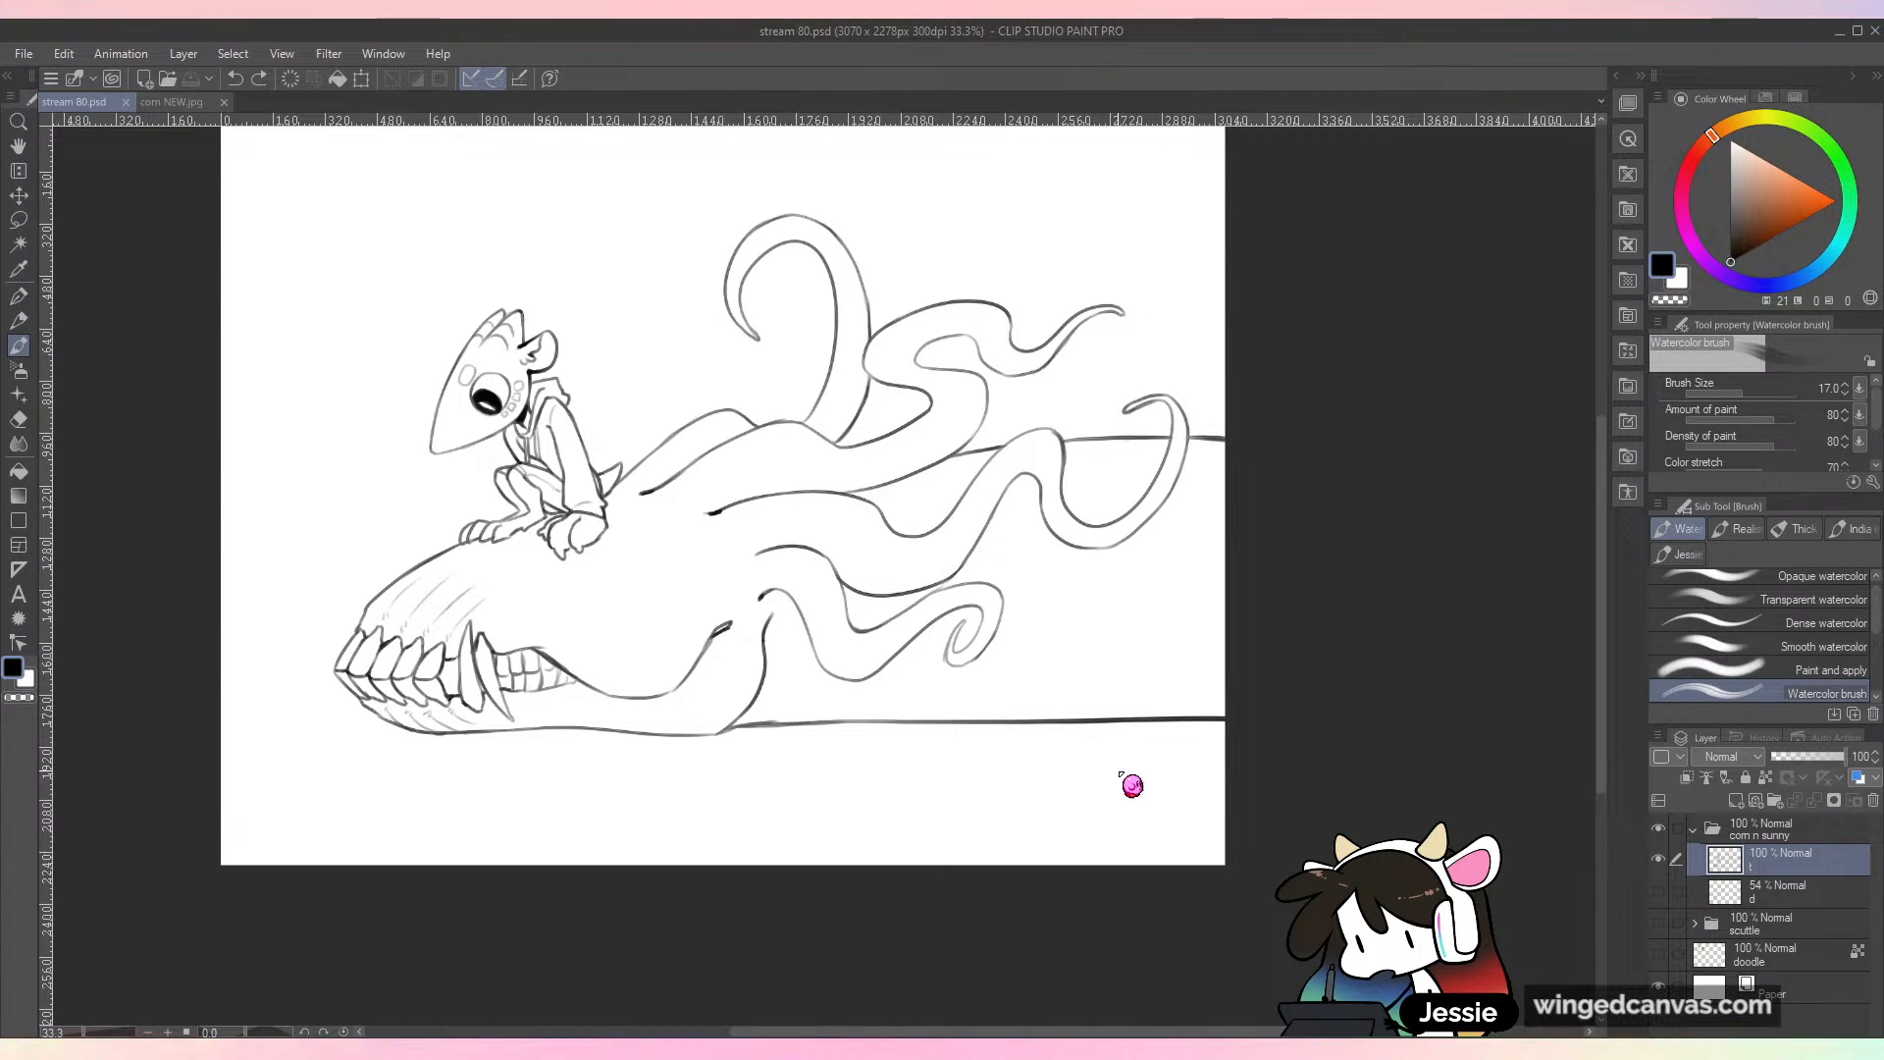
{"action": "key", "text": "ctrl+plus"}
{"action": "key", "text": "ctrl+s"}
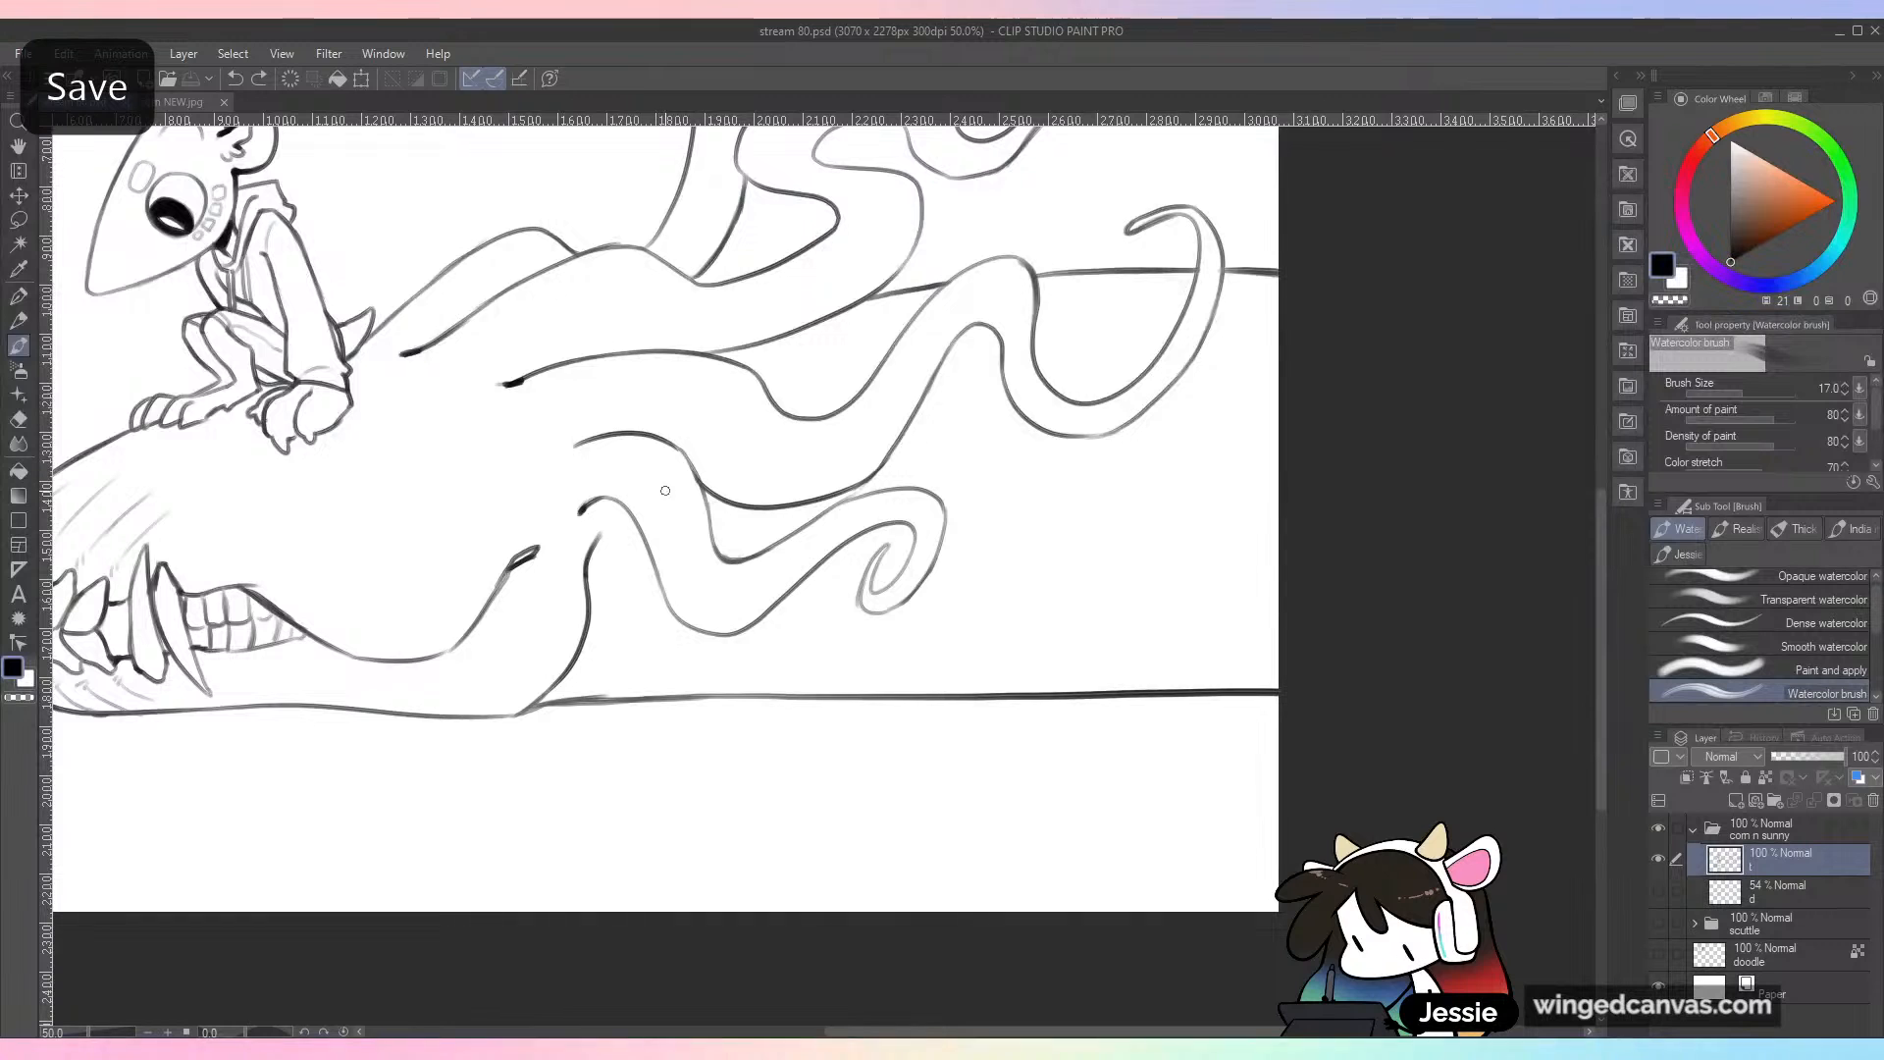
Step: Ink a curved back outline from the small character's tail up to the first tendril's upper edge
{"action": "left_click_drag", "start_coordinate": [655, 503], "coordinate": [1015, 615]}
{"action": "key", "text": "ctrl+plus"}
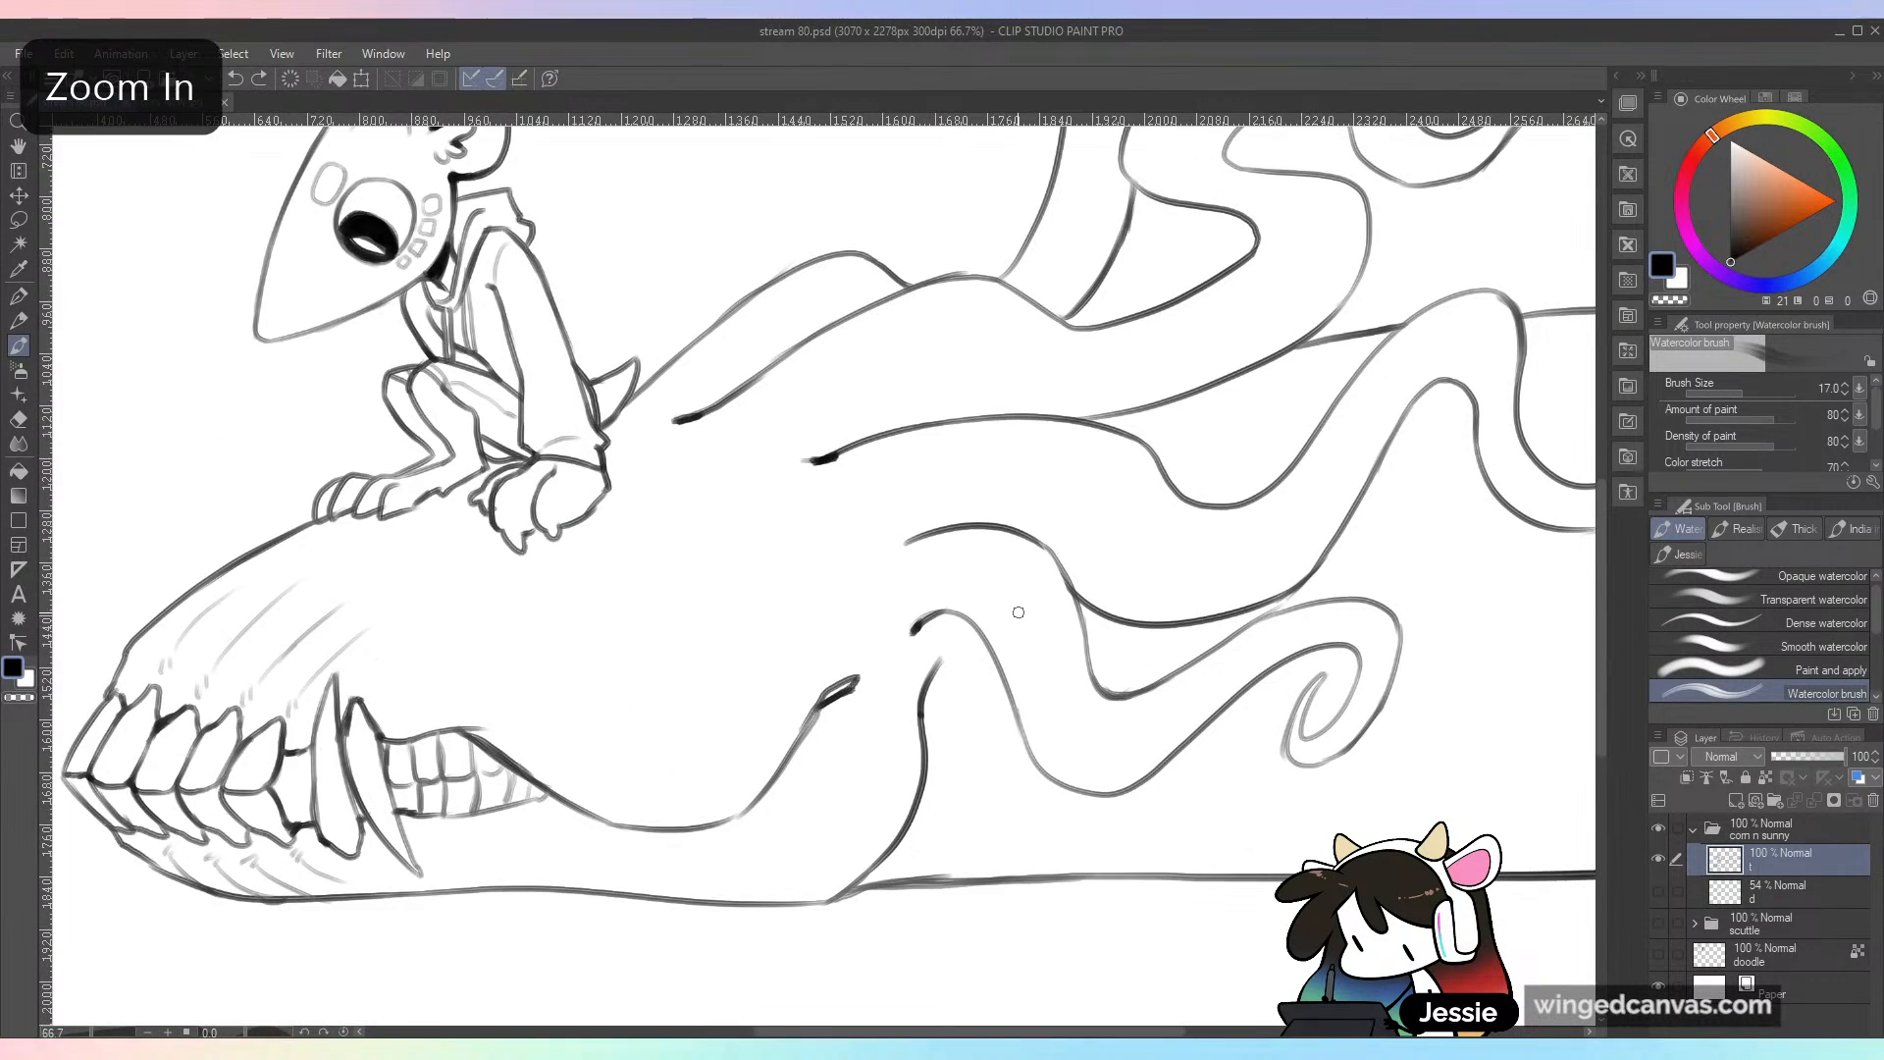
{"action": "key", "text": "ctrl+s"}
{"action": "left_click_drag", "start_coordinate": [603, 373], "coordinate": [743, 293]}
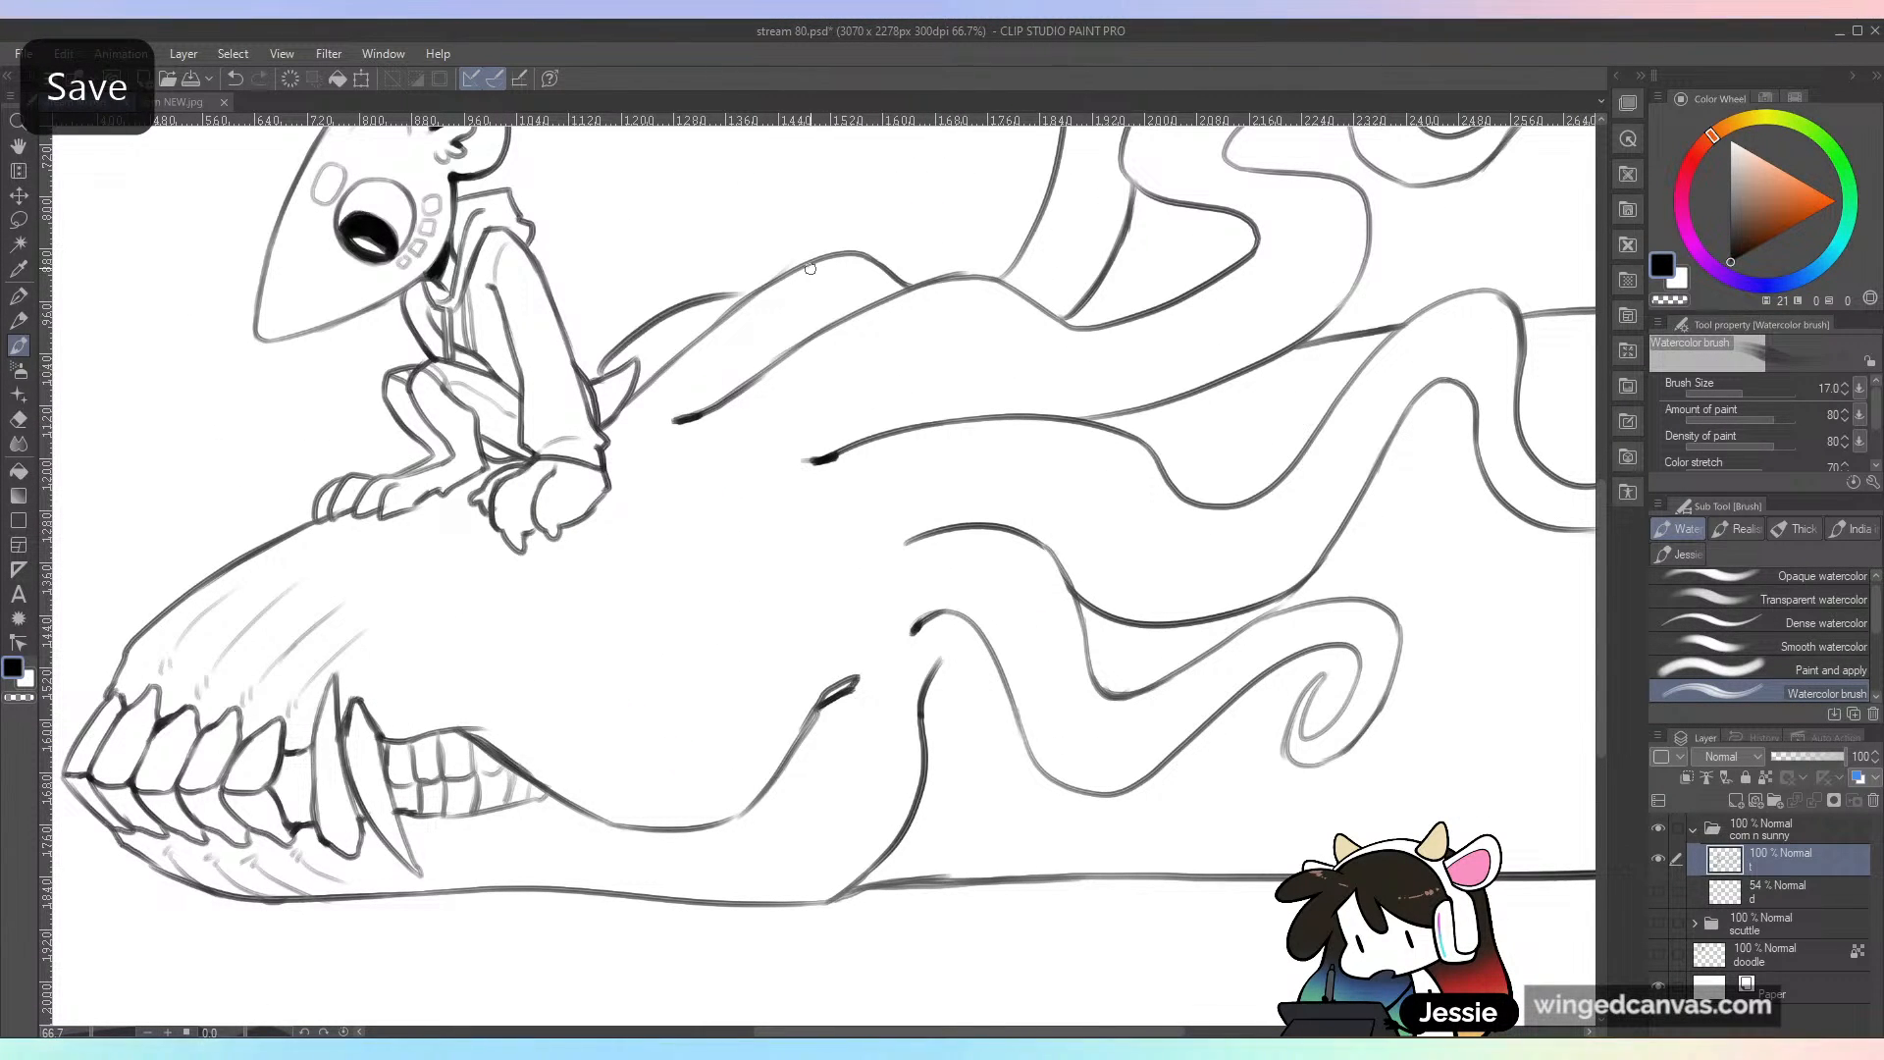
{"action": "key", "text": "ctrl+z"}
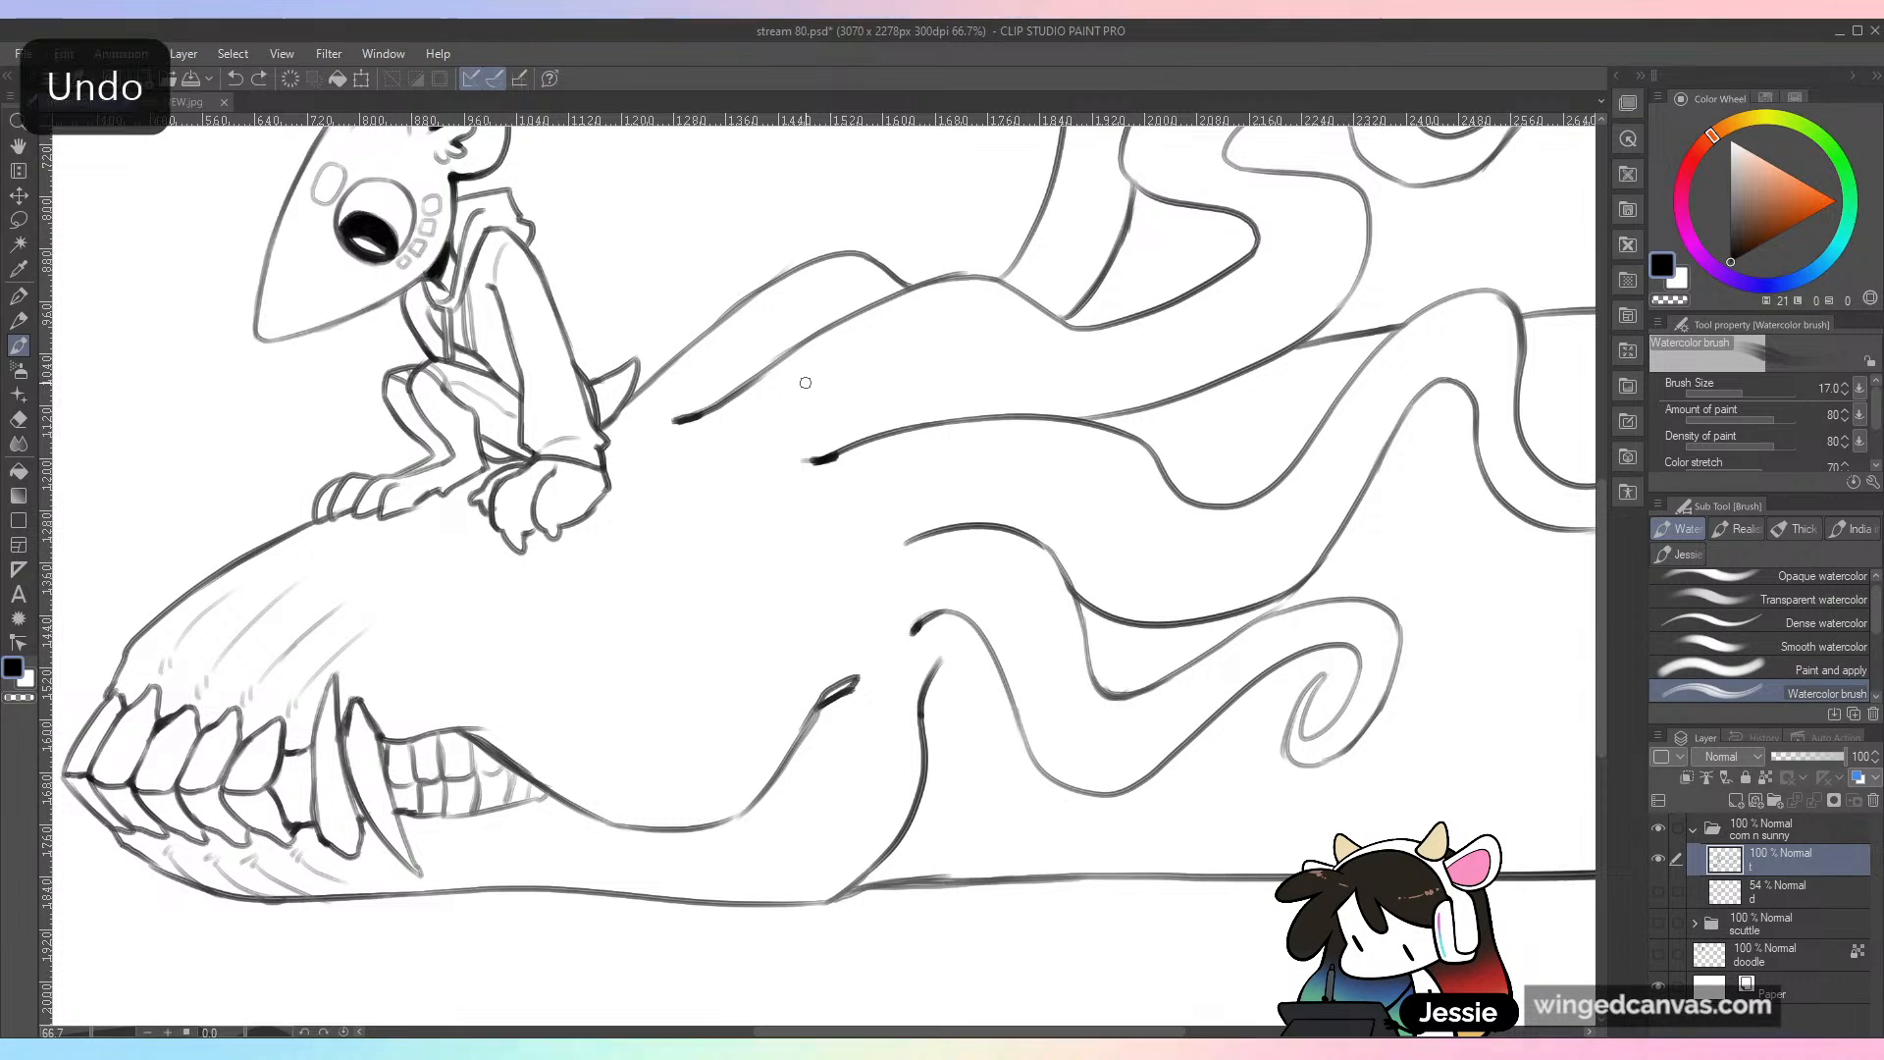
{"action": "left_click_drag", "start_coordinate": [629, 347], "coordinate": [763, 290]}
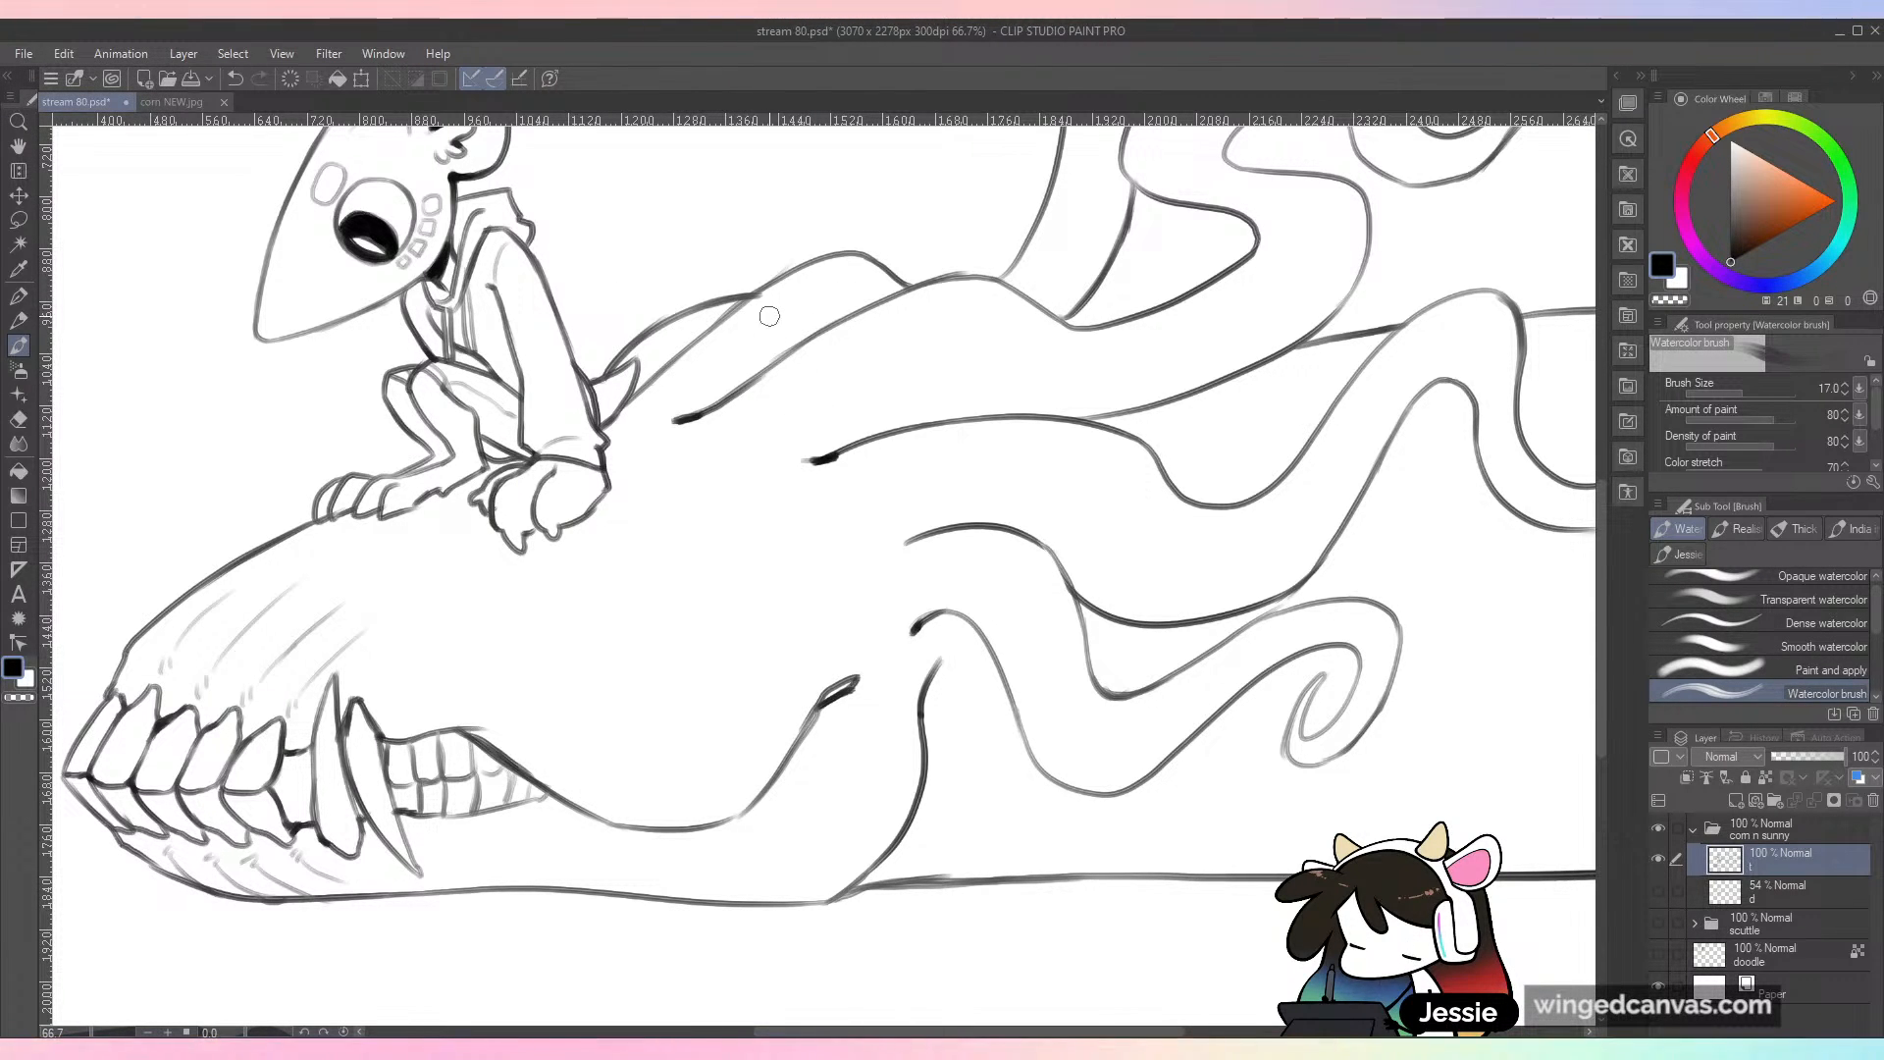
Step: Thicken the inner bend of the second tendril and save the drawing
{"action": "key", "text": "ctrl+minus"}
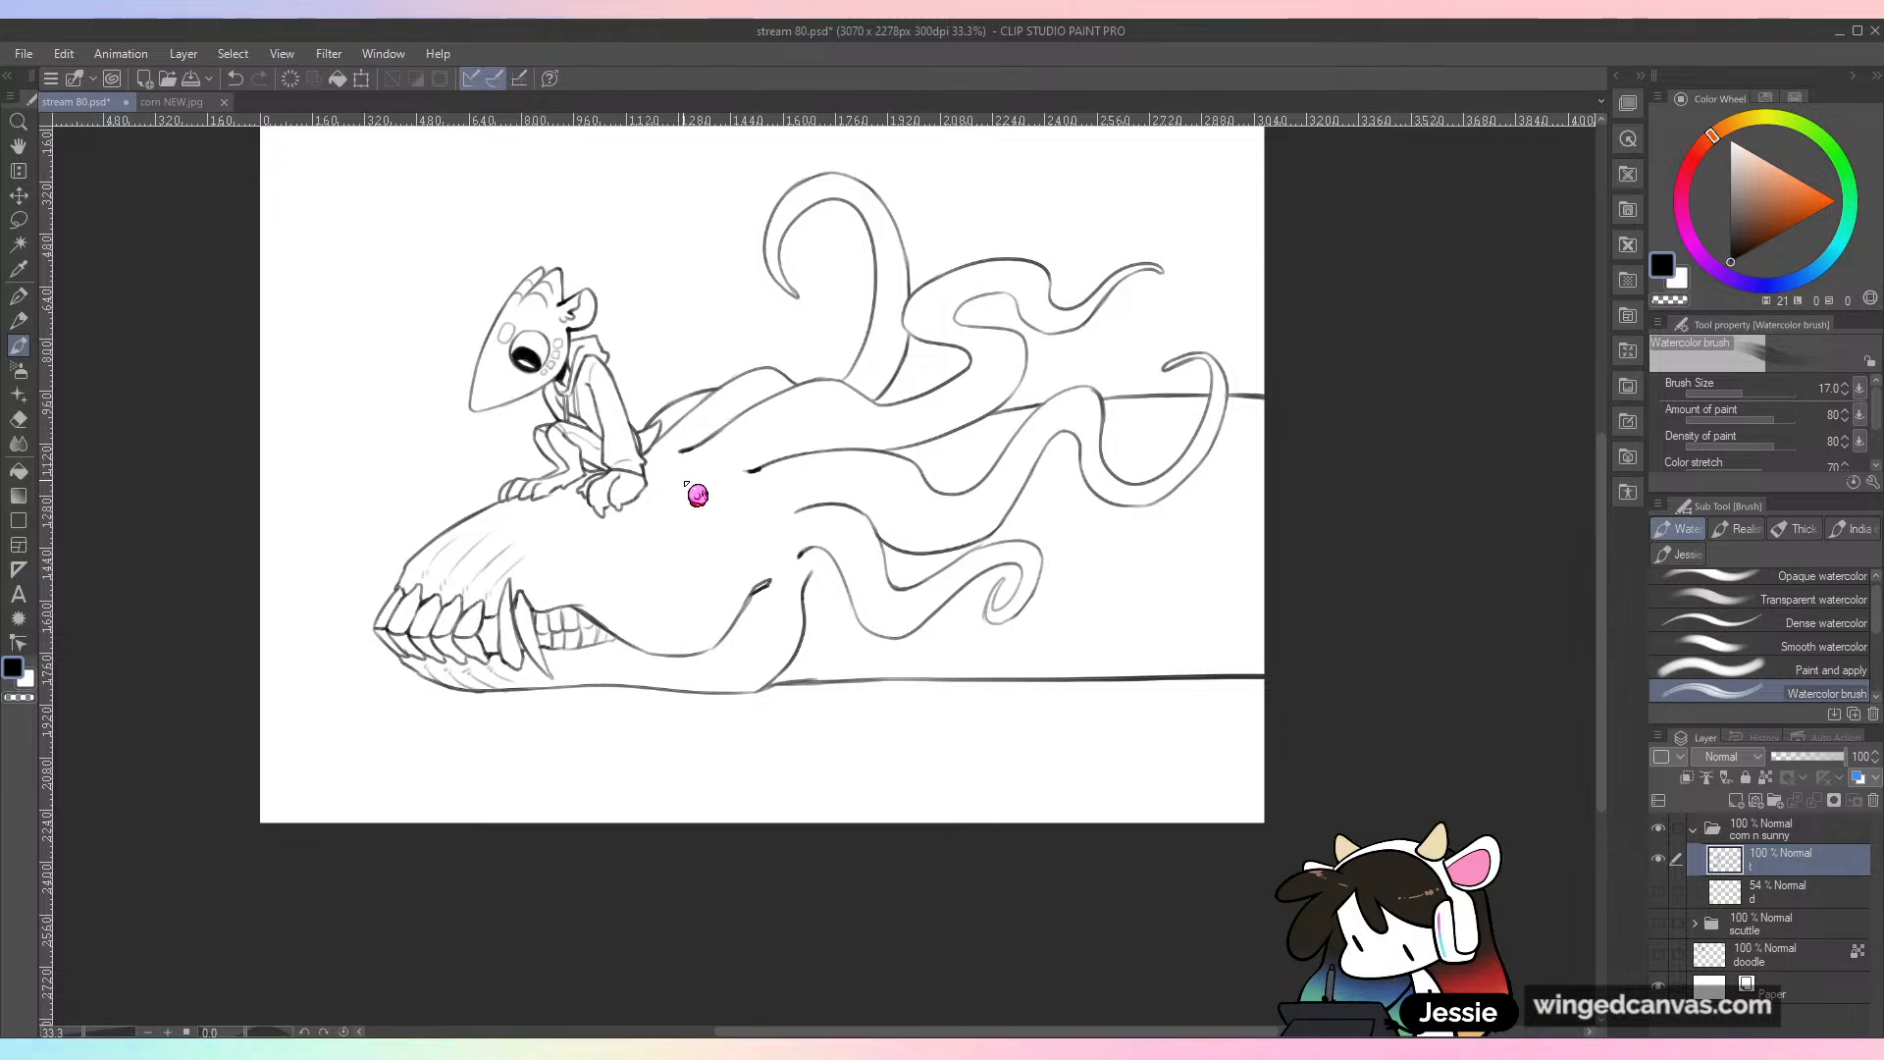
{"action": "key", "text": "ctrl+minus"}
{"action": "key", "text": "ctrl+plus"}
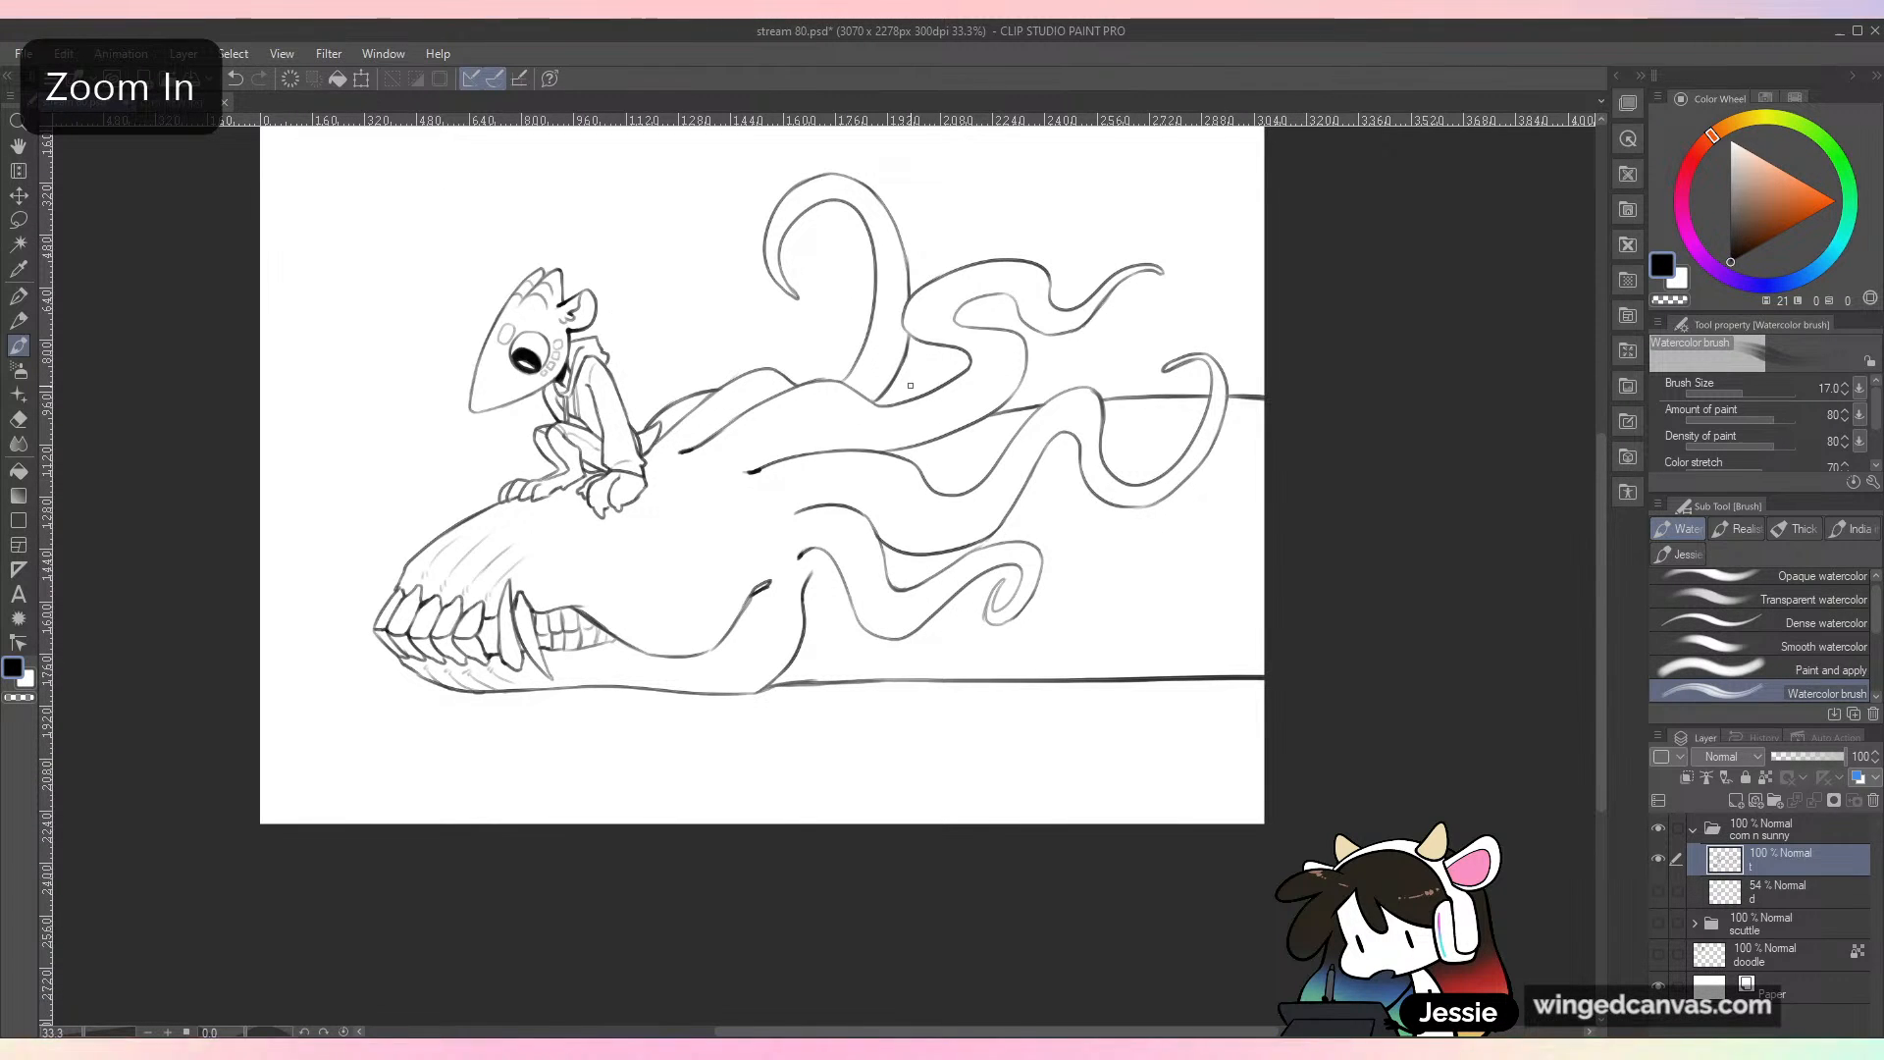
{"action": "left_click_drag", "start_coordinate": [1047, 405], "coordinate": [981, 676]}
{"action": "scroll", "coordinate": [981, 676], "scroll_direction": "up", "scroll_amount": 2}
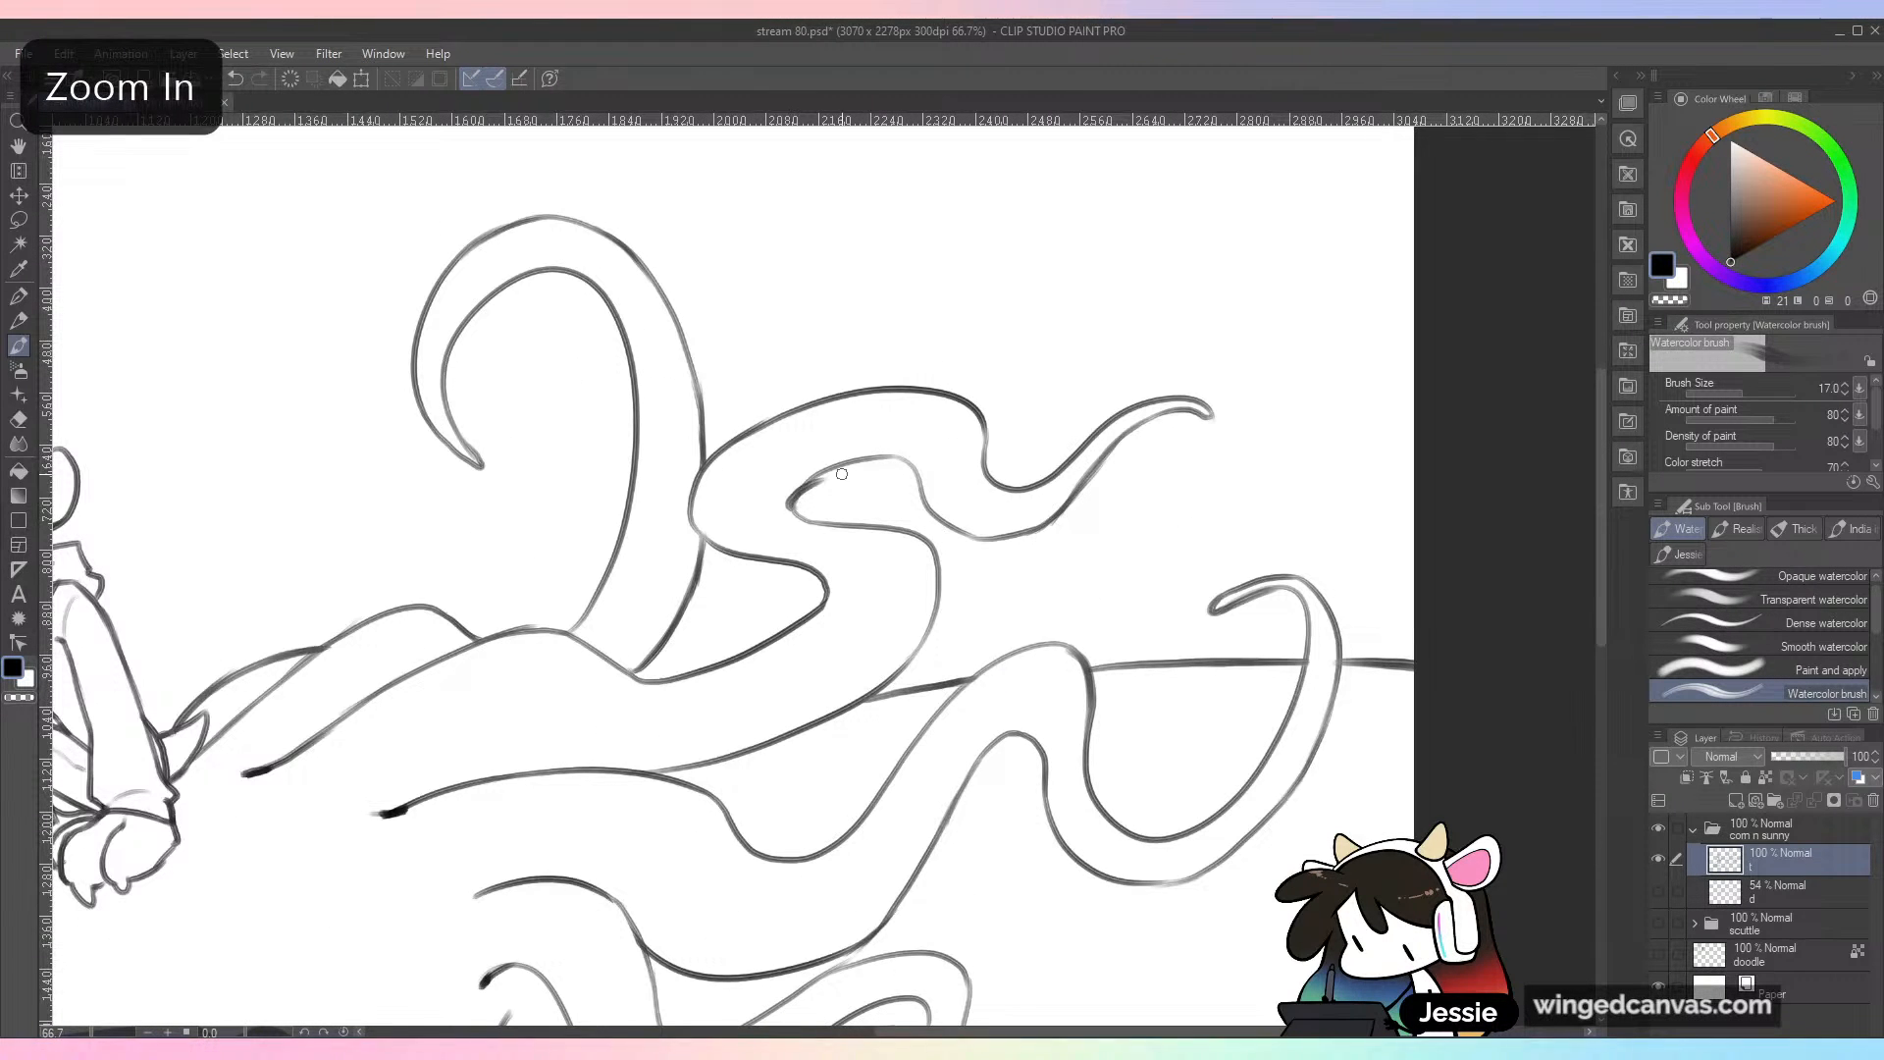
{"action": "key", "text": "ctrl+z"}
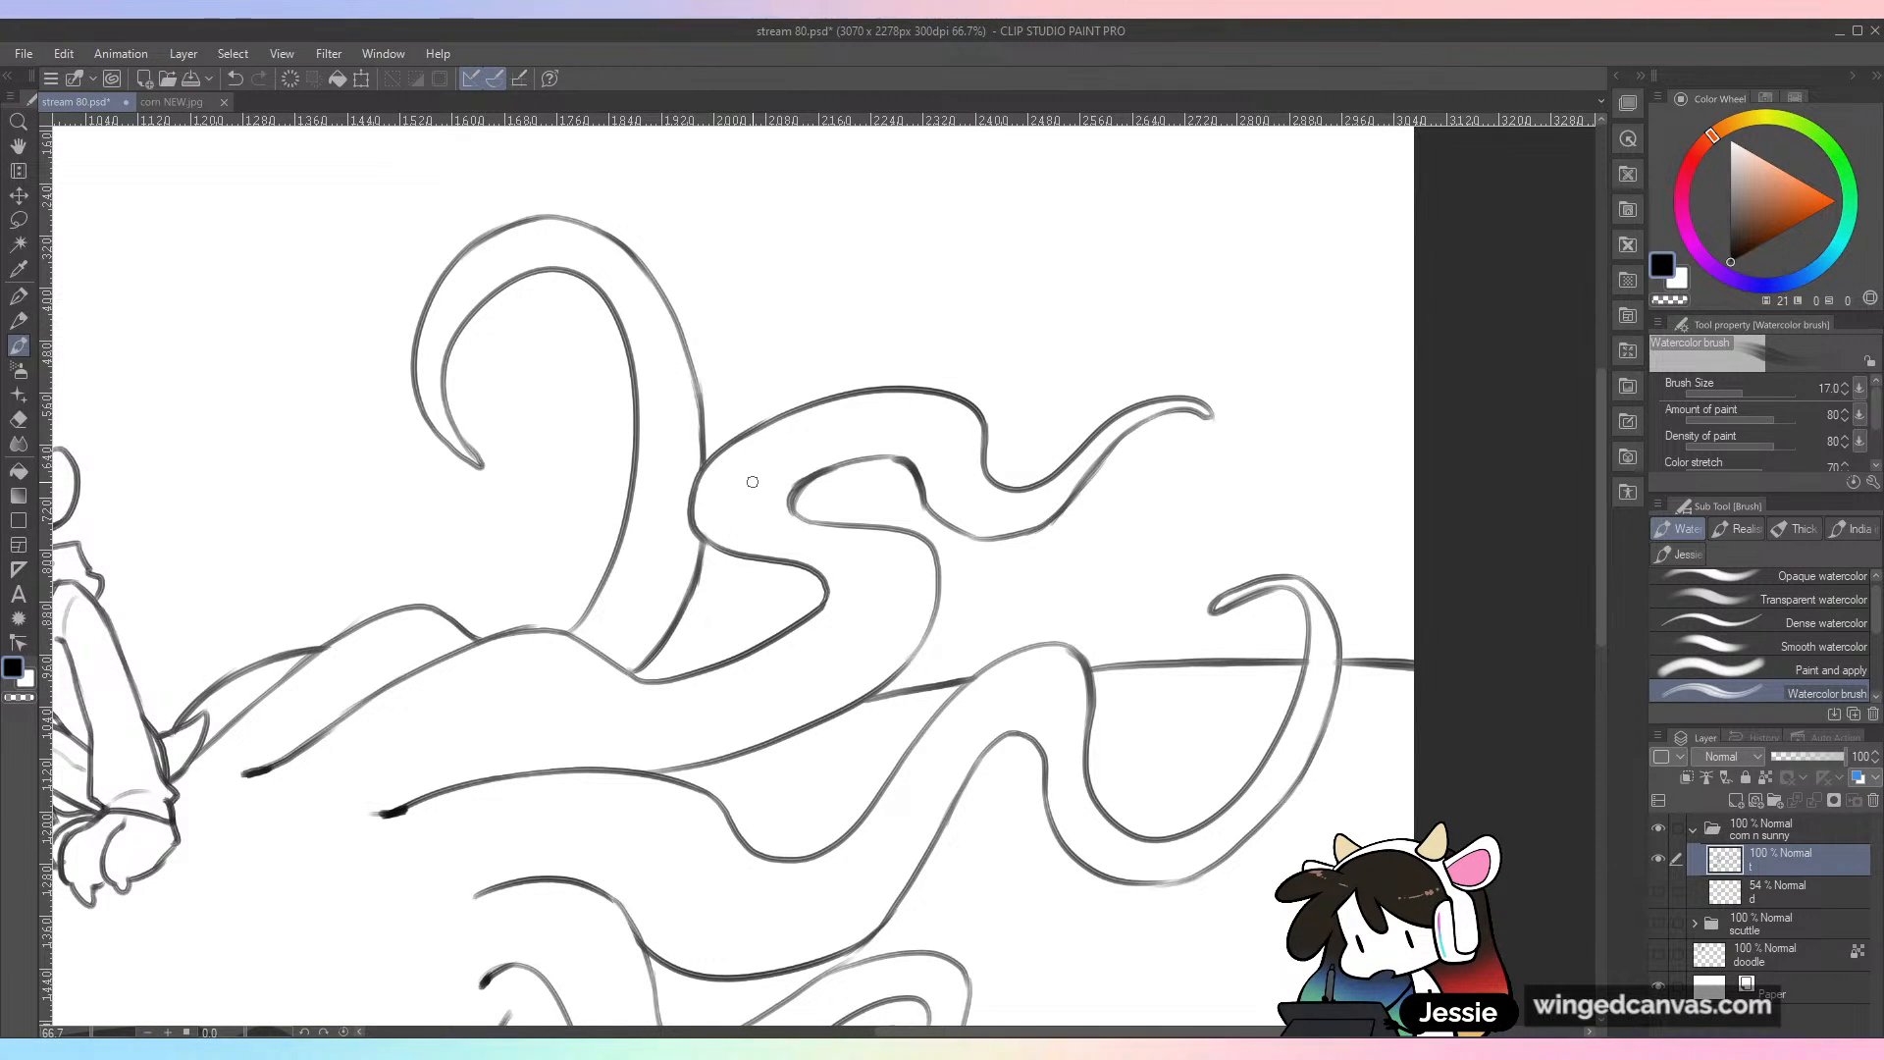
{"action": "scroll", "coordinate": [753, 482], "scroll_direction": "down", "scroll_amount": 1}
{"action": "scroll", "coordinate": [752, 483], "scroll_direction": "down", "scroll_amount": 1}
{"action": "scroll", "coordinate": [753, 483], "scroll_direction": "up", "scroll_amount": 2}
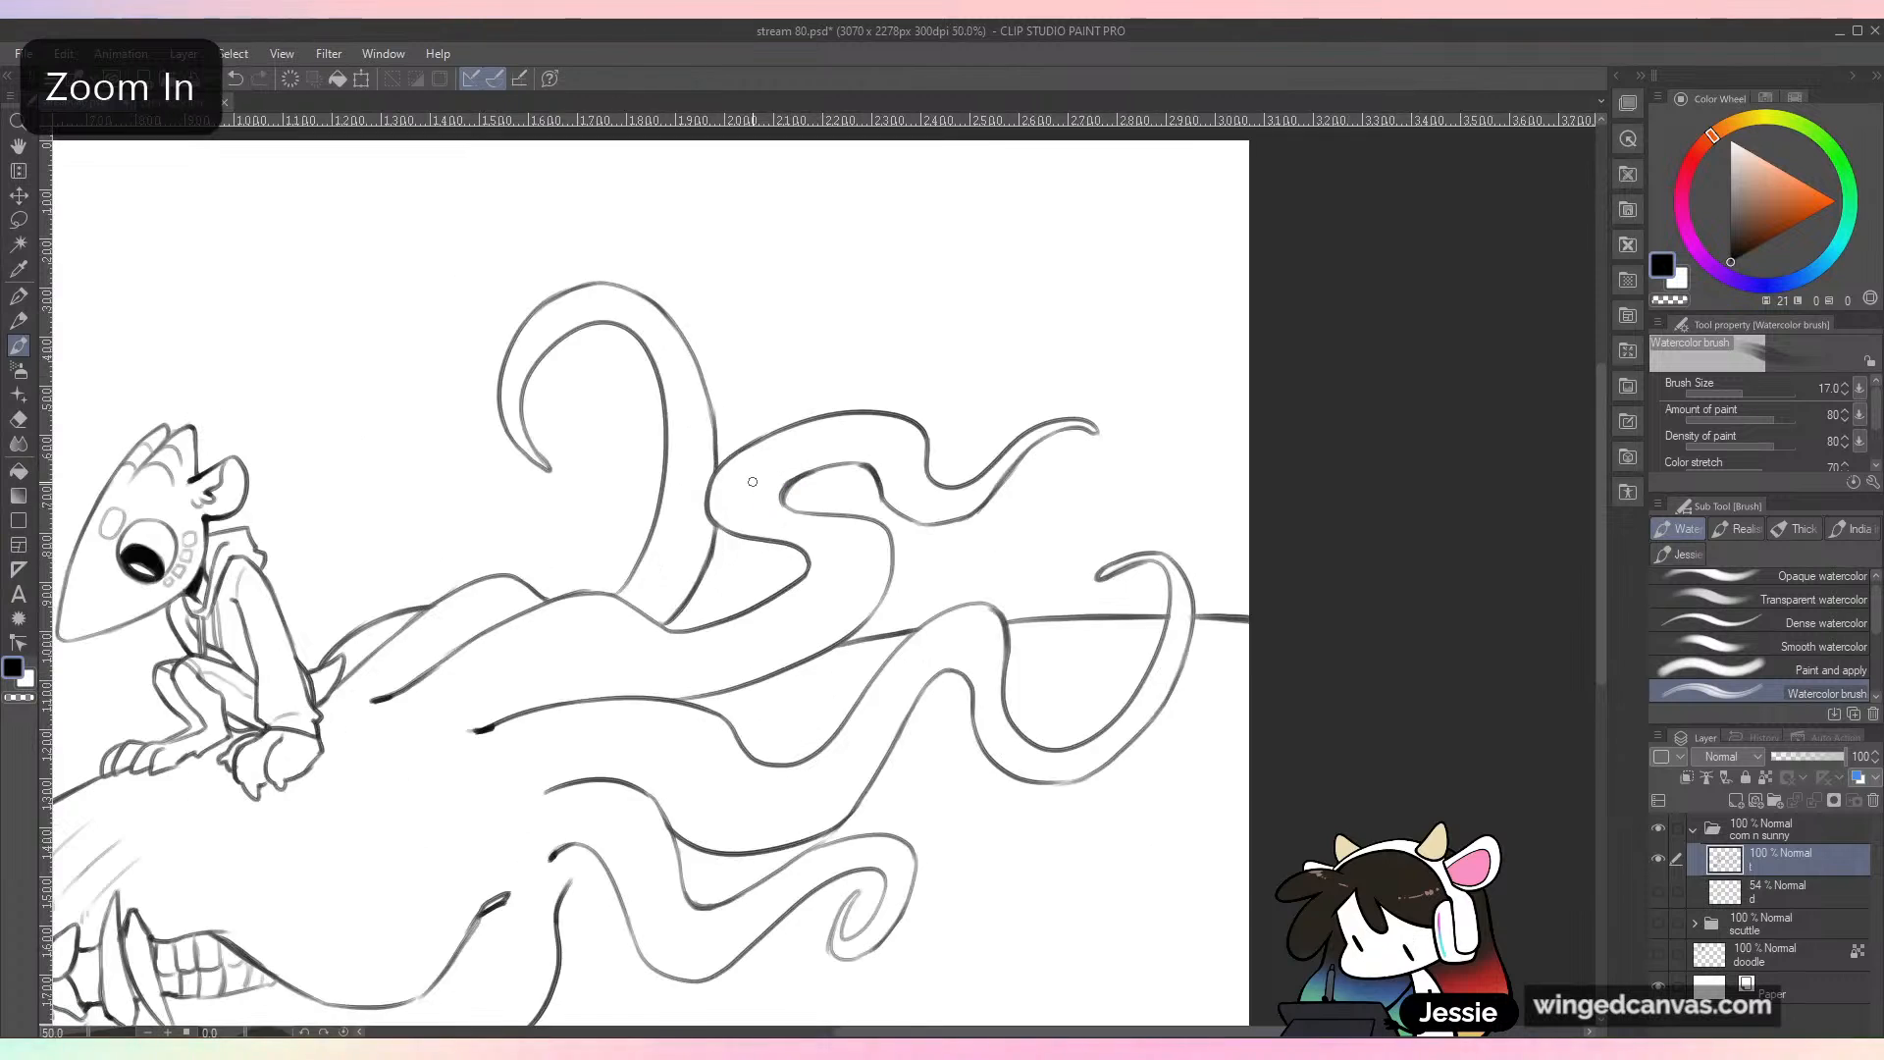
{"action": "left_click_drag", "start_coordinate": [1192, 784], "coordinate": [977, 628]}
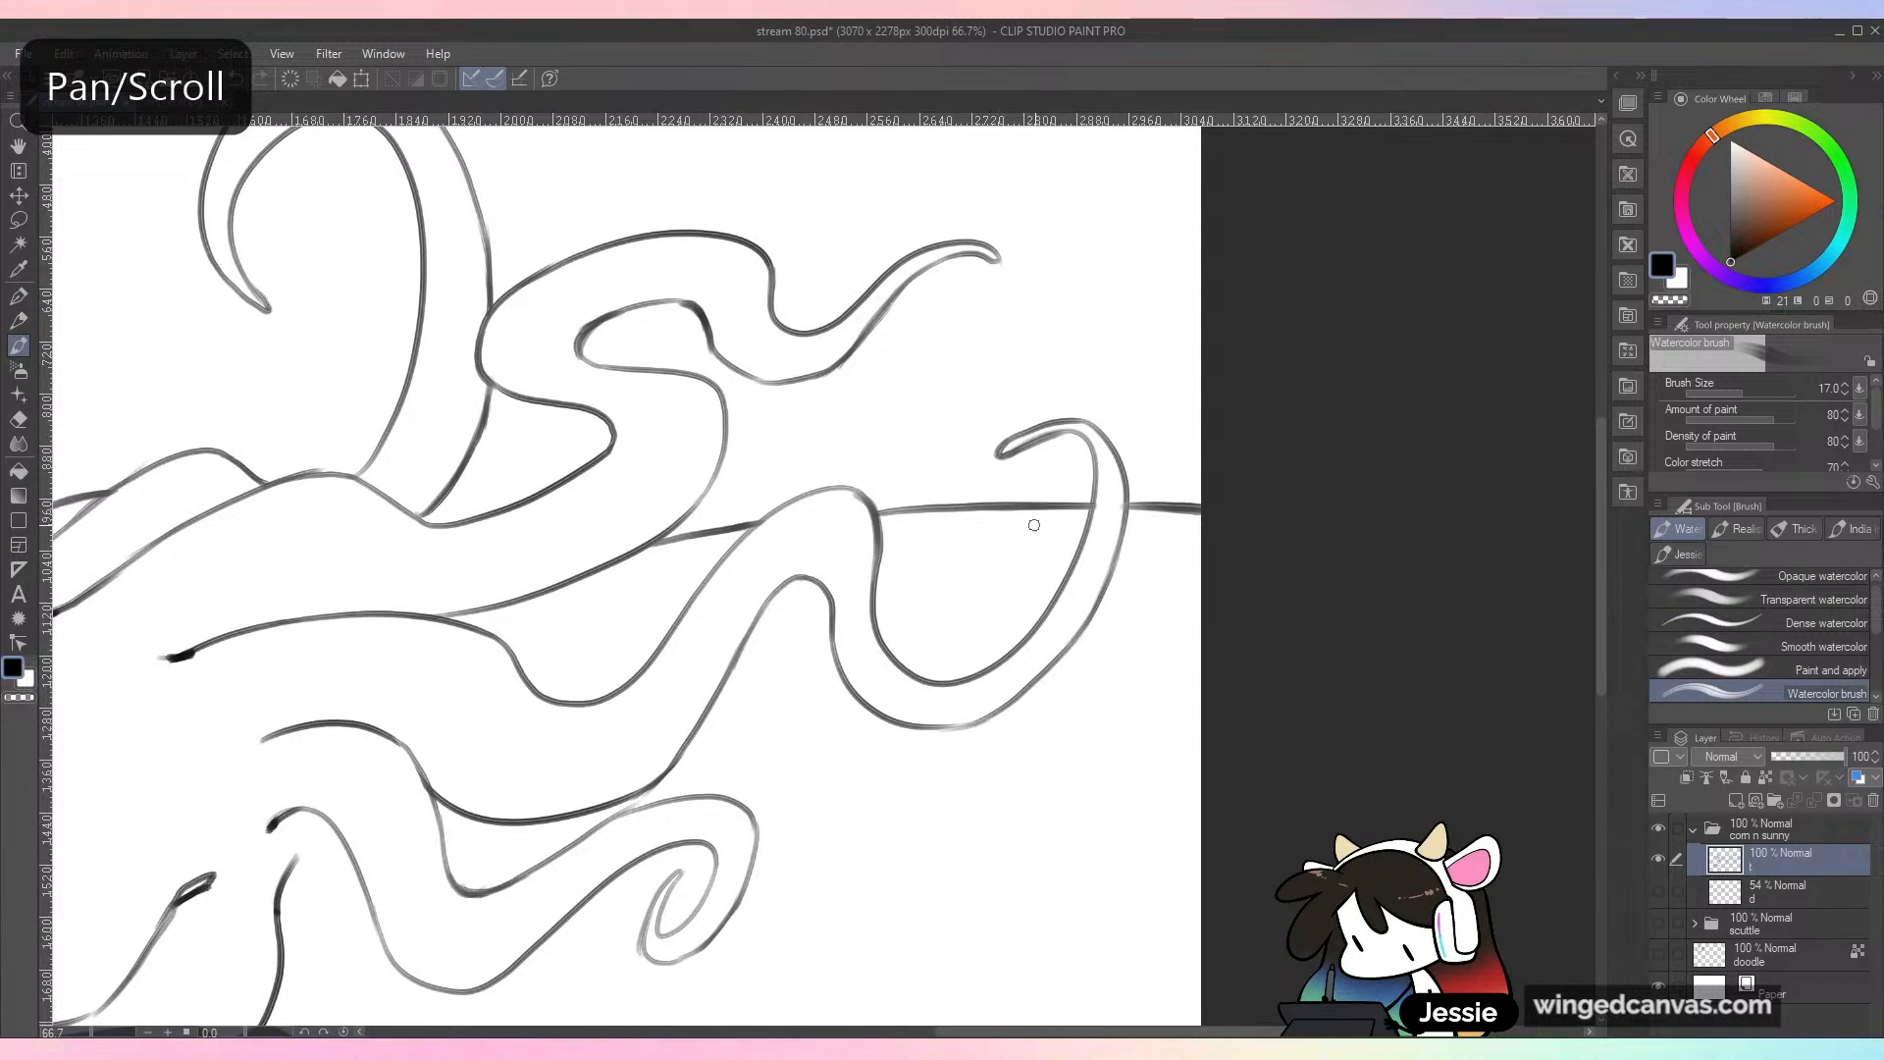
{"action": "scroll", "coordinate": [963, 536], "scroll_direction": "up", "scroll_amount": 1}
{"action": "key", "text": "ctrl+s"}
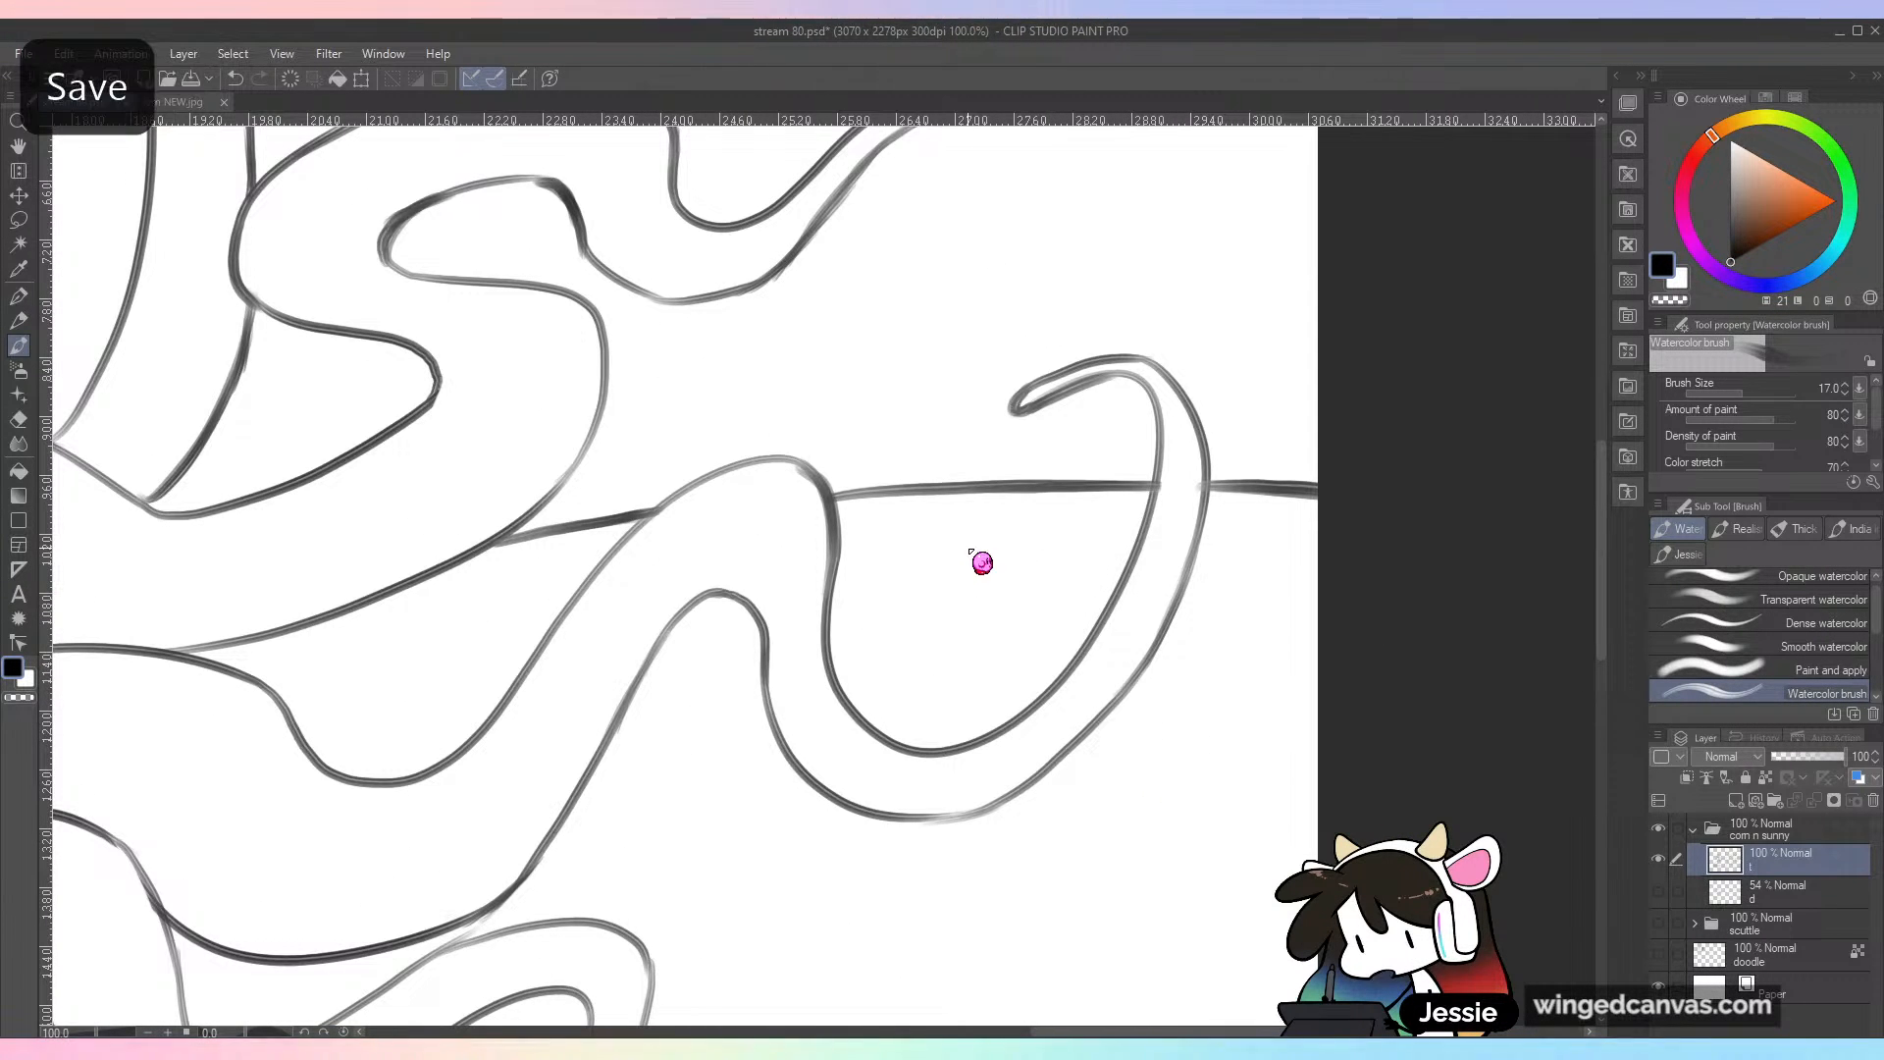
Step: Darken the top of the third tendril's hump and thicken its inner edge down into the dip
{"action": "mouse_move", "coordinate": [626, 538]}
{"action": "left_mouse_down"}
{"action": "mouse_move", "coordinate": [704, 478]}
{"action": "mouse_move", "coordinate": [763, 468]}
{"action": "mouse_move", "coordinate": [693, 503]}
{"action": "left_mouse_up"}
{"action": "key", "text": "ctrl+z"}
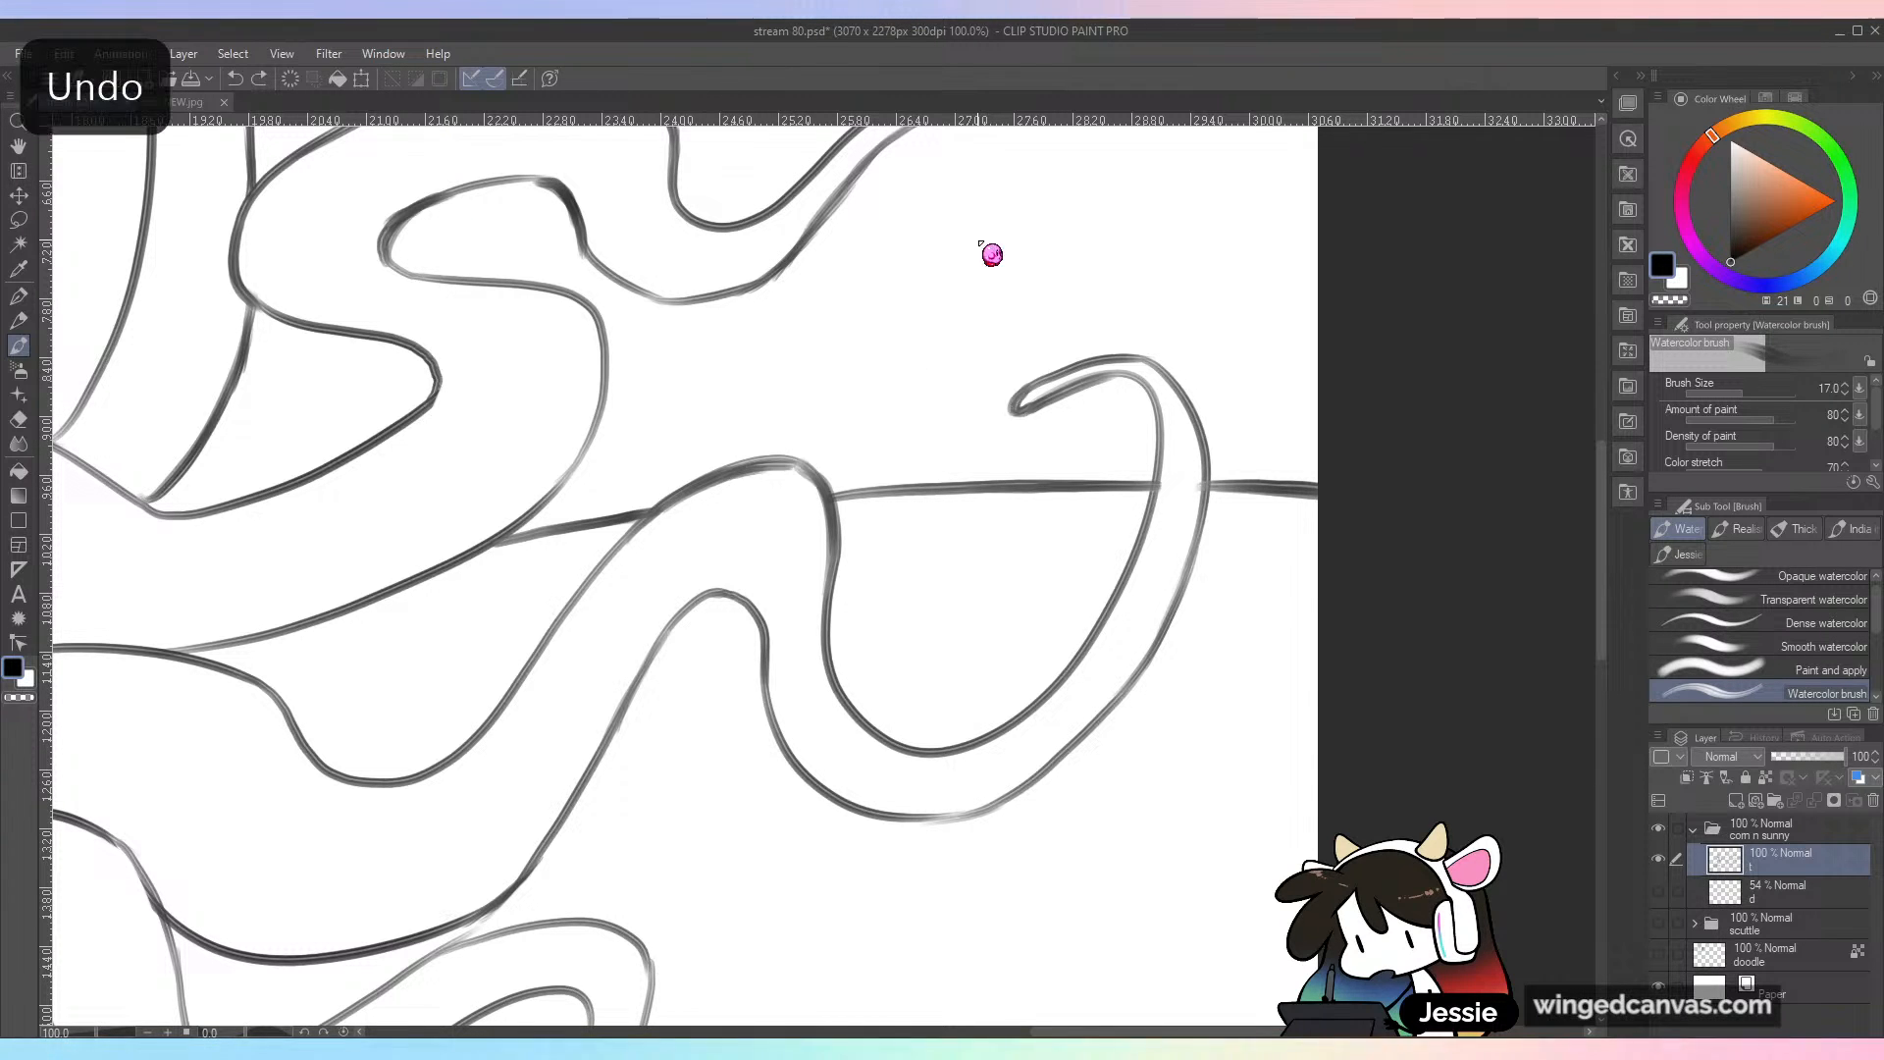
{"action": "mouse_move", "coordinate": [760, 463]}
{"action": "left_mouse_down"}
{"action": "mouse_move", "coordinate": [809, 472]}
{"action": "mouse_move", "coordinate": [832, 520]}
{"action": "mouse_move", "coordinate": [828, 643]}
{"action": "left_mouse_up"}
{"action": "mouse_move", "coordinate": [829, 492]}
{"action": "left_mouse_down"}
{"action": "mouse_move", "coordinate": [845, 626]}
{"action": "mouse_move", "coordinate": [838, 528]}
{"action": "mouse_move", "coordinate": [873, 716]}
{"action": "left_mouse_up"}
{"action": "left_click_drag", "start_coordinate": [839, 603], "coordinate": [917, 746]}
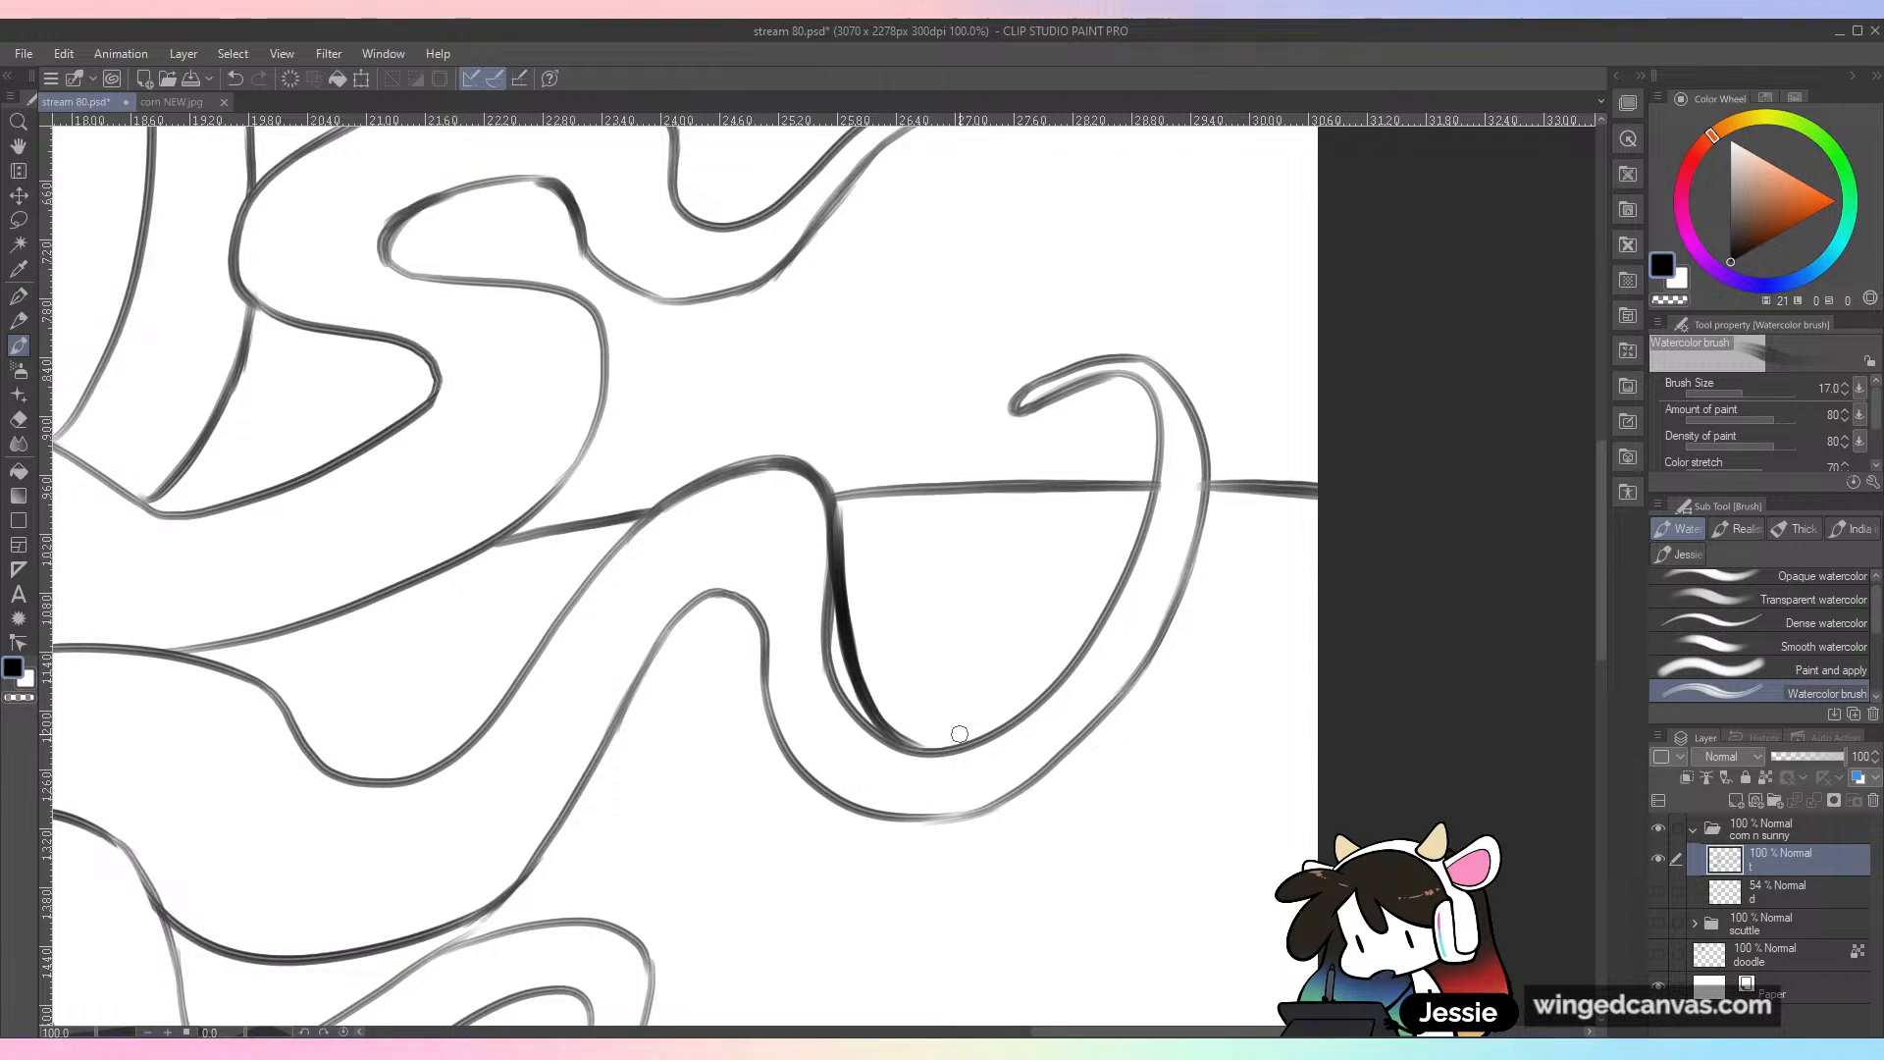
Step: Erase the old thin line beside the thickened inner edge of the third tendril's dip
{"action": "mouse_move", "coordinate": [820, 551]}
{"action": "left_mouse_down"}
{"action": "mouse_move", "coordinate": [832, 692]}
{"action": "mouse_move", "coordinate": [861, 731]}
{"action": "left_mouse_up"}
{"action": "left_click_drag", "start_coordinate": [820, 527], "coordinate": [887, 760]}
{"action": "left_click_drag", "start_coordinate": [817, 585], "coordinate": [922, 775]}
{"action": "left_click_drag", "start_coordinate": [840, 698], "coordinate": [965, 767]}
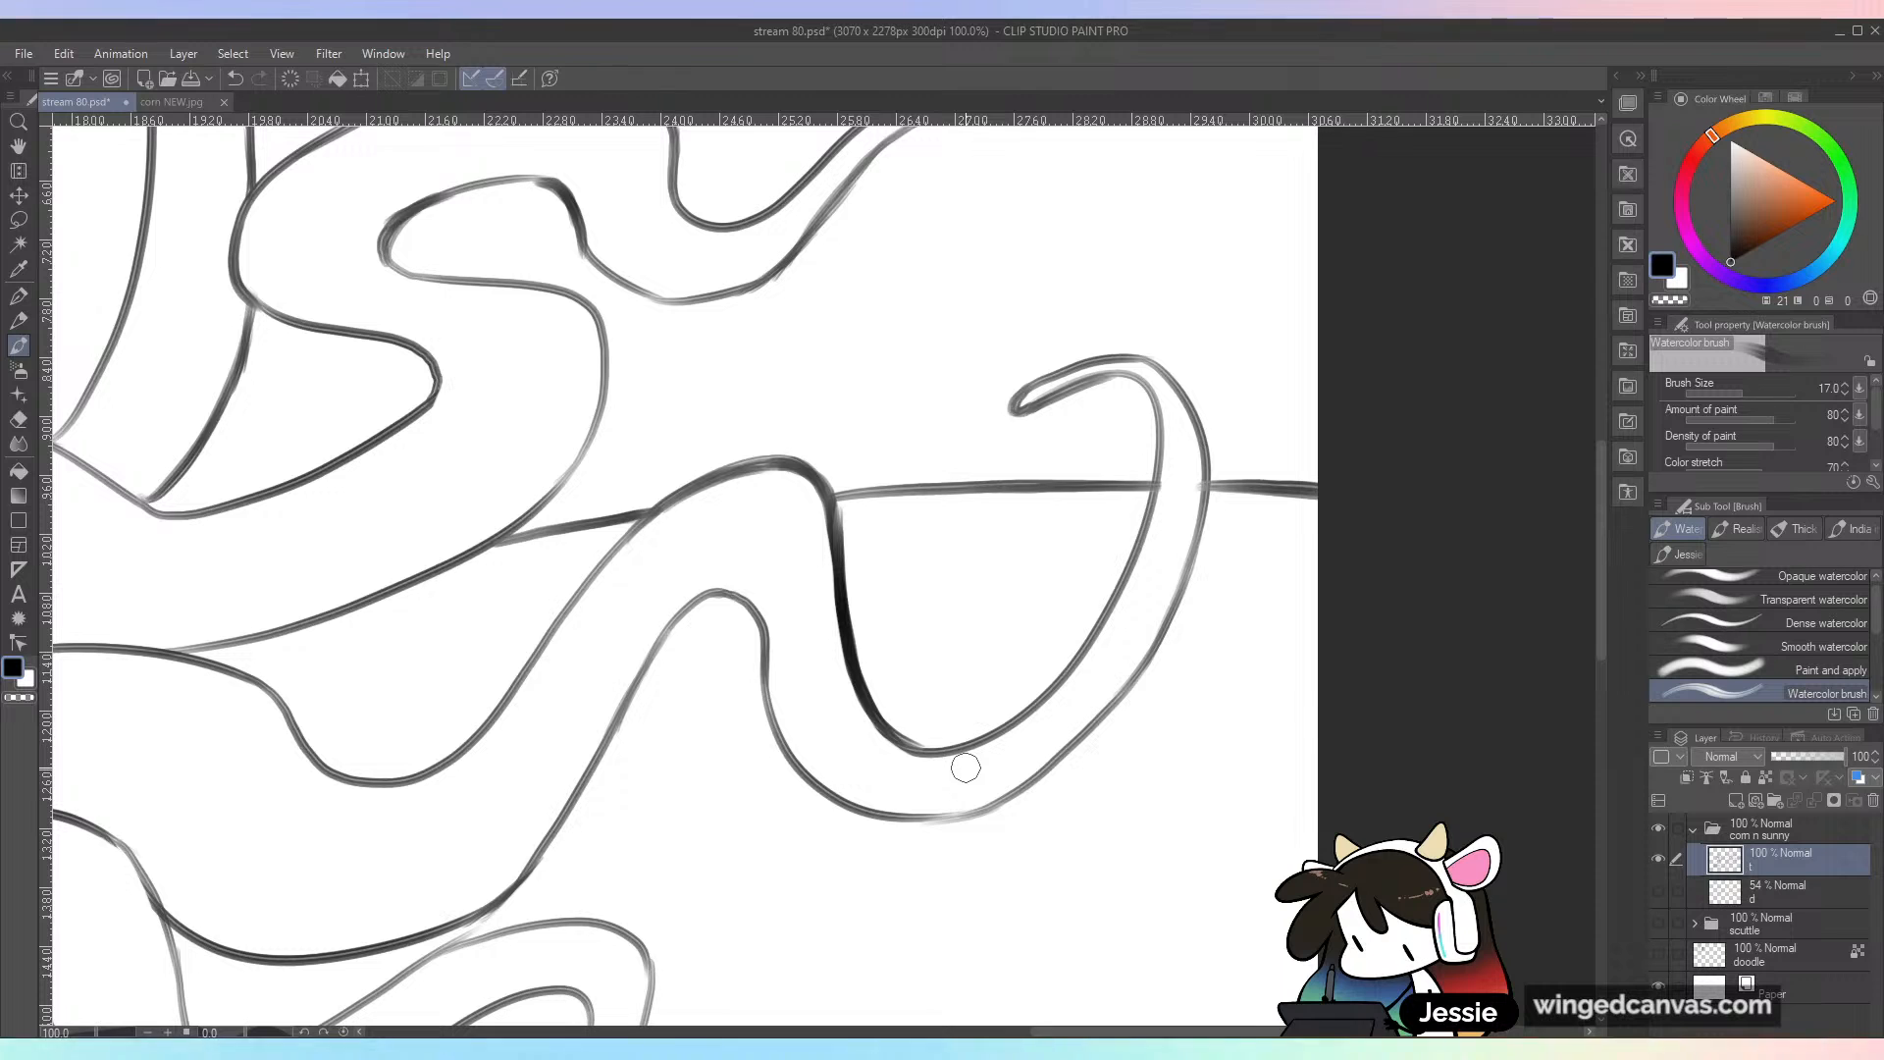
Step: Thicken the third tendril's underside from the hump into the outer loop and save the drawing
{"action": "mouse_move", "coordinate": [715, 591]}
{"action": "left_mouse_down"}
{"action": "mouse_move", "coordinate": [758, 630]}
{"action": "mouse_move", "coordinate": [741, 590]}
{"action": "mouse_move", "coordinate": [778, 749]}
{"action": "mouse_move", "coordinate": [809, 782]}
{"action": "left_mouse_up"}
{"action": "key", "text": "ctrl+minus"}
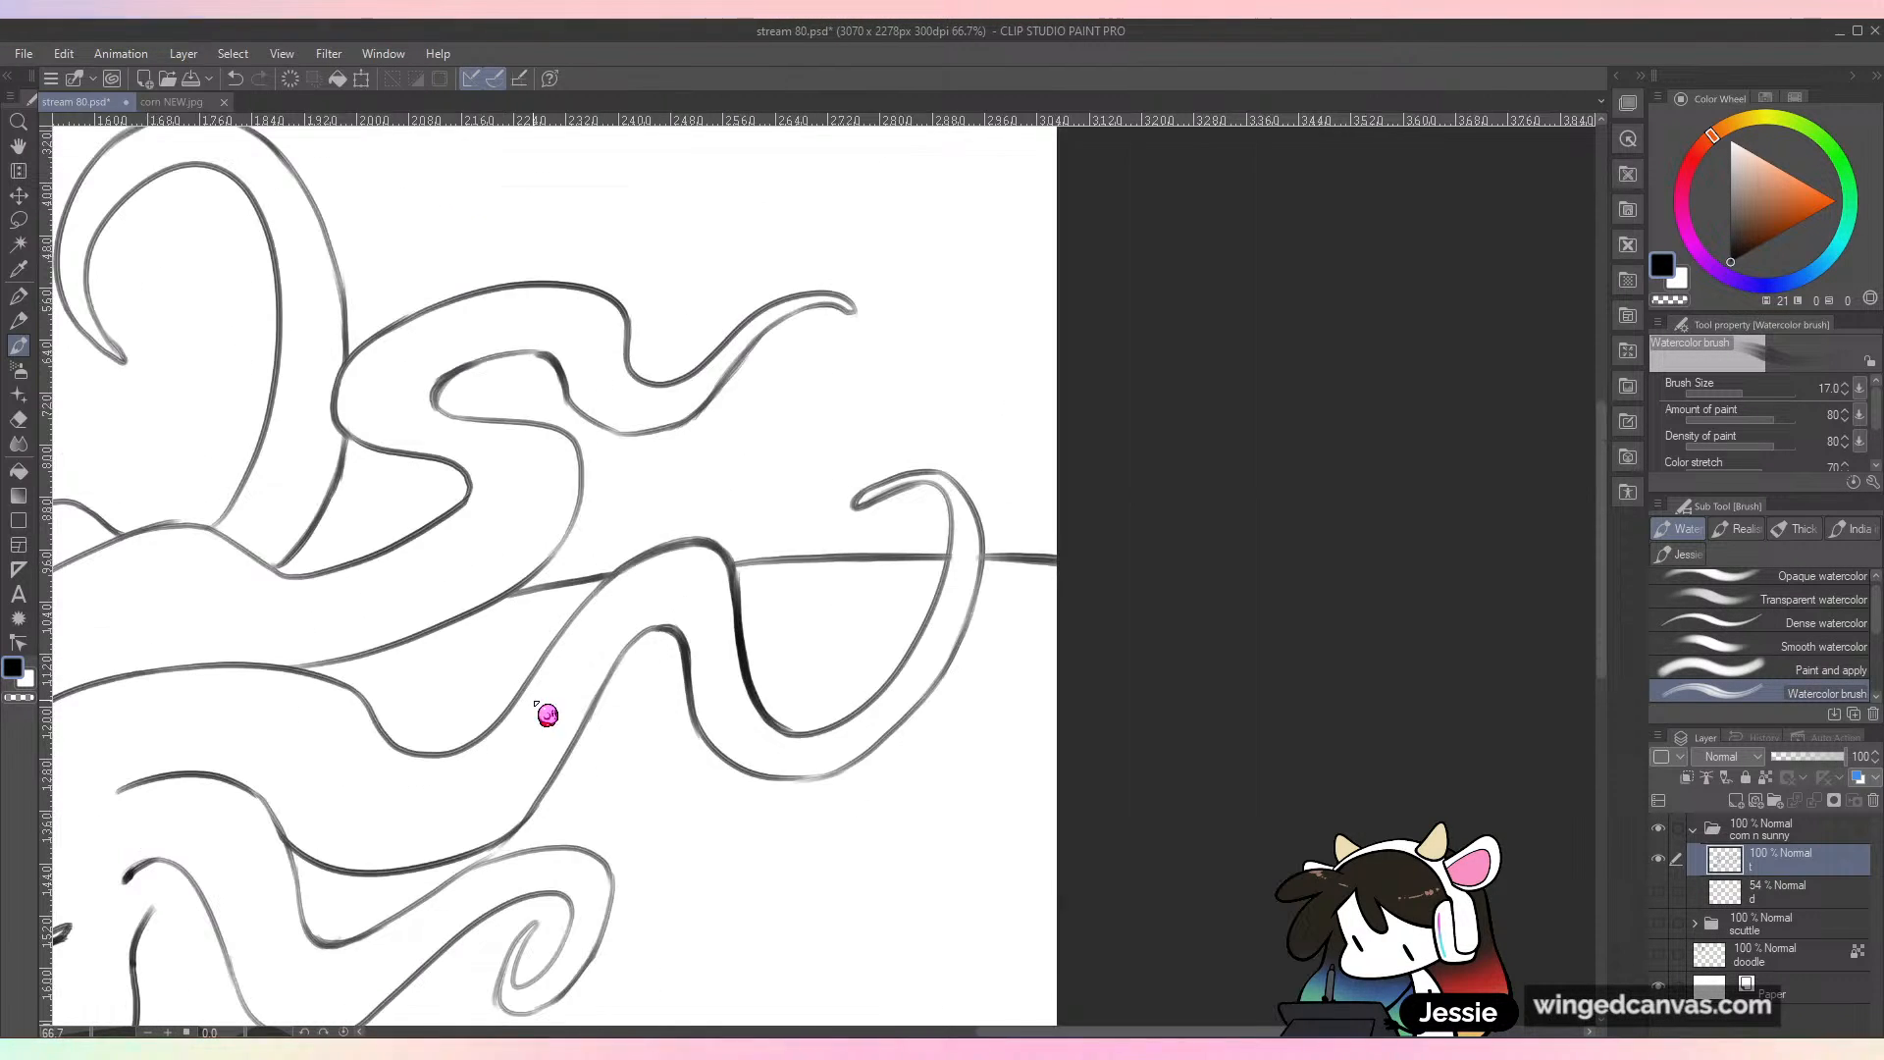
{"action": "key", "text": "ctrl+s"}
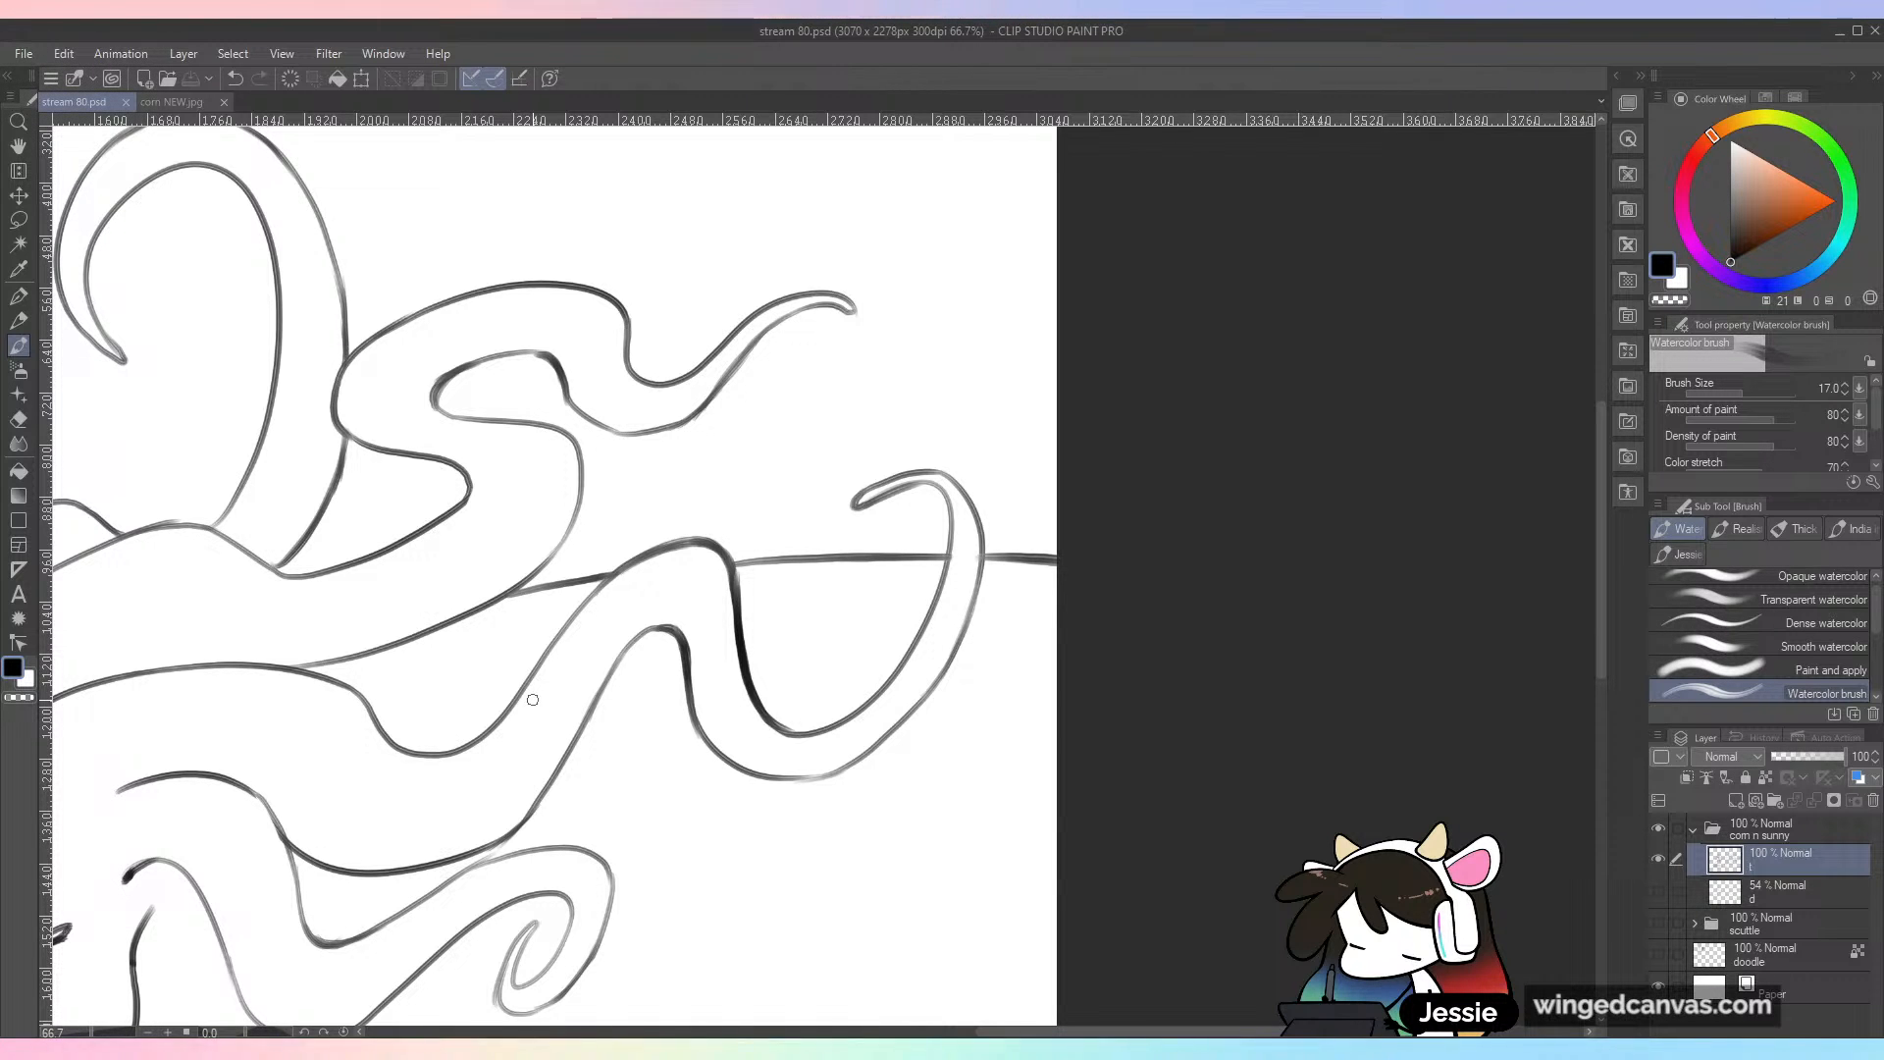
Step: Thicken and darken the inner edge of the third tendril's curled tip, from its end down into the outer loop
{"action": "key", "text": "ctrl+minus"}
{"action": "key", "text": "ctrl+minus"}
{"action": "key", "text": "ctrl+plus"}
{"action": "key", "text": "ctrl+plus"}
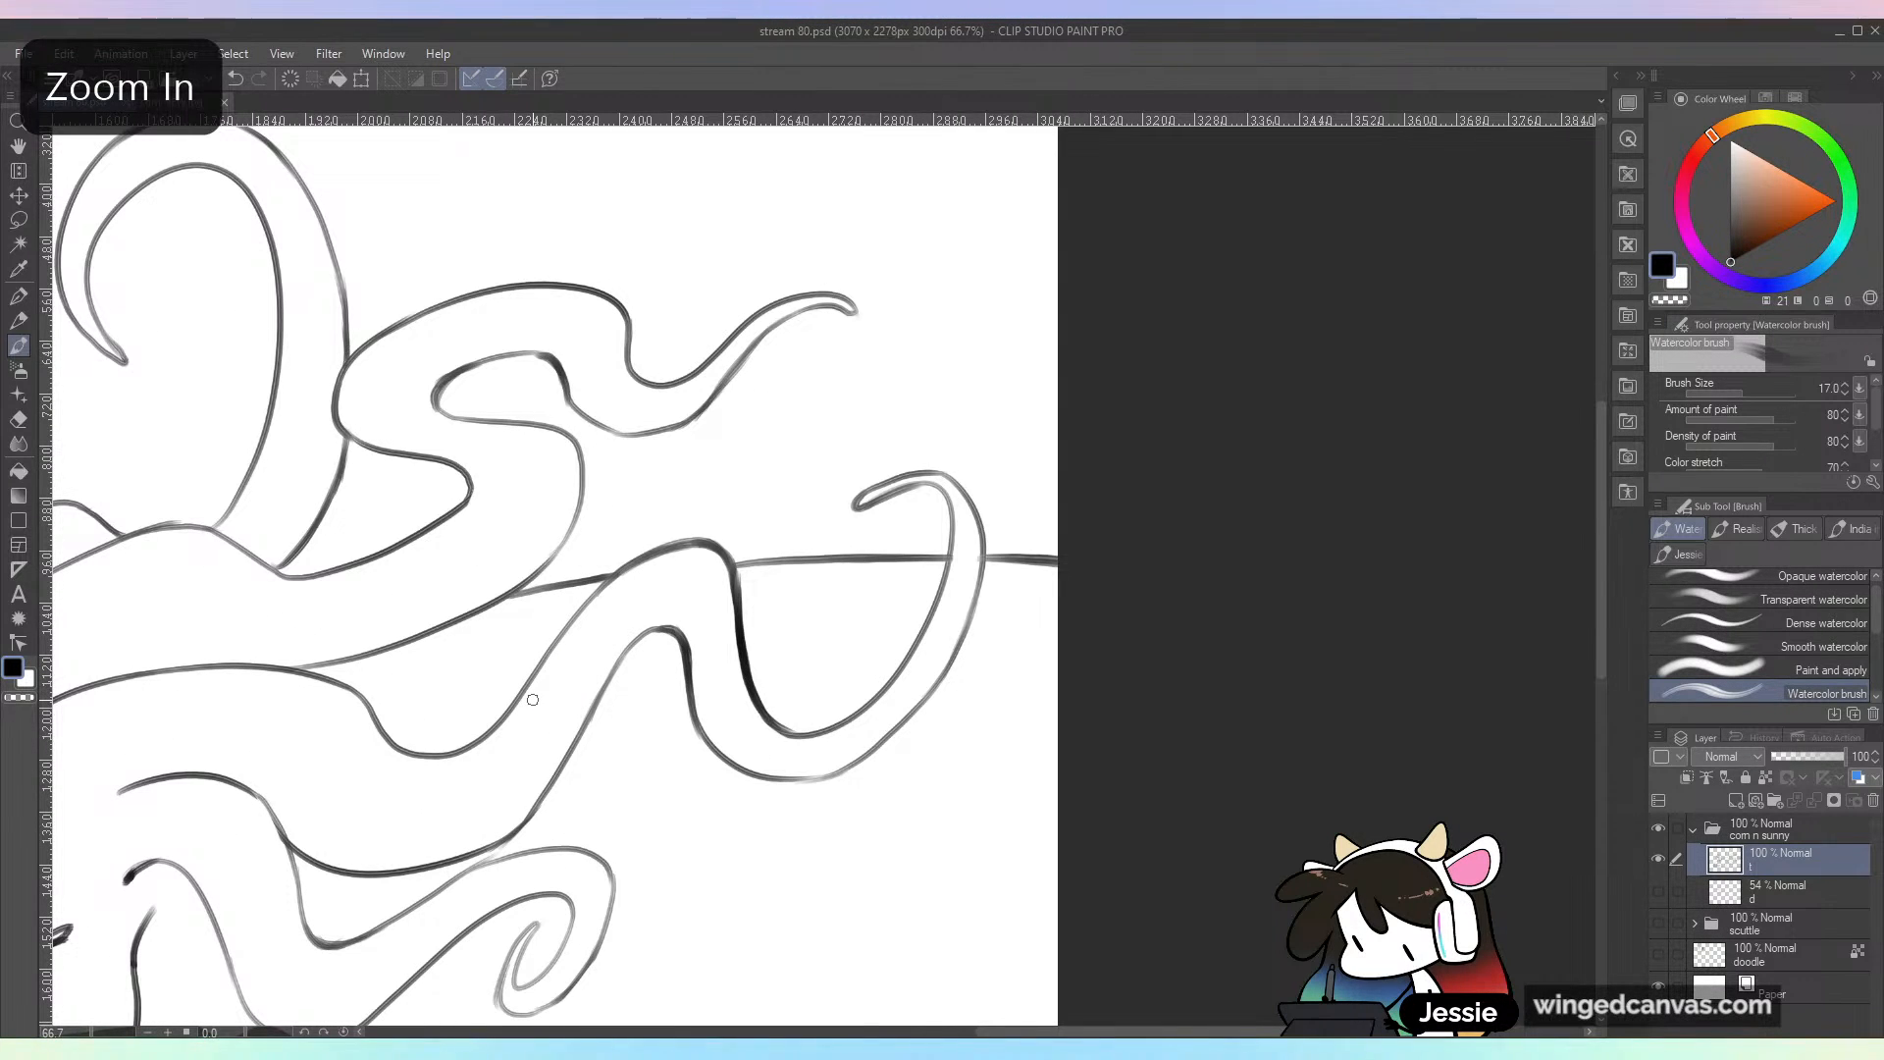
{"action": "mouse_move", "coordinate": [863, 509]}
{"action": "left_mouse_down"}
{"action": "mouse_move", "coordinate": [920, 467]}
{"action": "mouse_move", "coordinate": [960, 478]}
{"action": "mouse_move", "coordinate": [862, 486]}
{"action": "mouse_move", "coordinate": [939, 472]}
{"action": "mouse_move", "coordinate": [862, 511]}
{"action": "mouse_move", "coordinate": [901, 475]}
{"action": "mouse_move", "coordinate": [853, 524]}
{"action": "mouse_move", "coordinate": [864, 491]}
{"action": "mouse_move", "coordinate": [843, 539]}
{"action": "mouse_move", "coordinate": [894, 483]}
{"action": "left_mouse_up"}
{"action": "key", "text": "ctrl+plus"}
{"action": "key", "text": "ctrl+z"}
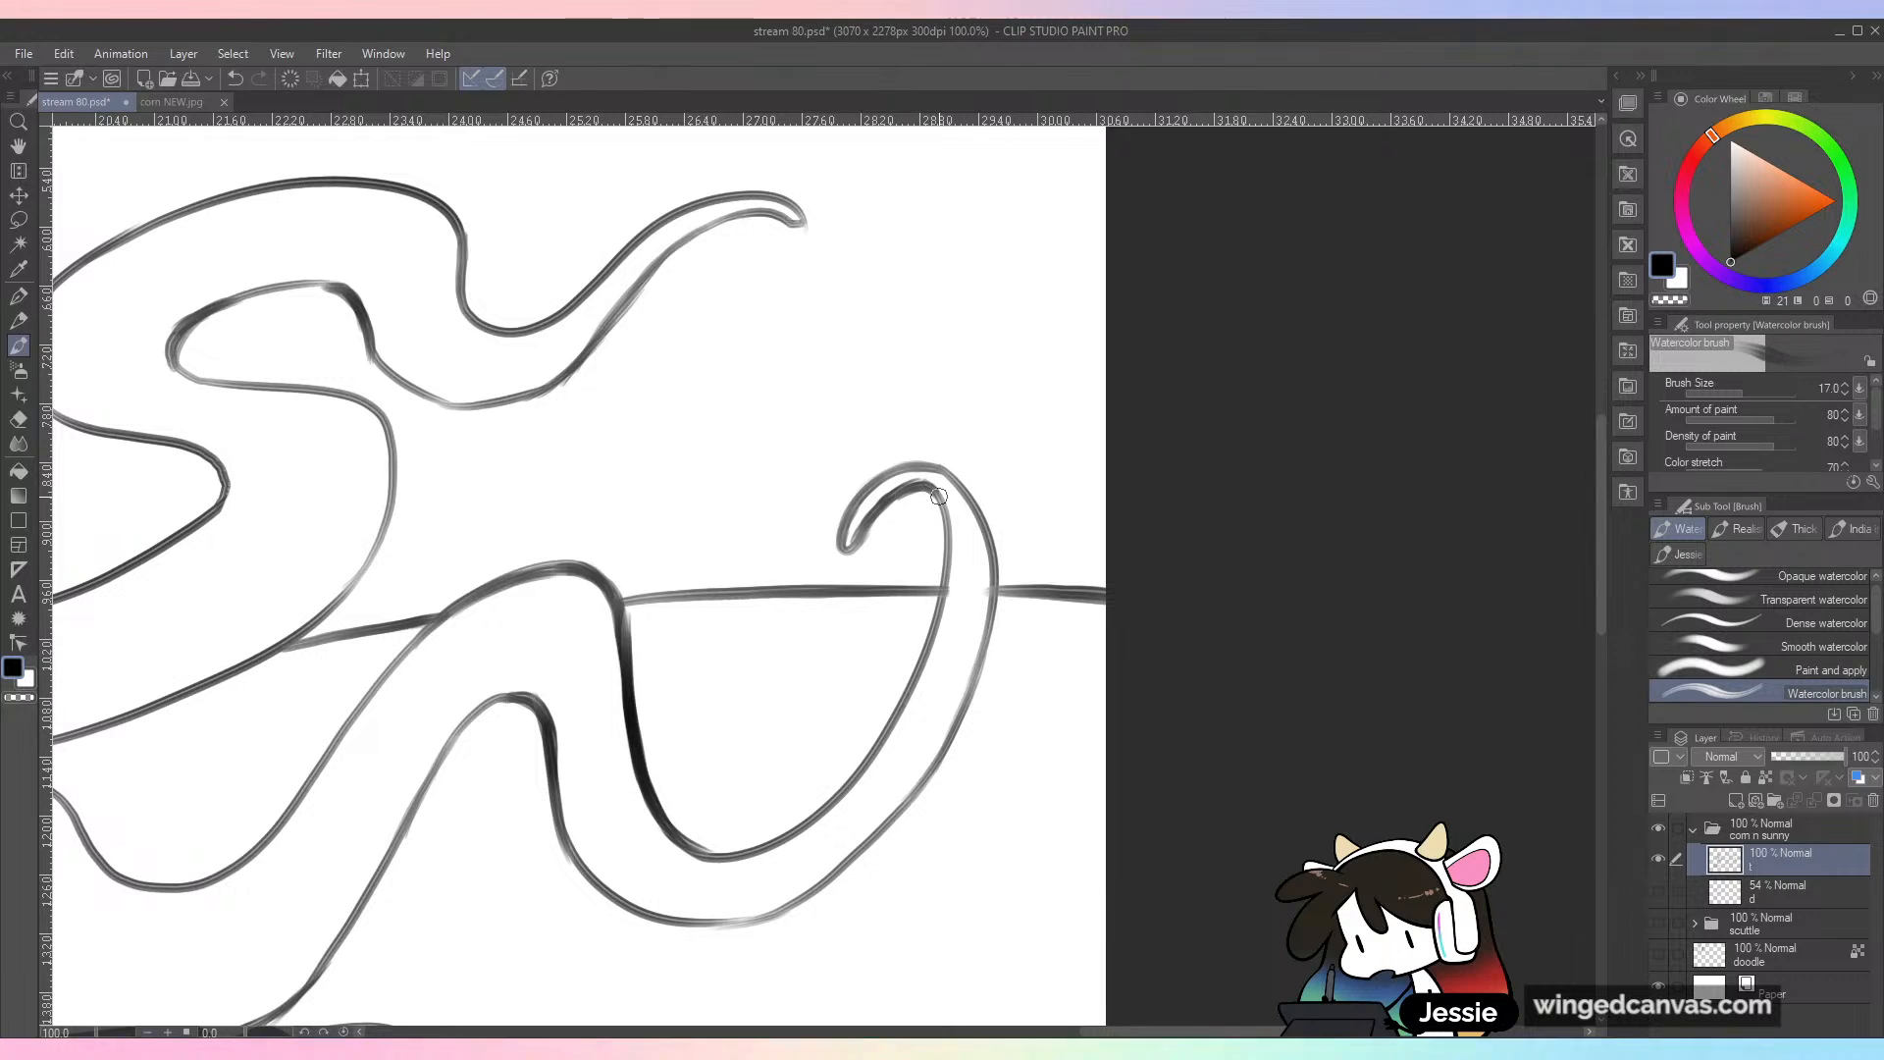
{"action": "key", "text": "ctrl+z"}
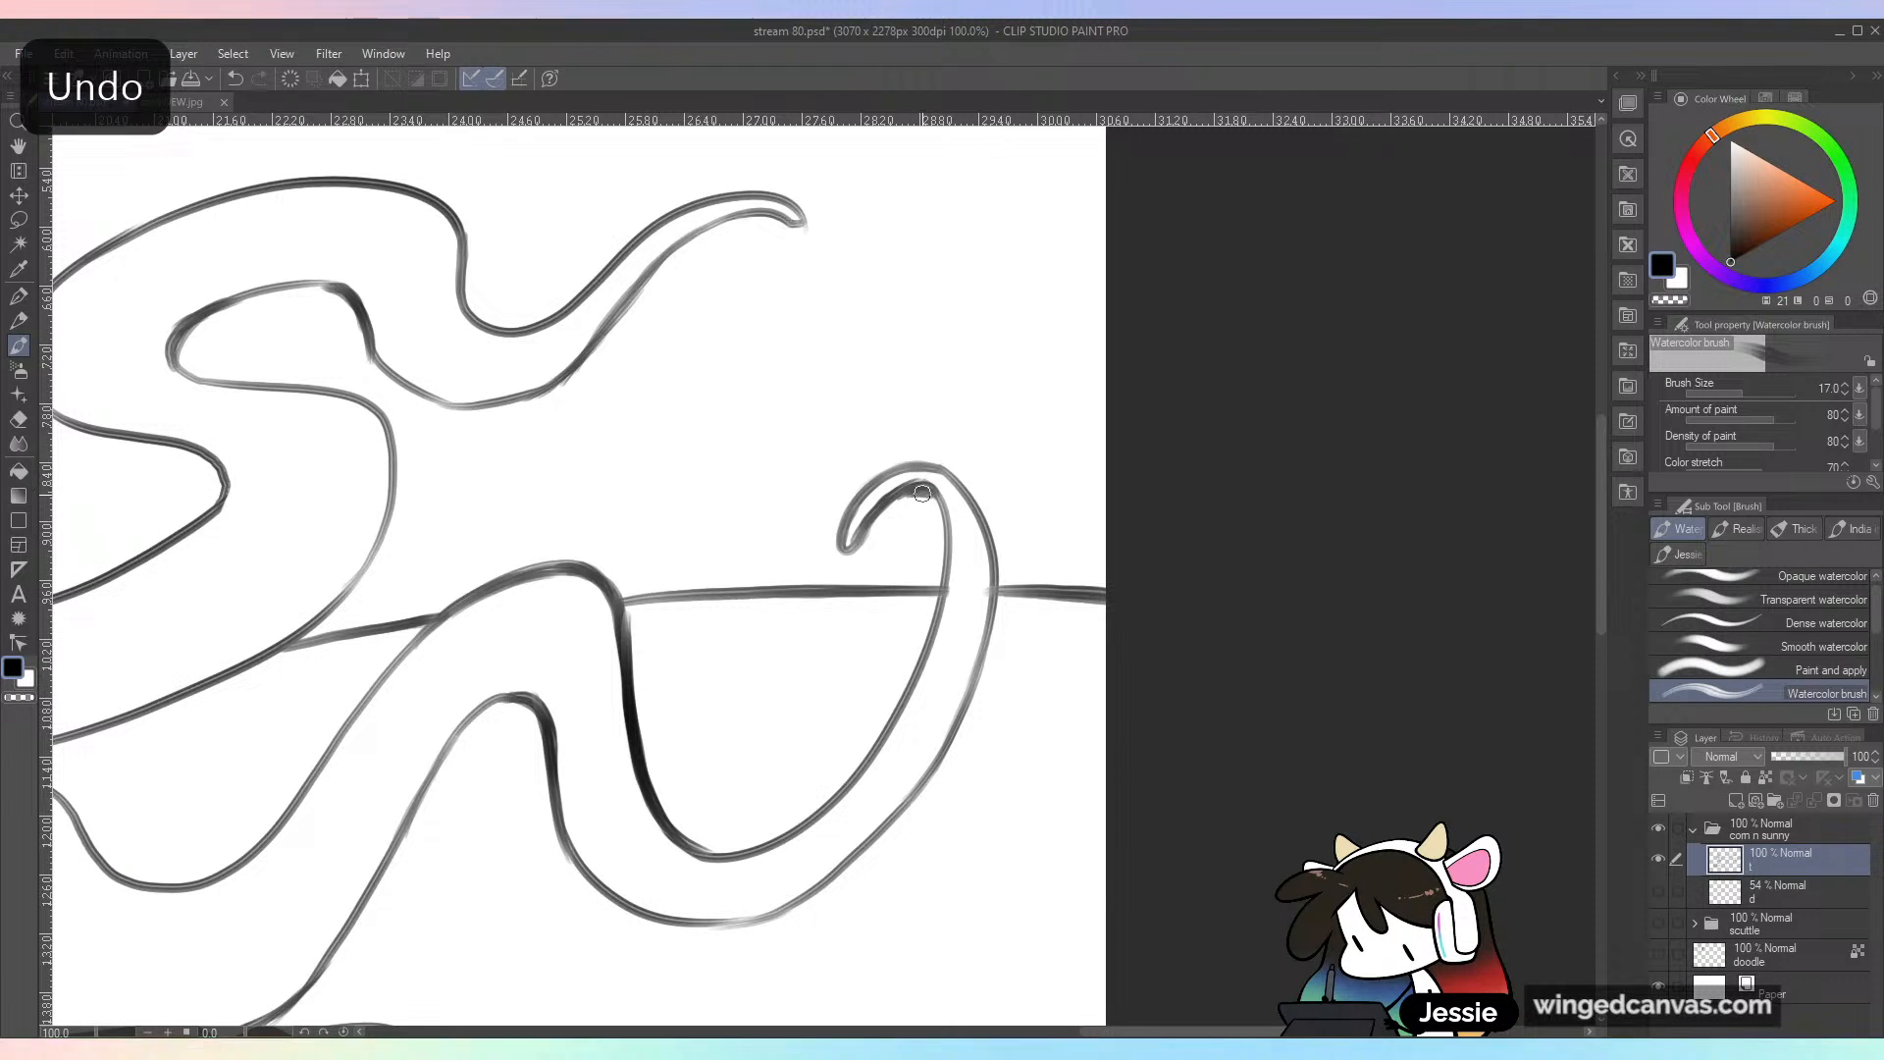
{"action": "key", "text": "ctrl+z"}
{"action": "left_click_drag", "start_coordinate": [932, 486], "coordinate": [946, 592]}
Step: Retouch the outer edge of the third tendril's curl and save the drawing
{"action": "left_click_drag", "start_coordinate": [973, 508], "coordinate": [987, 665]}
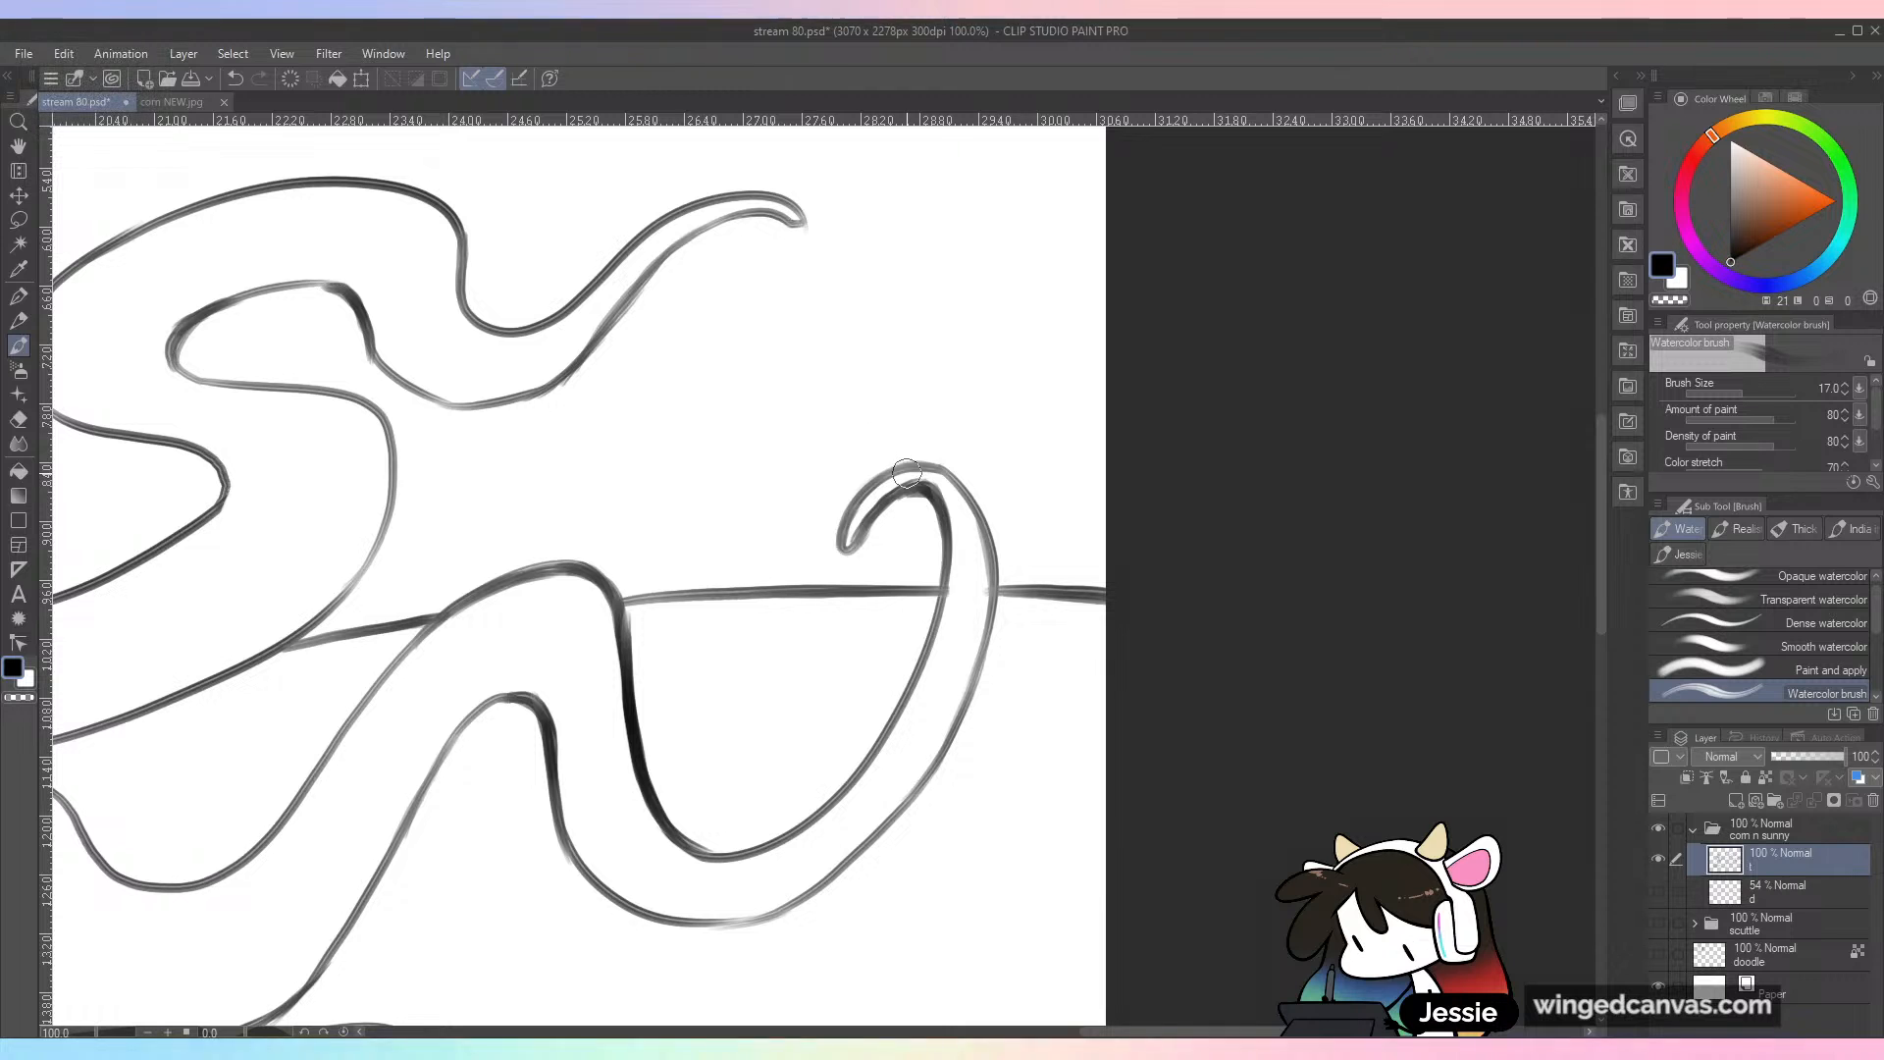
{"action": "key", "text": "ctrl+z"}
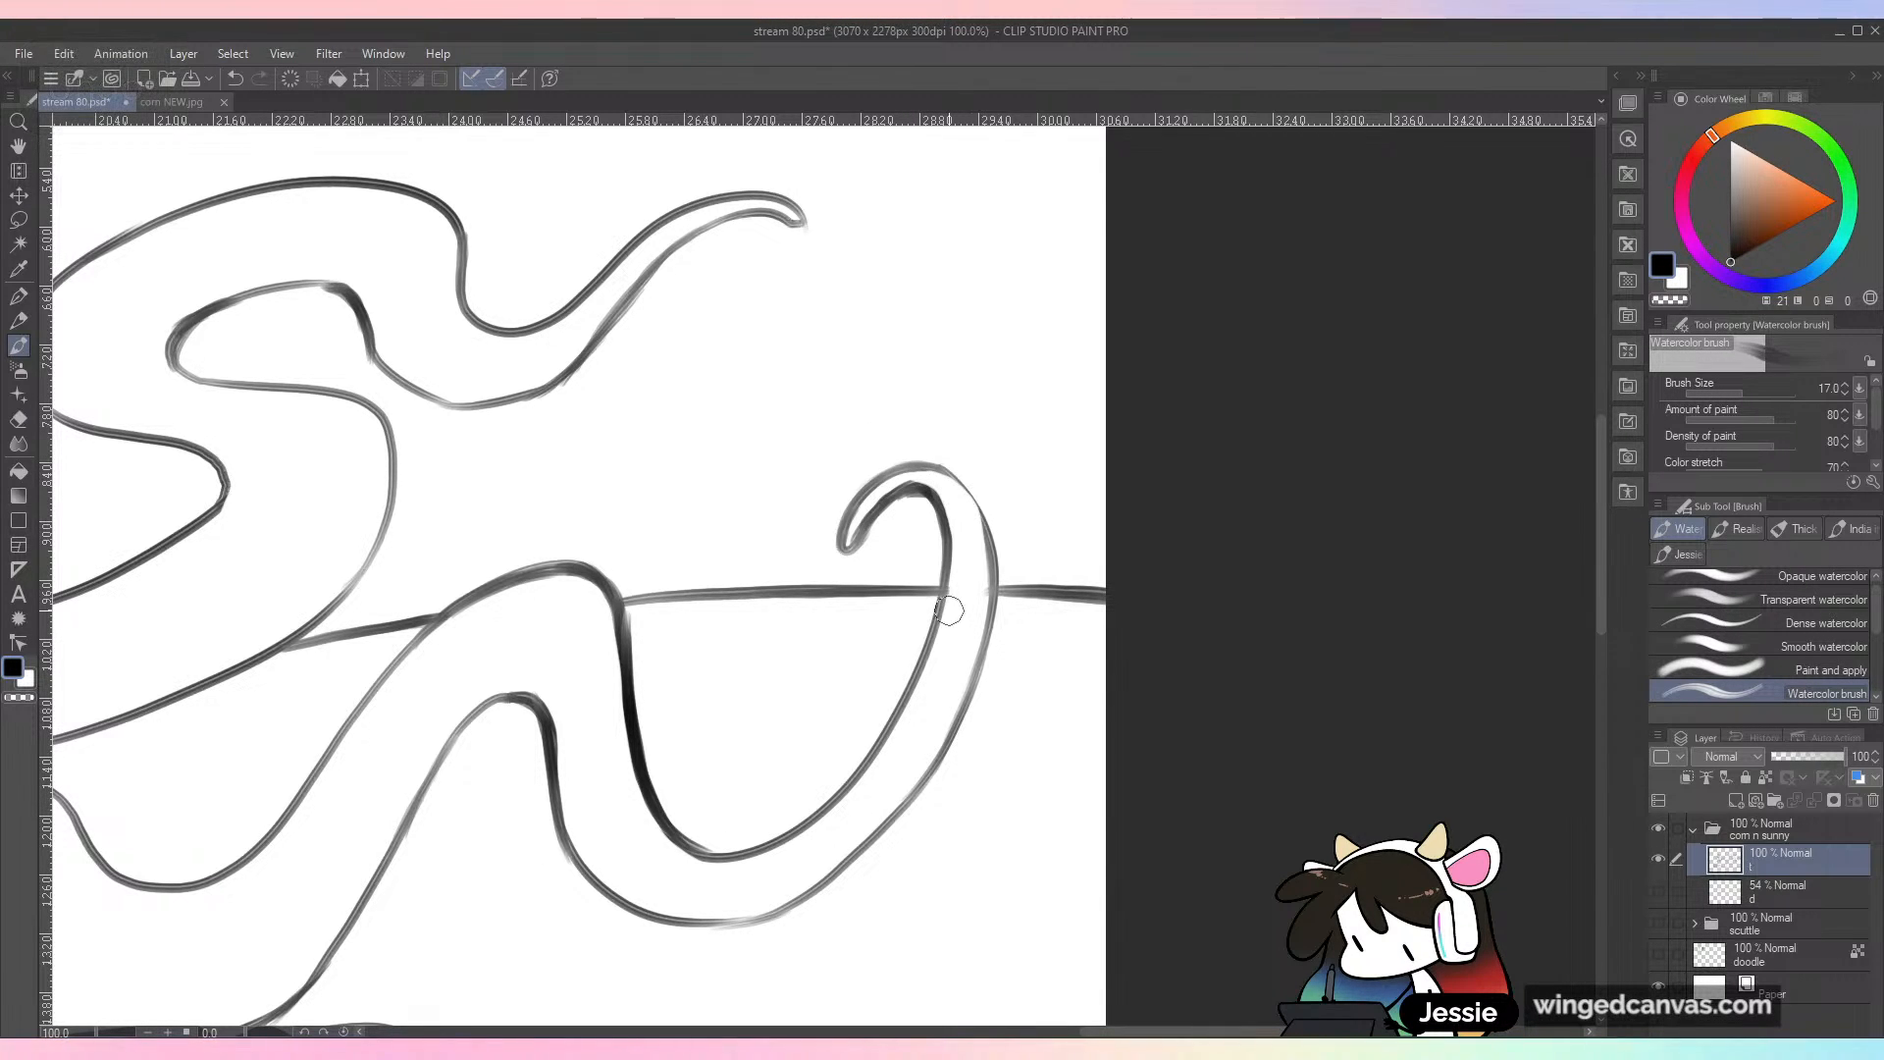
{"action": "left_click_drag", "start_coordinate": [943, 469], "coordinate": [999, 572]}
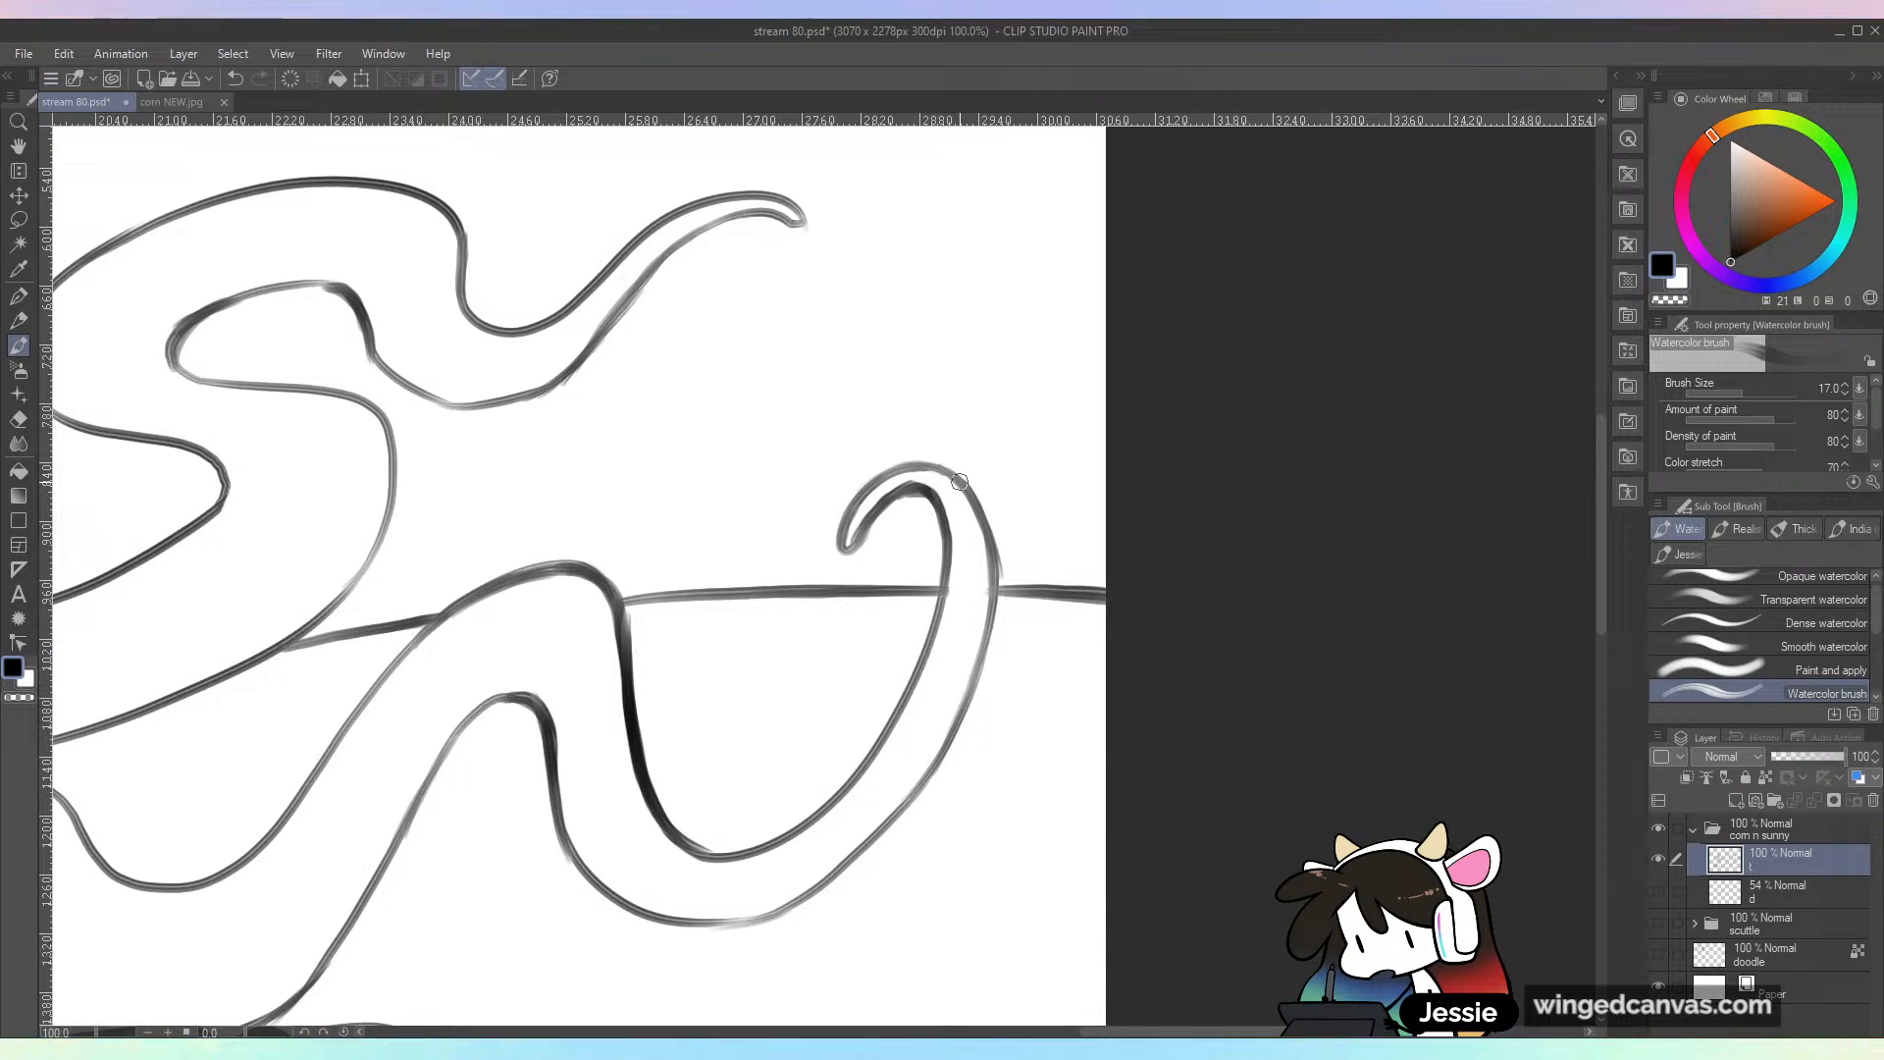
{"action": "key", "text": "ctrl+minus"}
{"action": "key", "text": "ctrl+minus"}
{"action": "key", "text": "ctrl+minus"}
{"action": "key", "text": "ctrl+s"}
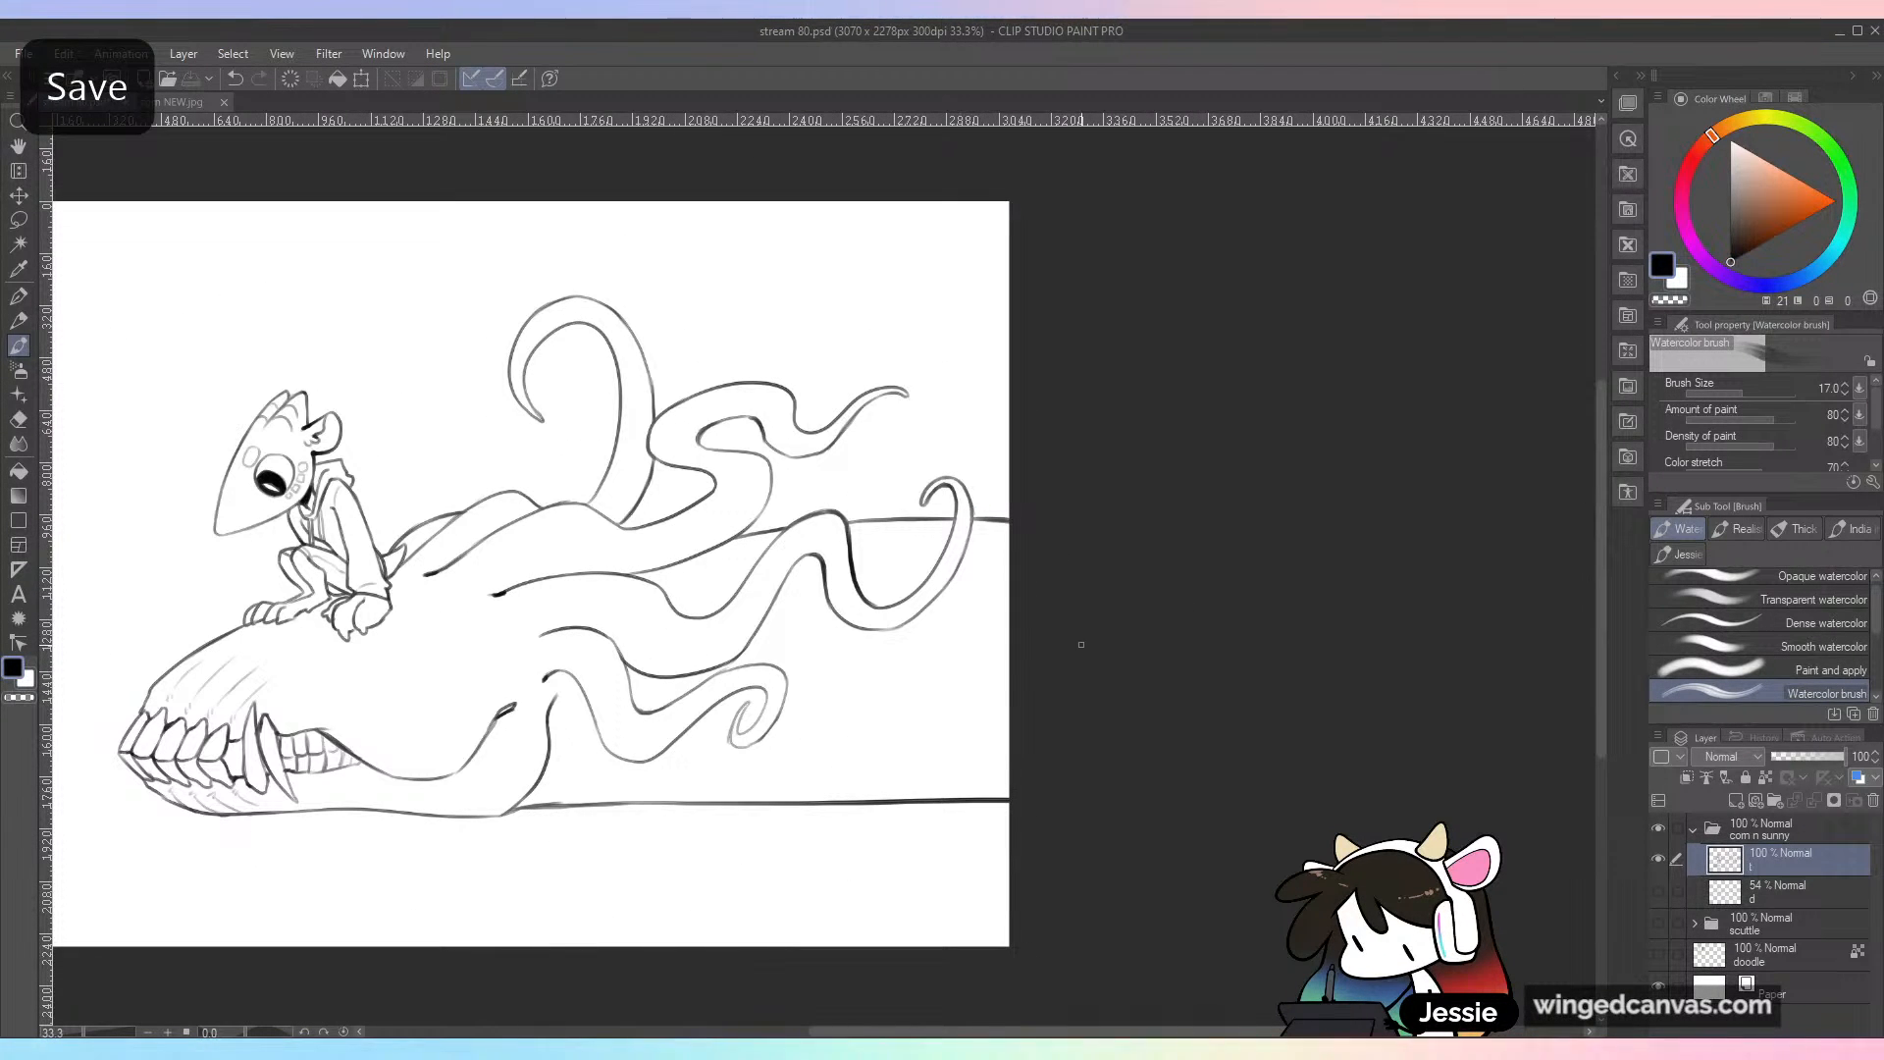
Step: Add one new layer directly above sketch layer d, delete any extra new layer, and name it c
{"action": "left_click_drag", "start_coordinate": [1056, 620], "coordinate": [1266, 642]}
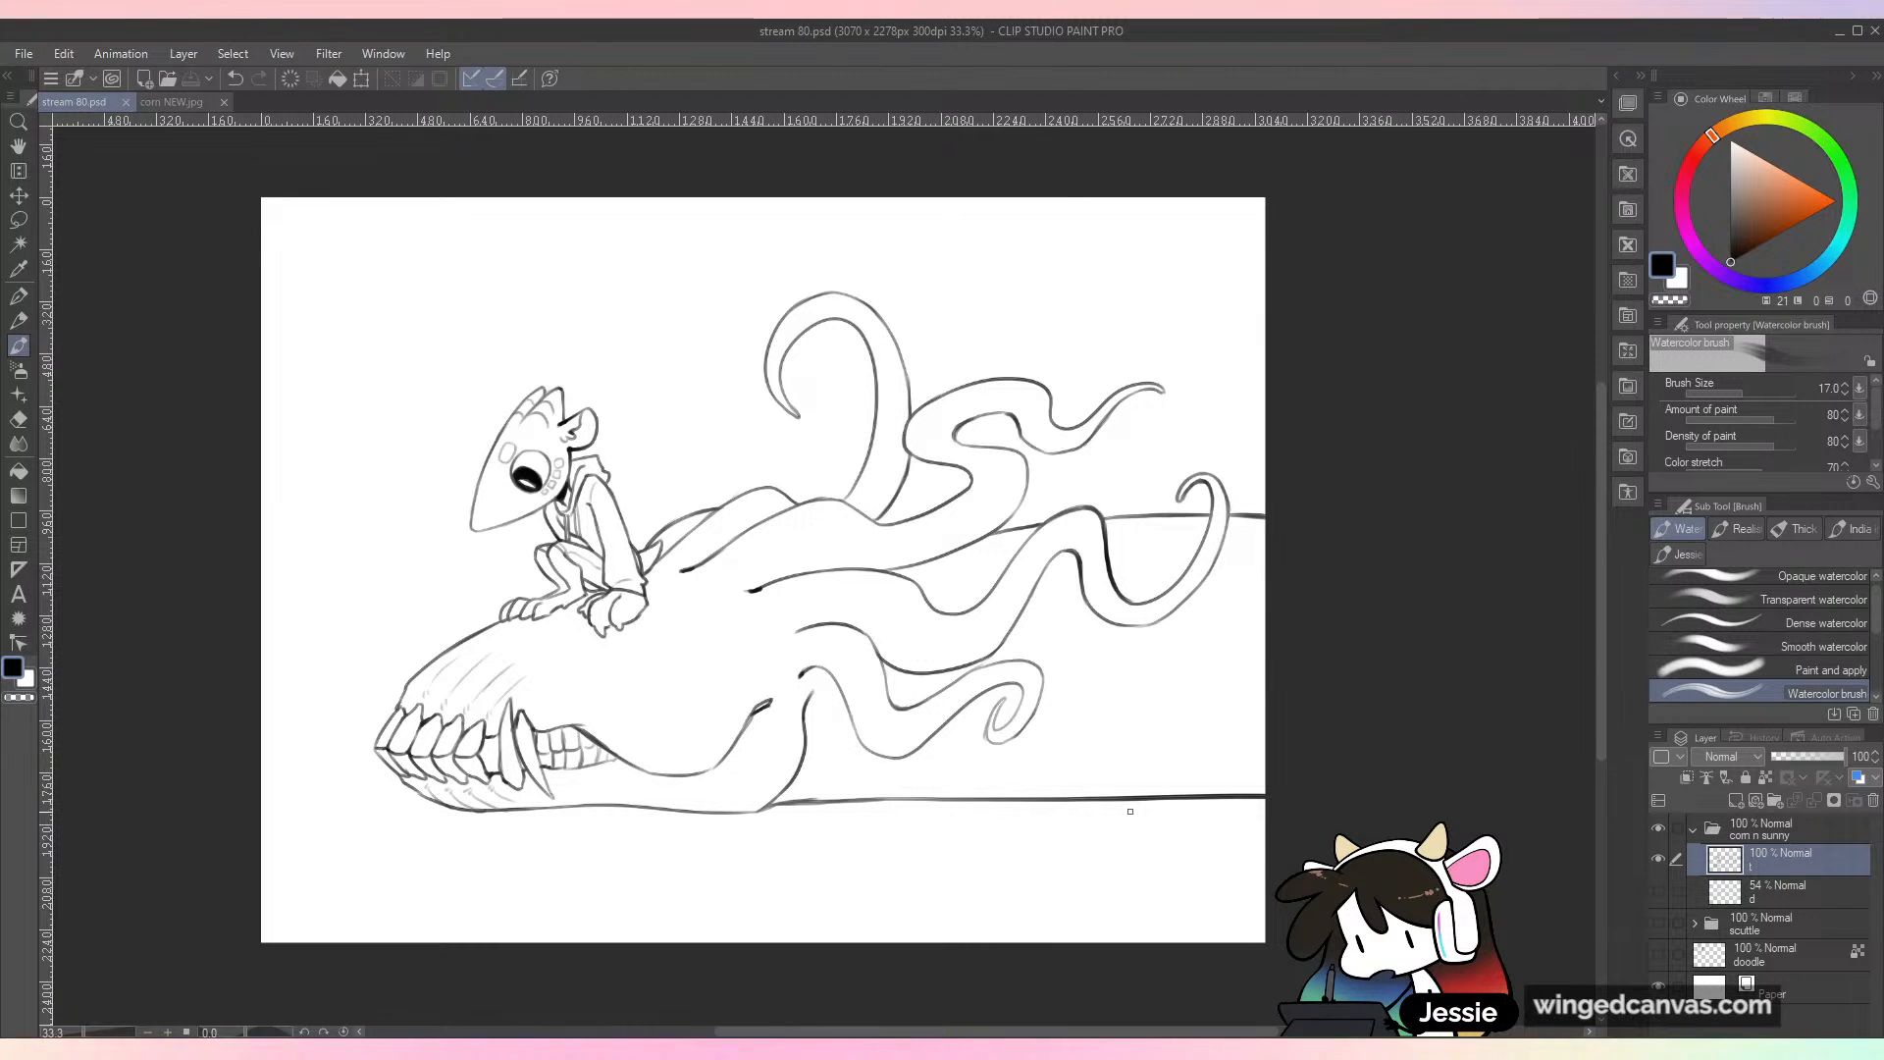
{"action": "left_click", "coordinate": [1809, 904]}
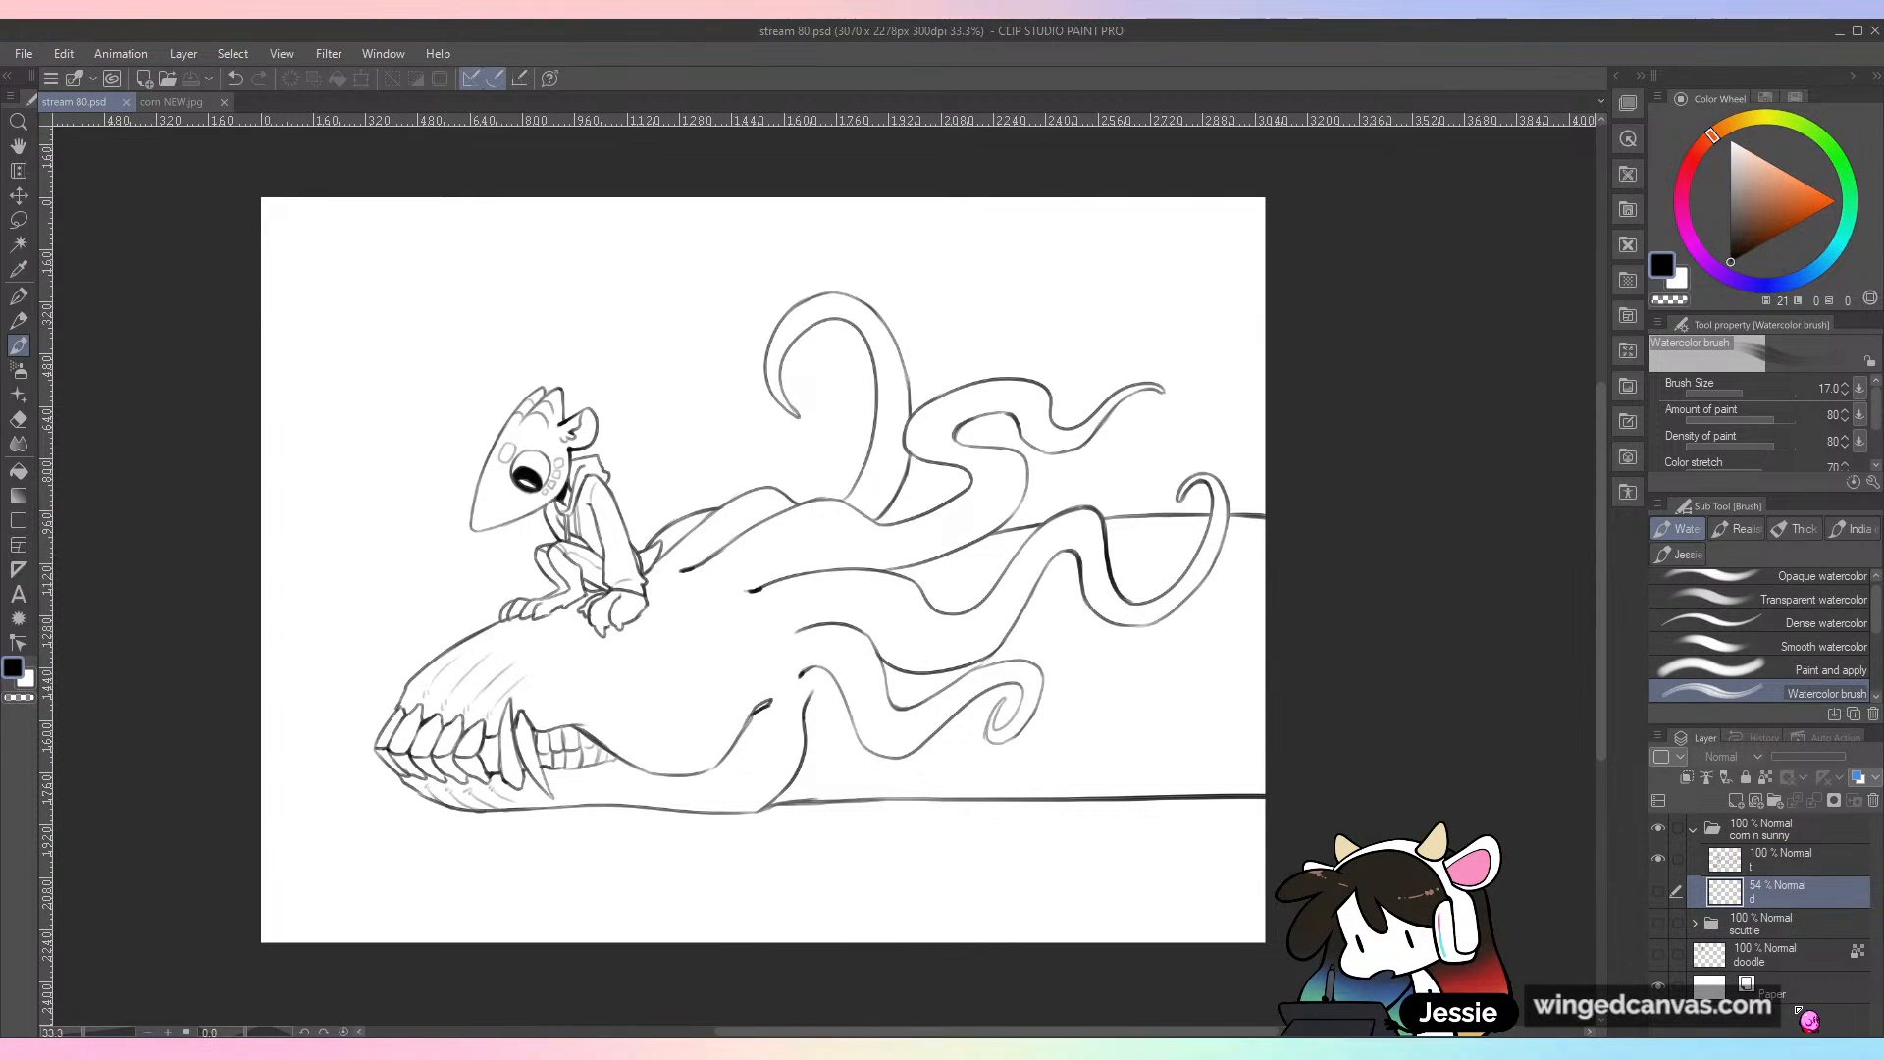
{"action": "key", "text": "ctrl+shift+n"}
{"action": "key", "text": "ctrl+shift+n"}
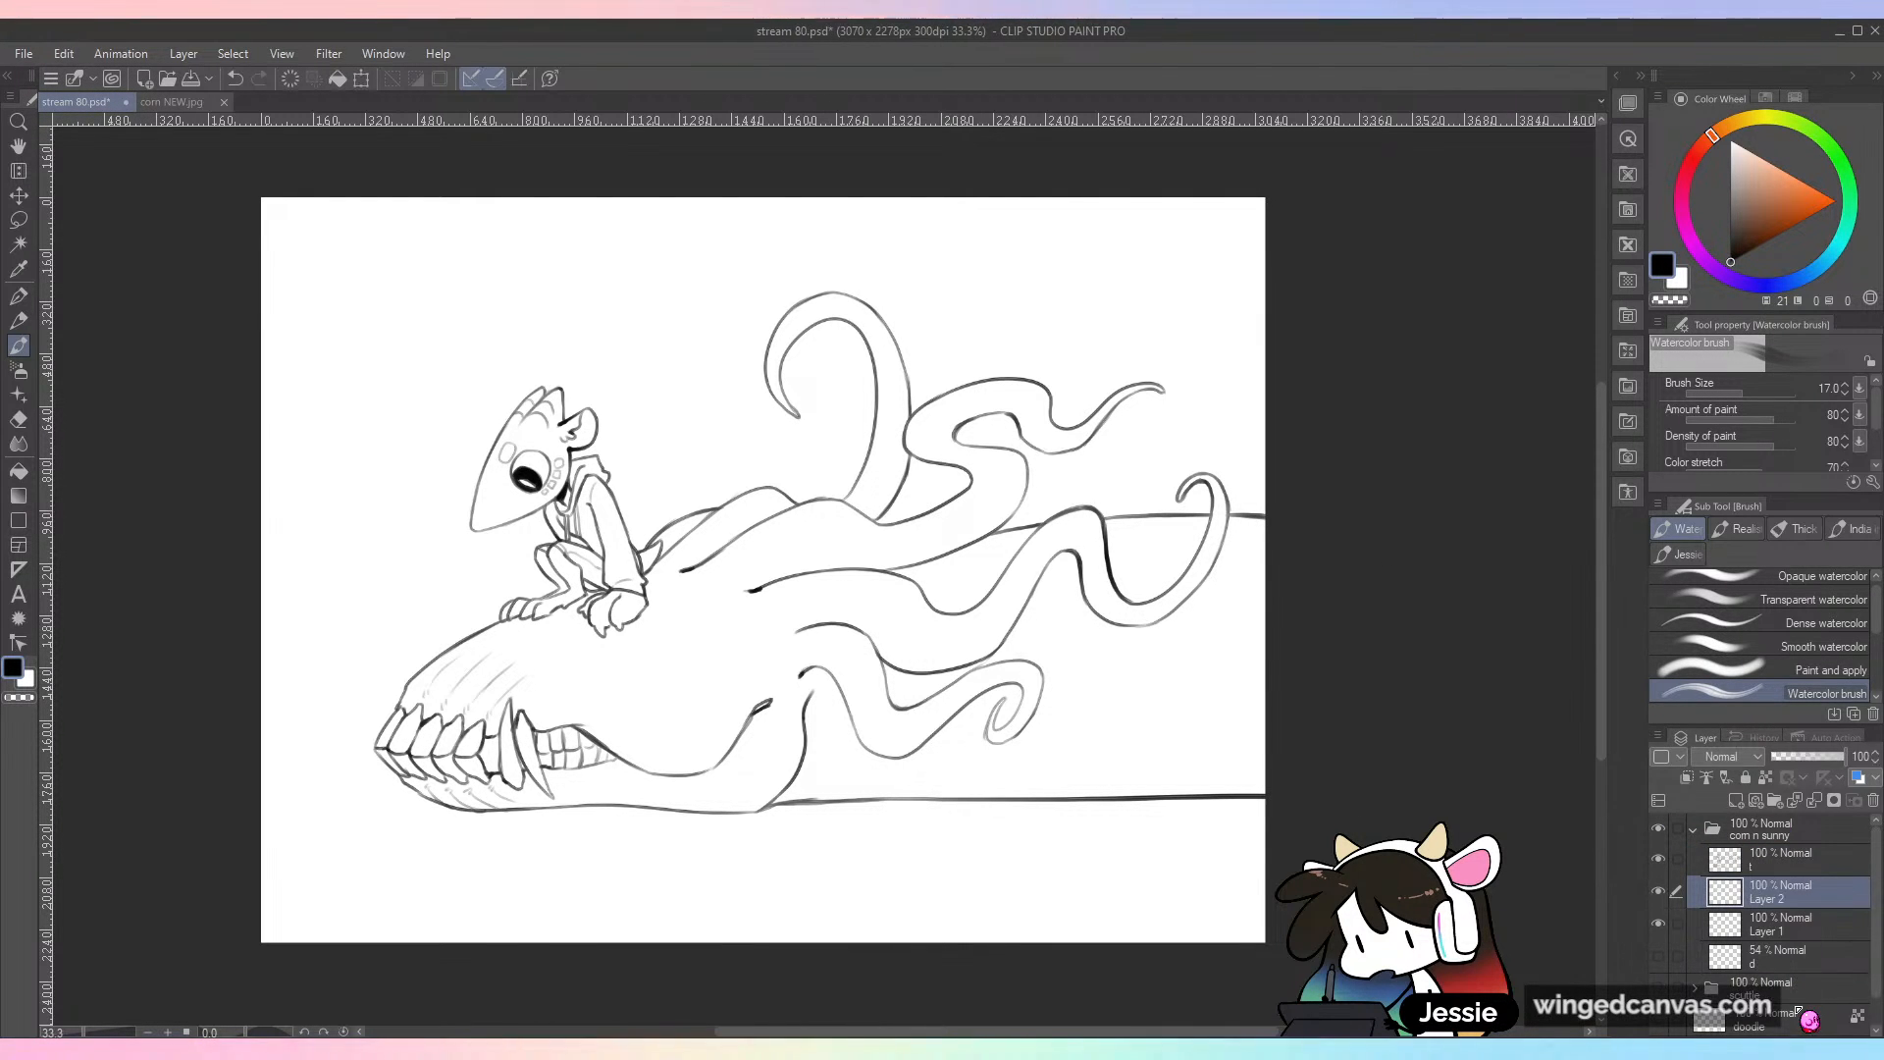
{"action": "right_click", "coordinate": [1806, 891]}
{"action": "left_click", "coordinate": [1848, 890]}
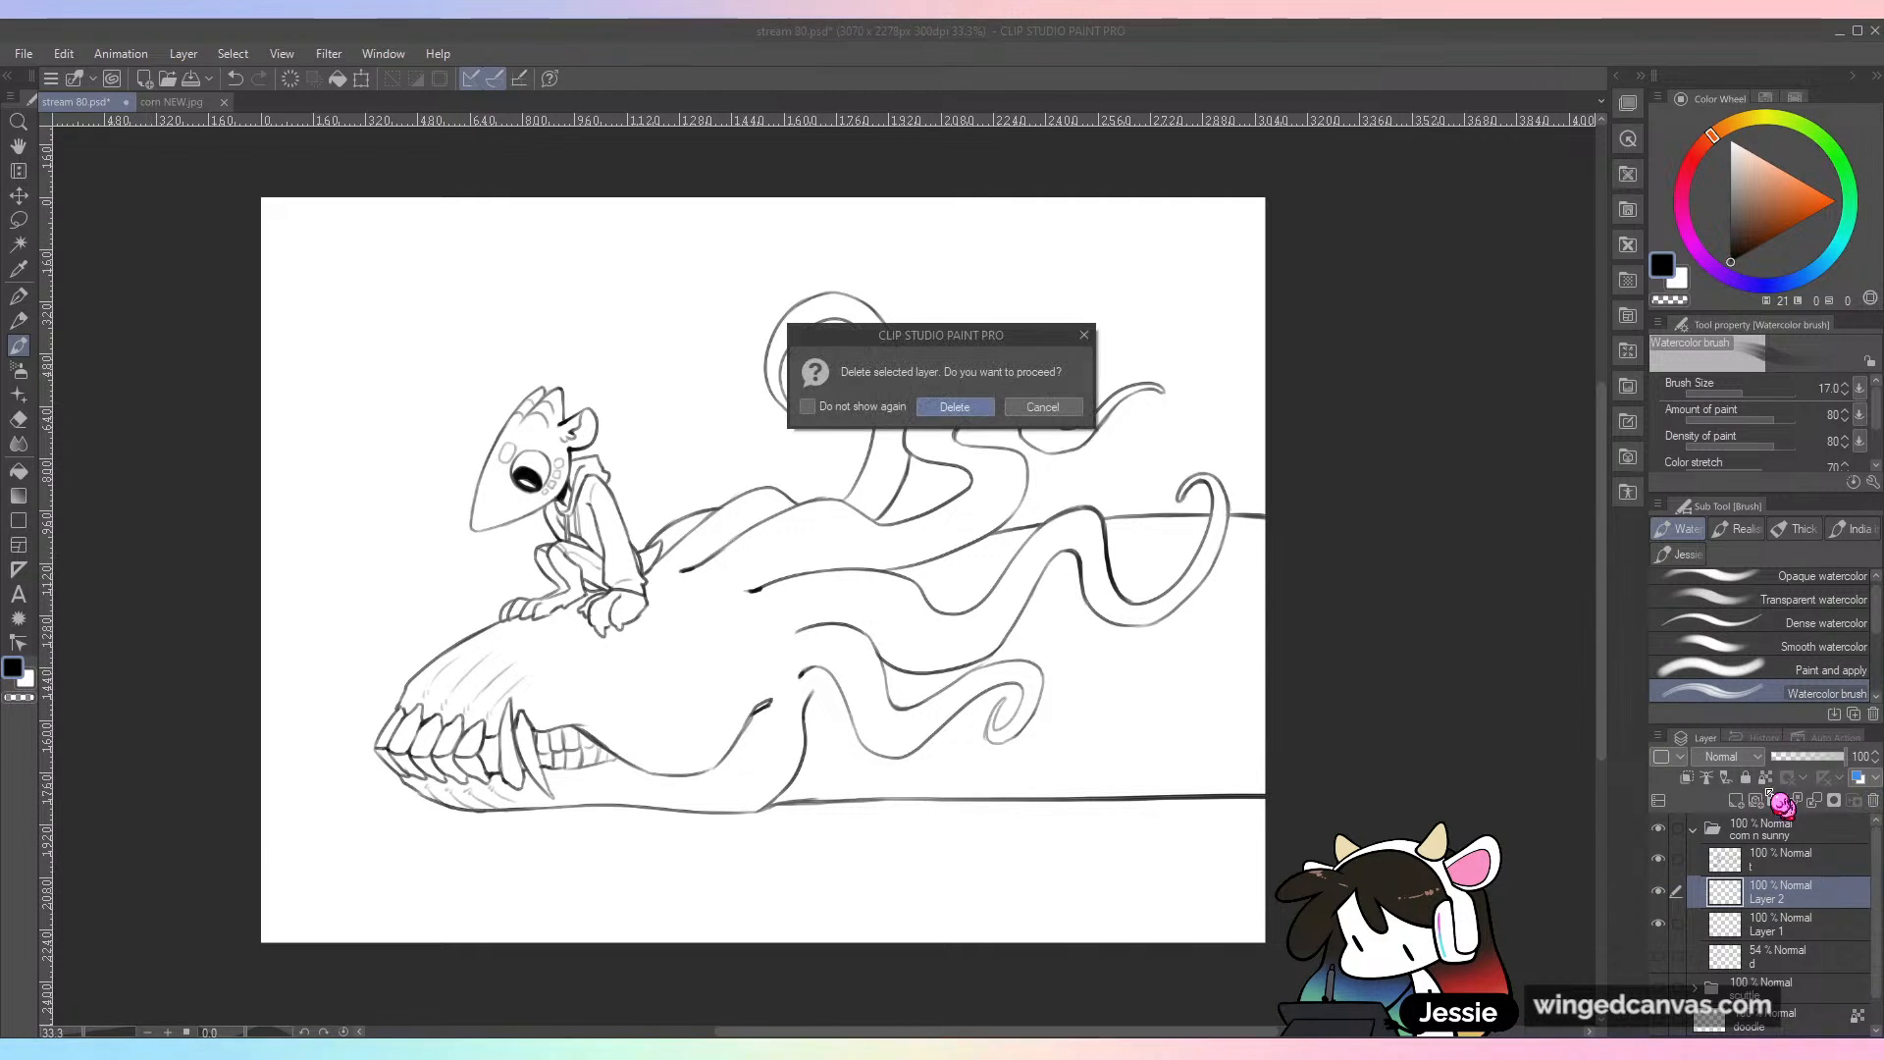
{"action": "key", "text": "Return"}
{"action": "double_click", "coordinate": [1766, 898]}
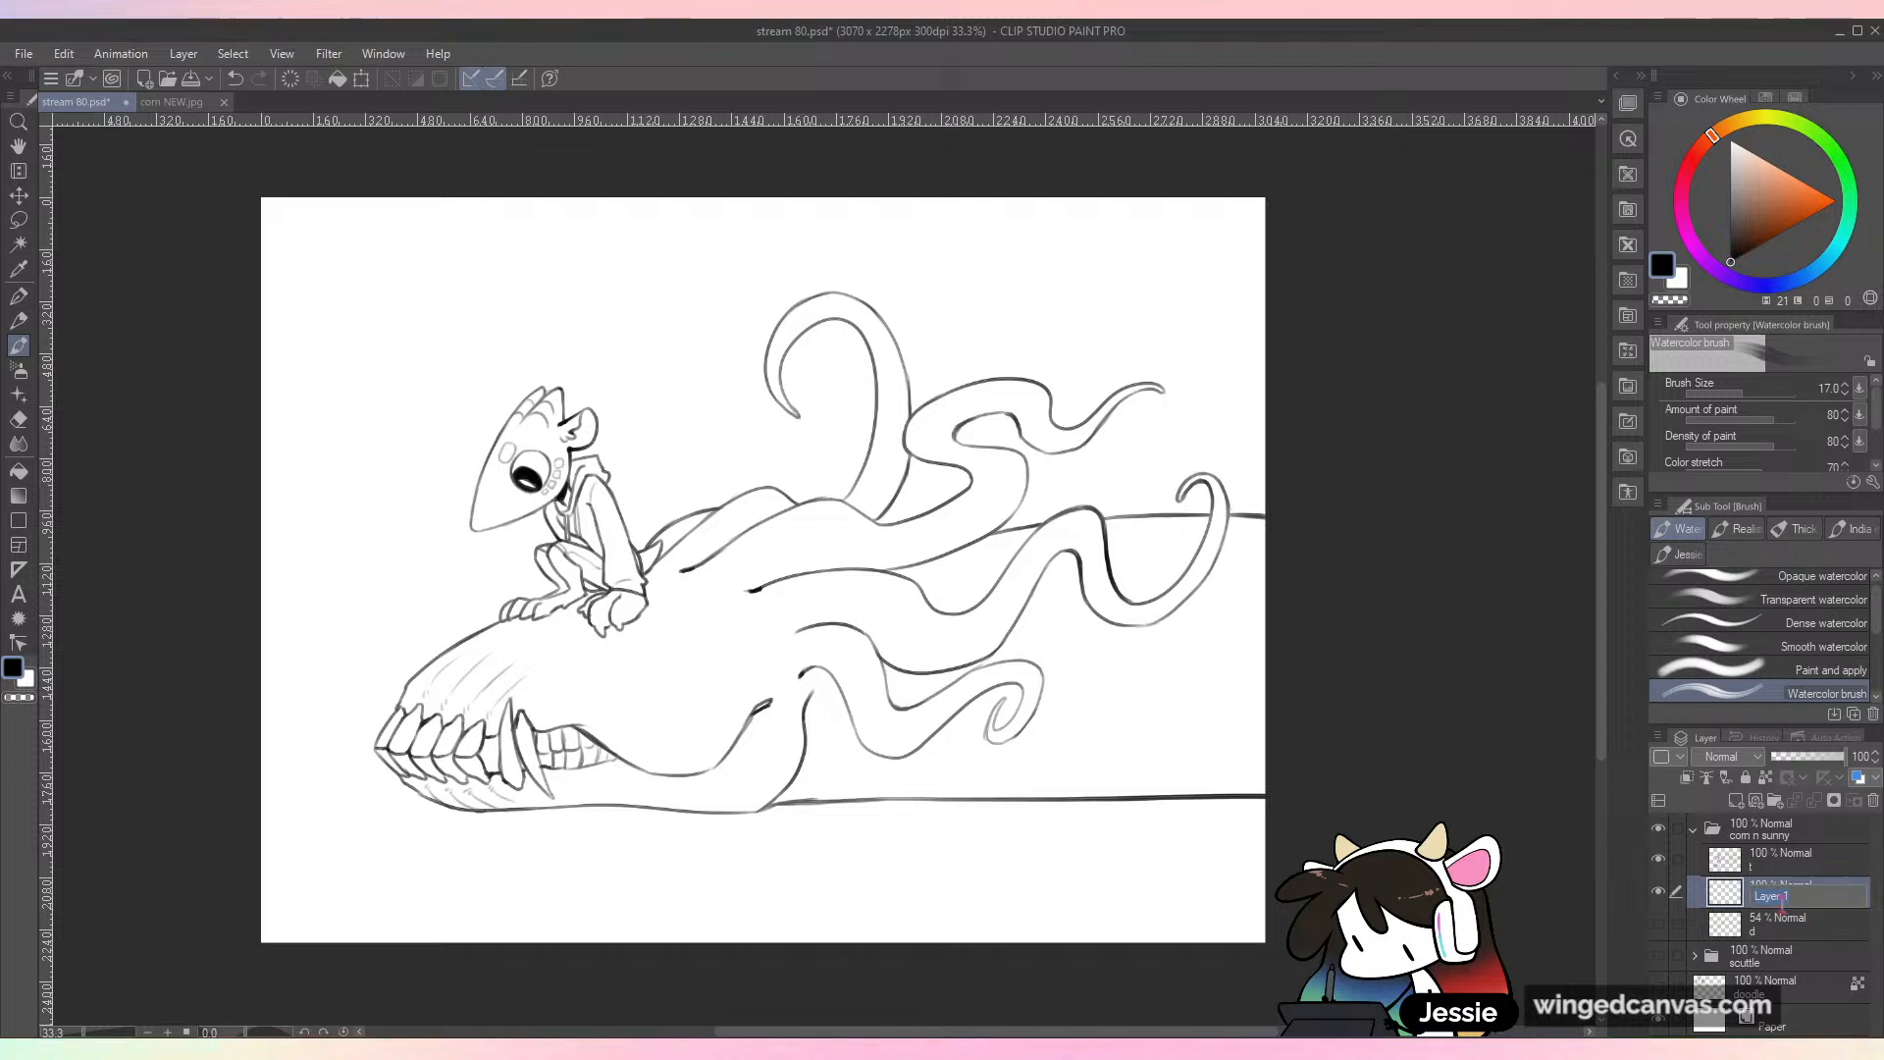
{"action": "type", "text": "c"}
{"action": "key", "text": "Return"}
Step: Select the Watery watercolor brush and a pale peach drawing color
{"action": "key", "text": "ctrl+plus"}
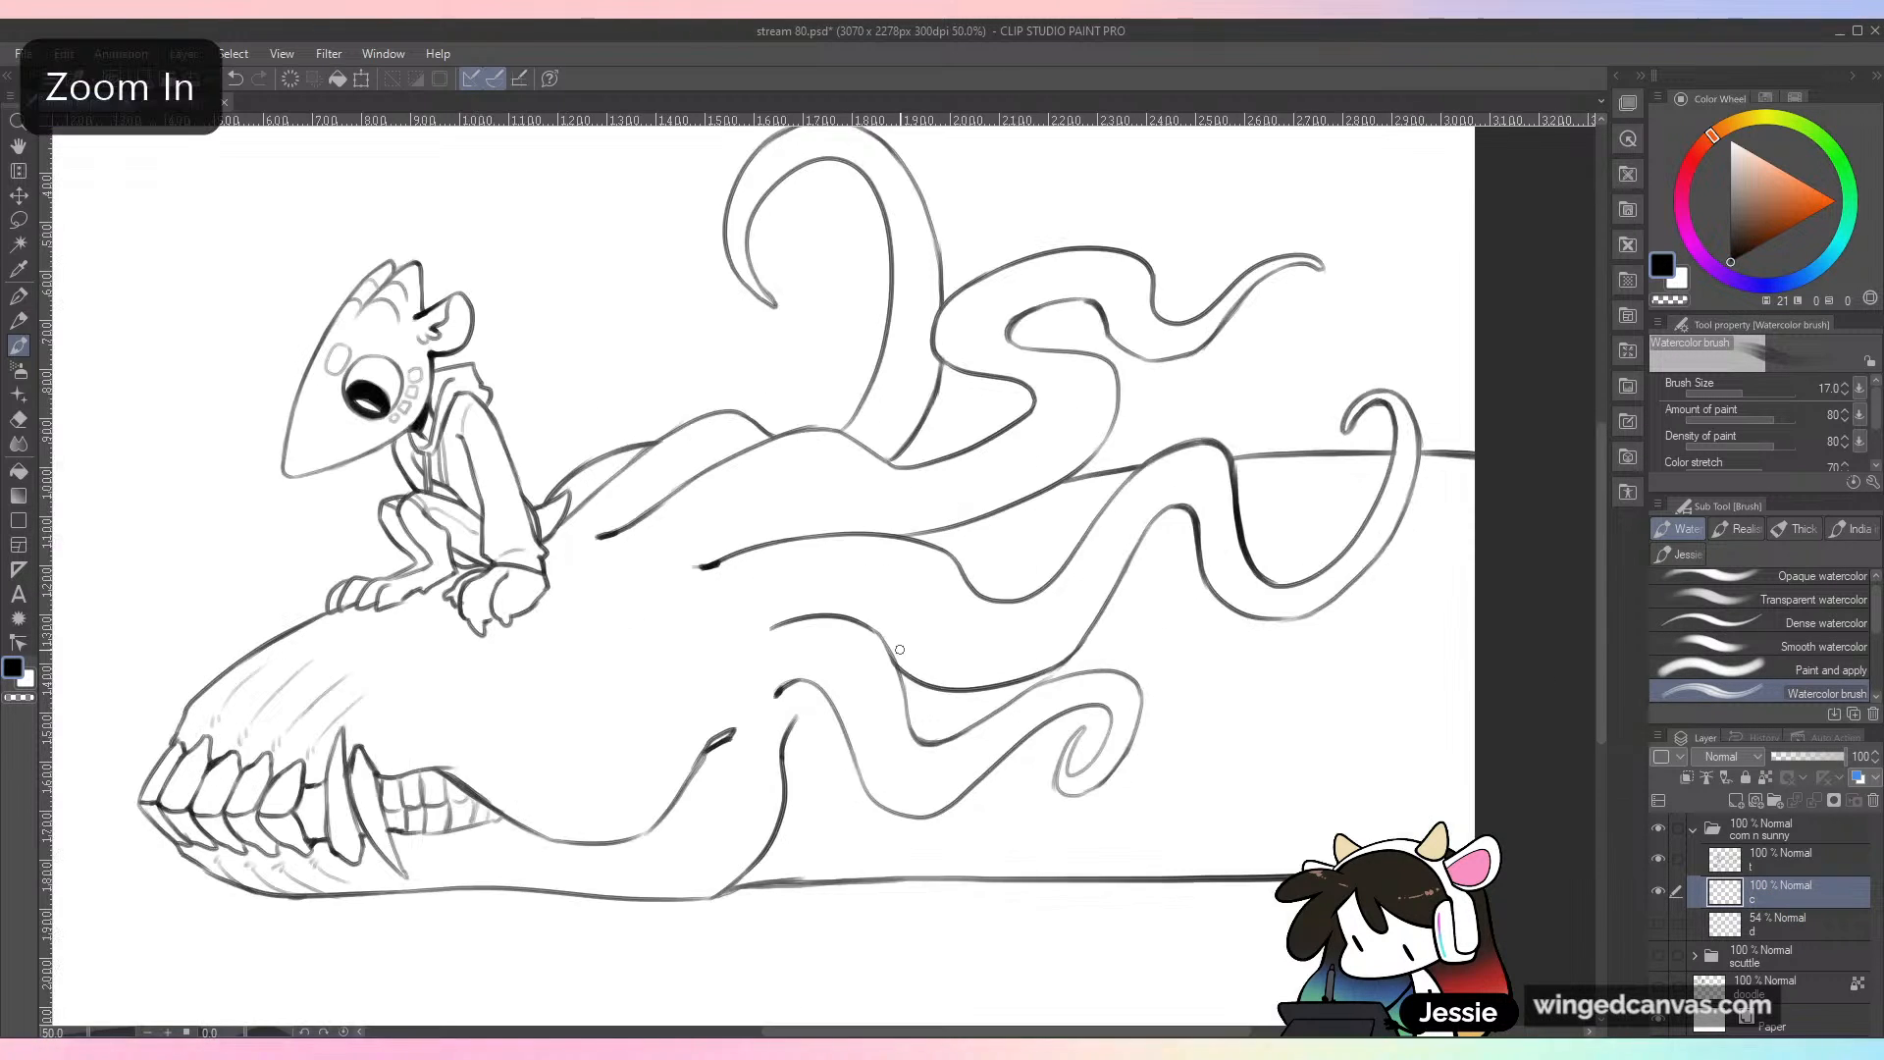
{"action": "left_click_drag", "start_coordinate": [932, 667], "coordinate": [1000, 638]}
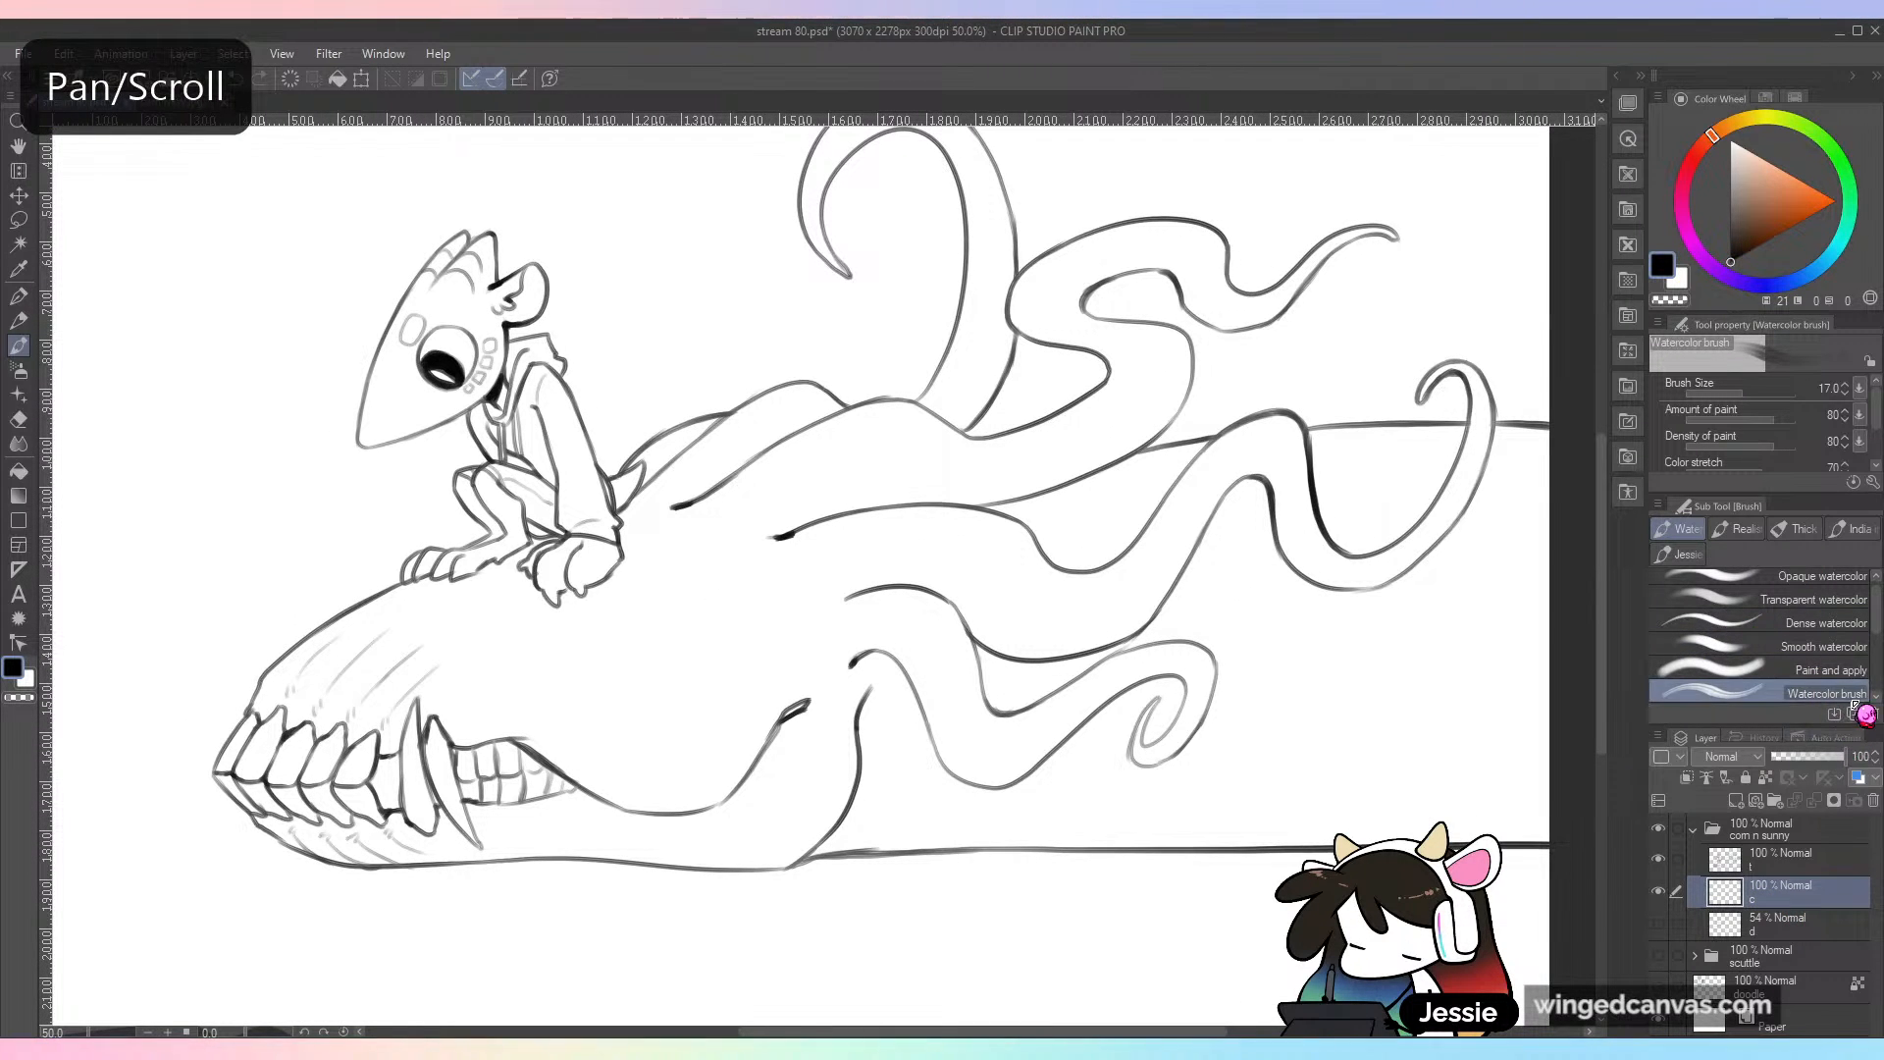
{"action": "scroll", "coordinate": [1757, 638], "scroll_direction": "down", "scroll_amount": 4}
{"action": "left_click", "coordinate": [1759, 649]}
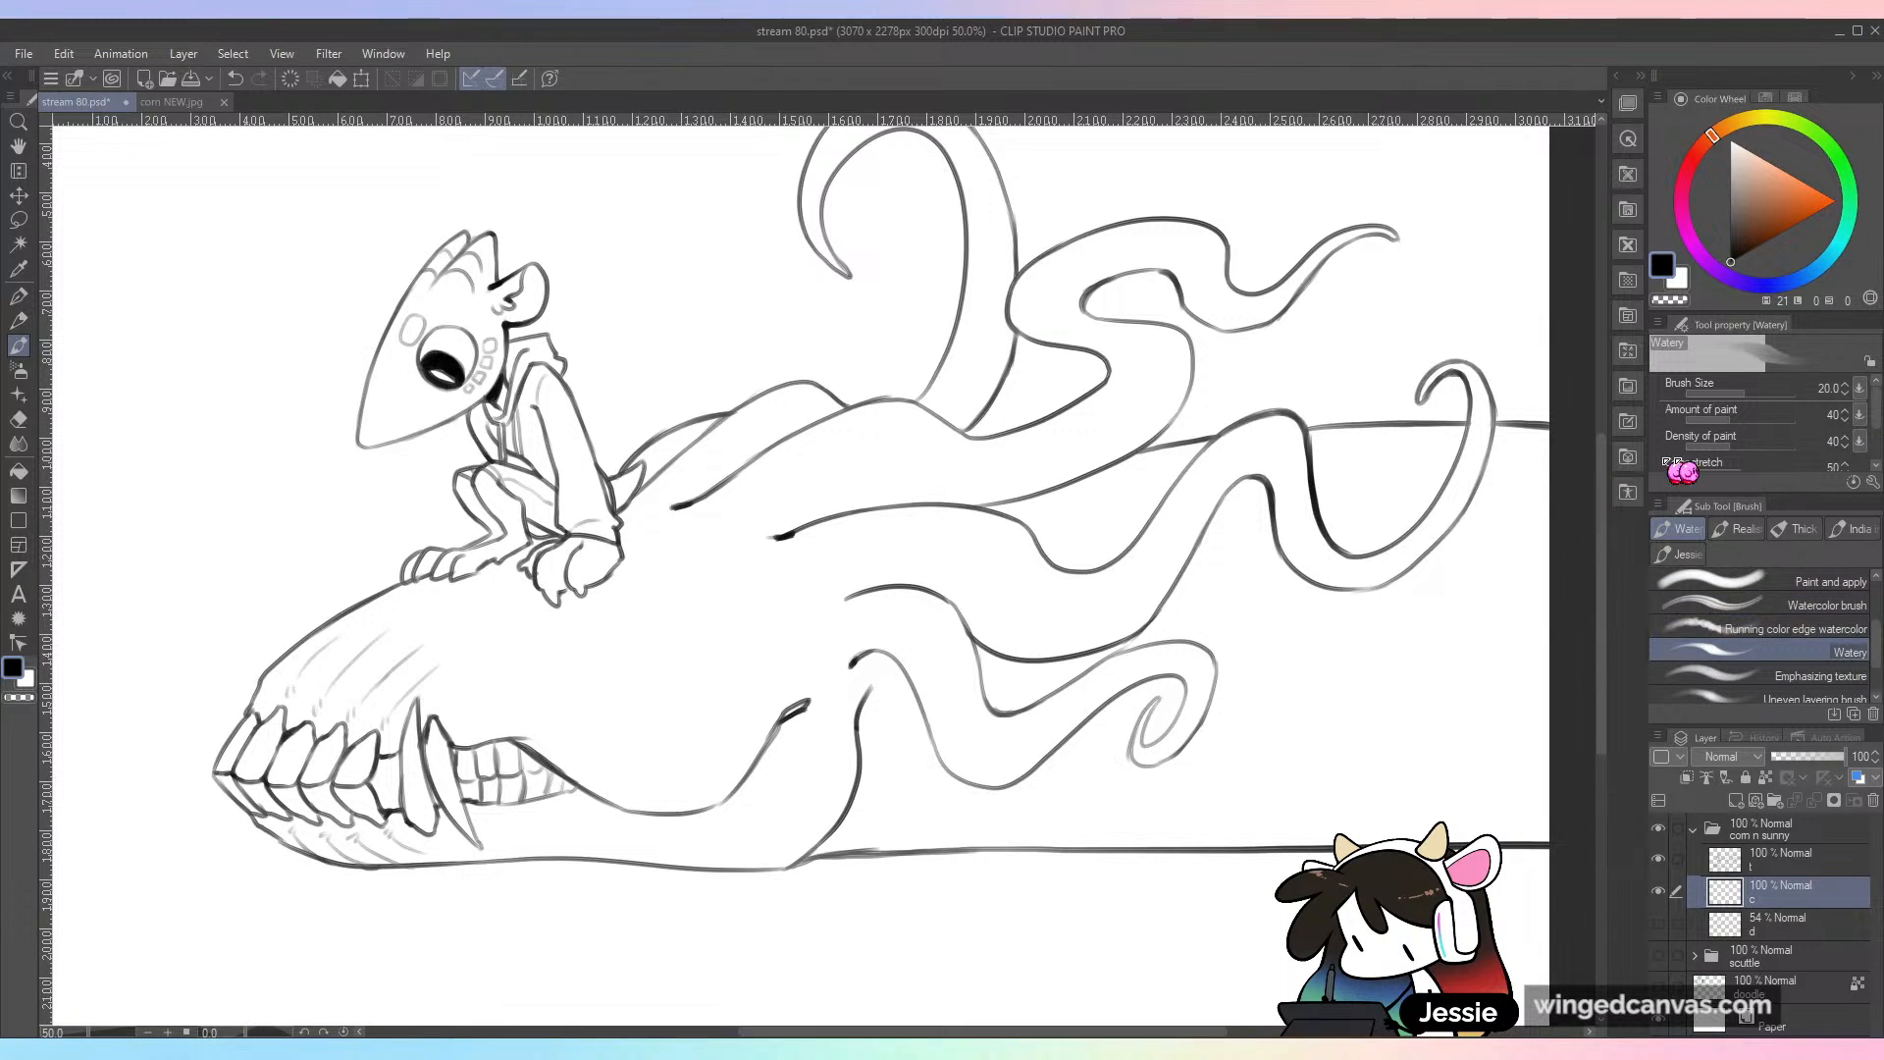
{"action": "left_click_drag", "start_coordinate": [1769, 202], "coordinate": [1754, 162]}
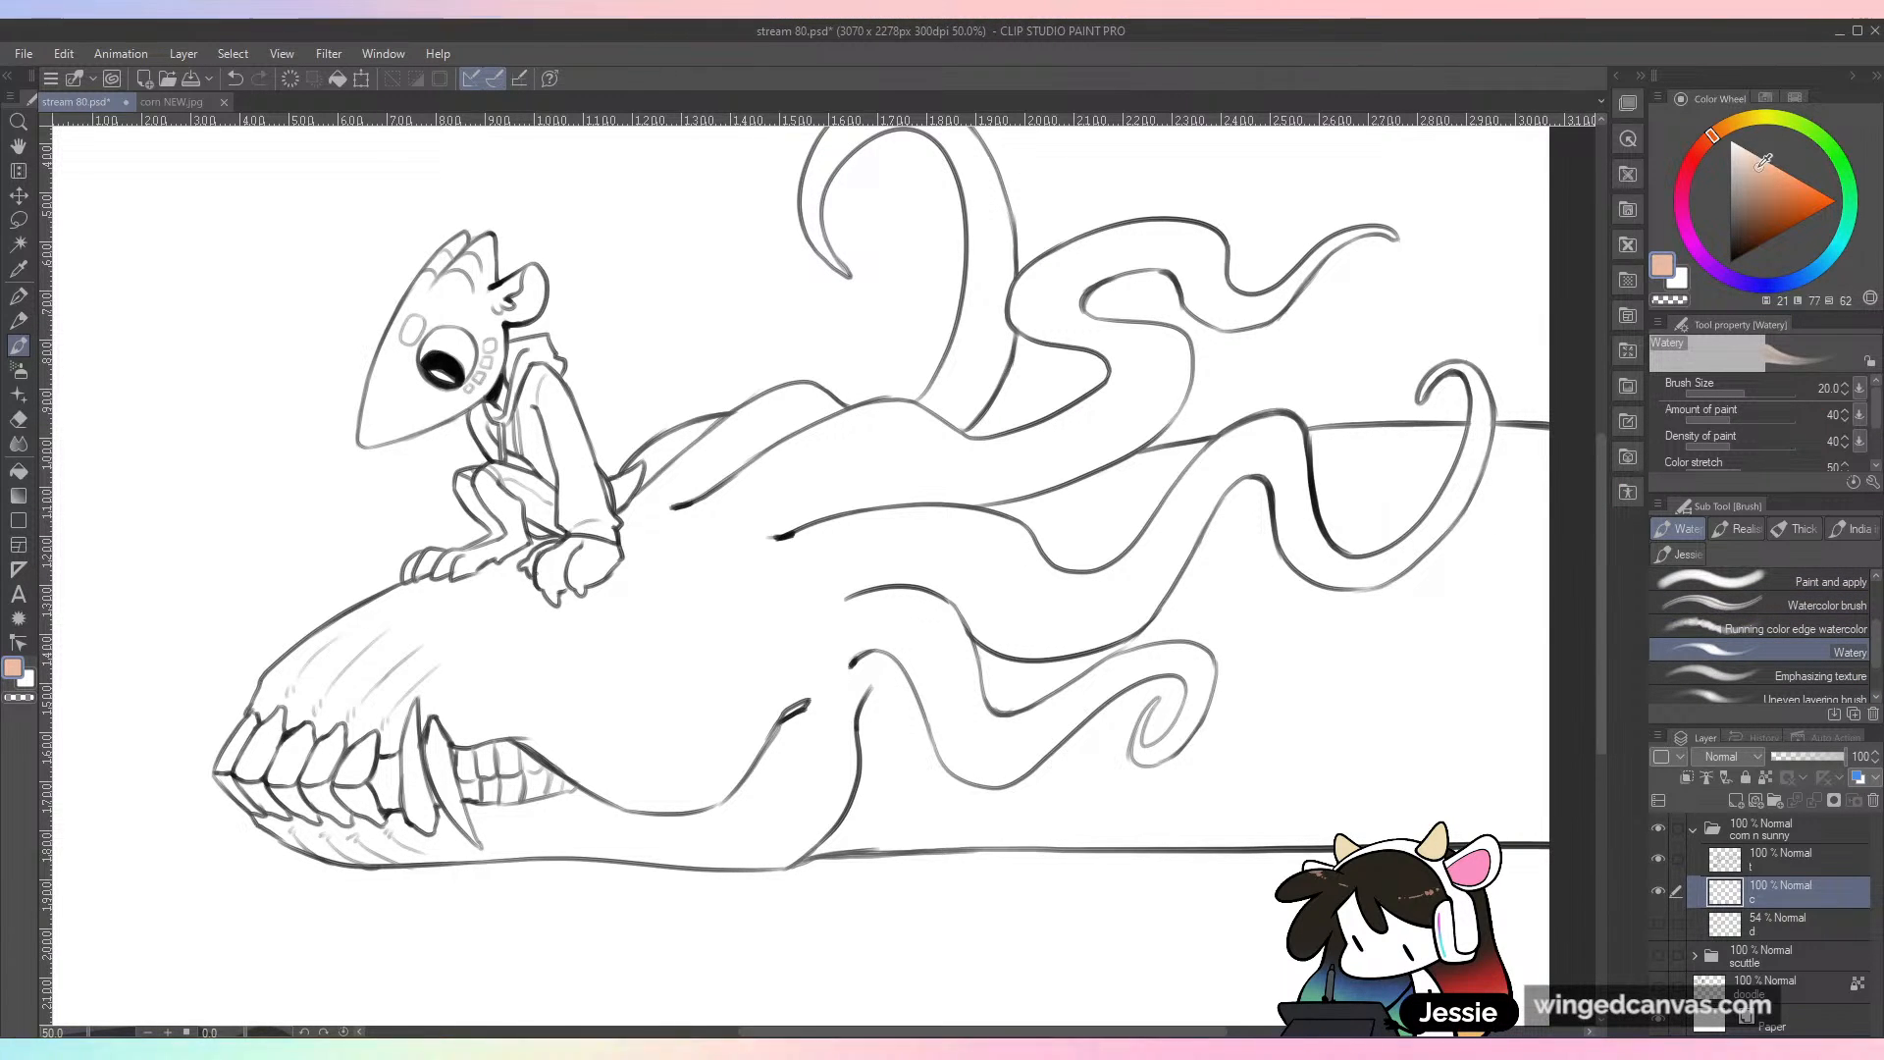
{"action": "left_click_drag", "start_coordinate": [1756, 393], "coordinate": [1793, 395]}
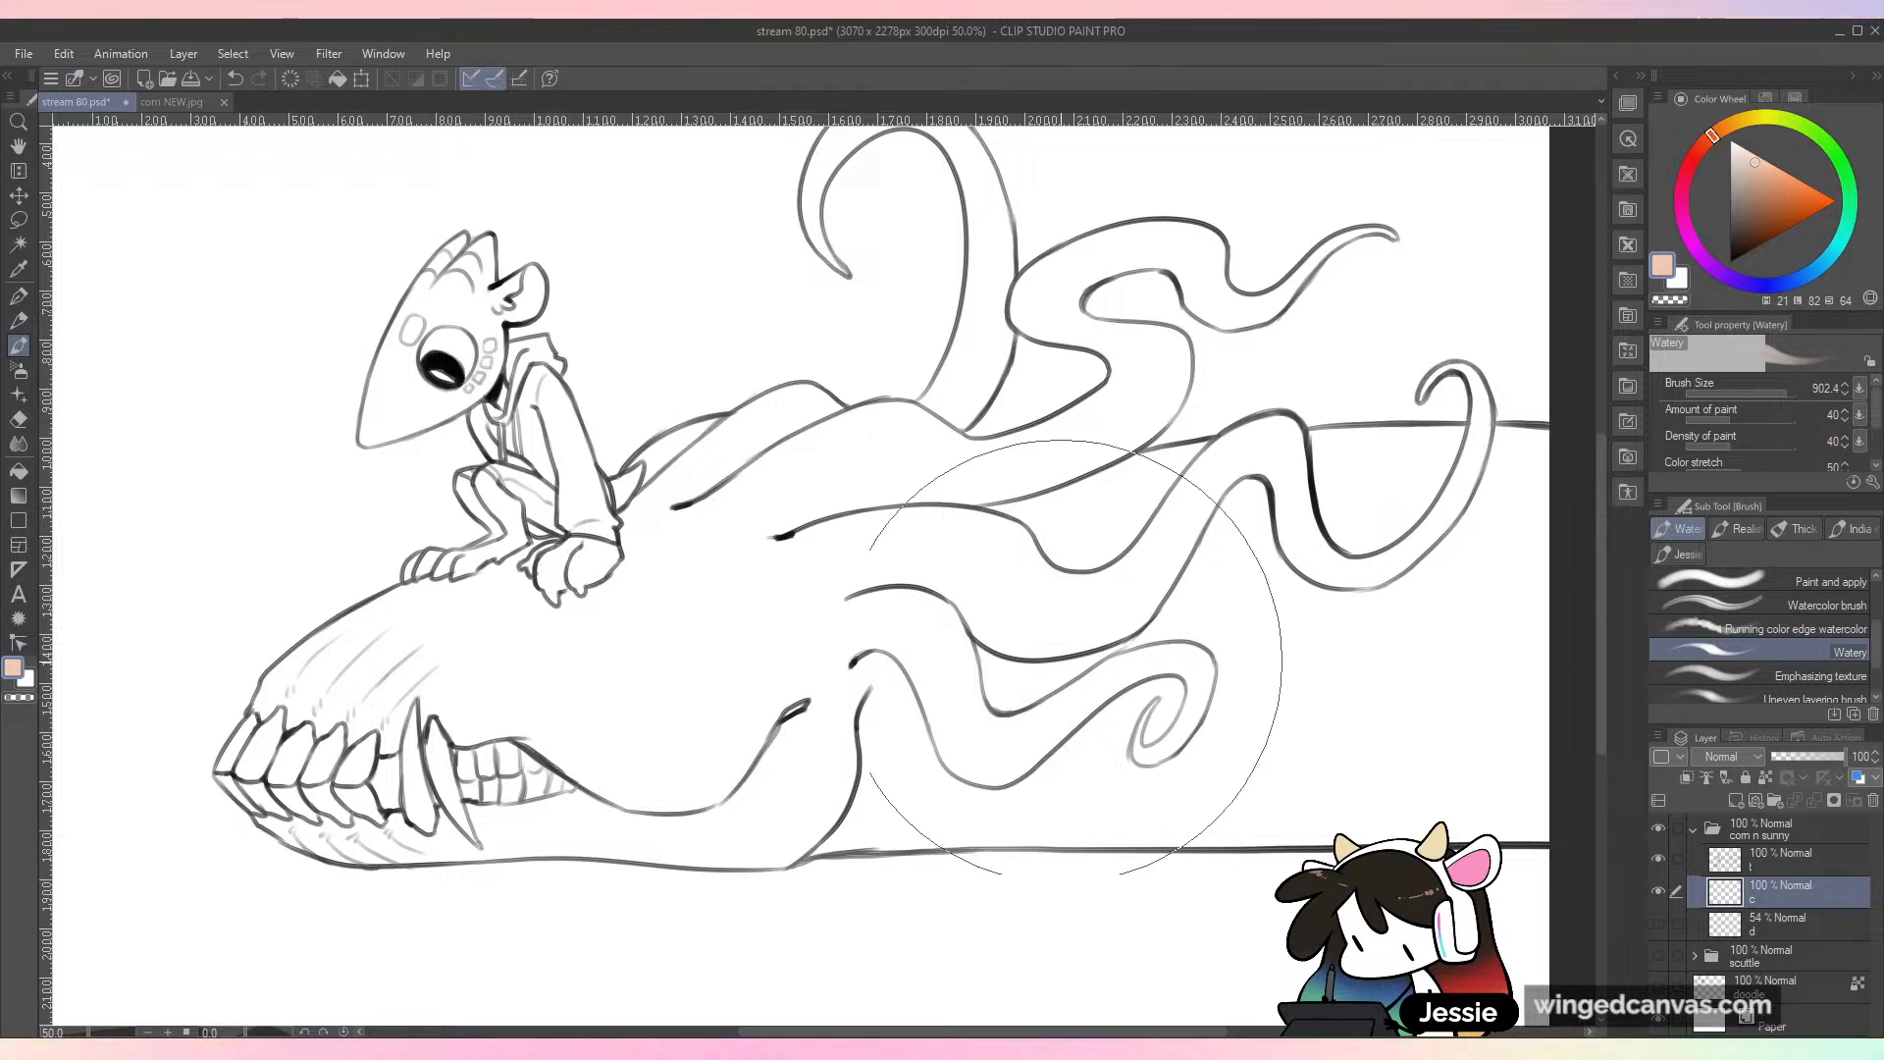
{"action": "left_click", "coordinate": [1781, 395]}
{"action": "mouse_move", "coordinate": [1295, 552]}
{"action": "left_mouse_down"}
{"action": "mouse_move", "coordinate": [1217, 687]}
{"action": "mouse_move", "coordinate": [947, 711]}
{"action": "mouse_move", "coordinate": [1265, 657]}
{"action": "left_mouse_up"}
{"action": "key", "text": "ctrl+z"}
{"action": "key", "text": "ctrl+minus"}
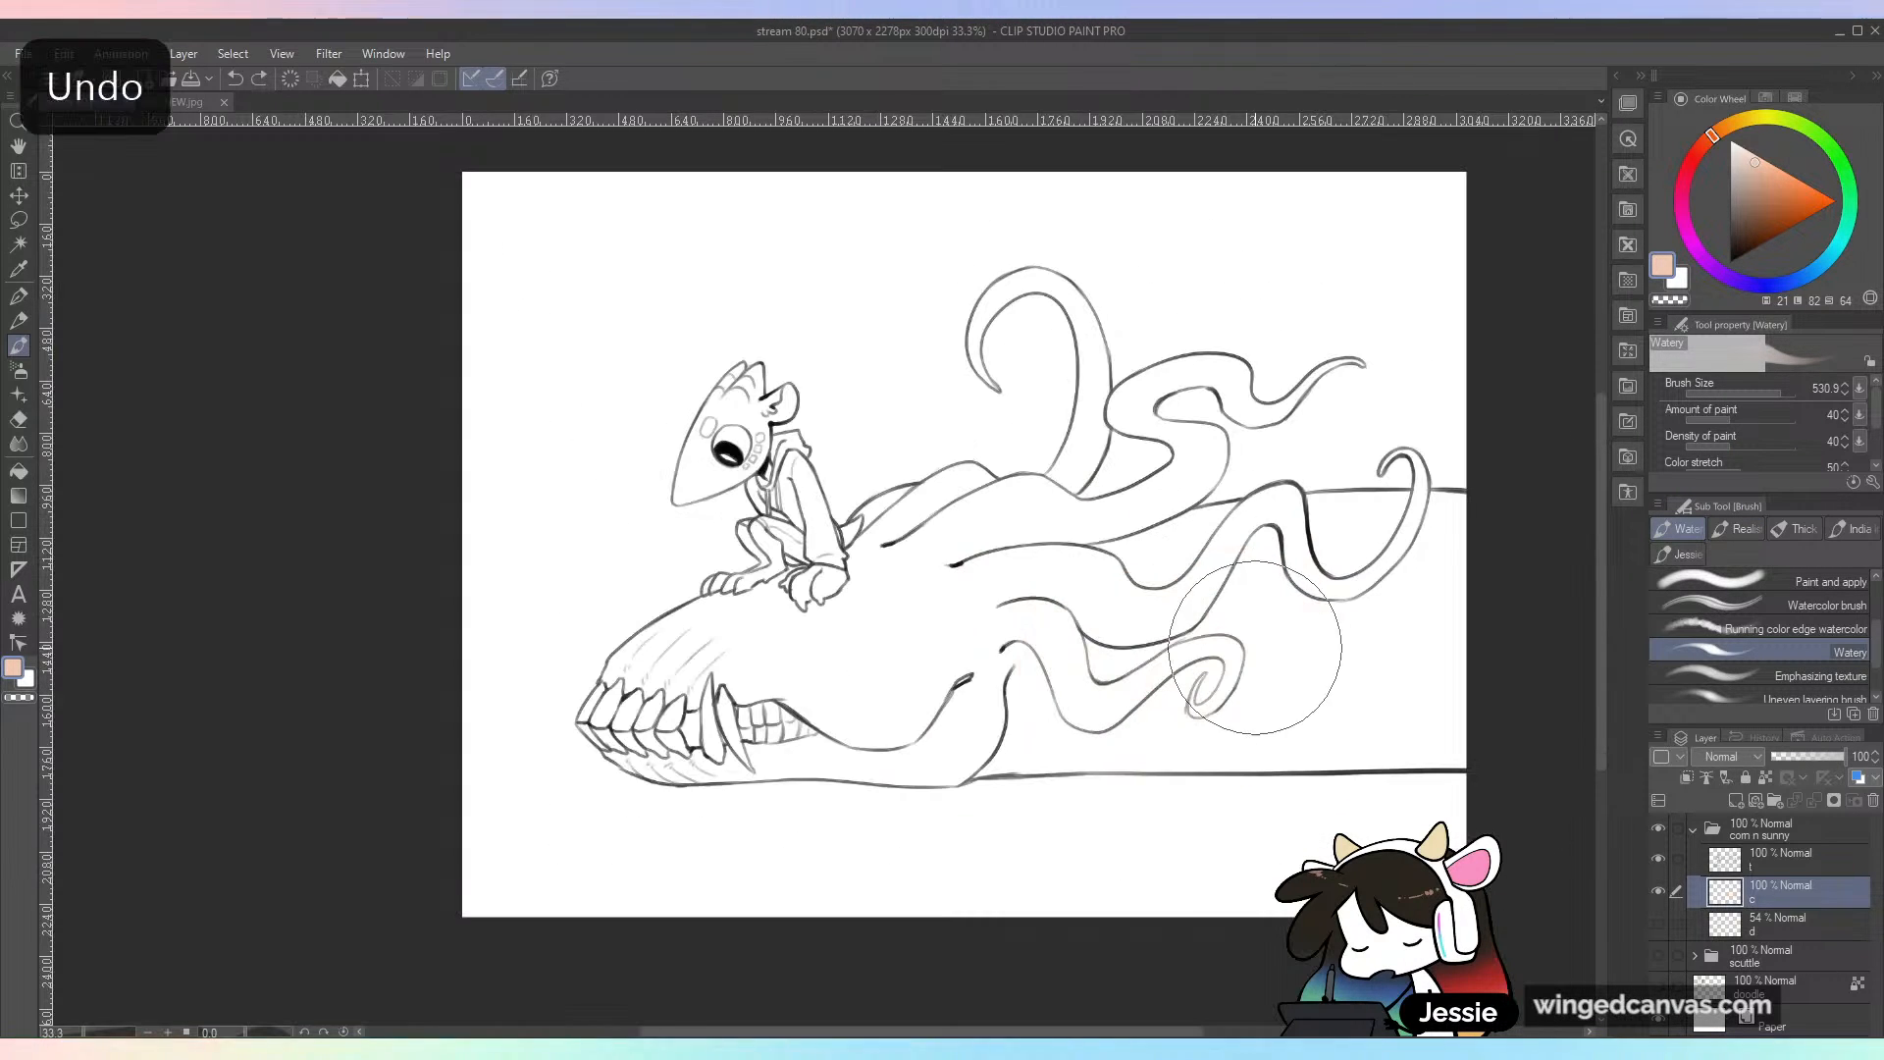
{"action": "left_click", "coordinate": [1768, 394]}
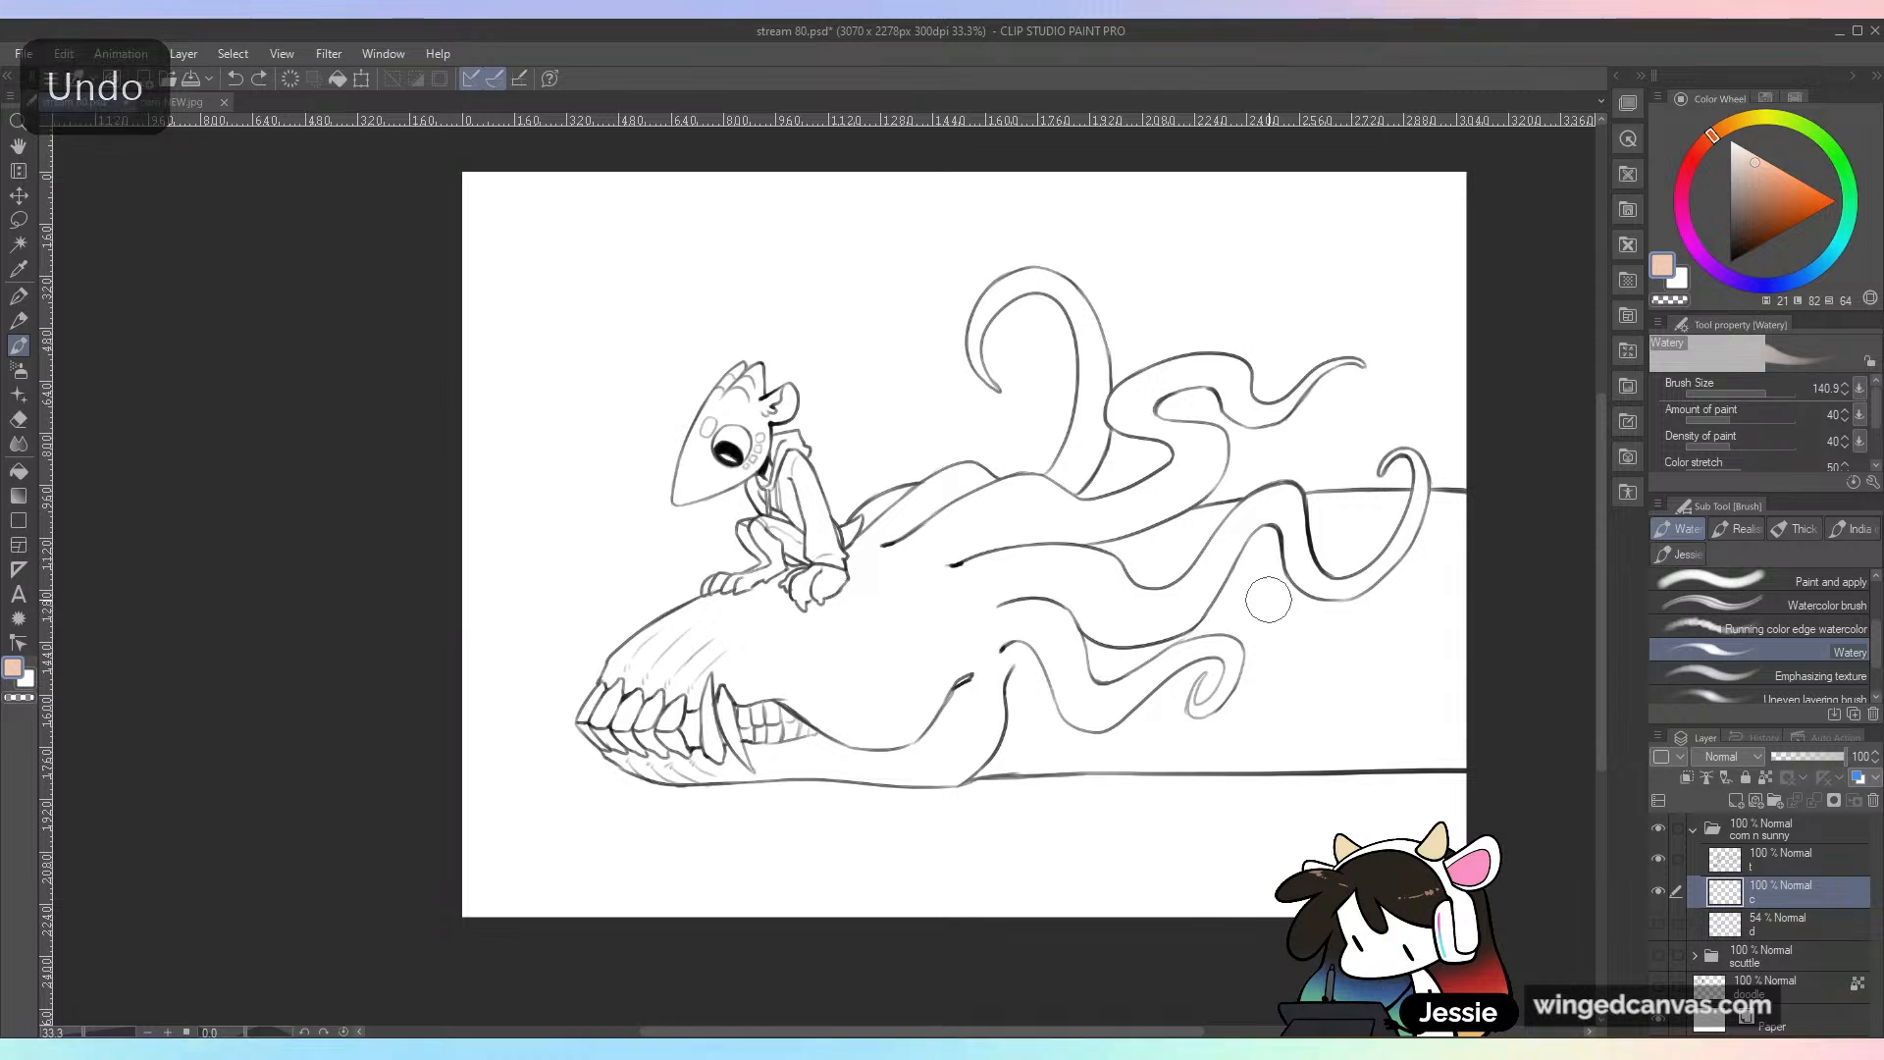
Step: Set the brush size to about 341 and lay a broad peach wash over the body behind the lower tendrils
{"action": "left_click", "coordinate": [1777, 393]}
{"action": "mouse_move", "coordinate": [1485, 574]}
{"action": "left_mouse_down"}
{"action": "mouse_move", "coordinate": [1268, 577]}
{"action": "mouse_move", "coordinate": [1033, 620]}
{"action": "mouse_move", "coordinate": [1246, 580]}
{"action": "mouse_move", "coordinate": [1507, 610]}
{"action": "left_mouse_up"}
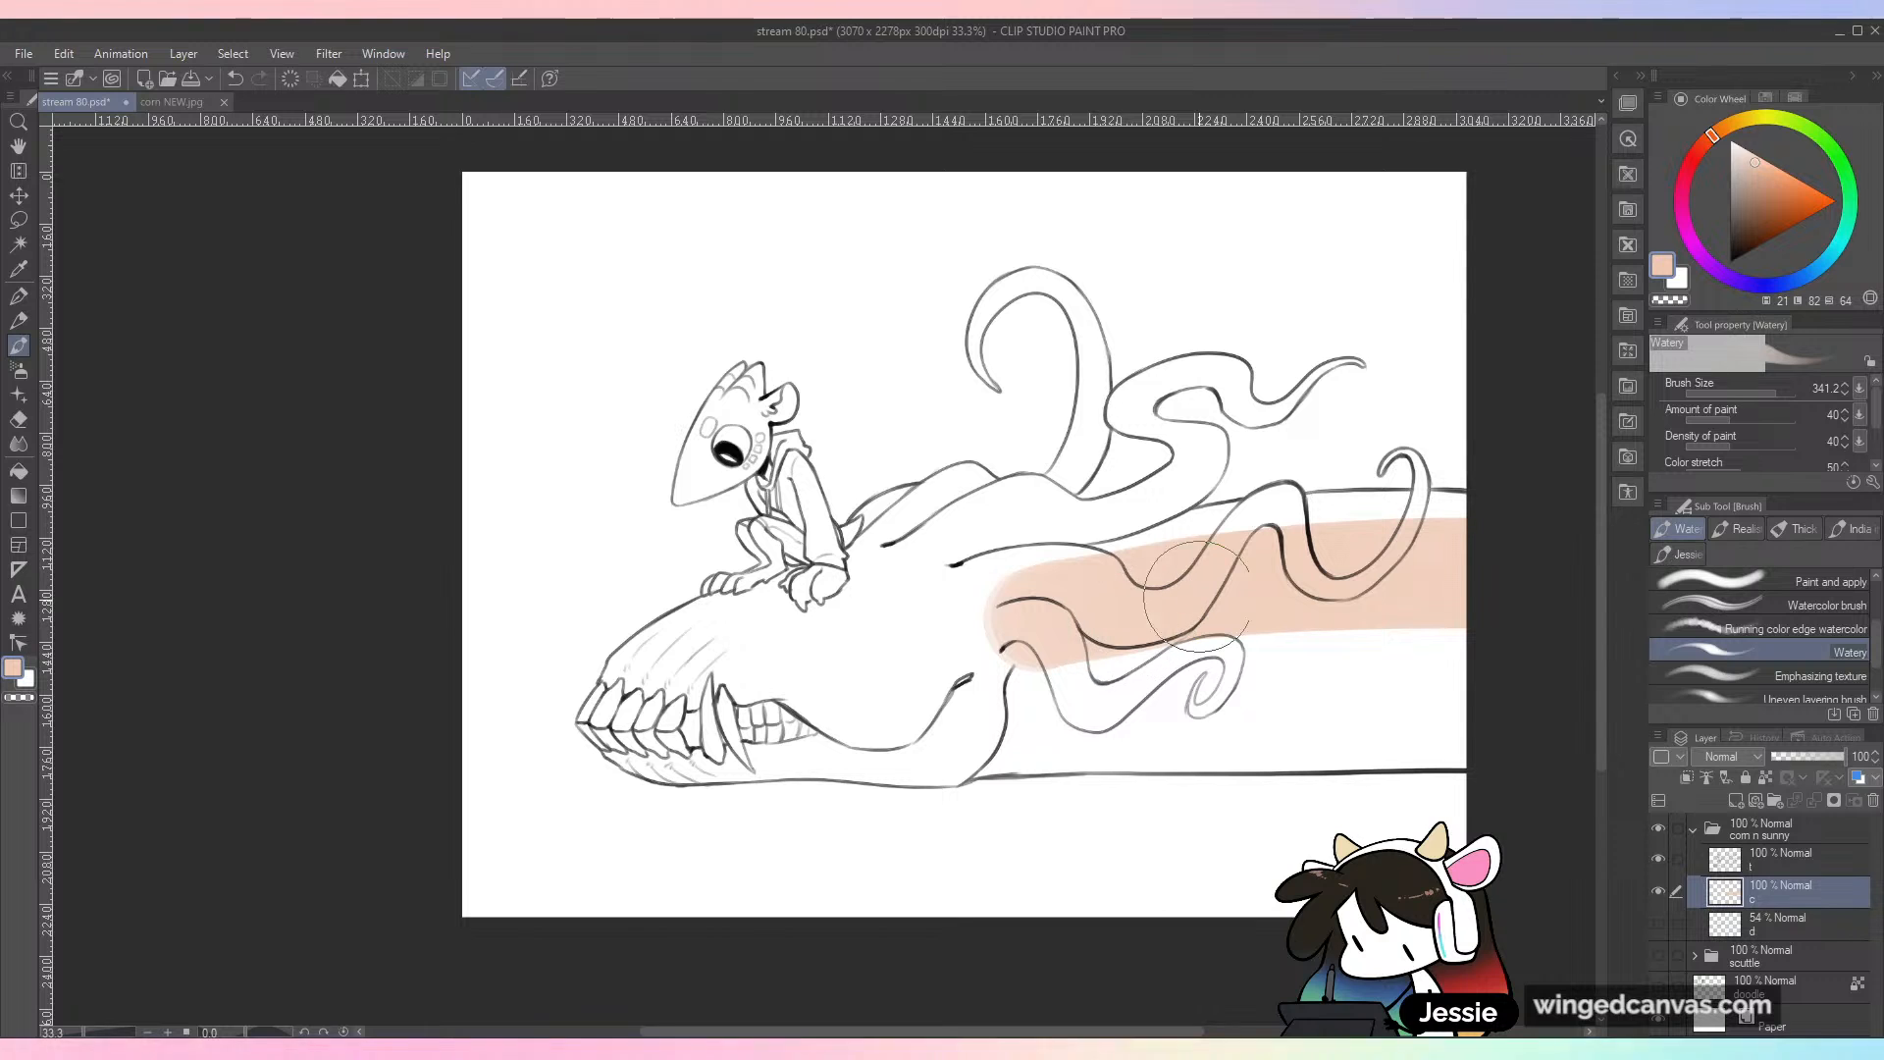
{"action": "mouse_move", "coordinate": [1217, 618]}
{"action": "left_mouse_down"}
{"action": "mouse_move", "coordinate": [1082, 655]}
{"action": "mouse_move", "coordinate": [1065, 698]}
{"action": "mouse_move", "coordinate": [1005, 719]}
{"action": "mouse_move", "coordinate": [1478, 663]}
{"action": "mouse_move", "coordinate": [1202, 638]}
{"action": "mouse_move", "coordinate": [1471, 614]}
{"action": "mouse_move", "coordinate": [1485, 636]}
{"action": "mouse_move", "coordinate": [1364, 670]}
{"action": "mouse_move", "coordinate": [1295, 657]}
{"action": "left_mouse_up"}
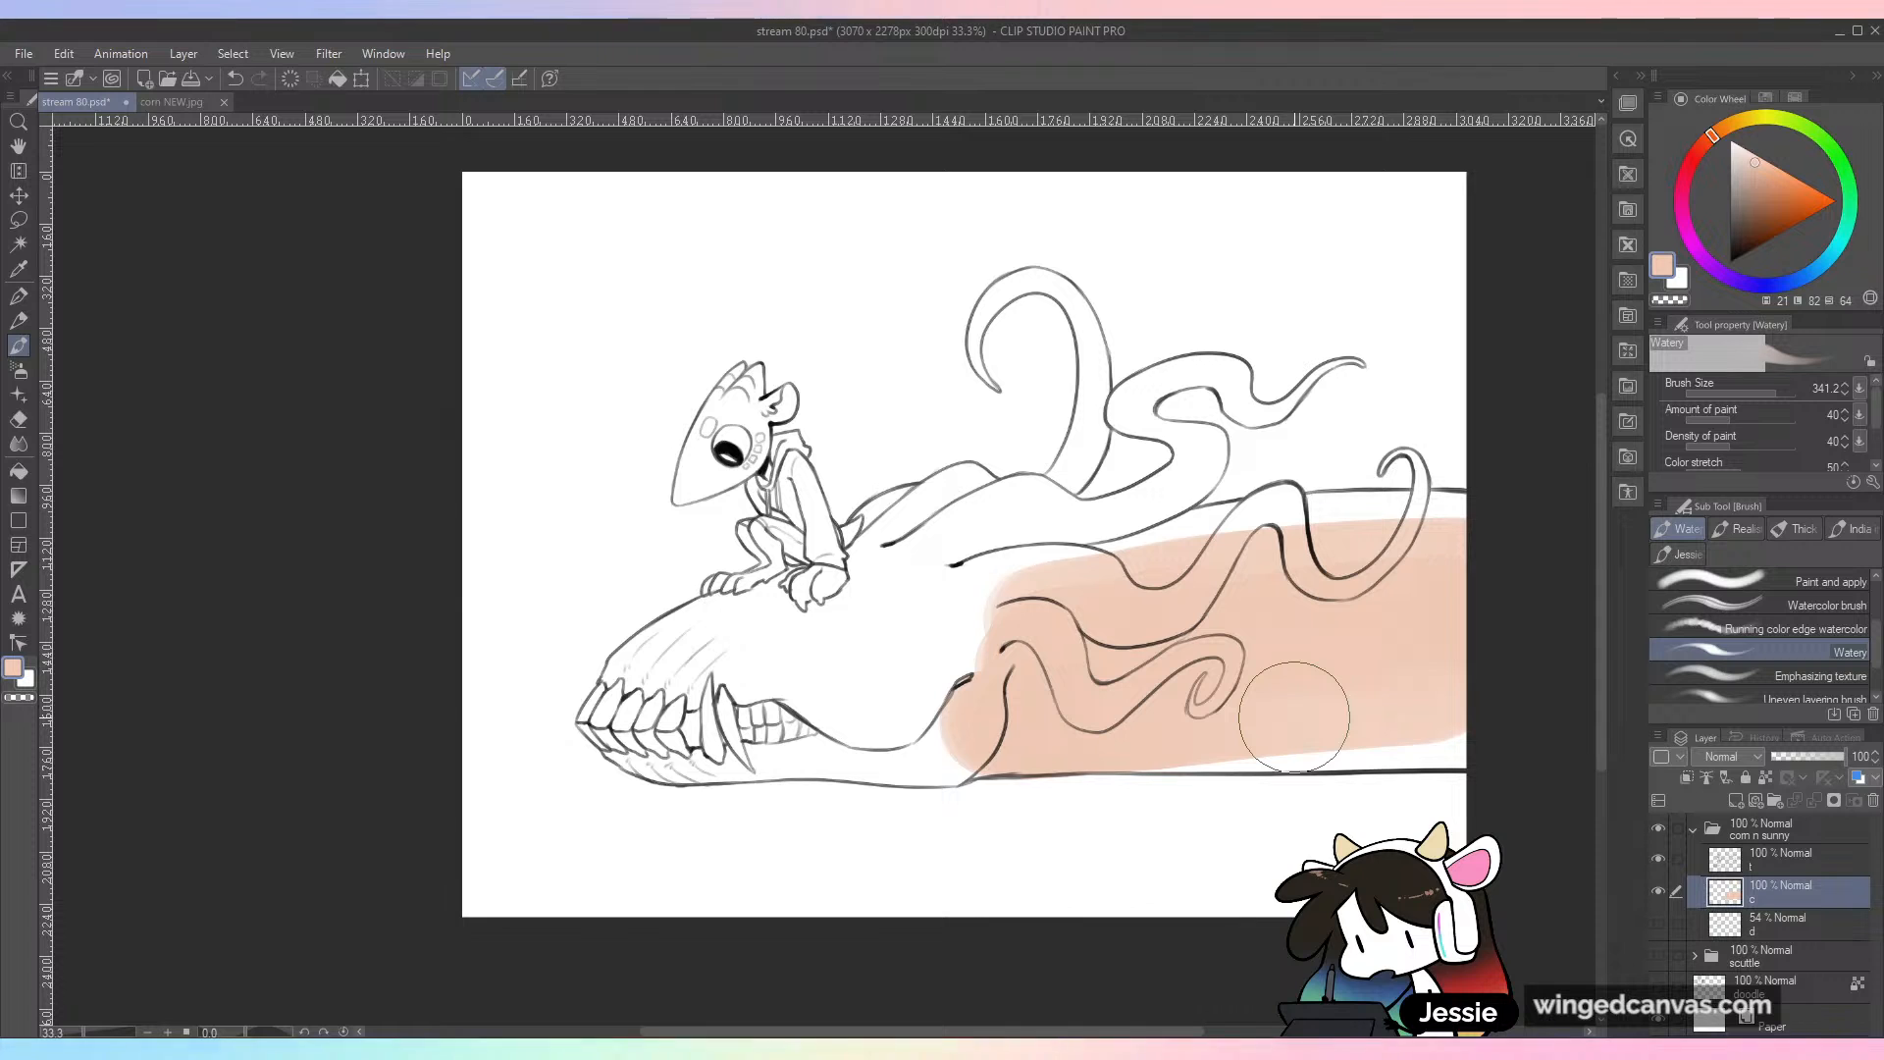
Step: Reduce the brush size to about 99 and fill the peach out to the body's outlines and the third tendril
{"action": "left_click", "coordinate": [1761, 394]}
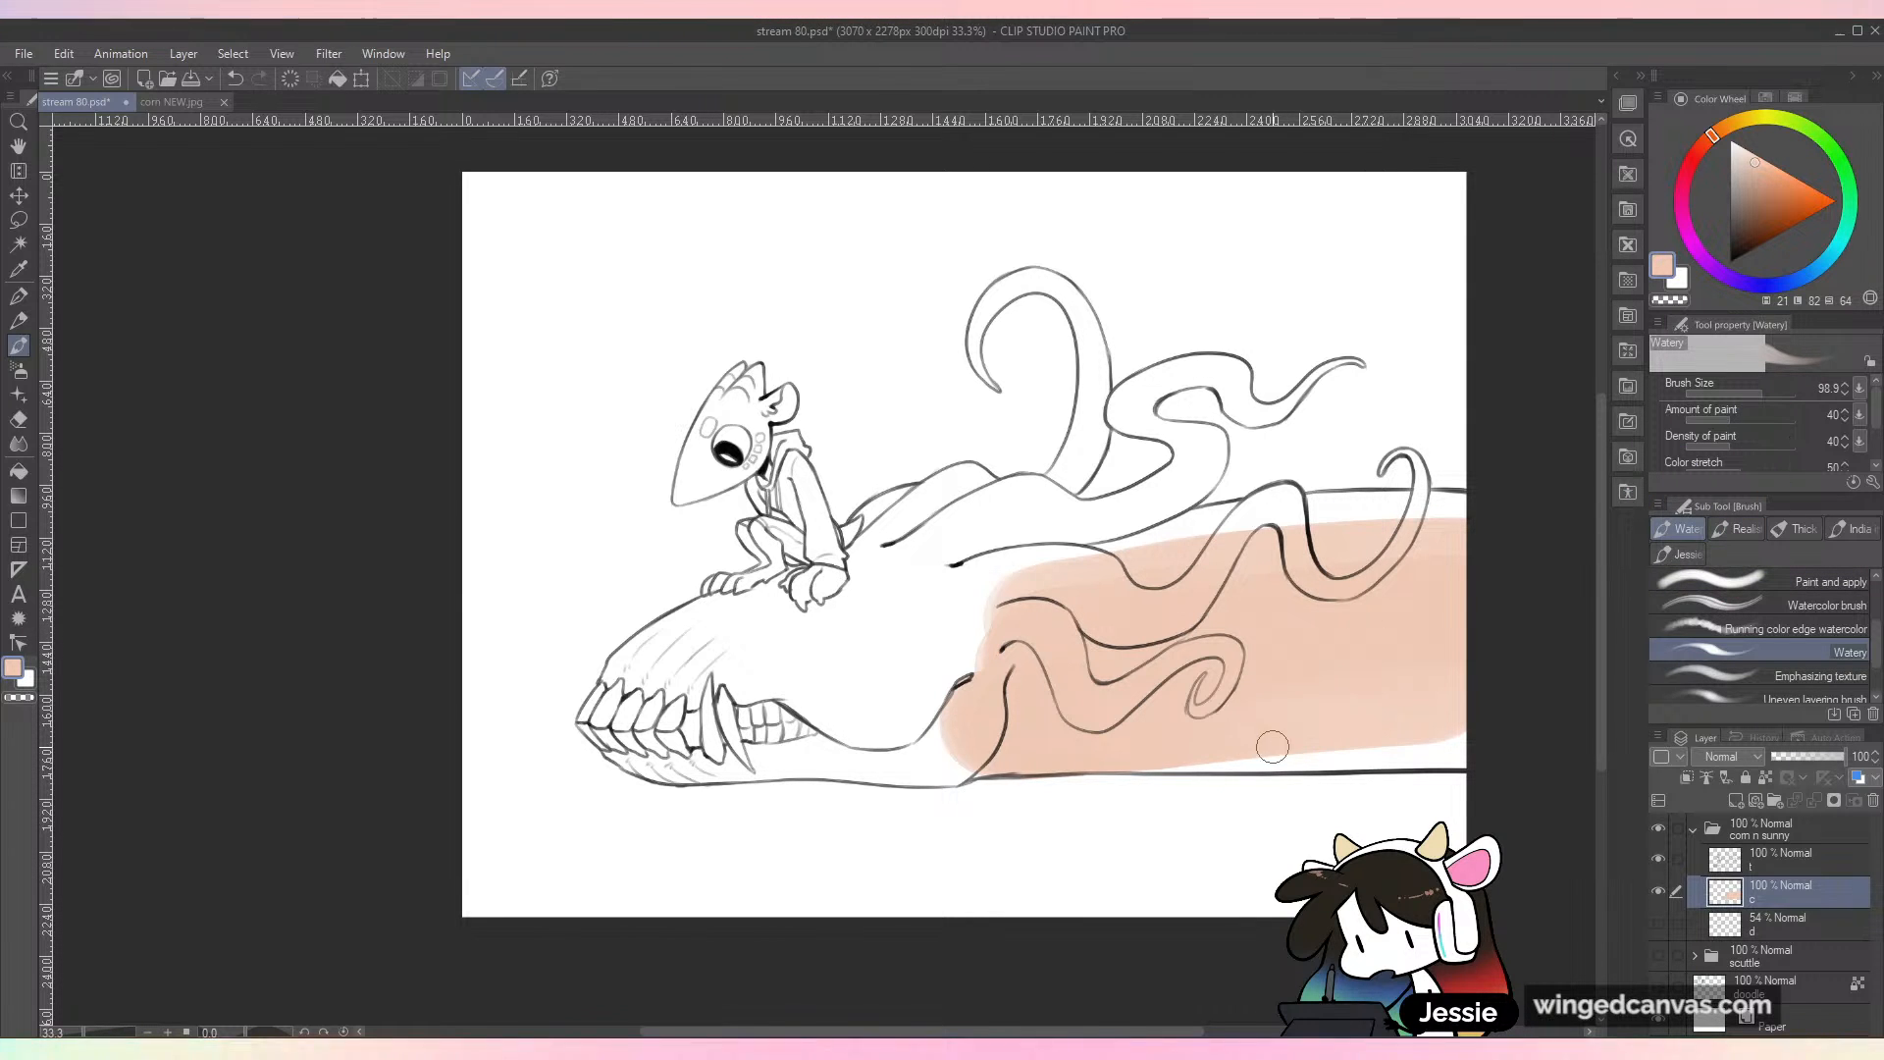
{"action": "mouse_move", "coordinate": [1145, 764]}
{"action": "left_mouse_down"}
{"action": "mouse_move", "coordinate": [1446, 752]}
{"action": "mouse_move", "coordinate": [1354, 749]}
{"action": "mouse_move", "coordinate": [1498, 708]}
{"action": "left_mouse_up"}
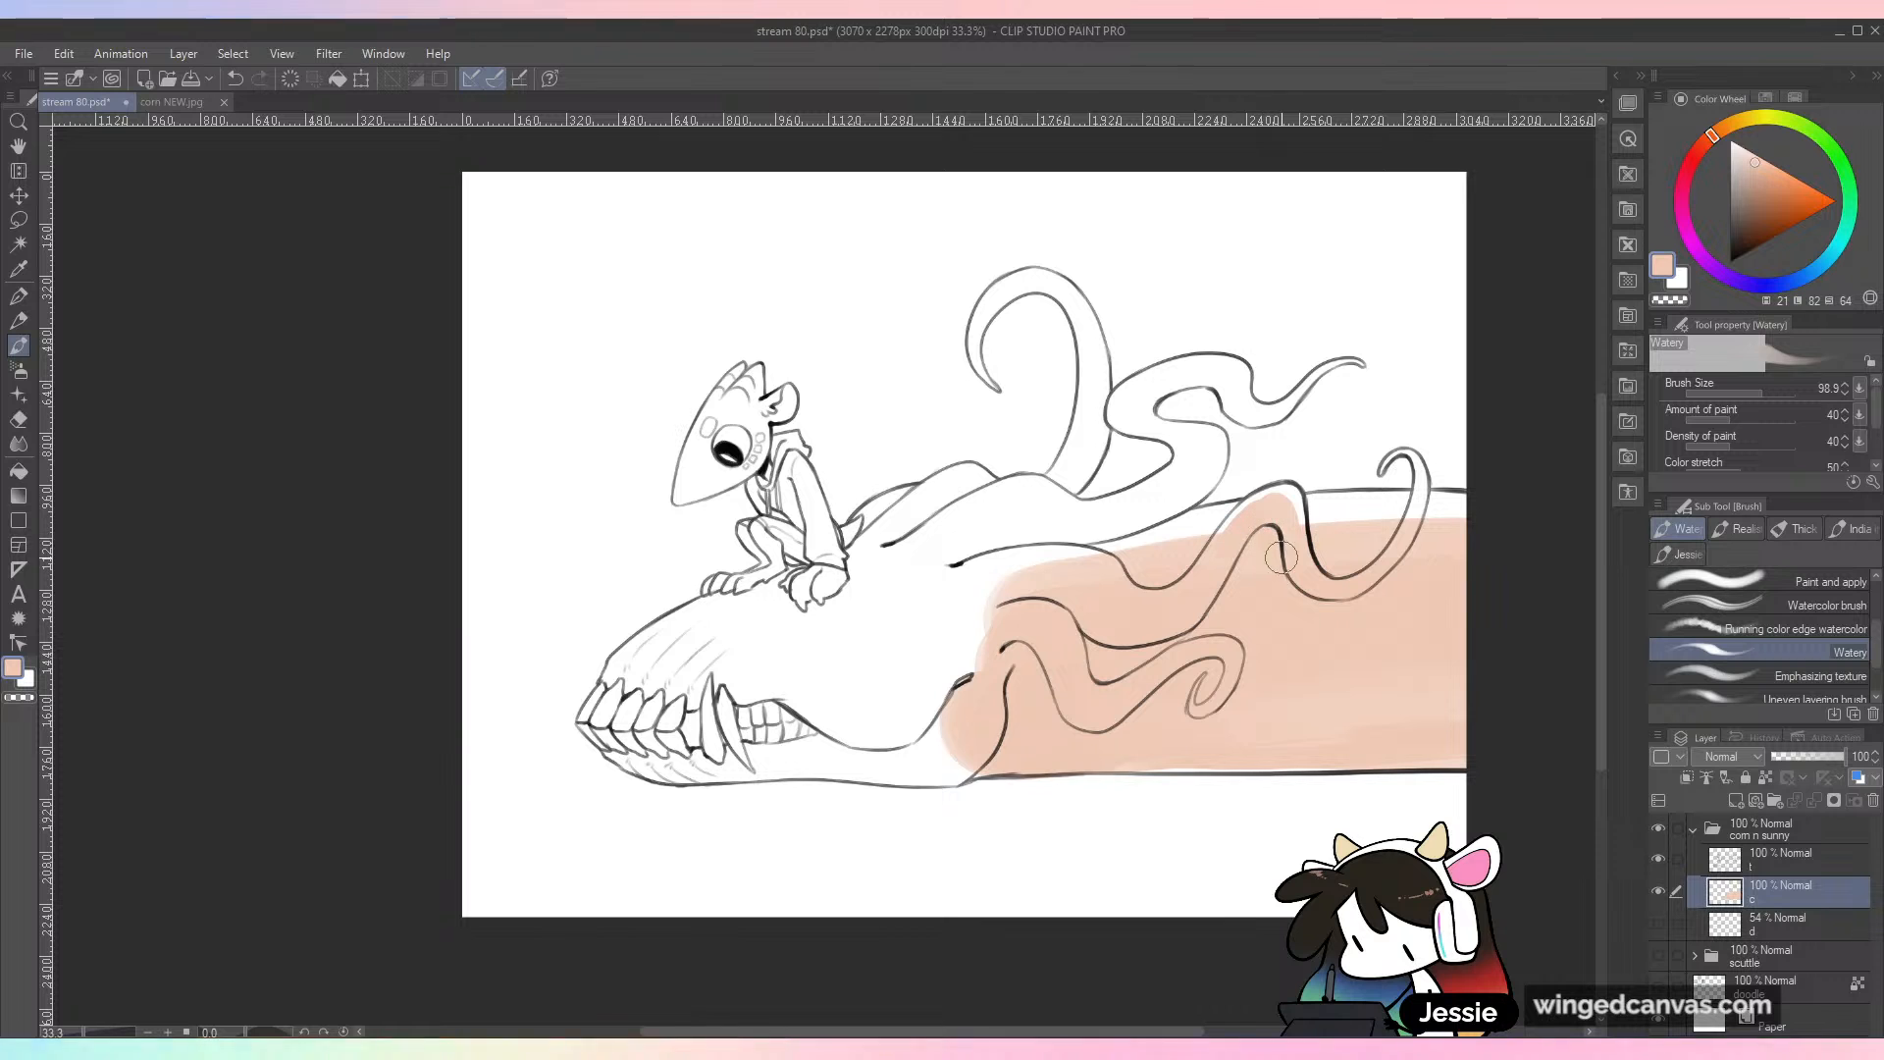
{"action": "mouse_move", "coordinate": [1416, 461]}
{"action": "left_mouse_down"}
{"action": "mouse_move", "coordinate": [1416, 516]}
{"action": "mouse_move", "coordinate": [1514, 521]}
{"action": "left_mouse_up"}
{"action": "left_click_drag", "start_coordinate": [1346, 532], "coordinate": [1374, 510]}
{"action": "left_click_drag", "start_coordinate": [1228, 527], "coordinate": [1036, 562]}
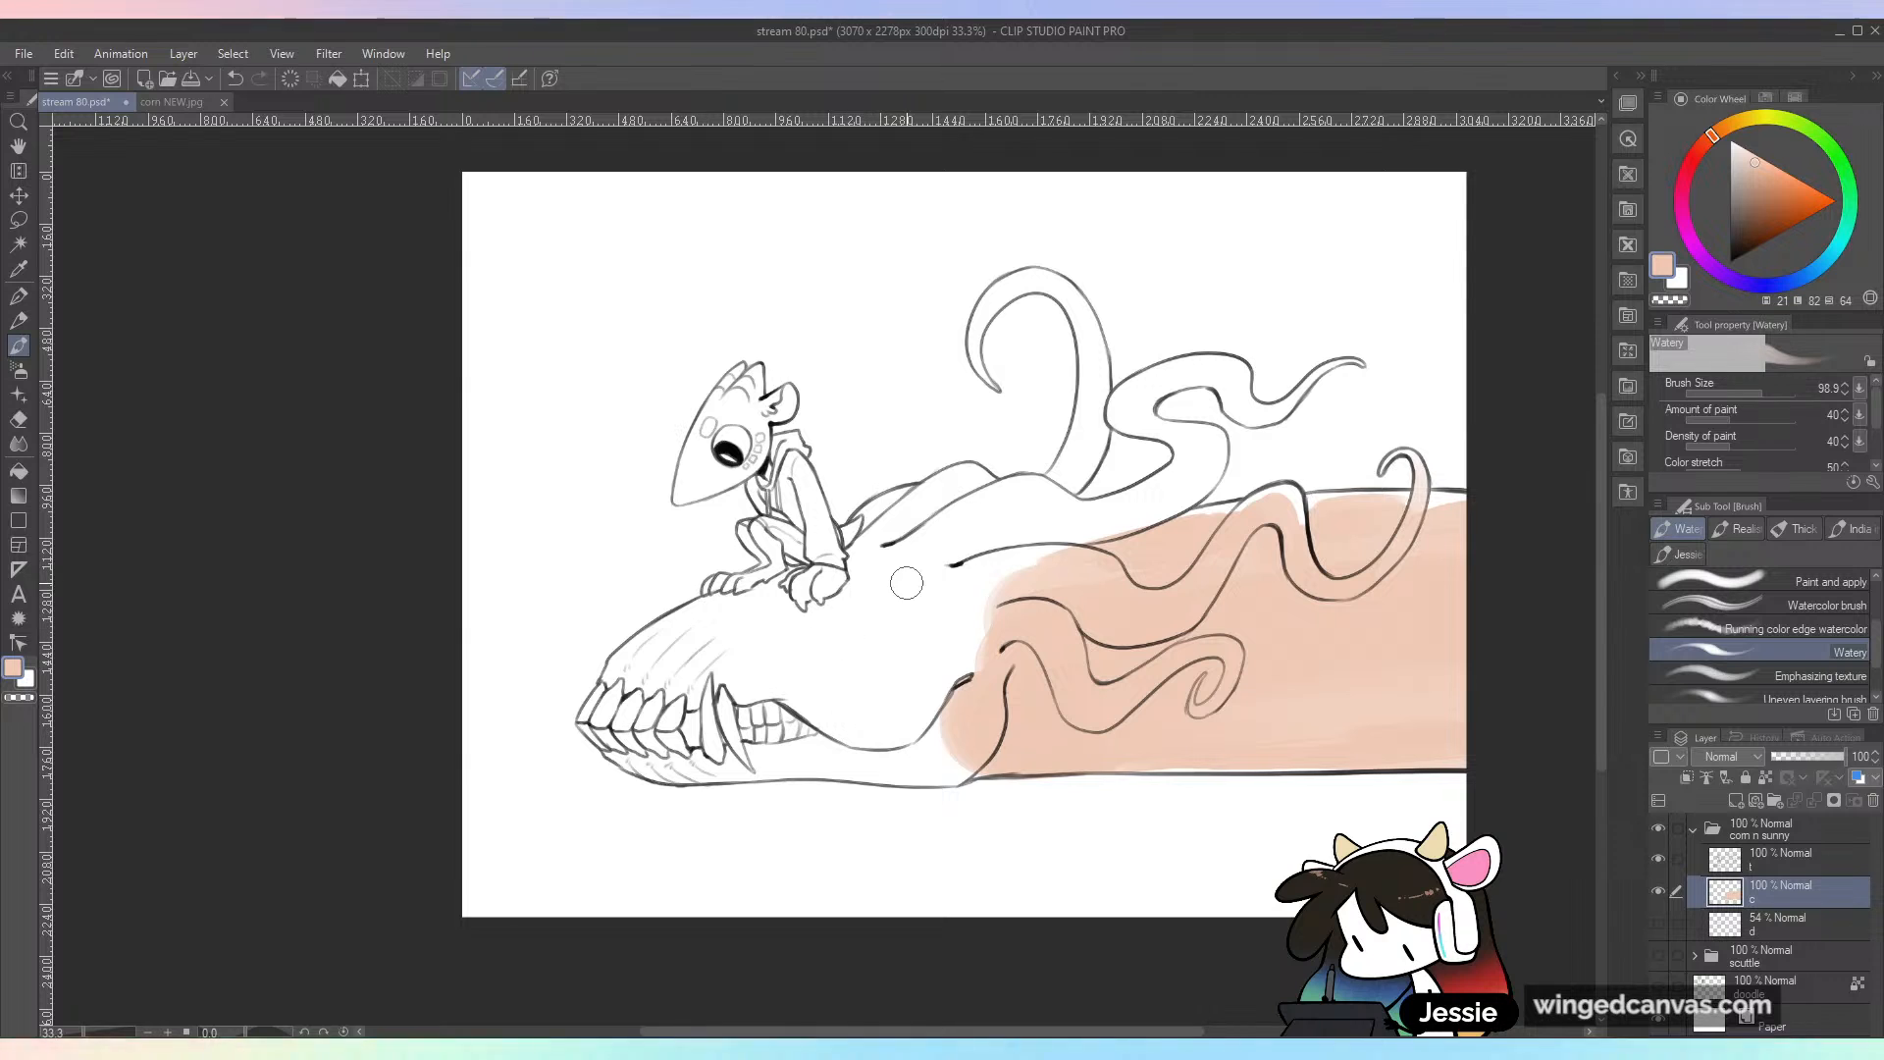
Step: Set the brush size to 150 and paint the wavy second tendril and its base peach
{"action": "key", "text": "bracketright"}
{"action": "mouse_move", "coordinate": [1030, 539]}
{"action": "left_mouse_down"}
{"action": "mouse_move", "coordinate": [958, 564]}
{"action": "mouse_move", "coordinate": [1022, 508]}
{"action": "left_mouse_up"}
{"action": "mouse_move", "coordinate": [1173, 383]}
{"action": "left_mouse_down"}
{"action": "mouse_move", "coordinate": [1193, 435]}
{"action": "mouse_move", "coordinate": [1156, 420]}
{"action": "mouse_move", "coordinate": [1205, 447]}
{"action": "mouse_move", "coordinate": [1174, 498]}
{"action": "mouse_move", "coordinate": [1258, 422]}
{"action": "mouse_move", "coordinate": [1194, 372]}
{"action": "mouse_move", "coordinate": [1238, 411]}
{"action": "mouse_move", "coordinate": [1276, 422]}
{"action": "left_mouse_up"}
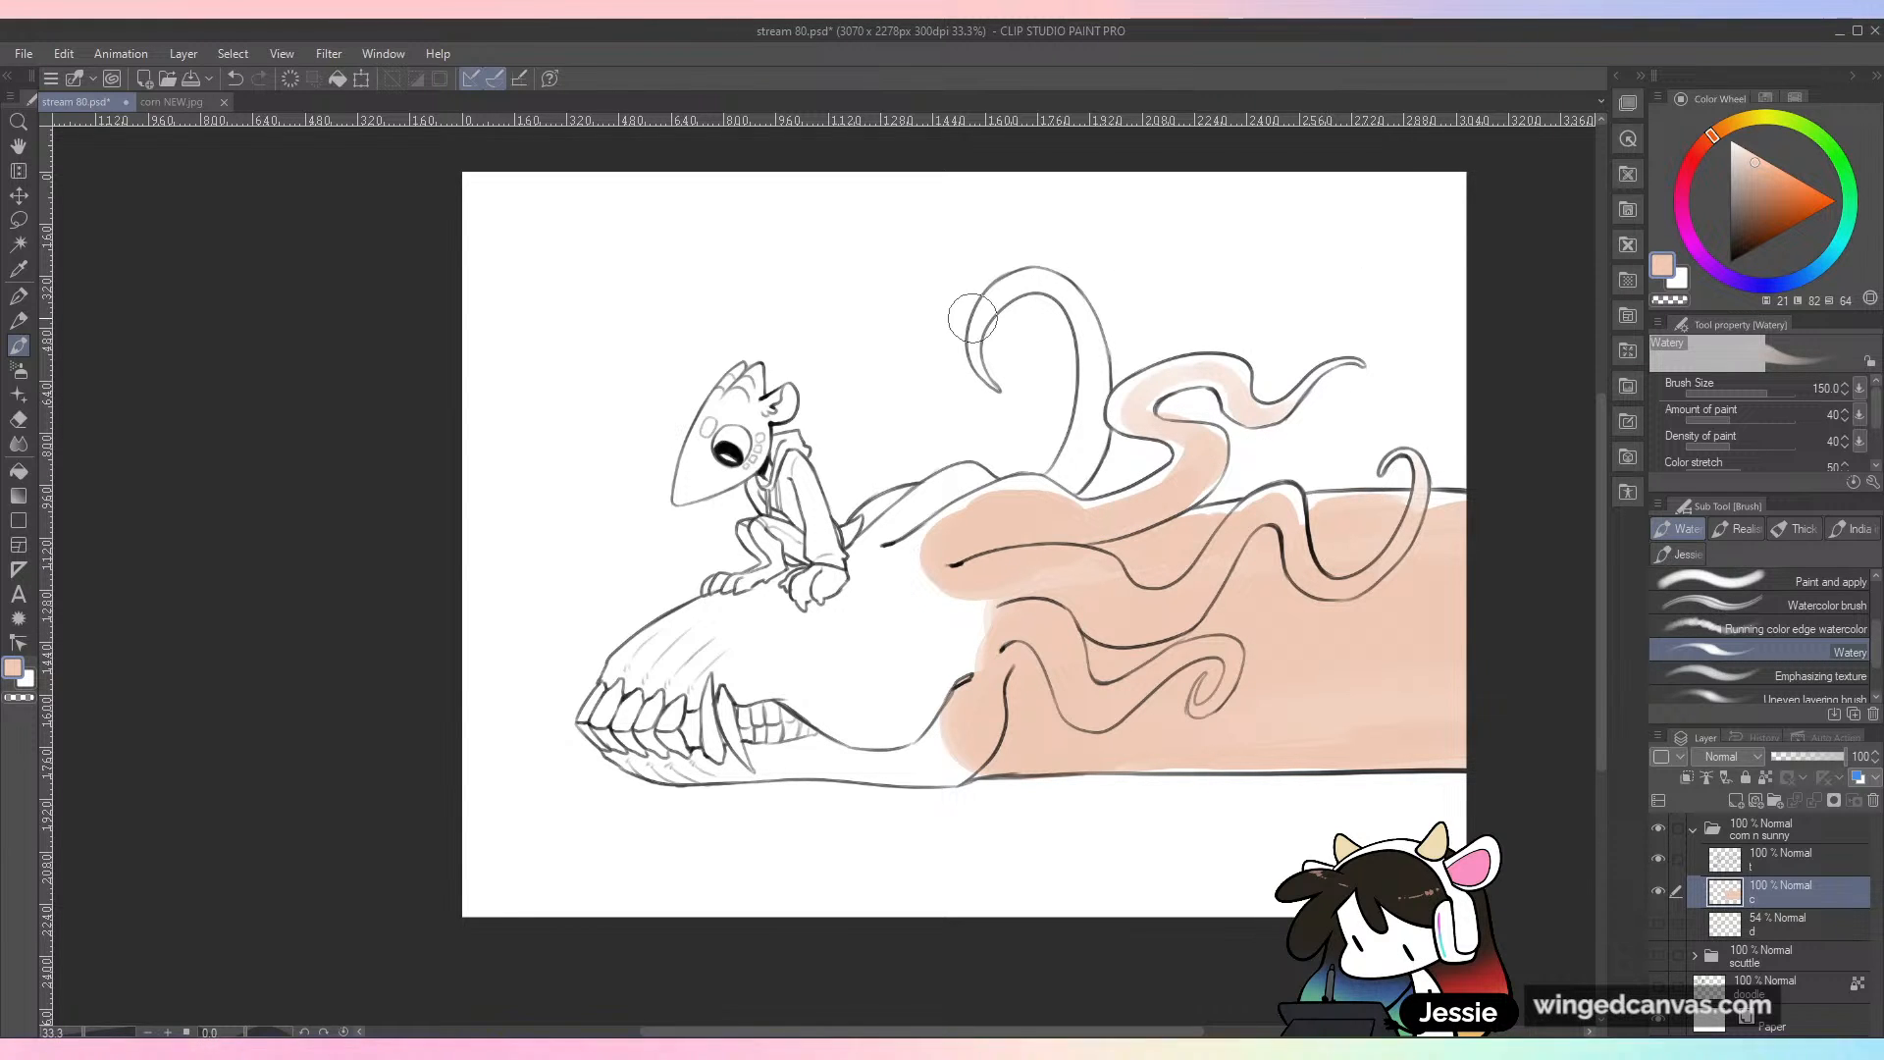
Step: Paint the tall curled tendril, the ridges behind the small character and the whole skull head peach
{"action": "mouse_move", "coordinate": [980, 329]}
{"action": "left_mouse_down"}
{"action": "mouse_move", "coordinate": [1069, 295]}
{"action": "mouse_move", "coordinate": [1044, 282]}
{"action": "mouse_move", "coordinate": [1091, 364]}
{"action": "mouse_move", "coordinate": [1050, 447]}
{"action": "left_mouse_up"}
{"action": "key", "text": "ctrl+z"}
{"action": "left_click_drag", "start_coordinate": [1090, 365], "coordinate": [1070, 474]}
{"action": "mouse_move", "coordinate": [914, 518]}
{"action": "left_mouse_down"}
{"action": "mouse_move", "coordinate": [966, 489]}
{"action": "mouse_move", "coordinate": [884, 519]}
{"action": "mouse_move", "coordinate": [909, 559]}
{"action": "mouse_move", "coordinate": [1084, 545]}
{"action": "mouse_move", "coordinate": [1090, 516]}
{"action": "mouse_move", "coordinate": [1040, 568]}
{"action": "mouse_move", "coordinate": [1041, 609]}
{"action": "mouse_move", "coordinate": [1097, 541]}
{"action": "mouse_move", "coordinate": [966, 616]}
{"action": "mouse_move", "coordinate": [951, 574]}
{"action": "mouse_move", "coordinate": [907, 591]}
{"action": "mouse_move", "coordinate": [908, 552]}
{"action": "mouse_move", "coordinate": [860, 565]}
{"action": "mouse_move", "coordinate": [919, 505]}
{"action": "mouse_move", "coordinate": [879, 512]}
{"action": "left_mouse_up"}
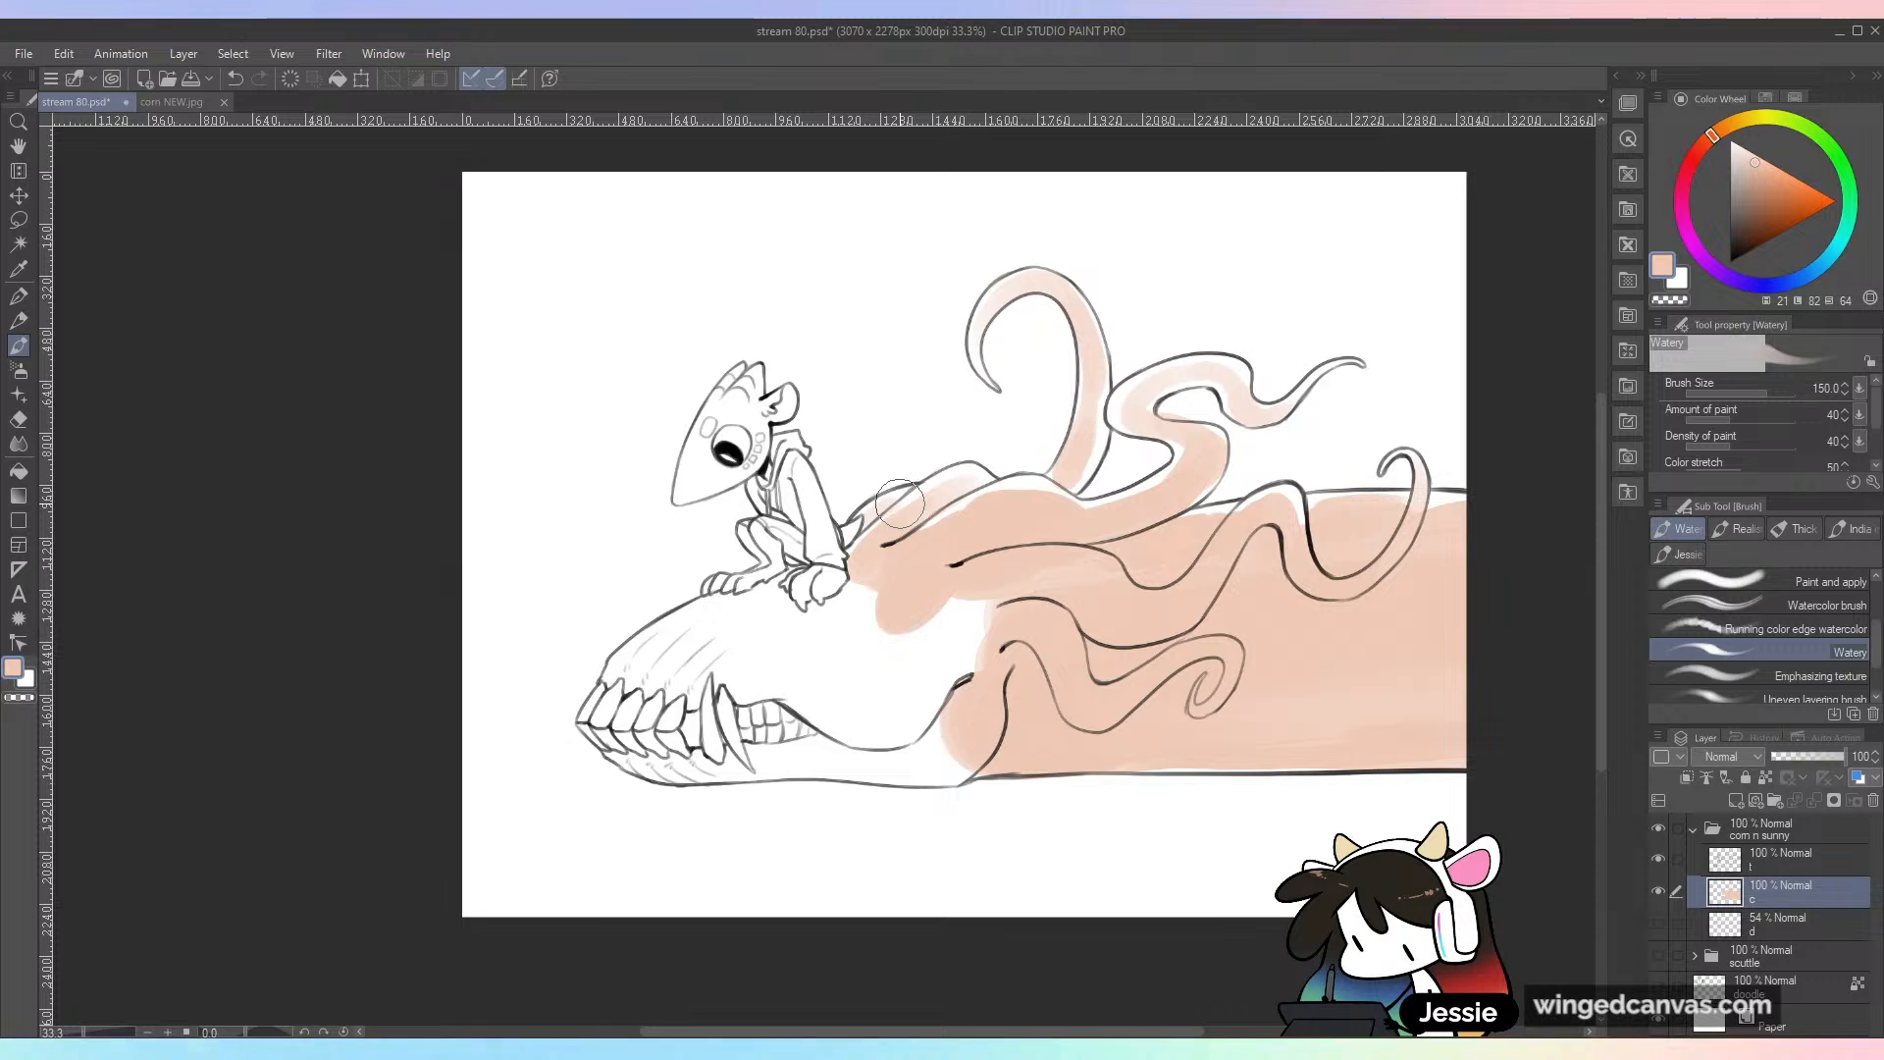
{"action": "mouse_move", "coordinate": [899, 504]}
{"action": "left_mouse_down"}
{"action": "mouse_move", "coordinate": [880, 570]}
{"action": "mouse_move", "coordinate": [930, 540]}
{"action": "mouse_move", "coordinate": [916, 584]}
{"action": "mouse_move", "coordinate": [1139, 591]}
{"action": "mouse_move", "coordinate": [856, 623]}
{"action": "mouse_move", "coordinate": [873, 582]}
{"action": "mouse_move", "coordinate": [856, 633]}
{"action": "mouse_move", "coordinate": [905, 635]}
{"action": "mouse_move", "coordinate": [1000, 587]}
{"action": "mouse_move", "coordinate": [990, 644]}
{"action": "mouse_move", "coordinate": [942, 671]}
{"action": "mouse_move", "coordinate": [811, 587]}
{"action": "mouse_move", "coordinate": [787, 615]}
{"action": "mouse_move", "coordinate": [843, 605]}
{"action": "mouse_move", "coordinate": [771, 583]}
{"action": "mouse_move", "coordinate": [792, 569]}
{"action": "mouse_move", "coordinate": [743, 608]}
{"action": "mouse_move", "coordinate": [774, 628]}
{"action": "mouse_move", "coordinate": [694, 627]}
{"action": "mouse_move", "coordinate": [622, 680]}
{"action": "mouse_move", "coordinate": [601, 727]}
{"action": "mouse_move", "coordinate": [635, 751]}
{"action": "mouse_move", "coordinate": [693, 692]}
{"action": "mouse_move", "coordinate": [748, 695]}
{"action": "mouse_move", "coordinate": [735, 734]}
{"action": "mouse_move", "coordinate": [887, 670]}
{"action": "mouse_move", "coordinate": [919, 633]}
{"action": "mouse_move", "coordinate": [645, 764]}
{"action": "mouse_move", "coordinate": [1001, 747]}
{"action": "mouse_move", "coordinate": [870, 771]}
{"action": "mouse_move", "coordinate": [937, 769]}
{"action": "mouse_move", "coordinate": [797, 756]}
{"action": "mouse_move", "coordinate": [660, 775]}
{"action": "mouse_move", "coordinate": [962, 706]}
{"action": "left_mouse_up"}
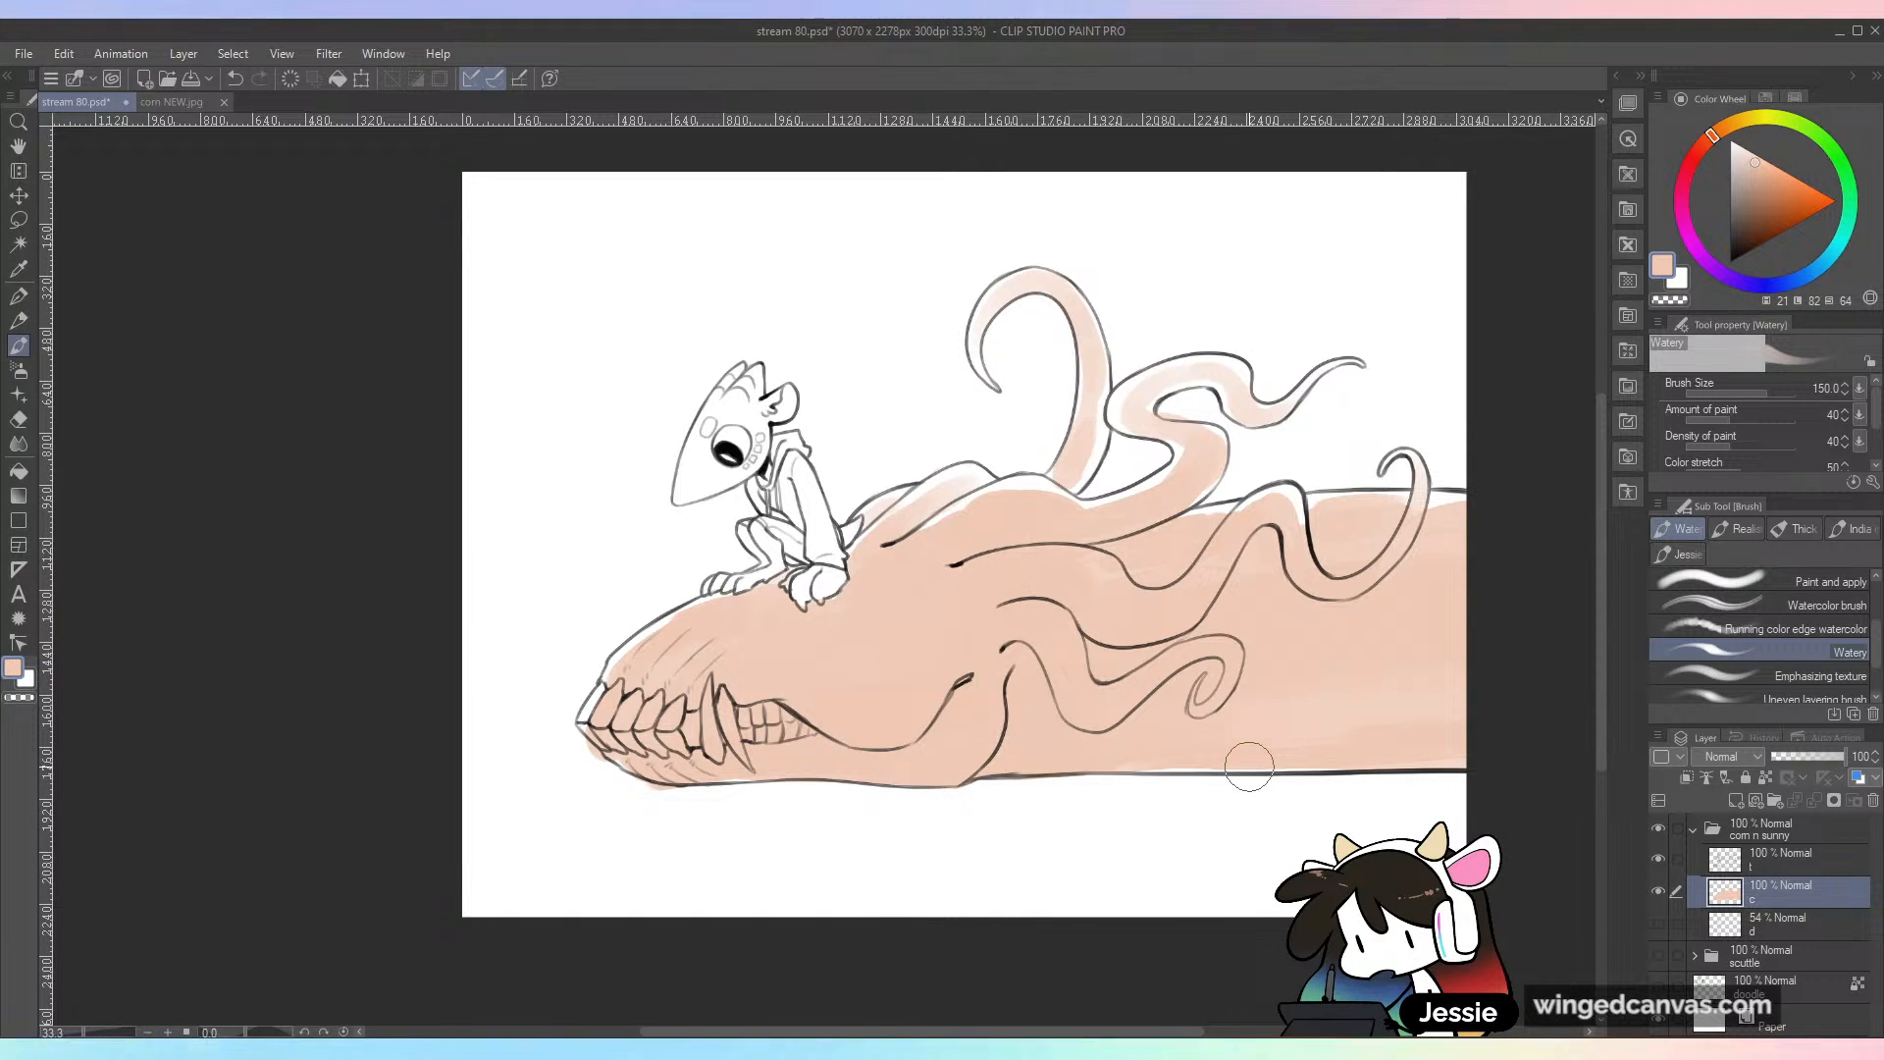
{"action": "key", "text": "e"}
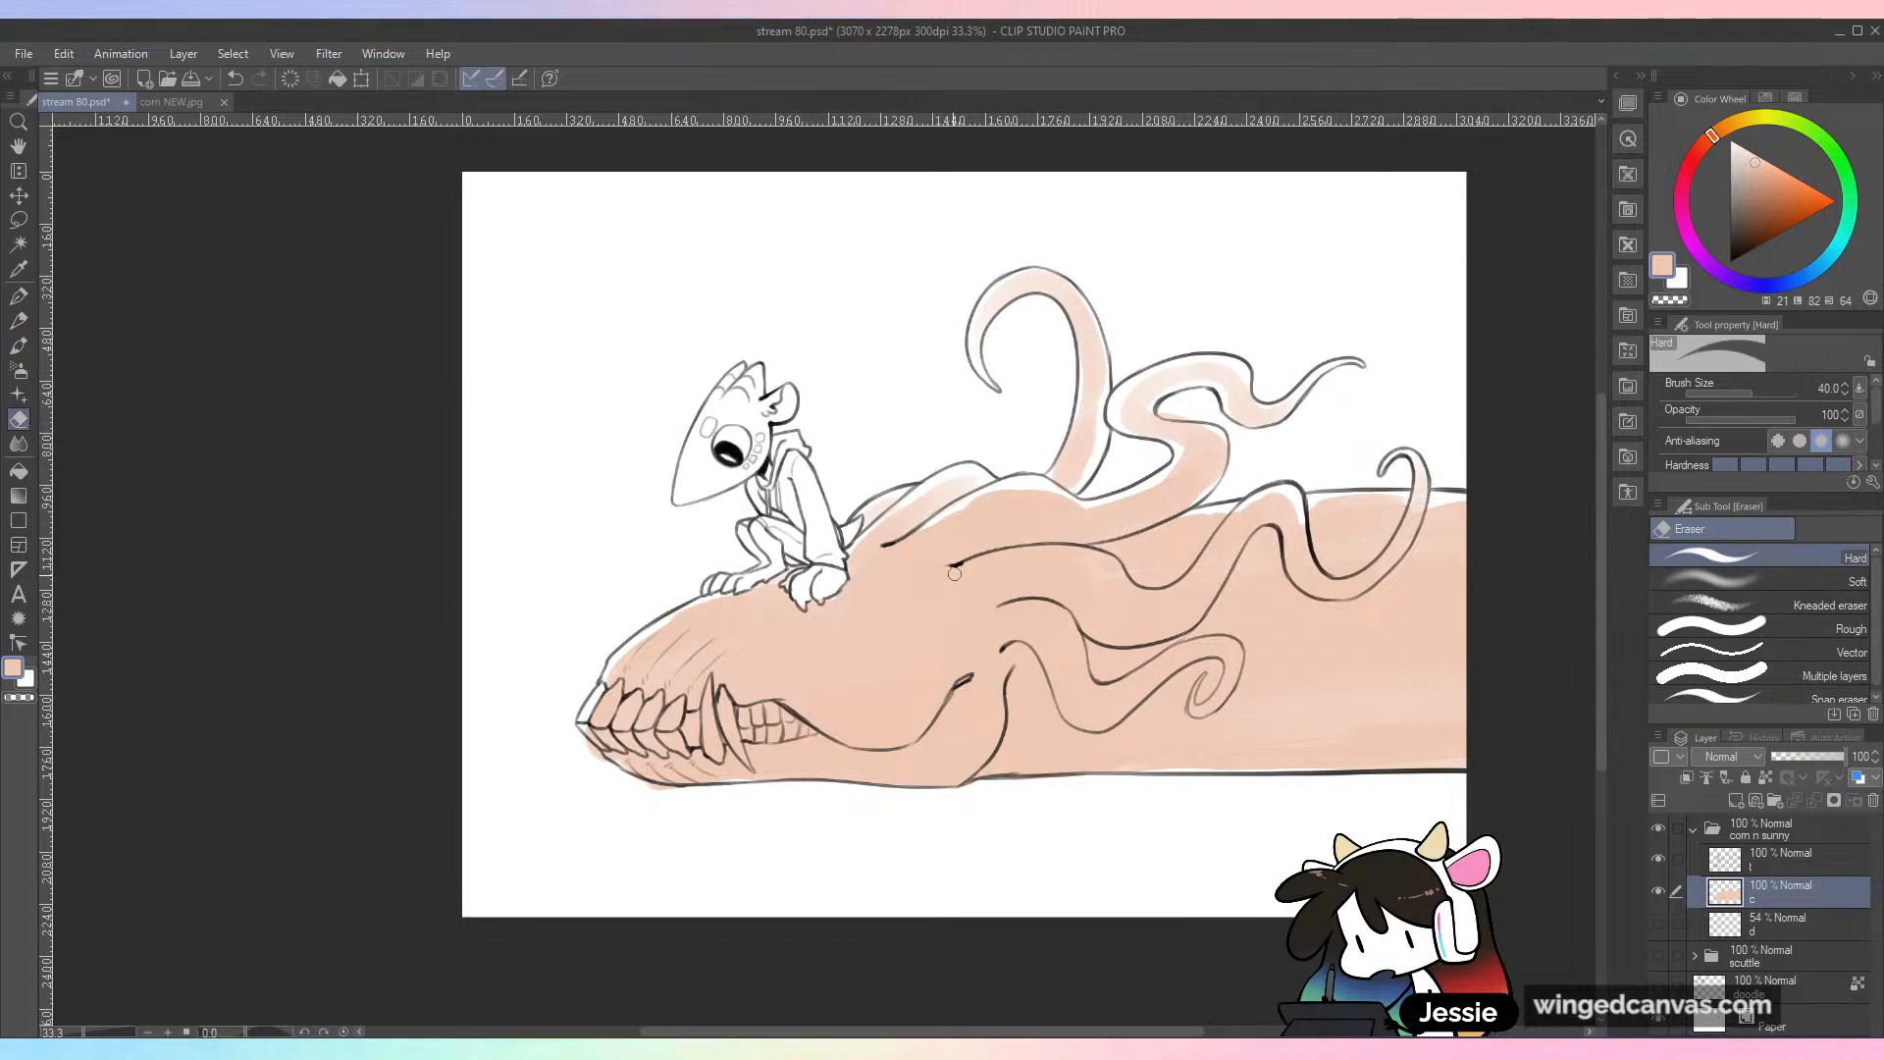
{"action": "mouse_move", "coordinate": [951, 516]}
{"action": "left_mouse_down"}
{"action": "mouse_move", "coordinate": [911, 538]}
{"action": "mouse_move", "coordinate": [1021, 510]}
{"action": "left_mouse_up"}
{"action": "key", "text": "ctrl+z"}
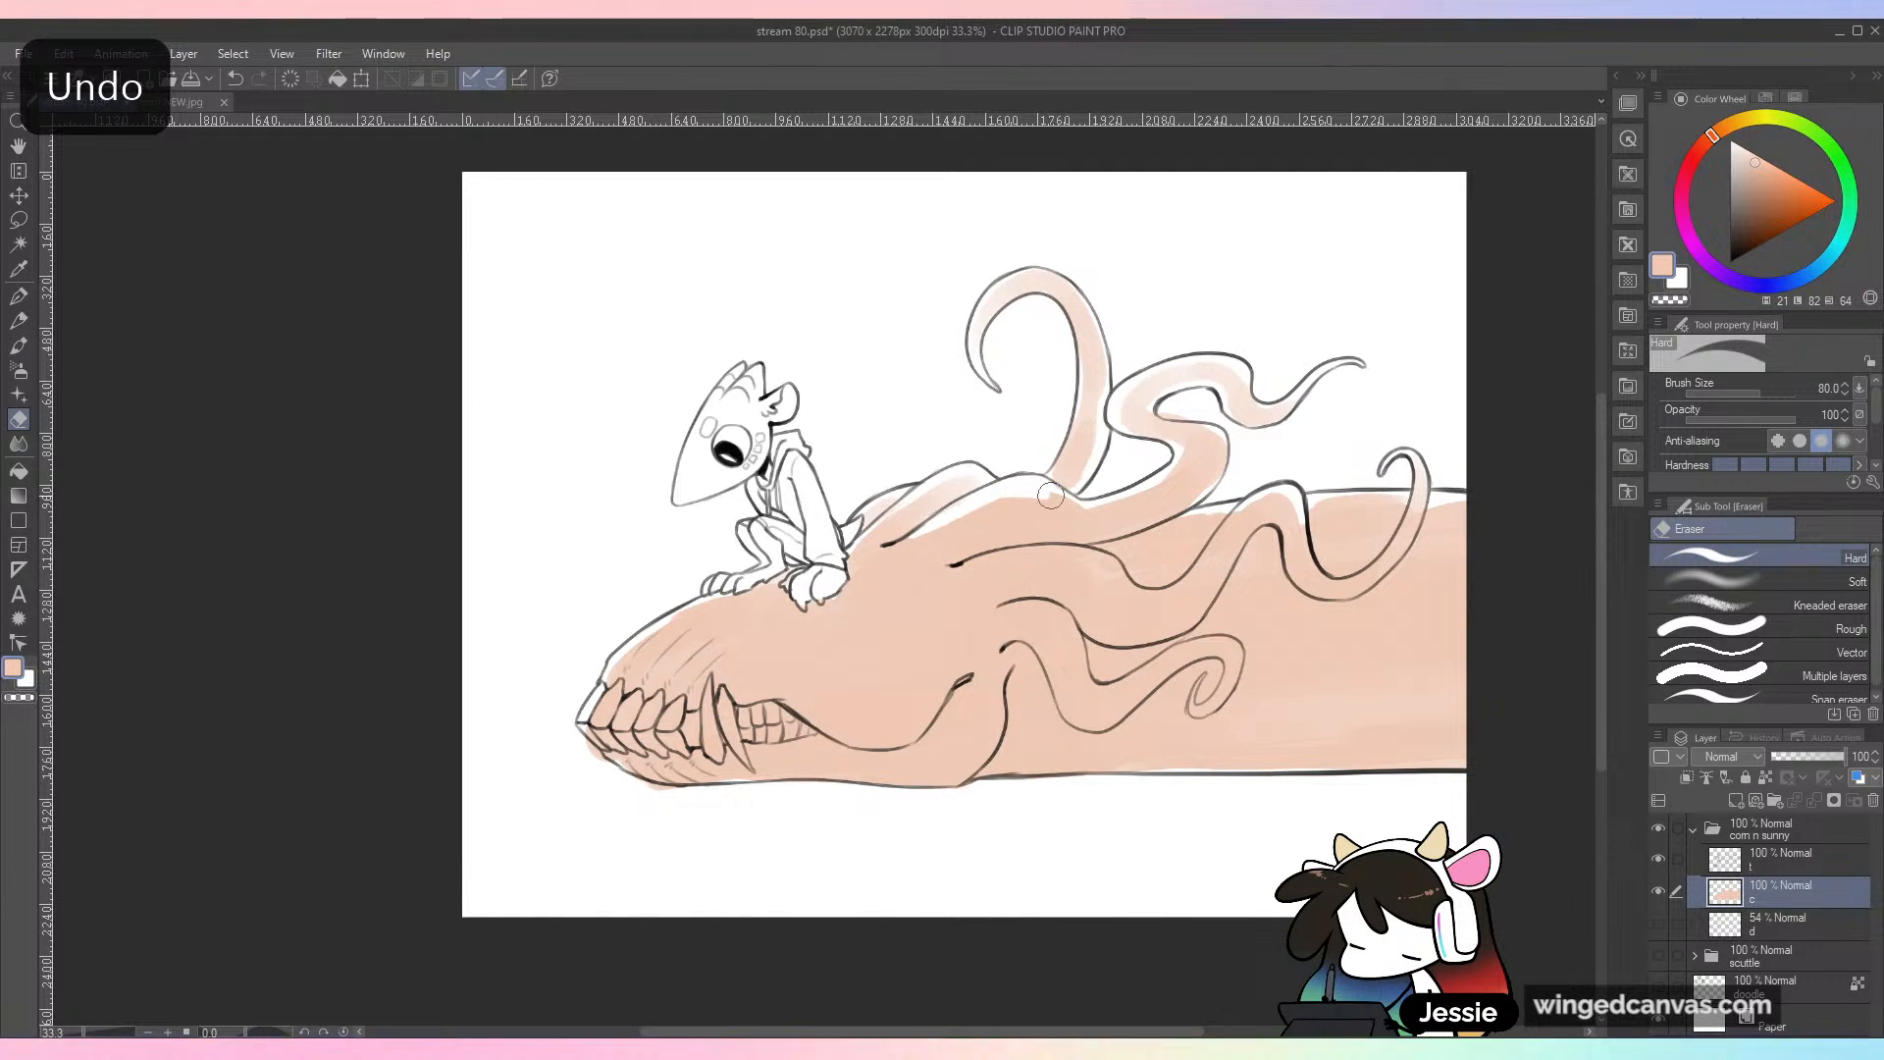
{"action": "key", "text": "b"}
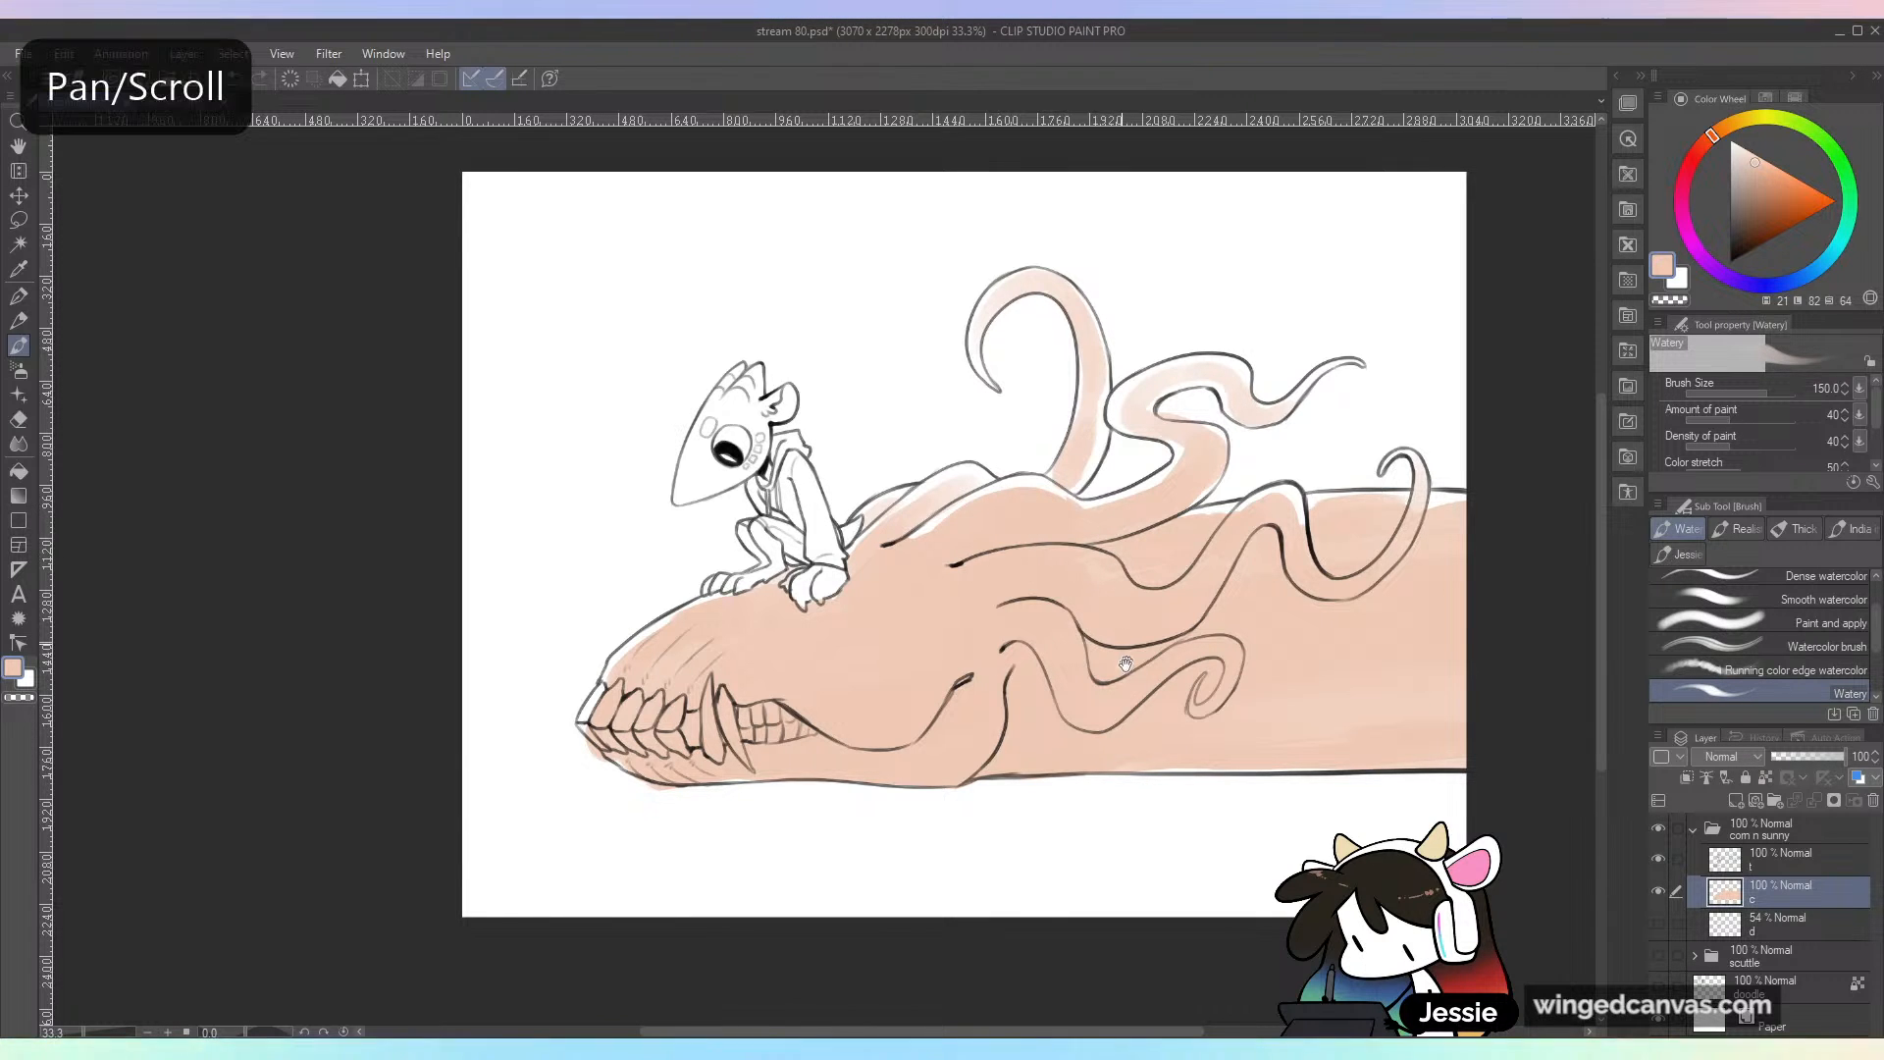
Step: Paint the skull's teeth pale cream with the Watery brush, reducing the brush size to 80 for the back teeth
{"action": "left_click_drag", "start_coordinate": [1065, 556], "coordinate": [900, 555]}
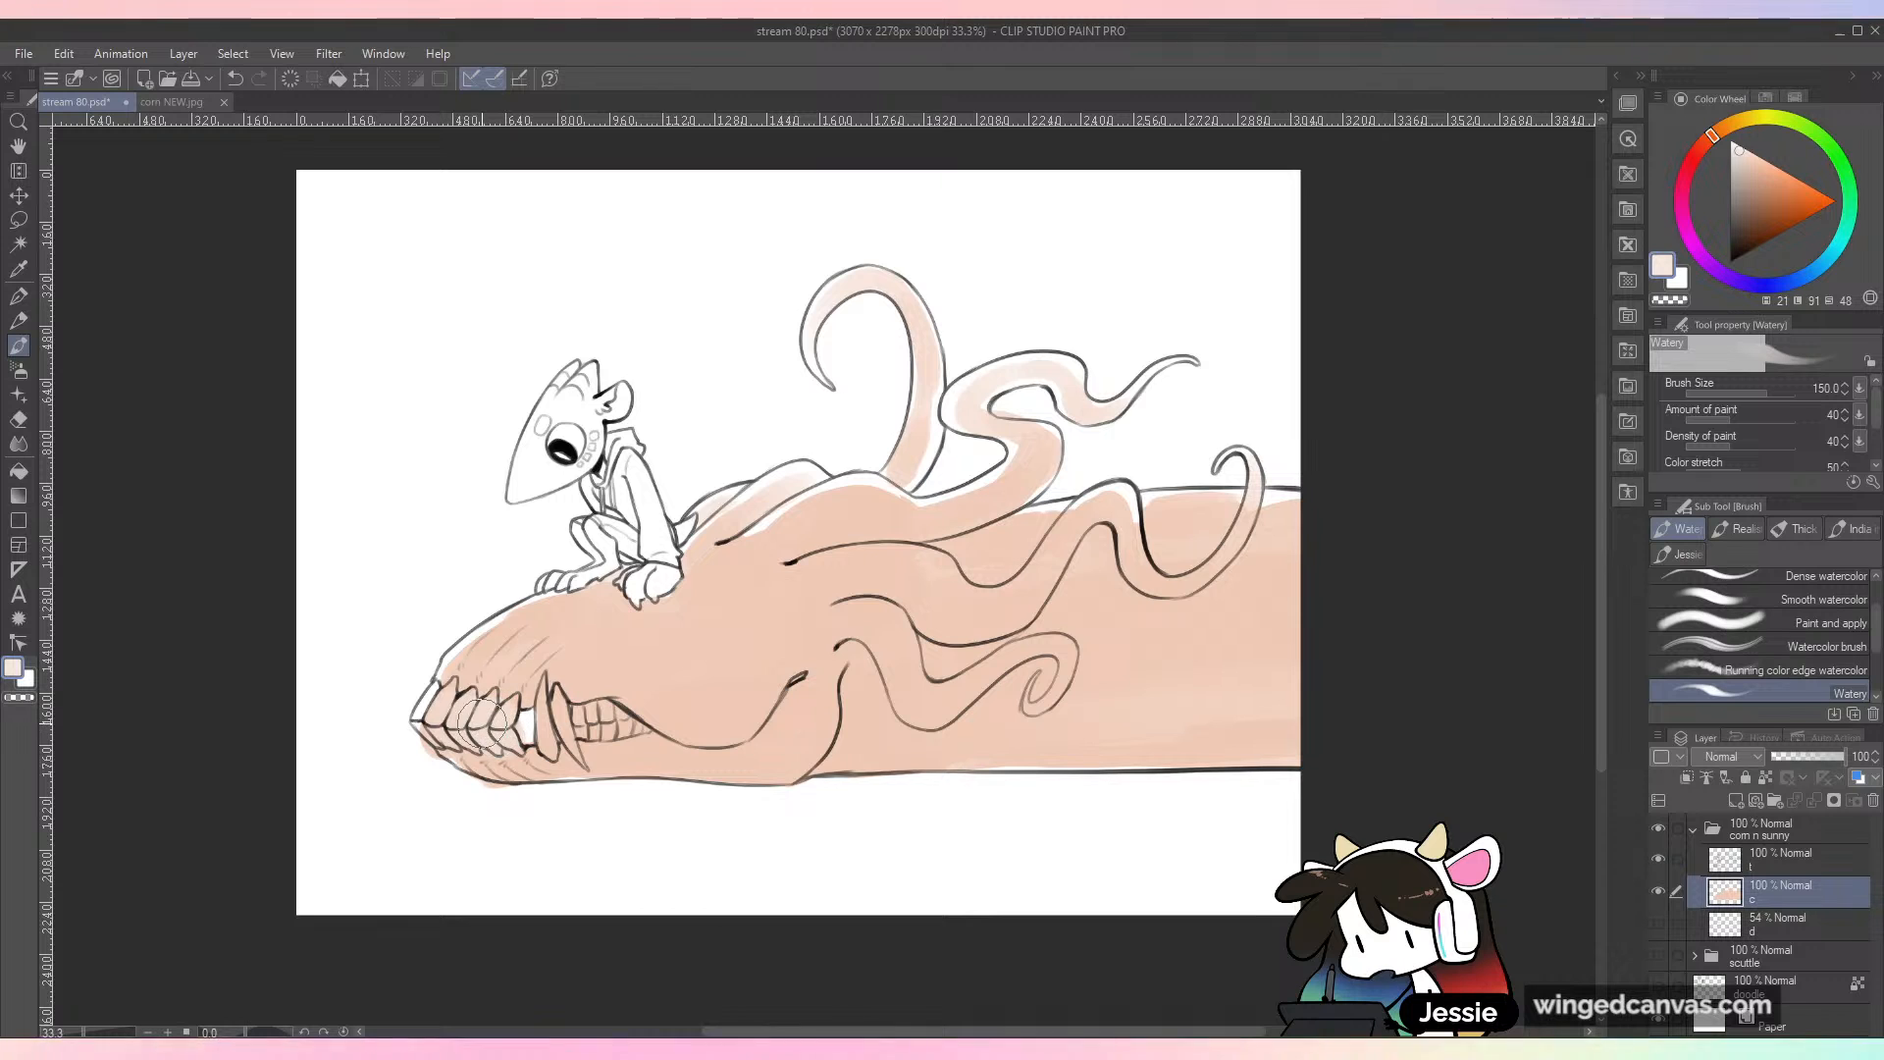
{"action": "key", "text": "bracketright"}
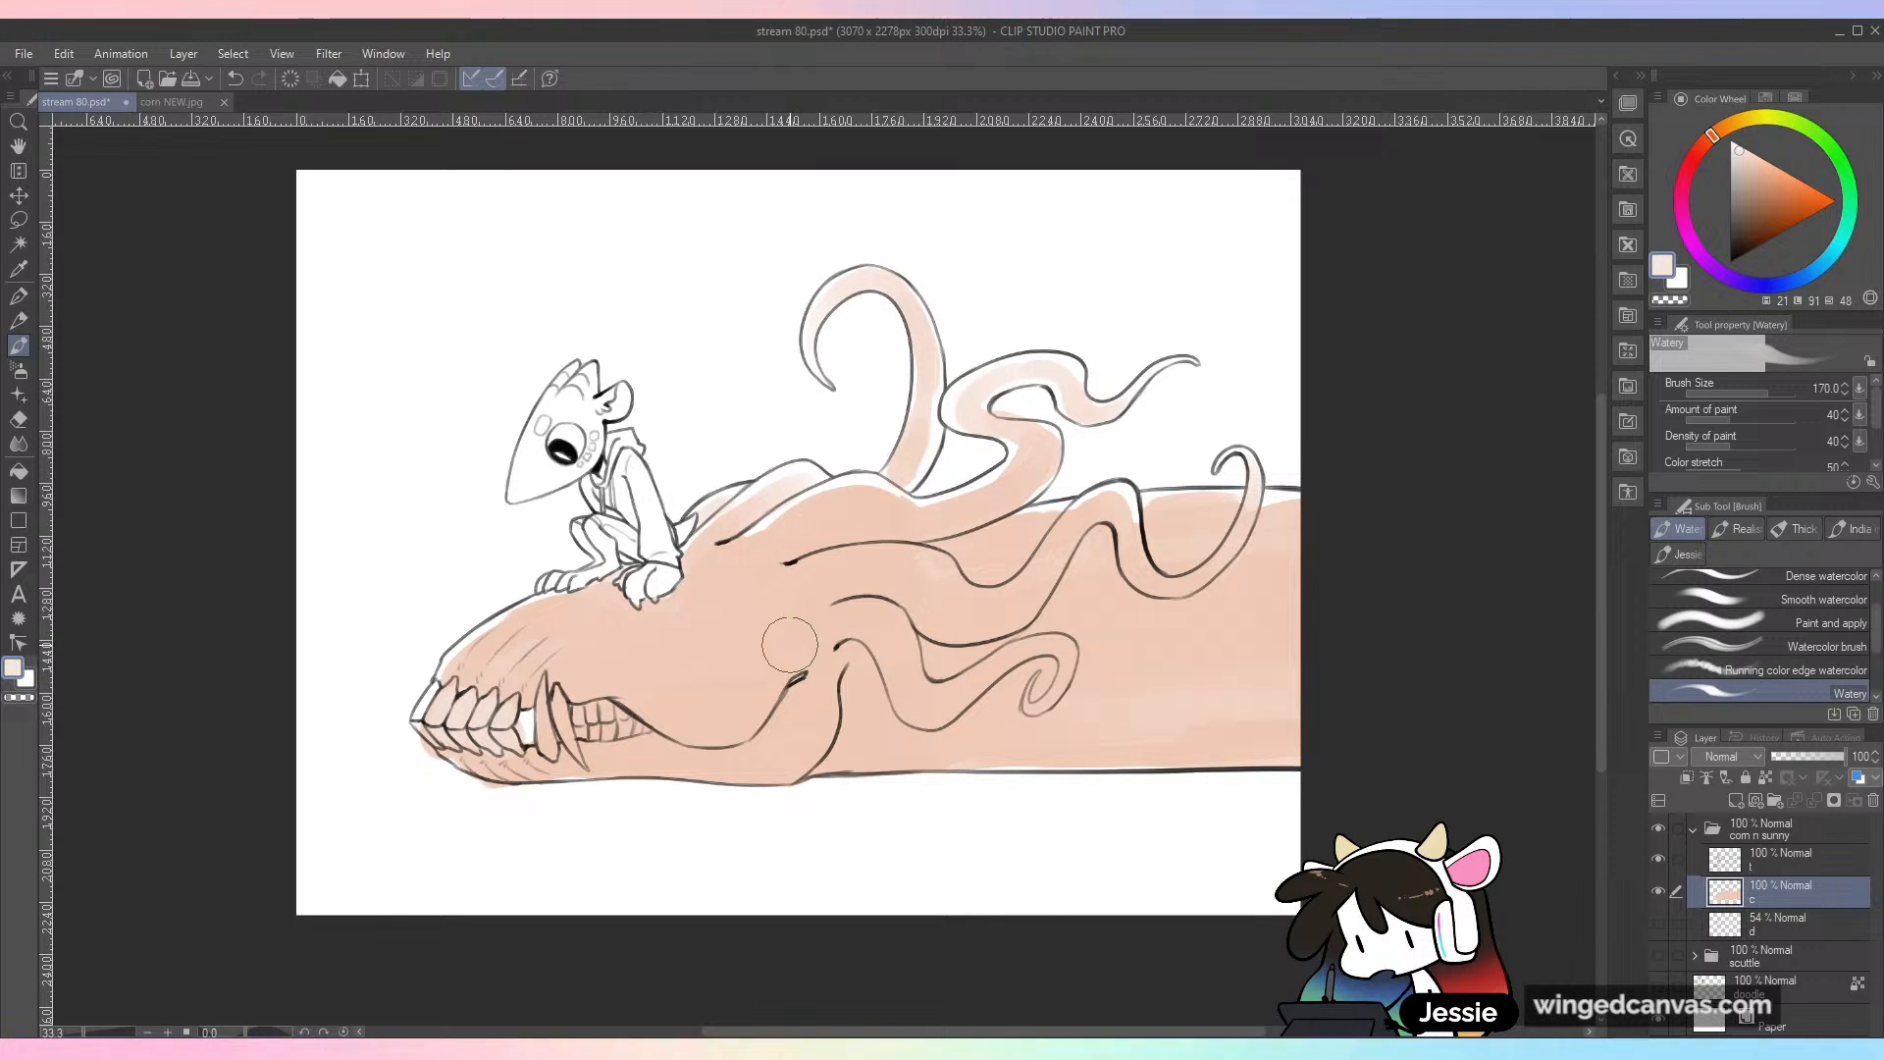
{"action": "key", "text": "bracketleft"}
{"action": "key", "text": "bracketleft"}
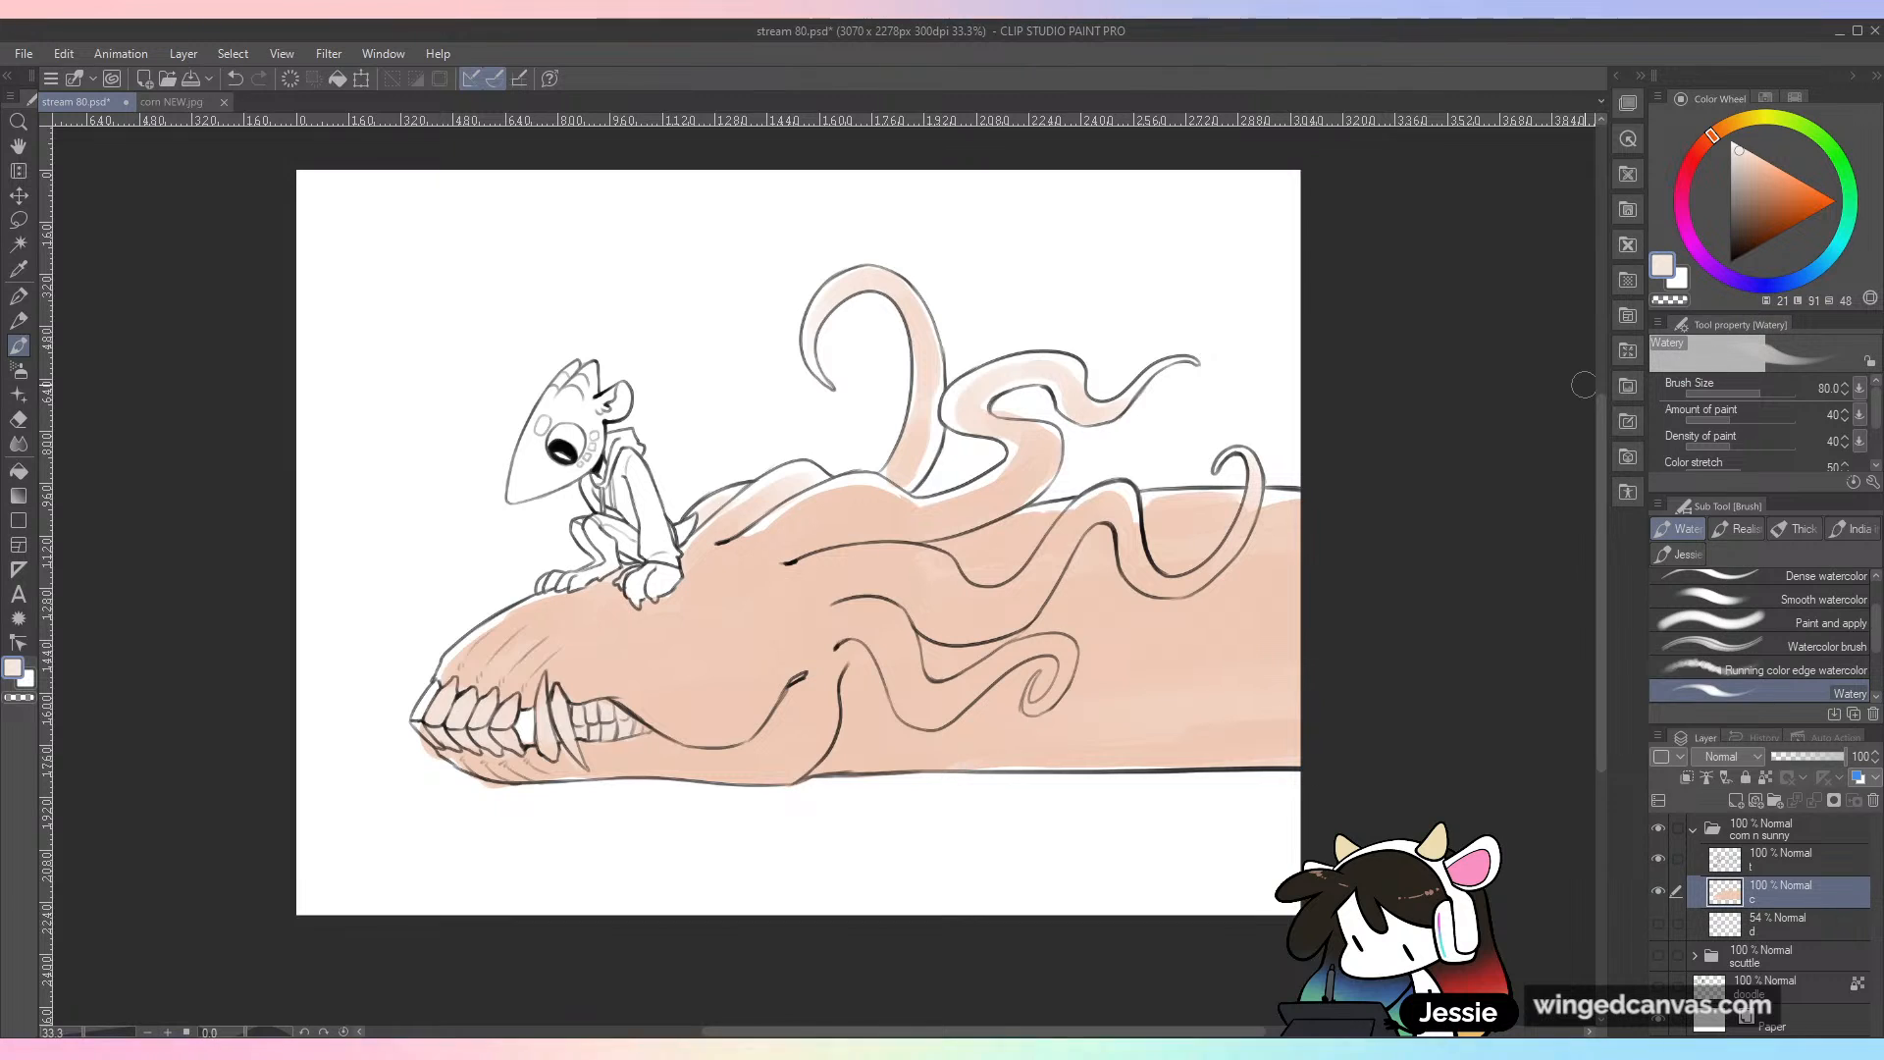
Step: Sample the skin peach, shift it to a deeper salmon and paint a soft blush on the creature's cheek with brush size 400
{"action": "left_click", "coordinate": [1707, 140]}
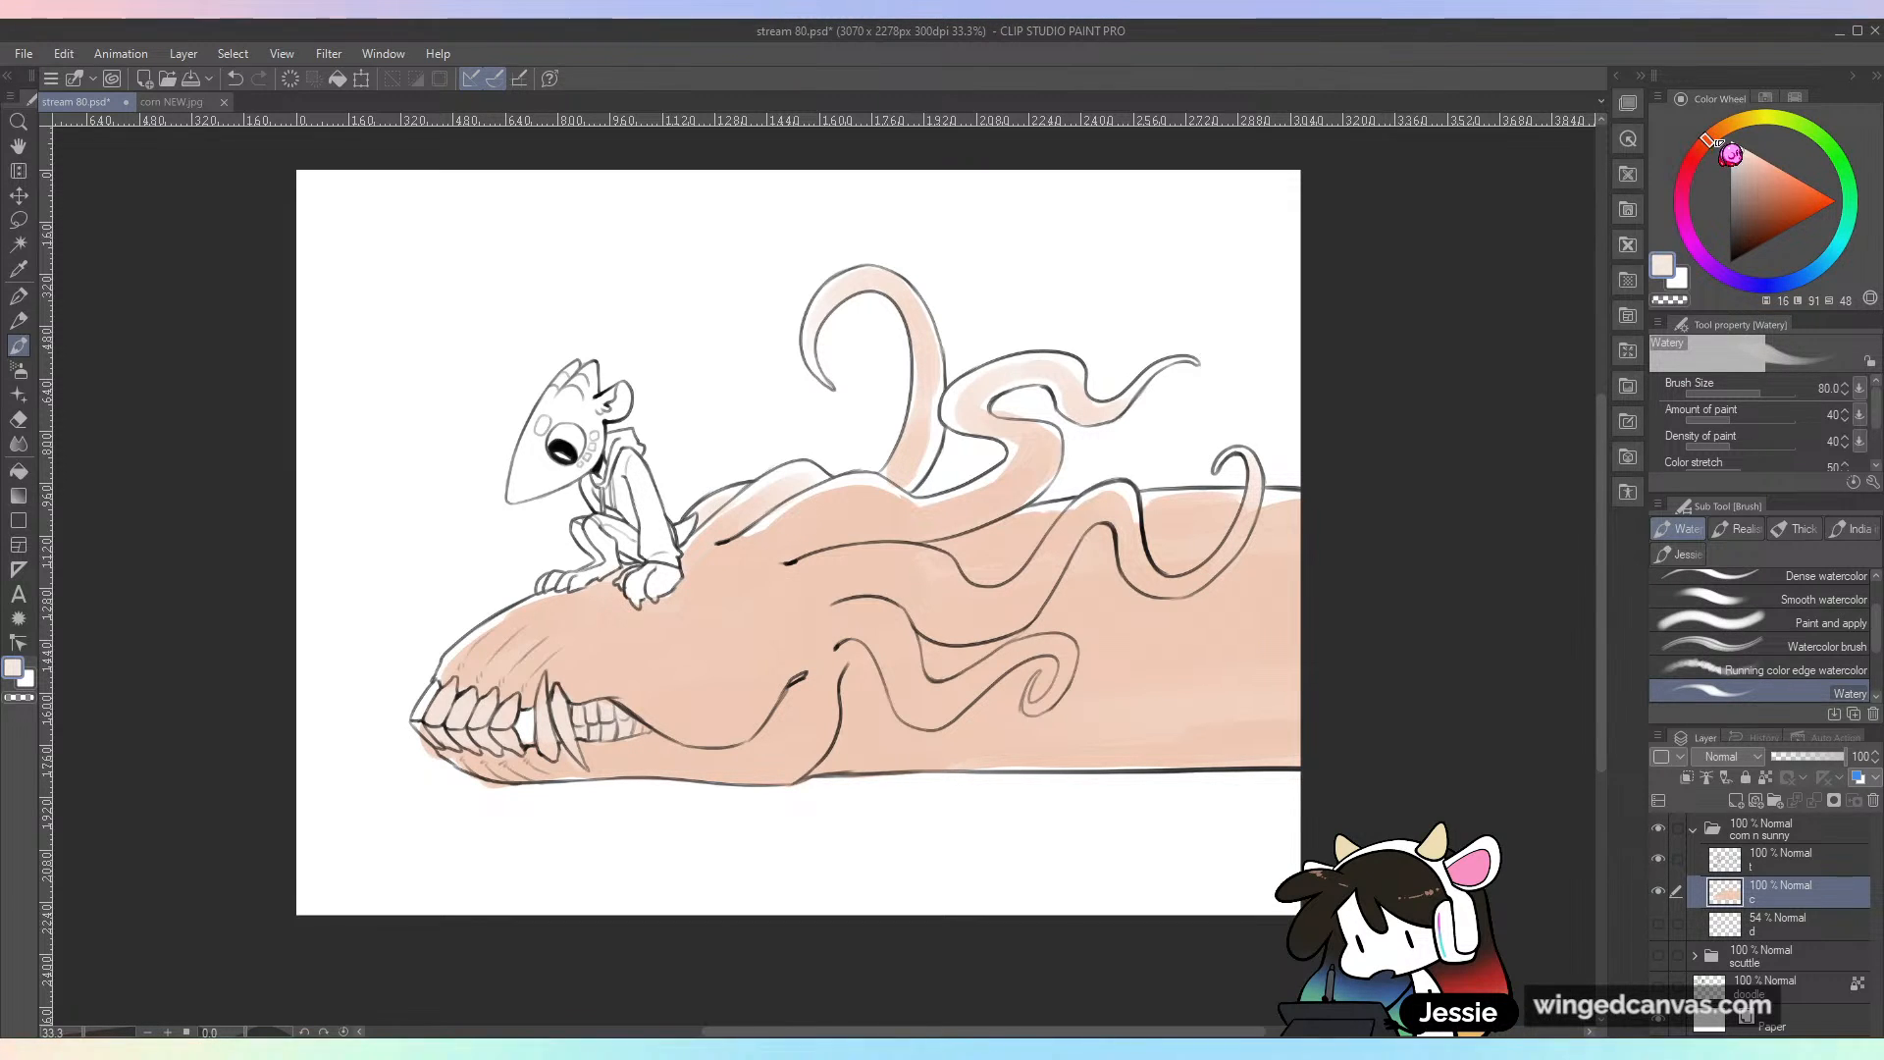
{"action": "left_click", "coordinate": [1770, 182]}
{"action": "left_click", "coordinate": [780, 626], "text": "alt"}
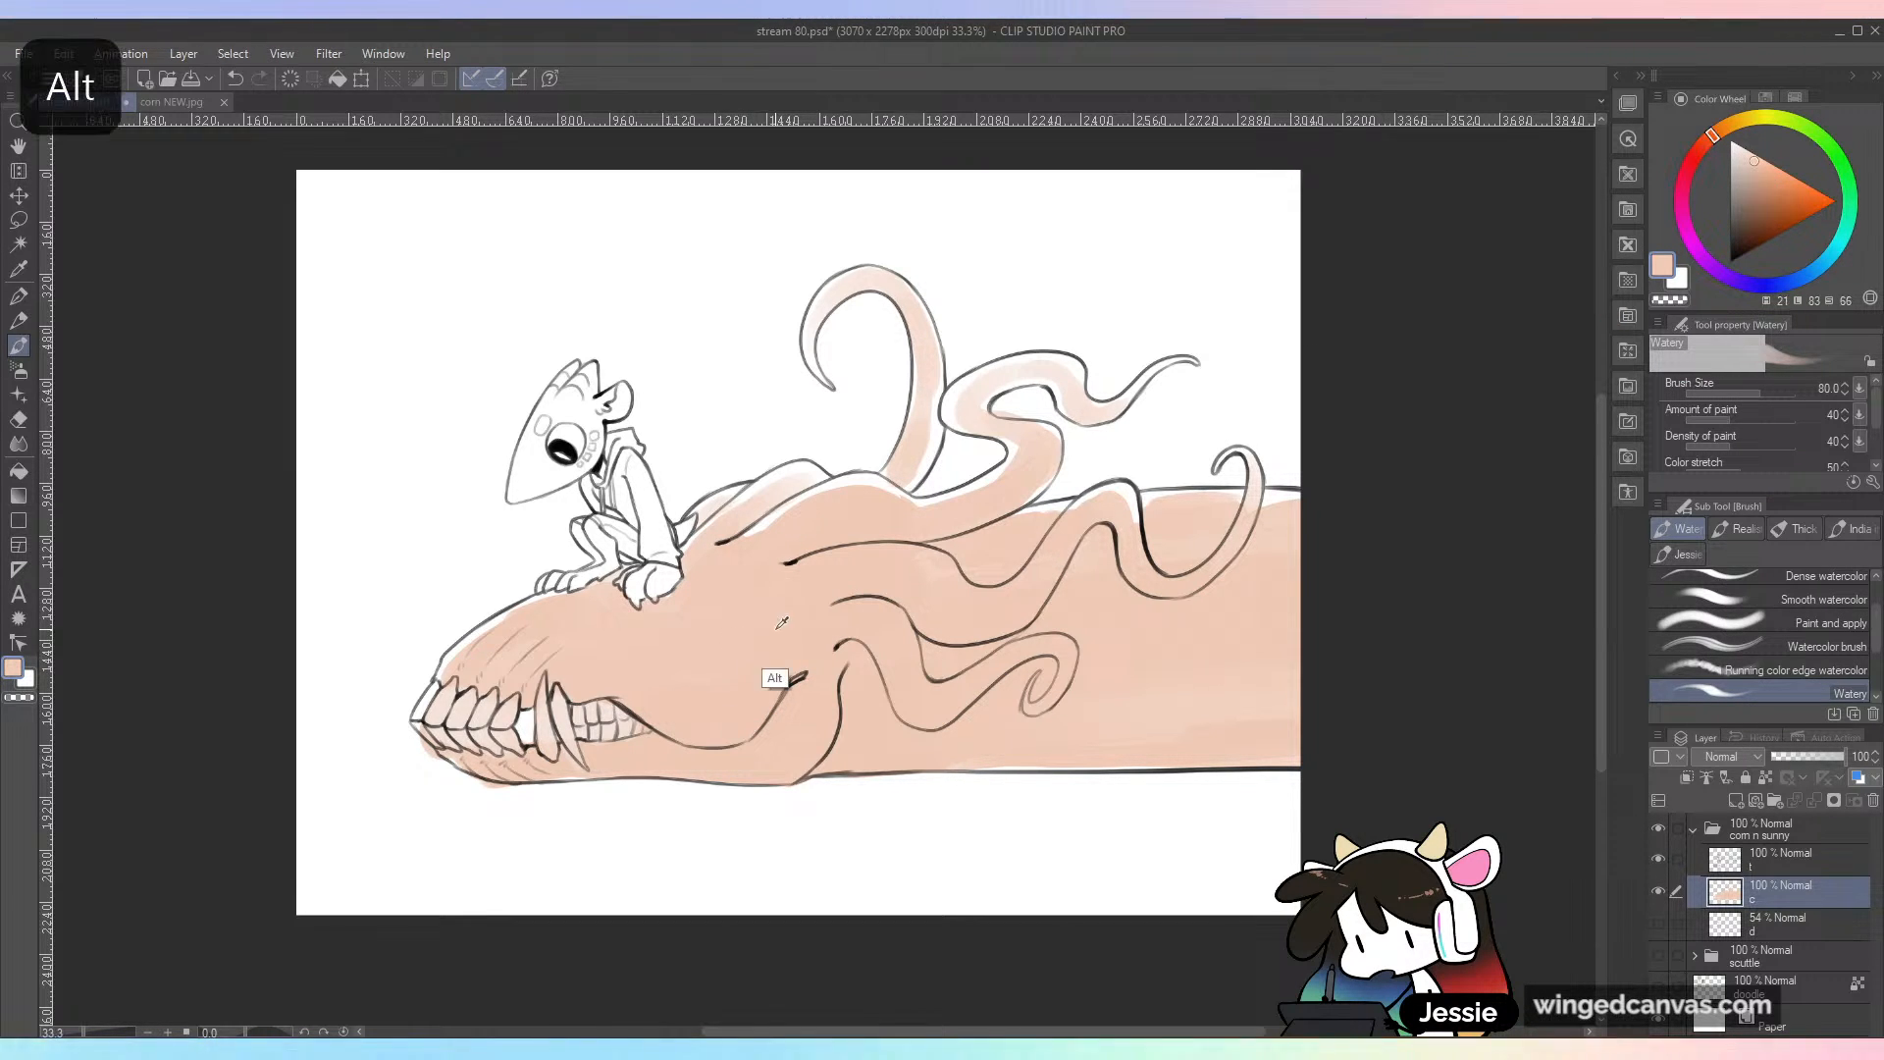
{"action": "left_click", "coordinate": [1708, 140]}
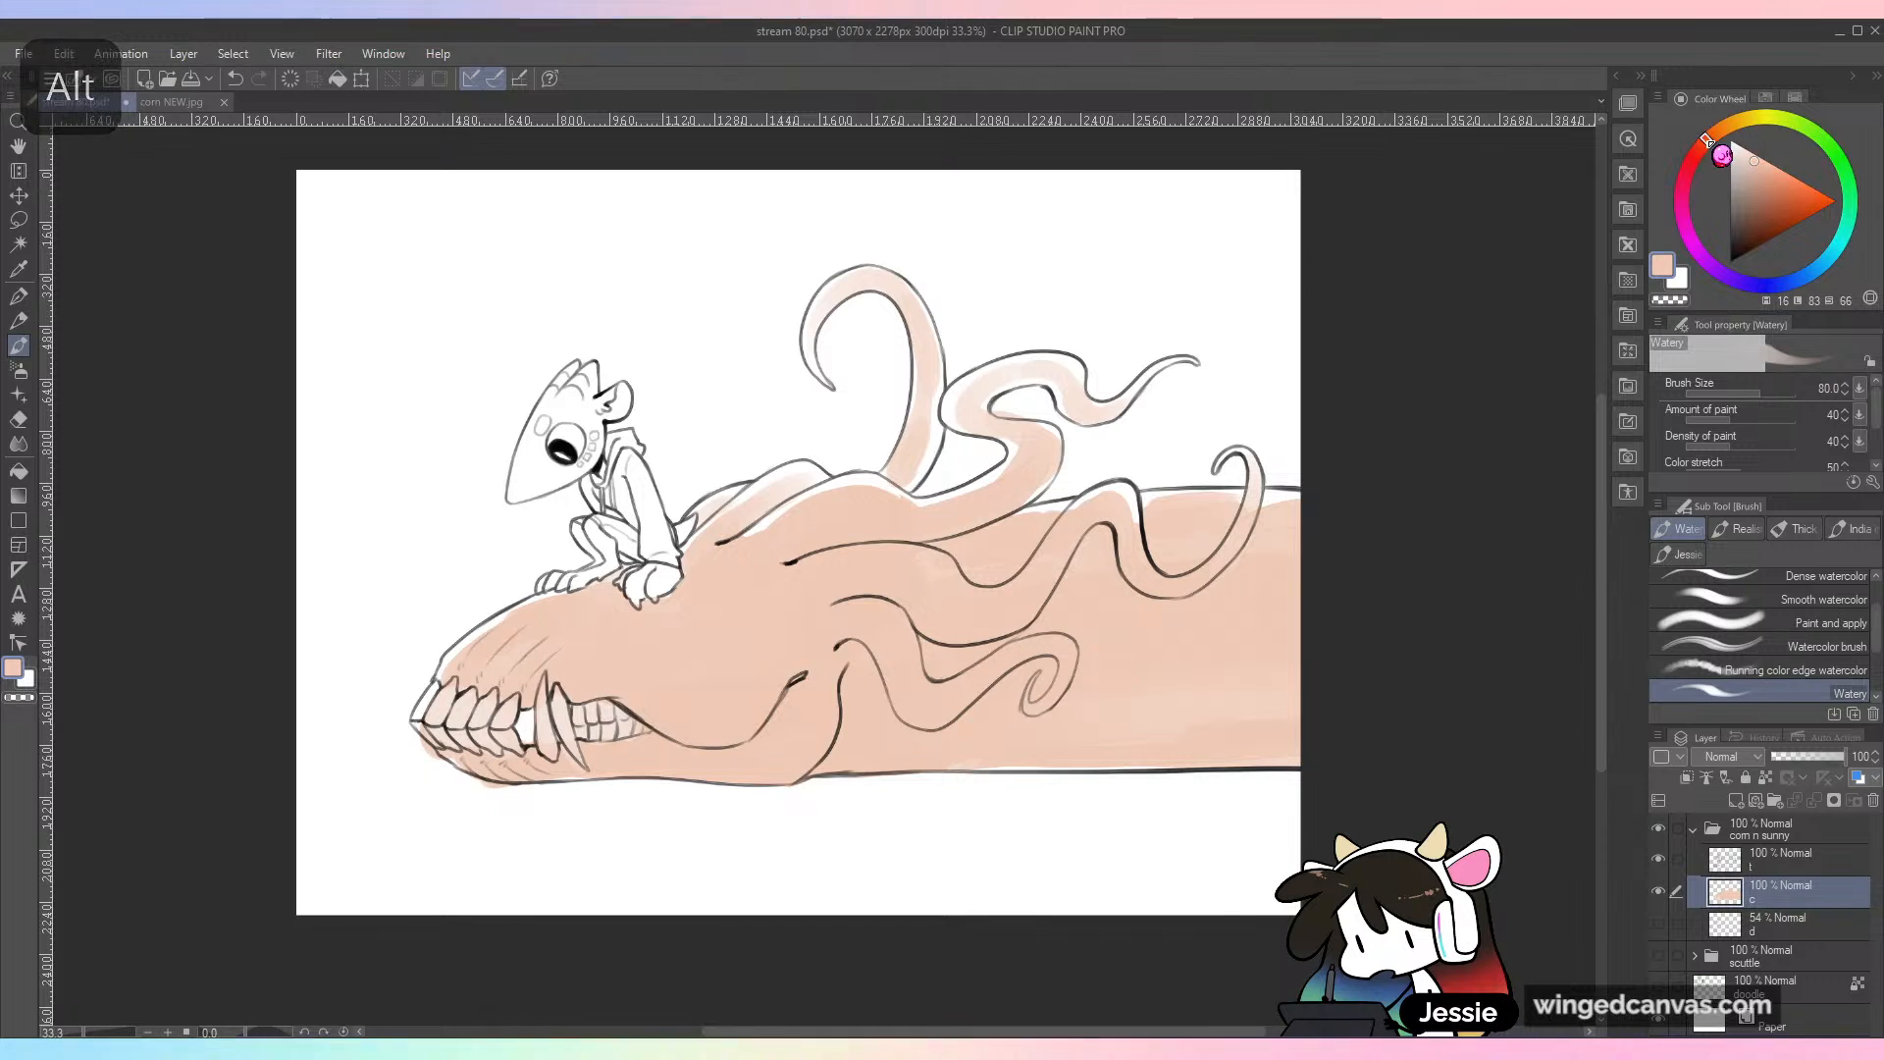
{"action": "left_click", "coordinate": [1781, 181]}
{"action": "left_click", "coordinate": [1772, 174]}
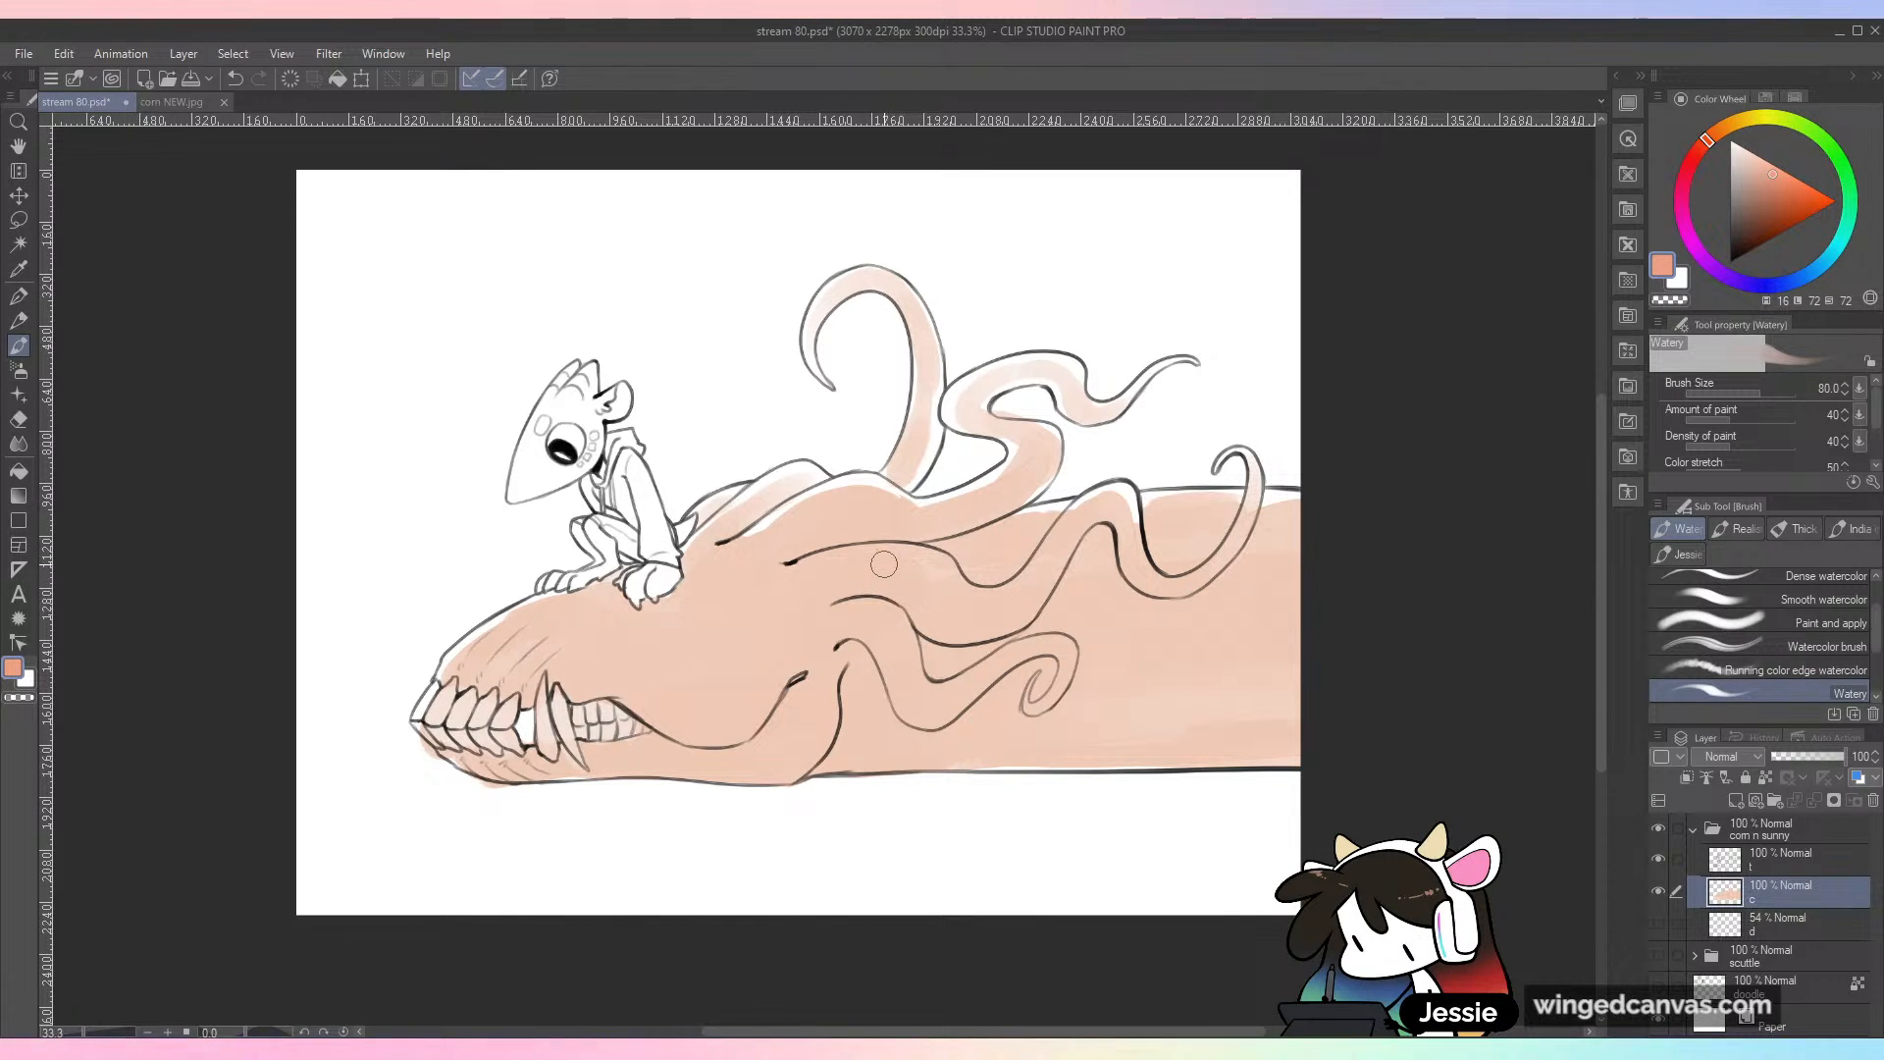
{"action": "key", "text": "bracketright"}
{"action": "key", "text": "bracketright"}
{"action": "key", "text": "bracketright"}
{"action": "key", "text": "bracketright"}
{"action": "key", "text": "bracketright"}
{"action": "key", "text": "bracketright"}
{"action": "key", "text": "bracketright"}
{"action": "key", "text": "bracketright"}
{"action": "key", "text": "bracketright"}
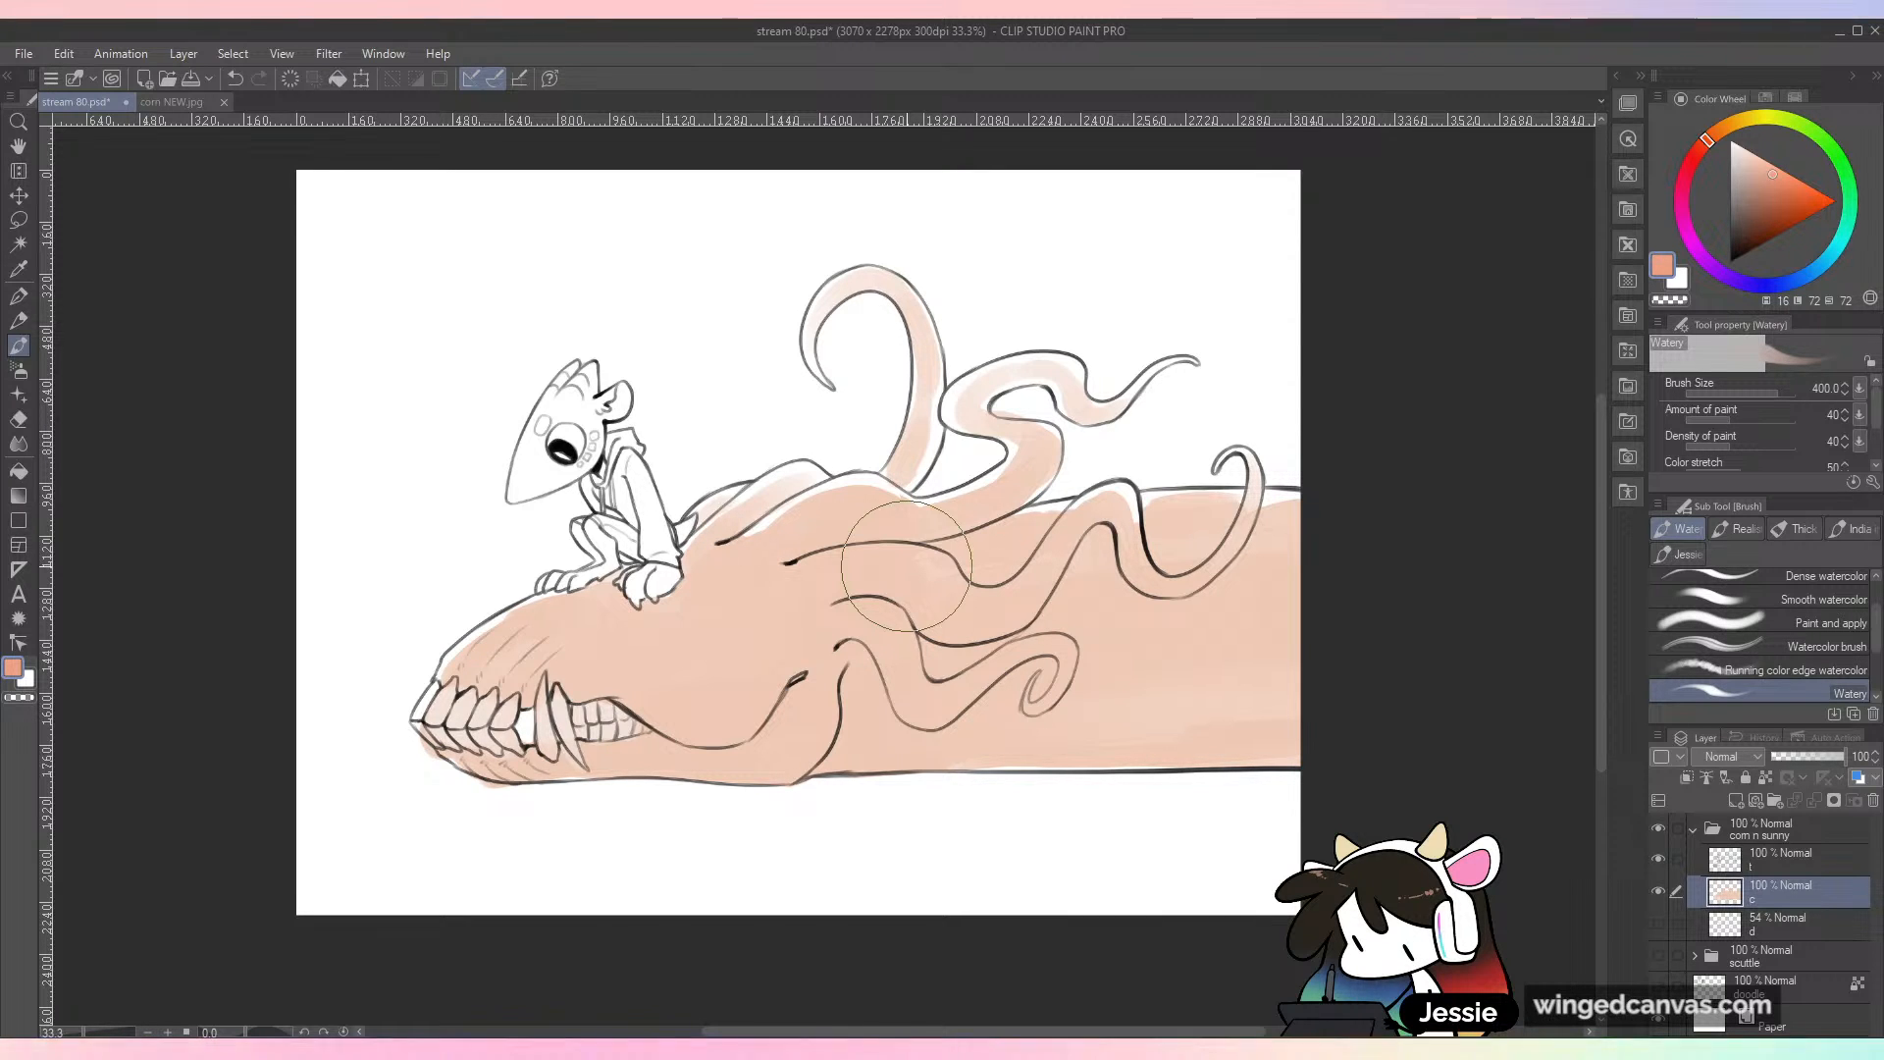
{"action": "mouse_move", "coordinate": [794, 647]}
{"action": "left_mouse_down"}
{"action": "mouse_move", "coordinate": [750, 686]}
{"action": "mouse_move", "coordinate": [734, 650]}
{"action": "left_mouse_up"}
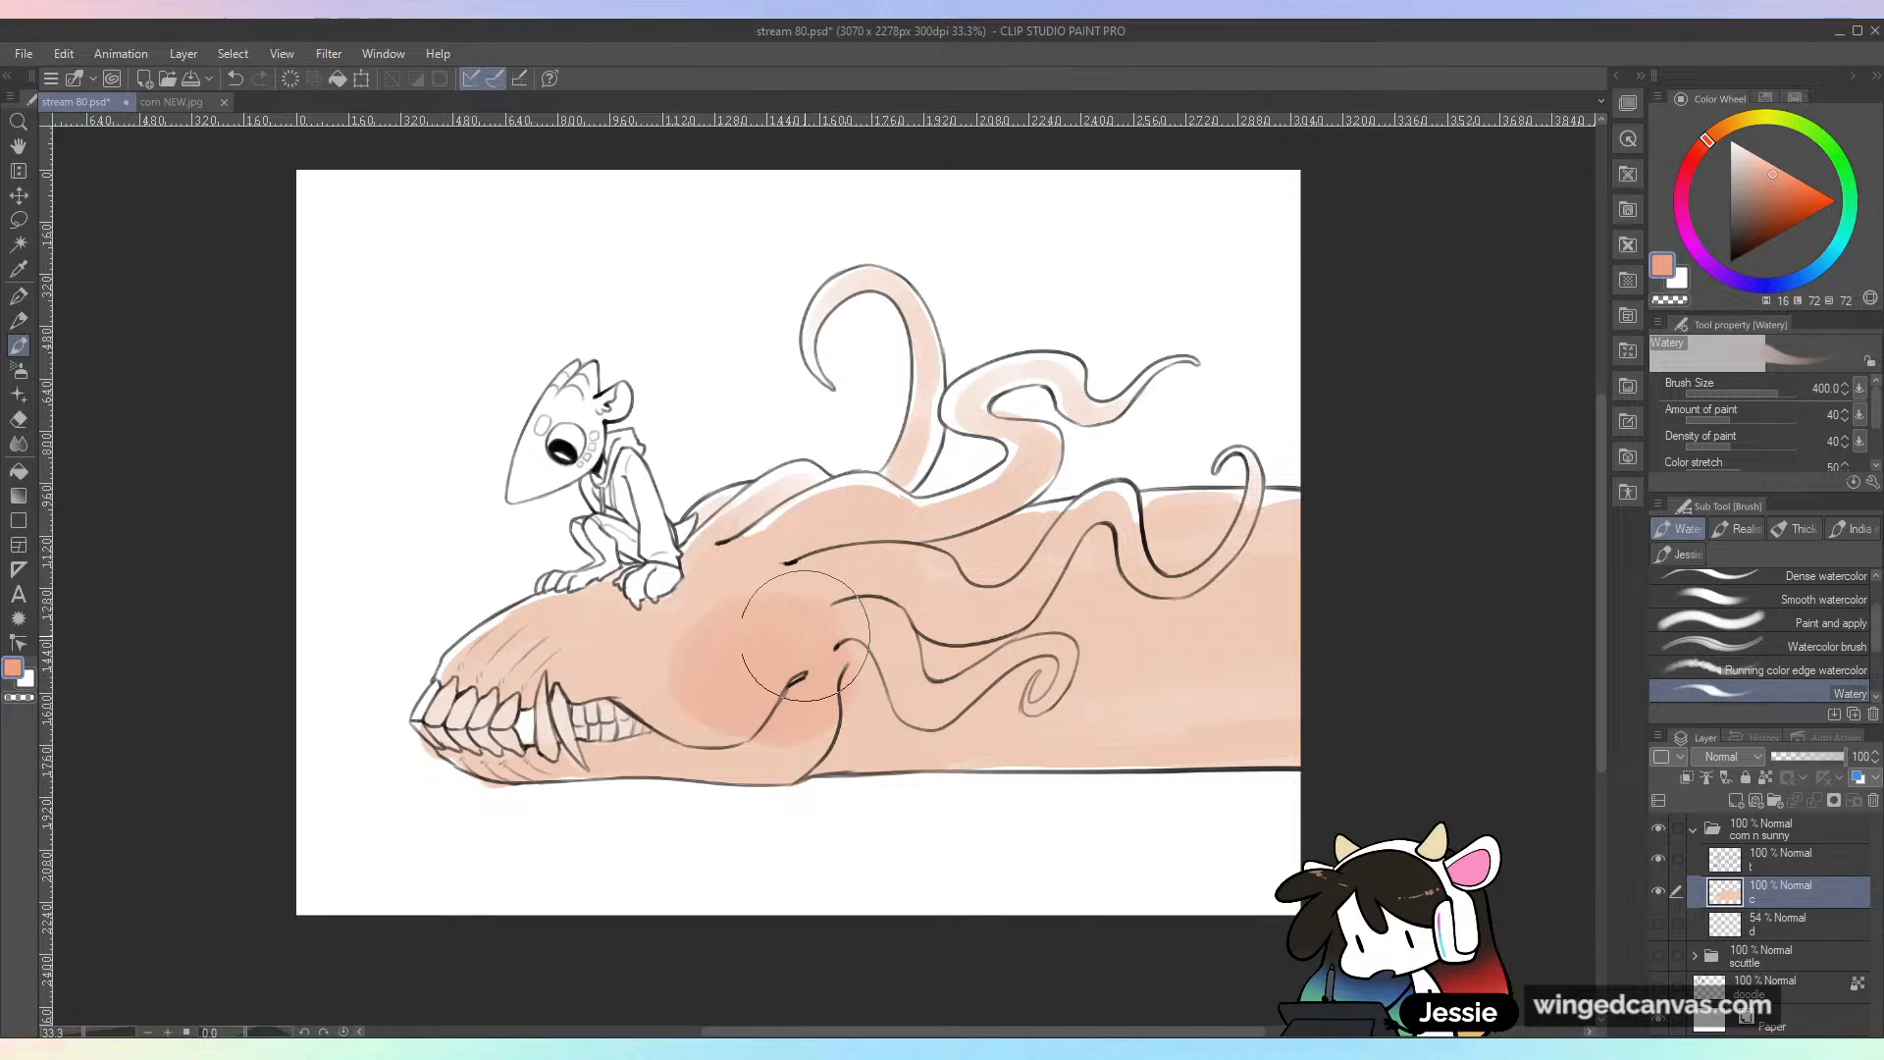
{"action": "left_click", "coordinate": [751, 640], "text": "alt"}
{"action": "mouse_move", "coordinate": [715, 719]}
{"action": "left_mouse_down"}
{"action": "mouse_move", "coordinate": [786, 596]}
{"action": "mouse_move", "coordinate": [777, 656]}
{"action": "left_mouse_up"}
{"action": "left_click", "coordinate": [753, 724], "text": "alt"}
{"action": "mouse_move", "coordinate": [796, 729]}
{"action": "left_mouse_down"}
{"action": "mouse_move", "coordinate": [840, 680]}
{"action": "mouse_move", "coordinate": [864, 717]}
{"action": "left_mouse_up"}
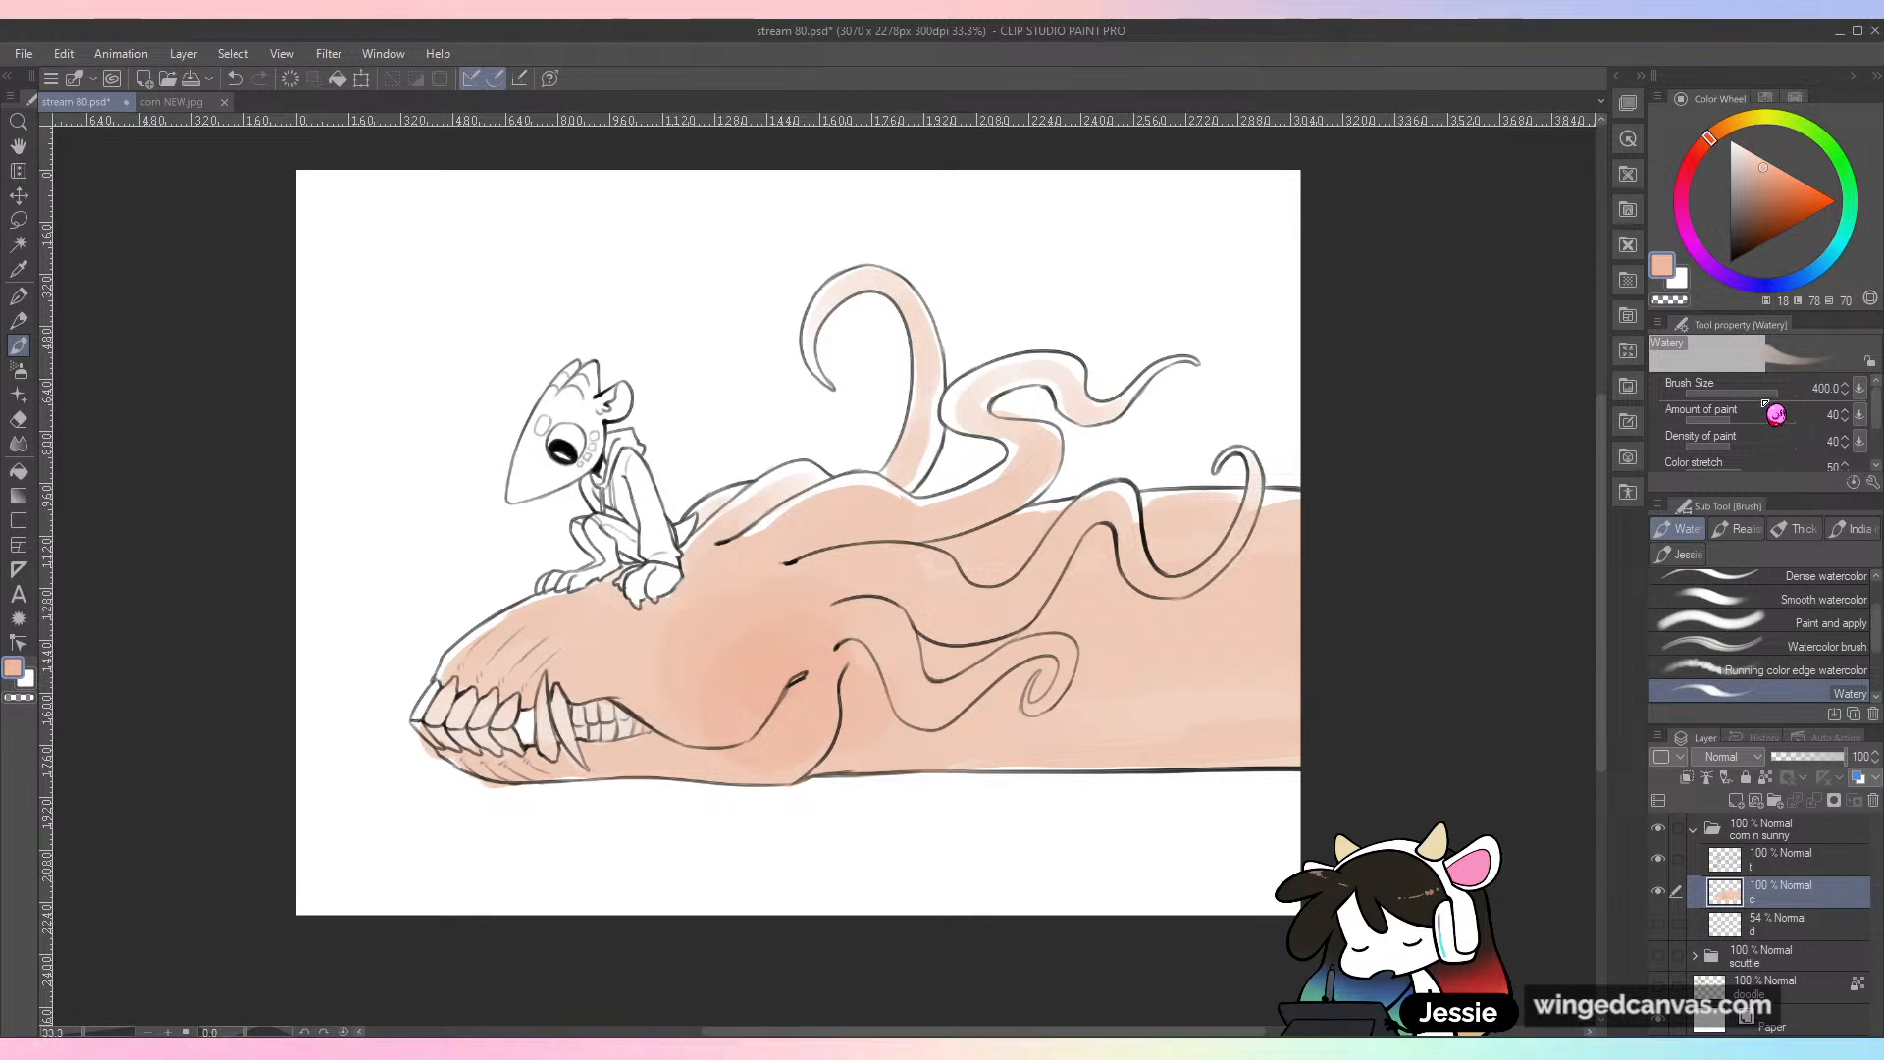
Step: Reduce the brush size to 150 and deepen the tendrils with the salmon tone, including the tall curled one
{"action": "mouse_move", "coordinate": [1772, 393]}
{"action": "left_mouse_down"}
{"action": "mouse_move", "coordinate": [1742, 393]}
{"action": "mouse_move", "coordinate": [1761, 413]}
{"action": "left_mouse_up"}
{"action": "left_click", "coordinate": [750, 649], "text": "alt"}
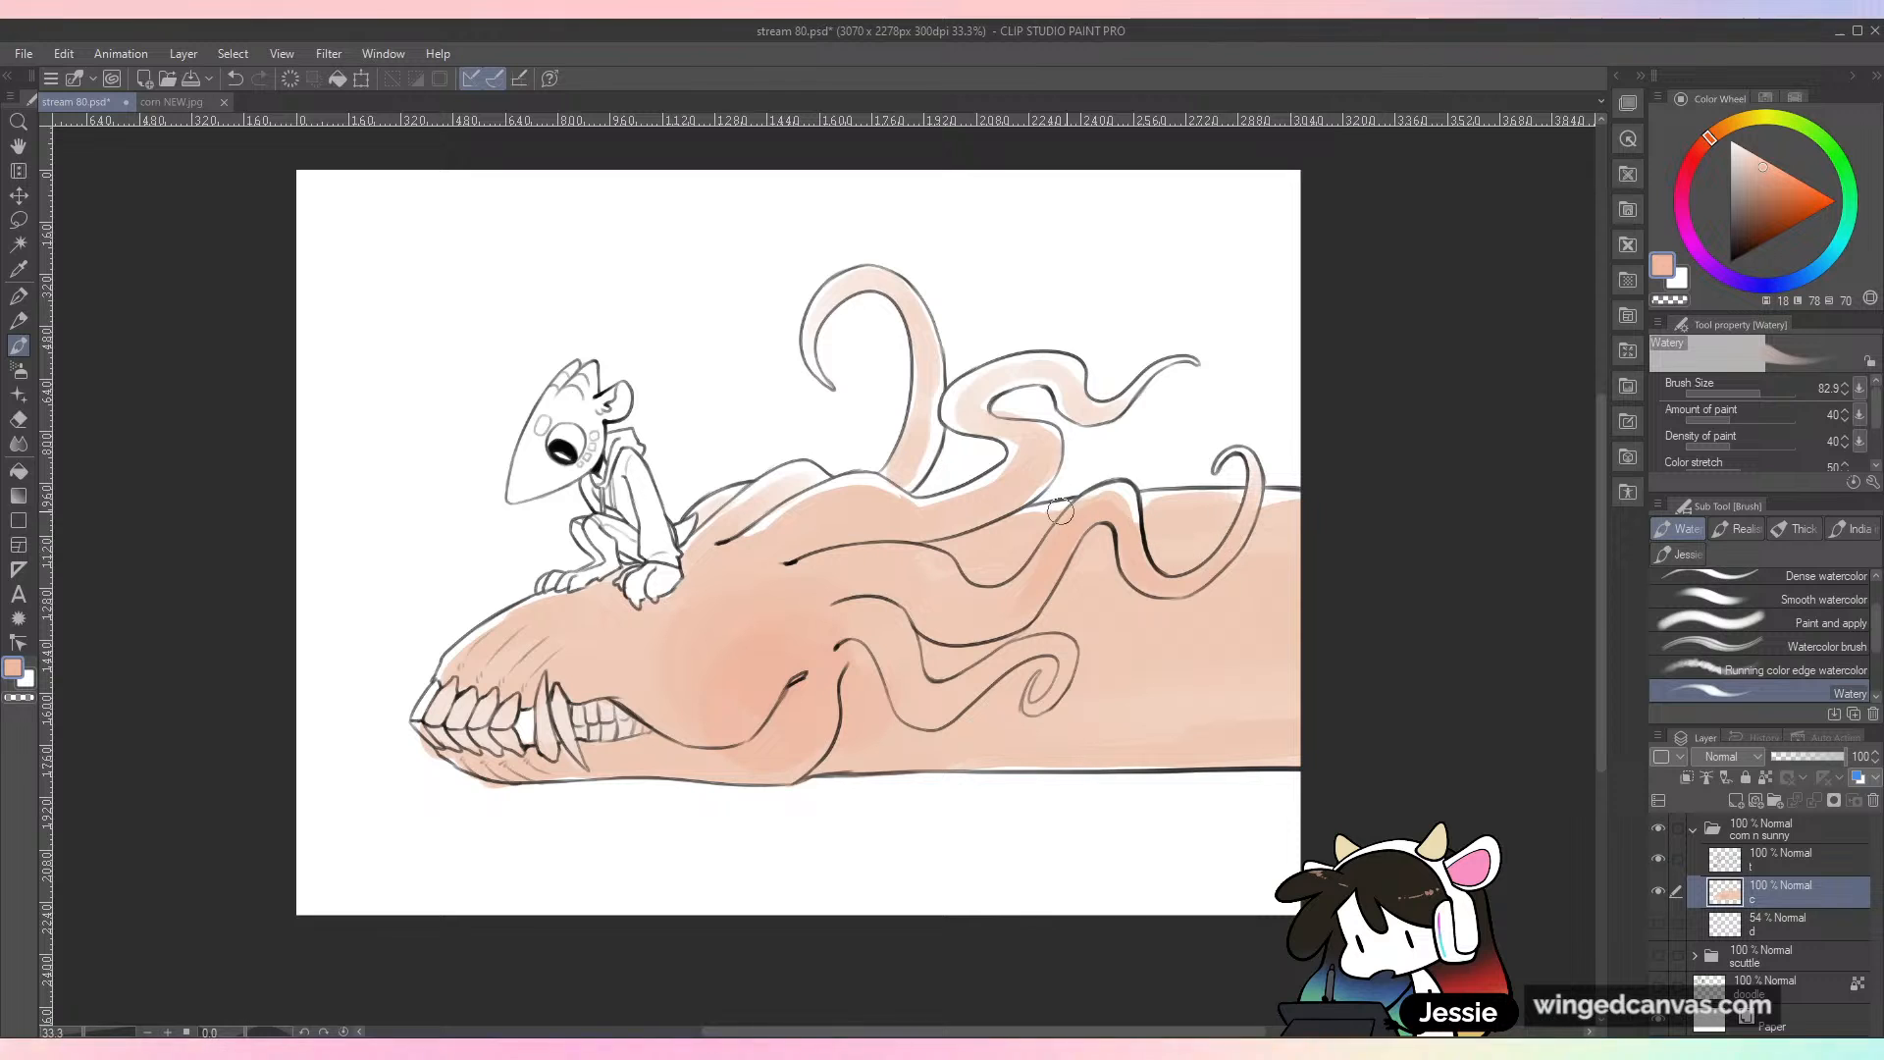
{"action": "key", "text": "bracketleft"}
{"action": "mouse_move", "coordinate": [1038, 445]}
{"action": "left_mouse_down"}
{"action": "mouse_move", "coordinate": [1026, 470]}
{"action": "mouse_move", "coordinate": [966, 407]}
{"action": "left_mouse_up"}
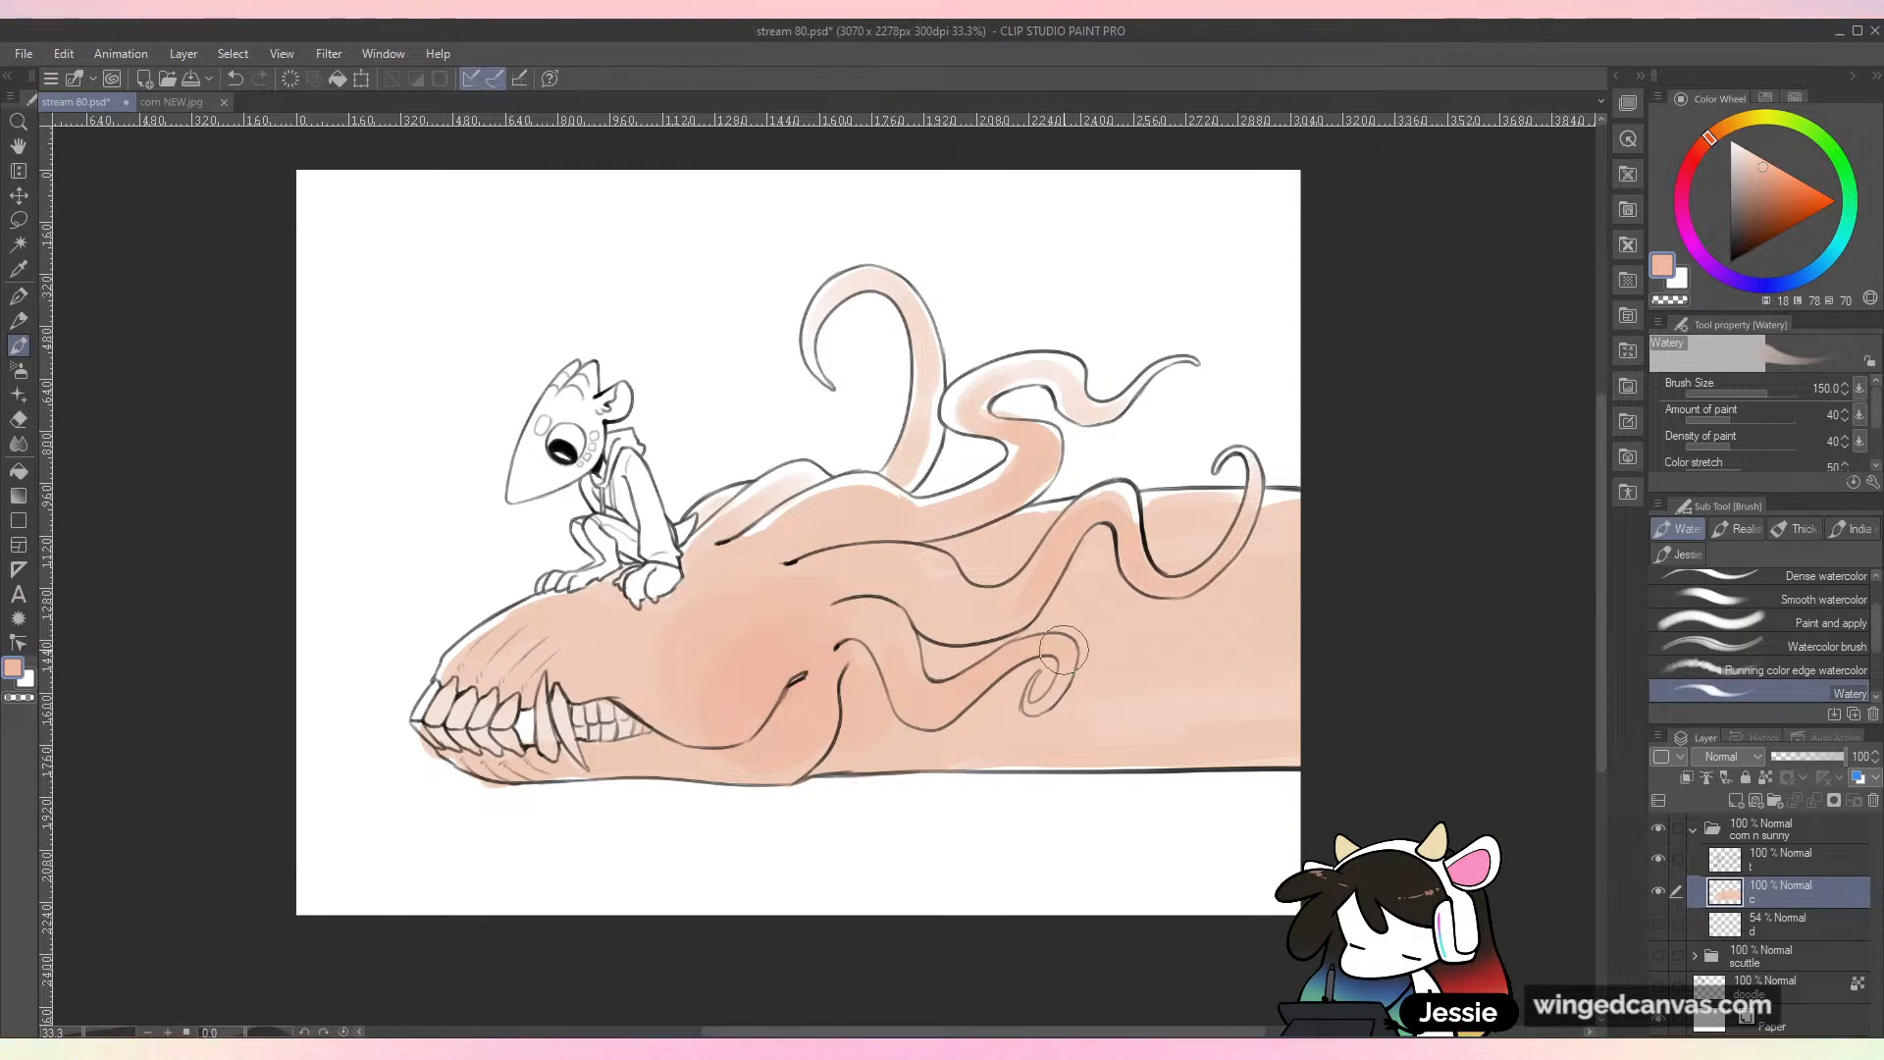
{"action": "mouse_move", "coordinate": [901, 281]}
{"action": "left_mouse_down"}
{"action": "mouse_move", "coordinate": [923, 391]}
{"action": "mouse_move", "coordinate": [888, 414]}
{"action": "left_mouse_up"}
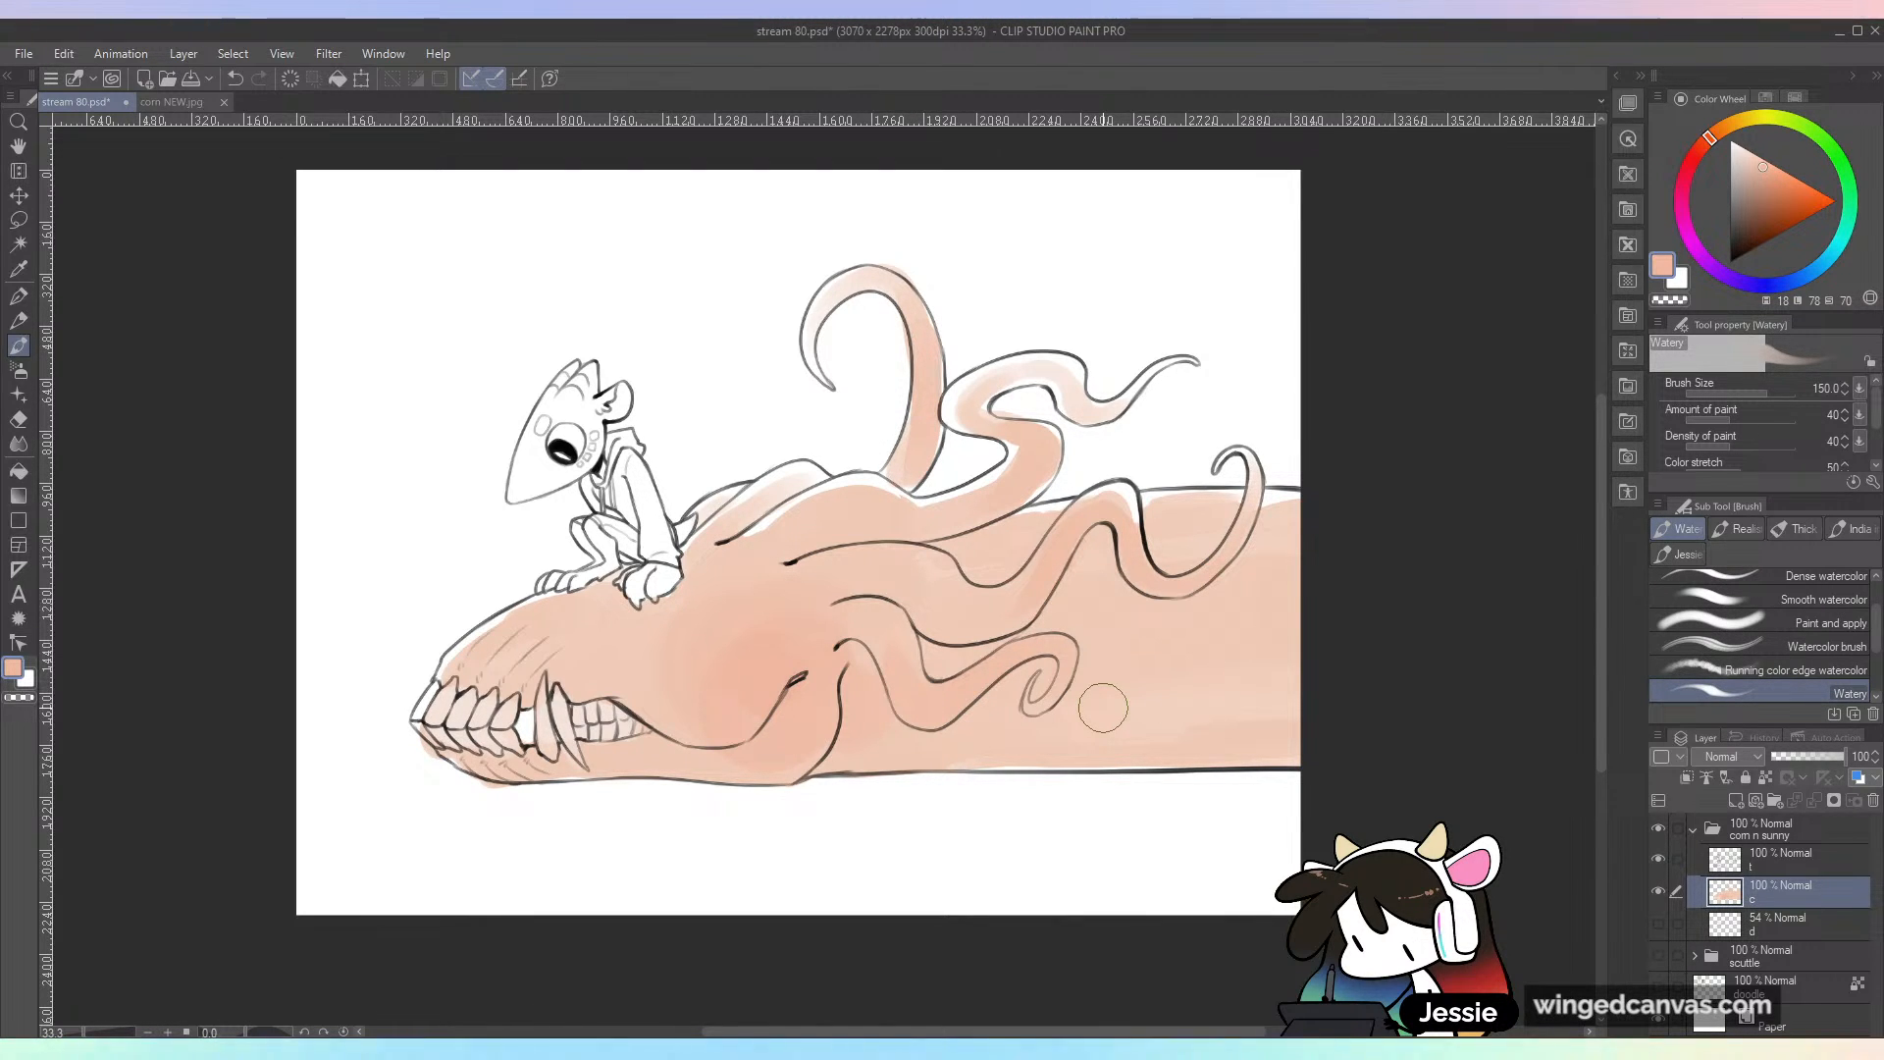
Step: Shade beneath the lower tendrils and along the body's underside in muted greyish purple with brush size 170, undoing misplaced strokes
{"action": "left_click", "coordinate": [1739, 281]}
{"action": "left_click", "coordinate": [1743, 209]}
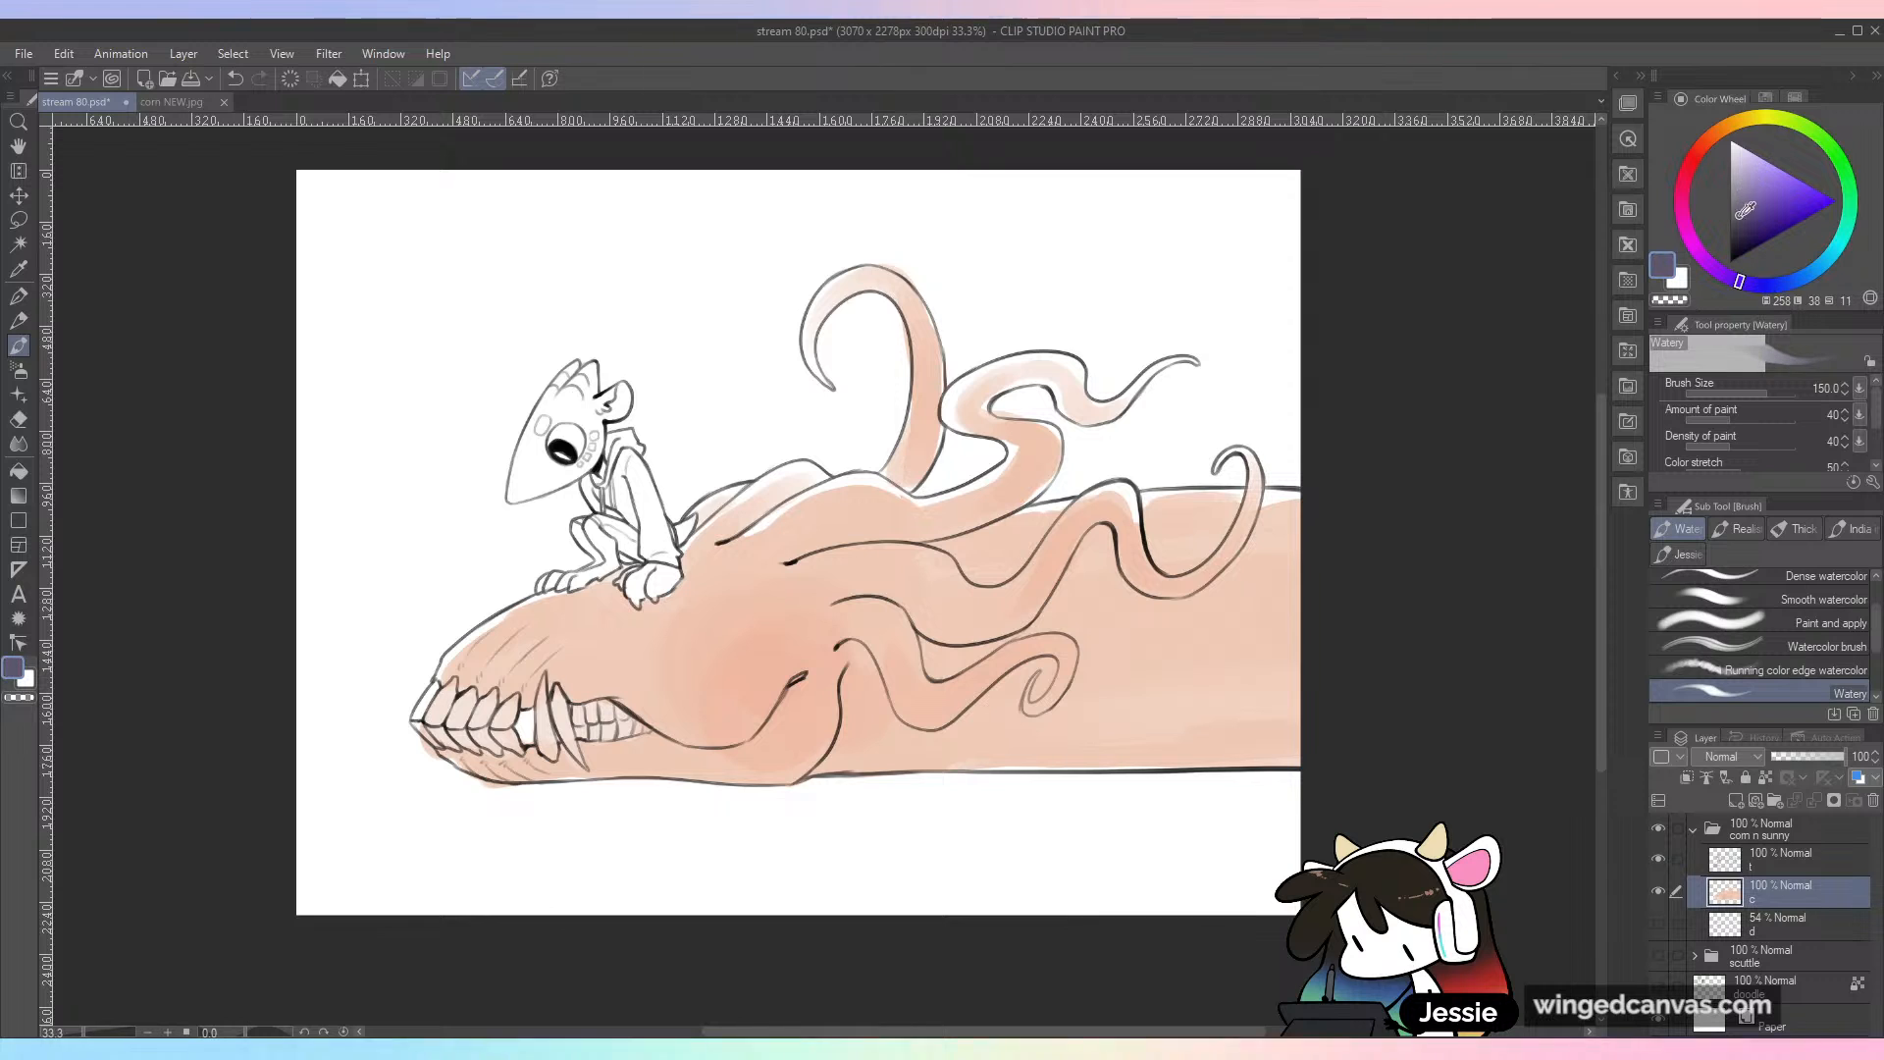
{"action": "left_click", "coordinate": [1739, 203]}
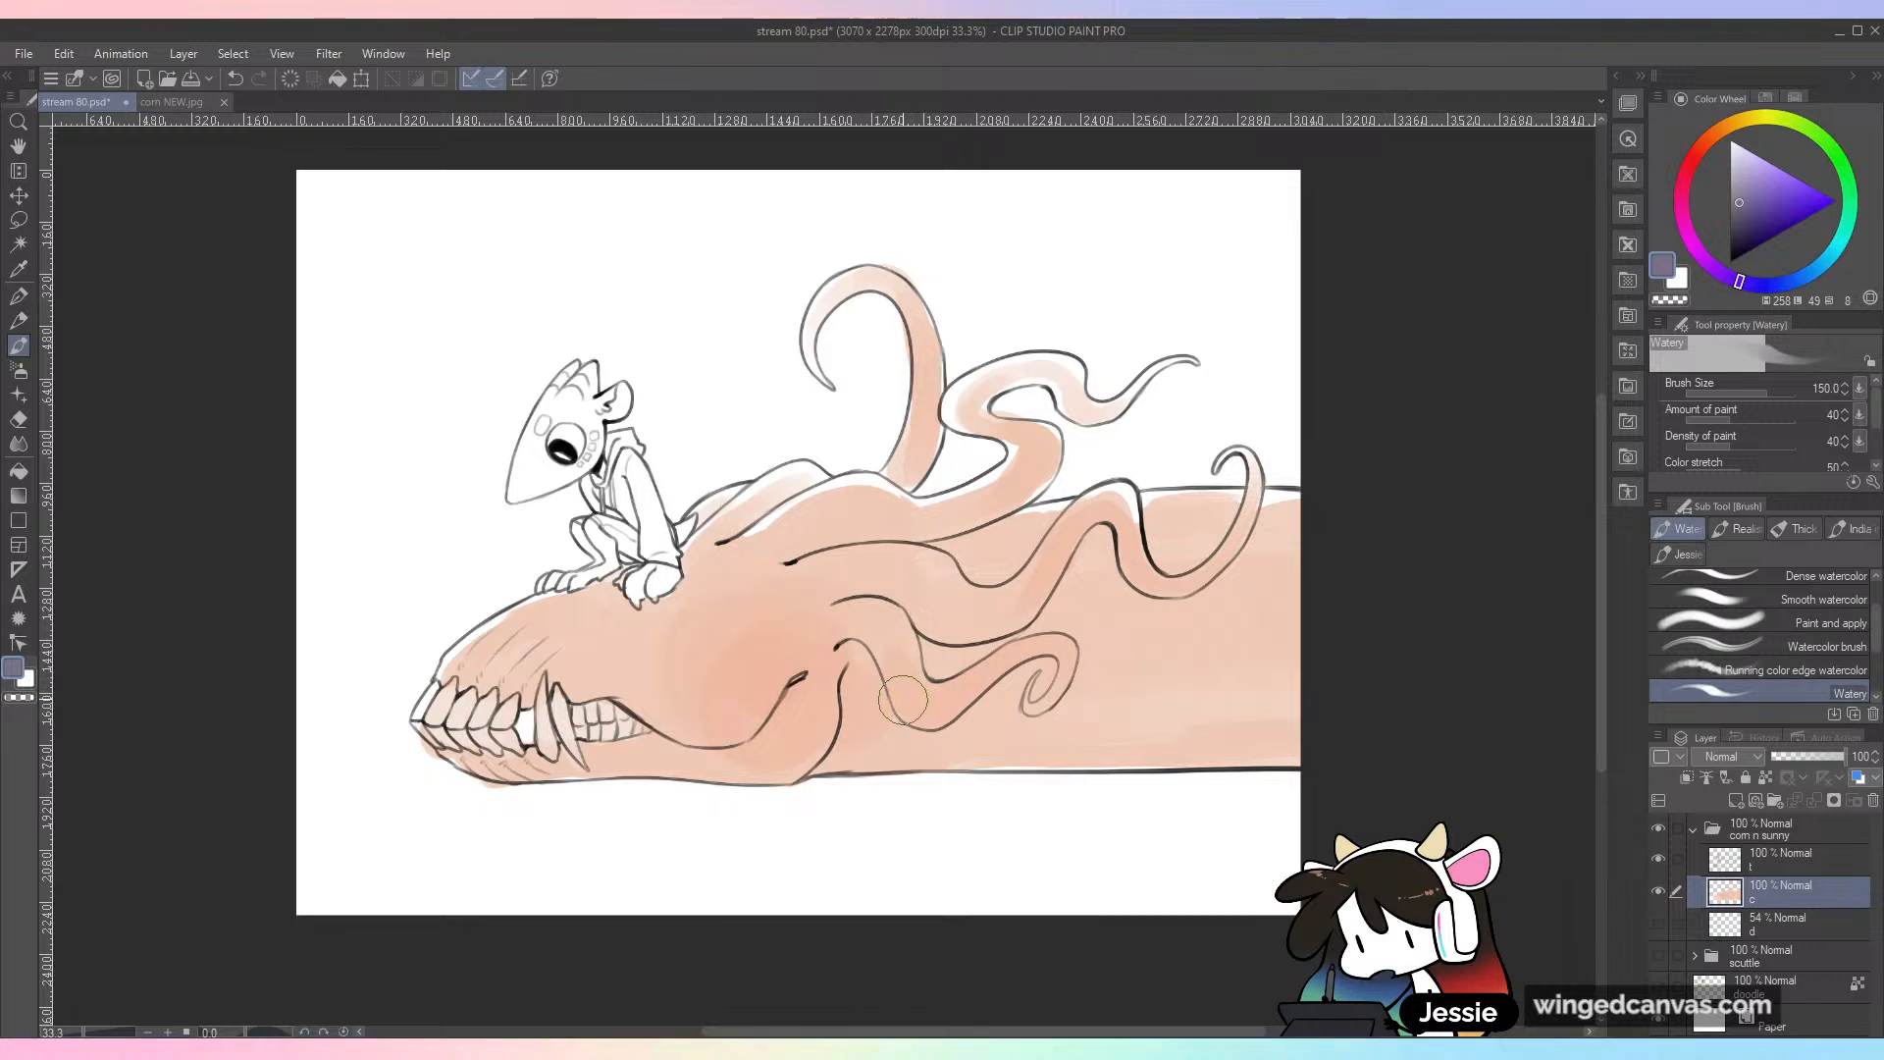
{"action": "key", "text": "]"}
{"action": "mouse_move", "coordinate": [855, 684]}
{"action": "left_mouse_down"}
{"action": "mouse_move", "coordinate": [842, 739]}
{"action": "mouse_move", "coordinate": [861, 696]}
{"action": "mouse_move", "coordinate": [901, 762]}
{"action": "left_mouse_up"}
{"action": "key", "text": "ctrl+z"}
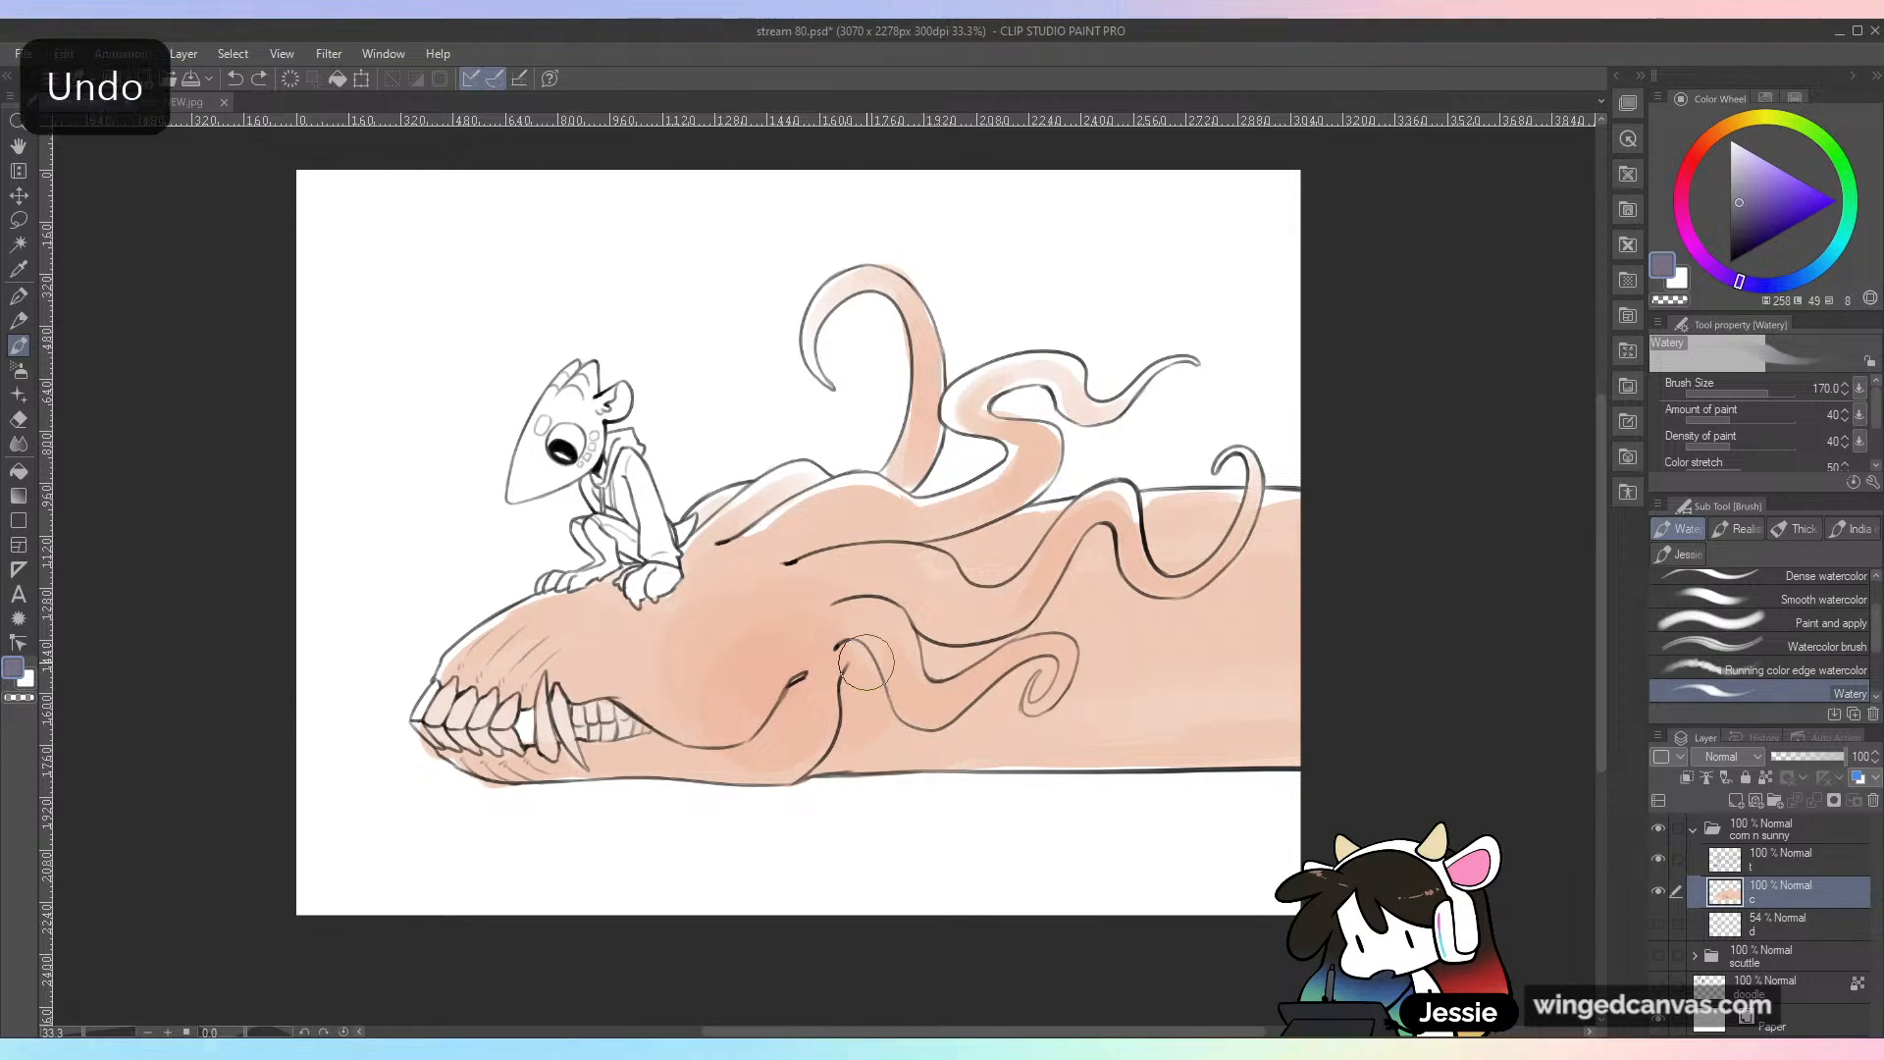
{"action": "mouse_move", "coordinate": [854, 684]}
{"action": "left_mouse_down"}
{"action": "mouse_move", "coordinate": [851, 728]}
{"action": "mouse_move", "coordinate": [860, 678]}
{"action": "mouse_move", "coordinate": [893, 723]}
{"action": "mouse_move", "coordinate": [1048, 677]}
{"action": "left_mouse_up"}
{"action": "key", "text": "ctrl+z"}
{"action": "mouse_move", "coordinate": [856, 645]}
{"action": "left_mouse_down"}
{"action": "mouse_move", "coordinate": [892, 697]}
{"action": "mouse_move", "coordinate": [1021, 689]}
{"action": "mouse_move", "coordinate": [858, 707]}
{"action": "mouse_move", "coordinate": [849, 687]}
{"action": "mouse_move", "coordinate": [854, 736]}
{"action": "mouse_move", "coordinate": [873, 698]}
{"action": "left_mouse_up"}
{"action": "mouse_move", "coordinate": [922, 640]}
{"action": "left_mouse_down"}
{"action": "mouse_move", "coordinate": [1007, 628]}
{"action": "mouse_move", "coordinate": [982, 652]}
{"action": "mouse_move", "coordinate": [1085, 550]}
{"action": "mouse_move", "coordinate": [1040, 608]}
{"action": "mouse_move", "coordinate": [1276, 593]}
{"action": "left_mouse_up"}
{"action": "key", "text": "ctrl+z"}
{"action": "mouse_move", "coordinate": [875, 770]}
{"action": "left_mouse_down"}
{"action": "mouse_move", "coordinate": [886, 734]}
{"action": "mouse_move", "coordinate": [841, 764]}
{"action": "mouse_move", "coordinate": [969, 727]}
{"action": "mouse_move", "coordinate": [1046, 744]}
{"action": "mouse_move", "coordinate": [938, 744]}
{"action": "mouse_move", "coordinate": [1378, 718]}
{"action": "mouse_move", "coordinate": [1130, 741]}
{"action": "mouse_move", "coordinate": [1265, 718]}
{"action": "mouse_move", "coordinate": [1202, 745]}
{"action": "mouse_move", "coordinate": [1373, 740]}
{"action": "mouse_move", "coordinate": [1235, 765]}
{"action": "left_mouse_up"}
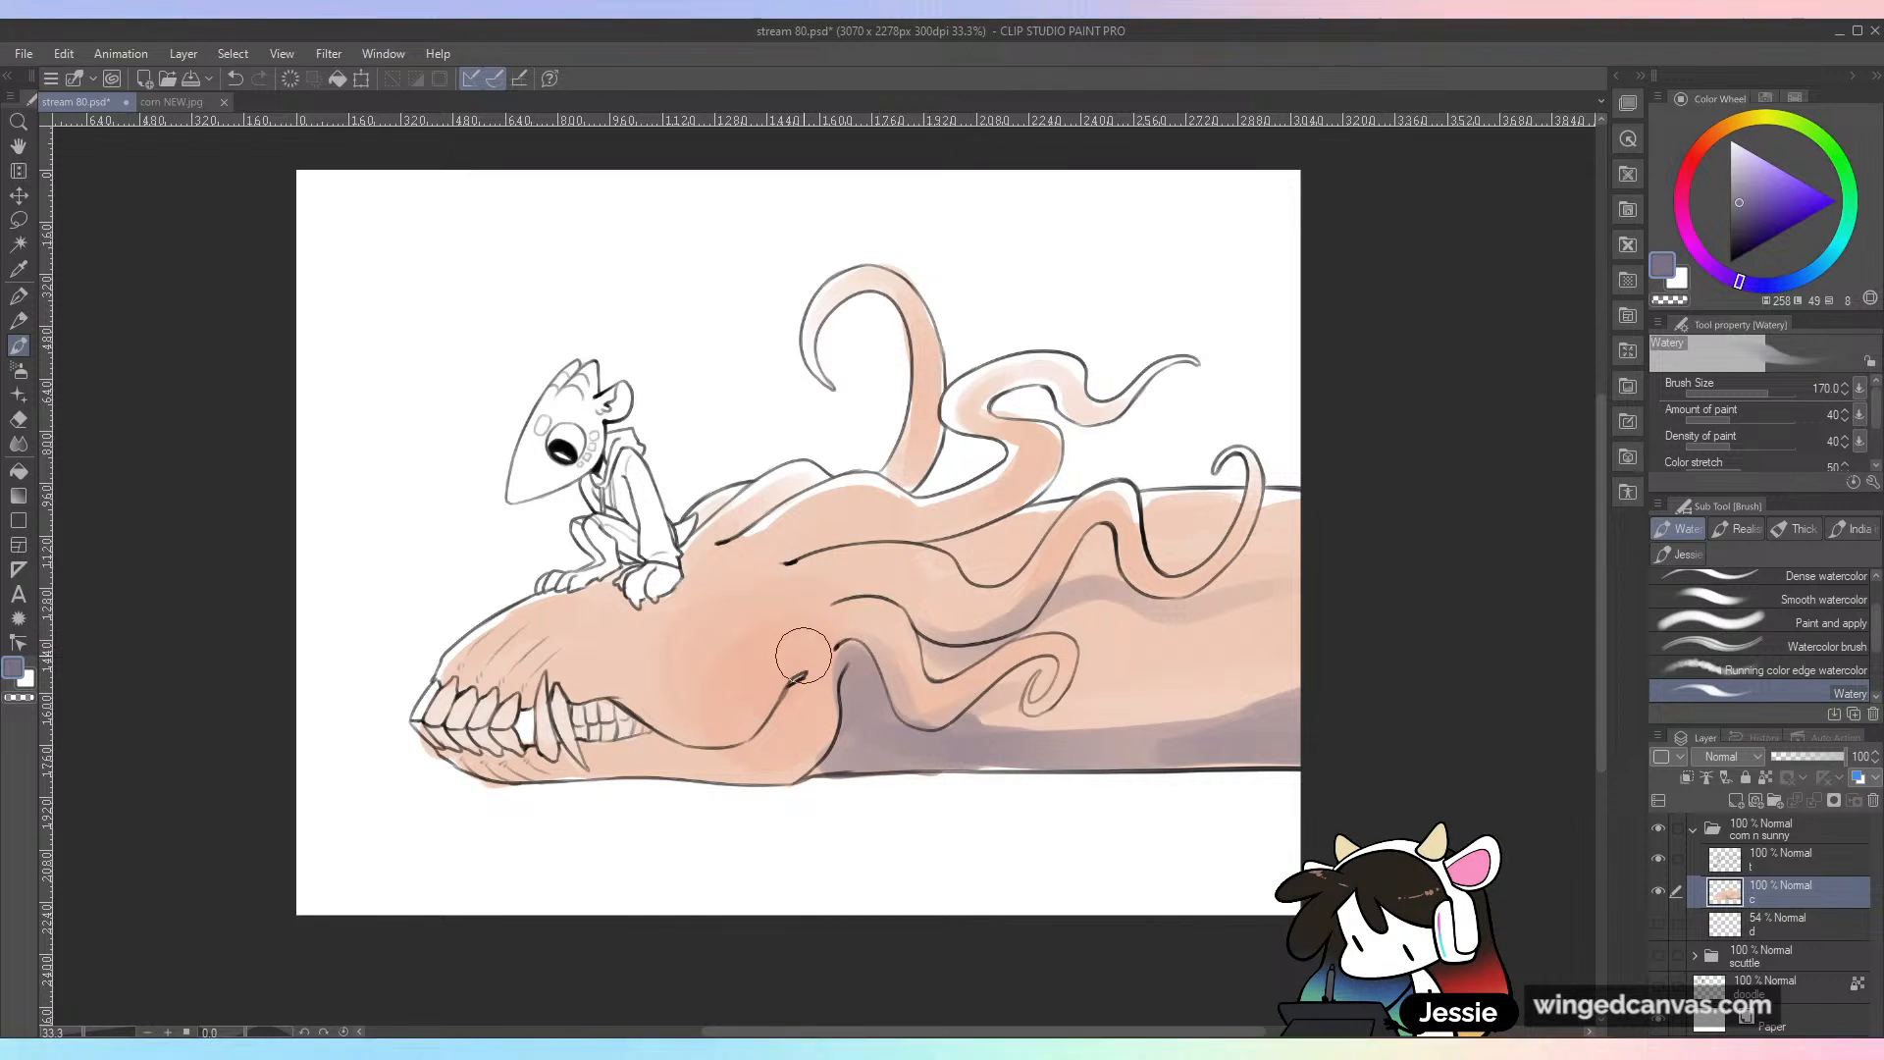
Step: Shade the back of the lower jaw with the muted purple, undoing the strokes that miss
{"action": "mouse_move", "coordinate": [833, 679]}
{"action": "left_mouse_down"}
{"action": "mouse_move", "coordinate": [828, 725]}
{"action": "mouse_move", "coordinate": [734, 767]}
{"action": "mouse_move", "coordinate": [949, 679]}
{"action": "left_mouse_up"}
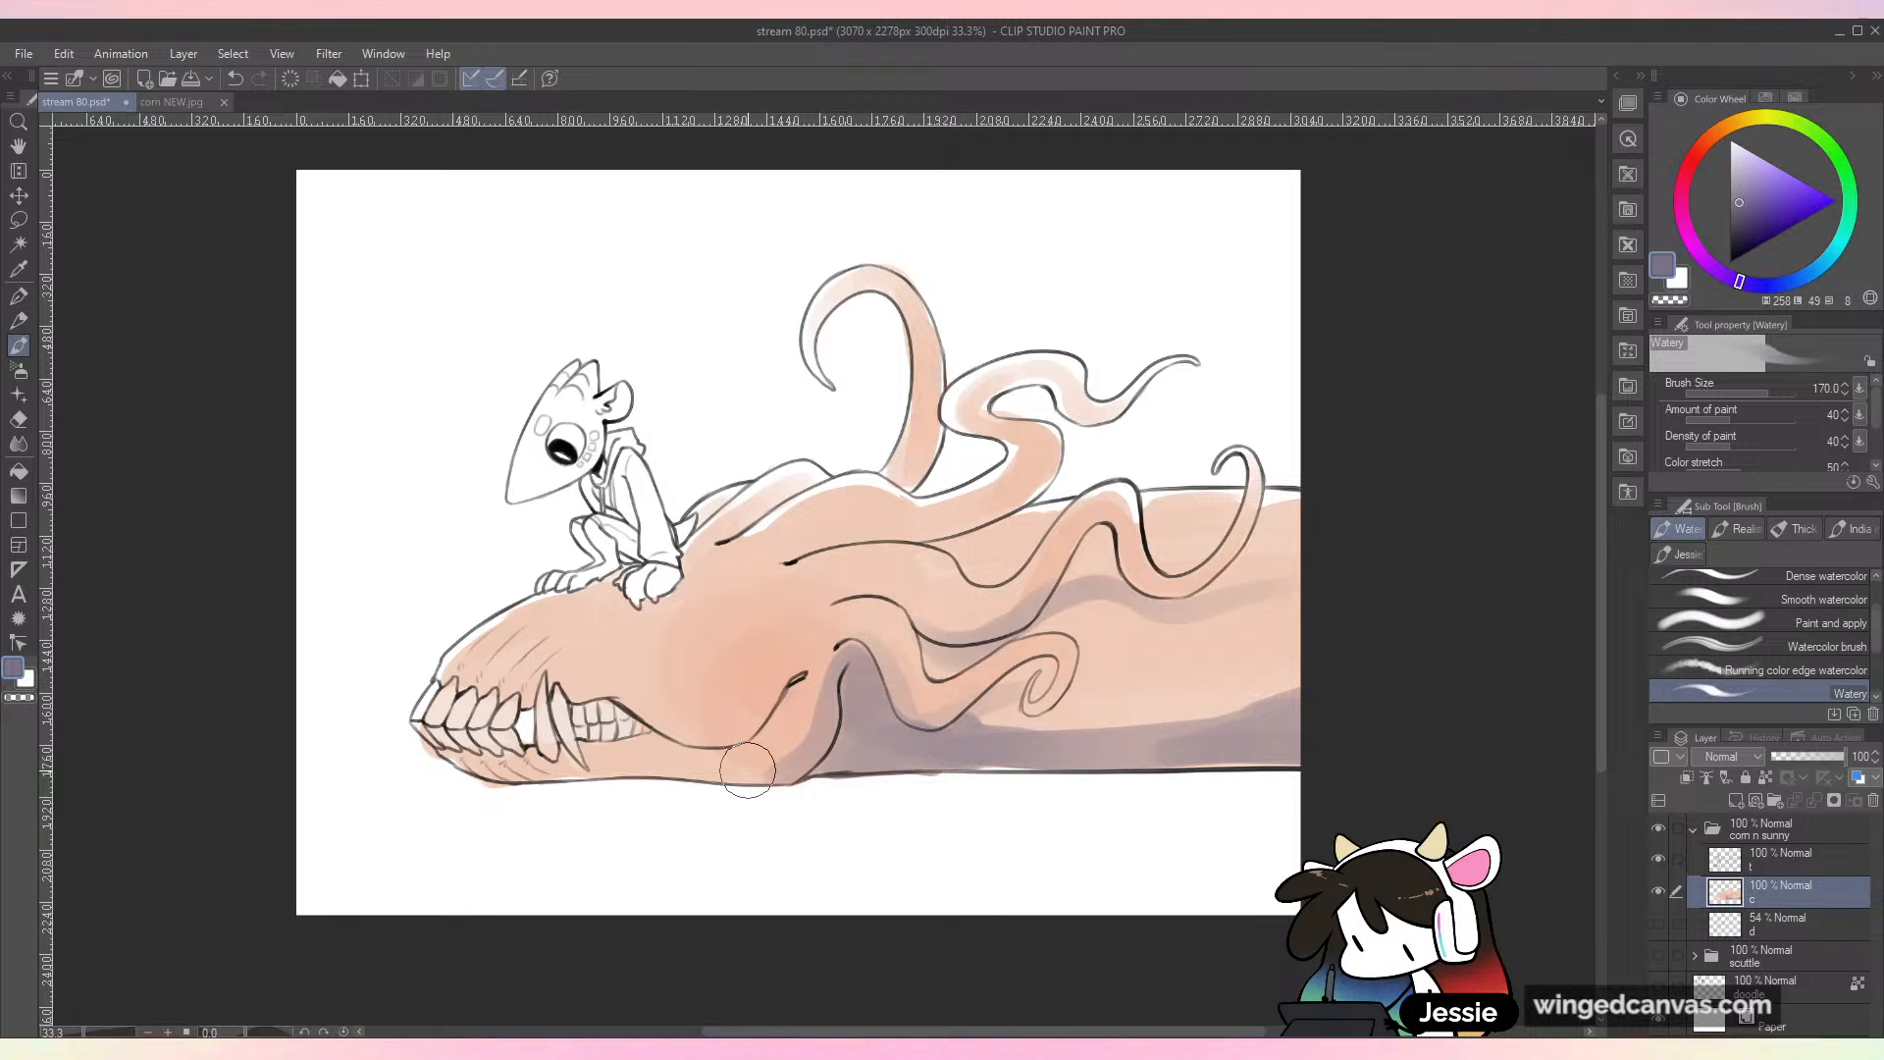
{"action": "key", "text": "ctrl+z"}
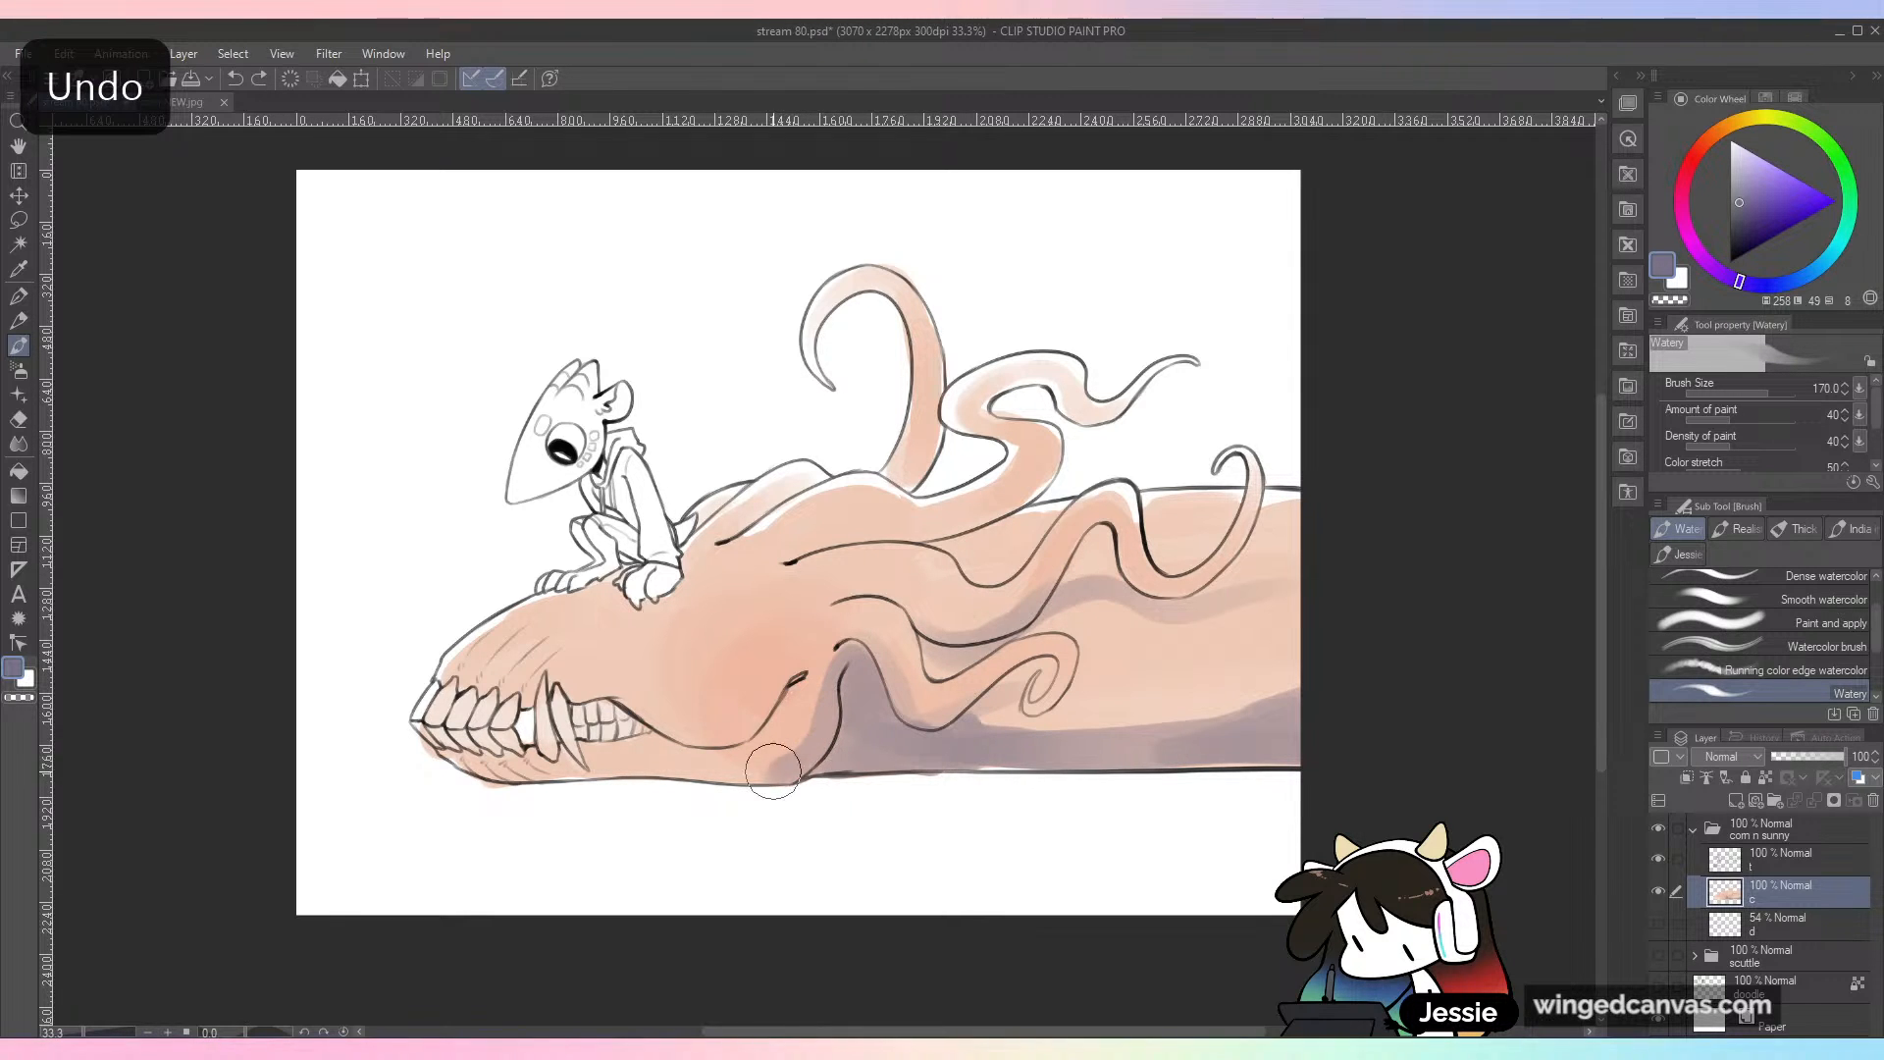
{"action": "key", "text": "ctrl+z"}
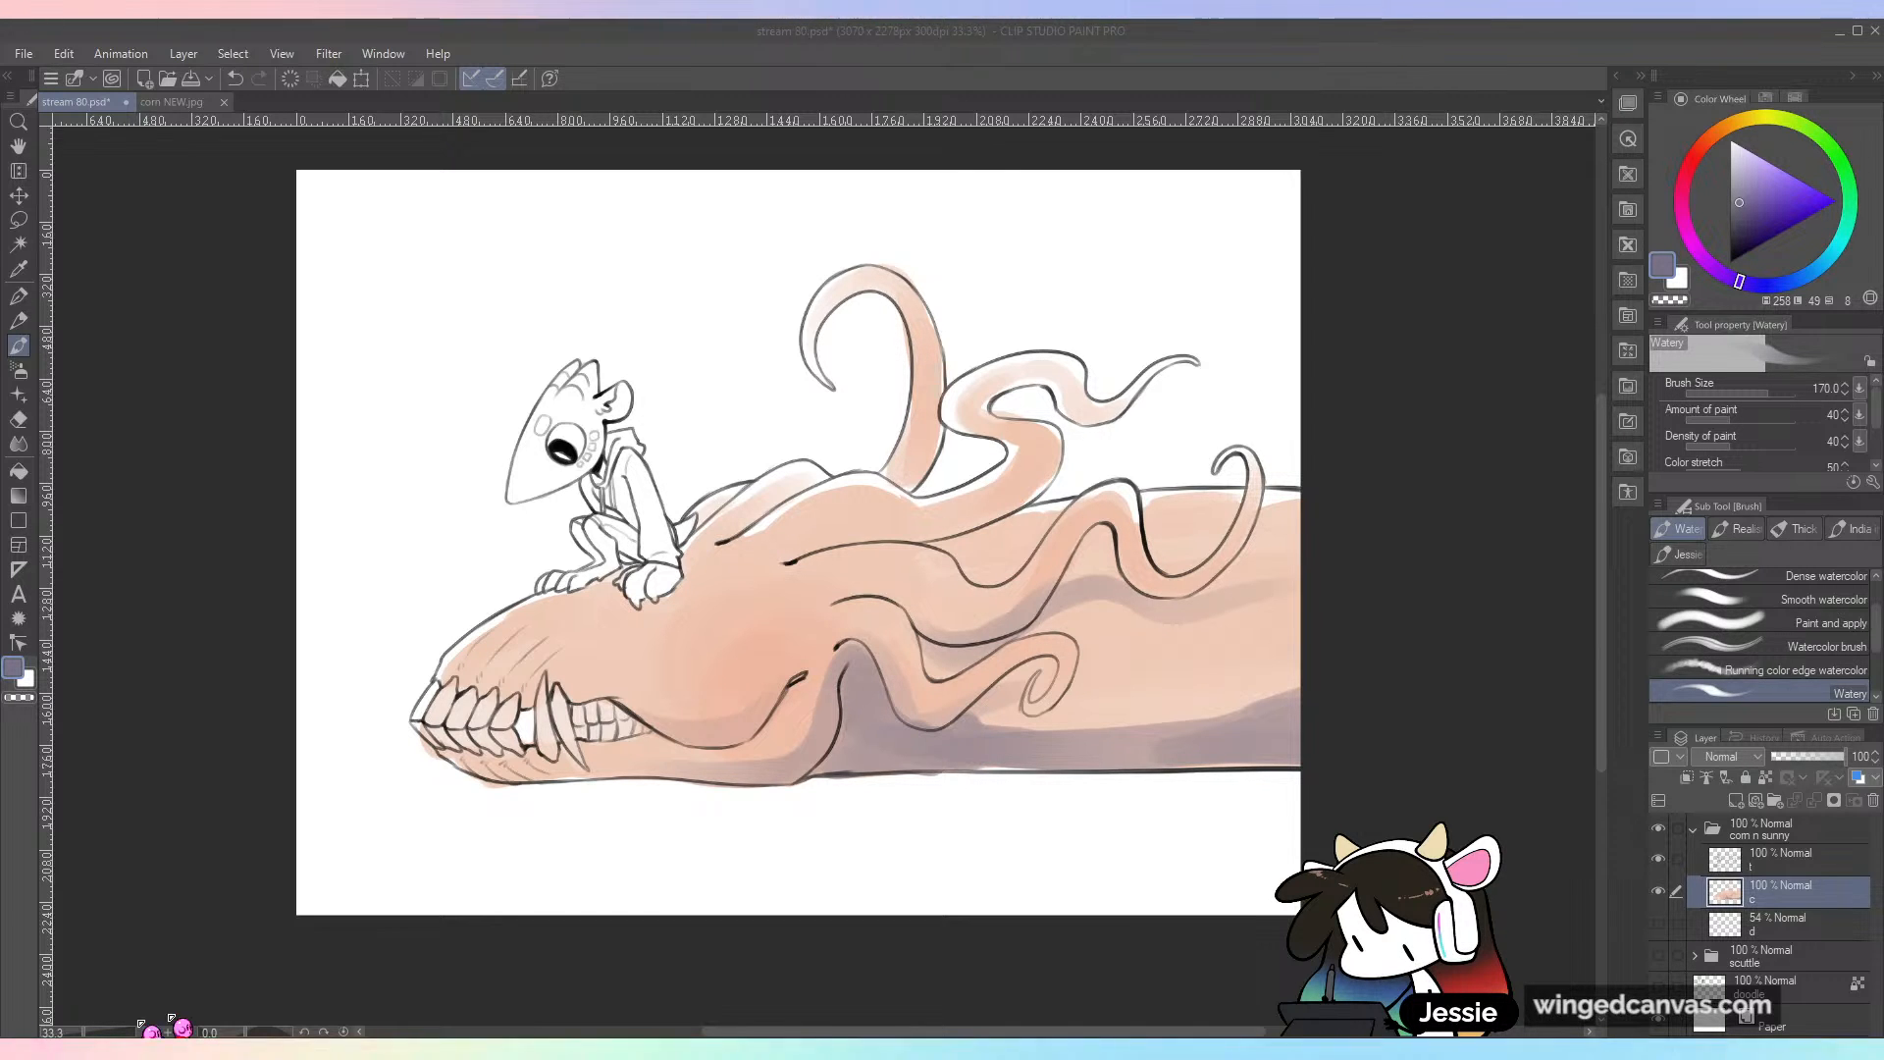
{"action": "left_click", "coordinate": [261, 939]}
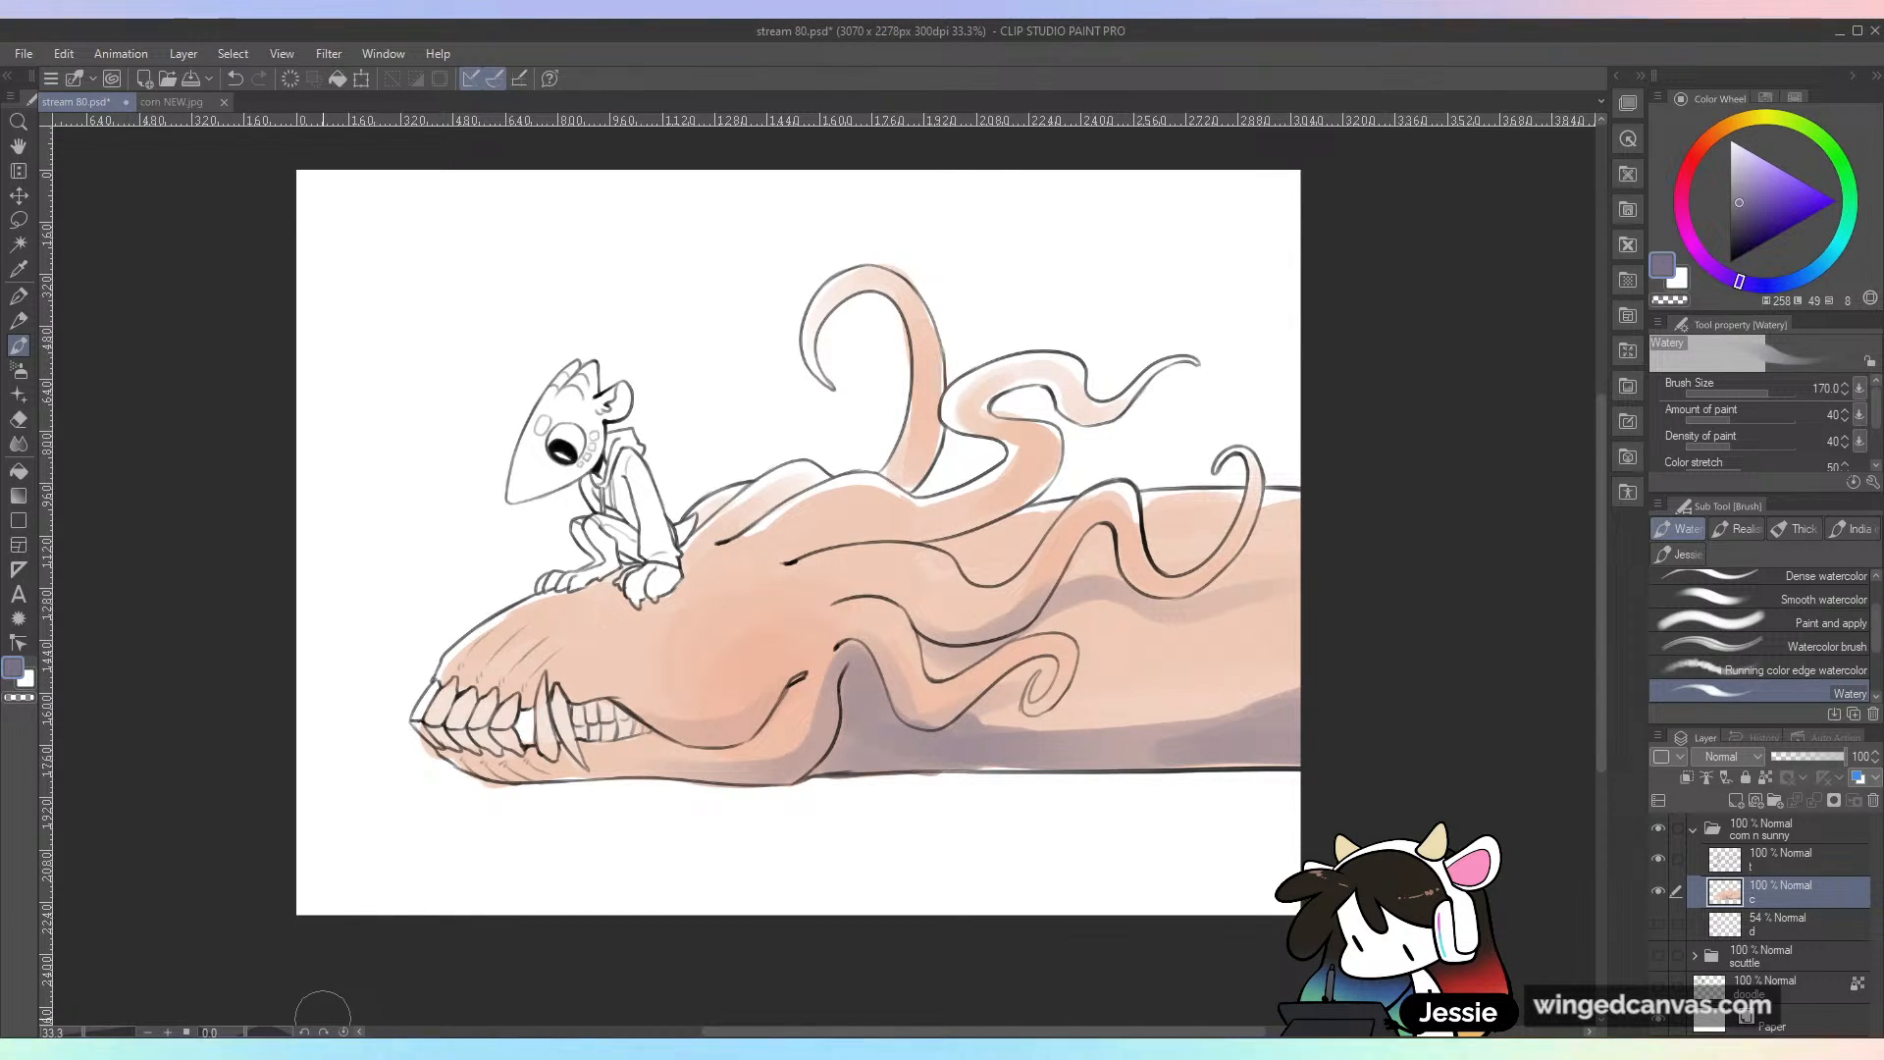
Step: Blend the upper edge of the body's purple shadow into the peach with sampled in-between tones, raising the brush size to 300
{"action": "left_click", "coordinate": [988, 714], "text": "alt"}
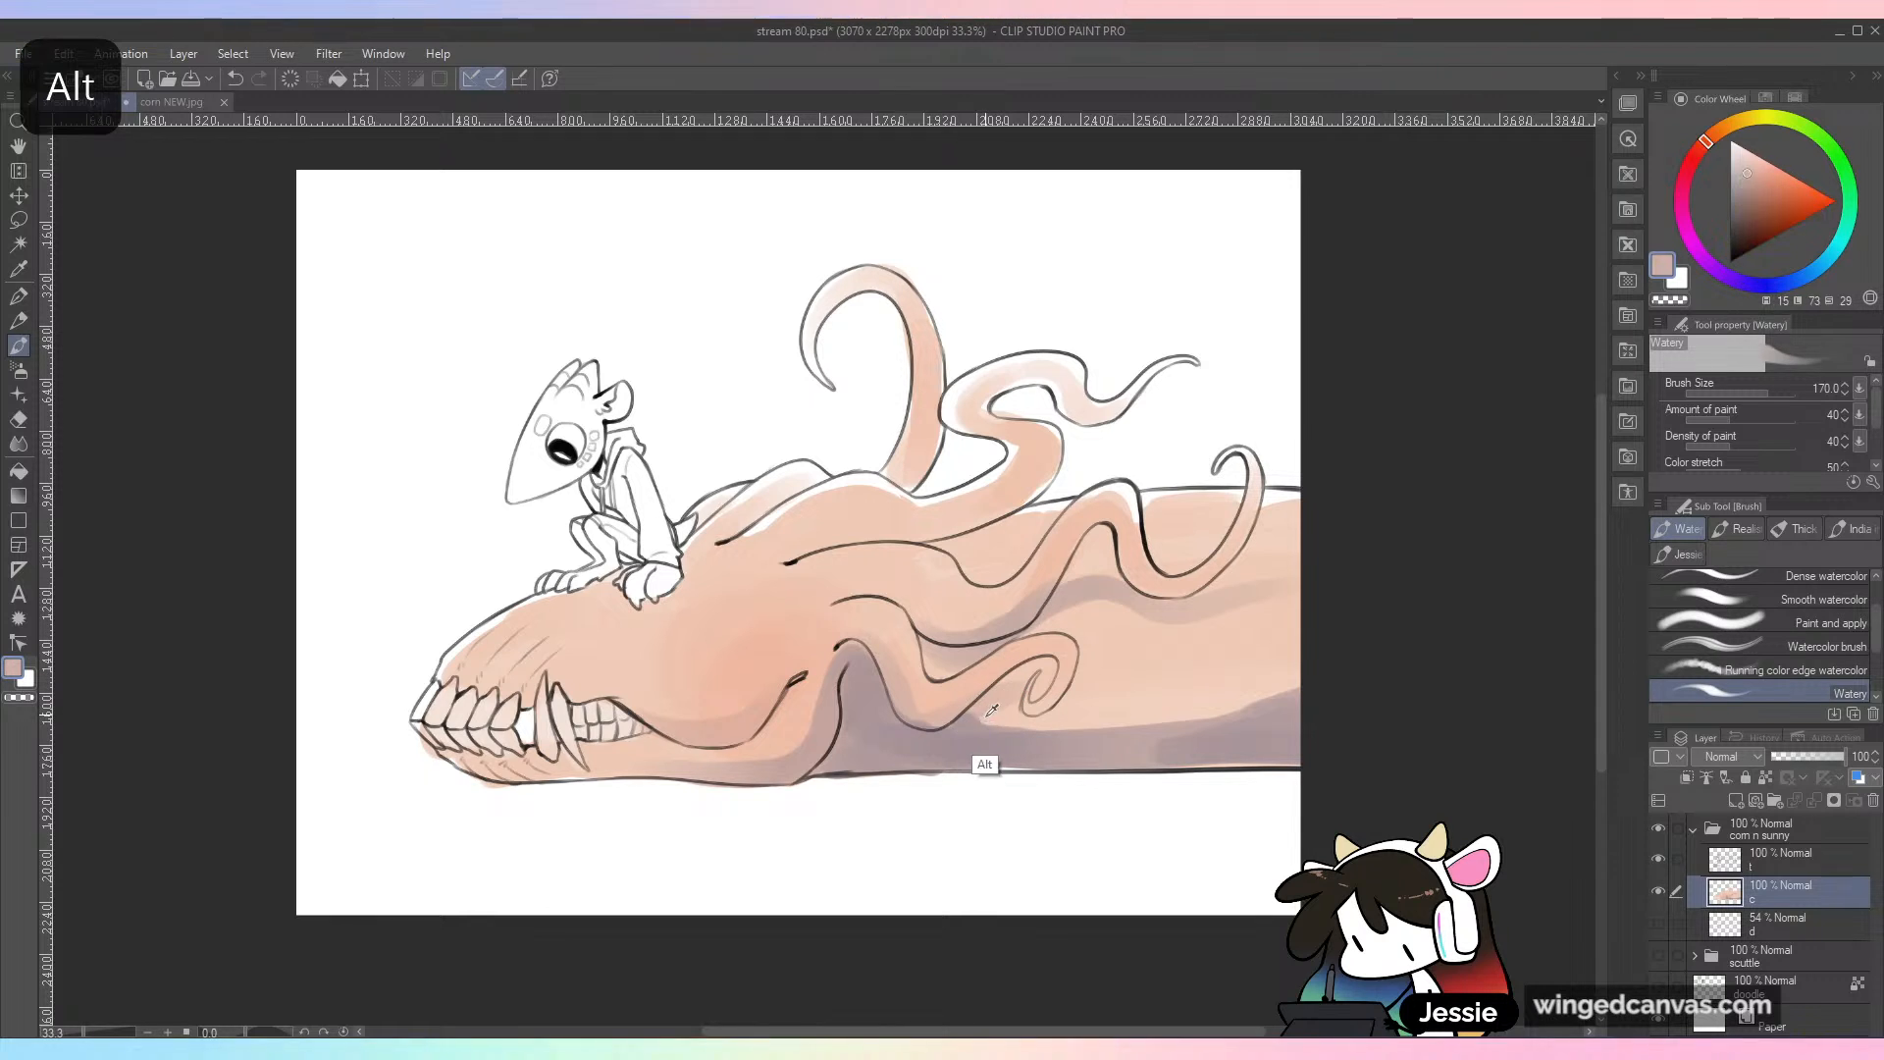
{"action": "left_click", "coordinate": [1101, 718], "text": "alt"}
{"action": "left_click_drag", "start_coordinate": [1077, 721], "coordinate": [1263, 701]}
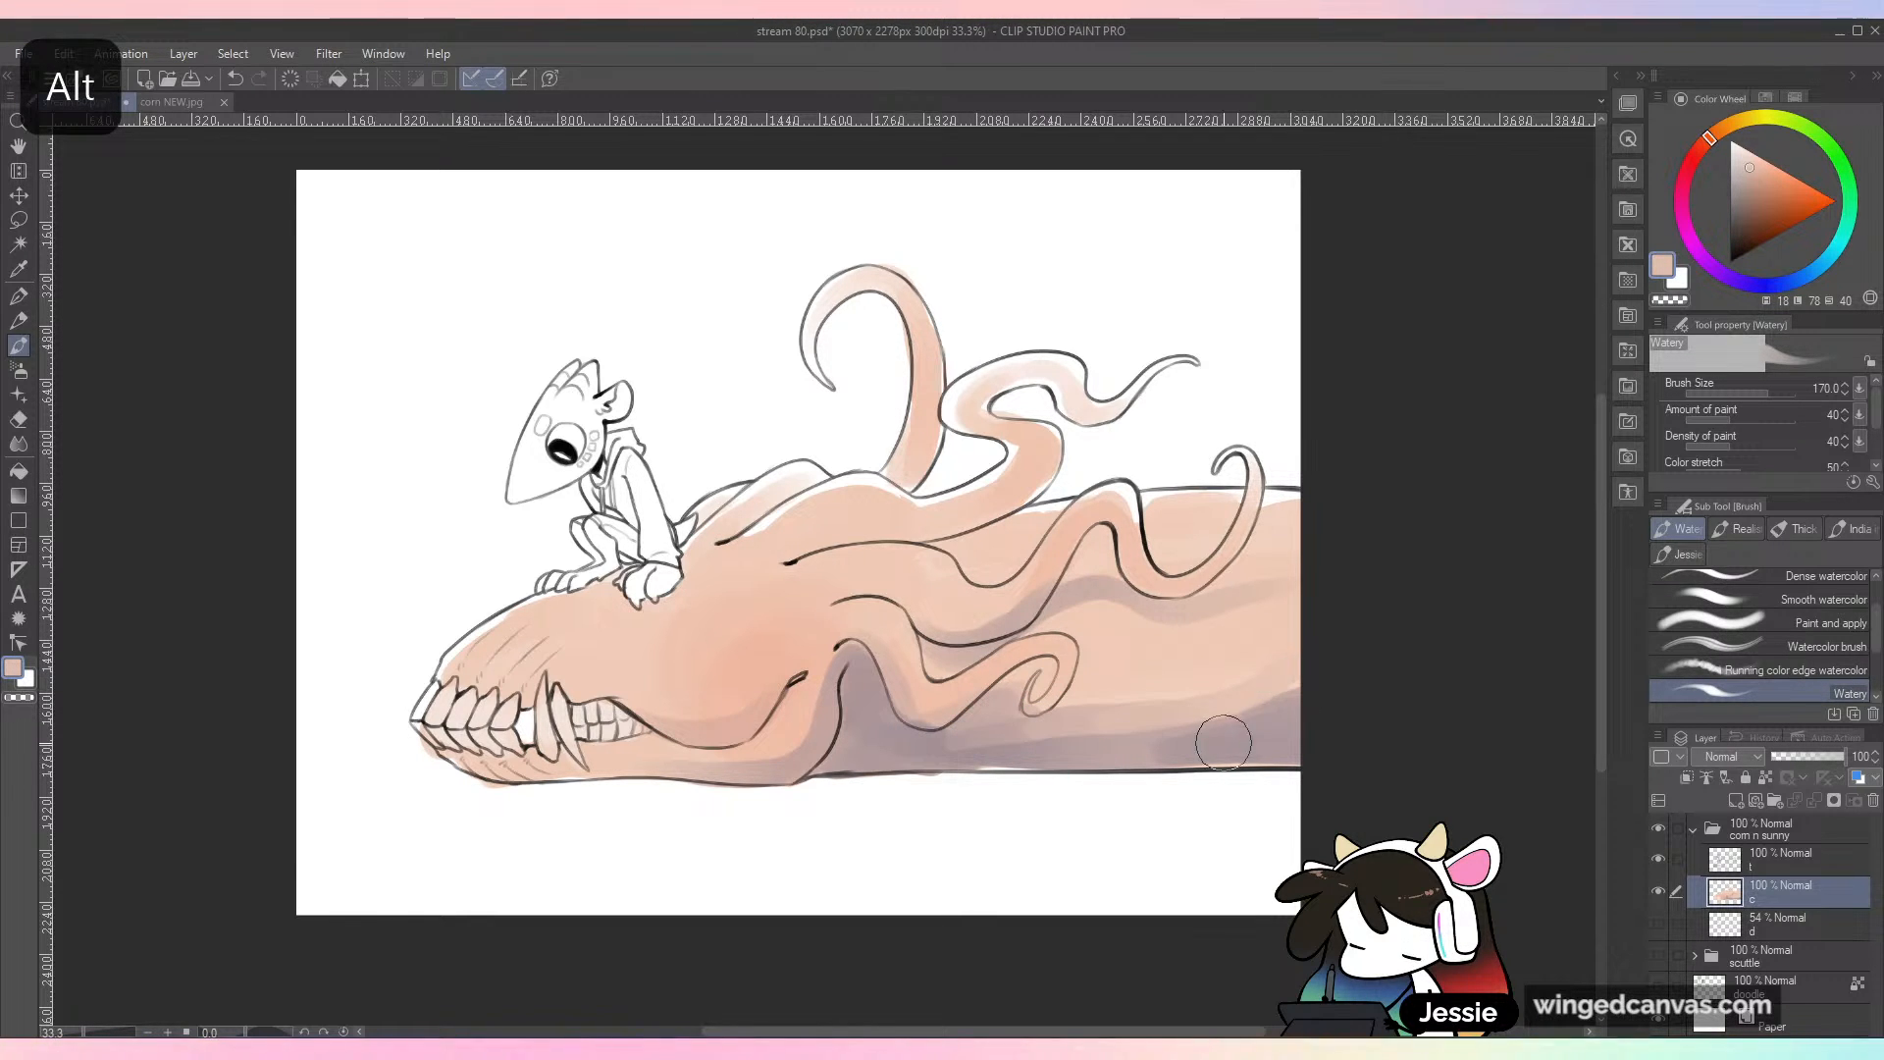
{"action": "key", "text": "ctrl+z"}
{"action": "key", "text": "]"}
{"action": "key", "text": "]"}
{"action": "key", "text": "]"}
{"action": "key", "text": "]"}
{"action": "key", "text": "]"}
{"action": "key", "text": "]"}
{"action": "key", "text": "]"}
{"action": "key", "text": "["}
{"action": "key", "text": "["}
{"action": "key", "text": "["}
{"action": "key", "text": "["}
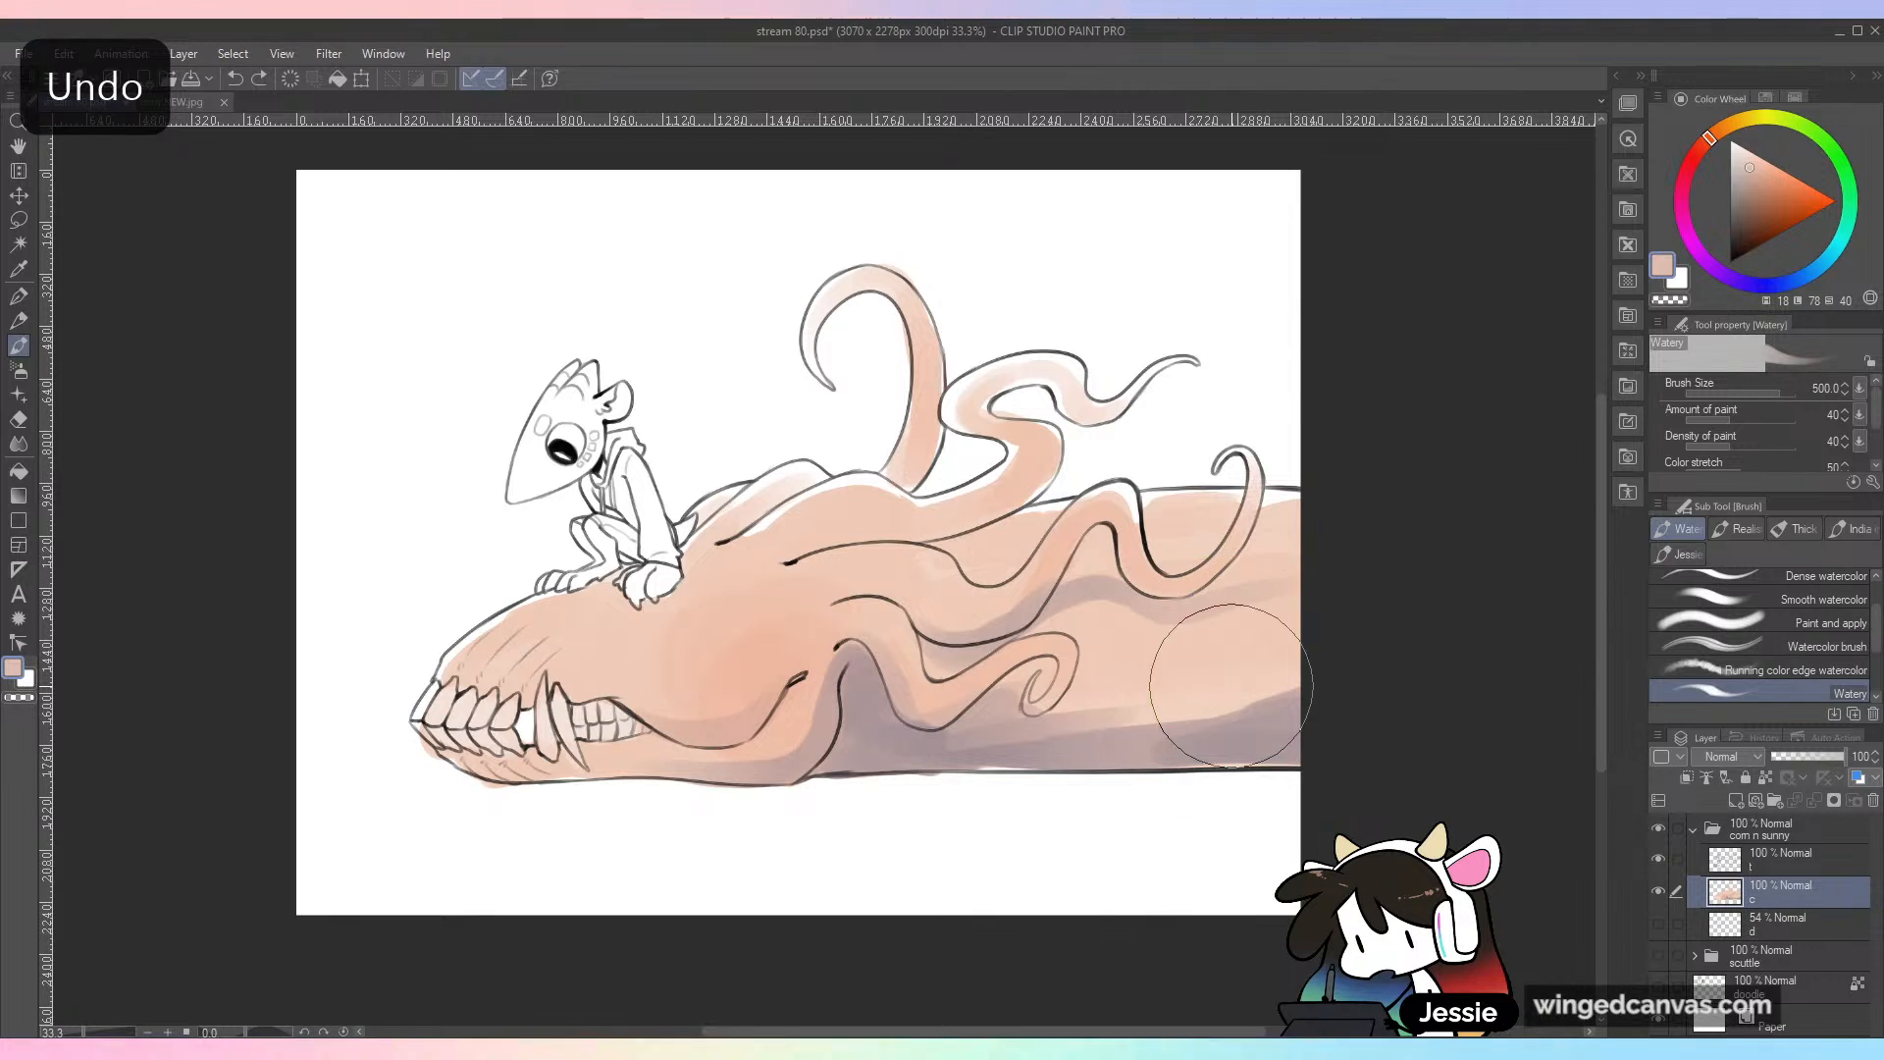
{"action": "left_click", "coordinate": [1117, 725], "text": "alt"}
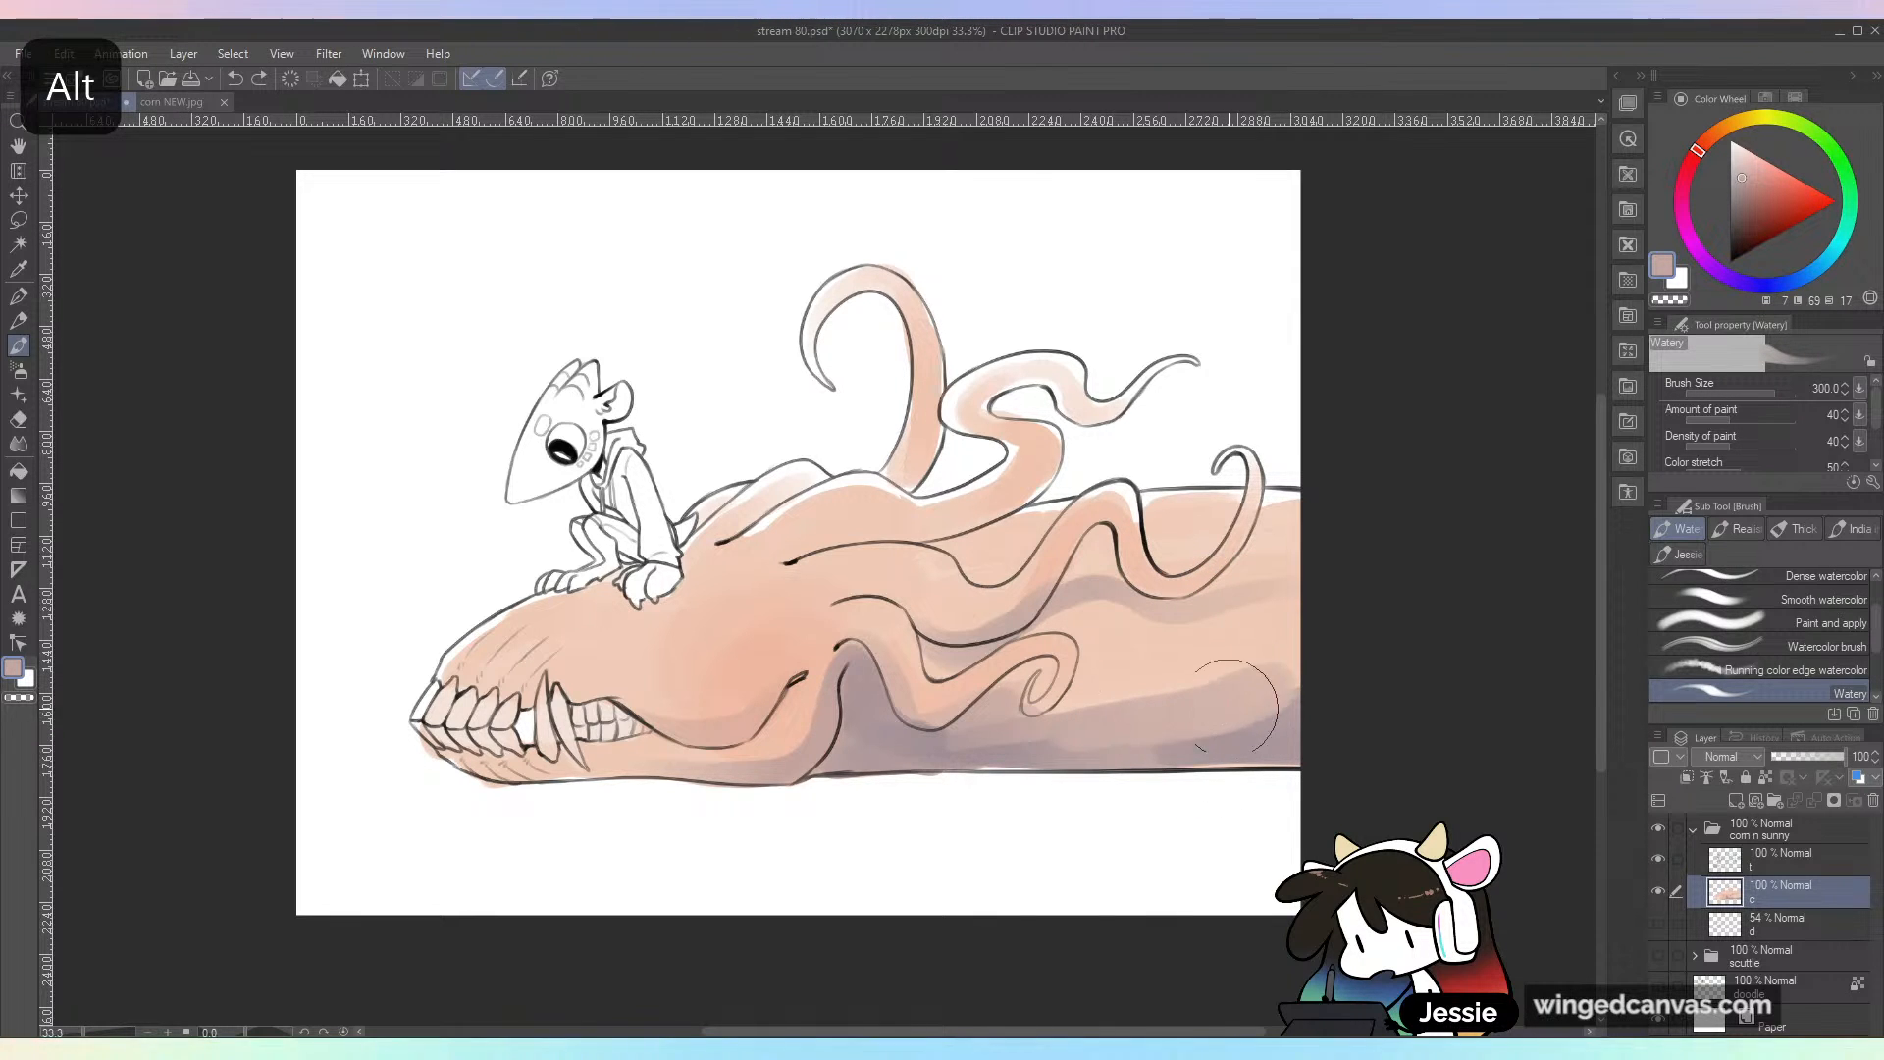
{"action": "left_click", "coordinate": [1177, 702], "text": "alt"}
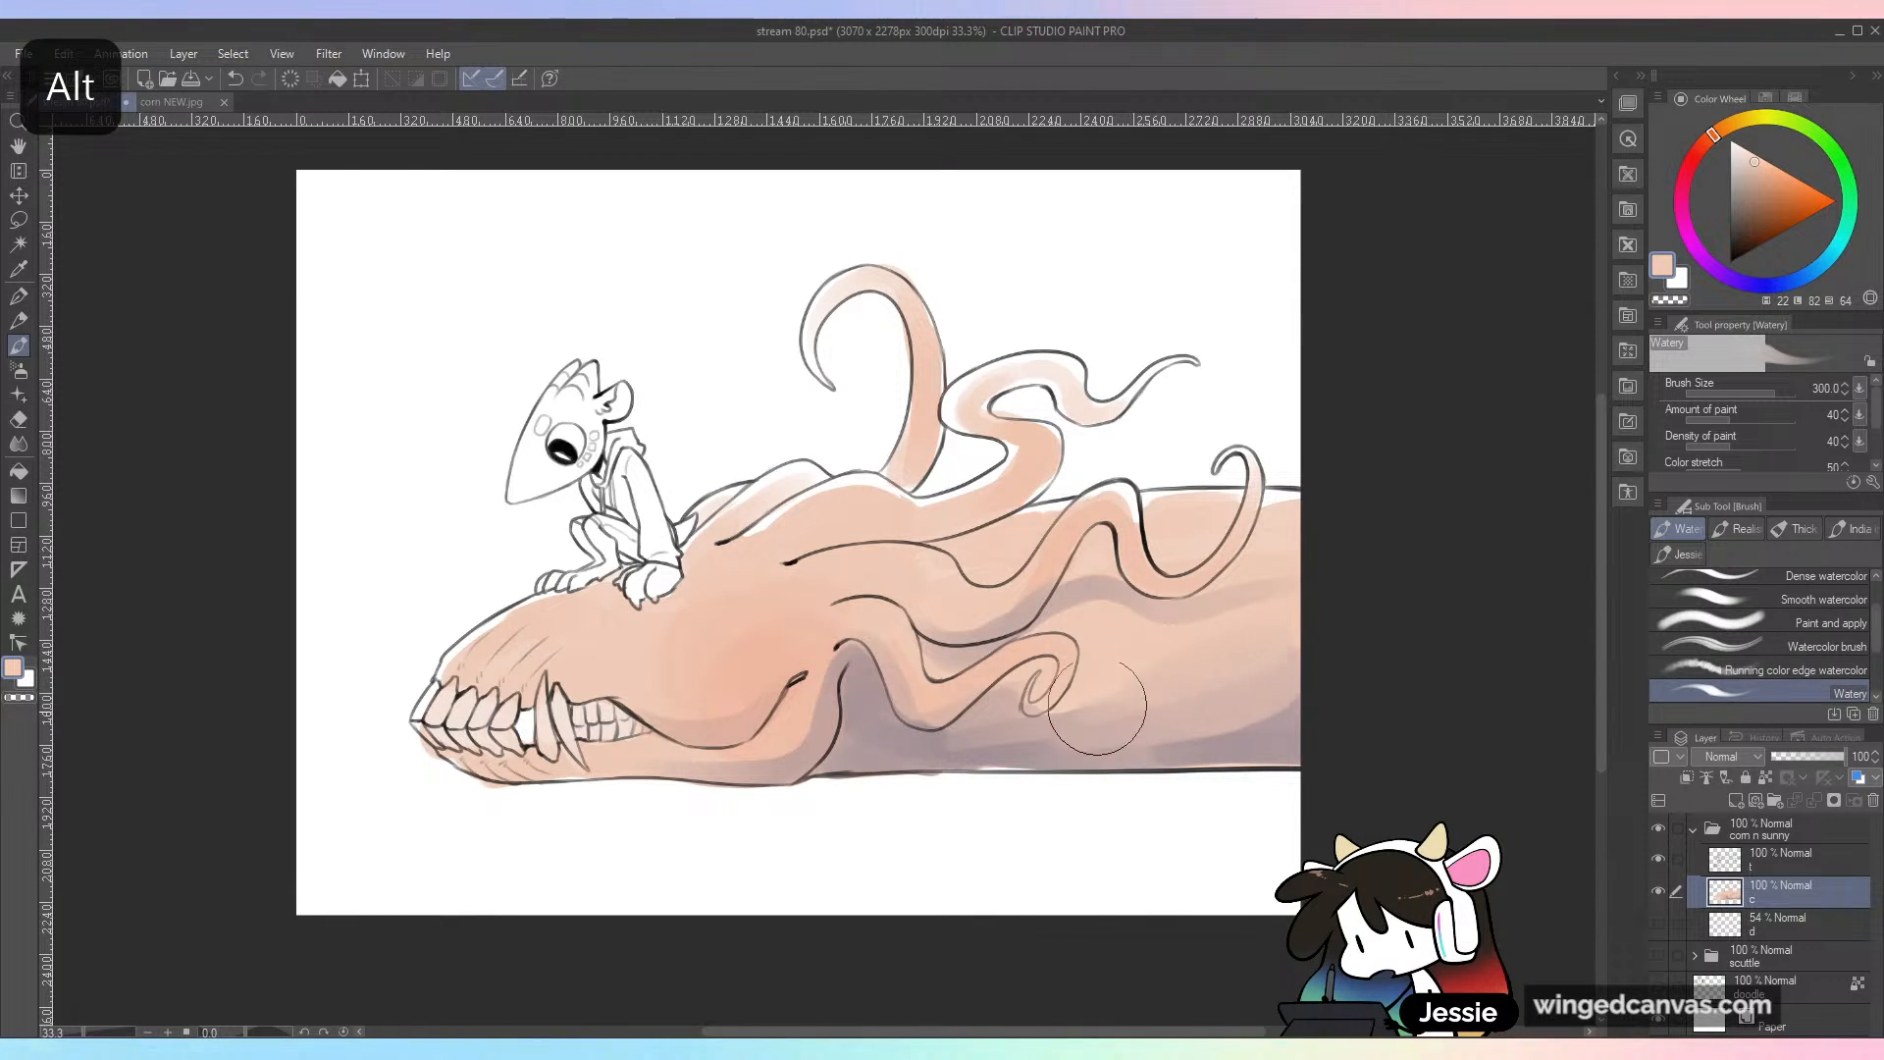
{"action": "left_click", "coordinate": [1267, 726], "text": "alt"}
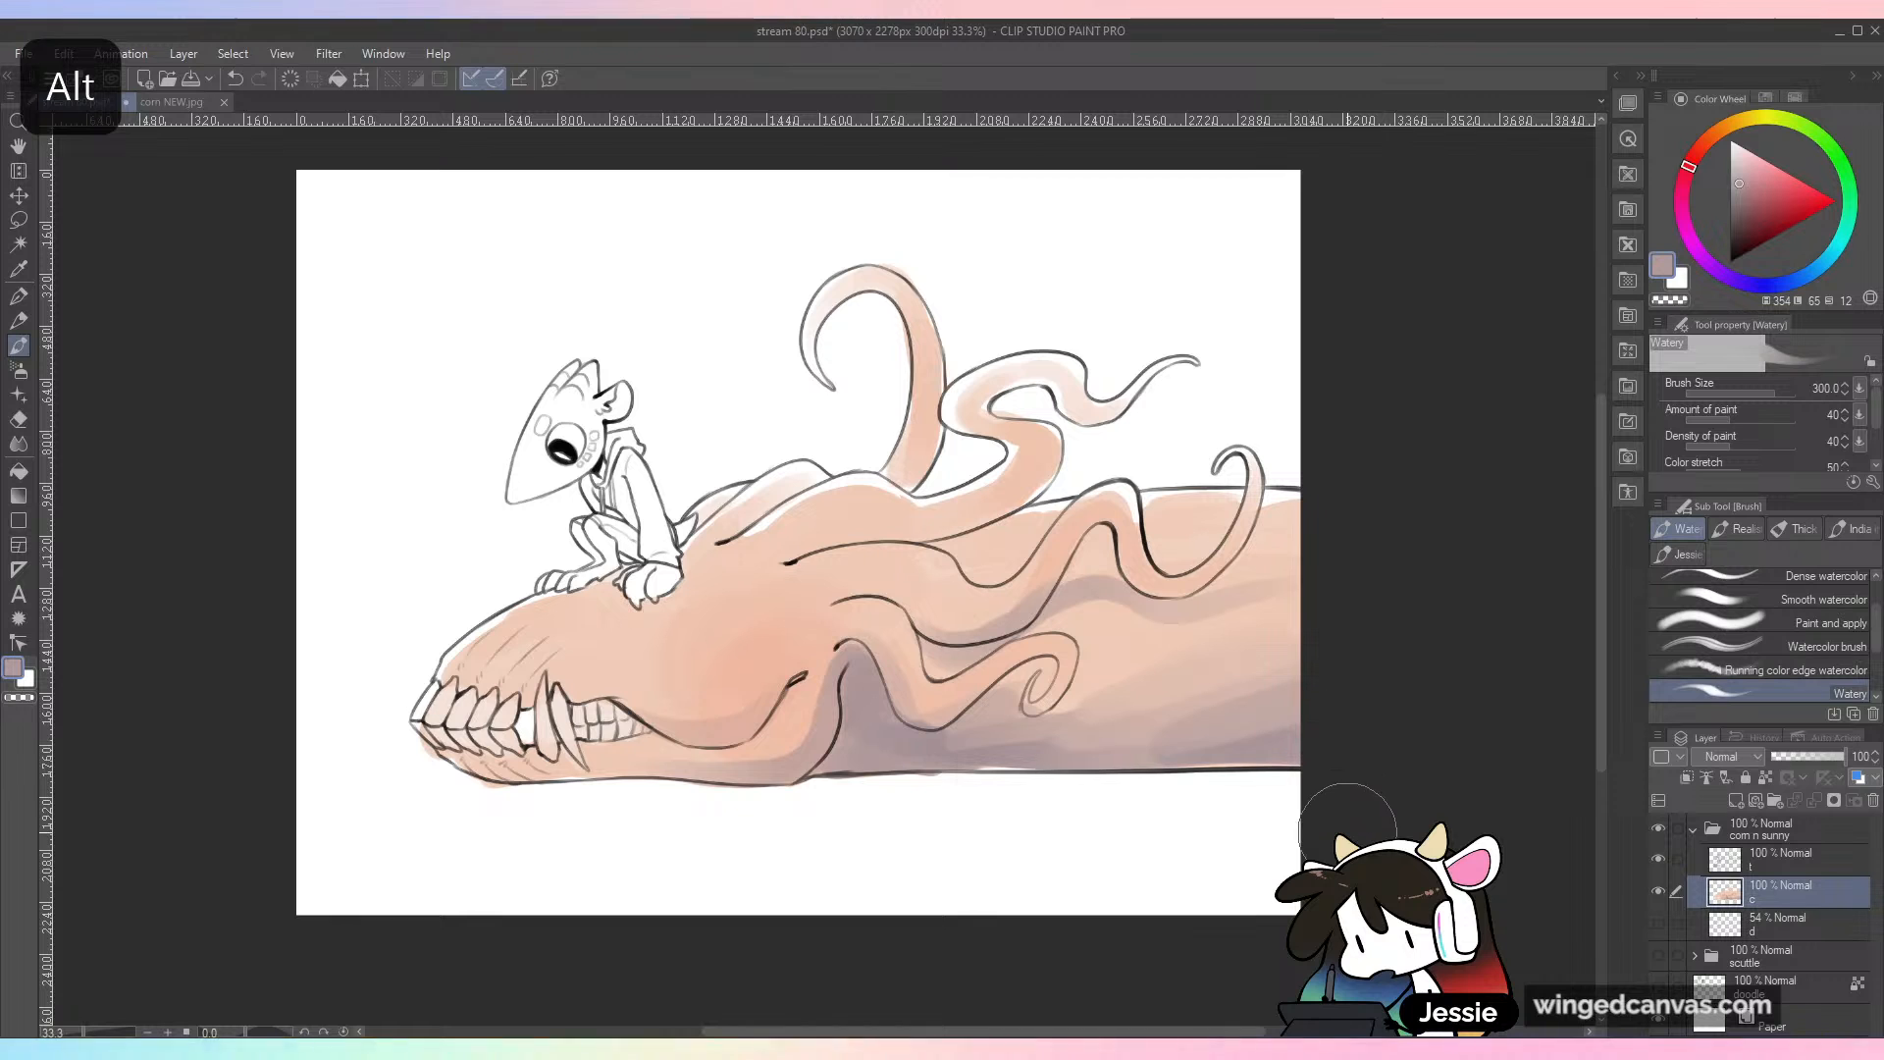
Step: Sample shadow tones and shade the lower tendrils' undersides with brush size 150, undoing the unwanted strokes
{"action": "left_click", "coordinate": [1032, 758], "text": "alt"}
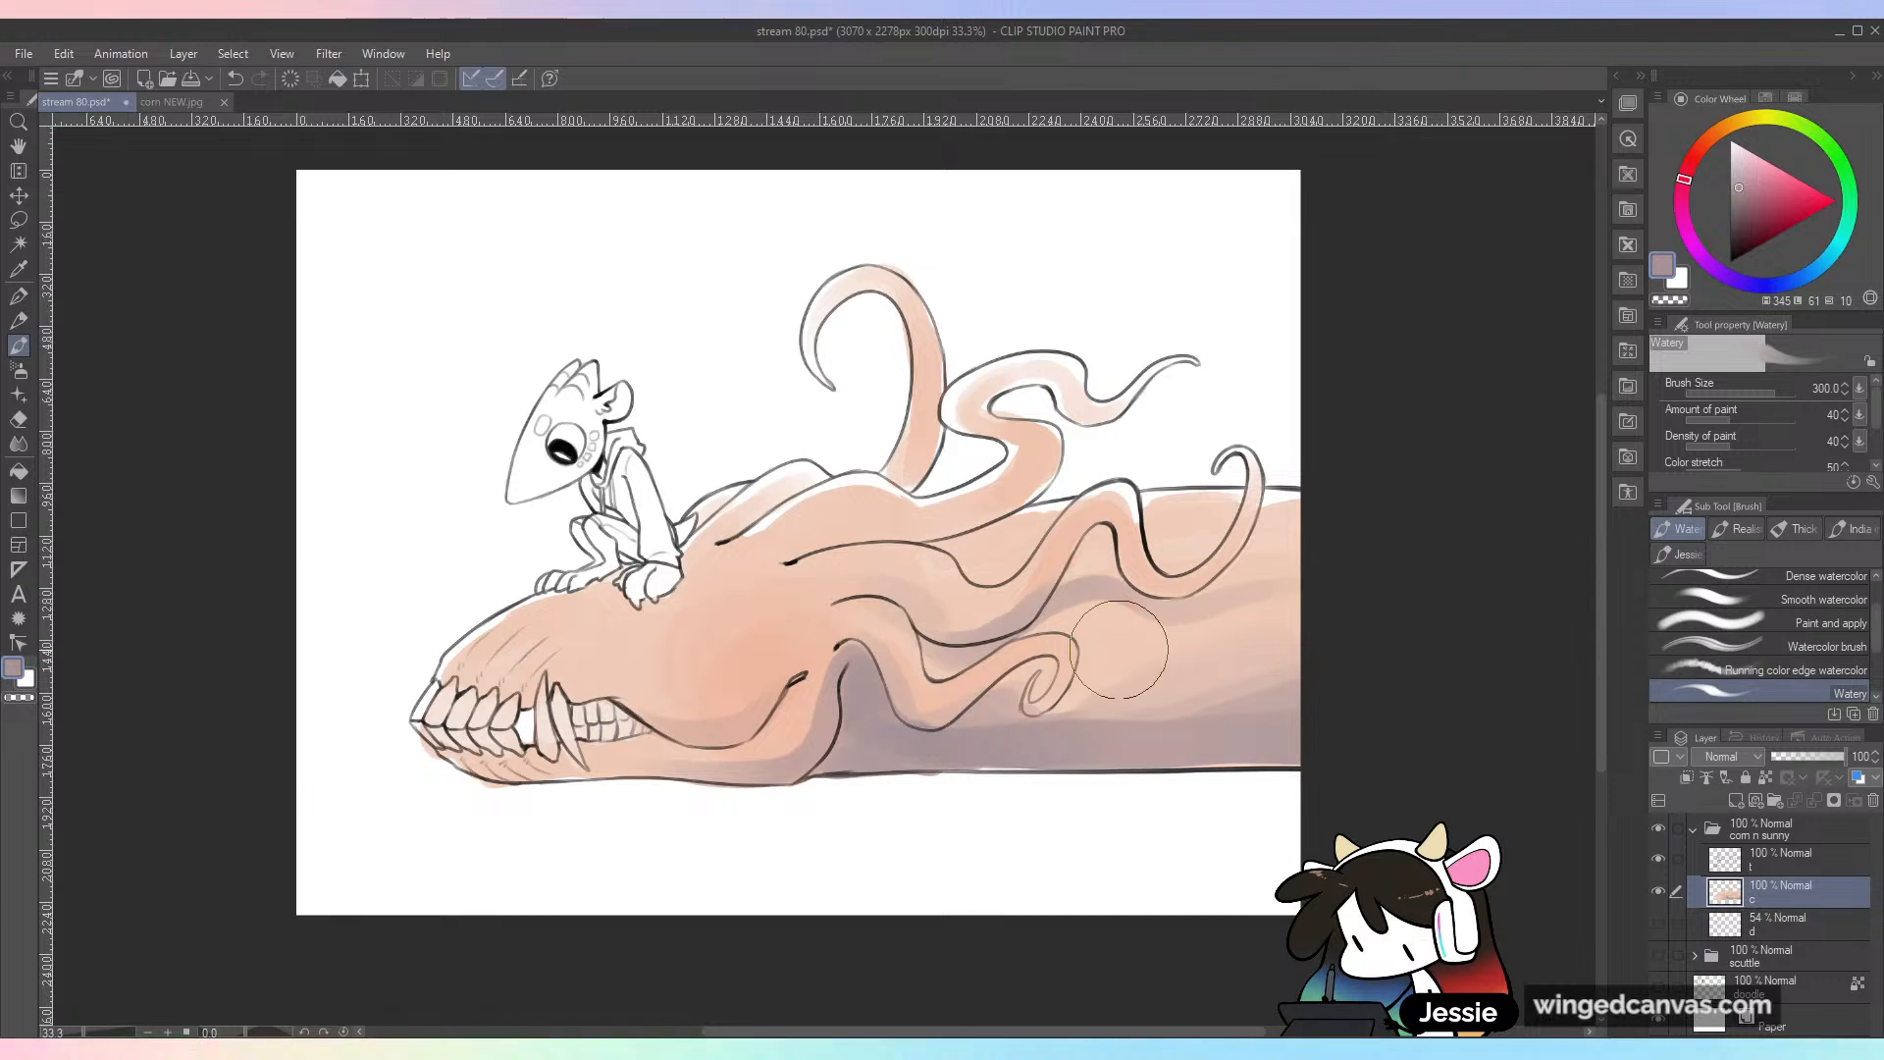
{"action": "key", "text": "ctrl+z"}
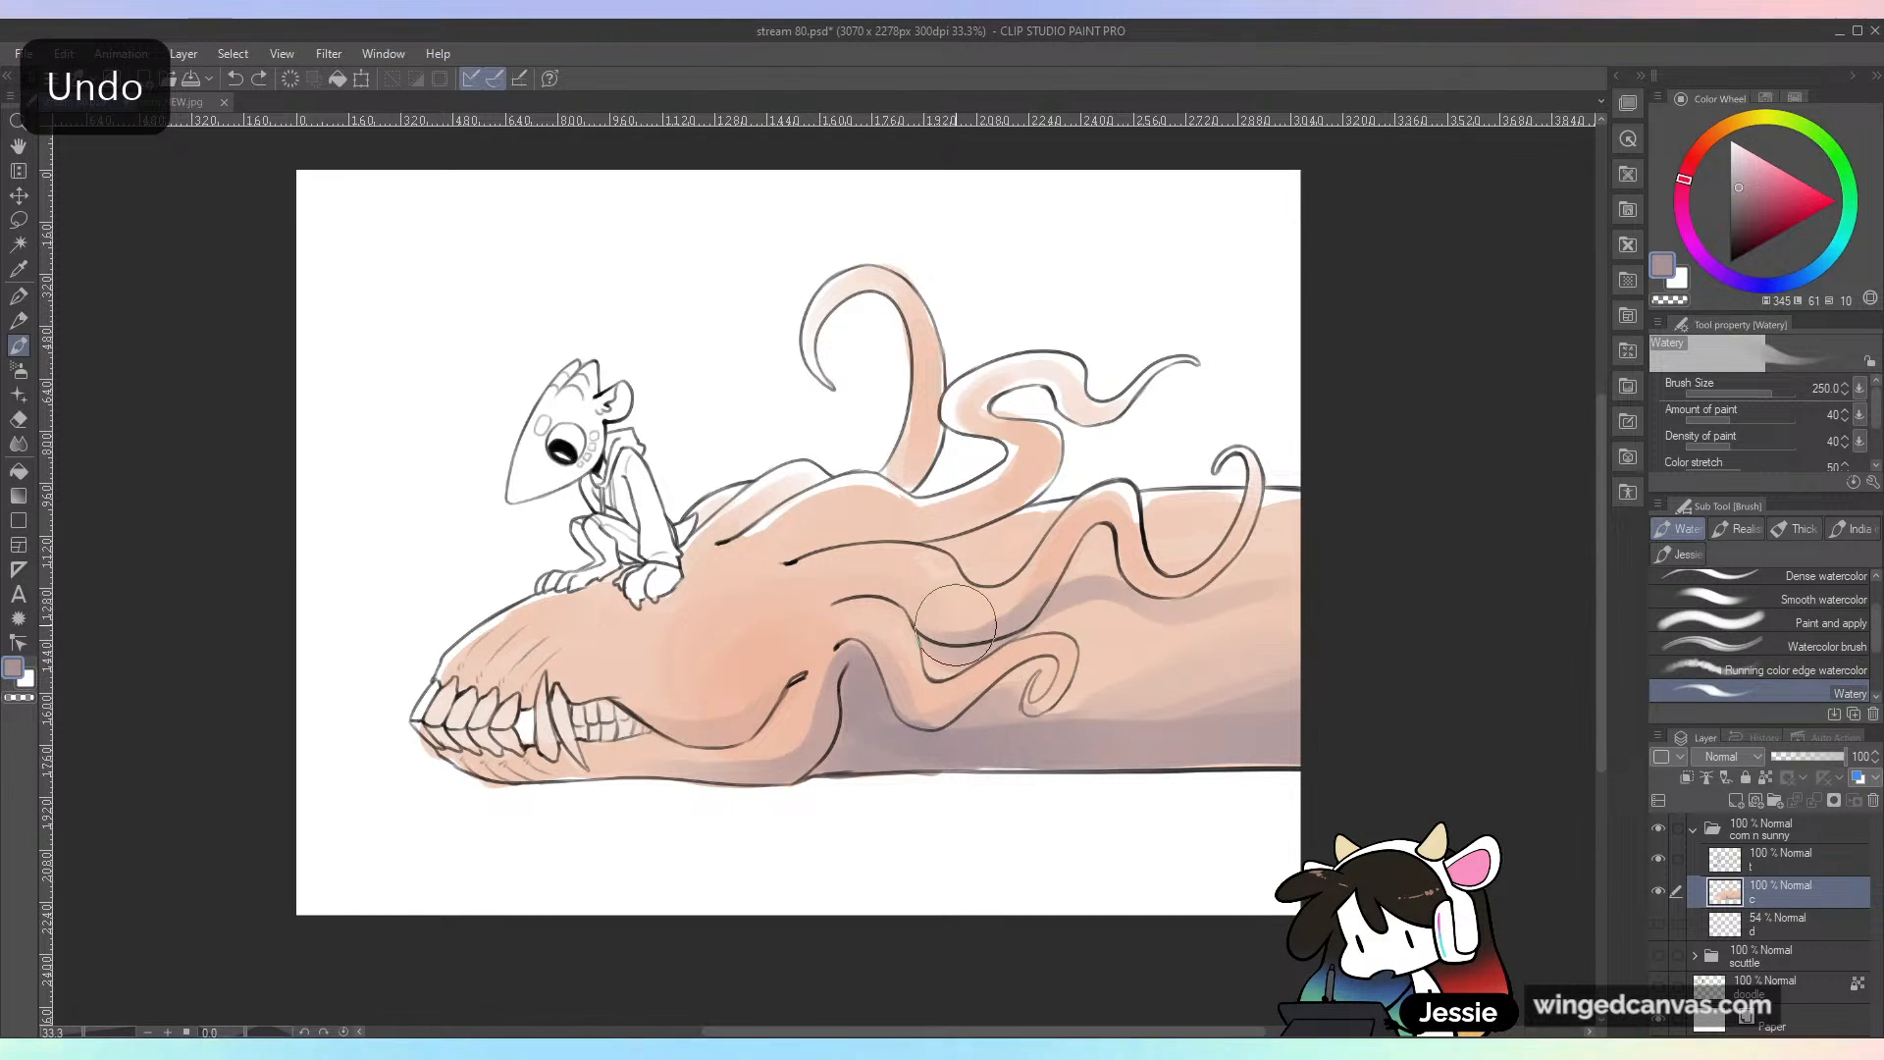
{"action": "key", "text": "ctrl+z"}
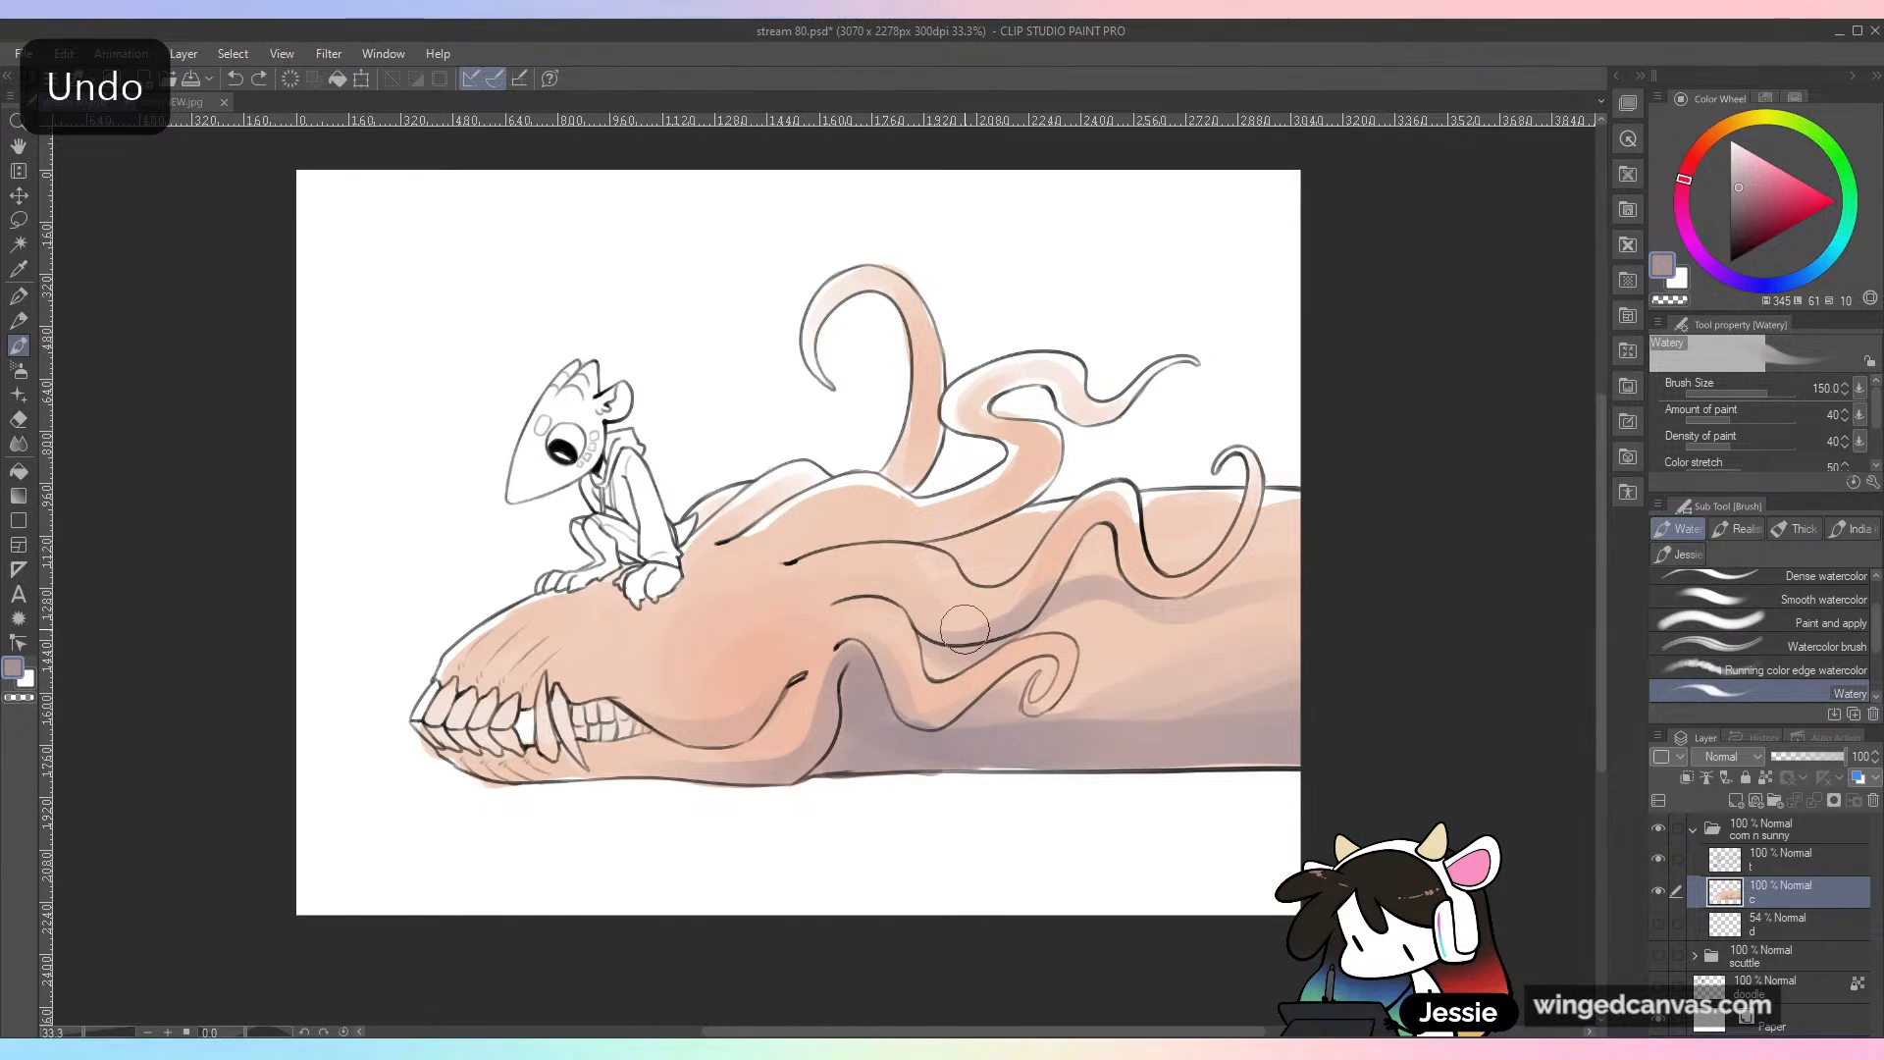
{"action": "left_click", "coordinate": [971, 685], "text": "alt"}
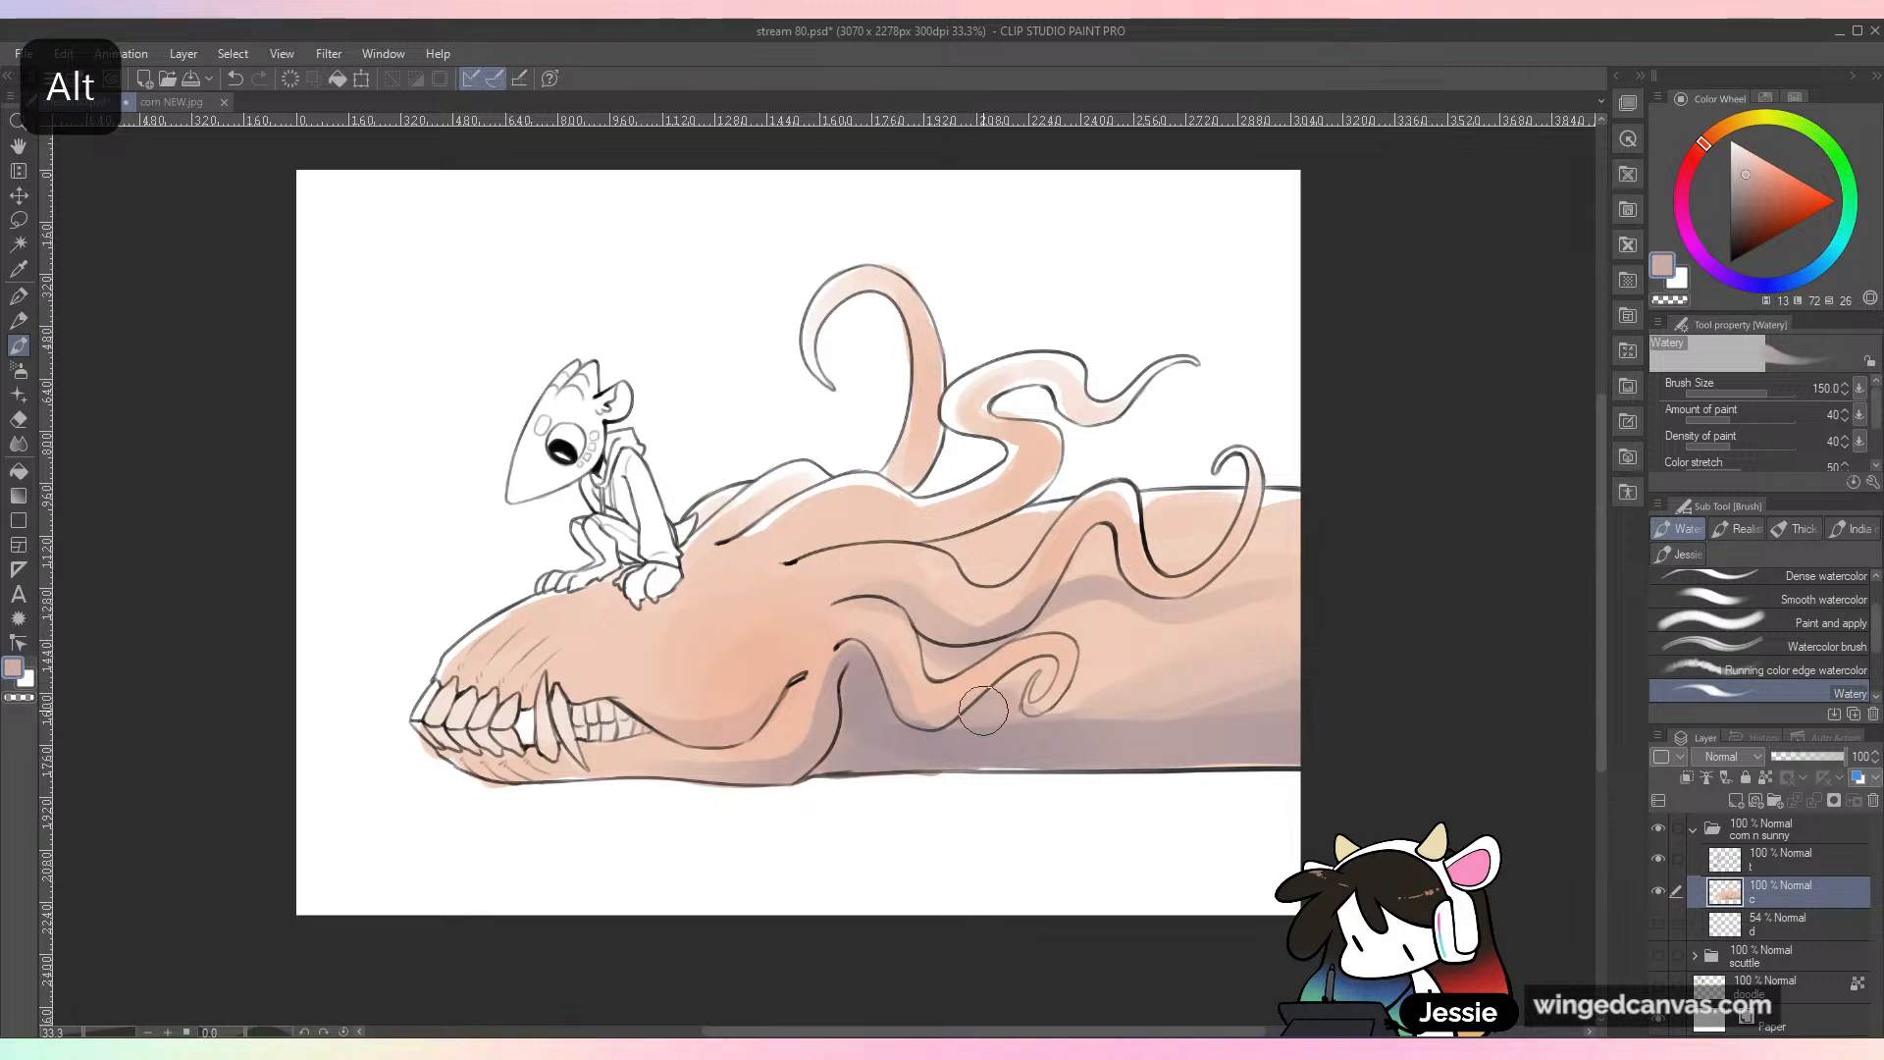
Step: Sample white and paint highlights along the middle tendrils with brush size 80
{"action": "left_click", "coordinate": [1233, 468], "text": "alt"}
{"action": "key", "text": "bracketleft"}
{"action": "key", "text": "bracketleft"}
{"action": "key", "text": "bracketleft"}
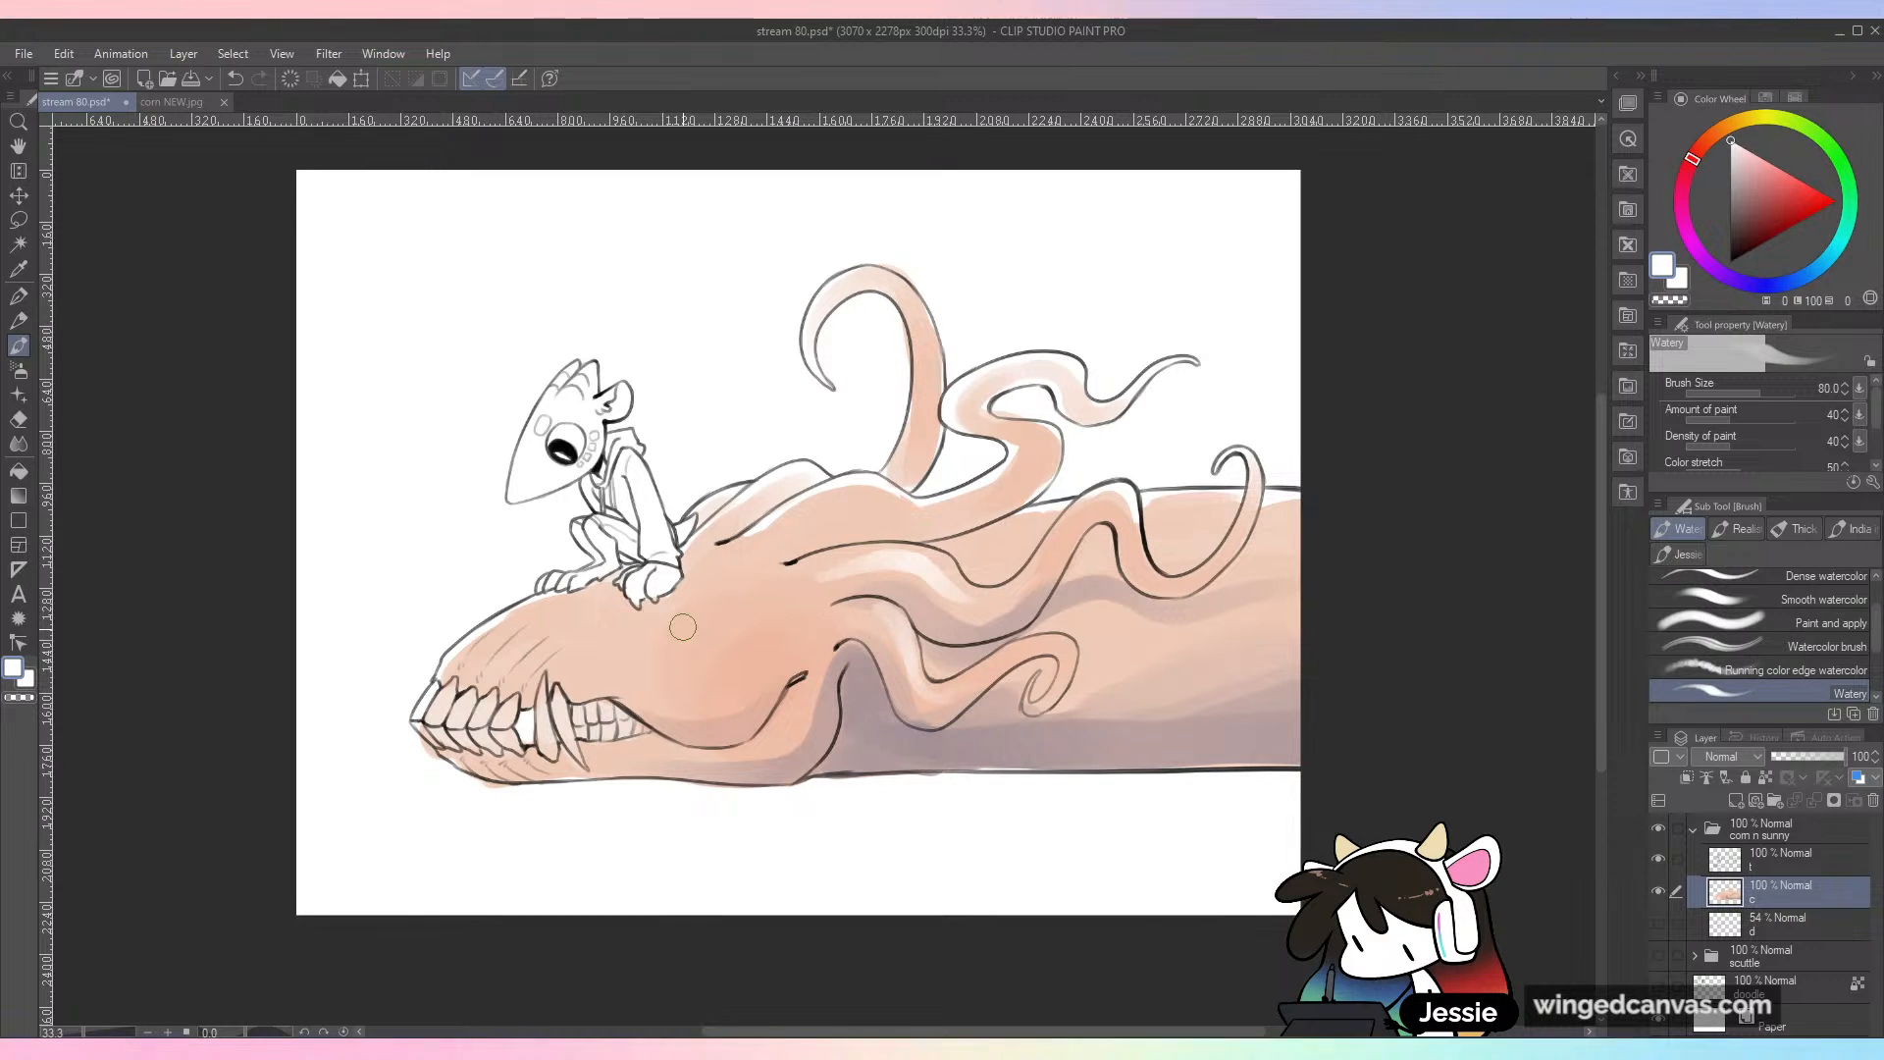
Step: Paint pale peach highlights on the skull's snout and cheek with brush size 120, blending them with sampled skin tones
{"action": "left_click", "coordinate": [579, 689], "text": "alt"}
{"action": "left_click", "coordinate": [1746, 153]}
{"action": "key", "text": "bracketright"}
{"action": "key", "text": "bracketright"}
{"action": "key", "text": "bracketright"}
{"action": "key", "text": "bracketleft"}
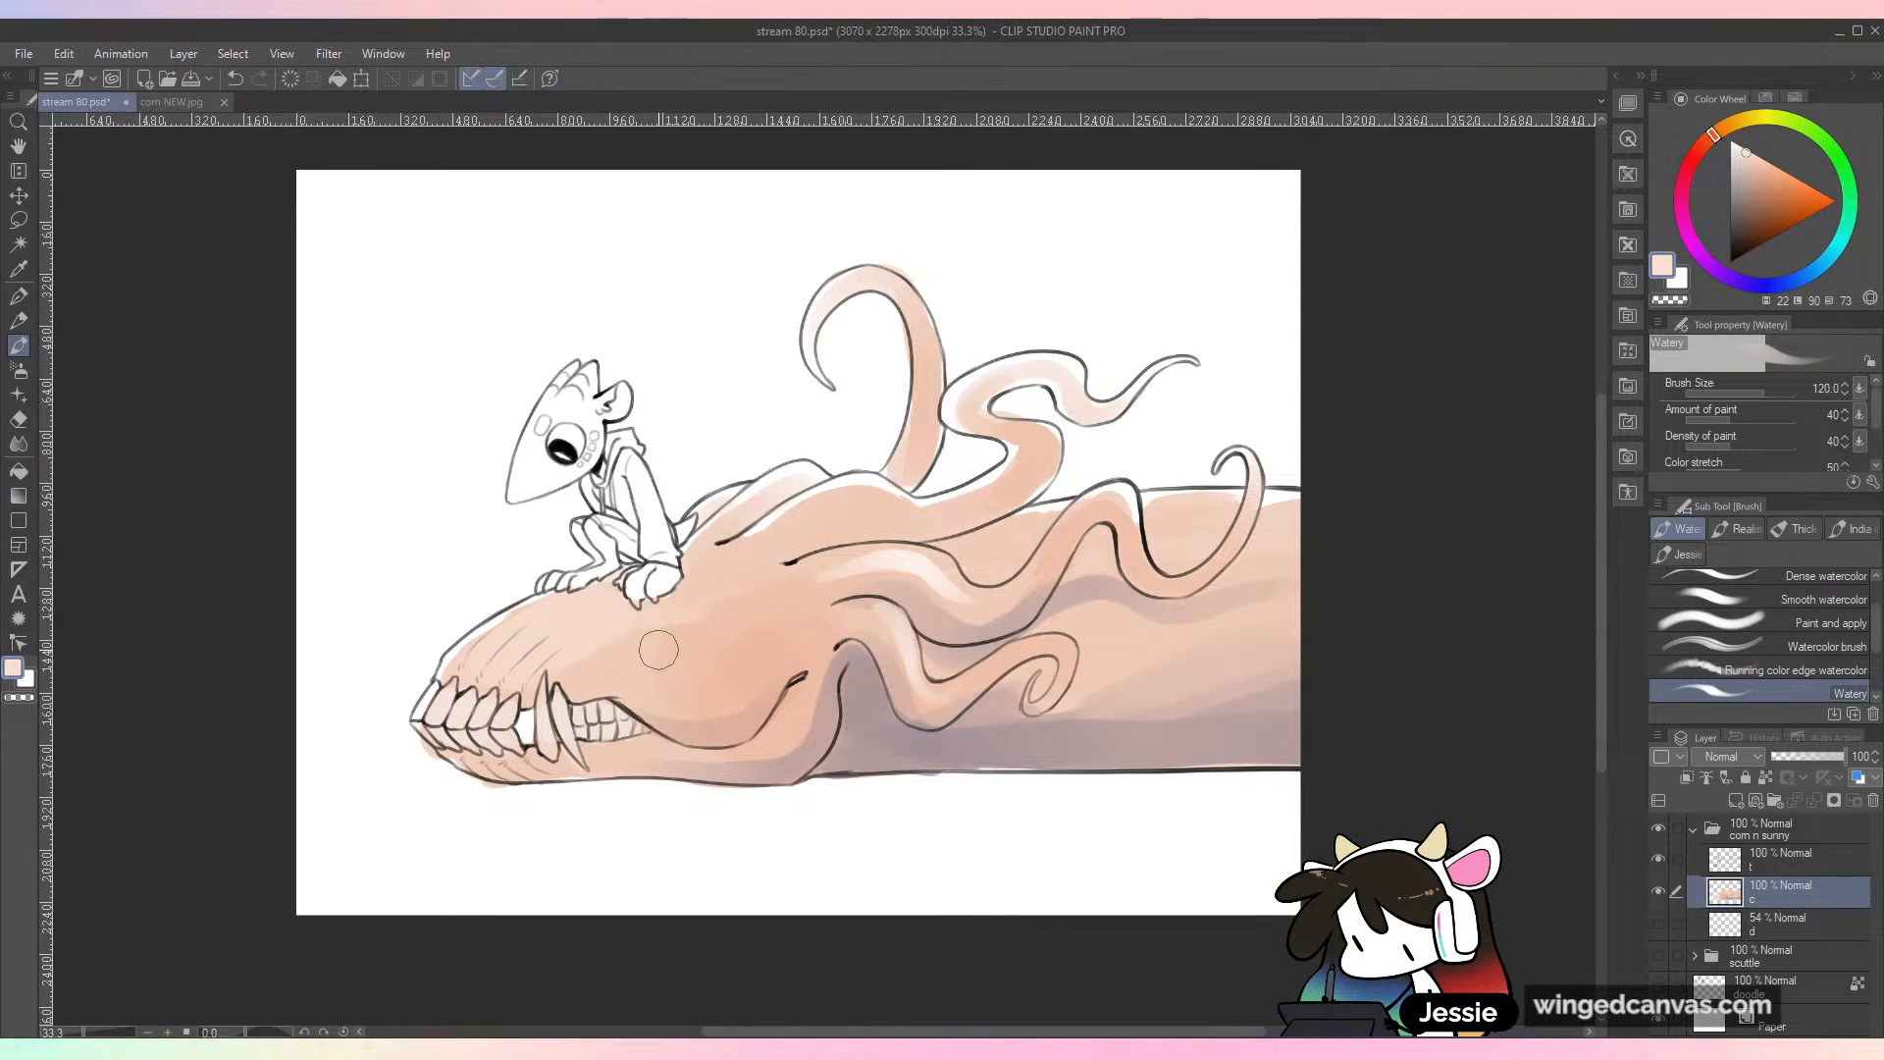
{"action": "left_click", "coordinate": [717, 659], "text": "alt"}
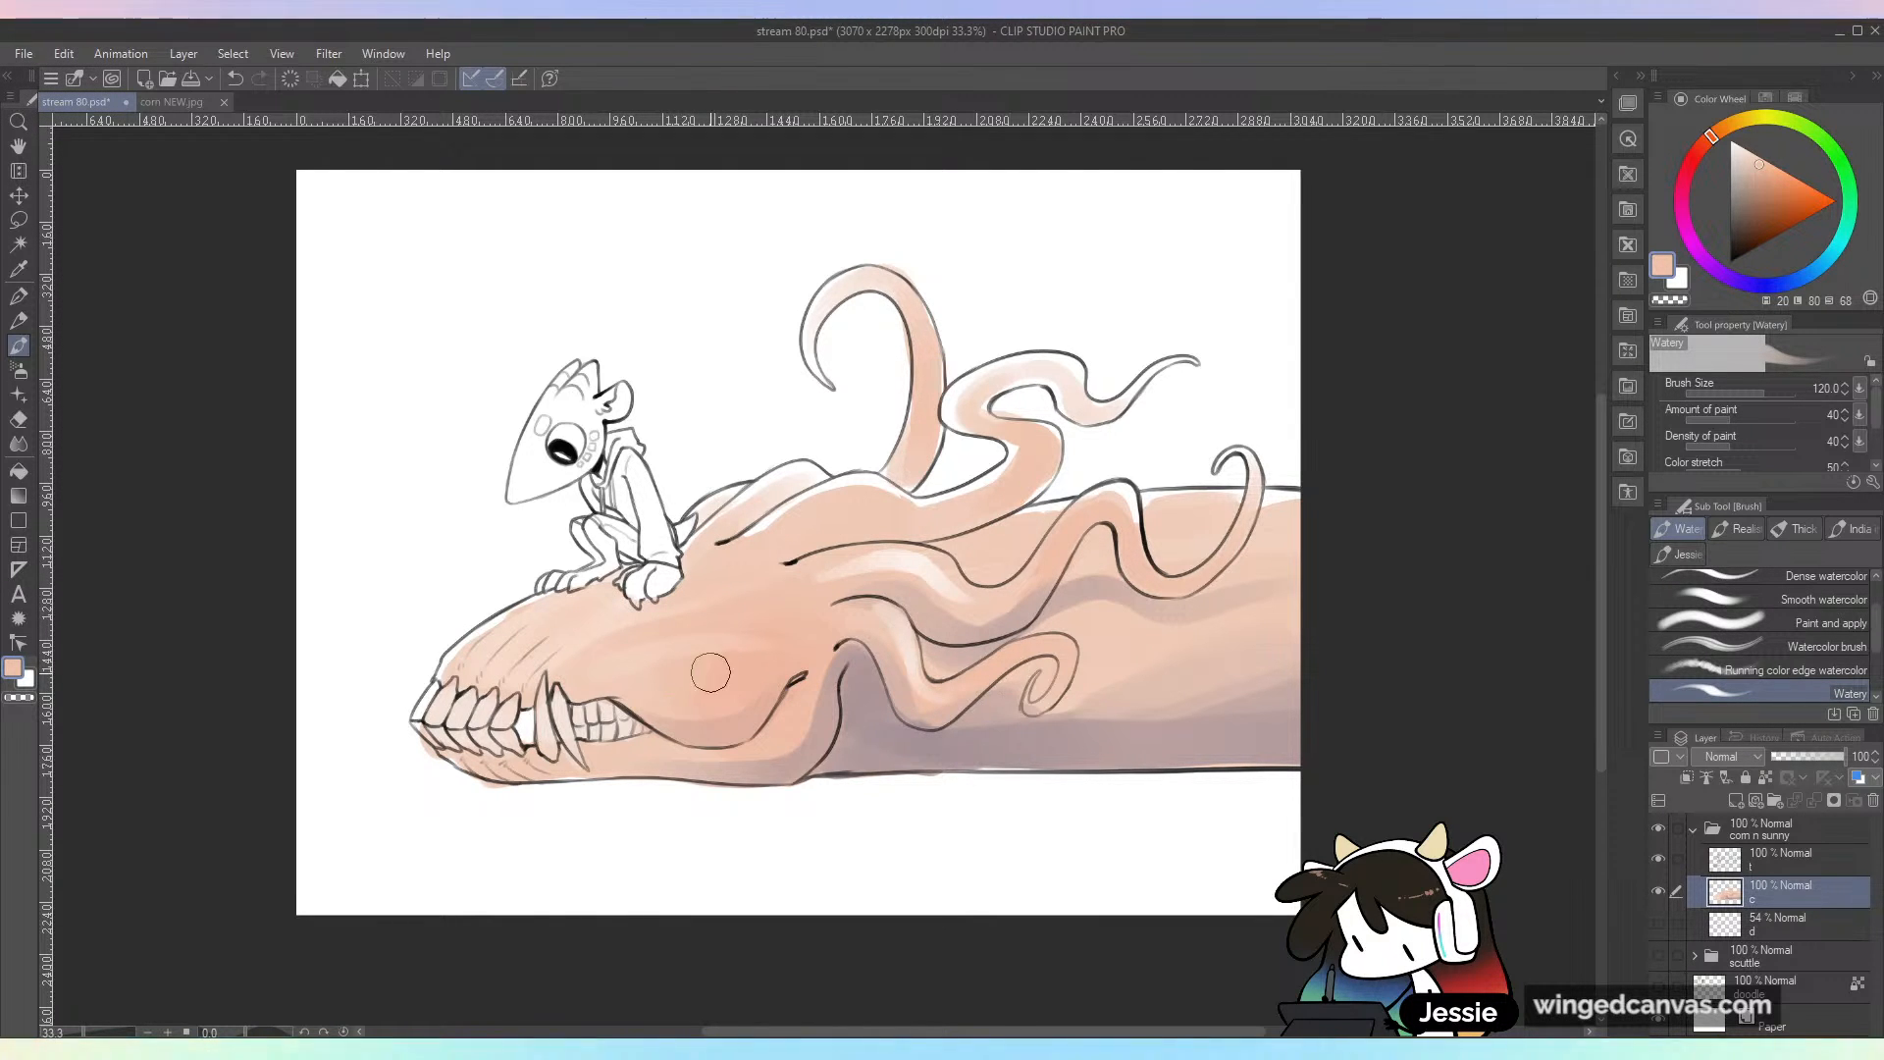
{"action": "left_click", "coordinate": [689, 718], "text": "alt"}
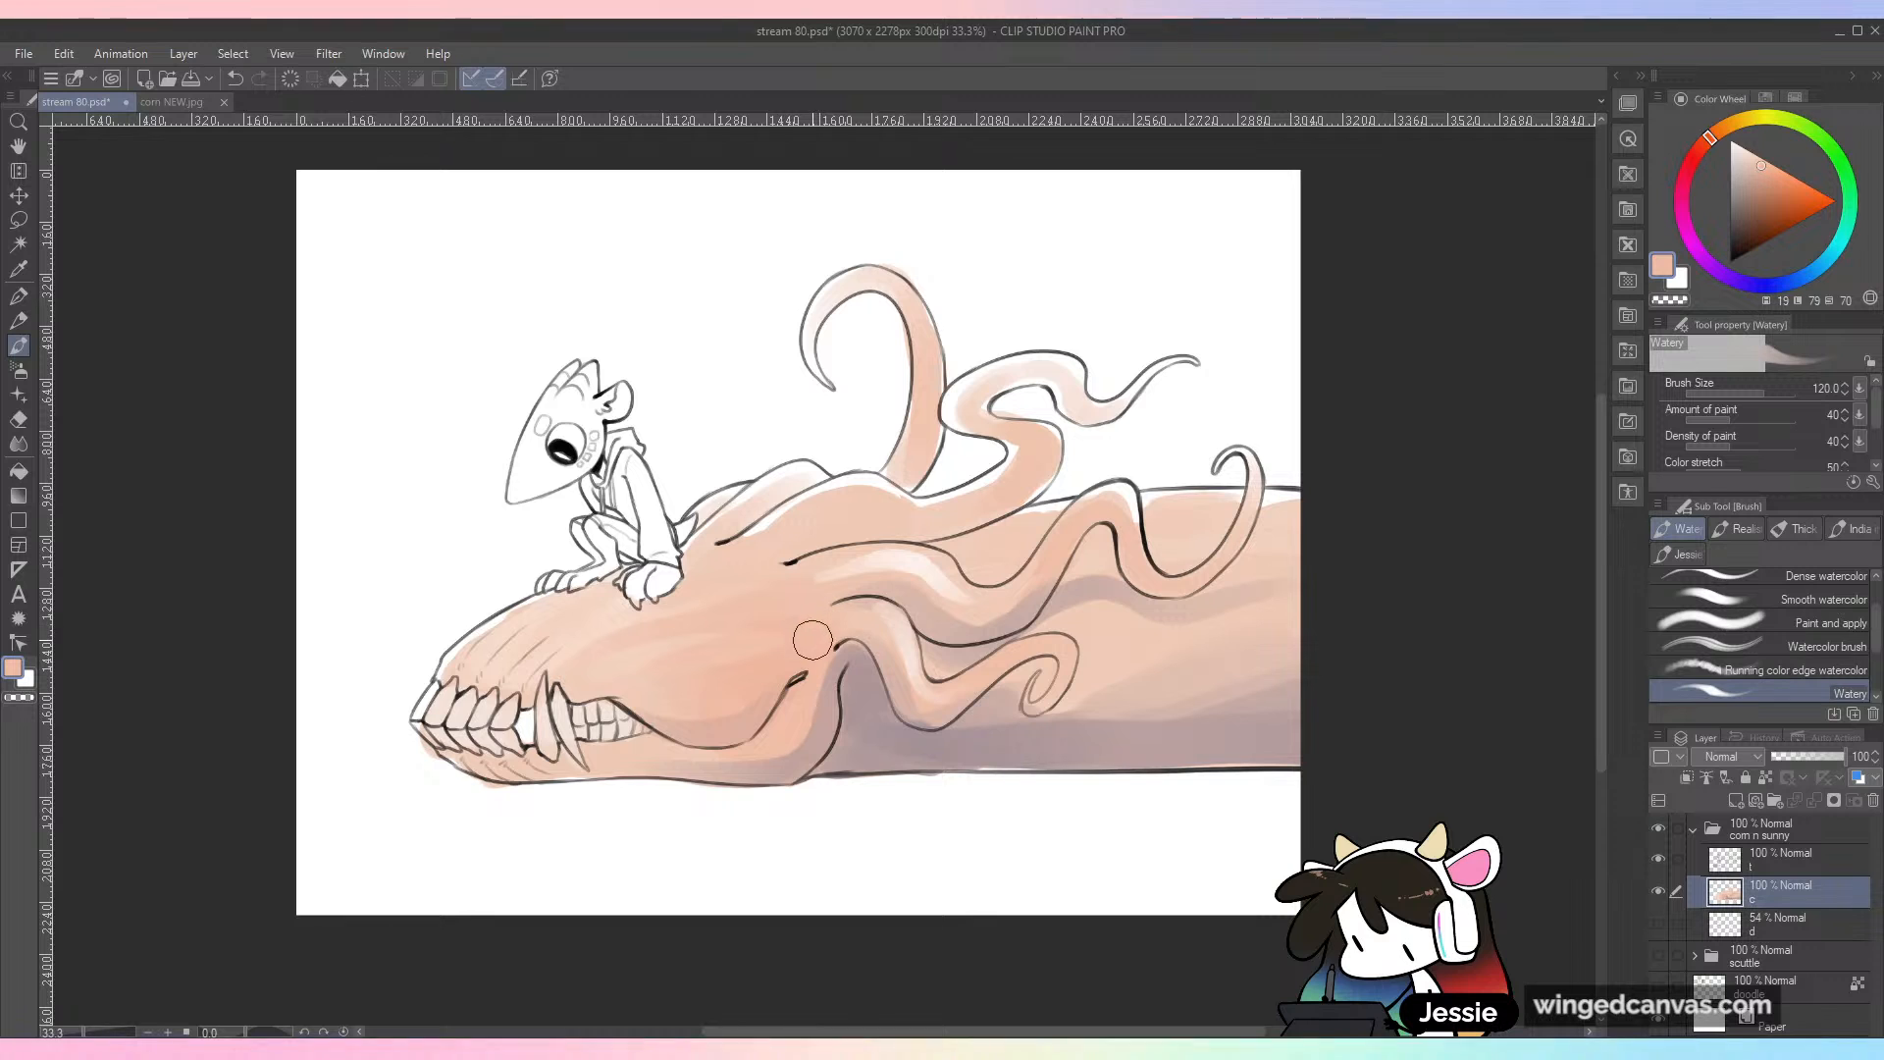
{"action": "left_click", "coordinate": [737, 735], "text": "alt"}
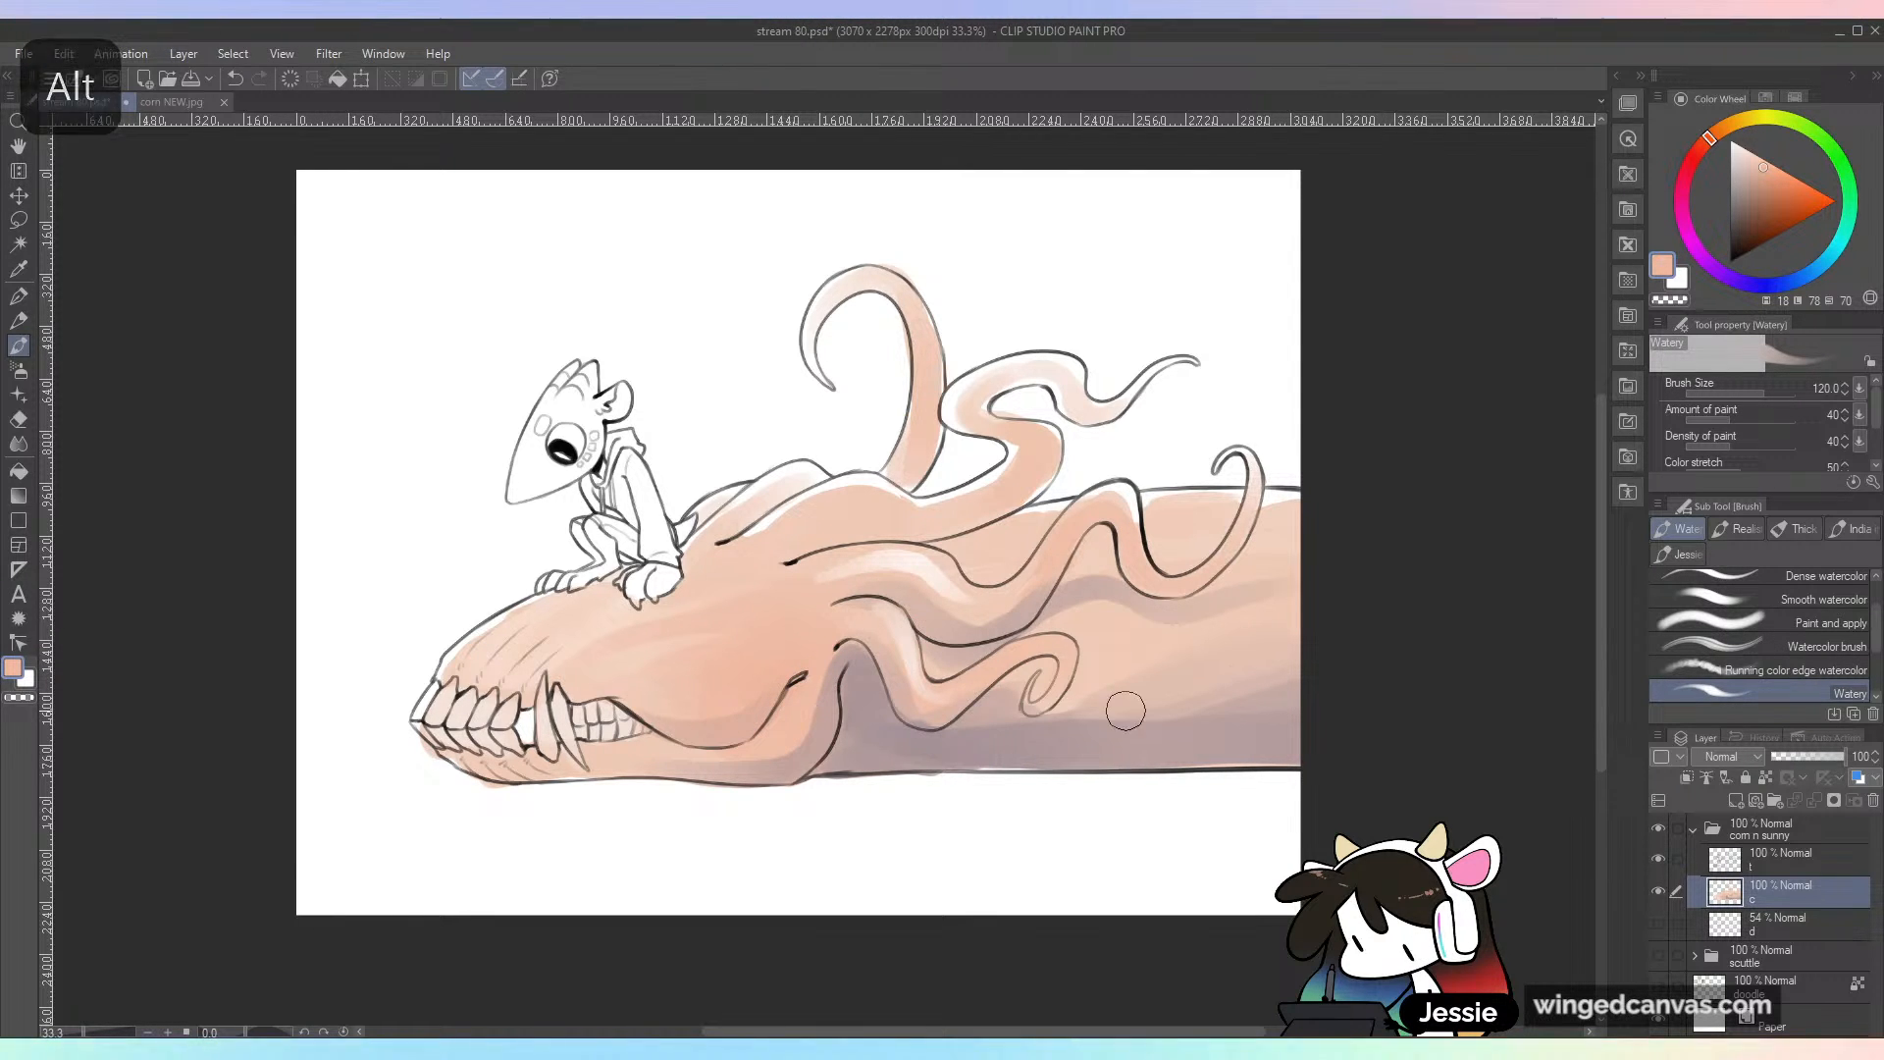
Step: Tint the skull's cheek with a muted blue at brush size 150, blending it with sampled skin tones
{"action": "left_click", "coordinate": [1823, 263]}
{"action": "left_click", "coordinate": [1827, 257]}
{"action": "left_click", "coordinate": [1758, 184]}
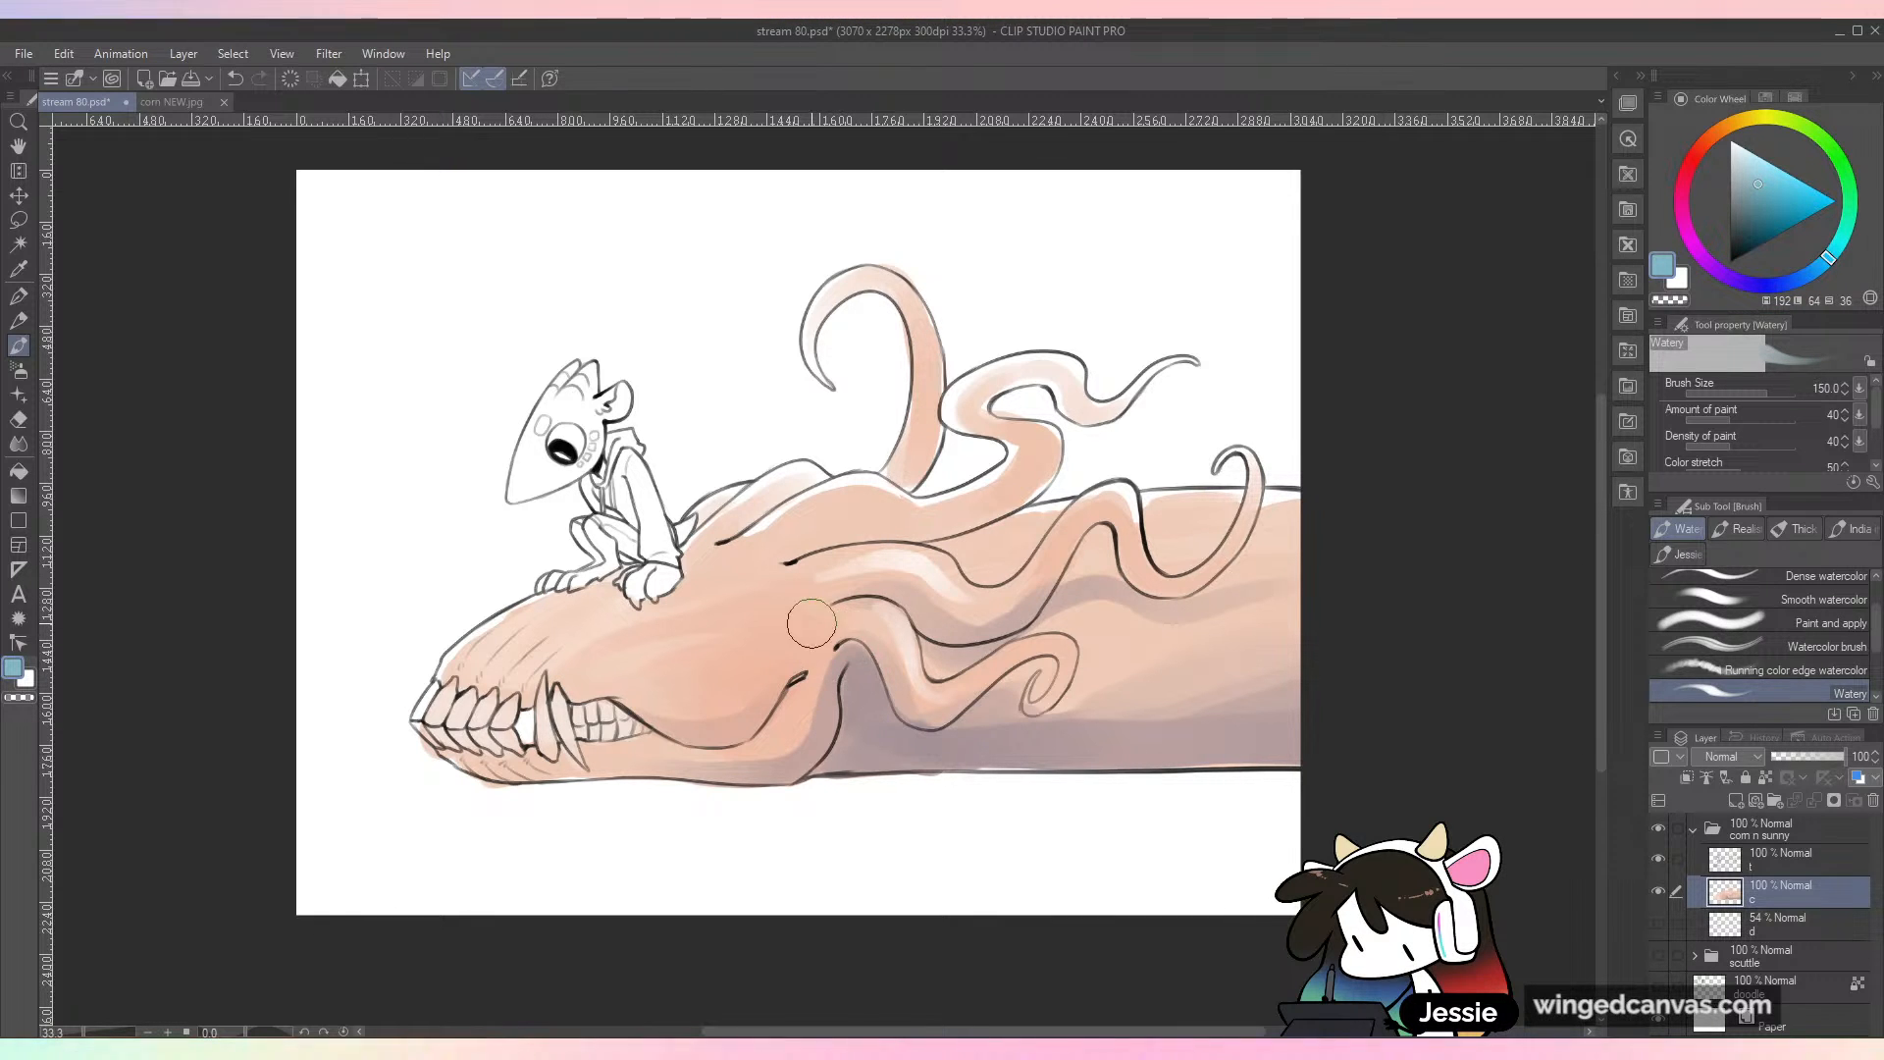
{"action": "left_click", "coordinate": [743, 654], "text": "alt"}
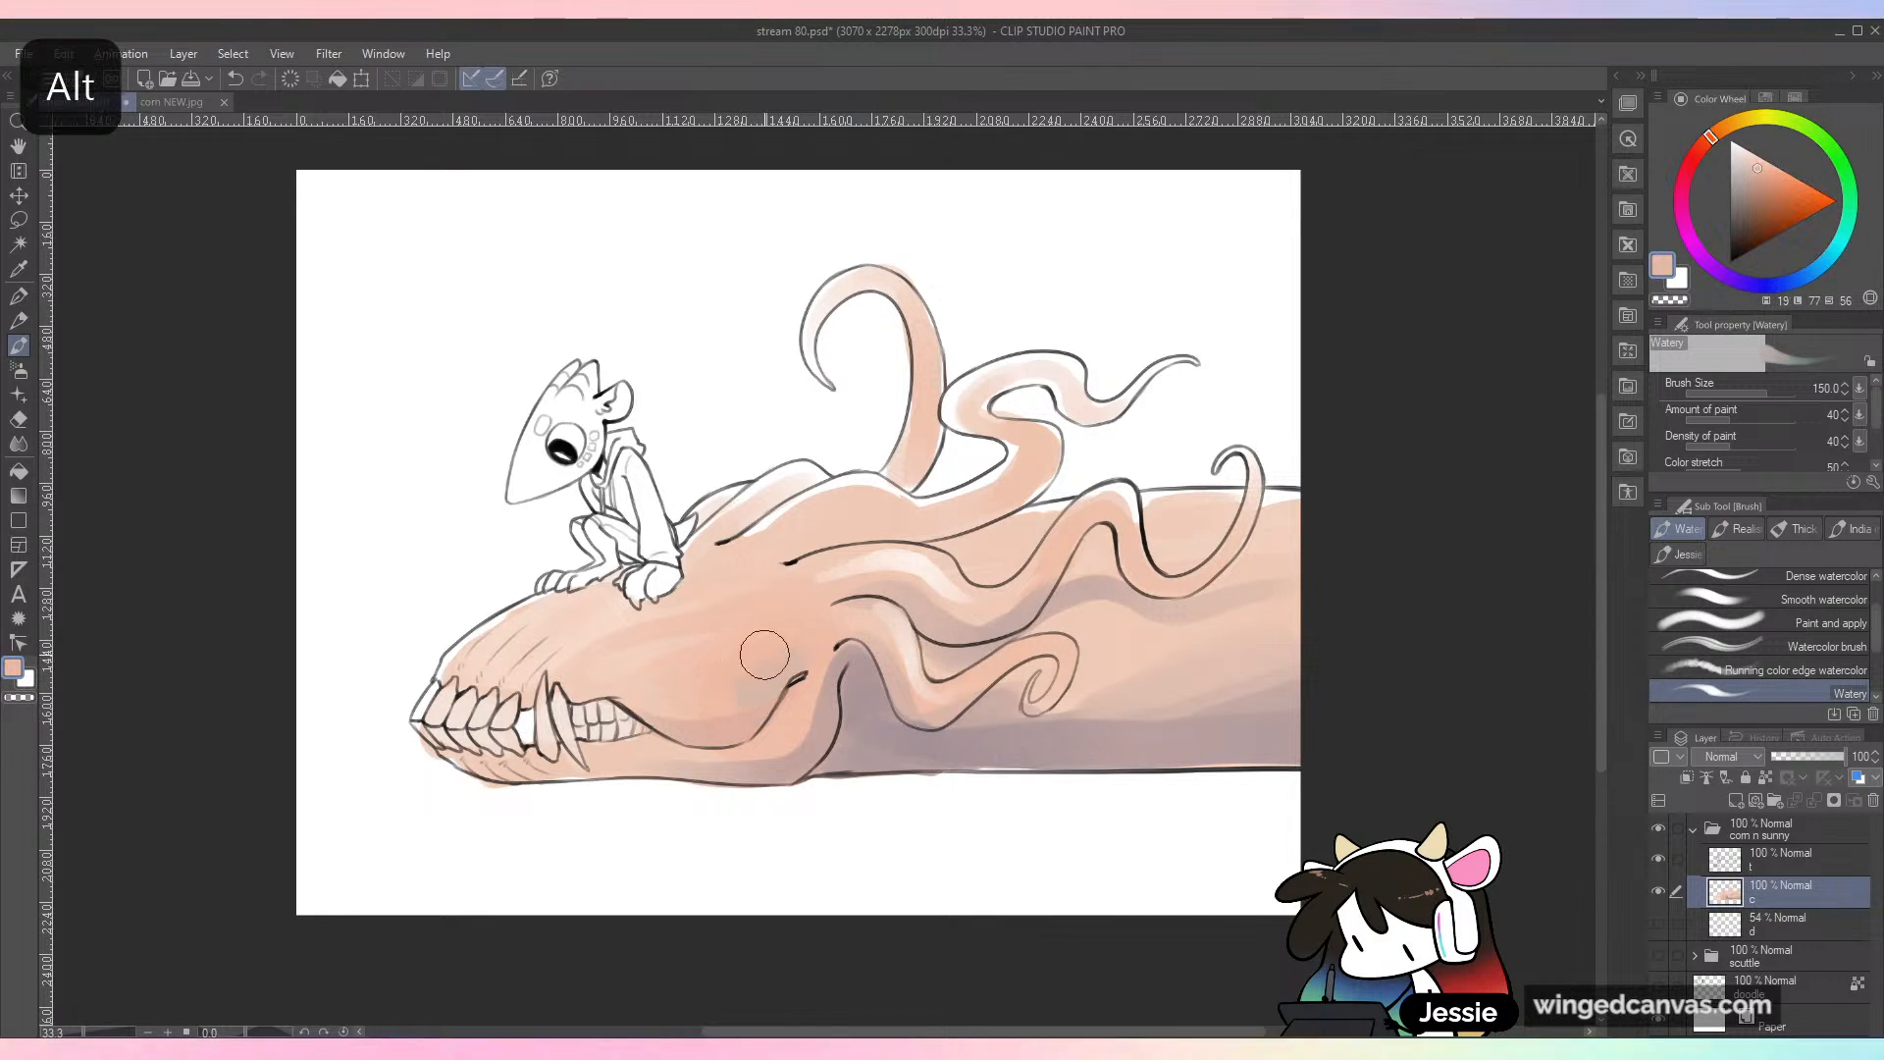
{"action": "left_click", "coordinate": [804, 697], "text": "alt"}
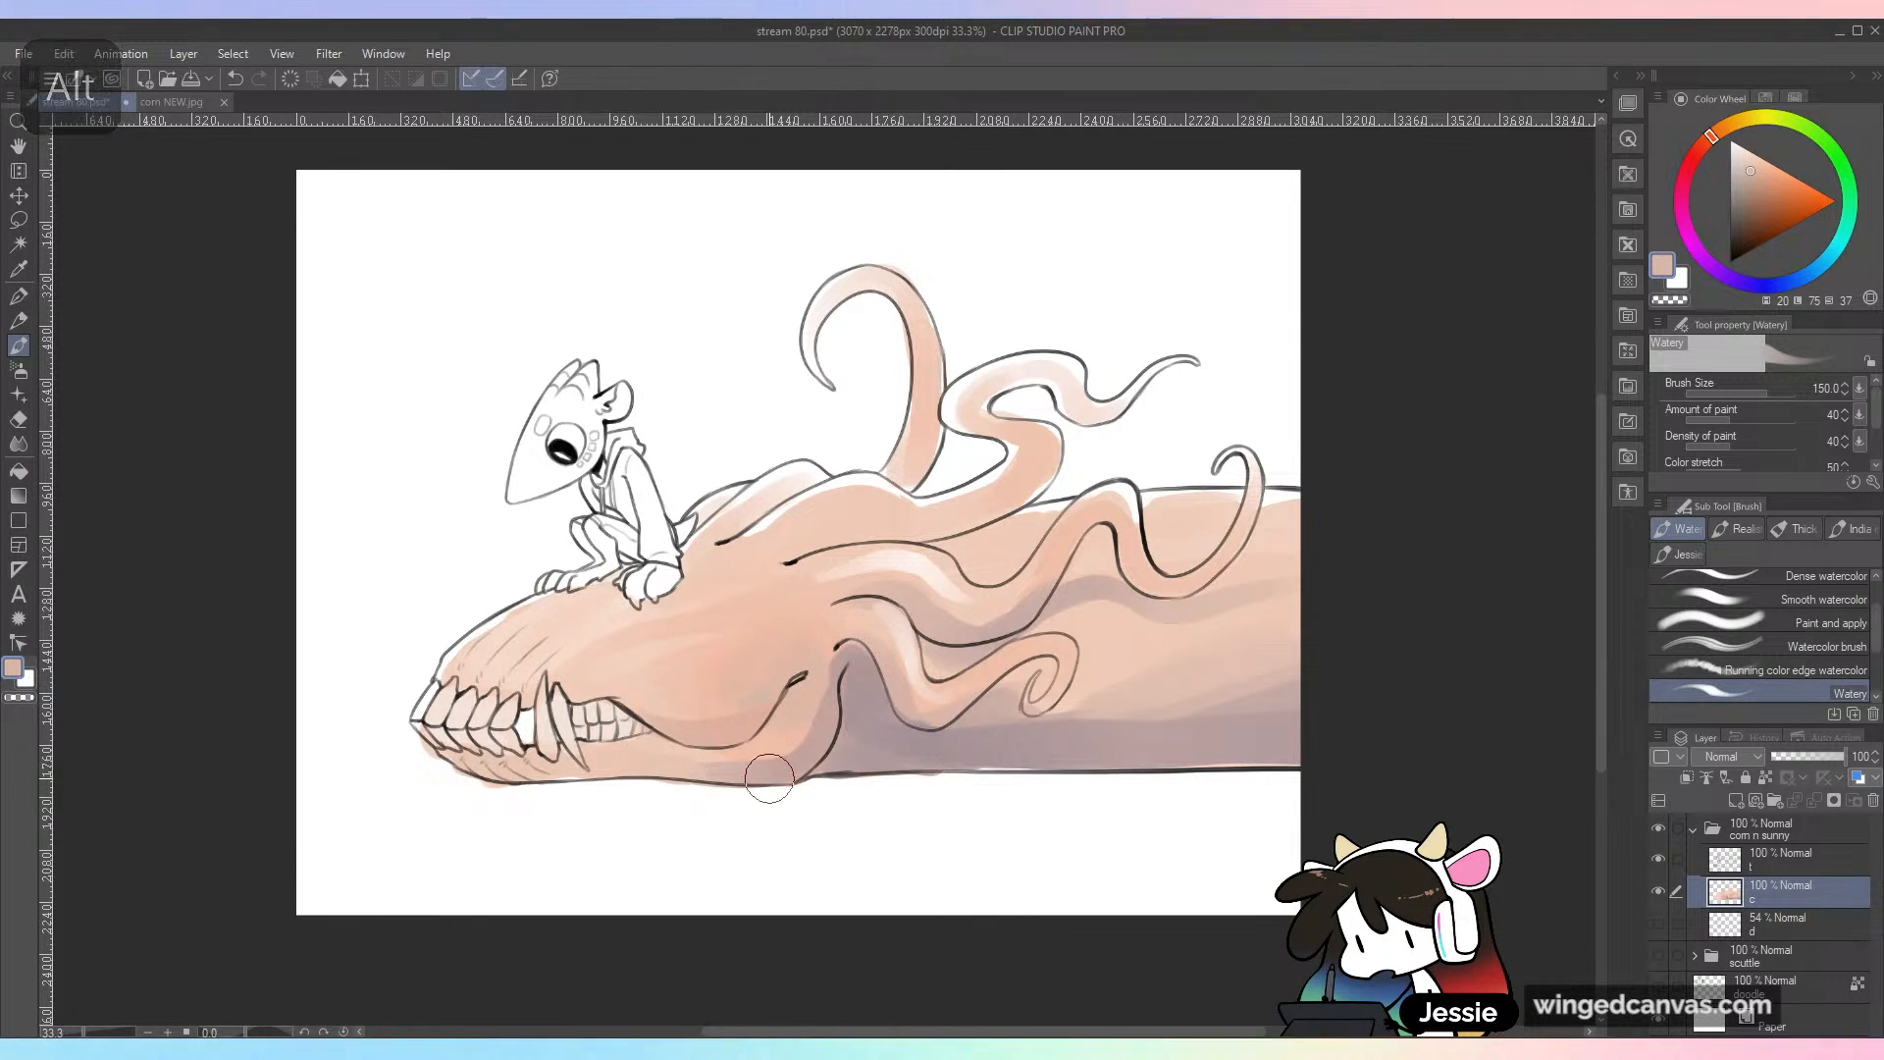
Step: Glaze light blue along the undersides of the jaw and body, blending it into the shadow with sampled tones
{"action": "left_click", "coordinate": [1827, 264]}
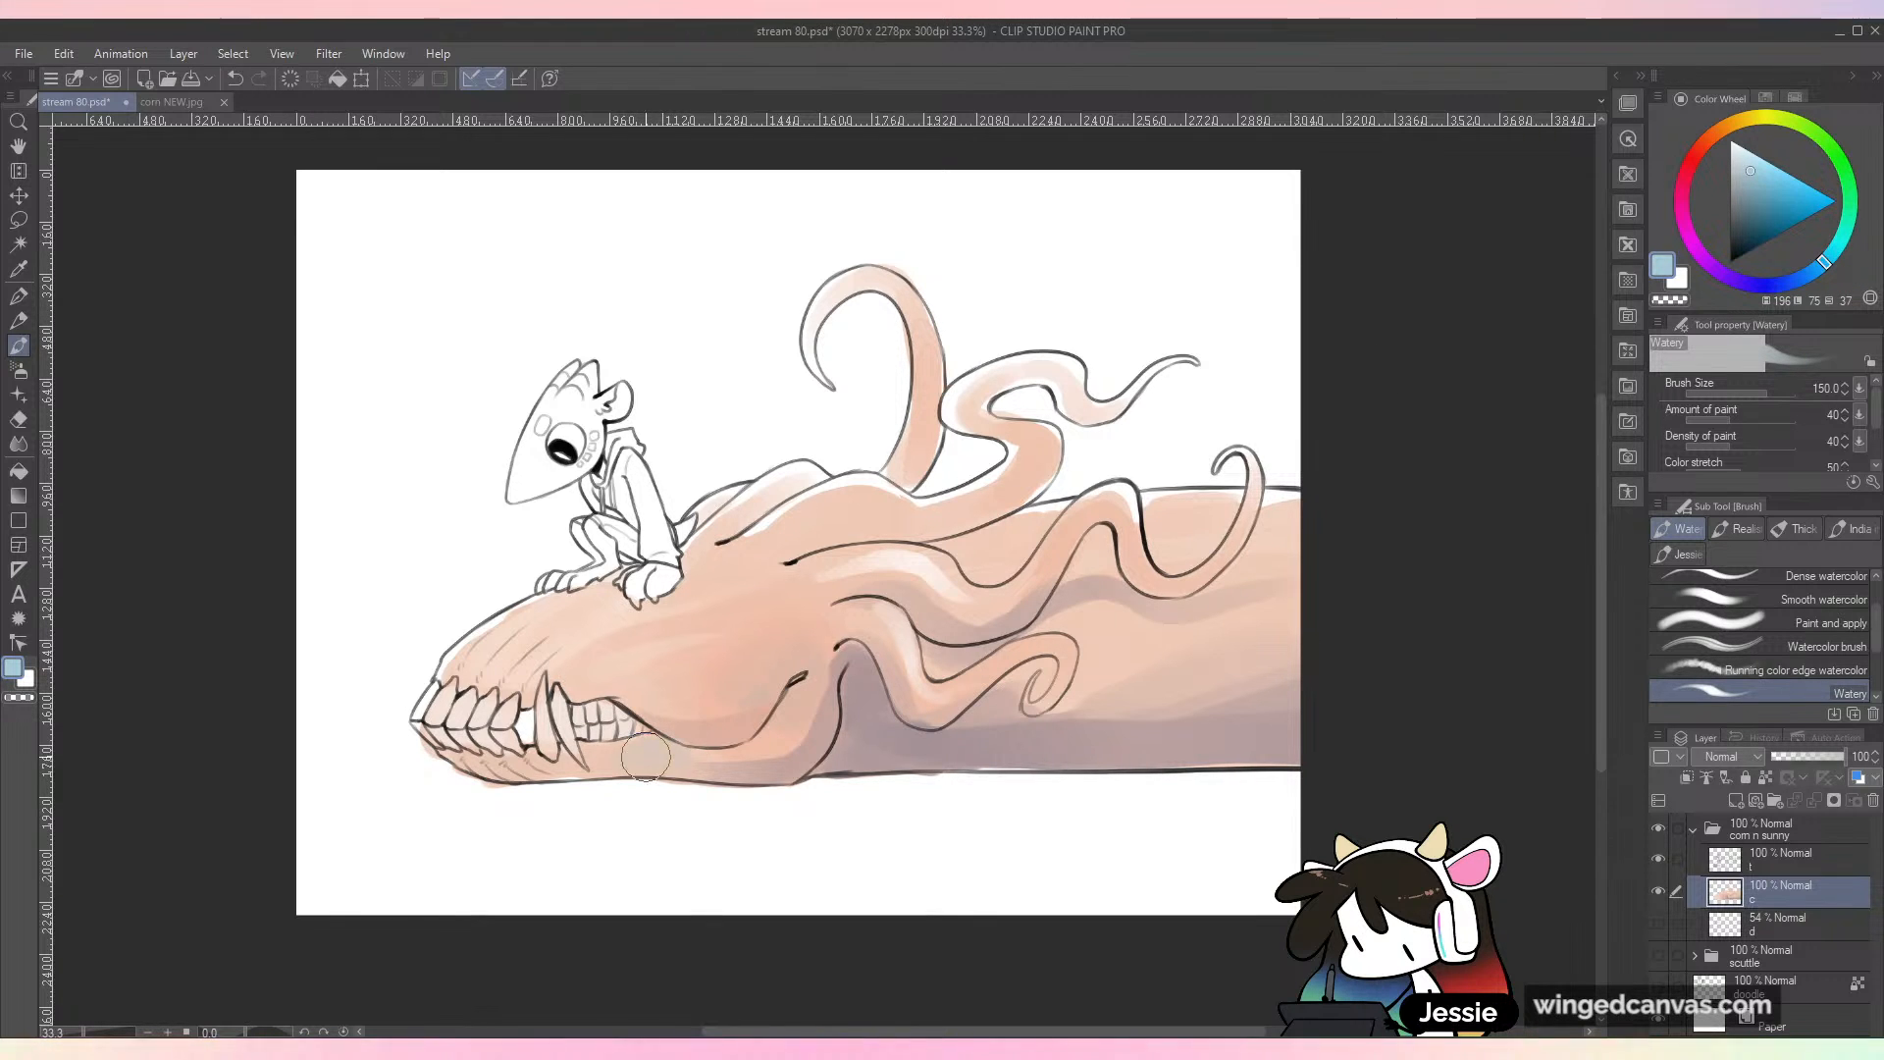
{"action": "mouse_move", "coordinate": [897, 721]}
{"action": "left_mouse_down"}
{"action": "mouse_move", "coordinate": [852, 738]}
{"action": "mouse_move", "coordinate": [814, 765]}
{"action": "mouse_move", "coordinate": [844, 709]}
{"action": "mouse_move", "coordinate": [913, 764]}
{"action": "mouse_move", "coordinate": [813, 768]}
{"action": "mouse_move", "coordinate": [988, 766]}
{"action": "left_mouse_up"}
{"action": "mouse_move", "coordinate": [1215, 741]}
{"action": "left_mouse_down"}
{"action": "mouse_move", "coordinate": [1303, 723]}
{"action": "mouse_move", "coordinate": [1280, 728]}
{"action": "left_mouse_up"}
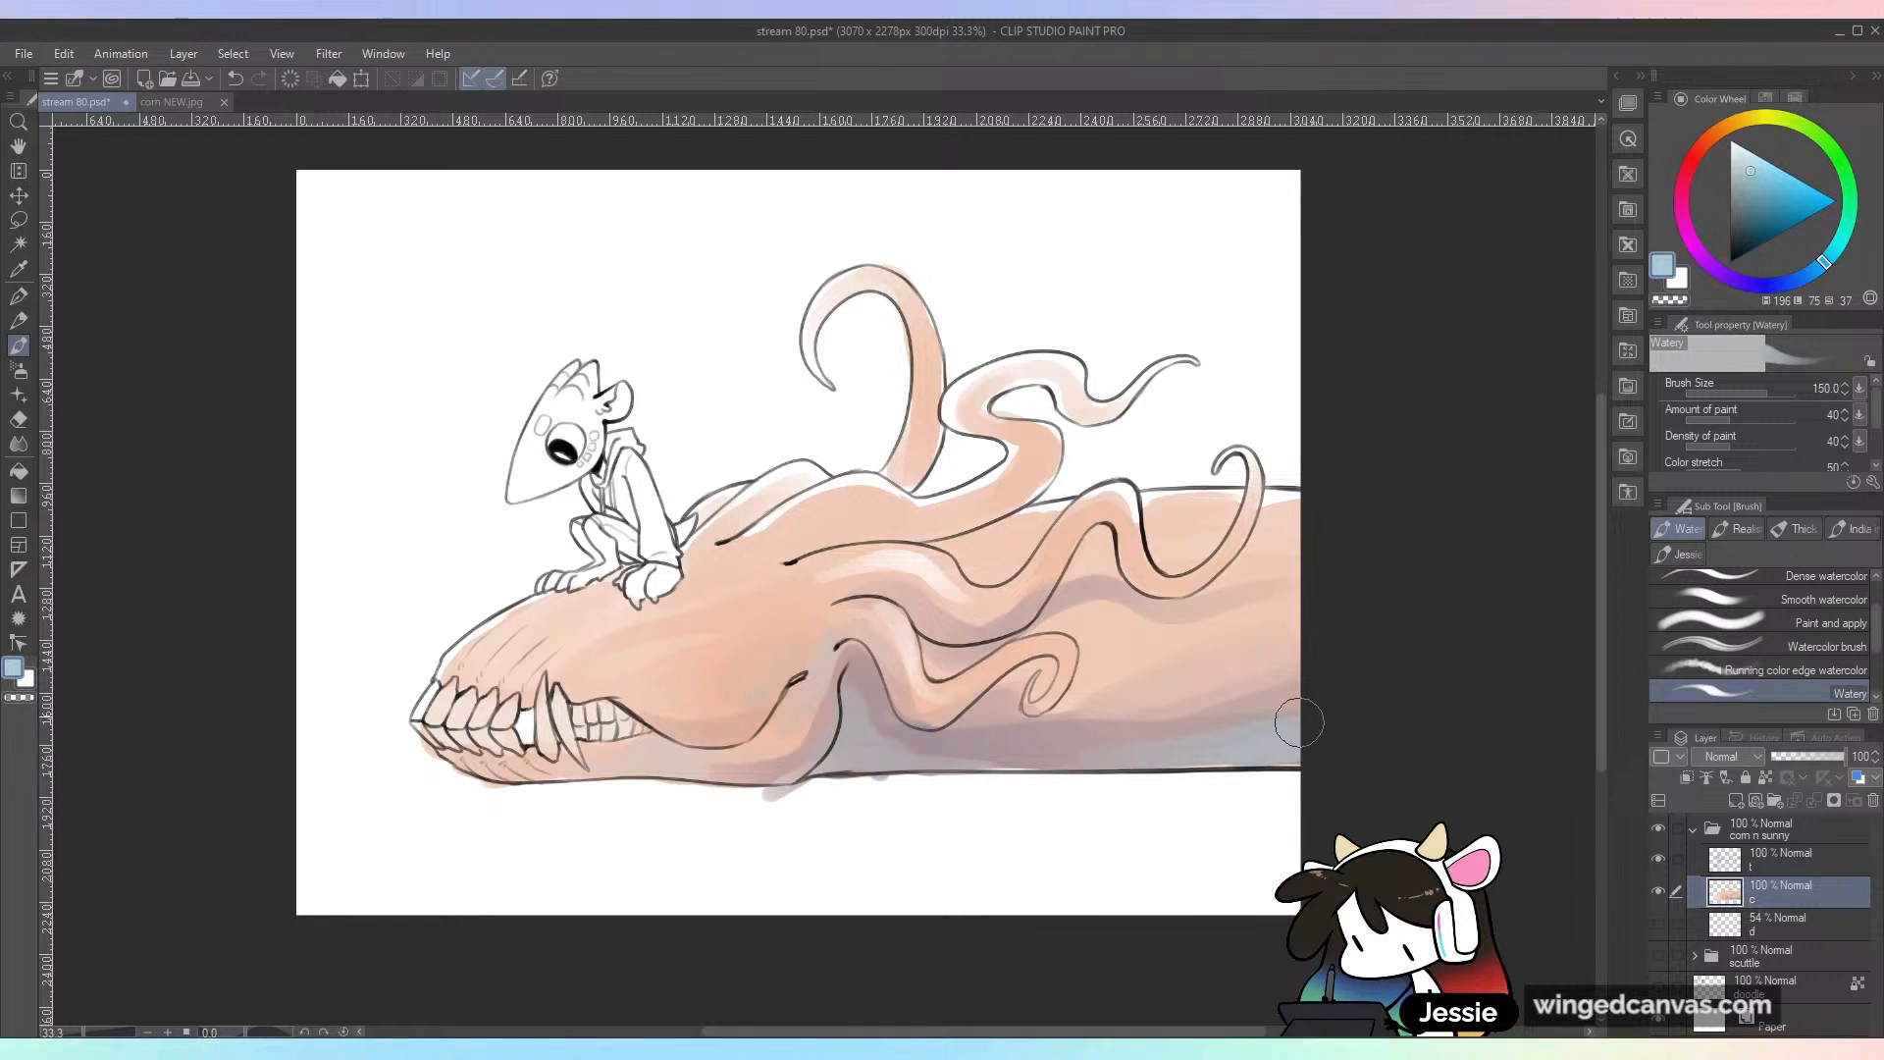
{"action": "left_click_drag", "start_coordinate": [782, 807], "coordinate": [823, 789]}
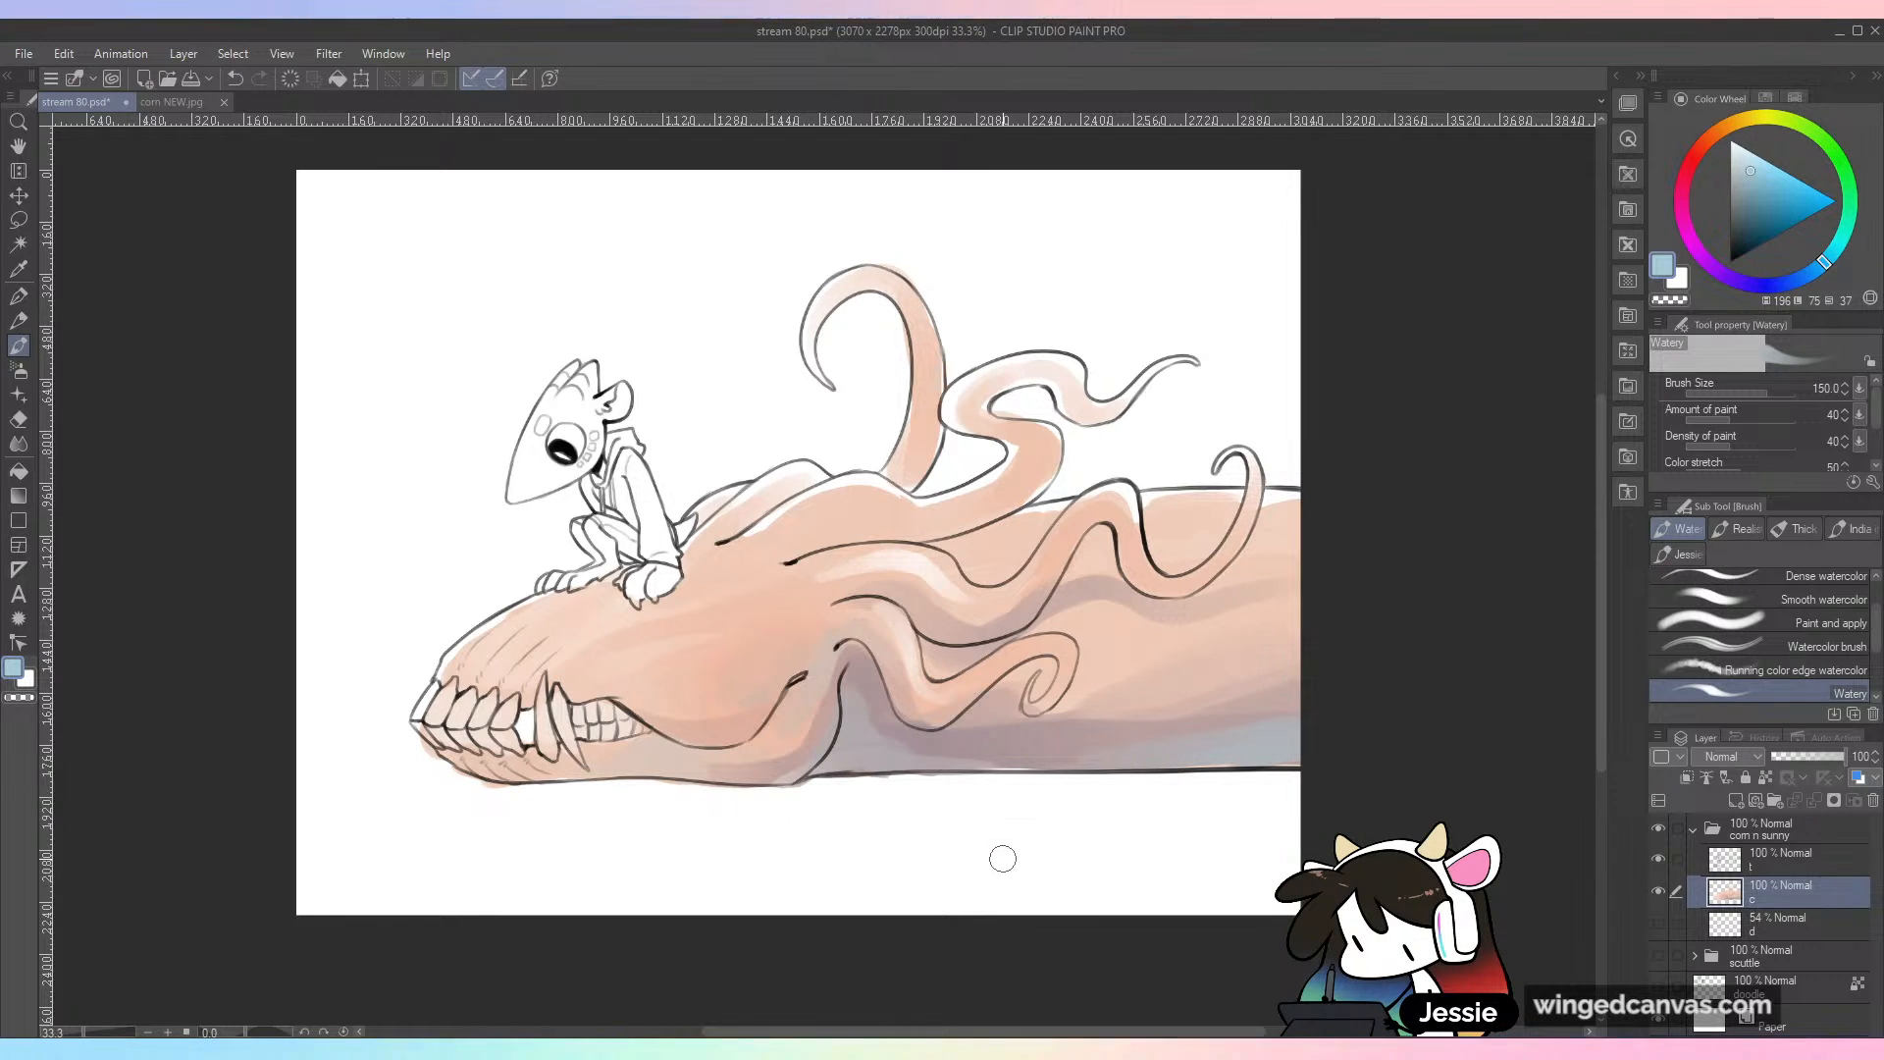
{"action": "left_click", "coordinate": [854, 696], "text": "alt"}
{"action": "left_click", "coordinate": [869, 747], "text": "alt"}
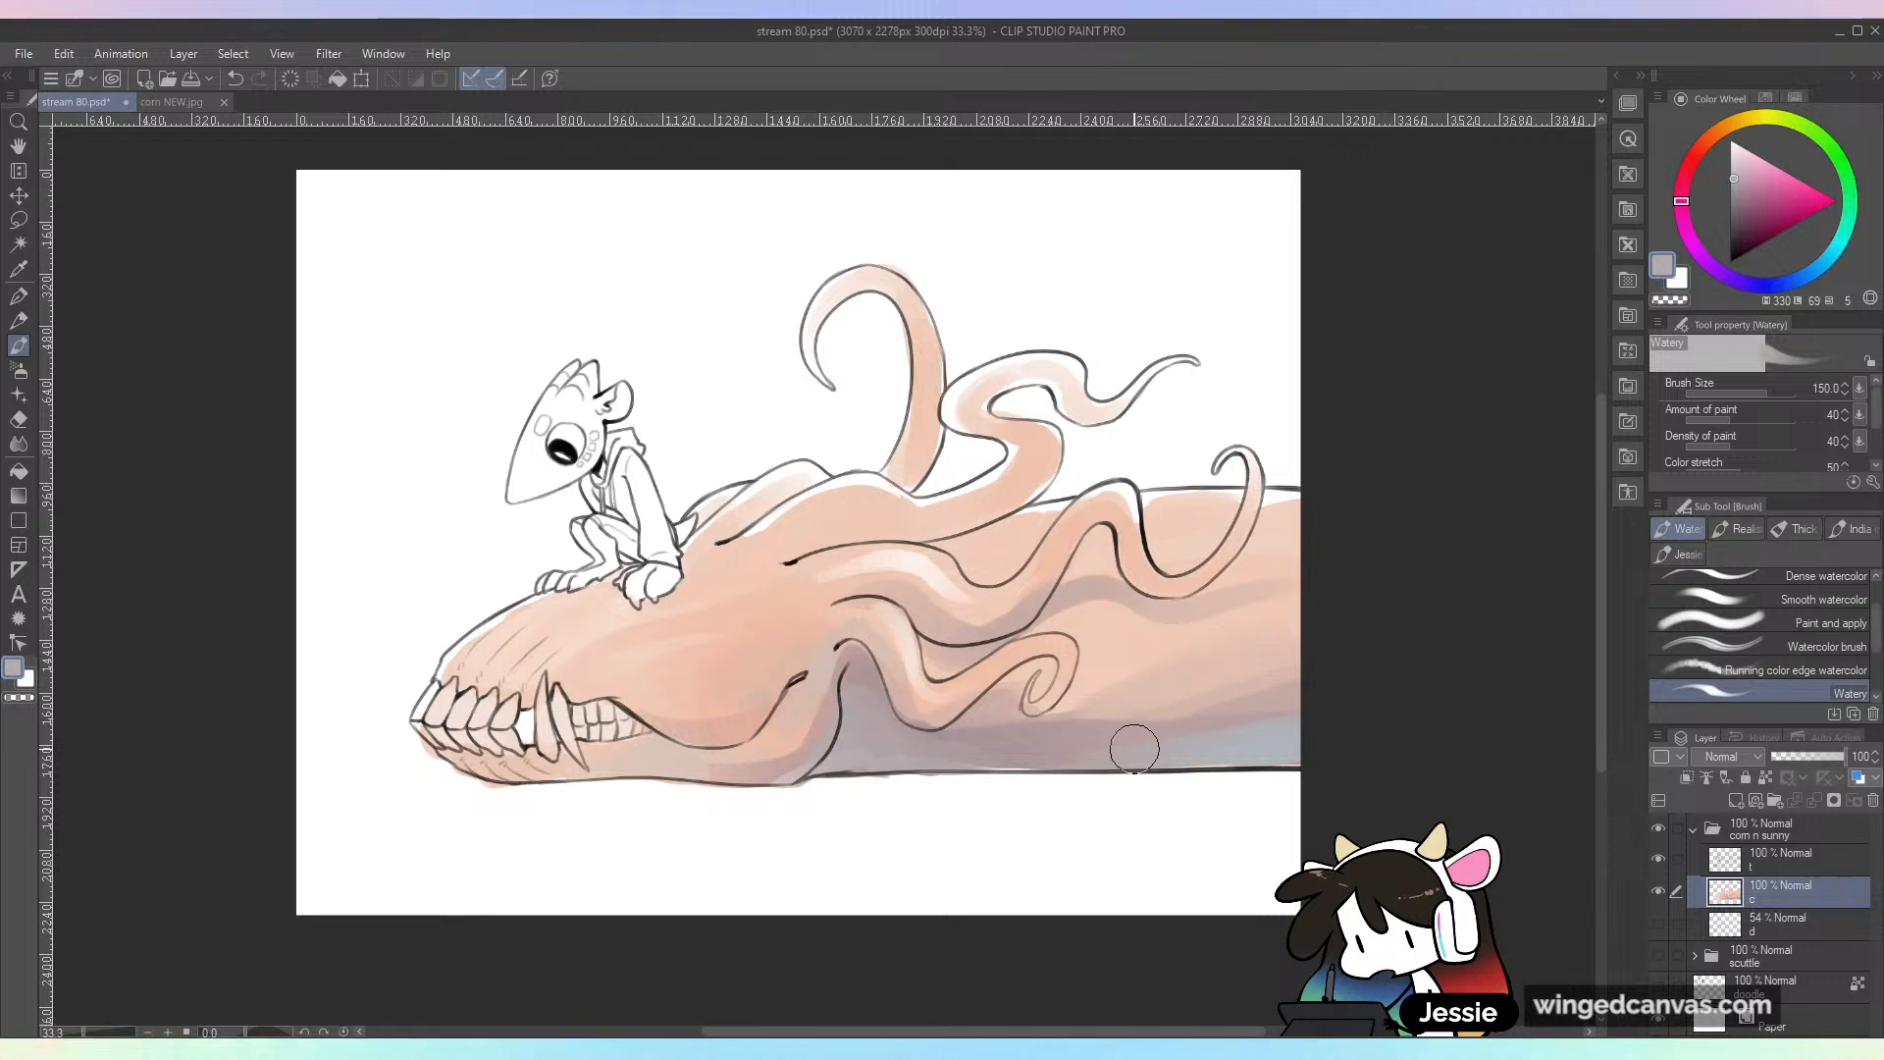
{"action": "left_click", "coordinate": [1275, 733], "text": "alt"}
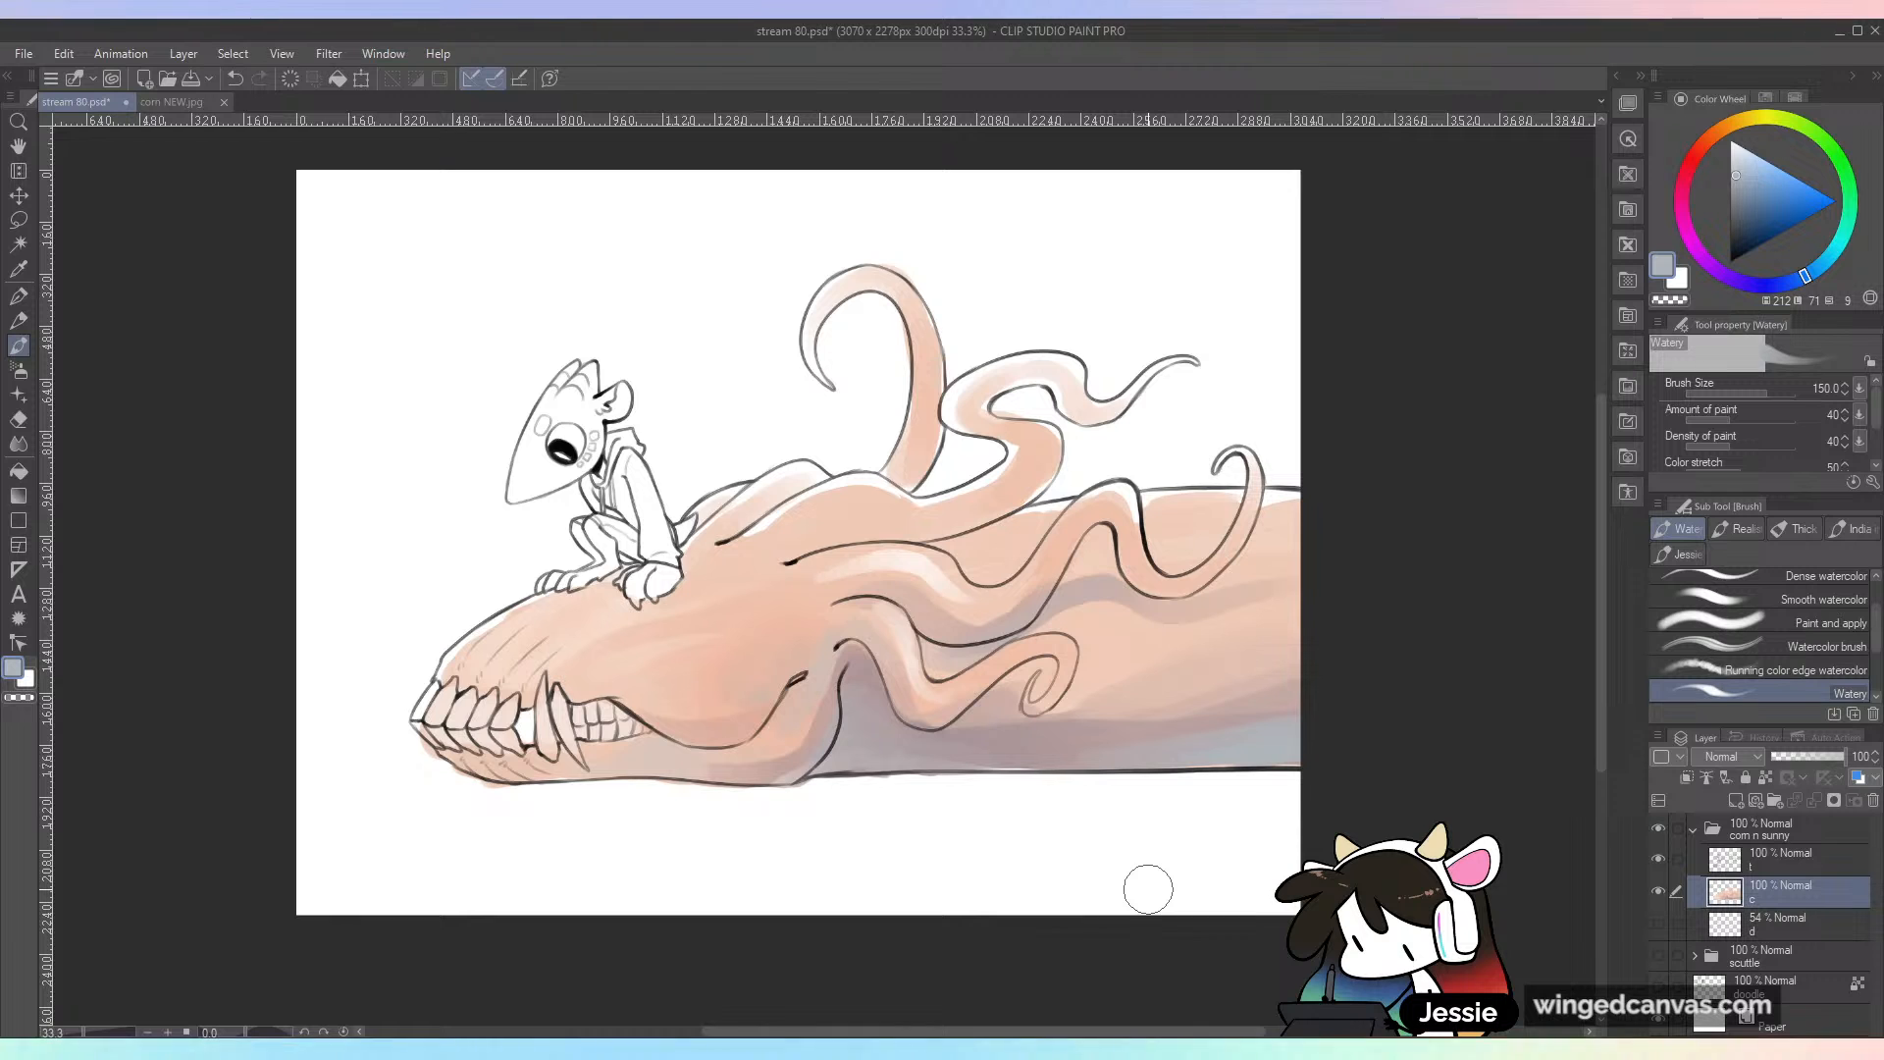
Step: Shift the color layer's hue by 8 with the Hue/Saturation/Luminosity adjustment
{"action": "key", "text": "ctrl+u"}
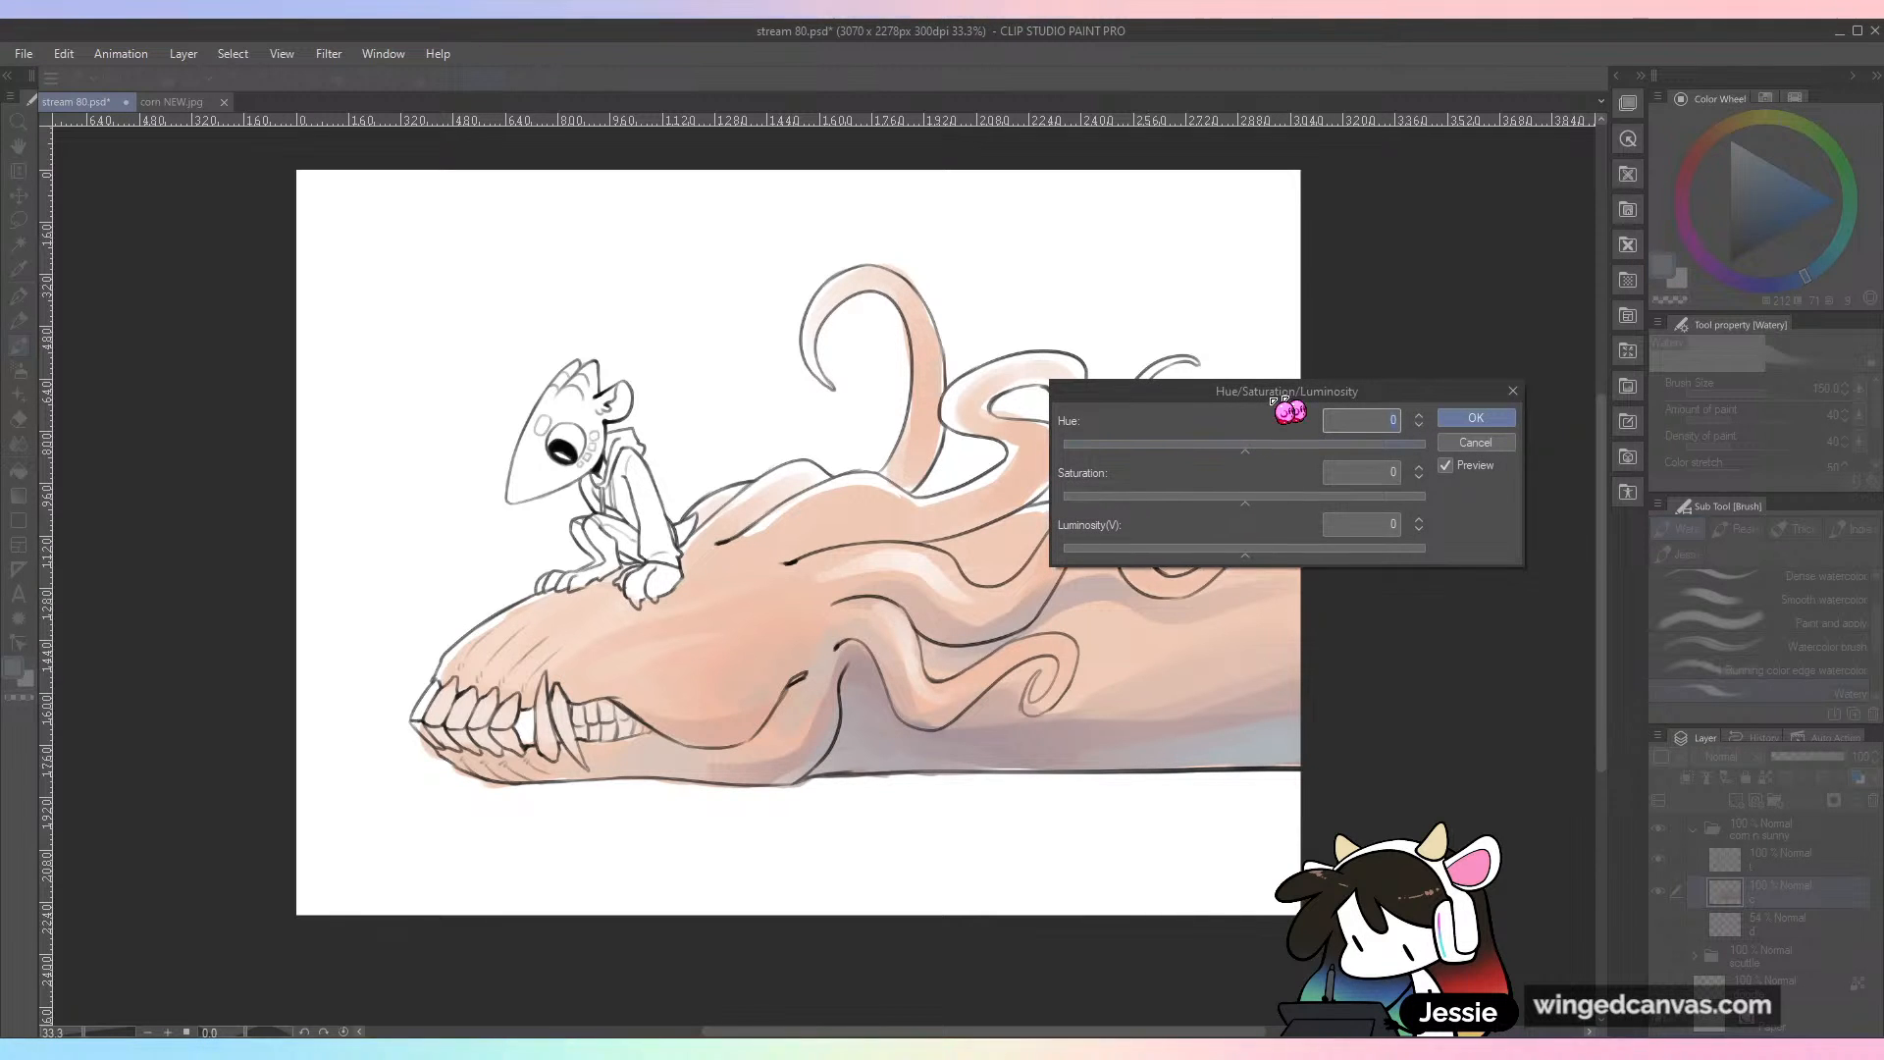
{"action": "mouse_move", "coordinate": [1359, 424]}
{"action": "left_mouse_down"}
{"action": "mouse_move", "coordinate": [1326, 441]}
{"action": "mouse_move", "coordinate": [1401, 425]}
{"action": "mouse_move", "coordinate": [1316, 462]}
{"action": "mouse_move", "coordinate": [1304, 433]}
{"action": "mouse_move", "coordinate": [1485, 441]}
{"action": "mouse_move", "coordinate": [1350, 457]}
{"action": "mouse_move", "coordinate": [1372, 453]}
{"action": "left_mouse_up"}
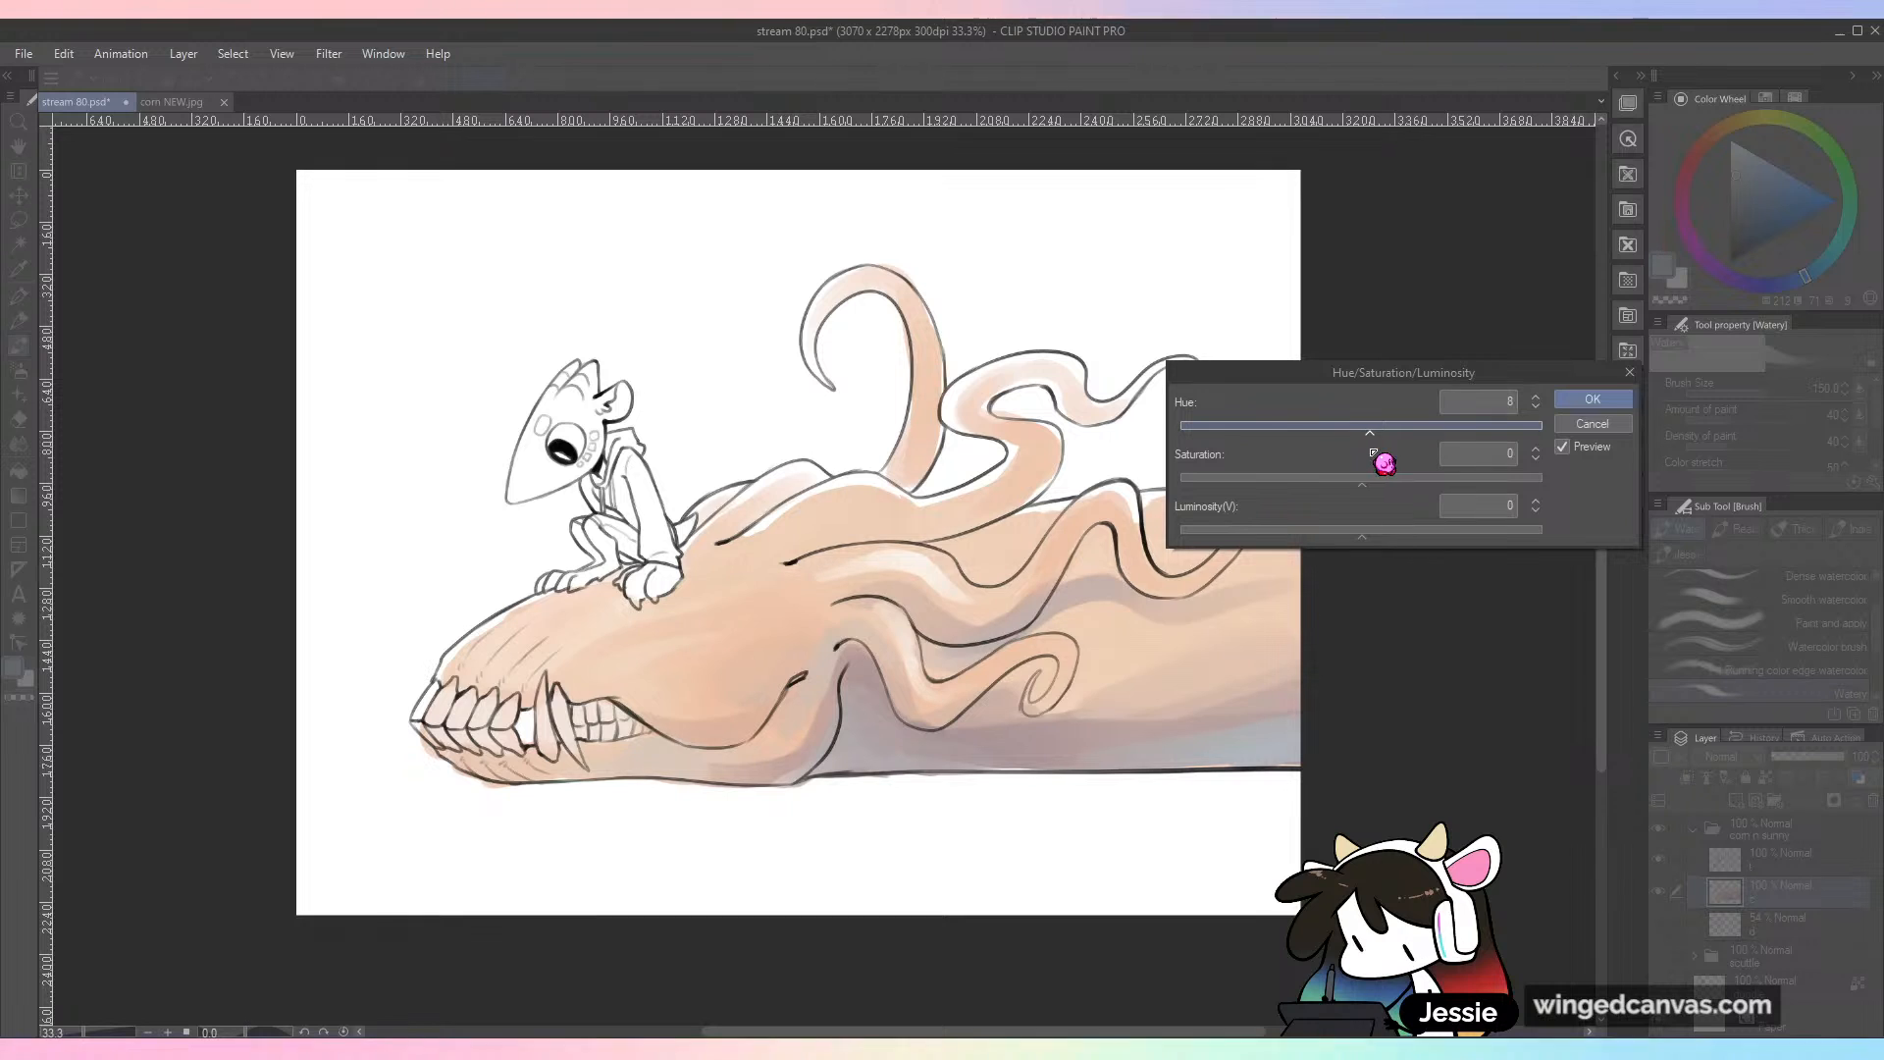
{"action": "left_click", "coordinate": [1599, 399]}
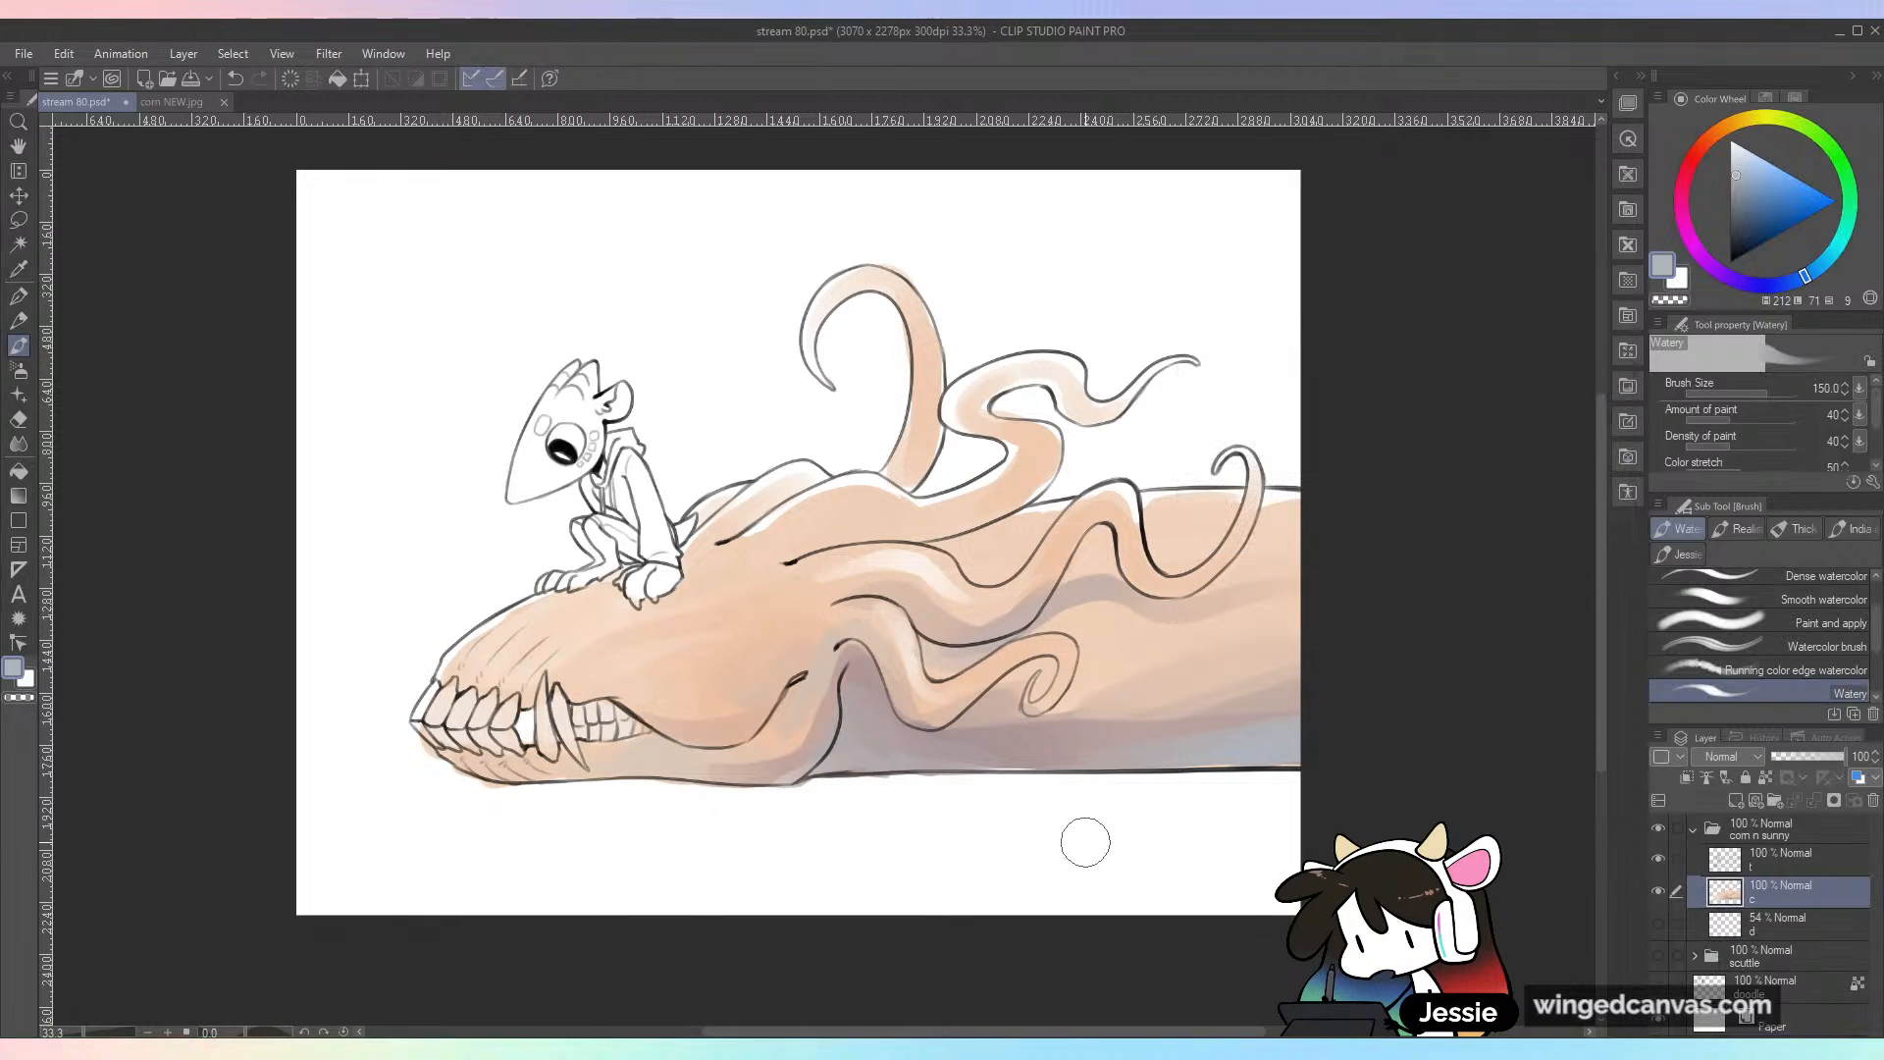
Step: Fill the small character's head, ear, paws, feet and tail with dark blue-grey at brush size 80
{"action": "key", "text": "ctrl+plus"}
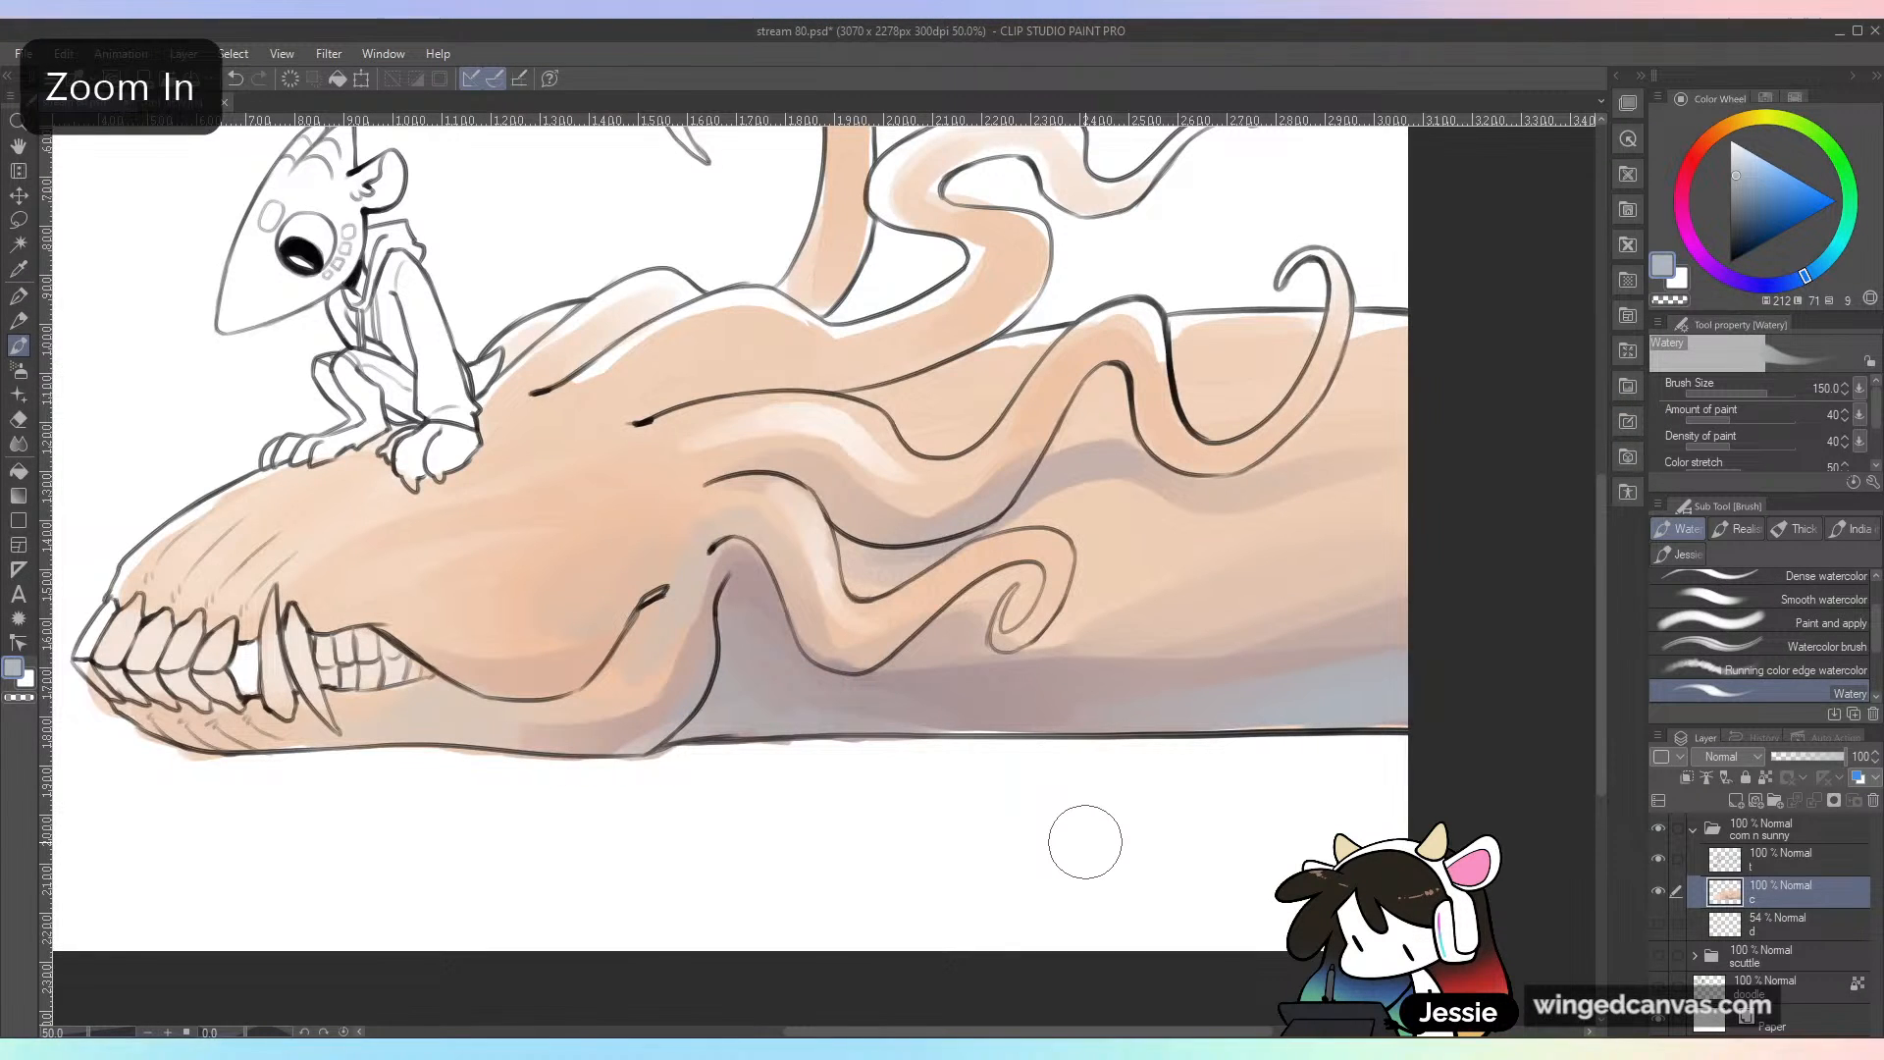
{"action": "key", "text": "ctrl+minus"}
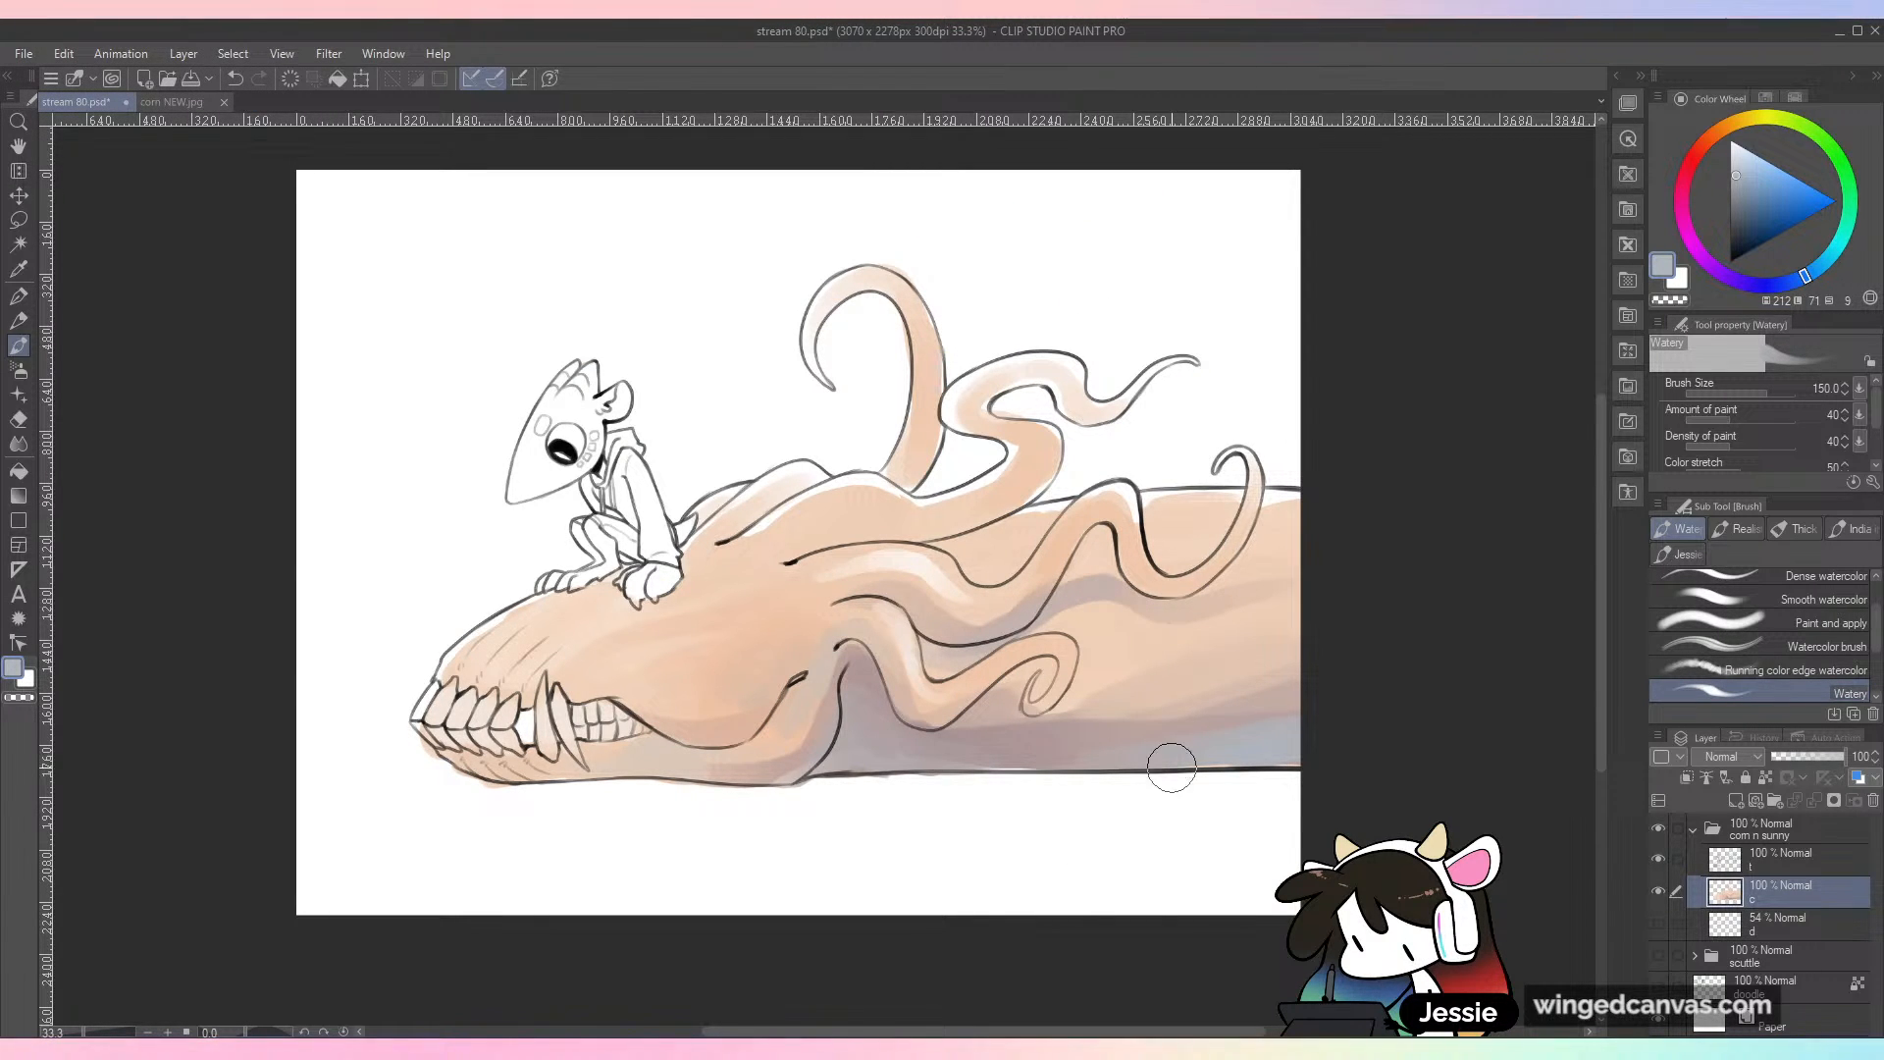
{"action": "left_click_drag", "start_coordinate": [1266, 617], "coordinate": [1364, 667]}
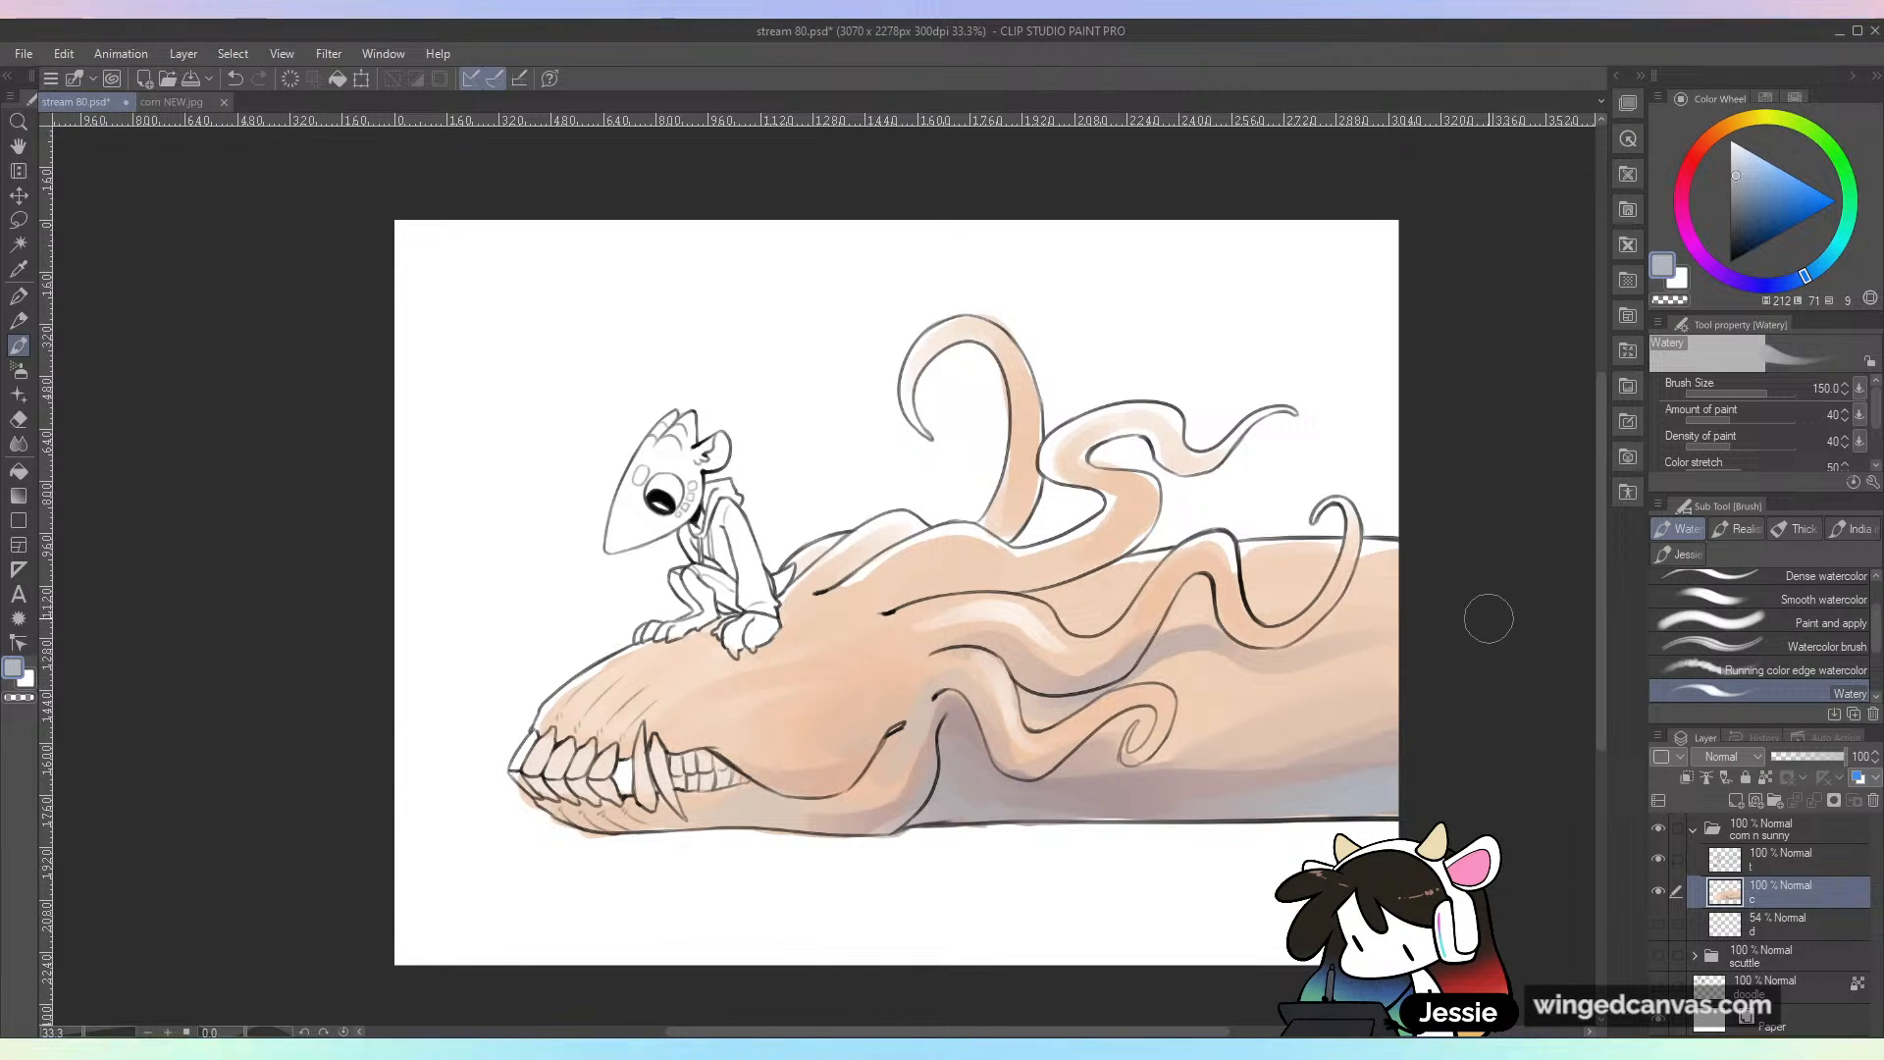
{"action": "key", "text": "ctrl+plus"}
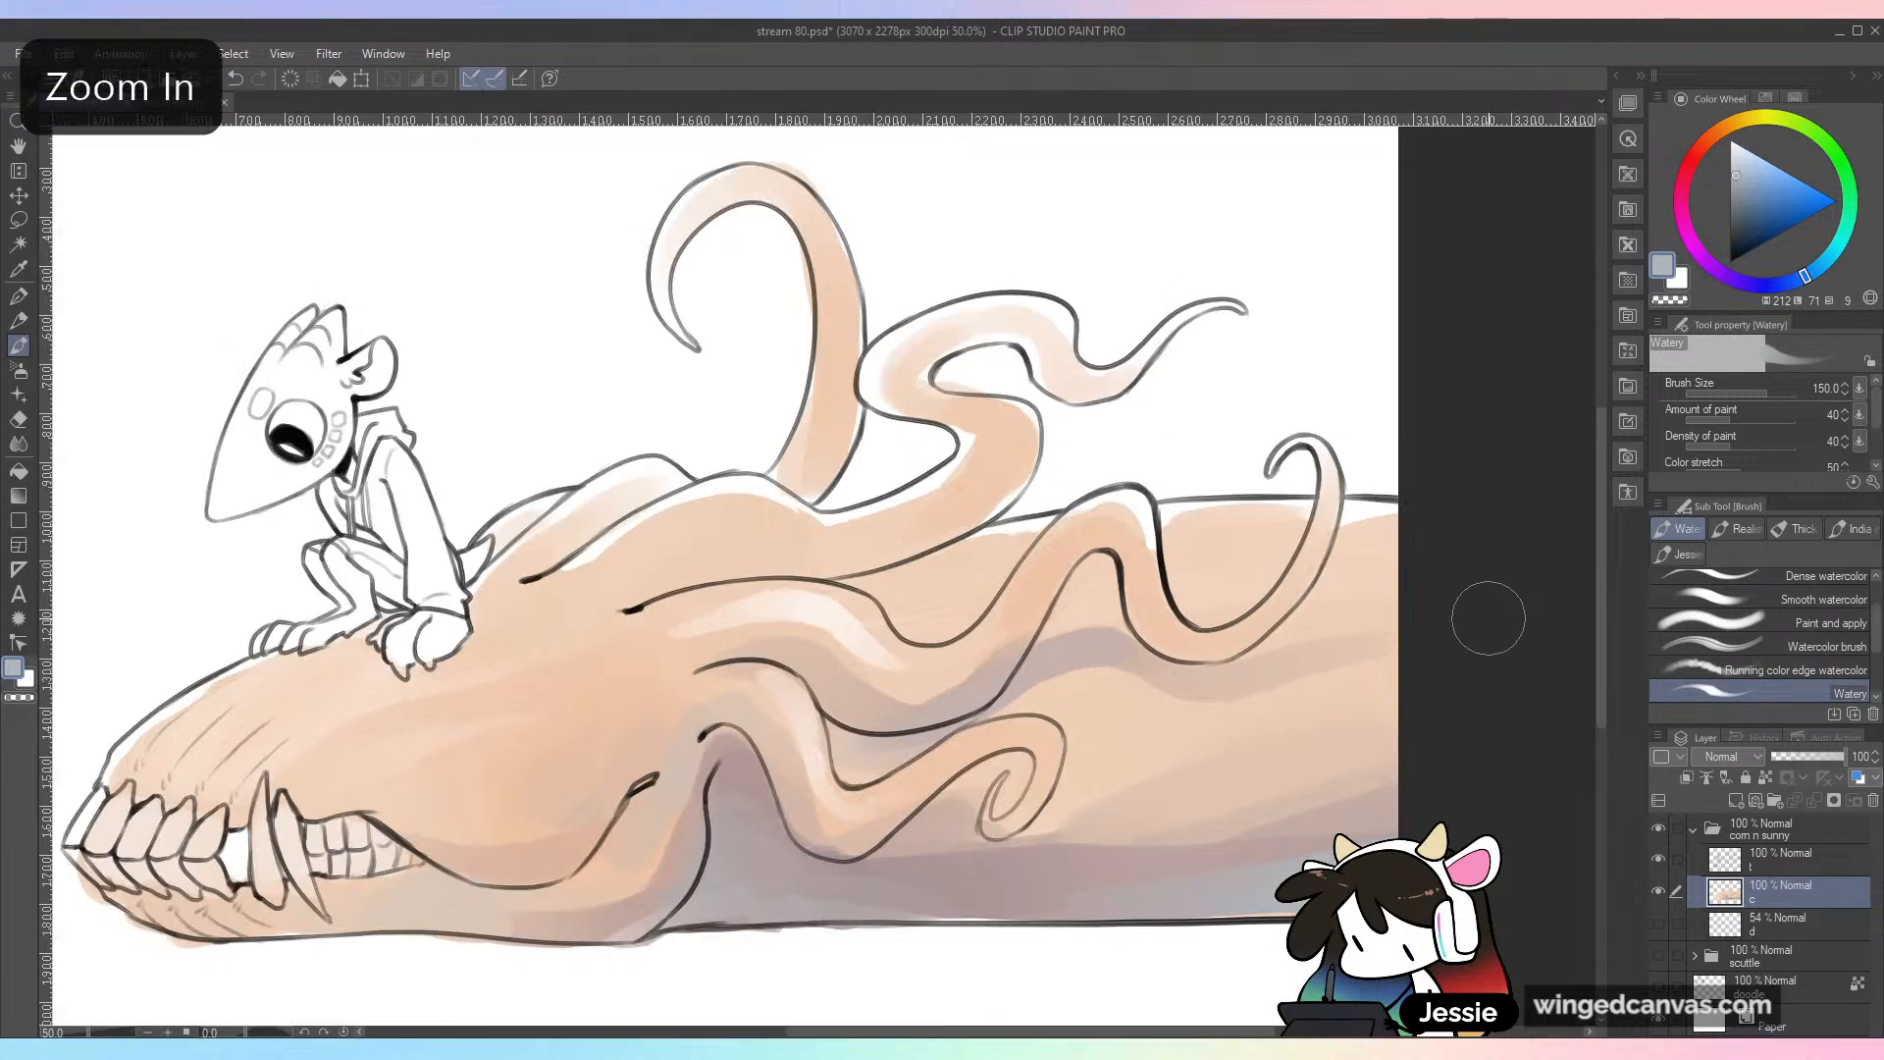
{"action": "left_click_drag", "start_coordinate": [721, 583], "coordinate": [1121, 575]}
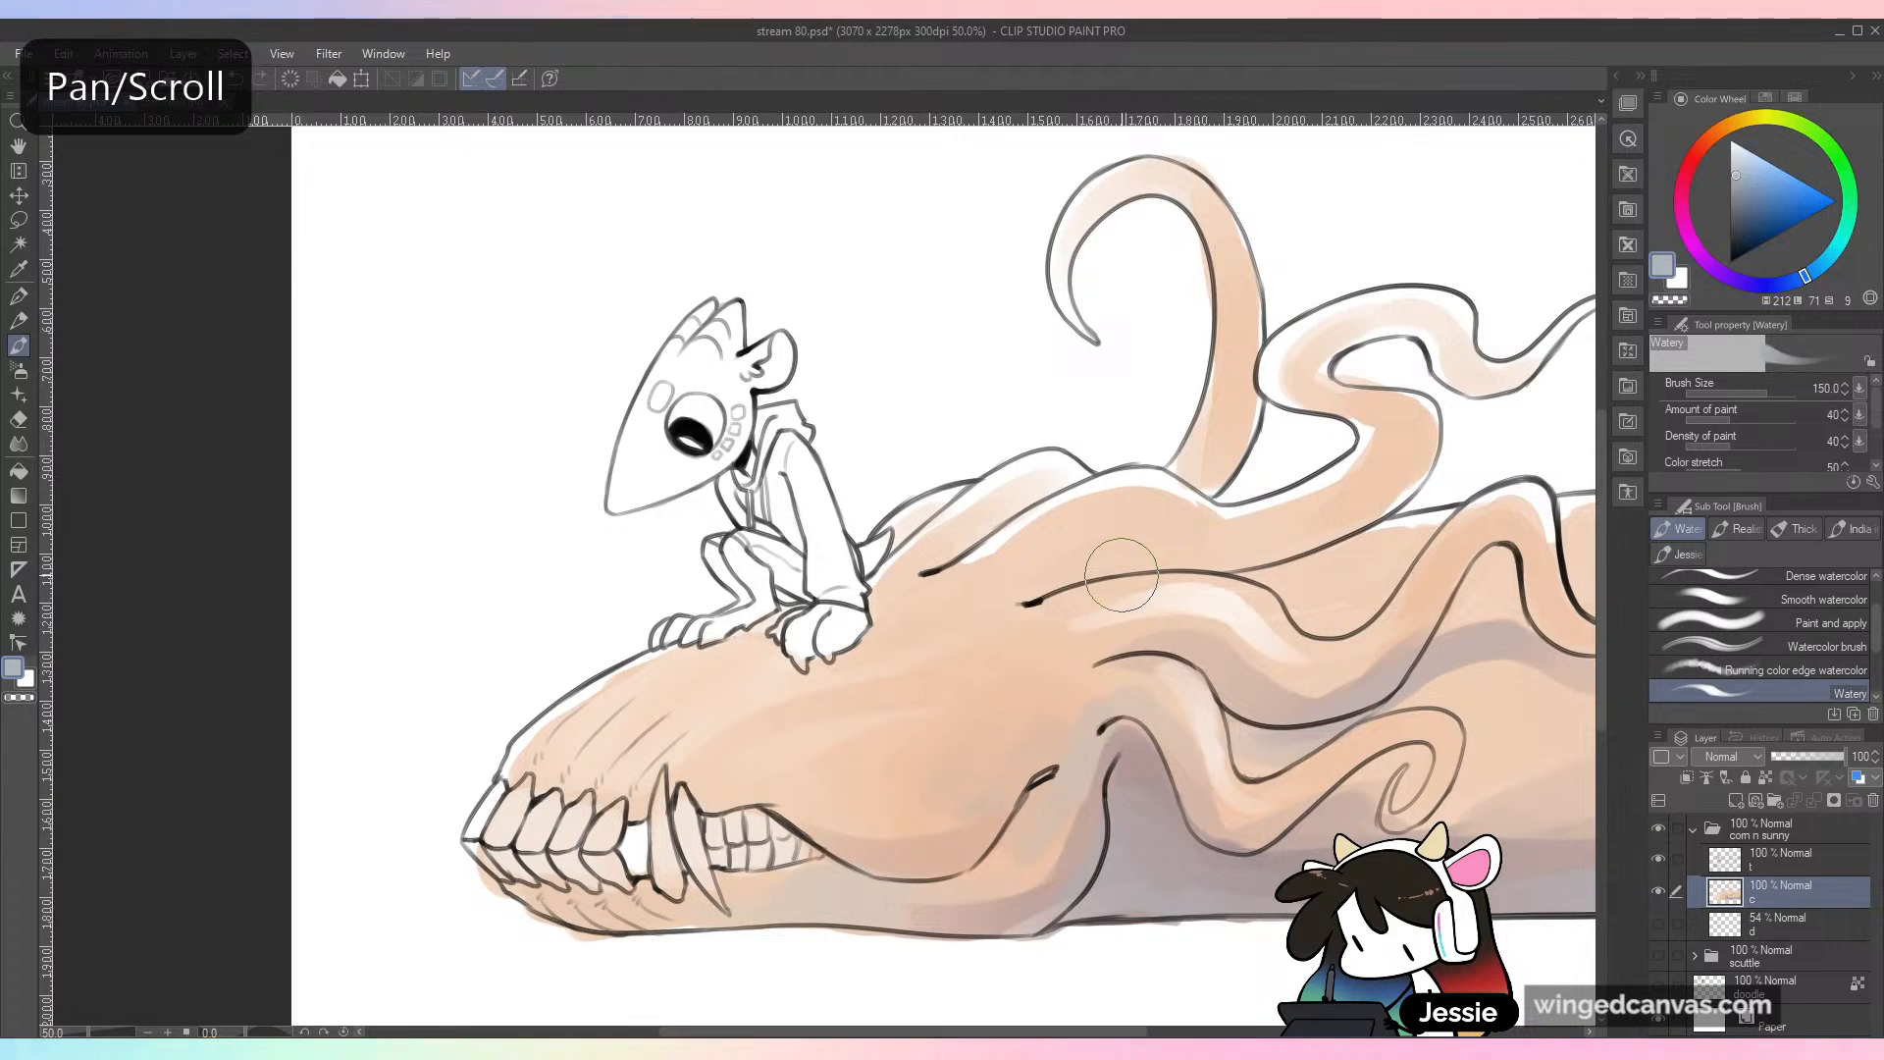
{"action": "left_click", "coordinate": [1736, 223]}
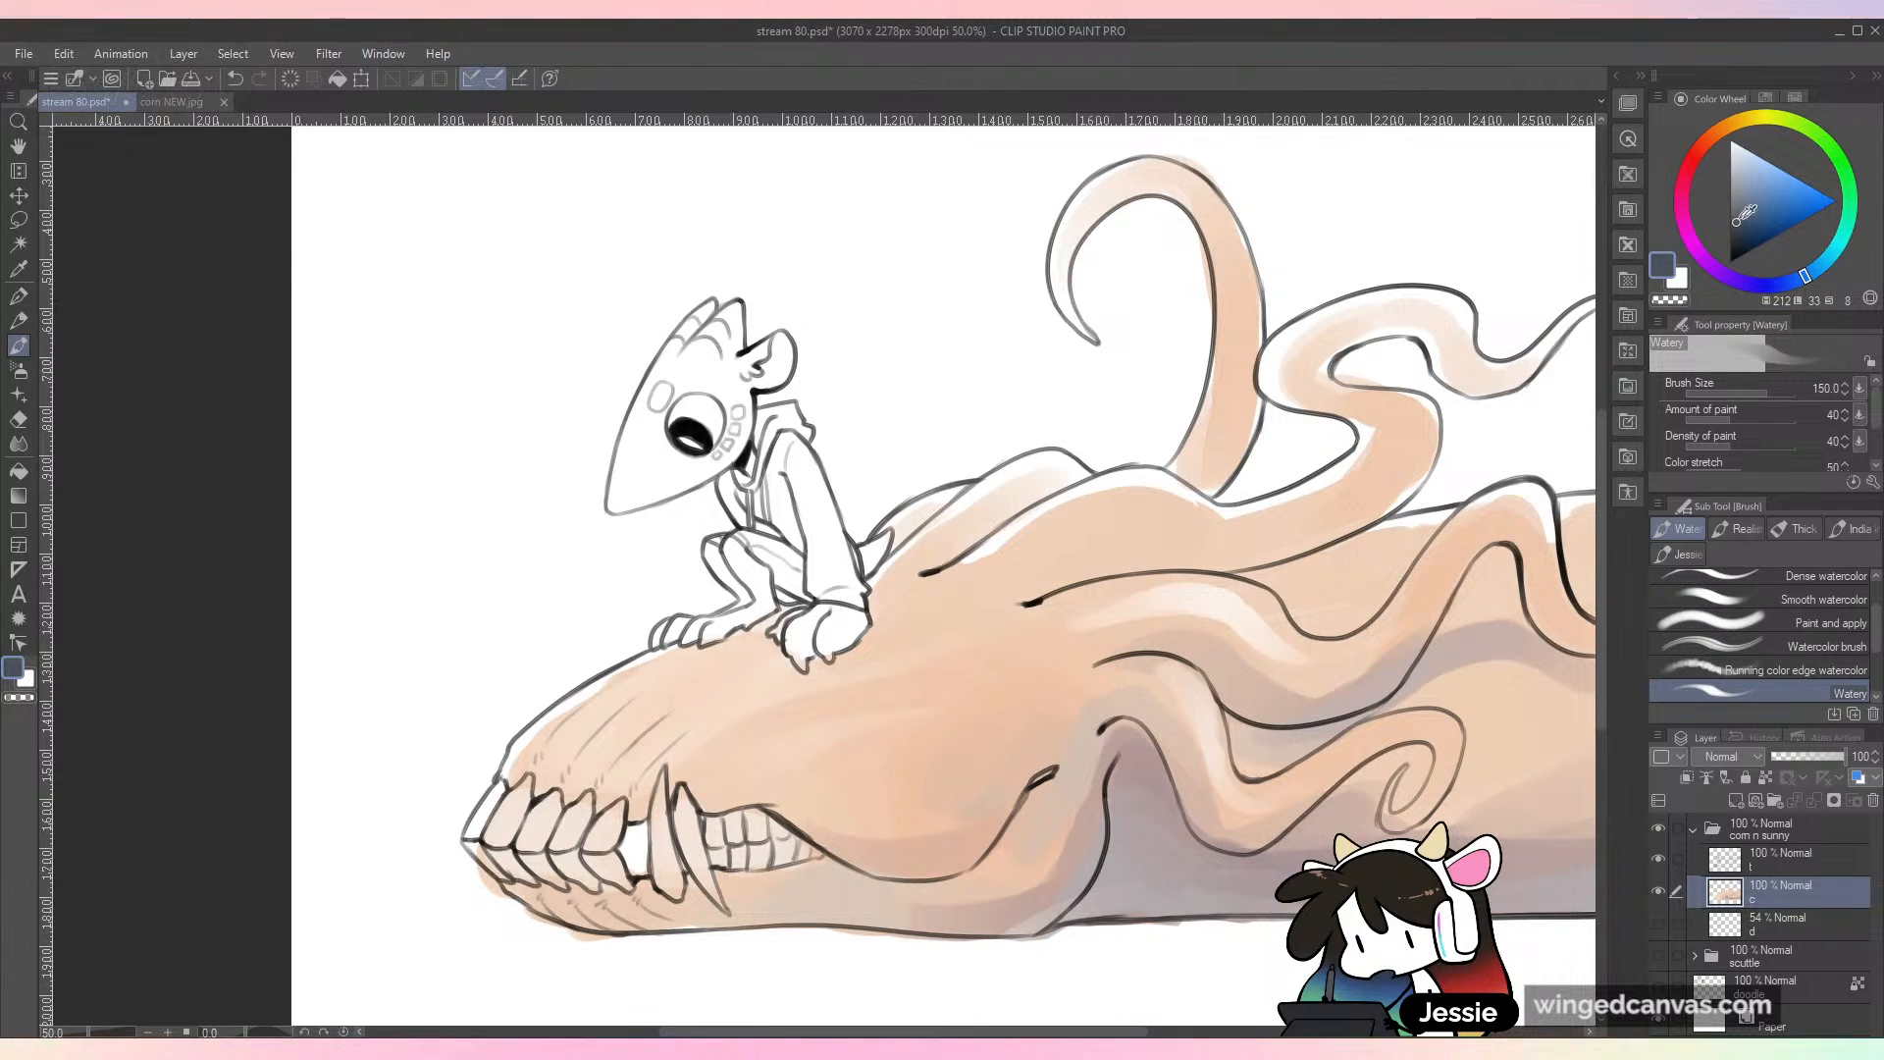
{"action": "key", "text": "bracketleft"}
{"action": "key", "text": "bracketleft"}
{"action": "key", "text": "bracketleft"}
{"action": "mouse_move", "coordinate": [659, 402]}
{"action": "left_mouse_down"}
{"action": "mouse_move", "coordinate": [616, 505]}
{"action": "mouse_move", "coordinate": [721, 382]}
{"action": "mouse_move", "coordinate": [658, 465]}
{"action": "mouse_move", "coordinate": [721, 314]}
{"action": "mouse_move", "coordinate": [681, 393]}
{"action": "mouse_move", "coordinate": [734, 312]}
{"action": "mouse_move", "coordinate": [751, 388]}
{"action": "mouse_move", "coordinate": [785, 354]}
{"action": "mouse_move", "coordinate": [701, 467]}
{"action": "mouse_move", "coordinate": [718, 462]}
{"action": "mouse_move", "coordinate": [693, 462]}
{"action": "left_mouse_up"}
{"action": "mouse_move", "coordinate": [814, 628]}
{"action": "left_mouse_down"}
{"action": "mouse_move", "coordinate": [790, 633]}
{"action": "mouse_move", "coordinate": [849, 619]}
{"action": "mouse_move", "coordinate": [826, 652]}
{"action": "mouse_move", "coordinate": [834, 633]}
{"action": "mouse_move", "coordinate": [800, 650]}
{"action": "left_mouse_up"}
{"action": "left_click_drag", "start_coordinate": [871, 552], "coordinate": [878, 545]}
{"action": "mouse_move", "coordinate": [695, 630]}
{"action": "left_mouse_down"}
{"action": "mouse_move", "coordinate": [758, 600]}
{"action": "mouse_move", "coordinate": [735, 548]}
{"action": "mouse_move", "coordinate": [759, 597]}
{"action": "mouse_move", "coordinate": [718, 551]}
{"action": "left_mouse_up"}
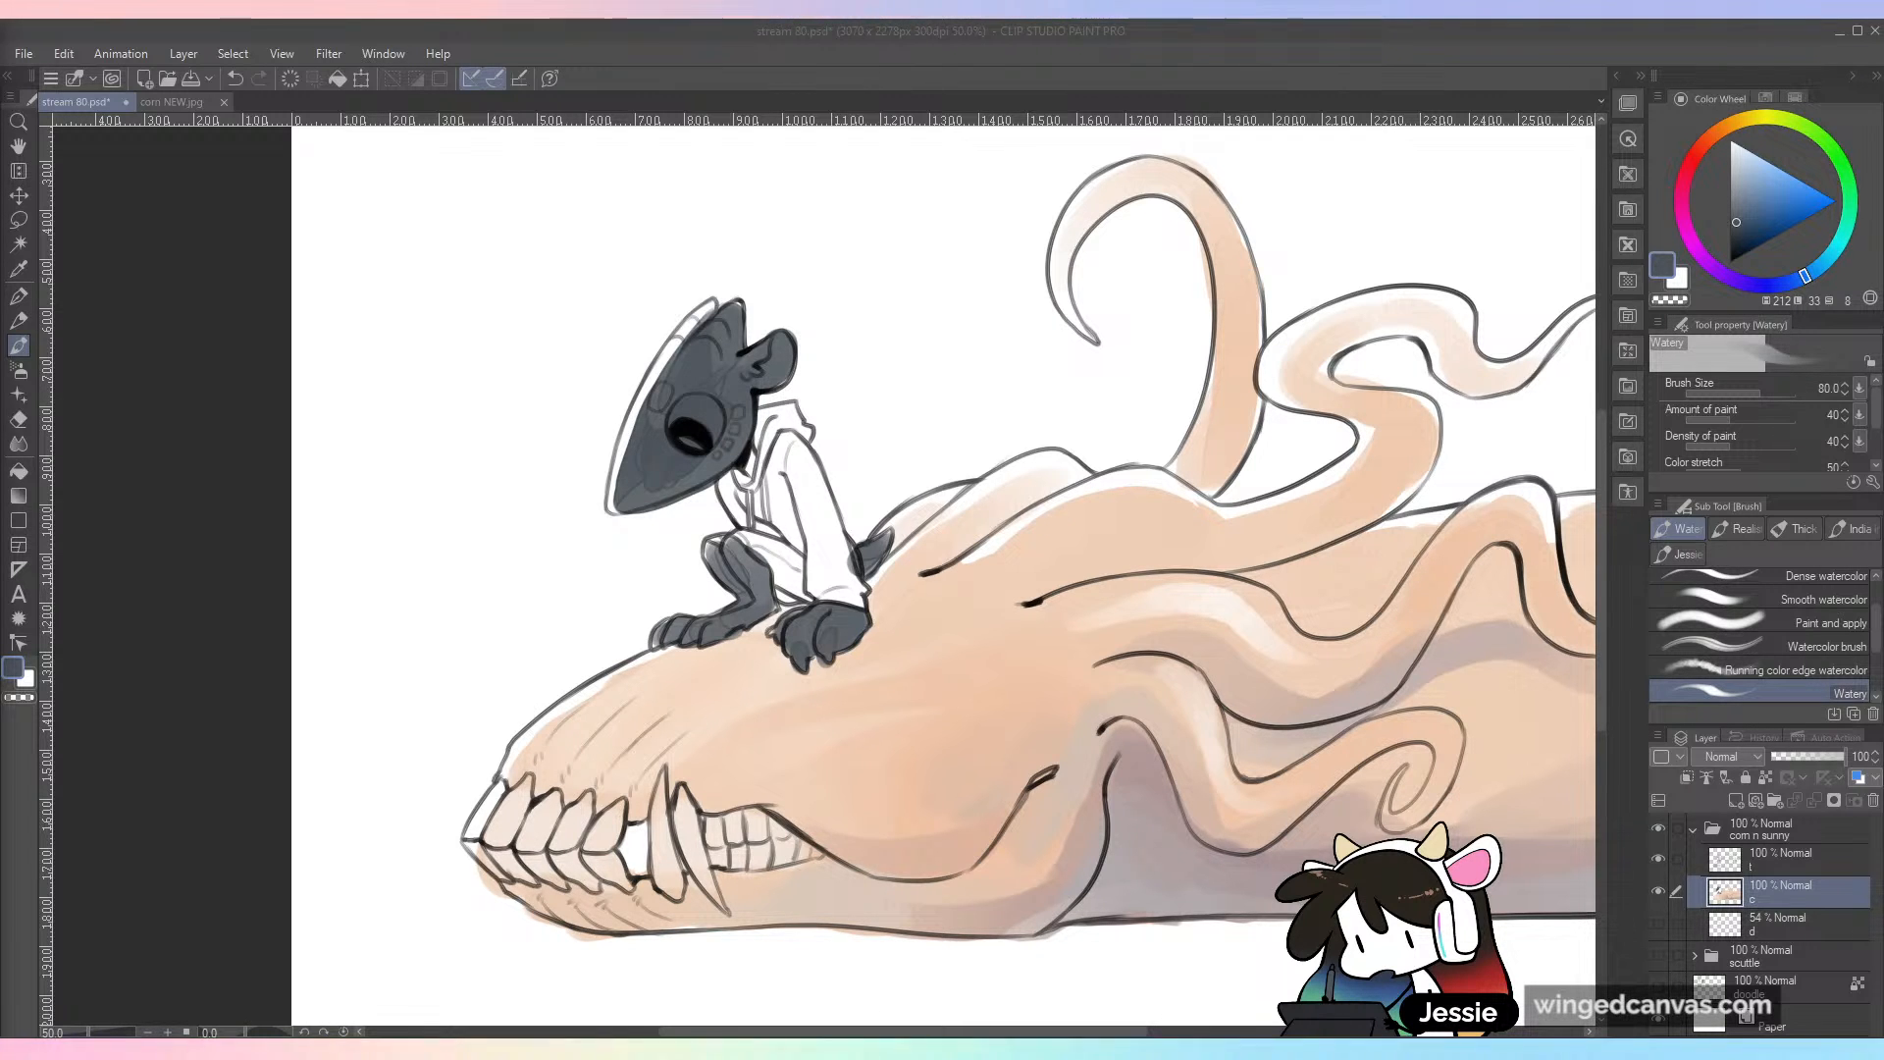
{"action": "left_click", "coordinate": [221, 730]}
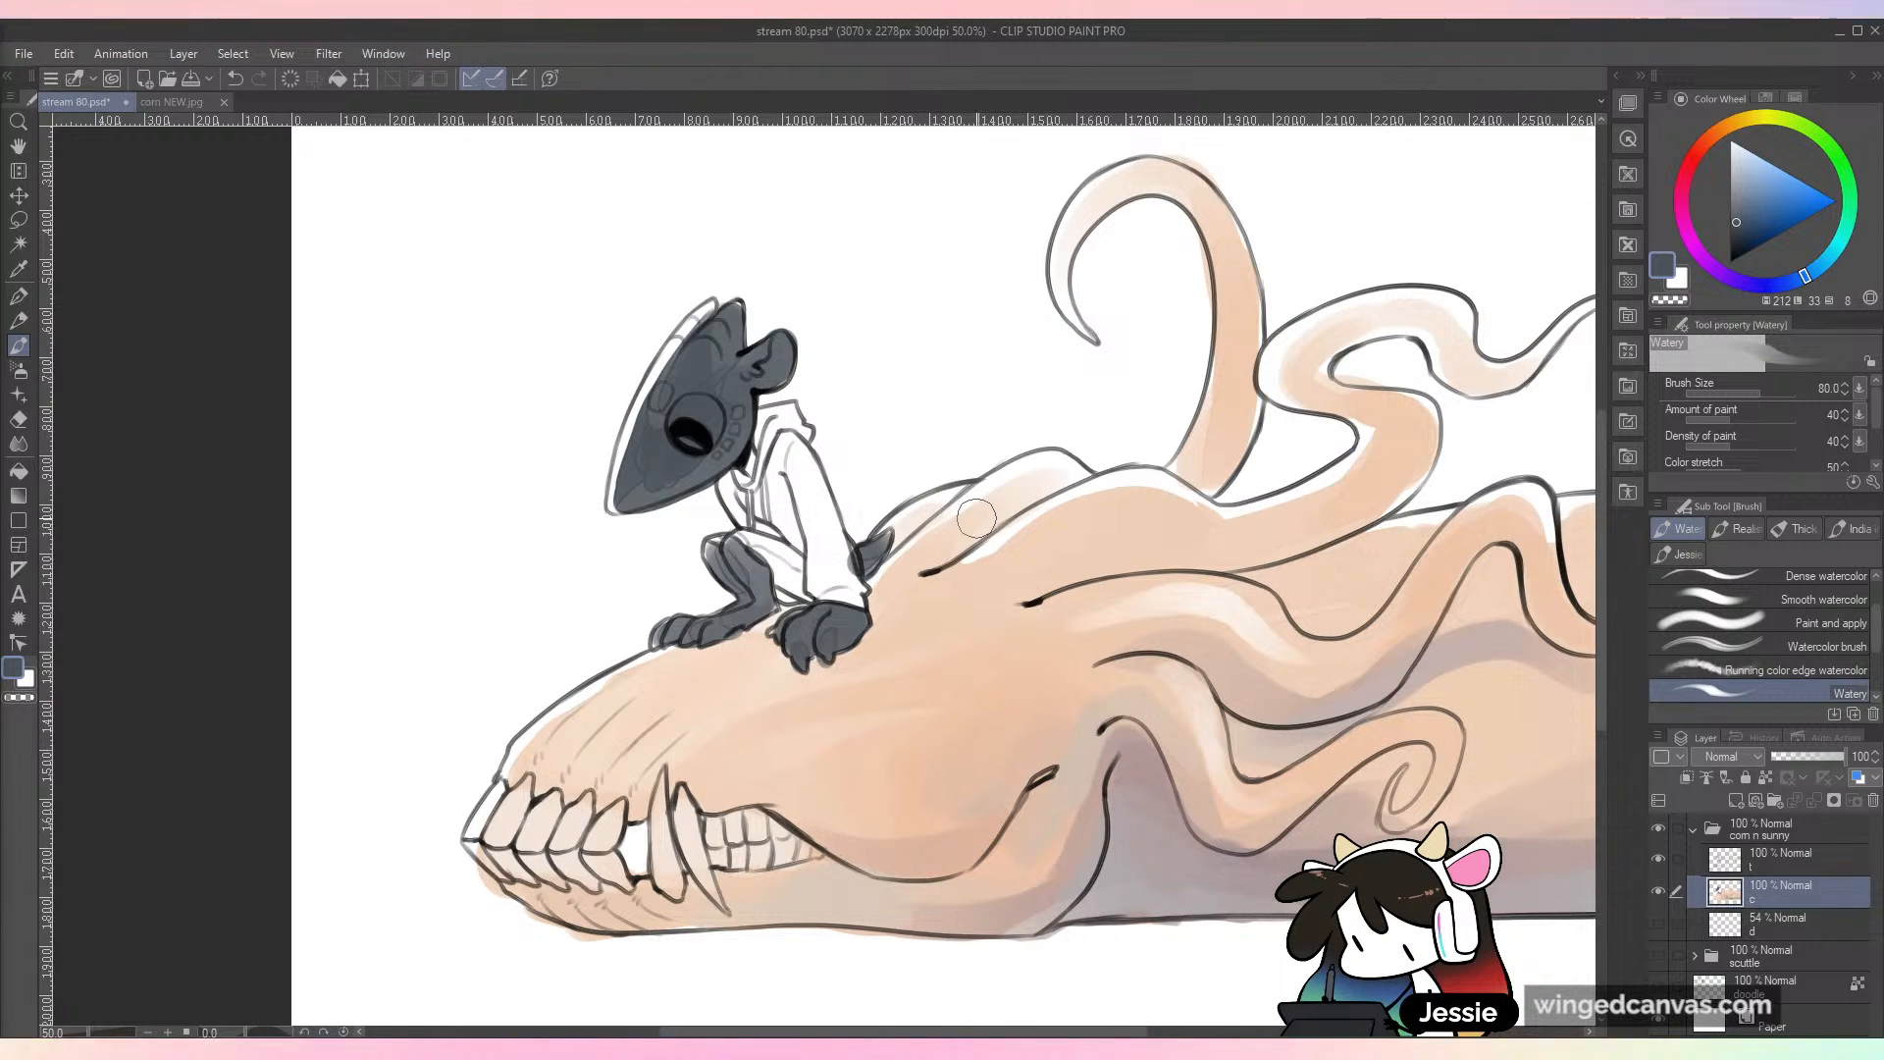
Step: Extend the dark blue-grey fill over the small character's head crest and along the edges of its face
{"action": "key", "text": "ctrl+plus"}
{"action": "key", "text": "ctrl+minus"}
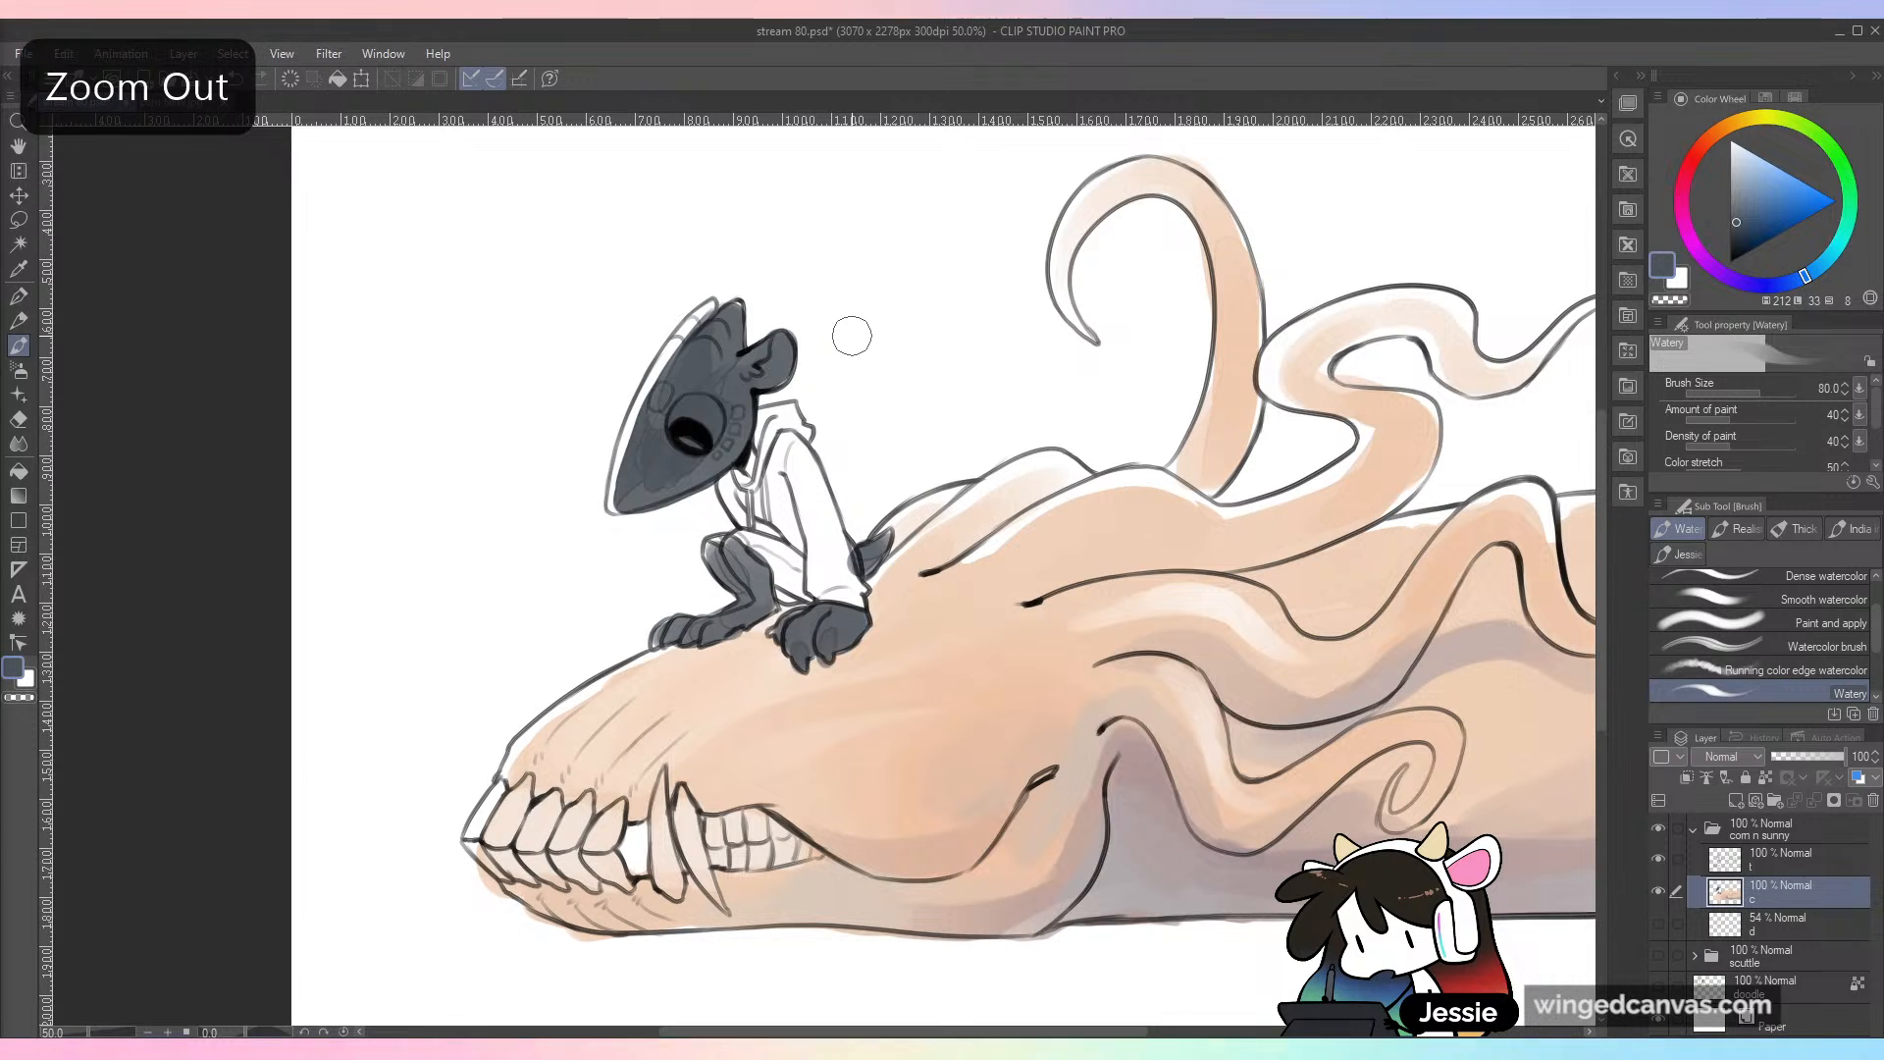
{"action": "key", "text": "ctrl+plus"}
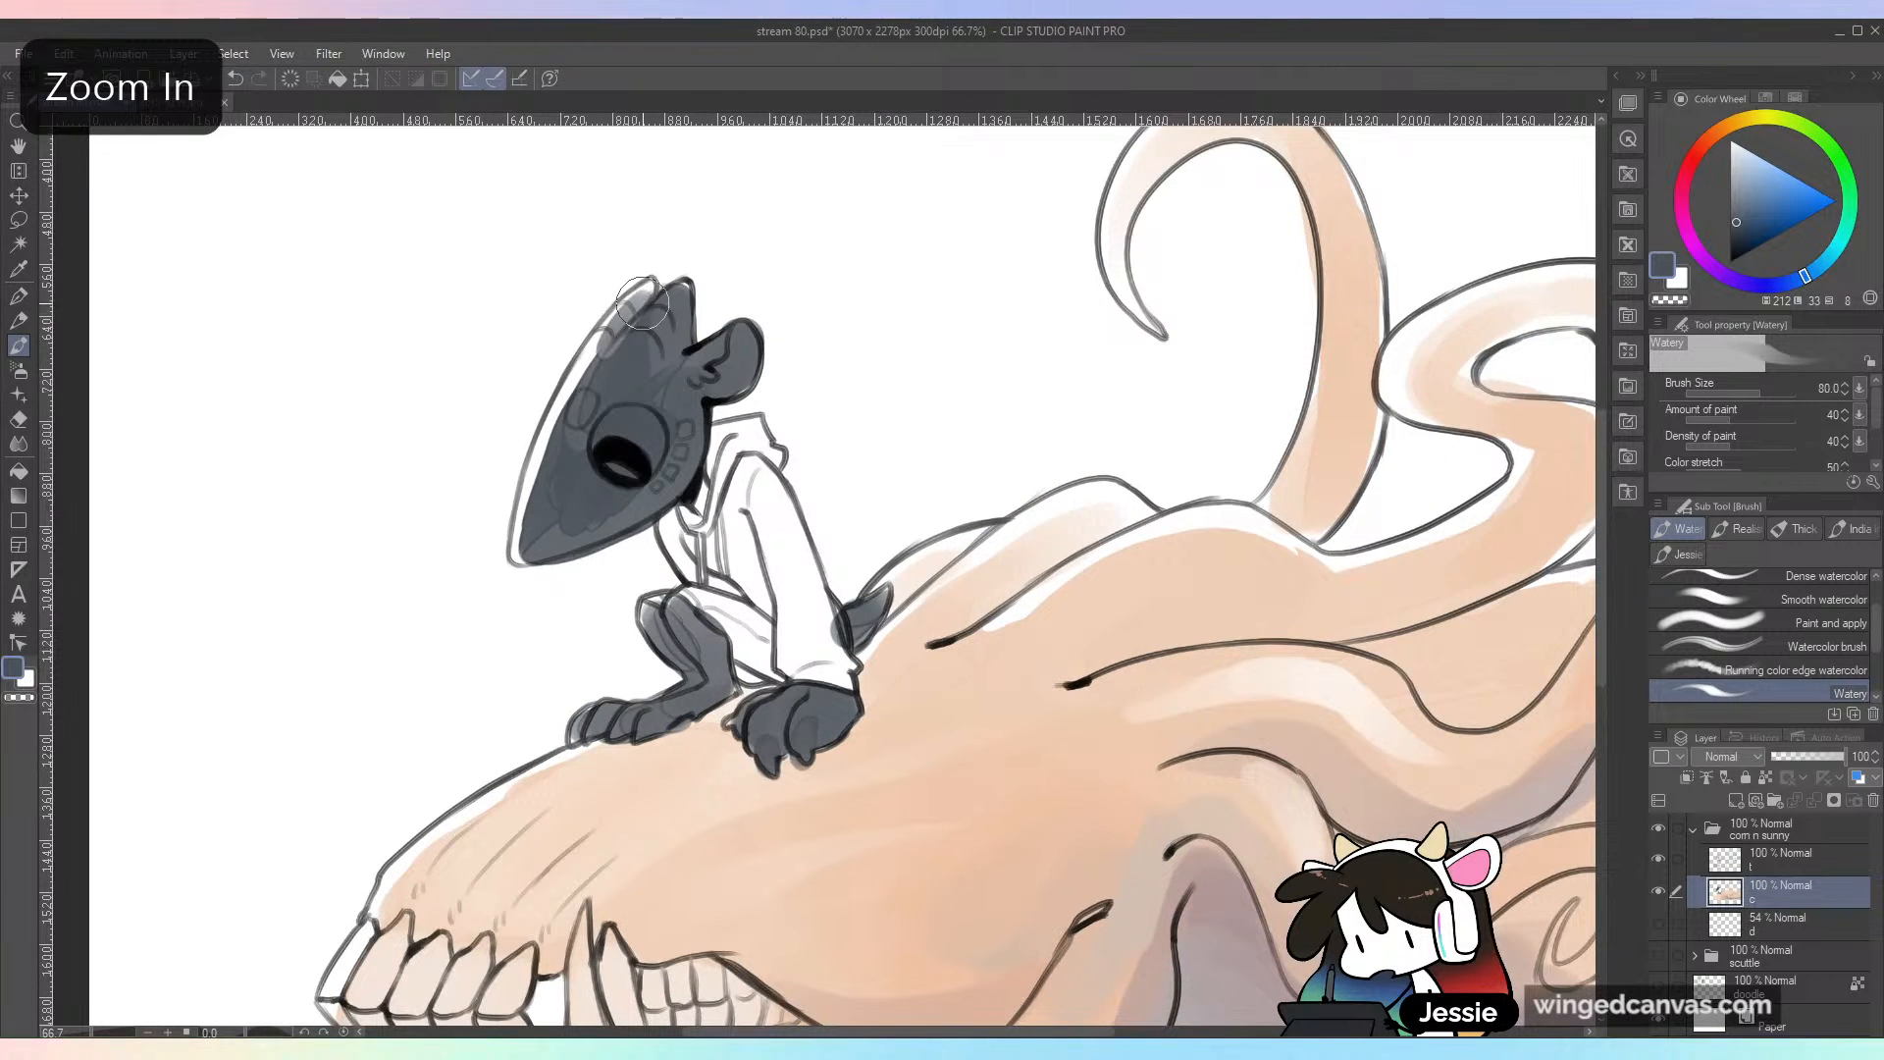
{"action": "left_click_drag", "start_coordinate": [656, 290], "coordinate": [574, 424]}
{"action": "mouse_move", "coordinate": [615, 333]}
{"action": "left_mouse_down"}
{"action": "mouse_move", "coordinate": [574, 427]}
{"action": "mouse_move", "coordinate": [639, 327]}
{"action": "mouse_move", "coordinate": [609, 404]}
{"action": "left_mouse_up"}
{"action": "mouse_move", "coordinate": [660, 510]}
{"action": "left_mouse_down"}
{"action": "mouse_move", "coordinate": [566, 531]}
{"action": "mouse_move", "coordinate": [664, 466]}
{"action": "left_mouse_up"}
{"action": "scroll", "coordinate": [1492, 361], "scroll_direction": "down", "scroll_amount": 2}
{"action": "scroll", "coordinate": [1576, 363], "scroll_direction": "up", "scroll_amount": 2}
Step: Paint the small character's eyeball with sampled white and its pupil detail in golden yellow, reducing the brush size to 30
{"action": "left_click_drag", "start_coordinate": [907, 530], "coordinate": [1056, 534]}
{"action": "left_click", "coordinate": [1001, 420], "text": "alt"}
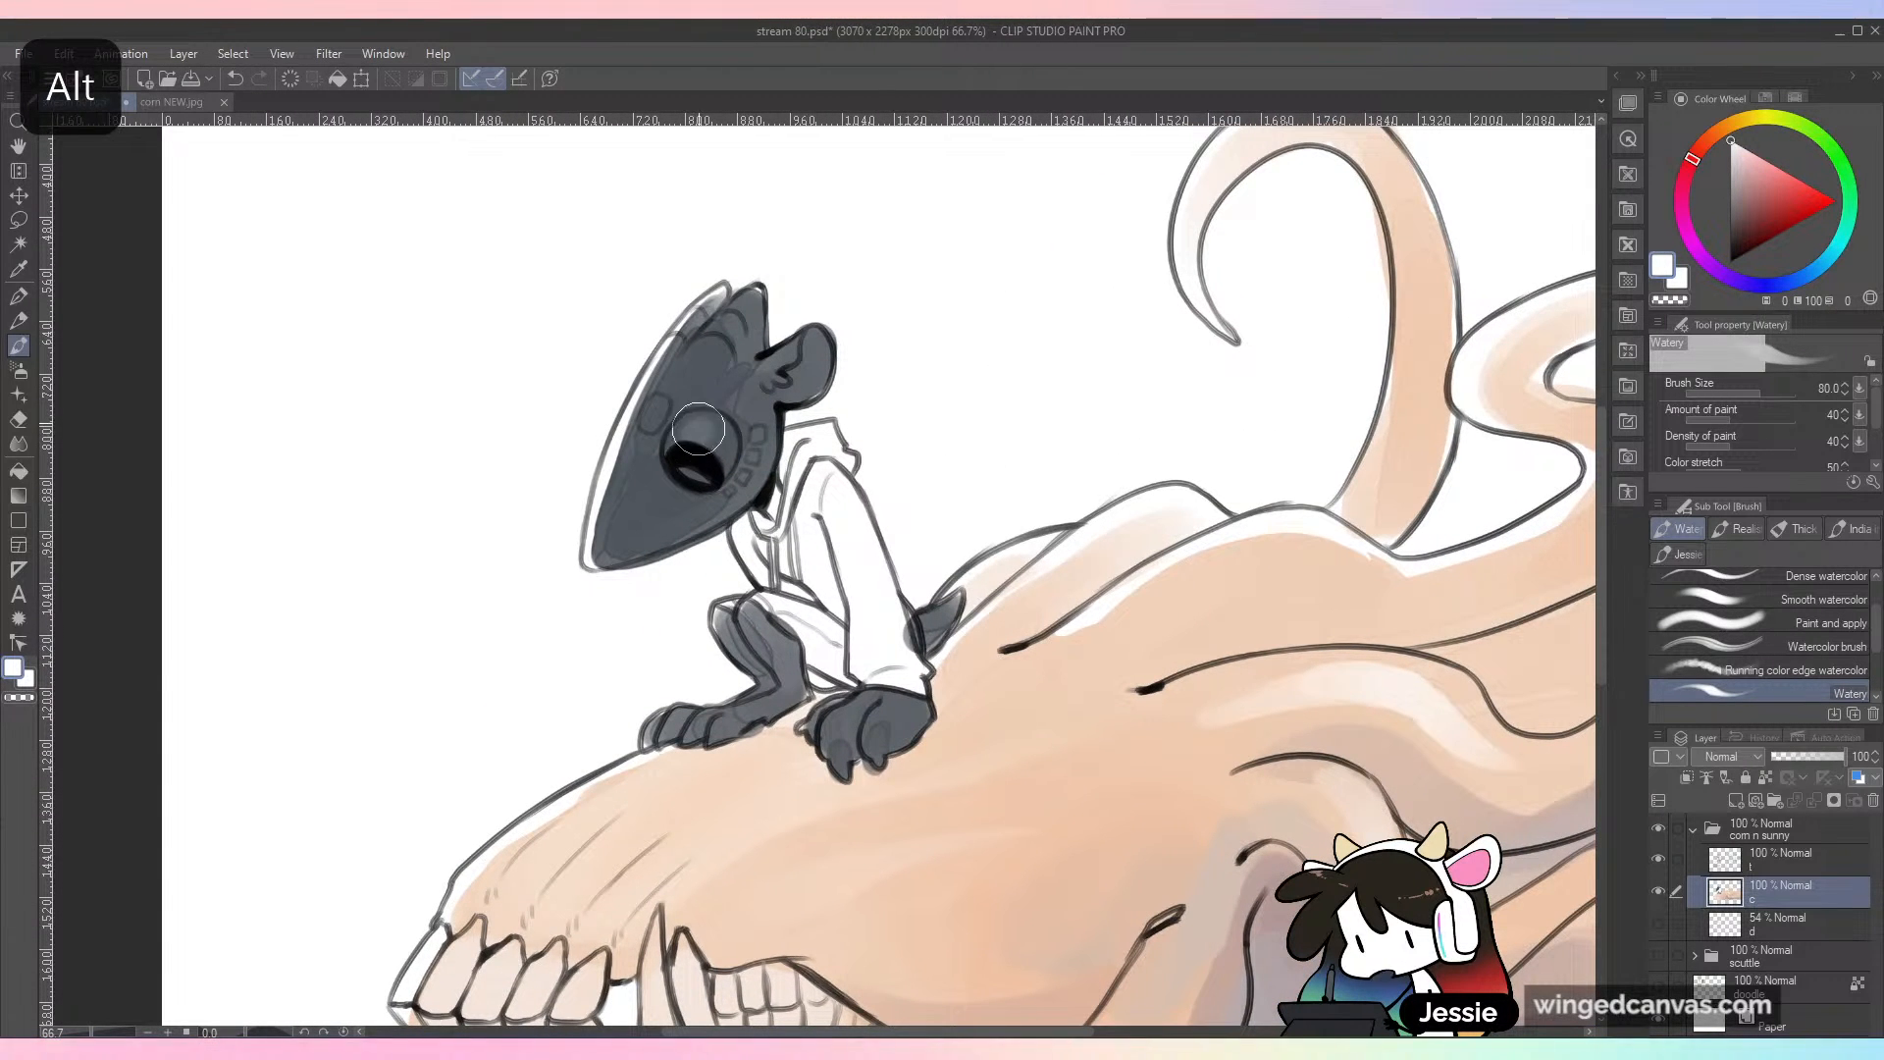
{"action": "mouse_move", "coordinate": [700, 435]}
{"action": "left_mouse_down"}
{"action": "mouse_move", "coordinate": [717, 454]}
{"action": "mouse_move", "coordinate": [695, 435]}
{"action": "left_mouse_up"}
{"action": "scroll", "coordinate": [959, 620], "scroll_direction": "down", "scroll_amount": 1}
{"action": "scroll", "coordinate": [963, 622], "scroll_direction": "up", "scroll_amount": 1}
{"action": "mouse_move", "coordinate": [1762, 143]}
{"action": "left_mouse_down"}
{"action": "mouse_move", "coordinate": [1747, 147]}
{"action": "mouse_move", "coordinate": [1791, 202]}
{"action": "left_mouse_up"}
{"action": "left_click", "coordinate": [1802, 201]}
{"action": "left_click_drag", "start_coordinate": [694, 465], "coordinate": [709, 475]}
{"action": "key", "text": "bracketleft"}
{"action": "key", "text": "bracketleft"}
{"action": "key", "text": "bracketleft"}
{"action": "key", "text": "bracketleft"}
{"action": "key", "text": "bracketleft"}
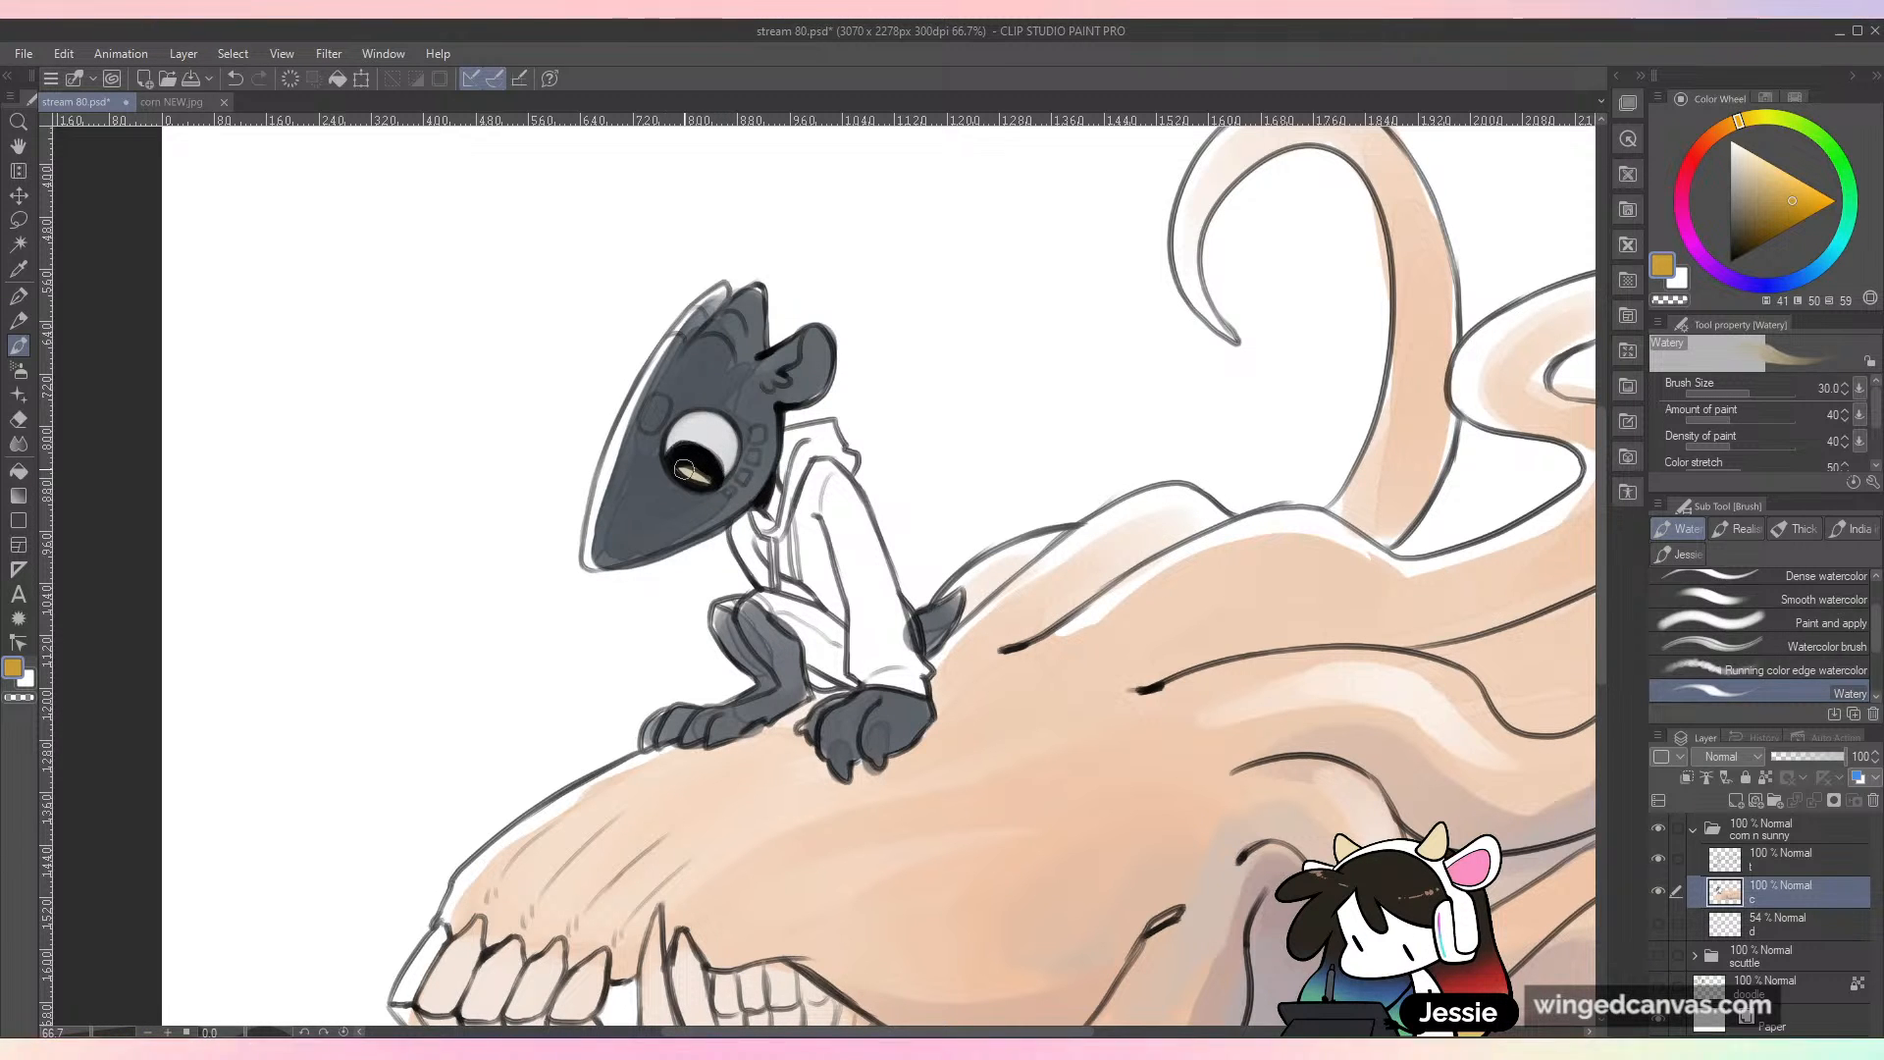
Step: Paint the spots on the small character's brow and cheek in a lighter blue-grey
{"action": "key", "text": "ctrl+minus"}
{"action": "key", "text": "ctrl+minus"}
{"action": "key", "text": "ctrl+plus"}
{"action": "key", "text": "ctrl+plus"}
{"action": "left_click", "coordinate": [822, 416], "text": "alt"}
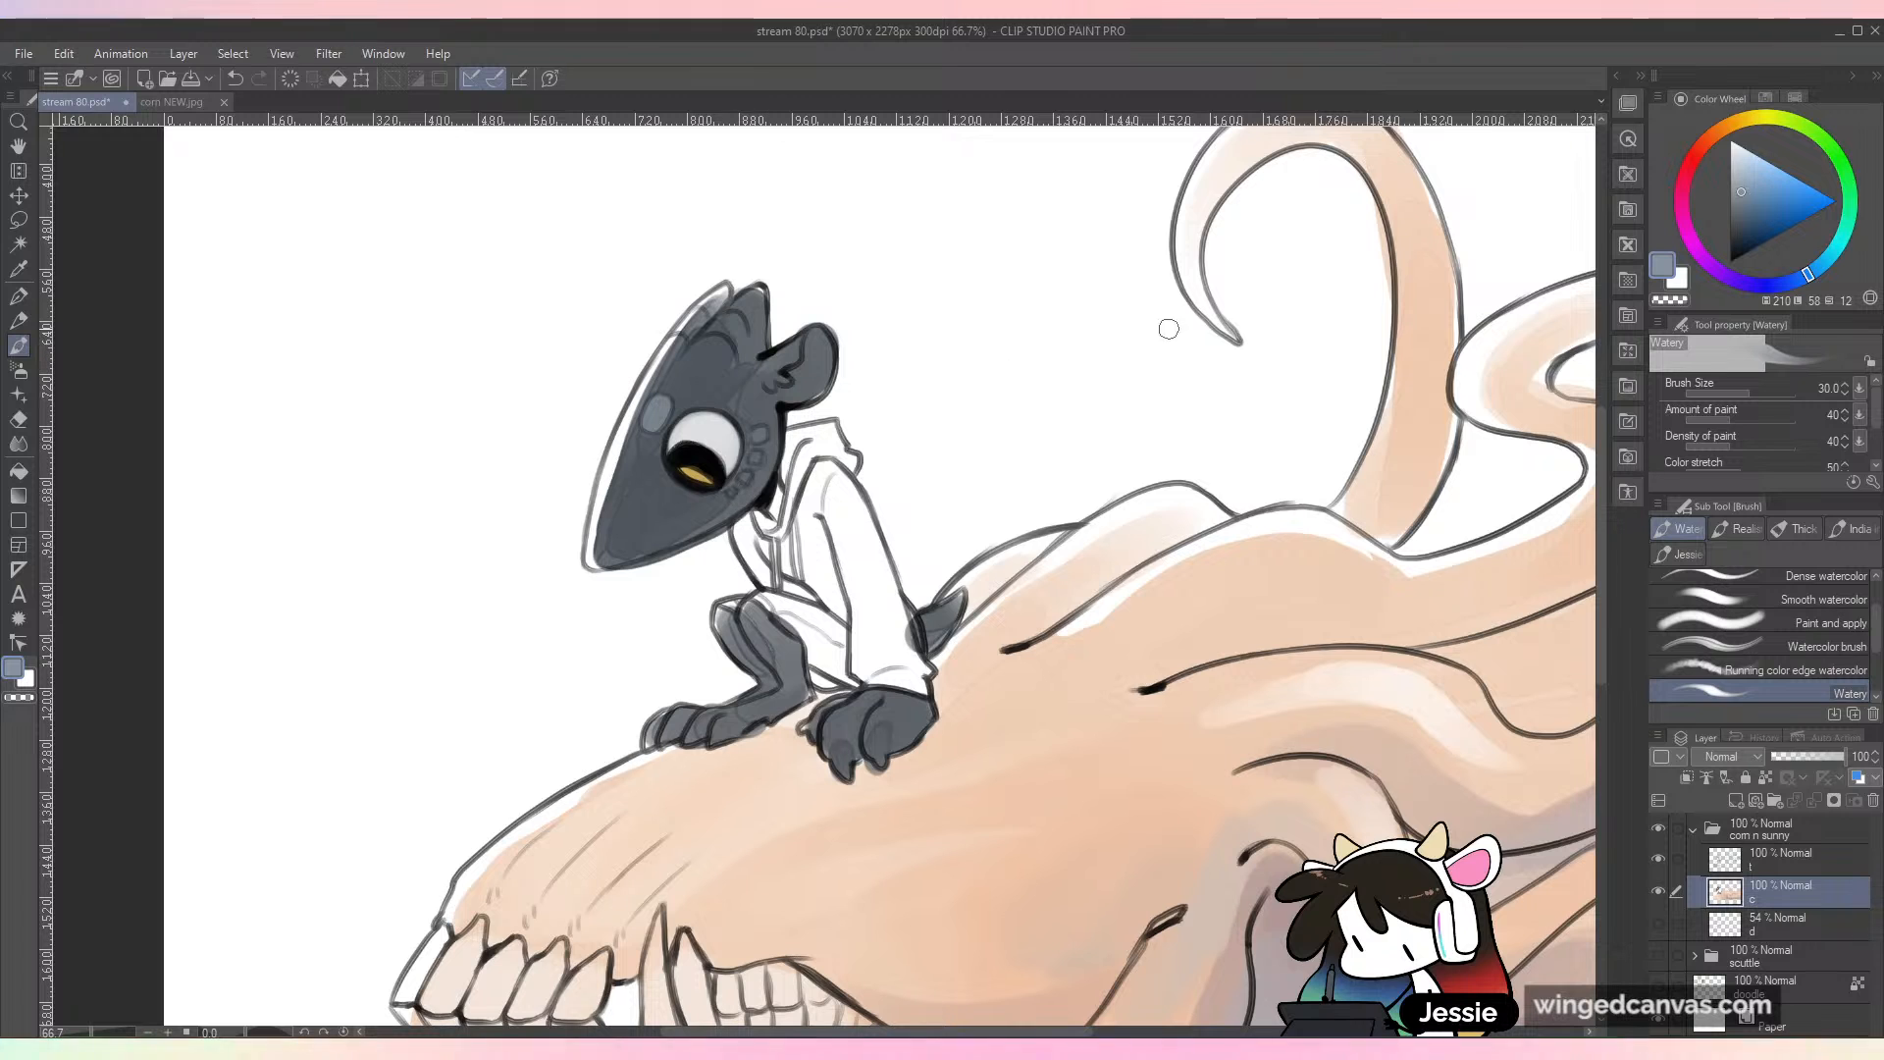
Step: Paint the small character's inner ear salmon pink and save the file
{"action": "left_click", "coordinate": [1700, 153]}
{"action": "left_click_drag", "start_coordinate": [1703, 149], "coordinate": [1766, 167]}
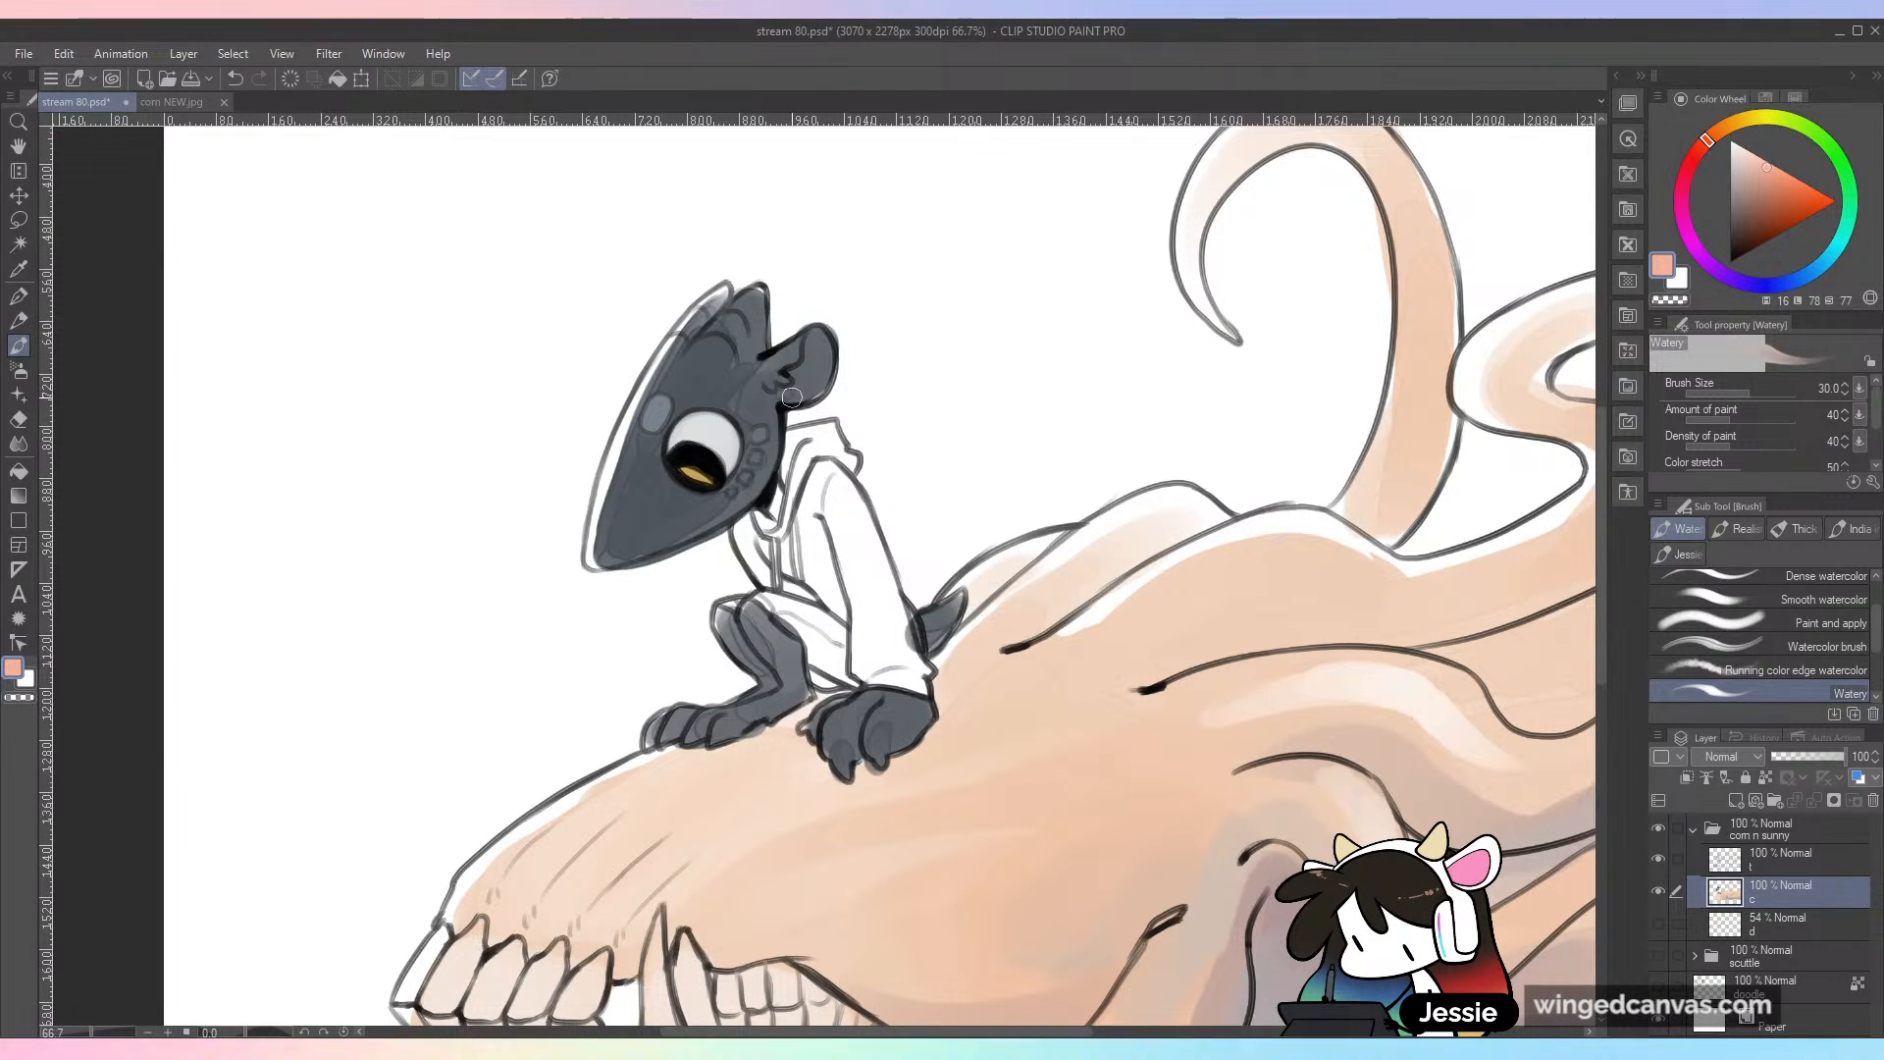
{"action": "left_click_drag", "start_coordinate": [801, 369], "coordinate": [822, 353]}
{"action": "key", "text": "ctrl+minus"}
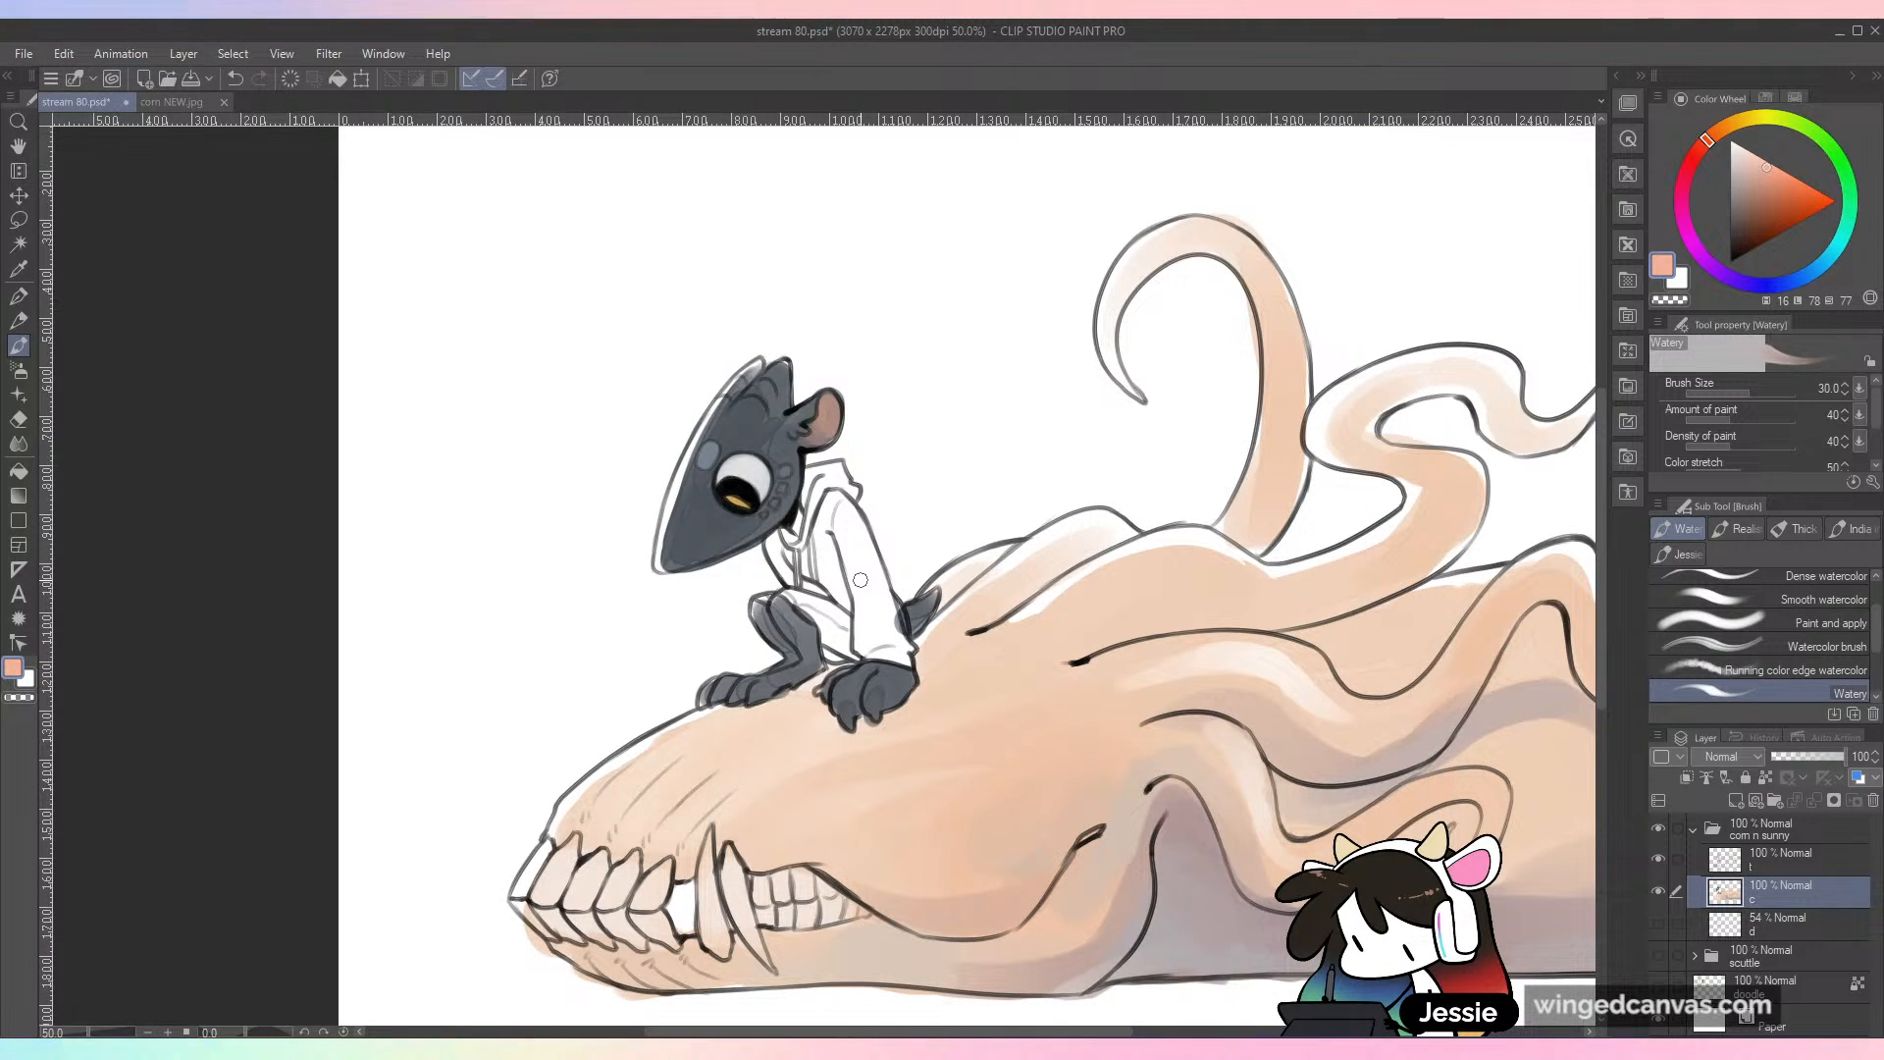
{"action": "key", "text": "ctrl+s"}
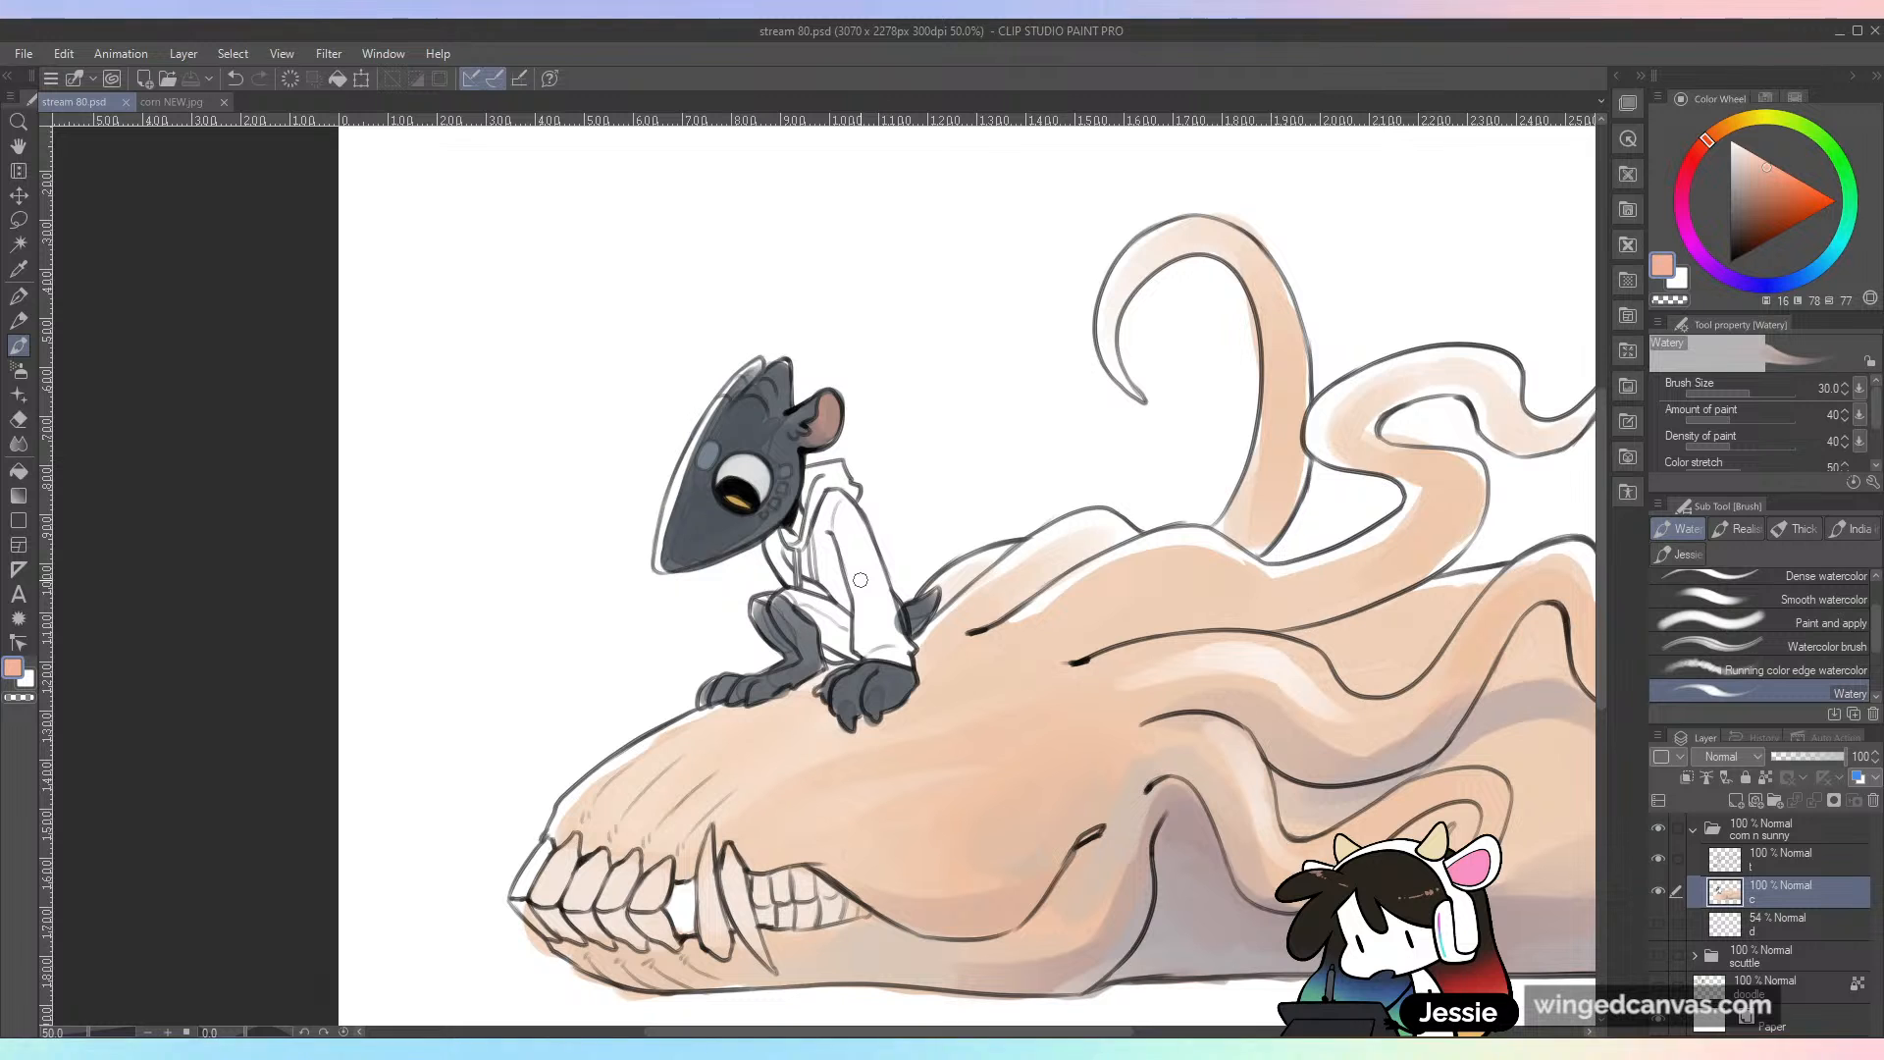
Step: Sample white and paint the skull's front teeth and fangs with brush size 30
{"action": "mouse_move", "coordinate": [717, 850]}
{"action": "left_mouse_down"}
{"action": "mouse_move", "coordinate": [809, 731]}
{"action": "mouse_move", "coordinate": [810, 646]}
{"action": "left_mouse_up"}
{"action": "left_click", "coordinate": [629, 689], "text": "alt"}
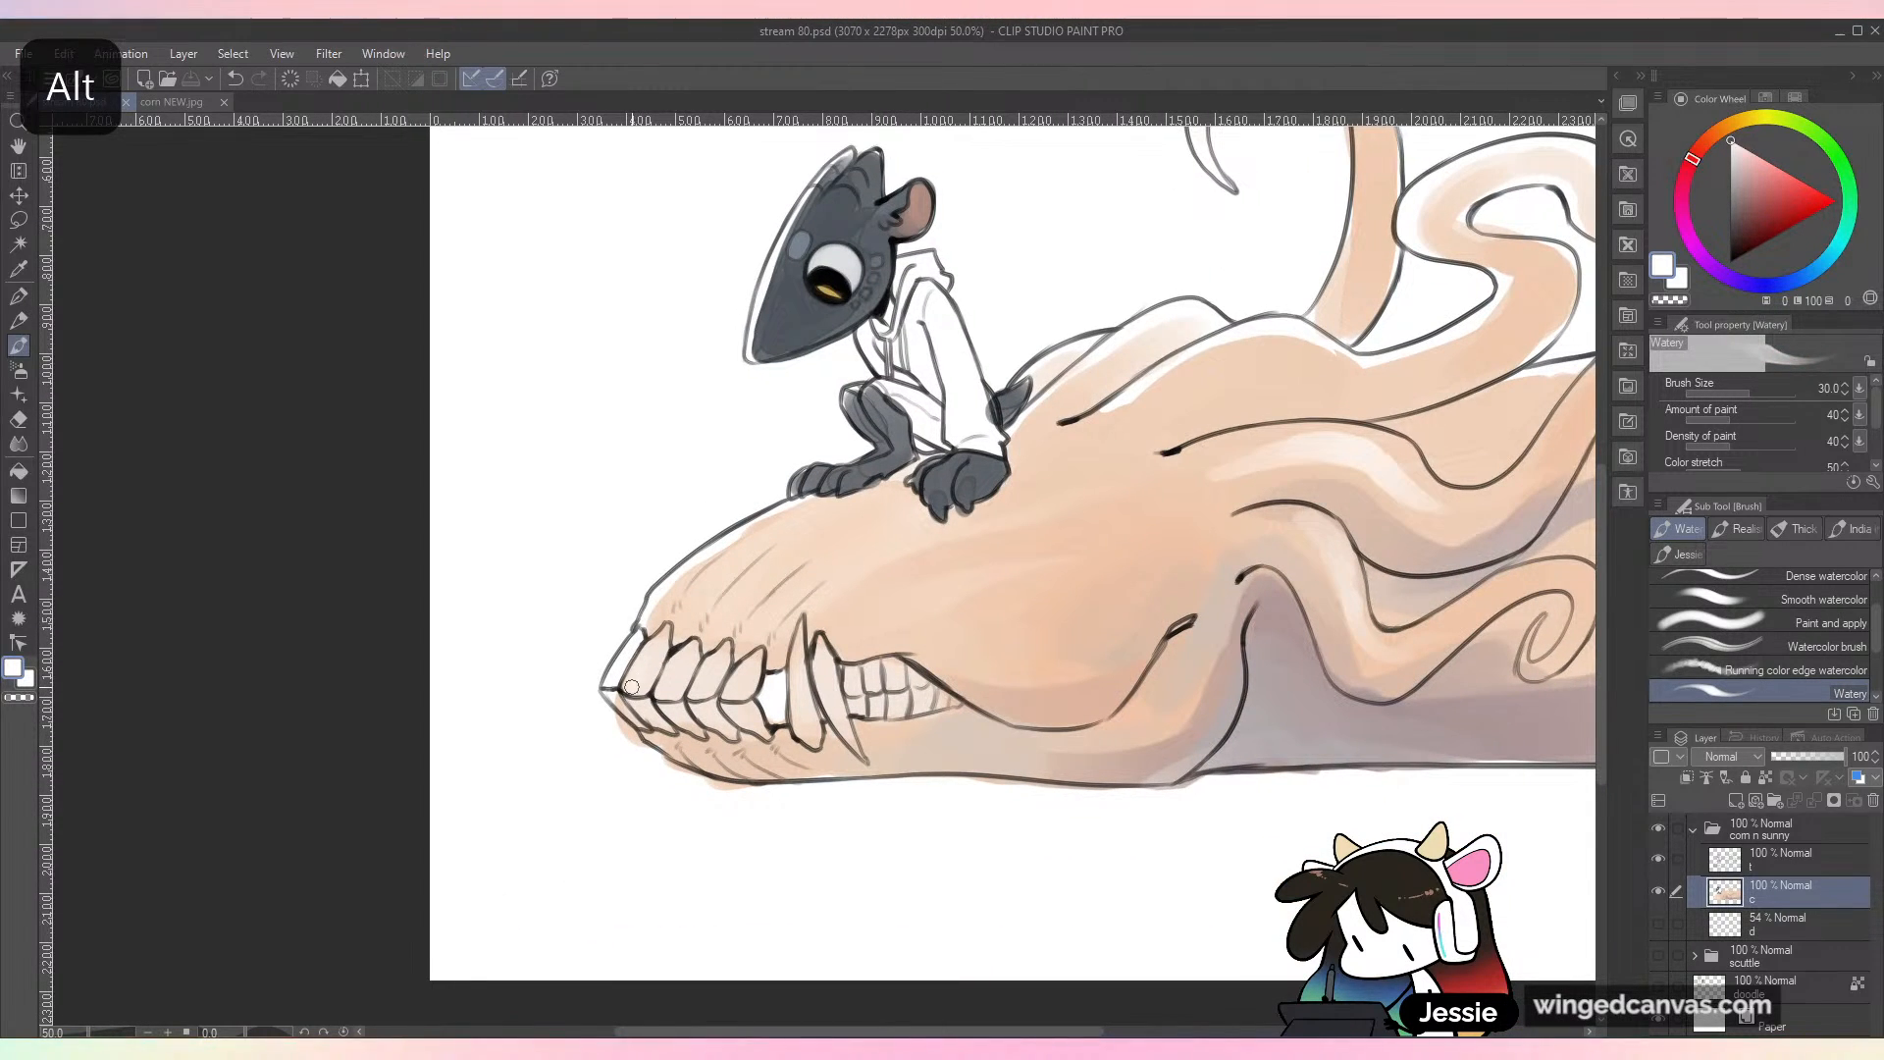
{"action": "mouse_move", "coordinate": [664, 635]}
{"action": "left_mouse_down"}
{"action": "mouse_move", "coordinate": [646, 671]}
{"action": "mouse_move", "coordinate": [679, 659]}
{"action": "mouse_move", "coordinate": [667, 693]}
{"action": "mouse_move", "coordinate": [695, 650]}
{"action": "left_mouse_up"}
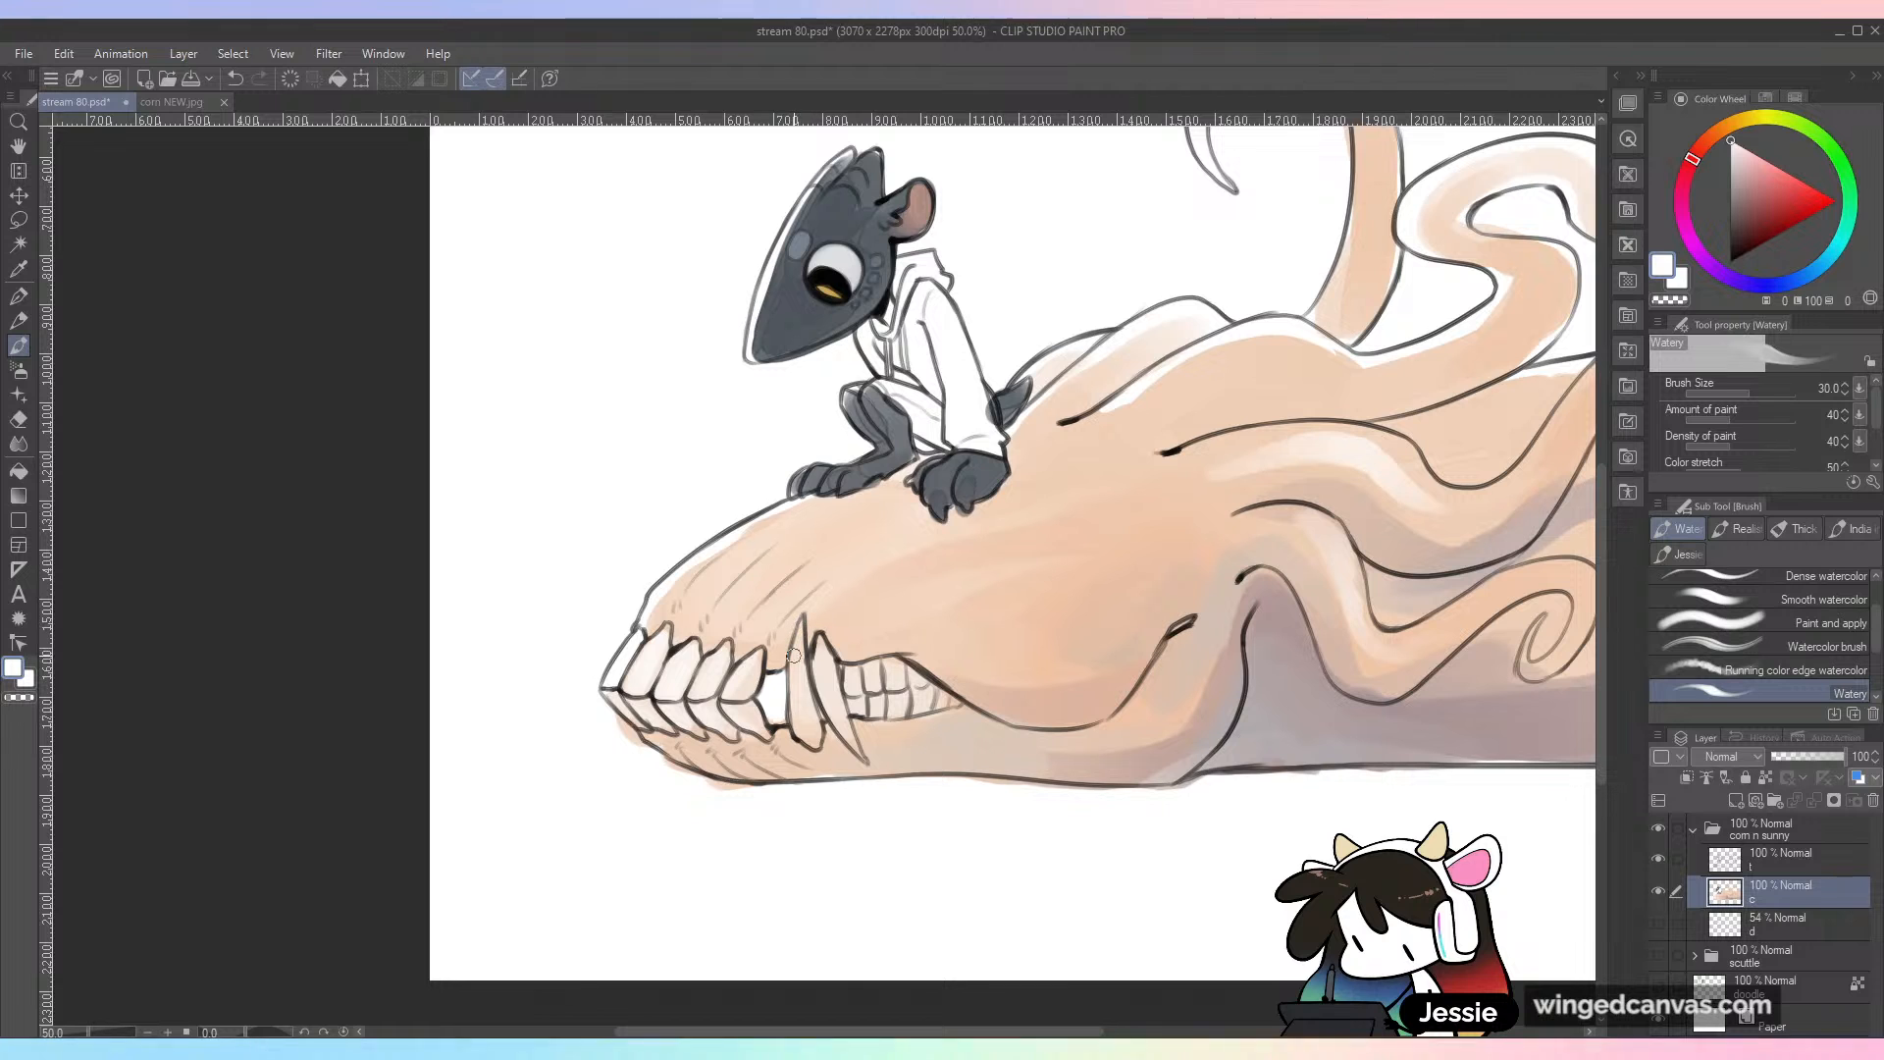
{"action": "left_click_drag", "start_coordinate": [796, 688], "coordinate": [800, 663]}
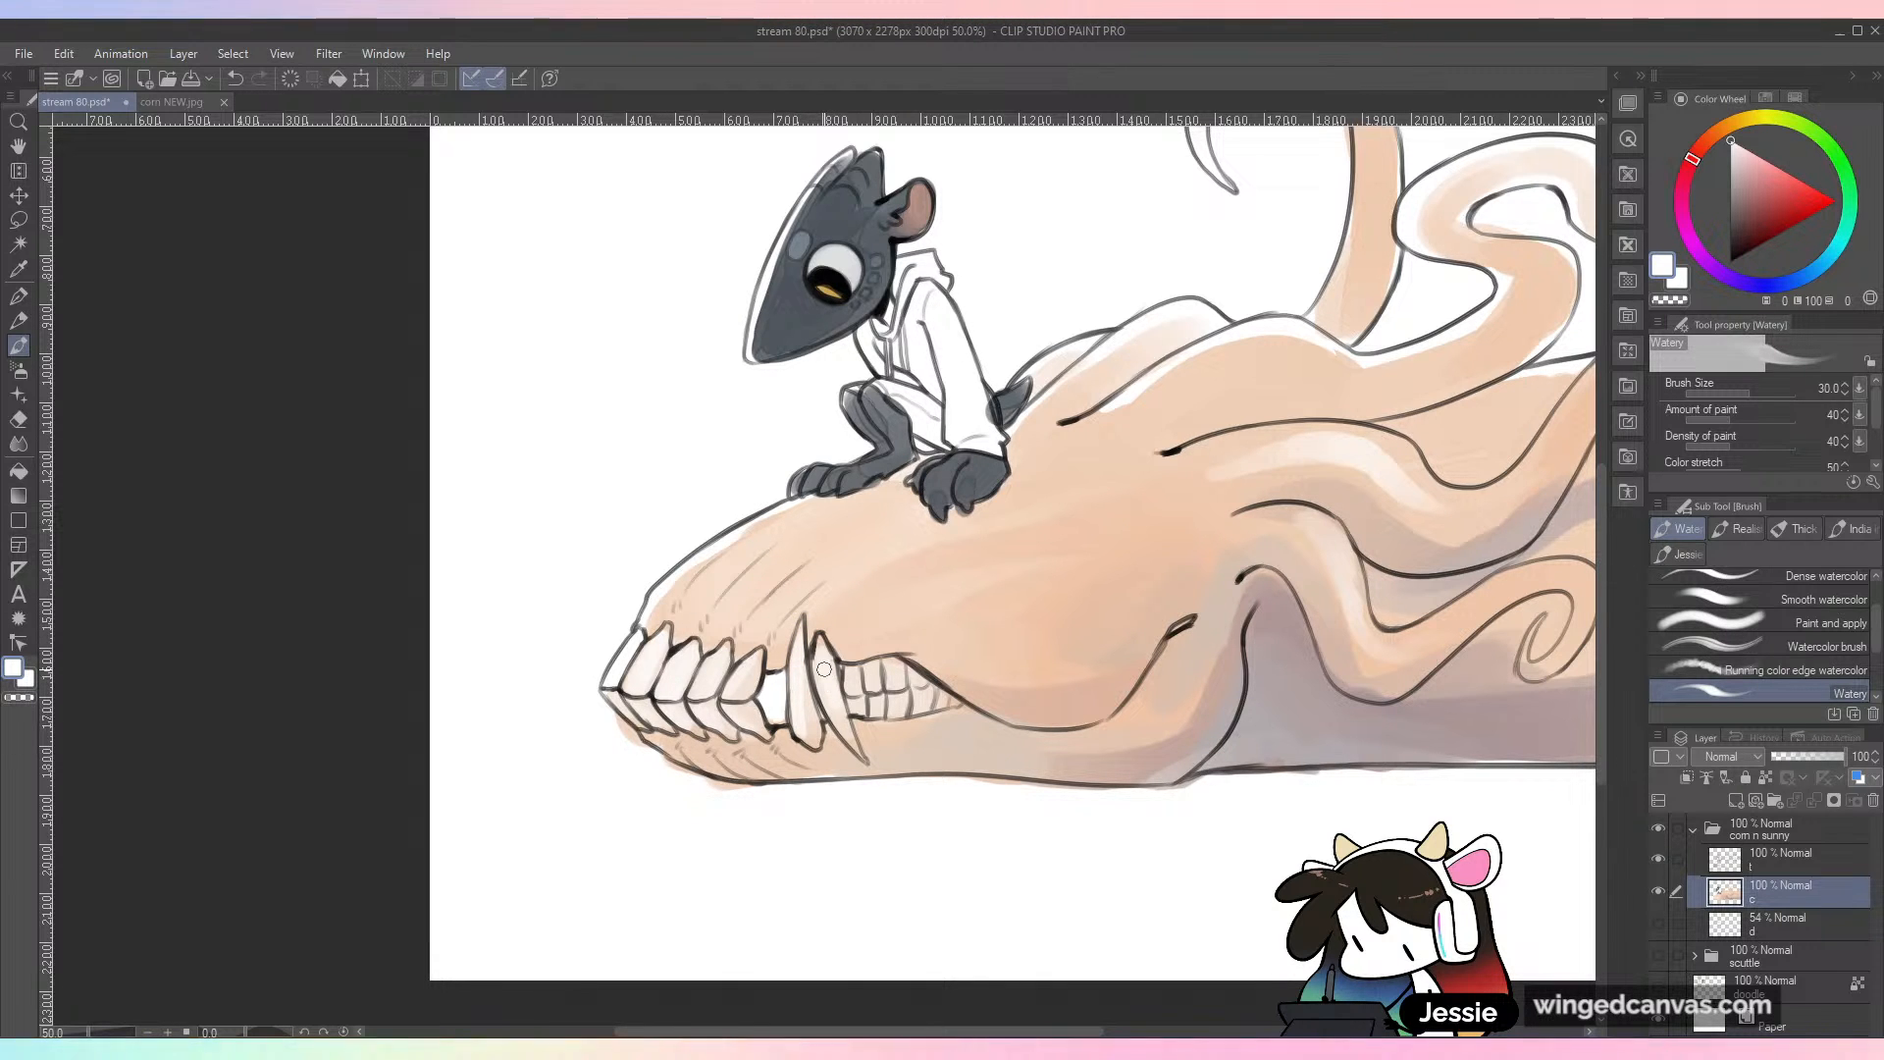
Step: Choose a soft pink, enlarge the brush to 40 and paint the front of the small character's hoodie
{"action": "mouse_move", "coordinate": [1319, 588]}
{"action": "left_mouse_down"}
{"action": "mouse_move", "coordinate": [1200, 663]}
{"action": "mouse_move", "coordinate": [1254, 720]}
{"action": "mouse_move", "coordinate": [1322, 706]}
{"action": "left_mouse_up"}
{"action": "left_click_drag", "start_coordinate": [1815, 282], "coordinate": [1805, 279]}
{"action": "left_click", "coordinate": [1767, 175]}
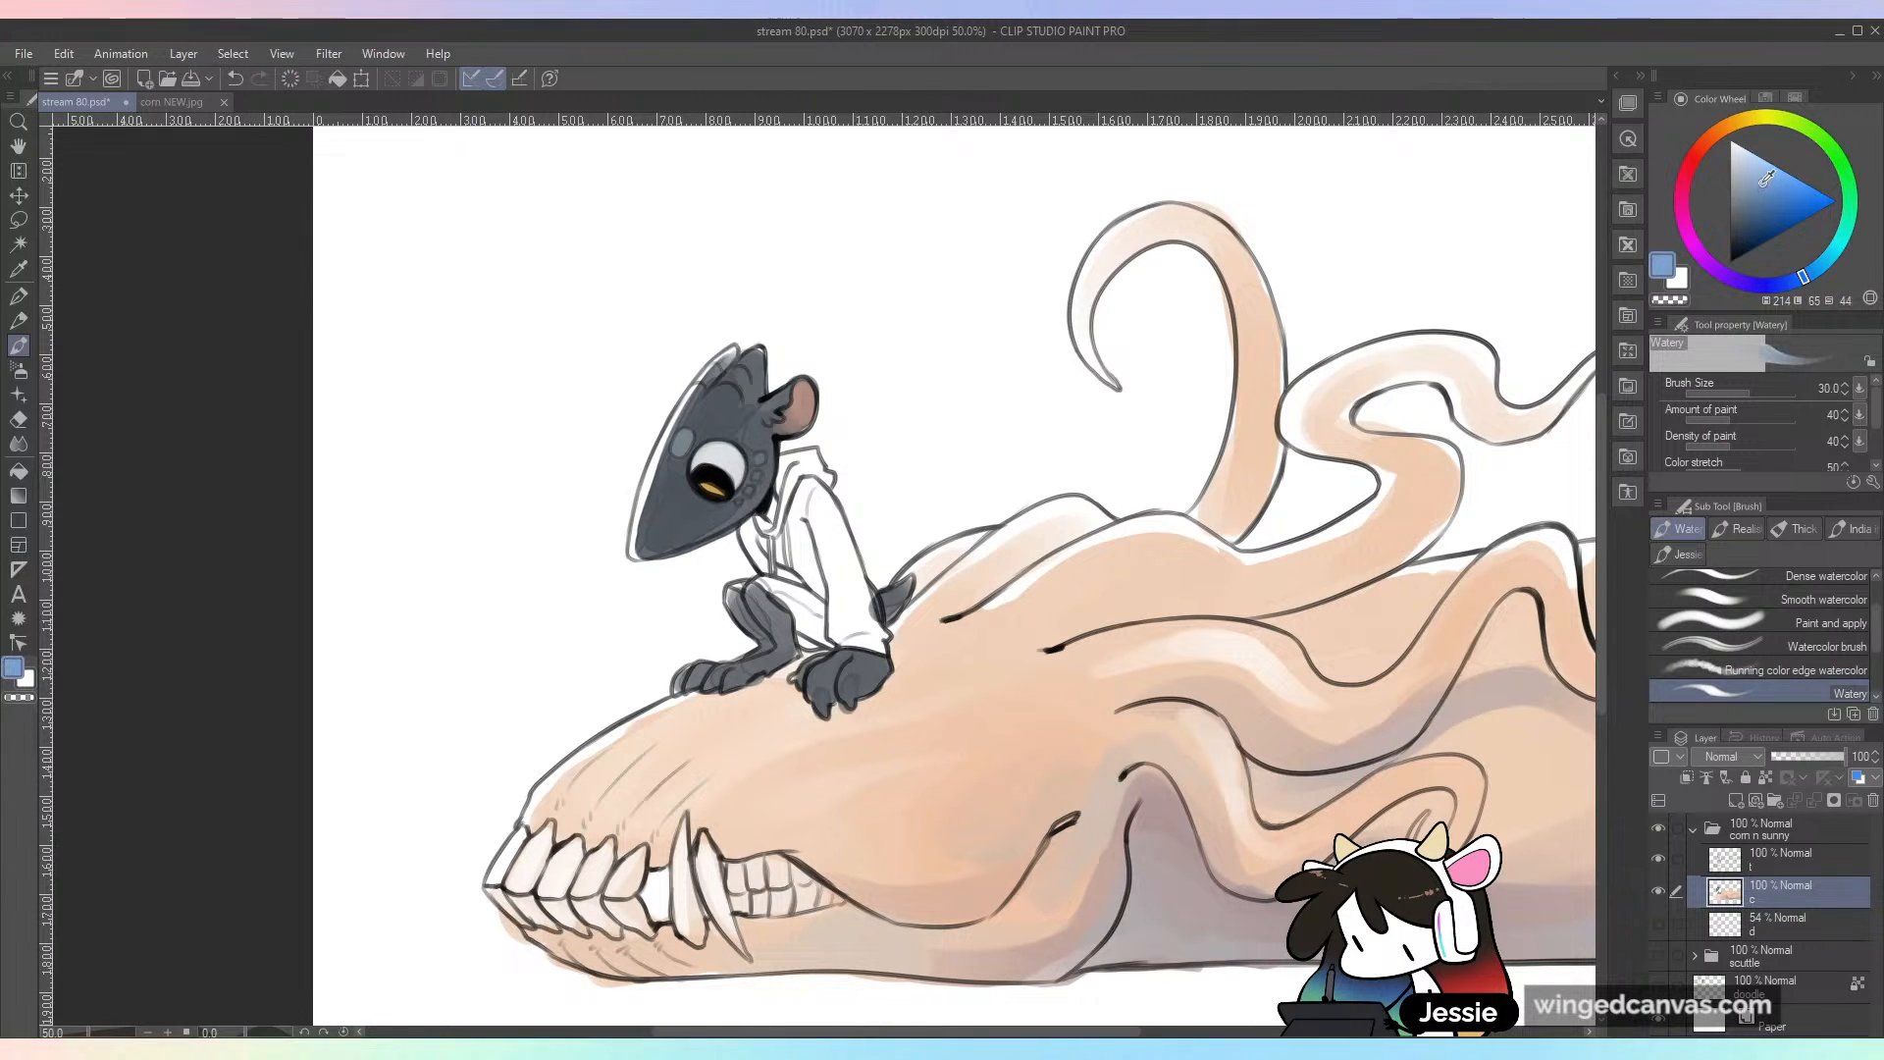
{"action": "mouse_move", "coordinate": [1697, 186]}
{"action": "left_mouse_down"}
{"action": "mouse_move", "coordinate": [1681, 207]}
{"action": "mouse_move", "coordinate": [1687, 168]}
{"action": "left_mouse_up"}
{"action": "left_click", "coordinate": [1775, 167]}
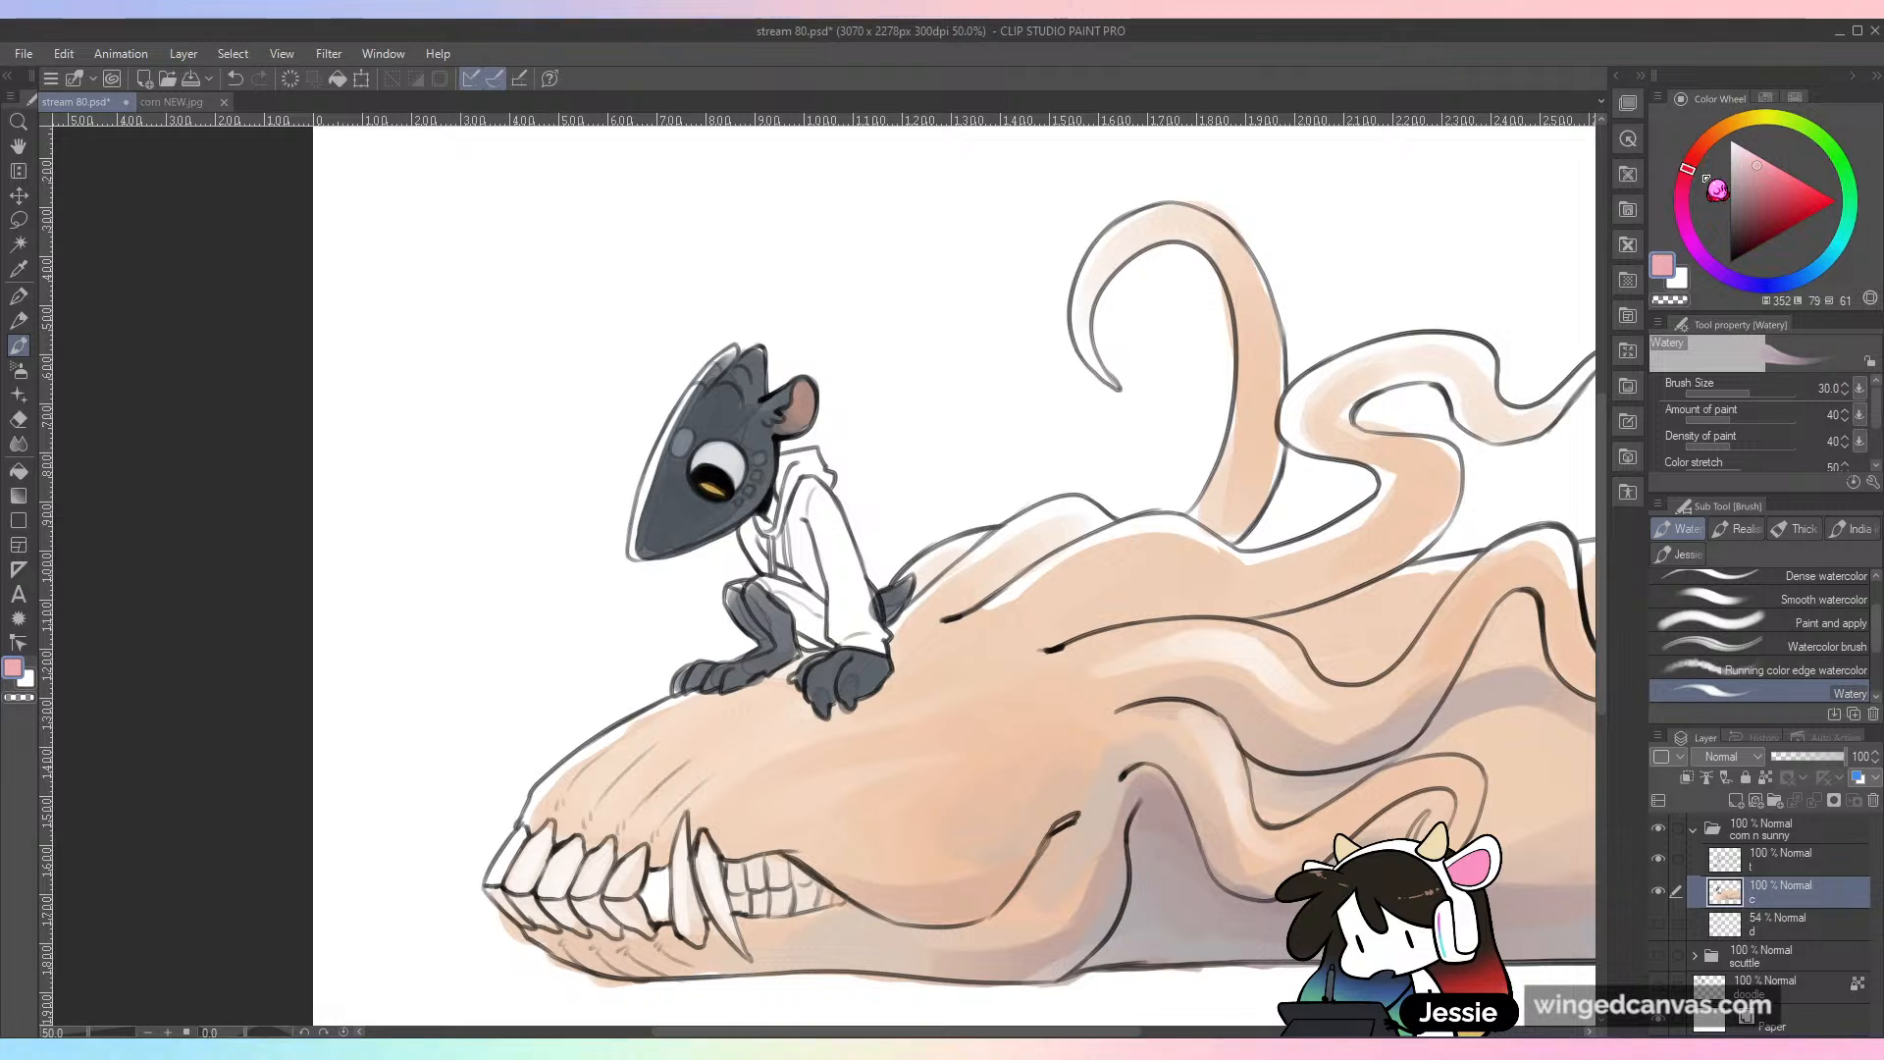
{"action": "left_click", "coordinate": [1769, 168]}
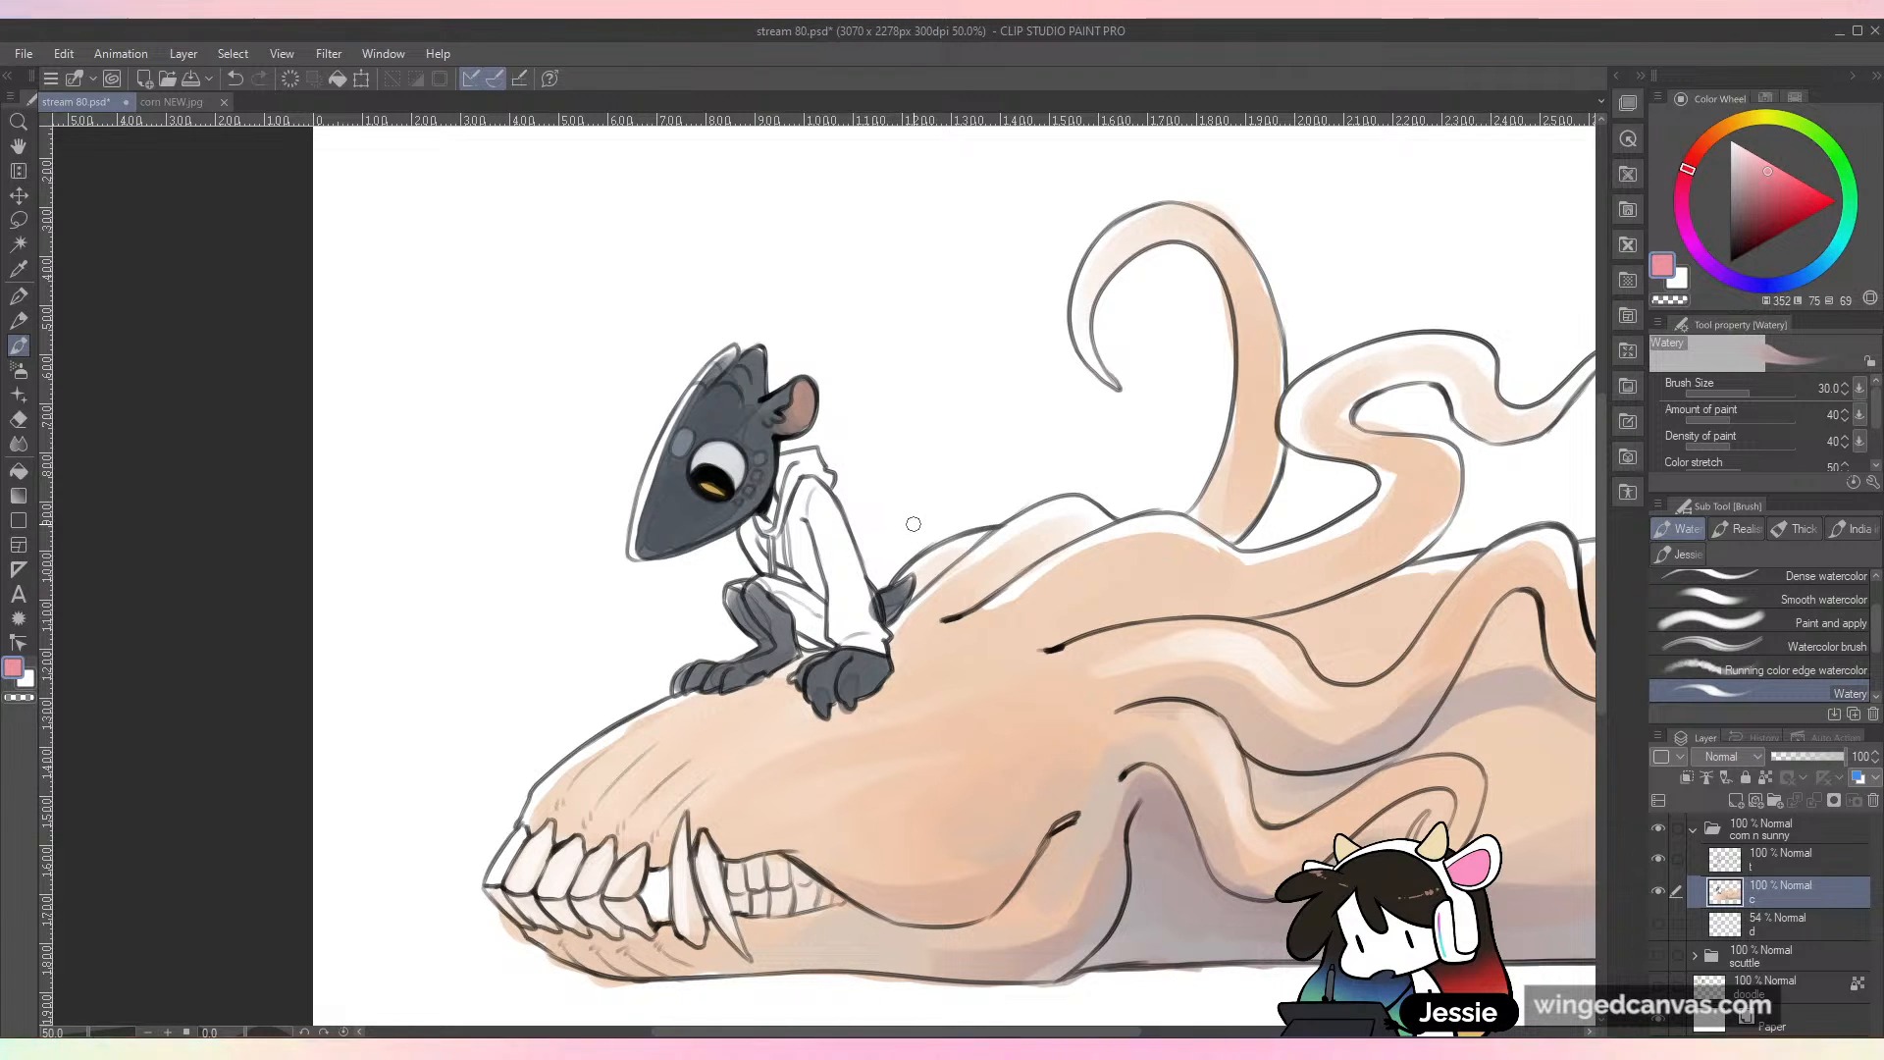
{"action": "key", "text": "bracketright"}
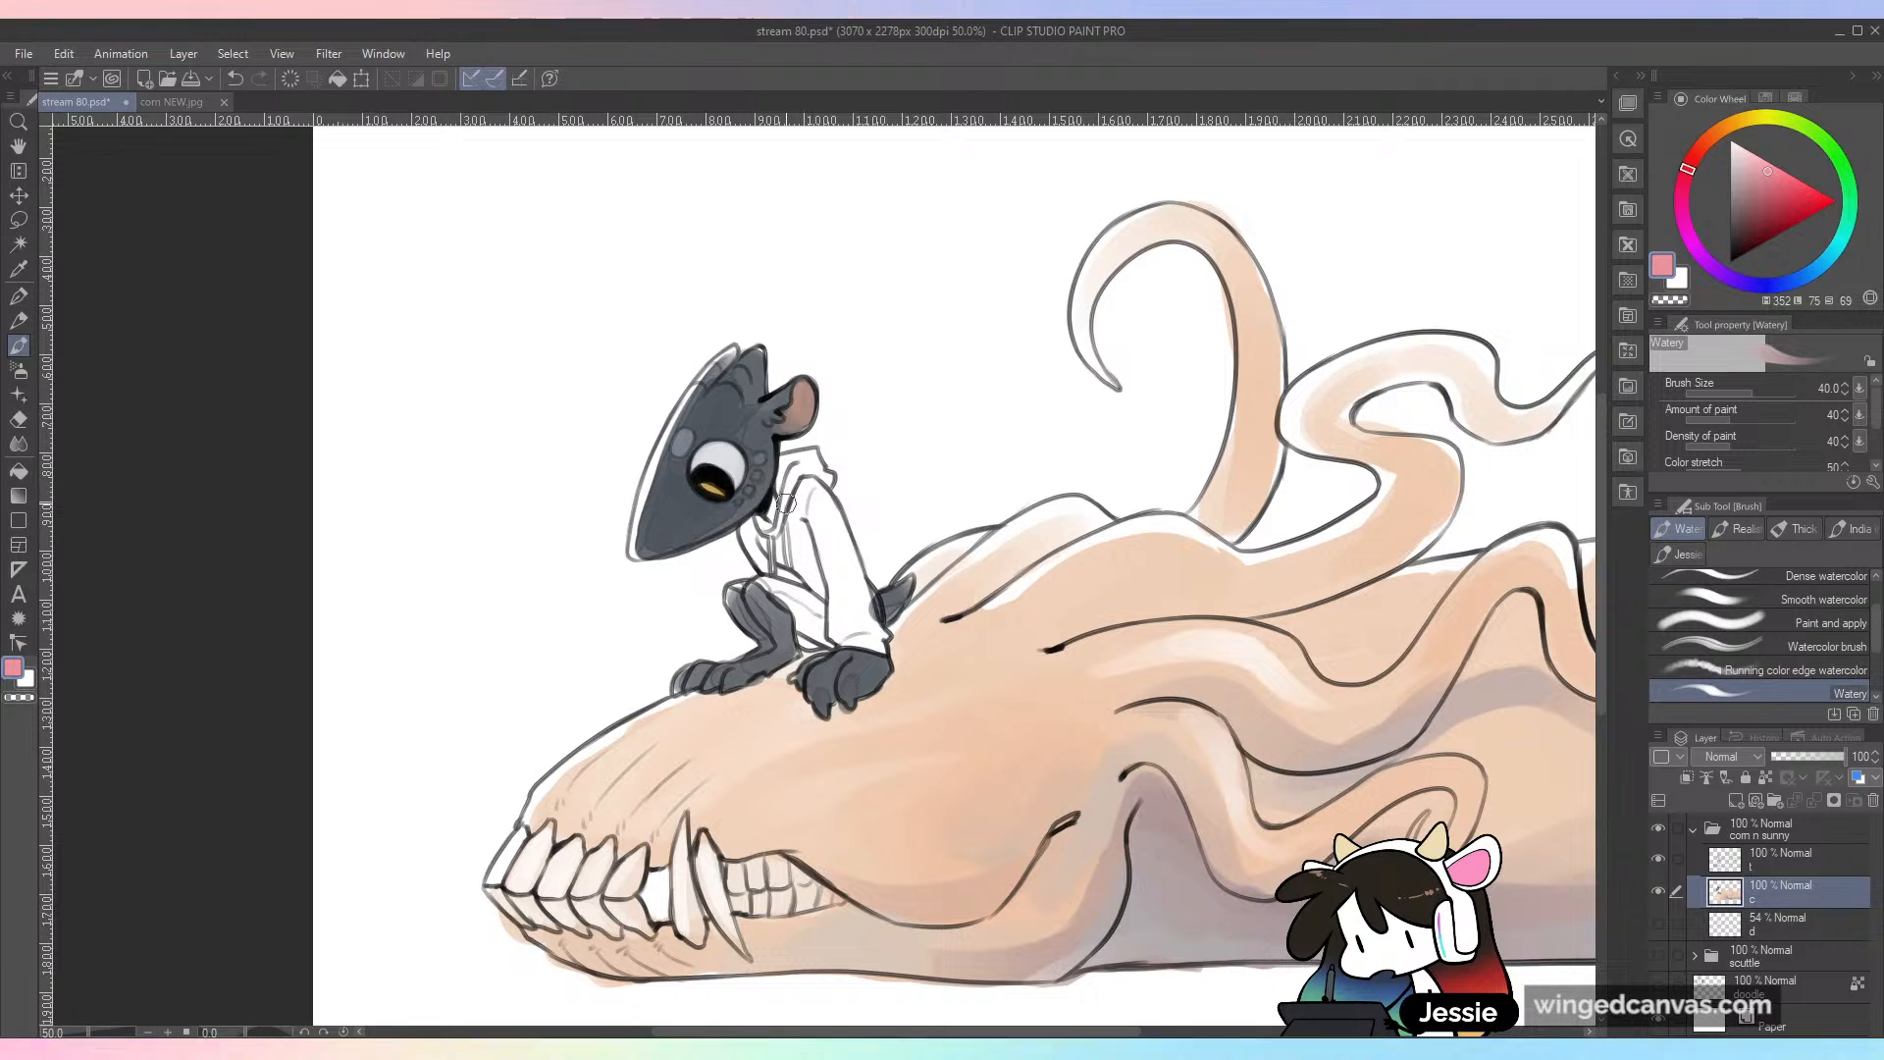
{"action": "left_click_drag", "start_coordinate": [796, 564], "coordinate": [767, 523]}
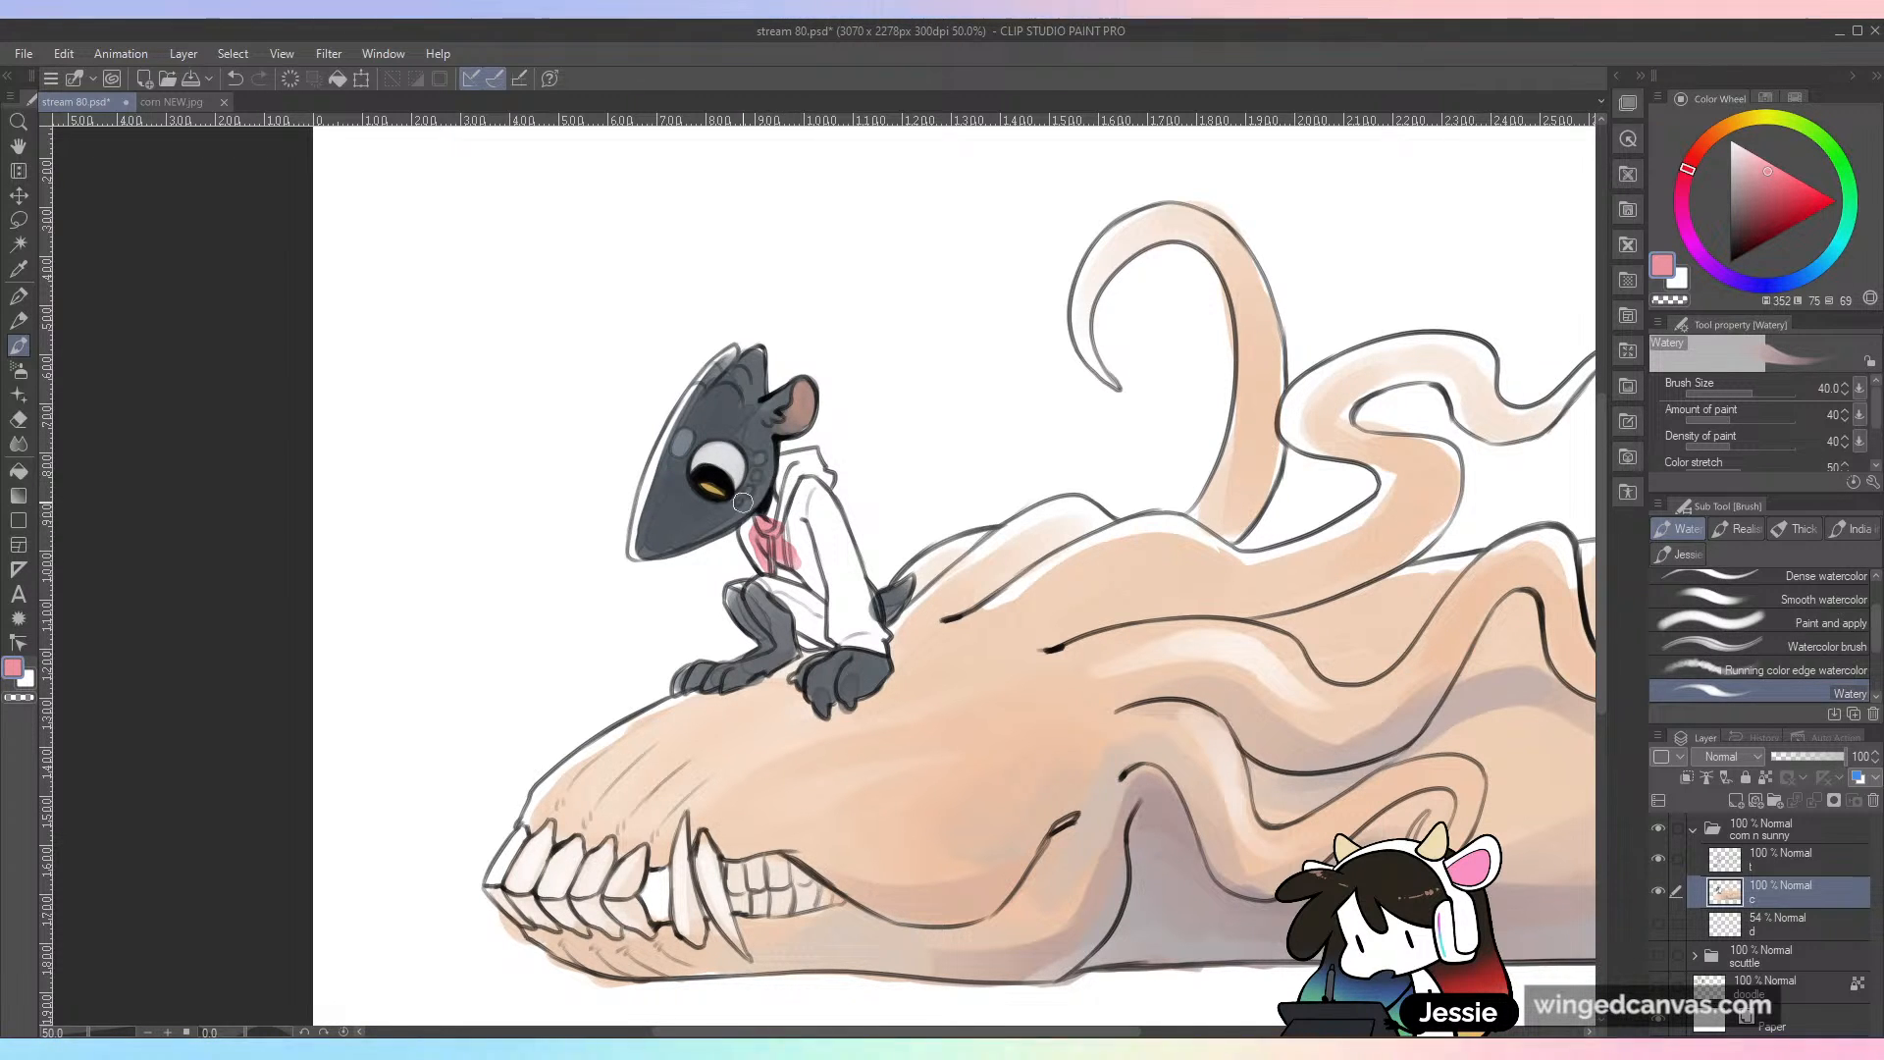
Step: Fill the hood, sleeve and remaining body of the small character's hoodie with sampled pink
{"action": "left_click", "coordinate": [716, 527], "text": "alt"}
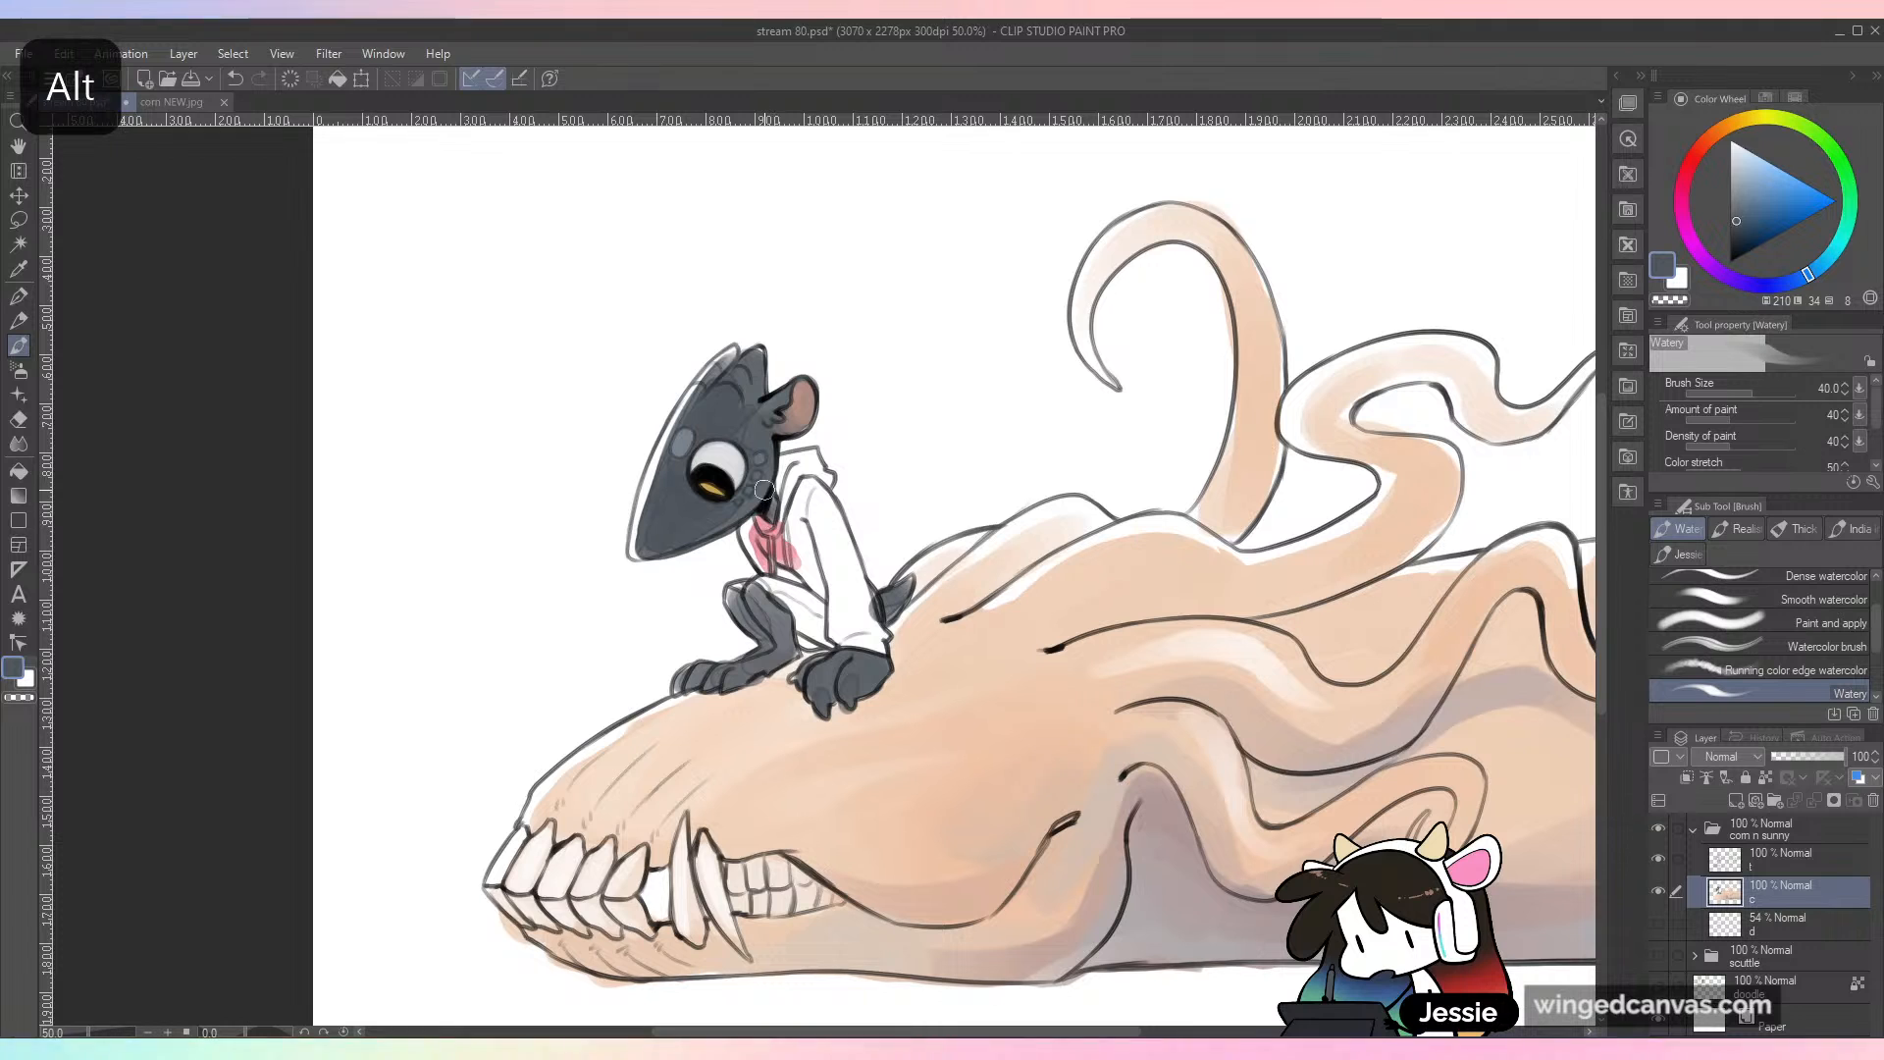
{"action": "left_click", "coordinate": [777, 564], "text": "alt"}
{"action": "mouse_move", "coordinate": [790, 518]}
{"action": "left_mouse_down"}
{"action": "mouse_move", "coordinate": [785, 469]}
{"action": "mouse_move", "coordinate": [808, 467]}
{"action": "mouse_move", "coordinate": [806, 573]}
{"action": "mouse_move", "coordinate": [820, 587]}
{"action": "mouse_move", "coordinate": [824, 502]}
{"action": "mouse_move", "coordinate": [848, 639]}
{"action": "mouse_move", "coordinate": [869, 637]}
{"action": "mouse_move", "coordinate": [849, 565]}
{"action": "mouse_move", "coordinate": [883, 642]}
{"action": "left_mouse_up"}
{"action": "key", "text": "ctrl+minus"}
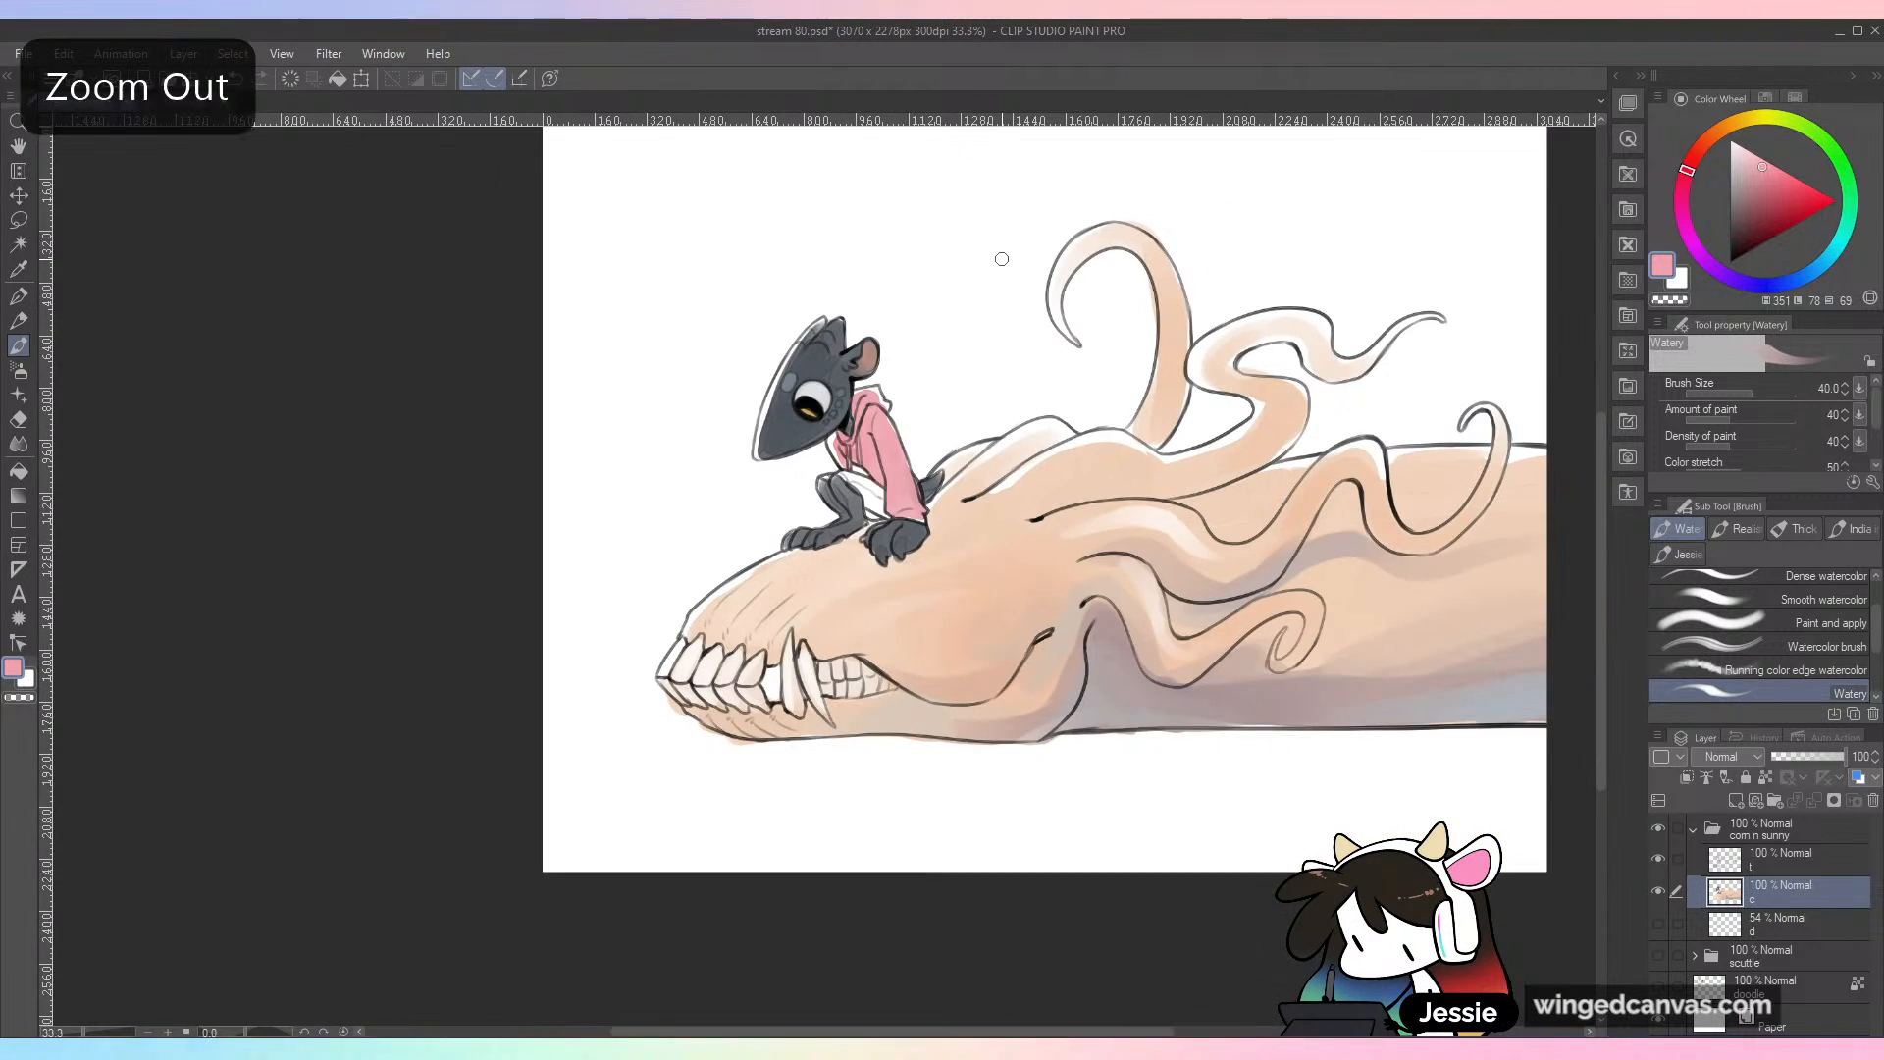
{"action": "key", "text": "ctrl+plus"}
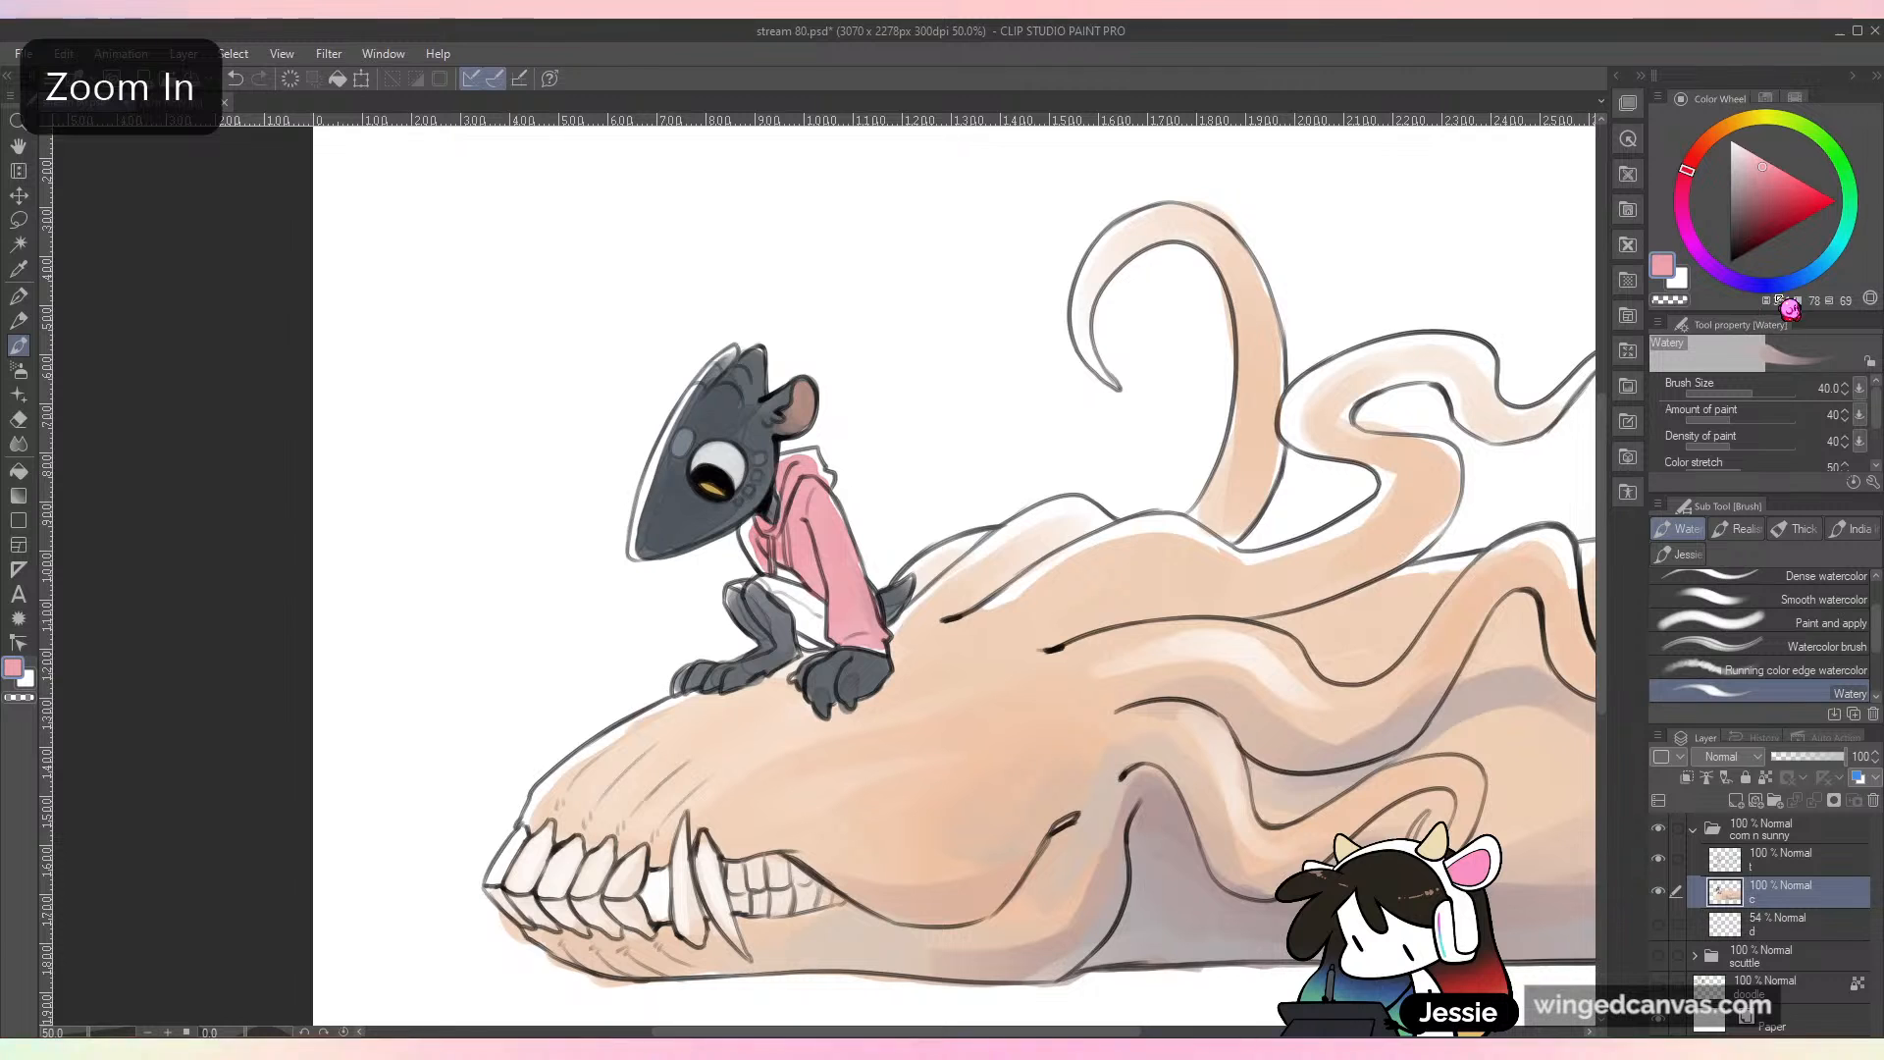
Step: Shade the hood and the sleeve cuff of the pink hoodie with a muted purple
{"action": "left_click", "coordinate": [1751, 291]}
{"action": "left_click_drag", "start_coordinate": [1743, 285], "coordinate": [1733, 280]}
{"action": "left_click", "coordinate": [1751, 201]}
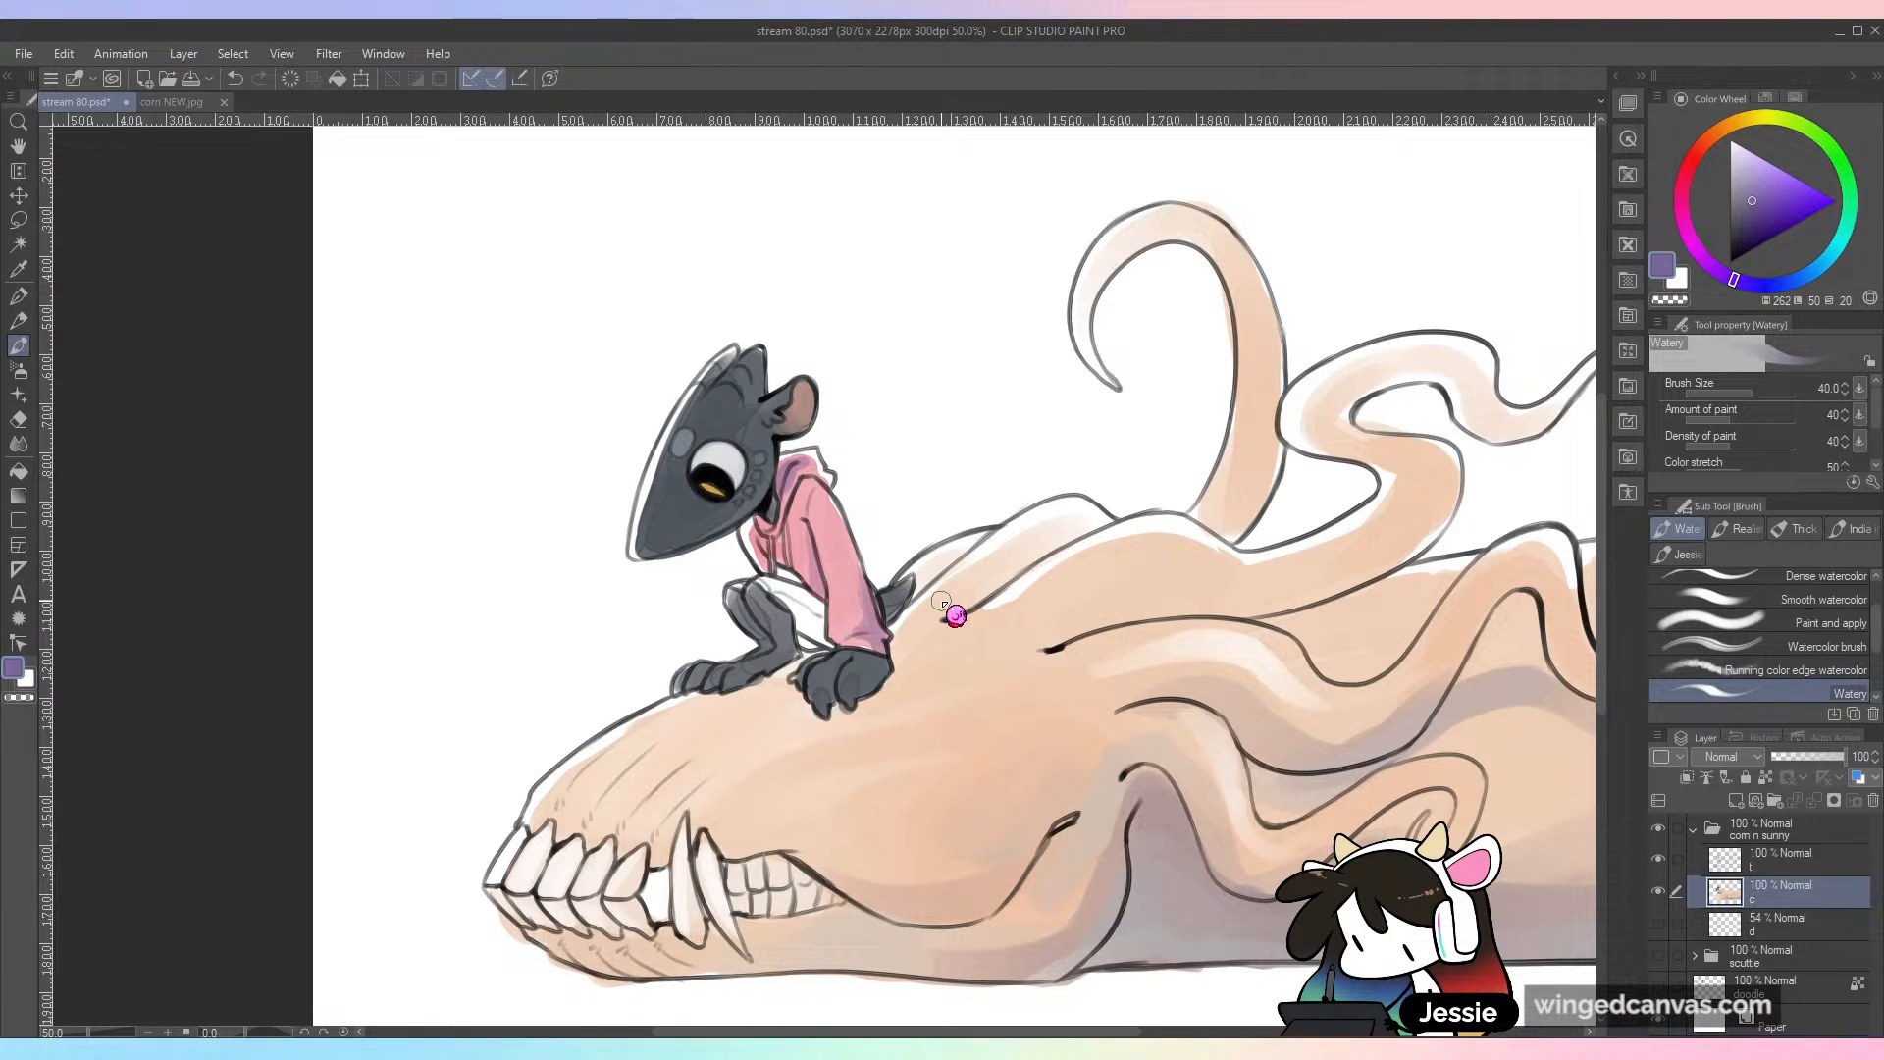
{"action": "key", "text": "ctrl+minus"}
{"action": "key", "text": "ctrl+plus"}
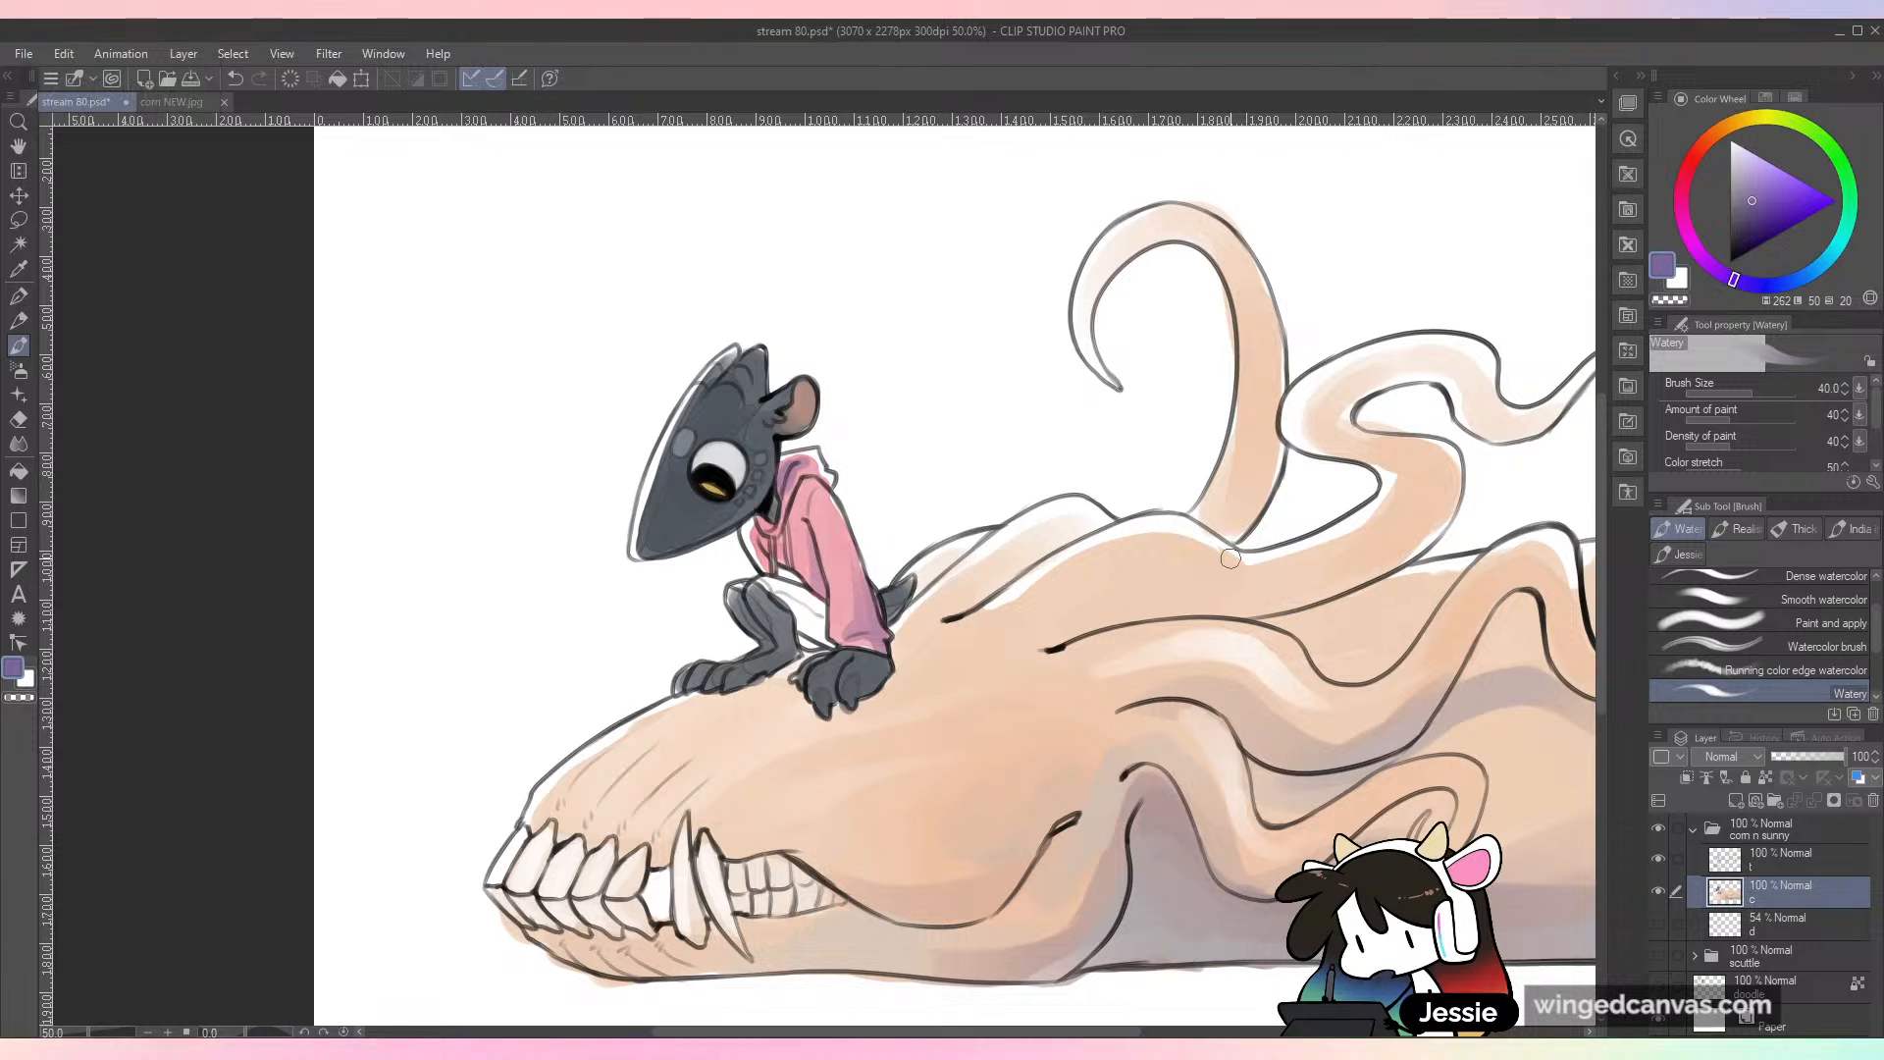
Step: Undo the muted blue stroke and paint the small character's shorts light blue
{"action": "left_click", "coordinate": [1782, 283]}
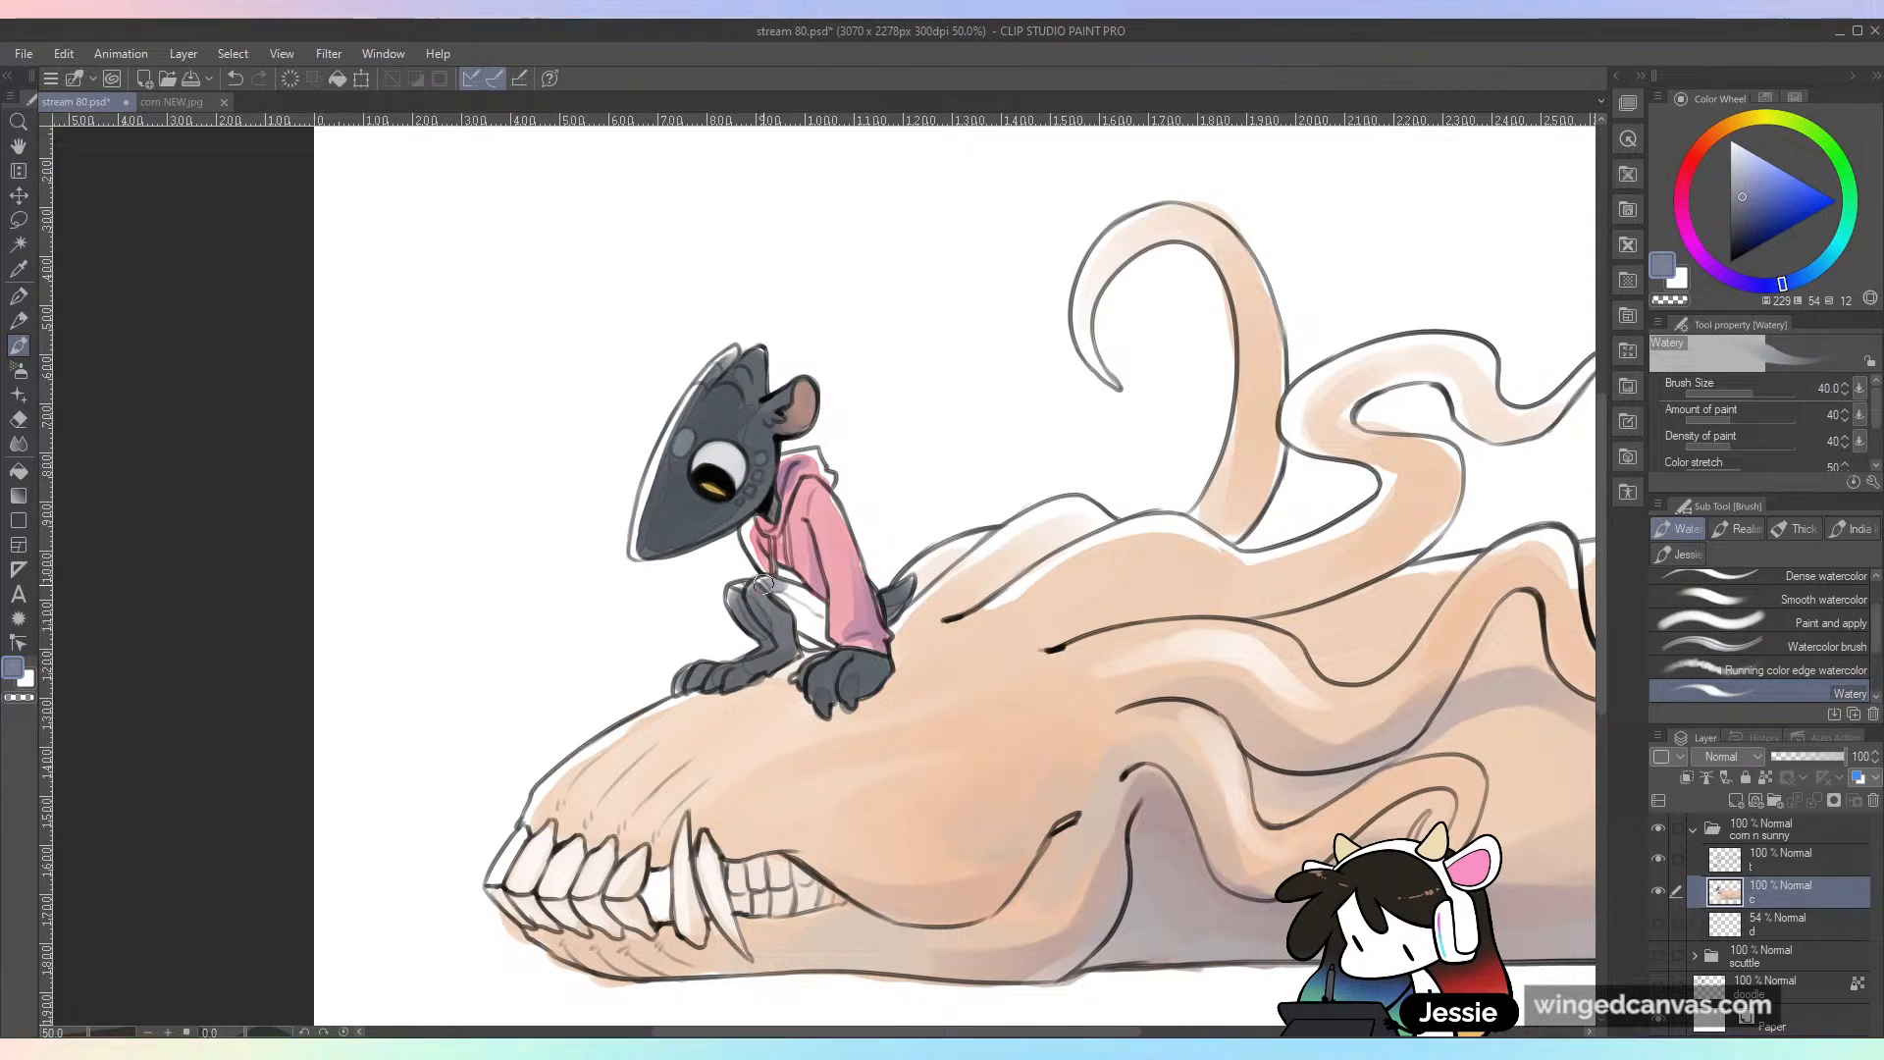
{"action": "key", "text": "ctrl+z"}
{"action": "left_click", "coordinate": [1815, 271]}
{"action": "left_click", "coordinate": [1762, 181]}
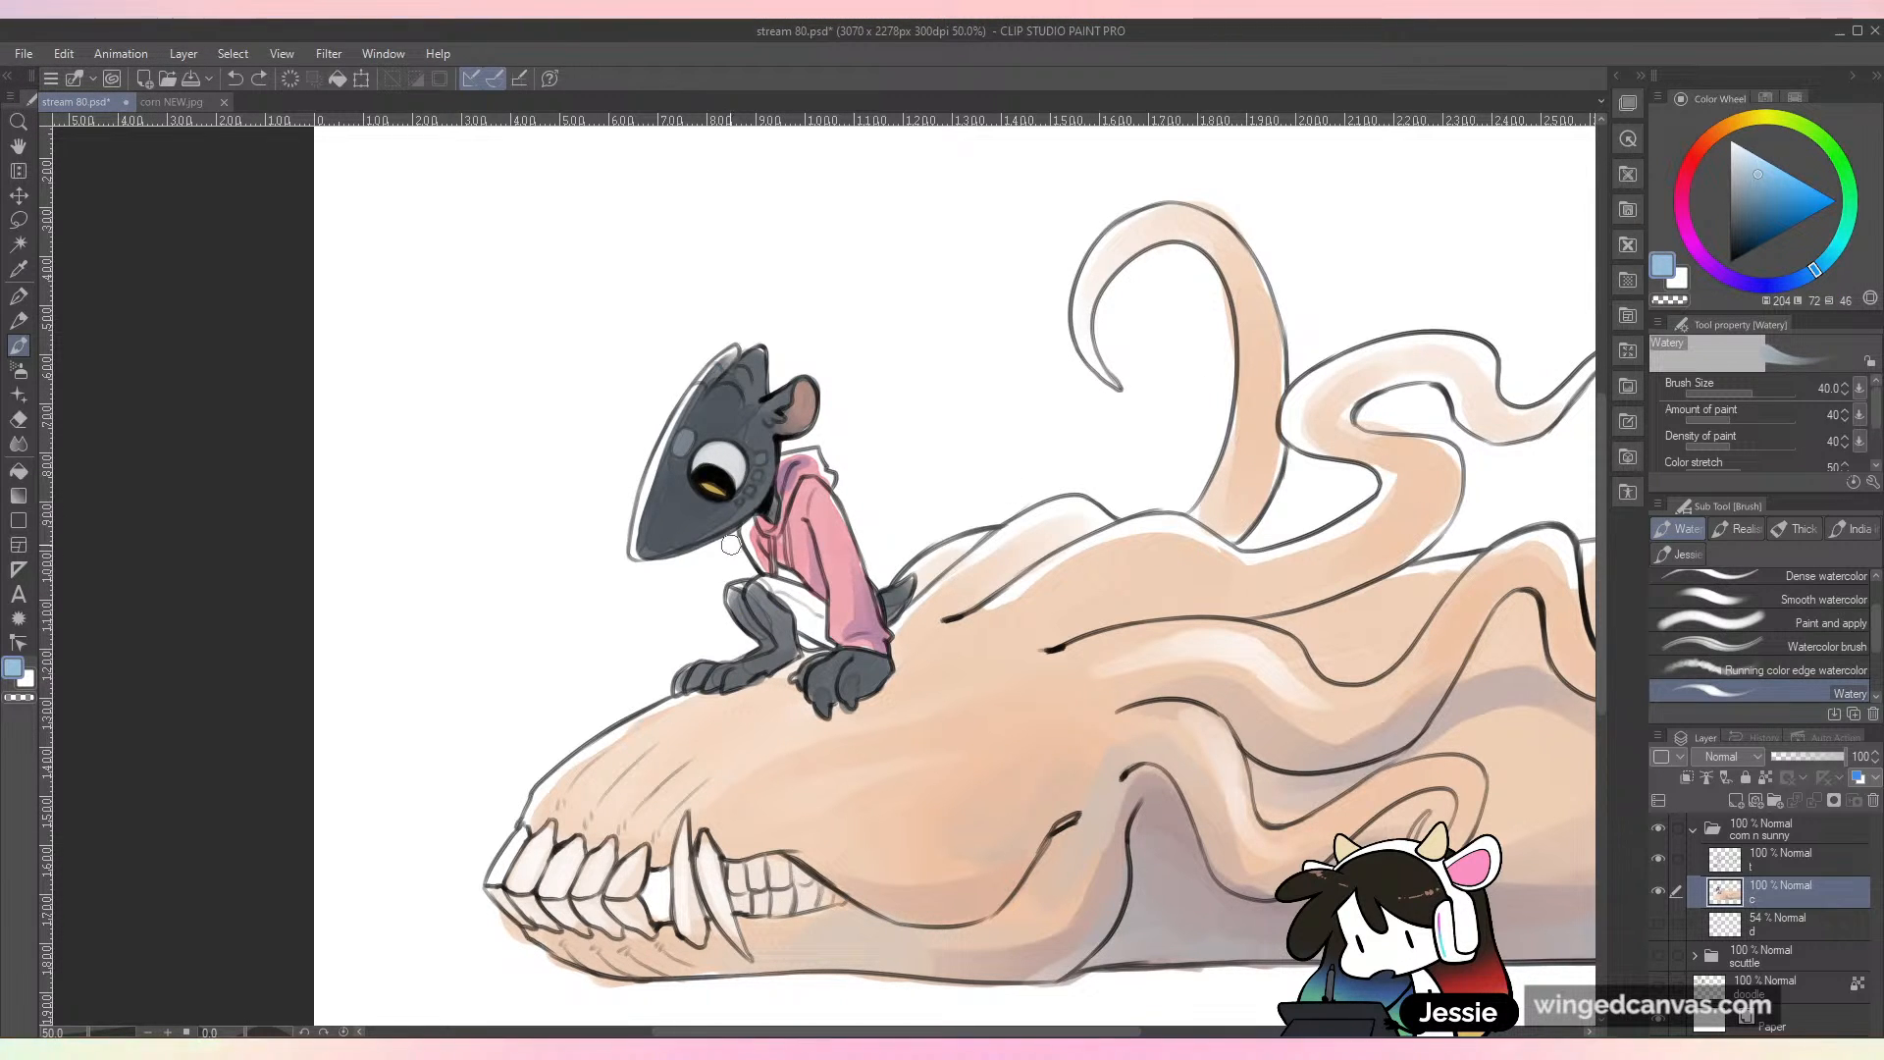
{"action": "mouse_move", "coordinate": [771, 591]}
{"action": "left_mouse_down"}
{"action": "mouse_move", "coordinate": [815, 623]}
{"action": "mouse_move", "coordinate": [800, 643]}
{"action": "left_mouse_up"}
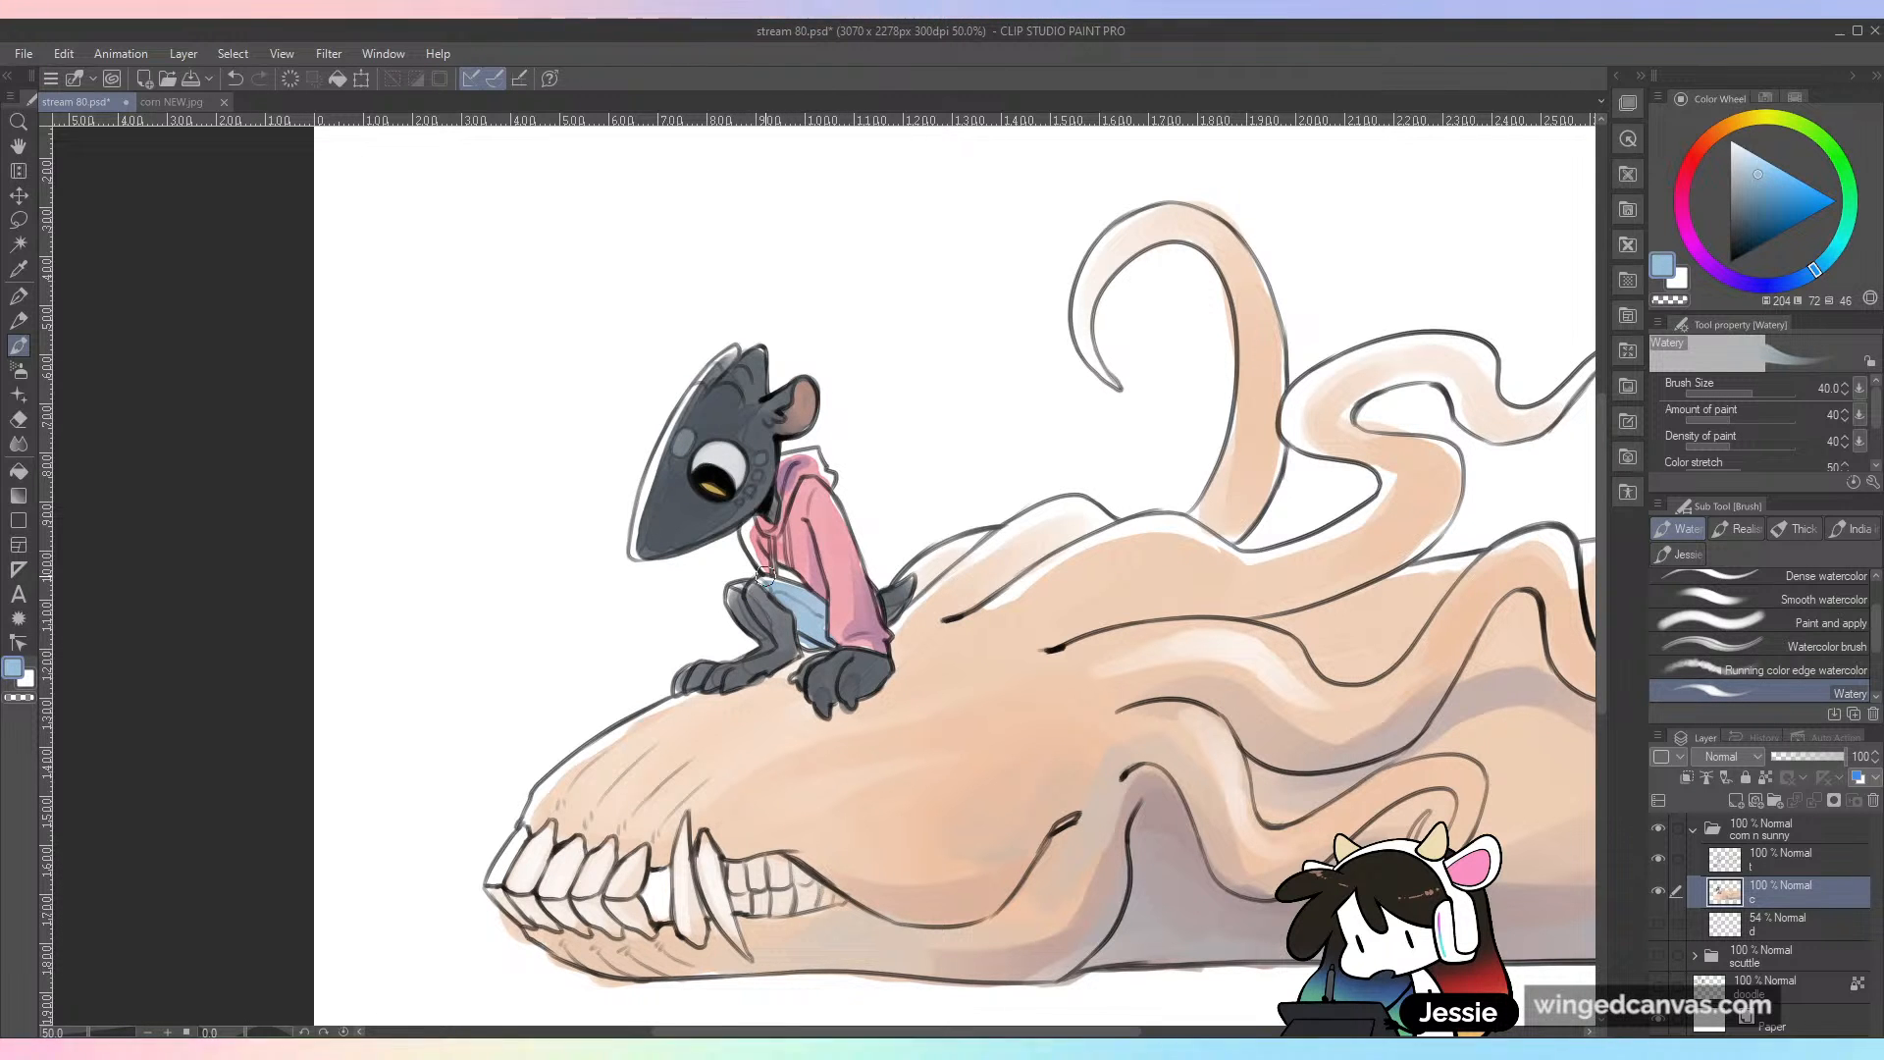
Step: Try a deeper blue shadow on the shorts, undo it and shade them with a greyish purple instead
{"action": "left_click", "coordinate": [1808, 277]}
{"action": "left_click", "coordinate": [1769, 201]}
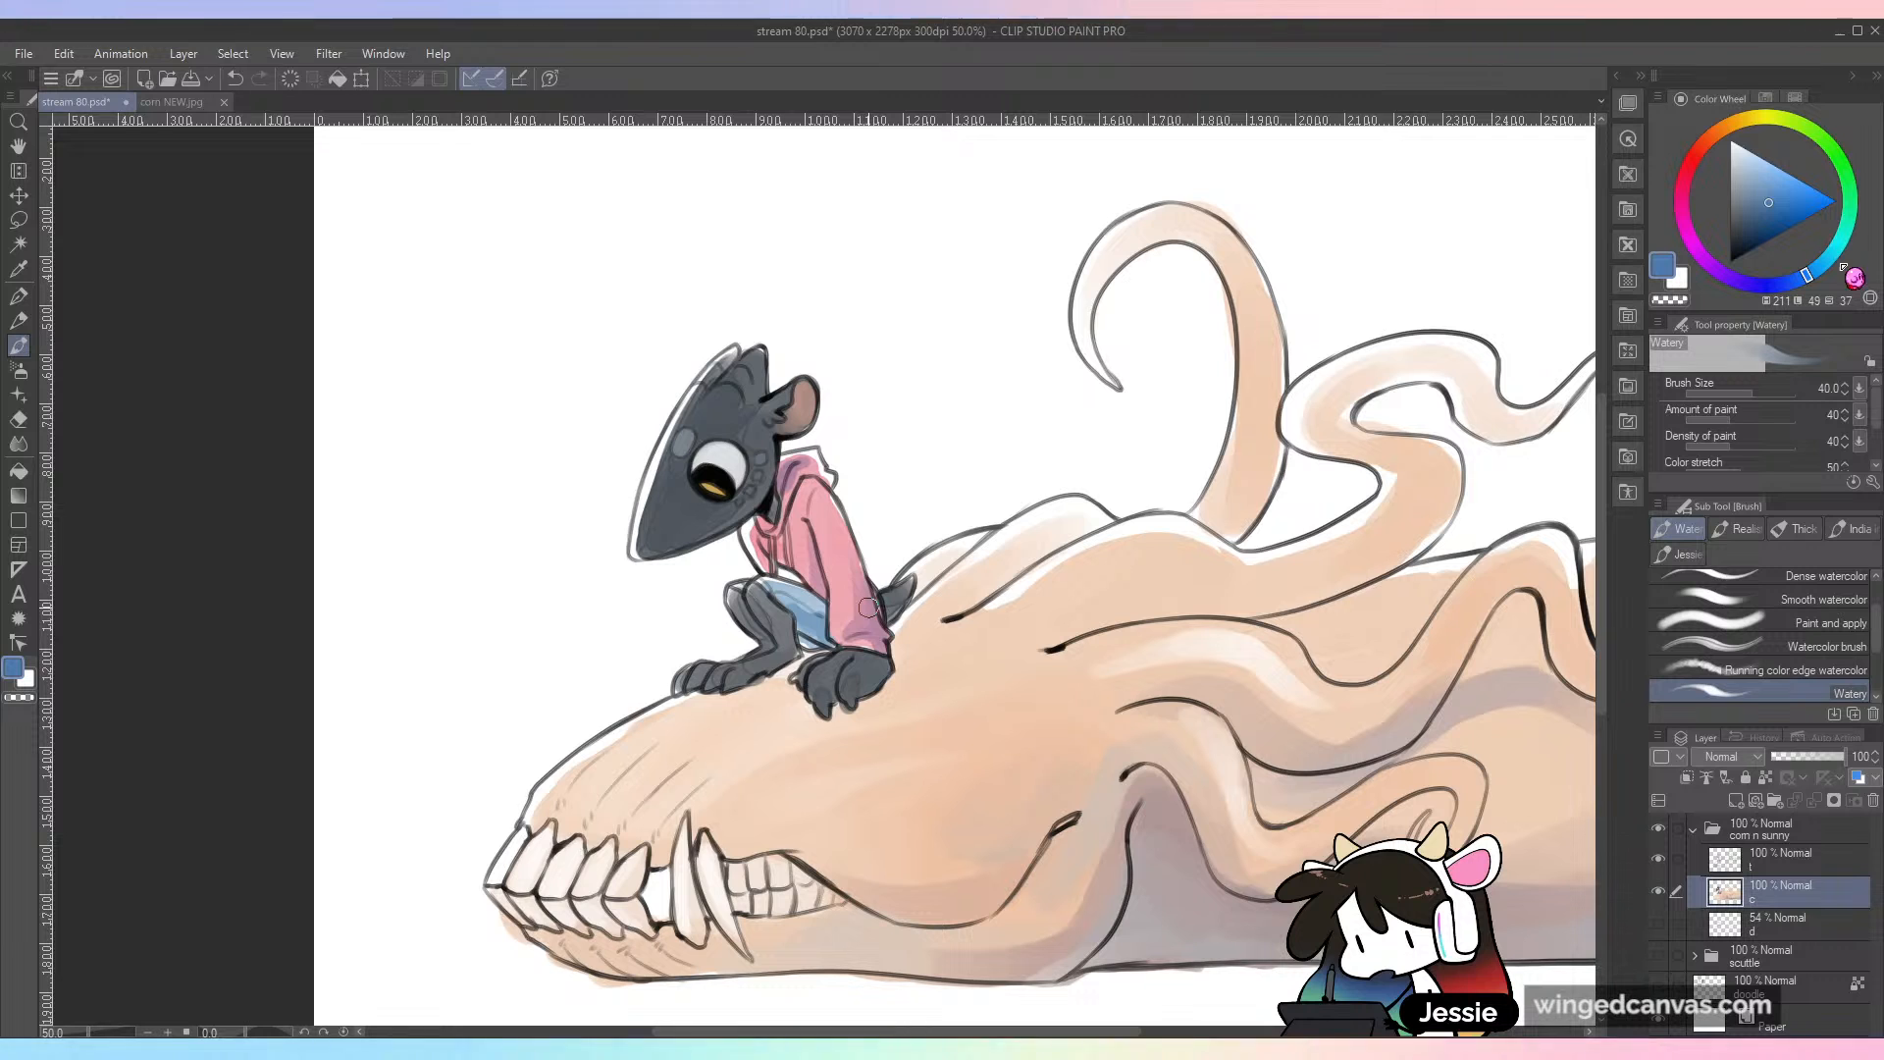
{"action": "key", "text": "ctrl+z"}
{"action": "left_click", "coordinate": [1735, 280]}
{"action": "left_click", "coordinate": [1744, 188]}
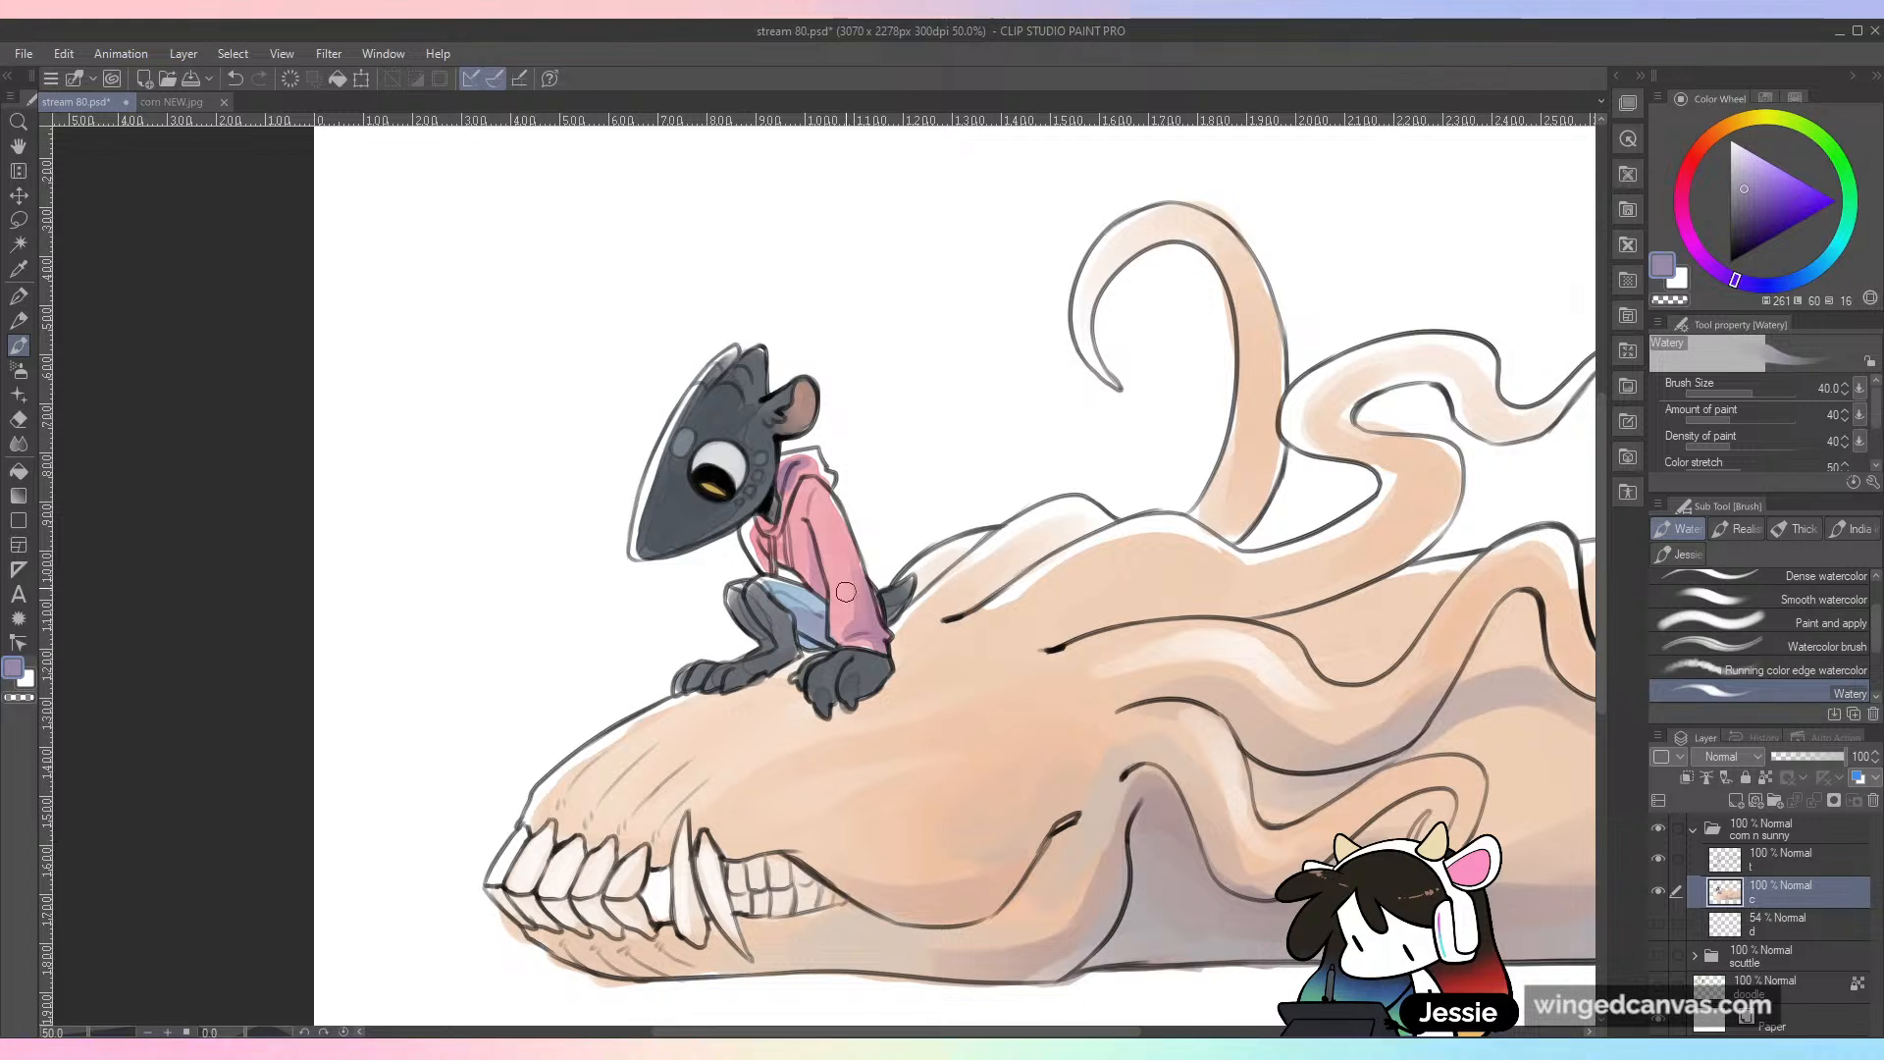
{"action": "key", "text": "ctrl+minus"}
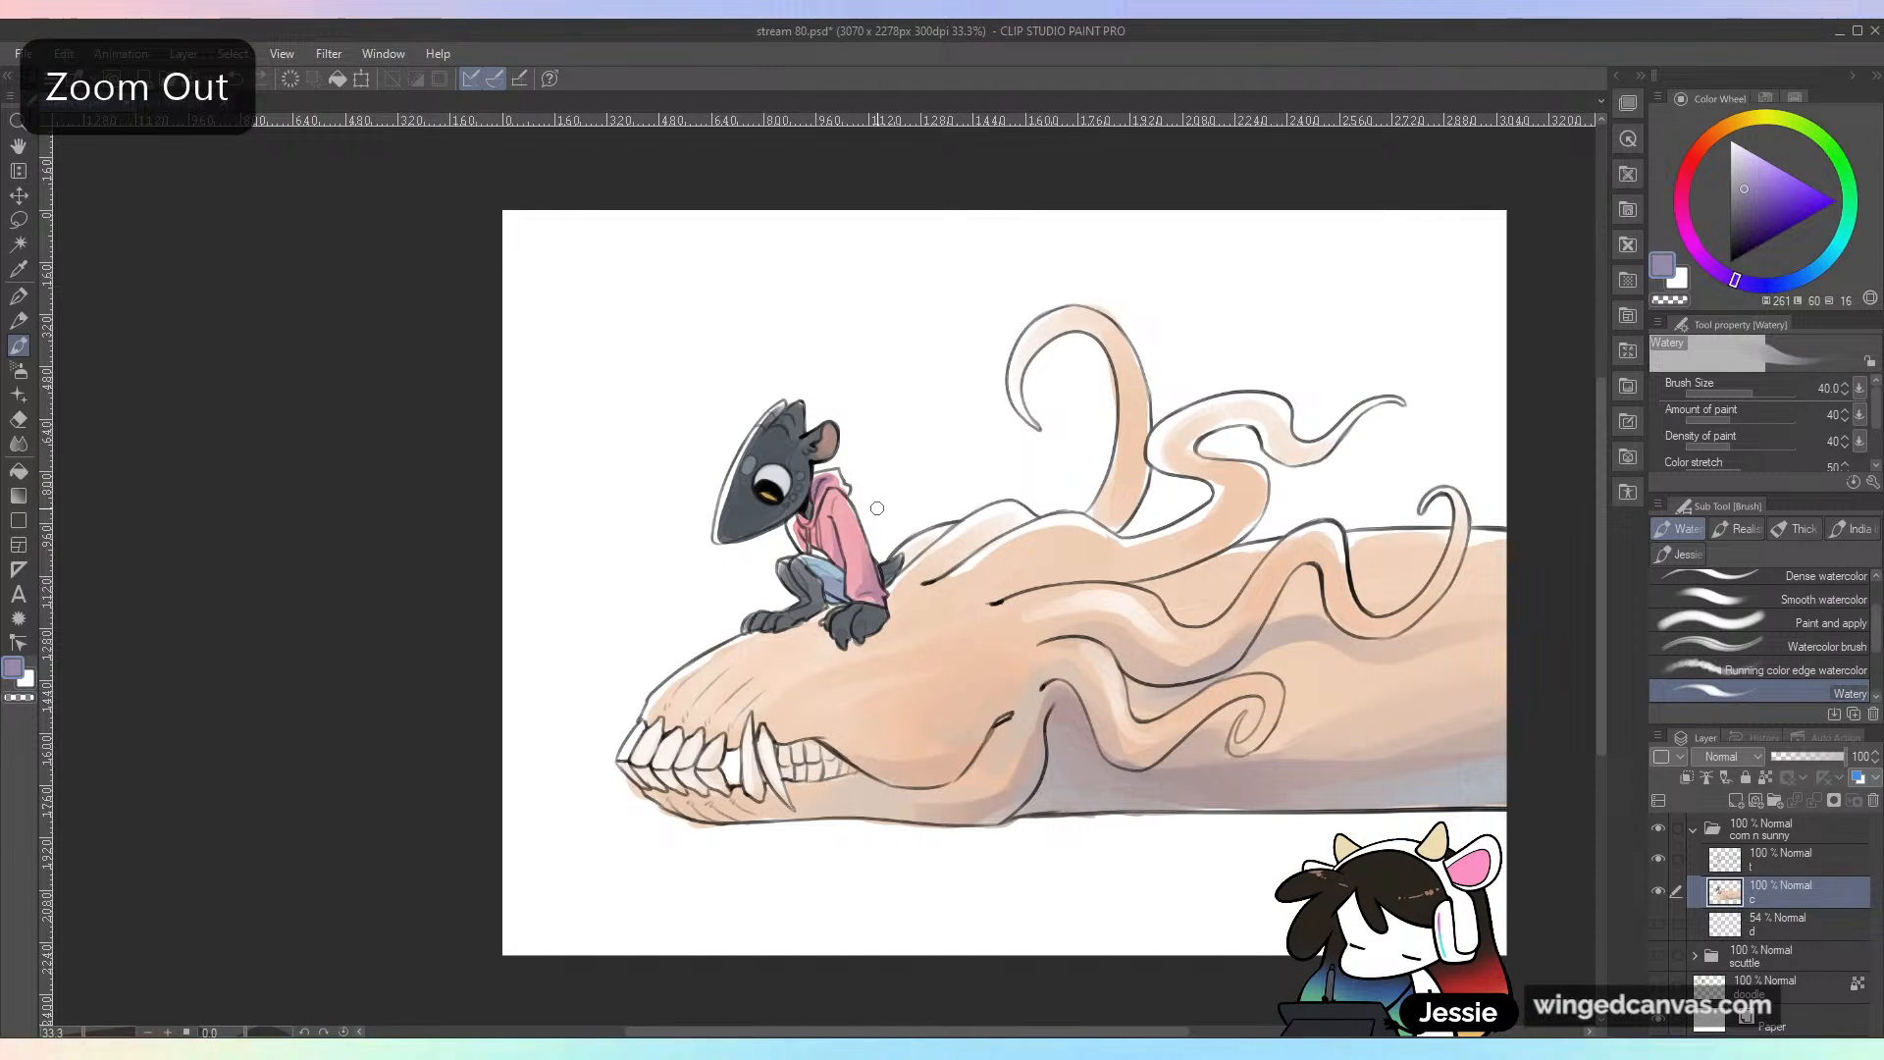
{"action": "key", "text": "ctrl+plus"}
Step: Brighten the small character's eyeball with sampled white, undoing the stray strokes
{"action": "left_click", "coordinate": [870, 358], "text": "alt"}
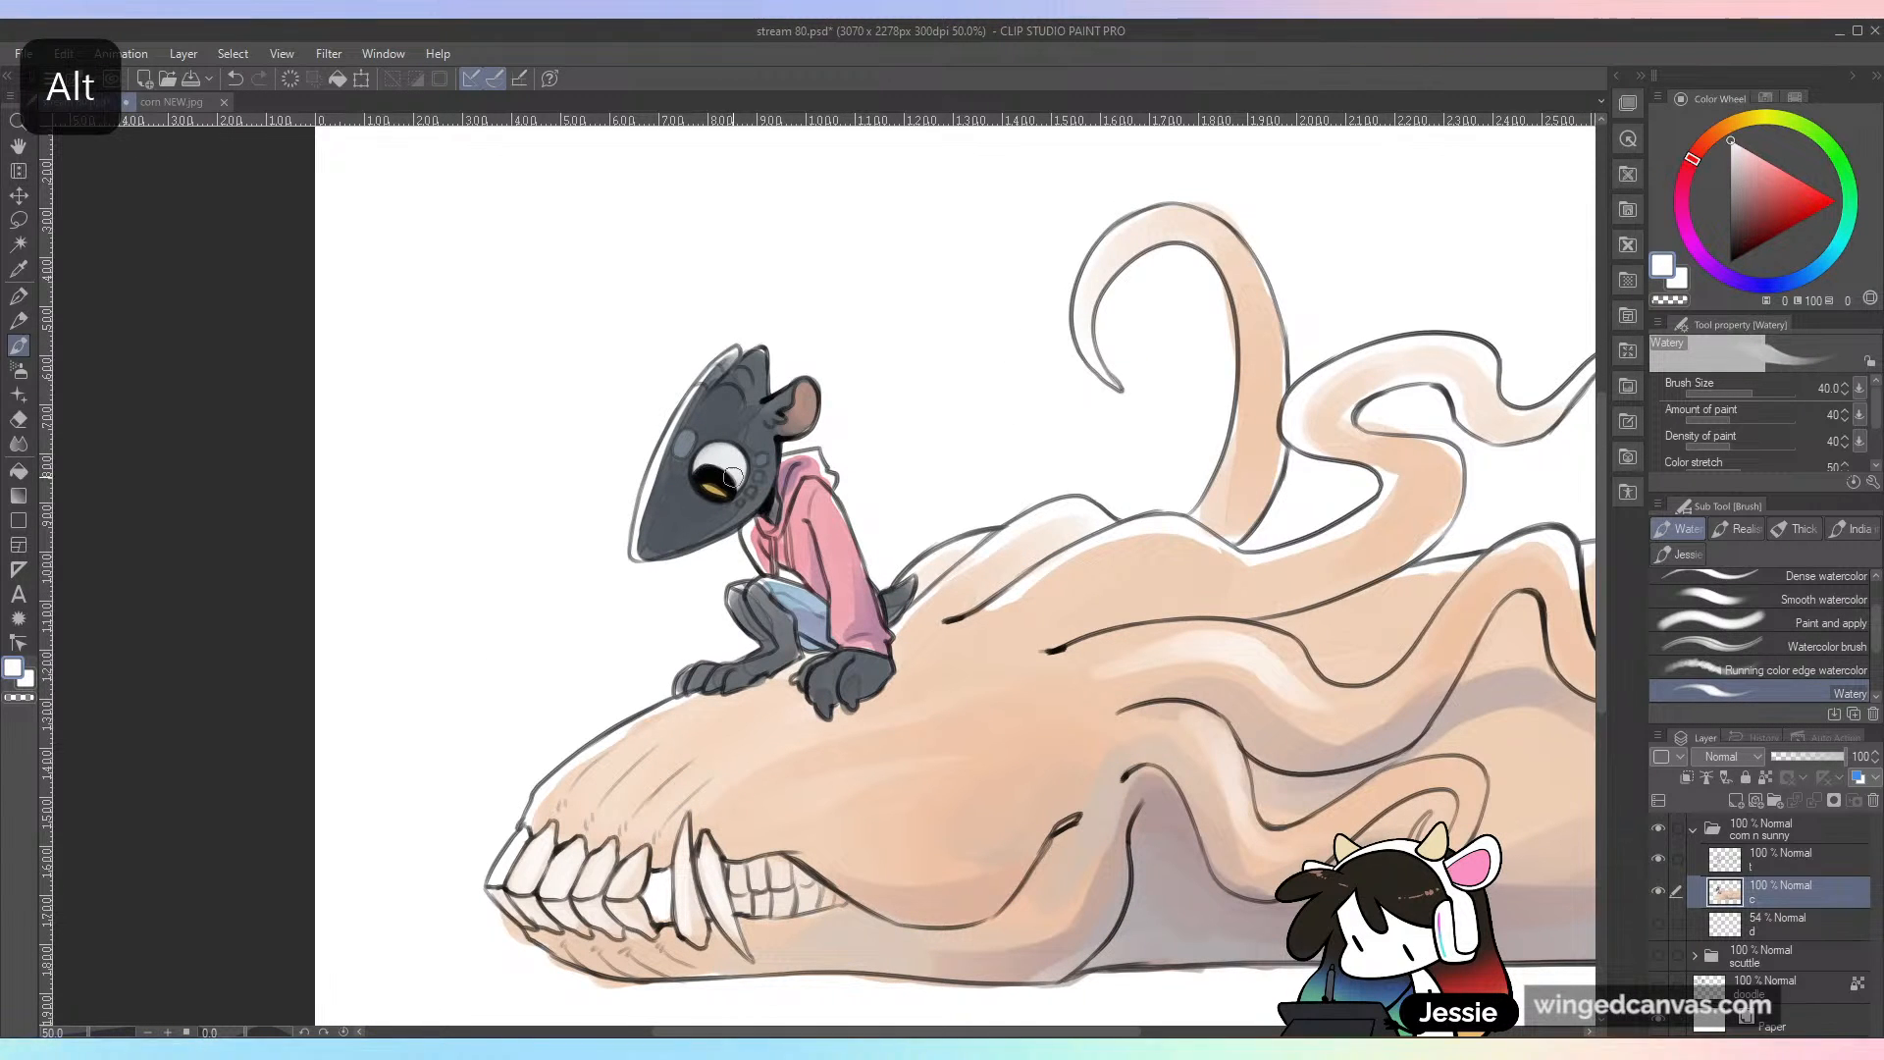
{"action": "left_click_drag", "start_coordinate": [735, 459], "coordinate": [705, 470]}
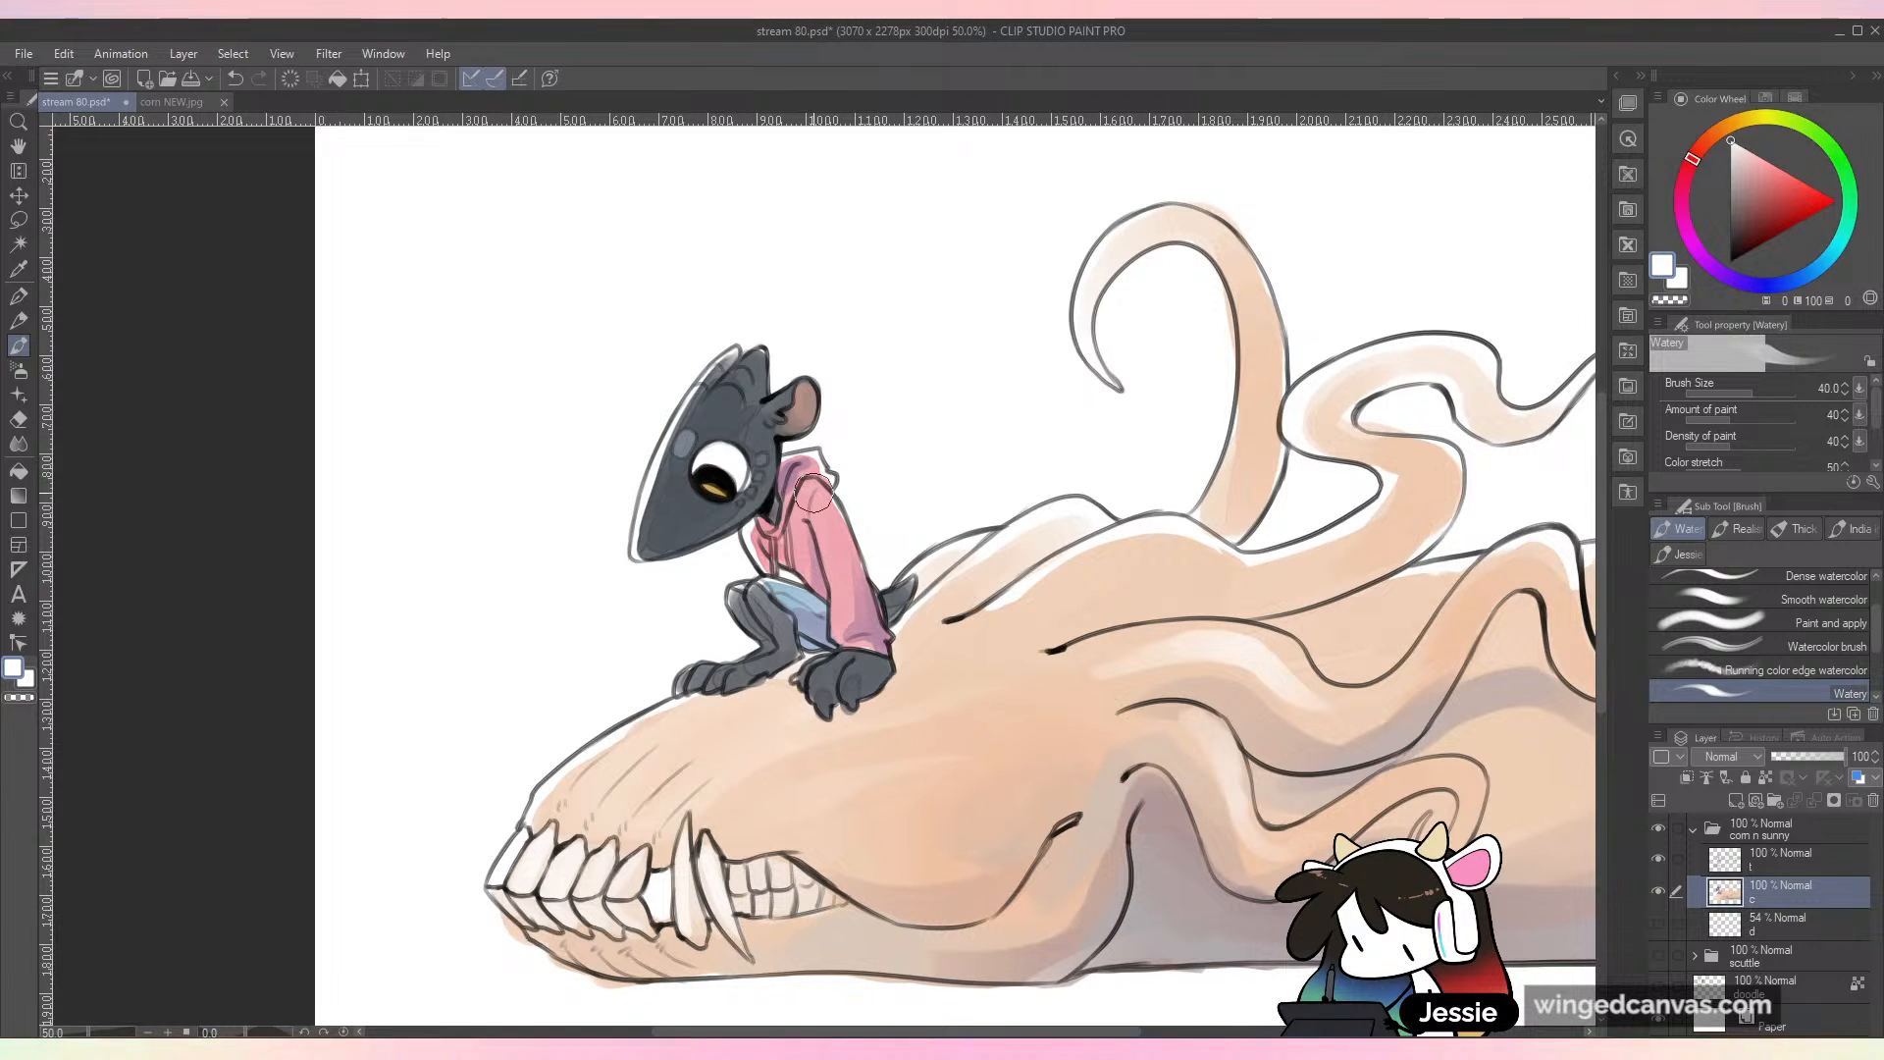
{"action": "key", "text": "ctrl+z"}
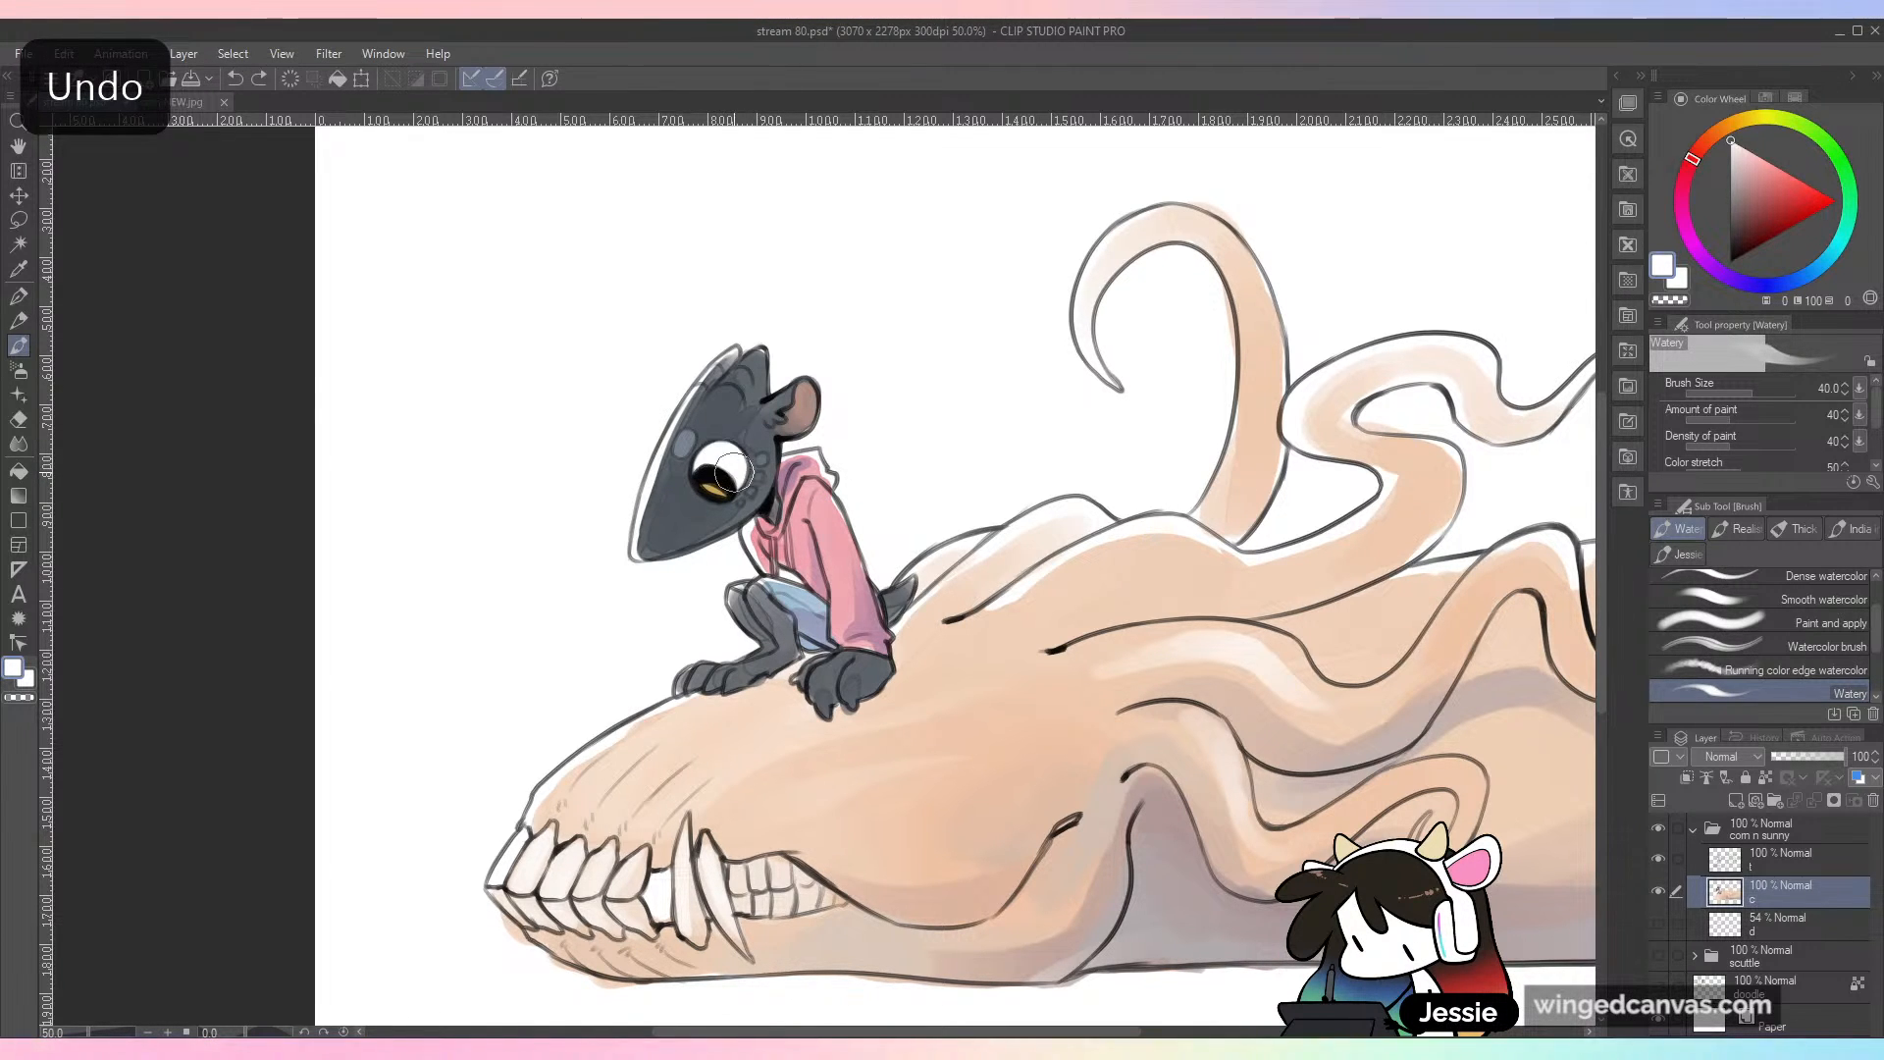
{"action": "key", "text": "alt"}
{"action": "left_click", "coordinate": [763, 430], "text": "alt"}
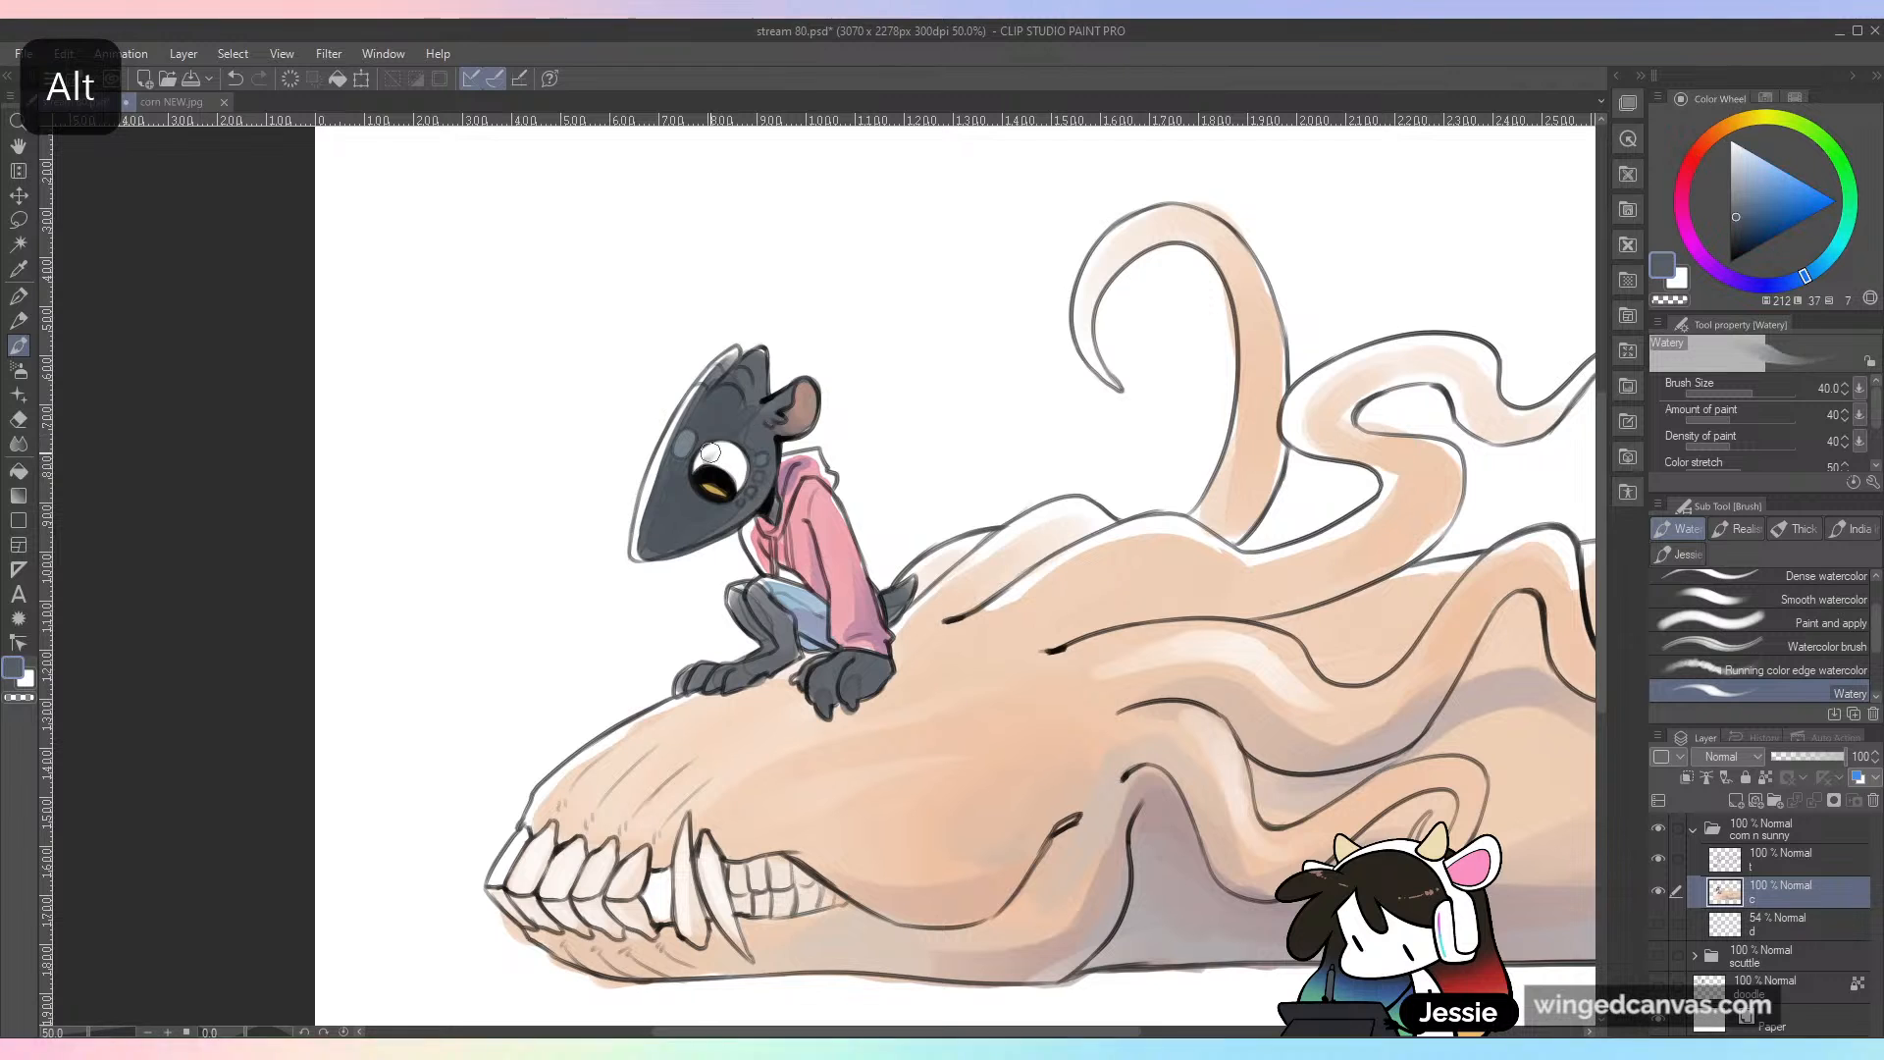
{"action": "key", "text": "ctrl+z"}
Step: Shade the upper part of the small character's eyeball with a pale periwinkle blue
{"action": "left_click", "coordinate": [824, 535], "text": "alt"}
{"action": "left_click", "coordinate": [1782, 284]}
{"action": "left_click", "coordinate": [1738, 149]}
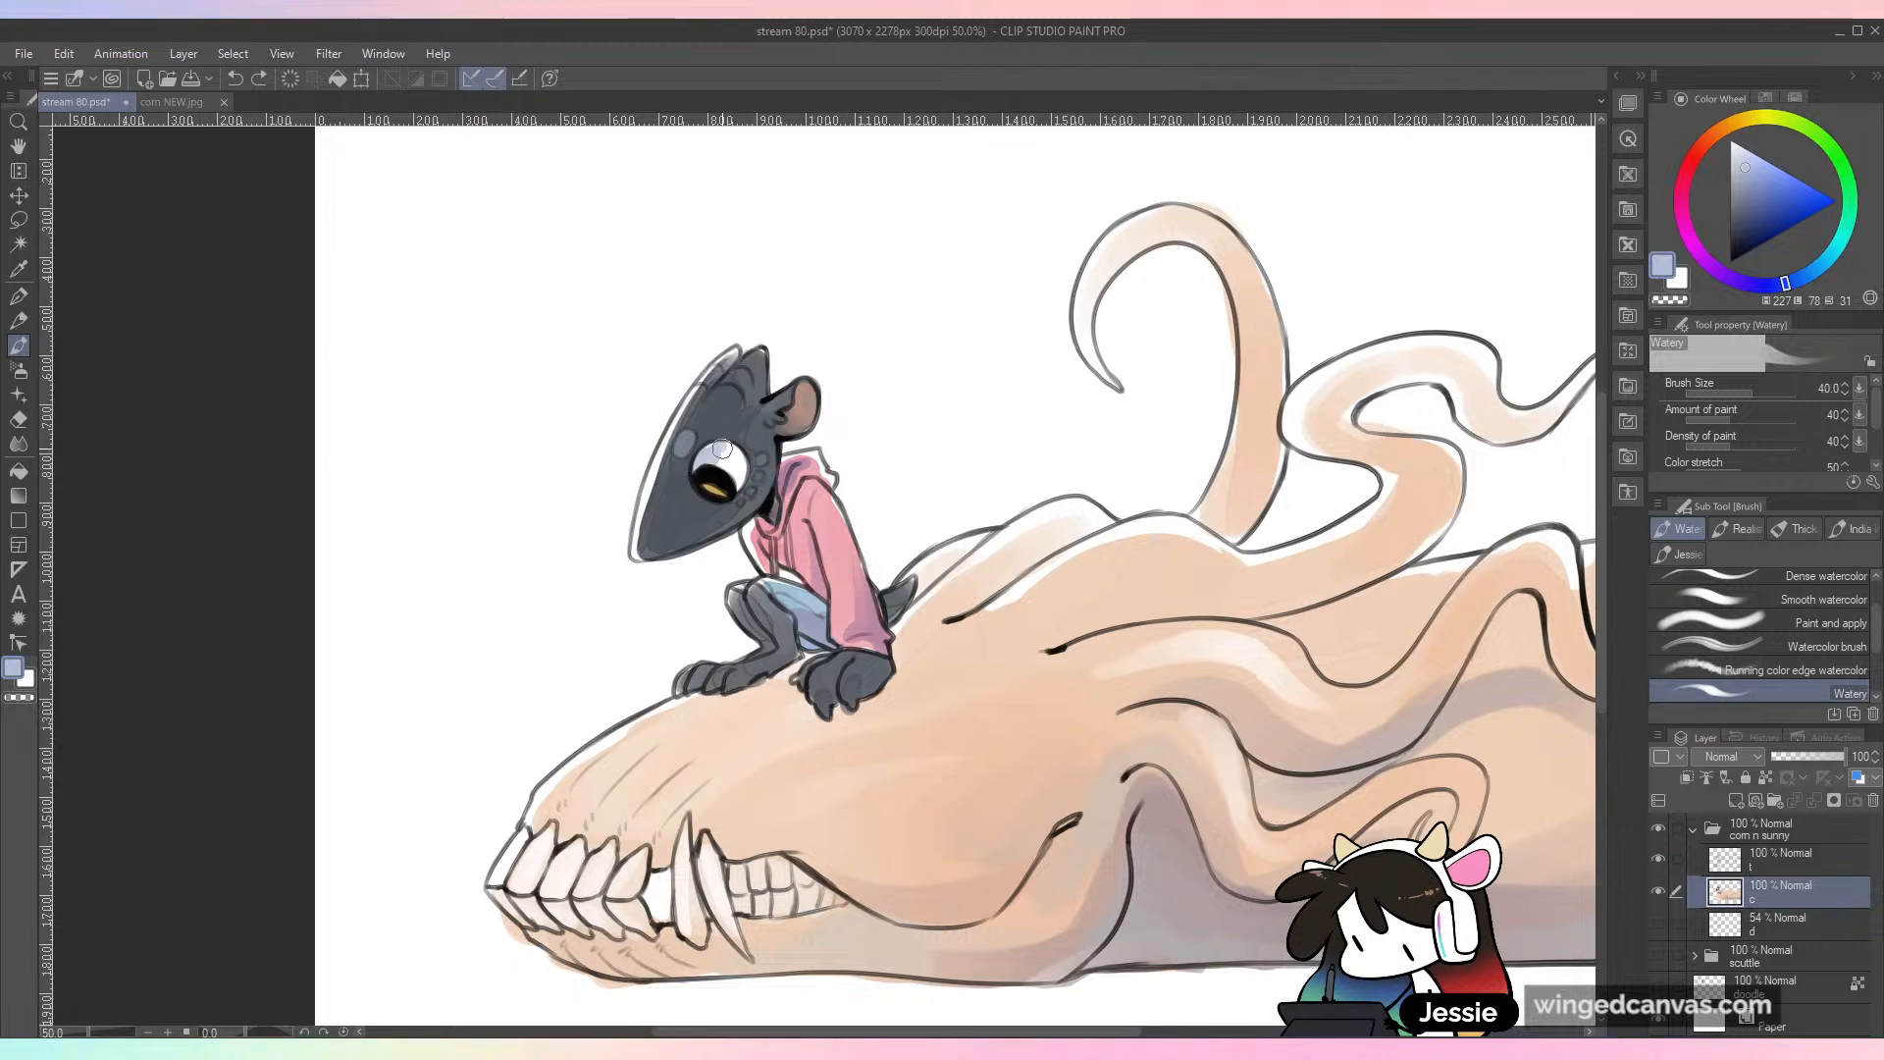
{"action": "left_click_drag", "start_coordinate": [727, 450], "coordinate": [755, 464]}
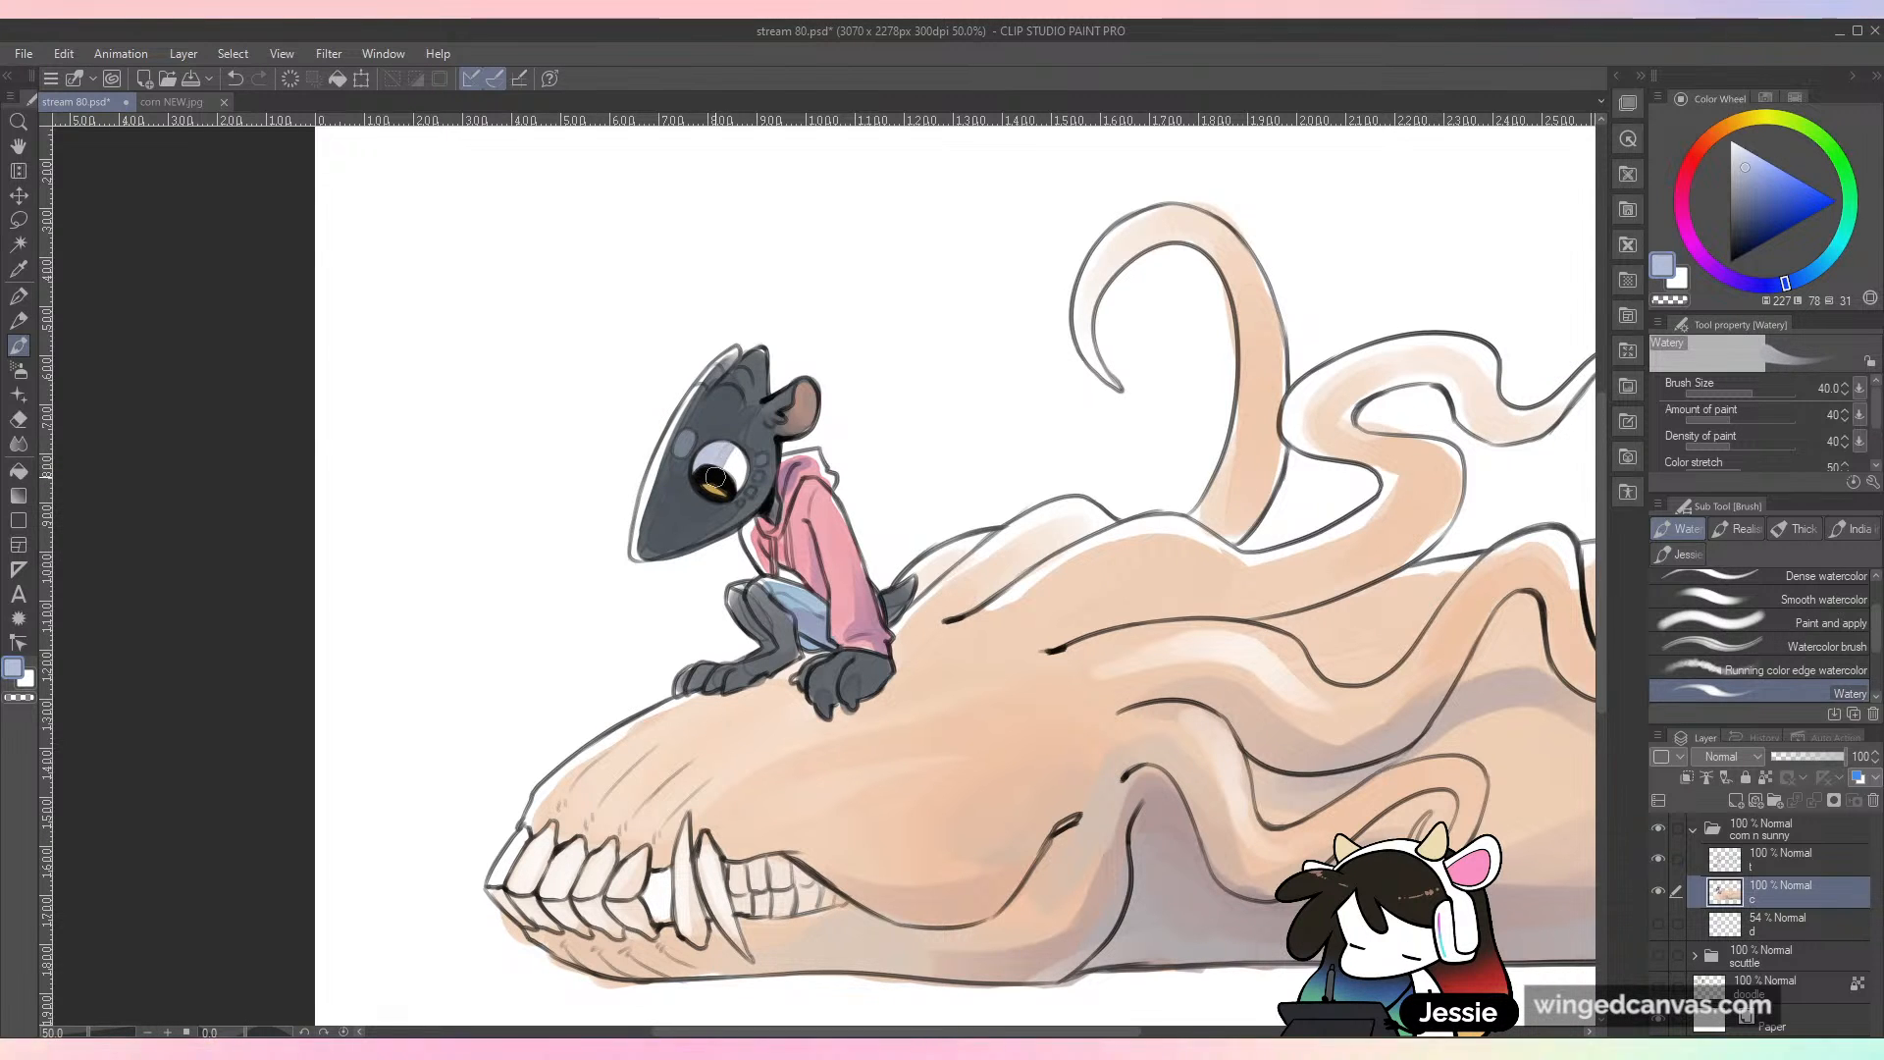
{"action": "key", "text": "ctrl+minus"}
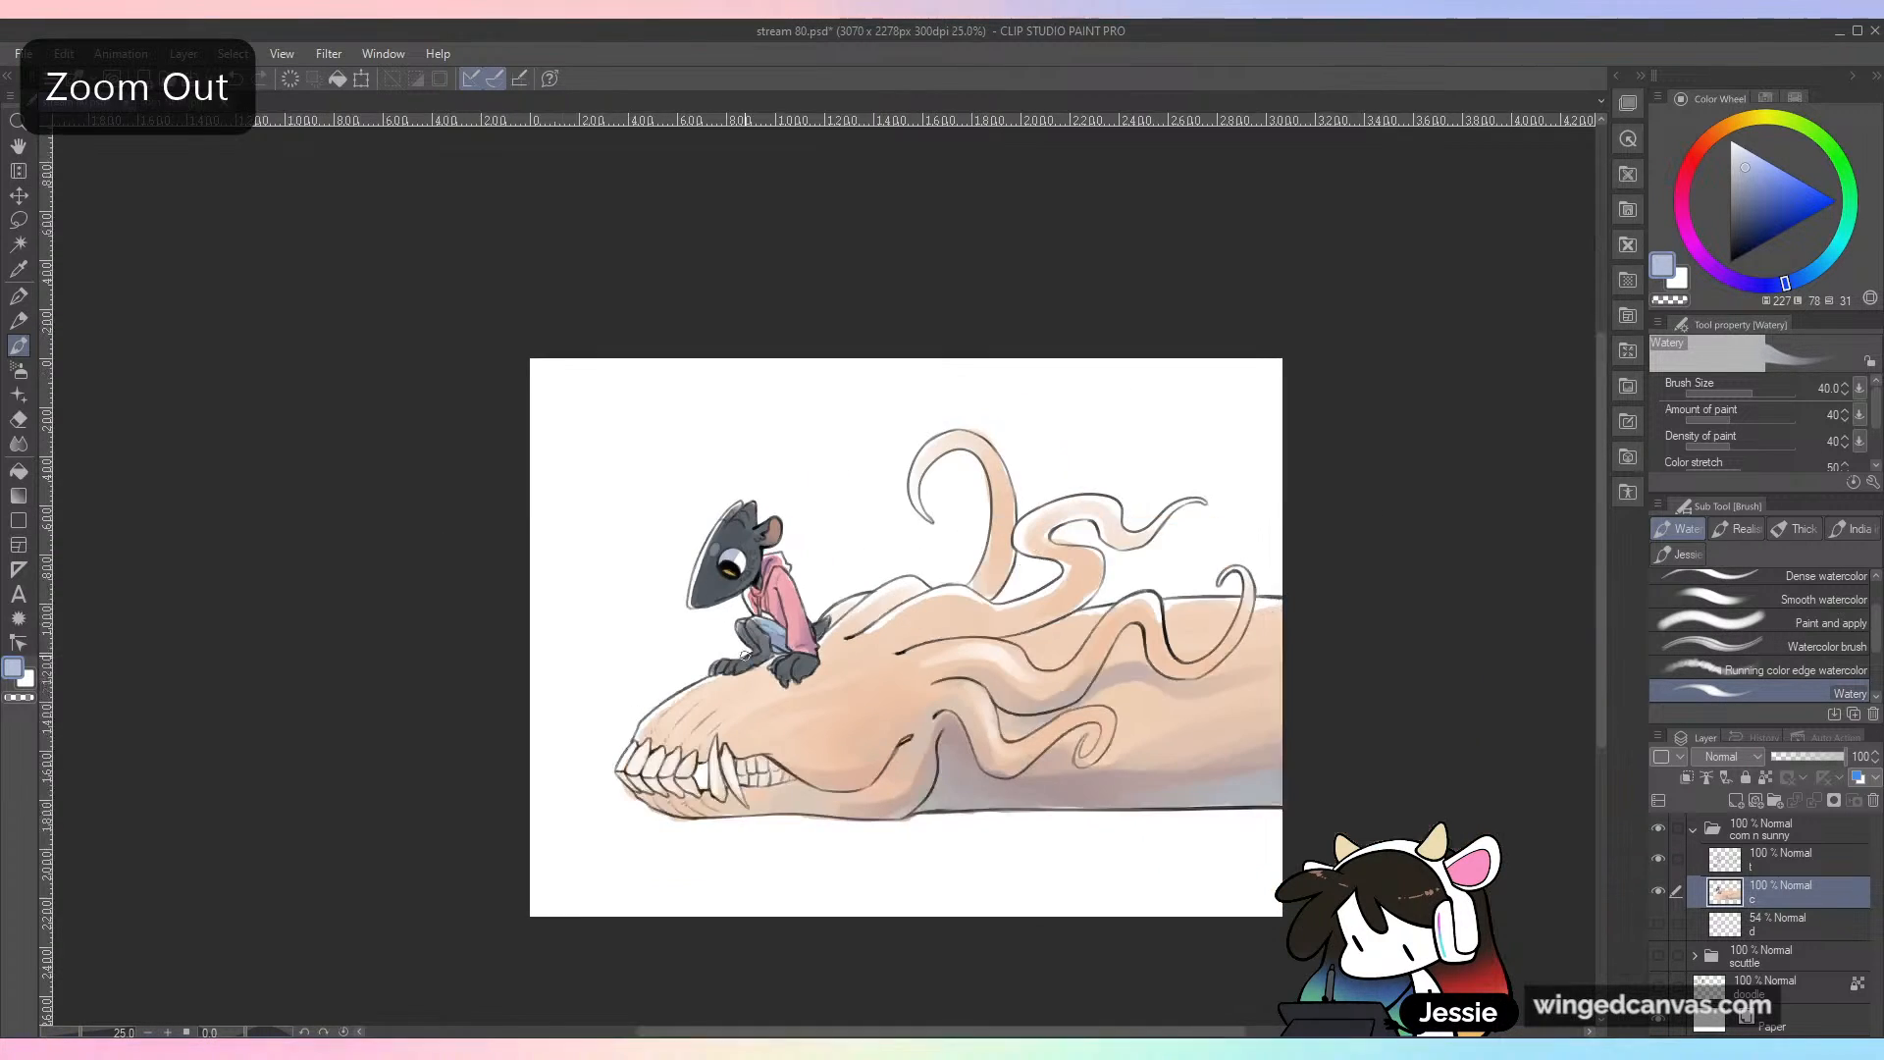
Step: Select the line art layer above the color layer and lock its transparent pixels
{"action": "scroll", "coordinate": [745, 654], "scroll_direction": "up", "scroll_amount": 1}
{"action": "left_click_drag", "start_coordinate": [1206, 803], "coordinate": [1140, 738]}
{"action": "left_click", "coordinate": [1795, 861]}
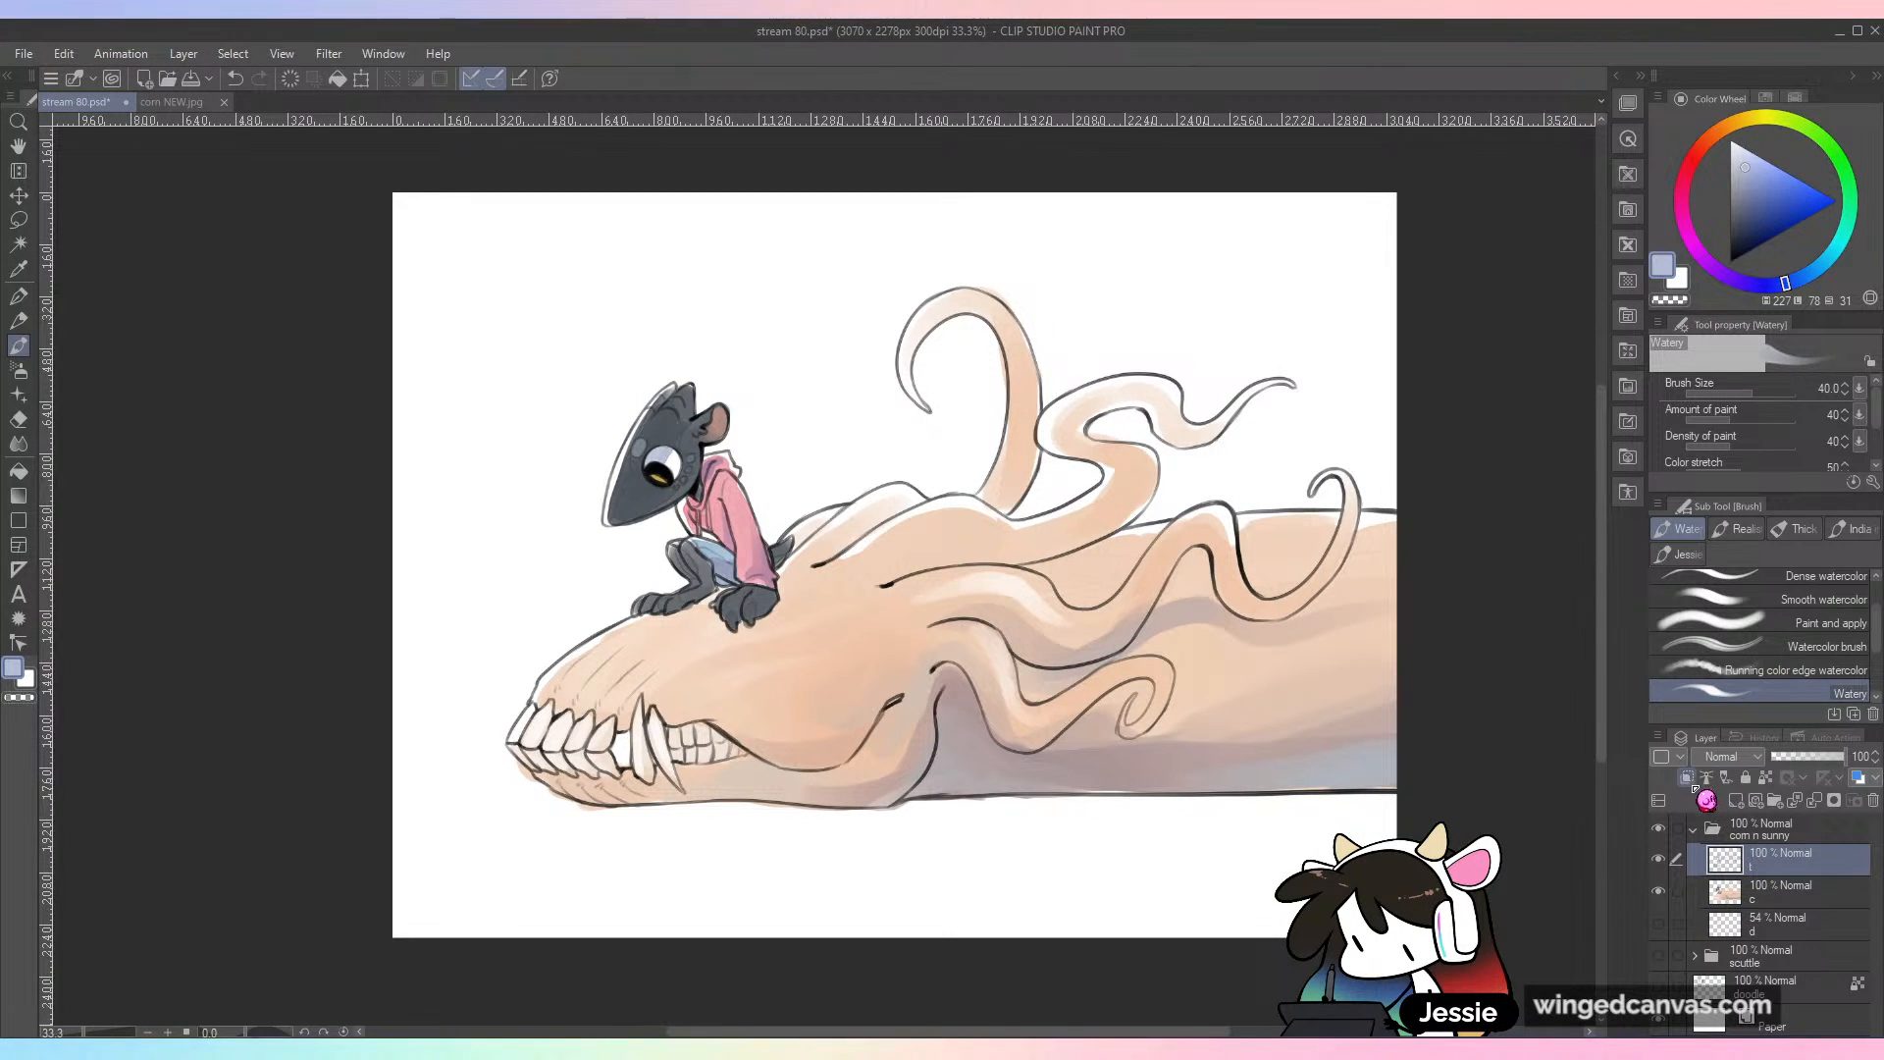
{"action": "left_click", "coordinate": [1765, 777]}
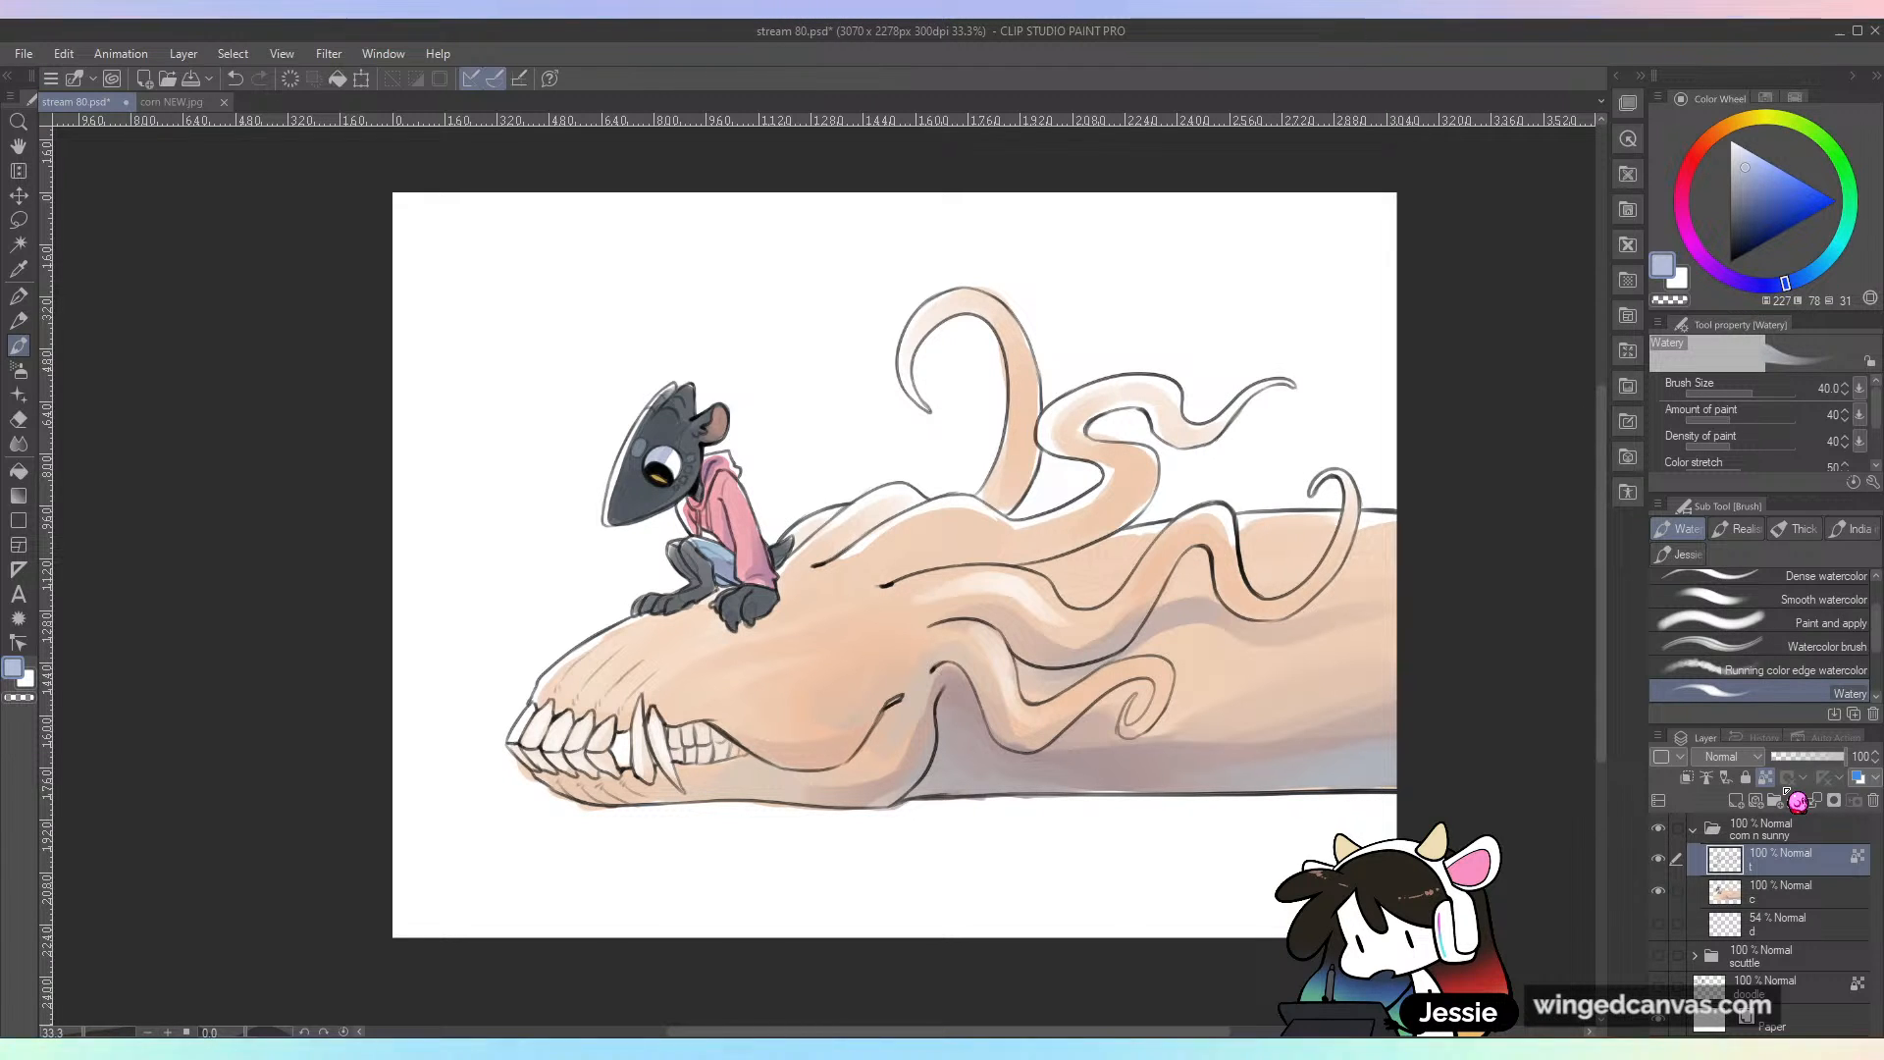
Step: Set the brush size to 108.1 and recolor the tendril outlines just behind the small character in reddish brown
{"action": "key", "text": "ctrl+plus"}
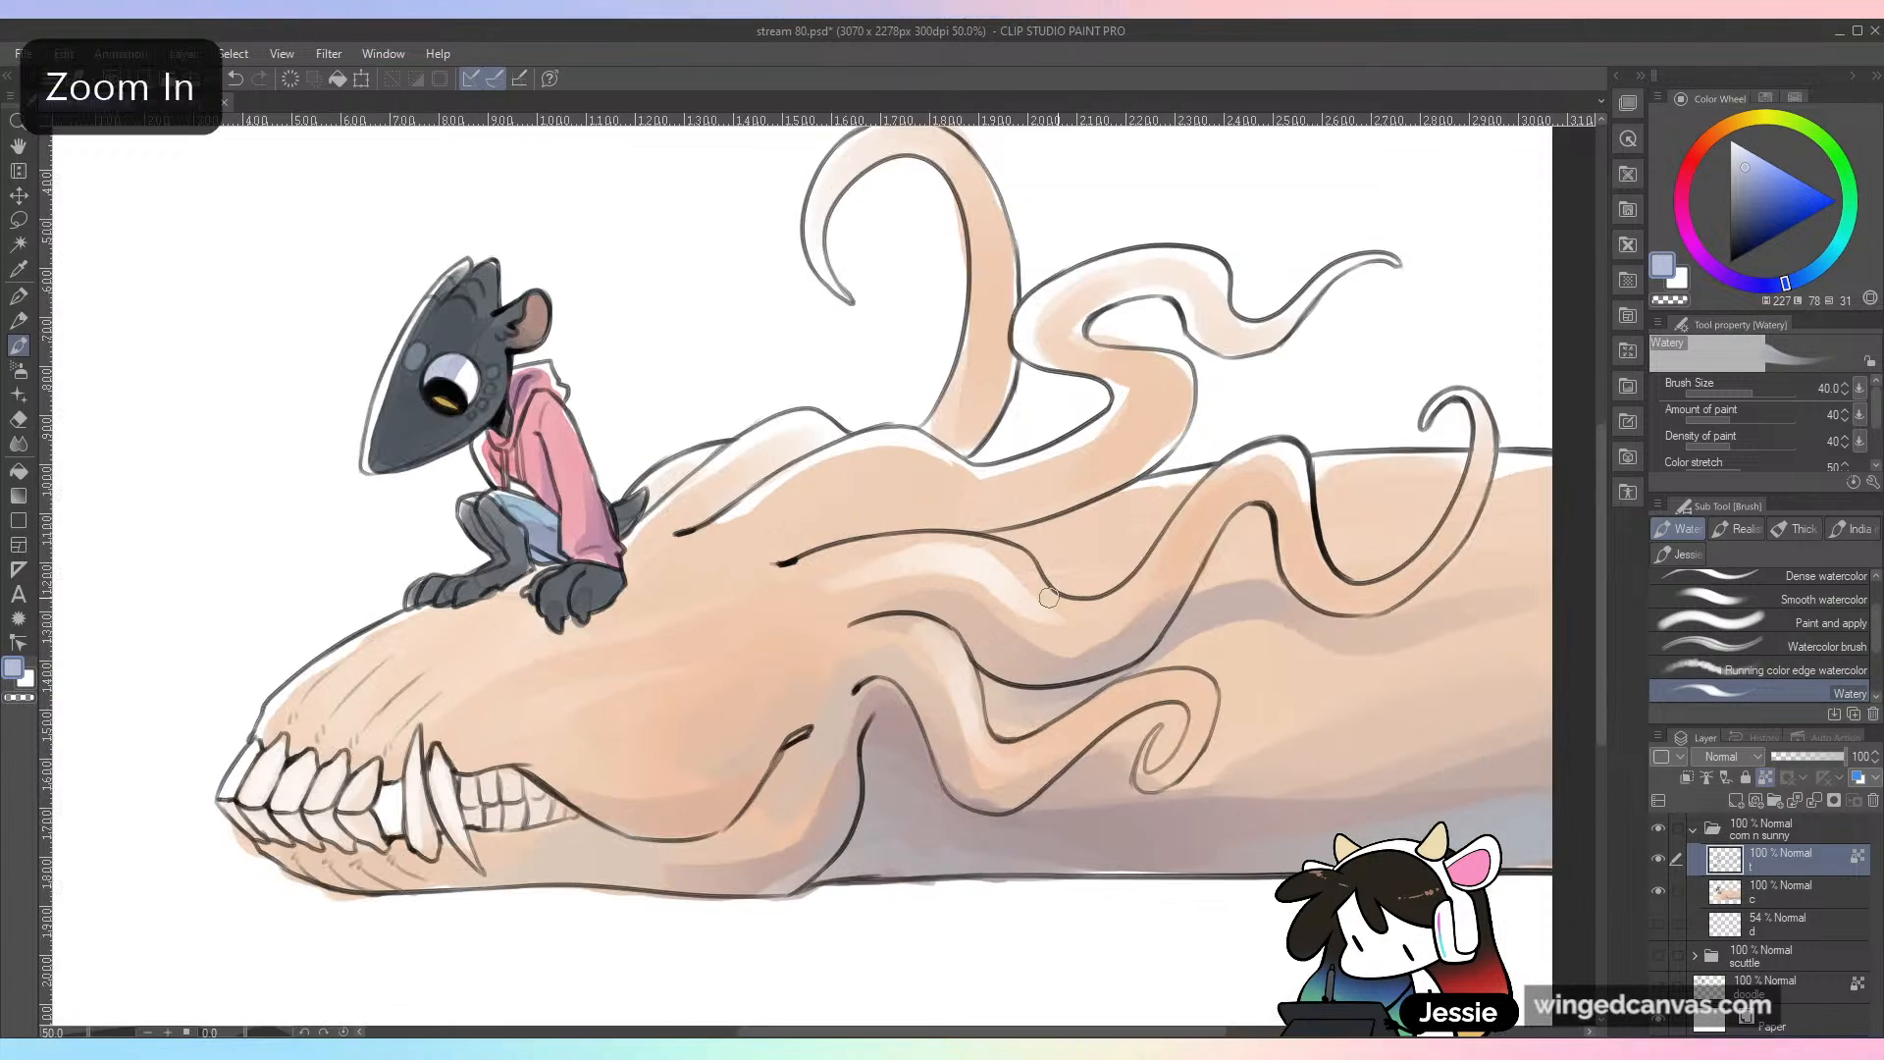
{"action": "left_click", "coordinate": [841, 828], "text": "alt"}
{"action": "left_click", "coordinate": [1763, 393]}
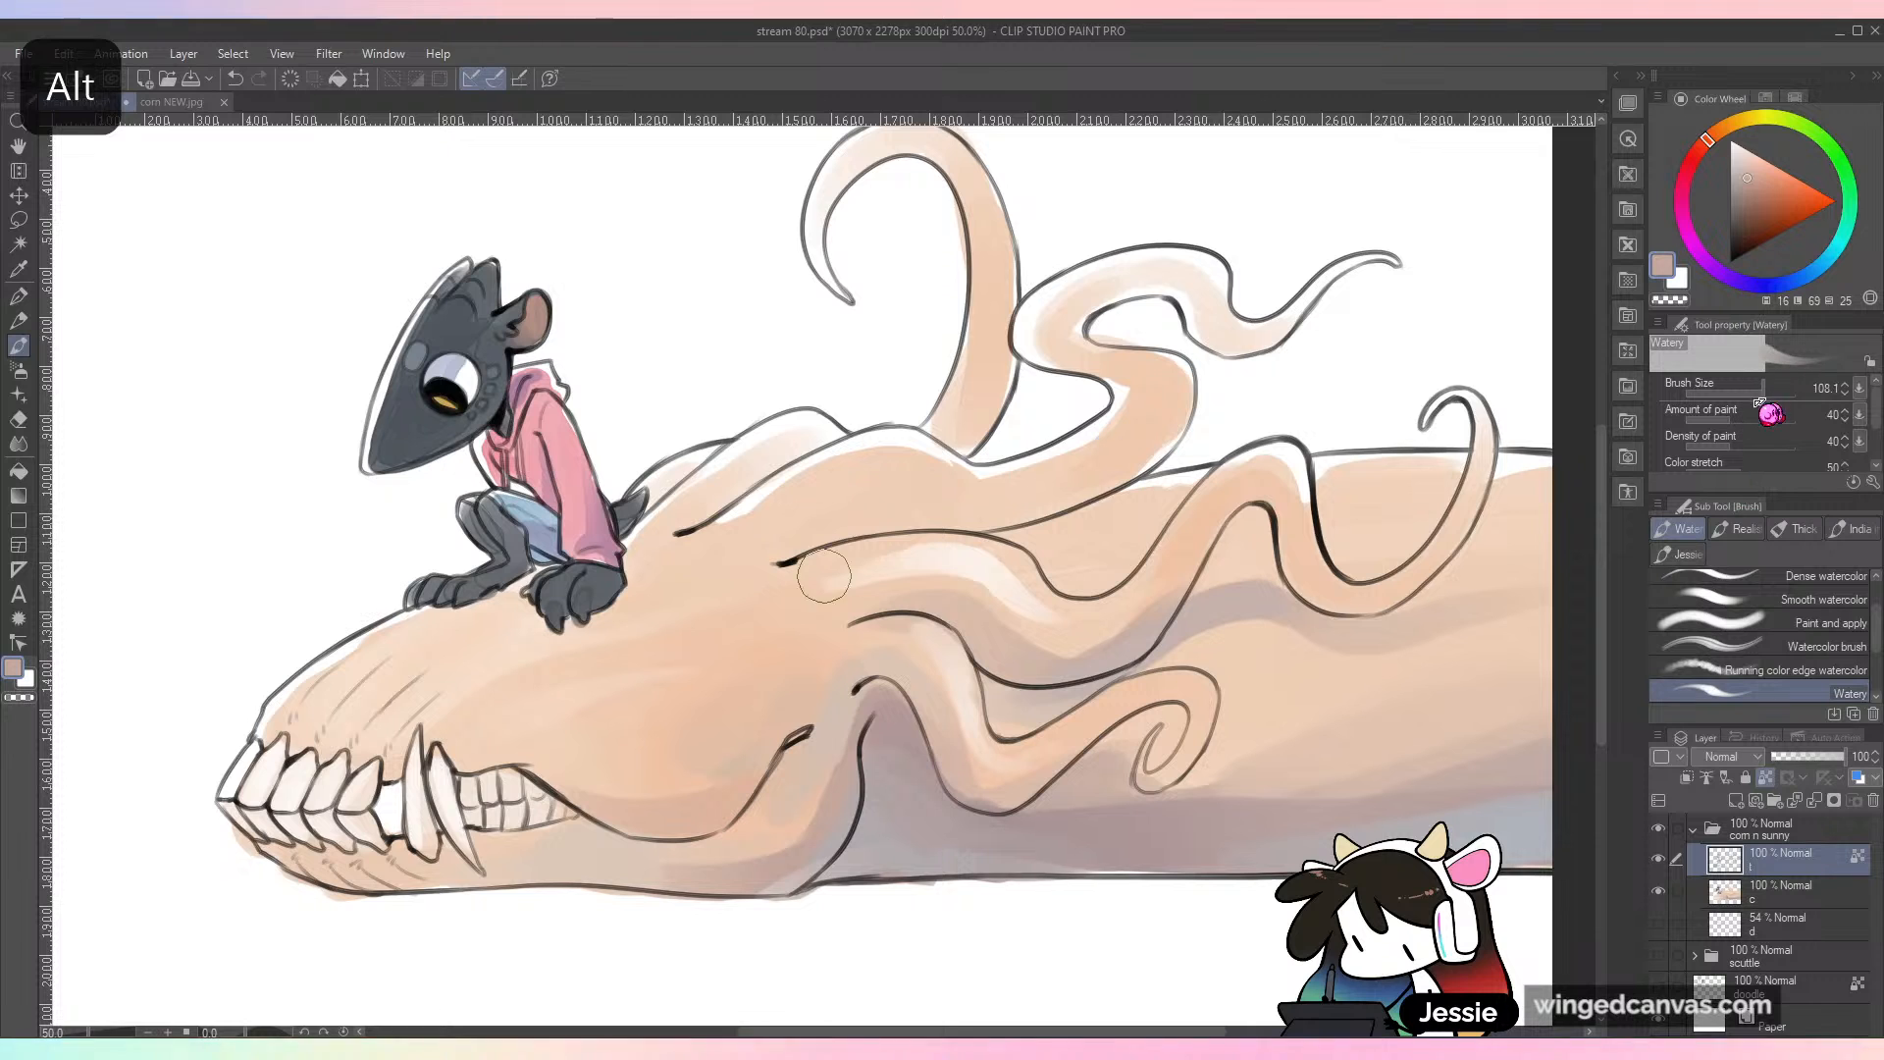
{"action": "mouse_move", "coordinate": [412, 622]}
{"action": "left_mouse_down"}
{"action": "mouse_move", "coordinate": [378, 624]}
{"action": "mouse_move", "coordinate": [240, 755]}
{"action": "left_mouse_up"}
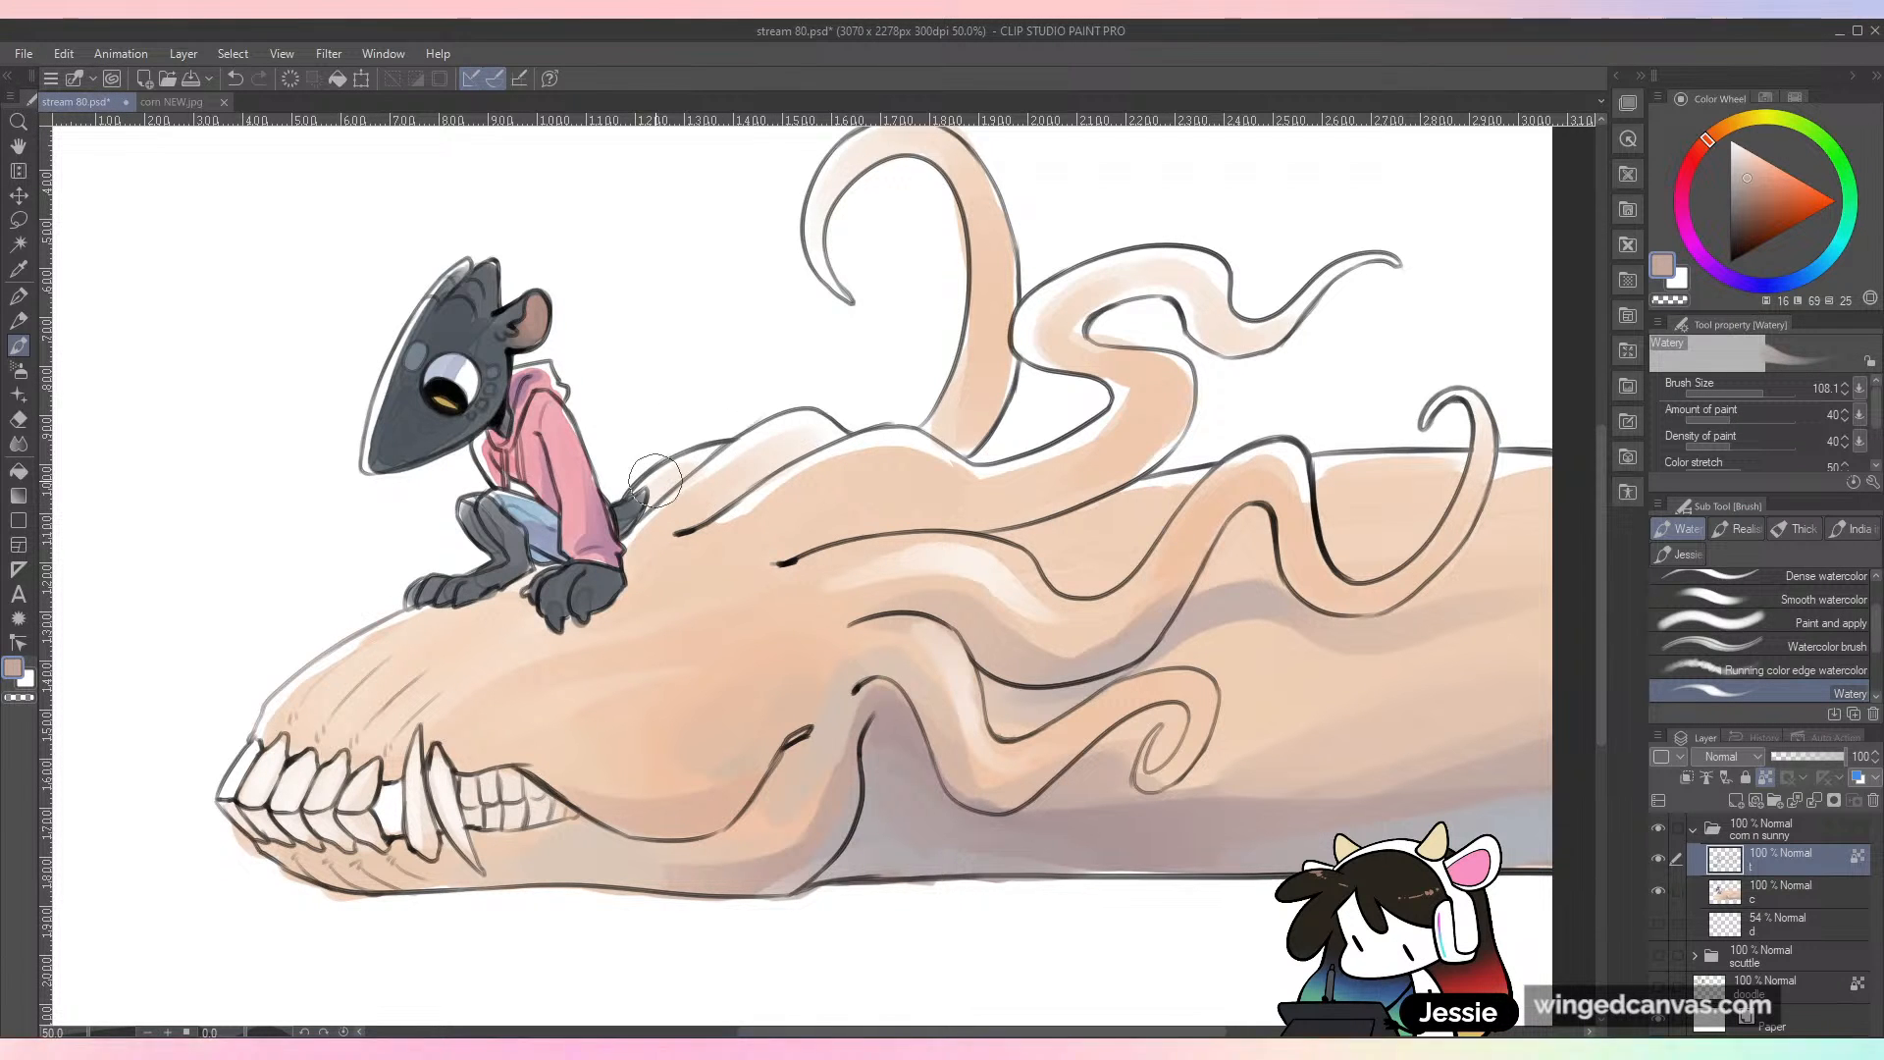
{"action": "left_click_drag", "start_coordinate": [1017, 369], "coordinate": [974, 557]}
{"action": "key", "text": "ctrl+z"}
{"action": "left_click", "coordinate": [1770, 204]}
{"action": "left_click_drag", "start_coordinate": [679, 643], "coordinate": [622, 660]}
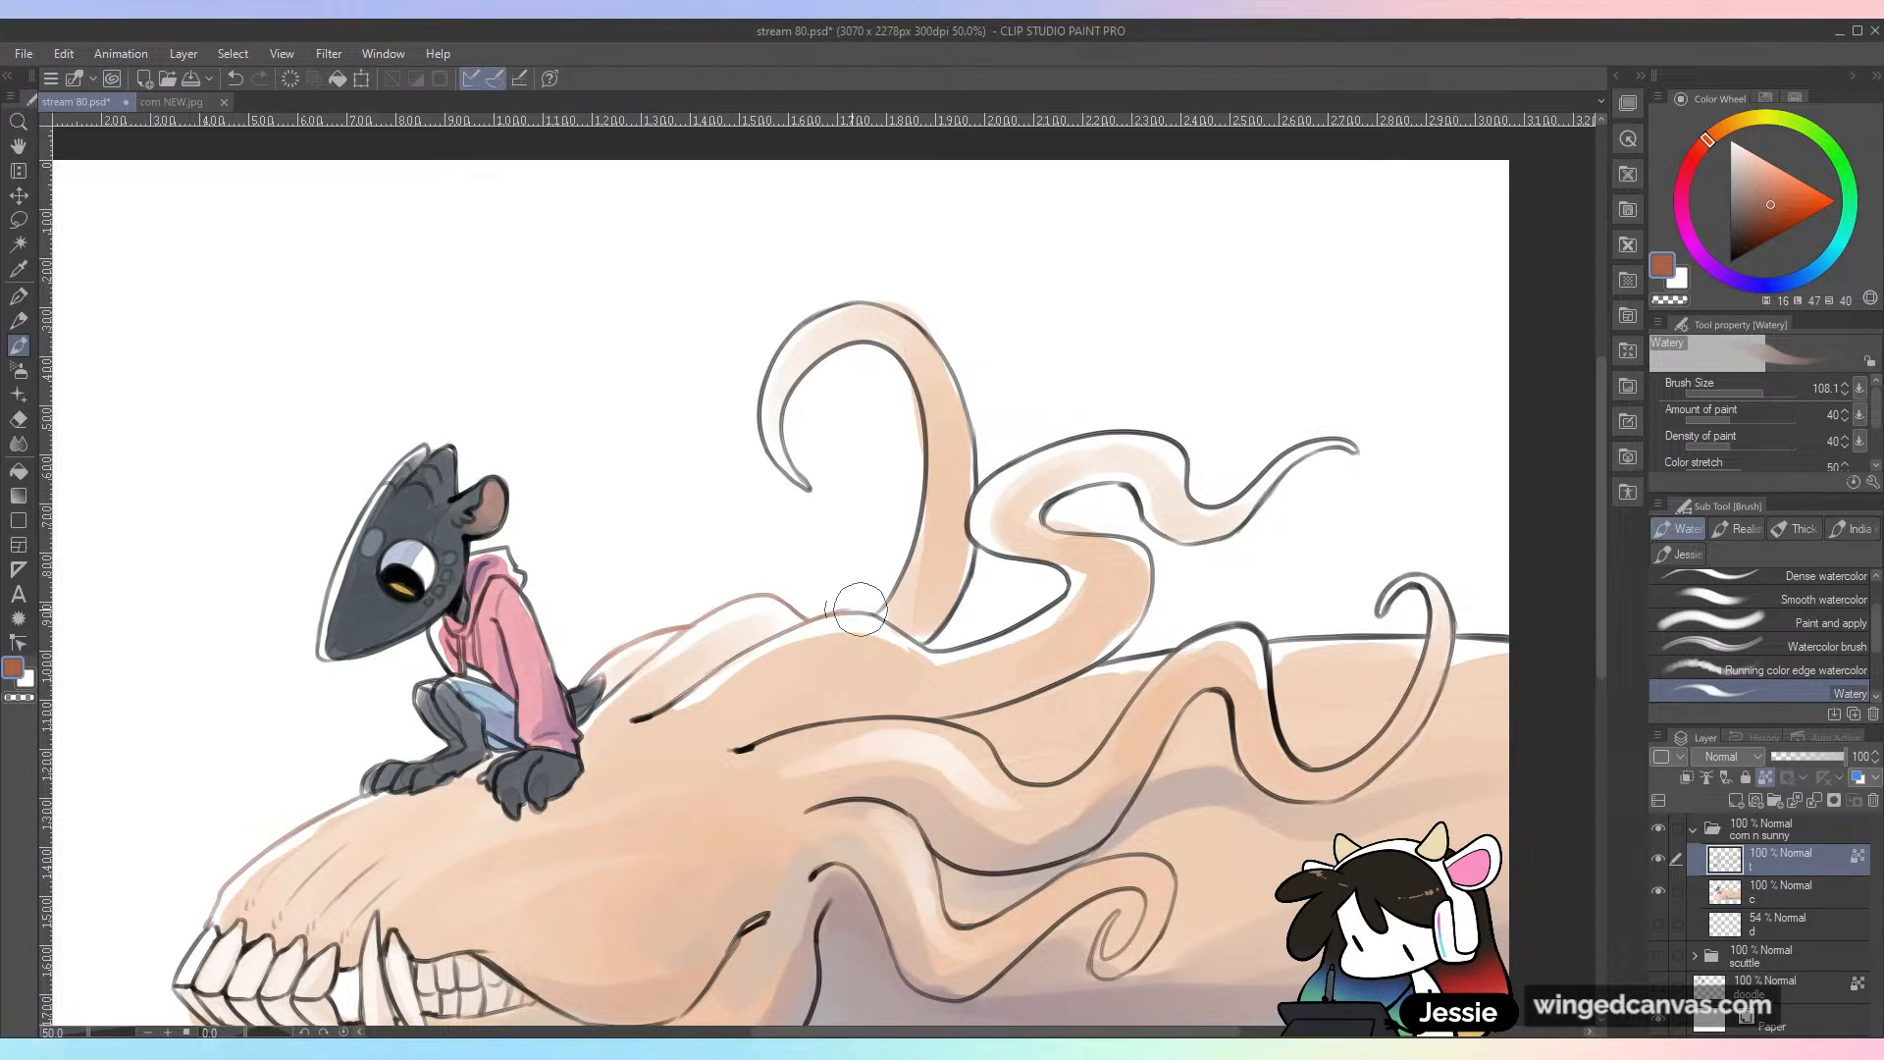
Step: Recolor the outlines of the upper curling tendrils and their tips in the same reddish brown
{"action": "mouse_move", "coordinate": [813, 486]}
{"action": "left_mouse_down"}
{"action": "mouse_move", "coordinate": [801, 333]}
{"action": "mouse_move", "coordinate": [971, 407]}
{"action": "left_mouse_up"}
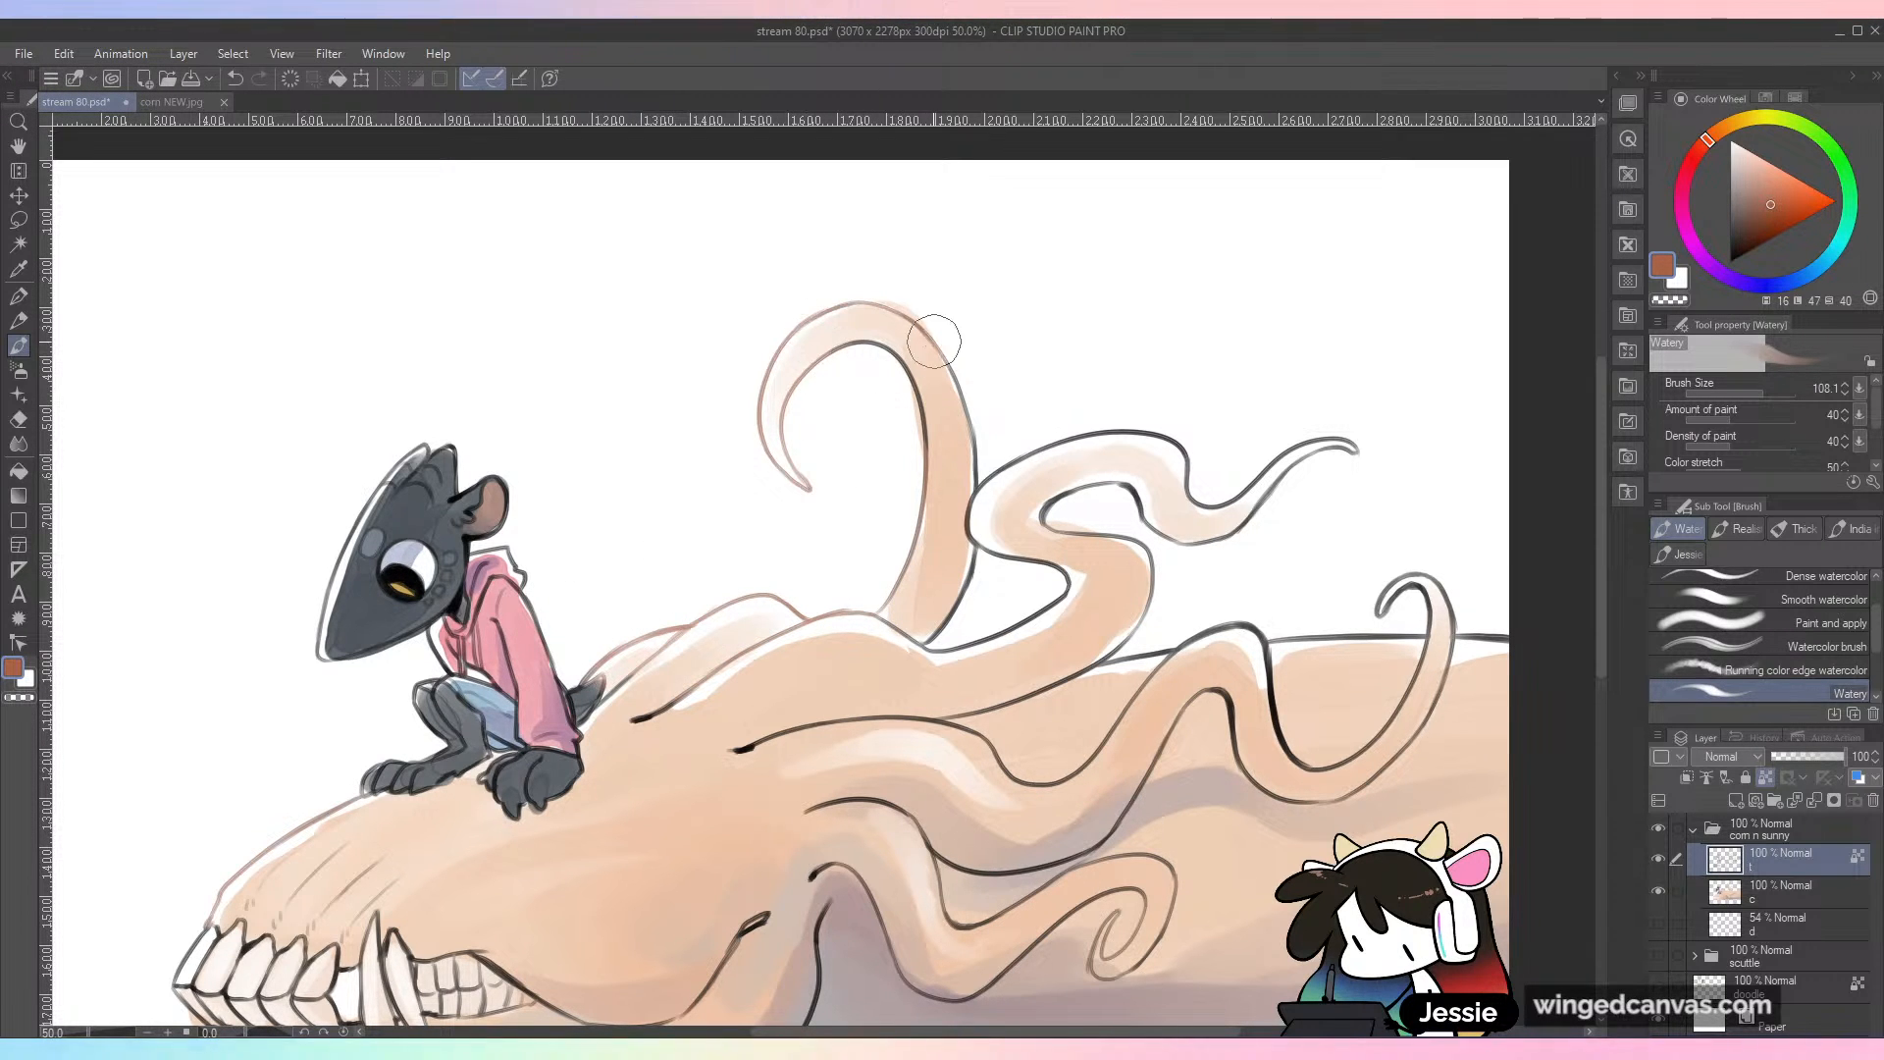
{"action": "mouse_move", "coordinate": [991, 481]}
{"action": "left_mouse_down"}
{"action": "mouse_move", "coordinate": [1030, 455]}
{"action": "mouse_move", "coordinate": [1155, 442]}
{"action": "mouse_move", "coordinate": [1208, 494]}
{"action": "mouse_move", "coordinate": [1379, 429]}
{"action": "mouse_move", "coordinate": [1236, 527]}
{"action": "mouse_move", "coordinate": [1154, 507]}
{"action": "mouse_move", "coordinate": [1015, 517]}
{"action": "mouse_move", "coordinate": [1128, 569]}
{"action": "left_mouse_up"}
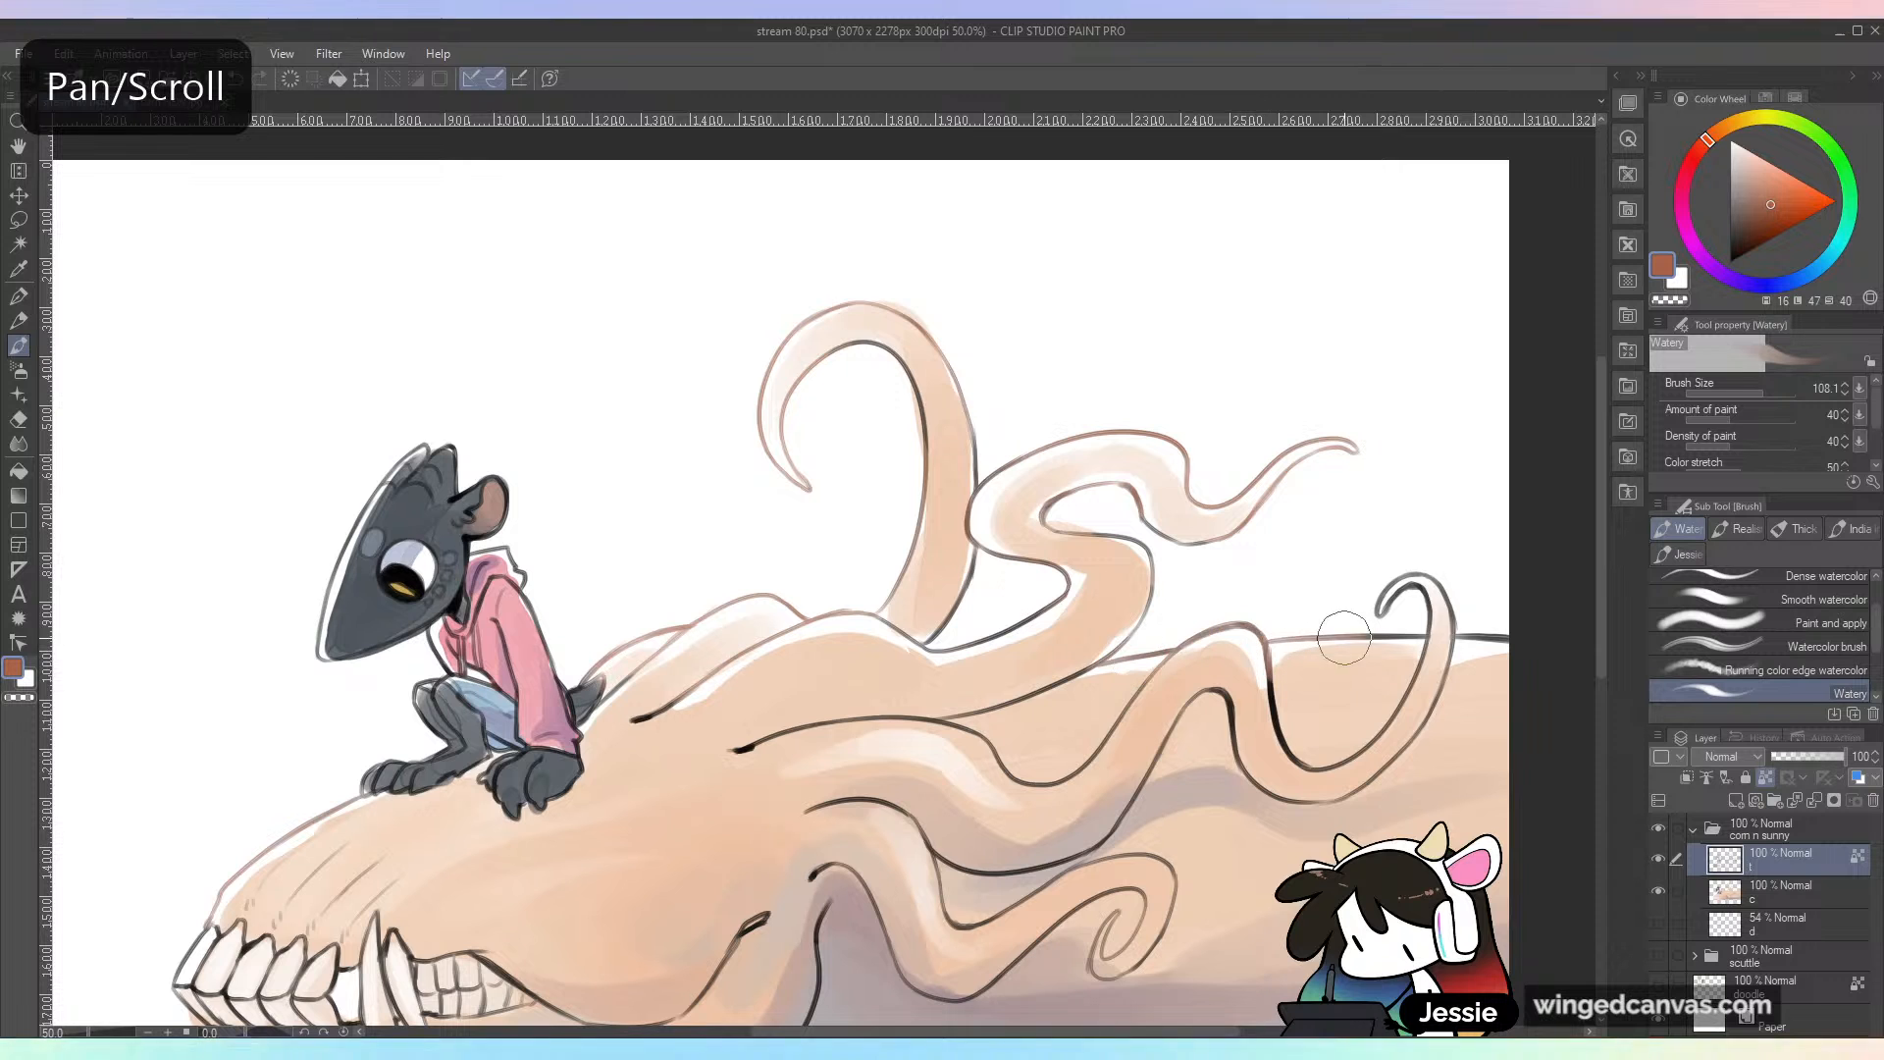
{"action": "left_click_drag", "start_coordinate": [1334, 778], "coordinate": [1469, 545]}
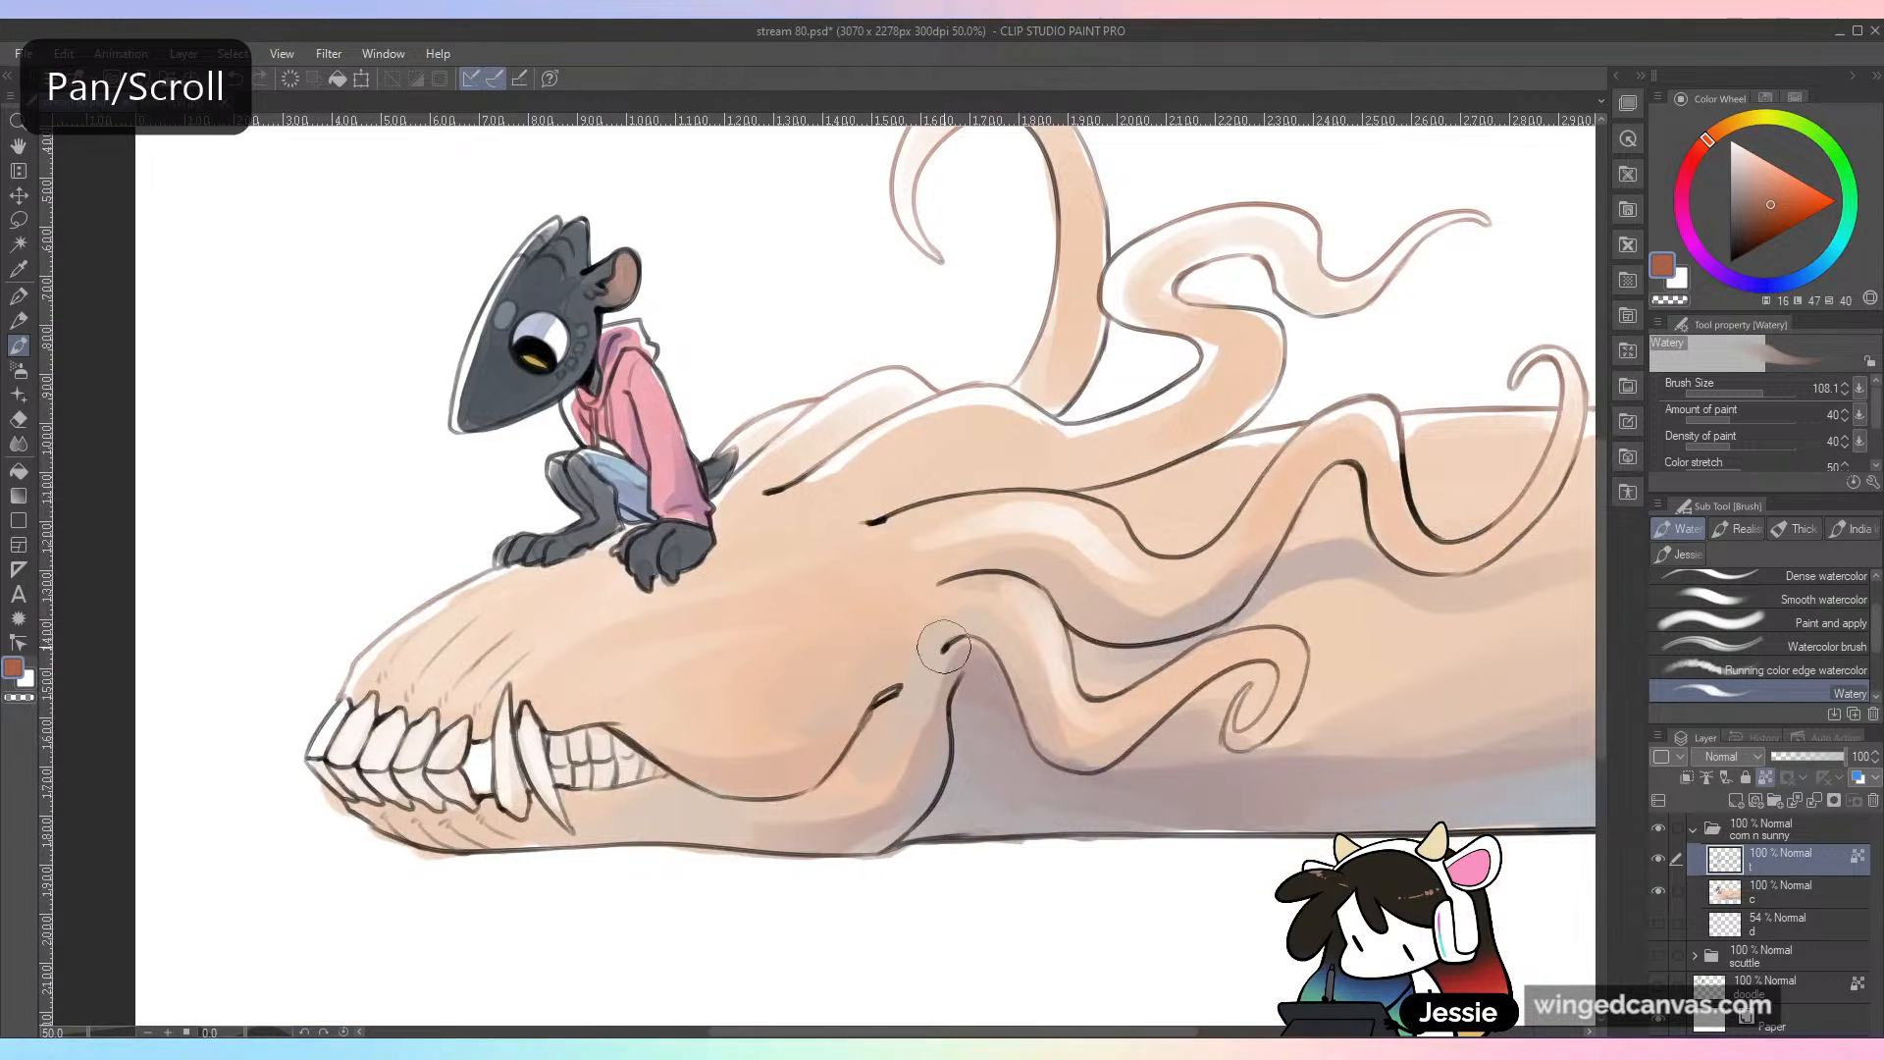
Step: Recolor the outlines of the skull's teeth and gums in reddish brown
{"action": "mouse_move", "coordinate": [339, 707]}
{"action": "left_mouse_down"}
{"action": "mouse_move", "coordinate": [345, 741]}
{"action": "mouse_move", "coordinate": [505, 723]}
{"action": "mouse_move", "coordinate": [656, 738]}
{"action": "left_mouse_up"}
{"action": "left_click_drag", "start_coordinate": [448, 786], "coordinate": [545, 801]}
{"action": "scroll", "coordinate": [1362, 783], "scroll_direction": "down", "scroll_amount": 1}
{"action": "scroll", "coordinate": [1367, 782], "scroll_direction": "up", "scroll_amount": 1}
Step: Undo the greyish purple strokes and tint the skull's mouth line and back teeth outlines with a darker purple
{"action": "left_click", "coordinate": [1724, 275]}
{"action": "left_click", "coordinate": [1738, 209]}
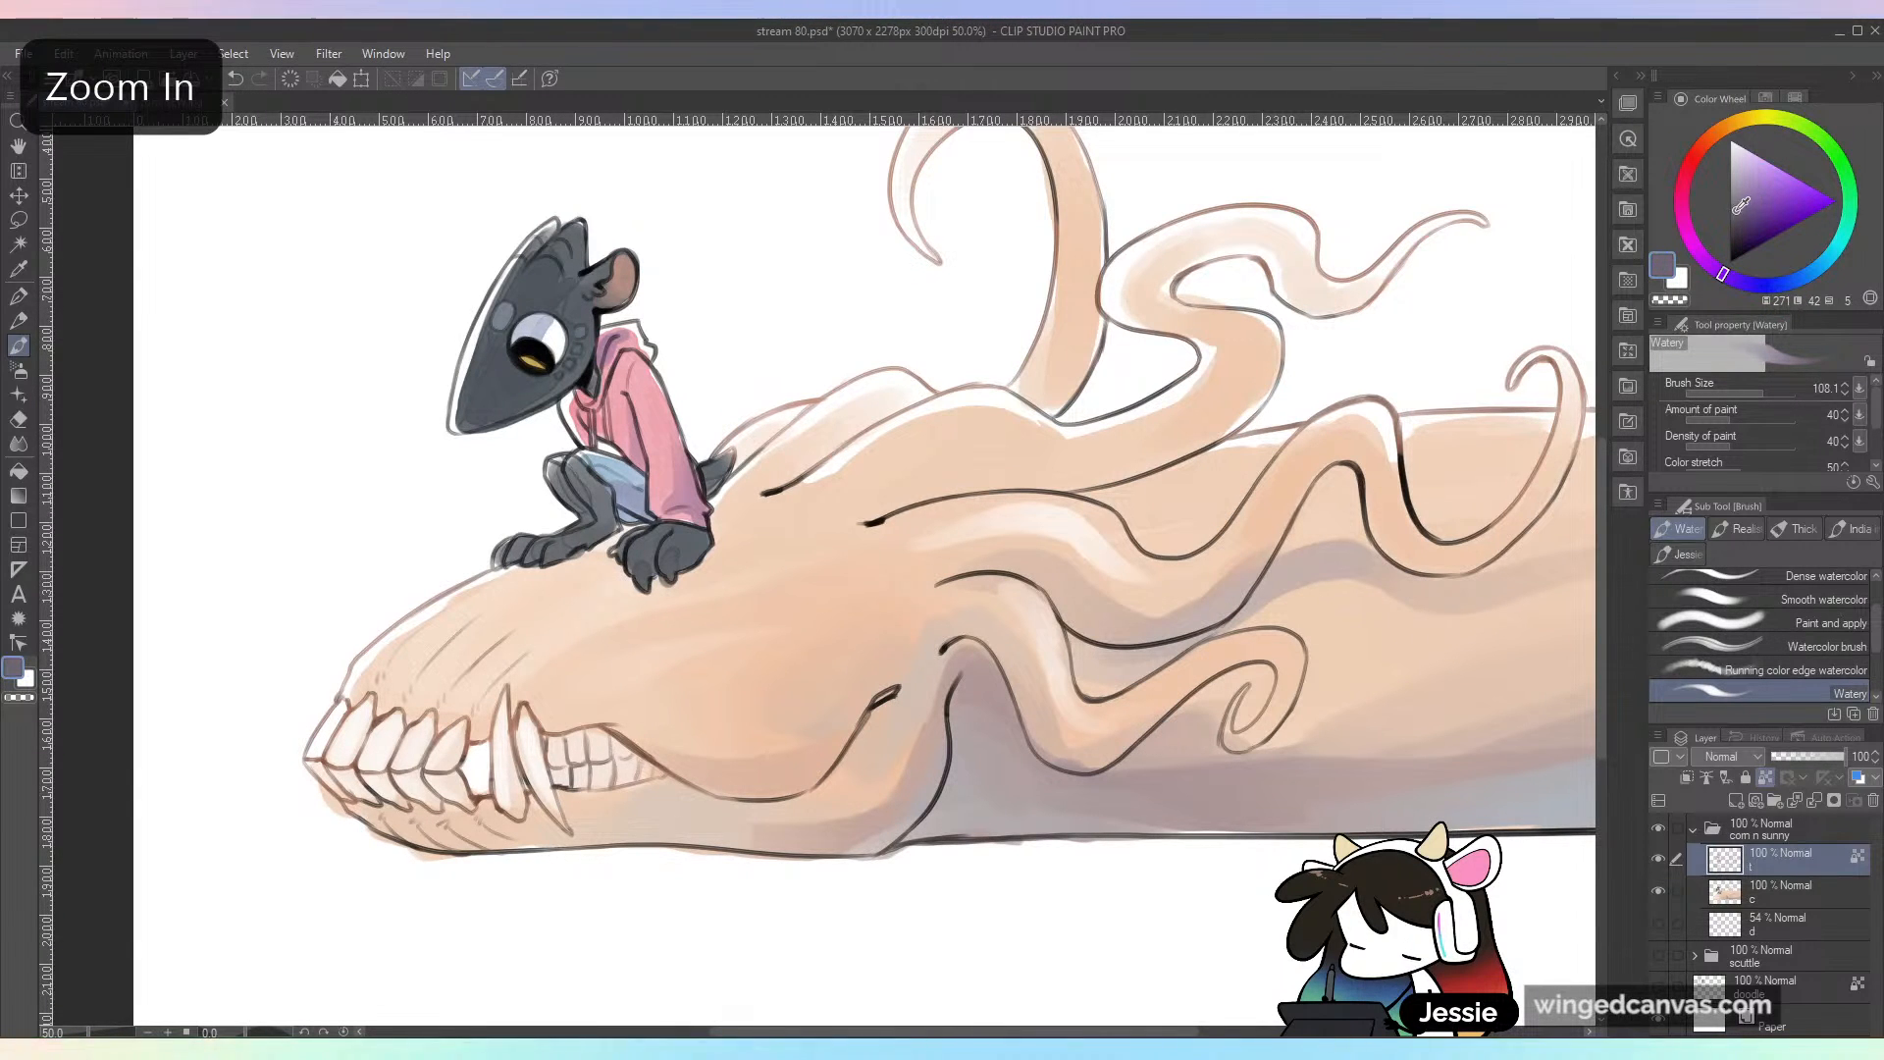
{"action": "key", "text": "ctrl+z"}
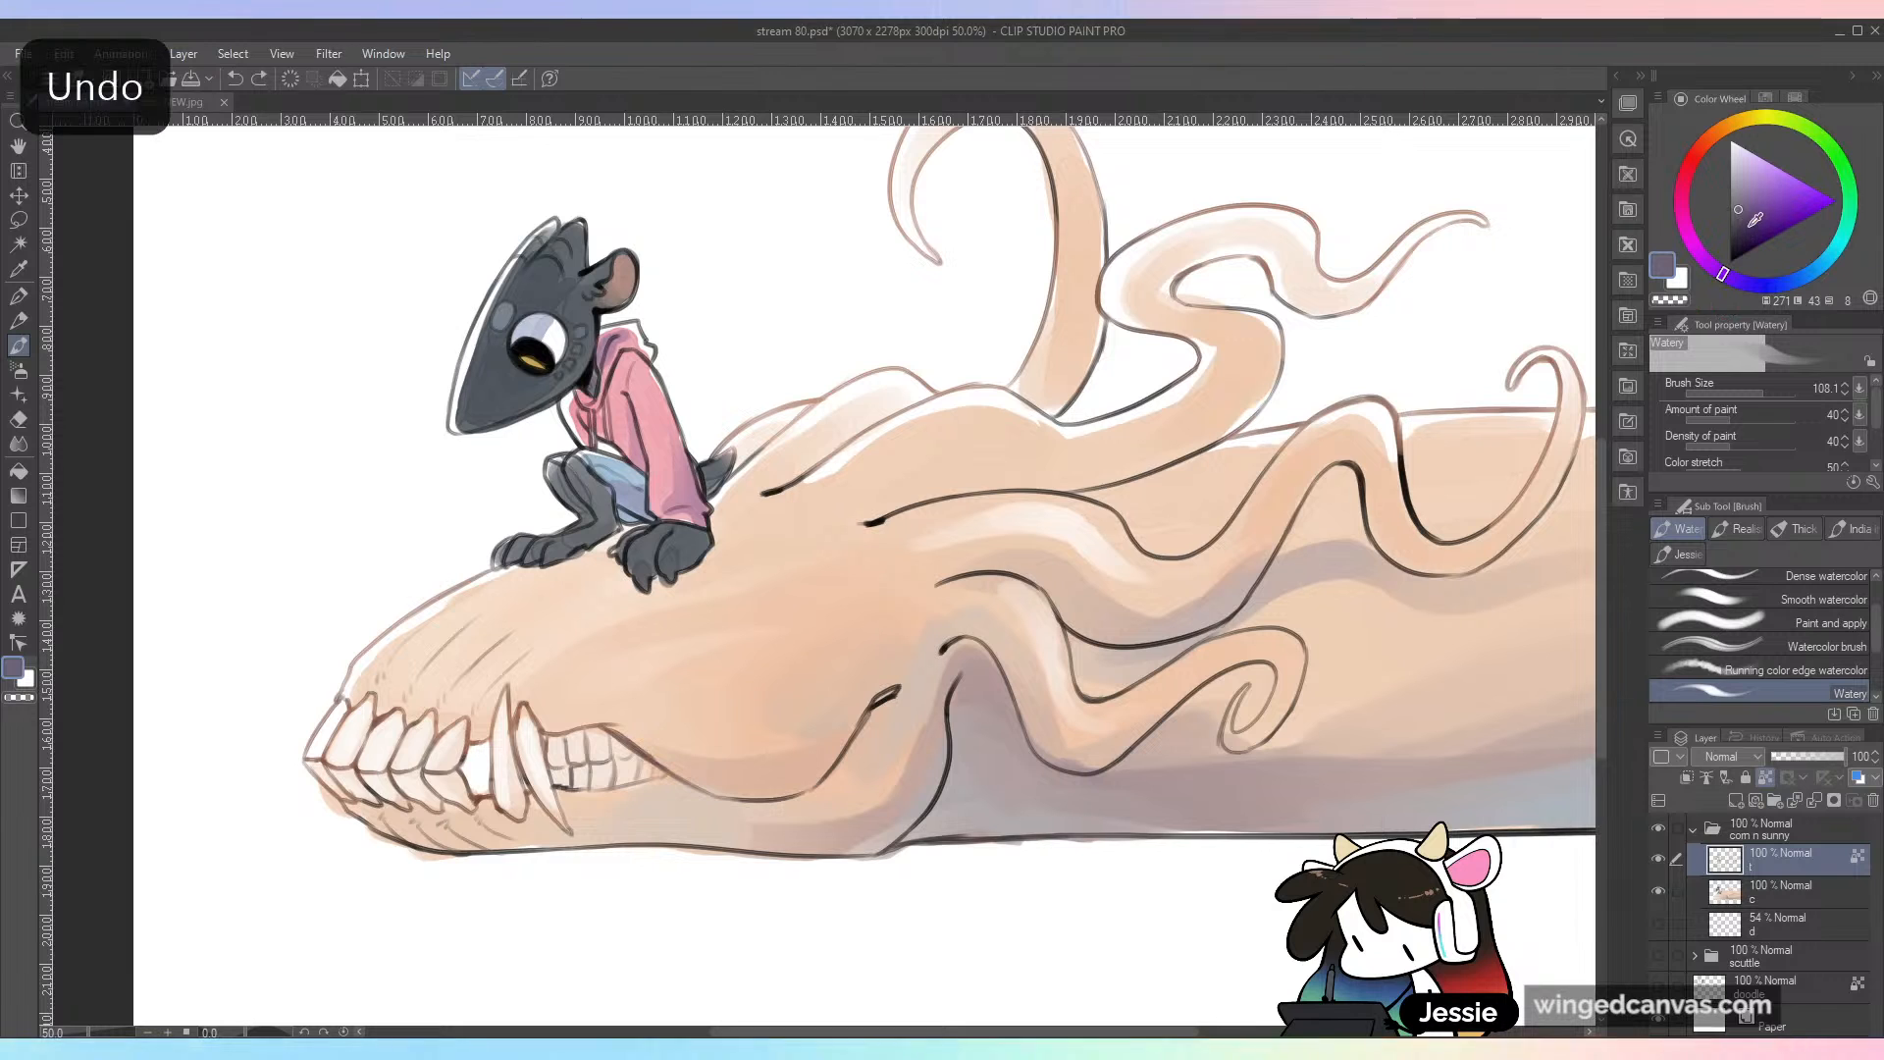
{"action": "key", "text": "ctrl+z"}
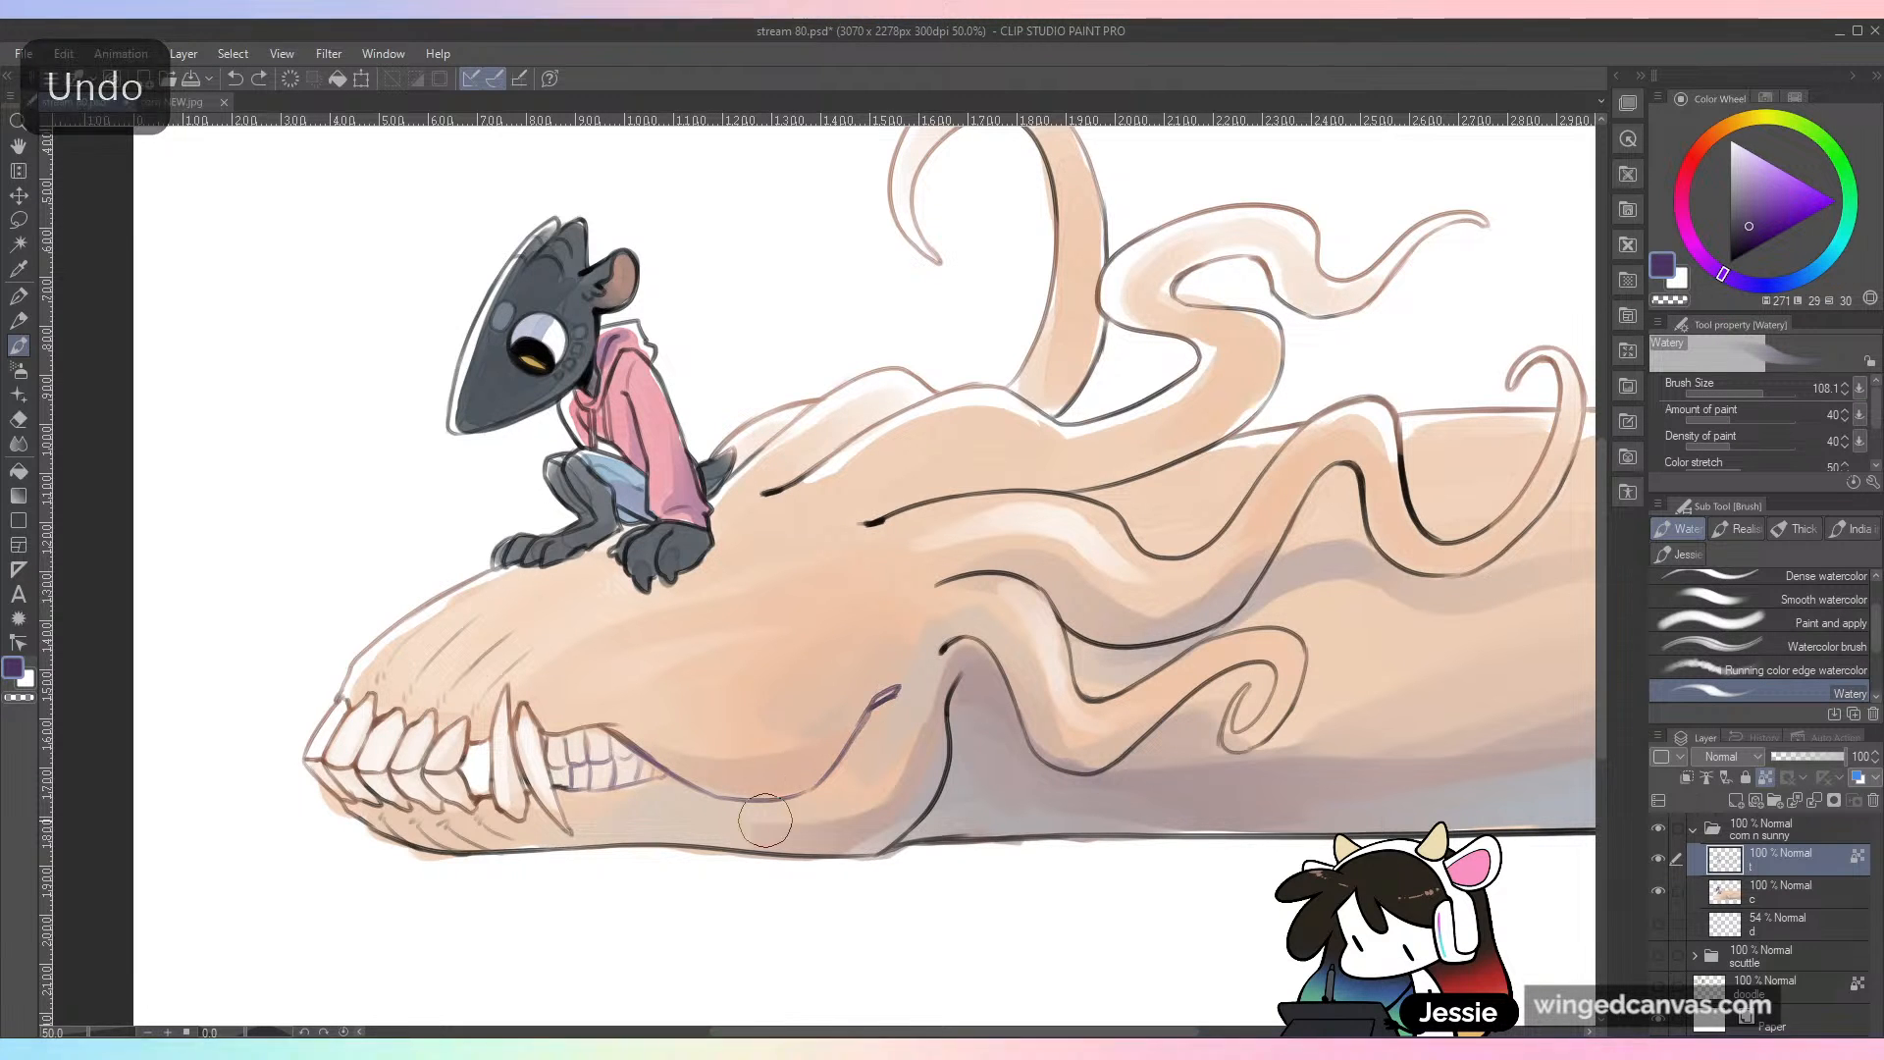
Step: Recolor the outlines of the skull's lower jaw, neck and lower tendrils in dark purple, ending with a brush size of 300
{"action": "mouse_move", "coordinate": [441, 852]}
{"action": "left_mouse_down"}
{"action": "mouse_move", "coordinate": [610, 840]}
{"action": "mouse_move", "coordinate": [908, 840]}
{"action": "mouse_move", "coordinate": [966, 700]}
{"action": "left_mouse_up"}
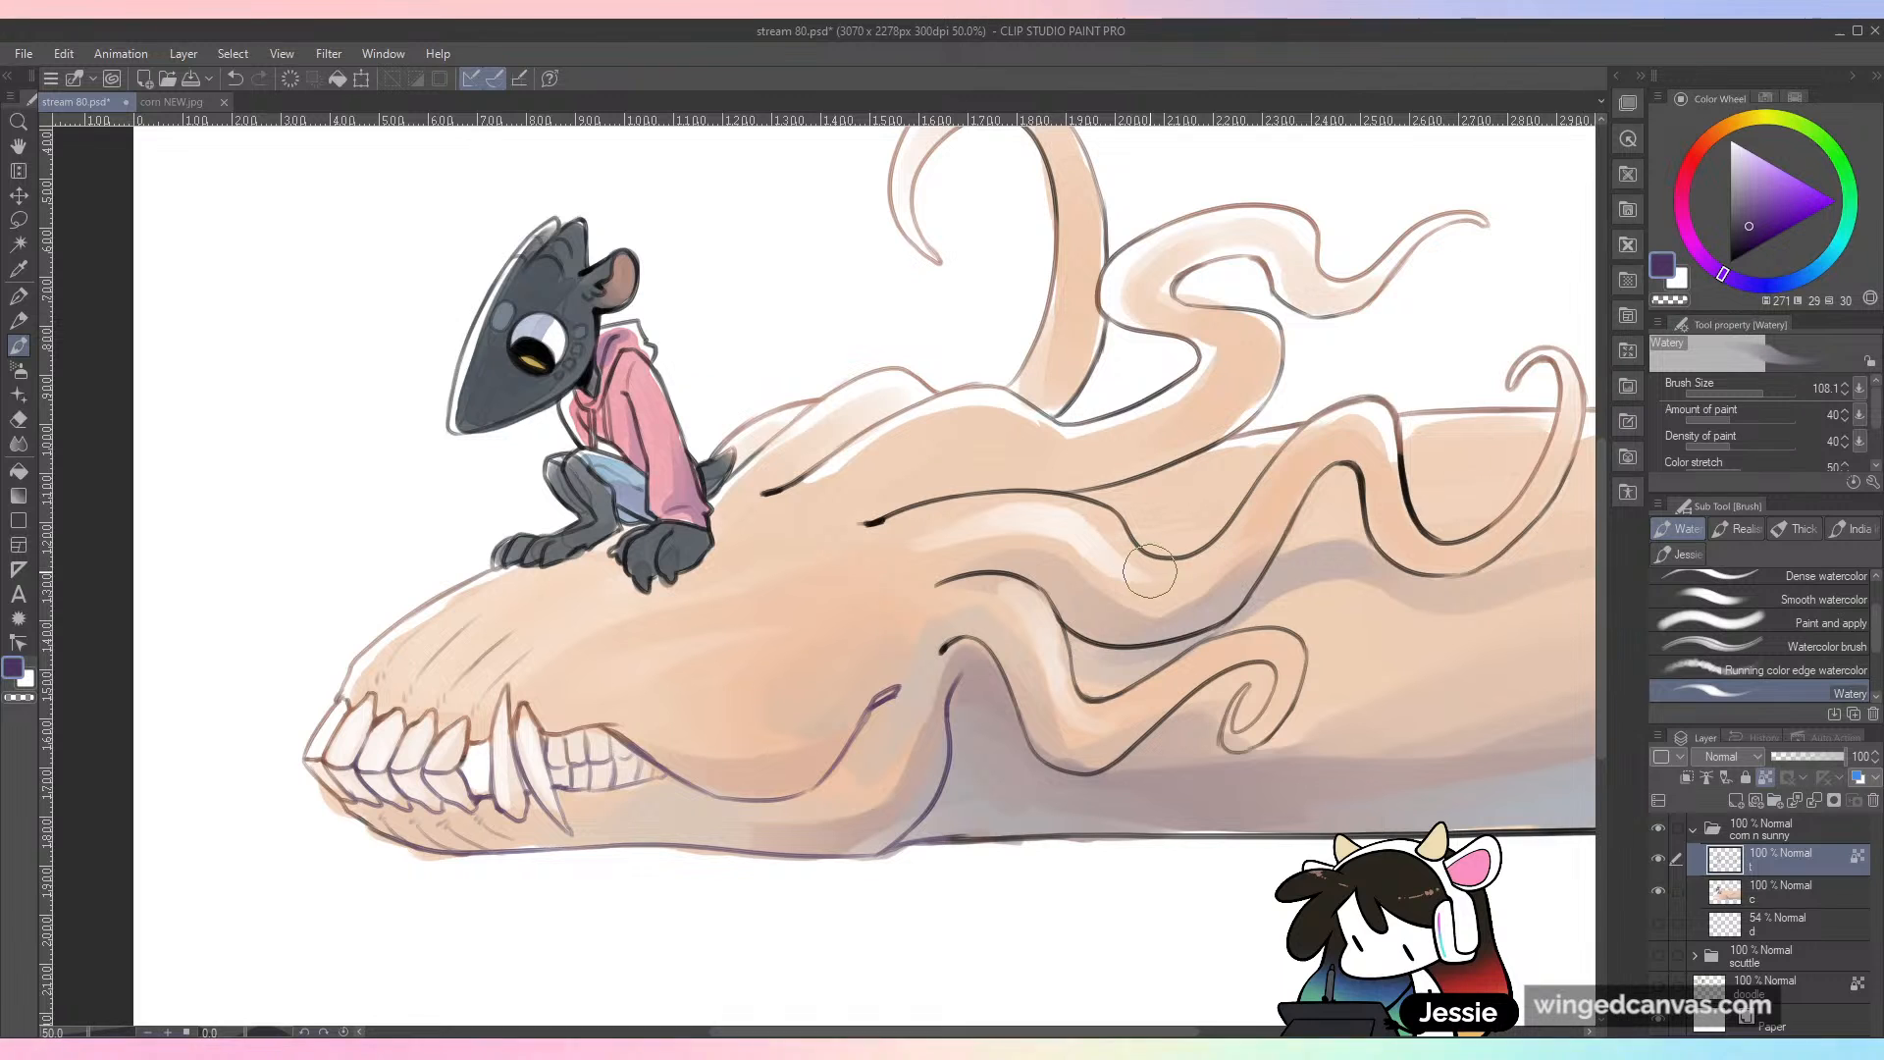
{"action": "key", "text": "bracketright"}
{"action": "key", "text": "bracketright"}
{"action": "key", "text": "bracketright"}
{"action": "key", "text": "bracketright"}
{"action": "key", "text": "bracketright"}
{"action": "key", "text": "bracketright"}
{"action": "key", "text": "bracketright"}
{"action": "key", "text": "bracketright"}
{"action": "key", "text": "bracketright"}
{"action": "key", "text": "bracketleft"}
{"action": "key", "text": "bracketleft"}
{"action": "key", "text": "bracketleft"}
{"action": "mouse_move", "coordinate": [1057, 593]}
{"action": "left_mouse_down"}
{"action": "mouse_move", "coordinate": [964, 601]}
{"action": "mouse_move", "coordinate": [1234, 693]}
{"action": "mouse_move", "coordinate": [1236, 615]}
{"action": "mouse_move", "coordinate": [1353, 567]}
{"action": "mouse_move", "coordinate": [1339, 491]}
{"action": "mouse_move", "coordinate": [1449, 604]}
{"action": "mouse_move", "coordinate": [1523, 540]}
{"action": "left_mouse_up"}
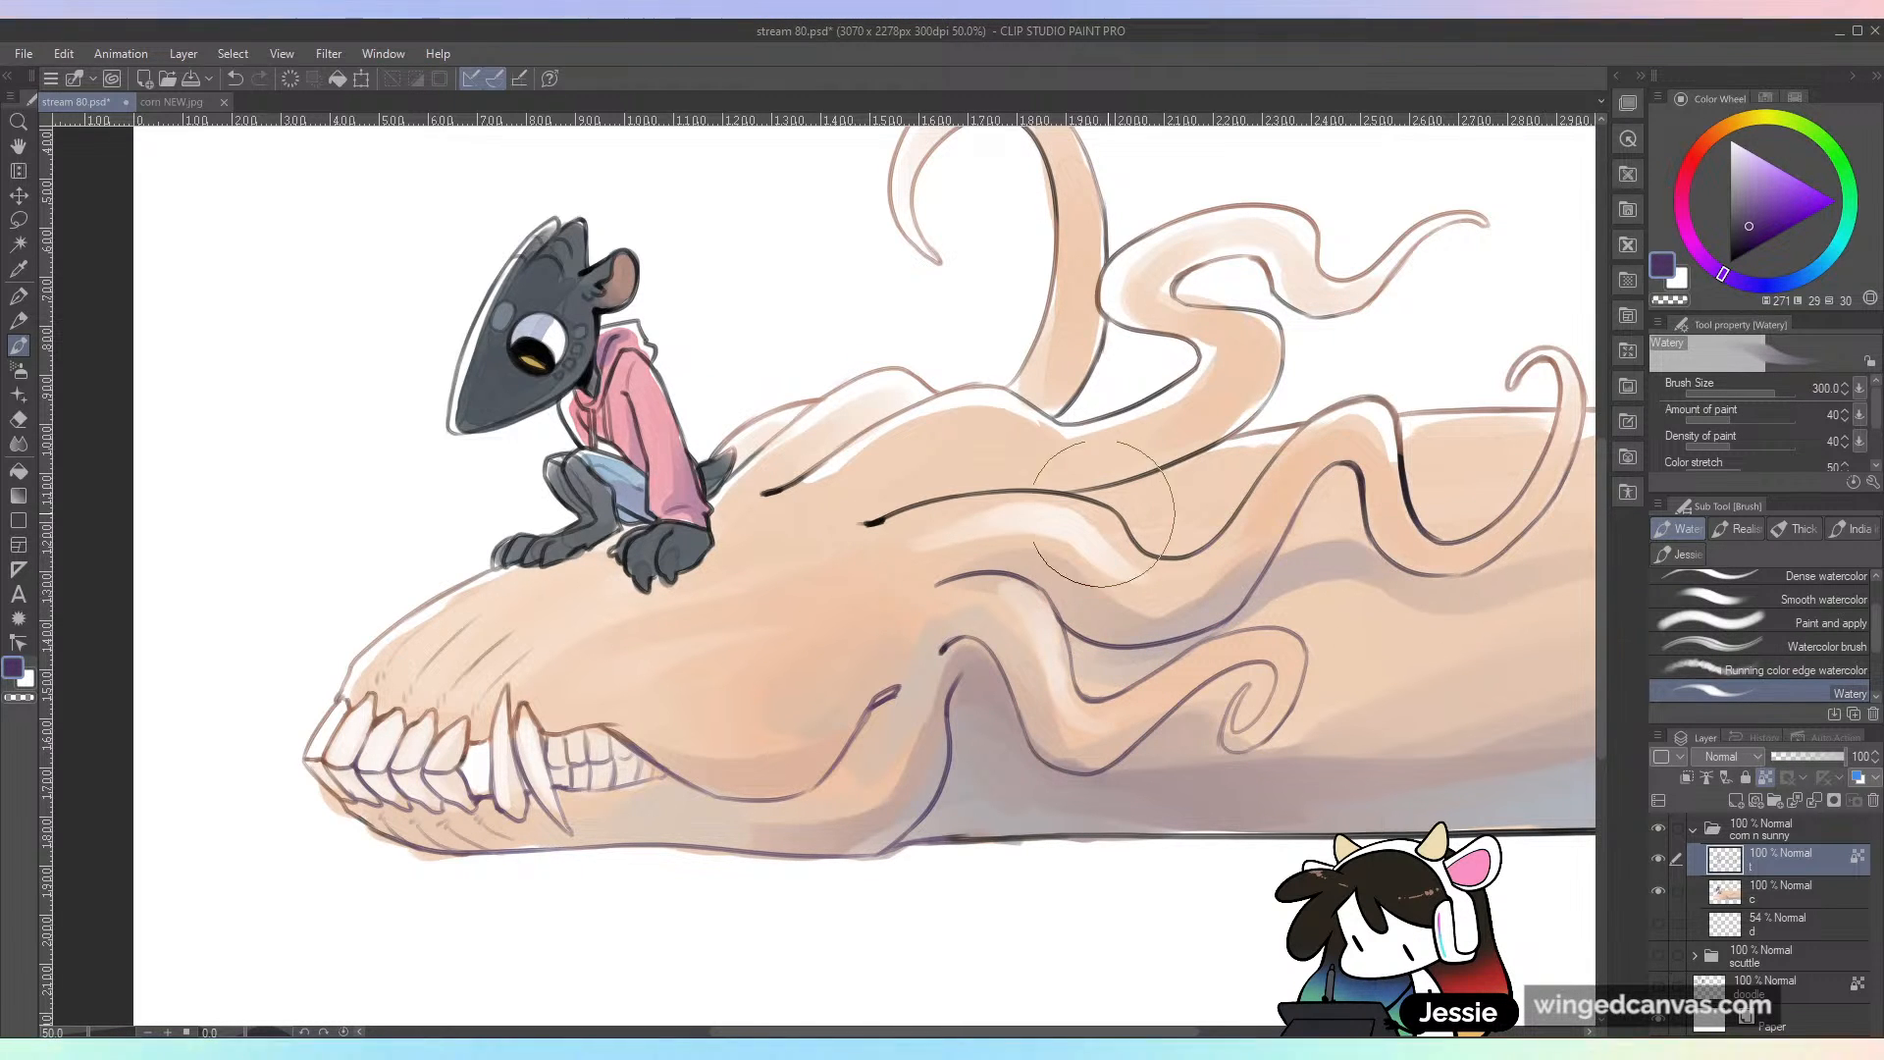
Step: Tint the remaining black outlines of the tendrils and the long body behind the skull in the same dark purple
{"action": "key", "text": "ctrl+minus"}
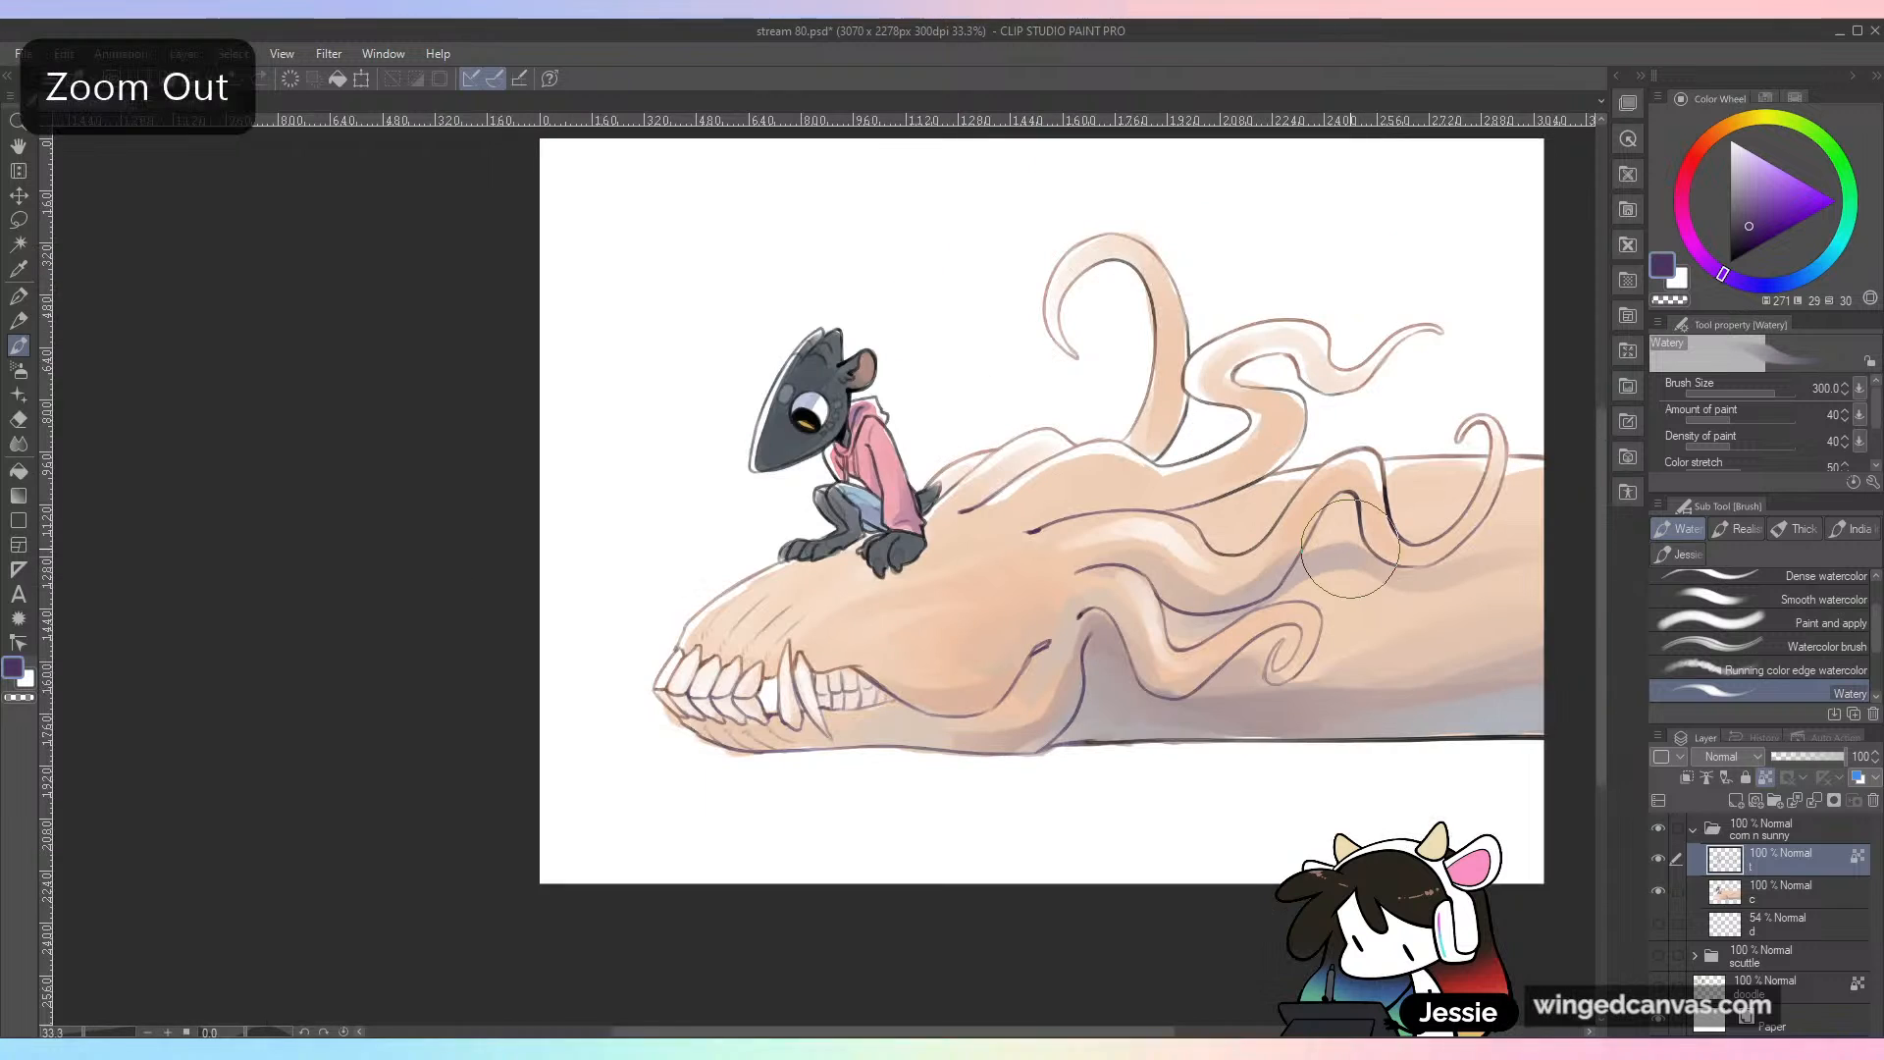
{"action": "key", "text": "space"}
{"action": "left_click_drag", "start_coordinate": [1220, 710], "coordinate": [1070, 788]}
{"action": "key", "text": "ctrl+plus"}
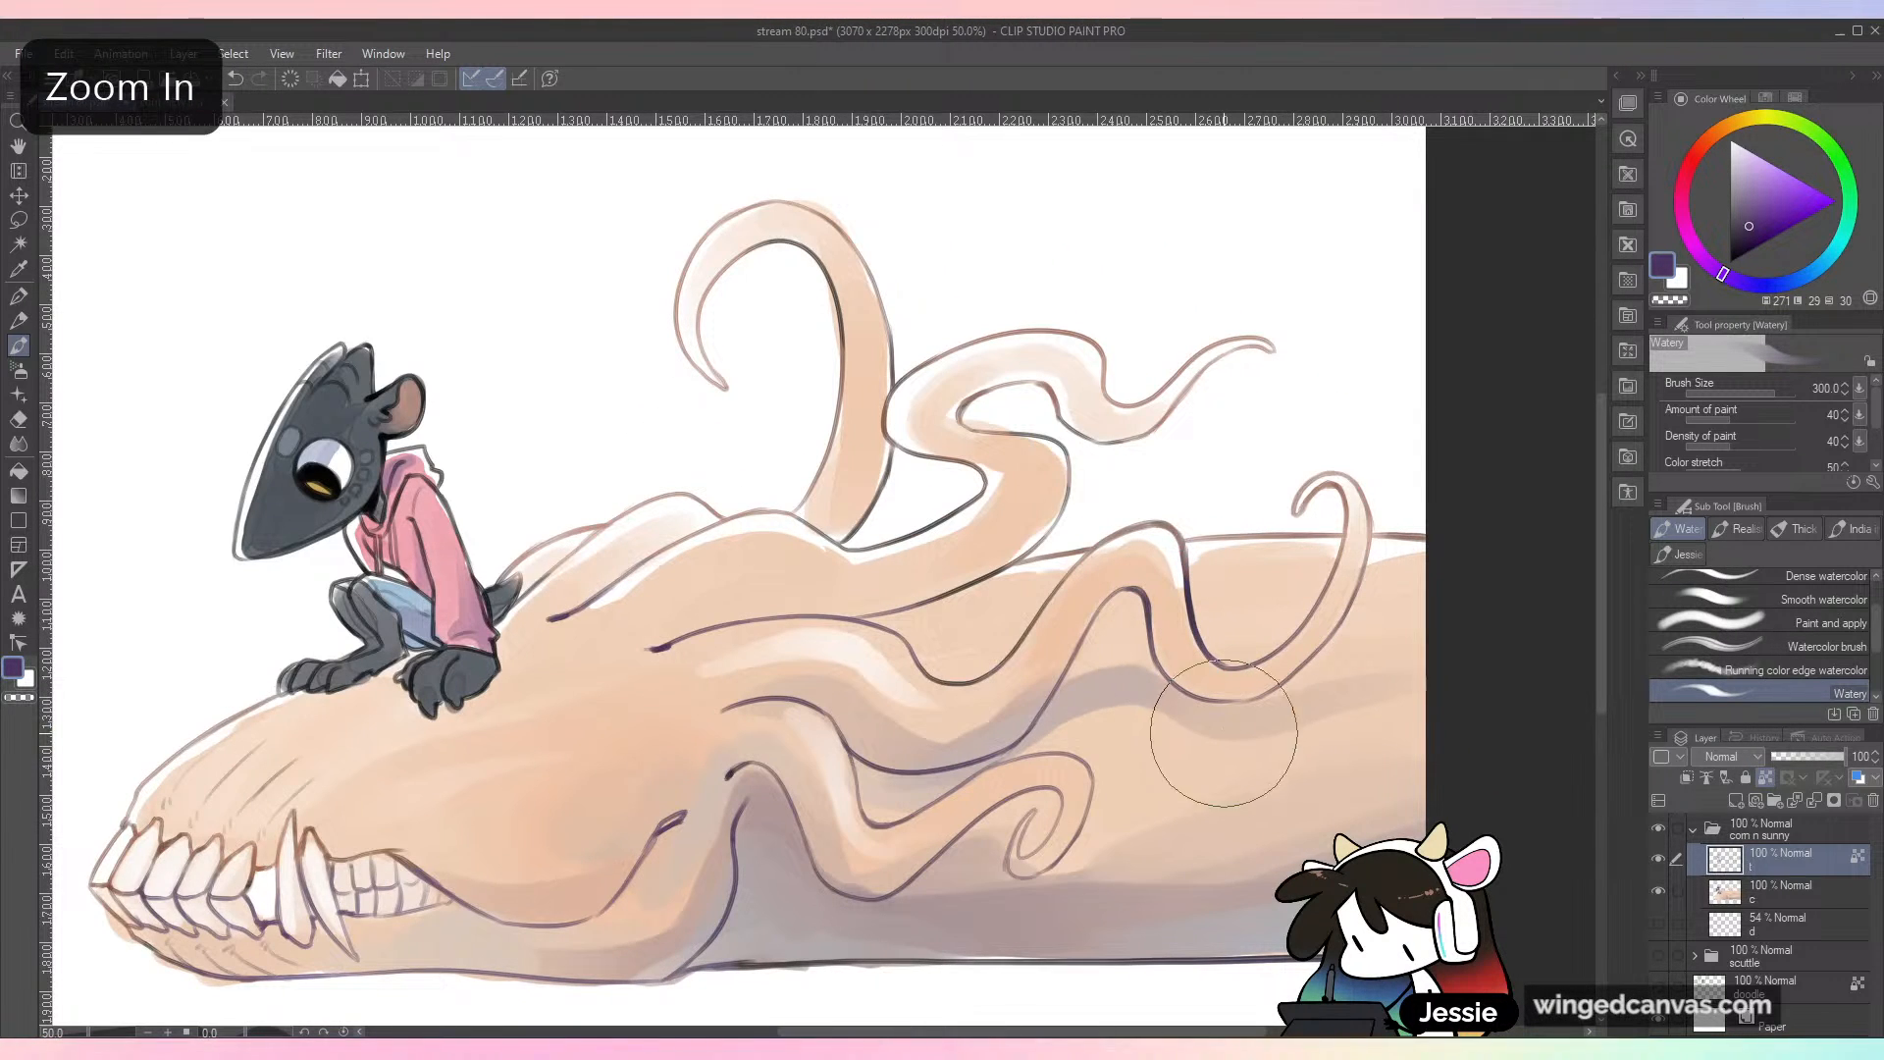
{"action": "key", "text": "space"}
{"action": "mouse_move", "coordinate": [873, 603]}
{"action": "left_mouse_down"}
{"action": "mouse_move", "coordinate": [1069, 574]}
{"action": "mouse_move", "coordinate": [1071, 595]}
{"action": "left_mouse_up"}
{"action": "key", "text": "space"}
{"action": "left_click_drag", "start_coordinate": [939, 644], "coordinate": [1010, 635]}
Step: Set the brush size to 80 and recolor the outlines and folds of the small character's pink hoodie in shades of purple
{"action": "key", "text": "bracketleft"}
{"action": "key", "text": "bracketleft"}
{"action": "key", "text": "bracketleft"}
{"action": "left_click", "coordinate": [660, 442], "text": "alt"}
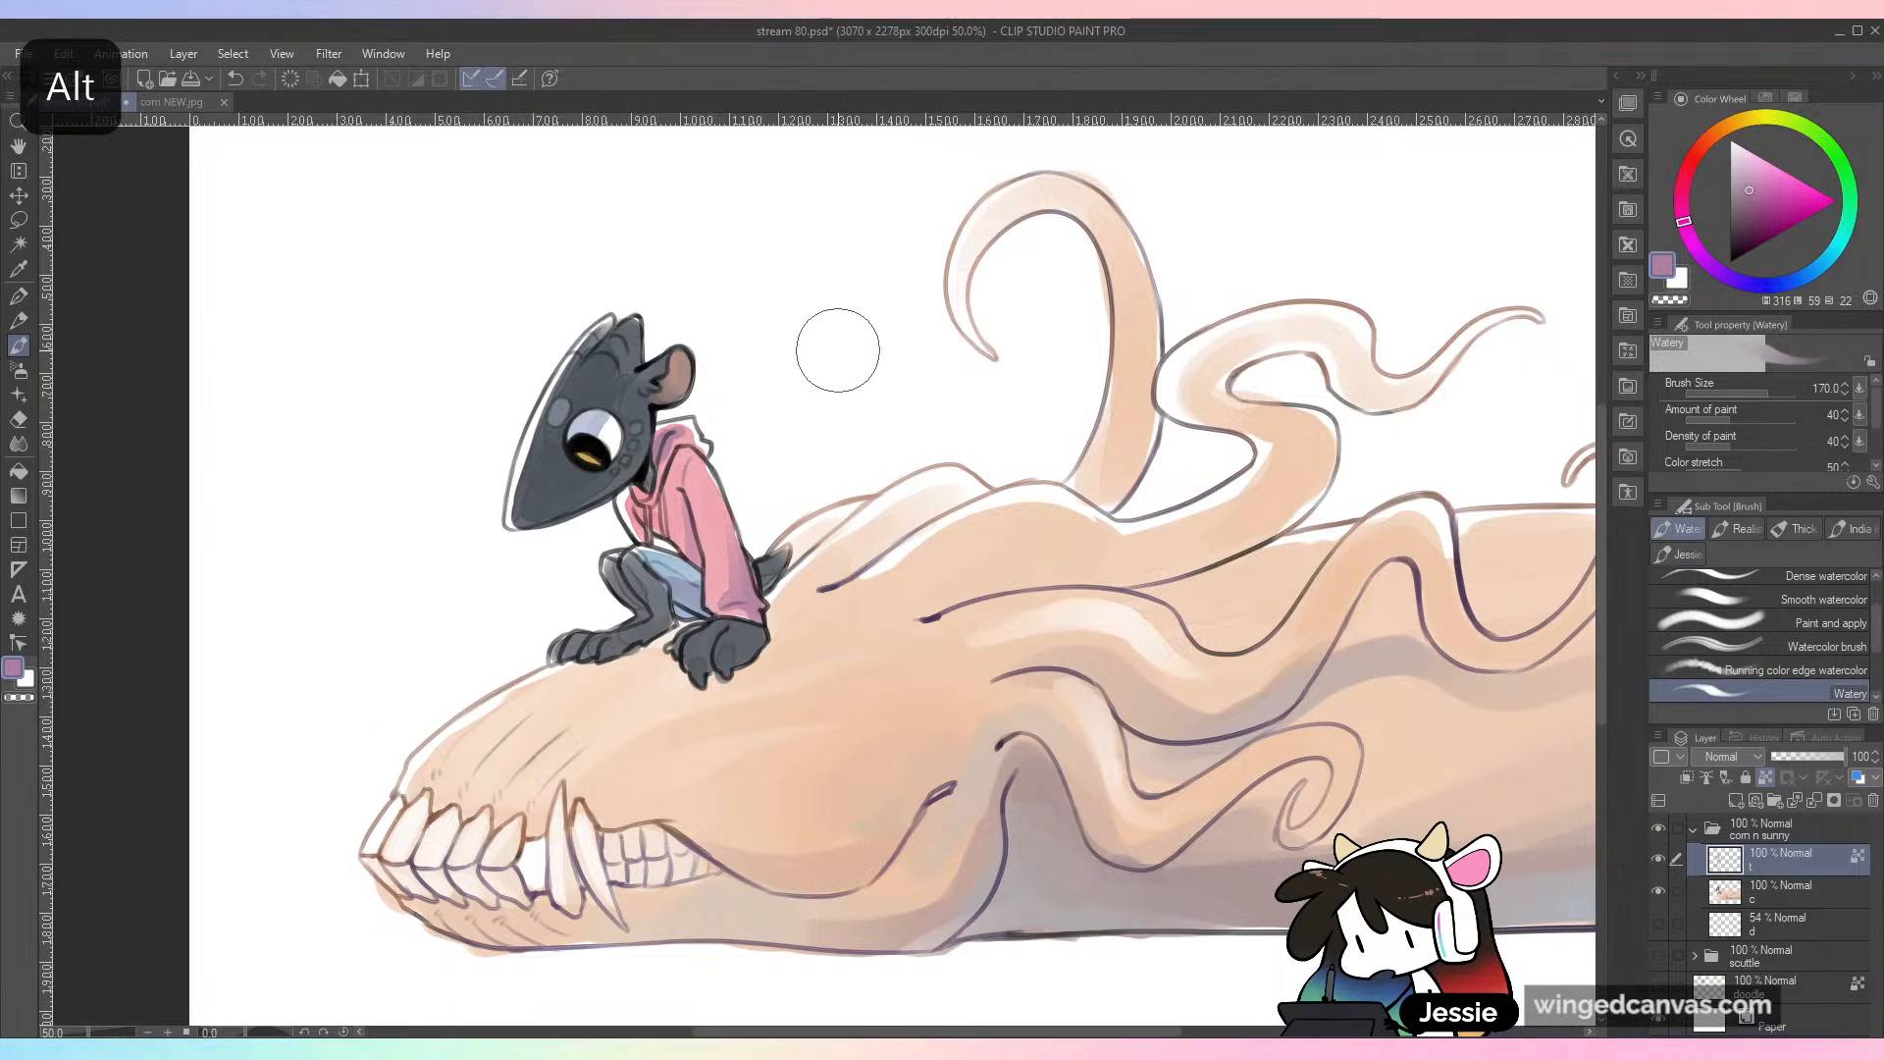
{"action": "left_click", "coordinate": [1748, 215]}
{"action": "left_click_drag", "start_coordinate": [1711, 269], "coordinate": [1694, 248]}
{"action": "key", "text": "bracketleft"}
{"action": "key", "text": "bracketleft"}
{"action": "key", "text": "bracketleft"}
{"action": "key", "text": "bracketleft"}
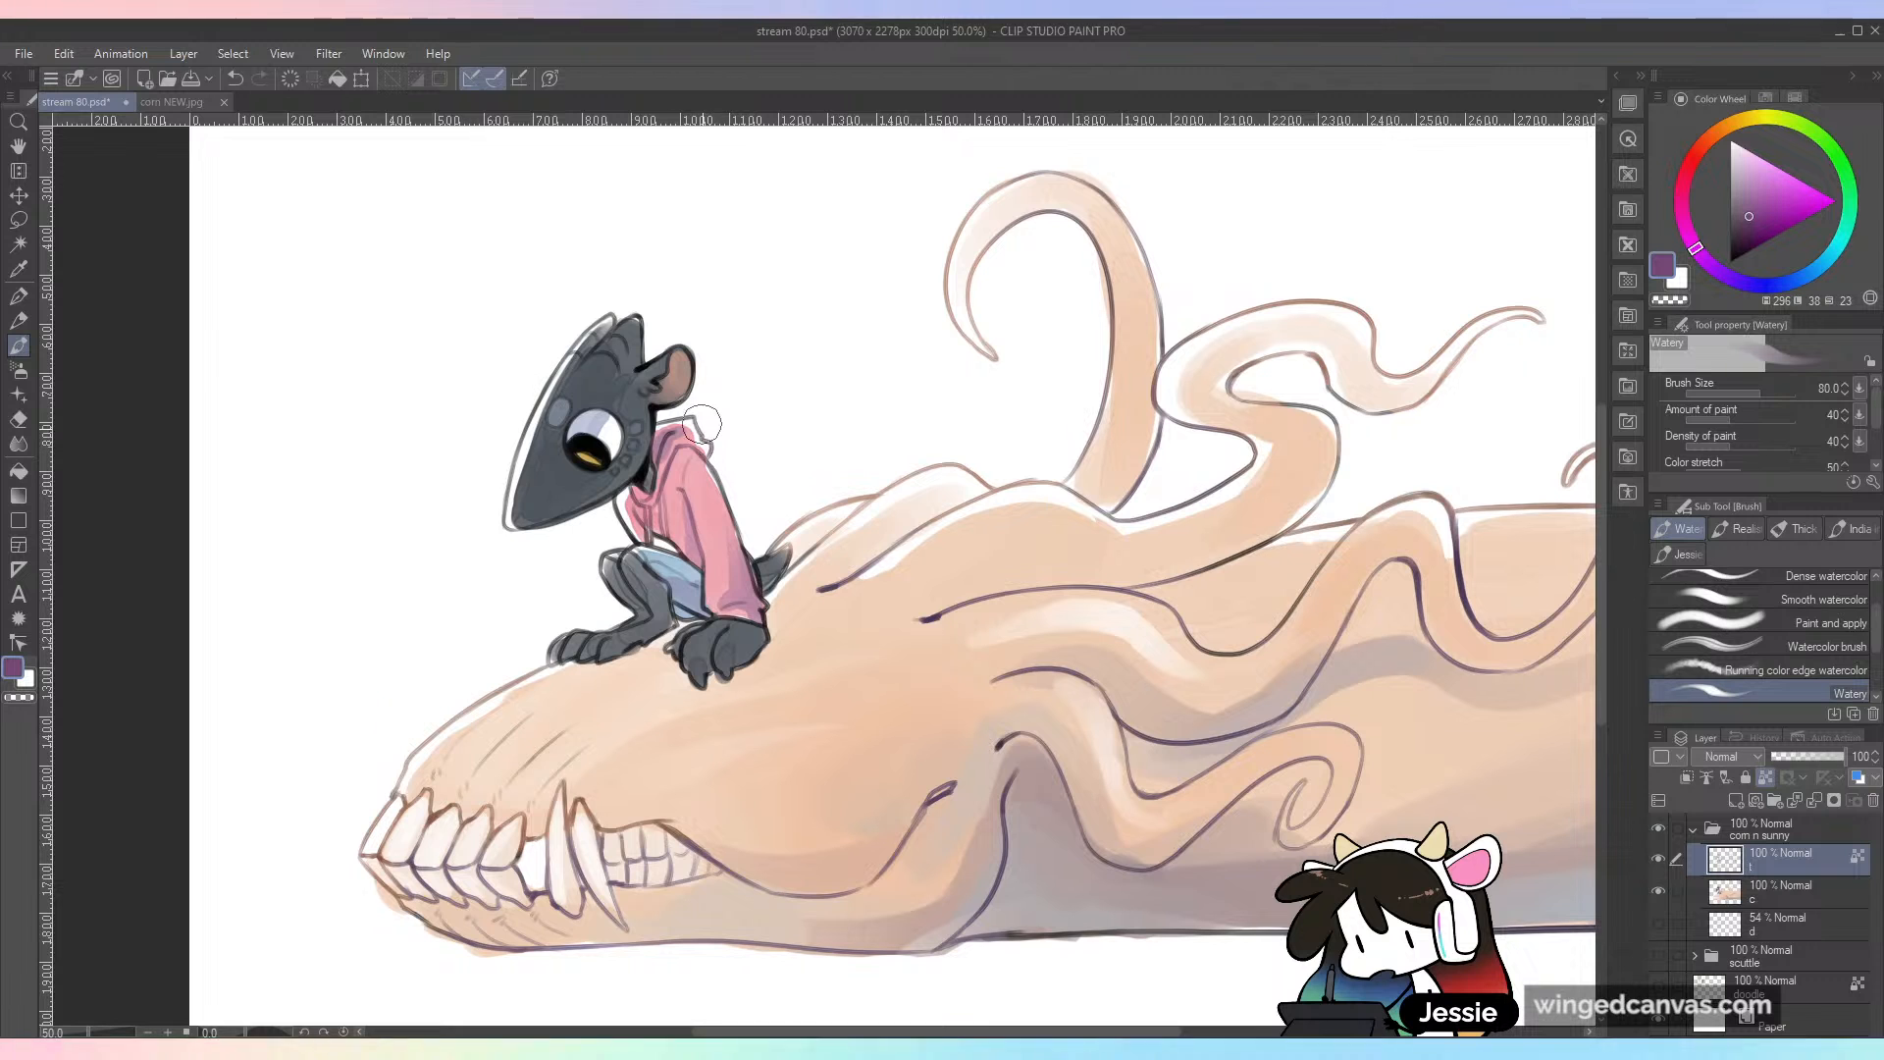
{"action": "left_click", "coordinate": [1766, 225]}
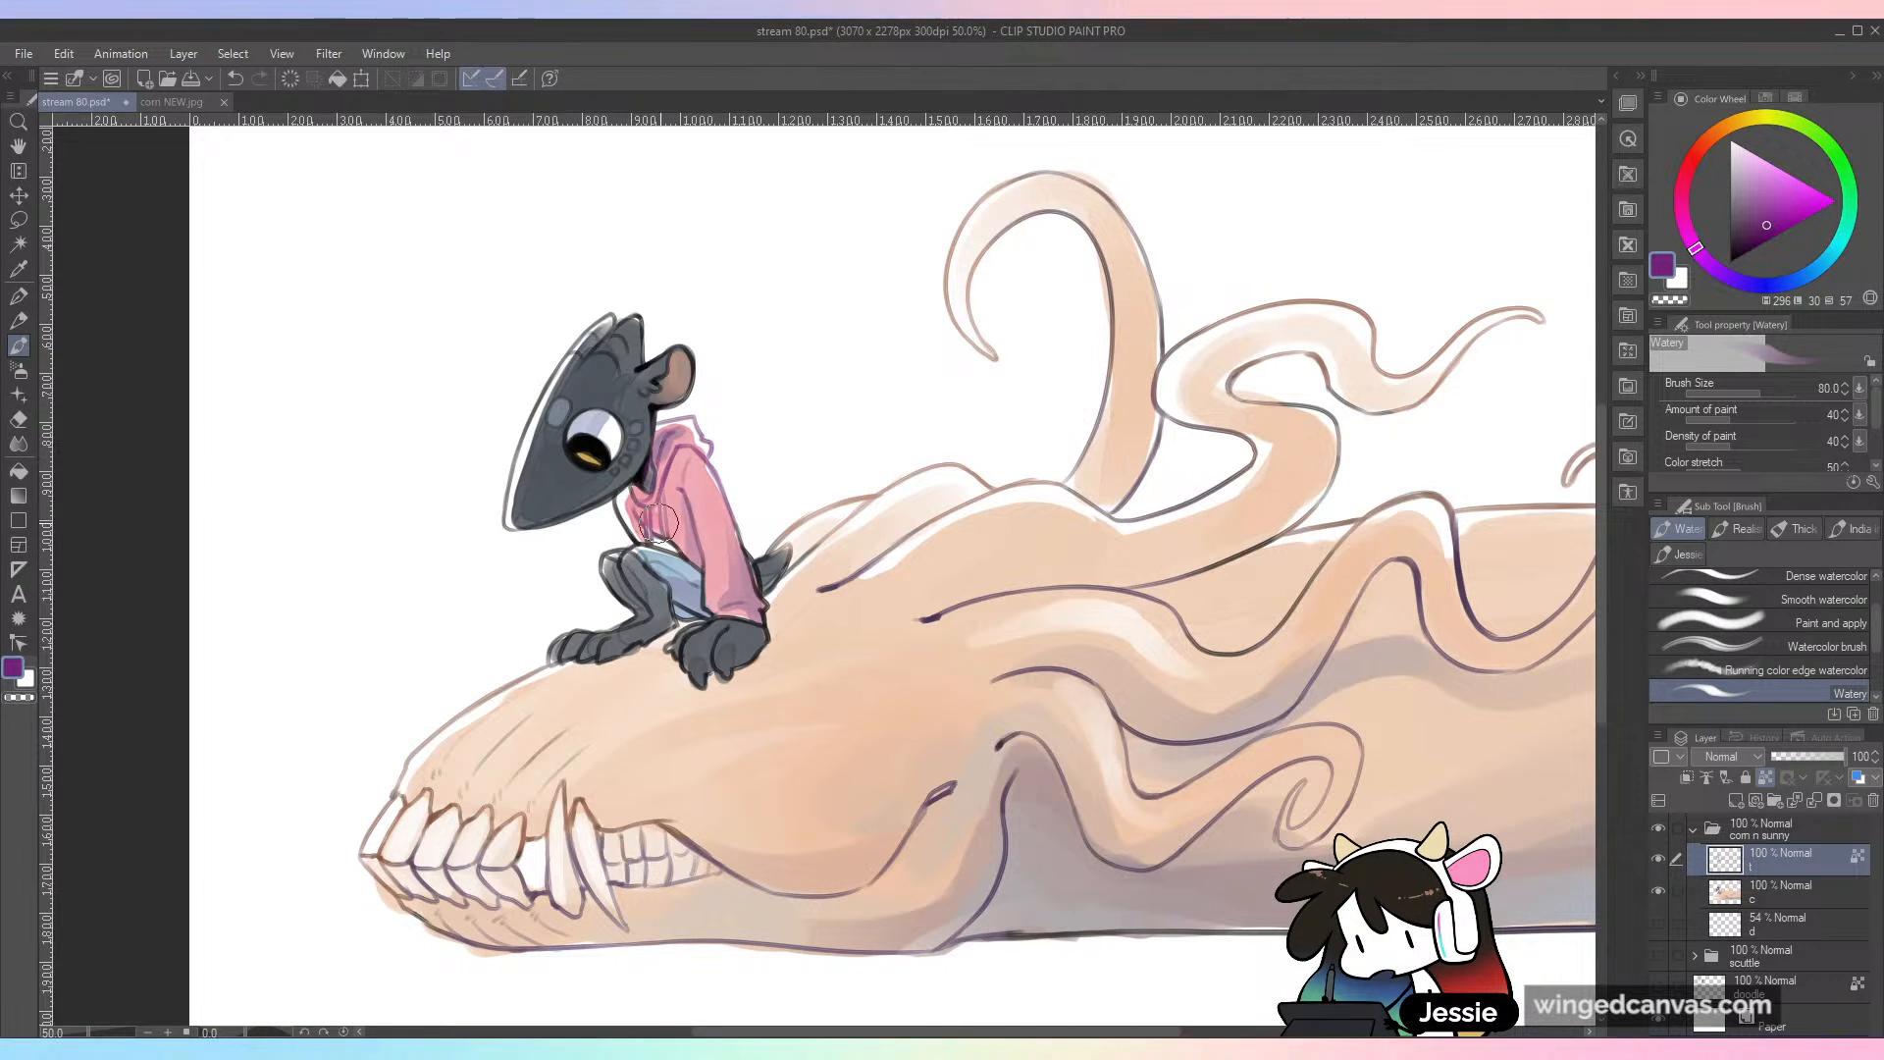
{"action": "left_click", "coordinate": [1741, 243]}
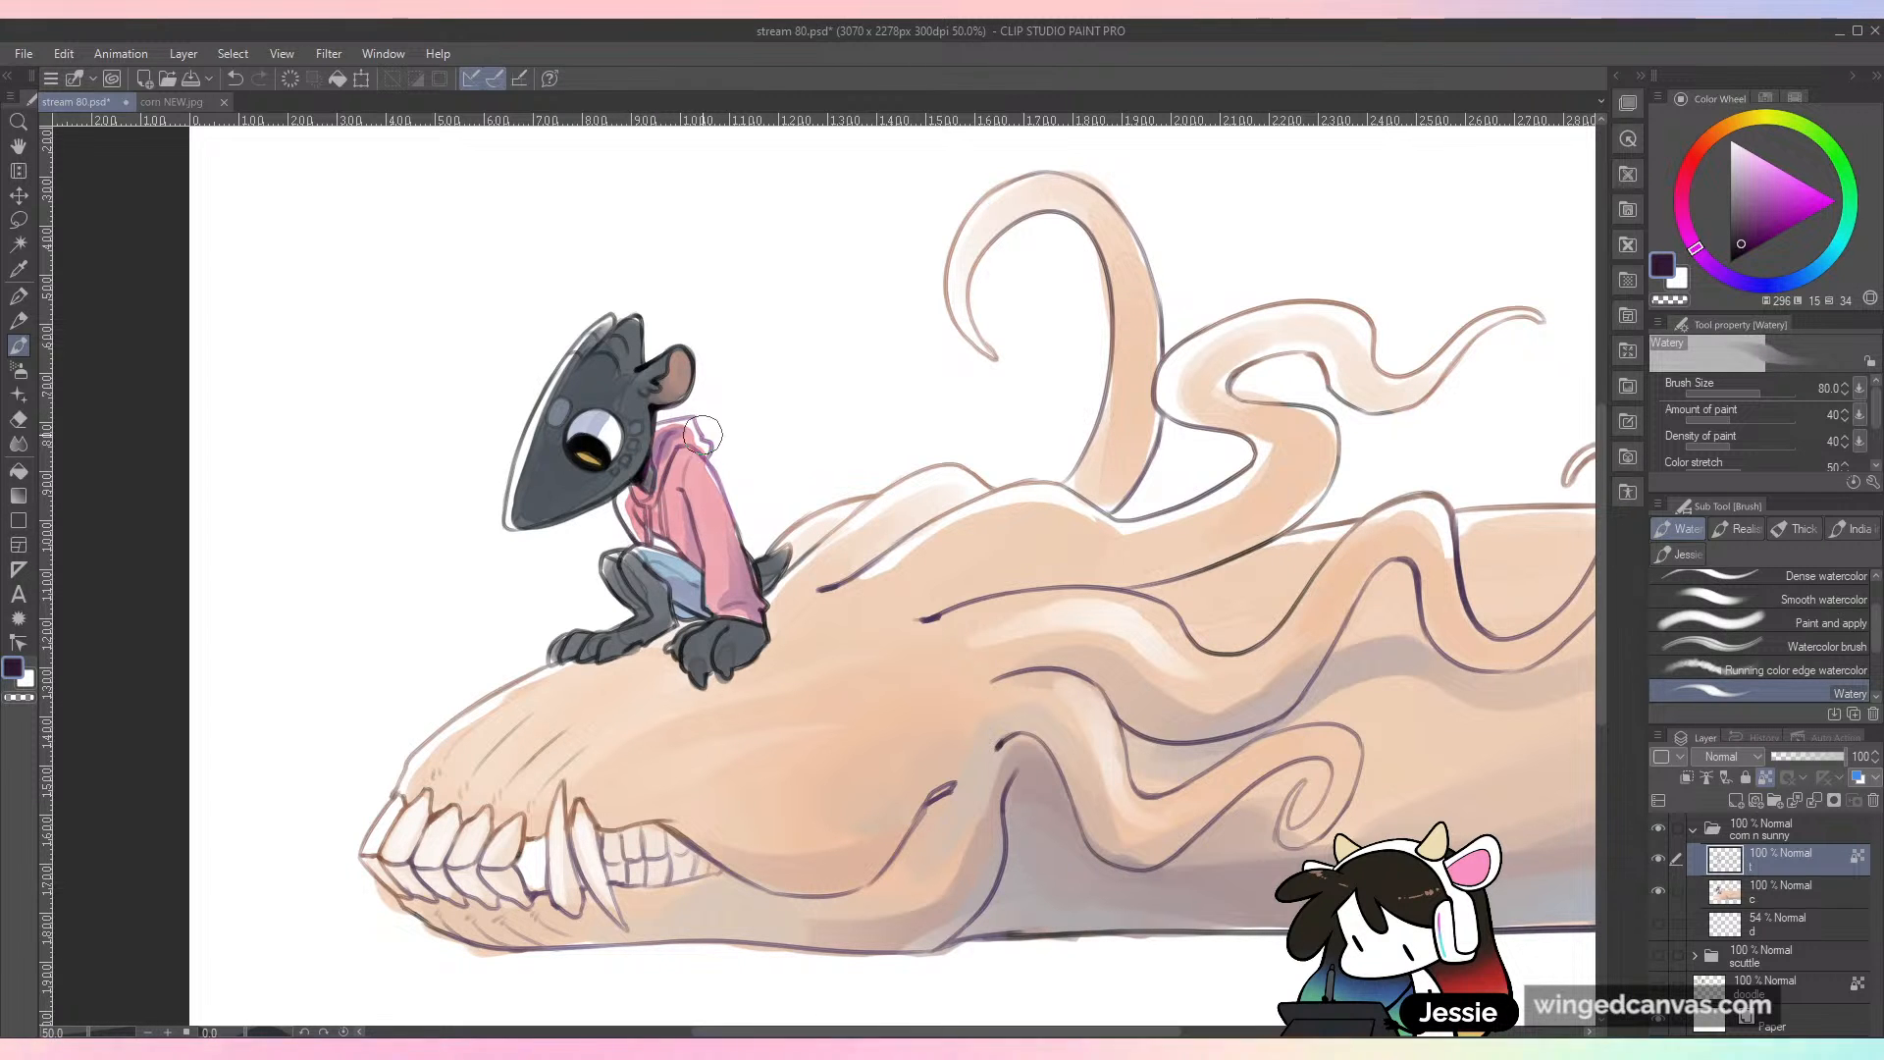
{"action": "left_click", "coordinate": [711, 510], "text": "alt"}
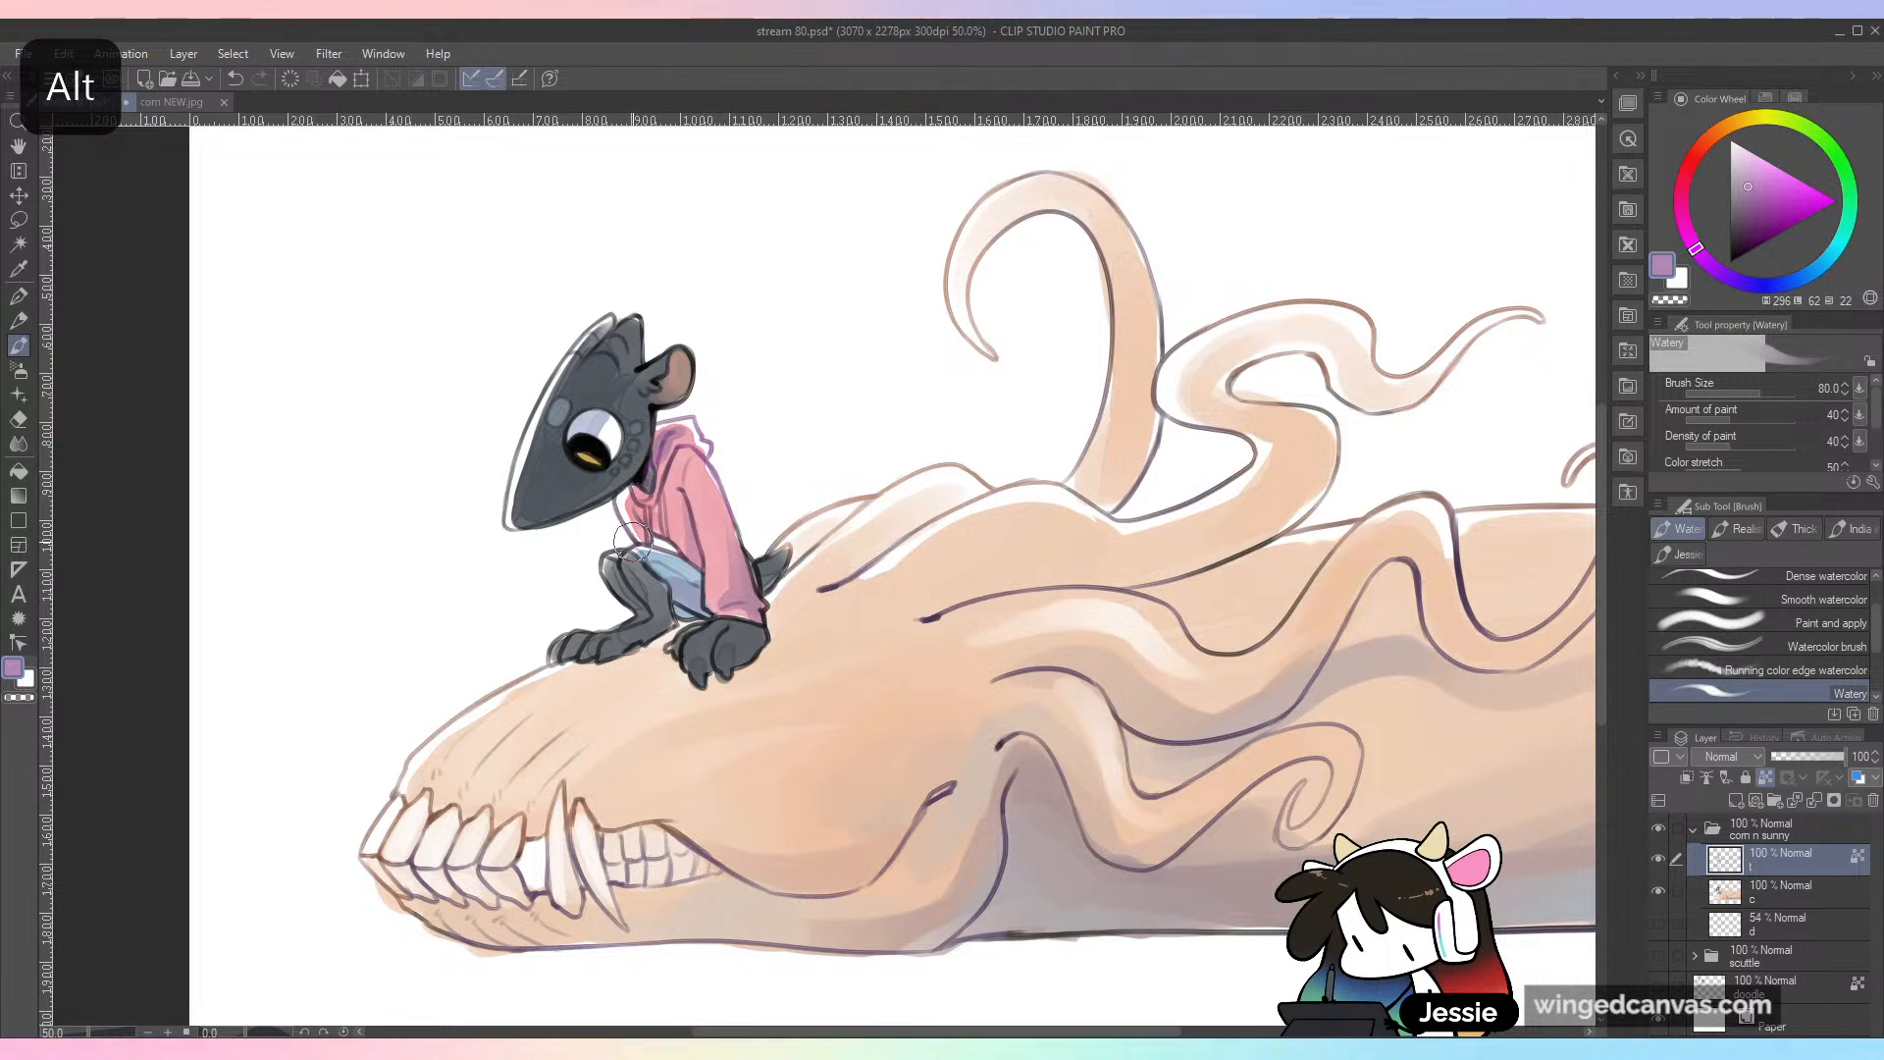
Step: Tint the outline of the small character's head with a pale greyish blue and undo the last stroke
{"action": "mouse_move", "coordinate": [902, 524]}
{"action": "left_mouse_down"}
{"action": "mouse_move", "coordinate": [1019, 509]}
{"action": "mouse_move", "coordinate": [1039, 475]}
{"action": "left_mouse_up"}
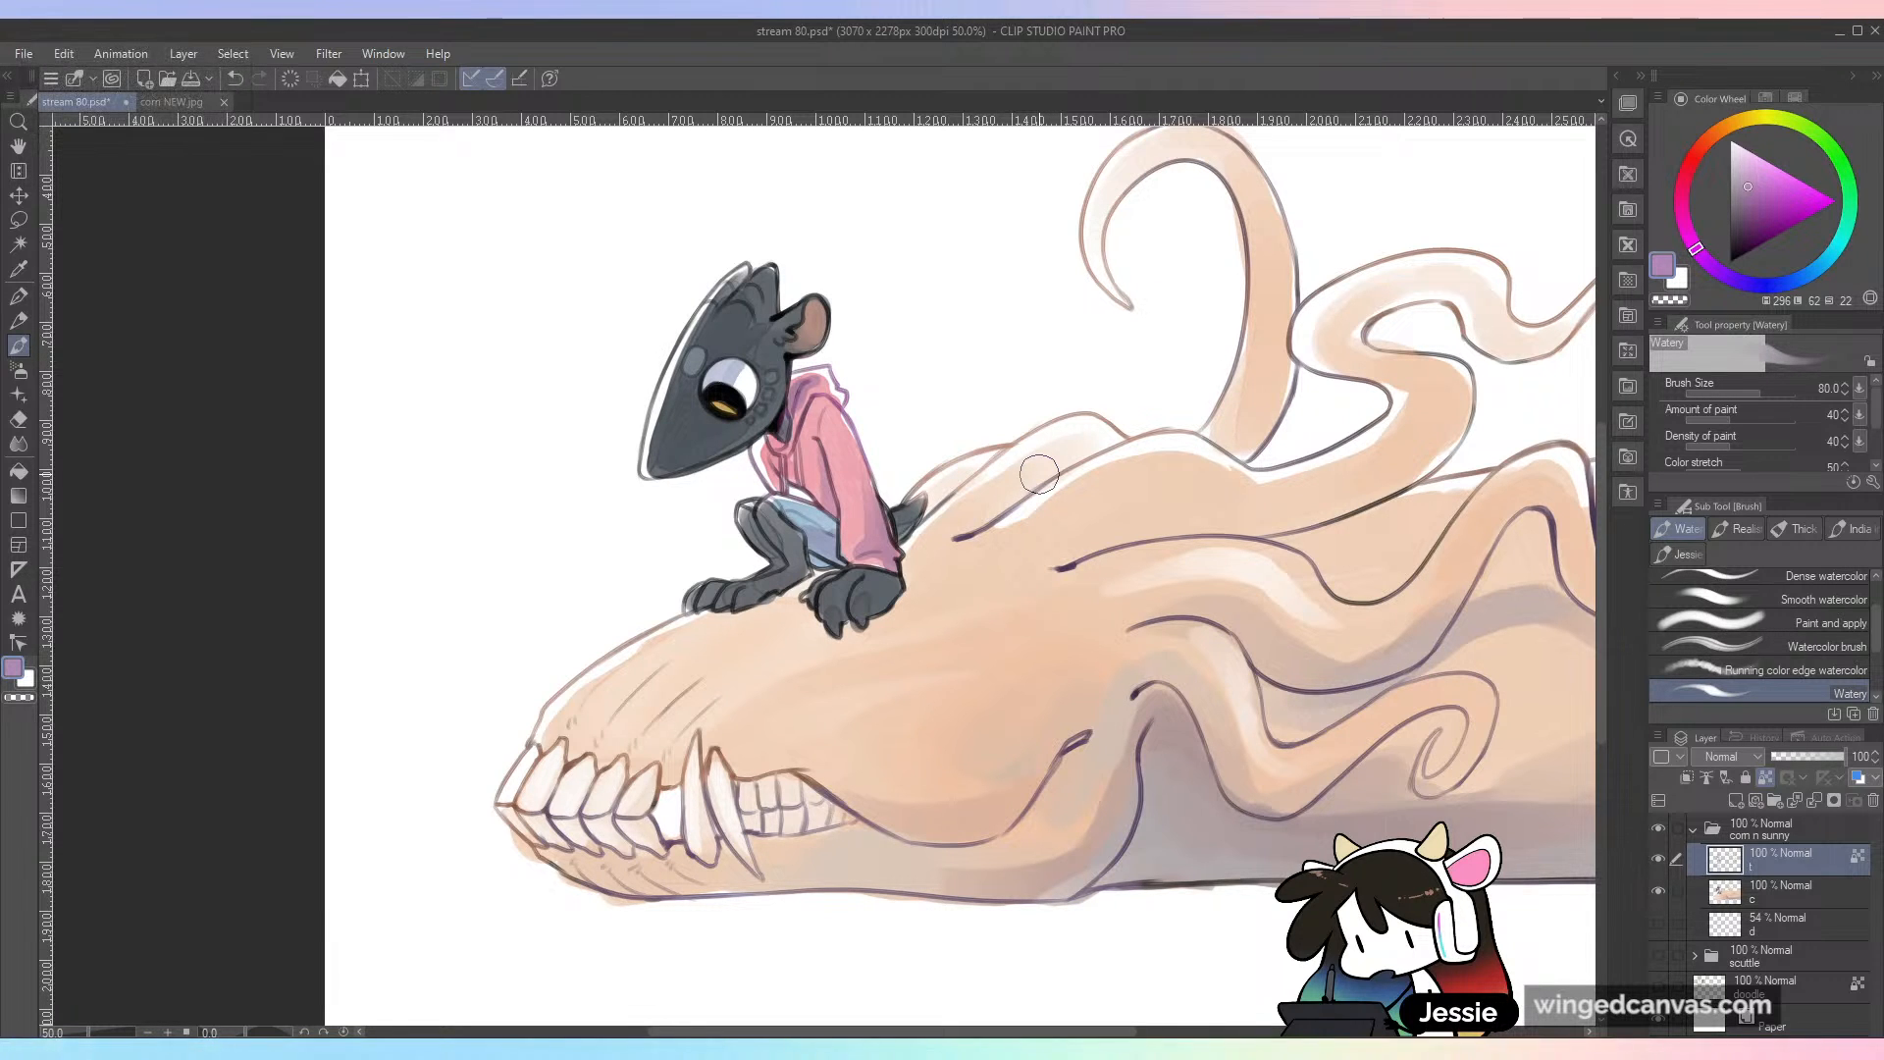
{"action": "left_click", "coordinate": [716, 312], "text": "alt"}
{"action": "mouse_move", "coordinate": [675, 355]}
{"action": "left_mouse_down"}
{"action": "mouse_move", "coordinate": [645, 424]}
{"action": "mouse_move", "coordinate": [659, 383]}
{"action": "left_mouse_up"}
{"action": "left_click_drag", "start_coordinate": [696, 305], "coordinate": [735, 271]}
{"action": "key", "text": "ctrl+z"}
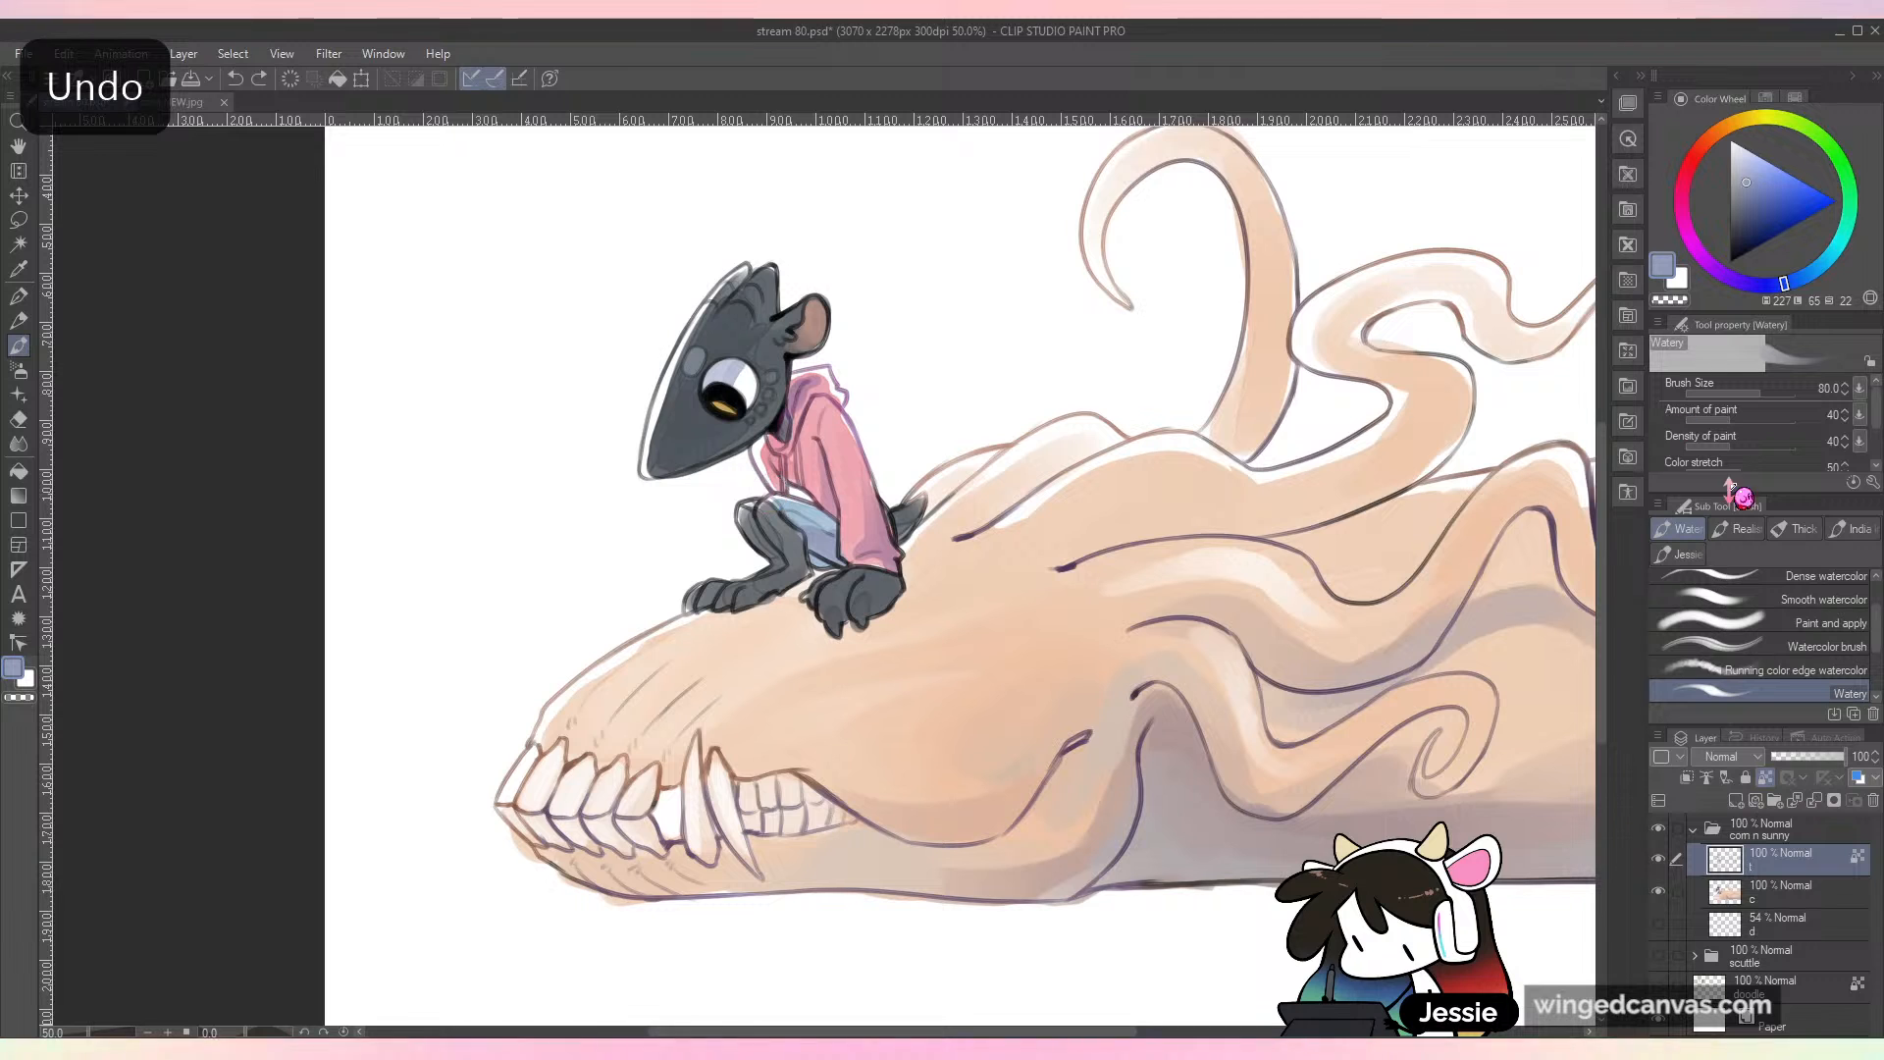
Step: Soften the outlines of the small character's paws and legs with a dark blue-grey sampled from its fur, and save the file
{"action": "key", "text": "ctrl+minus"}
{"action": "key", "text": "ctrl+plus"}
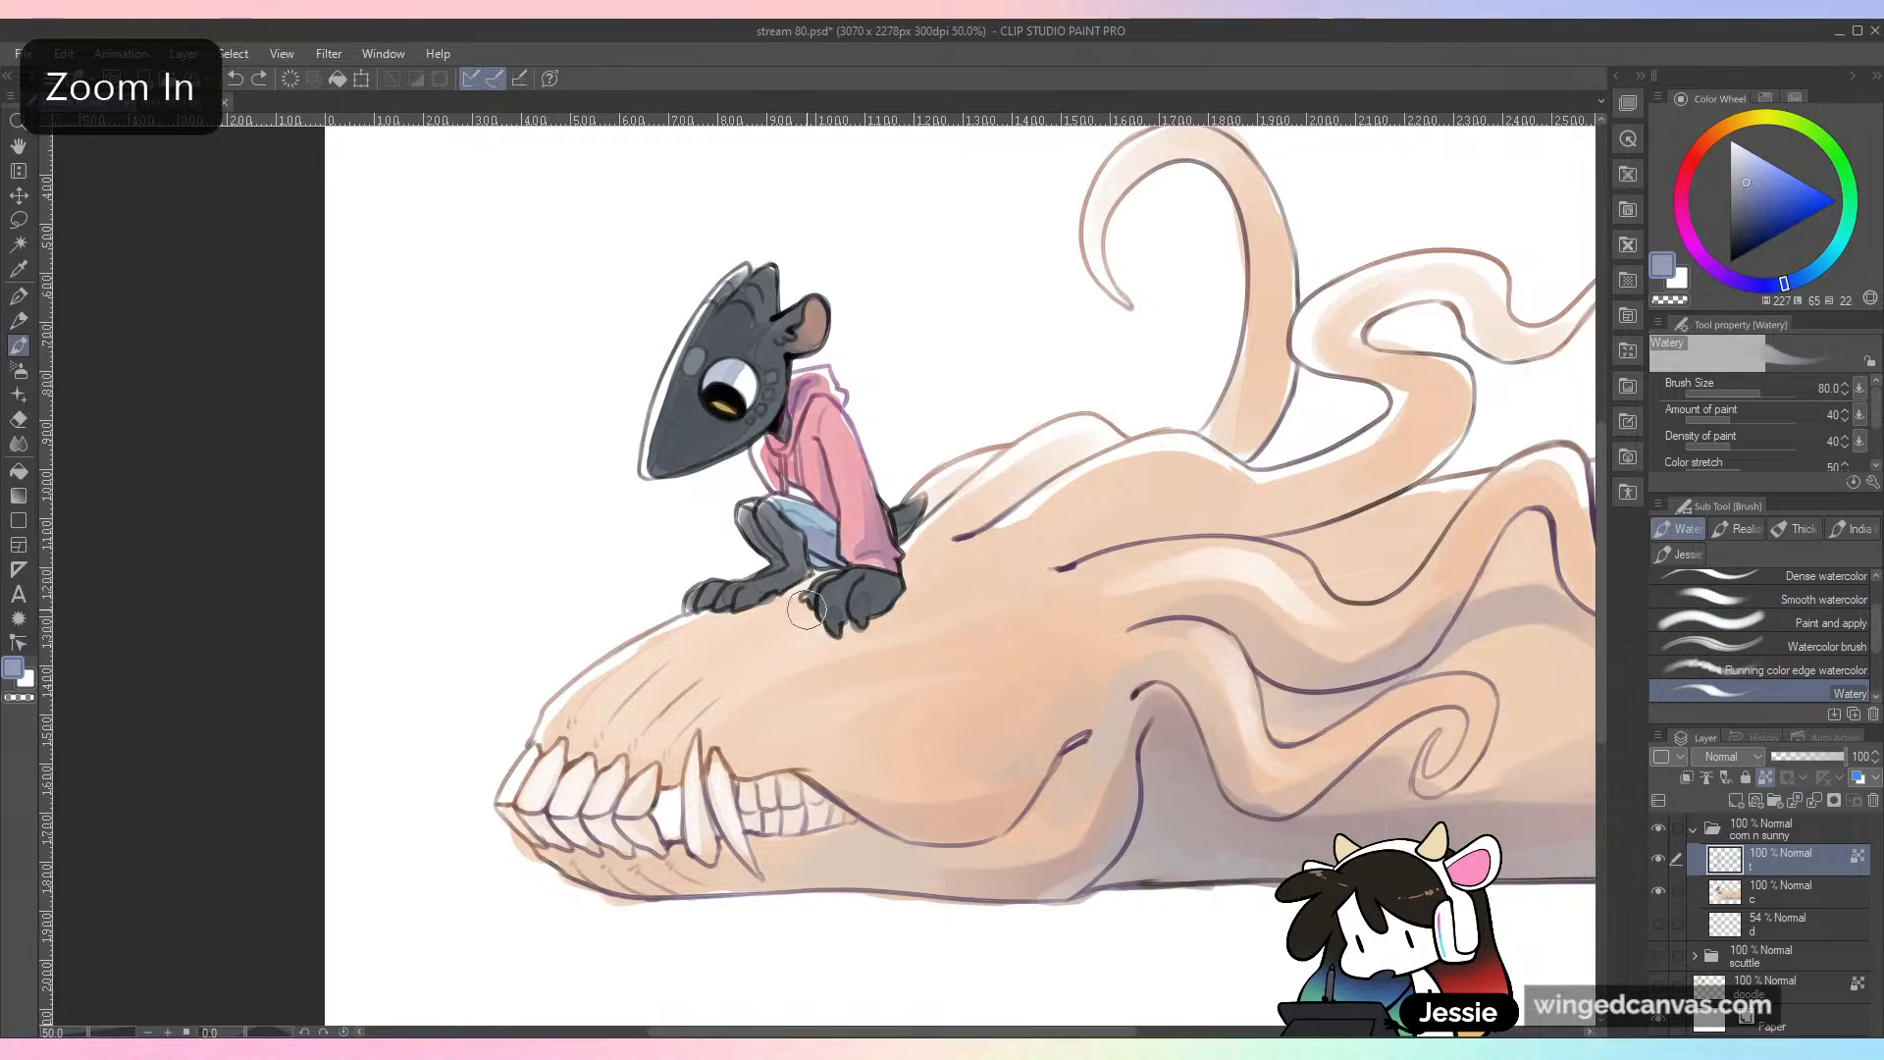
{"action": "key", "text": "ctrl+minus"}
{"action": "key", "text": "ctrl+plus"}
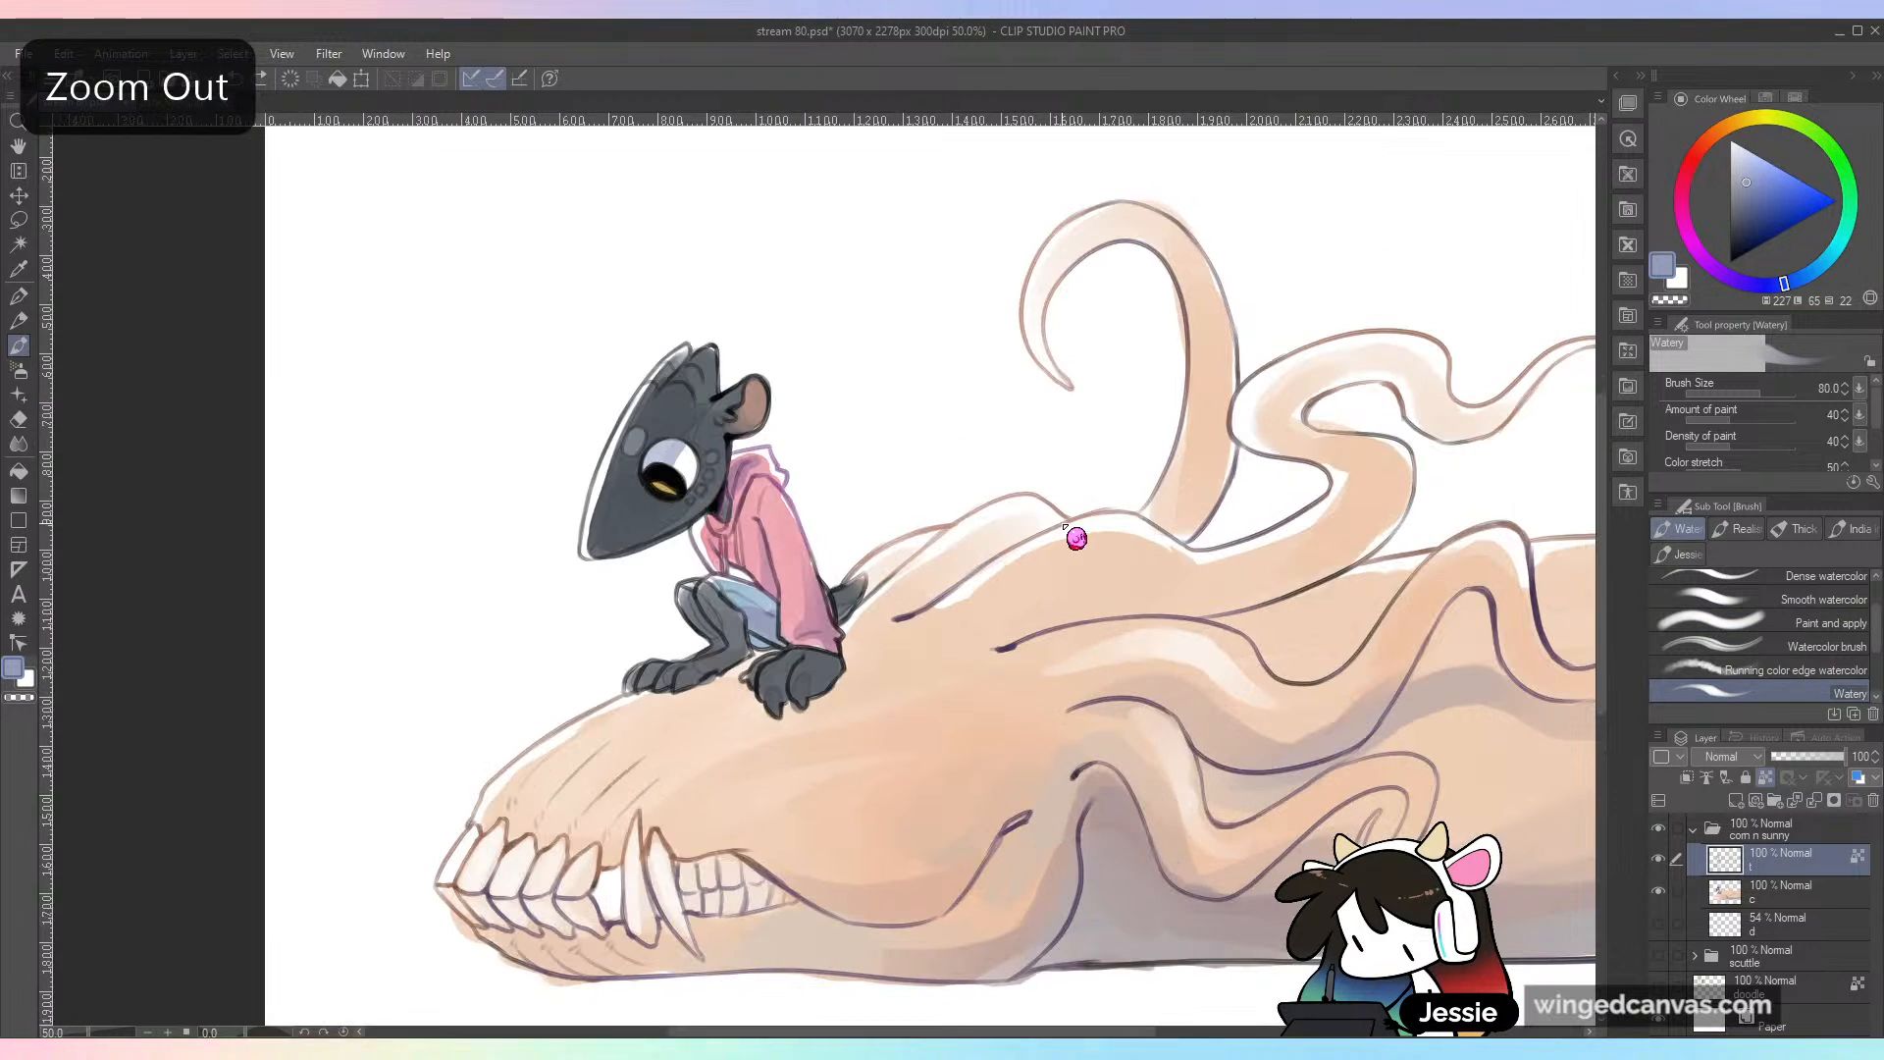
{"action": "left_click", "coordinate": [803, 673], "text": "alt"}
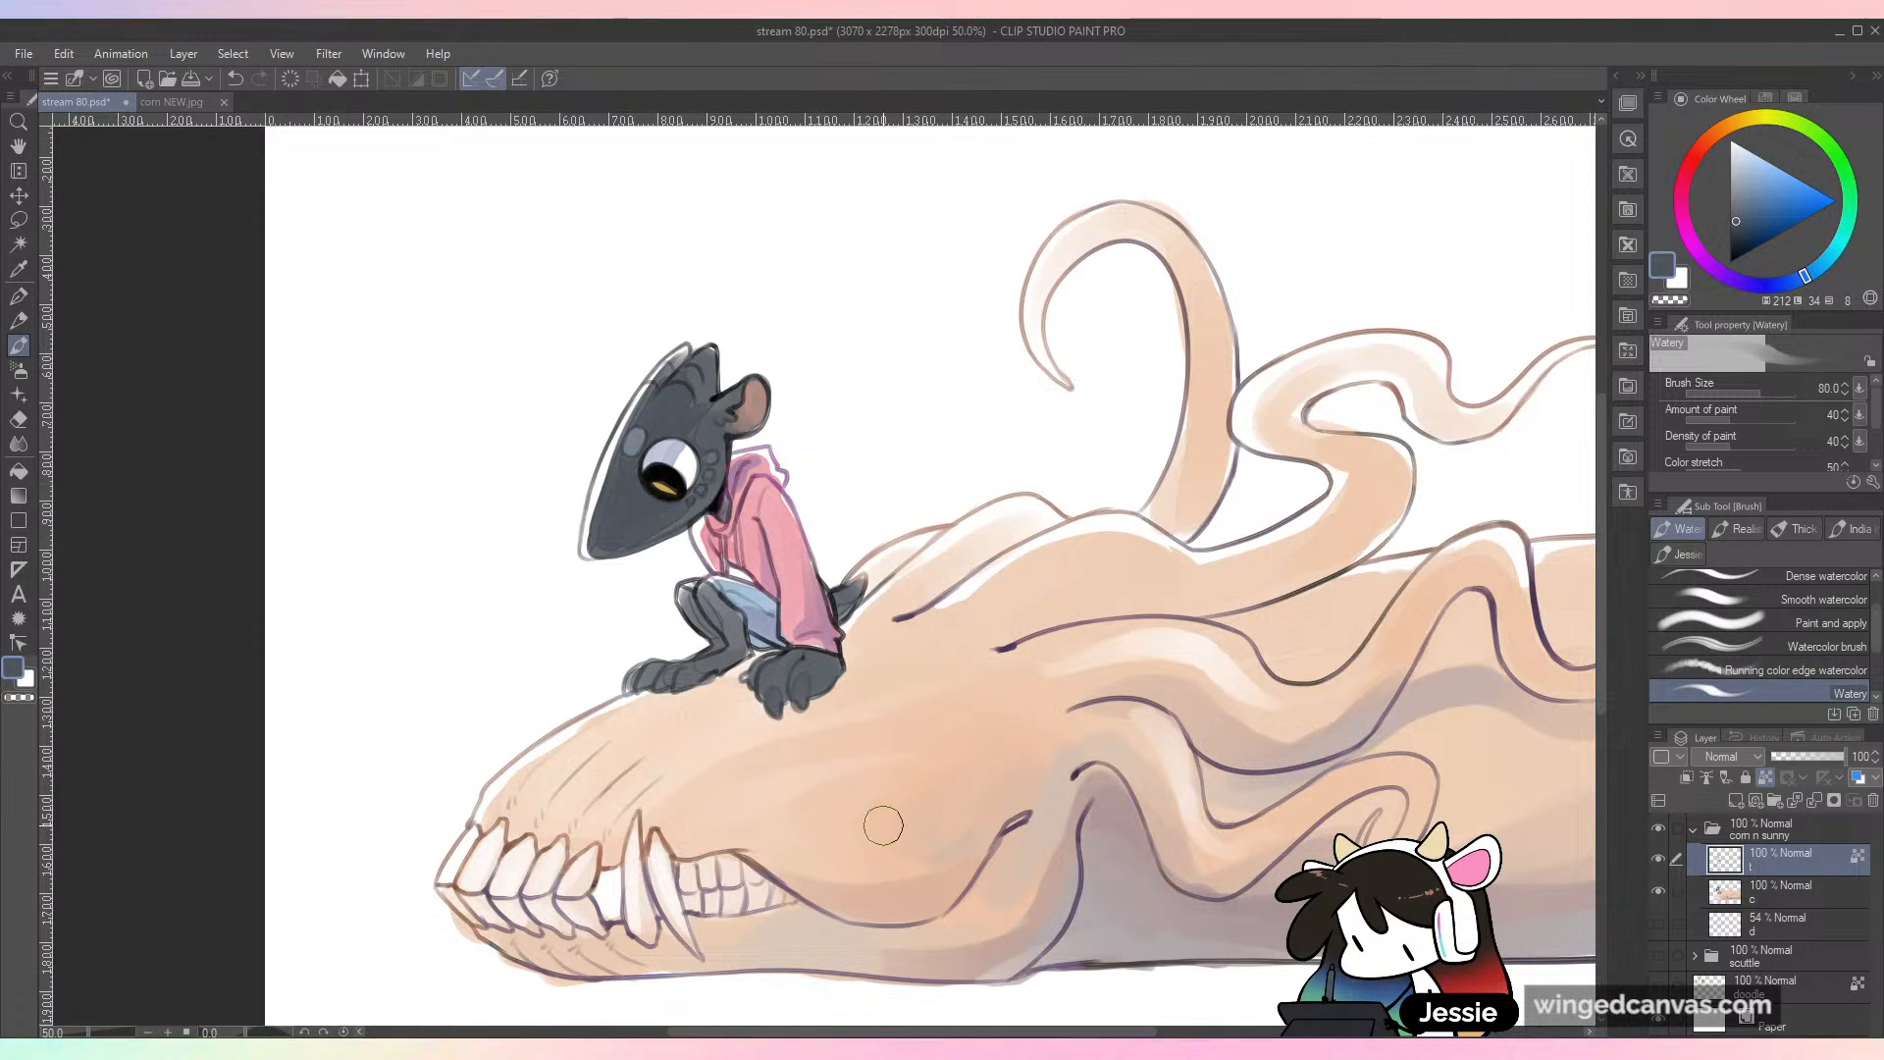
{"action": "key", "text": "ctrl+minus"}
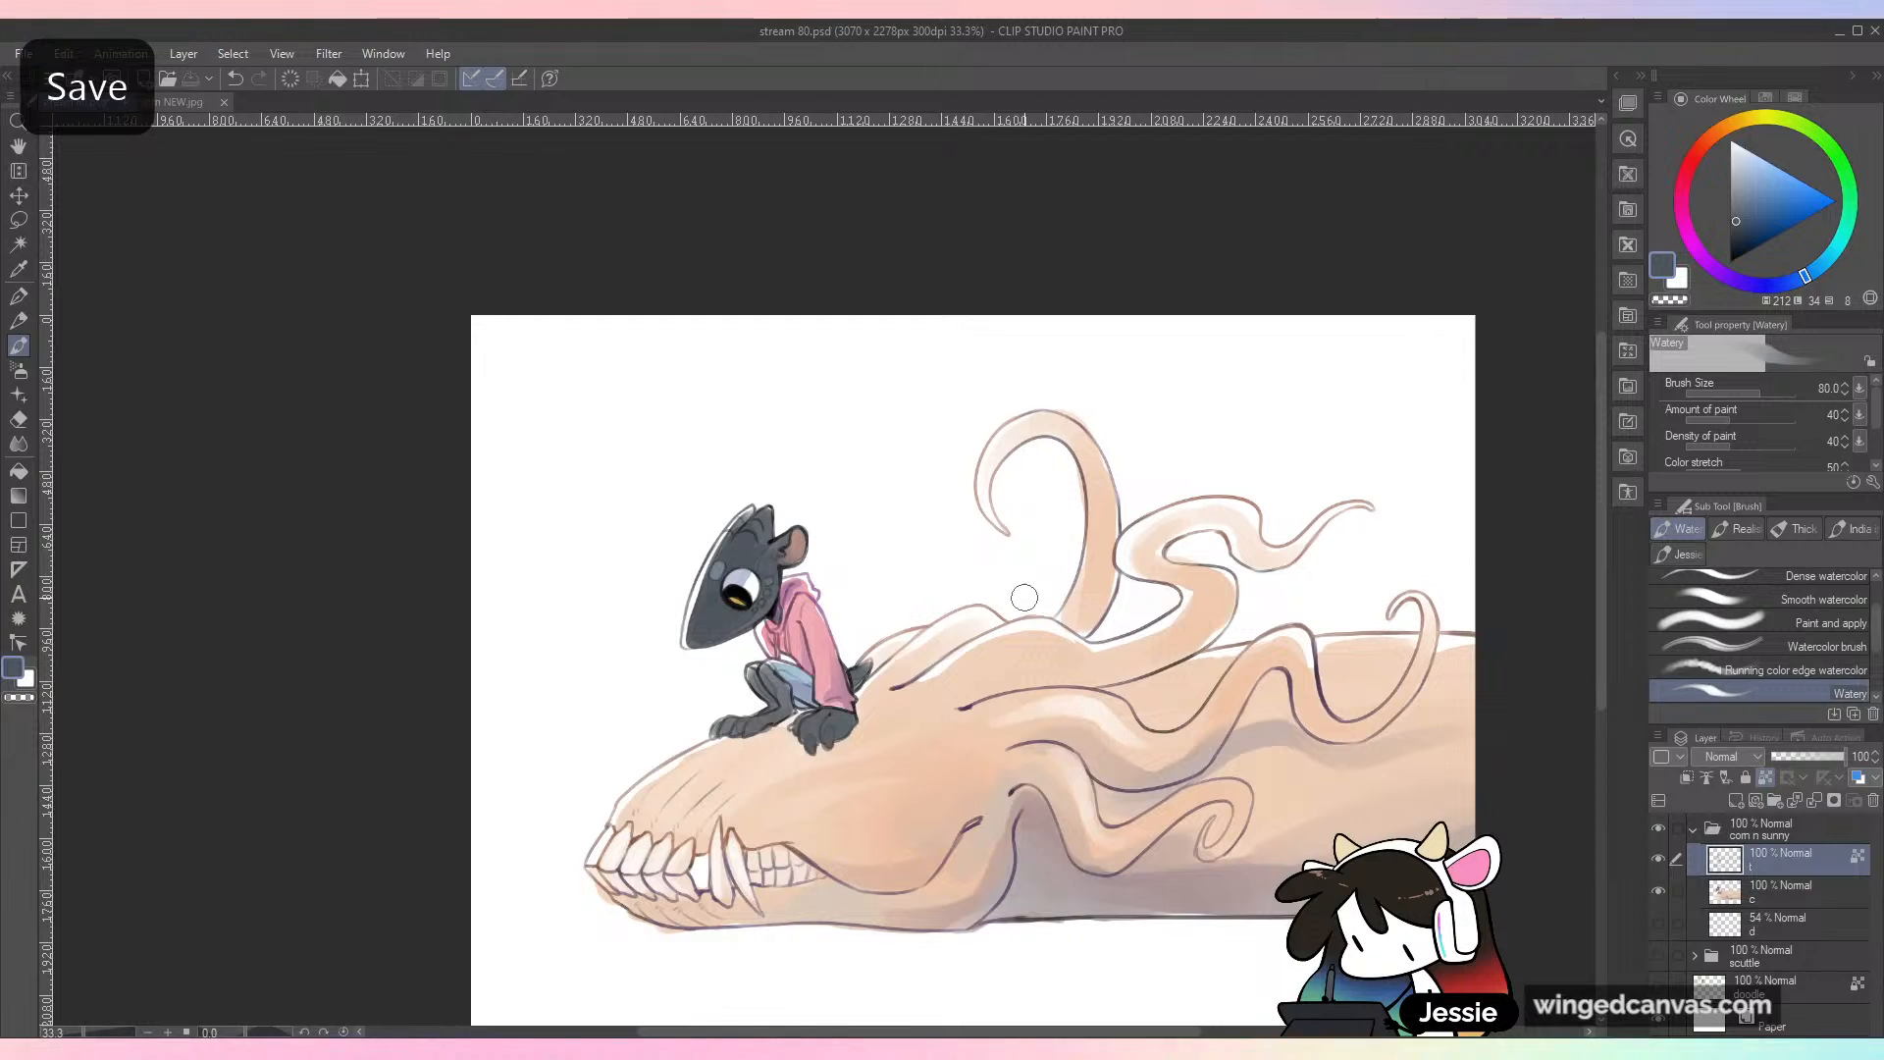
{"action": "left_click_drag", "start_coordinate": [1010, 756], "coordinate": [997, 647]}
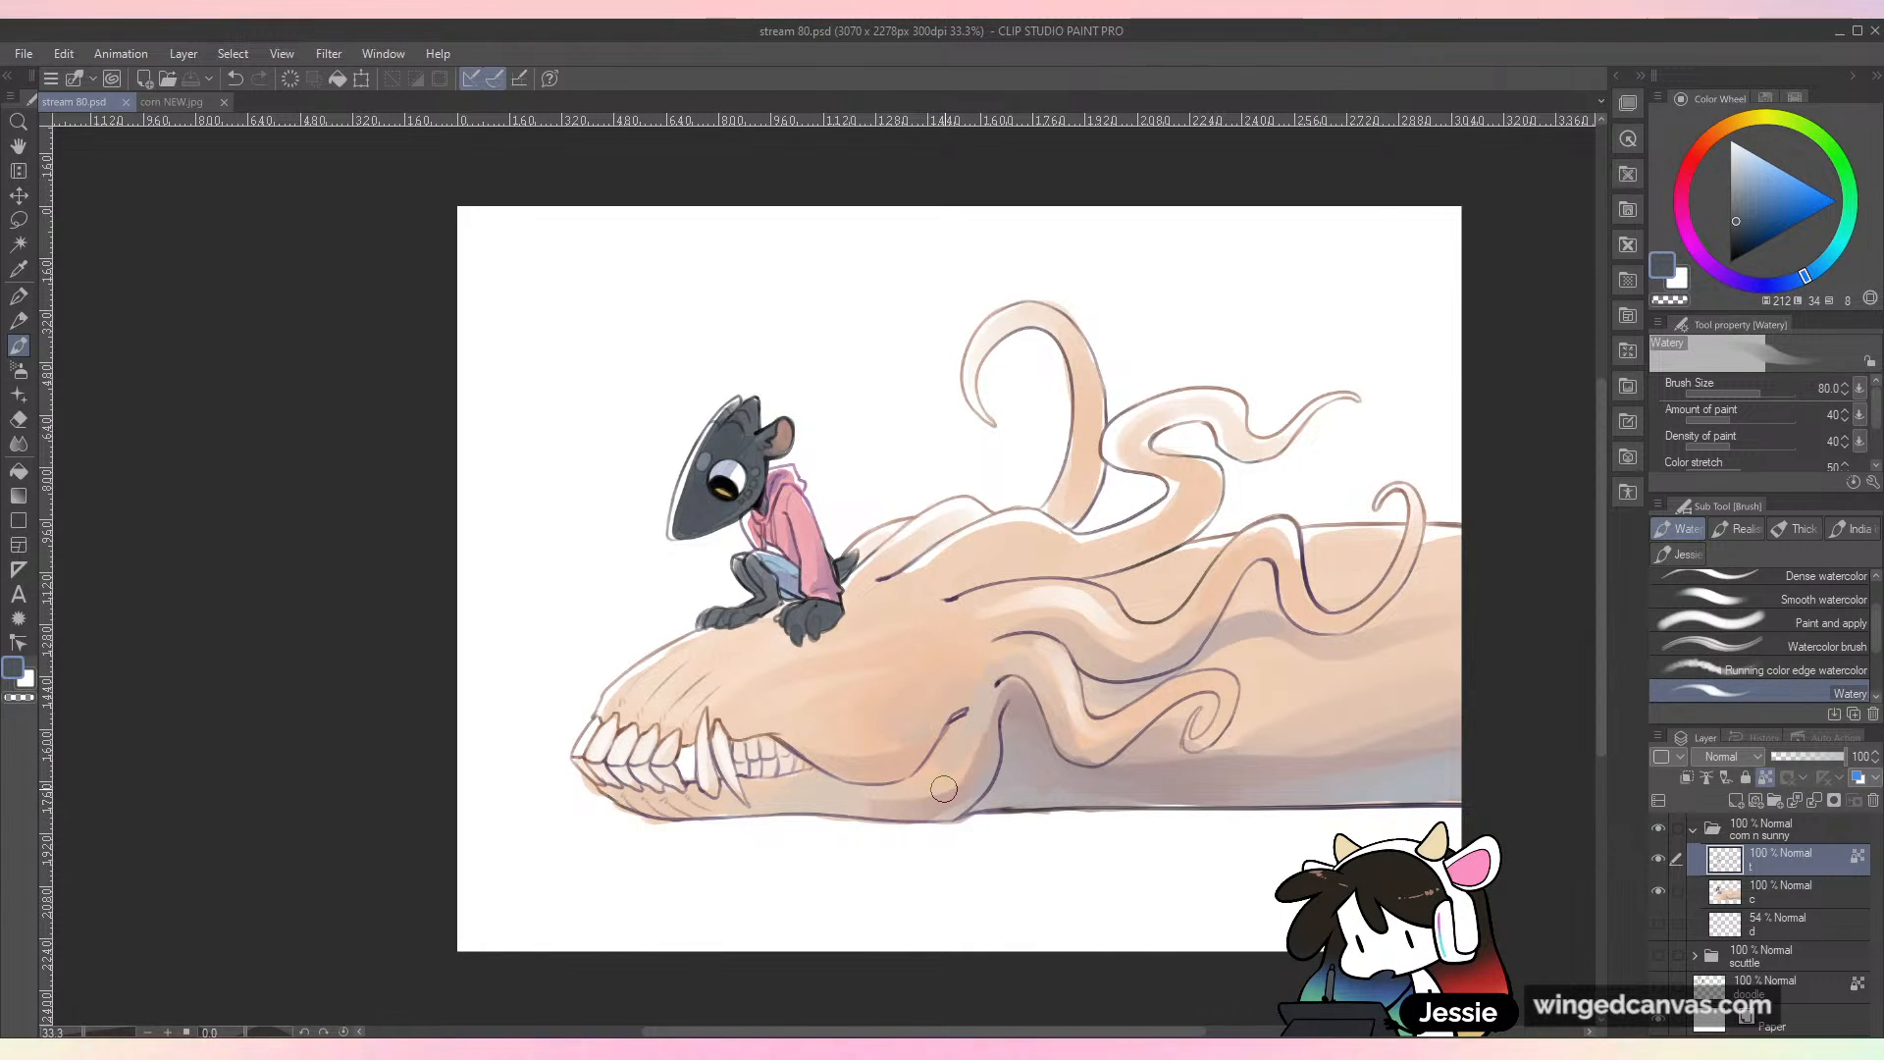
Step: Set the brush size to 341.2 and tint the outlines of the skull's teeth and jaw in dark greyish purple
{"action": "left_click", "coordinate": [1726, 276]}
{"action": "left_click", "coordinate": [1766, 392]}
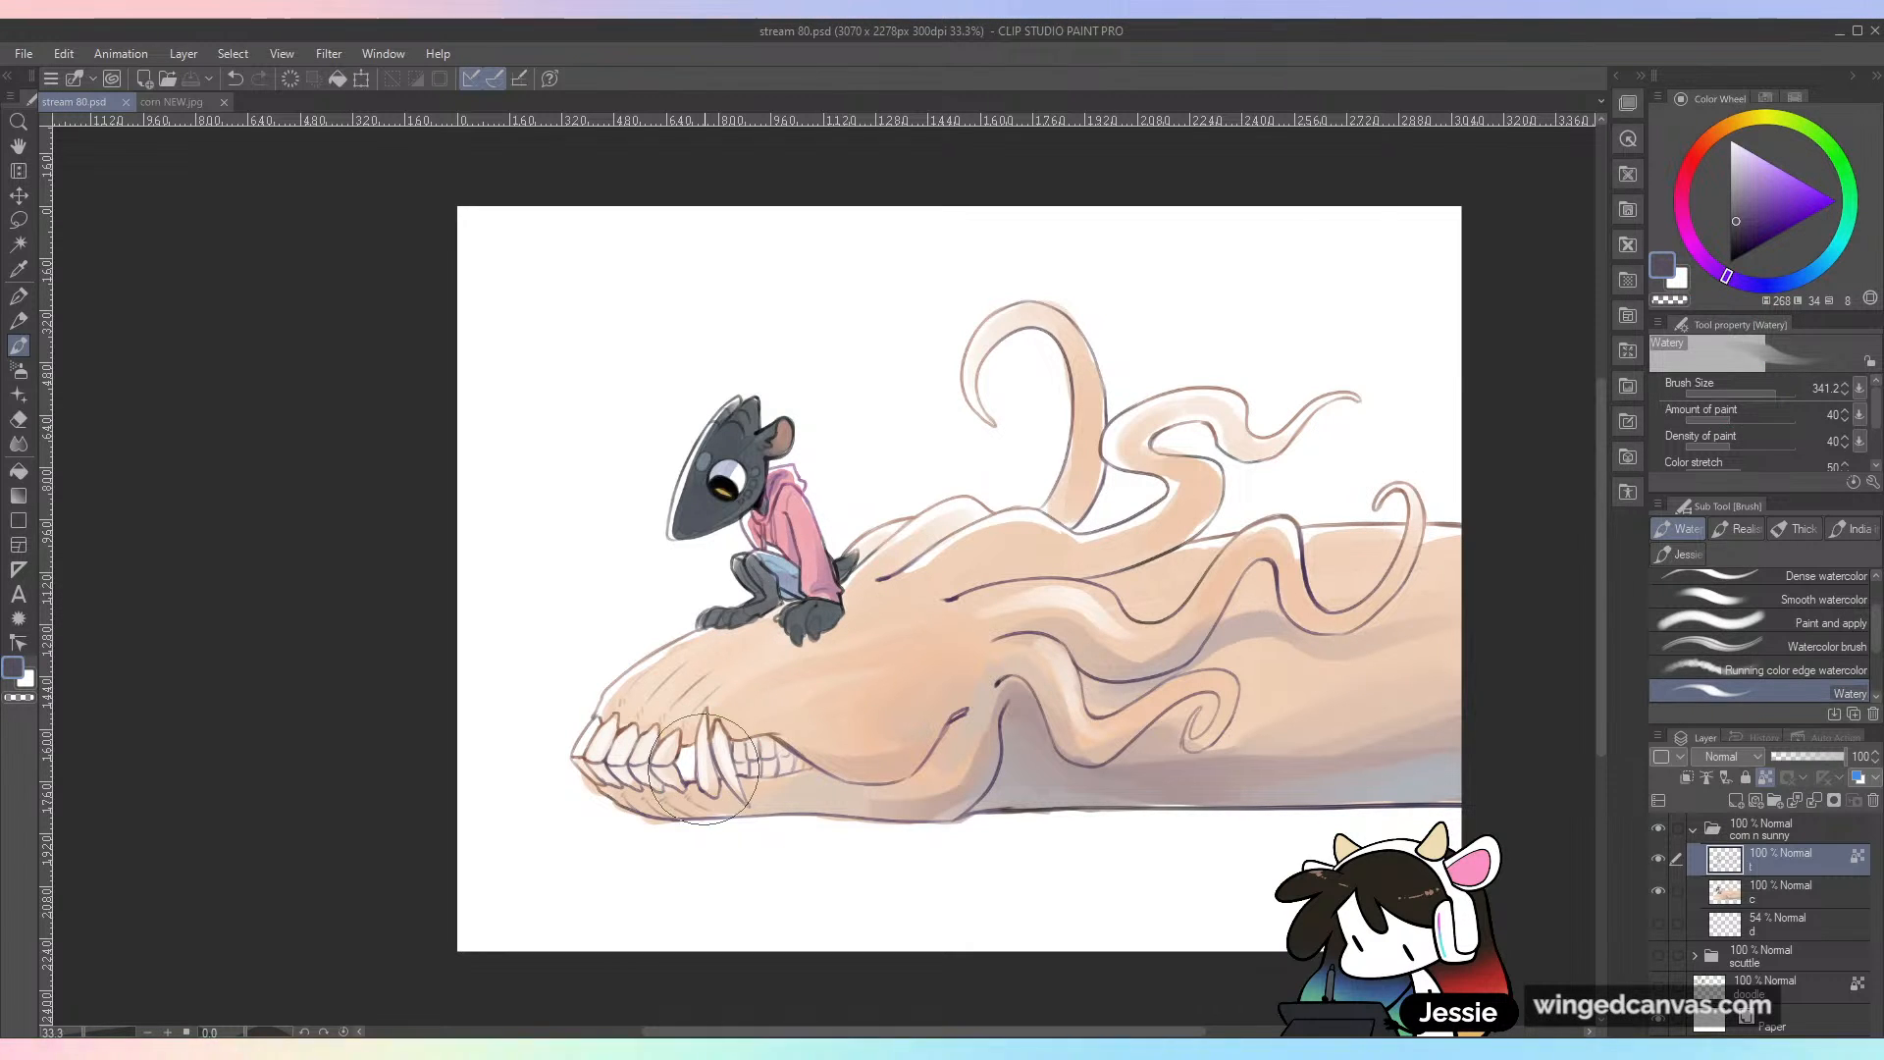
{"action": "left_click_drag", "start_coordinate": [621, 759], "coordinate": [844, 770]}
{"action": "left_click", "coordinate": [1731, 248]}
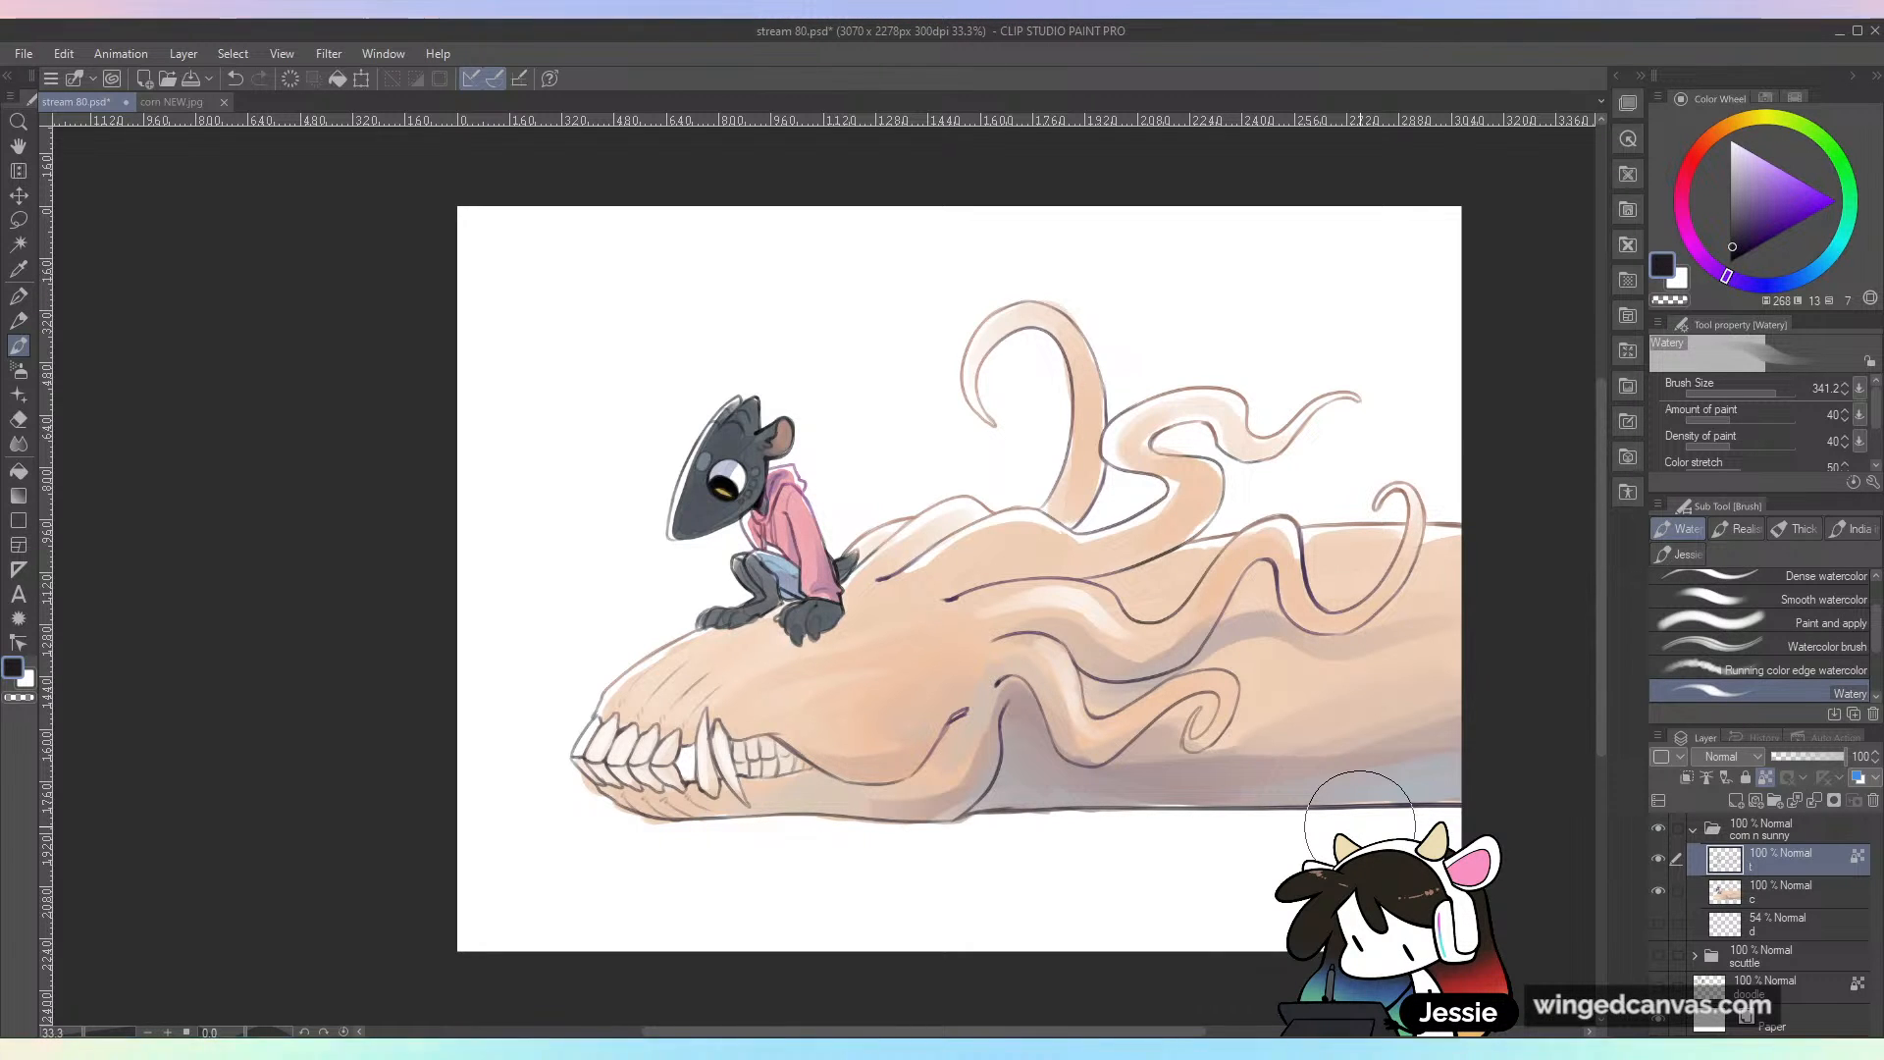
Step: Switch to the color layer "c", choose a pale greyish purple for shading and undo the test stroke
{"action": "left_click", "coordinate": [1781, 890]}
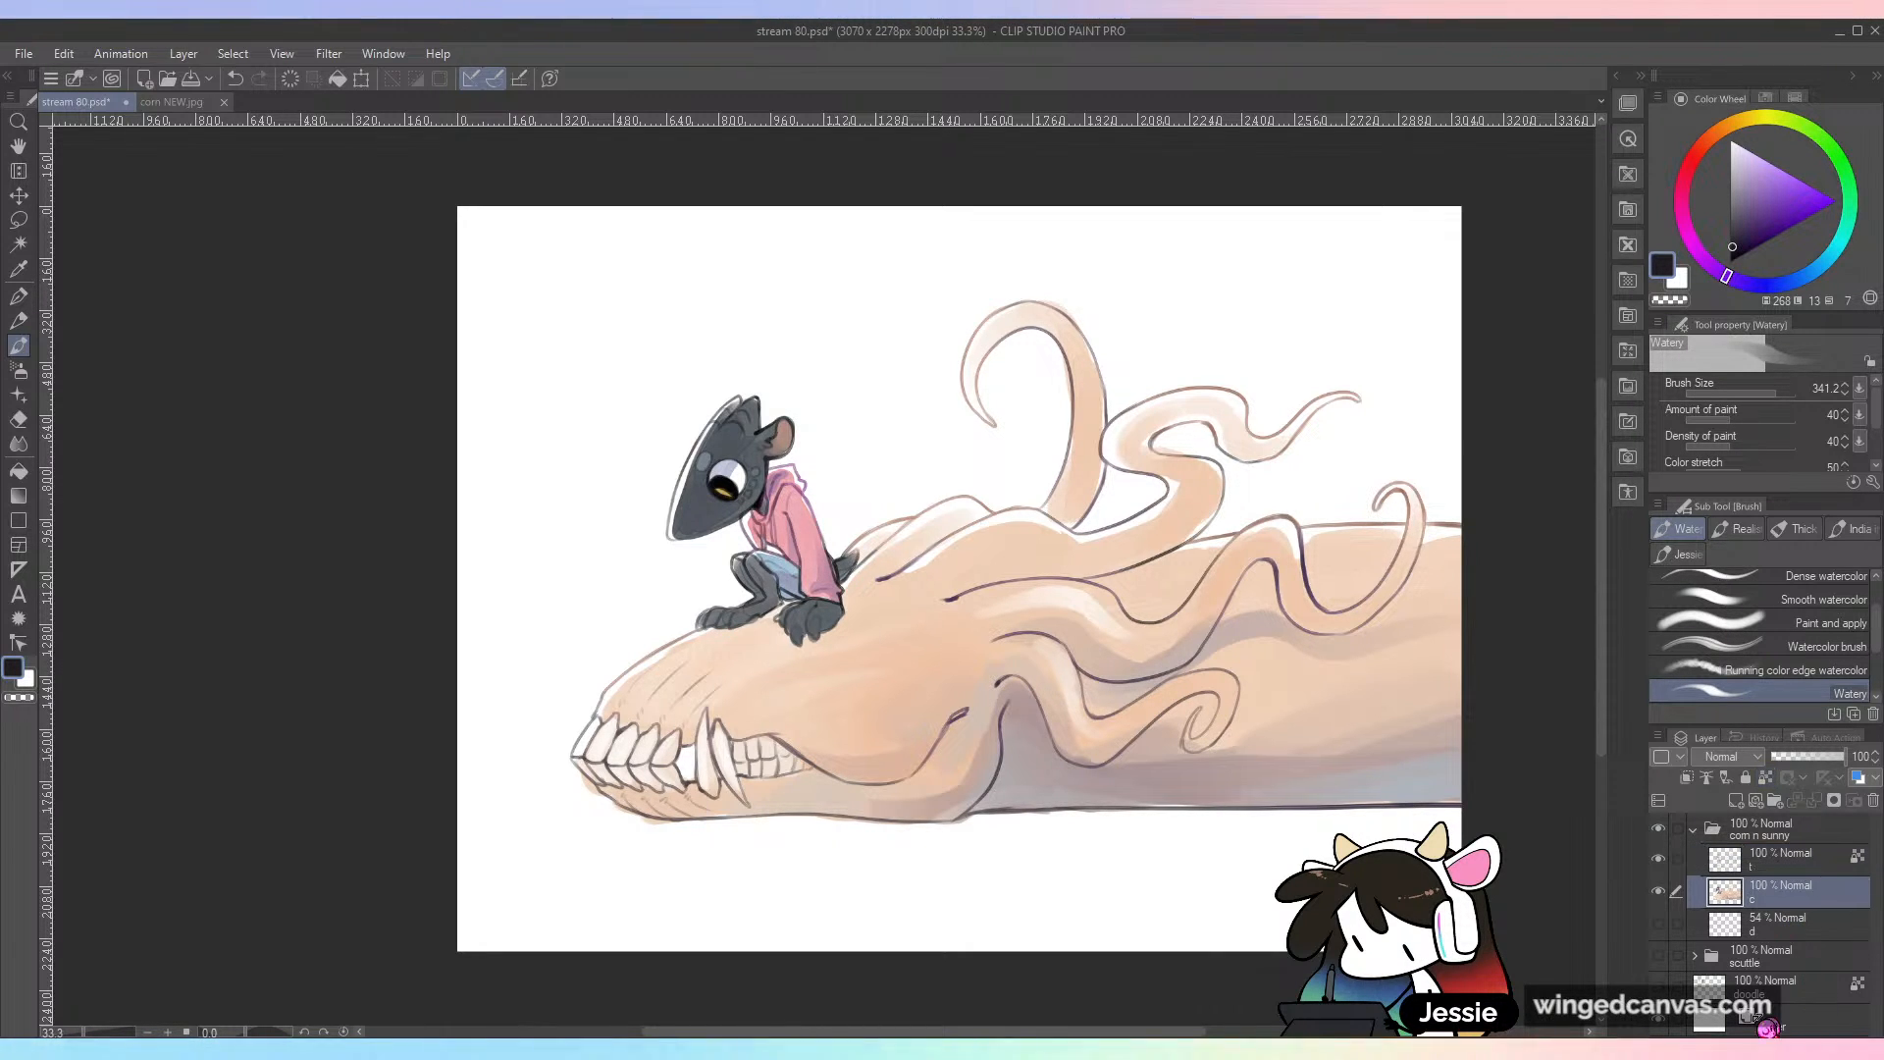
{"action": "scroll", "coordinate": [1102, 895], "scroll_direction": "up", "scroll_amount": 1}
{"action": "left_click_drag", "start_coordinate": [704, 648], "coordinate": [741, 767]}
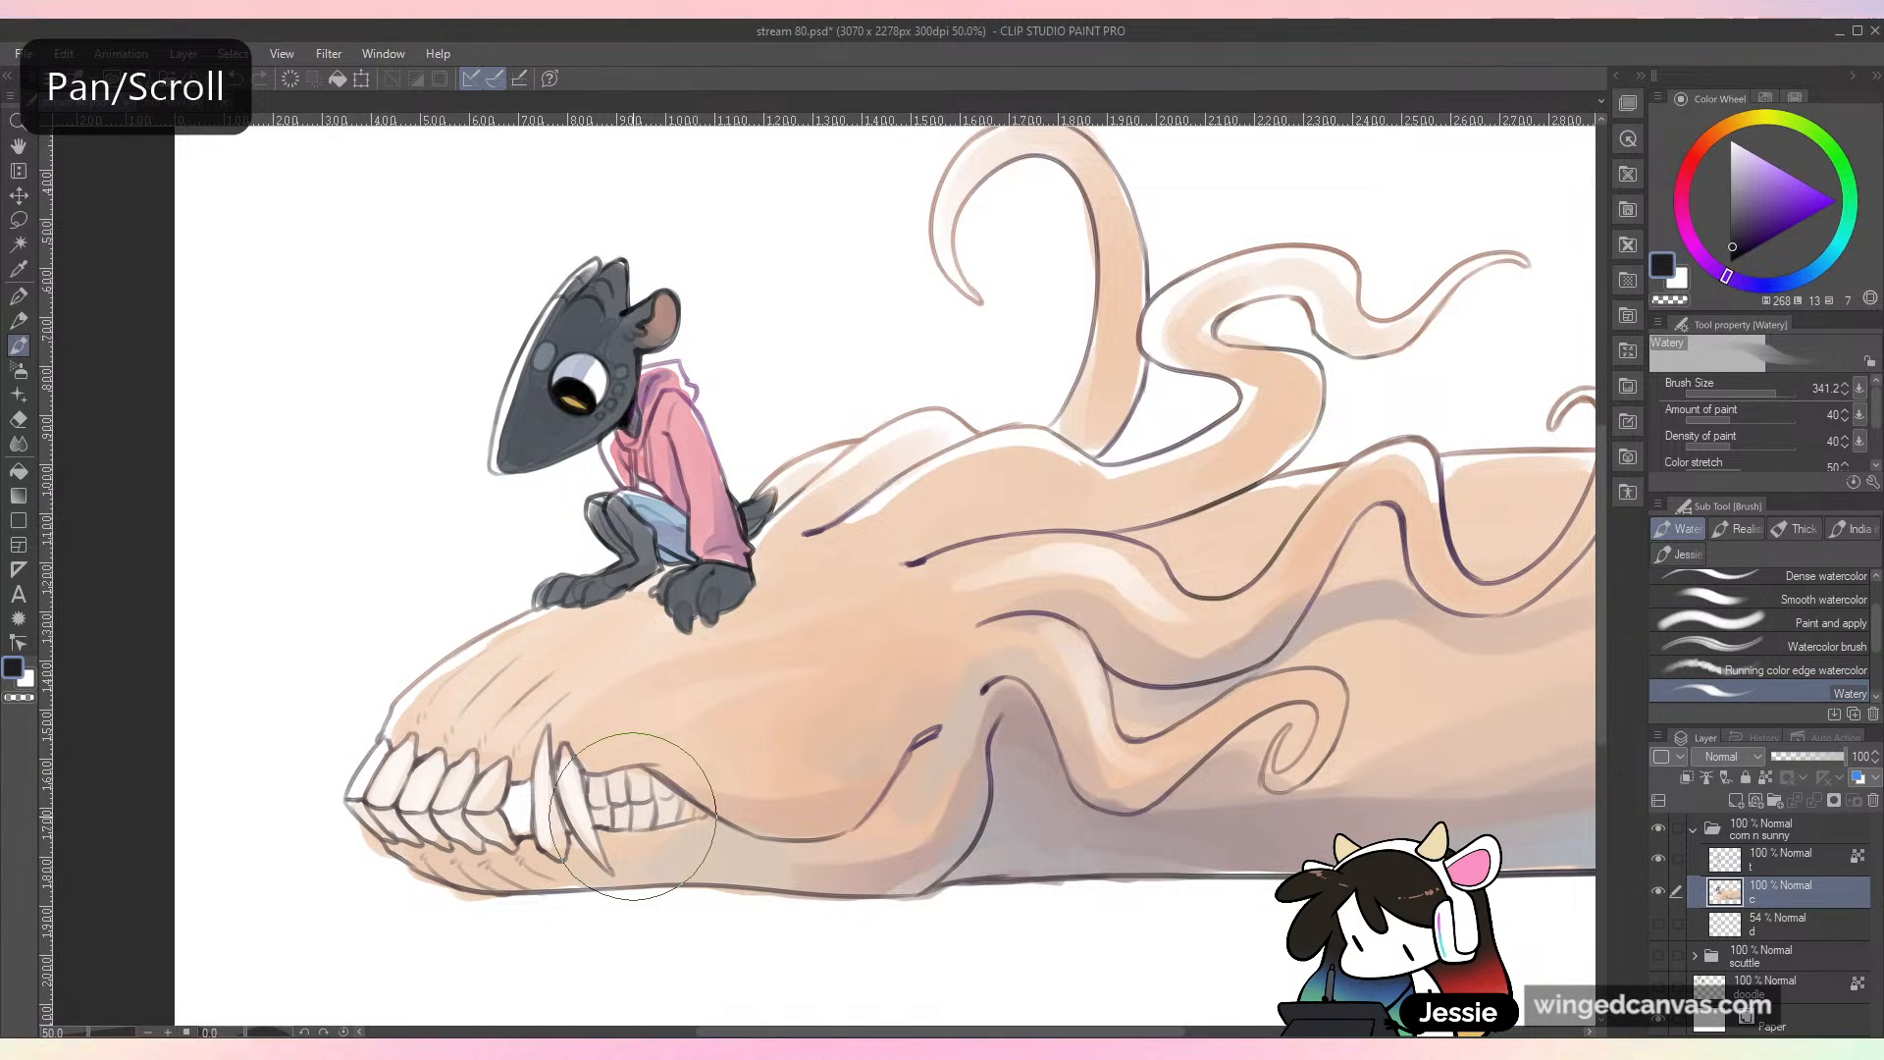
{"action": "left_click", "coordinate": [1735, 393]}
{"action": "left_click_drag", "start_coordinate": [1735, 229], "coordinate": [1734, 188]}
{"action": "key", "text": "ctrl+z"}
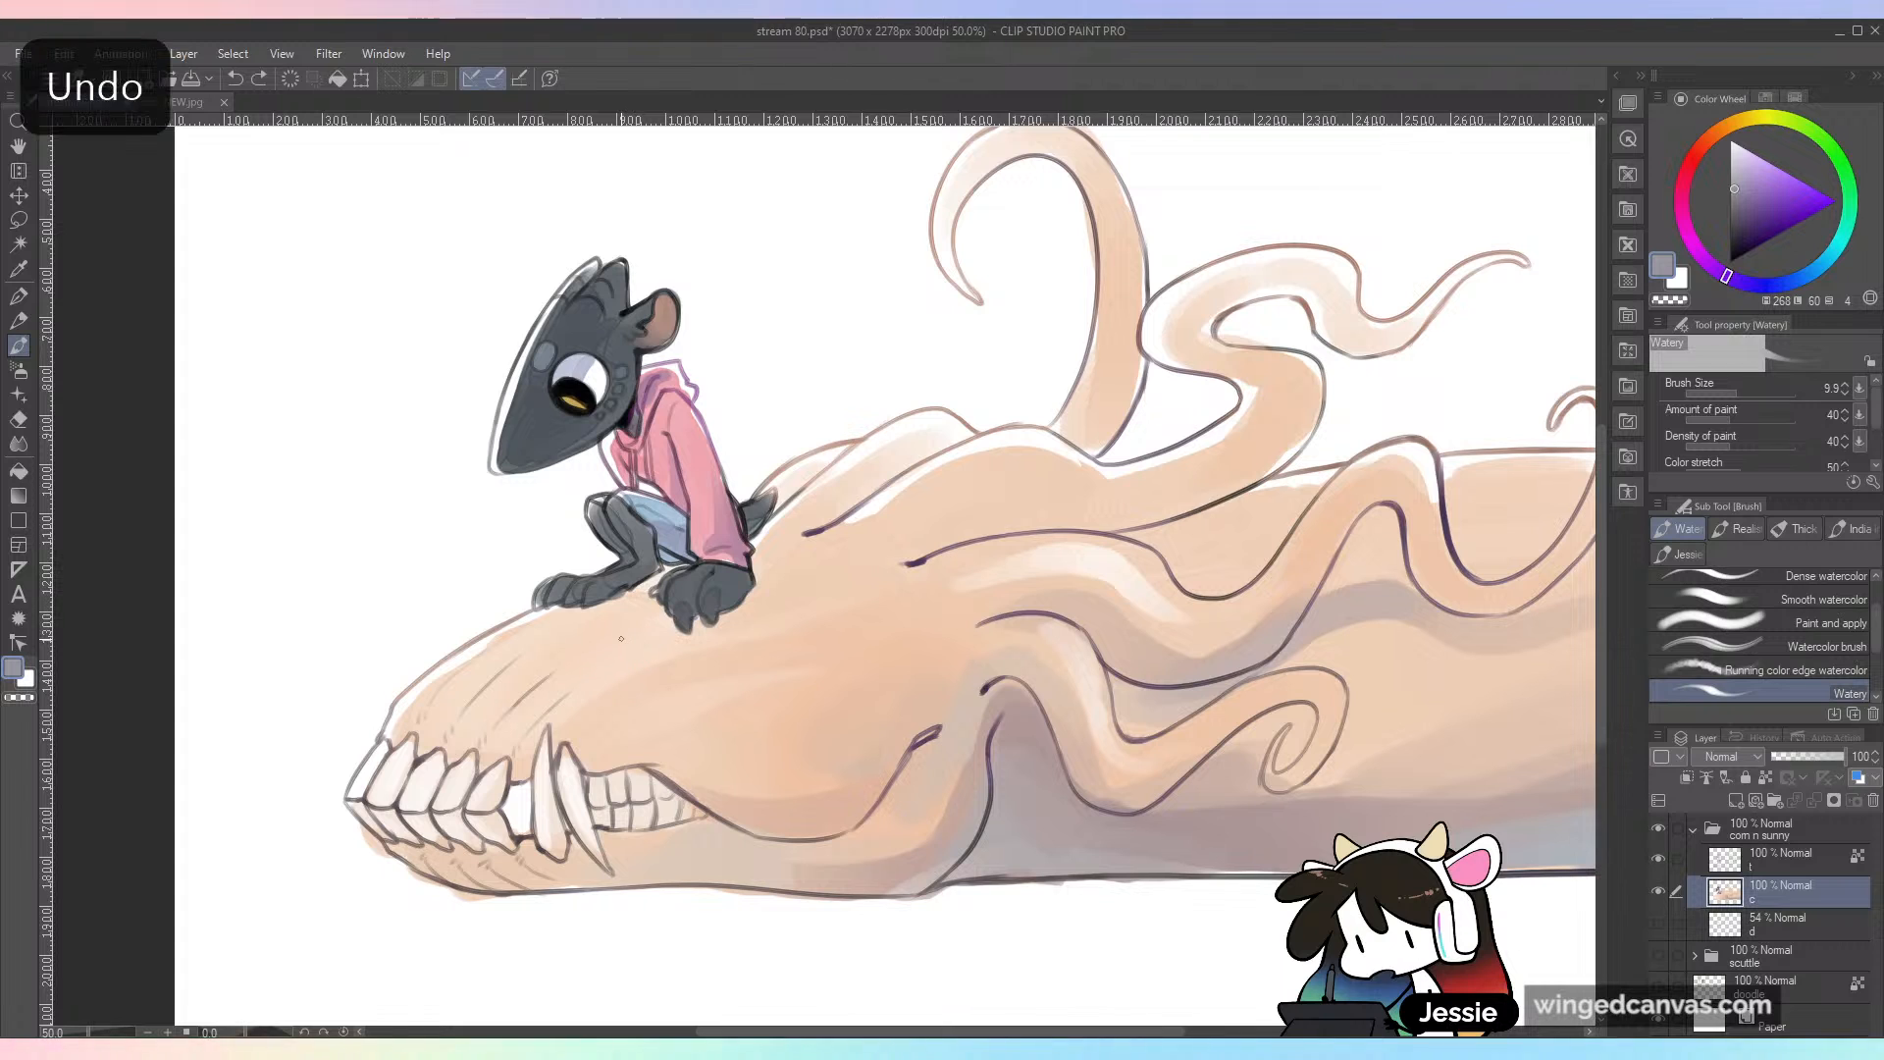
Step: Set the brush size to 70, shade the skull beneath the small character's paws in pale greyish purple, and save the file
{"action": "key", "text": "]"}
{"action": "key", "text": "]"}
{"action": "key", "text": "]"}
{"action": "key", "text": "]"}
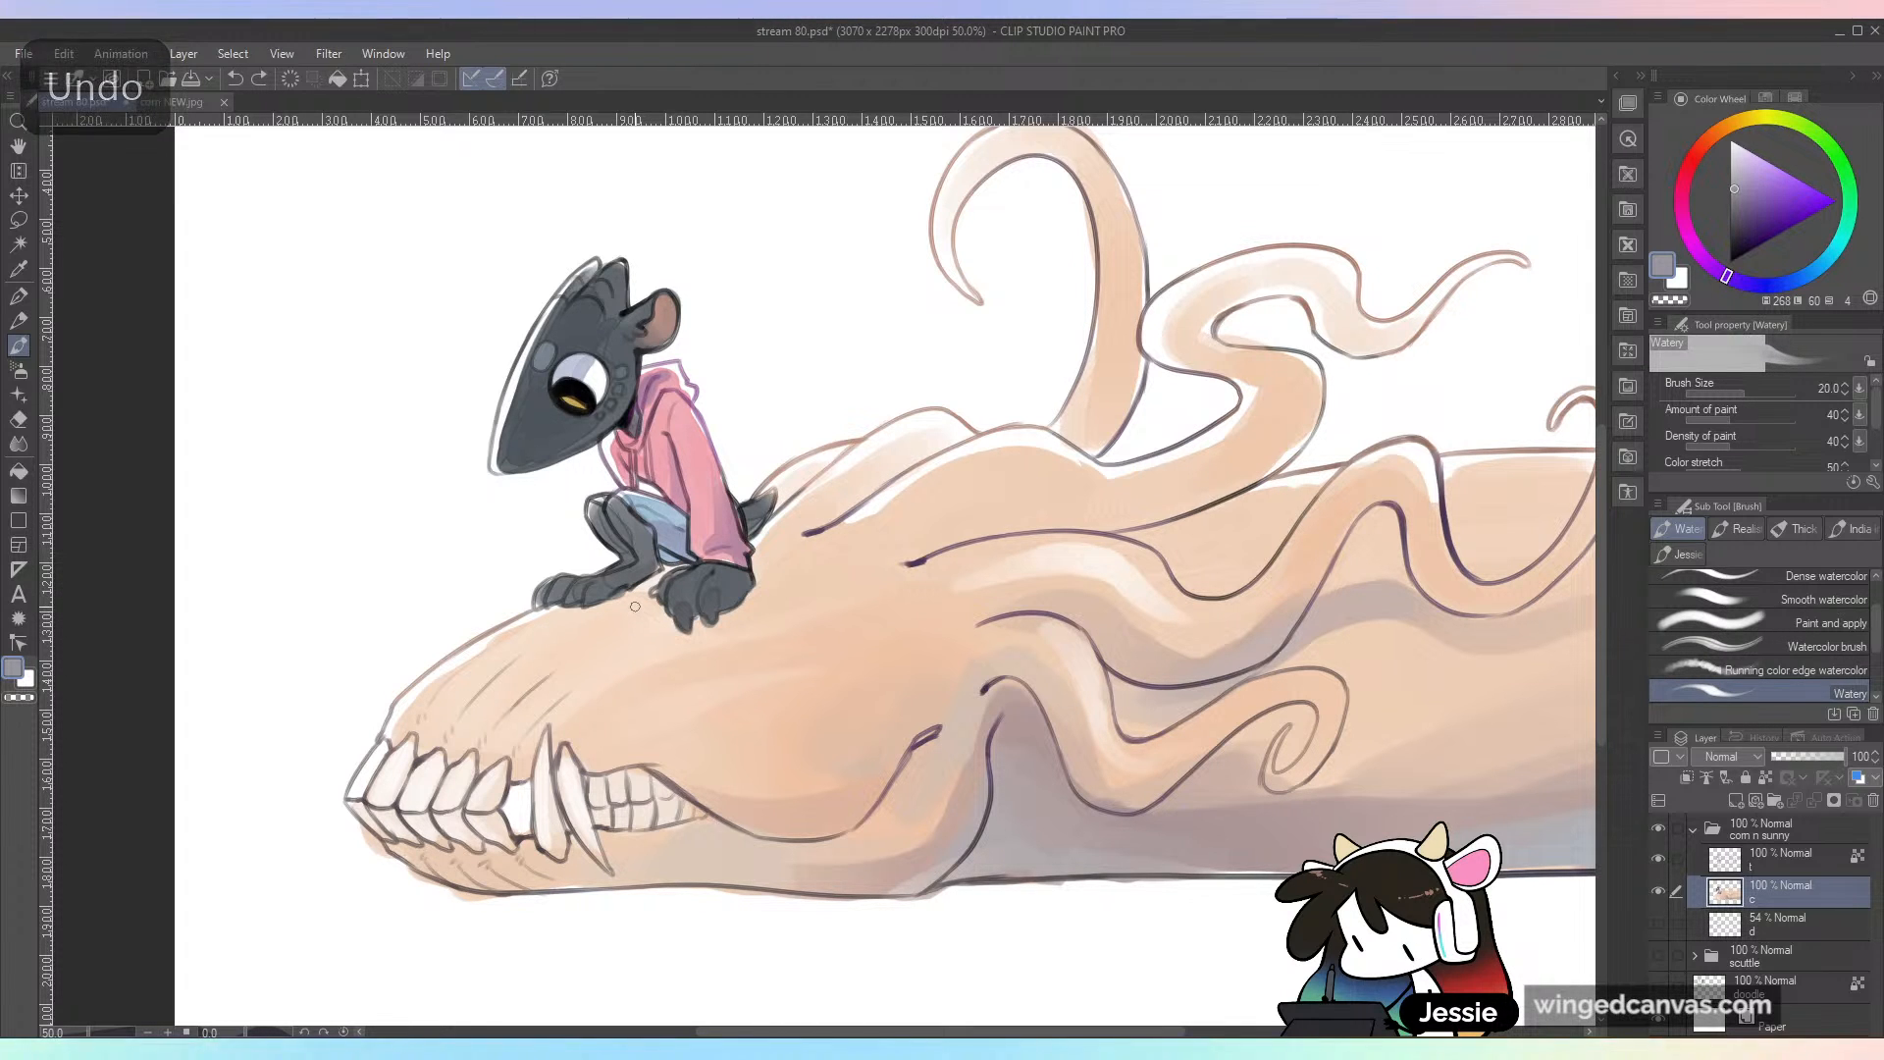
{"action": "key", "text": "]"}
{"action": "key", "text": "]"}
{"action": "key", "text": "]"}
{"action": "key", "text": "]"}
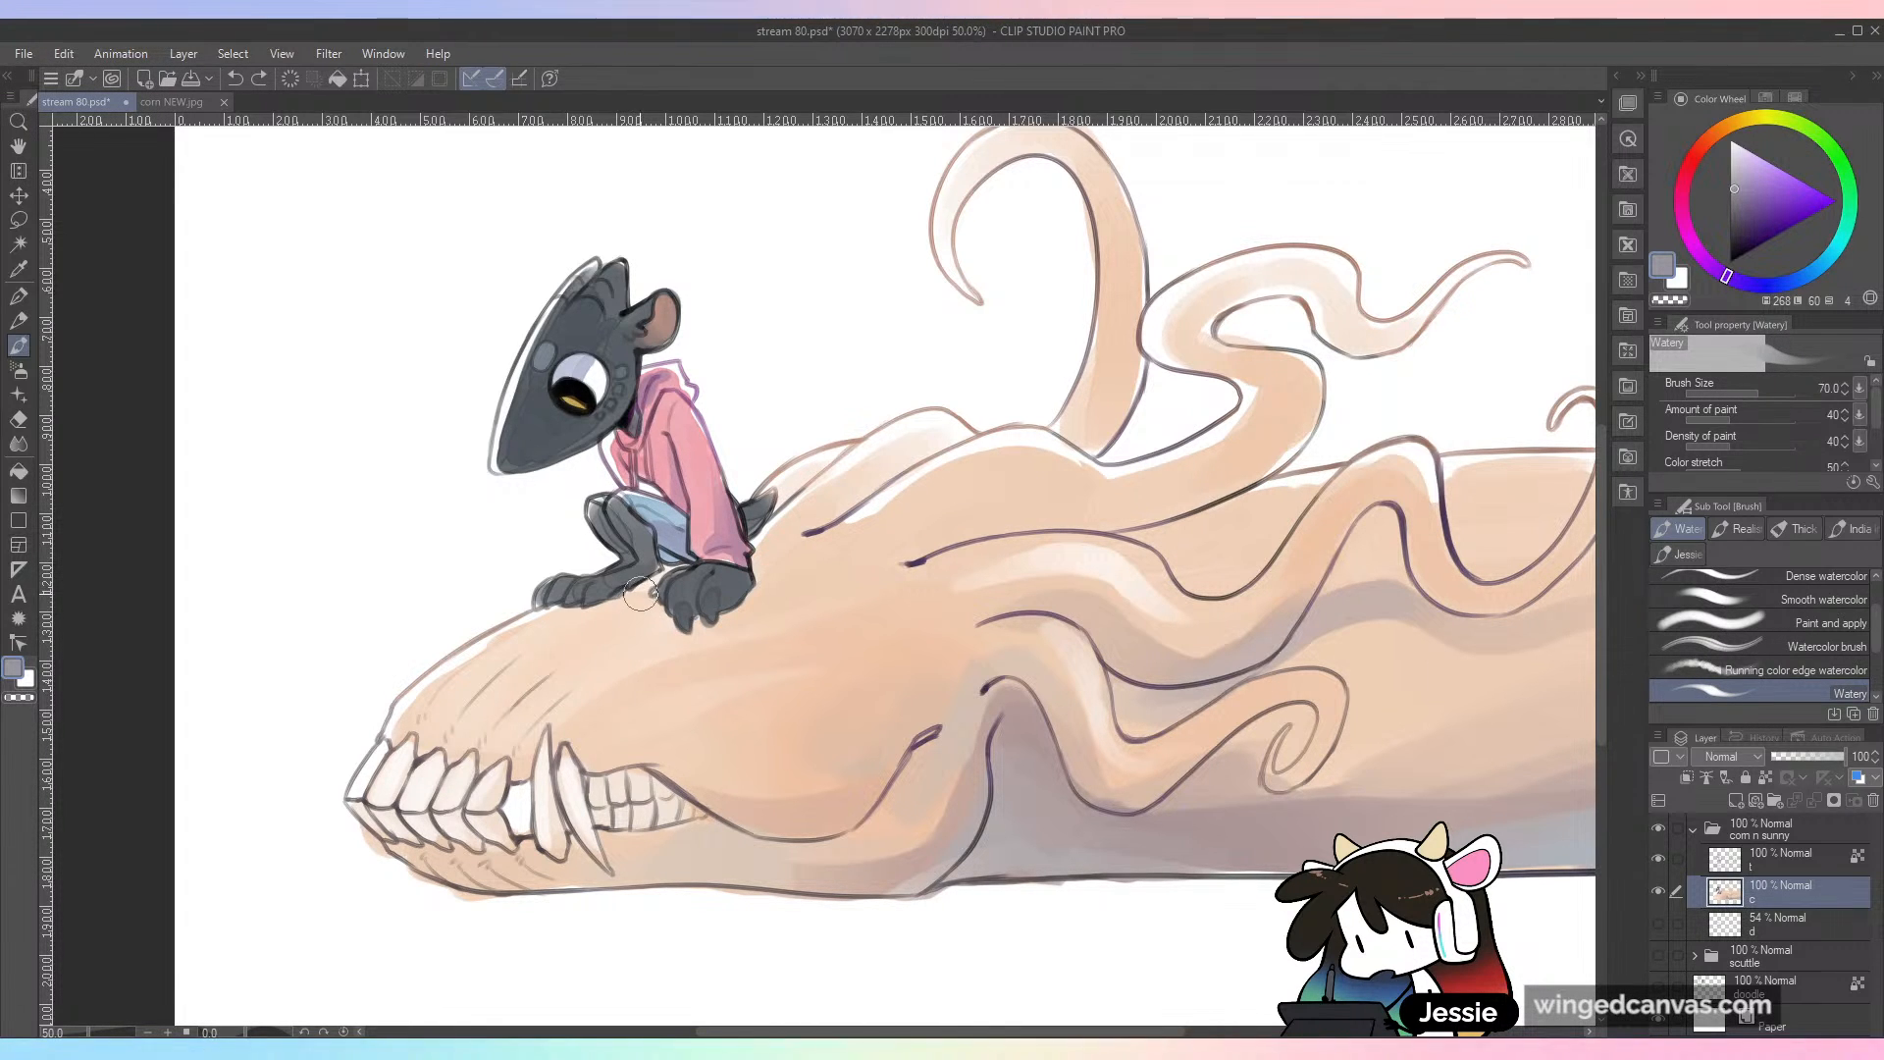
{"action": "mouse_move", "coordinate": [642, 590]}
{"action": "left_mouse_down"}
{"action": "mouse_move", "coordinate": [601, 601]}
{"action": "mouse_move", "coordinate": [734, 589]}
{"action": "mouse_move", "coordinate": [647, 627]}
{"action": "mouse_move", "coordinate": [612, 606]}
{"action": "mouse_move", "coordinate": [658, 613]}
{"action": "mouse_move", "coordinate": [632, 599]}
{"action": "mouse_move", "coordinate": [668, 572]}
{"action": "left_mouse_up"}
{"action": "key", "text": "ctrl+z"}
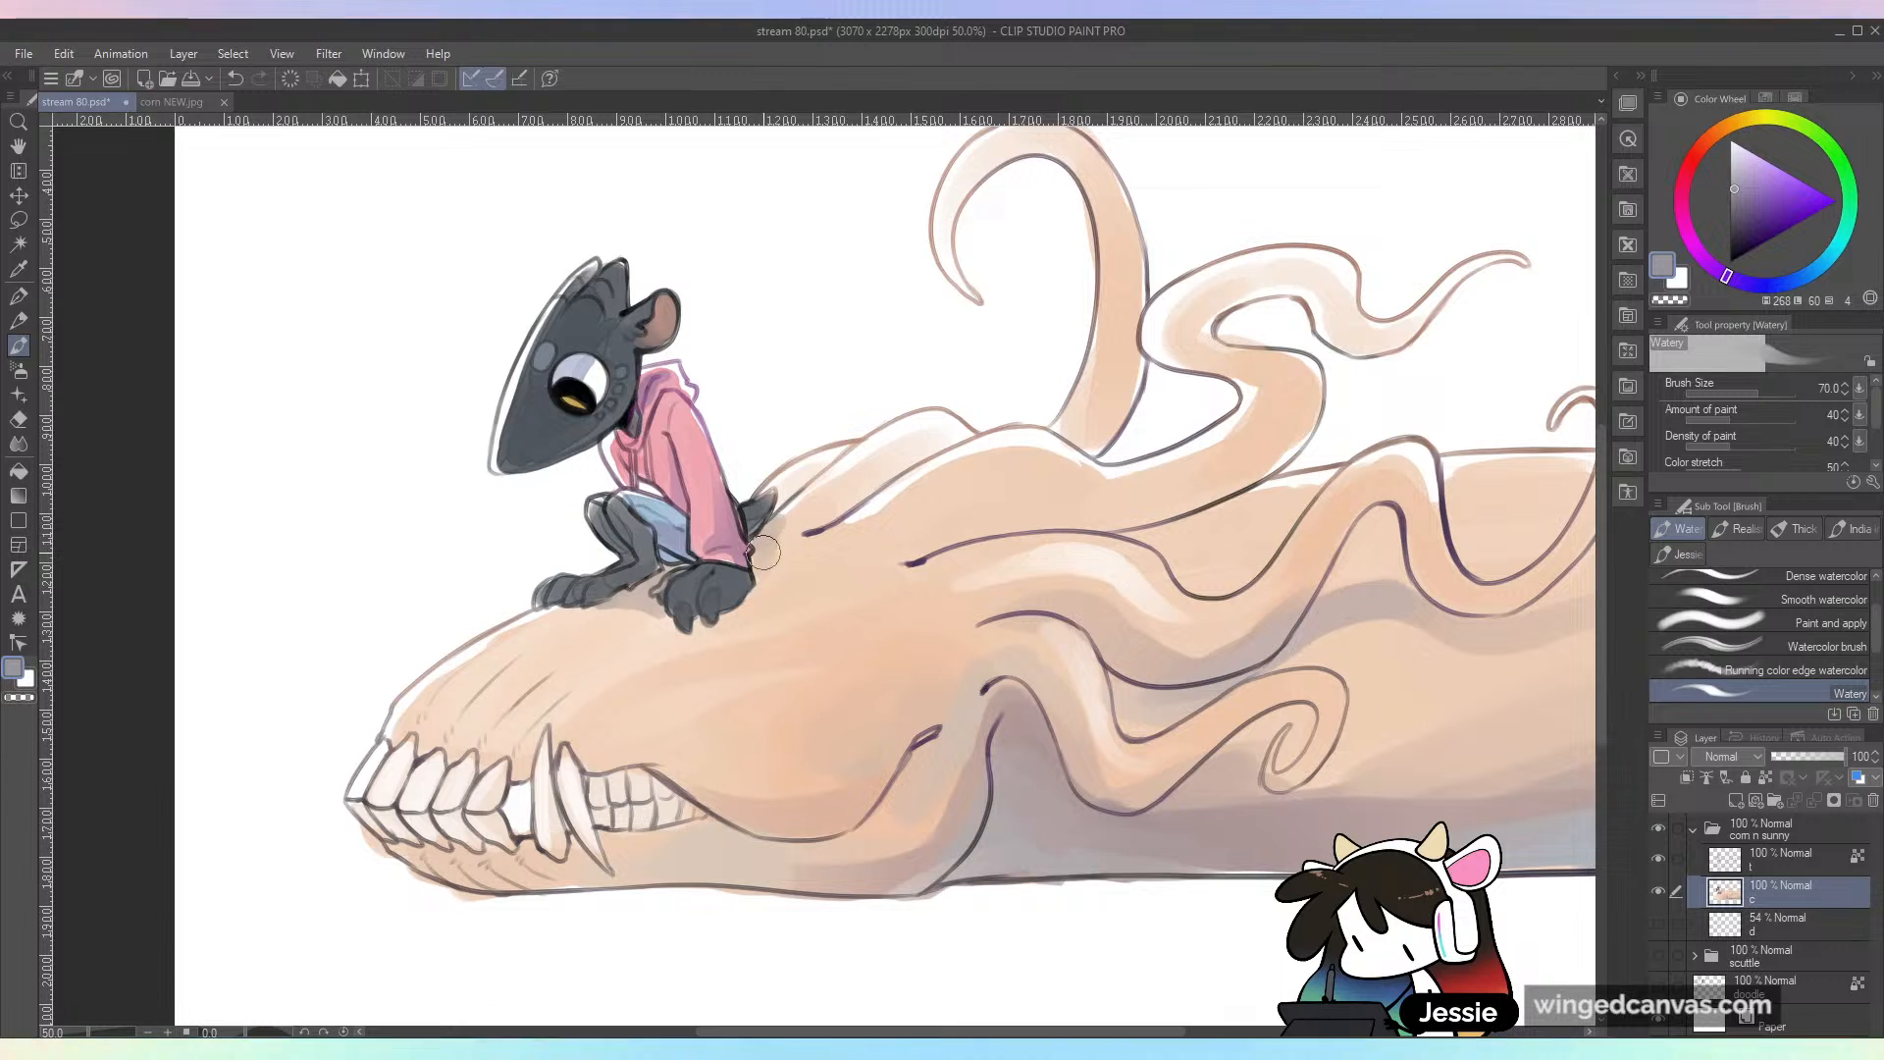
{"action": "key", "text": "ctrl+minus"}
{"action": "key", "text": "ctrl+s"}
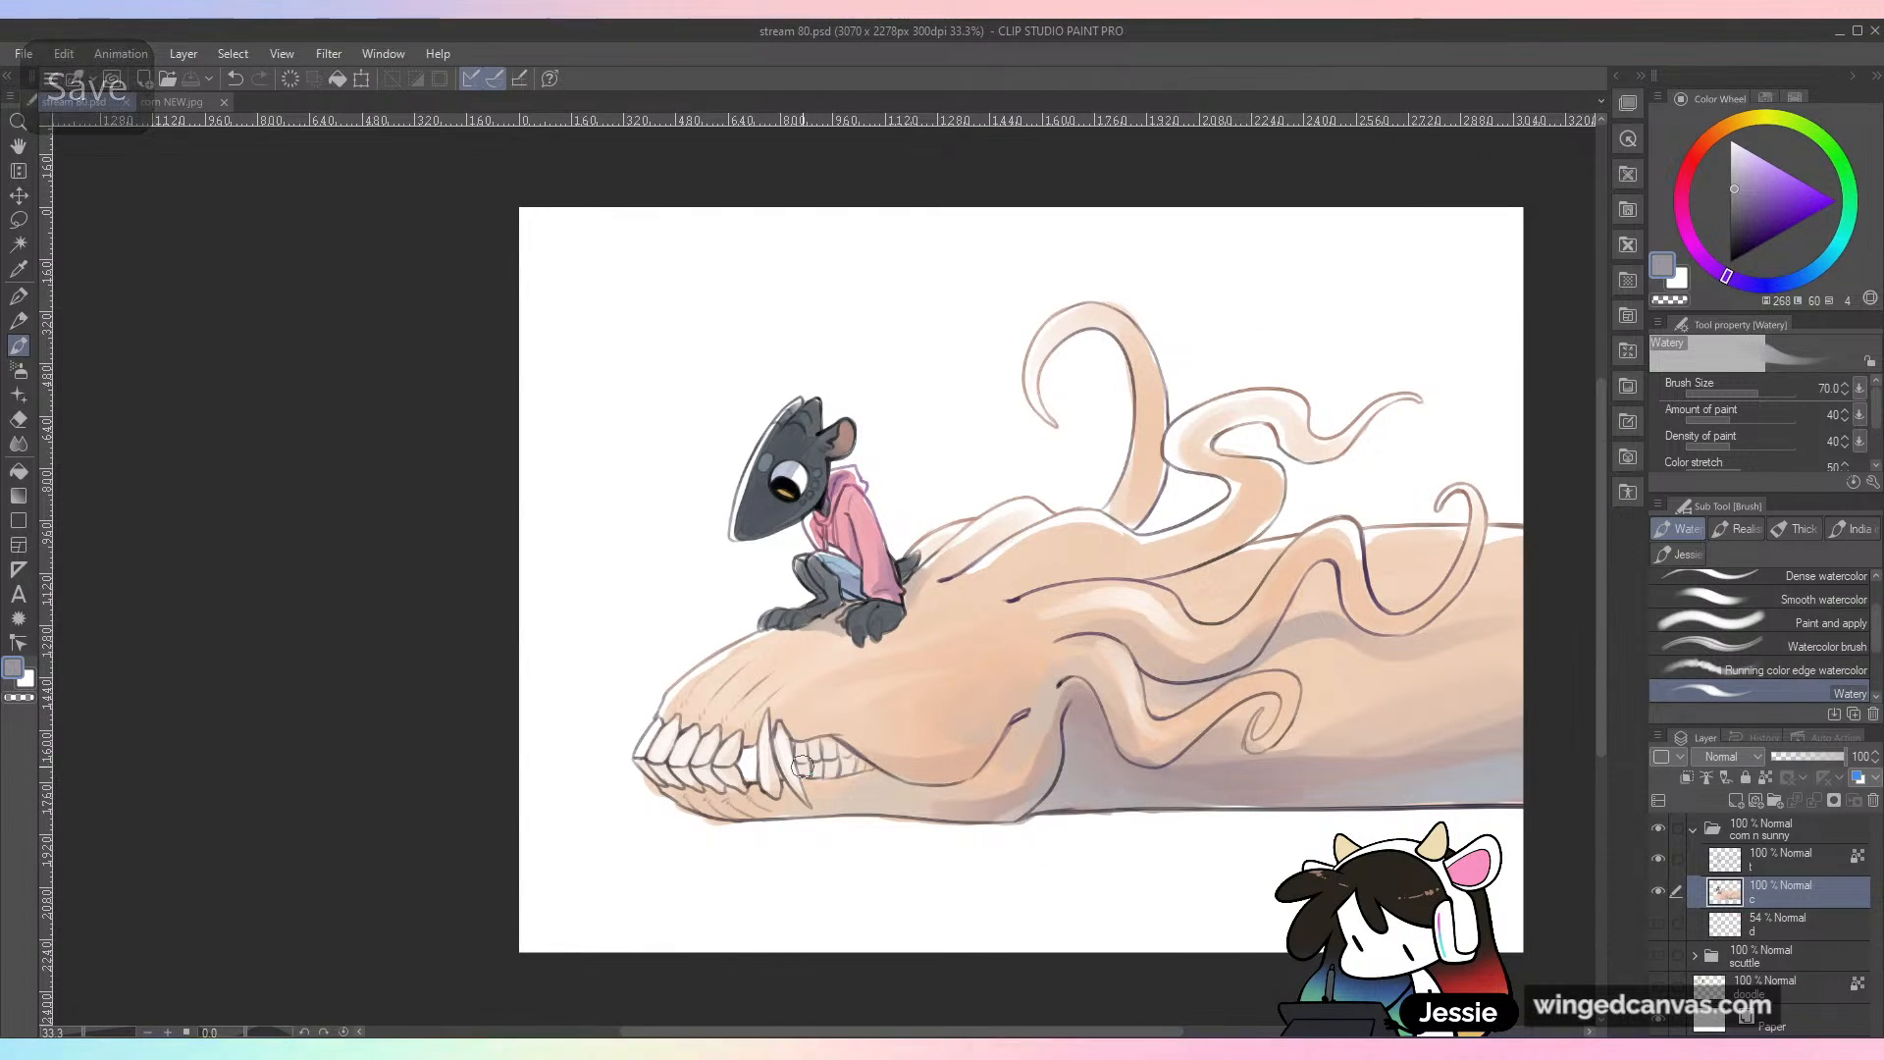
Step: Undo the pale stroke at the mouth and shade the skull's back teeth with a darker greyish purple
{"action": "key", "text": "ctrl+plus"}
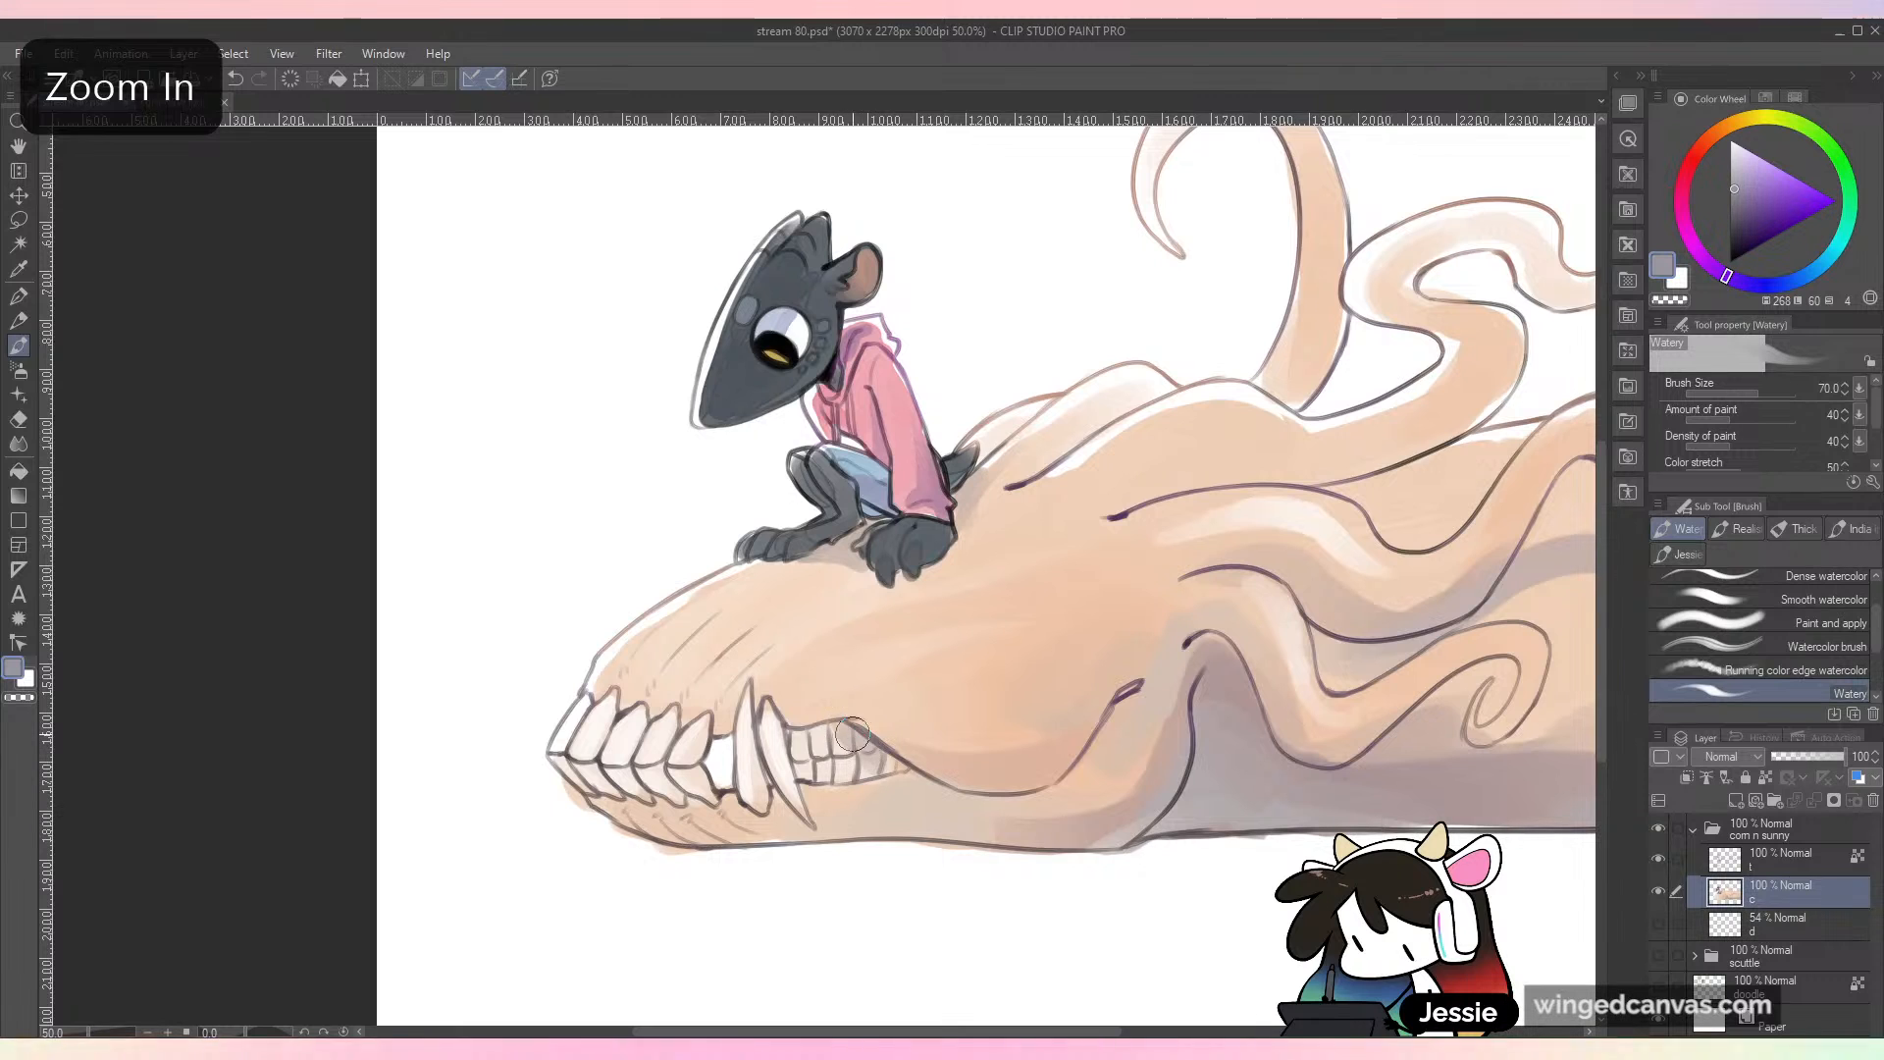
{"action": "key", "text": "ctrl+z"}
{"action": "left_click", "coordinate": [1746, 197]}
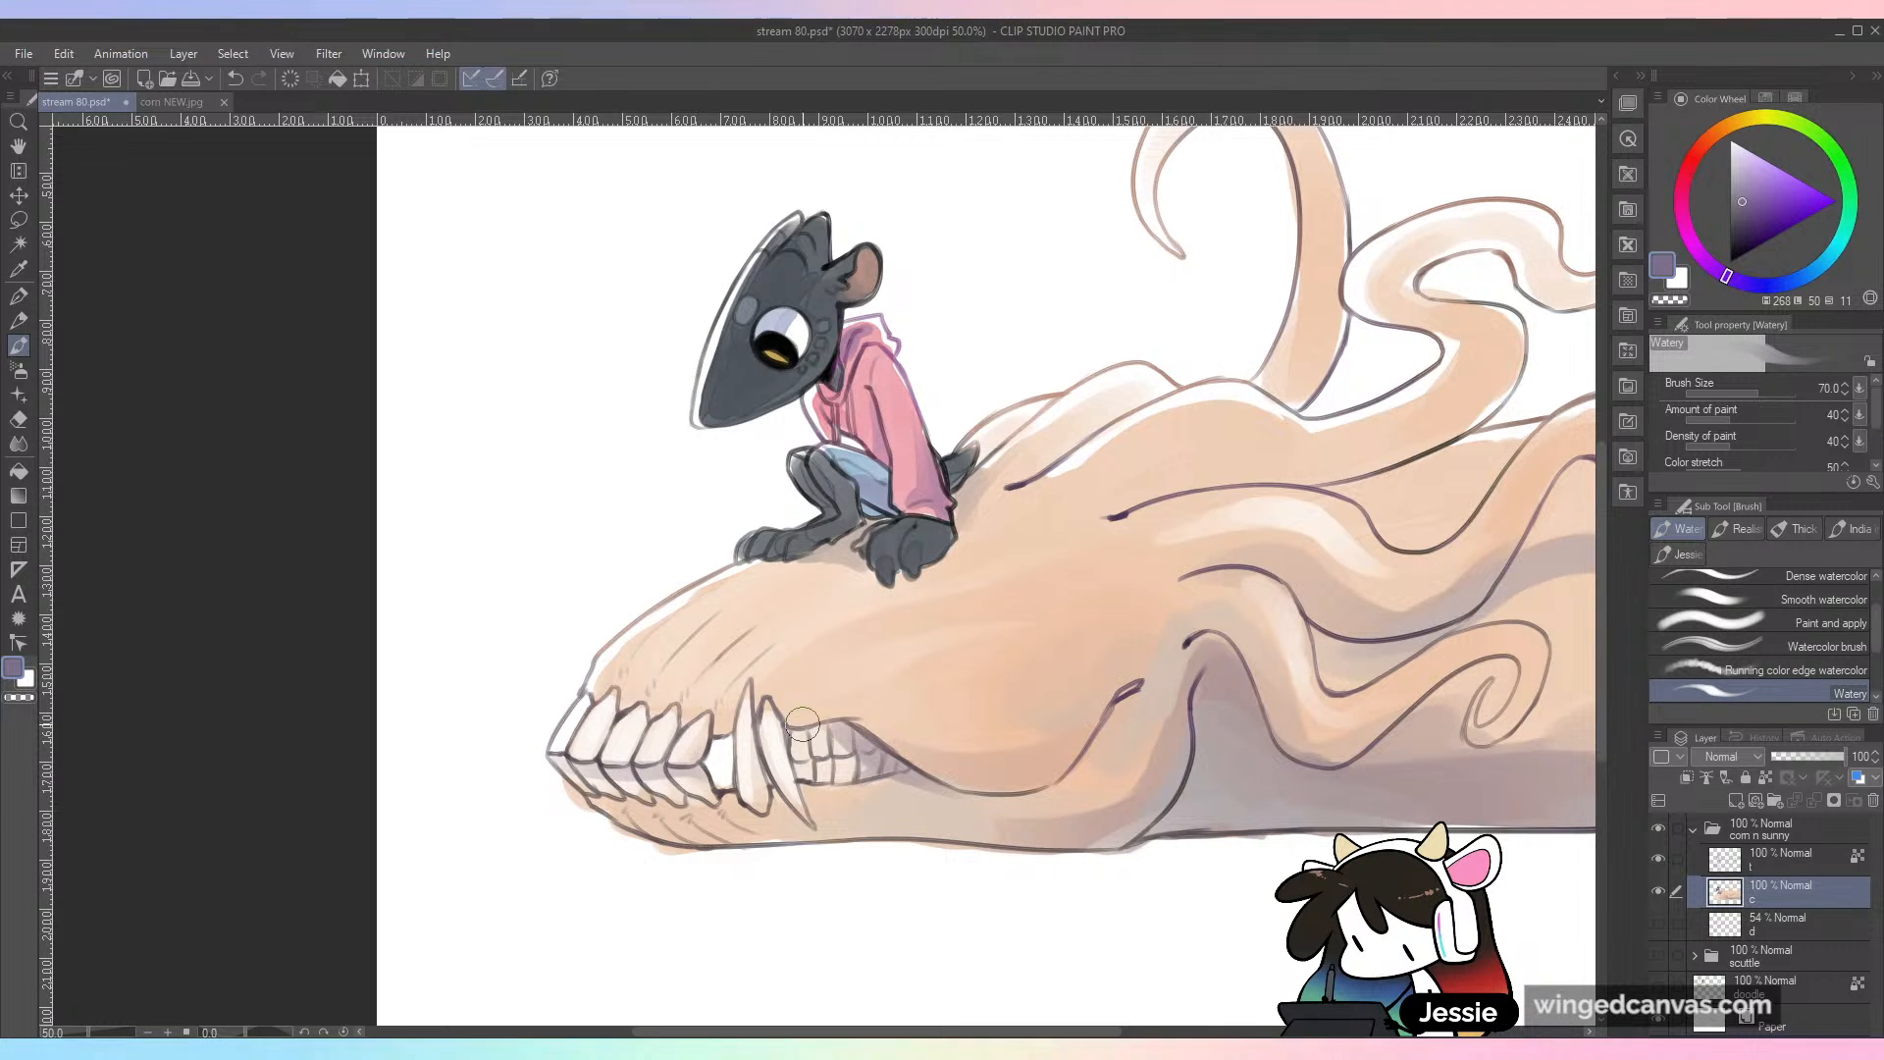
Step: Shade the lower edge of the skull's cheek above the mouth line in the same greyish purple
{"action": "key", "text": "ctrl+minus"}
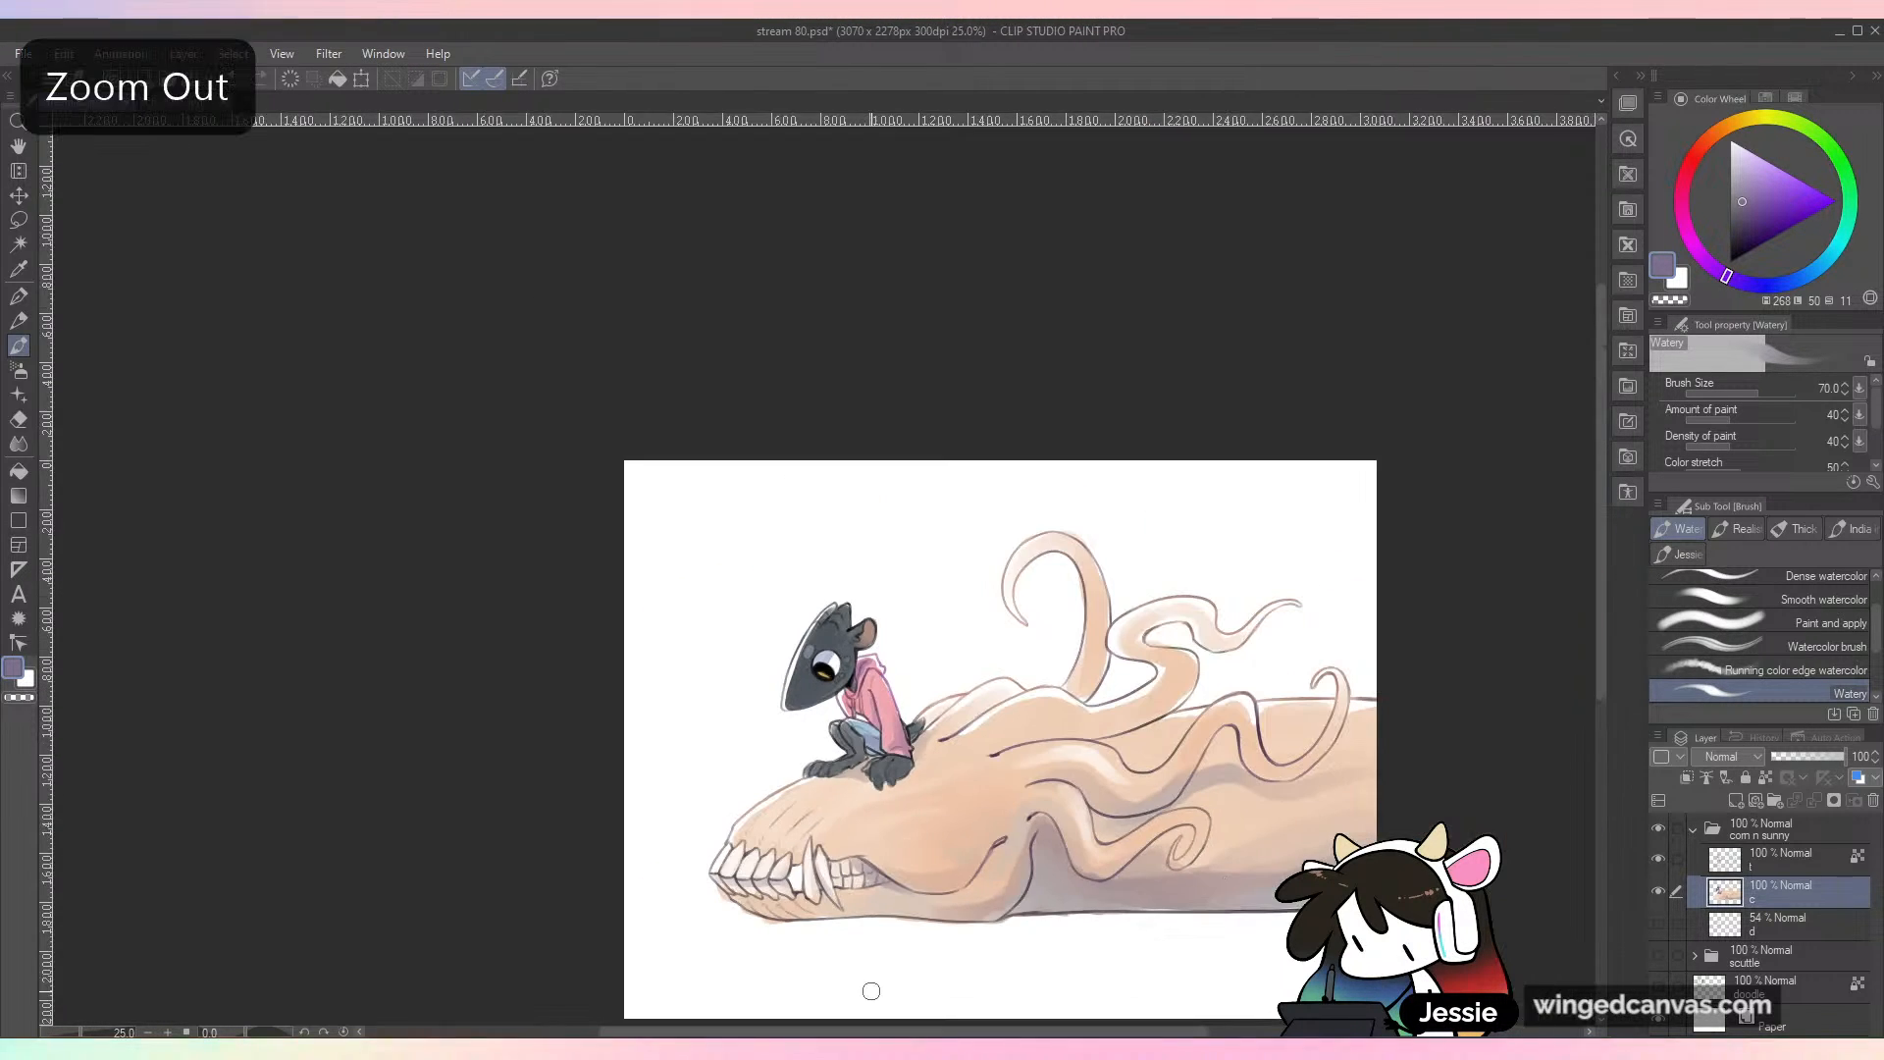
{"action": "key", "text": "ctrl+plus"}
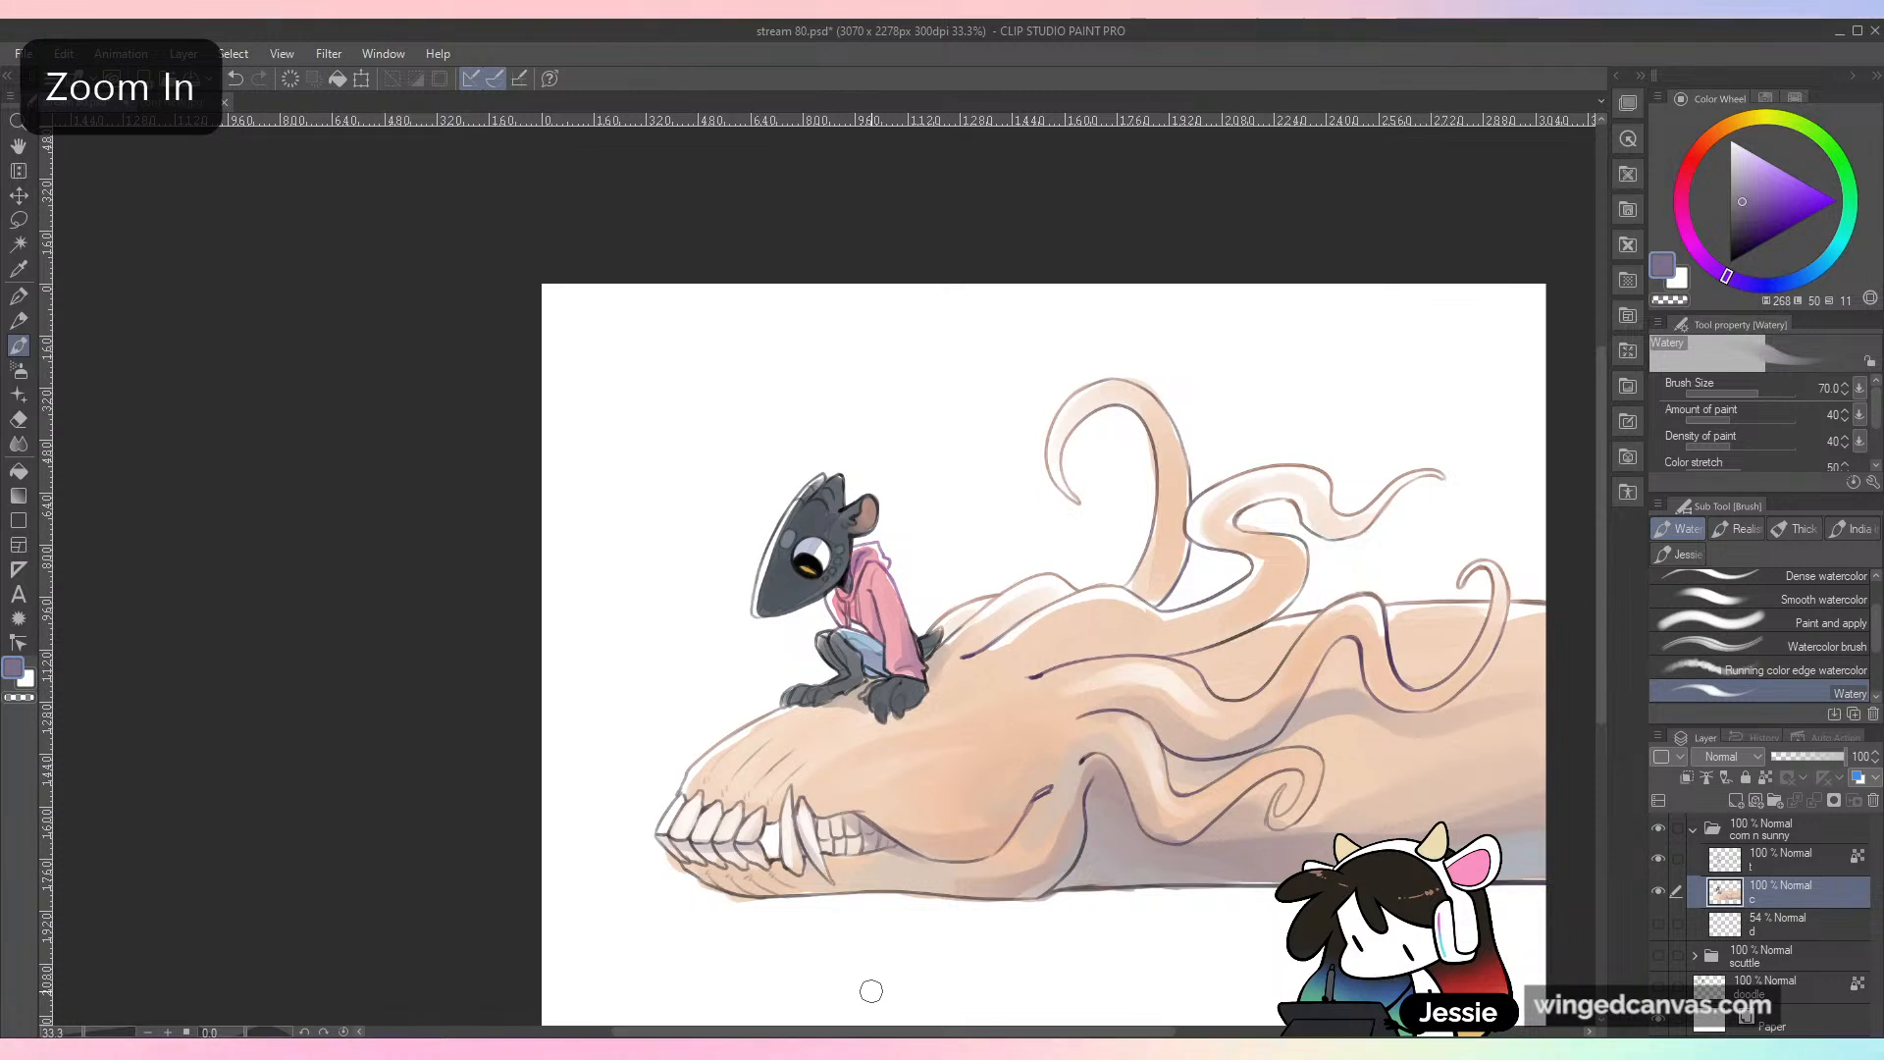
{"action": "left_click_drag", "start_coordinate": [1126, 715], "coordinate": [1022, 557]}
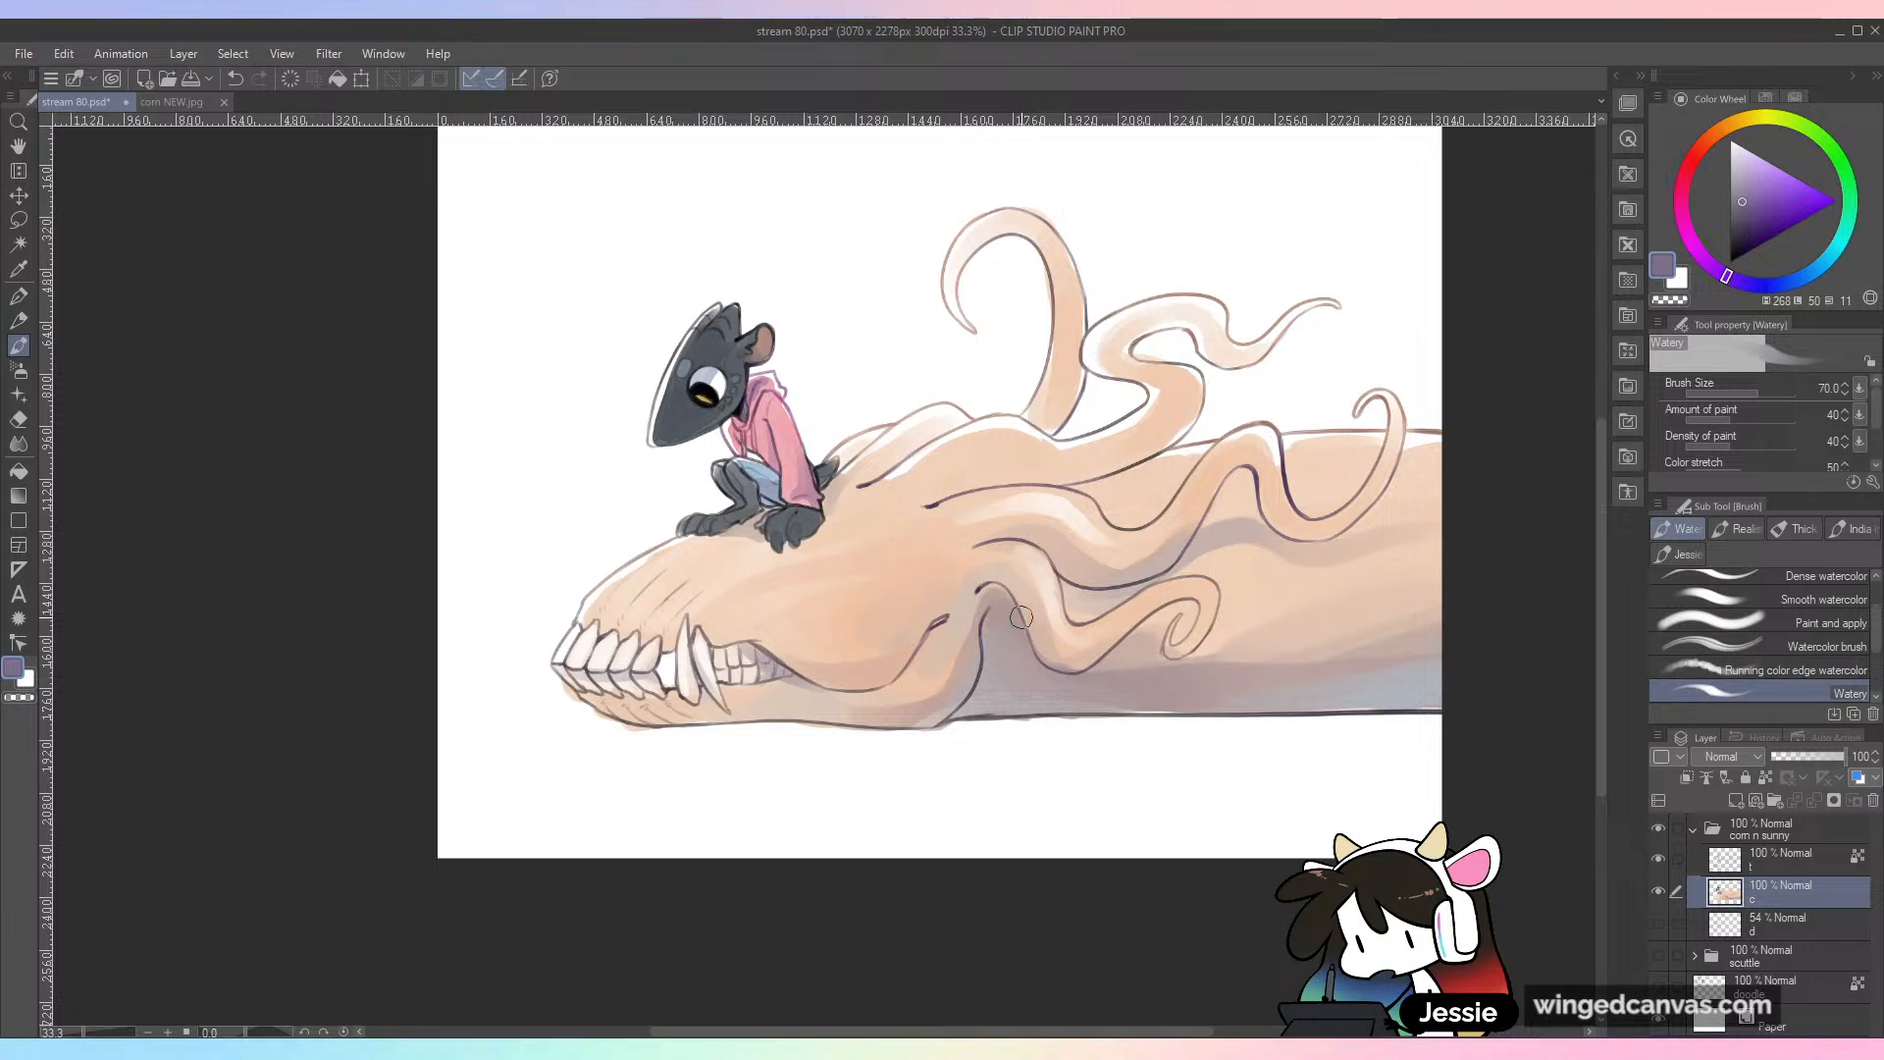
{"action": "mouse_move", "coordinate": [786, 667]}
{"action": "left_mouse_down"}
{"action": "mouse_move", "coordinate": [920, 664]}
{"action": "mouse_move", "coordinate": [961, 415]}
{"action": "mouse_move", "coordinate": [899, 675]}
{"action": "mouse_move", "coordinate": [945, 618]}
{"action": "left_mouse_up"}
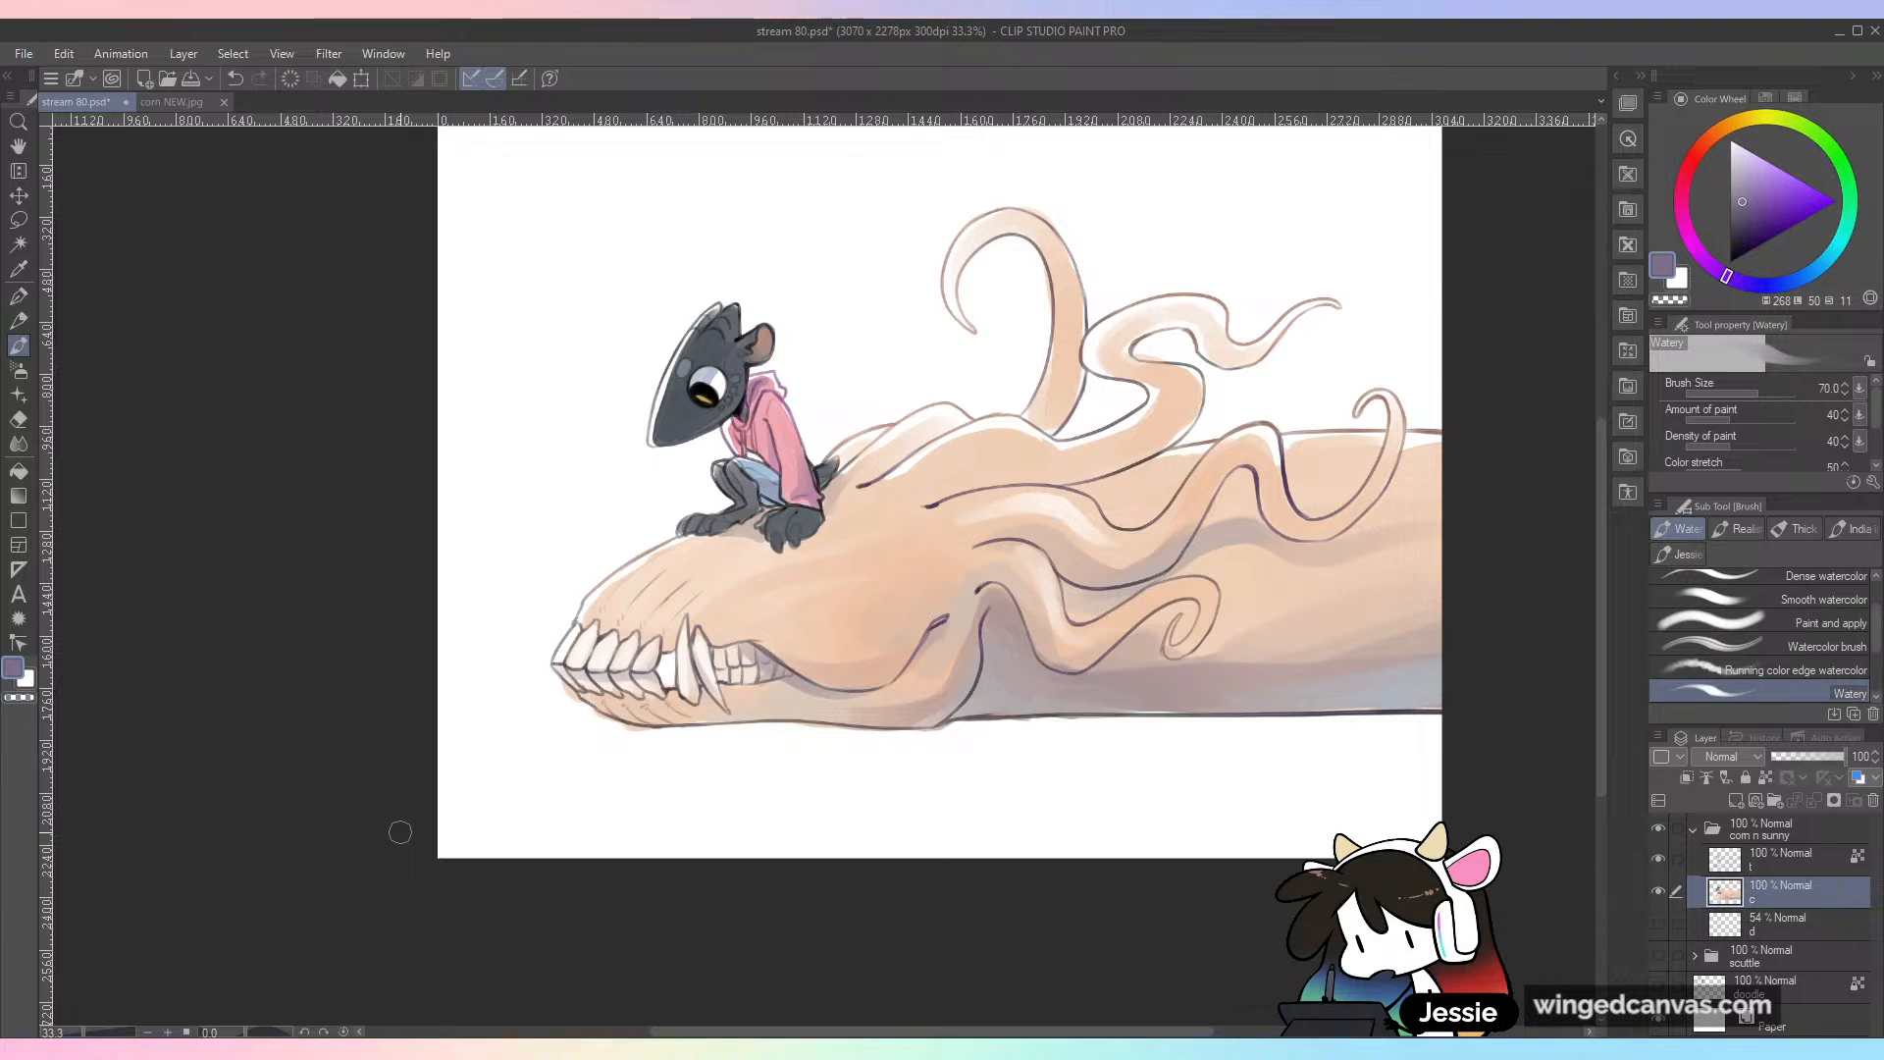
Step: Blend the shading on the skull's cheek and around its lower edge with sampled peach tones, and save the file
{"action": "scroll", "coordinate": [407, 839], "scroll_direction": "up", "scroll_amount": 1}
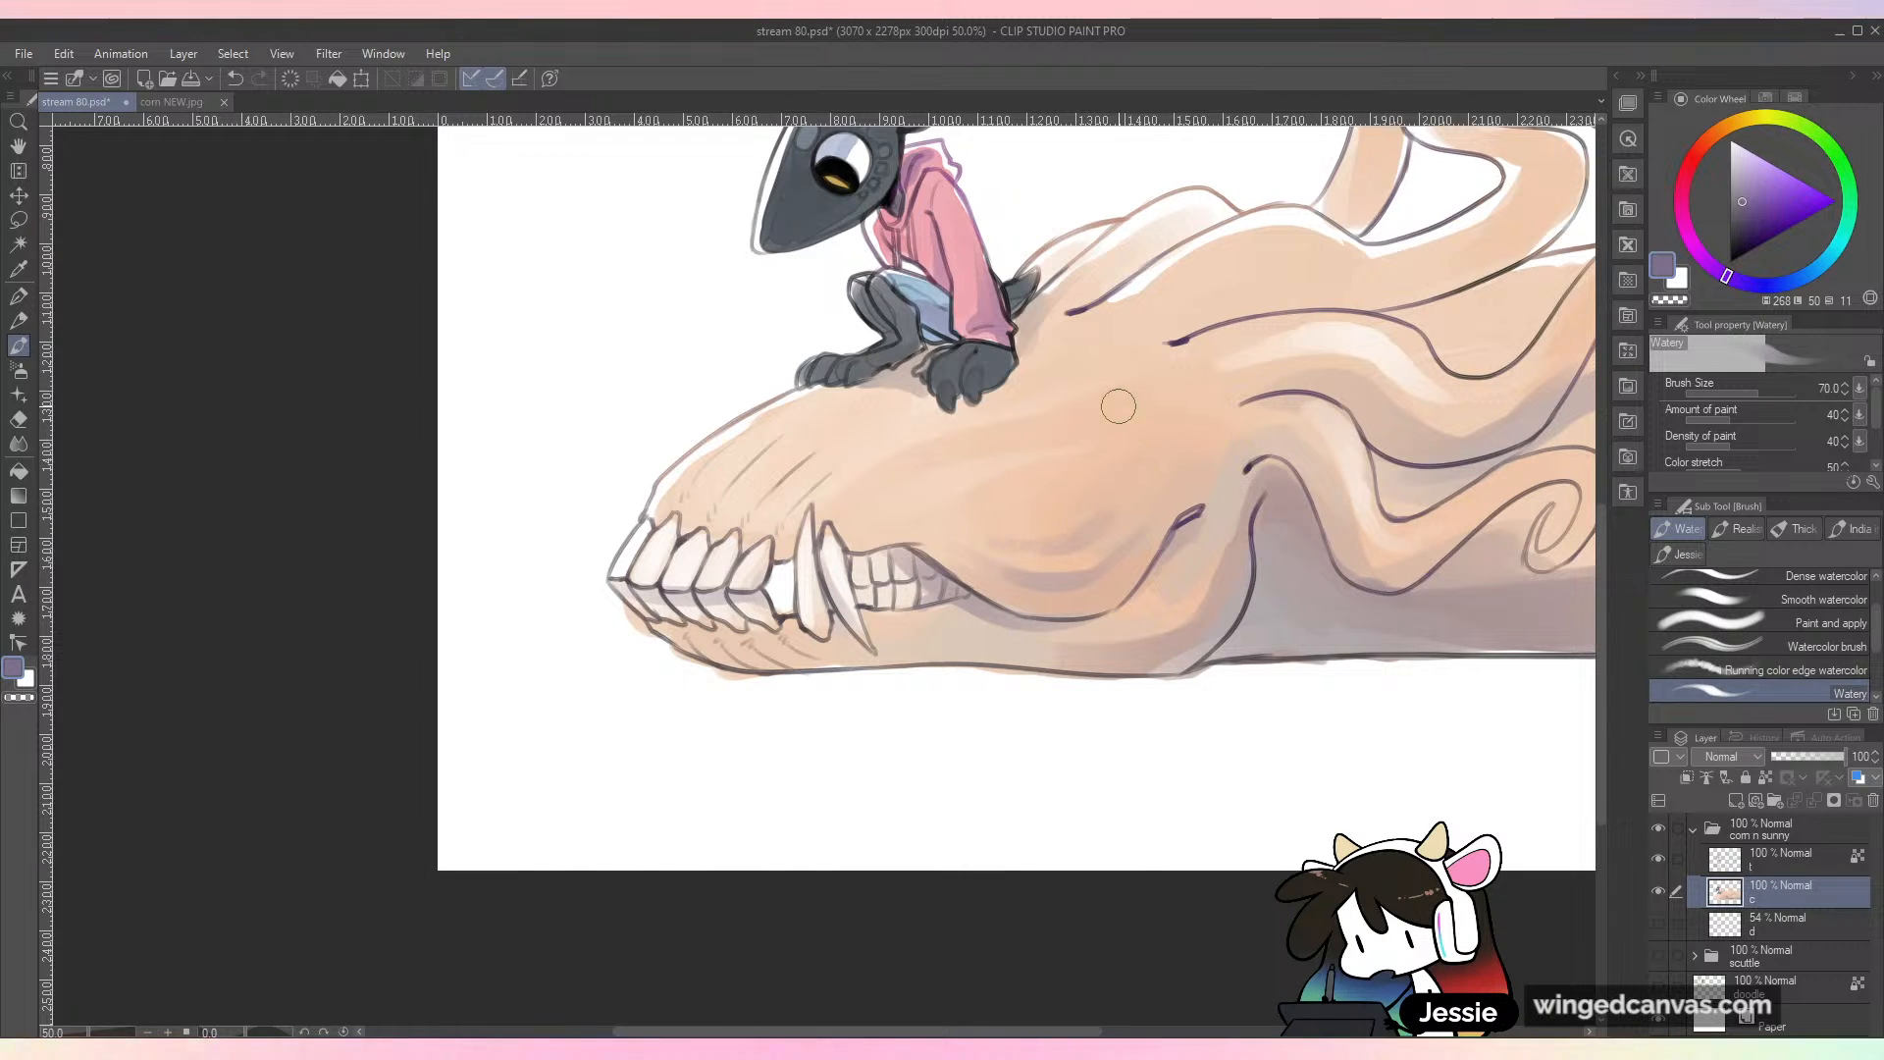
{"action": "key", "text": "ctrl+minus"}
{"action": "key", "text": "ctrl+plus"}
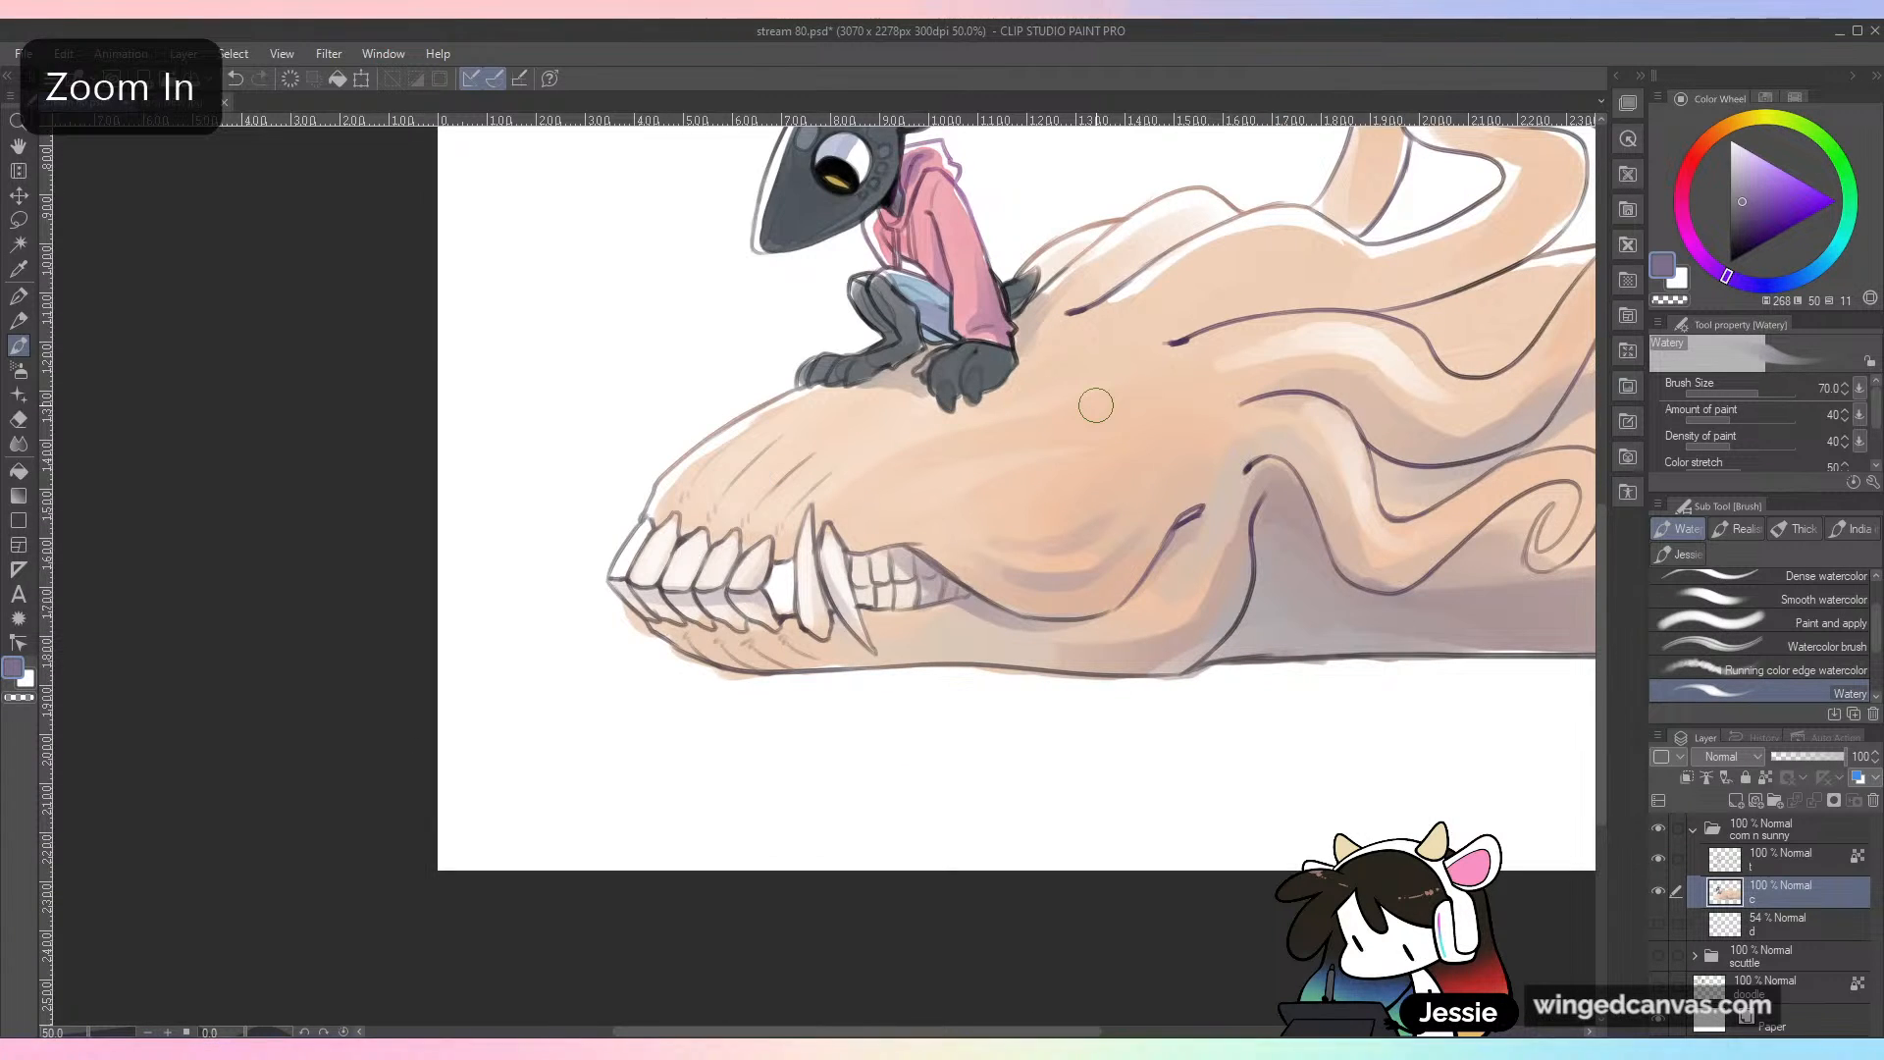
{"action": "left_click", "coordinate": [1028, 566], "text": "alt"}
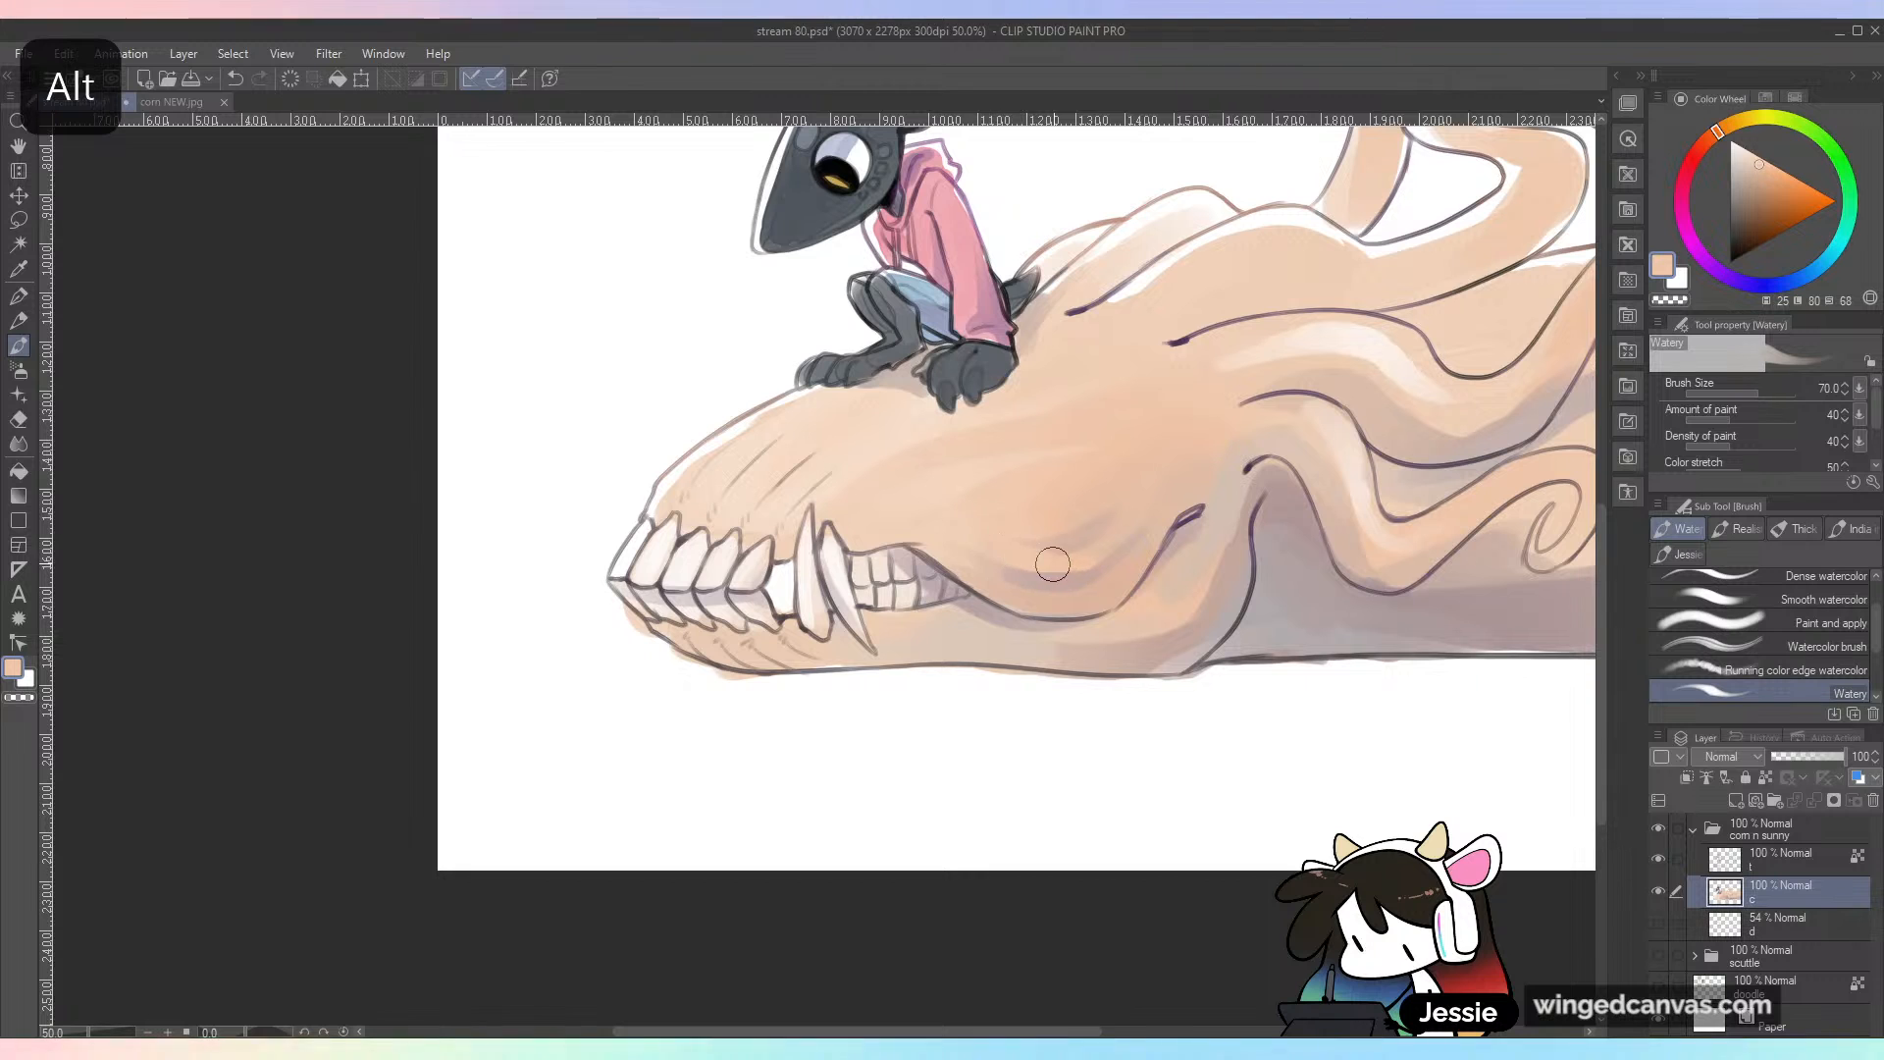
{"action": "left_click", "coordinate": [1023, 642], "text": "alt"}
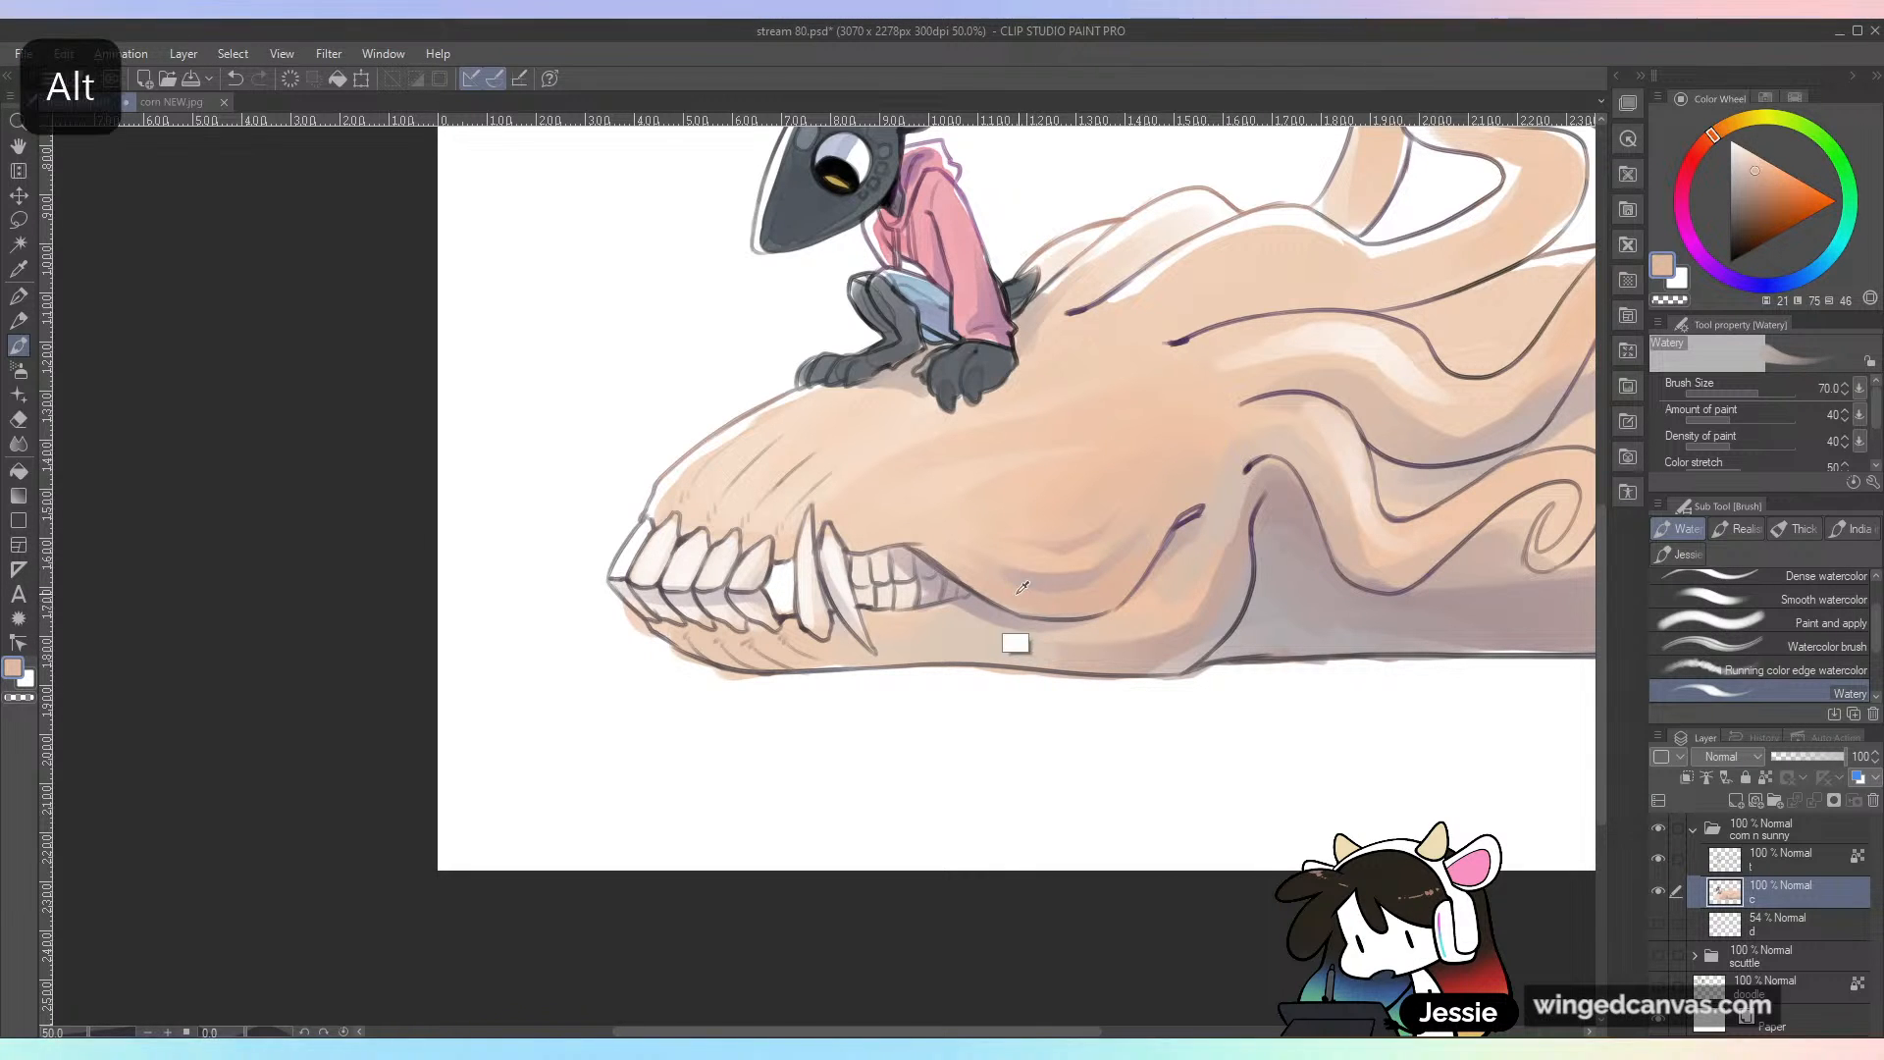
{"action": "left_click_drag", "start_coordinate": [1080, 564], "coordinate": [1053, 551]}
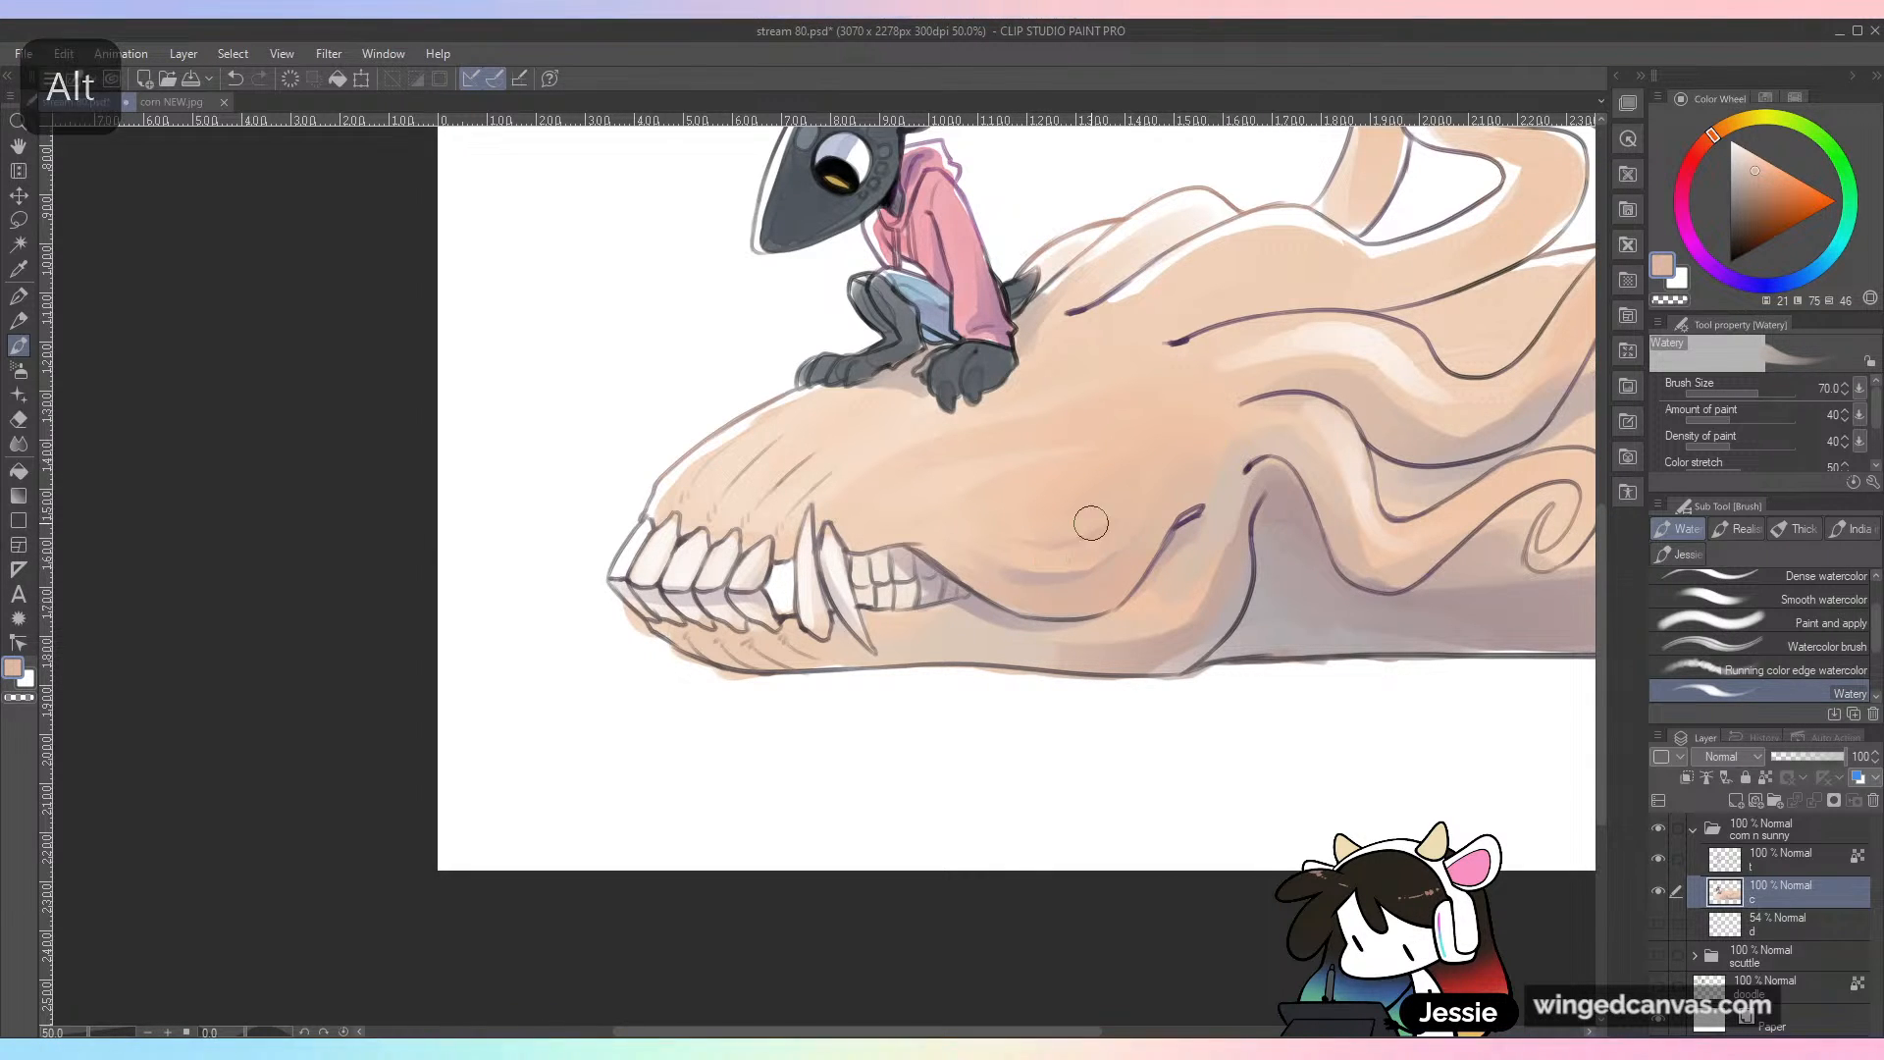
{"action": "left_click", "coordinate": [1084, 633], "text": "alt"}
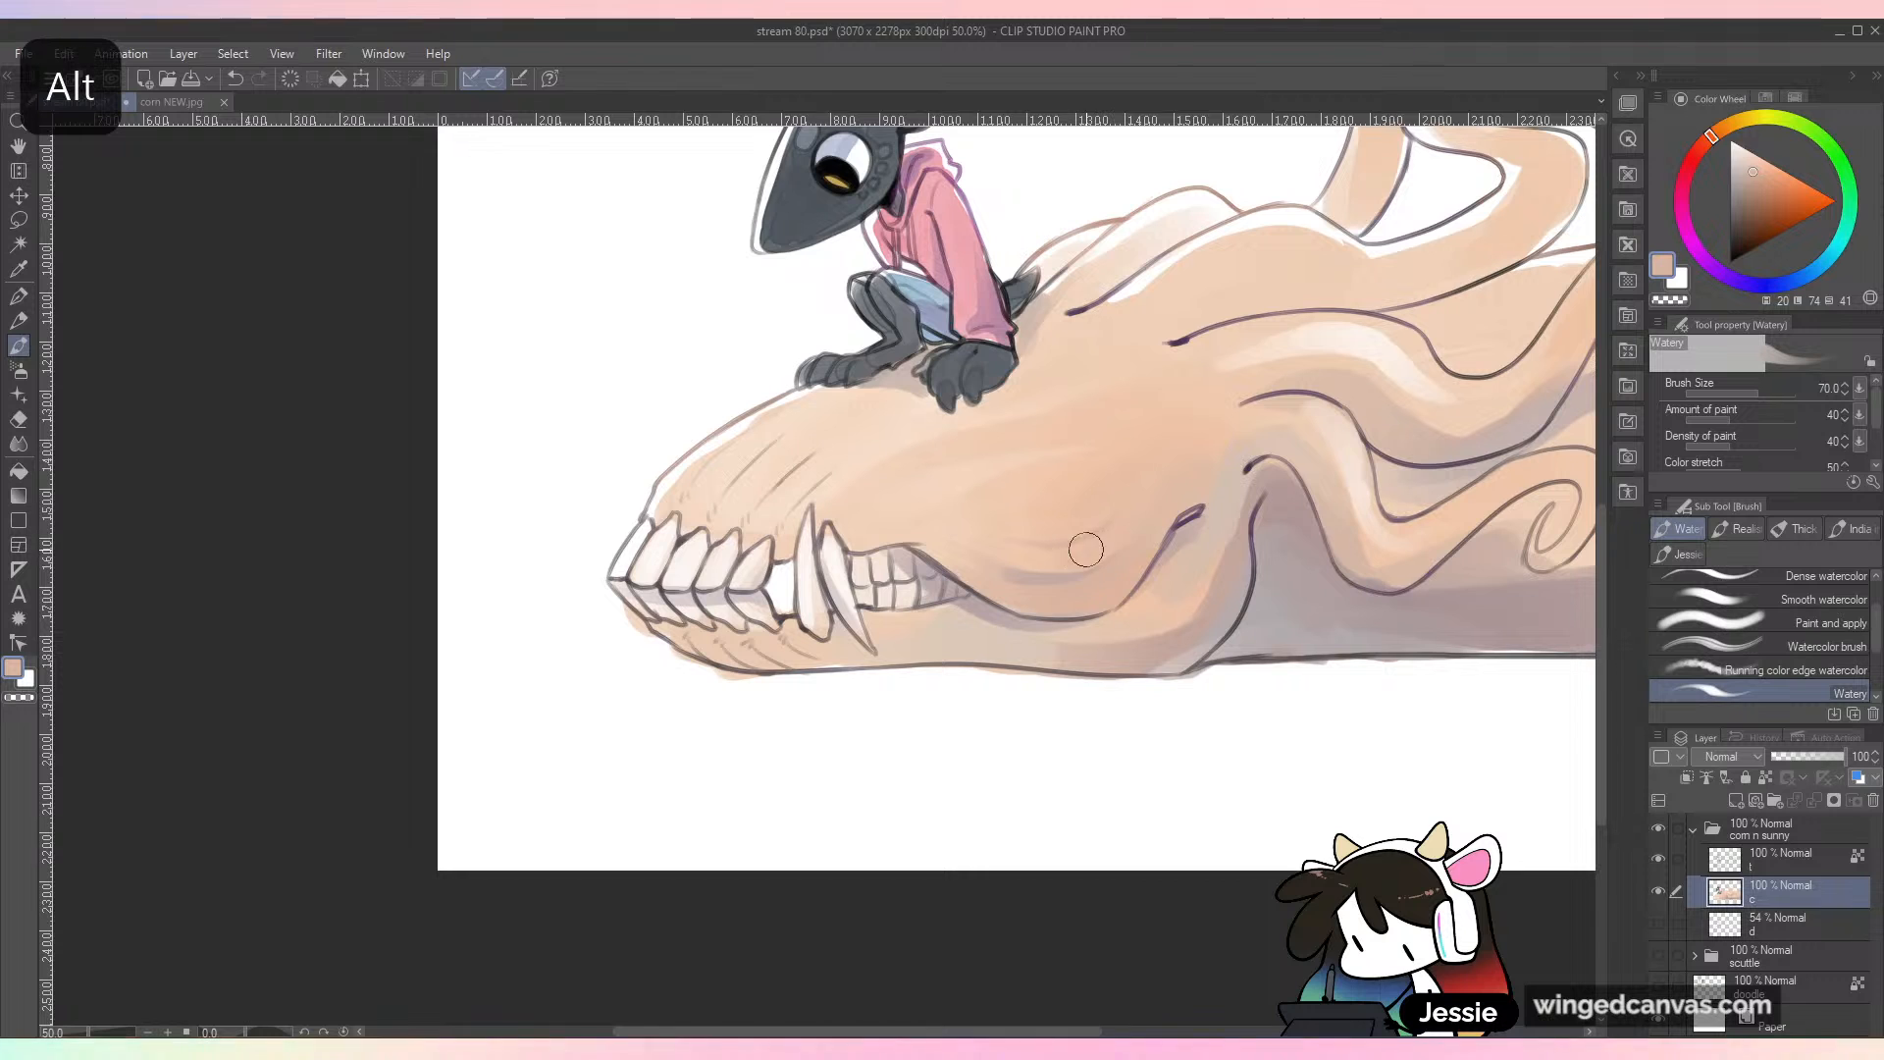
{"action": "key", "text": "ctrl+minus"}
{"action": "key", "text": "ctrl+s"}
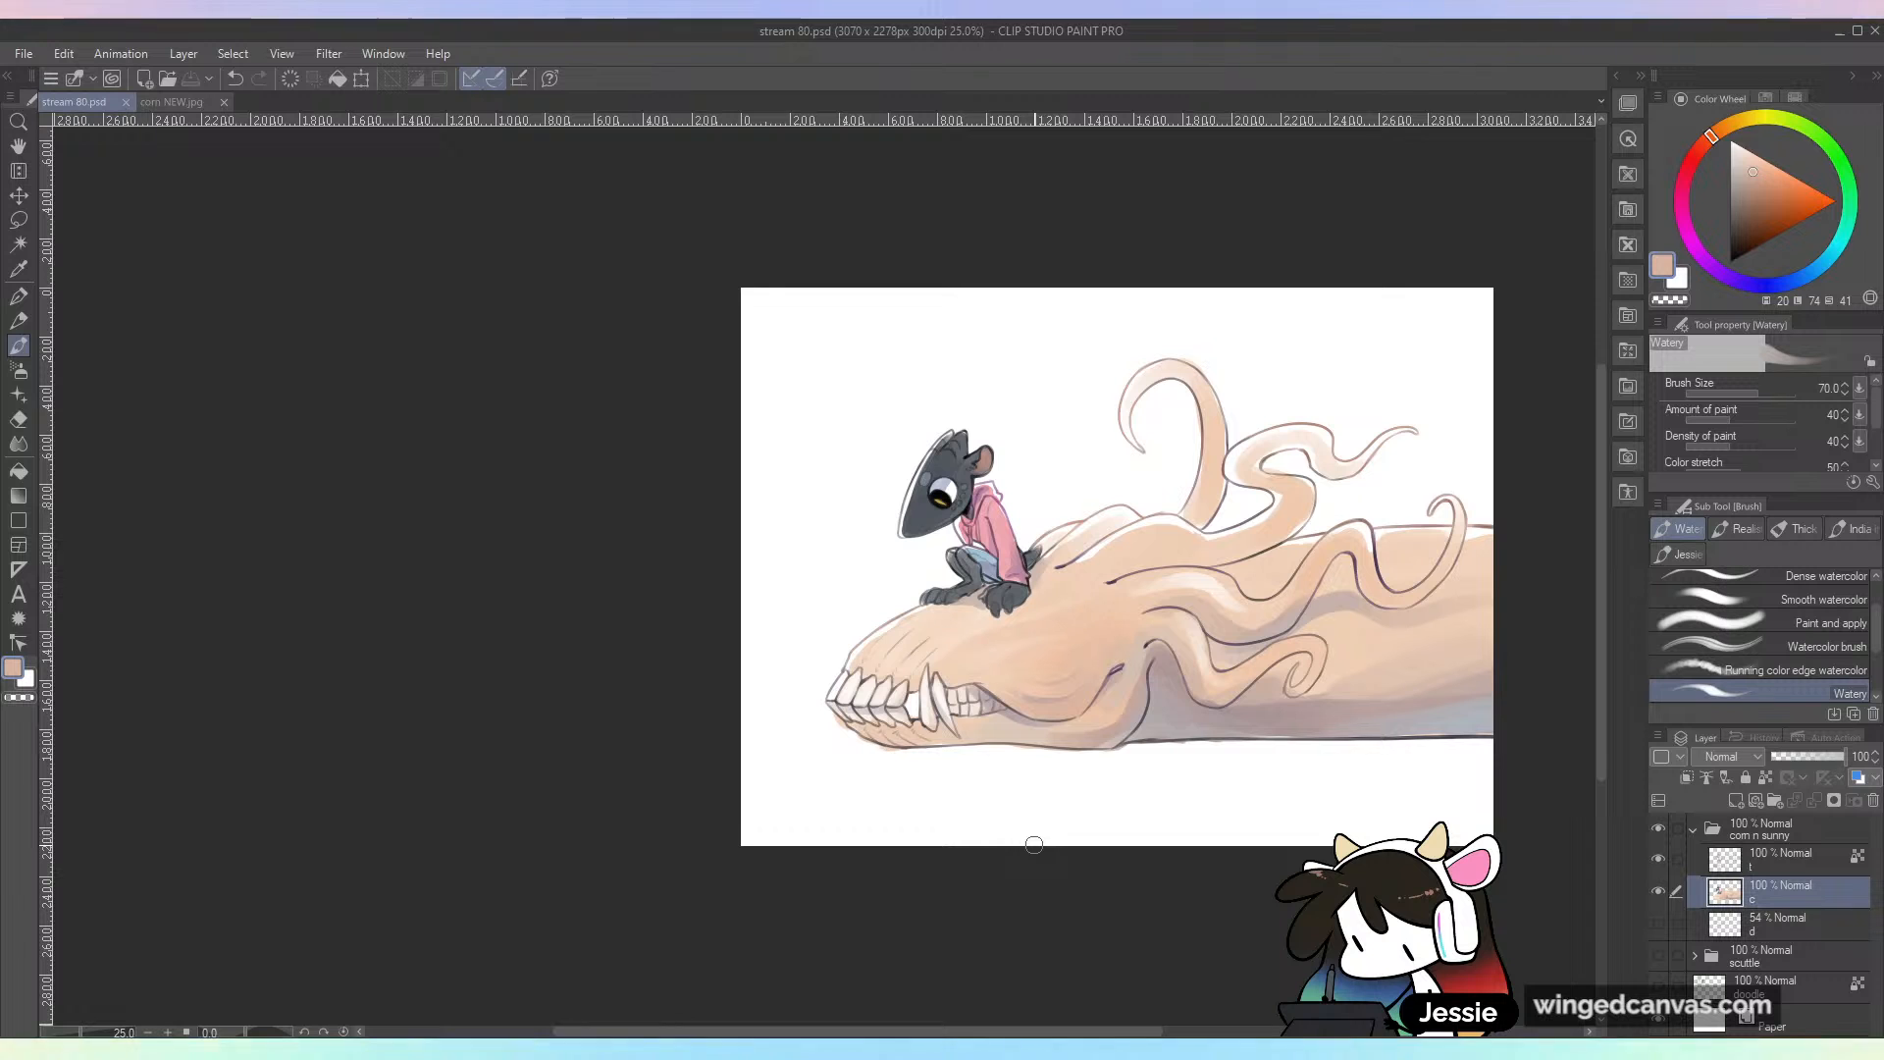
Step: Shade the undersides of the upper tentacles with a sampled greyish peach, undoing the first stroke, and save the file
{"action": "key", "text": "ctrl+plus"}
{"action": "left_click_drag", "start_coordinate": [1390, 547], "coordinate": [1023, 555]}
{"action": "key", "text": "ctrl+plus"}
{"action": "left_click", "coordinate": [909, 646], "text": "alt"}
{"action": "left_click_drag", "start_coordinate": [912, 640], "coordinate": [967, 569]}
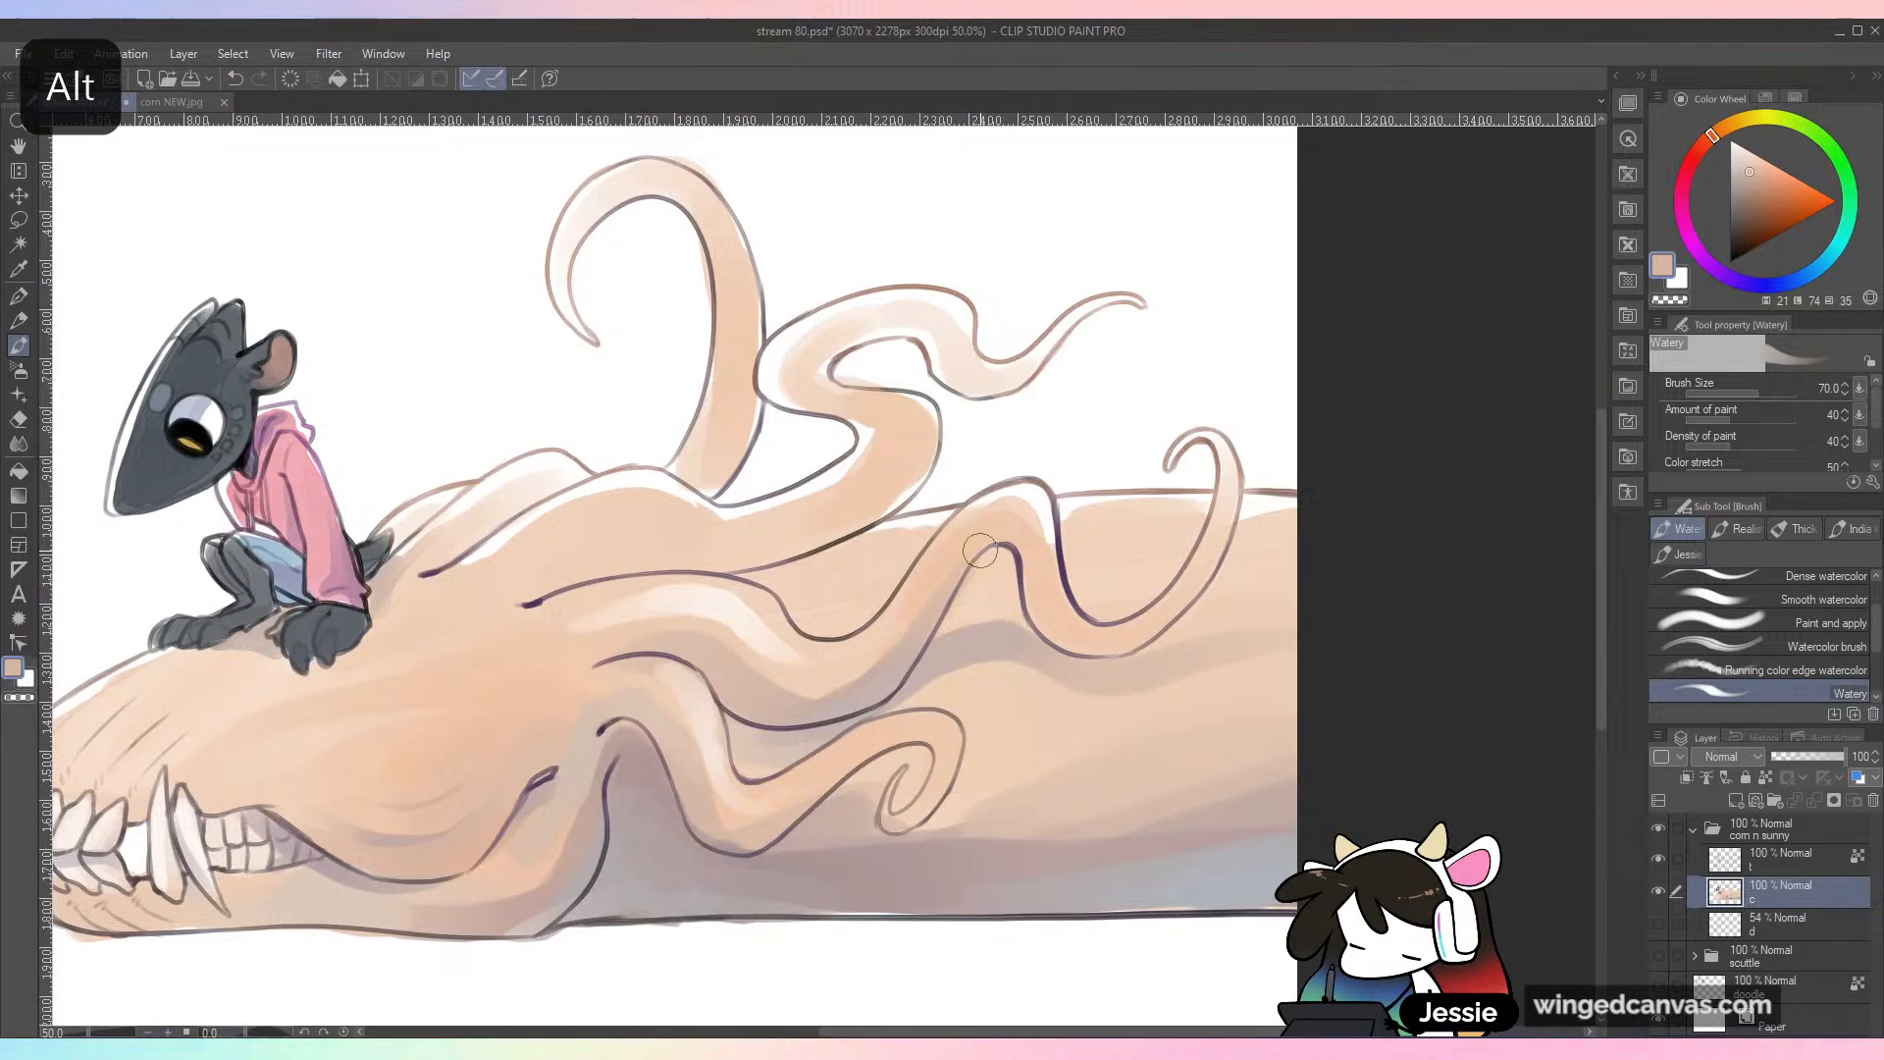
{"action": "key", "text": "ctrl+z"}
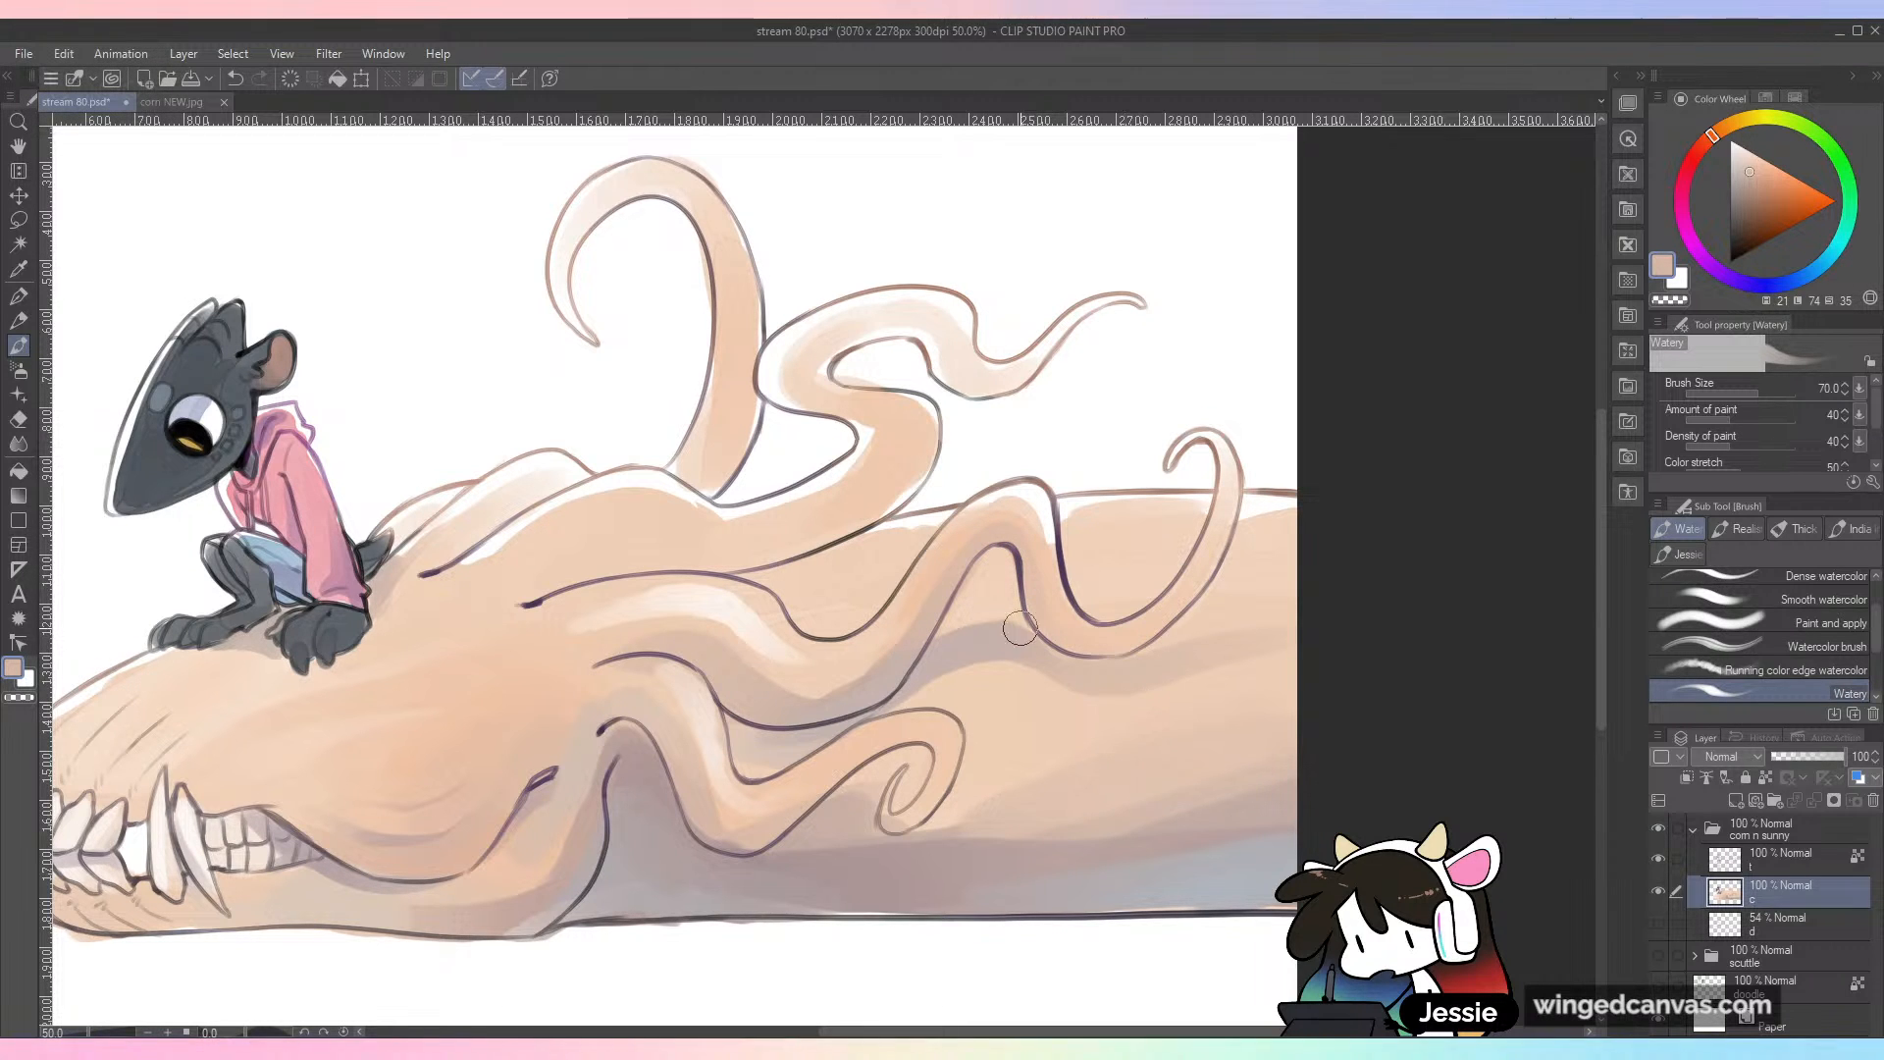
{"action": "left_click", "coordinate": [971, 704], "text": "alt"}
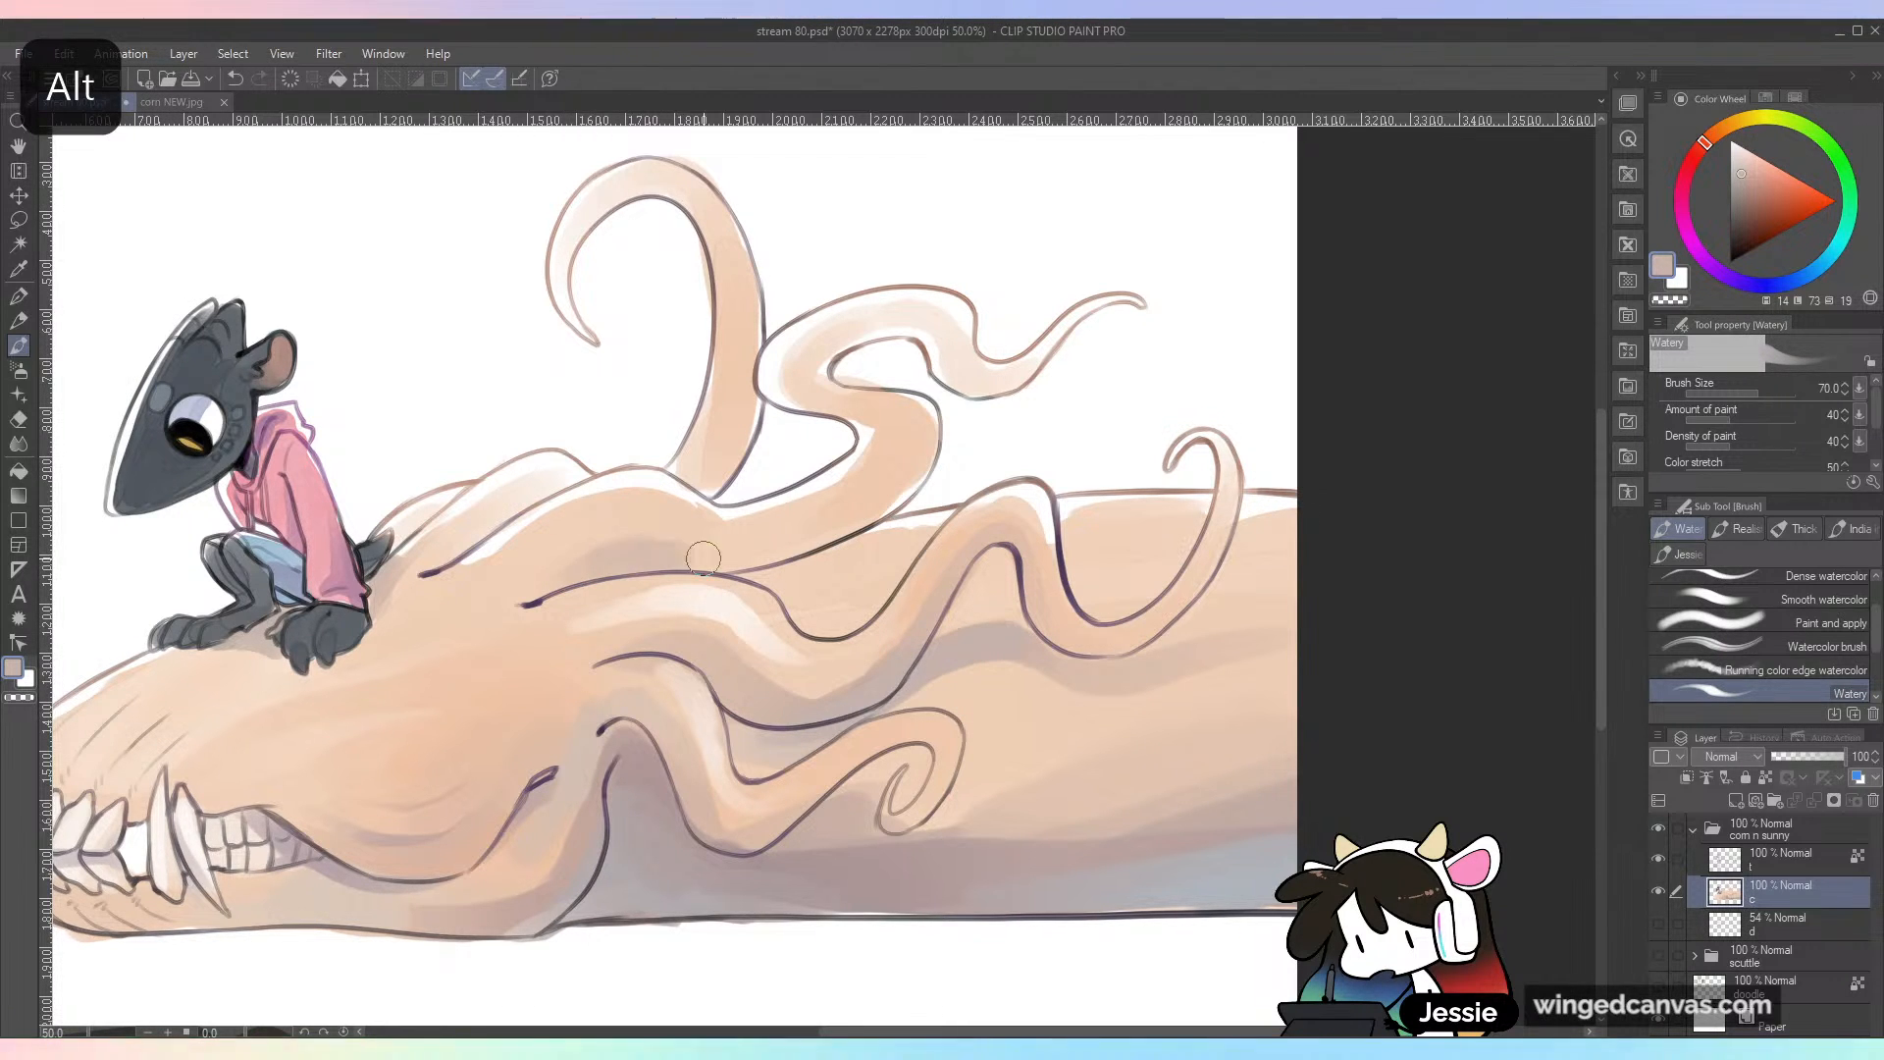
{"action": "mouse_move", "coordinate": [910, 453]}
{"action": "left_mouse_down"}
{"action": "mouse_move", "coordinate": [895, 500]}
{"action": "mouse_move", "coordinate": [909, 457]}
{"action": "left_mouse_up"}
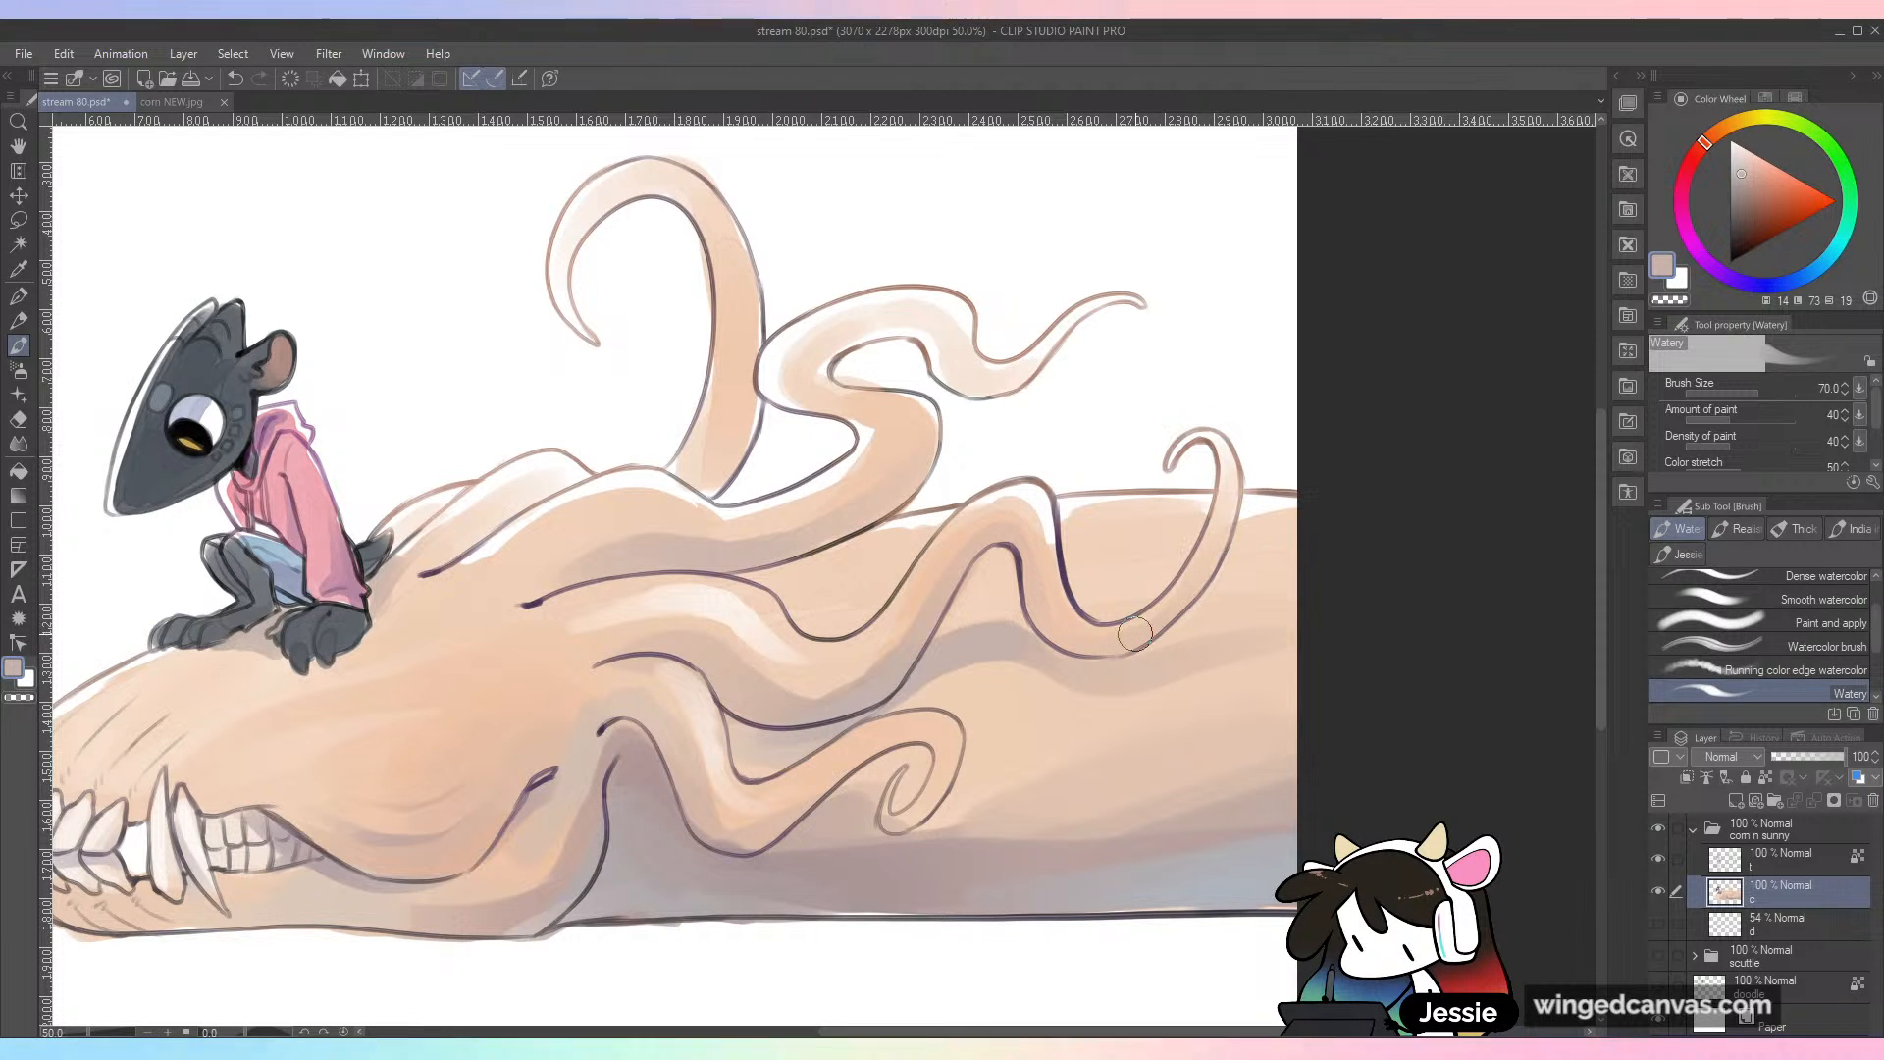
{"action": "mouse_move", "coordinate": [736, 419]}
{"action": "left_mouse_down"}
{"action": "mouse_move", "coordinate": [708, 493]}
{"action": "mouse_move", "coordinate": [745, 383]}
{"action": "left_mouse_up"}
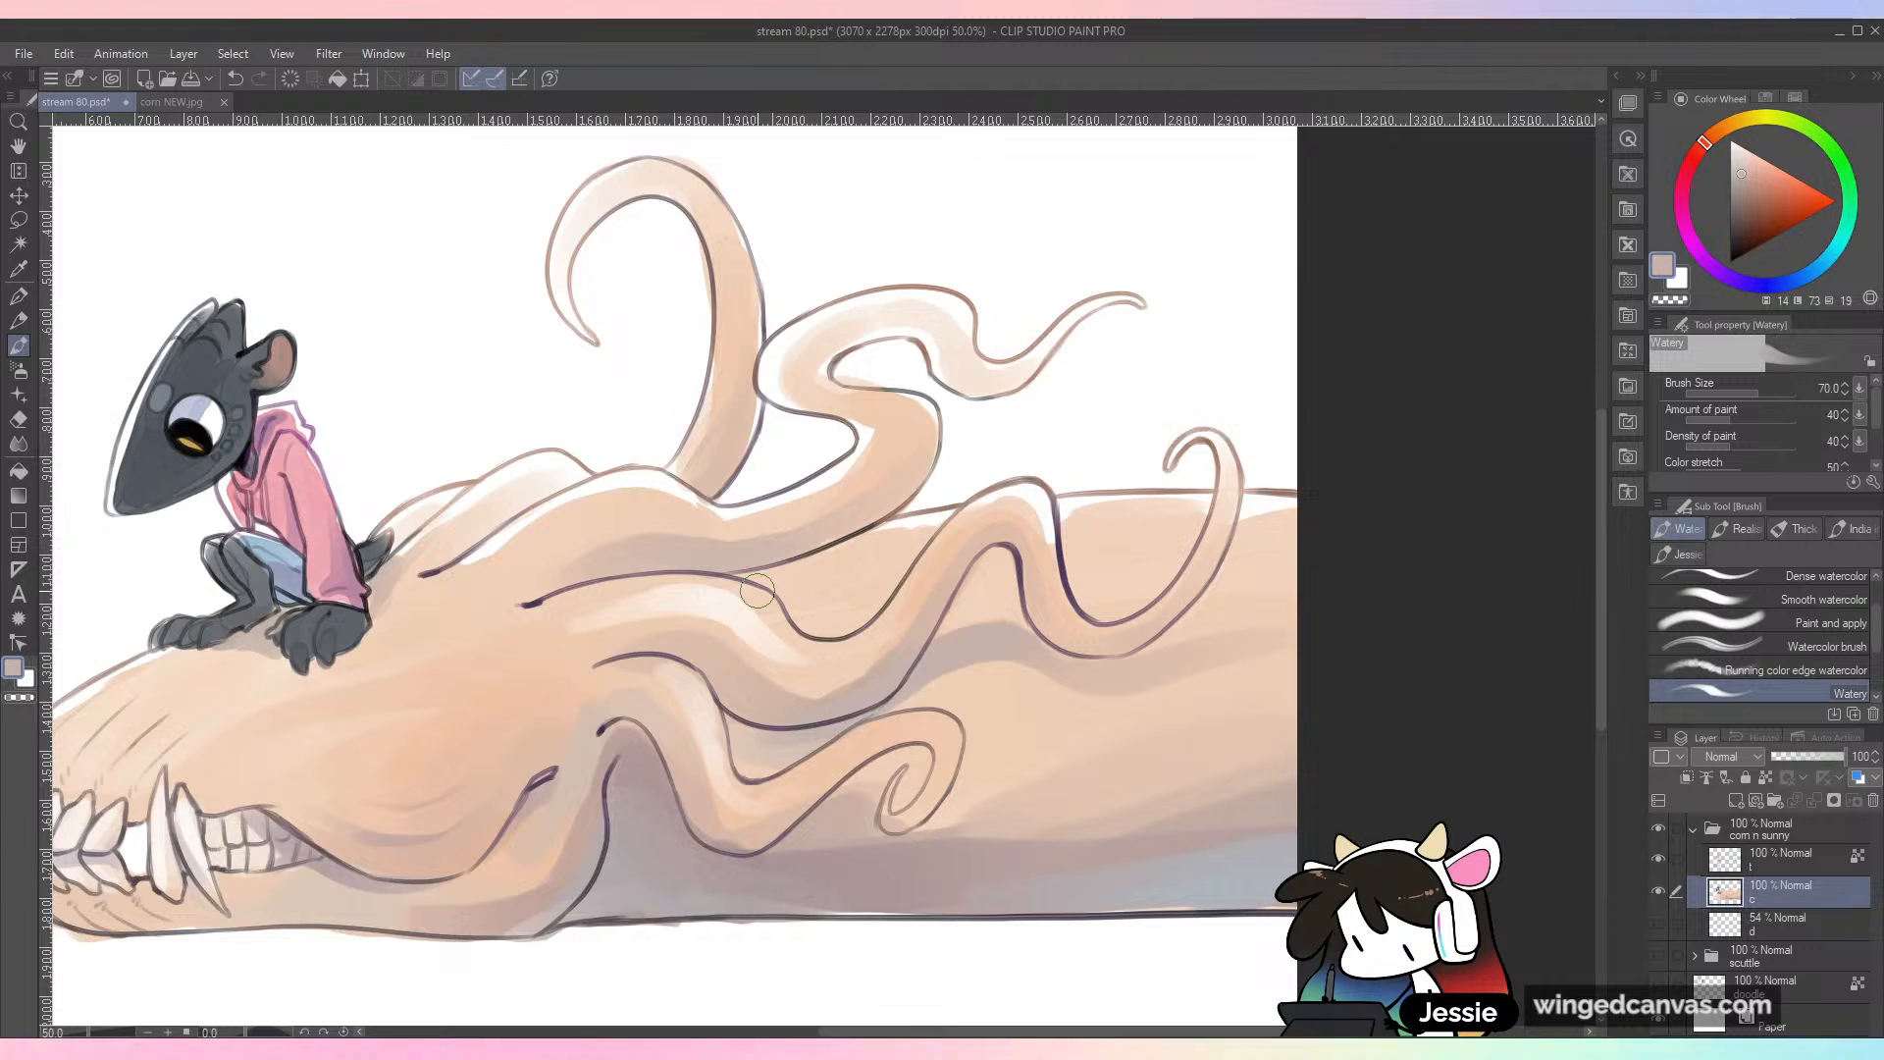
{"action": "scroll", "coordinate": [756, 589], "scroll_direction": "down", "scroll_amount": 1}
{"action": "key", "text": "ctrl+s"}
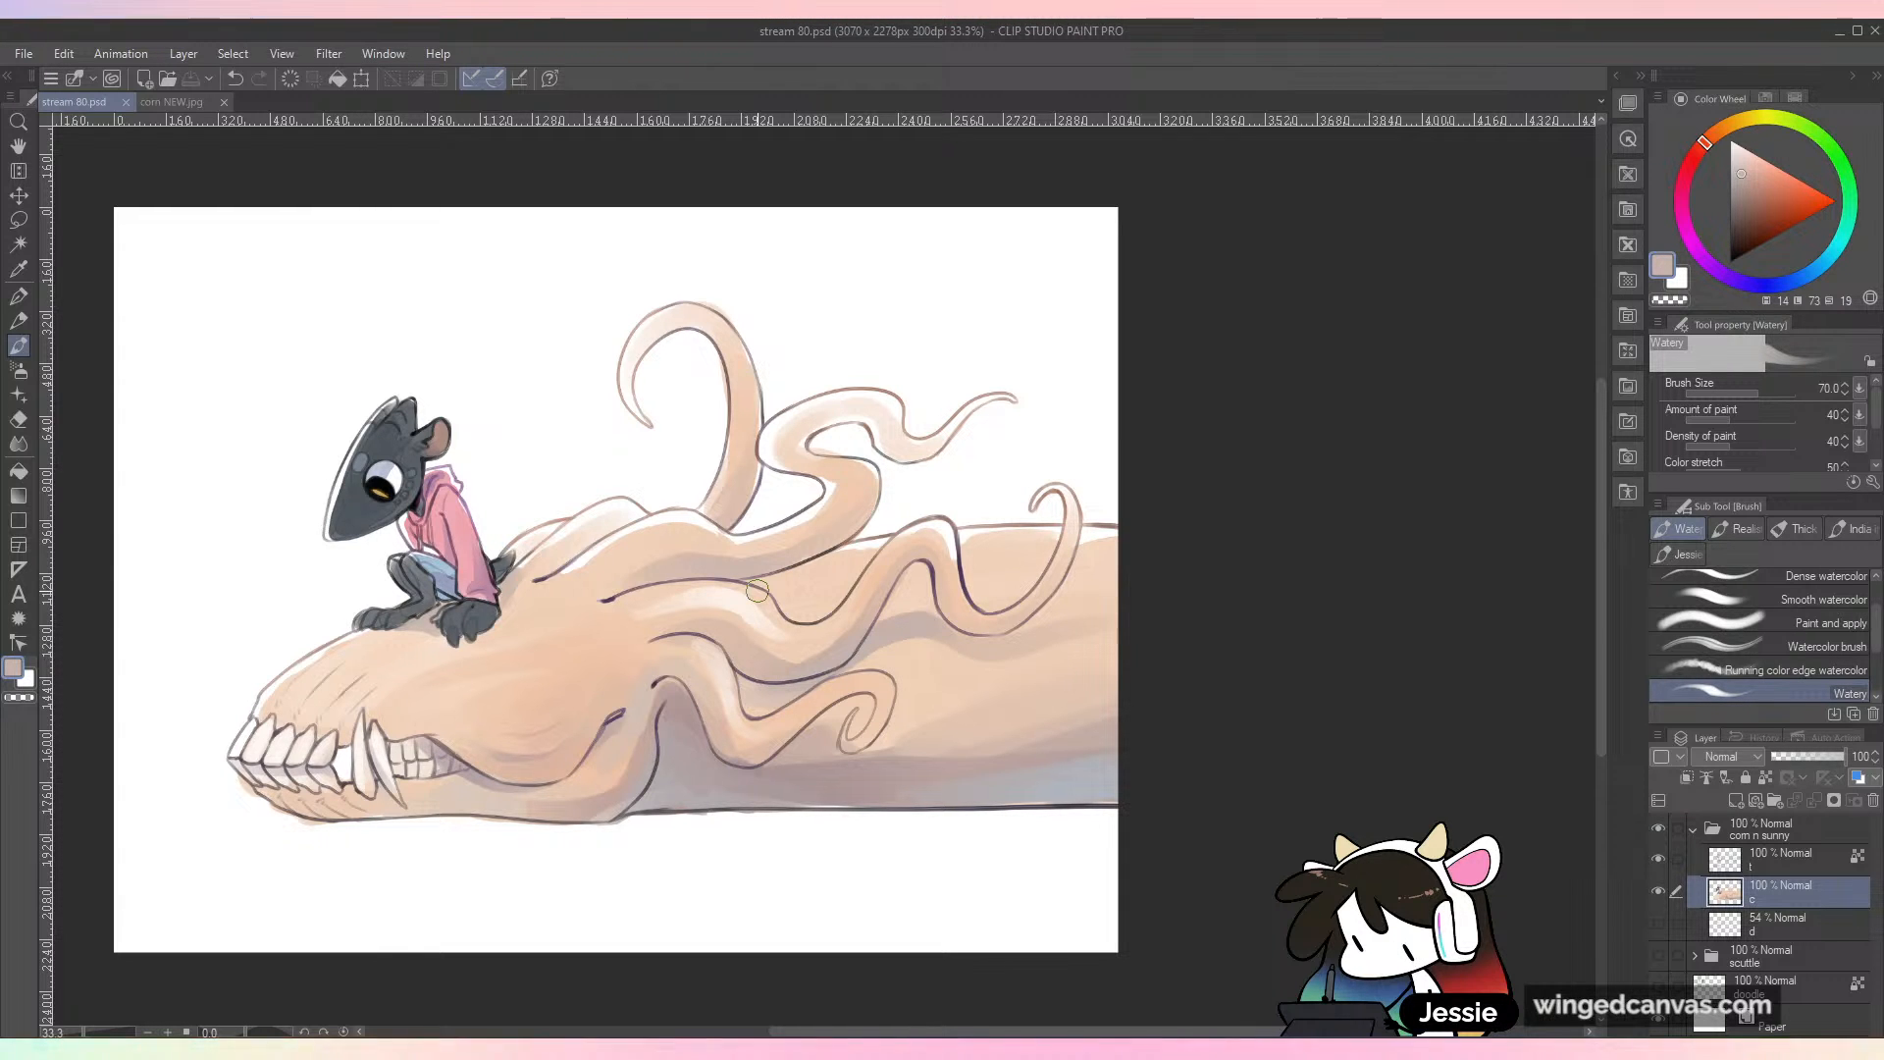
Step: Shade the creature's body just beneath the upper tentacles with greyish peach sampled from the existing body shadow
{"action": "key", "text": "ctrl+plus"}
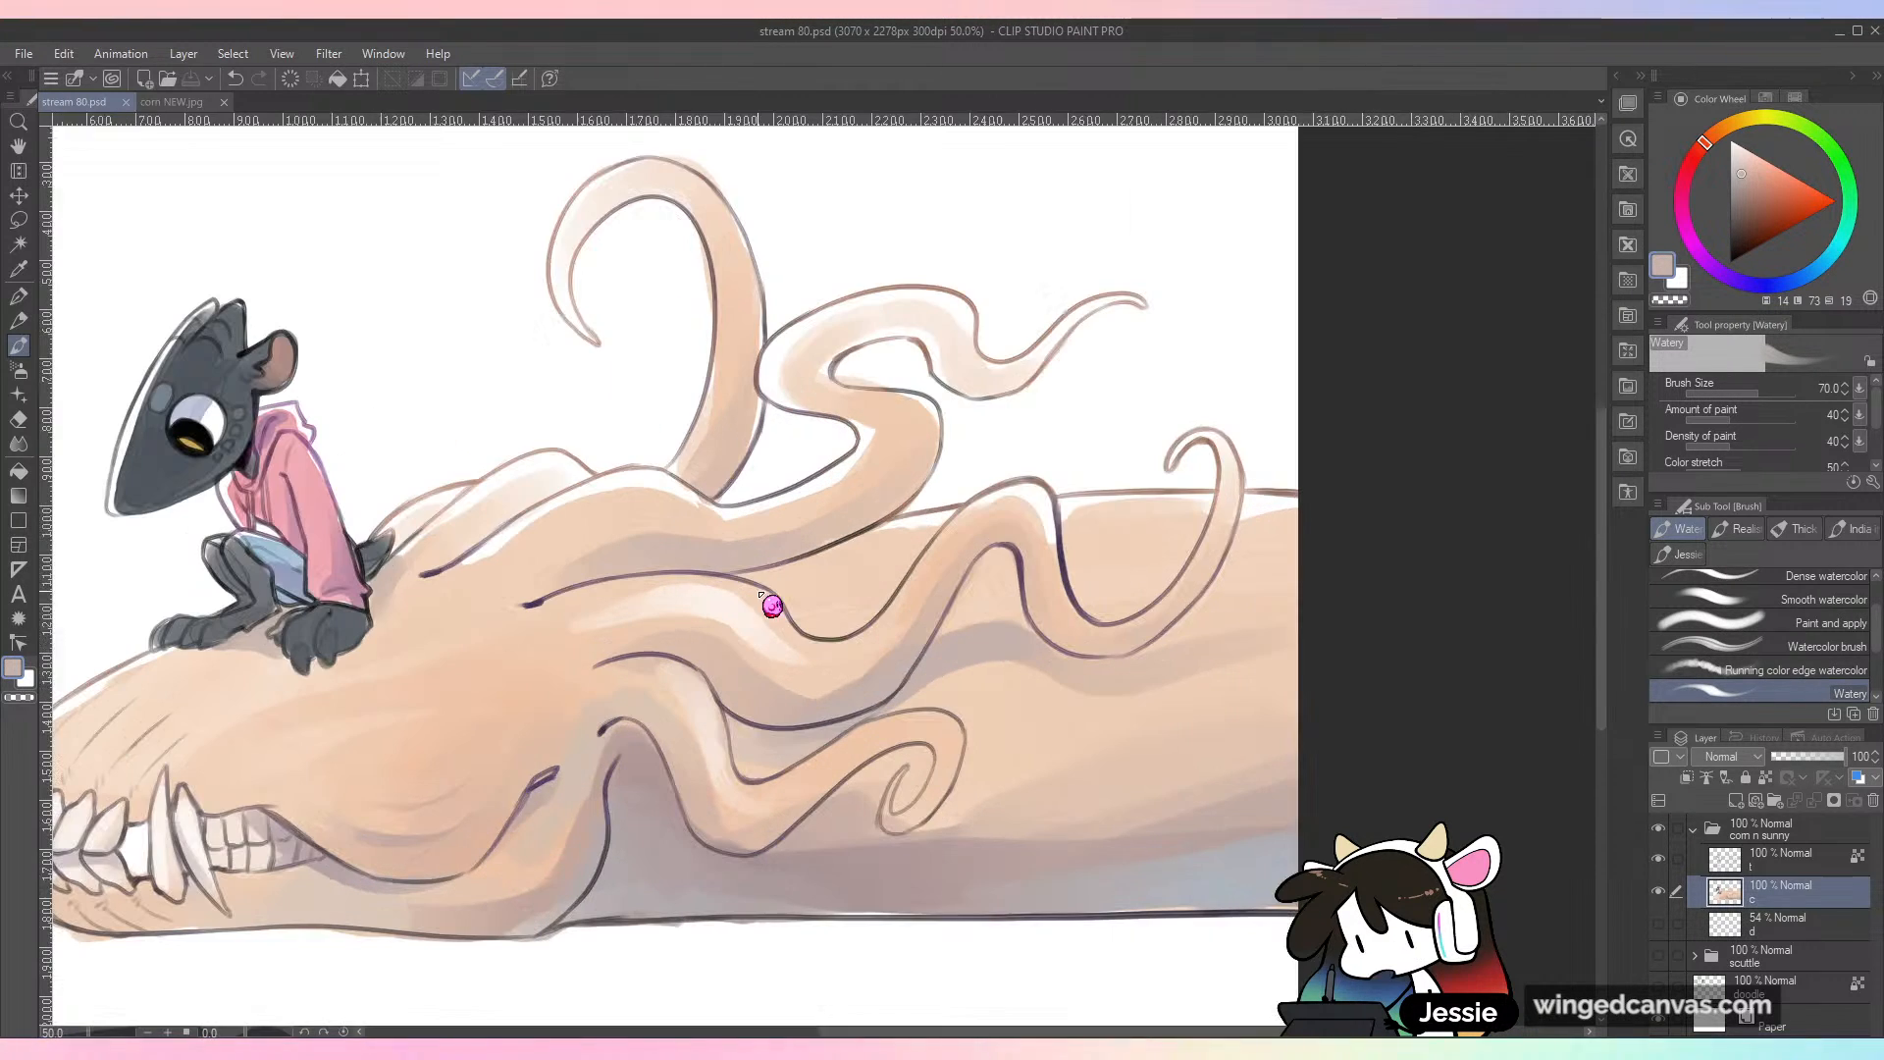
{"action": "key", "text": "space"}
{"action": "left_click_drag", "start_coordinate": [896, 699], "coordinate": [1050, 581]}
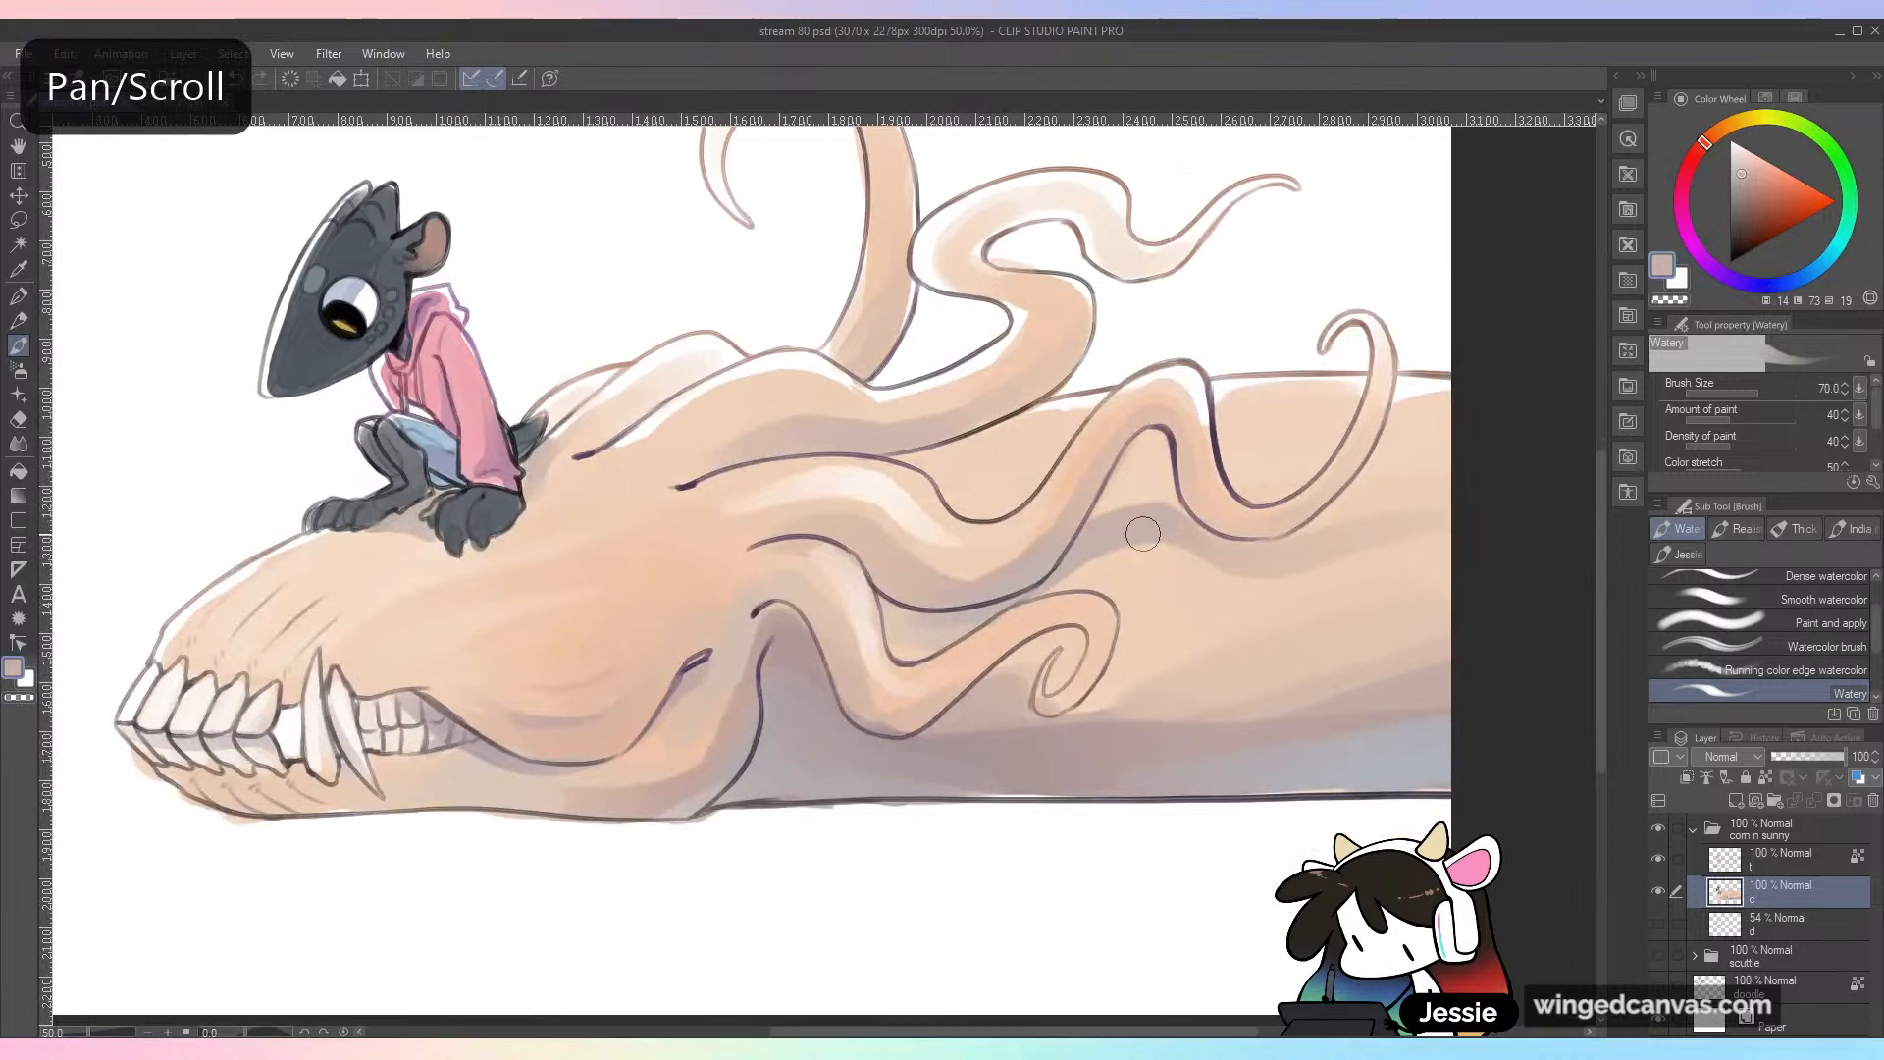
{"action": "left_click", "coordinate": [1085, 545], "text": "alt"}
{"action": "left_click_drag", "start_coordinate": [898, 450], "coordinate": [1014, 441]}
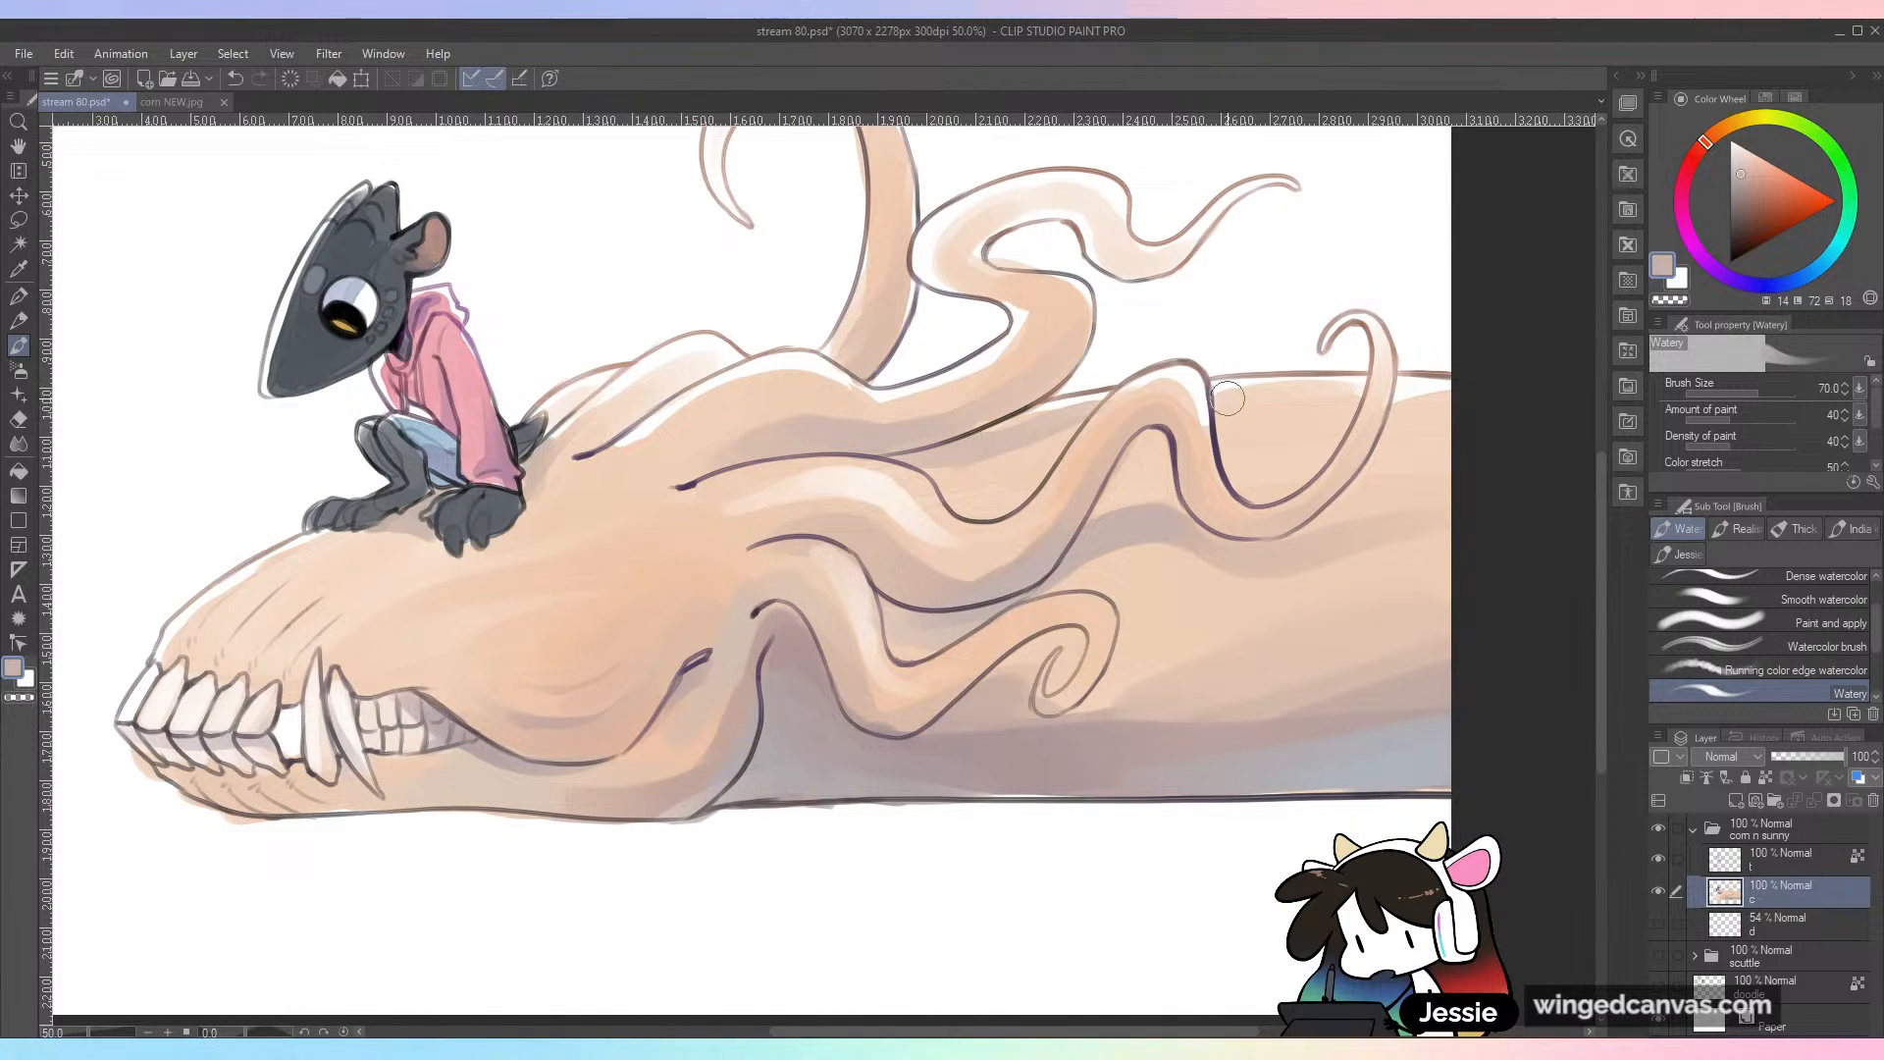
{"action": "key", "text": "ctrl+minus"}
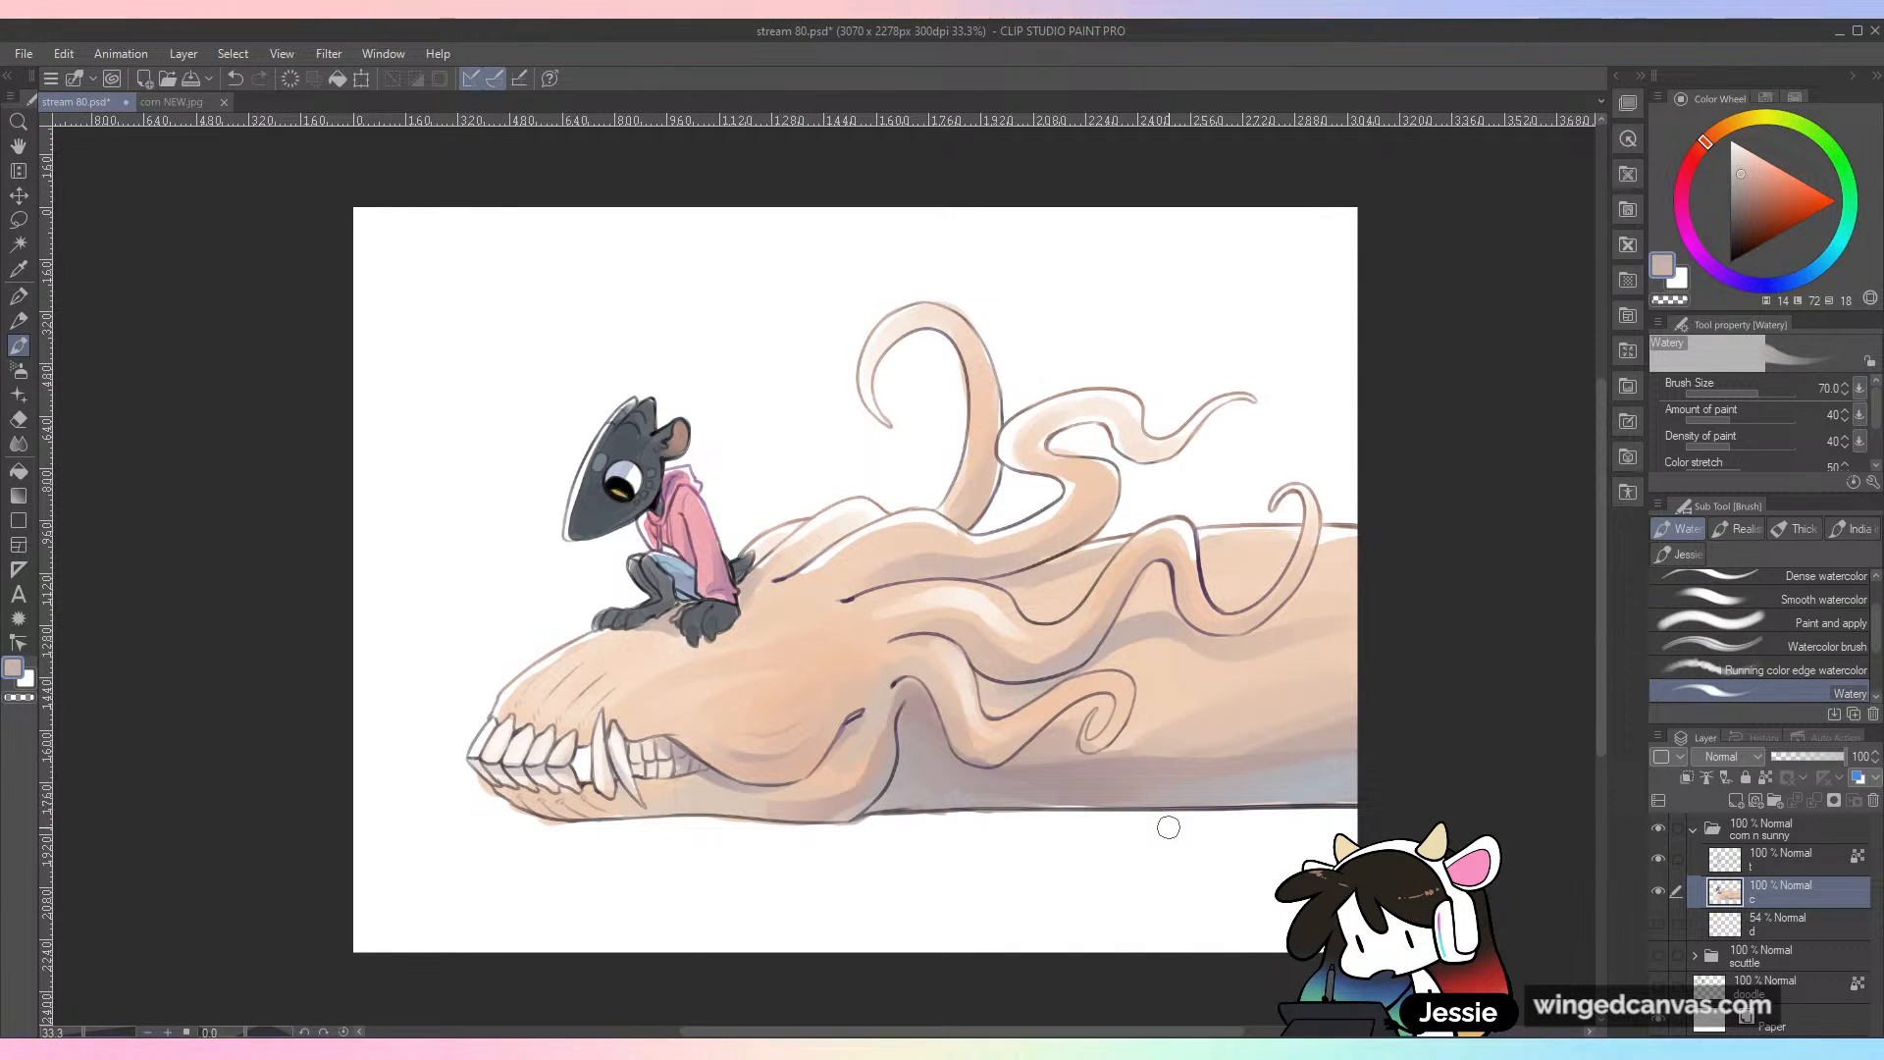
Step: Set the brush size to 120 and shade the underside of the lower jaw with sampled dusty peach and pink tones
{"action": "key", "text": "bracketleft"}
{"action": "left_click_drag", "start_coordinate": [874, 751], "coordinate": [848, 792]}
{"action": "left_click", "coordinate": [863, 813], "text": "alt"}
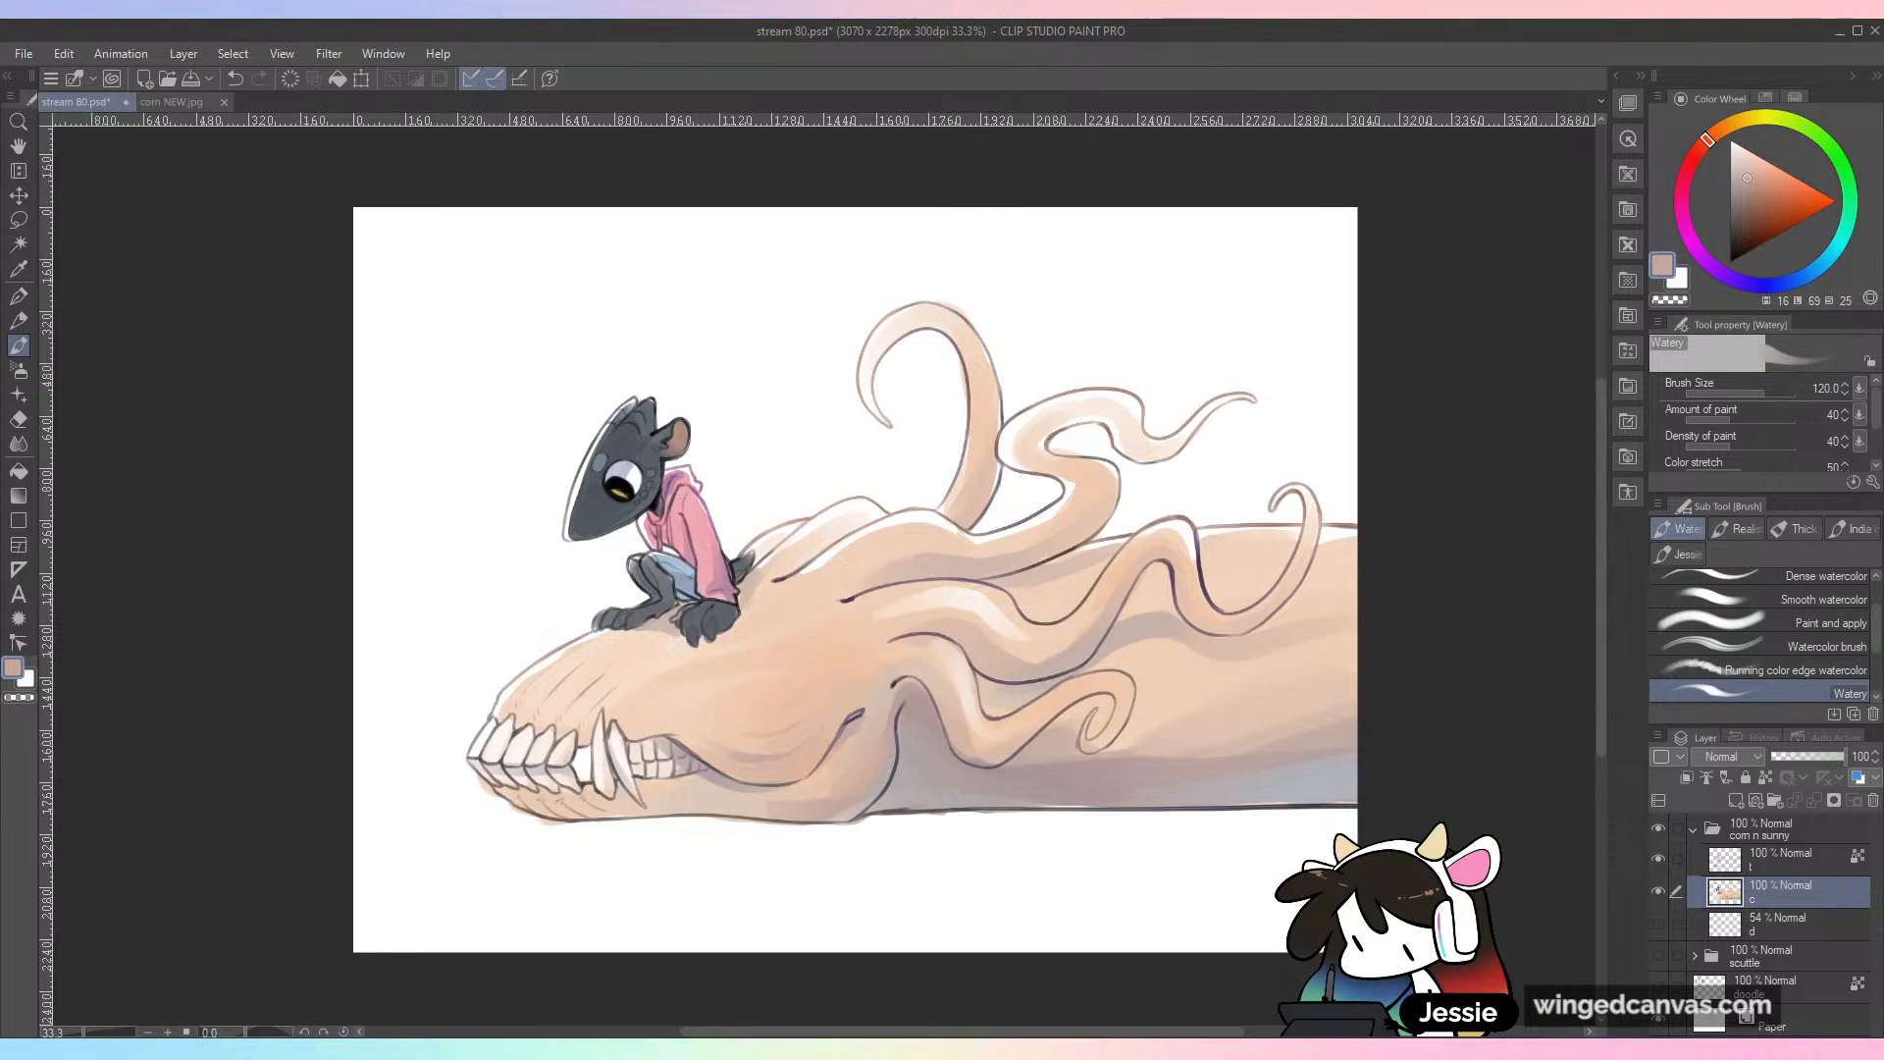
{"action": "left_click", "coordinate": [819, 803], "text": "alt"}
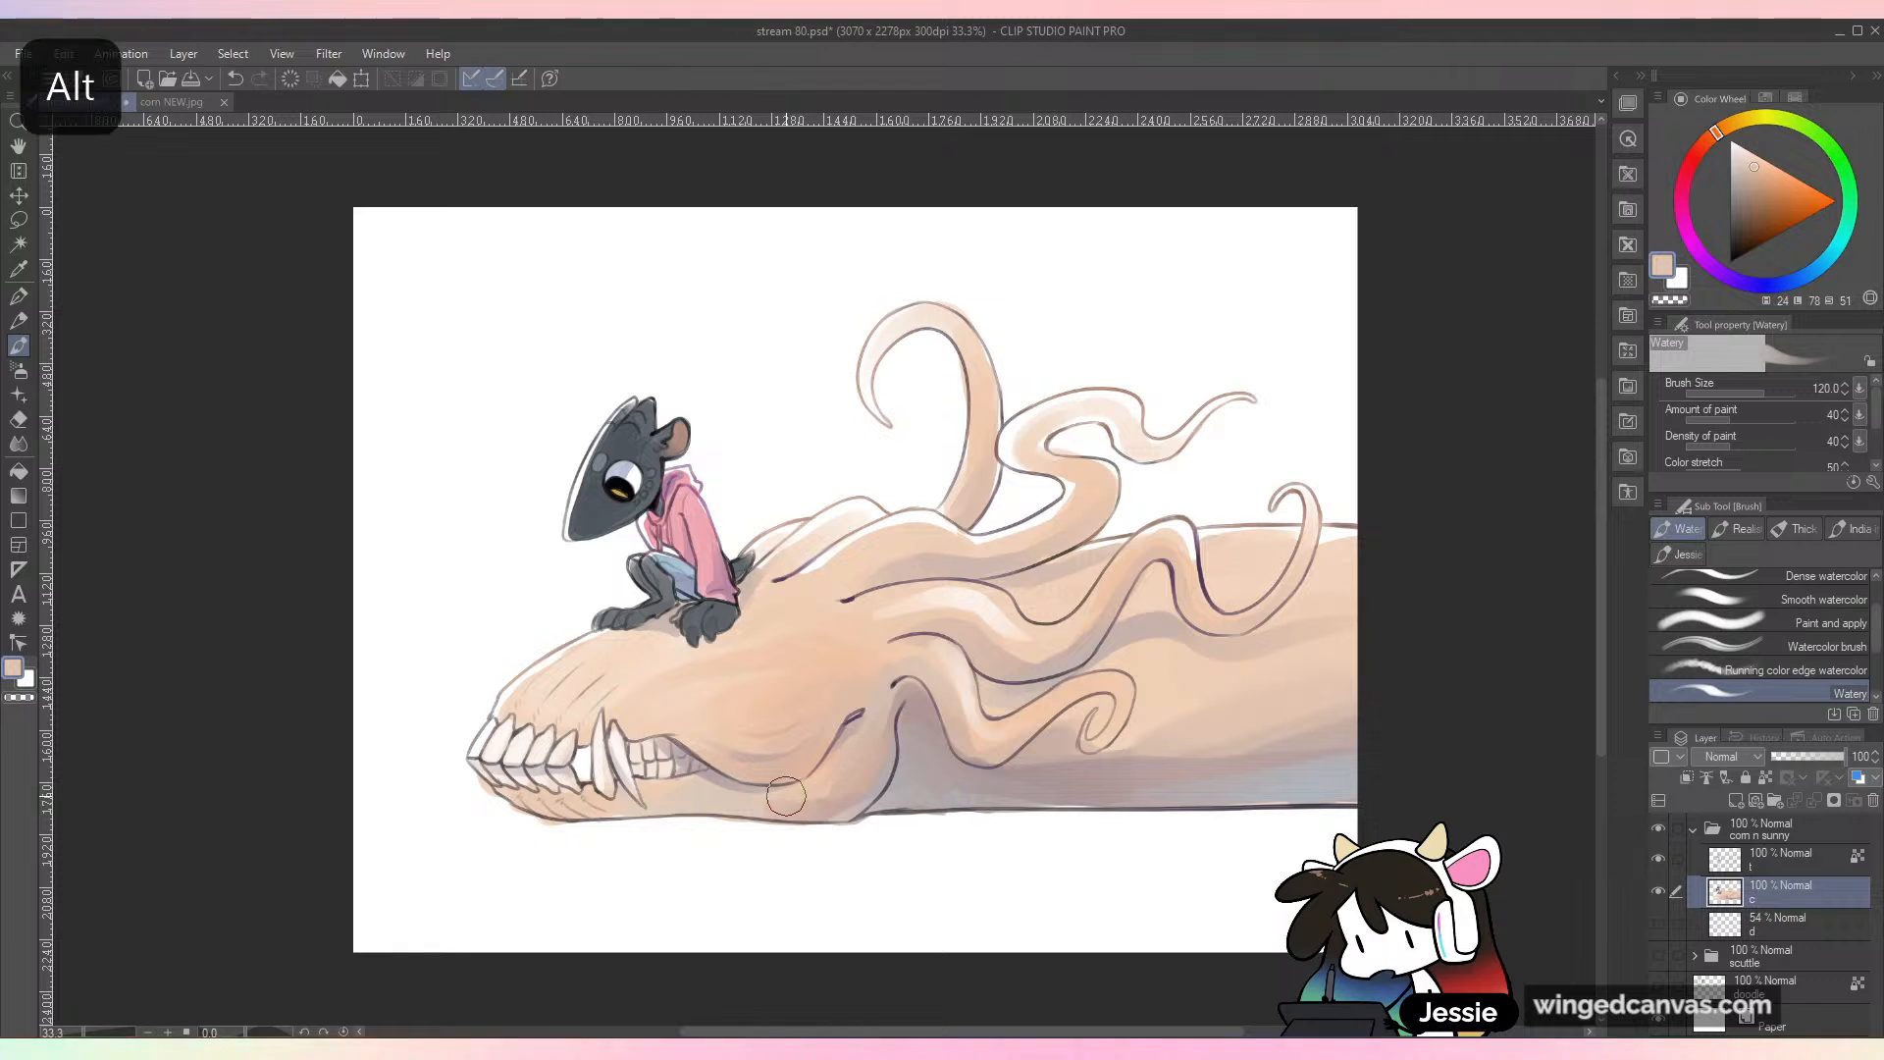
{"action": "left_click", "coordinate": [846, 809], "text": "alt"}
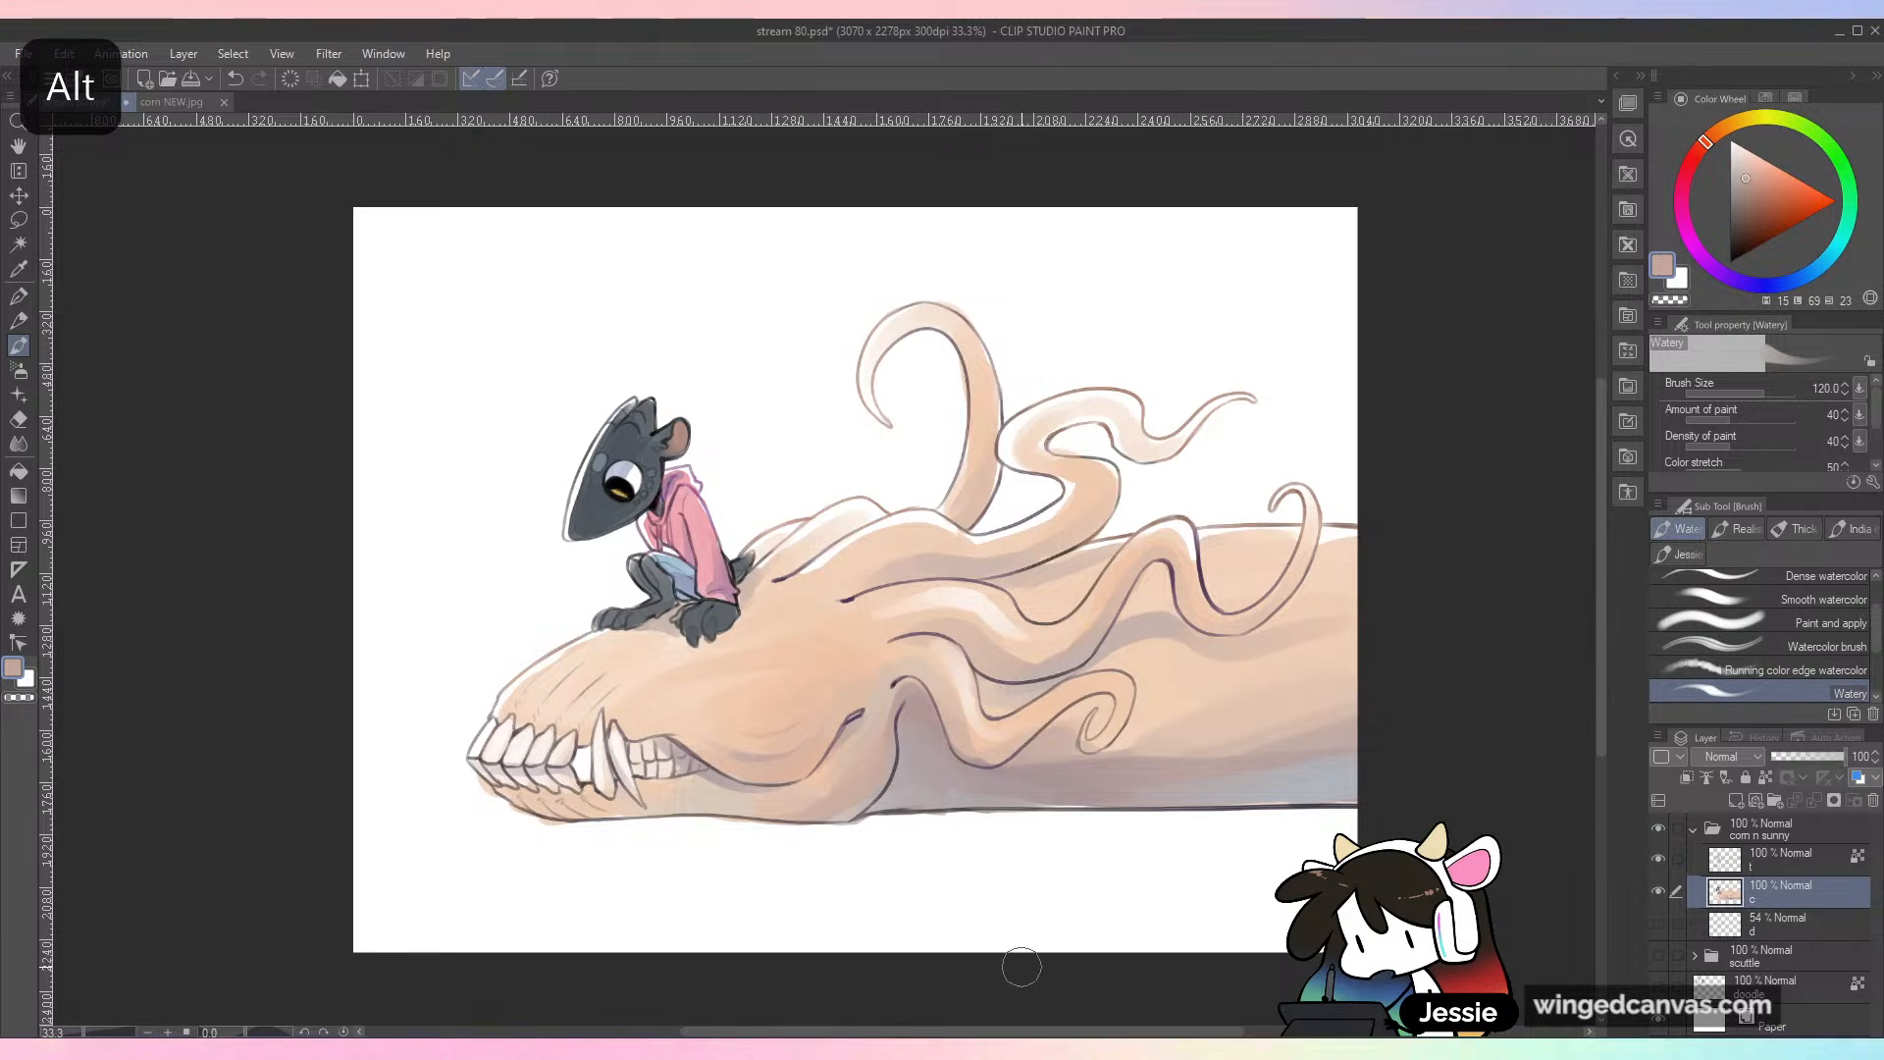
{"action": "scroll", "coordinate": [1129, 941], "scroll_direction": "down", "scroll_amount": 1}
{"action": "scroll", "coordinate": [1128, 941], "scroll_direction": "up", "scroll_amount": 1}
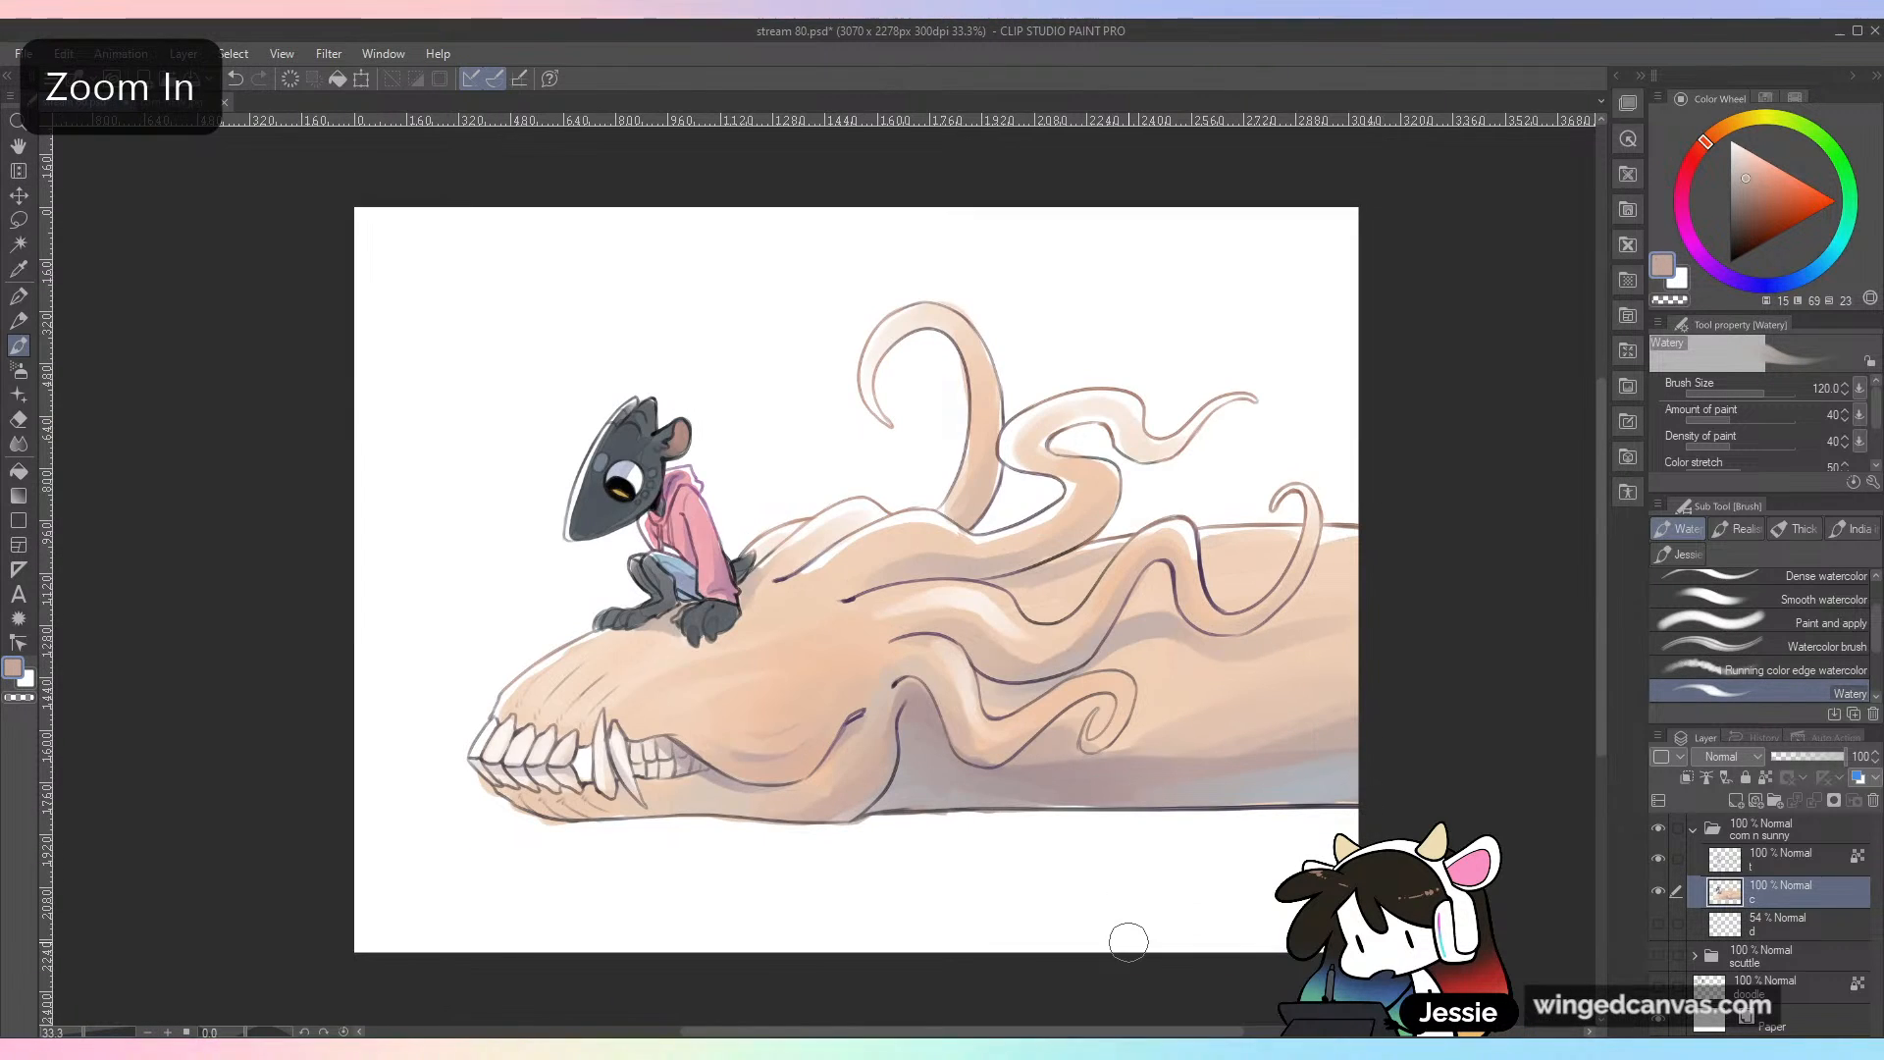
{"action": "left_click", "coordinate": [918, 751], "text": "alt"}
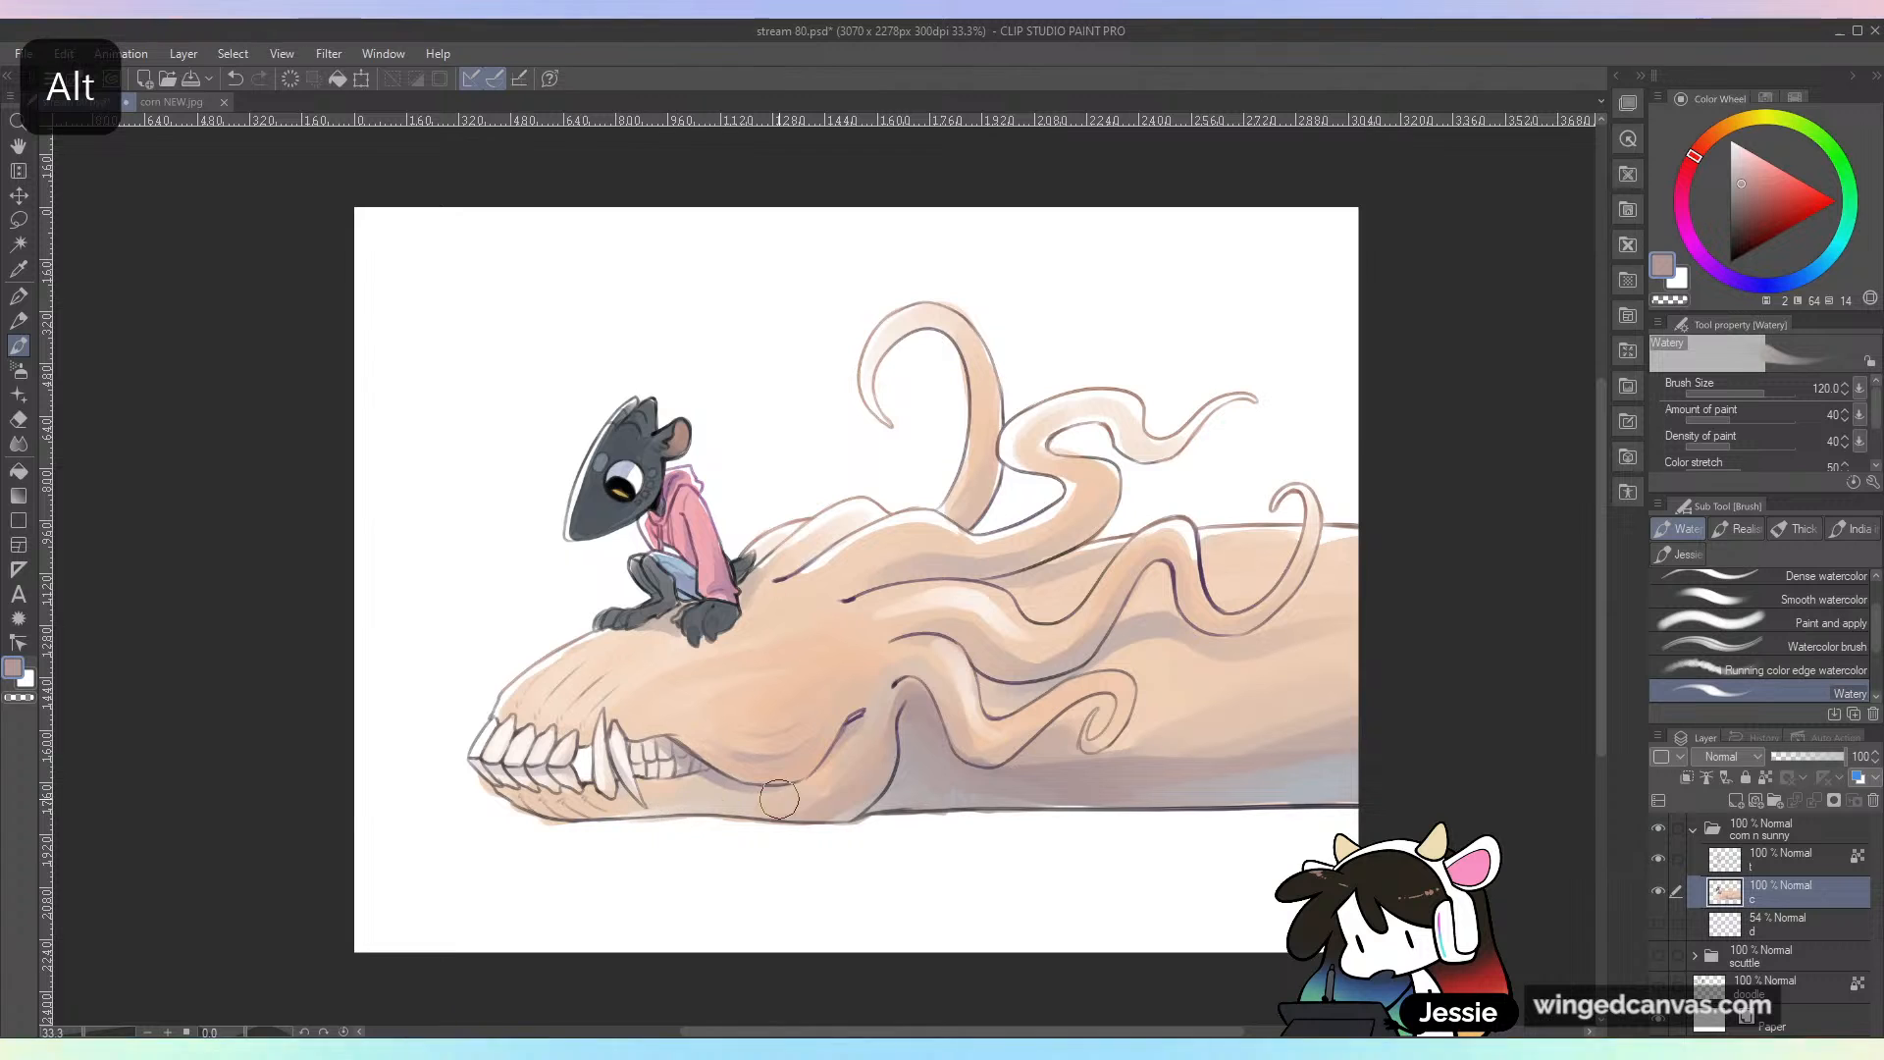
{"action": "key", "text": "ctrl+z"}
{"action": "left_click_drag", "start_coordinate": [717, 810], "coordinate": [603, 817]}
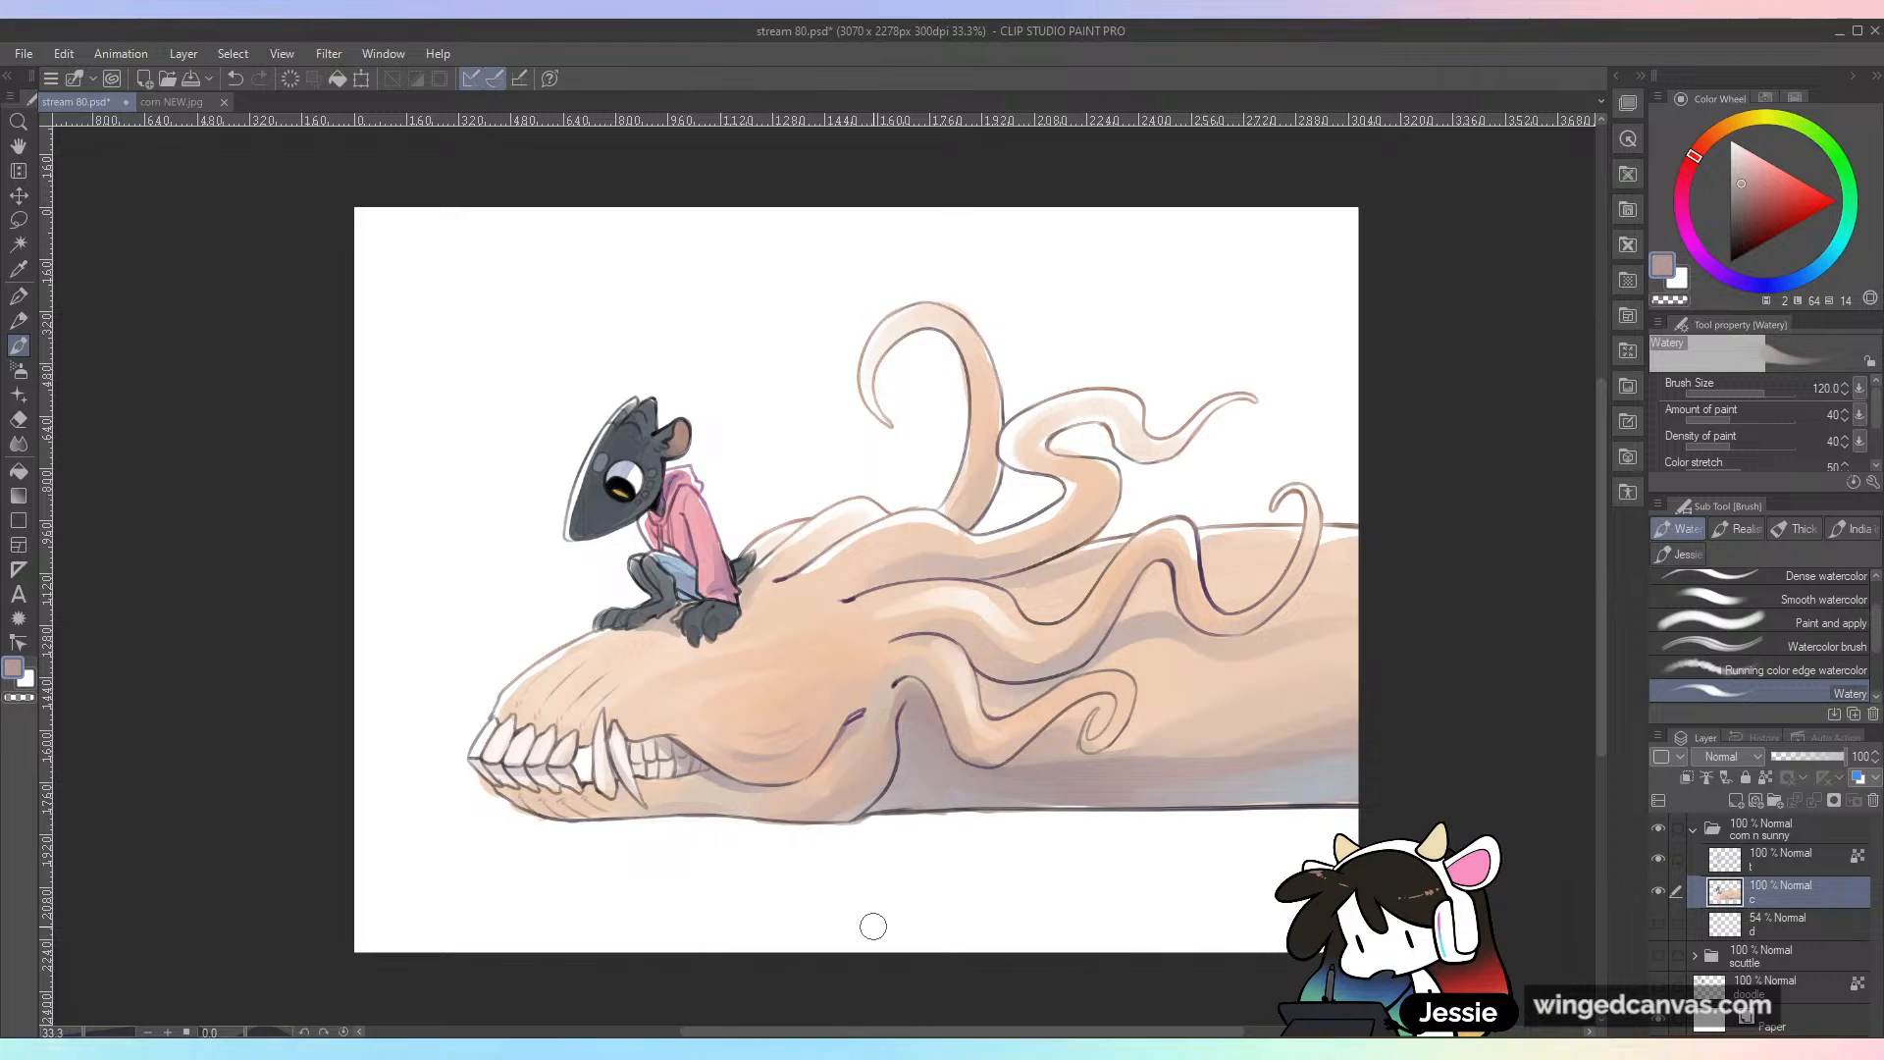
Step: Create a new layer above layer "d" and name it "sh"
{"action": "left_click", "coordinate": [1813, 927]}
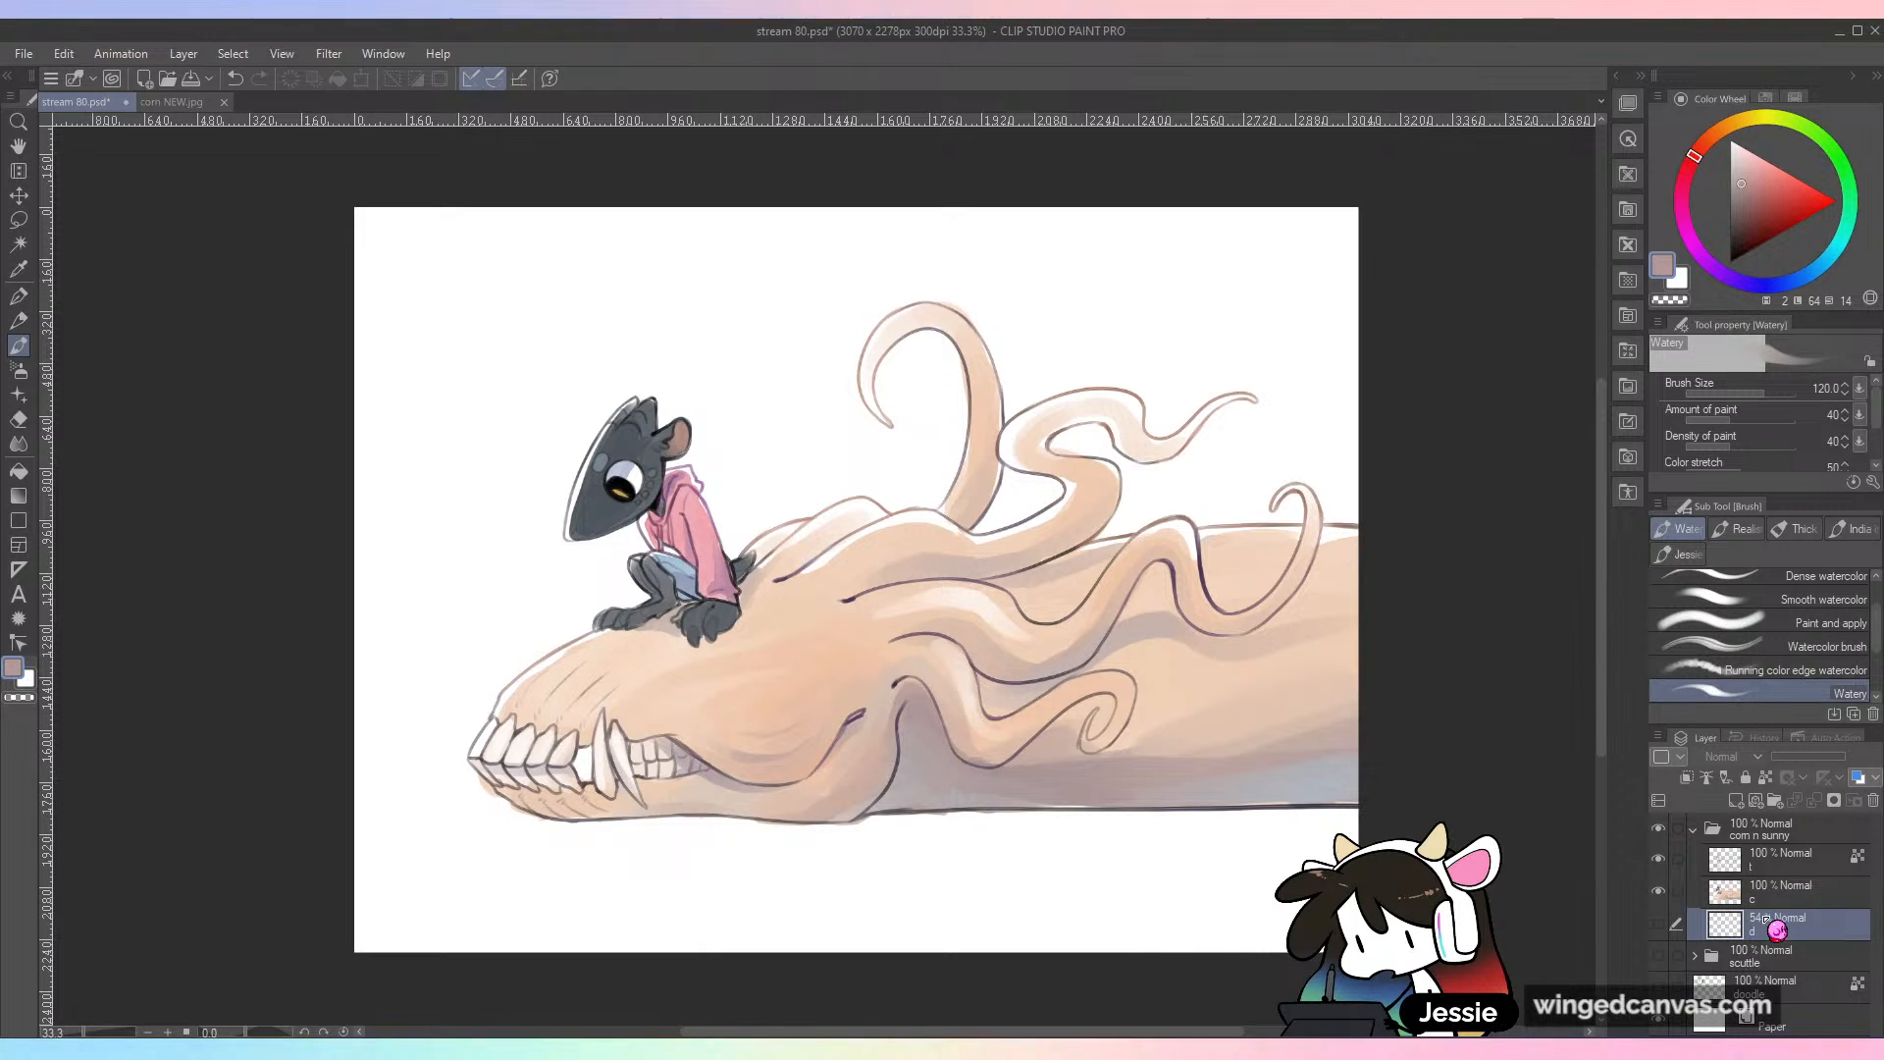
{"action": "key", "text": "ctrl+shift+n"}
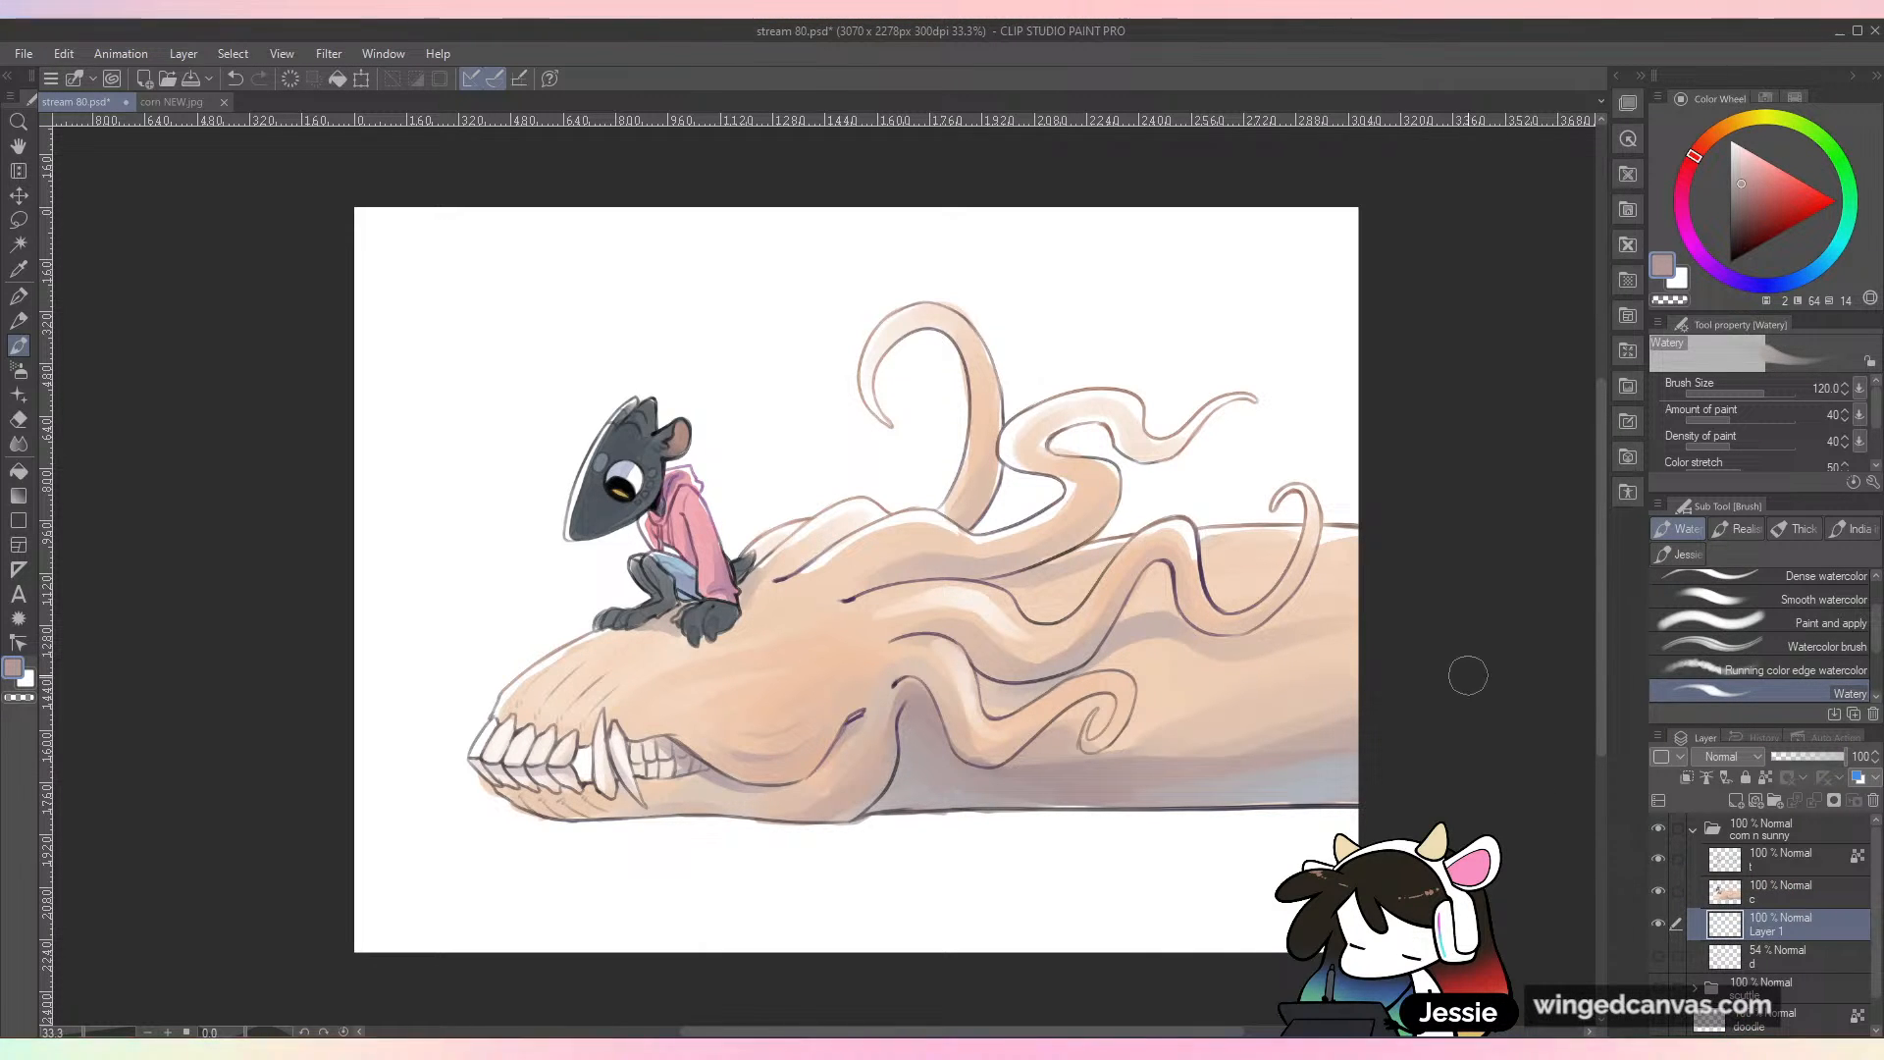
{"action": "double_click", "coordinate": [1766, 927]}
{"action": "type", "text": "sj"}
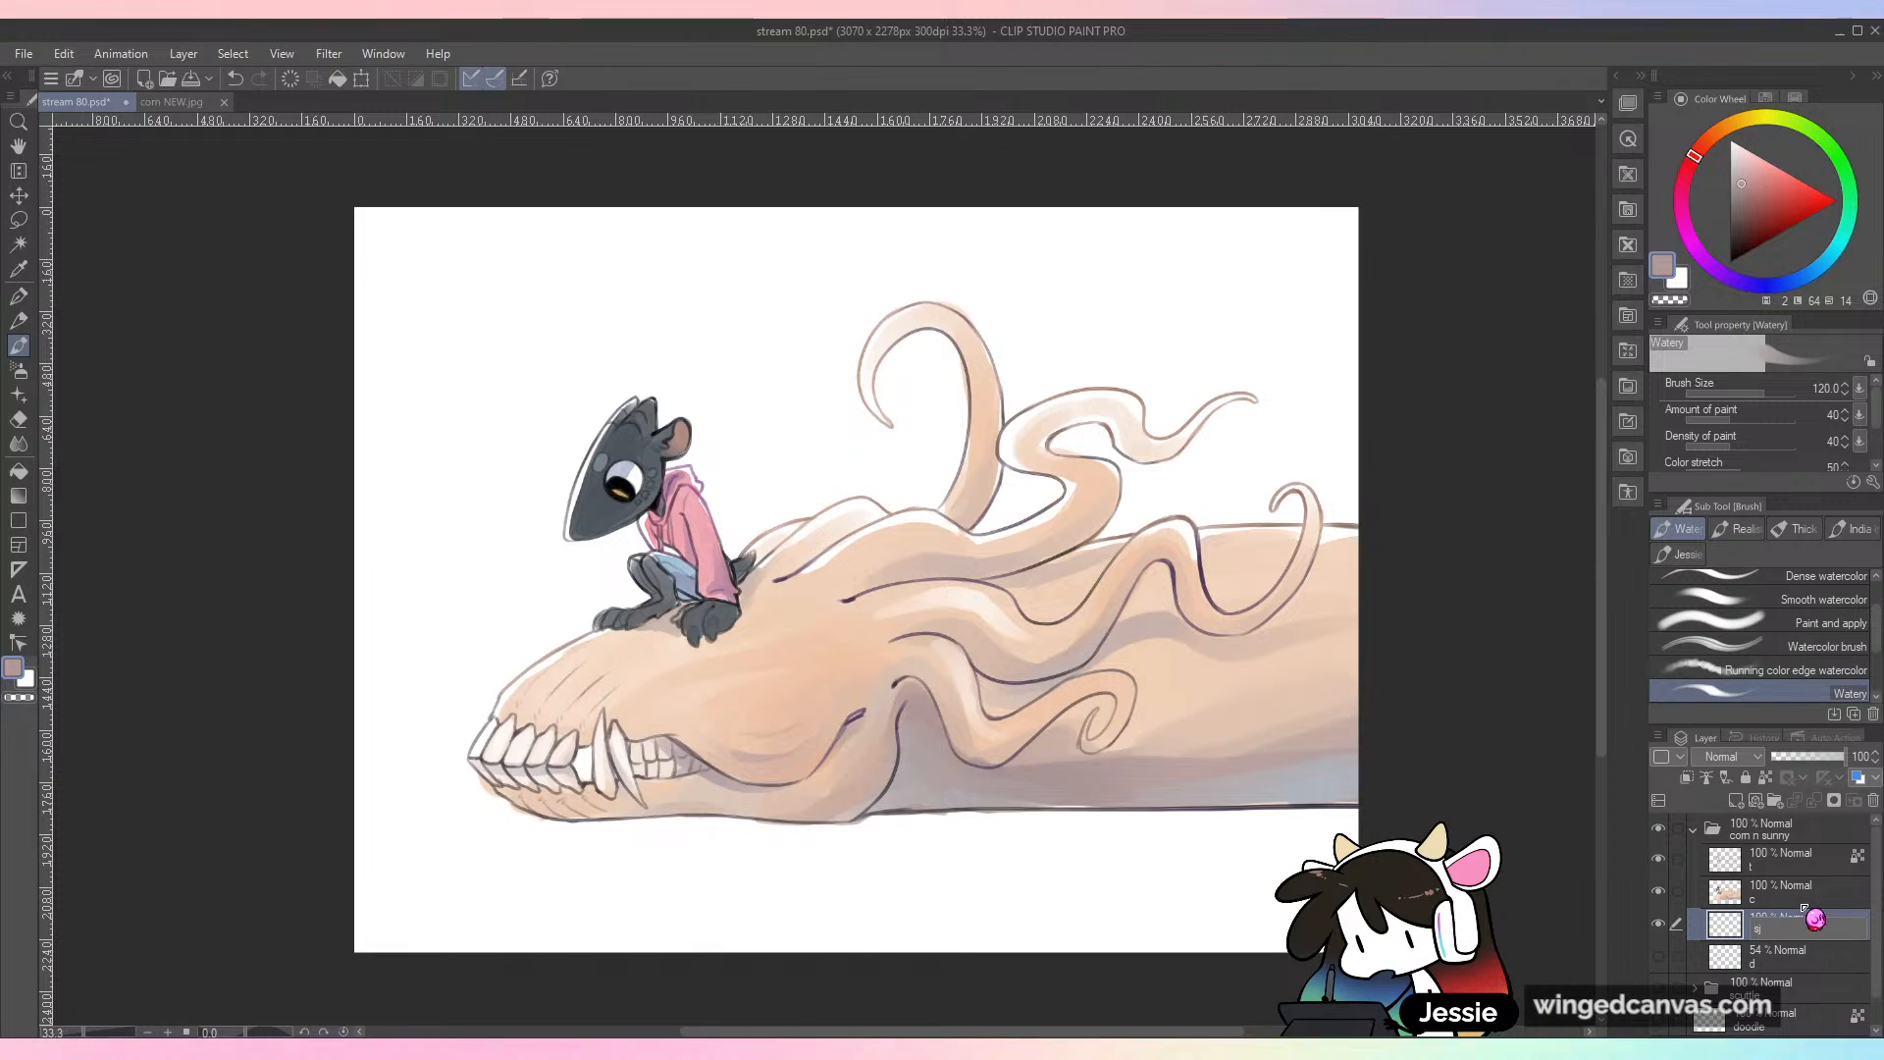
{"action": "key", "text": "BackSpace"}
{"action": "key", "text": "Return"}
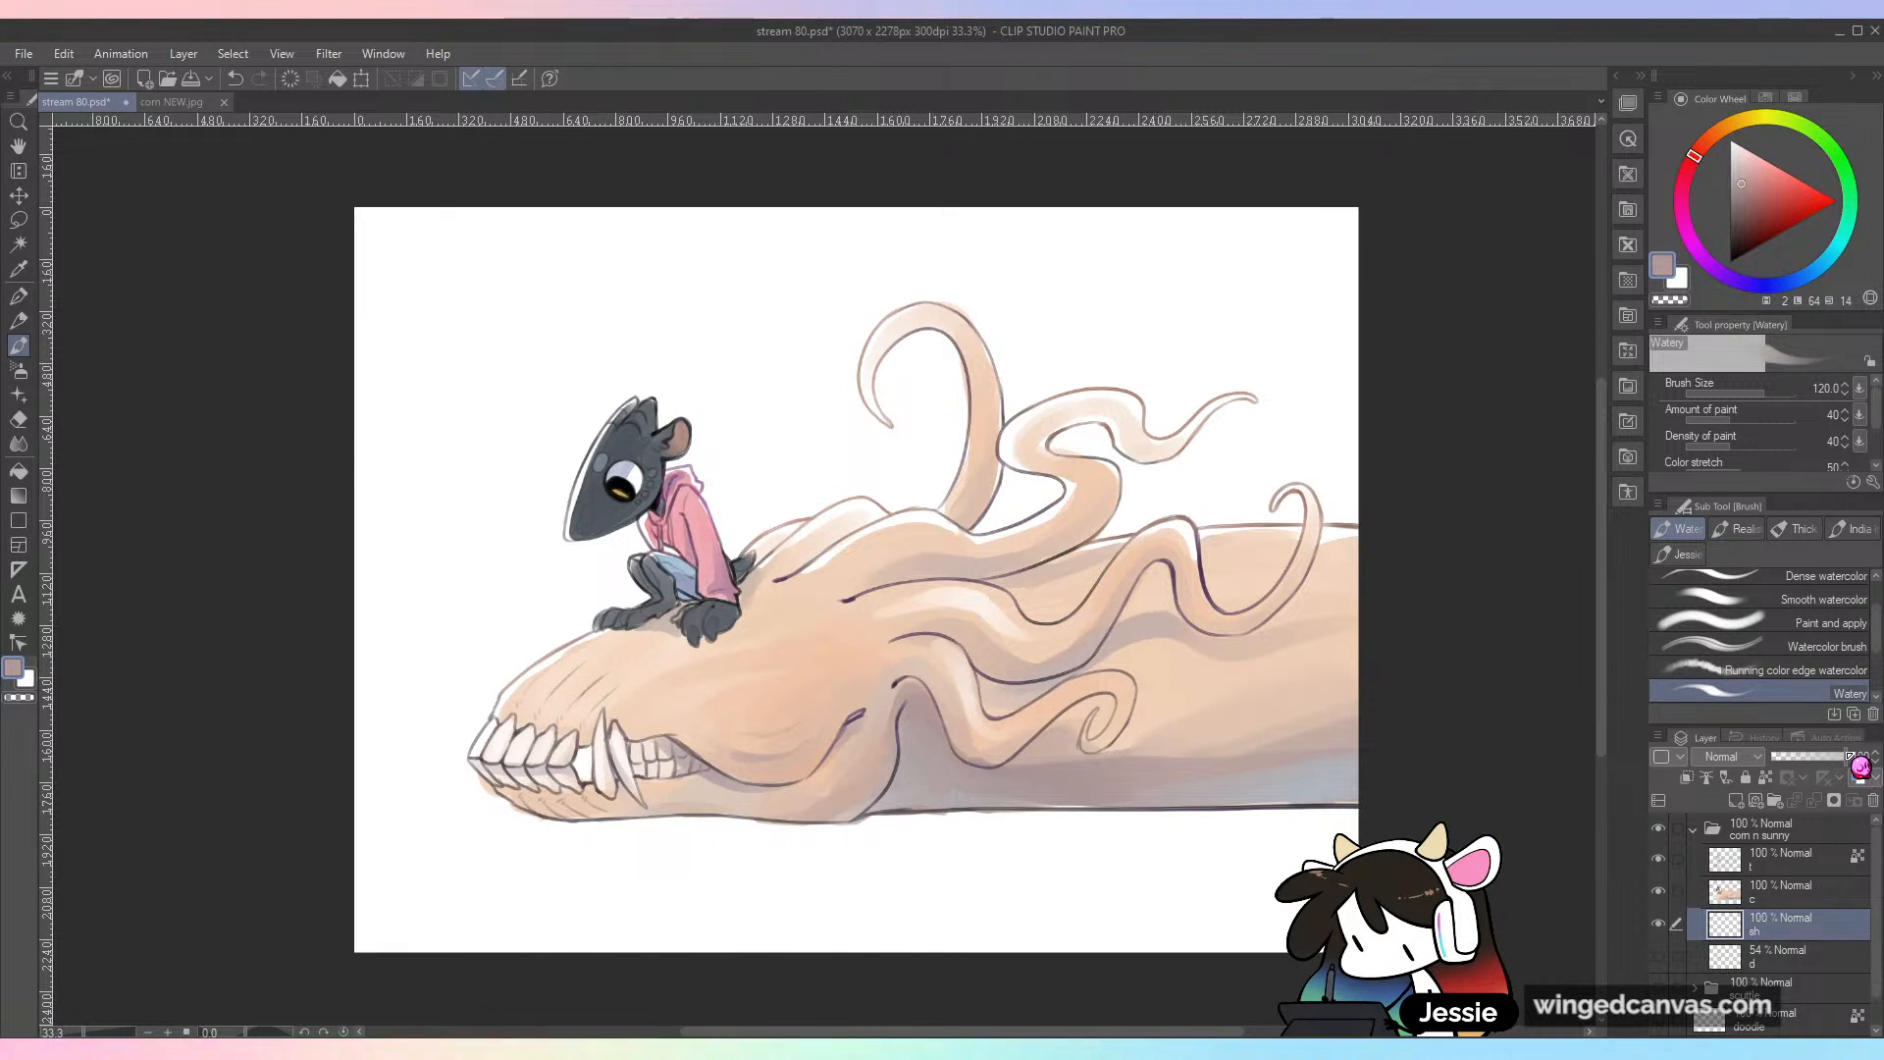
Step: Choose a muted greyish purple, set the brush size to 70 and paint a cast shadow on the ground beneath the skull's jaw
{"action": "left_click_drag", "start_coordinate": [1125, 781], "coordinate": [1176, 559]}
{"action": "scroll", "coordinate": [1180, 557], "scroll_direction": "up", "scroll_amount": 1}
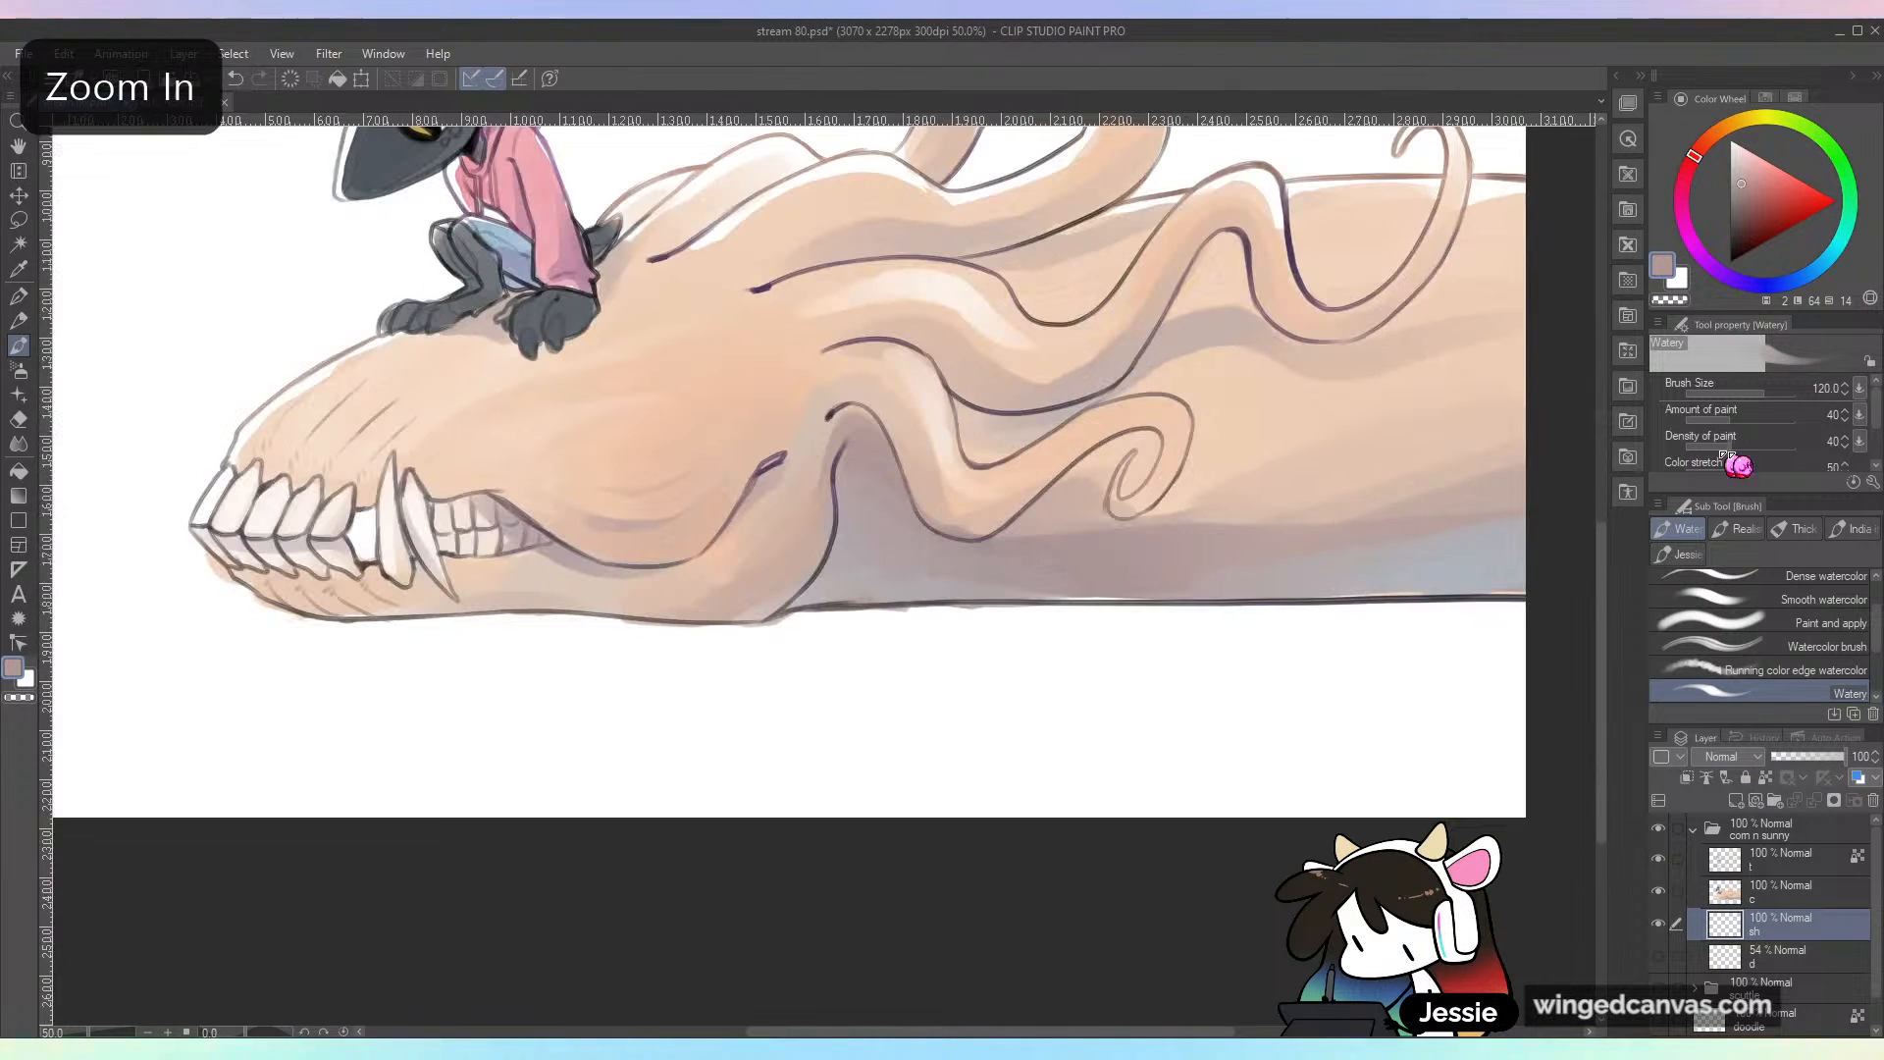
{"action": "left_click_drag", "start_coordinate": [1774, 286], "coordinate": [1739, 284]}
{"action": "left_click", "coordinate": [1733, 192]}
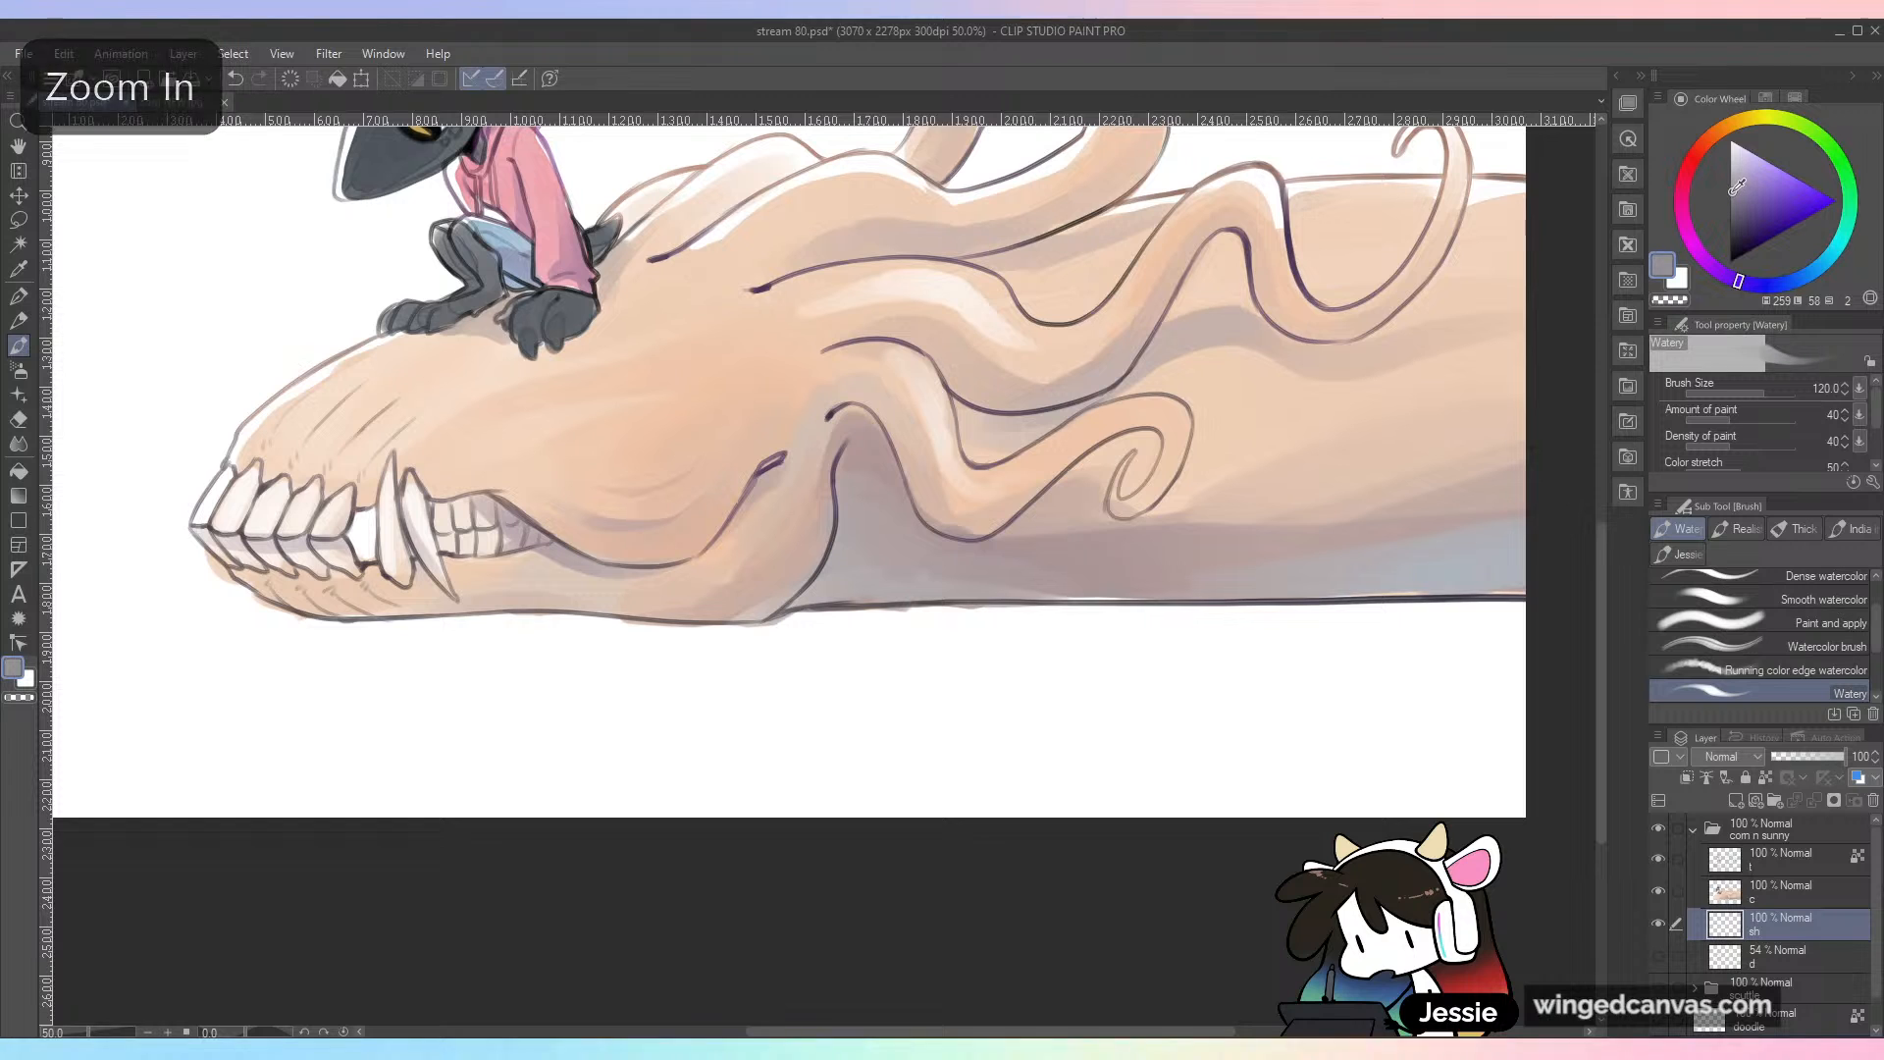
{"action": "key", "text": "bracketleft"}
{"action": "key", "text": "bracketleft"}
{"action": "key", "text": "bracketleft"}
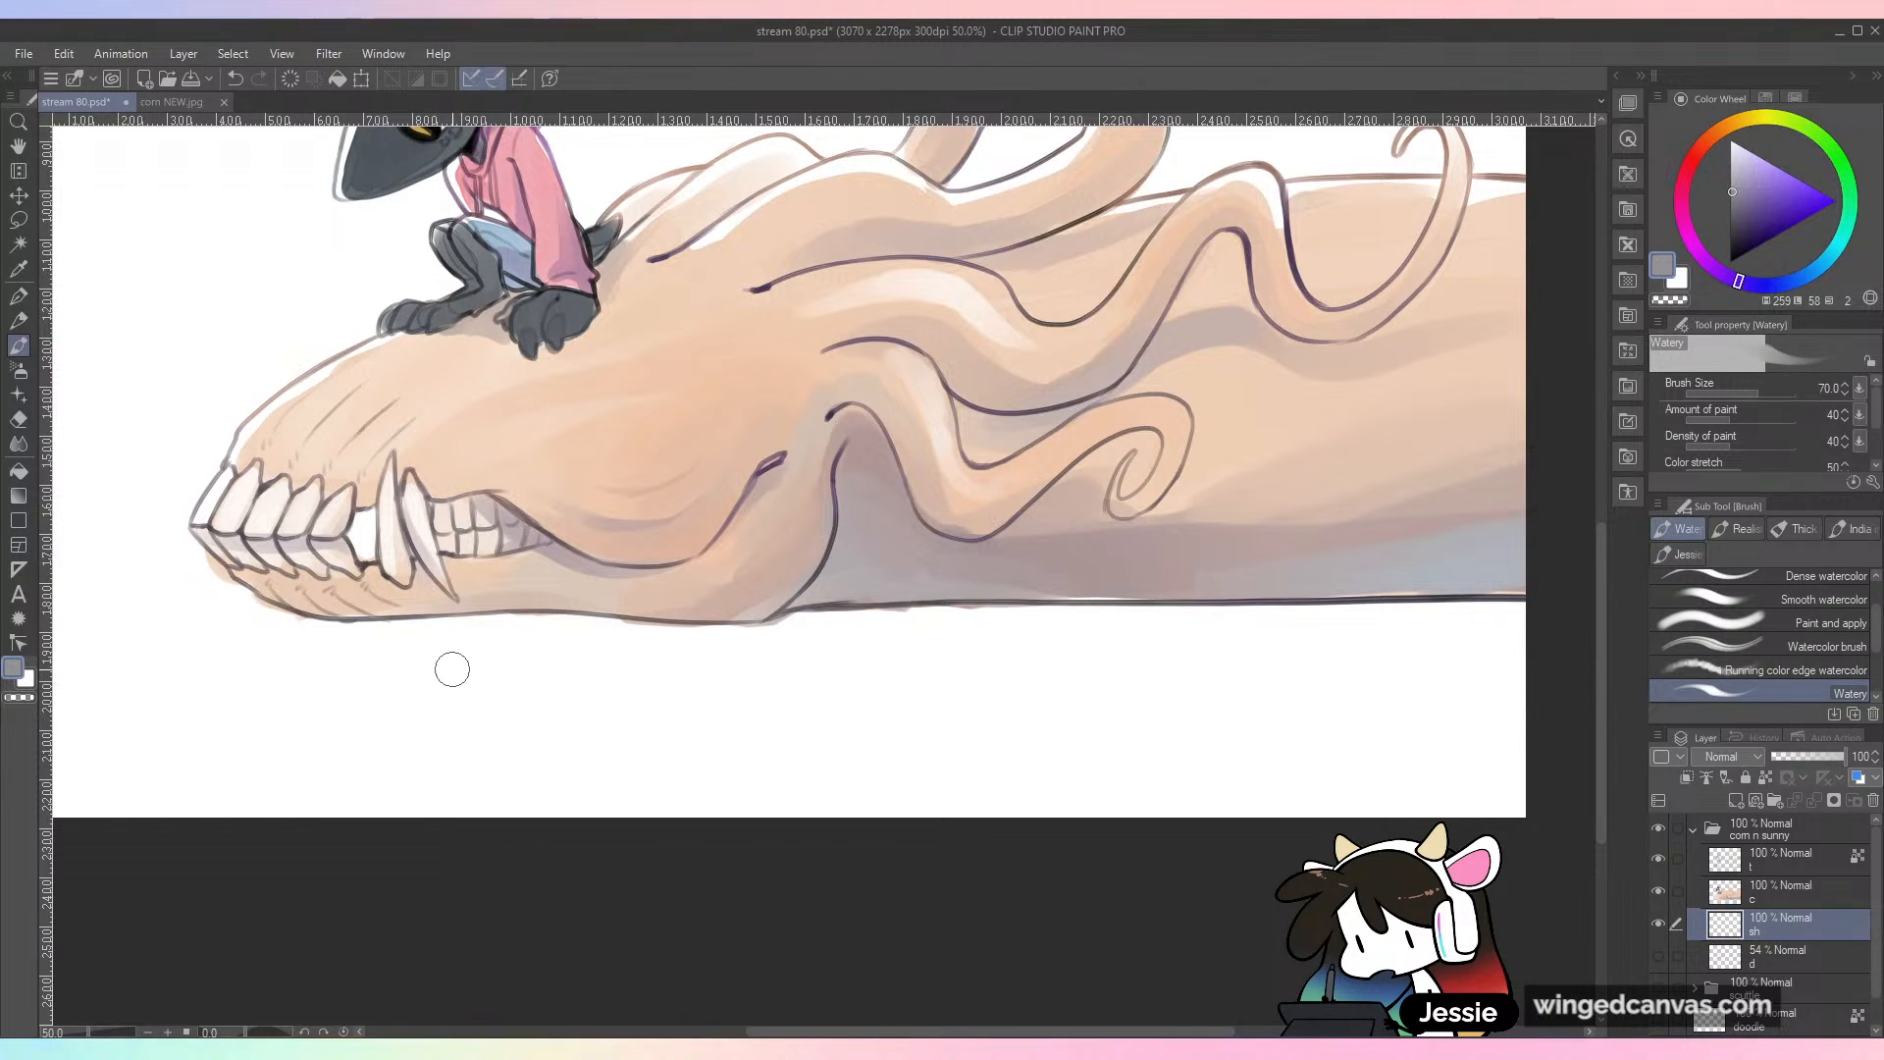
{"action": "left_click_drag", "start_coordinate": [250, 621], "coordinate": [542, 623]}
{"action": "key", "text": "ctrl+z"}
{"action": "left_click_drag", "start_coordinate": [261, 618], "coordinate": [550, 620]}
{"action": "left_click_drag", "start_coordinate": [318, 620], "coordinate": [628, 618]}
{"action": "left_click_drag", "start_coordinate": [513, 618], "coordinate": [912, 607]}
{"action": "key", "text": "ctrl+z"}
Step: Choose a paler purple, set the brush size to 120 and undo the test shadow stroke beneath the jaw
{"action": "key", "text": "ctrl+minus"}
{"action": "left_click_drag", "start_coordinate": [1129, 686], "coordinate": [1011, 762]}
{"action": "left_click", "coordinate": [1738, 169]}
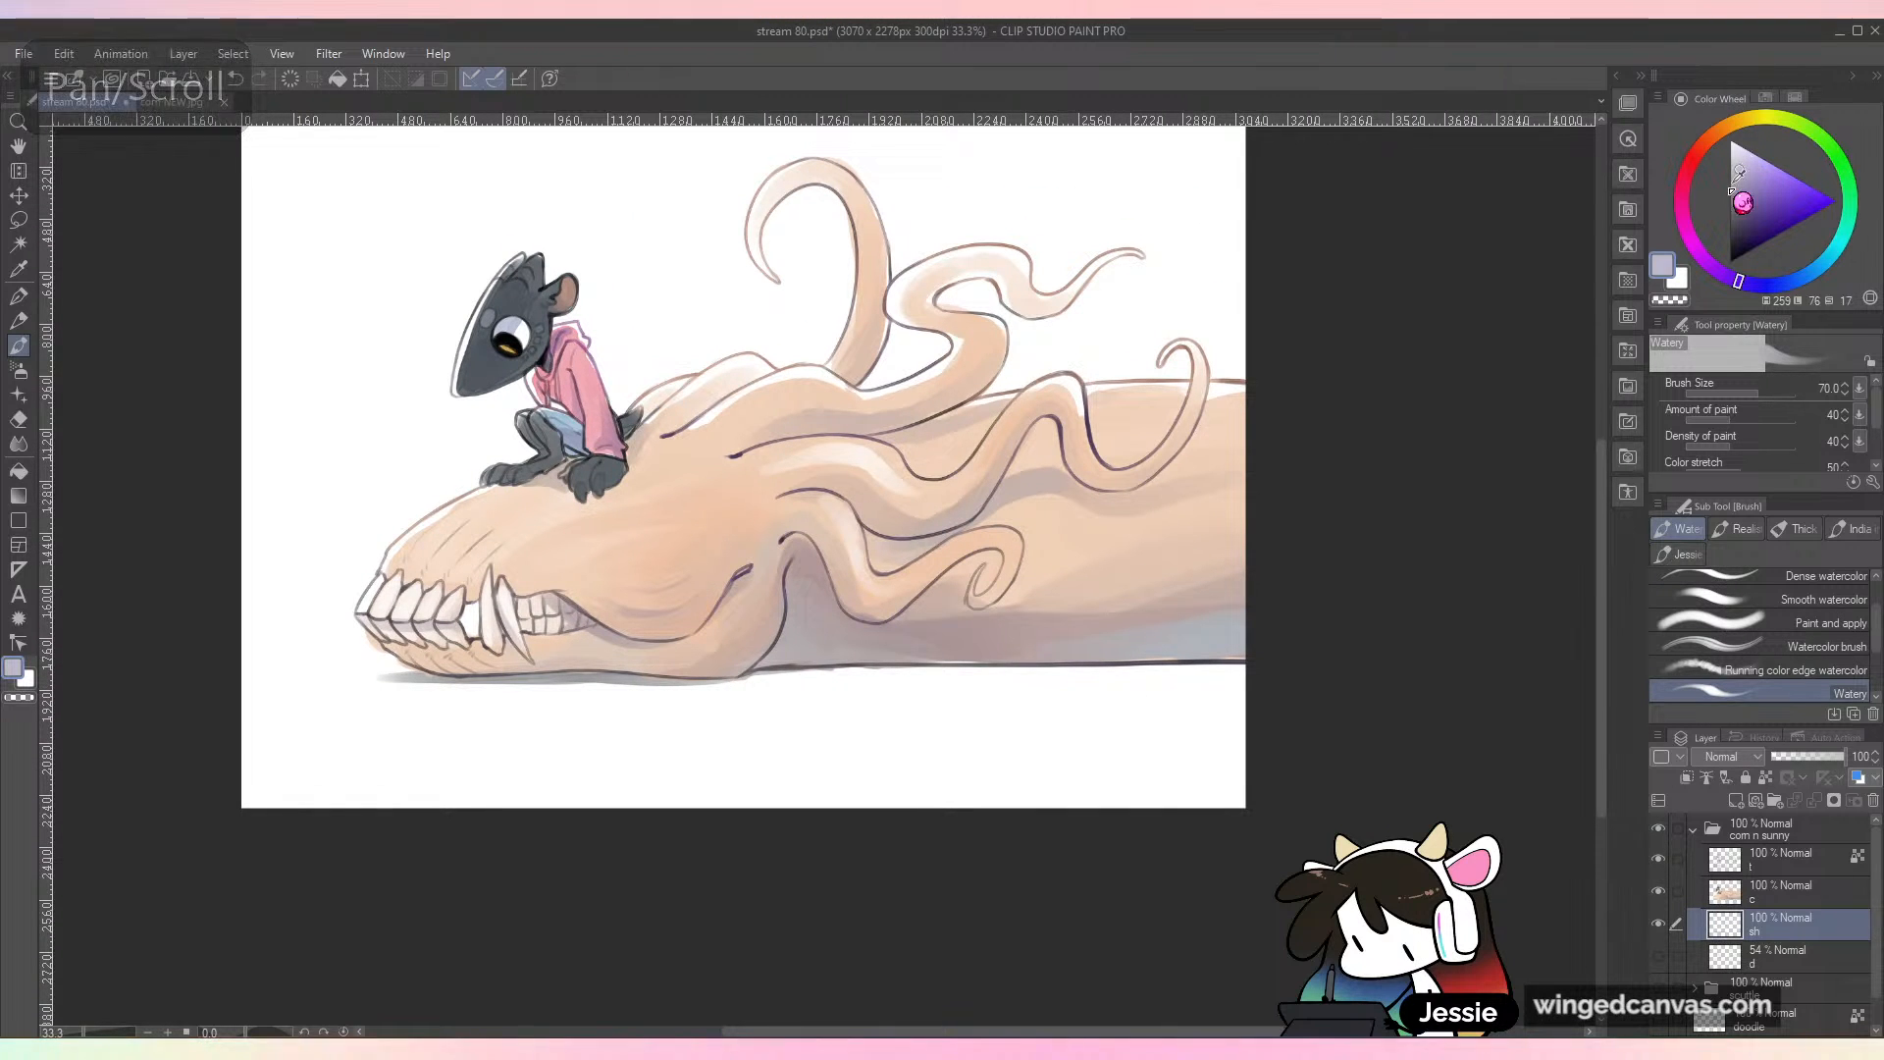
{"action": "key", "text": "bracketright"}
{"action": "key", "text": "bracketright"}
{"action": "key", "text": "bracketright"}
{"action": "key", "text": "bracketright"}
{"action": "key", "text": "bracketleft"}
{"action": "left_click_drag", "start_coordinate": [354, 680], "coordinate": [595, 675]}
{"action": "key", "text": "ctrl+z"}
Step: Paint a wider pale purple cast shadow along the ground beneath the skull and body, undo the last stroke and save the file
{"action": "left_click_drag", "start_coordinate": [370, 686], "coordinate": [809, 667]}
{"action": "left_click_drag", "start_coordinate": [685, 671], "coordinate": [1021, 660]}
{"action": "left_click_drag", "start_coordinate": [822, 671], "coordinate": [1265, 665]}
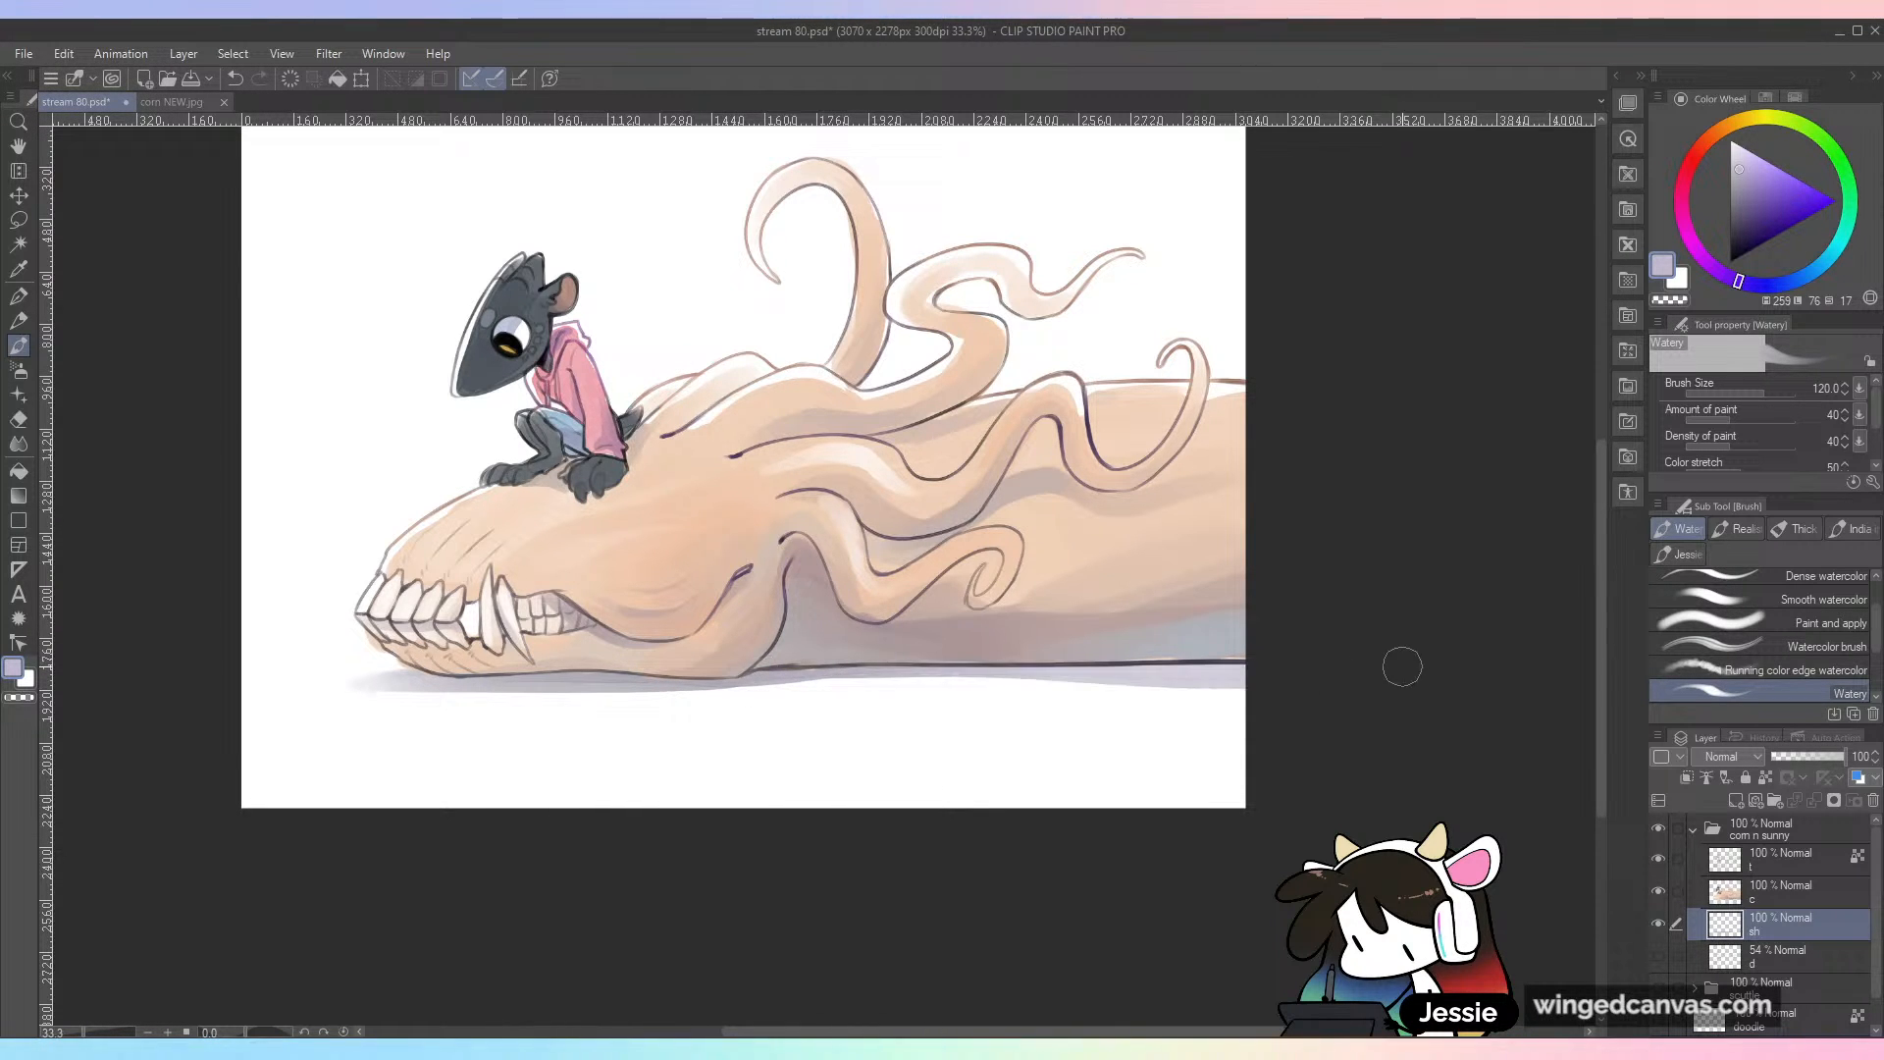
{"action": "key", "text": "ctrl+z"}
{"action": "mouse_move", "coordinate": [952, 663]}
{"action": "left_mouse_down"}
{"action": "mouse_move", "coordinate": [1265, 659]}
{"action": "mouse_move", "coordinate": [1108, 755]}
{"action": "left_mouse_up"}
{"action": "key", "text": "ctrl+s"}
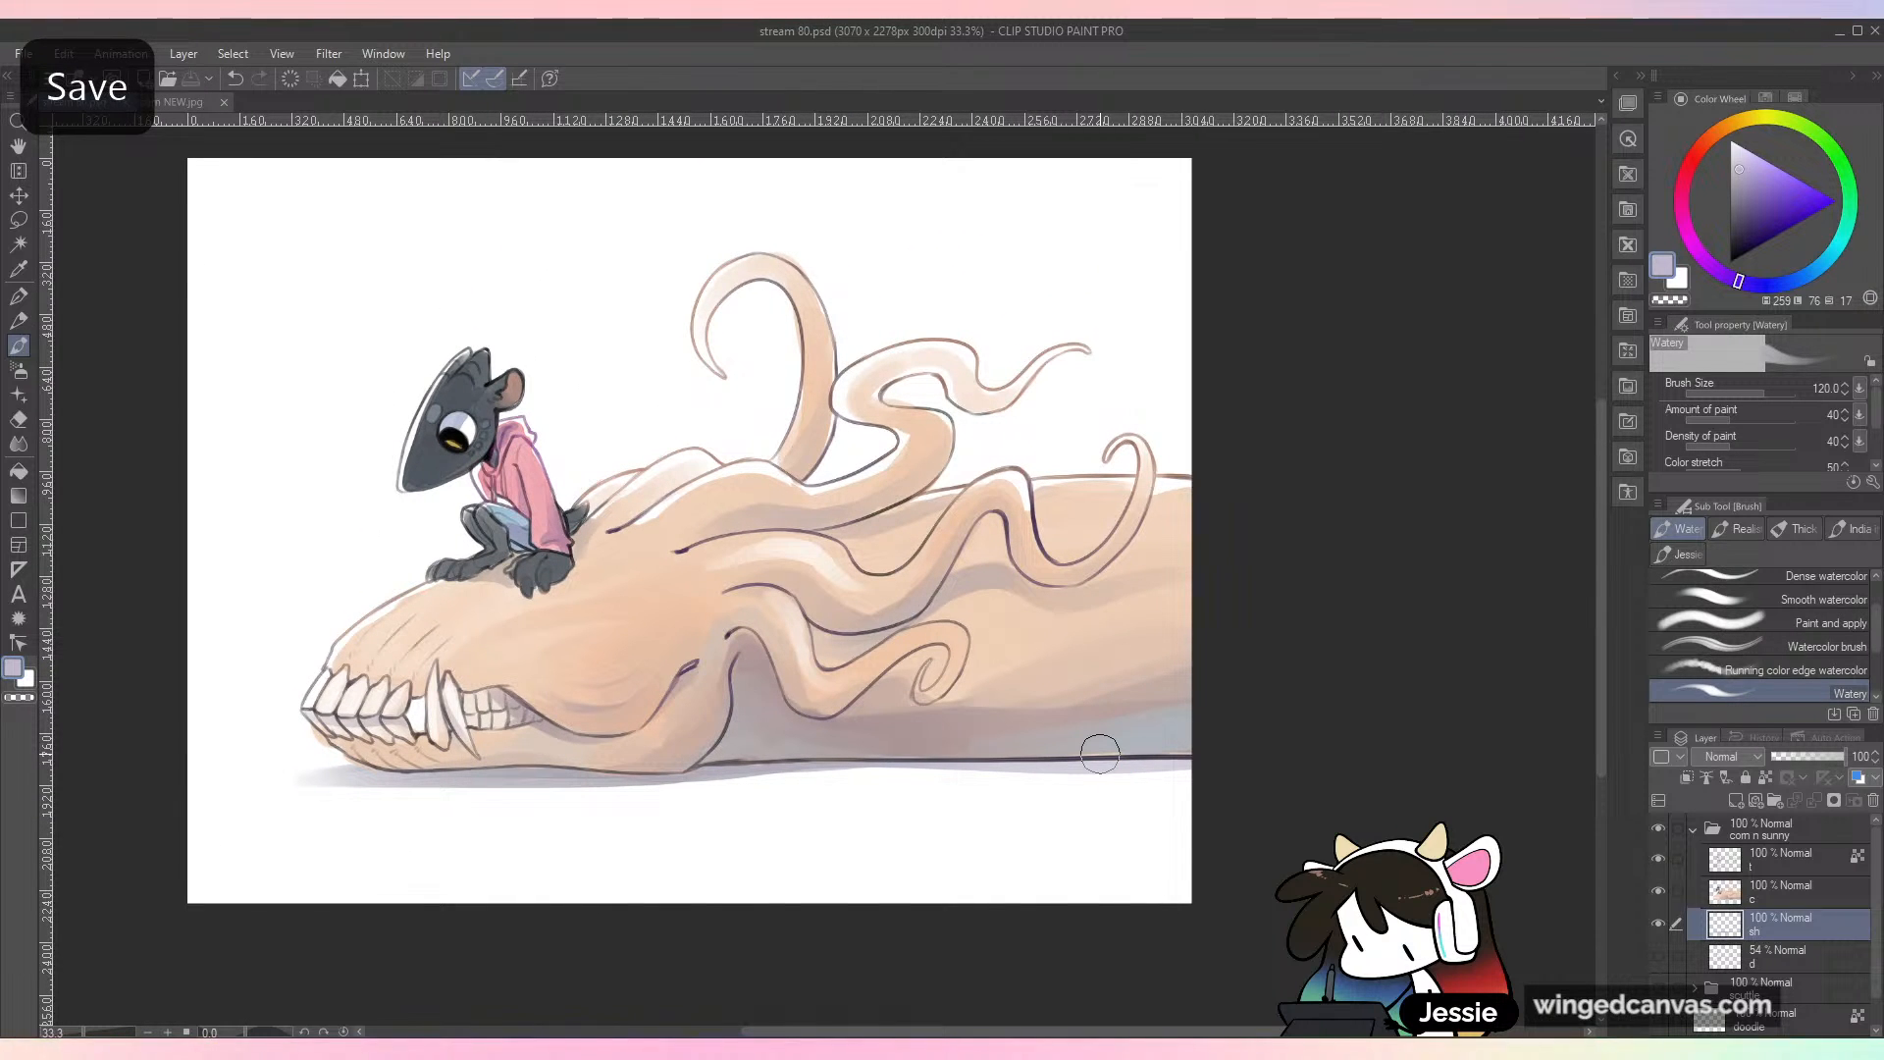
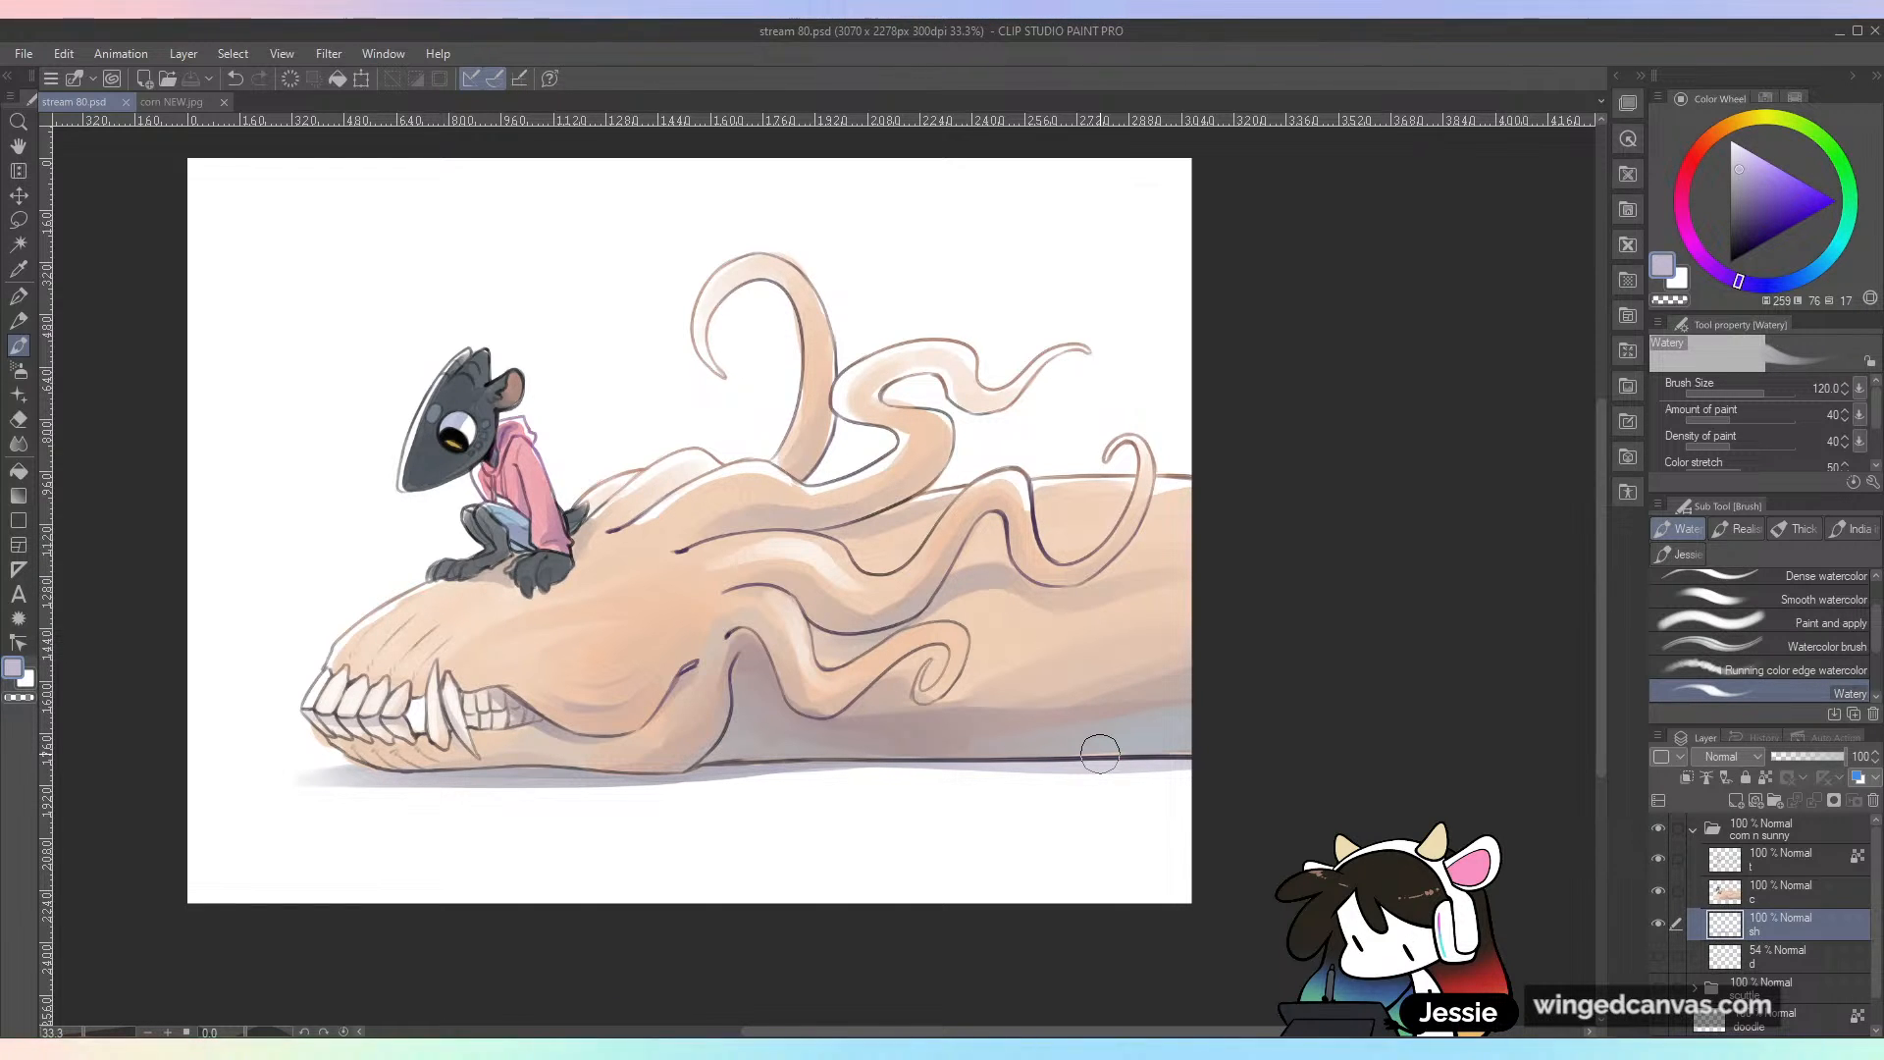
Step: Add a new raster layer named "li" above the line layer, inside the corn n sunny folder
{"action": "left_click", "coordinate": [1831, 867]}
{"action": "left_click", "coordinate": [1736, 801]}
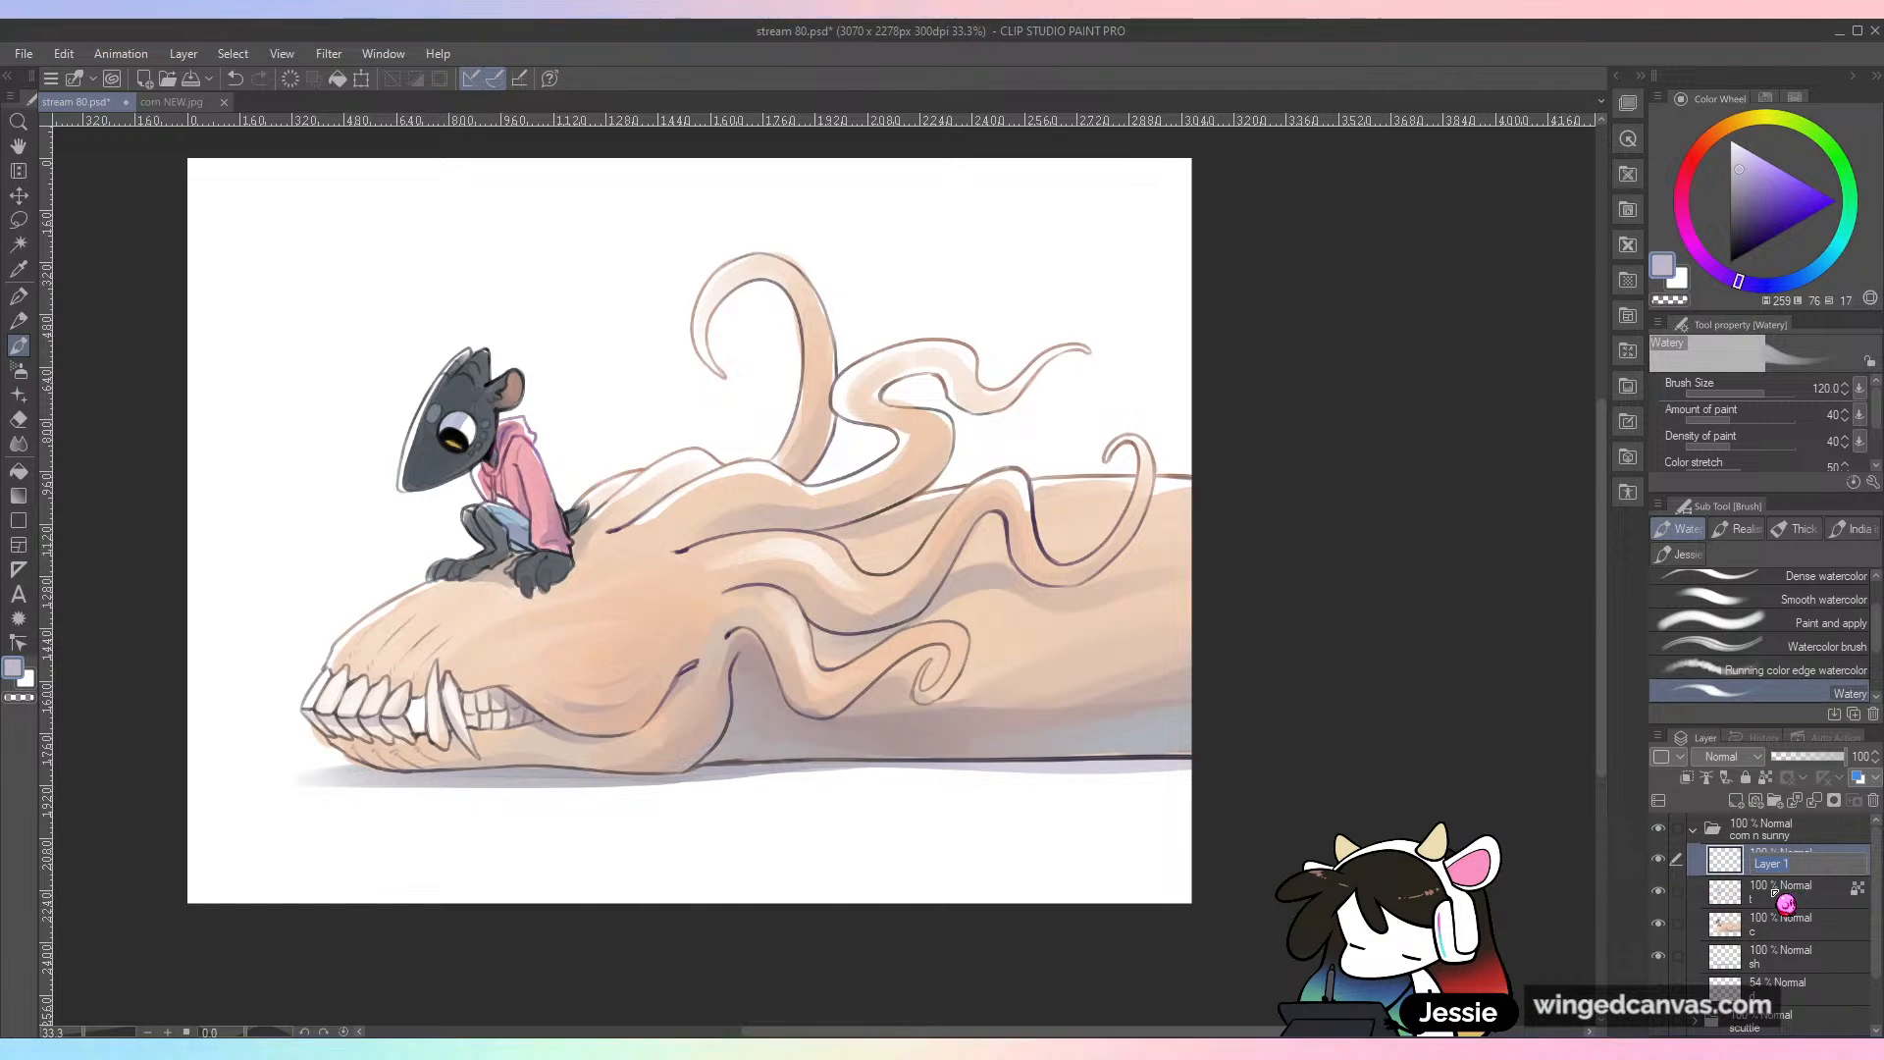
{"action": "double_click", "coordinate": [1786, 863]}
{"action": "type", "text": "li"}
{"action": "key", "text": "Return"}
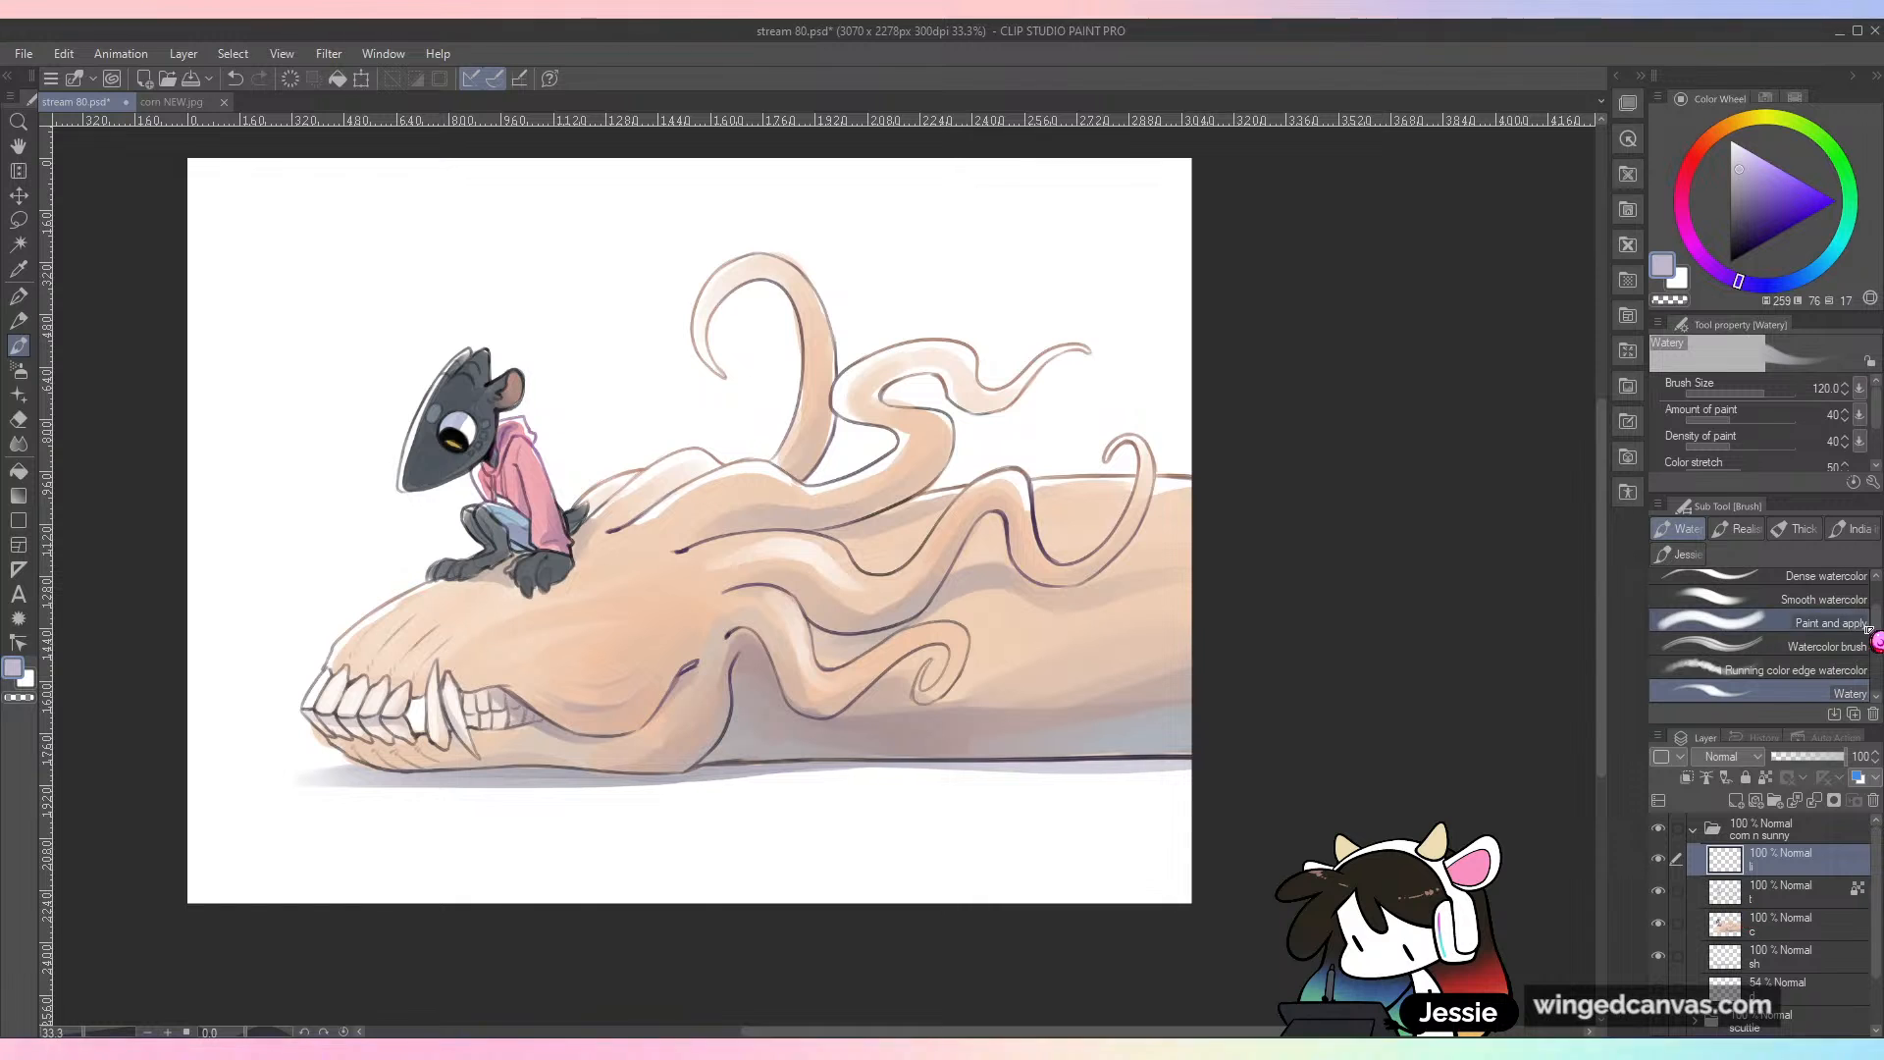
Step: Paint a white highlight on the small seated character's eye with the Watery brush at size 25
{"action": "scroll", "coordinate": [1881, 596], "scroll_direction": "up", "scroll_amount": 2}
{"action": "left_click_drag", "start_coordinate": [1878, 619], "coordinate": [1878, 646]}
{"action": "left_click", "coordinate": [1729, 141]}
{"action": "left_click", "coordinate": [1715, 396]}
{"action": "scroll", "coordinate": [743, 562], "scroll_direction": "up", "scroll_amount": 1}
{"action": "mouse_move", "coordinate": [677, 596]}
{"action": "left_mouse_down"}
{"action": "mouse_move", "coordinate": [798, 542]}
{"action": "mouse_move", "coordinate": [1050, 662]}
{"action": "left_mouse_up"}
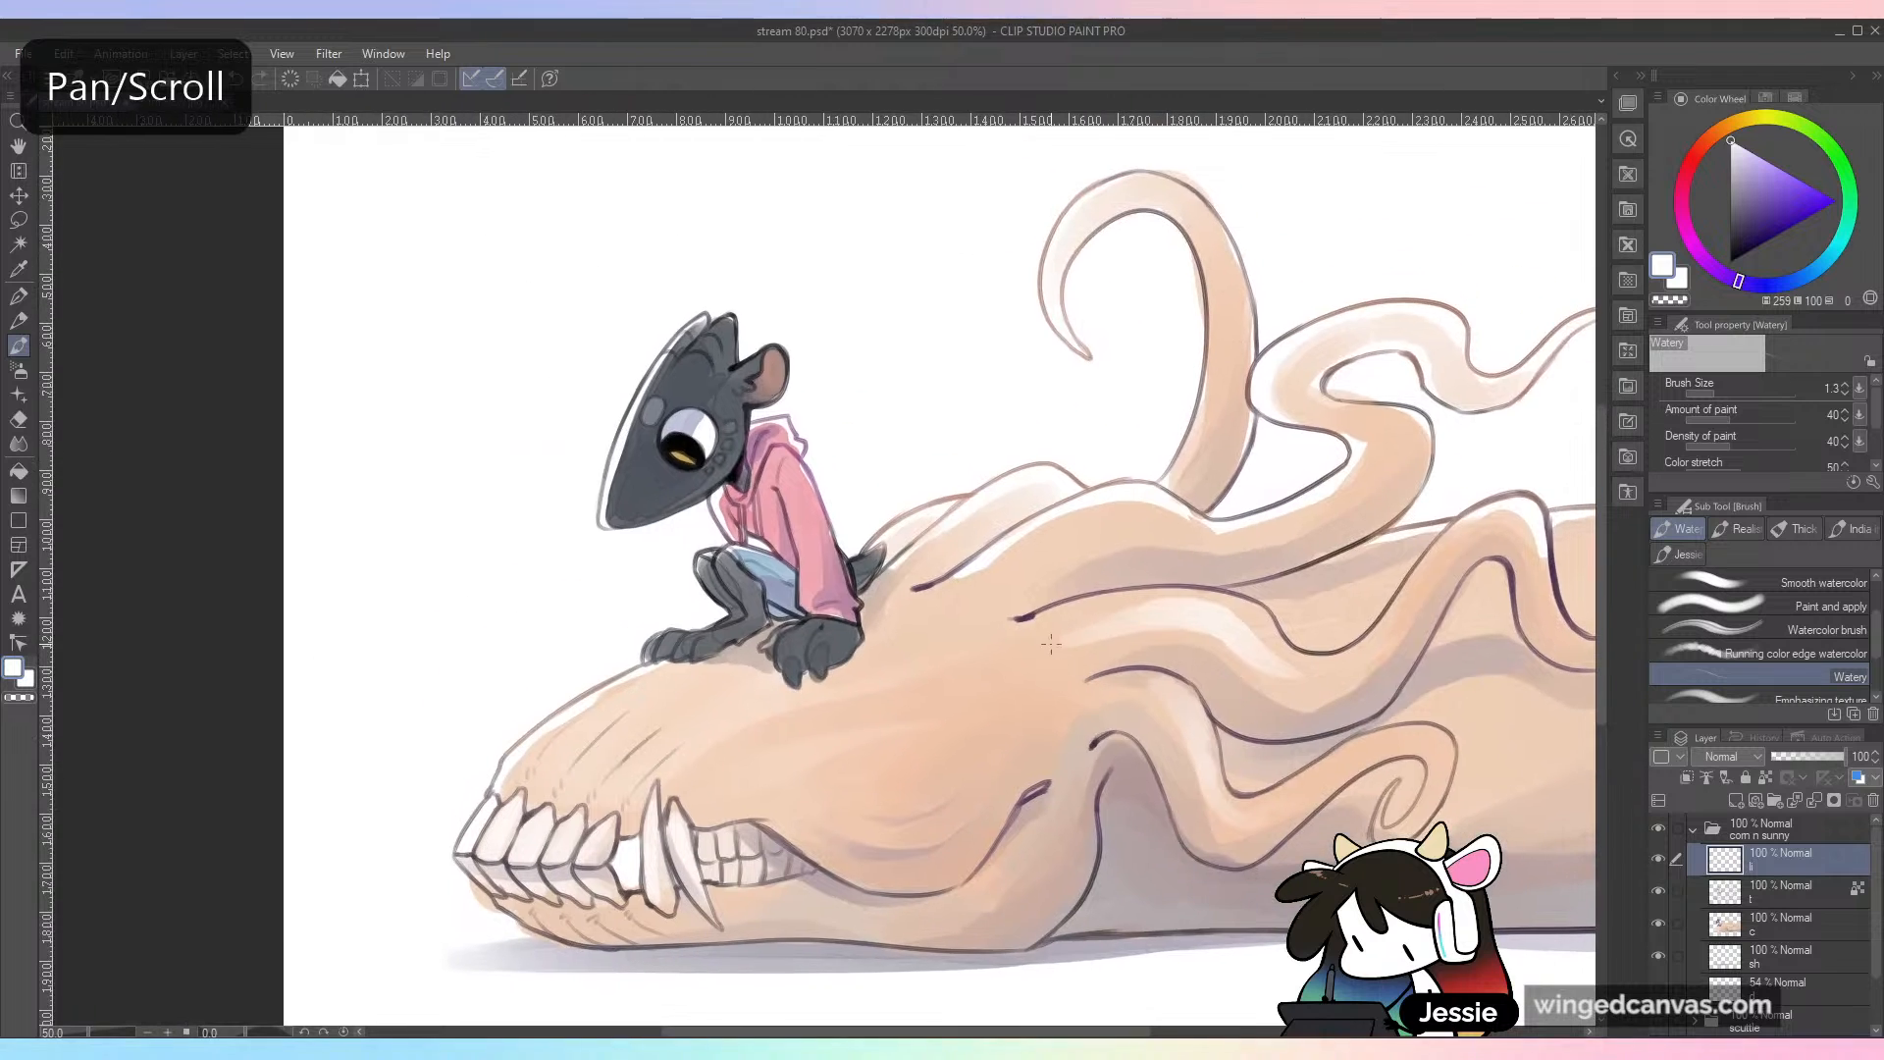
{"action": "scroll", "coordinate": [1050, 662], "scroll_direction": "up", "scroll_amount": 1}
{"action": "left_click_drag", "start_coordinate": [771, 497], "coordinate": [899, 586]}
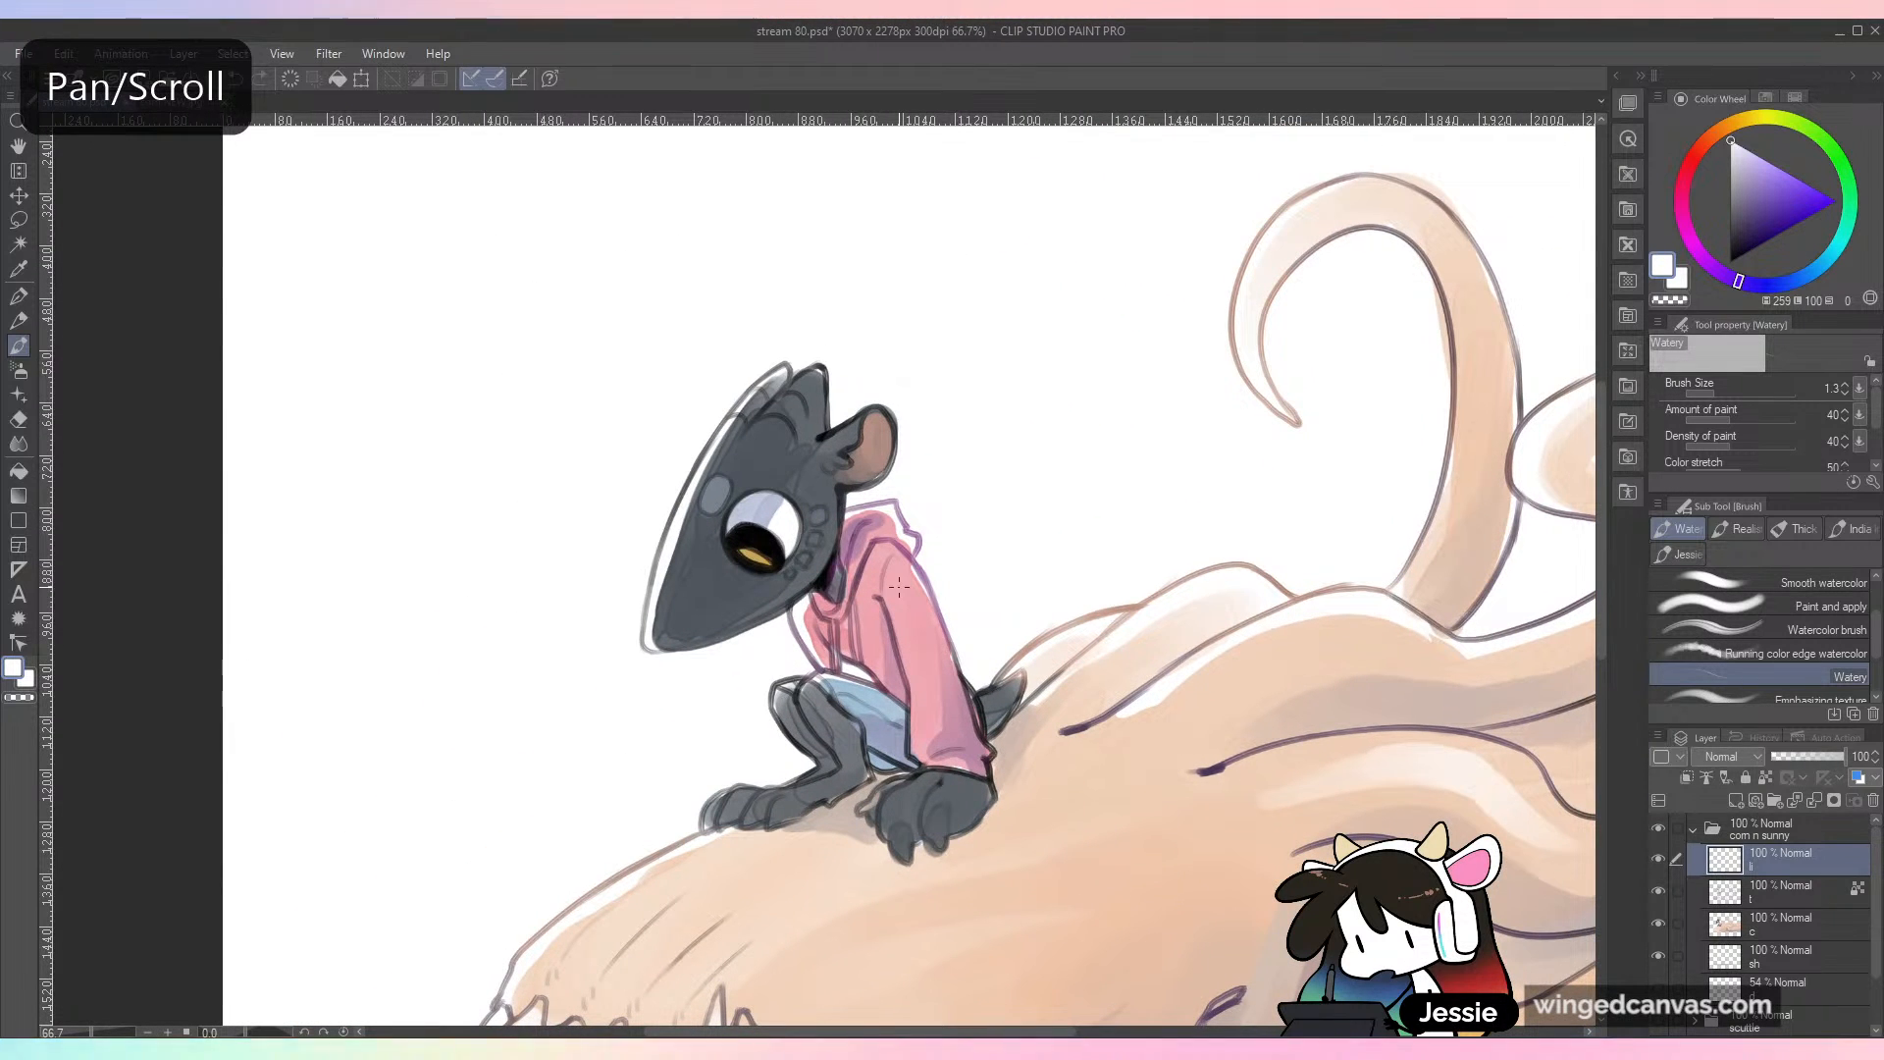
{"action": "left_click", "coordinate": [1737, 394]}
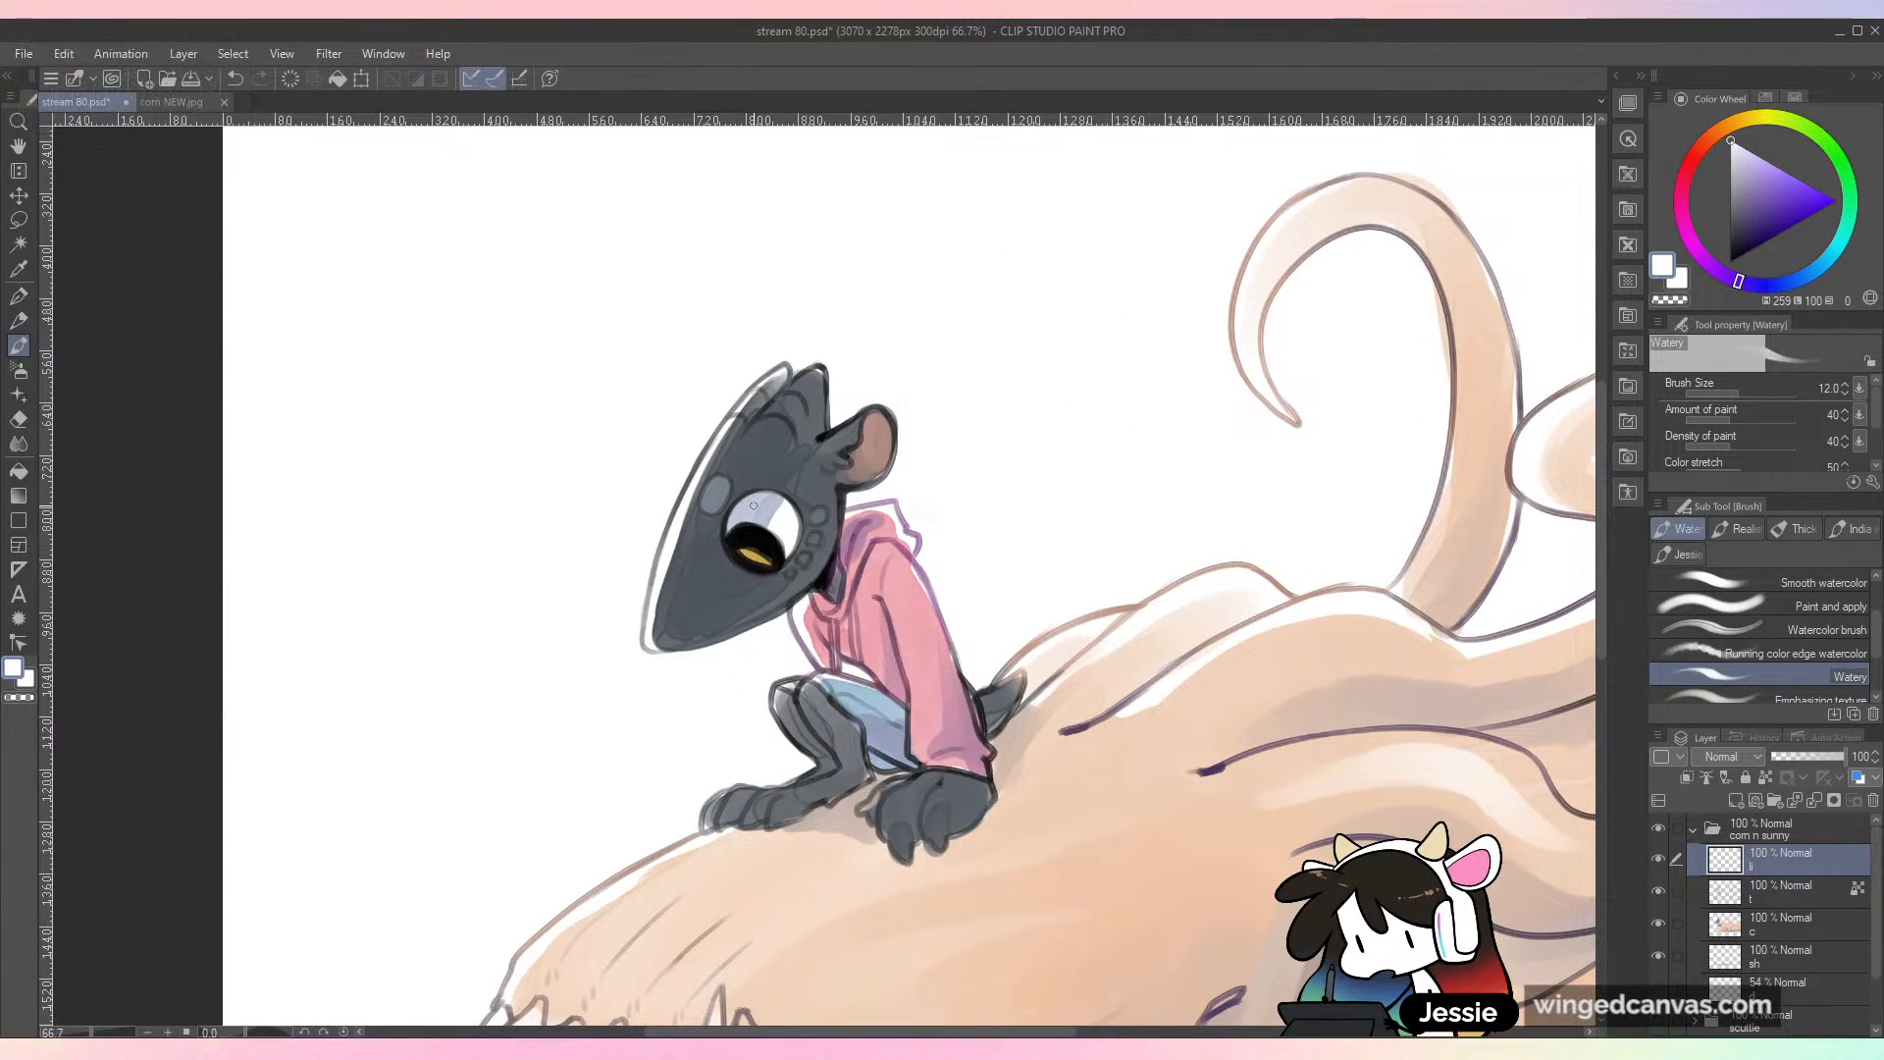
{"action": "key", "text": "bracketright"}
{"action": "key", "text": "bracketright"}
{"action": "key", "text": "bracketright"}
{"action": "key", "text": "bracketright"}
{"action": "left_click_drag", "start_coordinate": [761, 522], "coordinate": [754, 540]}
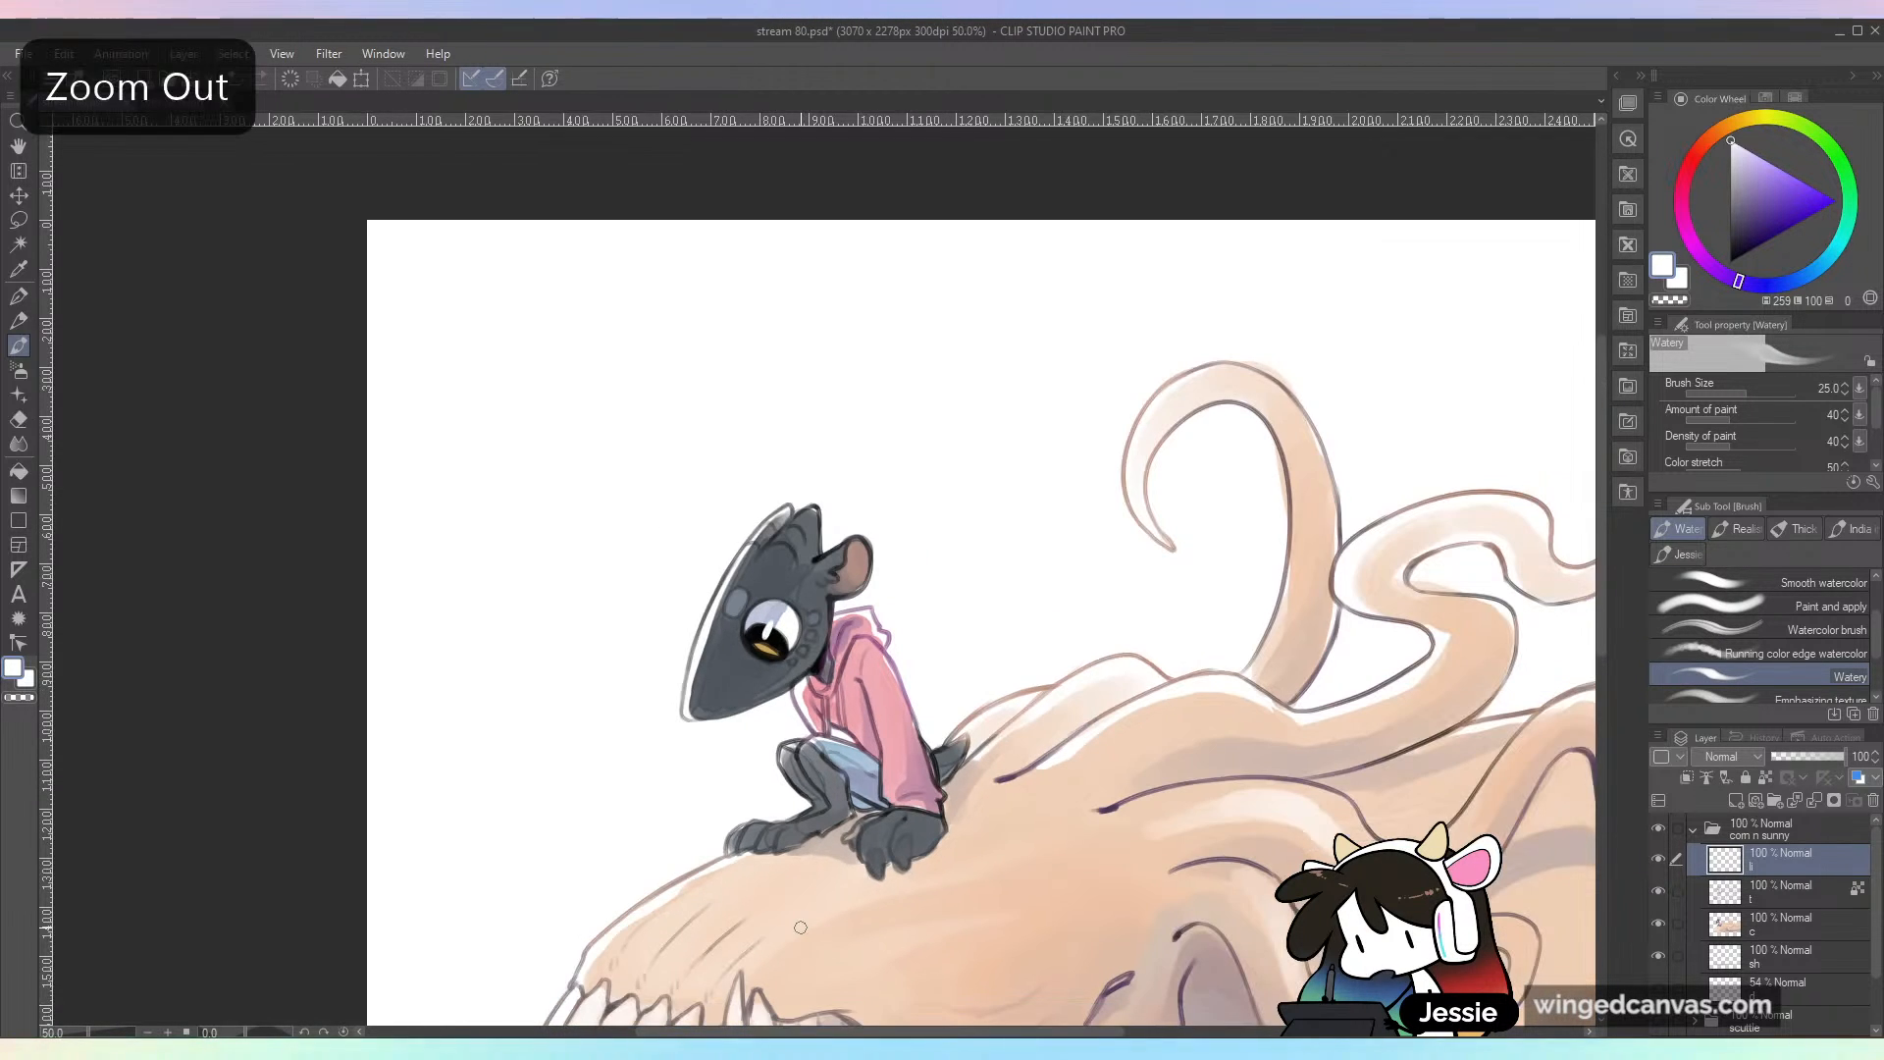
Step: Paint white highlights on the large creature's teeth and along the ridges of its snout
{"action": "scroll", "coordinate": [801, 927], "scroll_direction": "down", "scroll_amount": 1}
{"action": "left_click_drag", "start_coordinate": [987, 818], "coordinate": [1010, 491]}
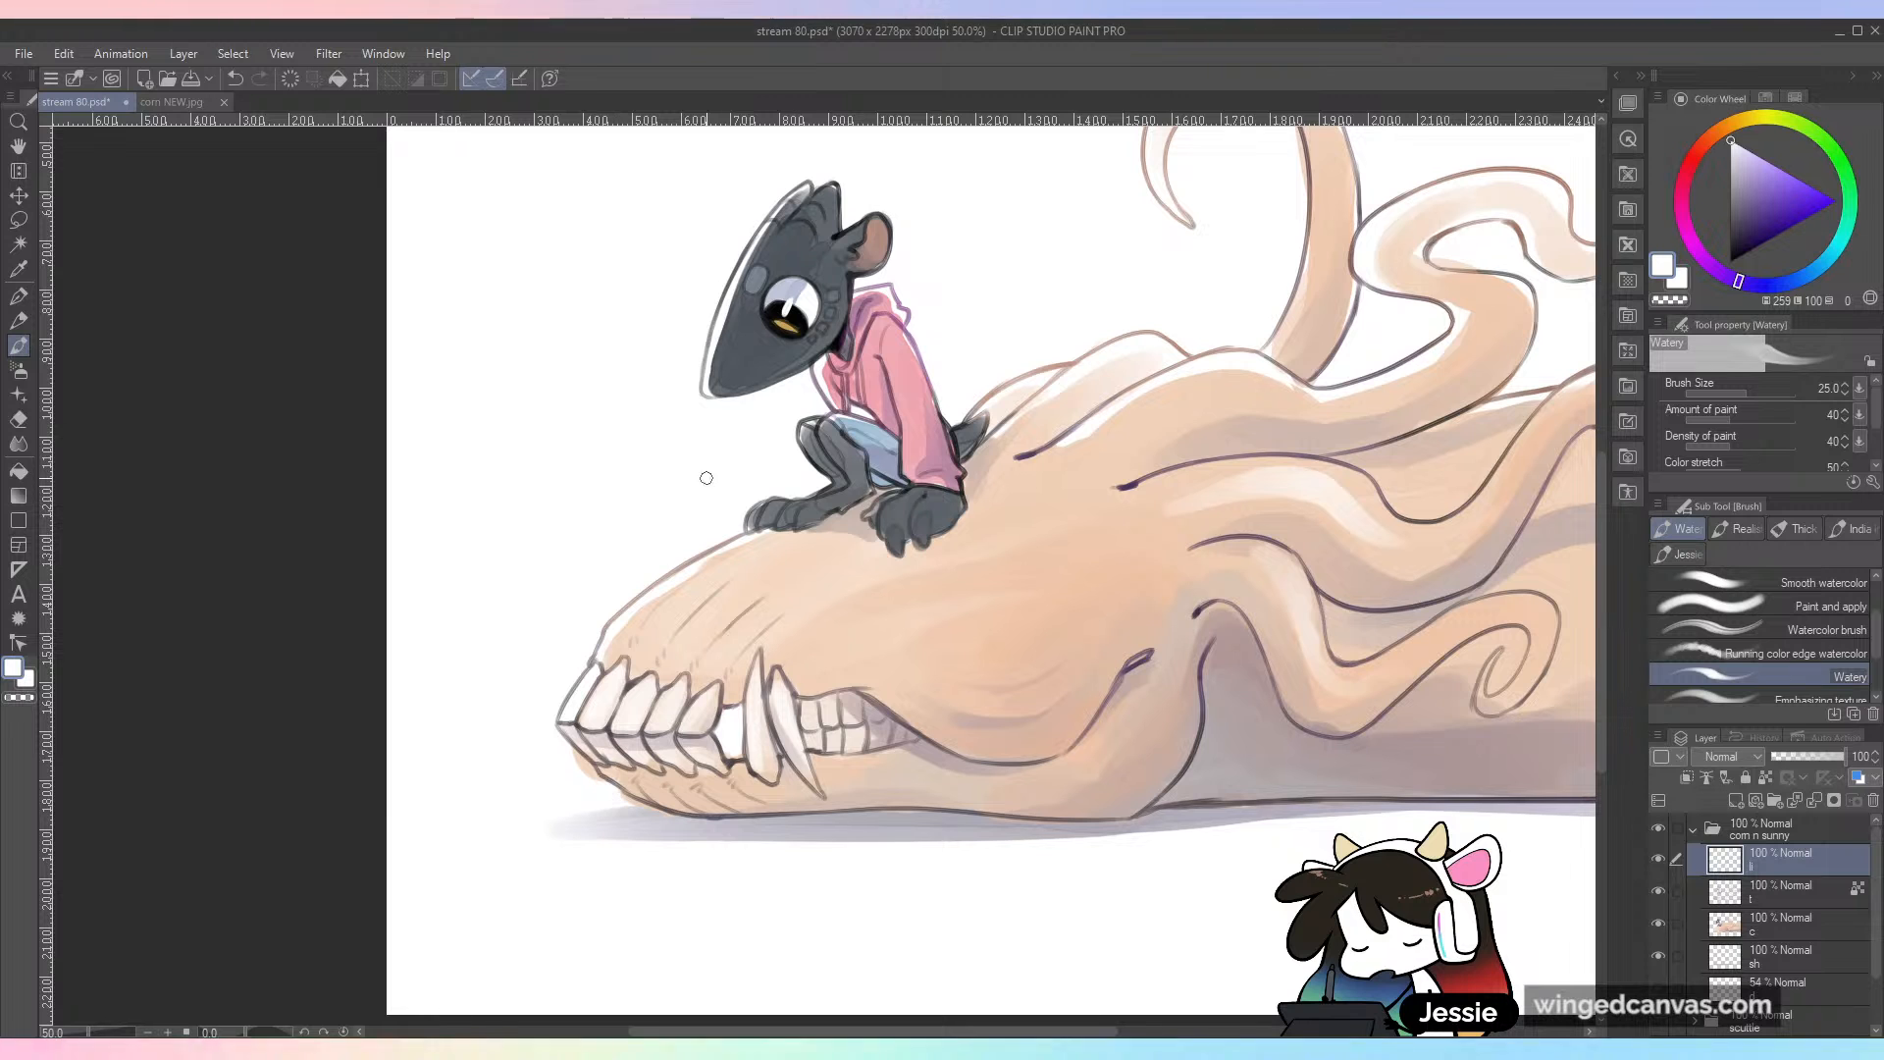
{"action": "left_click_drag", "start_coordinate": [824, 683], "coordinate": [811, 446]}
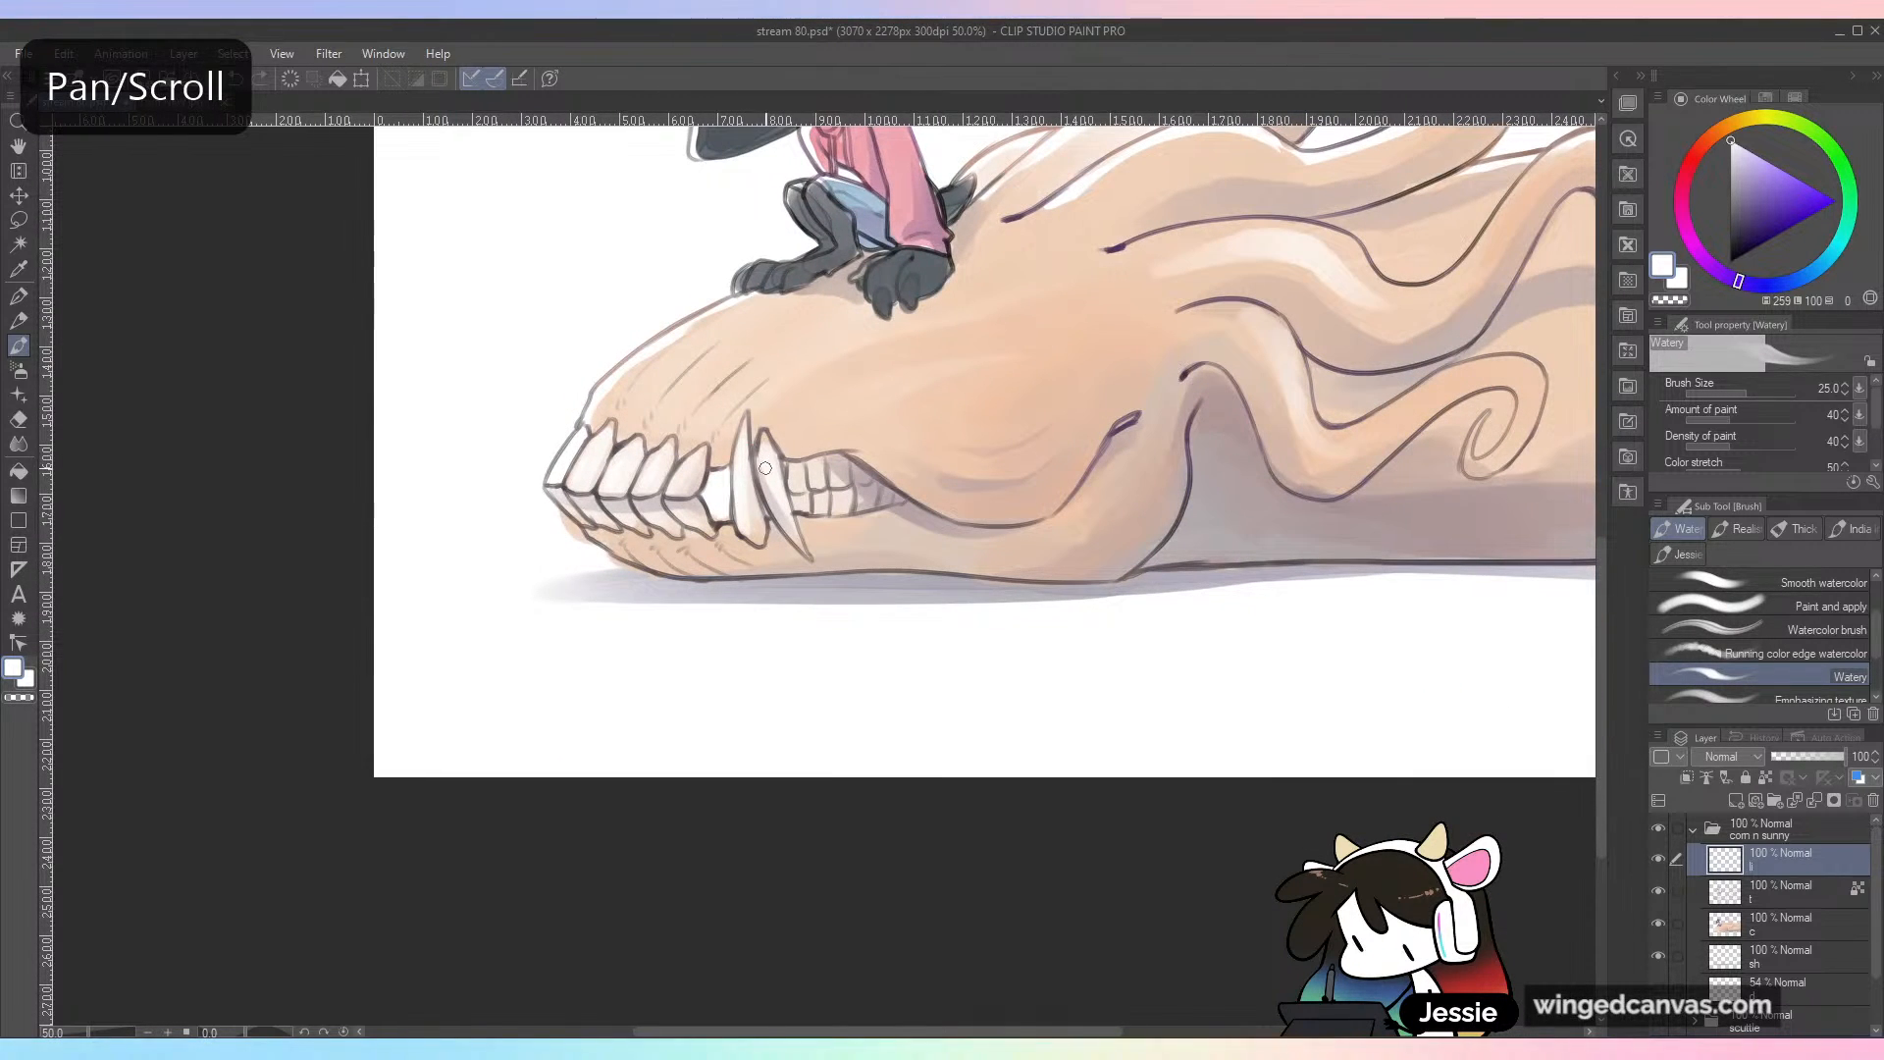
{"action": "left_click_drag", "start_coordinate": [1049, 548], "coordinate": [929, 668]}
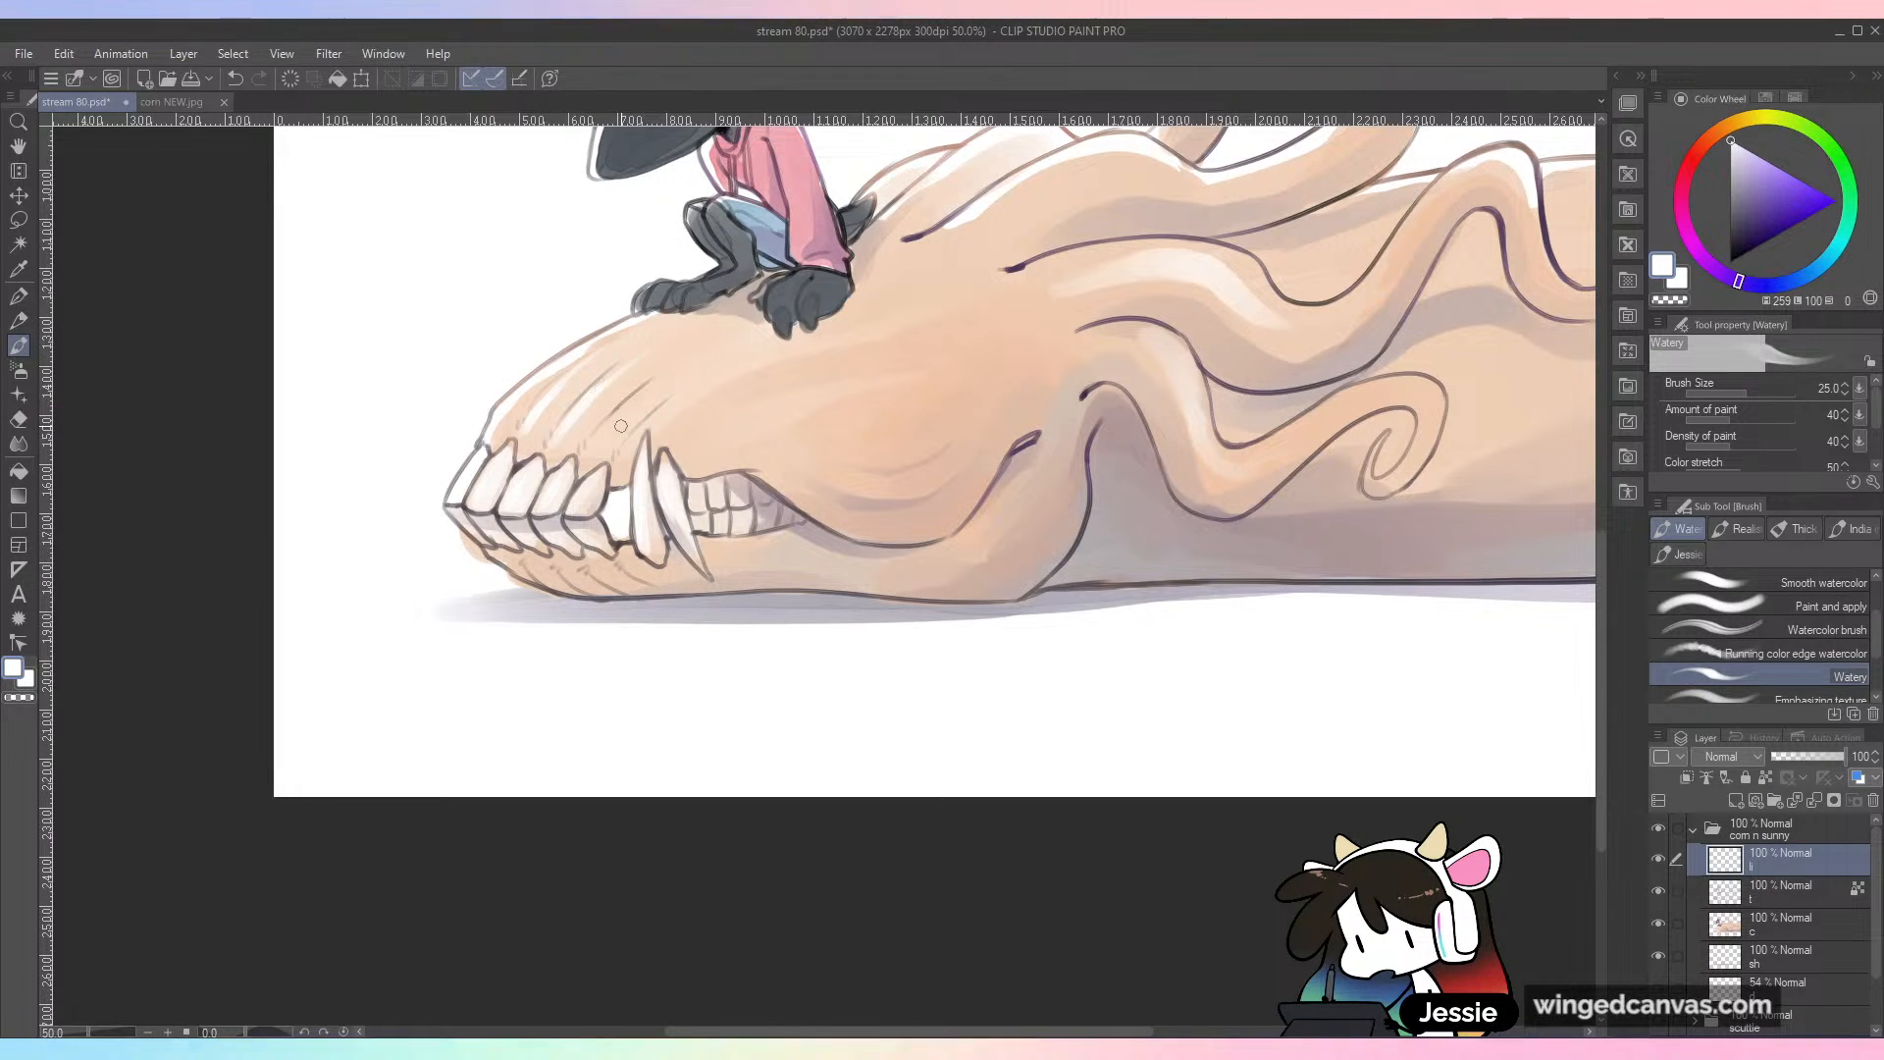
{"action": "key", "text": "ctrl+minus"}
{"action": "key", "text": "ctrl+minus"}
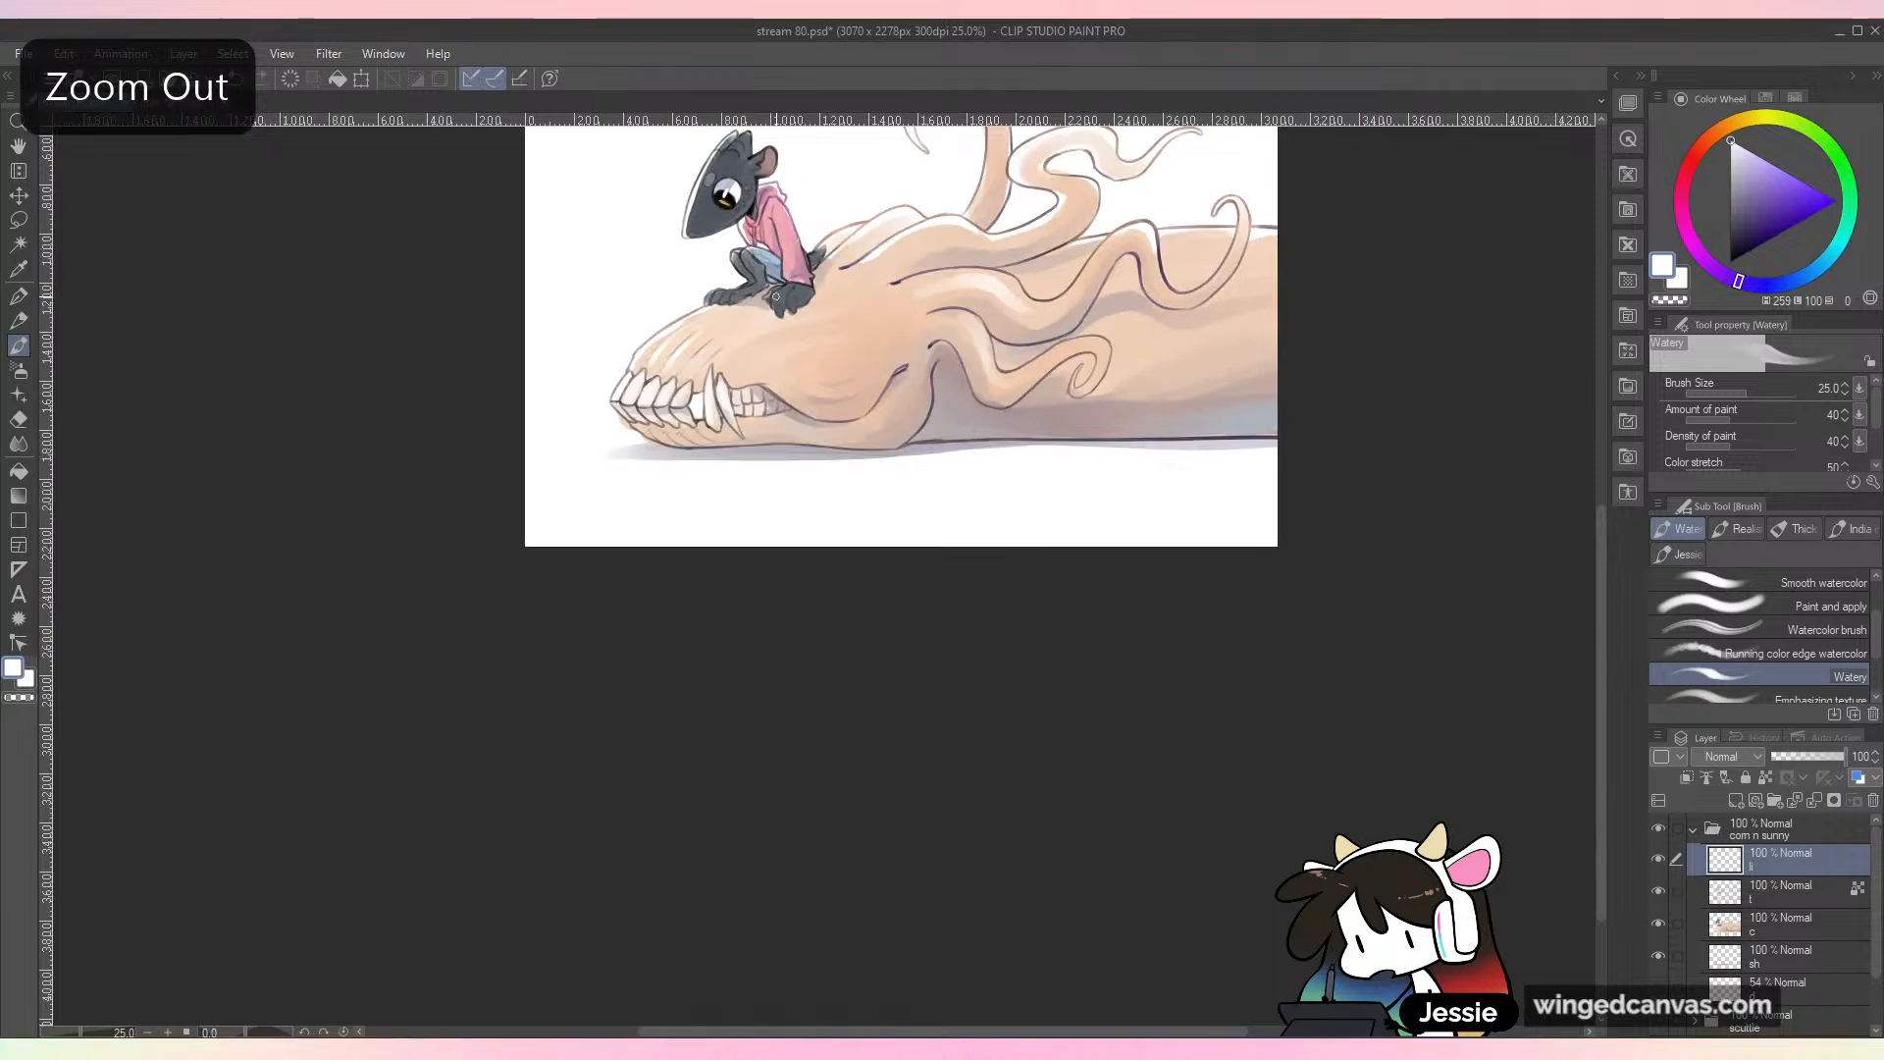
Step: Enlarge the brush to size 30 and paint a white highlight along the upper edge of the middle tentacle
{"action": "key", "text": "ctrl+plus"}
{"action": "key", "text": "space"}
{"action": "left_click_drag", "start_coordinate": [937, 470], "coordinate": [974, 627]}
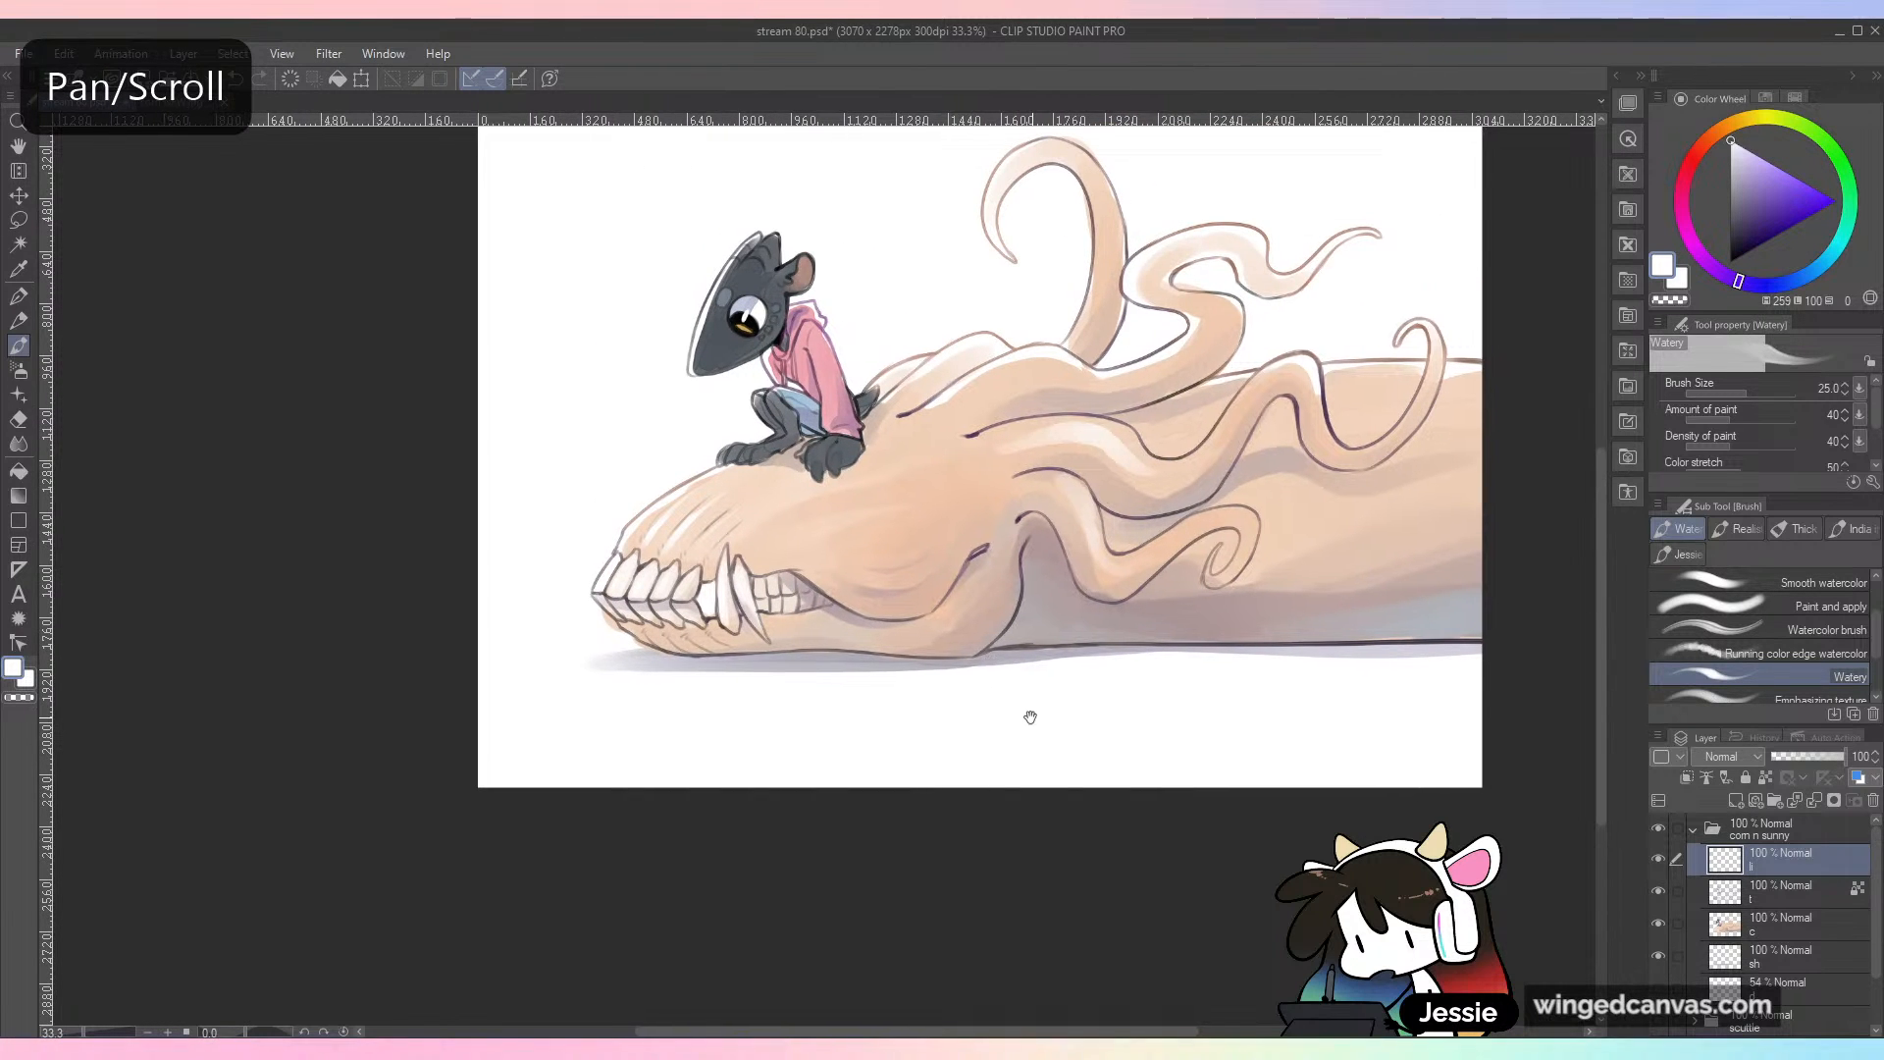
{"action": "key", "text": "ctrl+plus"}
{"action": "key", "text": "space"}
{"action": "left_click_drag", "start_coordinate": [1038, 703], "coordinate": [963, 691]}
{"action": "key", "text": "bracketright"}
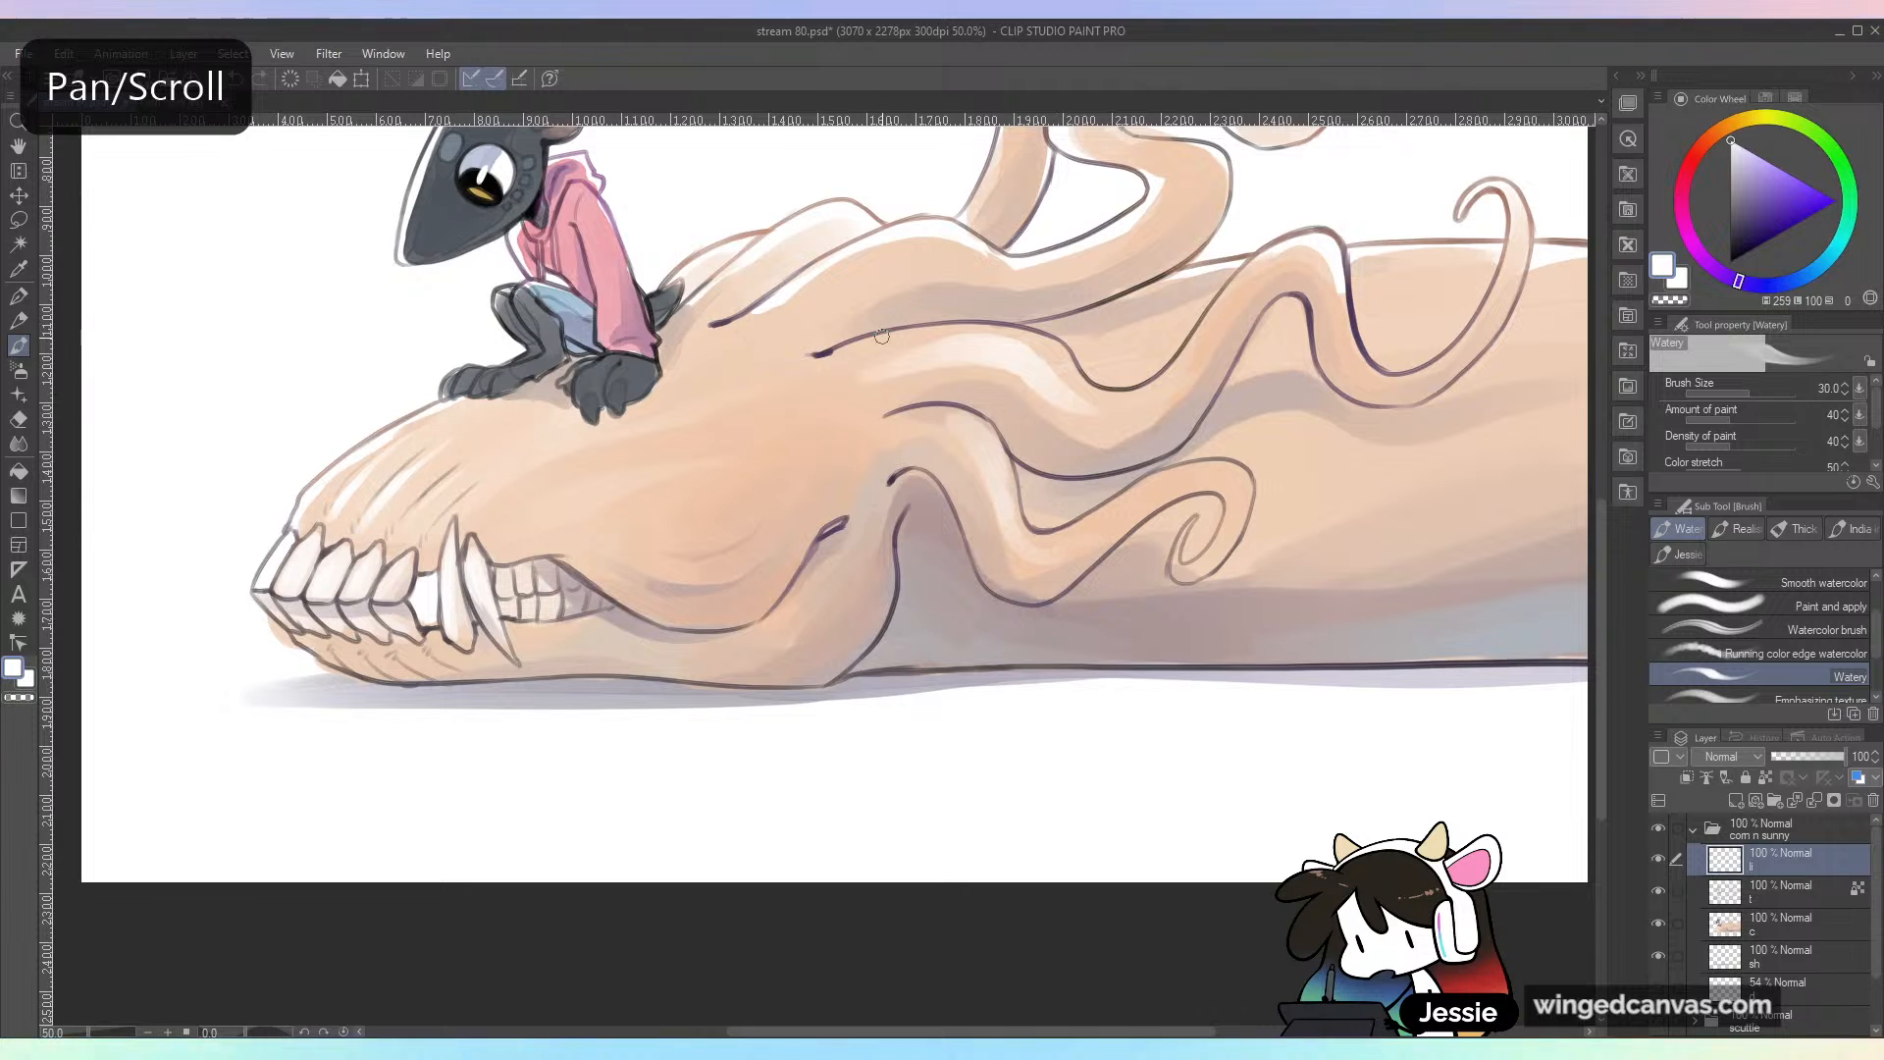
{"action": "mouse_move", "coordinate": [836, 354]}
{"action": "left_mouse_down"}
{"action": "mouse_move", "coordinate": [983, 337]}
{"action": "mouse_move", "coordinate": [963, 336]}
{"action": "left_mouse_up"}
{"action": "key", "text": "ctrl+minus"}
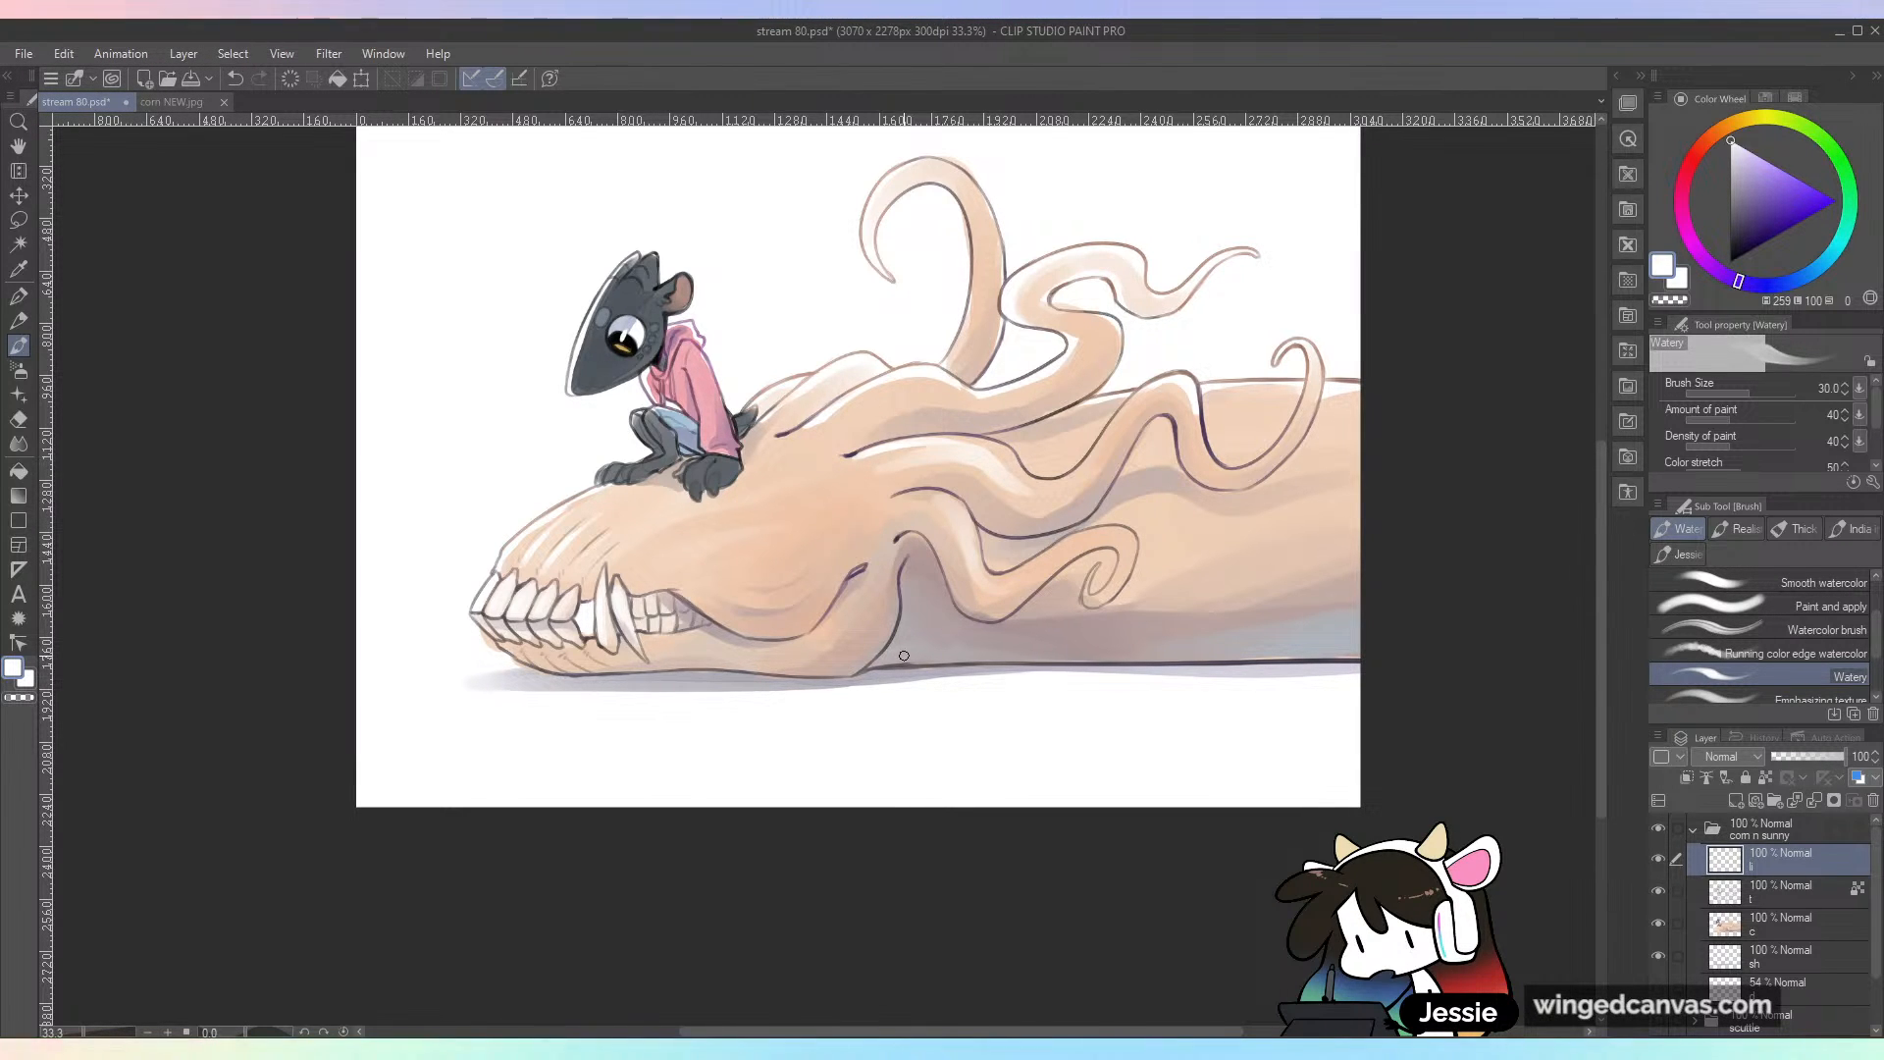
Step: Paint white highlights along the wavy upper tentacle, undoing the unwanted stroke, and save the file
{"action": "scroll", "coordinate": [904, 656], "scroll_direction": "up", "scroll_amount": 1}
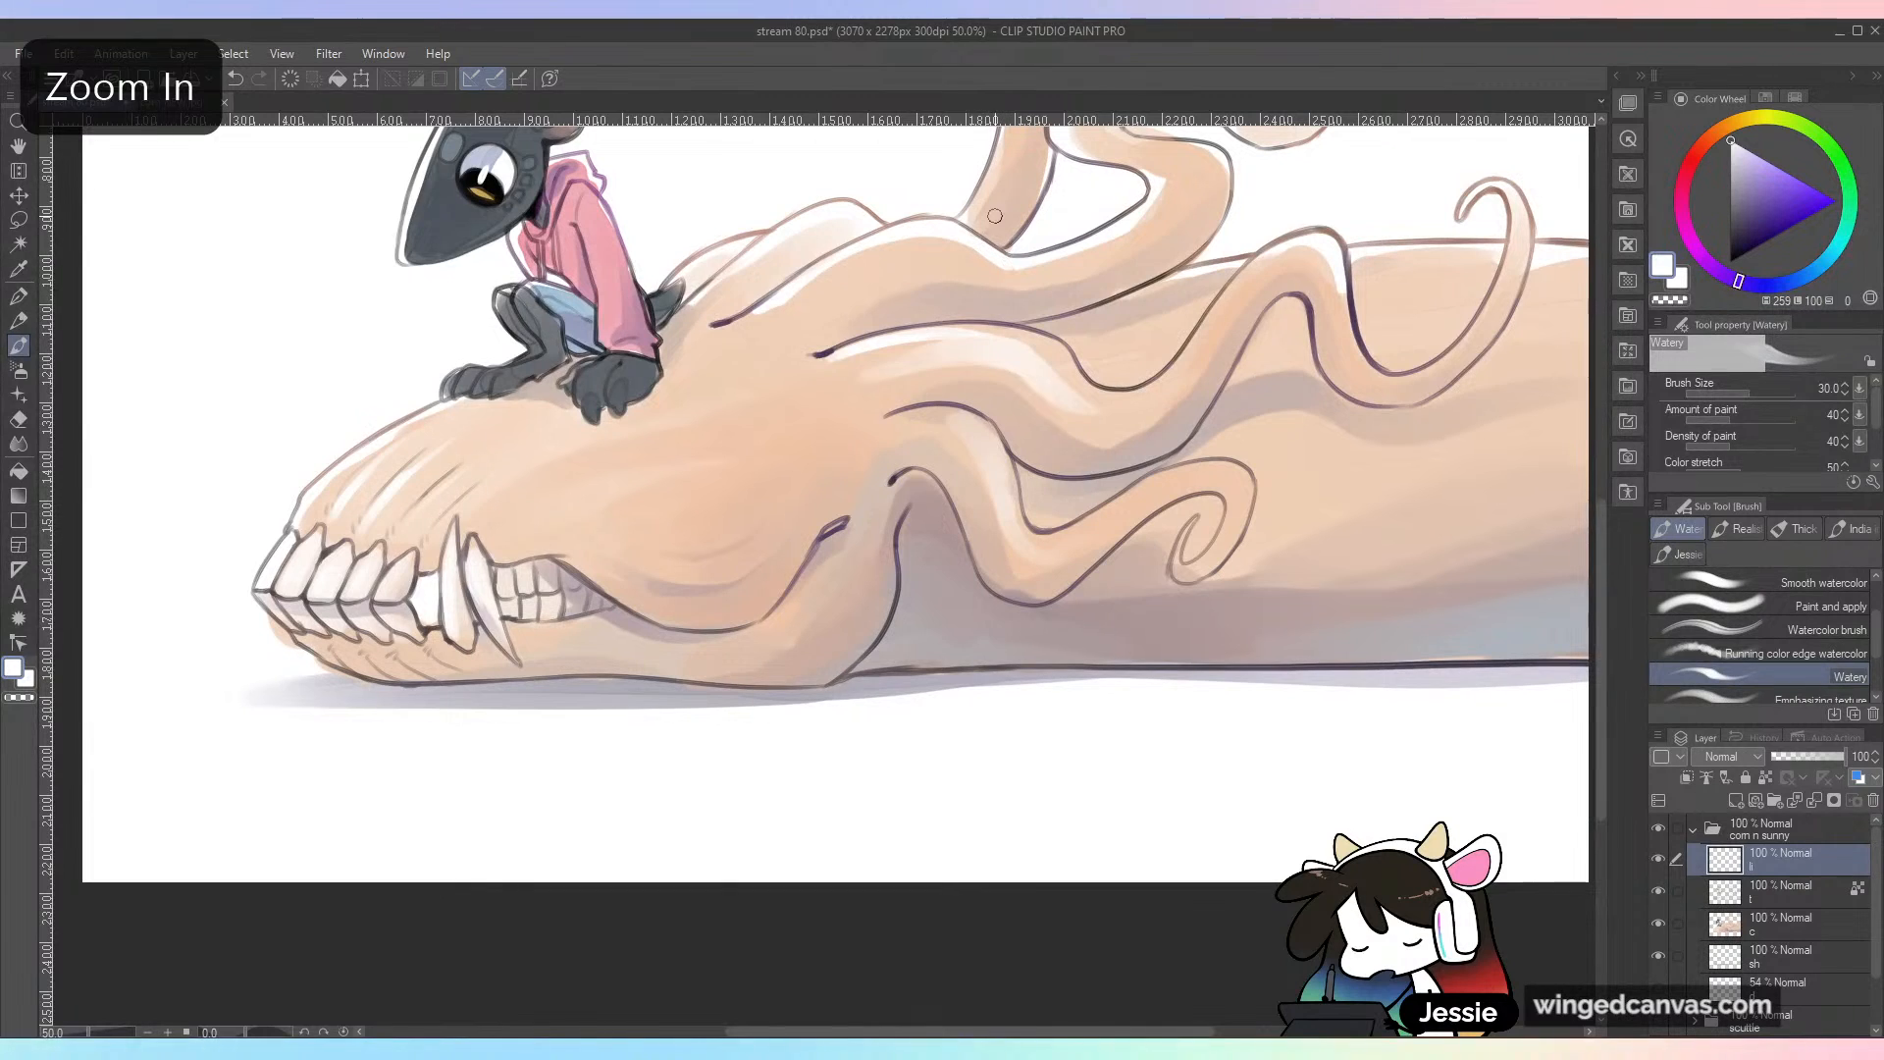
{"action": "left_click_drag", "start_coordinate": [1207, 494], "coordinate": [983, 748]}
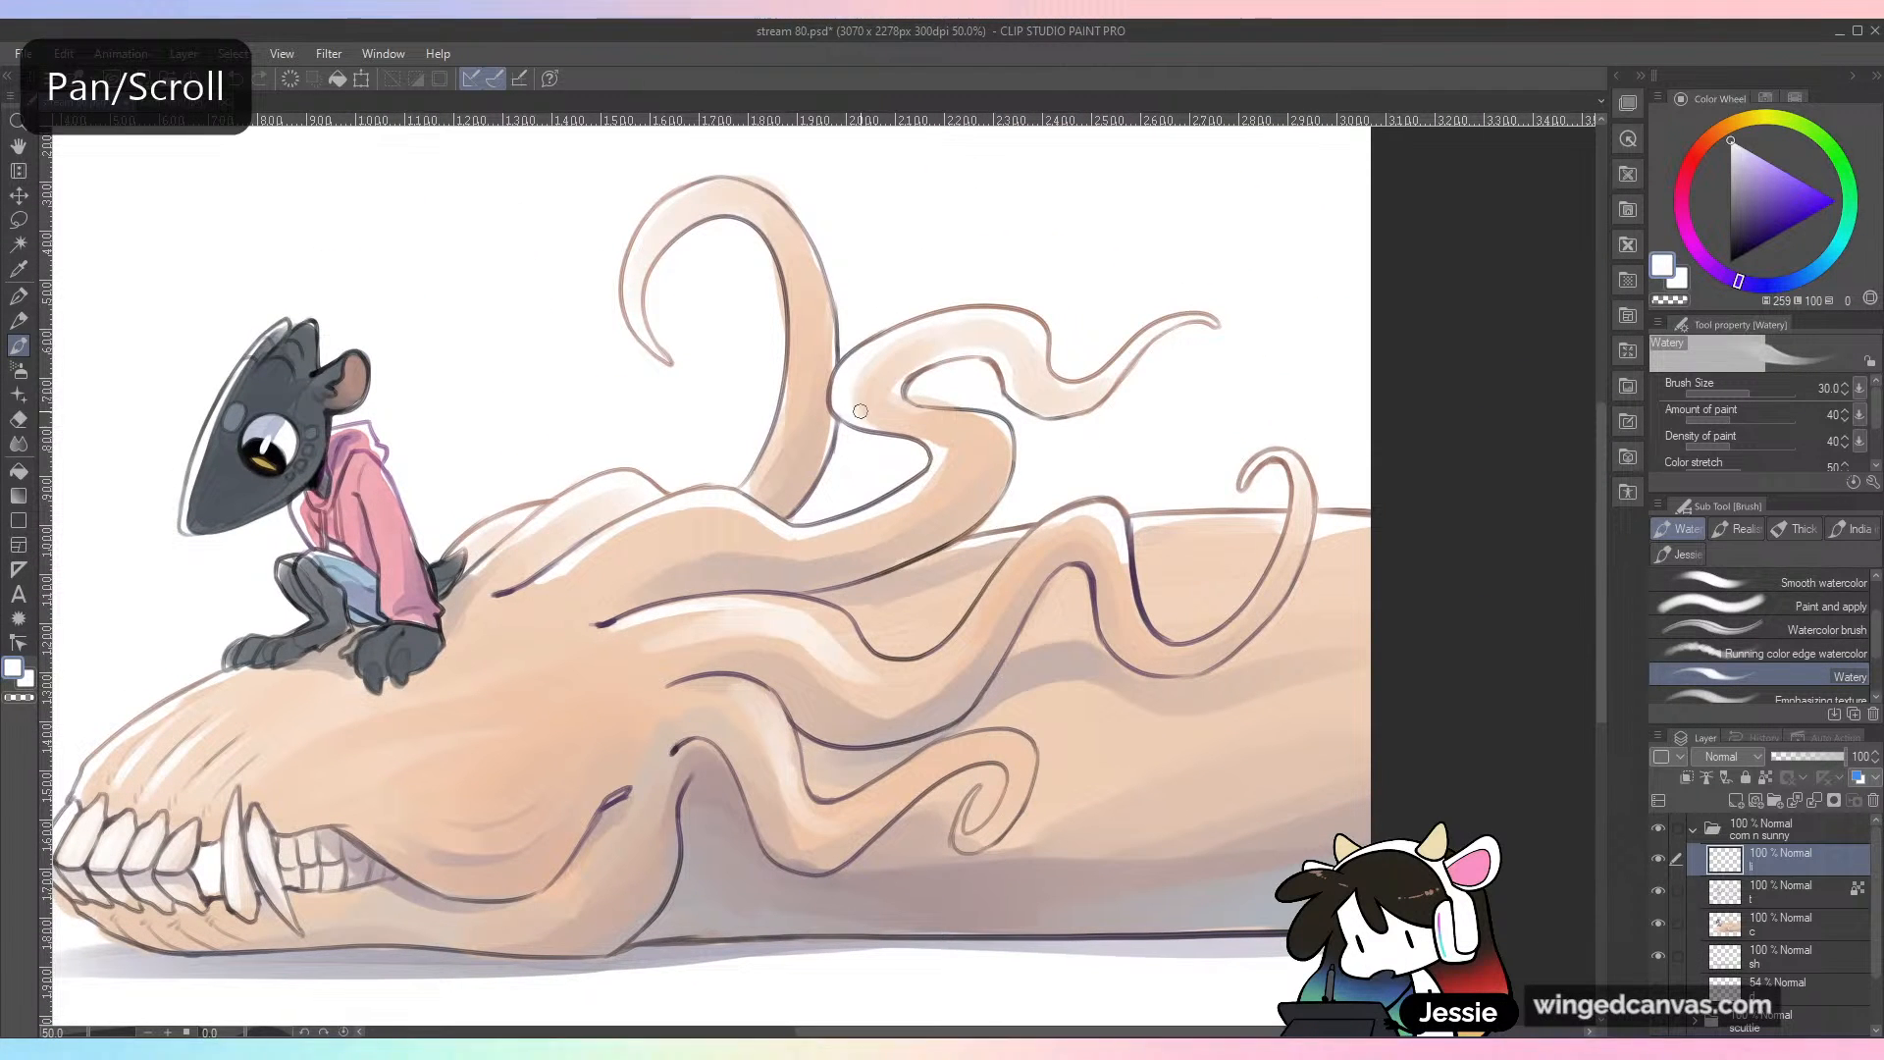
{"action": "key", "text": "ctrl+z"}
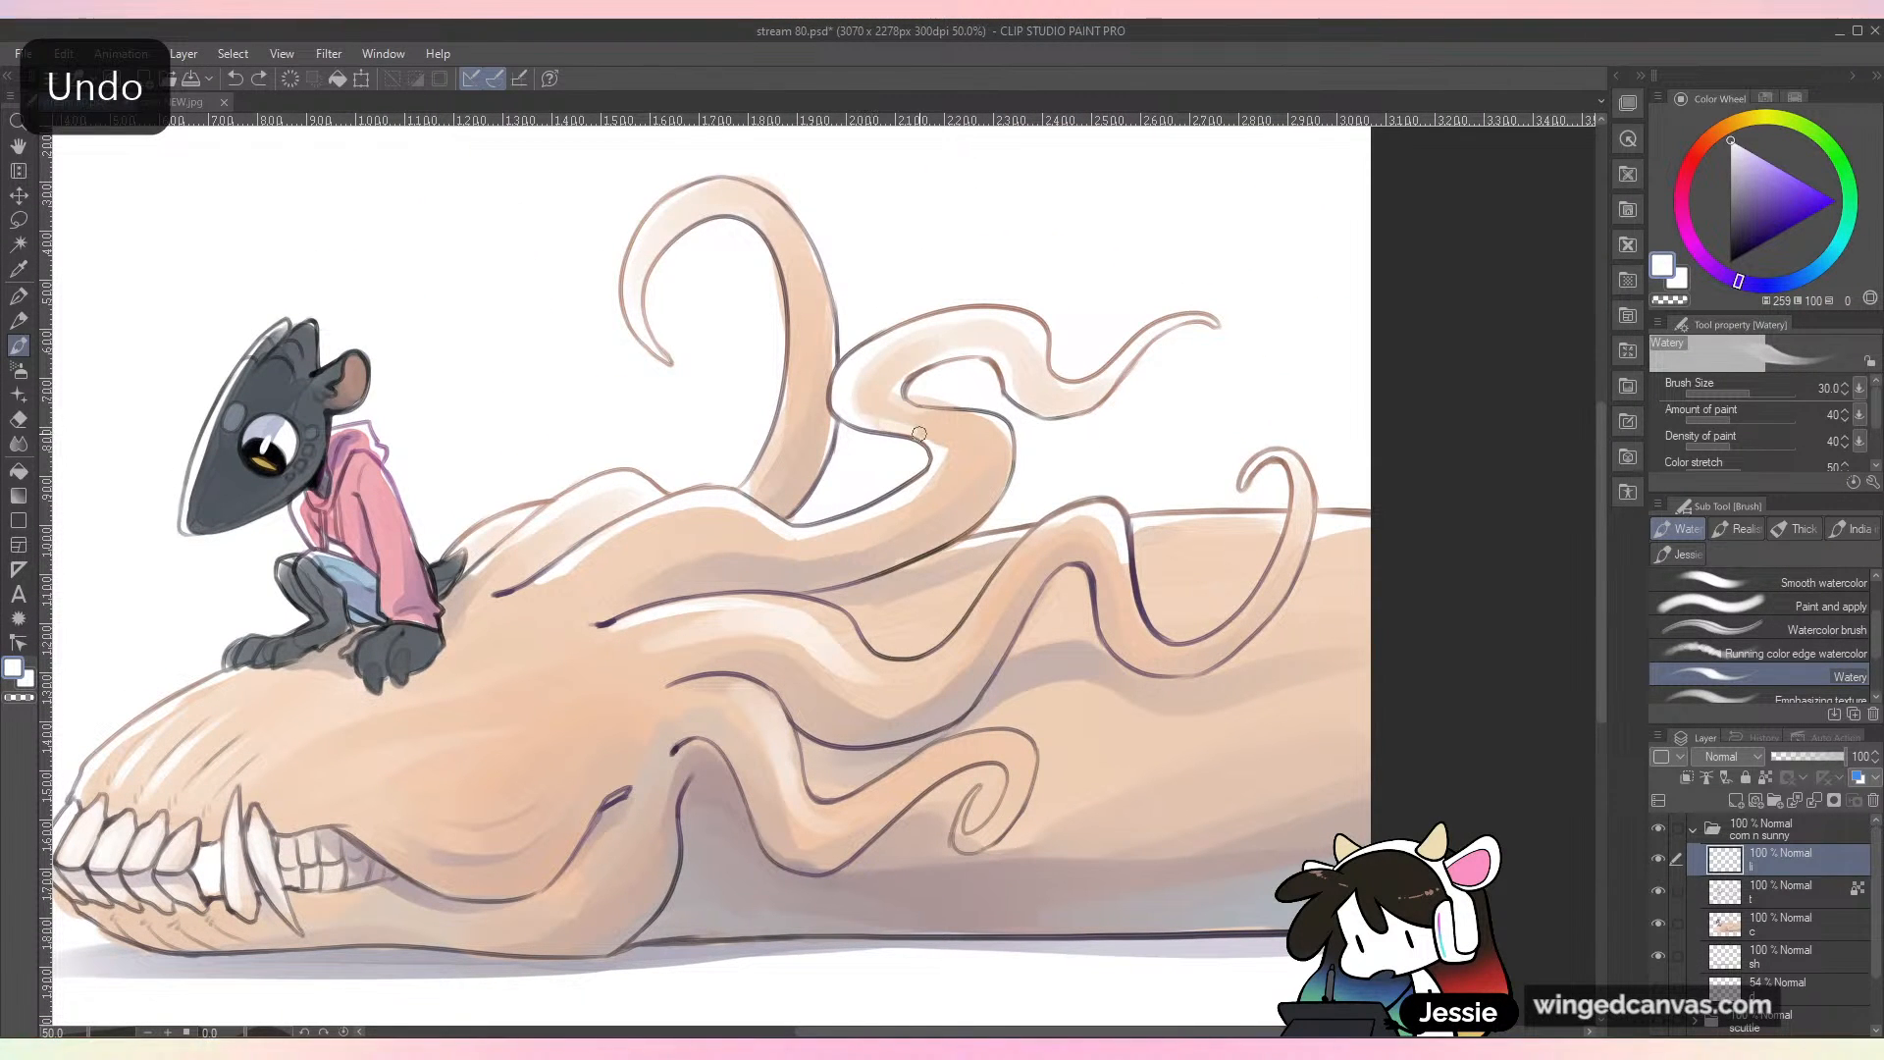
{"action": "scroll", "coordinate": [917, 421], "scroll_direction": "down", "scroll_amount": 1}
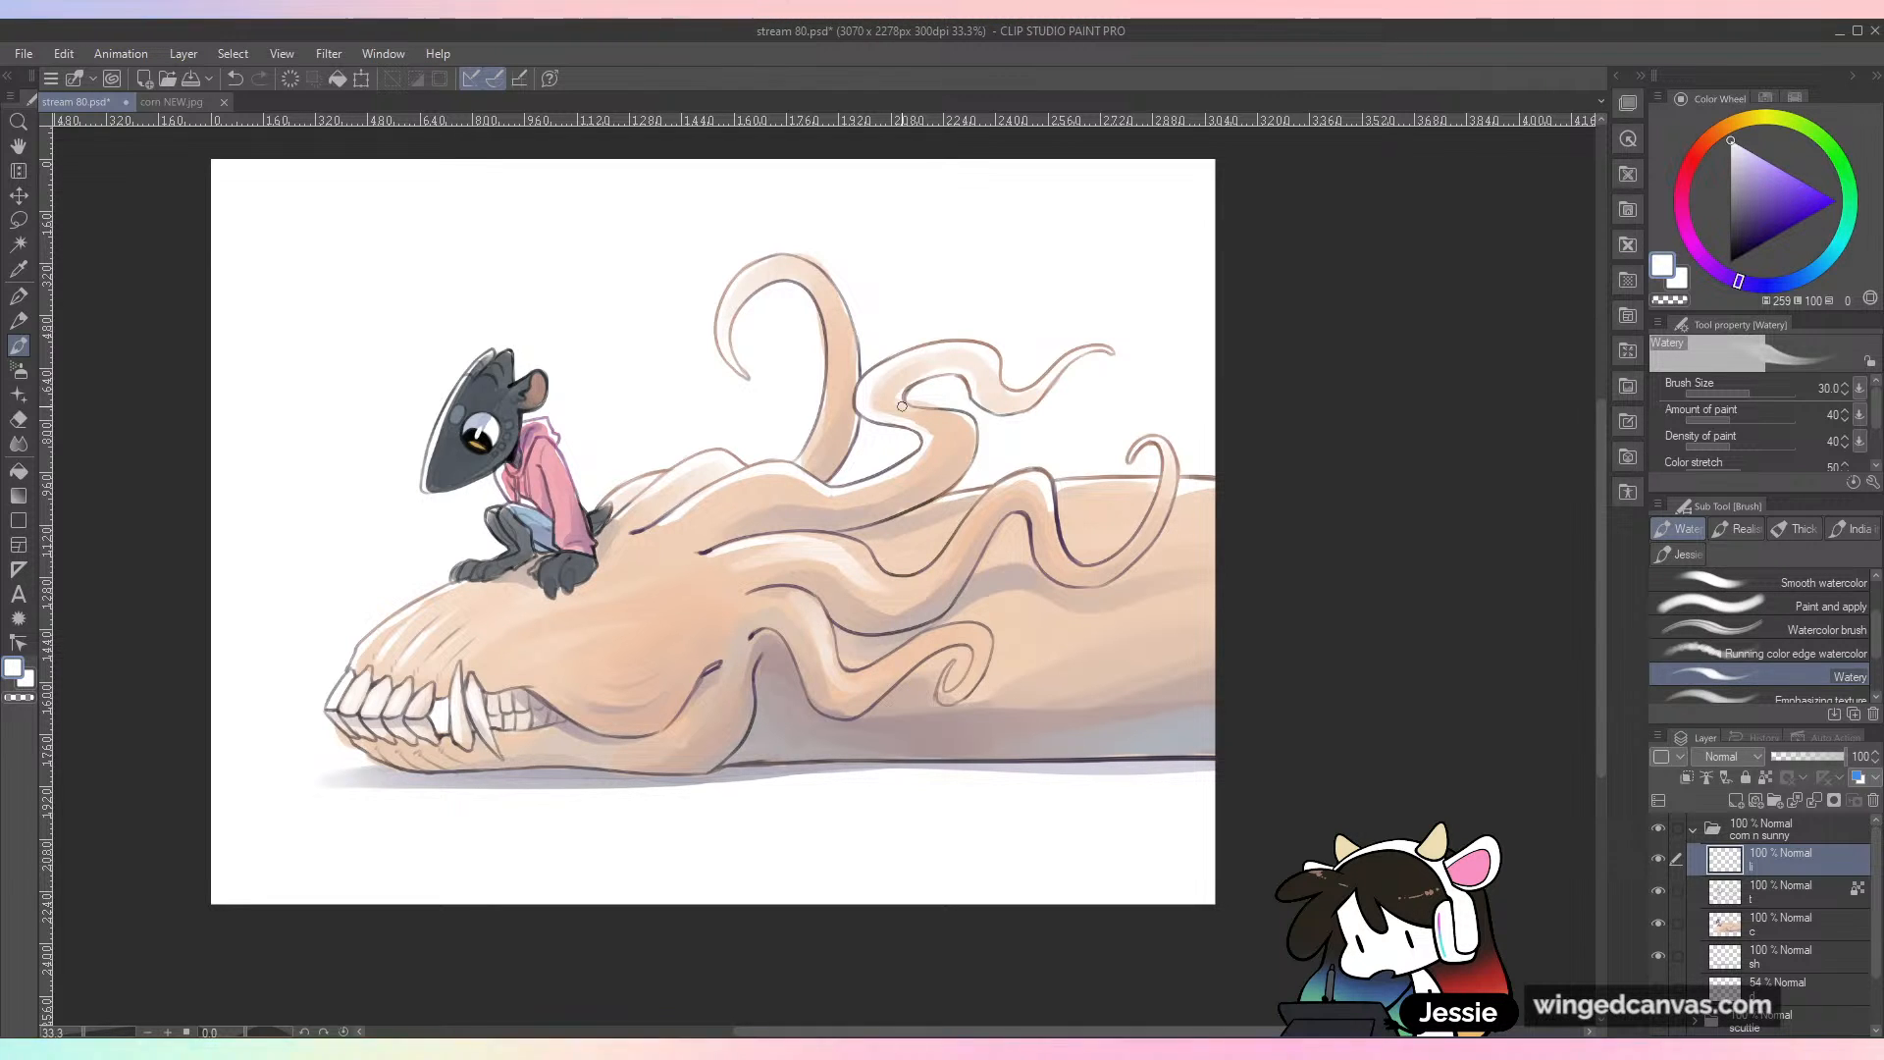
{"action": "key", "text": "ctrl+minus"}
{"action": "key", "text": "ctrl+plus"}
{"action": "key", "text": "ctrl+s"}
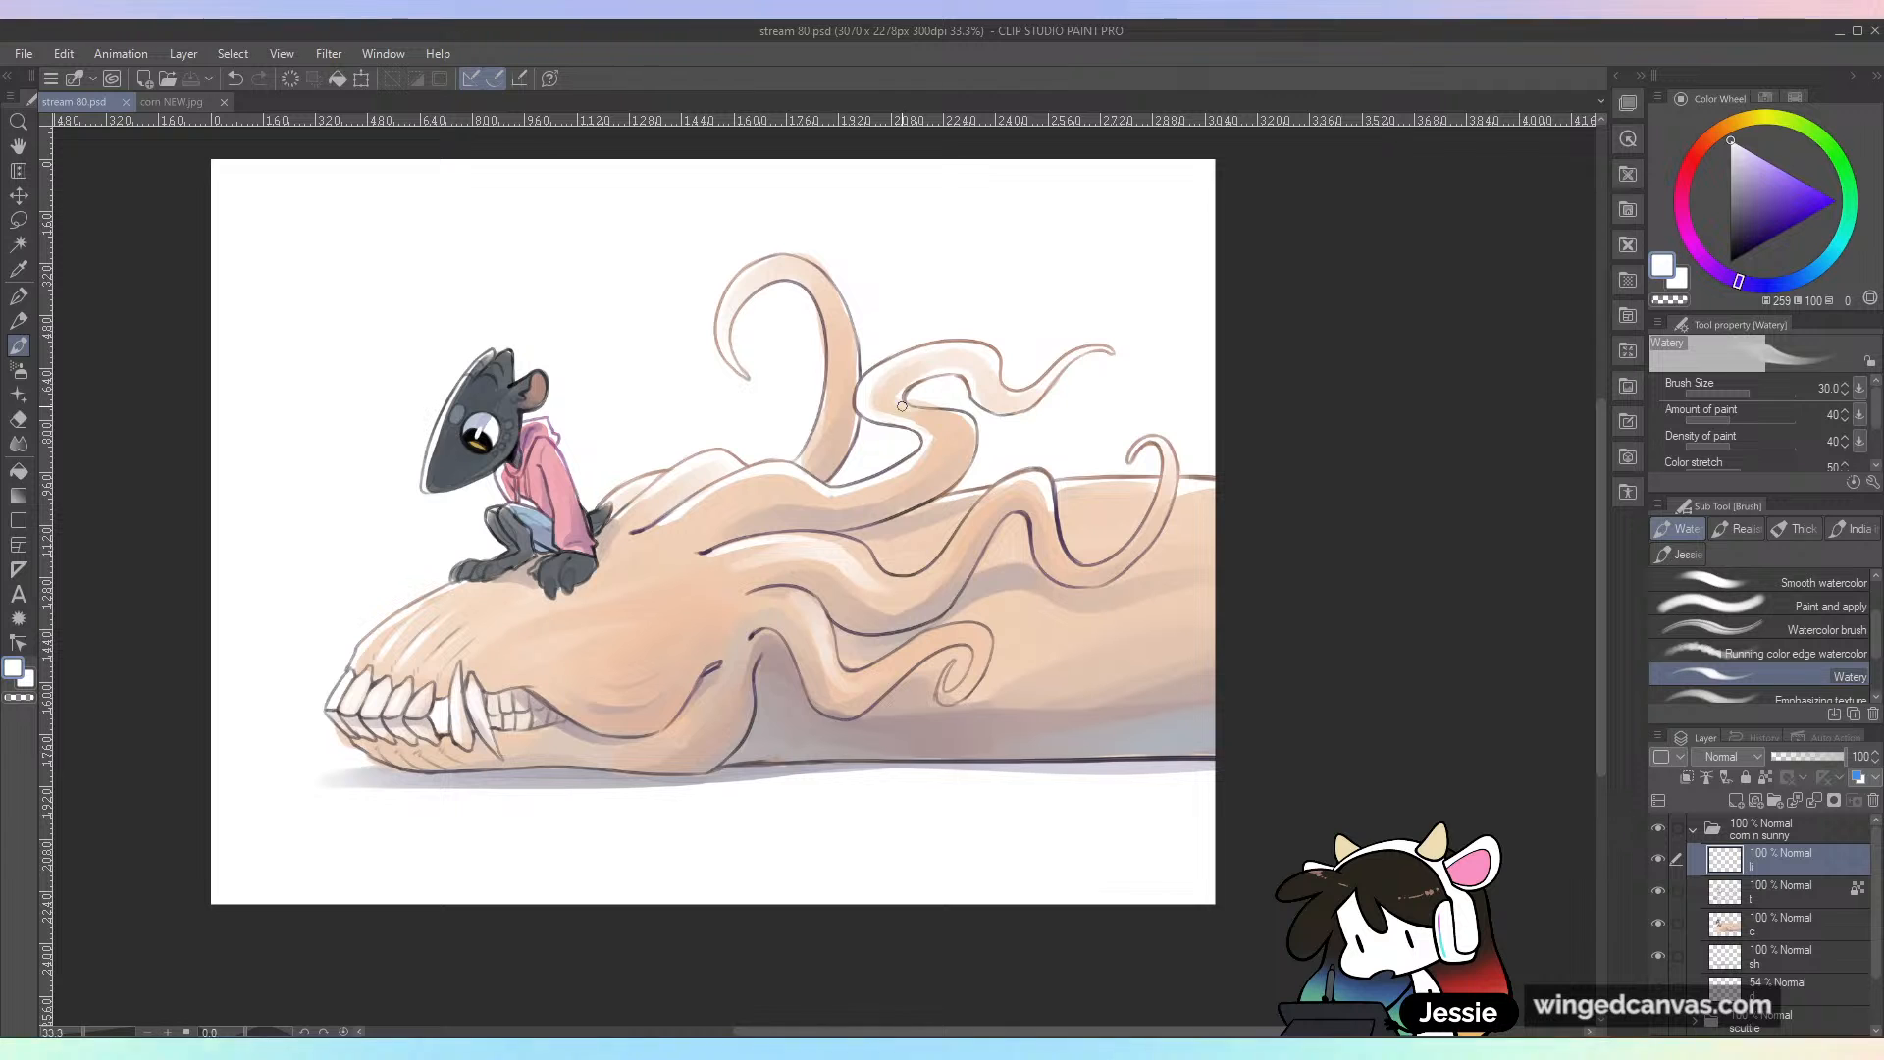
Step: Select color layer "c", sample the peach skin tone and paint it over the wavy upper tentacle
{"action": "left_click", "coordinate": [1812, 933]}
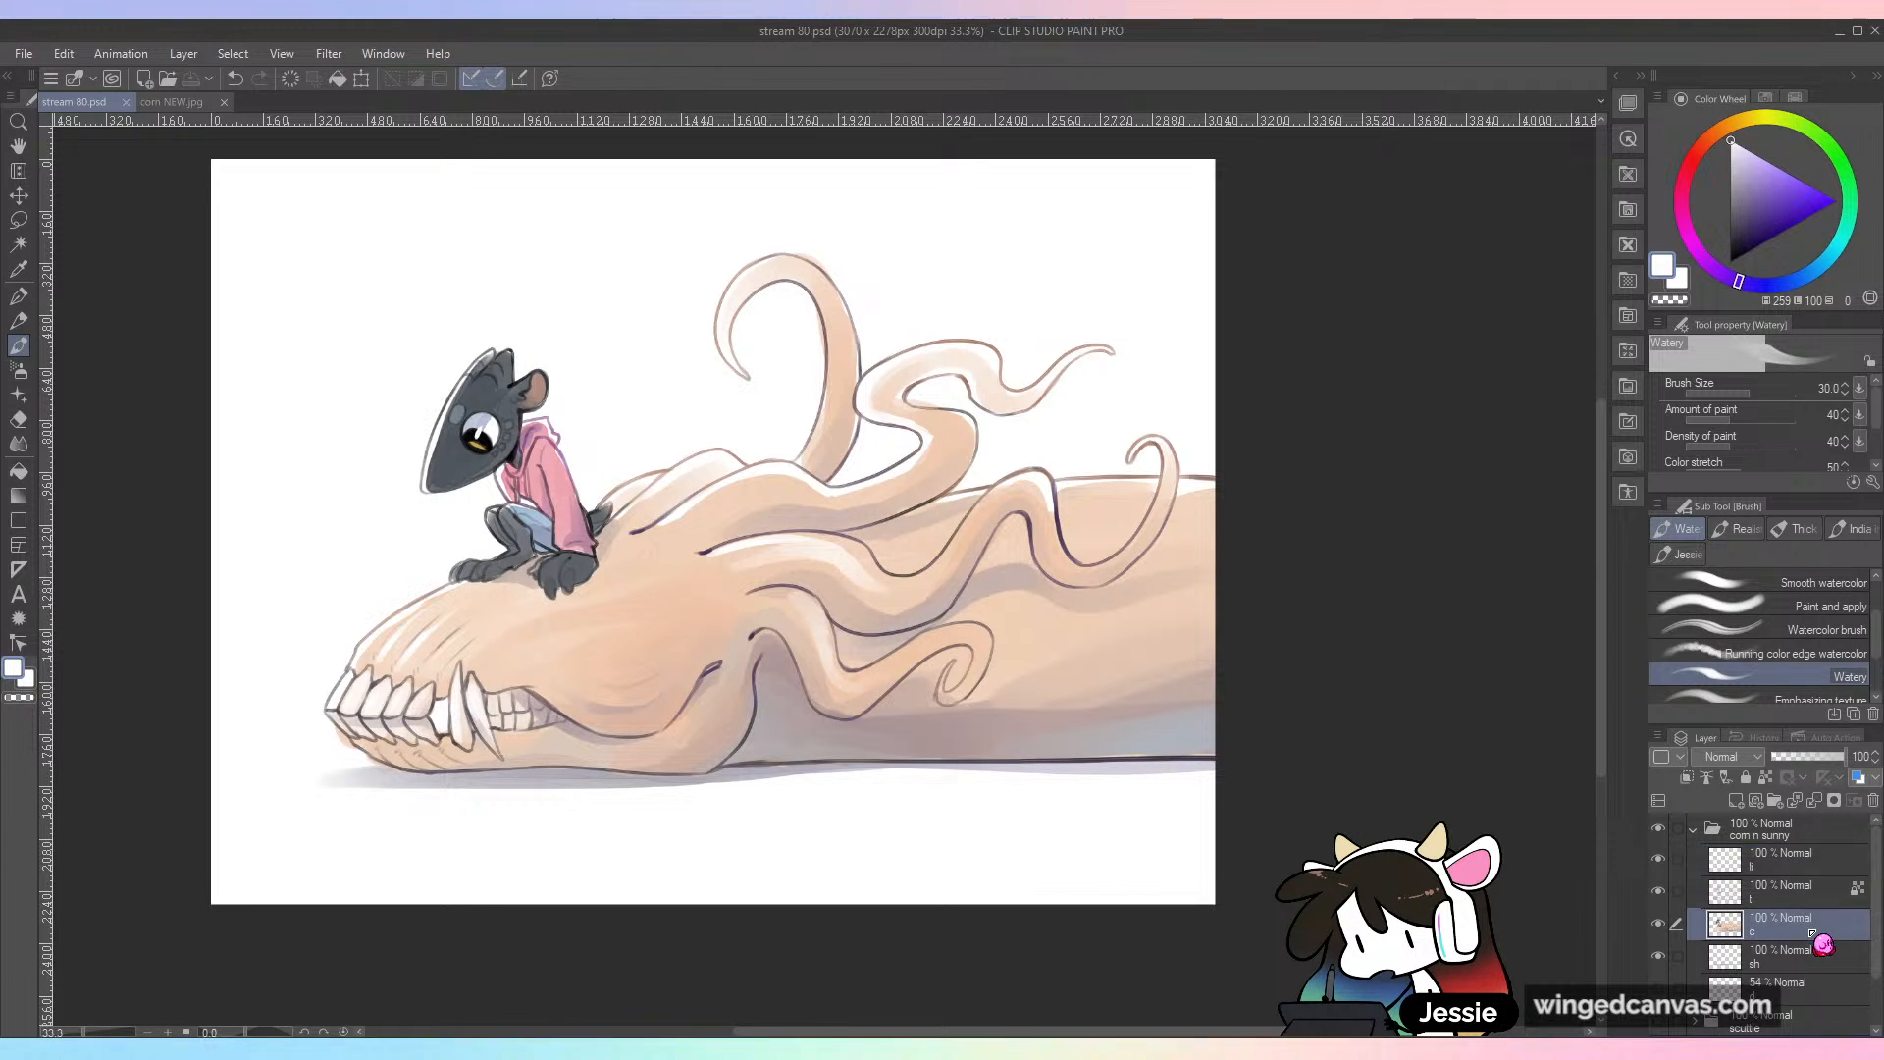
{"action": "scroll", "coordinate": [1117, 404], "scroll_direction": "up", "scroll_amount": 1}
{"action": "left_click_drag", "start_coordinate": [794, 395], "coordinate": [877, 409]}
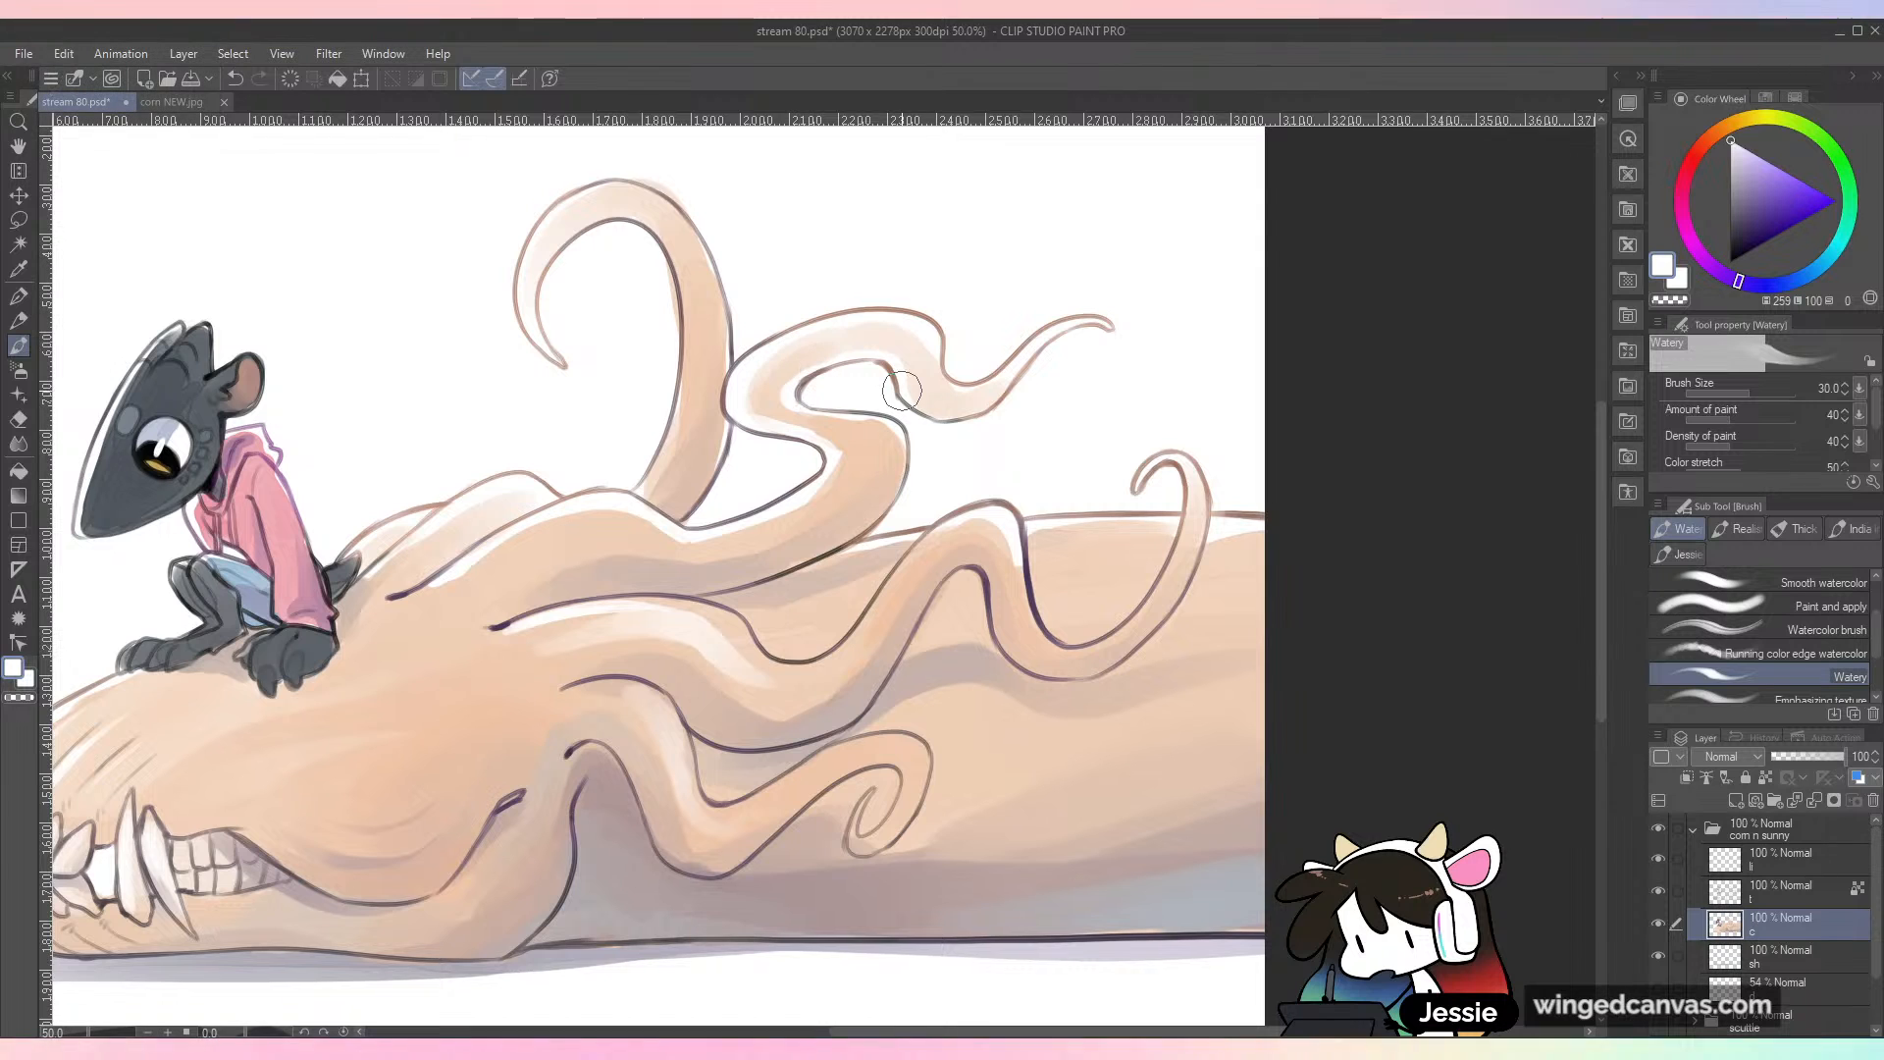
{"action": "left_click", "coordinate": [750, 397], "text": "alt"}
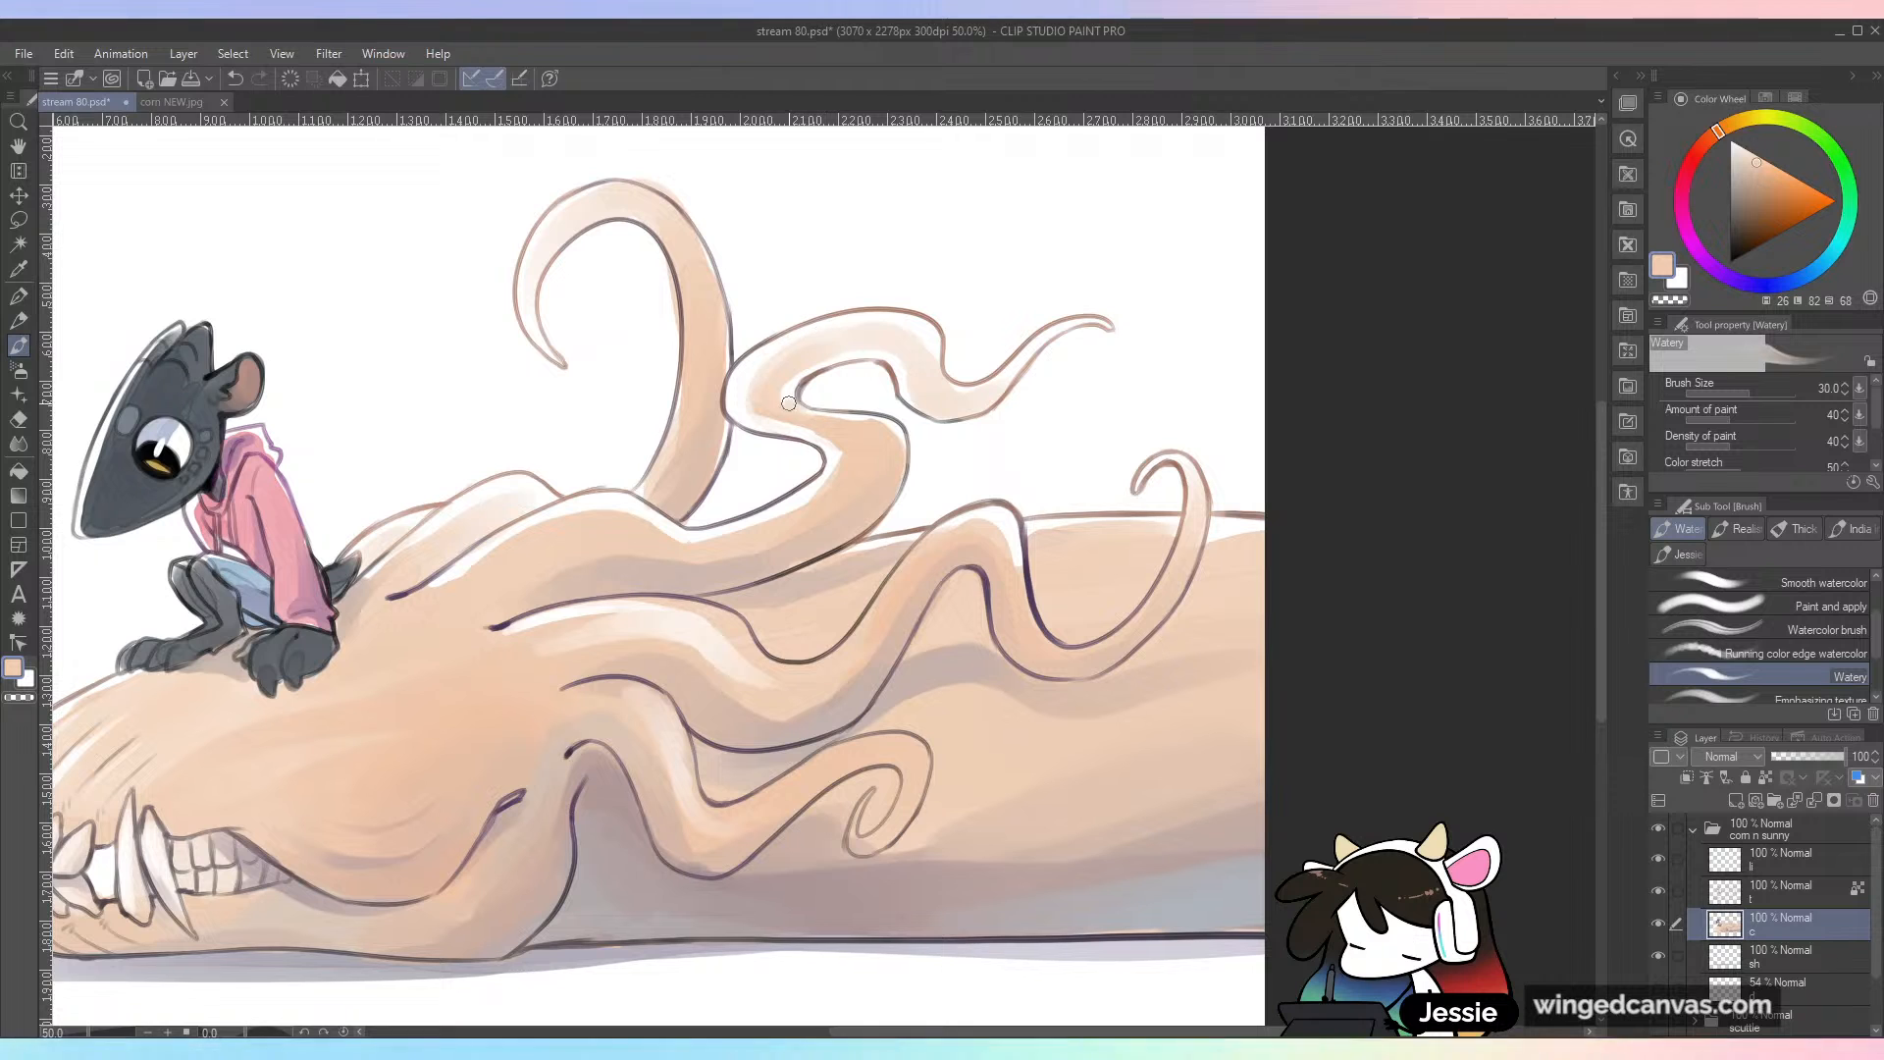
{"action": "key", "text": "ctrl+z"}
{"action": "key", "text": "ctrl+minus"}
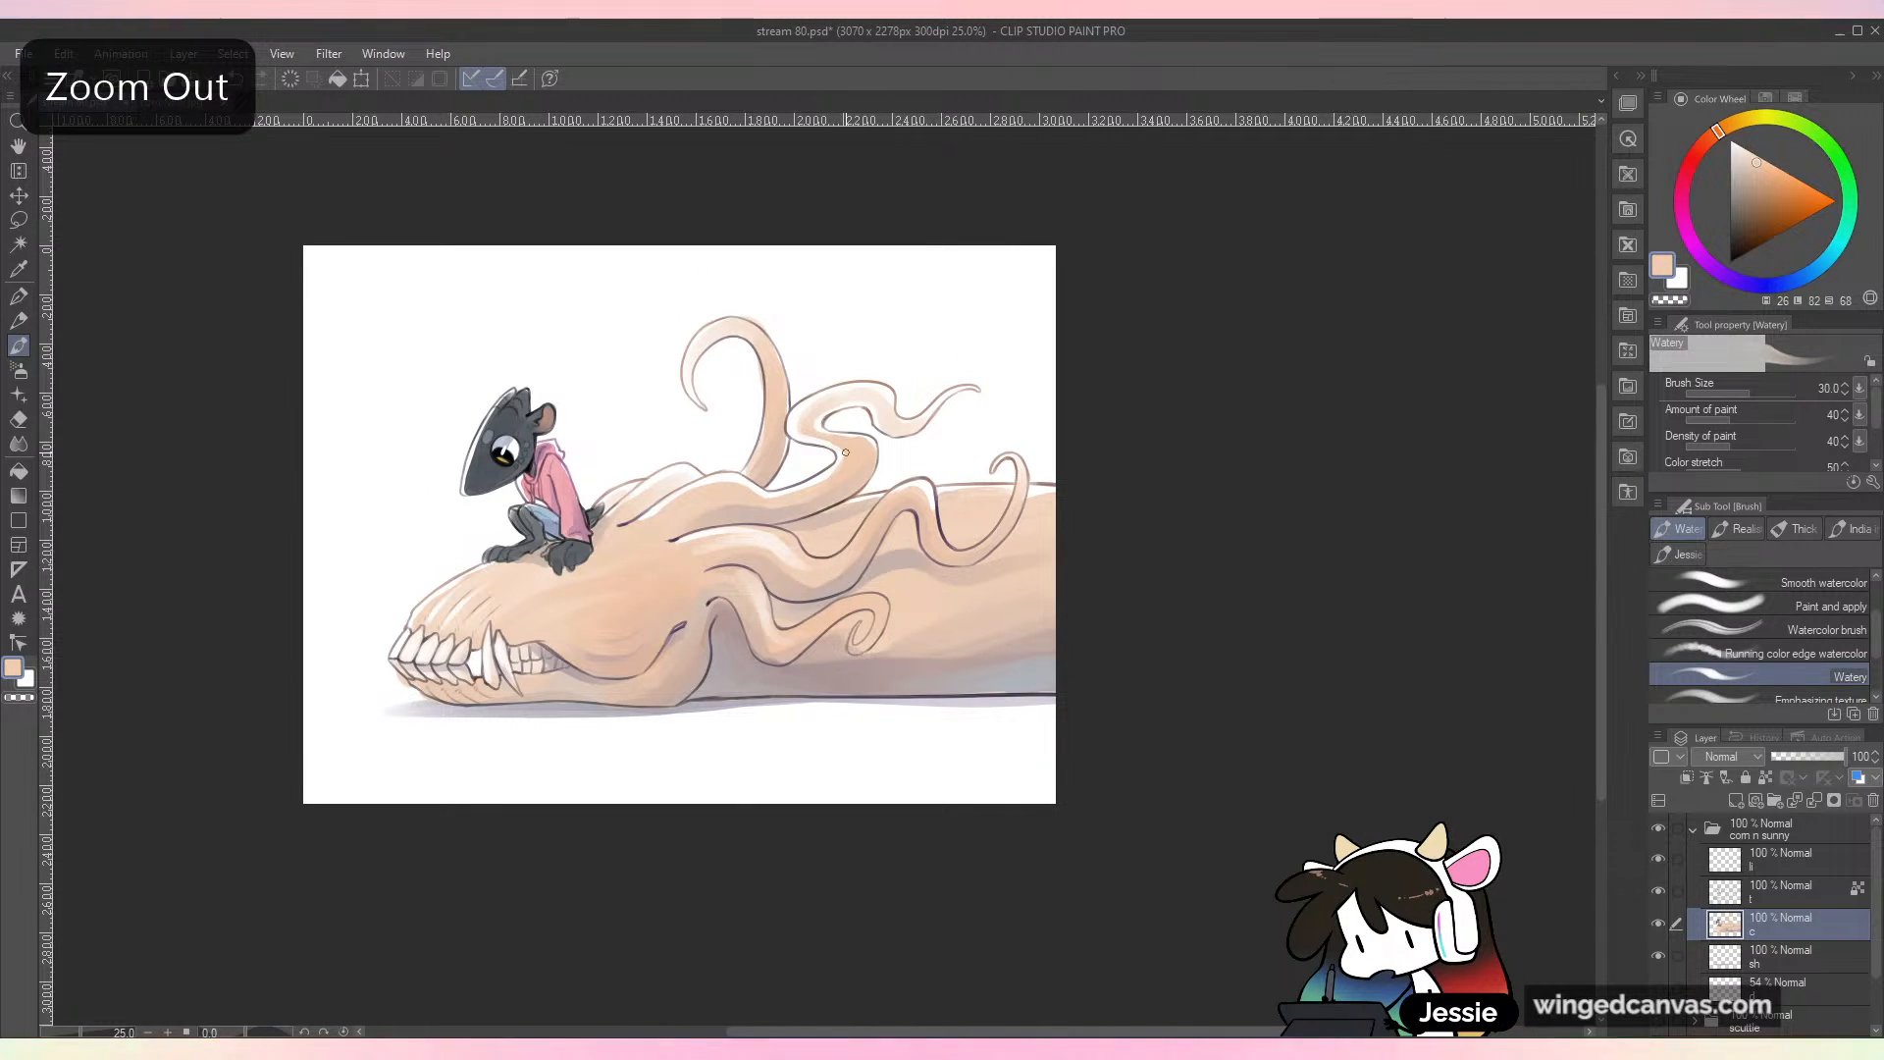
{"action": "key", "text": "ctrl+plus"}
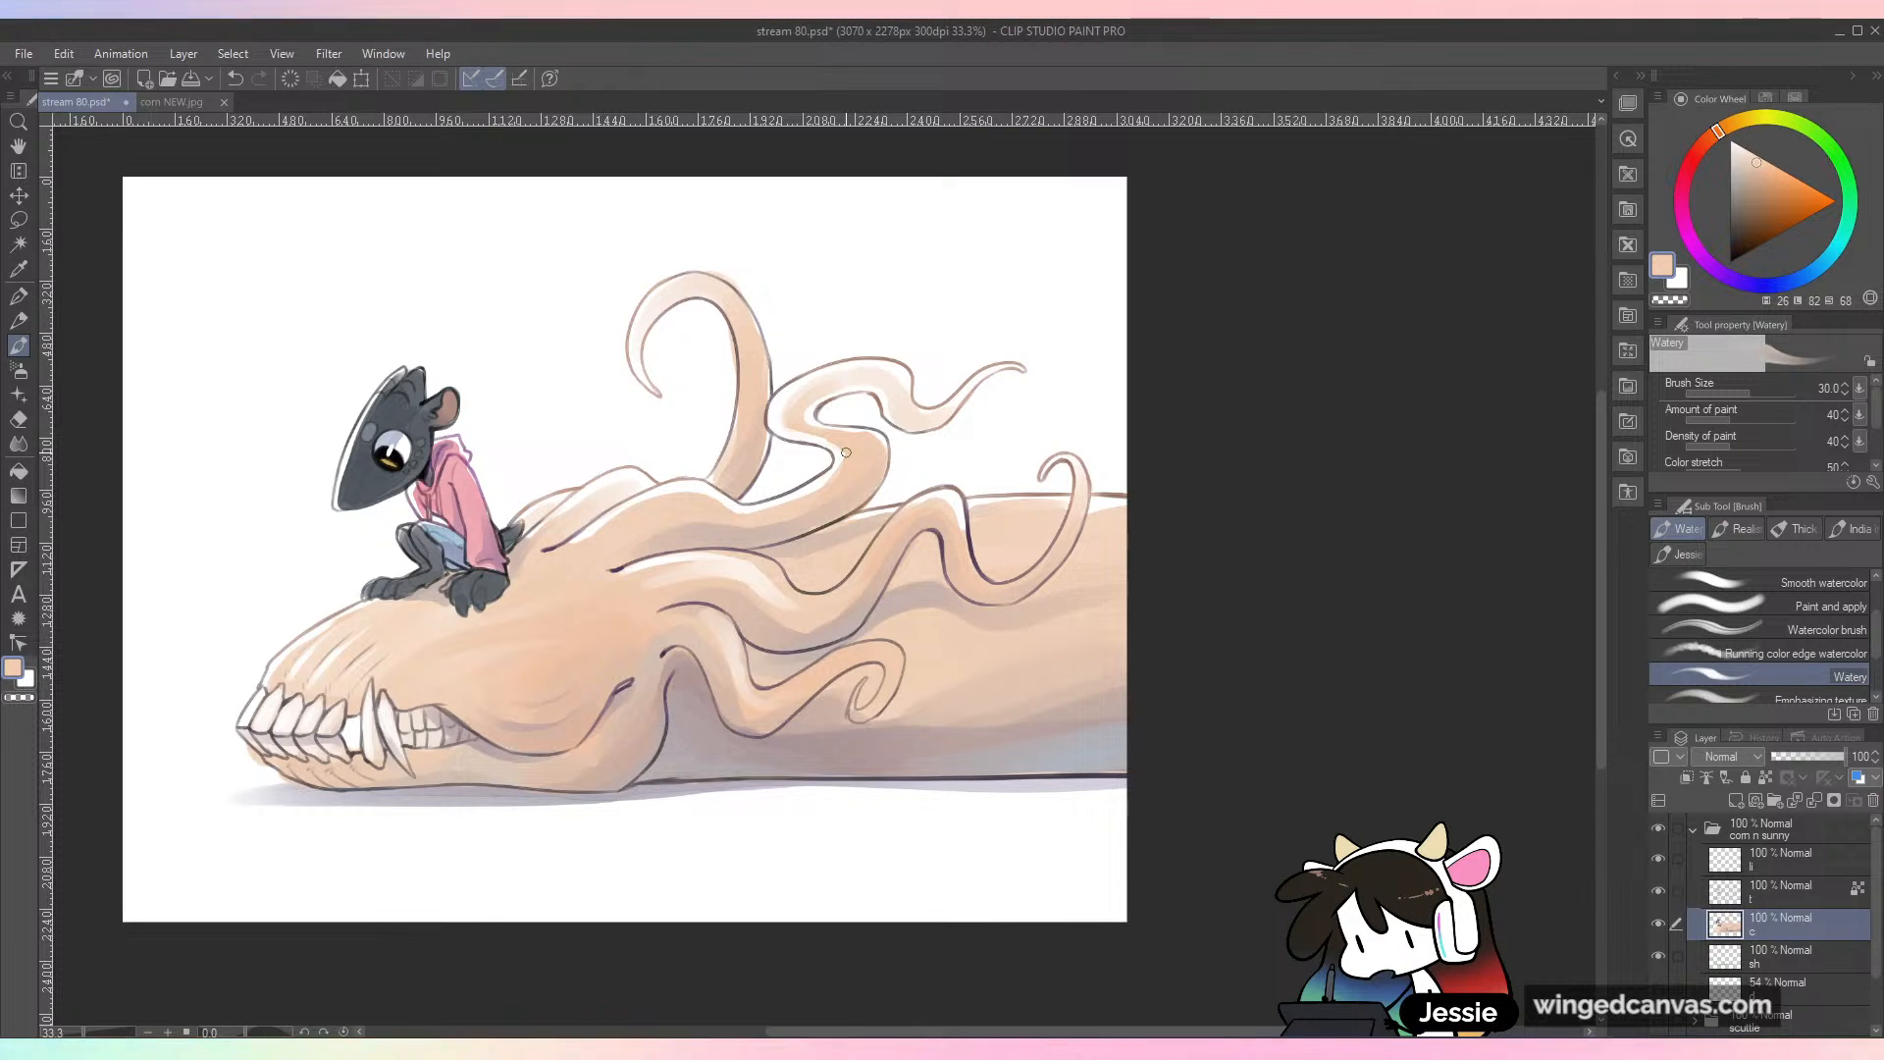
Step: Touch up the middle and lower tentacles with the sampled peach tone, undoing unwanted strokes, and save the file
{"action": "key", "text": "ctrl+plus"}
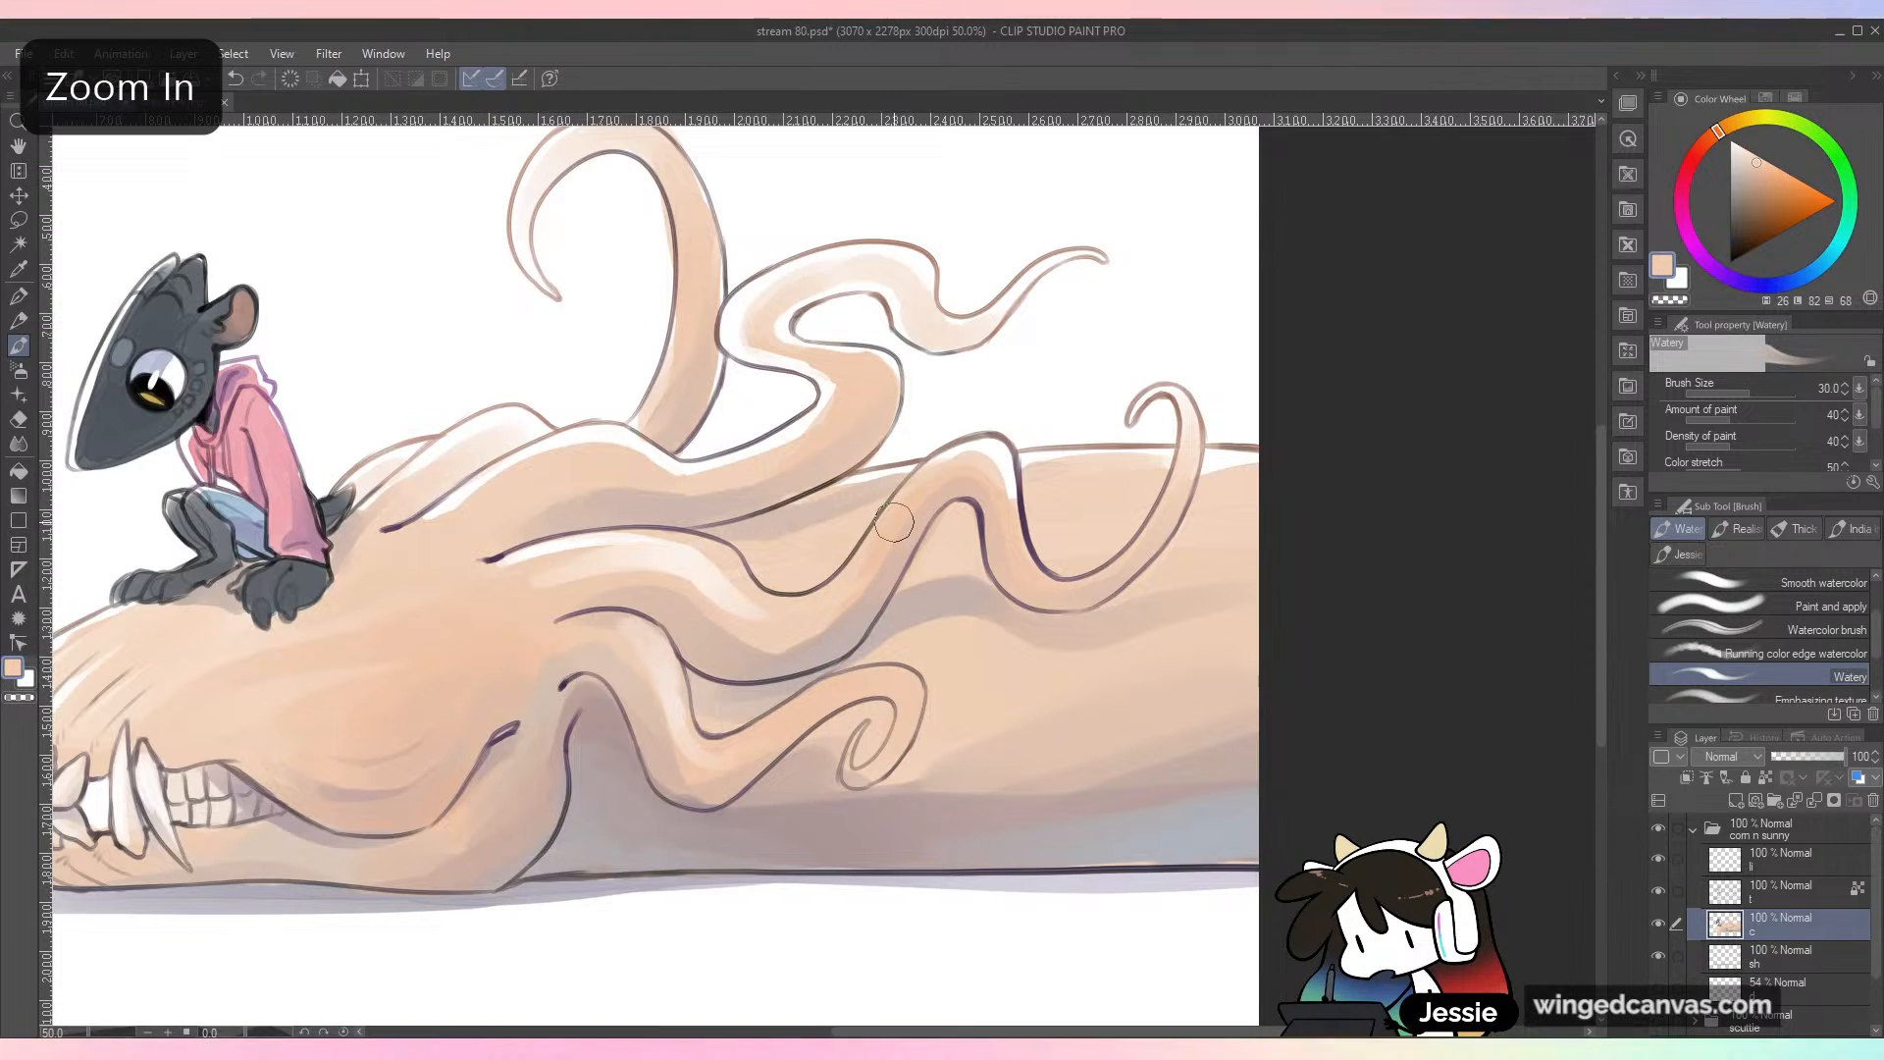
{"action": "key", "text": "ctrl+z"}
{"action": "mouse_move", "coordinate": [905, 502]}
{"action": "left_mouse_down"}
{"action": "mouse_move", "coordinate": [858, 549]}
{"action": "mouse_move", "coordinate": [963, 442]}
{"action": "mouse_move", "coordinate": [888, 518]}
{"action": "mouse_move", "coordinate": [948, 457]}
{"action": "mouse_move", "coordinate": [910, 515]}
{"action": "left_mouse_up"}
{"action": "key", "text": "ctrl+z"}
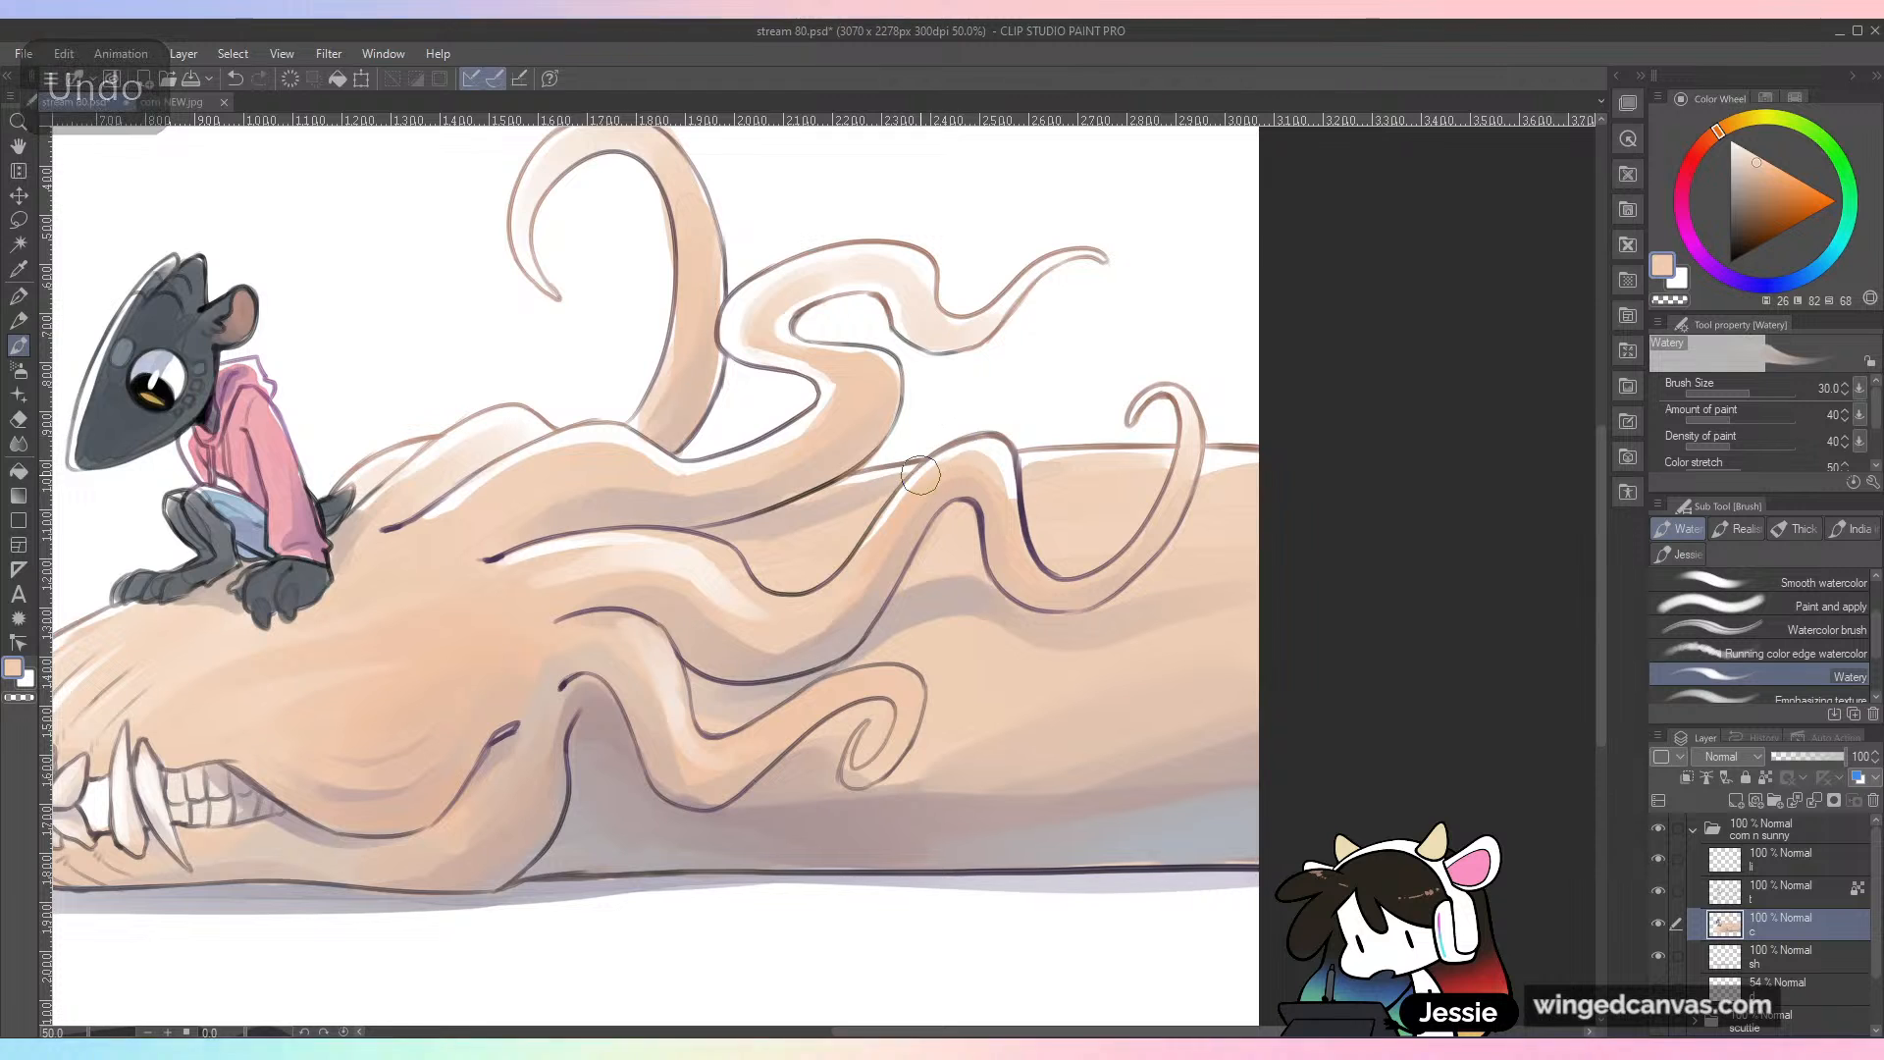
{"action": "scroll", "coordinate": [1043, 442], "scroll_direction": "down", "scroll_amount": 1}
{"action": "scroll", "coordinate": [1043, 441], "scroll_direction": "up", "scroll_amount": 1}
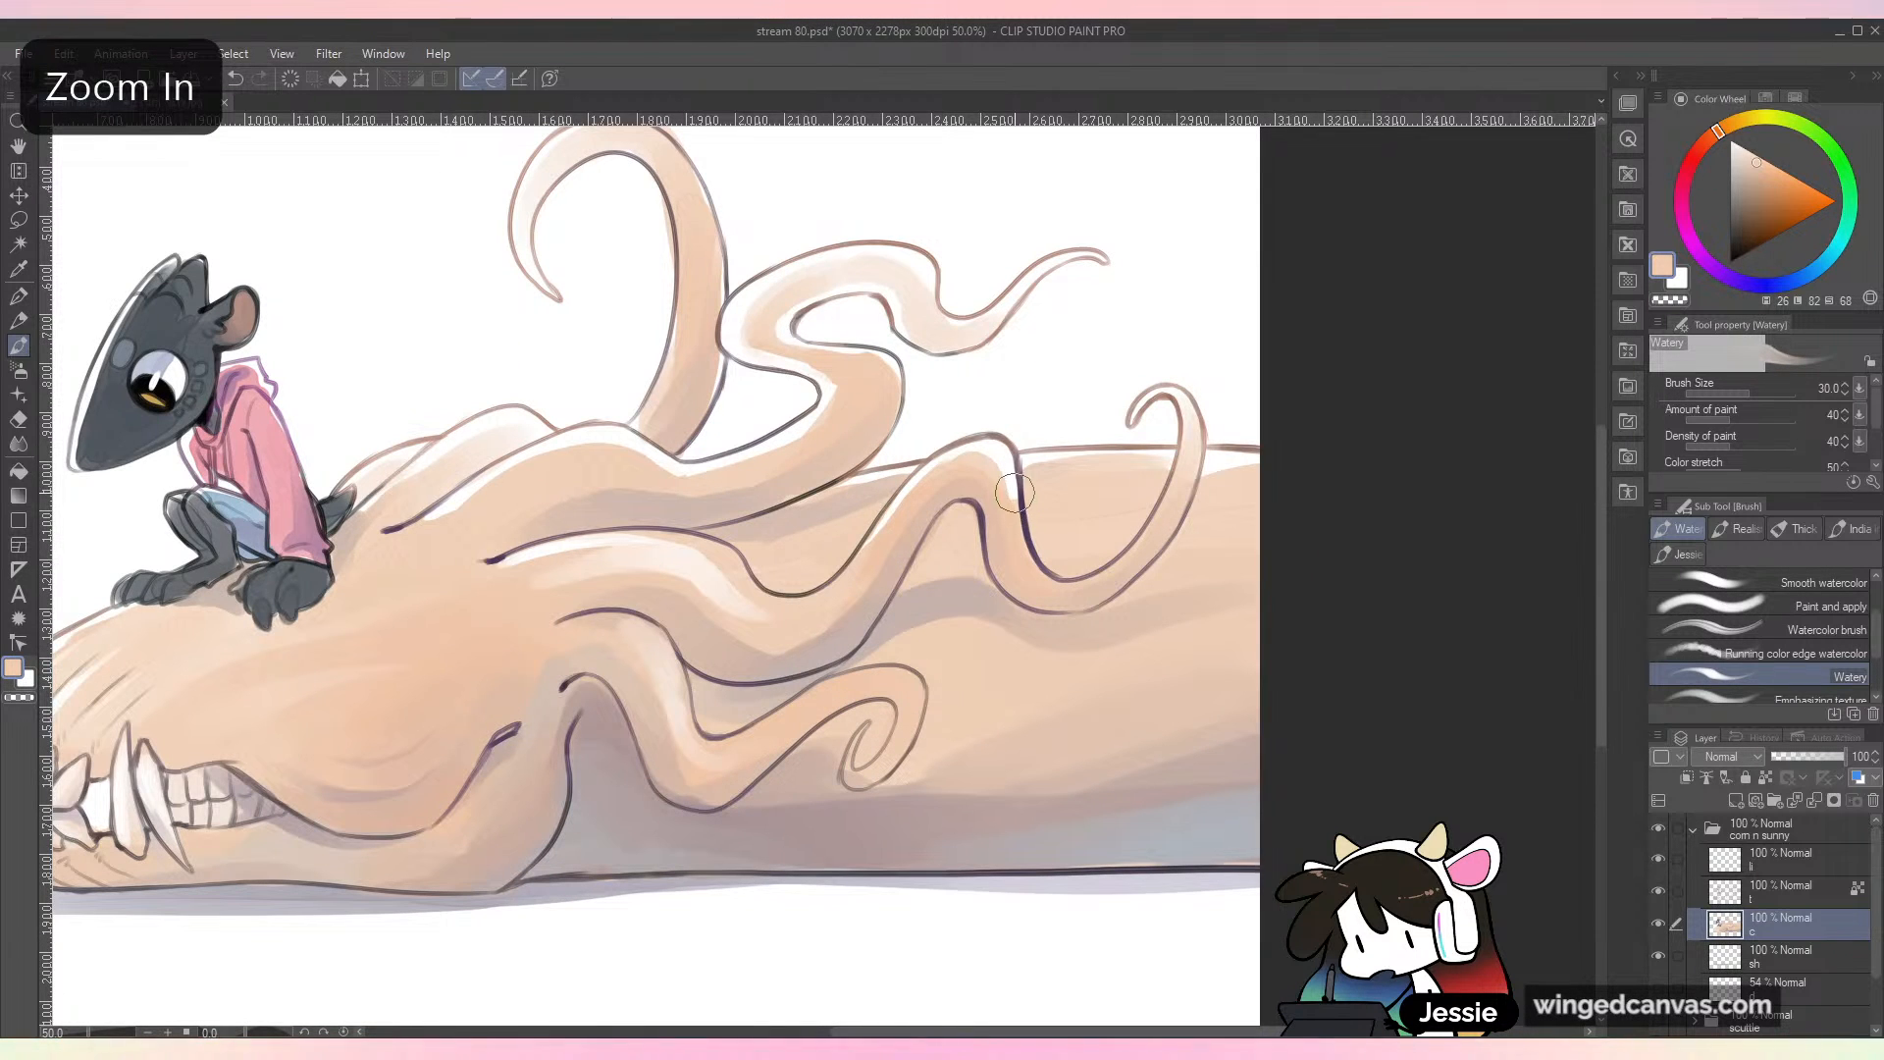
{"action": "left_click_drag", "start_coordinate": [1119, 864], "coordinate": [1223, 757]}
{"action": "key", "text": "ctrl+z"}
{"action": "mouse_move", "coordinate": [775, 522]}
{"action": "left_mouse_down"}
{"action": "mouse_move", "coordinate": [711, 505]}
{"action": "mouse_move", "coordinate": [770, 535]}
{"action": "mouse_move", "coordinate": [812, 628]}
{"action": "left_mouse_up"}
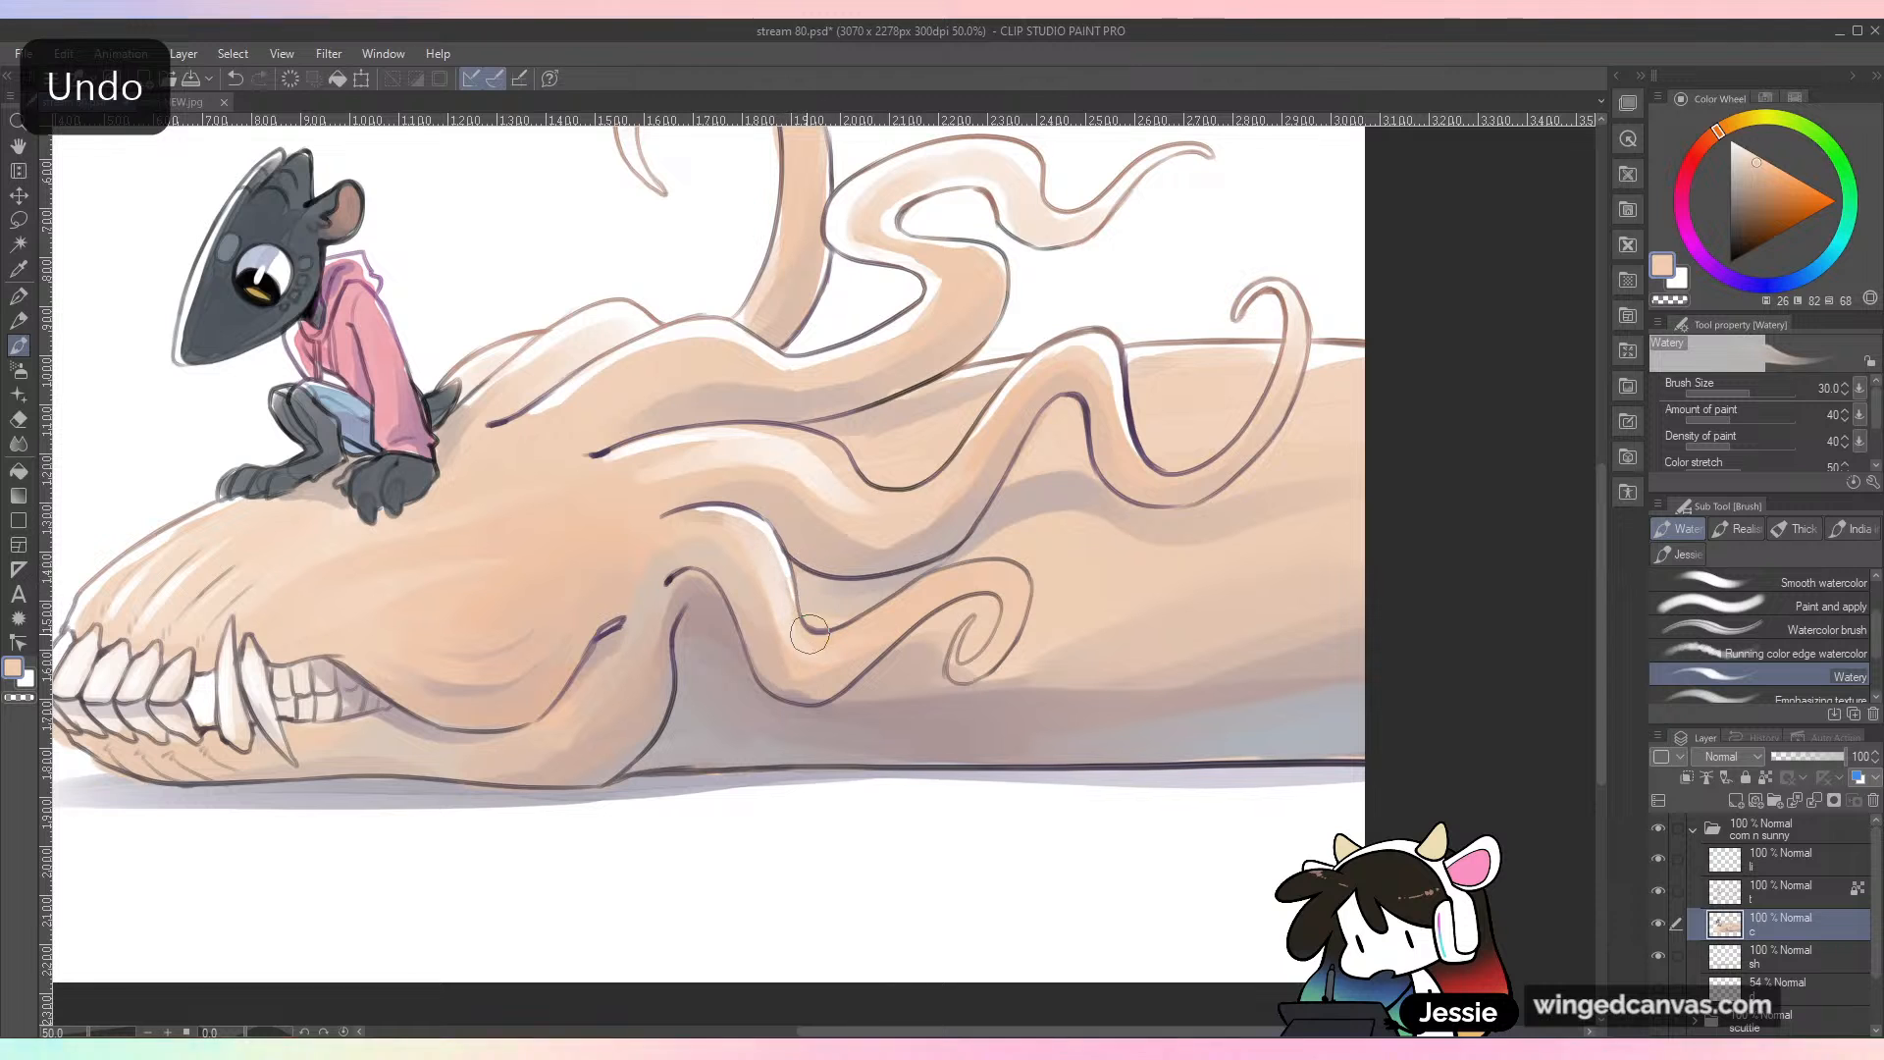
{"action": "key", "text": "ctrl+minus"}
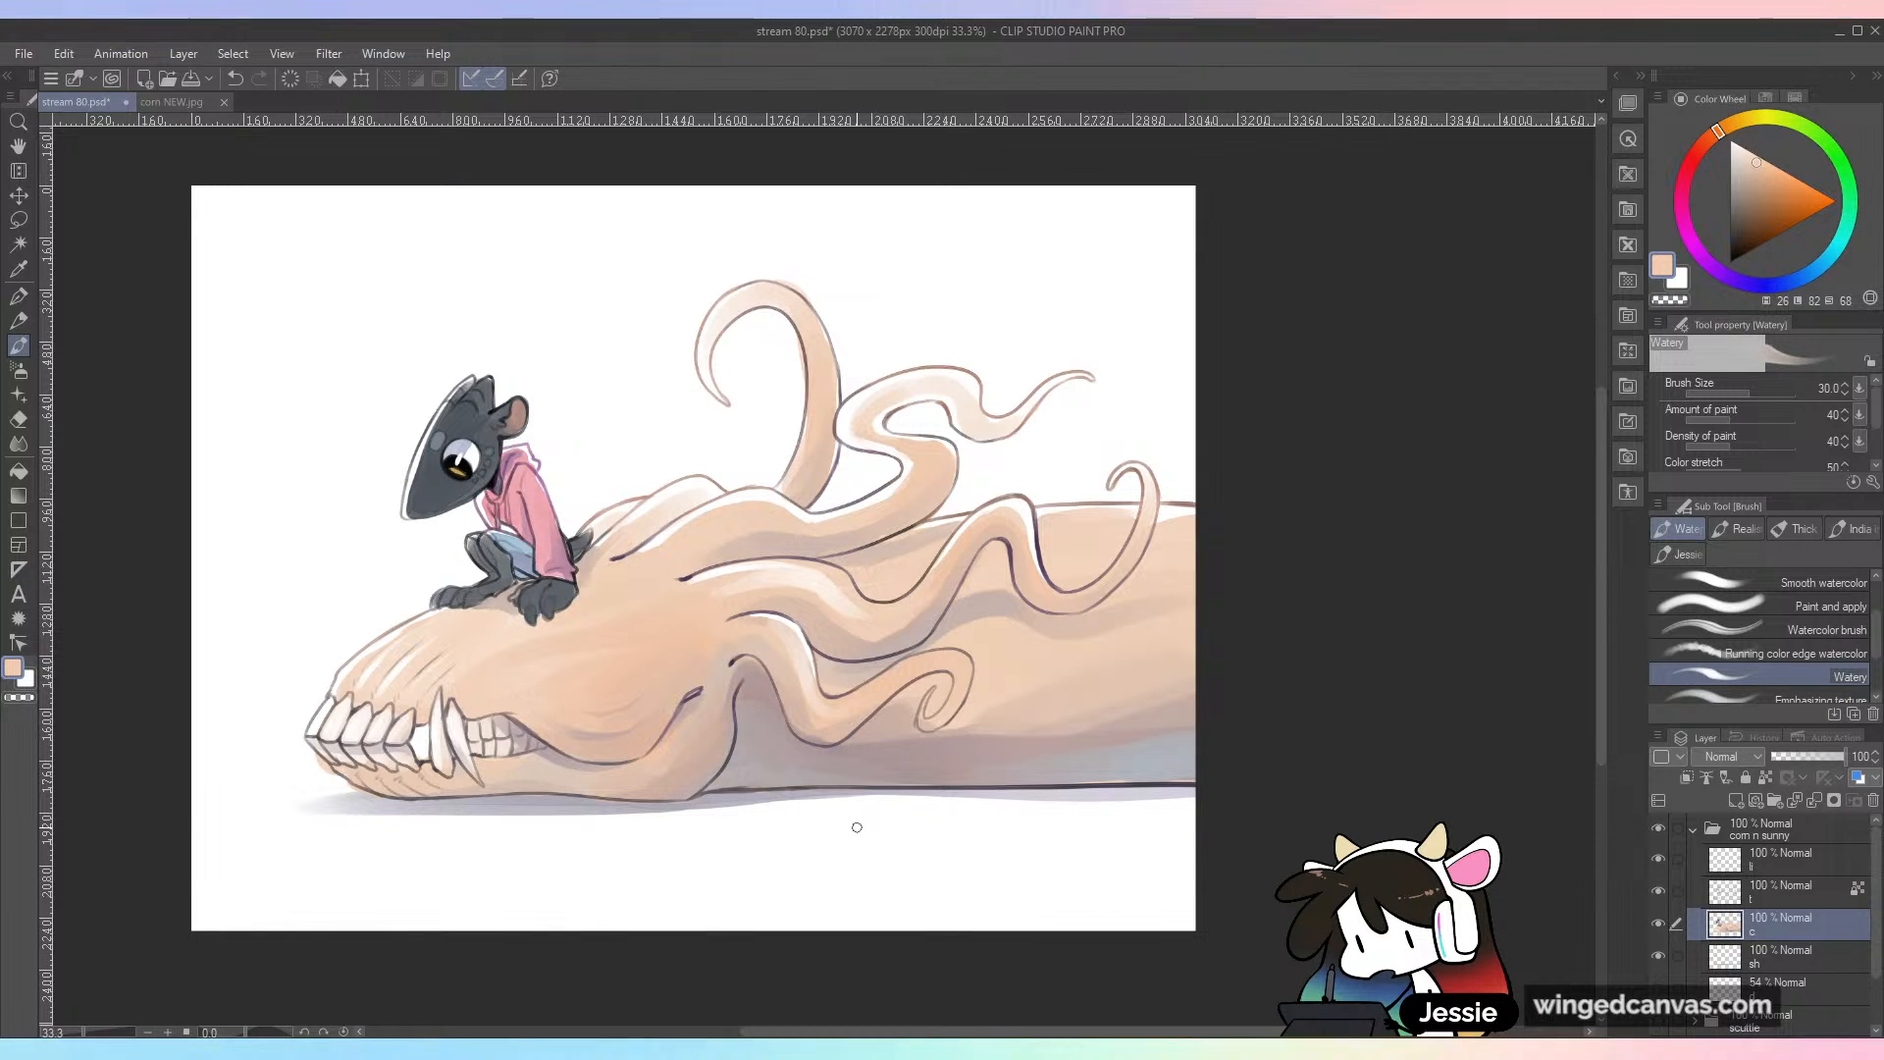
{"action": "key", "text": "ctrl+s"}
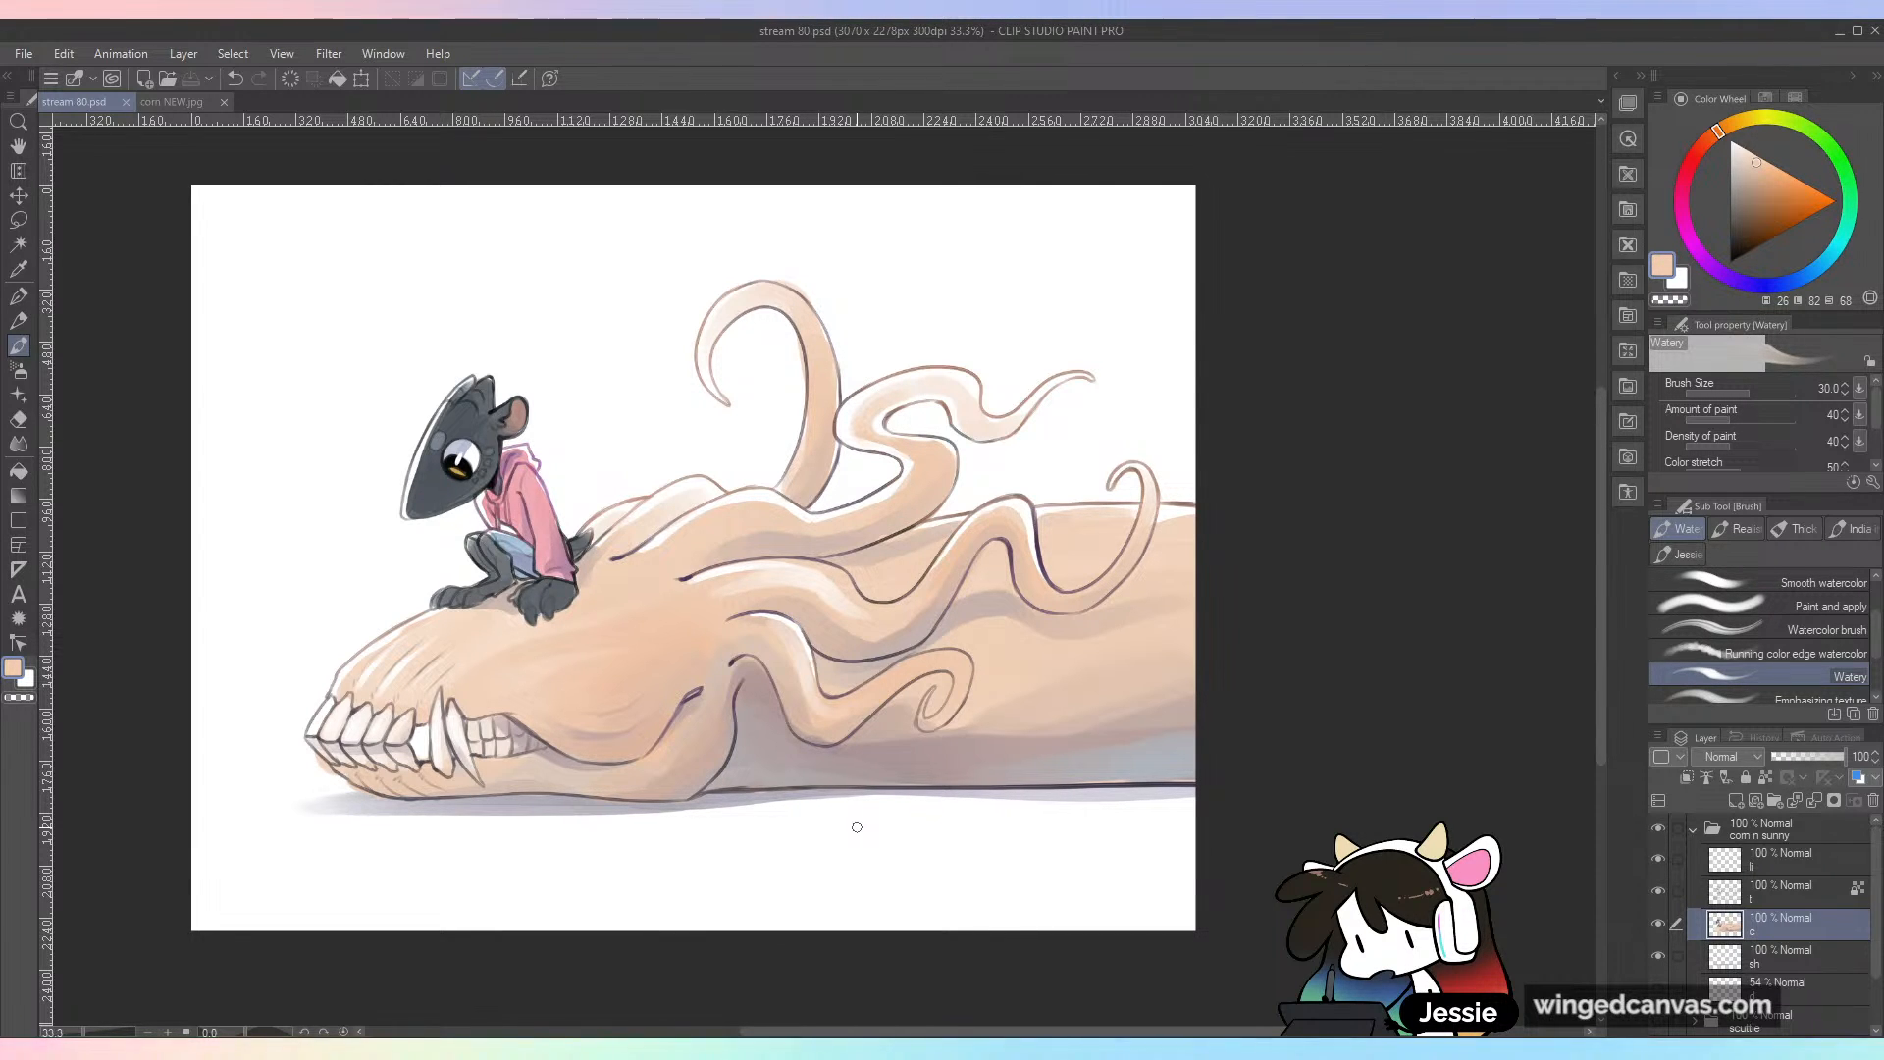
Step: Collapse the corn n sunny folder, save, and temporarily switch the visible drawing to the folder below it for comparison
{"action": "left_click", "coordinate": [1693, 830]}
{"action": "key", "text": "ctrl+s"}
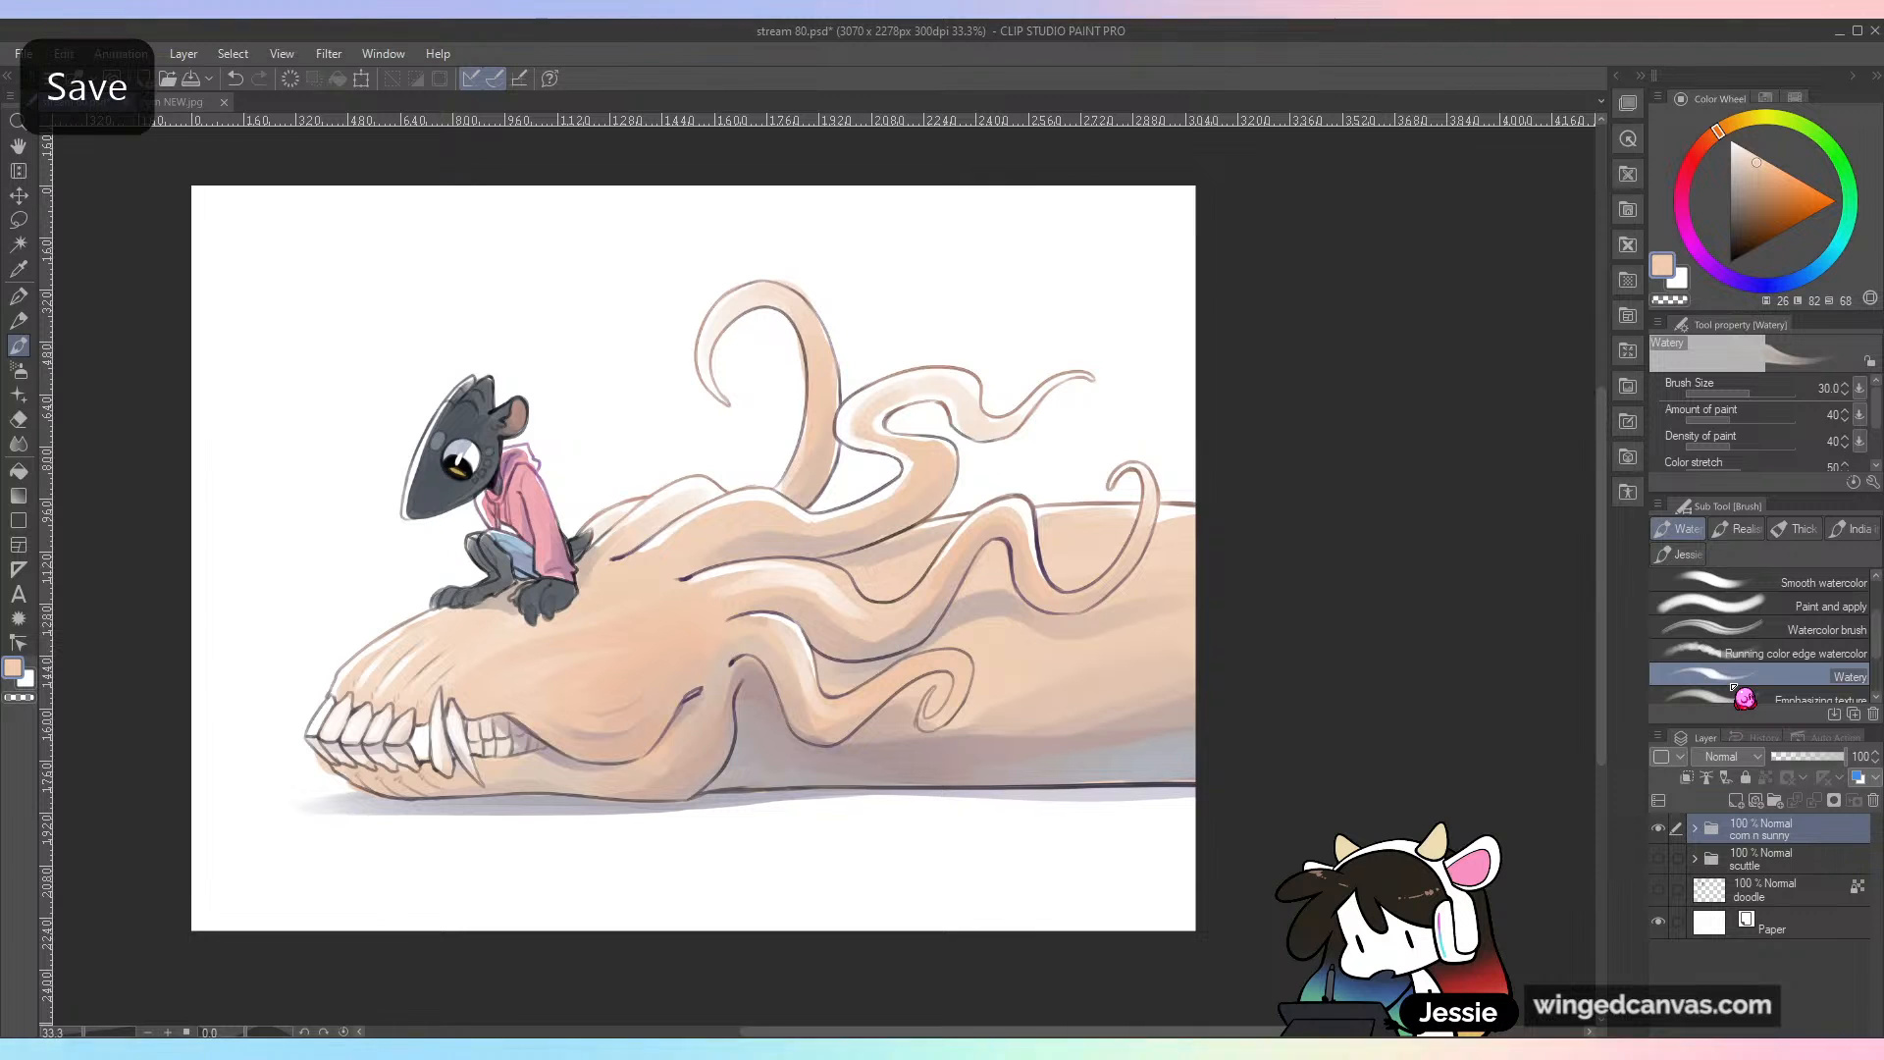
{"action": "left_click", "coordinate": [1658, 860]}
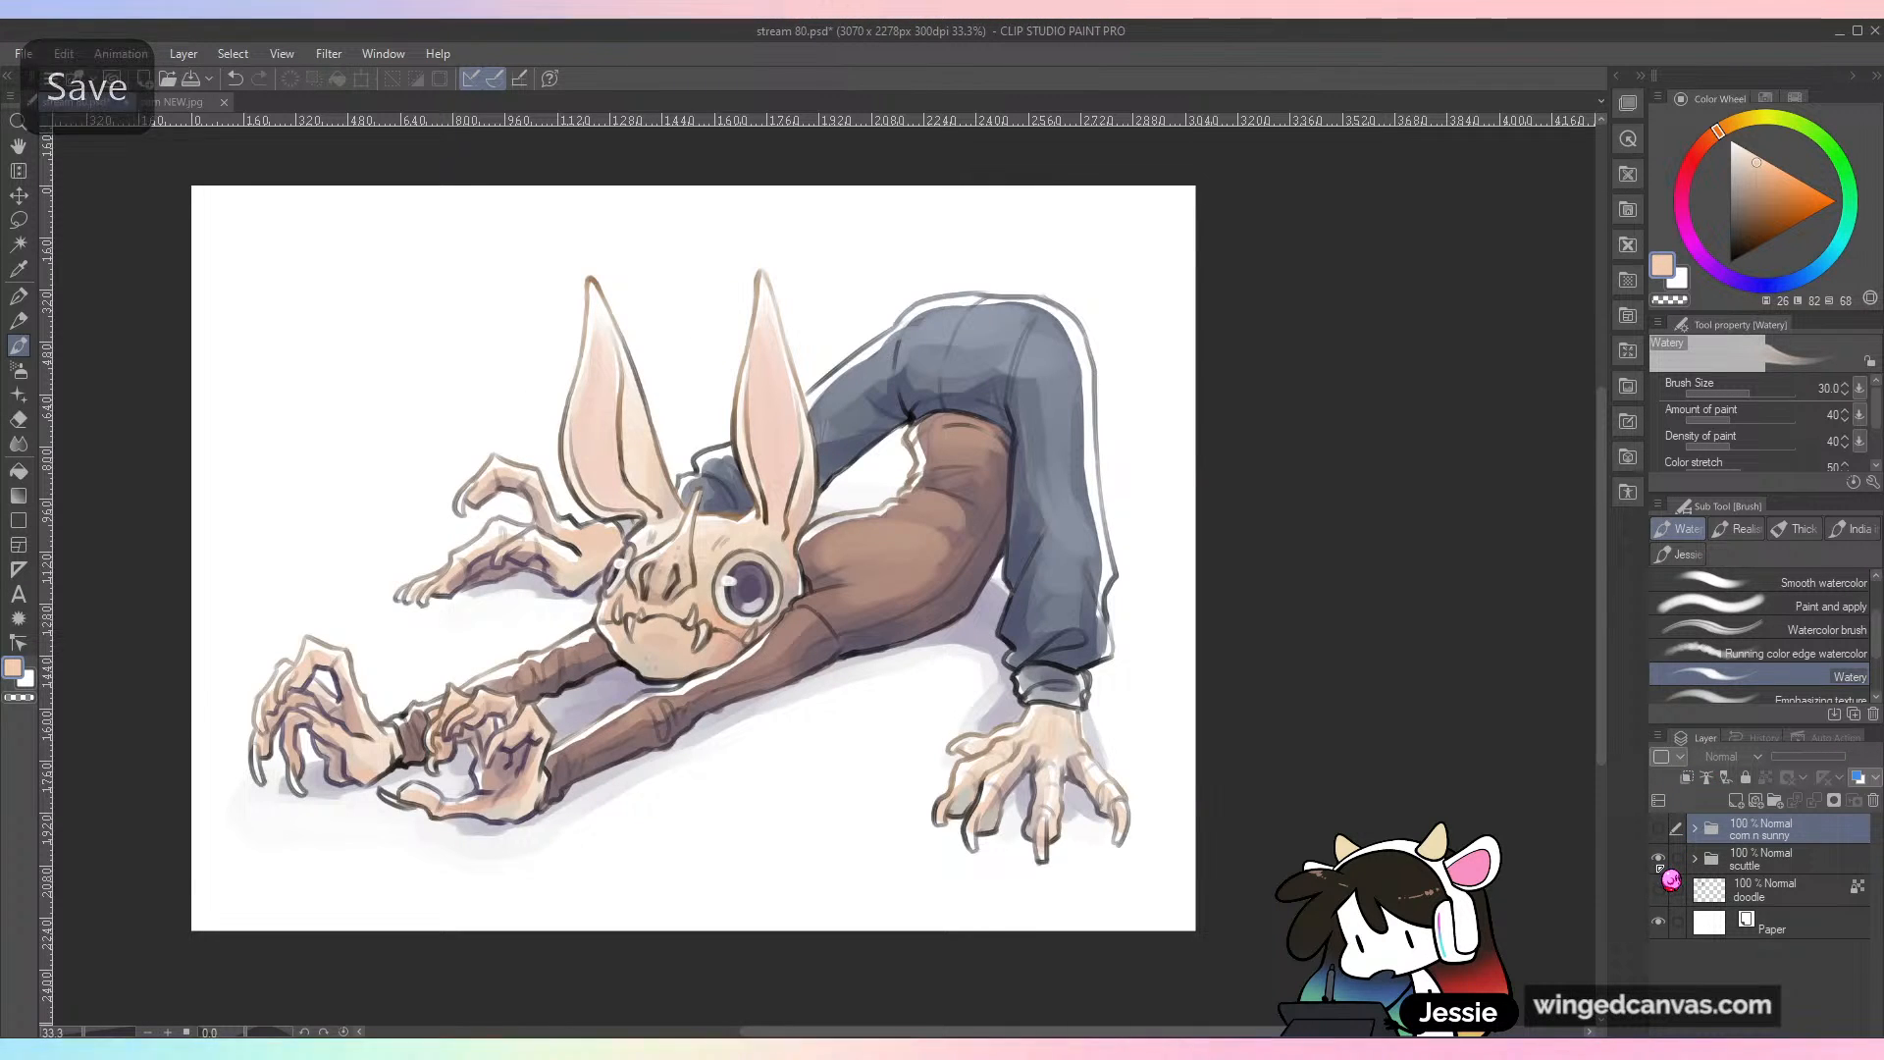
{"action": "left_click", "coordinate": [1658, 859]}
{"action": "left_click", "coordinate": [1658, 830]}
{"action": "left_click_drag", "start_coordinate": [983, 636], "coordinate": [1082, 679]}
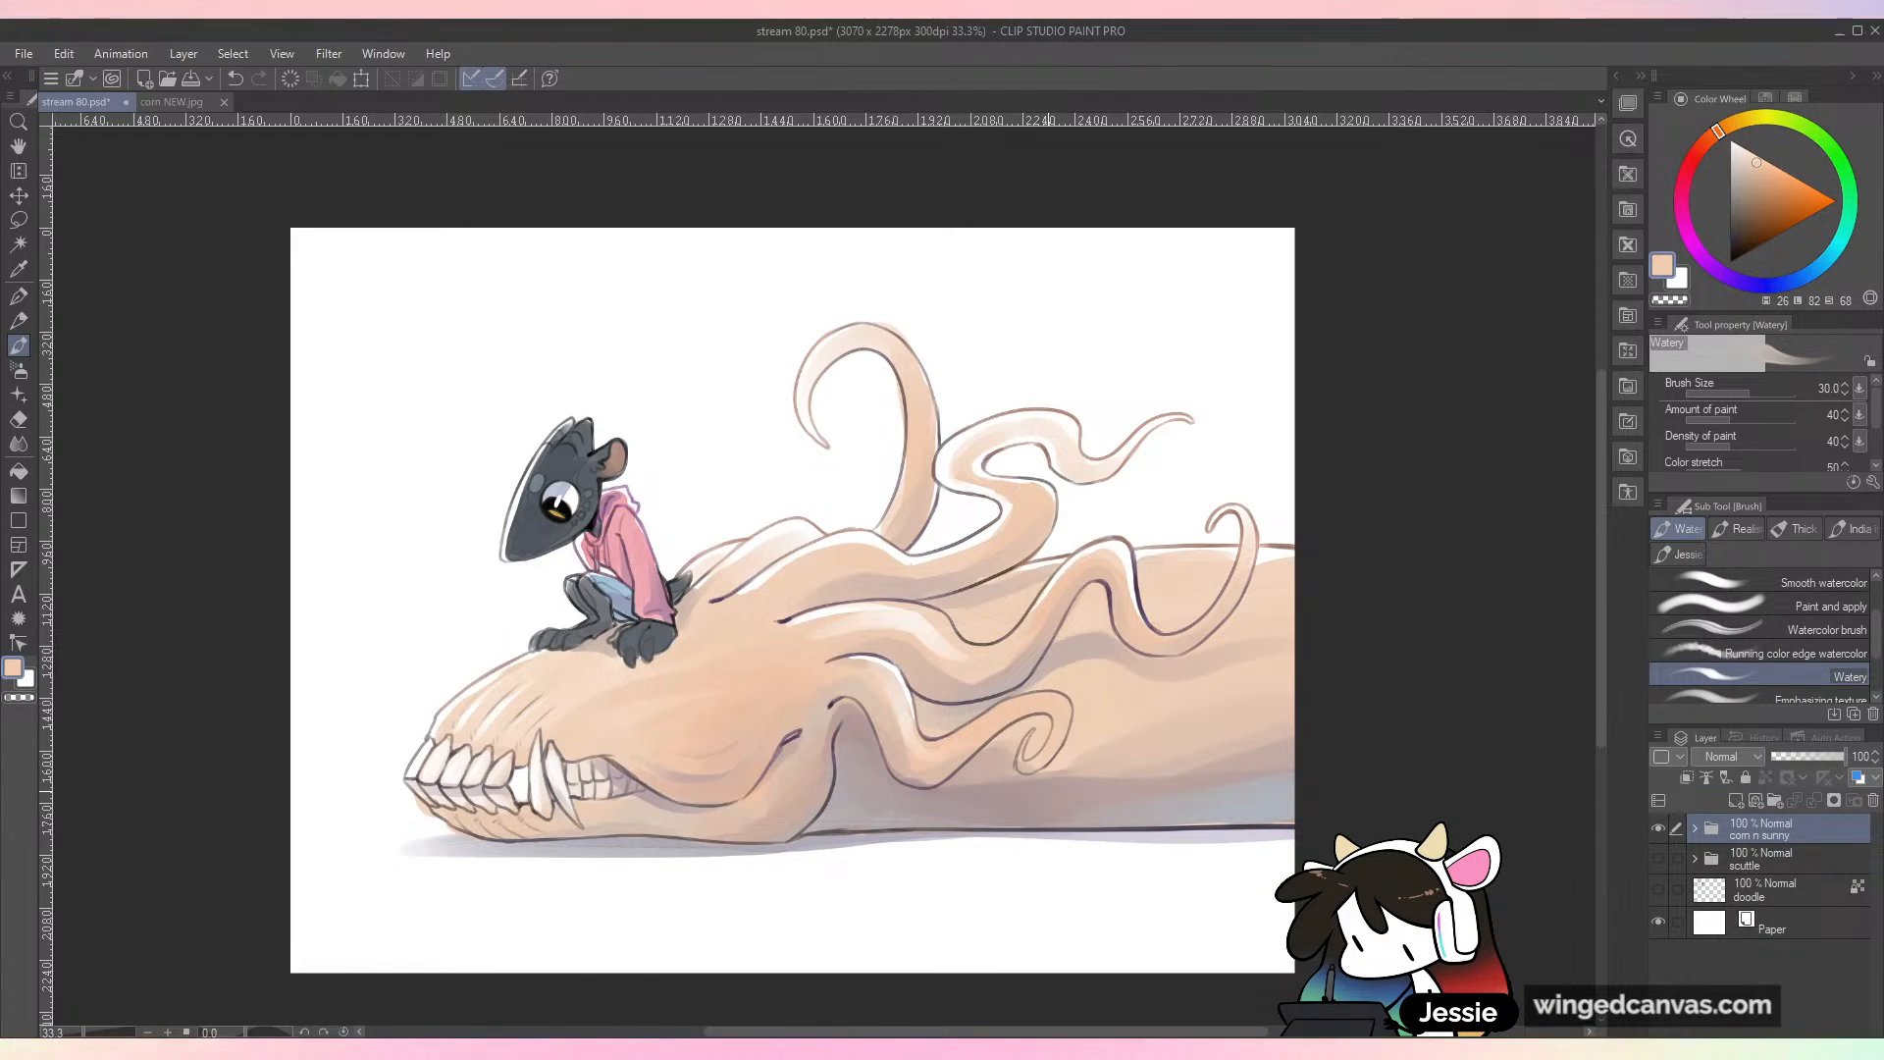
Step: Expand the corn n sunny folder and select its color layer "c"
{"action": "left_click", "coordinate": [1712, 827]}
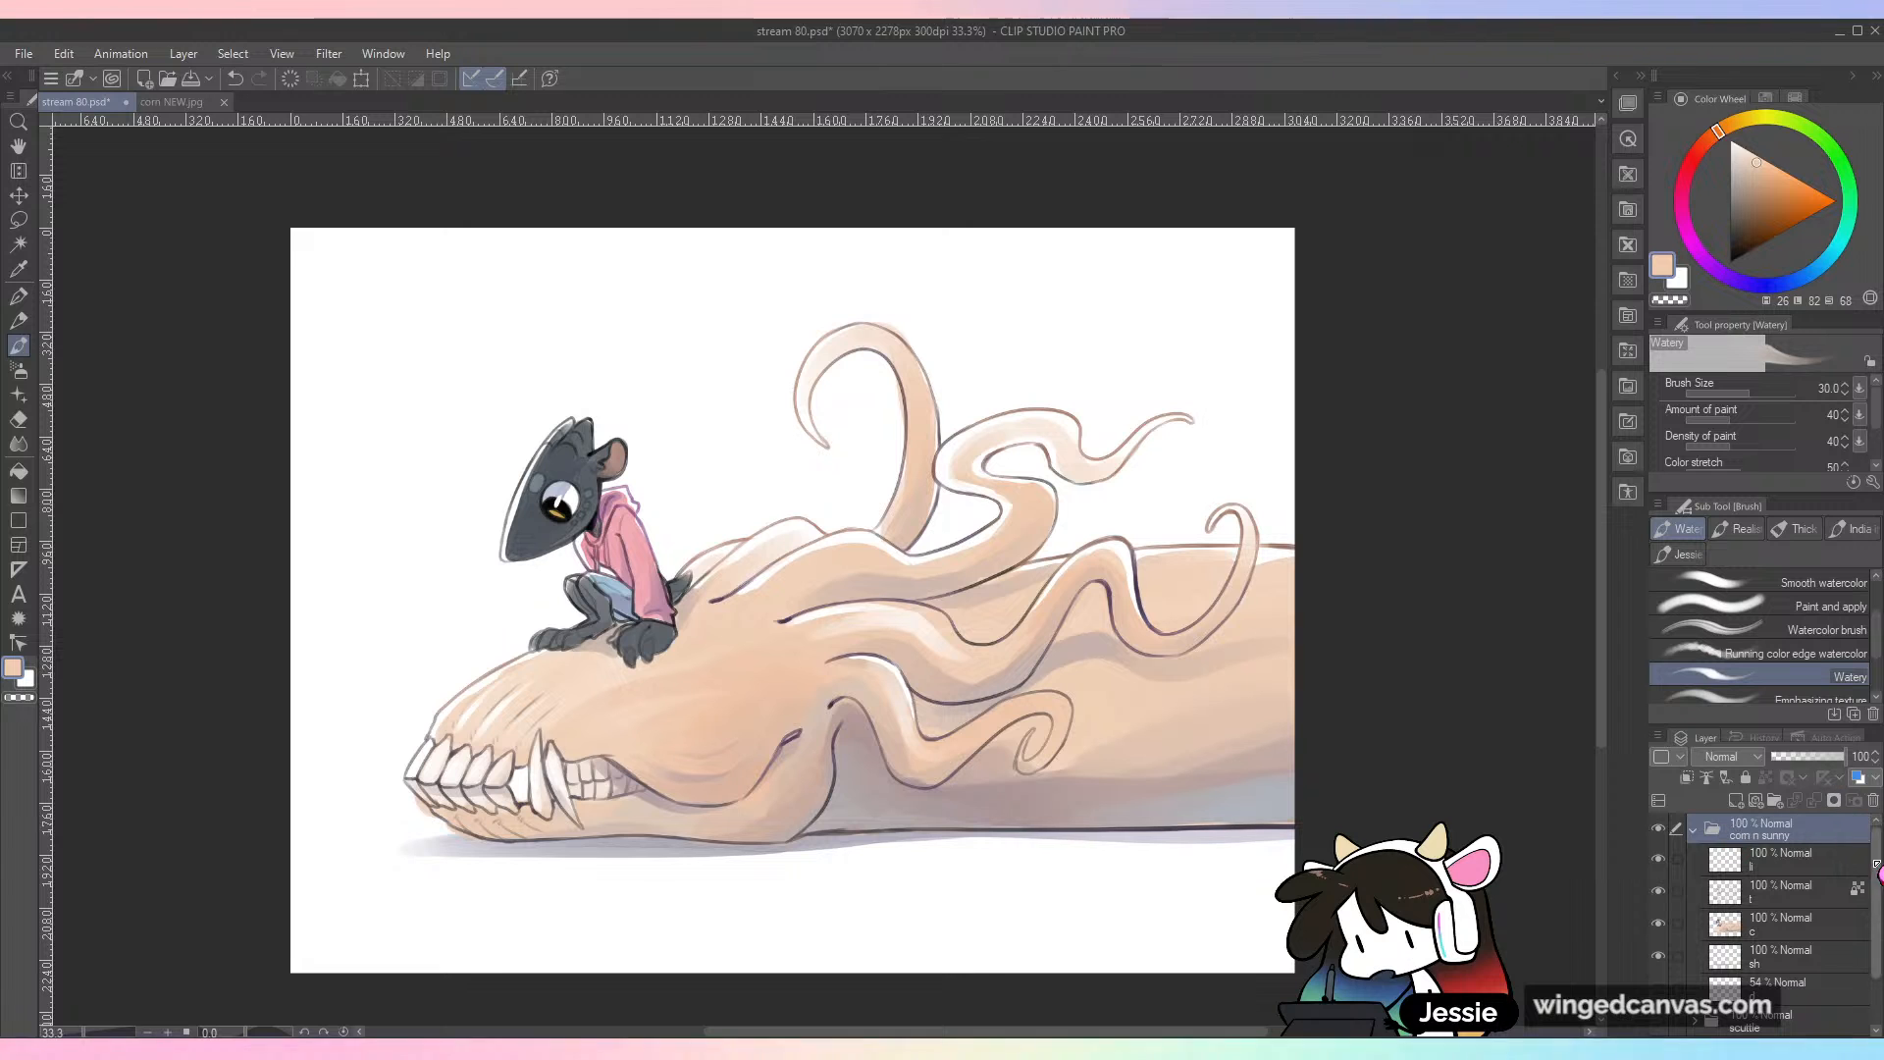
{"action": "scroll", "coordinate": [1830, 898], "scroll_direction": "down", "scroll_amount": 2}
{"action": "left_click", "coordinate": [1842, 906]}
{"action": "left_click", "coordinate": [1658, 893]}
{"action": "left_click", "coordinate": [1658, 893]}
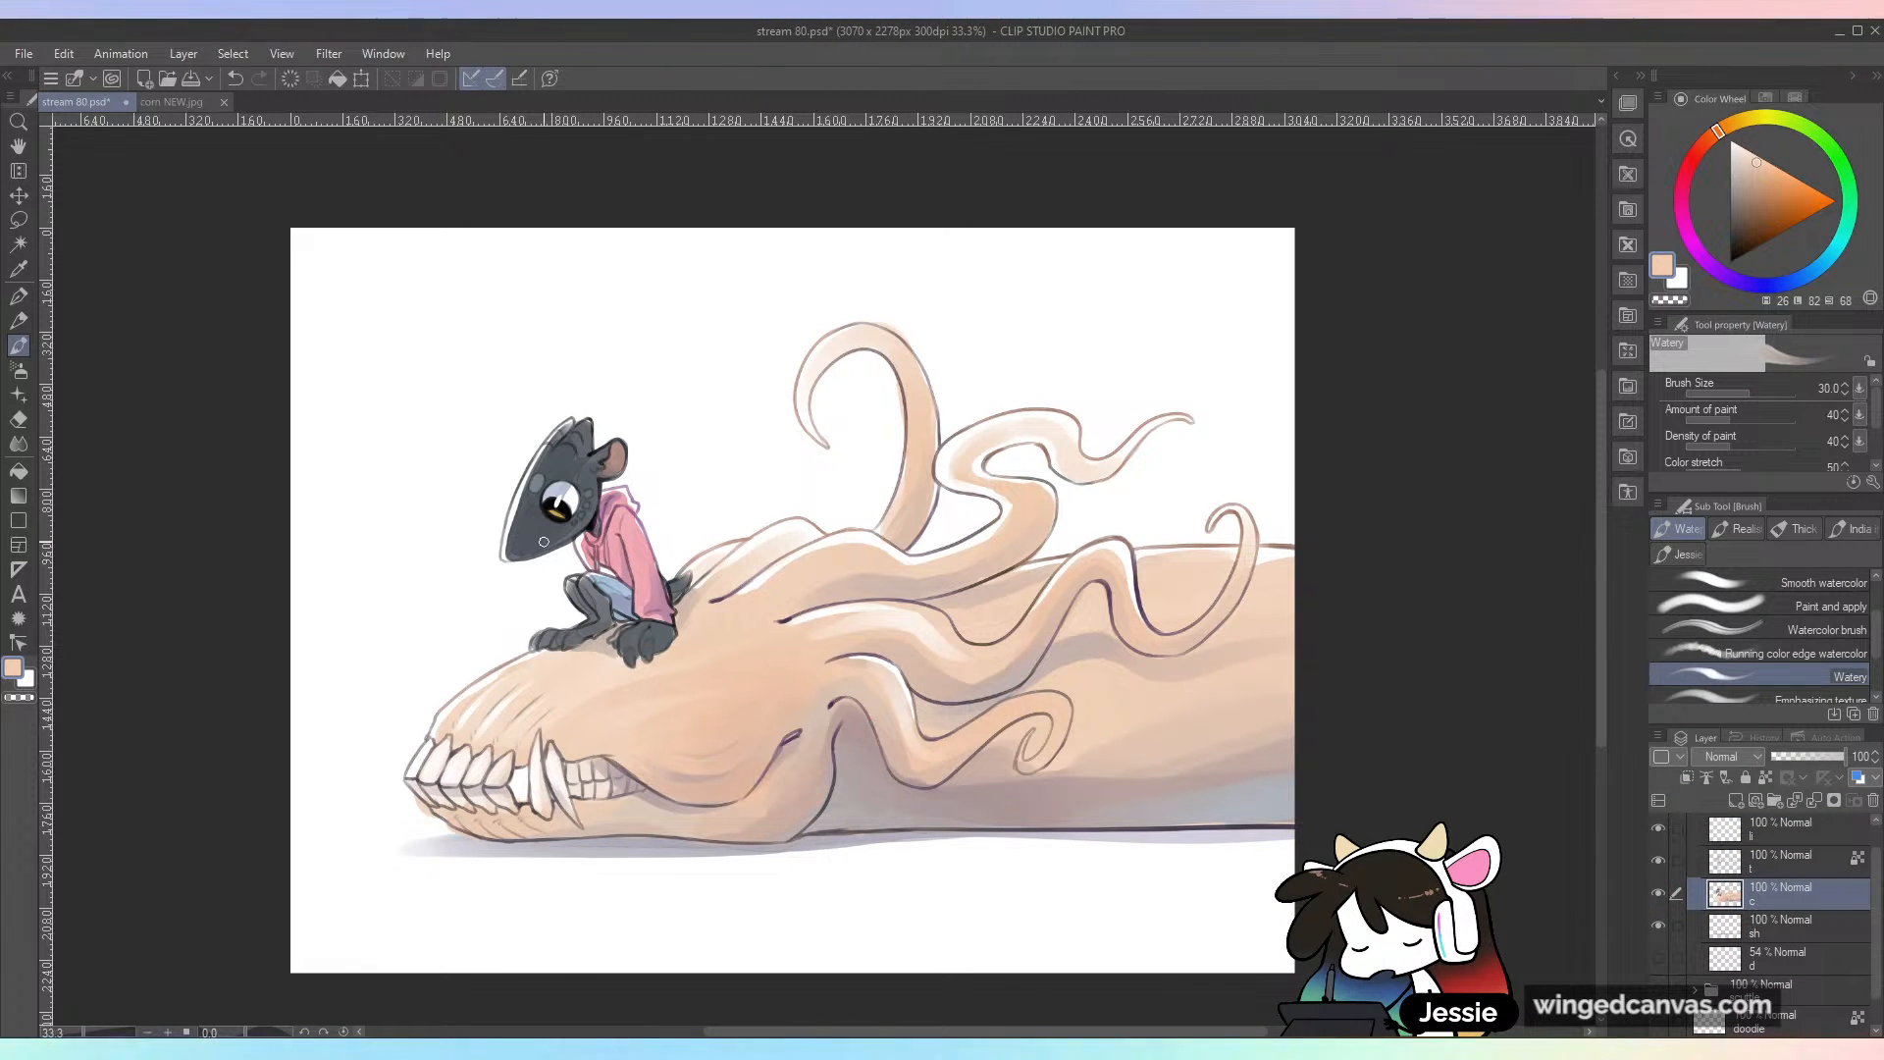
Step: Sample white, enlarge the brush to 100, lighten the curled tip of the lower tentacle, blend with sampled peach, and save the file
{"action": "scroll", "coordinate": [1037, 667], "scroll_direction": "up", "scroll_amount": 1}
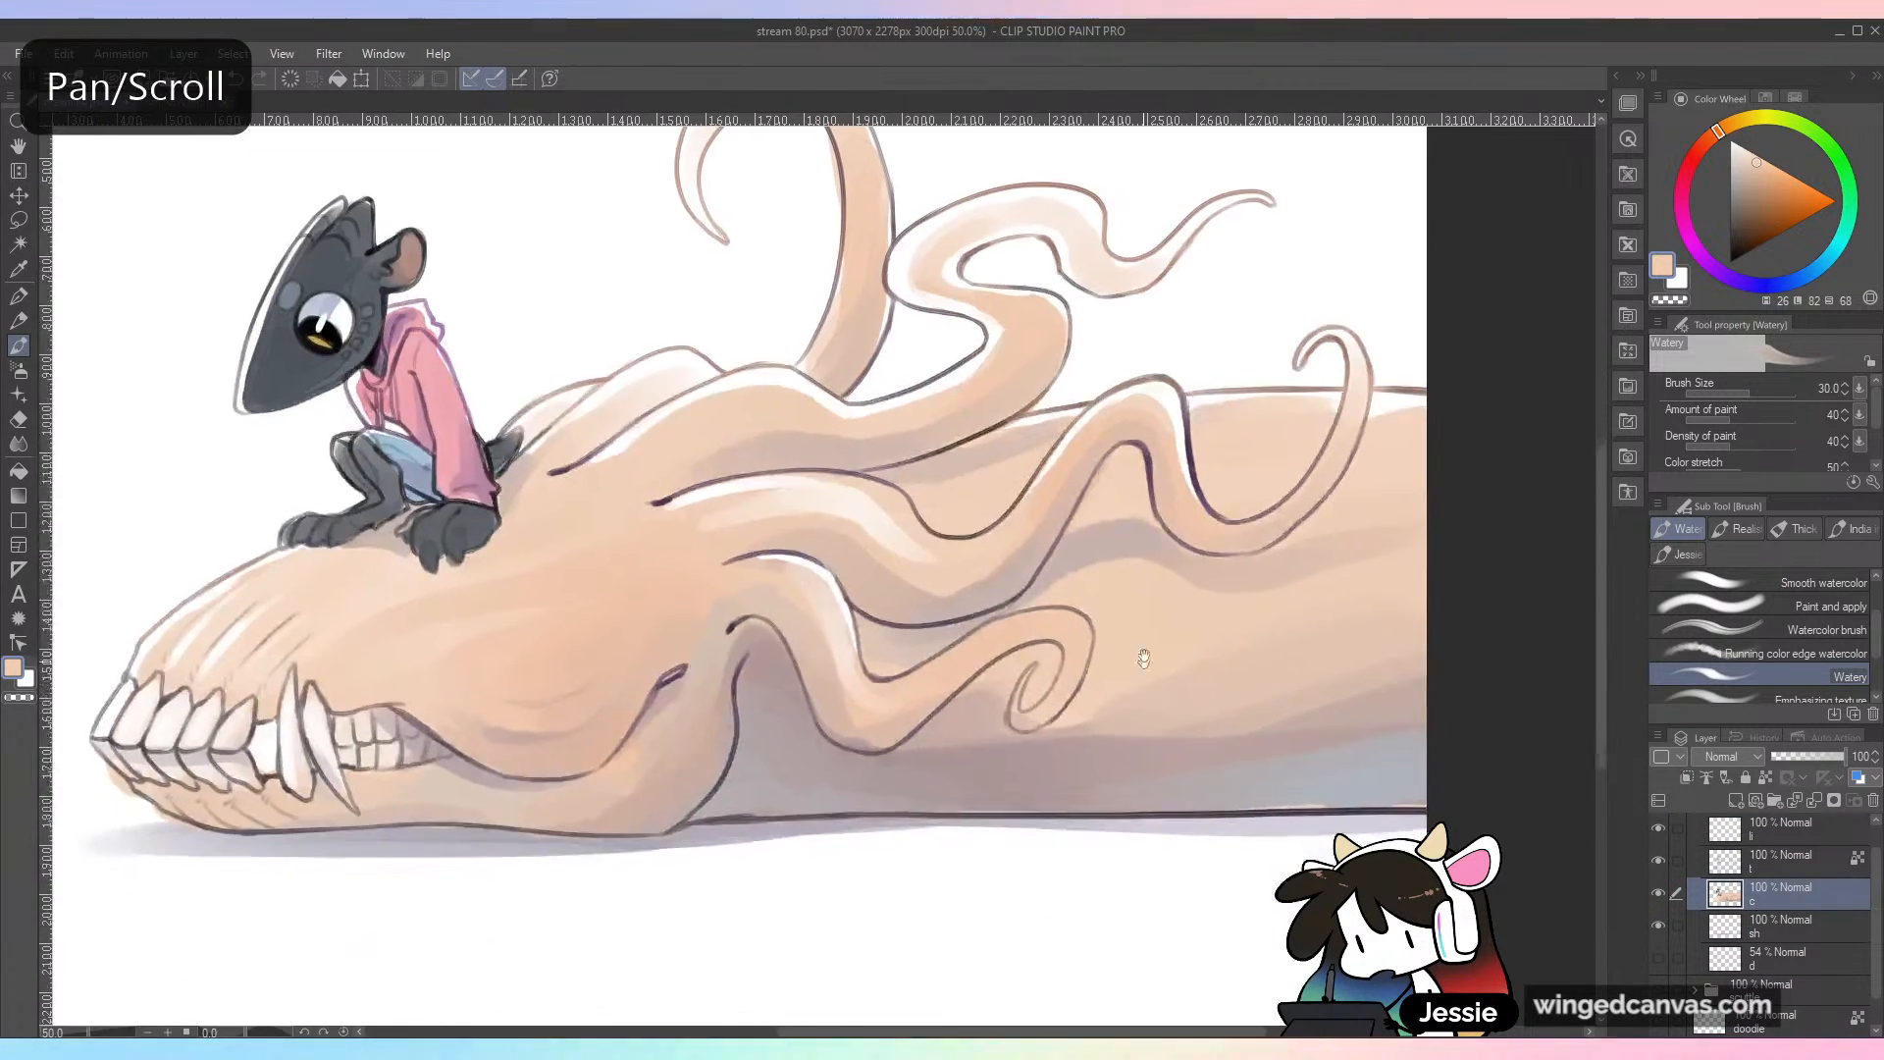
{"action": "left_click", "coordinate": [1205, 359], "text": "alt"}
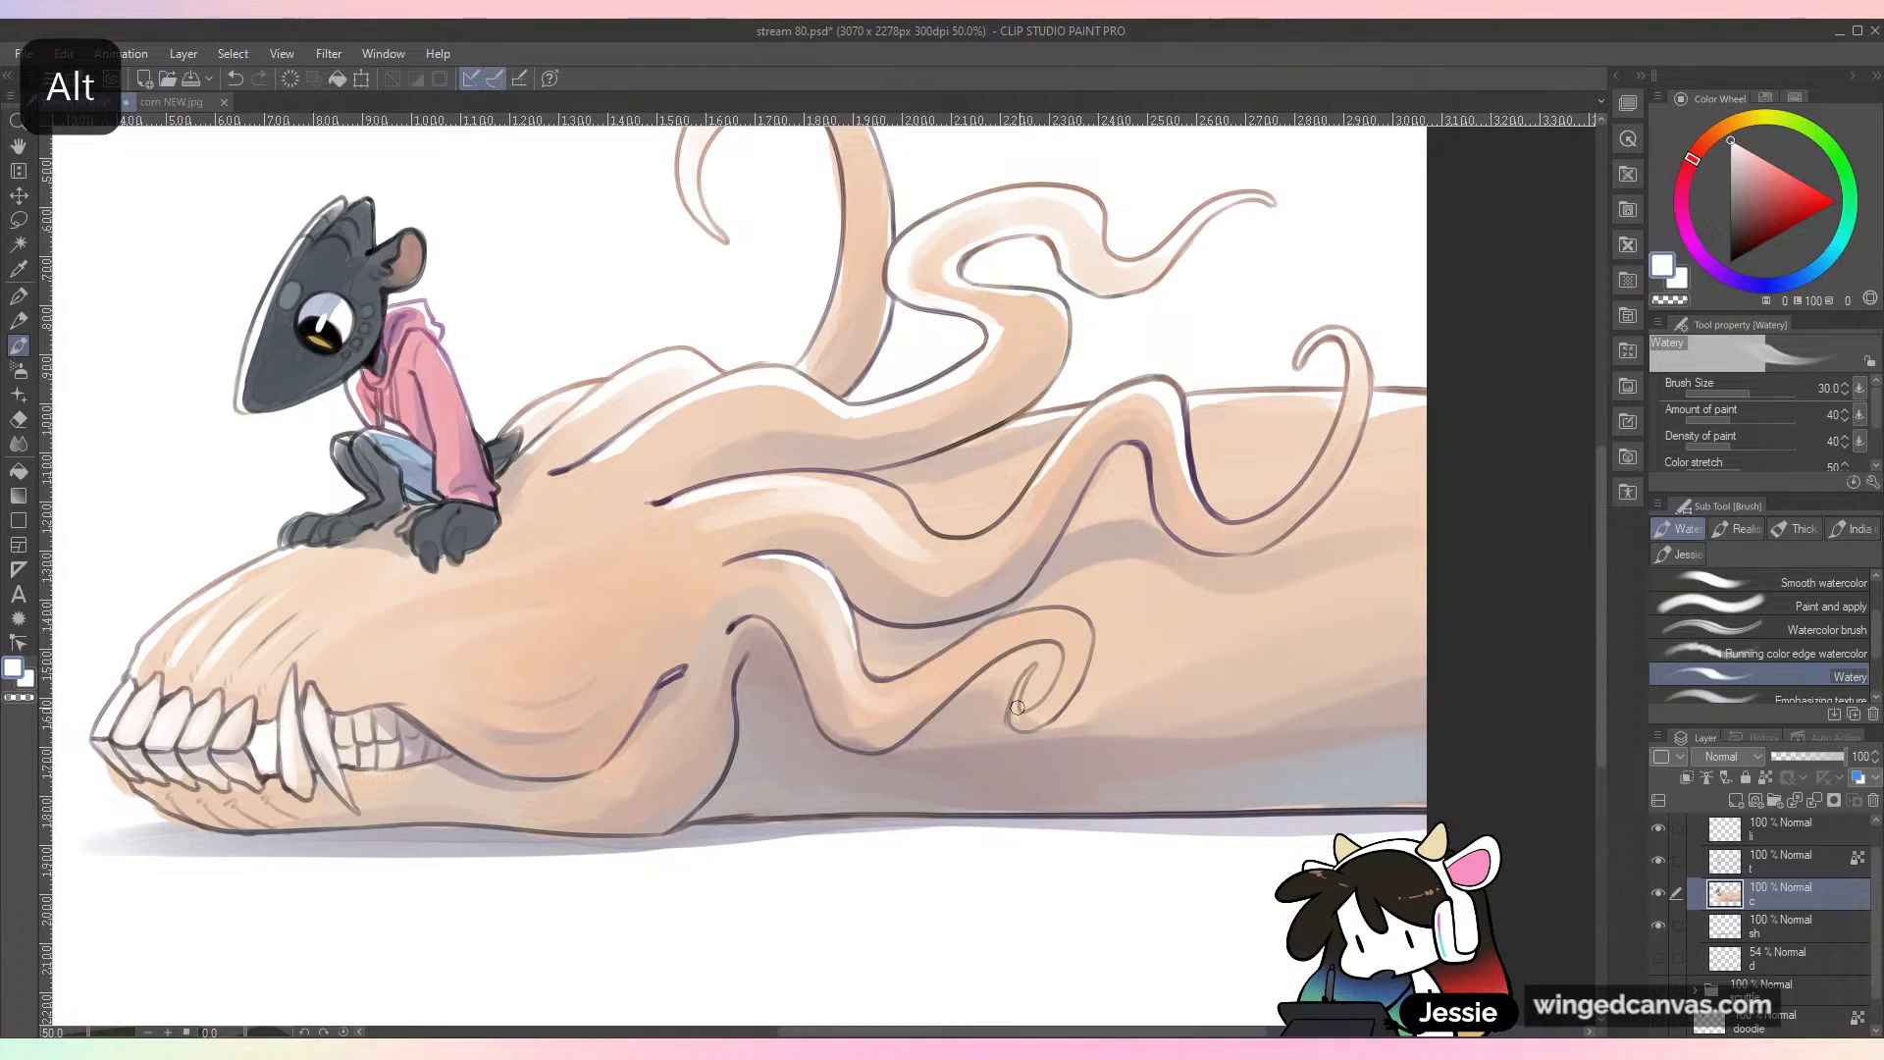
{"action": "key", "text": "]"}
{"action": "key", "text": "]"}
{"action": "key", "text": "]"}
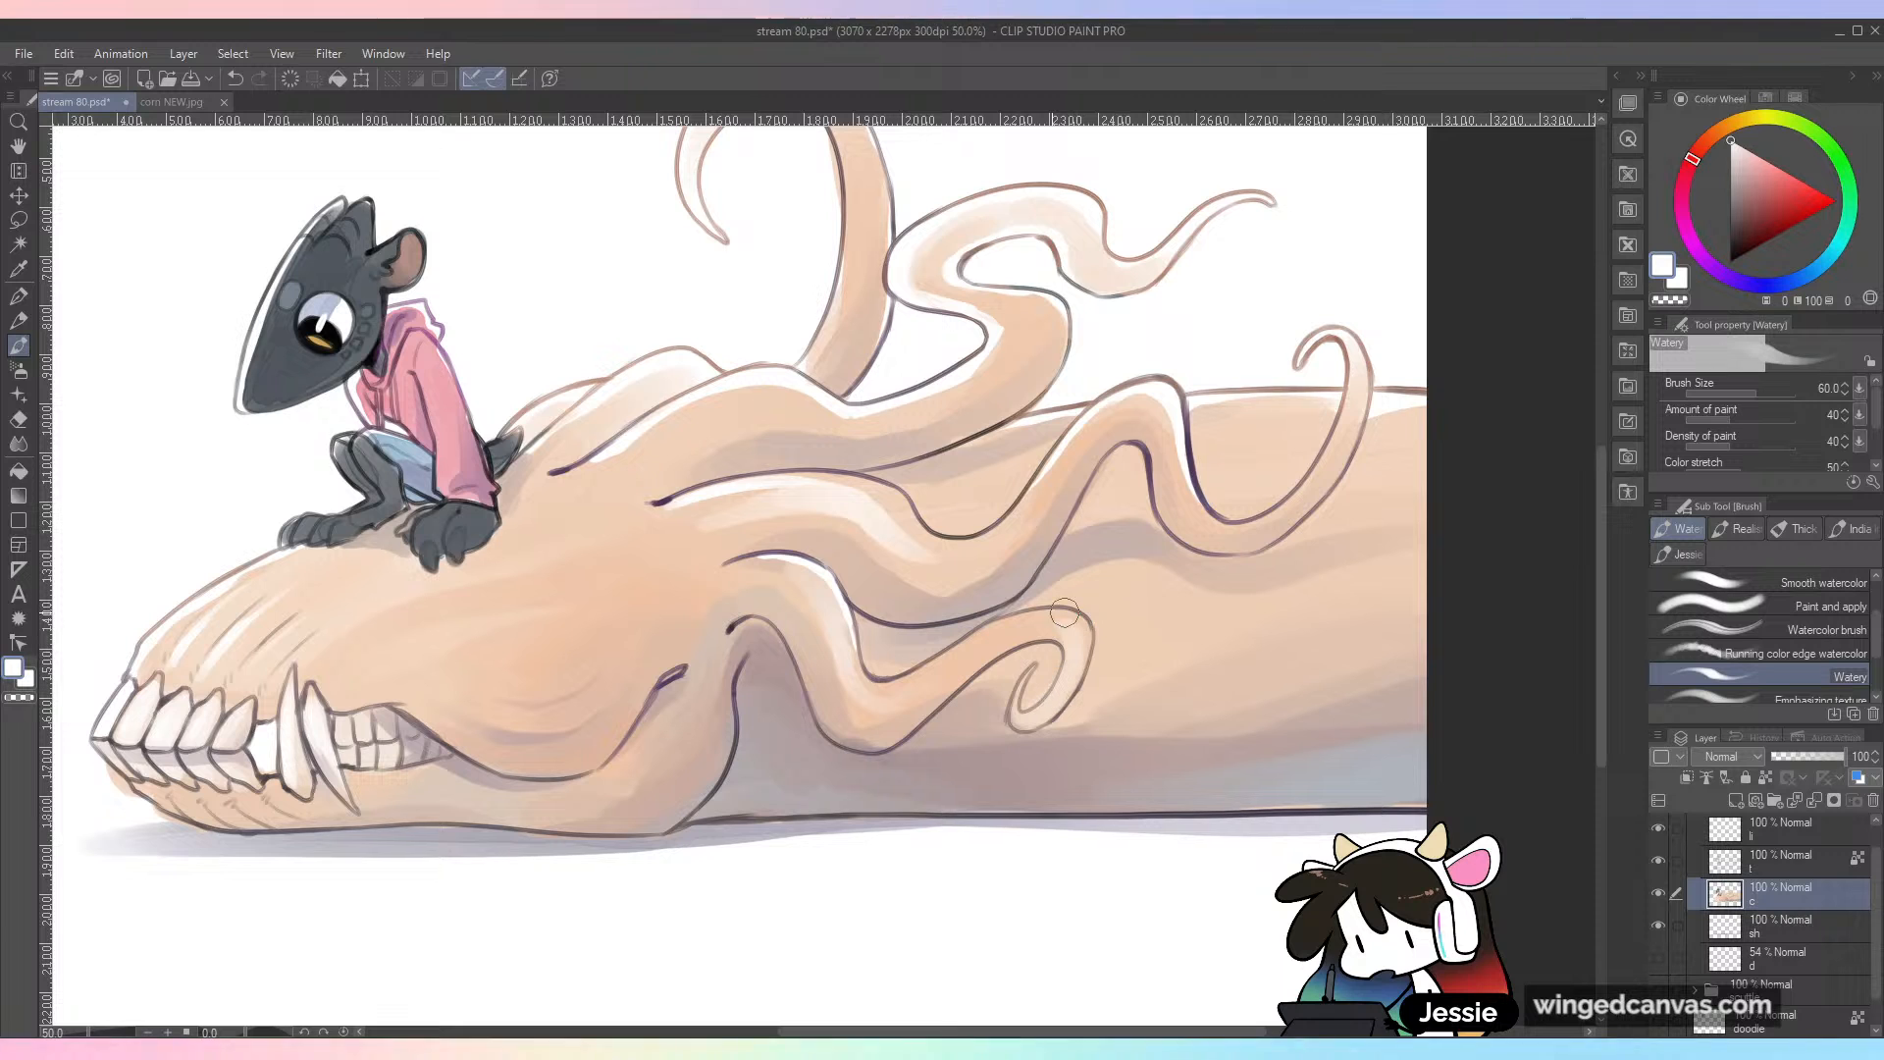
{"action": "key", "text": "]"}
{"action": "key", "text": "]"}
{"action": "key", "text": "]"}
{"action": "key", "text": "]"}
{"action": "left_click", "coordinate": [978, 652], "text": "alt"}
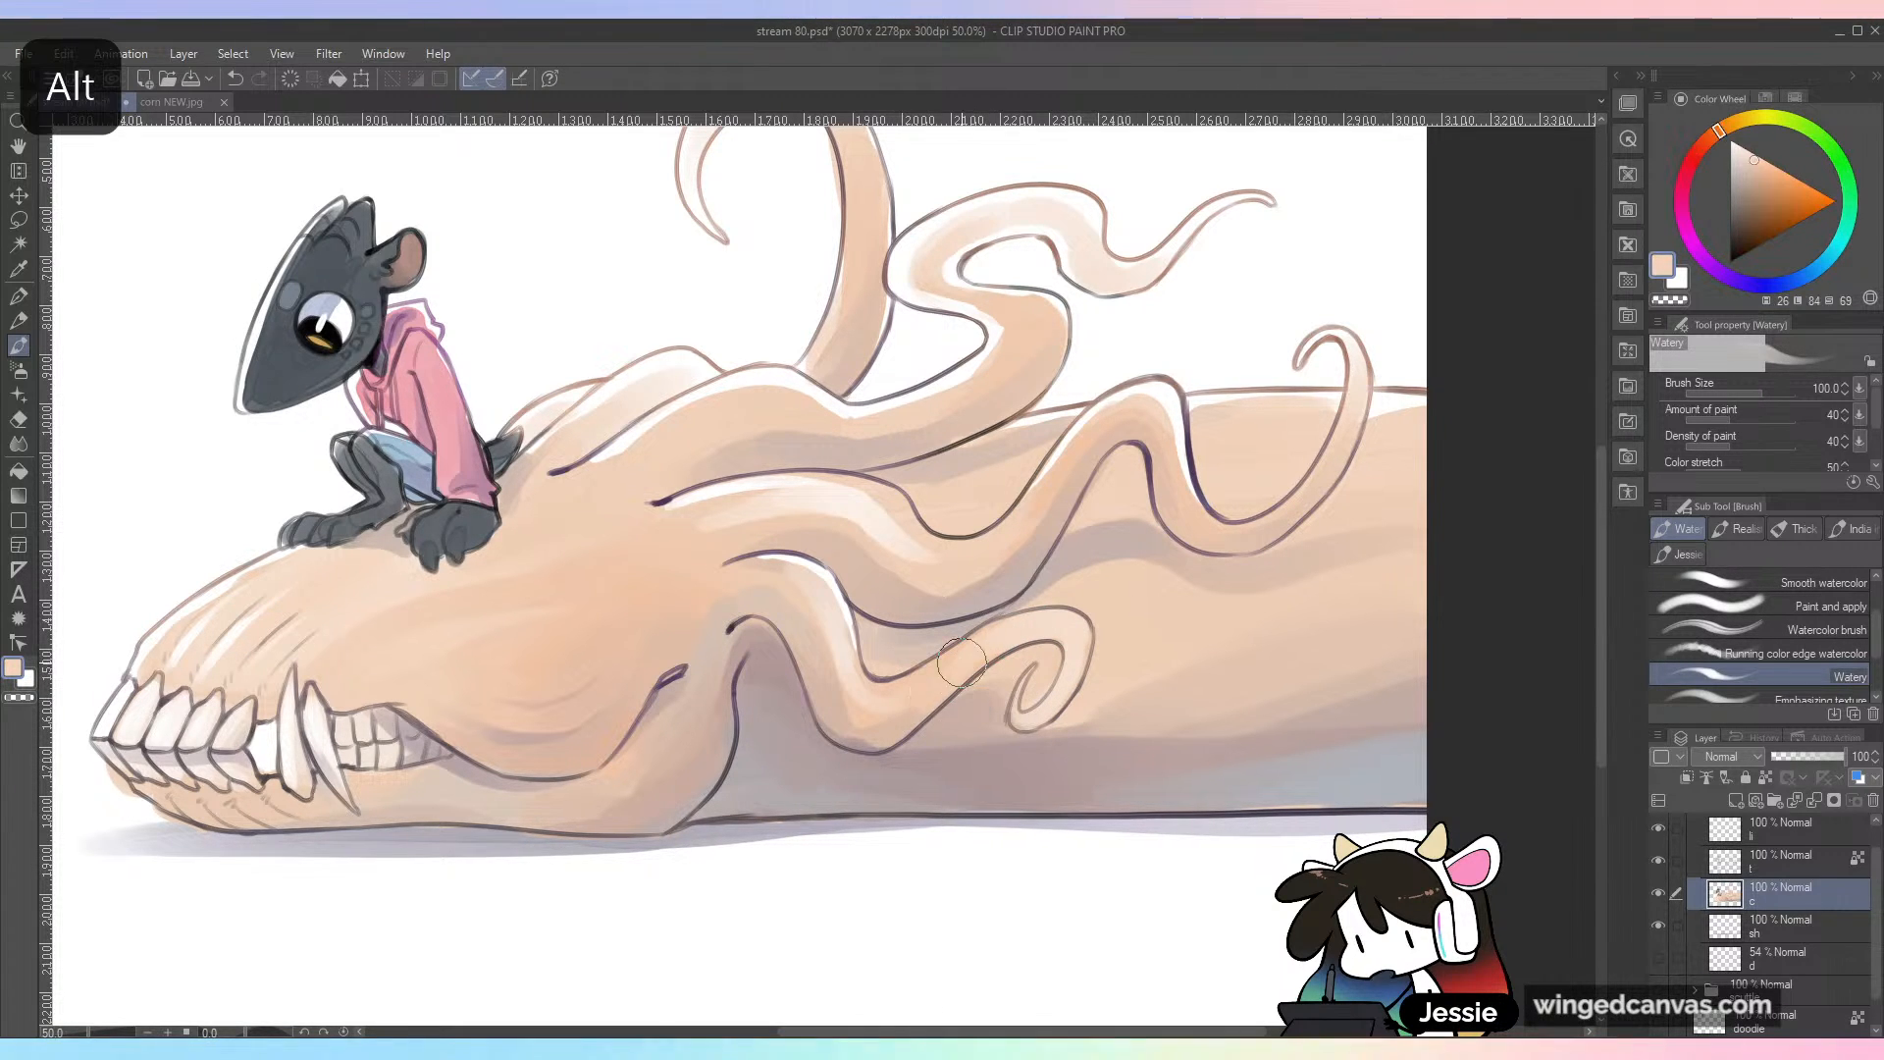
{"action": "key", "text": "ctrl+minus"}
{"action": "key", "text": "ctrl+s"}
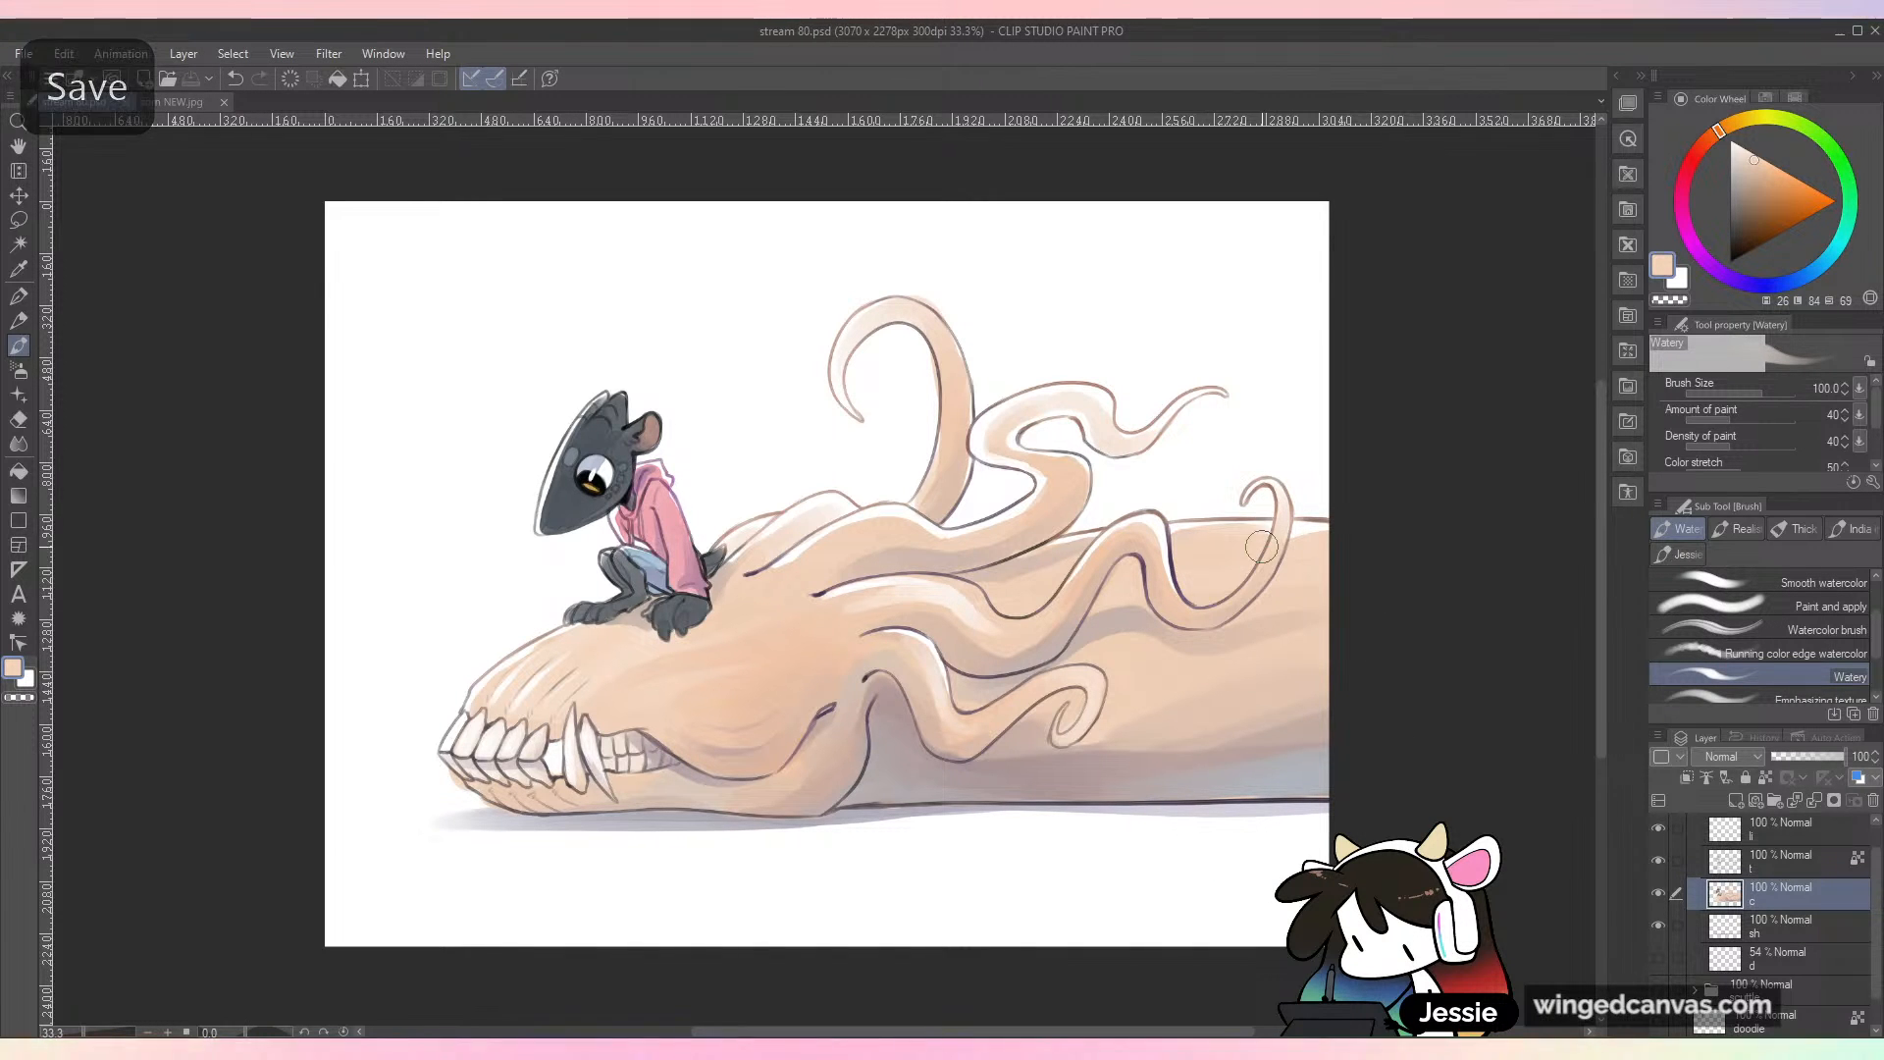
Step: Lighten the thin hooked tentacle near the canvas edge, touch up the body below with sampled peach, and save the file
{"action": "left_click_drag", "start_coordinate": [1277, 635], "coordinate": [1051, 672]}
{"action": "key", "text": "ctrl+plus"}
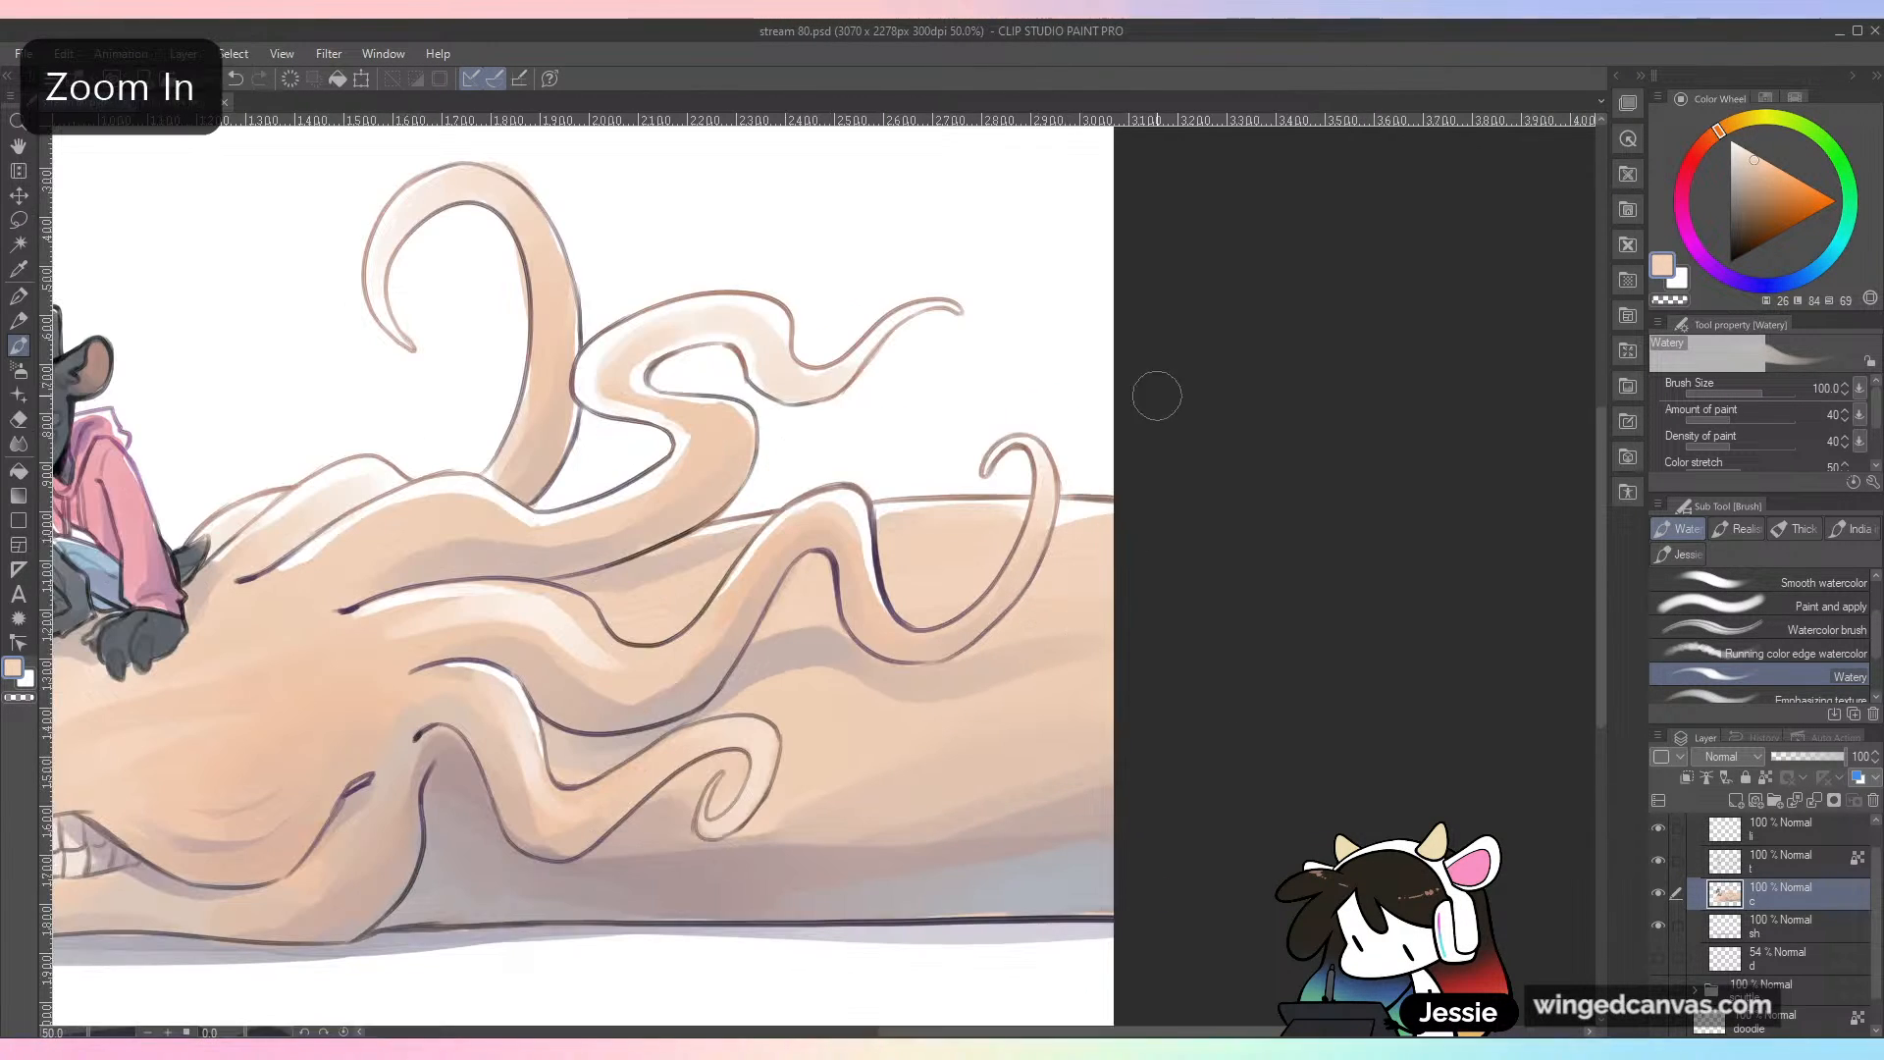
{"action": "left_click", "coordinate": [1040, 512], "text": "alt"}
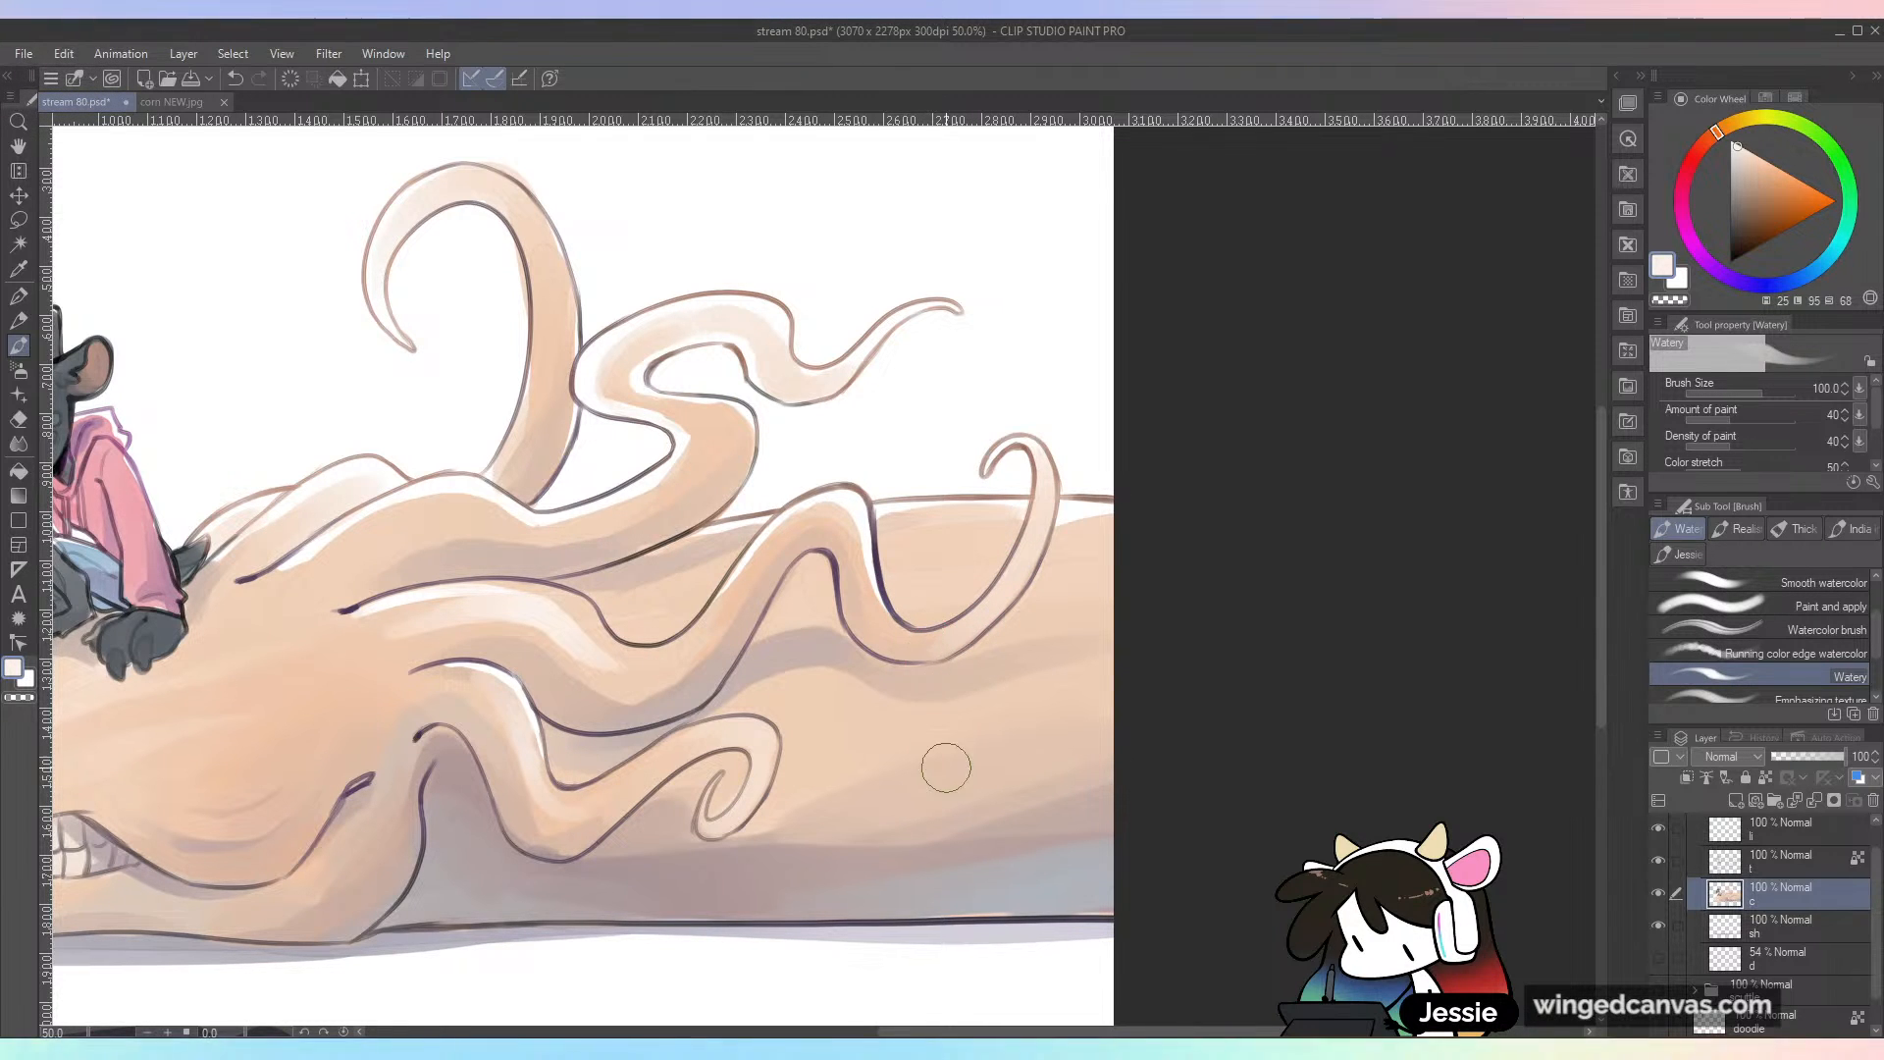
{"action": "key", "text": "space"}
{"action": "left_click_drag", "start_coordinate": [913, 679], "coordinate": [1024, 731]}
{"action": "left_click", "coordinate": [1042, 704], "text": "alt"}
{"action": "key", "text": "ctrl+minus"}
{"action": "key", "text": "ctrl+s"}
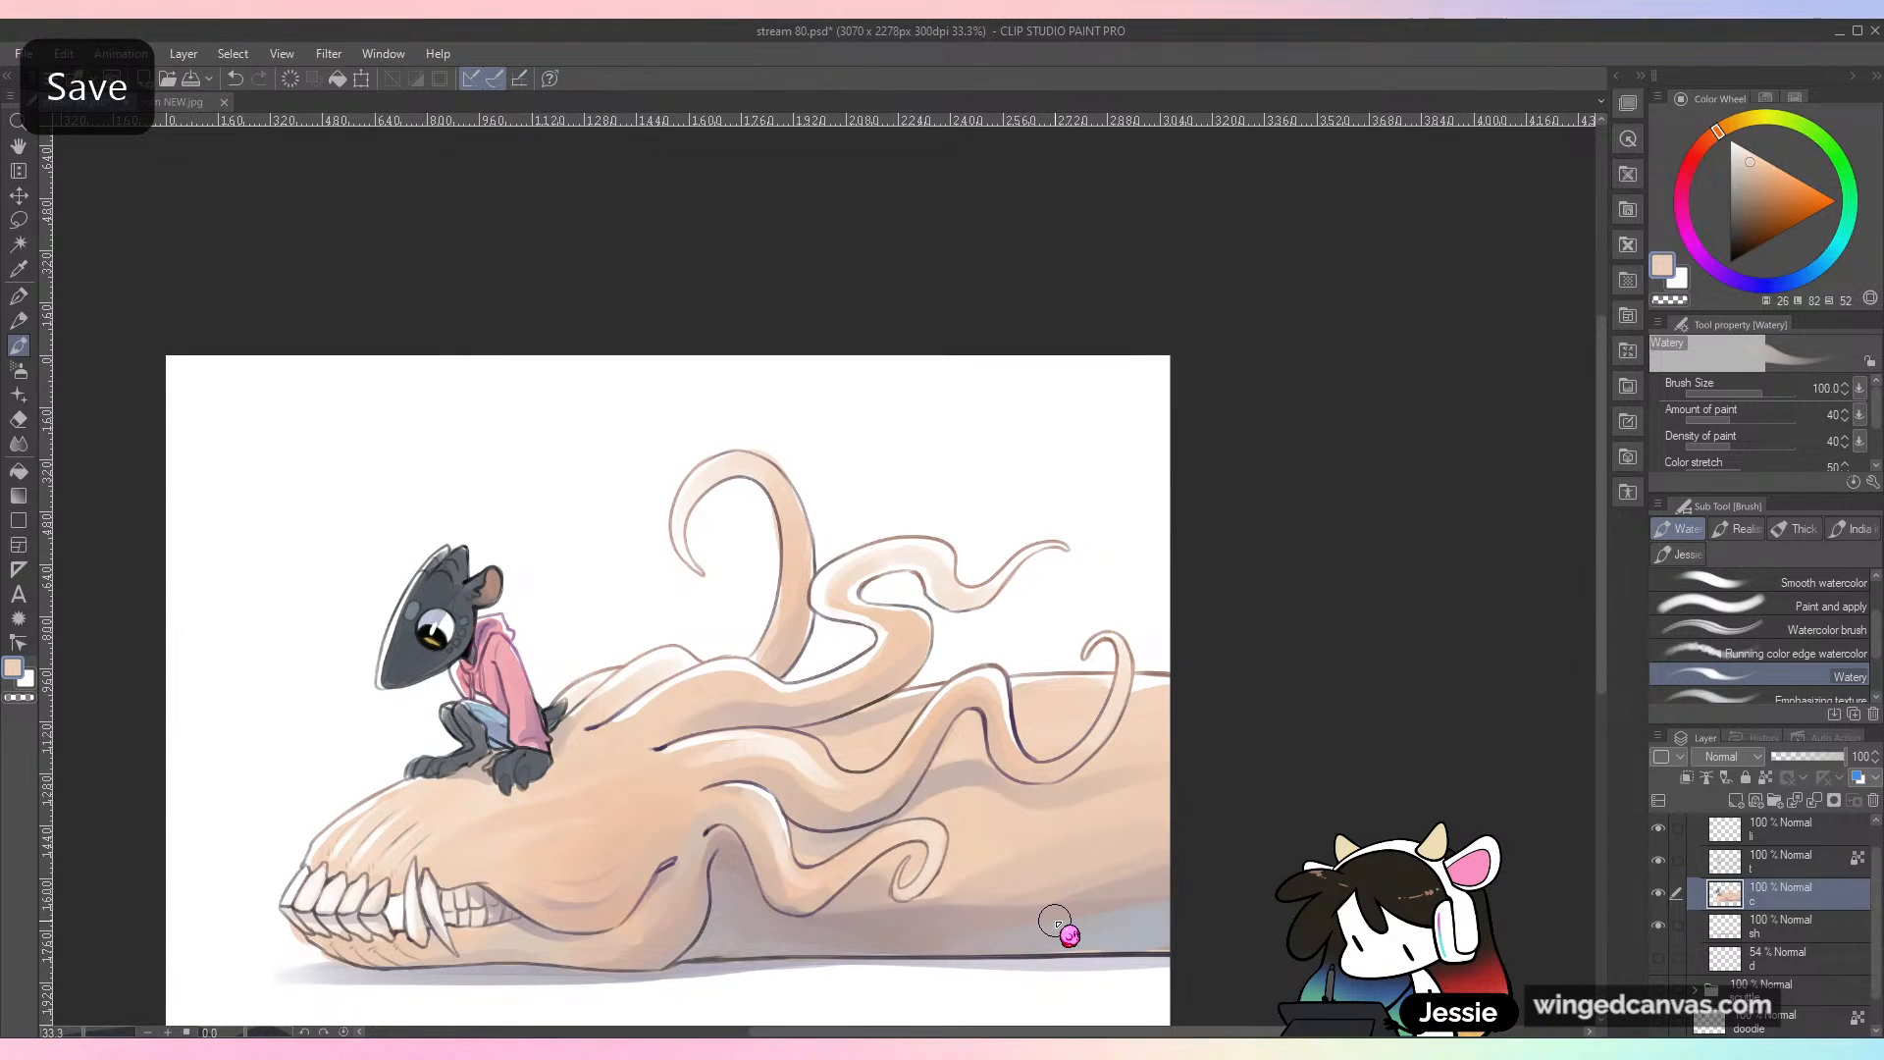
Step: Examine the whole painting at different zoom levels to check the tentacle highlights and overall colors
{"action": "key", "text": "space"}
{"action": "left_click_drag", "start_coordinate": [1055, 920], "coordinate": [1241, 796]}
{"action": "key", "text": "ctrl+plus"}
{"action": "key", "text": "ctrl+minus"}
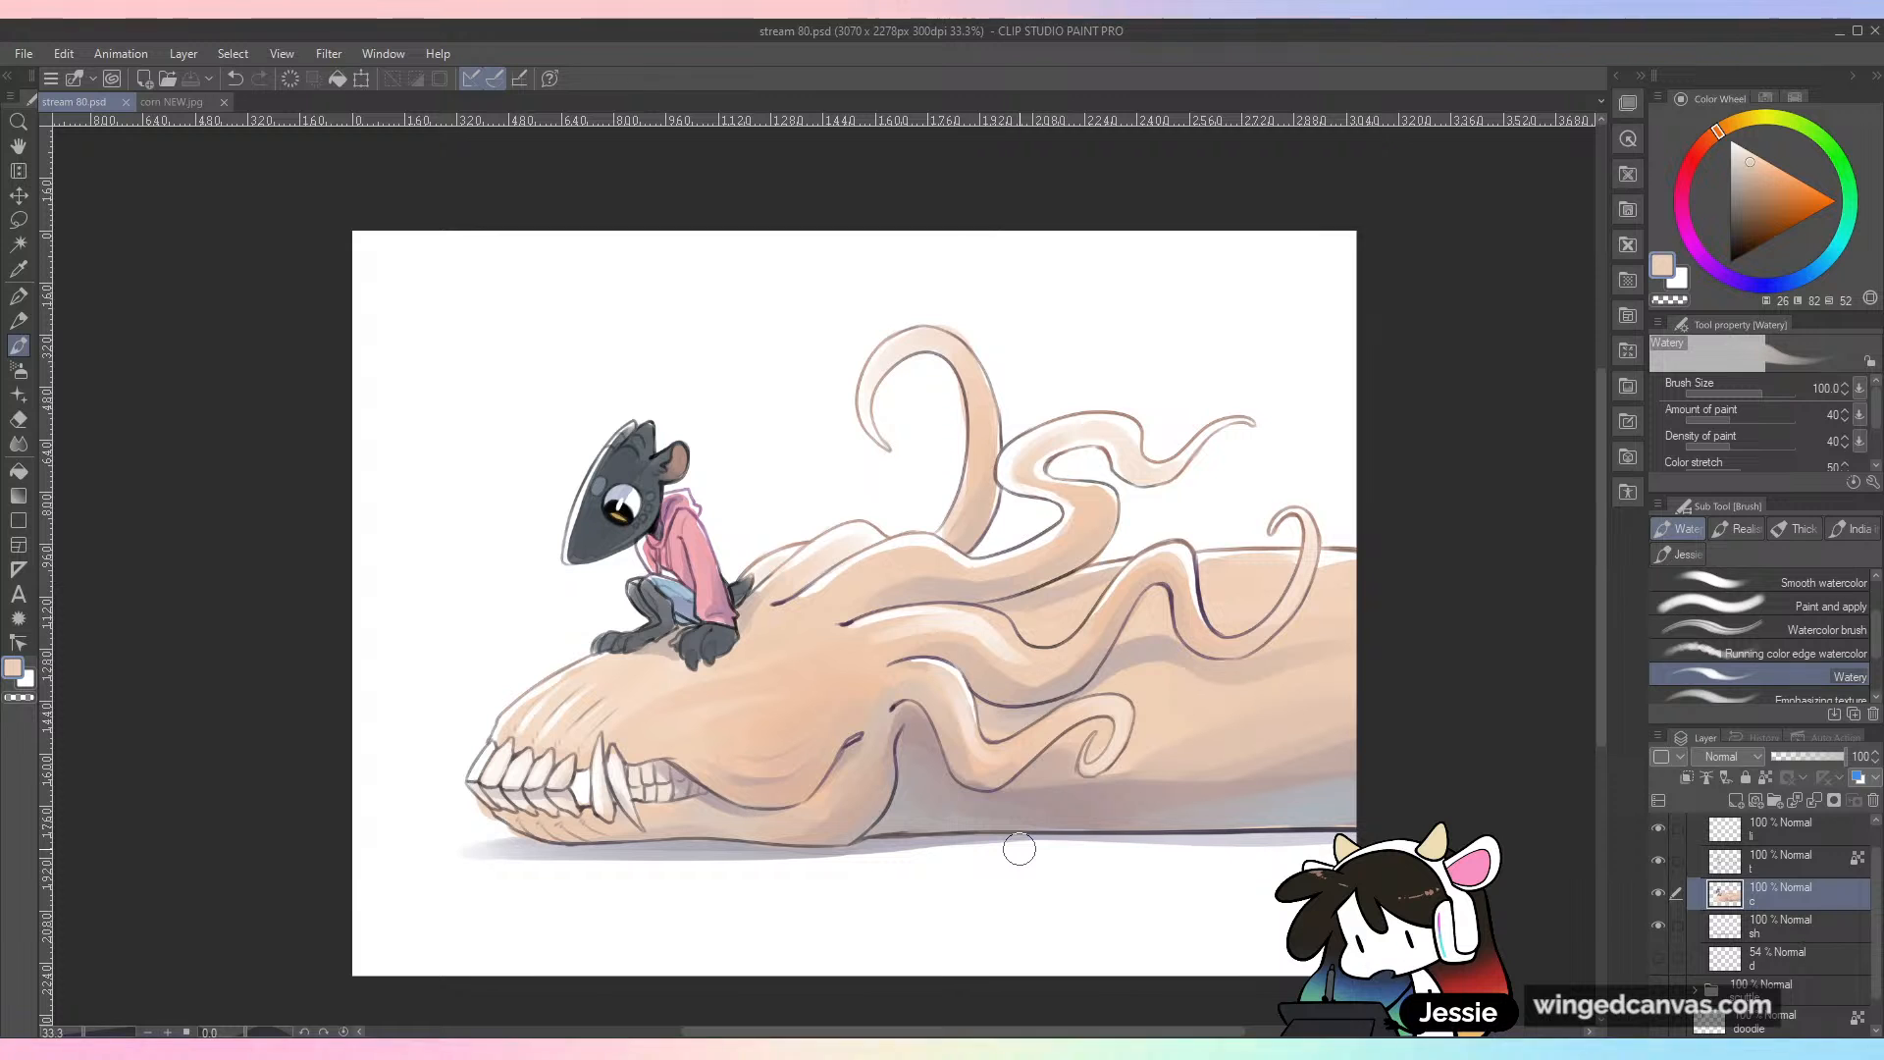
{"action": "key", "text": "ctrl+plus"}
{"action": "key", "text": "ctrl+minus"}
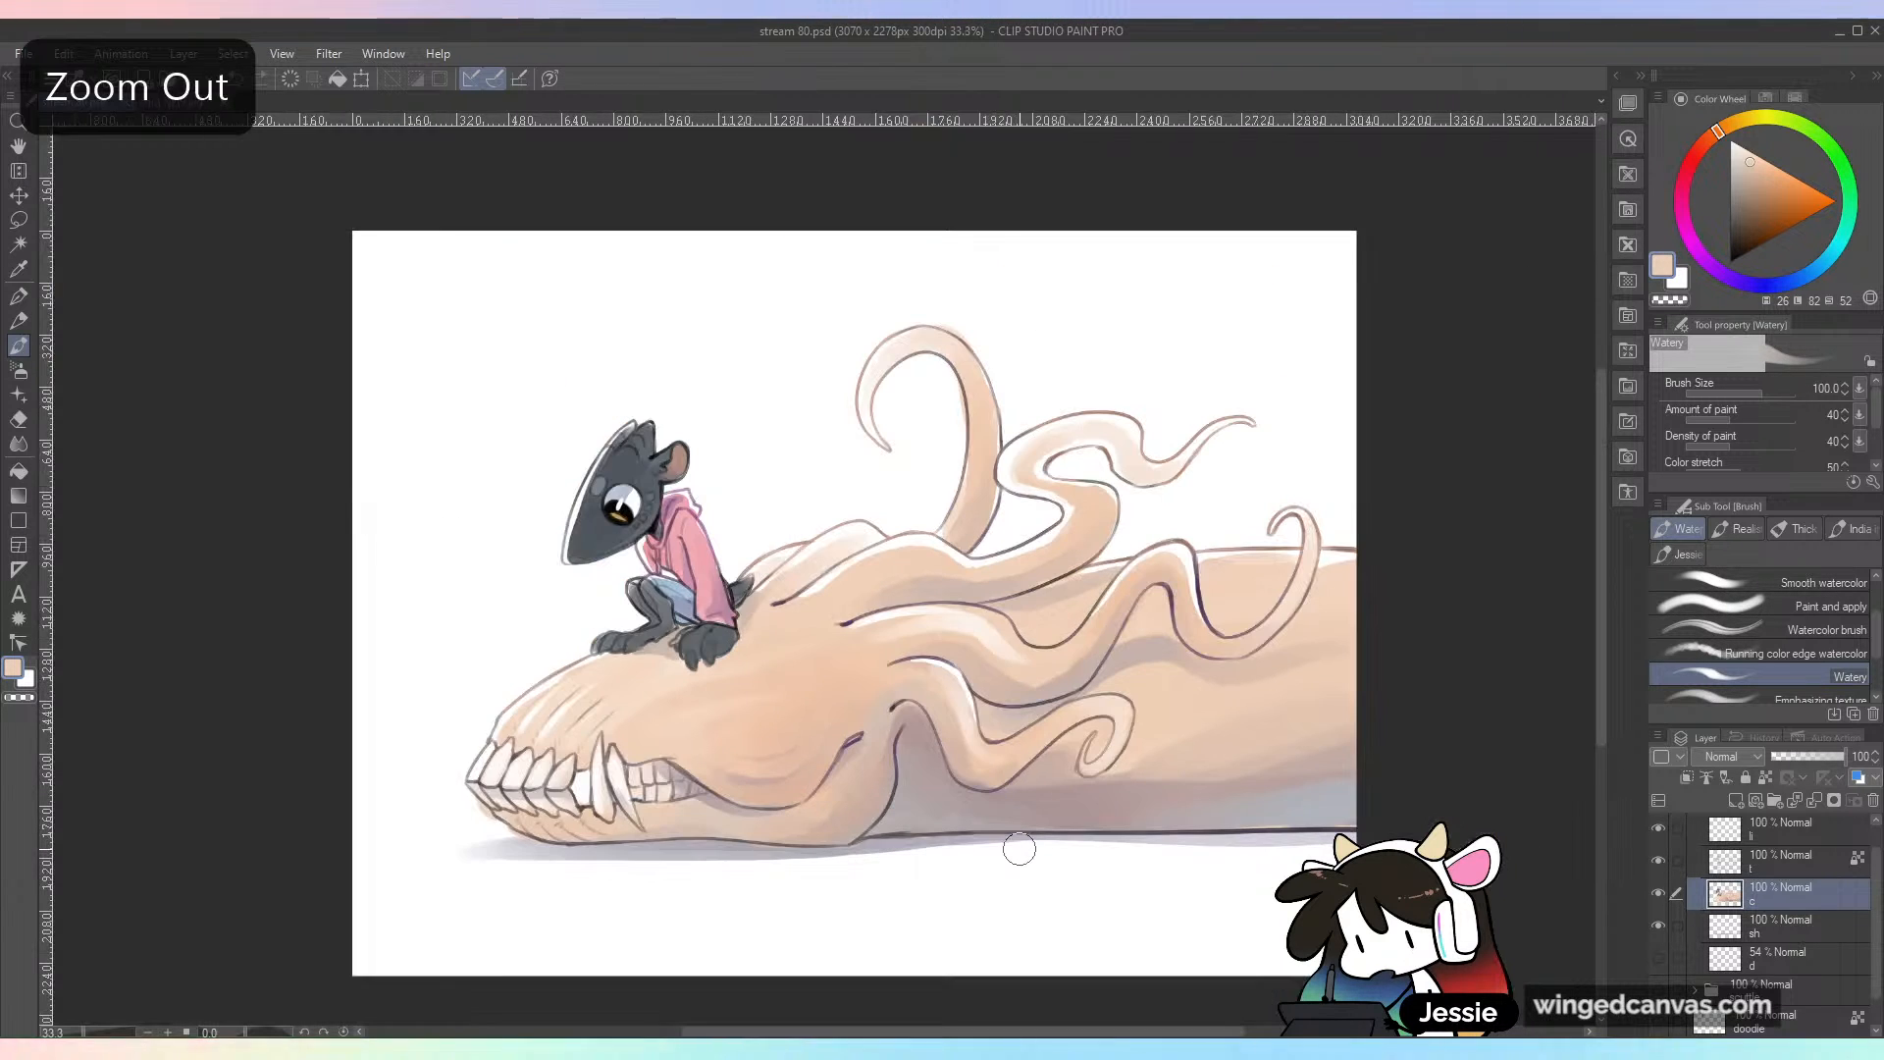
{"action": "scroll", "coordinate": [1598, 451], "scroll_direction": "down", "scroll_amount": 2}
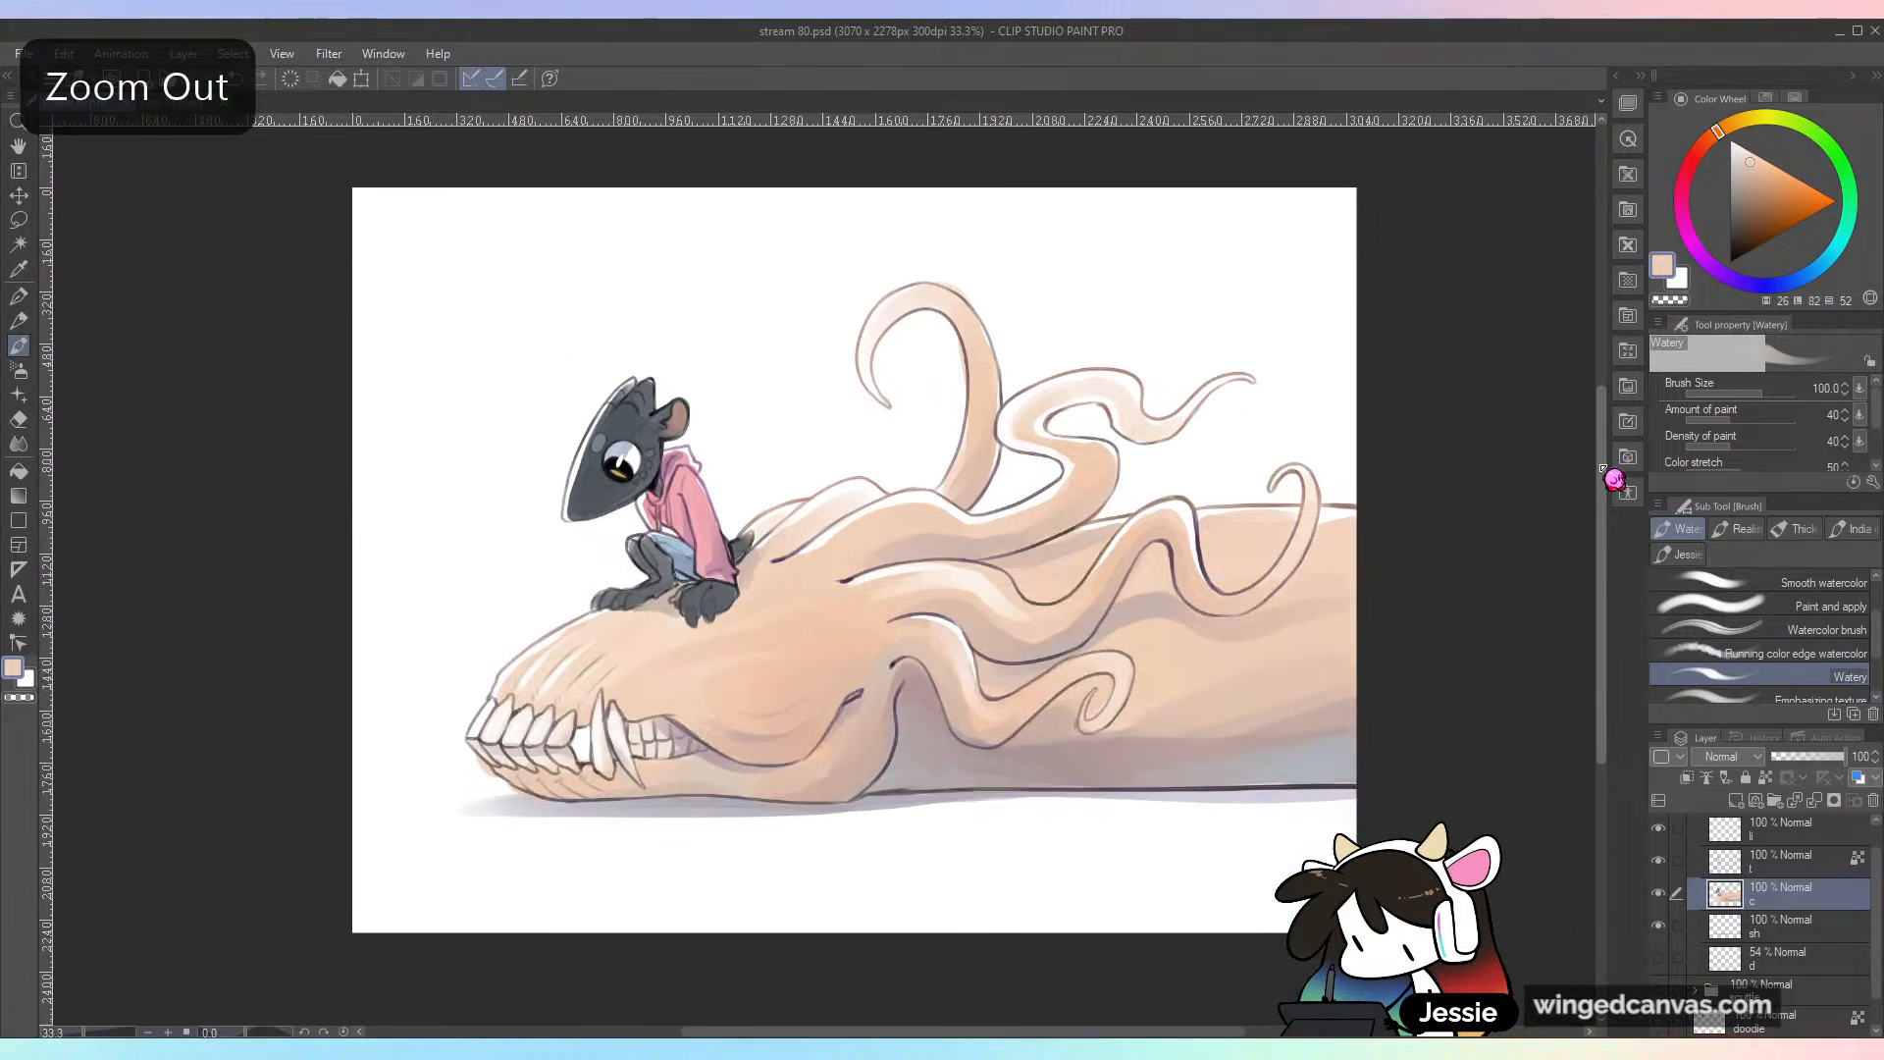
{"action": "left_click_drag", "start_coordinate": [759, 1031], "coordinate": [772, 1031]}
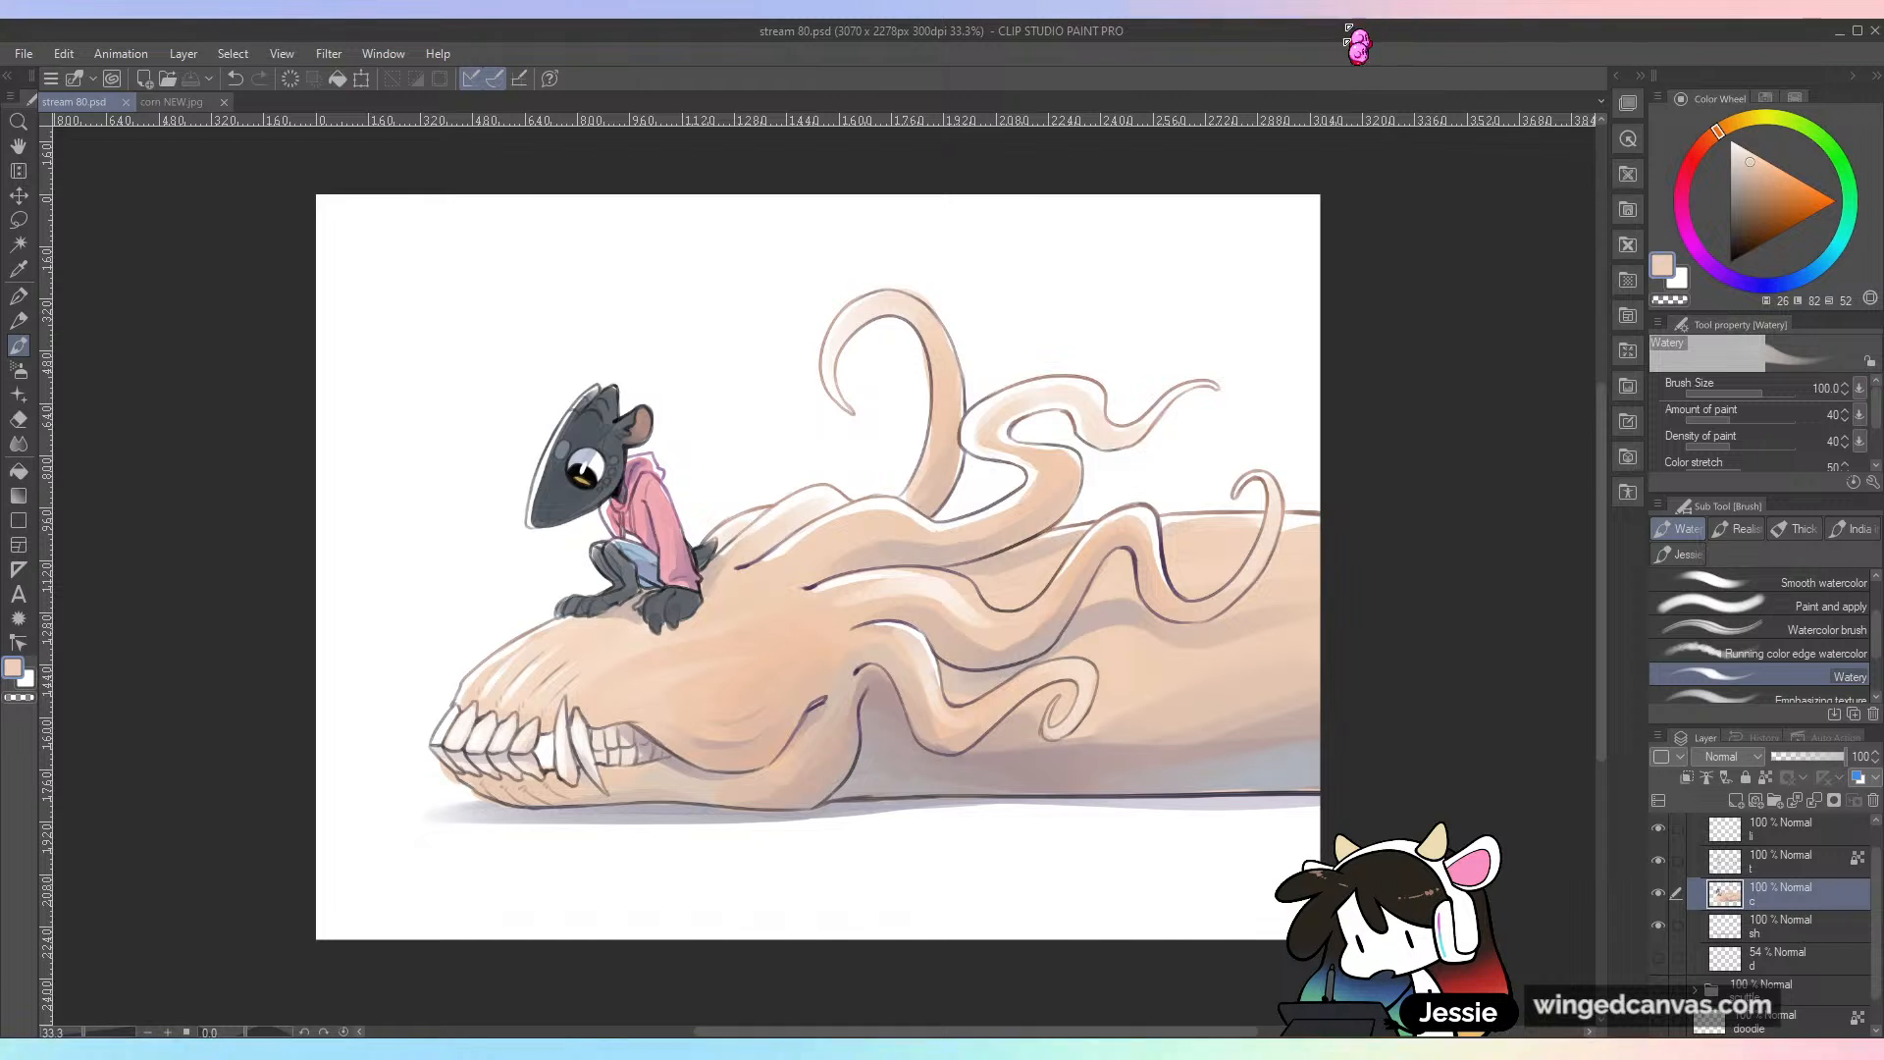
Step: Collapse the corn n sunny folder and briefly show the scuttle folder's drawing in its place
{"action": "scroll", "coordinate": [1751, 913], "scroll_direction": "up", "scroll_amount": 1}
{"action": "left_click", "coordinate": [1694, 835]}
{"action": "left_click", "coordinate": [1659, 827]}
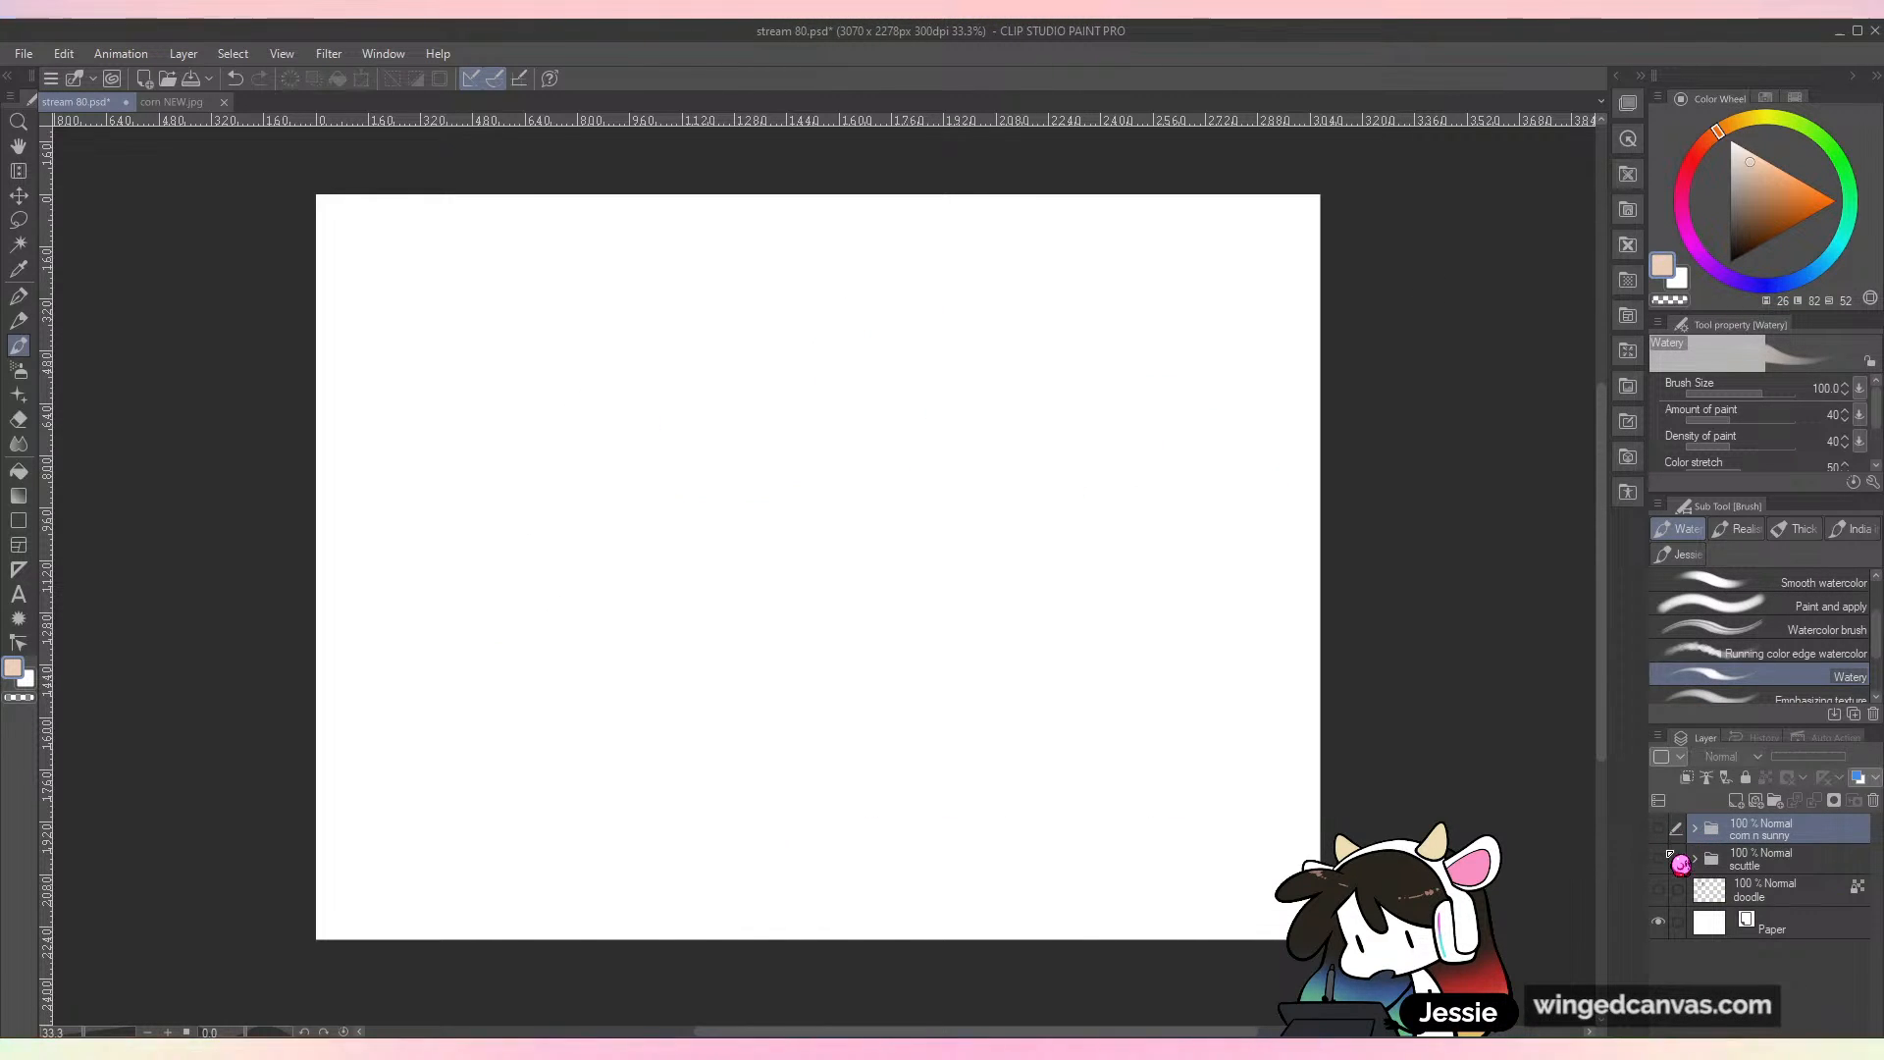
{"action": "left_click", "coordinate": [1659, 857]}
{"action": "left_click", "coordinate": [1658, 857]}
{"action": "left_click", "coordinate": [1658, 827]}
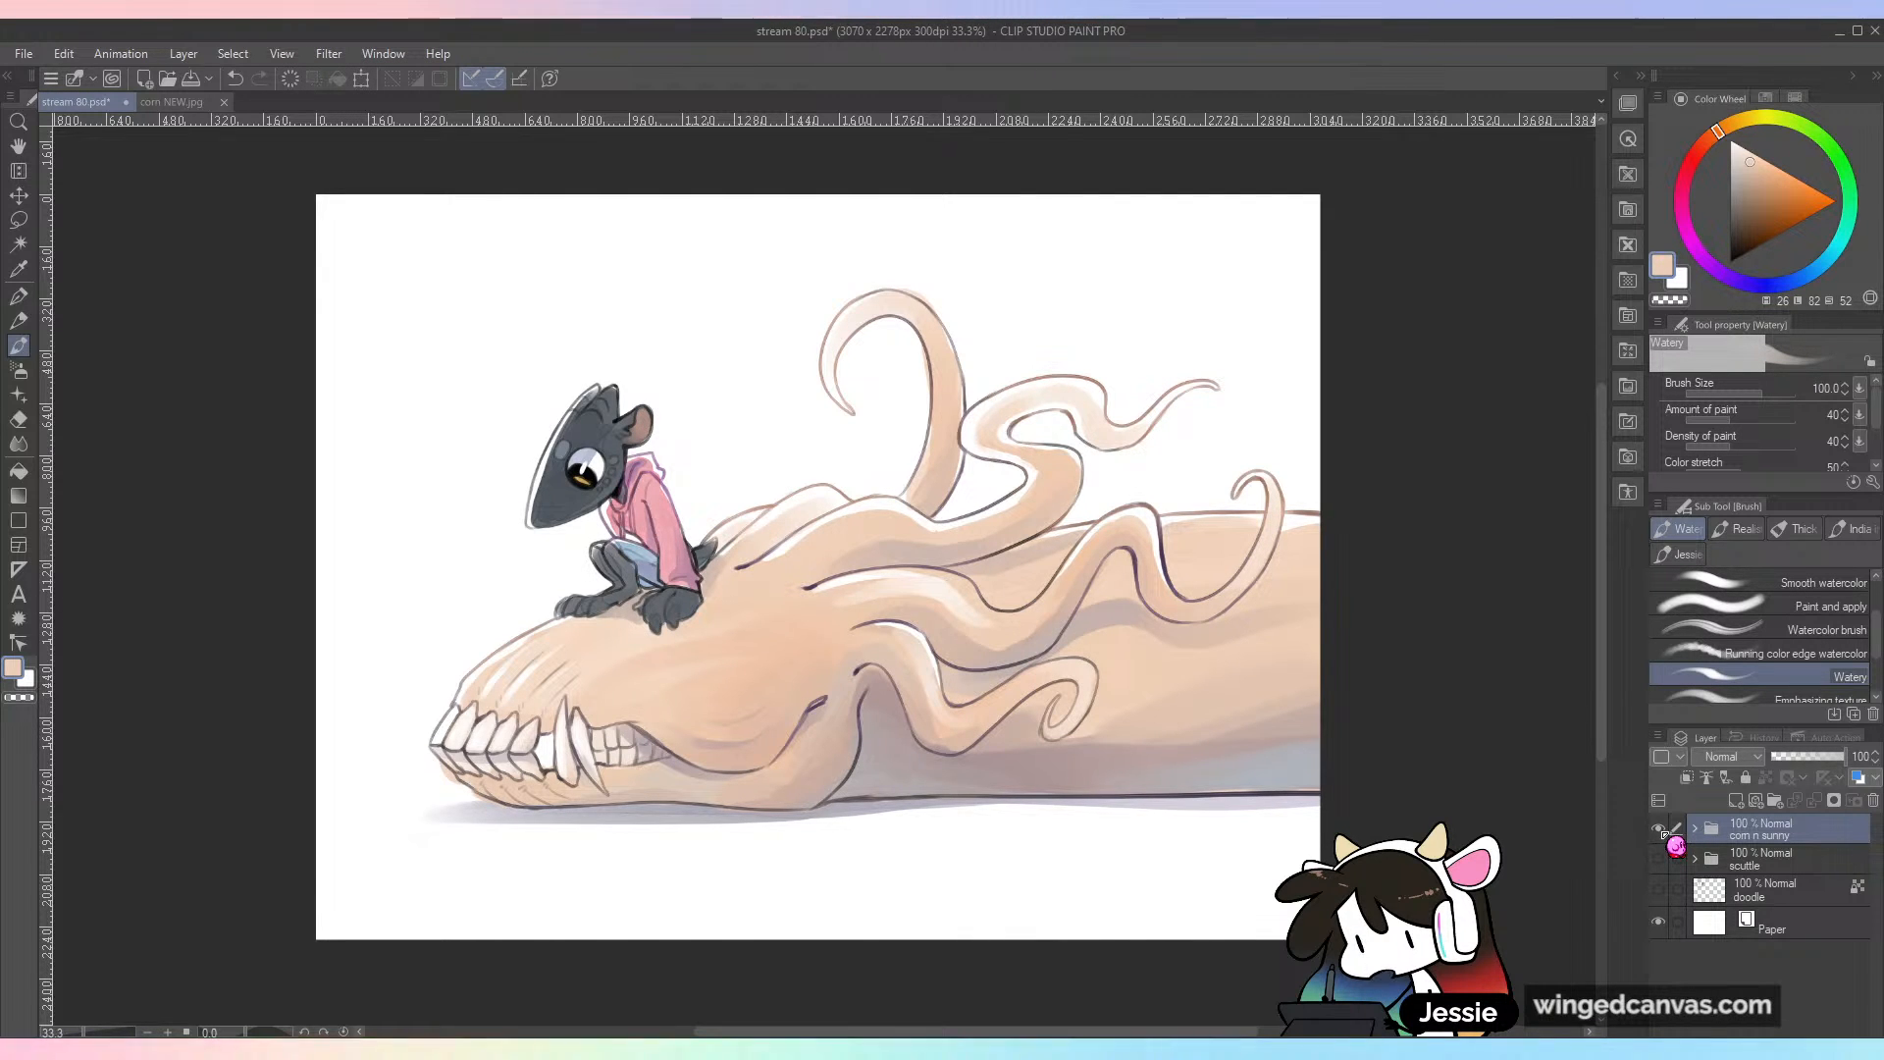
Step: Compare the two finished drawings by alternating visibility between the scuttle and corn n sunny folders, ending with corn n sunny shown
{"action": "left_click", "coordinate": [1658, 827]}
{"action": "left_click", "coordinate": [1658, 858]}
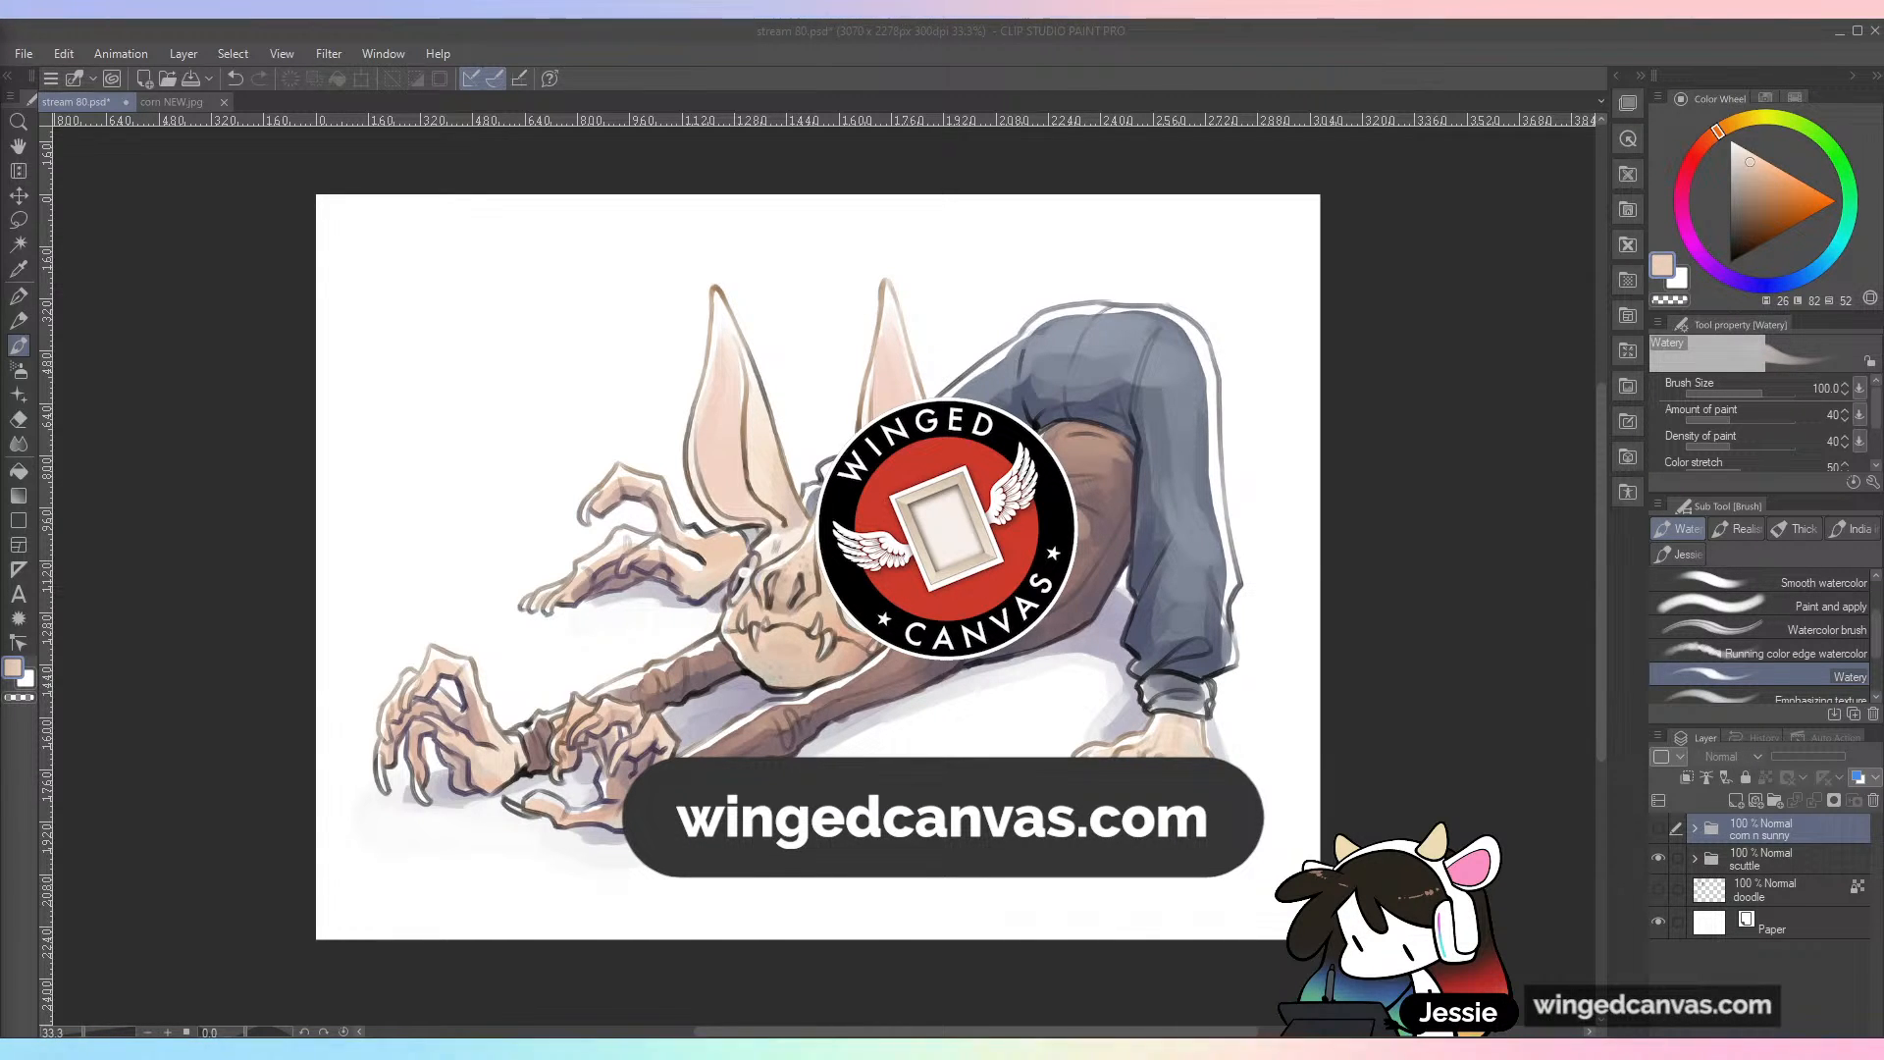
{"action": "left_click", "coordinate": [432, 389]}
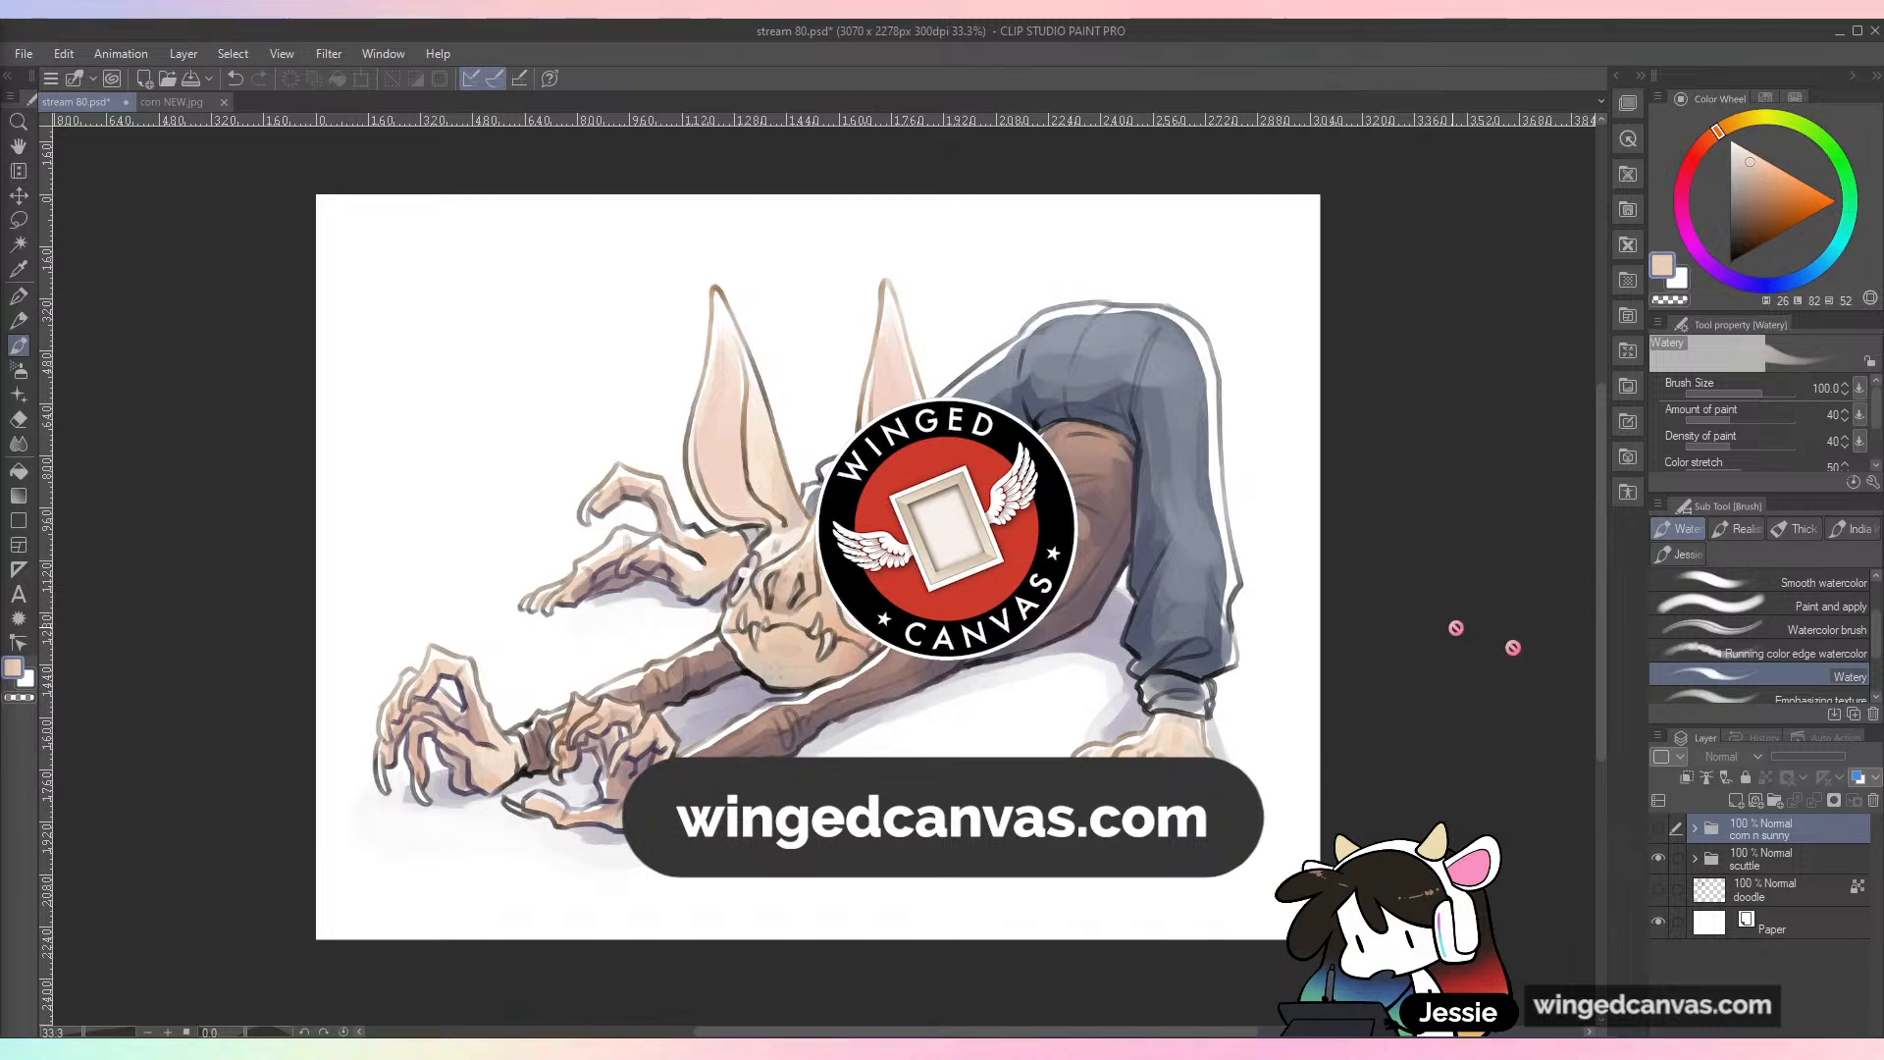
{"action": "left_click", "coordinate": [1658, 858]}
{"action": "left_click", "coordinate": [1658, 827]}
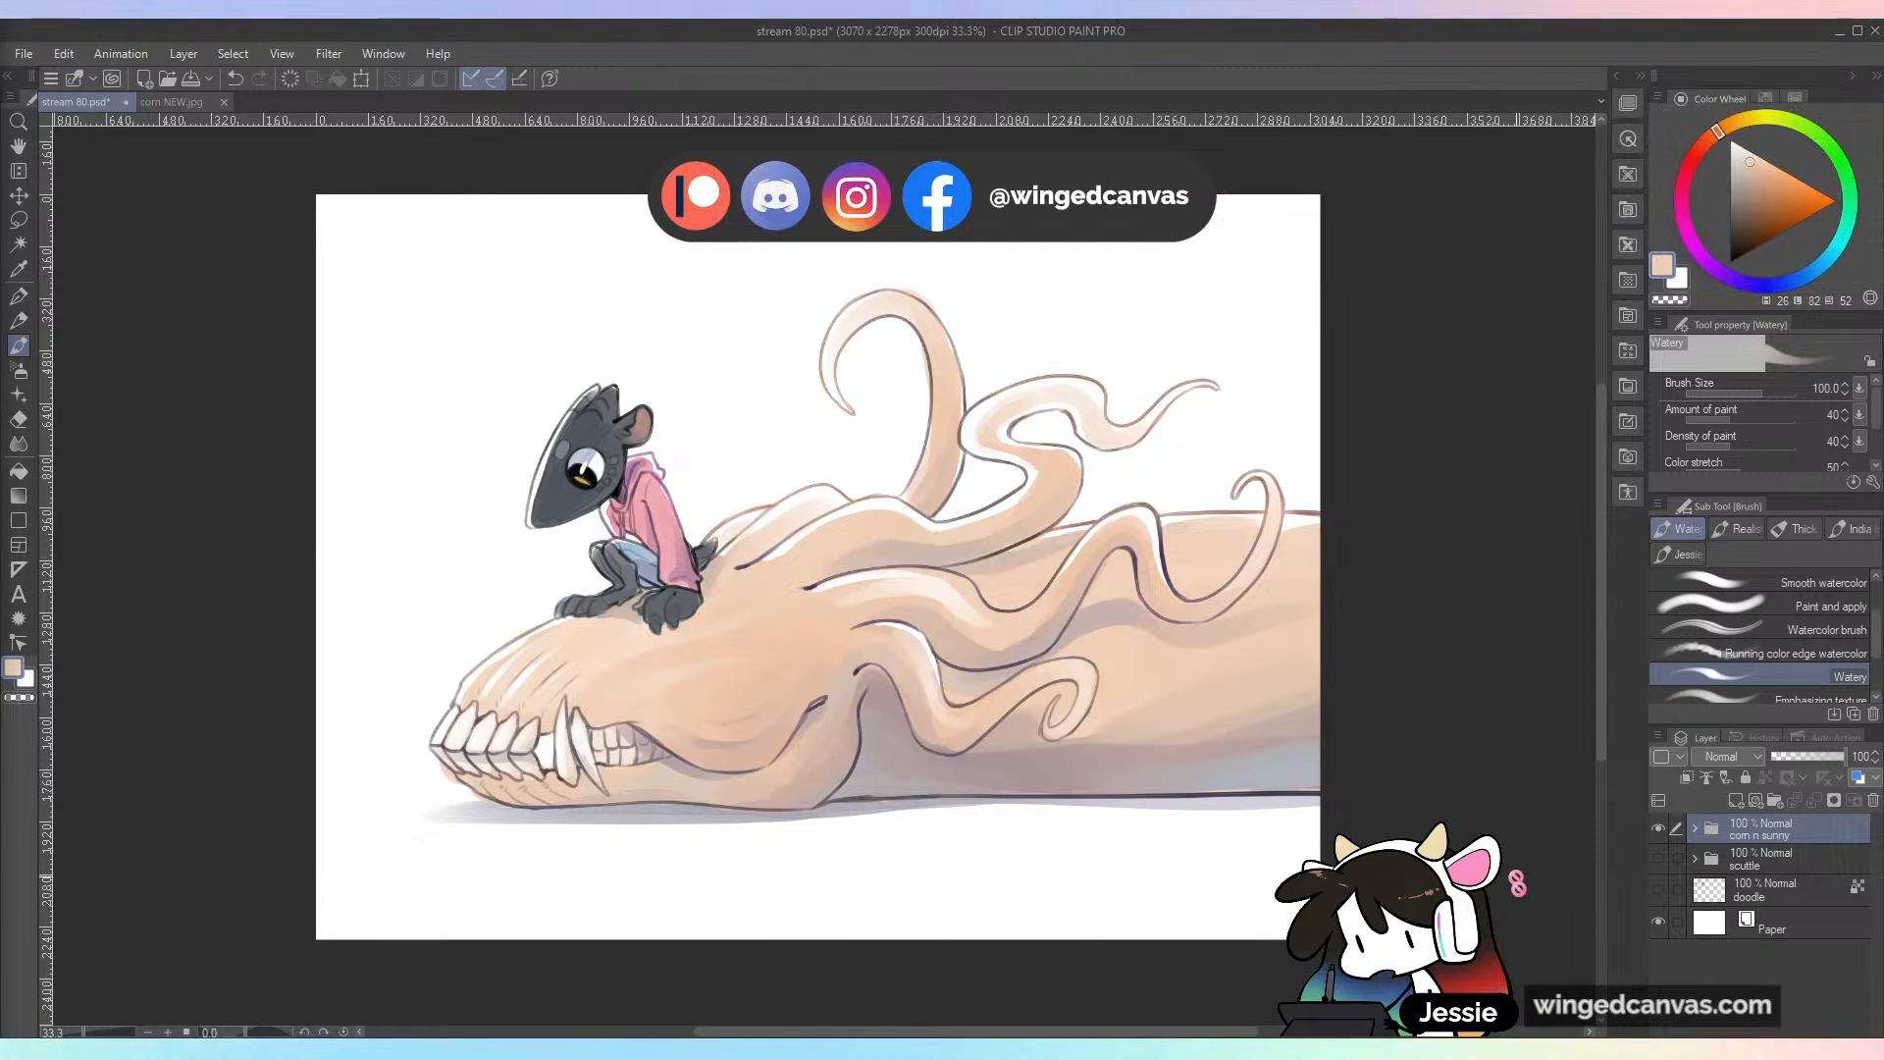
{"action": "left_click", "coordinate": [1657, 827]}
{"action": "left_click", "coordinate": [1658, 858]}
{"action": "left_click", "coordinate": [1658, 857]}
{"action": "left_click", "coordinate": [1657, 827]}
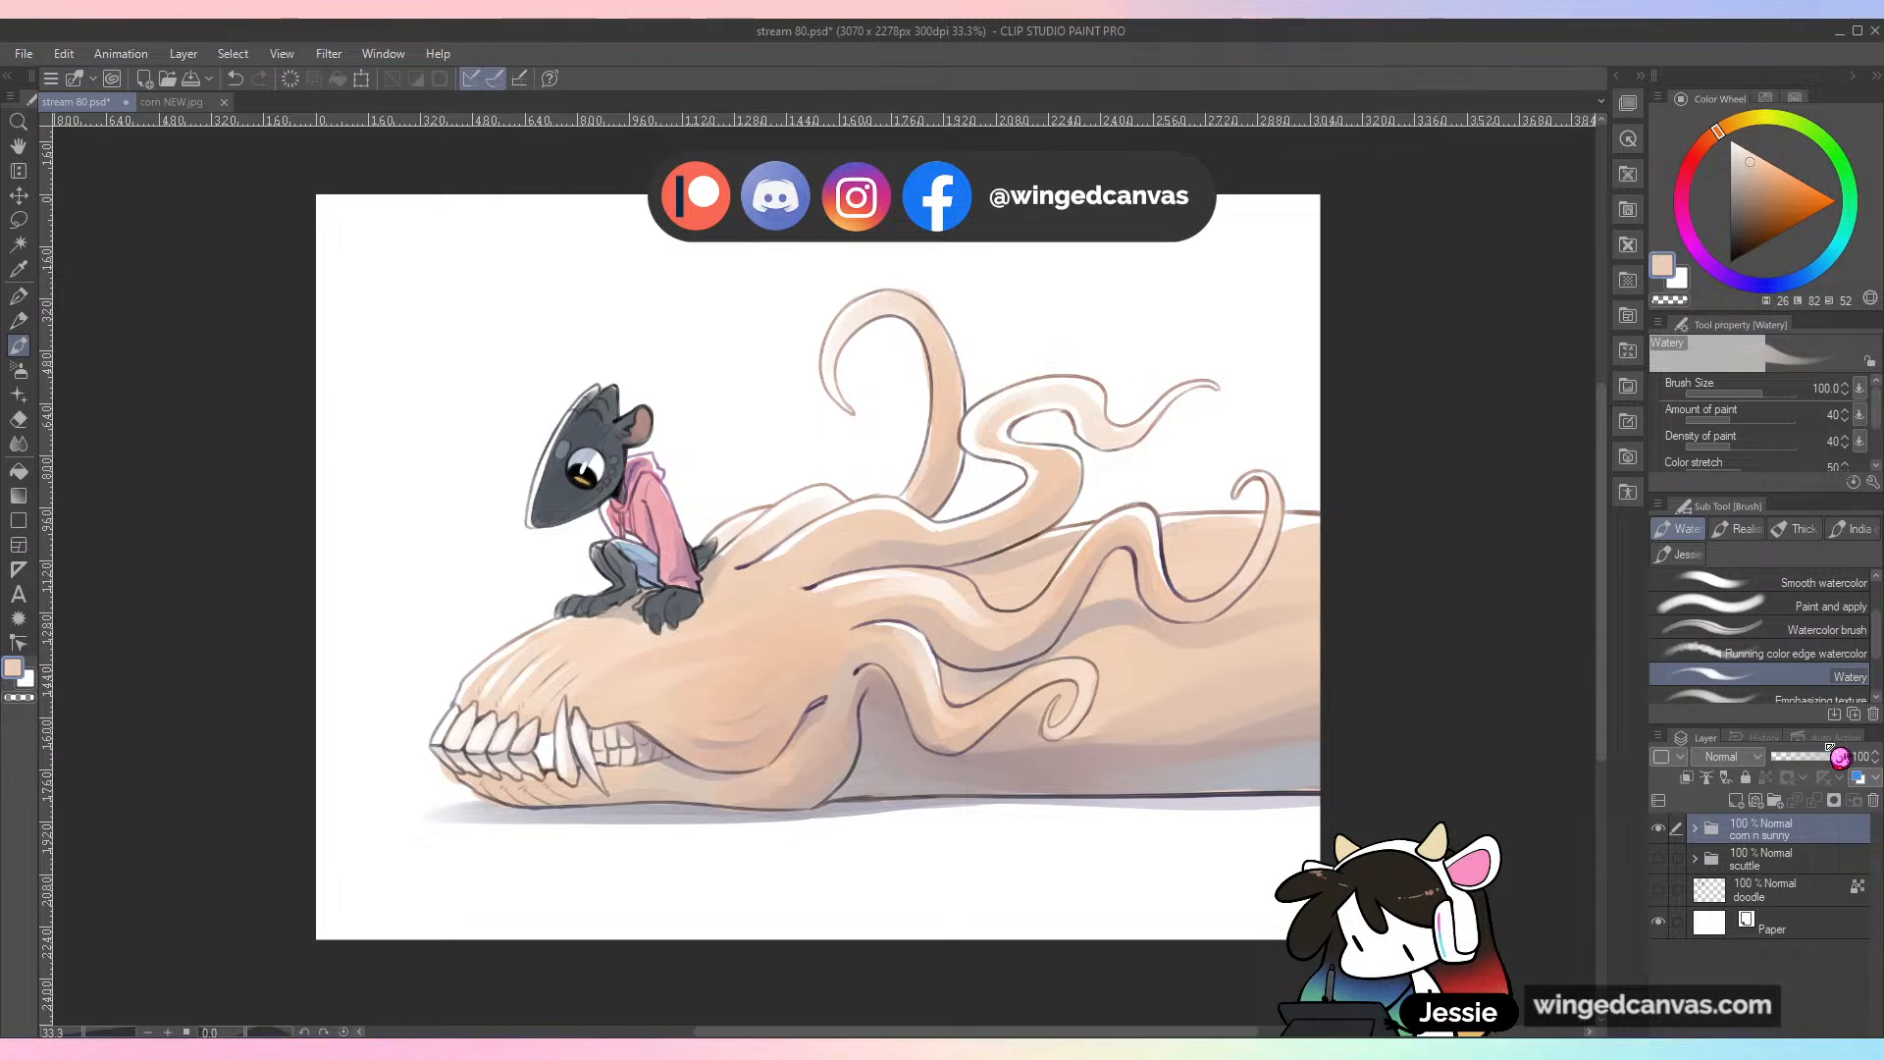
{"action": "left_click", "coordinate": [1660, 828]}
{"action": "left_click", "coordinate": [1659, 857]}
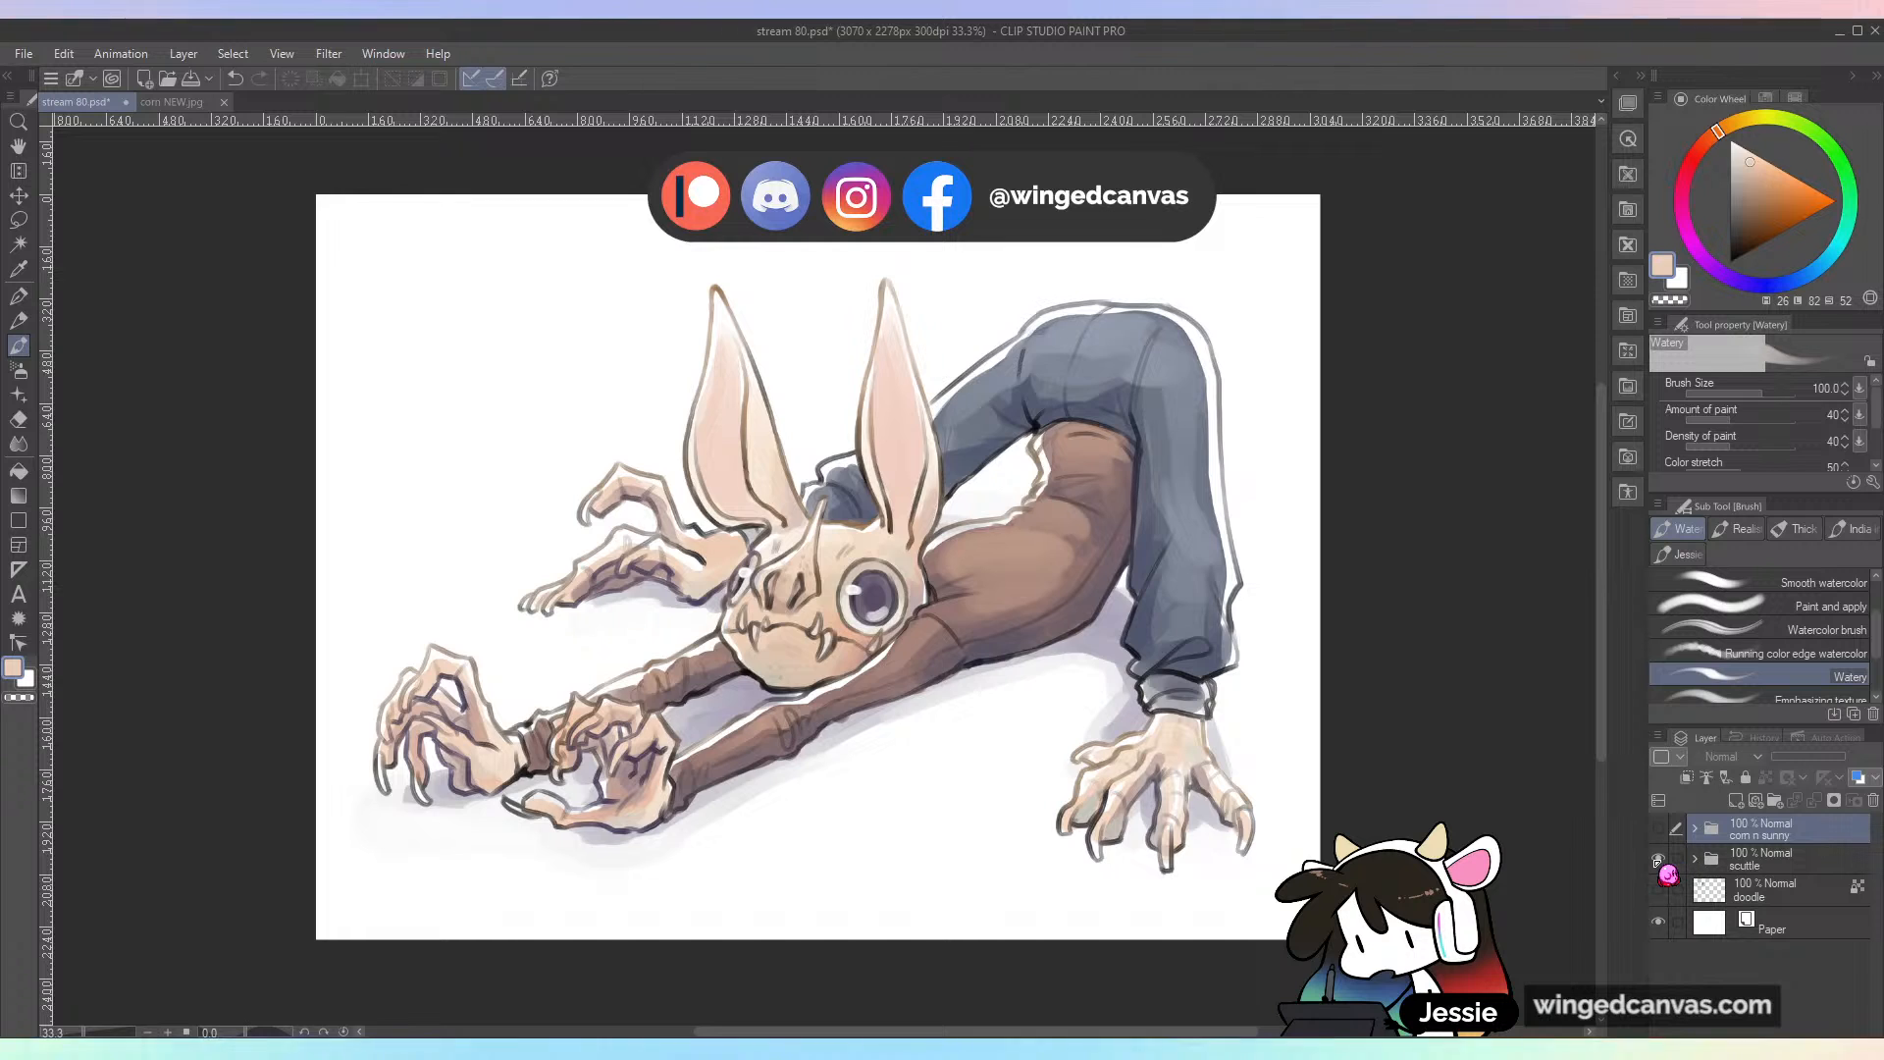
{"action": "left_click", "coordinate": [1658, 857]}
{"action": "left_click", "coordinate": [1658, 830]}
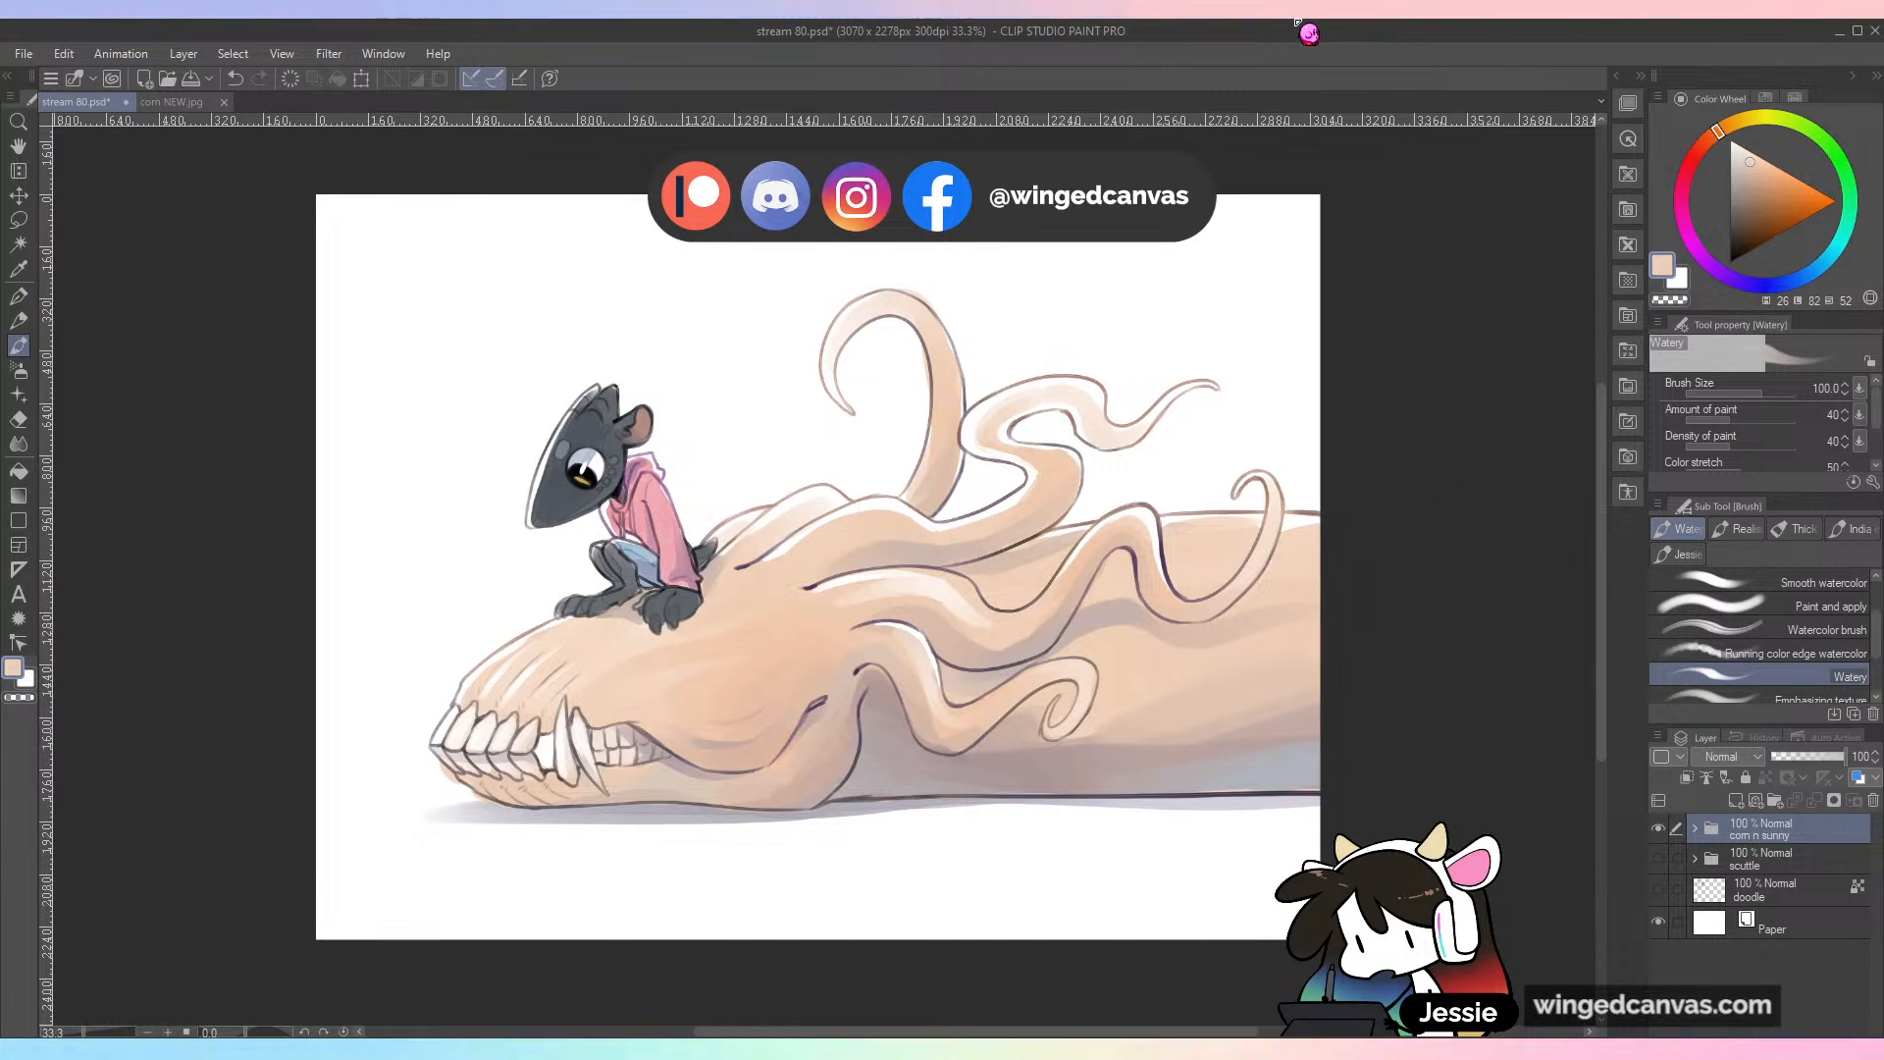